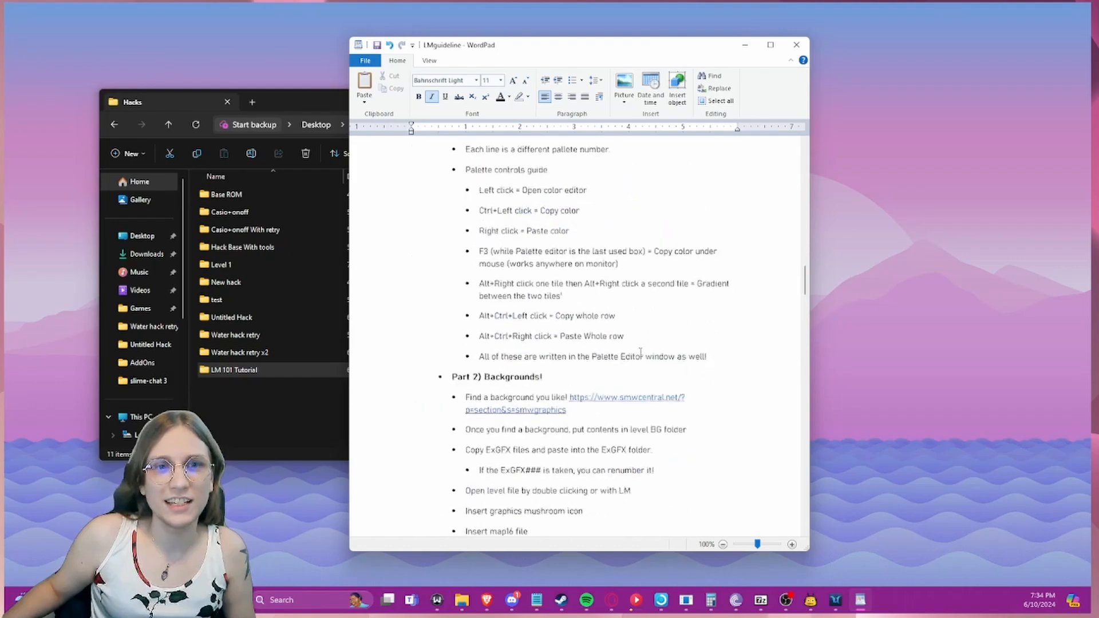
# - Skim the Lunar Magic tutorial guideline to its end, return to the title, and move the document window off the desktop view
pyautogui.scroll(-20, 622, 317)
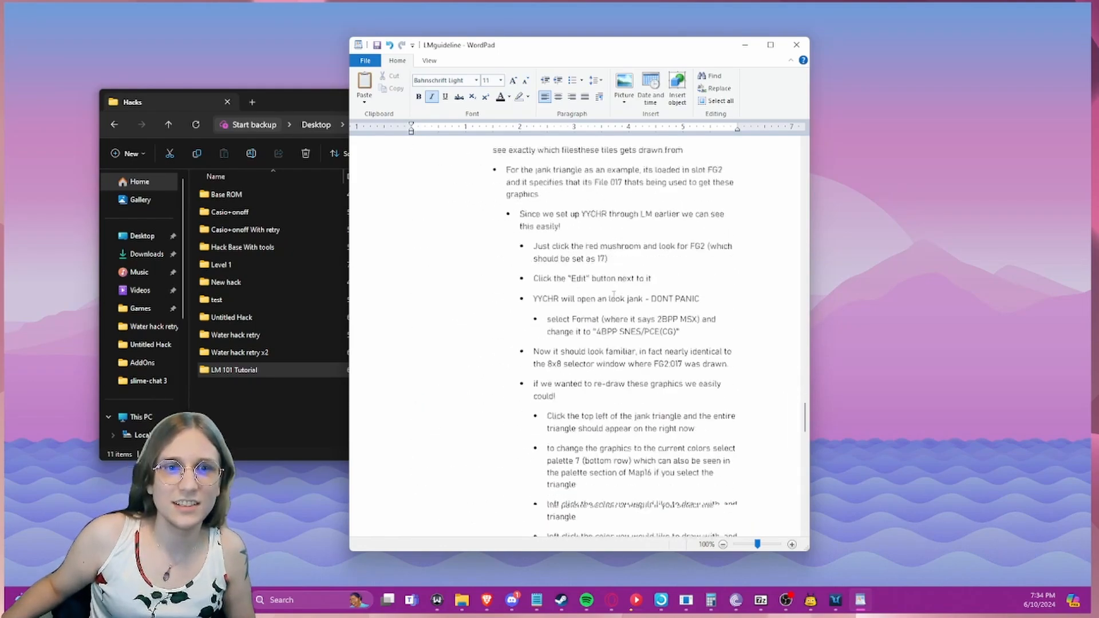
pyautogui.scroll(-7, 614, 296)
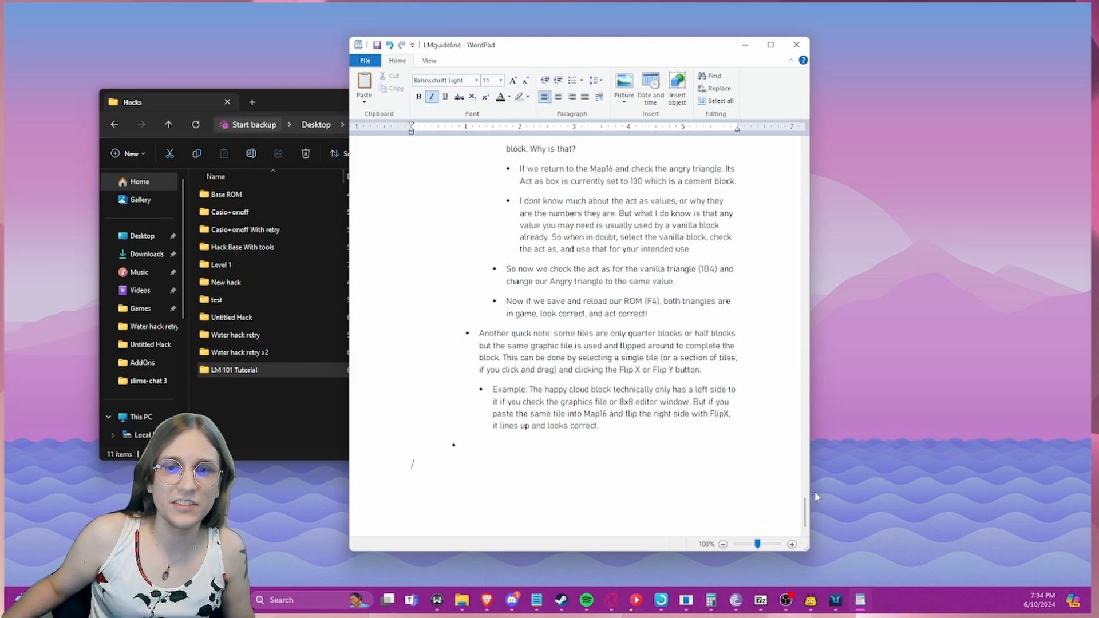
pyautogui.moveTo(805, 506); pyautogui.dragTo(780, 140)
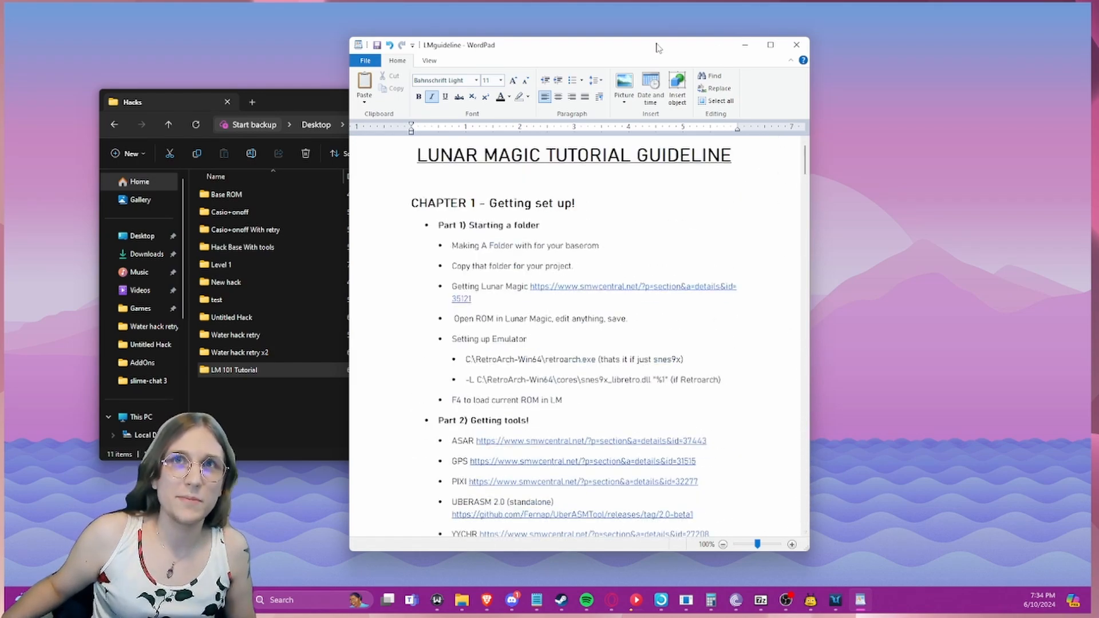
pyautogui.moveTo(657, 48); pyautogui.dragTo(658, 0)
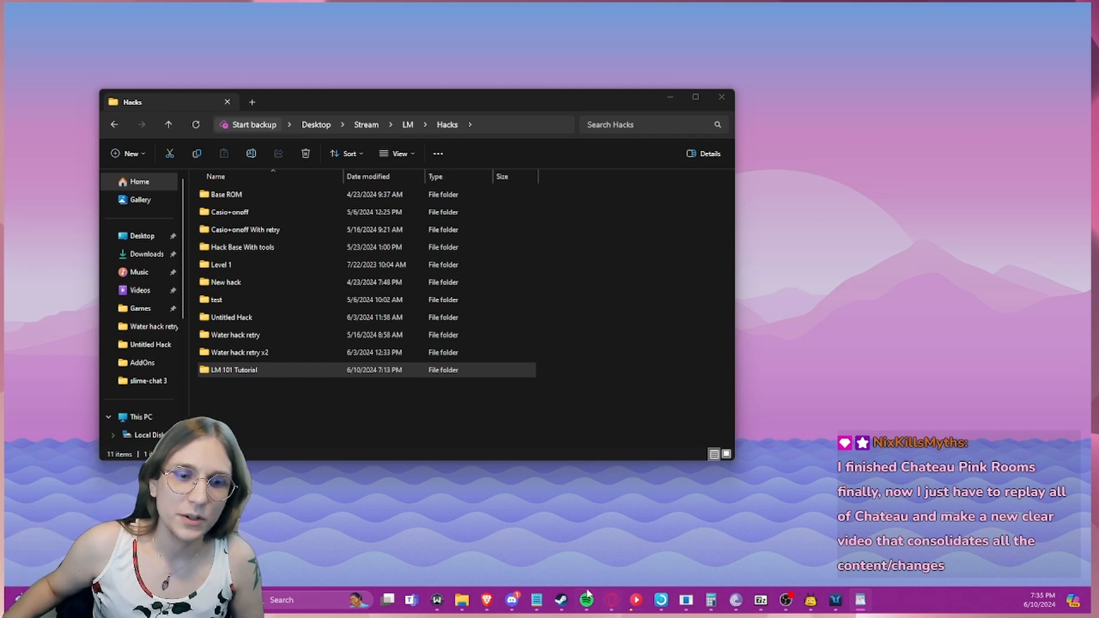
# - Switch to the SMW Central page in Brave, open the Super Mario World Tools section, and locate the Lunar Magic 3.40 entry
pyautogui.moveTo(487, 603)
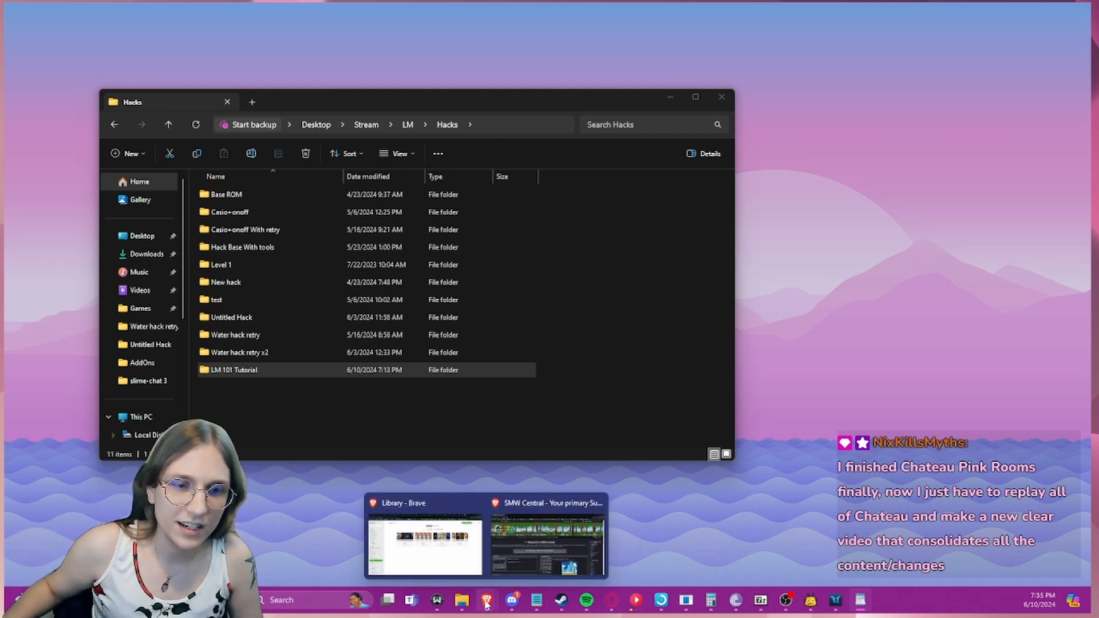
pyautogui.click(547, 540)
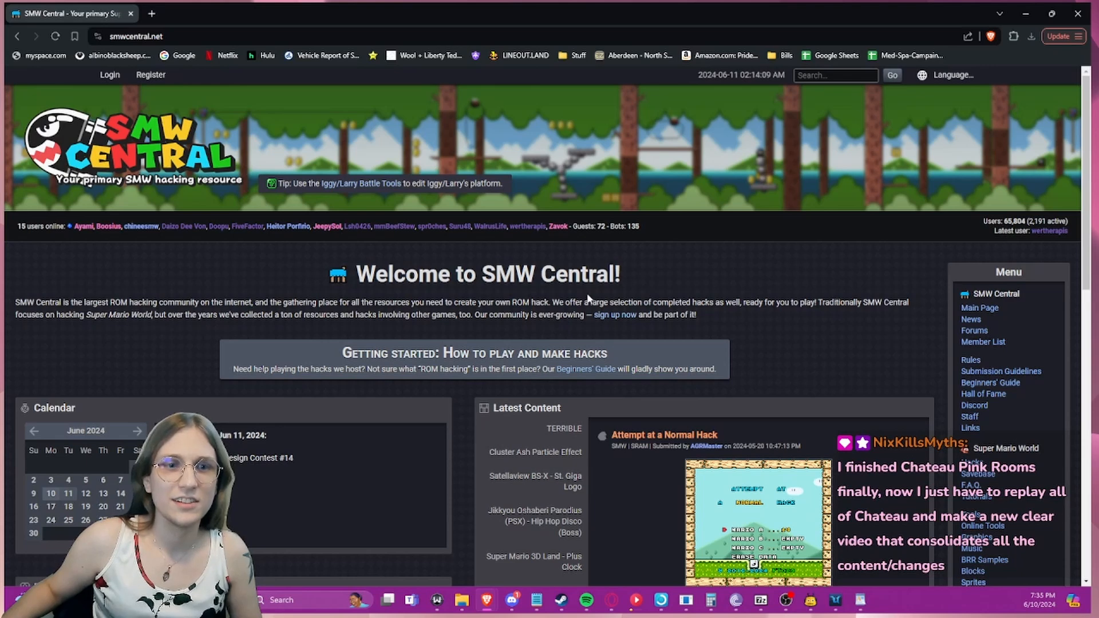
pyautogui.moveTo(635, 267); pyautogui.dragTo(256, 248)
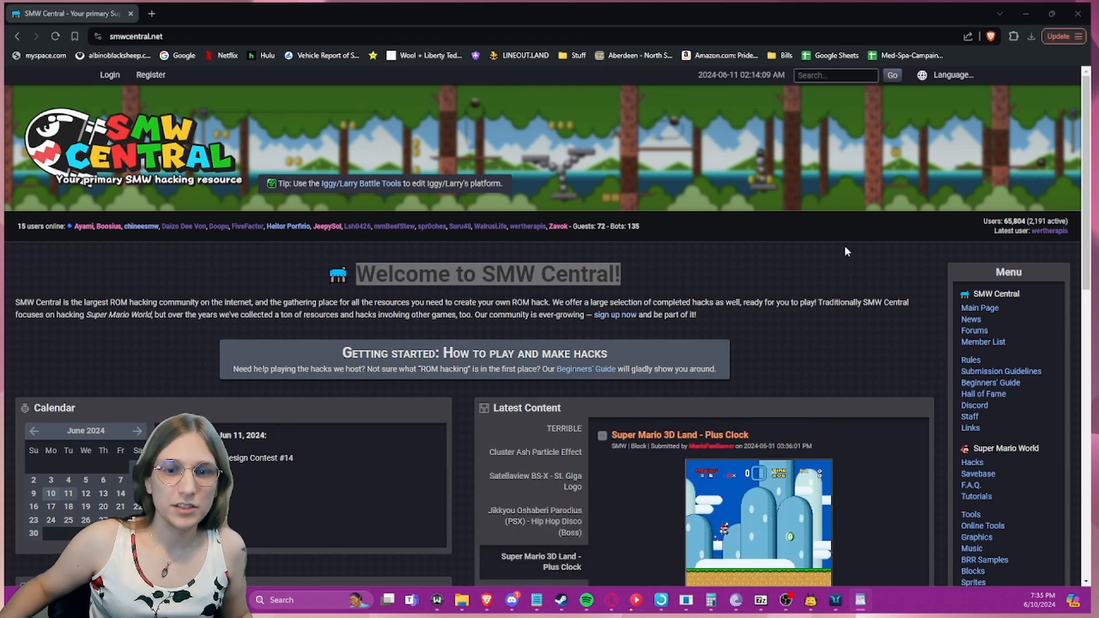
pyautogui.click(834, 357)
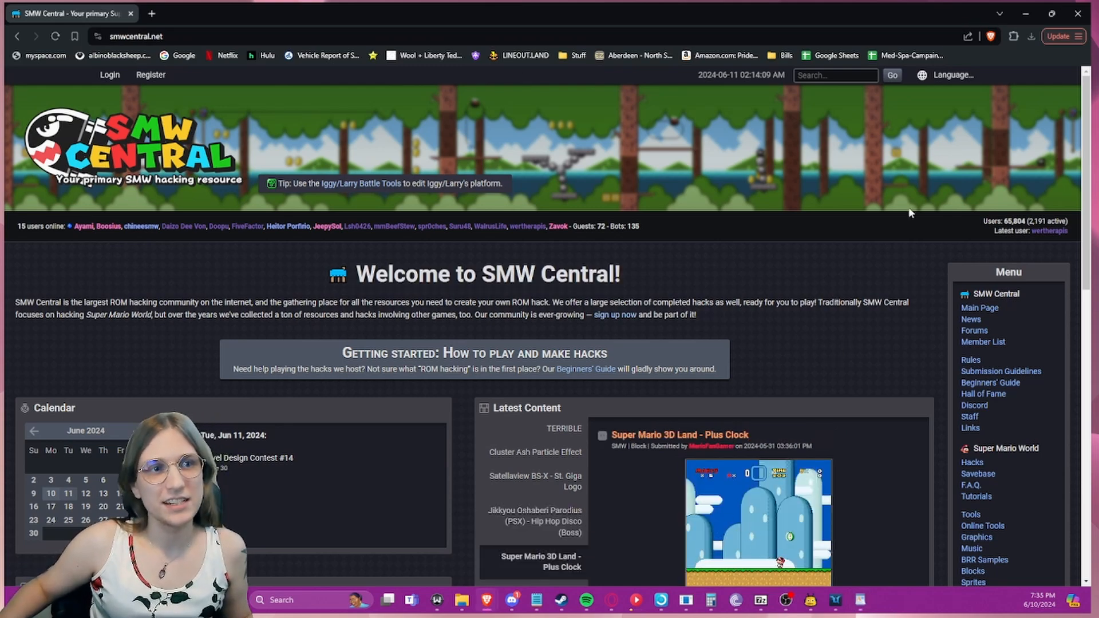
pyautogui.scroll(-1, 961, 398)
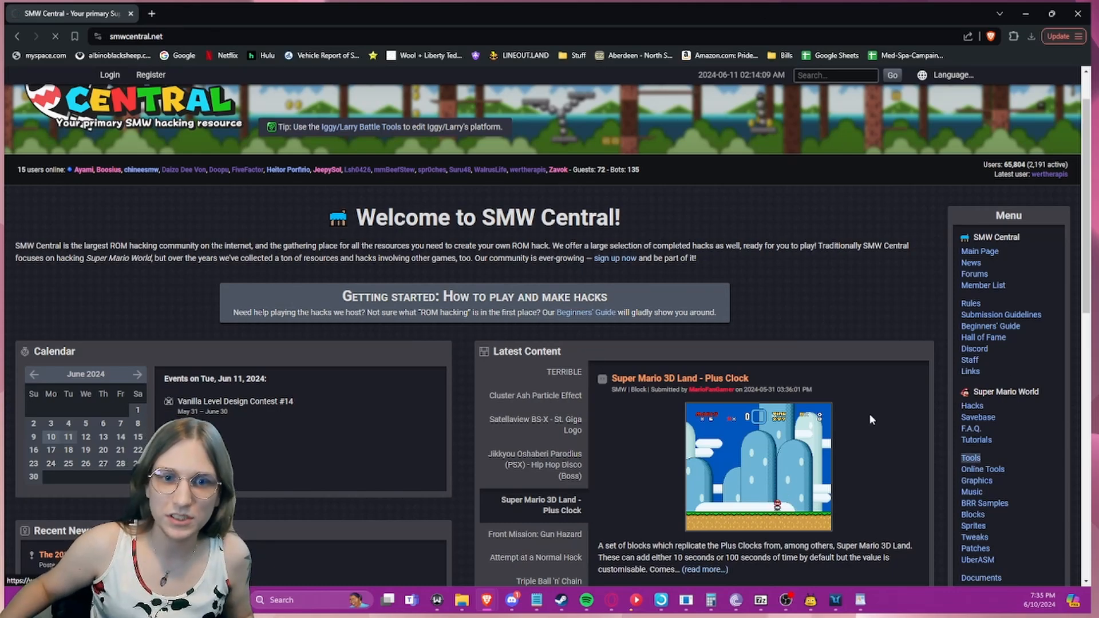
pyautogui.click(970, 459)
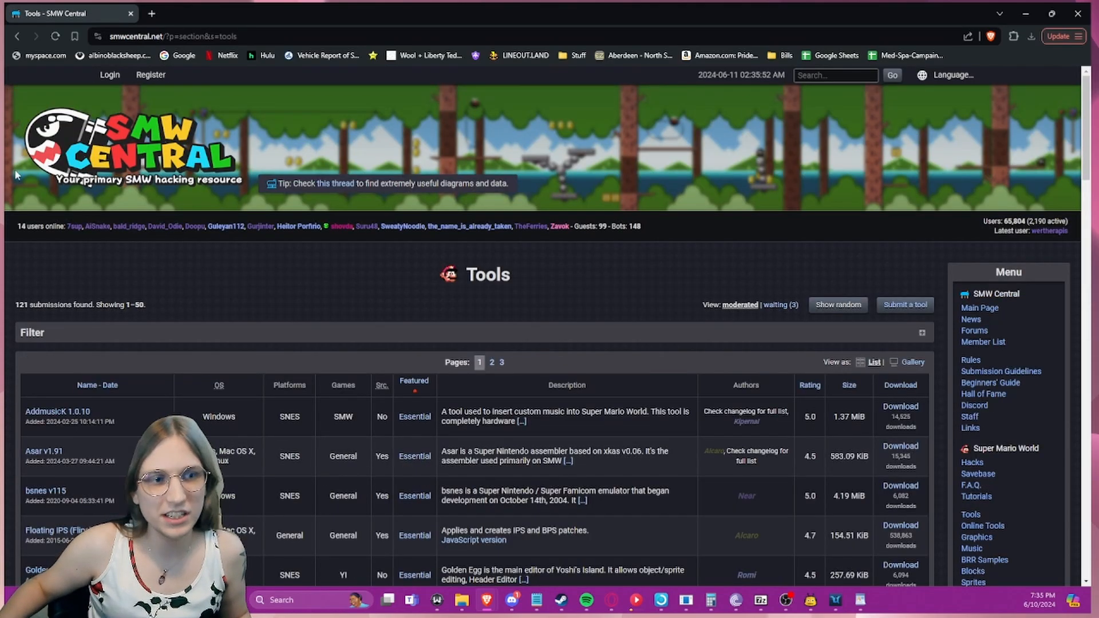
pyautogui.scroll(-1, 225, 329)
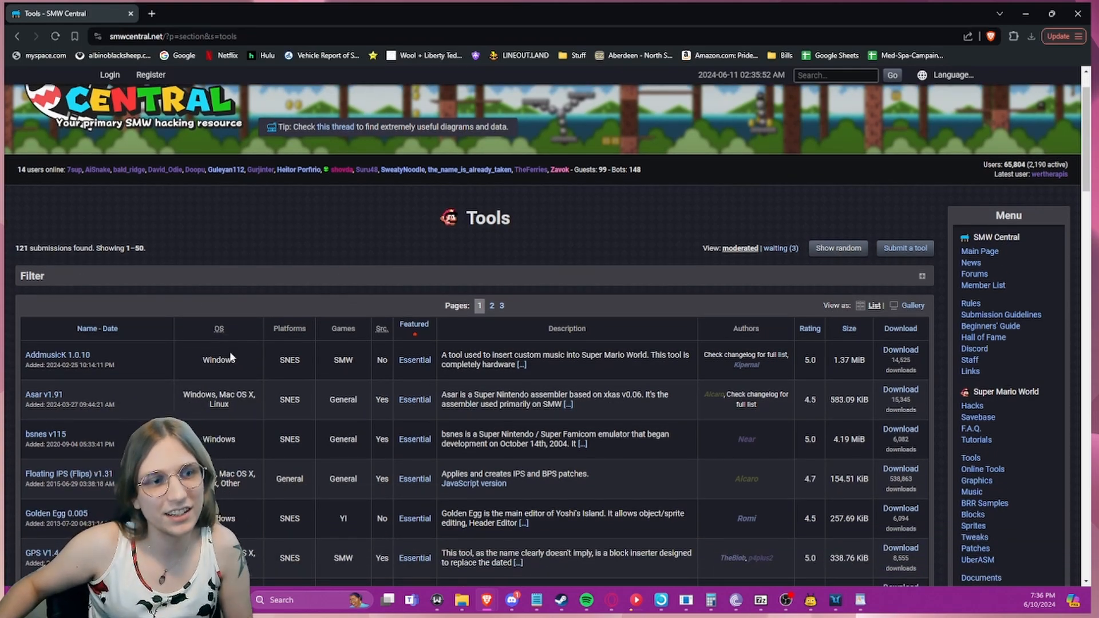
pyautogui.scroll(-2, 191, 348)
pyautogui.scroll(-1, 63, 401)
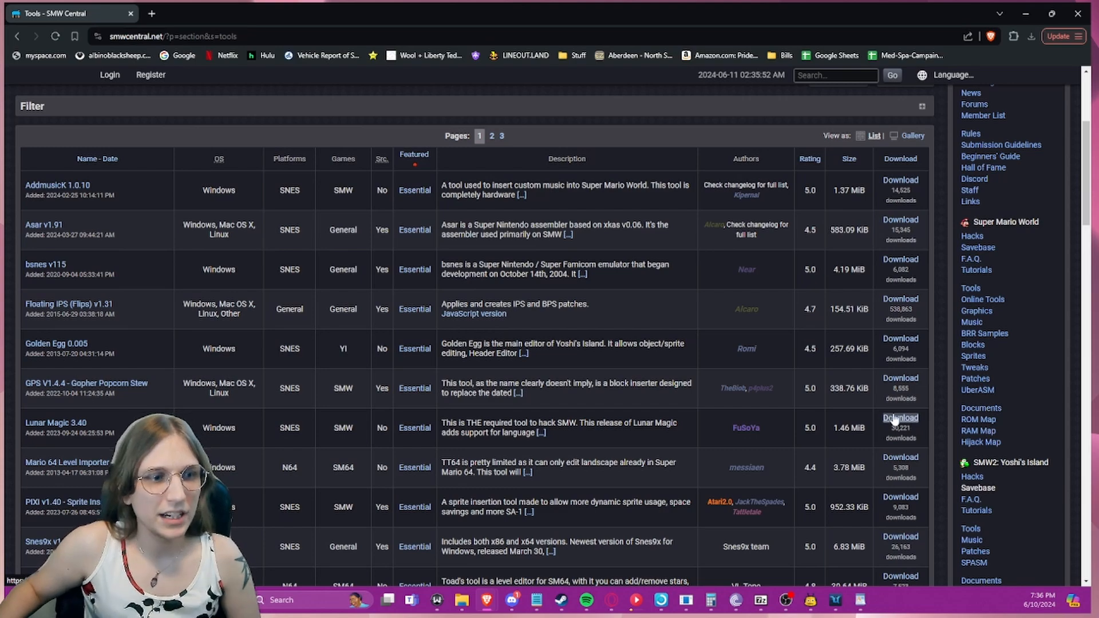
# - Switch to File Explorer, check the contents of the LM 101 Tutorial folder, and go back up to the Stream folder
pyautogui.click(460, 604)
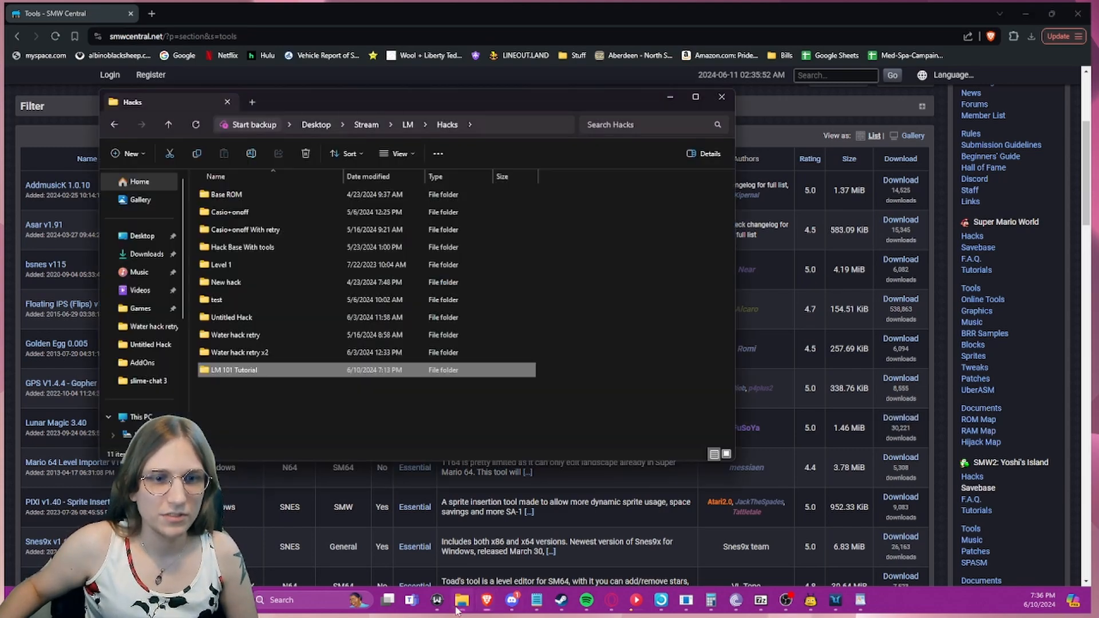
pyautogui.click(457, 608)
pyautogui.click(459, 604)
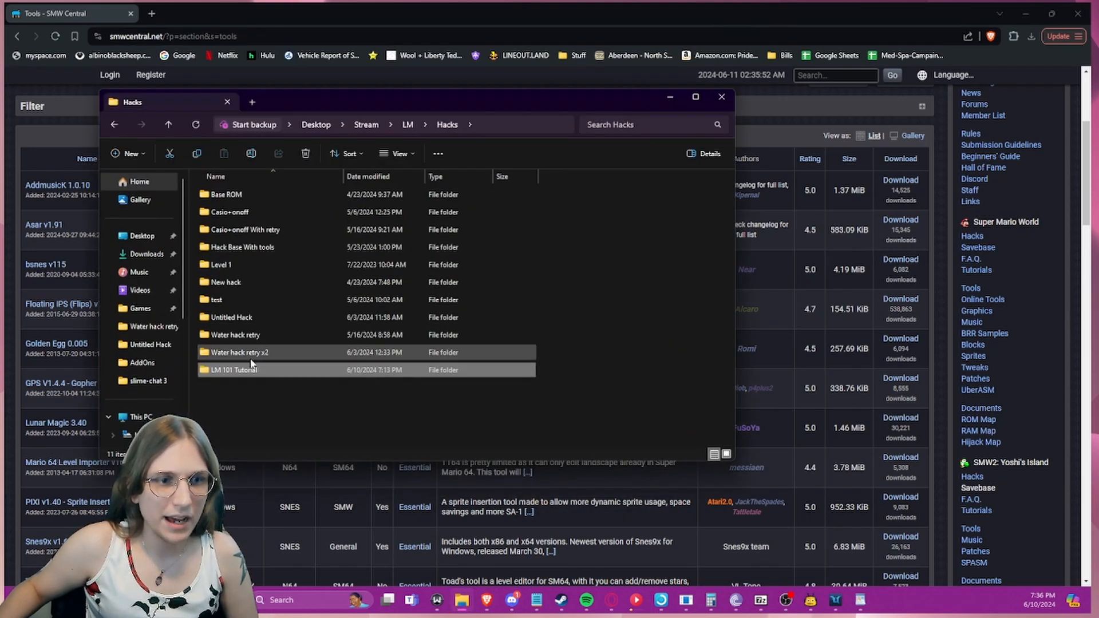
pyautogui.doubleClick(238, 370)
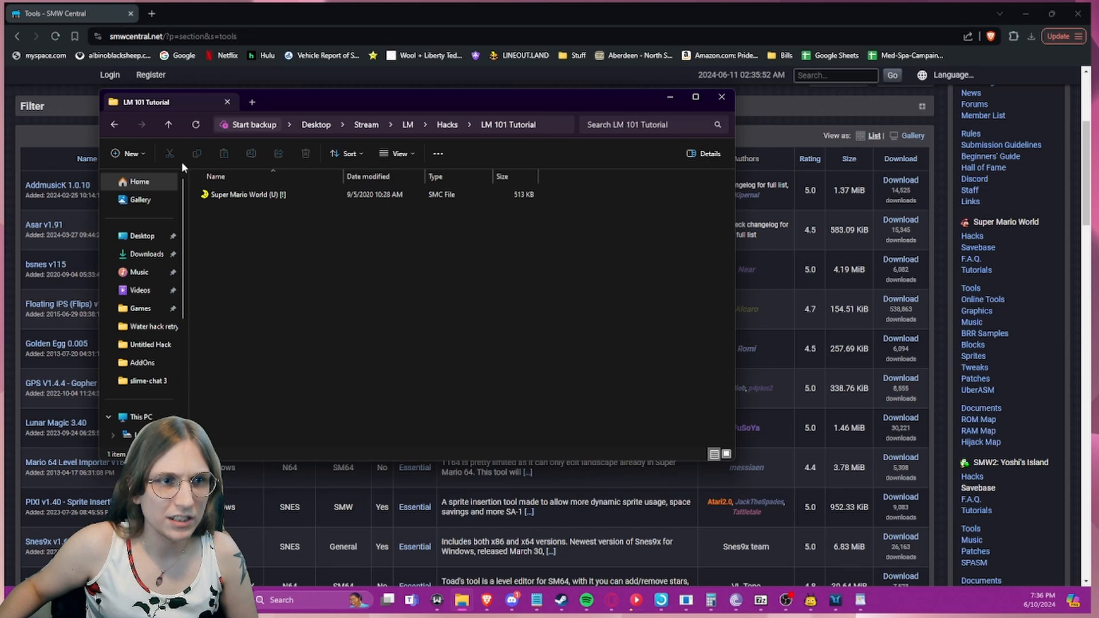
pyautogui.click(169, 124)
pyautogui.click(167, 126)
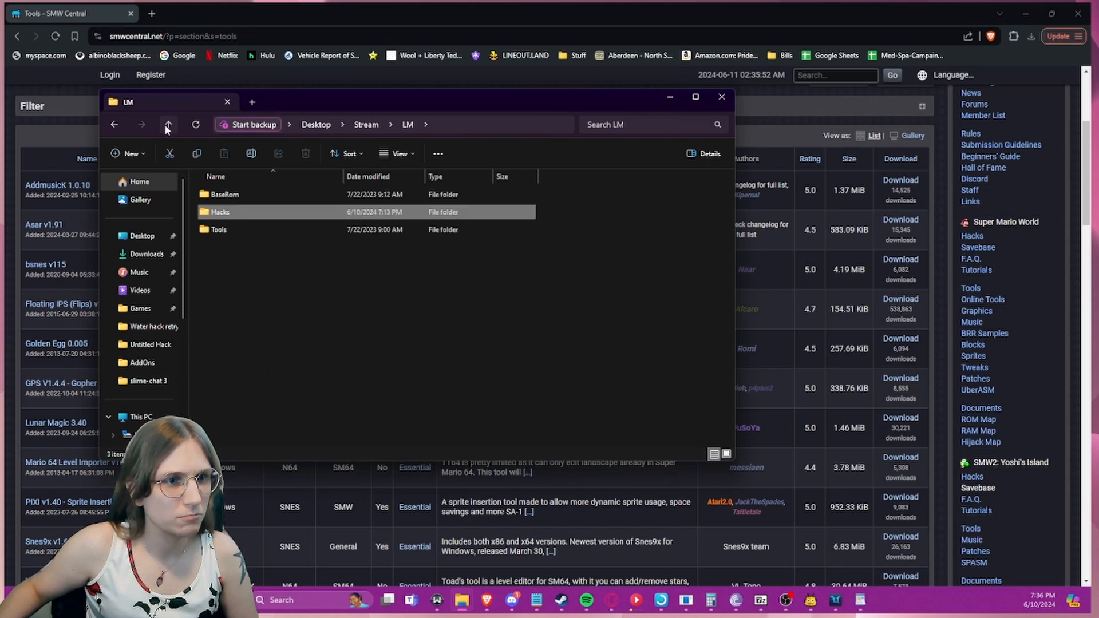
pyautogui.click(168, 125)
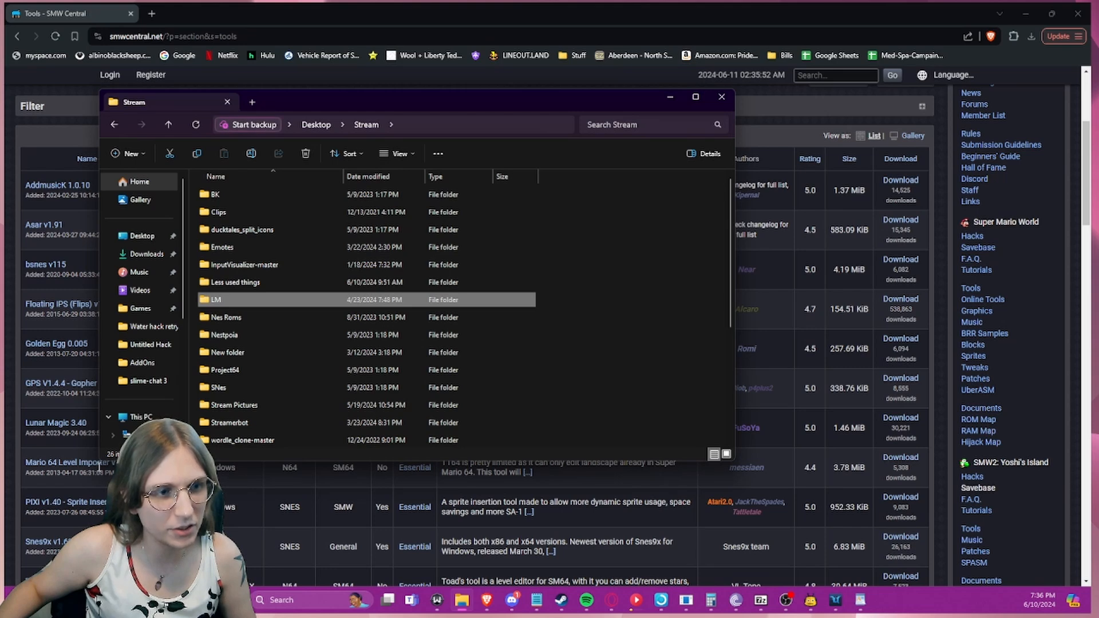
# - Download Lunar Magic 3.40 from SMW Central into Downloads as lm340 and open the zip archive
pyautogui.click(959, 450)
pyautogui.click(916, 419)
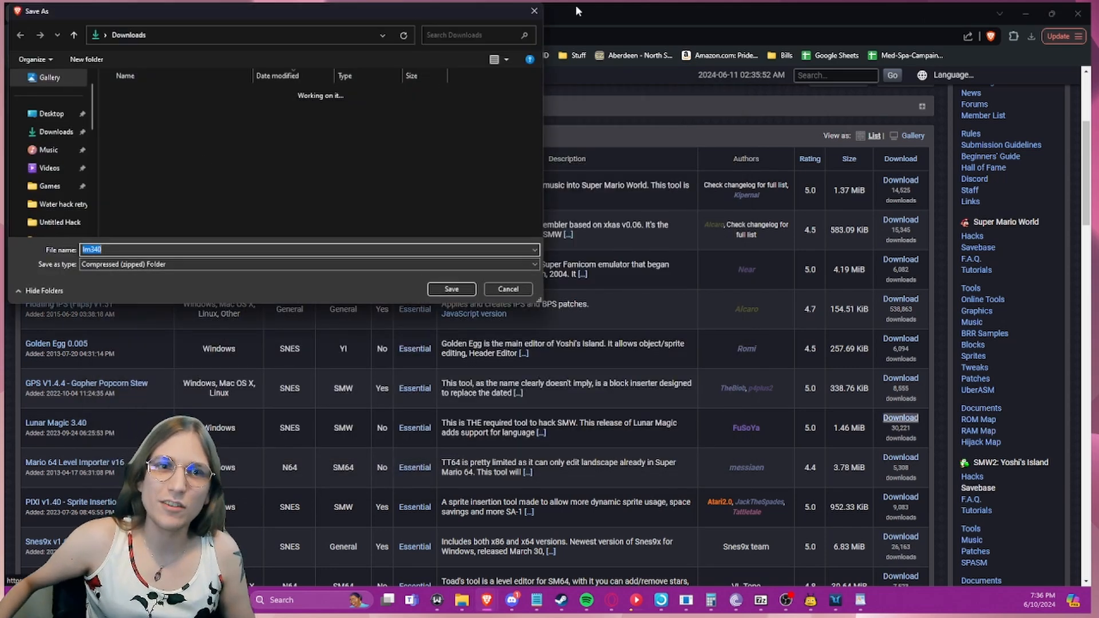
pyautogui.click(448, 291)
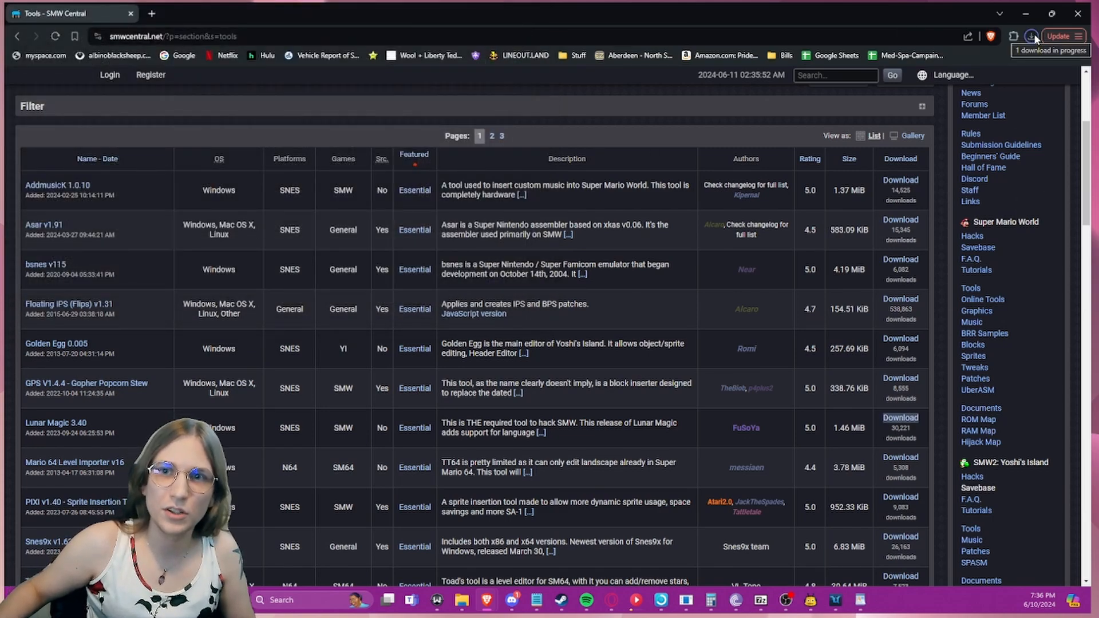
pyautogui.click(1031, 36)
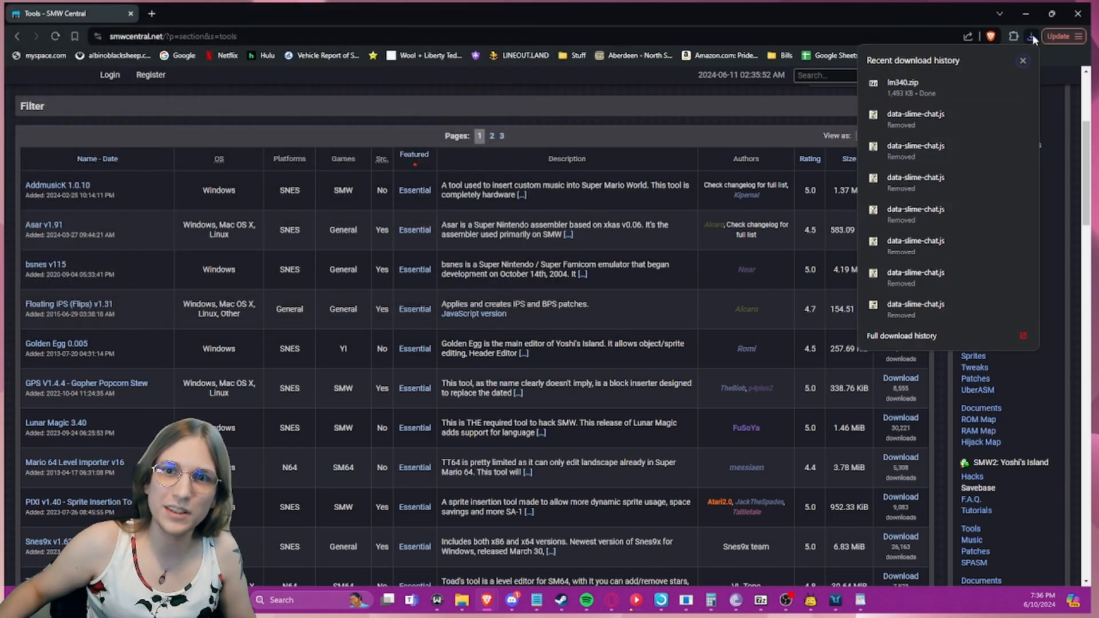
pyautogui.click(926, 88)
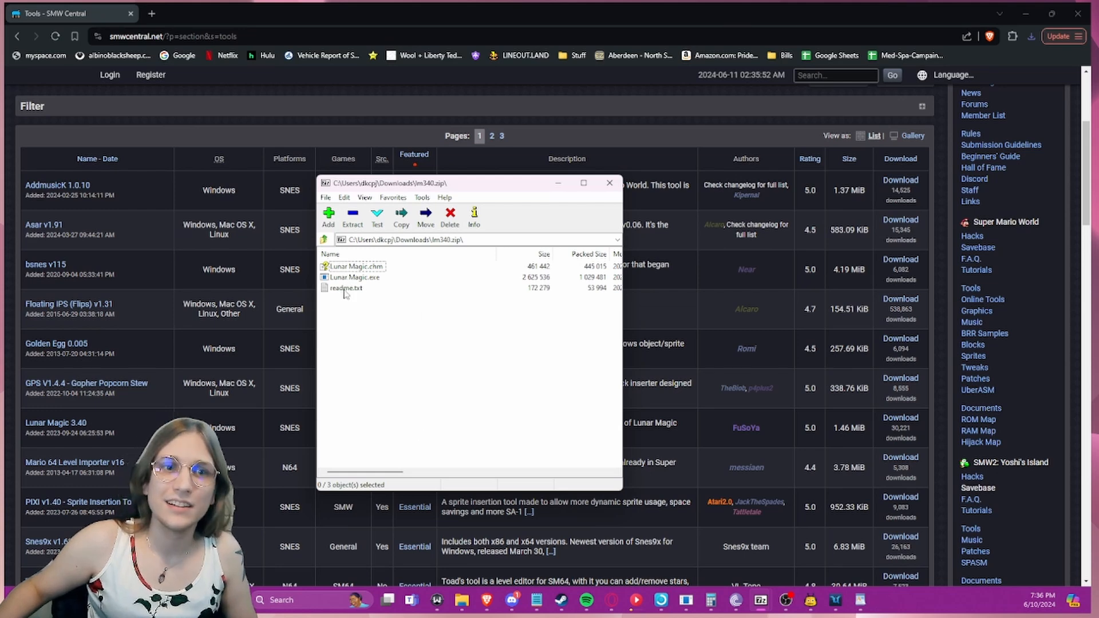
# - Return to File Explorer, look inside the Base ROM folder under LM > Hacks, and go back to Hacks
pyautogui.click(461, 599)
pyautogui.doubleClick(234, 305)
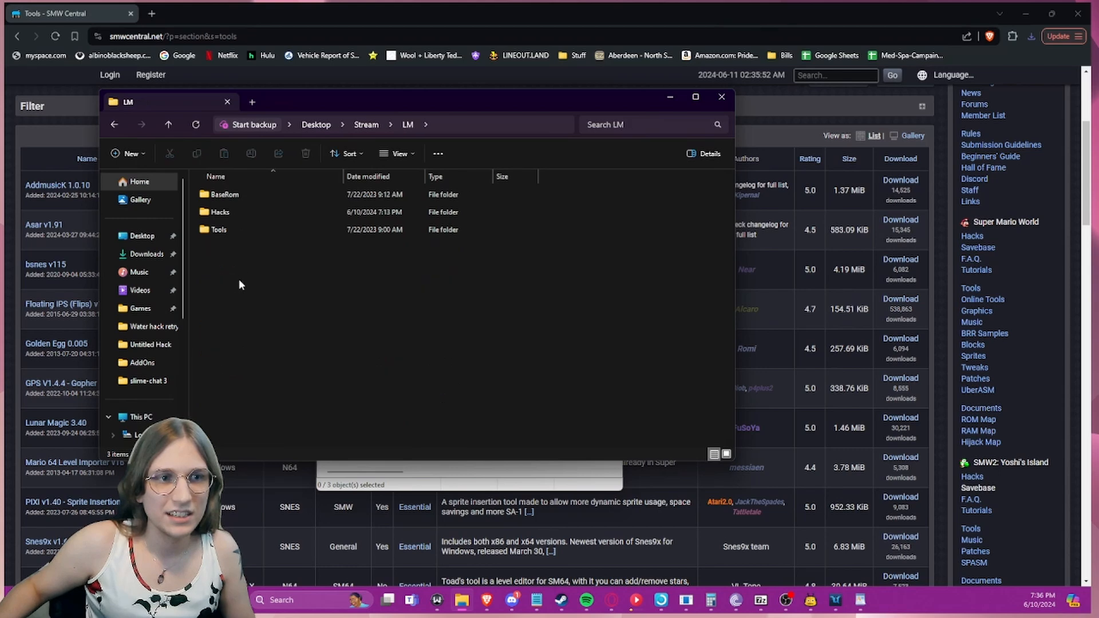
pyautogui.doubleClick(225, 211)
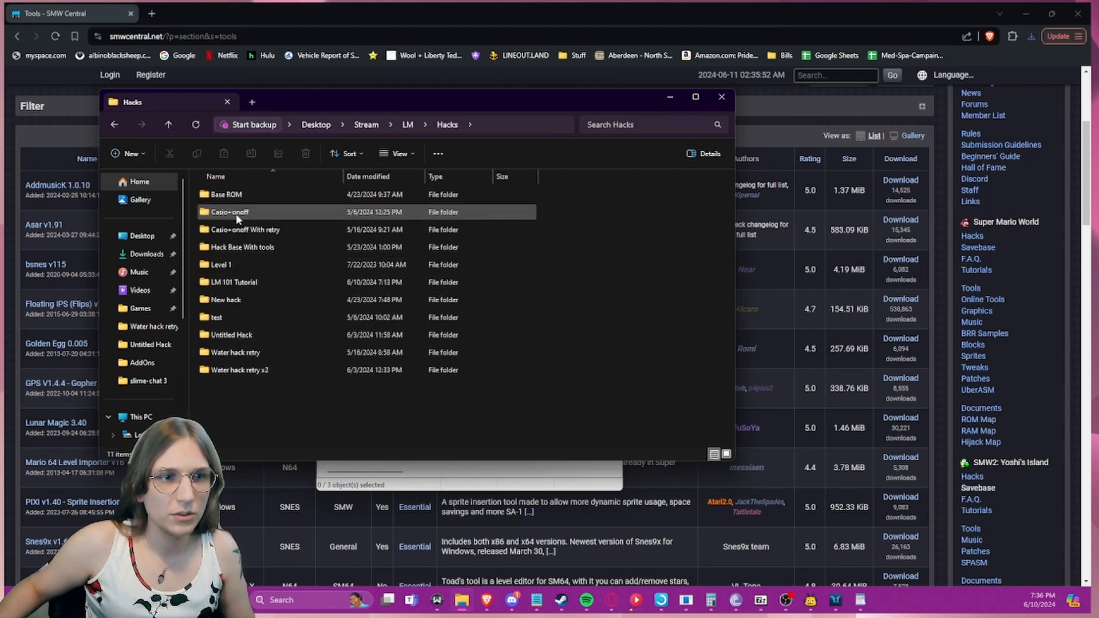
pyautogui.doubleClick(229, 195)
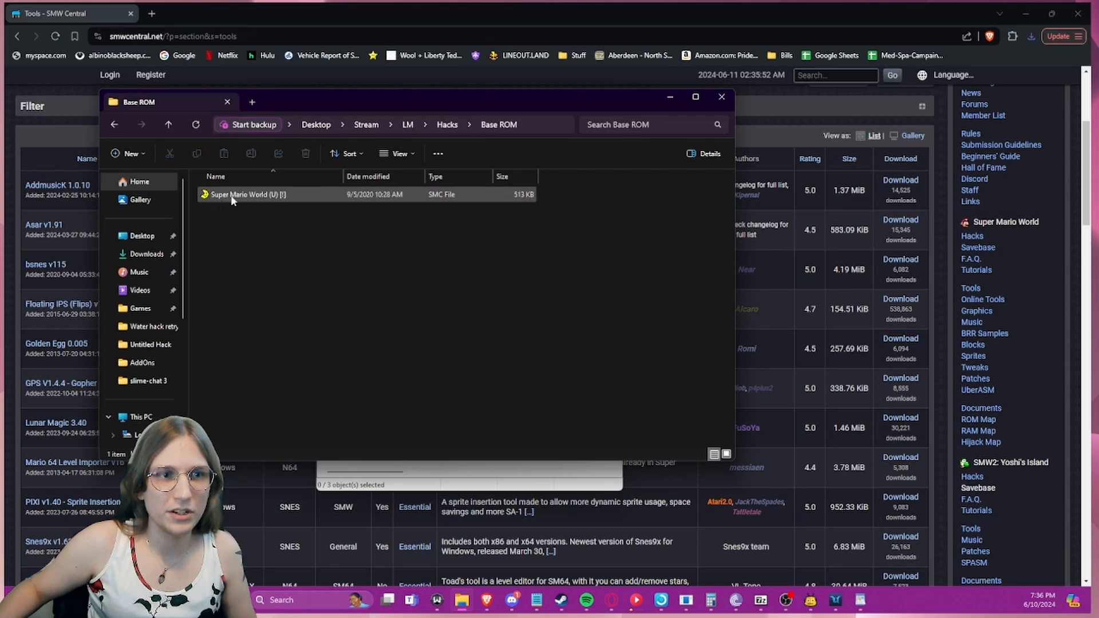
pyautogui.click(172, 120)
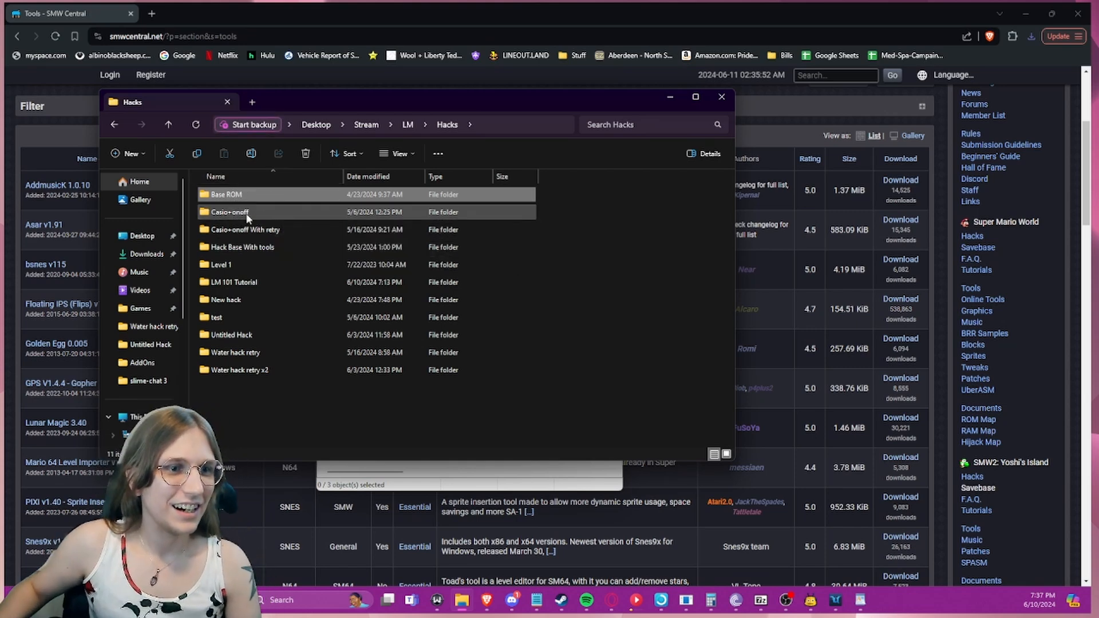
# - Open the Super Mario World (U) ROM from the LM 101 Tutorial folder in Lunar Magic, view it maximized, and minimize it
pyautogui.click(227, 286)
pyautogui.doubleClick(228, 286)
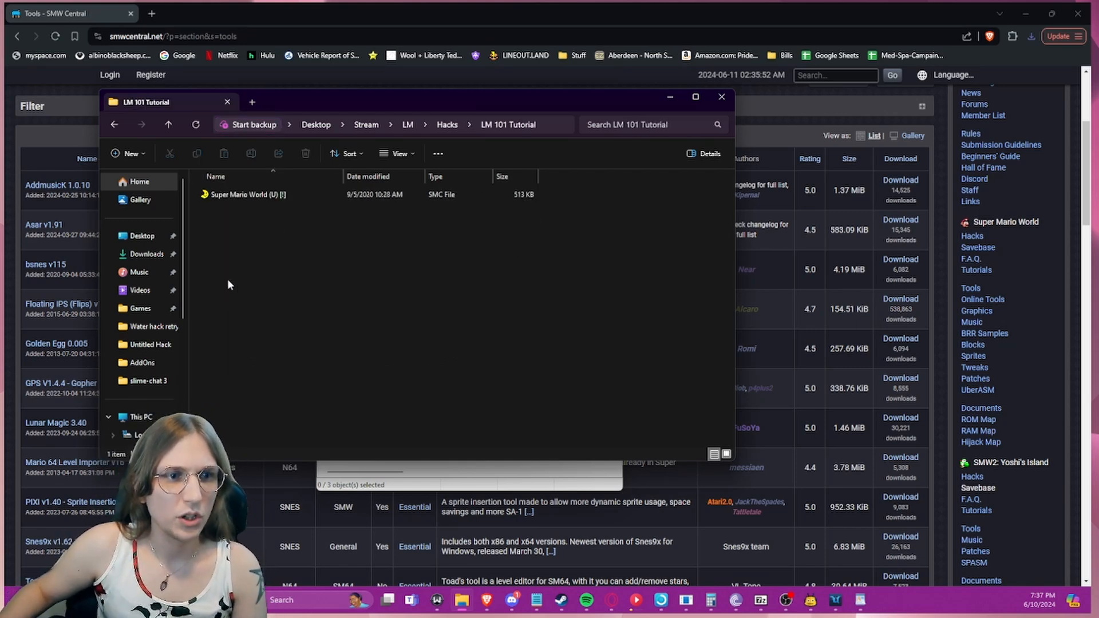
pyautogui.click(226, 197)
pyautogui.rightClick(235, 194)
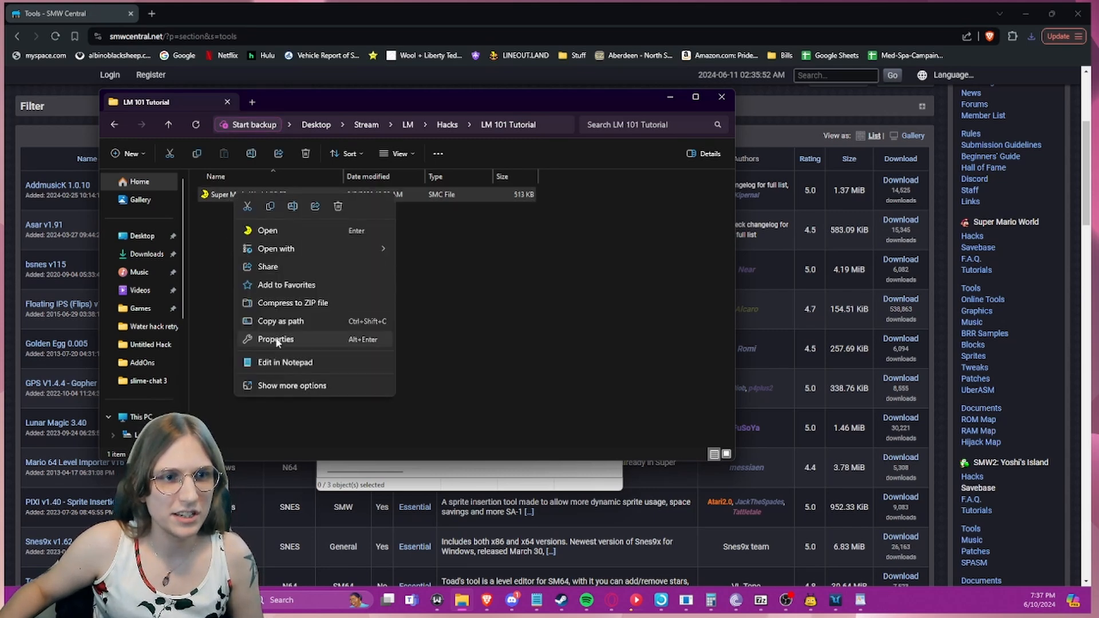
pyautogui.moveTo(288, 248)
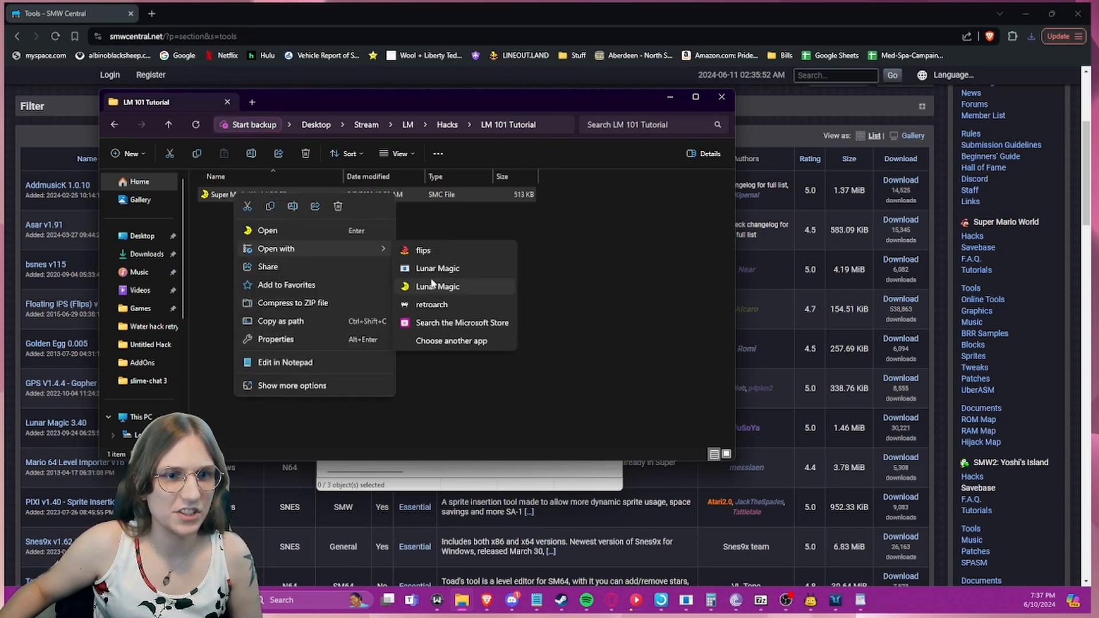
pyautogui.click(467, 287)
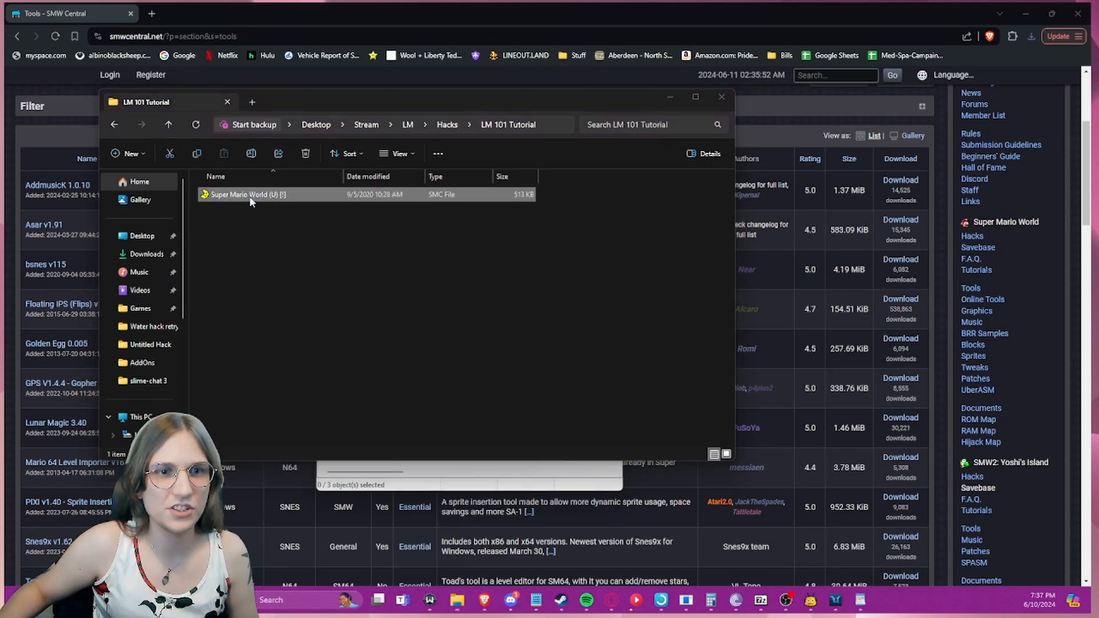
pyautogui.moveTo(1006, 21); pyautogui.dragTo(711, 155)
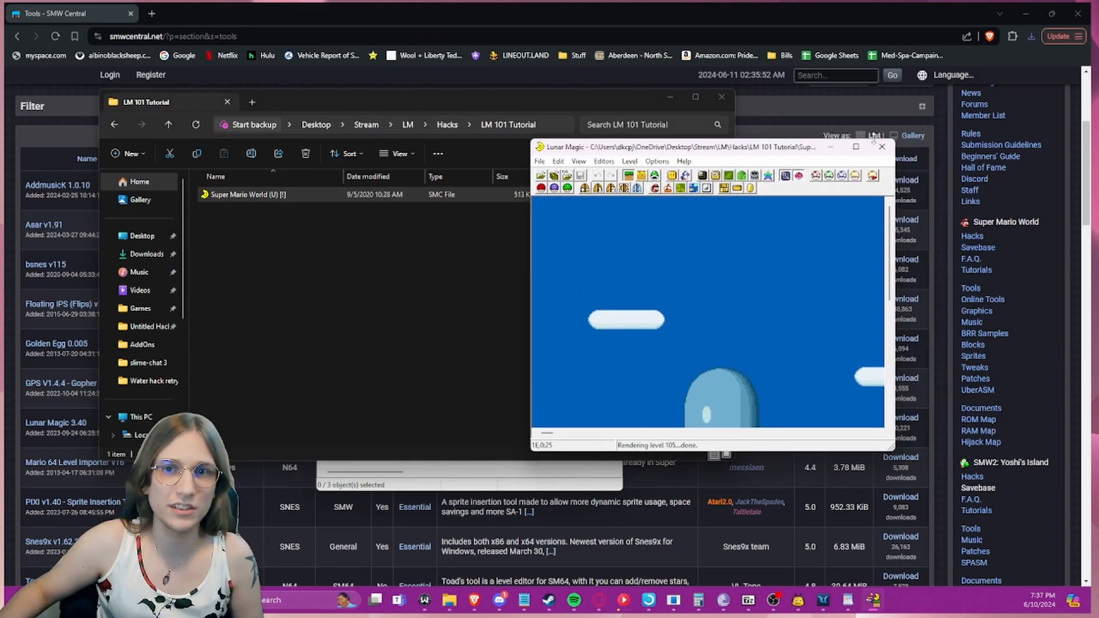
pyautogui.click(855, 150)
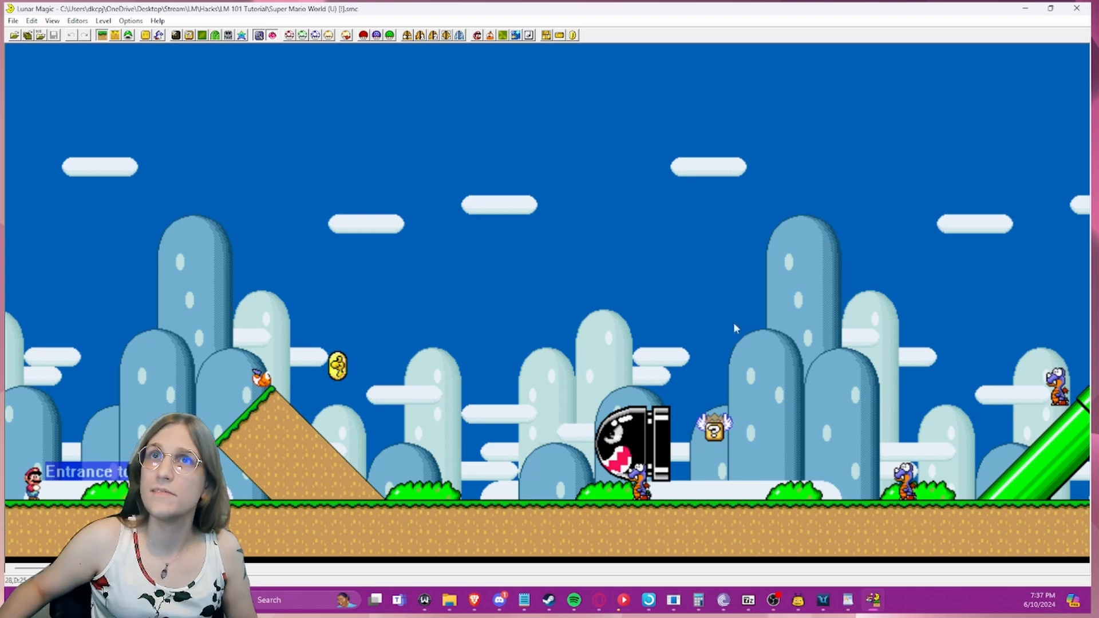
pyautogui.click(1025, 9)
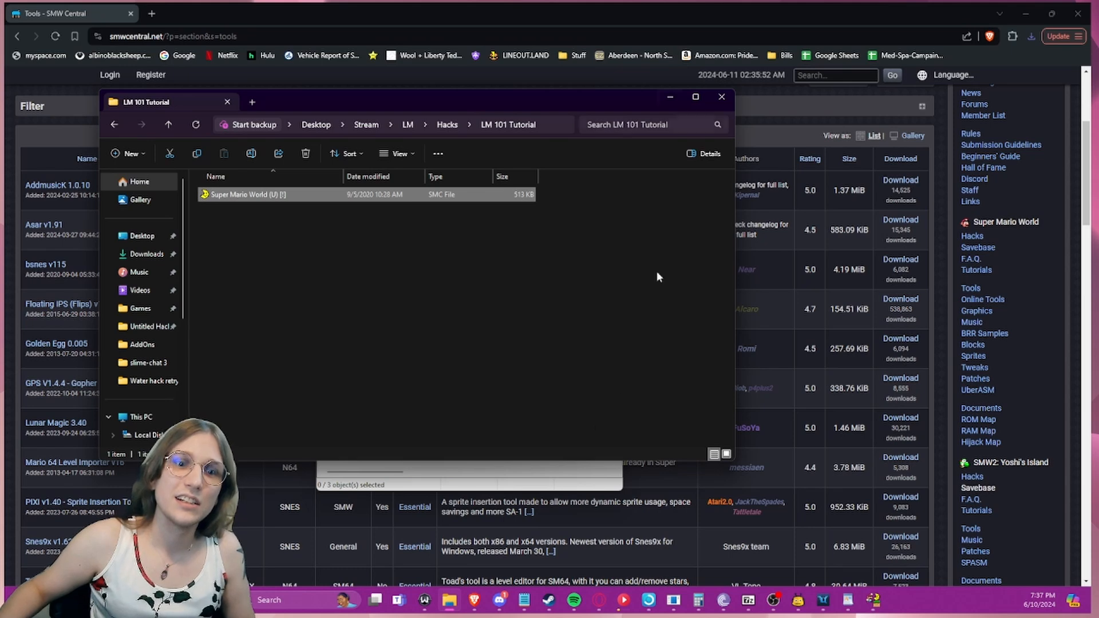
# - Switch to Lunar Magic, move the dragon coin above the slope up by one tile, and save the level to the ROM
pyautogui.click(872, 601)
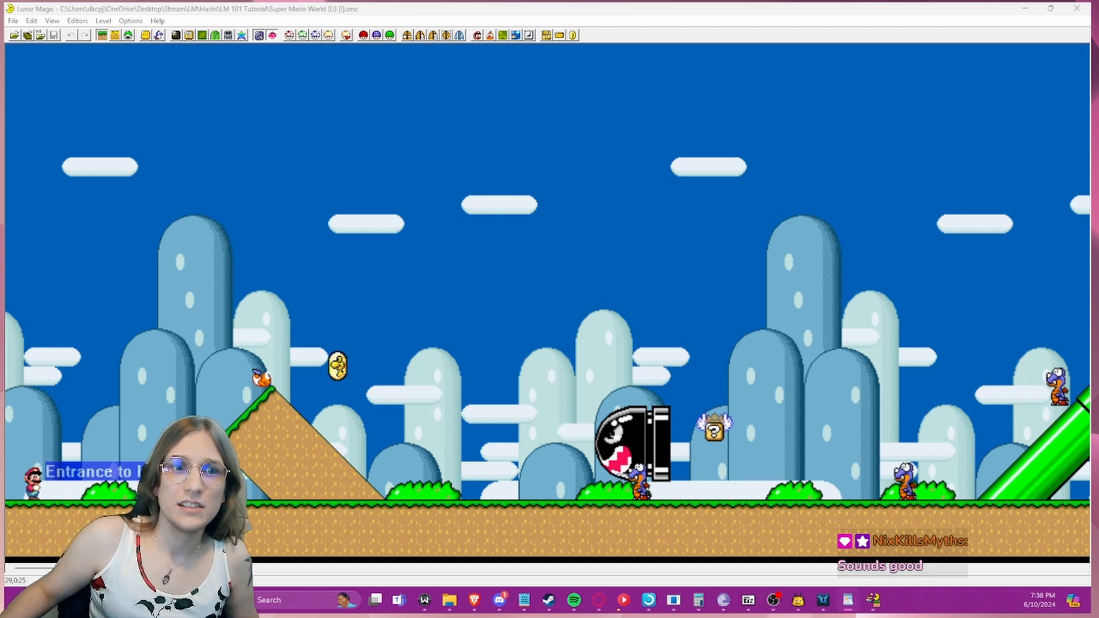
pyautogui.click(618, 488)
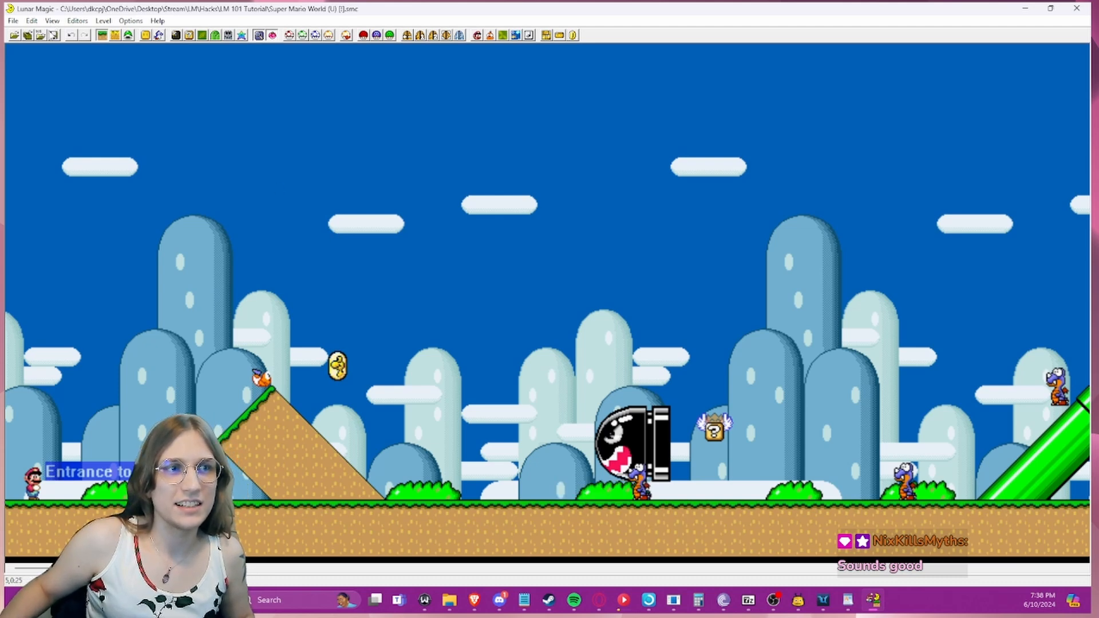
pyautogui.click(54, 35)
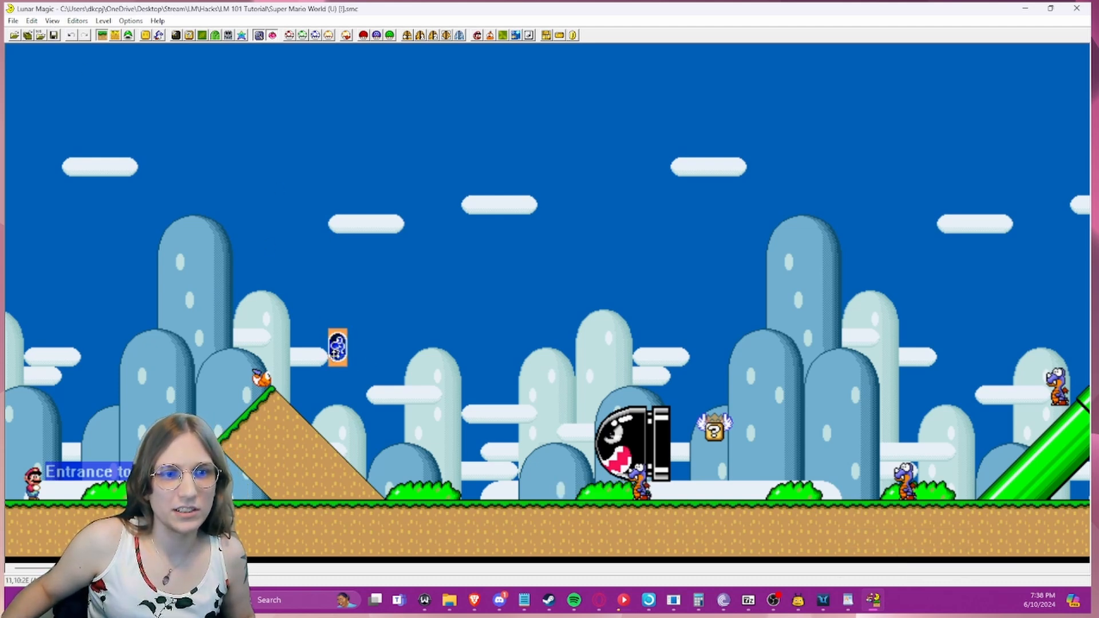
pyautogui.click(54, 35)
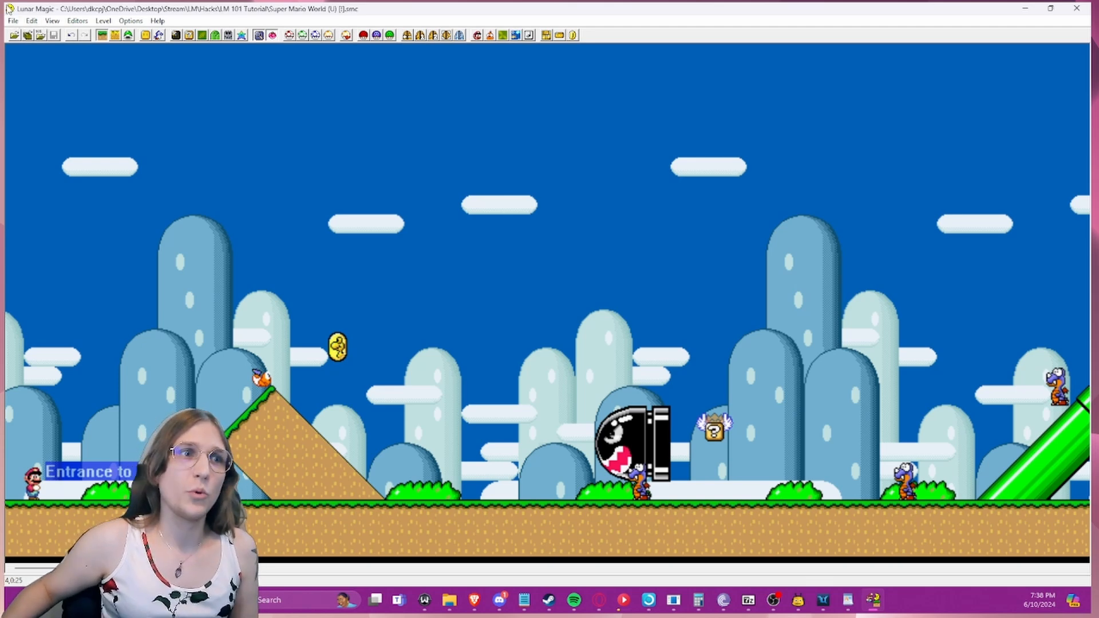
# - Open Lunar Magic's emulator setup and inspect the emulator path and file name
pyautogui.click(12, 21)
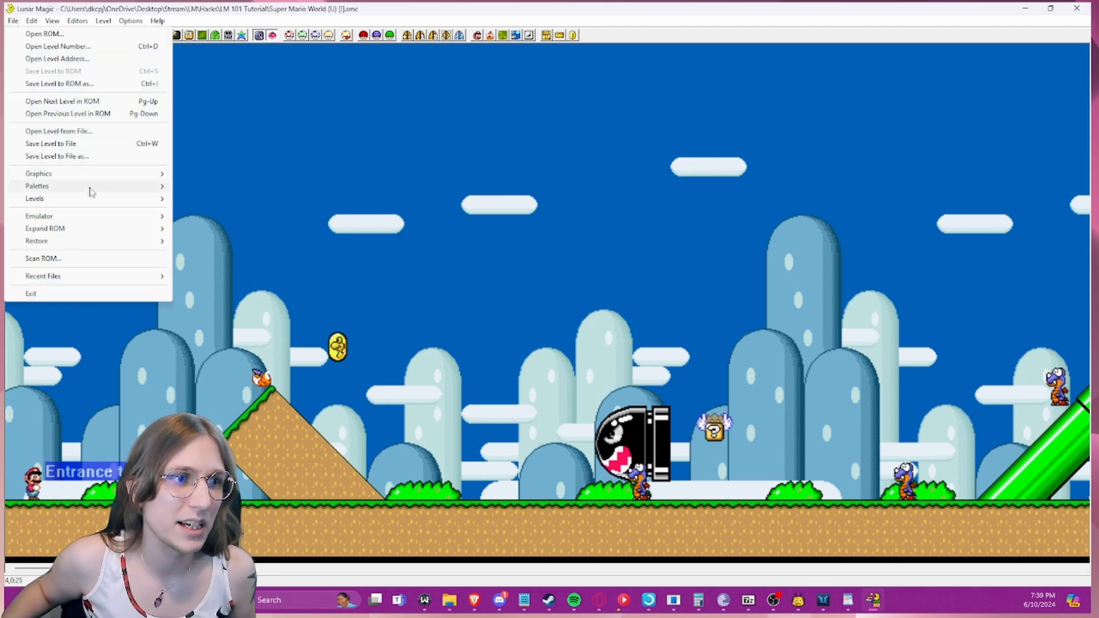
pyautogui.moveTo(69, 218)
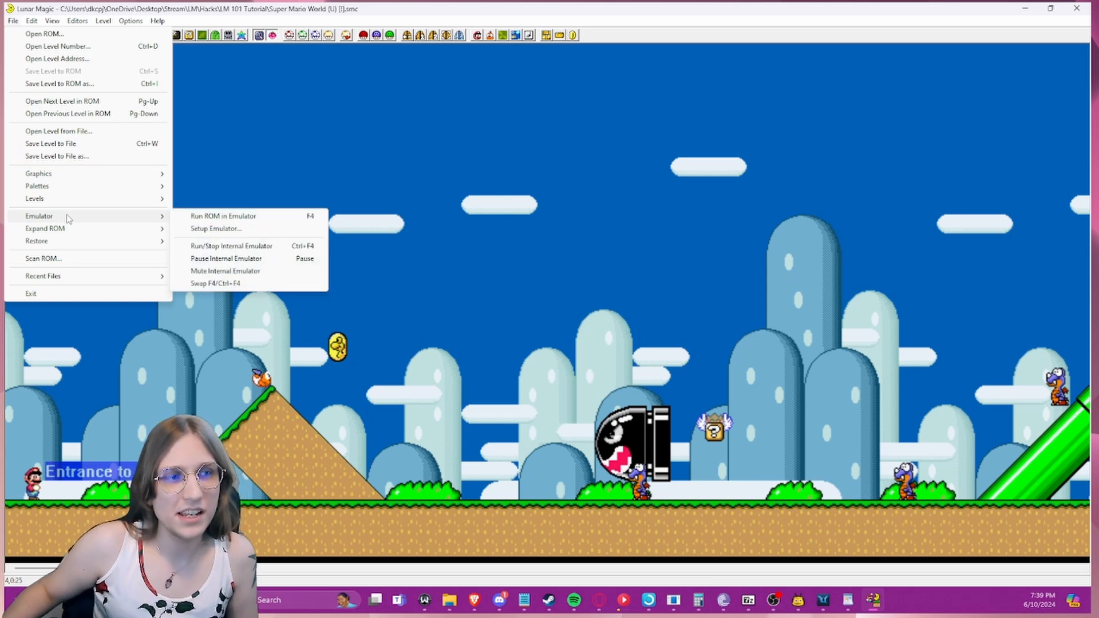
pyautogui.click(216, 228)
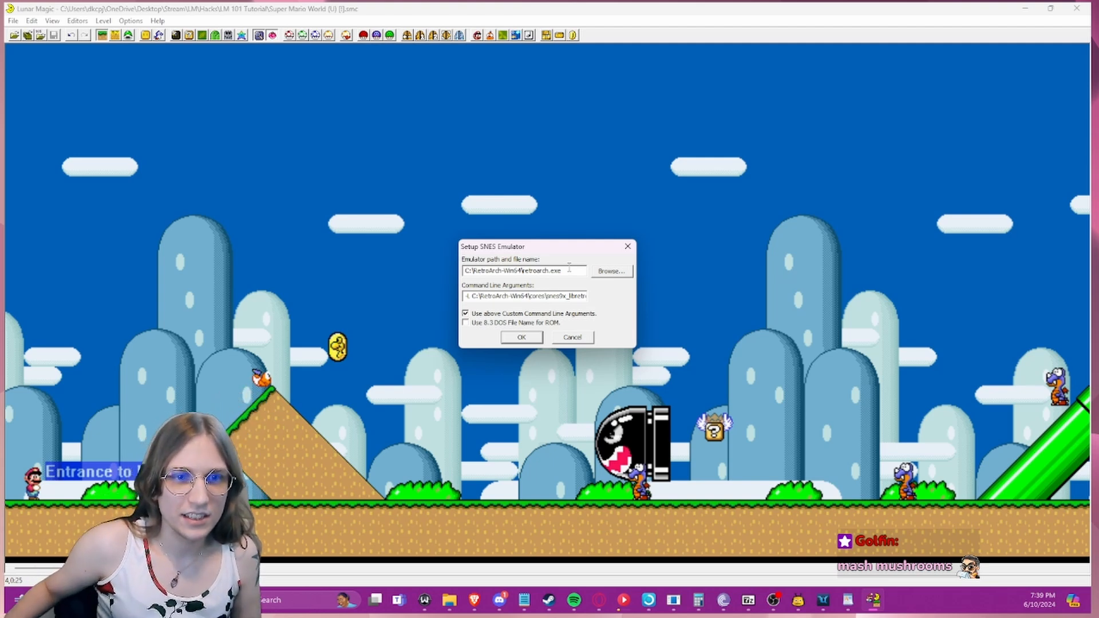
pyautogui.moveTo(569, 268); pyautogui.dragTo(536, 261)
pyautogui.click(525, 270)
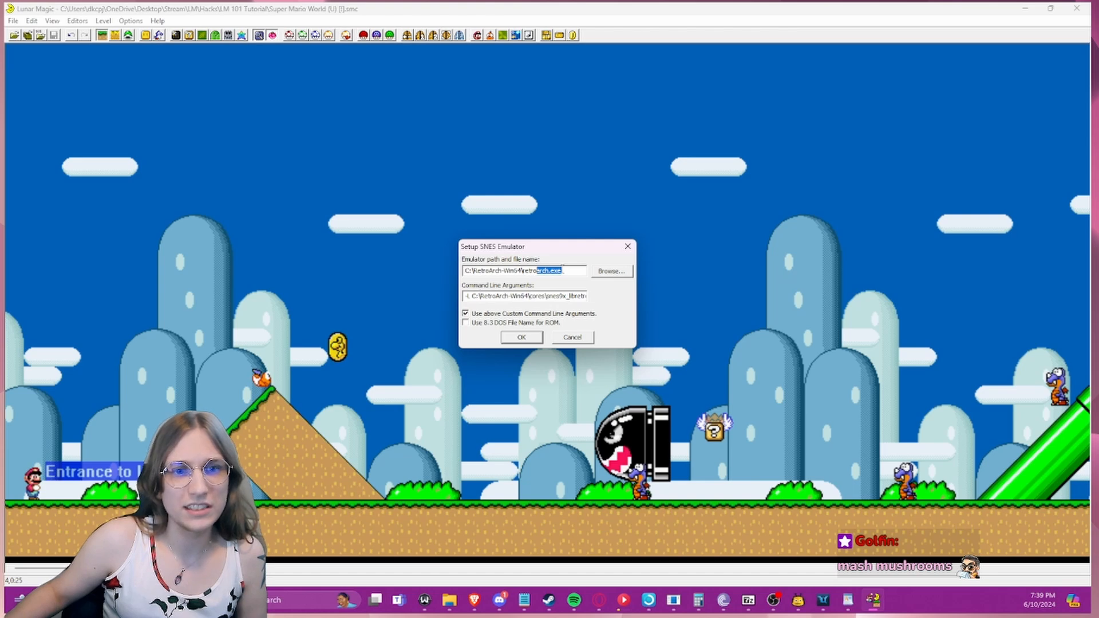
pyautogui.click(563, 270)
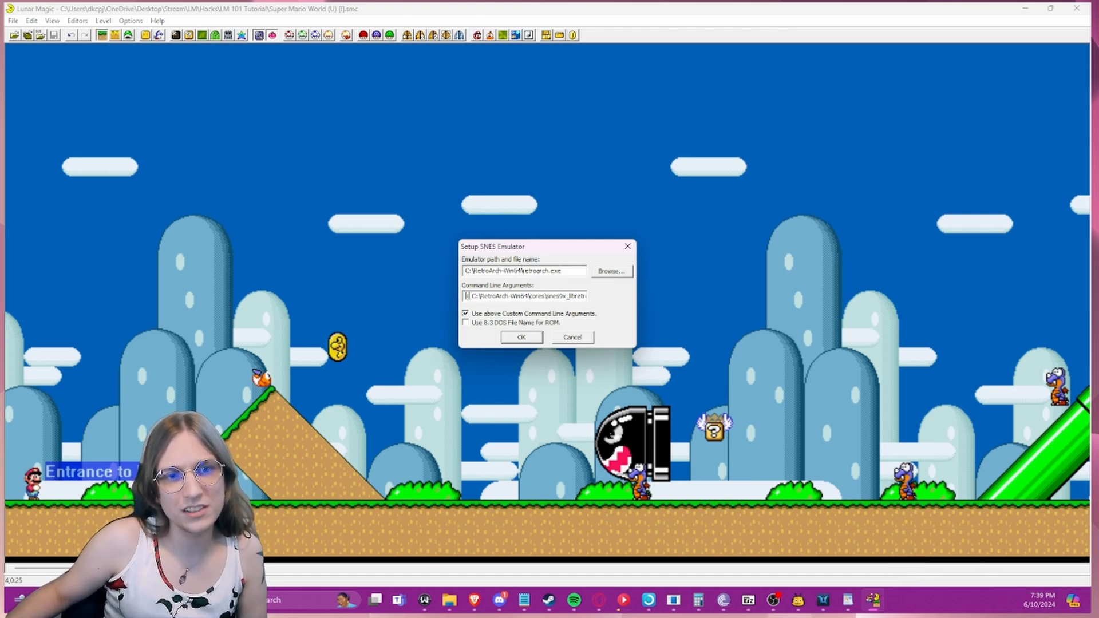
# - Examine the full command line arguments for the emulator and the option to use custom command line arguments
pyautogui.moveTo(465, 296); pyautogui.dragTo(600, 301)
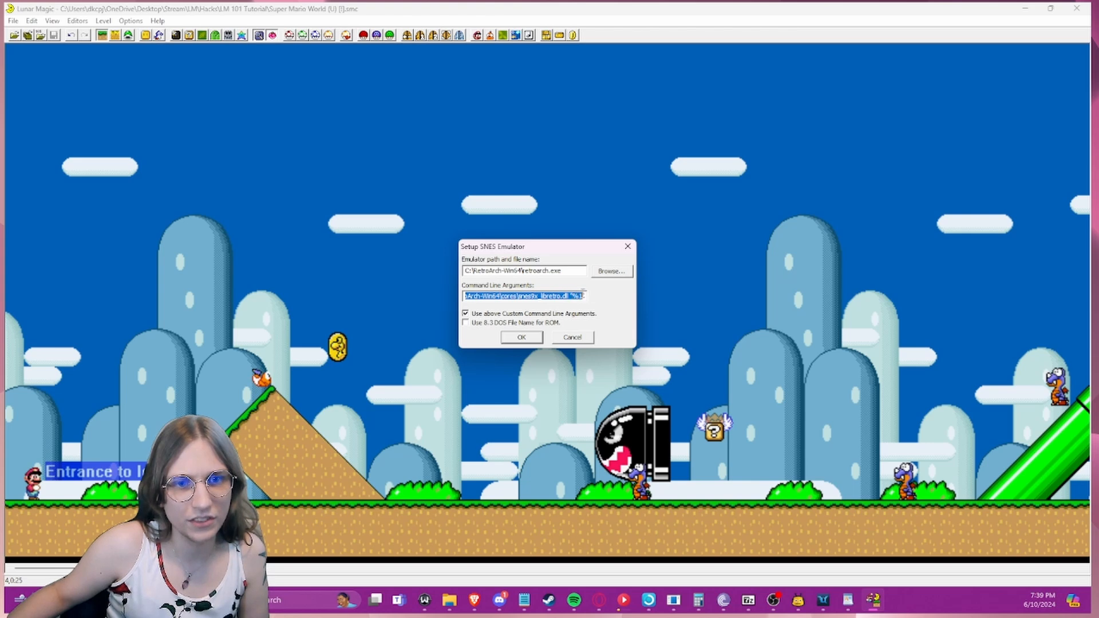
pyautogui.click(581, 296)
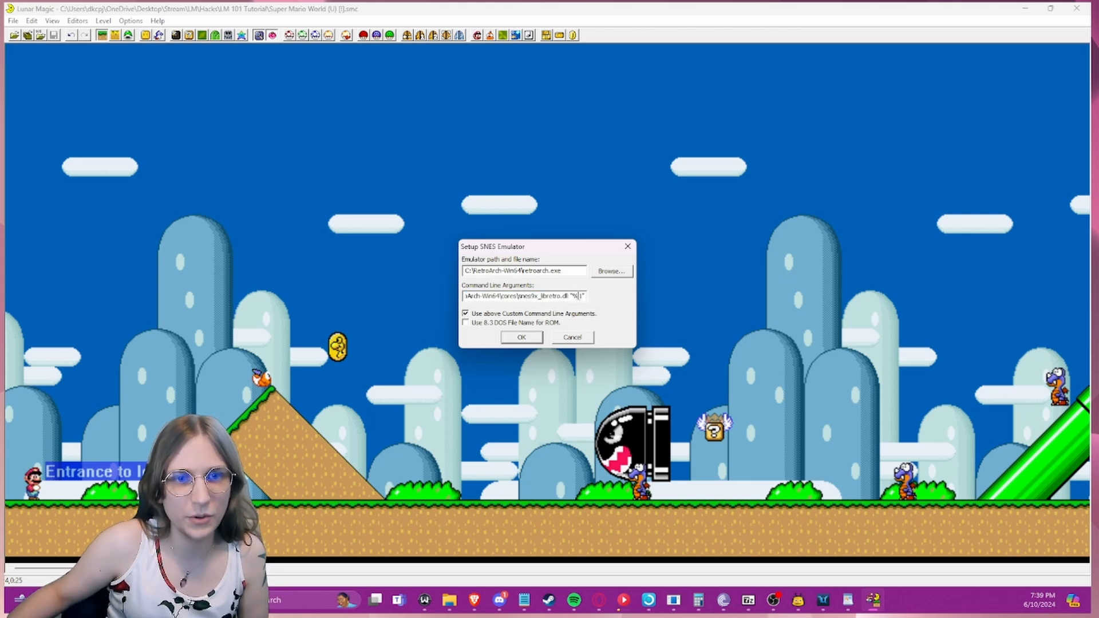
pyautogui.moveTo(579, 296)
pyautogui.mouseDown()
pyautogui.moveTo(389, 295)
pyautogui.moveTo(595, 303)
pyautogui.moveTo(585, 297)
pyautogui.mouseUp()
pyautogui.click(470, 296)
pyautogui.click(584, 295)
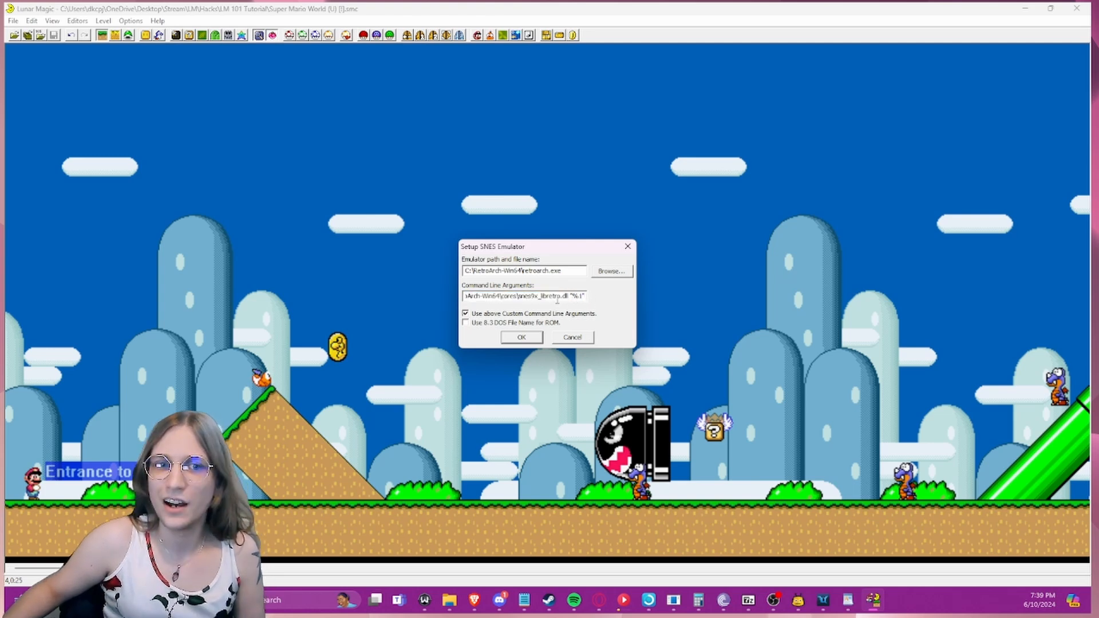
pyautogui.moveTo(585, 296); pyautogui.dragTo(396, 290)
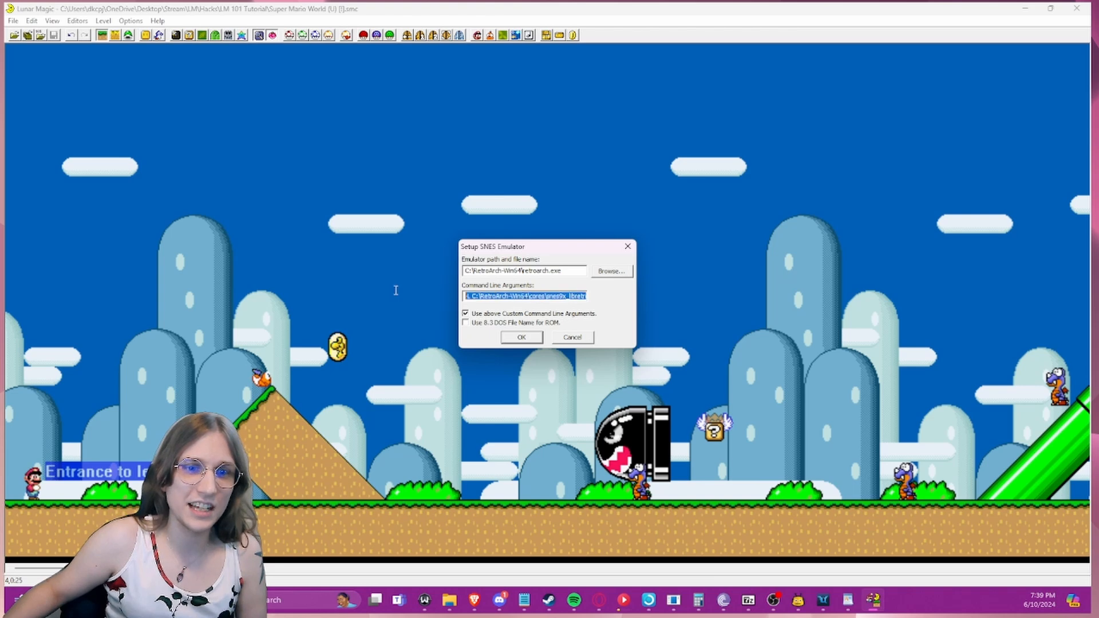
pyautogui.moveTo(482, 294); pyautogui.dragTo(644, 312)
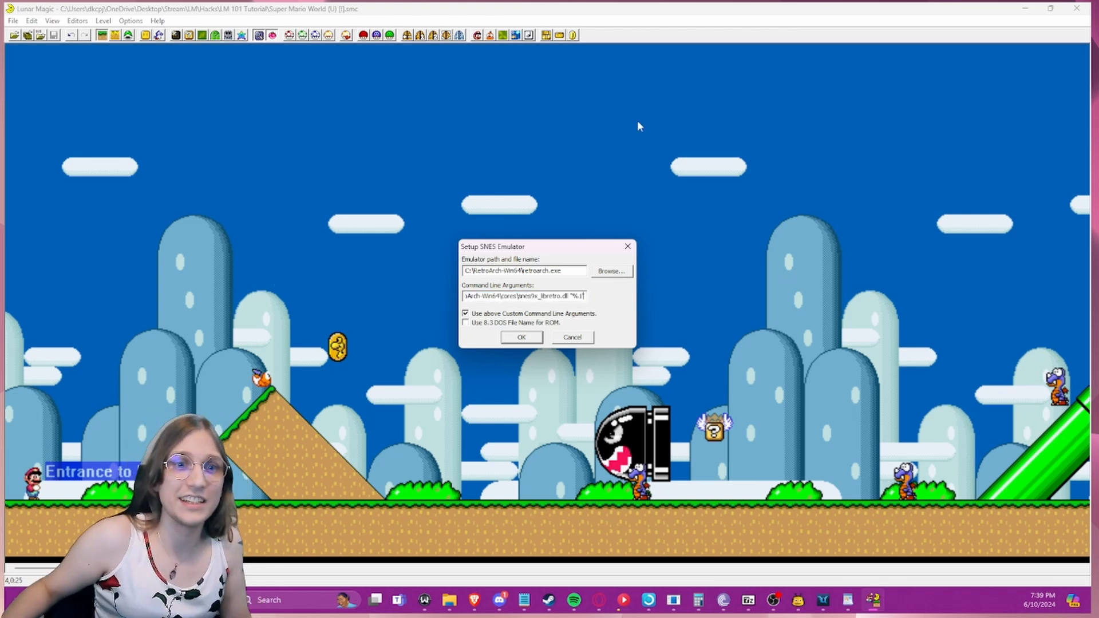
pyautogui.click(465, 313)
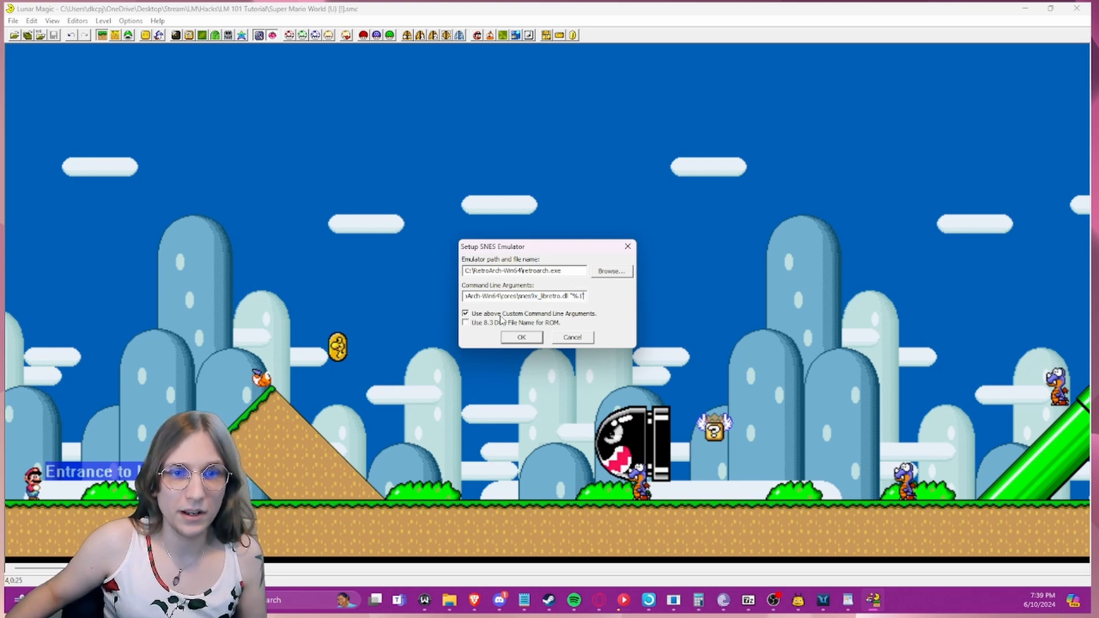
# - Accept the emulator setup, test-run the ROM in RetroArch with its window moved aside, and close the emulator
pyautogui.click(518, 337)
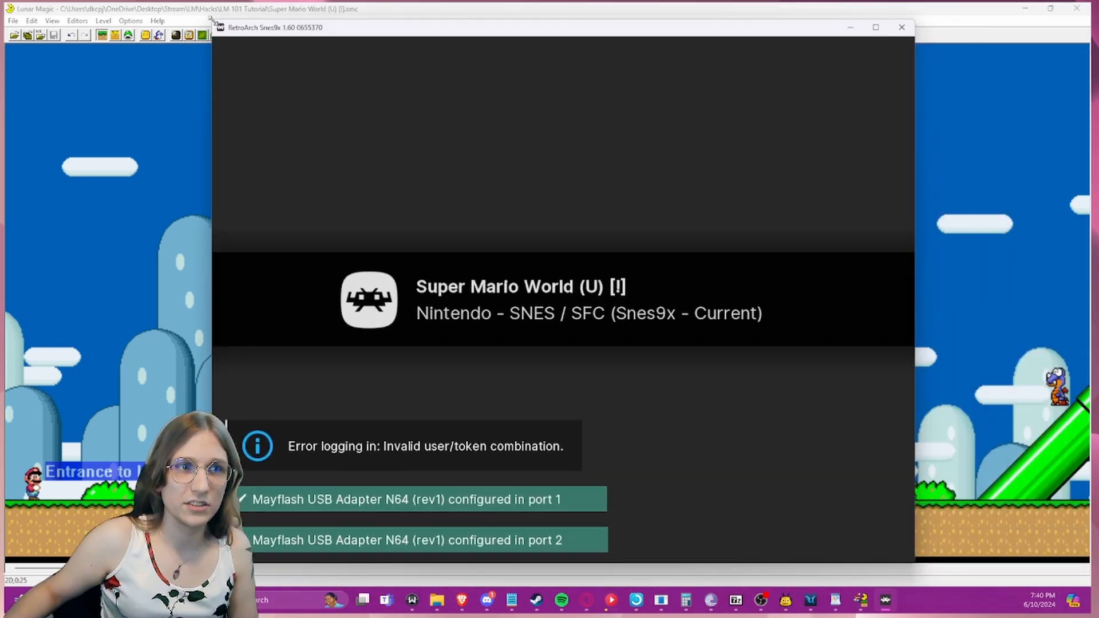
pyautogui.moveTo(527, 141); pyautogui.dragTo(587, 77)
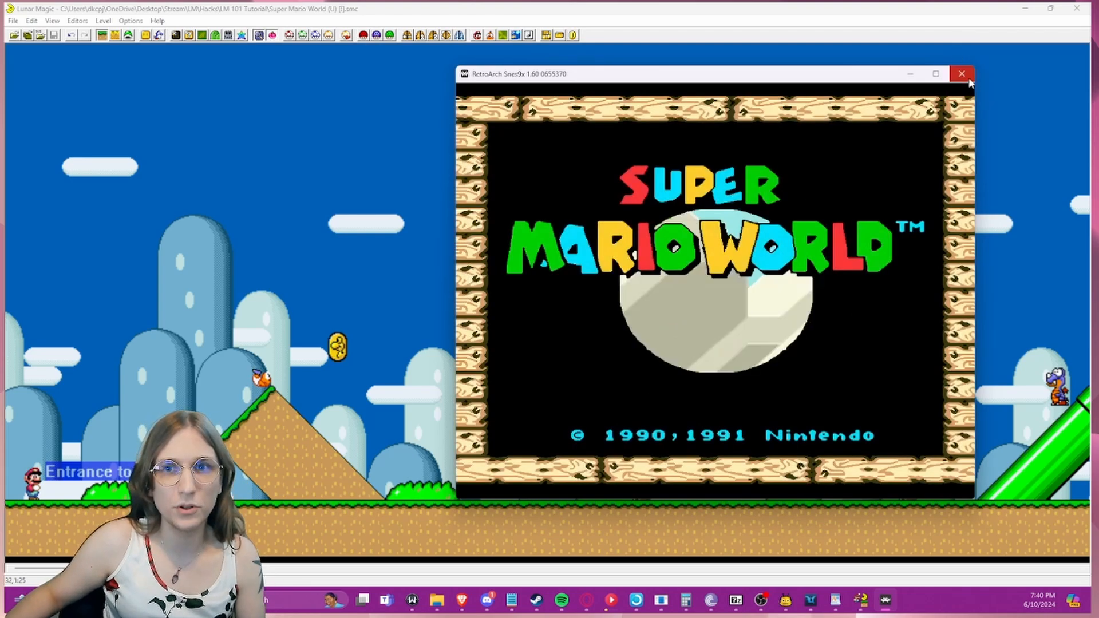
pyautogui.click(962, 74)
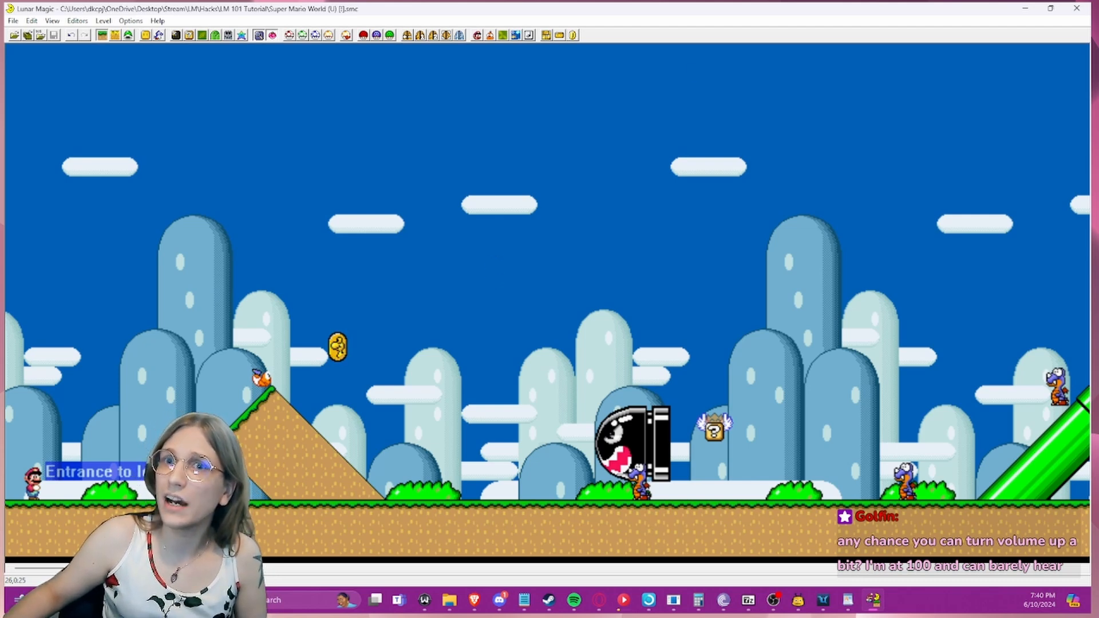
# - Check the ROM file and the graphics folders in the LM 101 Tutorial folder, and return to Lunar Magic
pyautogui.click(773, 599)
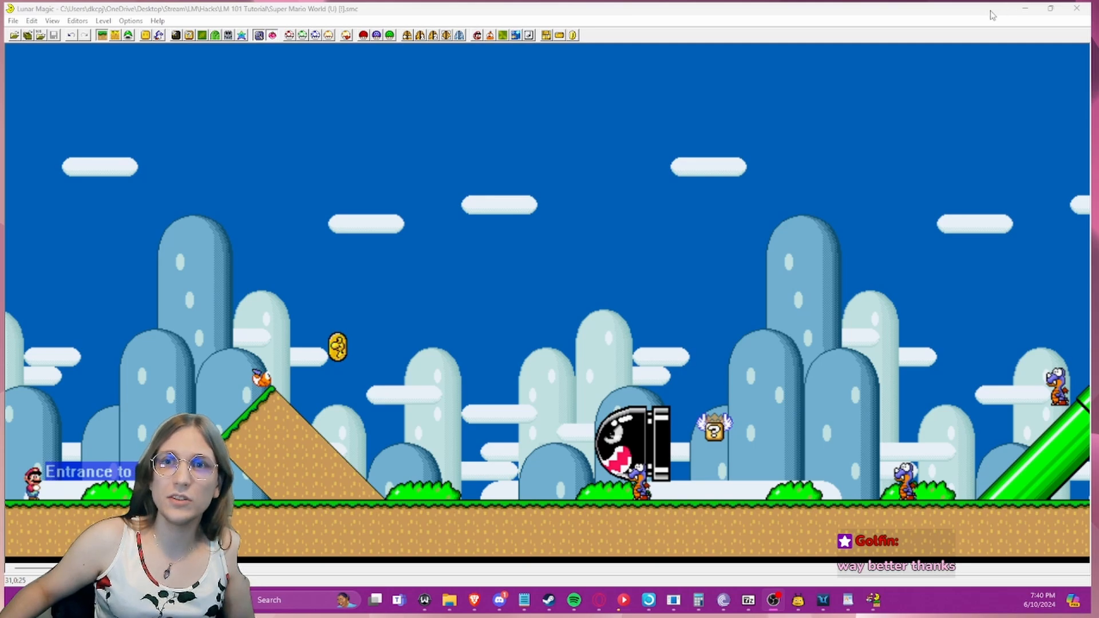
pyautogui.click(1024, 8)
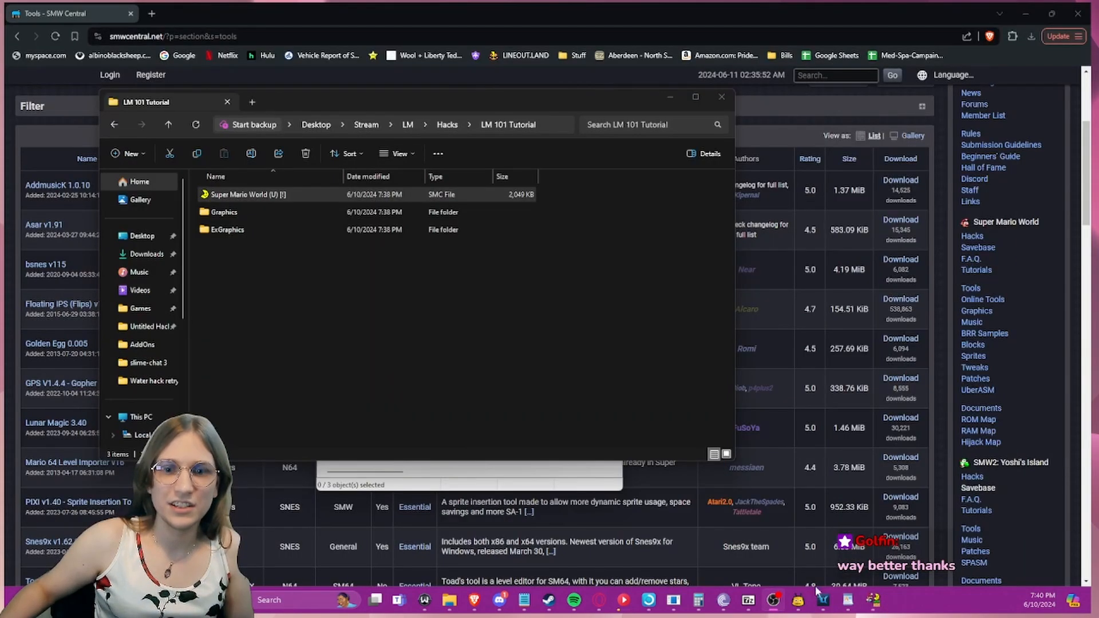
pyautogui.click(872, 599)
pyautogui.moveTo(345, 159); pyautogui.dragTo(652, 270)
pyautogui.click(449, 601)
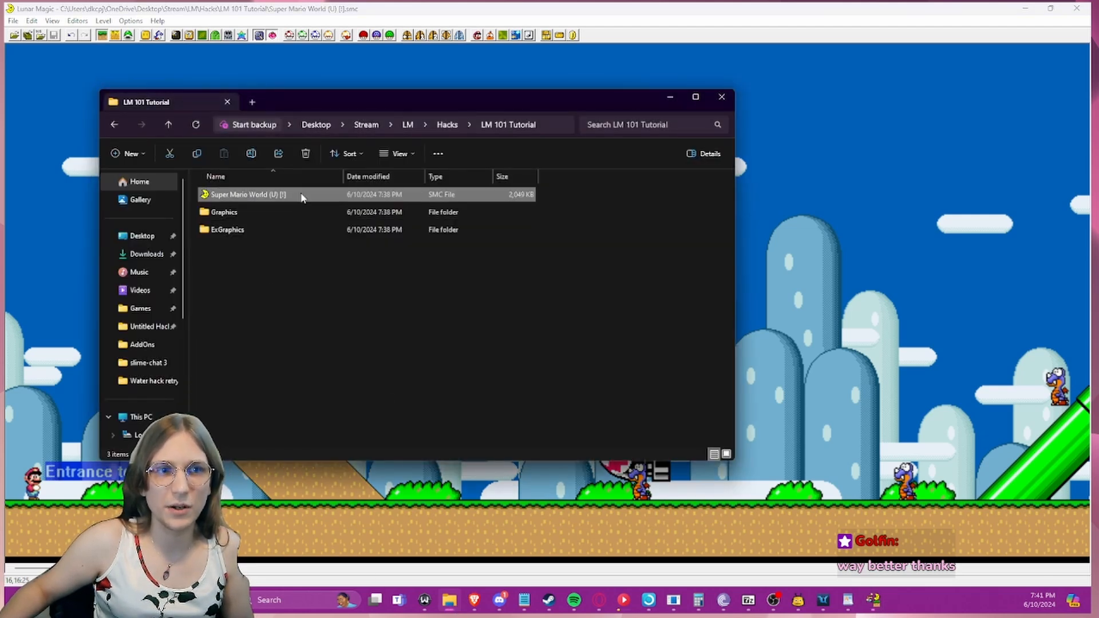
pyautogui.click(670, 98)
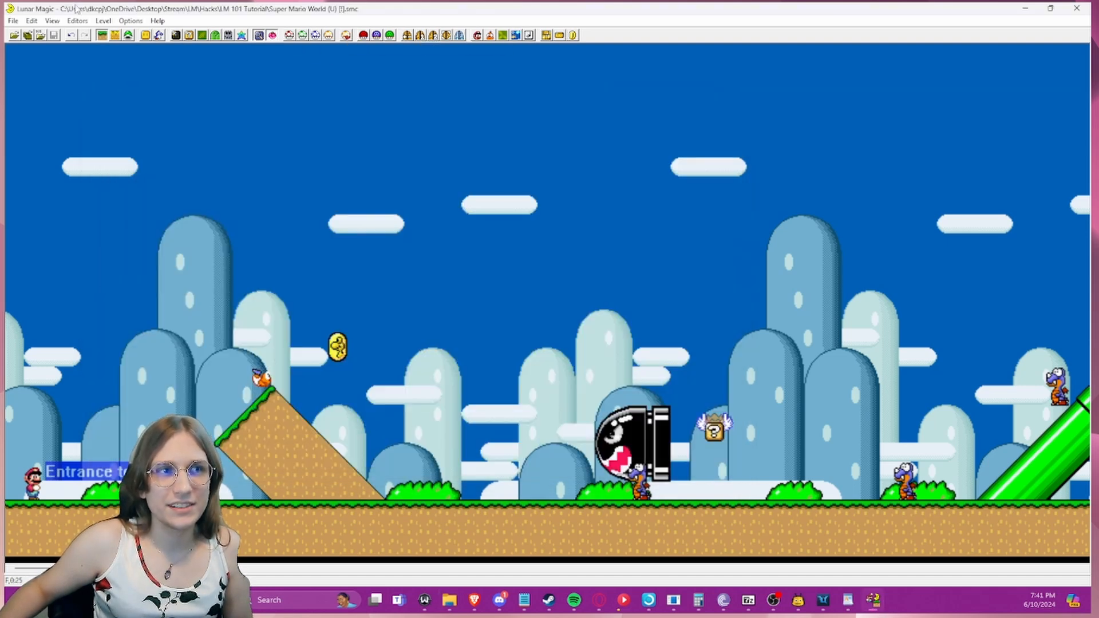
# - Look at Lunar Magic's file commands, recheck the ROM in the LM 101 Tutorial folder, and return to the level editor
pyautogui.click(12, 22)
pyautogui.click(431, 224)
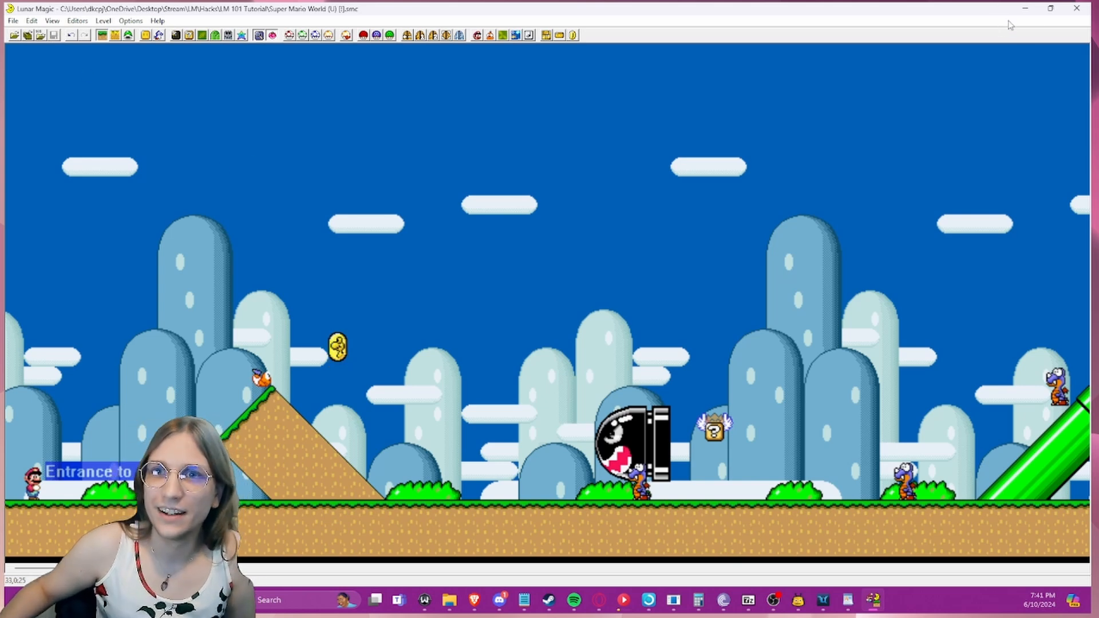
pyautogui.click(449, 600)
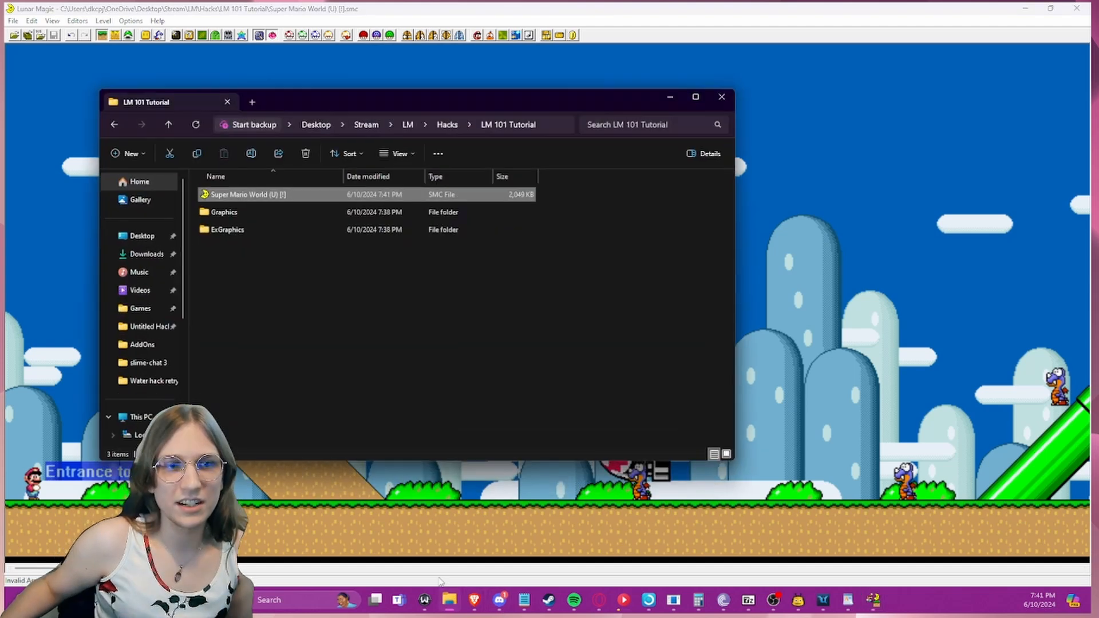
pyautogui.click(292, 18)
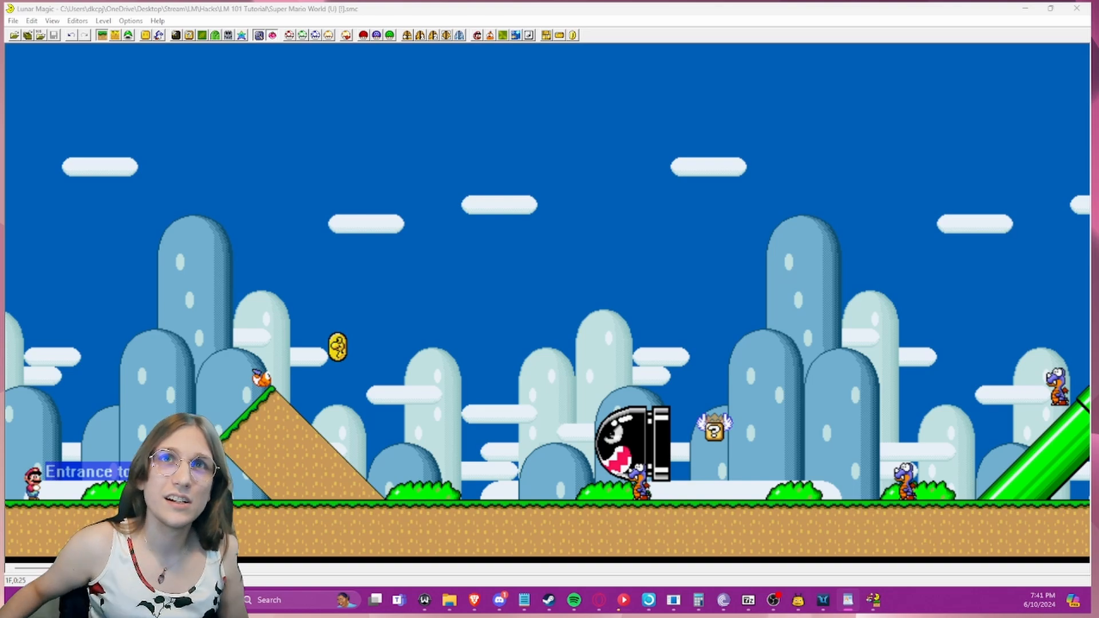
# - Minimize Lunar Magic and File Explorer to view the SMW Central tools list, and bring File Explorer back
pyautogui.click(1025, 9)
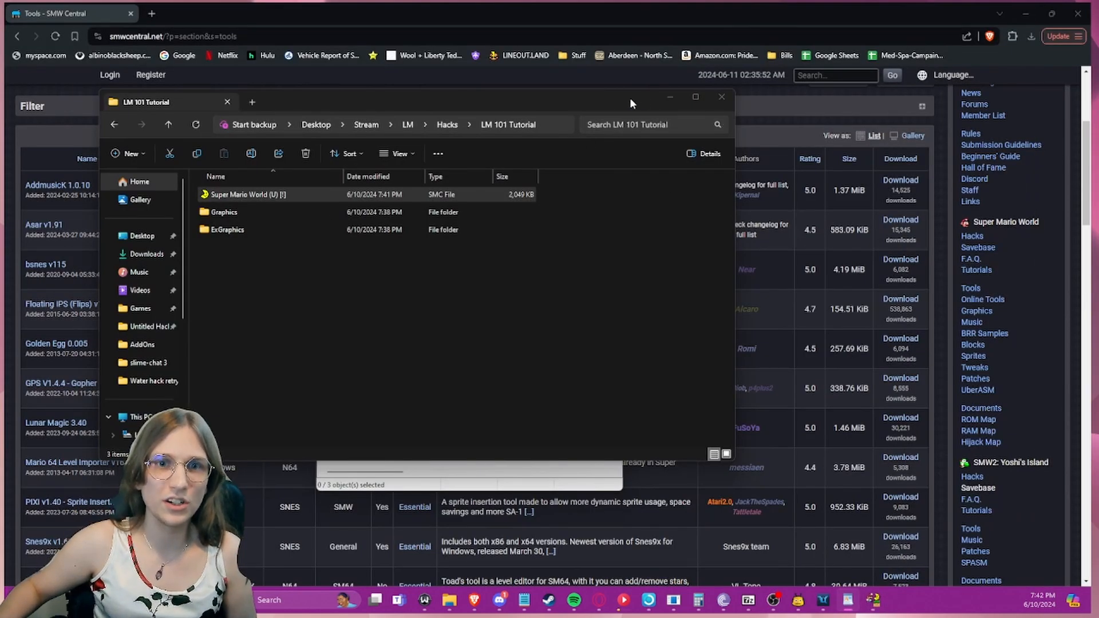
pyautogui.click(669, 97)
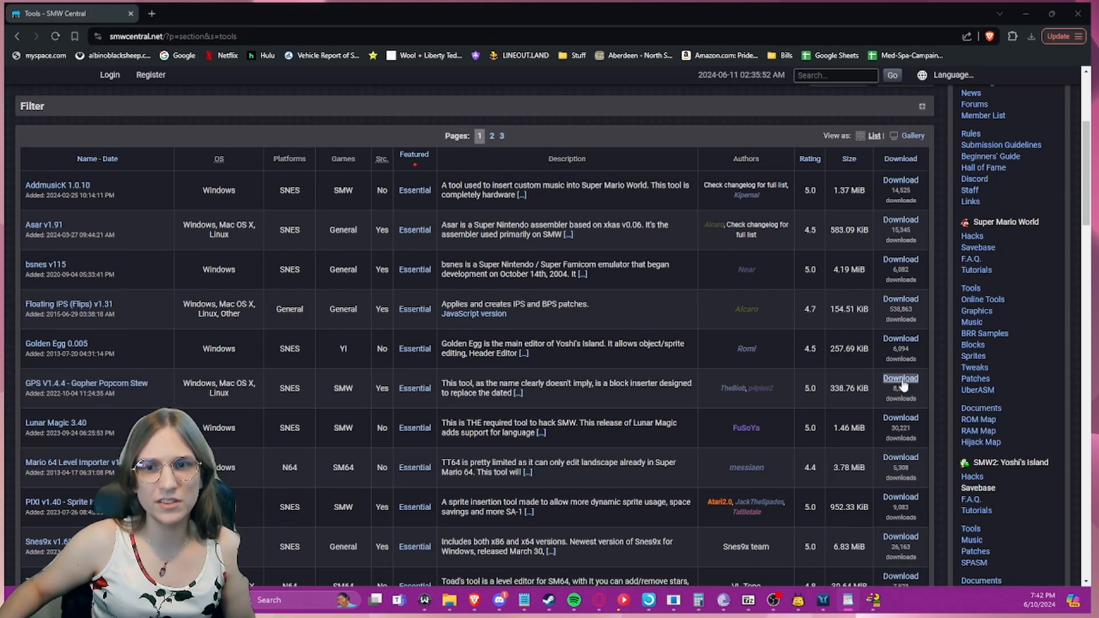
pyautogui.click(450, 604)
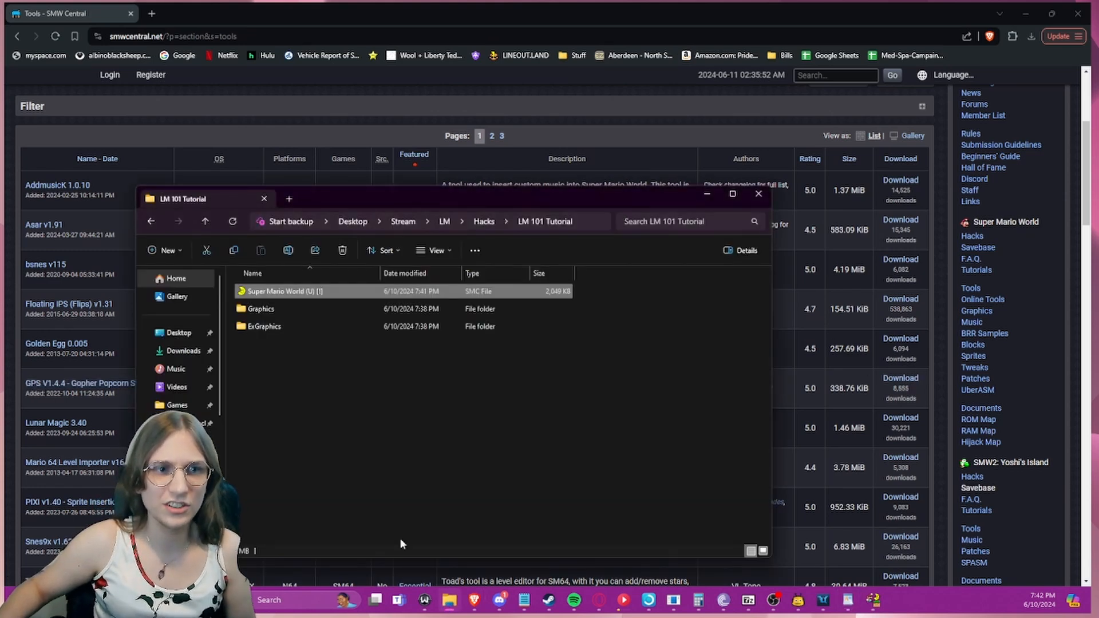
# - Copy all folders from AddmusicK_1.0.10 through UberASM in Hacks > Hack Base With tools, leaving out the ROM
pyautogui.click(205, 223)
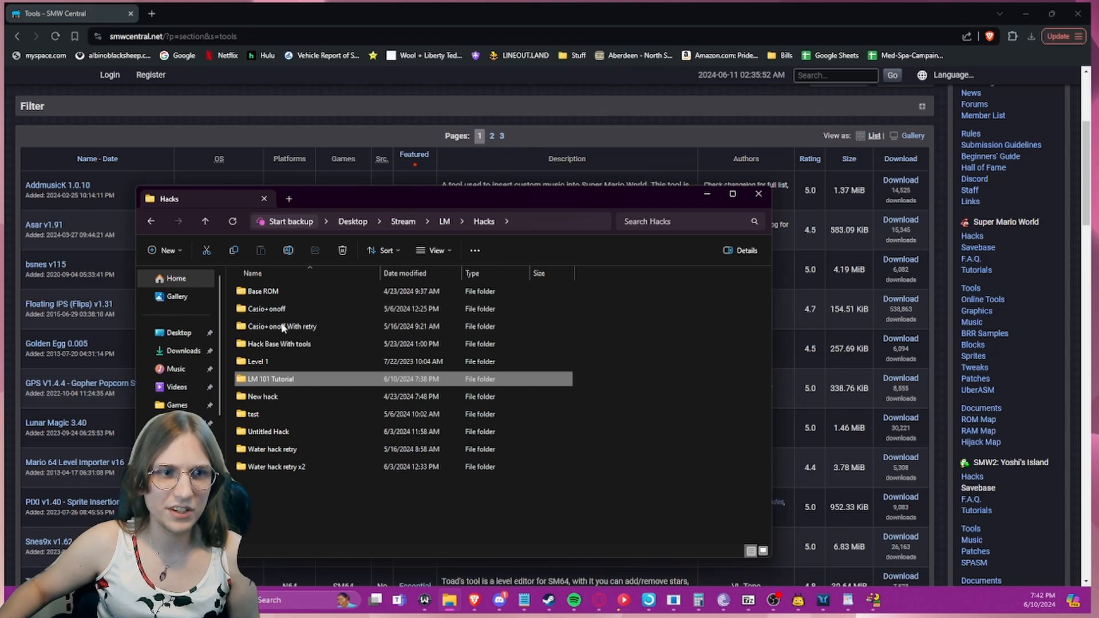
pyautogui.doubleClick(284, 343)
pyautogui.click(286, 397)
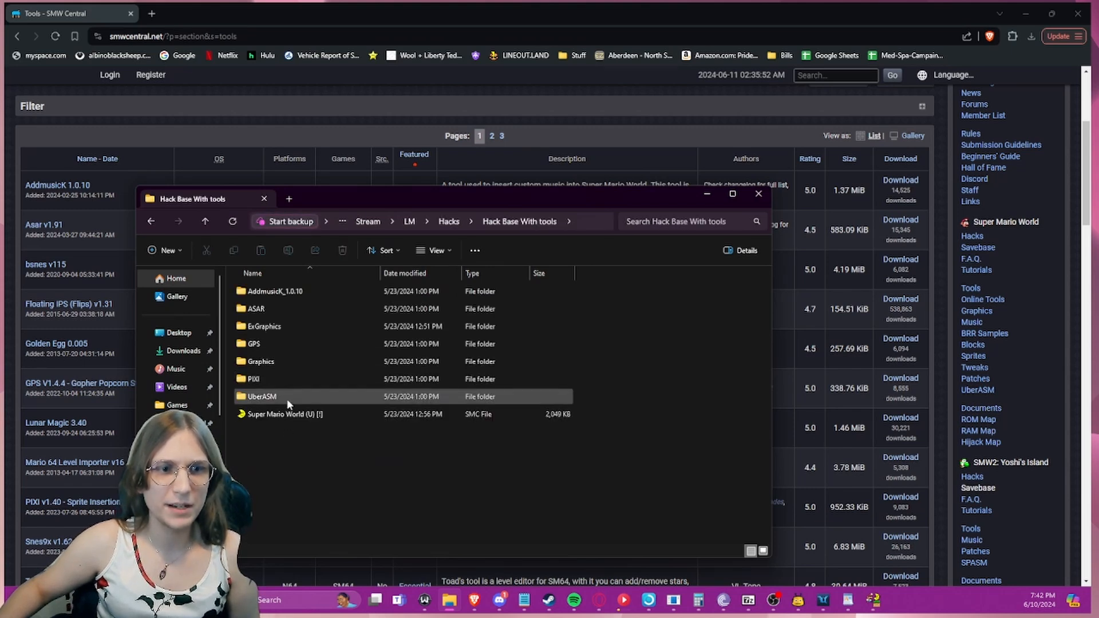
pyautogui.keyDown('shift'); pyautogui.click(272, 295); pyautogui.keyUp('shift')
pyautogui.hotkey('ctrl', 'c')
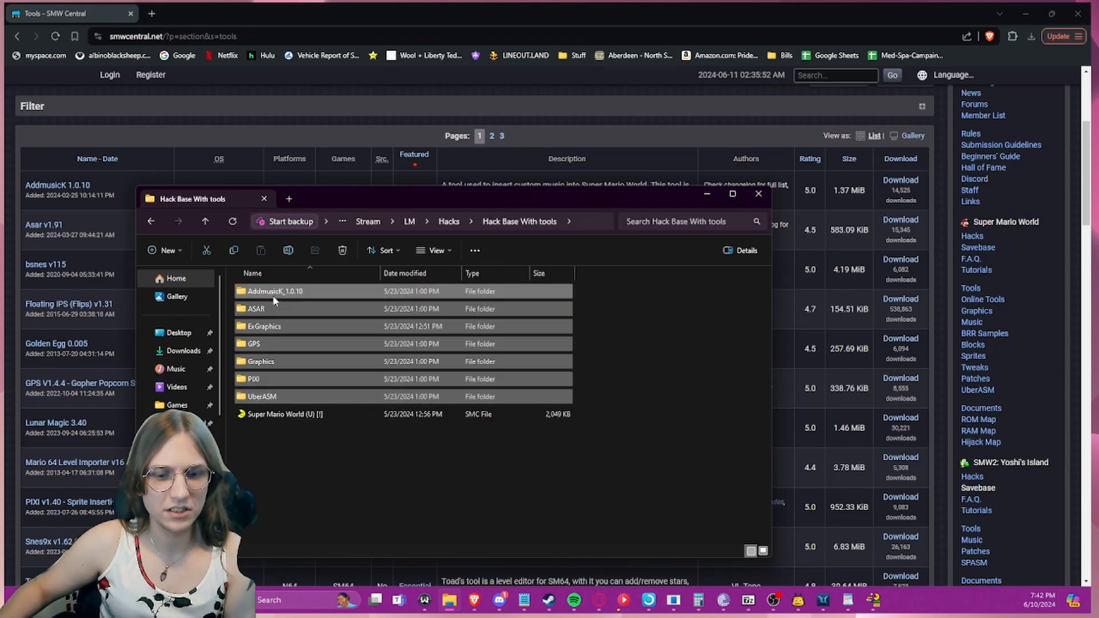
# - Paste the copied tool folders into the LM 101 Tutorial folder and cancel replacing the files with the same names
pyautogui.click(206, 222)
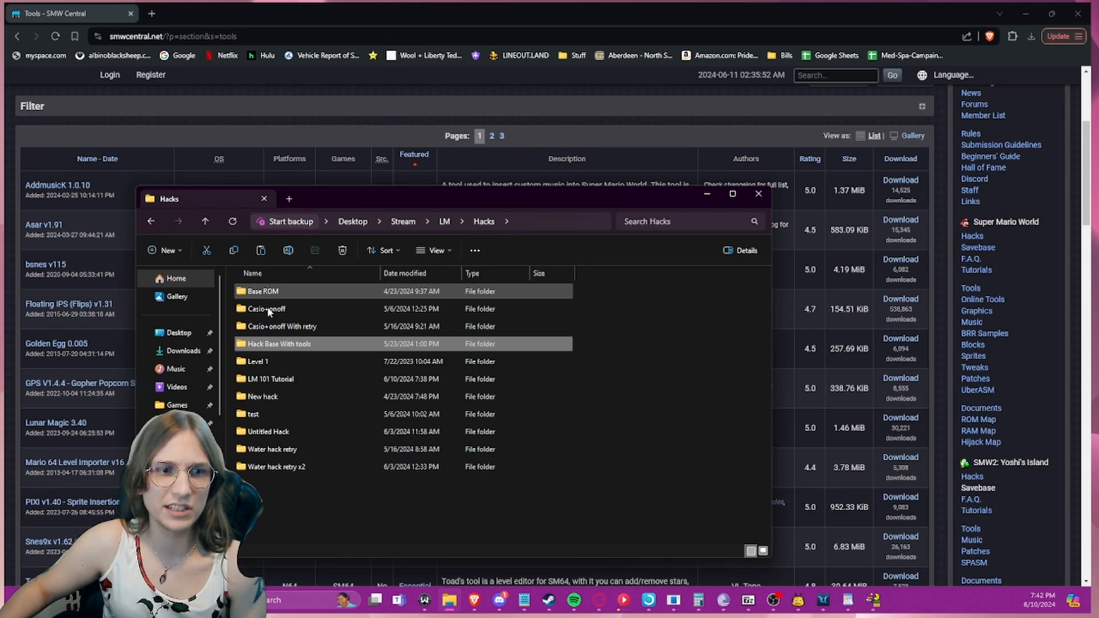
pyautogui.doubleClick(269, 378)
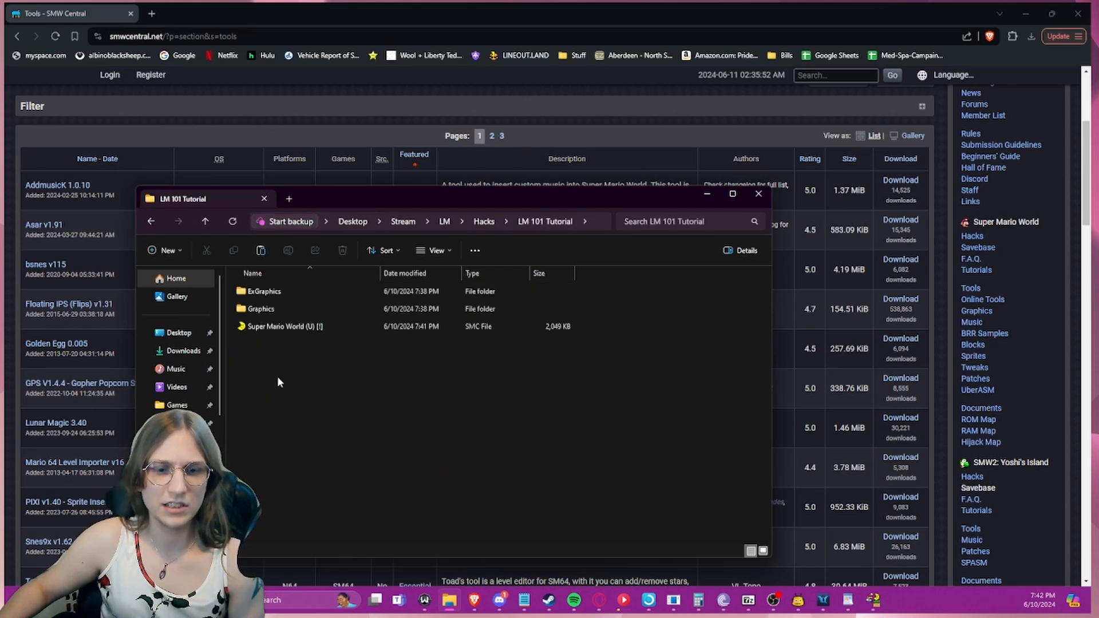
pyautogui.hotkey('ctrl', 'v')
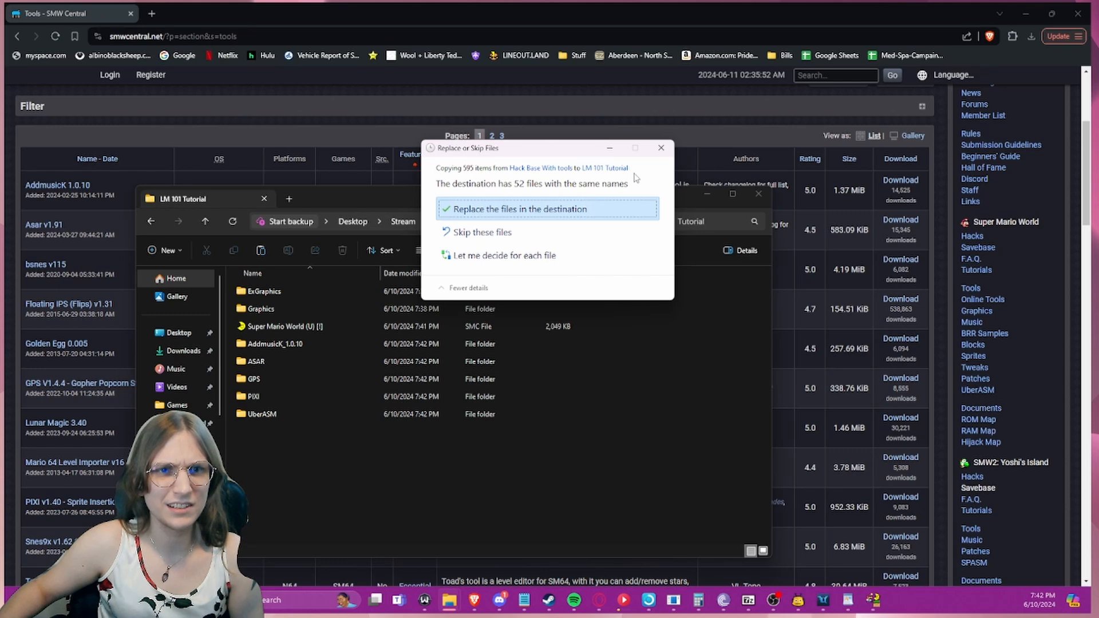
pyautogui.click(659, 148)
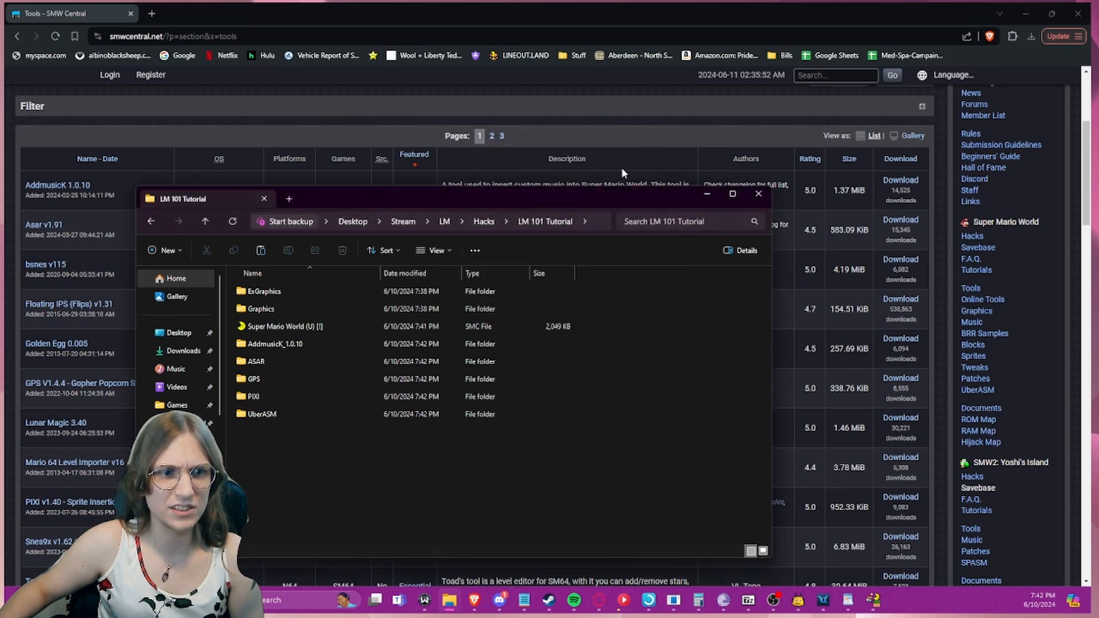
# - Copy the folders AddmusicK_1.0.10 through UberASM from Hacks > Hack Base With tools once more, leaving out the ROM
pyautogui.click(205, 223)
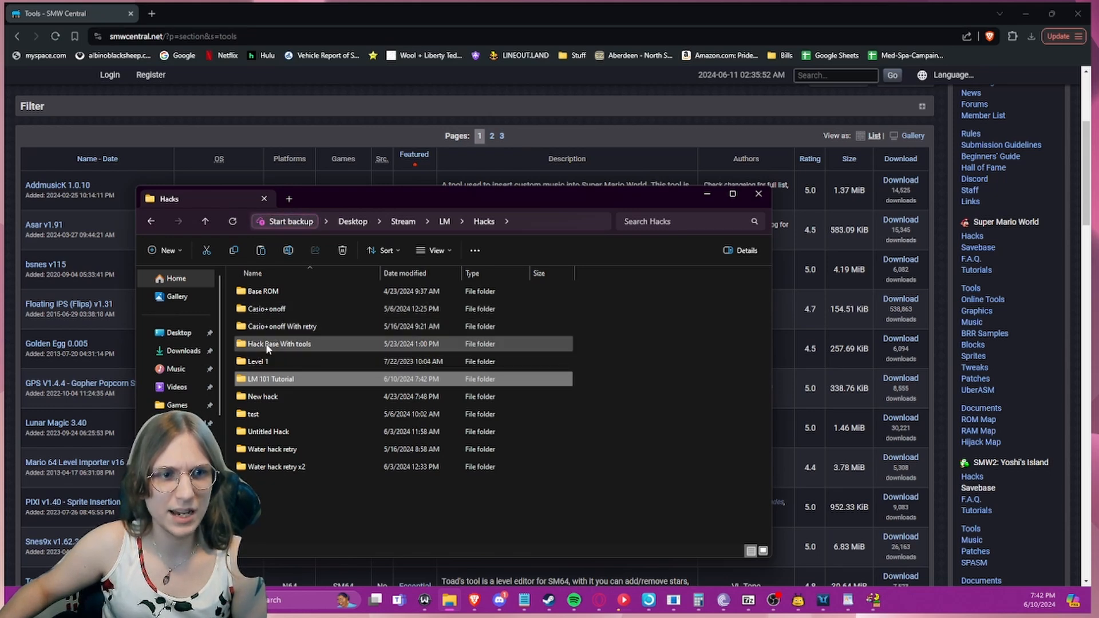
pyautogui.doubleClick(268, 344)
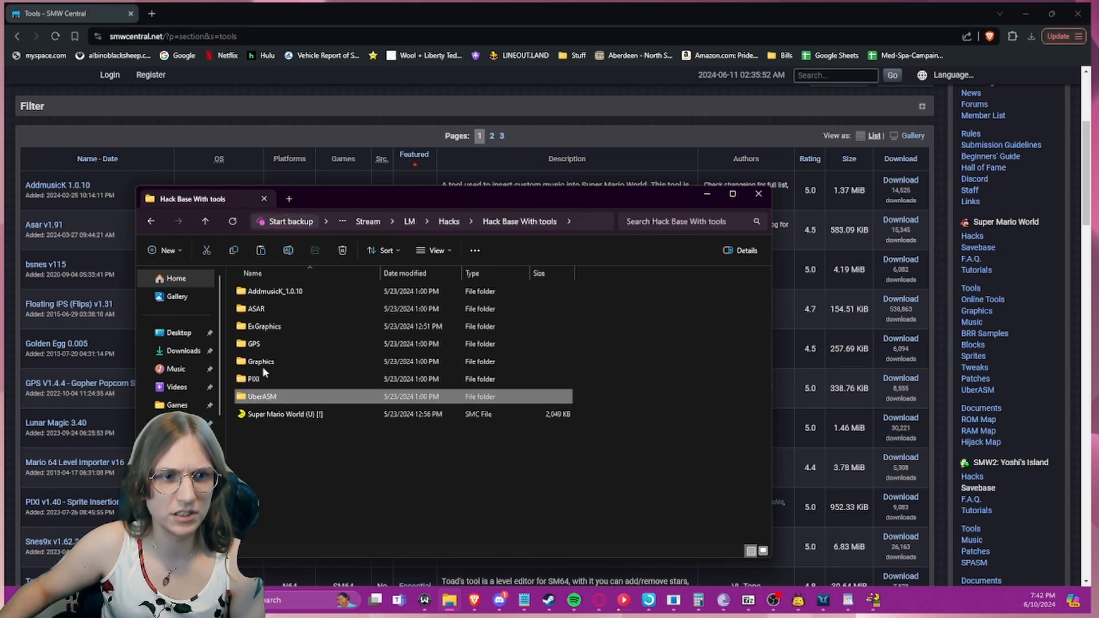
pyautogui.click(263, 292)
pyautogui.keyDown('shift'); pyautogui.click(263, 399); pyautogui.keyUp('shift')
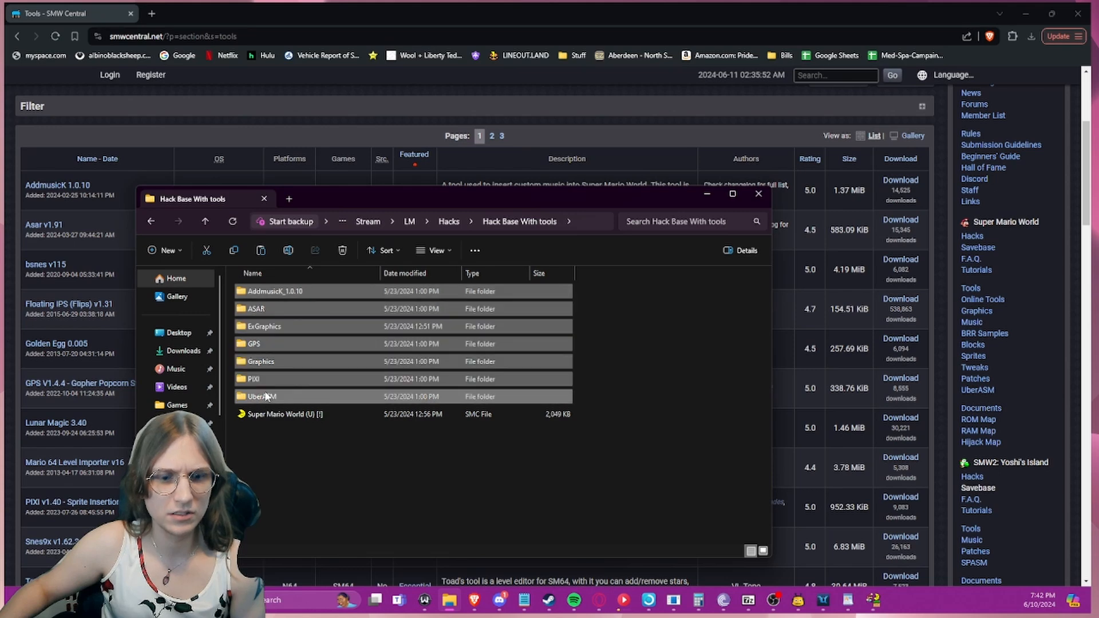
# - Paste the tool folders into Hacks > LM 101 Tutorial, replacing the files with the same names
pyautogui.click(206, 222)
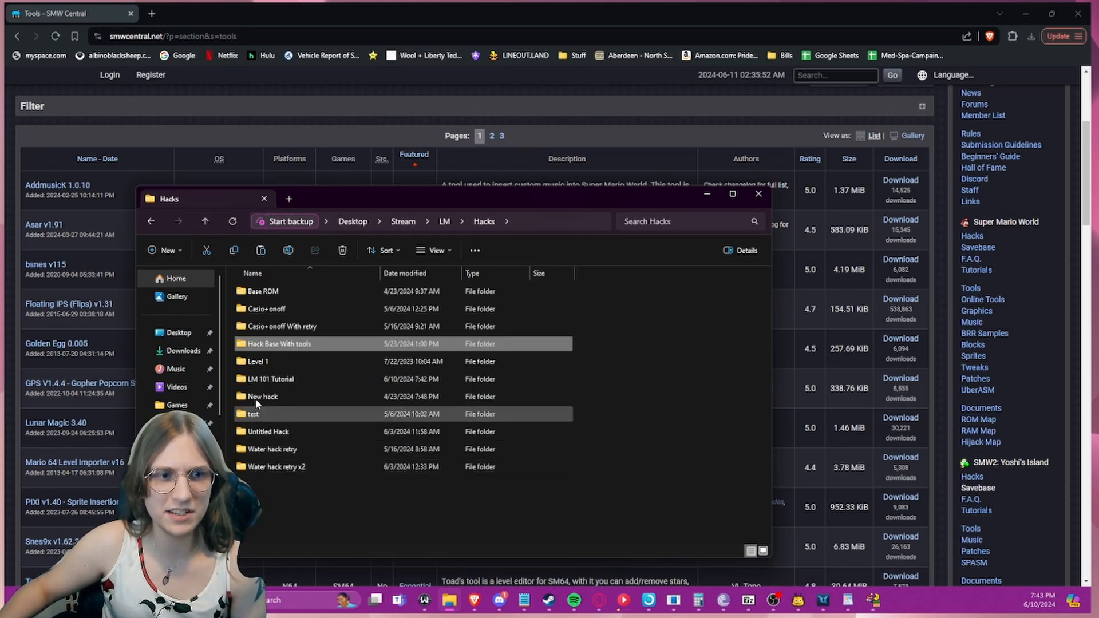
pyautogui.doubleClick(258, 379)
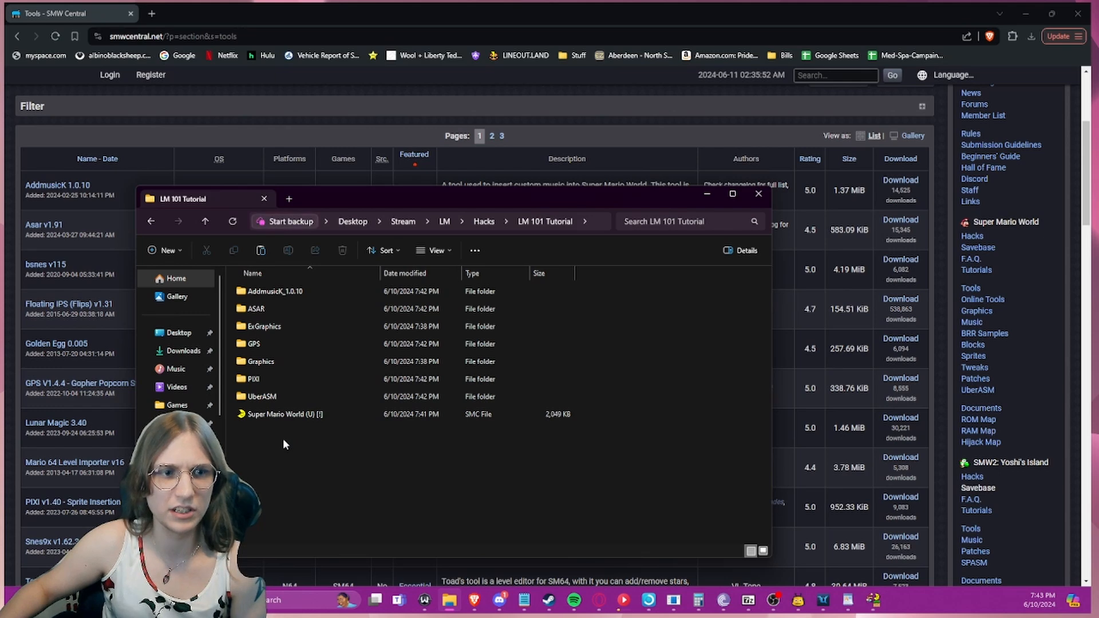
pyautogui.hotkey('ctrl', 'v')
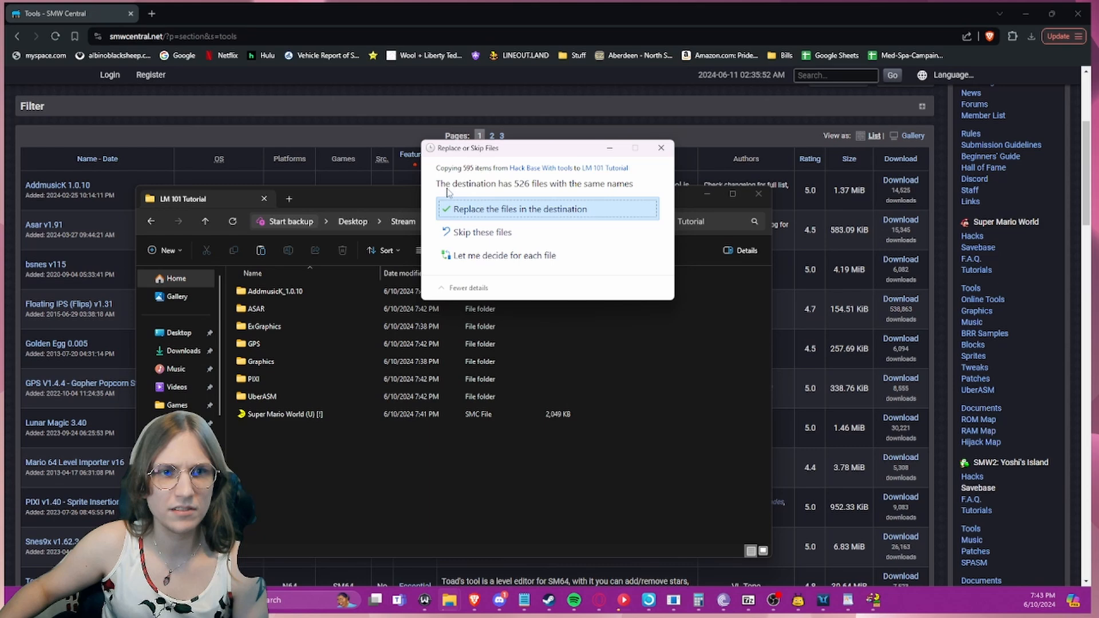
pyautogui.click(488, 209)
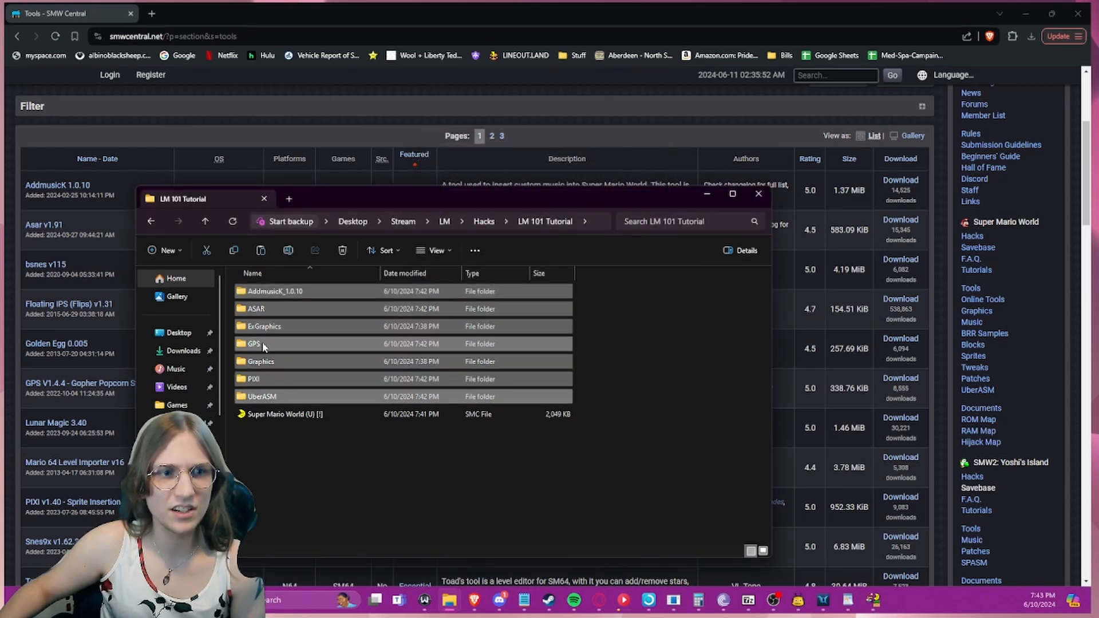
# - Check the contents of the Graphics folder in LM 101 Tutorial, and return to the SMW Central main page in the browser
pyautogui.doubleClick(263, 361)
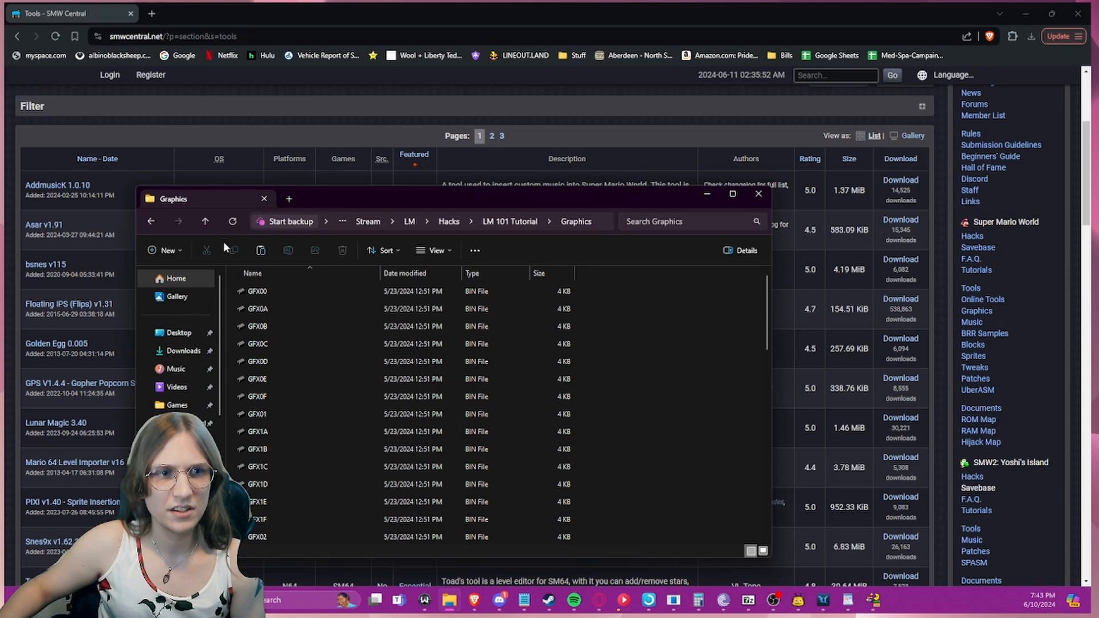
pyautogui.click(201, 219)
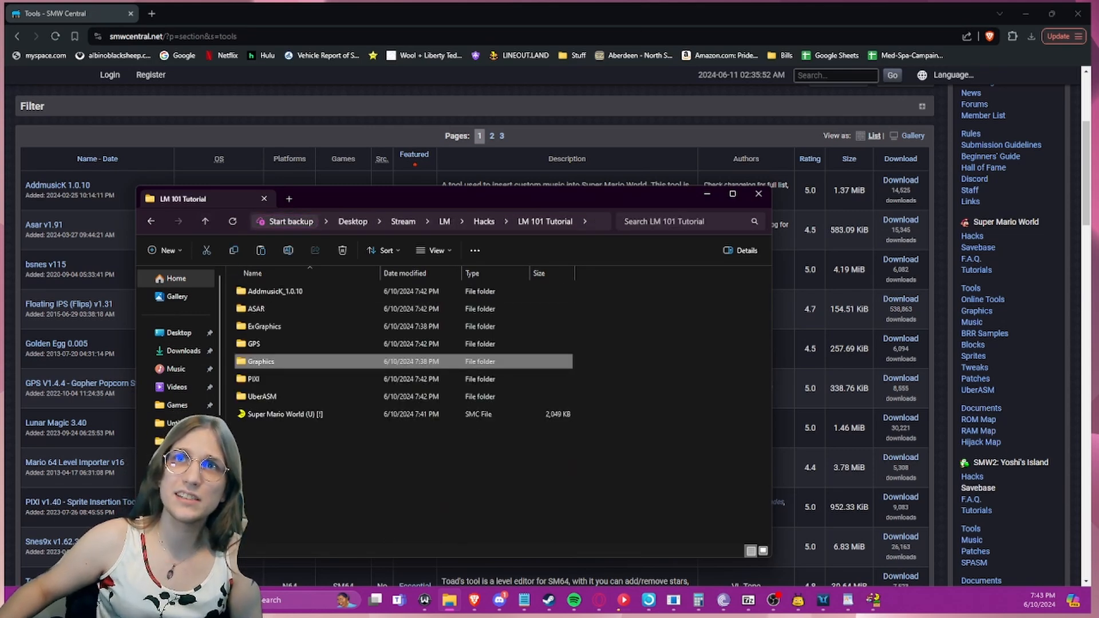
pyautogui.click(779, 108)
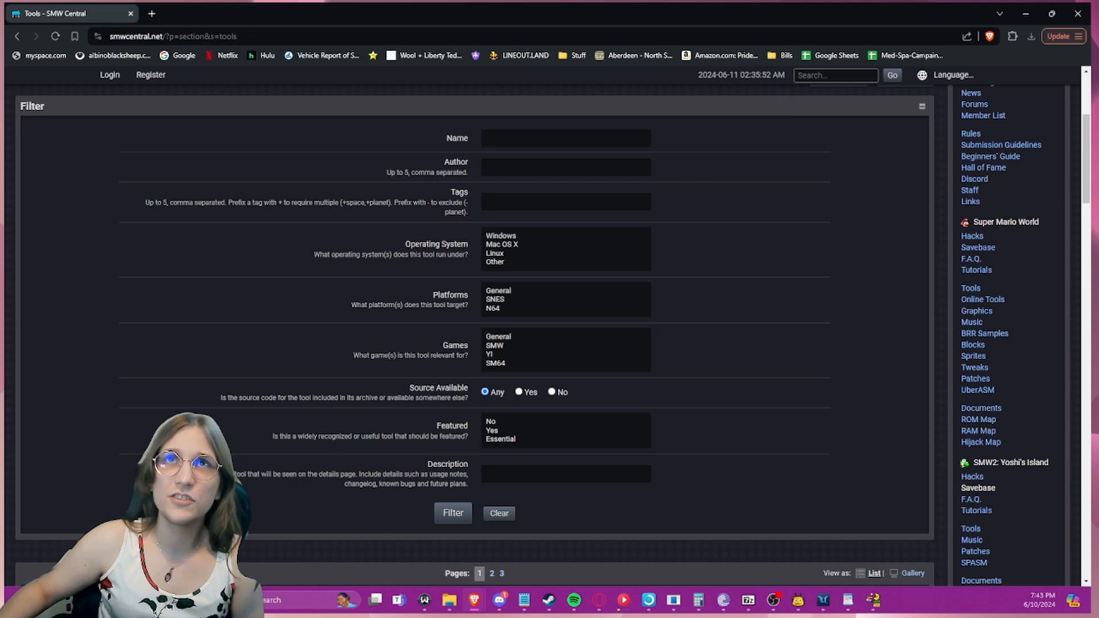
pyautogui.click(18, 36)
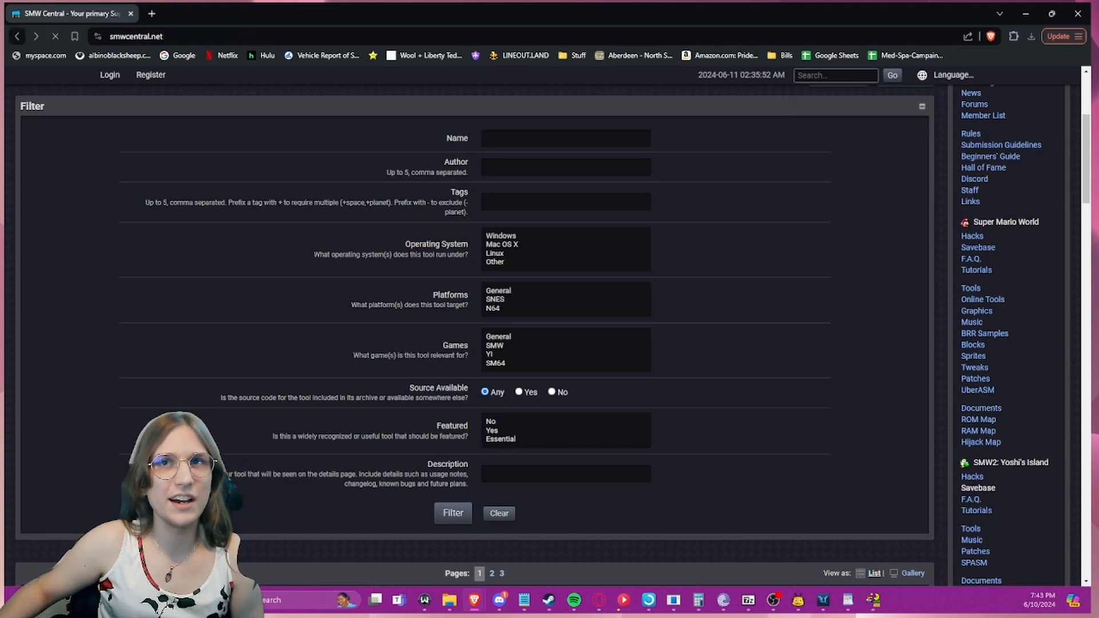
# - Bring the LMguideline document into view and open its UBERASM 2.0 (standalone) GitHub link
pyautogui.moveTo(1097, 6); pyautogui.dragTo(702, 52)
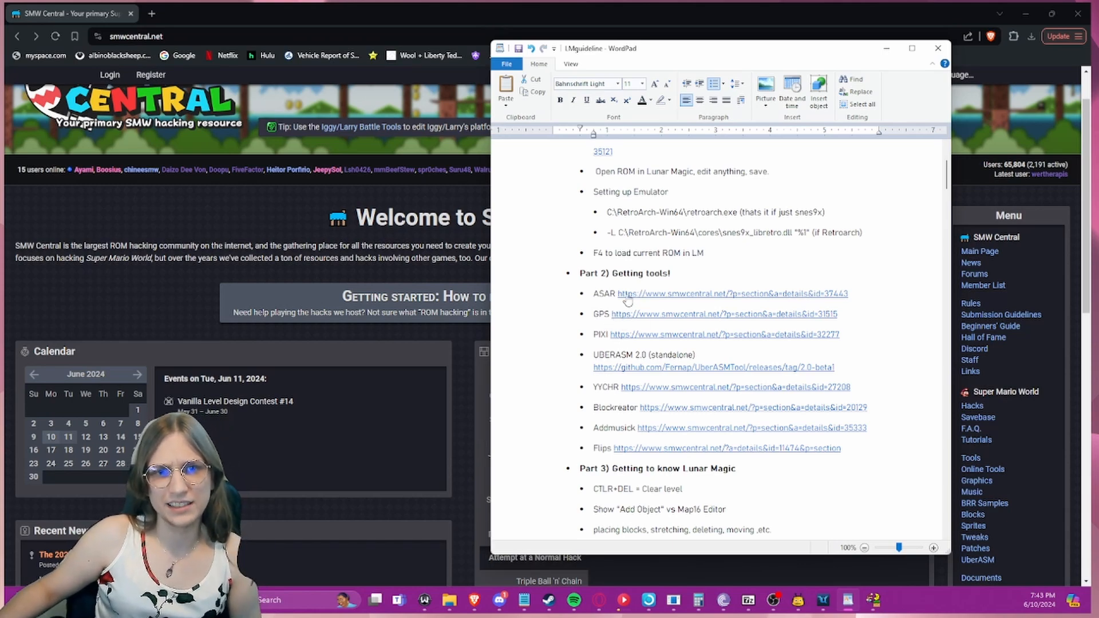
pyautogui.moveTo(800, 52); pyautogui.dragTo(881, 0)
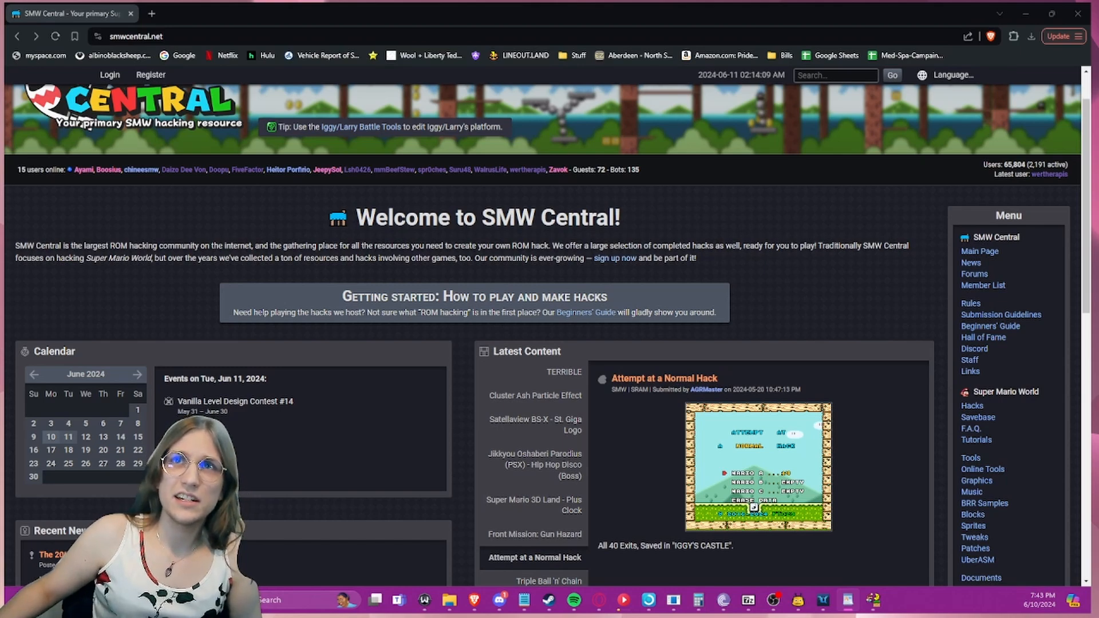
pyautogui.moveTo(933, 0); pyautogui.dragTo(737, 42)
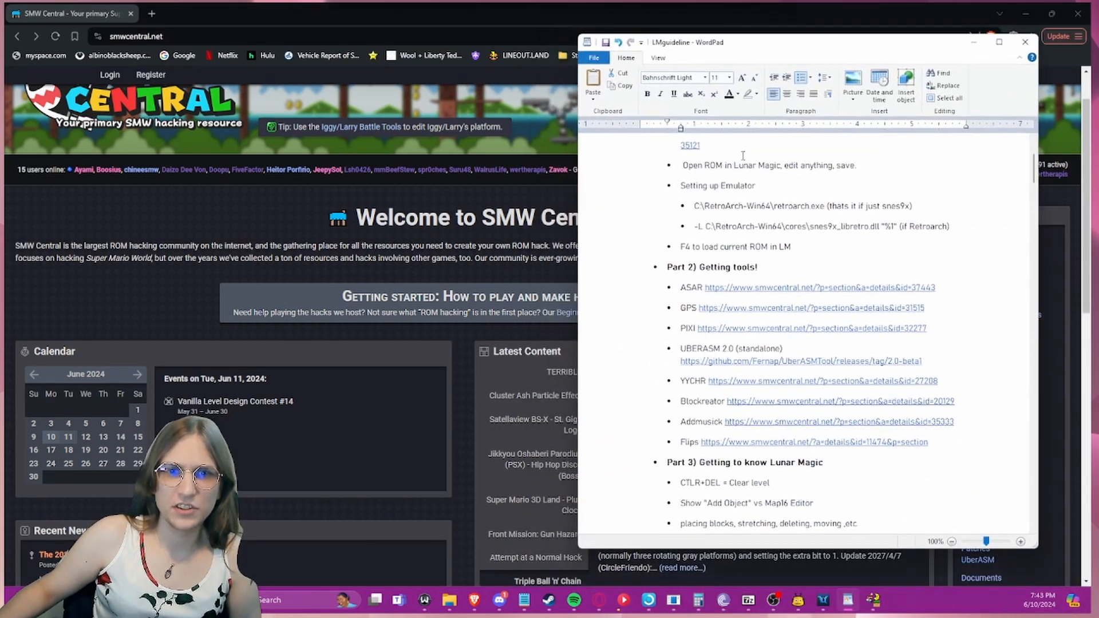
pyautogui.click(688, 366)
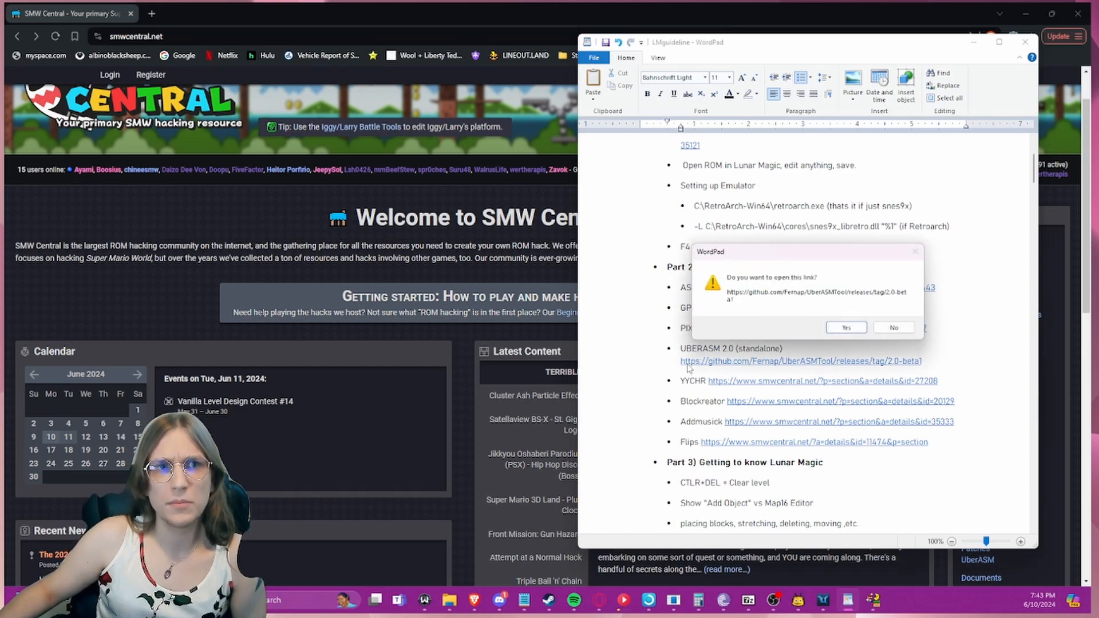
pyautogui.click(844, 327)
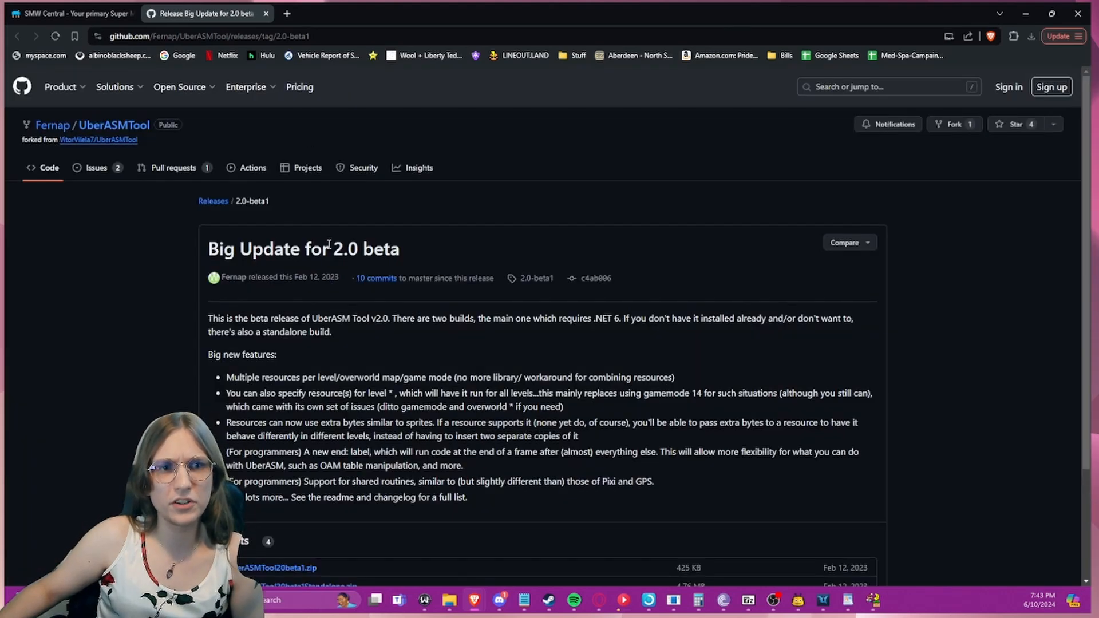
# - Examine the UberASMTool 2.0 beta release title and its downloadable assets, and close the release page
pyautogui.moveTo(329, 246)
pyautogui.mouseDown()
pyautogui.moveTo(362, 247)
pyautogui.moveTo(311, 248)
pyautogui.mouseUp()
pyautogui.click(382, 246)
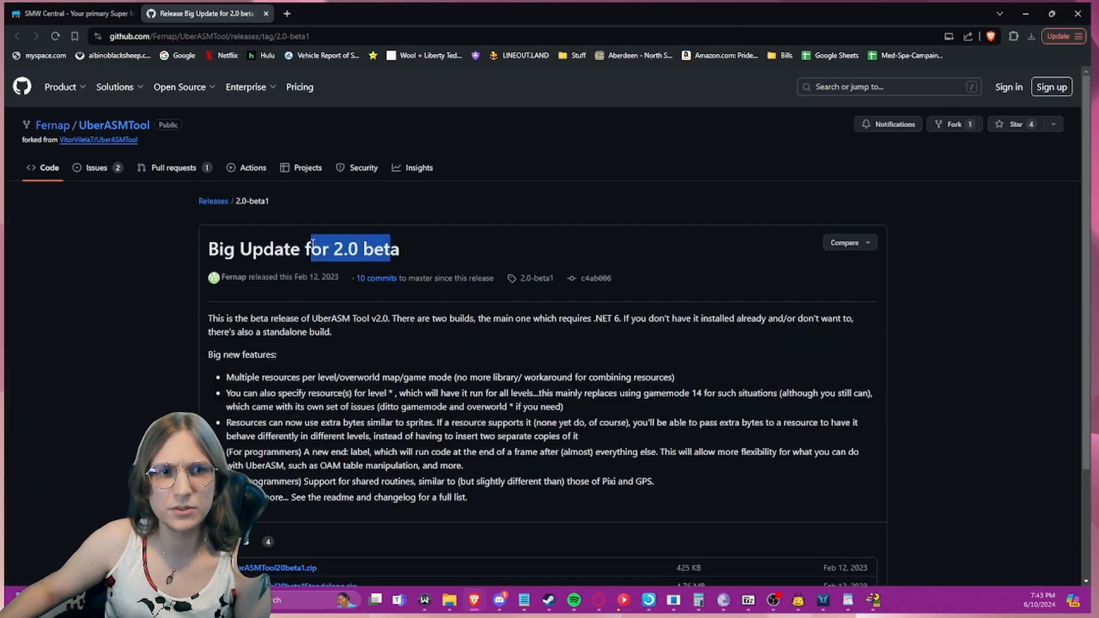
pyautogui.click(297, 248)
pyautogui.scroll(-3, 288, 248)
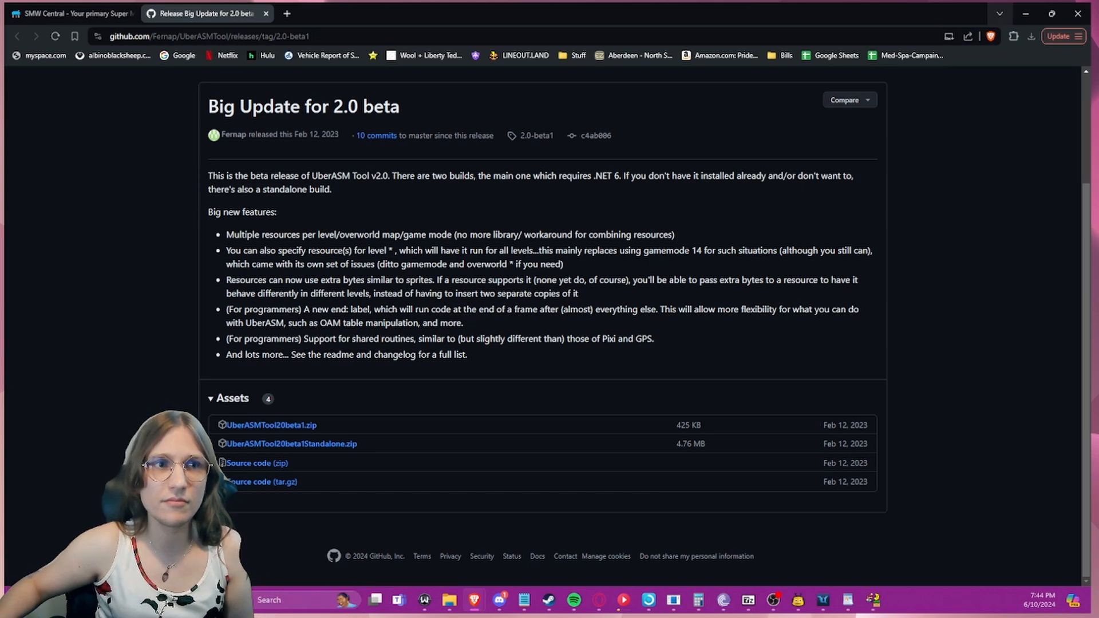
pyautogui.hotkey('ctrl', 'w')
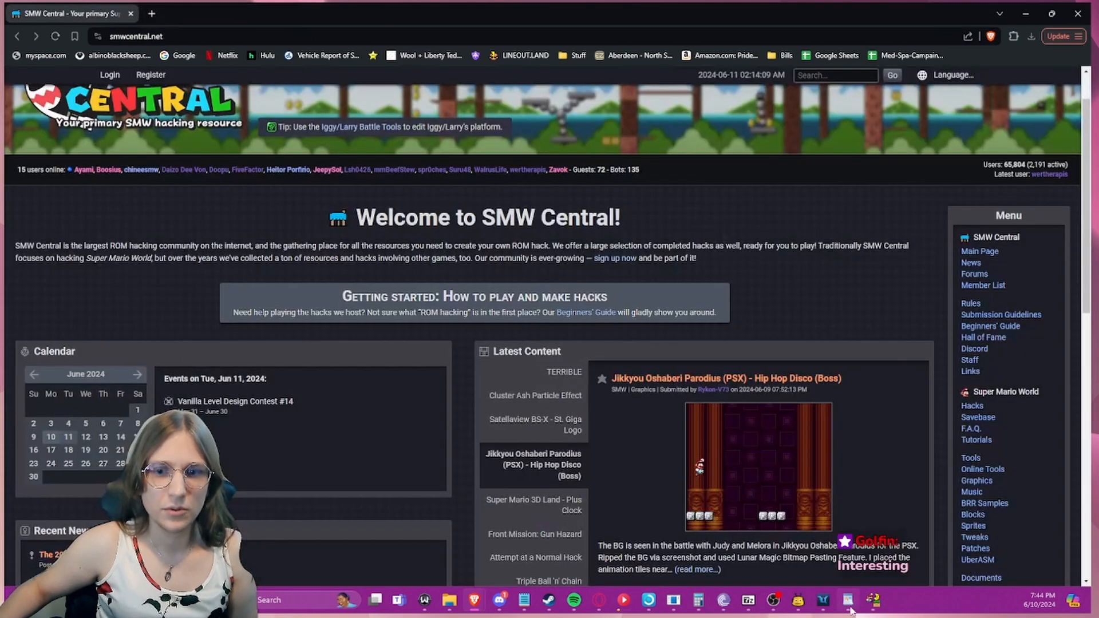
# - Highlight the YYCHR entry in the LMguideline document and return to SMW Central
pyautogui.click(847, 600)
pyautogui.moveTo(681, 381); pyautogui.dragTo(706, 382)
pyautogui.click(194, 272)
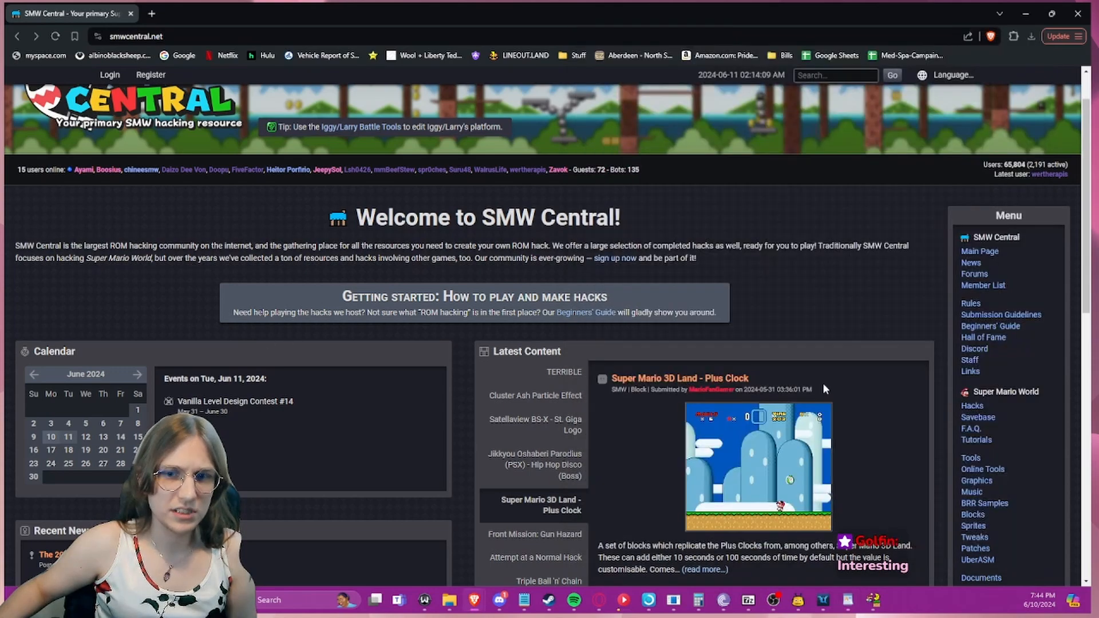
# - Open the Super Mario World tools list and filter it by the name YYCHR
pyautogui.click(971, 459)
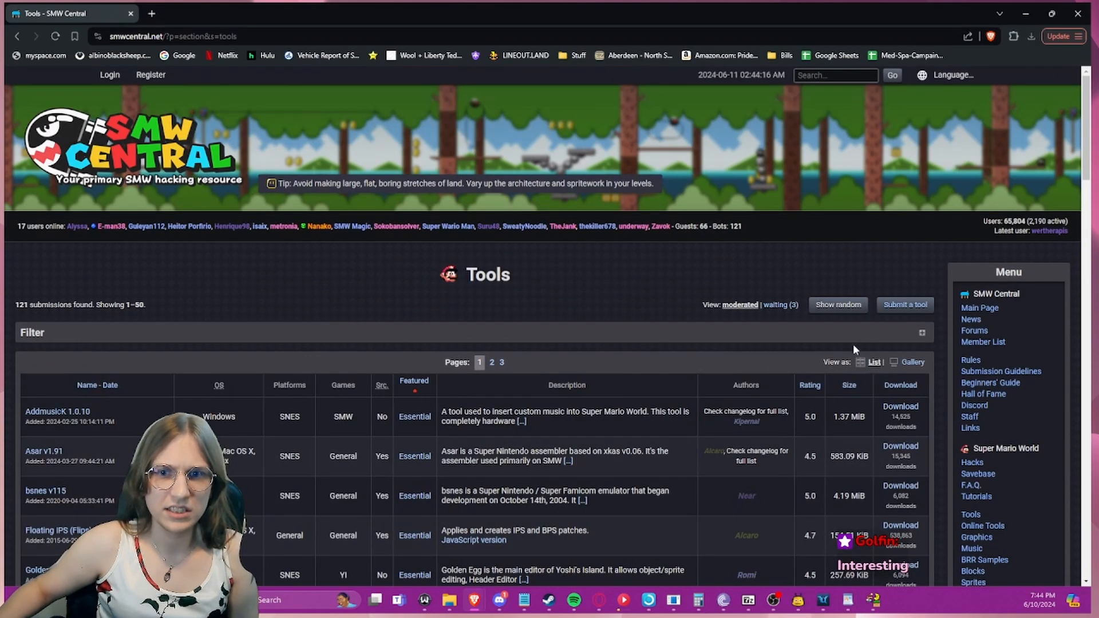
pyautogui.click(922, 333)
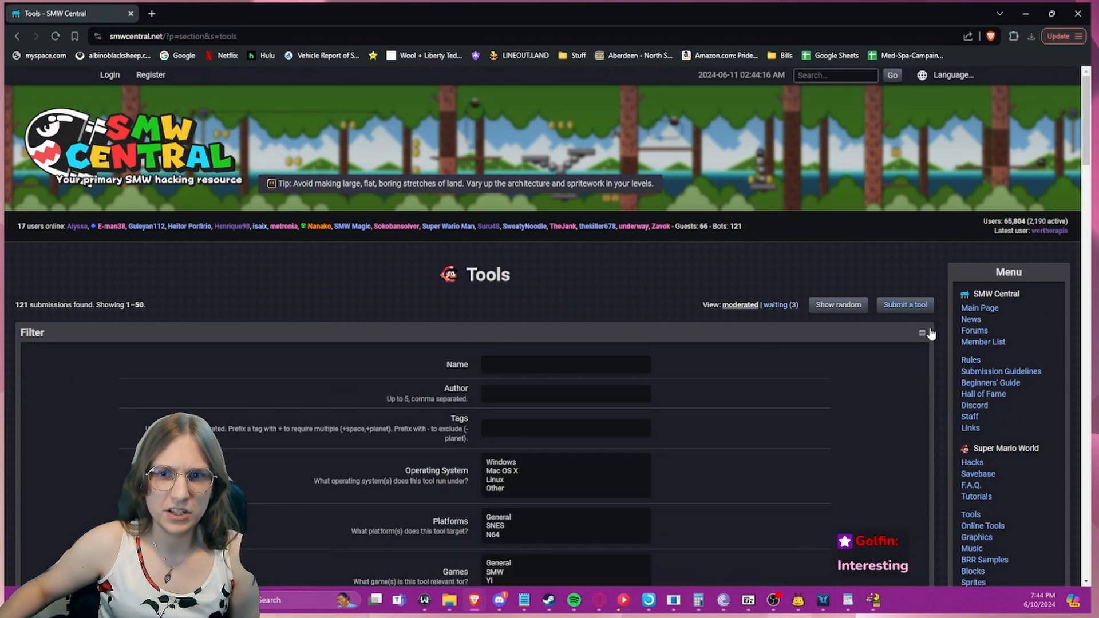
pyautogui.click(555, 364)
pyautogui.write('YYCHR')
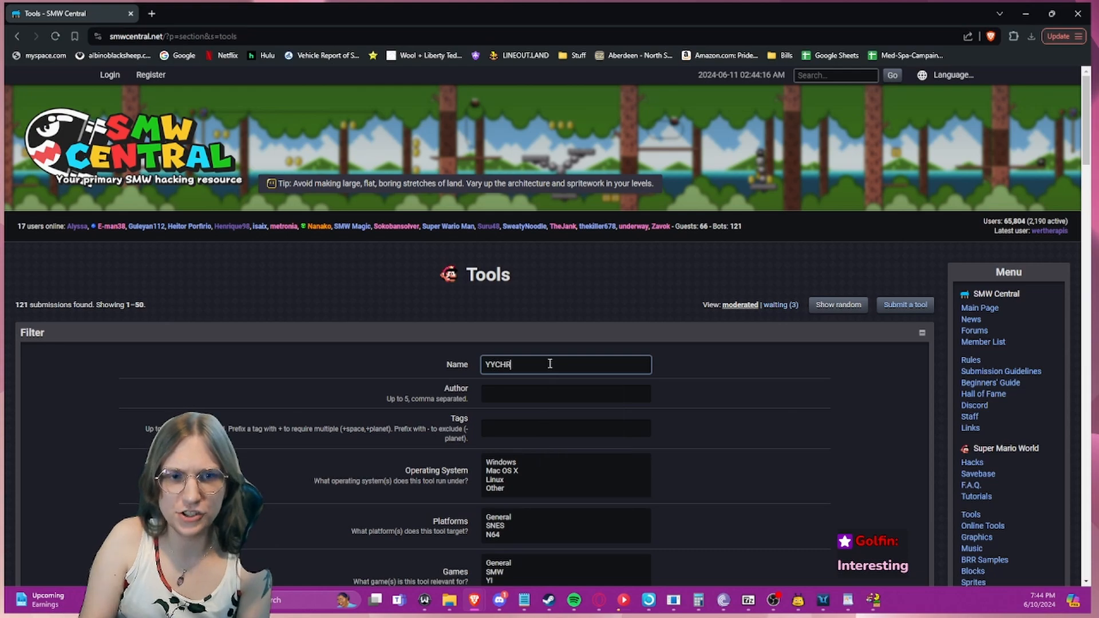
pyautogui.press('Return')
# - Clear the name filter, search the whole site for "yychr", and open the second YY-CHR (.NET Version, English/Japanese) result
pyautogui.scroll(7, 446, 278)
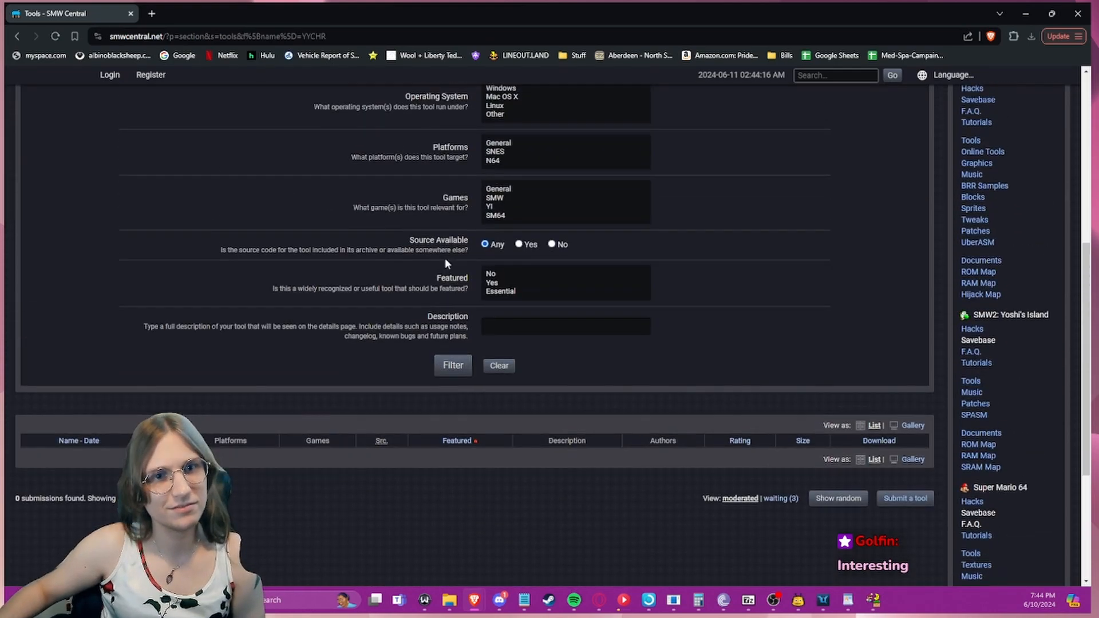
pyautogui.hotkey('ctrl', 'a')
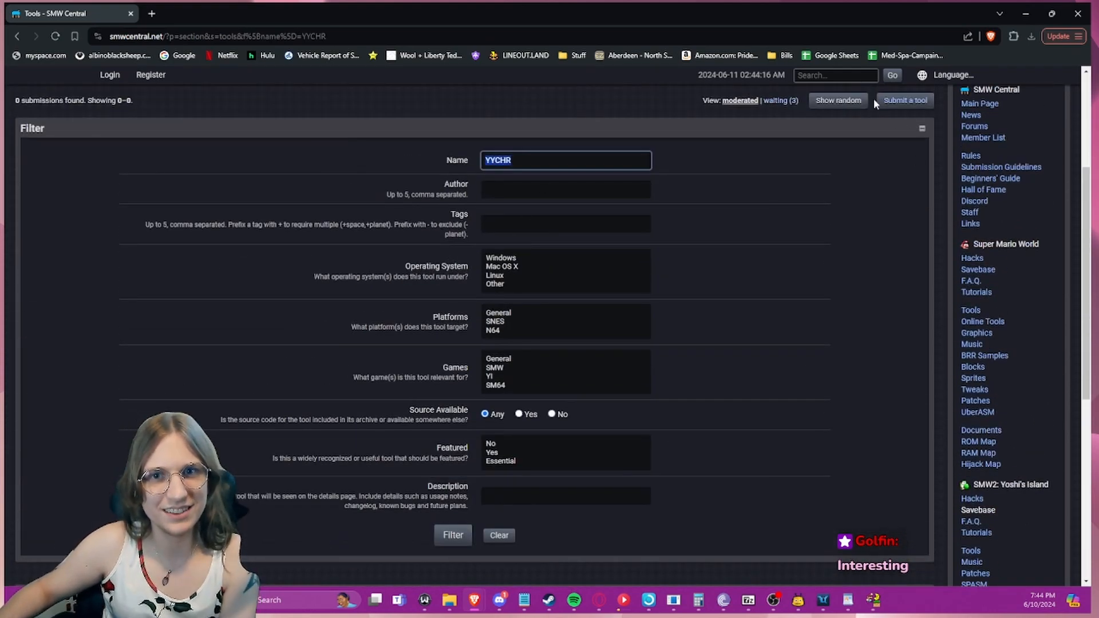
pyautogui.press('BackSpace')
pyautogui.click(845, 73)
pyautogui.write('yychr')
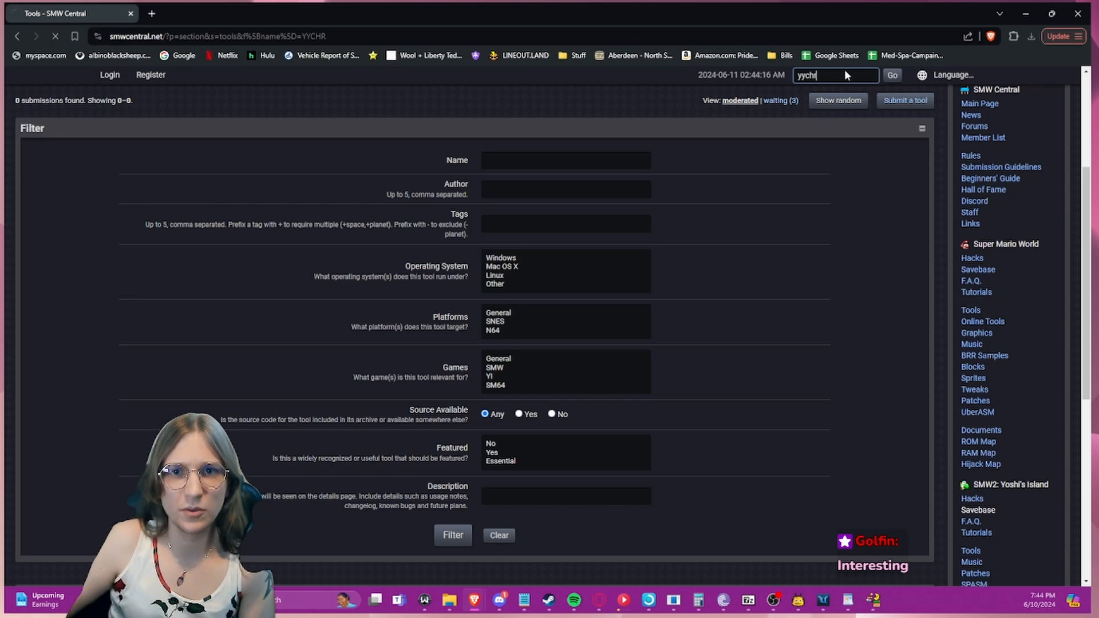
pyautogui.press('Return')
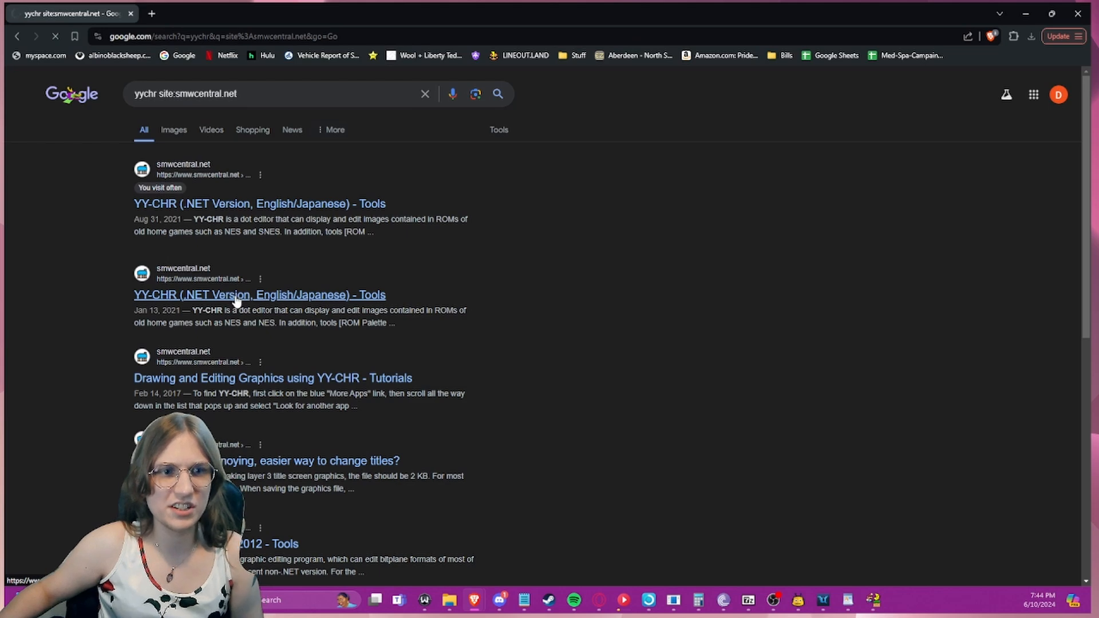
pyautogui.click(370, 295)
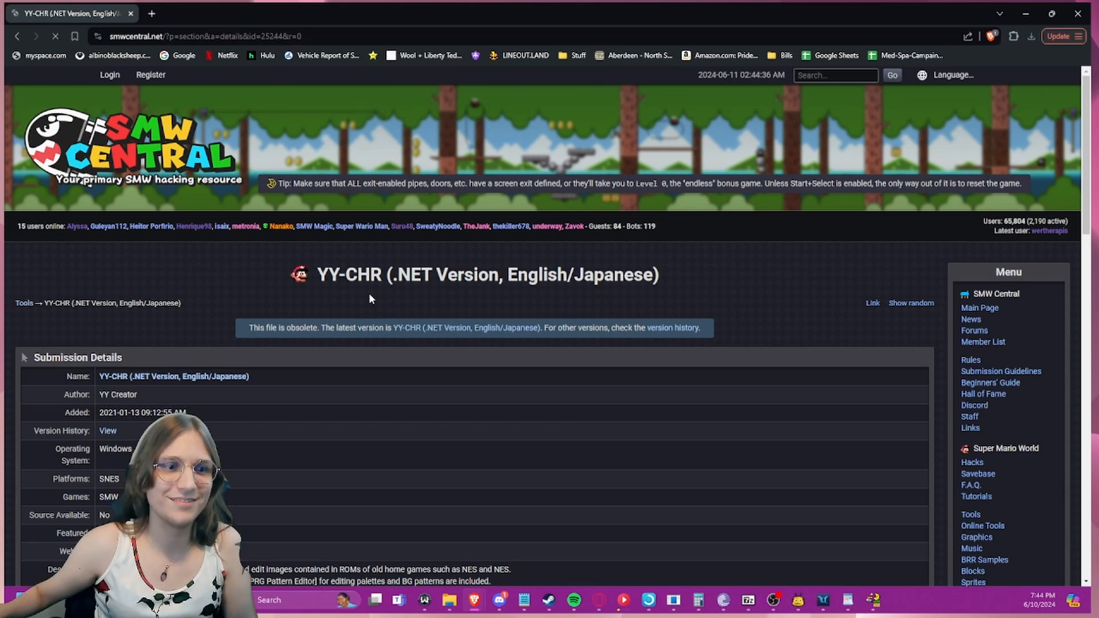
# - Highlight the hyphenated name YY-CHR in the tool page's title and clear the highlight
pyautogui.scroll(-1, 386, 326)
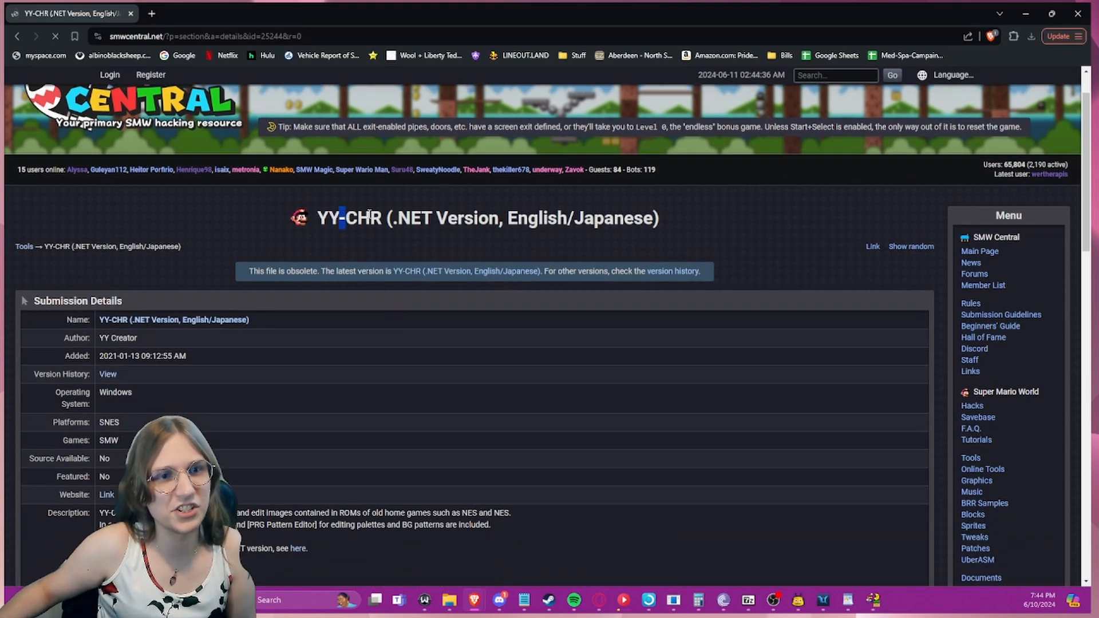
pyautogui.moveTo(376, 211); pyautogui.dragTo(338, 223)
pyautogui.moveTo(318, 219); pyautogui.dragTo(384, 219)
pyautogui.click(368, 225)
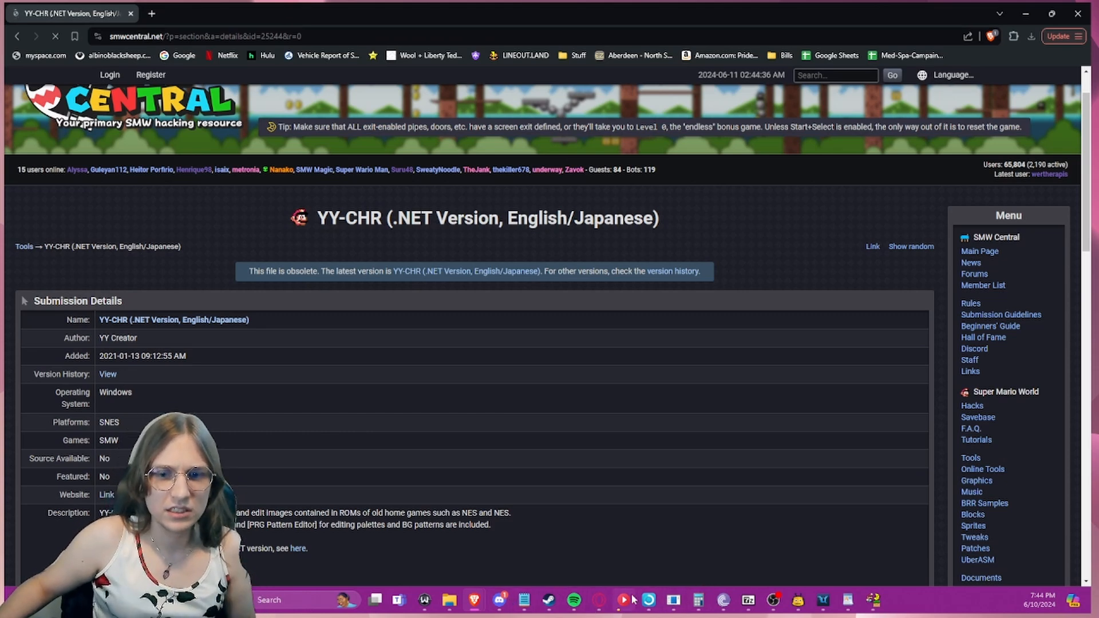
# - Highlight the Blockreator and Addmusick entries in the LMguideline document, and return to the YY-CHR page
pyautogui.click(852, 603)
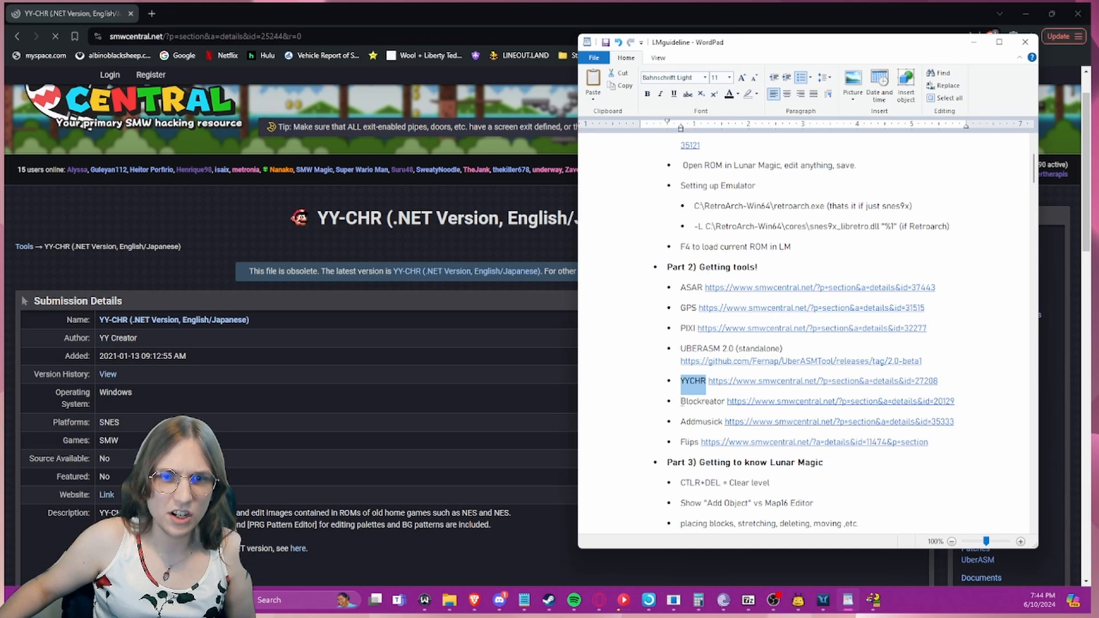
pyautogui.moveTo(681, 401); pyautogui.dragTo(728, 405)
pyautogui.click(674, 405)
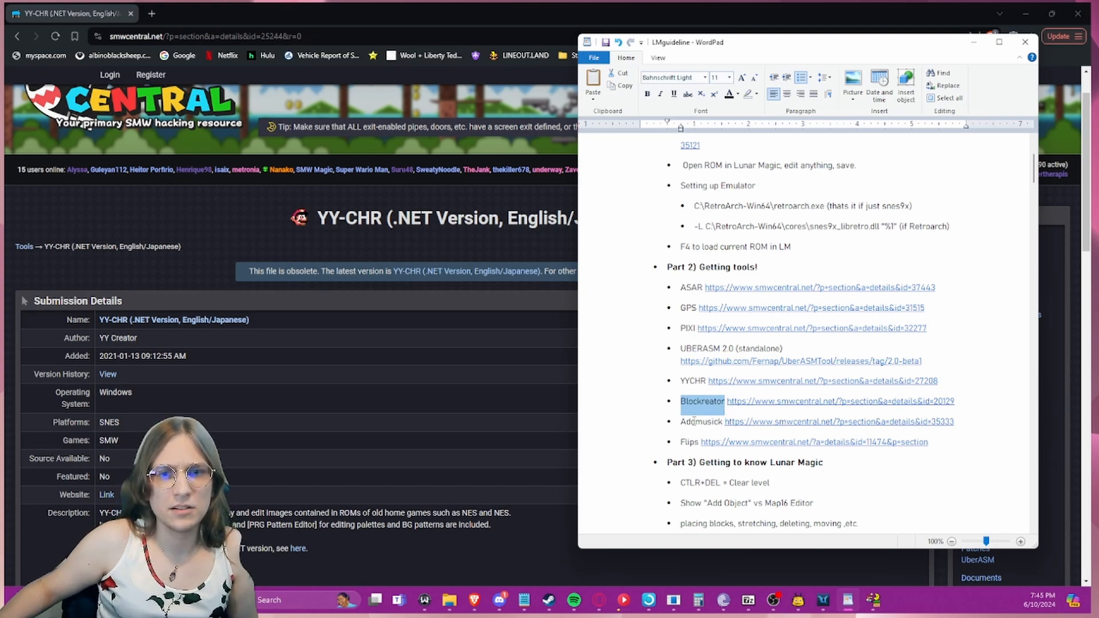
pyautogui.moveTo(682, 422); pyautogui.dragTo(723, 422)
pyautogui.moveTo(533, 393); pyautogui.dragTo(507, 375)
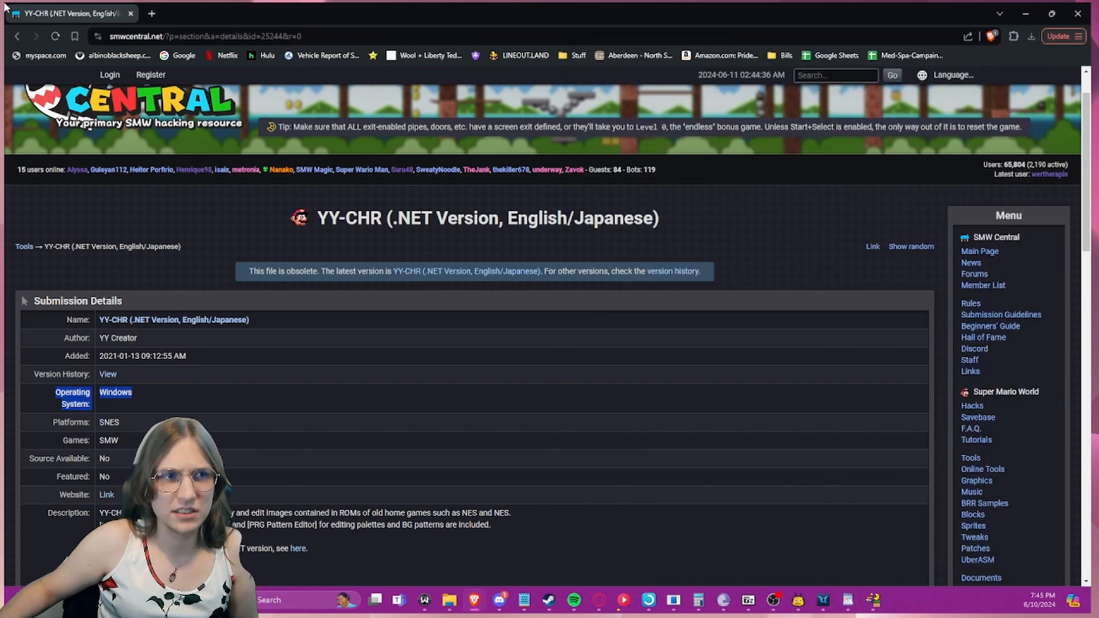
# - Return to the Super Mario World tools list and filter it by the name "blockreator"
pyautogui.click(23, 36)
pyautogui.click(22, 40)
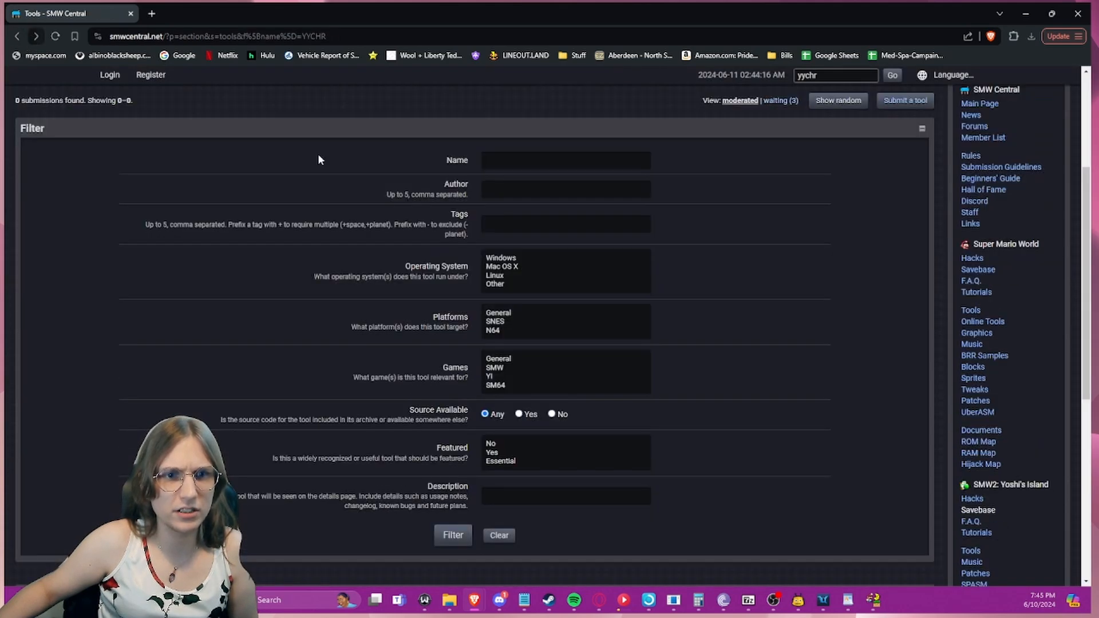
pyautogui.click(497, 163)
pyautogui.write('blockreator')
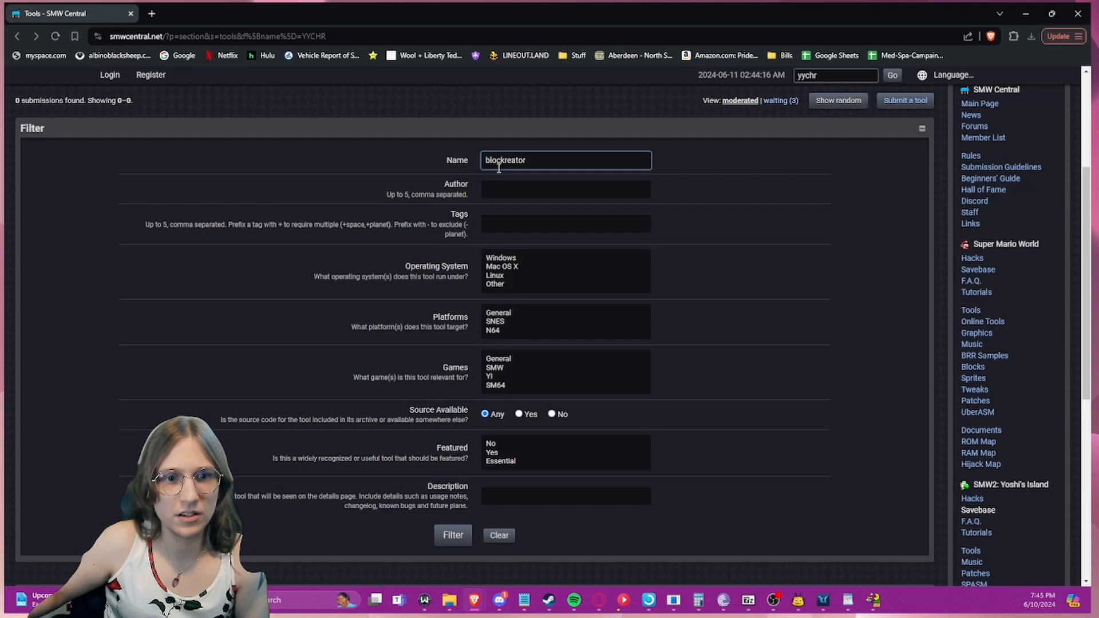
pyautogui.press('Return')
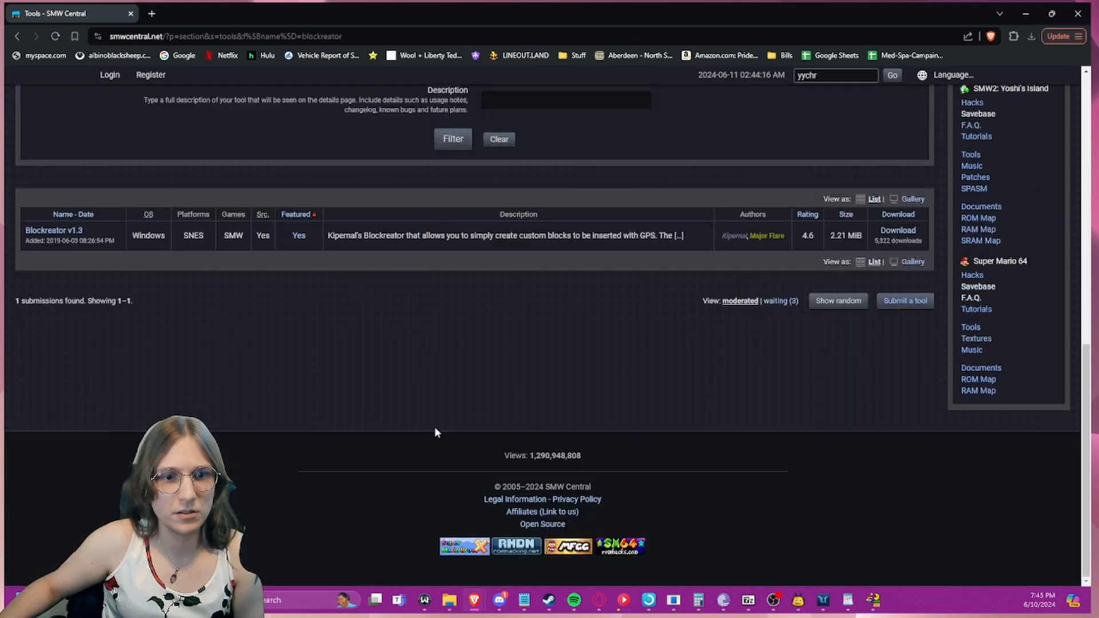
pyautogui.scroll(7, 390, 207)
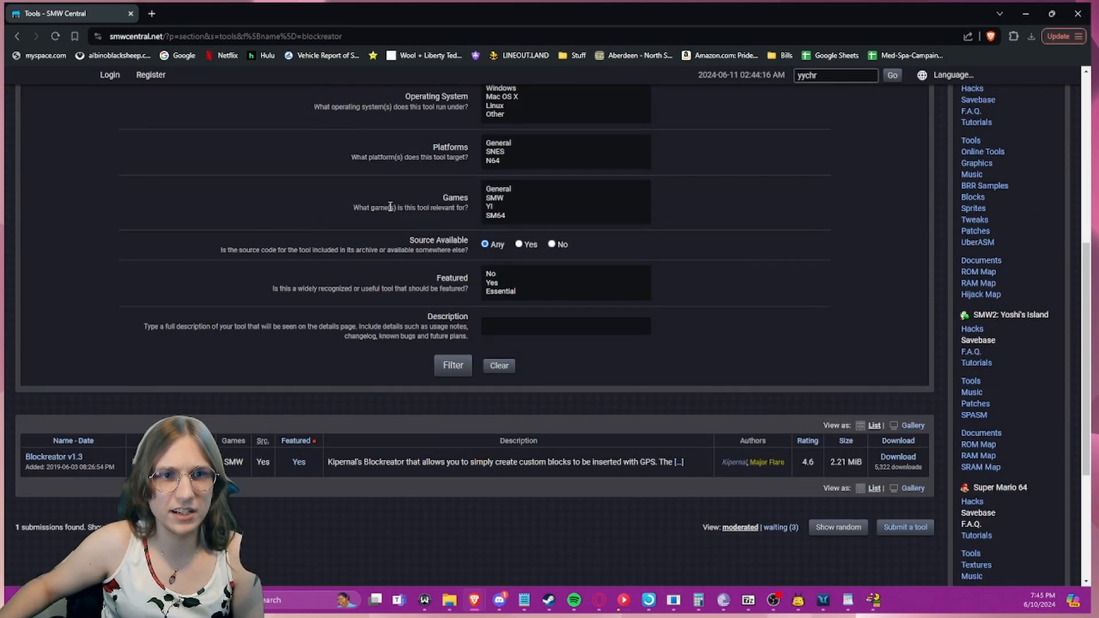
pyautogui.moveTo(534, 162); pyautogui.dragTo(241, 143)
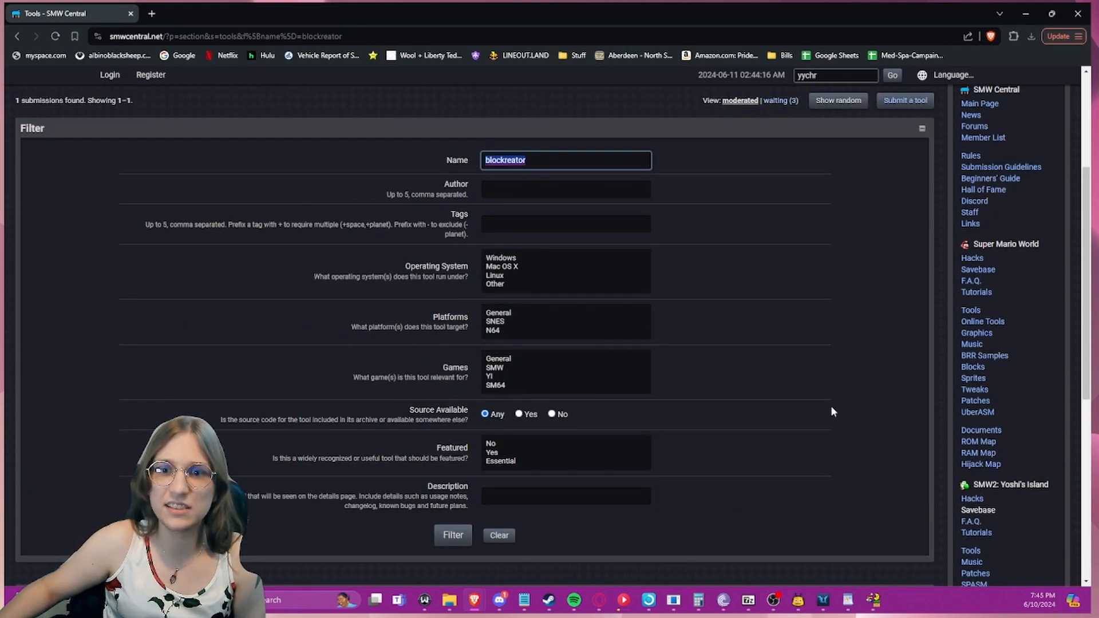
# - Bring up the LMguideline document and highlight the Flips entry in its tools list
pyautogui.click(847, 600)
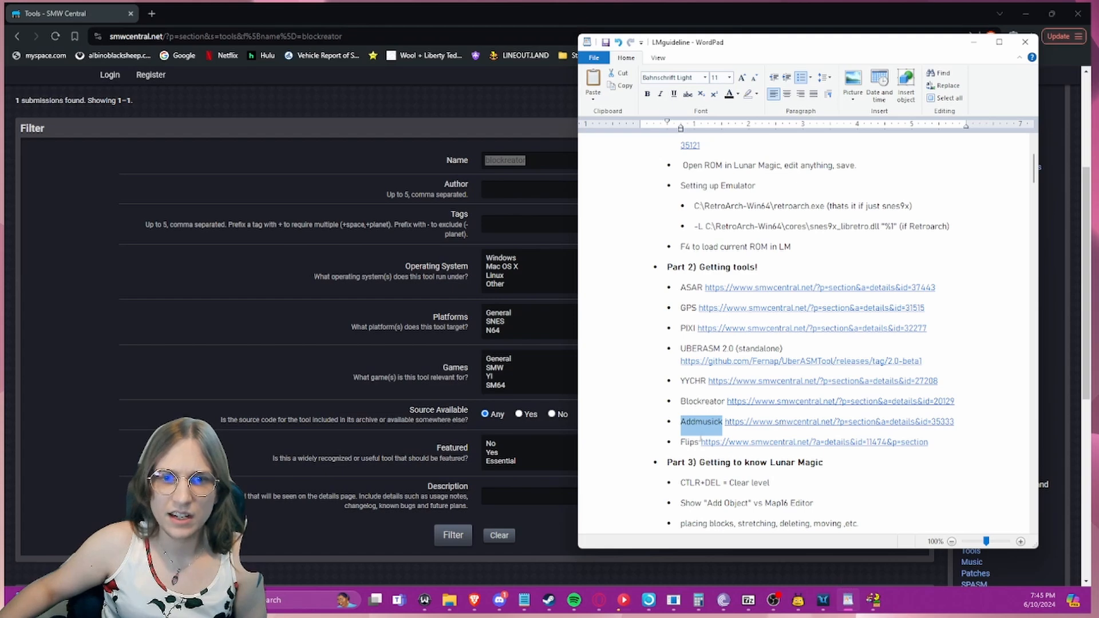
pyautogui.moveTo(700, 446); pyautogui.dragTo(679, 446)
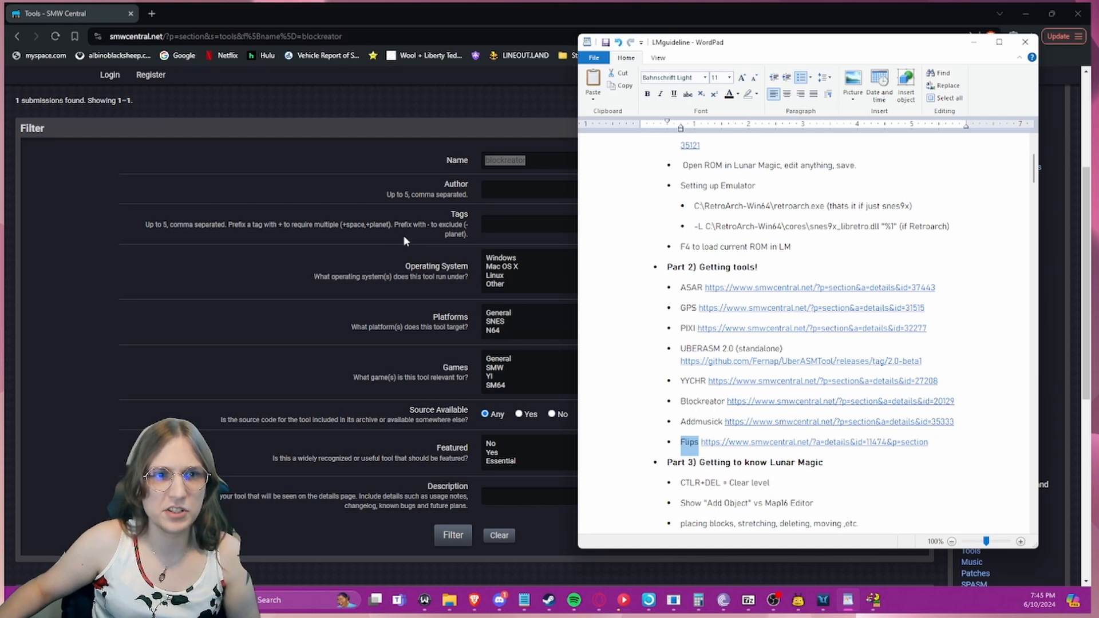
pyautogui.click(681, 444)
pyautogui.moveTo(690, 437)
pyautogui.mouseDown()
pyautogui.moveTo(695, 426)
pyautogui.moveTo(697, 436)
pyautogui.mouseUp()
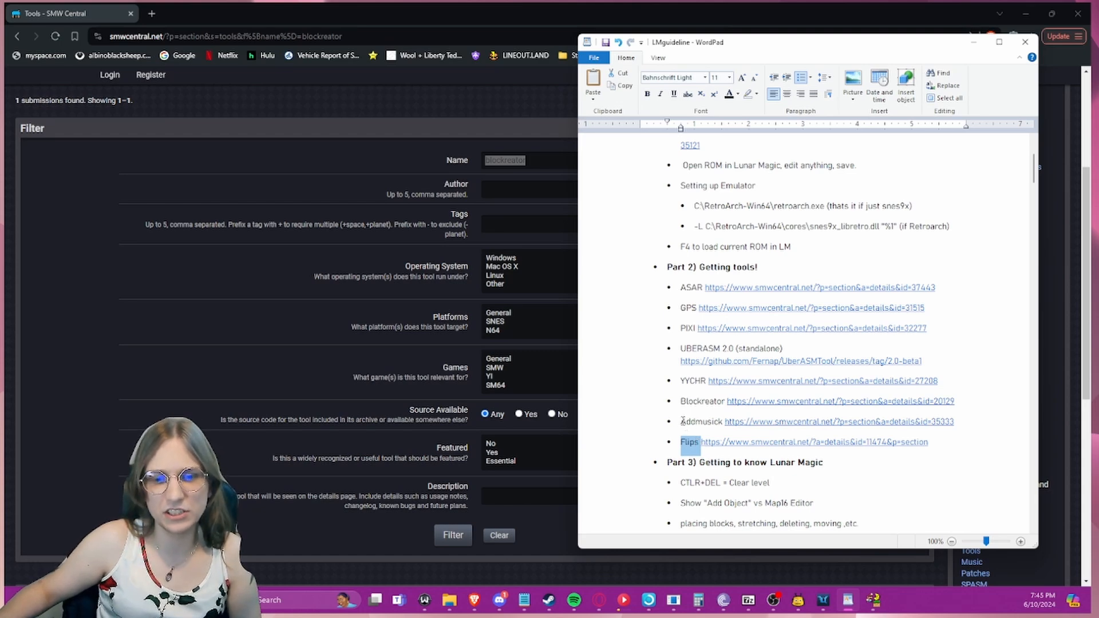
# - Highlight the Addmusick entry in the guideline and delete the letter "c" from it
pyautogui.moveTo(681, 422); pyautogui.dragTo(722, 423)
pyautogui.click(718, 422)
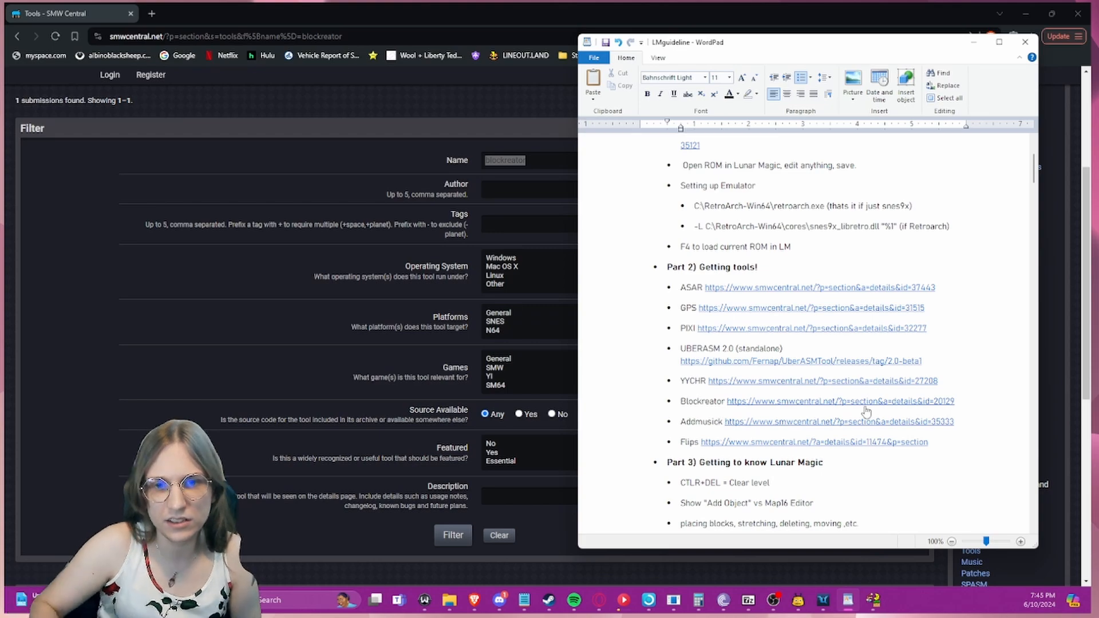
pyautogui.press('BackSpace')
# - Return to the SMW Central tools list and filter it by the name "addmu"
pyautogui.click(349, 276)
pyautogui.scroll(-4, 341, 283)
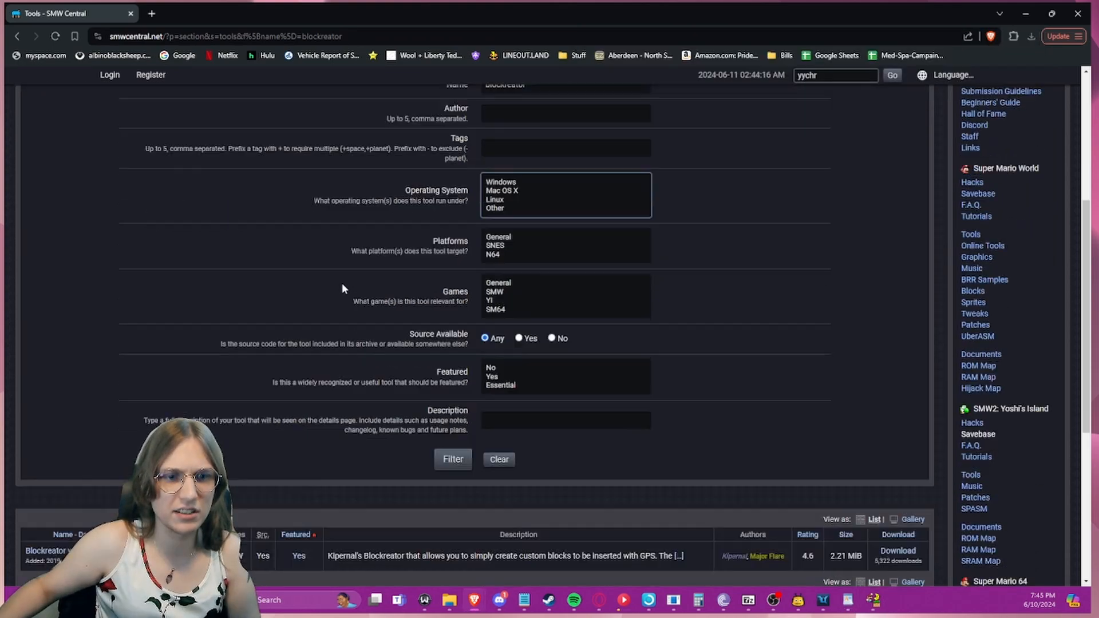
pyautogui.scroll(4, 294, 280)
pyautogui.doubleClick(539, 163)
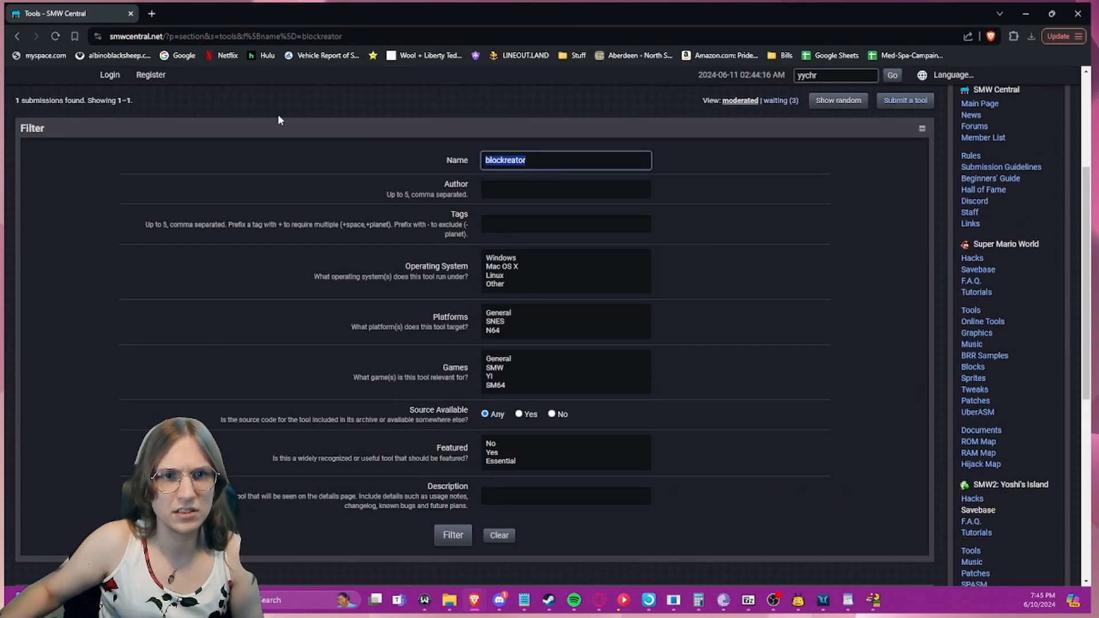
pyautogui.write('addmuc')
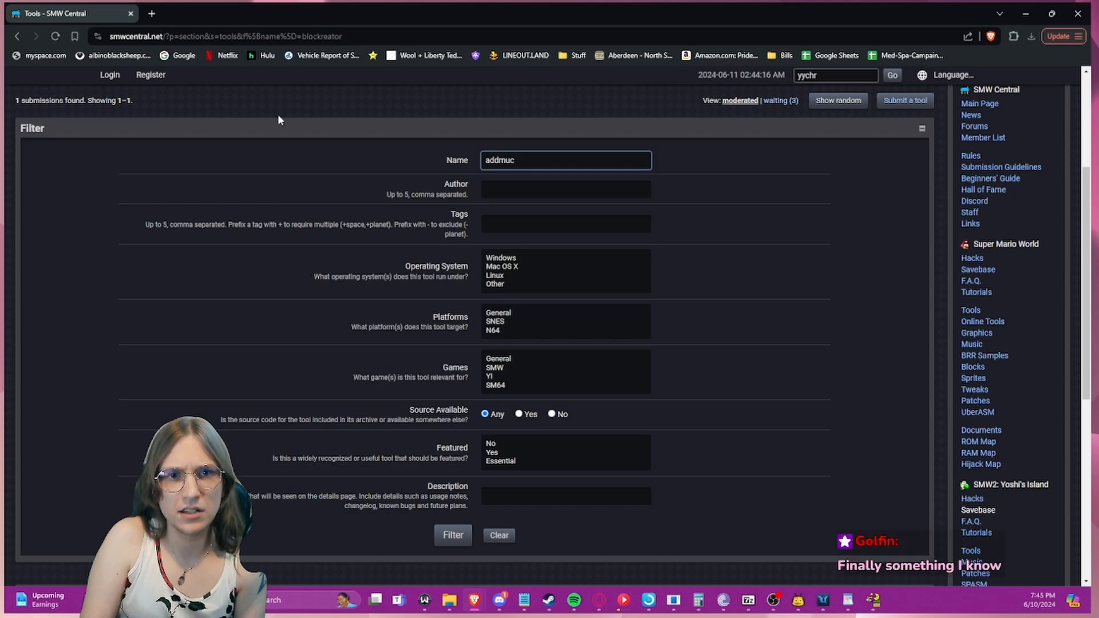
pyautogui.press('BackSpace')
pyautogui.press('Return')
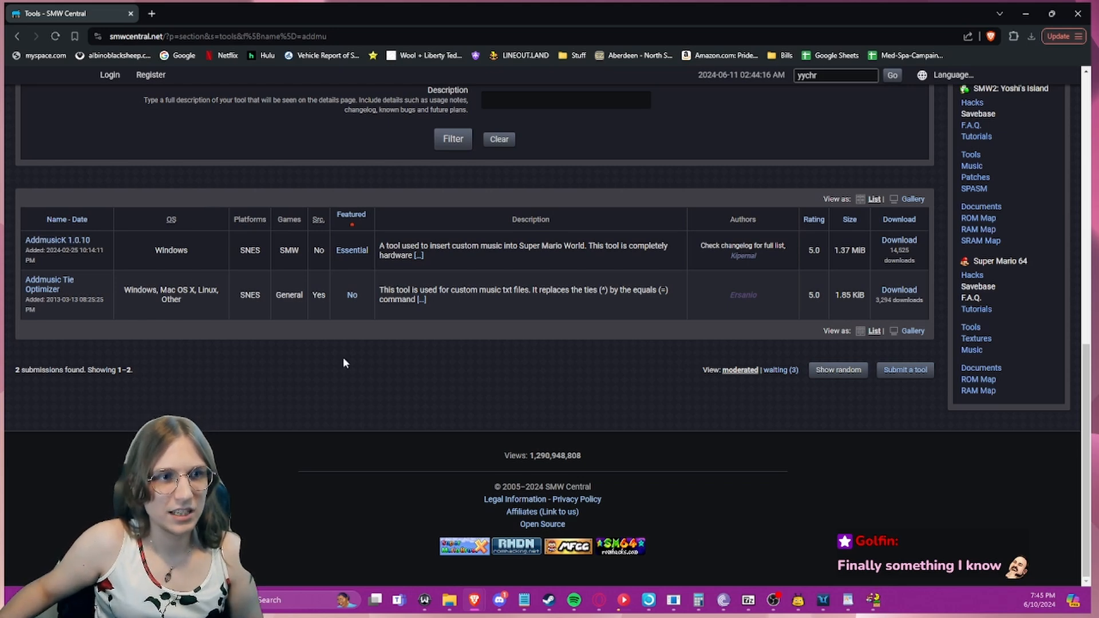
# - Reinsert the "c" in Addmusick in the LMguideline document, and highlight the heading "Part 3) Getting to know Lunar Magic"
pyautogui.click(847, 599)
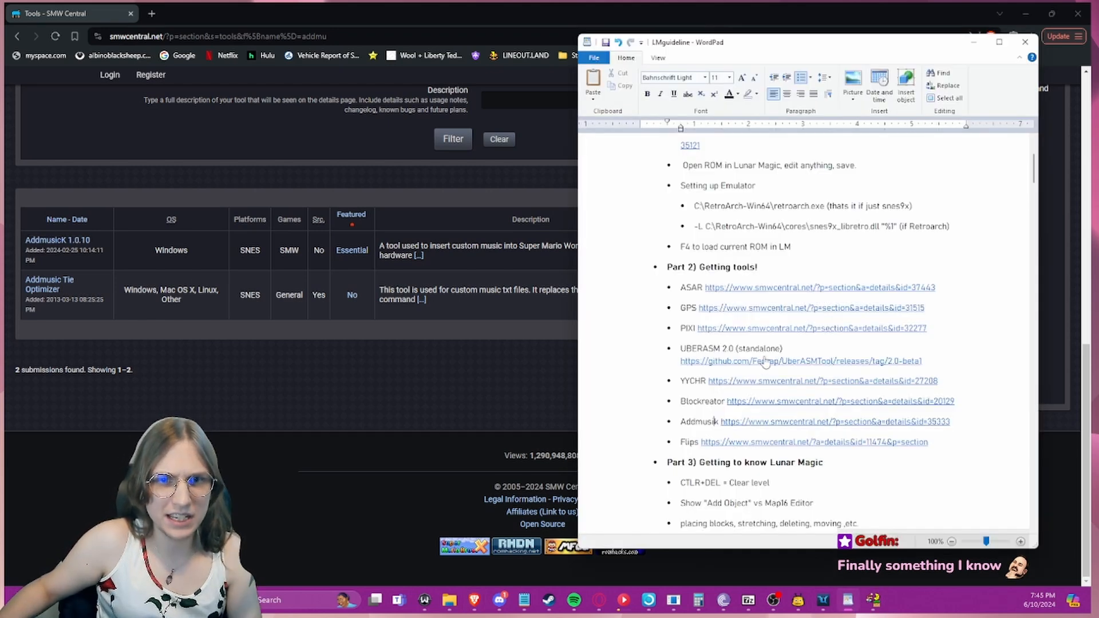
pyautogui.write('c')
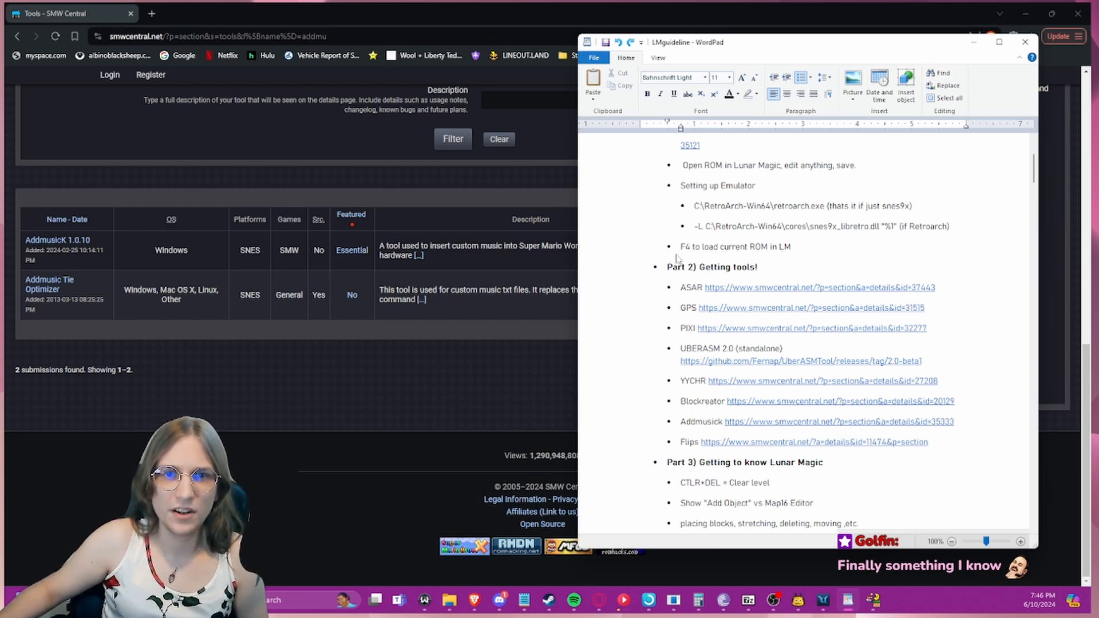
pyautogui.scroll(3, 647, 270)
pyautogui.scroll(-2, 645, 273)
pyautogui.scroll(2, 645, 274)
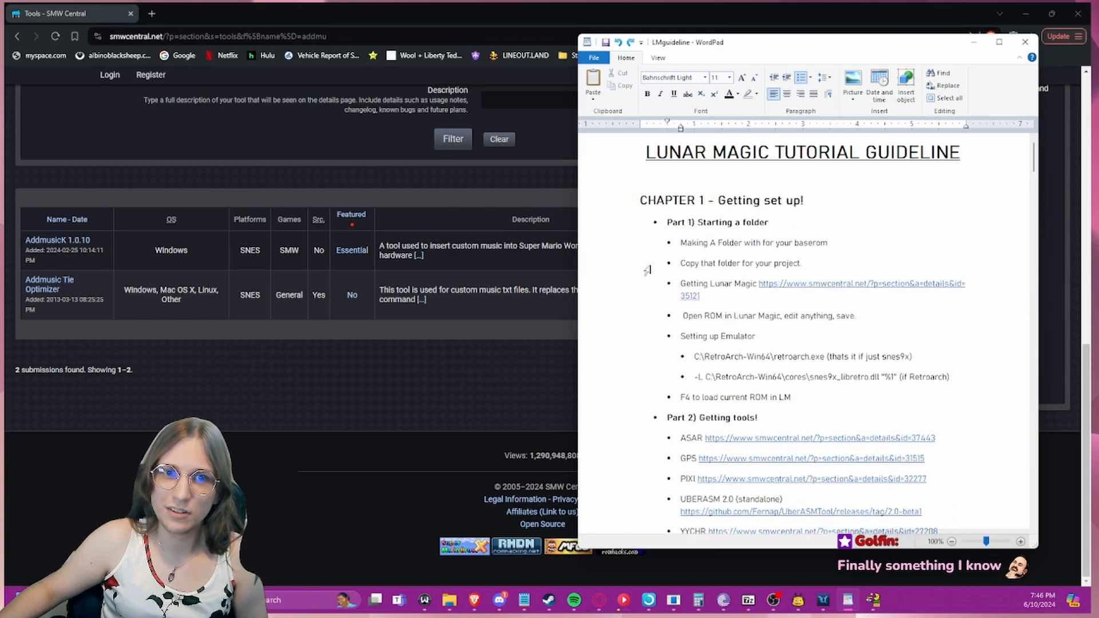
pyautogui.scroll(-4, 648, 270)
pyautogui.scroll(-3, 648, 271)
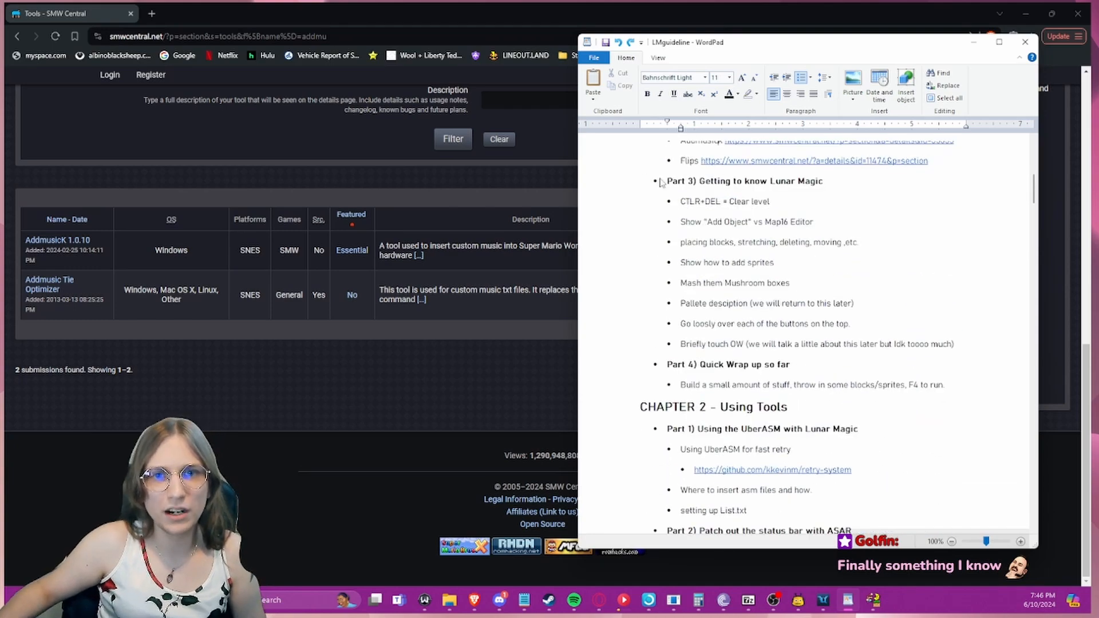
pyautogui.moveTo(665, 181); pyautogui.dragTo(816, 187)
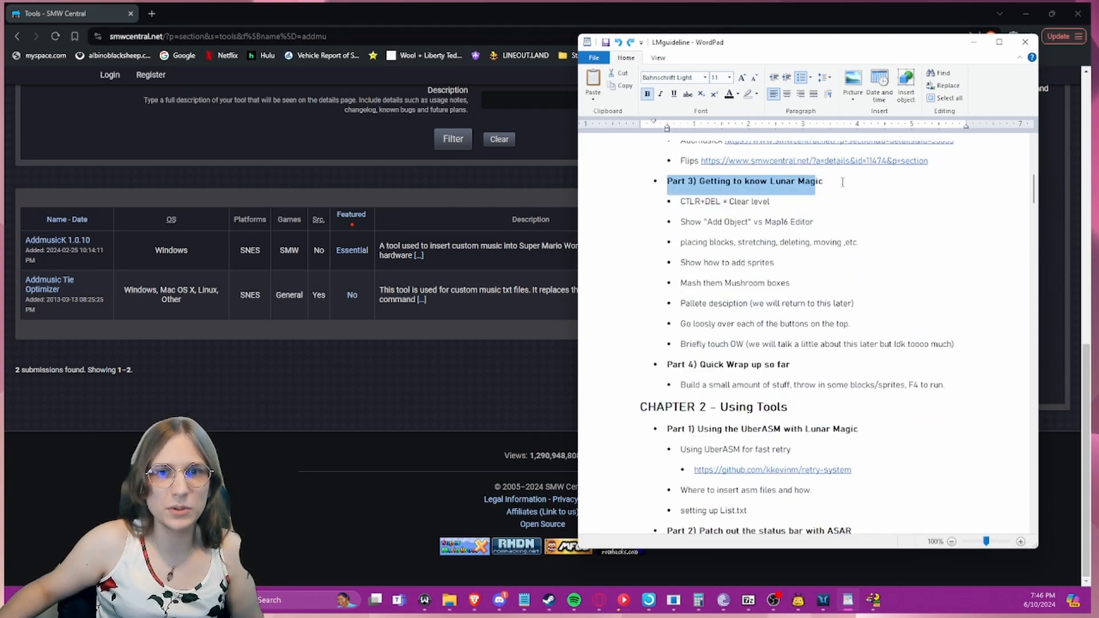
# - Move the guideline document off the screen, minimize the browser, and switch to Lunar Magic
pyautogui.moveTo(869, 48); pyautogui.dragTo(893, 0)
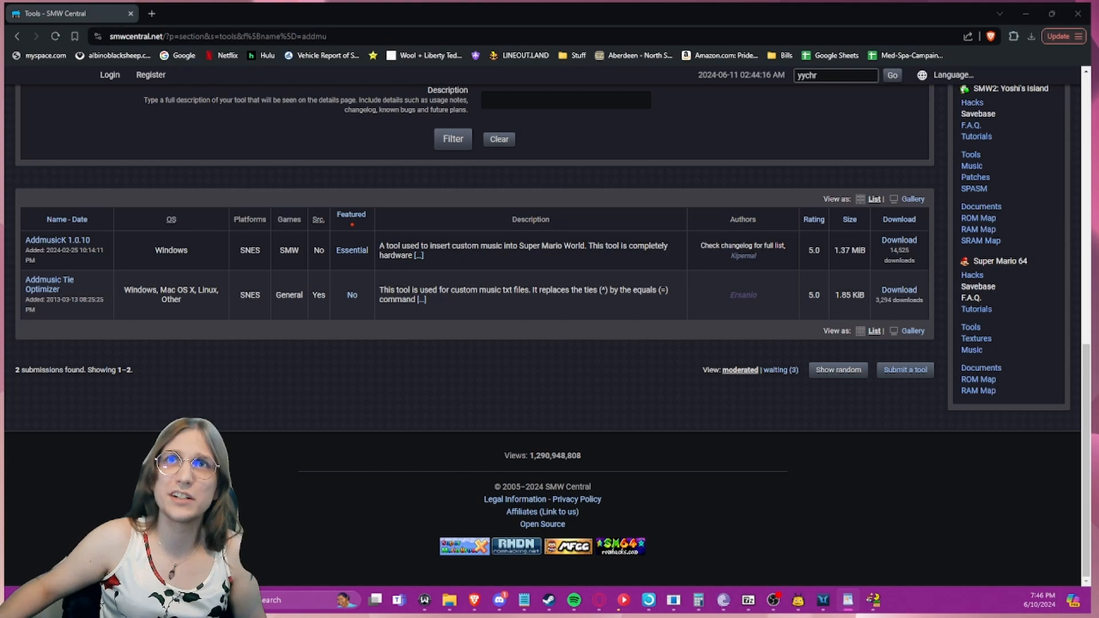
pyautogui.click(1024, 15)
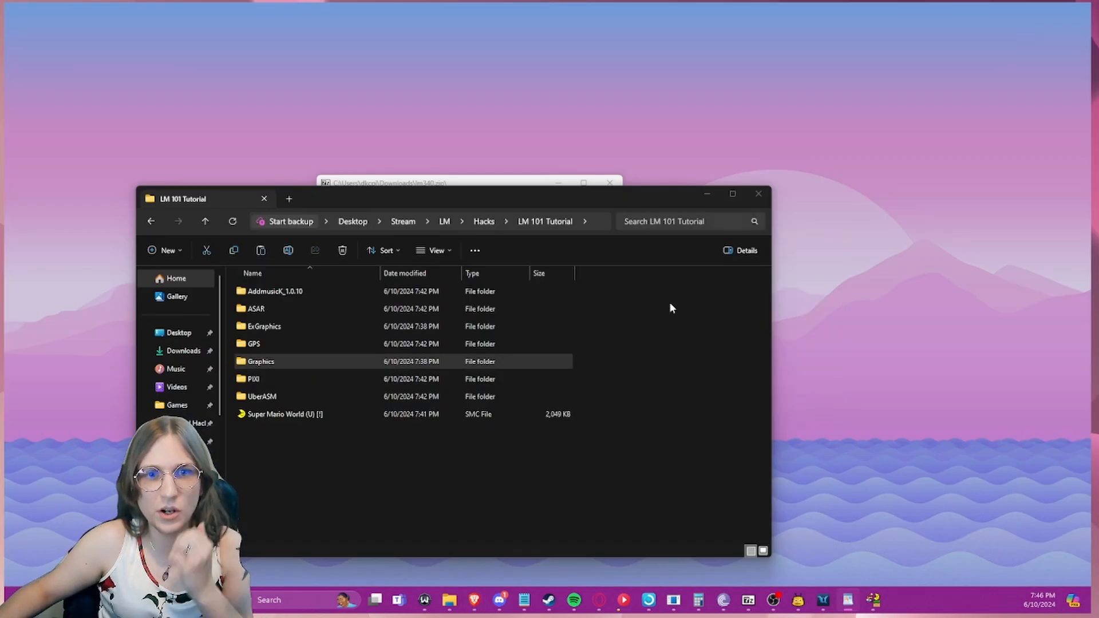
pyautogui.click(873, 601)
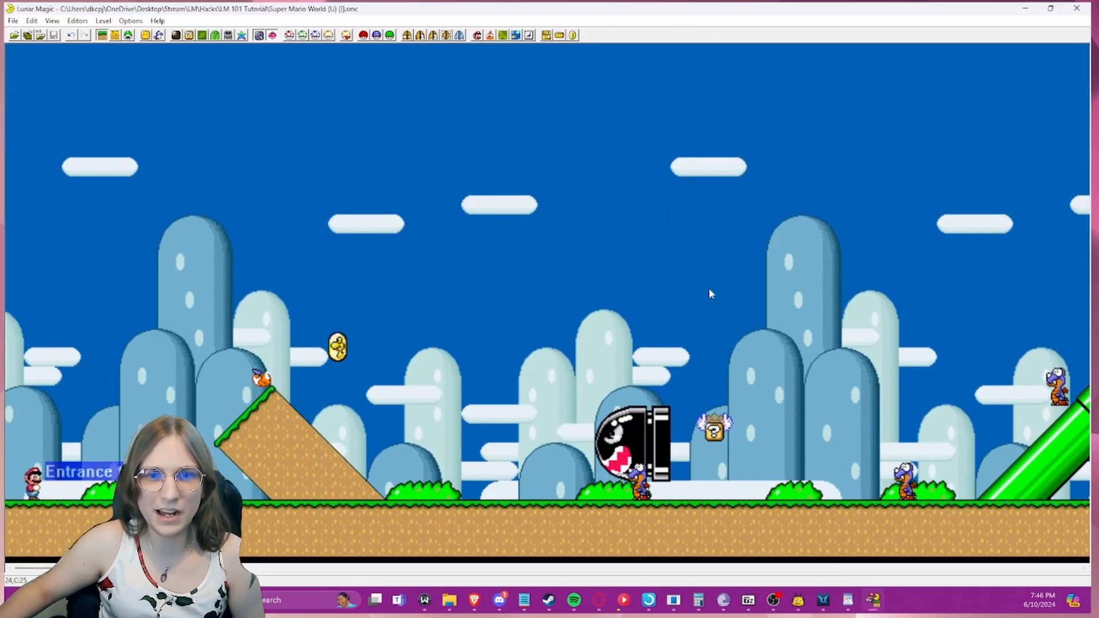
# - Delete all objects, sprites, screen exits and secondary entrances from the open level
pyautogui.moveTo(24, 101); pyautogui.dragTo(747, 407)
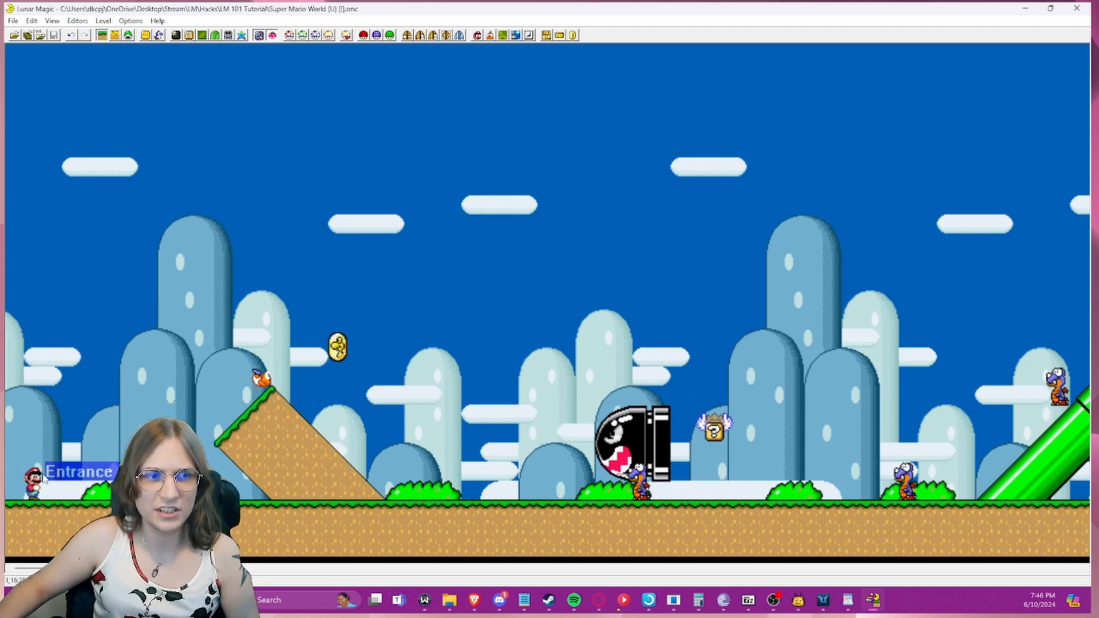
pyautogui.click(43, 478)
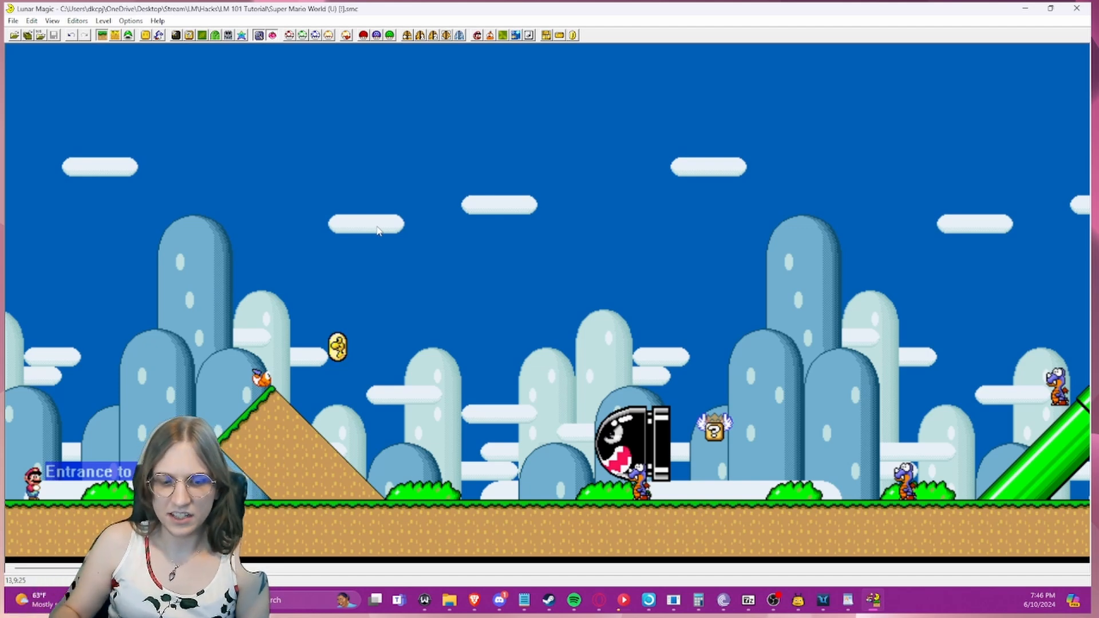
pyautogui.hotkey('ctrl', 'Delete')
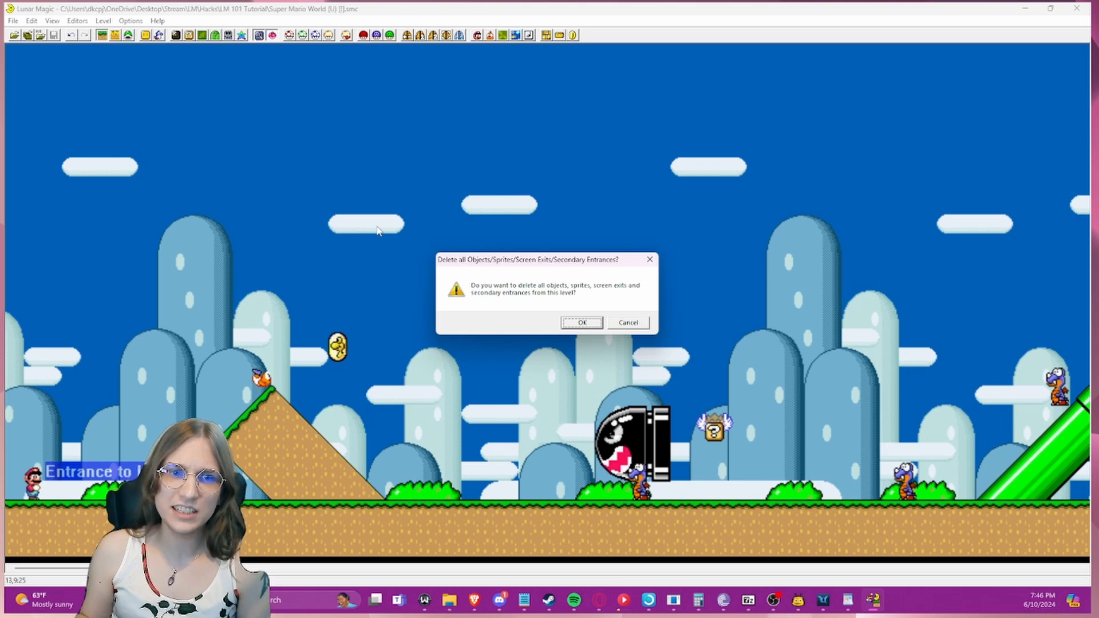
pyautogui.press('Return')
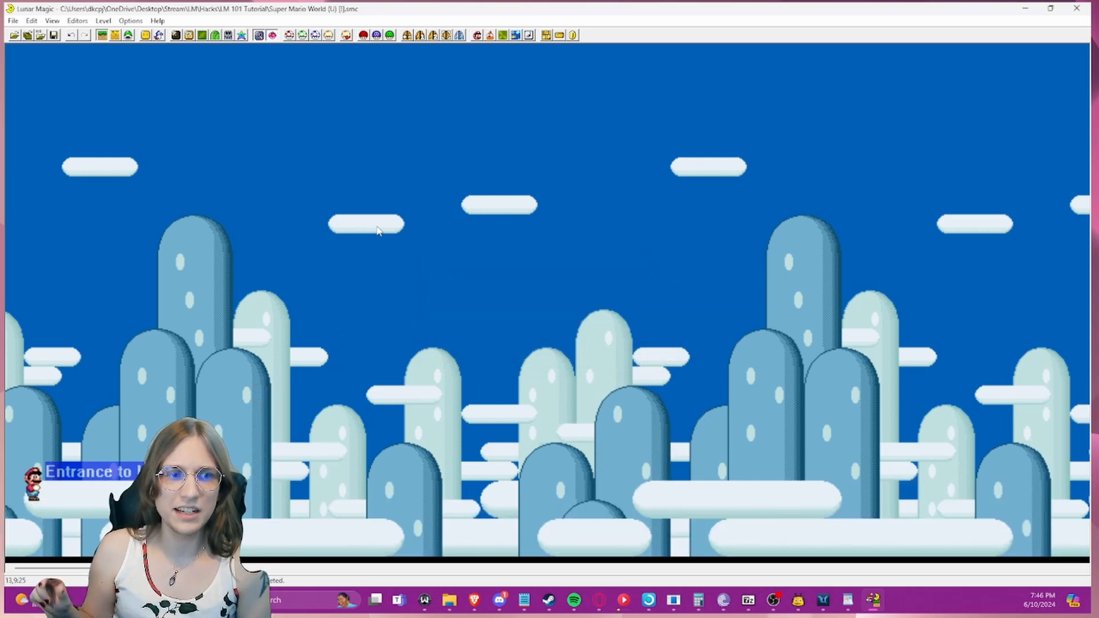
# - Move the level 105 entrance and the midway entrance higher up in the level, and return to the level start
pyautogui.moveTo(96, 568); pyautogui.dragTo(63, 555)
pyautogui.click(38, 491)
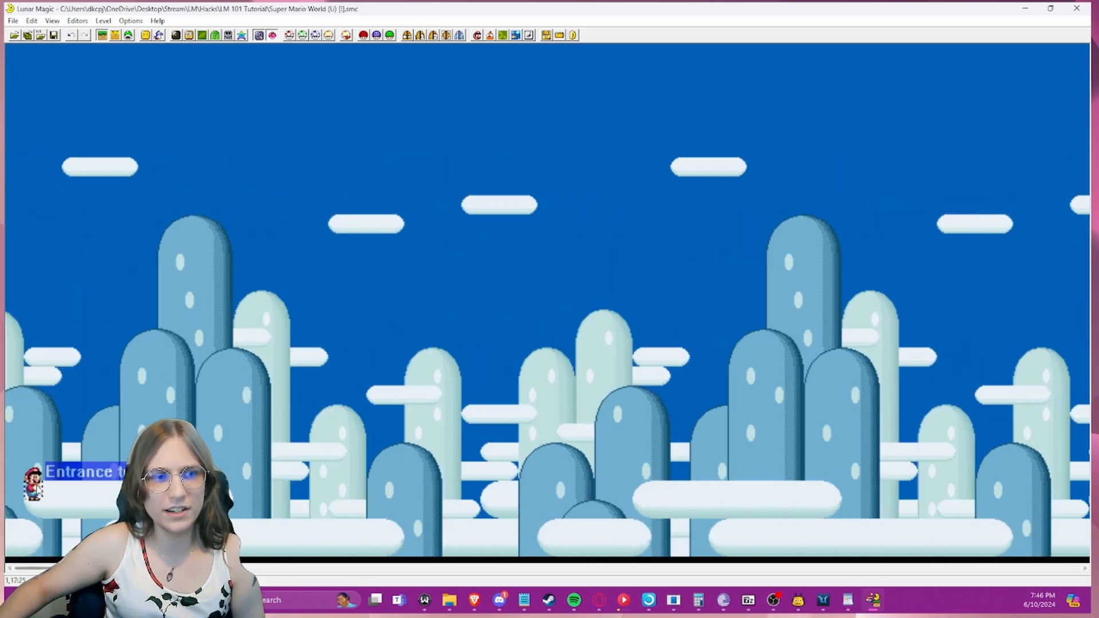
pyautogui.moveTo(39, 491); pyautogui.dragTo(39, 414)
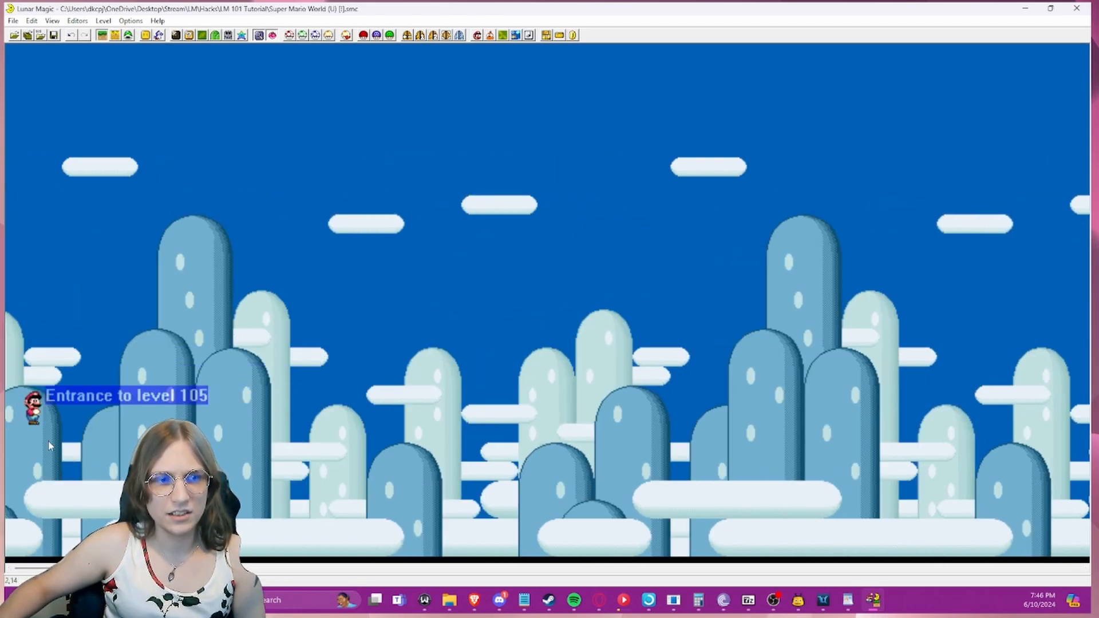
pyautogui.moveTo(63, 569); pyautogui.dragTo(298, 569)
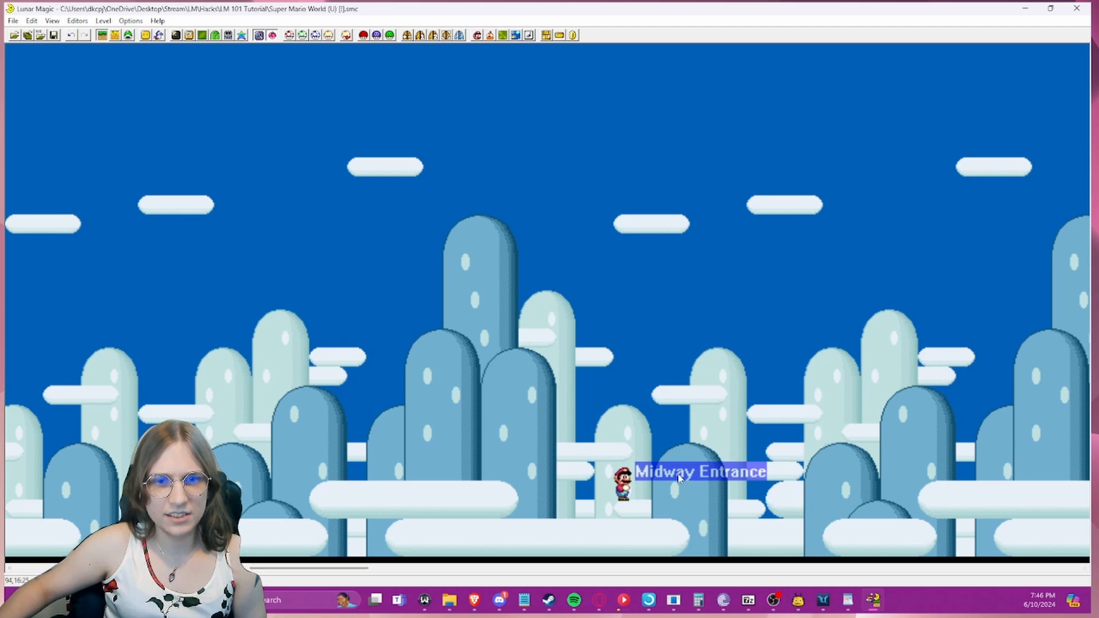
pyautogui.moveTo(623, 484); pyautogui.dragTo(624, 414)
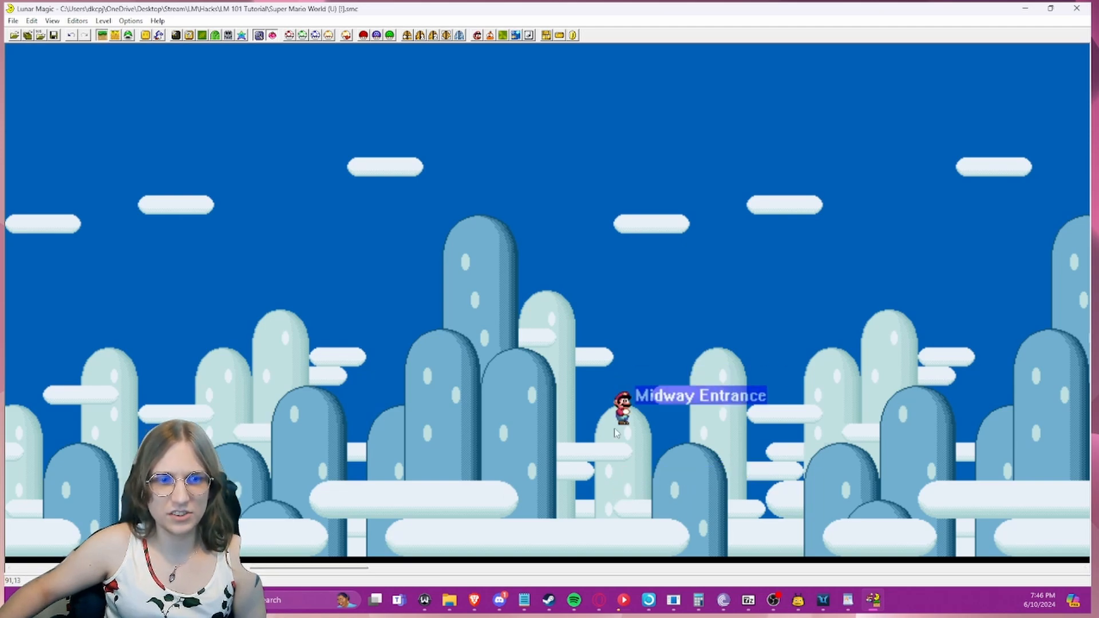
pyautogui.moveTo(323, 568); pyautogui.dragTo(20, 491)
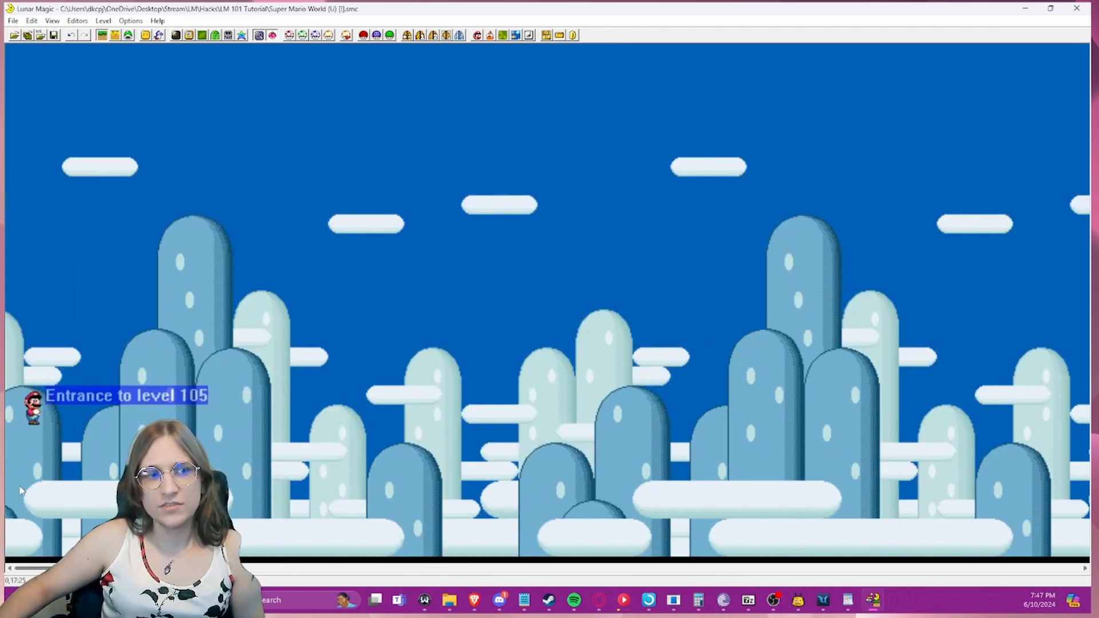
# - Undo both entrance moves and the deletion of the level's contents
pyautogui.moveTo(120, 163); pyautogui.dragTo(240, 269)
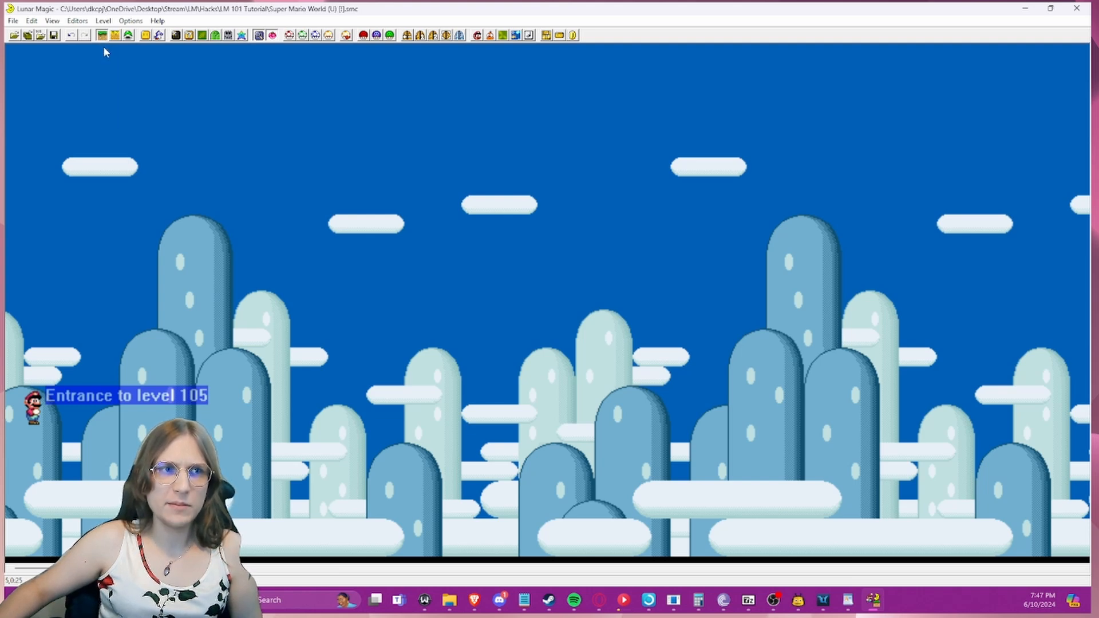
pyautogui.click(70, 37)
pyautogui.click(71, 38)
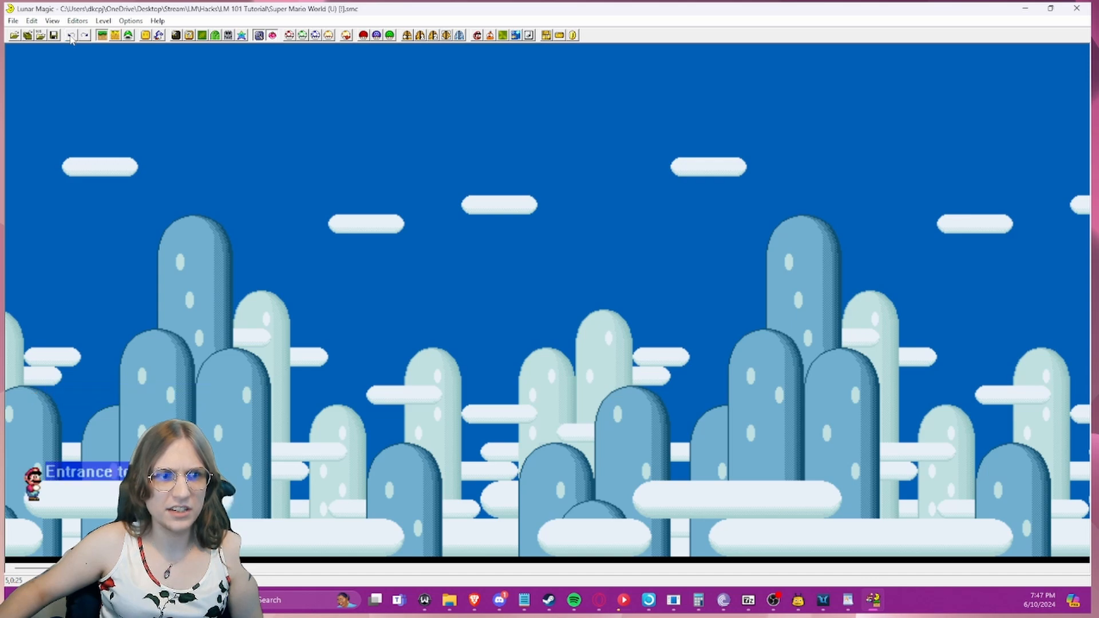
pyautogui.click(70, 37)
# - Select the ground and the sloped ledge, and try selecting the Rex and Banzai Bill sprites
pyautogui.moveTo(365, 523); pyautogui.dragTo(336, 521)
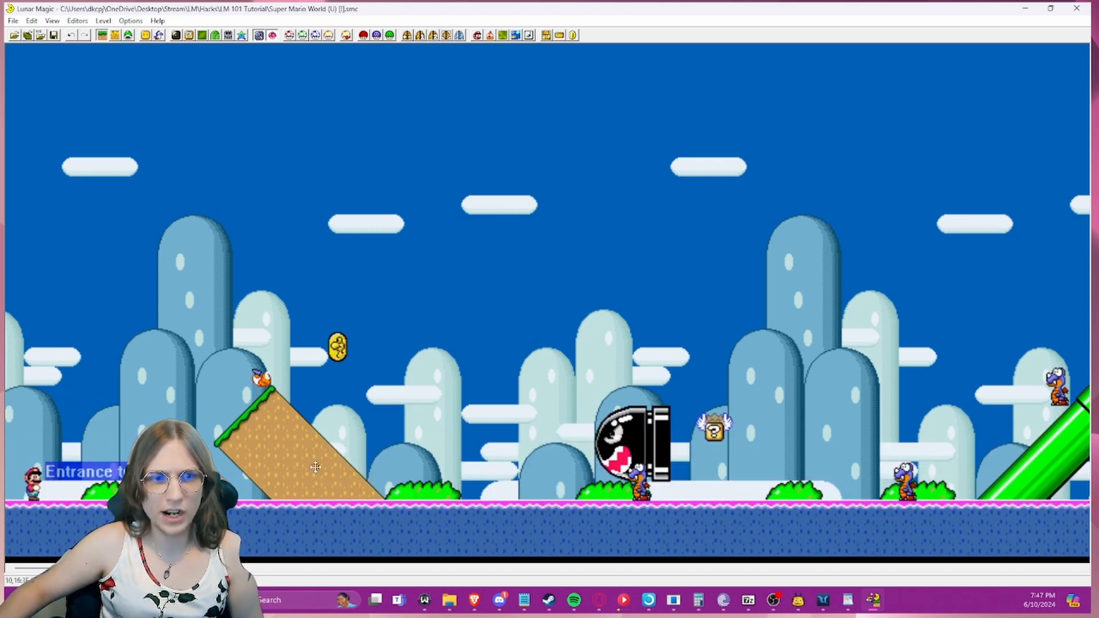
pyautogui.moveTo(318, 466)
pyautogui.mouseDown()
pyautogui.moveTo(302, 504)
pyautogui.moveTo(320, 468)
pyautogui.mouseUp()
pyautogui.click(453, 446)
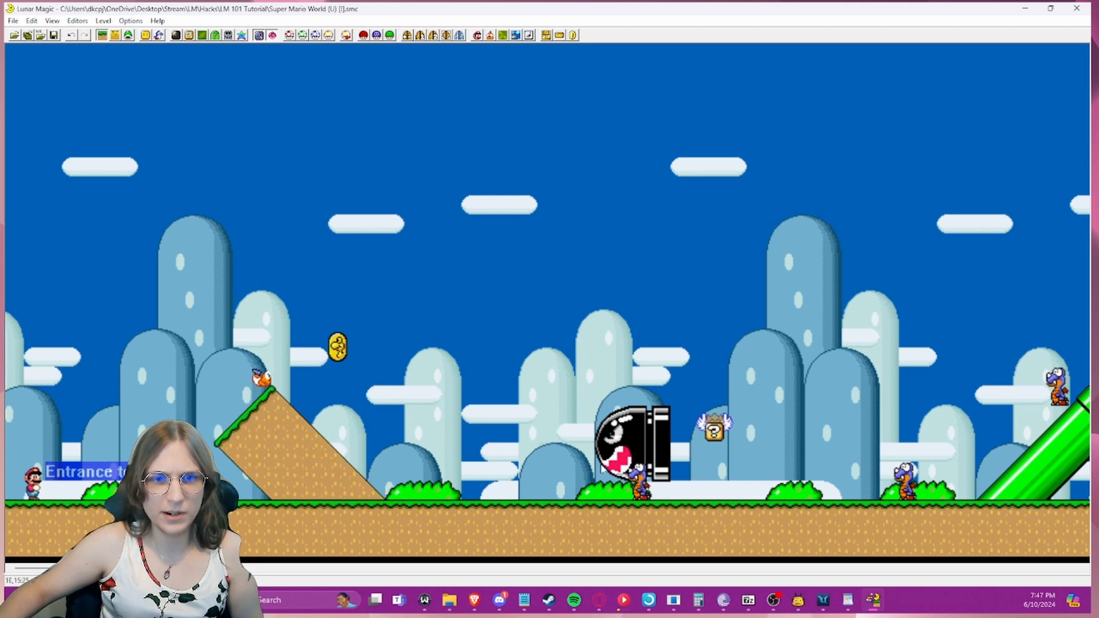
pyautogui.click(646, 490)
pyautogui.click(687, 483)
pyautogui.moveTo(631, 431); pyautogui.dragTo(554, 383)
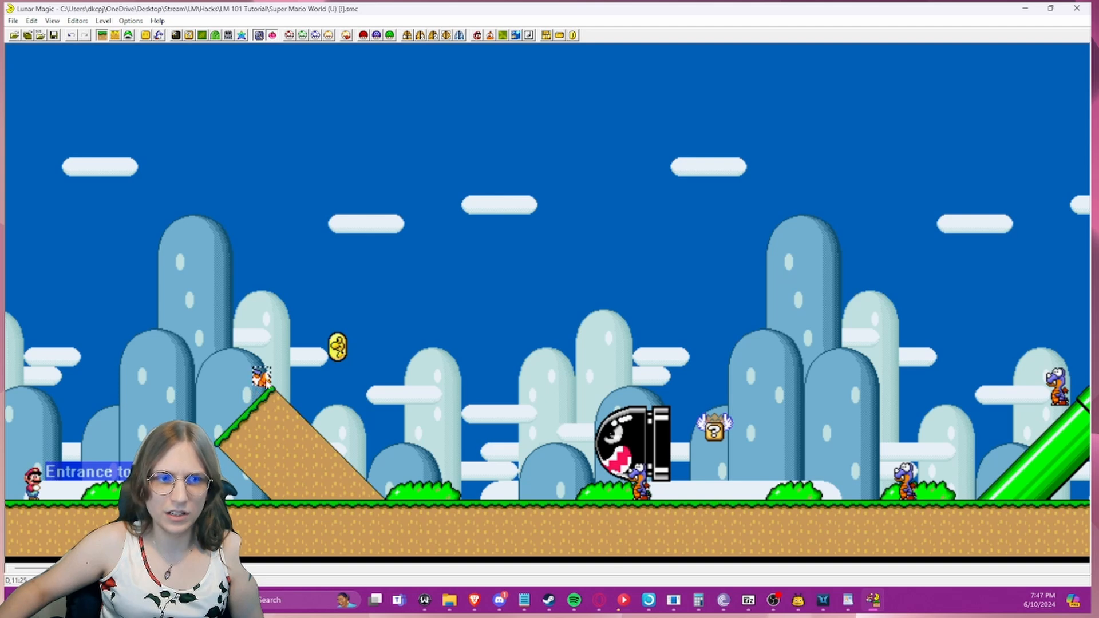
# - Move the sloped ledge one tile toward the level start
pyautogui.click(231, 377)
pyautogui.moveTo(293, 440); pyautogui.dragTo(273, 428)
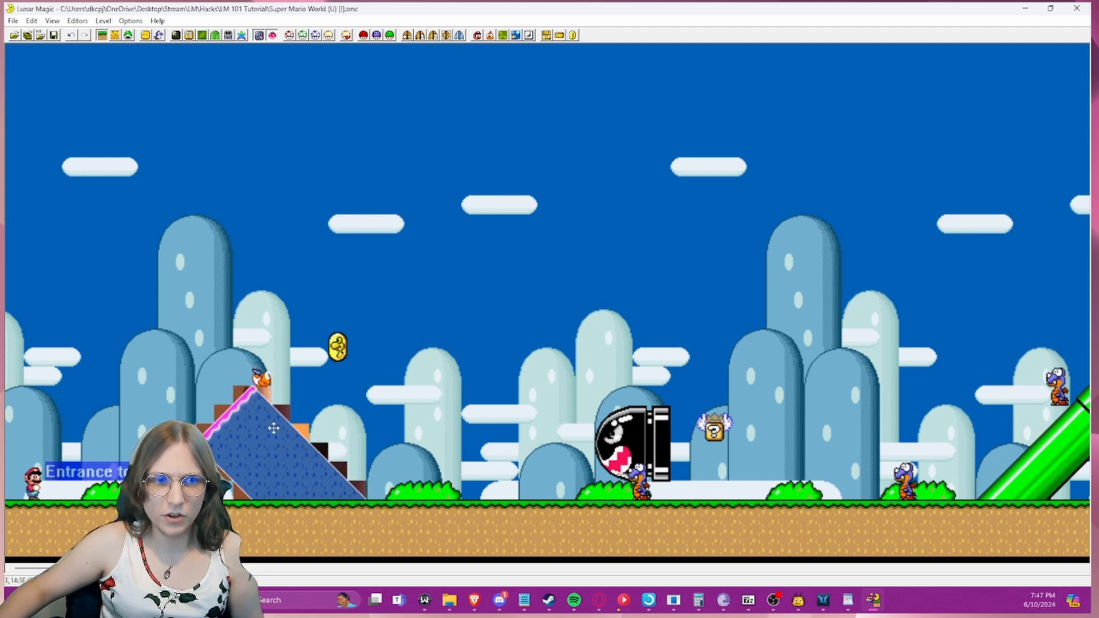
pyautogui.click(79, 436)
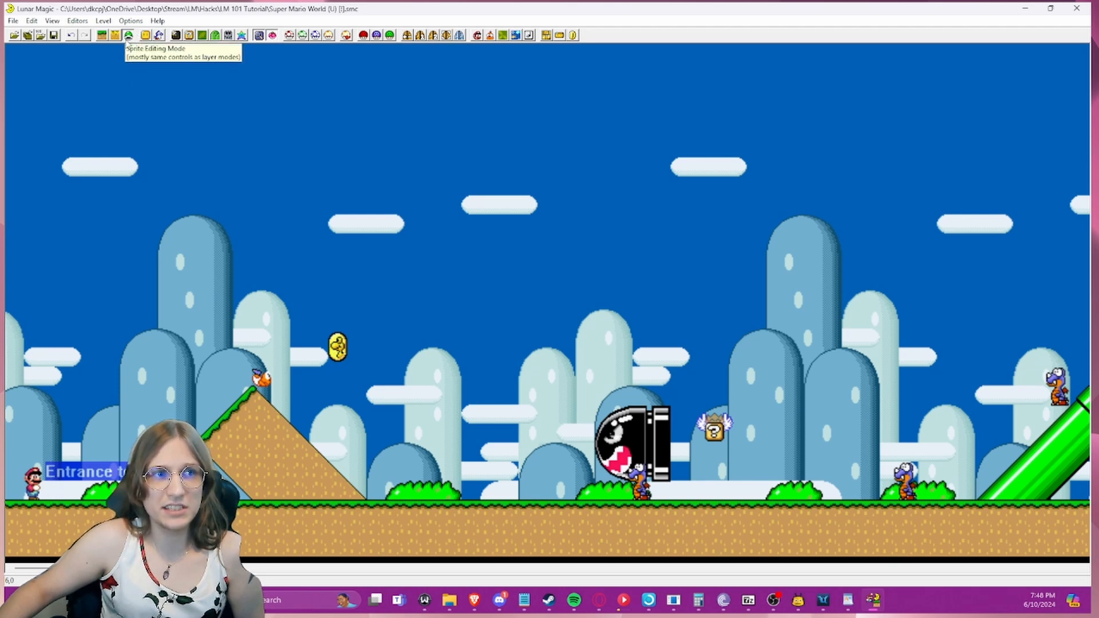
# - Switch to sprite editing, then move the sprite on the ledge's peak down its slope and the Banzai Bill up near the ledge
pyautogui.click(128, 35)
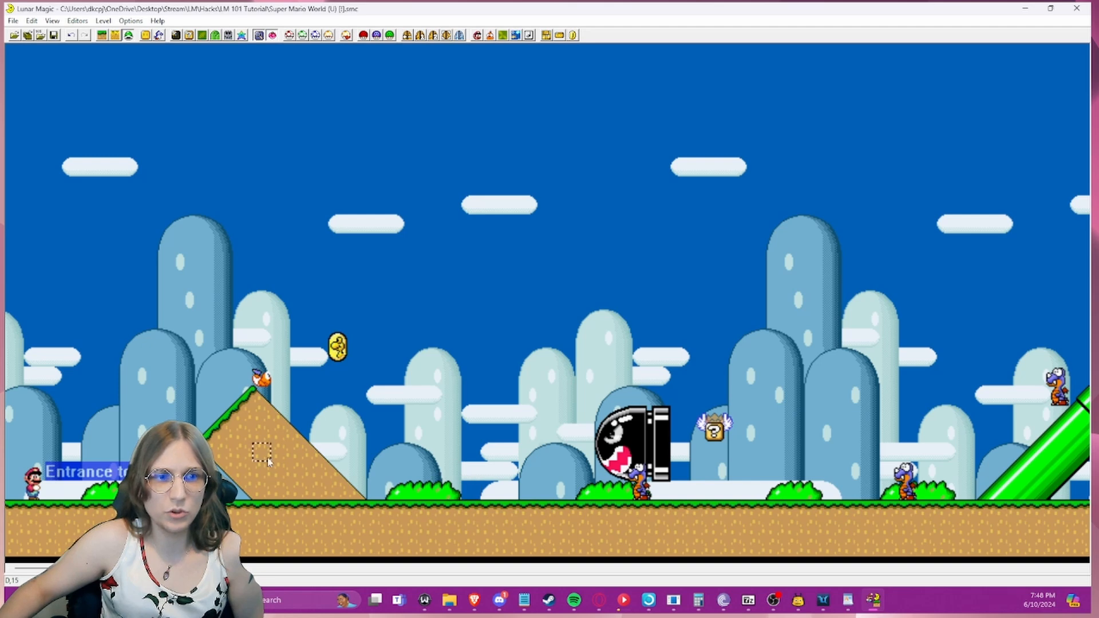
pyautogui.moveTo(262, 378); pyautogui.dragTo(231, 394)
pyautogui.moveTo(664, 434); pyautogui.dragTo(435, 375)
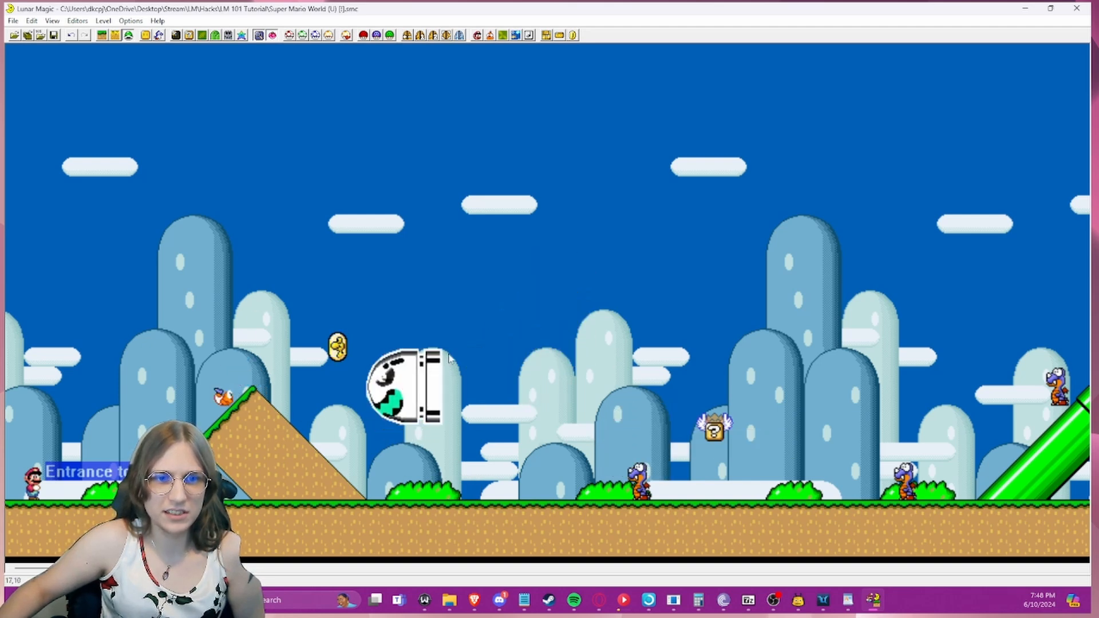
# - Shift the level's main entrance one tile to the right, and delete all objects, sprites, screen exits and secondary entrances
pyautogui.moveTo(44, 490)
pyautogui.mouseDown()
pyautogui.moveTo(288, 398)
pyautogui.moveTo(367, 494)
pyautogui.moveTo(273, 459)
pyautogui.moveTo(57, 467)
pyautogui.moveTo(54, 504)
pyautogui.mouseUp()
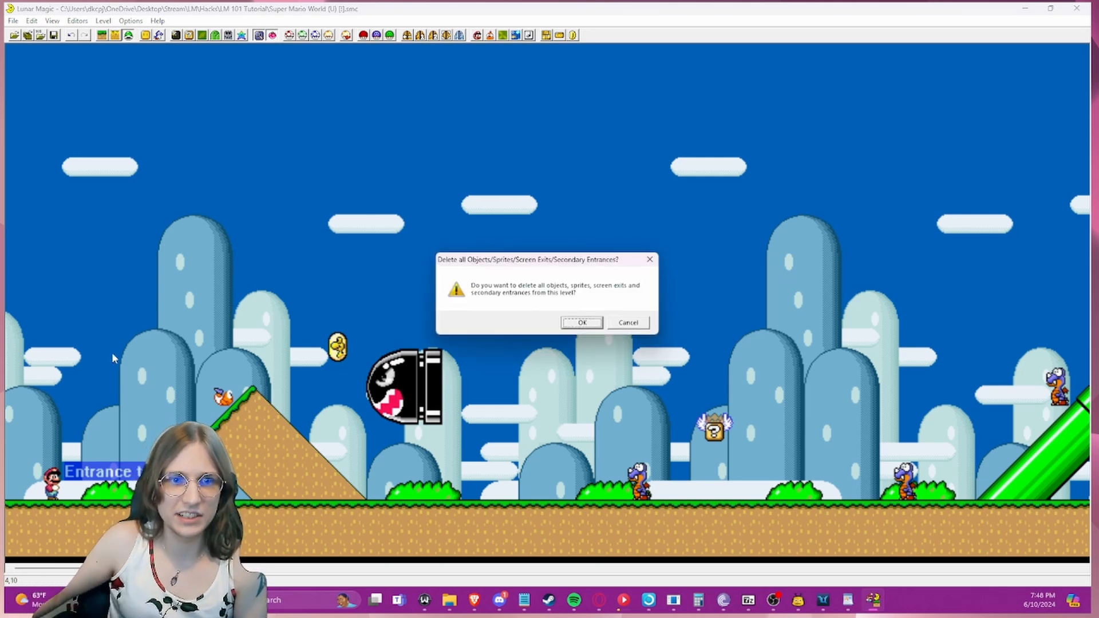
pyautogui.click(574, 322)
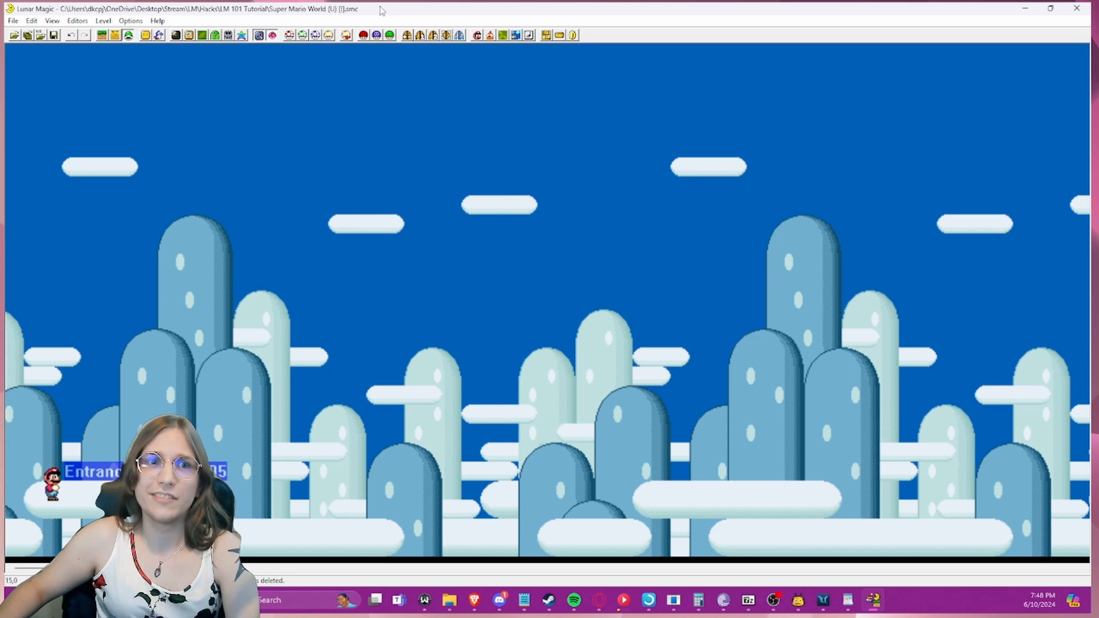
# - Add a 2-by-2 group of grey cement blocks from the object list and position it above and to the right of Mario
pyautogui.click(145, 36)
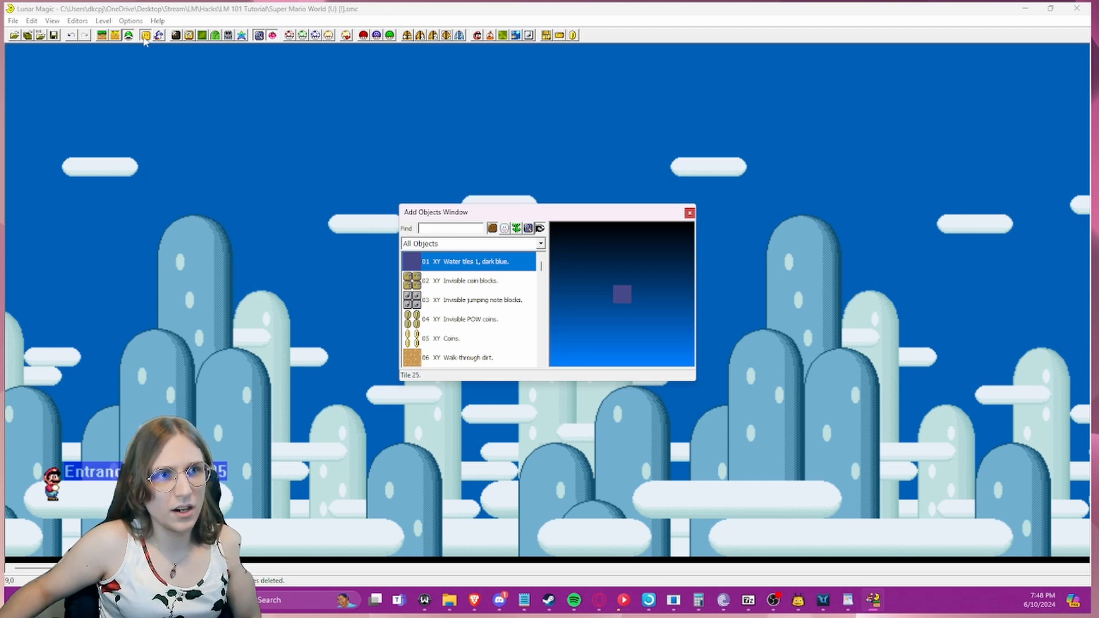
pyautogui.click(689, 213)
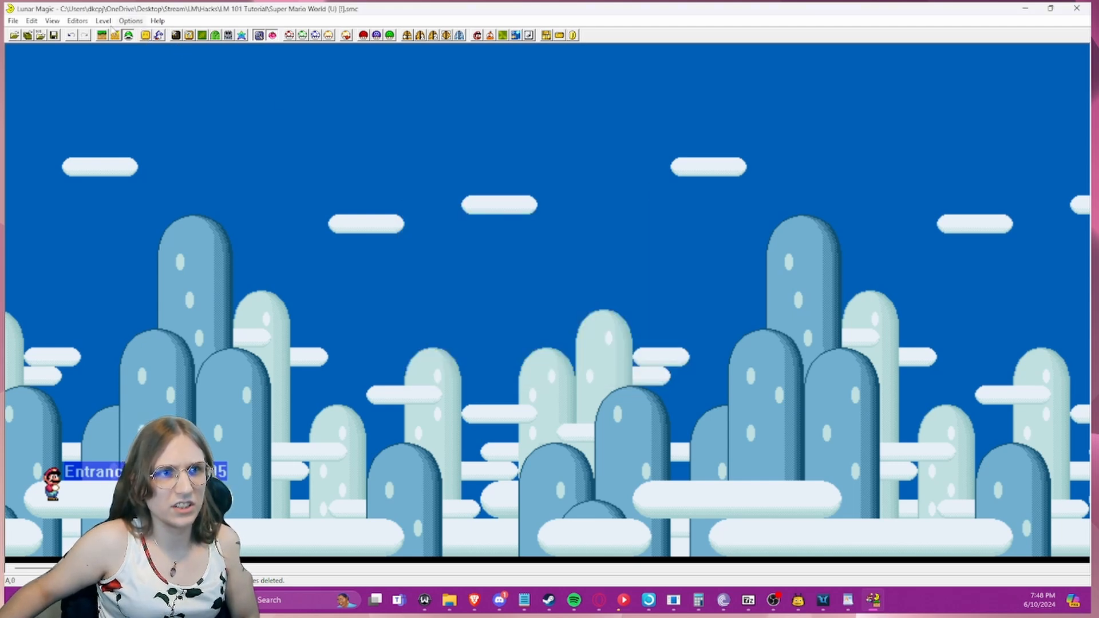
pyautogui.click(144, 35)
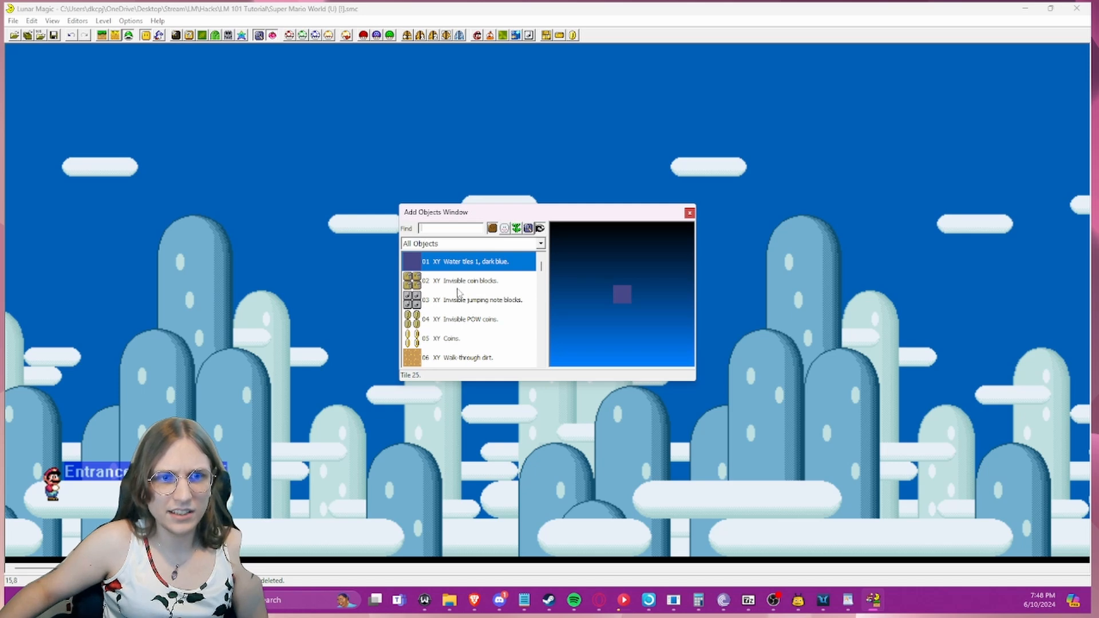
pyautogui.scroll(-3, 457, 338)
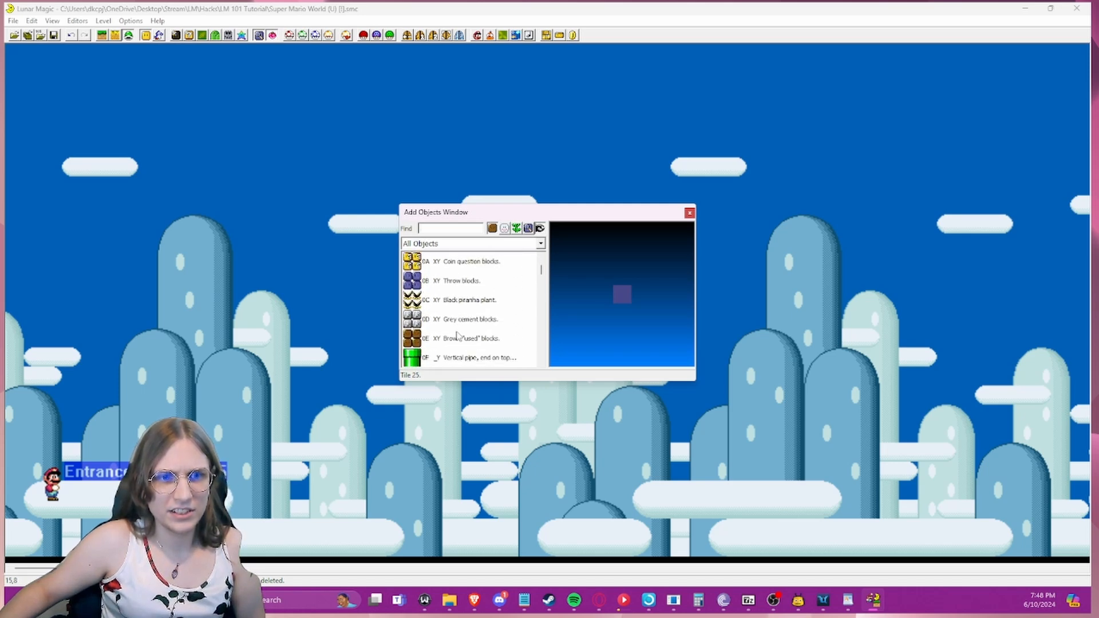
pyautogui.click(440, 304)
pyautogui.click(424, 319)
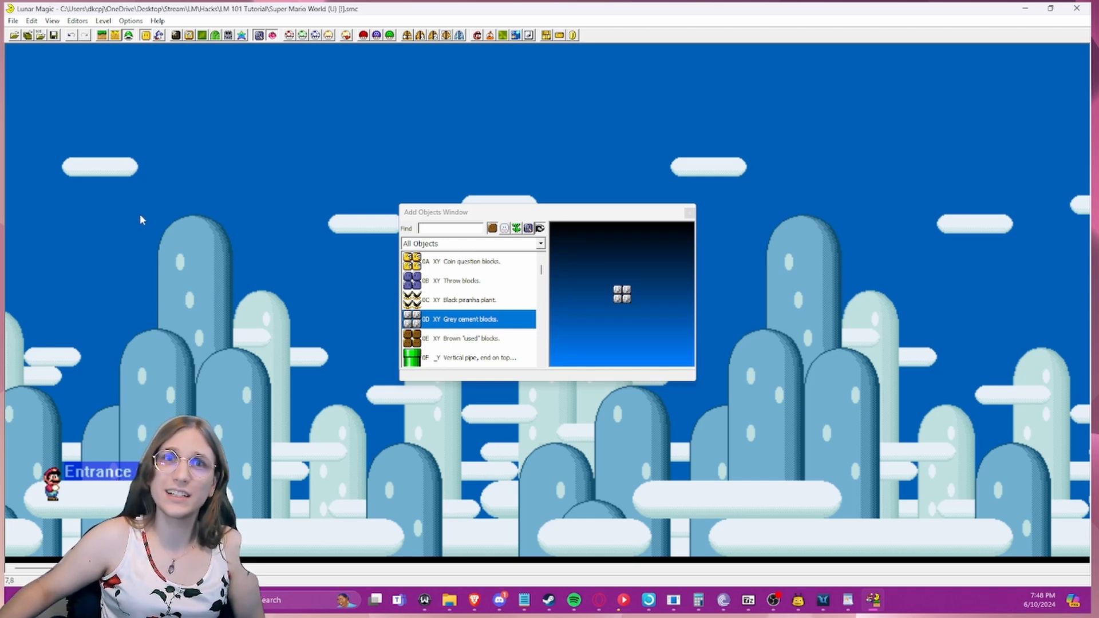
pyautogui.rightClick(132, 109)
pyautogui.moveTo(137, 119); pyautogui.dragTo(195, 405)
pyautogui.click(253, 342)
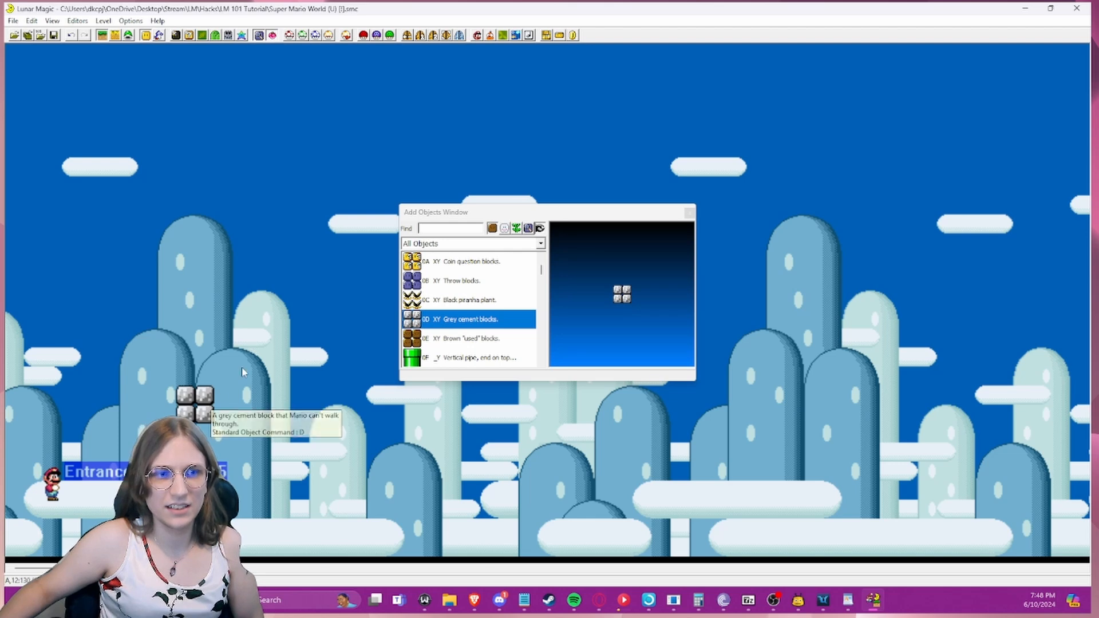
# - Place a copy of the grey cement blocks above and to the right of the original, and delete it
pyautogui.click(195, 404)
pyautogui.rightClick(255, 286)
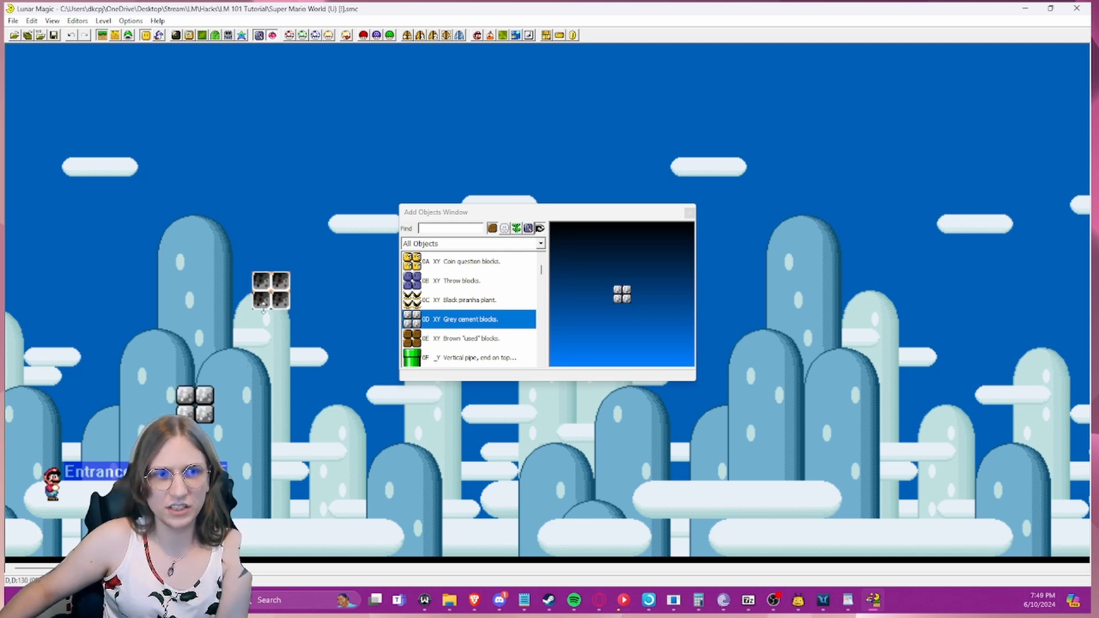
pyautogui.press('Delete')
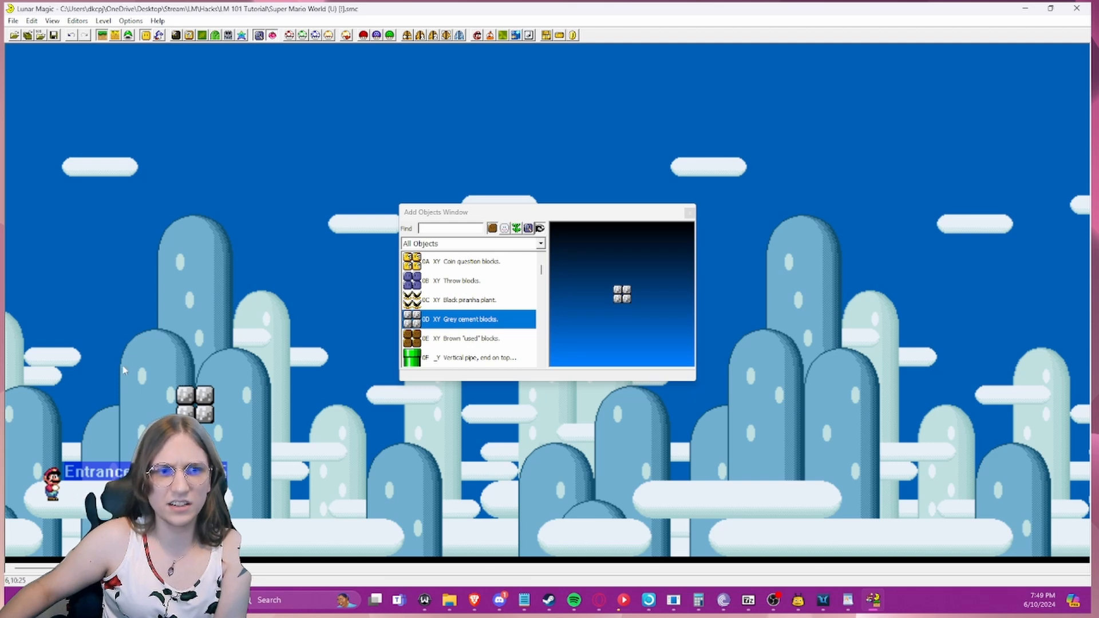
# - Place another copy of the grey cement blocks, shrink it to a single tile, and delete it
pyautogui.click(198, 401)
pyautogui.rightClick(220, 354)
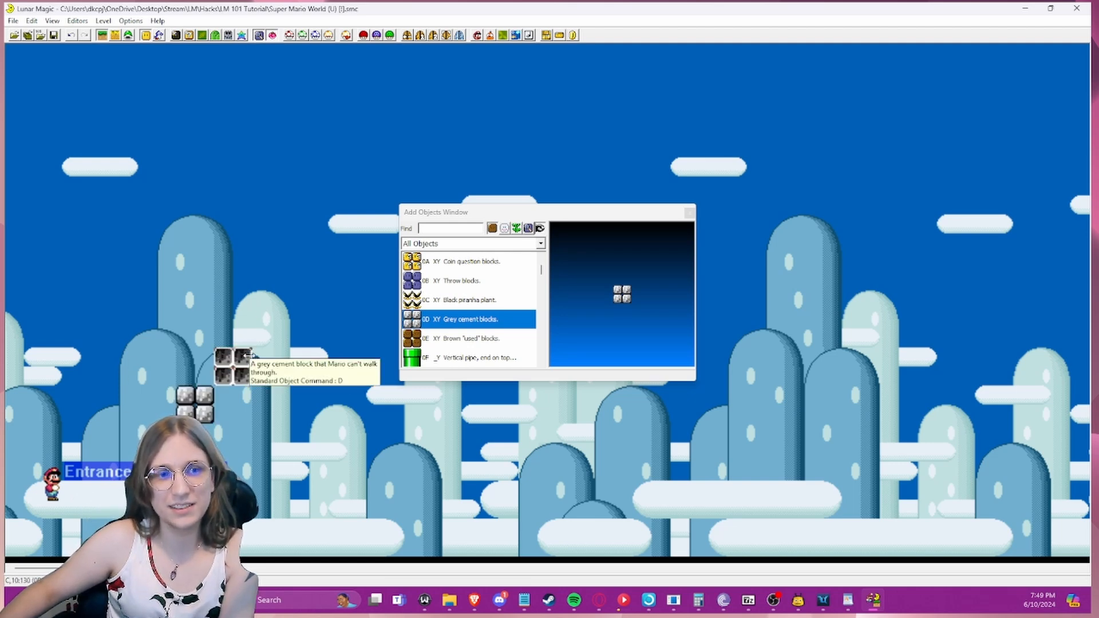
pyautogui.moveTo(249, 356); pyautogui.dragTo(222, 368)
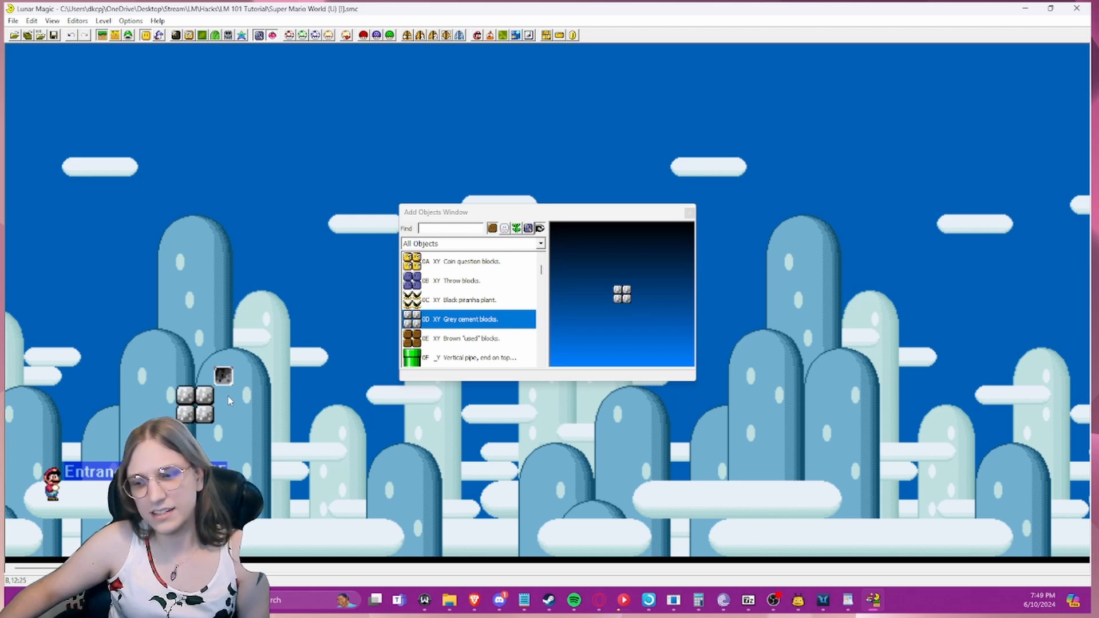
pyautogui.press('Delete')
# - Build a wall behind Mario from the grey cement blocks and stretch a copy into a floor 15 tiles wide and 3 tiles high
pyautogui.click(193, 399)
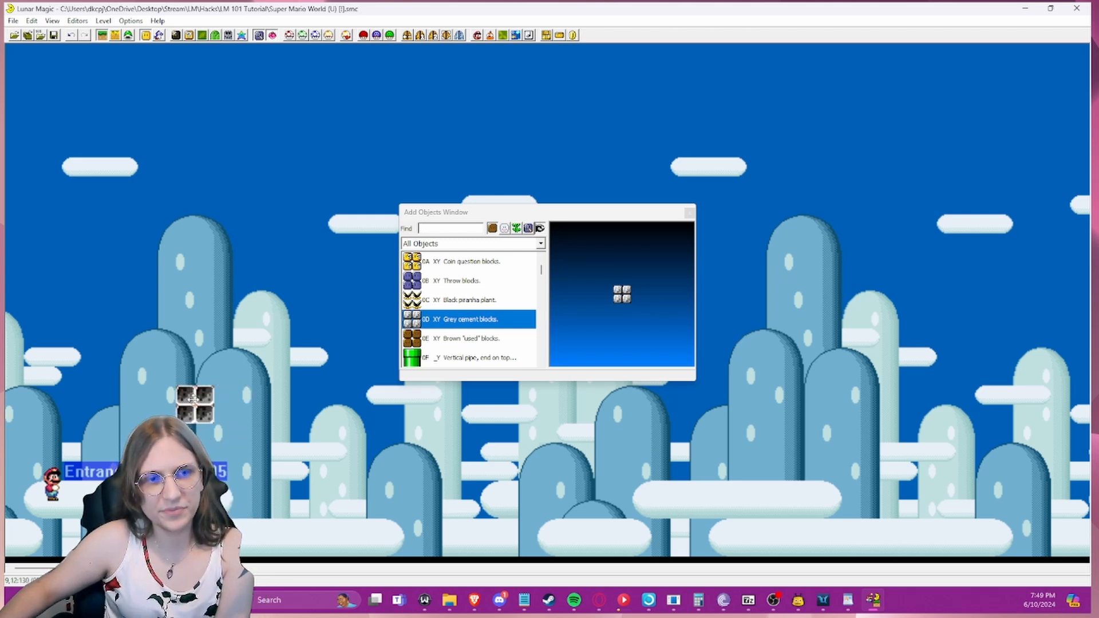
pyautogui.moveTo(193, 399); pyautogui.dragTo(17, 524)
pyautogui.rightClick(28, 441)
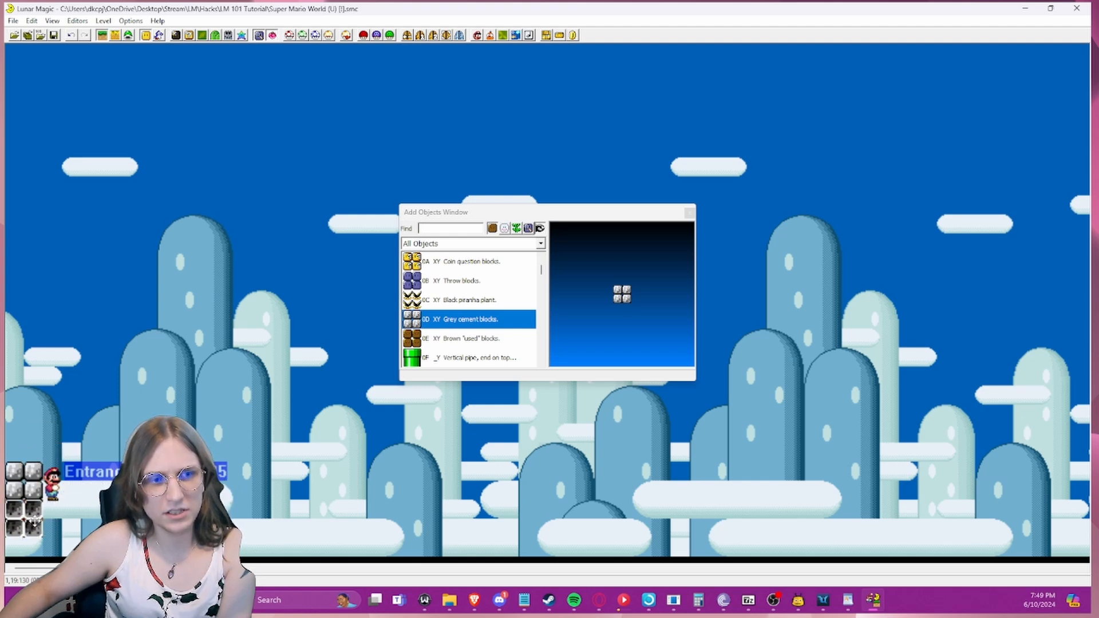
pyautogui.moveTo(277, 506); pyautogui.dragTo(290, 535)
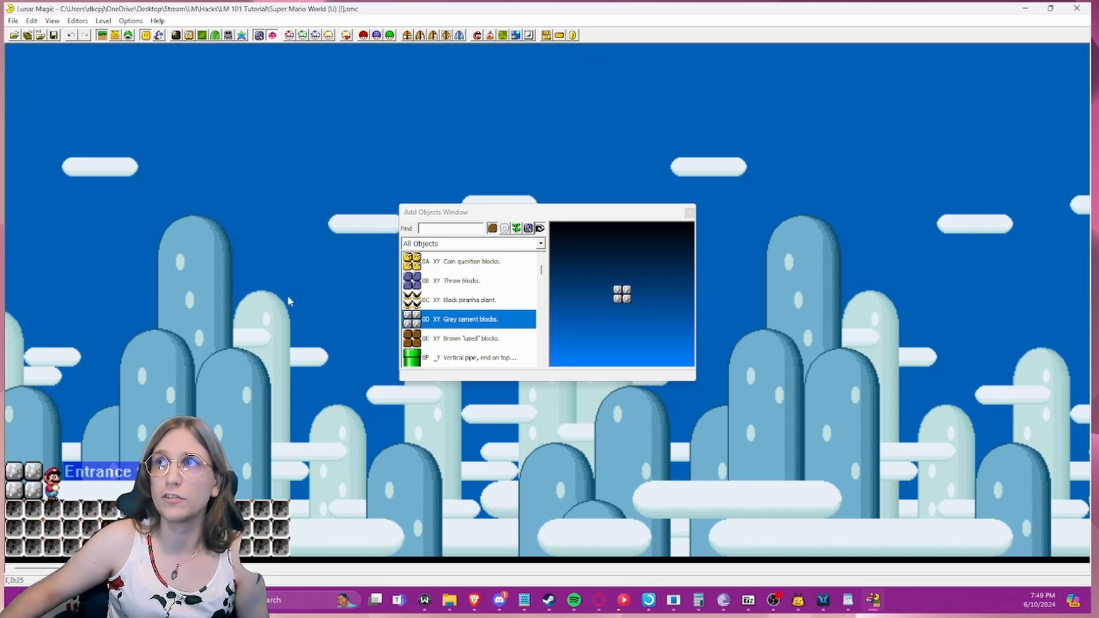
pyautogui.click(102, 479)
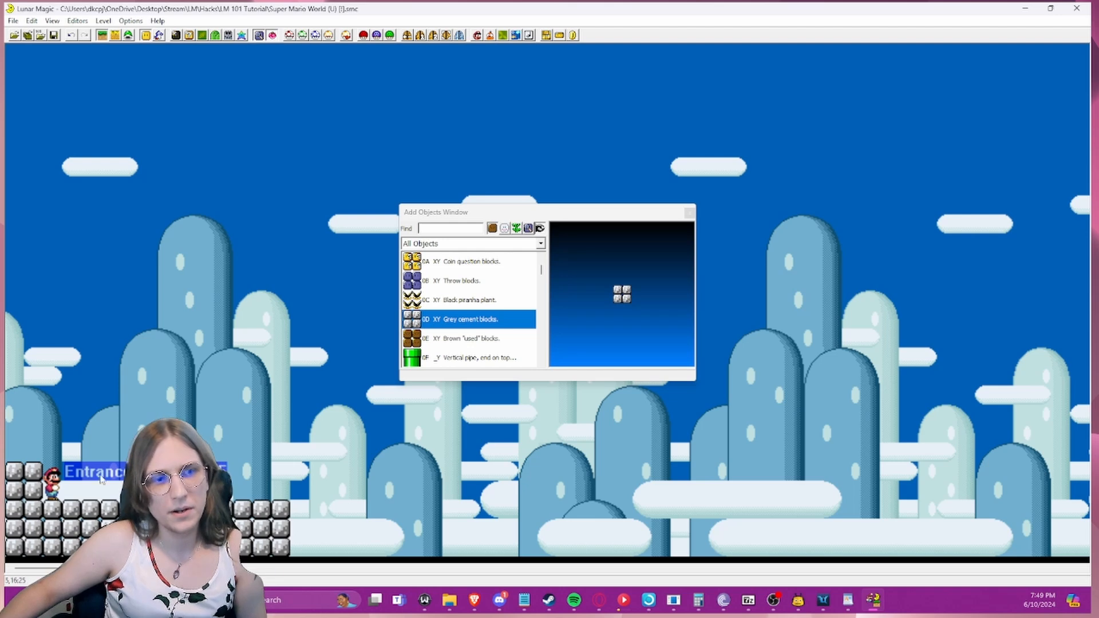
# - Place a copy of the 2-by-2 cement wall on the far right end of the floor
pyautogui.click(12, 490)
pyautogui.rightClick(268, 479)
pyautogui.click(166, 434)
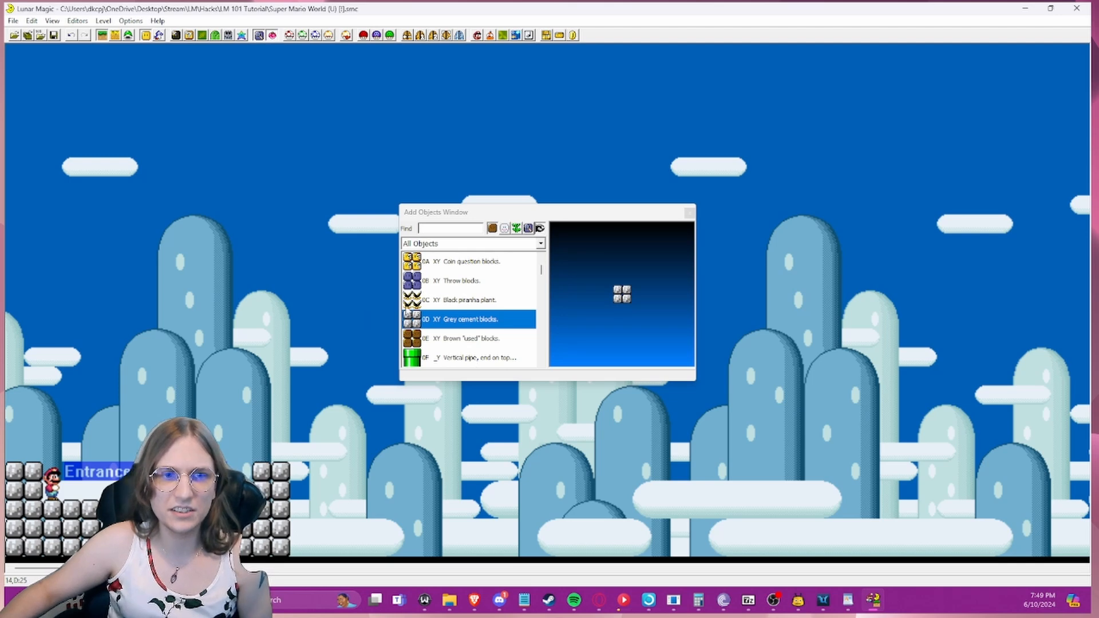
# - Add a "Steep slope right" object above the cement floor, move it slightly, and delete it
pyautogui.scroll(-2, 470, 299)
pyautogui.scroll(-5, 481, 297)
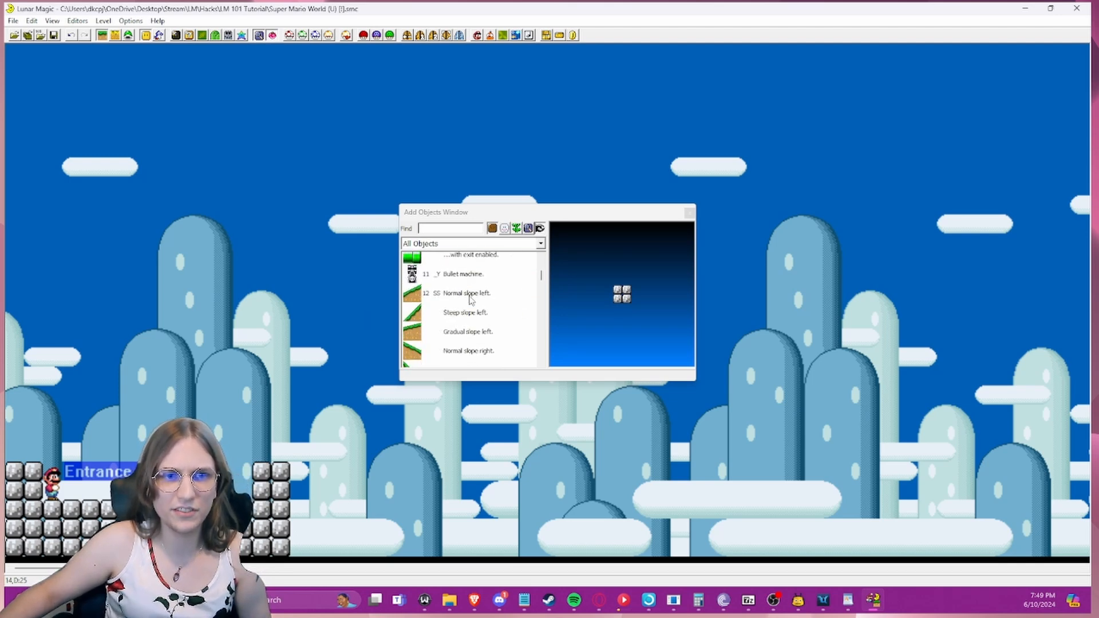
pyautogui.scroll(2, 492, 297)
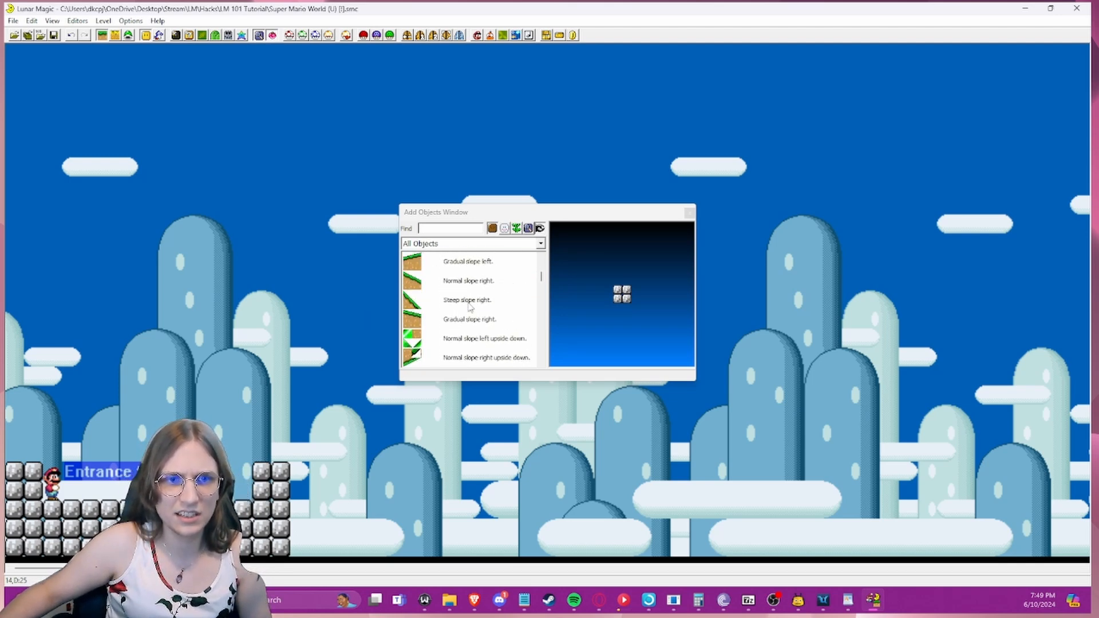
pyautogui.click(437, 300)
pyautogui.rightClick(194, 399)
pyautogui.click(292, 377)
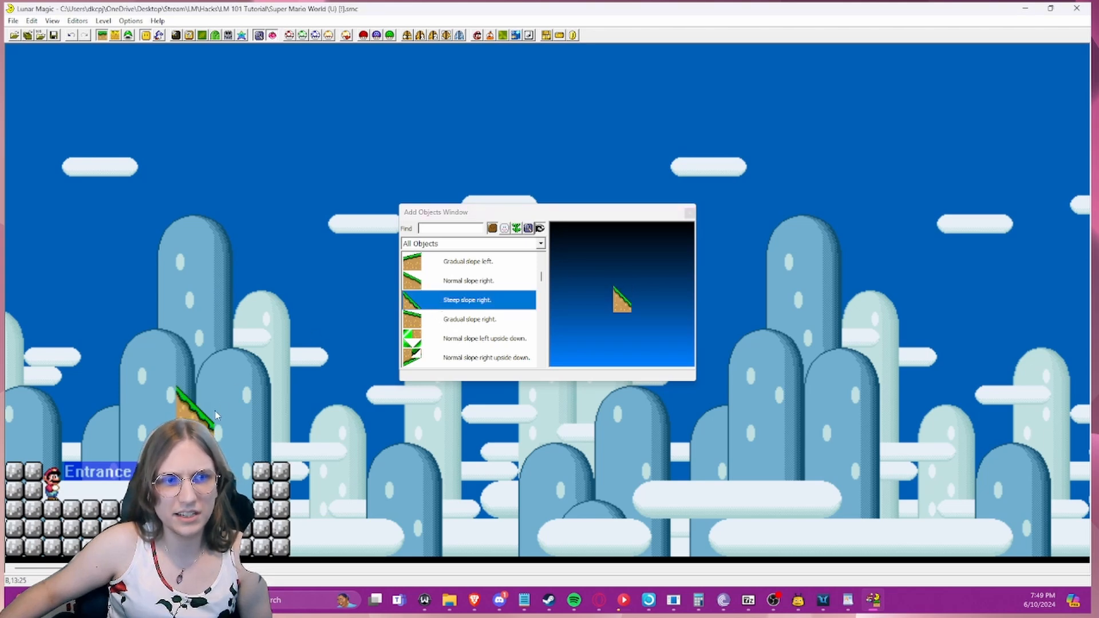
pyautogui.moveTo(198, 415); pyautogui.dragTo(194, 390)
pyautogui.click(186, 433)
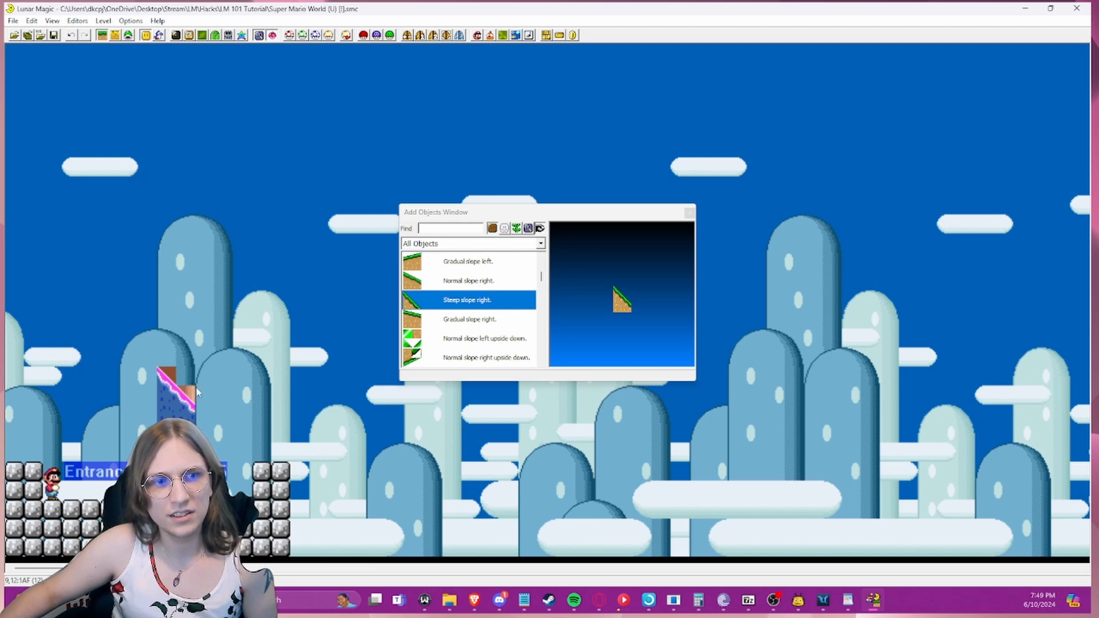
pyautogui.press('Delete')
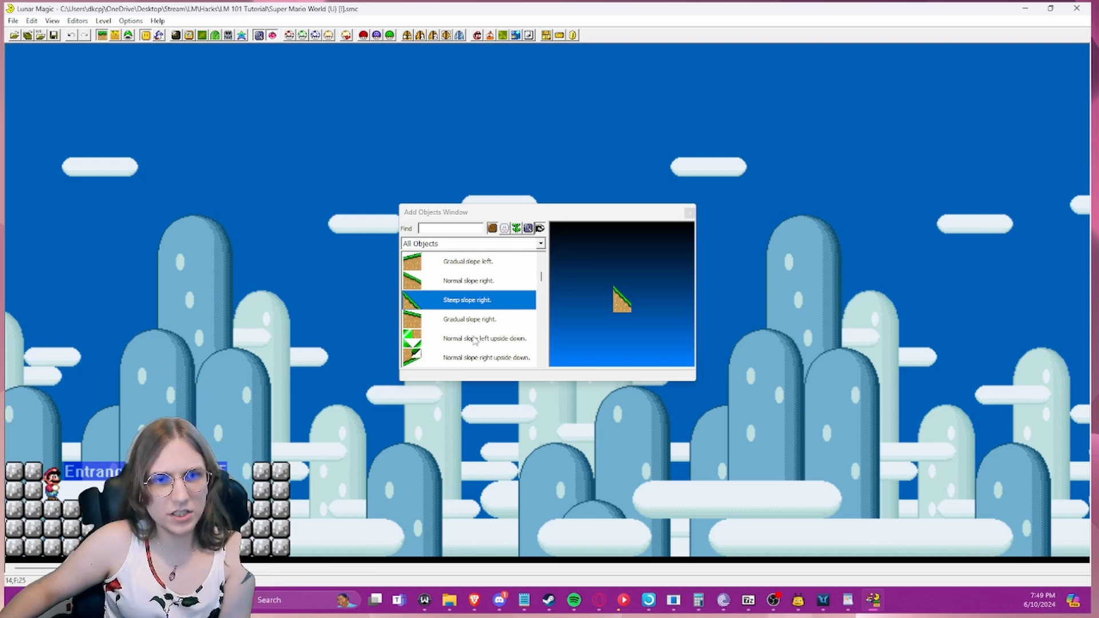
# - Add a "Midway point" object above the cement floor, adjust its position, and delete it
pyautogui.scroll(-5, 469, 320)
pyautogui.scroll(-5, 458, 305)
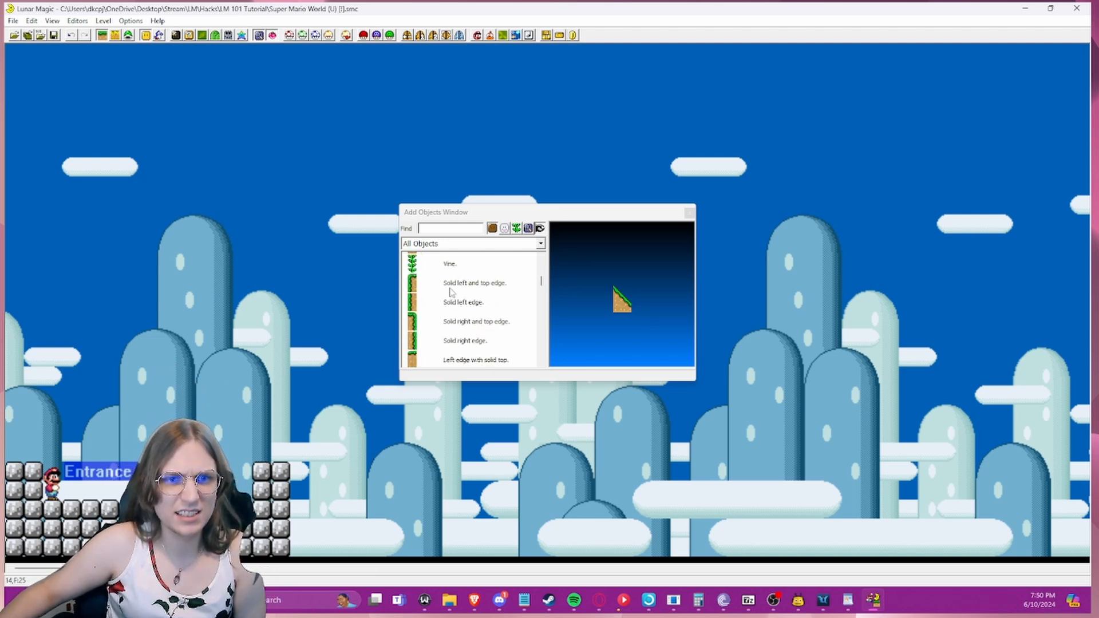
pyautogui.scroll(-10, 470, 264)
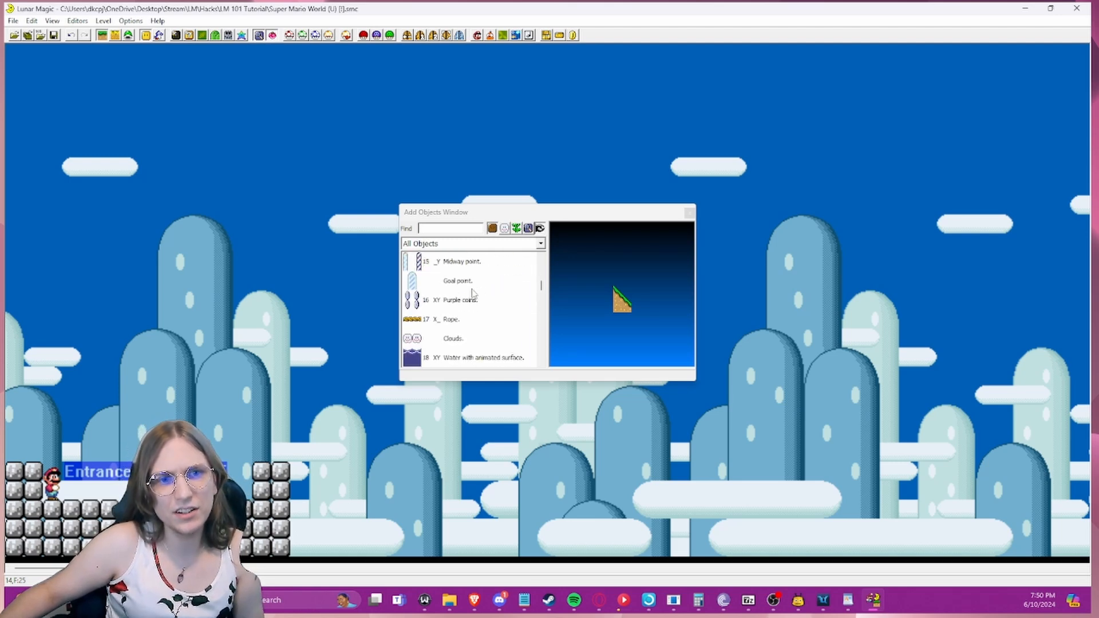
pyautogui.scroll(1, 472, 309)
pyautogui.click(458, 326)
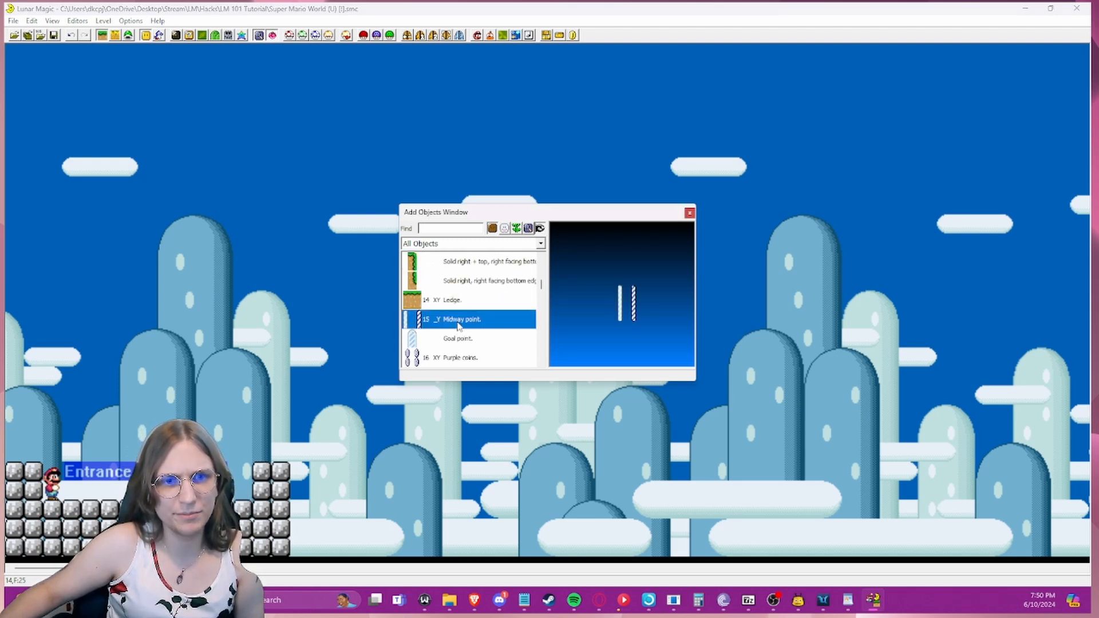
pyautogui.rightClick(167, 413)
pyautogui.click(247, 368)
pyautogui.moveTo(201, 418); pyautogui.dragTo(182, 399)
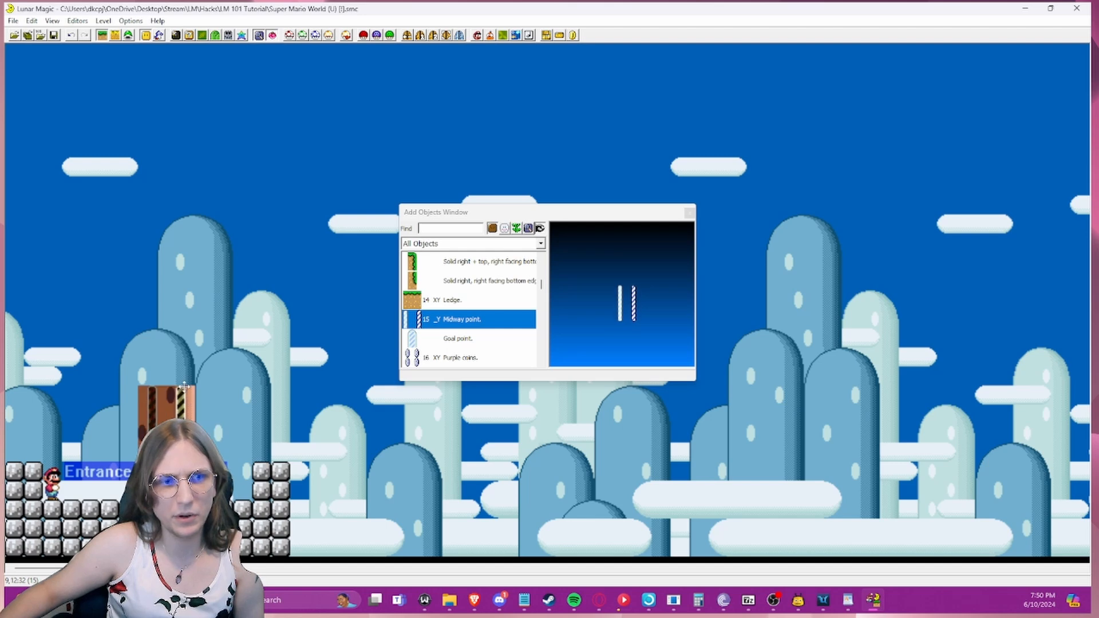
pyautogui.click(200, 400)
pyautogui.click(178, 402)
pyautogui.press('Delete')
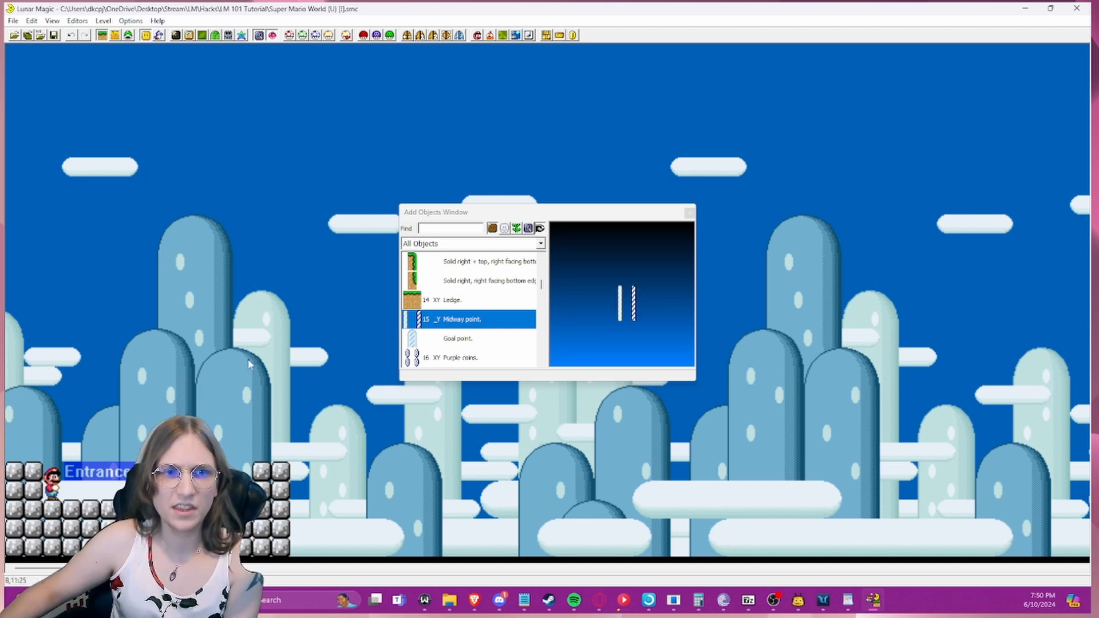
# - Add a "Goal point" object above the cement floor and delete it
pyautogui.click(452, 339)
pyautogui.rightClick(172, 319)
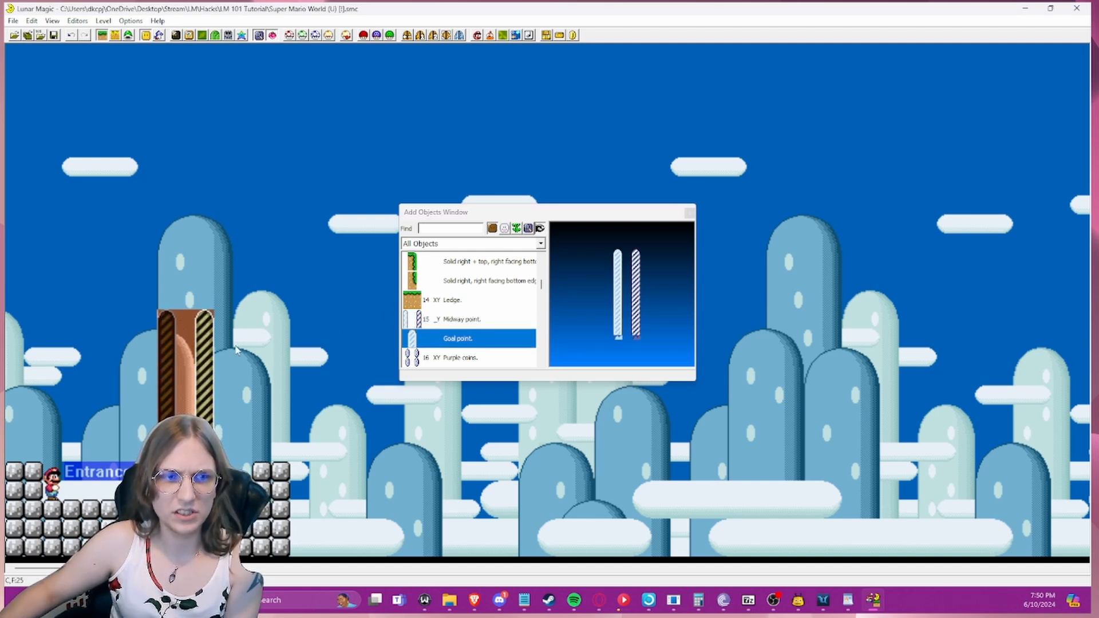
pyautogui.press('Delete')
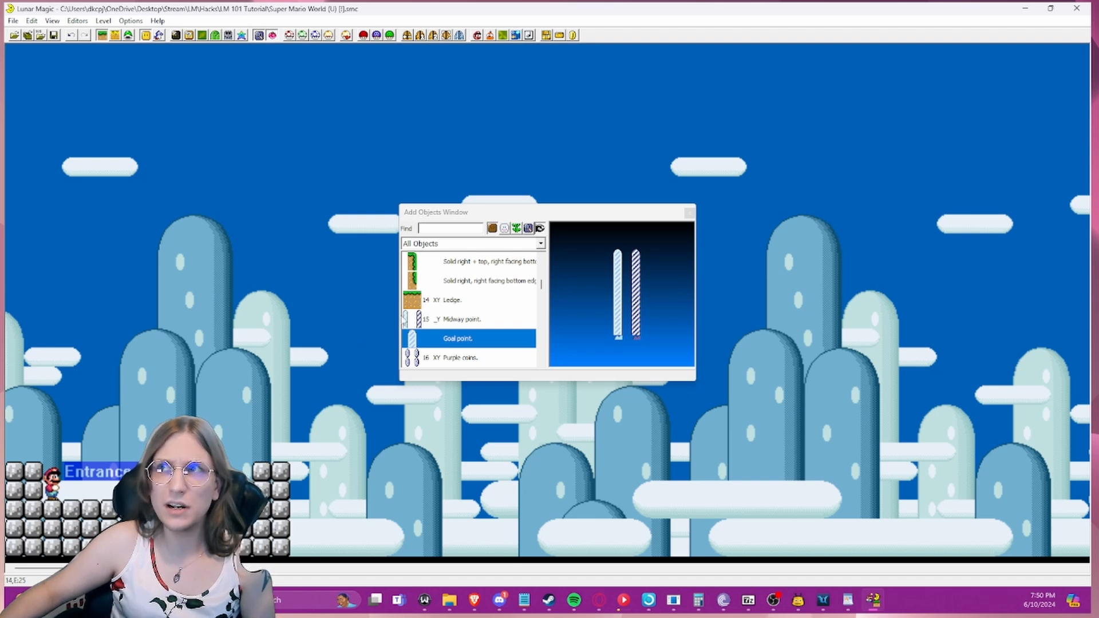
# - Browse the extended range of the All Objects list, from climbing nets and pipes to the cloud fringe and bush objects
pyautogui.scroll(-8, 484, 300)
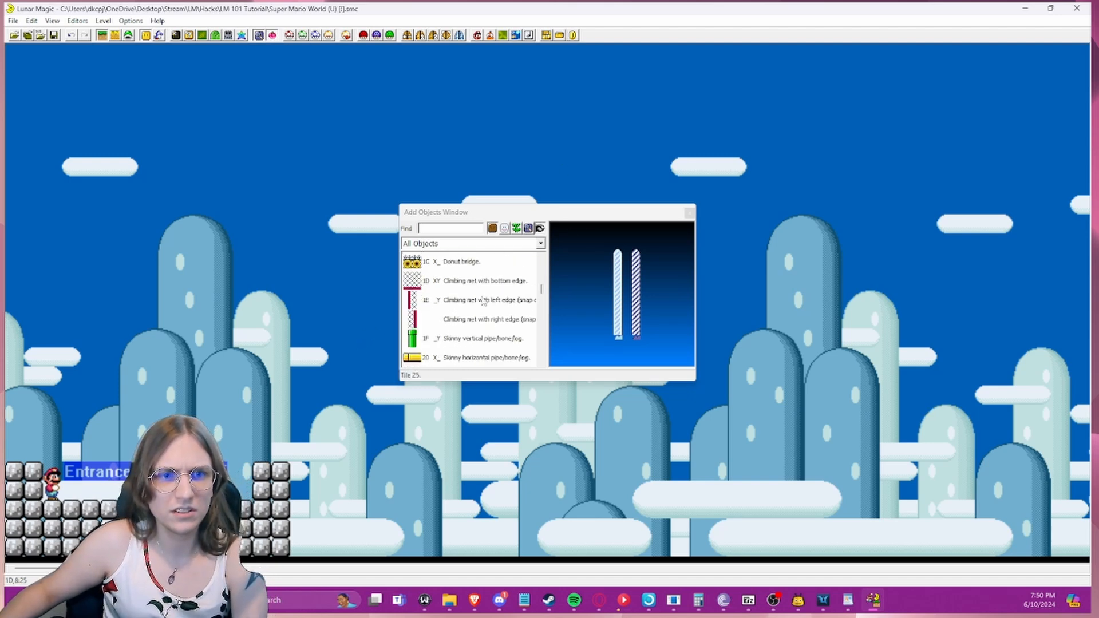
pyautogui.scroll(-6, 483, 301)
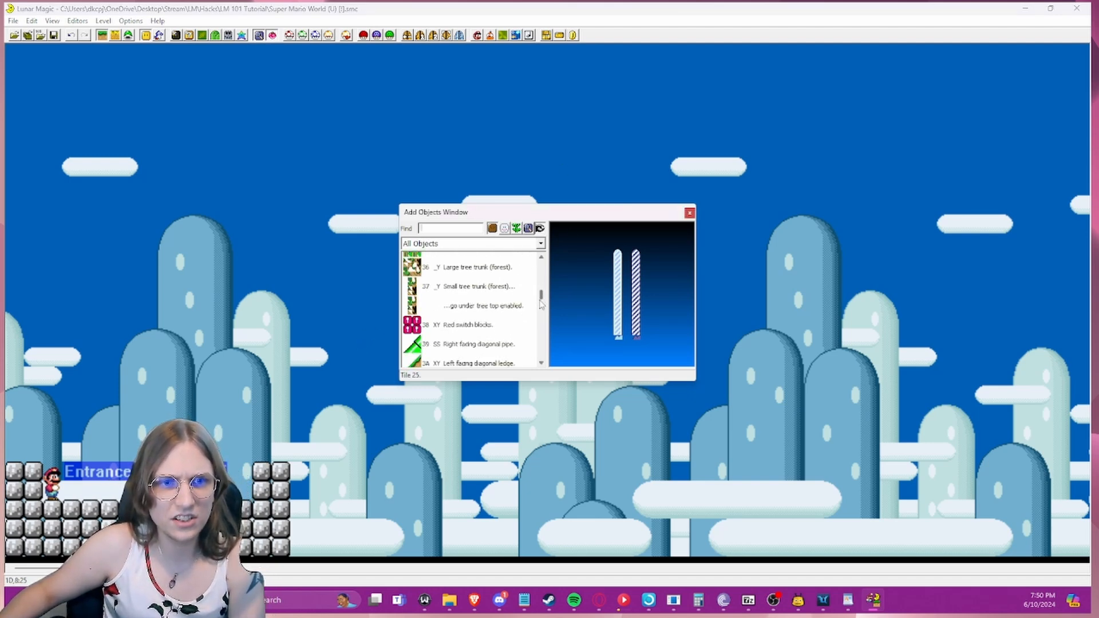
pyautogui.scroll(-3, 539, 309)
pyautogui.click(484, 283)
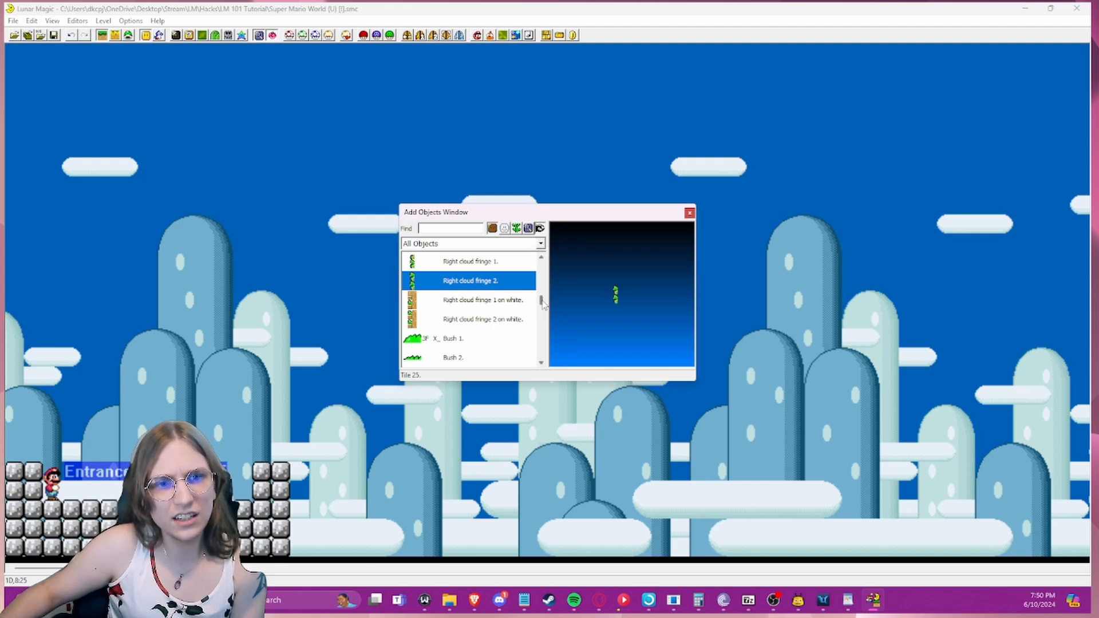
pyautogui.moveTo(541, 301); pyautogui.dragTo(532, 261)
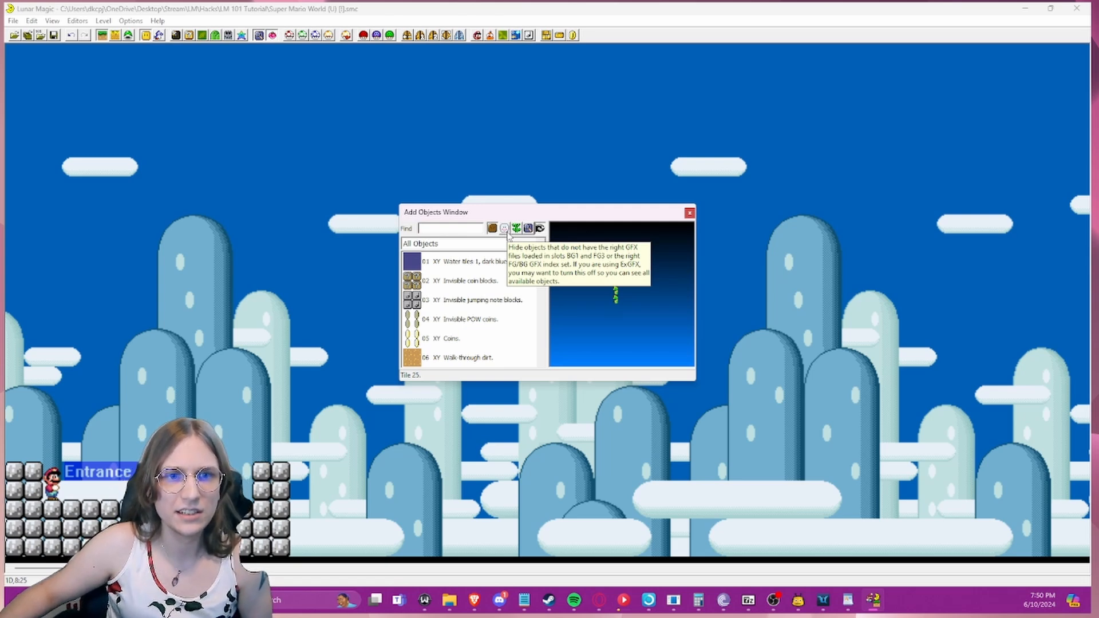
pyautogui.moveTo(541, 270); pyautogui.dragTo(526, 304)
pyautogui.scroll(-4, 468, 329)
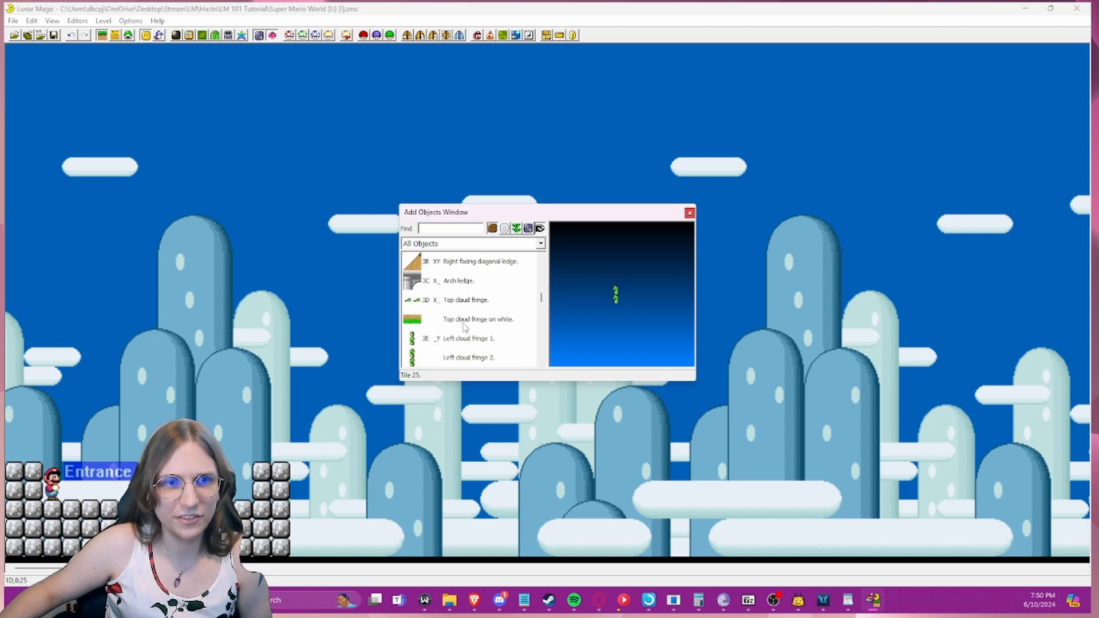
pyautogui.click(447, 289)
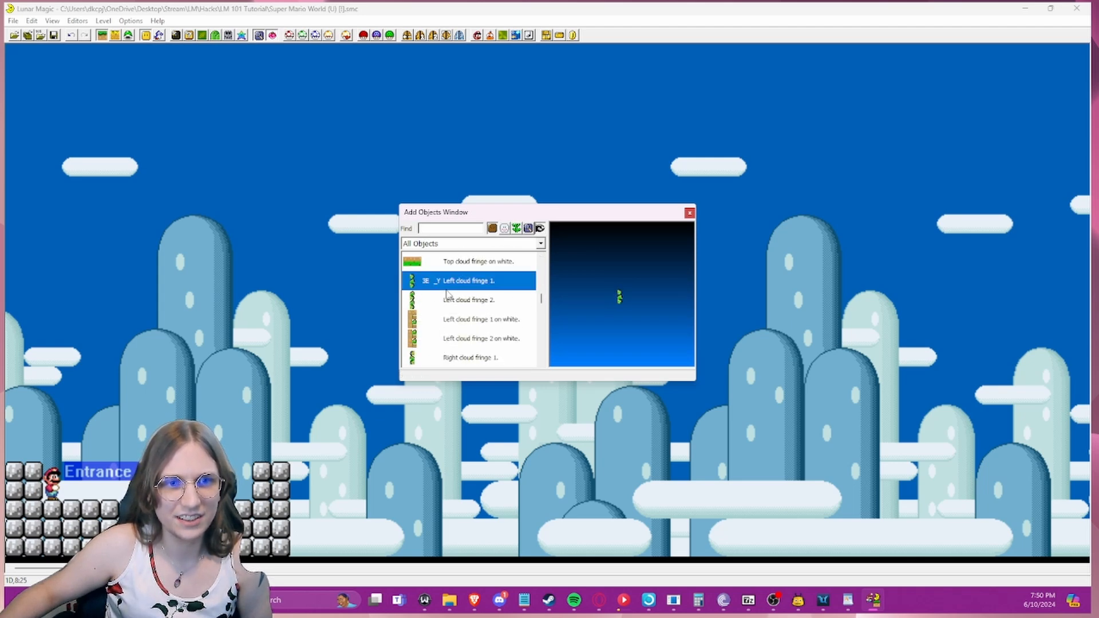
# - Browse the single-tile objects such as note, ON/OFF and question blocks, and close the Add Objects Window
pyautogui.click(504, 230)
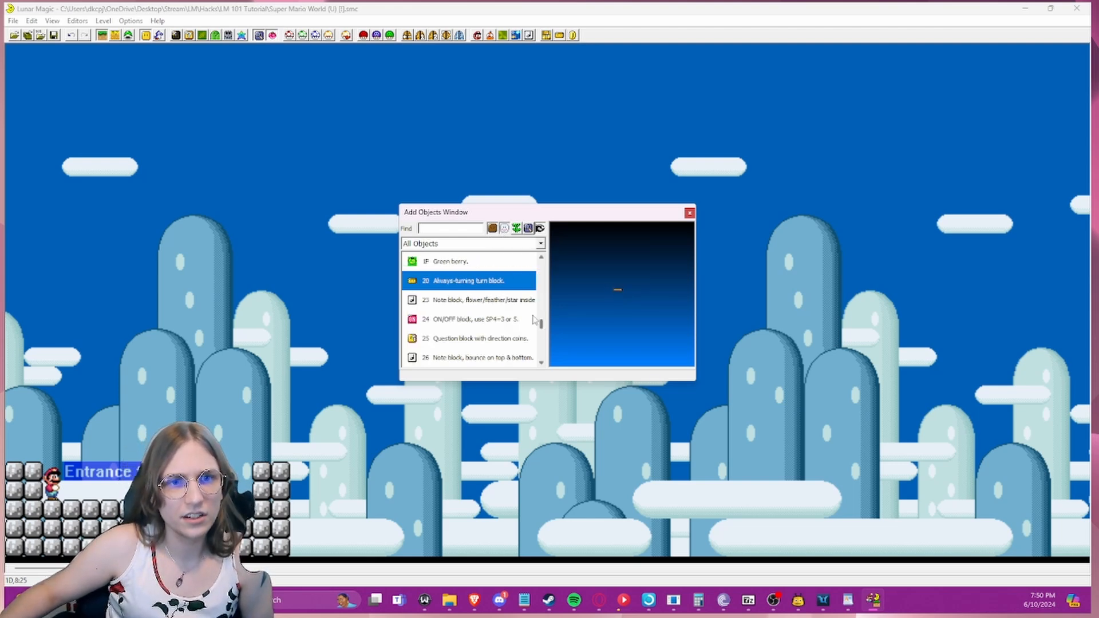
pyautogui.moveTo(542, 327)
pyautogui.mouseDown()
pyautogui.moveTo(535, 305)
pyautogui.moveTo(530, 323)
pyautogui.mouseUp()
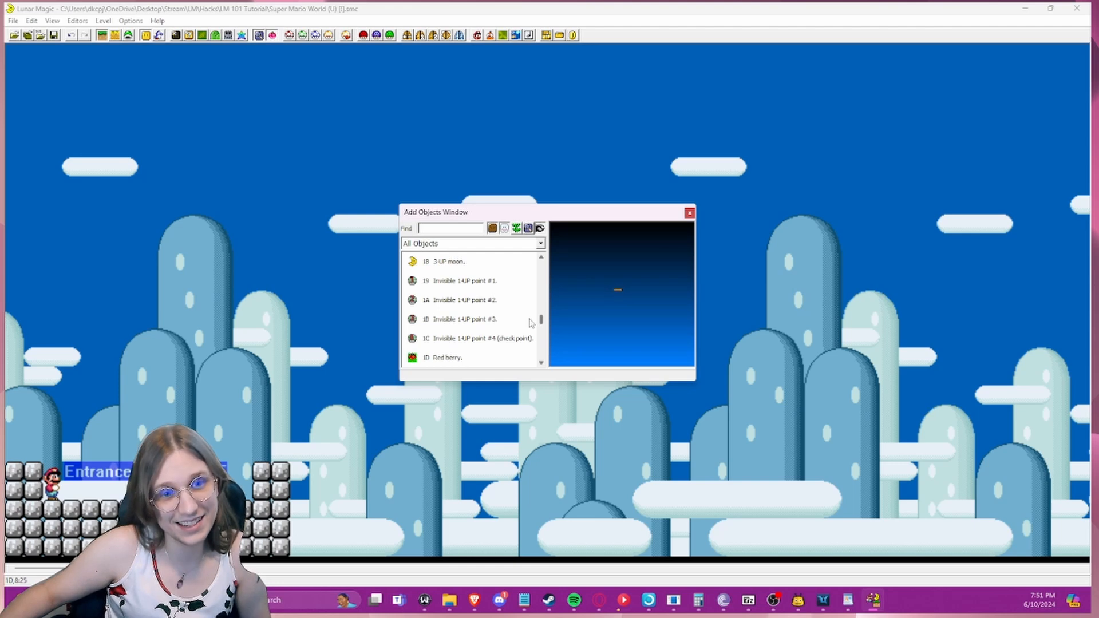
pyautogui.scroll(-1, 529, 323)
pyautogui.scroll(-4, 527, 325)
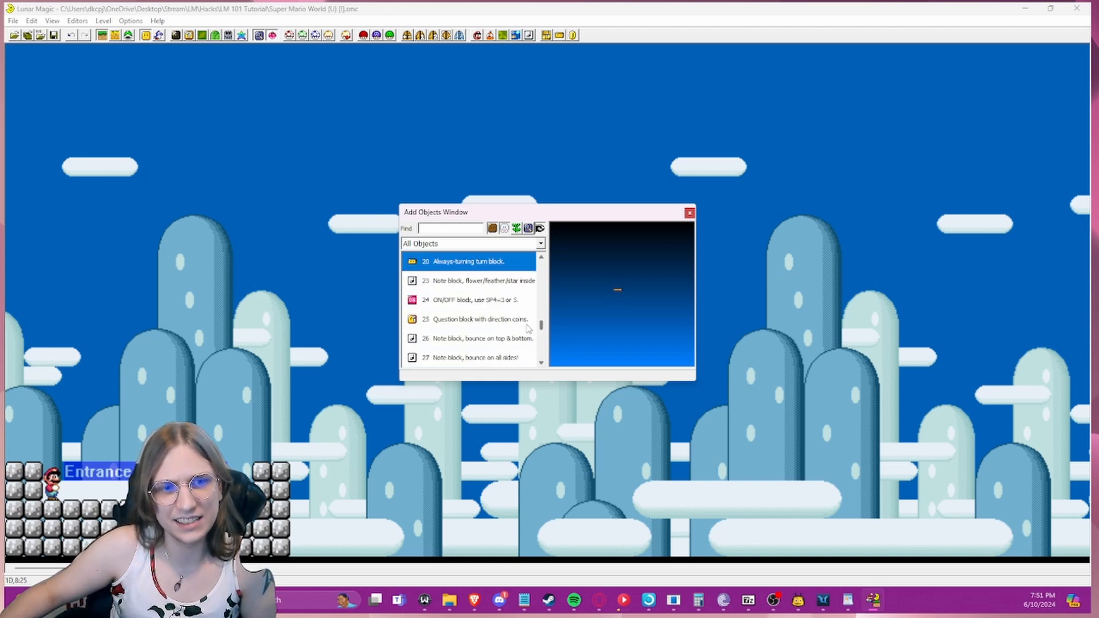
pyautogui.scroll(-4, 527, 331)
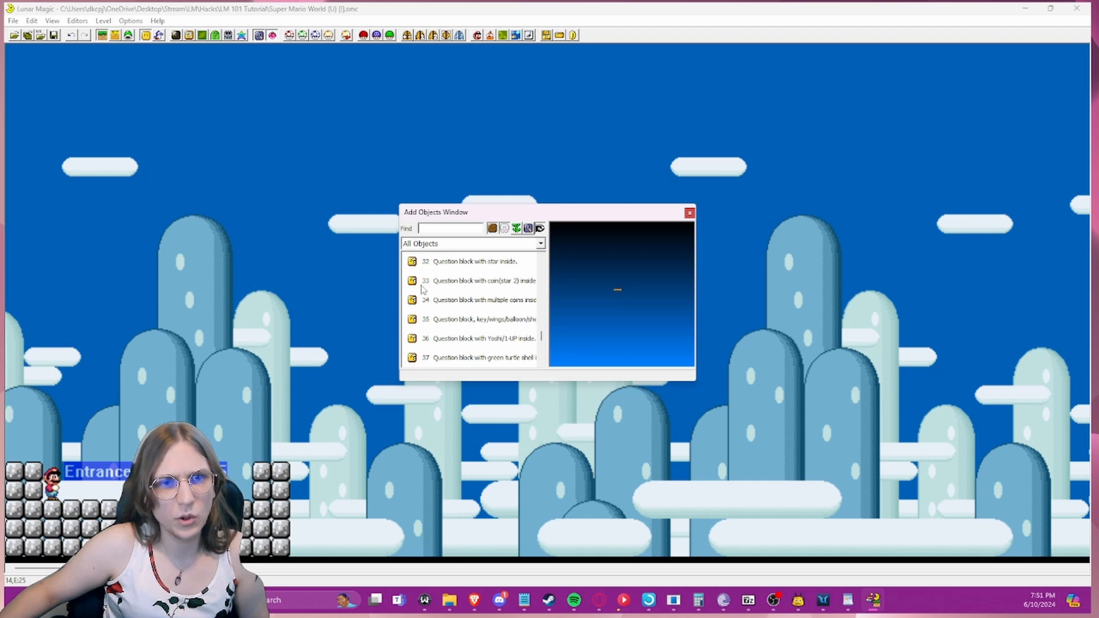
pyautogui.scroll(-4, 485, 321)
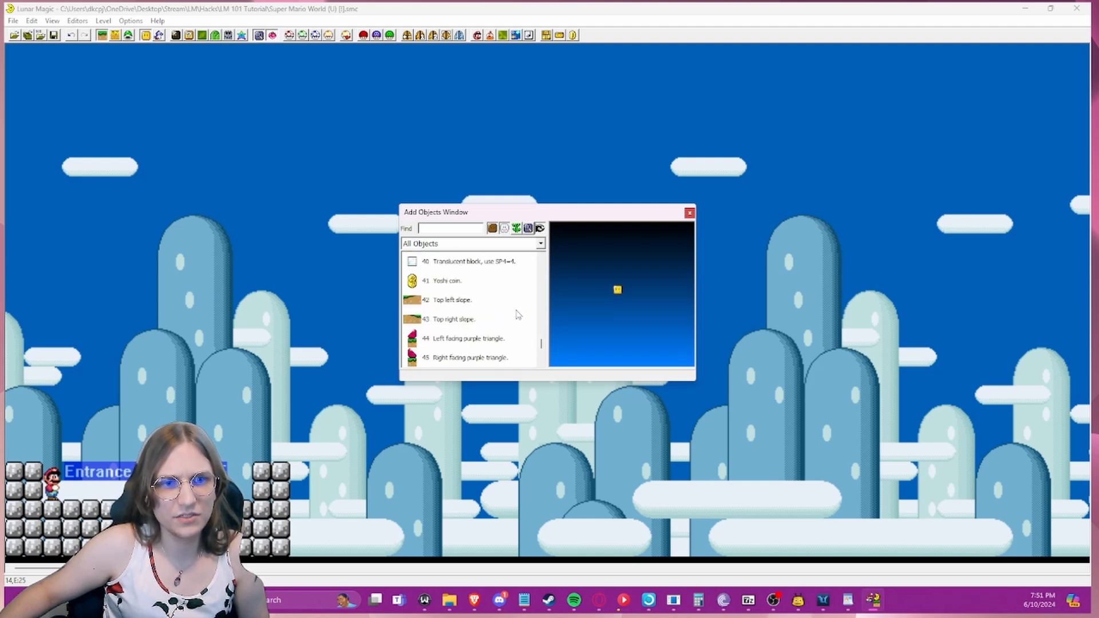
pyautogui.click(688, 213)
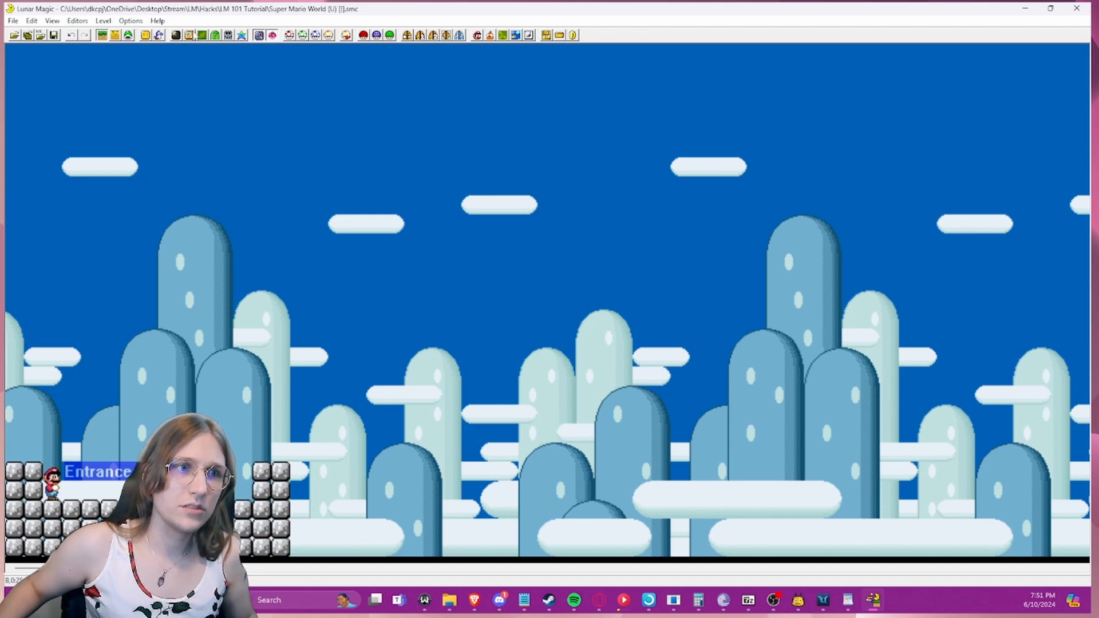
# - Open the 16x16 Tile Map Editor and examine its empty pages and the cloud and hill background tiles
pyautogui.click(194, 34)
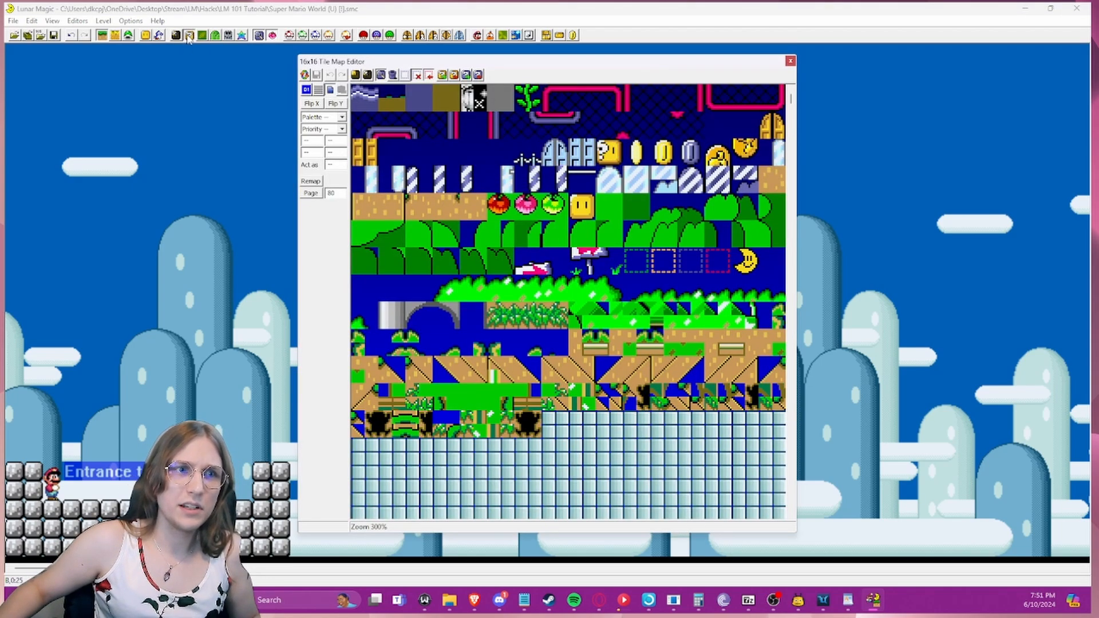
pyautogui.moveTo(371, 64); pyautogui.dragTo(291, 67)
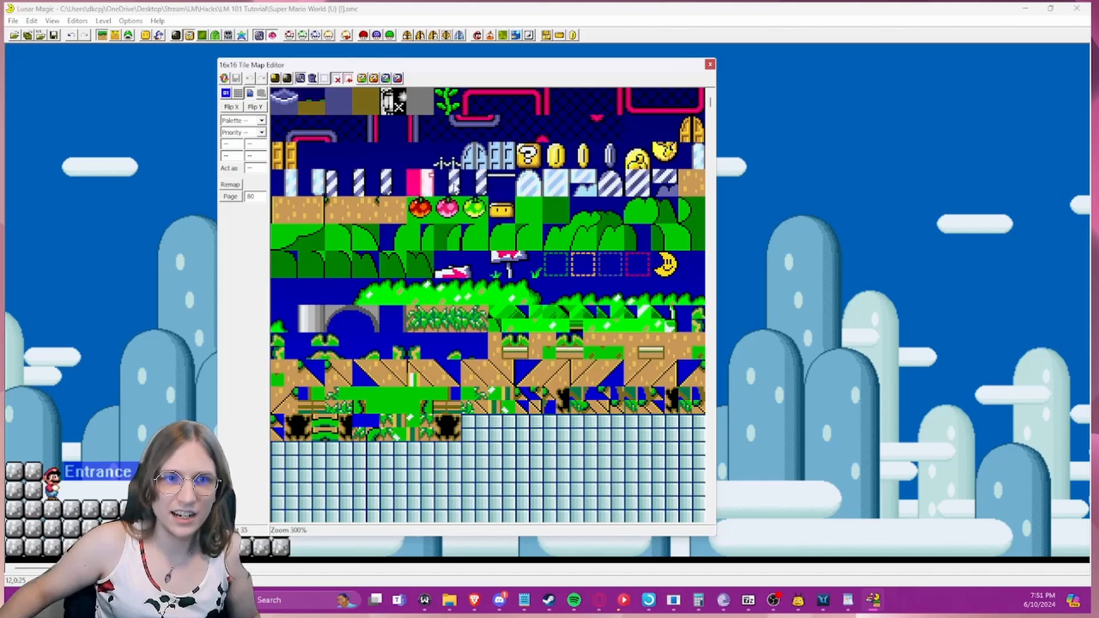
pyautogui.moveTo(710, 105); pyautogui.dragTo(710, 112)
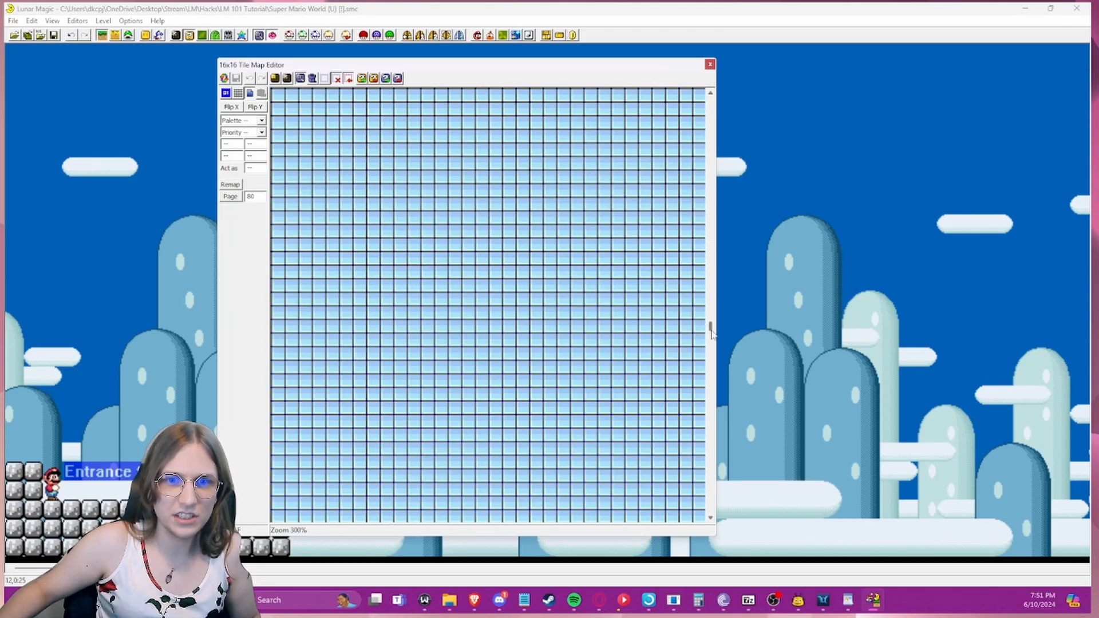
pyautogui.moveTo(711, 322); pyautogui.dragTo(714, 314)
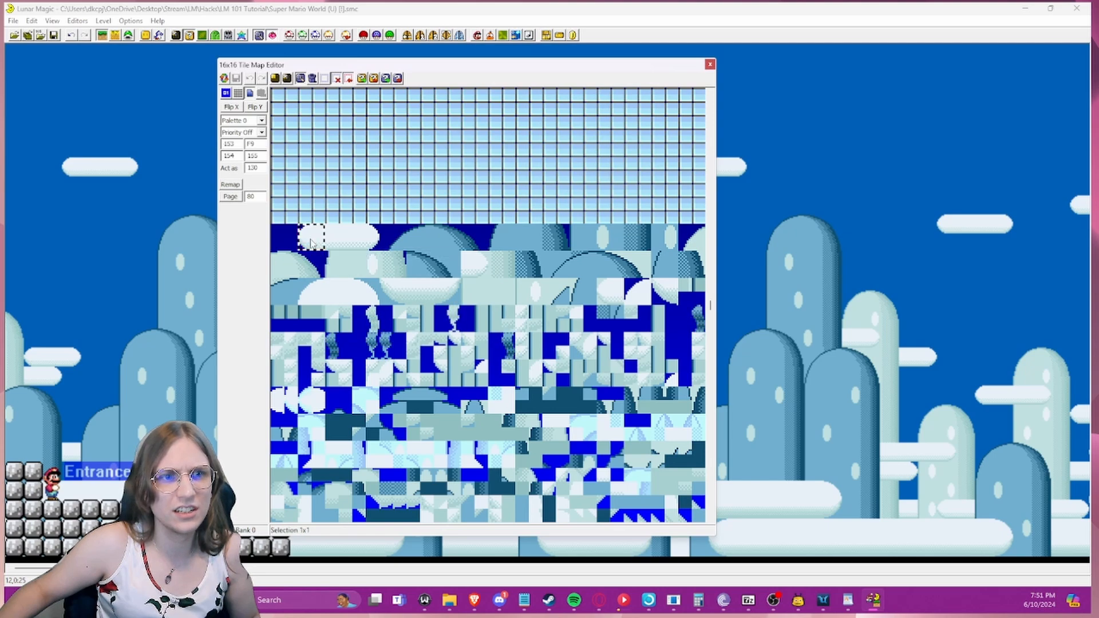
pyautogui.moveTo(310, 243)
pyautogui.mouseDown()
pyautogui.moveTo(283, 240)
pyautogui.moveTo(315, 234)
pyautogui.moveTo(291, 238)
pyautogui.moveTo(304, 236)
pyautogui.mouseUp()
pyautogui.click(393, 184)
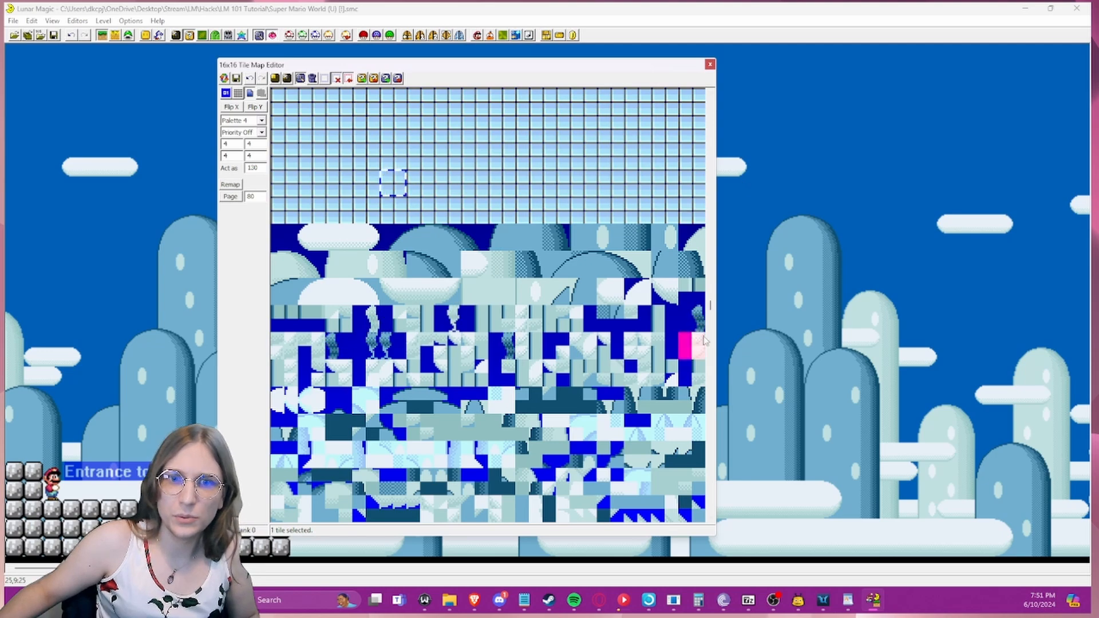
pyautogui.moveTo(710, 306); pyautogui.dragTo(708, 319)
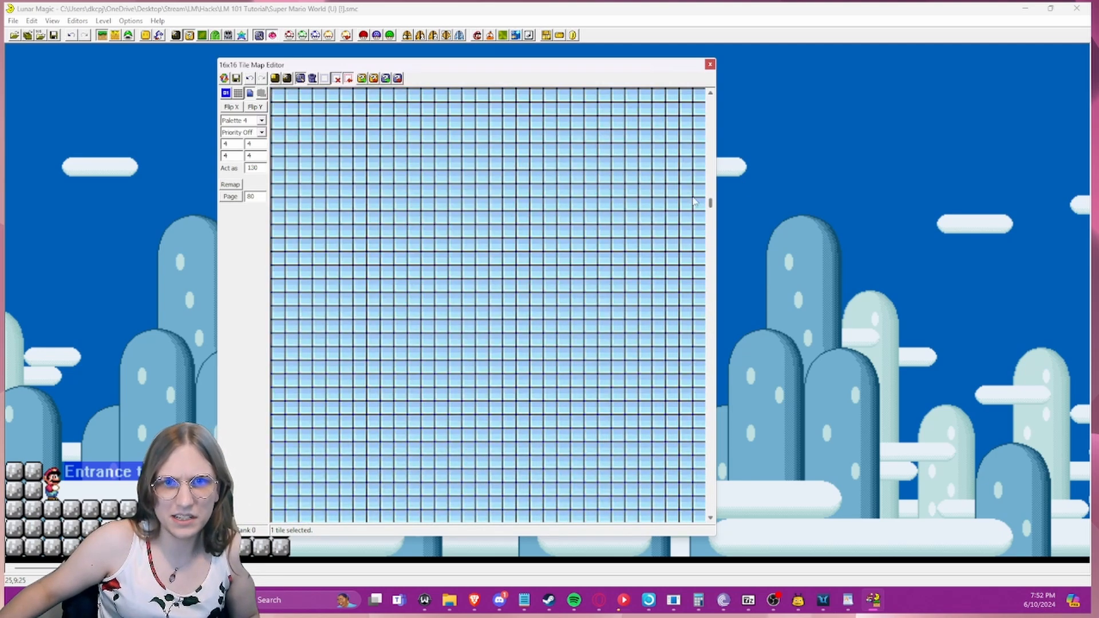
# - Examine the foreground tile pages at the start of the 16x16 tile map, including ground, bush, block and pipe tiles
pyautogui.scroll(10, 694, 202)
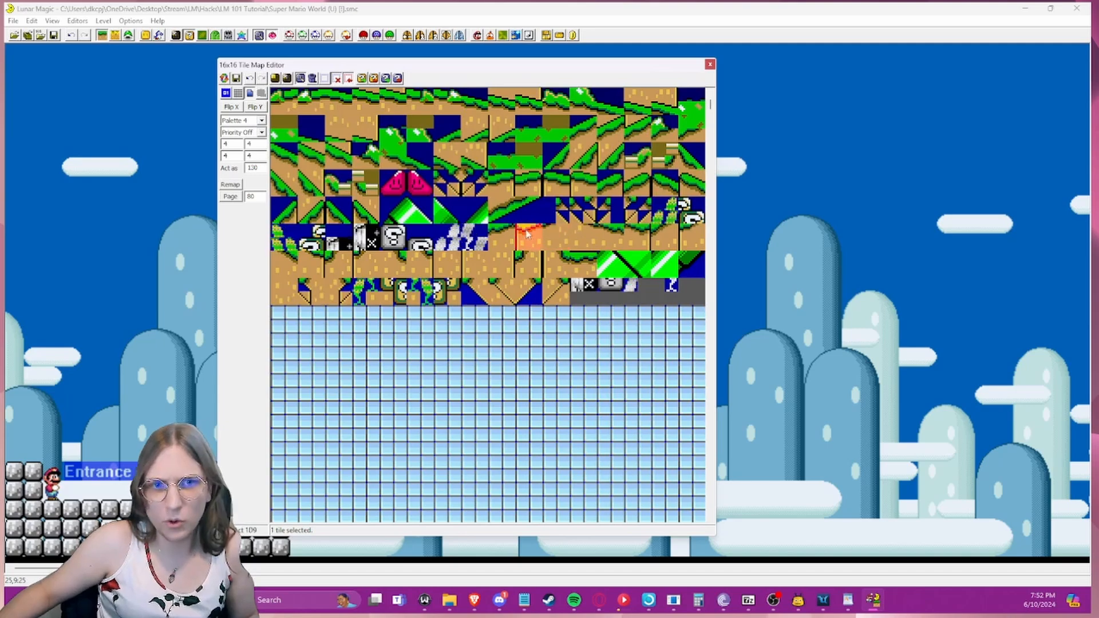
pyautogui.scroll(5, 526, 234)
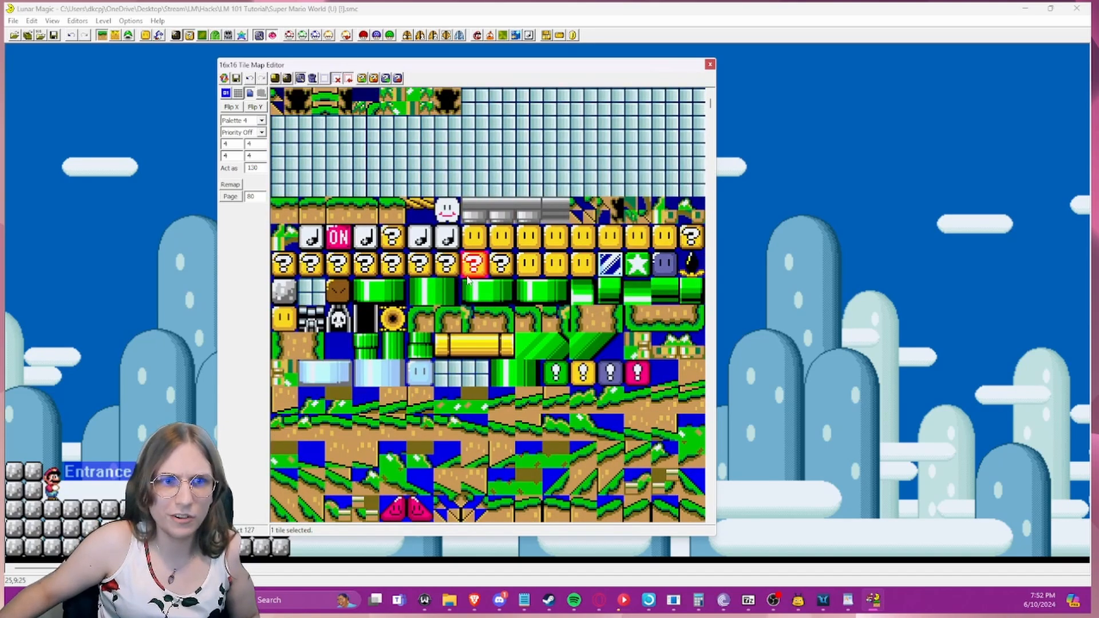
pyautogui.scroll(-8, 467, 280)
pyautogui.scroll(20, 465, 278)
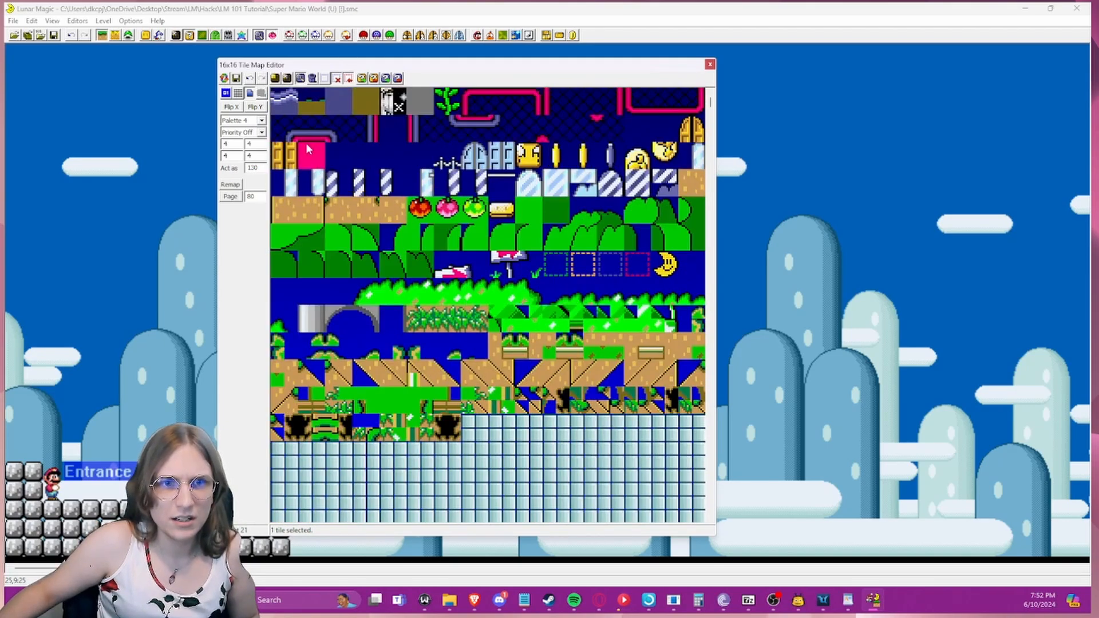
pyautogui.scroll(-4, 372, 292)
pyautogui.click(367, 291)
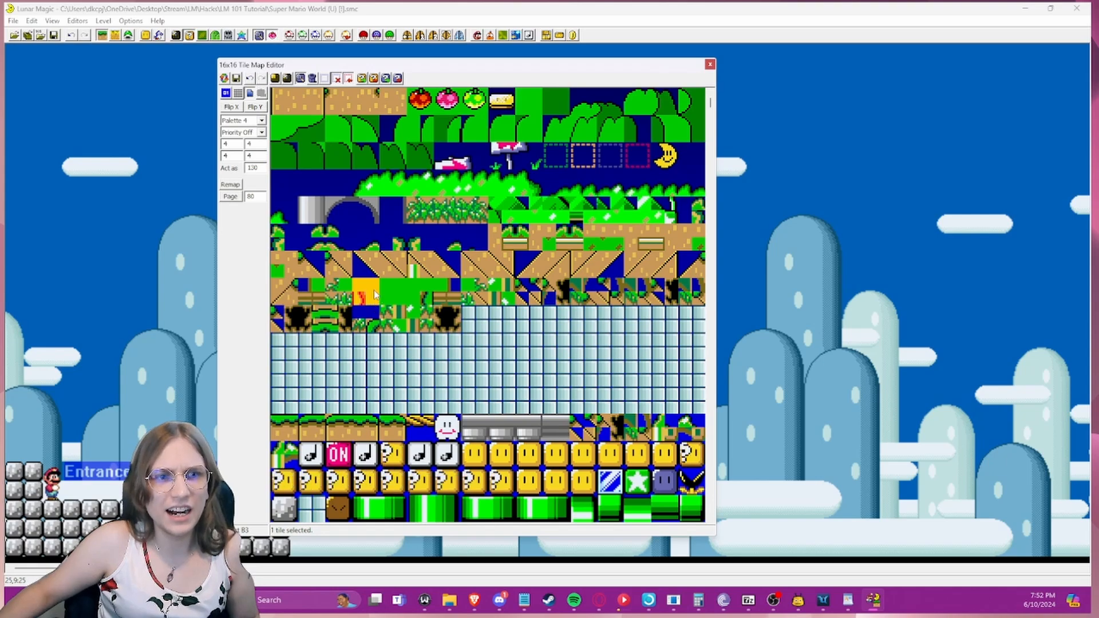
pyautogui.scroll(-4, 374, 295)
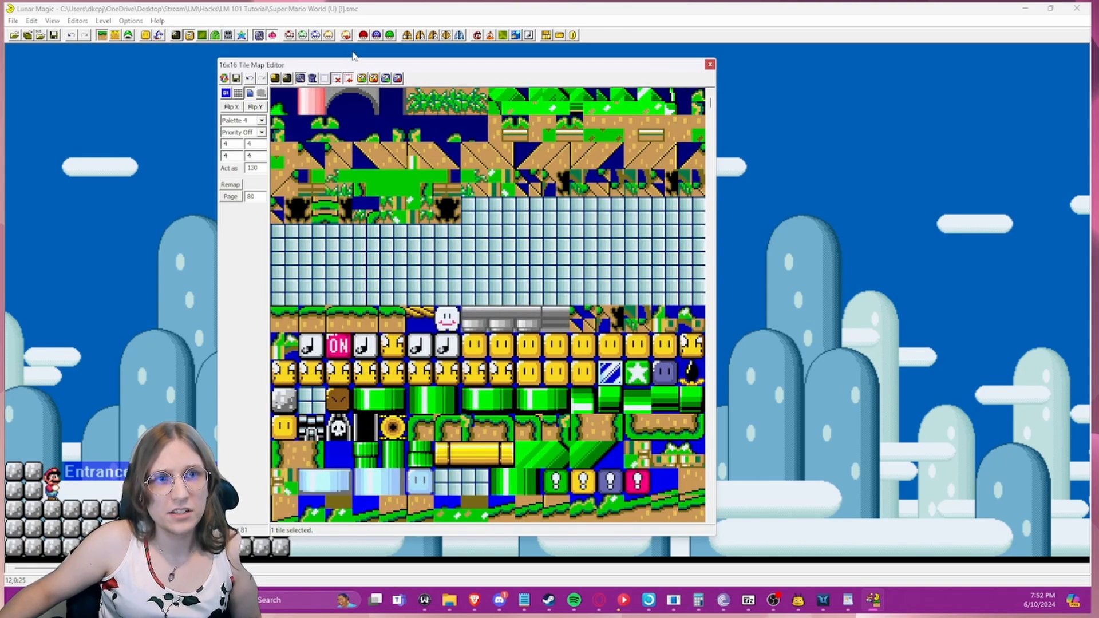
# - Reopen the Add Objects Window beside the tile map and place a "Solid left and top edge" object above the cement floor
pyautogui.moveTo(354, 66); pyautogui.dragTo(404, 69)
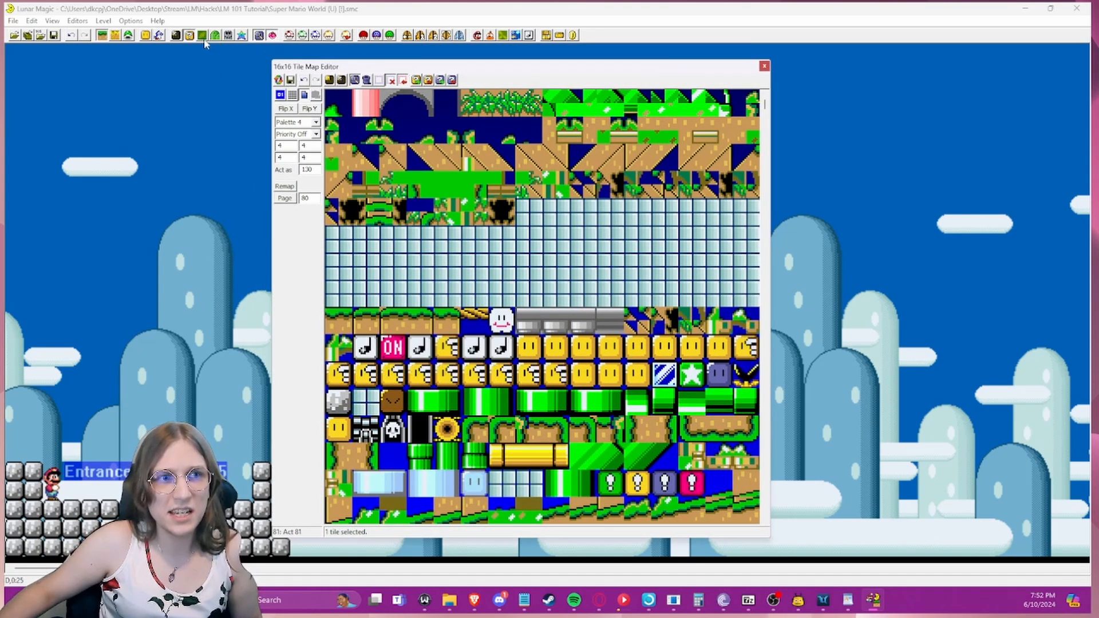
pyautogui.click(148, 37)
pyautogui.moveTo(519, 215); pyautogui.dragTo(159, 123)
pyautogui.scroll(2, 128, 208)
pyautogui.scroll(10, 128, 208)
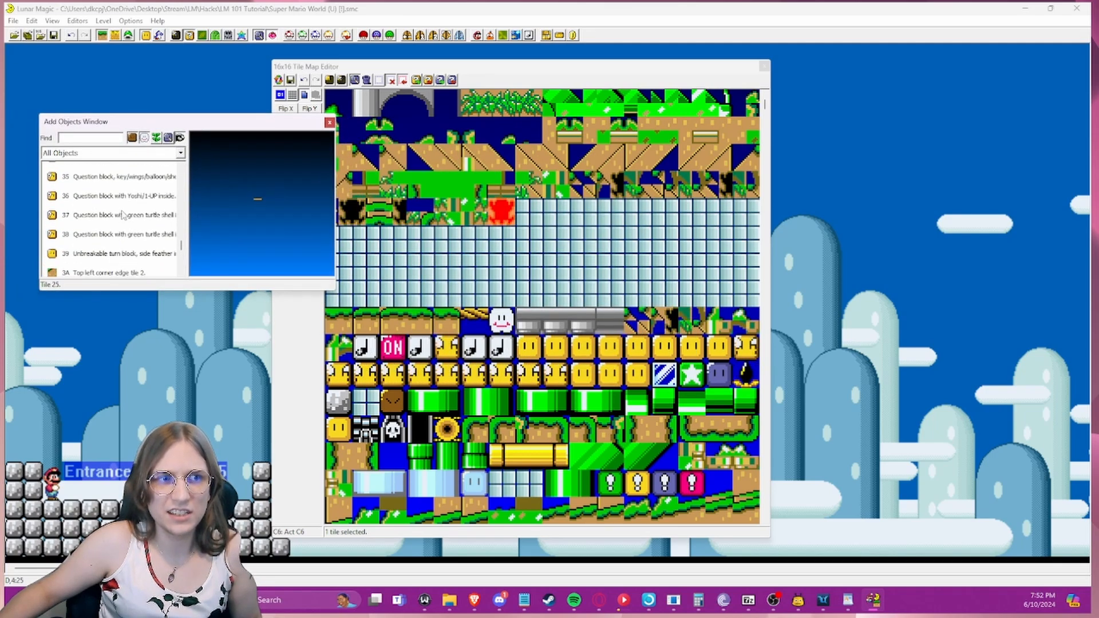
pyautogui.moveTo(181, 226); pyautogui.dragTo(181, 200)
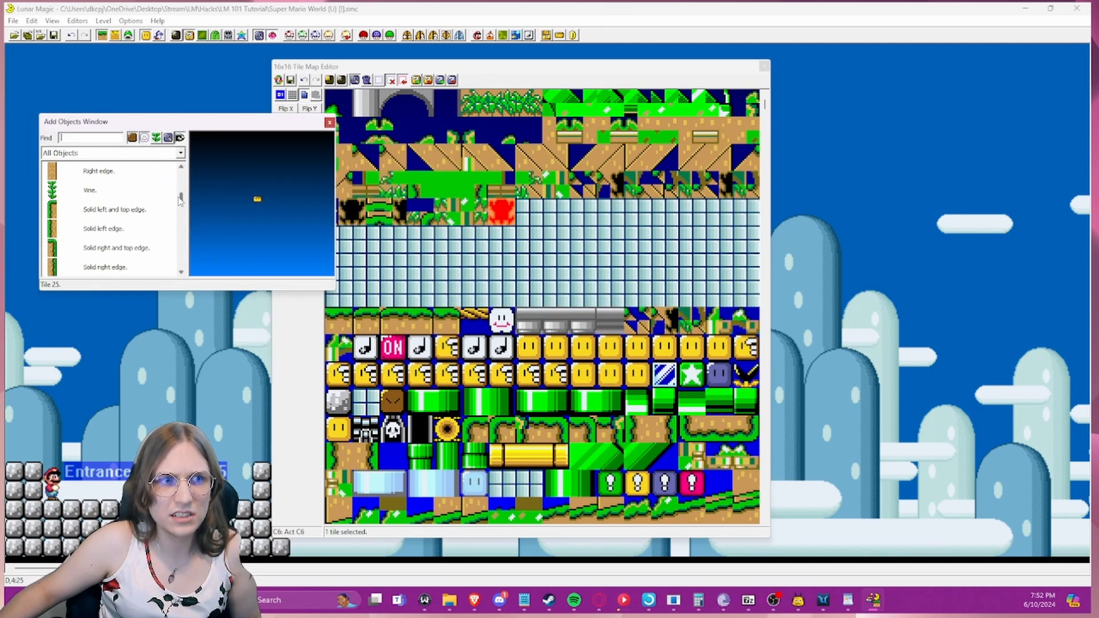
pyautogui.click(100, 212)
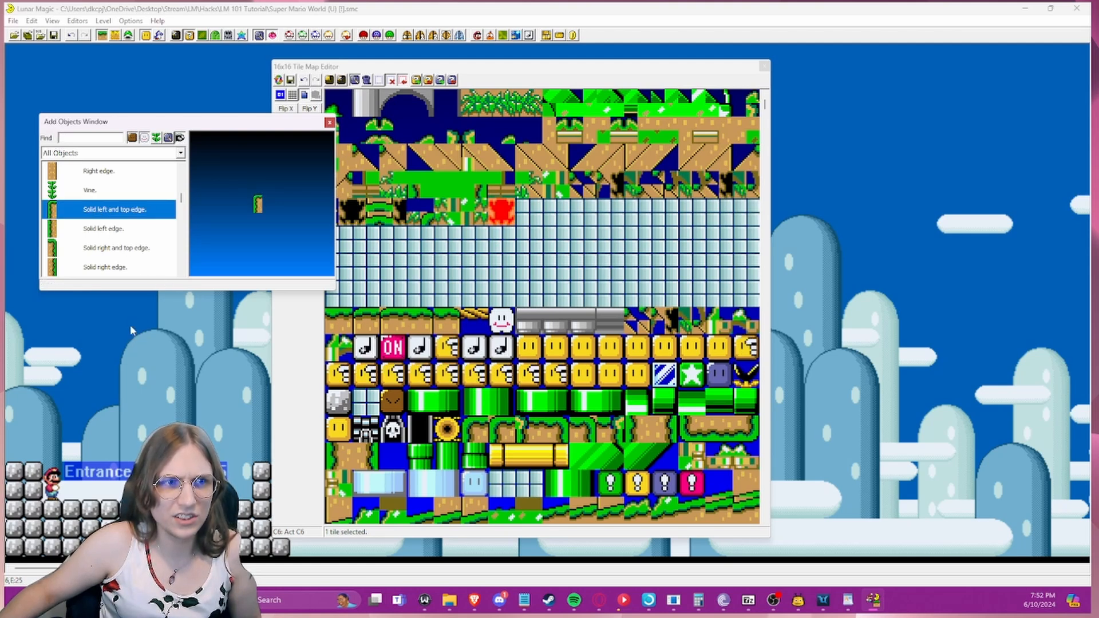
pyautogui.rightClick(130, 326)
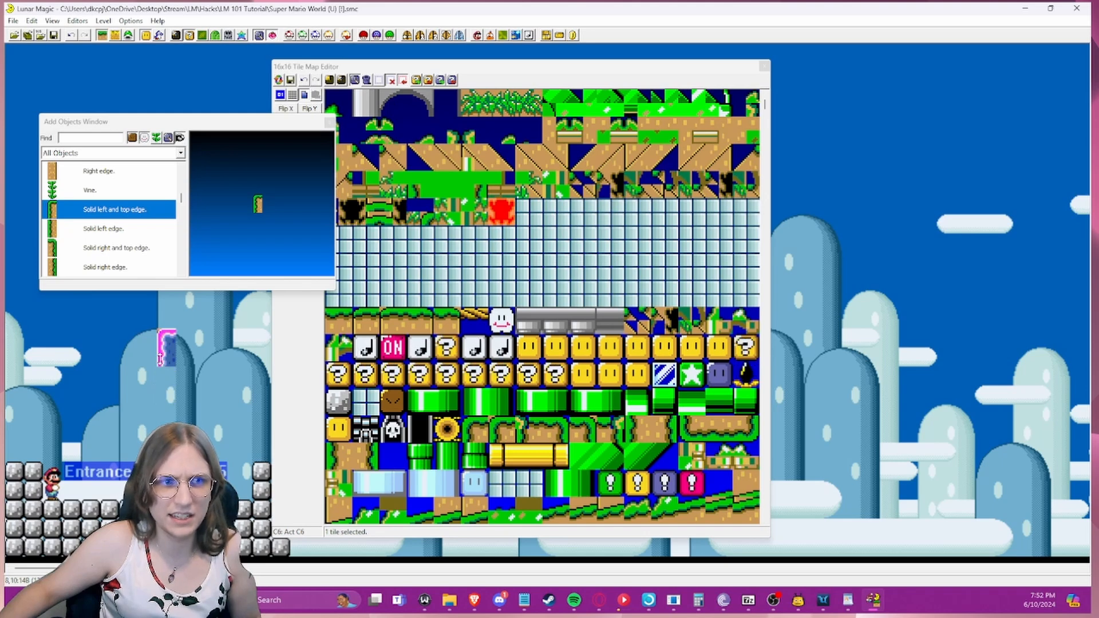
# - Move the 16x16 Tile Map Editor clear of the placed edge object, return to its first tiles, and close the Add Objects Window
pyautogui.moveTo(427, 64); pyautogui.dragTo(602, 55)
pyautogui.scroll(2, 624, 278)
pyautogui.scroll(2, 624, 277)
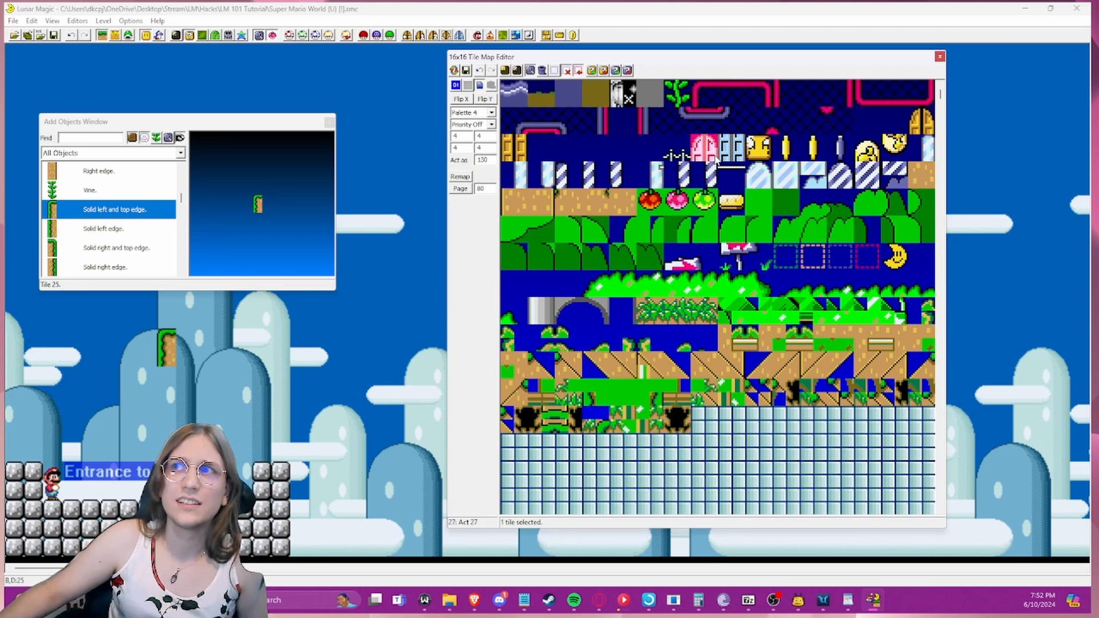
pyautogui.moveTo(716, 160)
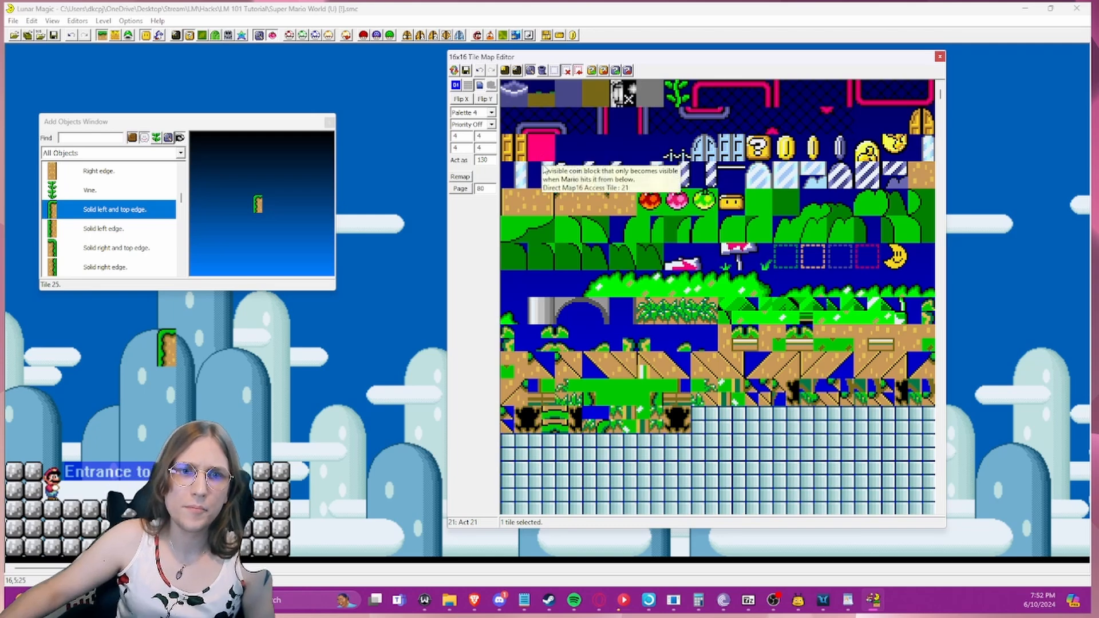
pyautogui.click(329, 122)
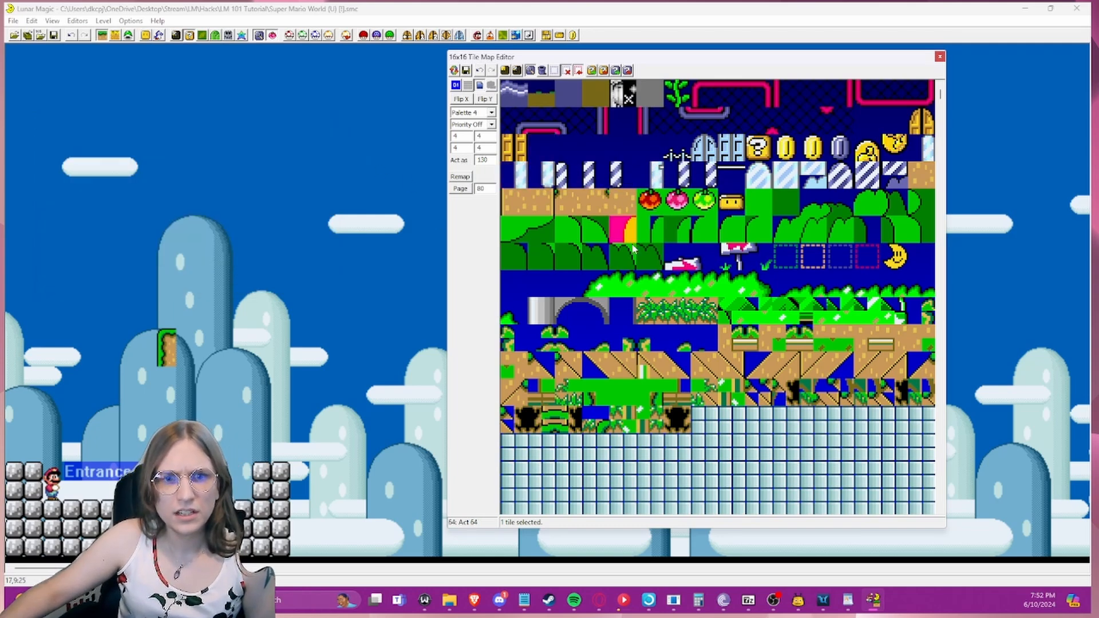
# - Examine the block, pipe and slope tiles in the tile map and select the grass ledge tile 100
pyautogui.scroll(-6, 633, 248)
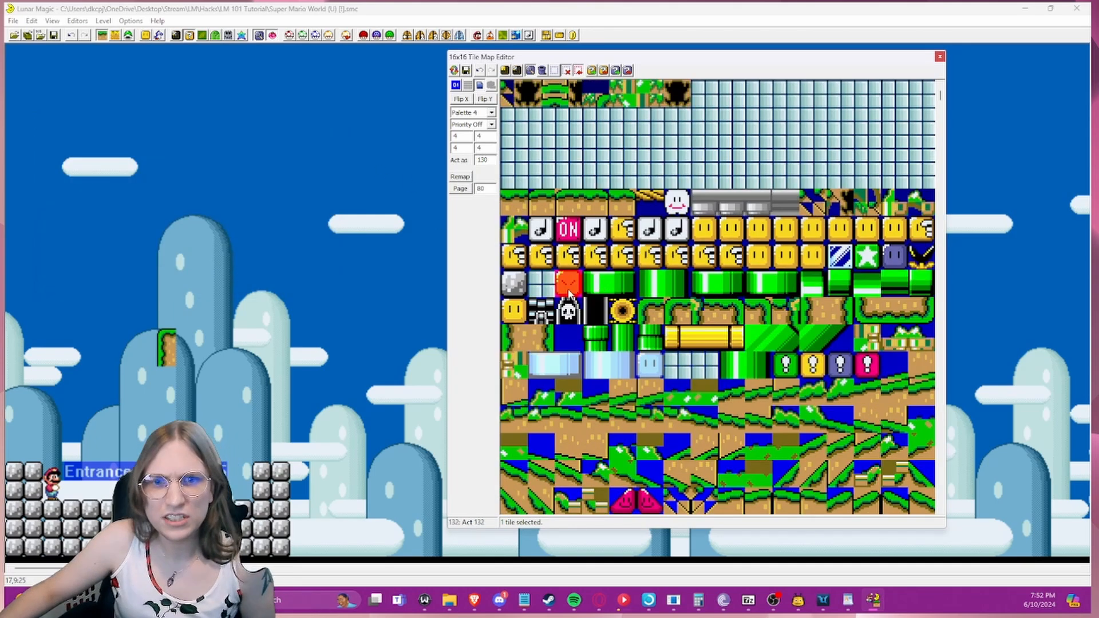
pyautogui.scroll(-2, 563, 269)
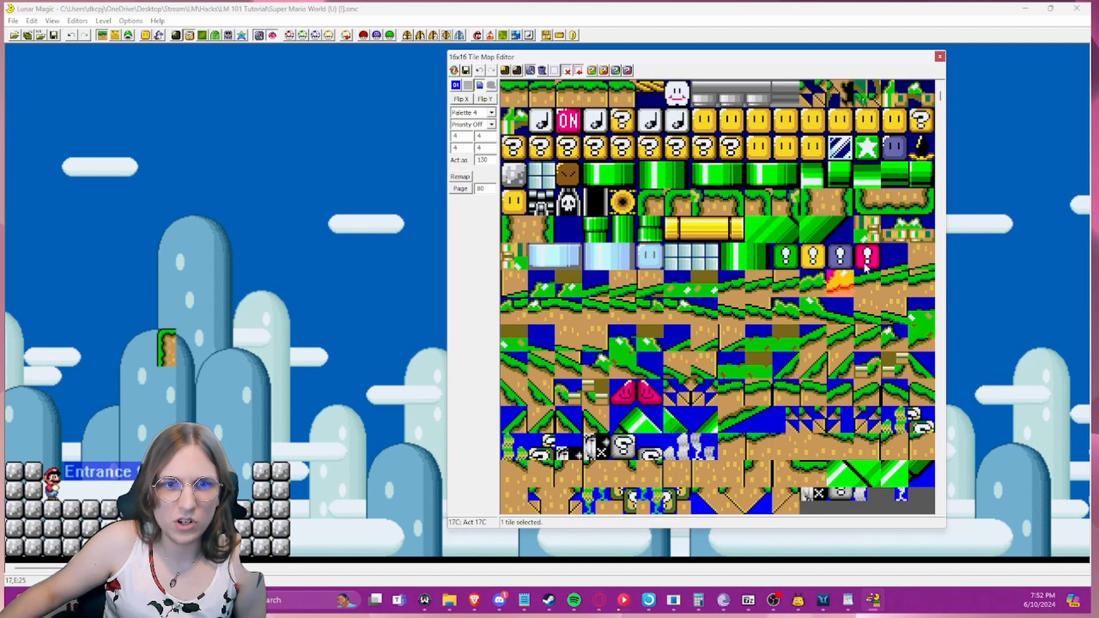
pyautogui.scroll(2, 524, 223)
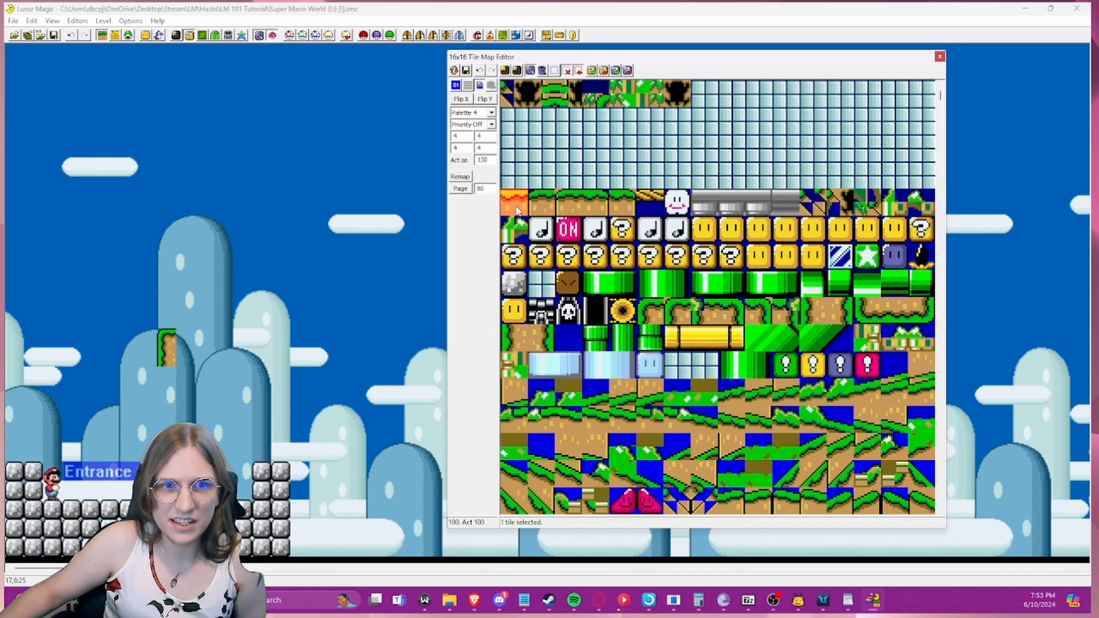
pyautogui.click(517, 205)
pyautogui.scroll(-2, 569, 225)
pyautogui.scroll(2, 568, 228)
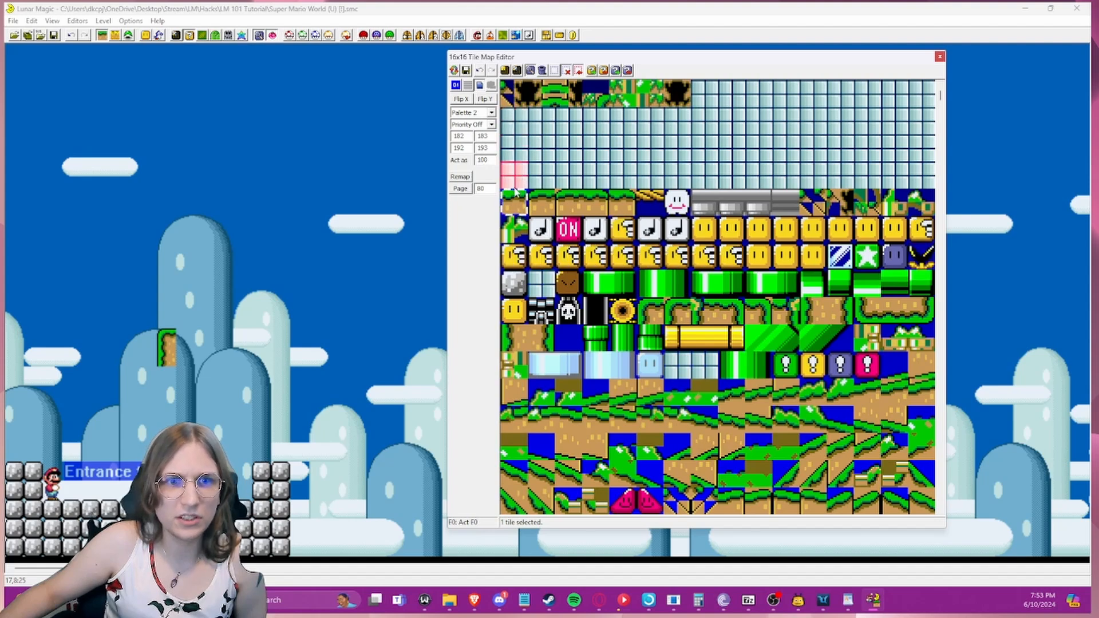
# - Place the grass ledge tile 100 in the level, try it as a top surface along the cement floor, and delete it
pyautogui.click(237, 306)
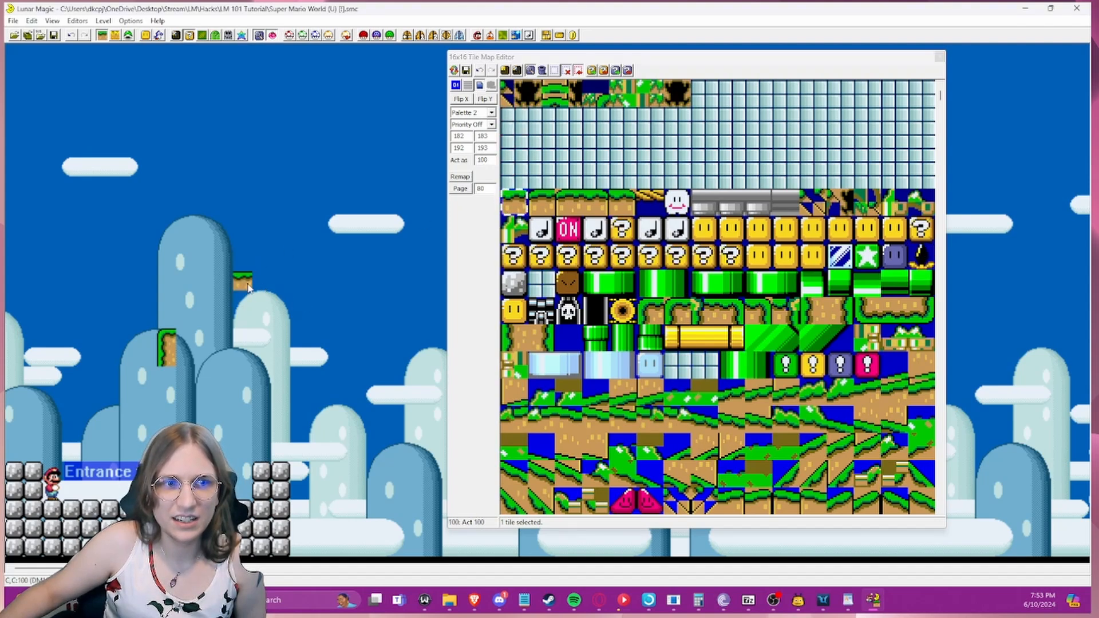
pyautogui.moveTo(217, 509); pyautogui.dragTo(53, 509)
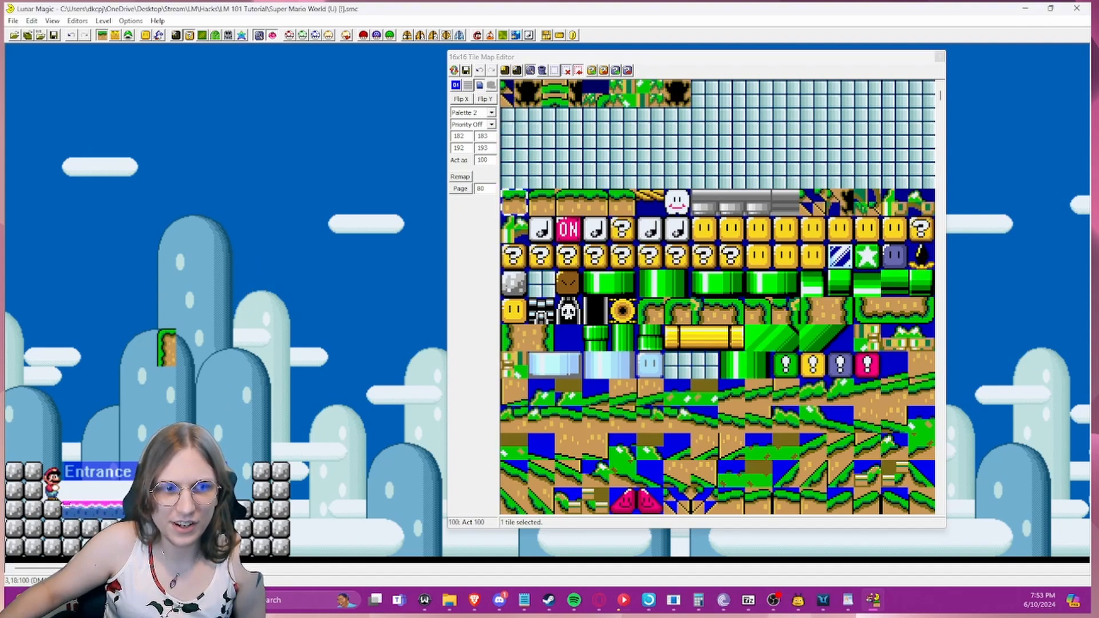
pyautogui.click(171, 447)
pyautogui.click(242, 506)
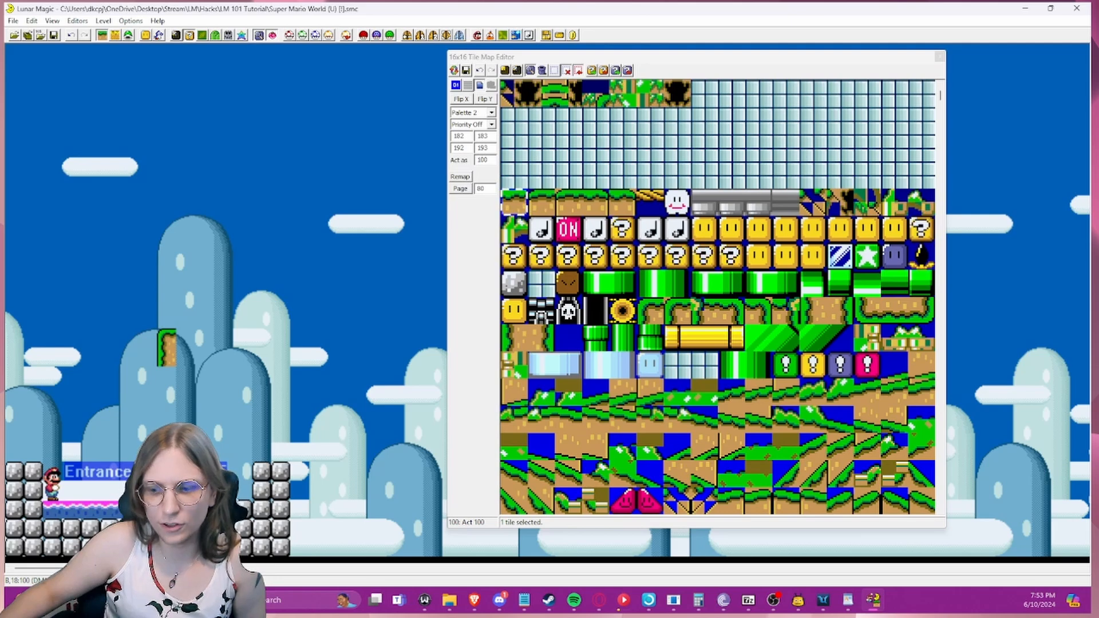
pyautogui.press('Delete')
# - Examine the empty tiles from page 2 onward, below the foreground tile pages in the 16x16 tile map
pyautogui.scroll(-4, 595, 338)
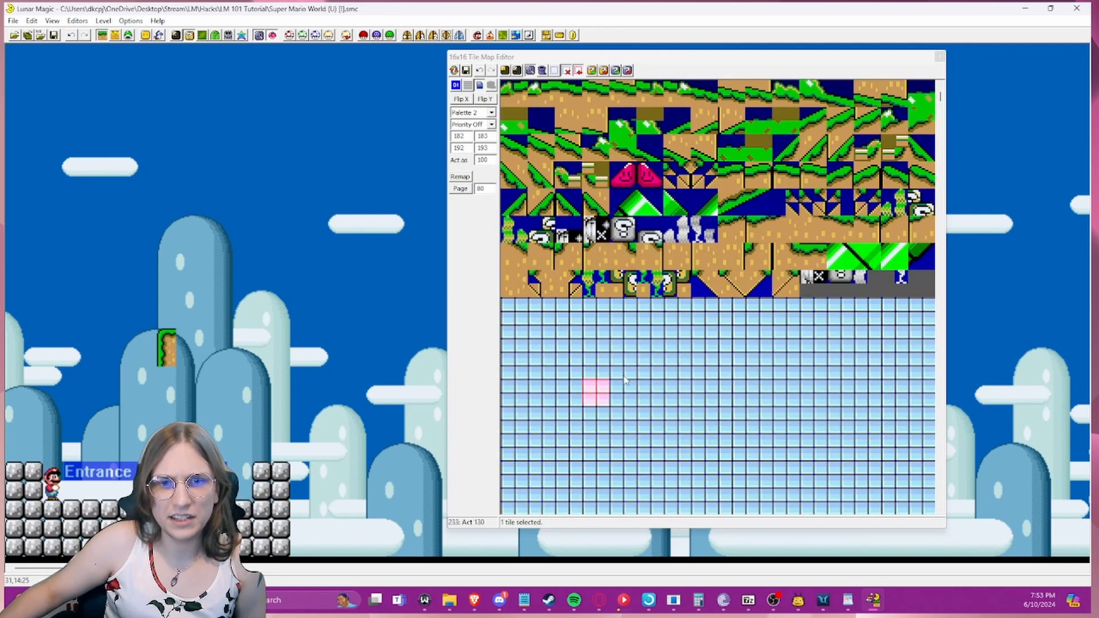
pyautogui.click(650, 392)
pyautogui.click(703, 392)
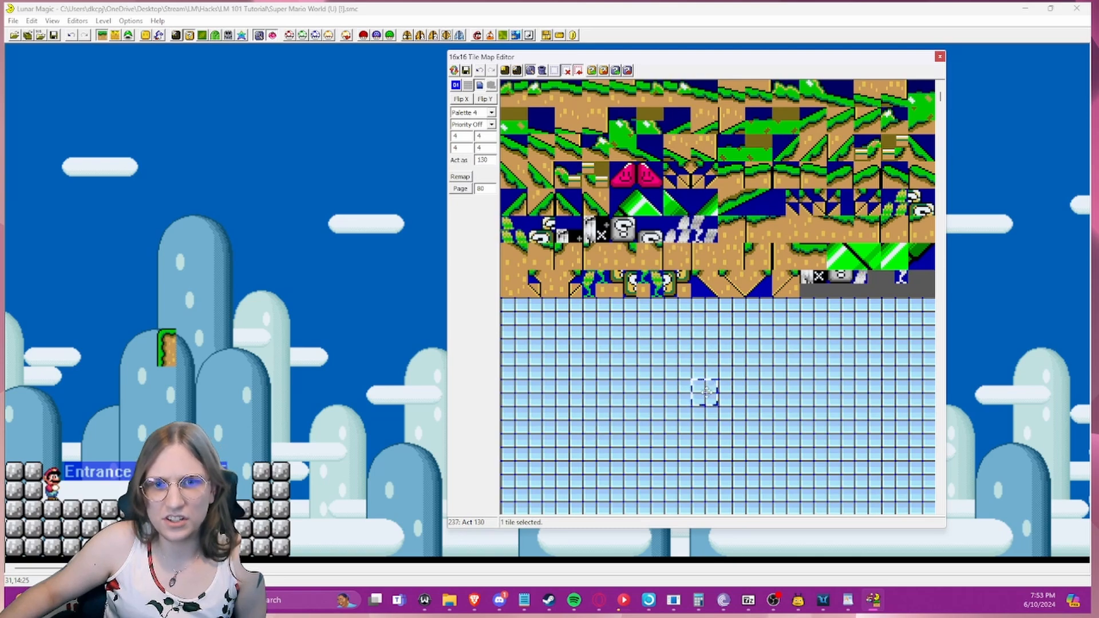
pyautogui.scroll(2, 647, 446)
pyautogui.scroll(-4, 642, 395)
pyautogui.moveTo(540, 229); pyautogui.dragTo(543, 256)
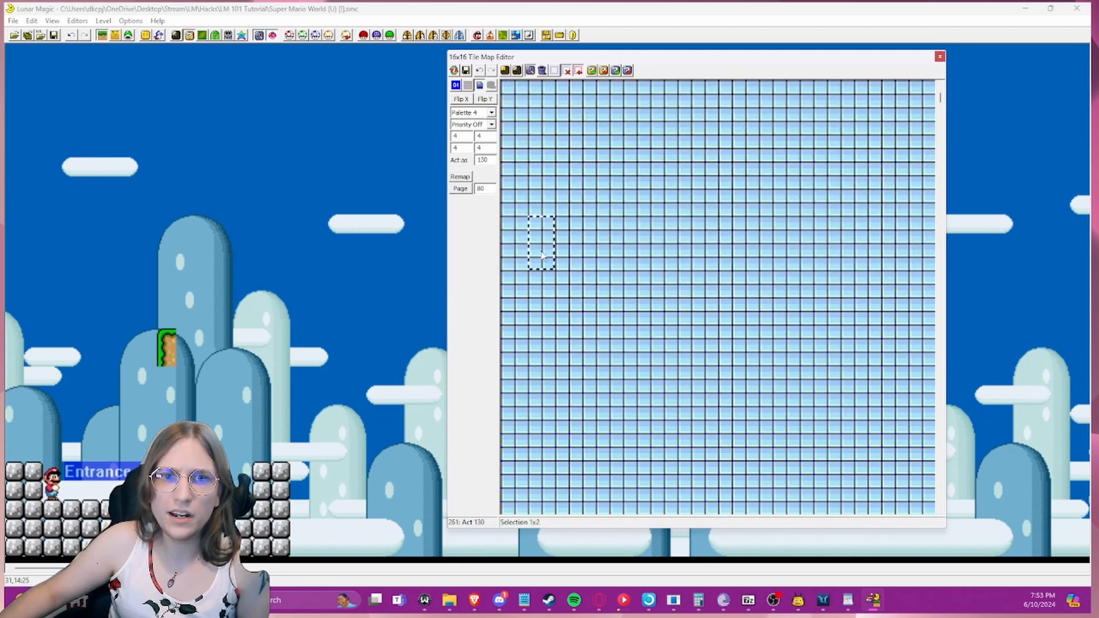
pyautogui.moveTo(807, 457); pyautogui.dragTo(808, 458)
pyautogui.scroll(2, 704, 252)
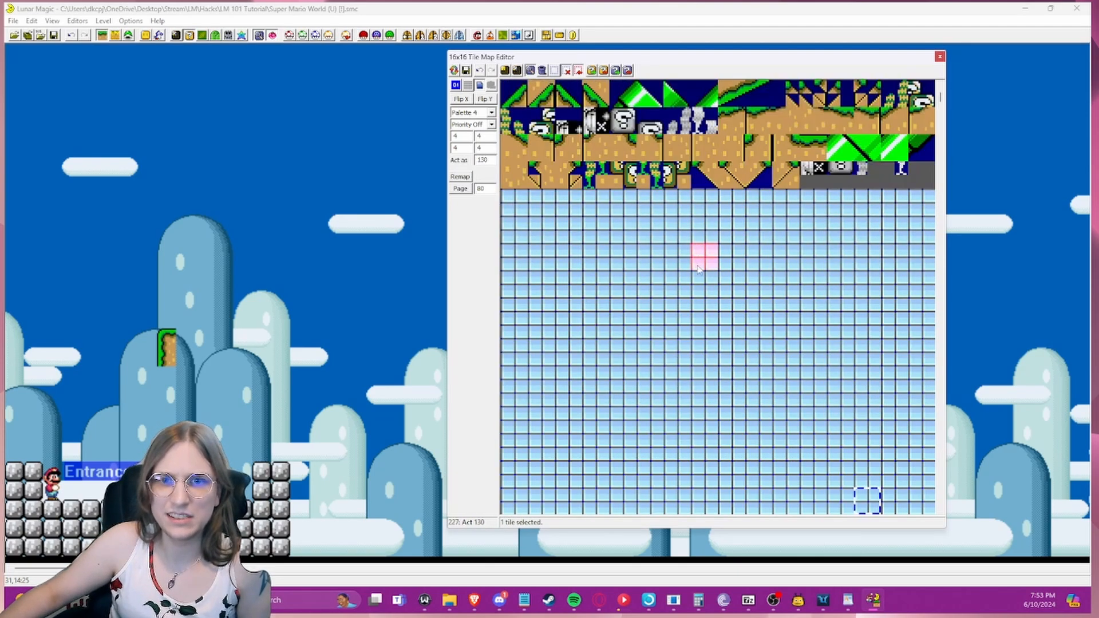
pyautogui.moveTo(677, 283); pyautogui.dragTo(849, 259)
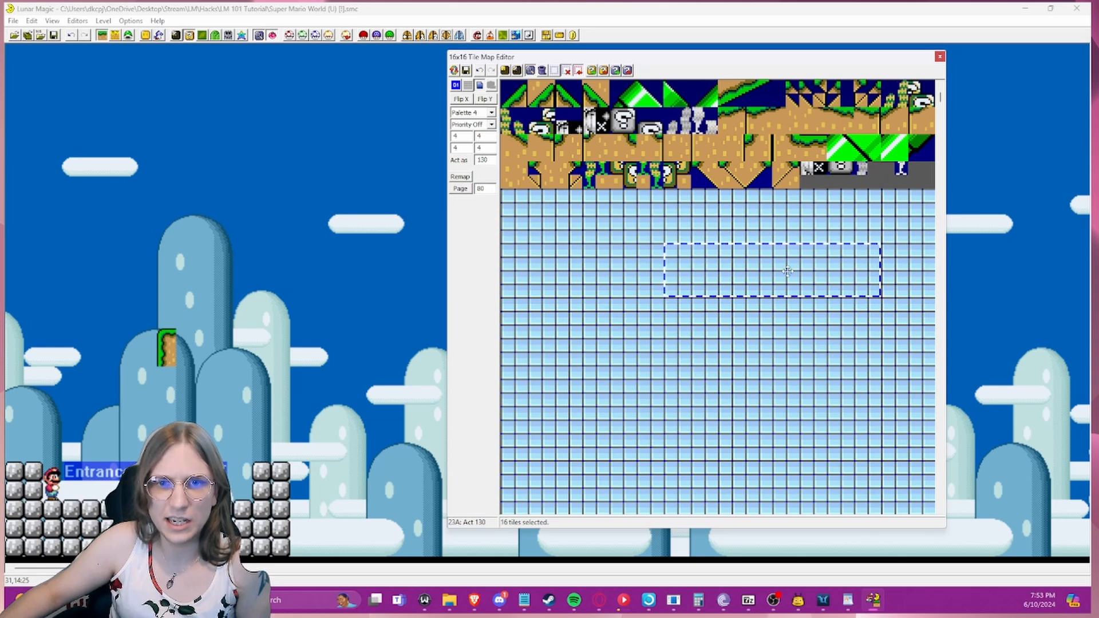
pyautogui.click(592, 252)
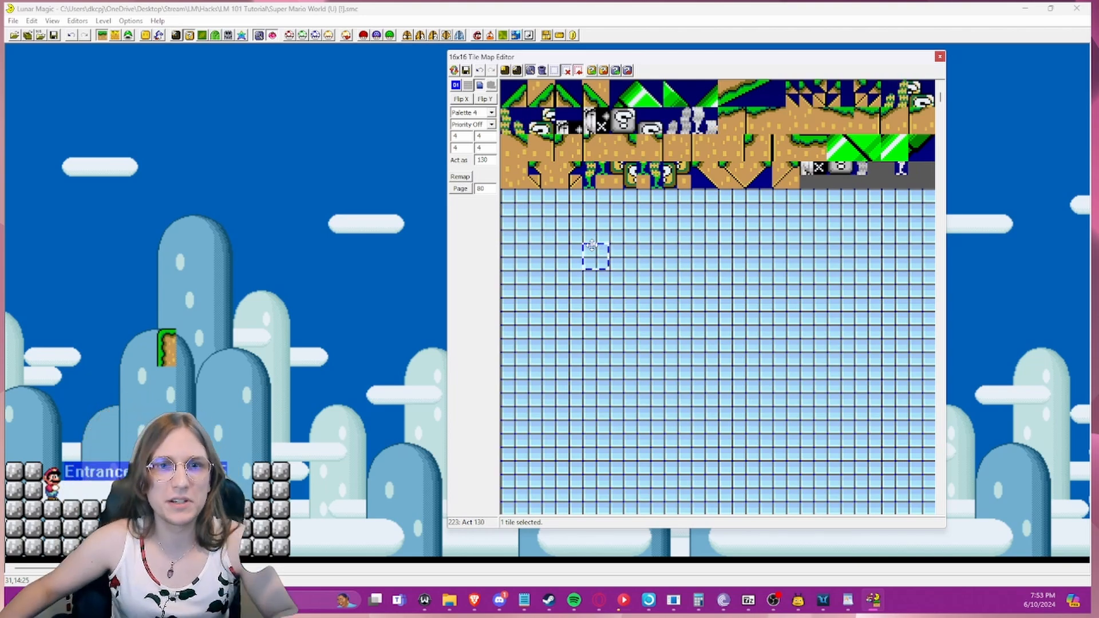
# - Copy the grass ledge tile 100 into the empty tile slot 201 on page 2
pyautogui.scroll(5, 593, 245)
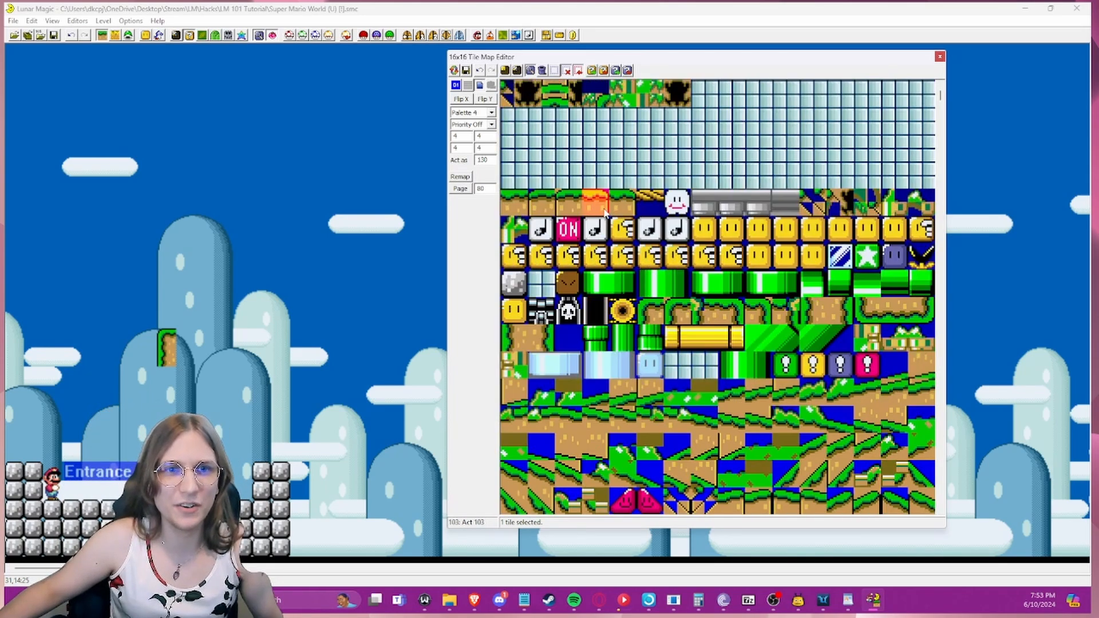
pyautogui.click(517, 200)
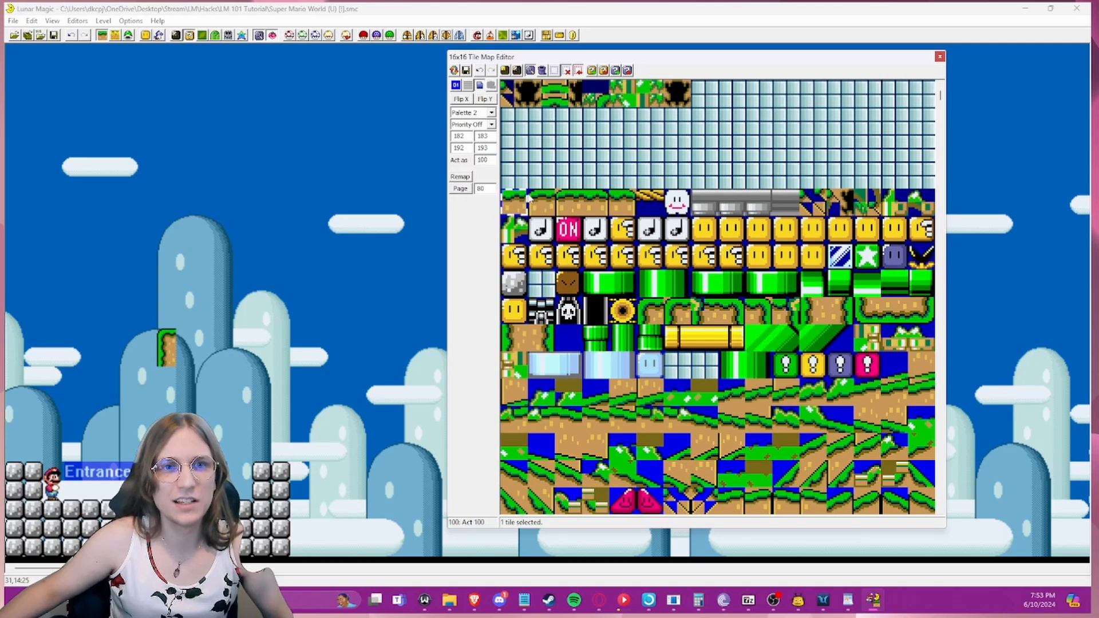
pyautogui.scroll(-6, 532, 229)
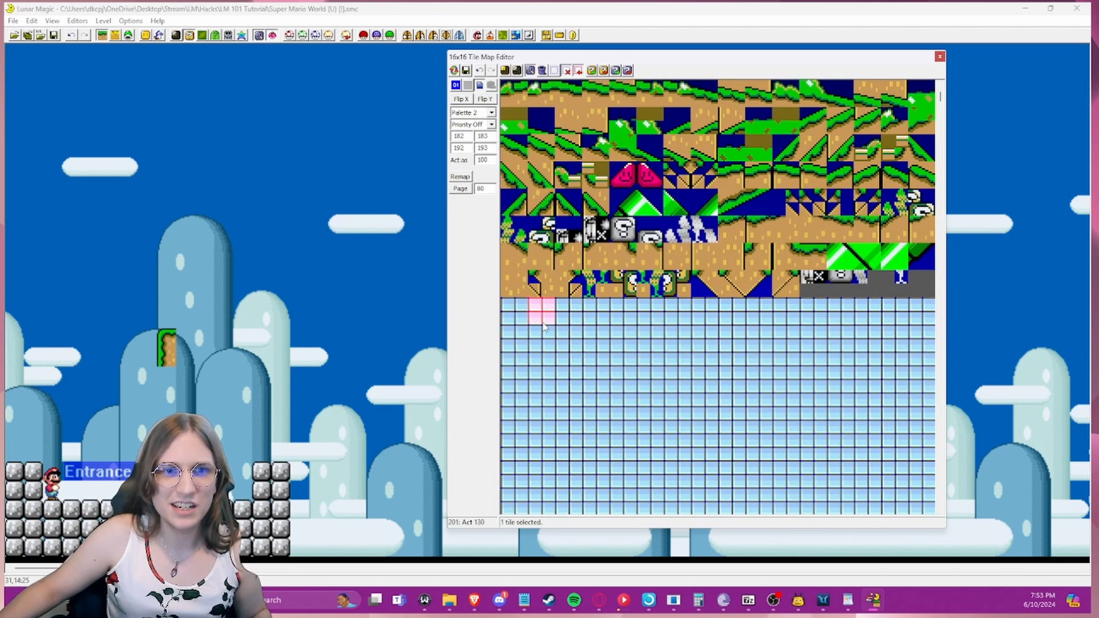
pyautogui.click(541, 315)
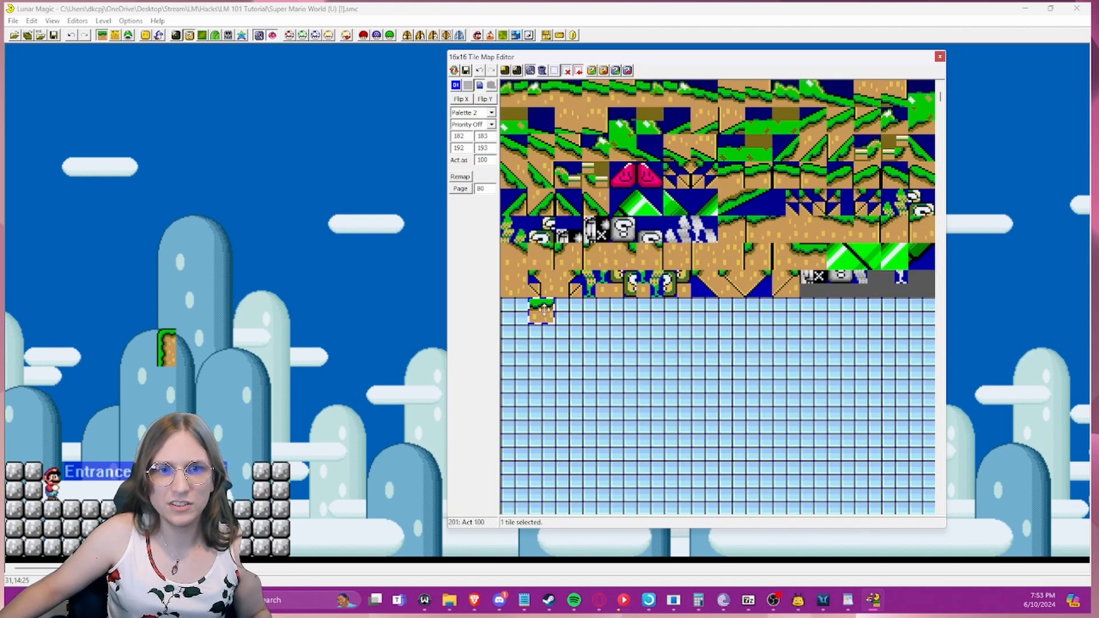
# - Copy the top-left grass corner tile 145 into slot 200 and the top-right corner tile 148 into slot 202
pyautogui.scroll(4, 520, 263)
pyautogui.scroll(2, 521, 264)
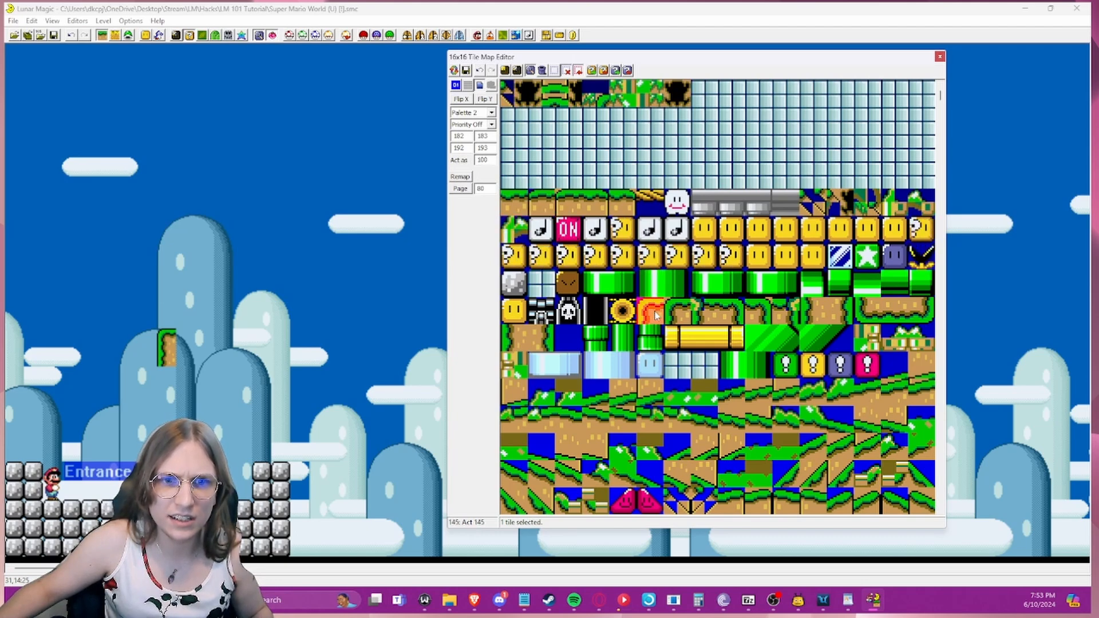
pyautogui.scroll(-3, 653, 310)
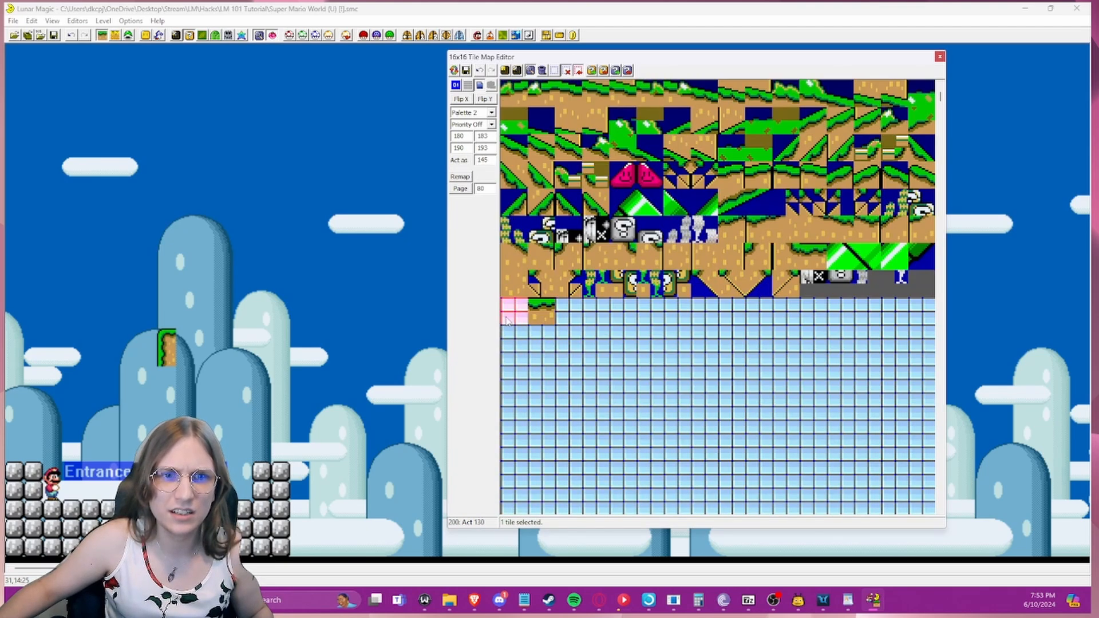
pyautogui.scroll(2, 624, 229)
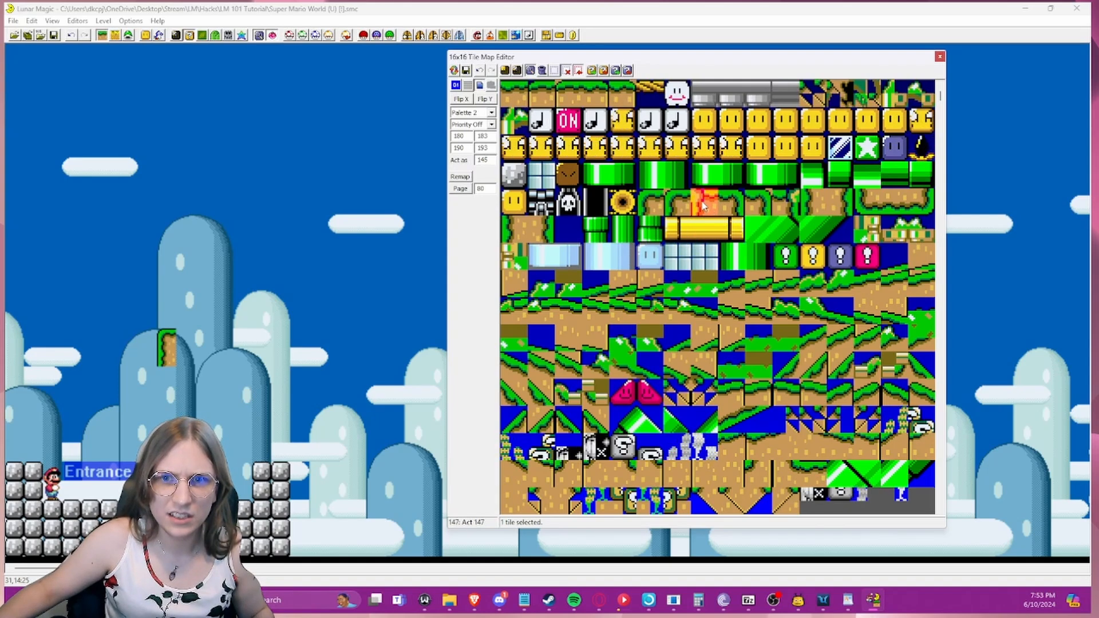
pyautogui.scroll(1, 735, 199)
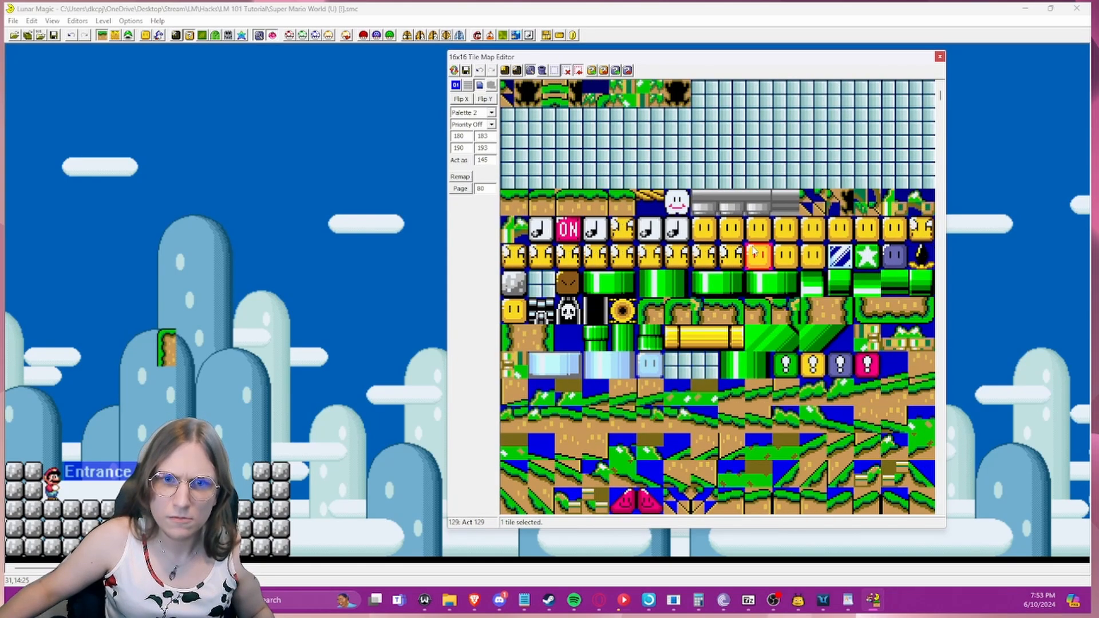
pyautogui.scroll(-2, 727, 333)
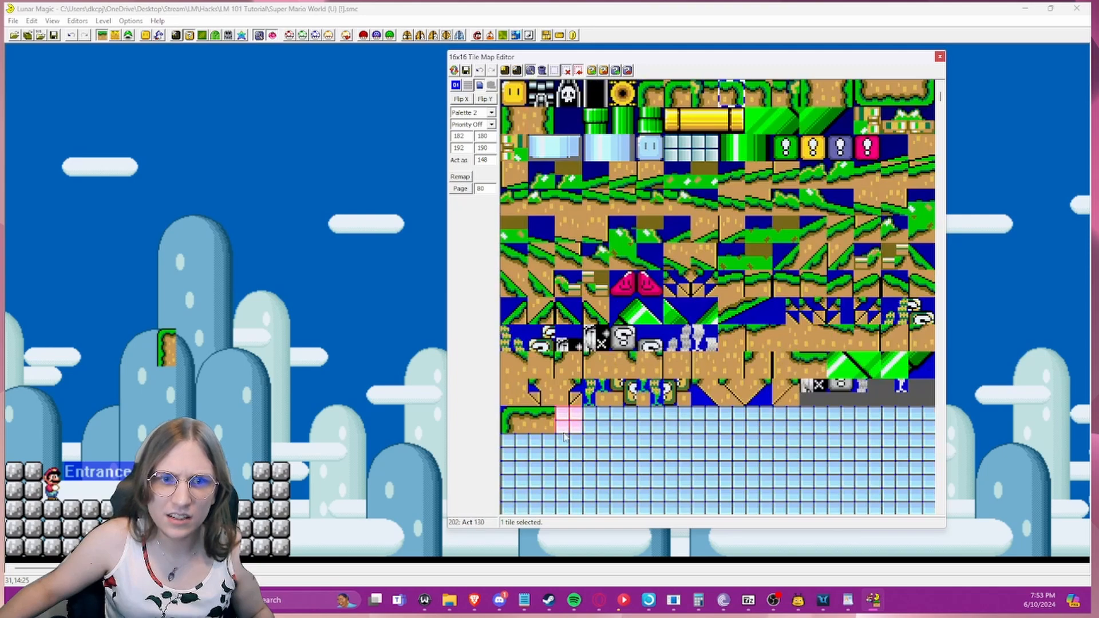
# - Copy the left dirt edge tile 150 into slot 210 and the right edge tile 151 into slot 212
pyautogui.scroll(1, 610, 291)
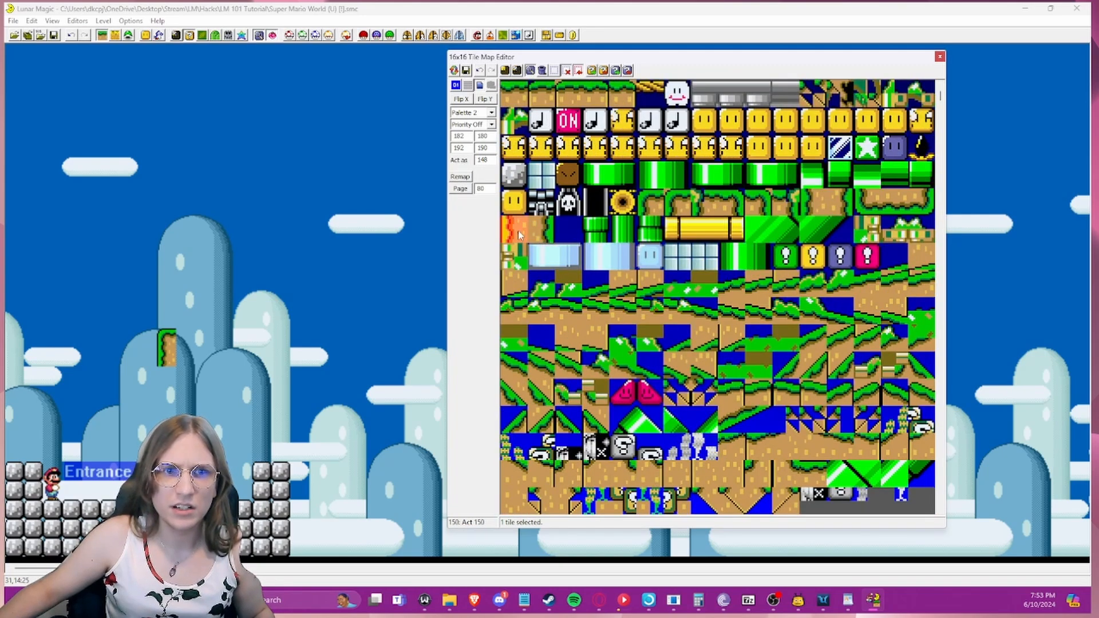
pyautogui.scroll(-2, 610, 290)
pyautogui.click(514, 337)
pyautogui.scroll(1, 515, 336)
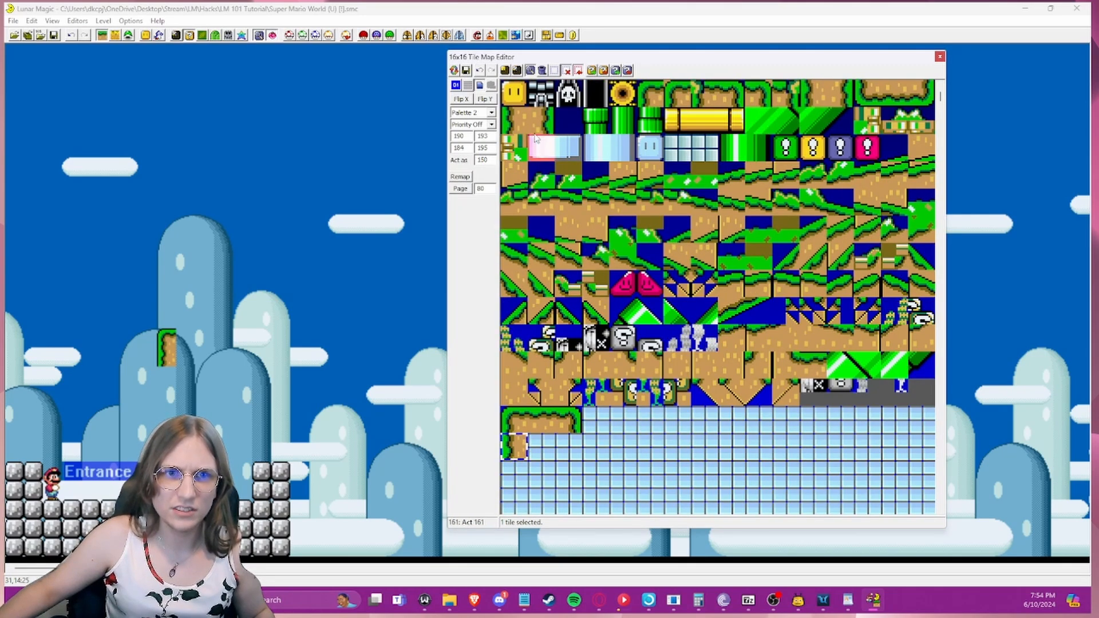
pyautogui.click(568, 449)
pyautogui.rightClick(568, 452)
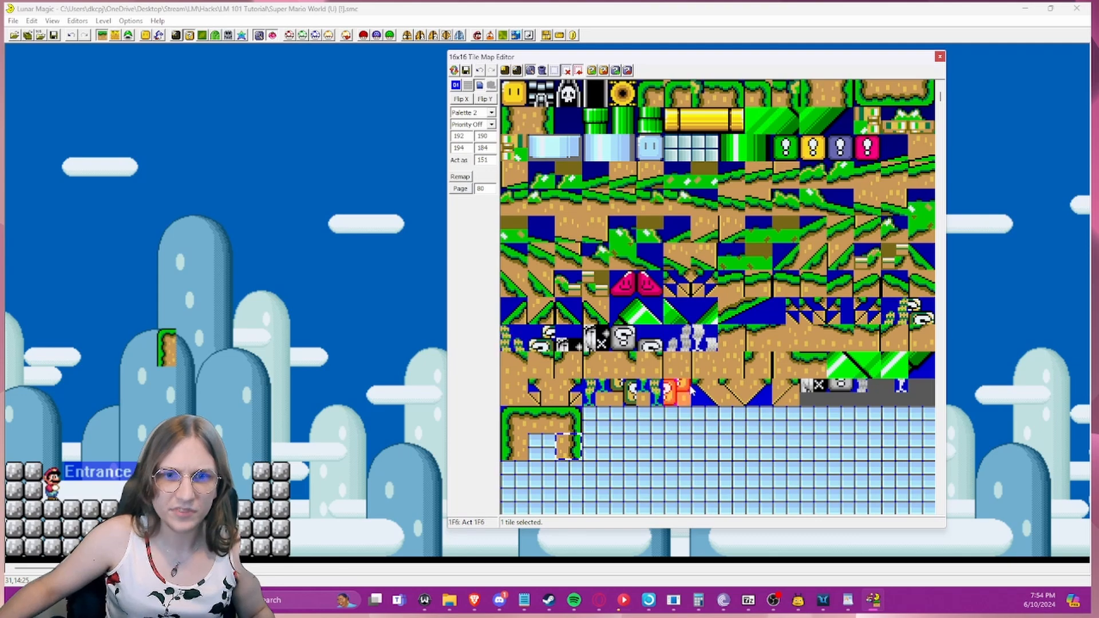
# - Fill the centre slot 211 between the two edge tiles with a plain dirt tile
pyautogui.scroll(2, 668, 350)
pyautogui.scroll(-1, 663, 346)
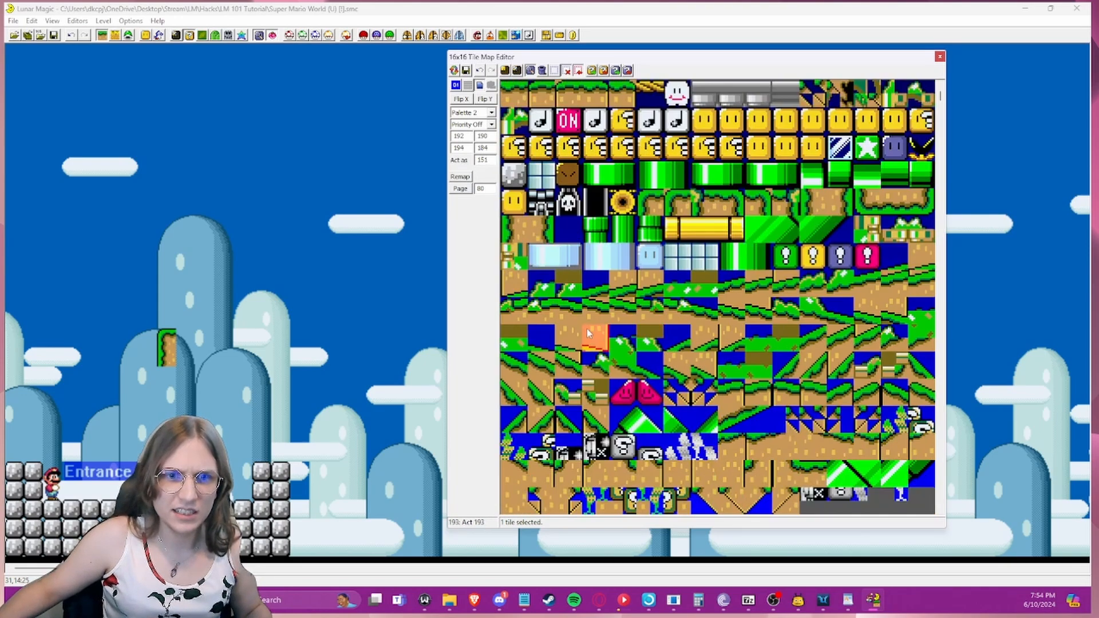
pyautogui.scroll(-1, 590, 312)
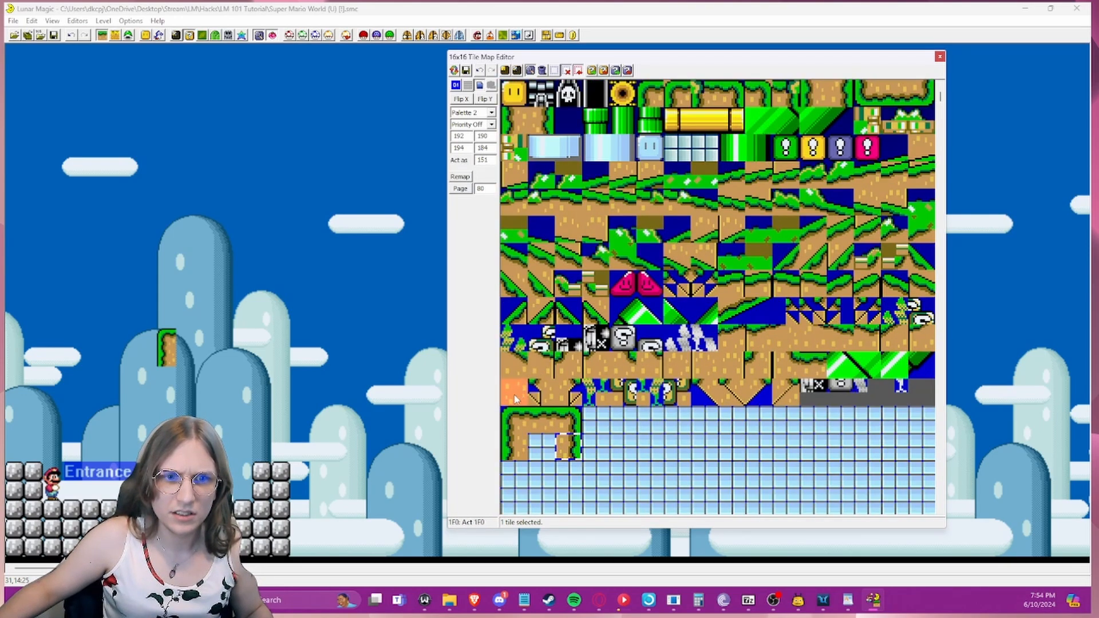
pyautogui.click(541, 446)
pyautogui.click(649, 447)
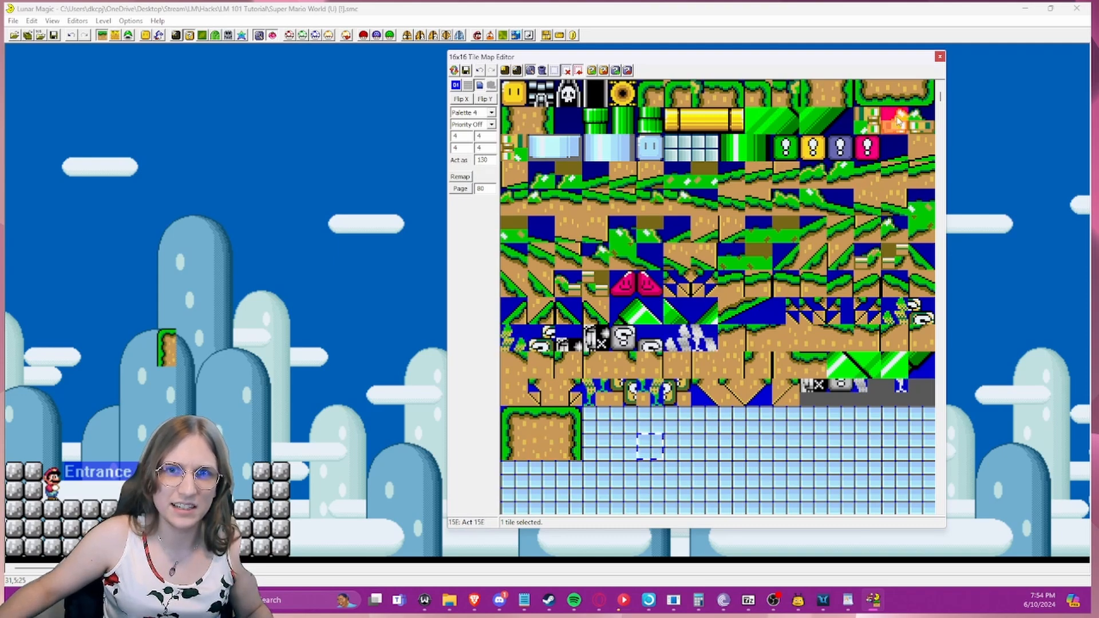
# - Copy the three-tile grassy bottom edge ending at tile 14F and move it under the block to complete its bottom row
pyautogui.scroll(1, 867, 189)
pyautogui.click(867, 203)
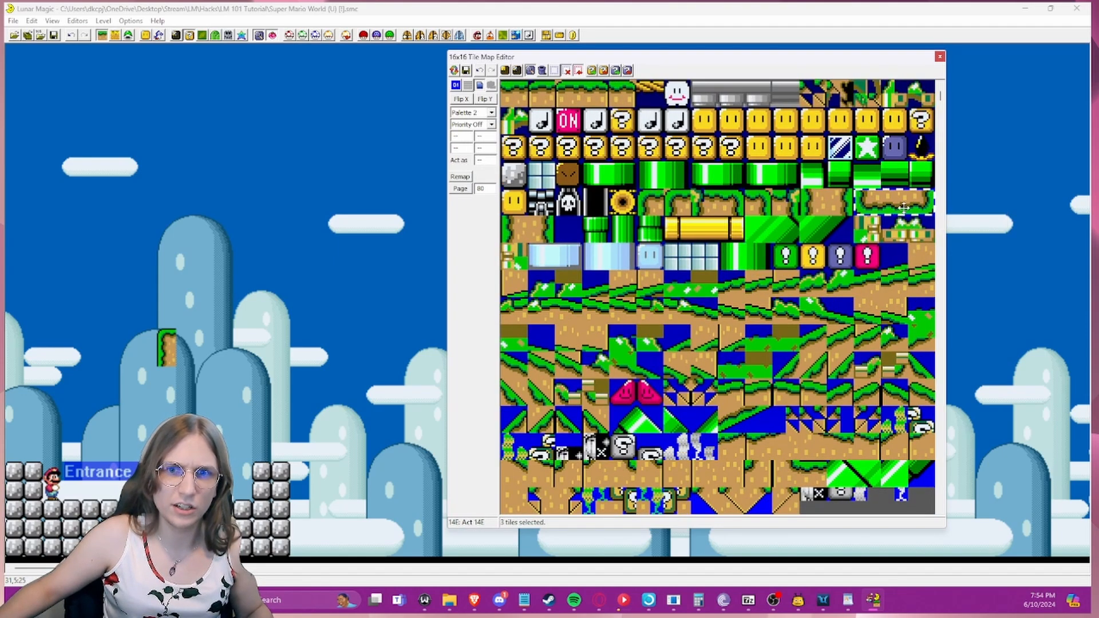
pyautogui.click(839, 203)
pyautogui.moveTo(865, 204); pyautogui.dragTo(918, 199)
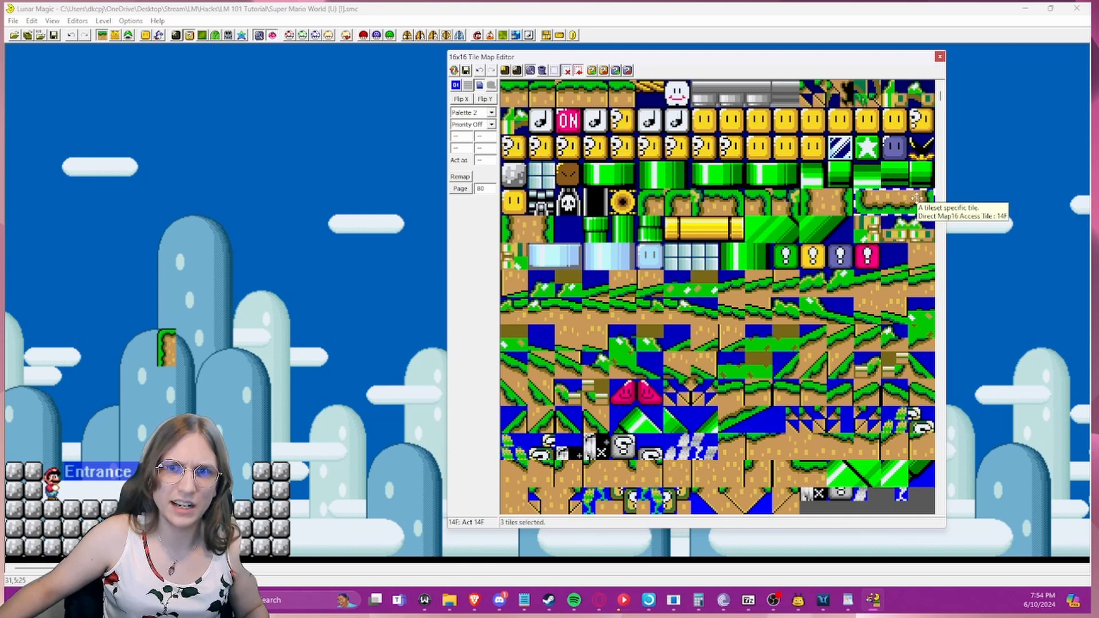
pyautogui.scroll(-2, 886, 211)
pyautogui.rightClick(787, 336)
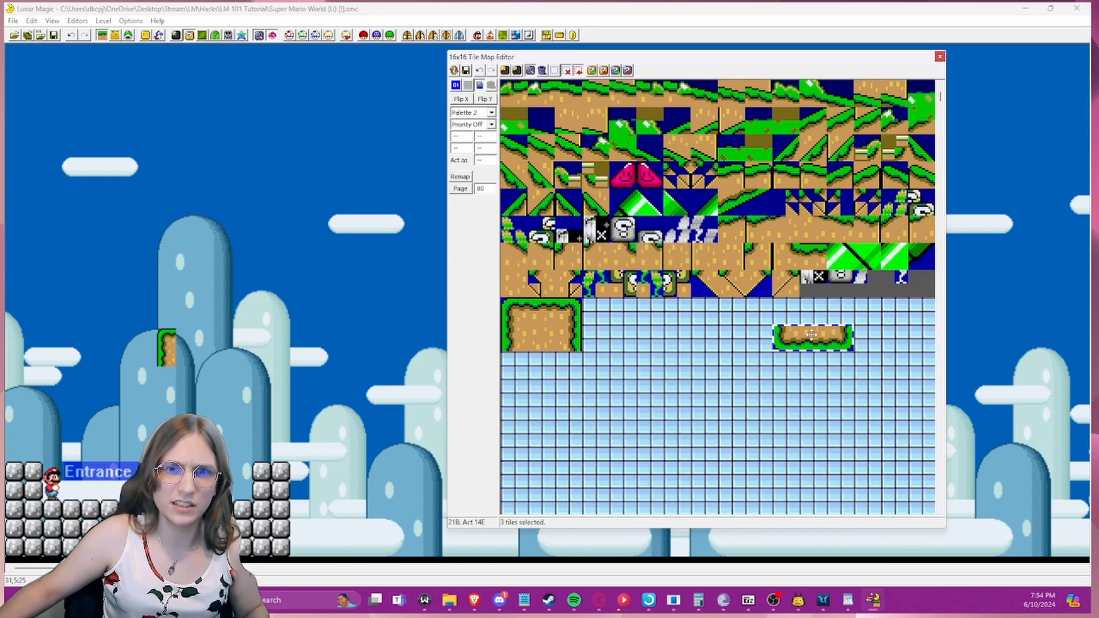
pyautogui.moveTo(791, 341); pyautogui.dragTo(548, 366)
pyautogui.click(586, 339)
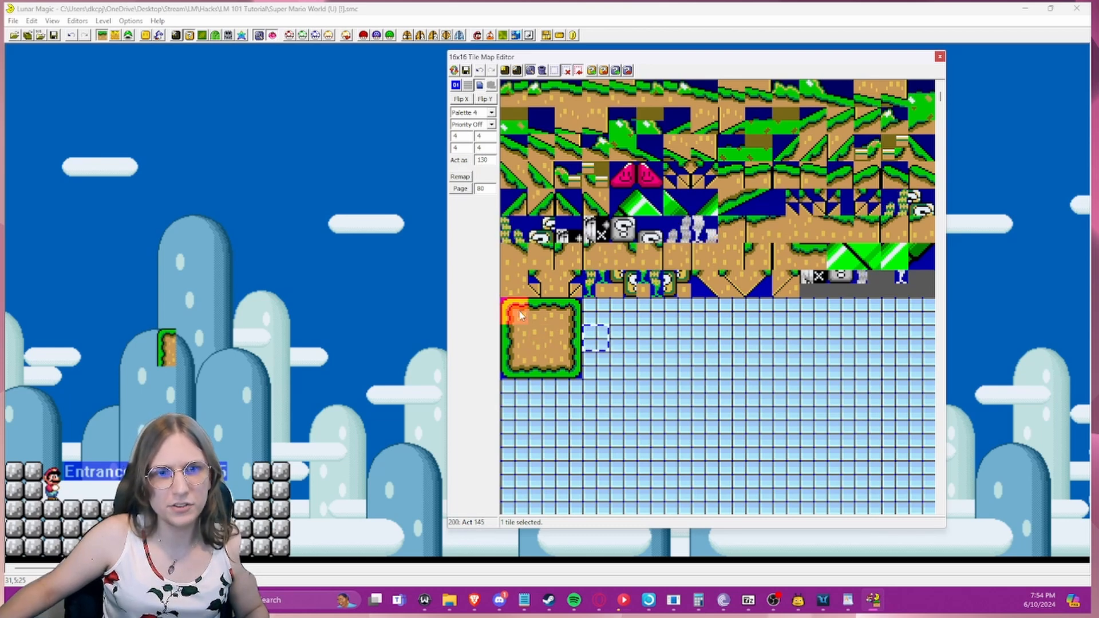
# - Select the whole 3x3 dirt block in the tile map, place it in the sky of the level, and delete it
pyautogui.moveTo(520, 315); pyautogui.dragTo(314, 219)
pyautogui.click(337, 282)
pyautogui.click(297, 237)
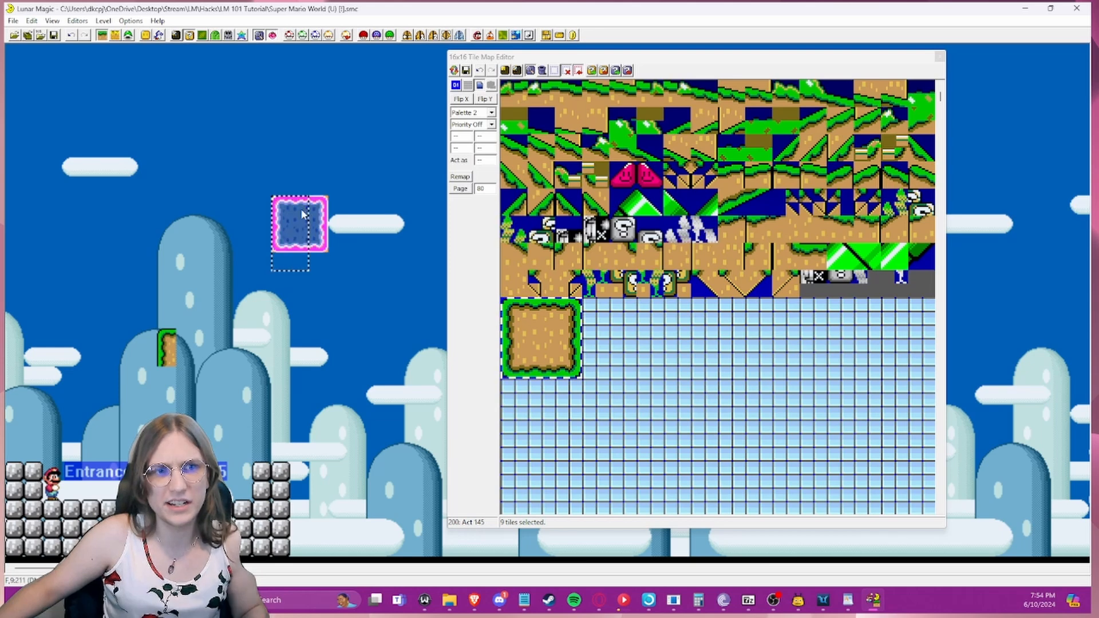
pyautogui.press('Delete')
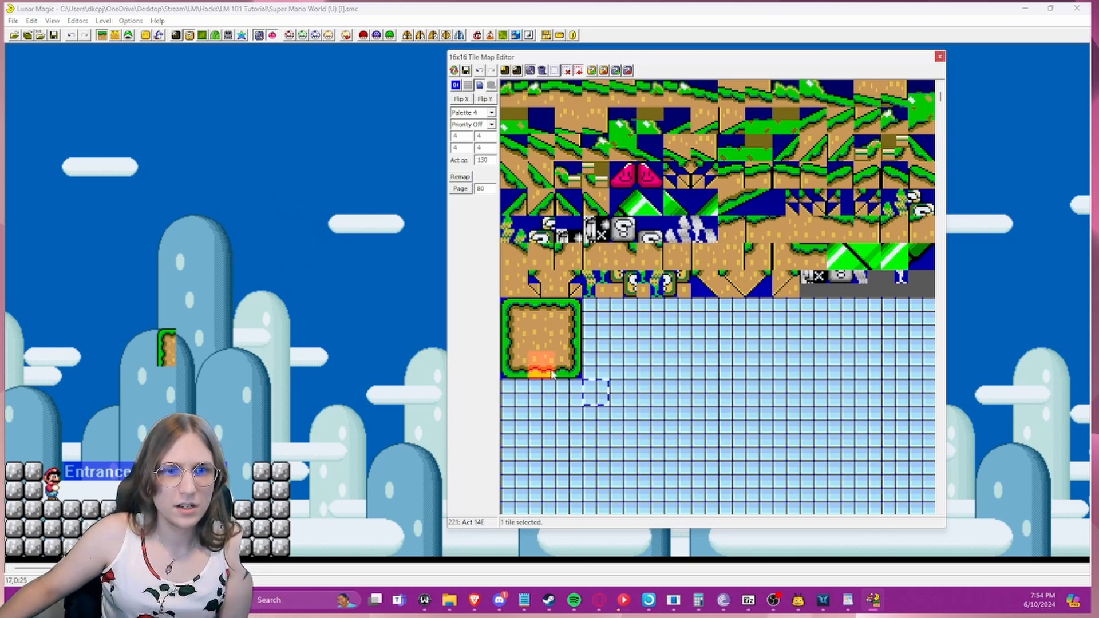
# - Place left edge tile 210 with corner tile 200 above it in the level, and move the edge object up beside them
pyautogui.rightClick(210, 360)
pyautogui.click(514, 311)
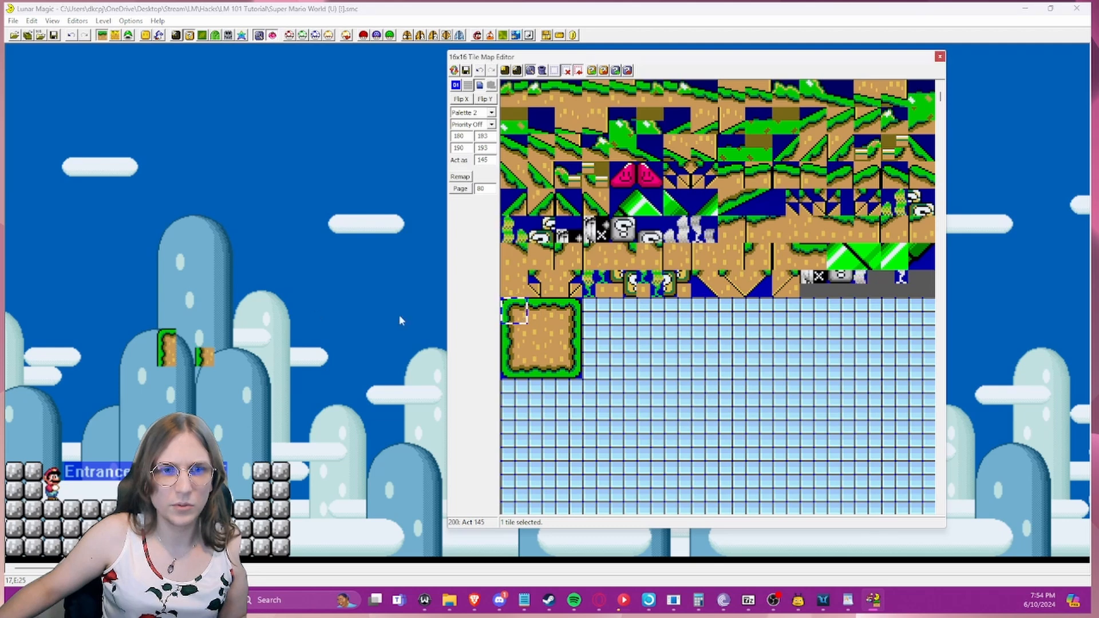
pyautogui.rightClick(212, 332)
pyautogui.click(269, 312)
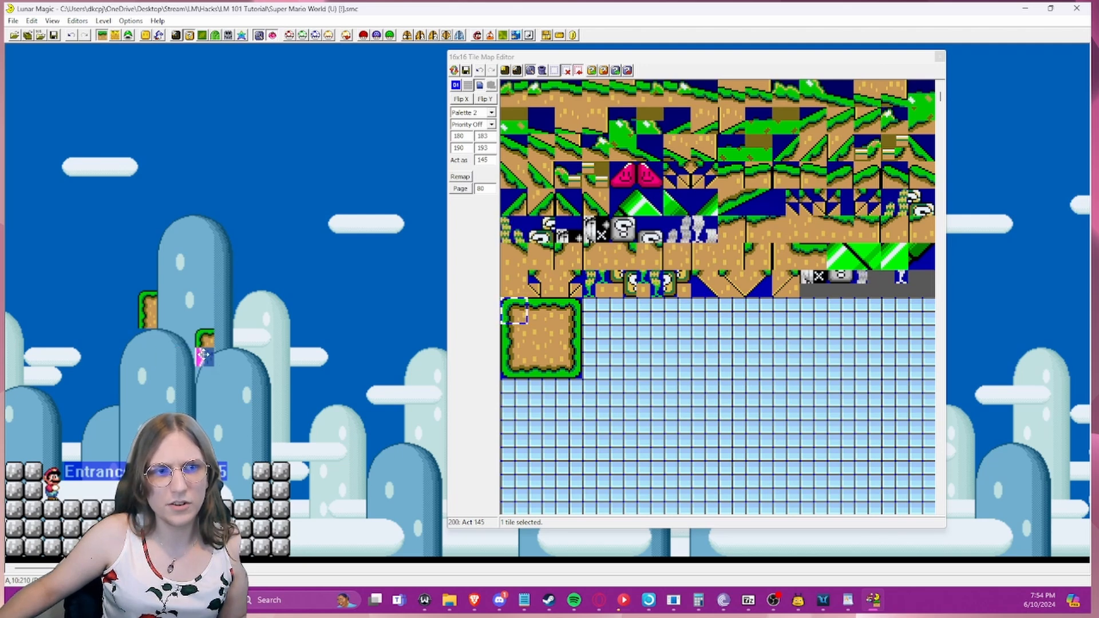
# - Select the stacked pair of direct tiles and arrange it and the edge object side by side at the same height
pyautogui.click(151, 319)
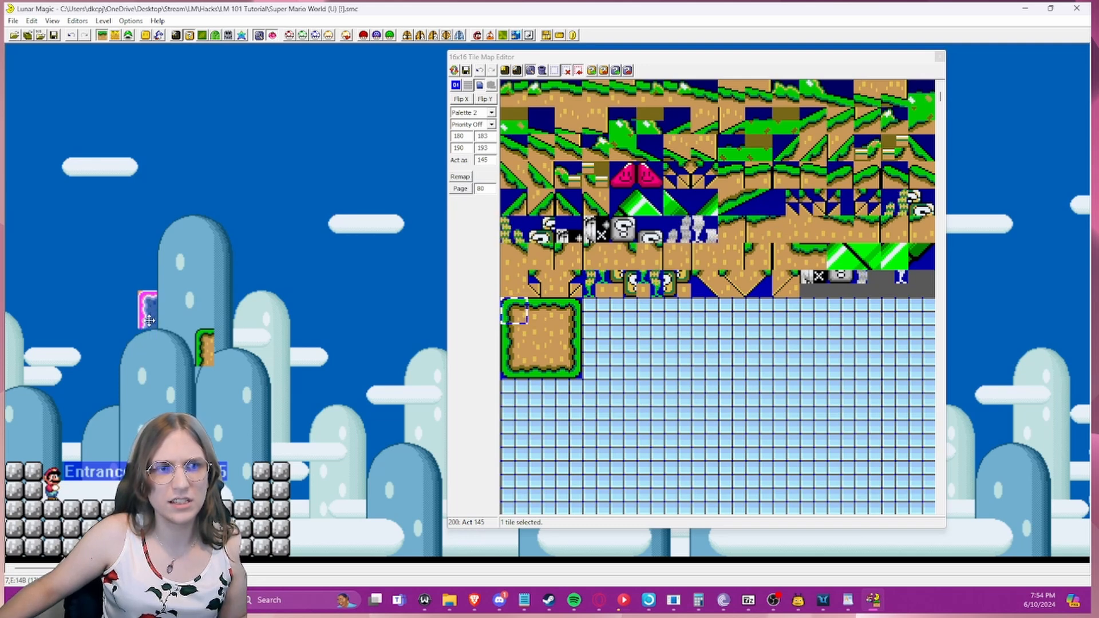
pyautogui.moveTo(177, 312); pyautogui.dragTo(219, 383)
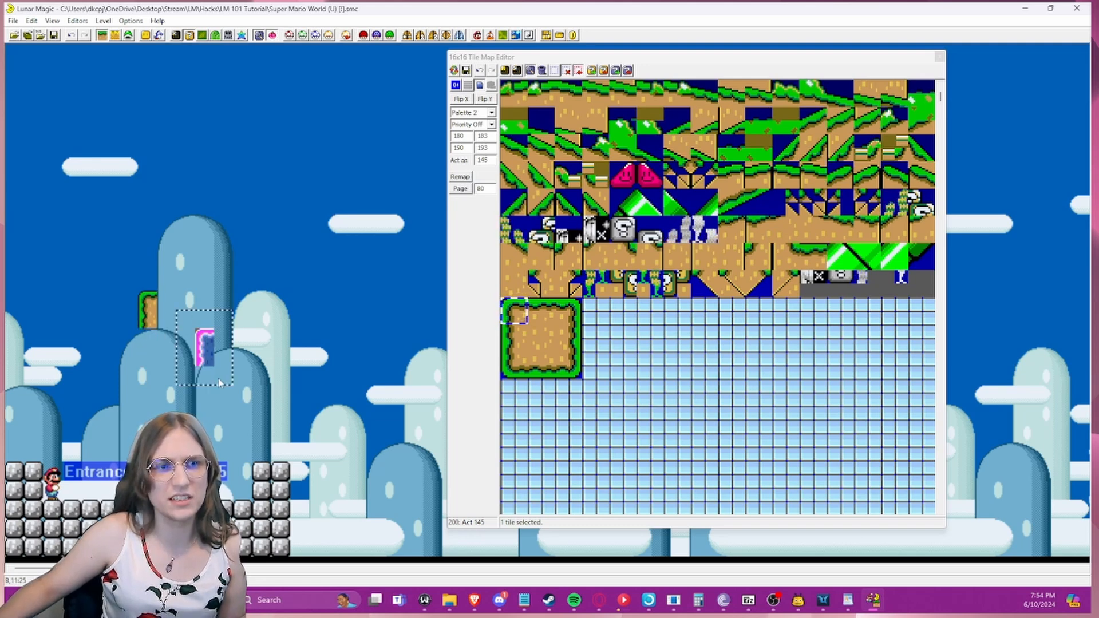
pyautogui.moveTo(252, 309); pyautogui.dragTo(129, 304)
pyautogui.click(225, 339)
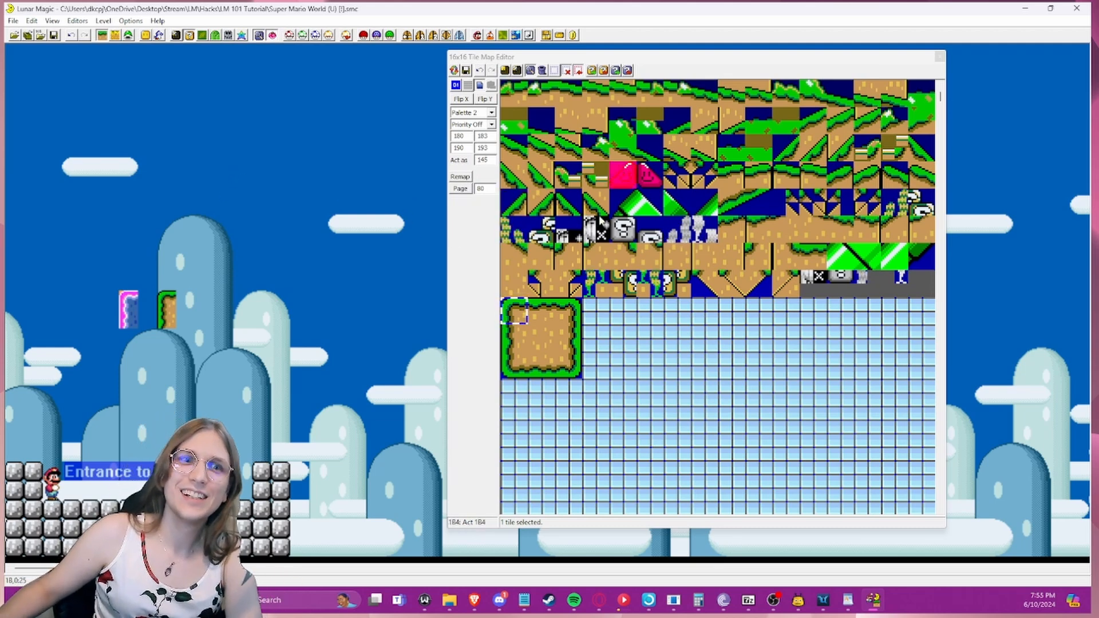
# - Check the tutorial guideline, save the Map16 data to the ROM, and close the 16x16 tile map editor
pyautogui.moveTo(835, 0); pyautogui.dragTo(658, 59)
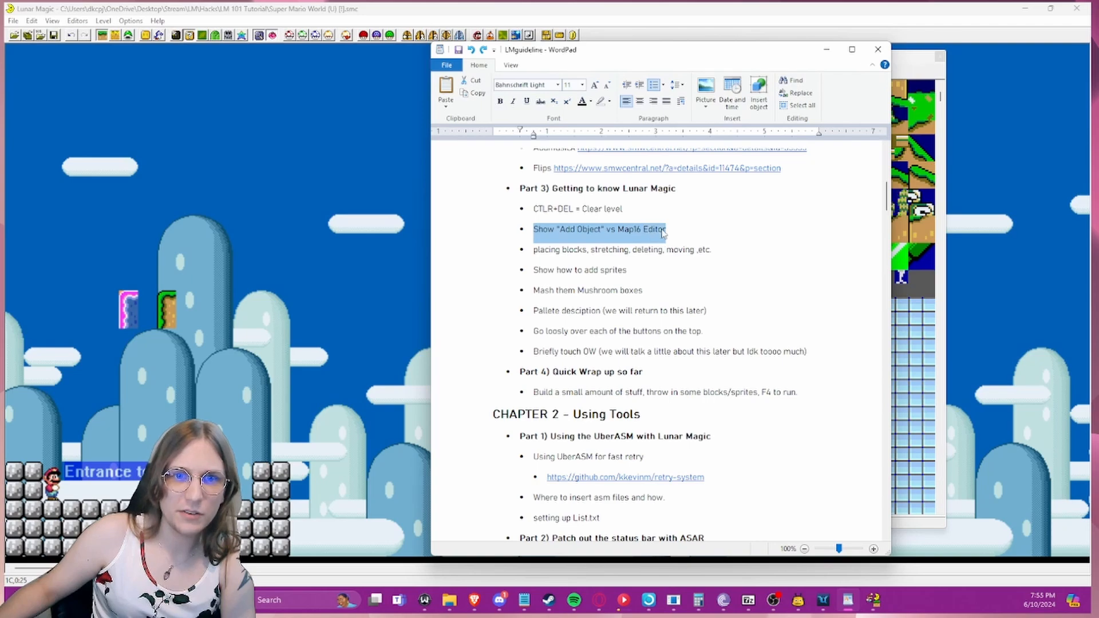
pyautogui.click(913, 96)
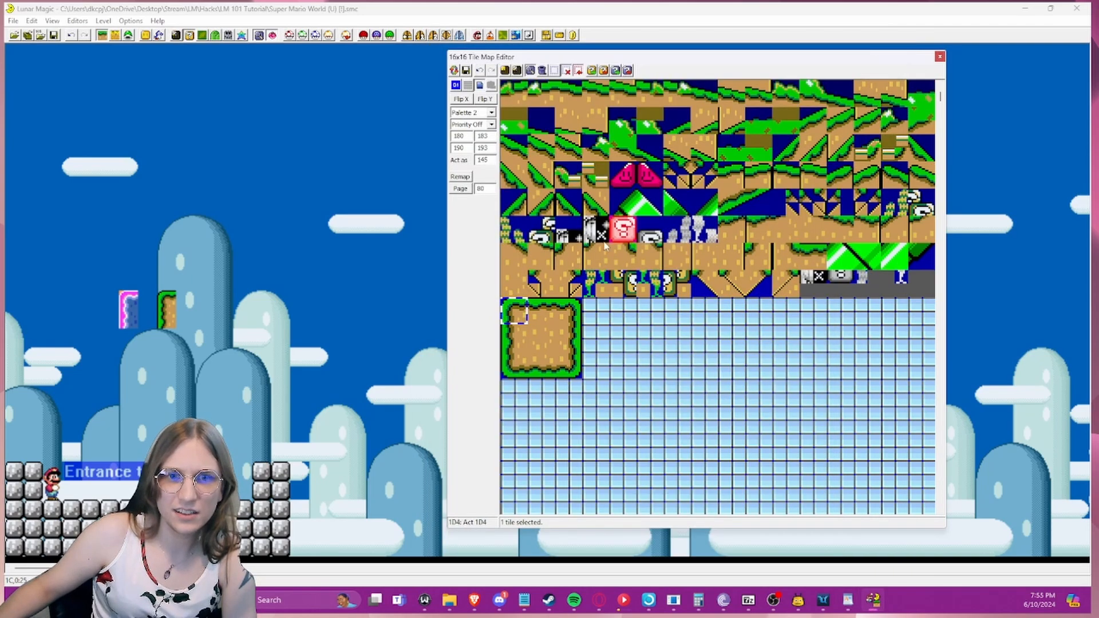
pyautogui.click(491, 69)
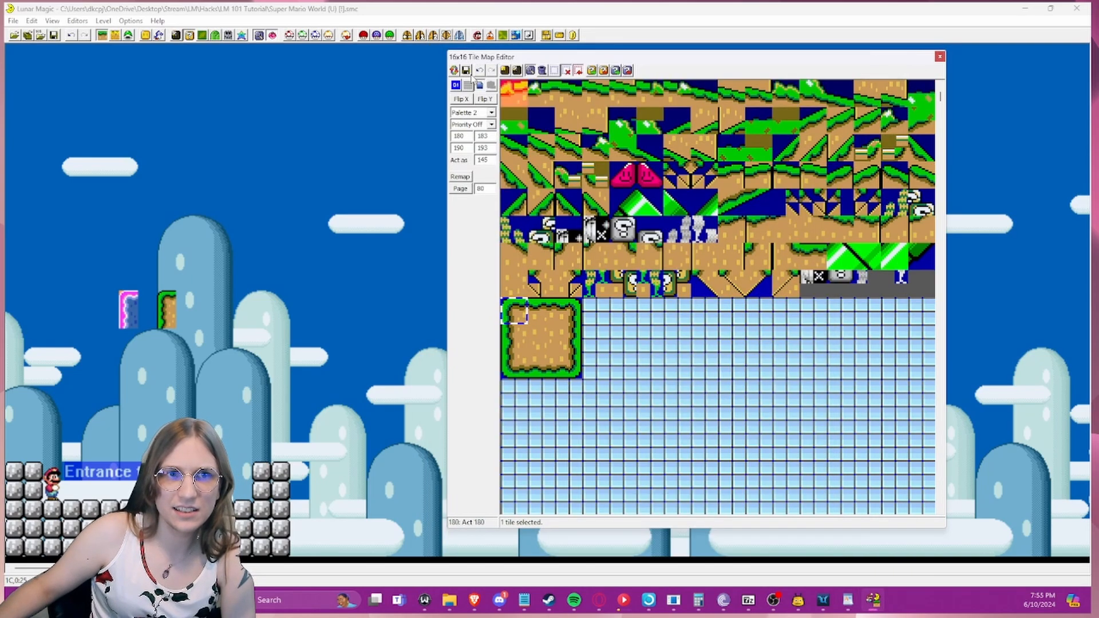
pyautogui.click(465, 70)
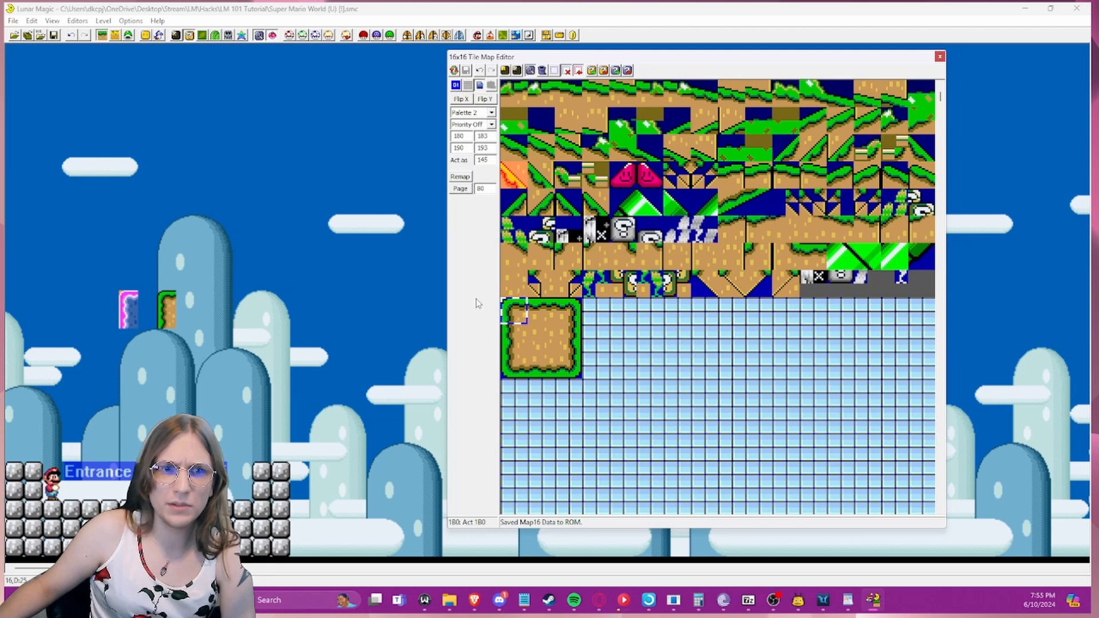
pyautogui.click(542, 361)
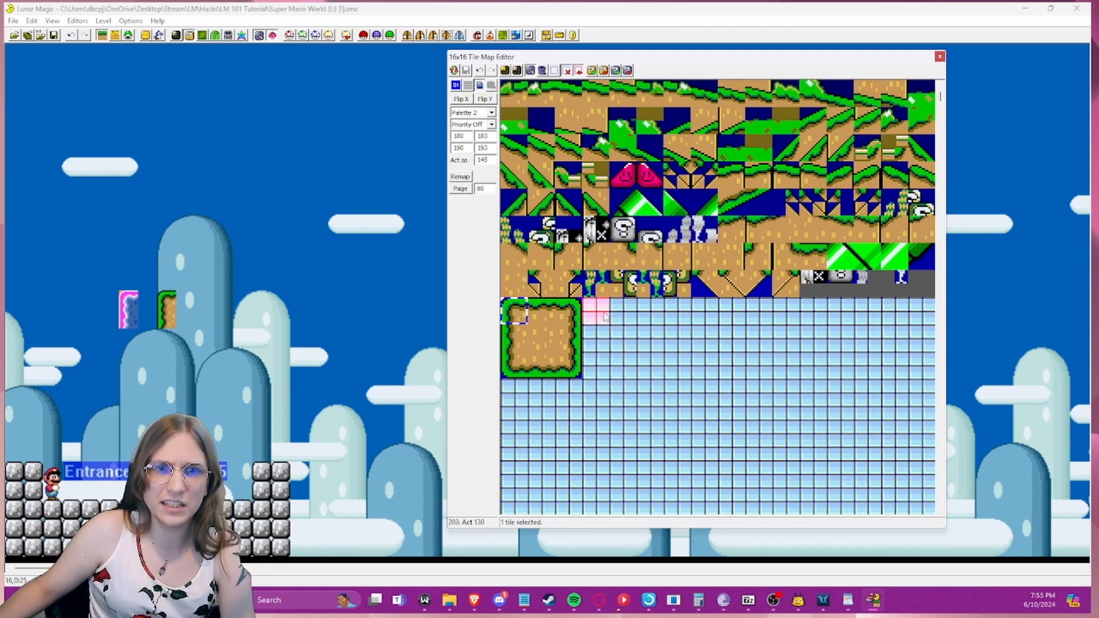
pyautogui.click(626, 318)
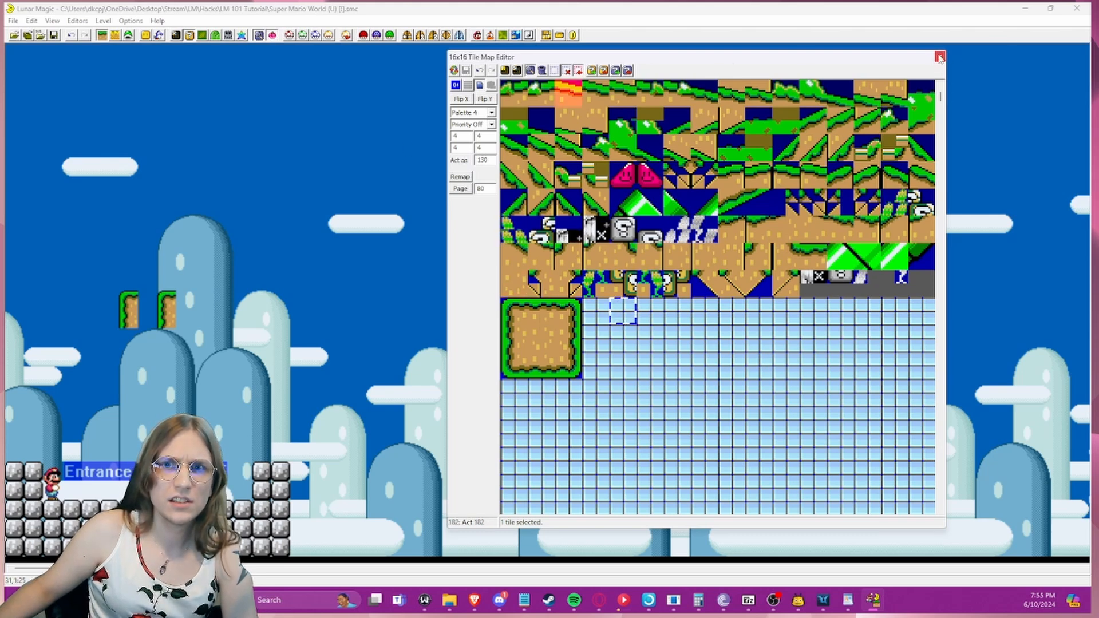
pyautogui.click(939, 57)
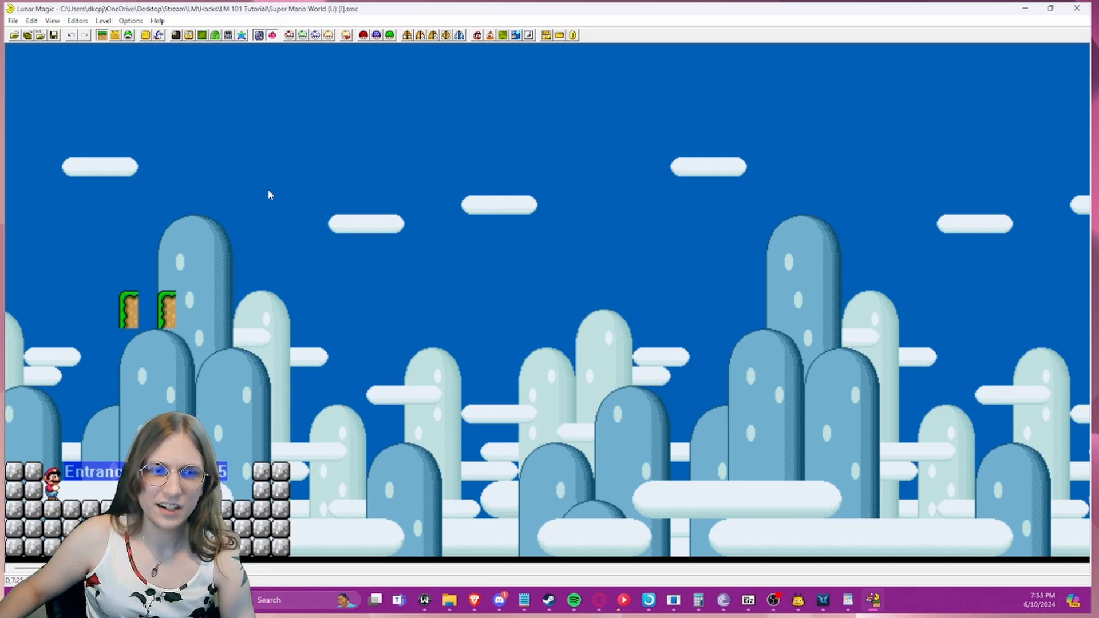
# - Run the ROM in the emulator, start a new game through to the overworld map, and save a state in slot 23
pyautogui.press('F4')
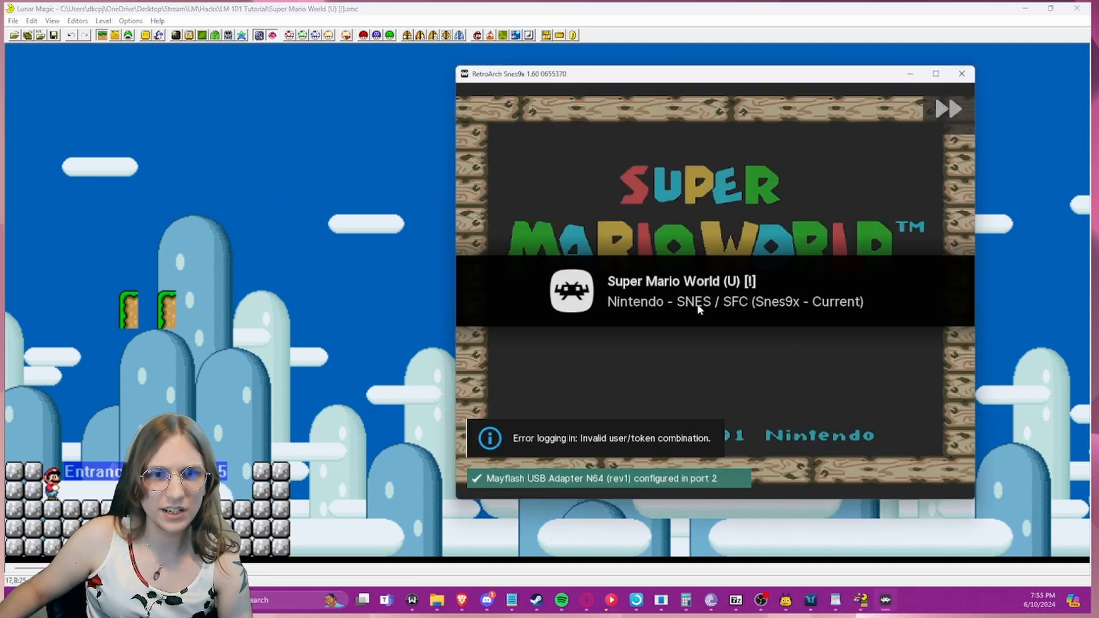
pyautogui.press('Return')
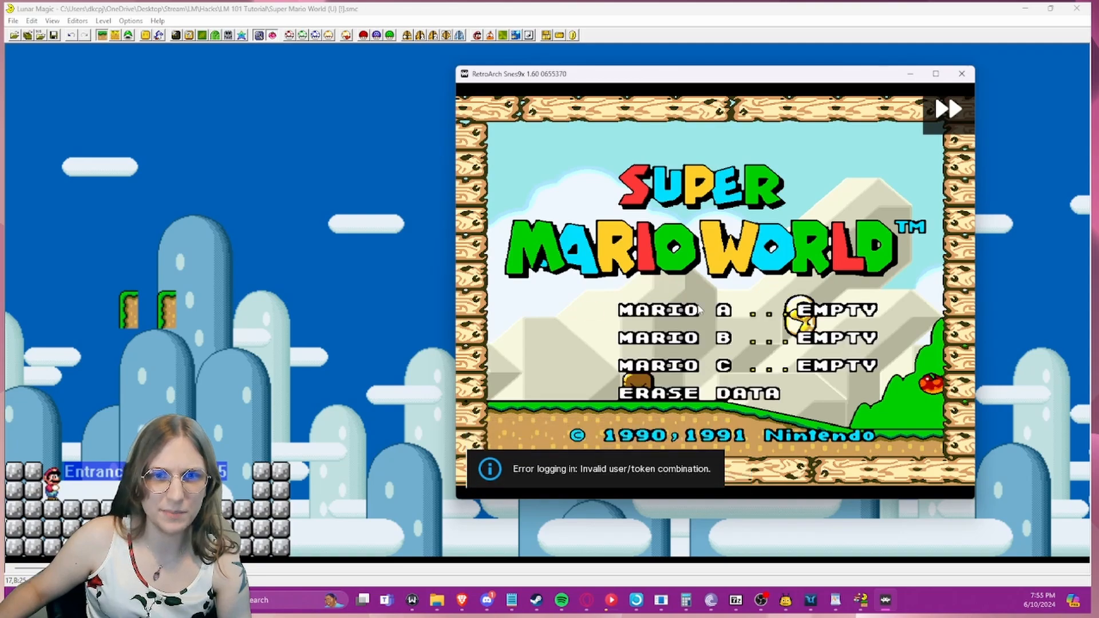
pyautogui.press('Return')
pyautogui.press('Return')
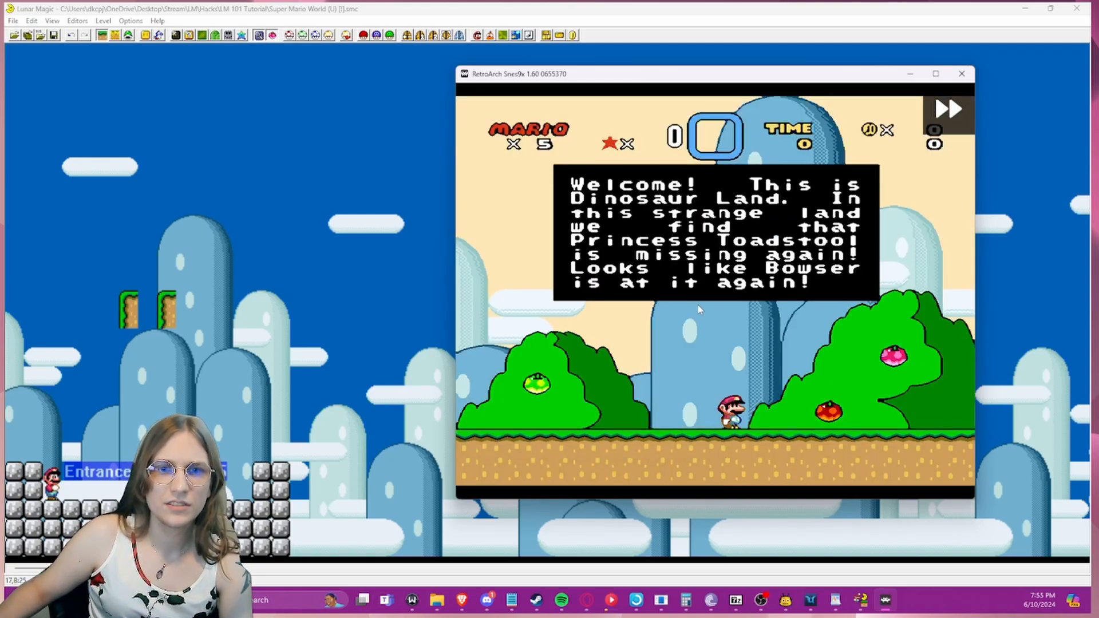
pyautogui.press('Return')
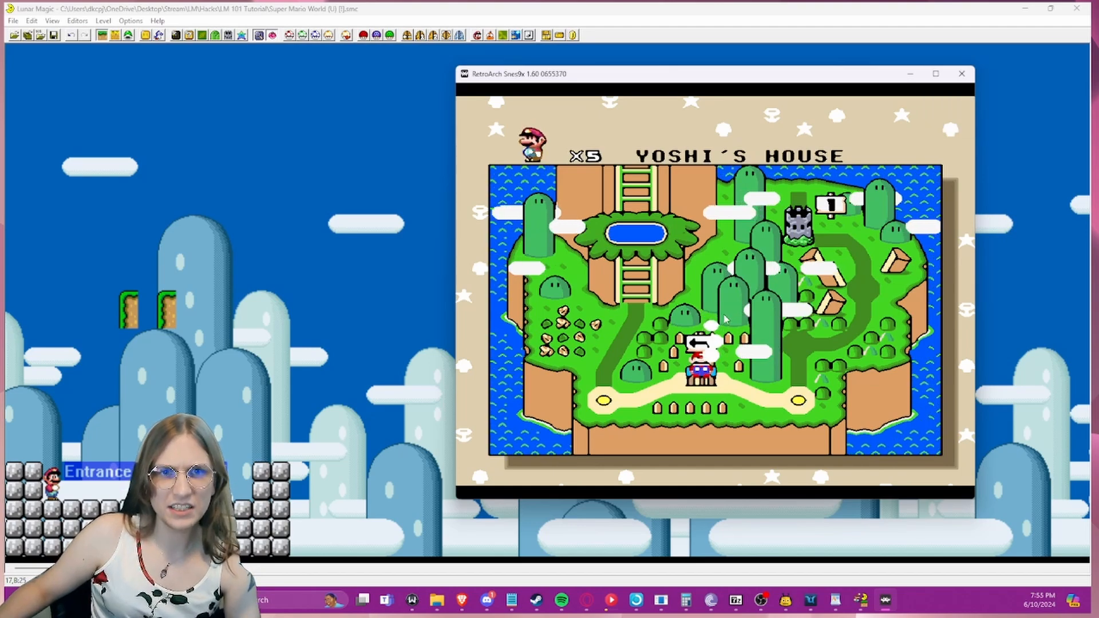
pyautogui.press('F1')
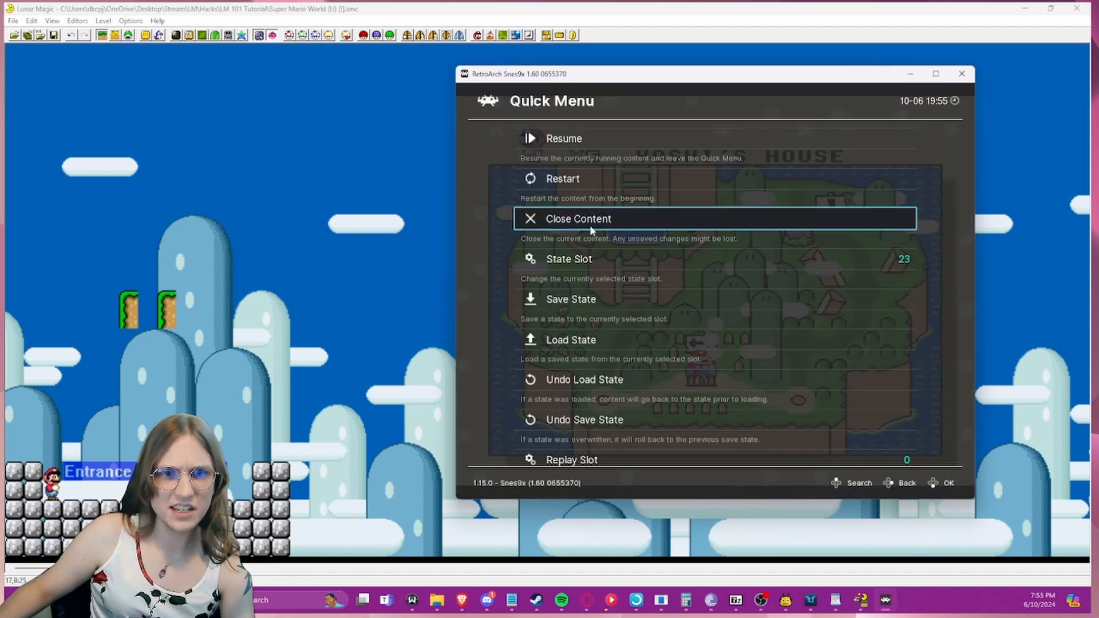
pyautogui.click(576, 300)
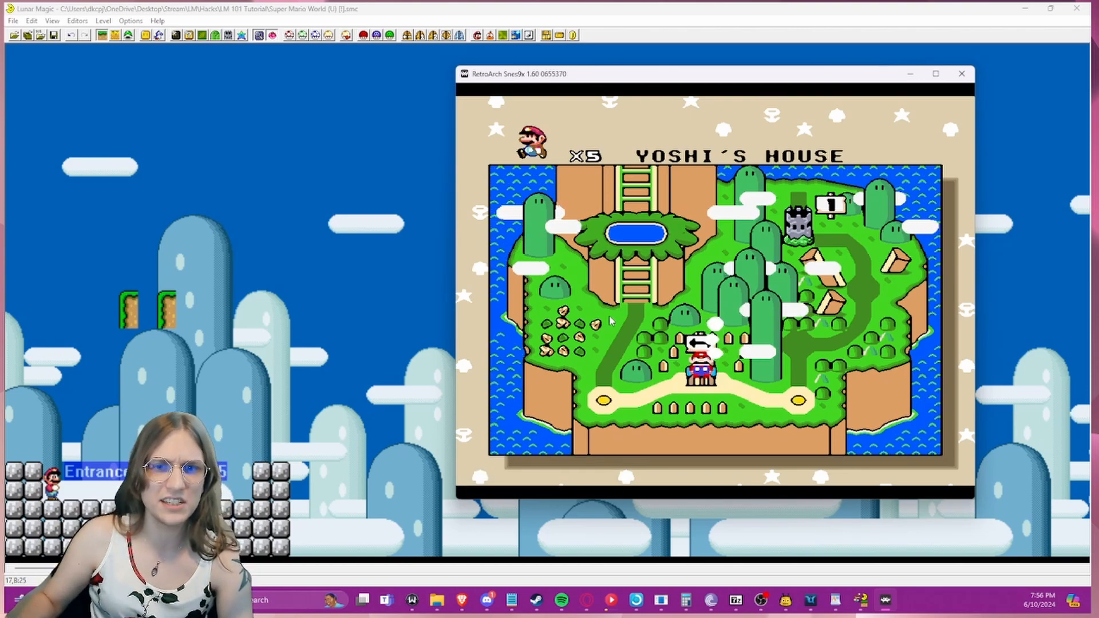
# - Walk Mario from Yoshi's Island 2 back past Yoshi's House, check the level west of it, and quit the emulator
pyautogui.press('Right')
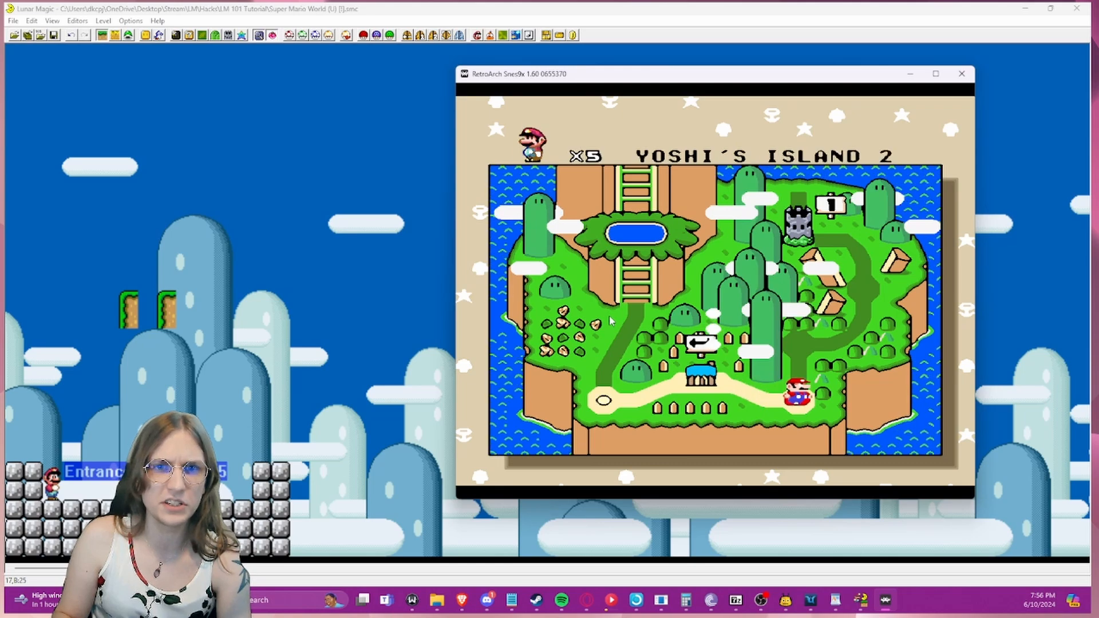
pyautogui.press('Left')
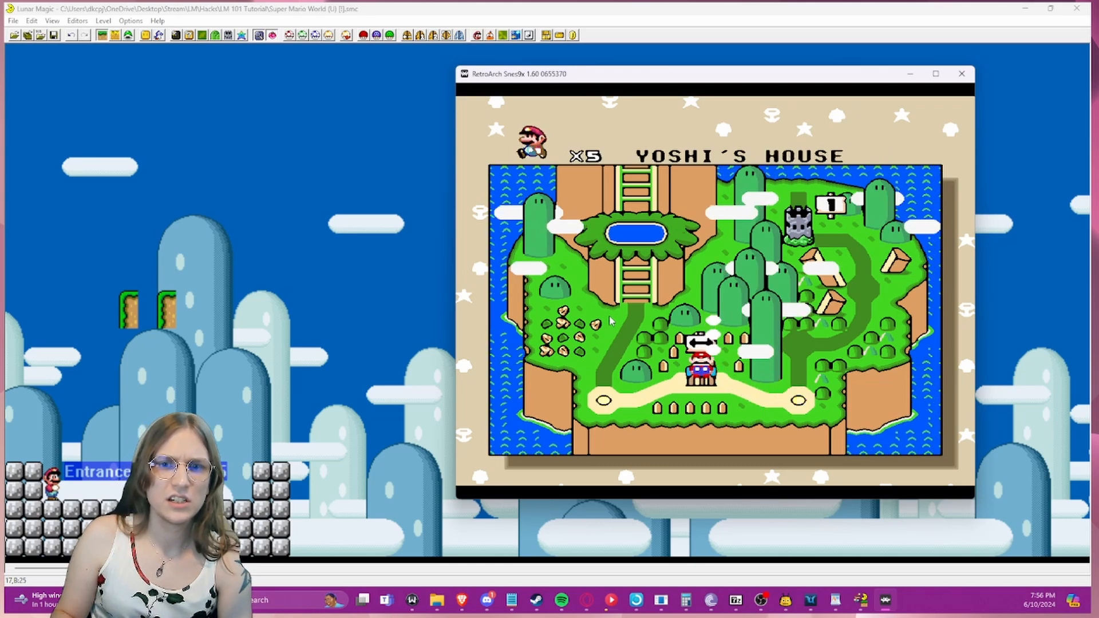
pyautogui.press('Left')
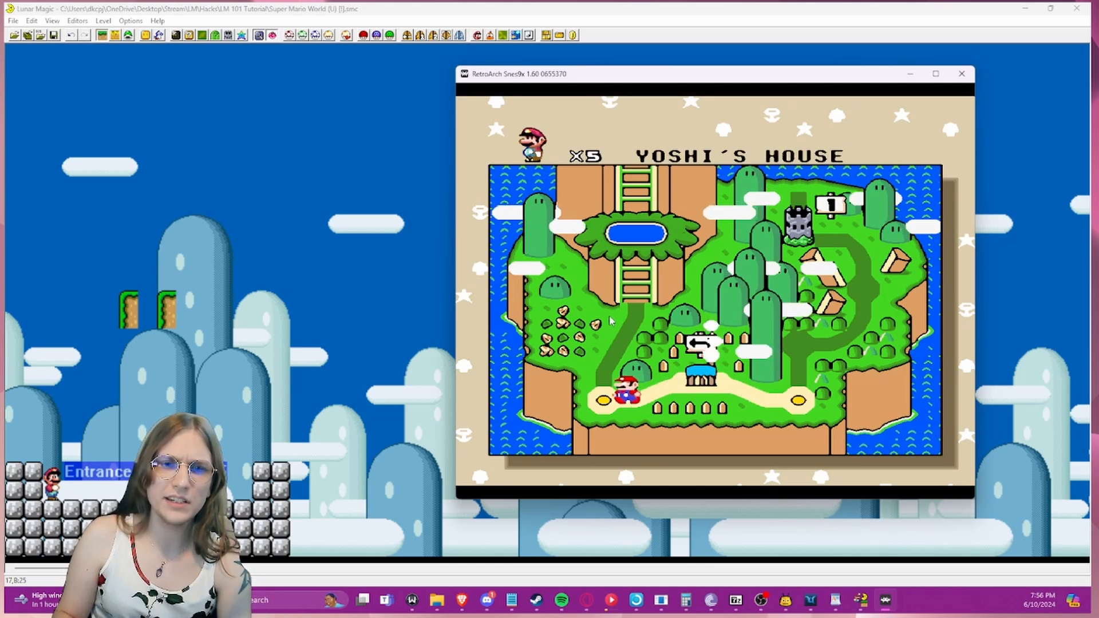
pyautogui.press('z')
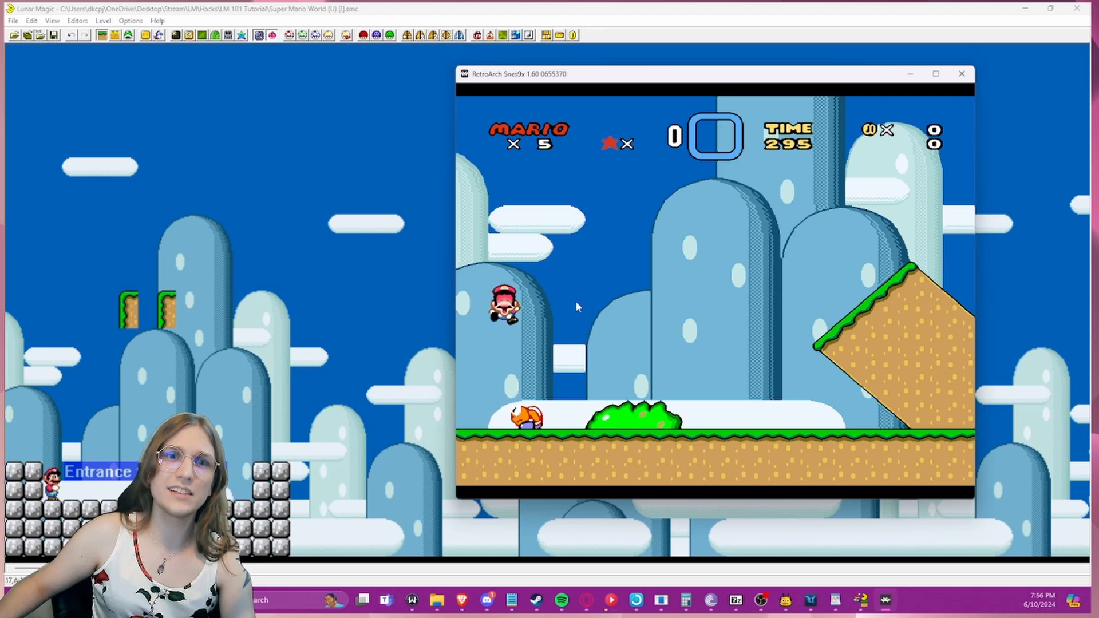
pyautogui.press('Escape')
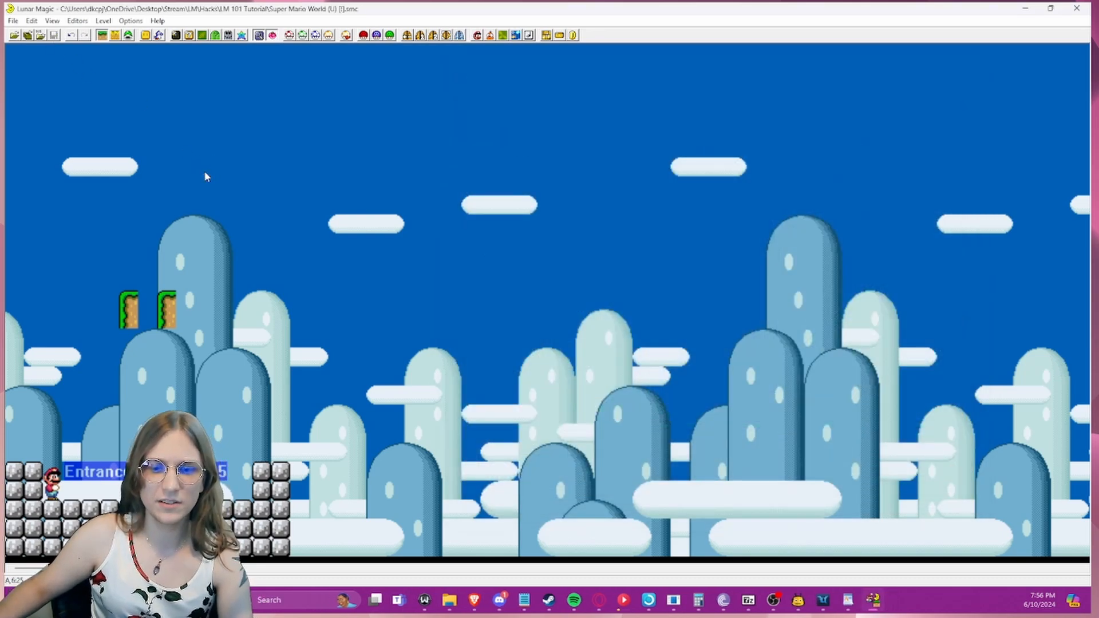
# - Run the ROM again, load the overworld state from slot 23, and enter the level west of Yoshi's House
pyautogui.press('F4')
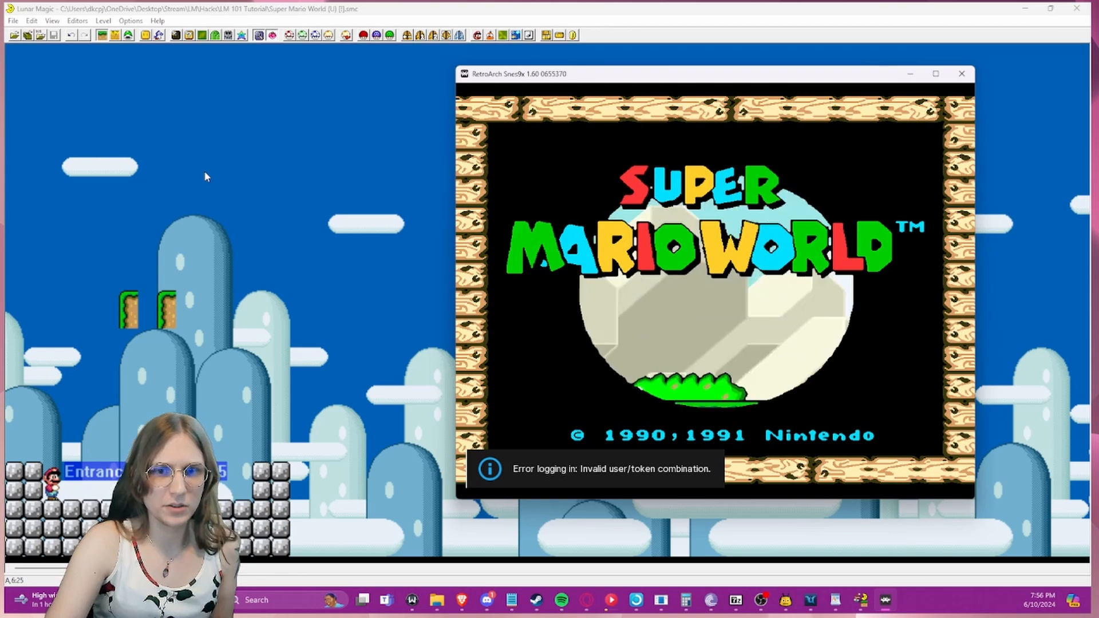
pyautogui.press('F4')
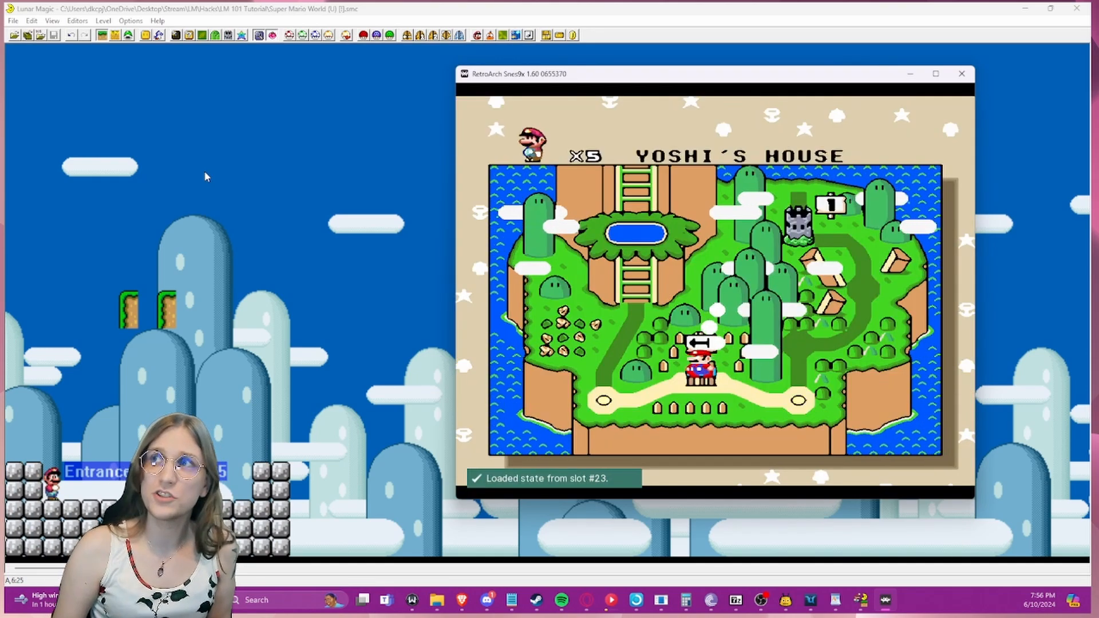
pyautogui.press('Left')
pyautogui.press('x')
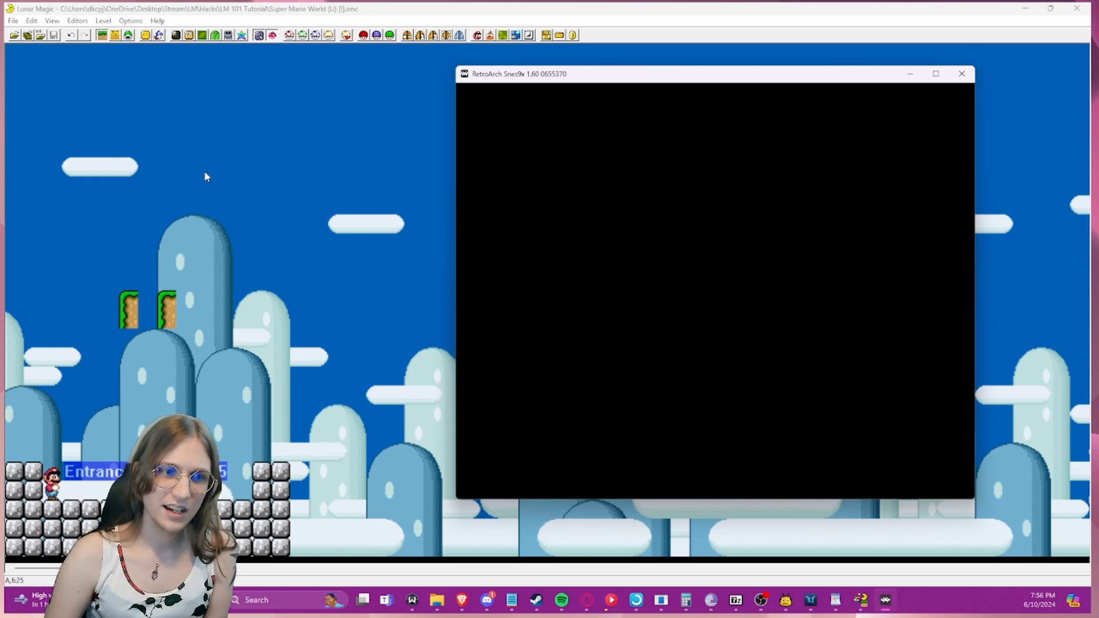
# - Playtest the level by running and jumping between the cement block walls, and quit the emulator
pyautogui.press('Right')
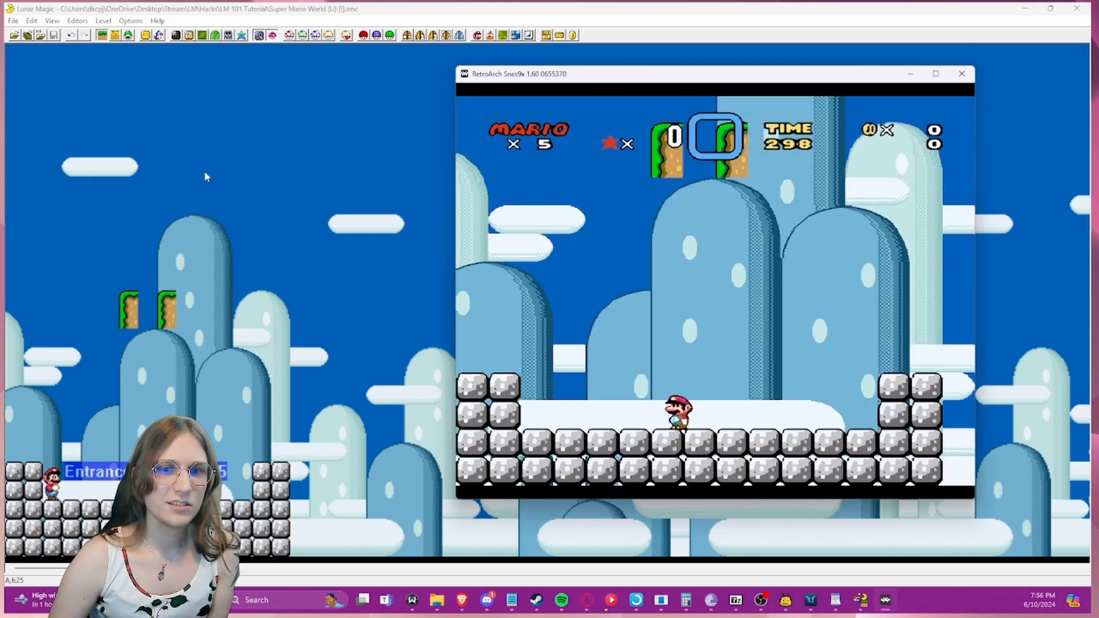
pyautogui.press('Left')
pyautogui.press('Right')
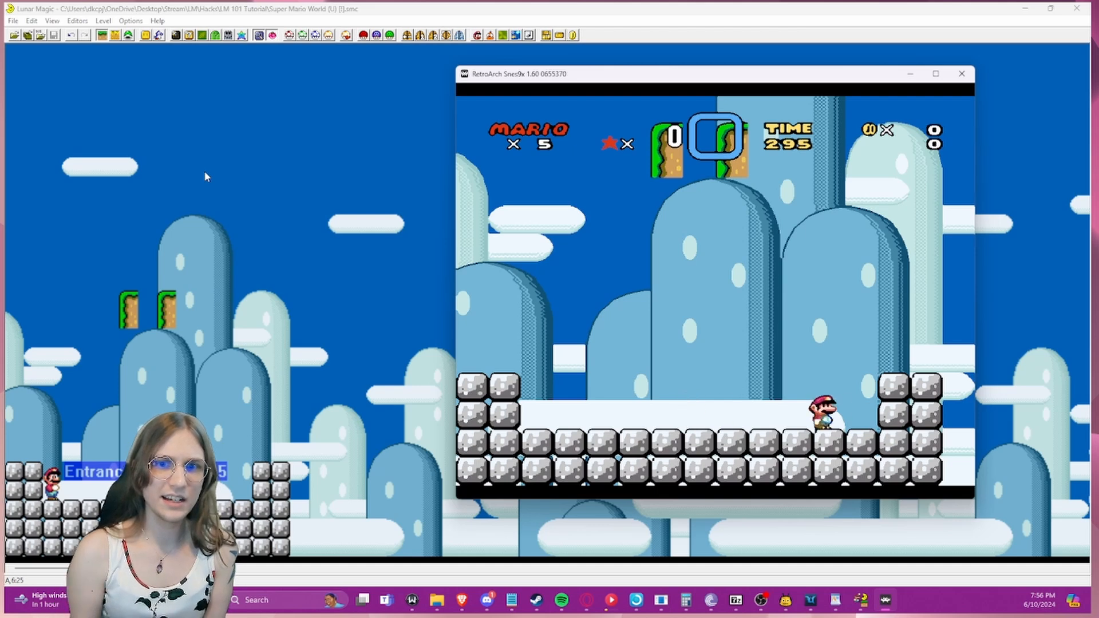
pyautogui.press('Left')
pyautogui.press('z')
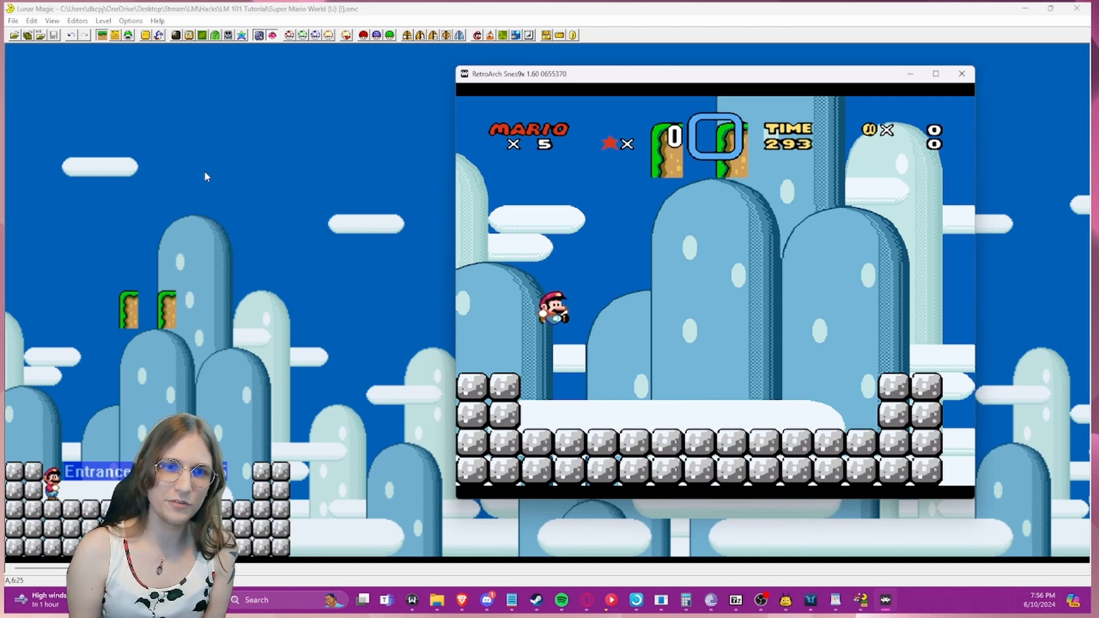
pyautogui.press('Right')
pyautogui.press('z')
pyautogui.press('Left')
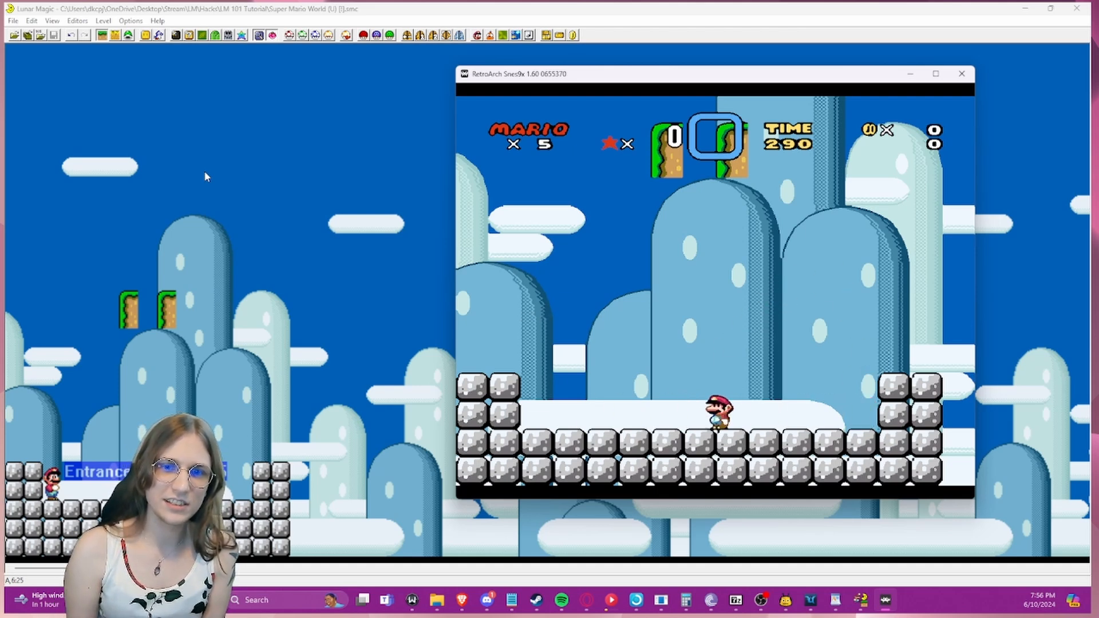
pyautogui.press('z')
pyautogui.press('Right')
pyautogui.press('z')
pyautogui.press('Left')
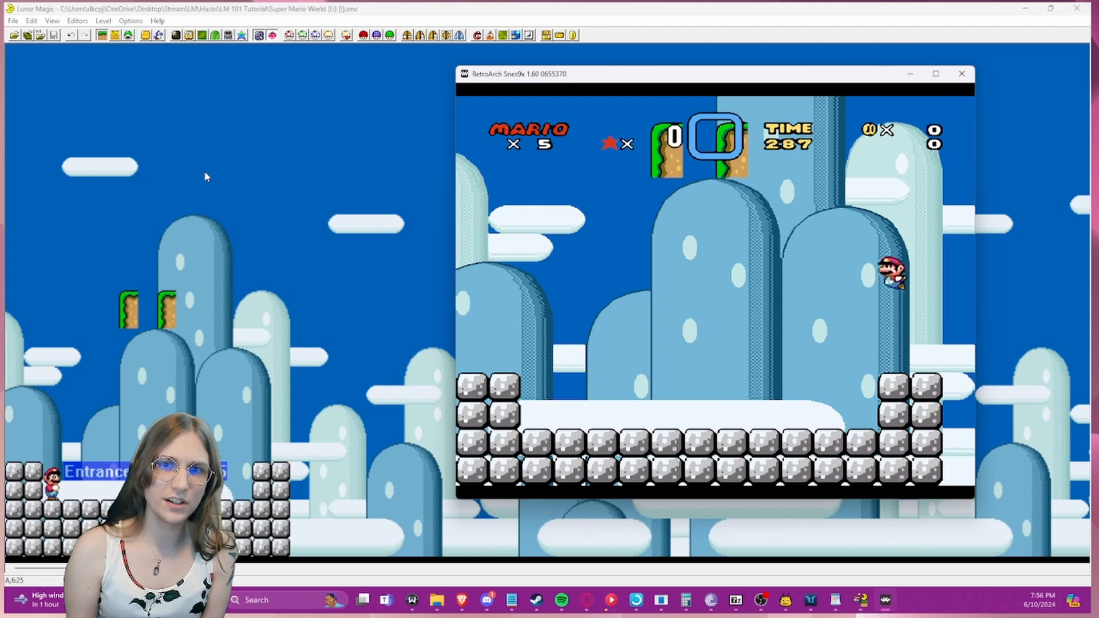
pyautogui.press('z')
pyautogui.press('Right')
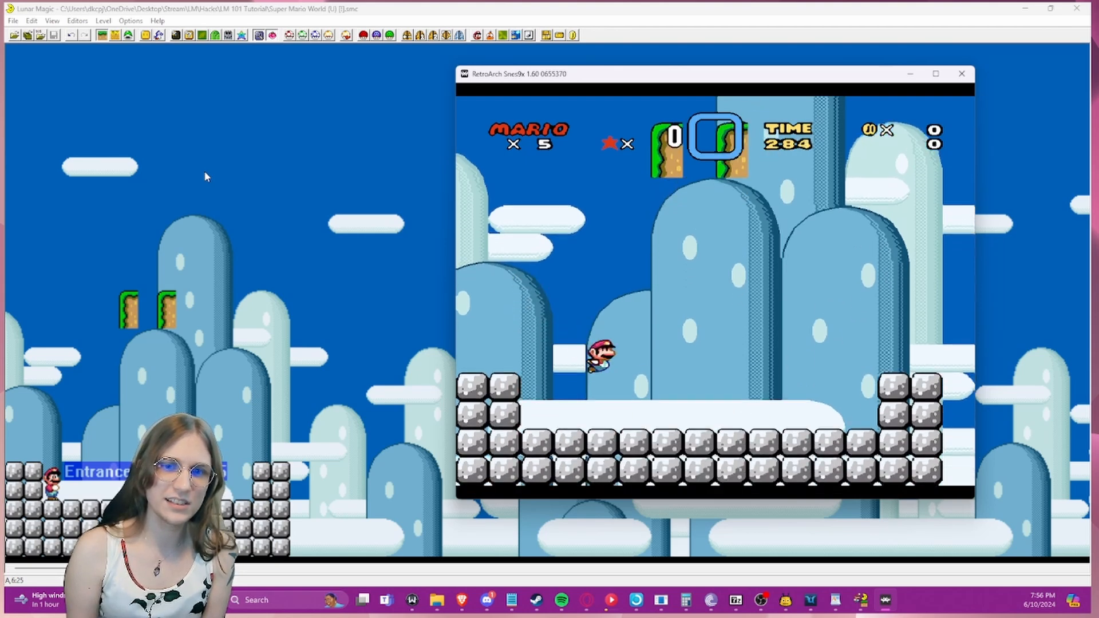
pyautogui.press('z')
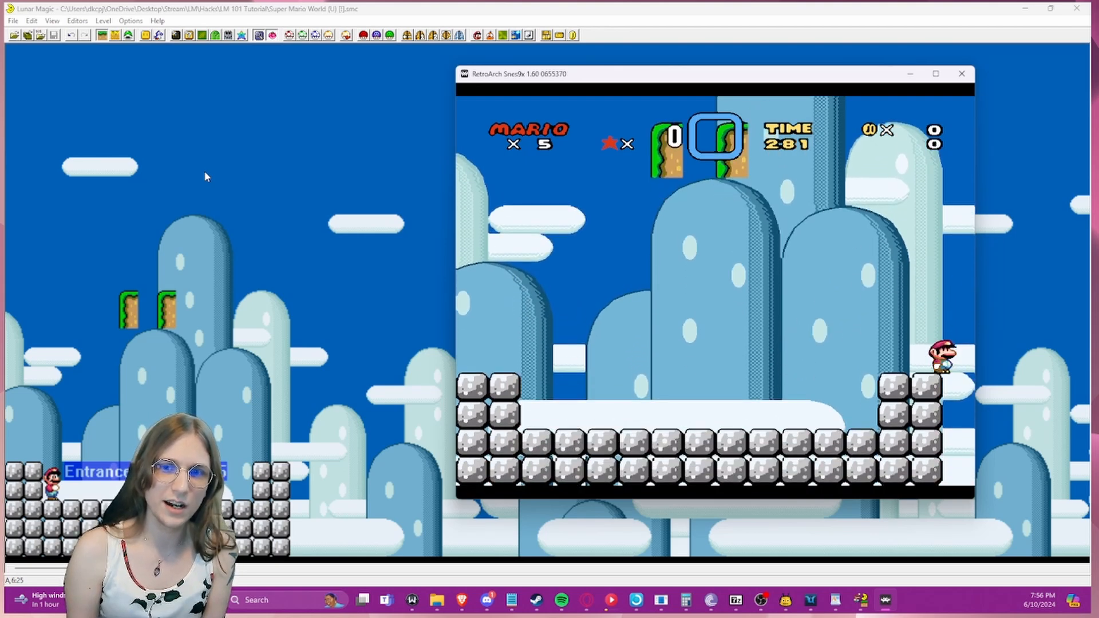
pyautogui.press('Left')
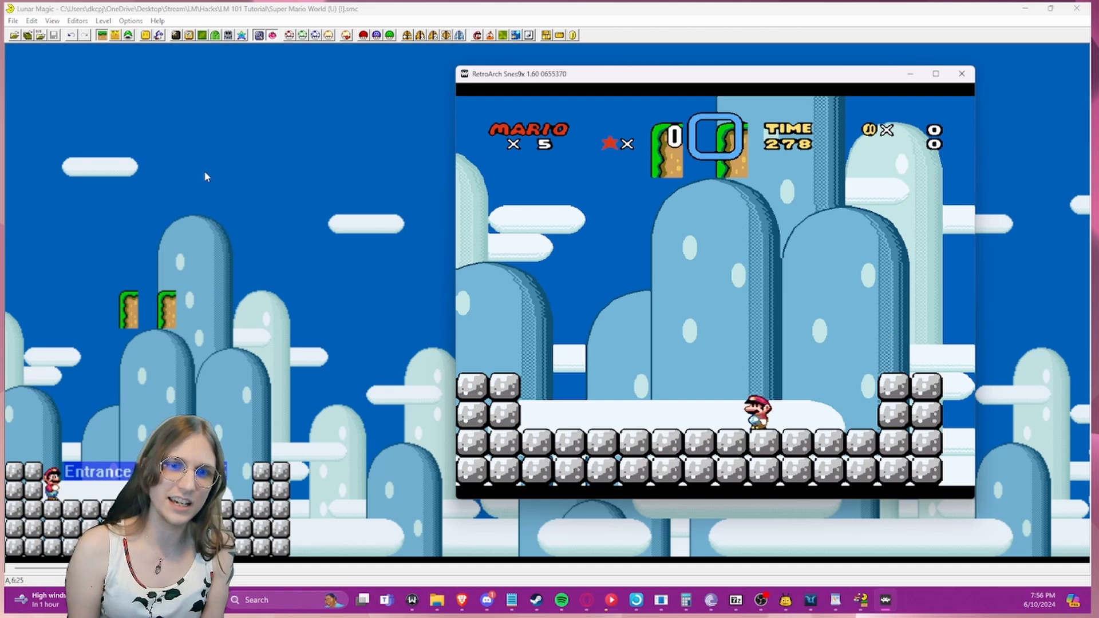
pyautogui.press('z')
pyautogui.press('Right')
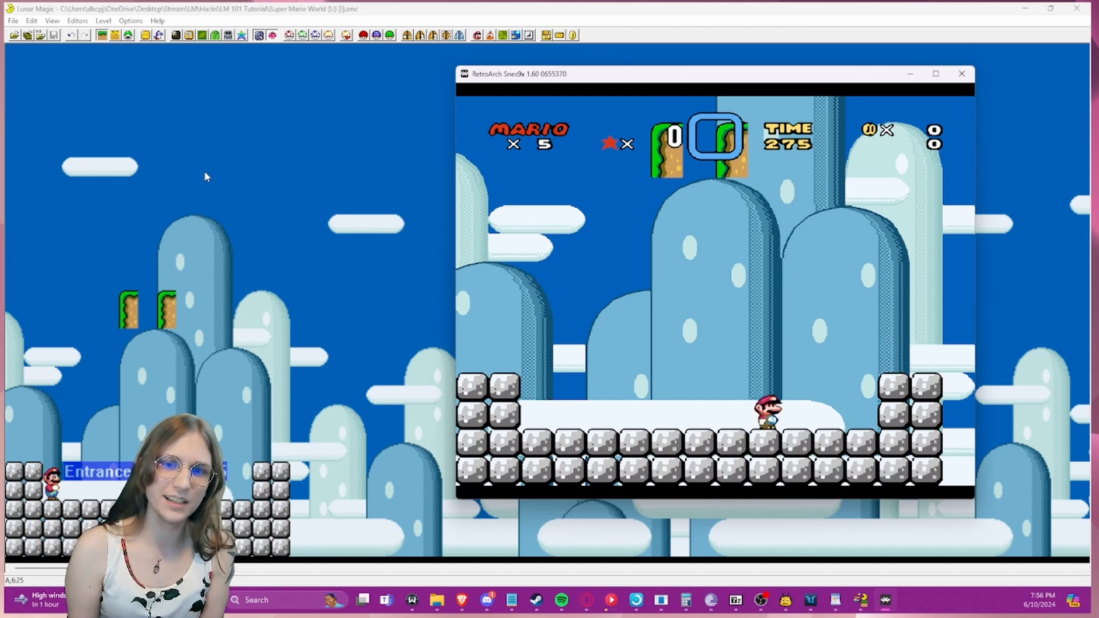
pyautogui.press('z')
pyautogui.press('Escape')
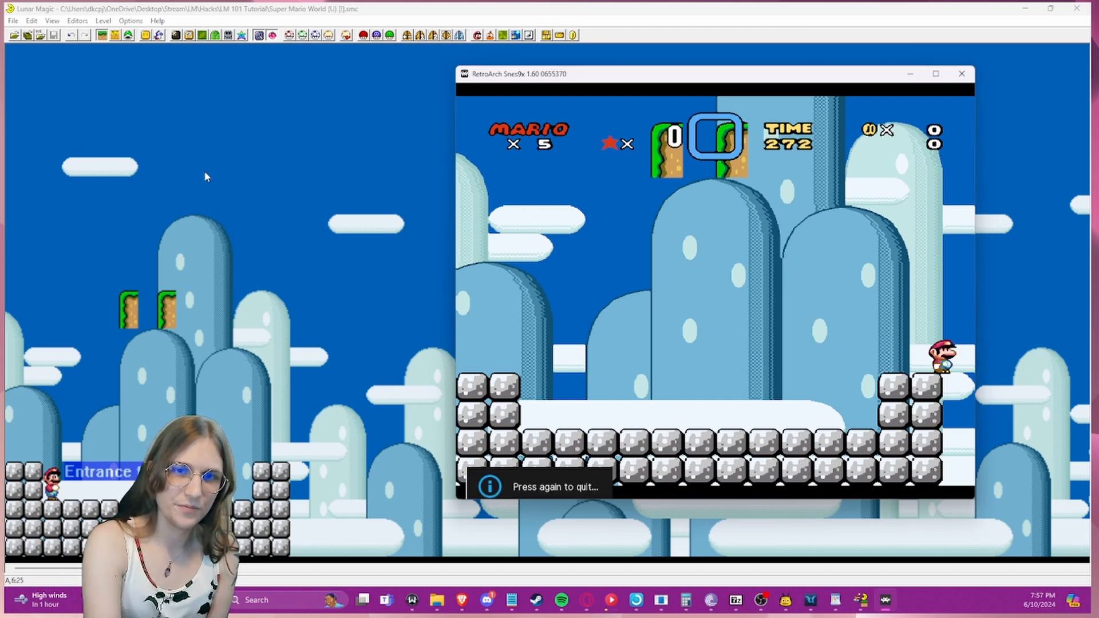
pyautogui.press('Escape')
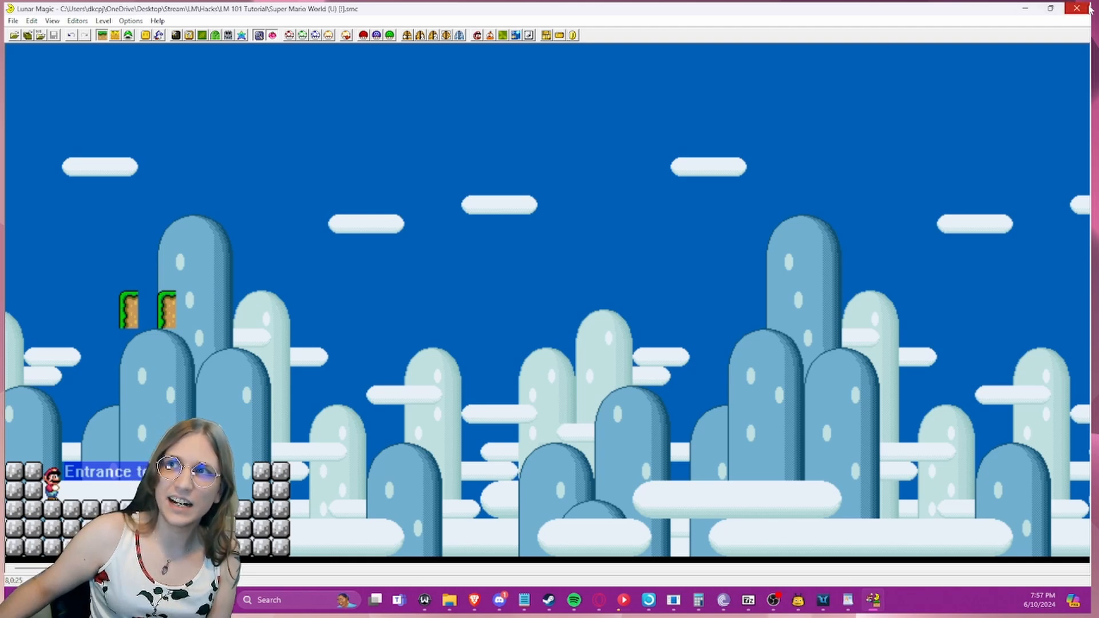
# - Check the LMguideline notes in WordPad, return to Lunar Magic, and browse the first sprites in the Add Sprites window
pyautogui.hotkey('alt', 'Tab')
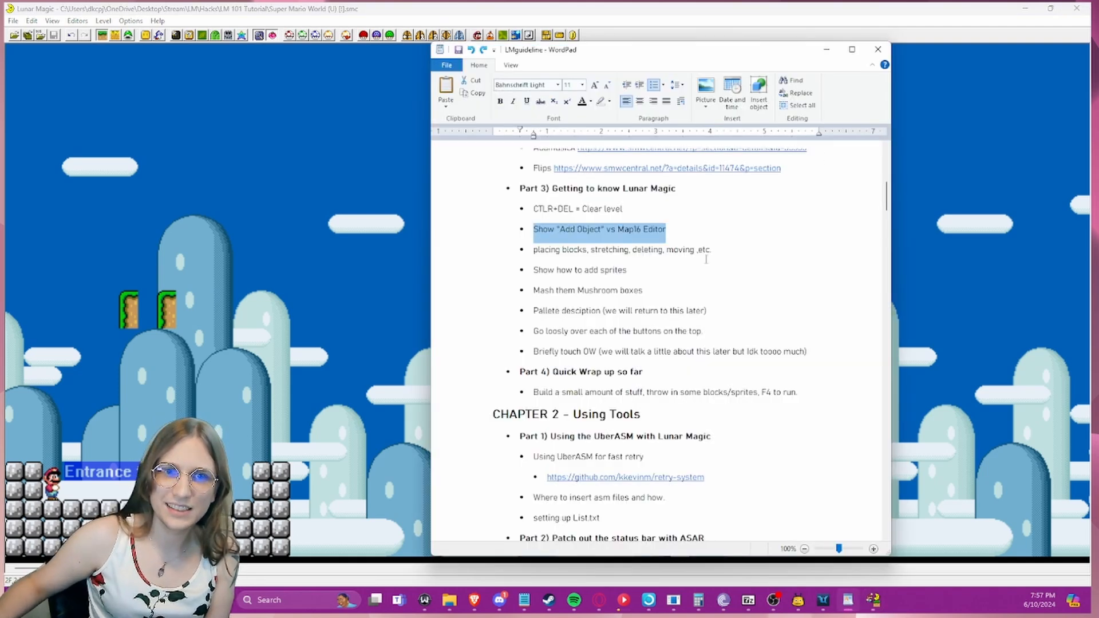
pyautogui.click(373, 271)
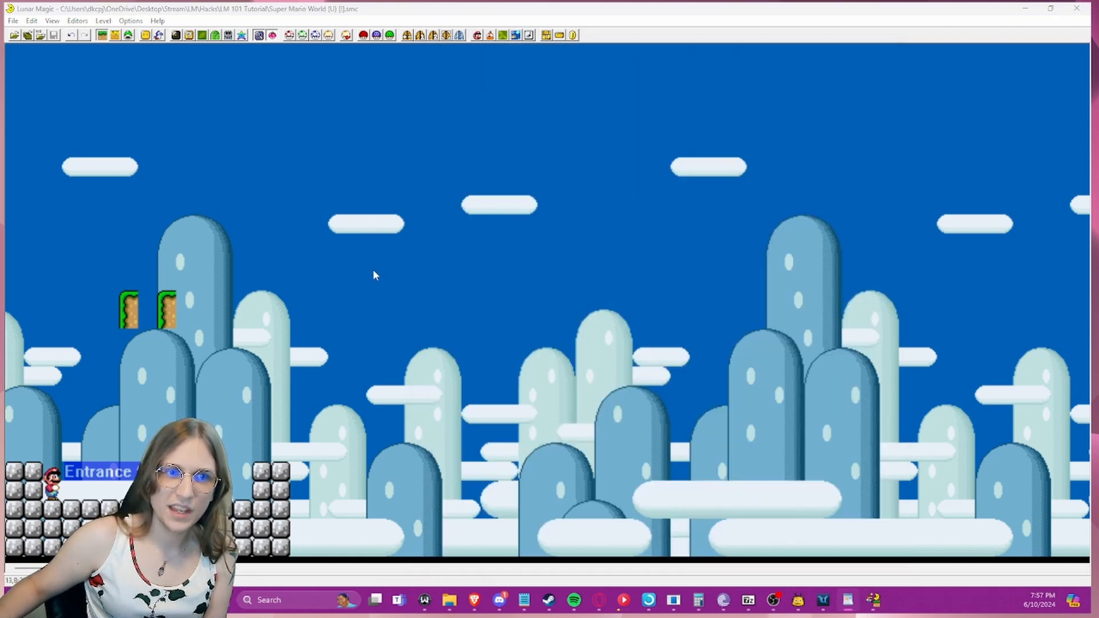
pyautogui.click(163, 37)
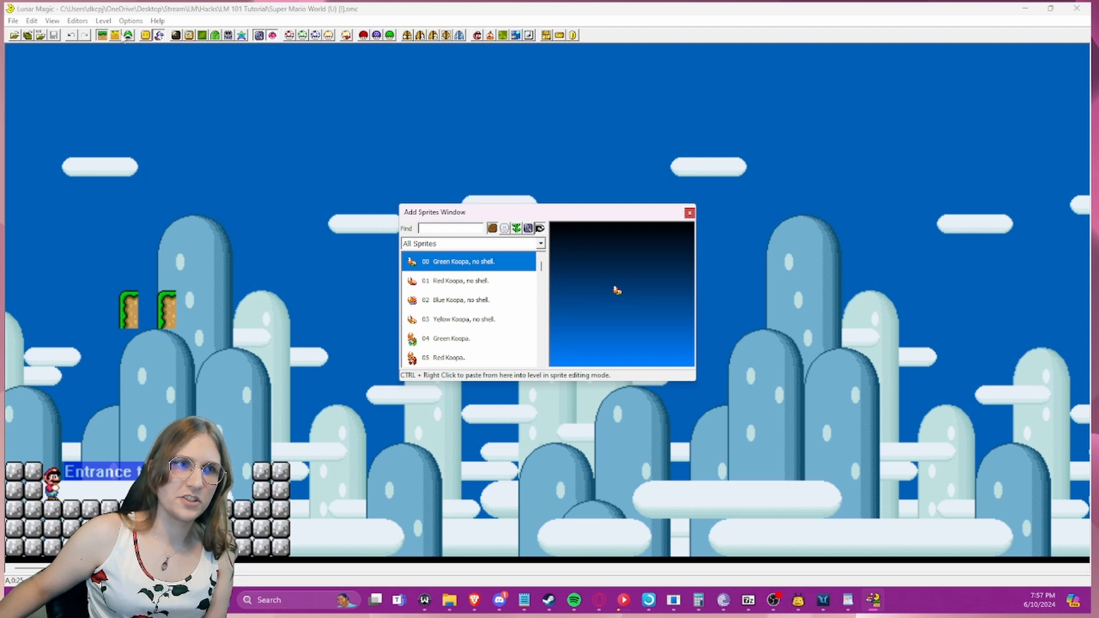
pyautogui.click(193, 113)
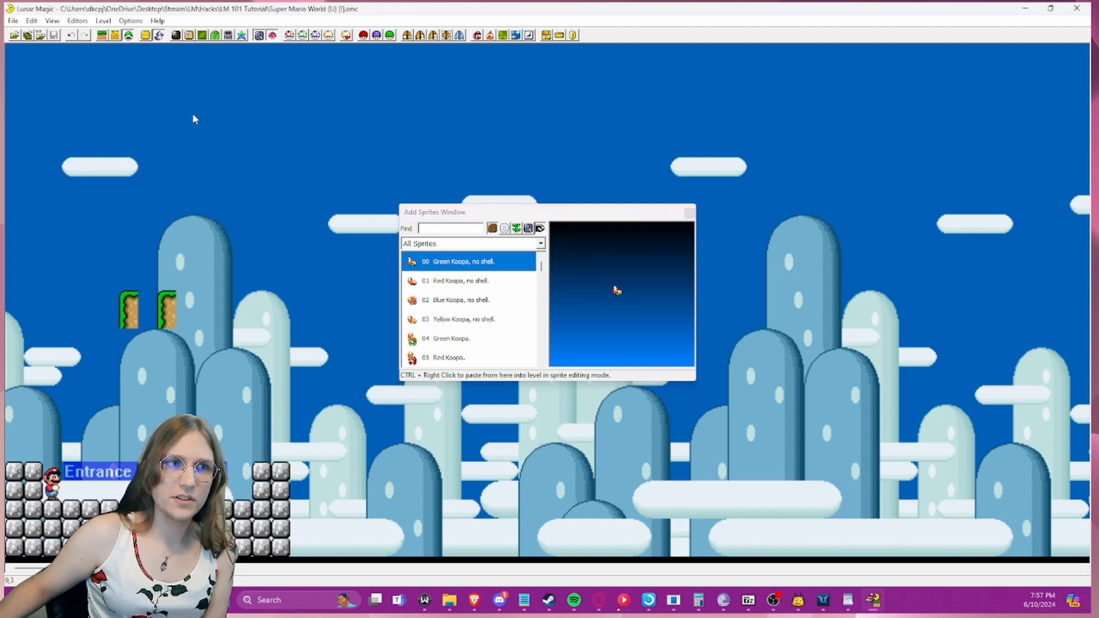
pyautogui.click(132, 37)
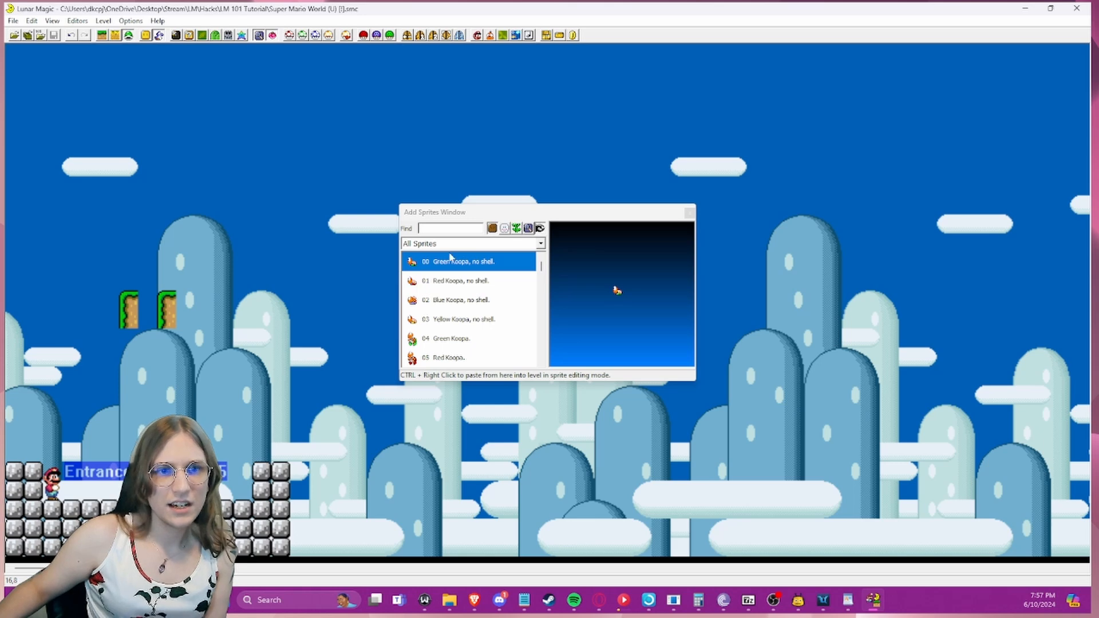
pyautogui.scroll(-4, 485, 267)
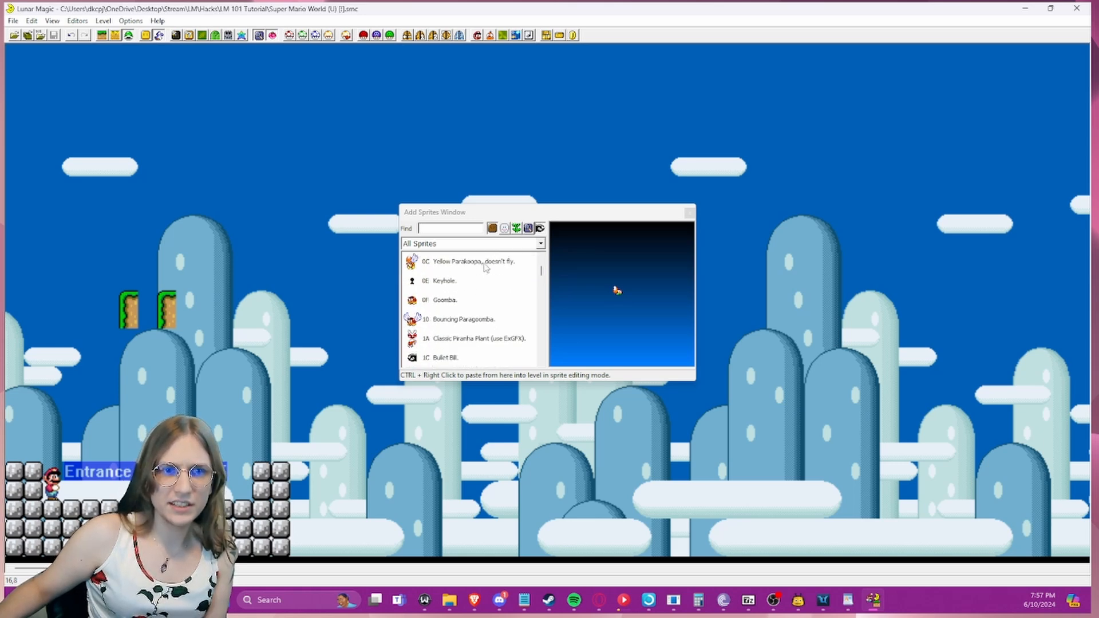
pyautogui.scroll(4, 486, 266)
pyautogui.click(523, 263)
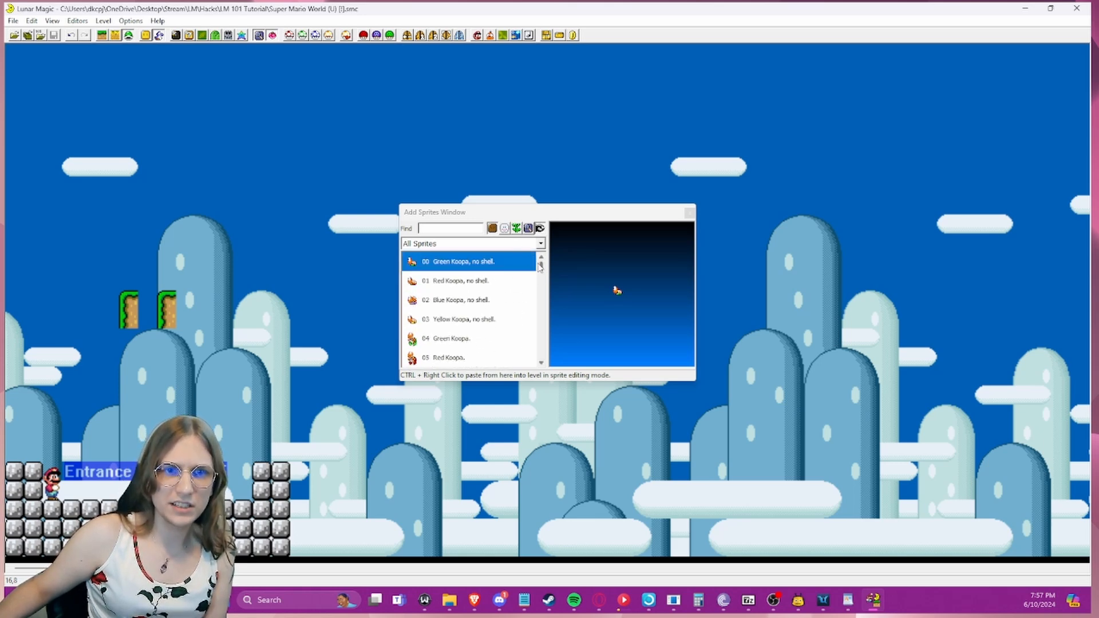
# - Preview the green vertical net Koopa, Magikoopa and Splittin' Chuck sprites and browse on to Banzai Bill
pyautogui.moveTo(540, 266); pyautogui.dragTo(540, 293)
pyautogui.click(471, 321)
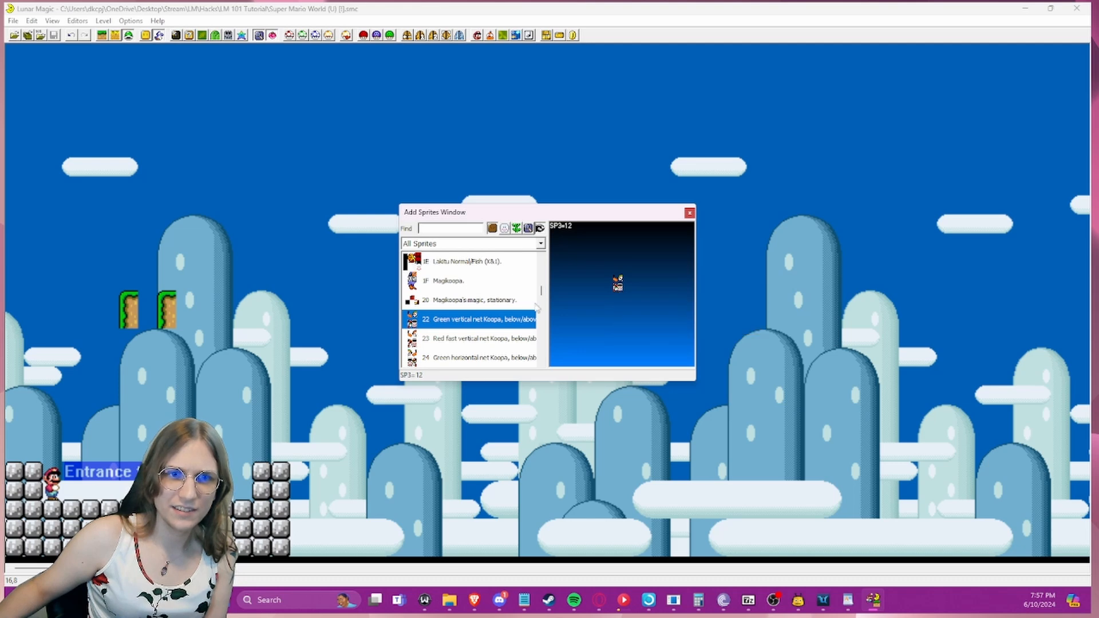
pyautogui.click(457, 283)
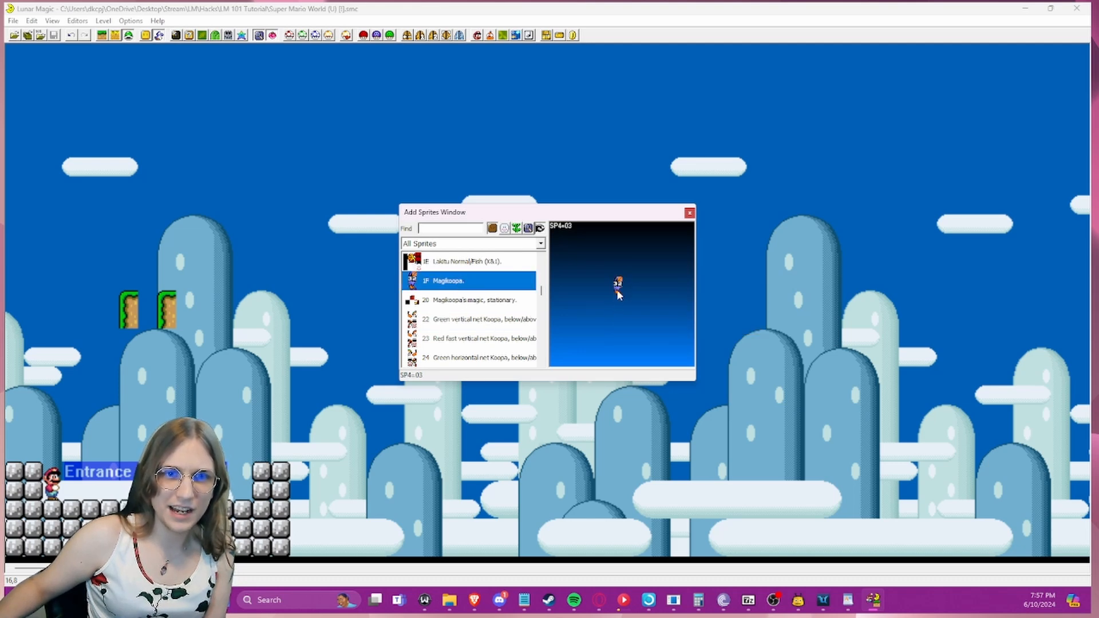
pyautogui.scroll(2, 449, 300)
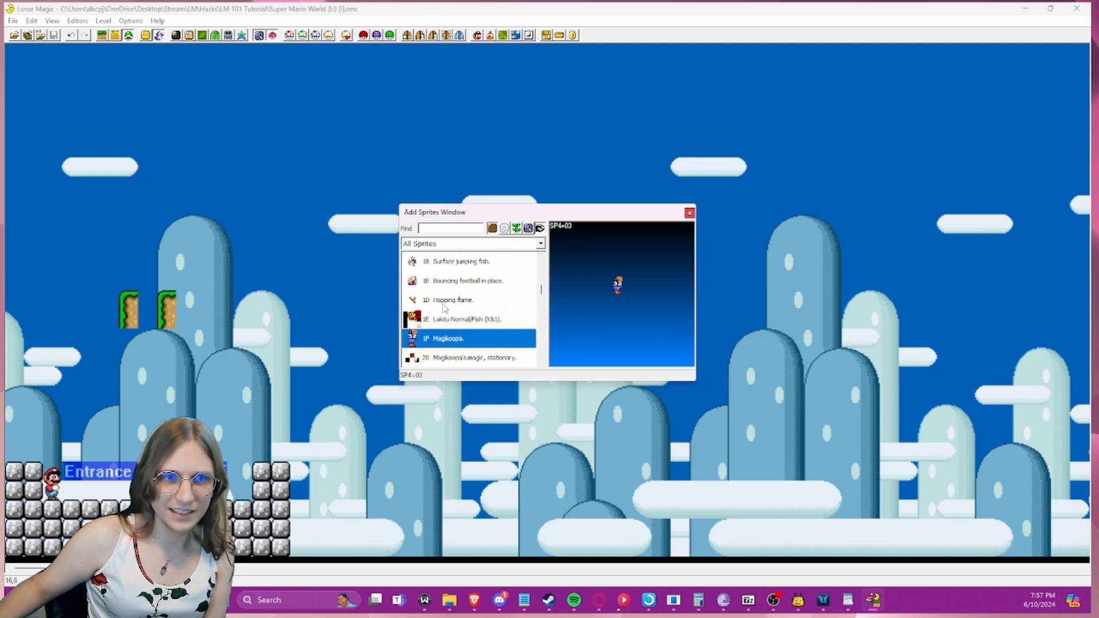
pyautogui.click(505, 228)
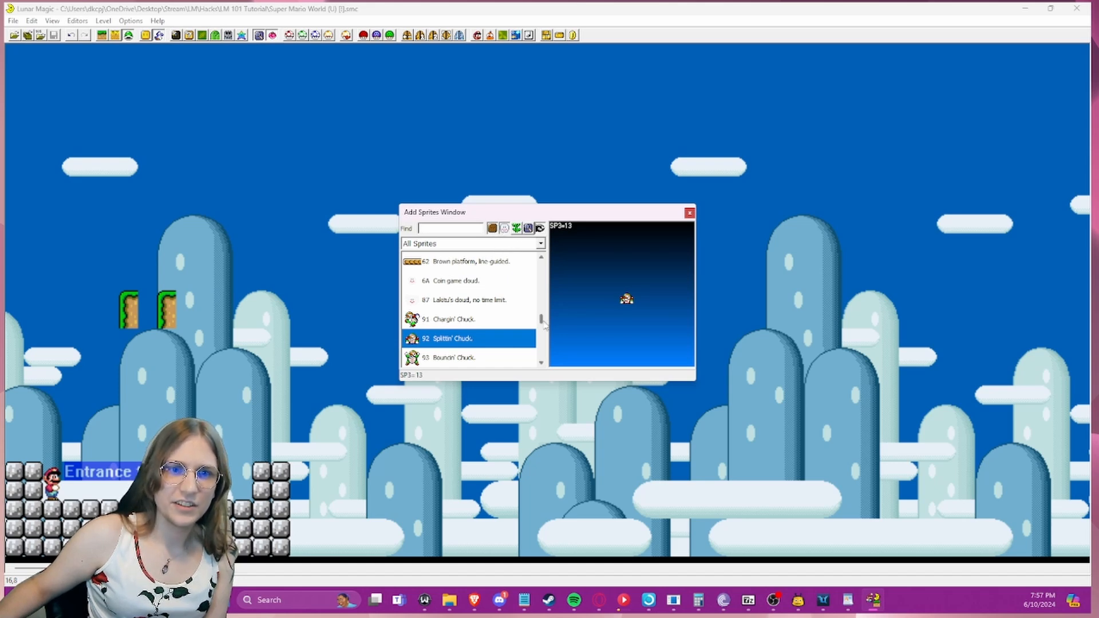
pyautogui.scroll(6, 544, 324)
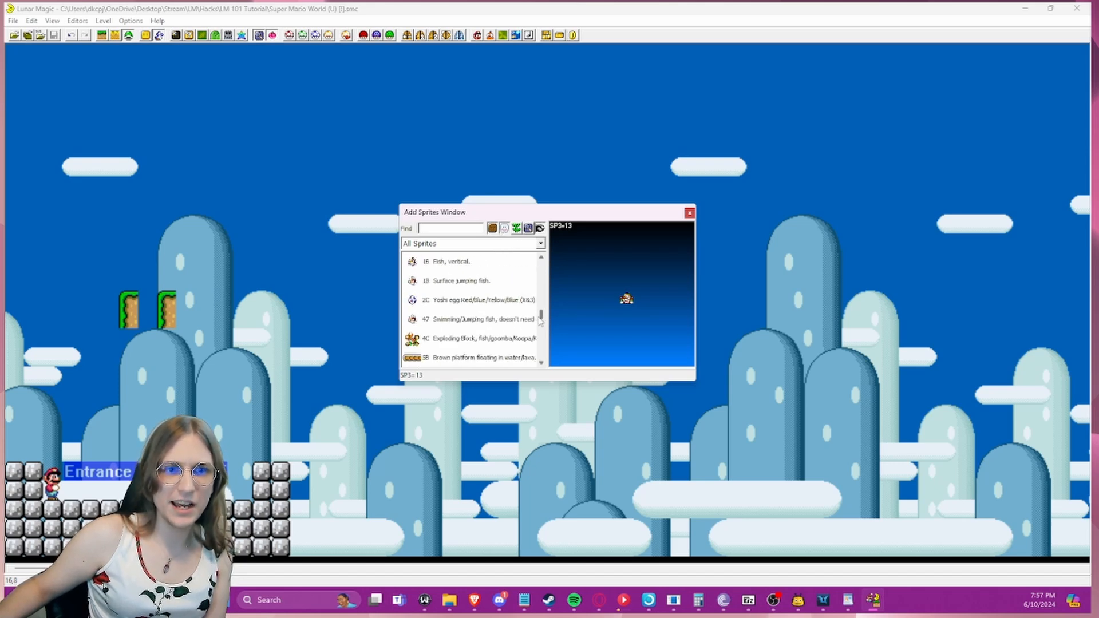
pyautogui.moveTo(541, 318); pyautogui.dragTo(533, 328)
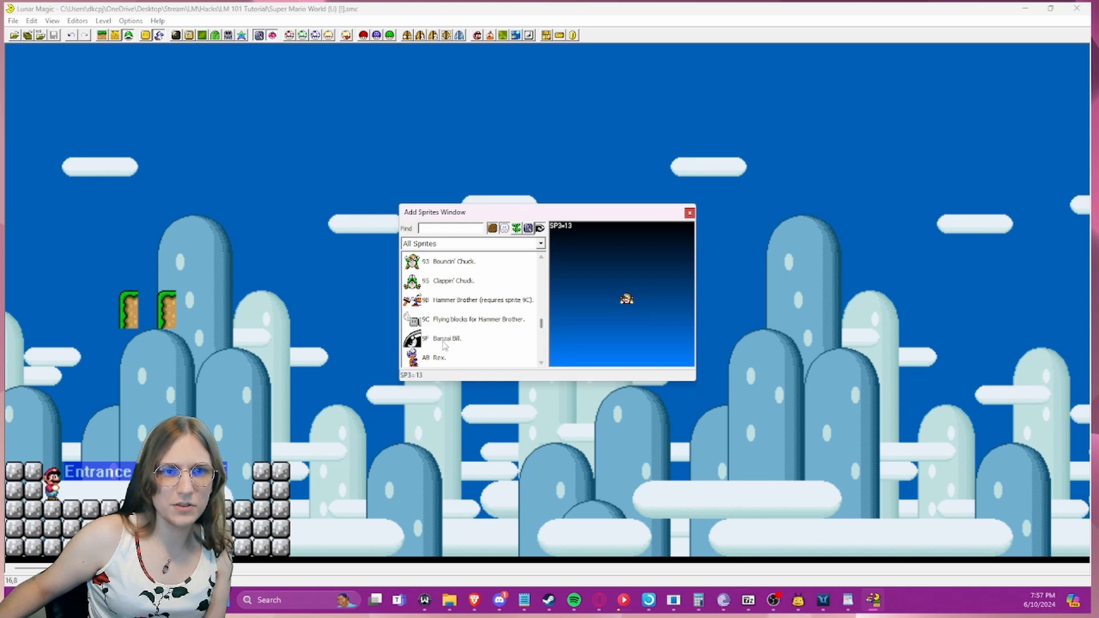
# - Try out a Banzai Bill sprite beside the cement blocks, delete it, preview Rex, and close the Add Sprites window
pyautogui.moveTo(444, 340); pyautogui.dragTo(327, 327)
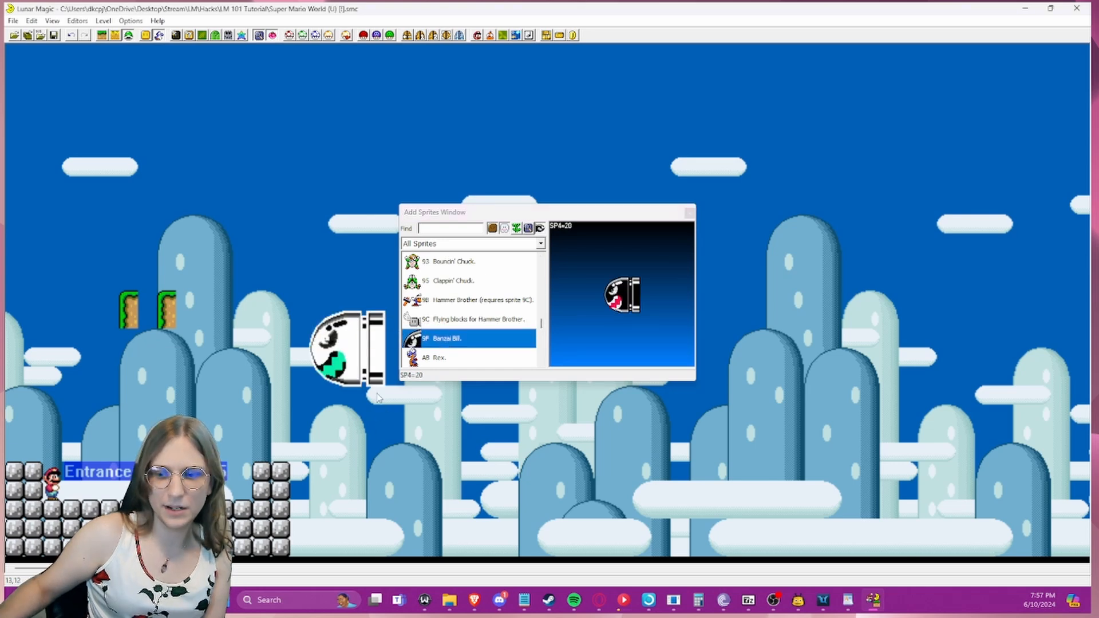
pyautogui.press('Delete')
pyautogui.click(429, 360)
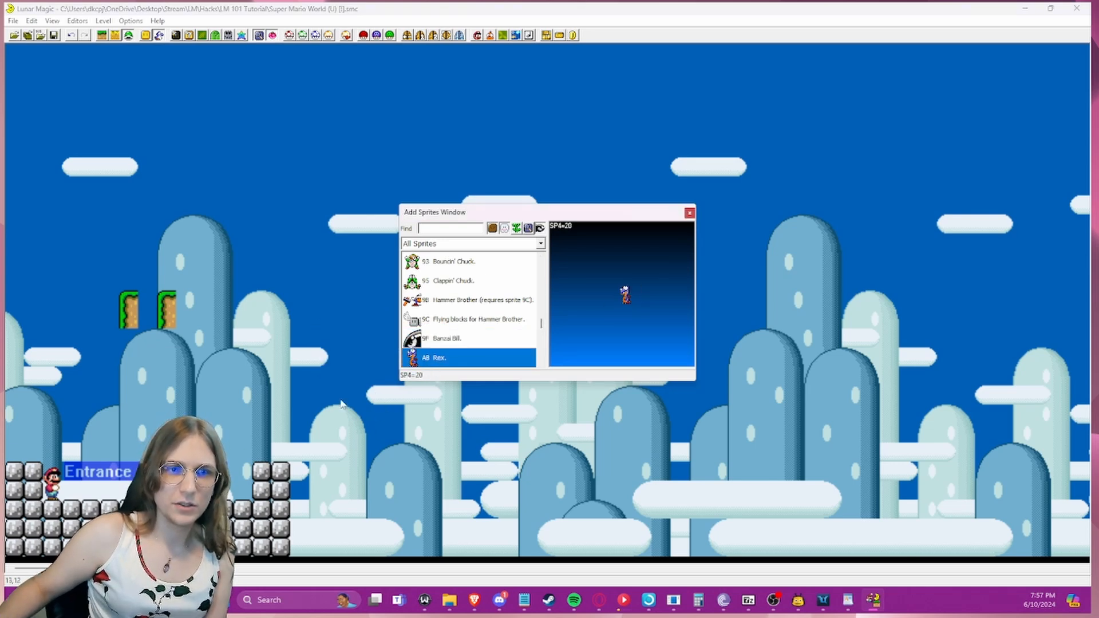
pyautogui.click(231, 464)
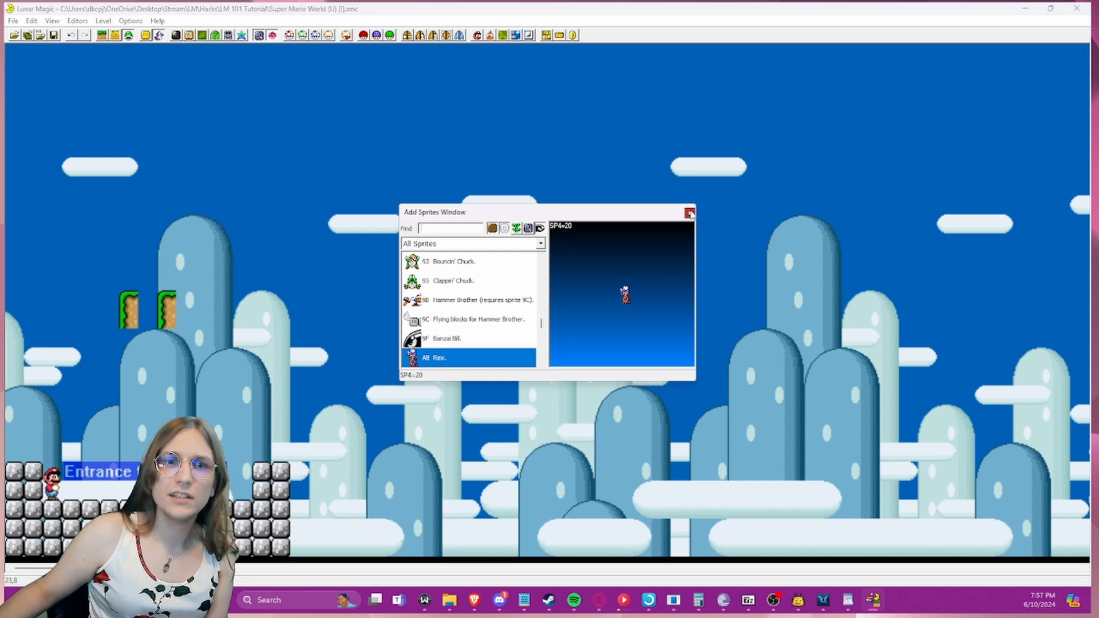
pyautogui.click(690, 214)
# - Review the "Mash them Mushroom boxes" and palette description items in the LMguideline notes, and return to Lunar Magic
pyautogui.click(849, 599)
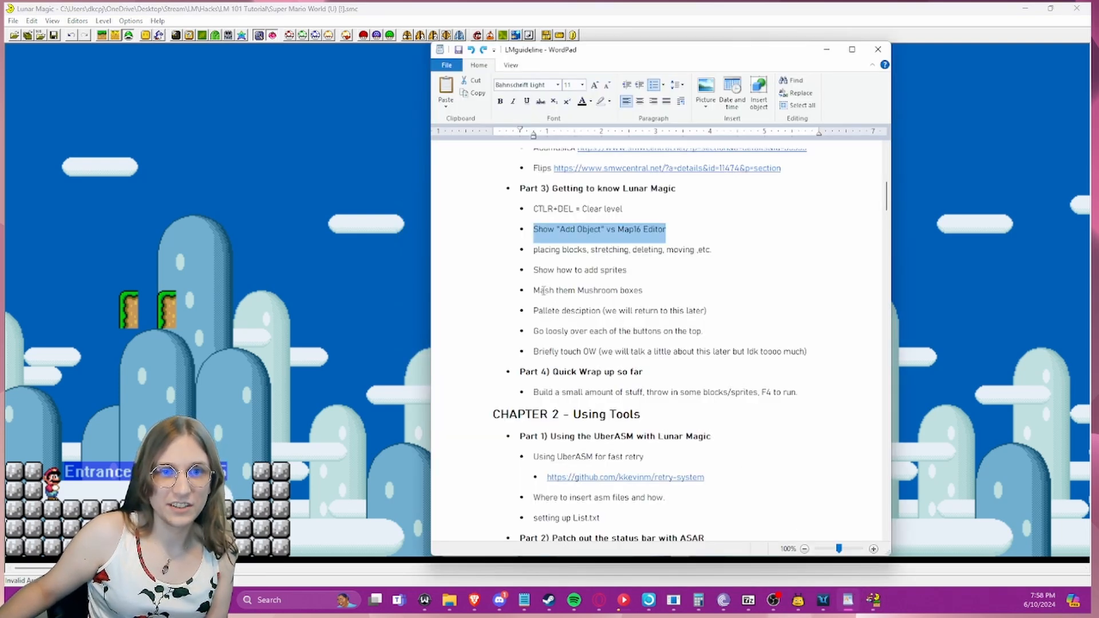
pyautogui.moveTo(541, 291); pyautogui.dragTo(653, 294)
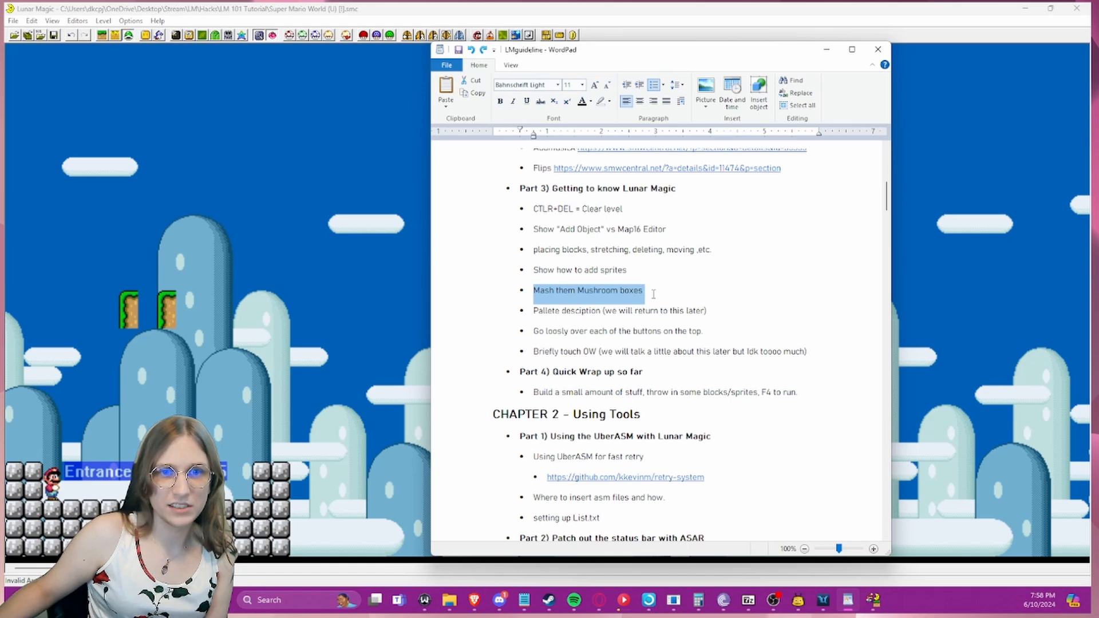
pyautogui.click(587, 313)
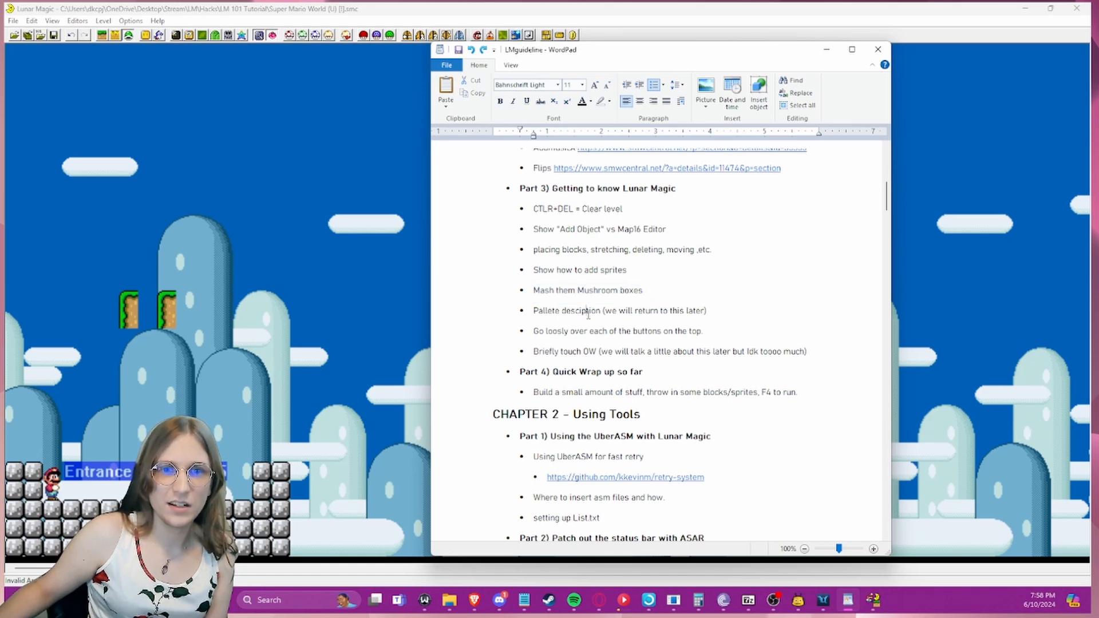
pyautogui.click(825, 49)
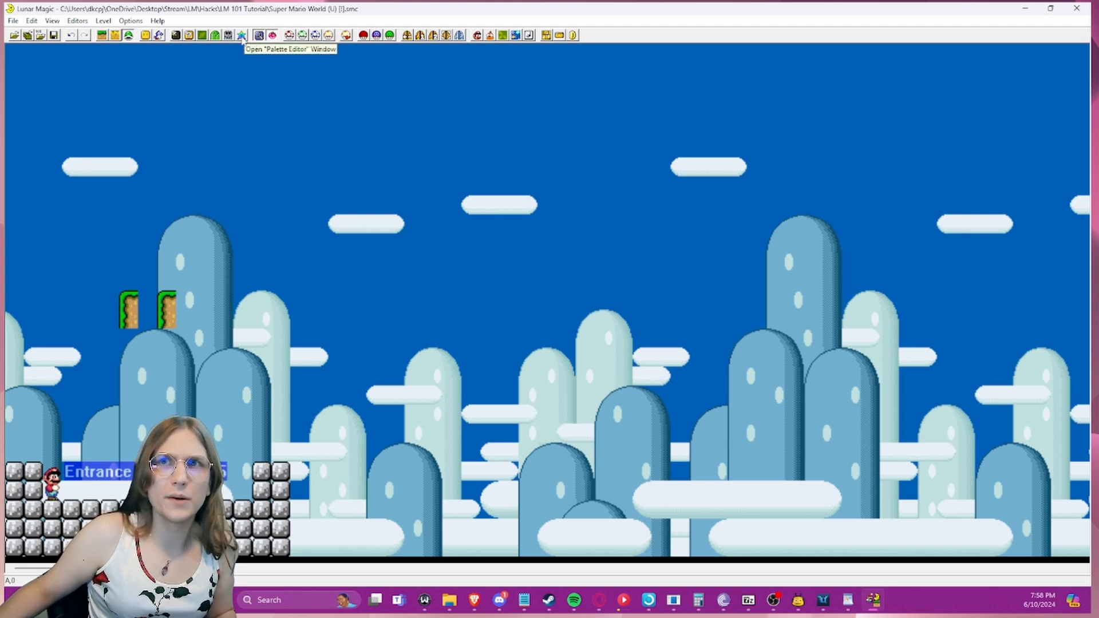
# - Open the Palette Editor, try orange on the background hills' colors in palette row 0, and undo the changes
pyautogui.click(241, 36)
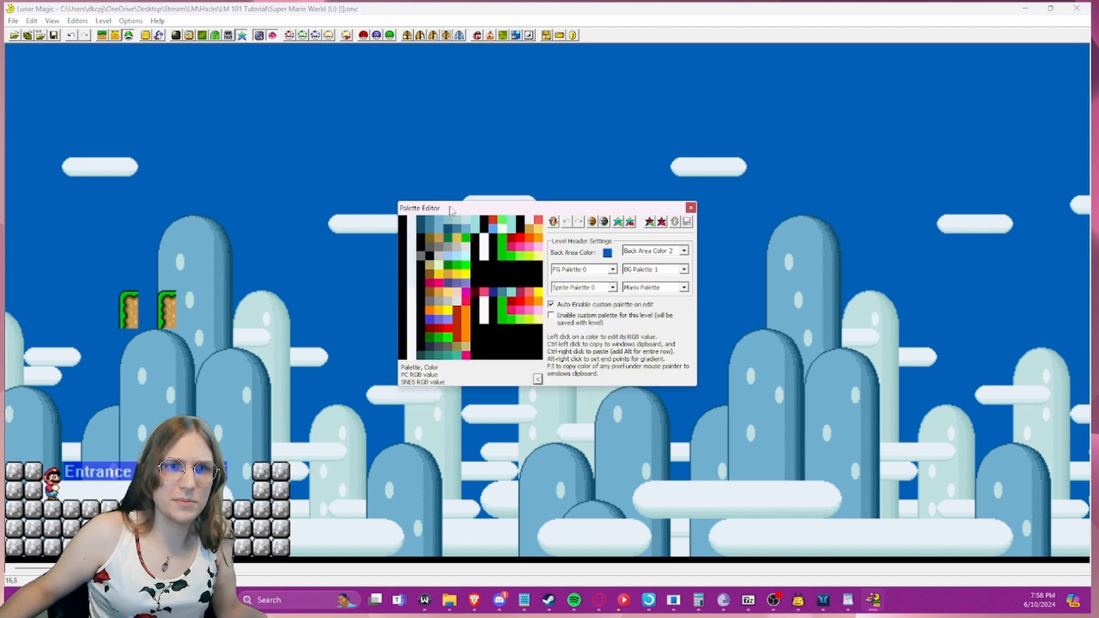
pyautogui.moveTo(448, 209); pyautogui.dragTo(435, 154)
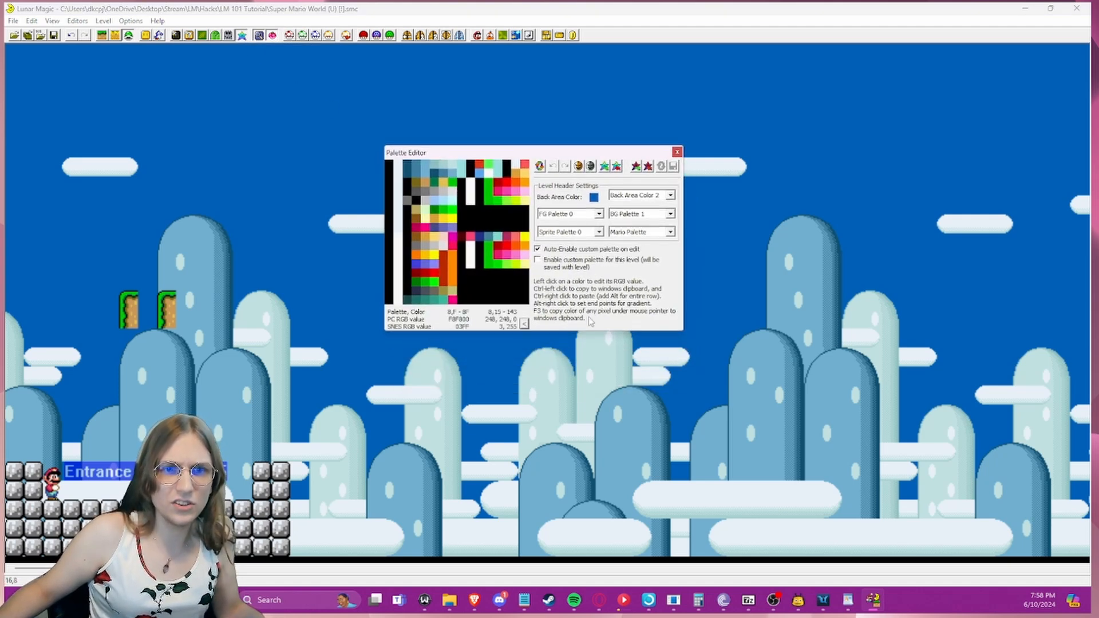
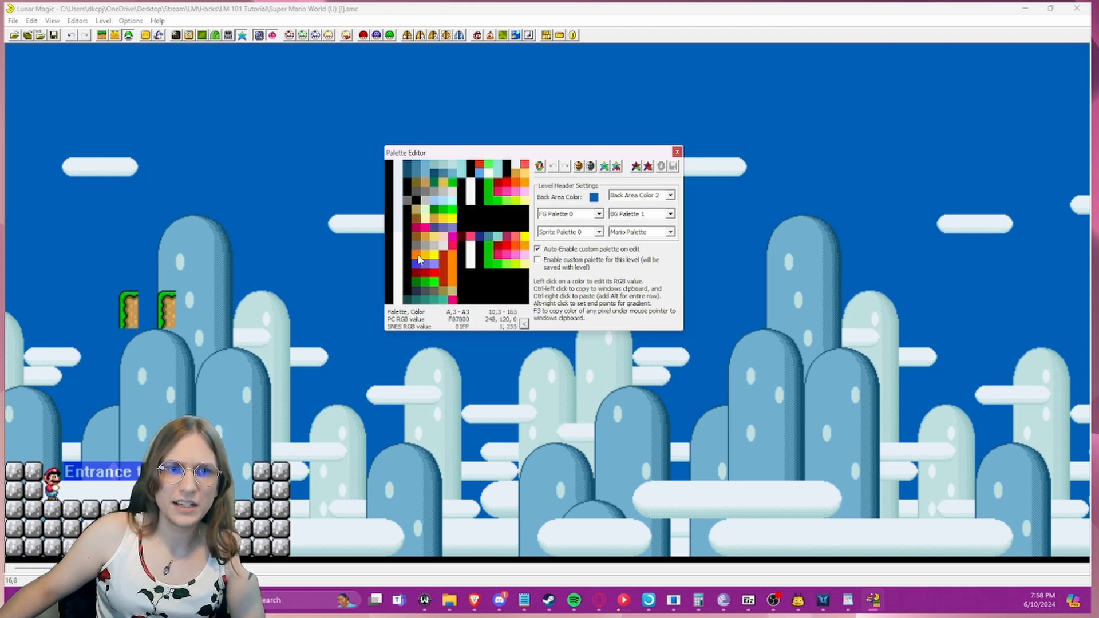
pyautogui.keyDown('ctrl'); pyautogui.rightClick(418, 169); pyautogui.keyUp('ctrl')
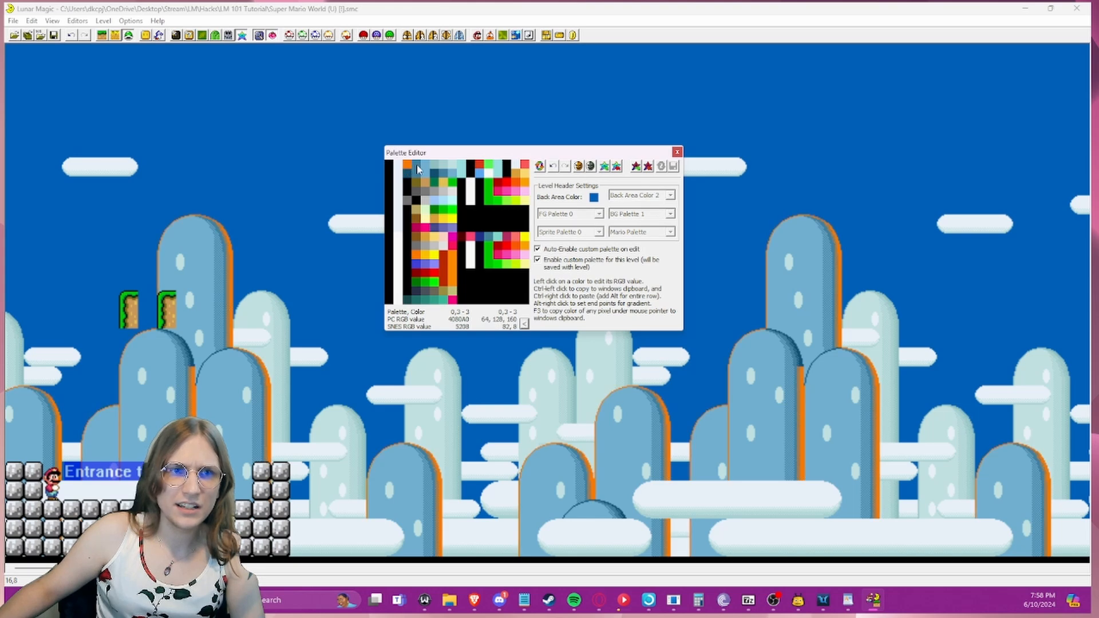
pyautogui.keyDown('ctrl'); pyautogui.rightClick(422, 171); pyautogui.keyUp('ctrl')
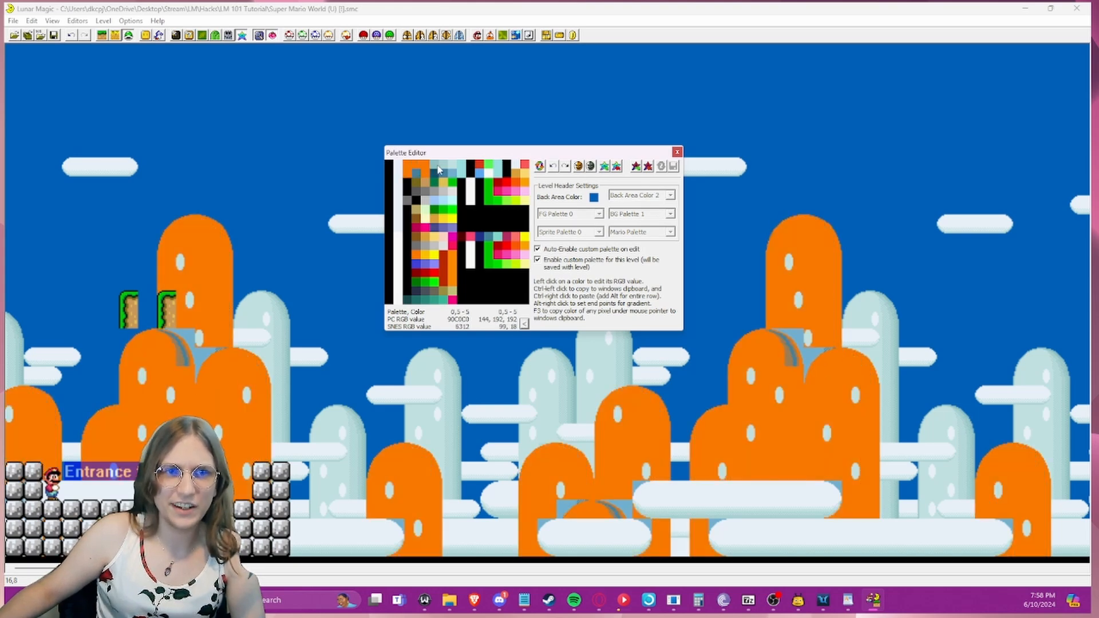
pyautogui.hotkey('ctrl', 'z')
pyautogui.hotkey('ctrl', 'z')
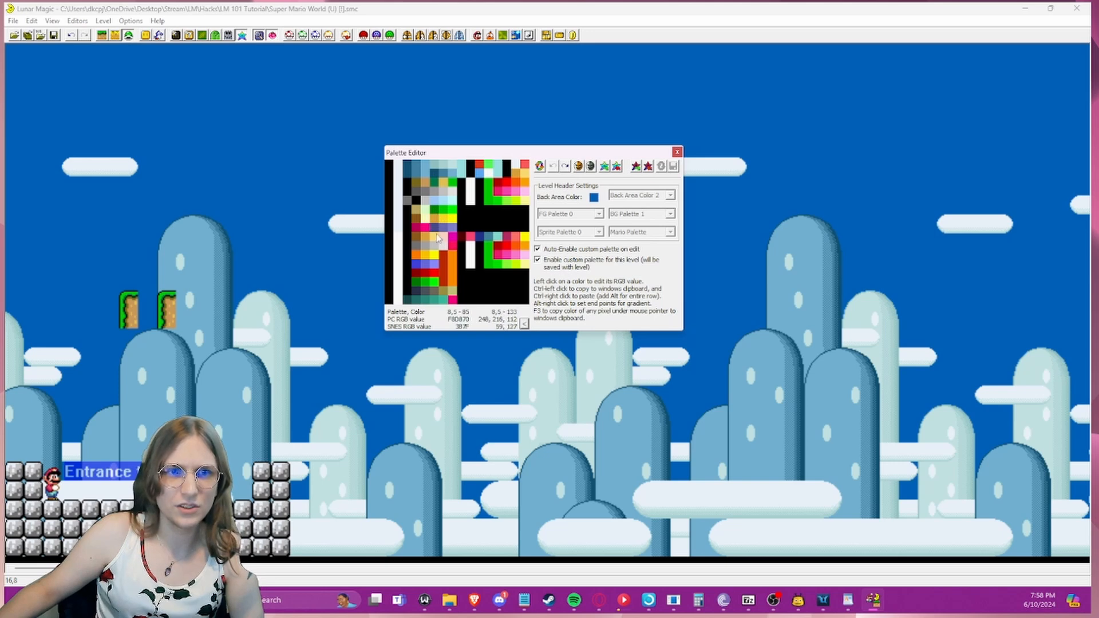
# - Try brown for the hills' outline and yellow for their fill in palette row 0, with a gradient between the two colors
pyautogui.keyDown('ctrl'); pyautogui.rightClick(411, 169); pyautogui.keyUp('ctrl')
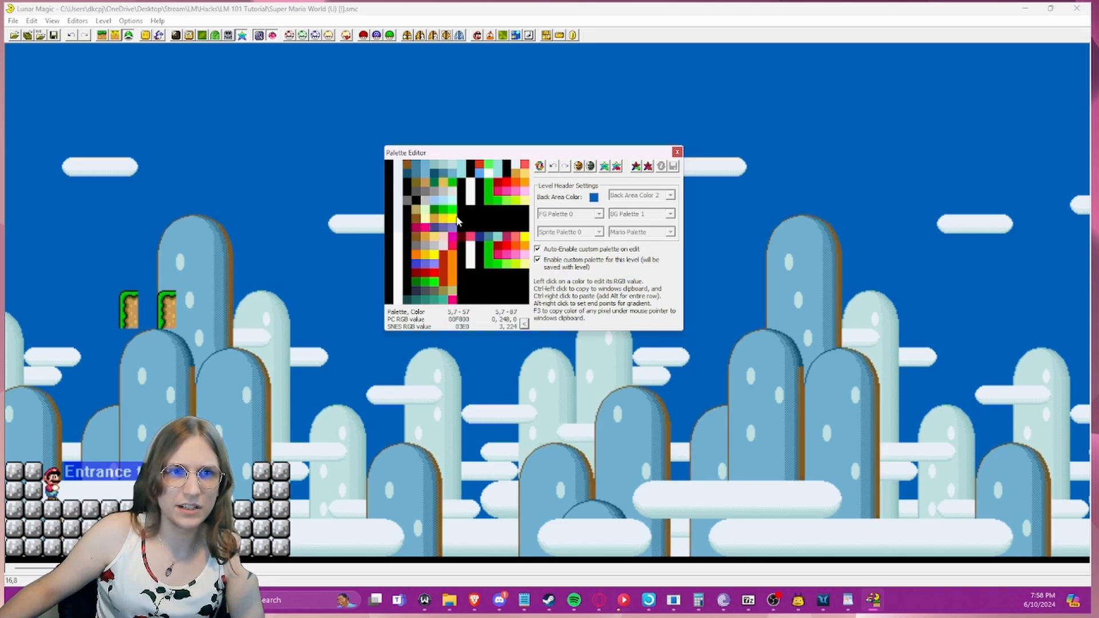
pyautogui.keyDown('ctrl'); pyautogui.click(451, 218); pyautogui.keyUp('ctrl')
pyautogui.keyDown('ctrl'); pyautogui.rightClick(425, 166); pyautogui.keyUp('ctrl')
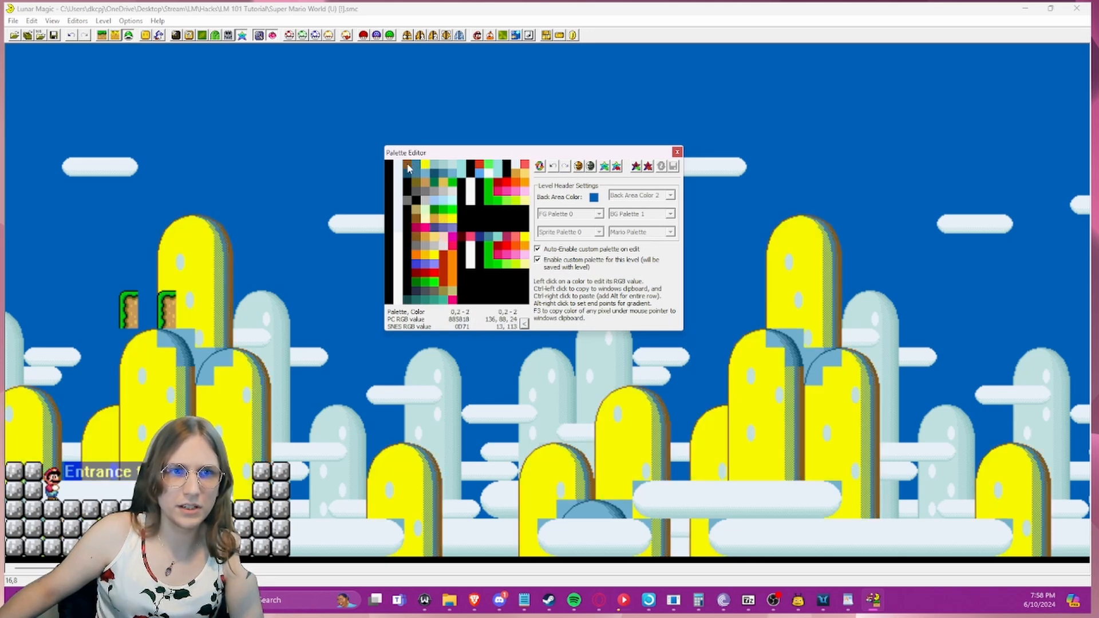
pyautogui.click(408, 167)
pyautogui.click(481, 319)
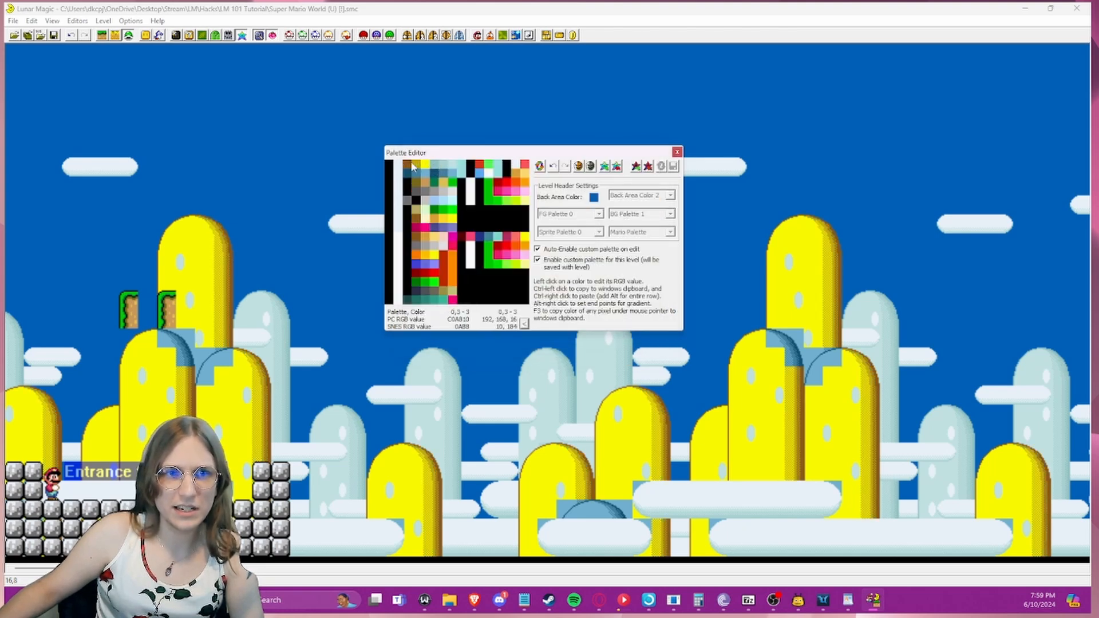
# - Try a gradient from color 2 to color 7 of palette row 0, and undo all the hill color edits
pyautogui.keyDown('alt'); pyautogui.rightClick(409, 165); pyautogui.keyUp('alt')
pyautogui.keyDown('alt'); pyautogui.rightClick(453, 167); pyautogui.keyUp('alt')
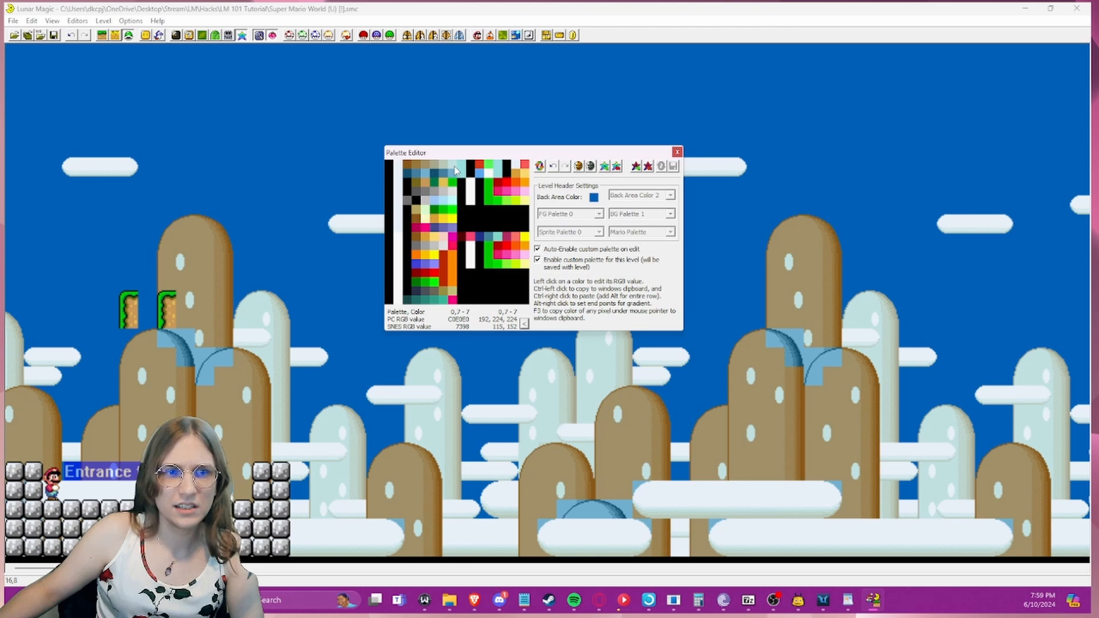
pyautogui.hotkey('ctrl', 'z')
pyautogui.hotkey('ctrl', 'z')
pyautogui.hotkey('ctrl', 'z')
pyautogui.hotkey('ctrl', 'z')
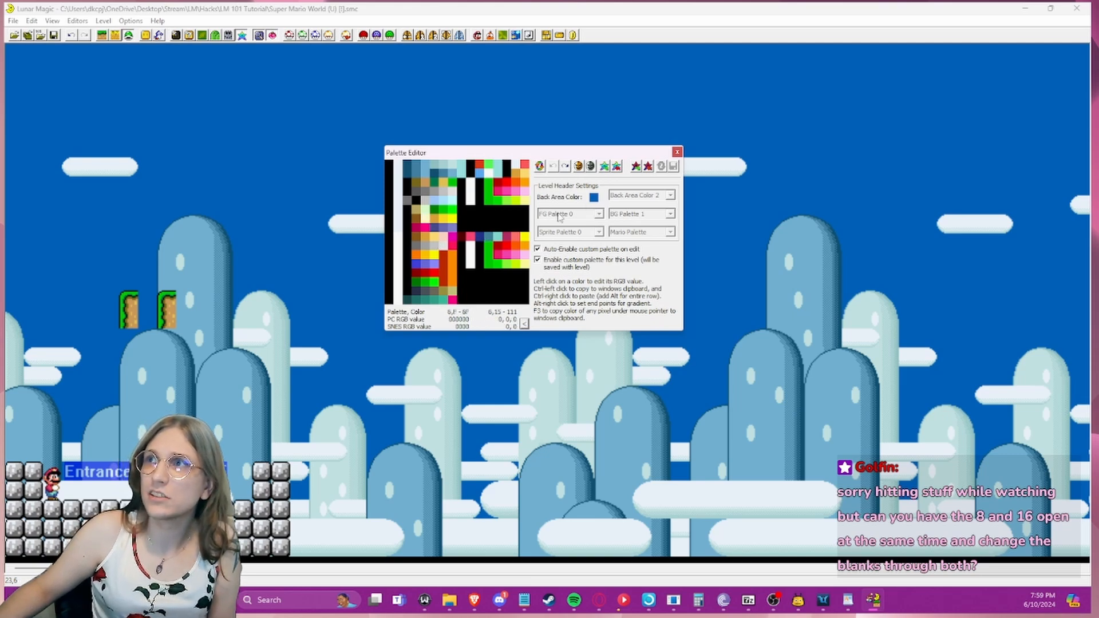
# - Close the Palette Editor, show the 16x16 Tile Map Editor together with the 8x8 Tile Editor, and close the 8x8 one
pyautogui.click(676, 153)
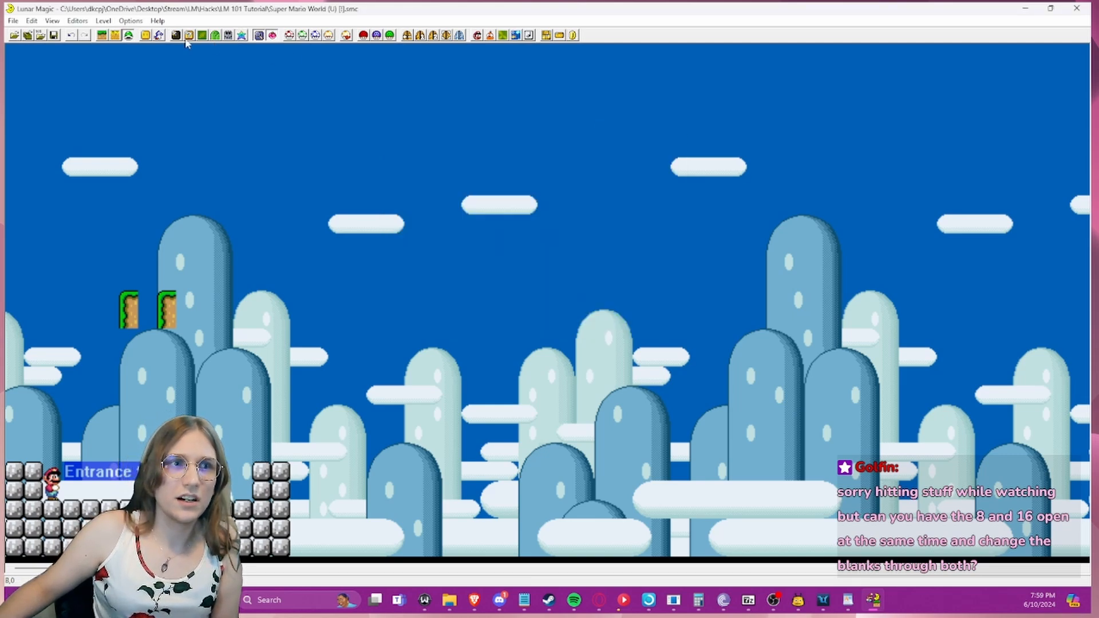
pyautogui.click(161, 35)
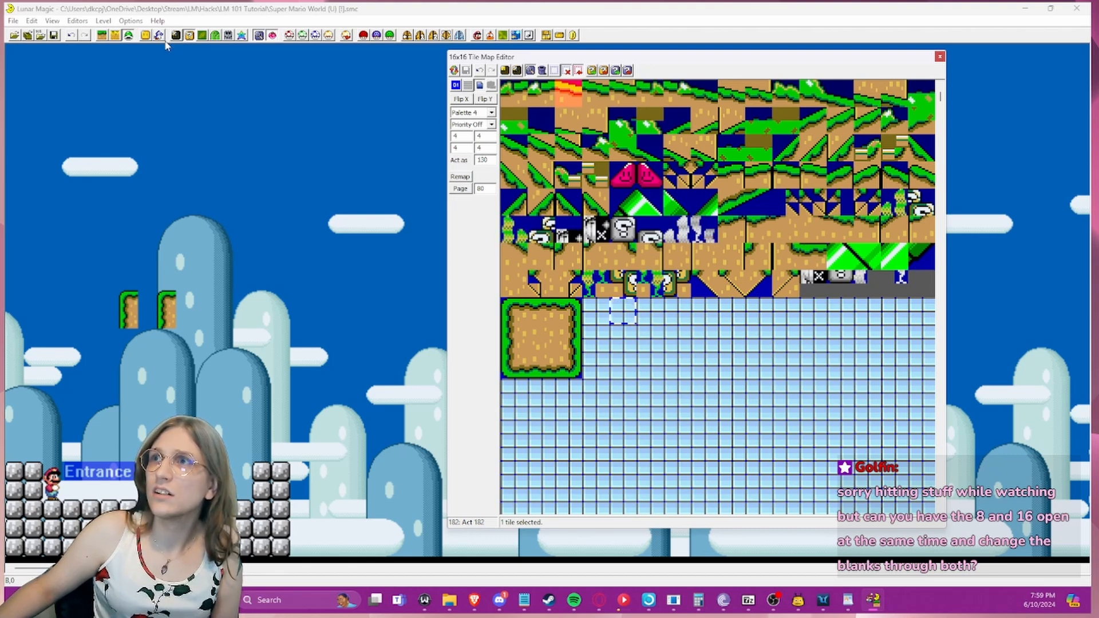
pyautogui.click(176, 35)
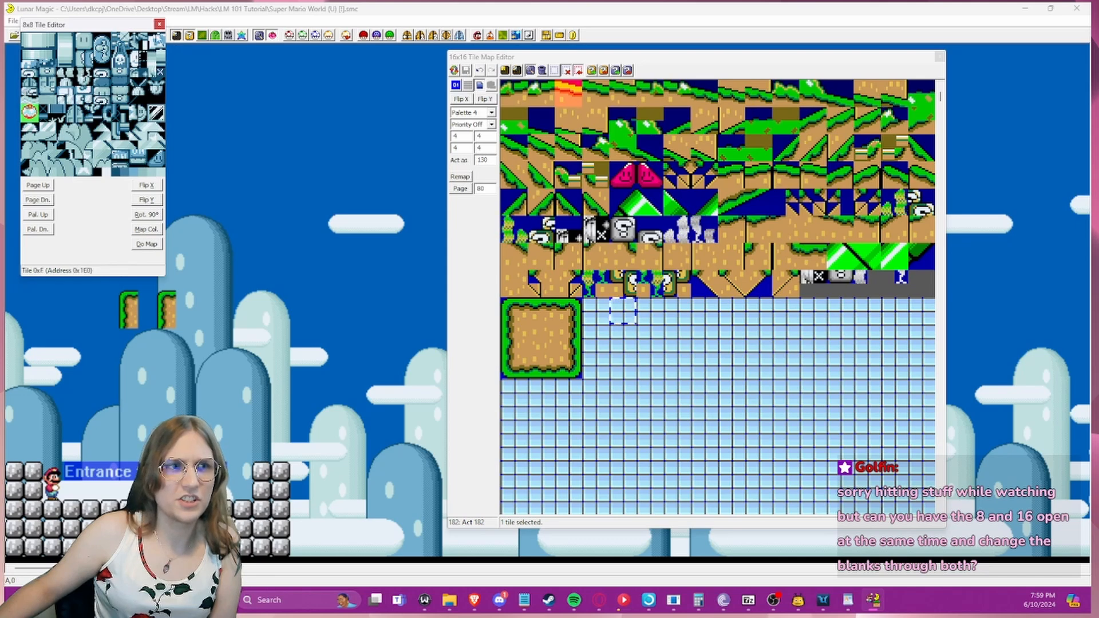
pyautogui.moveTo(92, 25); pyautogui.dragTo(175, 85)
pyautogui.click(243, 84)
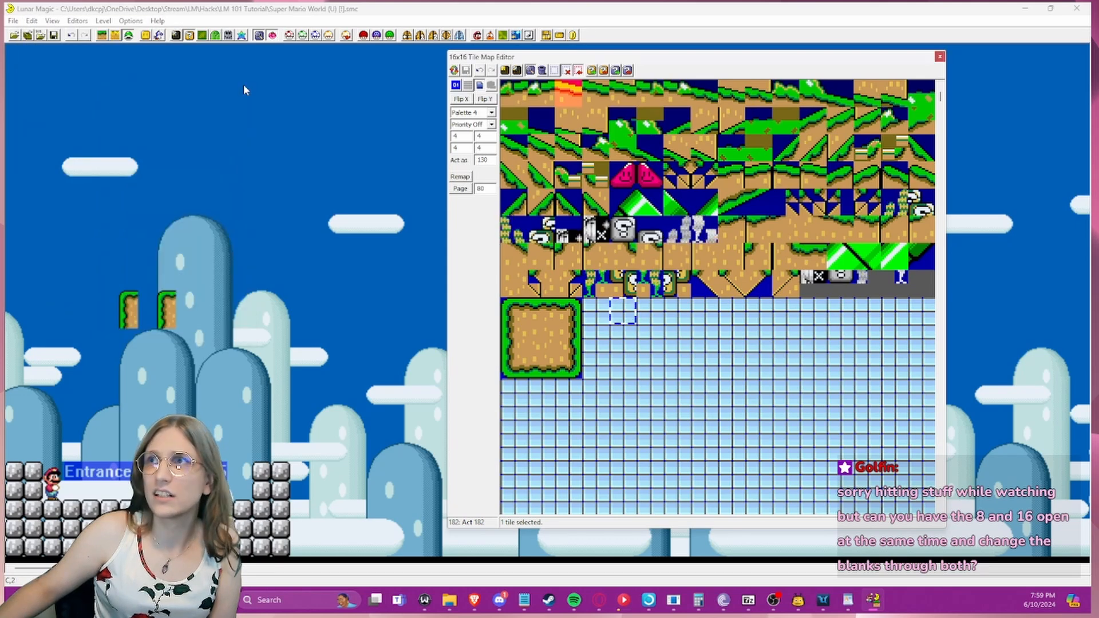
# - Try placing two Solid left and top edge objects from the Add Objects Window in the level's sky, and undo both placements
pyautogui.click(146, 35)
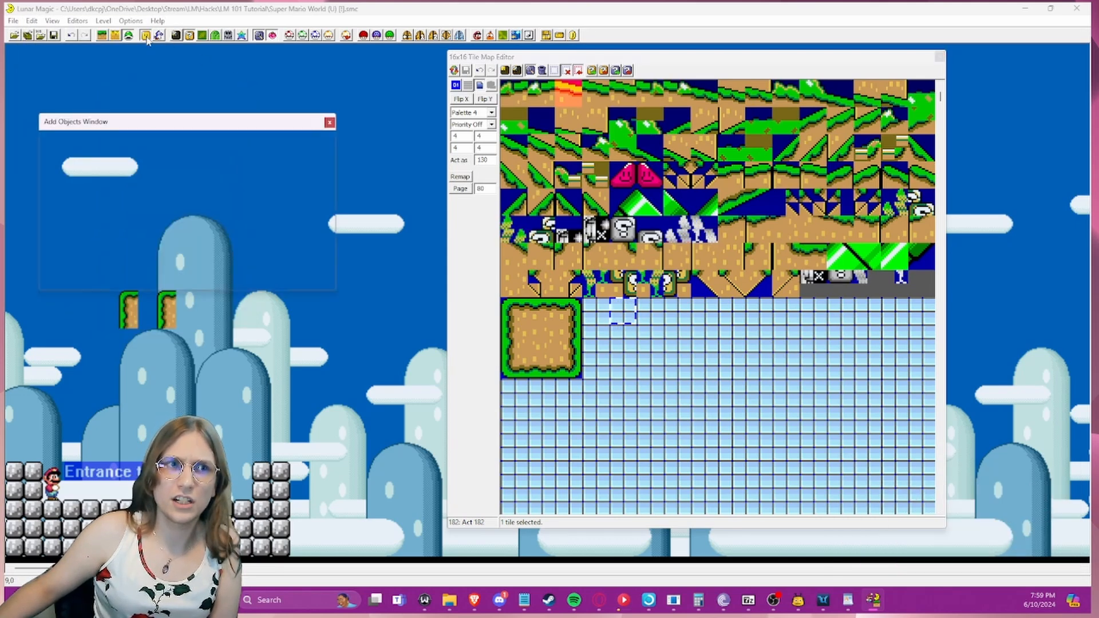
pyautogui.moveTo(174, 121); pyautogui.dragTo(266, 94)
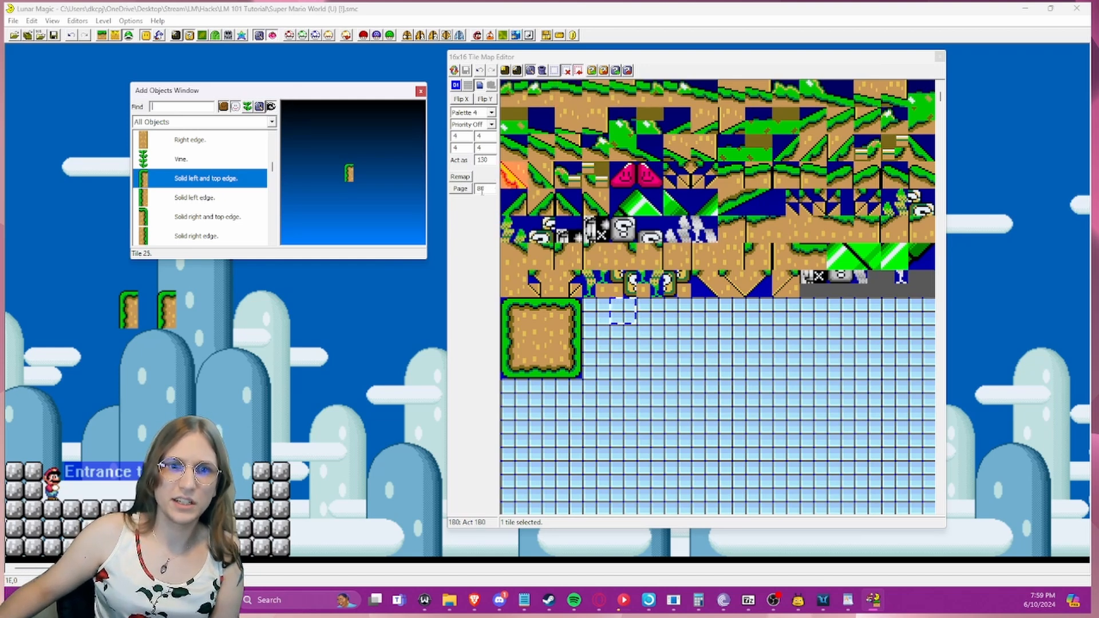
pyautogui.click(540, 311)
pyautogui.click(341, 290)
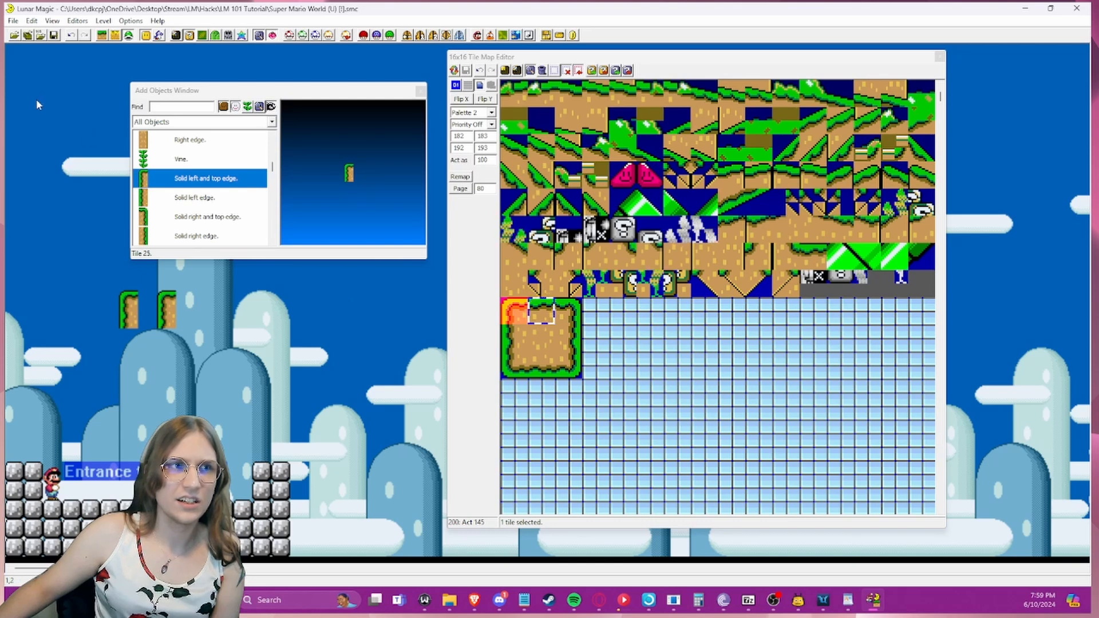
pyautogui.click(129, 35)
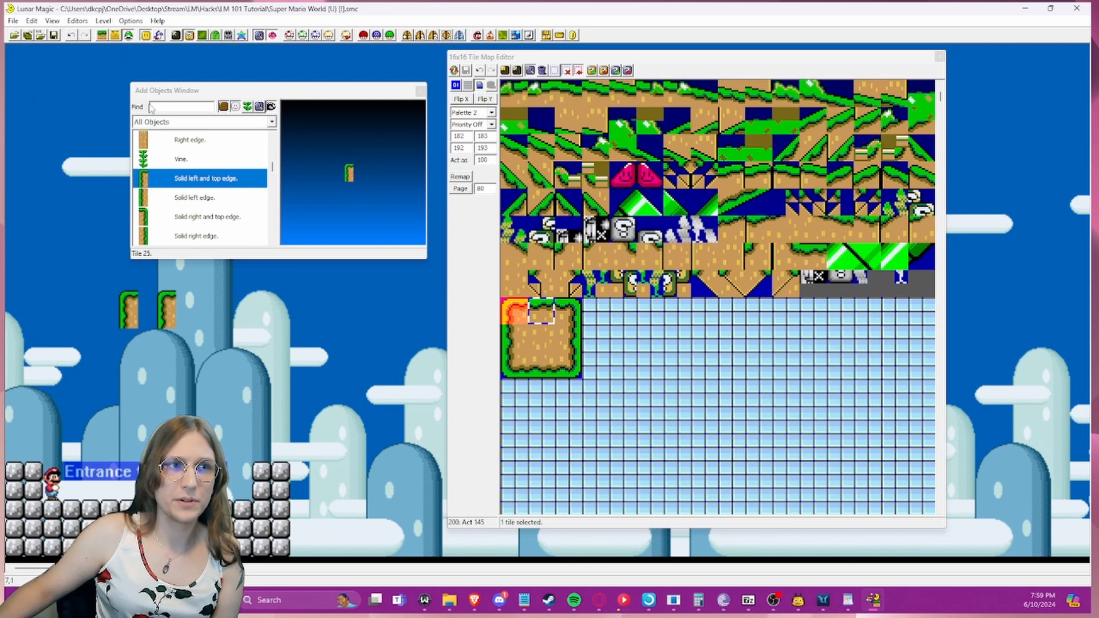
pyautogui.click(104, 66)
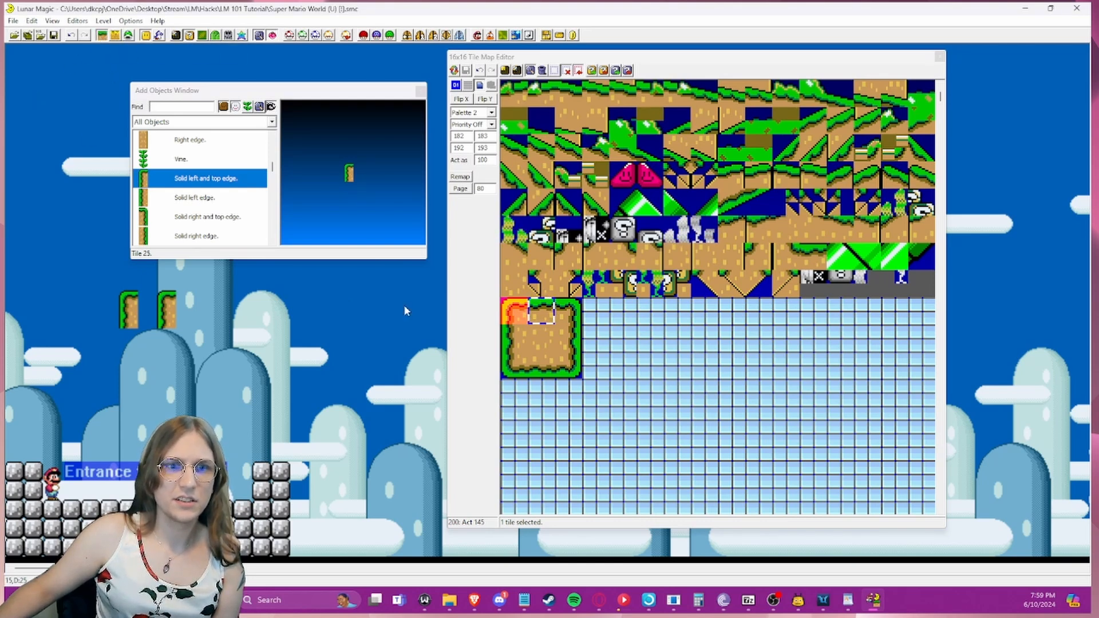
pyautogui.rightClick(388, 322)
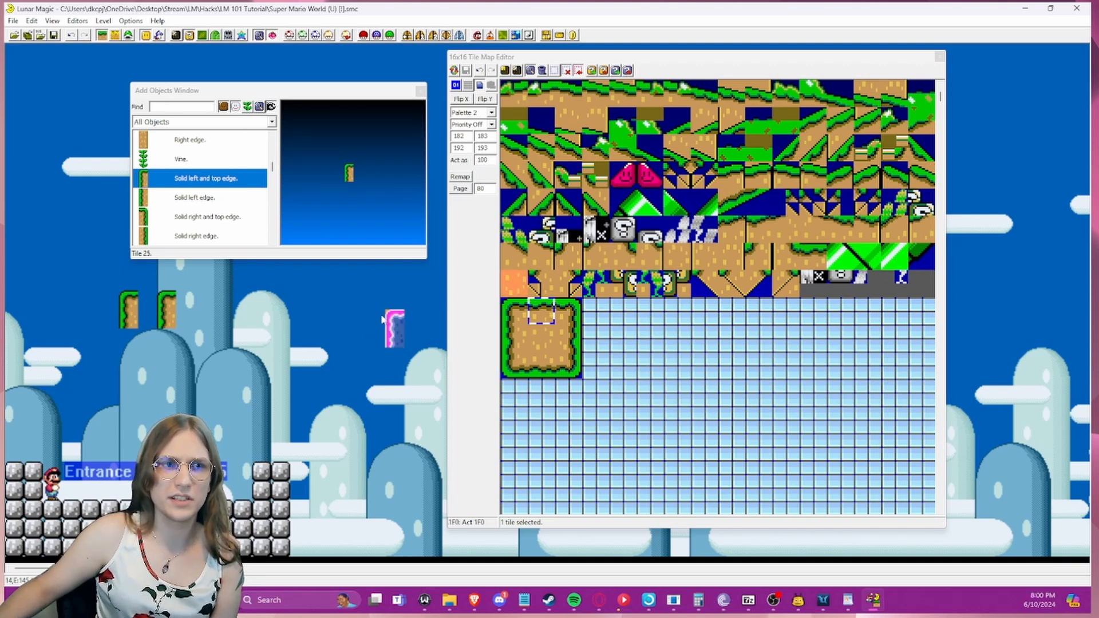
pyautogui.rightClick(393, 360)
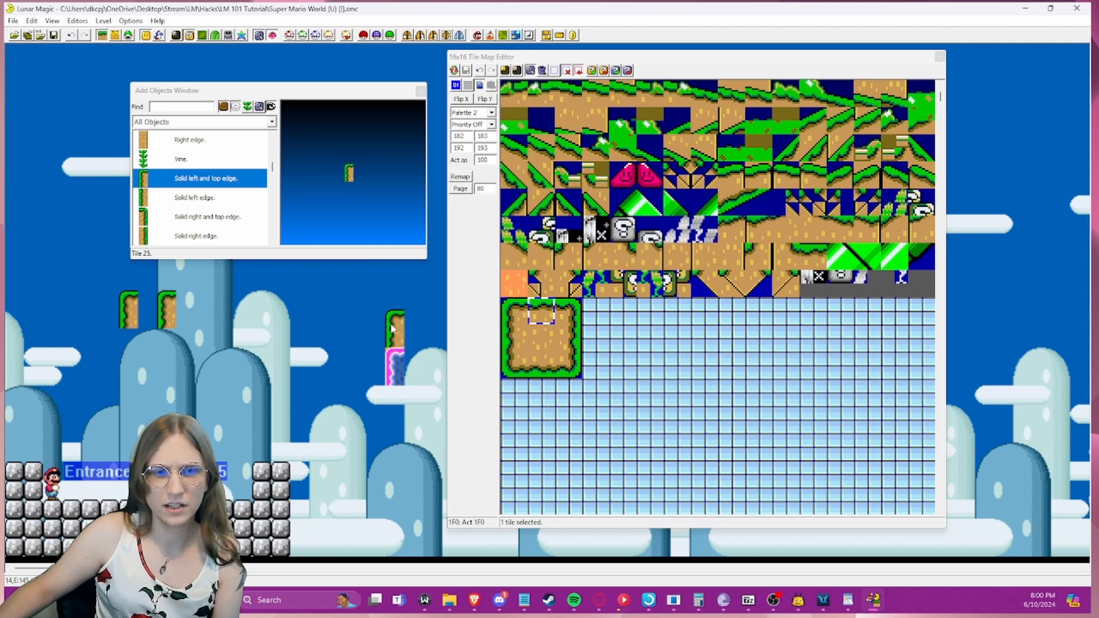
pyautogui.hotkey('ctrl', 'z')
pyautogui.hotkey('ctrl', 'z')
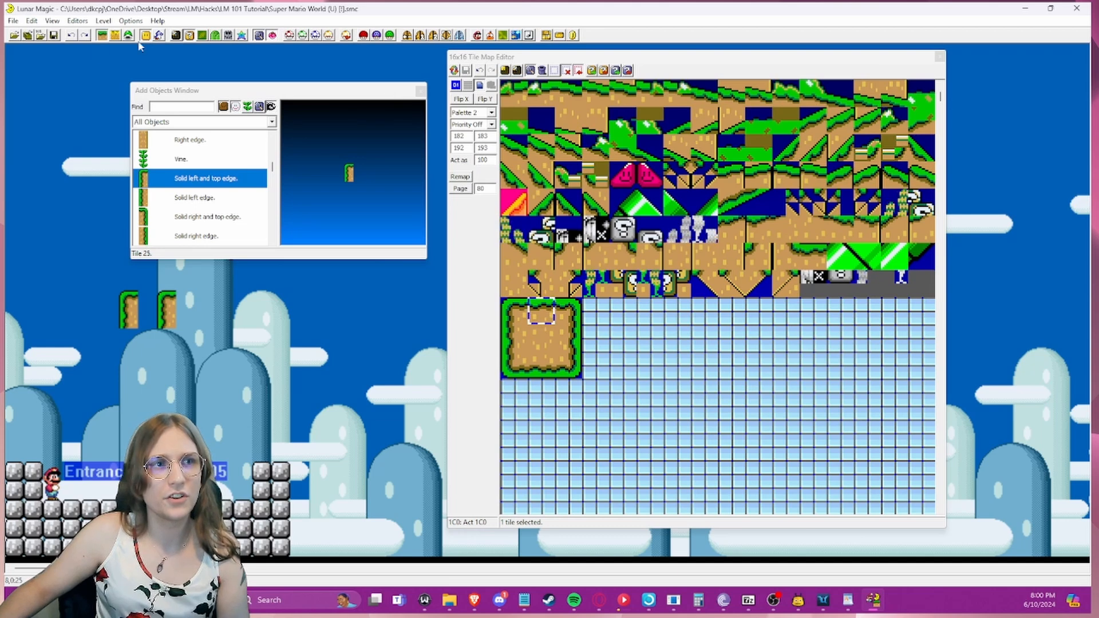
# - Close the Add Objects Window and delete the leftover grass edge pieces floating above the hills in the level
pyautogui.click(421, 92)
pyautogui.click(172, 300)
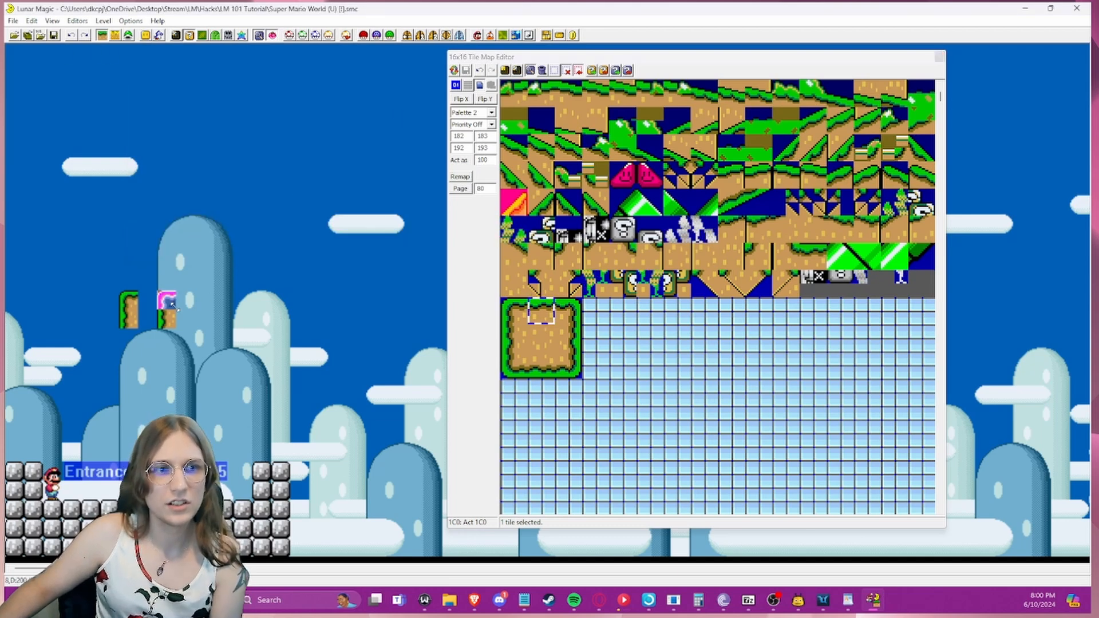
pyautogui.press('Delete')
pyautogui.click(169, 316)
pyautogui.press('Delete')
pyautogui.click(131, 310)
pyautogui.press('Delete')
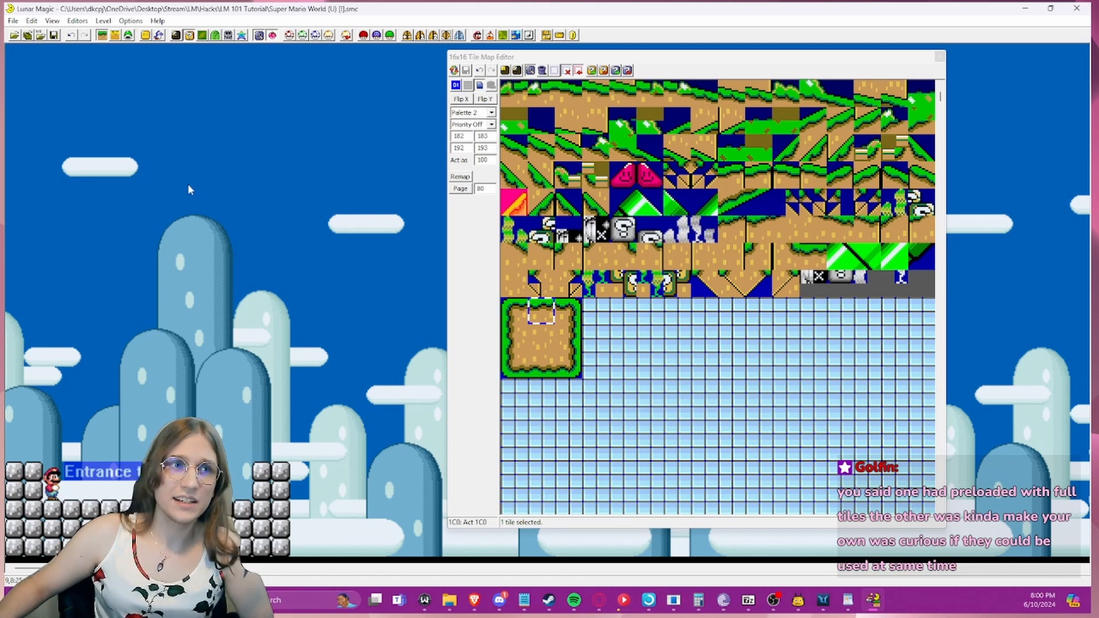
# - Reopen the Add Objects Window, place two Steep slope left objects in the level above the hills, and close the window
pyautogui.click(144, 35)
pyautogui.scroll(-3, 231, 183)
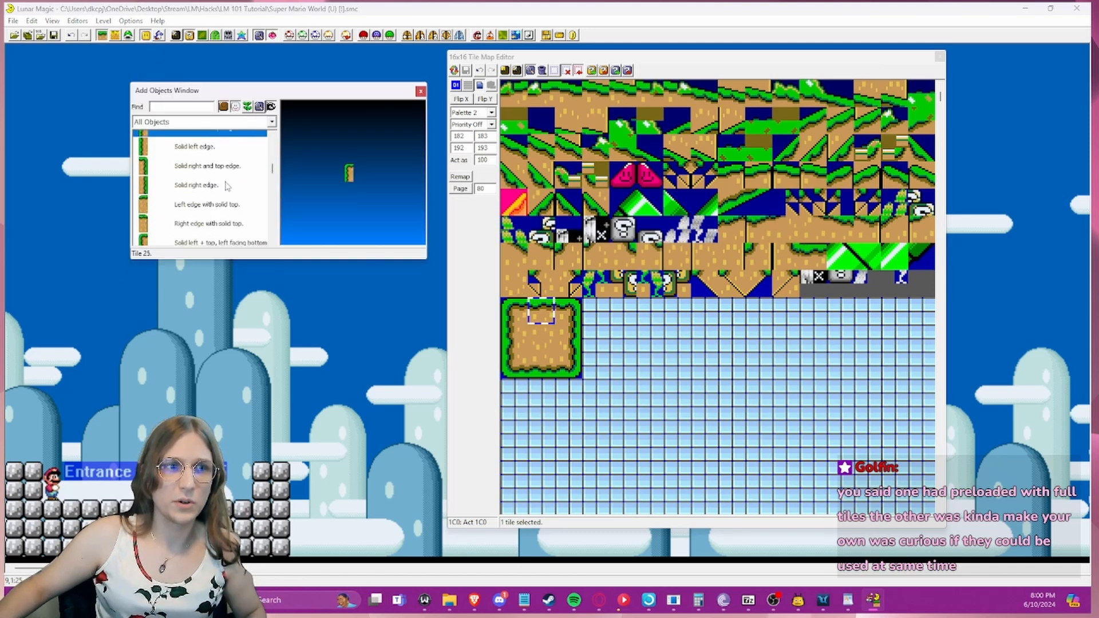
pyautogui.moveTo(273, 172)
pyautogui.mouseDown()
pyautogui.moveTo(275, 143)
pyautogui.moveTo(275, 161)
pyautogui.mouseUp()
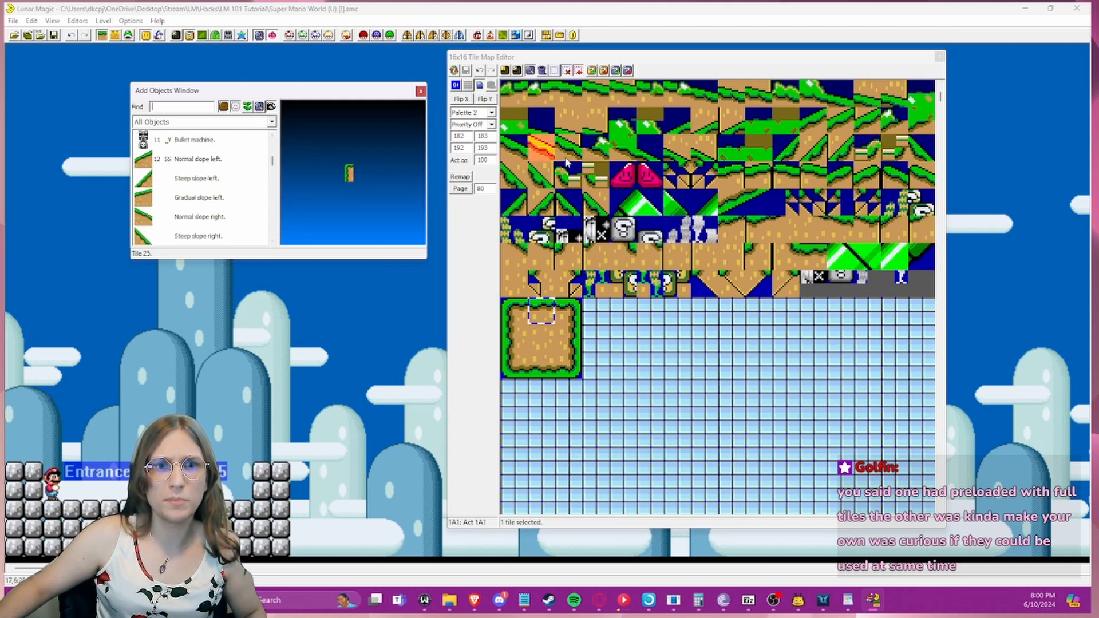
pyautogui.click(189, 175)
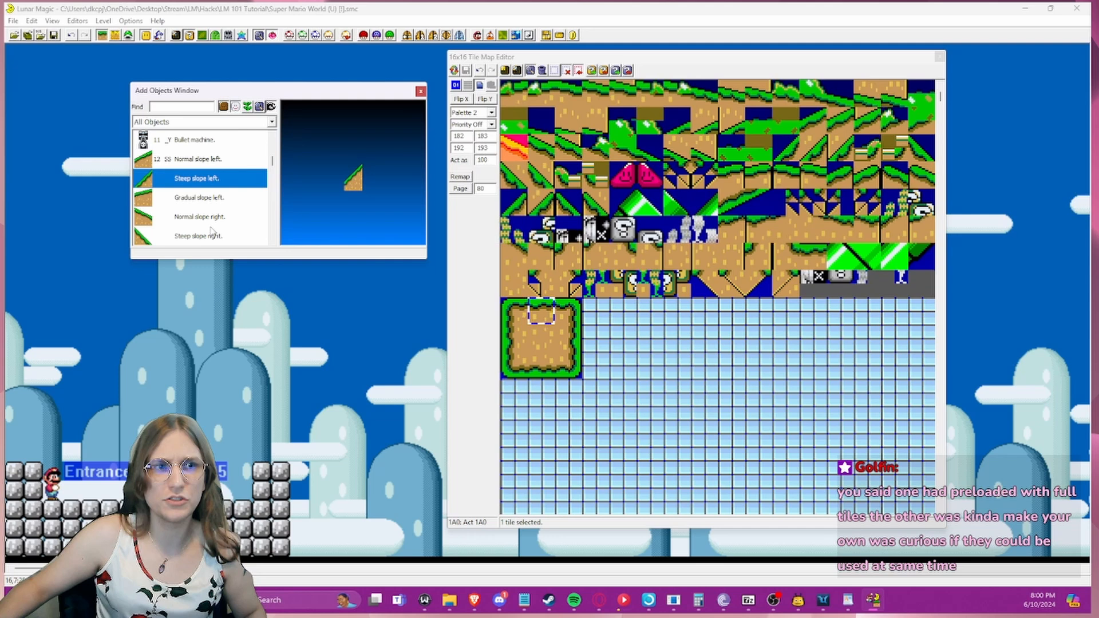
pyautogui.rightClick(319, 330)
pyautogui.click(517, 336)
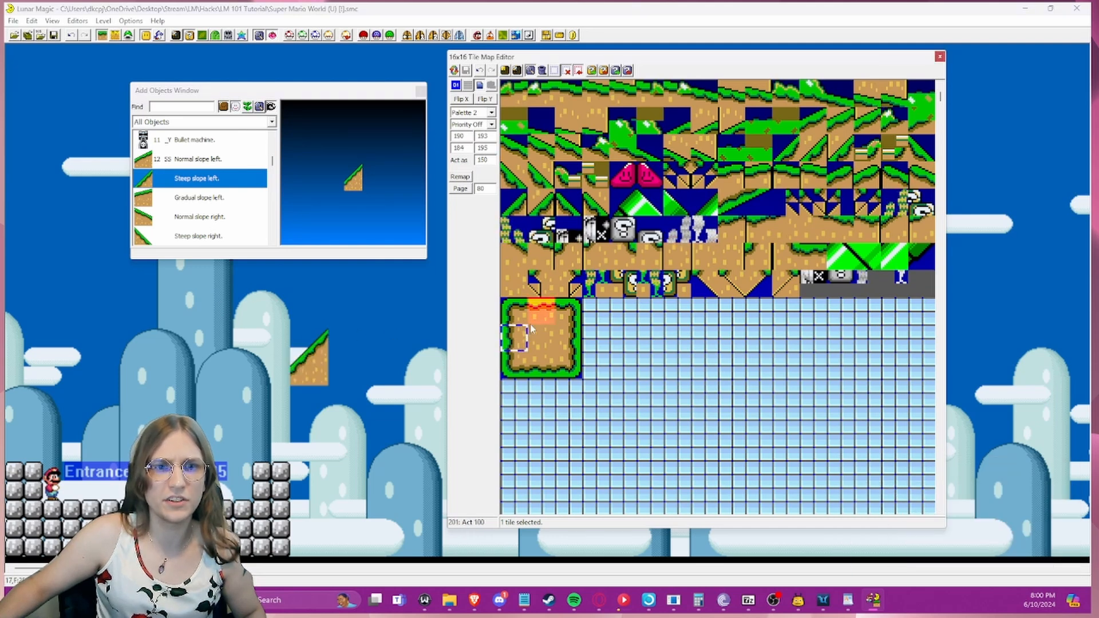
pyautogui.rightClick(413, 329)
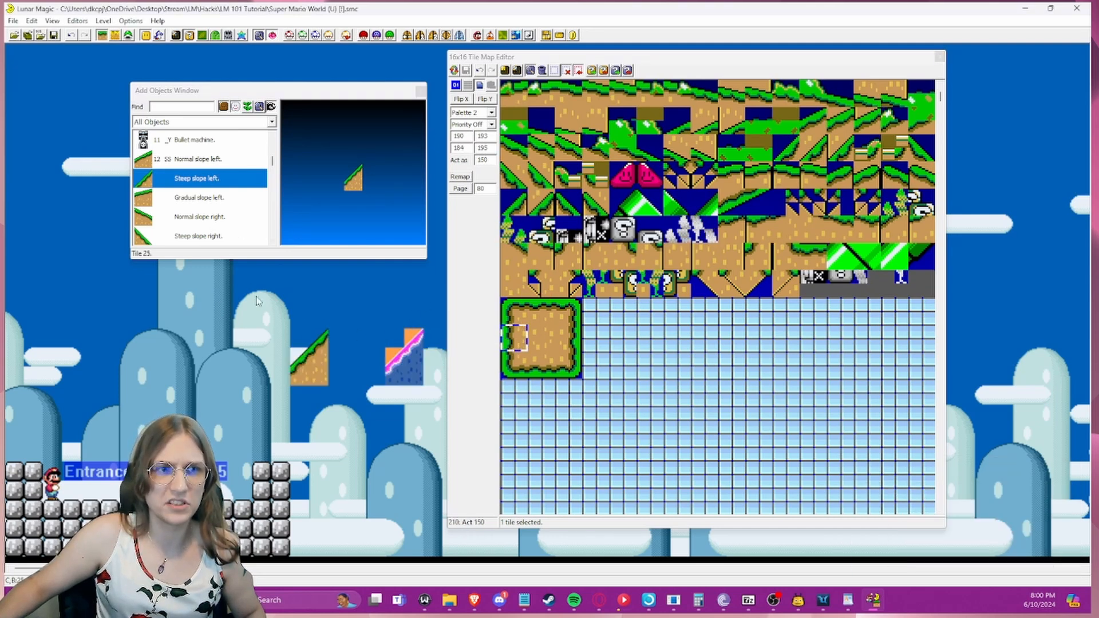
pyautogui.click(421, 91)
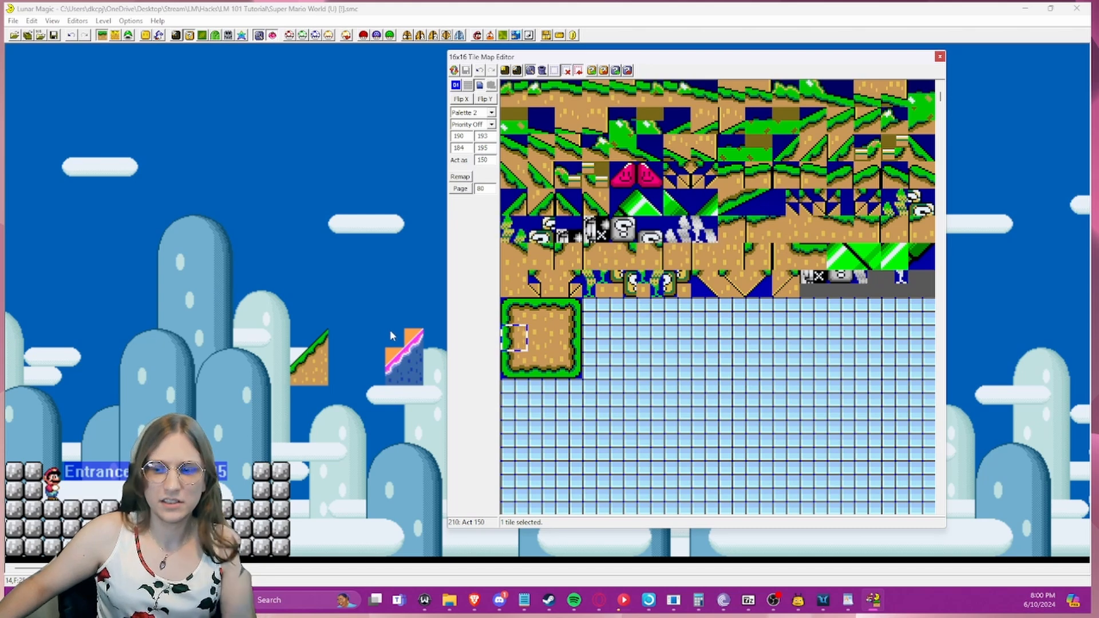
# - Delete and restore the left-edge tile of the custom ground block, and save the Map16 data to the ROM
pyautogui.press('Delete')
pyautogui.click(315, 366)
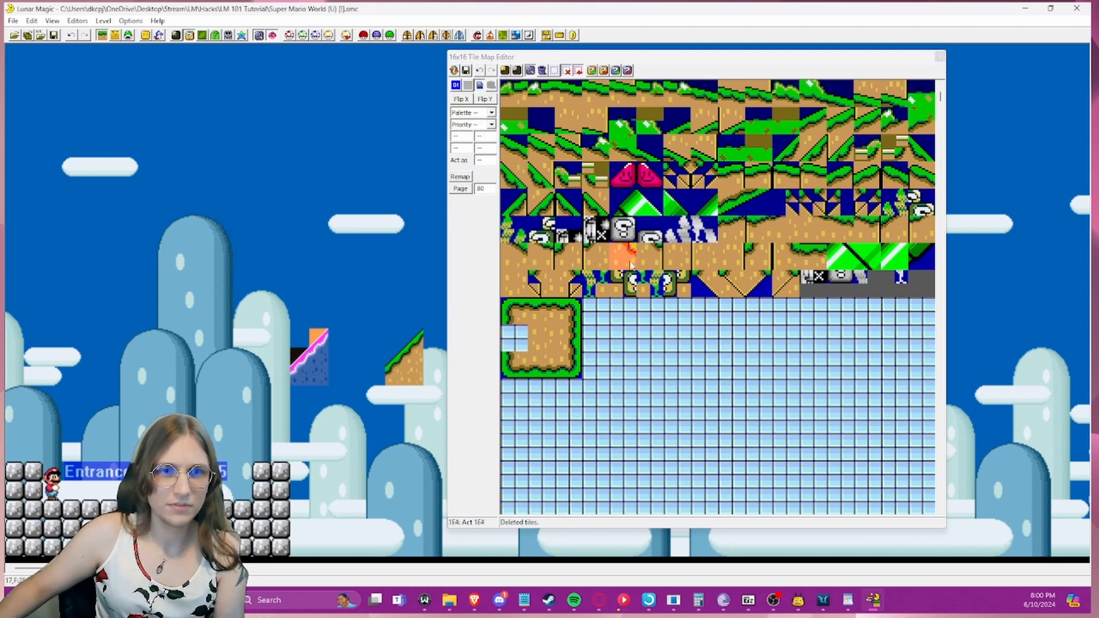
pyautogui.click(592, 54)
pyautogui.hotkey('ctrl', 'z')
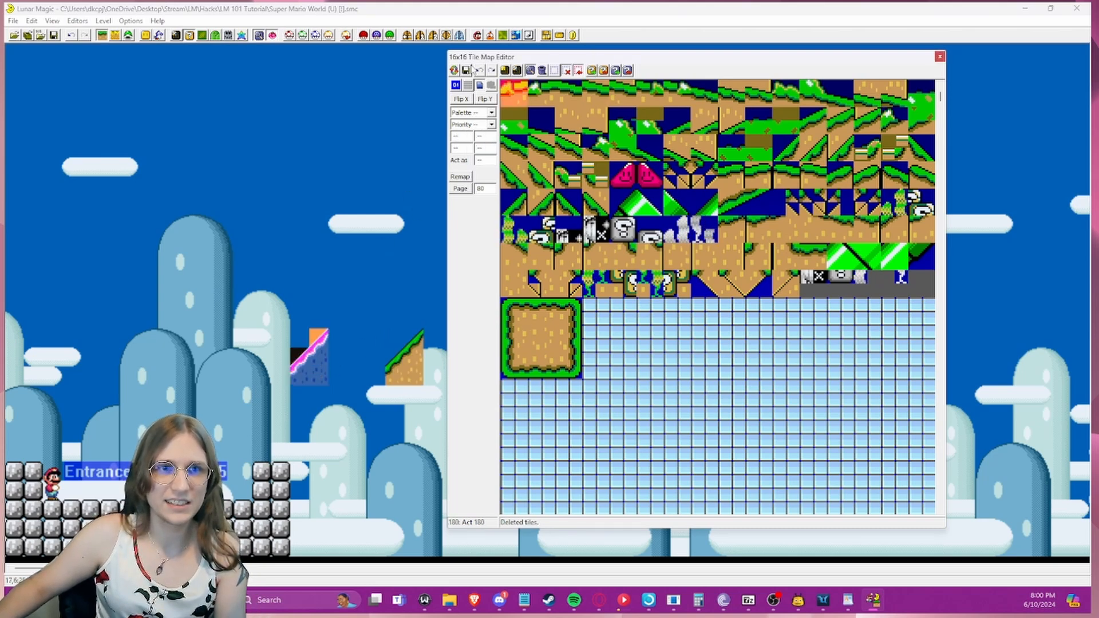
pyautogui.click(468, 69)
# - Delete both steep slope objects from the level
pyautogui.click(367, 371)
pyautogui.moveTo(367, 372); pyautogui.dragTo(388, 369)
pyautogui.press('Delete')
pyautogui.click(329, 368)
pyautogui.press('Delete')
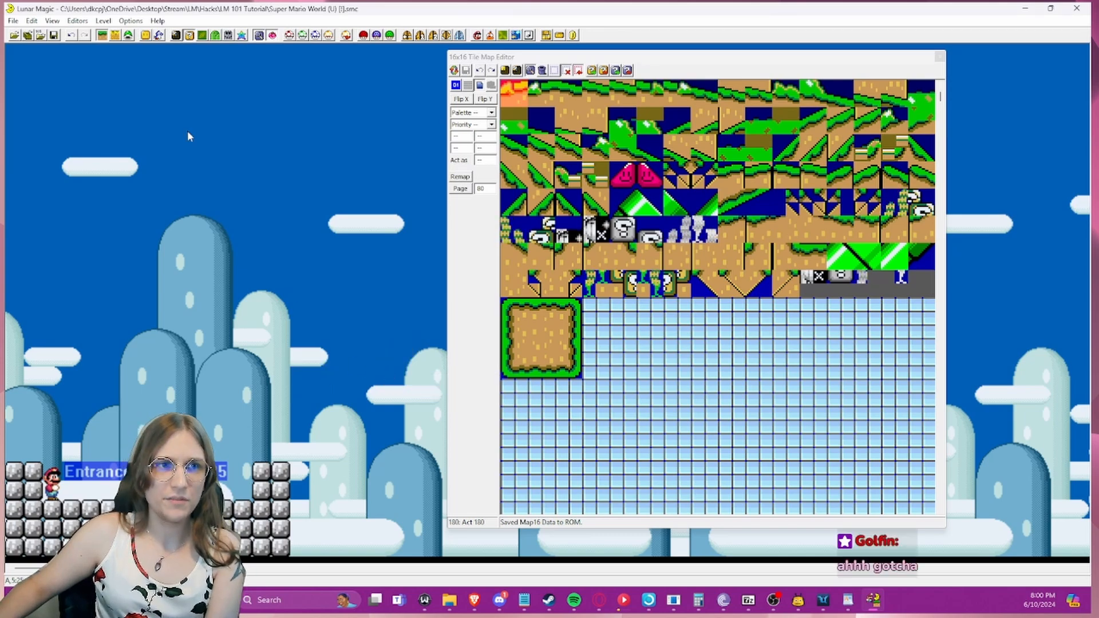
# - Show the Add Objects Window again beside the 16x16 Tile Map Editor and close it
pyautogui.click(188, 39)
pyautogui.click(189, 39)
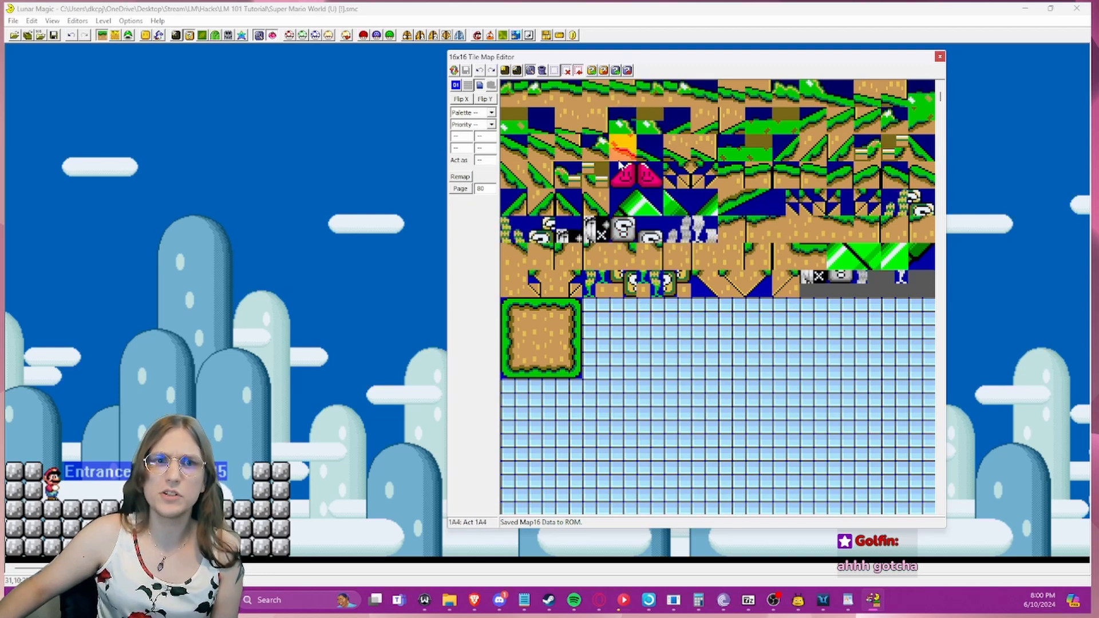
pyautogui.click(147, 36)
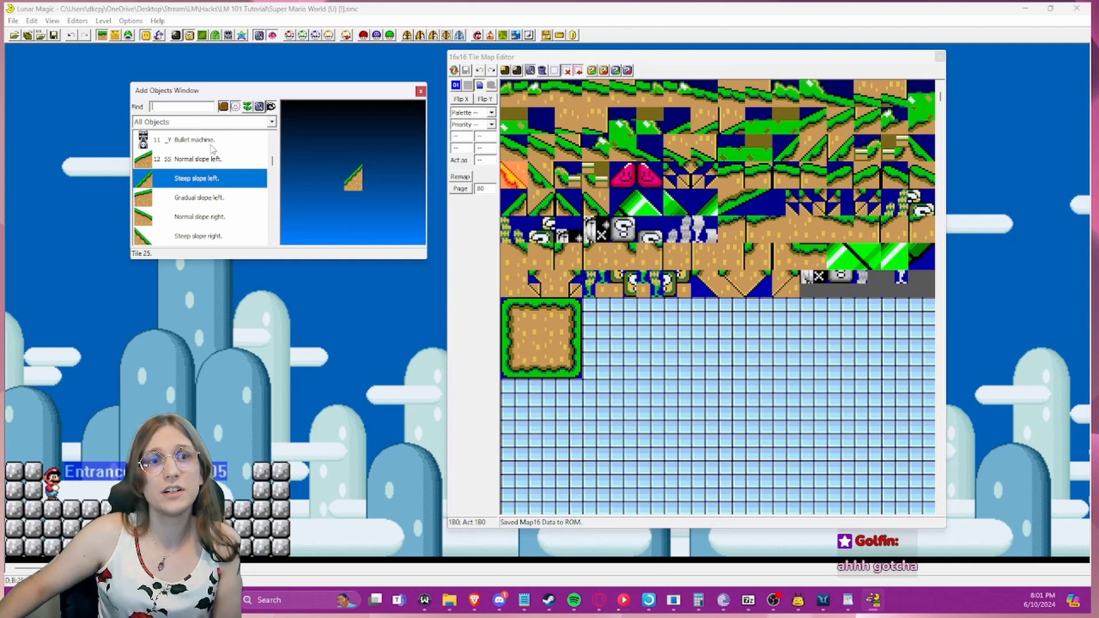
pyautogui.click(420, 91)
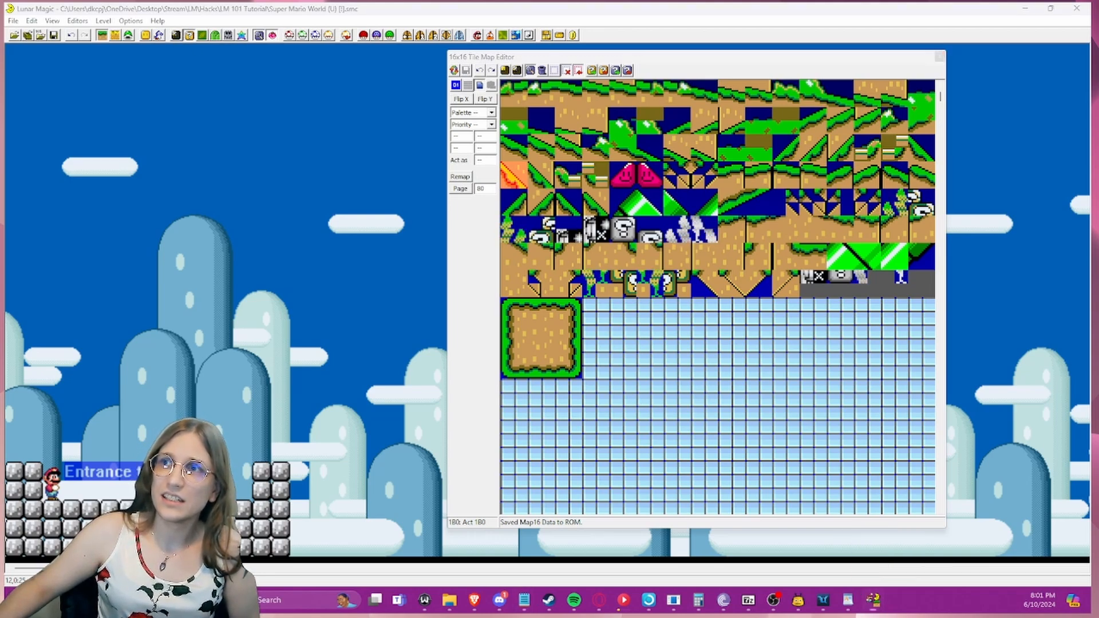
# - Switch to the LMguideline document in WordPad, highlight the line about going over the buttons on the top, and minimize it
pyautogui.hotkey('alt', 'Tab')
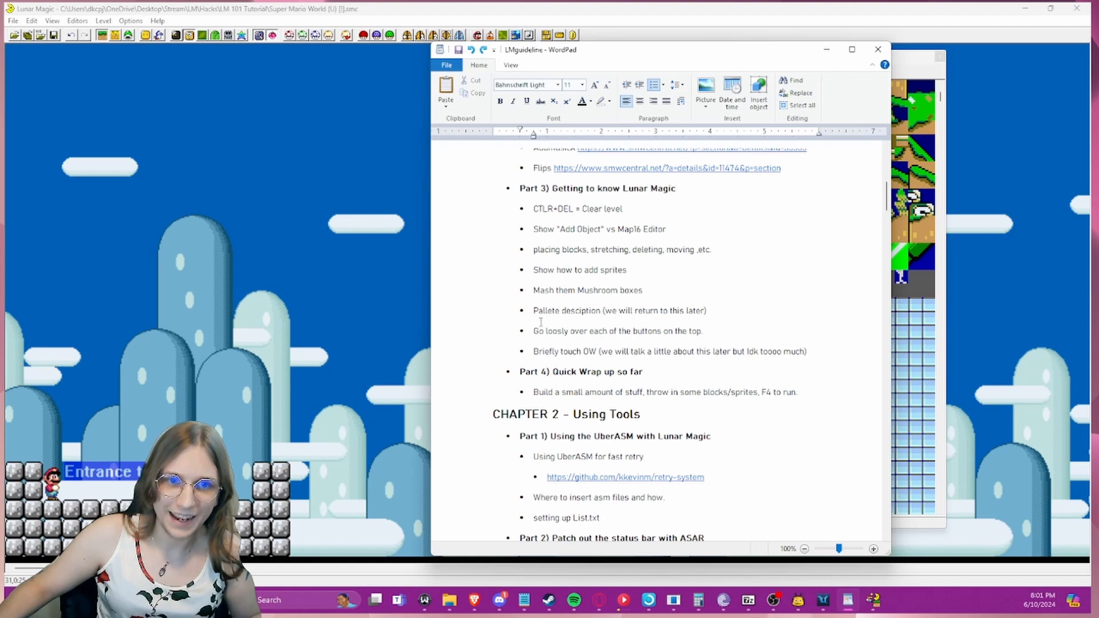
pyautogui.moveTo(535, 334); pyautogui.dragTo(694, 332)
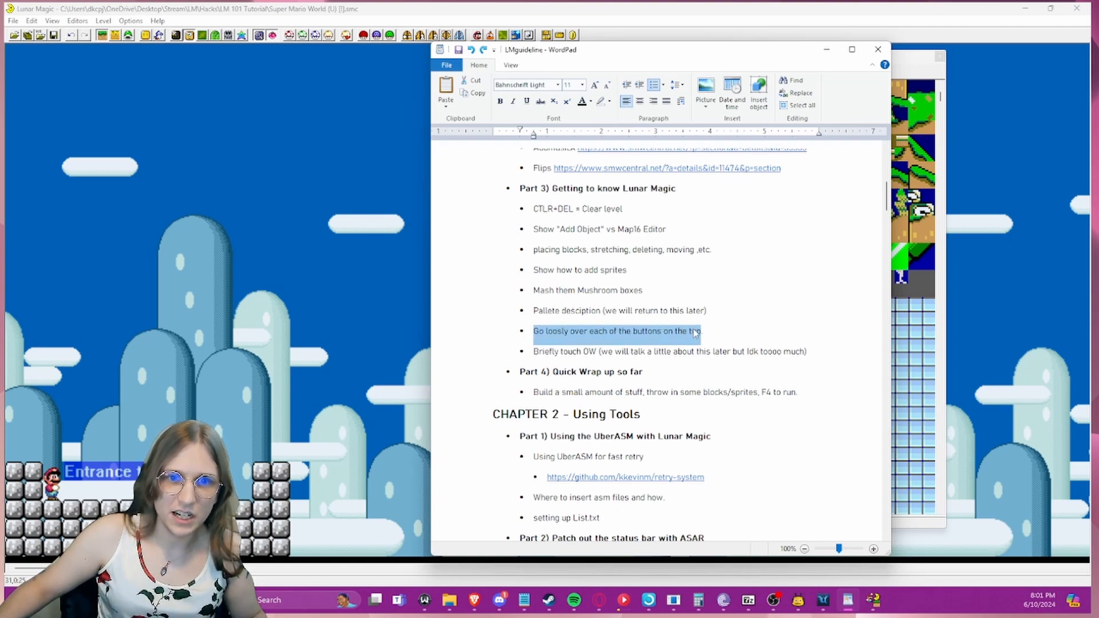
pyautogui.click(831, 51)
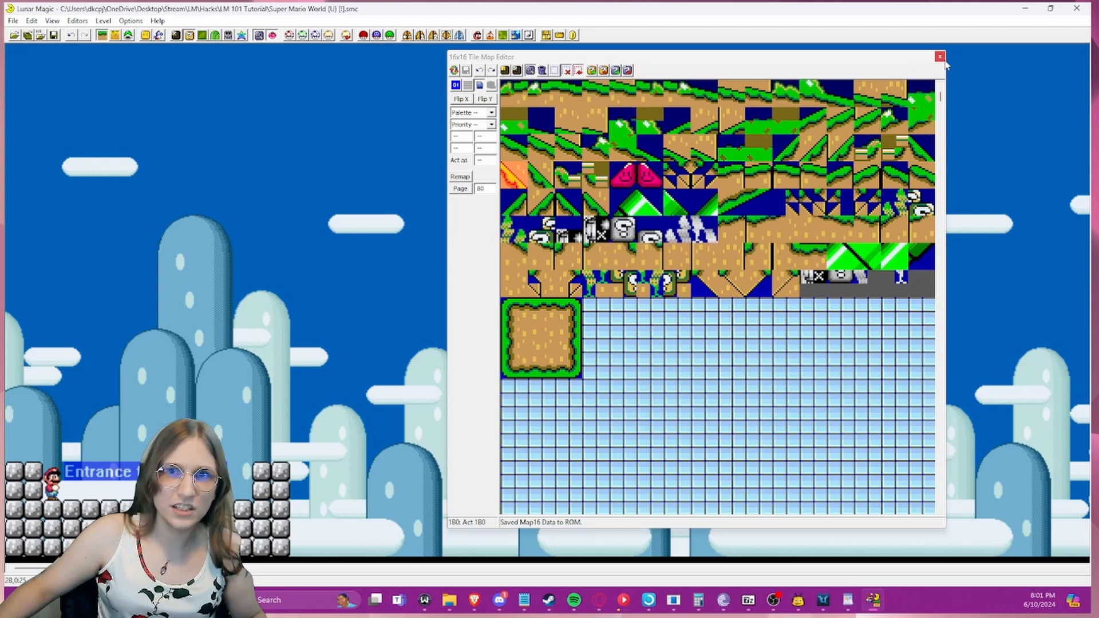
# - Close the 16x16 Tile Map Editor, and demonstrate opening and closing the sprite-adding window
pyautogui.click(189, 35)
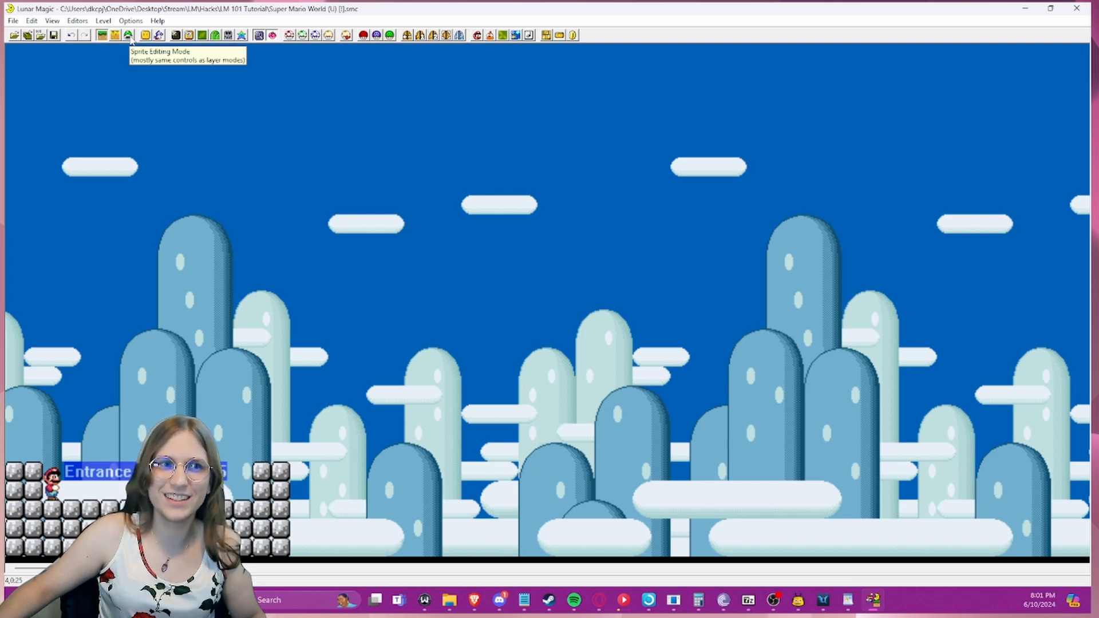
pyautogui.click(158, 36)
pyautogui.click(158, 35)
pyautogui.click(159, 36)
pyautogui.click(159, 35)
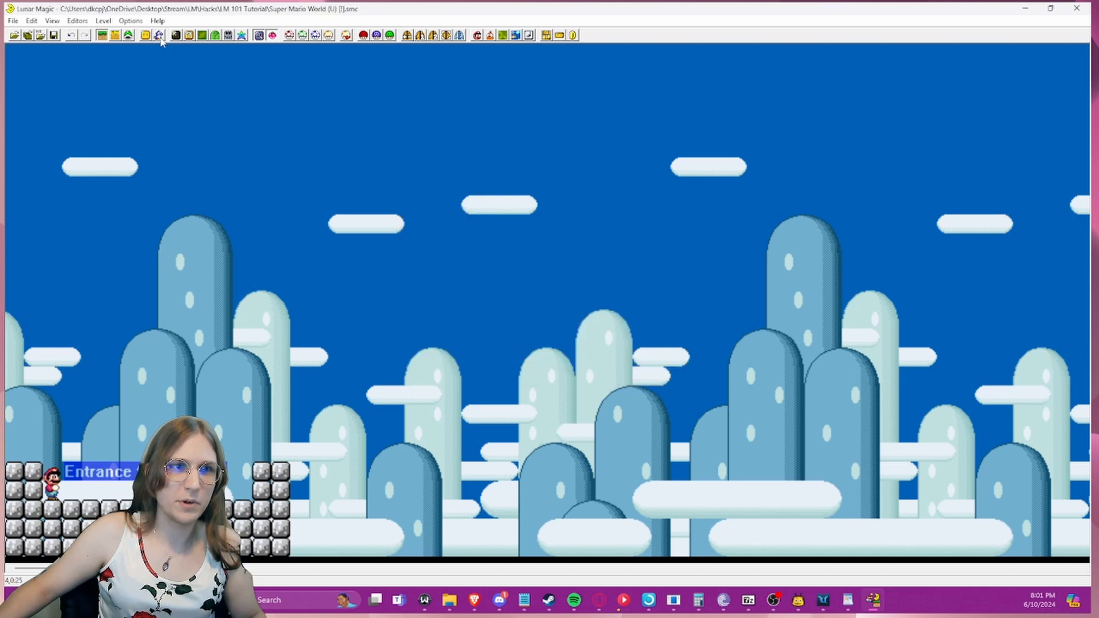
# - Compare the 8x8 Tile Editor with the 16x16 Tile Map Editor and its 8x8 Tile Selector side by side, and close all three
pyautogui.click(175, 36)
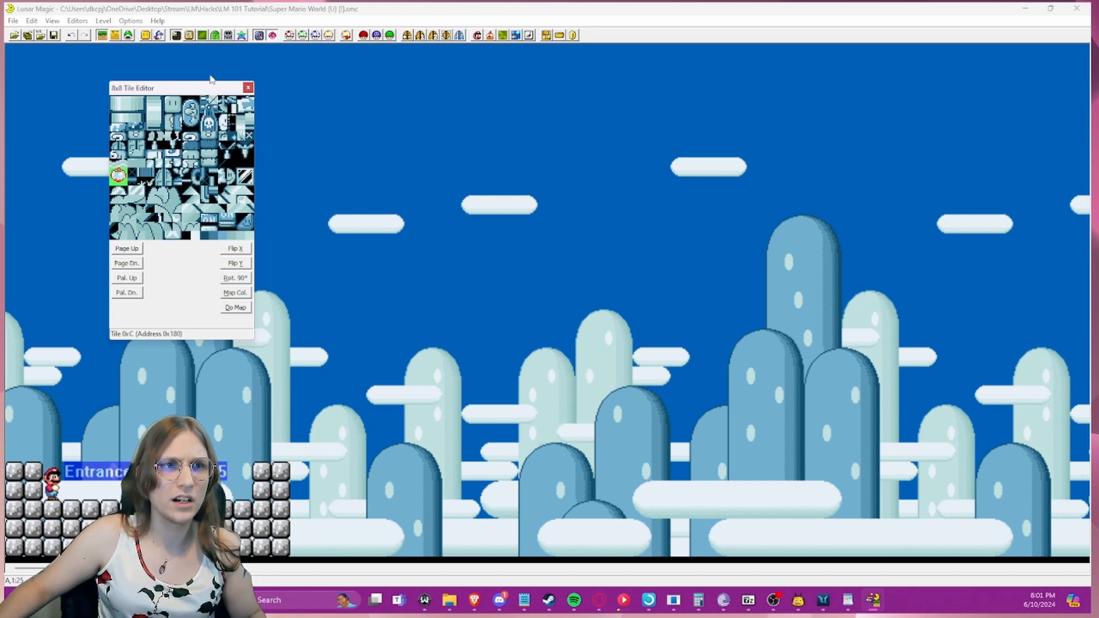
pyautogui.moveTo(201, 89); pyautogui.dragTo(135, 60)
pyautogui.click(187, 36)
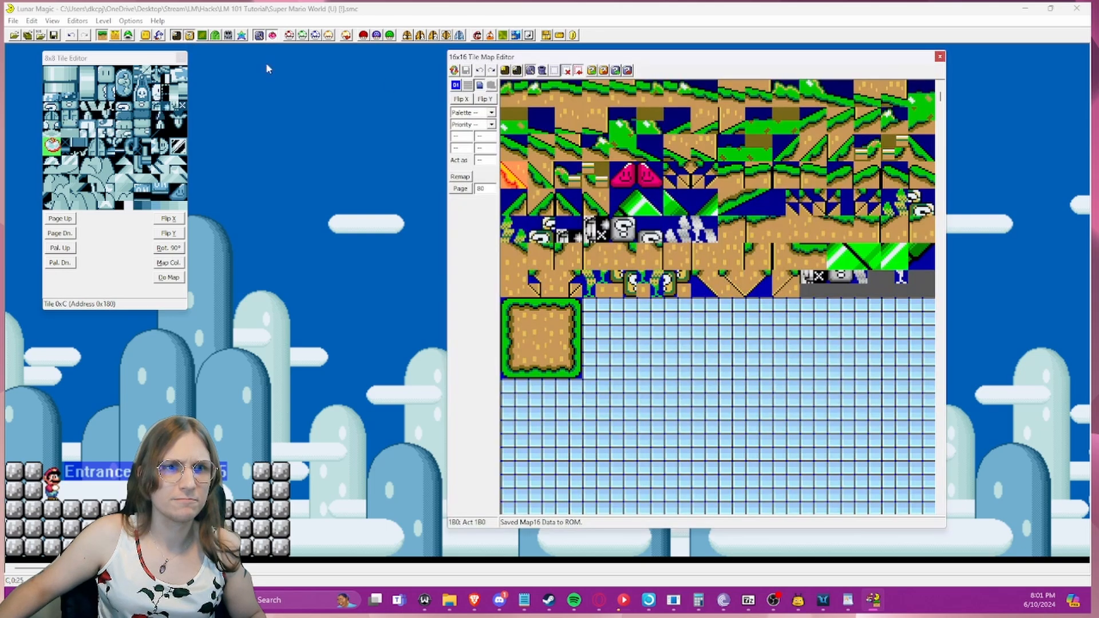
pyautogui.click(517, 70)
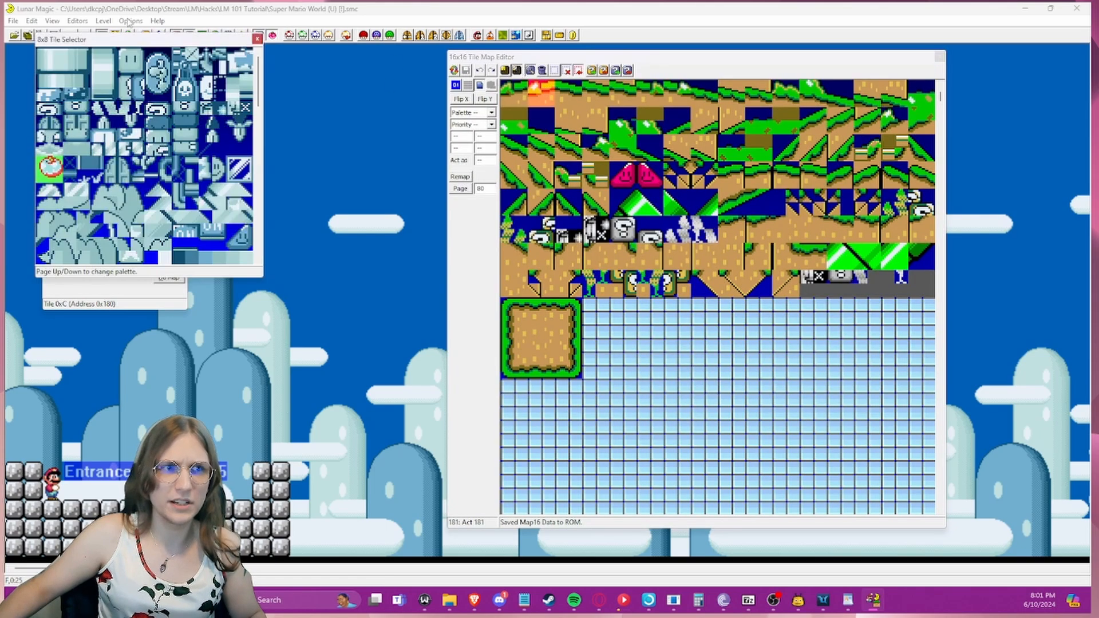
pyautogui.moveTo(130, 48); pyautogui.dragTo(295, 64)
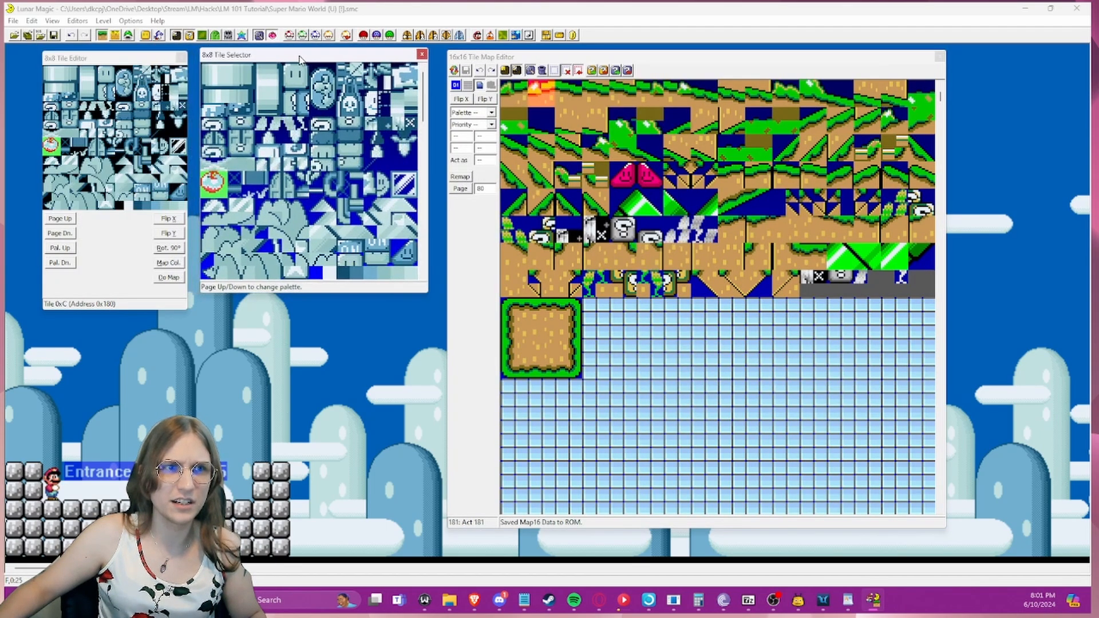
pyautogui.click(207, 138)
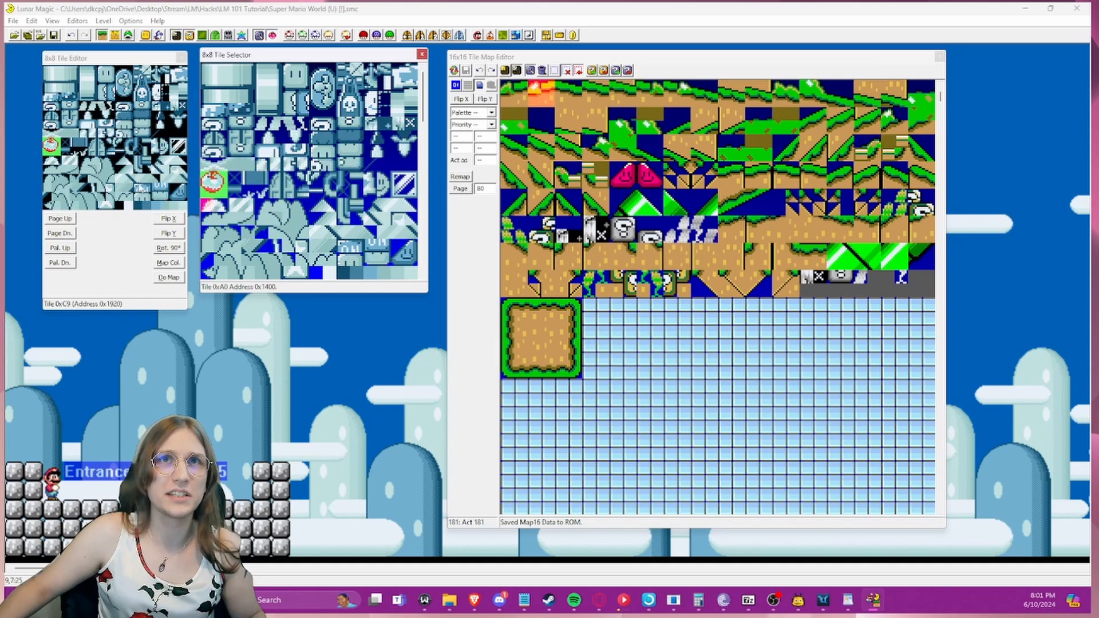
pyautogui.click(422, 53)
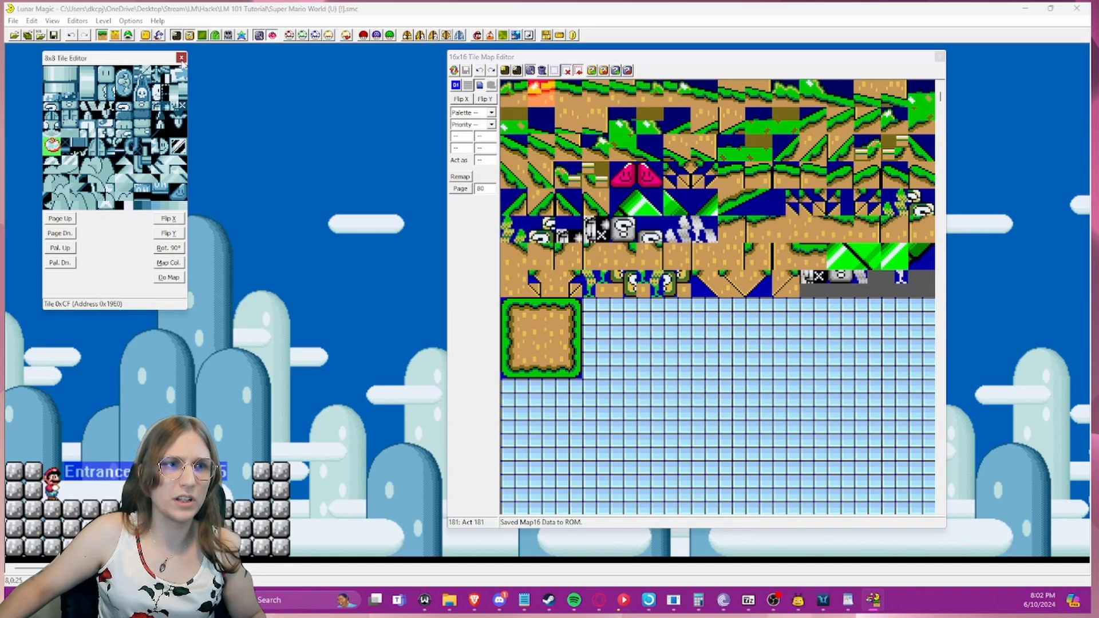
pyautogui.click(938, 59)
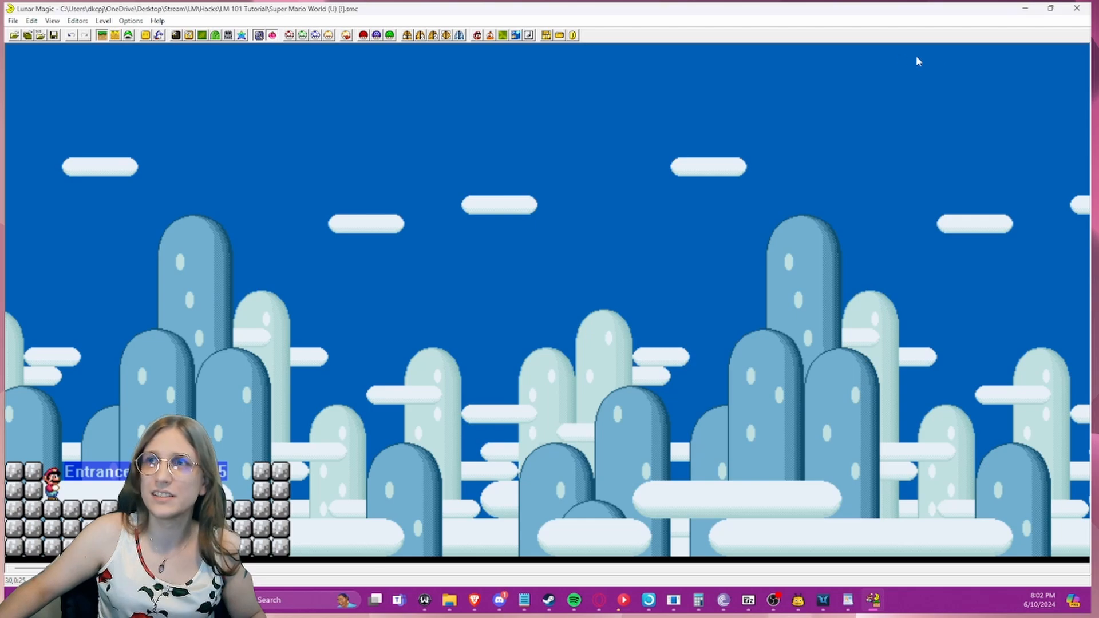
# - Demonstrate opening and closing the 16x16 Tile Map Editor
pyautogui.click(187, 39)
pyautogui.click(186, 39)
pyautogui.click(186, 39)
pyautogui.click(187, 39)
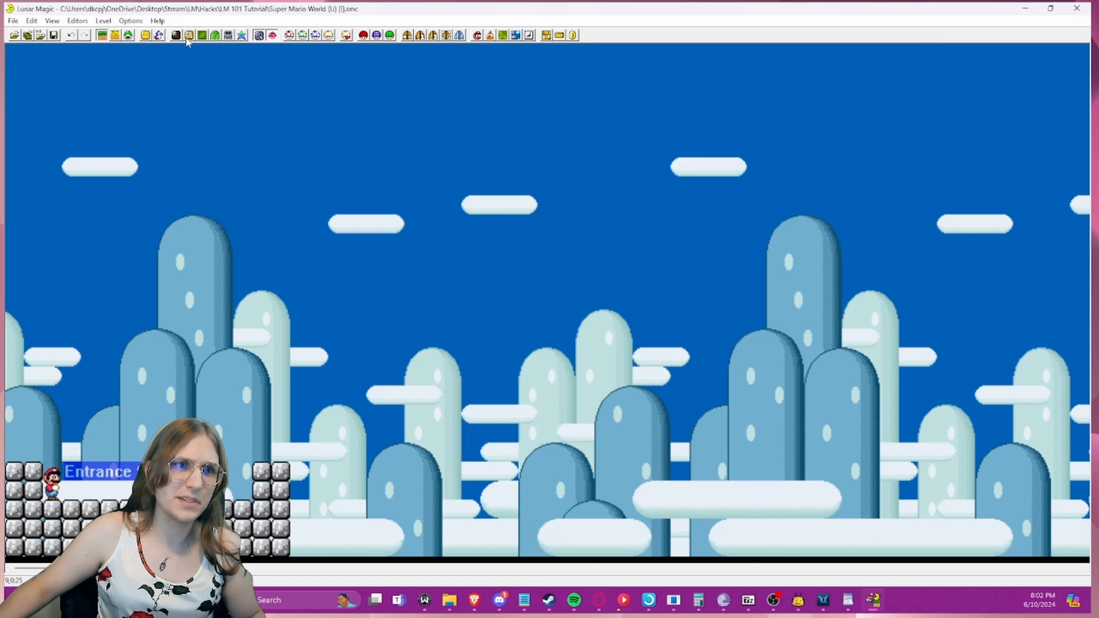
# - Open the Background Layer 2 Editor, select a cloud as a 5x1 tile block, and paste copies of it around the sky
pyautogui.click(203, 35)
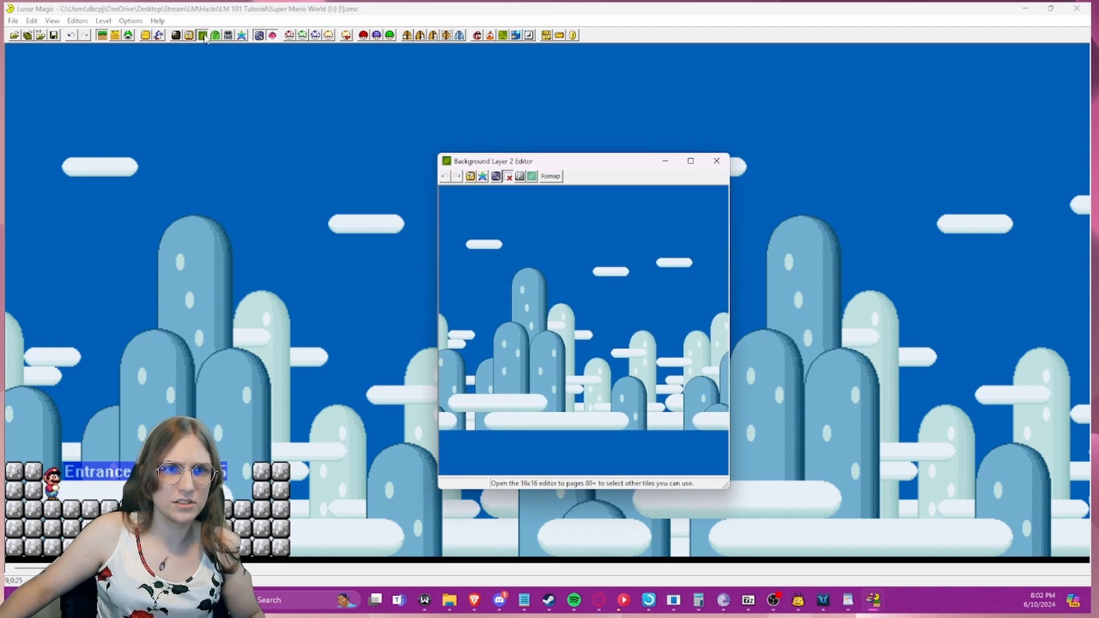
pyautogui.moveTo(657, 267); pyautogui.dragTo(696, 265)
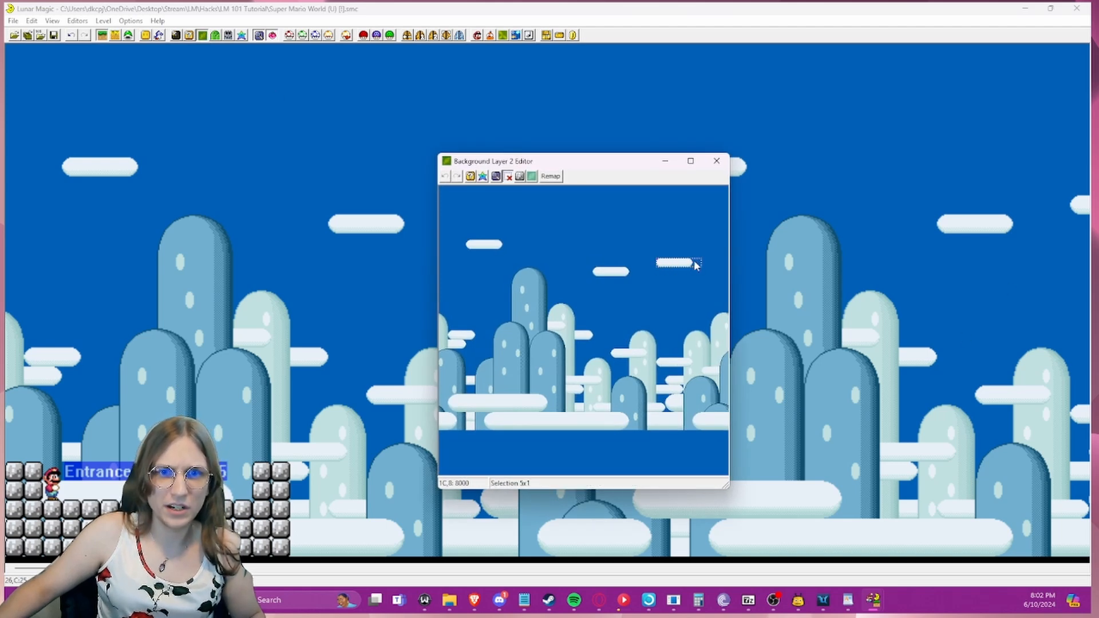
pyautogui.rightClick(633, 247)
pyautogui.rightClick(606, 246)
pyautogui.rightClick(570, 254)
pyautogui.rightClick(533, 253)
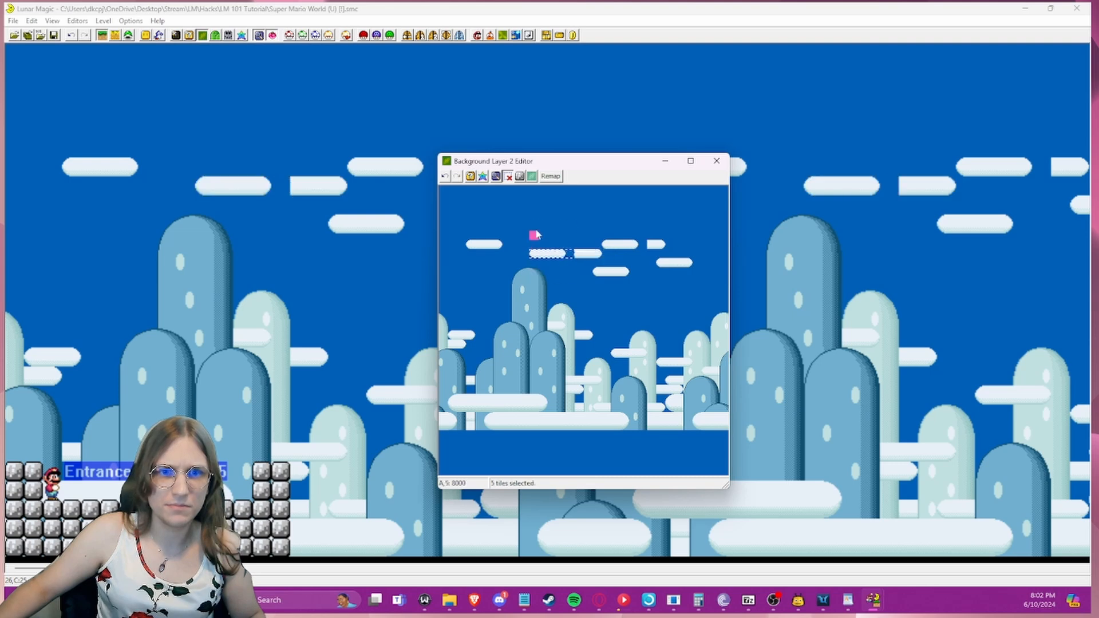
pyautogui.rightClick(542, 227)
pyautogui.rightClick(608, 209)
pyautogui.rightClick(658, 325)
pyautogui.rightClick(585, 290)
pyautogui.rightClick(585, 297)
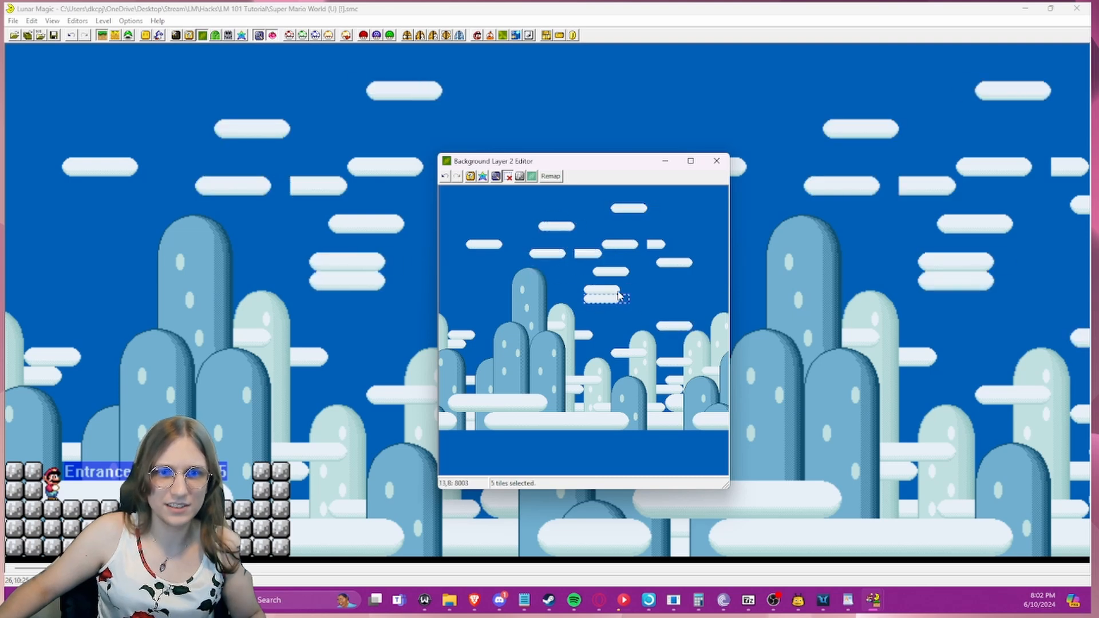
# - Undo the pasted clouds except the first one and close the Background Layer 2 Editor
pyautogui.hotkey('ctrl', 'z')
pyautogui.hotkey('ctrl', 'z')
pyautogui.hotkey('ctrl', 'z')
pyautogui.hotkey('ctrl', 'z')
pyautogui.hotkey('ctrl', 'z')
pyautogui.hotkey('ctrl', 'z')
pyautogui.hotkey('ctrl', 'z')
pyautogui.hotkey('ctrl', 'z')
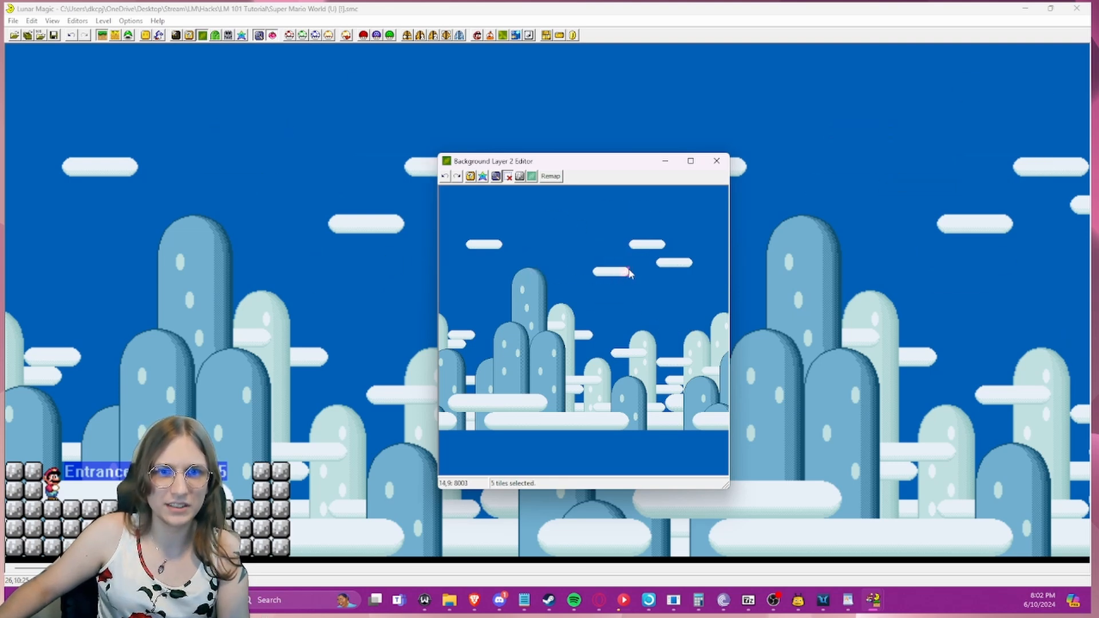
pyautogui.click(717, 166)
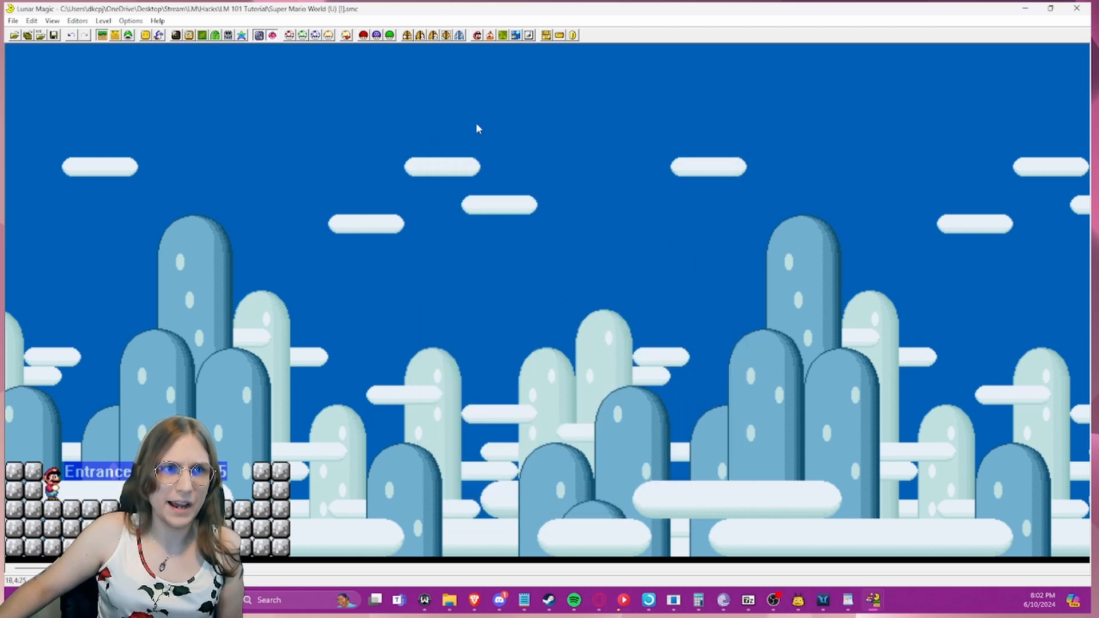
pyautogui.click(215, 35)
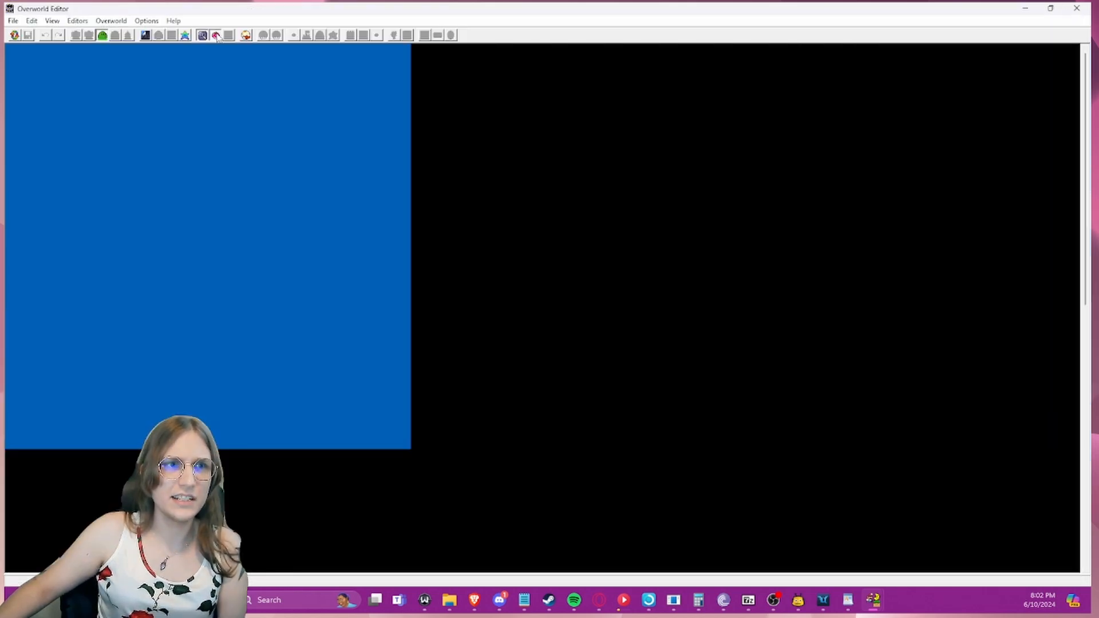
pyautogui.click(216, 35)
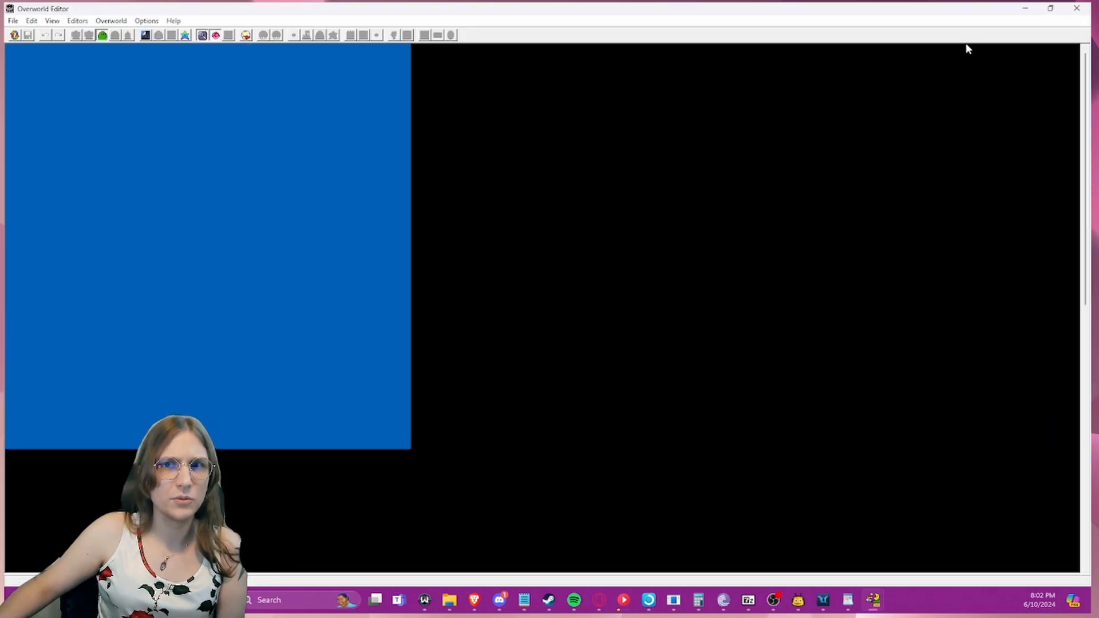
pyautogui.click(1077, 9)
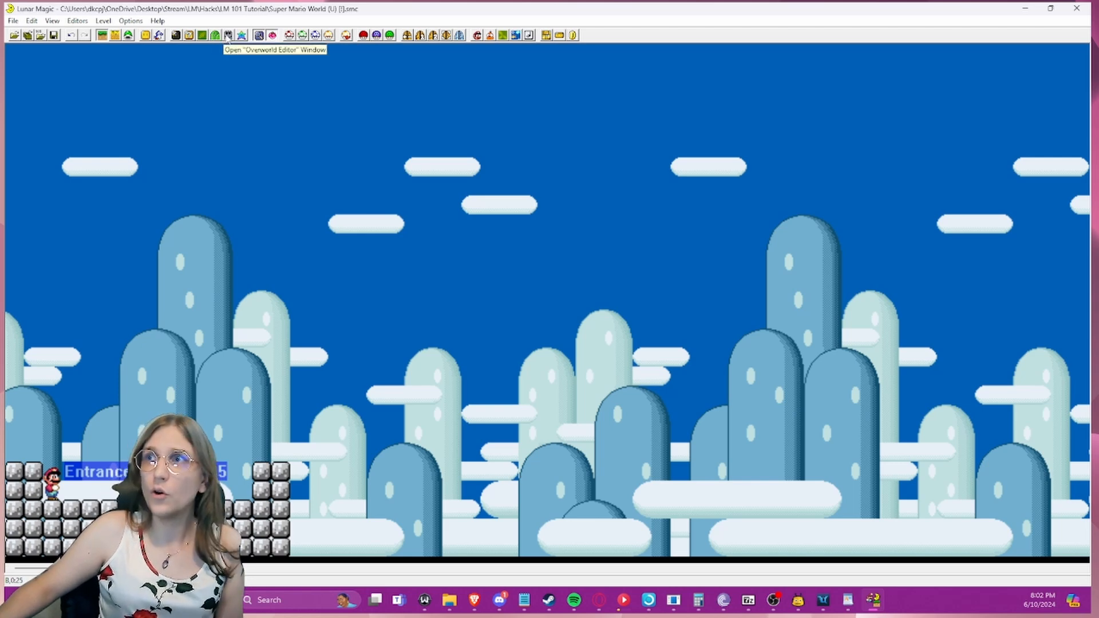
# - Open the Overworld Editor and examine the main map, the submaps and the enlarged Yoshi's Island and Bowser areas
pyautogui.click(227, 35)
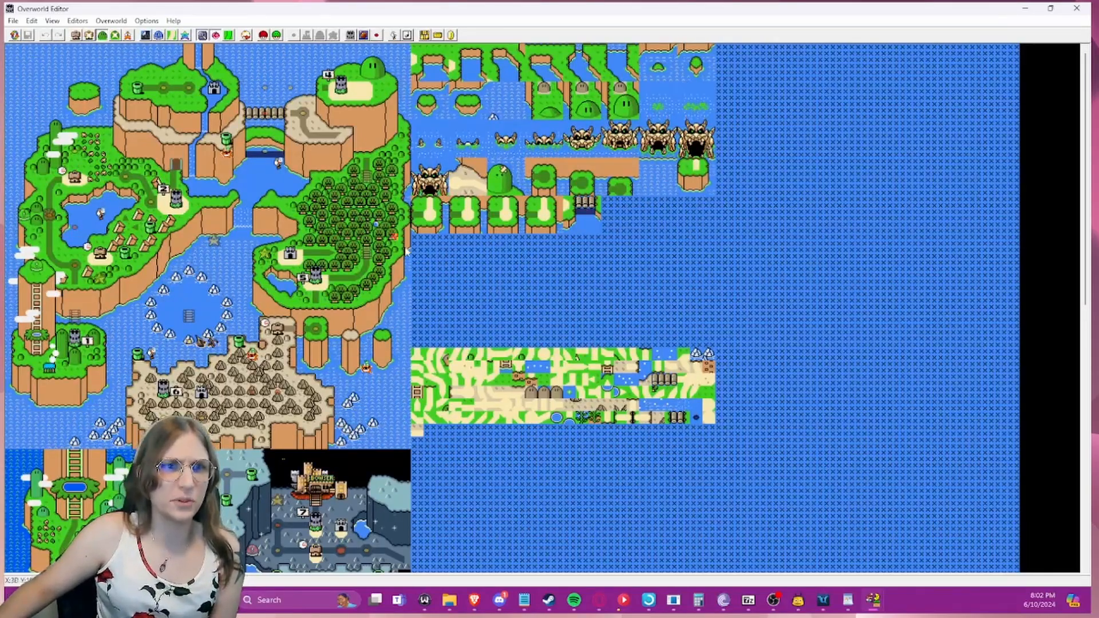
pyautogui.scroll(-2, 406, 250)
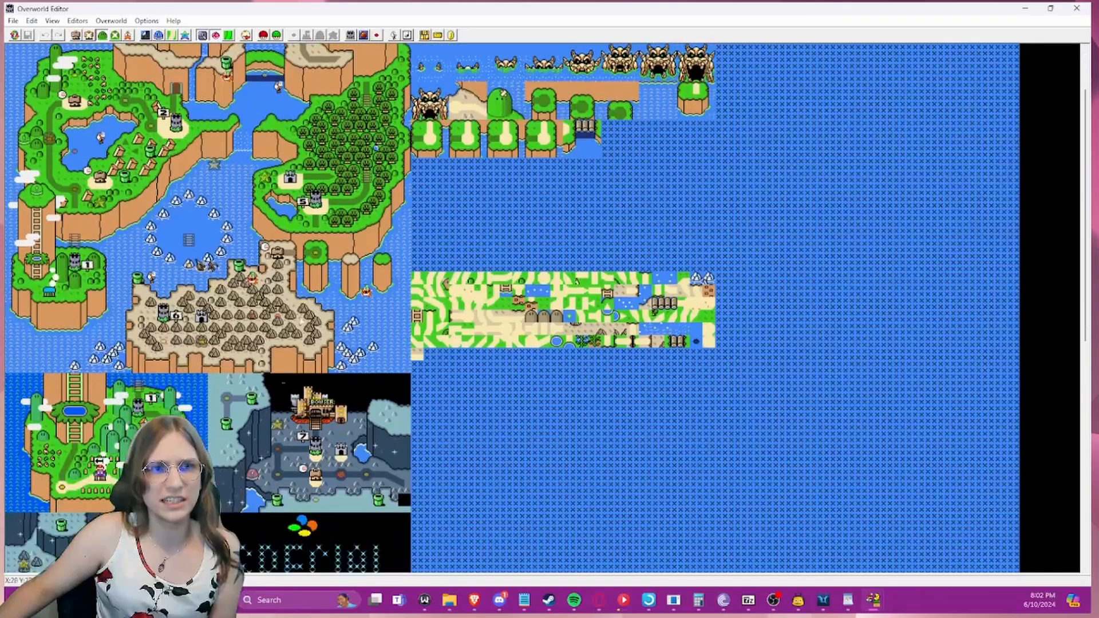
pyautogui.scroll(-10, 264, 307)
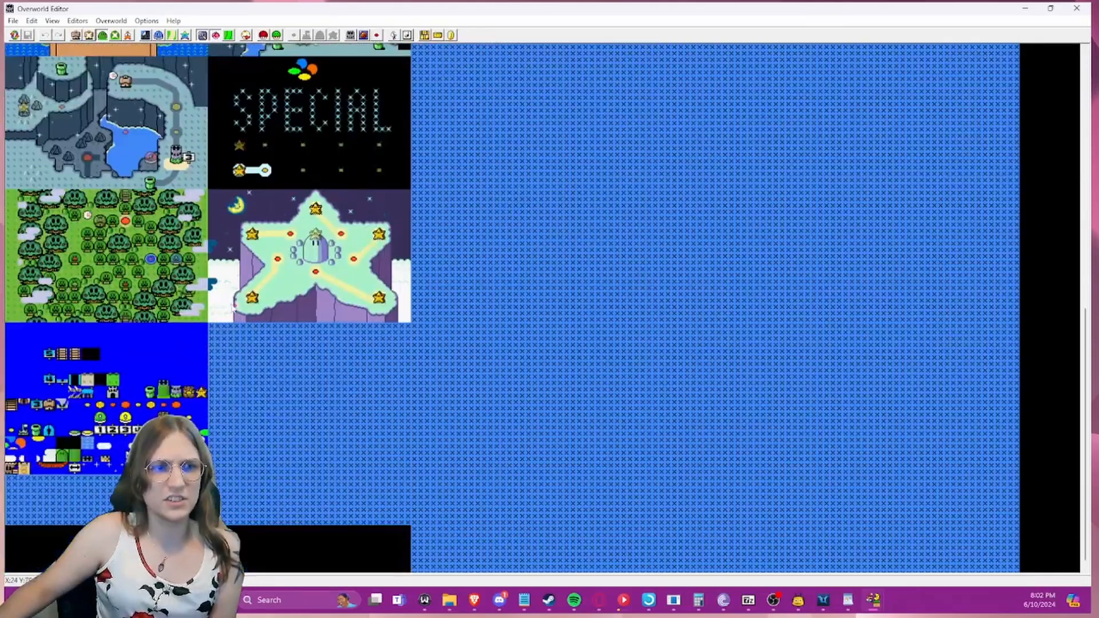
pyautogui.scroll(9, 232, 308)
pyautogui.scroll(-3, 79, 319)
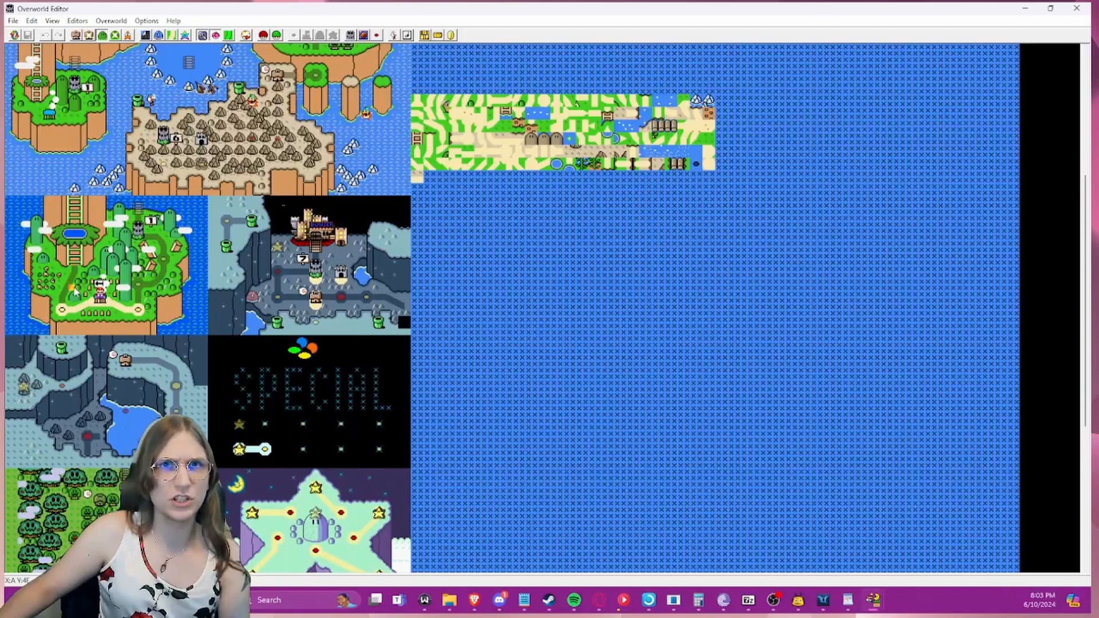
pyautogui.keyDown('ctrl'); pyautogui.scroll(2, 194, 280); pyautogui.keyUp('ctrl')
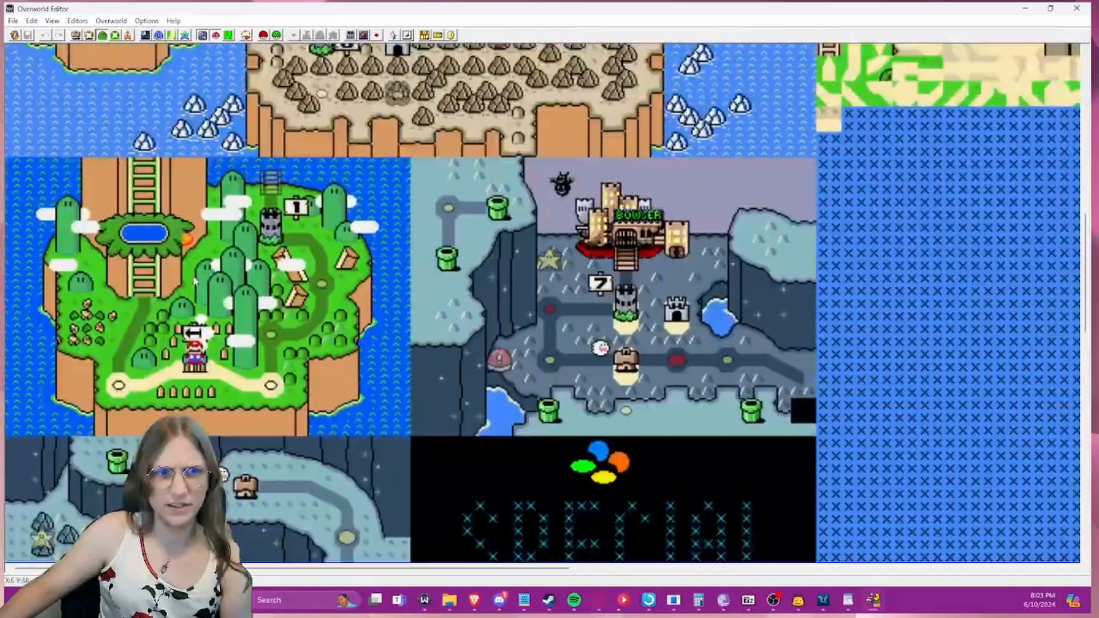
pyautogui.keyDown('ctrl'); pyautogui.scroll(3, 194, 281); pyautogui.keyUp('ctrl')
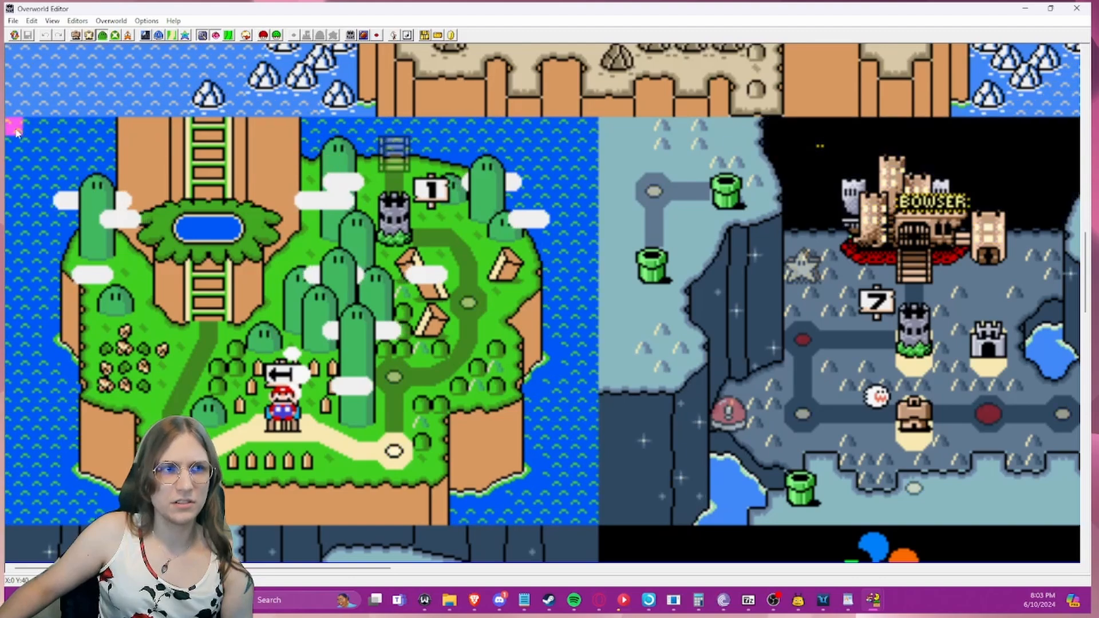
# - Outline the Yoshi's Island submap area with a selection, compare it with the neighbouring submap, and close the Overworld Editor
pyautogui.moveTo(16, 133); pyautogui.dragTo(527, 479)
pyautogui.click(626, 220)
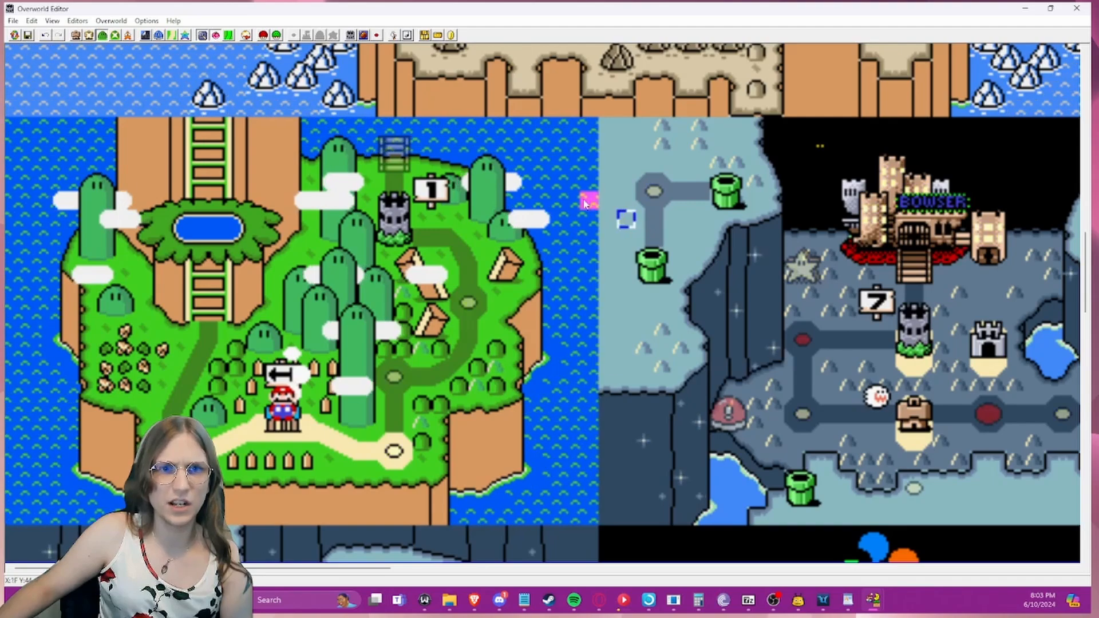
pyautogui.click(570, 145)
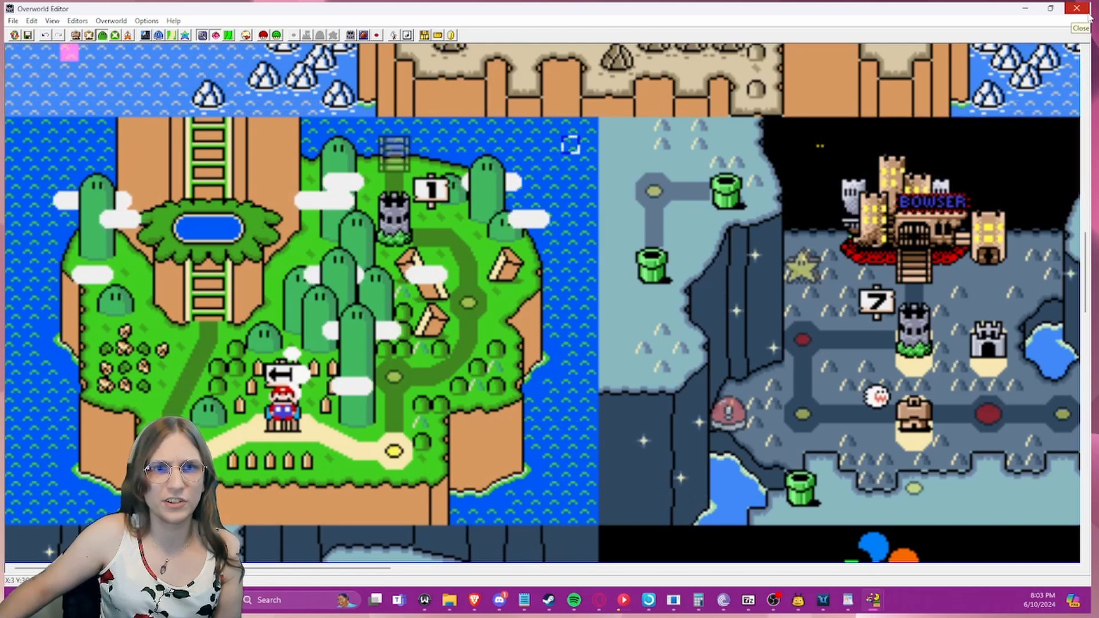
pyautogui.click(1086, 12)
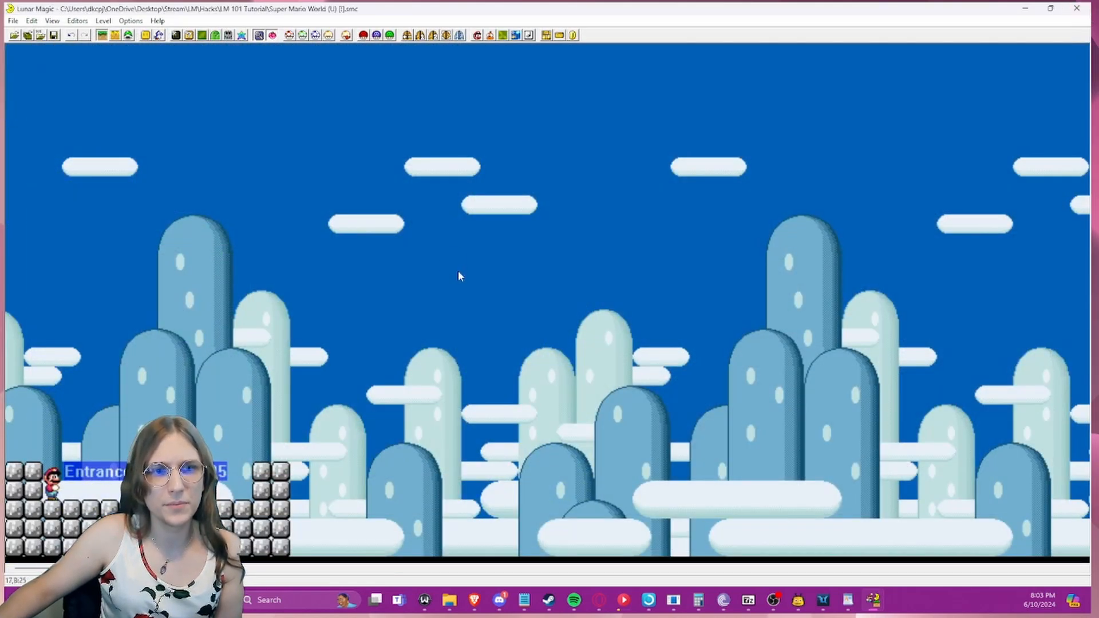
# - Demonstrate opening and closing the Palette Editor
pyautogui.click(242, 35)
pyautogui.click(242, 35)
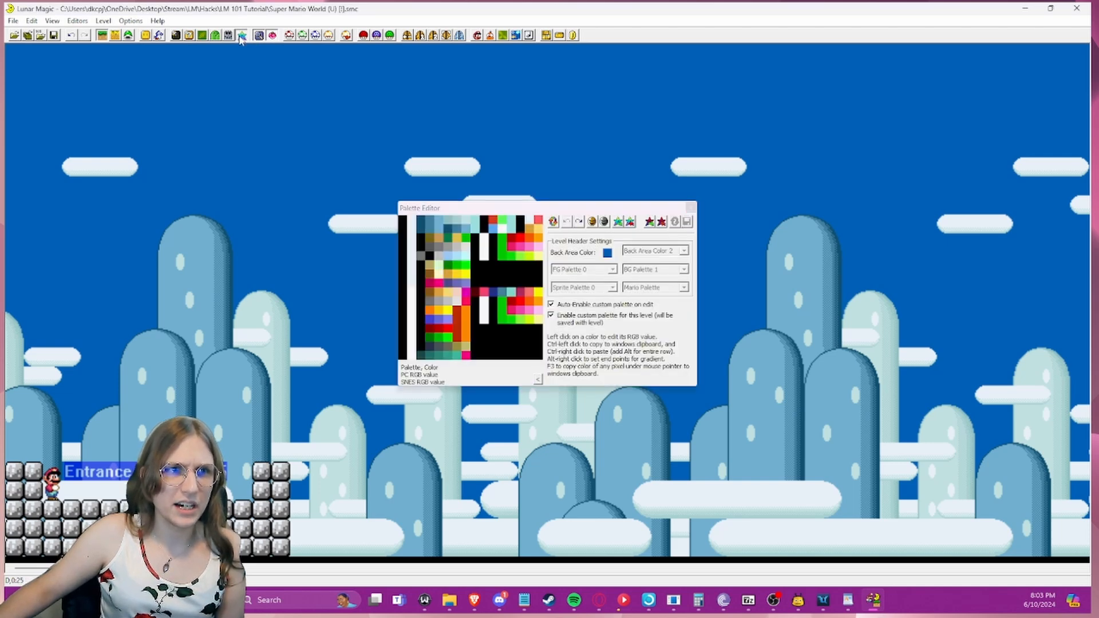
# - Show the list of zoom levels and demonstrate magnifying and shrinking the level view
pyautogui.click(258, 36)
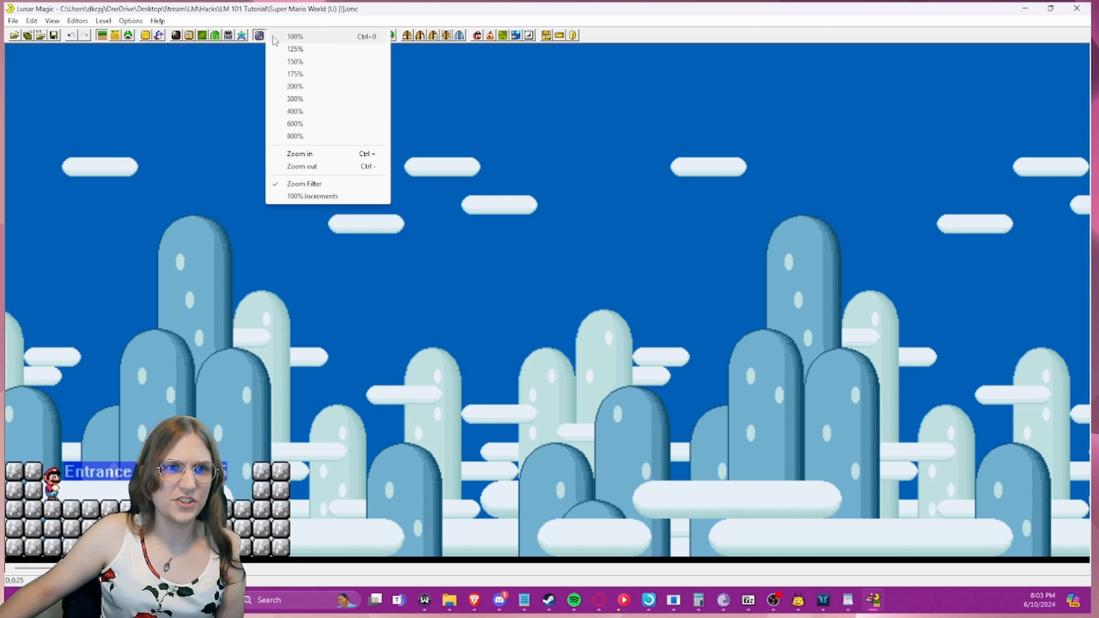
pyautogui.click(260, 36)
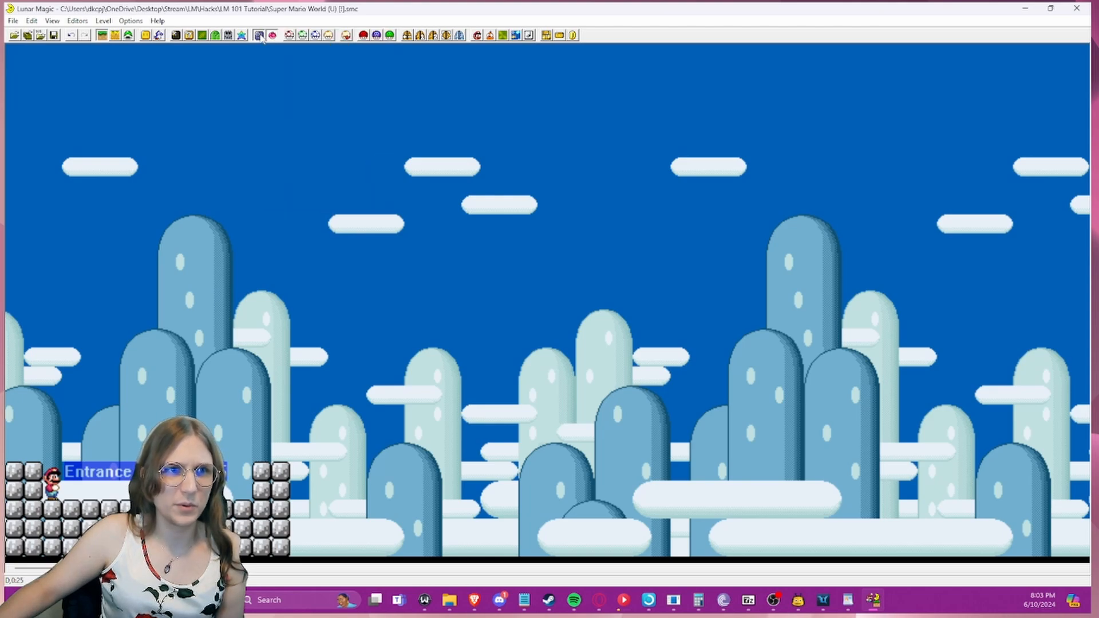
pyautogui.keyDown('ctrl'); pyautogui.scroll(5, 257, 176); pyautogui.keyUp('ctrl')
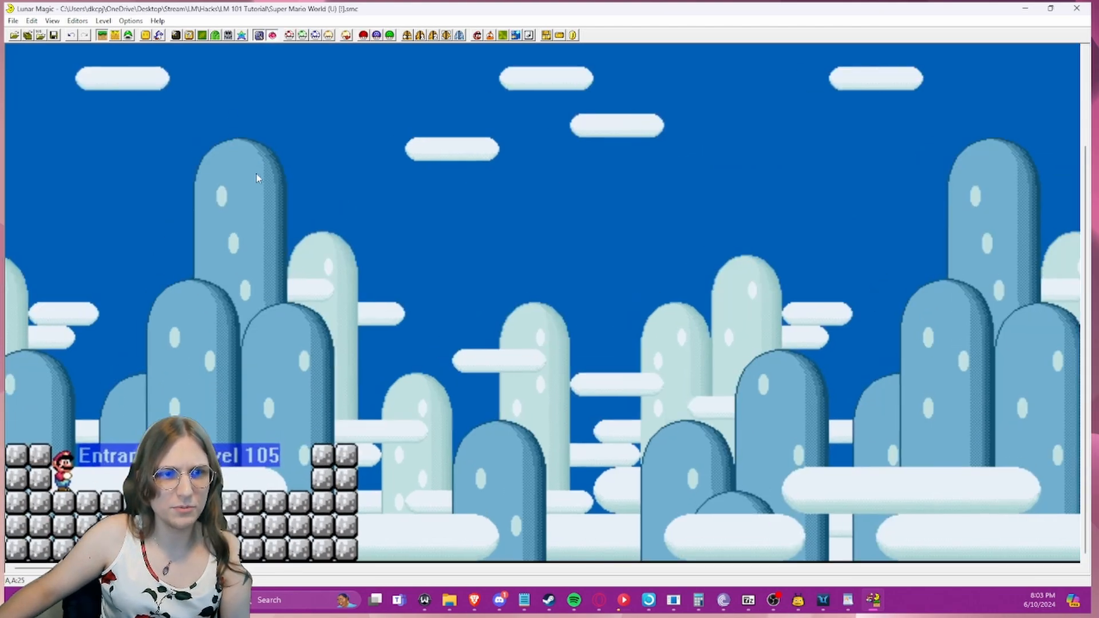
pyautogui.keyDown('ctrl'); pyautogui.scroll(-5, 263, 191); pyautogui.keyUp('ctrl')
pyautogui.keyDown('ctrl'); pyautogui.scroll(4, 264, 192); pyautogui.keyUp('ctrl')
pyautogui.keyDown('ctrl'); pyautogui.scroll(-4, 264, 191); pyautogui.keyUp('ctrl')
pyautogui.keyDown('ctrl'); pyautogui.scroll(5, 264, 192); pyautogui.keyUp('ctrl')
pyautogui.keyDown('ctrl'); pyautogui.scroll(-4, 263, 188); pyautogui.keyUp('ctrl')
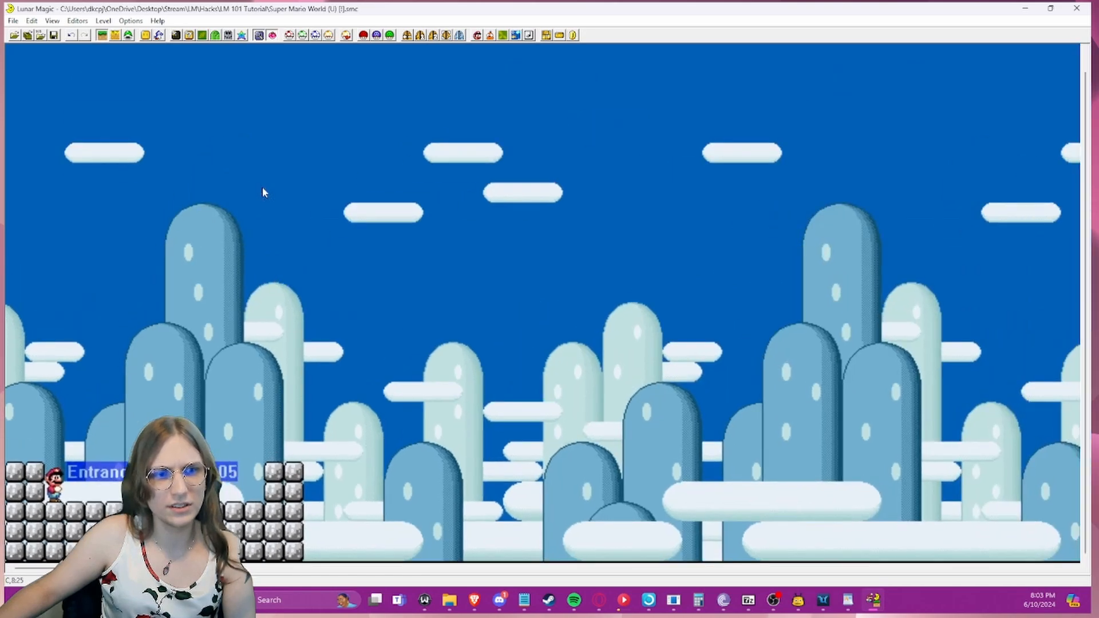
pyautogui.keyDown('ctrl'); pyautogui.scroll(4, 262, 189); pyautogui.keyUp('ctrl')
pyautogui.keyDown('ctrl'); pyautogui.scroll(-4, 263, 188); pyautogui.keyUp('ctrl')
pyautogui.keyDown('ctrl'); pyautogui.scroll(3, 262, 188); pyautogui.keyUp('ctrl')
pyautogui.keyDown('ctrl'); pyautogui.scroll(-1, 263, 192); pyautogui.keyUp('ctrl')
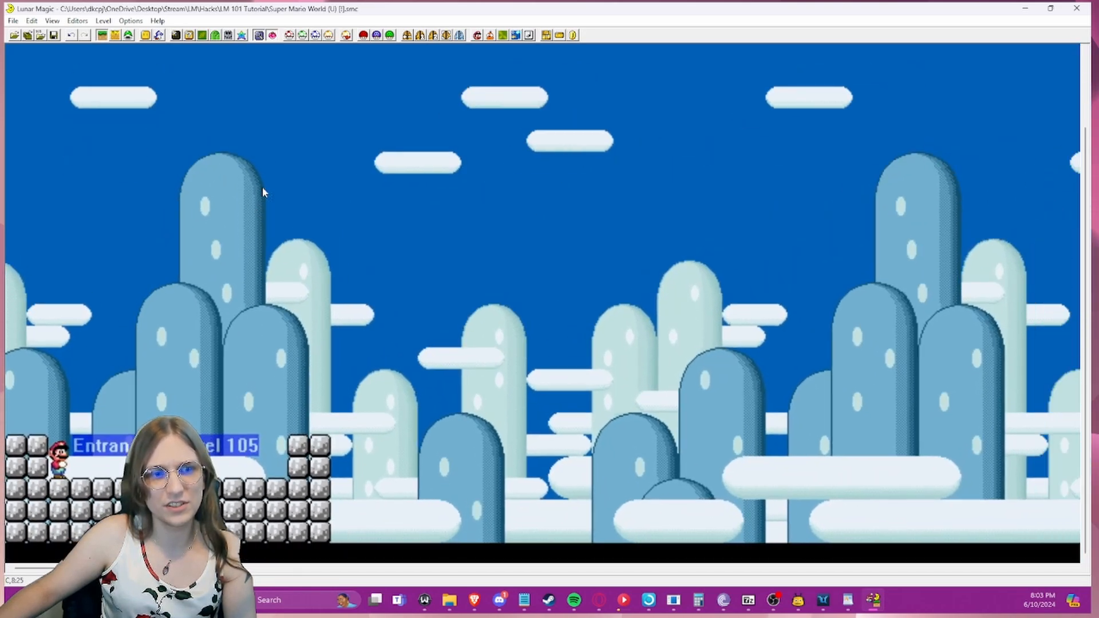
# - Set the level view to 100% zoom, and enlarge it again until the level fills the window
pyautogui.click(259, 35)
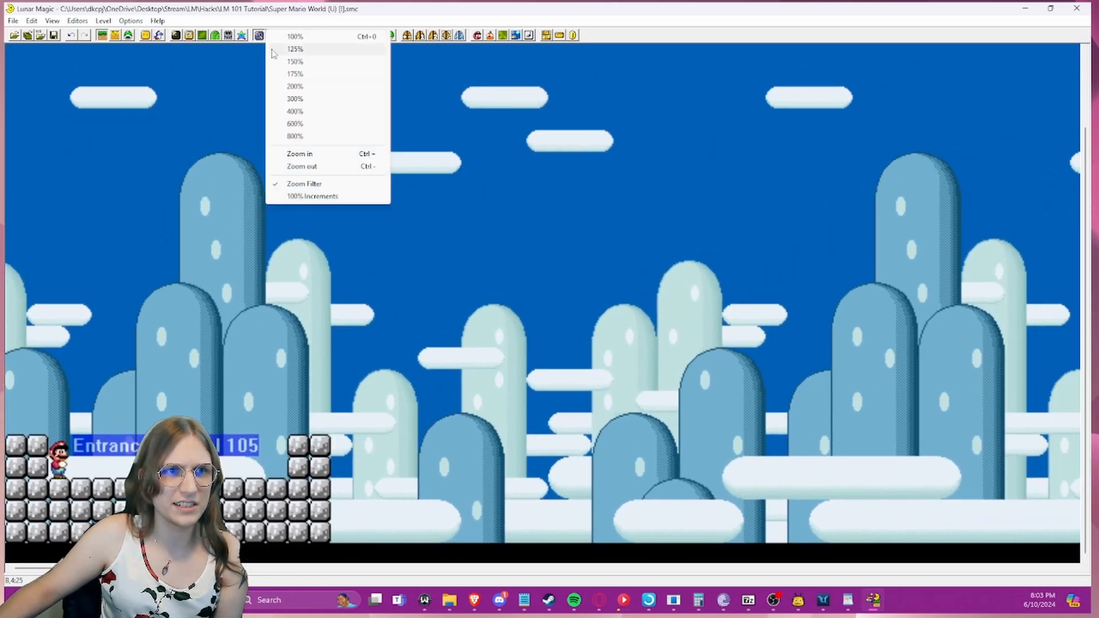
pyautogui.click(294, 37)
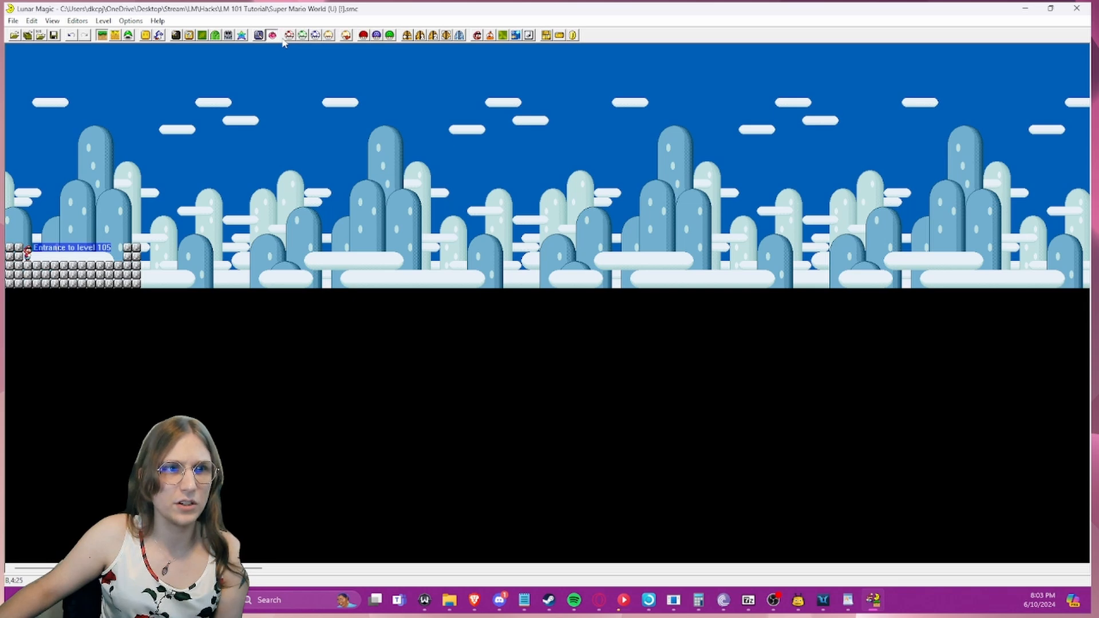
pyautogui.keyDown('ctrl'); pyautogui.scroll(2, 88, 284); pyautogui.keyUp('ctrl')
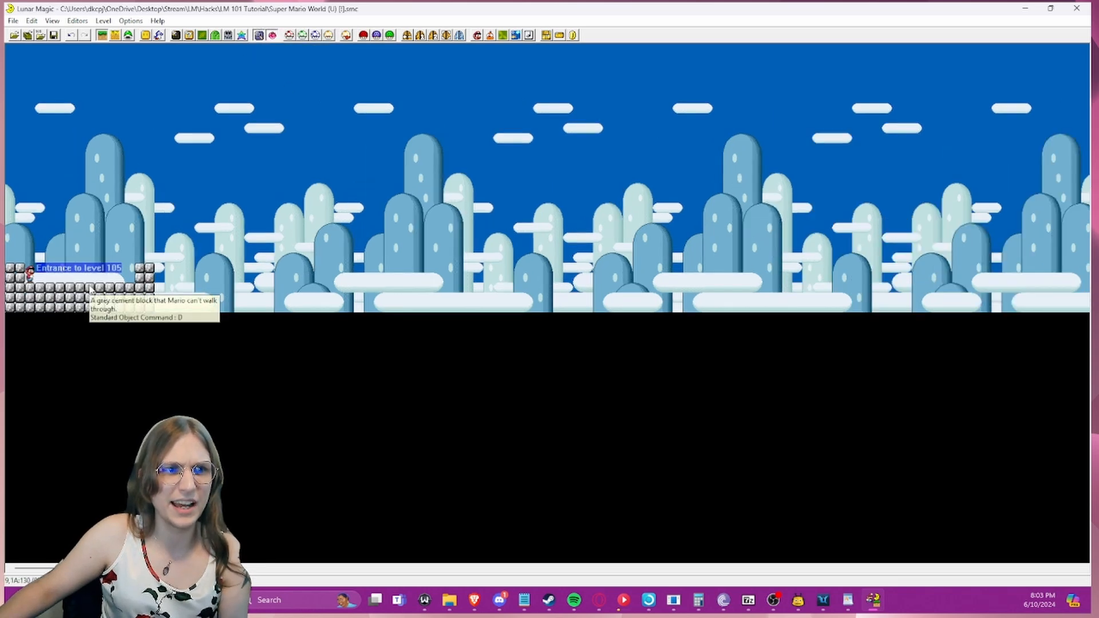
pyautogui.keyDown('ctrl'); pyautogui.scroll(1, 90, 289); pyautogui.keyUp('ctrl')
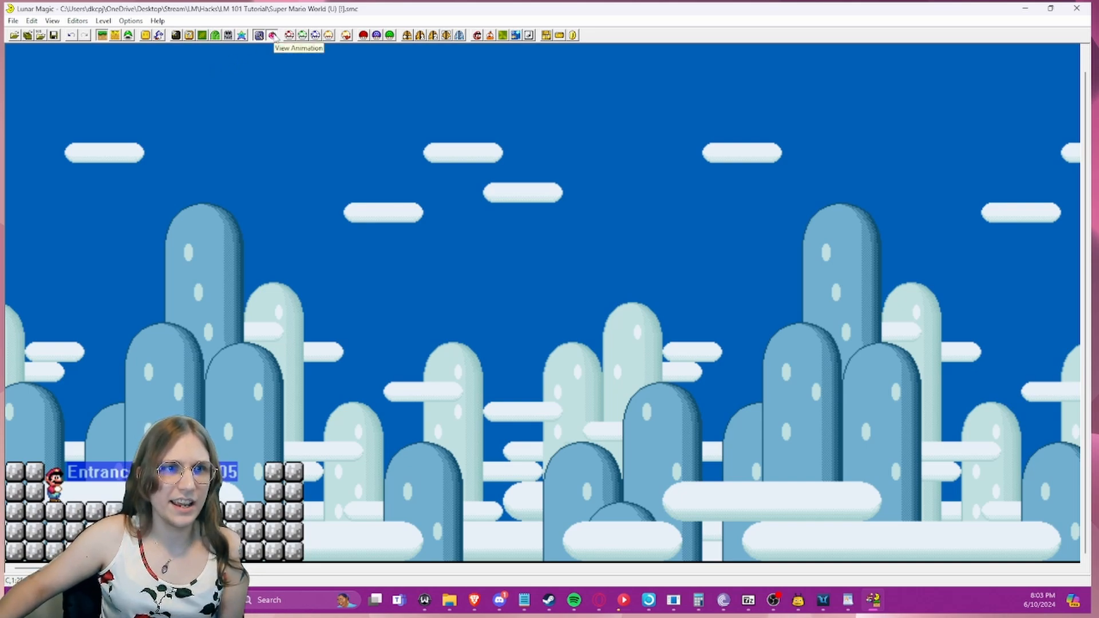
# - Place a black piranha plant (Map16 tile 12F) on the stone floor near the level entrance and toggle the View Animation option
pyautogui.click(194, 37)
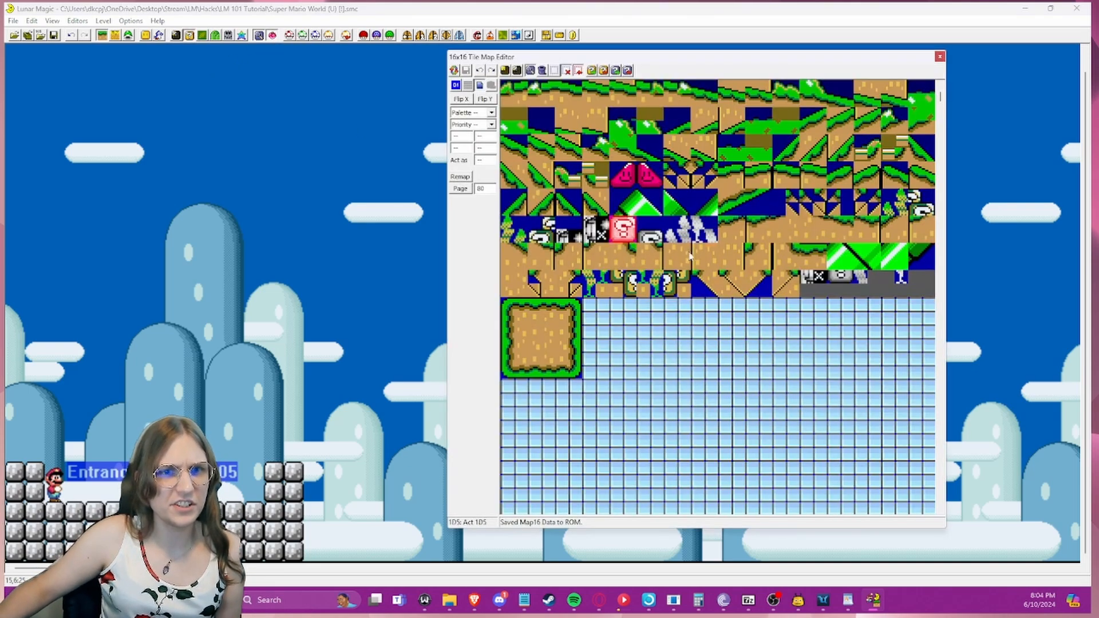
pyautogui.scroll(2, 701, 255)
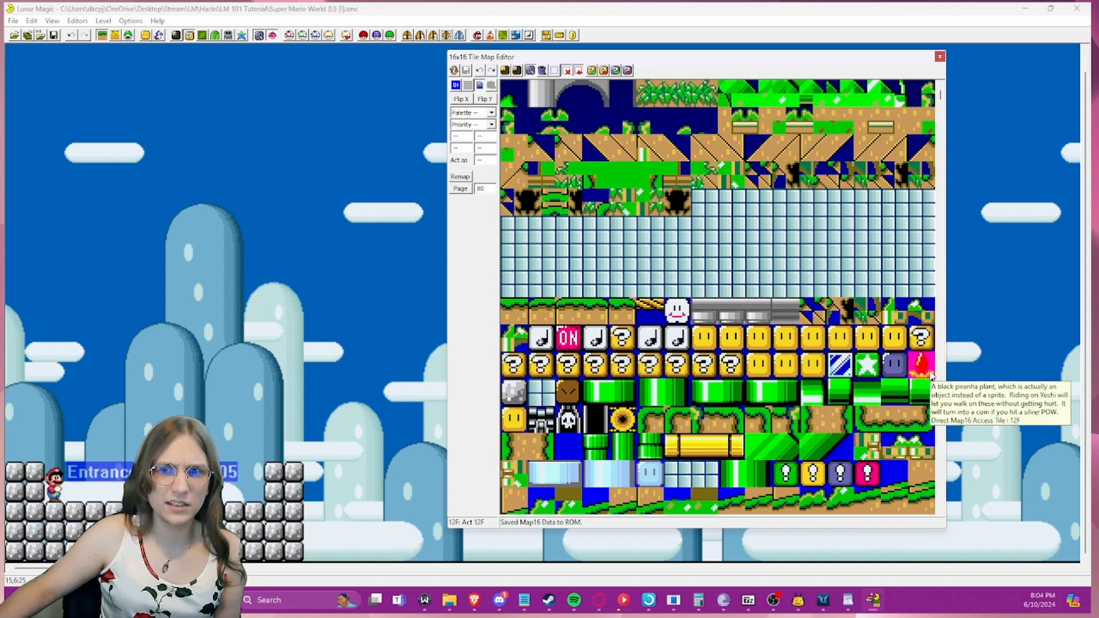
pyautogui.click(924, 366)
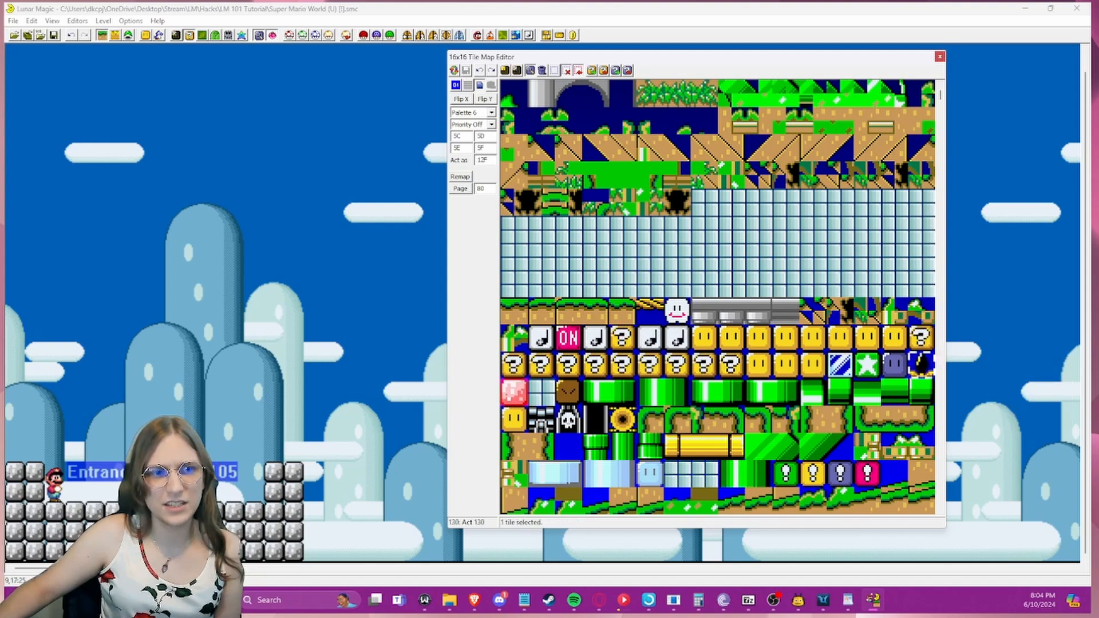
pyautogui.click(229, 483)
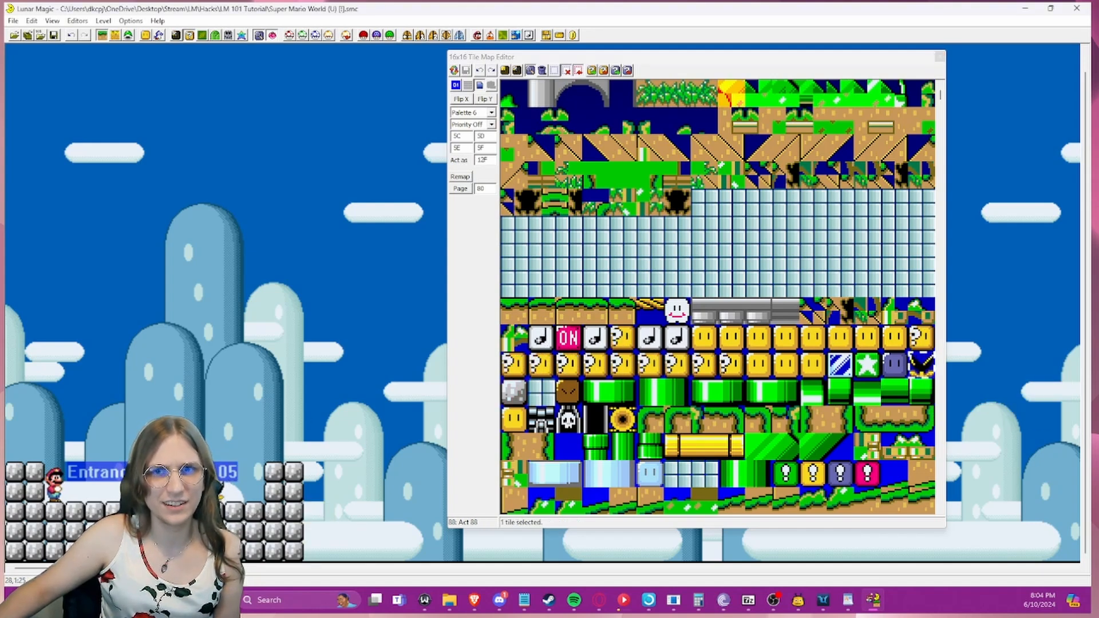
pyautogui.click(939, 56)
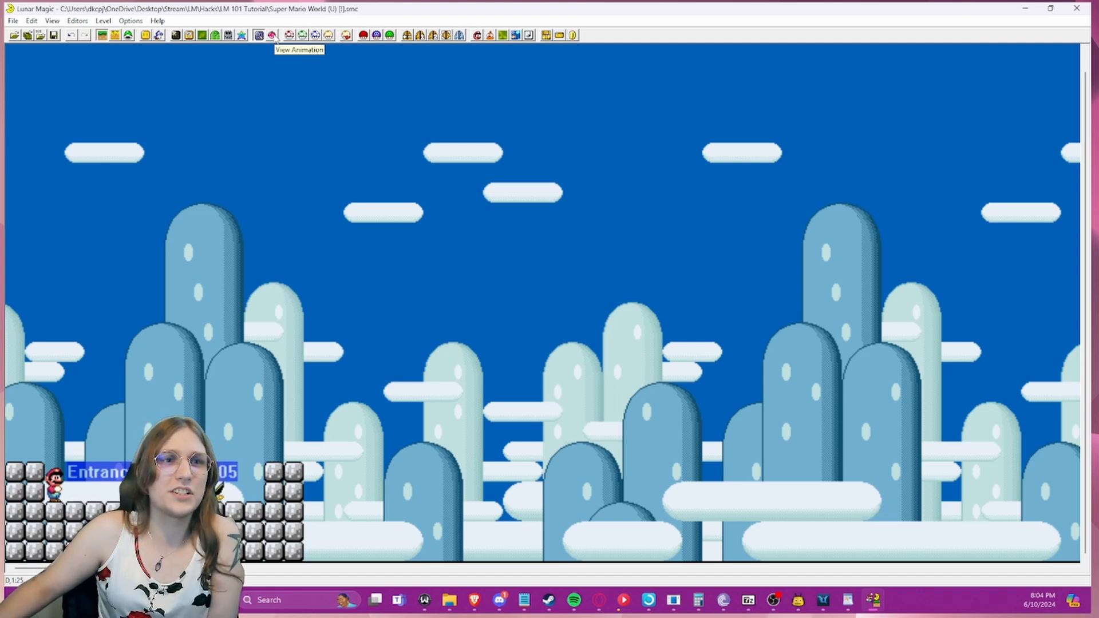
pyautogui.click(272, 36)
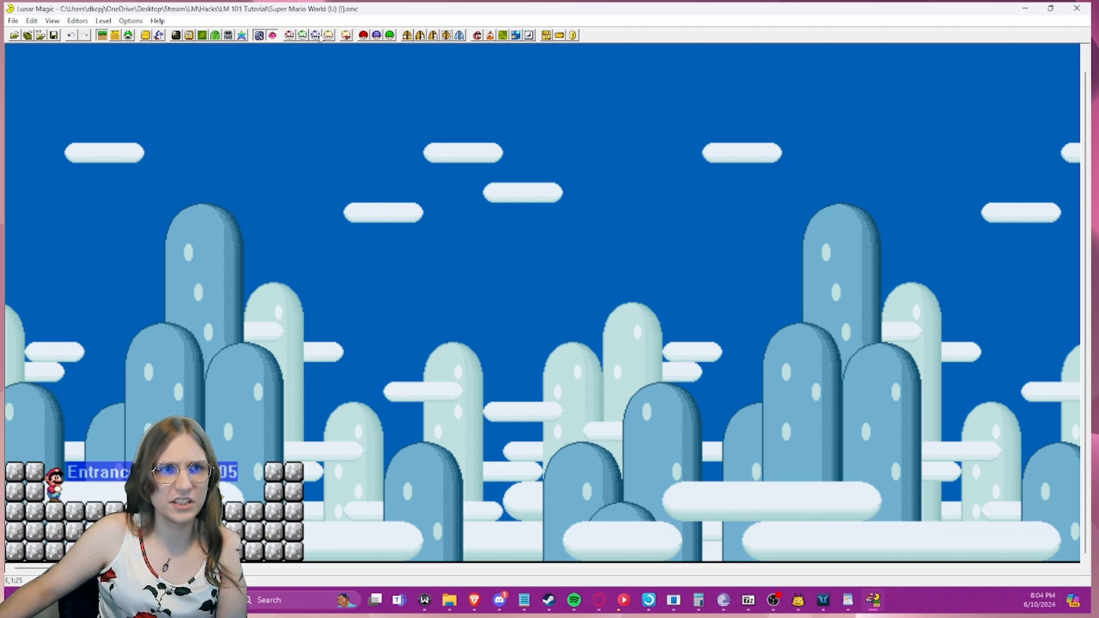
# - View the Super GFX Bypass dialog, try enabling the bypass of standard FG/BG/SP GFX for this level, and close it without applying
pyautogui.click(363, 36)
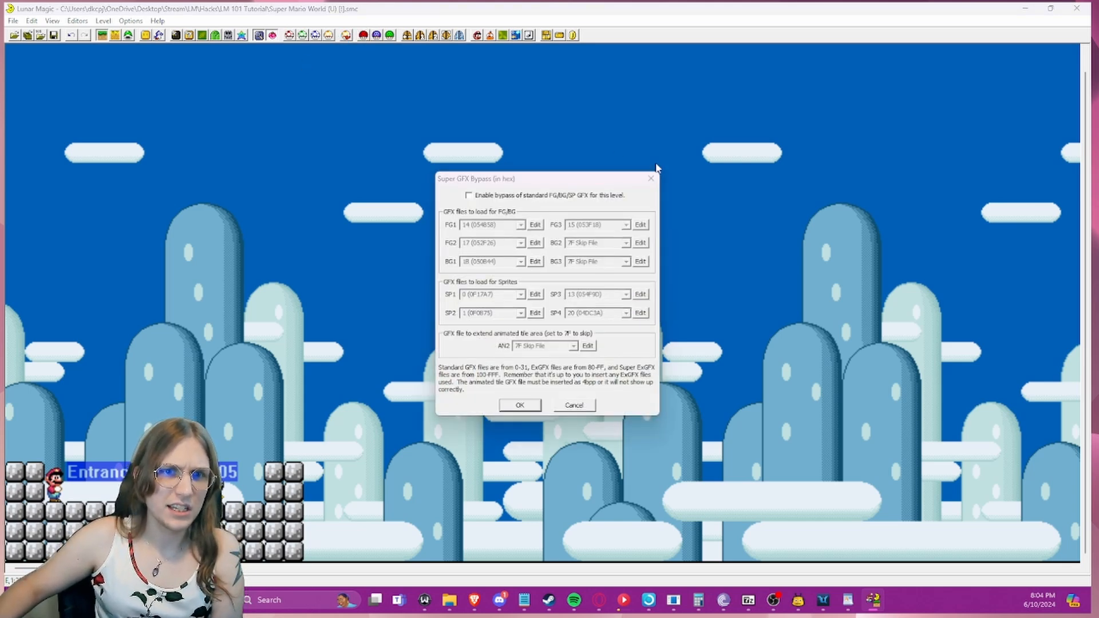
pyautogui.click(650, 178)
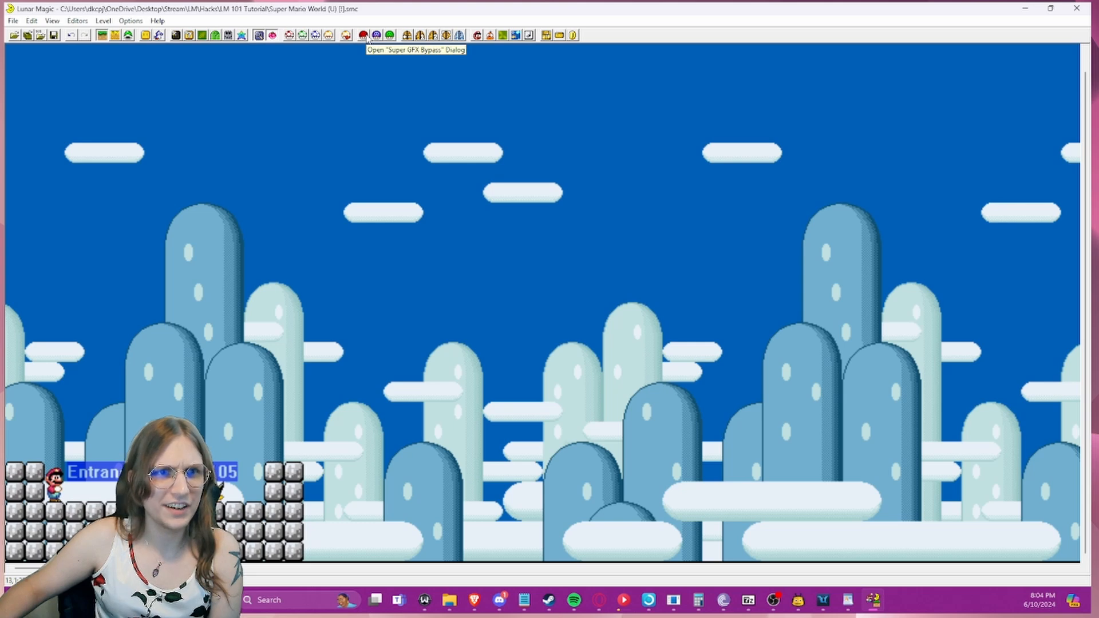
pyautogui.click(365, 35)
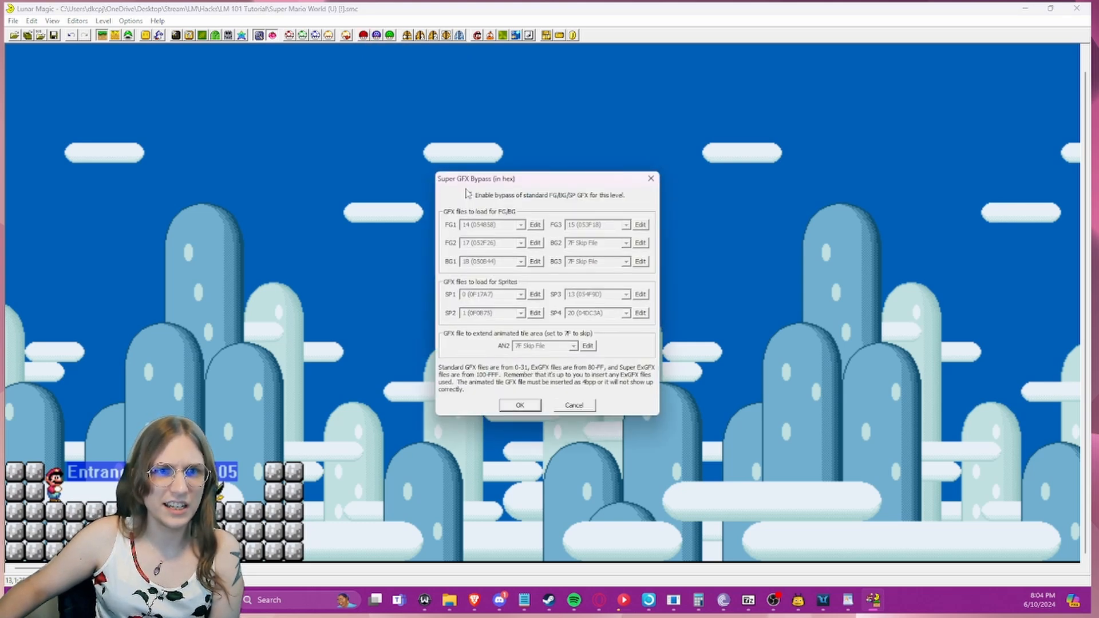
pyautogui.click(468, 196)
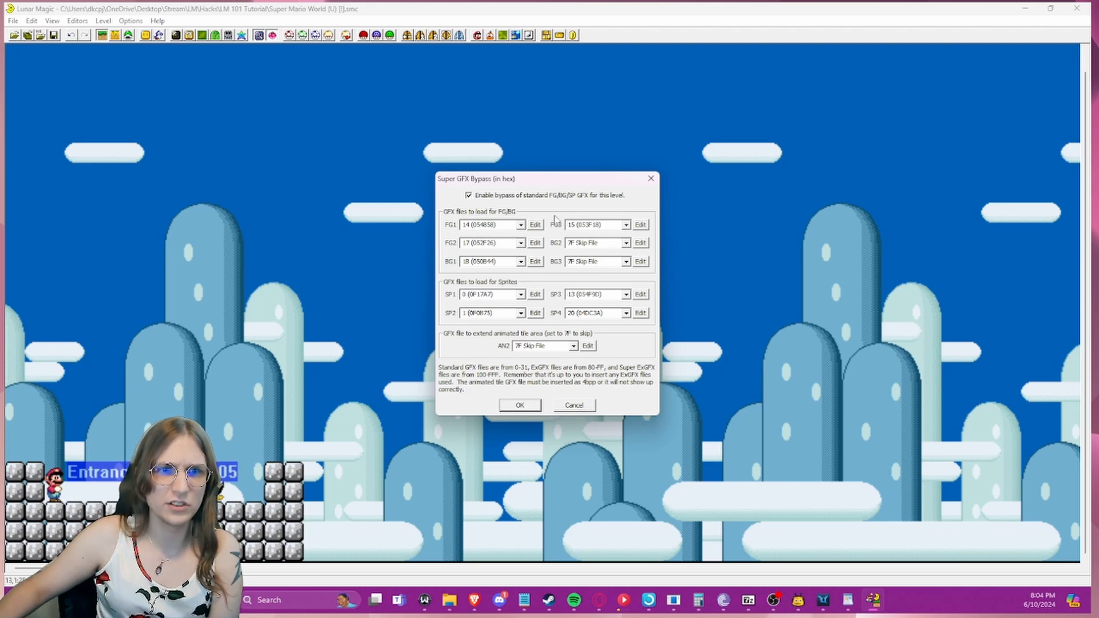
pyautogui.click(650, 179)
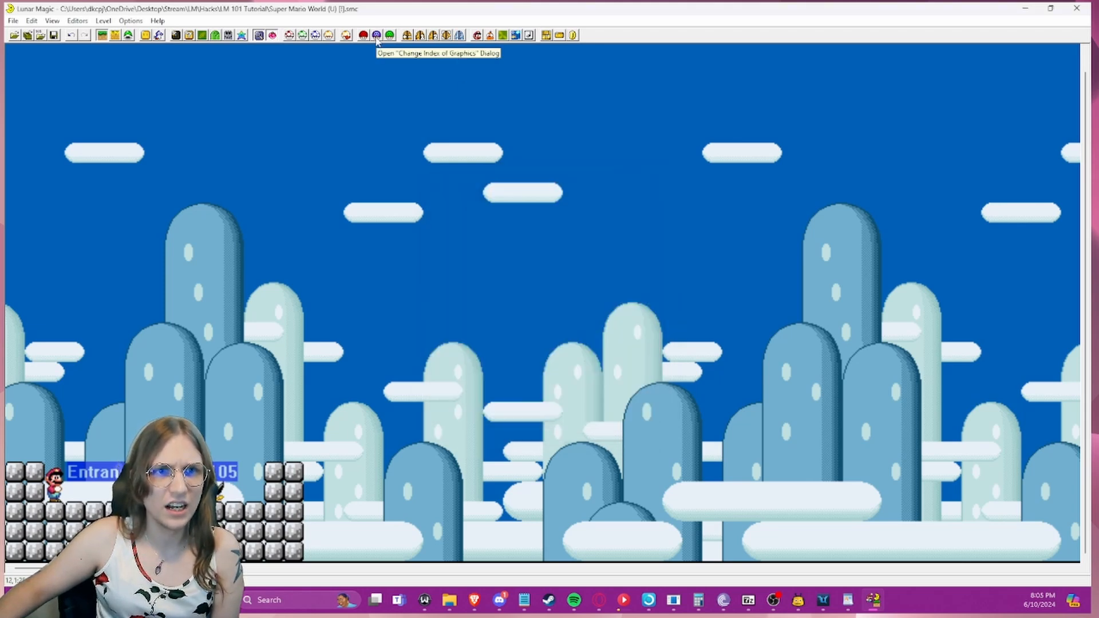
# - Look at the Change GFX in Header dialog and the Layer 3 GFX/Tilemap Bypass dialog, closing each without changes
pyautogui.click(377, 35)
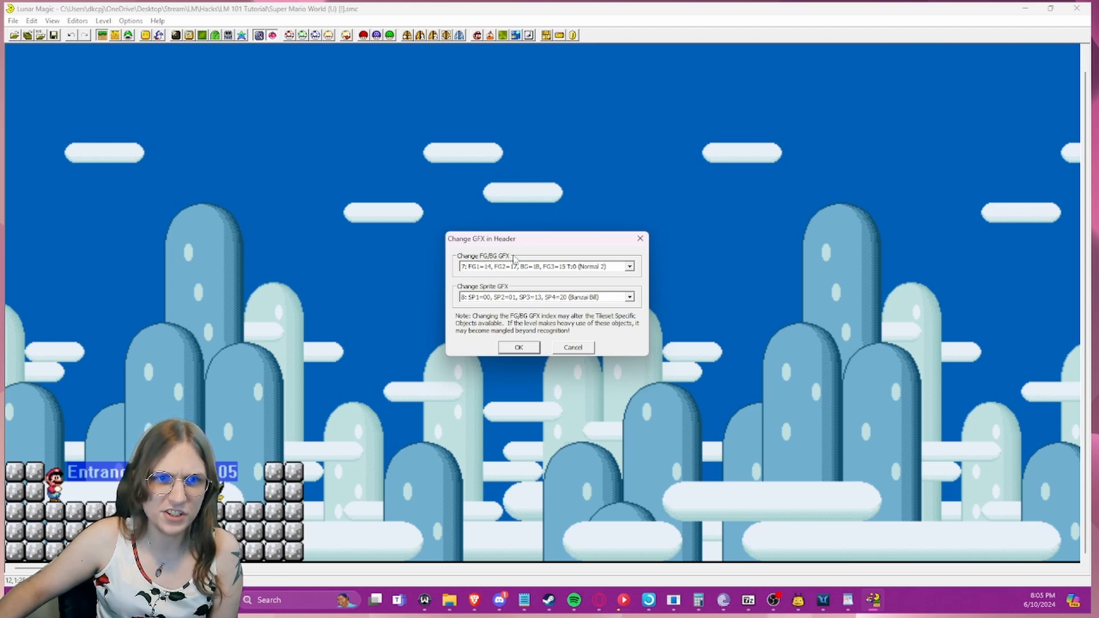
pyautogui.click(573, 348)
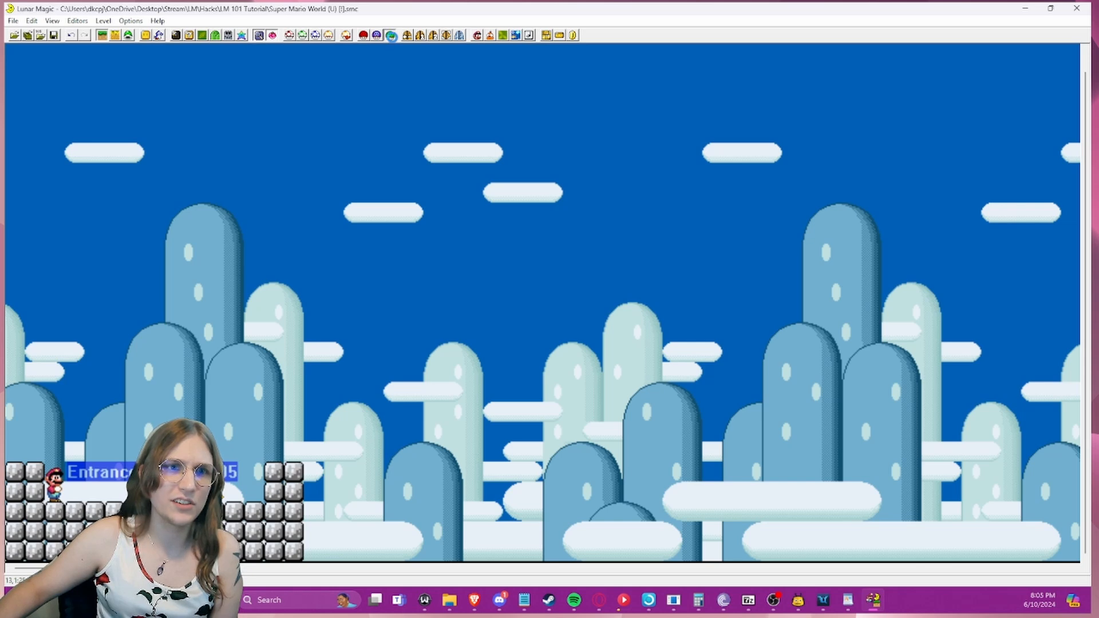
pyautogui.click(391, 35)
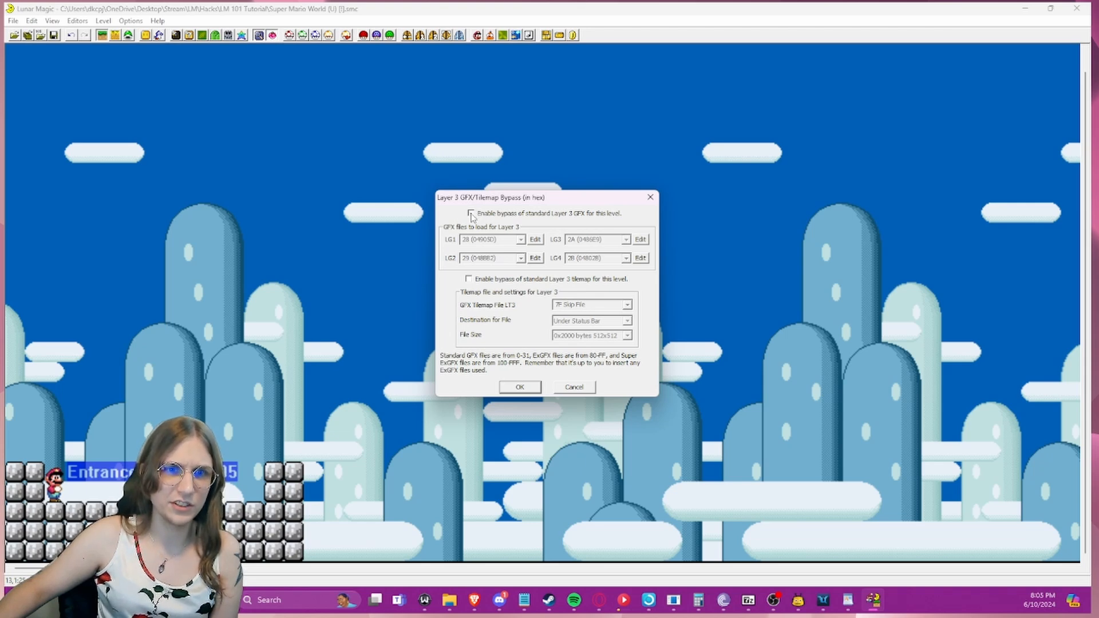
pyautogui.click(650, 197)
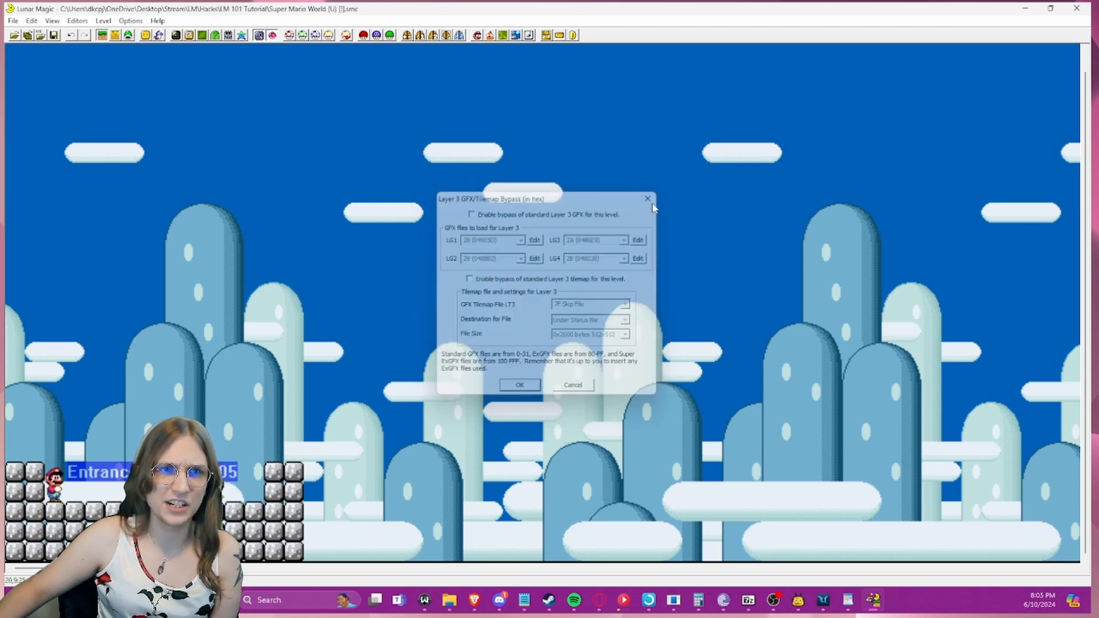
# - Look at the Modify Screen Exits dialog without changing it, and turn on the numbered screen boundaries in the level view
pyautogui.click(406, 36)
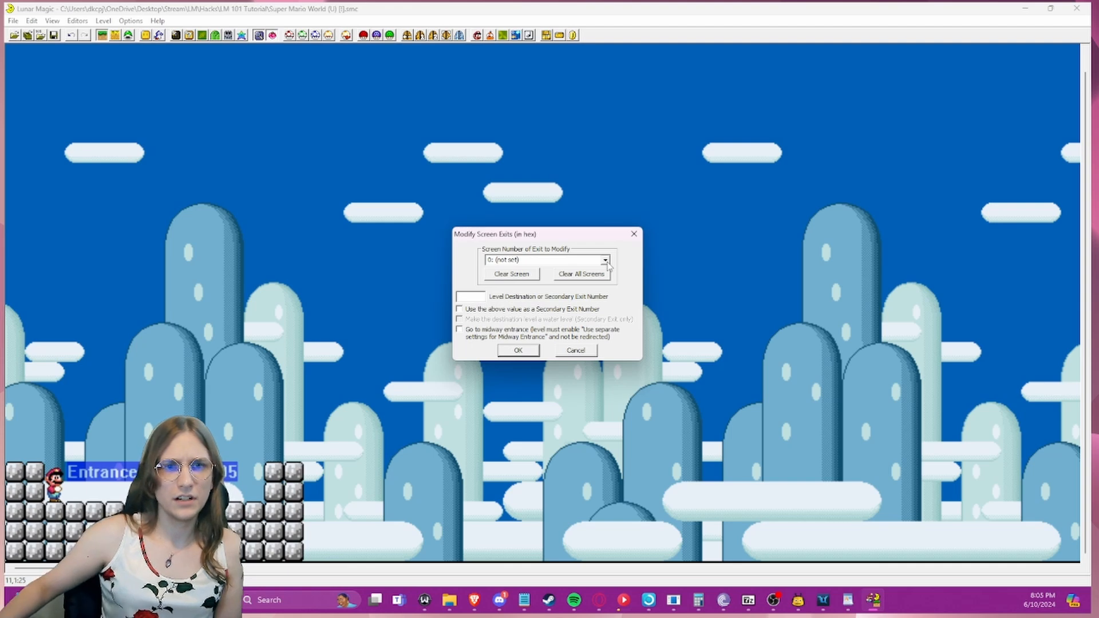
pyautogui.click(634, 233)
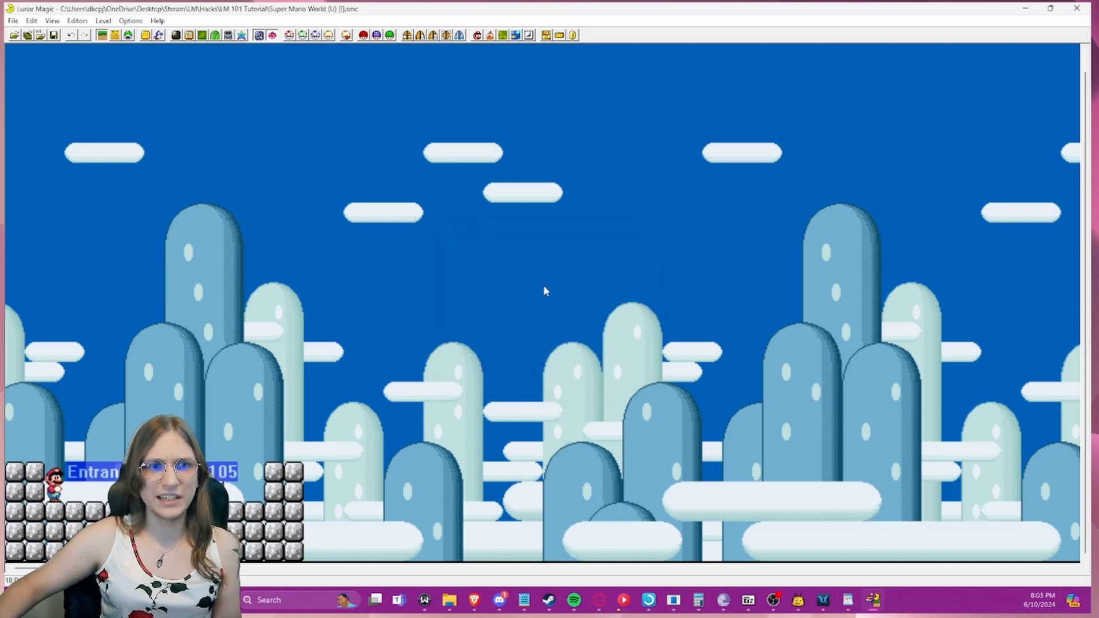
pyautogui.press('F1')
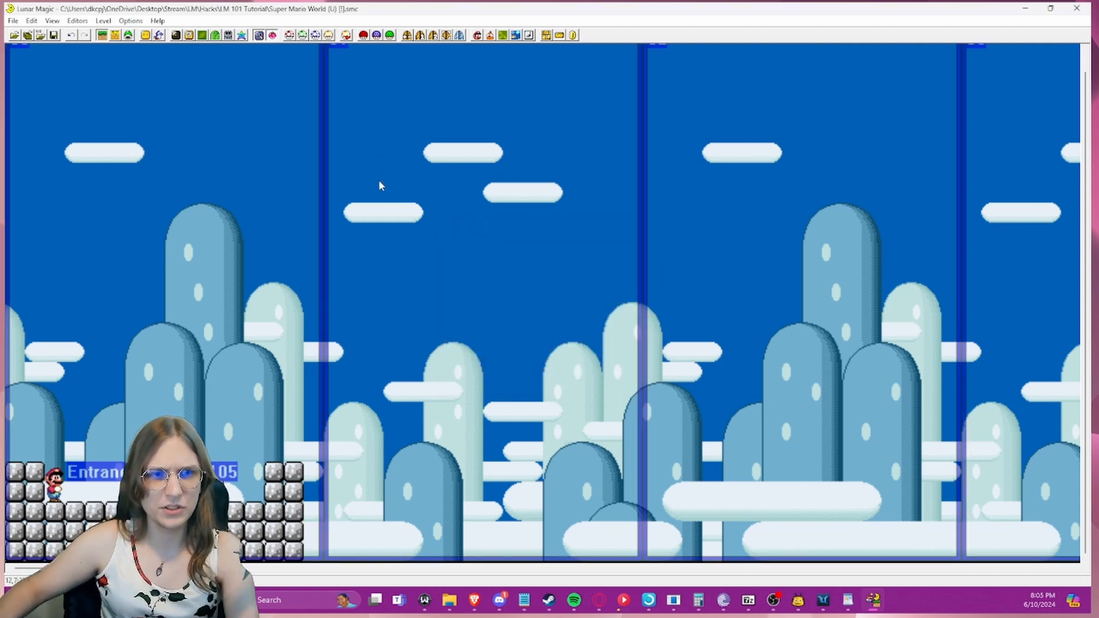
pyautogui.press('F1')
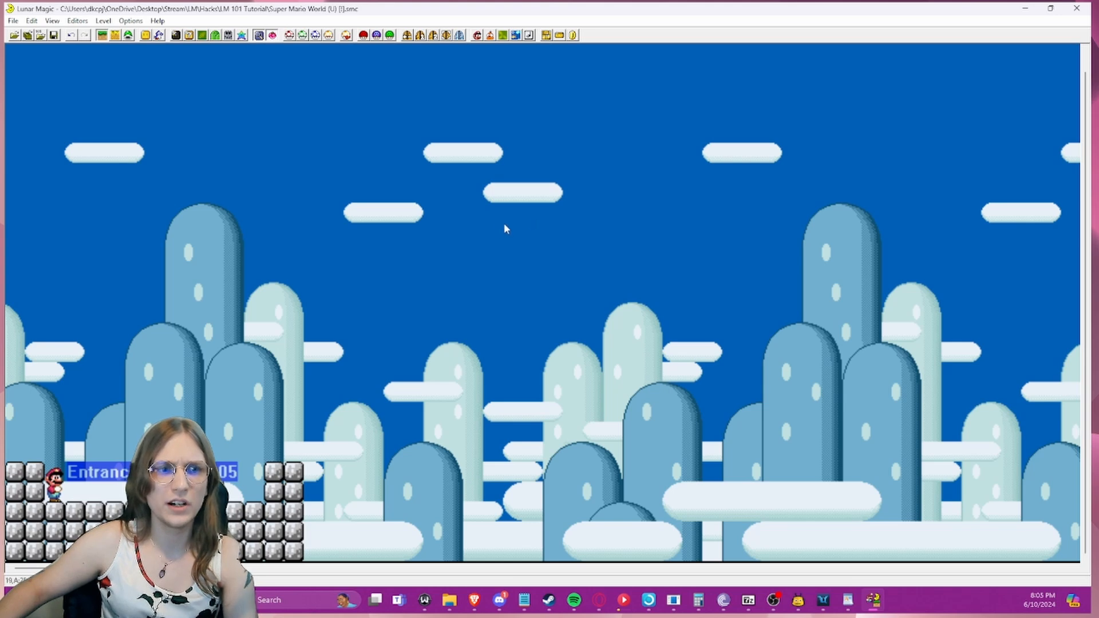
pyautogui.keyDown('ctrl'); pyautogui.scroll(-2, 498, 224); pyautogui.keyUp('ctrl')
pyautogui.press('F1')
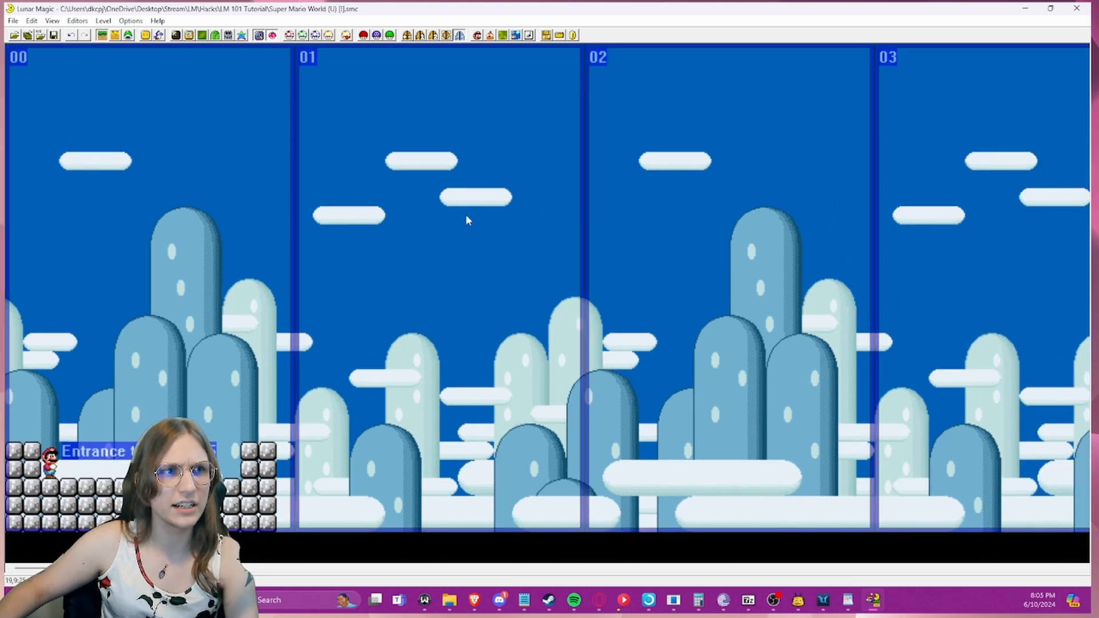
pyautogui.press('F1')
pyautogui.press('F1')
pyautogui.press('F1')
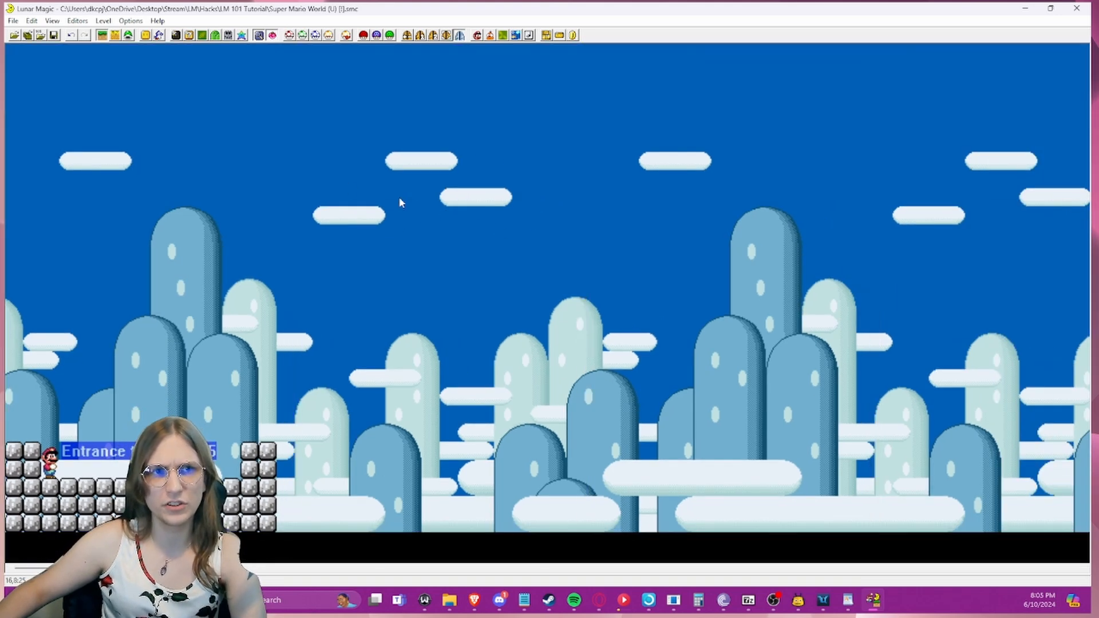
pyautogui.press('F1')
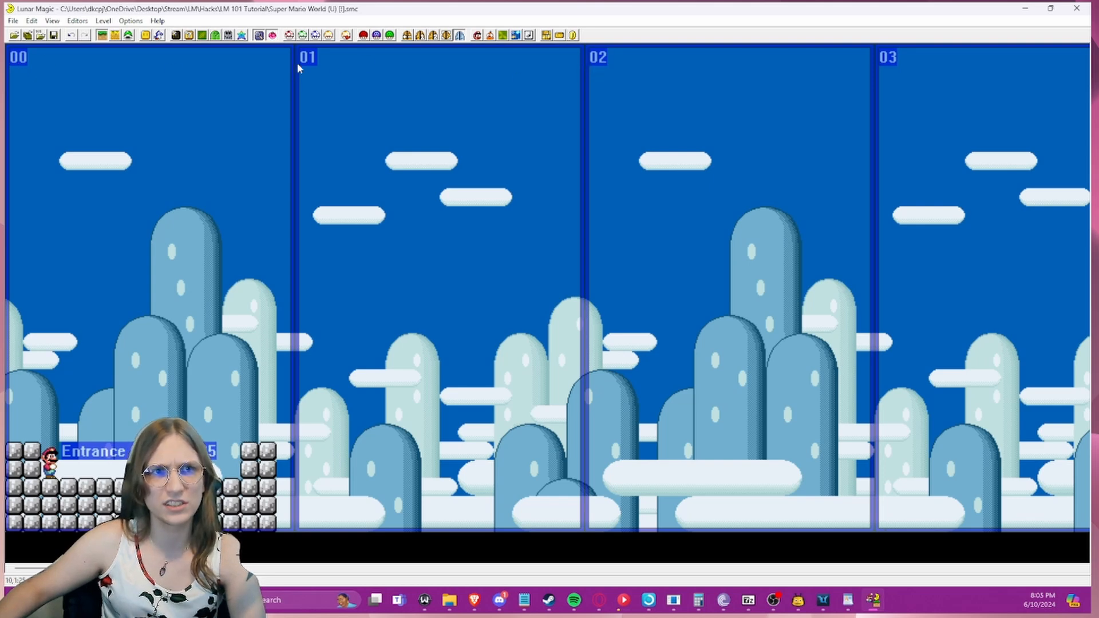
# - Open the Modify Screen Exits dialog with screen 0 selected and enter its level destination
pyautogui.click(407, 35)
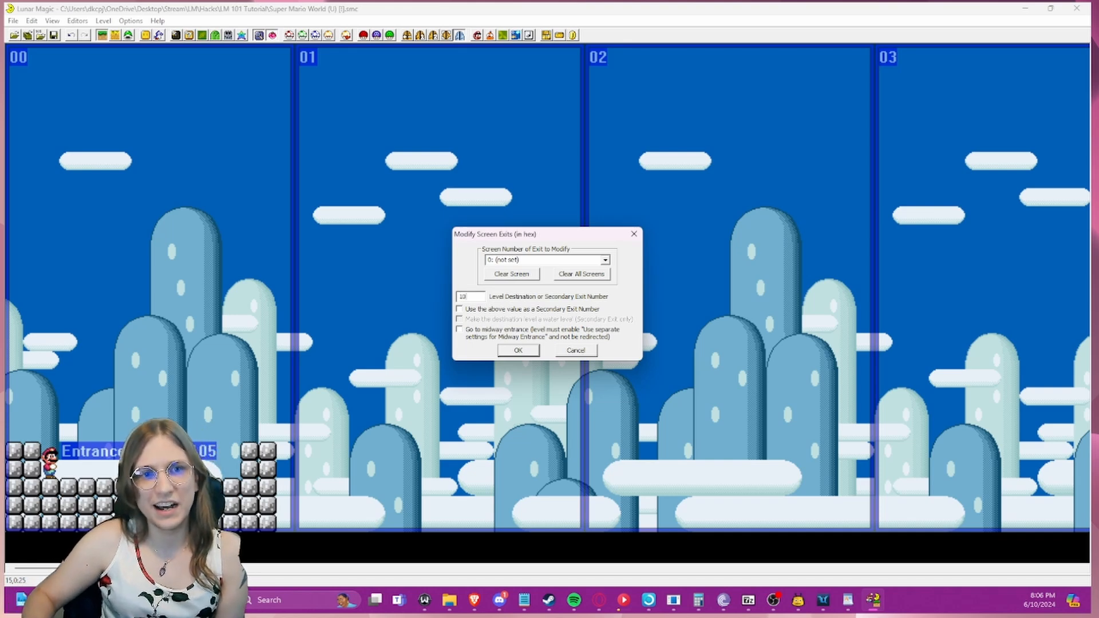
# - Set screen 0's exit to level 105, then place a door on the floor beside Mario's entrance and save the level
pyautogui.click(519, 351)
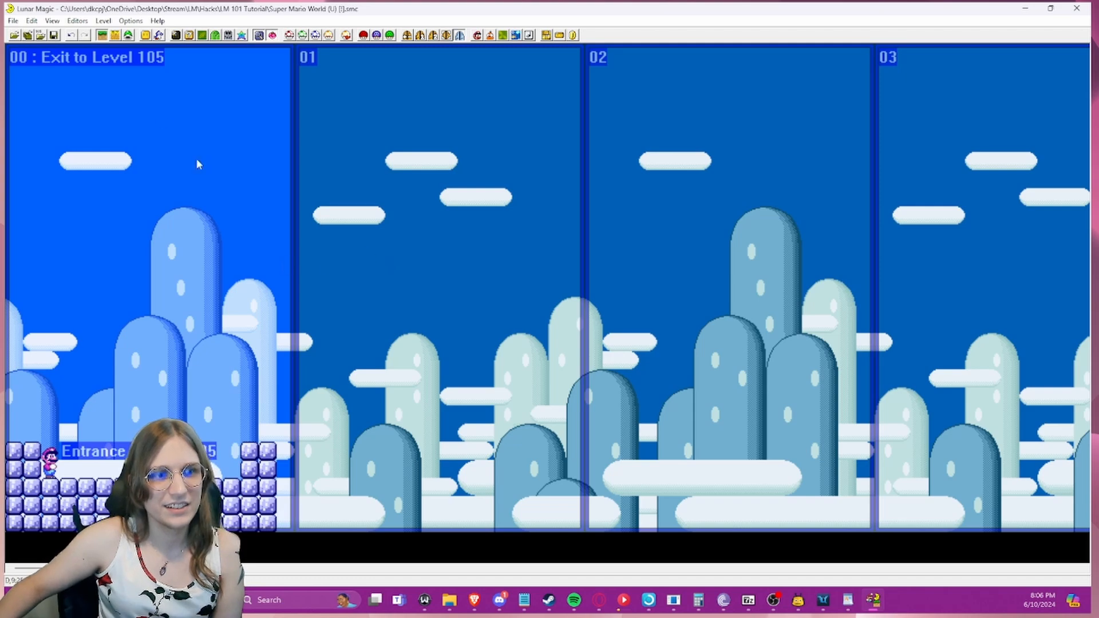
pyautogui.click(189, 36)
pyautogui.scroll(3, 795, 246)
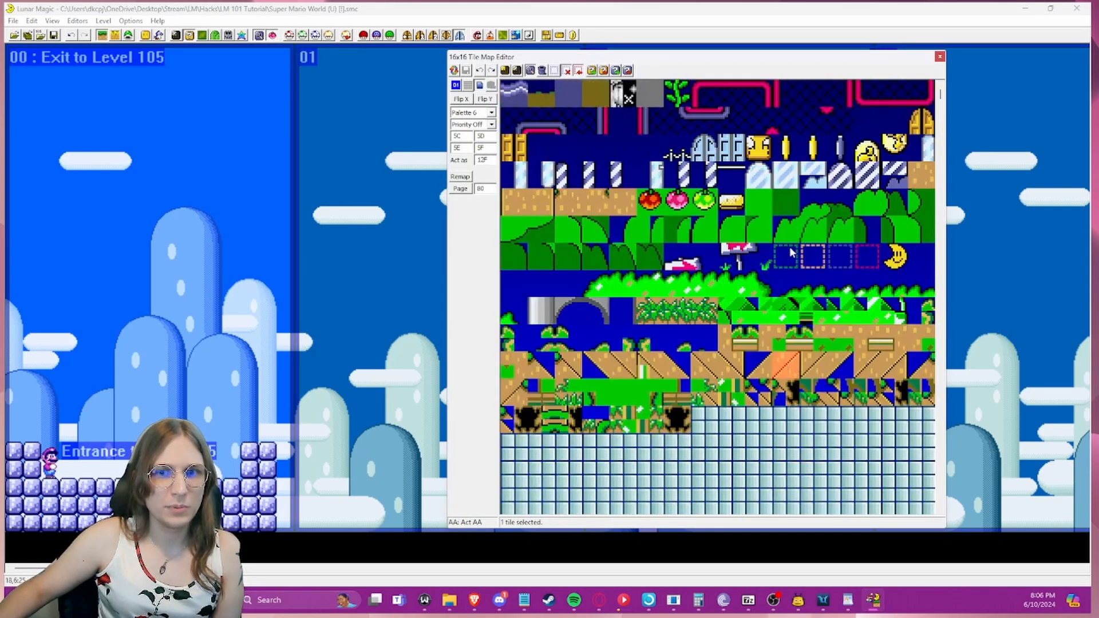
pyautogui.click(922, 120)
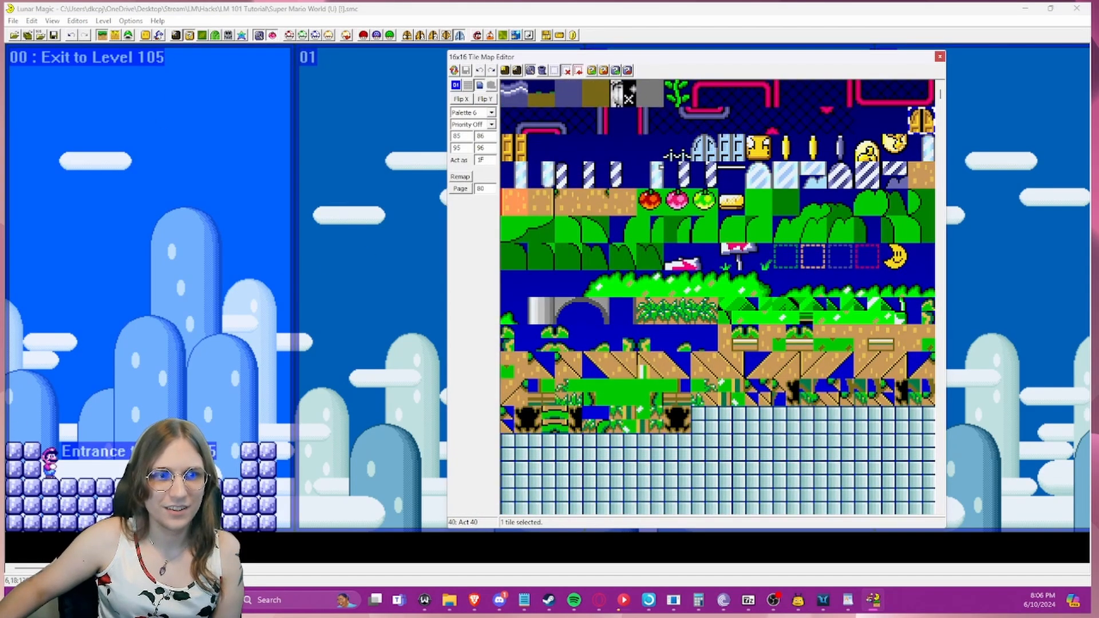
pyautogui.click(306, 253)
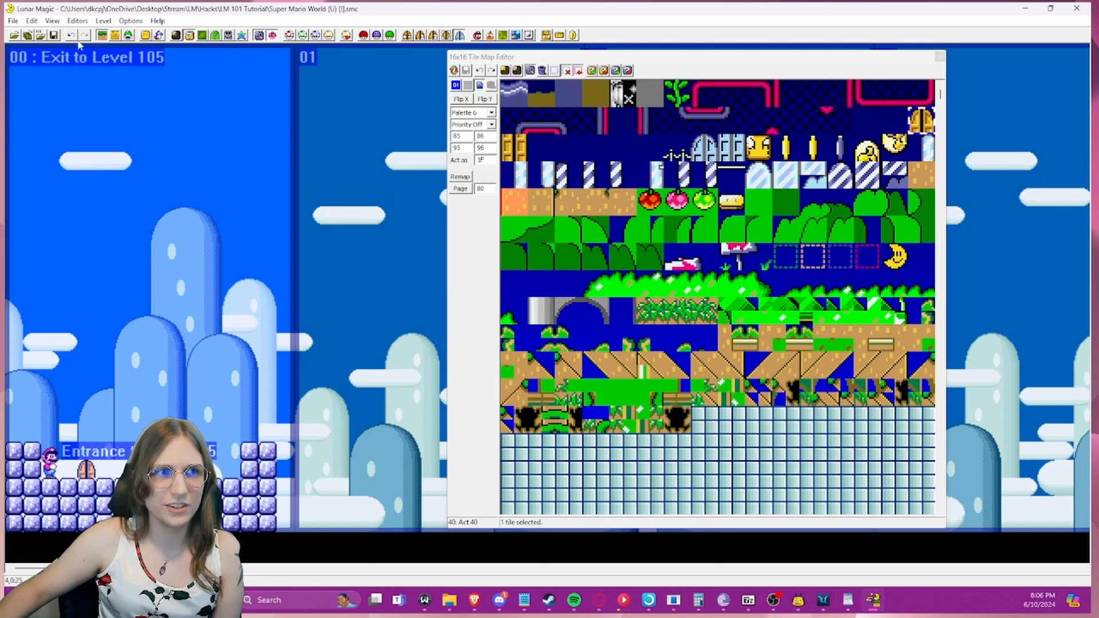
pyautogui.click(57, 35)
pyautogui.click(939, 56)
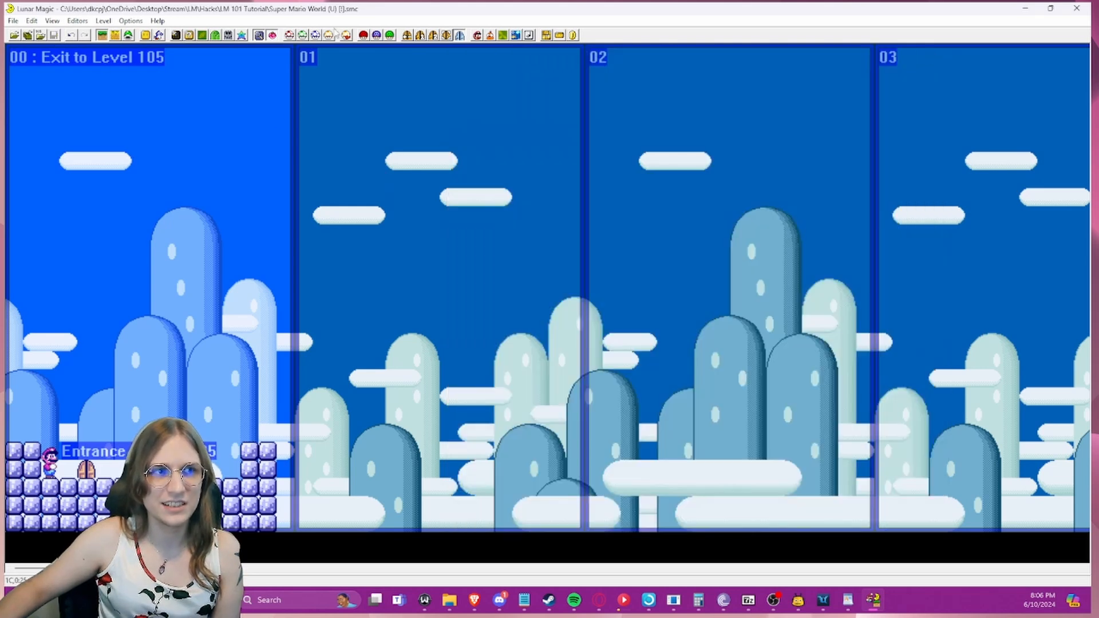
# - Review the exit destination settings of screen 0 without changing them
pyautogui.click(407, 35)
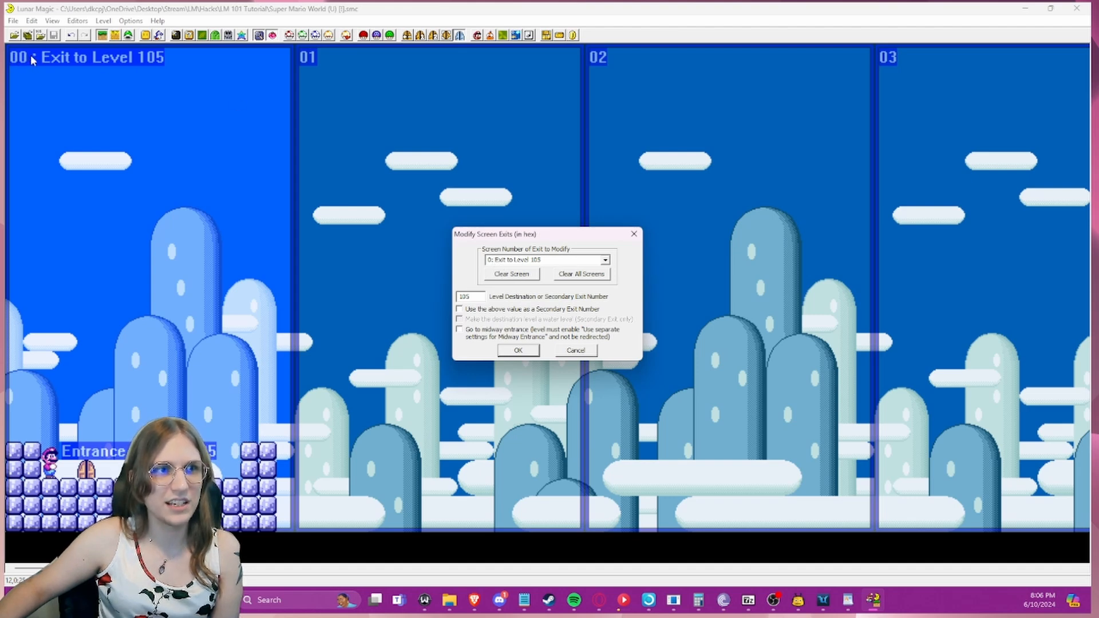
pyautogui.click(634, 234)
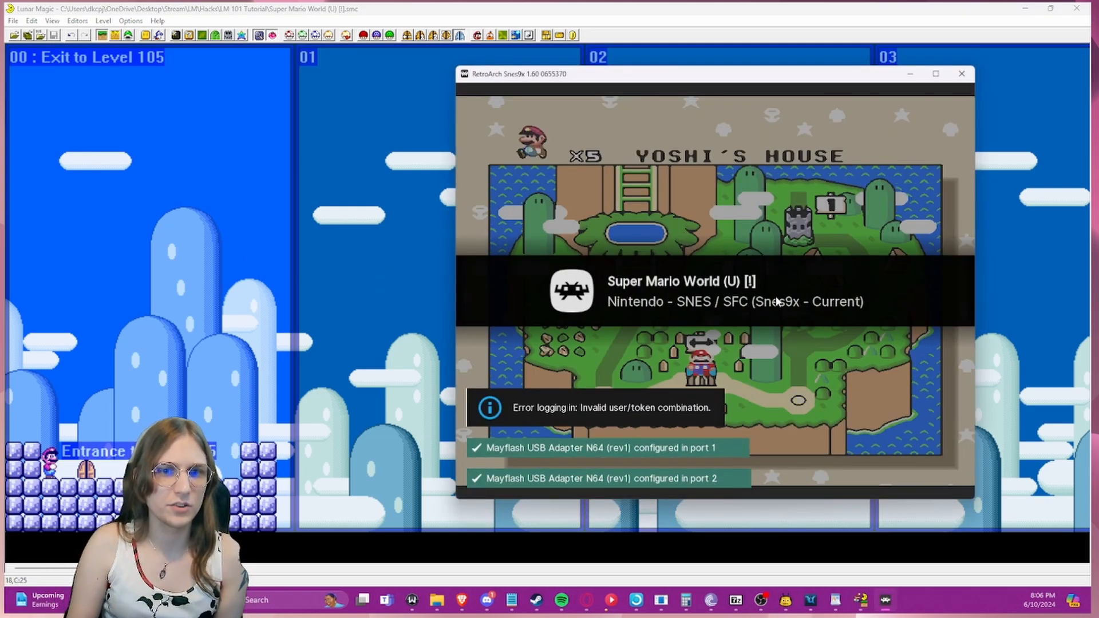
# - In the RetroArch emulator, enter Yoshi's Island 1 from the overworld and walk Mario to the door
pyautogui.press('Left')
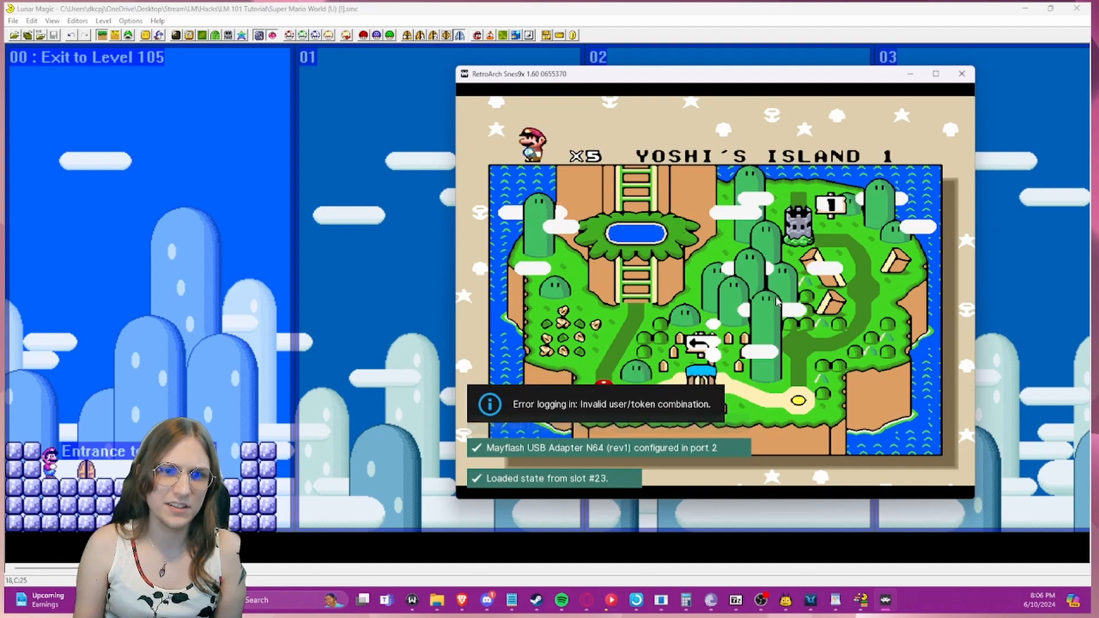
pyautogui.press('x')
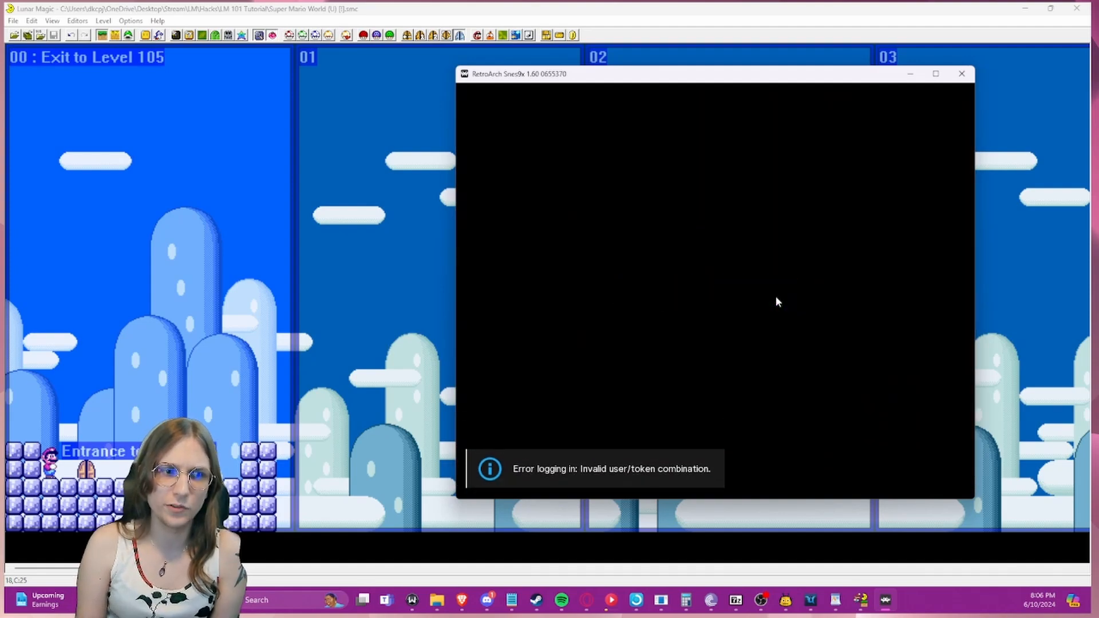
pyautogui.press('Right')
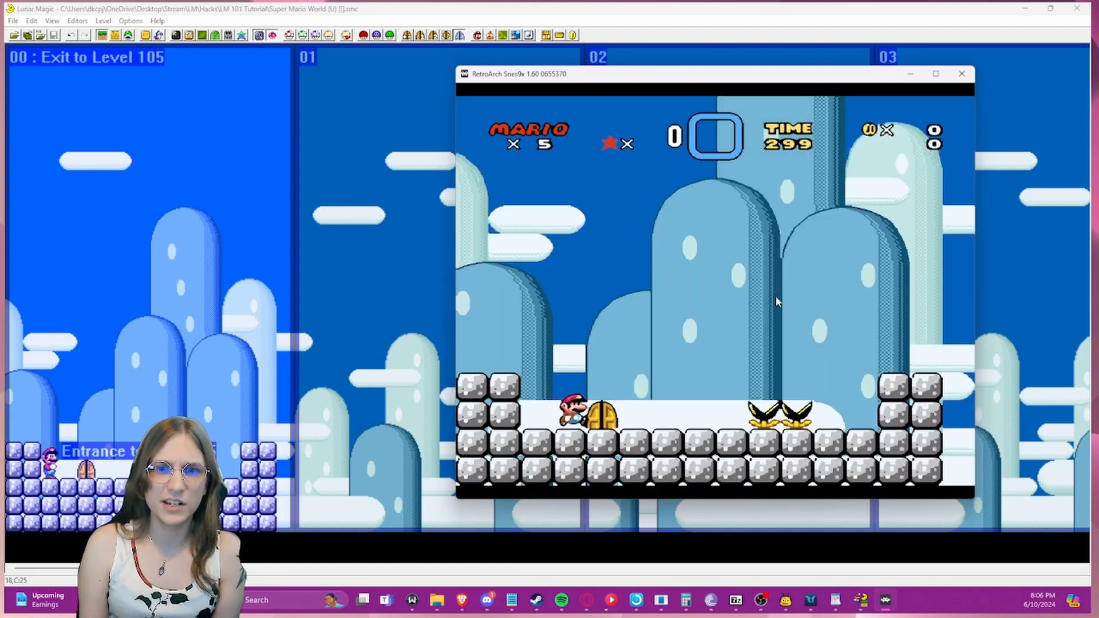
pyautogui.press('z')
pyautogui.press('Left')
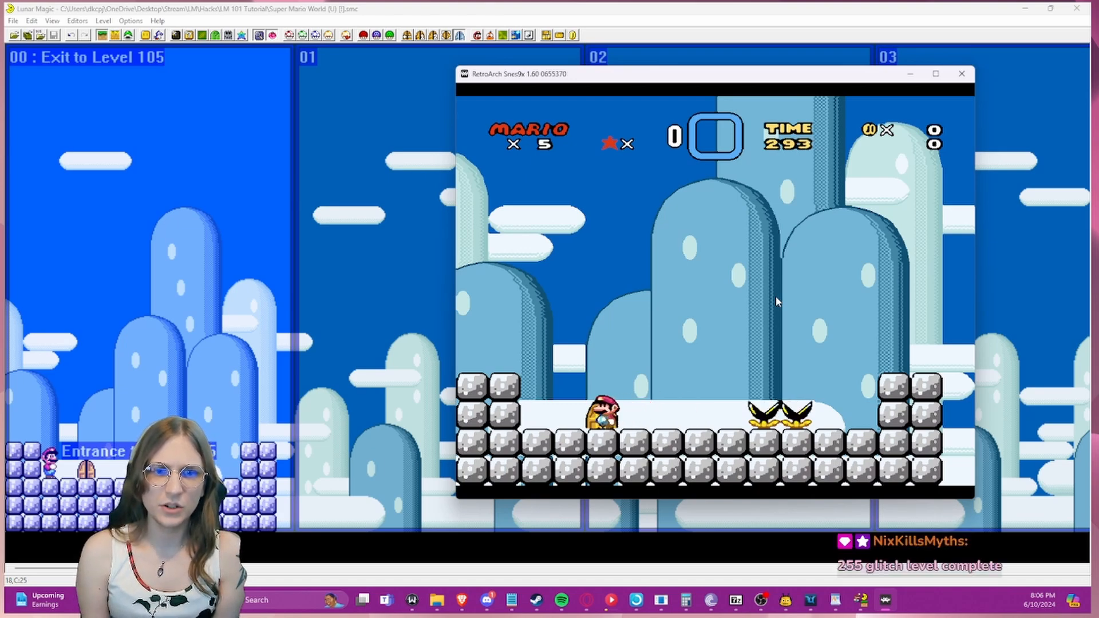
# - Test the door's exit by taking Mario through it several times, and close the emulator
pyautogui.press('Up')
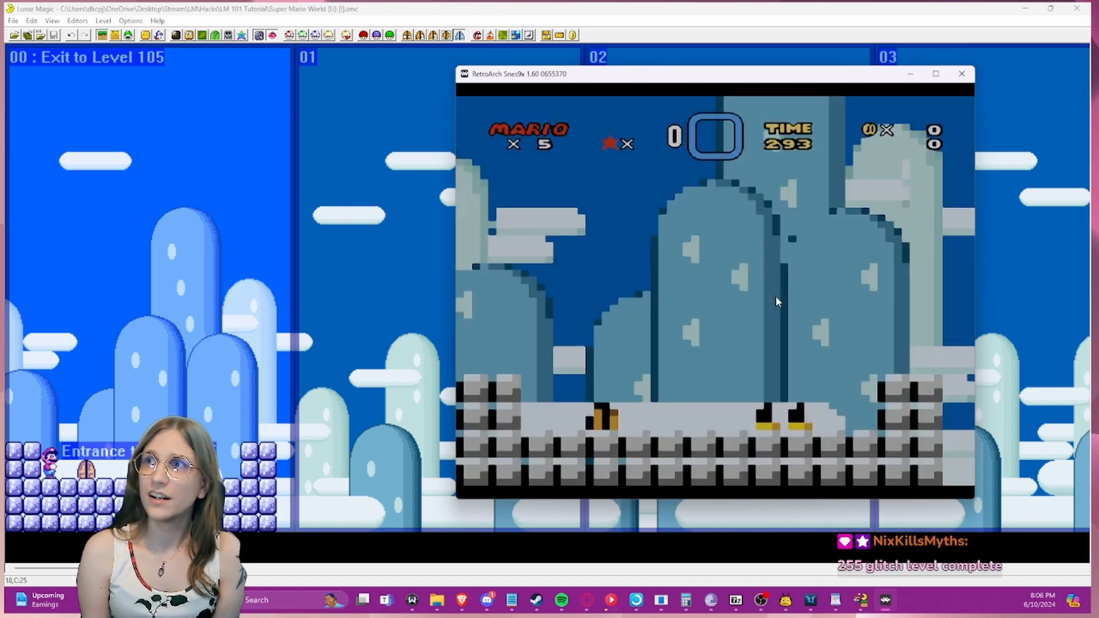
pyautogui.press('Right')
pyautogui.press('Up')
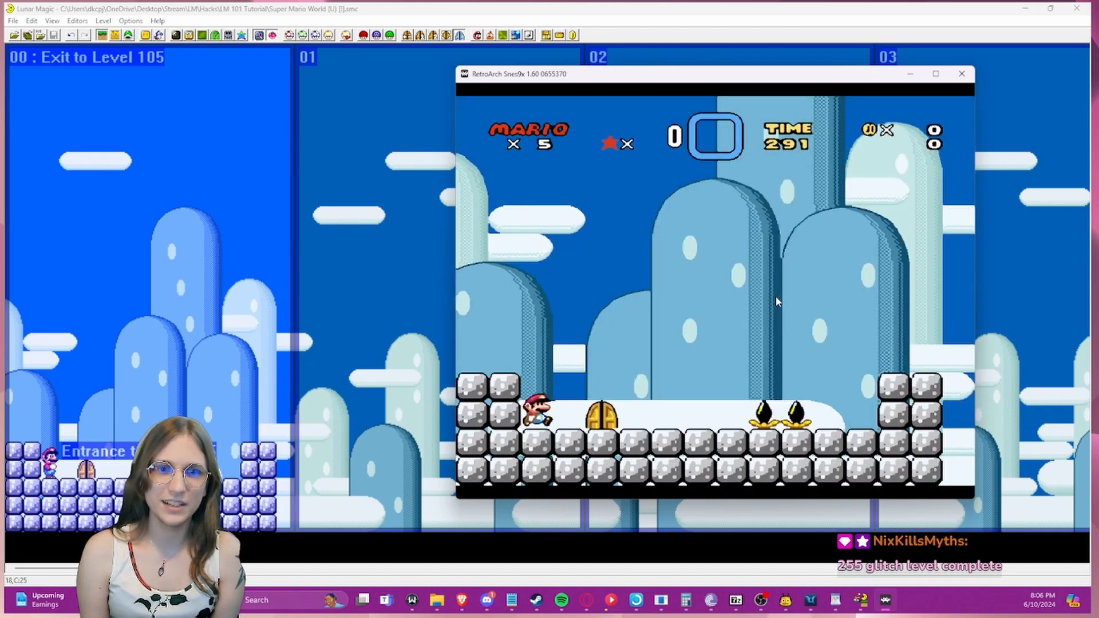
pyautogui.press('Right')
pyautogui.press('Up')
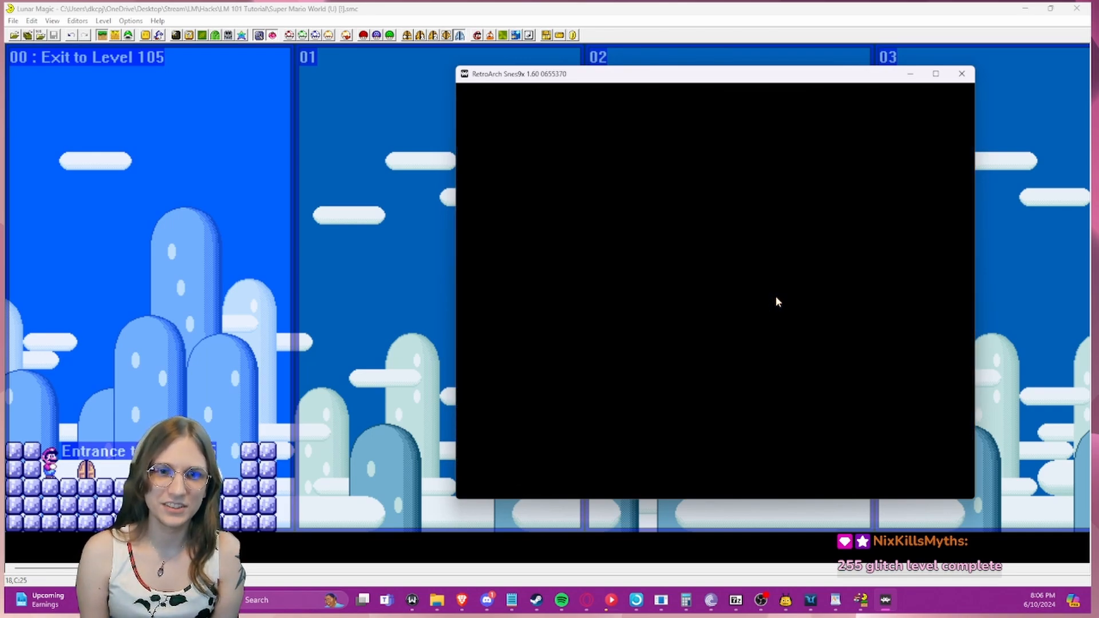
pyautogui.press('Right')
pyautogui.press('Up')
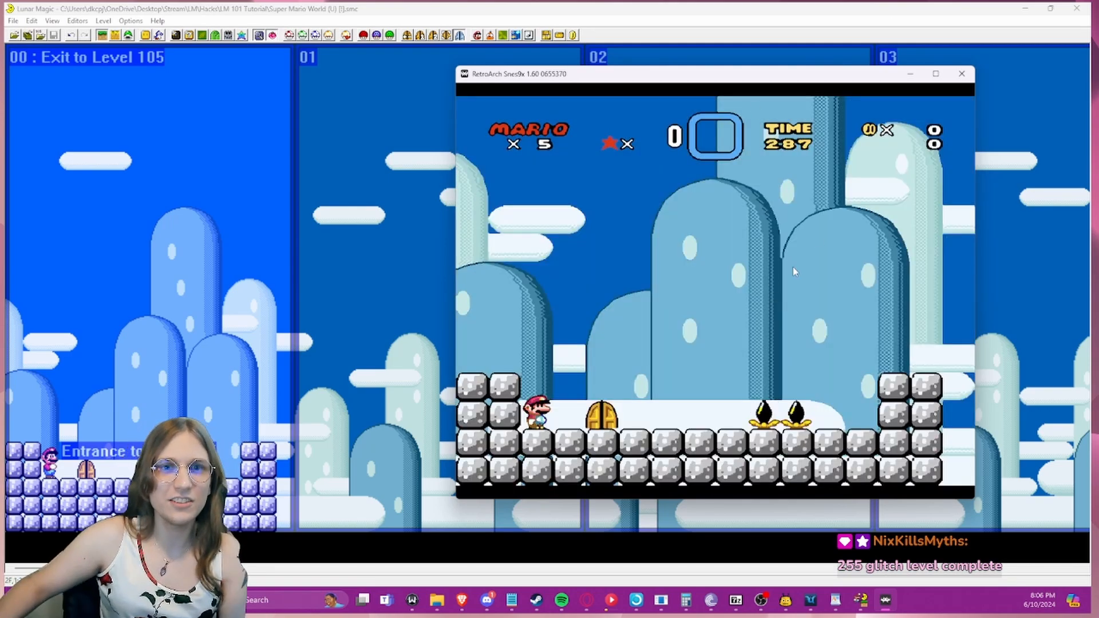
pyautogui.press('Escape')
pyautogui.press('Escape')
# - Try to open level 255 in Lunar Magic
pyautogui.click(42, 37)
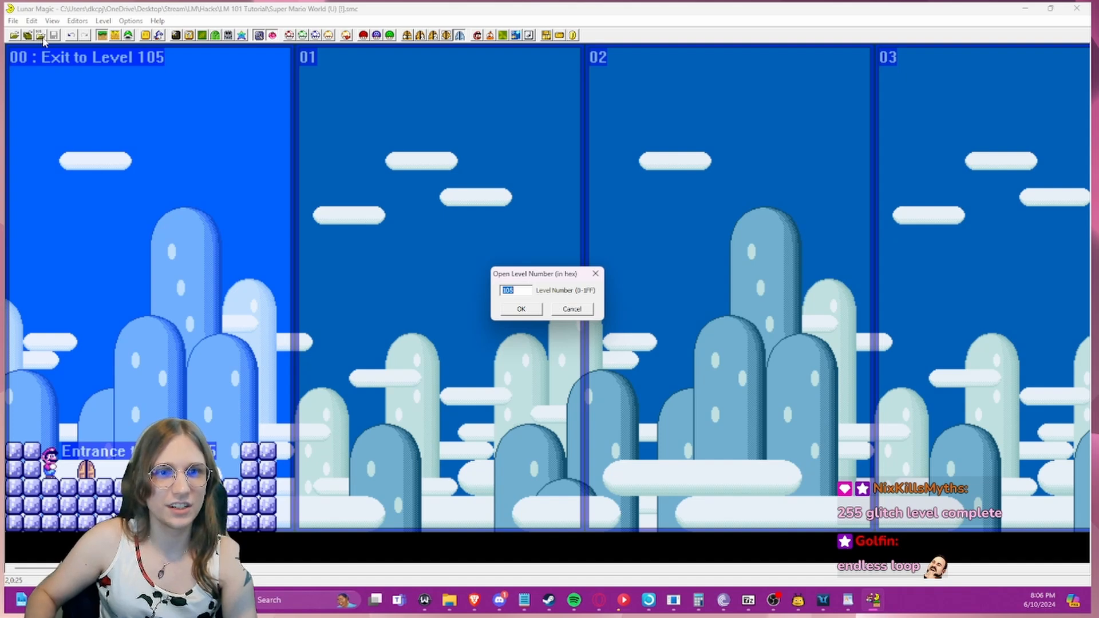
pyautogui.write('2')
pyautogui.write('00')
pyautogui.press('Return')
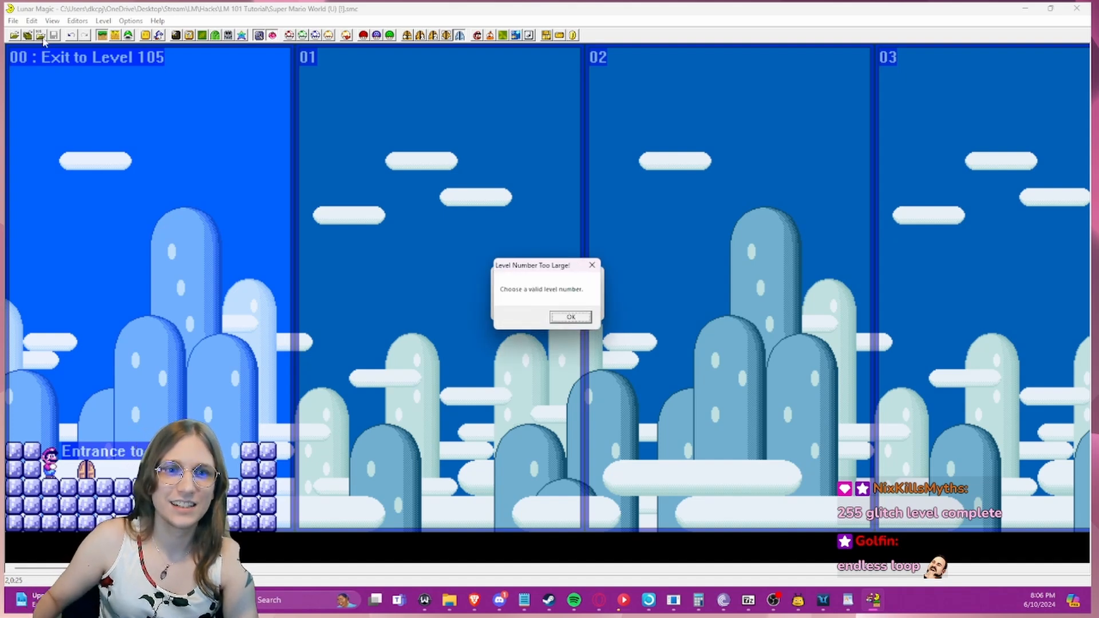
pyautogui.press('Return')
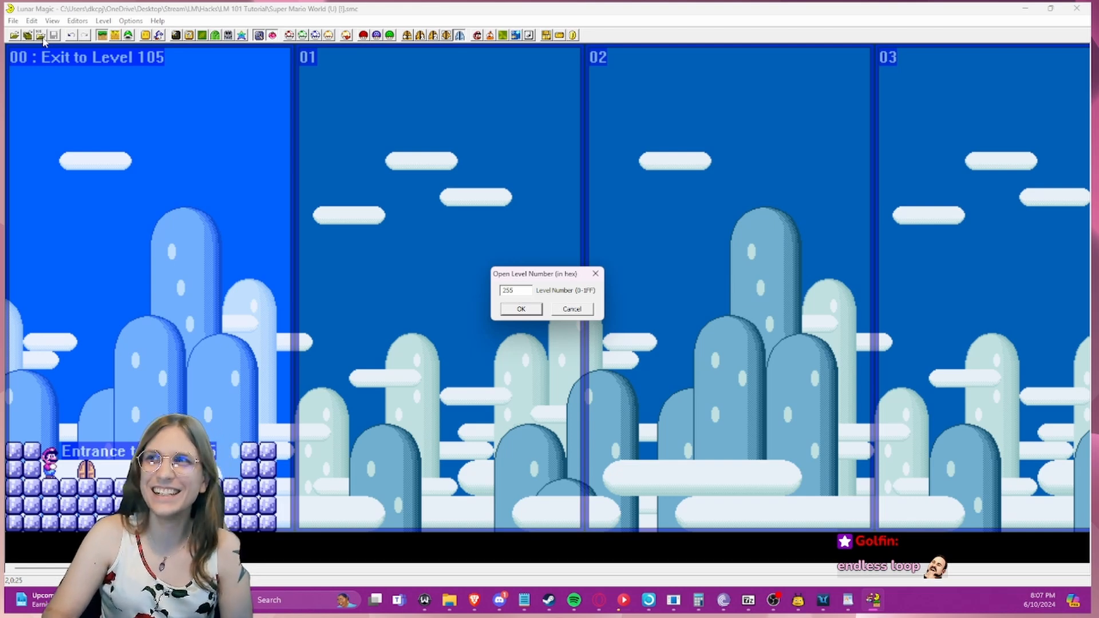
# - Open level 0 to view the bonus game room
pyautogui.press('BackSpace')
pyautogui.press('BackSpace')
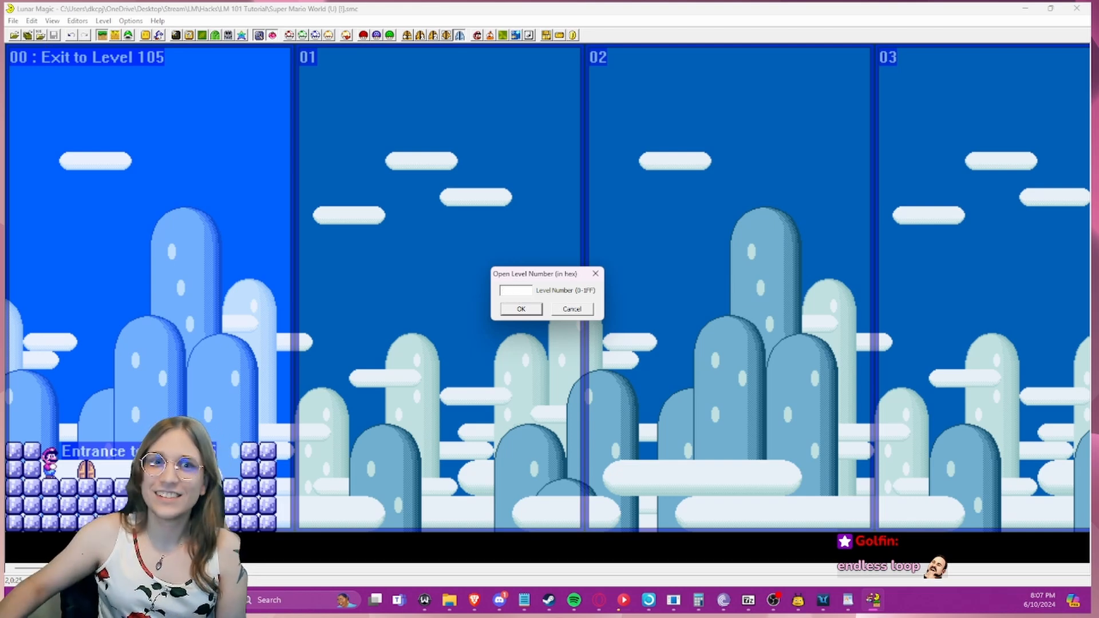
pyautogui.click(526, 310)
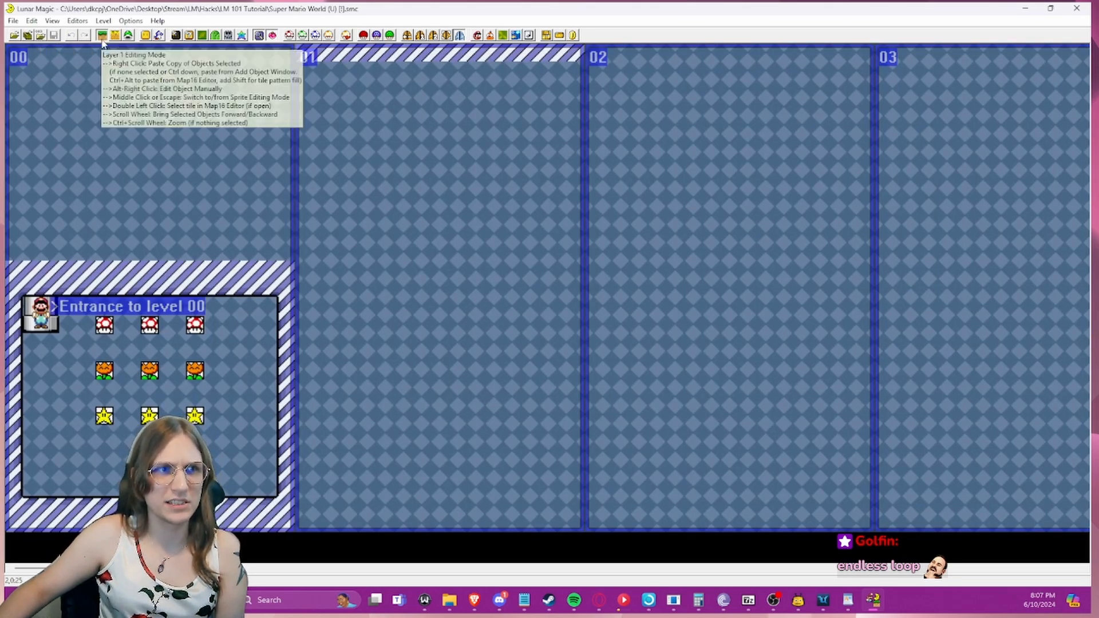
# - Reopen level 105 and hide the screen exit overlay
pyautogui.click(41, 36)
pyautogui.write('105')
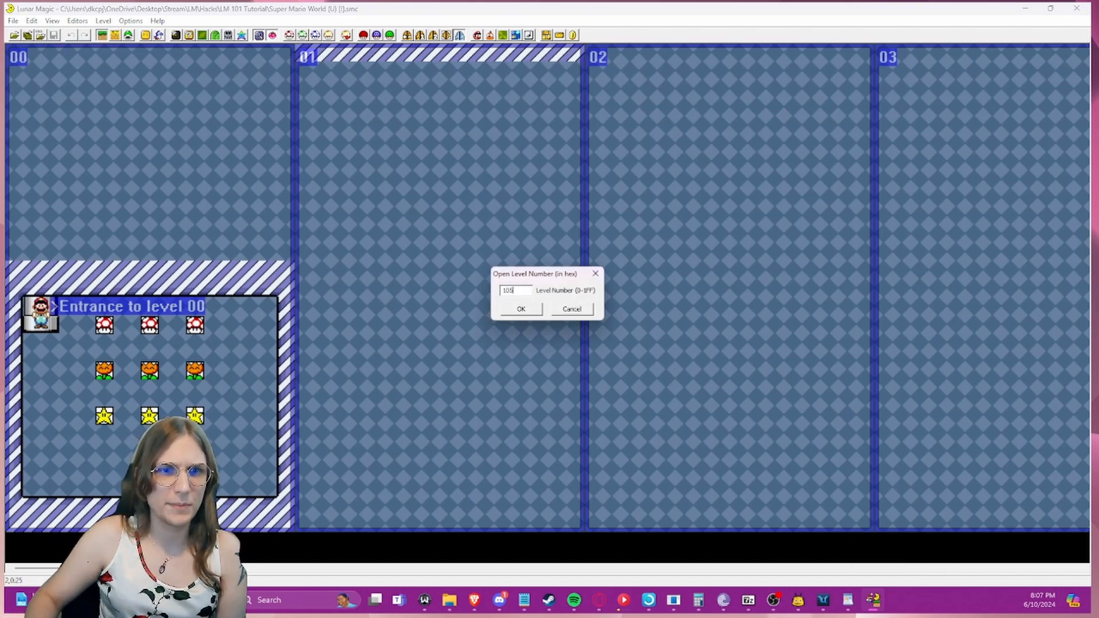
pyautogui.press('Return')
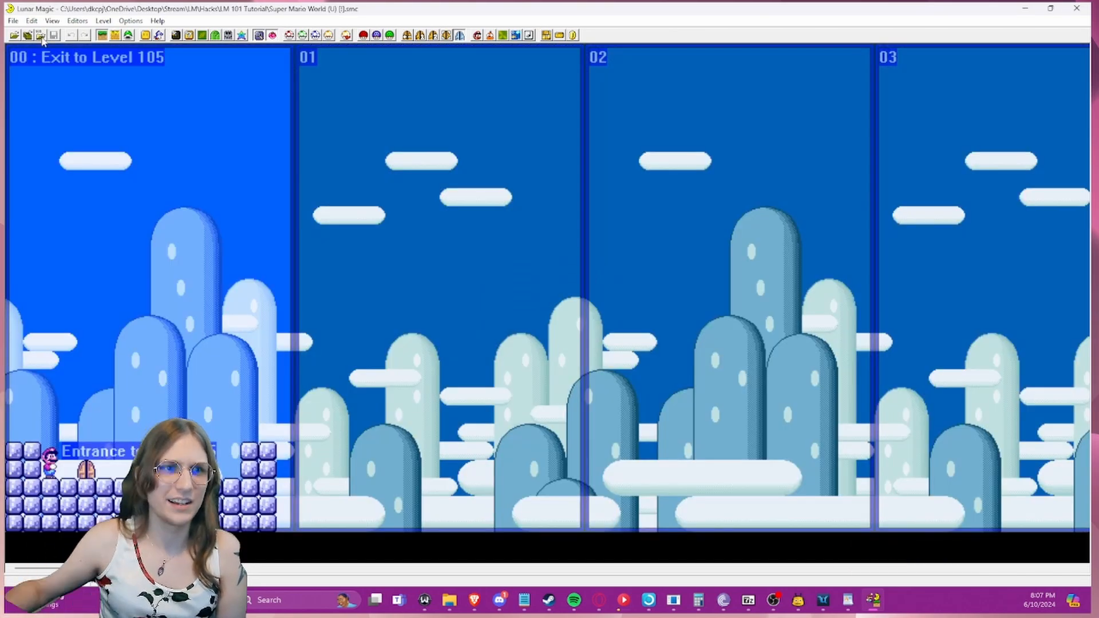
pyautogui.press('F2')
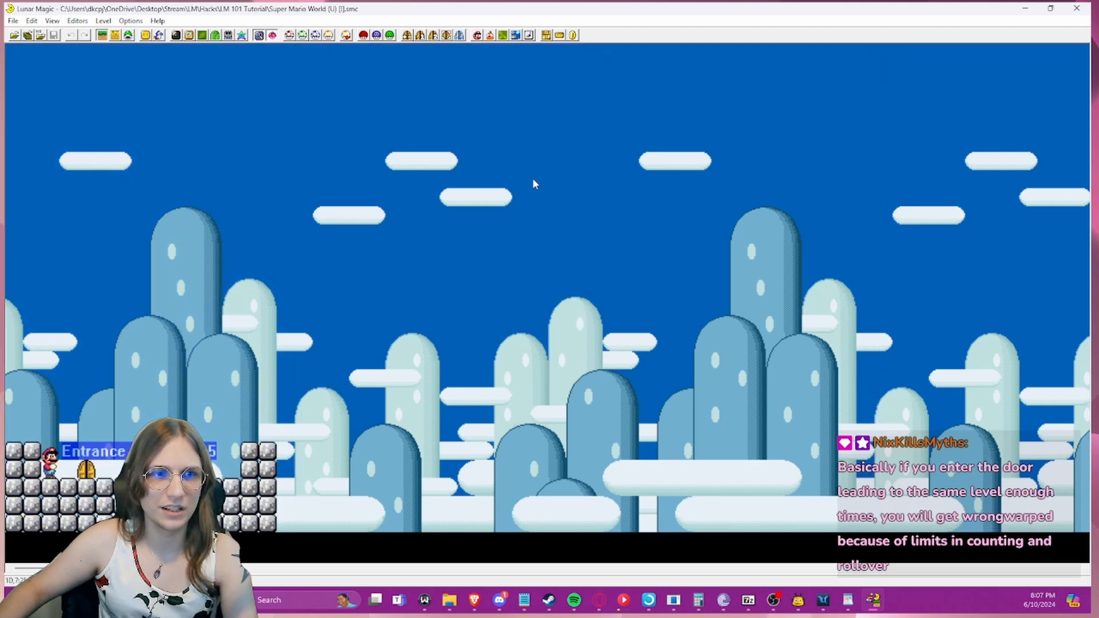
# - Clear the exits of all screens in level 105
pyautogui.click(406, 35)
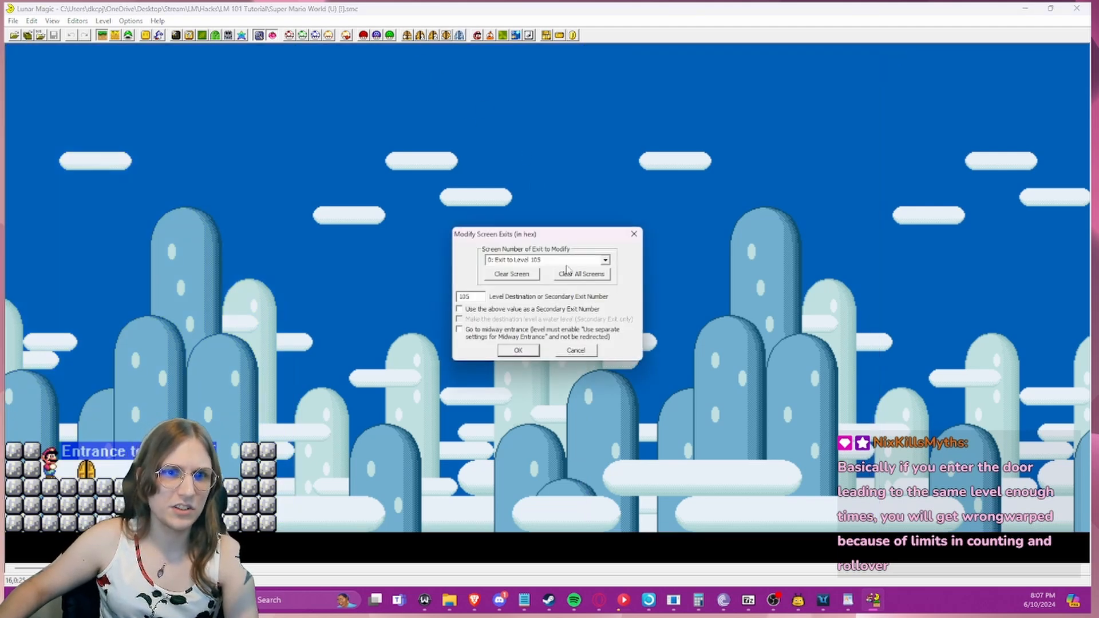
pyautogui.click(568, 275)
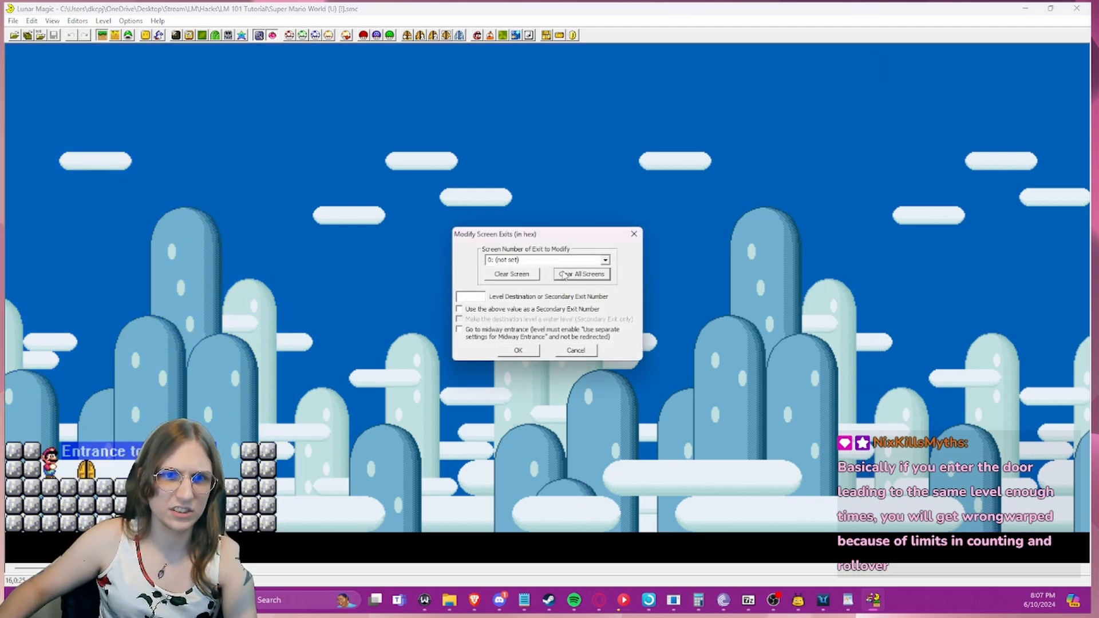
pyautogui.click(505, 348)
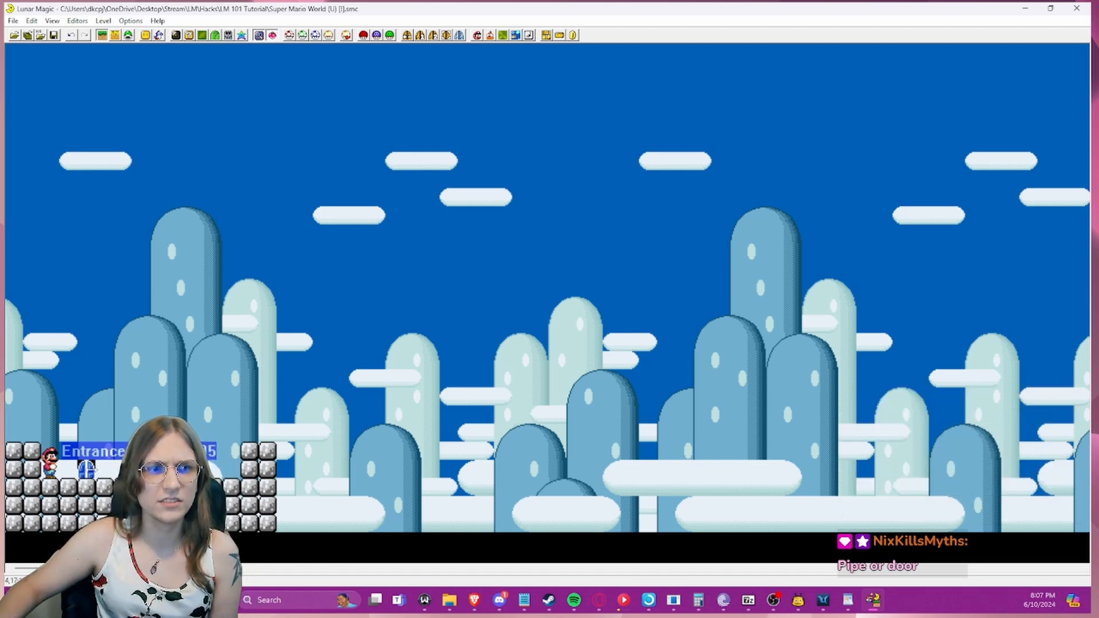
# - Try to save the level with the door's exit undefined, and decline to save it anyway
pyautogui.click(109, 411)
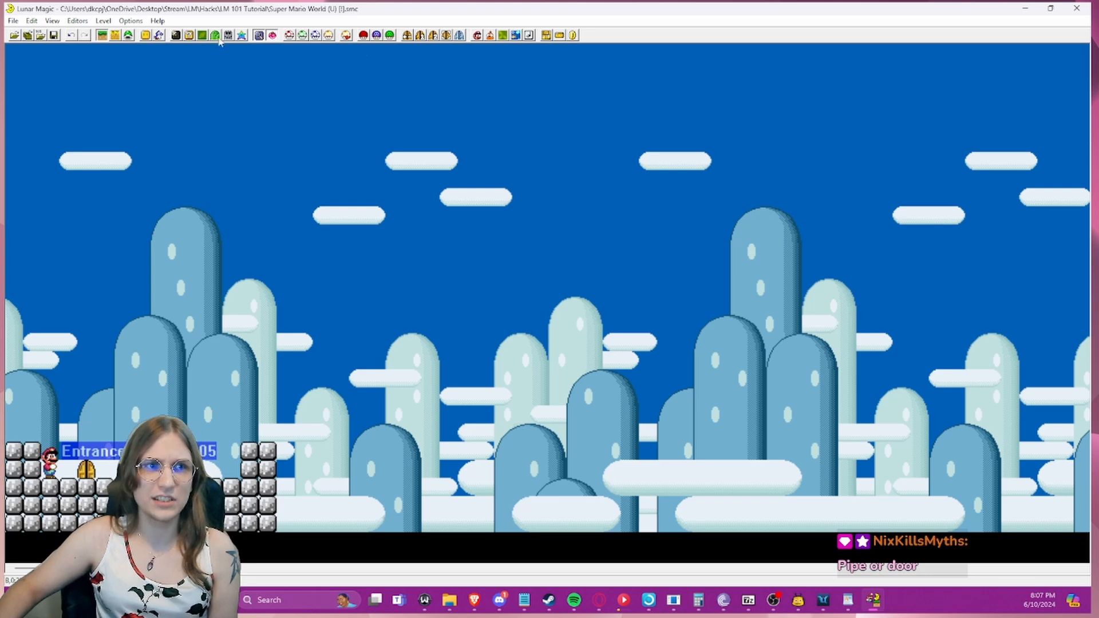
pyautogui.click(53, 35)
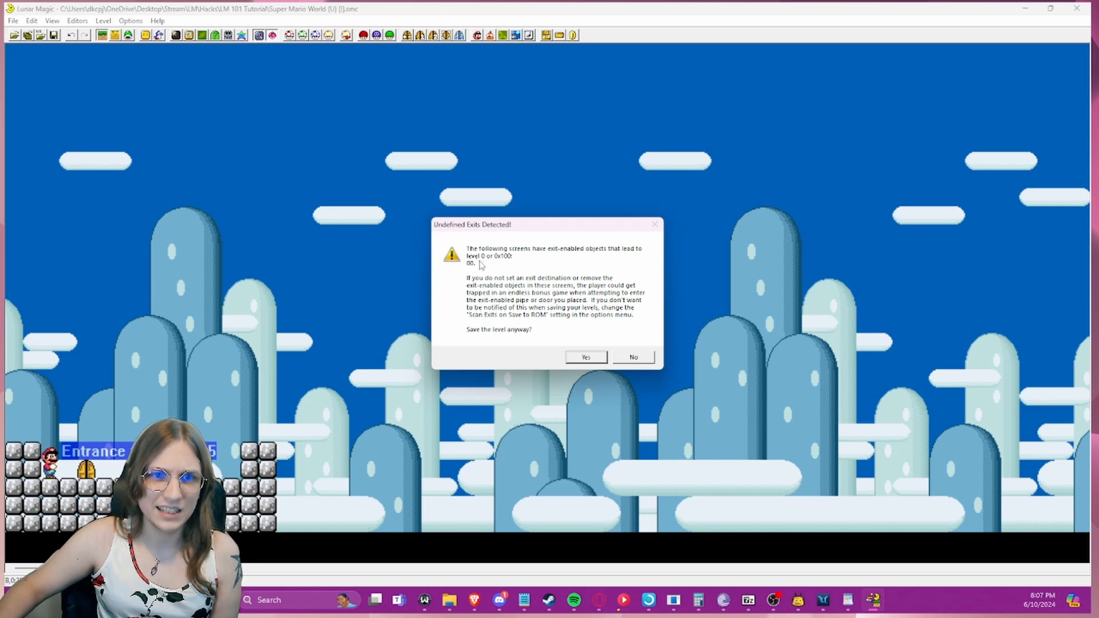
pyautogui.click(634, 358)
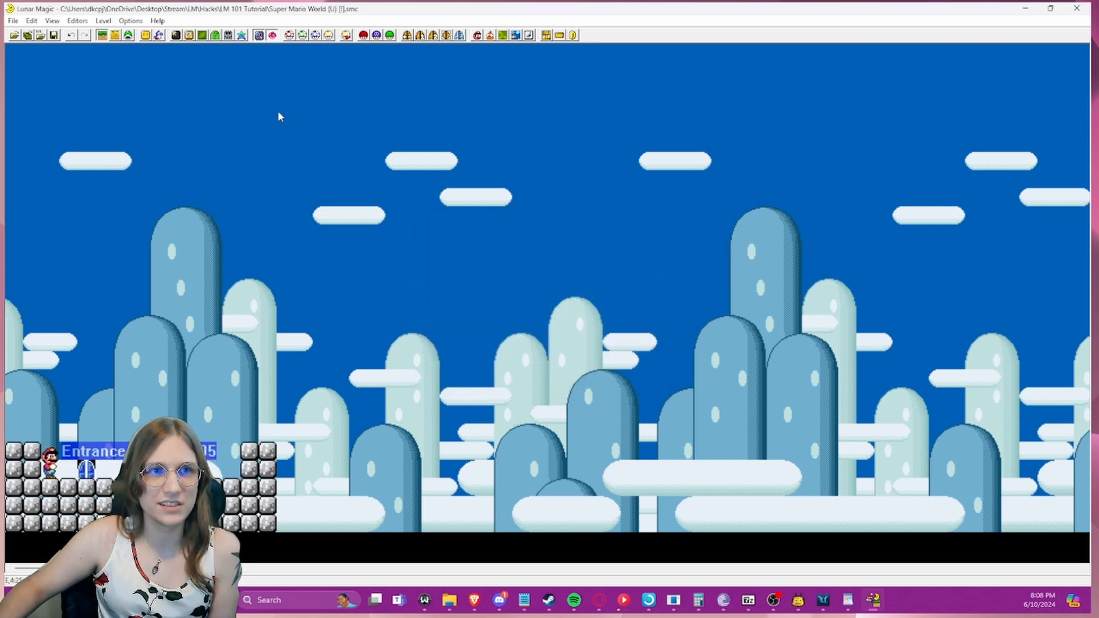
# - Delete the door beside Mario's entrance and save the level
pyautogui.click(357, 164)
pyautogui.press('F2')
pyautogui.press('F2')
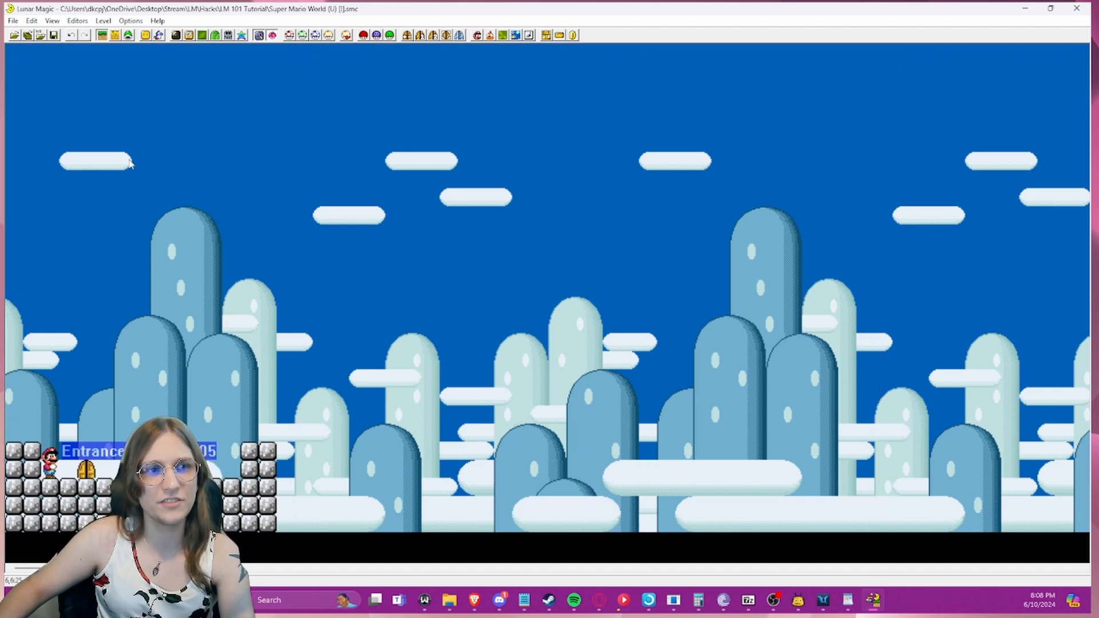
pyautogui.click(89, 467)
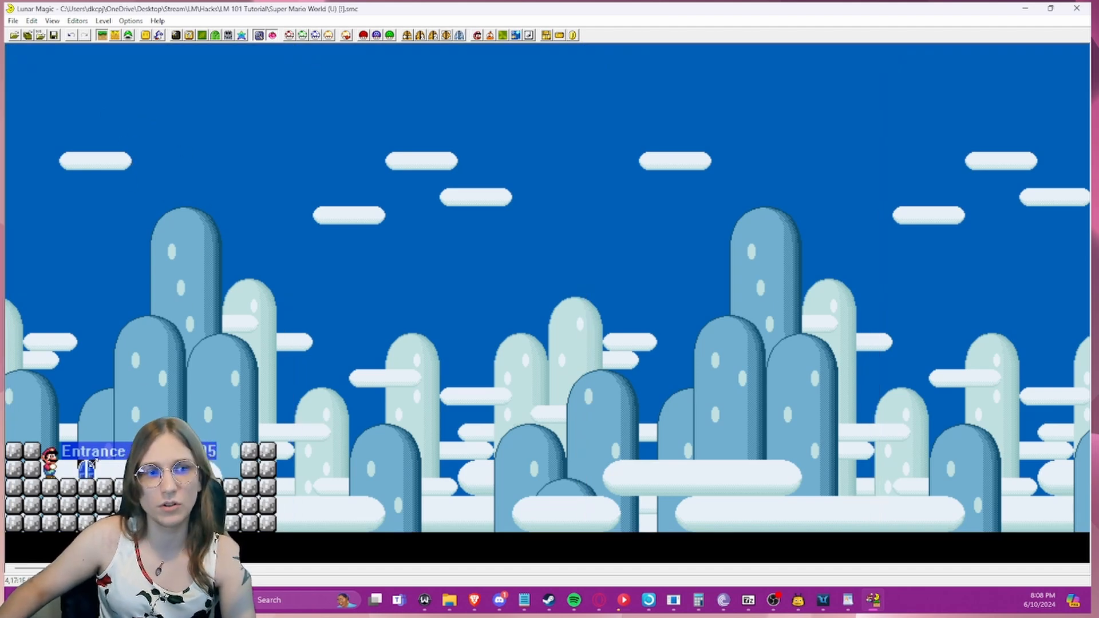
pyautogui.press('Delete')
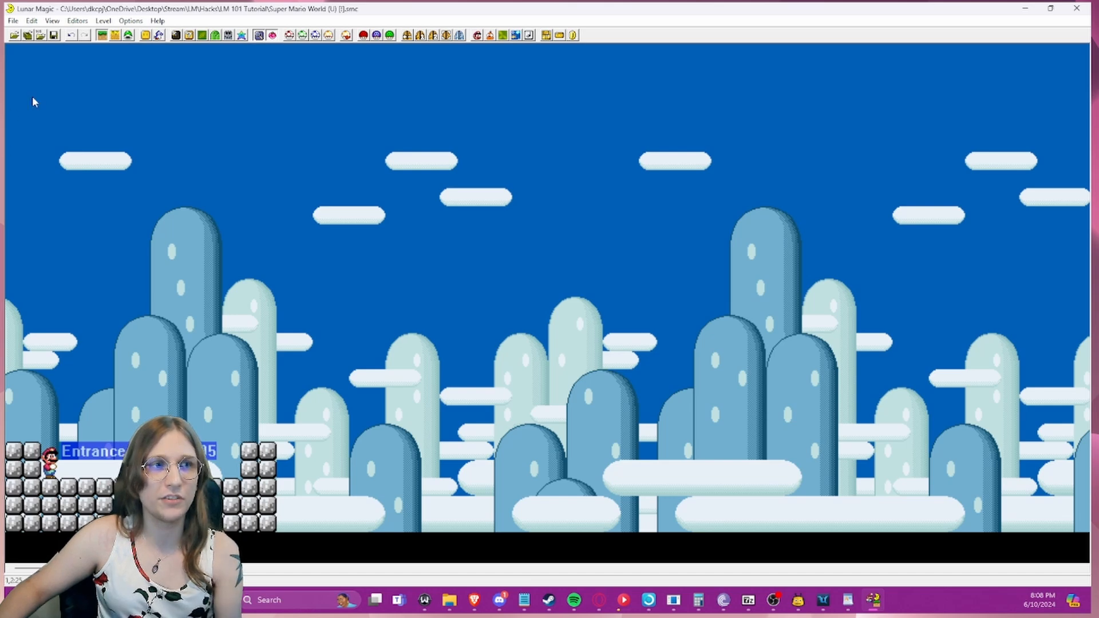
pyautogui.click(55, 36)
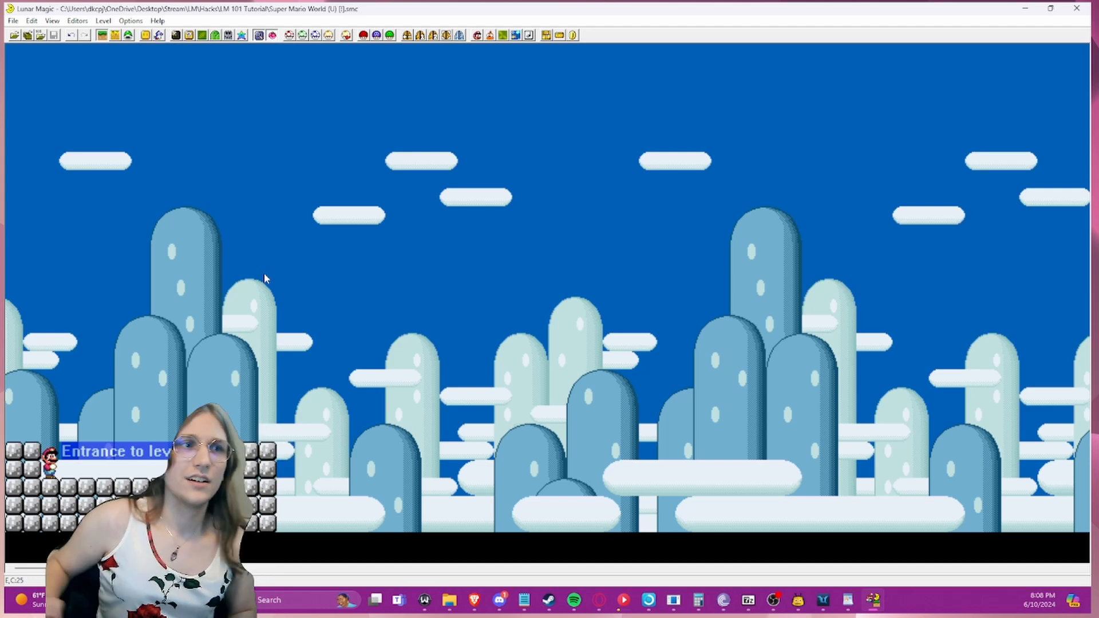
# - Set the main entrance's Mario Action to Horizontal Pipe Exit Right and save the level
pyautogui.click(420, 36)
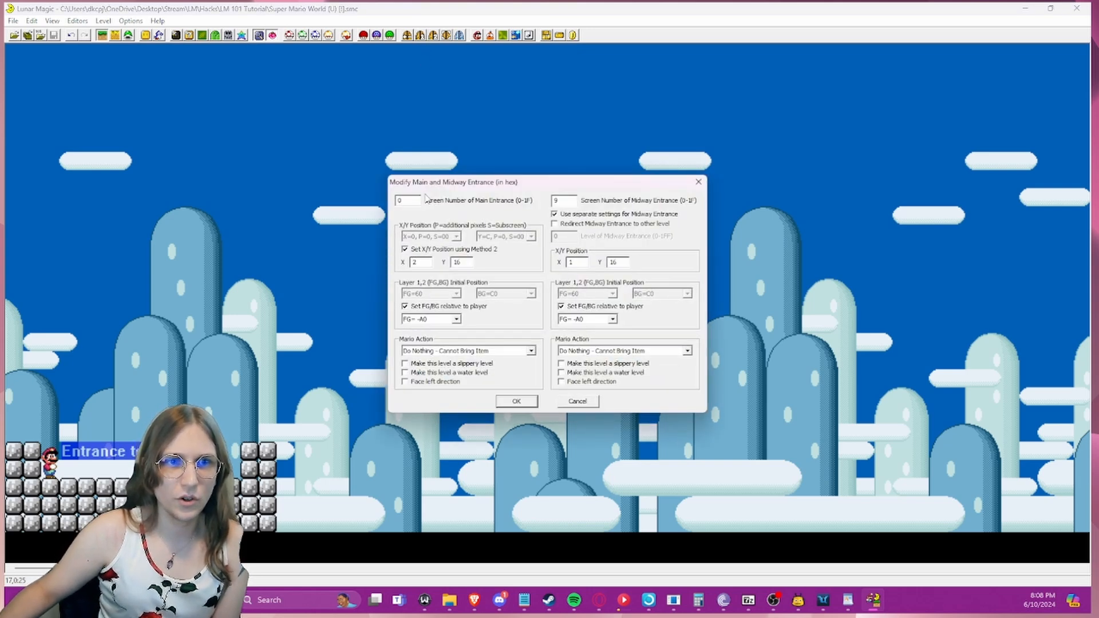
pyautogui.moveTo(431, 182); pyautogui.dragTo(411, 144)
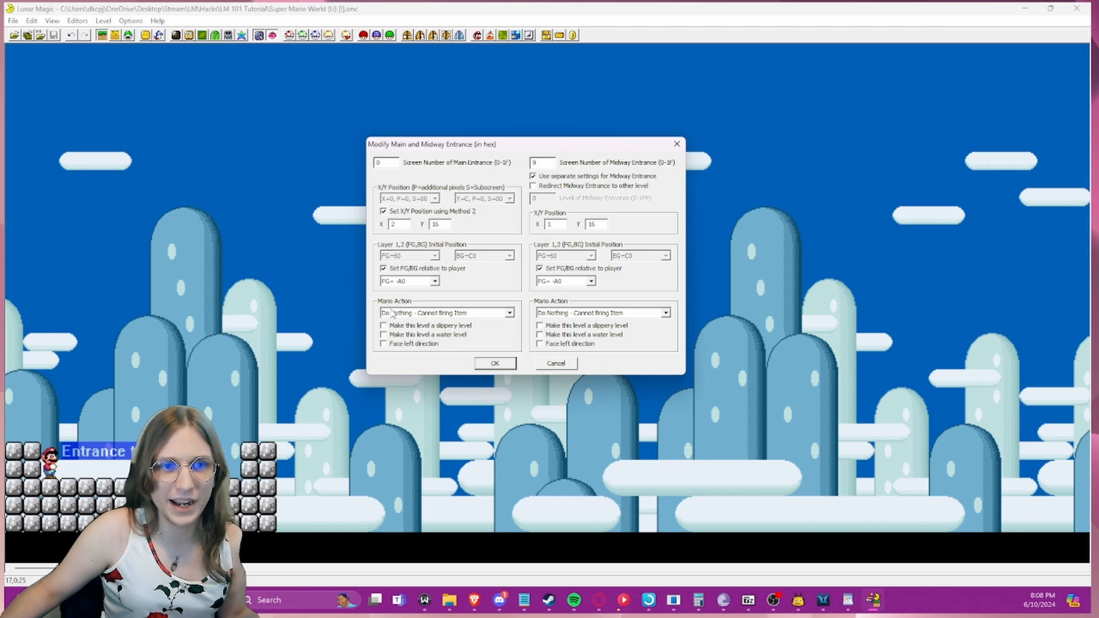
pyautogui.click(447, 315)
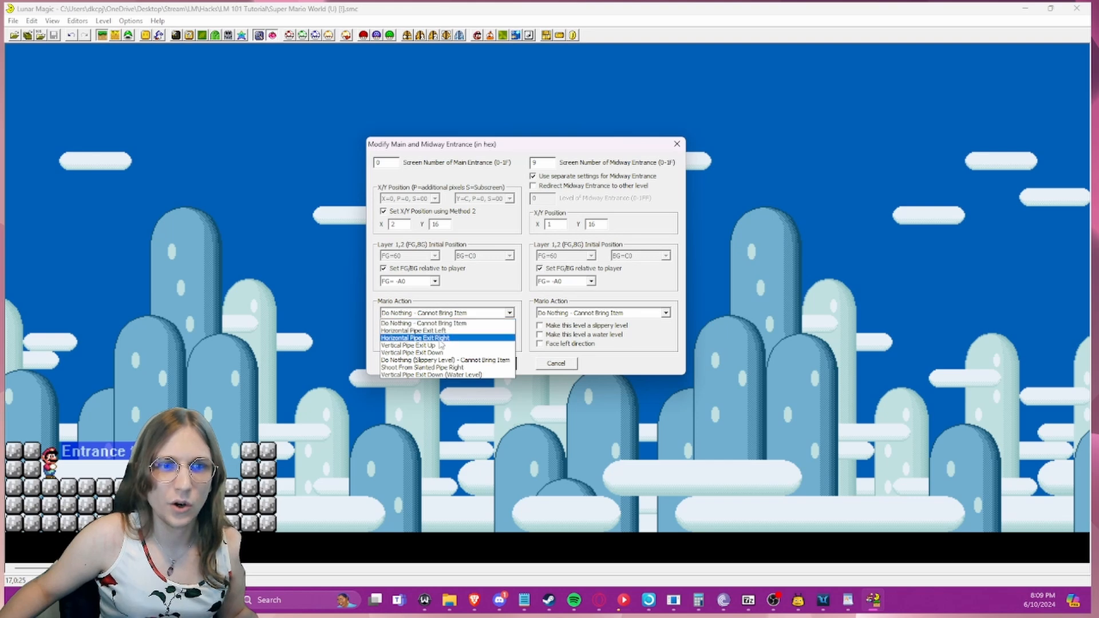
pyautogui.click(429, 340)
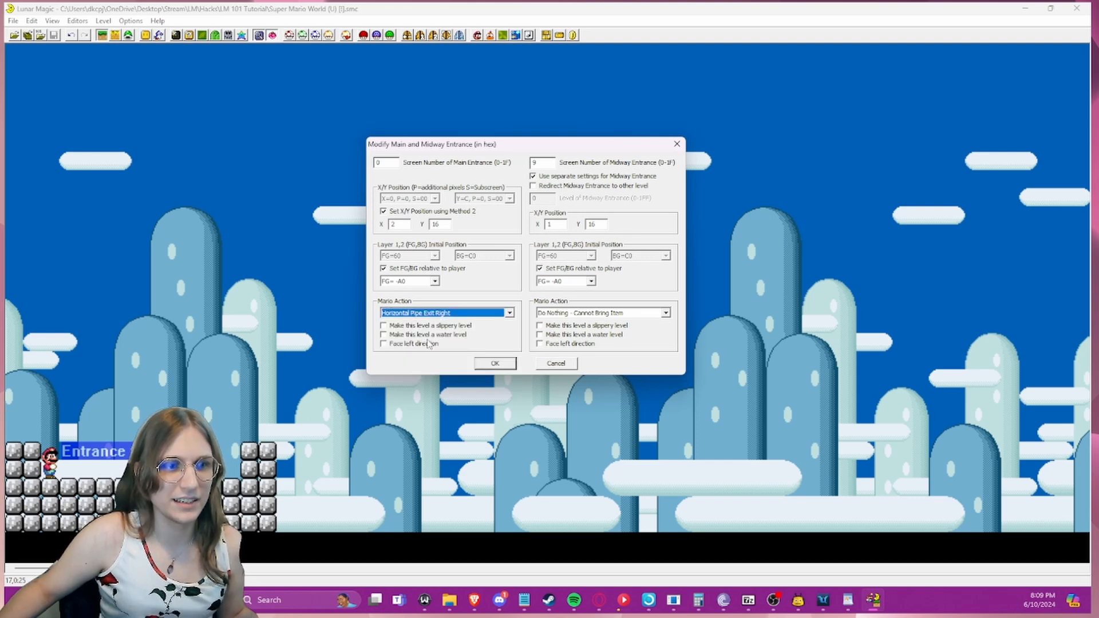
pyautogui.click(495, 364)
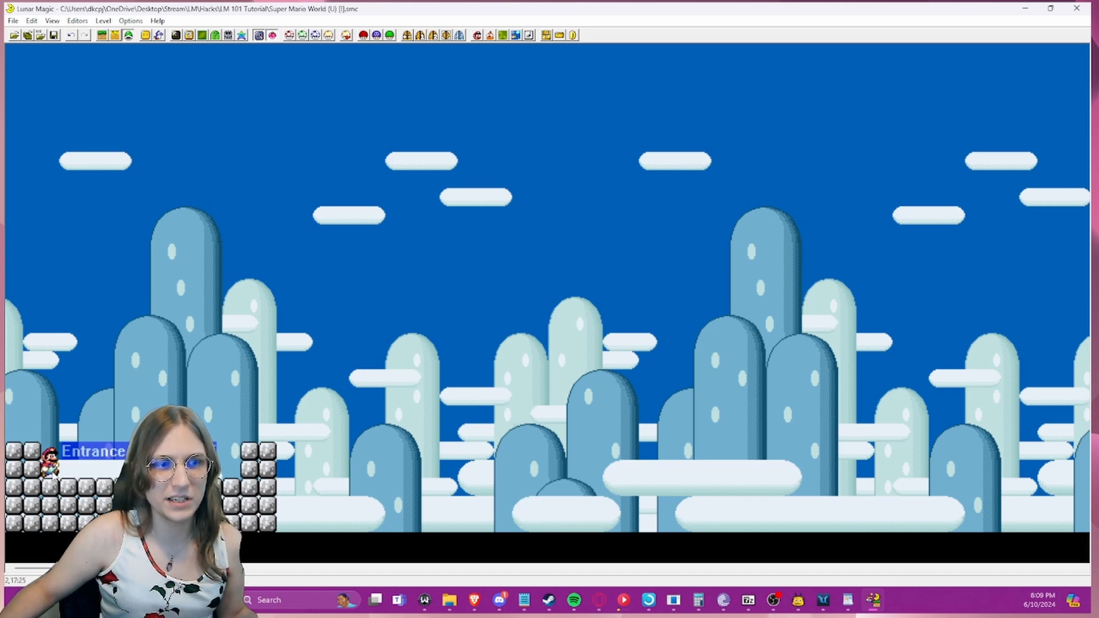
pyautogui.click(53, 37)
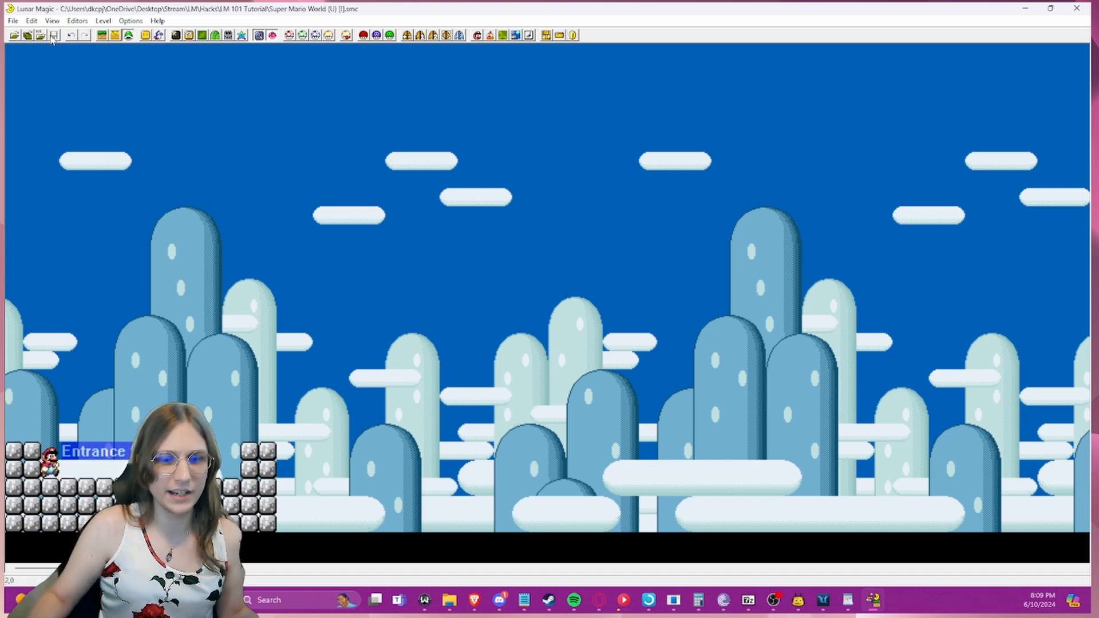
# - Playtest the level in the emulator, walk Mario right from the entrance, and close the emulator
pyautogui.press('F4')
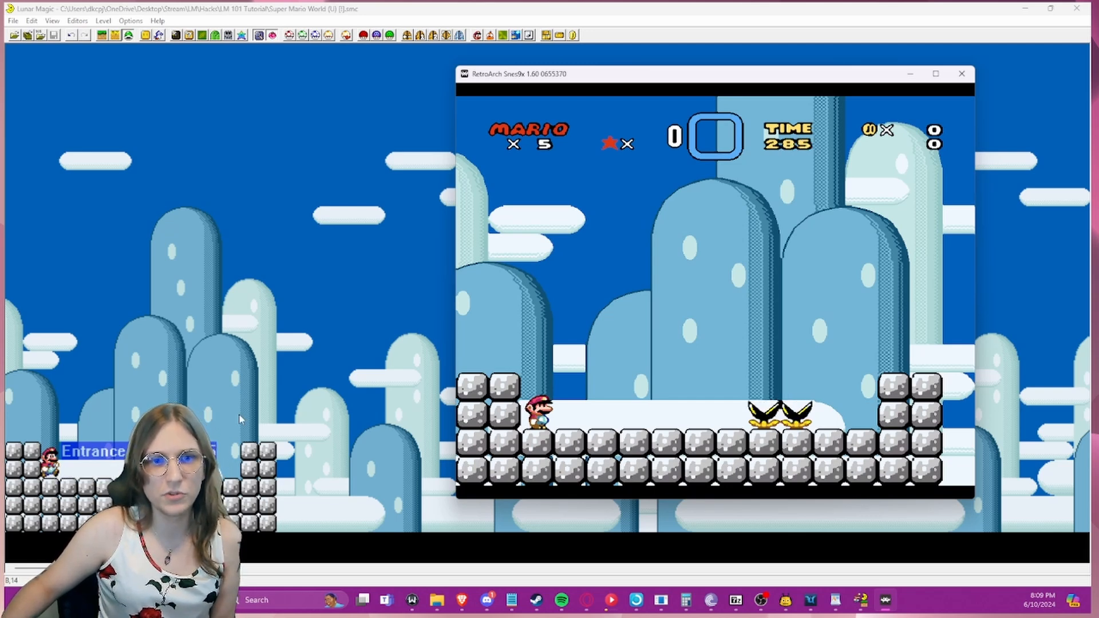
pyautogui.press('Right')
pyautogui.press('Right')
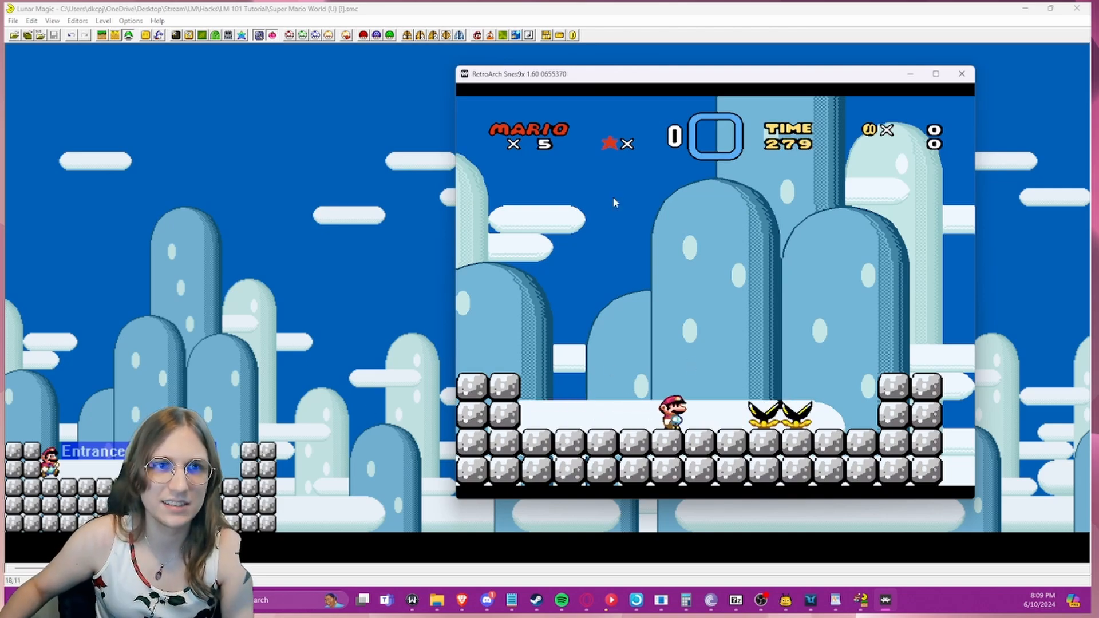
pyautogui.press('Escape')
# - Set the main entrance's Mario Action to Do Nothing - Cannot Bring Item and turn on Face left direction
pyautogui.click(445, 35)
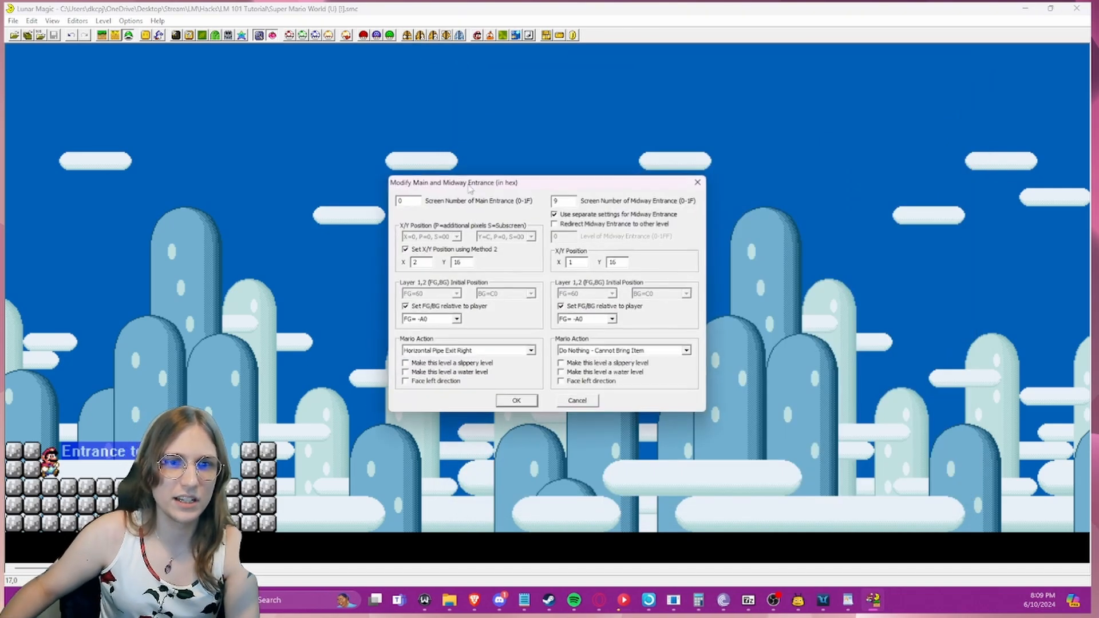
pyautogui.click(475, 350)
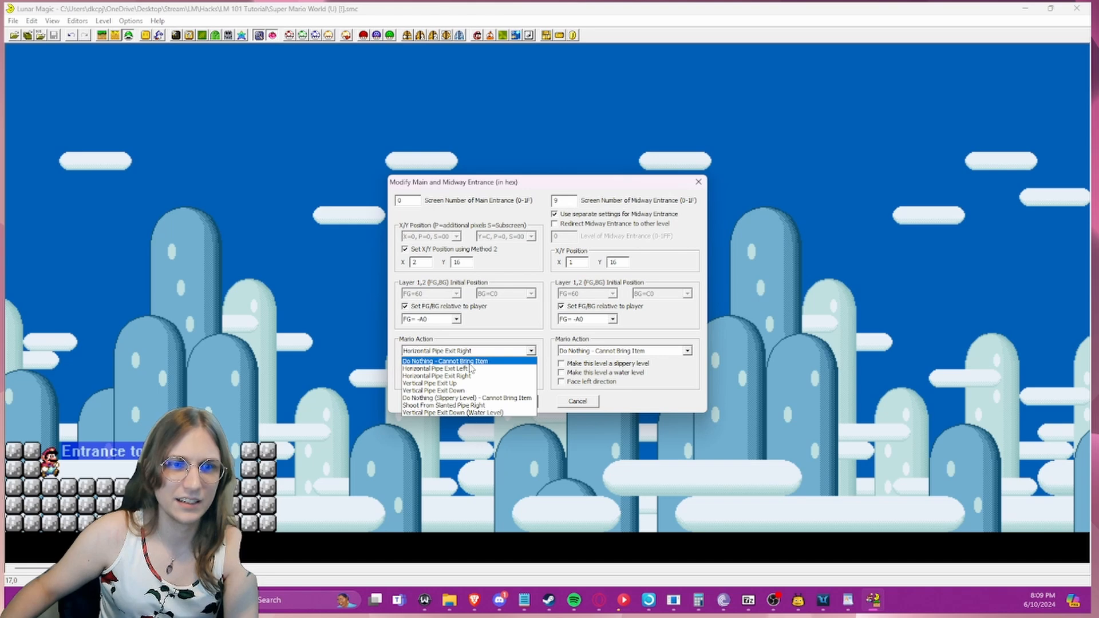
pyautogui.click(473, 361)
pyautogui.click(480, 353)
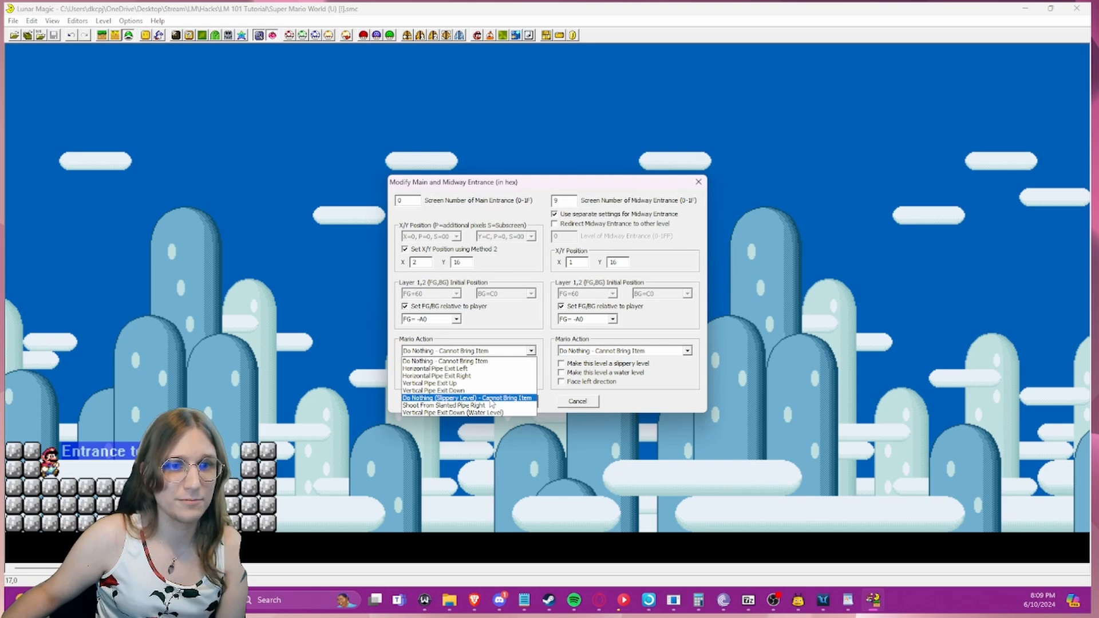
pyautogui.click(469, 361)
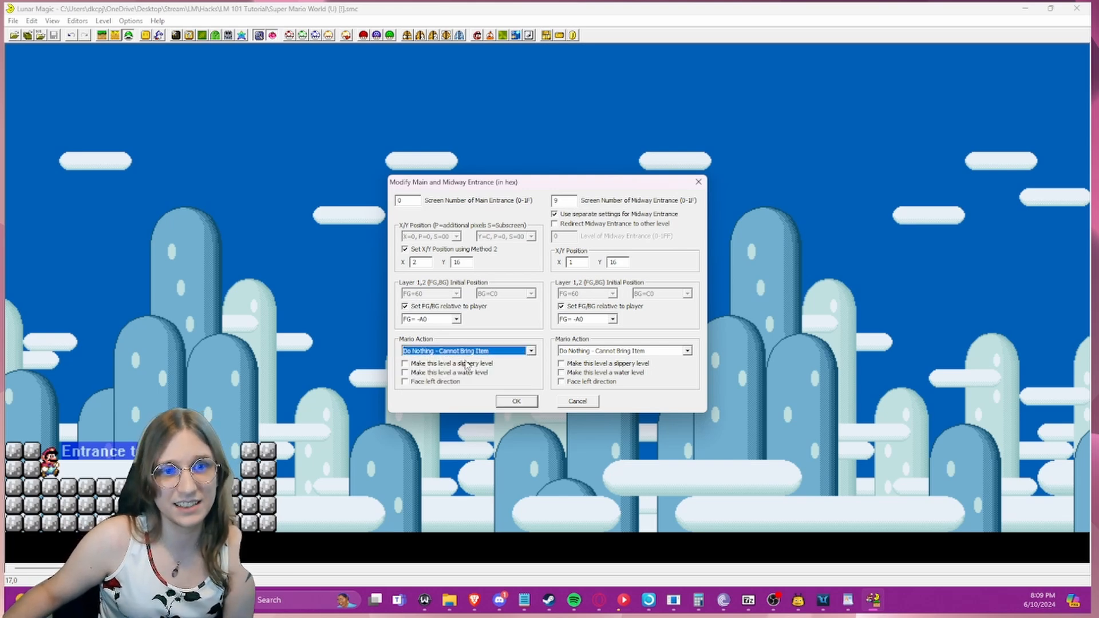
pyautogui.click(405, 382)
pyautogui.click(516, 402)
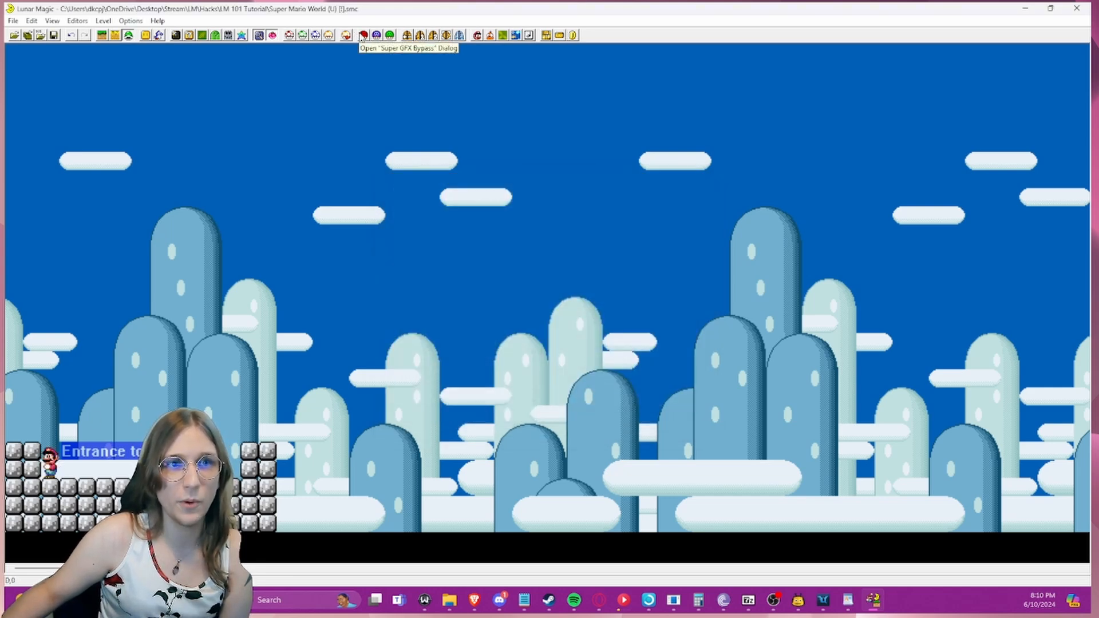
# - Turn off Face left direction for the main entrance and apply the entrance settings
pyautogui.click(420, 36)
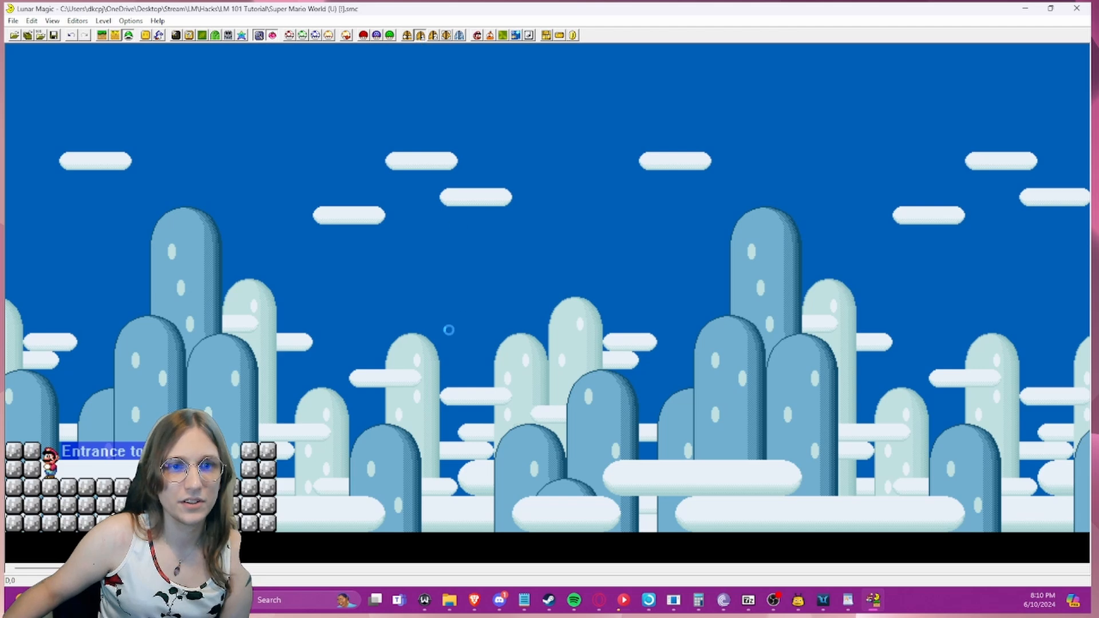
pyautogui.click(413, 382)
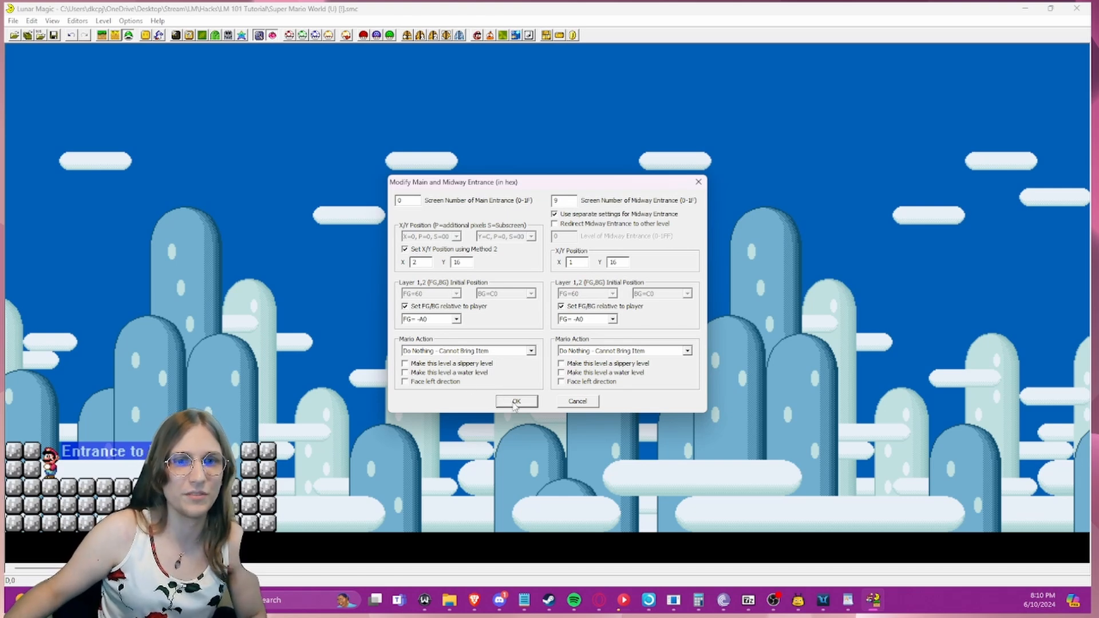
pyautogui.click(432, 365)
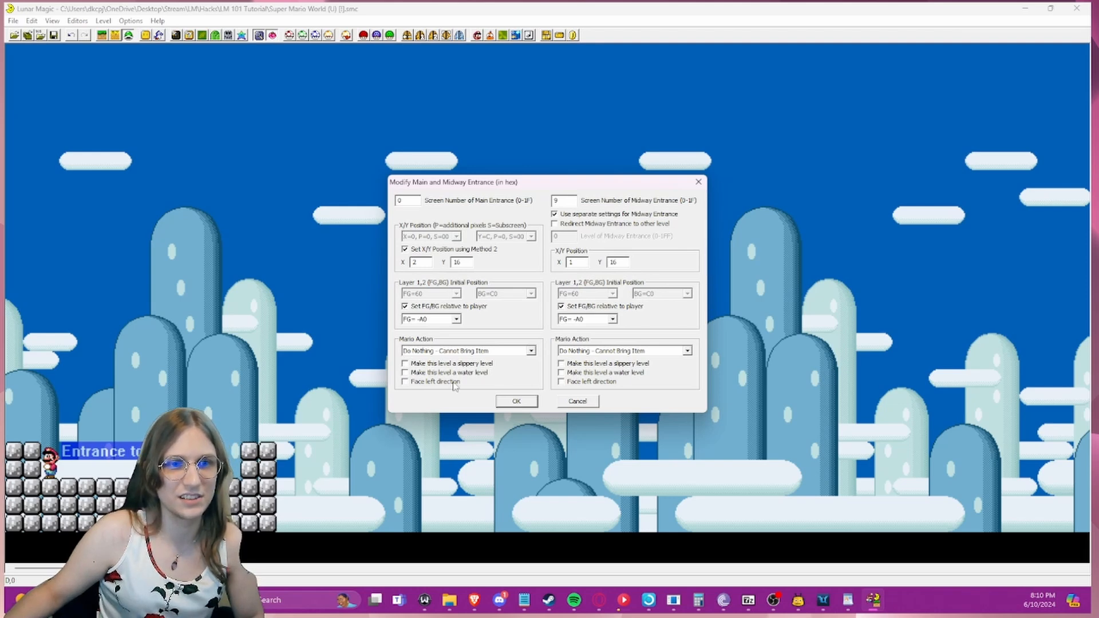
pyautogui.click(516, 402)
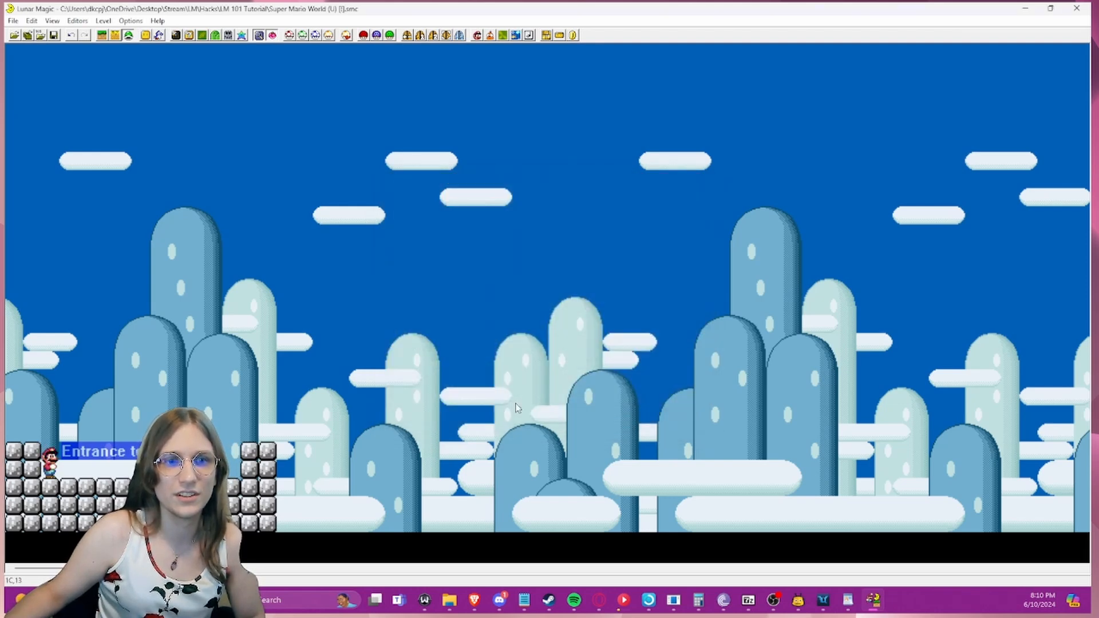
# - Review the main, midway and secondary entrance settings, and scan the level for exit-enabled objects without an exit
pyautogui.click(420, 34)
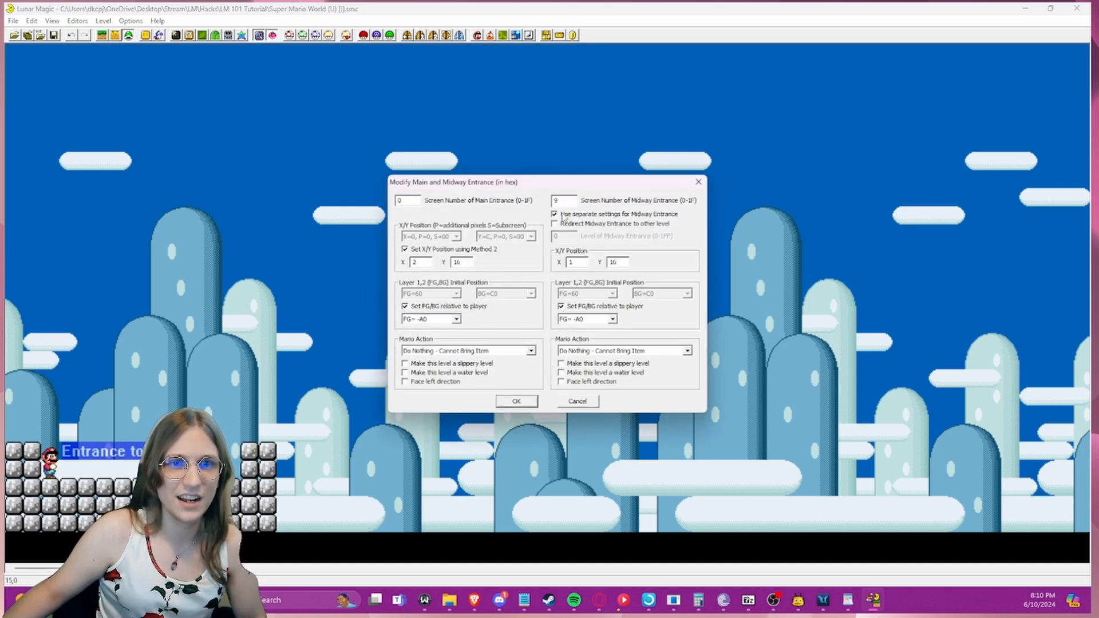
pyautogui.click(698, 182)
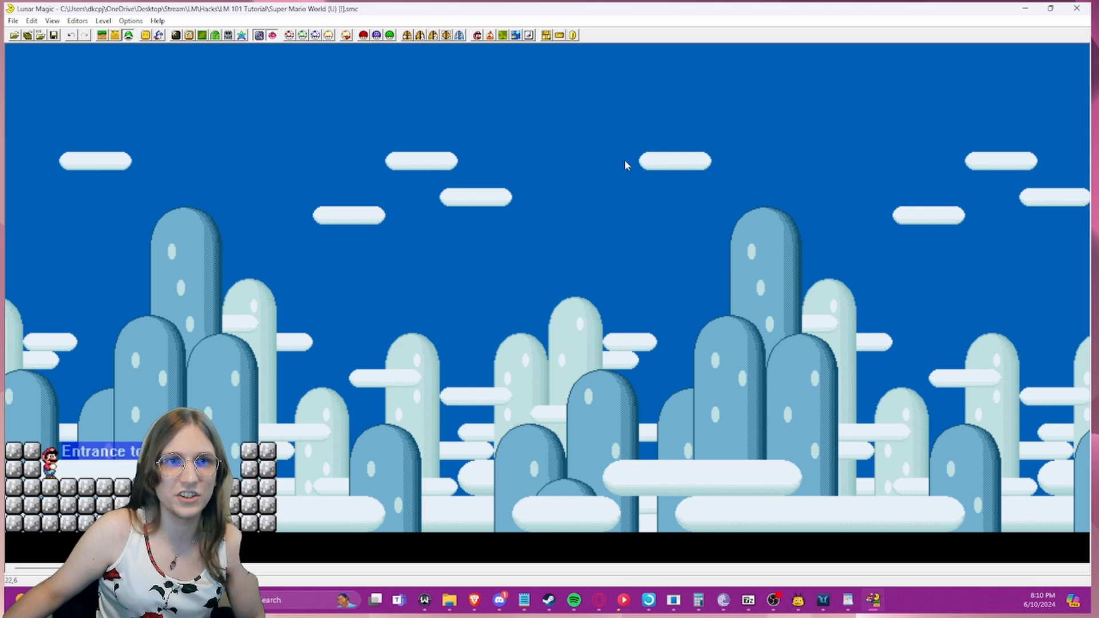
pyautogui.click(433, 36)
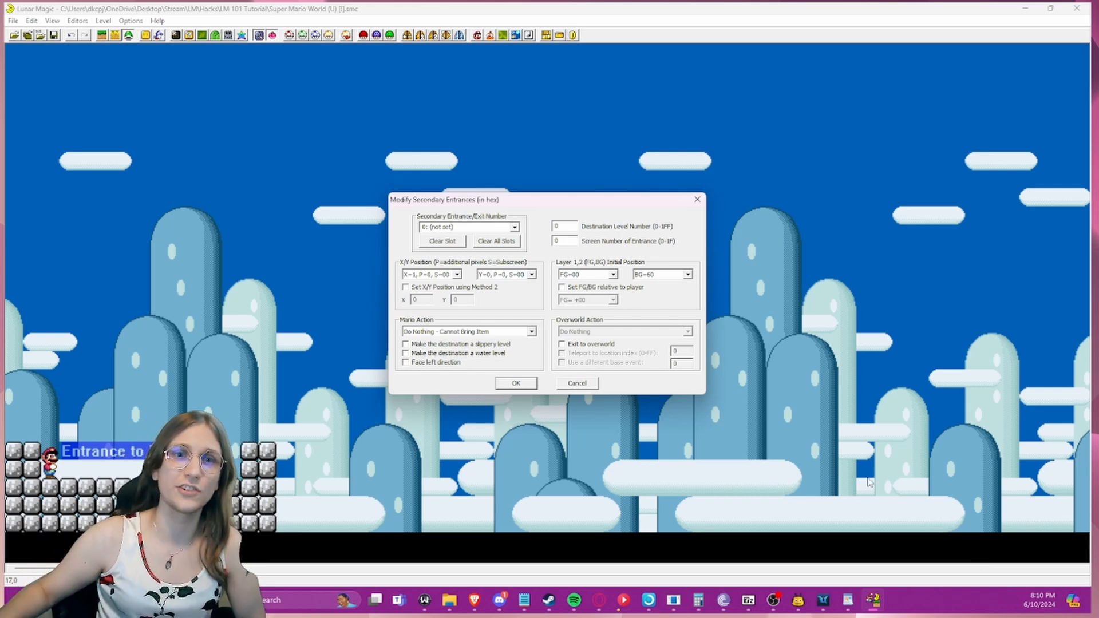
pyautogui.click(578, 384)
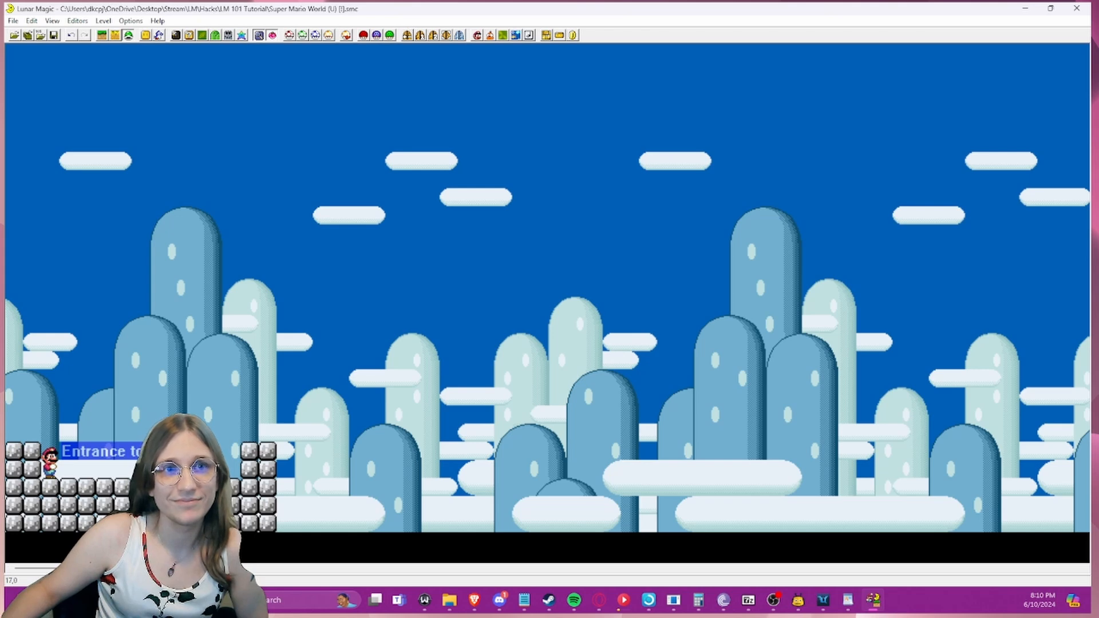
pyautogui.click(446, 36)
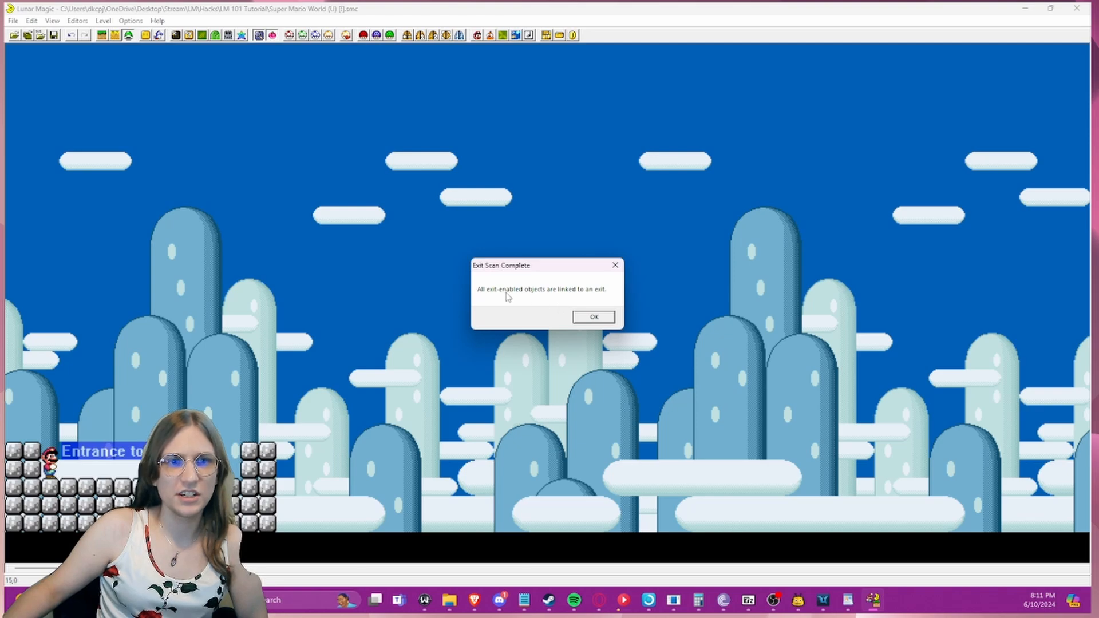
pyautogui.click(594, 317)
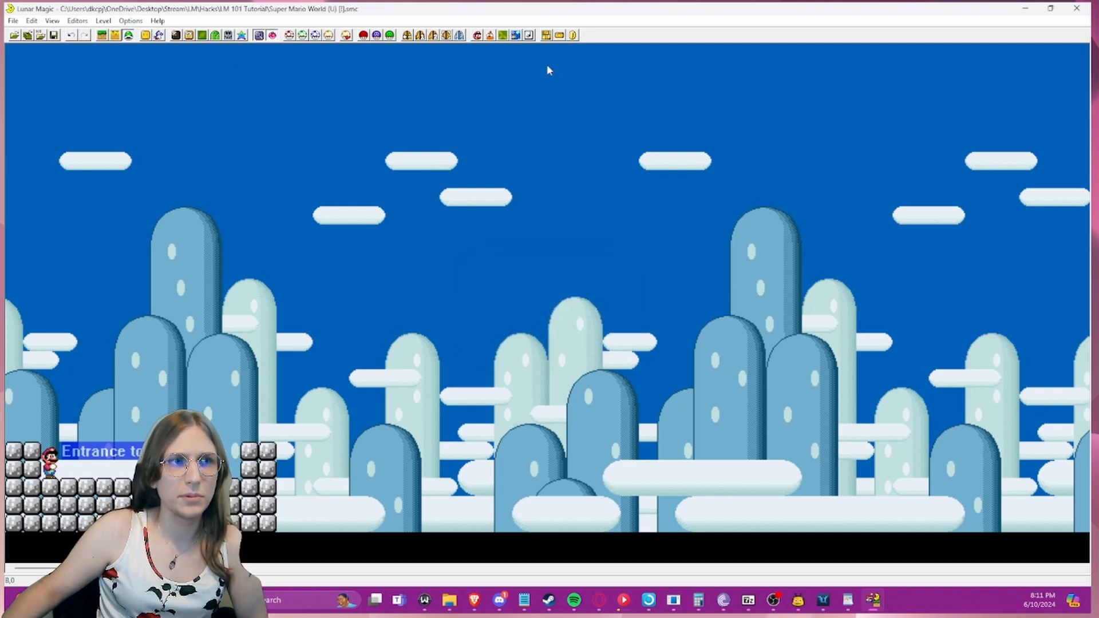
# - Place the small door tile that acts as 1F on the ground three tiles right of Mario's entrance
pyautogui.click(189, 35)
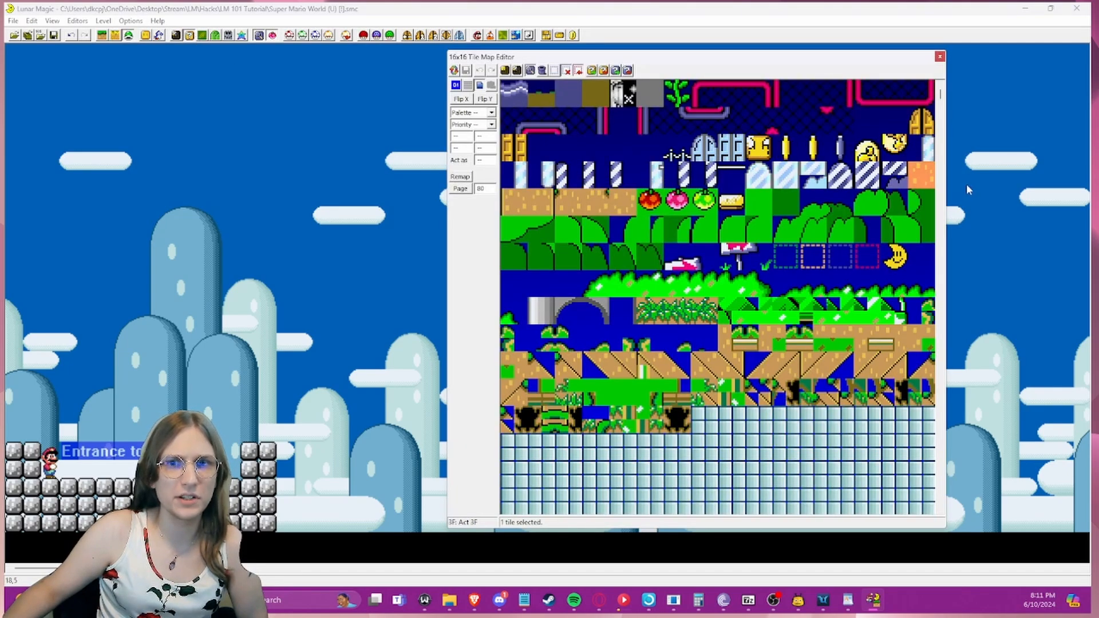
pyautogui.scroll(-7, 880, 212)
pyautogui.scroll(7, 875, 218)
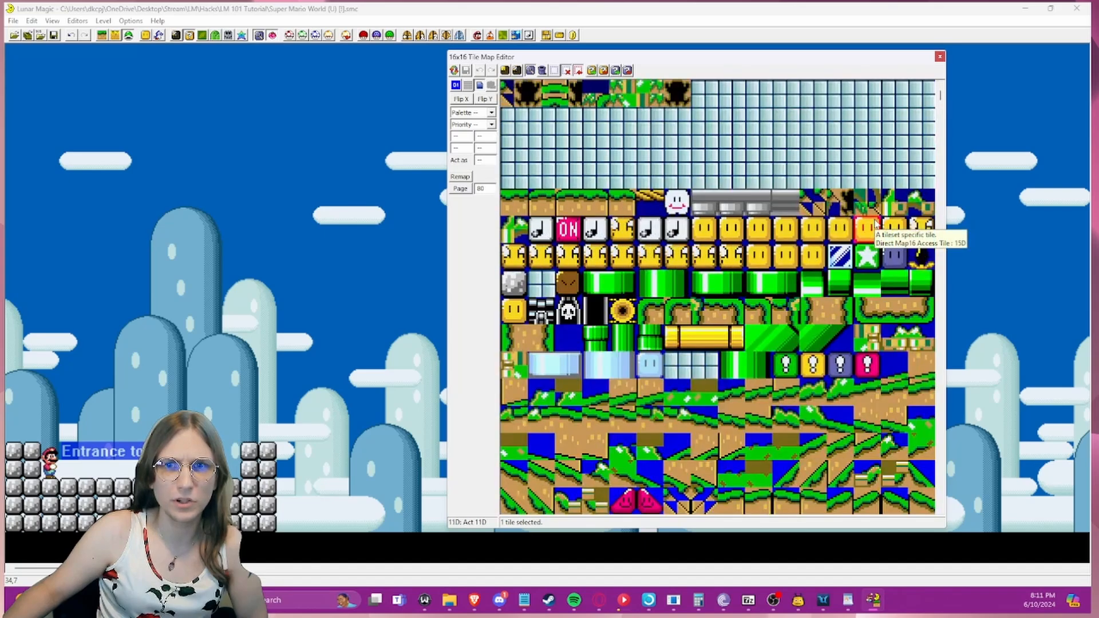
pyautogui.click(921, 121)
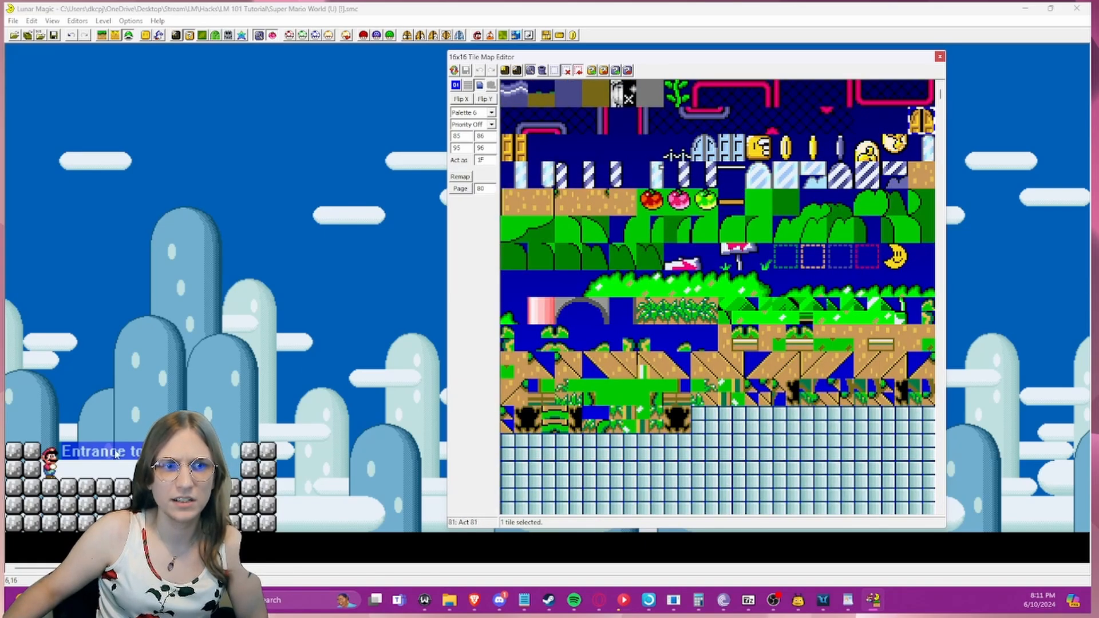
pyautogui.click(107, 465)
pyautogui.click(102, 36)
pyautogui.rightClick(105, 469)
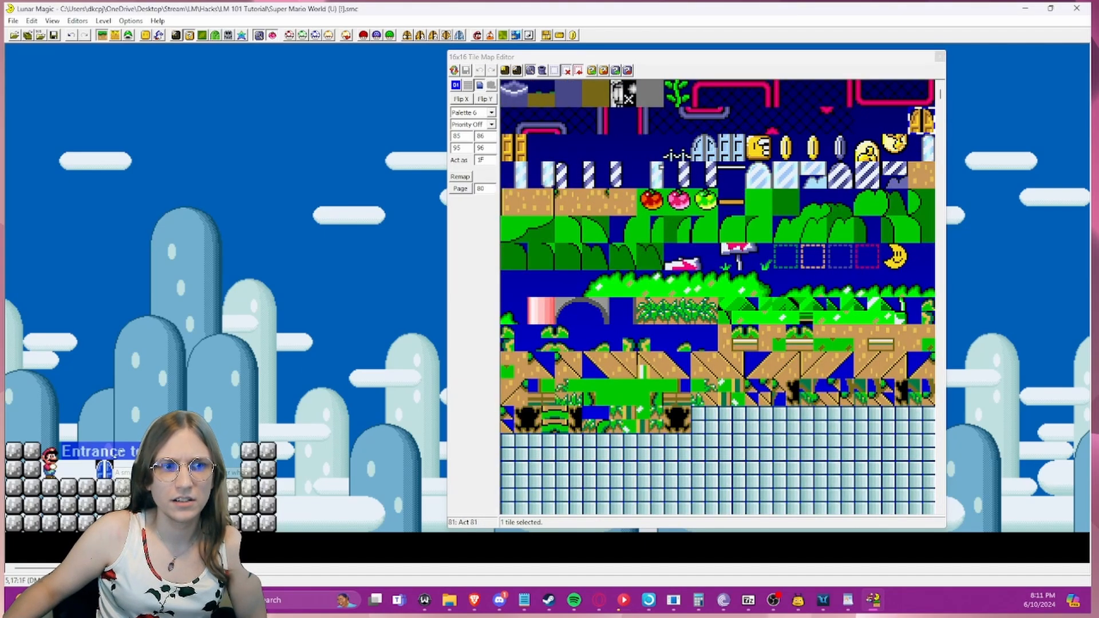
pyautogui.click(939, 57)
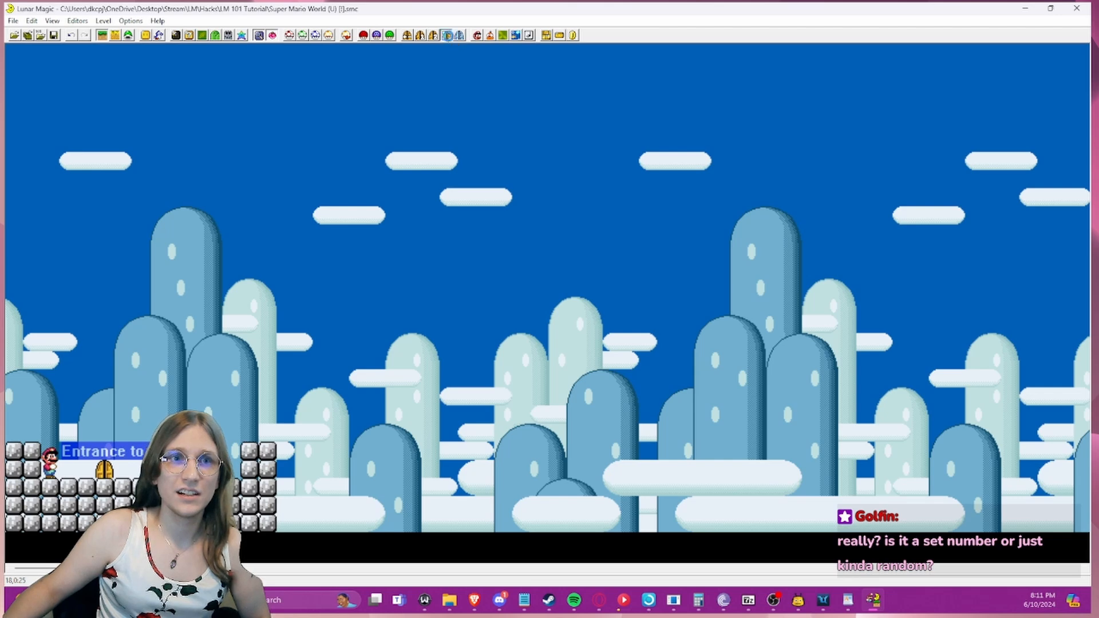
# - Scan the level for undefined exits and delete the test door beside Mario's entrance
pyautogui.hotkey('ctrl', 's')
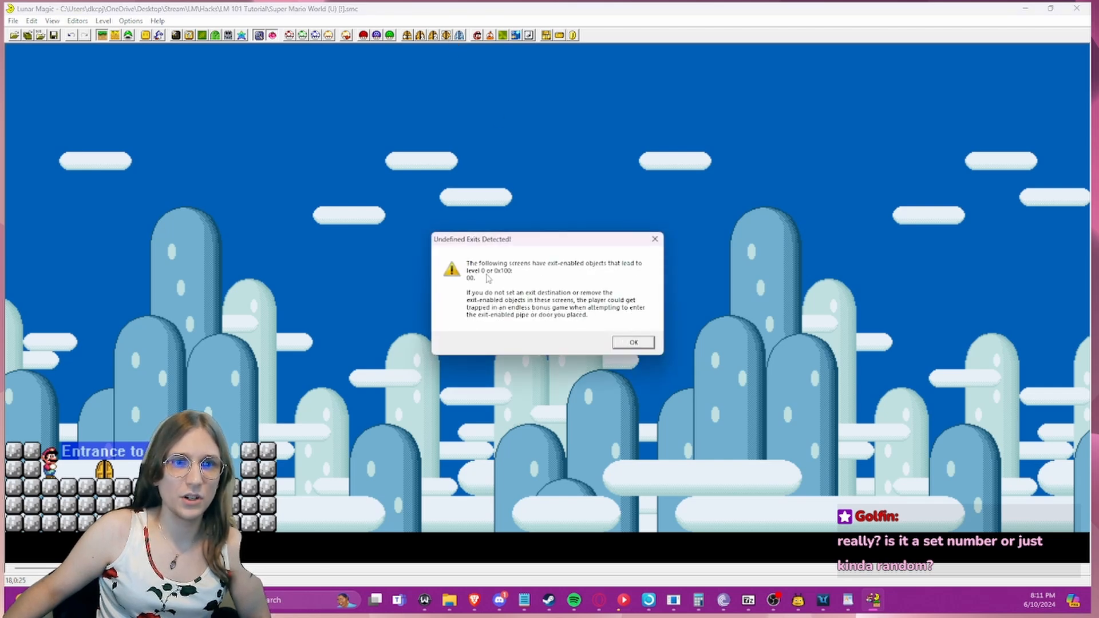
pyautogui.click(632, 345)
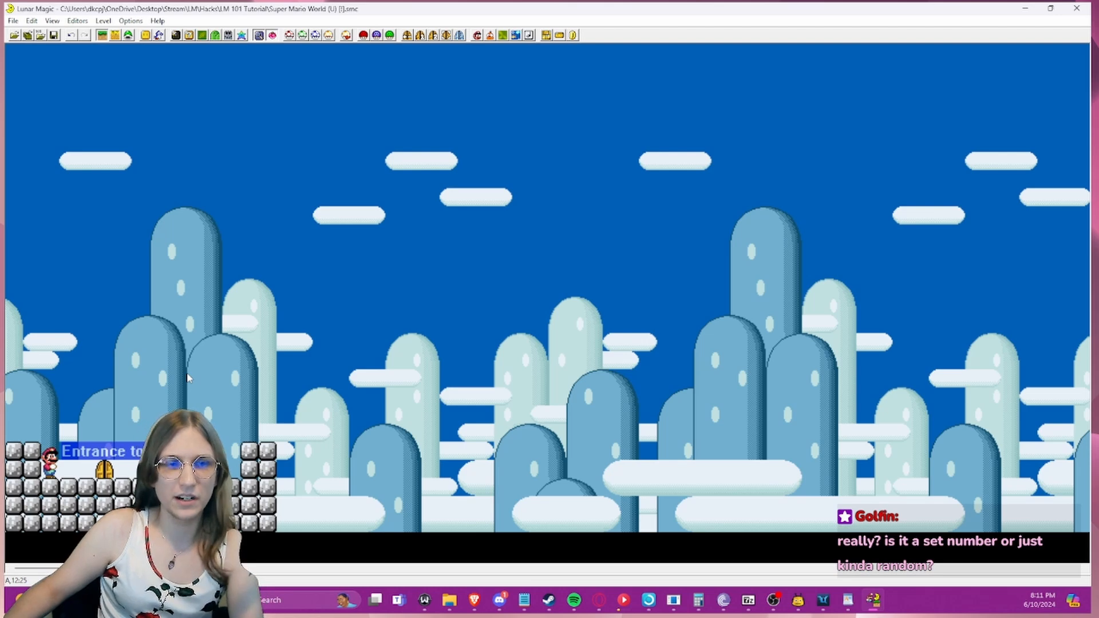
pyautogui.press('F9')
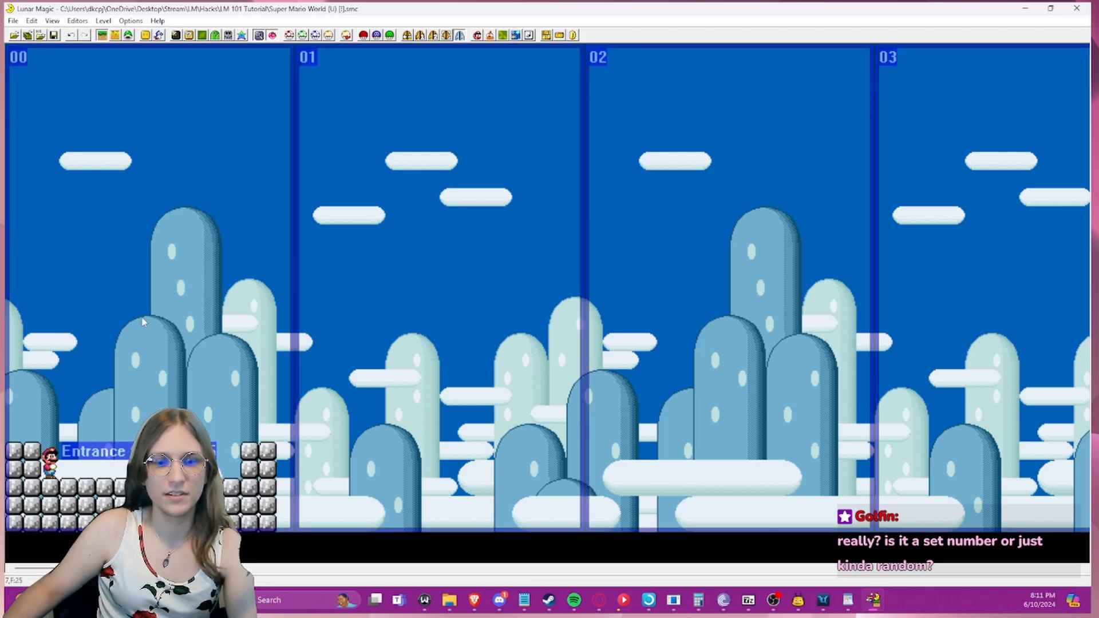
pyautogui.press('F9')
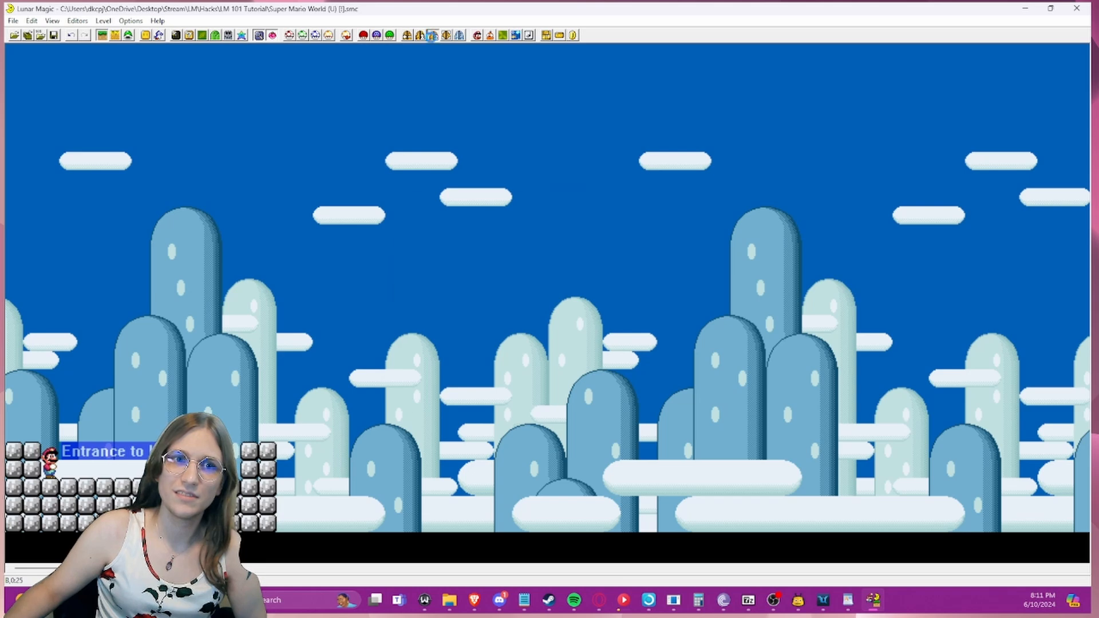
# - Review the secondary entrance, screen exit, and main and midway entrance settings without changing them
pyautogui.click(433, 35)
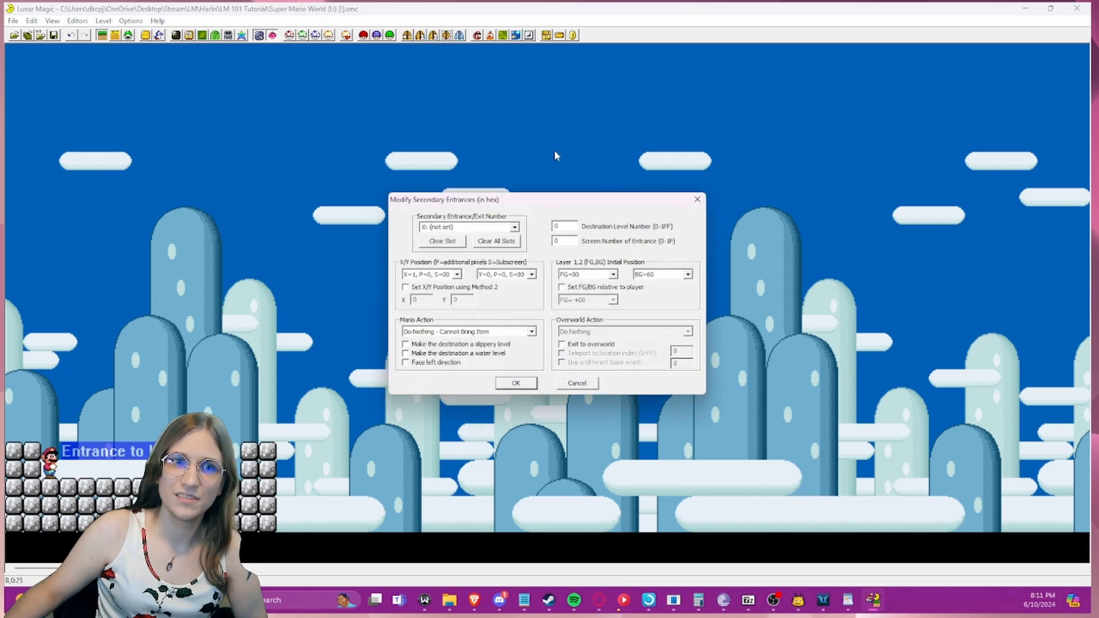
pyautogui.click(698, 200)
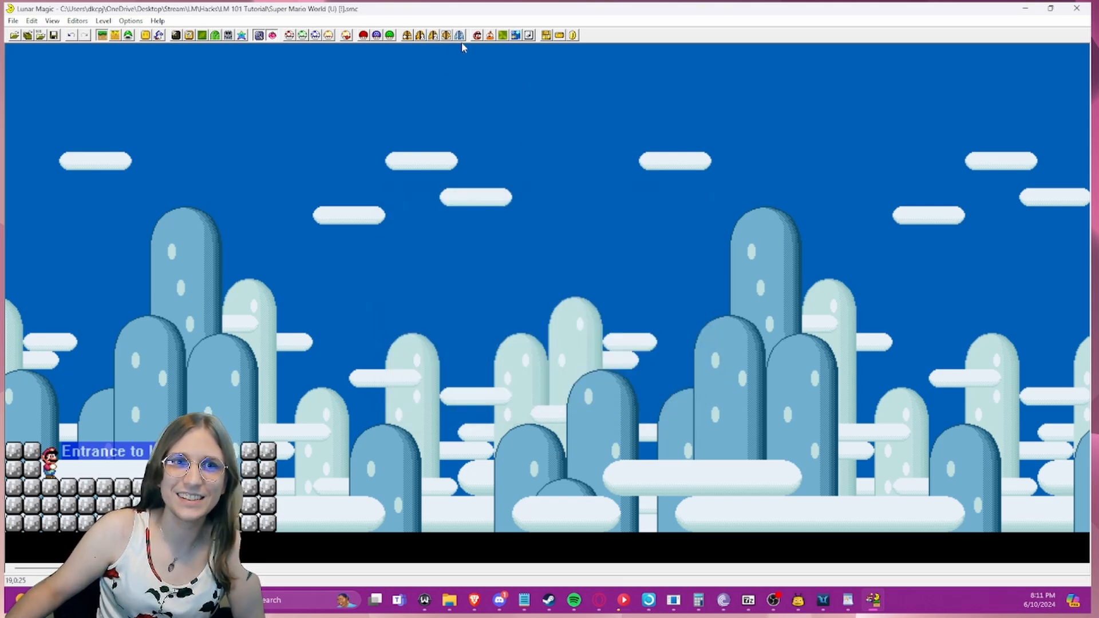
pyautogui.click(407, 34)
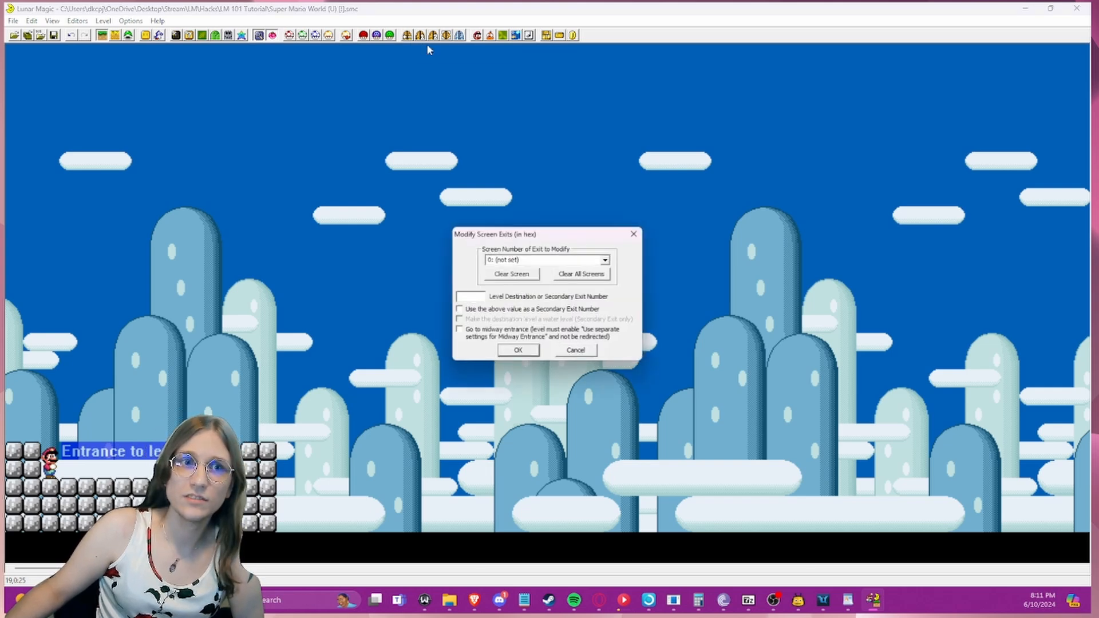
pyautogui.click(633, 234)
pyautogui.click(420, 35)
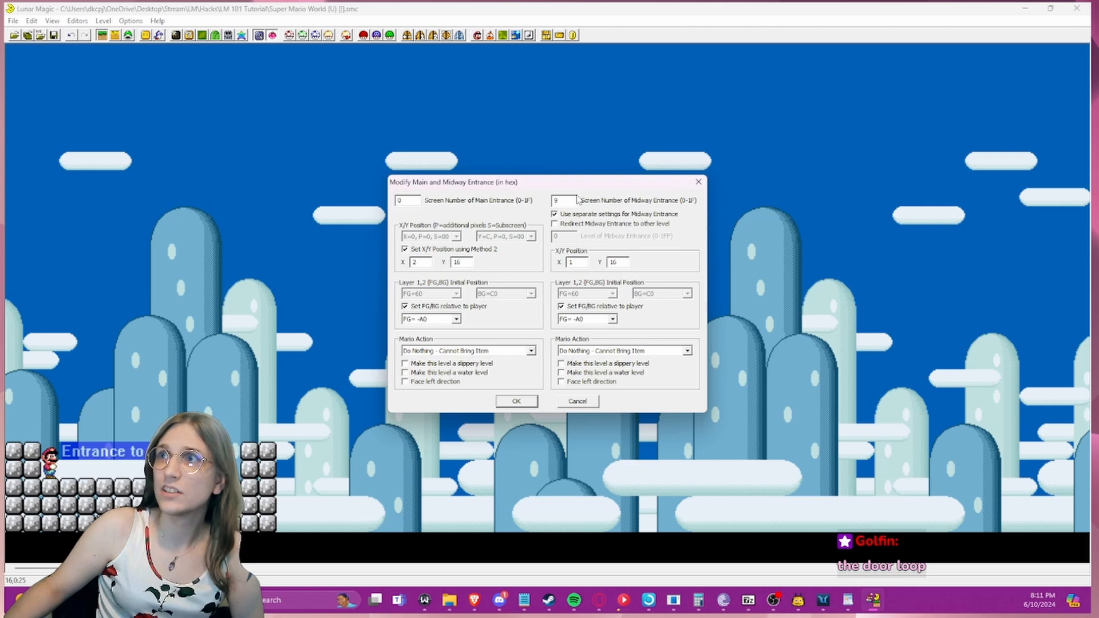
pyautogui.click(698, 182)
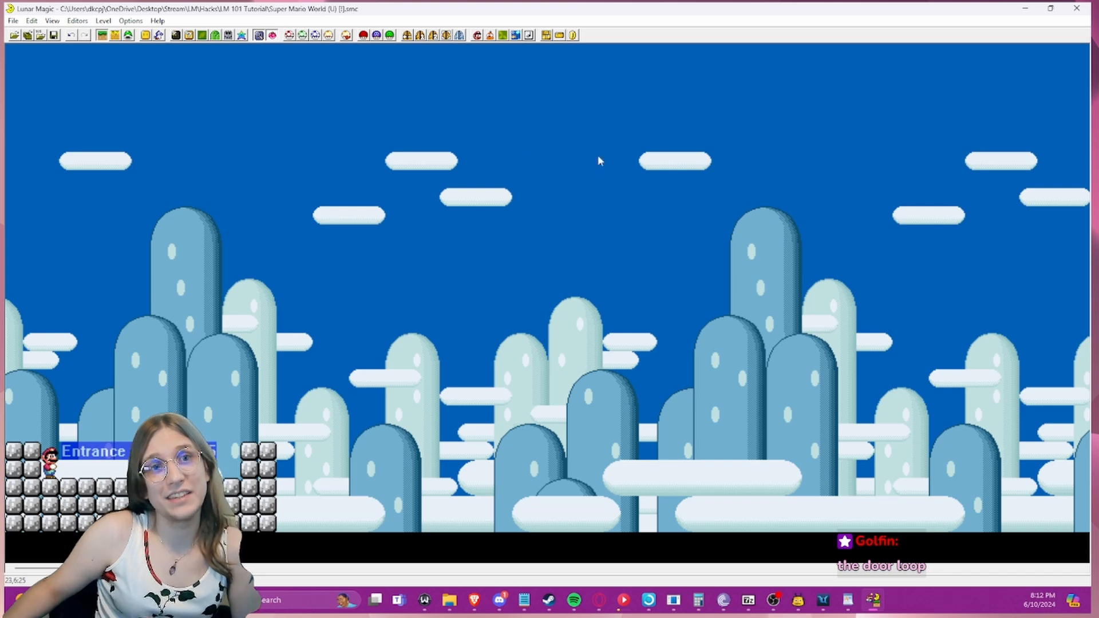
# - Toggle the numbered screen boundary overlay on and off repeatedly to show how the level is divided into screens
pyautogui.click(461, 36)
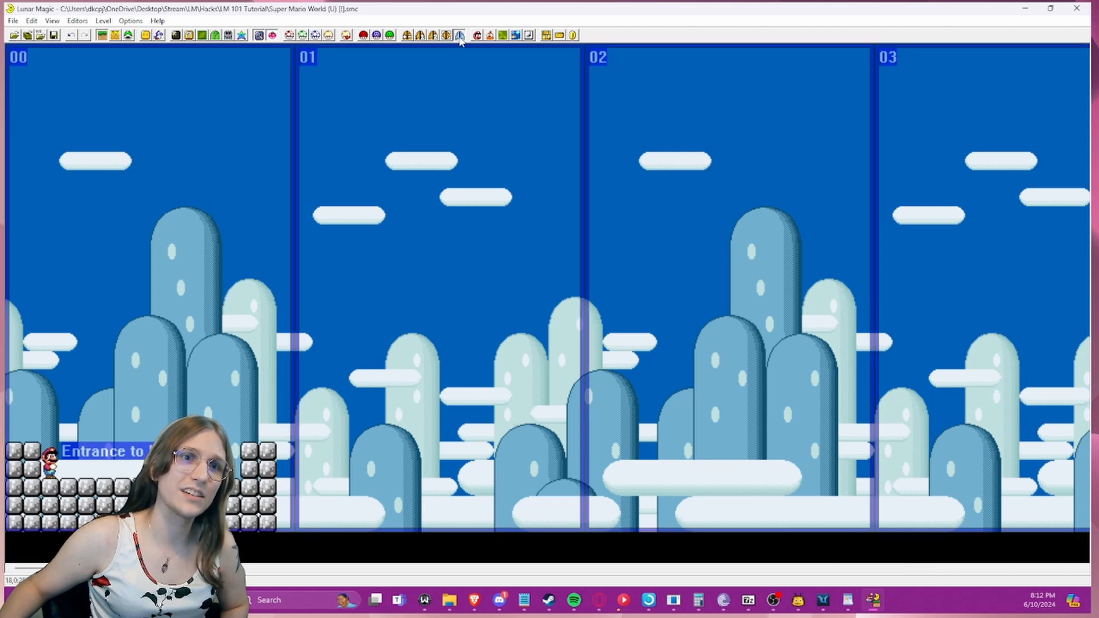
pyautogui.click(461, 37)
pyautogui.click(460, 36)
pyautogui.click(461, 36)
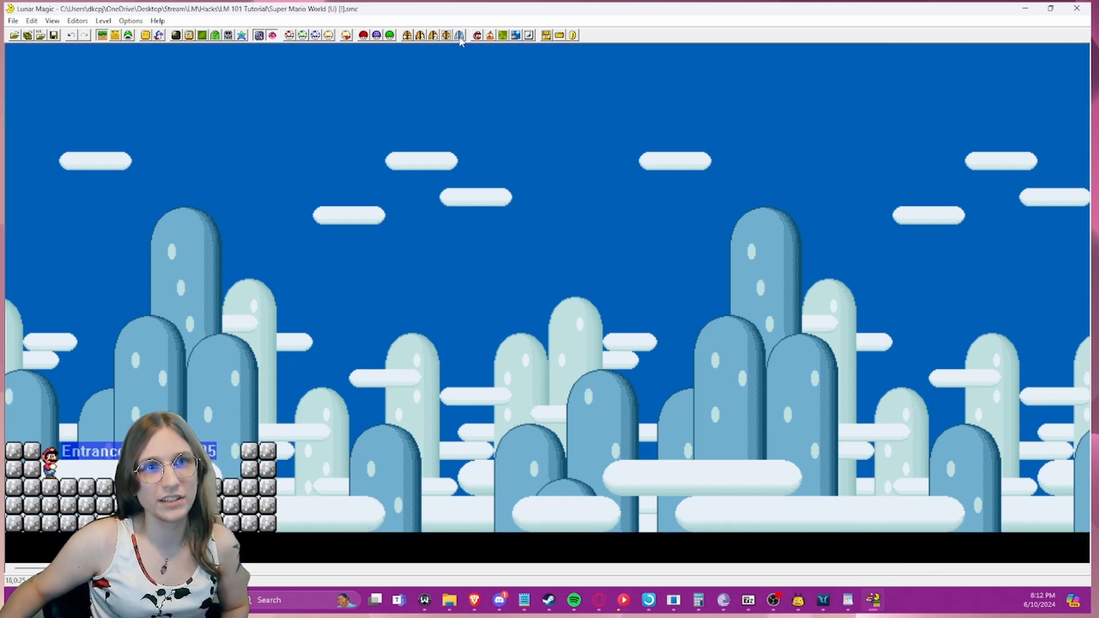
pyautogui.click(460, 36)
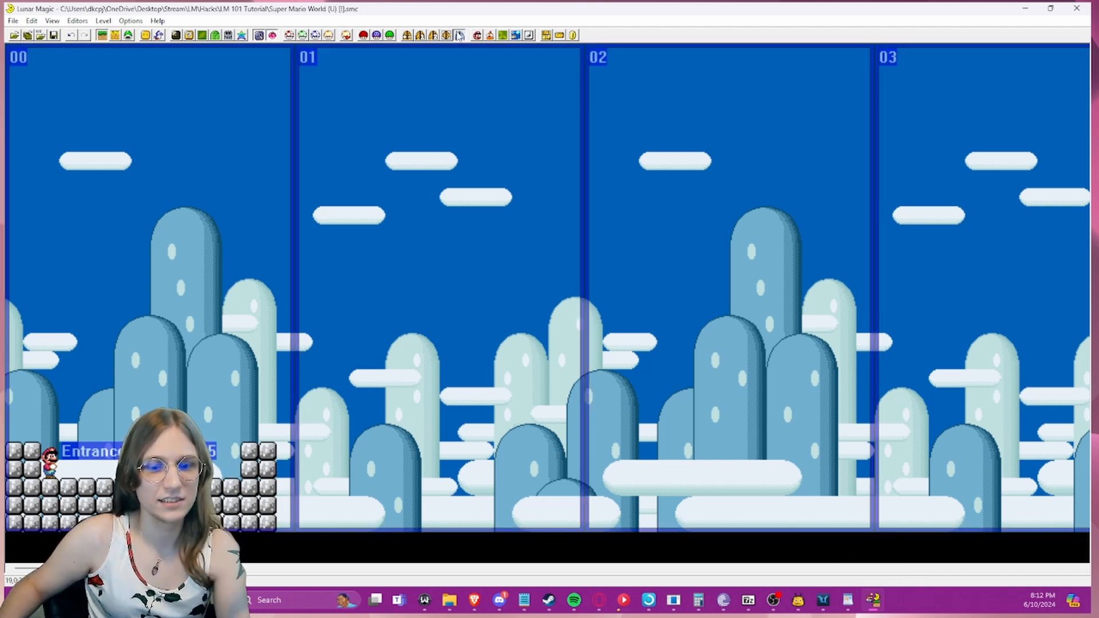
pyautogui.click(460, 36)
pyautogui.click(460, 37)
pyautogui.click(460, 36)
pyautogui.click(460, 36)
pyautogui.click(463, 40)
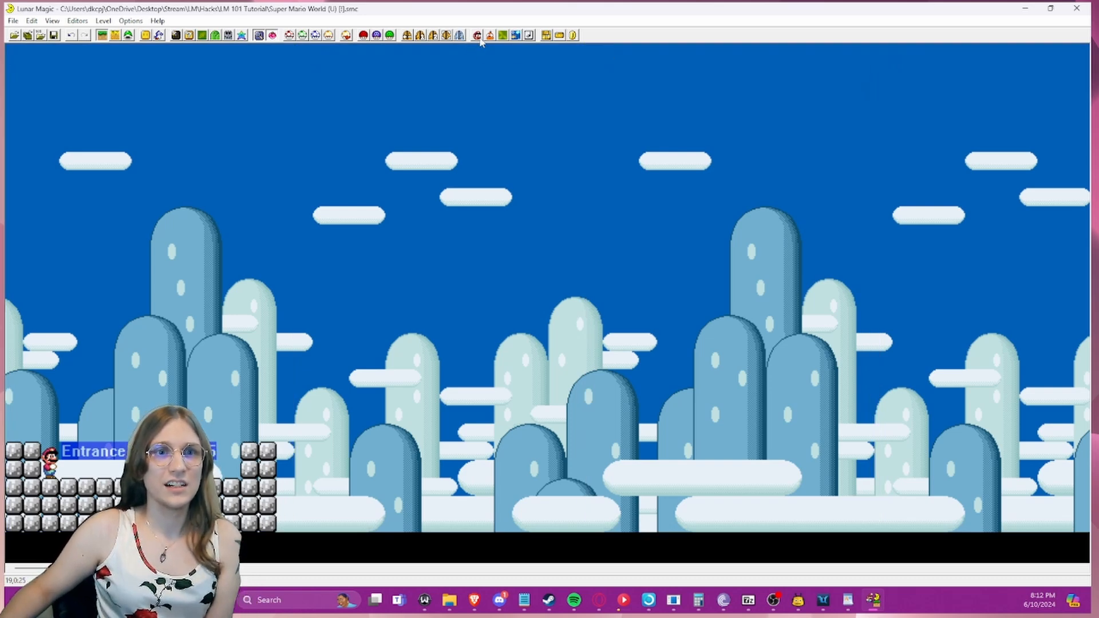
# - In the level header, try Vertical Scroll at Will for Layer 1, settle on No Vertical Scroll, and apply it
pyautogui.click(478, 36)
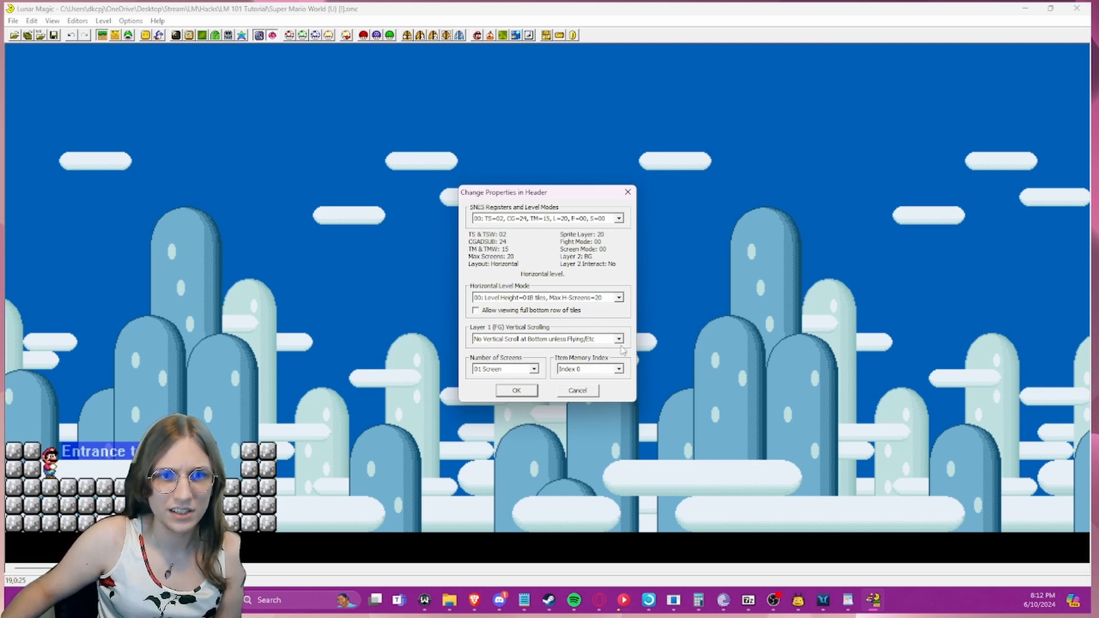
pyautogui.click(618, 340)
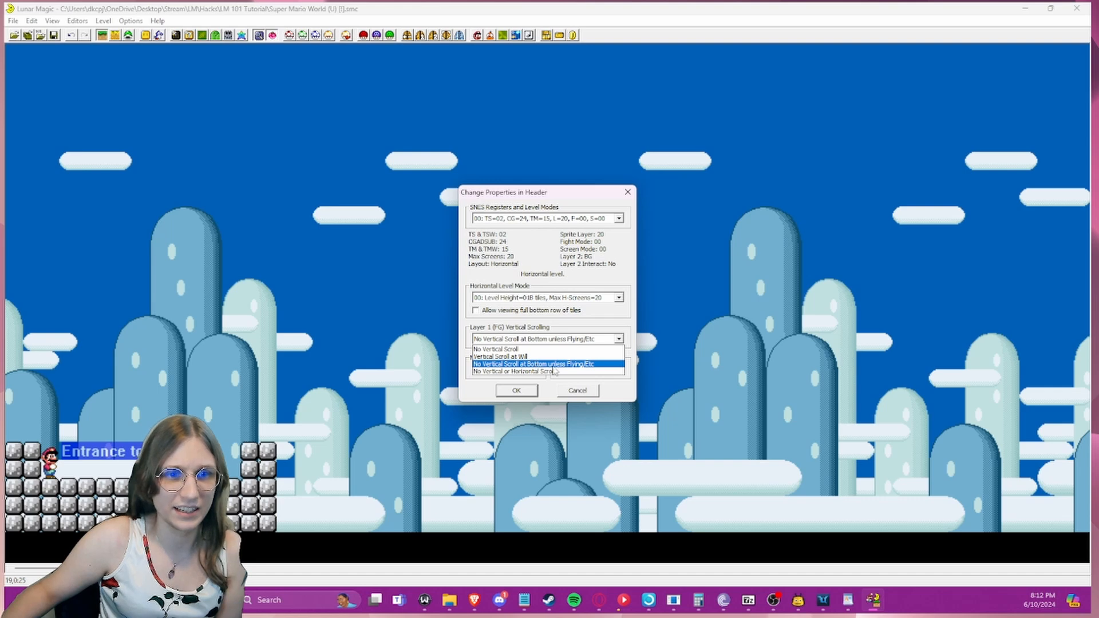
pyautogui.click(527, 357)
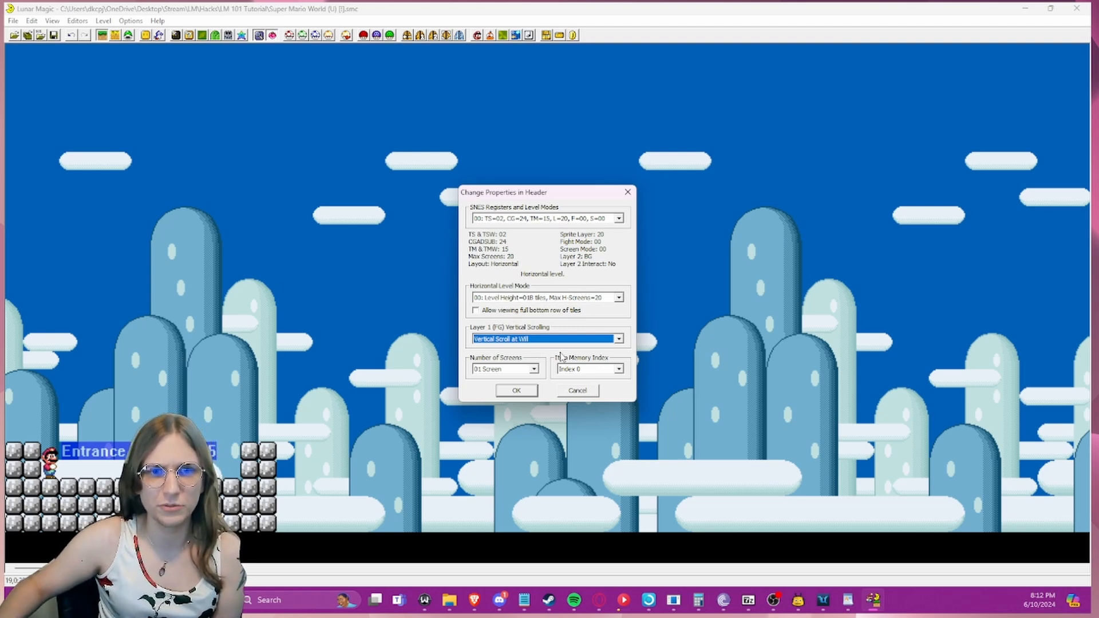
pyautogui.click(620, 339)
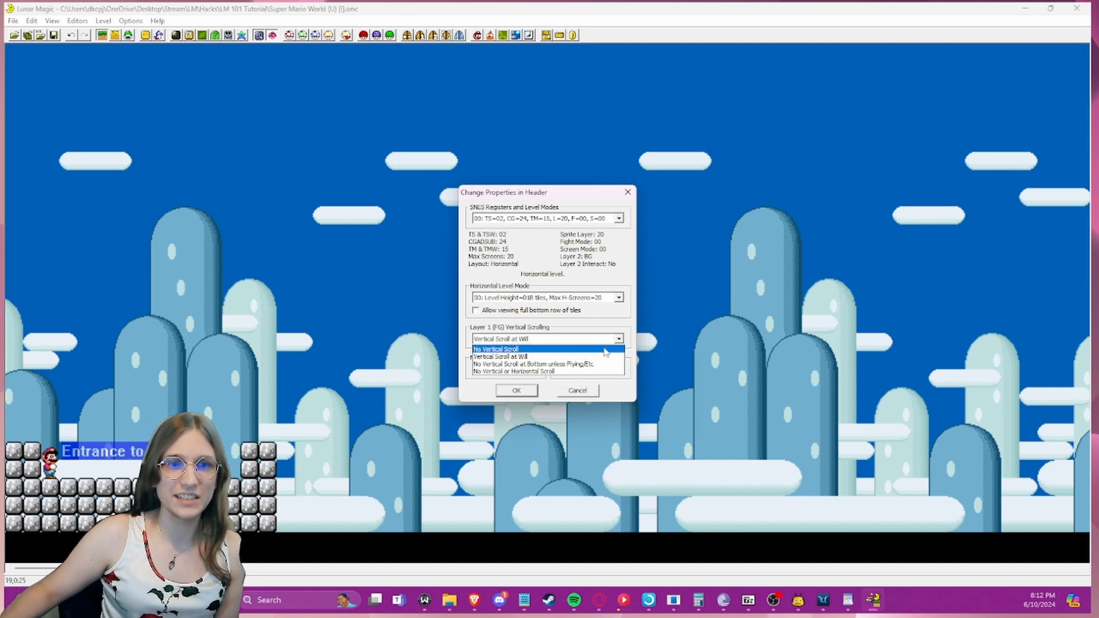
pyautogui.click(605, 350)
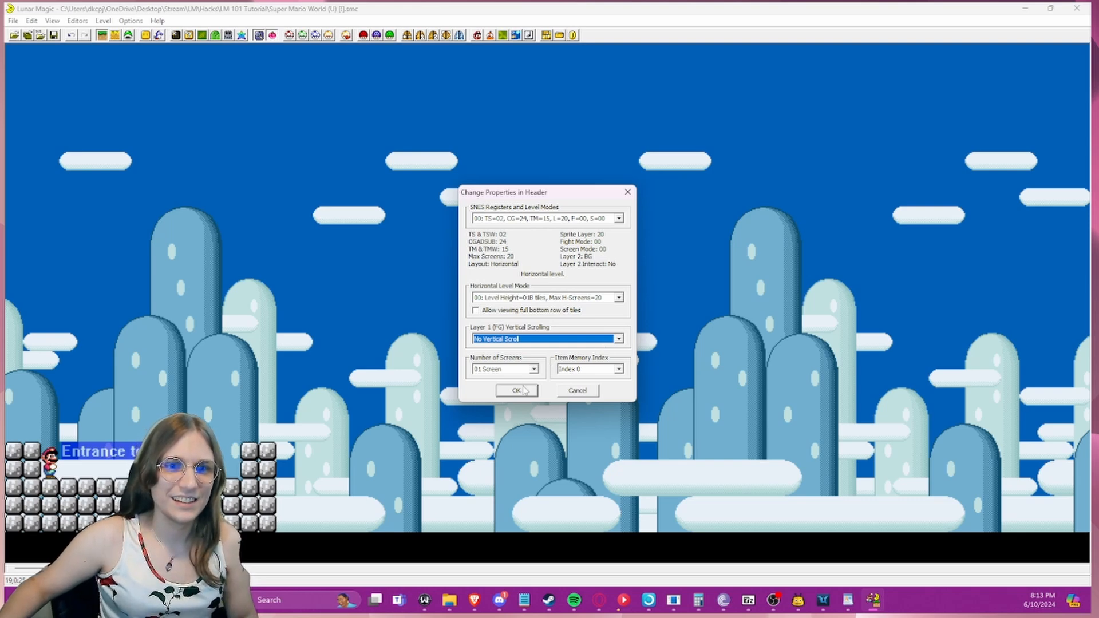
pyautogui.click(533, 370)
pyautogui.click(534, 370)
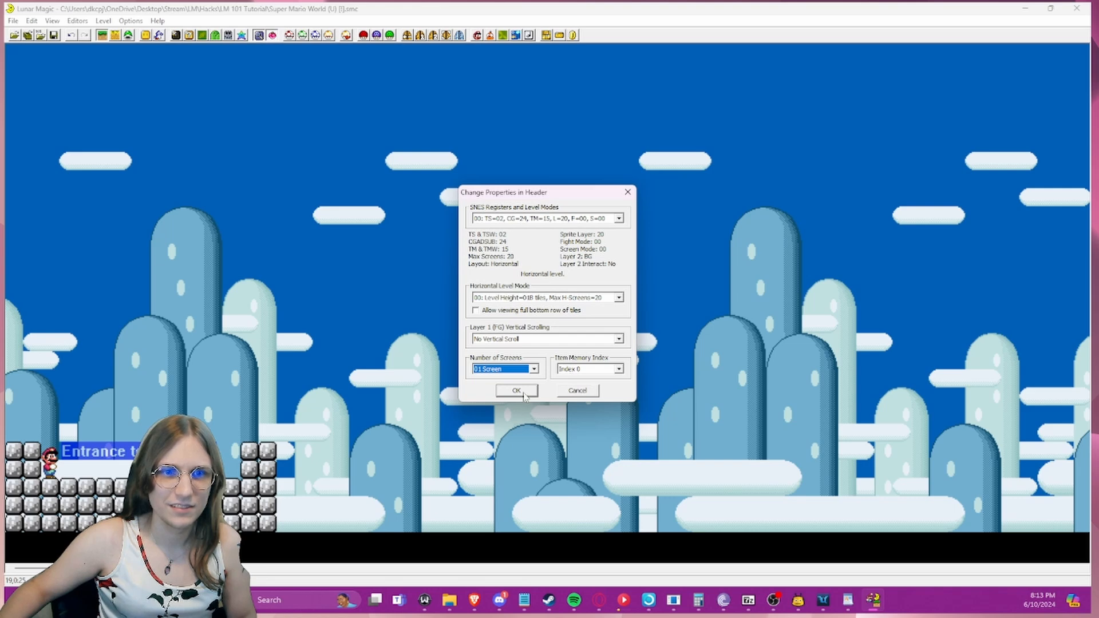
pyautogui.click(517, 392)
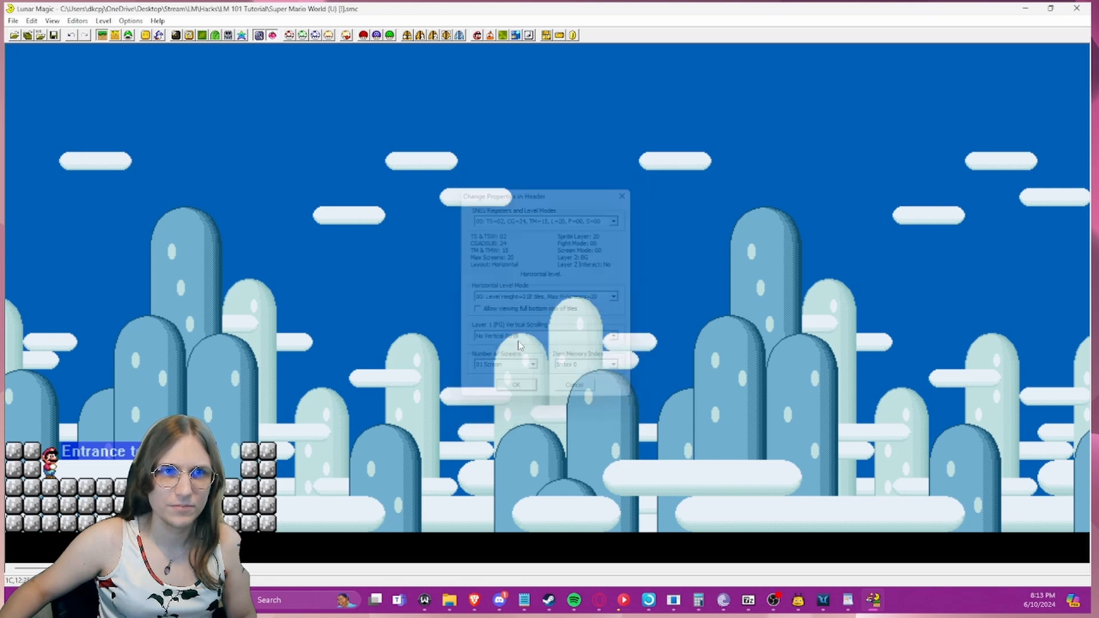
# - Turn on Make this level a water level for the main entrance and apply the entrance settings
pyautogui.click(490, 36)
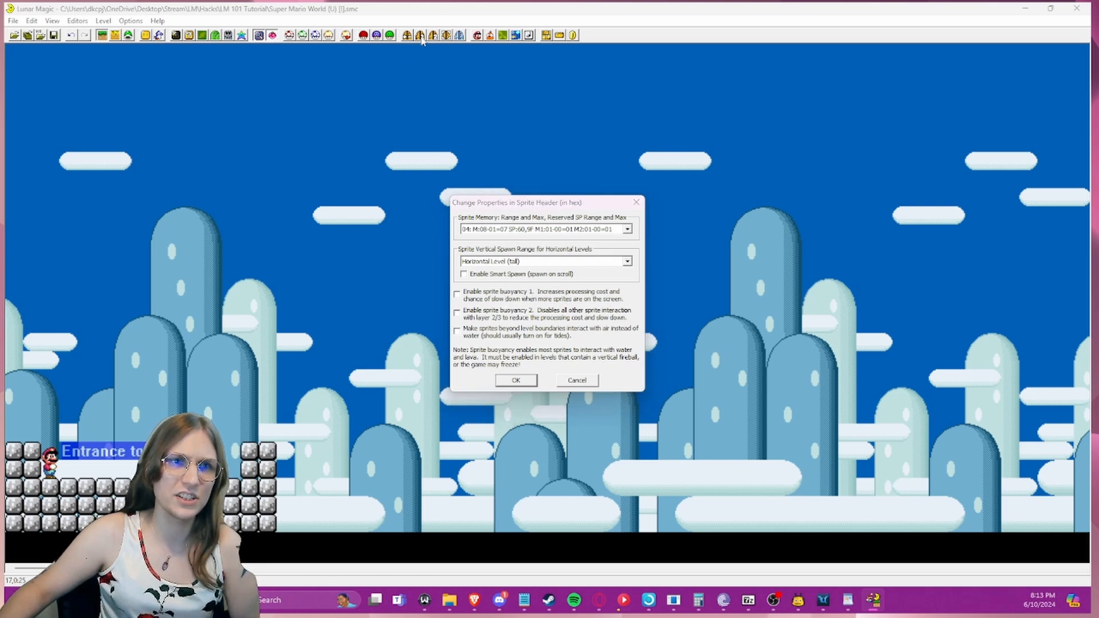
pyautogui.click(636, 203)
pyautogui.click(419, 35)
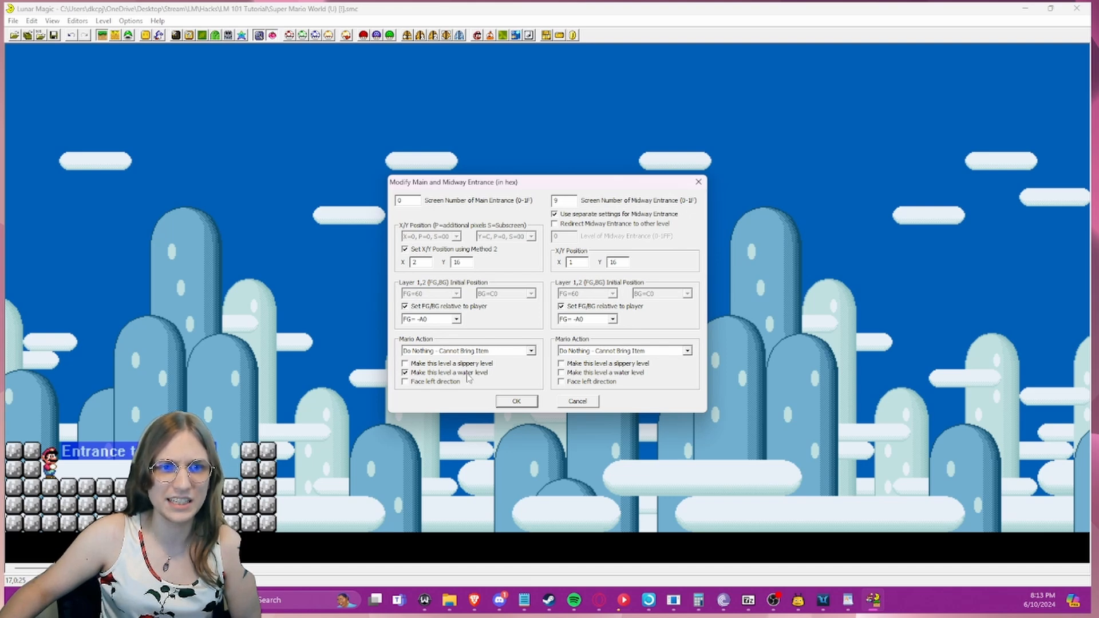
pyautogui.click(514, 401)
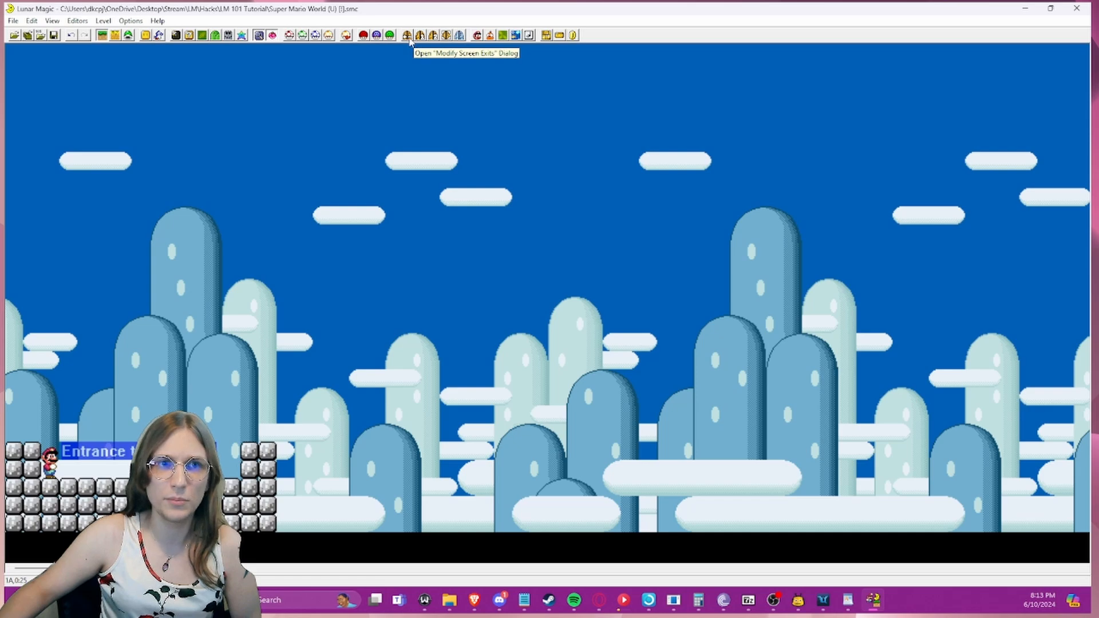
pyautogui.click(420, 36)
pyautogui.click(577, 400)
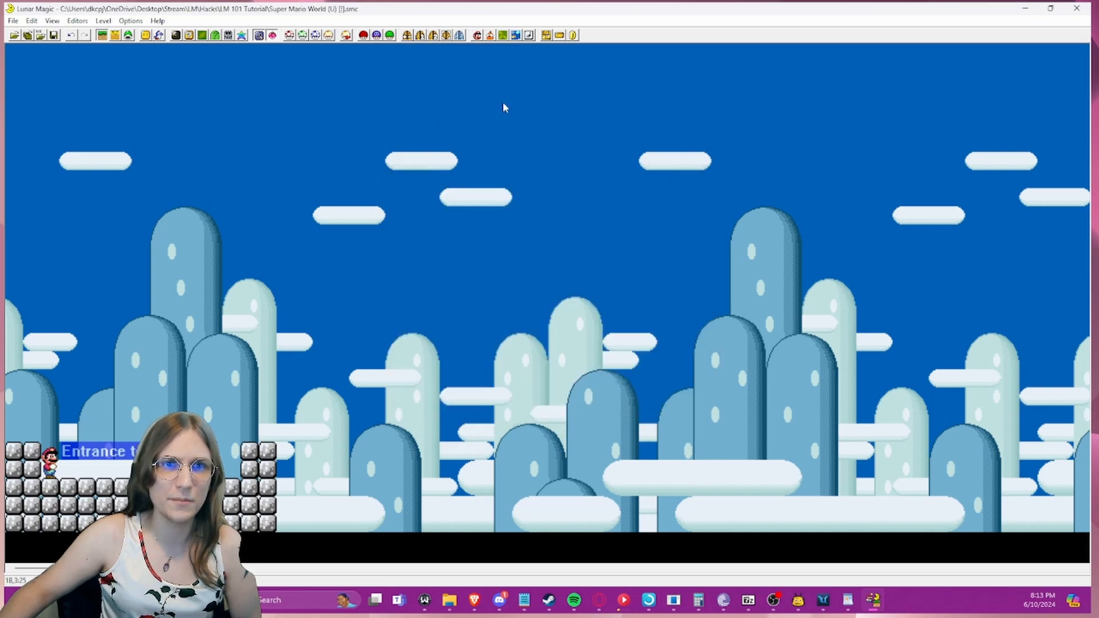
# - Try enabling sprite buoyancy 1 in the sprite header, turn it off again, and close the settings
pyautogui.click(490, 36)
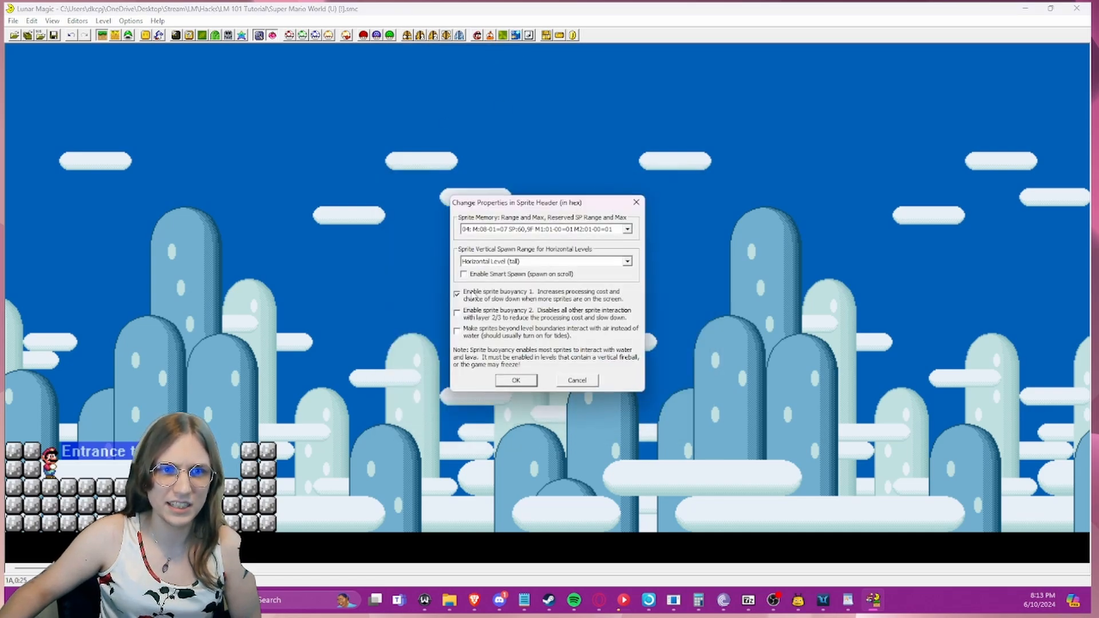
pyautogui.click(467, 297)
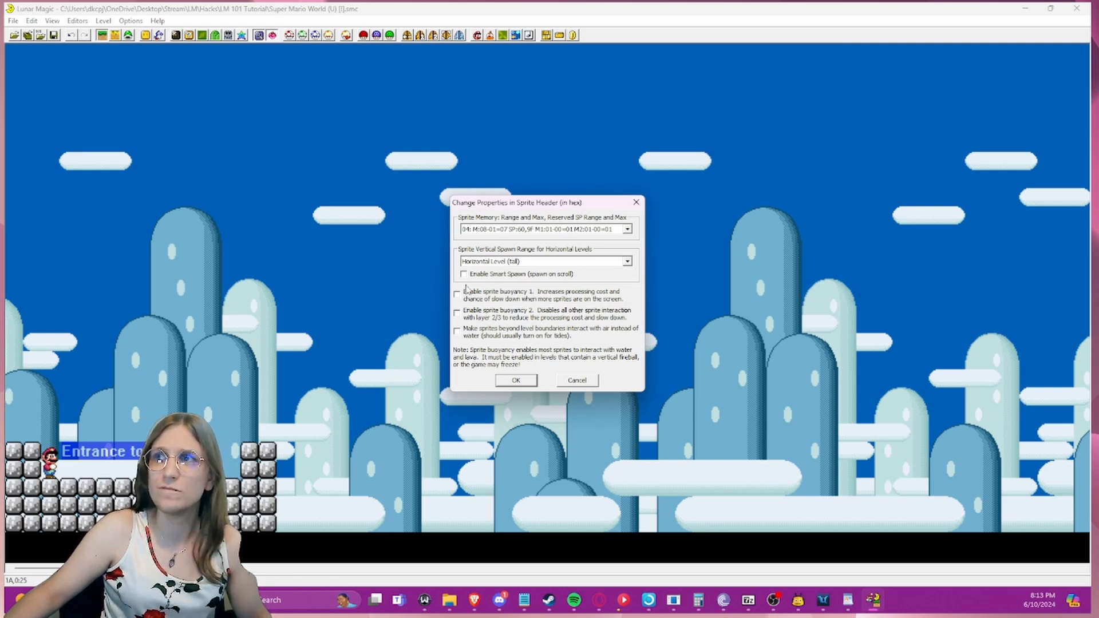
pyautogui.click(517, 382)
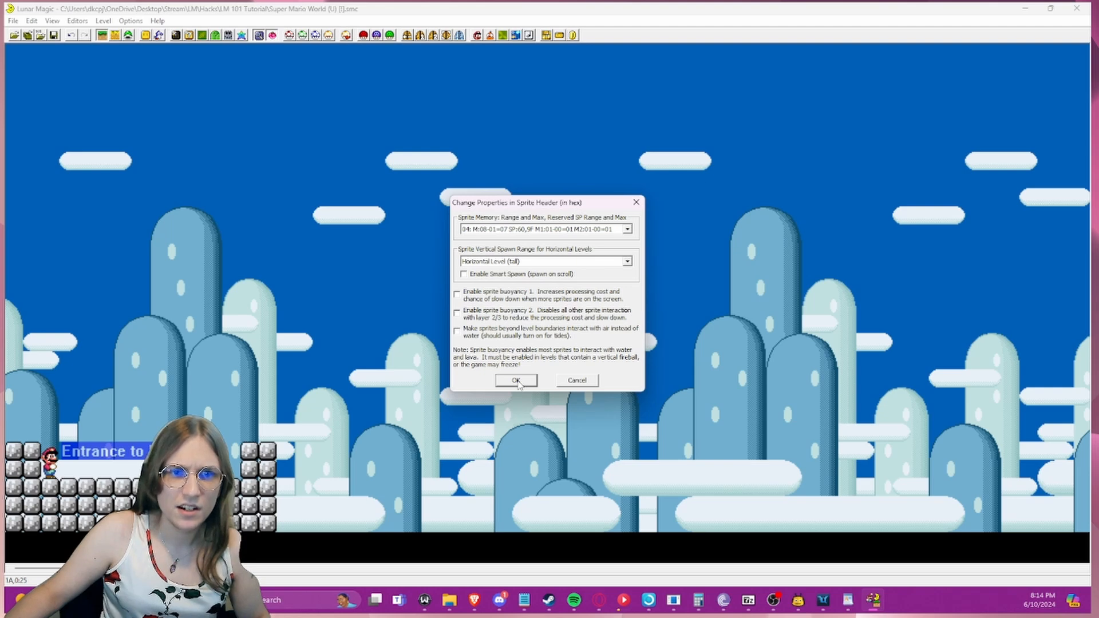
# - Check the Layer 2 scrolling rate options, turn on Disable "No Yoshi" Level Intro, and apply the properties
pyautogui.click(503, 36)
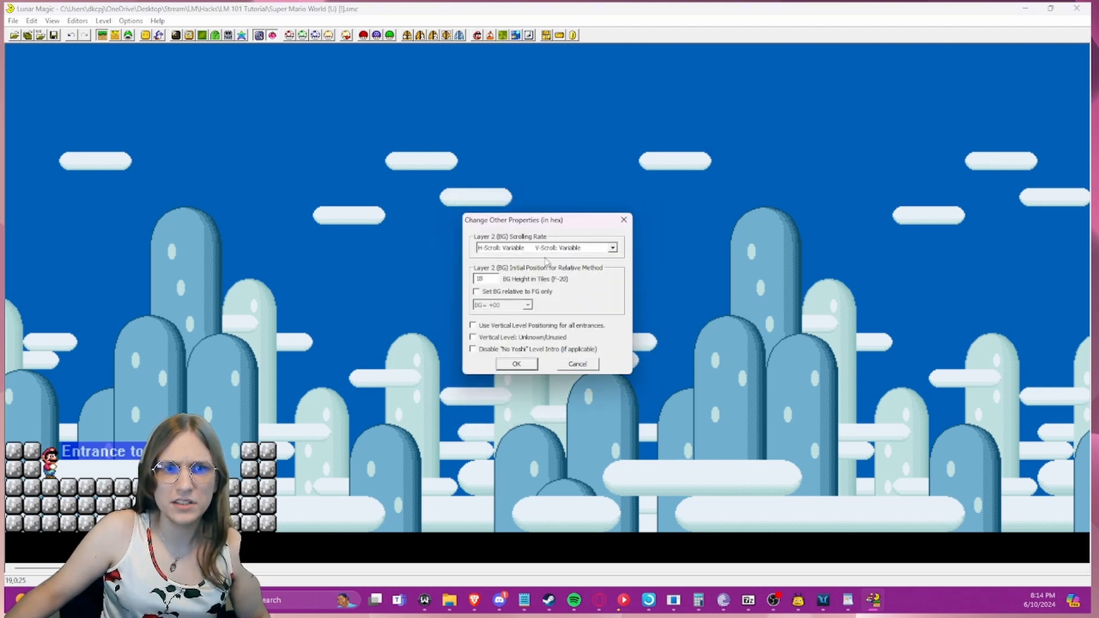
pyautogui.click(486, 250)
pyautogui.click(486, 251)
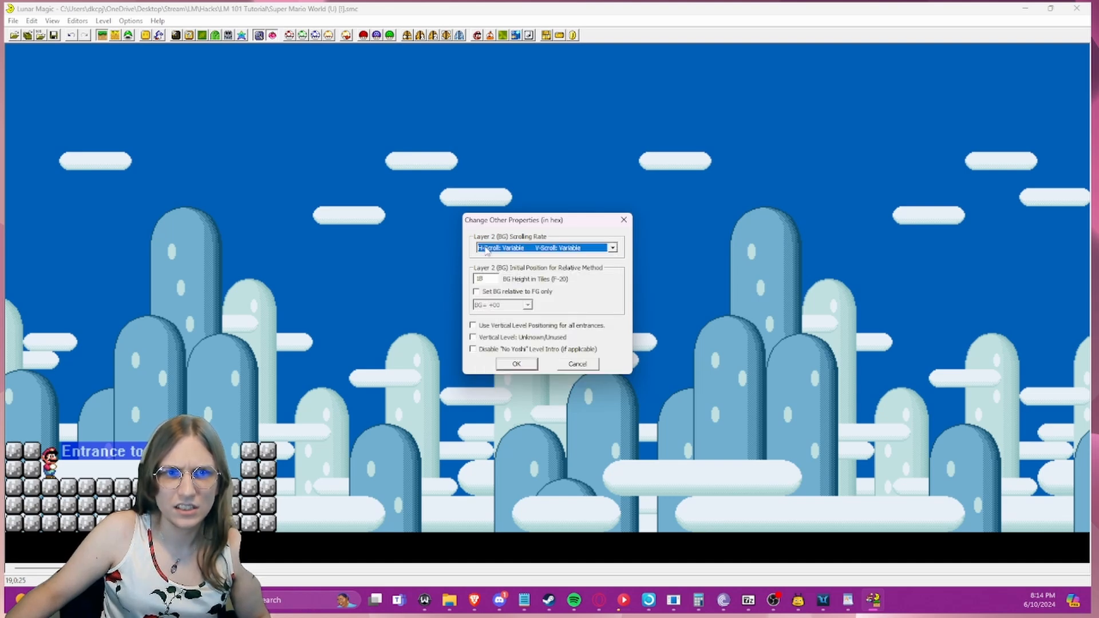
pyautogui.click(526, 253)
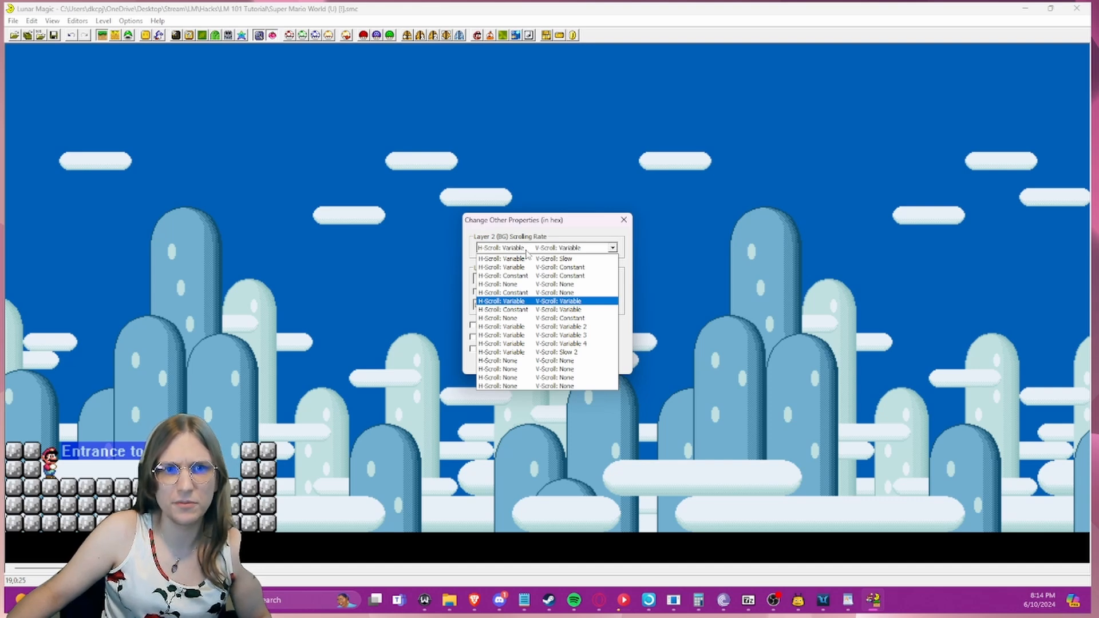
pyautogui.click(526, 251)
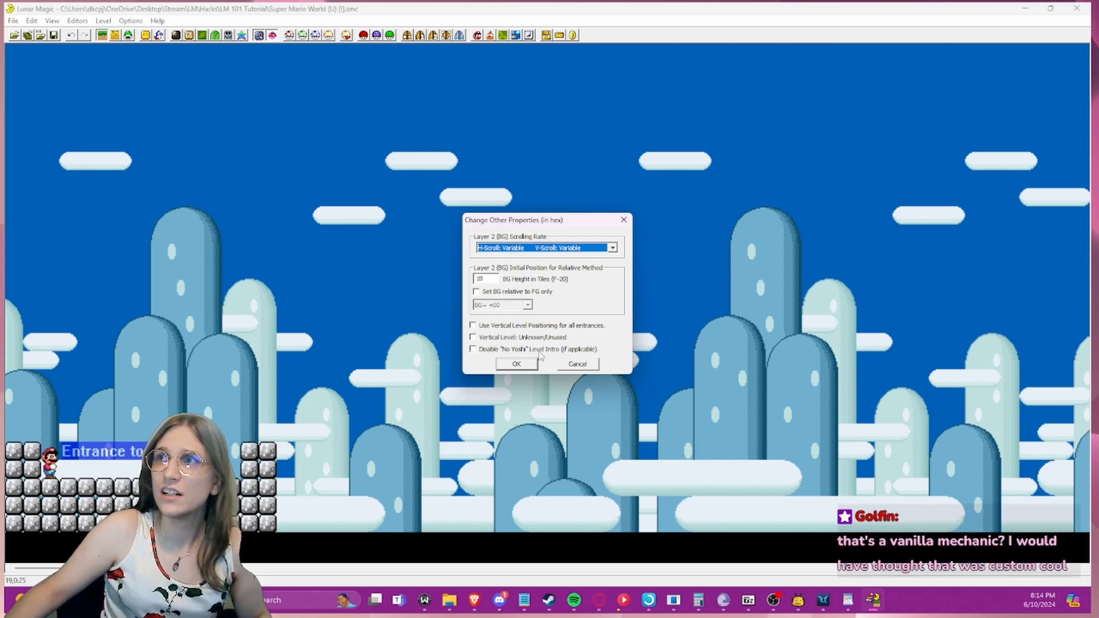
pyautogui.click(484, 351)
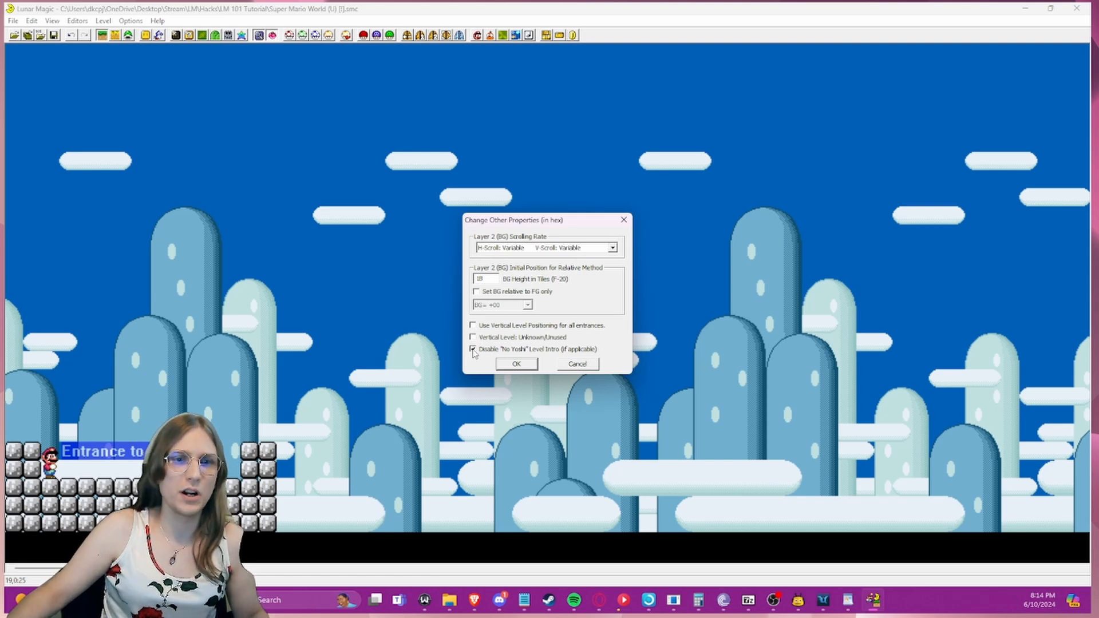
pyautogui.click(515, 364)
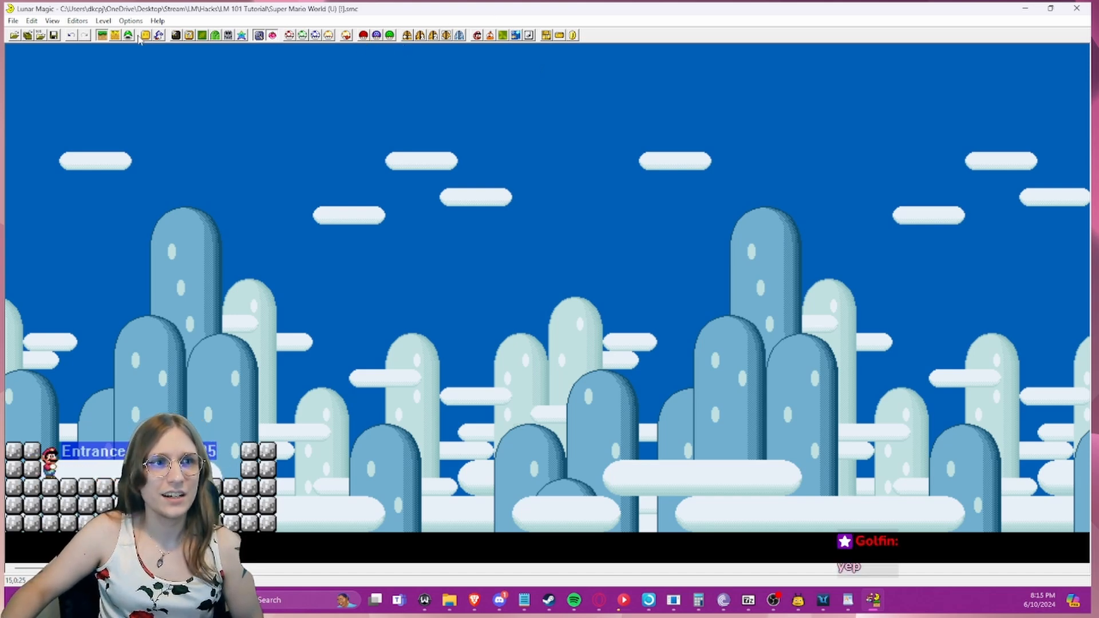
# - Place a Green Koopa shell sprite (DA) on the ground three tiles right of Mario's entrance
pyautogui.click(159, 35)
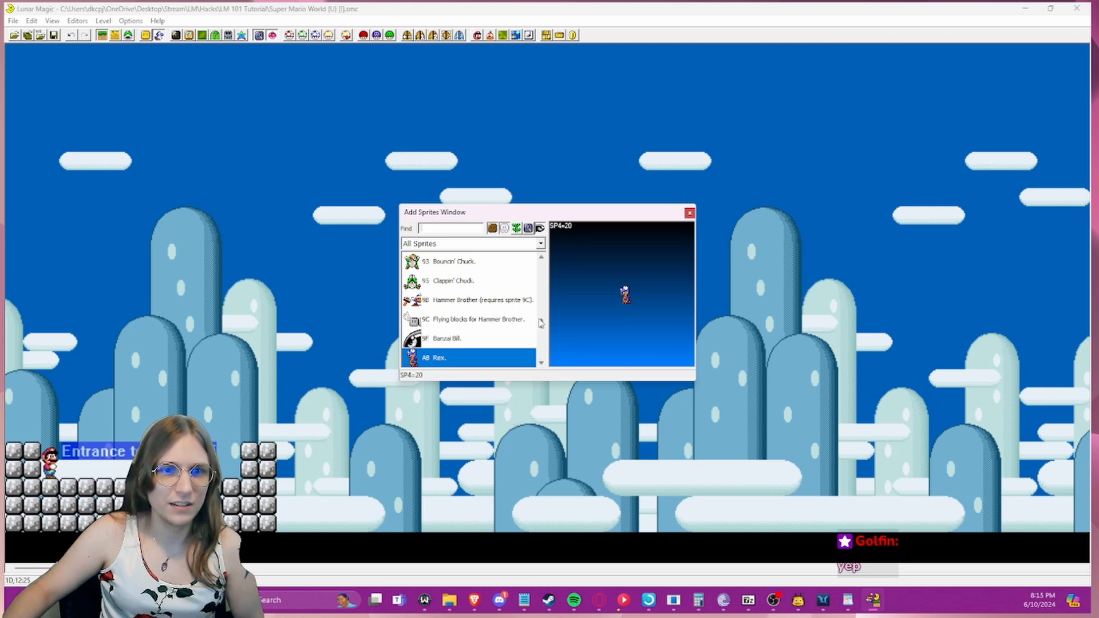
pyautogui.moveTo(539, 323); pyautogui.dragTo(538, 262)
pyautogui.scroll(-8, 487, 298)
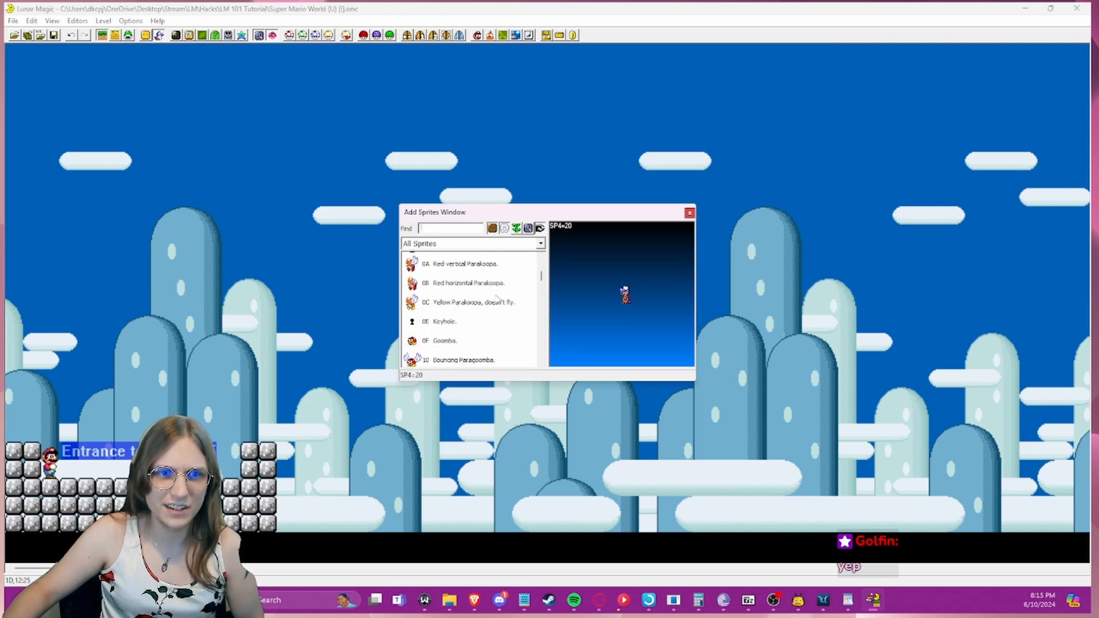
pyautogui.scroll(-15, 464, 315)
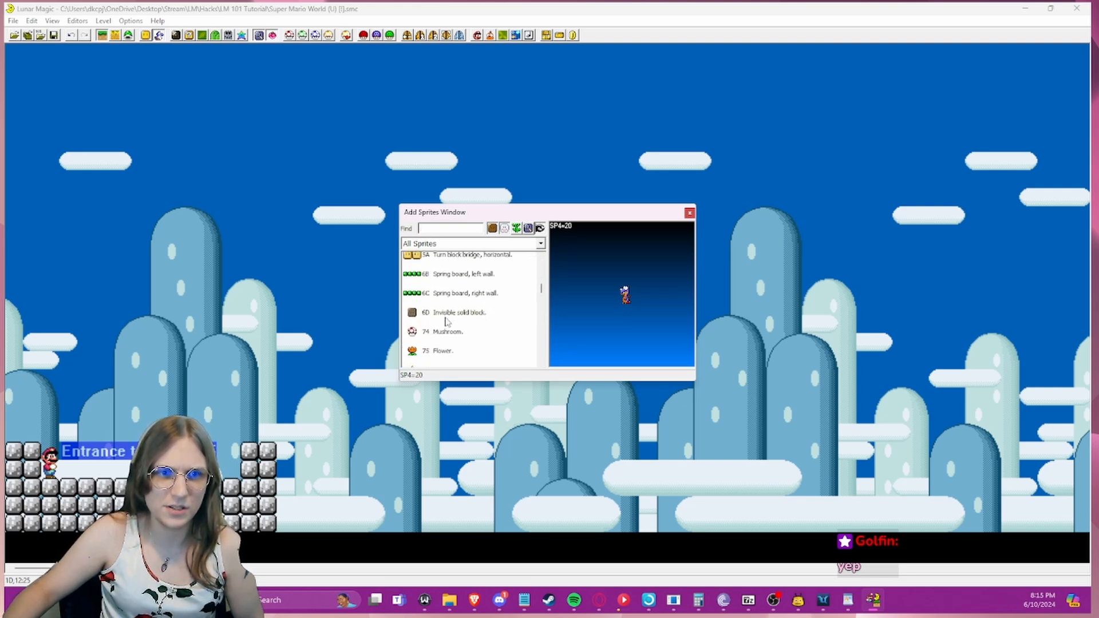
pyautogui.scroll(-15, 446, 320)
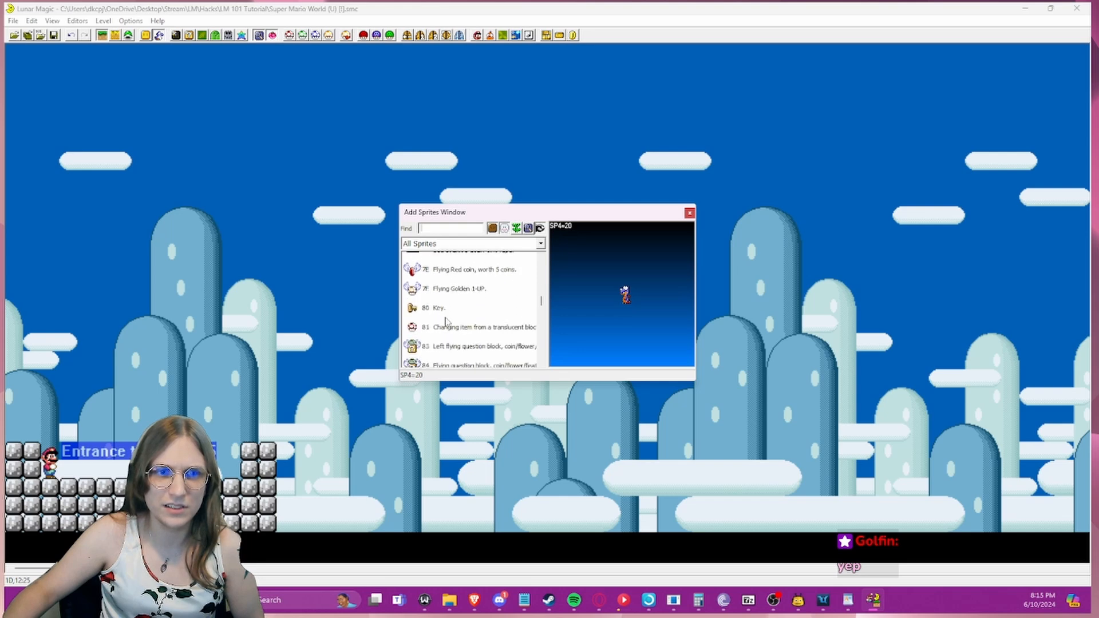
pyautogui.scroll(-3, 446, 320)
pyautogui.click(452, 280)
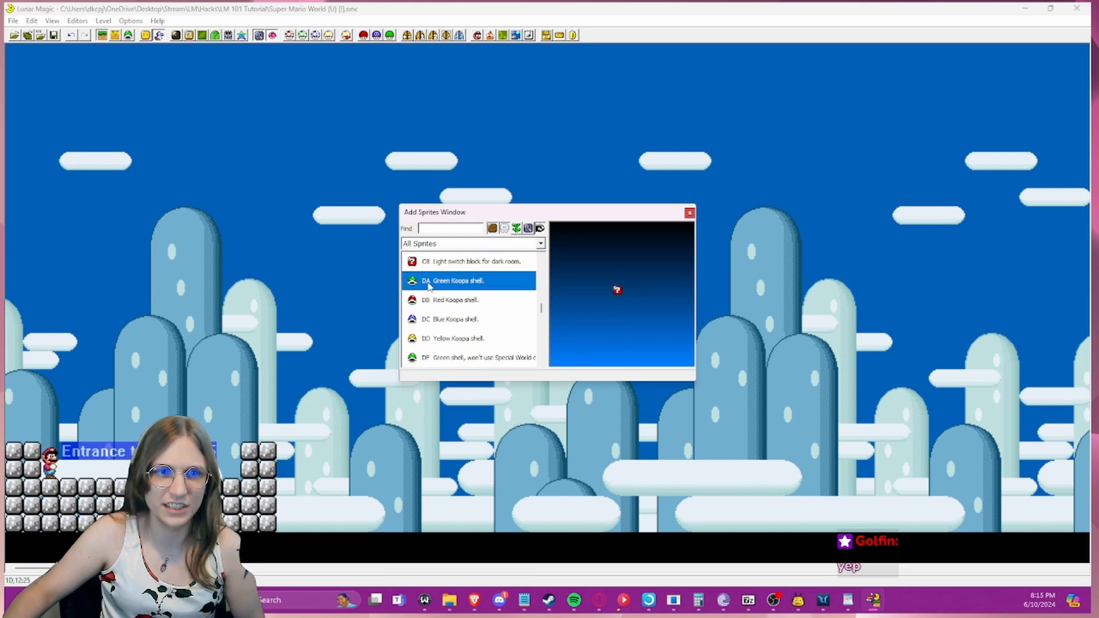
pyautogui.click(103, 468)
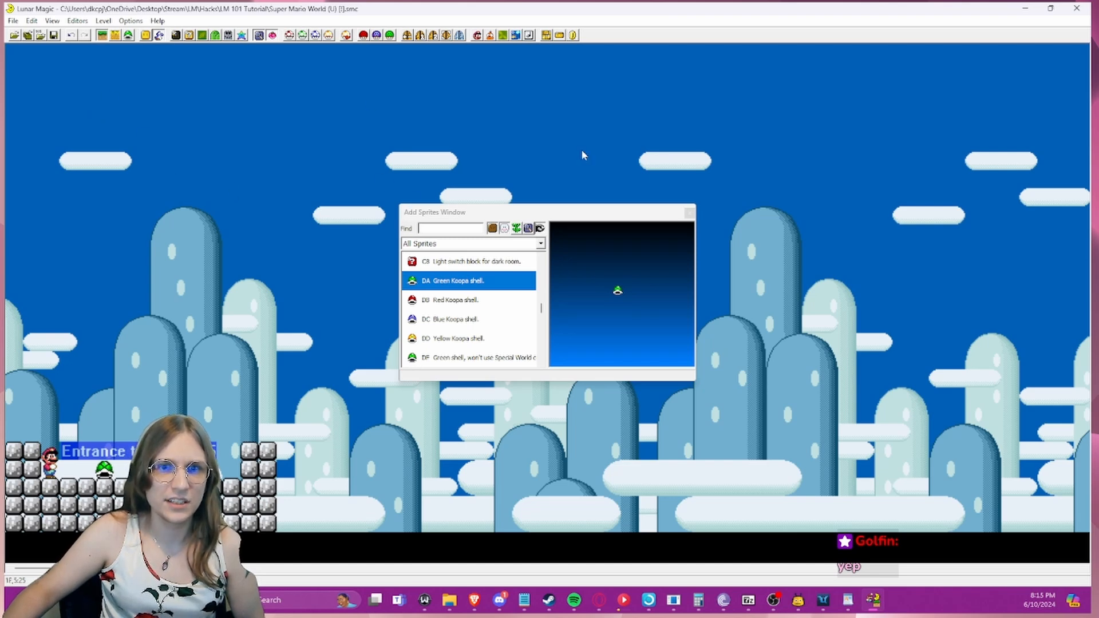
# - Enable sprite buoyancy 1 in the sprite header and apply the sprite header properties
pyautogui.click(688, 212)
pyautogui.click(491, 35)
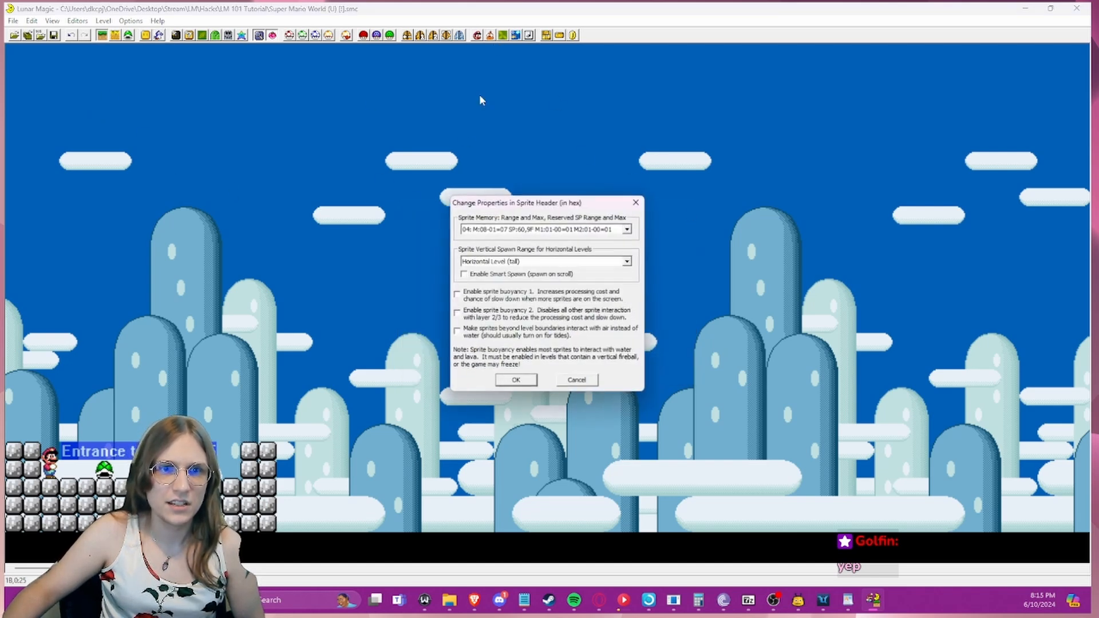
pyautogui.click(456, 293)
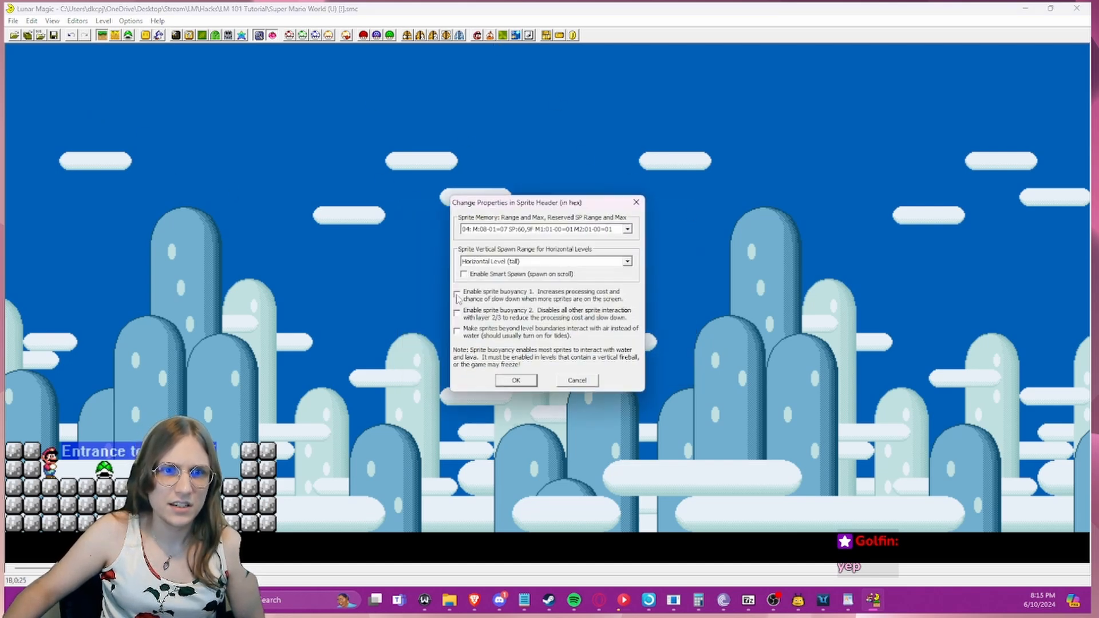
pyautogui.click(514, 380)
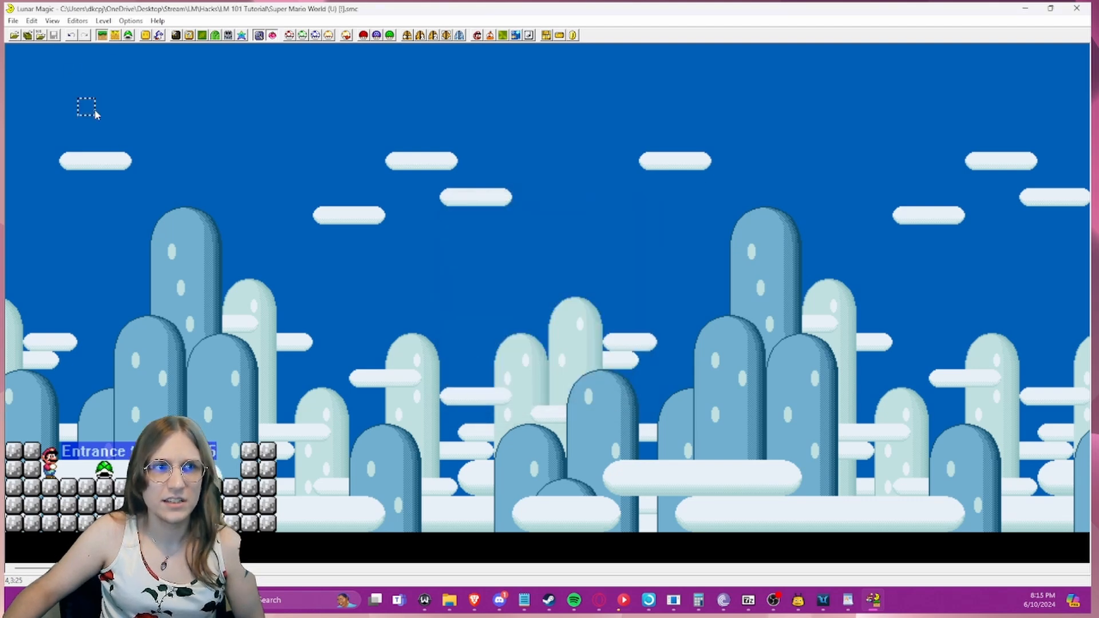
# - Playtest the level in the emulator, carrying and throwing the Green Koopa shell forwards and upwards, and close the emulator
pyautogui.press('F4')
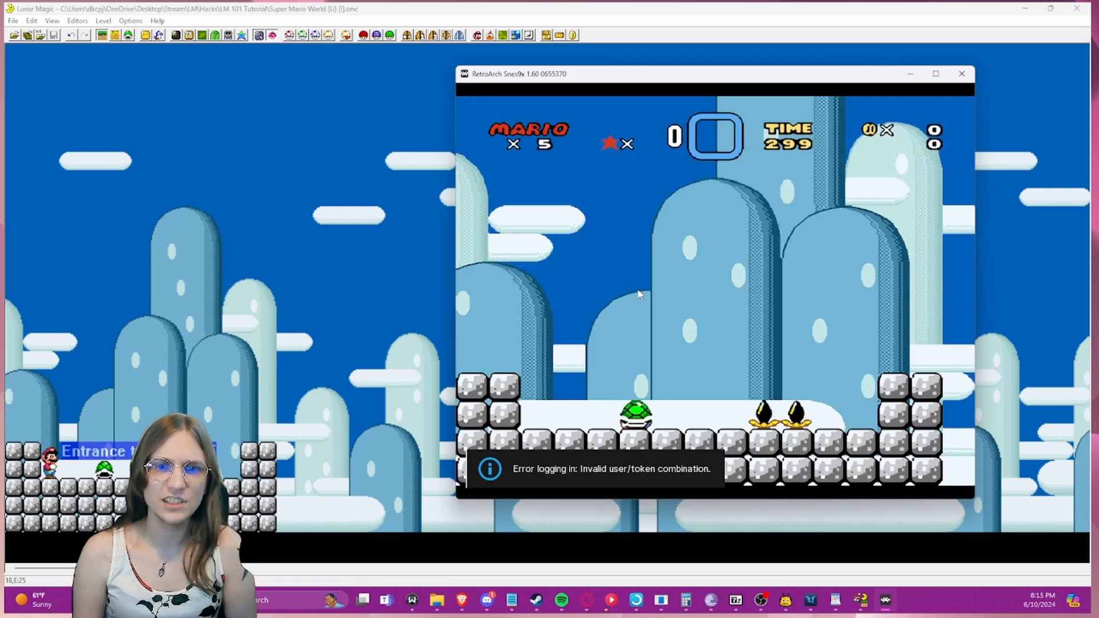
pyautogui.press('Right')
pyautogui.press('Left')
pyautogui.press('z')
pyautogui.press('Right')
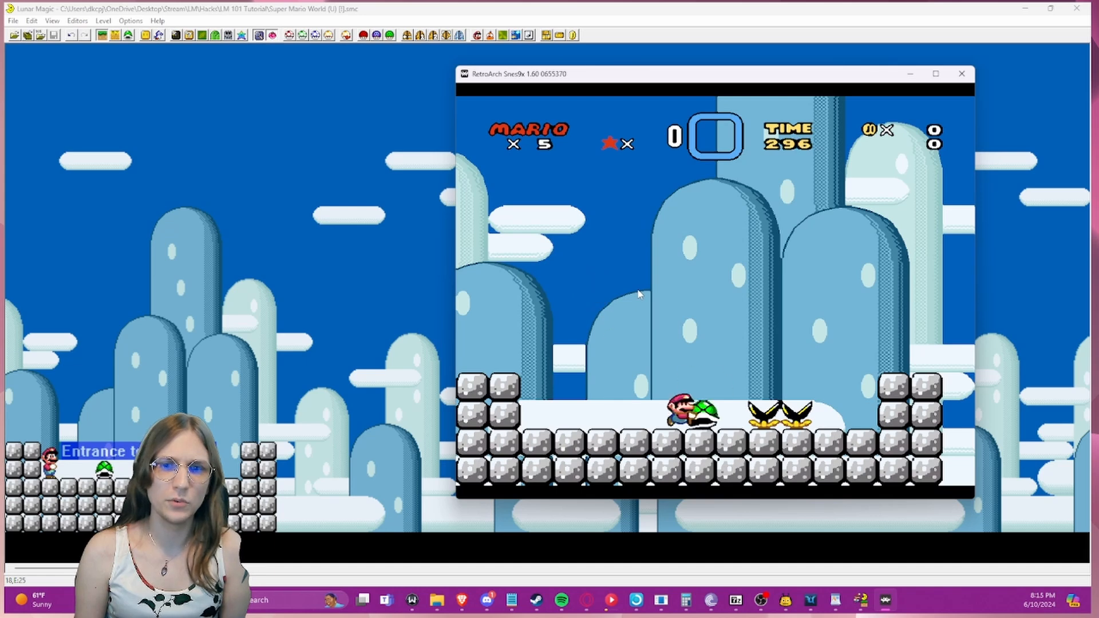
pyautogui.press('z')
pyautogui.press('Left')
pyautogui.press('Right')
pyautogui.press('Up')
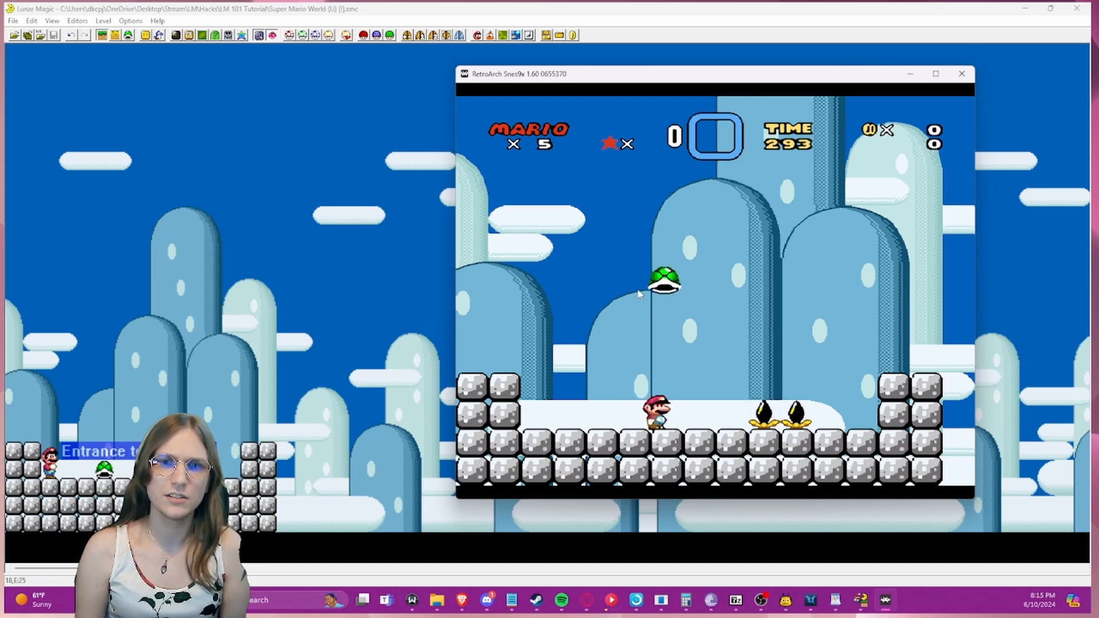
pyautogui.press('z')
pyautogui.press('Left')
pyautogui.press('Right')
pyautogui.press('Left')
pyautogui.press('z')
pyautogui.press('Right')
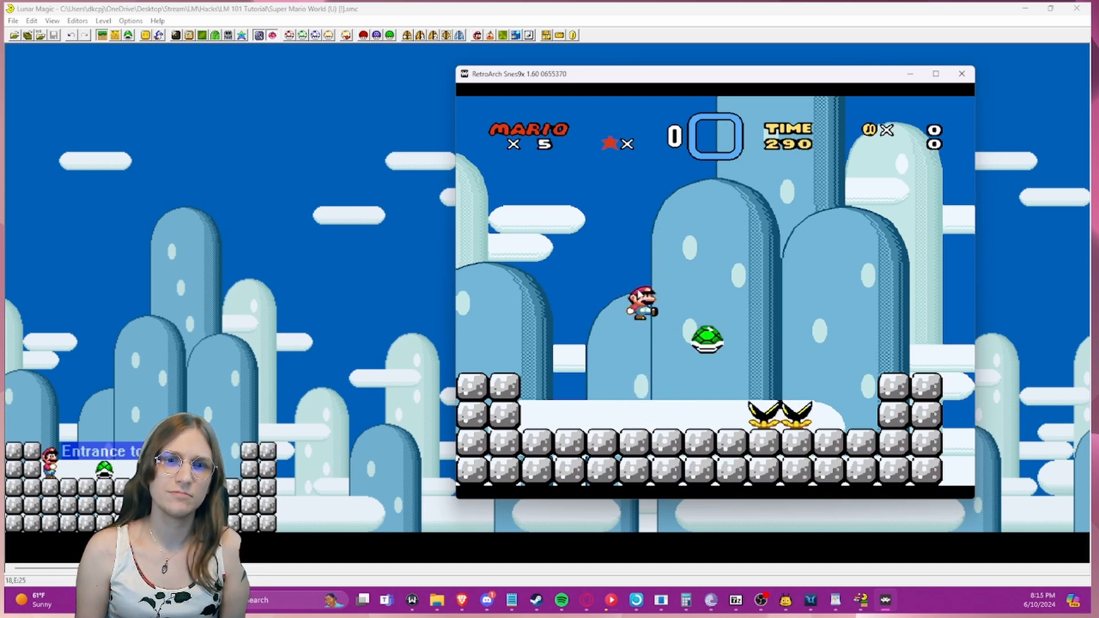
pyautogui.press('Left')
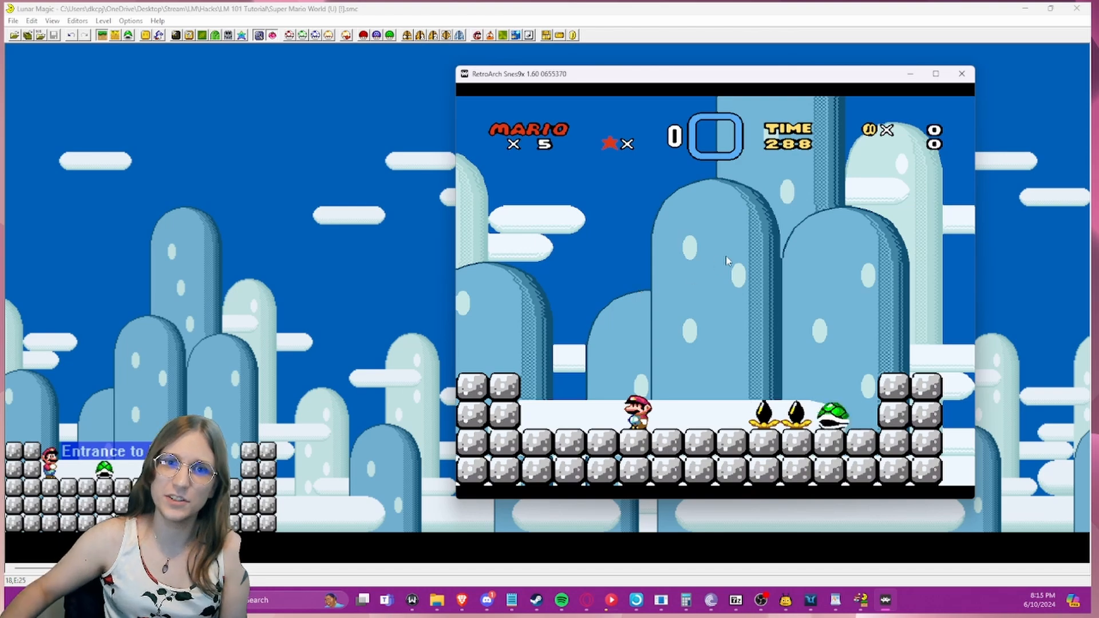
pyautogui.press('Escape')
pyautogui.press('Escape')
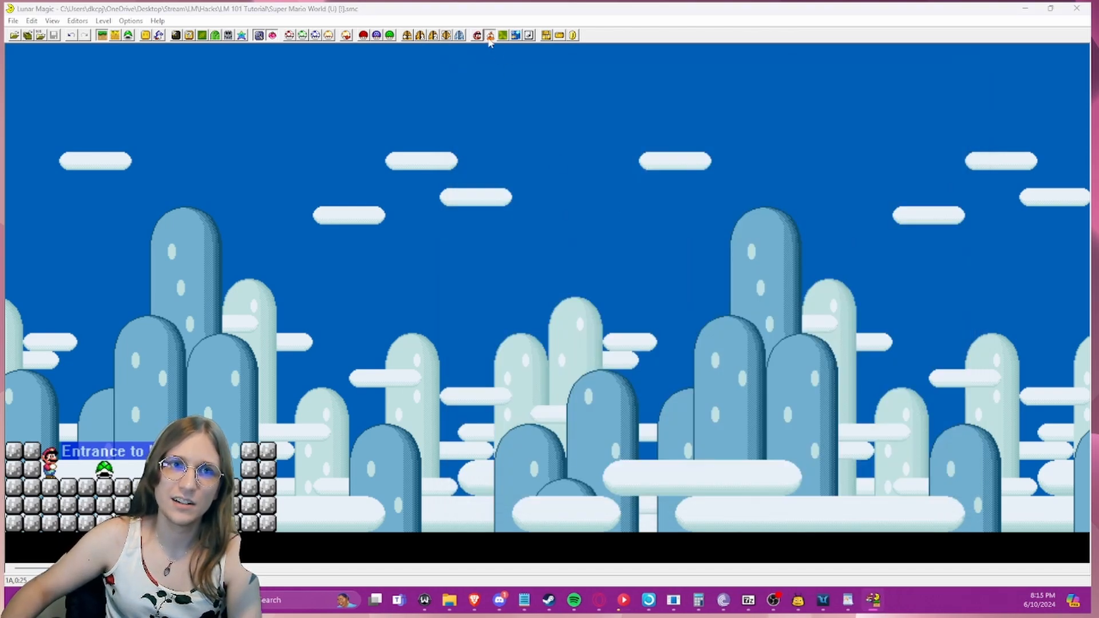
# - Apply the sprite header with sprite buoyancy 1 and 2 both enabled, and run the level in the emulator again
pyautogui.click(490, 36)
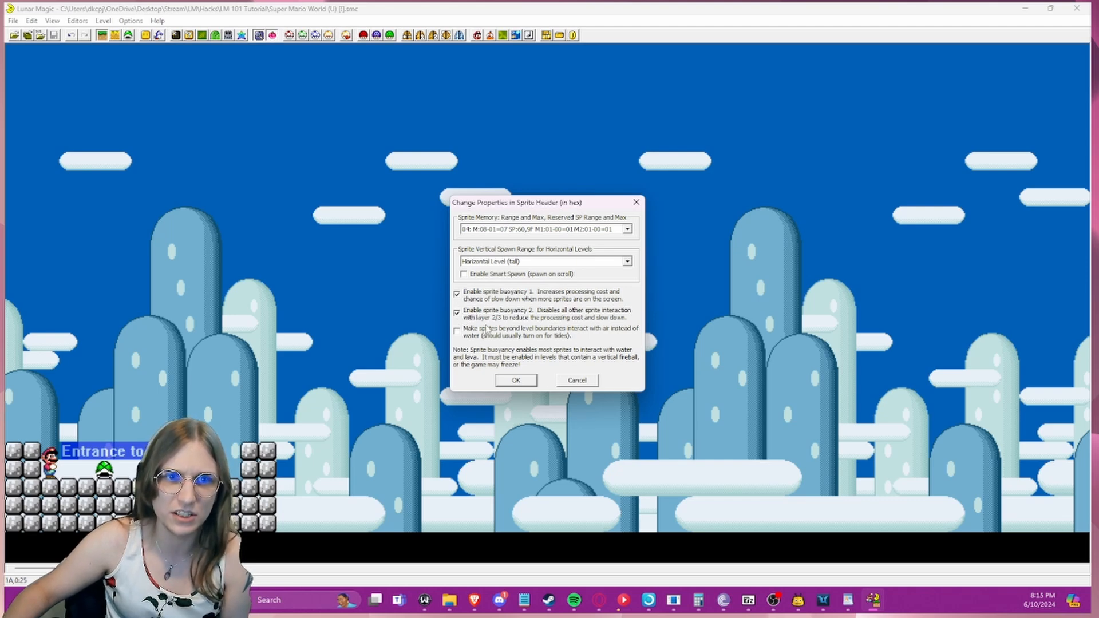
pyautogui.click(515, 380)
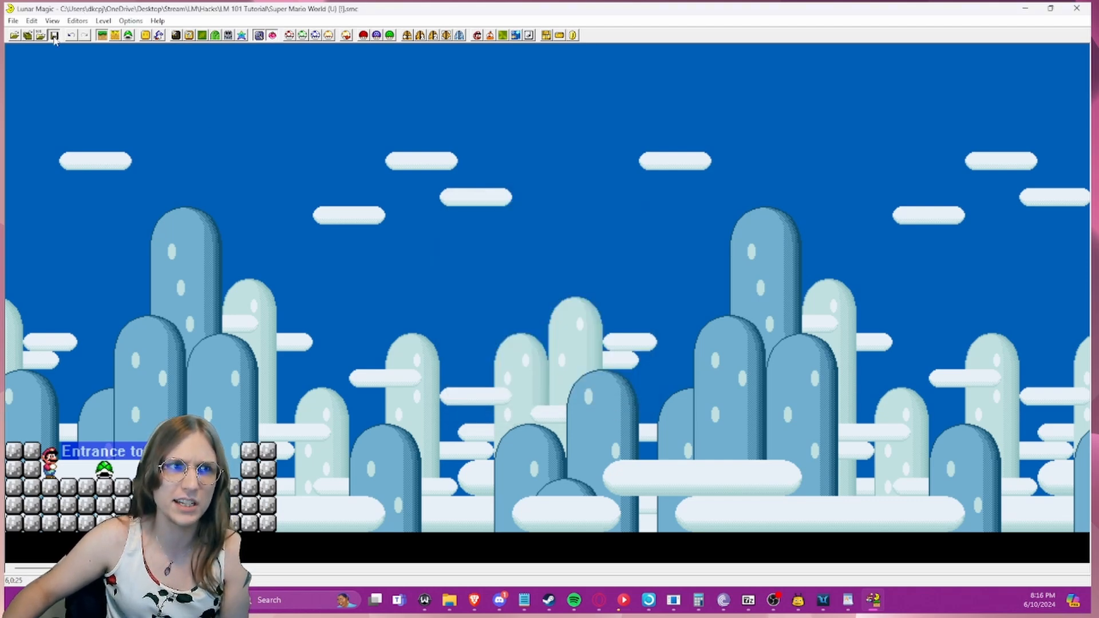
pyautogui.press('F4')
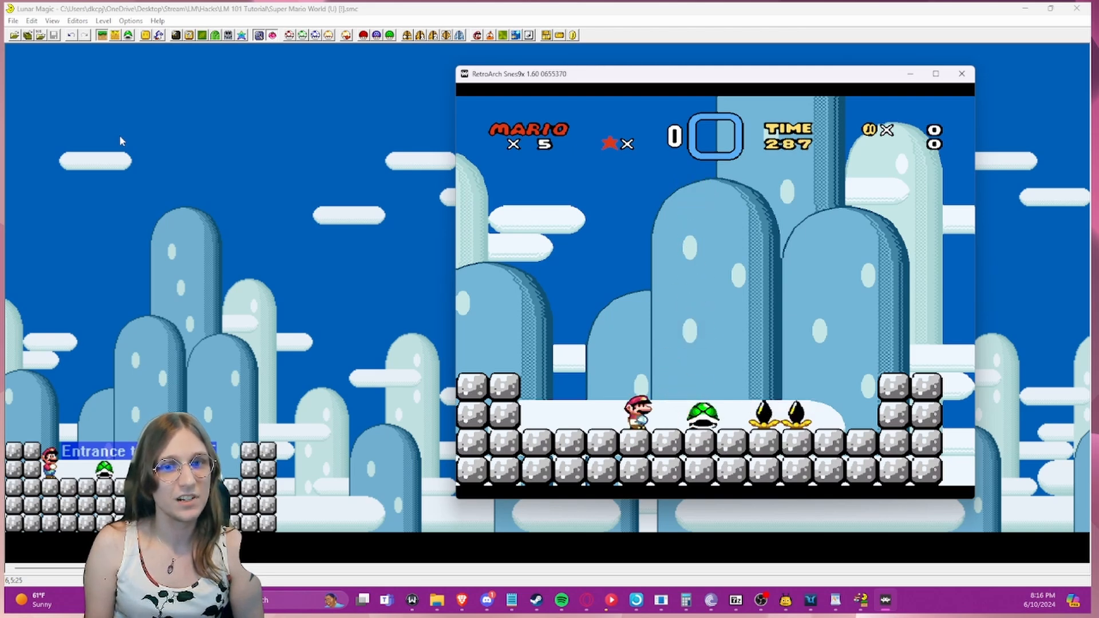
pyautogui.click(217, 87)
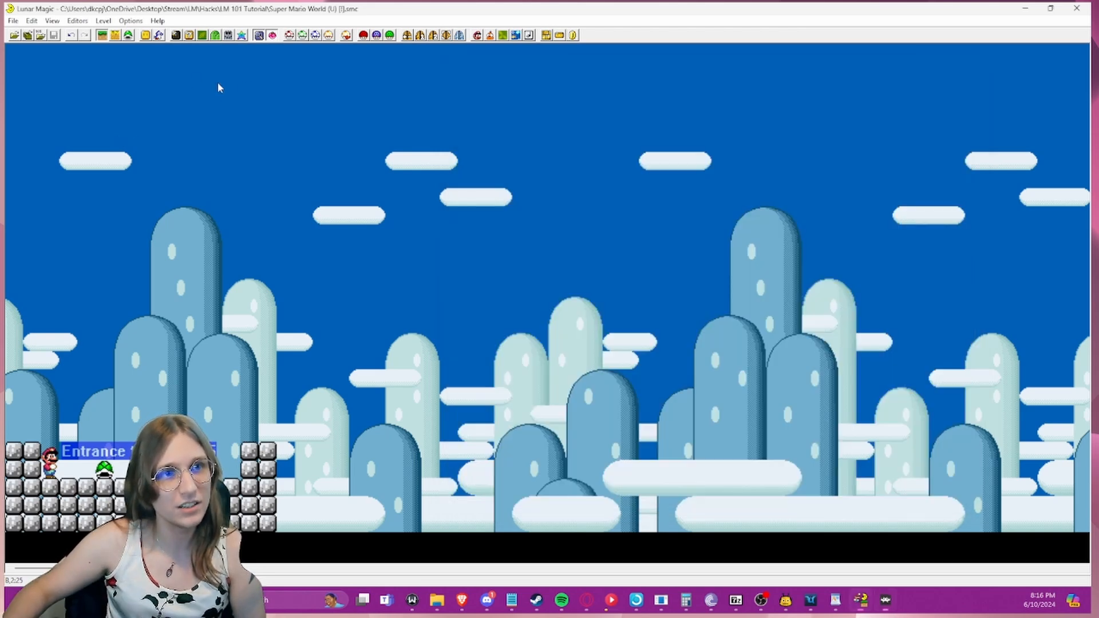
# - Turn on Make this level a water level for the main entrance and playtest the level in a fresh emulator session
pyautogui.click(422, 35)
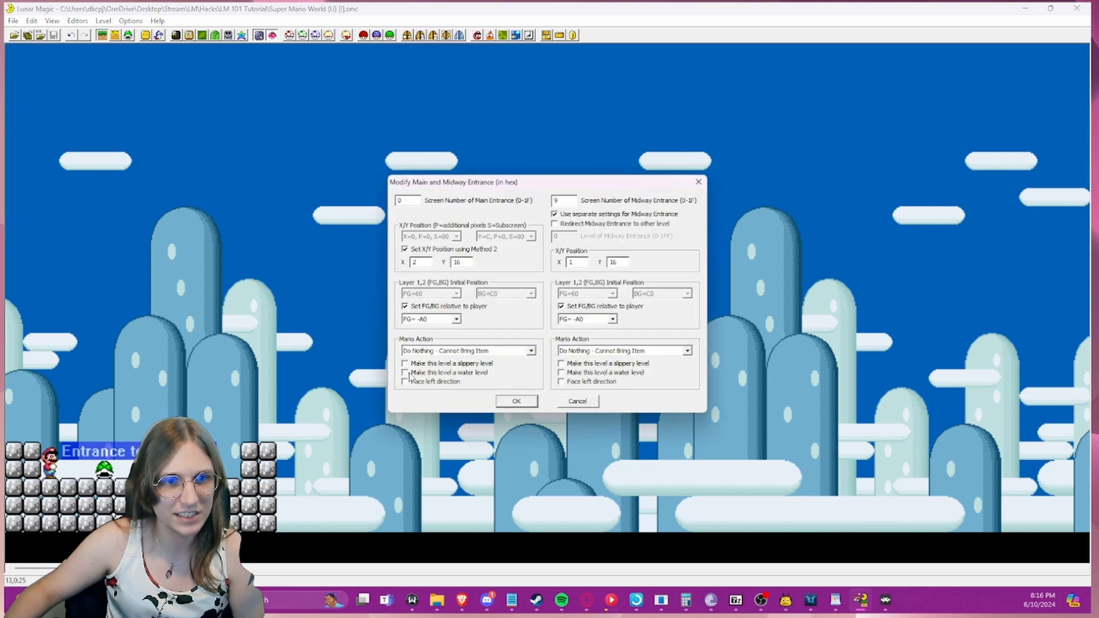
pyautogui.click(515, 402)
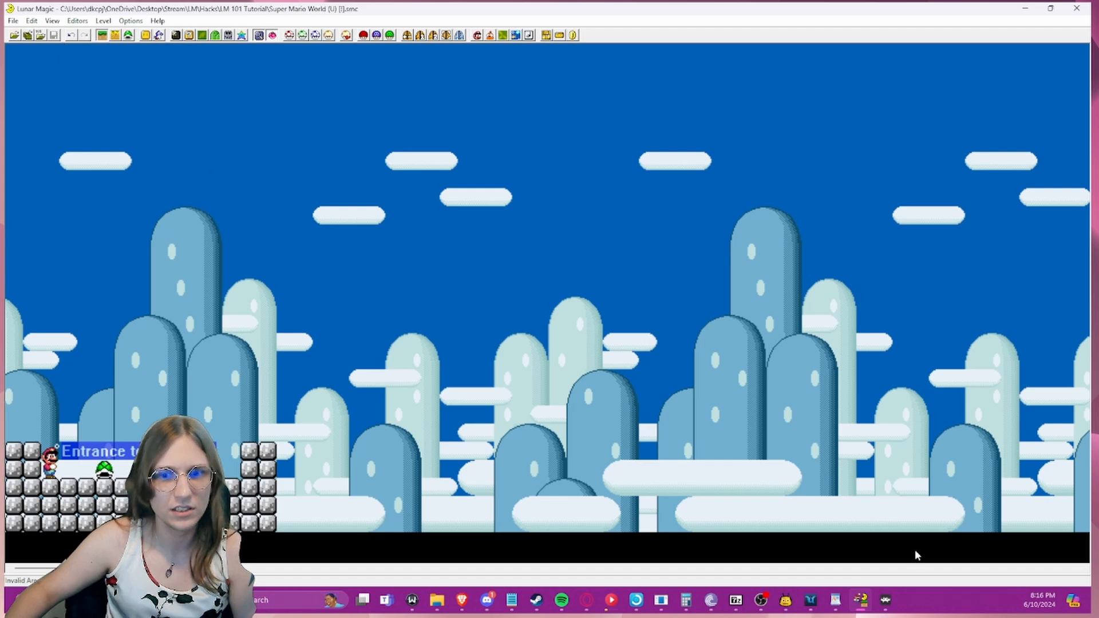
pyautogui.click(884, 602)
pyautogui.click(961, 74)
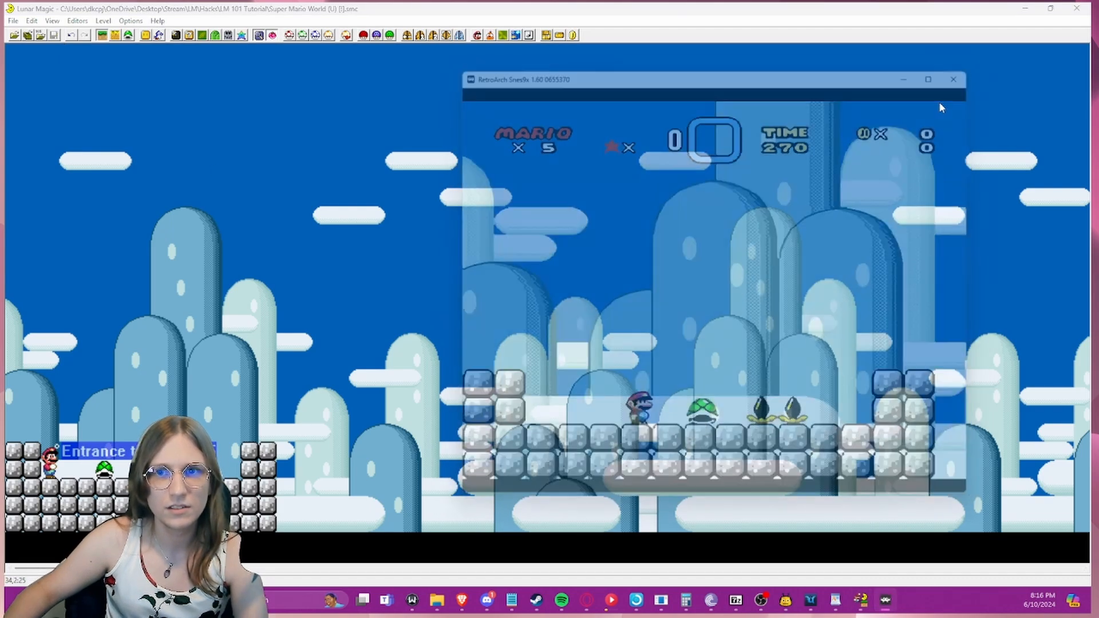
pyautogui.press('F4')
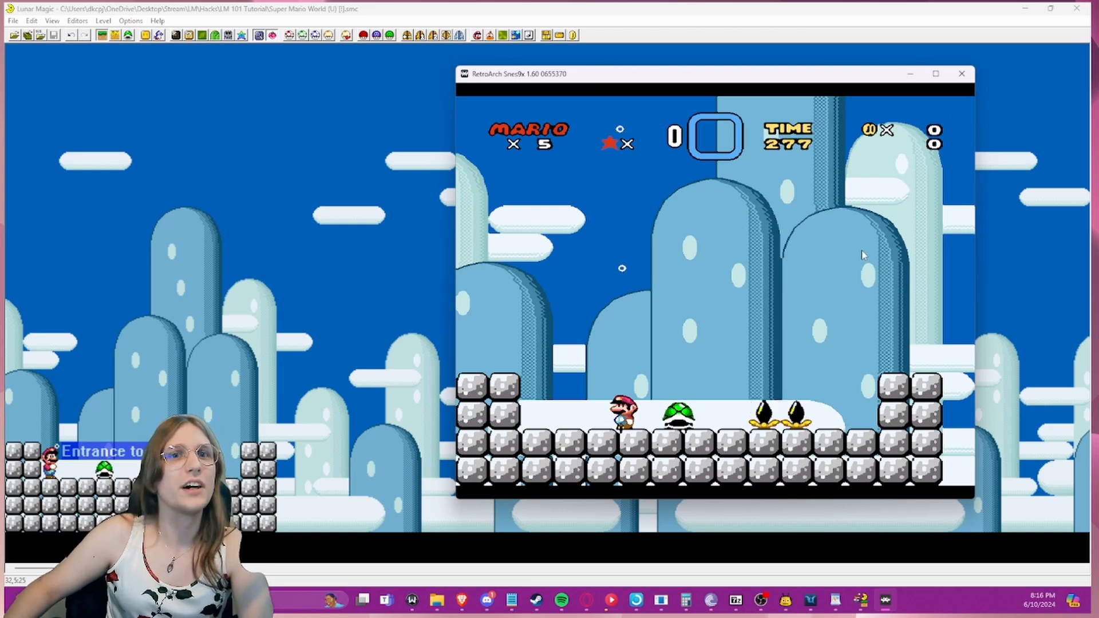
pyautogui.press('Escape')
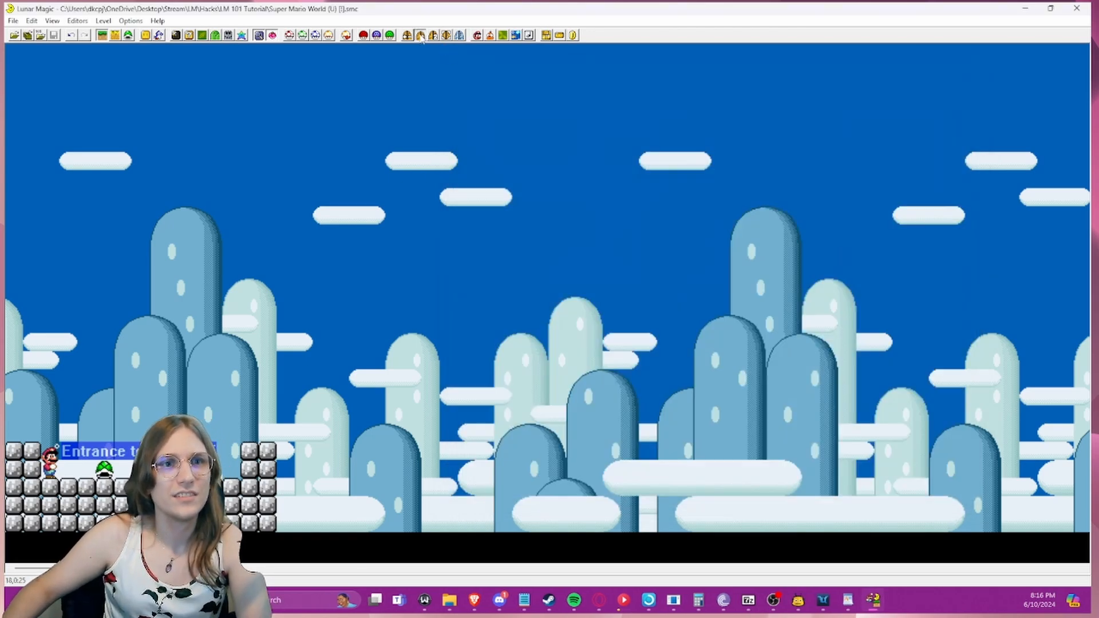
# - Review the main entrance's water level option, the sprite header's buoyancy options and the Layer 3 settings
pyautogui.click(421, 35)
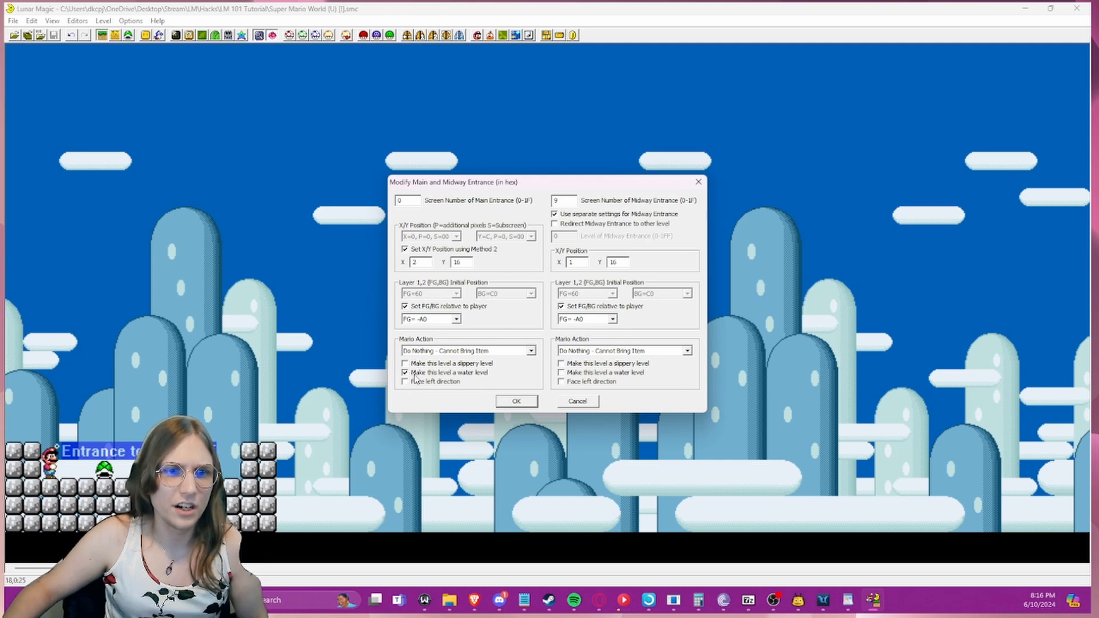
pyautogui.click(529, 402)
pyautogui.click(490, 36)
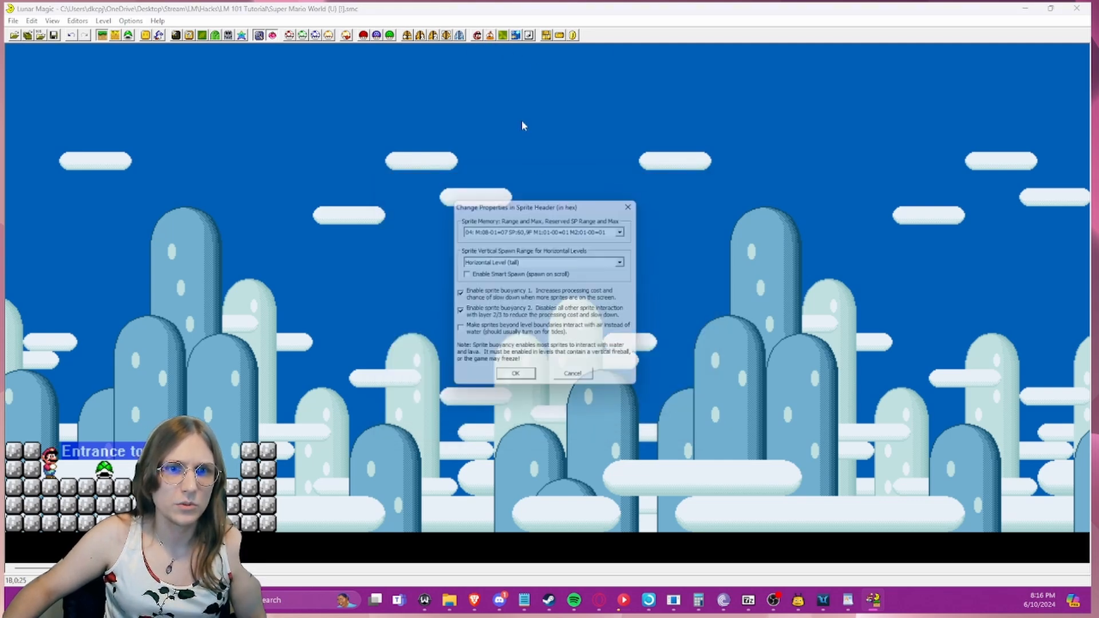
pyautogui.click(504, 382)
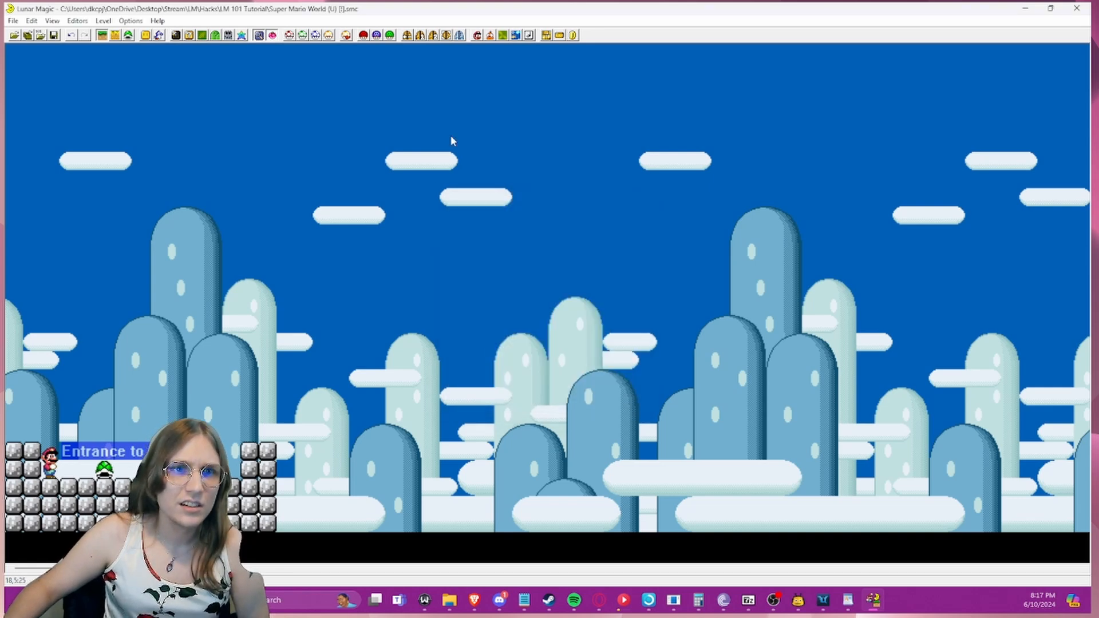
pyautogui.click(515, 35)
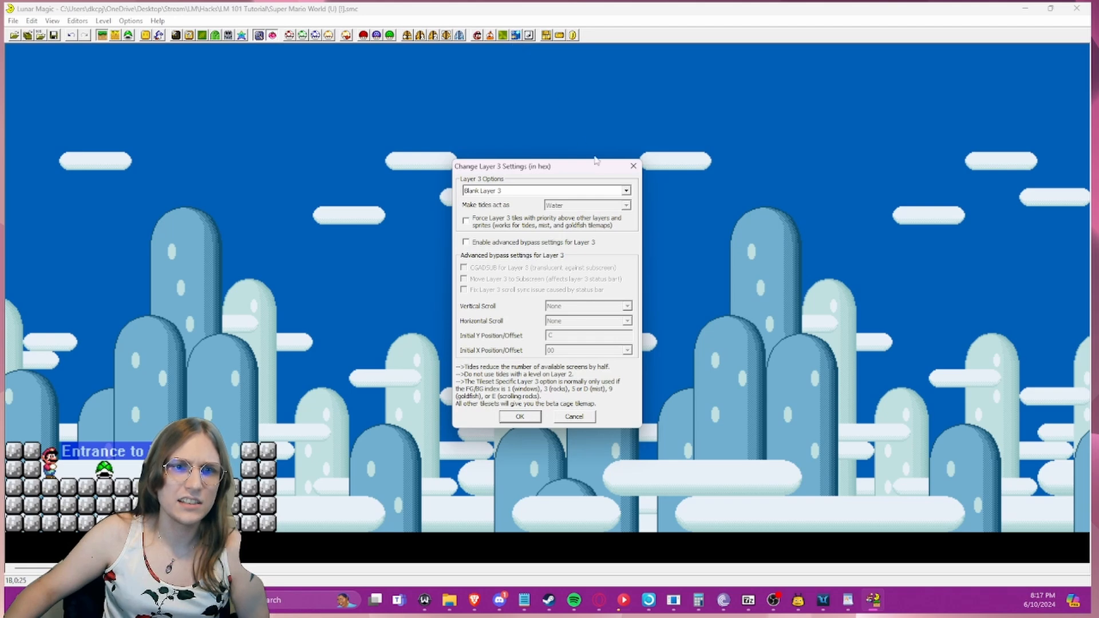
pyautogui.click(632, 169)
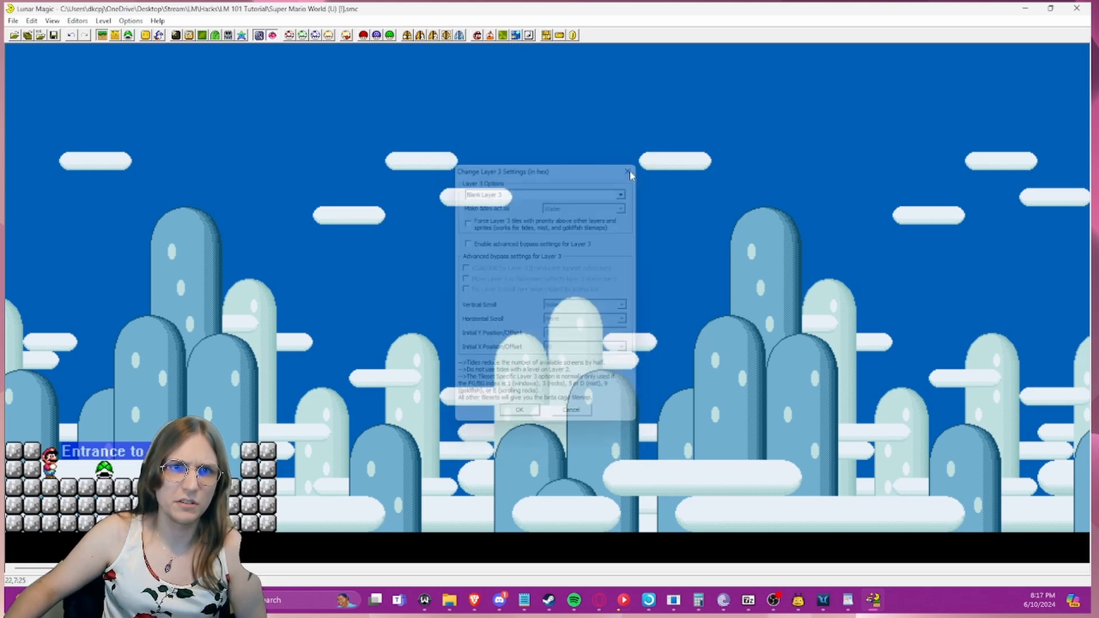
# - Bypass the time limit header setting and set a custom time limit of 696
pyautogui.click(528, 36)
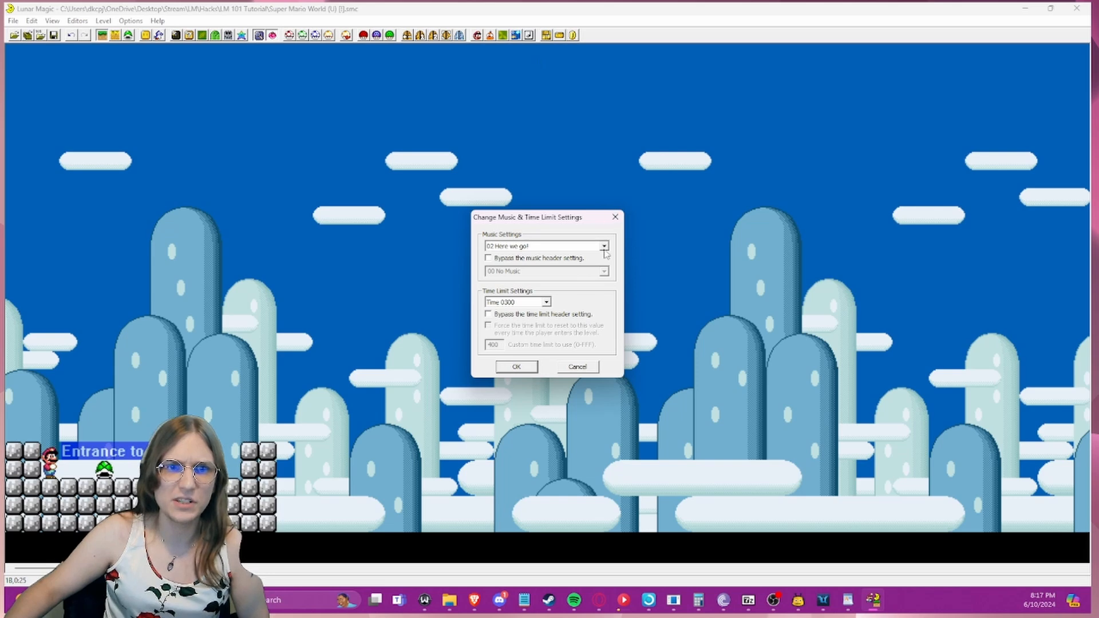
pyautogui.click(546, 302)
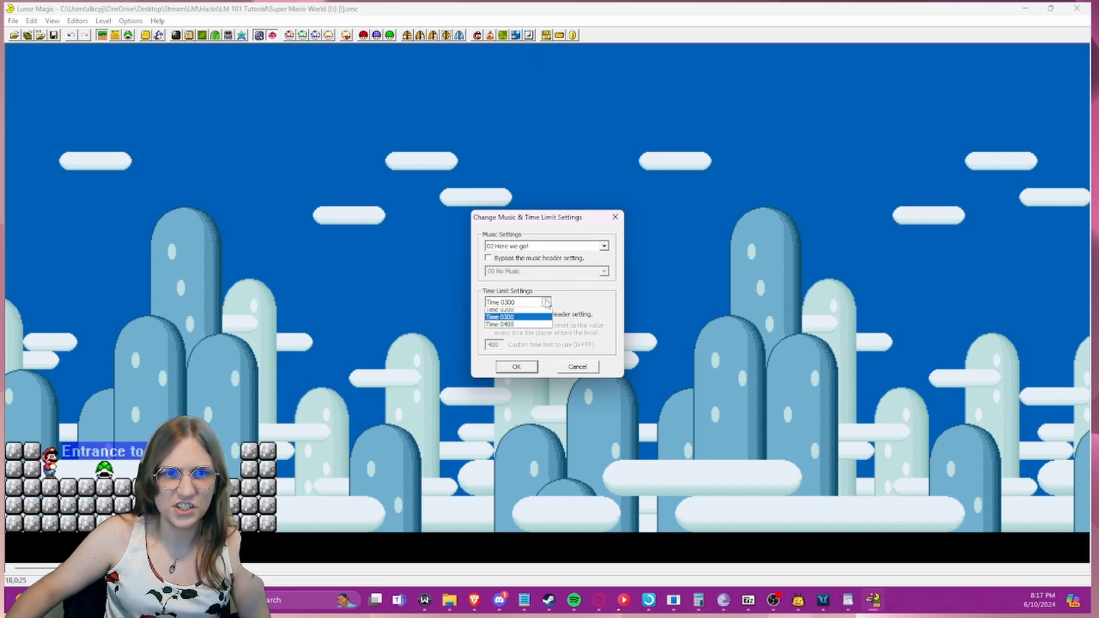
pyautogui.click(546, 303)
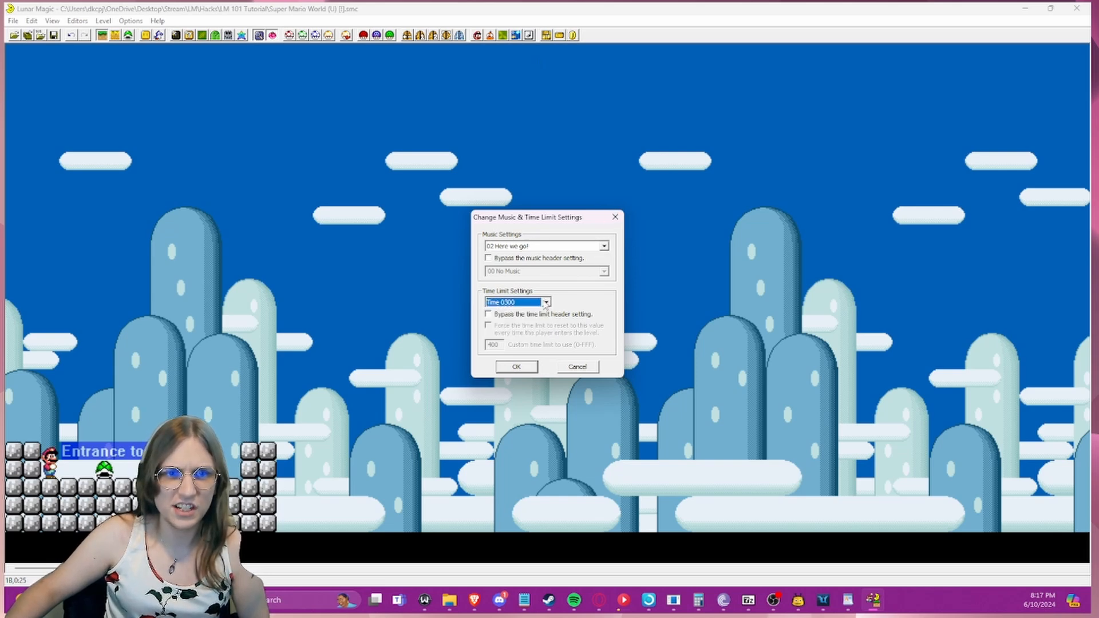
pyautogui.click(488, 314)
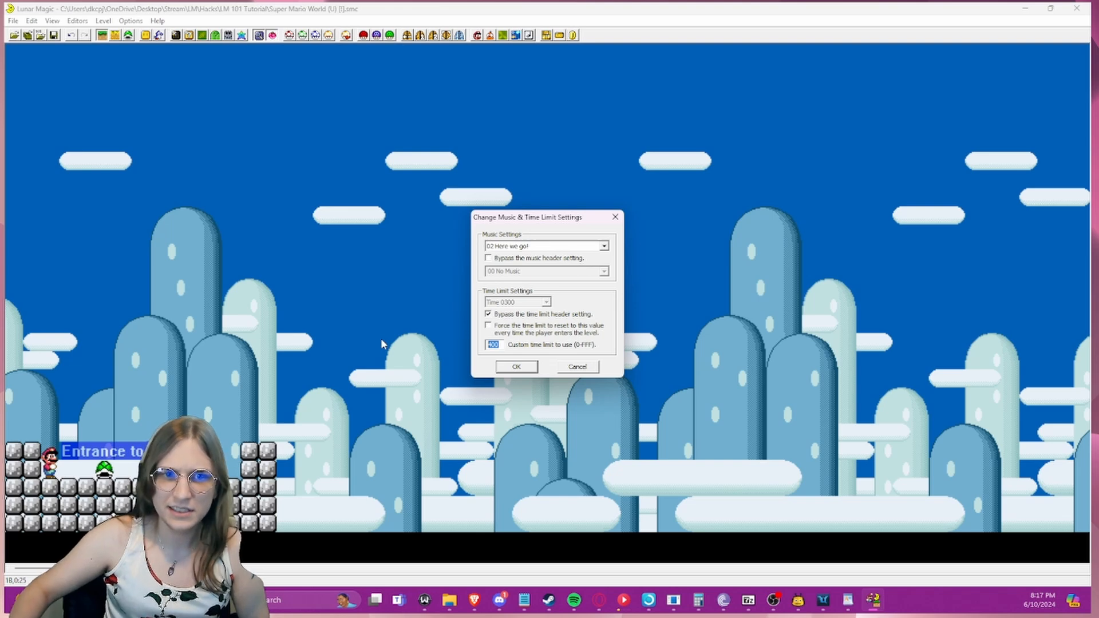
pyautogui.write('696')
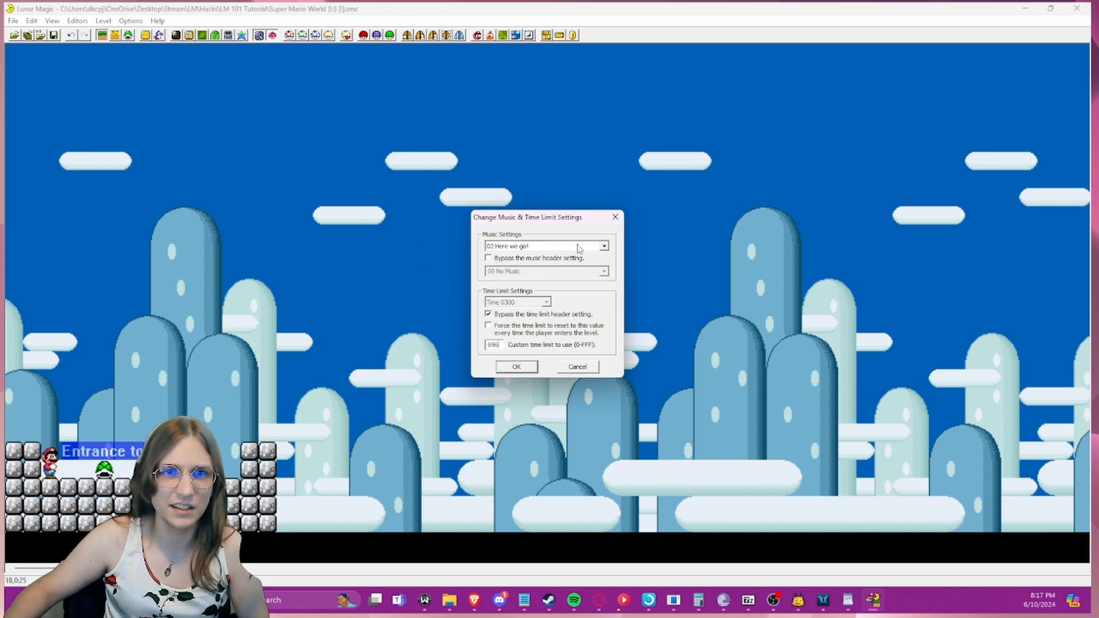
# - Set the level music to 08 Castle and apply the music and time limit settings
pyautogui.click(604, 247)
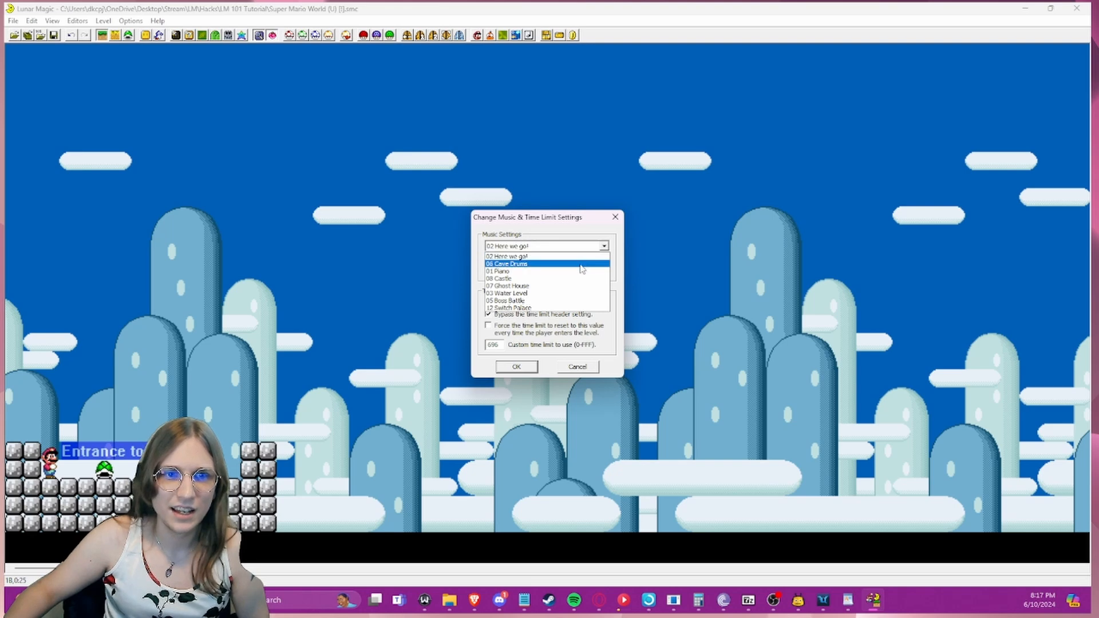
pyautogui.click(564, 279)
pyautogui.click(516, 366)
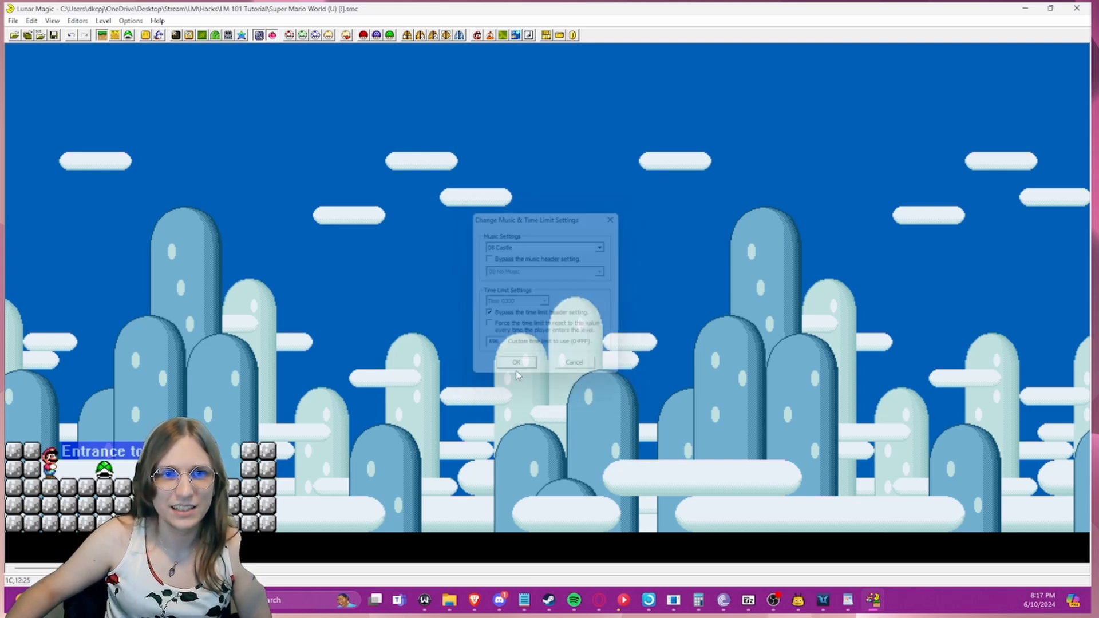
# - Save the level, save an emulator state on the overworld at Yoshi's Island 1, and playtest the level
pyautogui.click(54, 35)
pyautogui.press('F4')
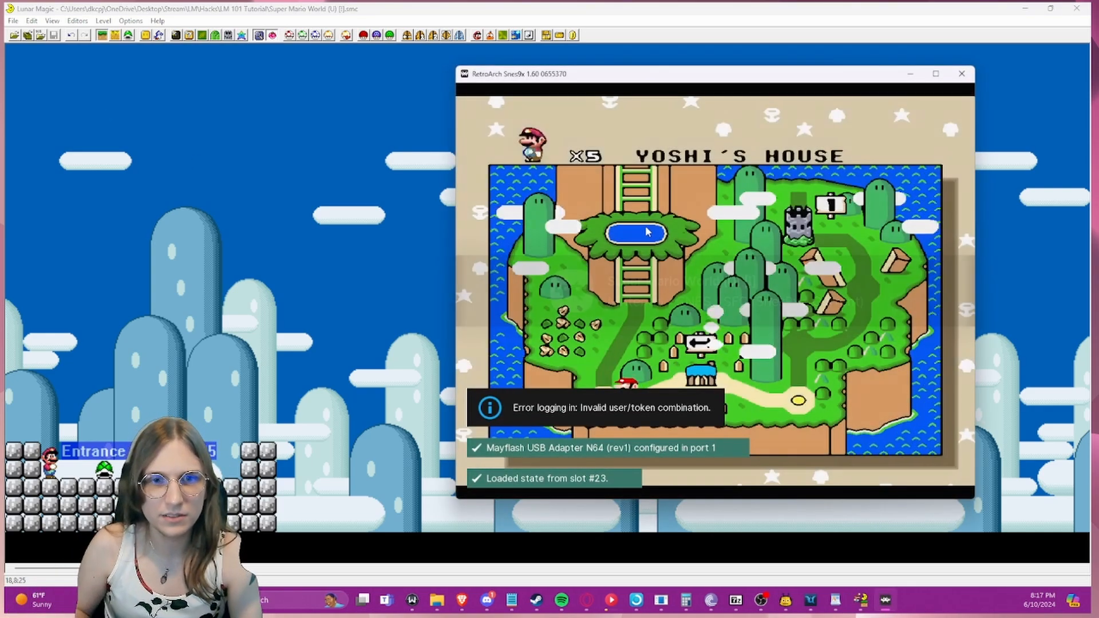
pyautogui.press('F1')
pyautogui.click(611, 298)
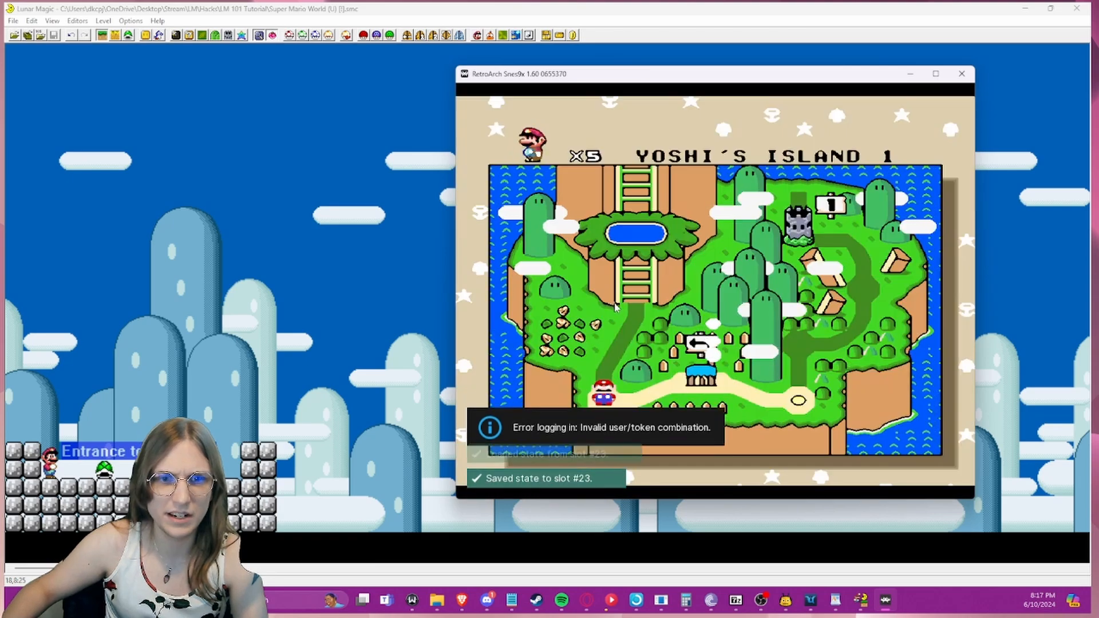
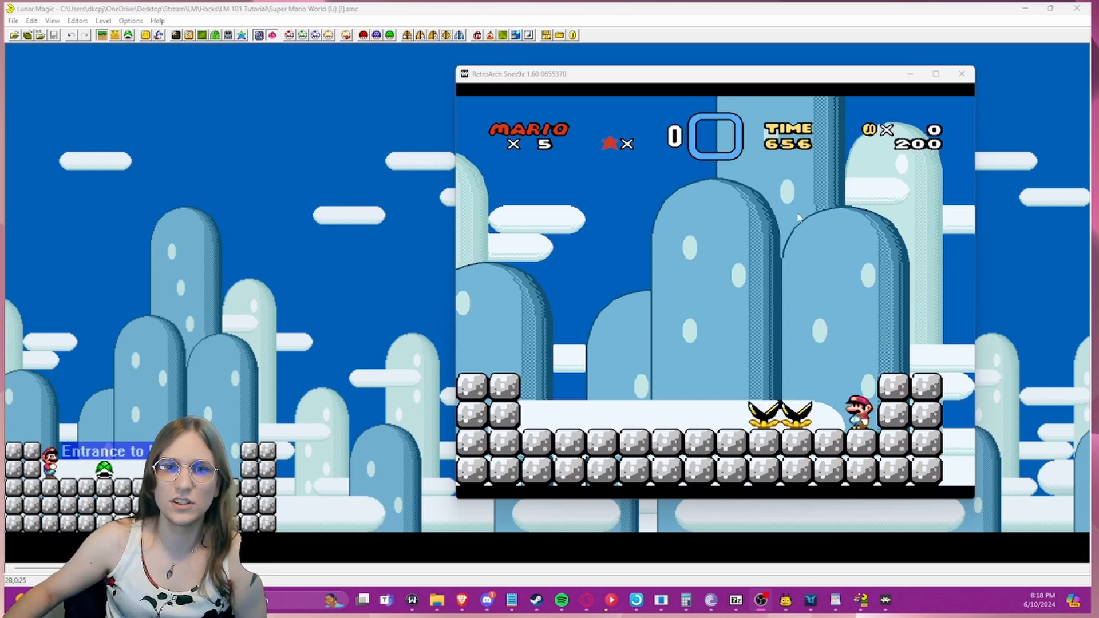
pyautogui.press('Escape')
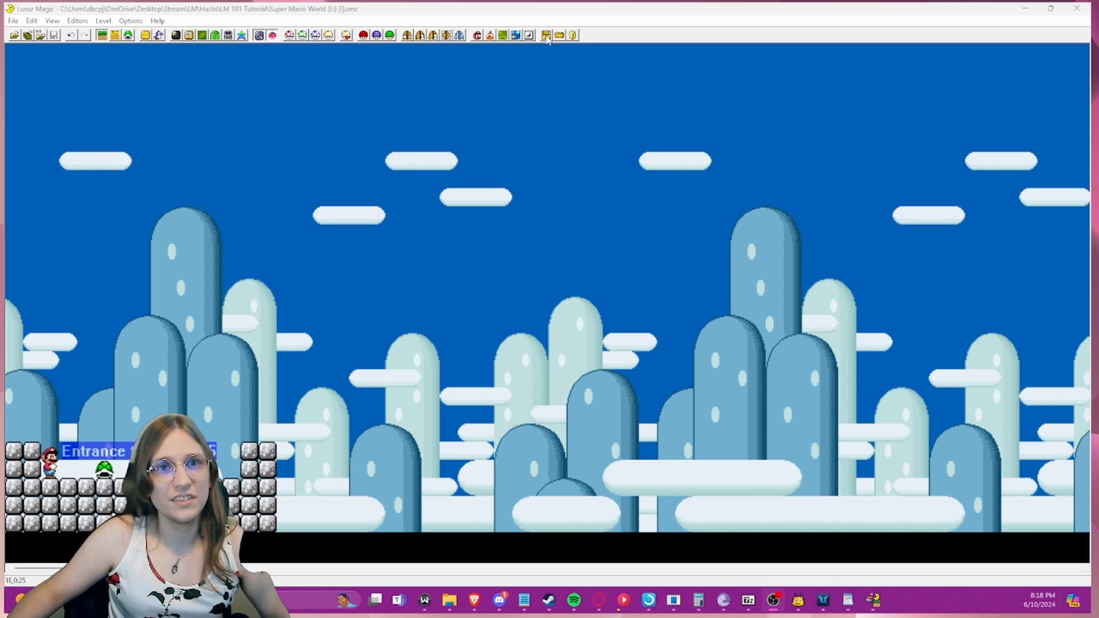
# - Review the level and global extended animation frames and the level's animation settings
pyautogui.click(546, 35)
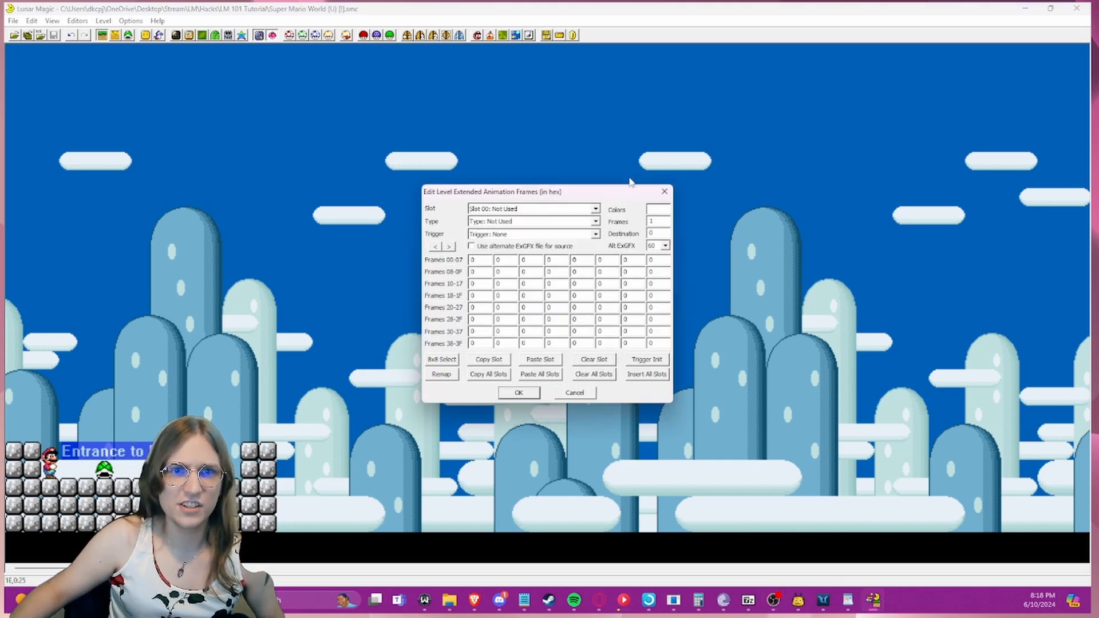
pyautogui.click(664, 191)
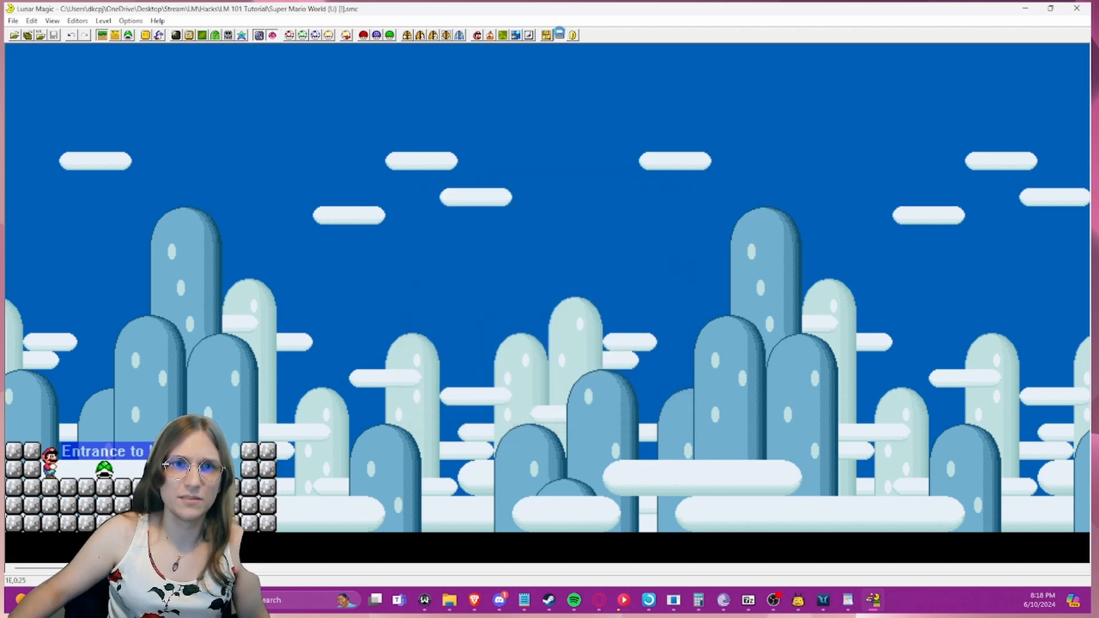
pyautogui.click(560, 35)
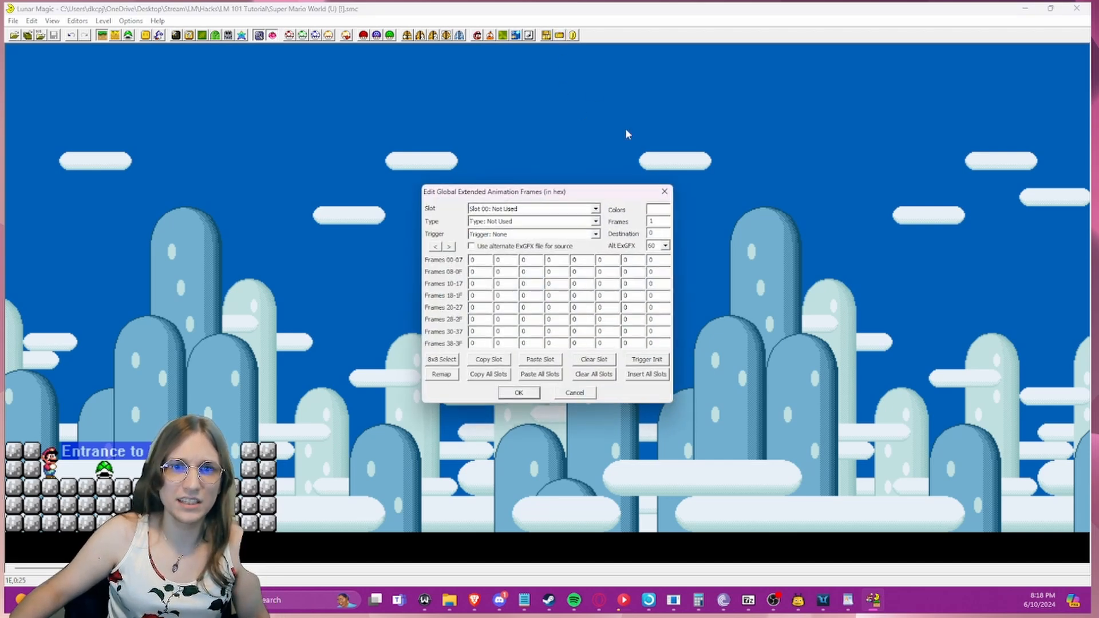
pyautogui.click(666, 194)
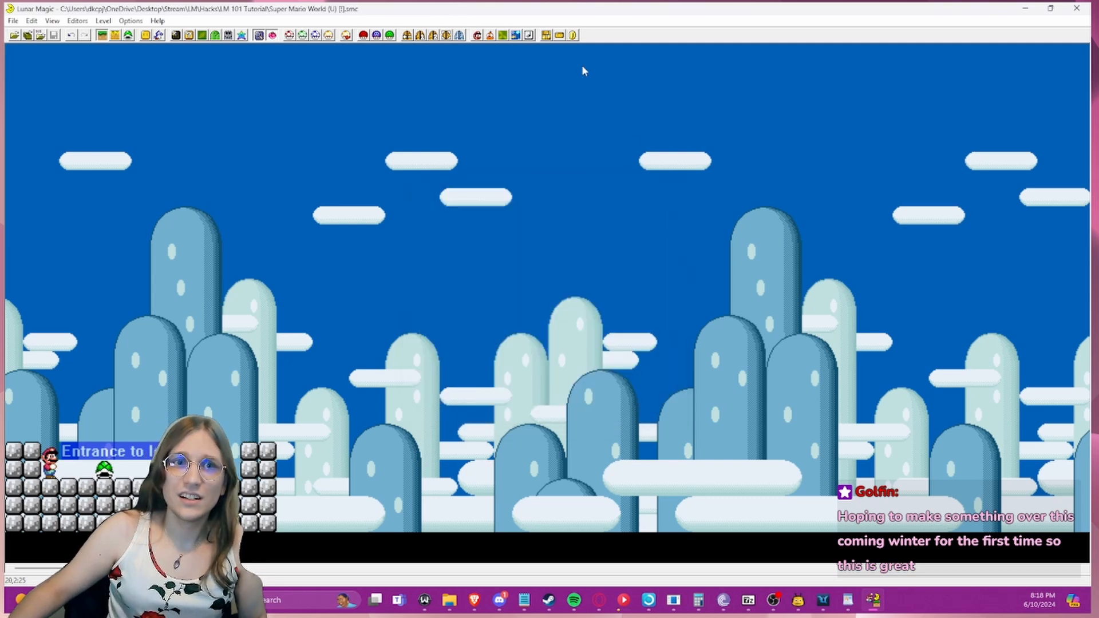
pyautogui.click(570, 36)
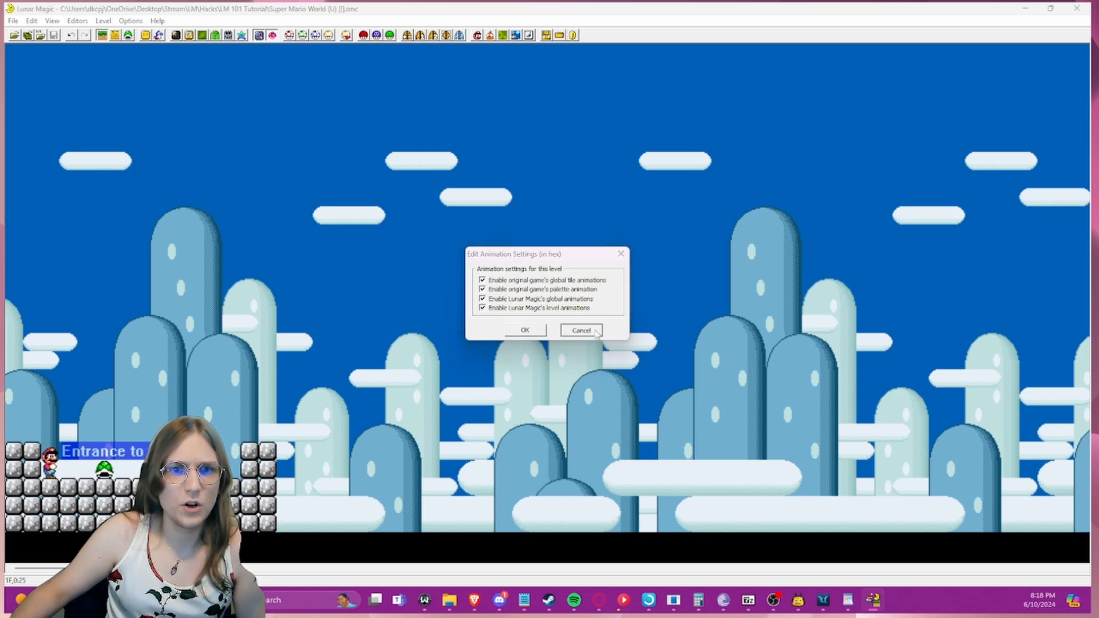
pyautogui.press('Return')
# - Show the palette colours and place a Yoshi coin tile from the 16x16 tile map in the sky
pyautogui.click(240, 35)
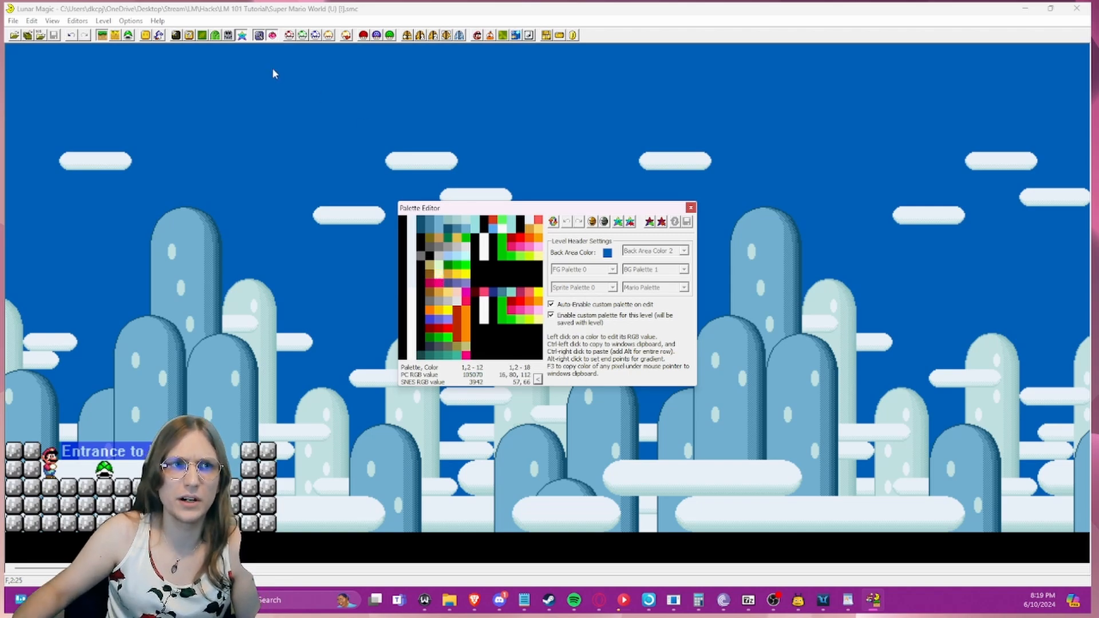
pyautogui.click(189, 35)
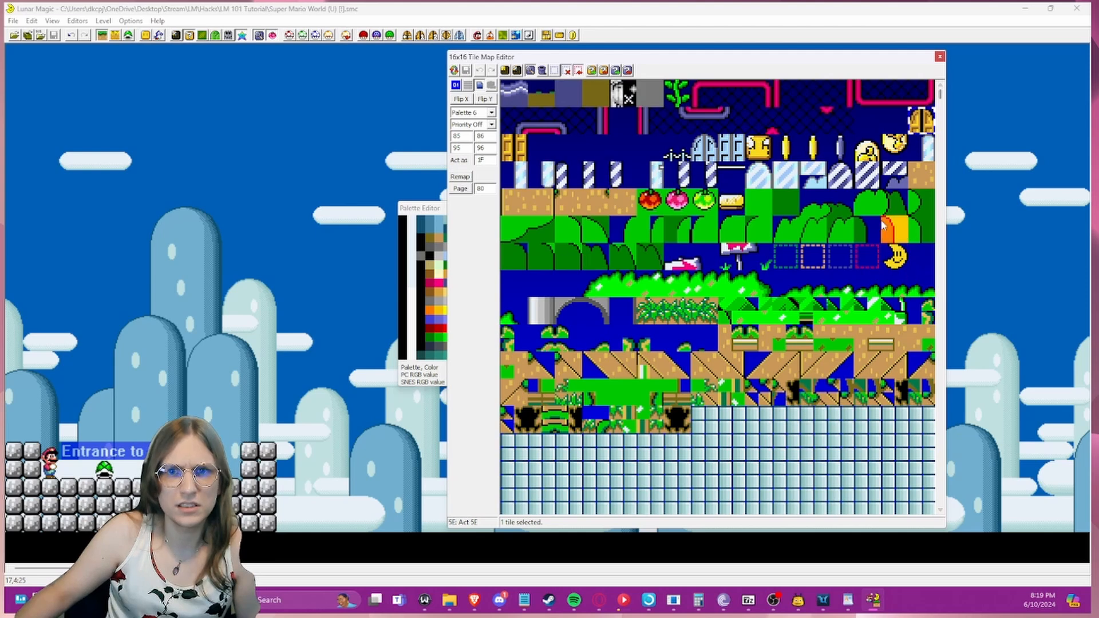
pyautogui.click(865, 147)
pyautogui.rightClick(270, 164)
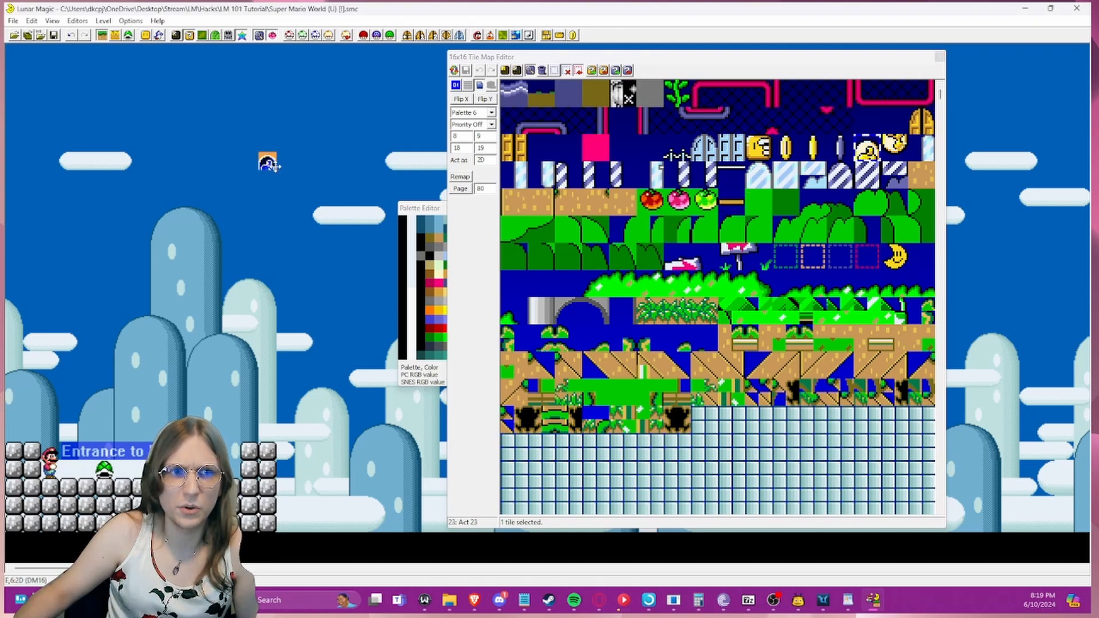
pyautogui.click(304, 198)
pyautogui.click(939, 57)
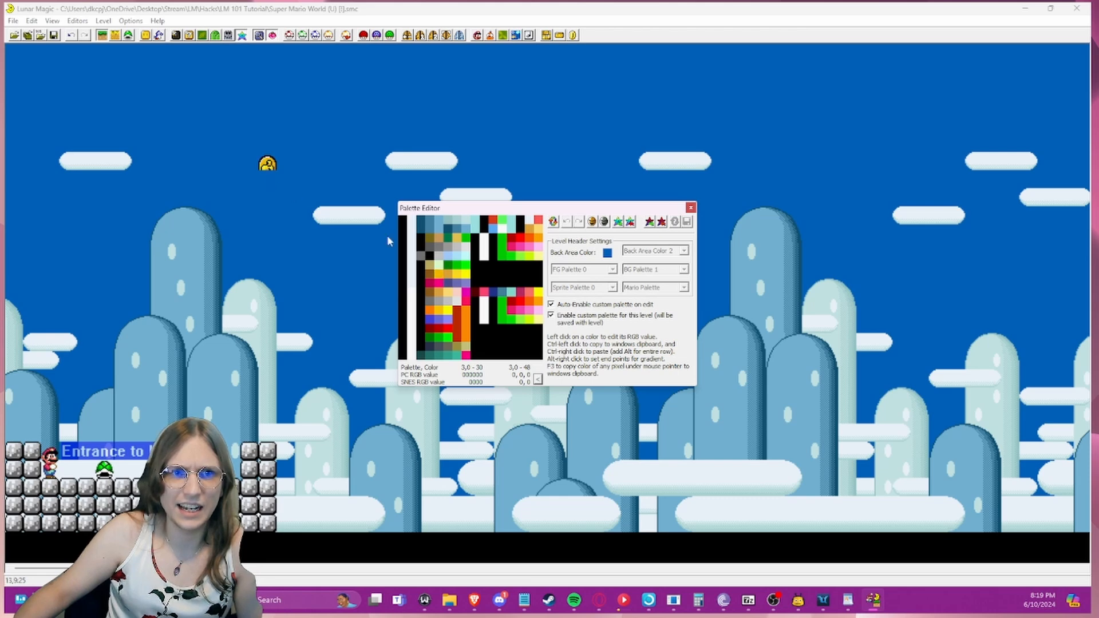
# - Disable the original game's palette animation to see its effect on the coin, re-enable it and dismiss the palette colours
pyautogui.click(573, 36)
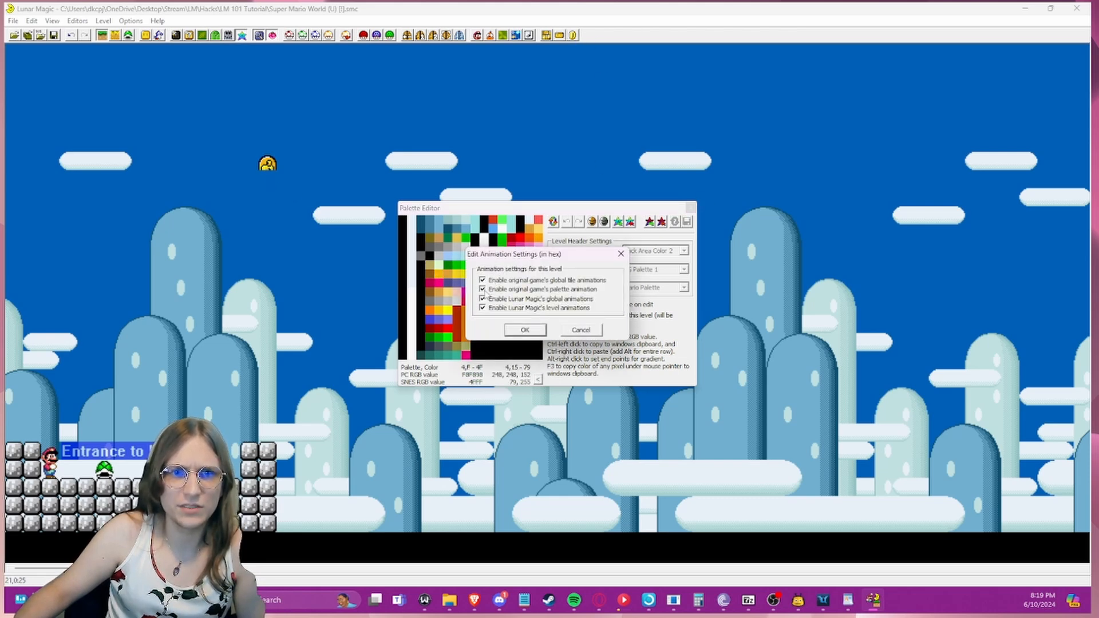
pyautogui.click(525, 330)
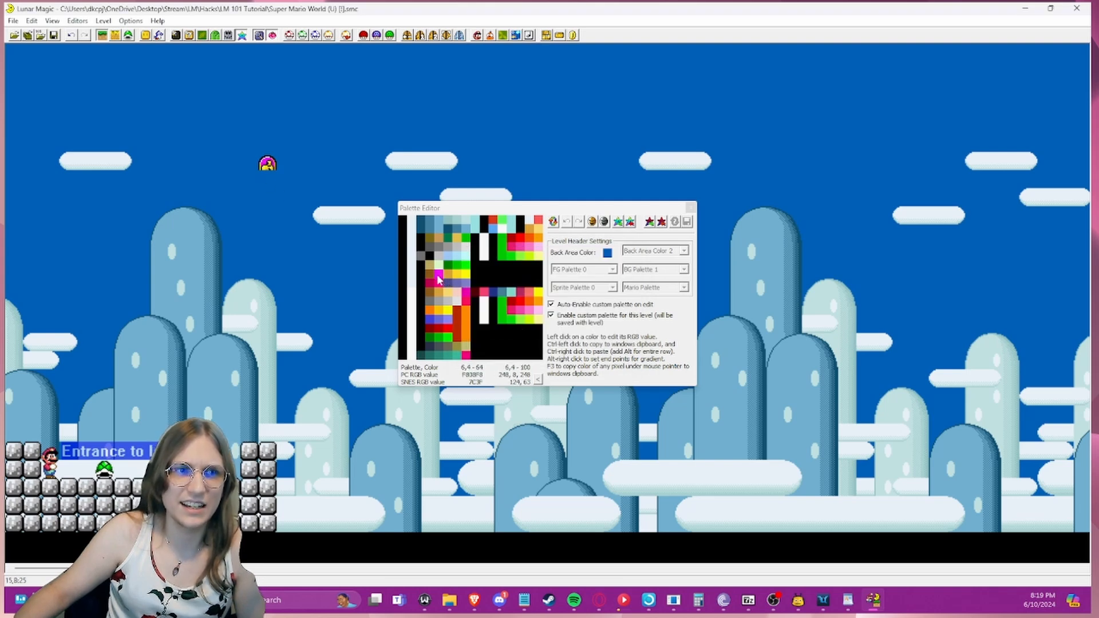
pyautogui.click(573, 35)
pyautogui.click(486, 289)
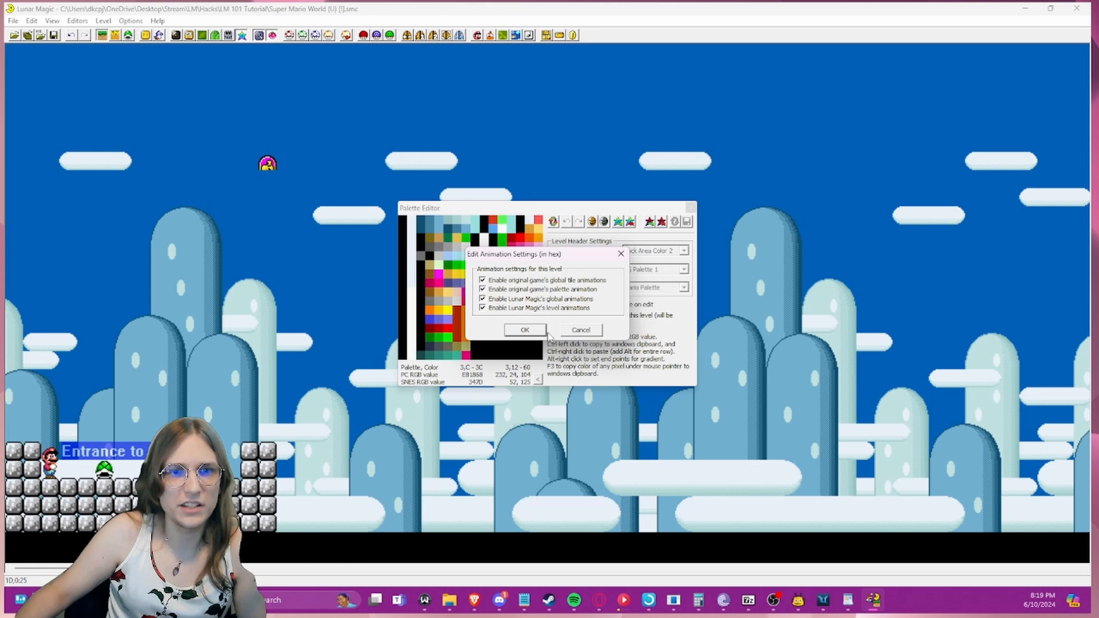
pyautogui.click(543, 333)
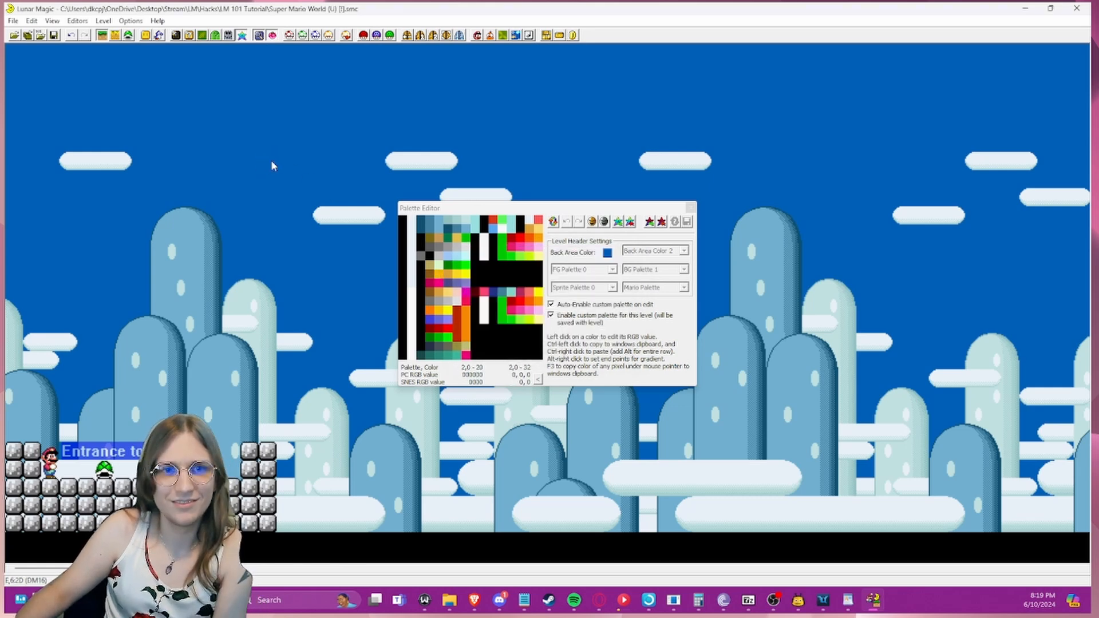
pyautogui.click(692, 207)
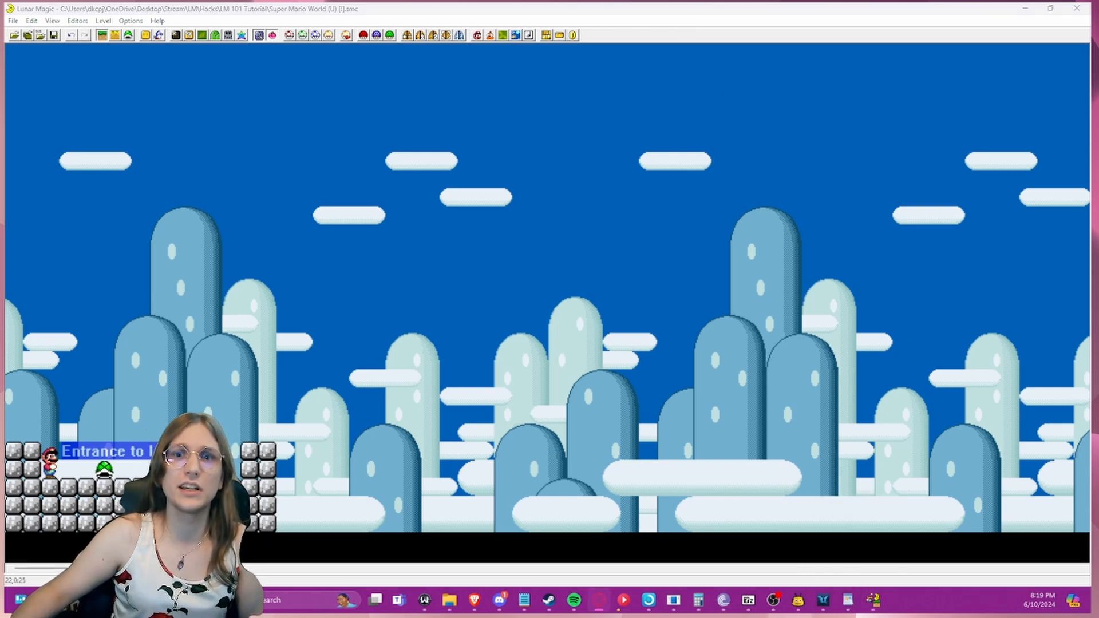
# - Switch to the LMguideline document in WordPad and review the Part 3 and Part 4 outline points
pyautogui.click(854, 602)
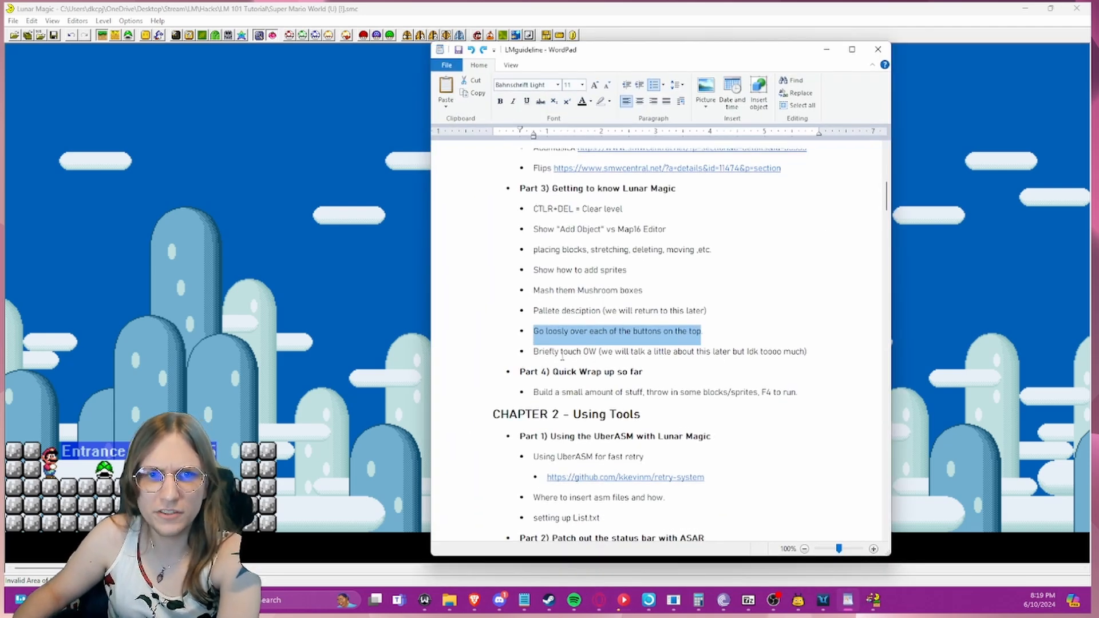
pyautogui.moveTo(534, 353); pyautogui.dragTo(535, 312)
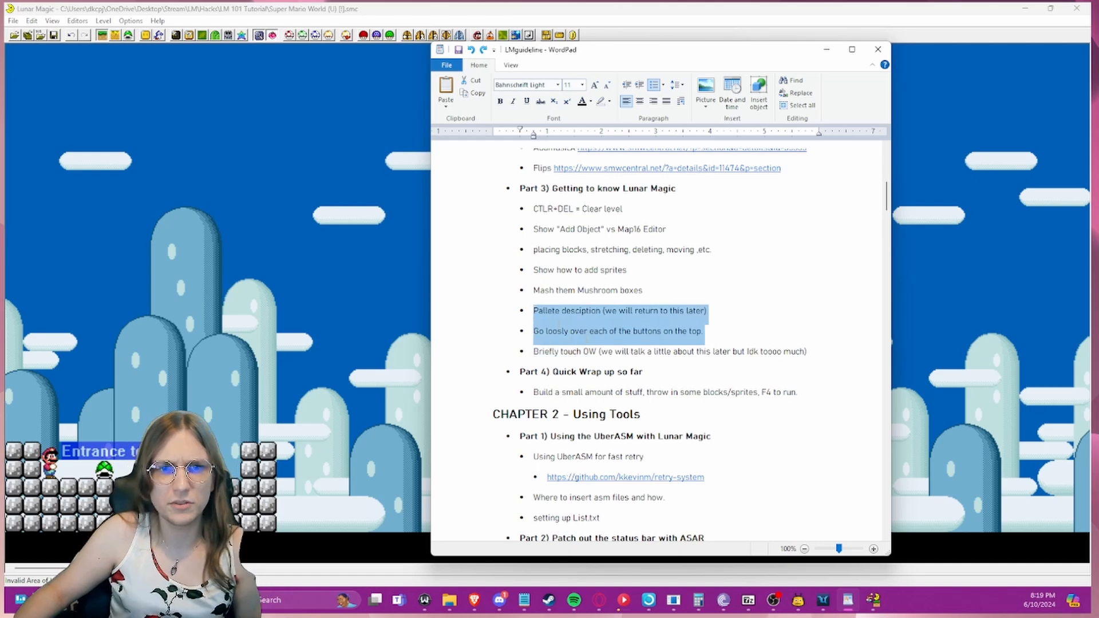
pyautogui.click(559, 329)
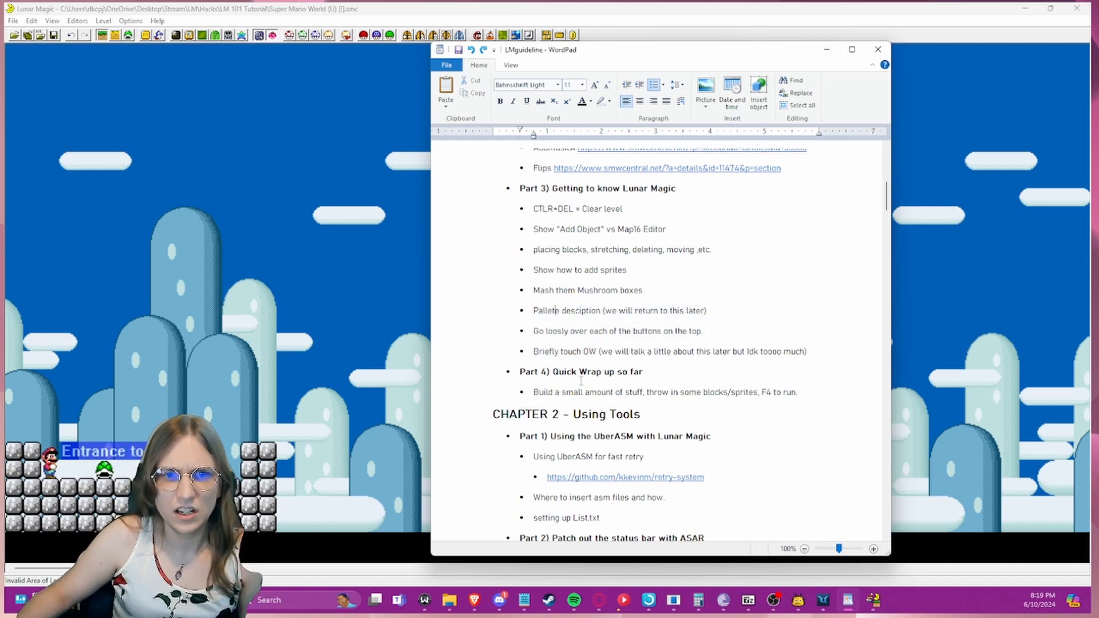
pyautogui.moveTo(533, 392); pyautogui.dragTo(670, 392)
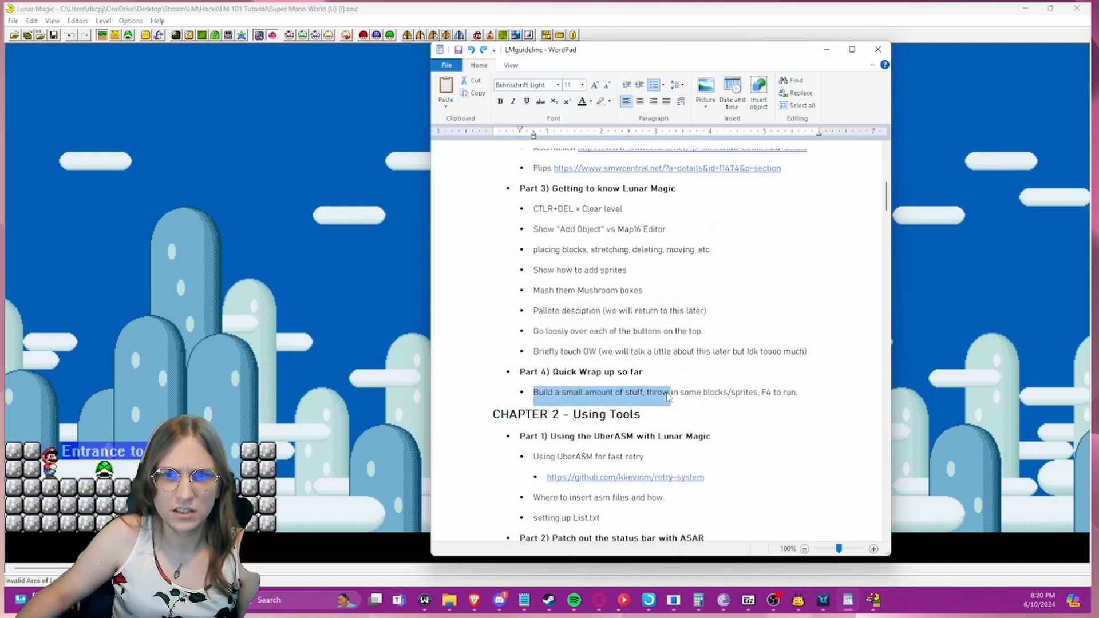
pyautogui.click(669, 392)
pyautogui.click(877, 50)
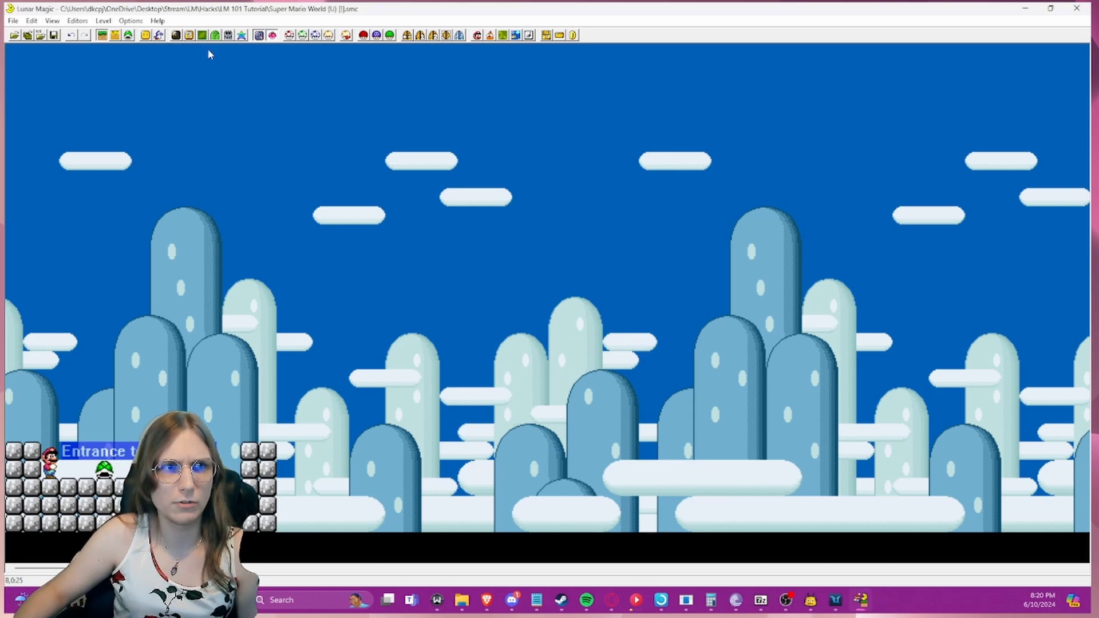
# - Show the 16x16 tile map and delete the cement block ground beneath Mario's entrance
pyautogui.click(189, 35)
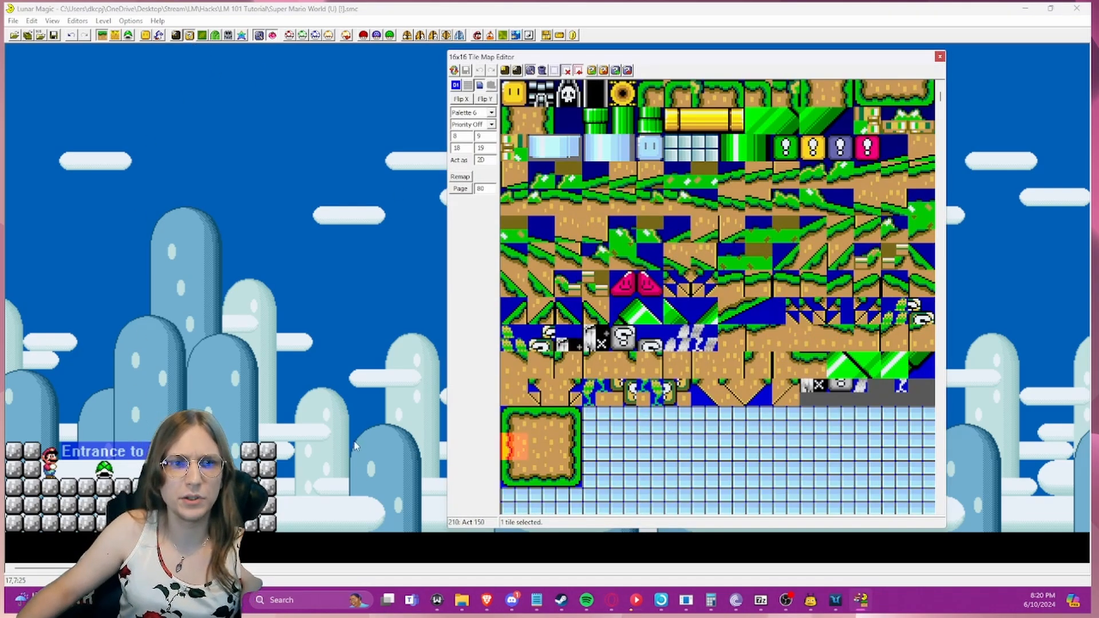
pyautogui.click(270, 496)
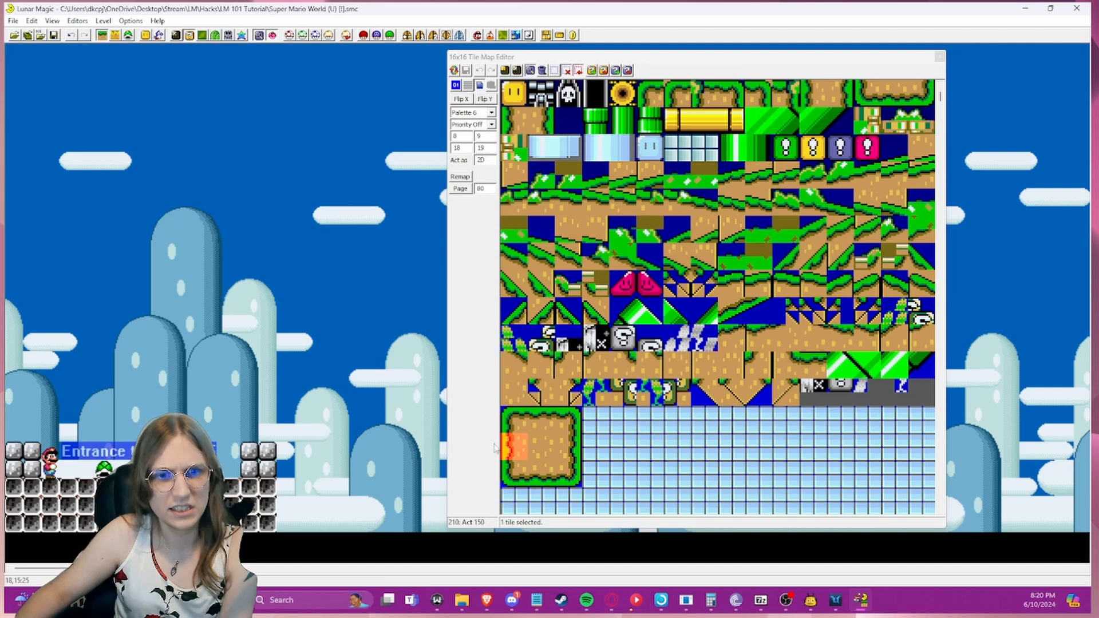
pyautogui.press('Delete')
# - Lay a row of grass-topped ground tiles below the entrance and end it with a right corner tile
pyautogui.click(538, 423)
pyautogui.rightClick(20, 488)
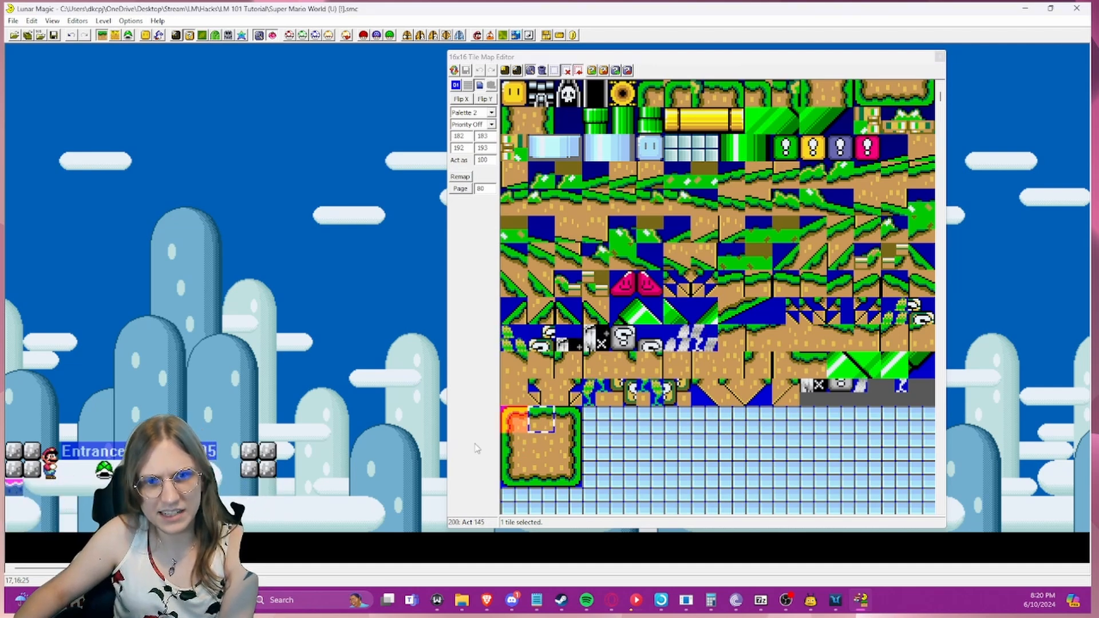
pyautogui.moveTo(22, 488); pyautogui.dragTo(217, 488)
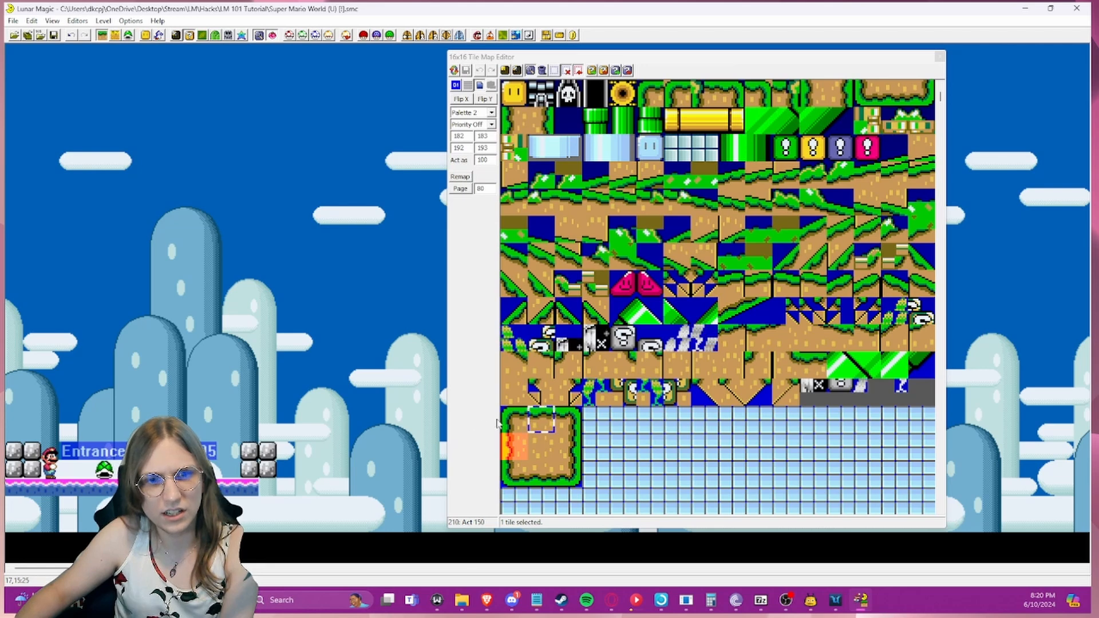
pyautogui.click(577, 422)
pyautogui.click(309, 483)
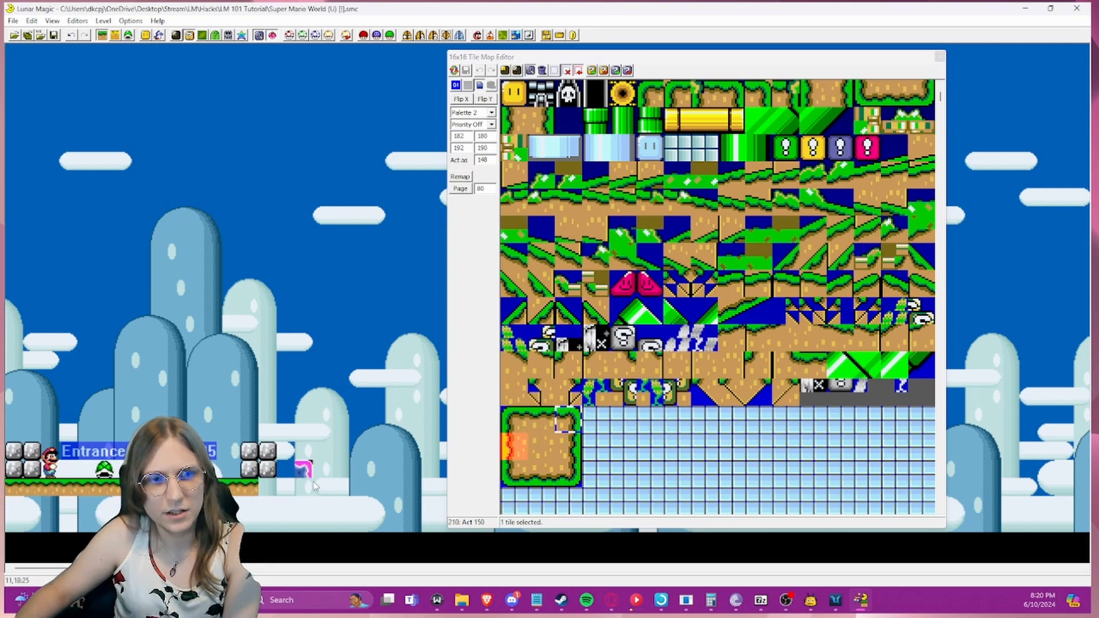
pyautogui.click(256, 487)
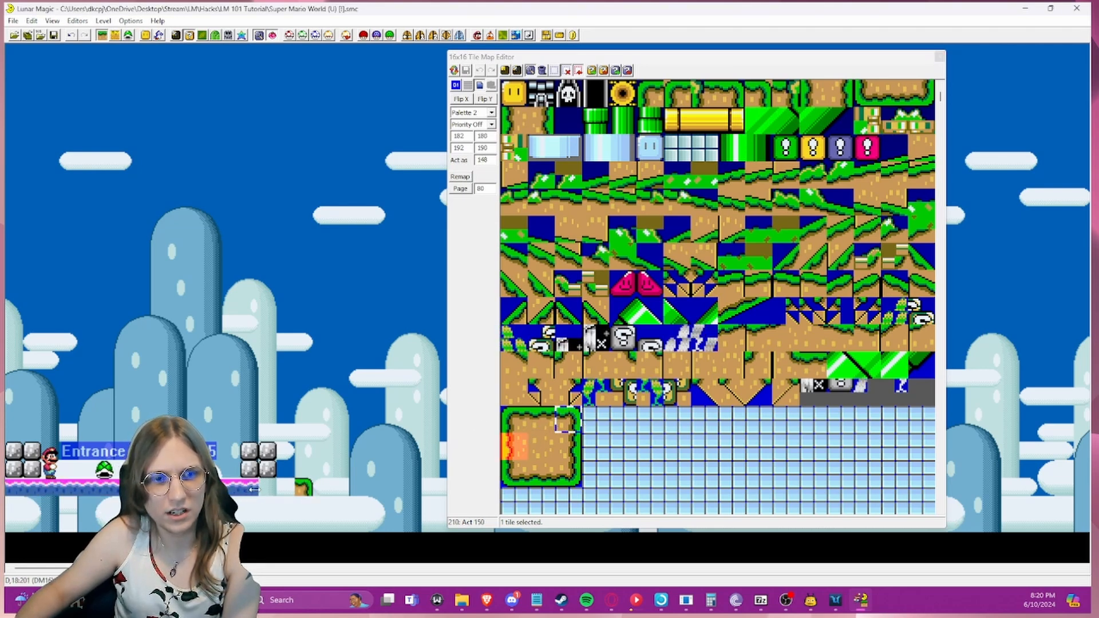
# - Extend the ground's right grass edge down two tiles and fill the area beneath the grass with dirt tiles
pyautogui.click(568, 448)
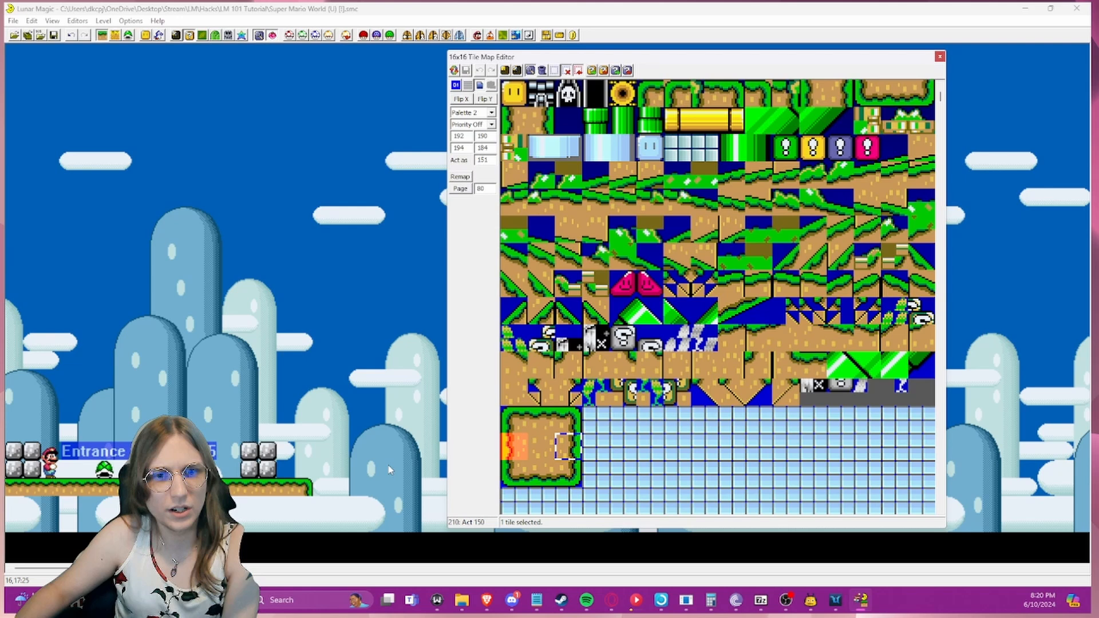
pyautogui.rightClick(306, 505)
pyautogui.rightClick(304, 521)
pyautogui.click(532, 447)
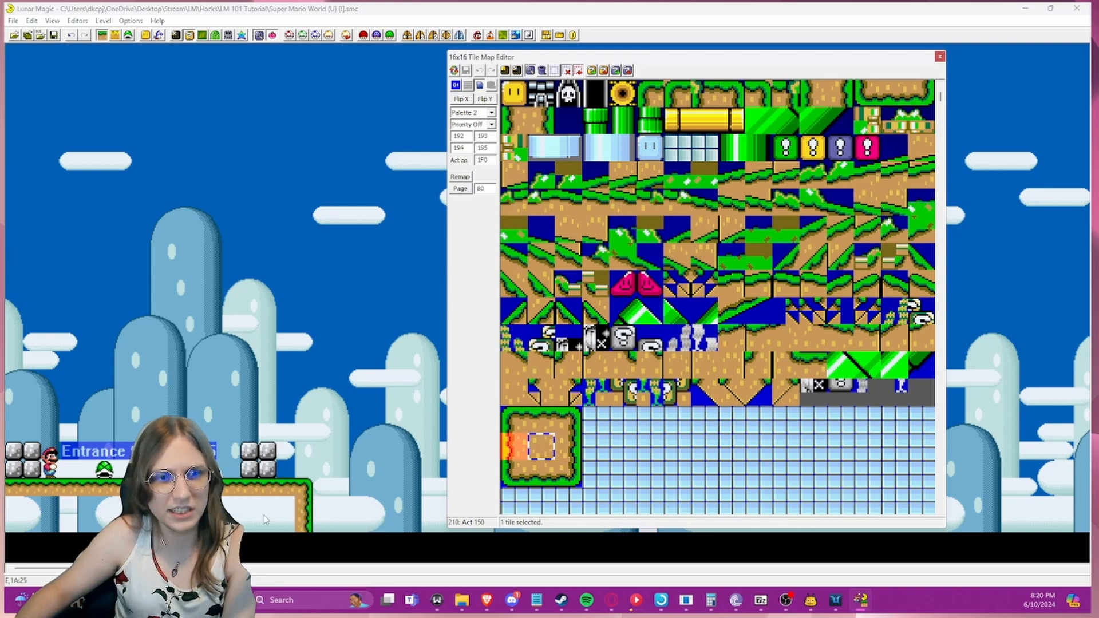
pyautogui.rightClick(282, 509)
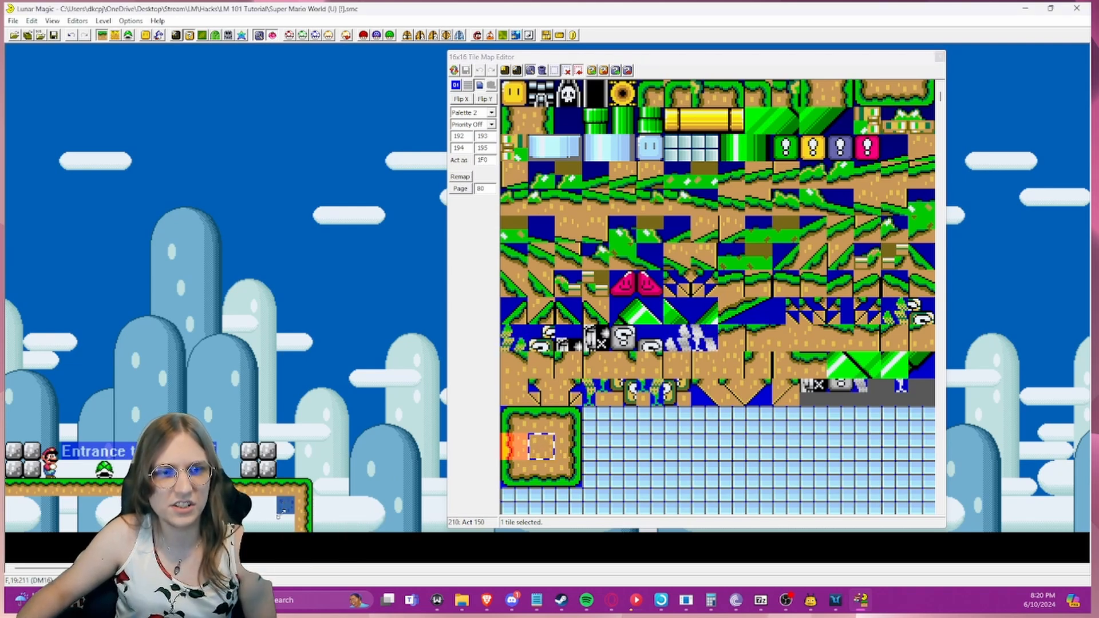
pyautogui.moveTo(281, 513); pyautogui.dragTo(230, 524)
pyautogui.moveTo(91, 520); pyautogui.dragTo(12, 517)
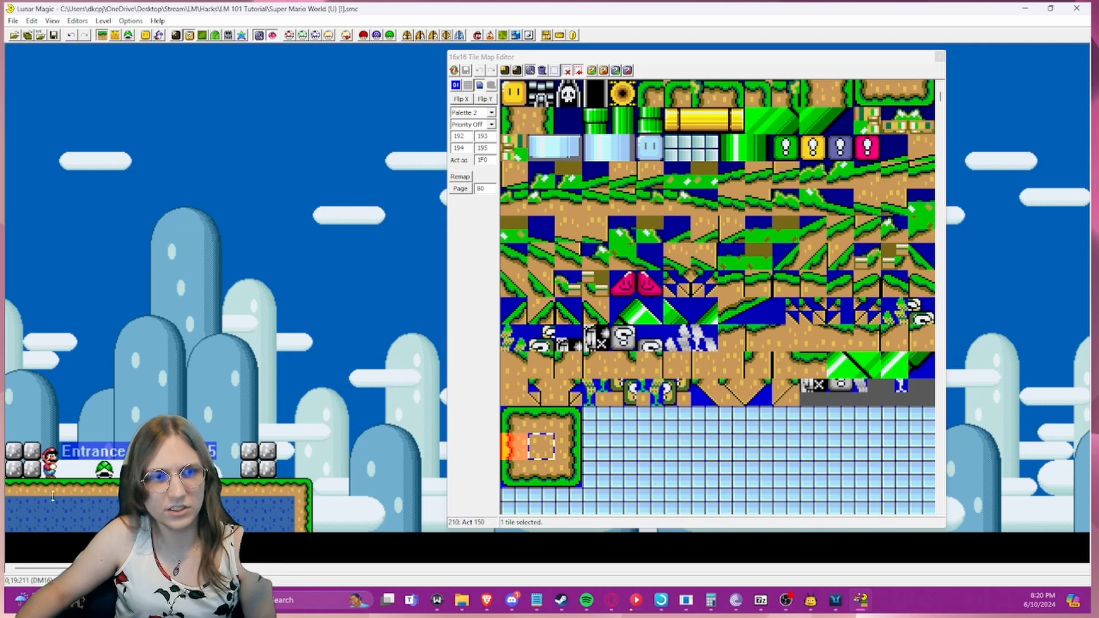
# - Duplicate the whole ground platform and place the copy at the same height to its right, leaving a gap
pyautogui.click(277, 382)
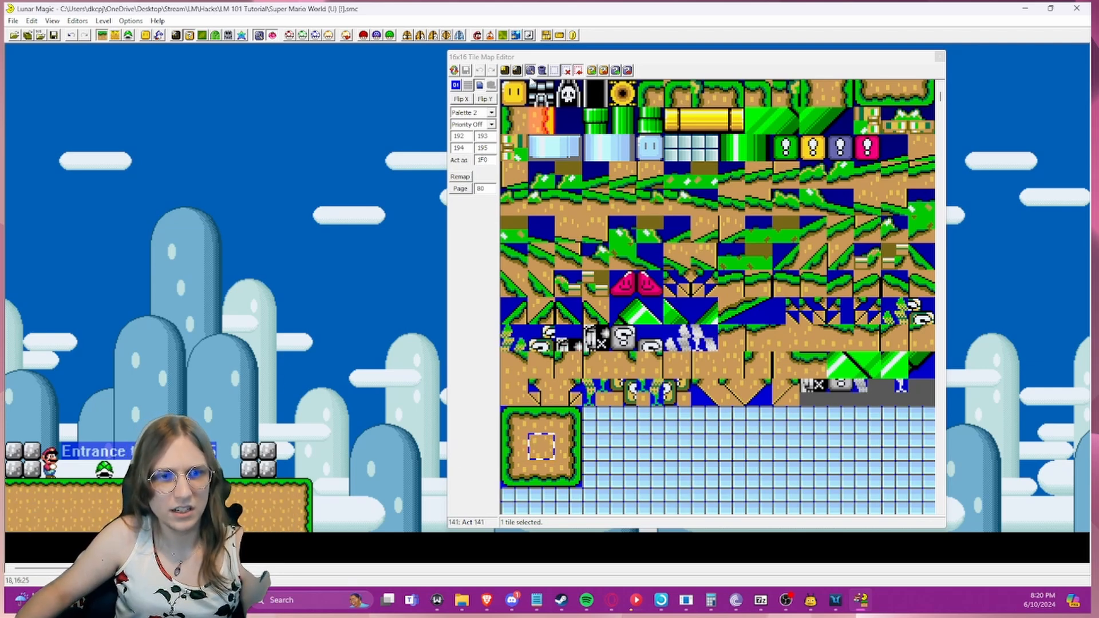
pyautogui.moveTo(537, 57); pyautogui.dragTo(596, 60)
pyautogui.moveTo(367, 512); pyautogui.dragTo(305, 492)
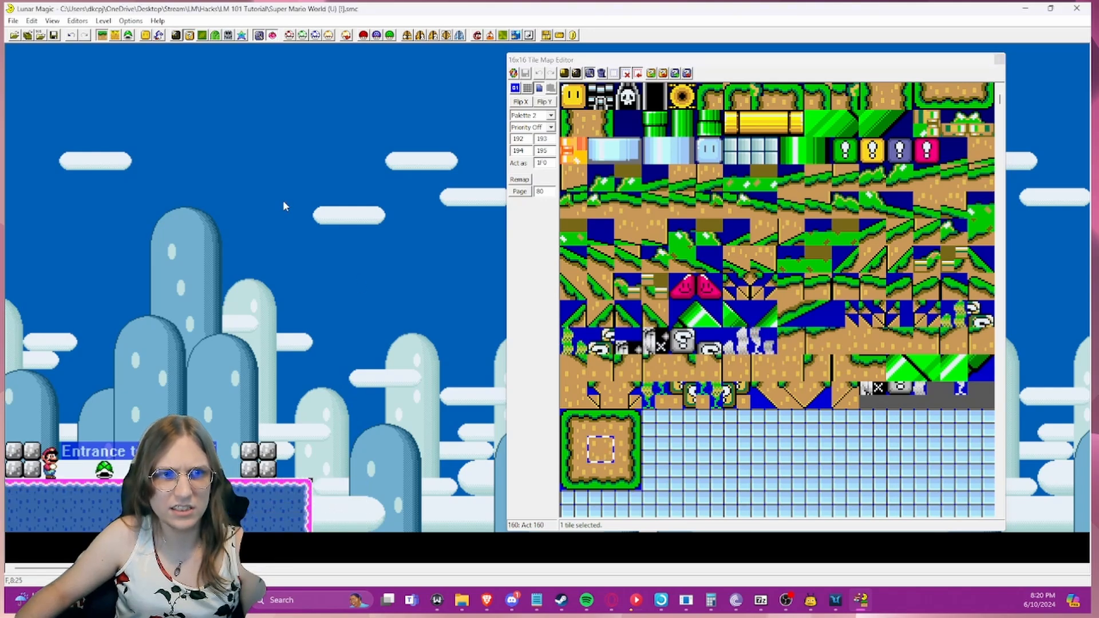
pyautogui.hotkey('ctrl', 'v')
pyautogui.moveTo(355, 218); pyautogui.dragTo(234, 225)
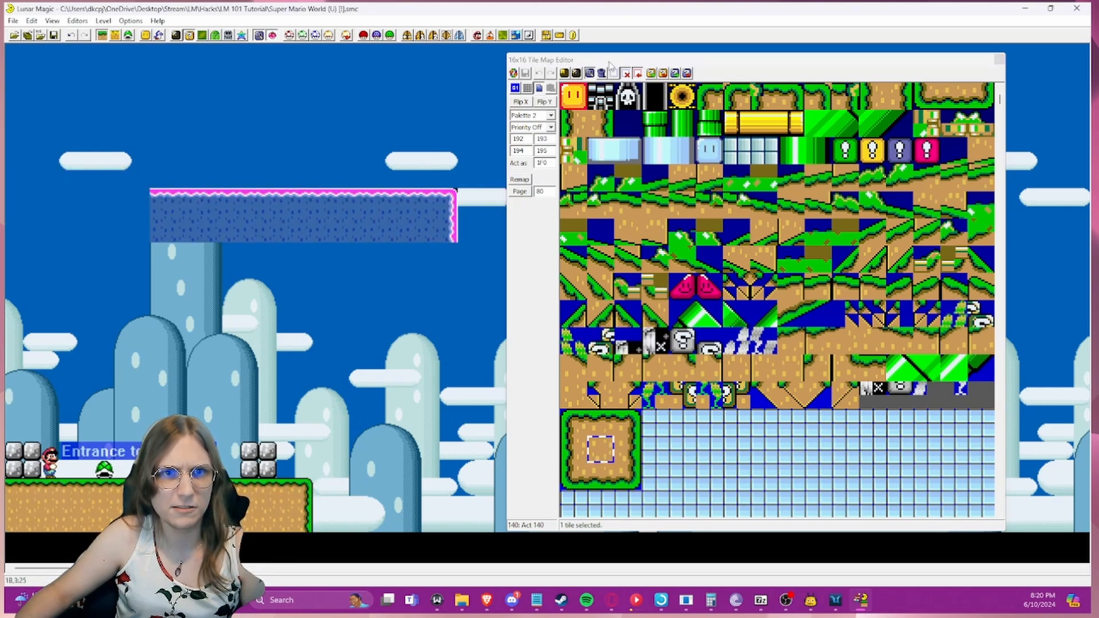
pyautogui.moveTo(572, 60); pyautogui.dragTo(910, 86)
pyautogui.moveTo(380, 214); pyautogui.dragTo(602, 498)
pyautogui.click(738, 454)
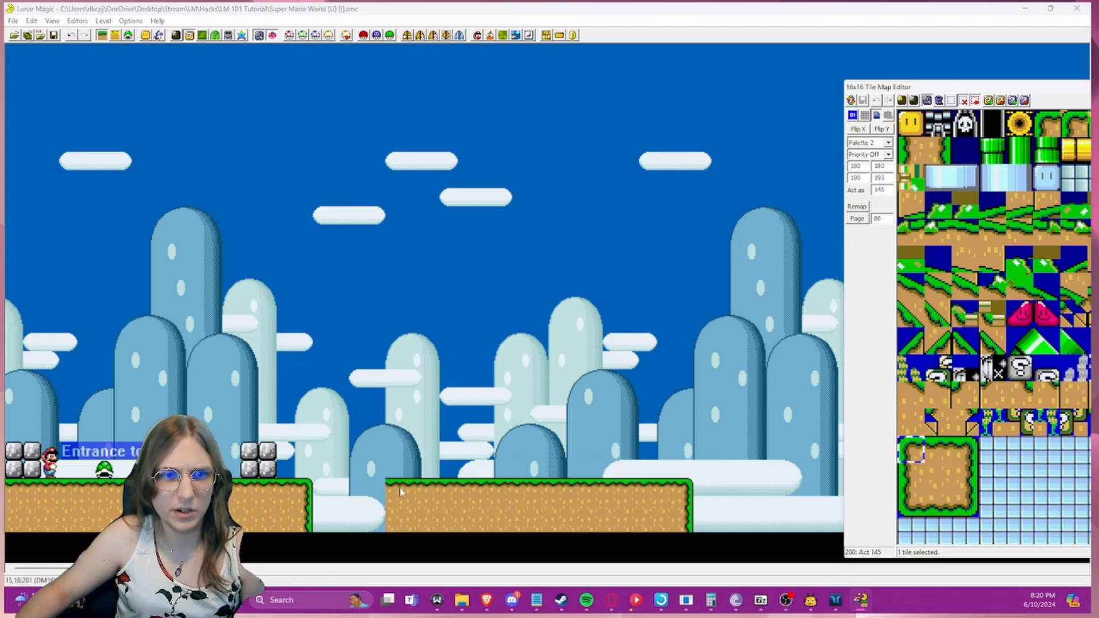
# - Add a left grass corner and a two-tile left edge to the copied ground platform
pyautogui.rightClick(373, 481)
pyautogui.click(904, 480)
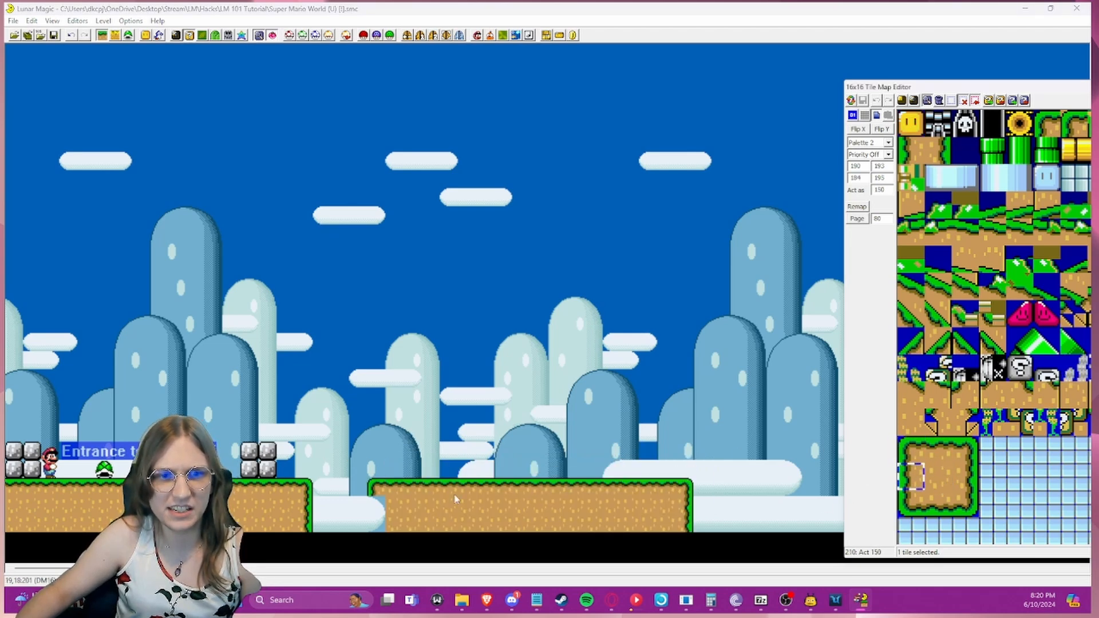
pyautogui.rightClick(376, 505)
pyautogui.rightClick(377, 522)
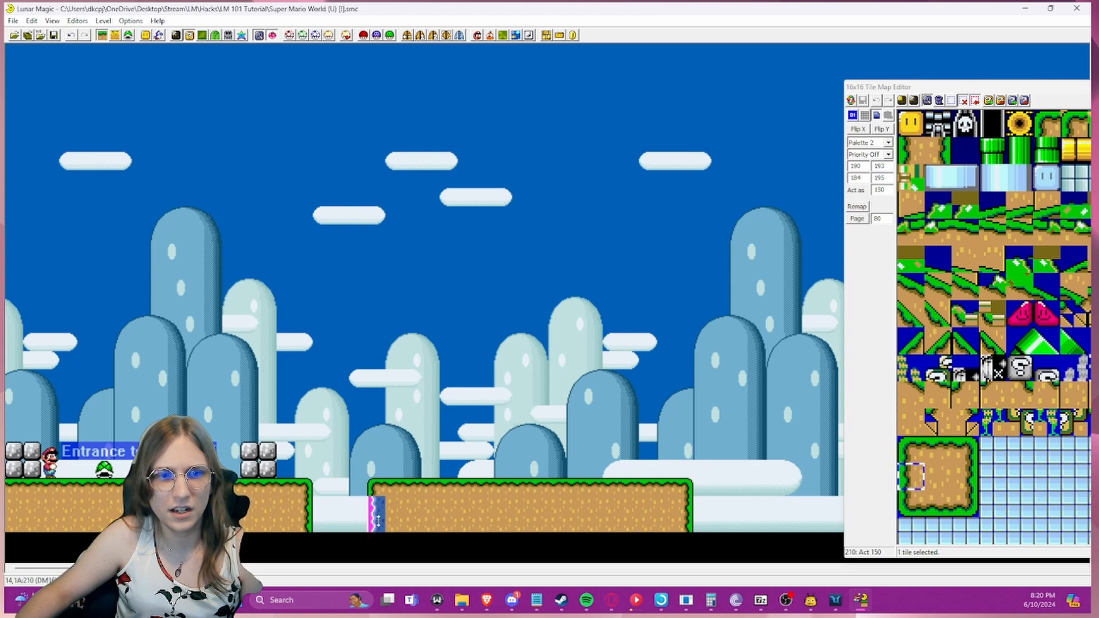
# - Move the 2x2 cement block from the first platform onto the second platform and place a copy of it farther right
pyautogui.click(343, 487)
pyautogui.moveTo(269, 467); pyautogui.dragTo(473, 463)
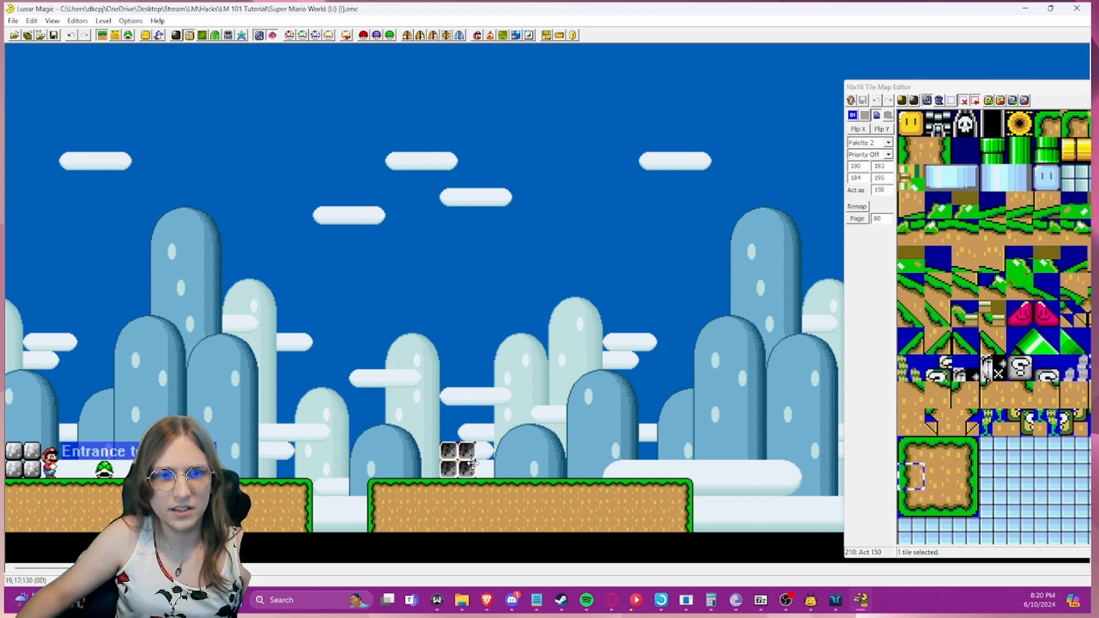
pyautogui.rightClick(614, 448)
# - Place a copy of the Bob-omb sprite on the second platform between the two cement blocks
pyautogui.click(195, 469)
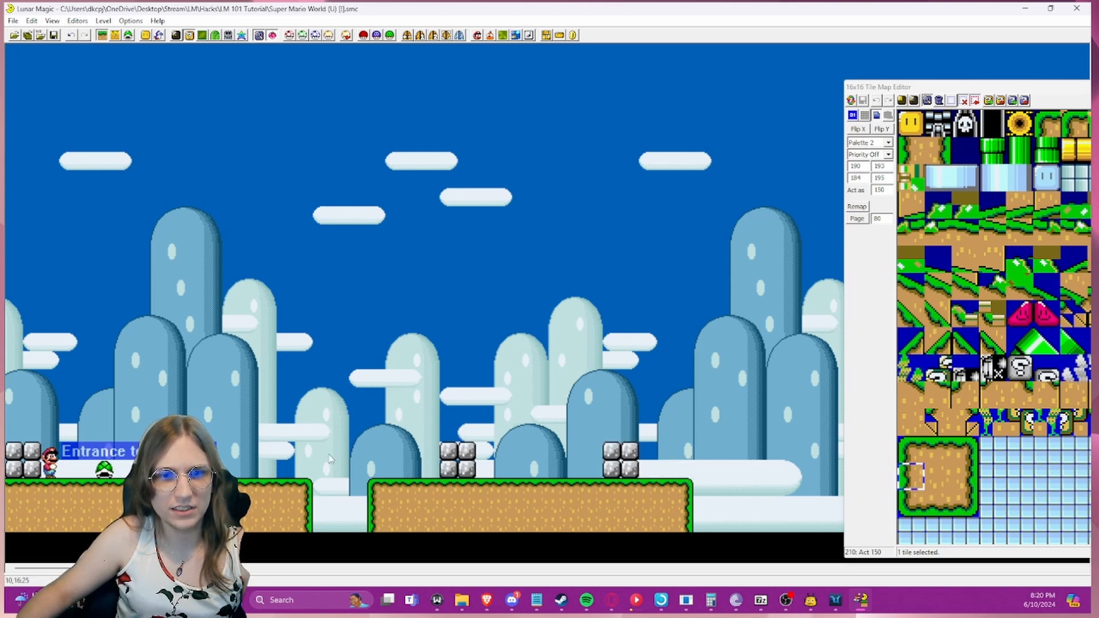
pyautogui.rightClick(532, 465)
pyautogui.click(499, 446)
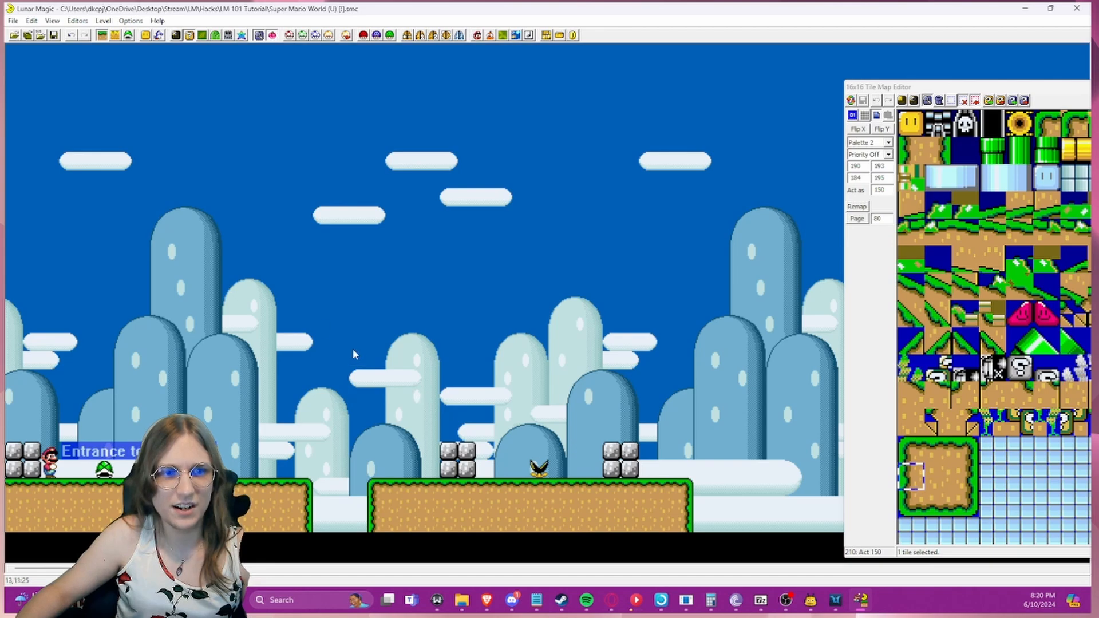
# - Save the level to the ROM, test-run it in the emulator, and close the emulator
pyautogui.click(54, 35)
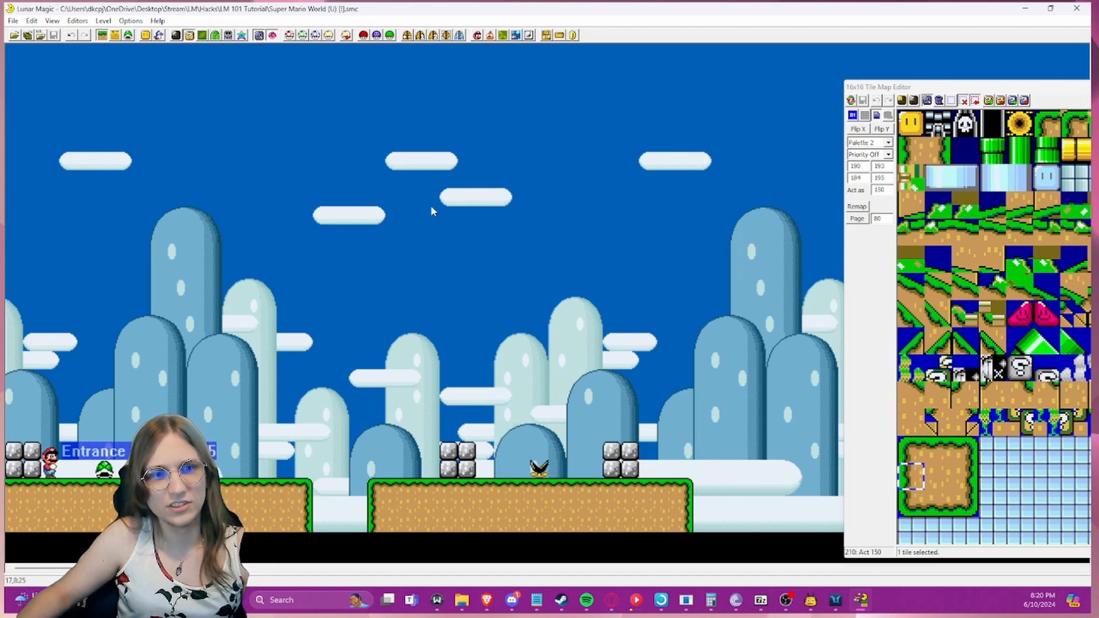
pyautogui.press('F4')
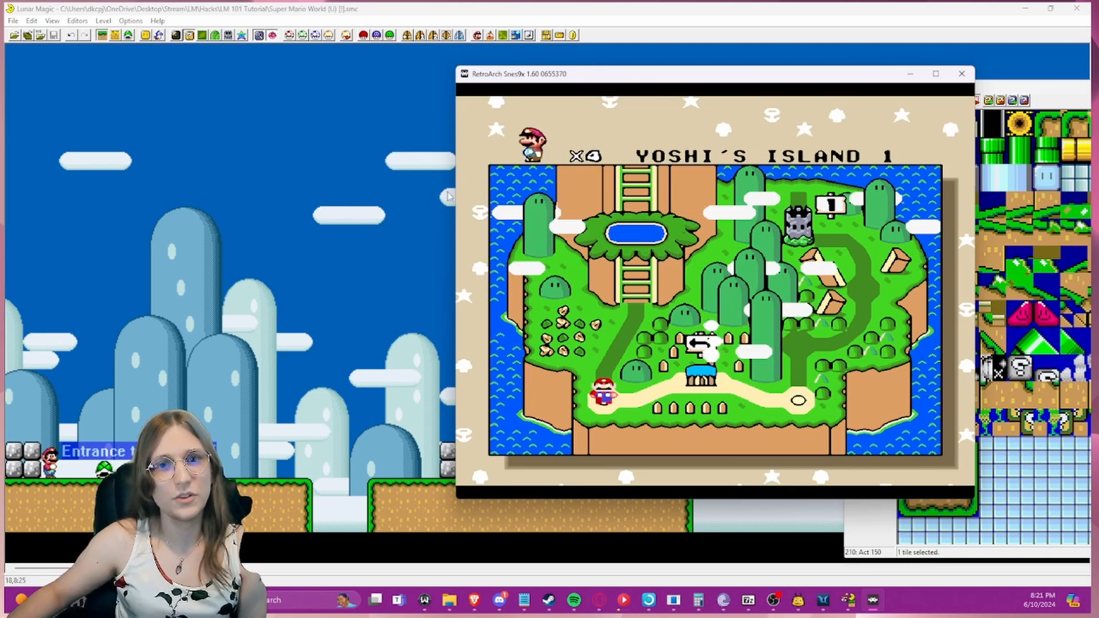
pyautogui.press('Escape')
pyautogui.press('Escape')
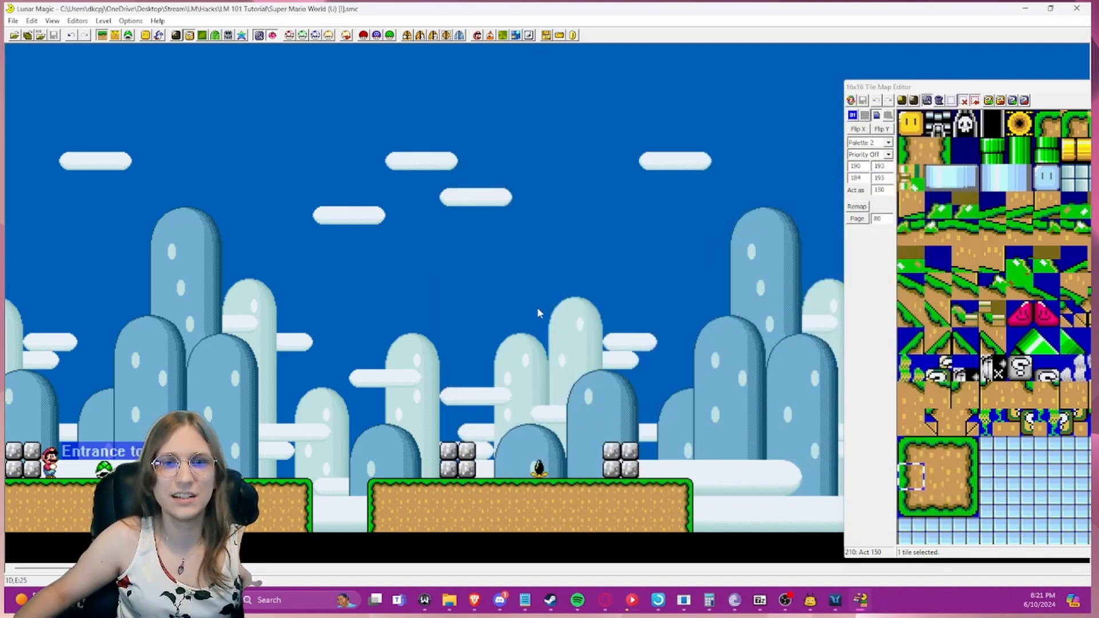
# - Close the 16x16 Tile Map Editor
pyautogui.moveTo(96, 243); pyautogui.dragTo(367, 332)
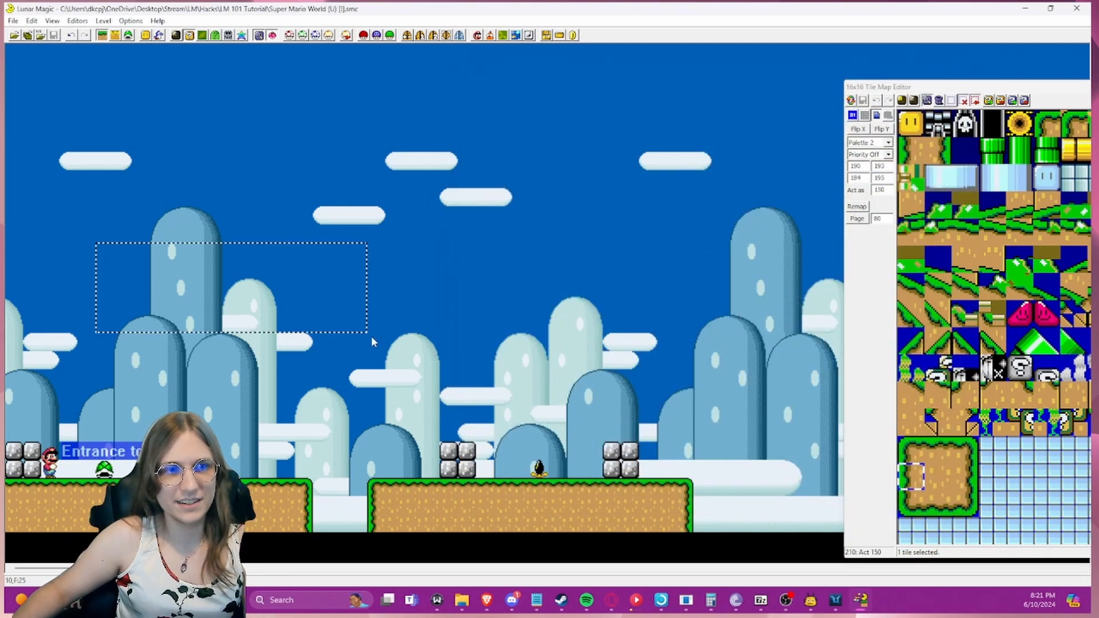
pyautogui.moveTo(967, 86); pyautogui.dragTo(441, 77)
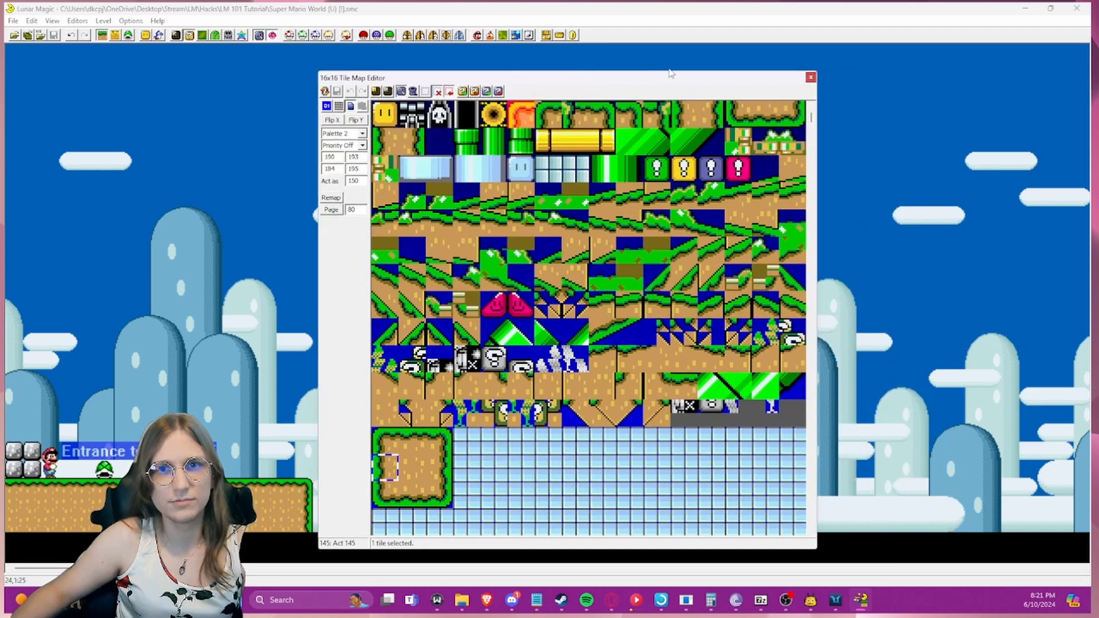
pyautogui.click(811, 77)
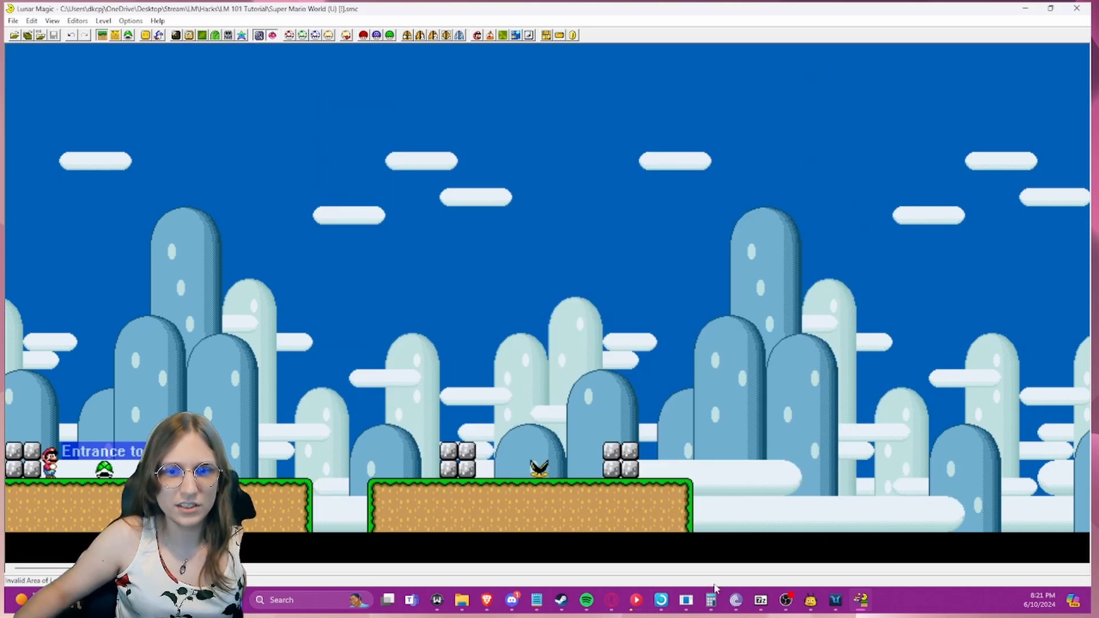
# - Switch to File Explorer and open the LMguideline document from the Documents folder in a new tab
pyautogui.moveTo(687, 605)
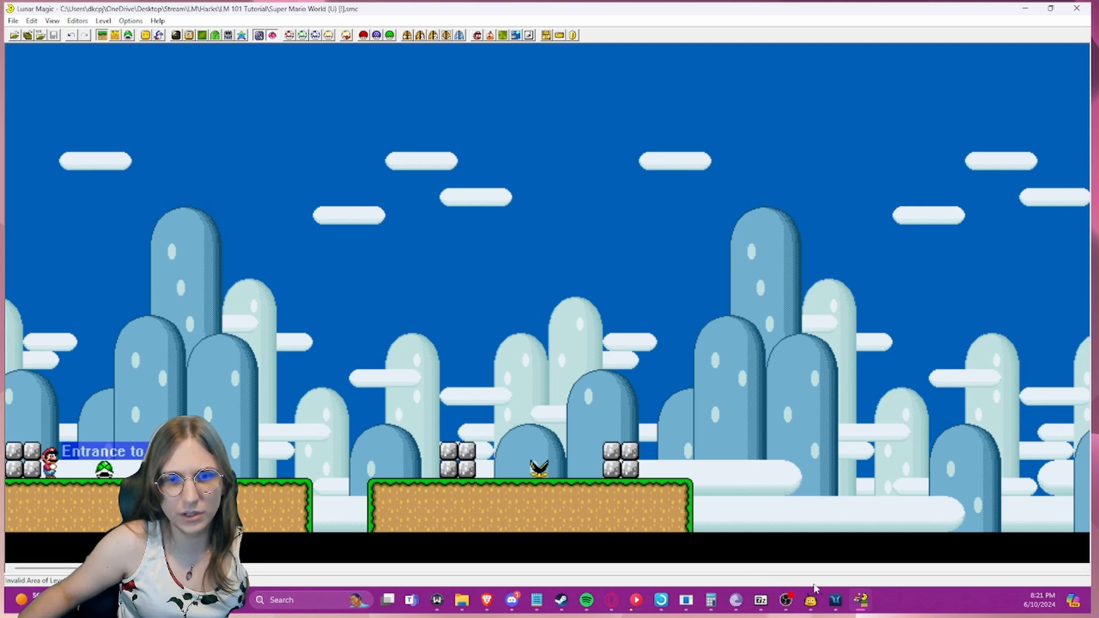
pyautogui.moveTo(567, 601)
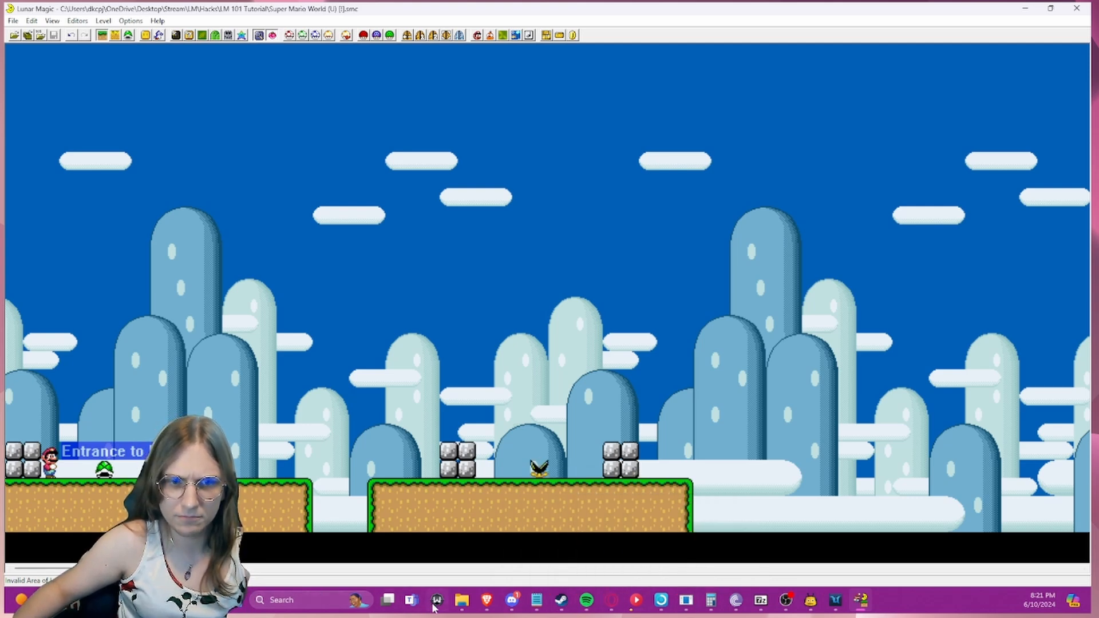
pyautogui.click(462, 599)
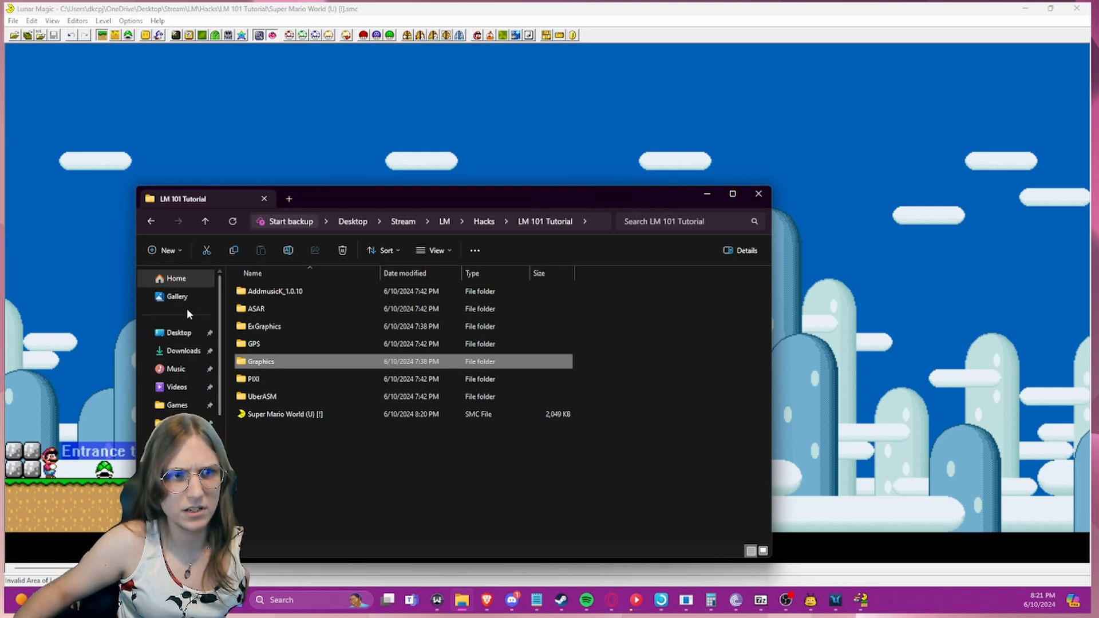
pyautogui.click(289, 199)
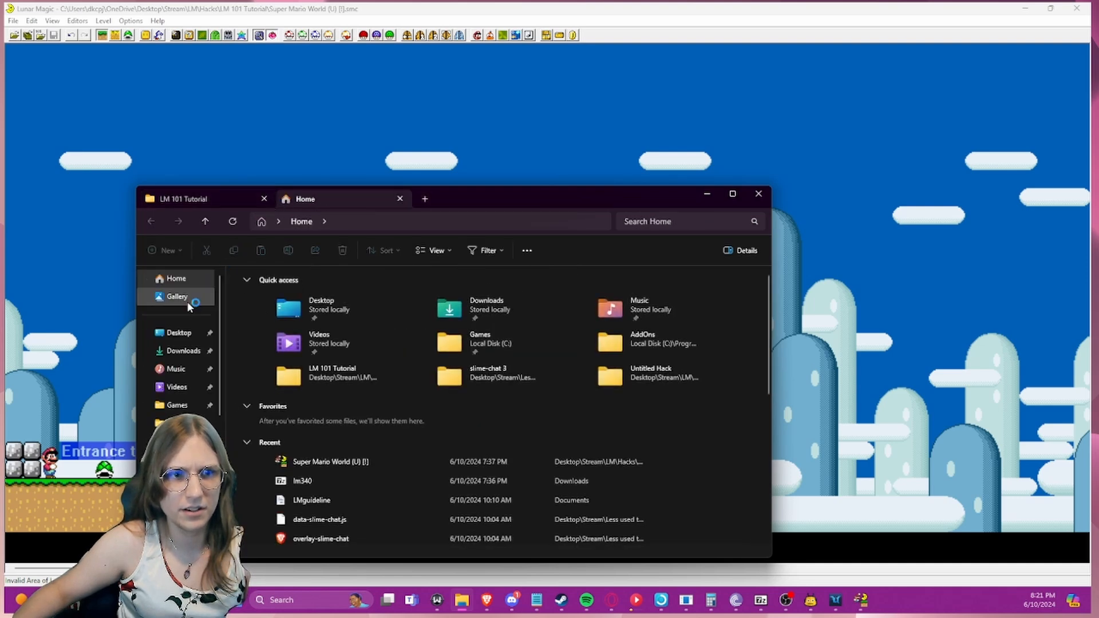
pyautogui.click(178, 350)
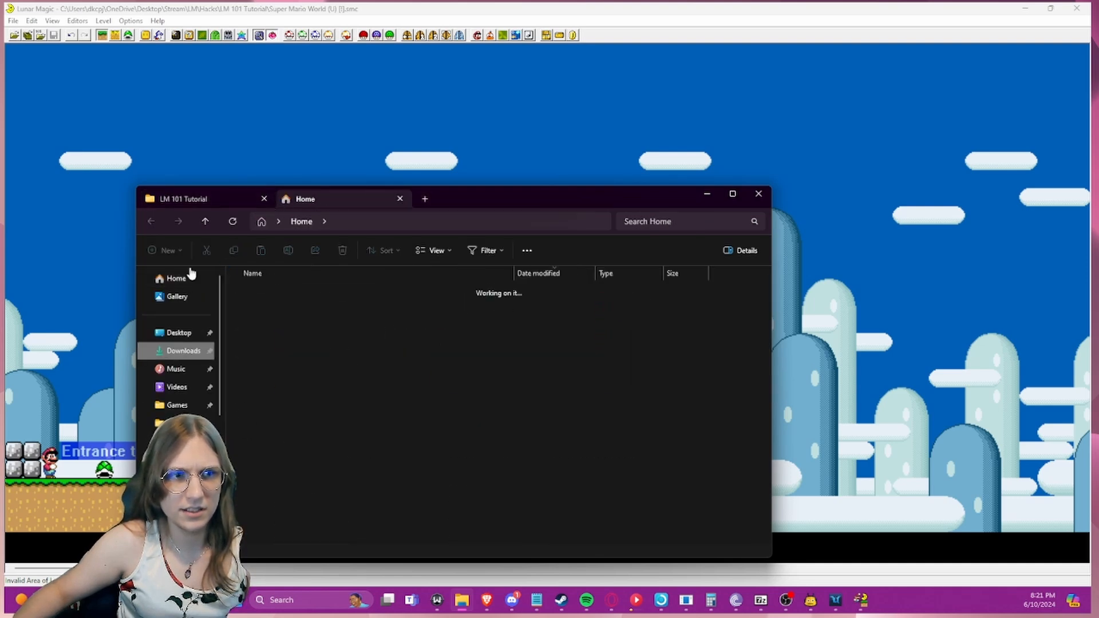
pyautogui.click(206, 222)
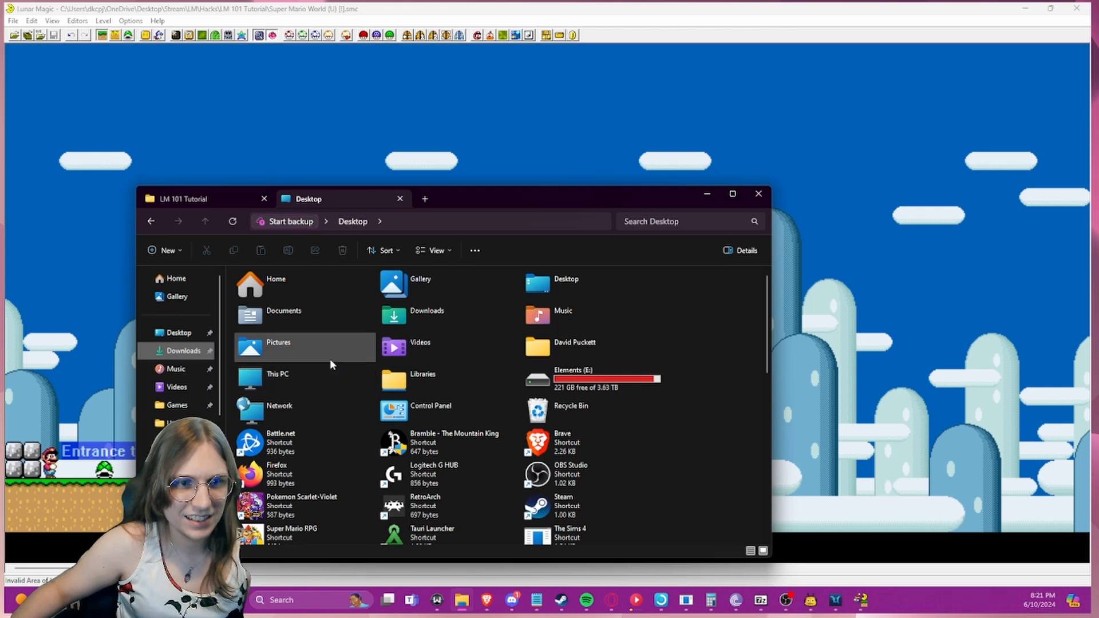
pyautogui.click(416, 312)
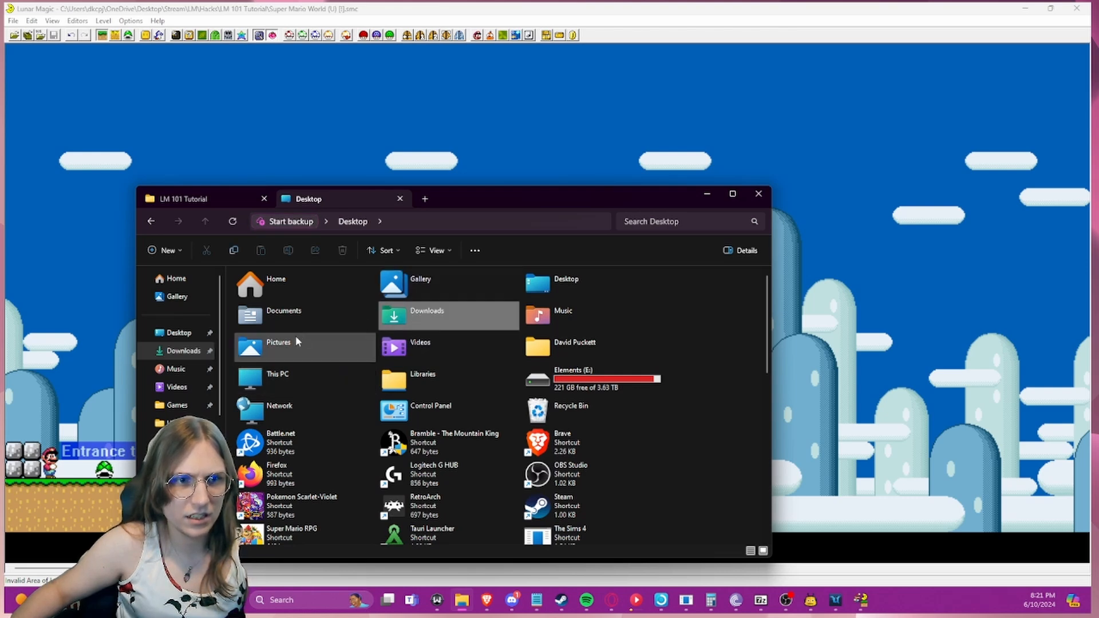
pyautogui.doubleClick(287, 317)
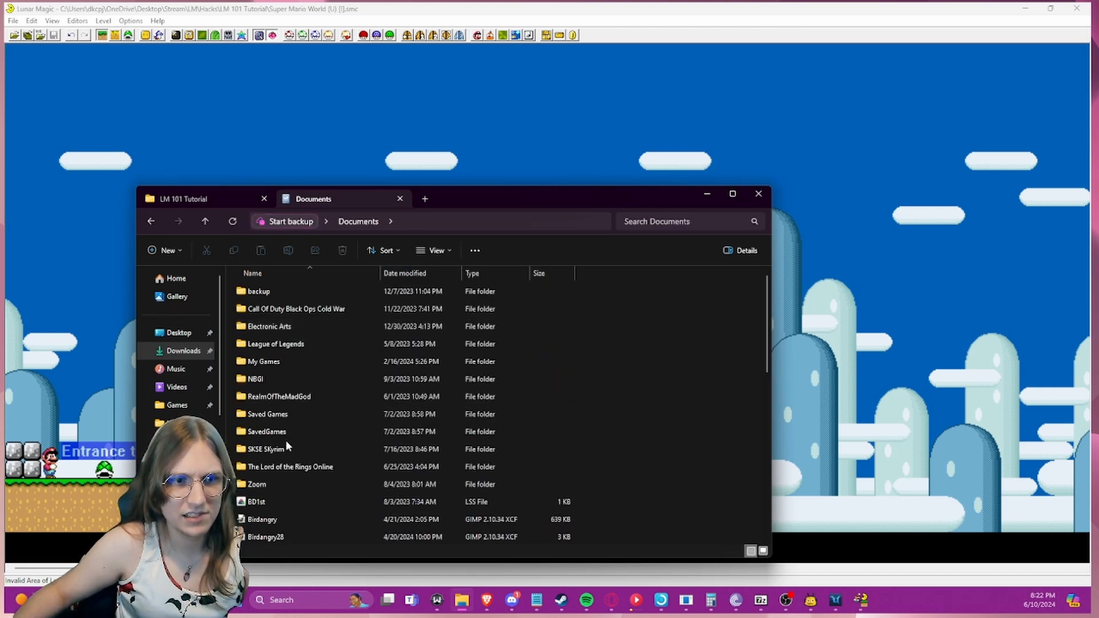
pyautogui.scroll(-4, 280, 444)
pyautogui.scroll(-4, 283, 435)
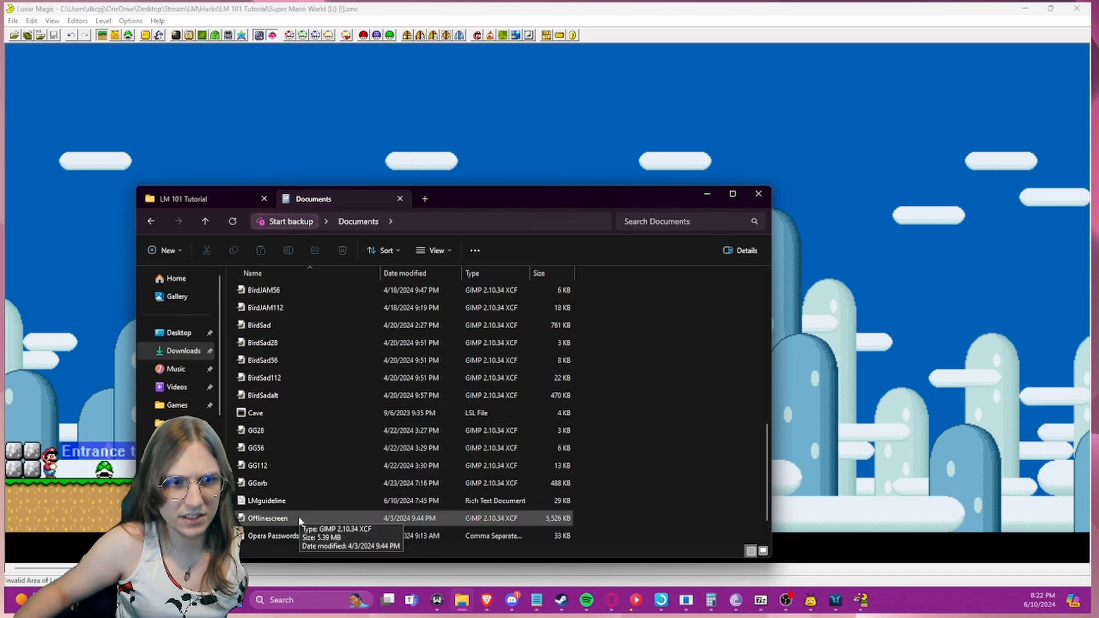
pyautogui.doubleClick(278, 501)
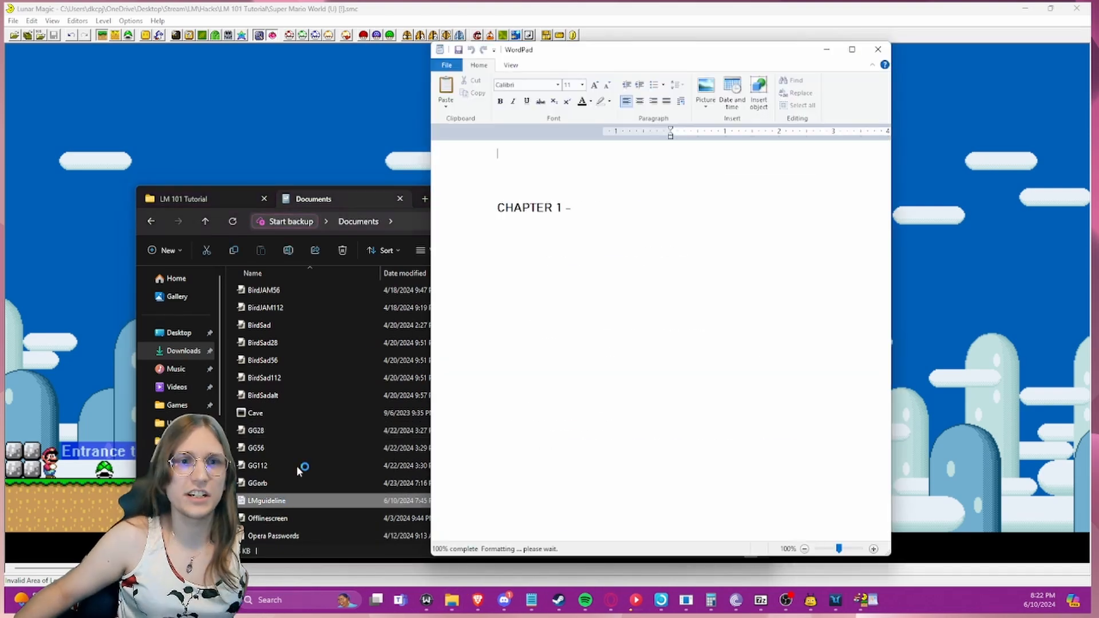
# - Close the Documents folder tab and examine the tutorial guideline down to the heading "CHAPTER 2 - Using Tools"
pyautogui.click(400, 198)
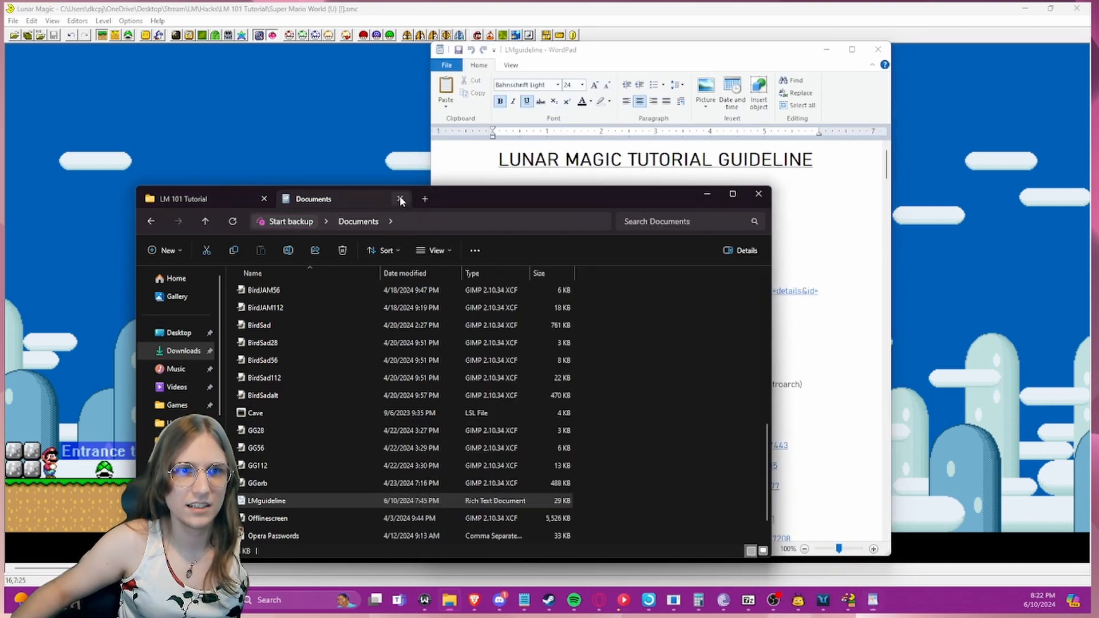
pyautogui.click(399, 199)
pyautogui.click(674, 316)
pyautogui.scroll(-6, 673, 316)
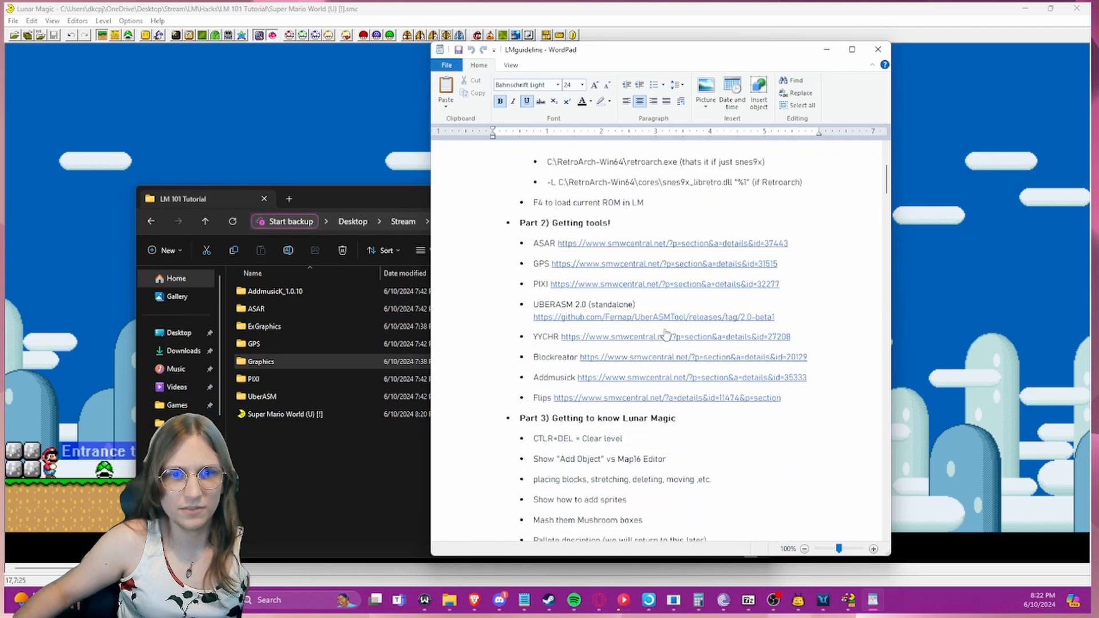
pyautogui.scroll(-4, 644, 364)
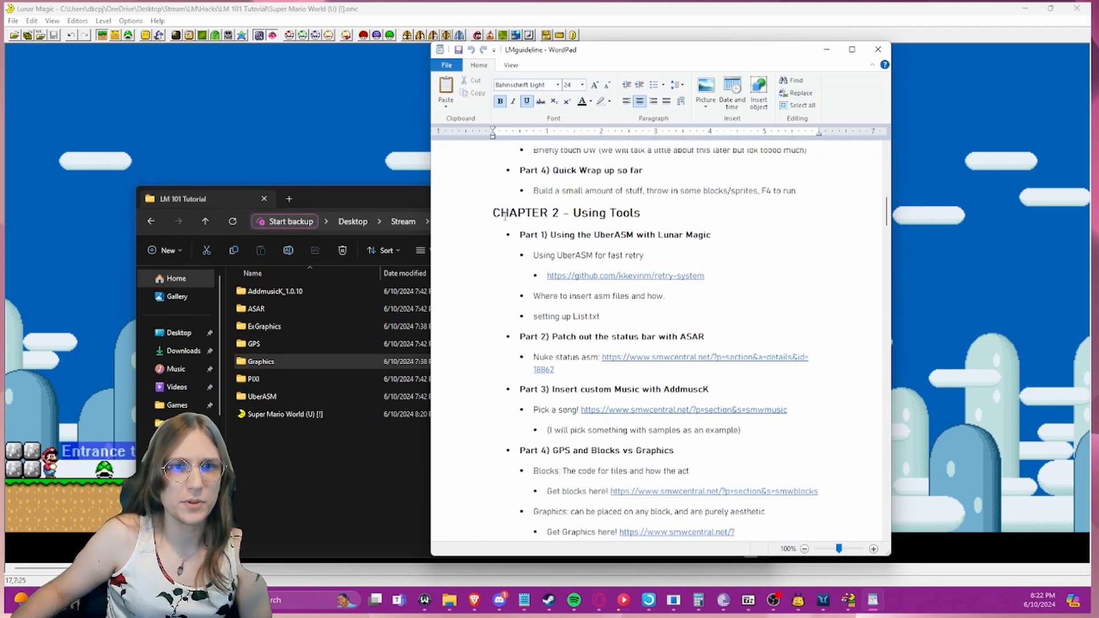
pyautogui.moveTo(492, 213); pyautogui.dragTo(645, 218)
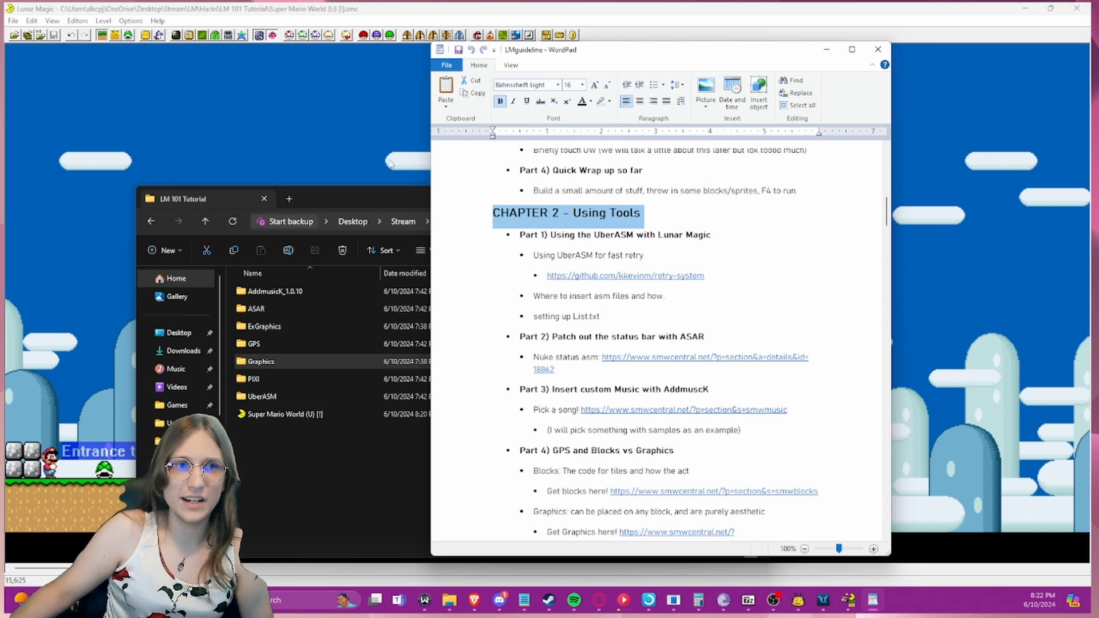
# - Put away the File Explorer and guideline windows and return to the level in Lunar Magic
pyautogui.moveTo(380, 194); pyautogui.dragTo(363, 182)
pyautogui.click(695, 183)
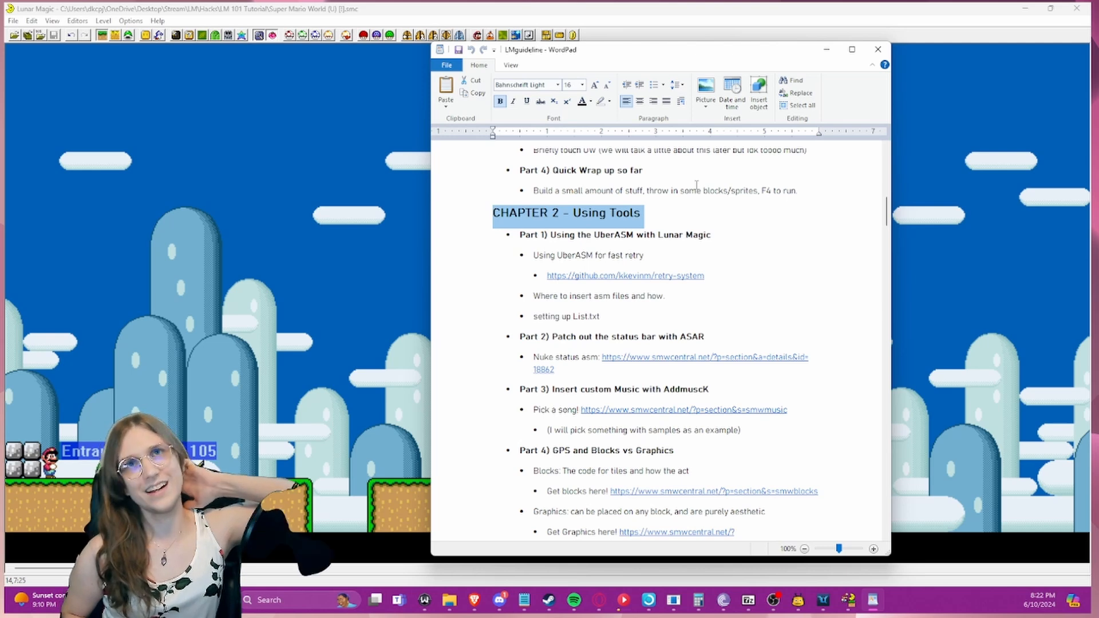
pyautogui.click(828, 50)
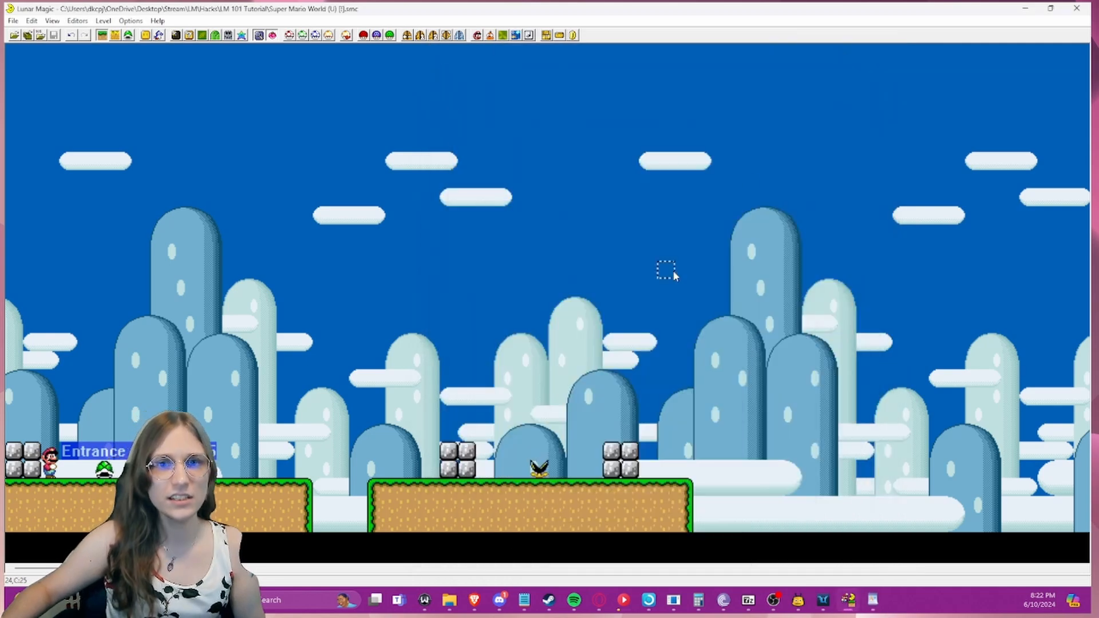
# - Show the game-view frame with its scroll regions and position it over the Mario entrance and first platform
pyautogui.press('F2')
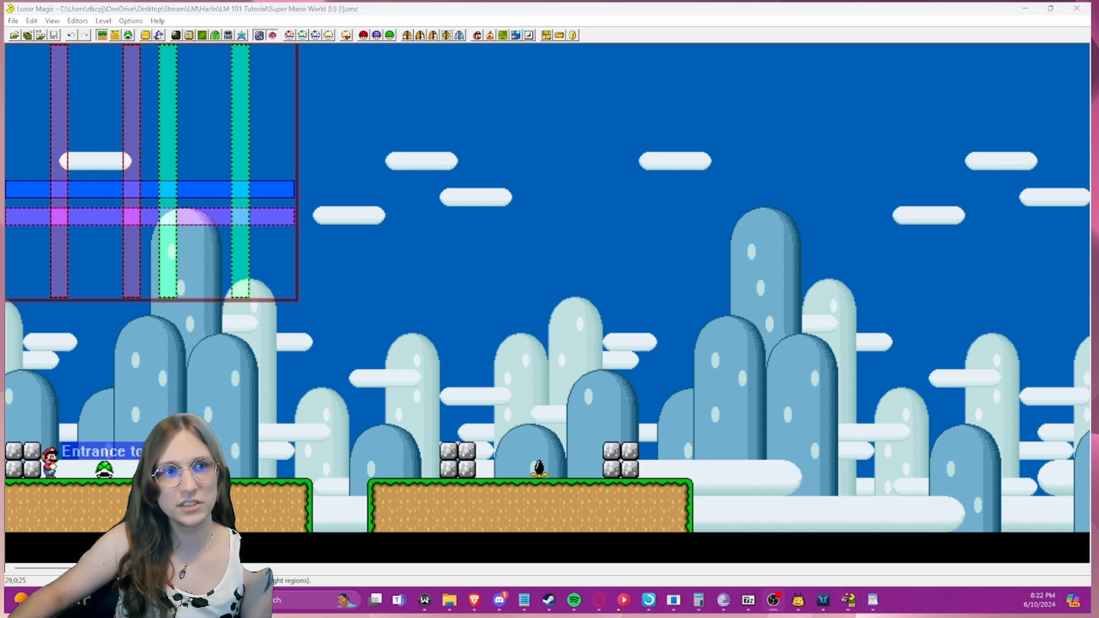
pyautogui.moveTo(172, 154)
pyautogui.mouseDown()
pyautogui.moveTo(187, 174)
pyautogui.moveTo(166, 146)
pyautogui.mouseUp()
pyautogui.moveTo(132, 99); pyautogui.dragTo(186, 200)
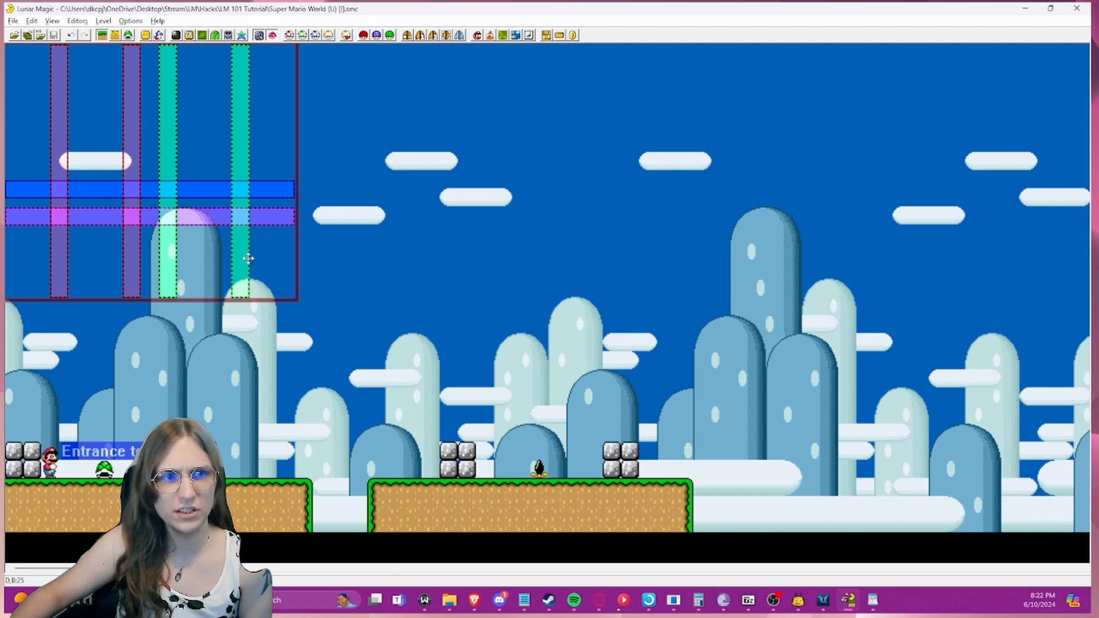
pyautogui.moveTo(194, 222); pyautogui.dragTo(239, 500)
# - Place a copy of the cement block just above the game-view frame and stretch it into a two-tile-high ceiling about 16 tiles wide
pyautogui.click(468, 461)
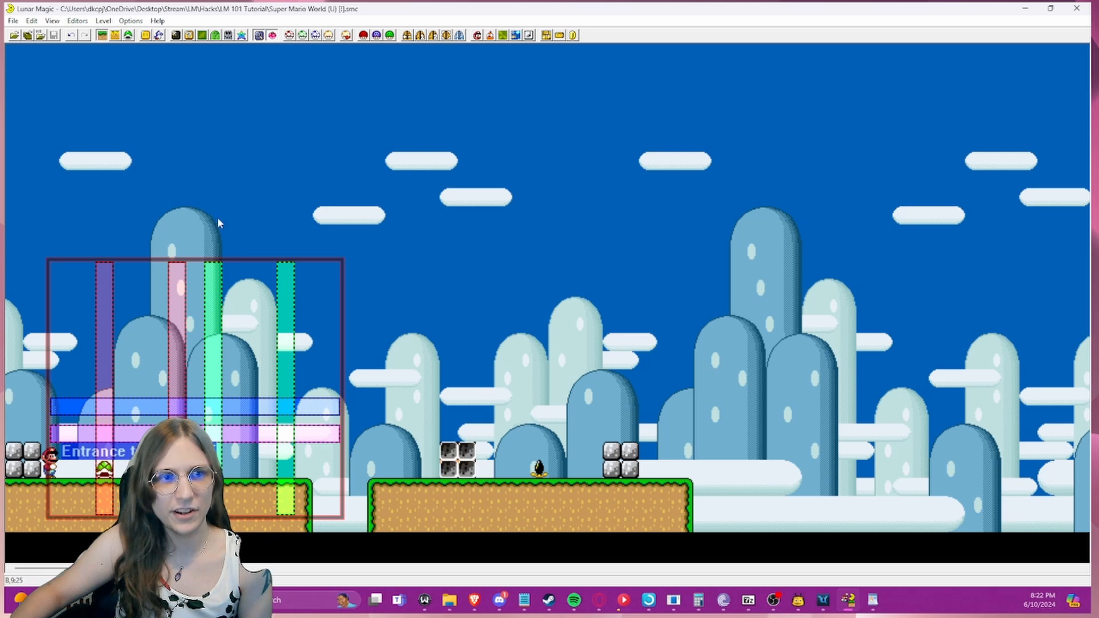
pyautogui.rightClick(205, 227)
pyautogui.moveTo(187, 240); pyautogui.dragTo(27, 253)
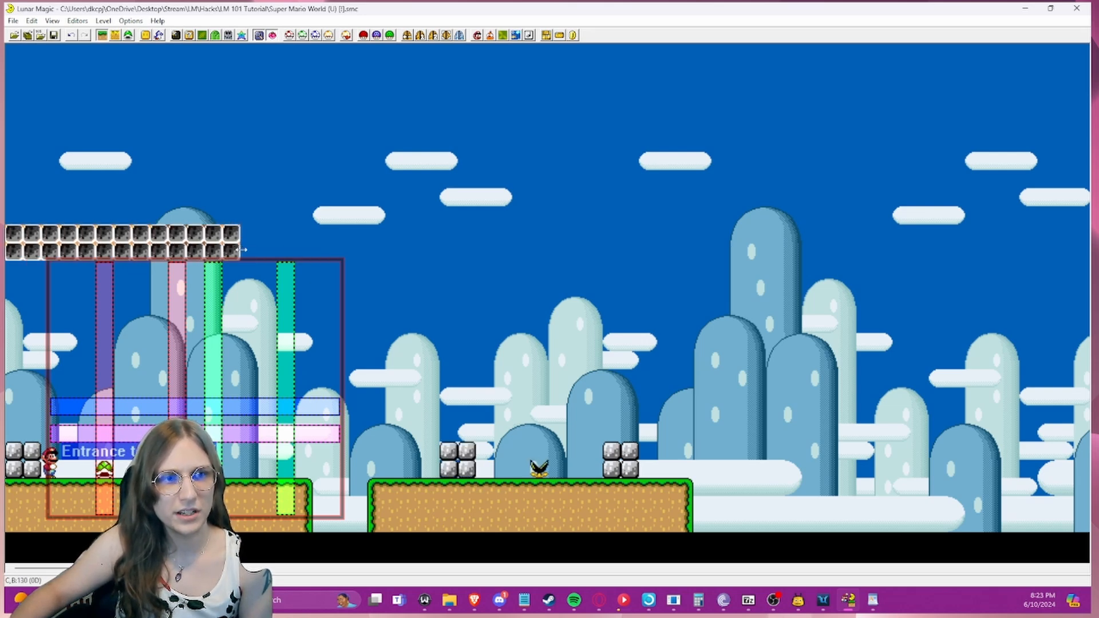
pyautogui.moveTo(243, 250); pyautogui.dragTo(294, 249)
pyautogui.click(332, 231)
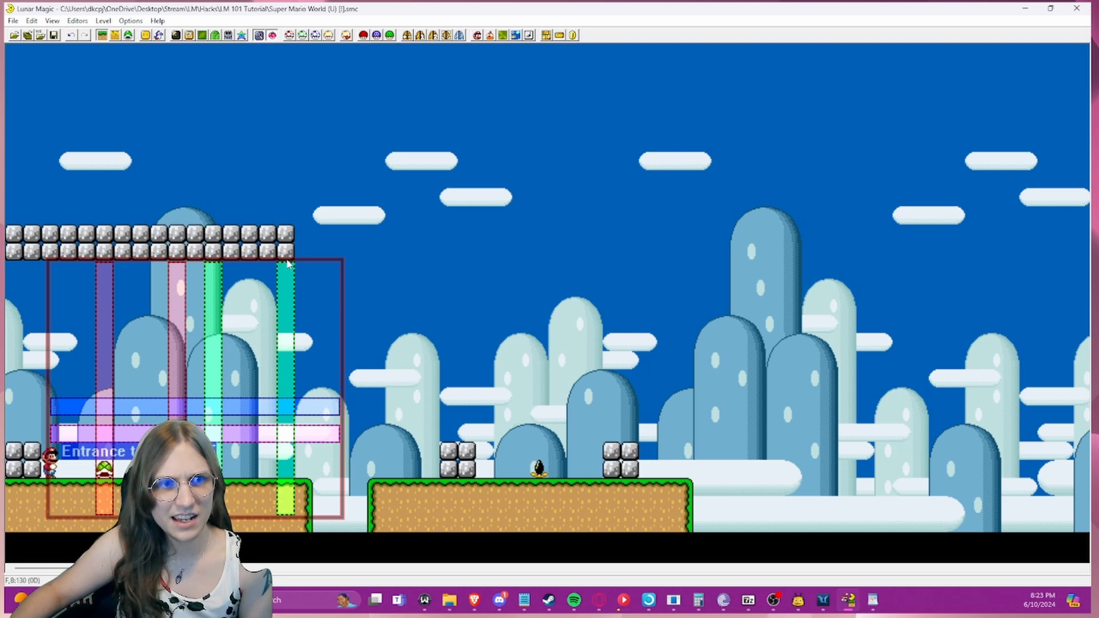
# - Place another copy of the 2x2 cement block directly beneath the cement ceiling, above the green shell
pyautogui.click(457, 459)
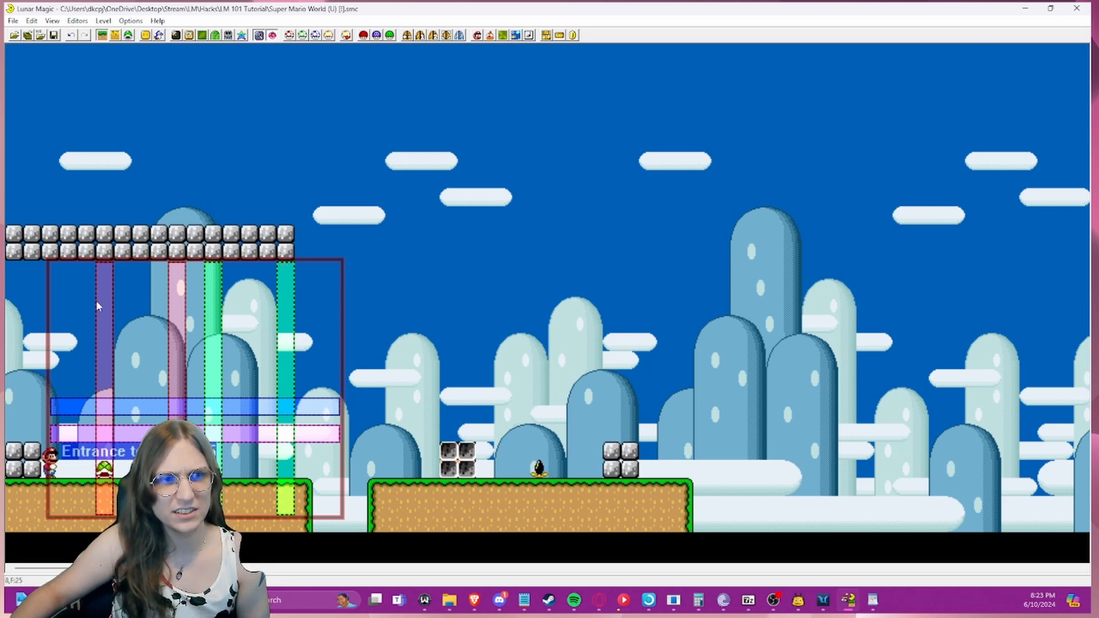
pyautogui.rightClick(97, 272)
pyautogui.click(547, 280)
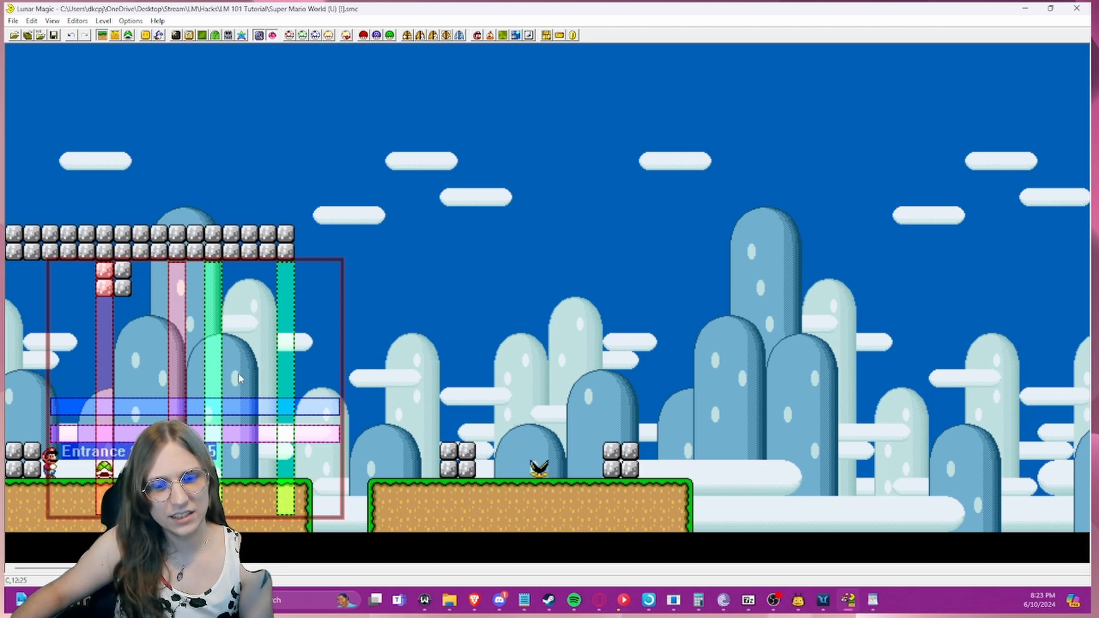
# - Shift the game-view frame flush with the level's left edge without its scroll bands, and test-run the level in the emulator
pyautogui.moveTo(237, 377); pyautogui.dragTo(195, 408)
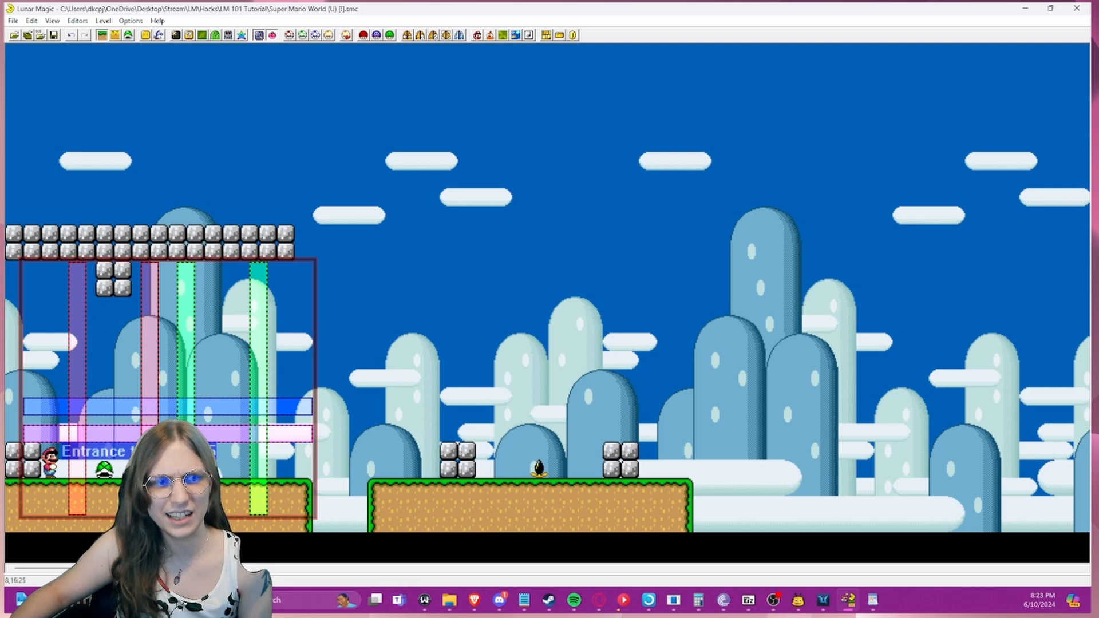
pyautogui.middleClick(161, 394)
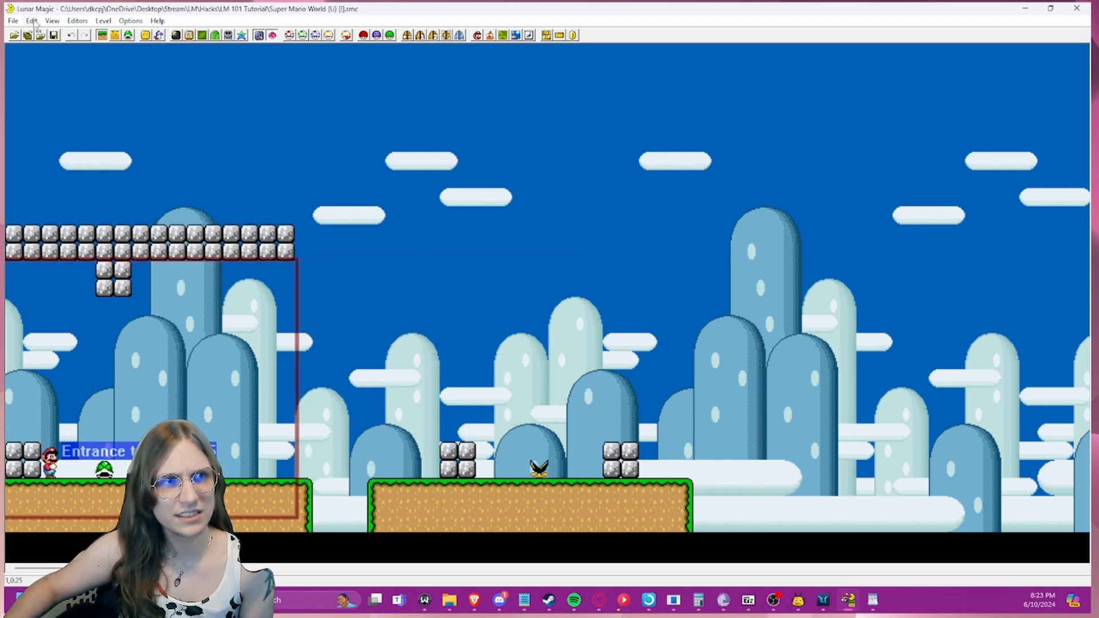
pyautogui.press('F4')
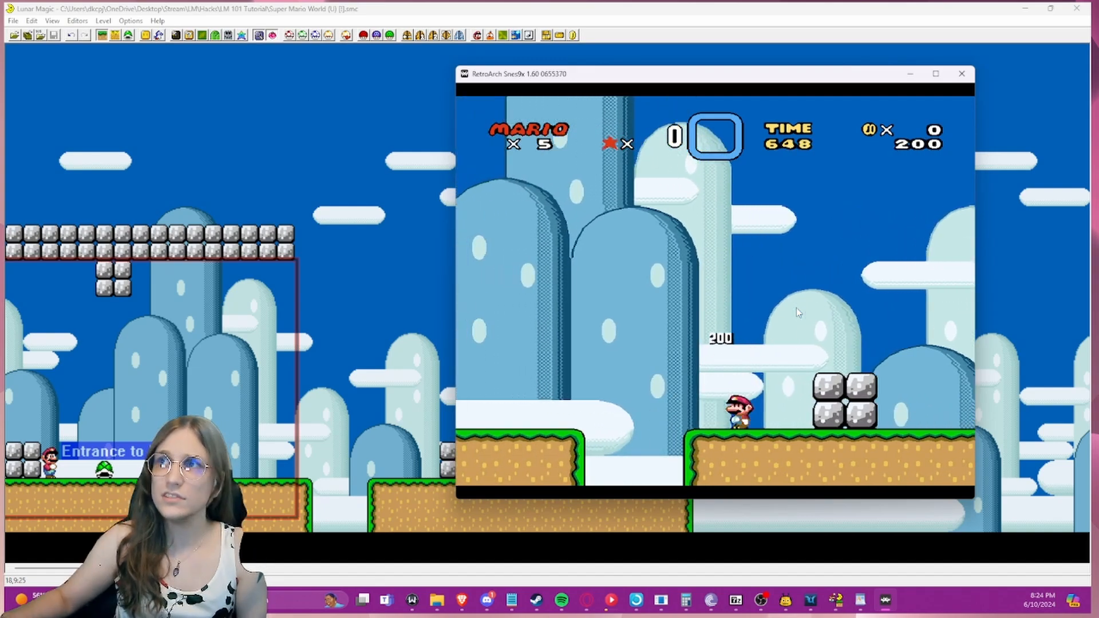
# - Close the emulator test run and review Chapter 2, Part 1 on using UberASM in the LMguideline document in WordPad
pyautogui.press('Escape')
pyautogui.press('Escape')
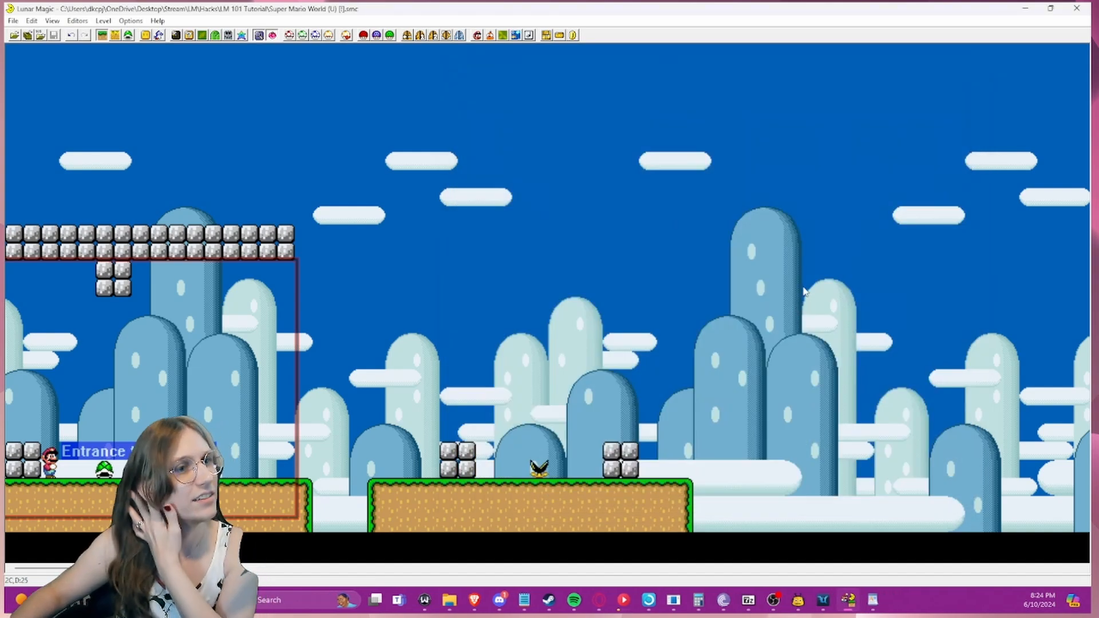
pyautogui.click(878, 607)
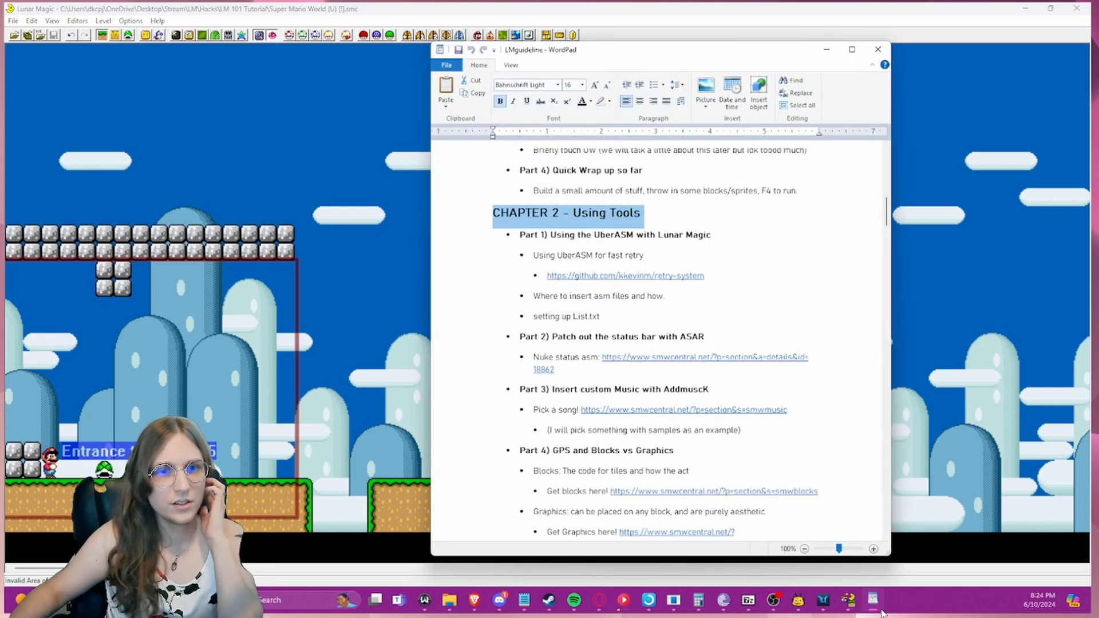
pyautogui.click(487, 236)
pyautogui.click(460, 277)
pyautogui.click(591, 234)
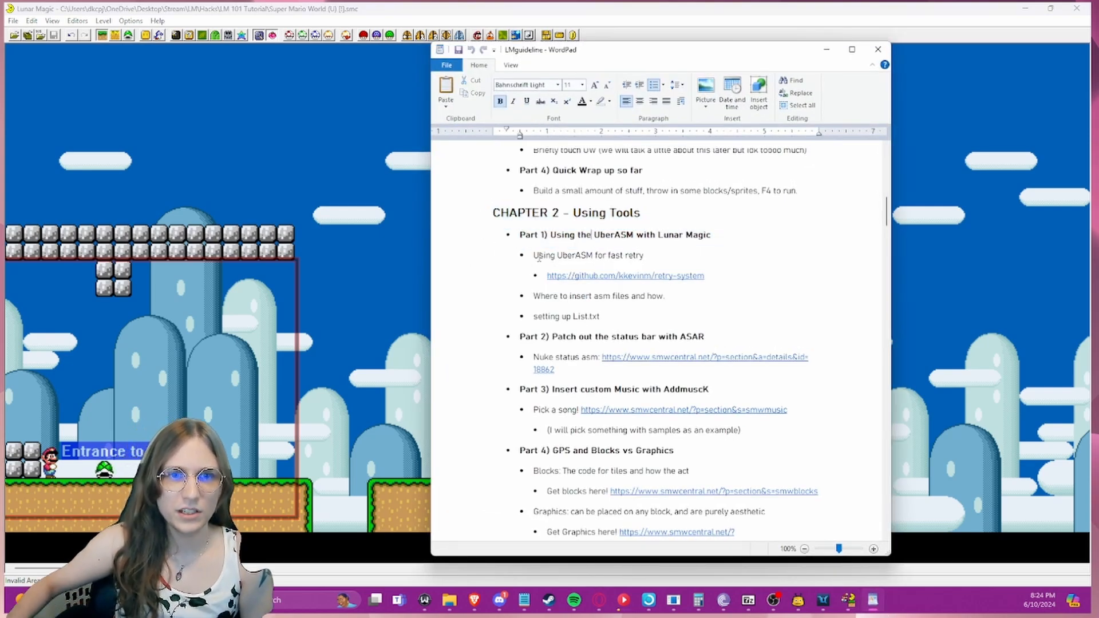
pyautogui.moveTo(553, 235)
pyautogui.mouseDown()
pyautogui.moveTo(712, 233)
pyautogui.moveTo(578, 234)
pyautogui.moveTo(549, 214)
pyautogui.moveTo(553, 231)
pyautogui.mouseUp()
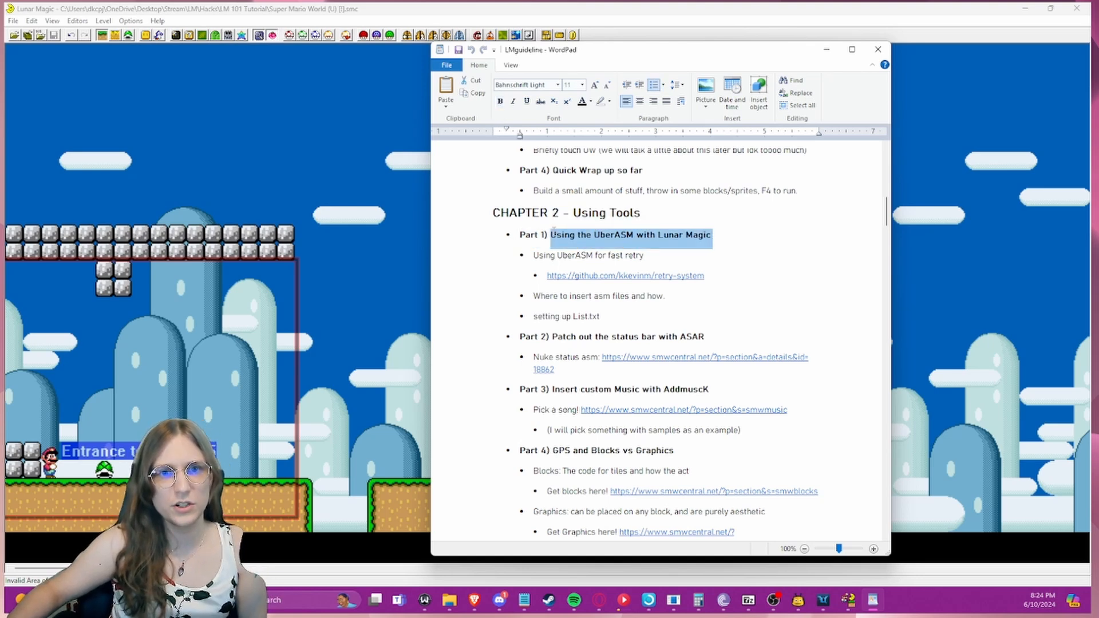
pyautogui.click(579, 235)
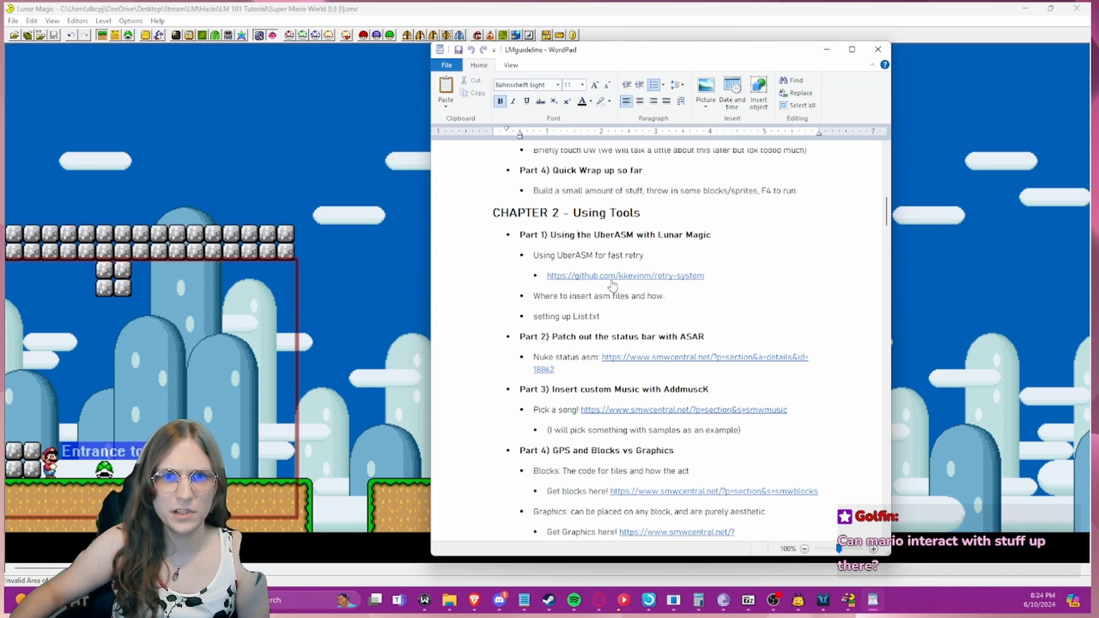
# - Open the outline's kkevinm/retry-system GitHub link in the browser and look over the repository page
pyautogui.click(551, 276)
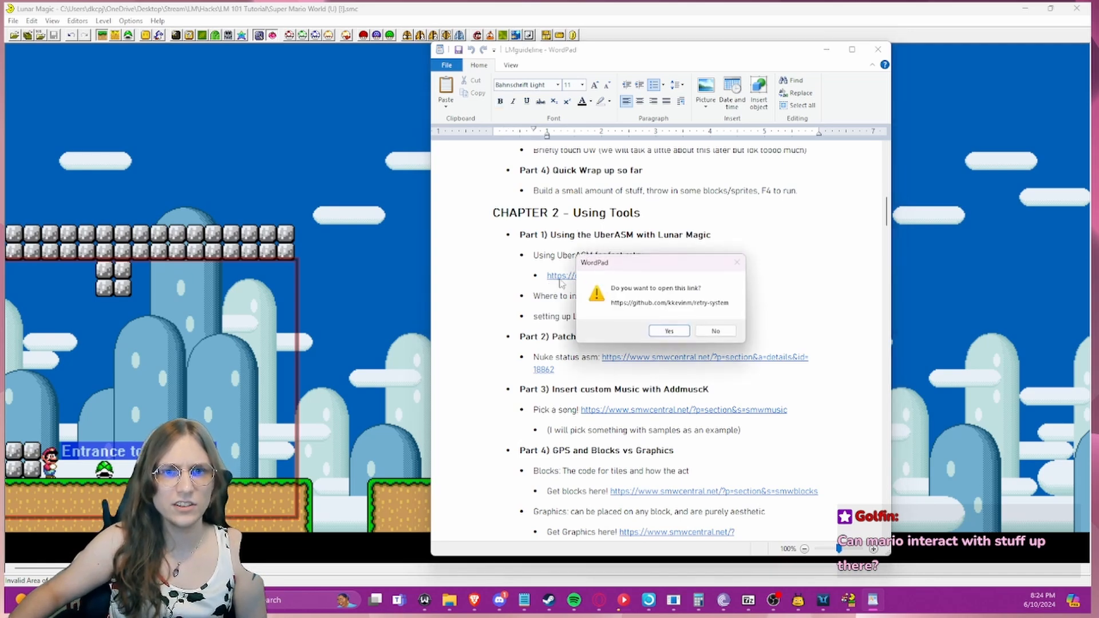
pyautogui.click(667, 330)
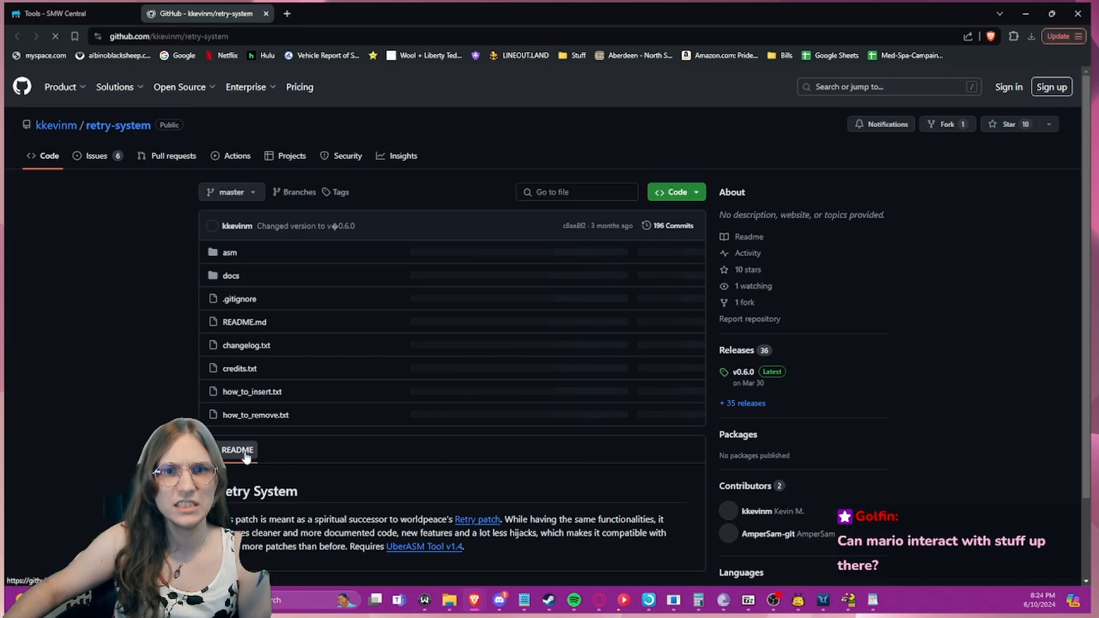
pyautogui.scroll(-2, 222, 438)
pyautogui.scroll(3, 174, 243)
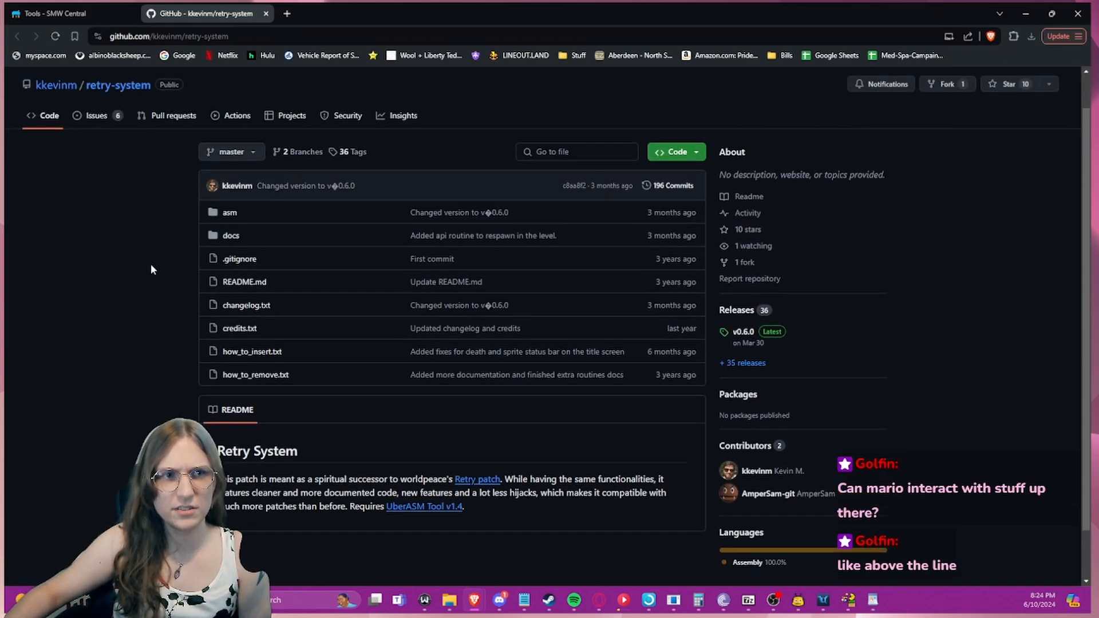
pyautogui.scroll(-3, 324, 414)
pyautogui.scroll(1, 187, 355)
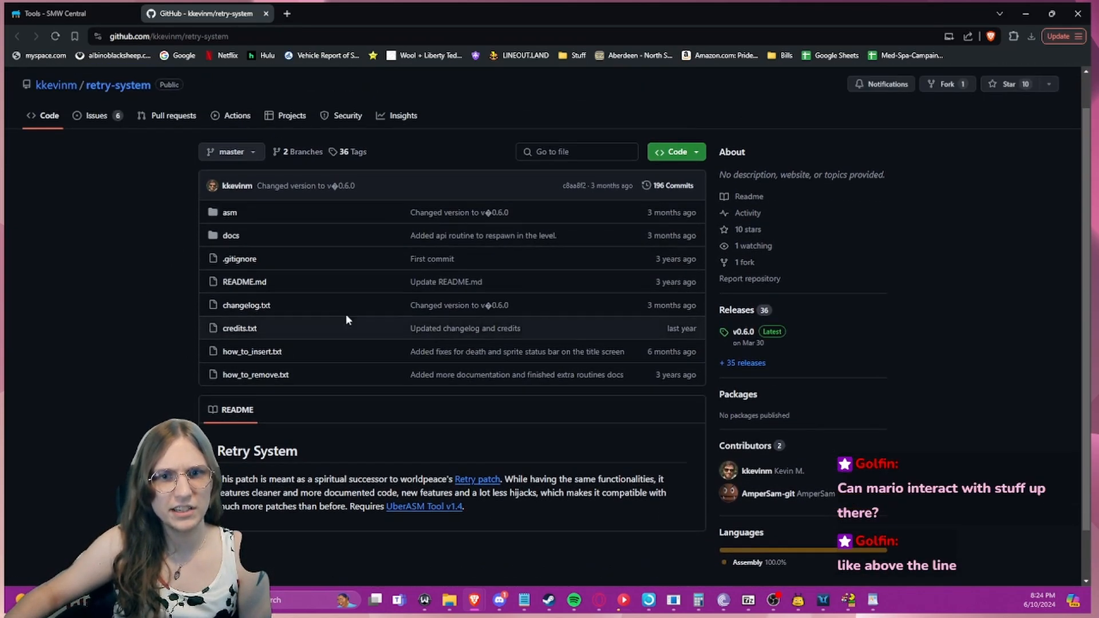
# - Download the retry-system repository as a ZIP and open the retry-system-master folder inside the archive
pyautogui.click(697, 152)
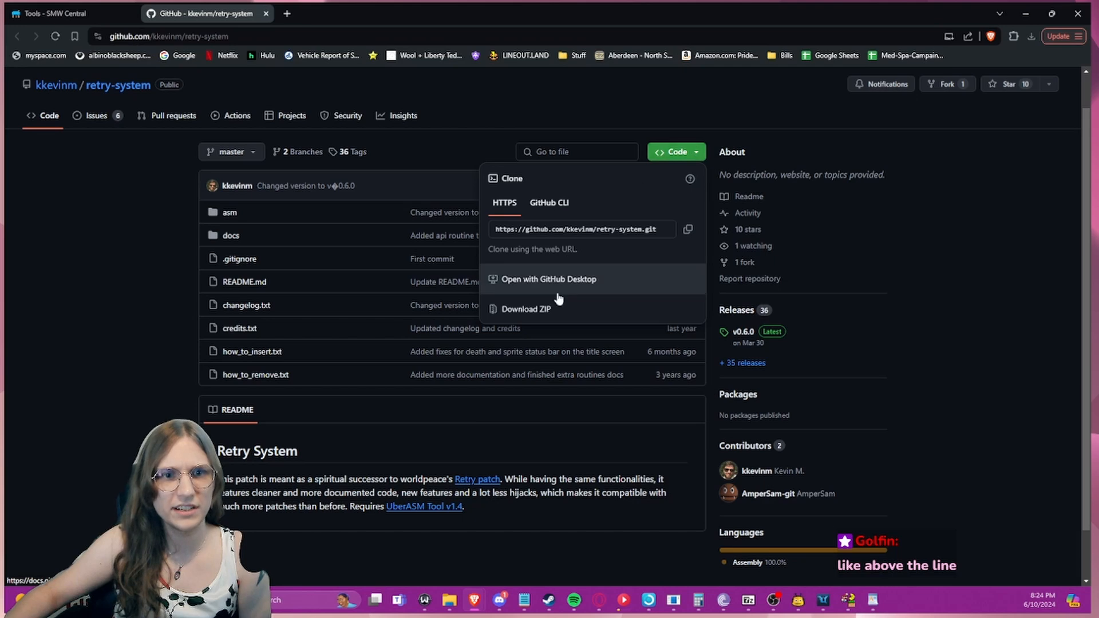
pyautogui.click(543, 308)
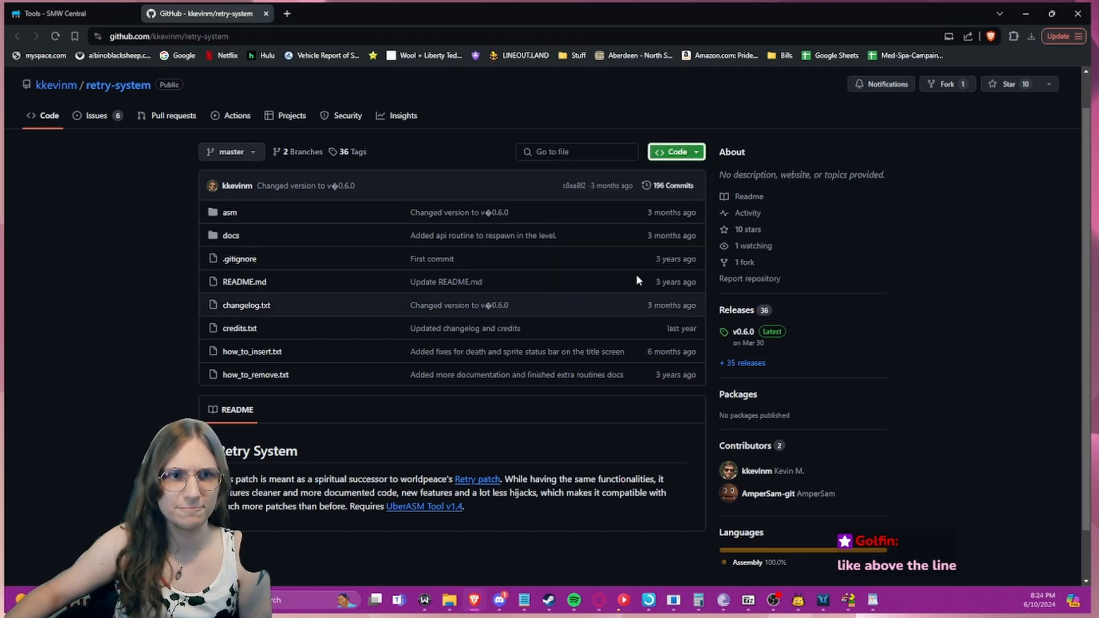
pyautogui.click(439, 289)
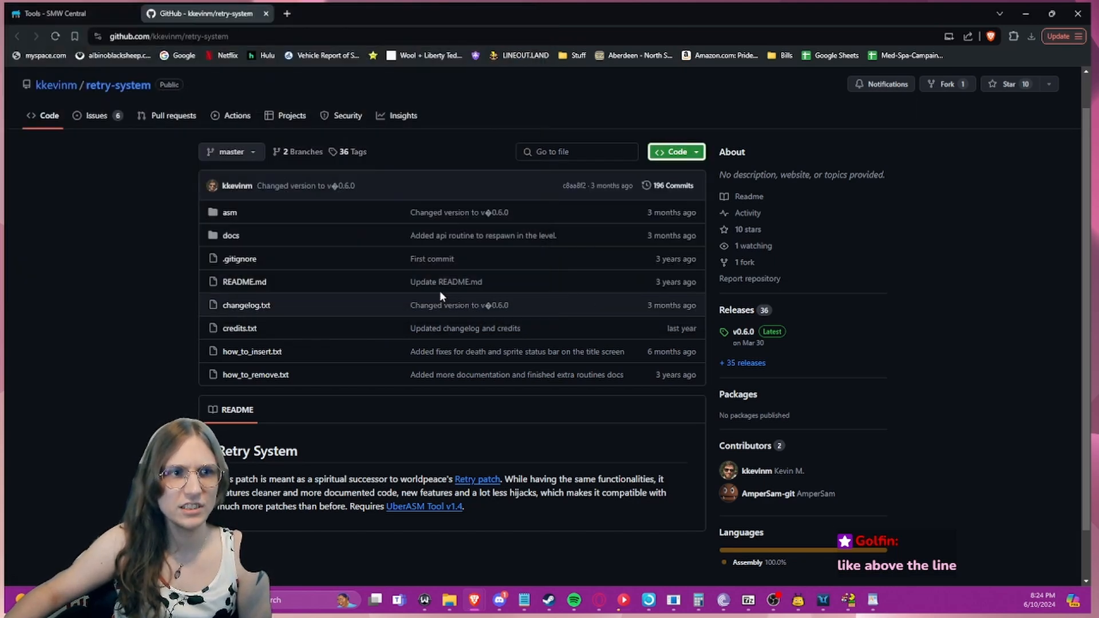
pyautogui.click(1025, 38)
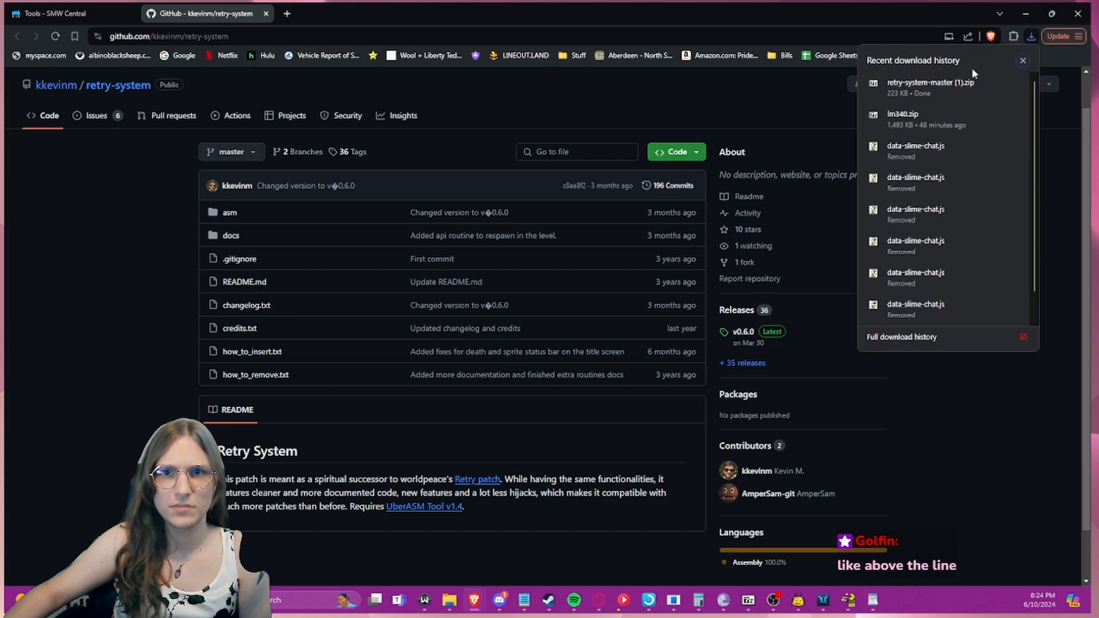
pyautogui.click(922, 85)
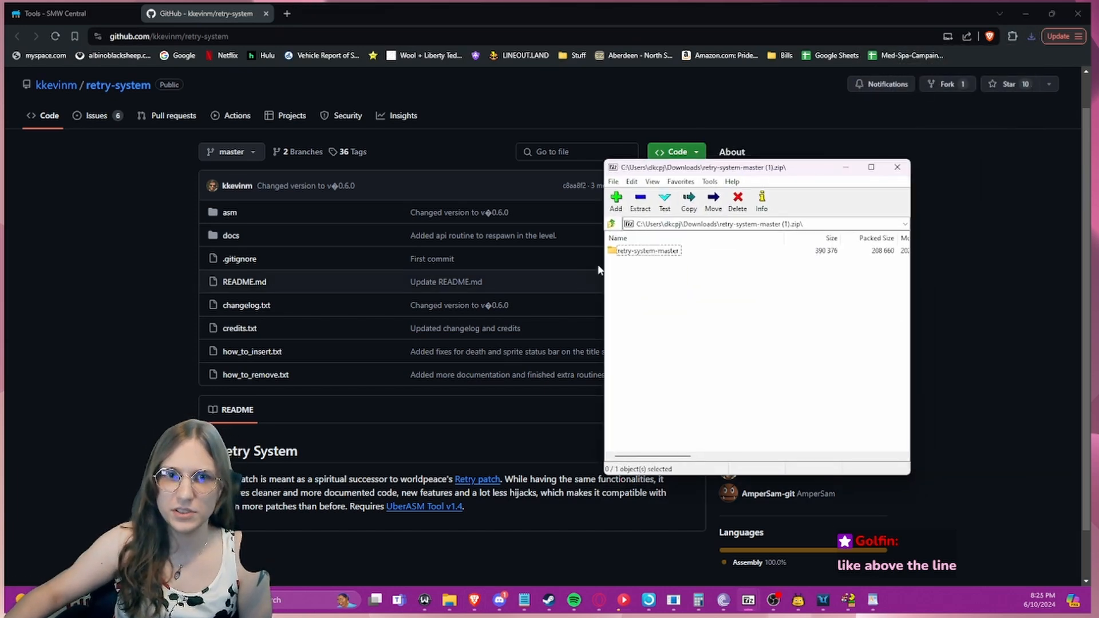
pyautogui.doubleClick(629, 253)
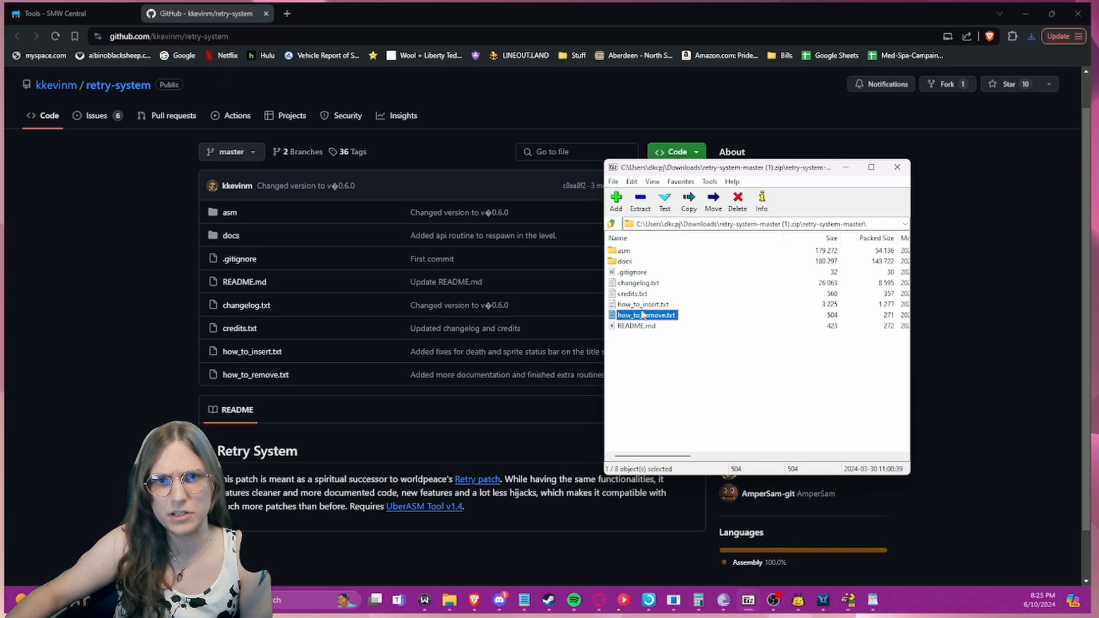
# - Open how_to_insert.txt from the archive and move its window aside to read how to apply the patch to the ROM
pyautogui.press('Up')
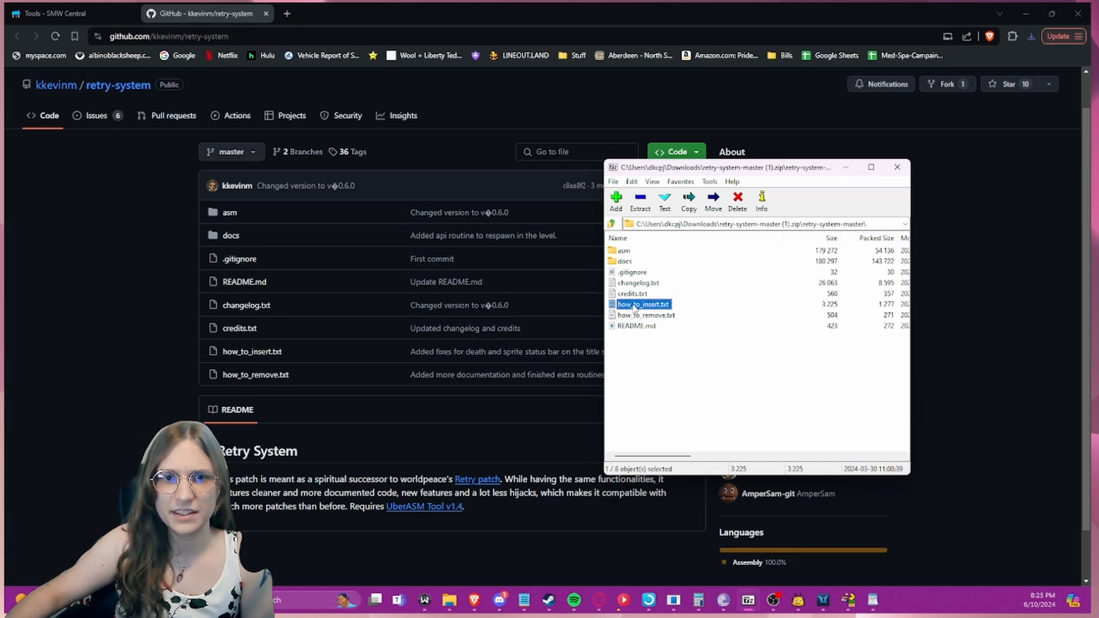
pyautogui.doubleClick(634, 305)
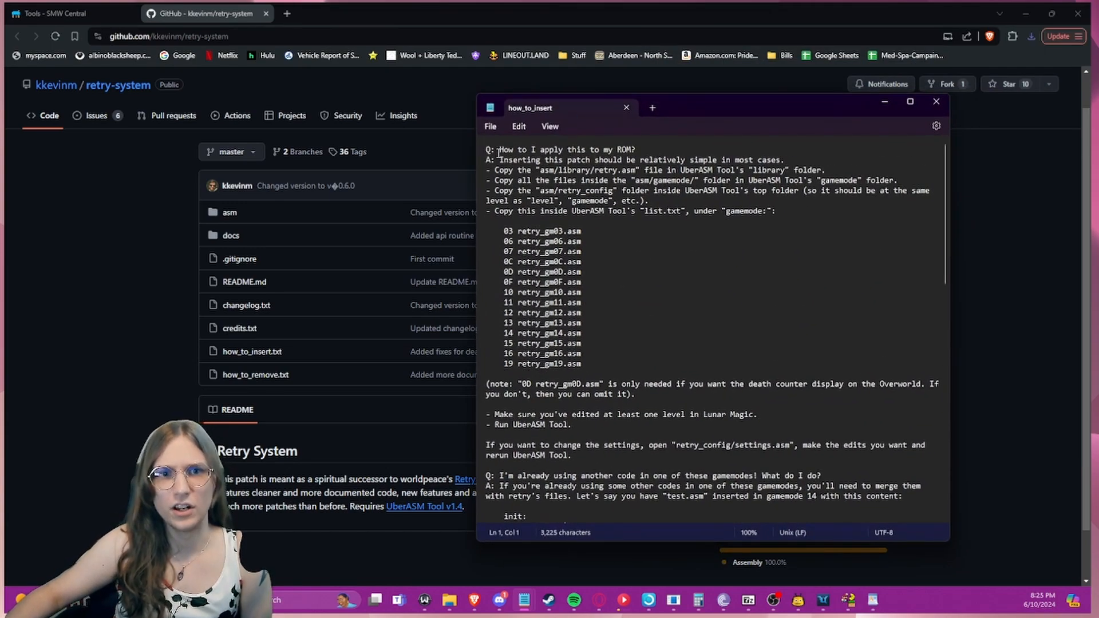
pyautogui.moveTo(496, 150); pyautogui.dragTo(648, 153)
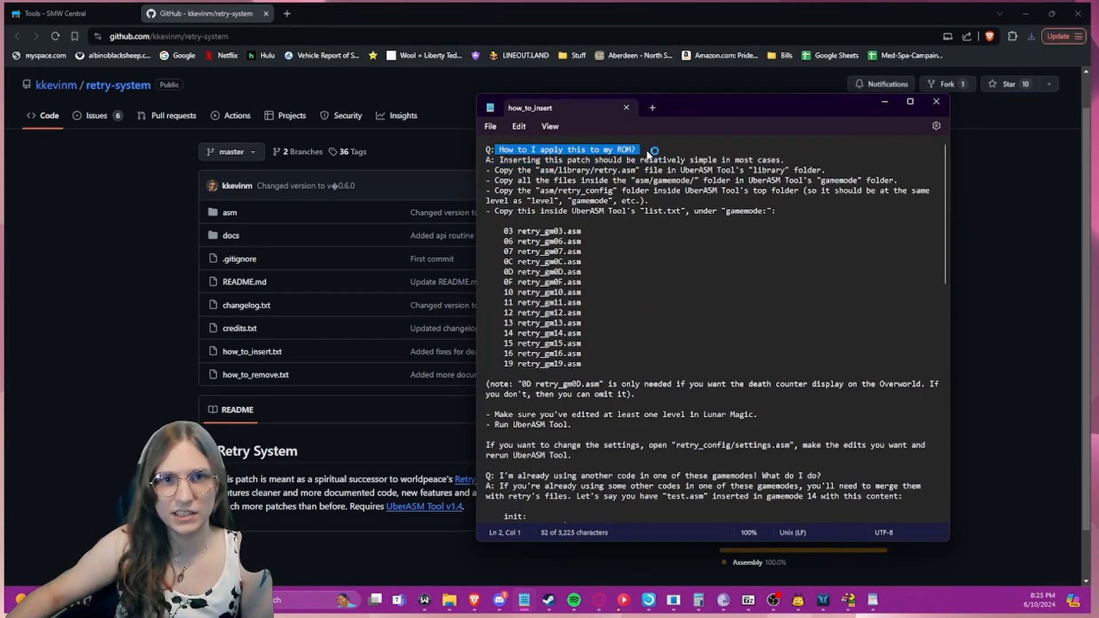
pyautogui.click(653, 170)
pyautogui.moveTo(760, 107); pyautogui.dragTo(817, 111)
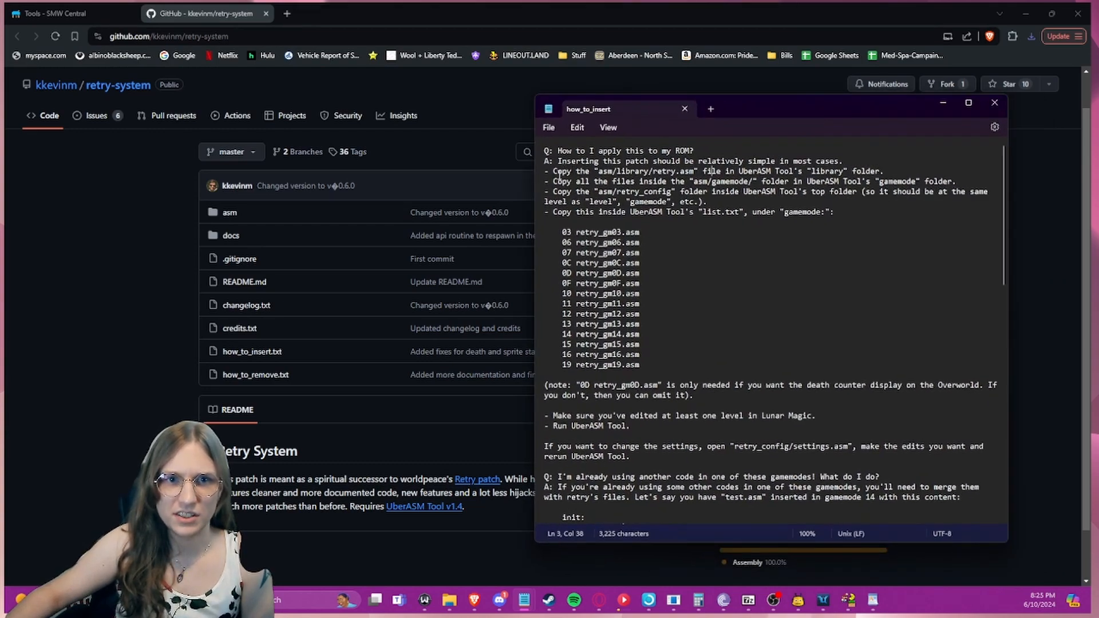
# - Open the LM 101 Tutorial's UberASM folder in File Explorer and arrange it beside the insertion instructions
pyautogui.click(457, 601)
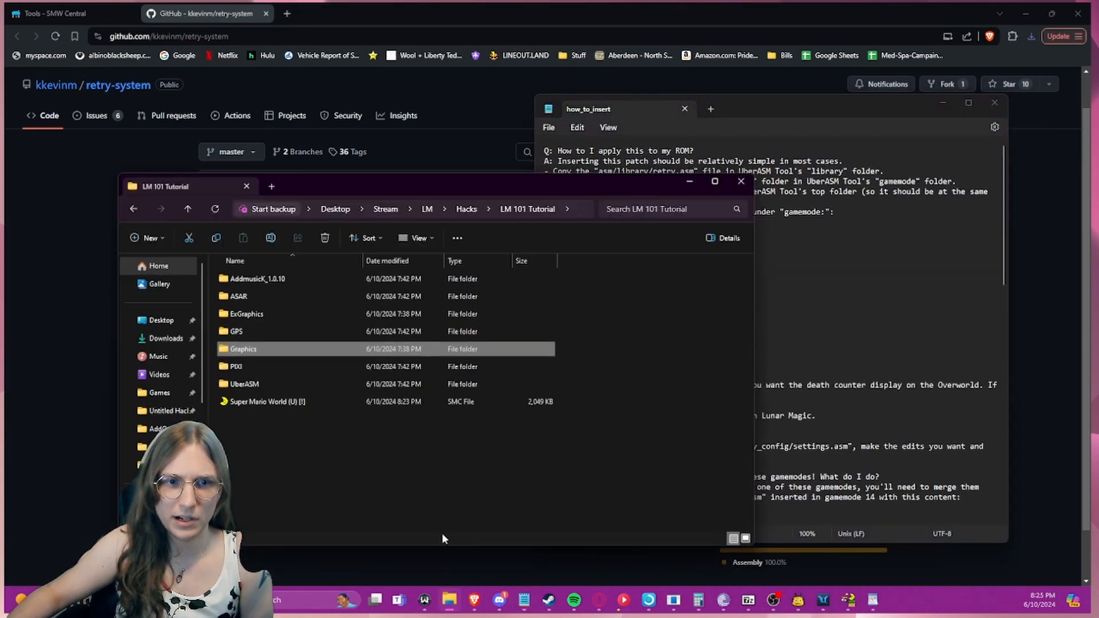
pyautogui.doubleClick(257, 386)
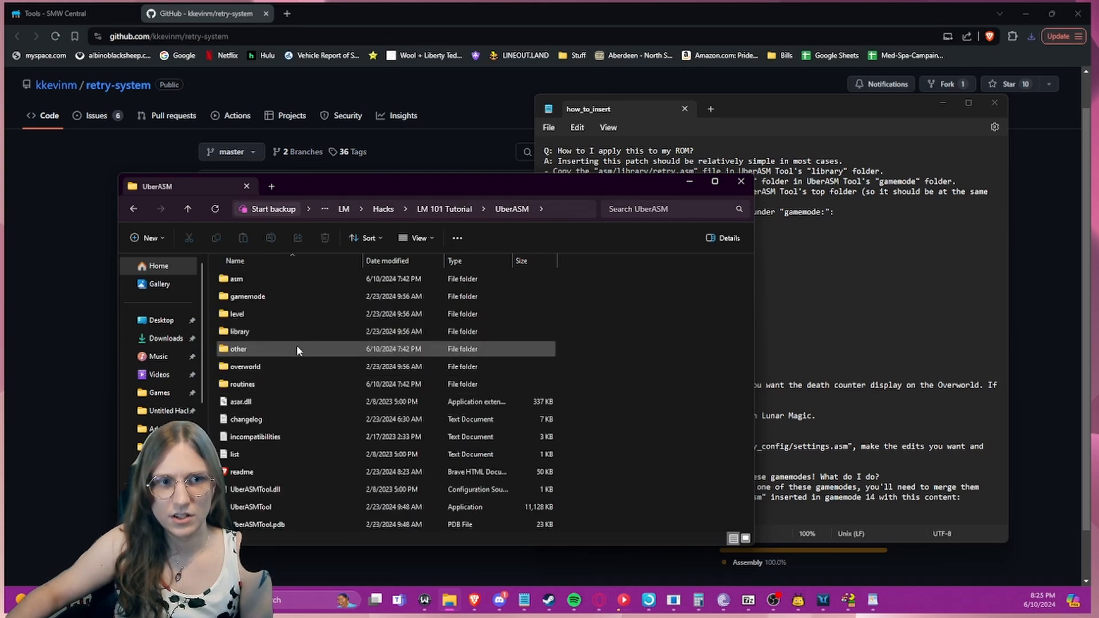
pyautogui.moveTo(537, 180); pyautogui.dragTo(481, 126)
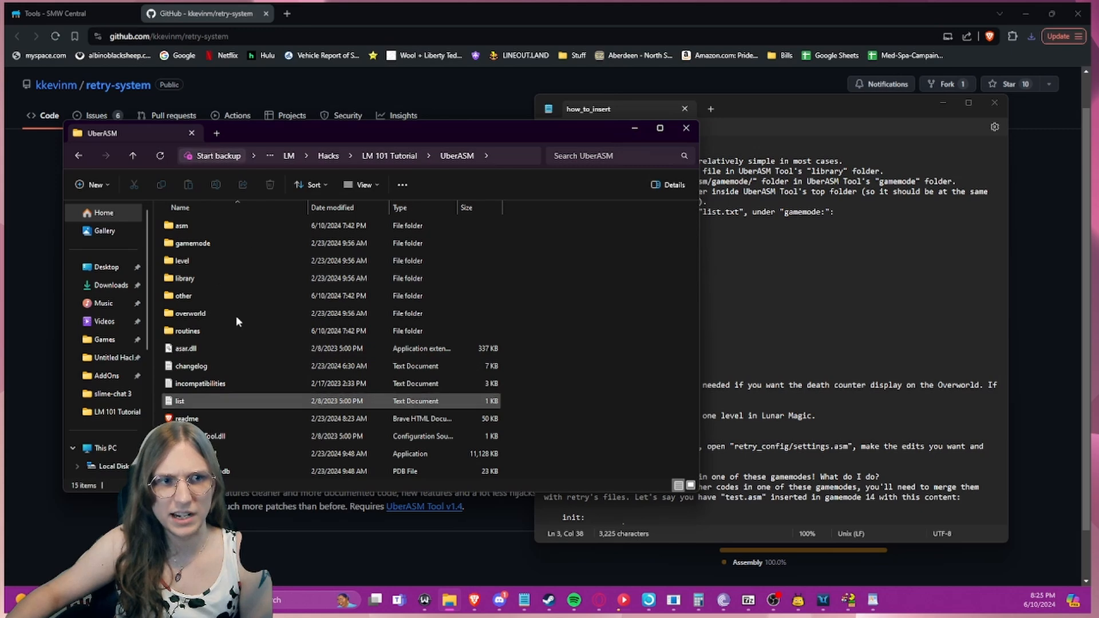
pyautogui.moveTo(759, 113); pyautogui.dragTo(779, 106)
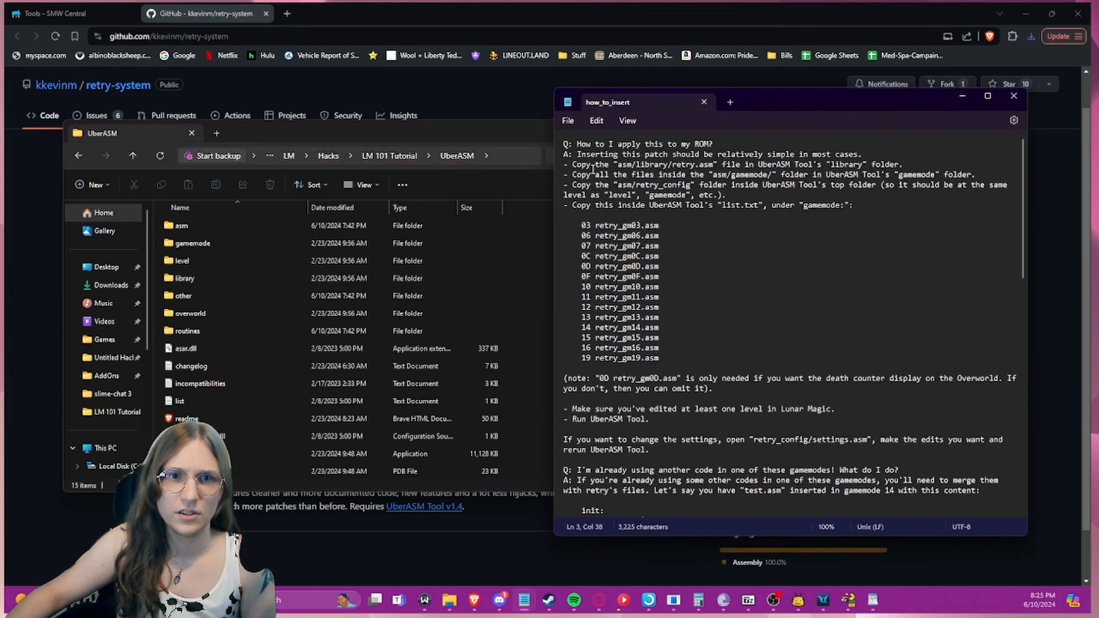
# - Read the instruction about copying asm/library/retry.asm and open UberASM's library folder
pyautogui.moveTo(572, 165); pyautogui.dragTo(630, 170)
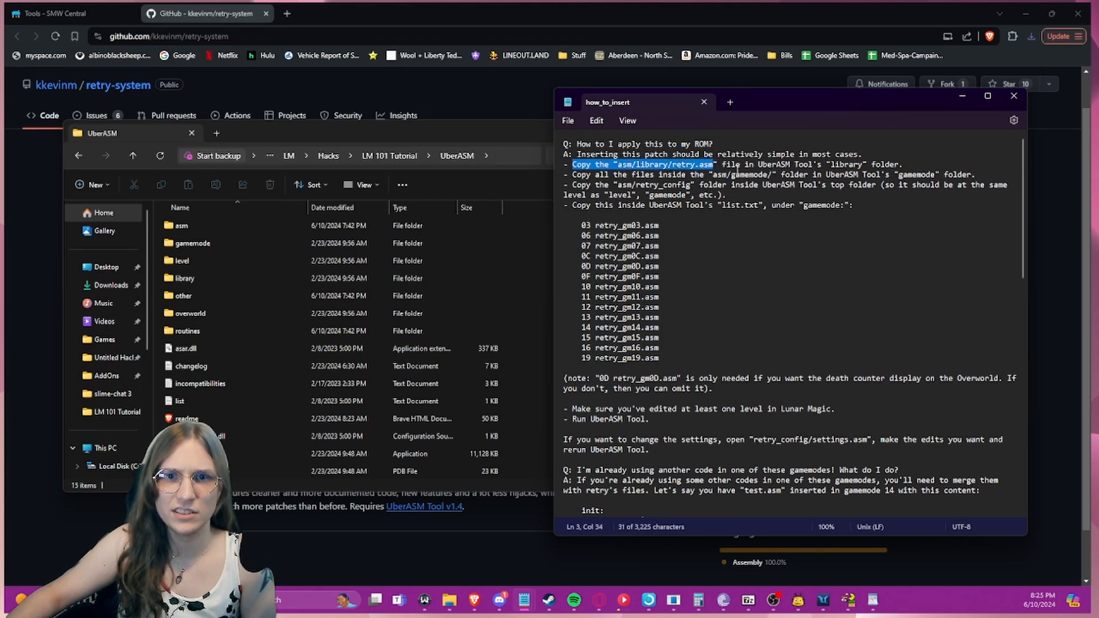
pyautogui.click(758, 165)
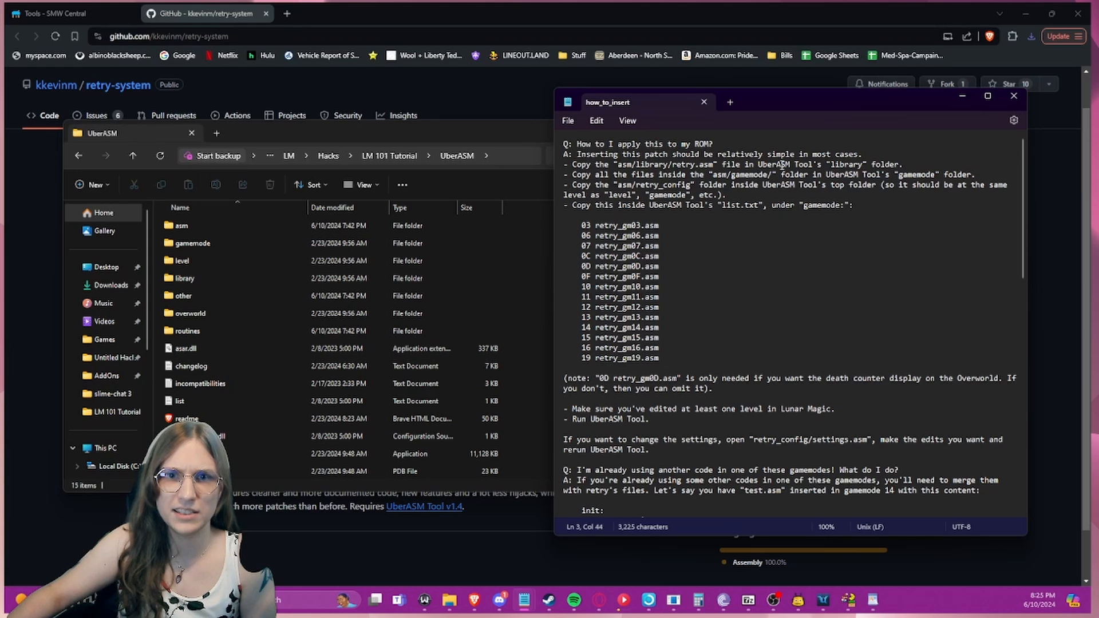
pyautogui.moveTo(831, 164); pyautogui.dragTo(885, 167)
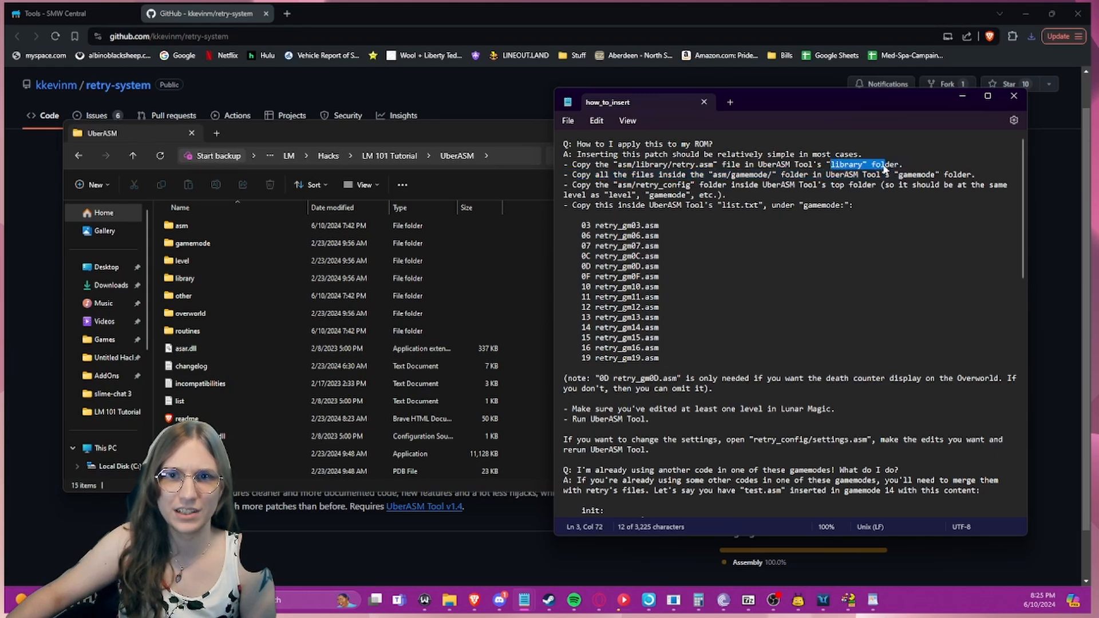
pyautogui.click(885, 166)
pyautogui.doubleClick(237, 277)
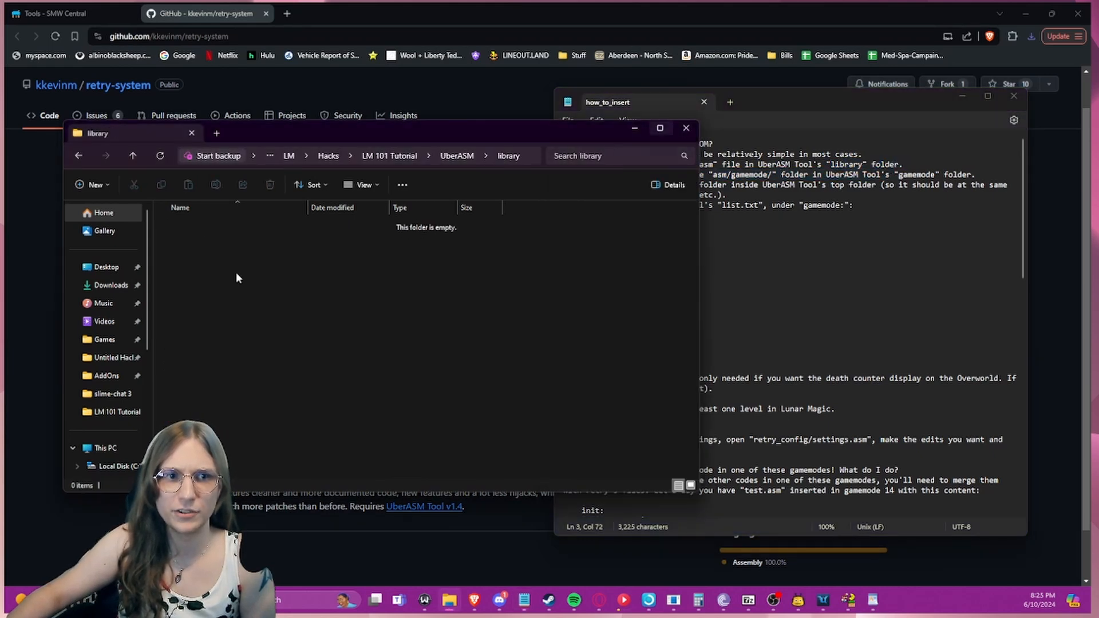
# - Copy retry.asm from the archive's asm/library folder into UberASM's library folder
pyautogui.click(748, 600)
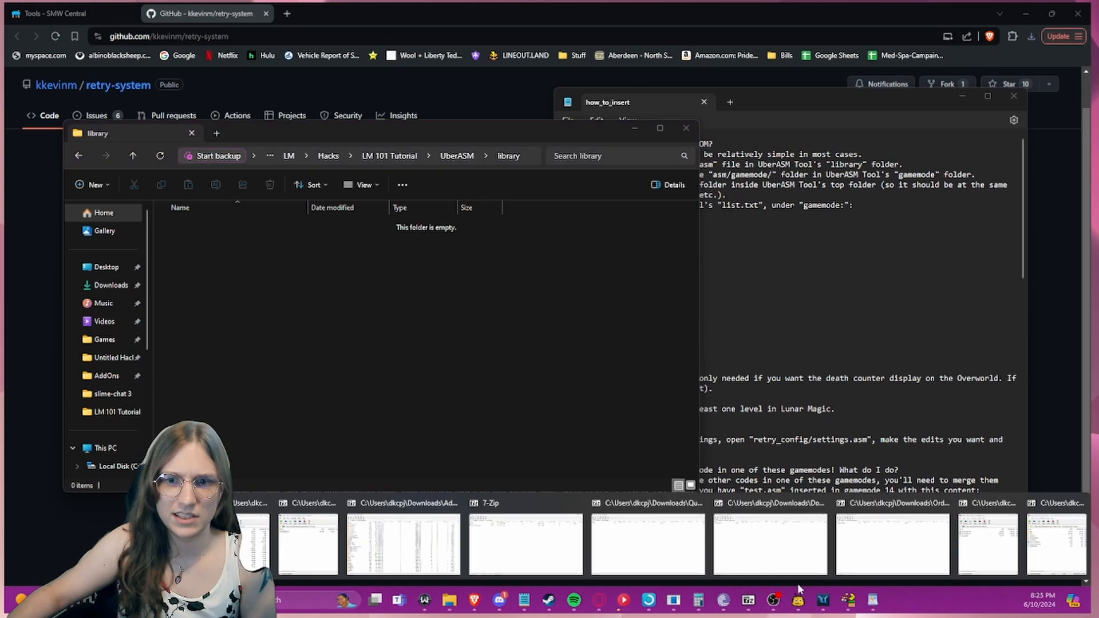
pyautogui.click(1038, 528)
pyautogui.moveTo(722, 174); pyautogui.dragTo(756, 222)
pyautogui.moveTo(616, 131); pyautogui.dragTo(560, 200)
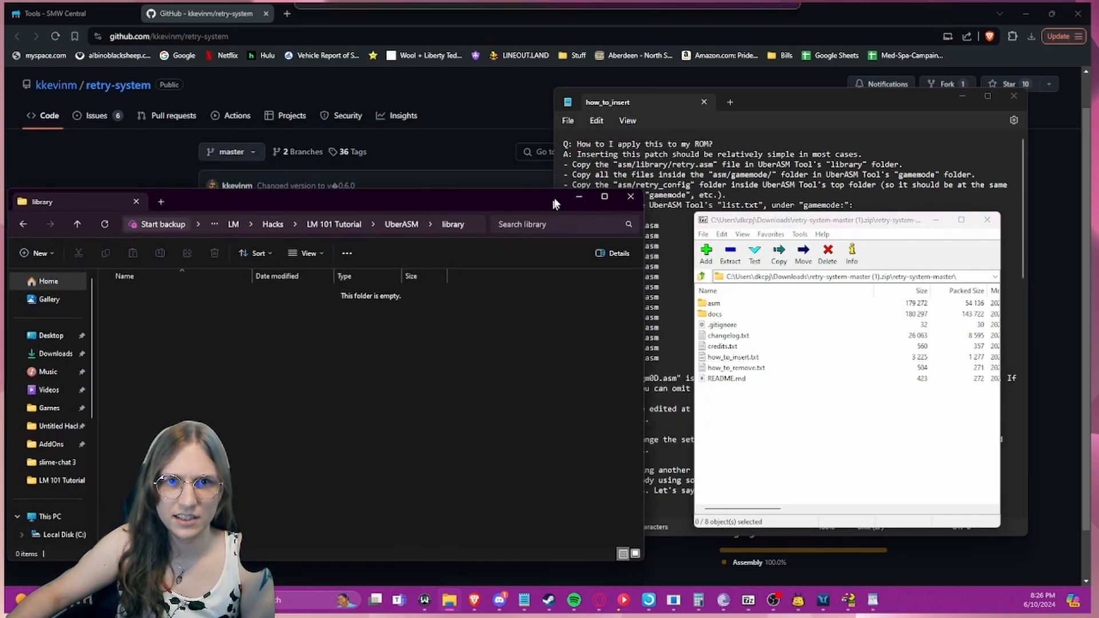
pyautogui.doubleClick(719, 304)
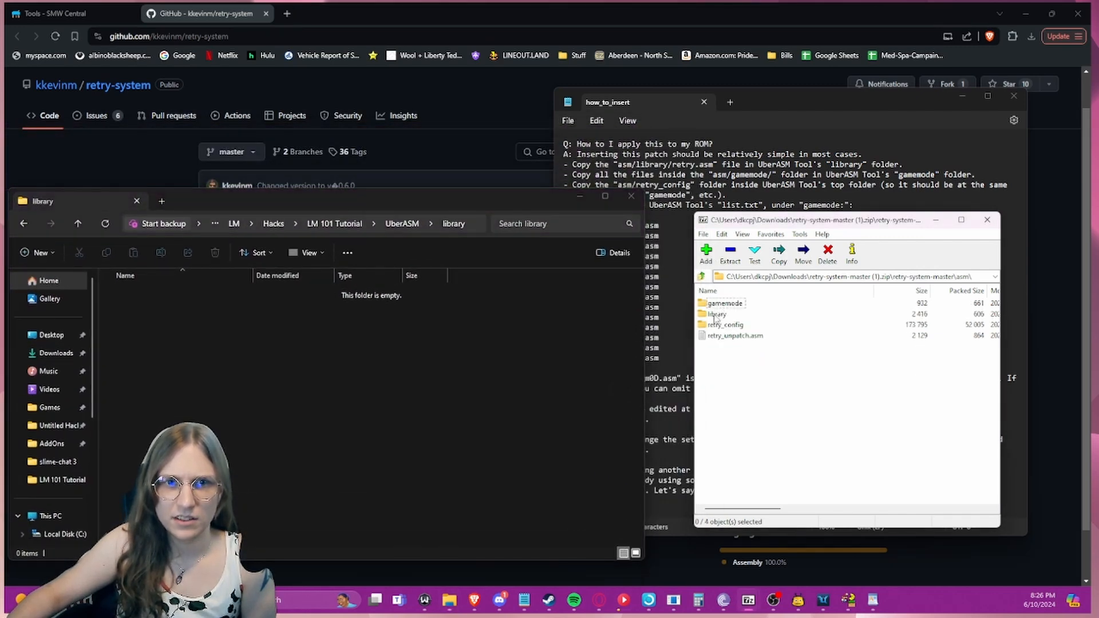
pyautogui.doubleClick(715, 315)
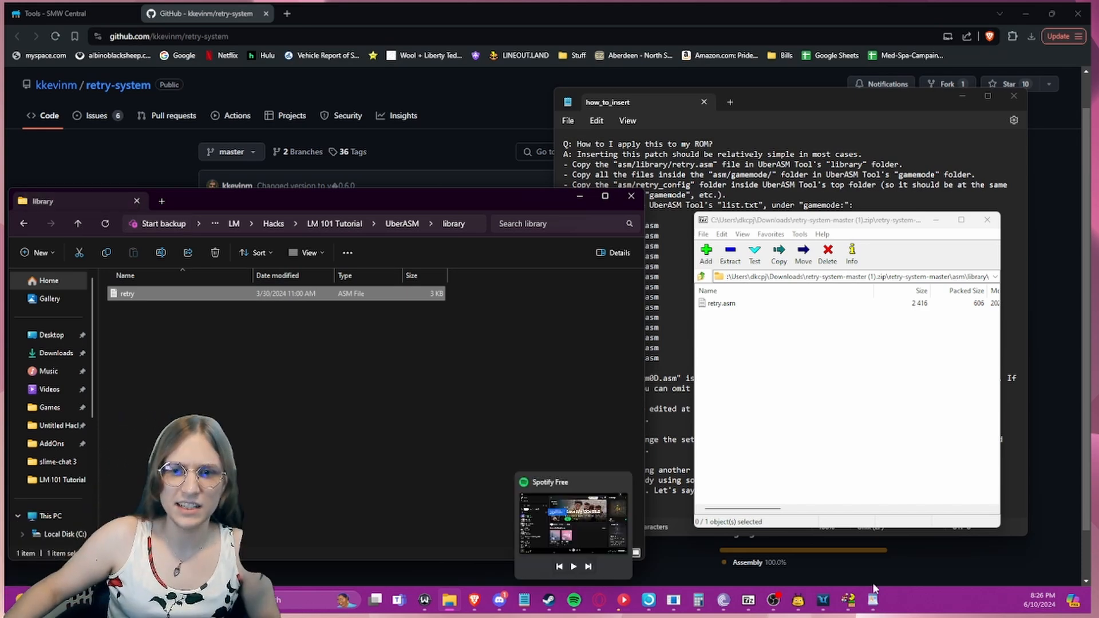
# - Switch to Lunar Magic and place five copies of the 2x2 cement block as a rising staircase from the first ground's right edge
pyautogui.click(849, 602)
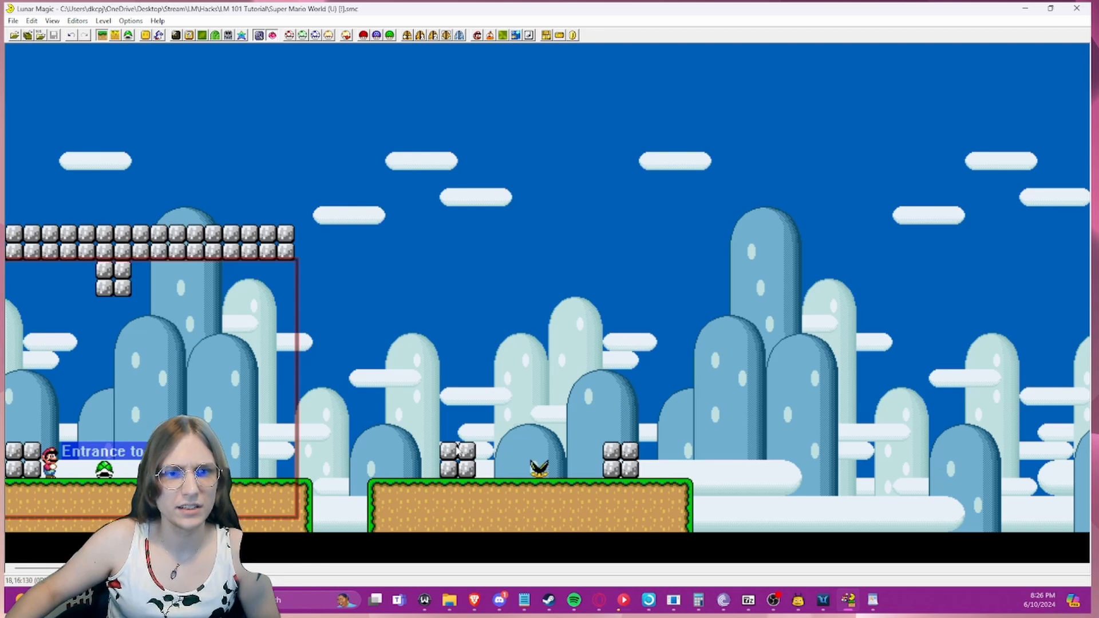
pyautogui.click(457, 449)
pyautogui.rightClick(243, 450)
pyautogui.rightClick(279, 415)
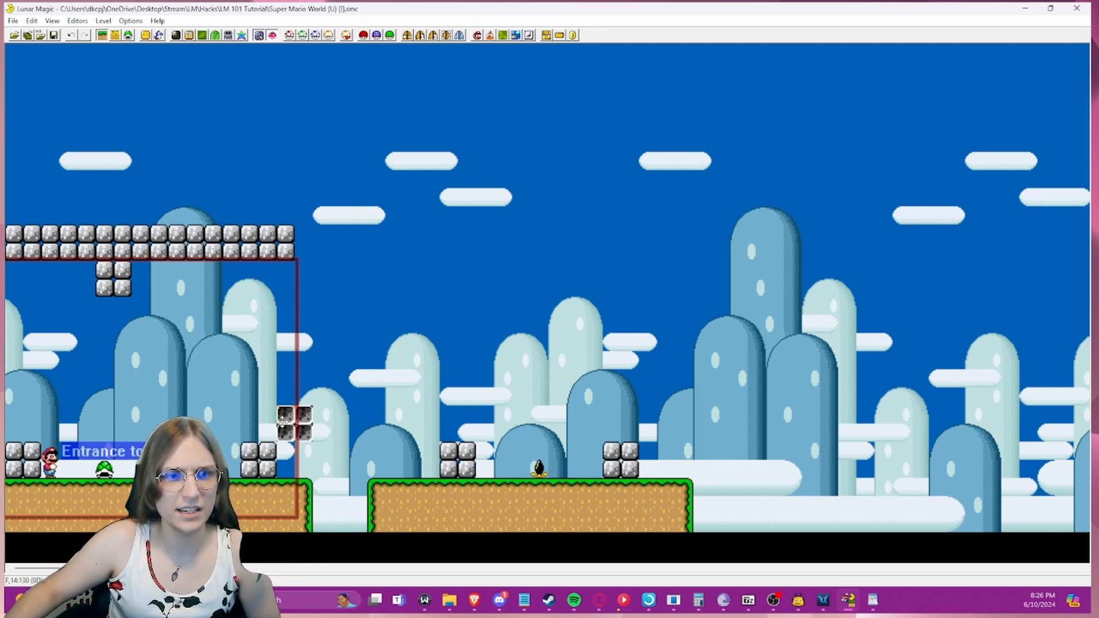
pyautogui.rightClick(316, 378)
pyautogui.rightClick(353, 339)
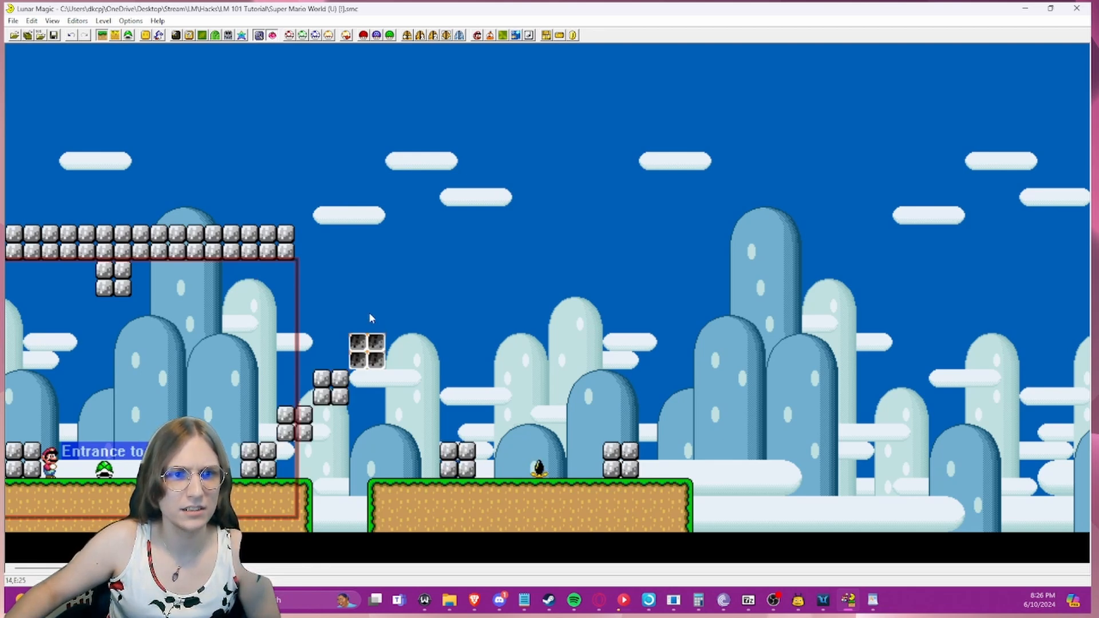
pyautogui.rightClick(391, 342)
# - Stack two more 2x2 cement blocks as a wall hanging from the right end of the block ceiling and save the level
pyautogui.rightClick(334, 287)
pyautogui.moveTo(335, 293); pyautogui.dragTo(321, 296)
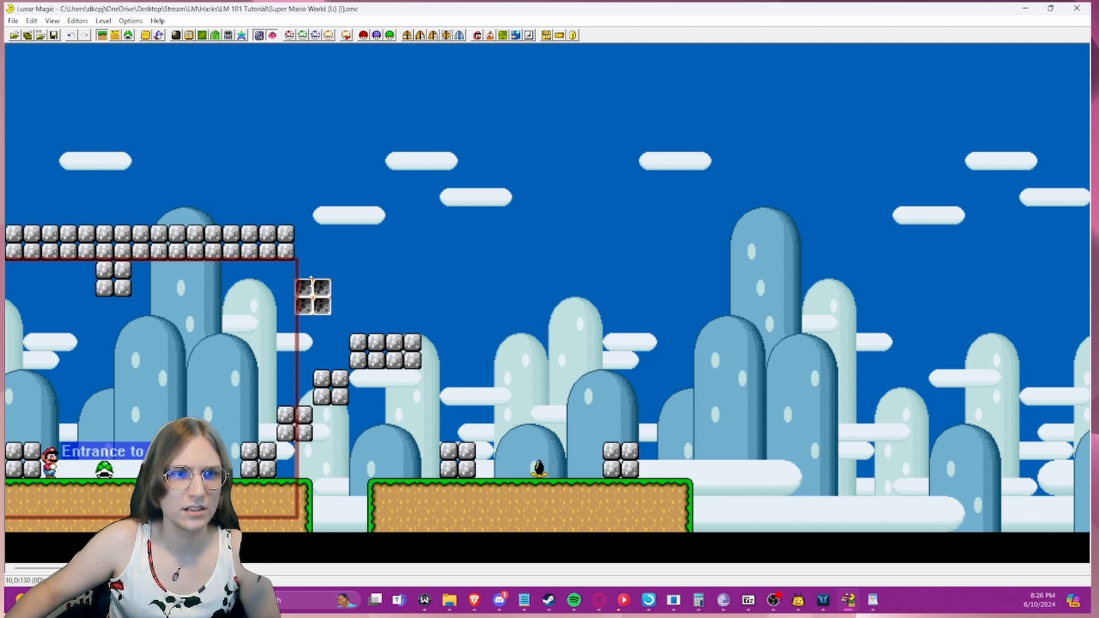
pyautogui.rightClick(311, 266)
pyautogui.moveTo(311, 266); pyautogui.dragTo(309, 254)
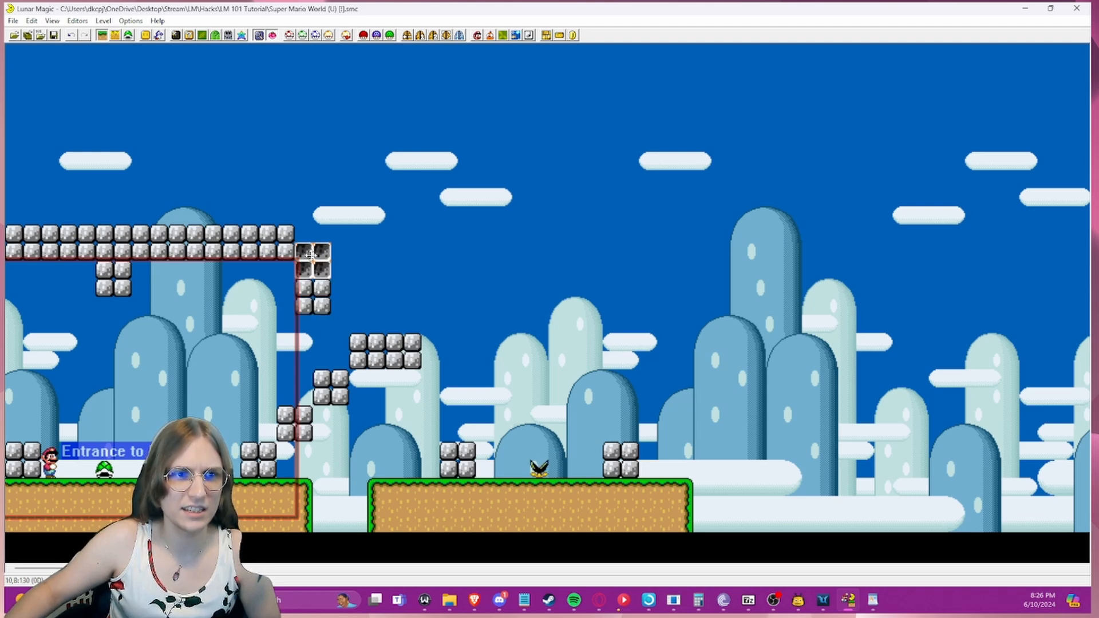
pyautogui.hotkey('ctrl', 's')
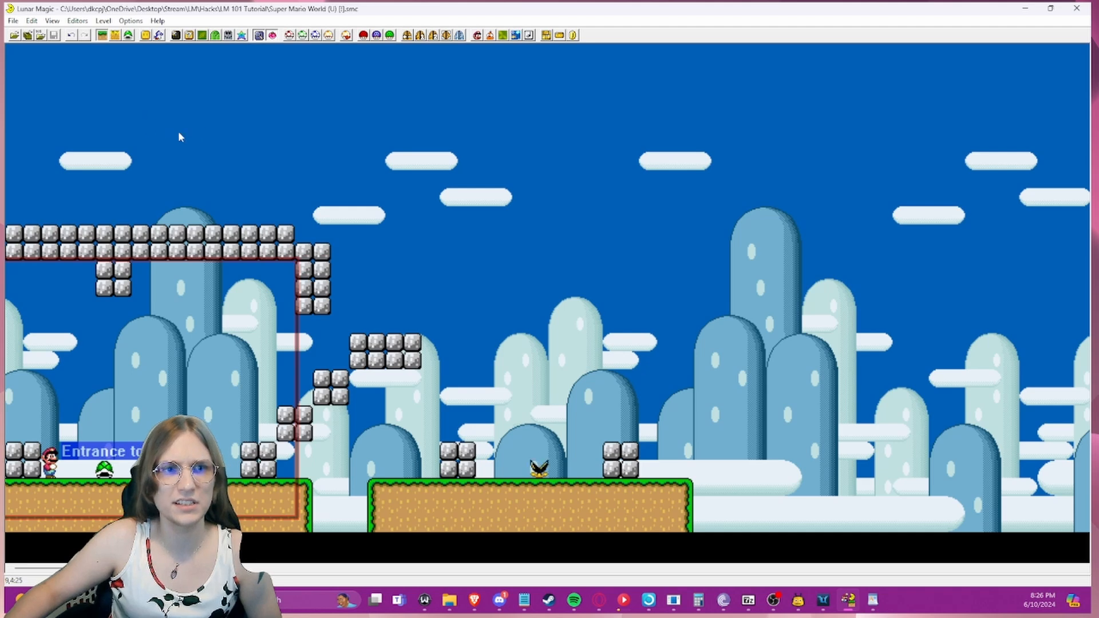
pyautogui.click(419, 35)
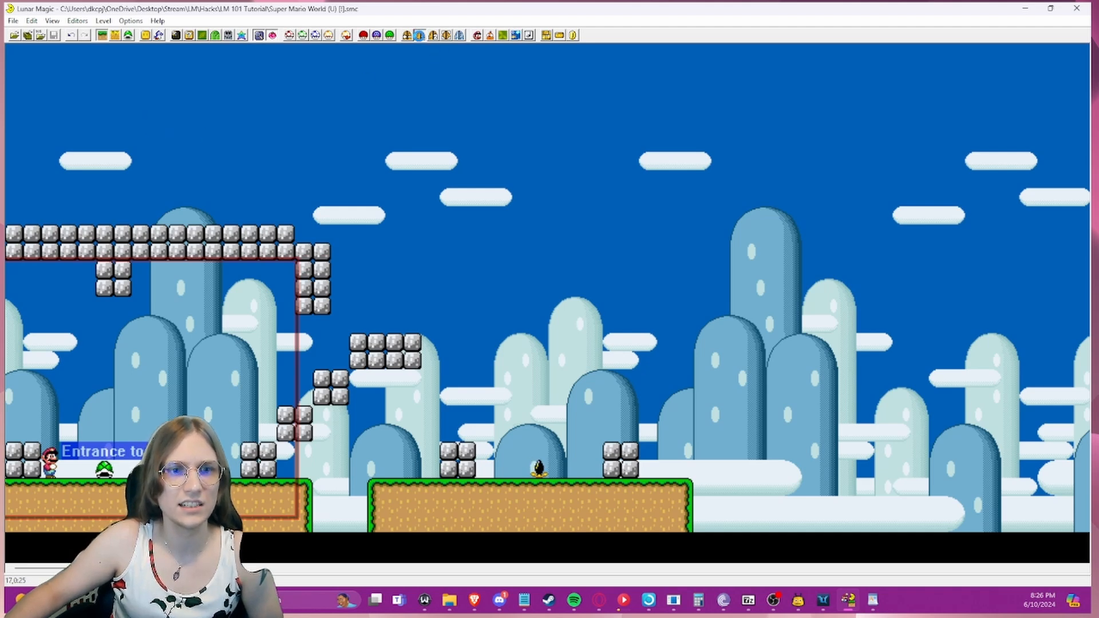
pyautogui.click(698, 183)
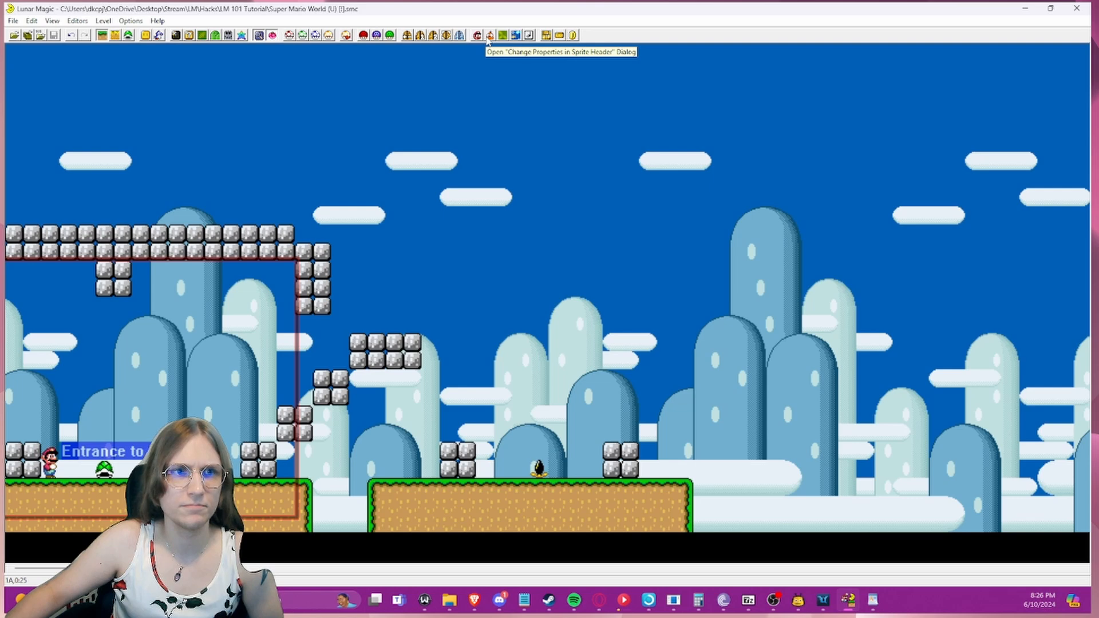
pyautogui.click(489, 35)
pyautogui.click(635, 202)
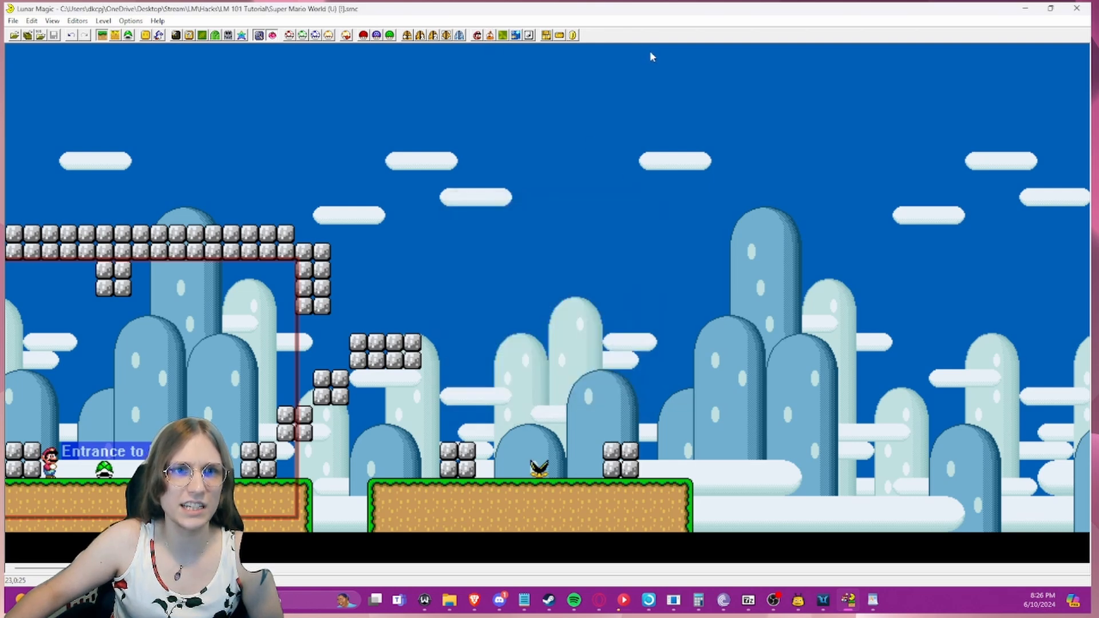
# - Try a different Layer 1 vertical scrolling option in the level header properties and dismiss the save prompt
pyautogui.click(477, 36)
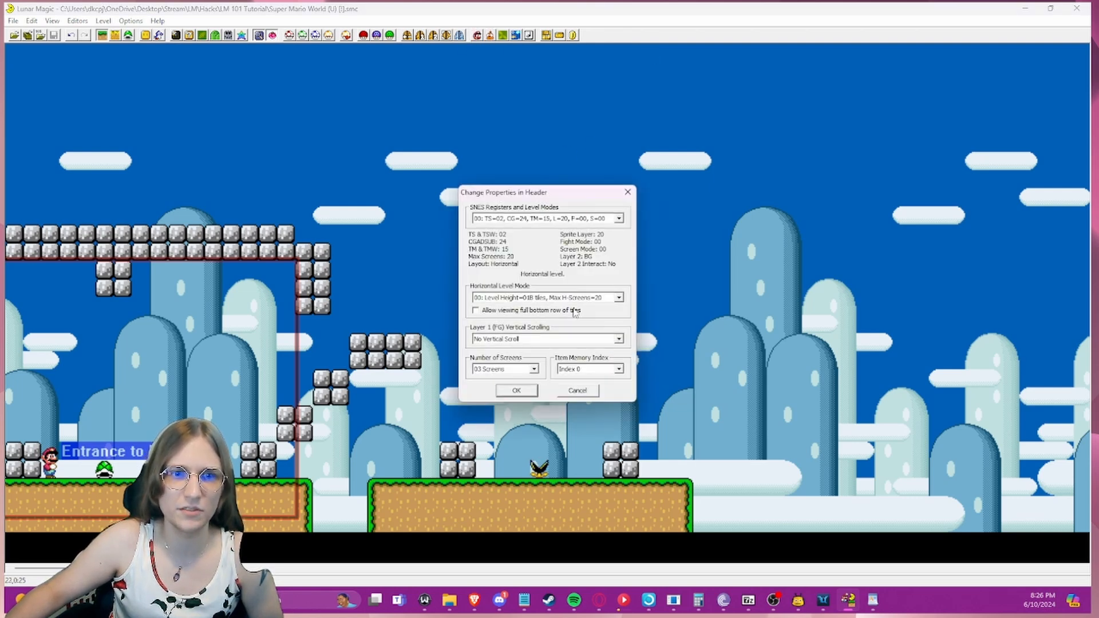
pyautogui.click(551, 340)
pyautogui.click(551, 339)
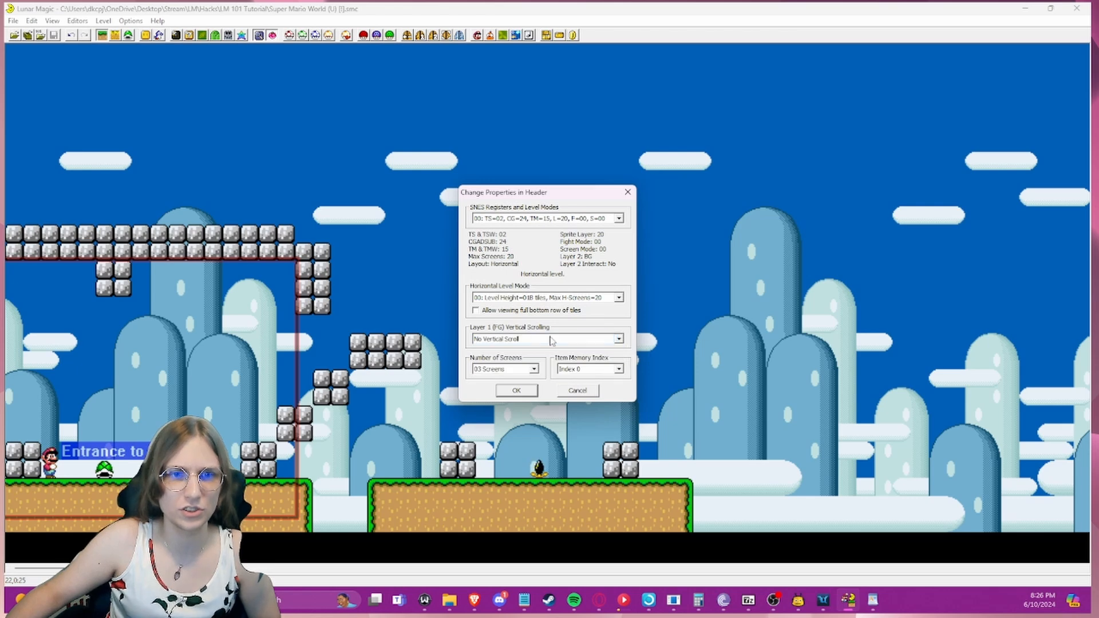
pyautogui.click(517, 390)
pyautogui.click(42, 36)
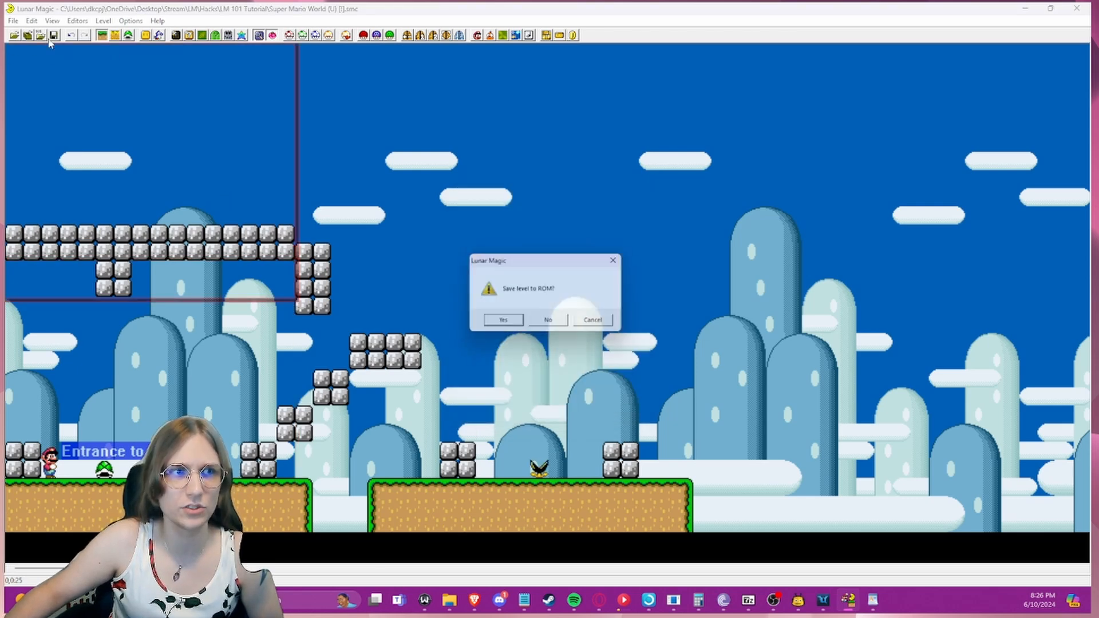
pyautogui.click(592, 324)
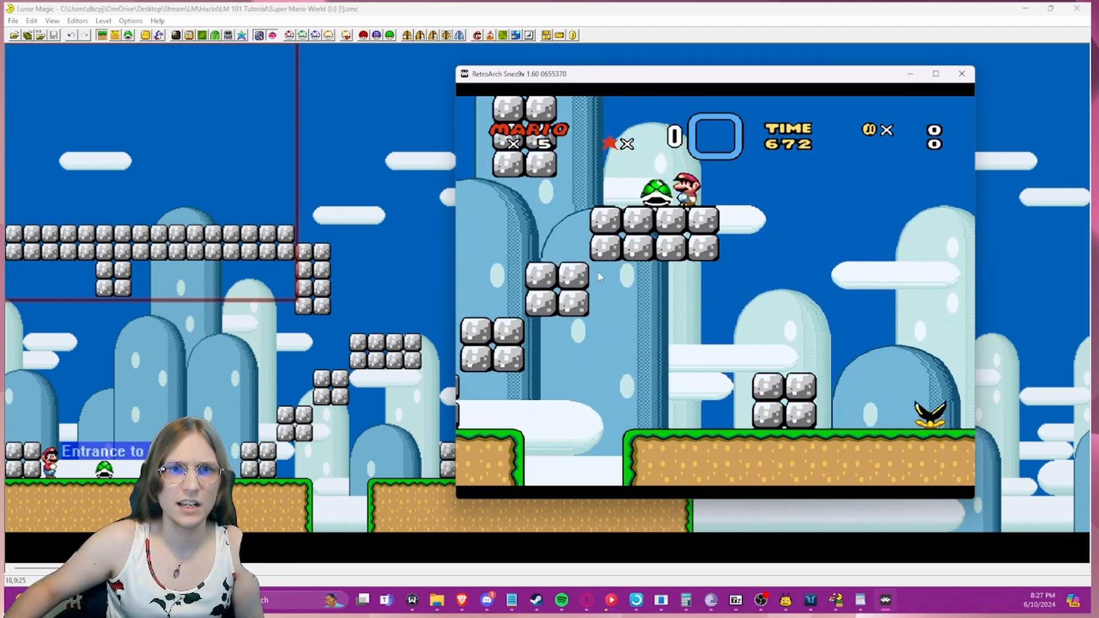
# - Set Layer 1 vertical scrolling to Vertical Scroll at Will in the level header and run the level in the emulator
pyautogui.click(473, 50)
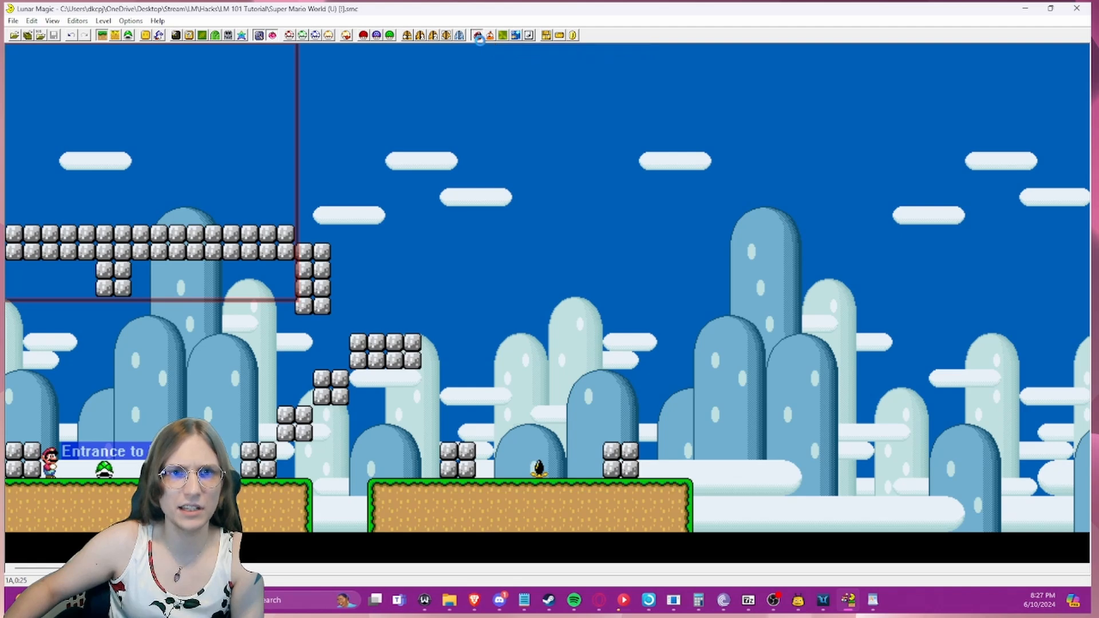
pyautogui.click(490, 35)
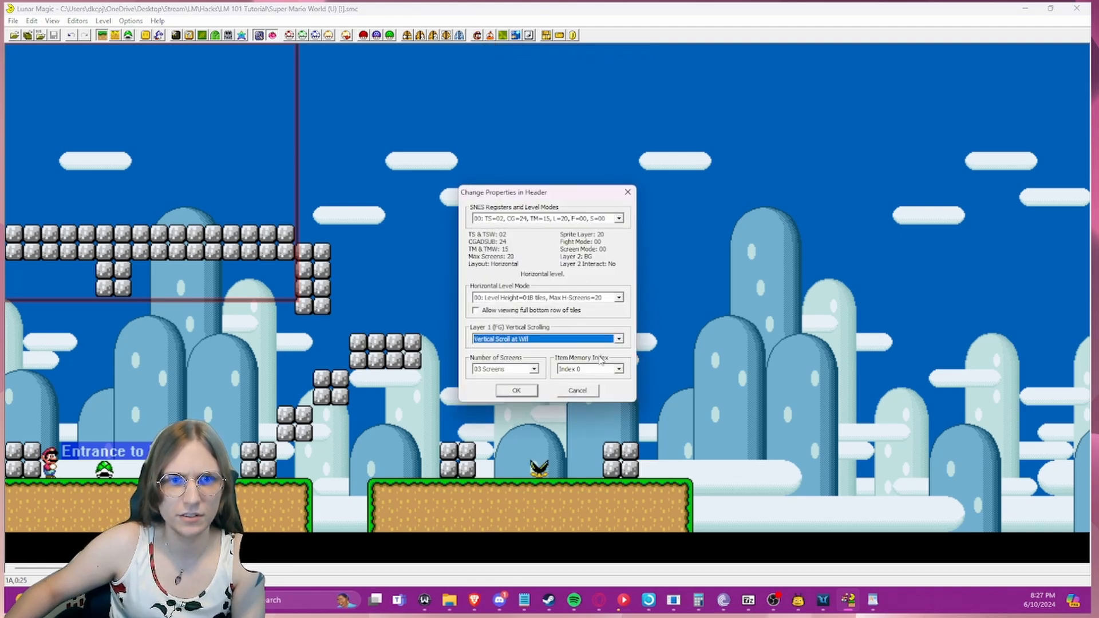
pyautogui.click(514, 390)
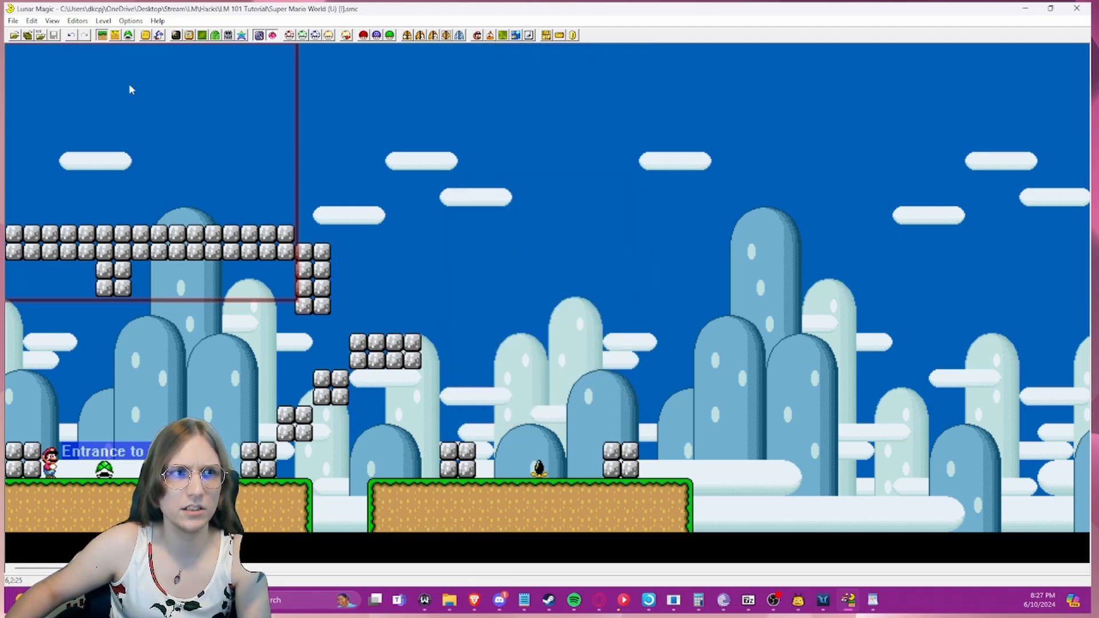
pyautogui.press('F4')
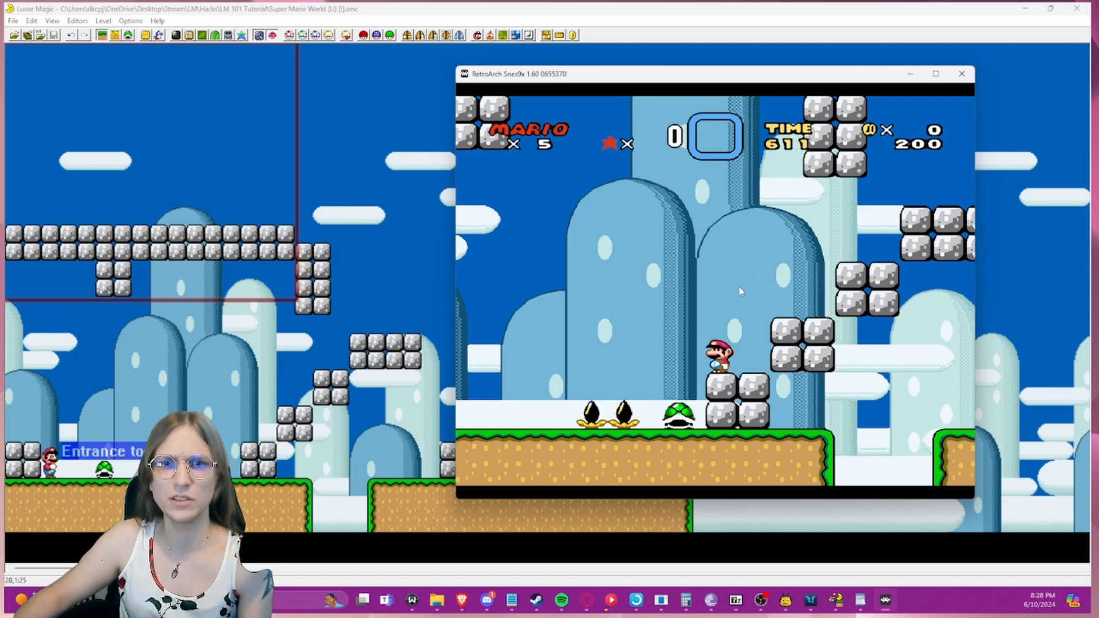
# - Play-test the level by picking up, carrying and dropping the green shell, and quit the emulator
pyautogui.press('Left')
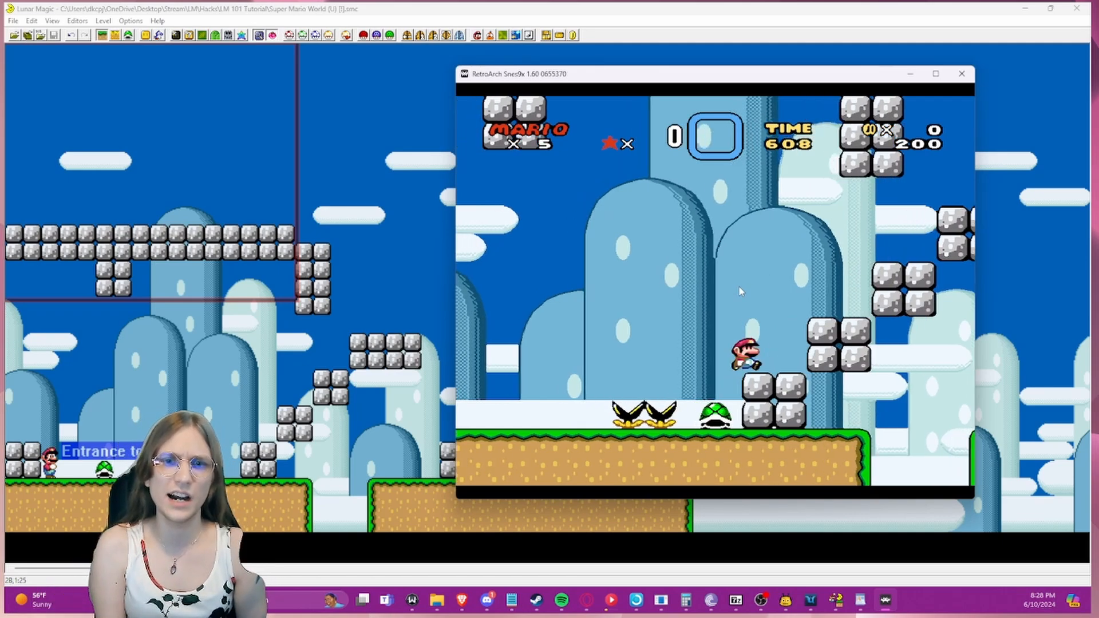
pyautogui.press('Left')
pyautogui.press('z')
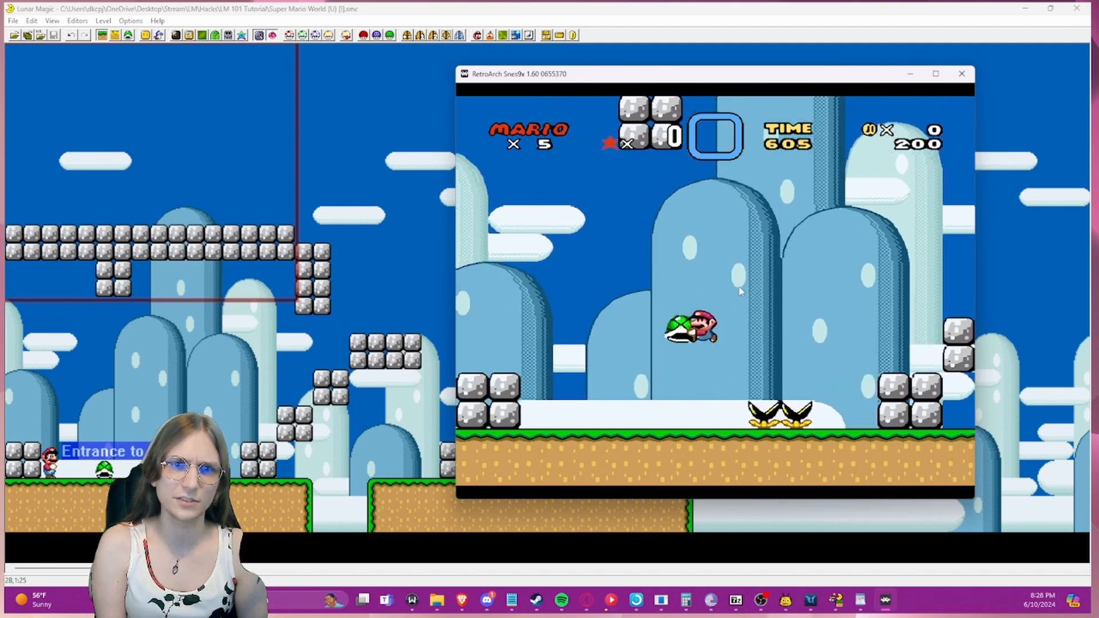
pyautogui.press('z')
pyautogui.press('Right')
pyautogui.press('Left')
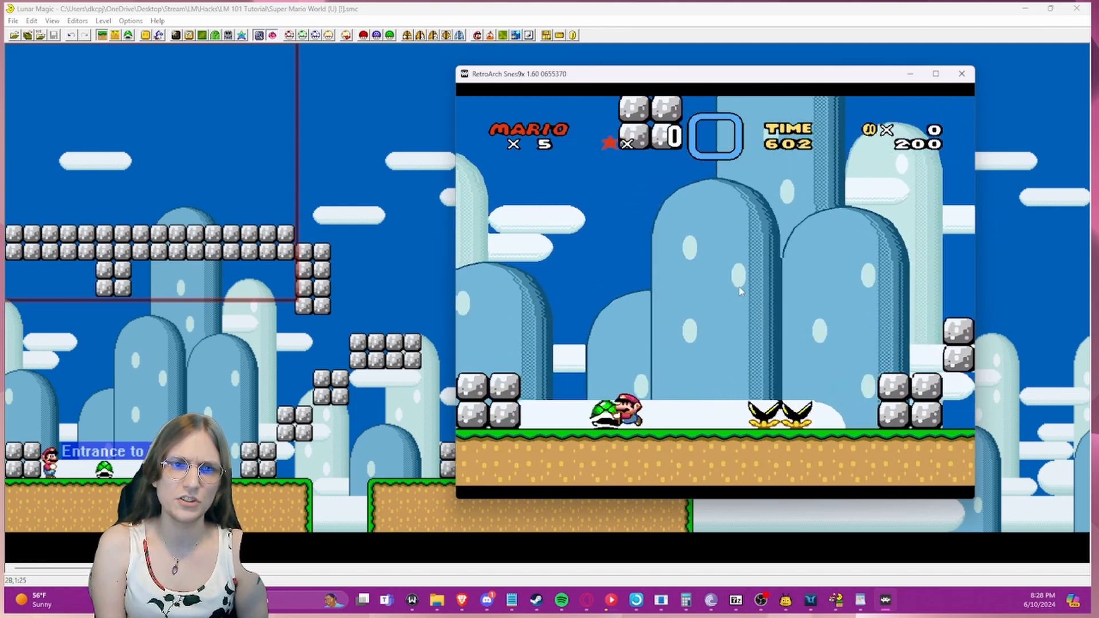
pyautogui.press('Right')
pyautogui.press('Down')
pyautogui.press('Escape')
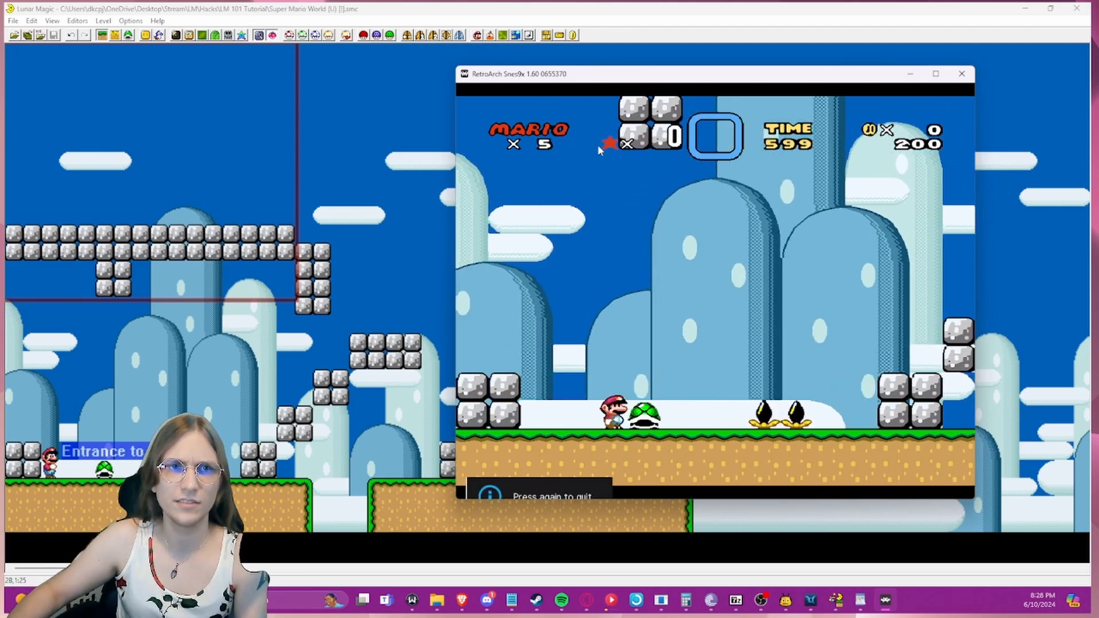
pyautogui.press('Escape')
# - Replace Vertical Scroll at Will with another Layer 1 vertical scrolling option in the level header properties
pyautogui.click(477, 35)
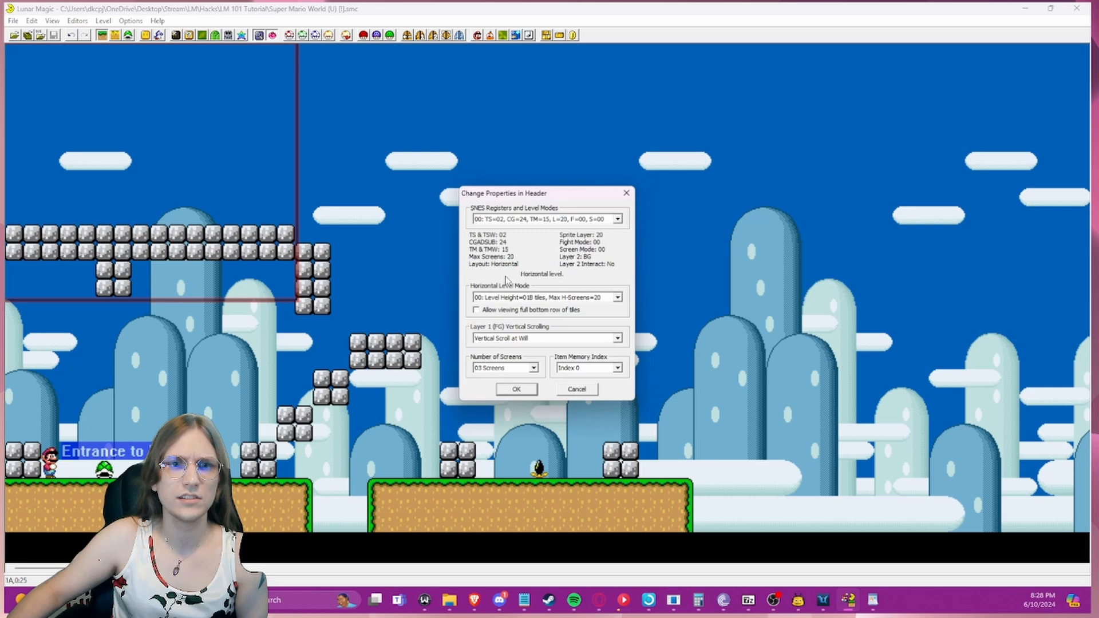
pyautogui.click(558, 338)
pyautogui.click(554, 350)
pyautogui.click(522, 391)
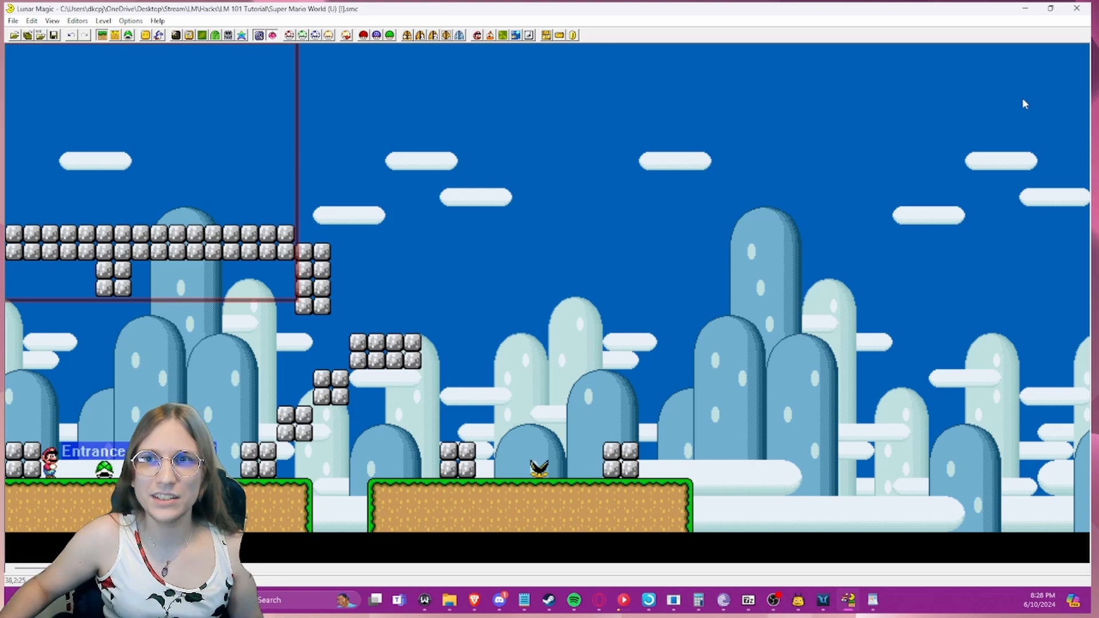
# - Check the LMguideline notes briefly and bring back the retry-system archive, UberASM's library folder and the how_to_insert instructions
pyautogui.click(873, 599)
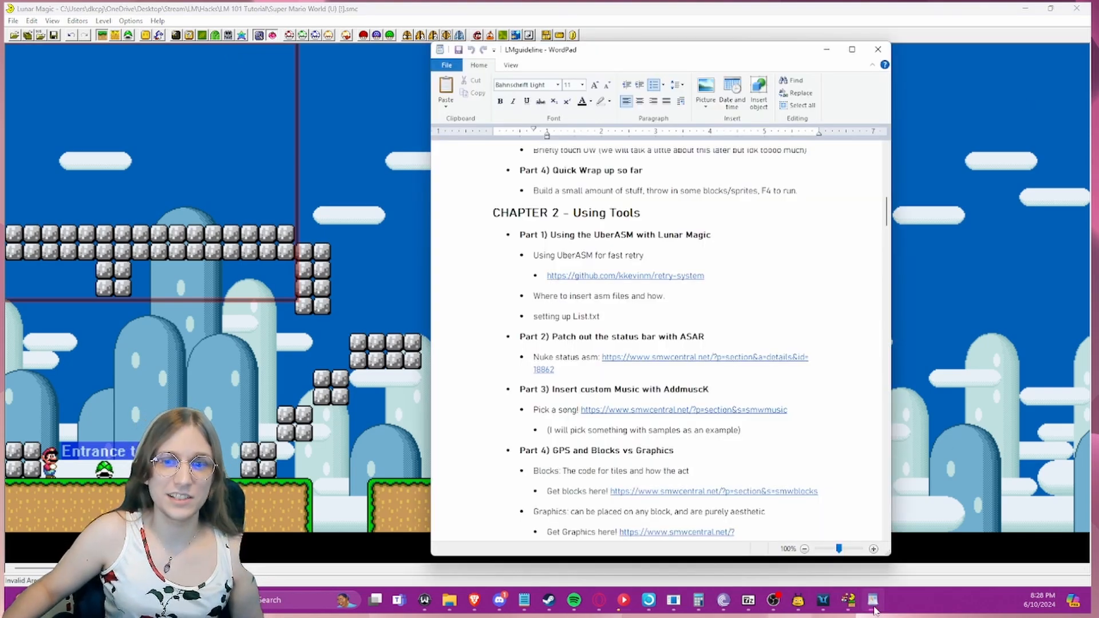
pyautogui.click(873, 602)
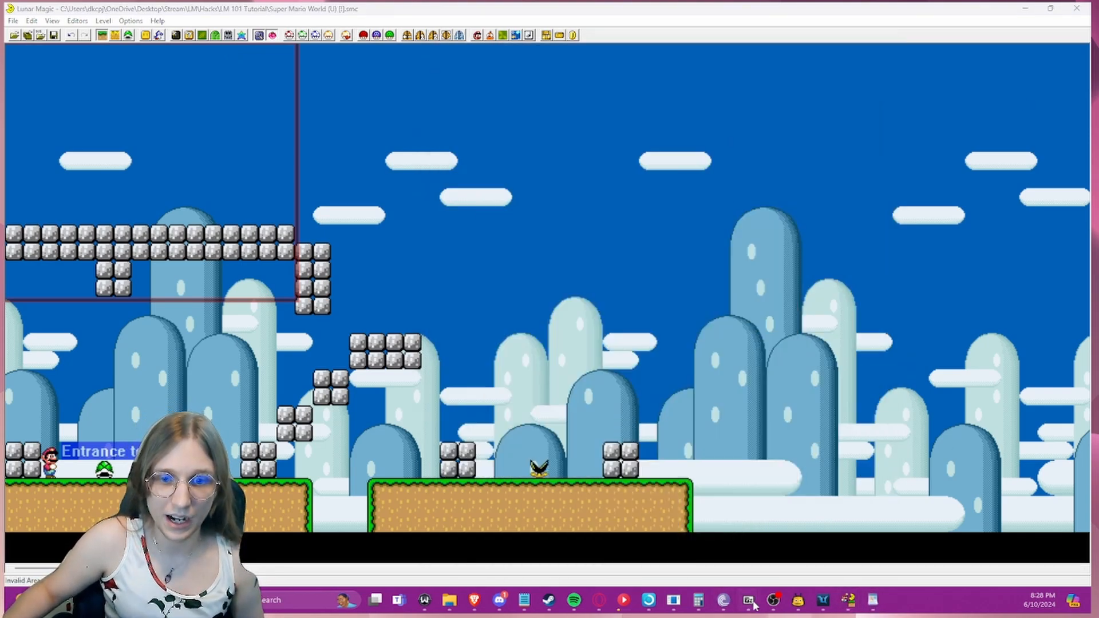
pyautogui.moveTo(755, 605)
pyautogui.click(1035, 538)
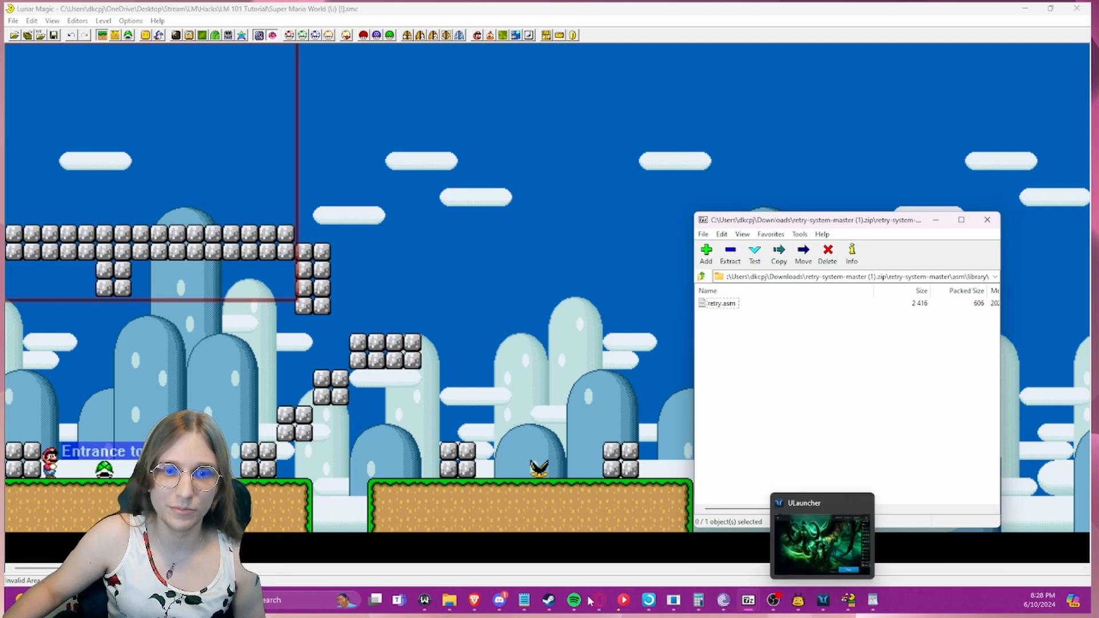
pyautogui.click(449, 600)
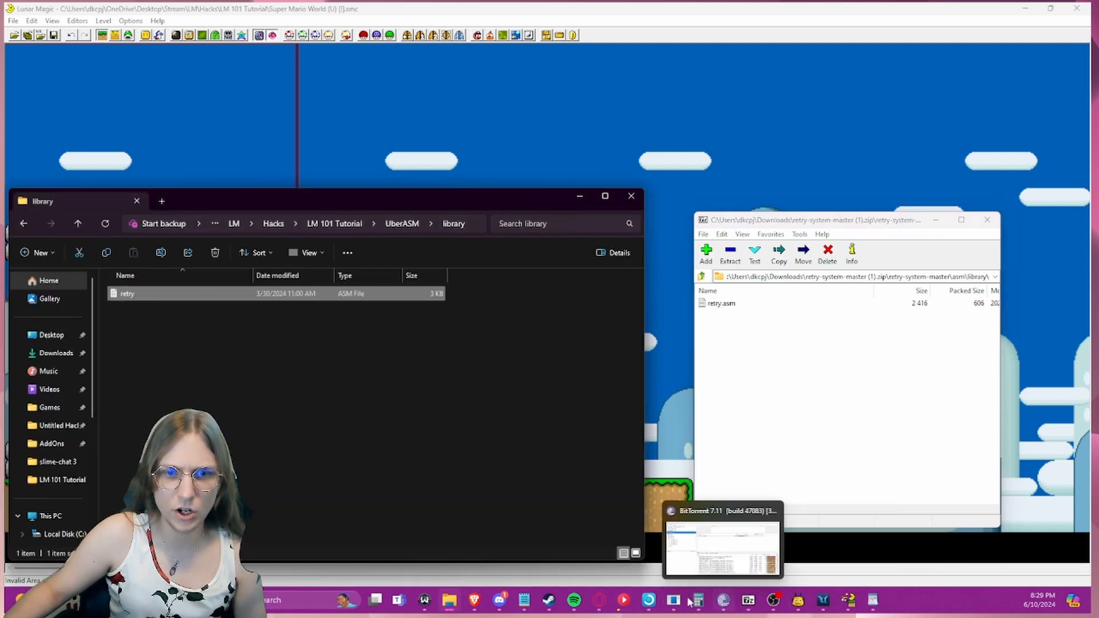
pyautogui.click(524, 599)
pyautogui.click(550, 561)
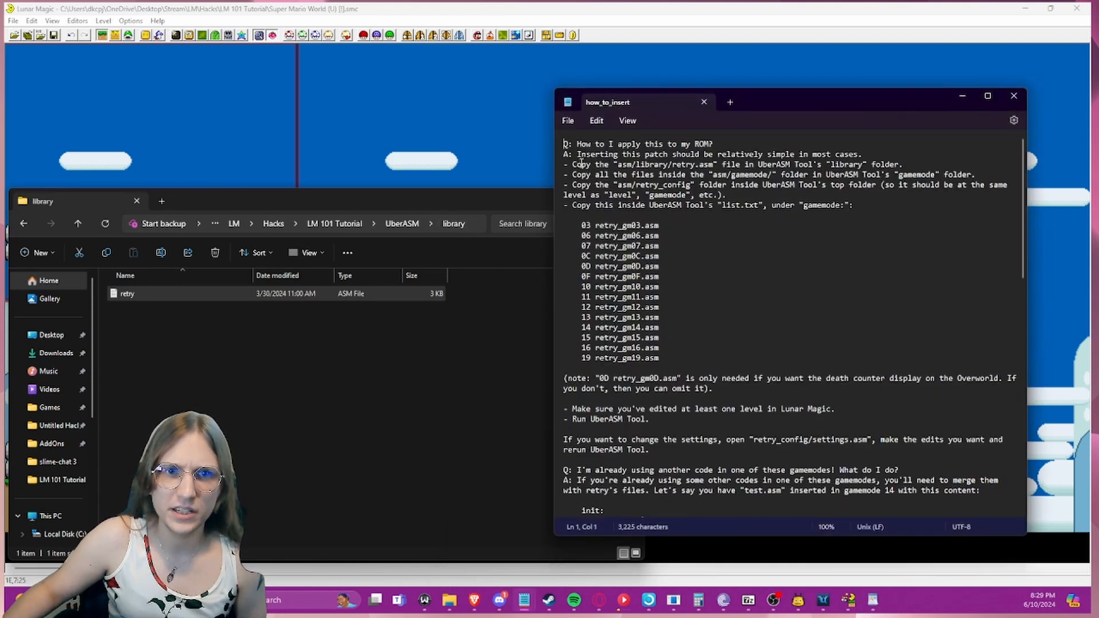
# - Reread the how_to_insert line about copying asm/library/retry.asm into UberASM's library folder
pyautogui.moveTo(573, 164); pyautogui.dragTo(884, 168)
pyautogui.click(722, 164)
pyautogui.doubleClick(682, 165)
pyautogui.click(595, 267)
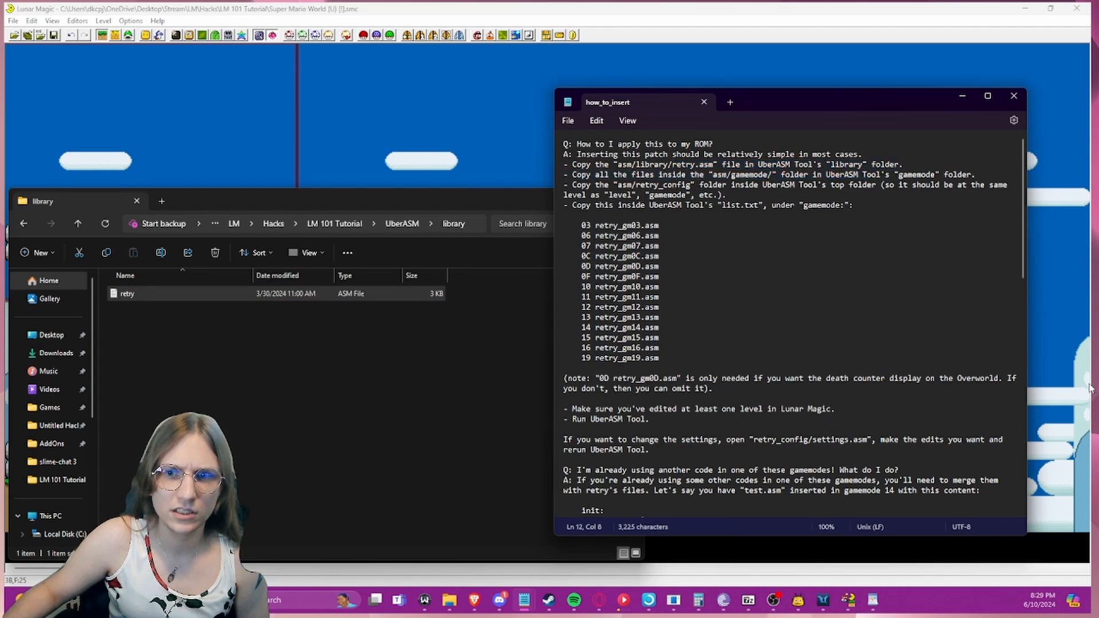
# - Open the asm/gamemode folder in the retry-system archive and the gamemode folder inside UberASM
pyautogui.click(872, 599)
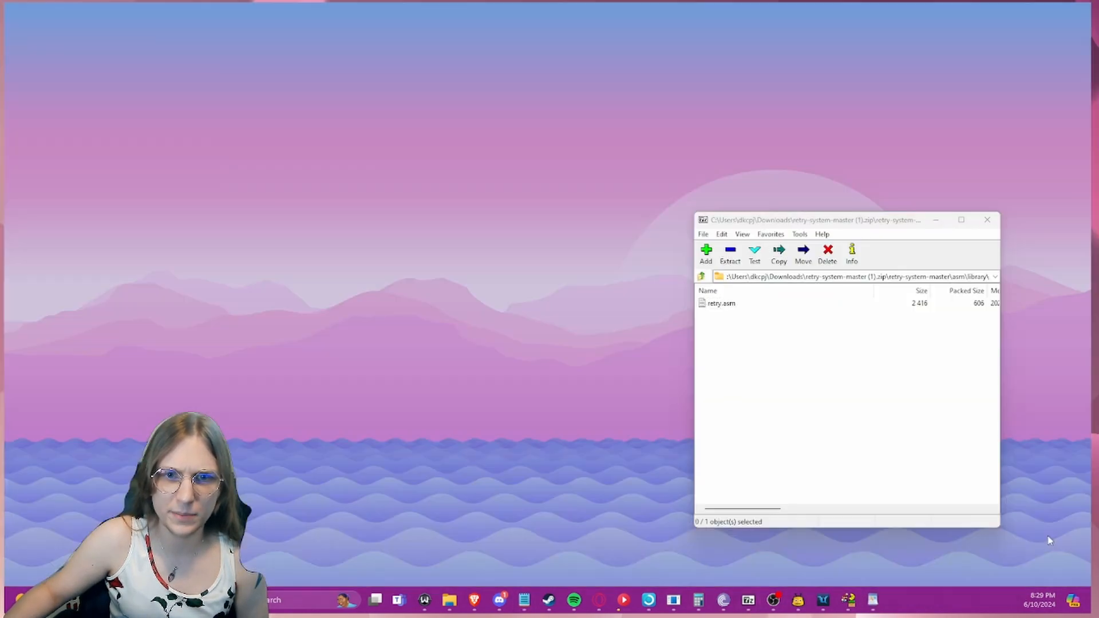
pyautogui.click(871, 563)
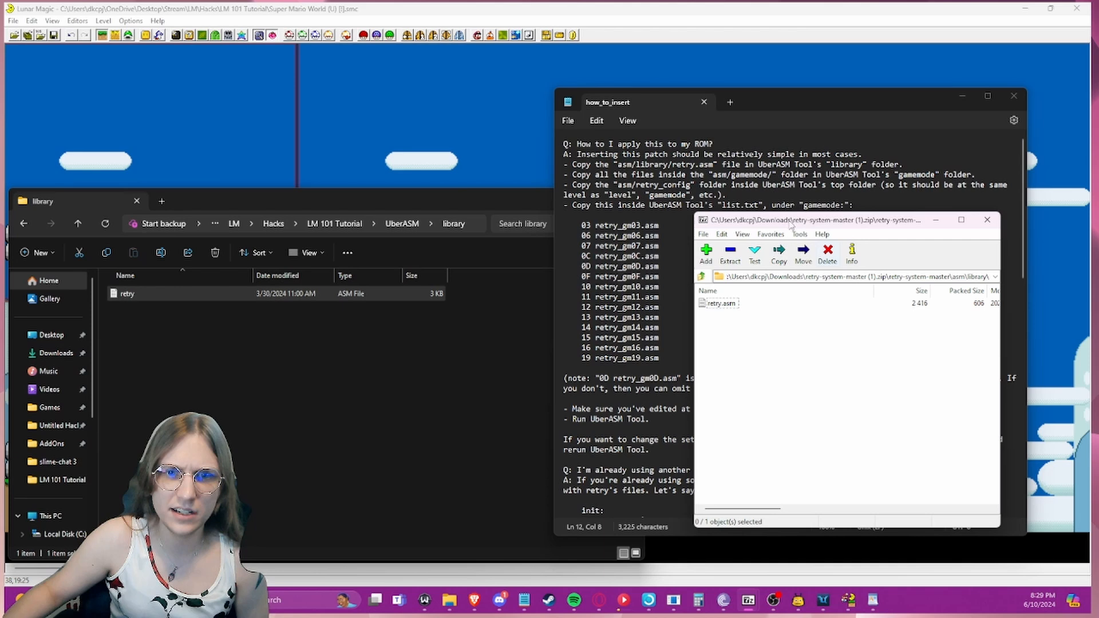
pyautogui.click(700, 277)
pyautogui.click(700, 277)
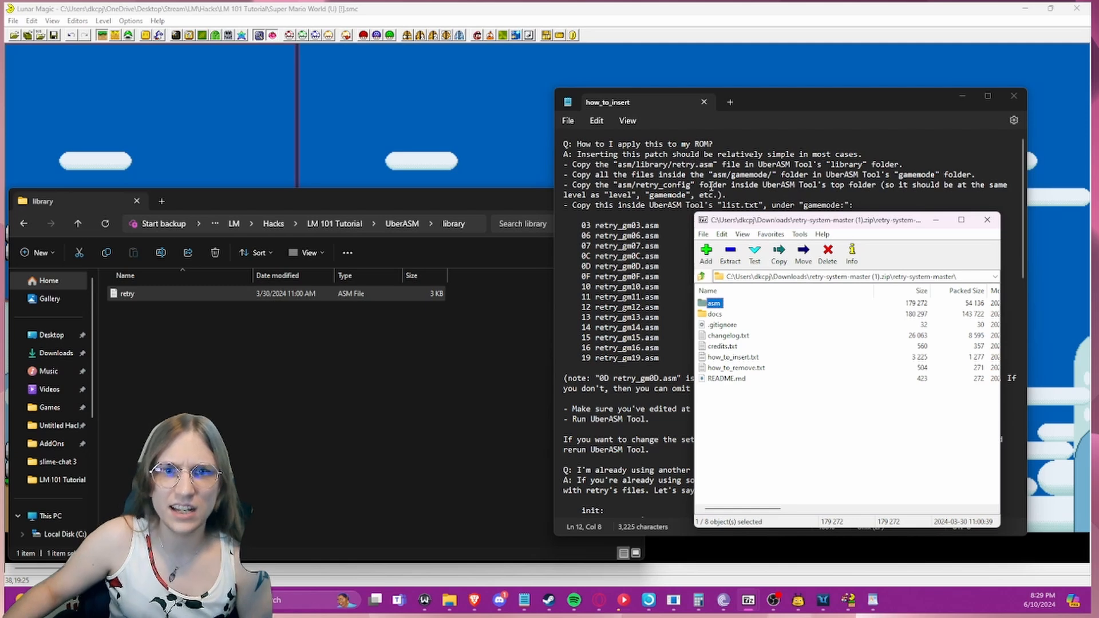
pyautogui.doubleClick(714, 303)
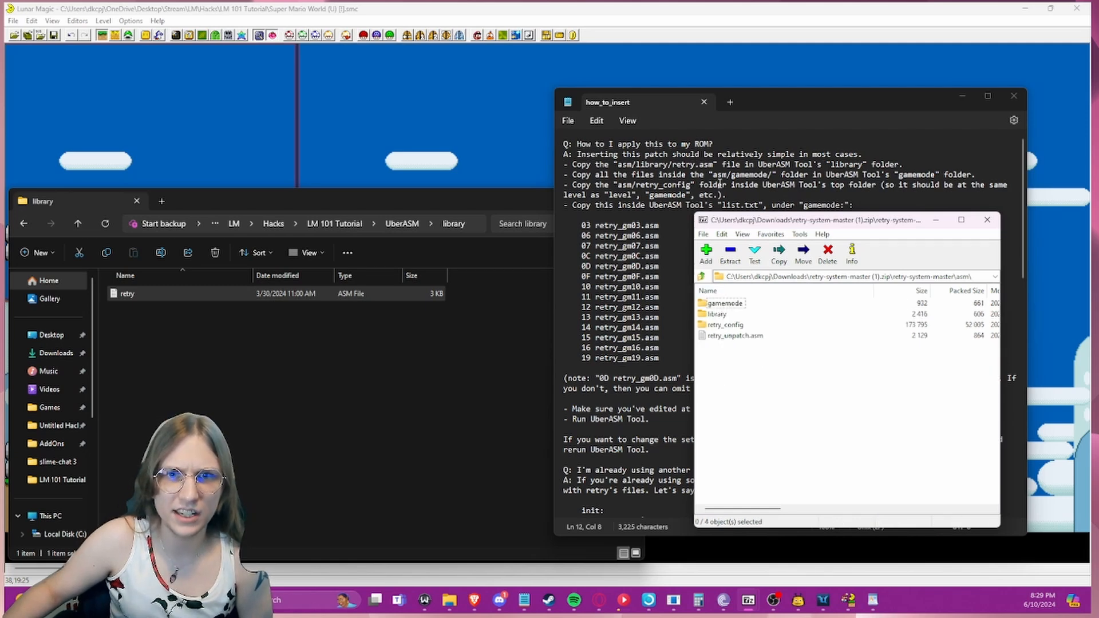
pyautogui.doubleClick(724, 304)
pyautogui.click(78, 223)
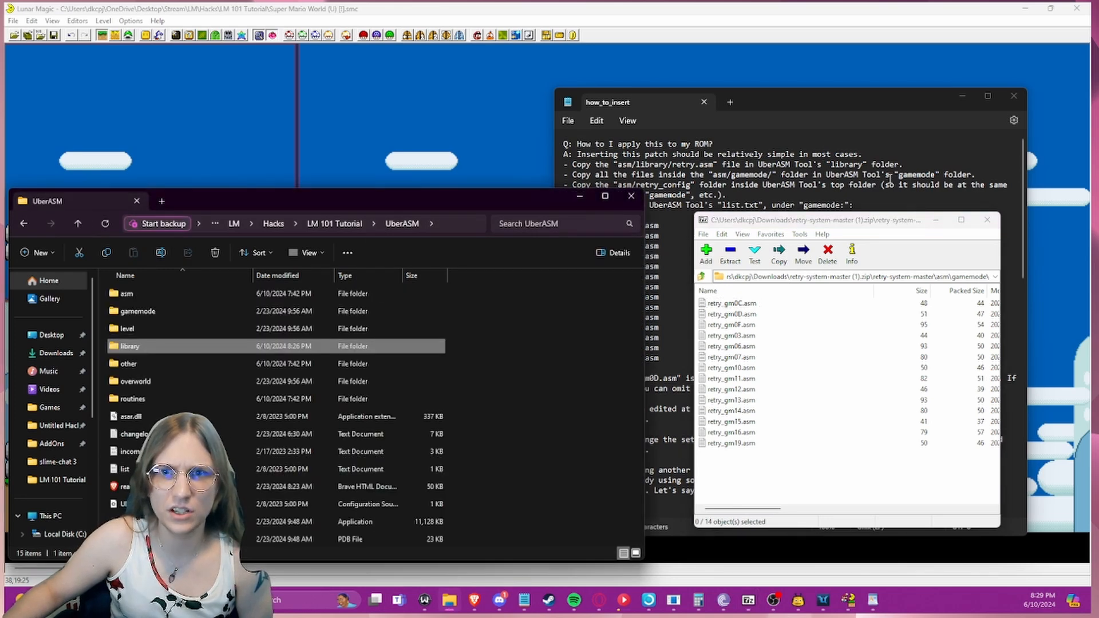
pyautogui.doubleClick(182, 313)
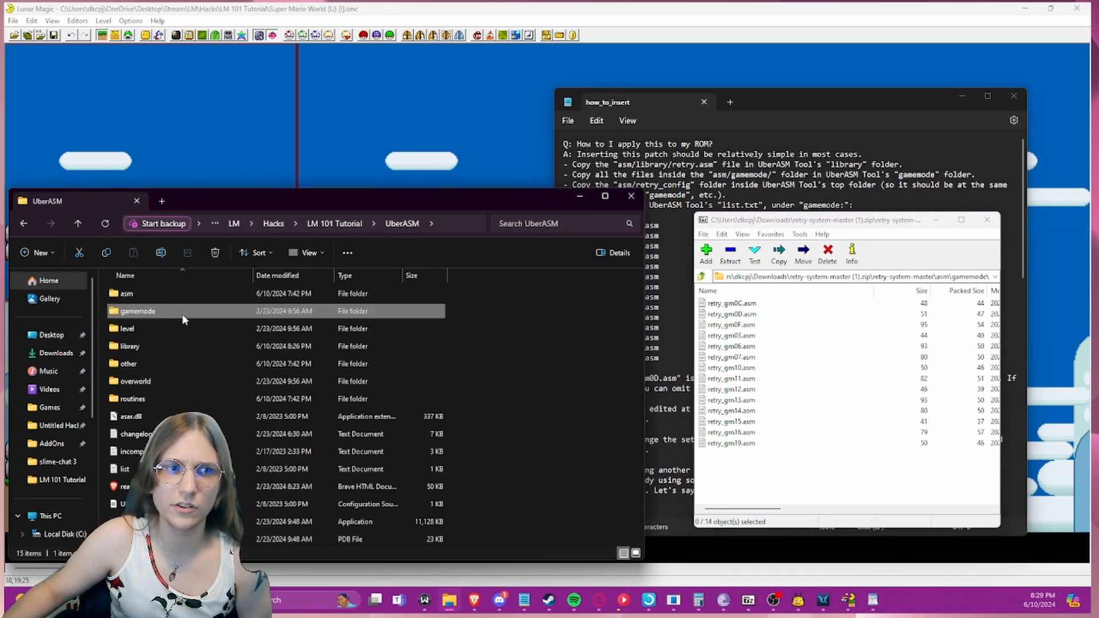
# - Copy all the retry_gm asm files from the archive's asm/gamemode folder into UberASM's gamemode folder
pyautogui.moveTo(795, 473); pyautogui.dragTo(709, 303)
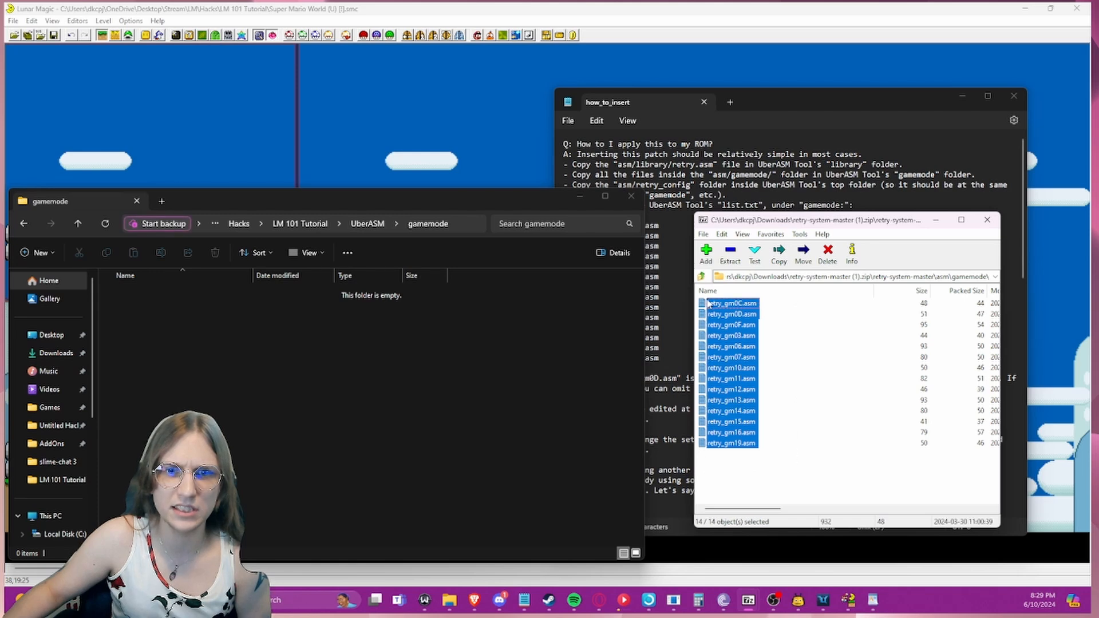
pyautogui.moveTo(344, 370); pyautogui.dragTo(341, 313)
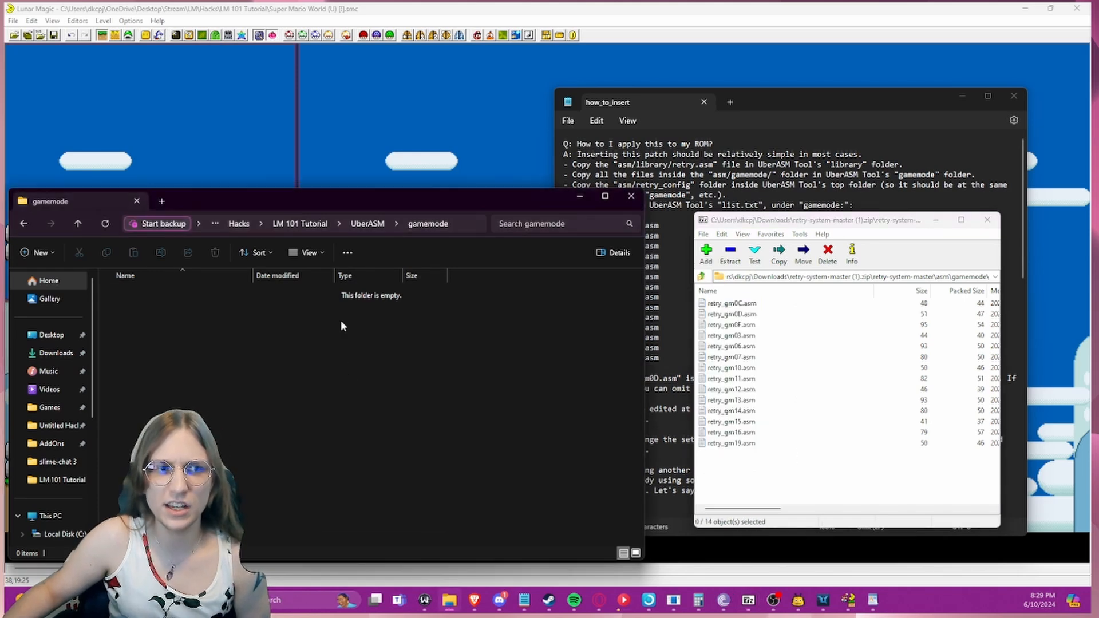
pyautogui.click(481, 360)
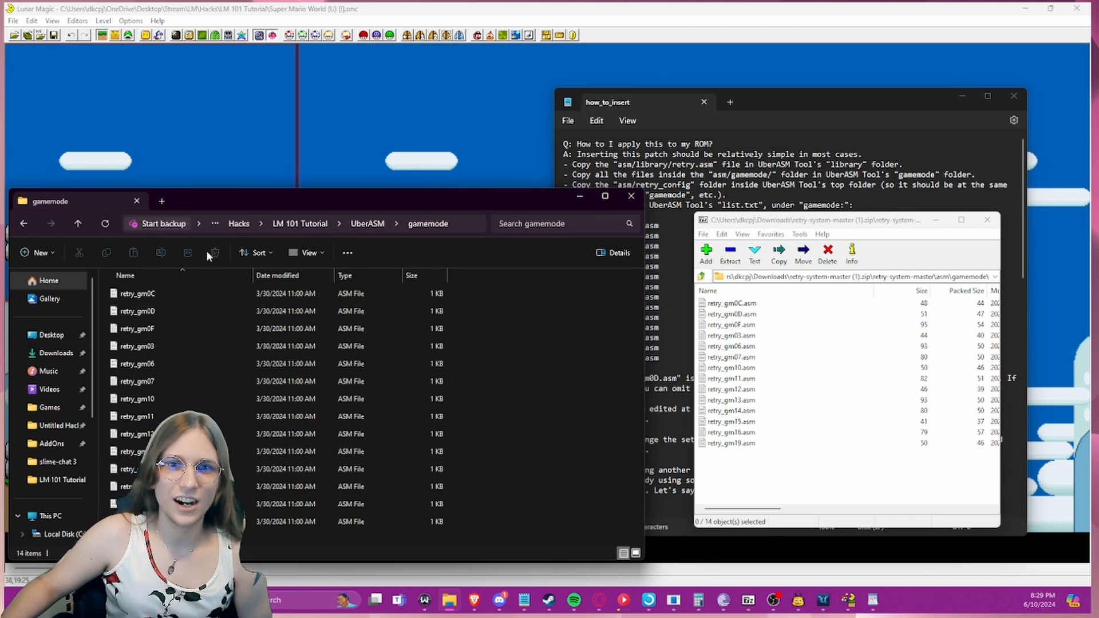
# - Check the how_to_insert line about asm/retry_config and select the retry_config folder in the archive's asm folder
pyautogui.moveTo(595, 164); pyautogui.dragTo(746, 182)
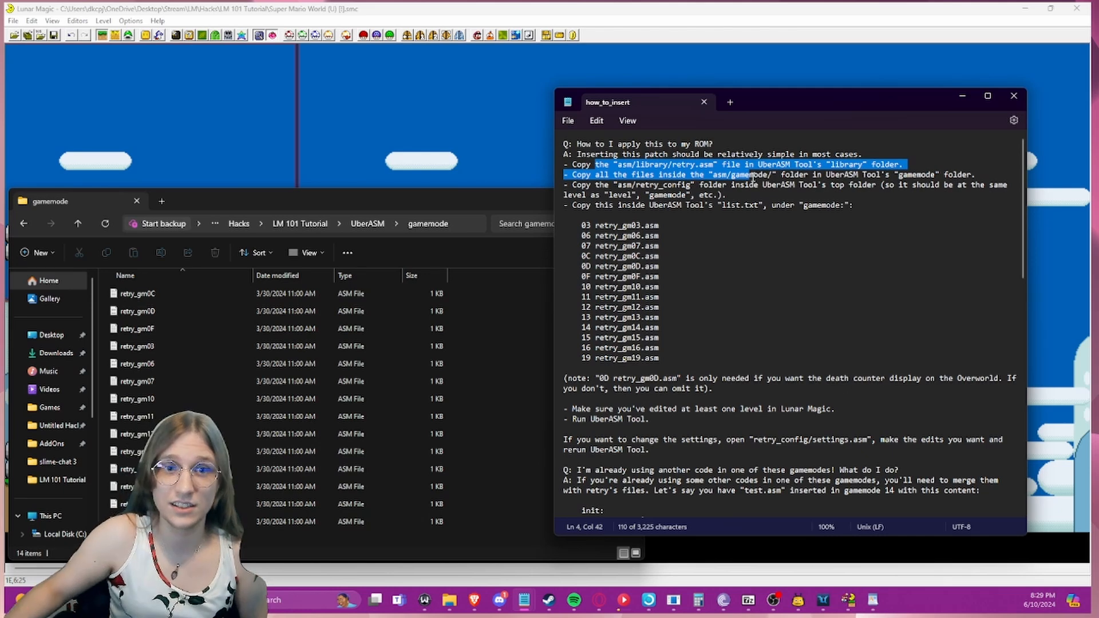
pyautogui.click(691, 196)
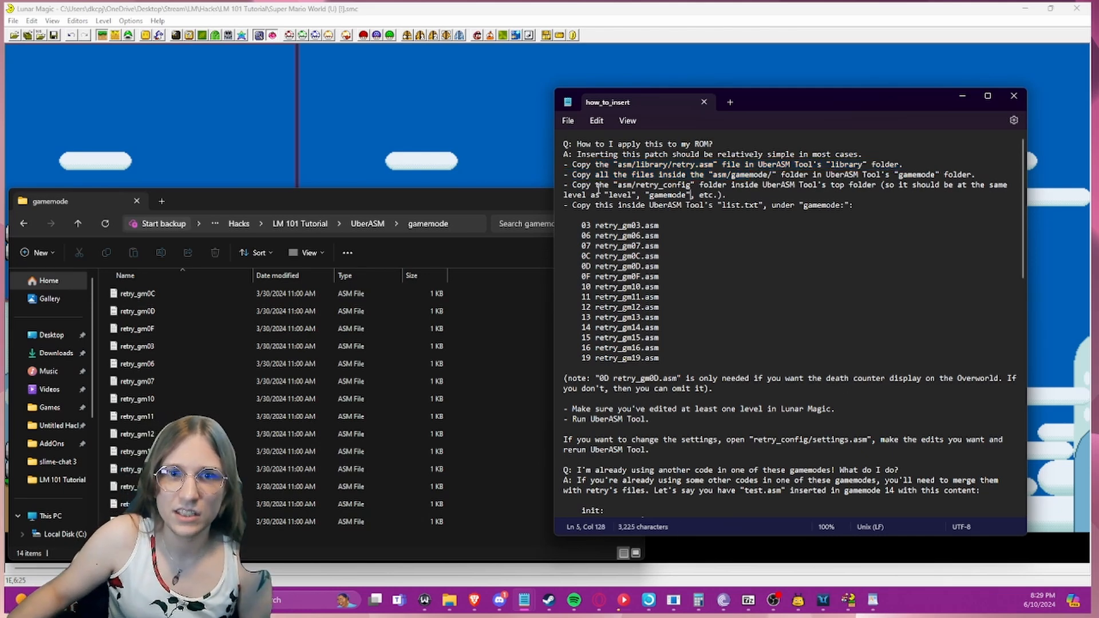
pyautogui.moveTo(575, 186); pyautogui.dragTo(690, 184)
pyautogui.click(690, 185)
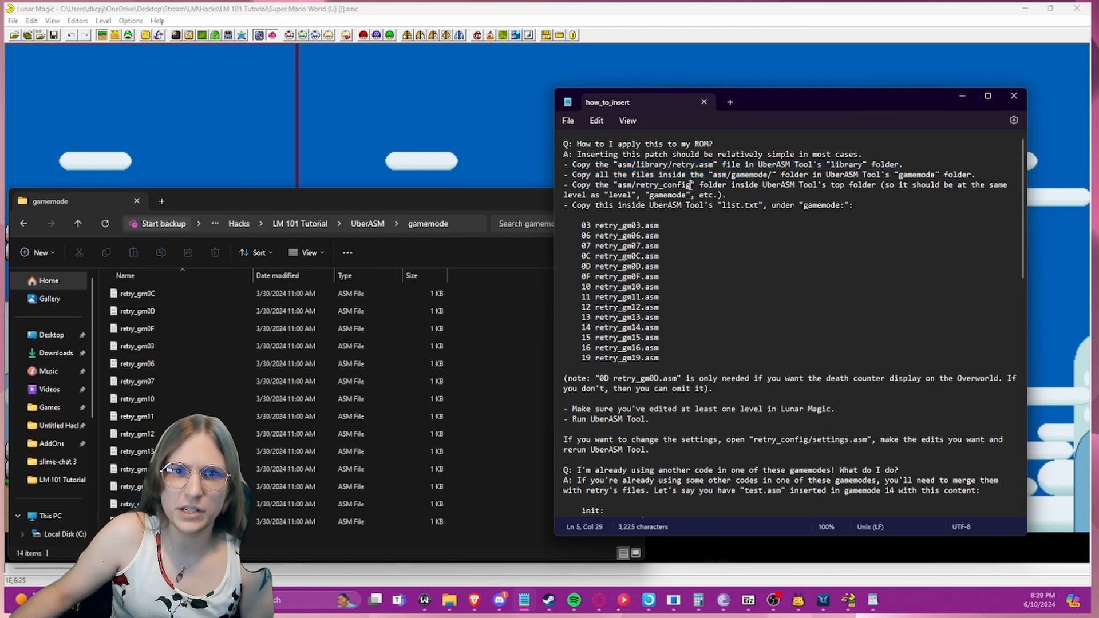
pyautogui.click(748, 600)
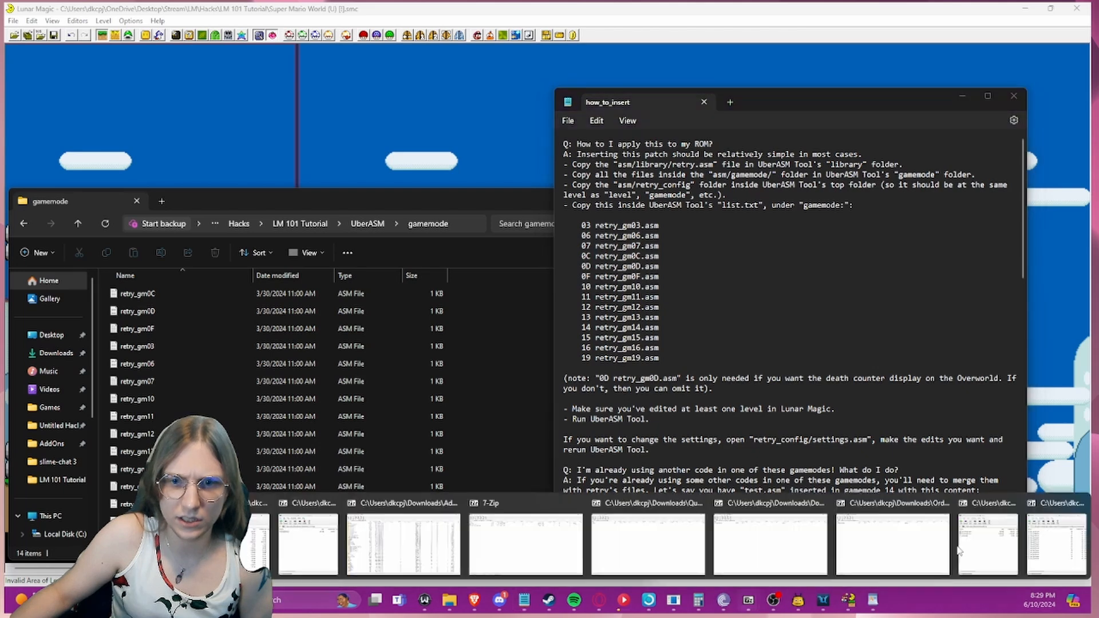
pyautogui.click(1059, 549)
pyautogui.click(702, 277)
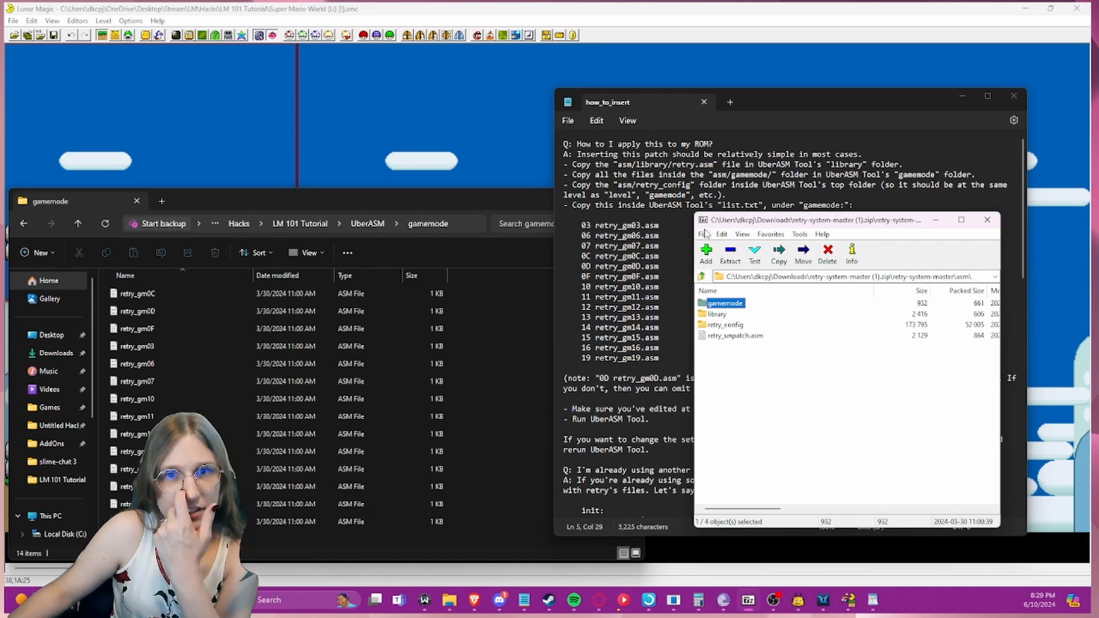
pyautogui.click(729, 325)
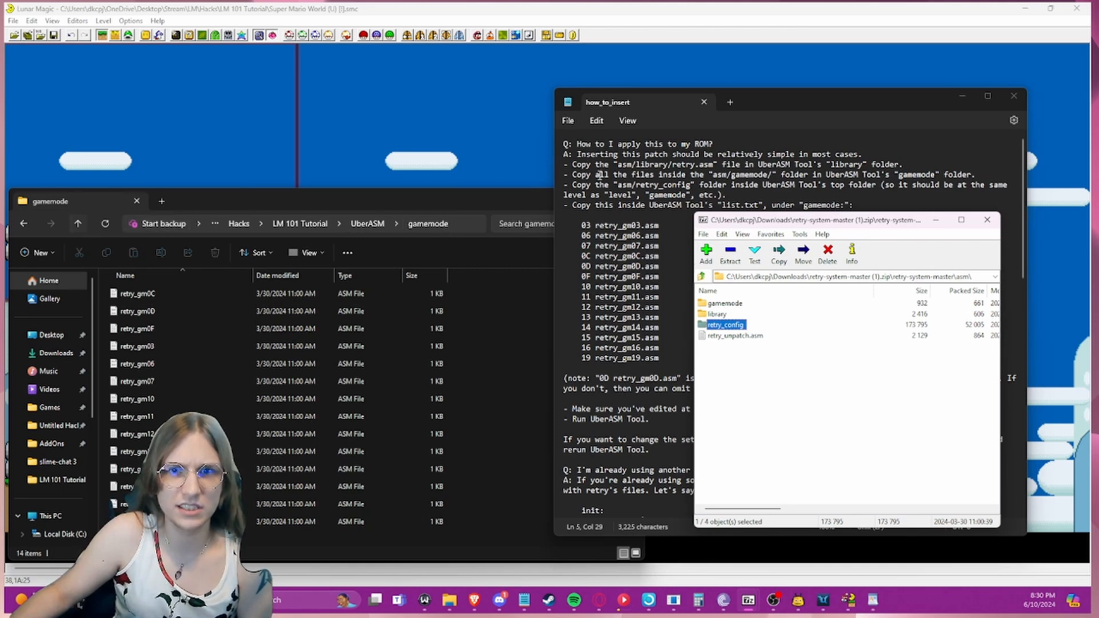
# - Copy the retry_config folder from the archive into UberASM's top folder, alongside level and gamemode
pyautogui.moveTo(858, 189); pyautogui.dragTo(728, 196)
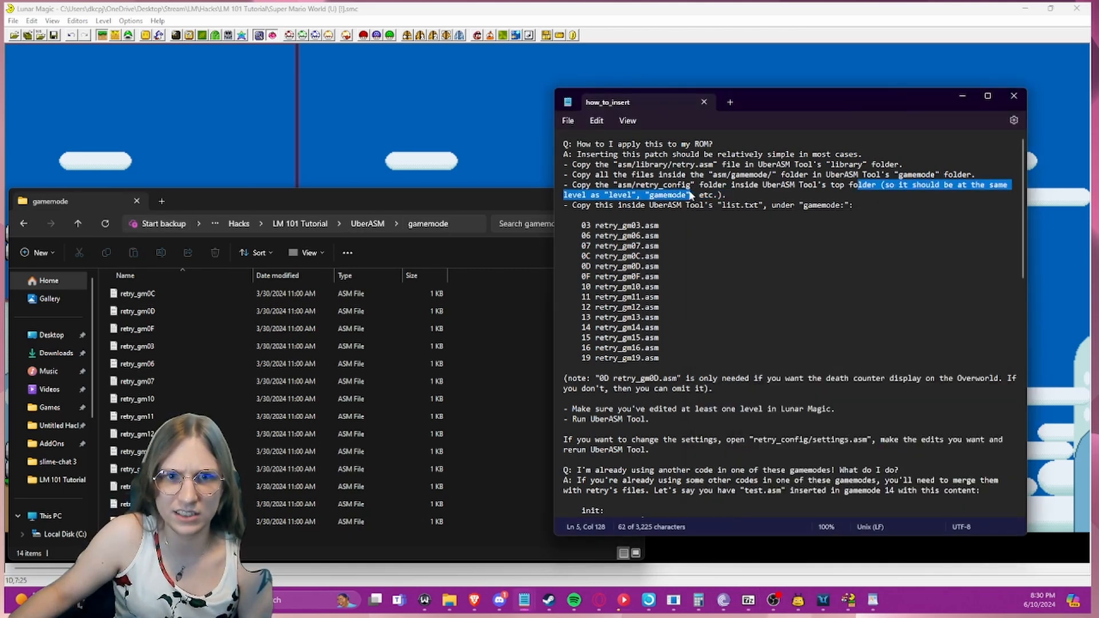
pyautogui.click(728, 196)
pyautogui.click(78, 223)
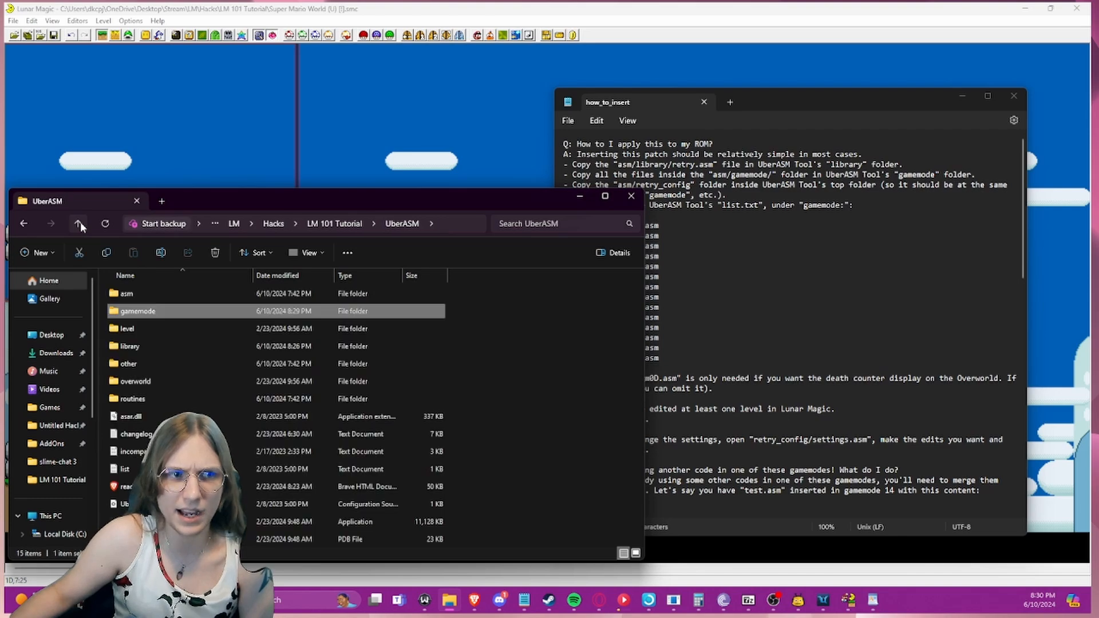
pyautogui.click(873, 599)
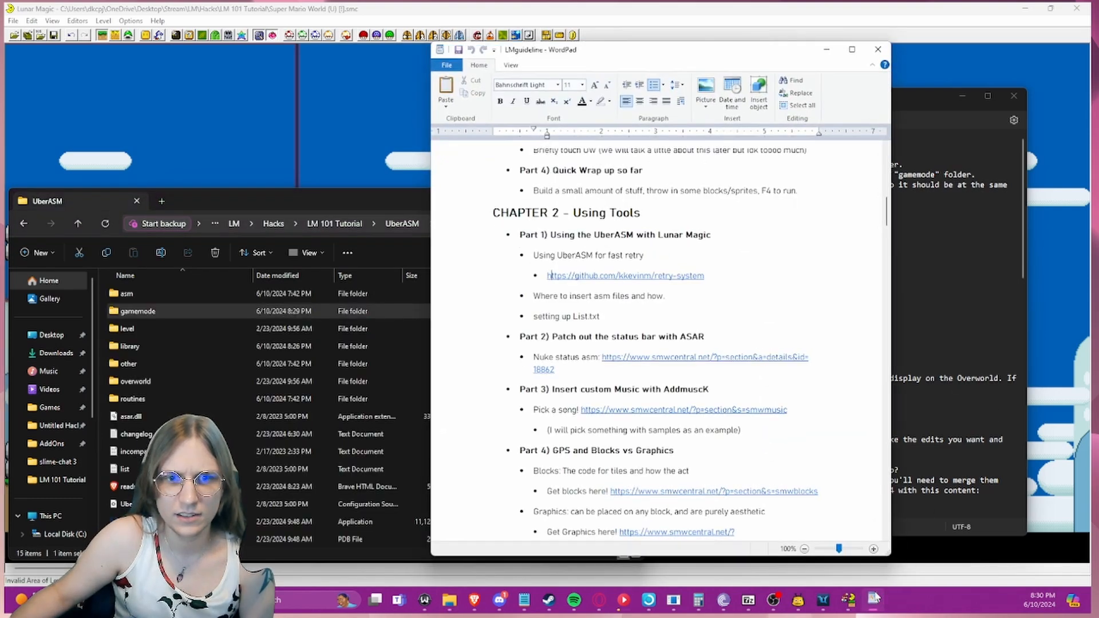
pyautogui.click(873, 600)
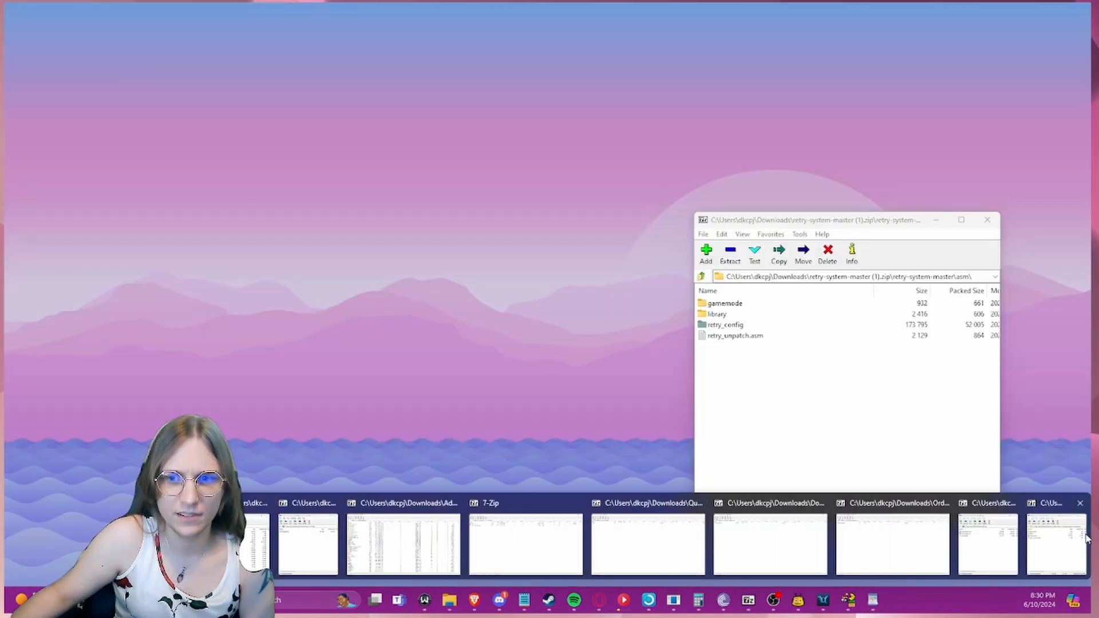
pyautogui.click(1079, 540)
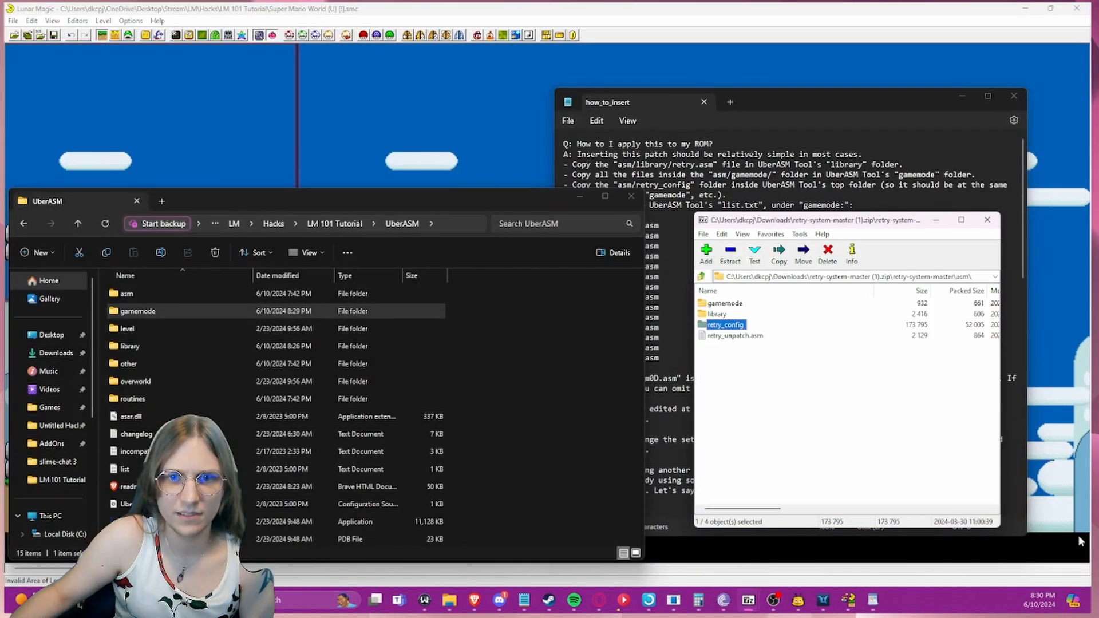
pyautogui.doubleClick(725, 326)
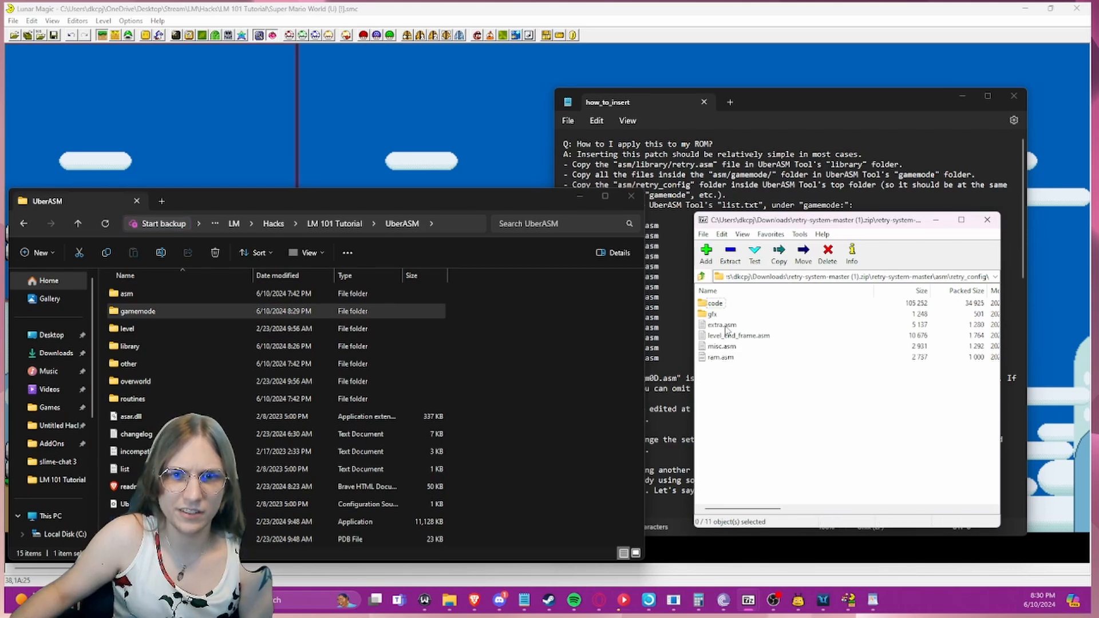
pyautogui.click(701, 276)
pyautogui.moveTo(726, 326); pyautogui.dragTo(530, 364)
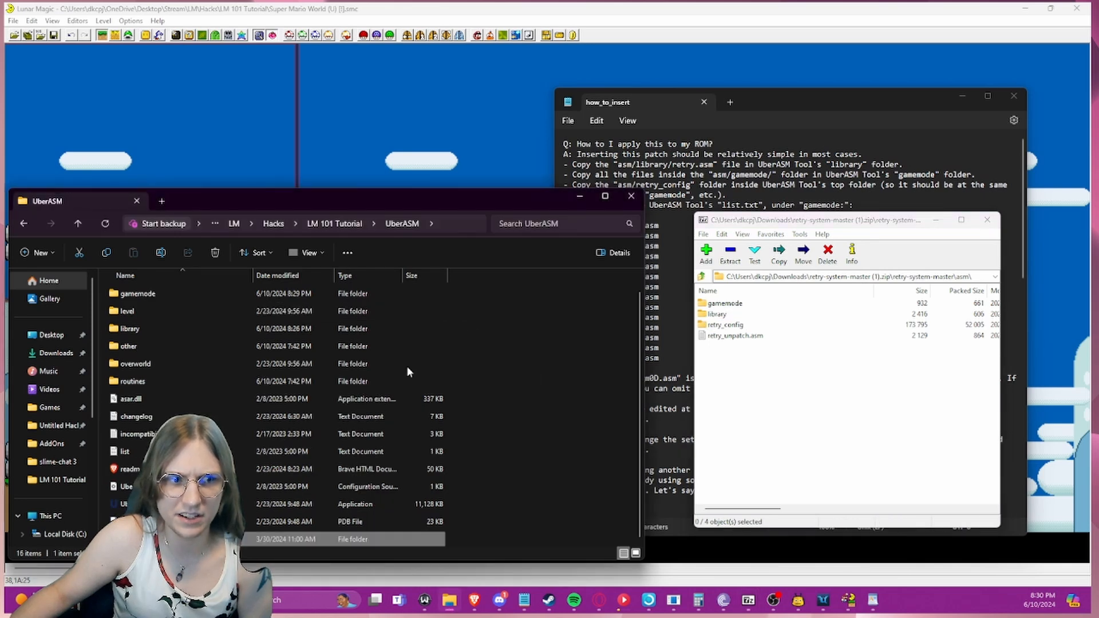
# - Read the how_to_insert line about list.txt and open UberASM's list file
pyautogui.click(700, 184)
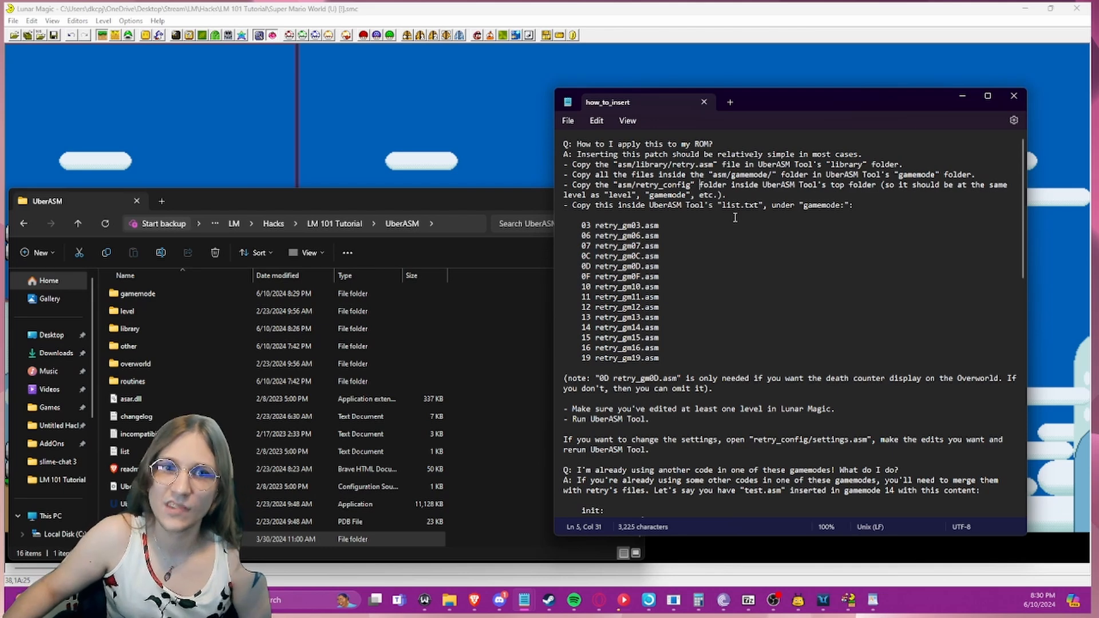
pyautogui.moveTo(582, 185); pyautogui.dragTo(755, 204)
pyautogui.click(640, 206)
pyautogui.click(774, 205)
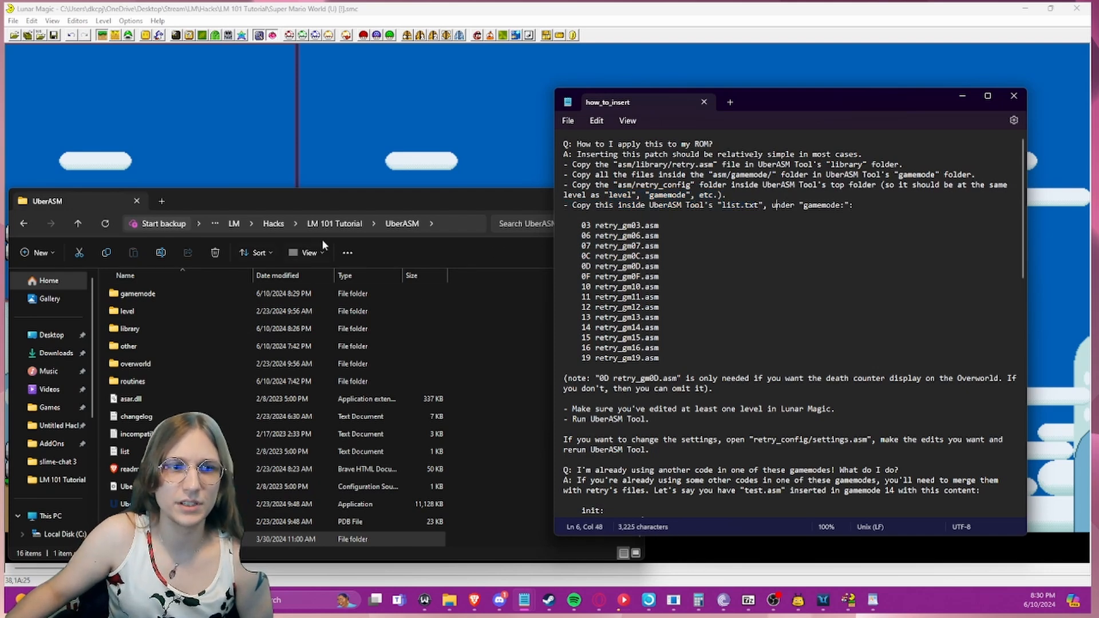
pyautogui.moveTo(357, 202)
pyautogui.mouseDown()
pyautogui.moveTo(350, 176)
pyautogui.moveTo(363, 190)
pyautogui.mouseUp()
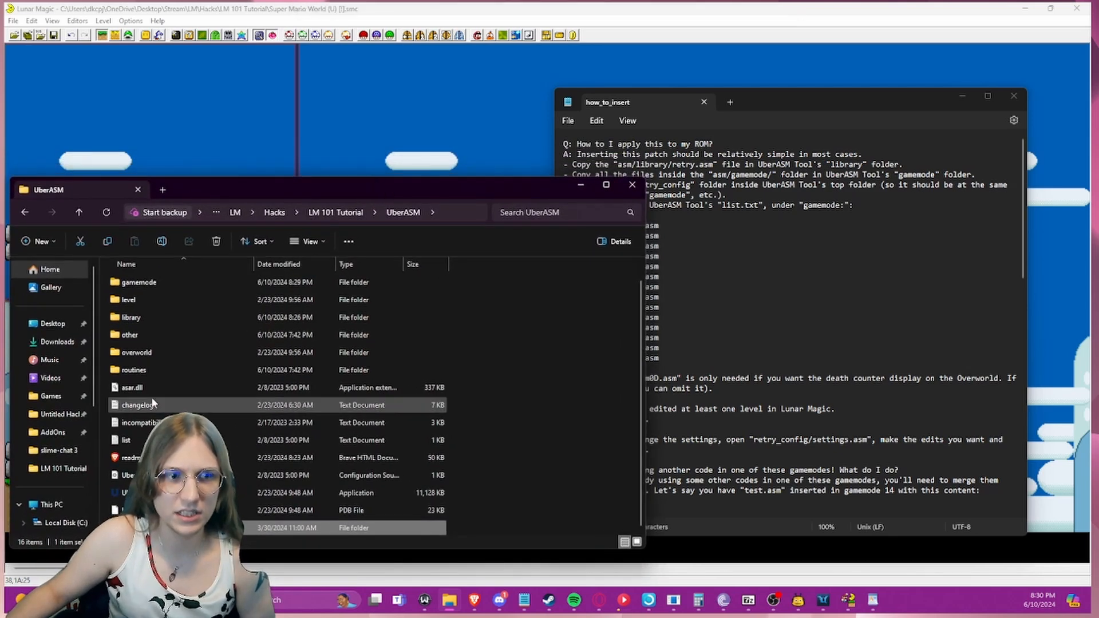
pyautogui.doubleClick(130, 438)
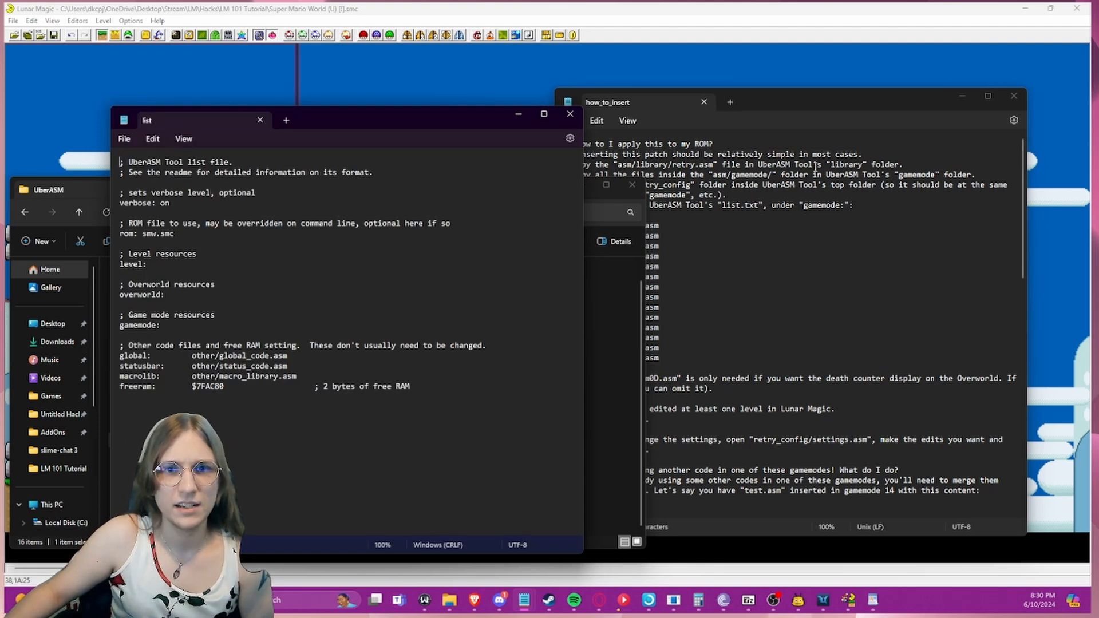
# - Copy the entries 03 retry_gm03.asm through 19 retry_gm19.asm from how_to_insert below gamemode: in the list file and save it
pyautogui.click(809, 101)
pyautogui.moveTo(660, 358); pyautogui.dragTo(562, 225)
pyautogui.hotkey('ctrl', 'c')
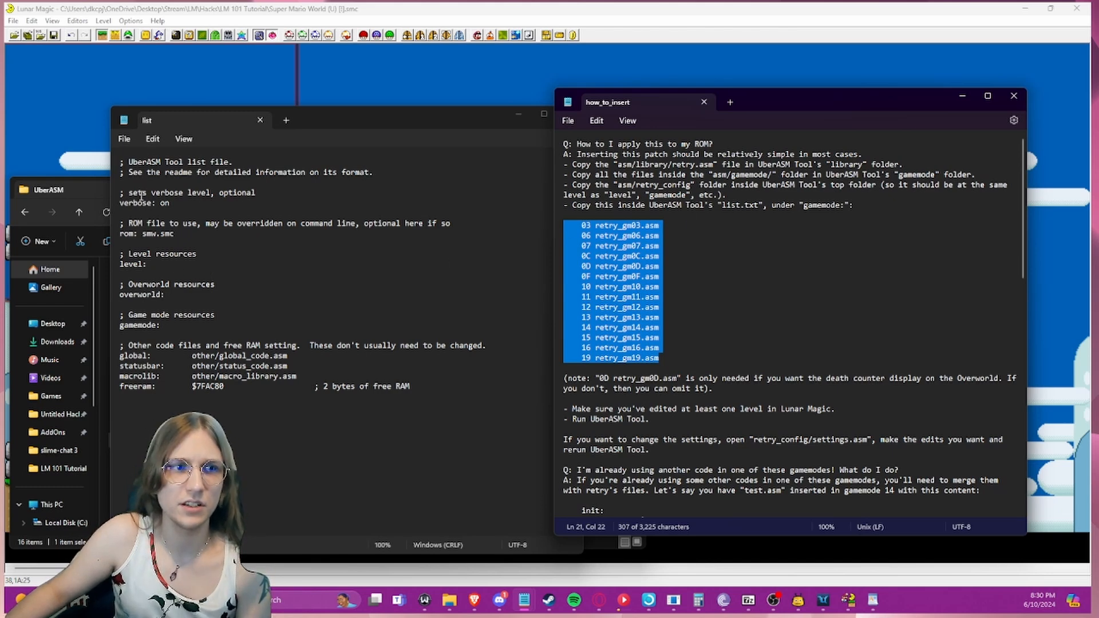
pyautogui.click(172, 325)
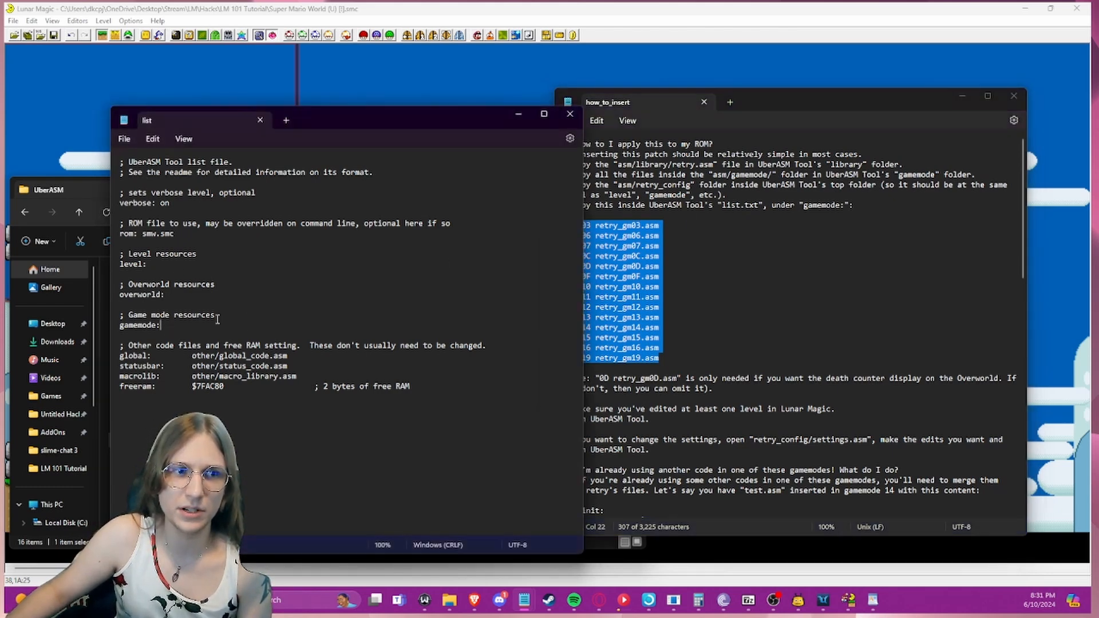
pyautogui.press('Return')
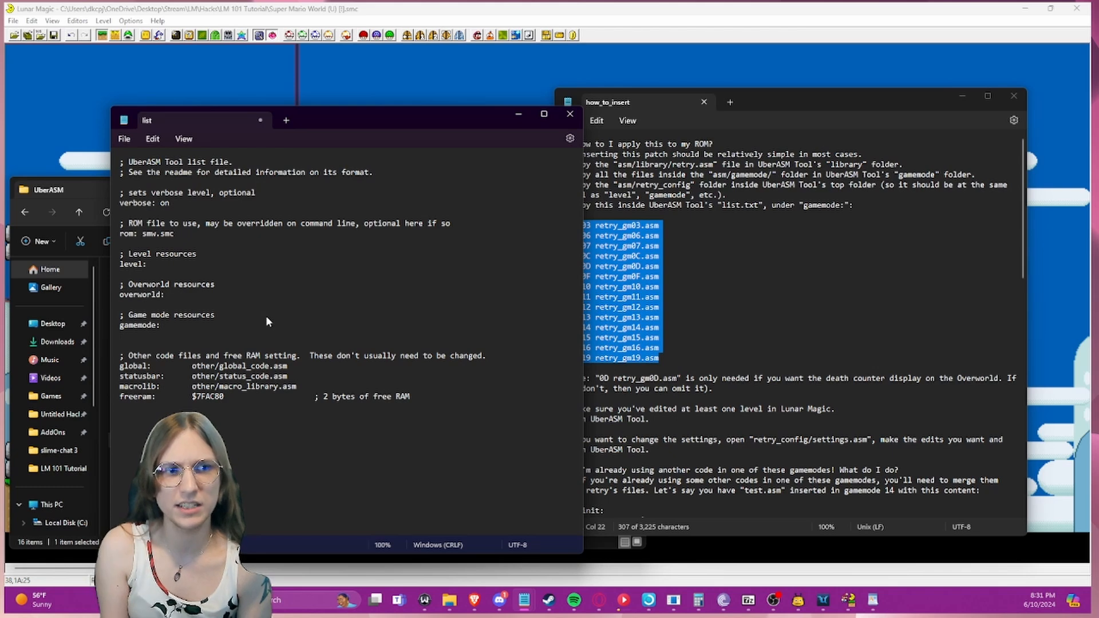
pyautogui.hotkey('ctrl', 'v')
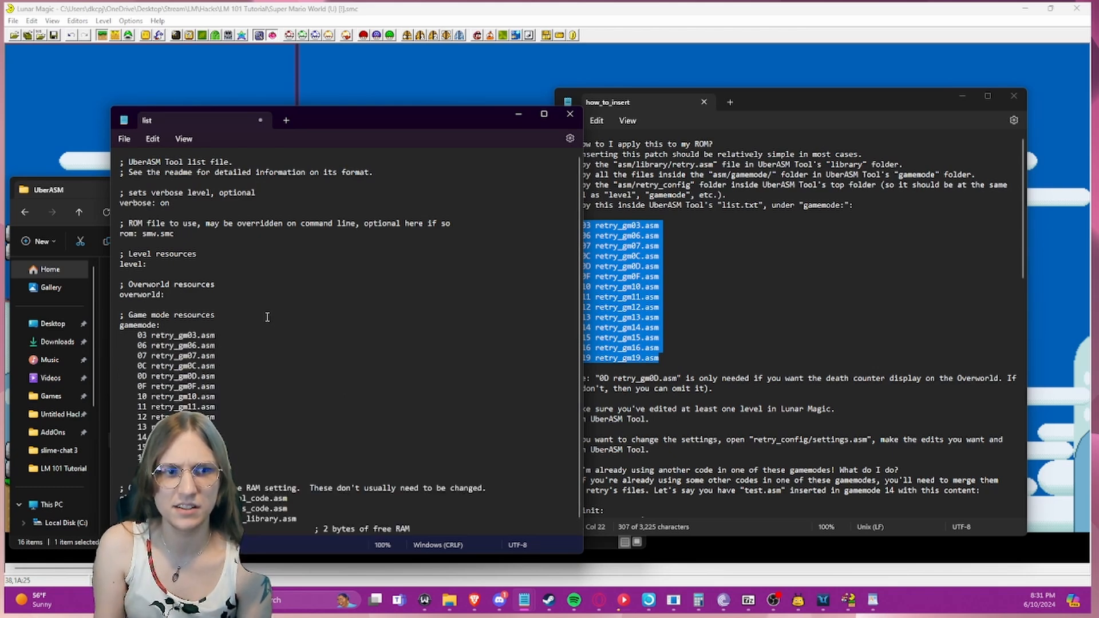
pyautogui.hotkey('ctrl', 's')
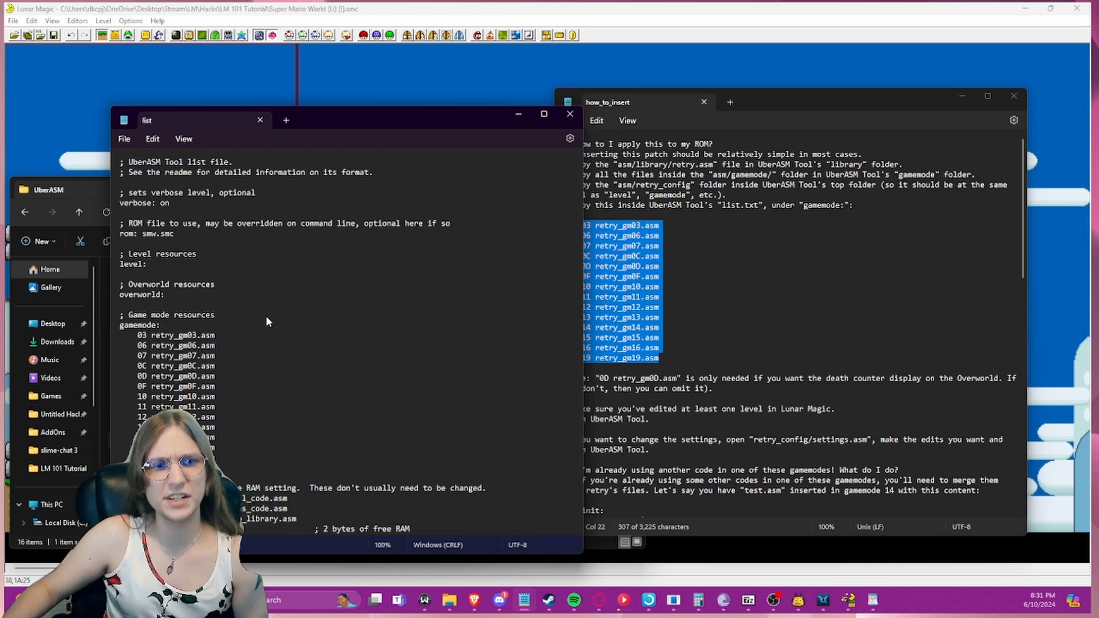
pyautogui.scroll(-1, 277, 313)
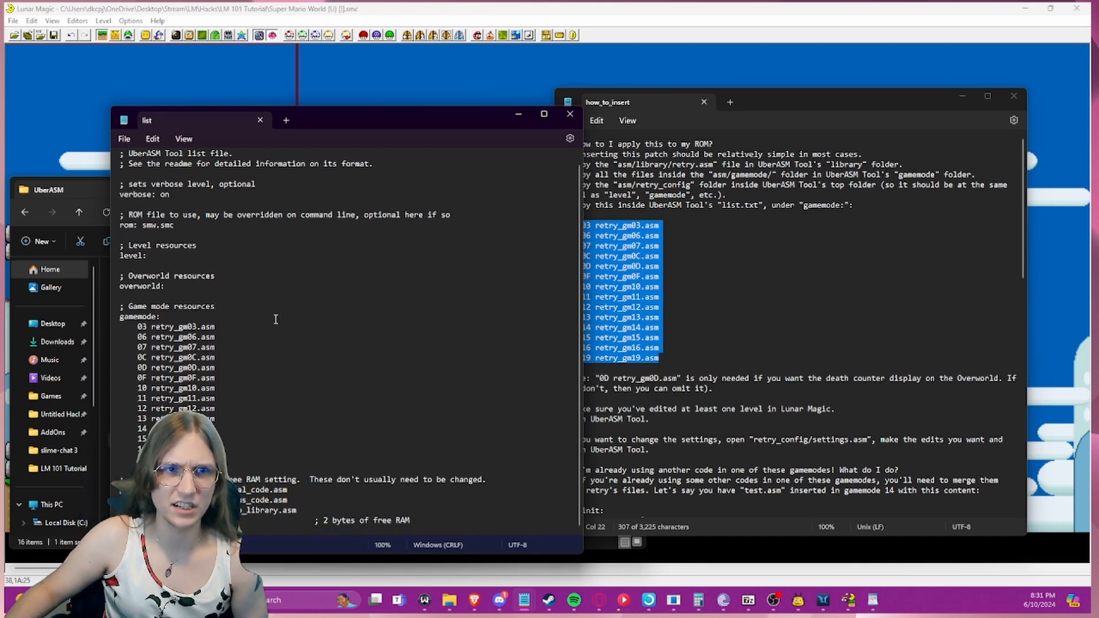
# - Rename the Super Mario World ROM in the LM 101 Tutorial folder as LM101 and copy the folder's path
pyautogui.click(90, 188)
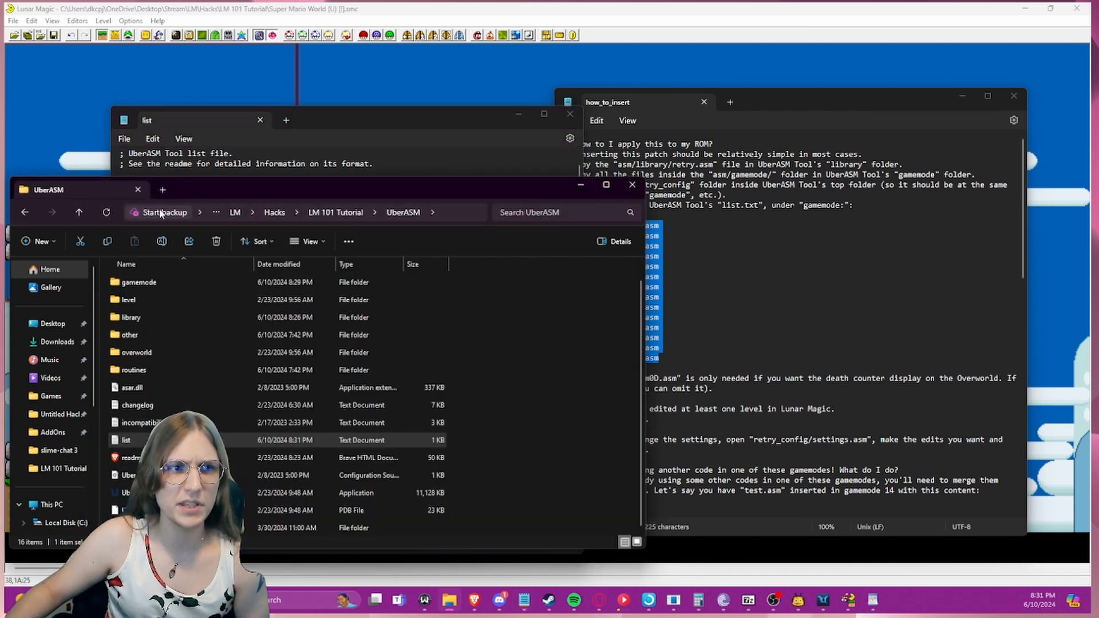
pyautogui.click(81, 210)
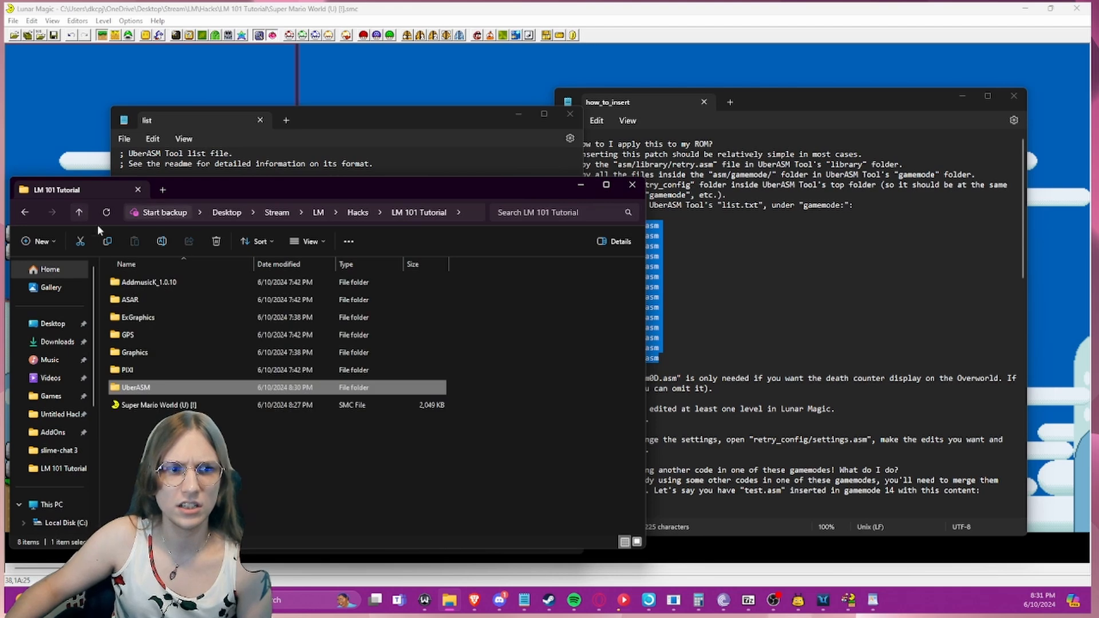
pyautogui.click(192, 408)
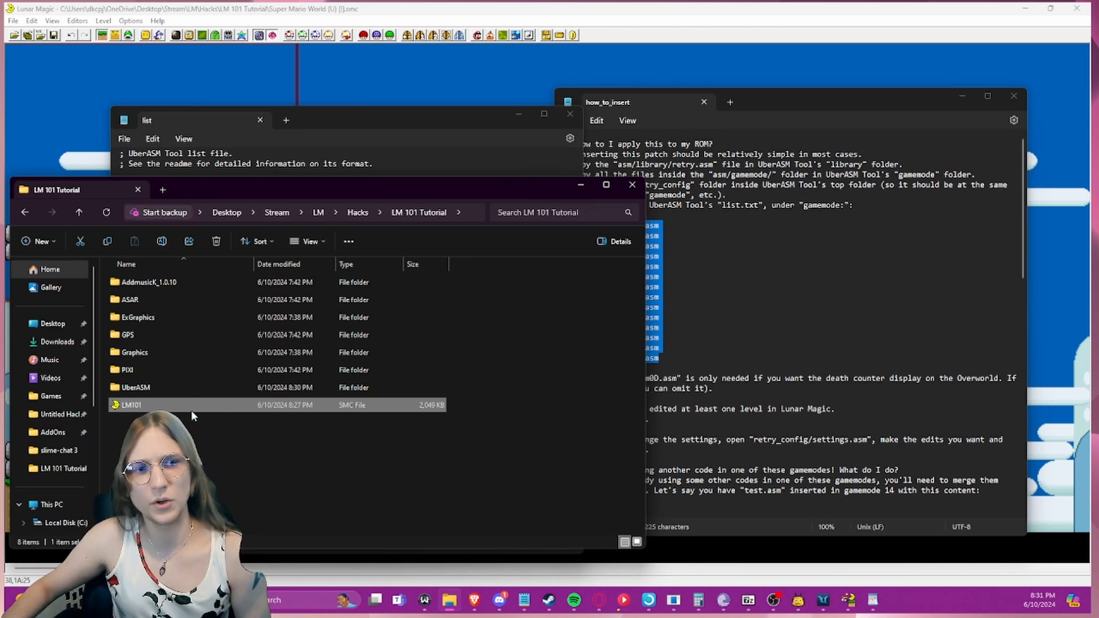
pyautogui.click(470, 213)
pyautogui.hotkey('ctrl', 'c')
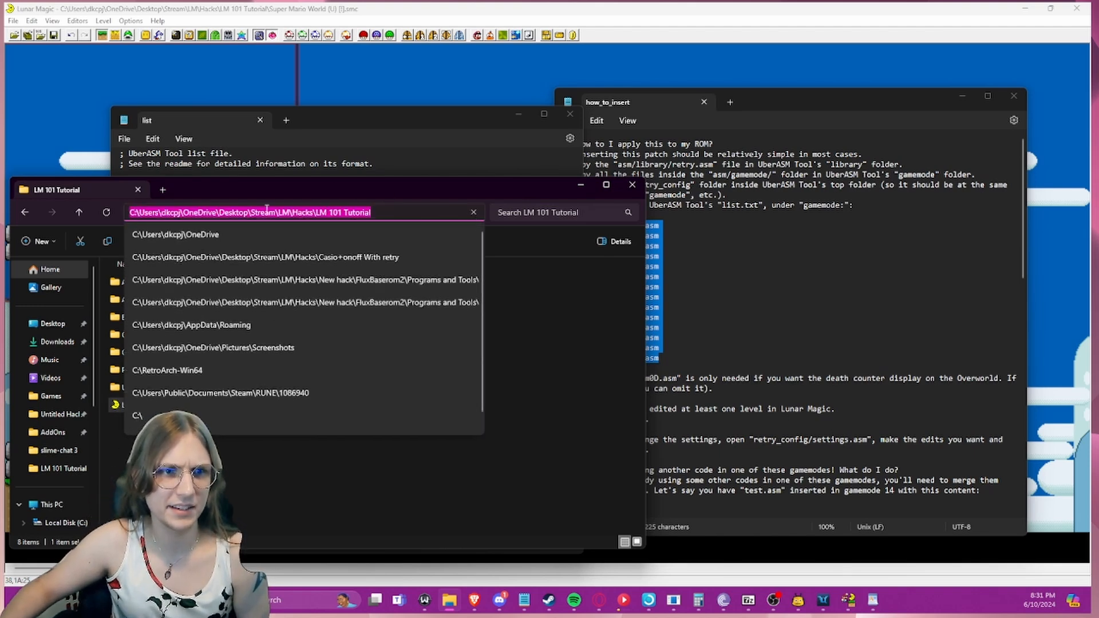
# - Skim the remaining how_to_insert instructions and minimize that document
pyautogui.click(765, 299)
pyautogui.scroll(-1, 710, 405)
pyautogui.scroll(-19, 707, 406)
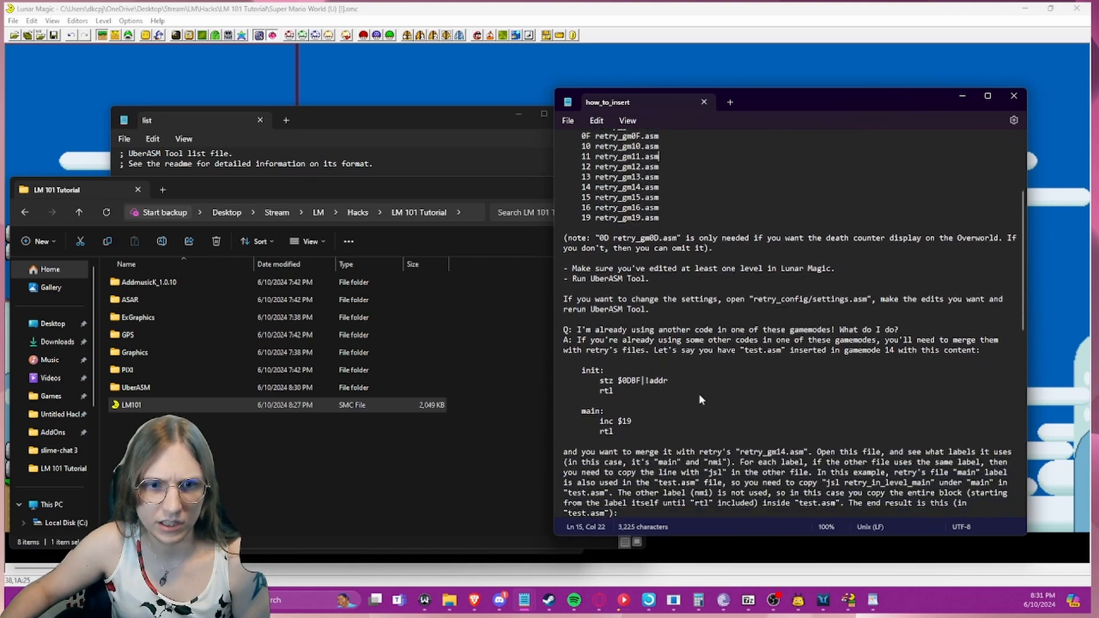
pyautogui.scroll(5, 677, 314)
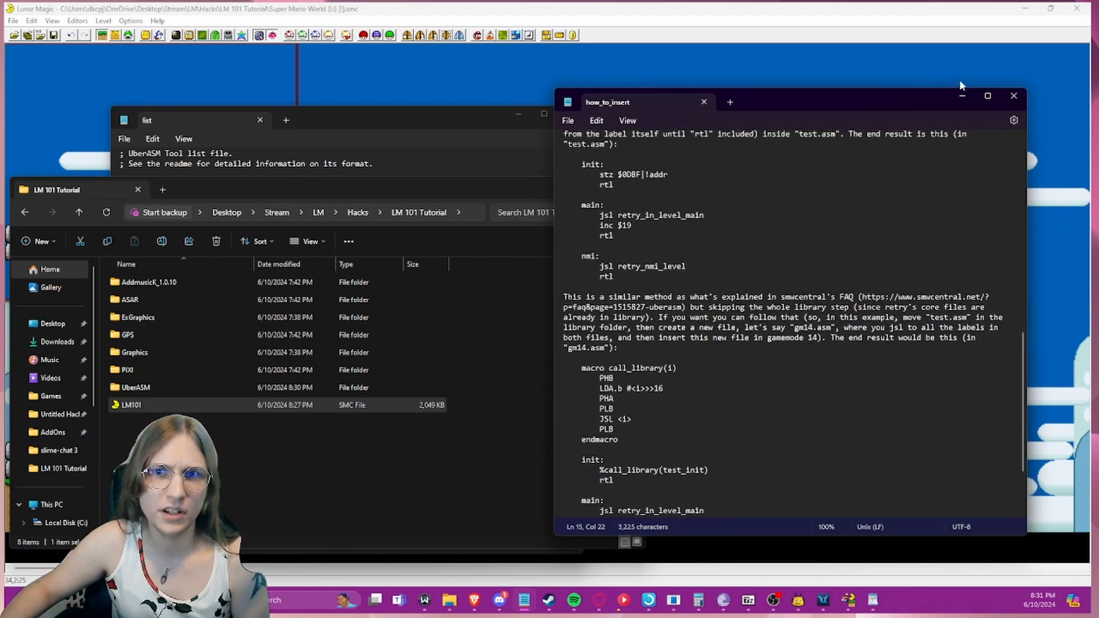
pyautogui.click(961, 95)
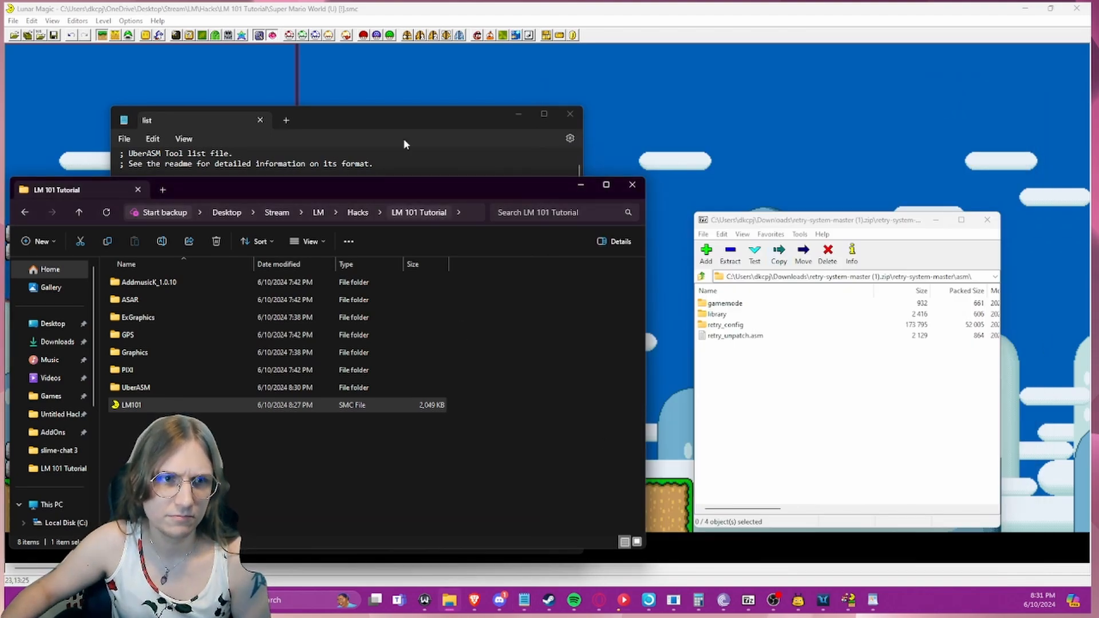
# - Bring the UberASM list file back to the front and move it into clear view over the level
pyautogui.click(397, 103)
pyautogui.moveTo(530, 598)
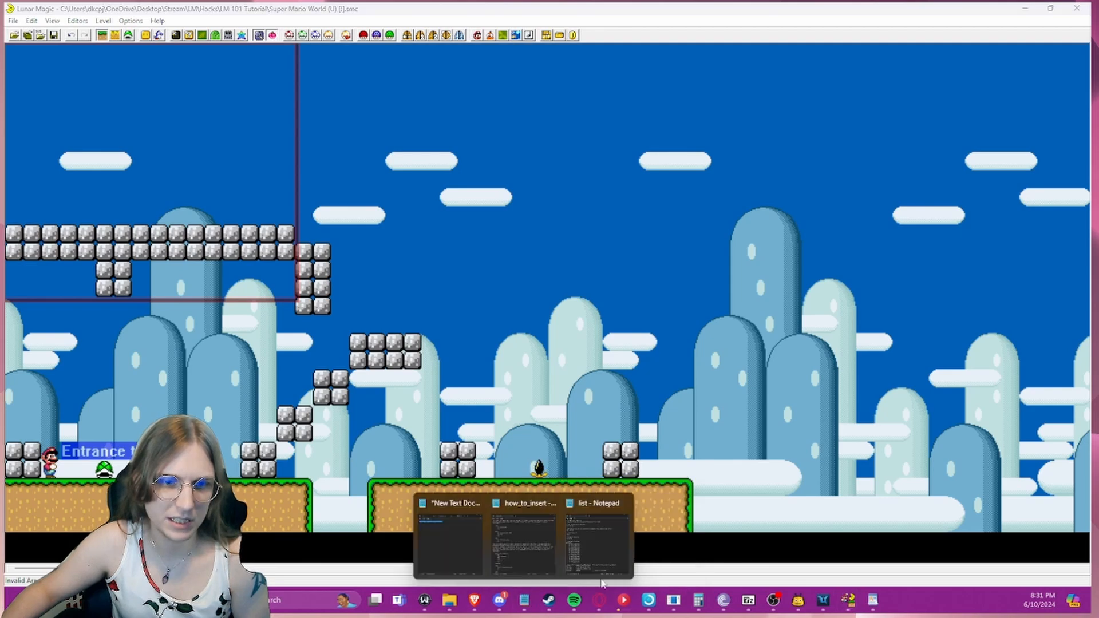
pyautogui.click(624, 535)
pyautogui.moveTo(353, 117); pyautogui.dragTo(585, 67)
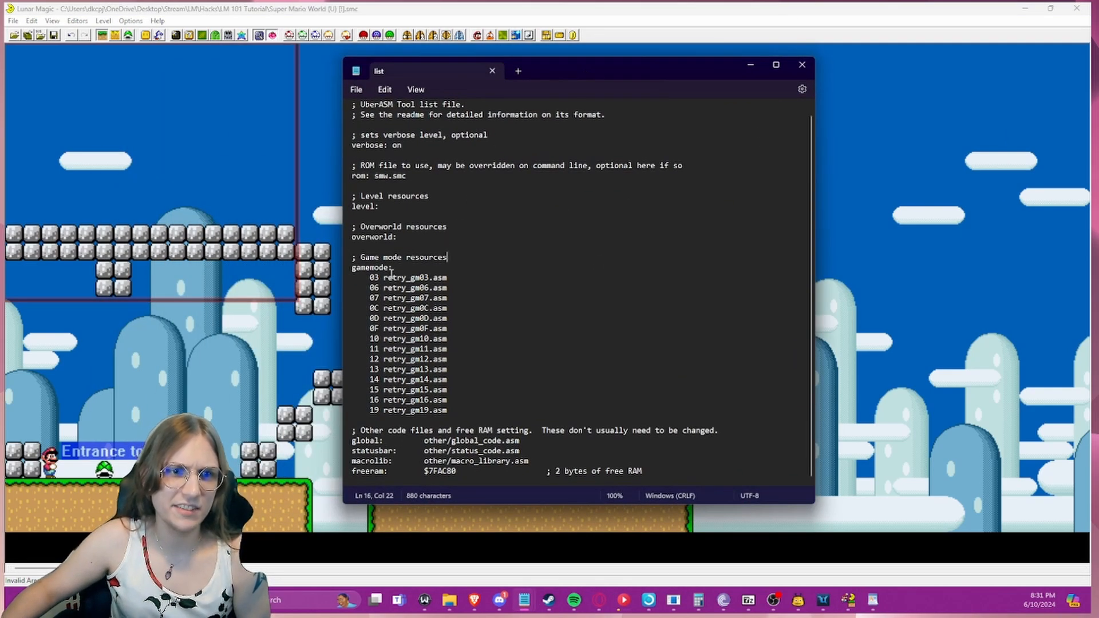
# - Replace smw.smc on the list file's rom: line with the copied LM 101 Tutorial folder path plus \LM101.smc, enclosed in double quotes
pyautogui.moveTo(367, 279); pyautogui.dragTo(437, 299)
pyautogui.click(443, 300)
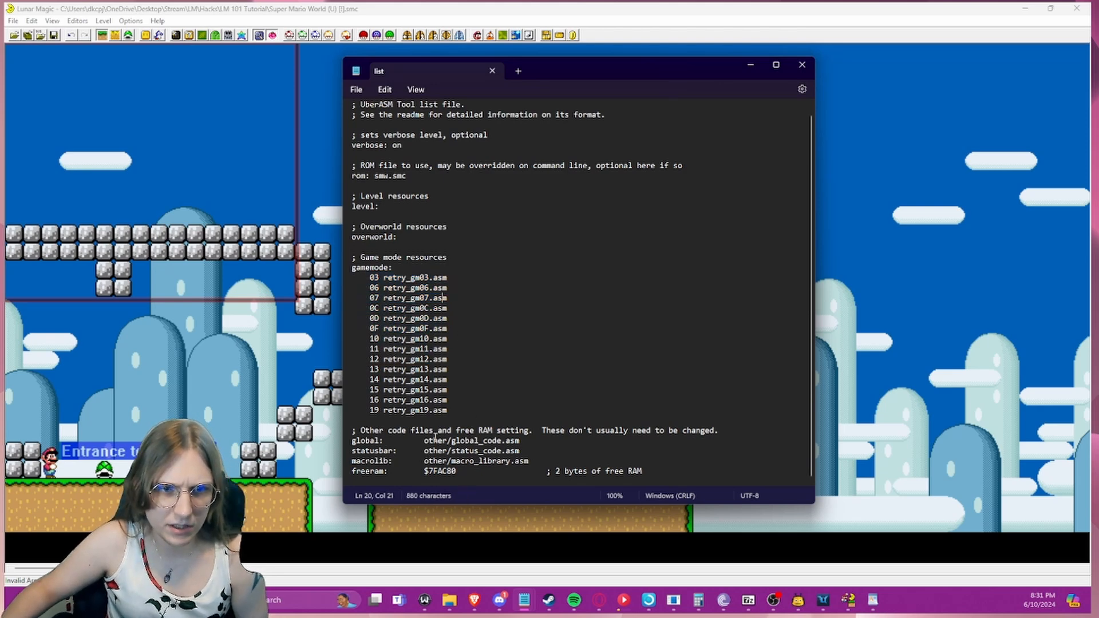
pyautogui.scroll(1, 449, 406)
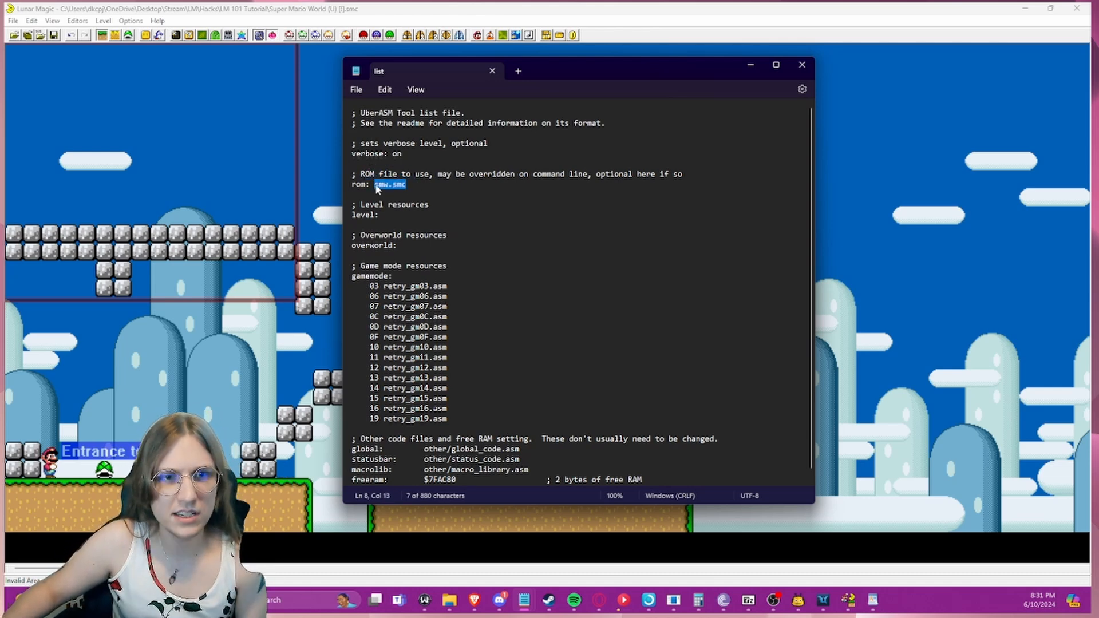
pyautogui.hotkey('ctrl', 'v')
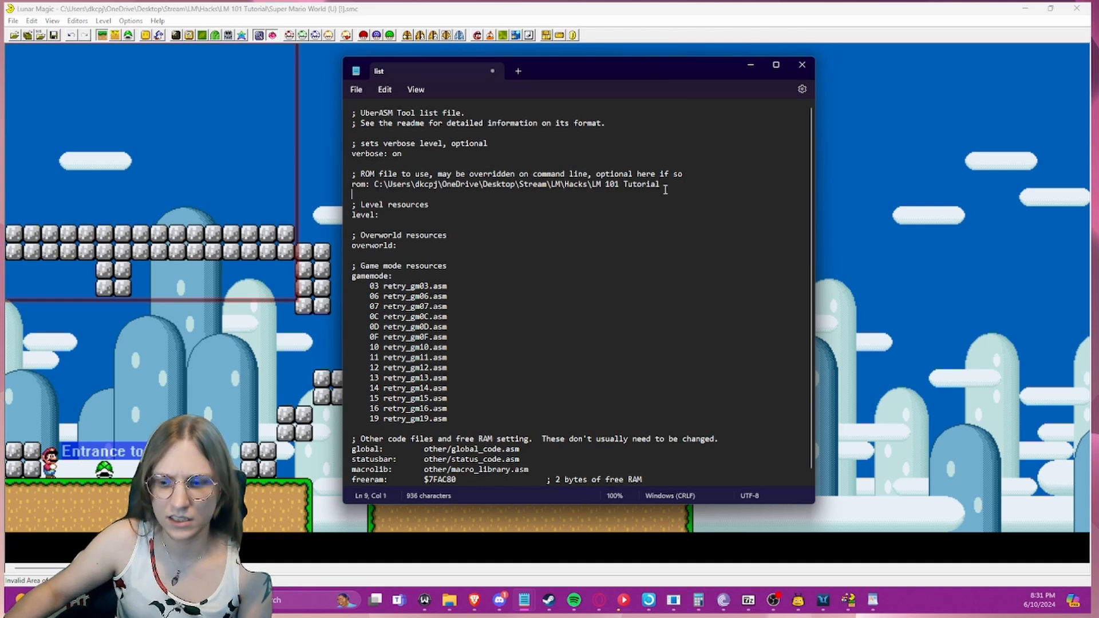
pyautogui.press('BackSpace')
pyautogui.press('BackSpace')
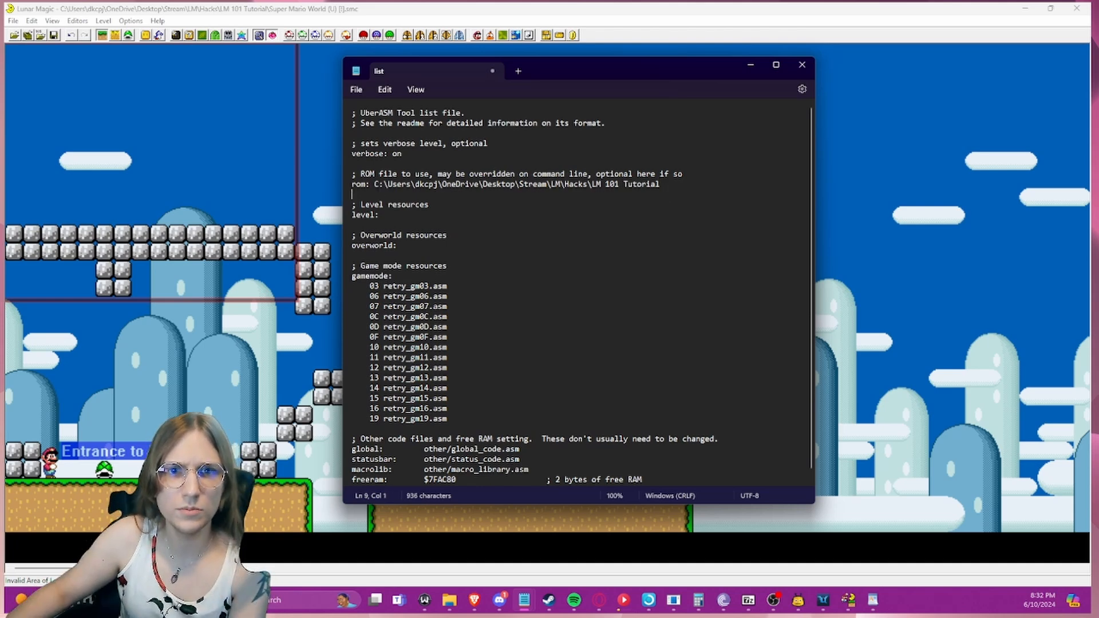
pyautogui.press('Return')
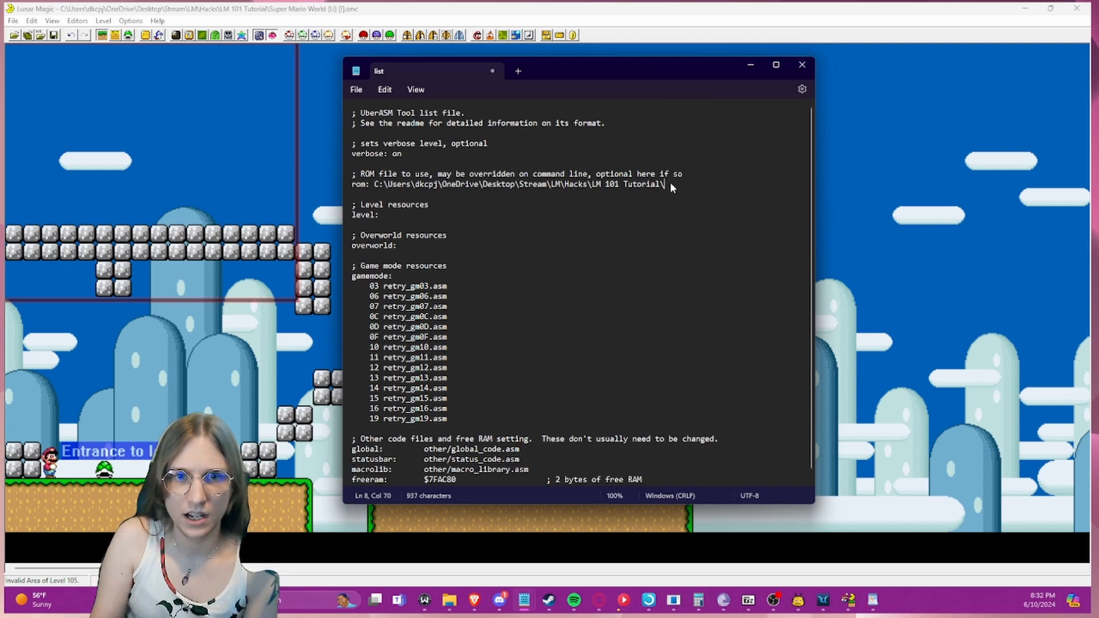
pyautogui.write('LM101.smc')
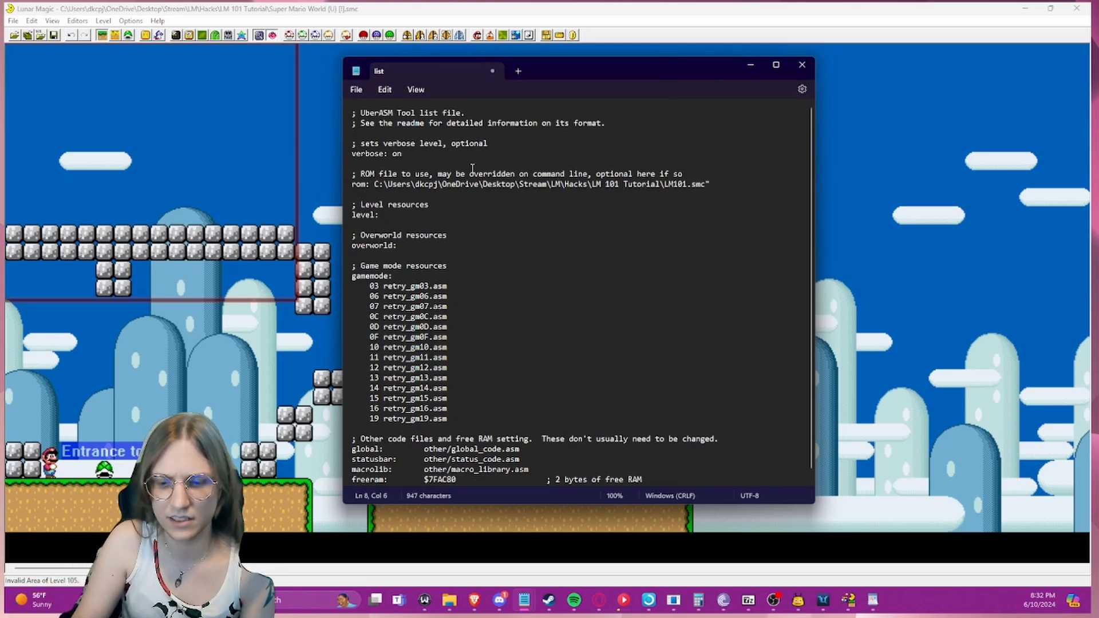
pyautogui.write('"')
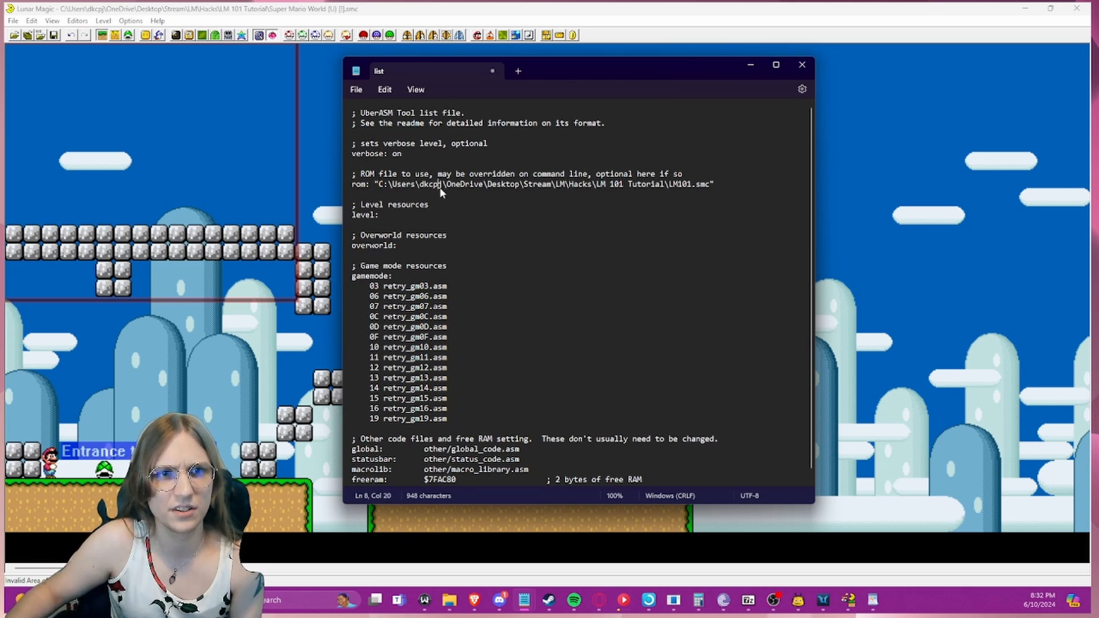
pyautogui.click(466, 225)
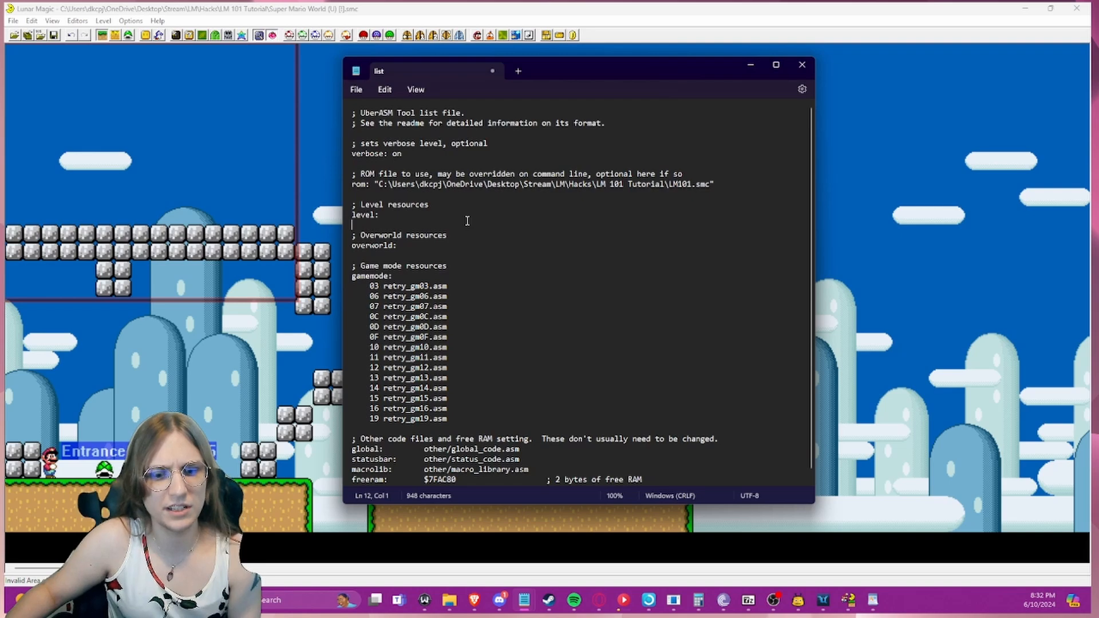
# - Review the how_to_insert notes on editing a level, running UberASM Tool and changing retry_config/settings.asm, and minimize the document
pyautogui.click(873, 602)
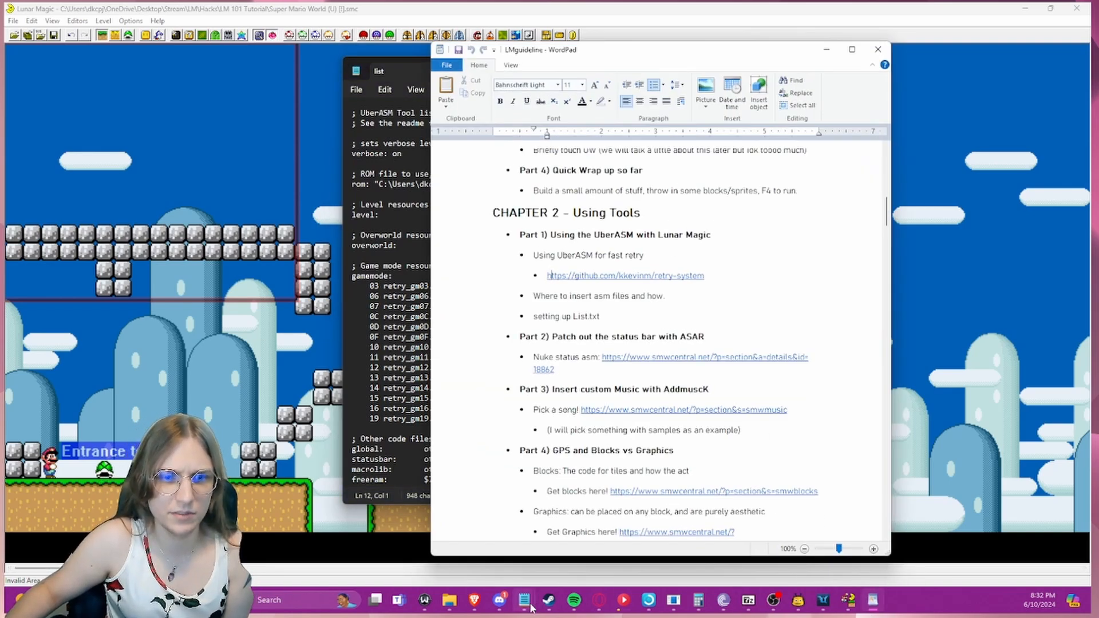
pyautogui.moveTo(530, 606)
pyautogui.moveTo(591, 536)
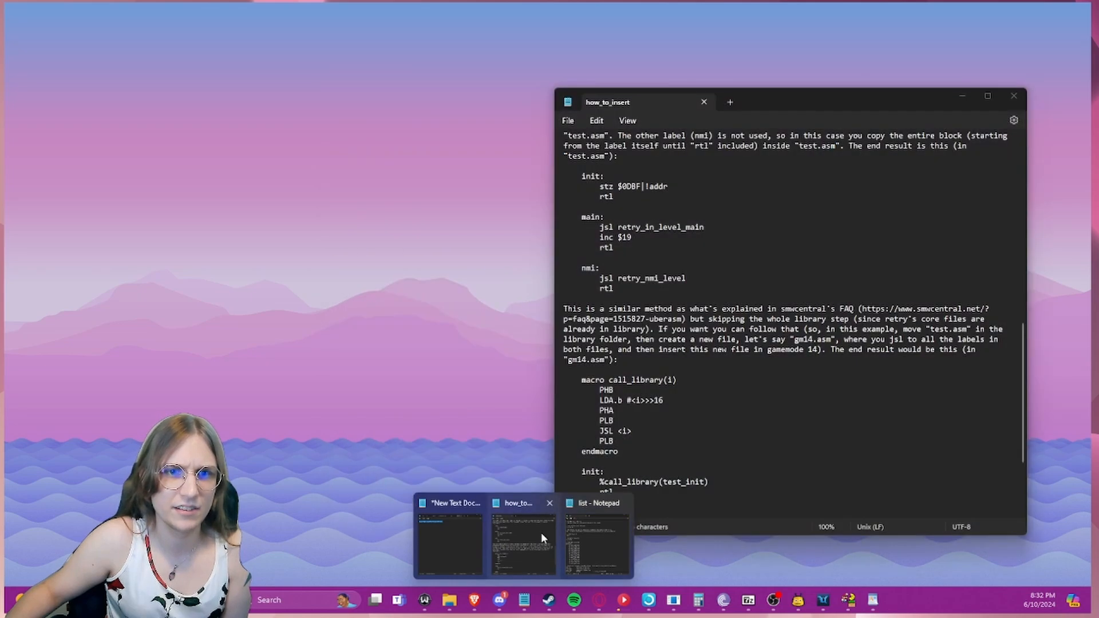
pyautogui.click(540, 533)
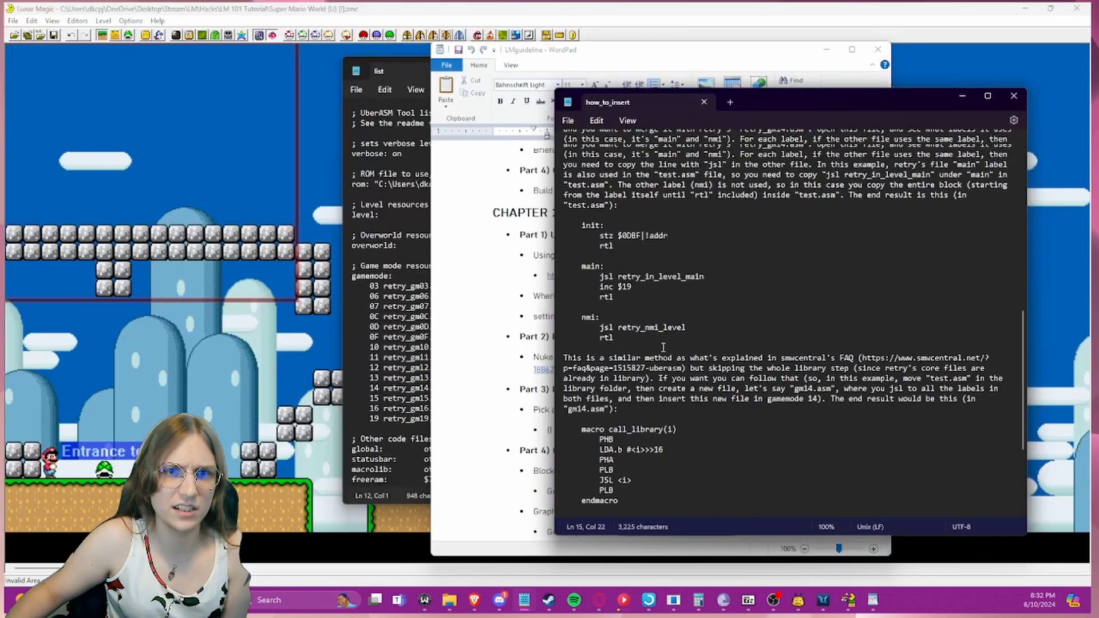
pyautogui.scroll(10, 686, 324)
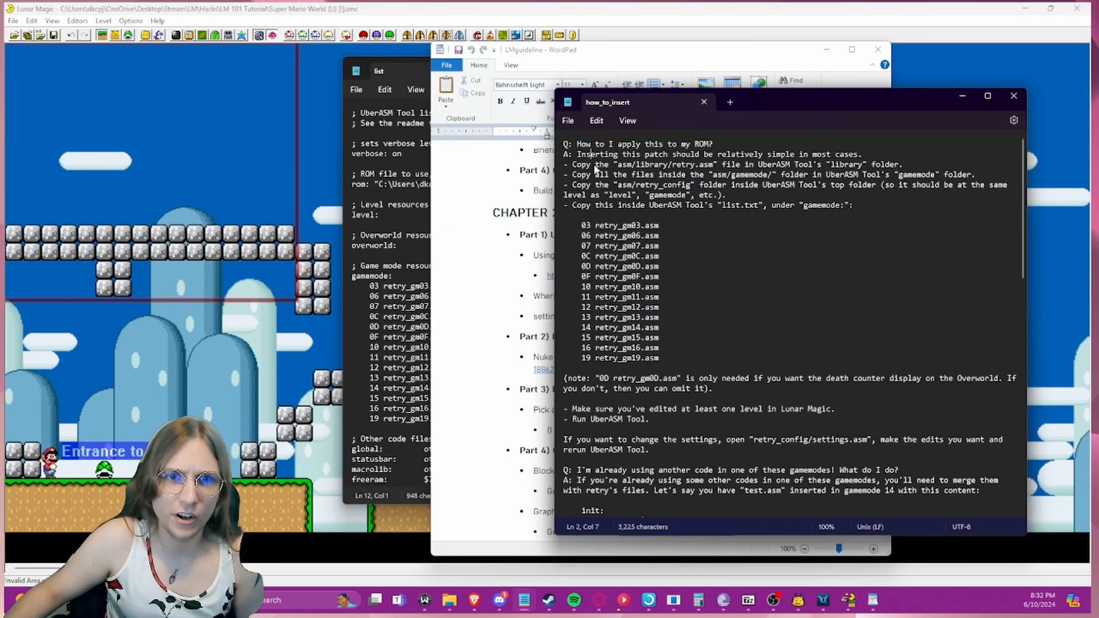
pyautogui.moveTo(595, 167); pyautogui.dragTo(819, 413)
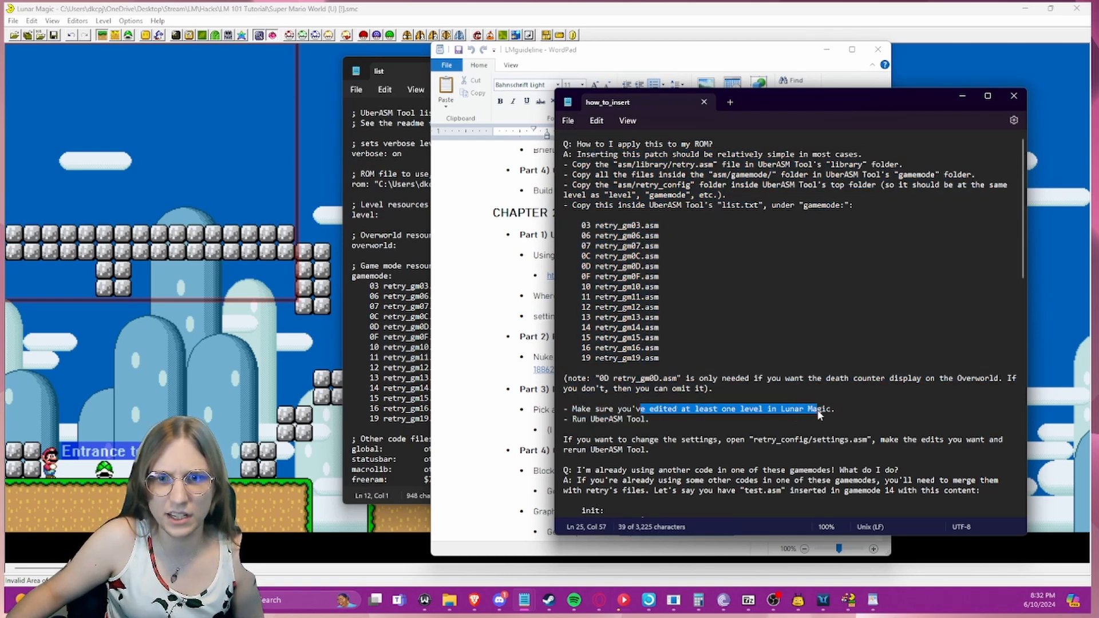
pyautogui.click(784, 423)
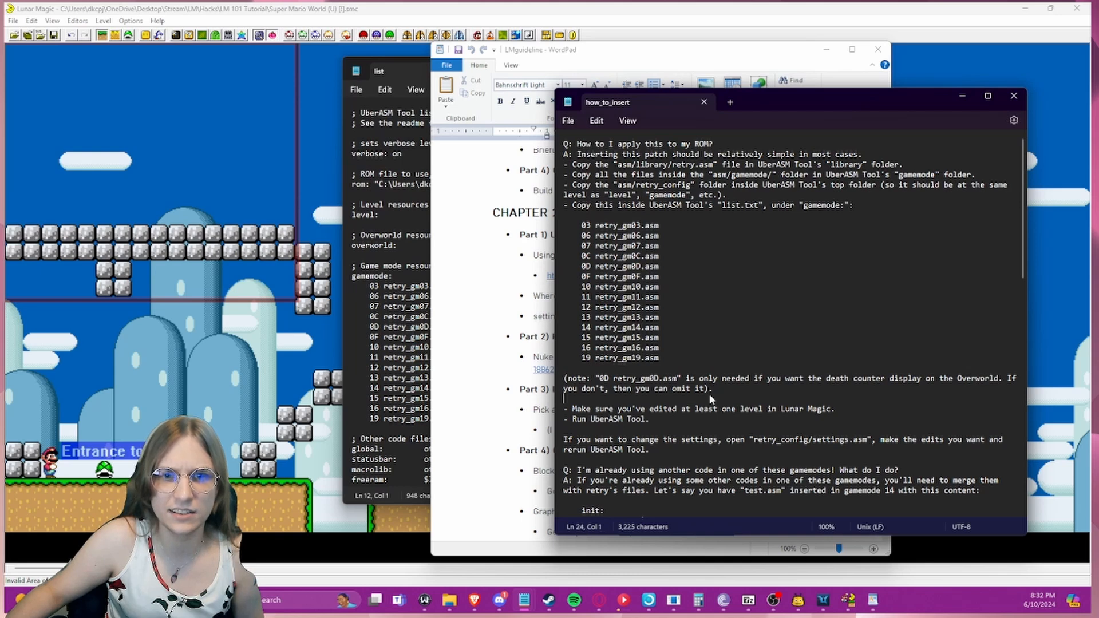
pyautogui.moveTo(664, 422); pyautogui.dragTo(562, 419)
pyautogui.click(670, 449)
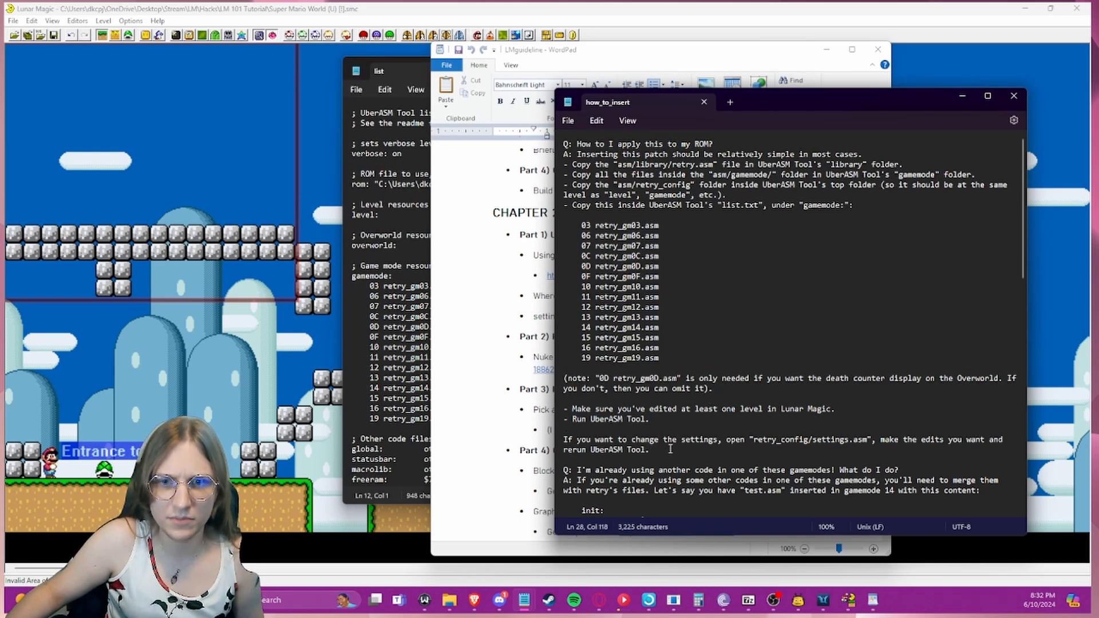
pyautogui.moveTo(658, 448); pyautogui.dragTo(857, 442)
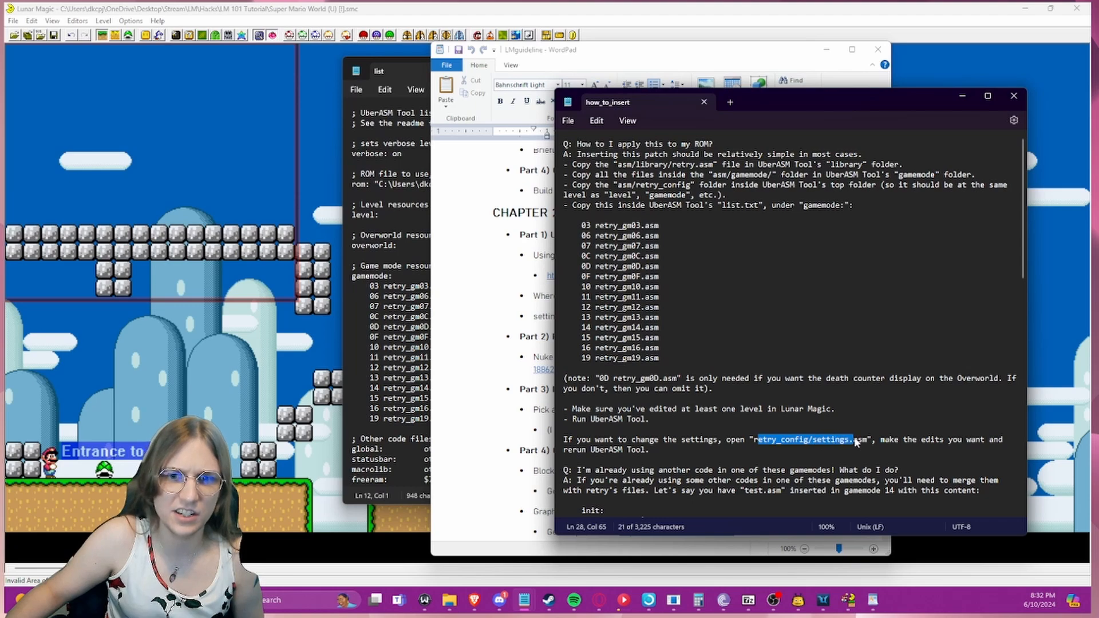
pyautogui.click(882, 445)
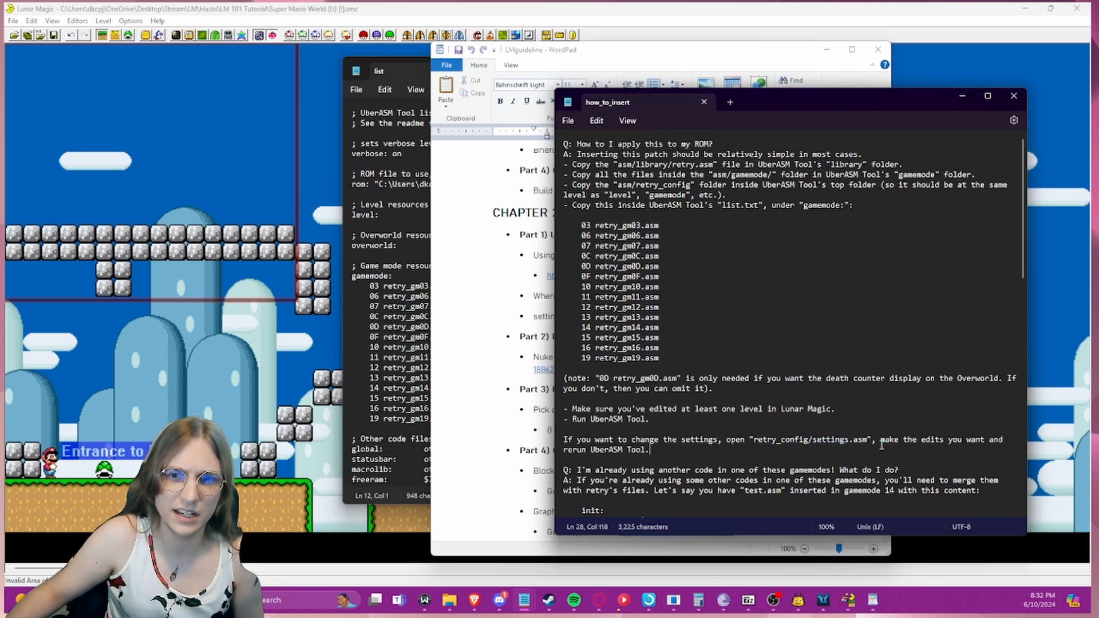
pyautogui.click(963, 101)
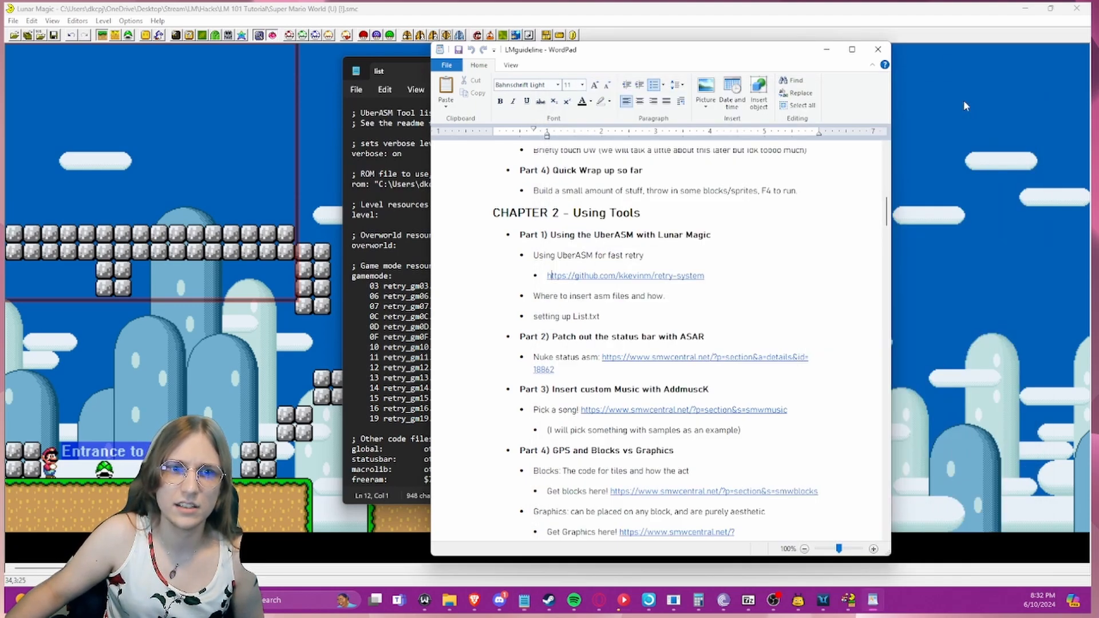
# - Close the list file and open the UberASM folder inside LM 101 Tutorial
pyautogui.click(410, 69)
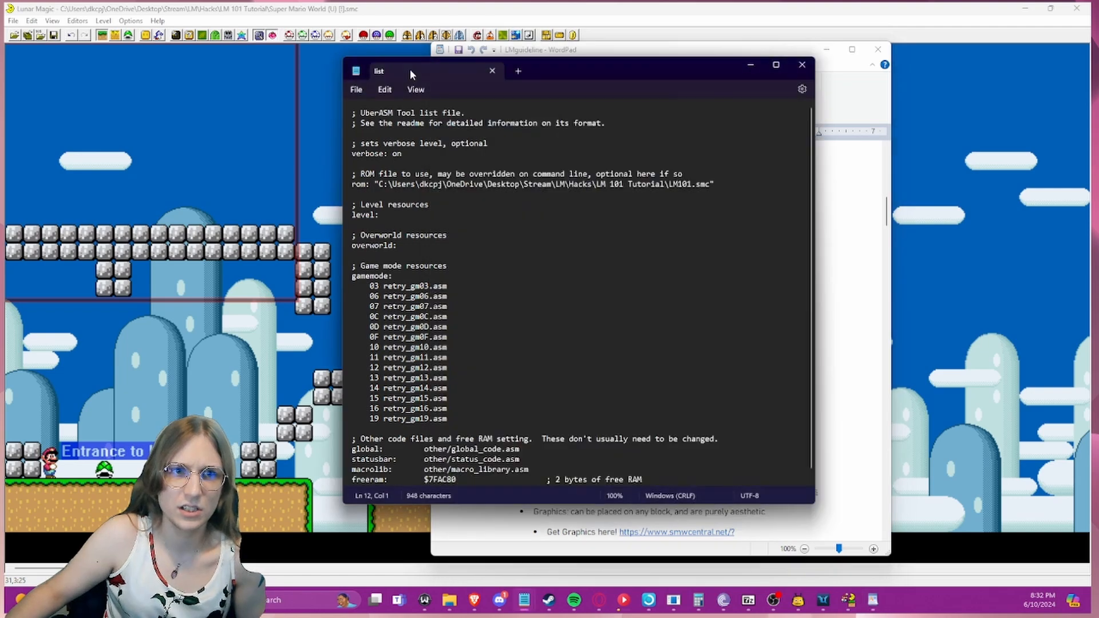
pyautogui.click(801, 64)
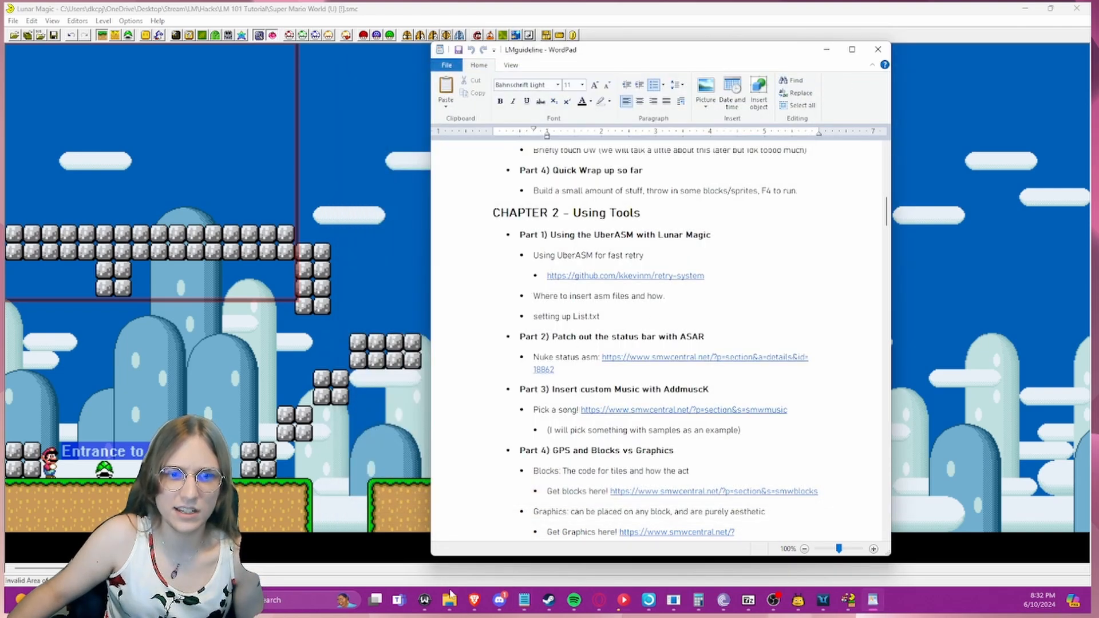
pyautogui.click(449, 598)
pyautogui.moveTo(422, 189); pyautogui.dragTo(513, 163)
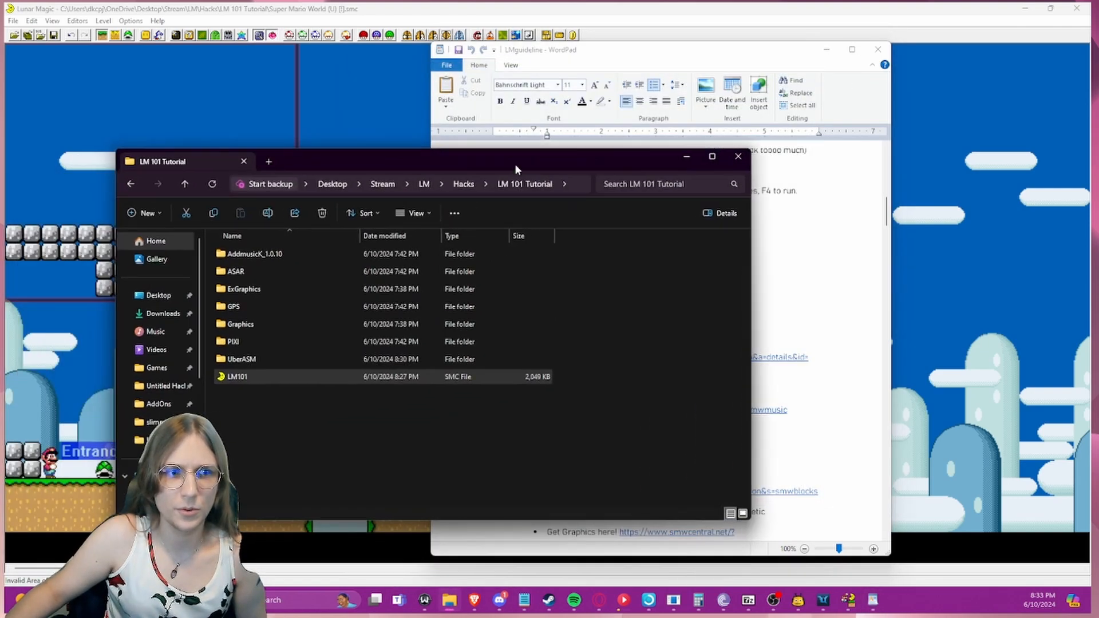
pyautogui.doubleClick(264, 358)
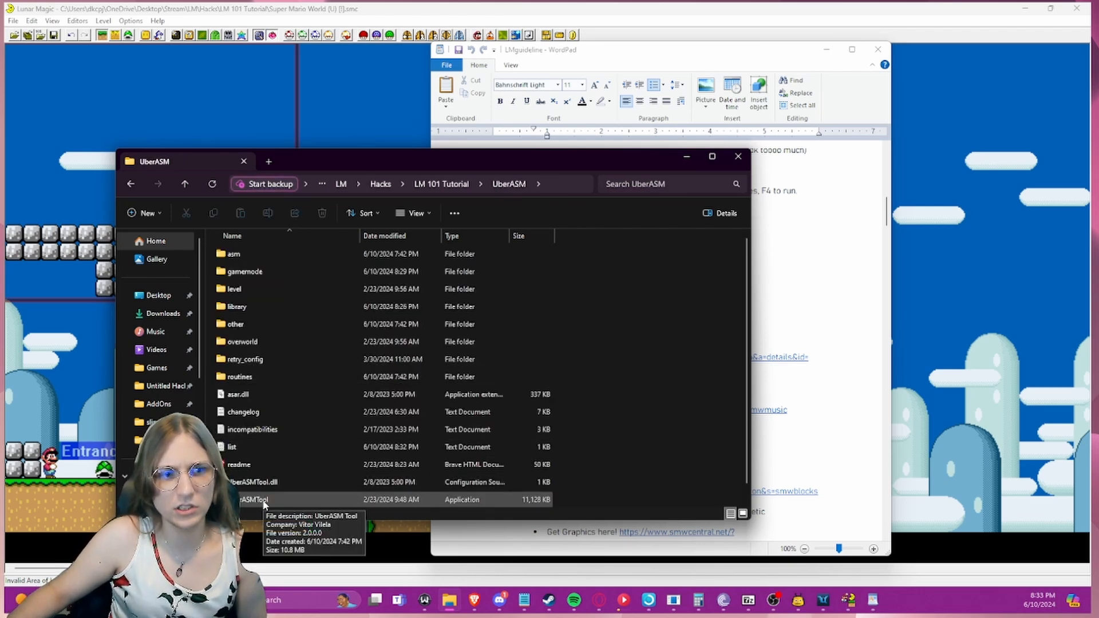
# - Try running UberASMTool twice, checking the ROM line in the list file between the two runs
pyautogui.doubleClick(260, 500)
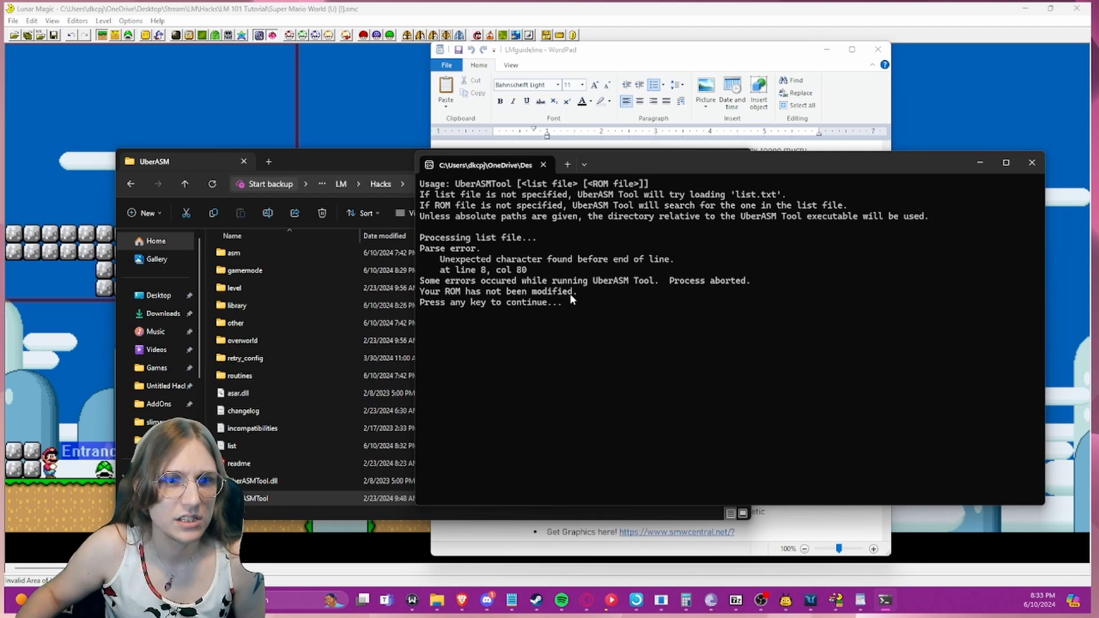
pyautogui.press('Return')
pyautogui.click(274, 444)
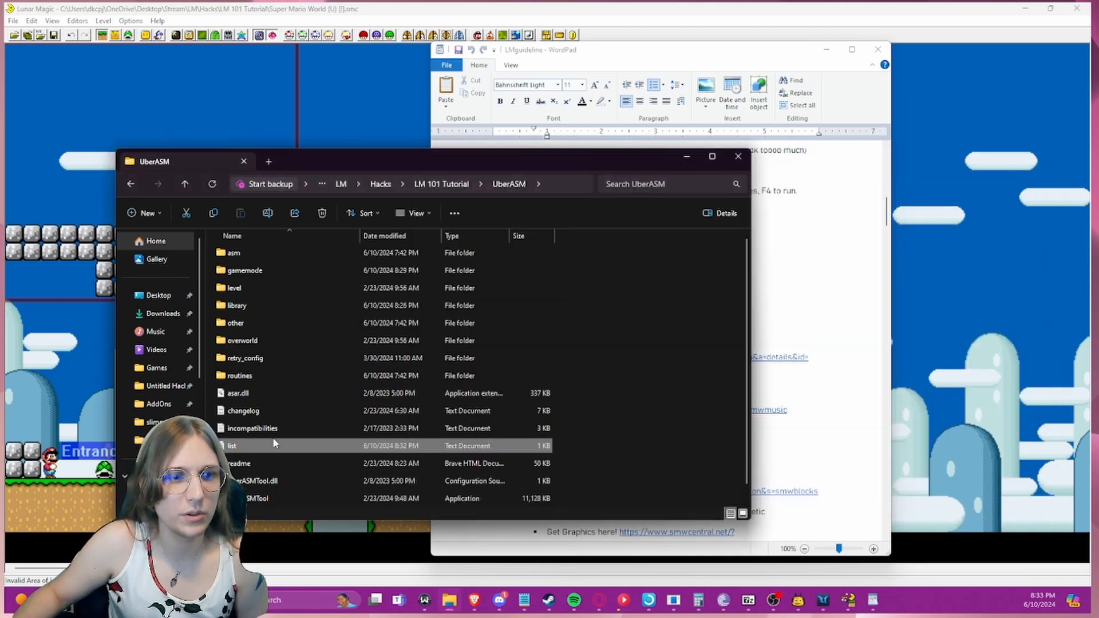
pyautogui.doubleClick(275, 444)
pyautogui.moveTo(208, 29); pyautogui.dragTo(508, 55)
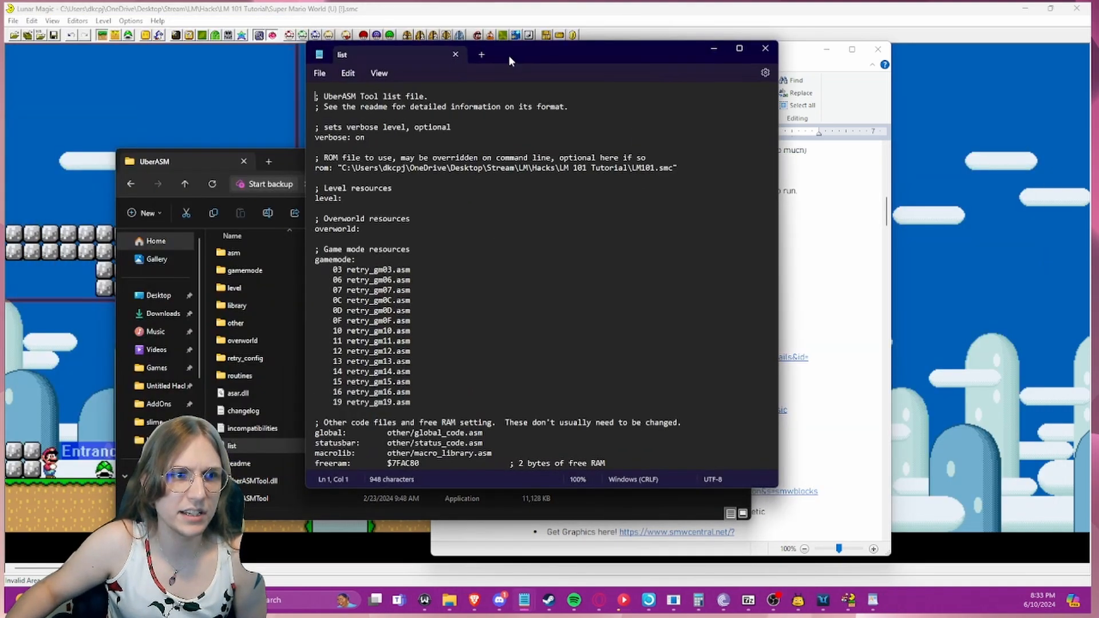
pyautogui.click(764, 50)
pyautogui.doubleClick(265, 499)
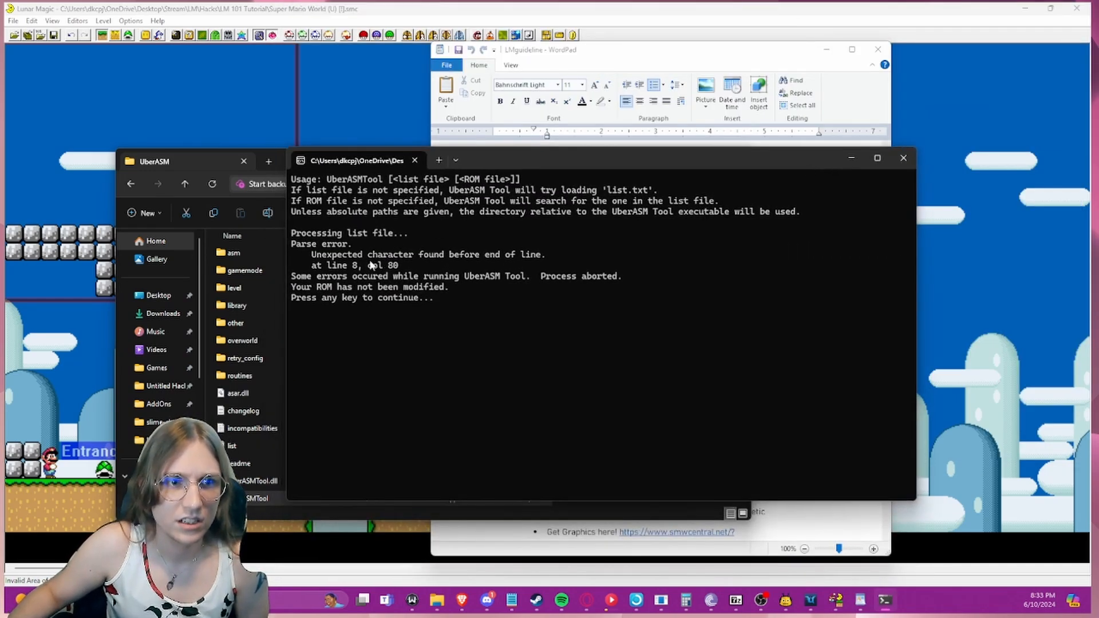
pyautogui.click(903, 158)
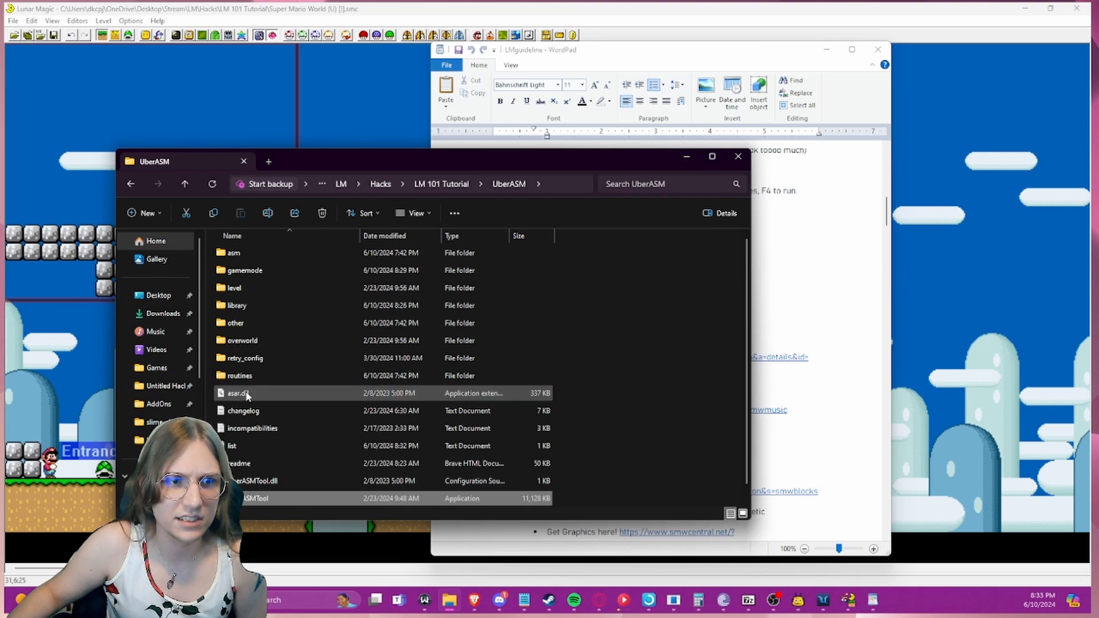
# - Remove the double quotes from both ends of the ROM path in the list file and save it
pyautogui.doubleClick(240, 439)
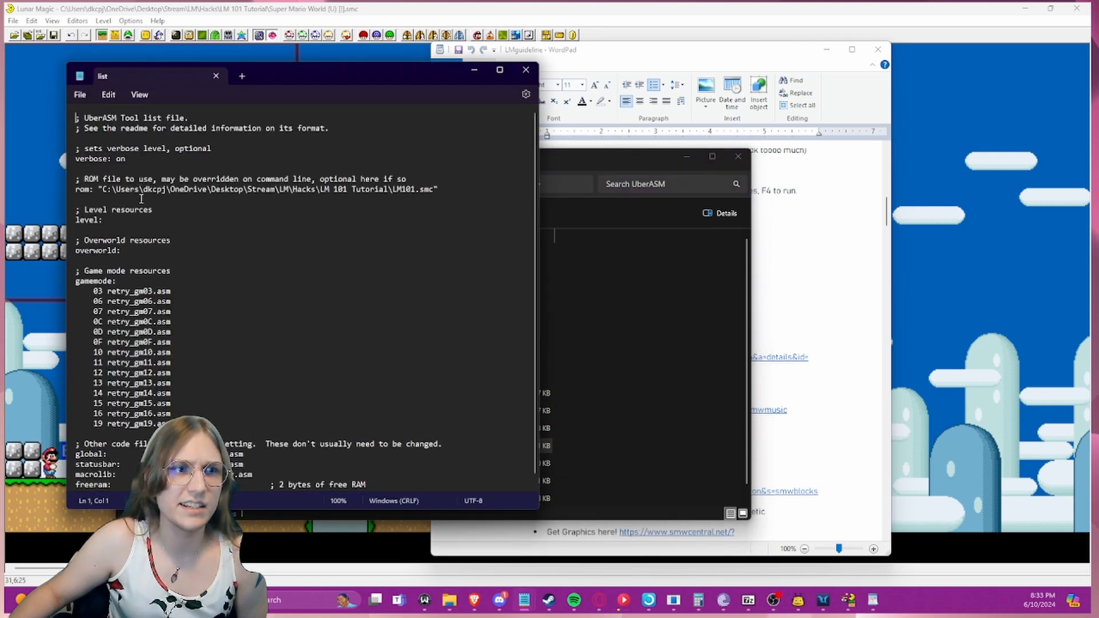
pyautogui.click(88, 159)
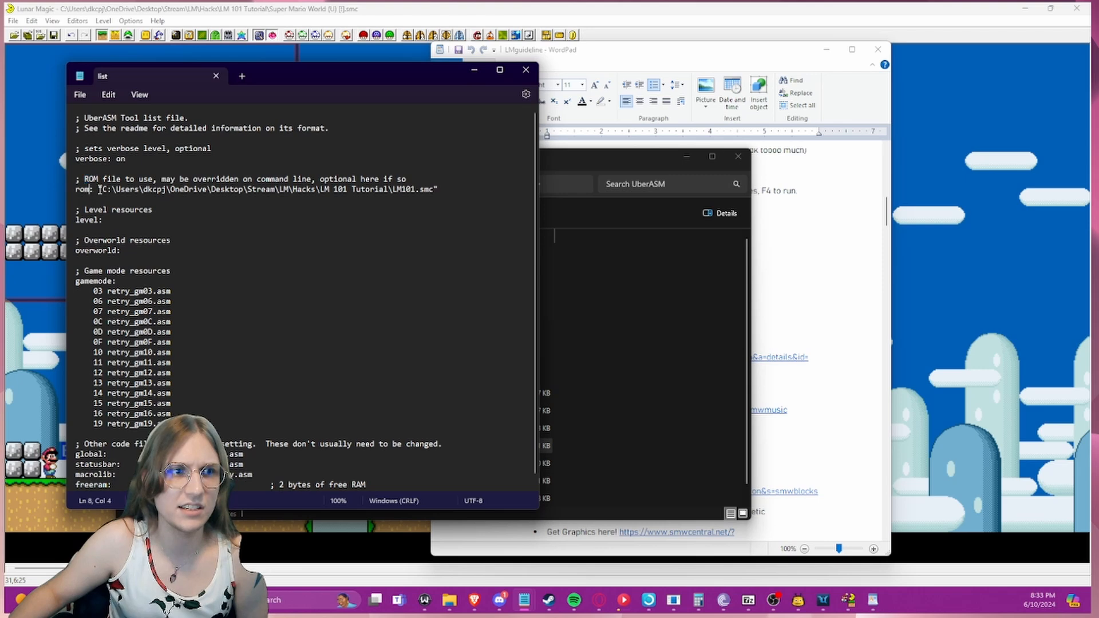
pyautogui.press('BackSpace')
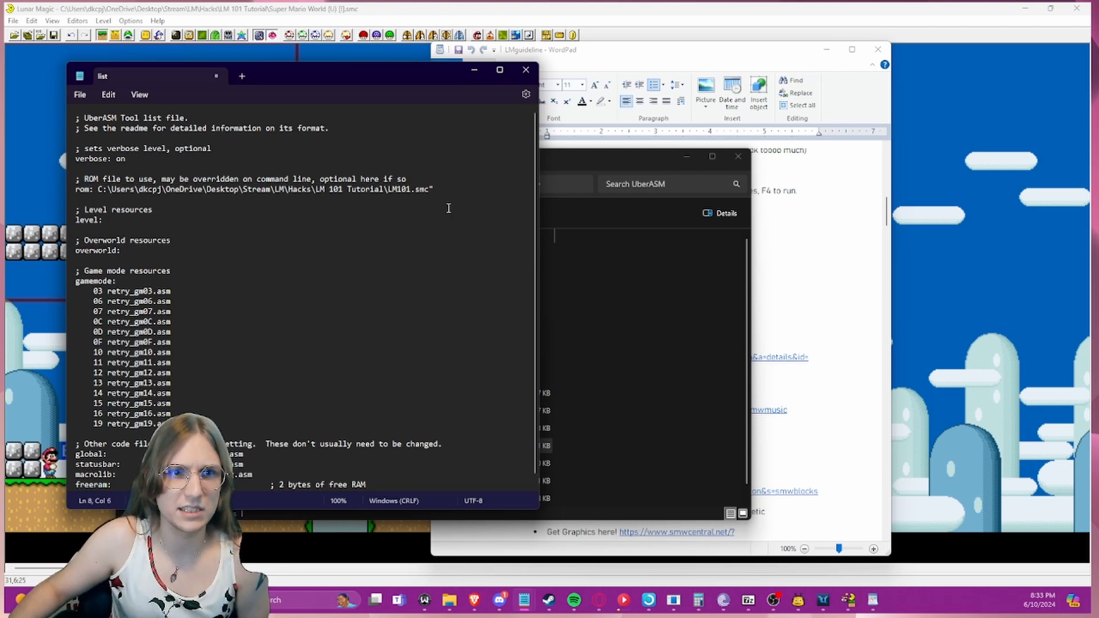
pyautogui.click(461, 190)
pyautogui.press('BackSpace')
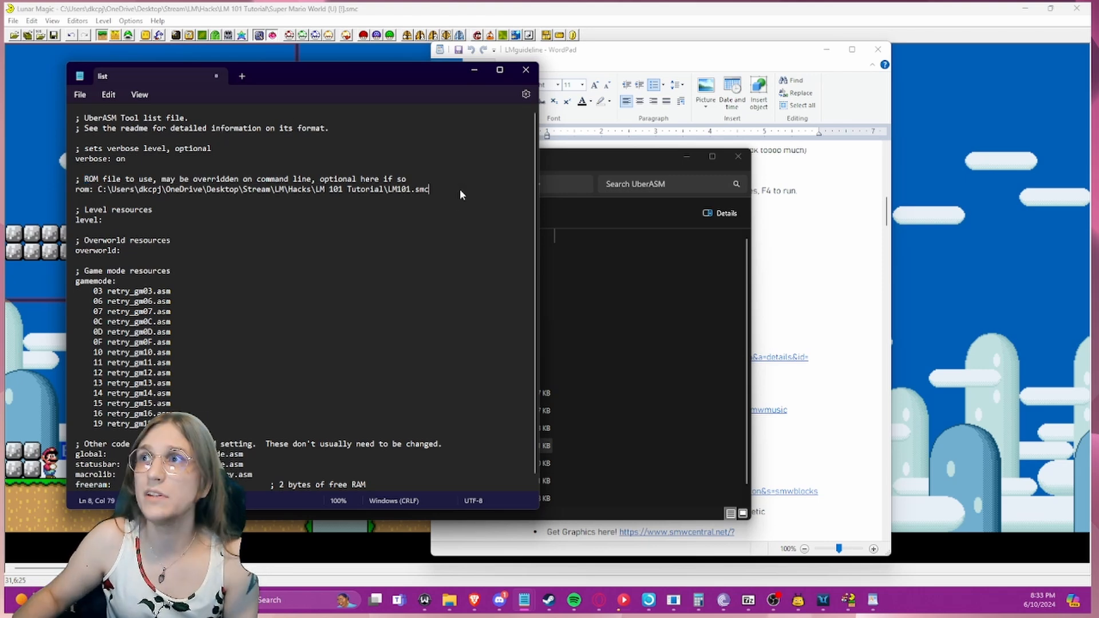
pyautogui.hotkey('ctrl', 's')
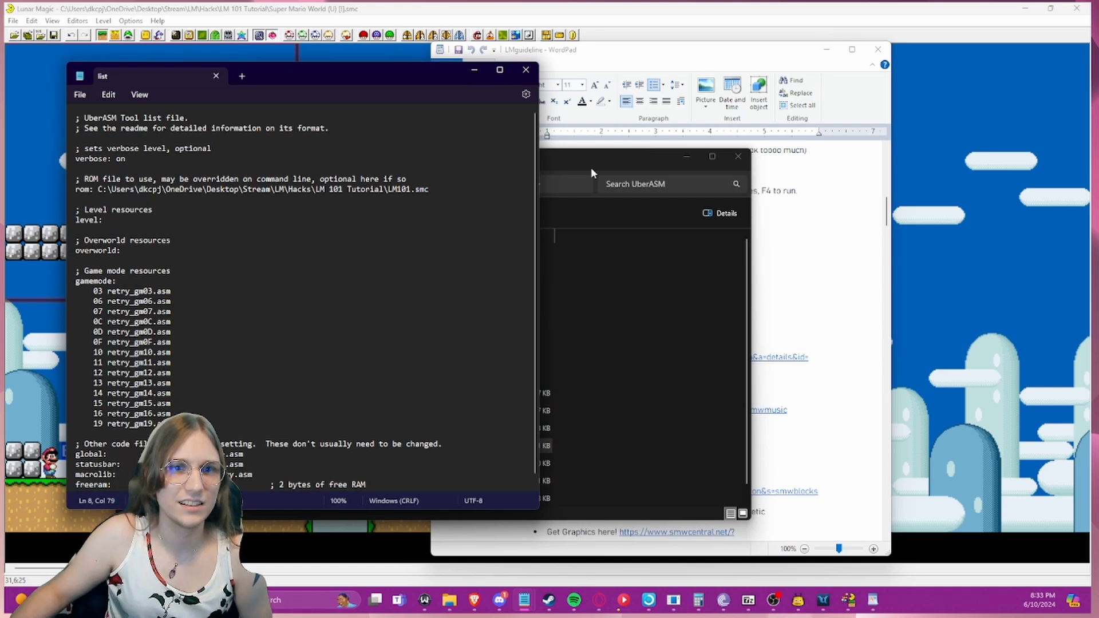
# - Run UberASMTool from the UberASM folder and review its insertion output from the beginning
pyautogui.click(591, 167)
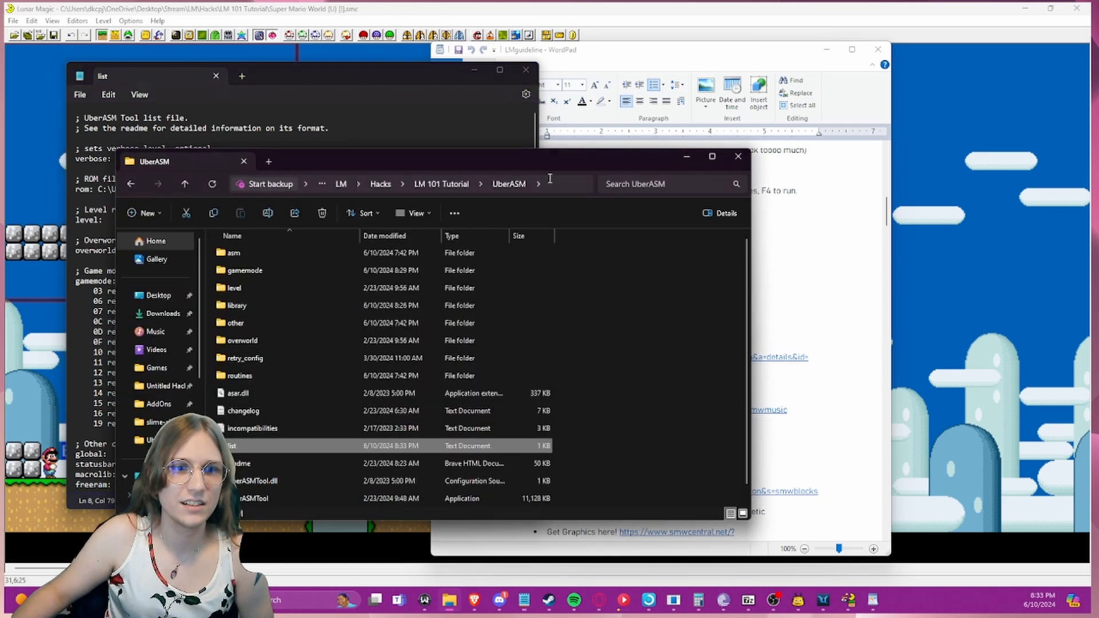
pyautogui.doubleClick(250, 500)
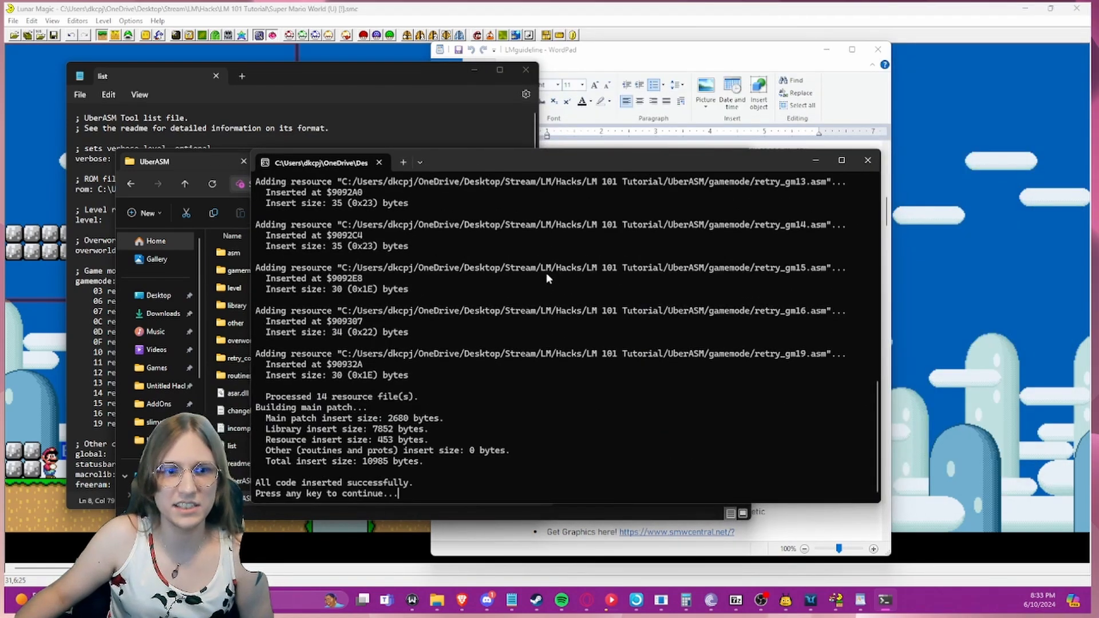
pyautogui.scroll(5, 572, 323)
pyautogui.scroll(12, 571, 323)
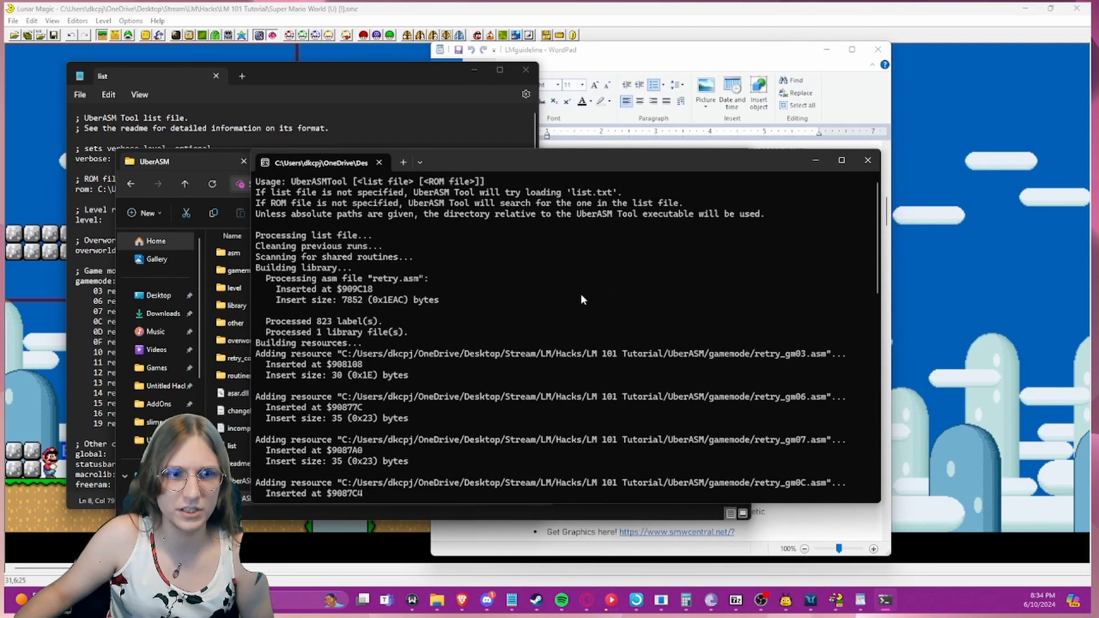
# - Check the added retry resource files and the final result line of the UberASM Tool output, and dismiss the console
pyautogui.moveTo(342, 353); pyautogui.dragTo(822, 357)
pyautogui.click(805, 362)
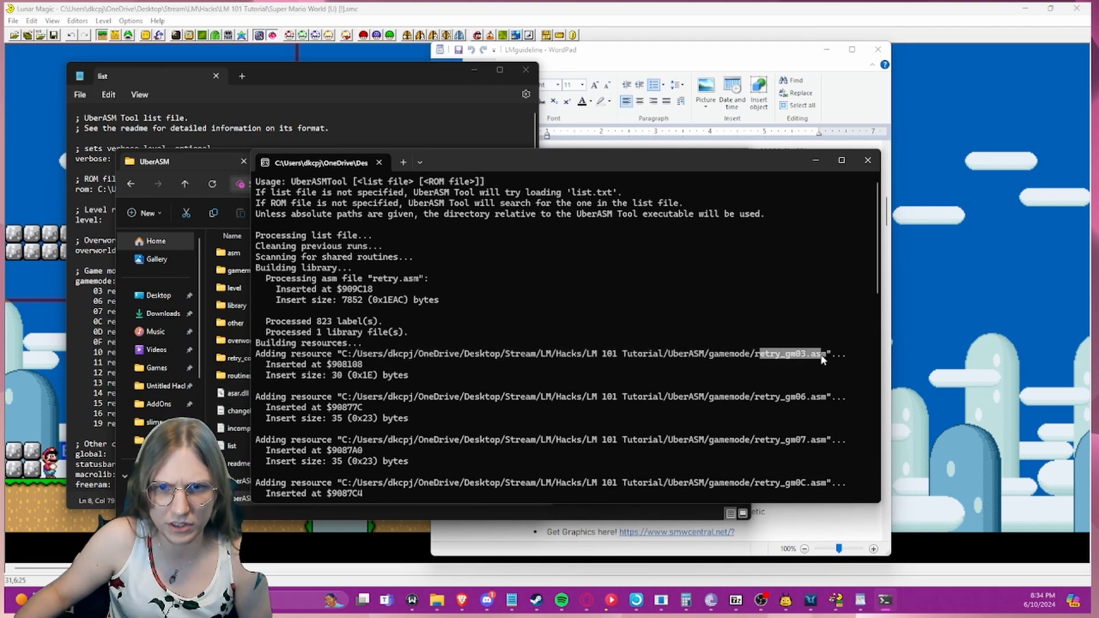
pyautogui.click(824, 357)
pyautogui.scroll(-17, 787, 358)
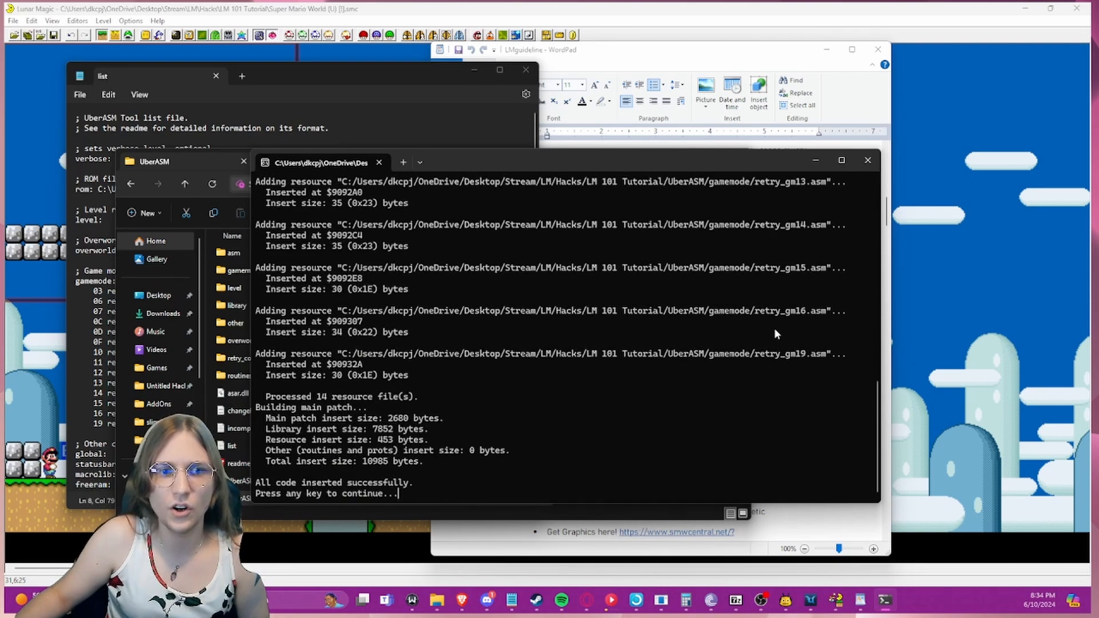
pyautogui.moveTo(416, 482); pyautogui.dragTo(256, 486)
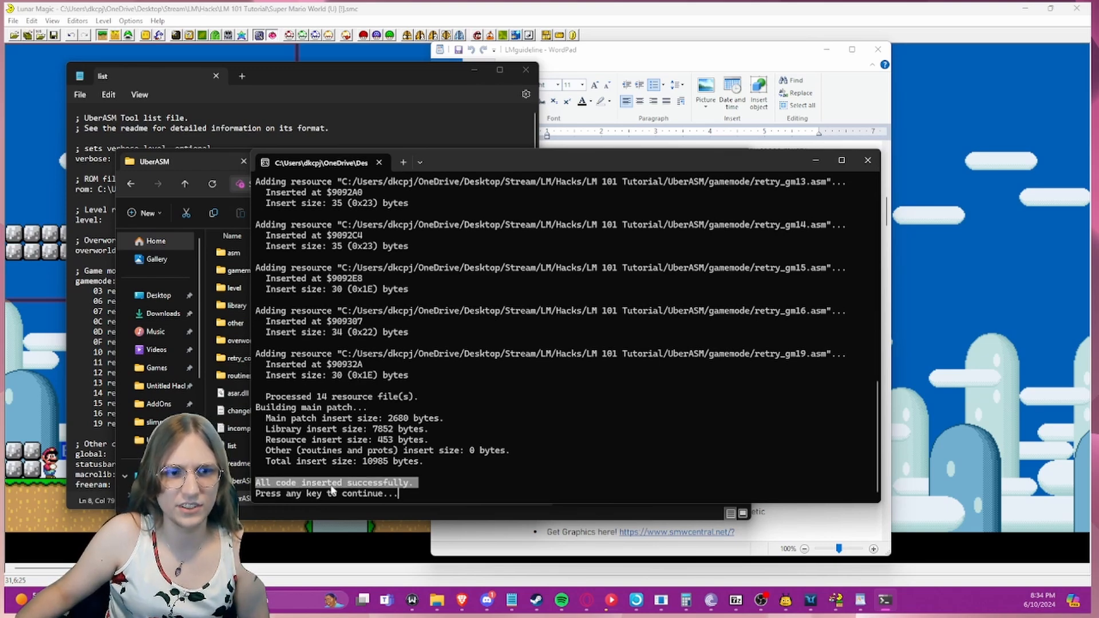
pyautogui.press('Return')
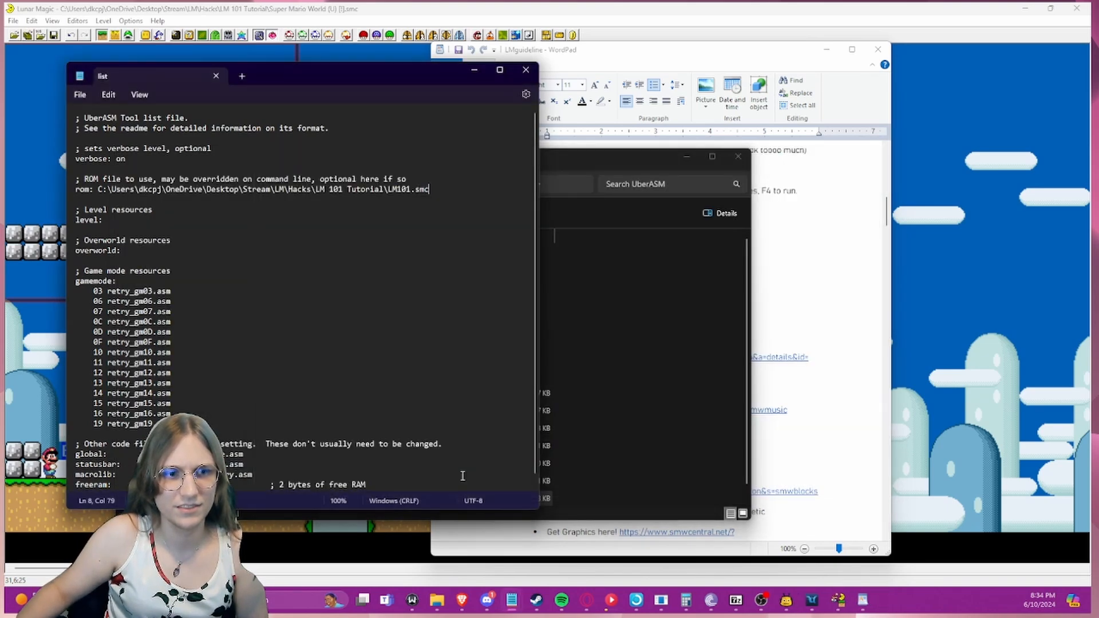
# - Close the list file, go back up to the LM 101 Tutorial folder and select the LM101 ROM
pyautogui.click(520, 71)
pyautogui.click(185, 183)
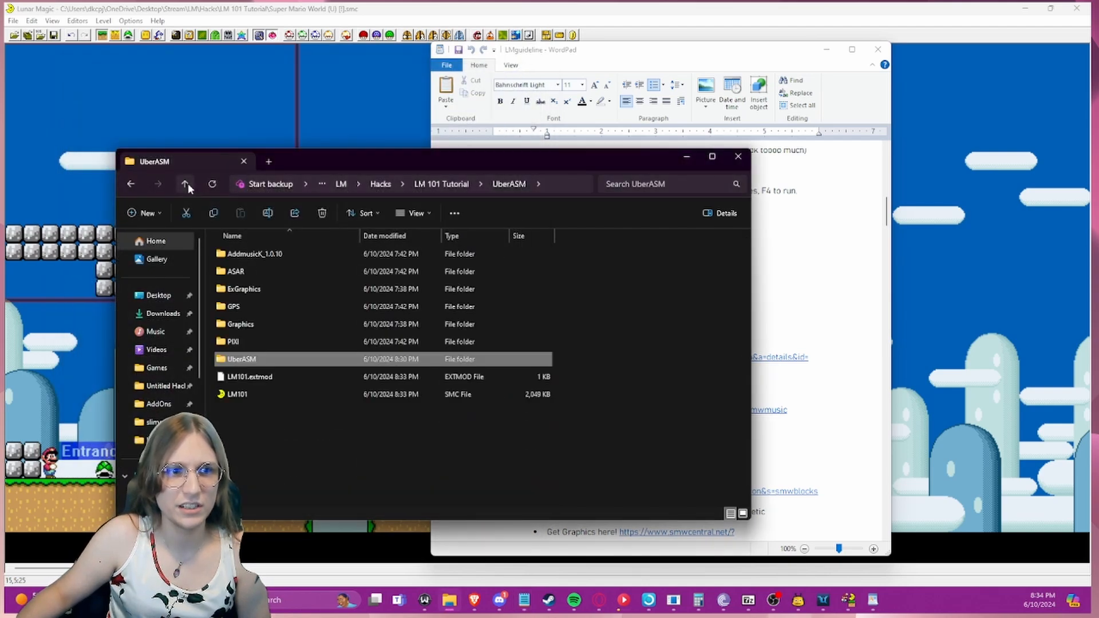
pyautogui.click(246, 396)
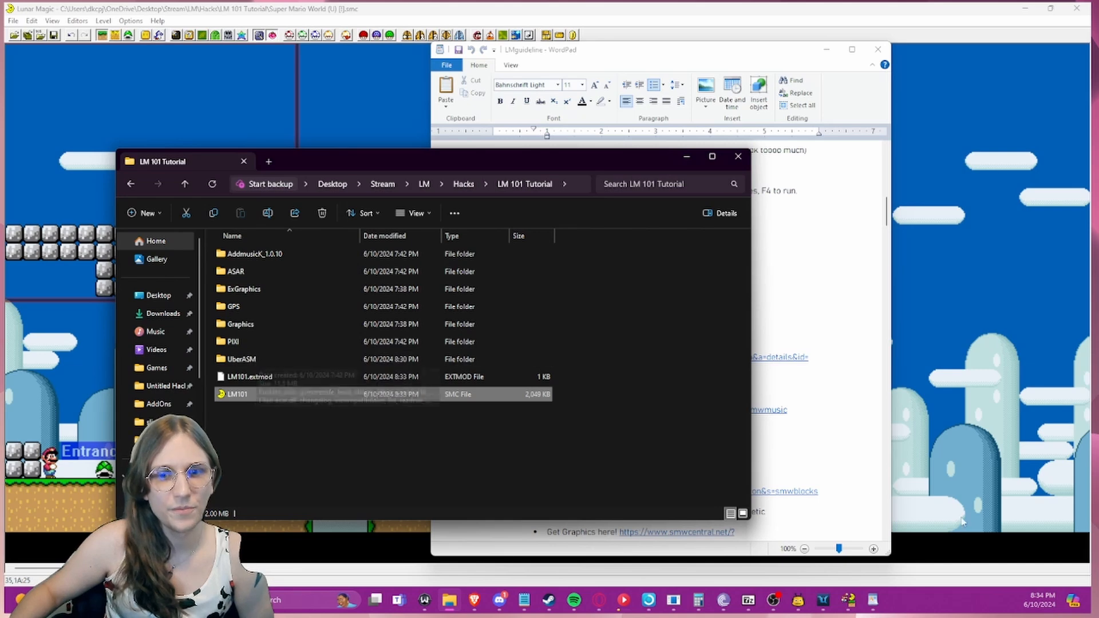
# - Bring up the how_to_insert notes and check which file holds the retry settings
pyautogui.moveTo(867, 604)
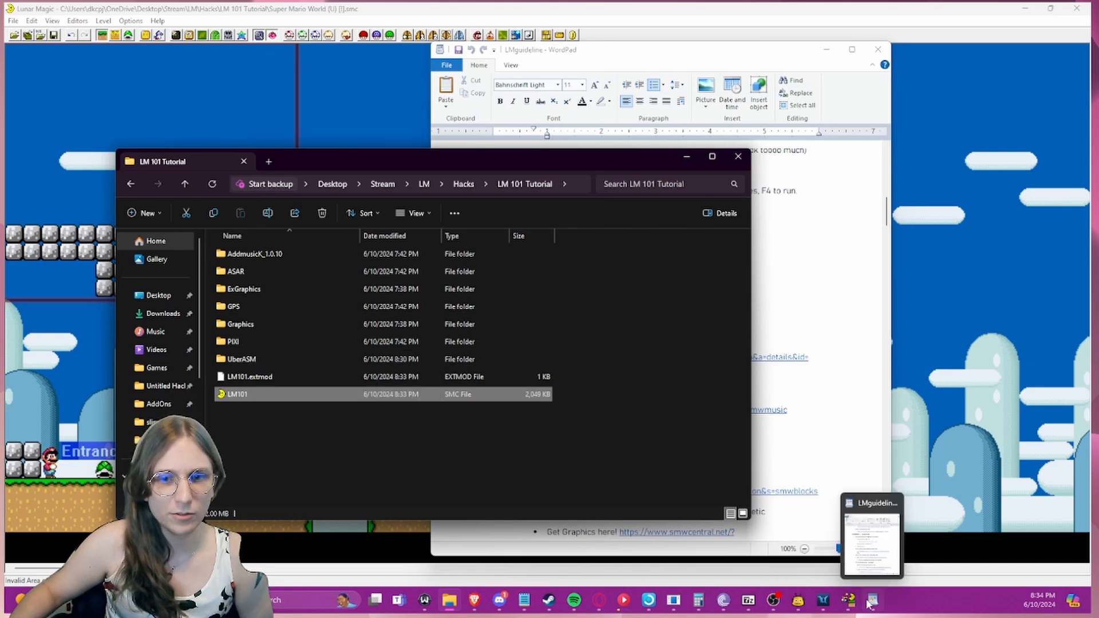
pyautogui.click(525, 602)
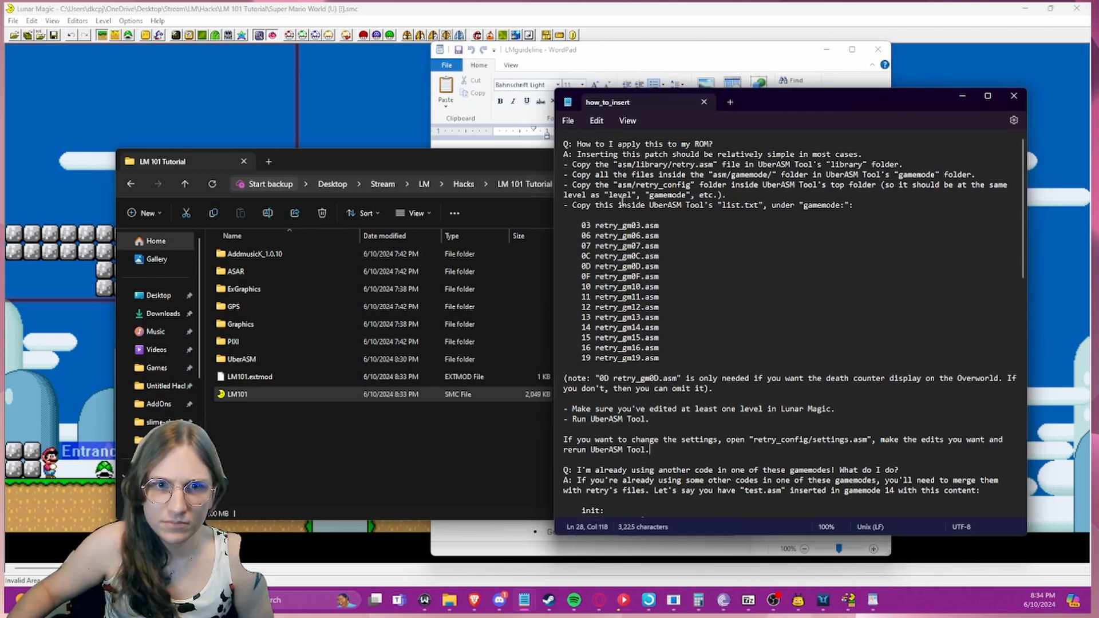
pyautogui.moveTo(753, 439); pyautogui.dragTo(832, 448)
pyautogui.click(836, 448)
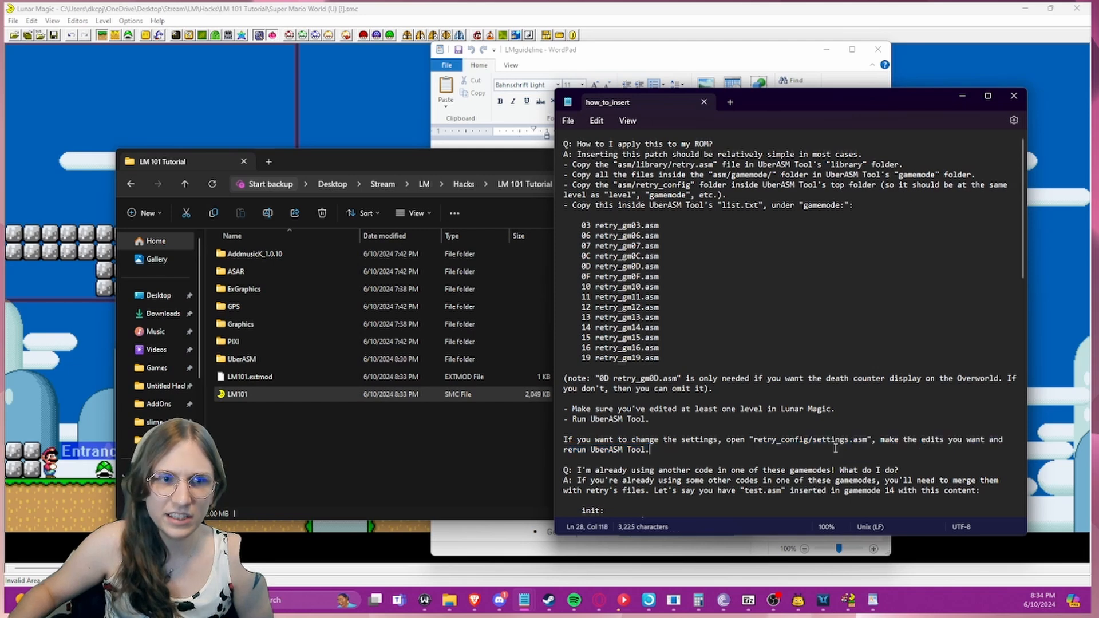
# - Go to the retry_config folder inside UberASM and briefly view its settings file in Notepad before closing it
pyautogui.doubleClick(243, 359)
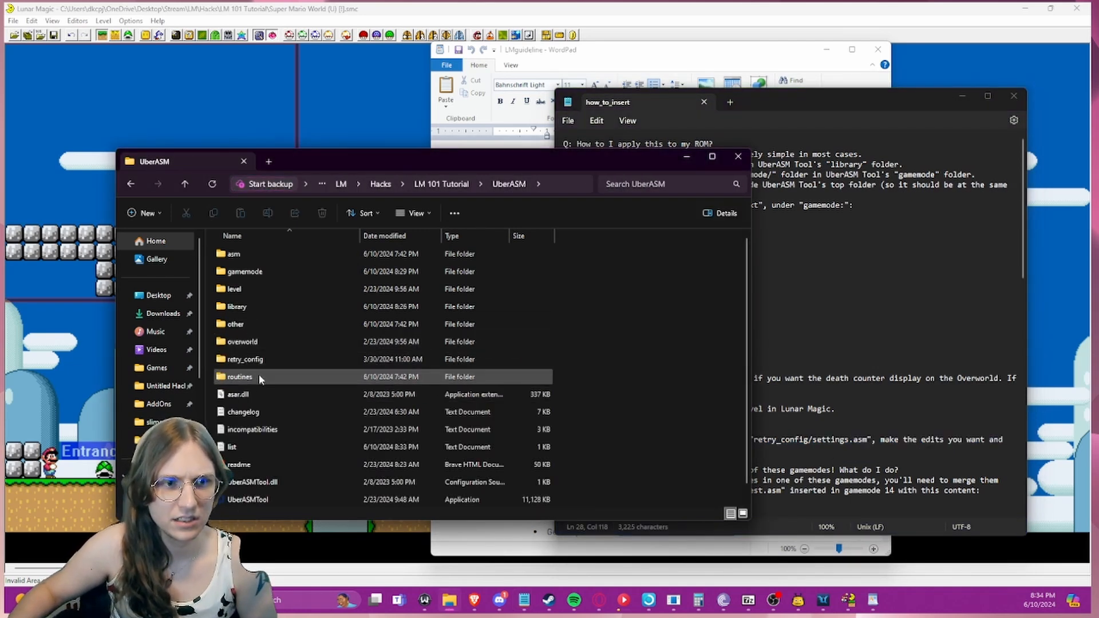
pyautogui.doubleClick(251, 359)
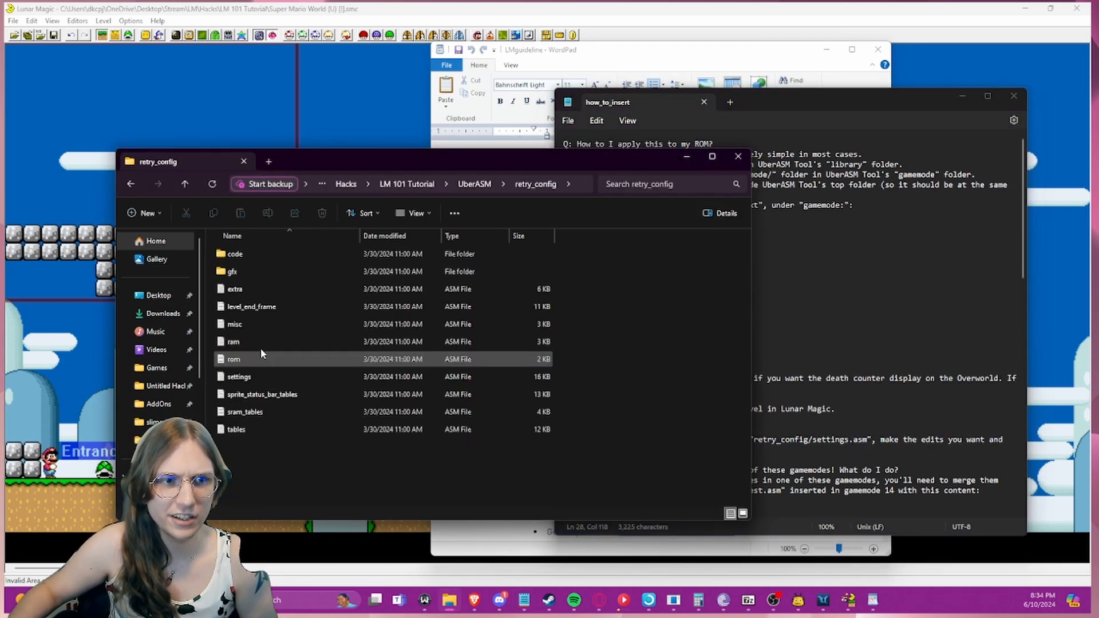
pyautogui.doubleClick(239, 376)
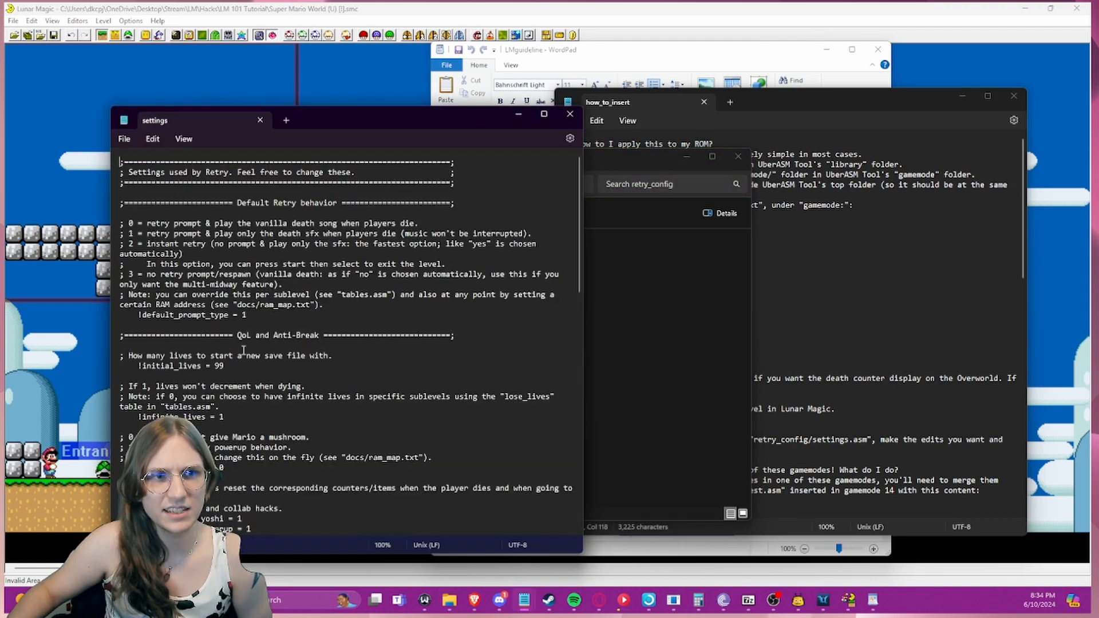
pyautogui.moveTo(400, 123); pyautogui.dragTo(480, 83)
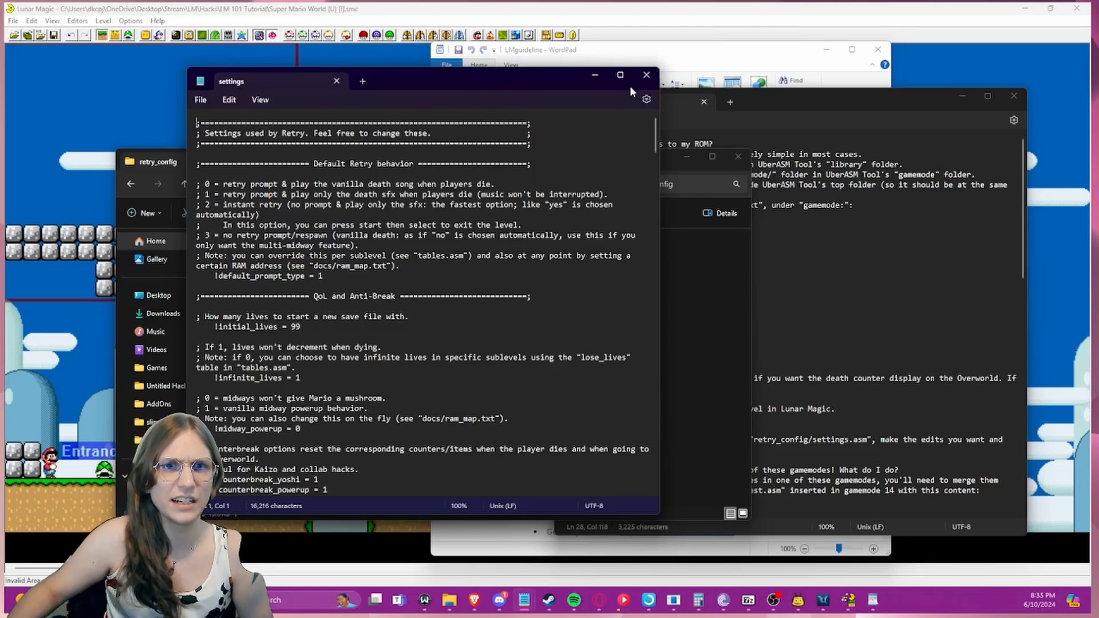
pyautogui.click(645, 75)
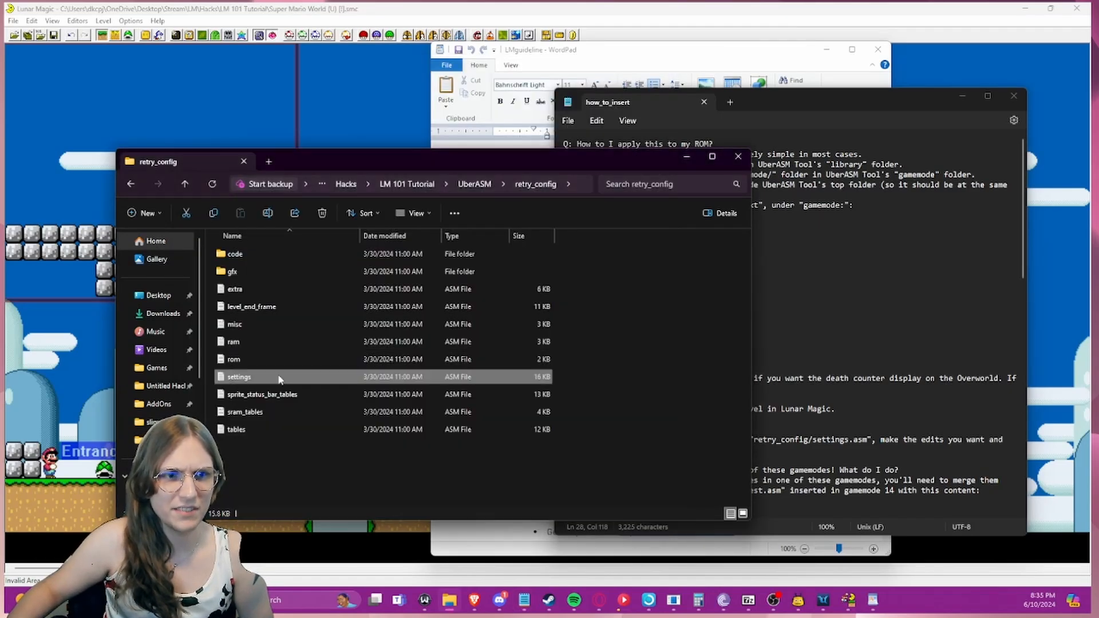
# - Open the settings file in Visual Studio Code and close the release notes page
pyautogui.rightClick(279, 378)
pyautogui.moveTo(318, 229)
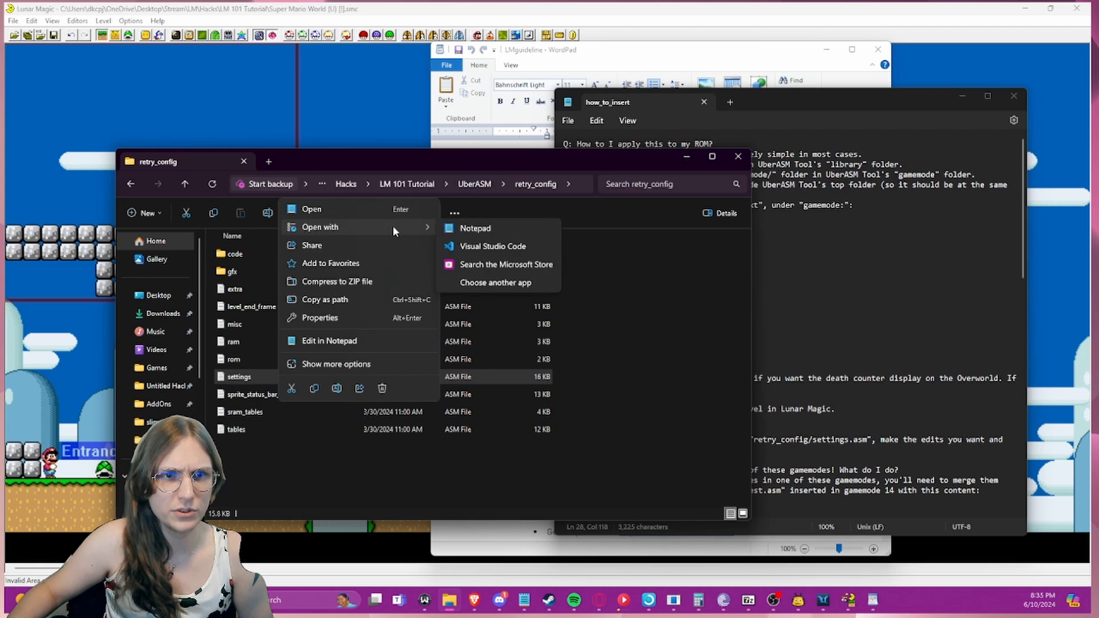
pyautogui.click(471, 246)
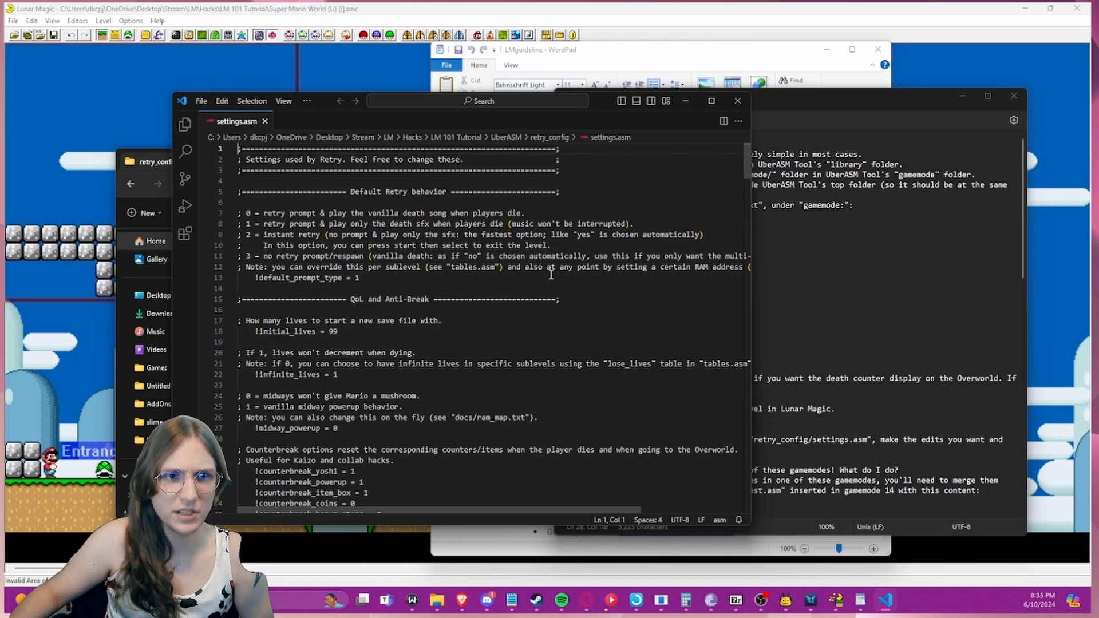
pyautogui.scroll(-2, 550, 273)
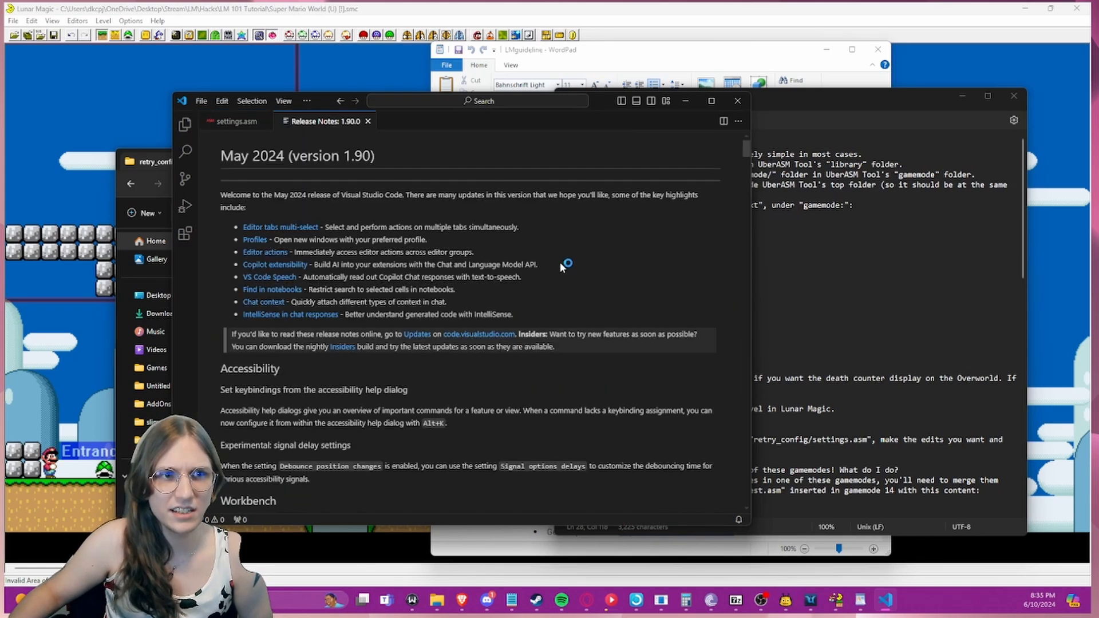
pyautogui.click(368, 121)
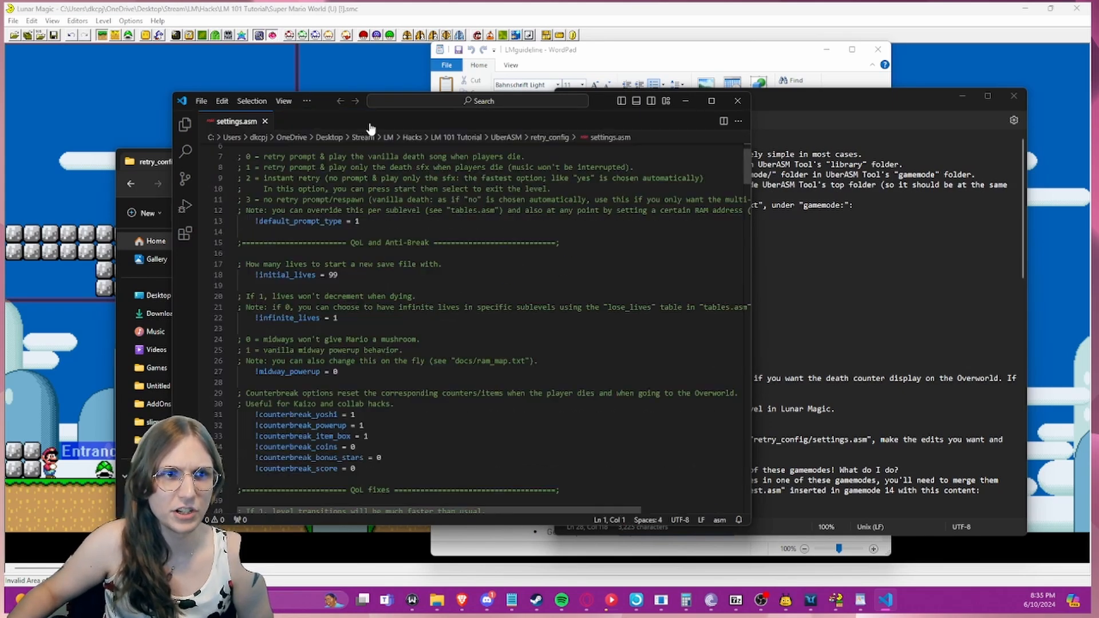
# - Look over the list of Default Retry behavior options at the start of settings.asm
pyautogui.scroll(2, 459, 279)
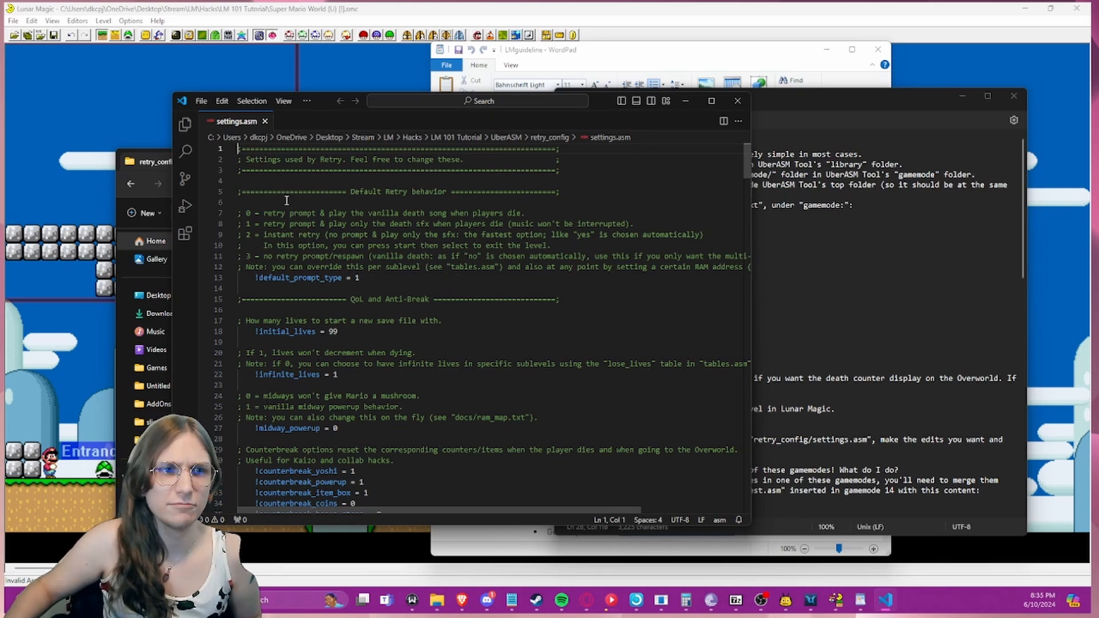
pyautogui.moveTo(262, 212); pyautogui.dragTo(320, 234)
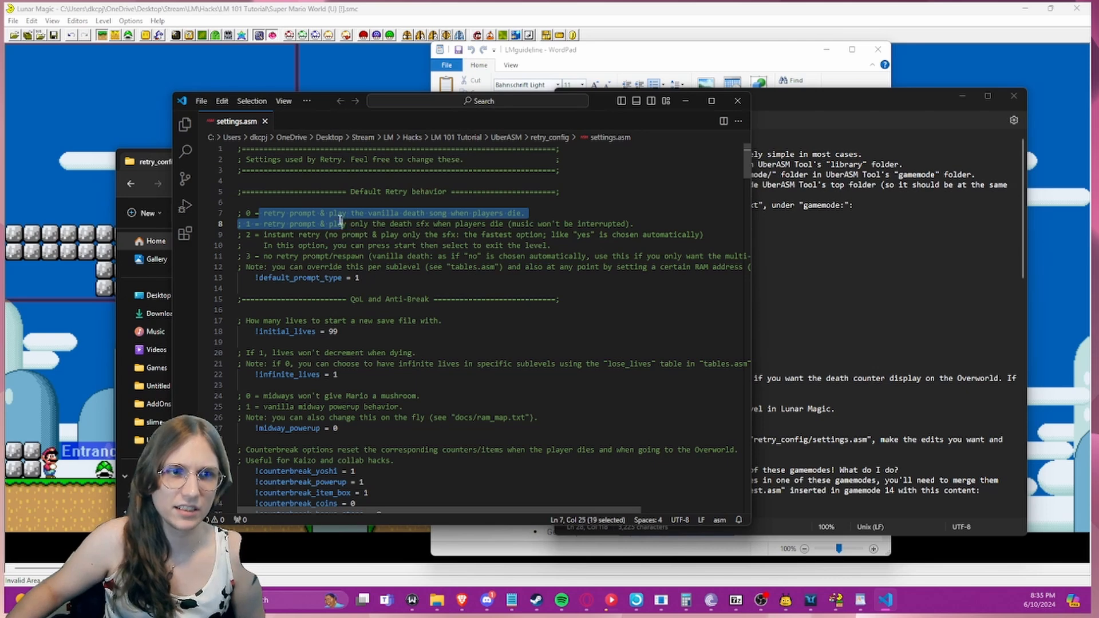
pyautogui.click(320, 234)
pyautogui.moveTo(448, 269); pyautogui.dragTo(371, 251)
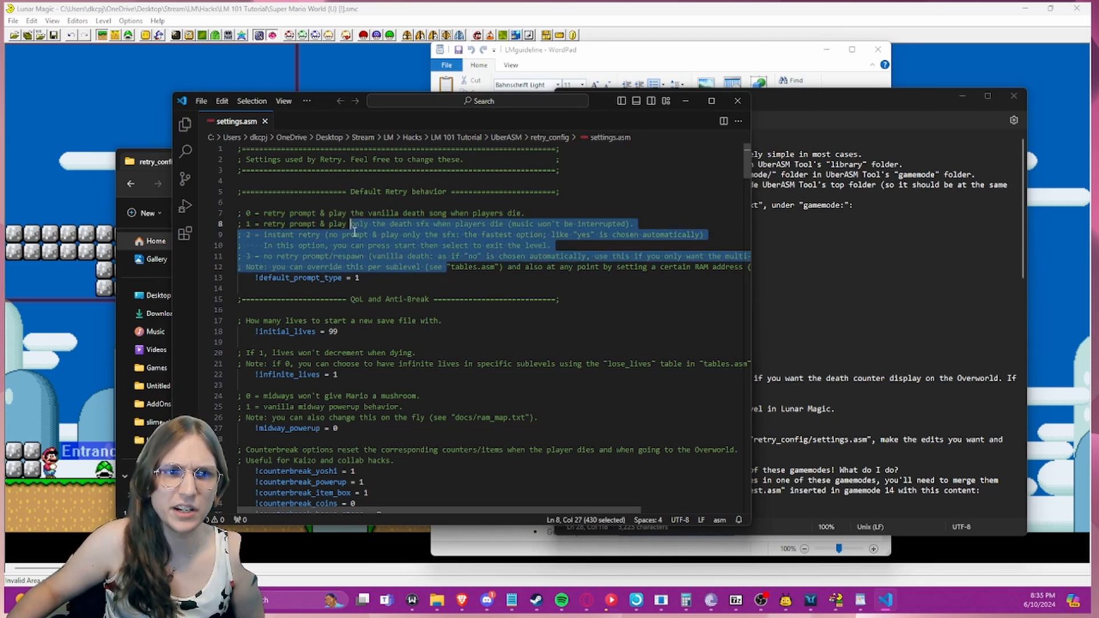
pyautogui.click(355, 235)
pyautogui.click(301, 245)
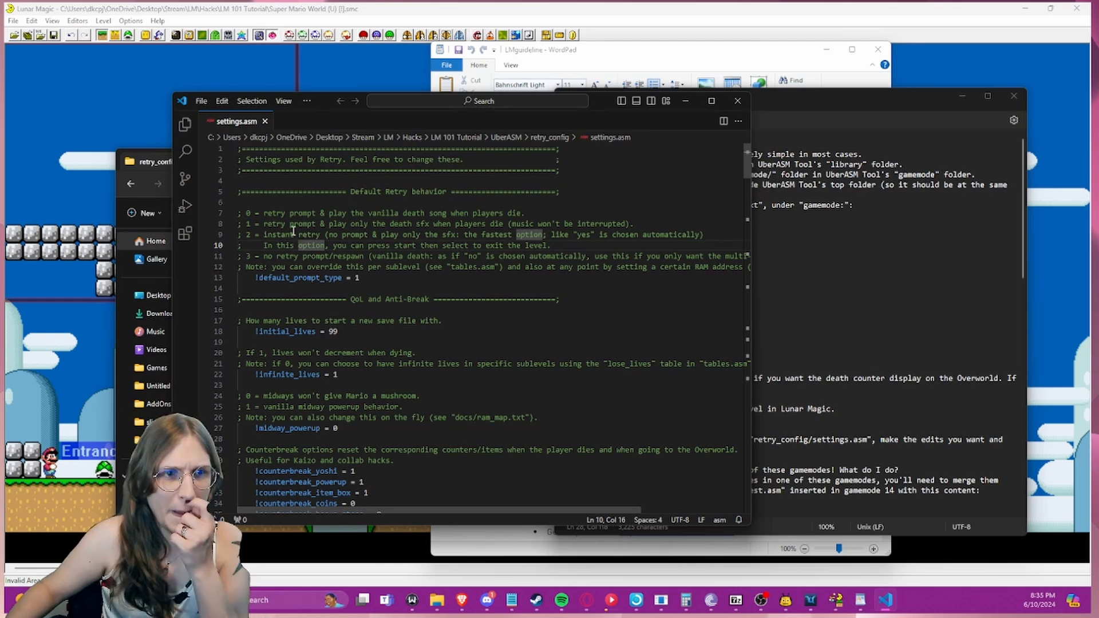
pyautogui.click(303, 267)
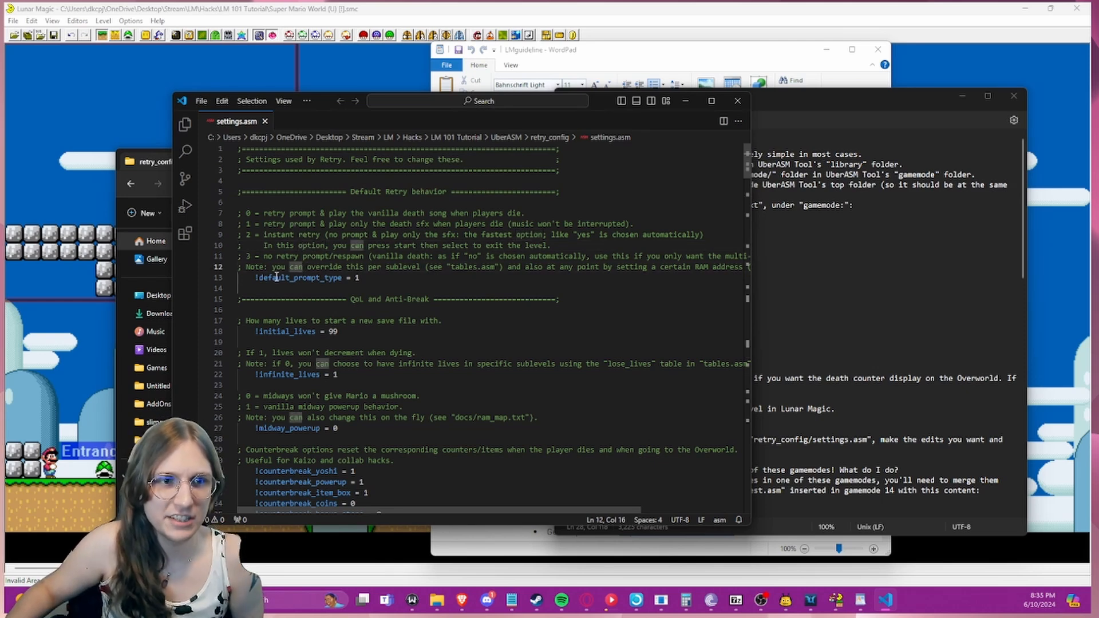
# - Read the descriptions of retry prompt types 1, 0, 3 and 2 one by one in settings.asm
pyautogui.moveTo(239, 223); pyautogui.dragTo(613, 224)
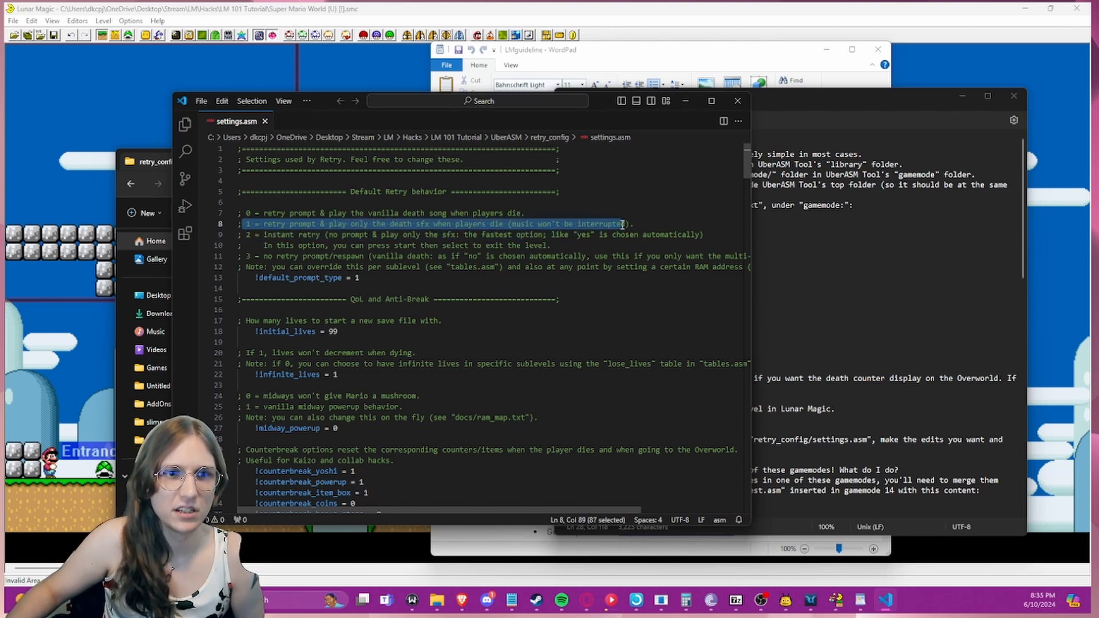
pyautogui.click(548, 224)
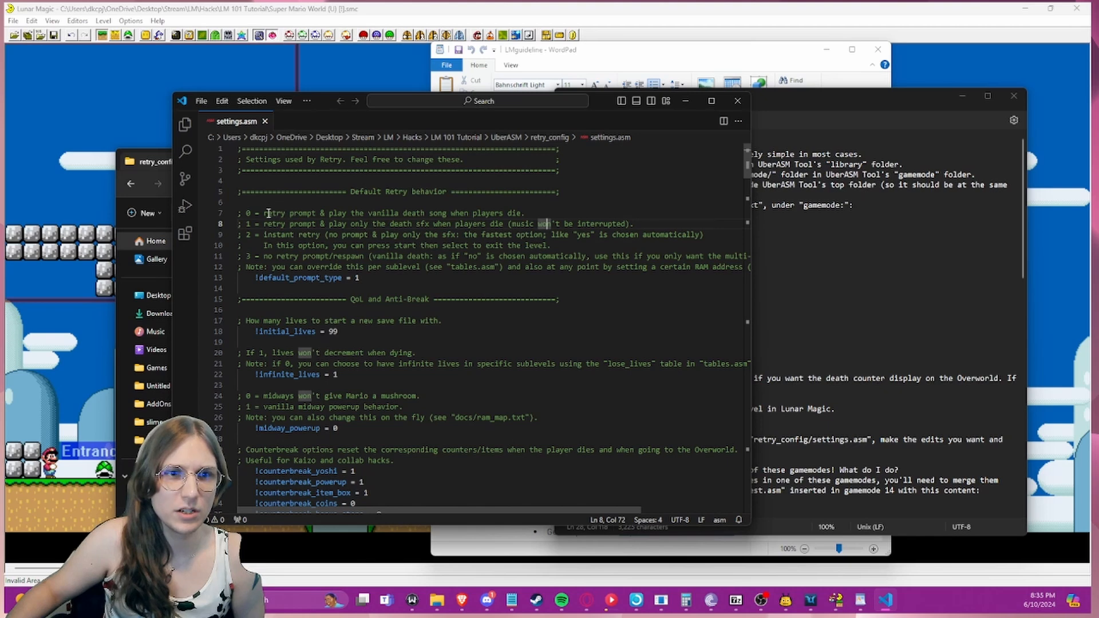
pyautogui.moveTo(265, 213); pyautogui.dragTo(520, 211)
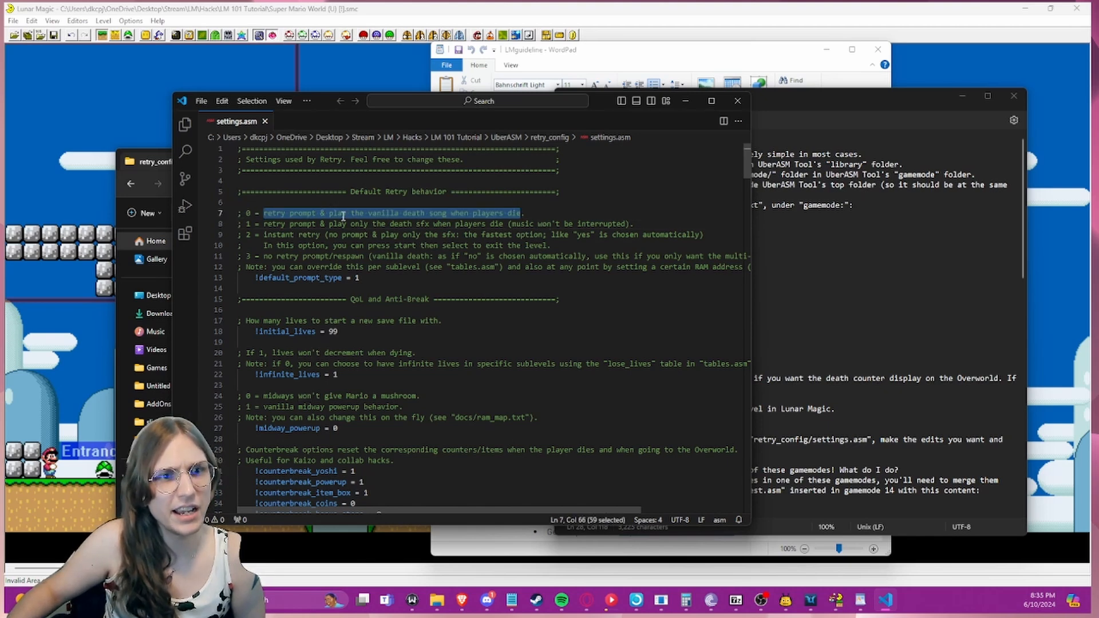
pyautogui.click(377, 214)
pyautogui.click(321, 214)
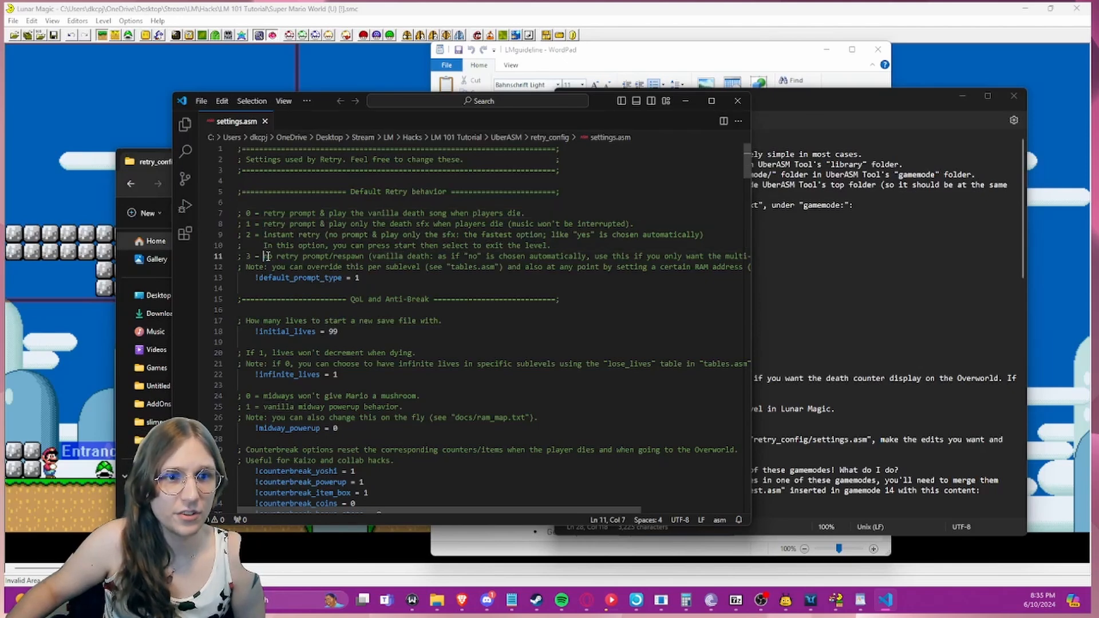
pyautogui.moveTo(266, 255); pyautogui.dragTo(413, 257)
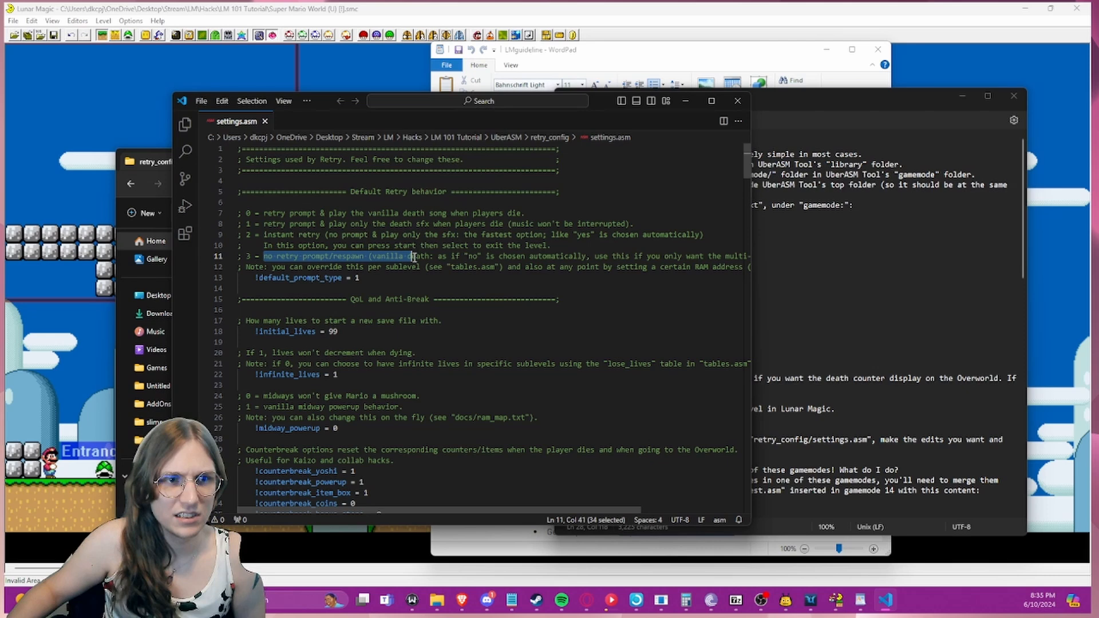
pyautogui.click(284, 235)
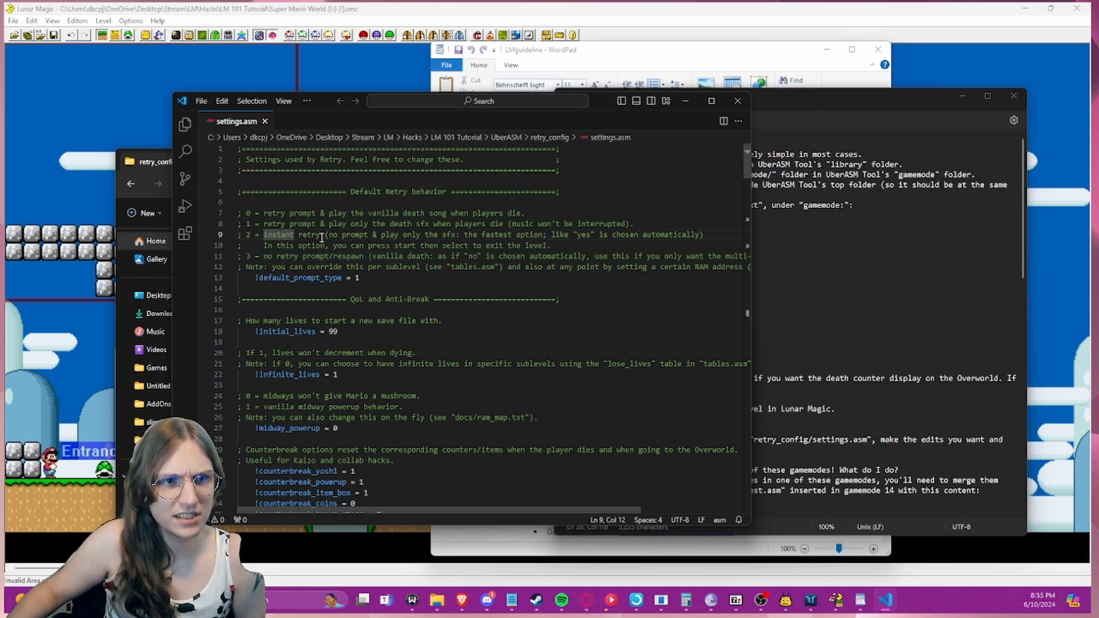
pyautogui.moveTo(324, 236); pyautogui.dragTo(477, 246)
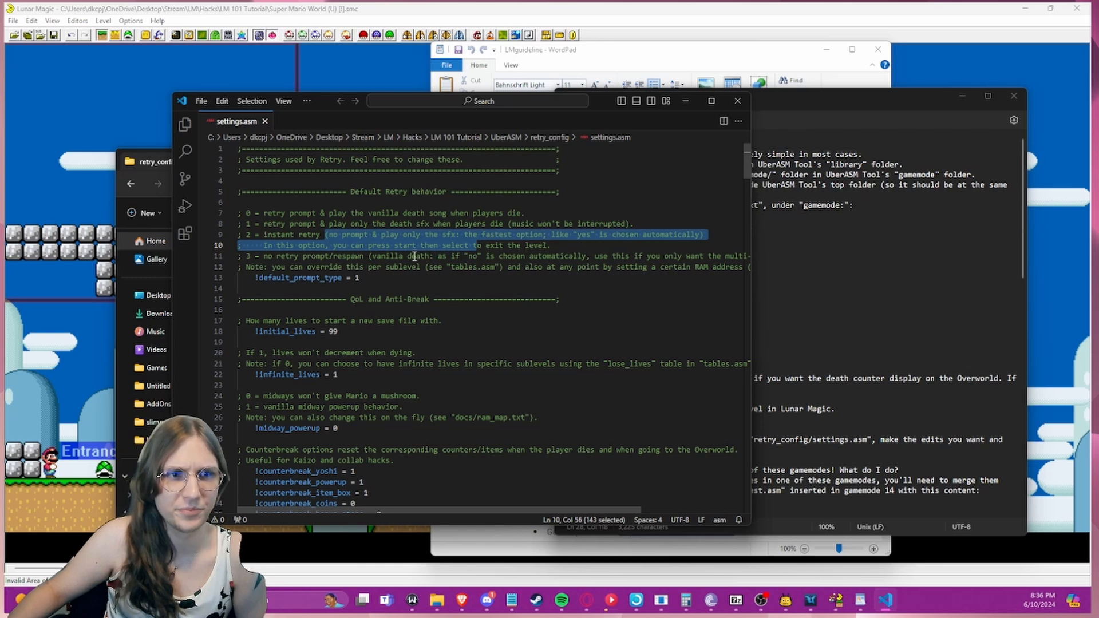
# - Set initial_lives to 69 in the QoL and Anti-Break section of settings.asm
pyautogui.scroll(-1, 378, 300)
pyautogui.click(364, 300)
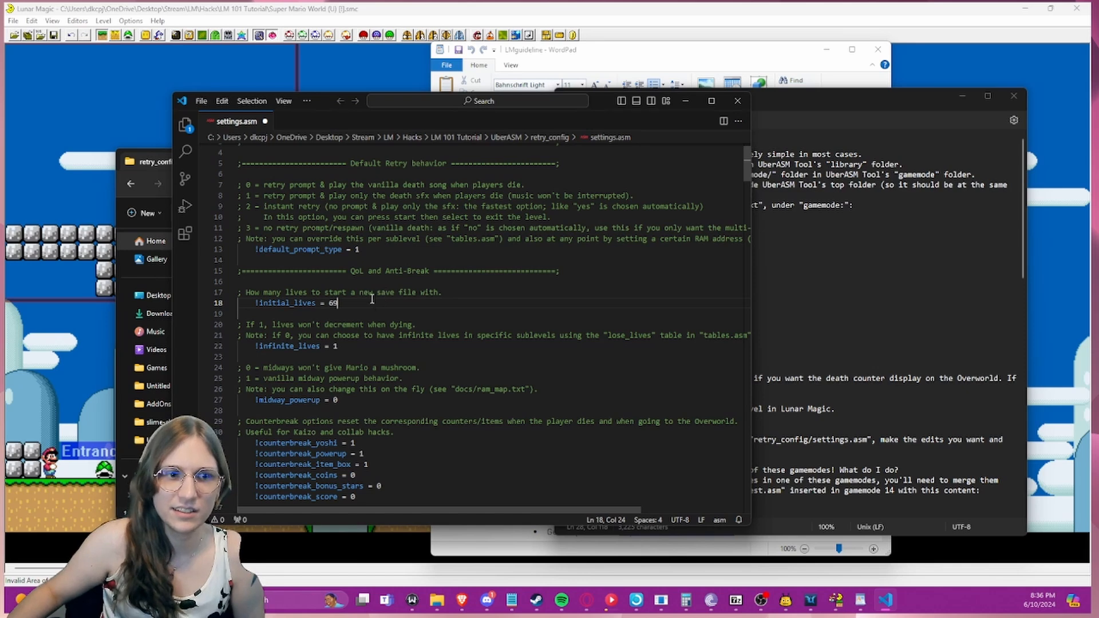
# - Read the midway_powerup setting and the counterbreak options for Yoshi, powerup, item box, coins, bonus stars and score in settings.asm
pyautogui.scroll(-1, 369, 286)
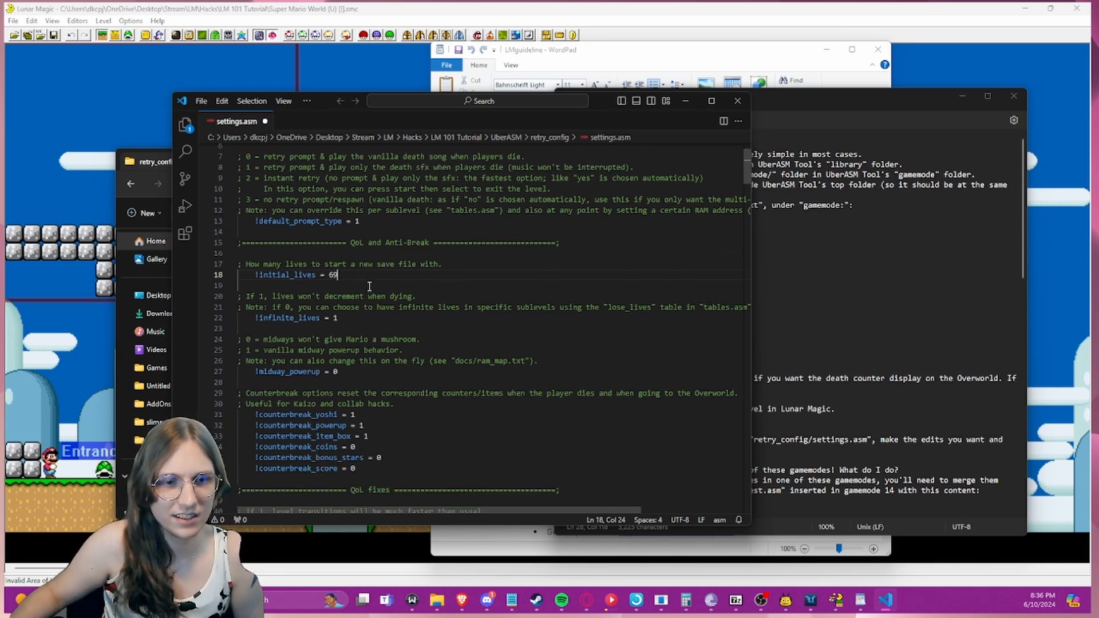
pyautogui.scroll(-1, 385, 337)
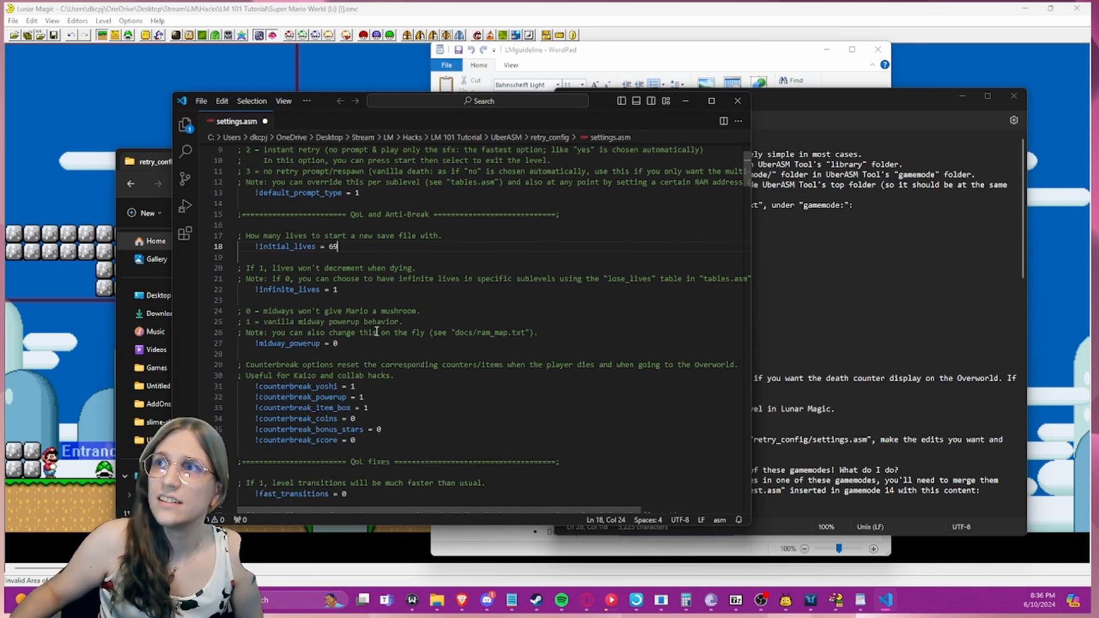
pyautogui.click(351, 339)
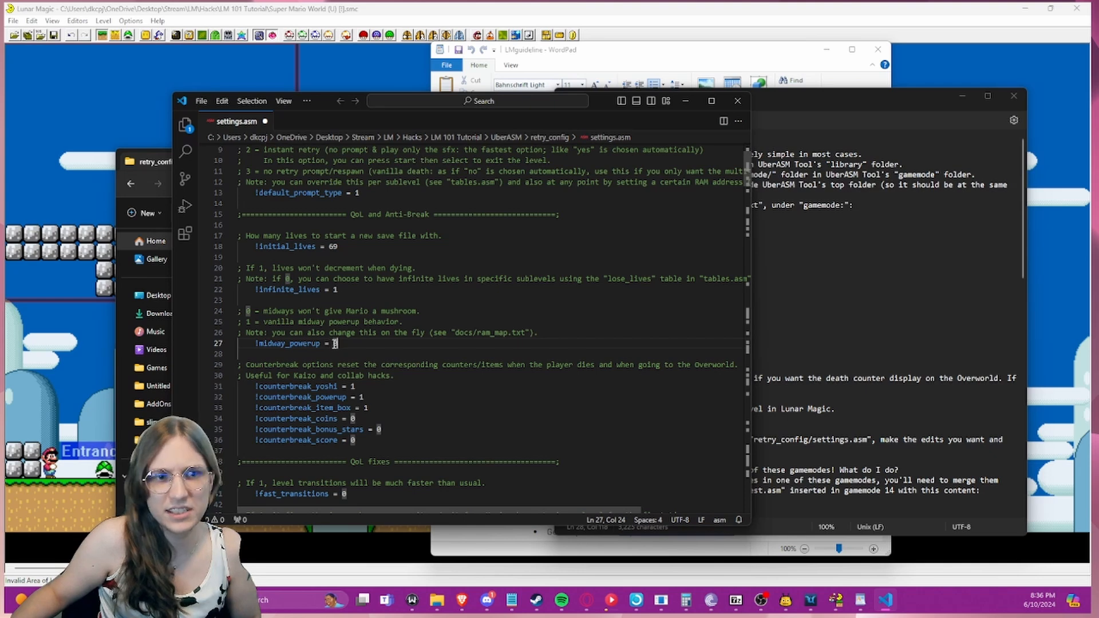
pyautogui.click(281, 314)
pyautogui.click(337, 344)
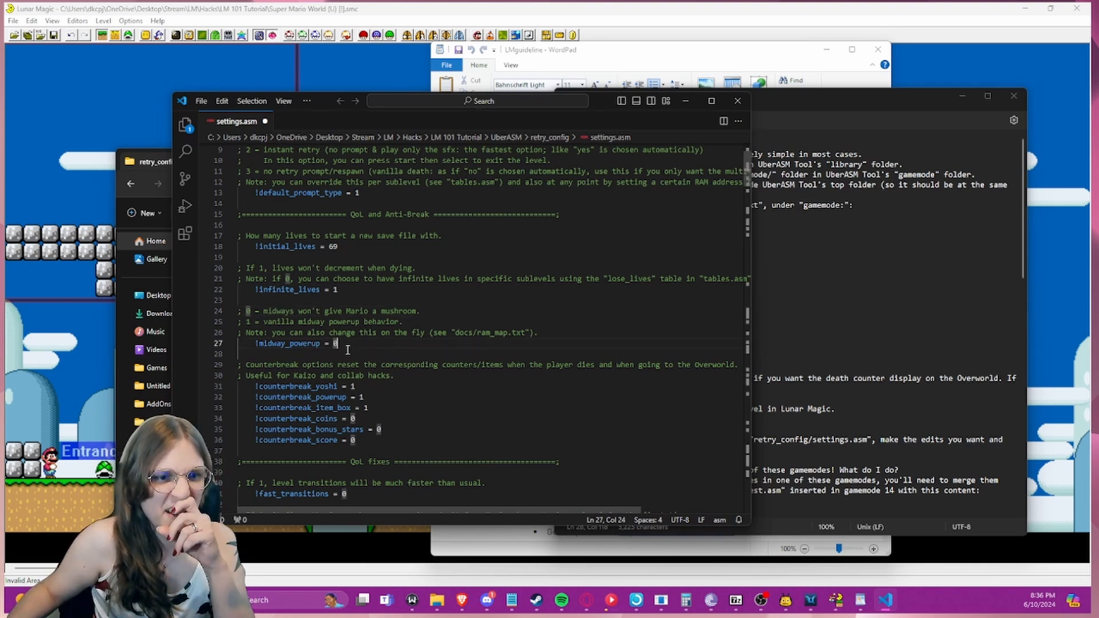
pyautogui.scroll(-3, 344, 356)
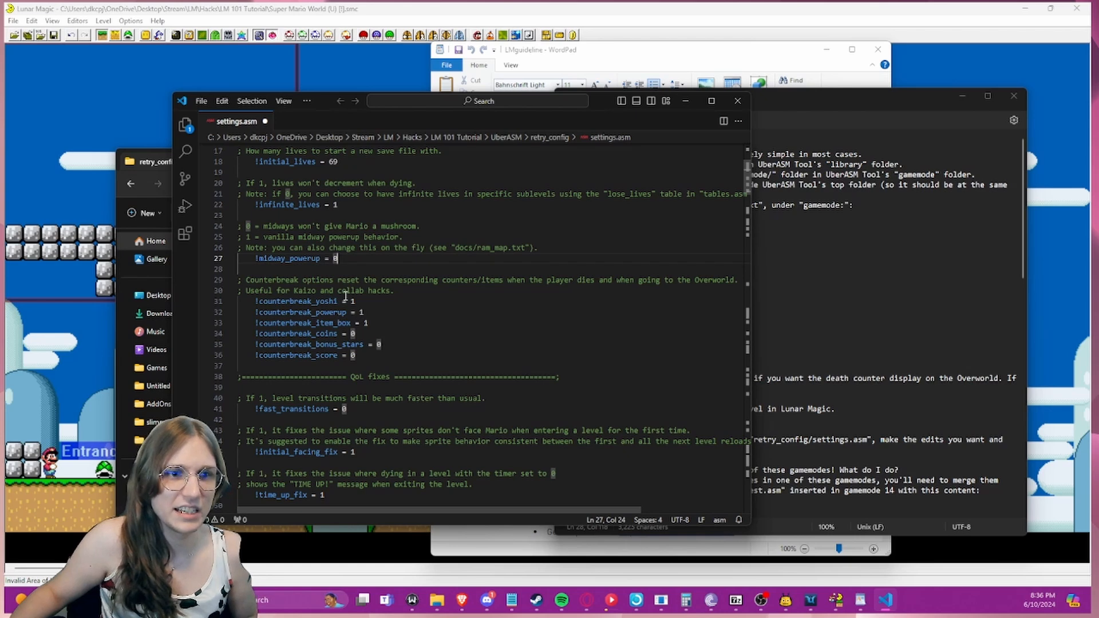
pyautogui.click(354, 301)
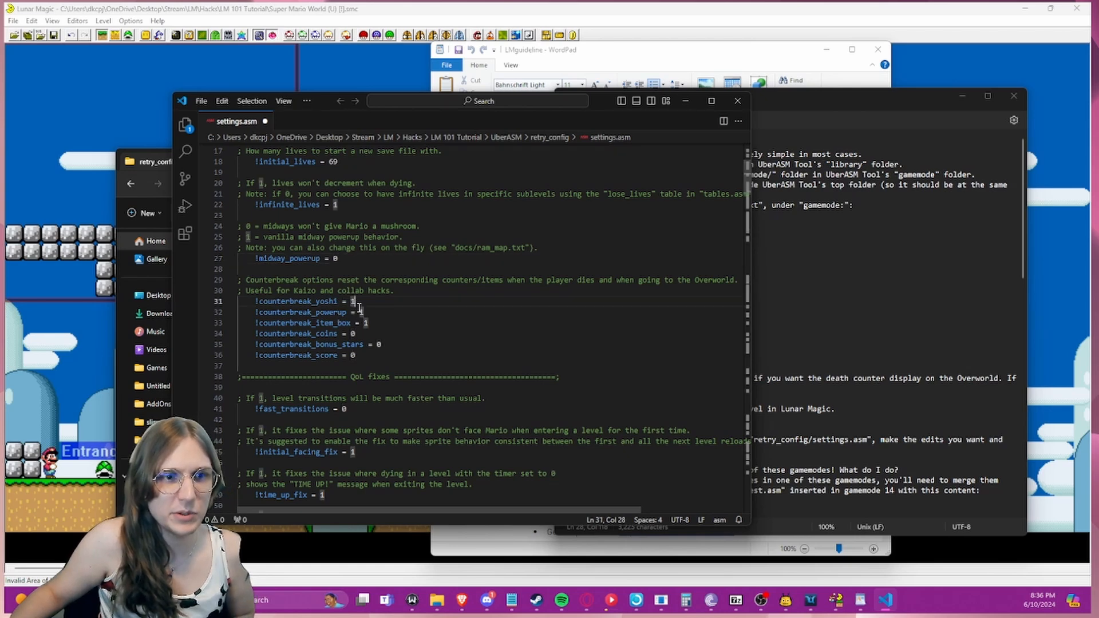
pyautogui.click(353, 334)
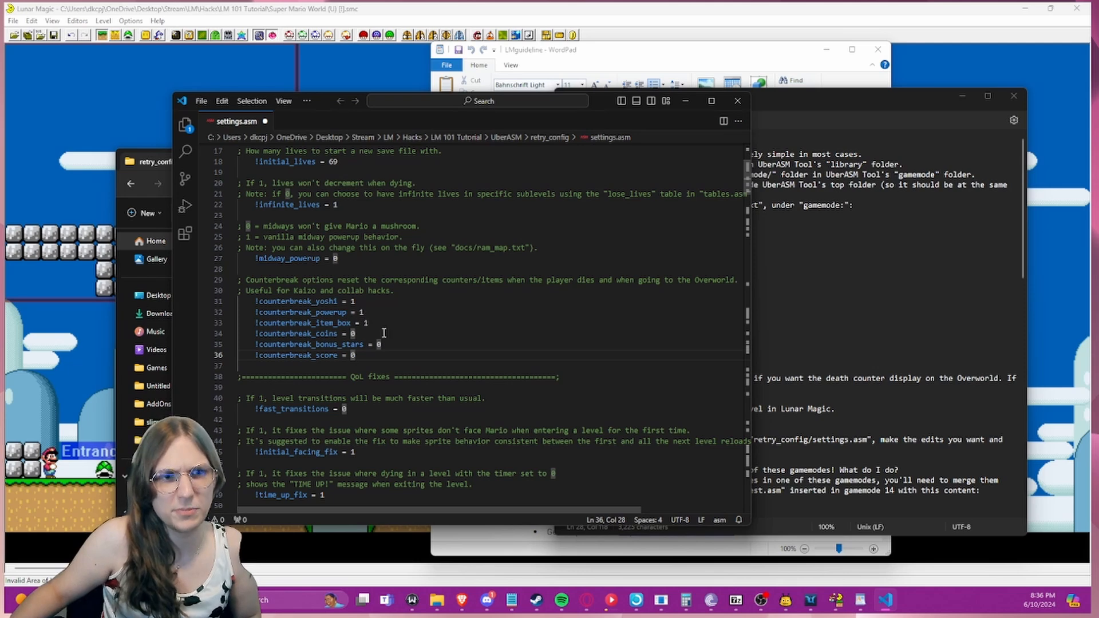
pyautogui.moveTo(352, 304); pyautogui.dragTo(389, 324)
pyautogui.click(390, 315)
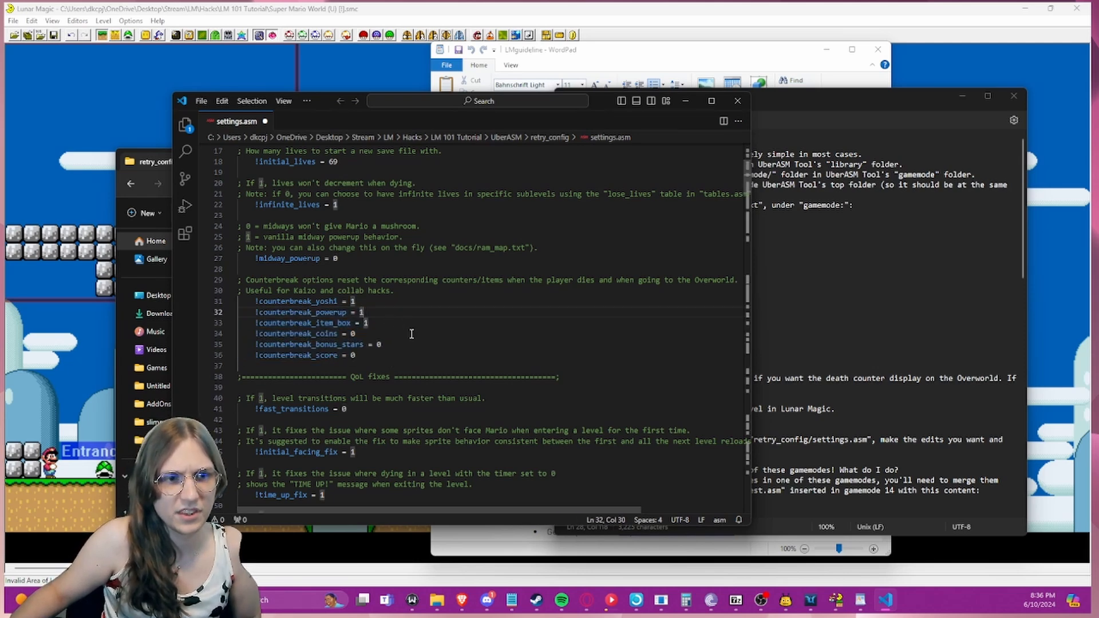
# - Look over the QoL fixes section of settings.asm, including fast_transitions, initial_facing_fix and time_up_fix
pyautogui.scroll(-1, 432, 342)
pyautogui.click(391, 381)
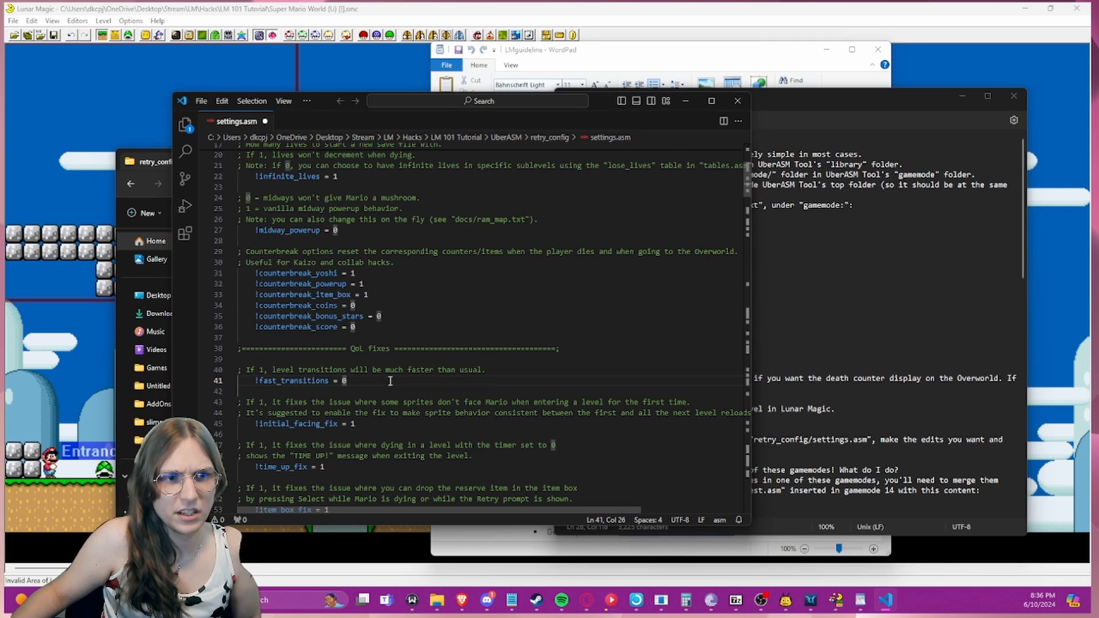
pyautogui.scroll(-1, 355, 378)
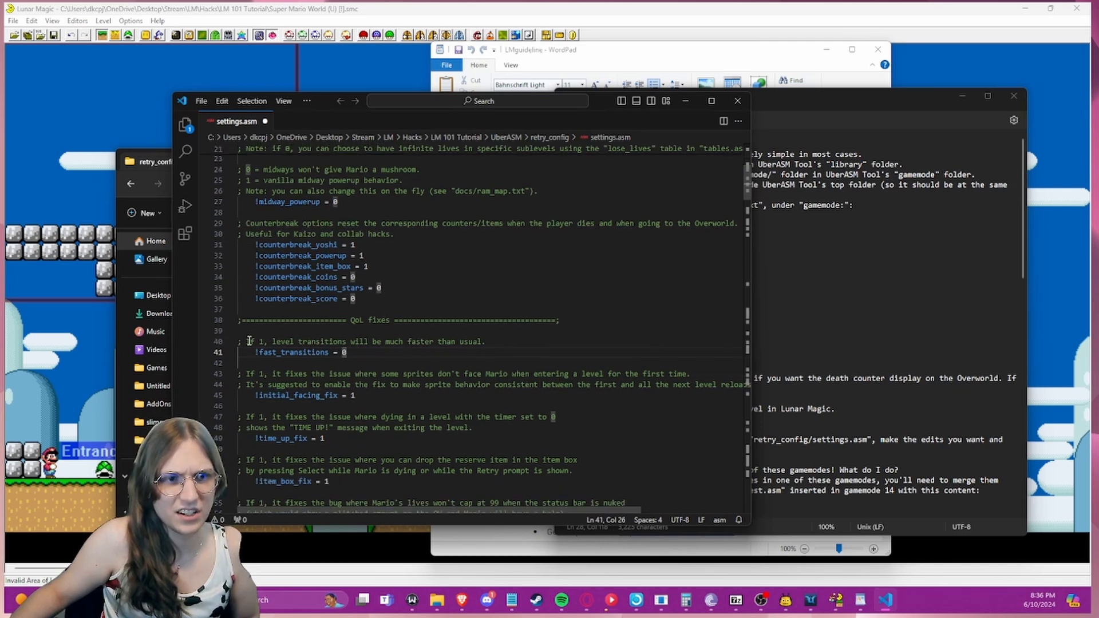
pyautogui.moveTo(258, 372); pyautogui.dragTo(470, 373)
pyautogui.click(491, 375)
pyautogui.scroll(-4, 483, 372)
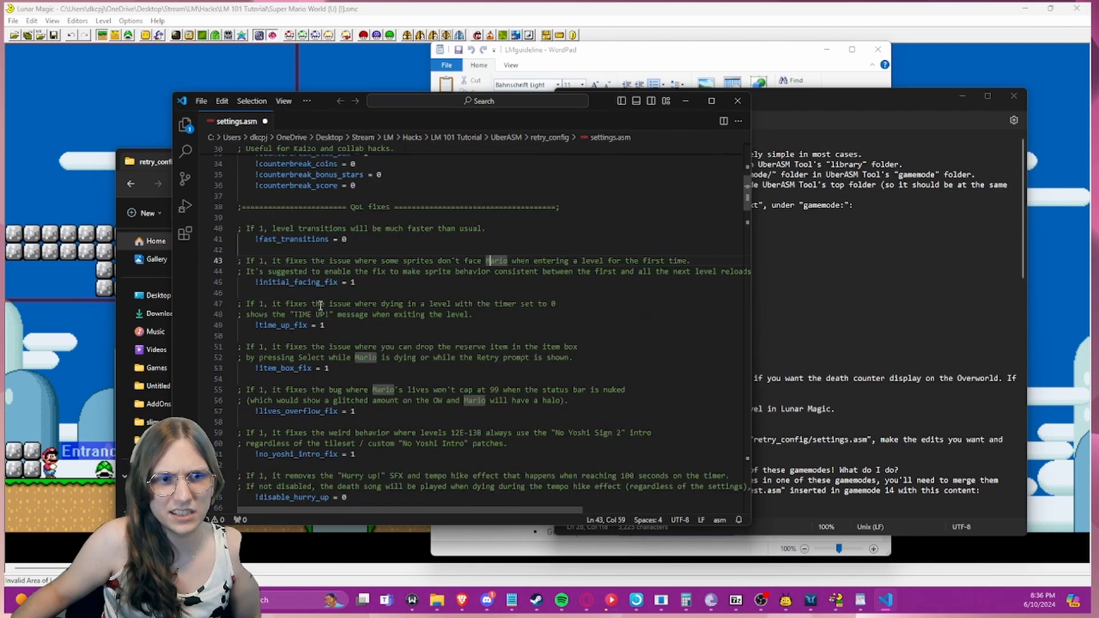
pyautogui.scroll(-2, 346, 308)
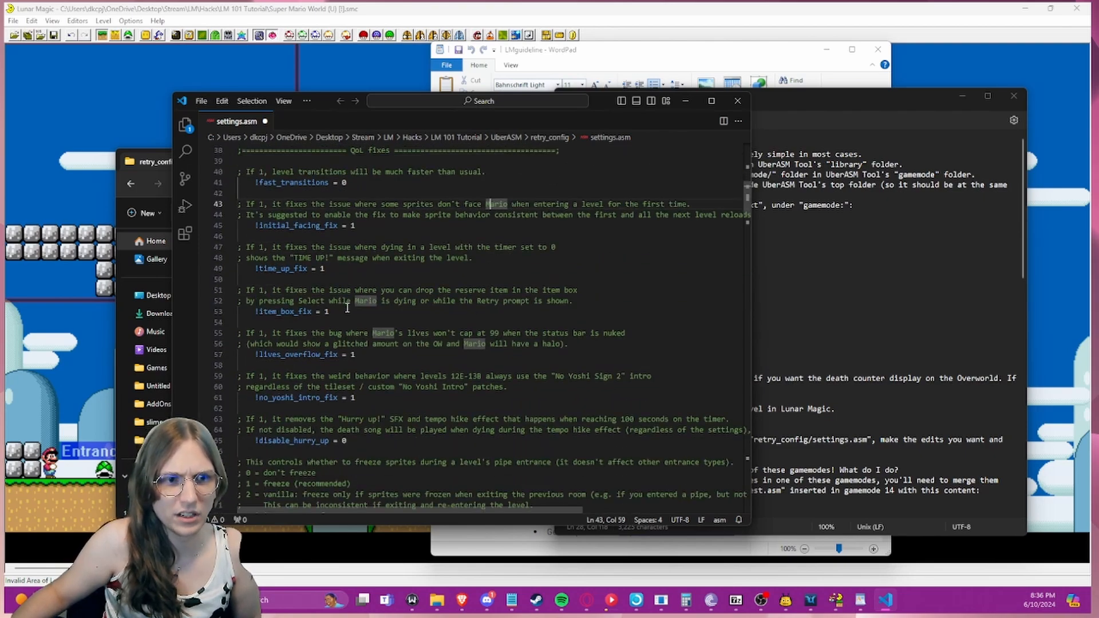
# - Set disable_hurry_up to 1 in the QoL fixes section of settings.asm
pyautogui.scroll(-4, 337, 383)
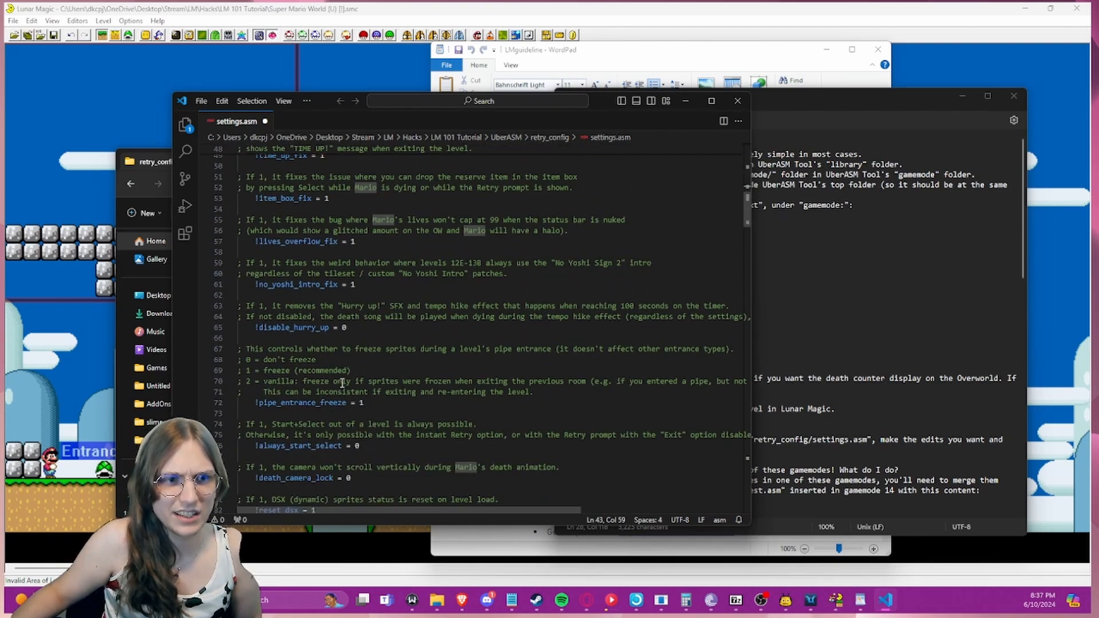
pyautogui.click(351, 329)
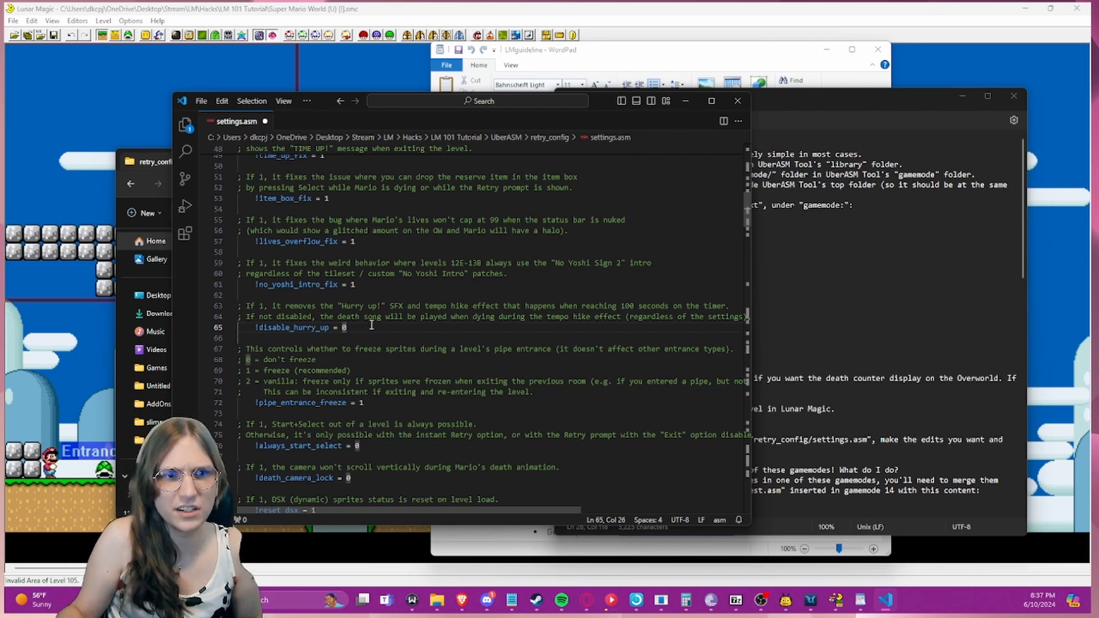
pyautogui.write('1')
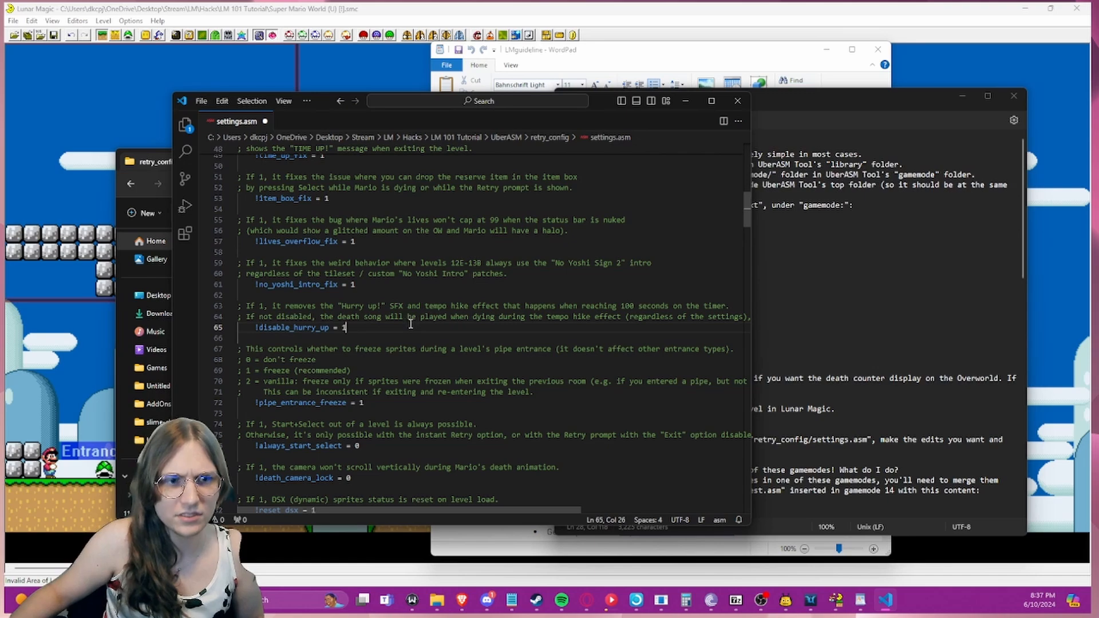
# - Skim the remaining settings down to the Death Counter section, then save settings.asm and close the editor
pyautogui.scroll(-5, 410, 324)
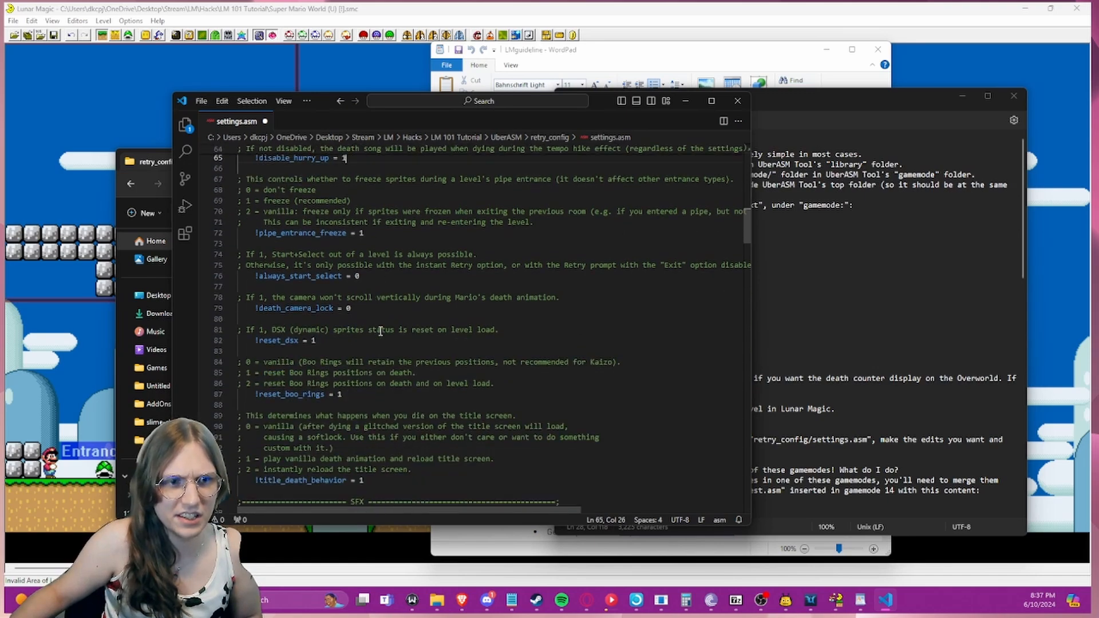
pyautogui.scroll(-20, 381, 331)
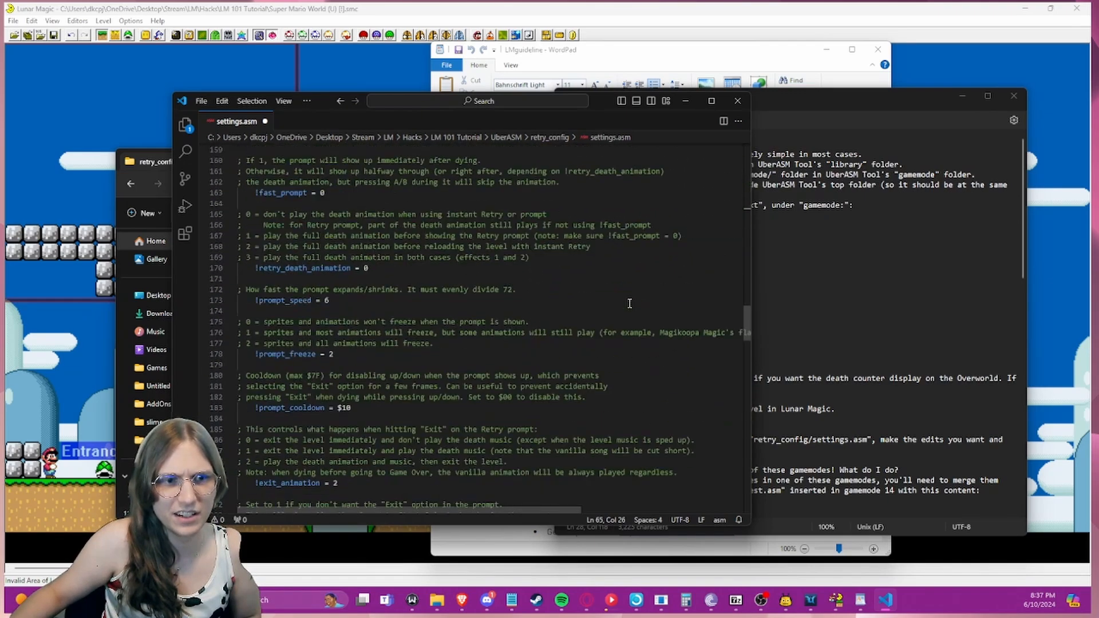
pyautogui.scroll(-20, 629, 303)
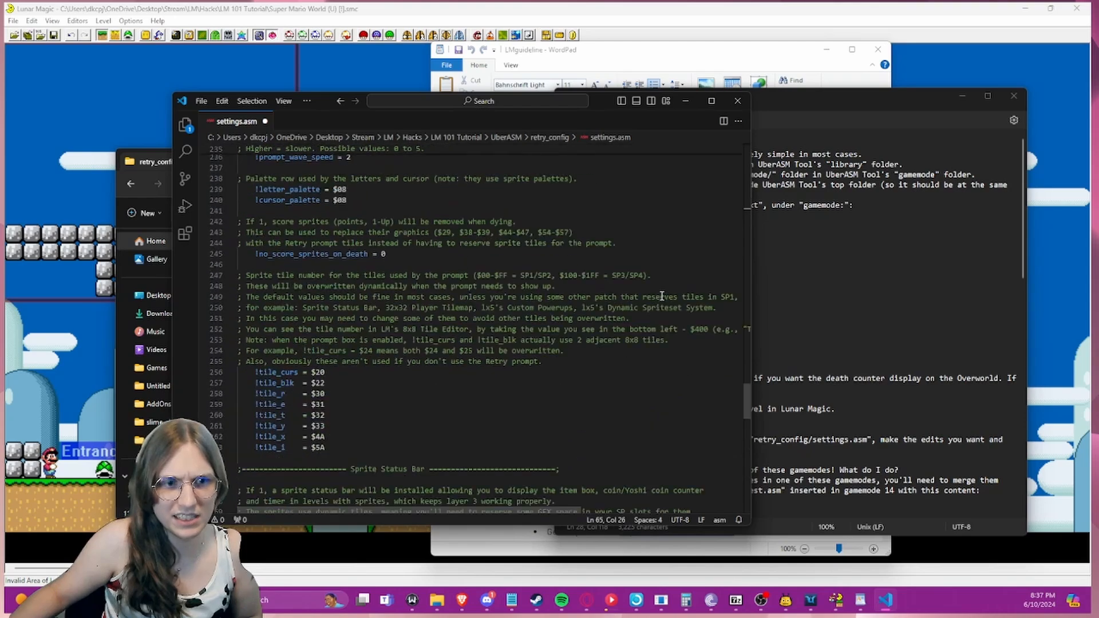
pyautogui.scroll(-16, 662, 296)
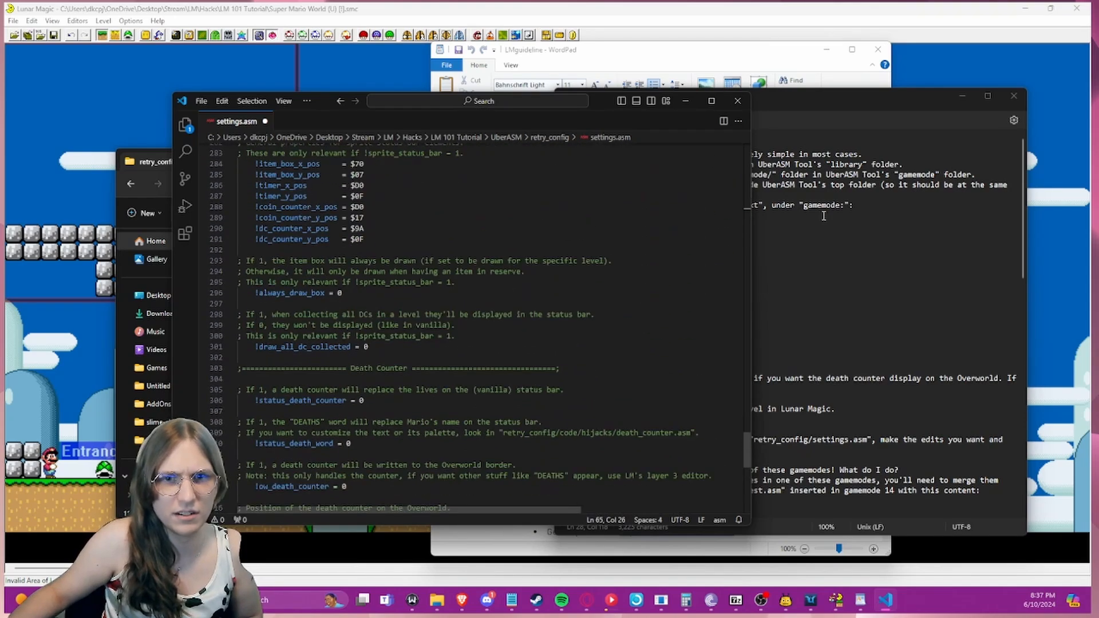
pyautogui.hotkey('ctrl', 's')
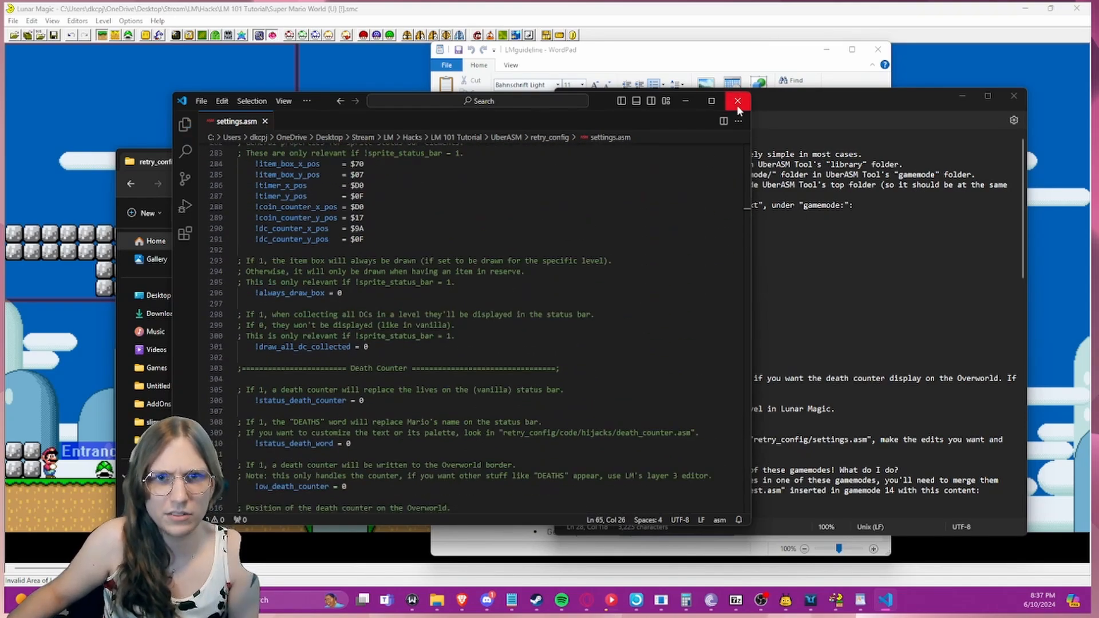
pyautogui.click(736, 103)
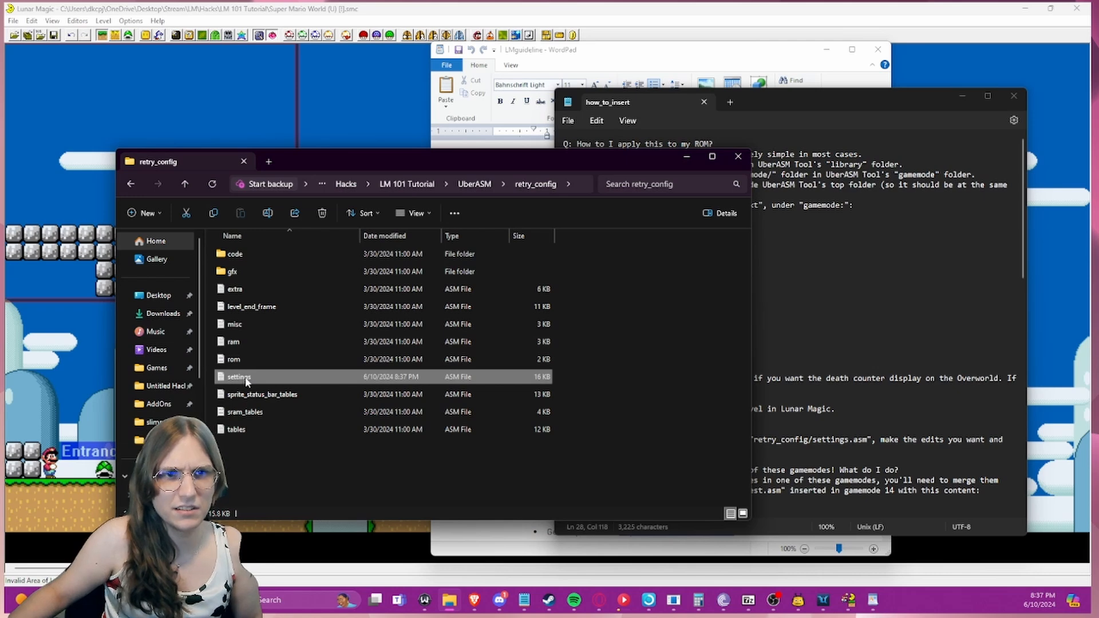
# - Run UberASMTool from the UberASM folder, review its insertion log, and dismiss the console
pyautogui.click(186, 183)
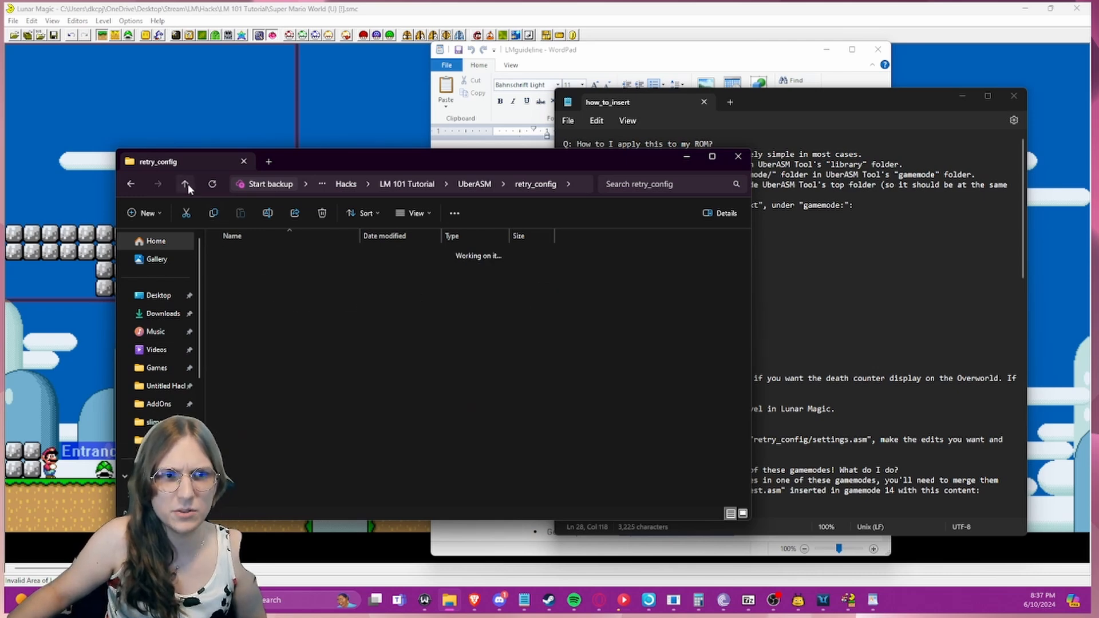
pyautogui.click(248, 496)
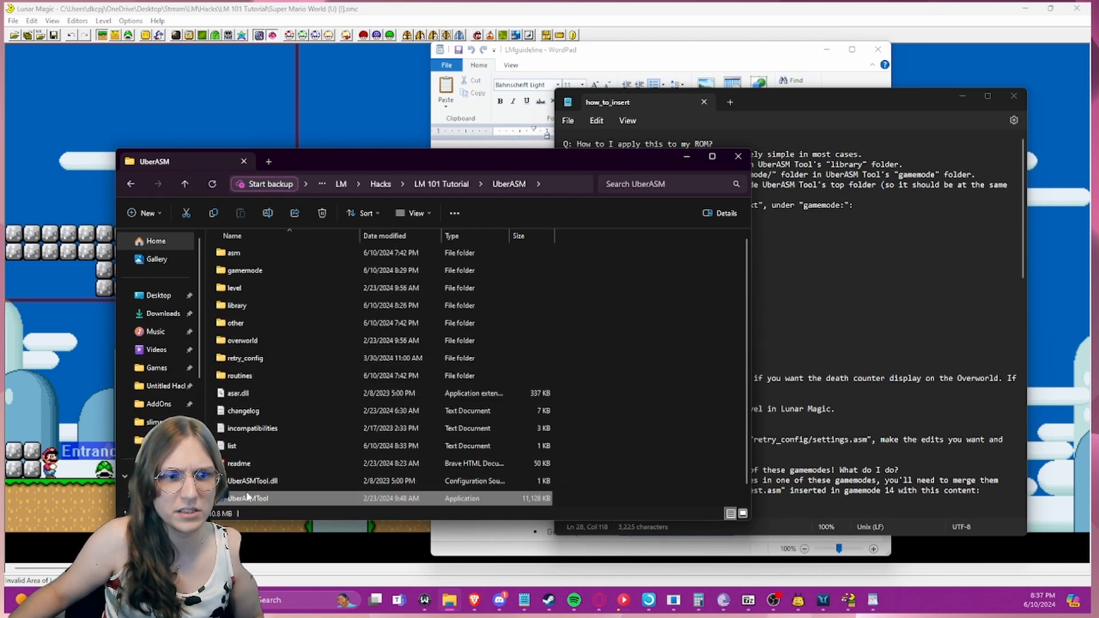
pyautogui.doubleClick(247, 497)
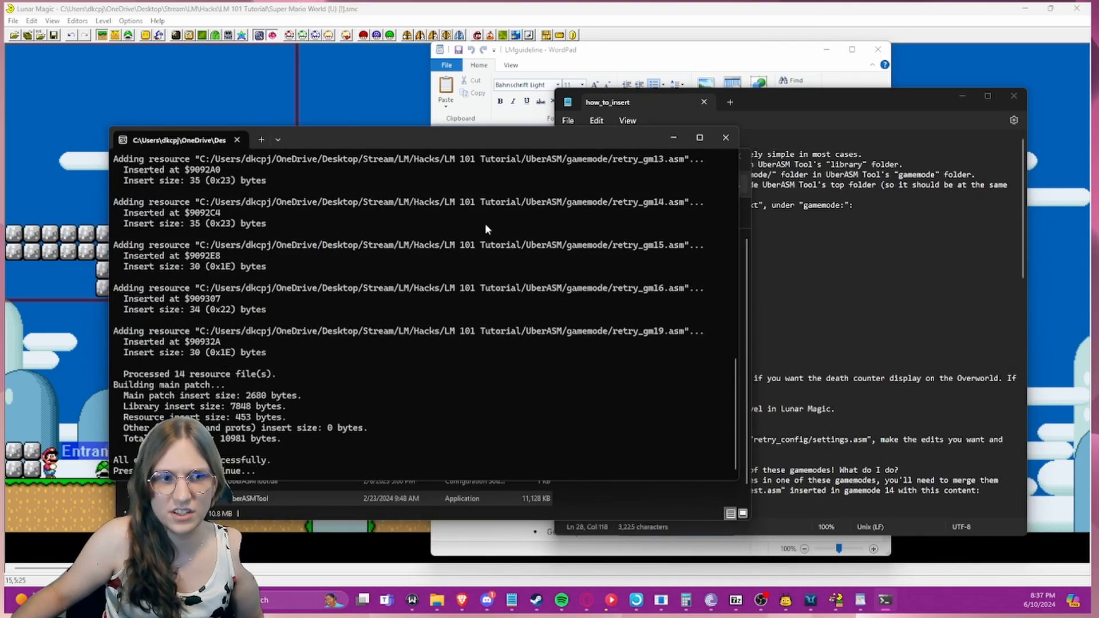
pyautogui.scroll(15, 493, 286)
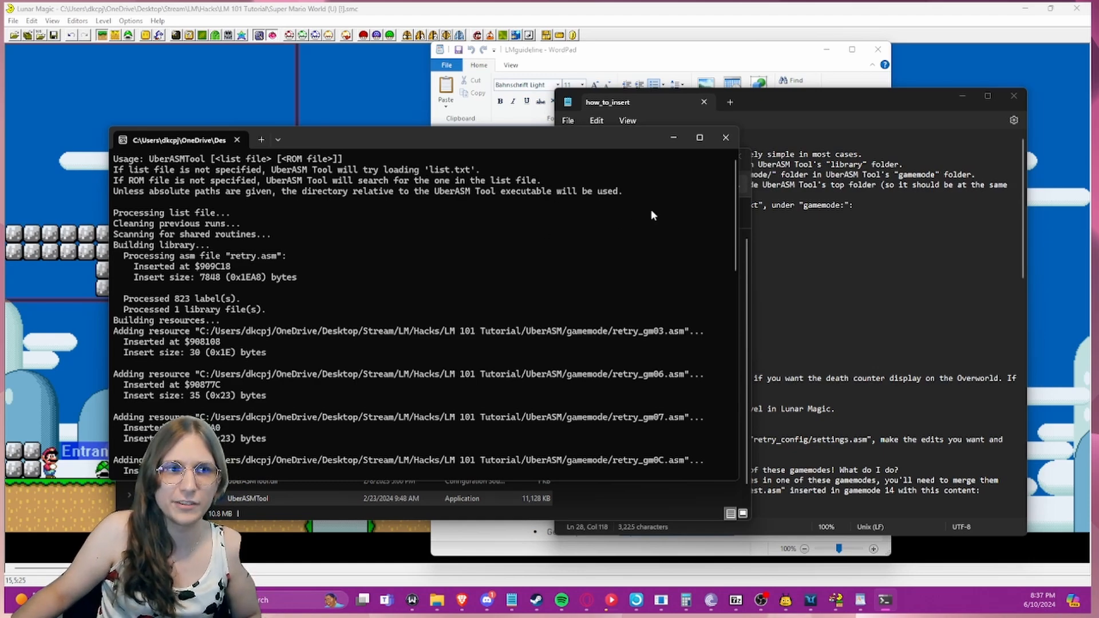
pyautogui.scroll(-15, 650, 216)
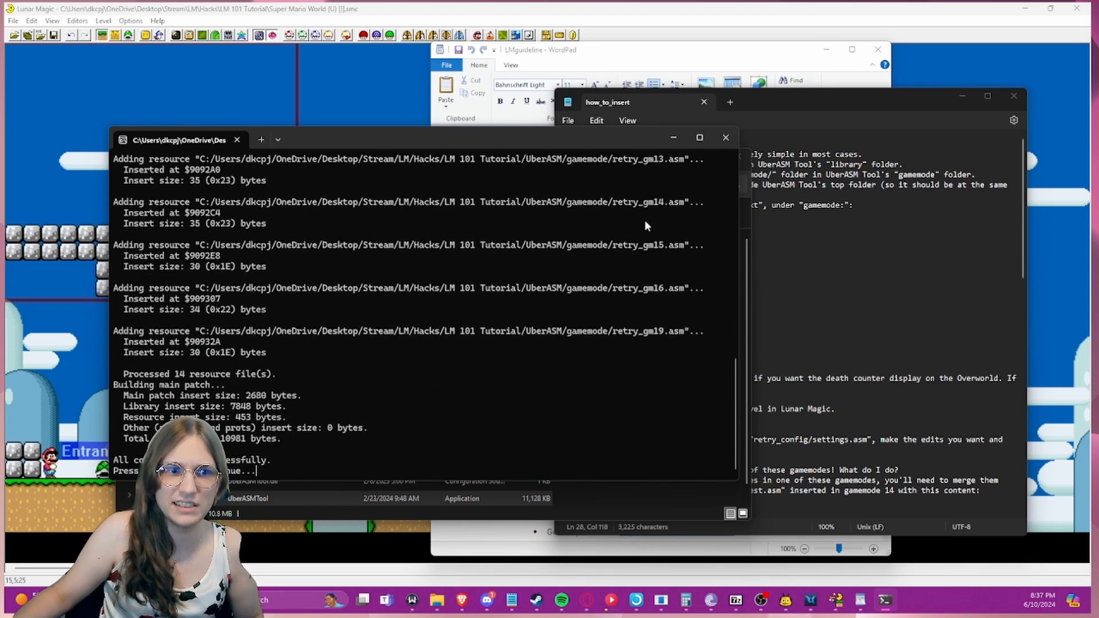
pyautogui.press('Return')
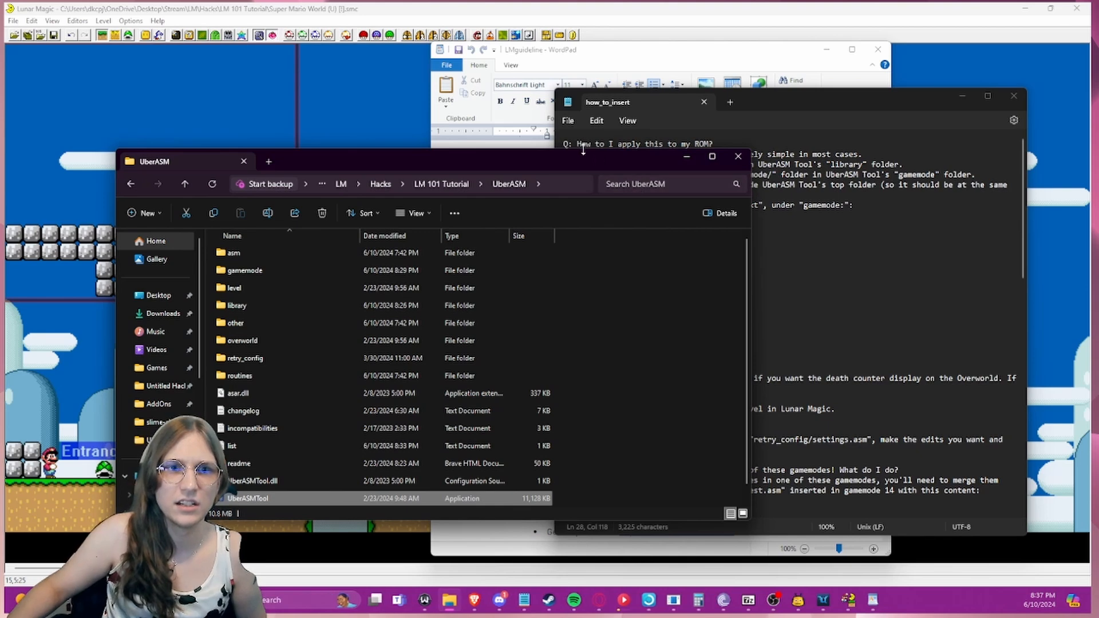
# - Try to save the open level to the Super Mario World ROM in Lunar Magic
pyautogui.click(100, 54)
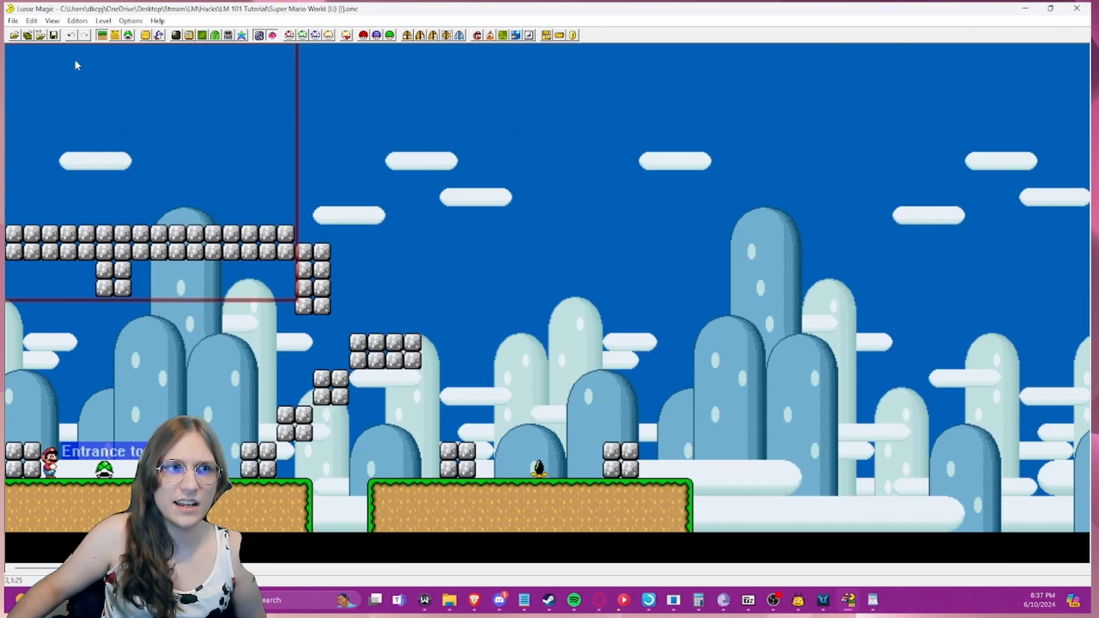
pyautogui.click(55, 36)
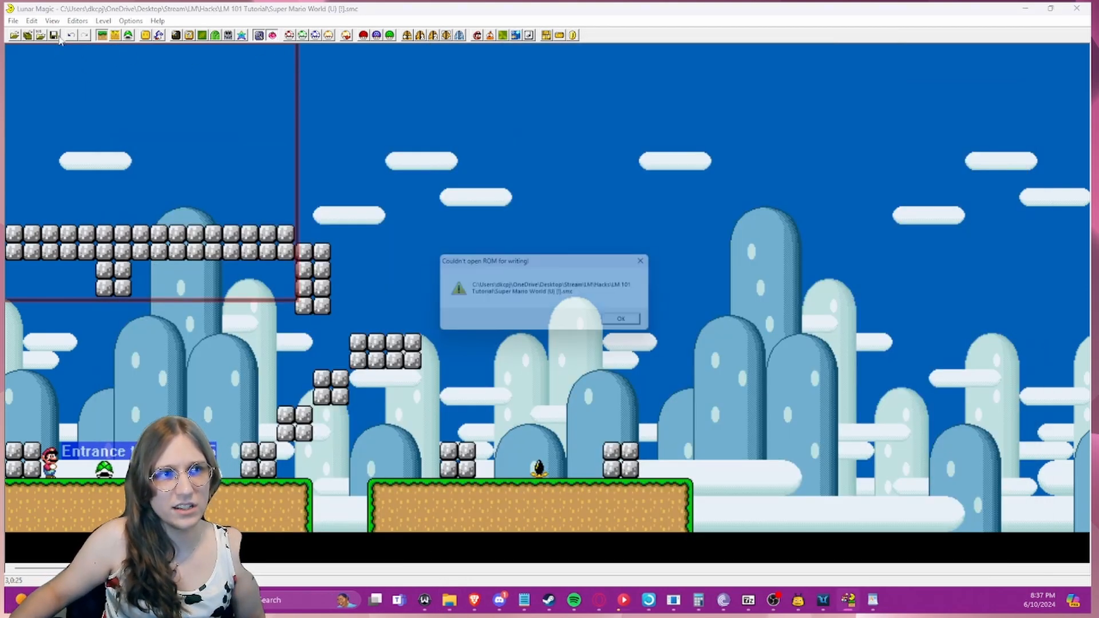
pyautogui.click(631, 322)
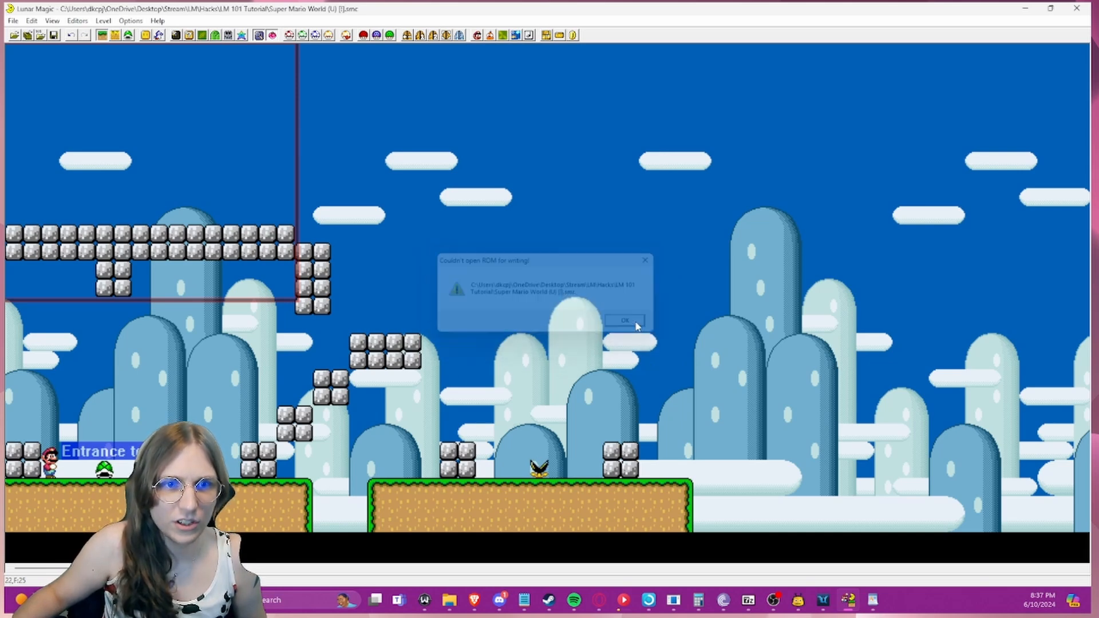
# - Close Lunar Magic without saving the pending overworld and level changes
pyautogui.click(1079, 16)
pyautogui.click(549, 320)
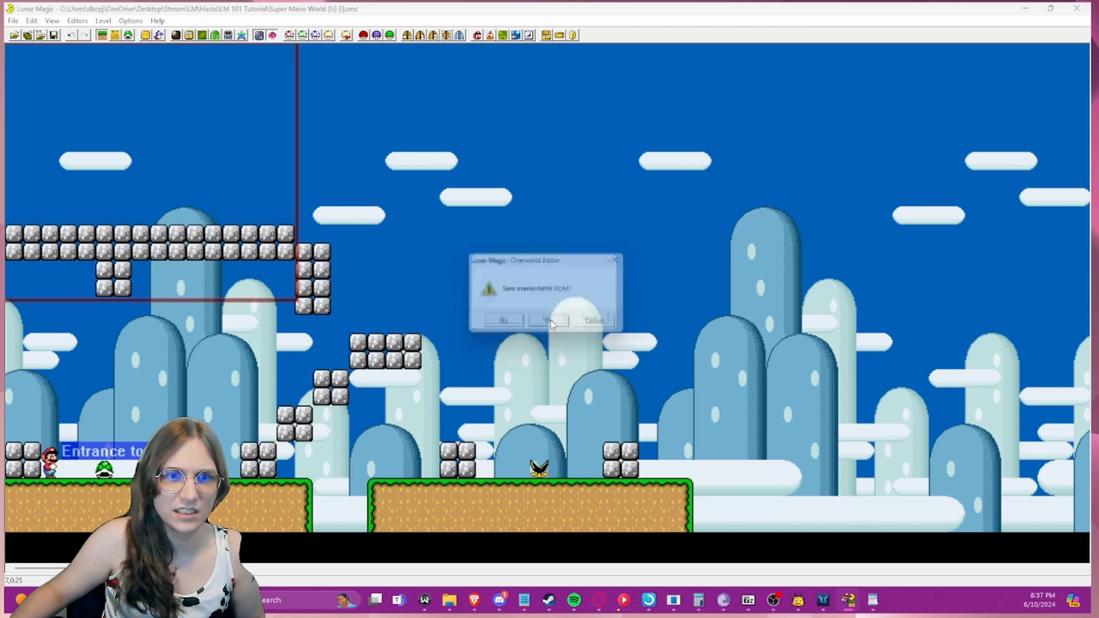
pyautogui.click(548, 320)
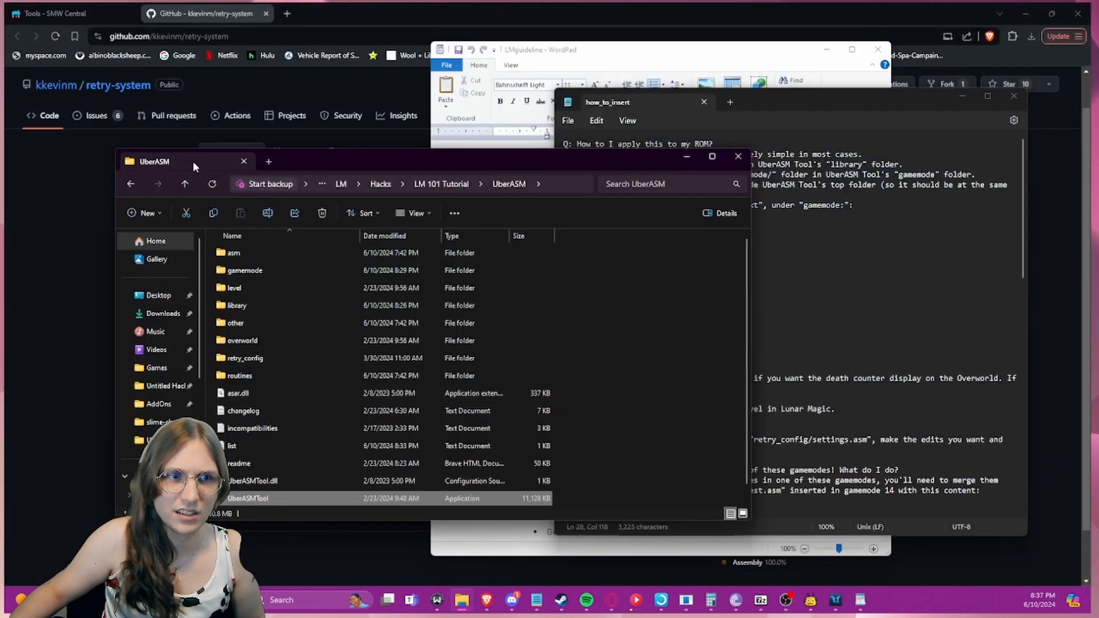
# - Open the LM101 ROM from the LM 101 Tutorial folder in Lunar Magic and maximize the window
pyautogui.click(185, 183)
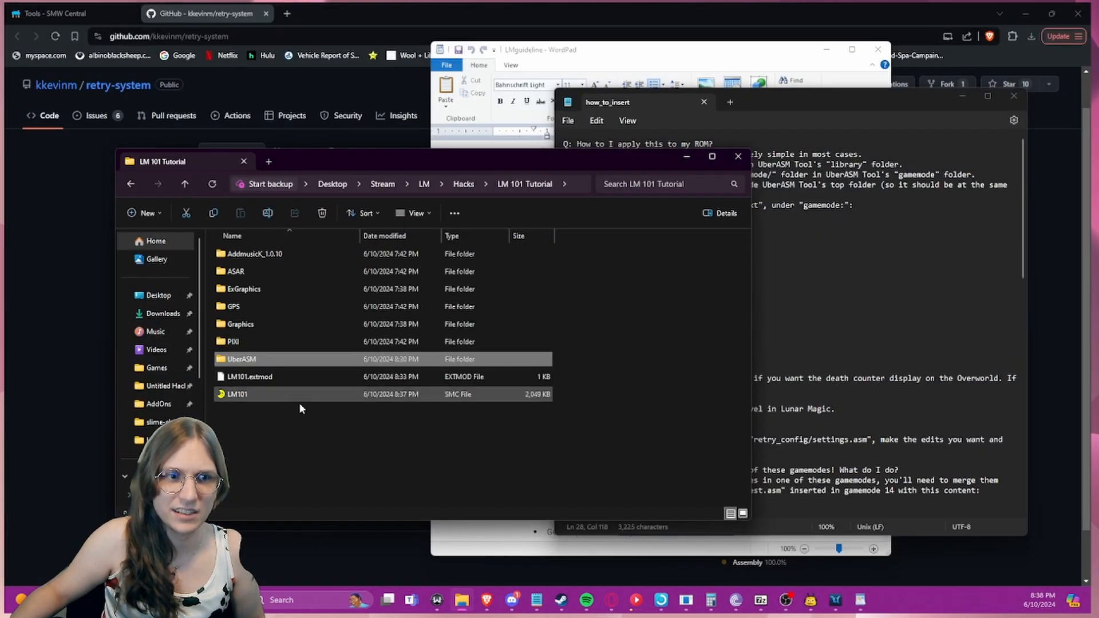
pyautogui.doubleClick(276, 394)
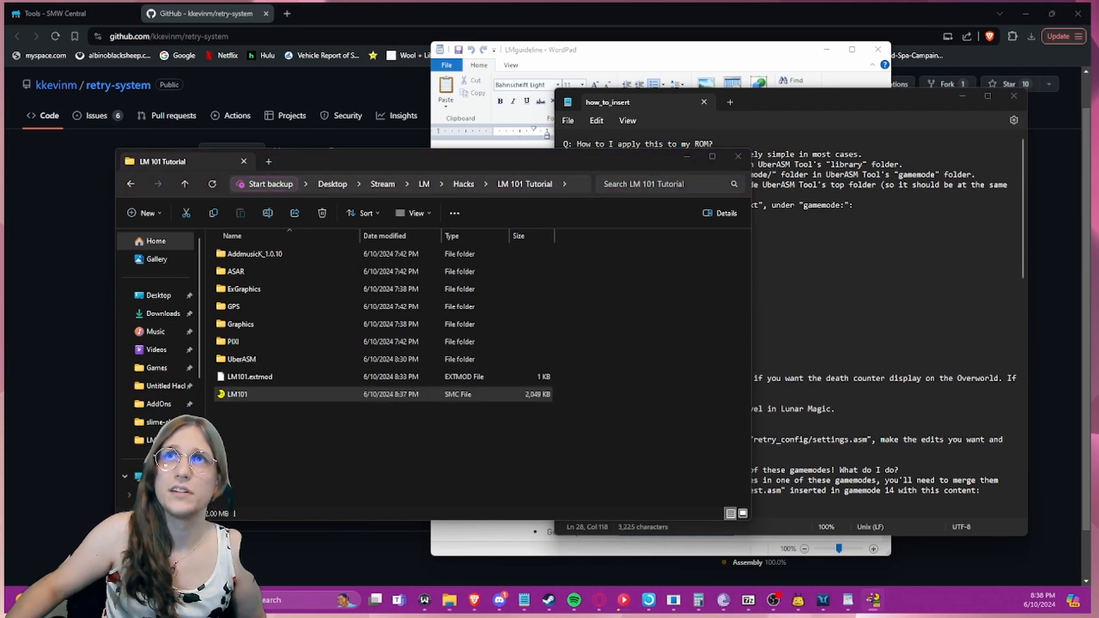
pyautogui.moveTo(893, 7); pyautogui.dragTo(550, 175)
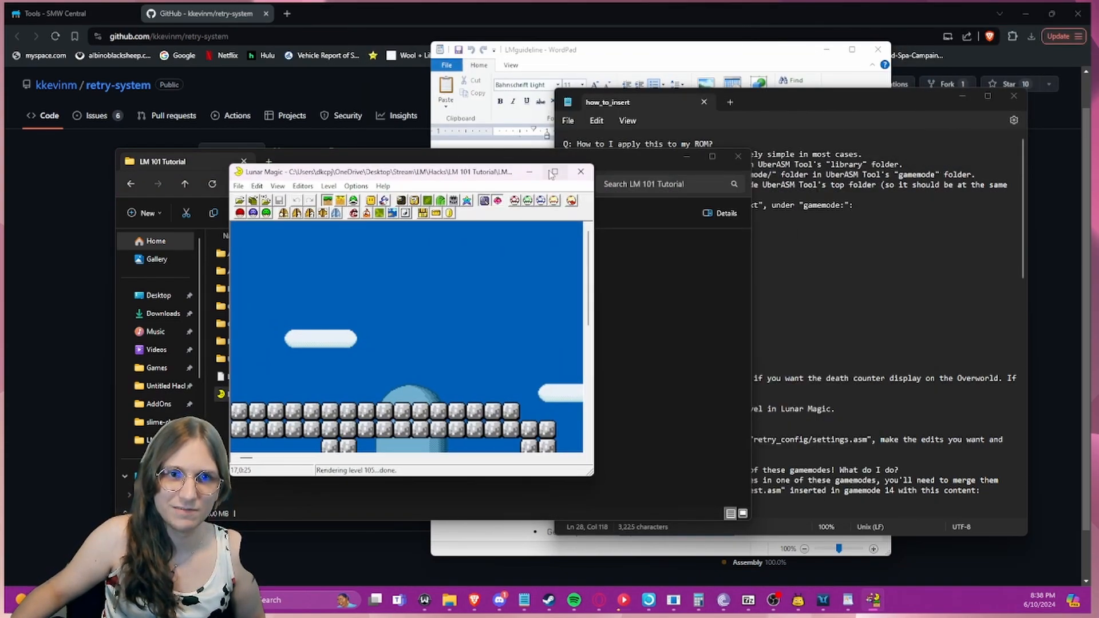
pyautogui.click(552, 172)
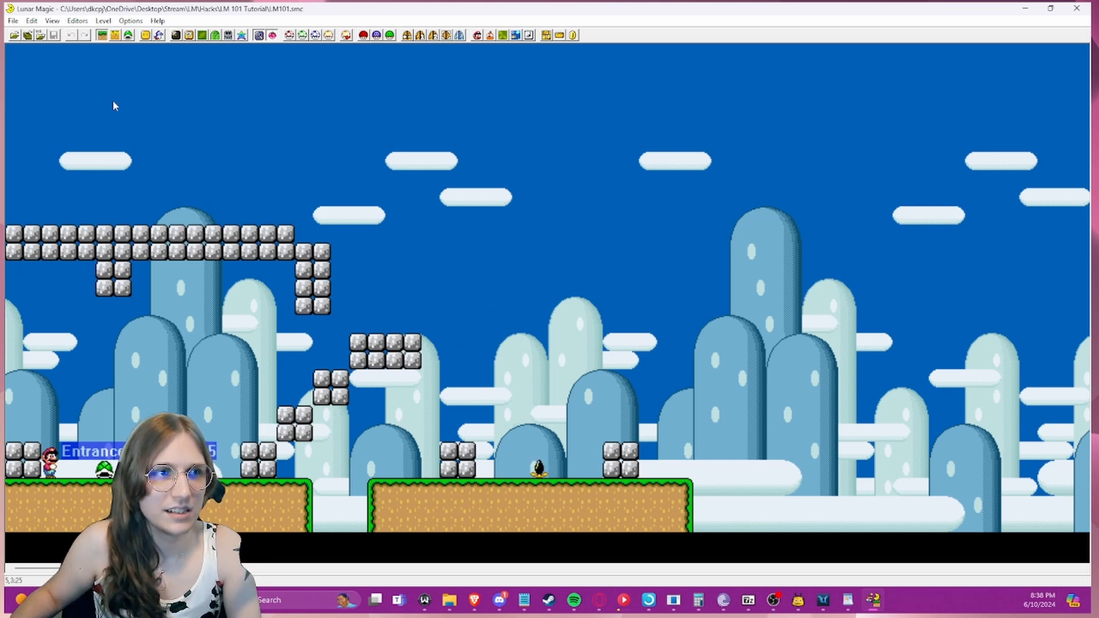
# - Launch LM101 in the emulator, start a one-player game in Mario A, skip the intro message, and go to Yoshi's Island 1
pyautogui.press('F4')
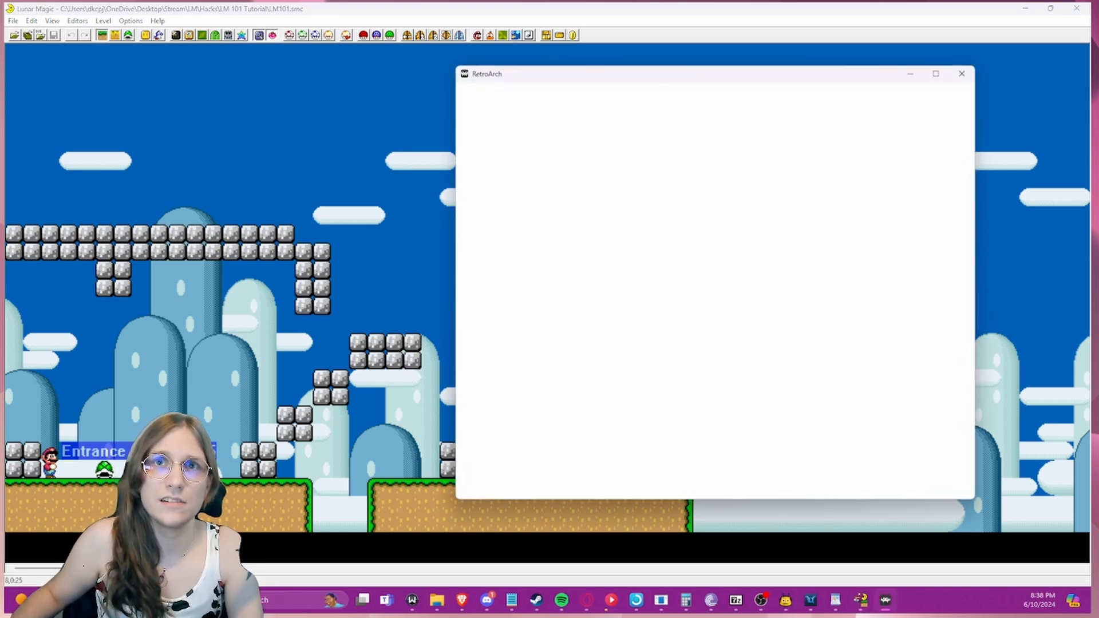
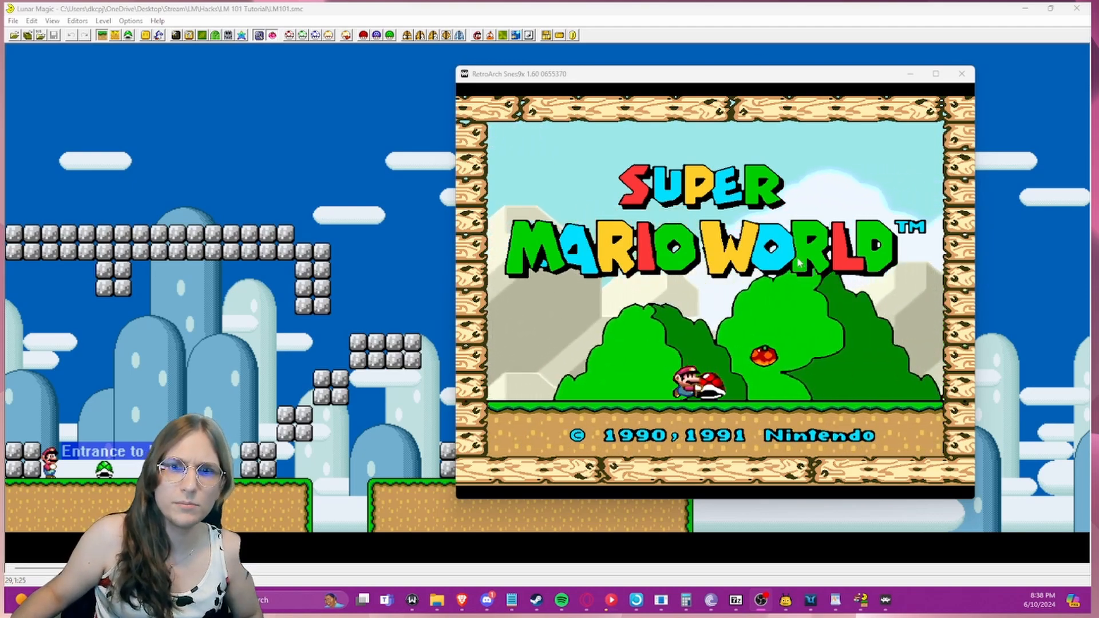
pyautogui.press('Return')
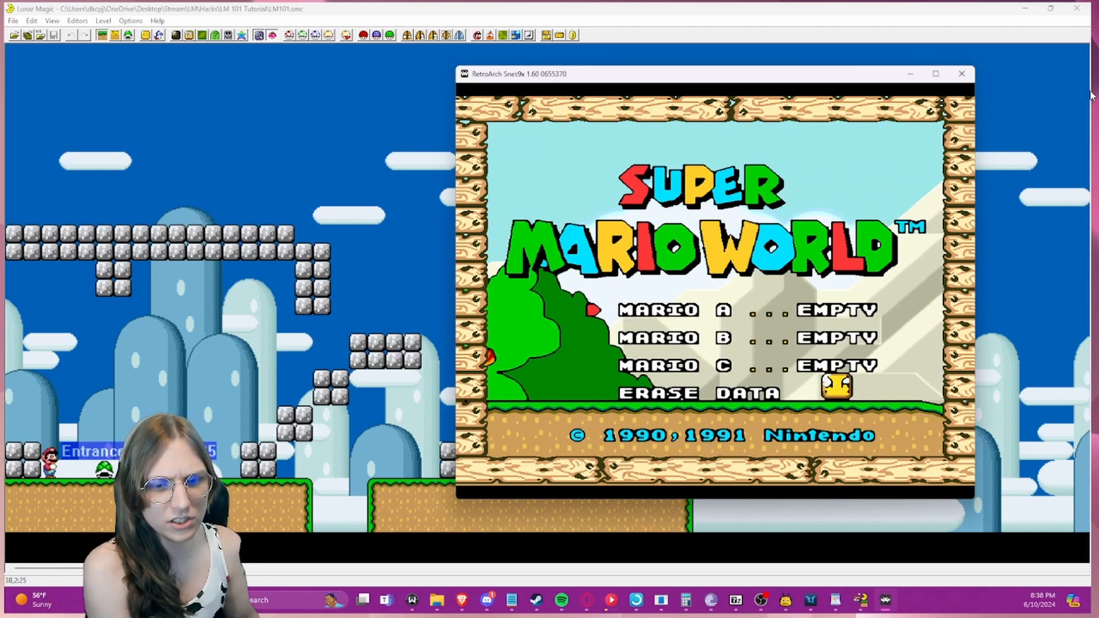
pyautogui.press('F4')
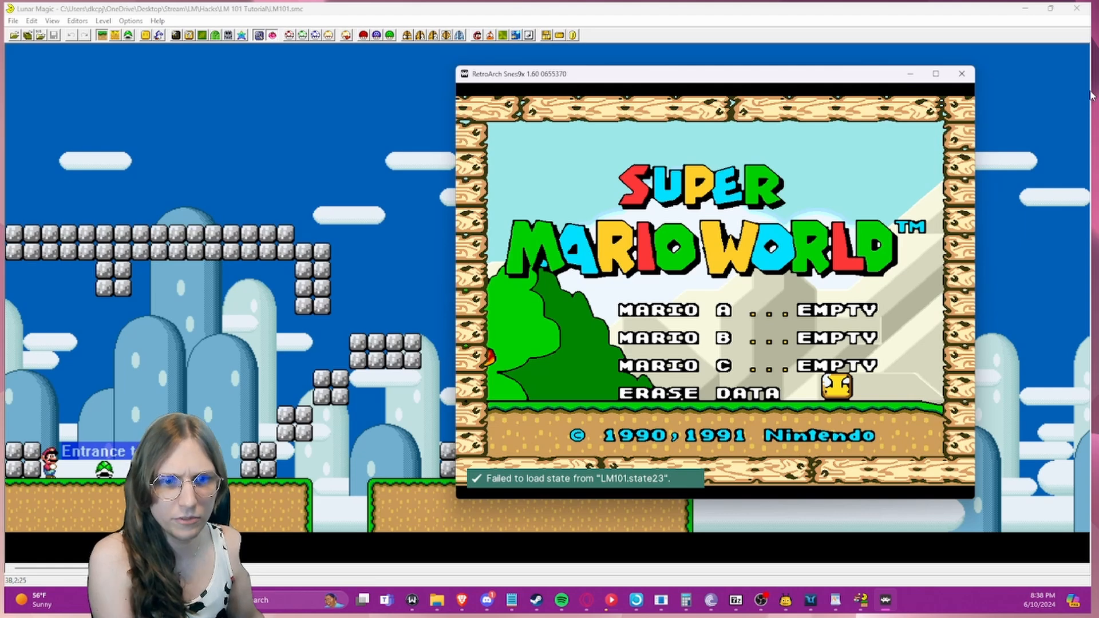
pyautogui.press('Return')
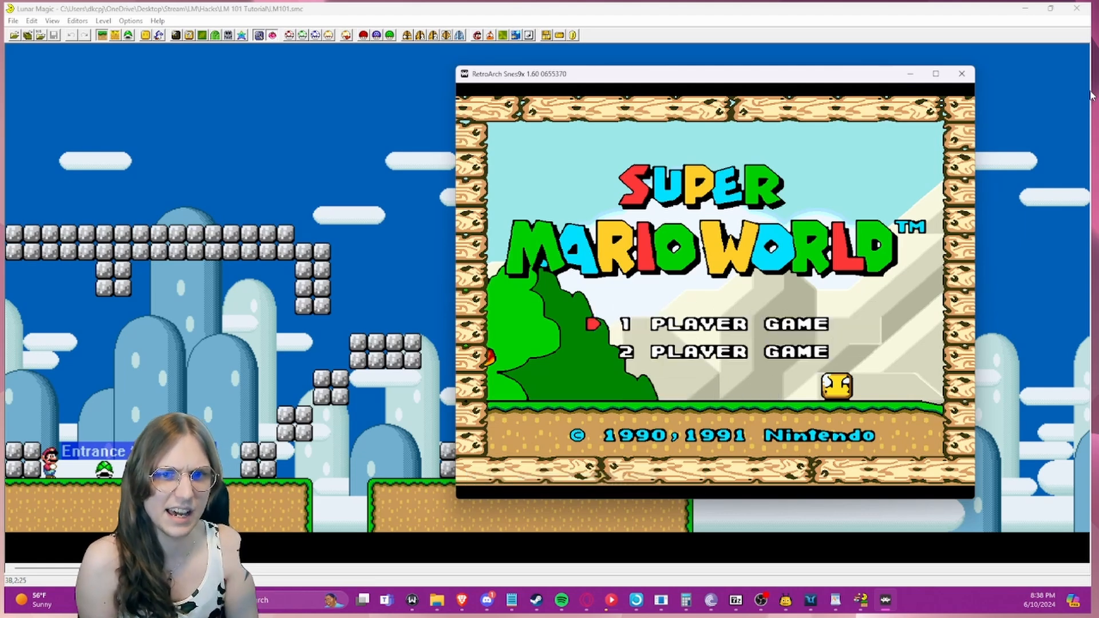
pyautogui.press('space')
pyautogui.press('Return')
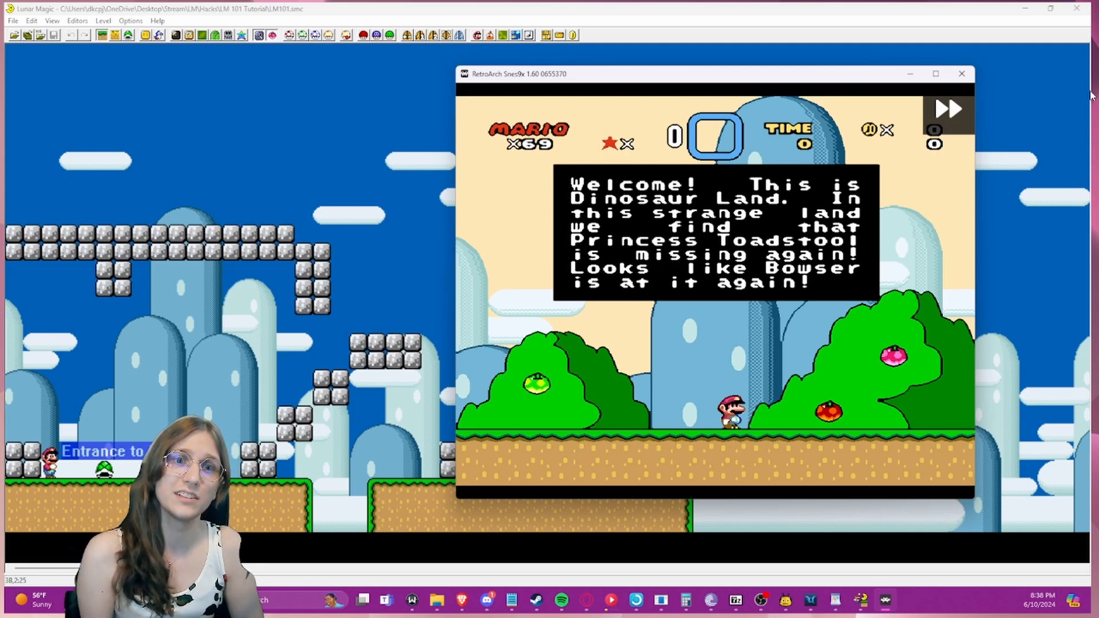
pyautogui.press('Return')
pyautogui.press('Left')
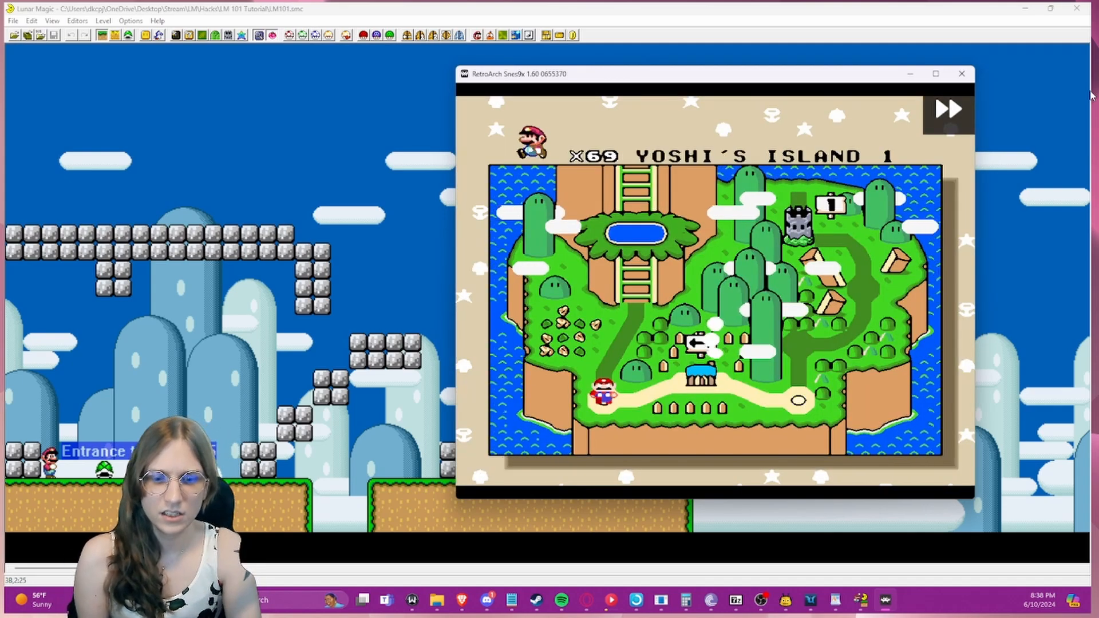
# - Save the emulator state on the overworld map to slot 23
pyautogui.press('F1')
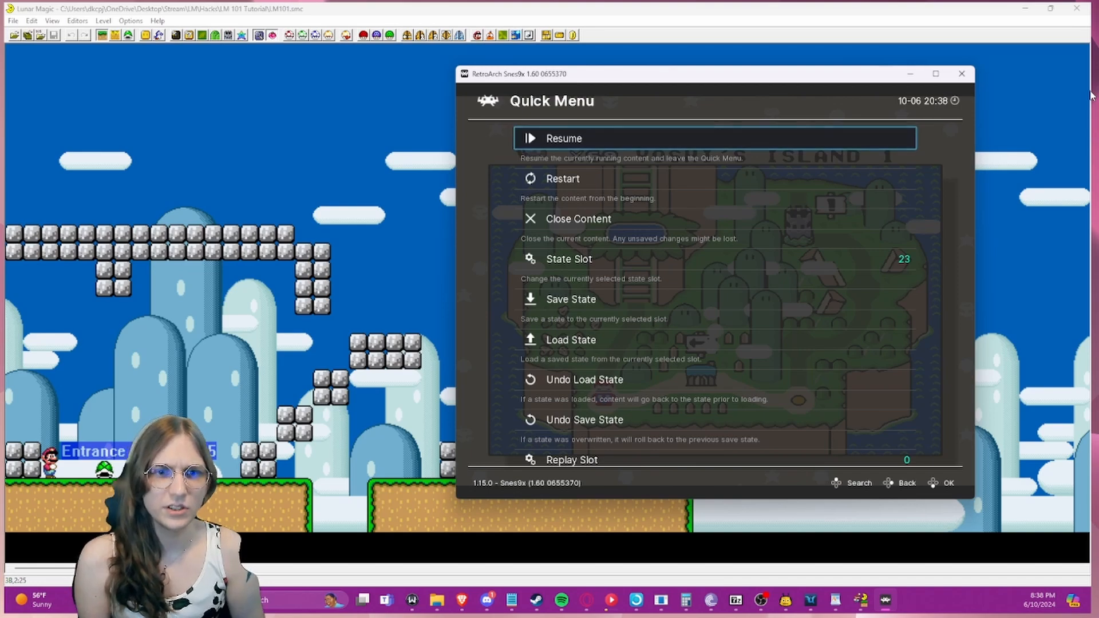
pyautogui.press('Down')
pyautogui.press('Down')
pyautogui.press('Down')
pyautogui.press('Down')
pyautogui.press('Return')
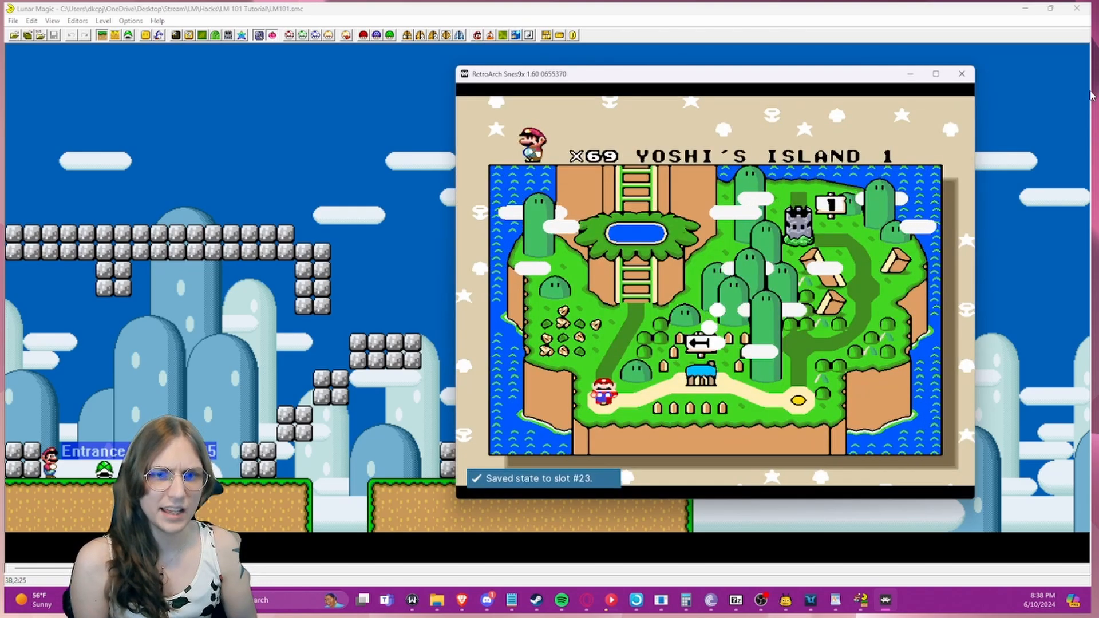
# - Enter Yoshi's Island 1 and practise picking up, tossing and catching the green shell near the level entrance
pyautogui.press('x')
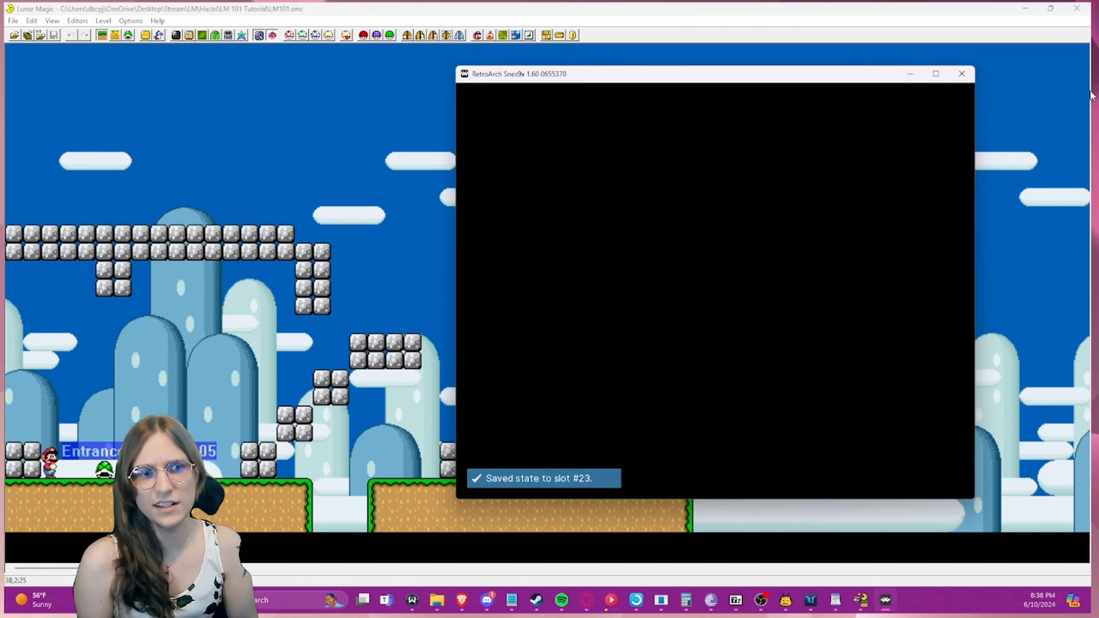
pyautogui.press('Right')
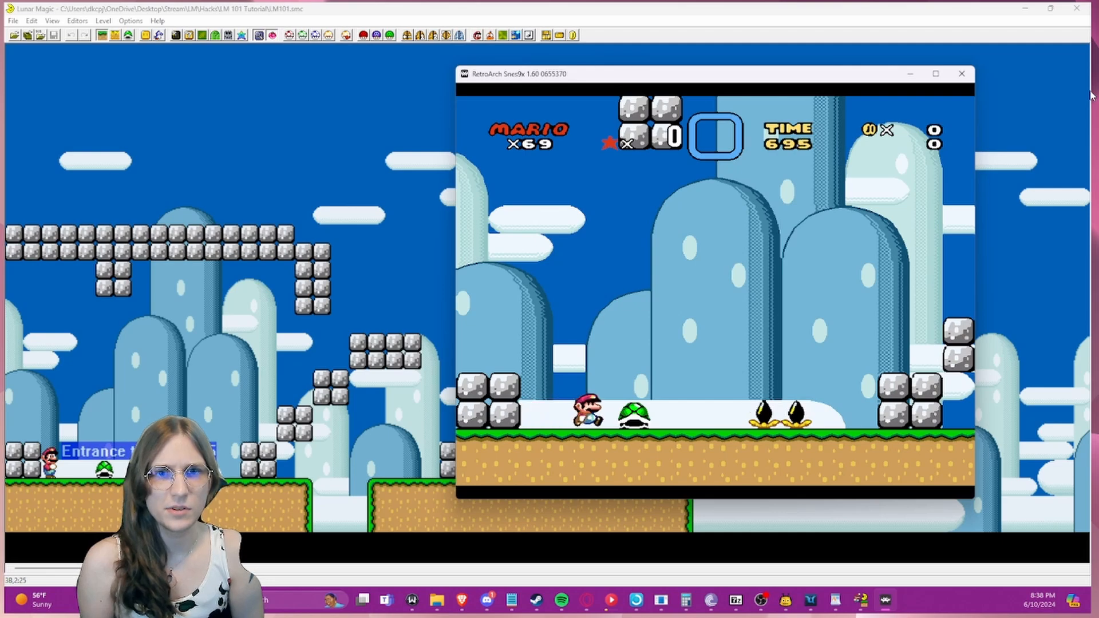
pyautogui.press('Right')
pyautogui.press('a')
pyautogui.press('Up')
pyautogui.press('Right')
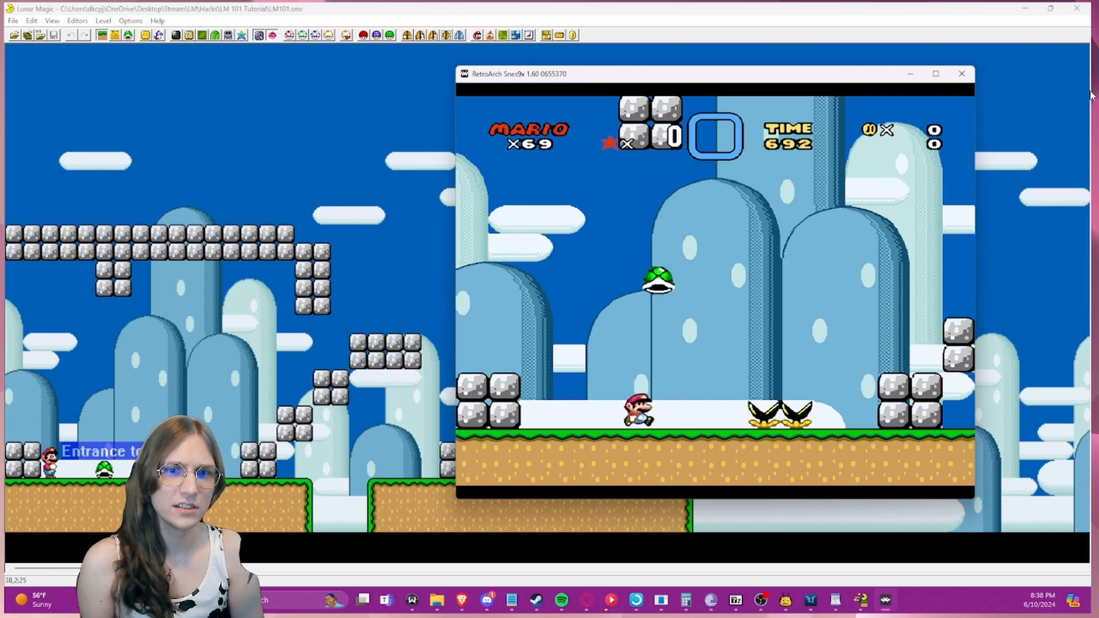
pyautogui.press('z')
pyautogui.press('a')
pyautogui.press('Up')
pyautogui.press('z')
pyautogui.press('Left')
pyautogui.press('a')
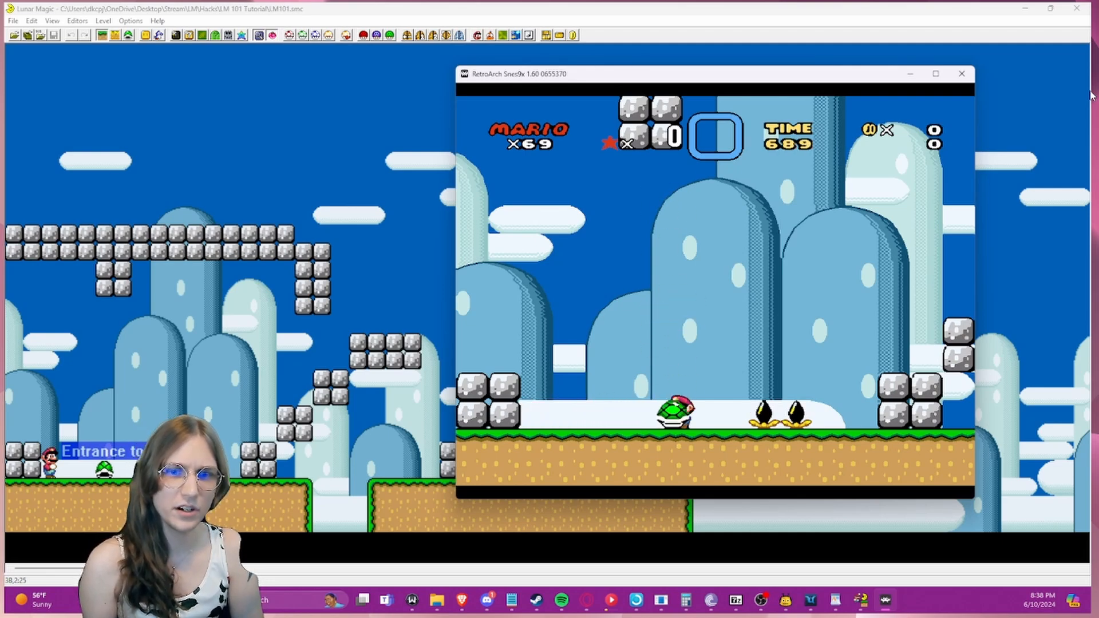
# - Carry the shell up and around the block steps until Mario dies, to test the retry prompt
pyautogui.press('Right')
pyautogui.press('z')
pyautogui.press('z')
pyautogui.press('z')
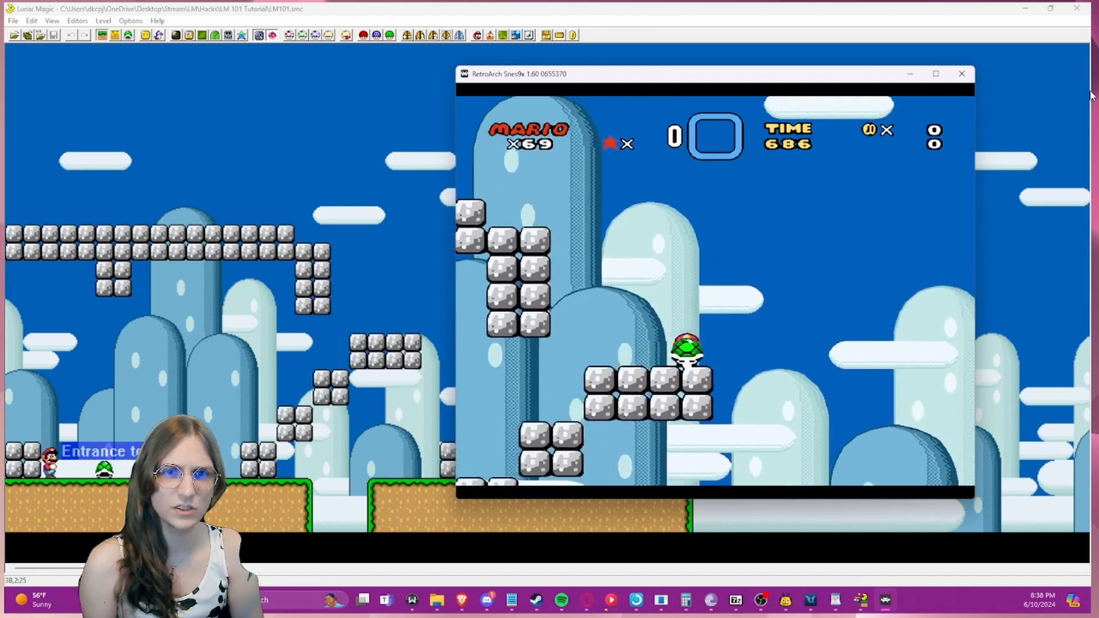
pyautogui.press('Left')
pyautogui.press('z')
pyautogui.press('Right')
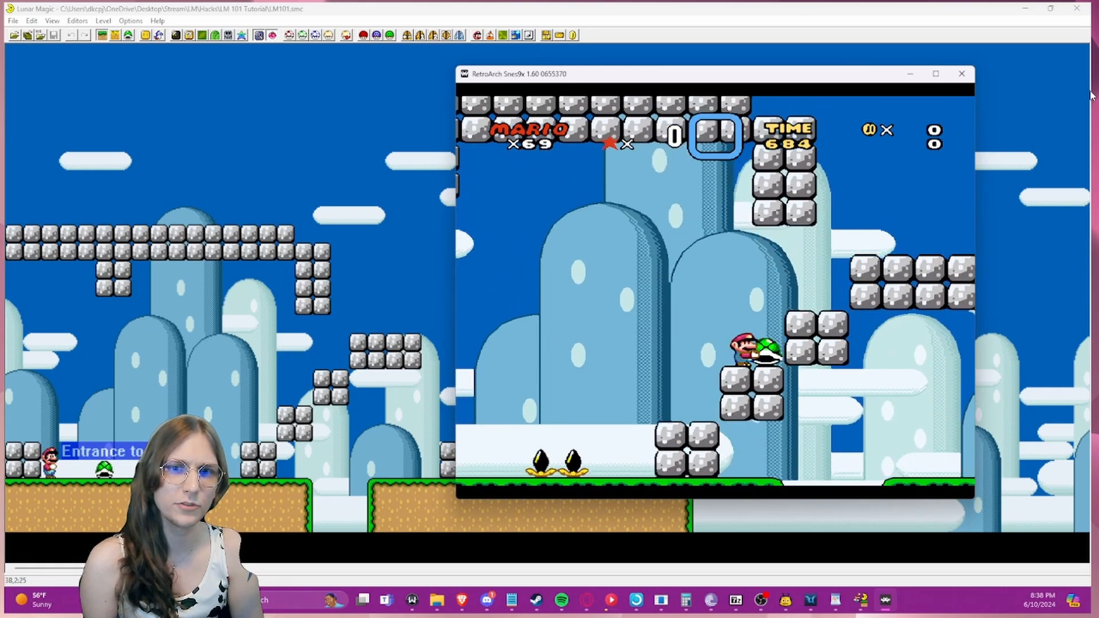
pyautogui.press('Right')
pyautogui.press('z')
pyautogui.press('Left')
pyautogui.press('z')
pyautogui.press('Right')
pyautogui.press('Left')
pyautogui.press('z')
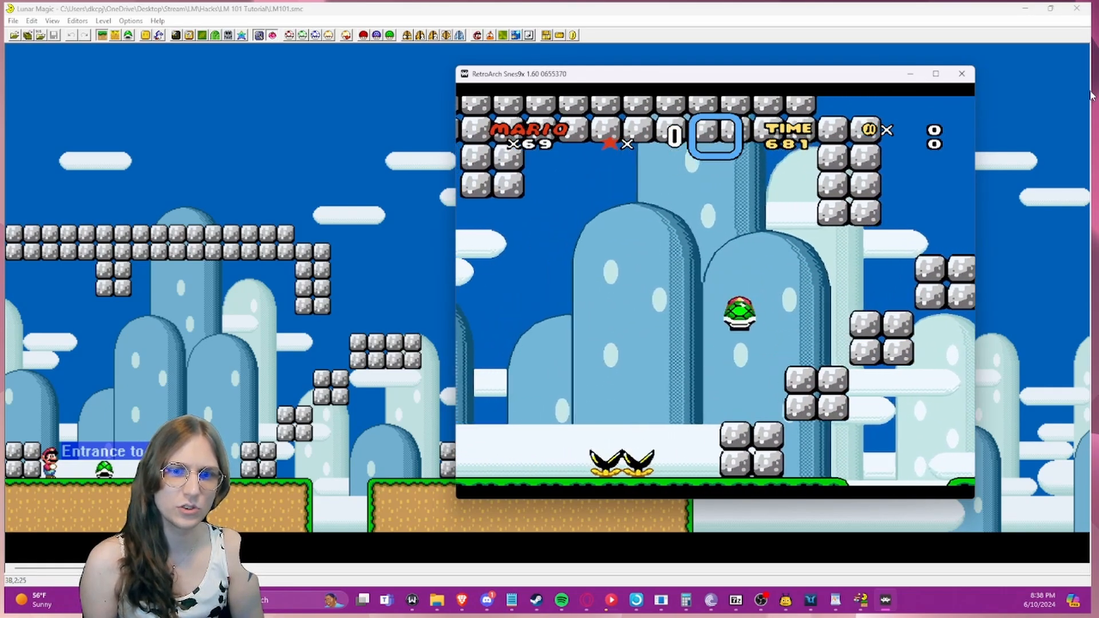
pyautogui.press('Right')
pyautogui.press('z')
pyautogui.press('Left')
pyautogui.press('Right')
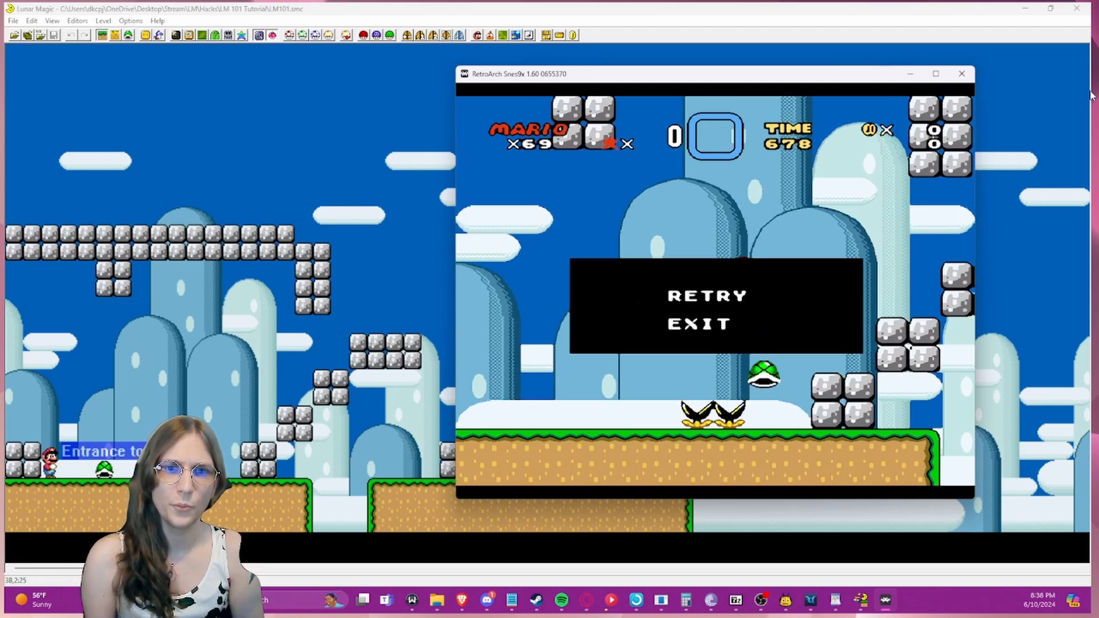
# - Choose Retry to restart the level and pick up the green shell again
pyautogui.press('z')
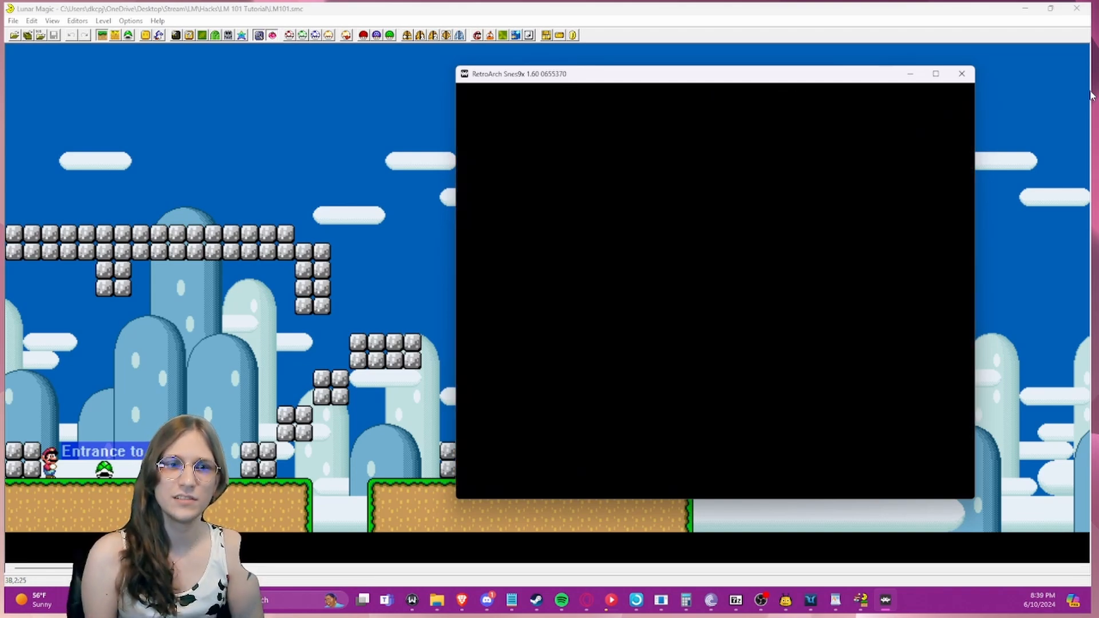
pyautogui.press('Right')
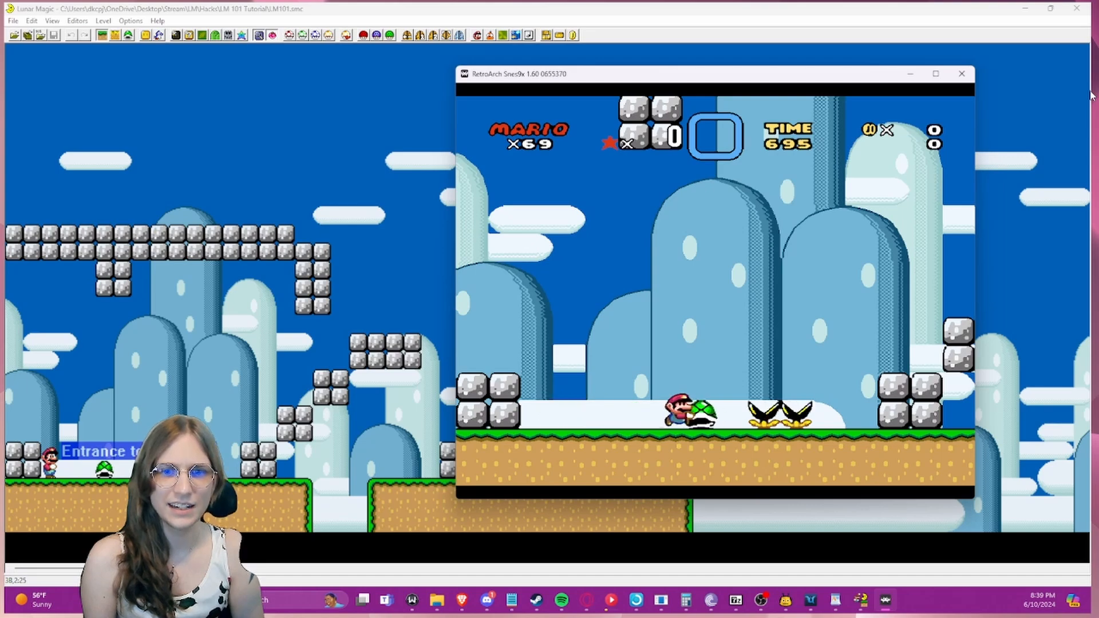
pyautogui.press('z')
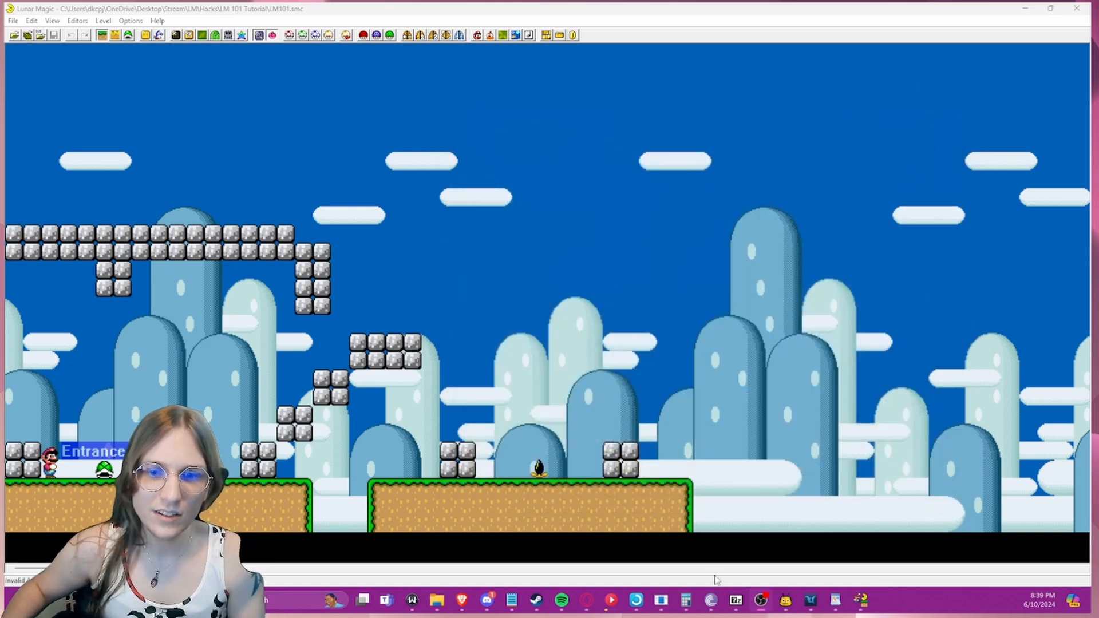
# - Close the emulator and review the Part 1 UberASM notes in the LMguideline document, from fast retry to setting up List.txt
pyautogui.press('Escape')
pyautogui.click(849, 600)
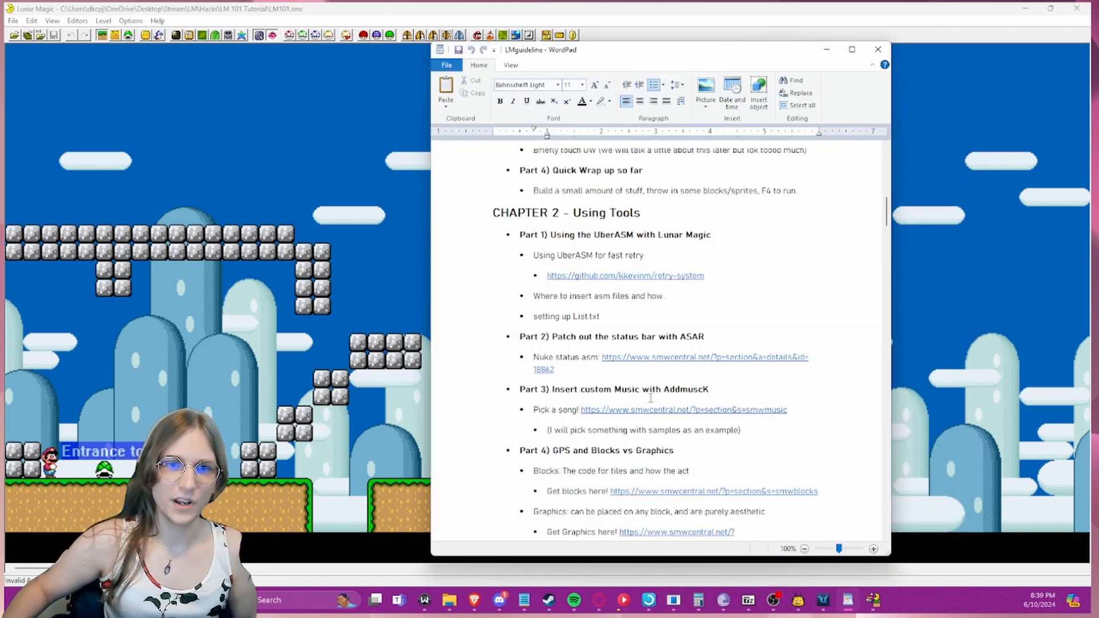
pyautogui.moveTo(603, 317); pyautogui.dragTo(512, 243)
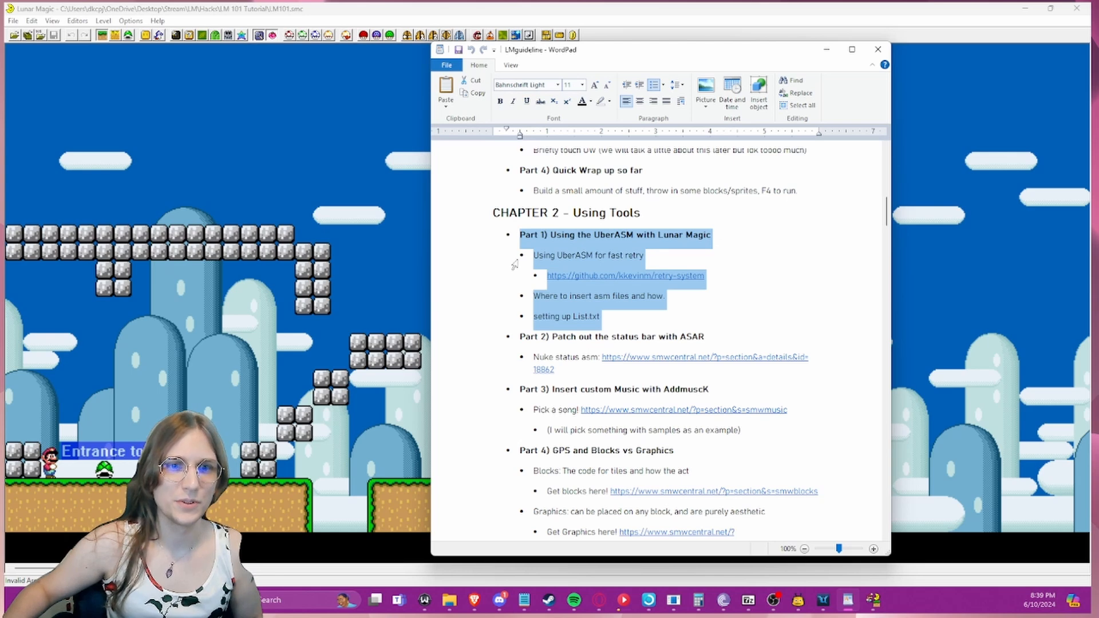
pyautogui.click(603, 319)
pyautogui.moveTo(603, 317); pyautogui.dragTo(533, 255)
pyautogui.click(538, 280)
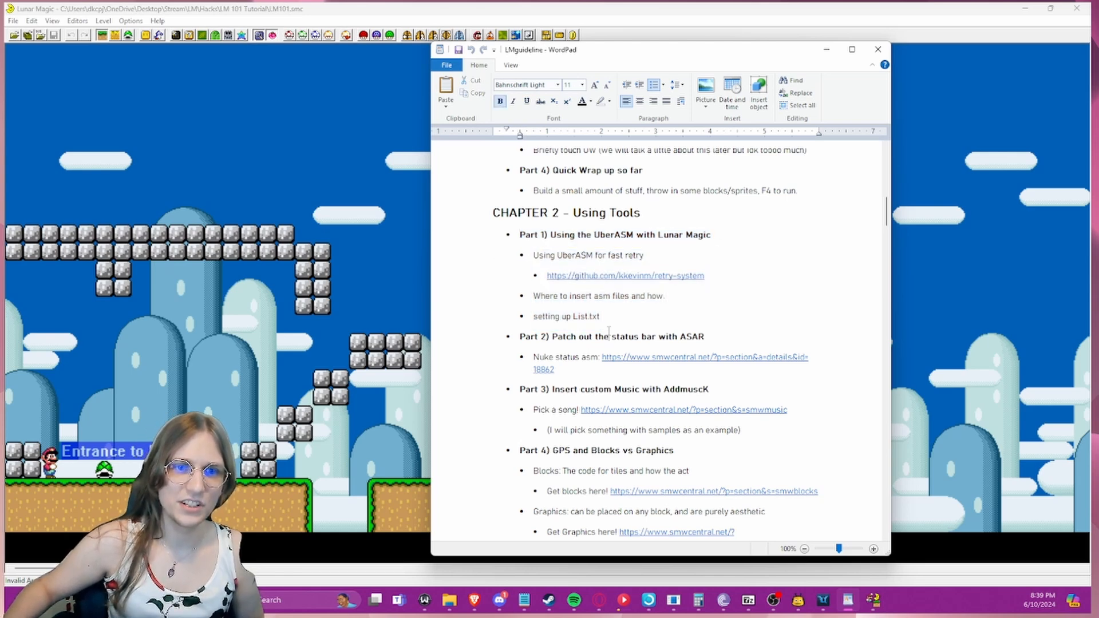
pyautogui.moveTo(603, 317); pyautogui.dragTo(510, 266)
pyautogui.click(509, 261)
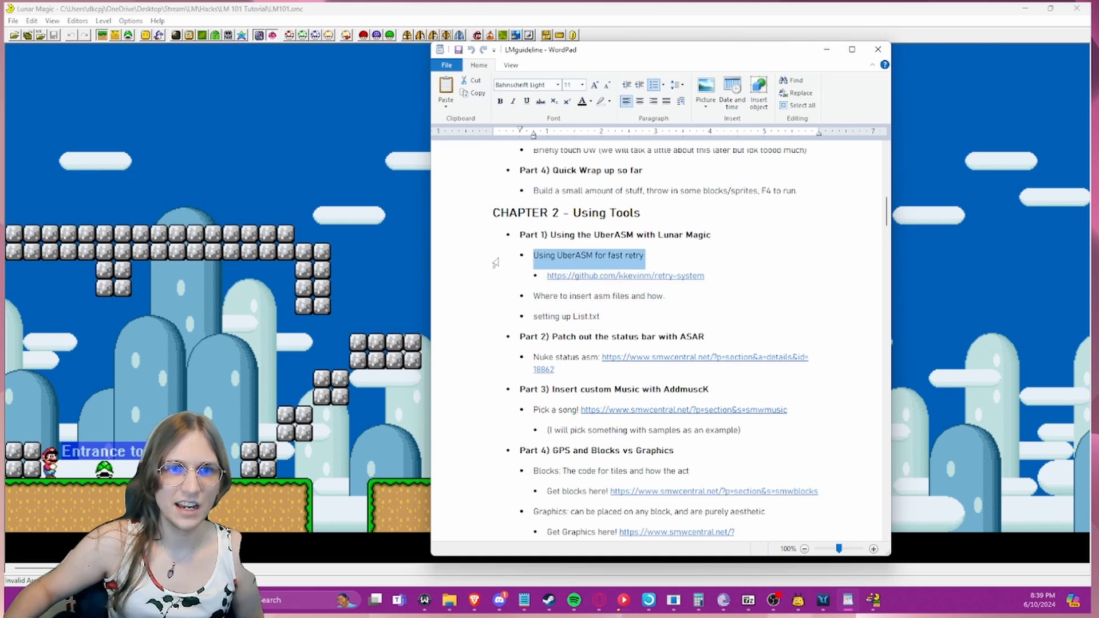
pyautogui.click(523, 256)
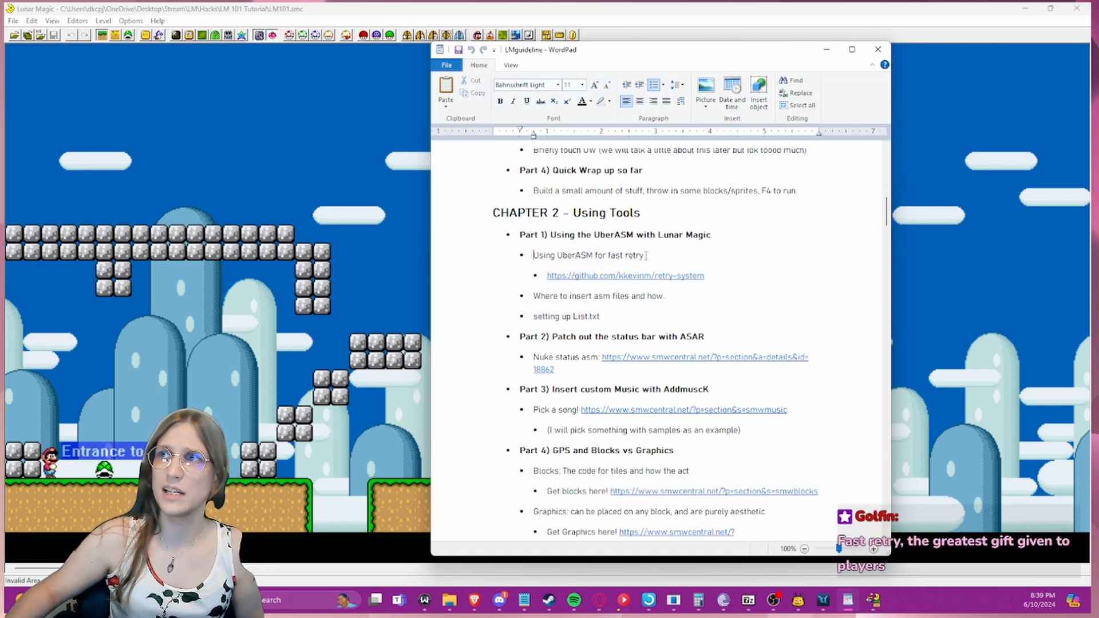
pyautogui.moveTo(646, 255); pyautogui.dragTo(535, 256)
pyautogui.click(553, 255)
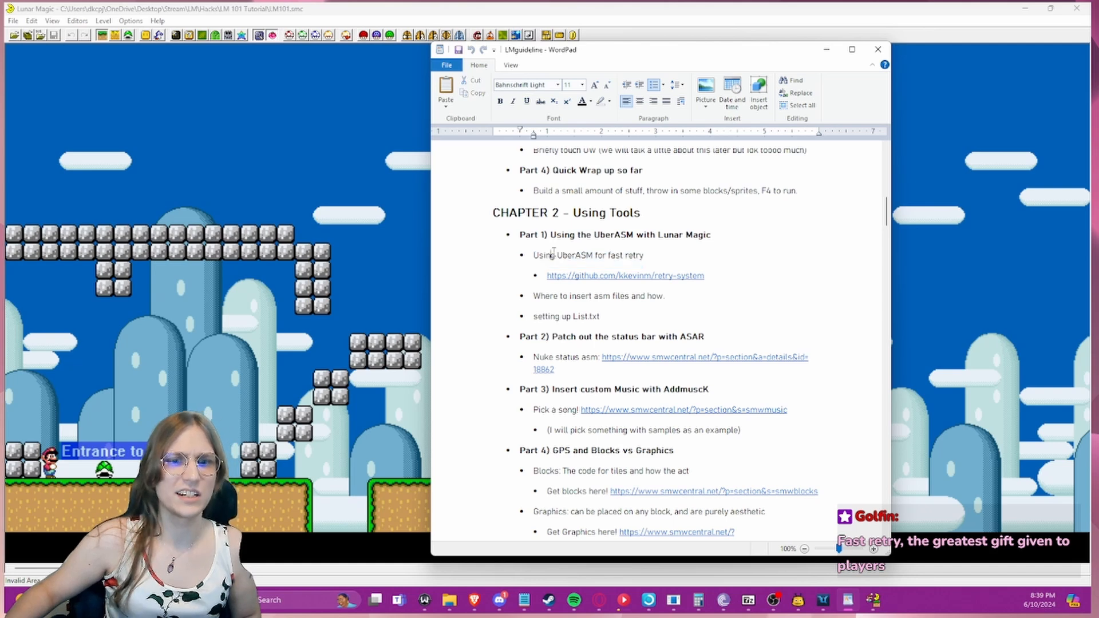
# - In the LM 101 Tutorial folder, look inside UberASM's level folder and return to the UberASM folder
pyautogui.click(449, 600)
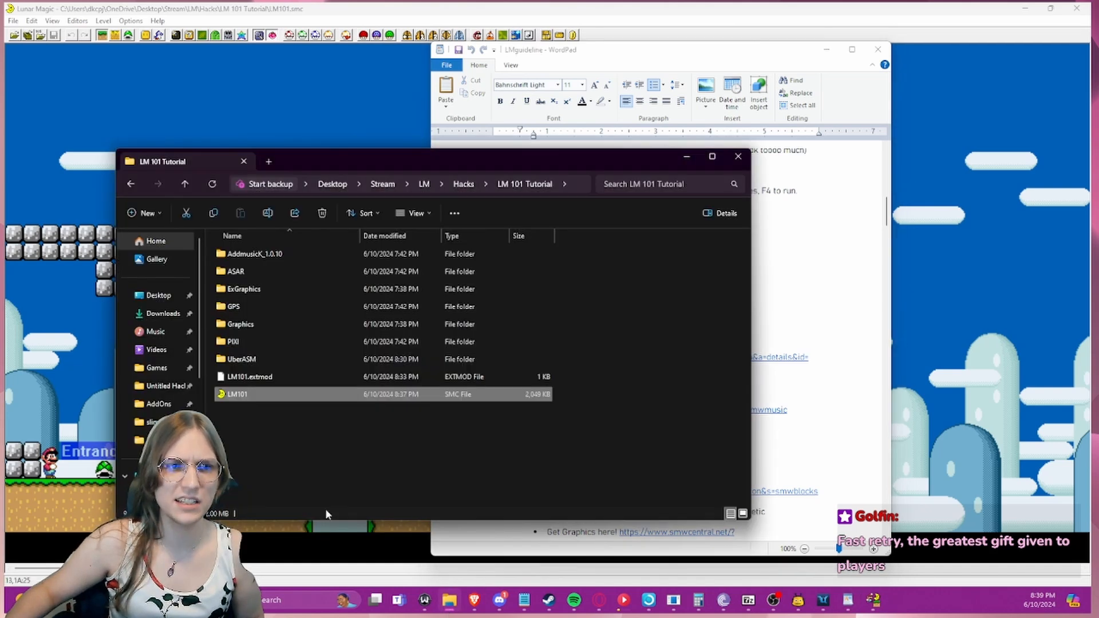
pyautogui.doubleClick(259, 359)
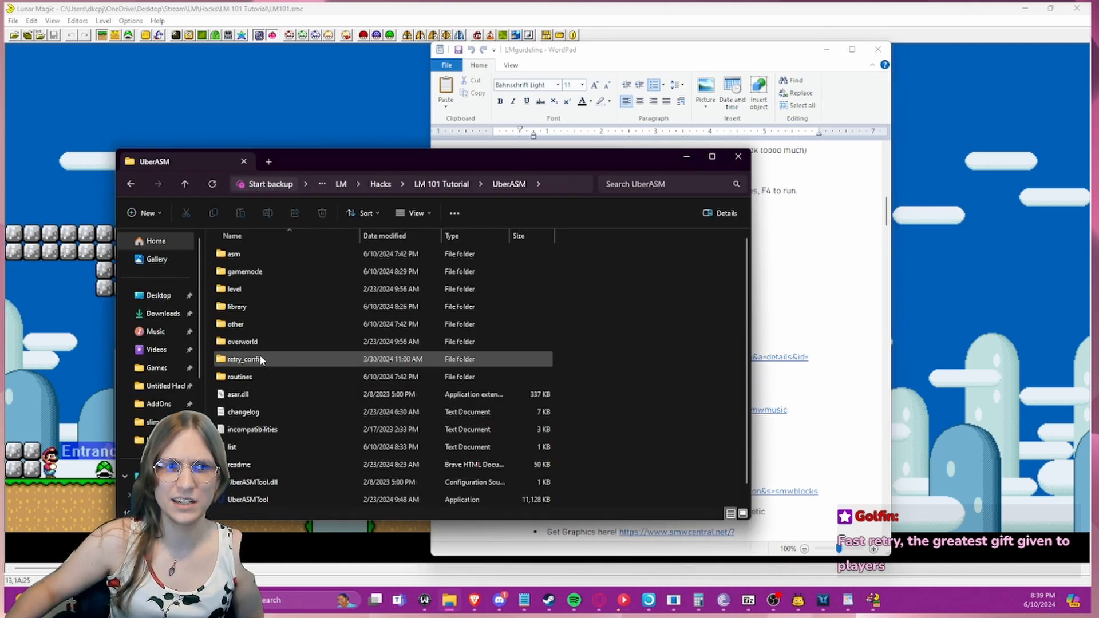
pyautogui.doubleClick(249, 286)
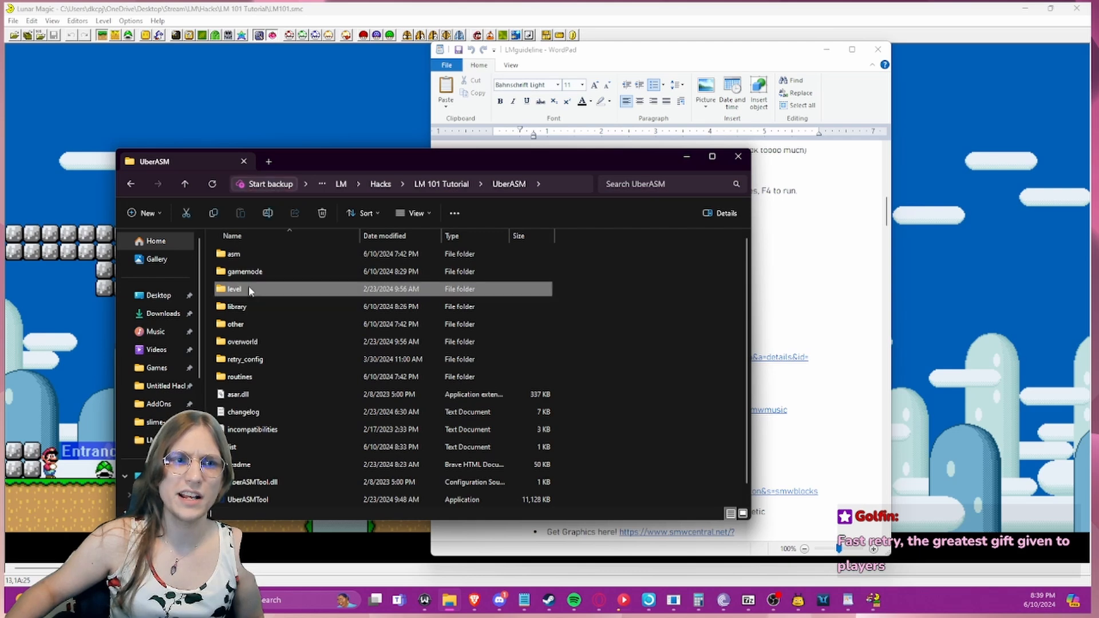
pyautogui.moveTo(247, 297); pyautogui.dragTo(330, 322)
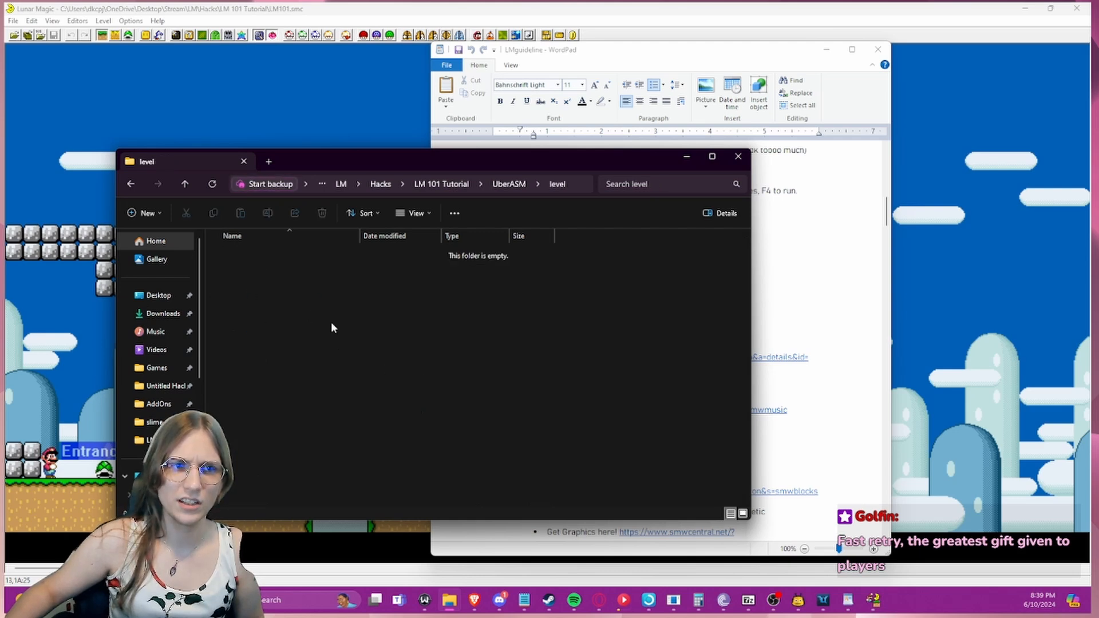
pyautogui.click(184, 184)
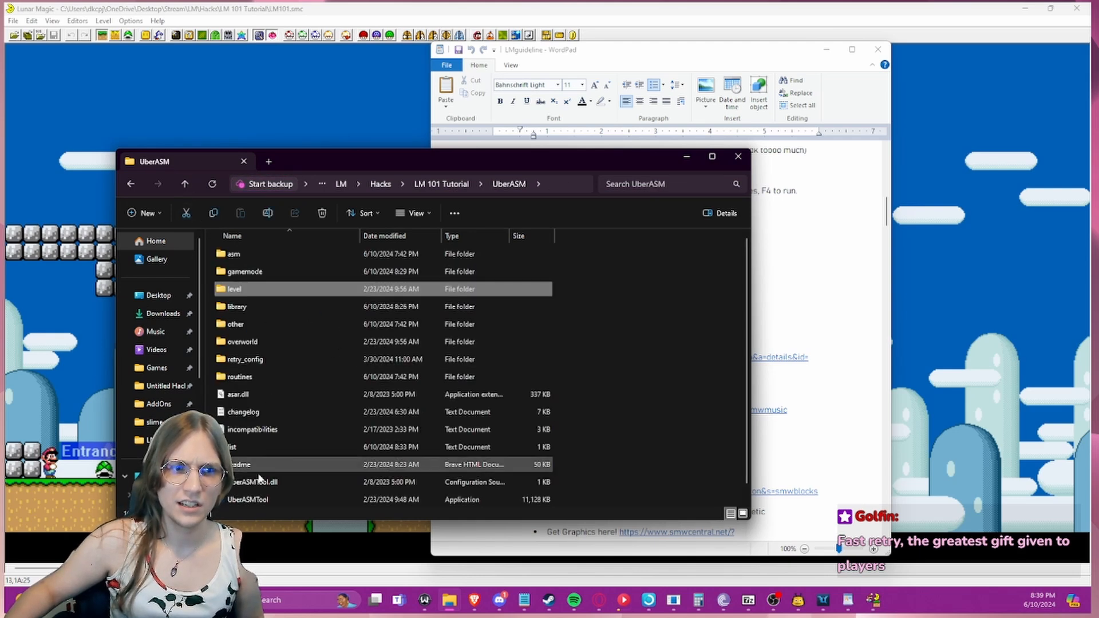
# - Open UberASM's list file and add the example entry "105 sdfjklajfdla.asm" on an indented line under level
pyautogui.click(251, 450)
pyautogui.doubleClick(250, 449)
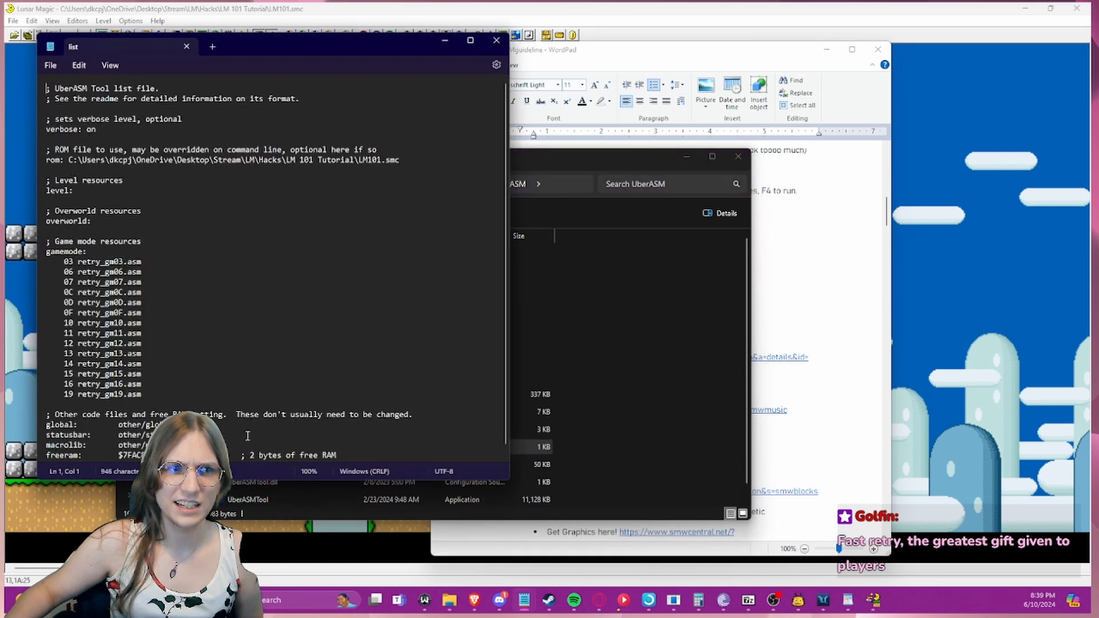
pyautogui.moveTo(76, 191); pyautogui.dragTo(47, 190)
pyautogui.click(77, 193)
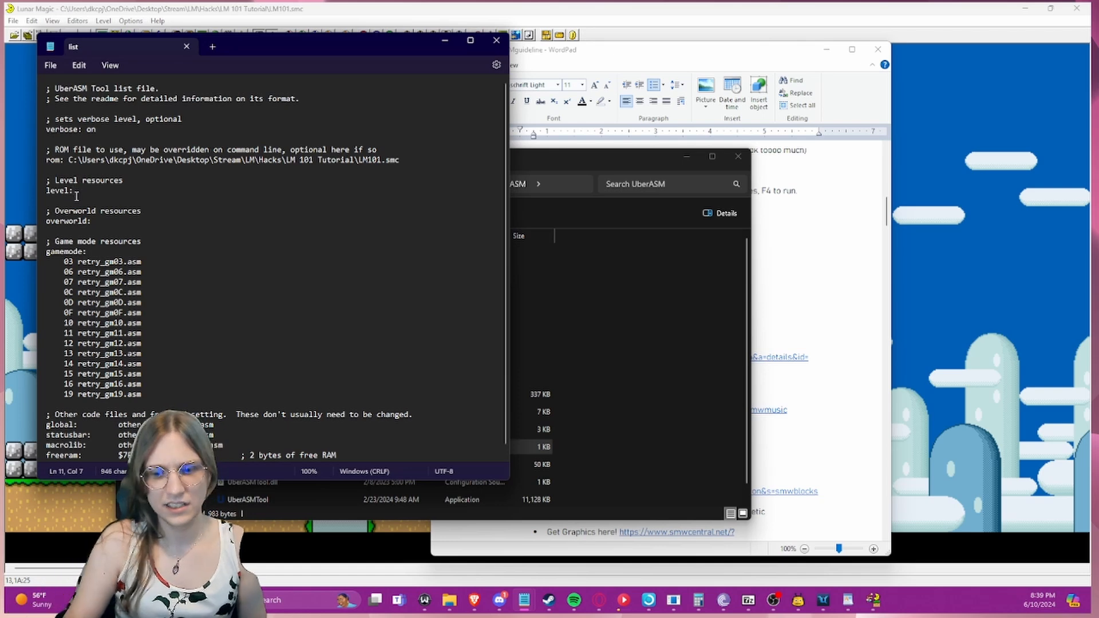
pyautogui.press('Return')
pyautogui.press('Tab')
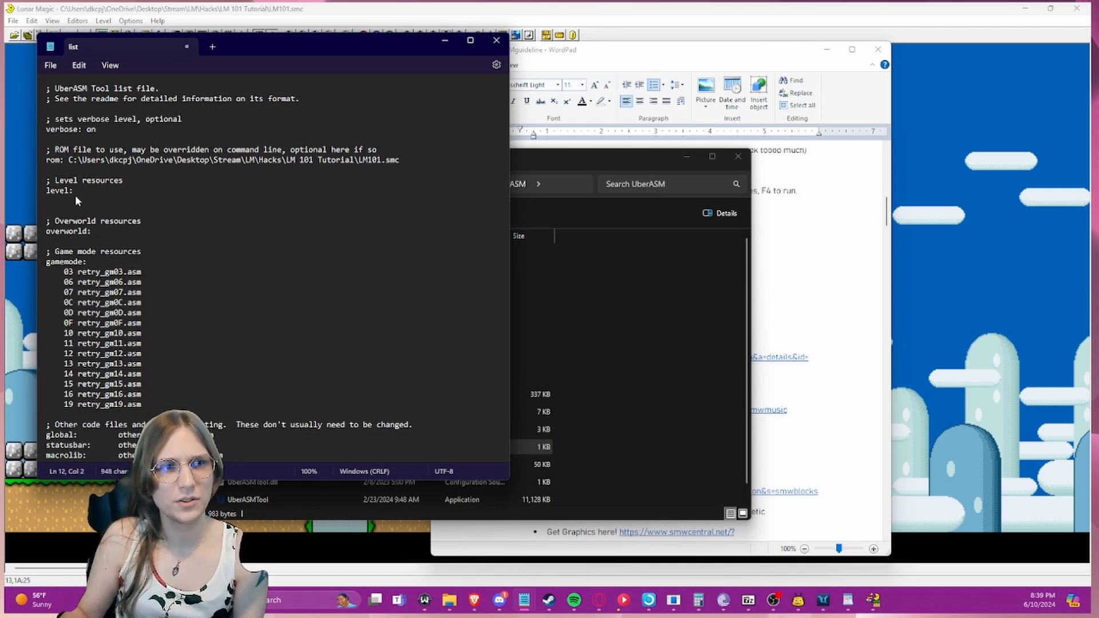
pyautogui.write('105')
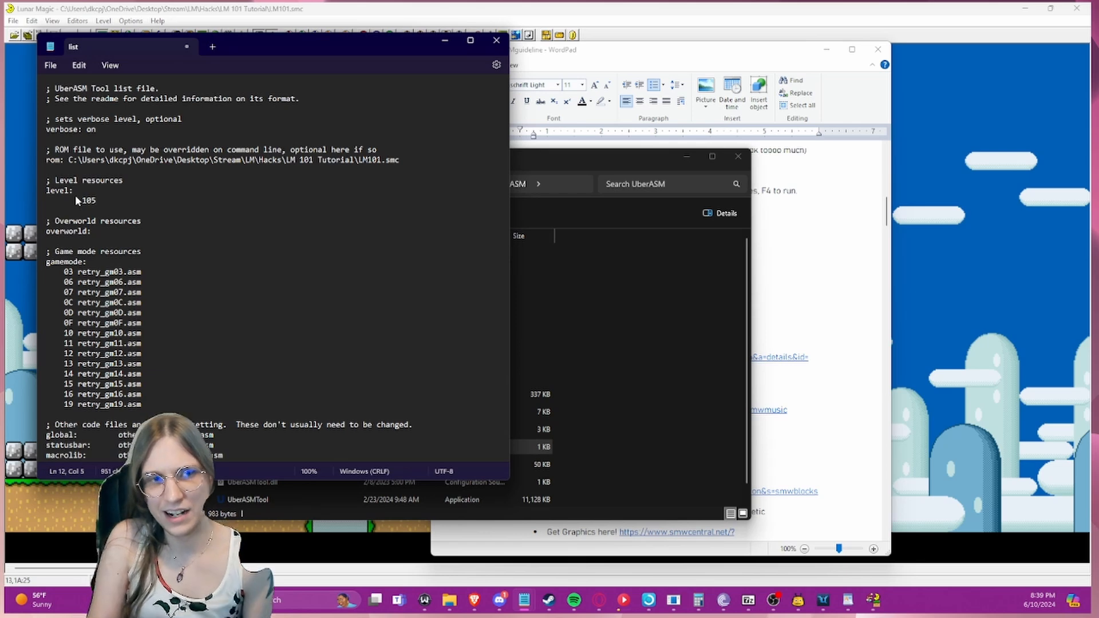
pyautogui.write(' sdfjklajfdla')
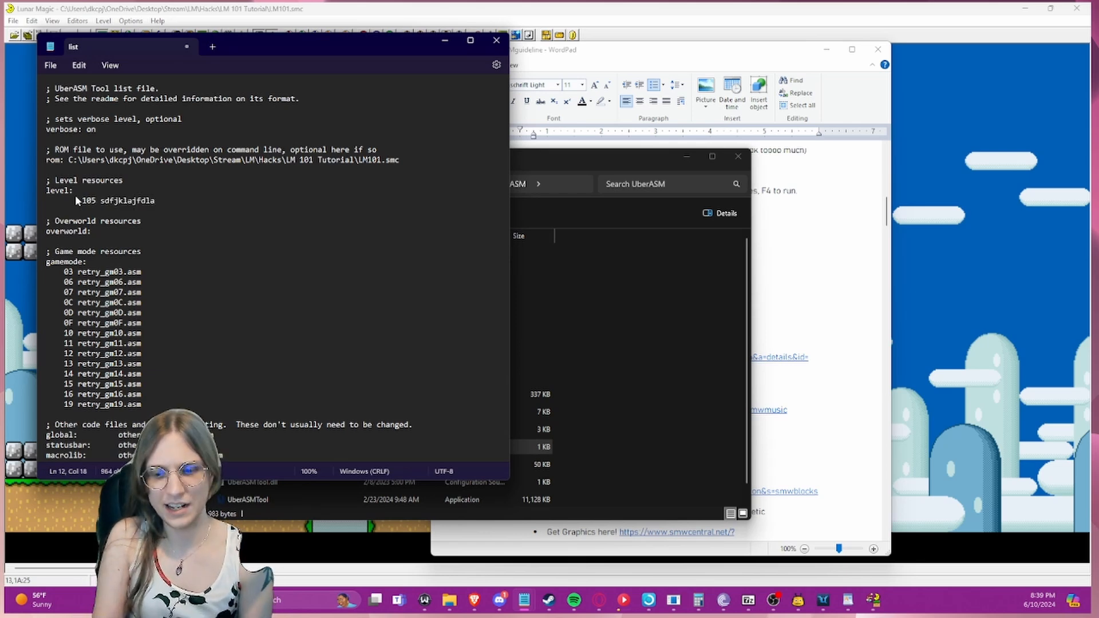
pyautogui.write('.asm')
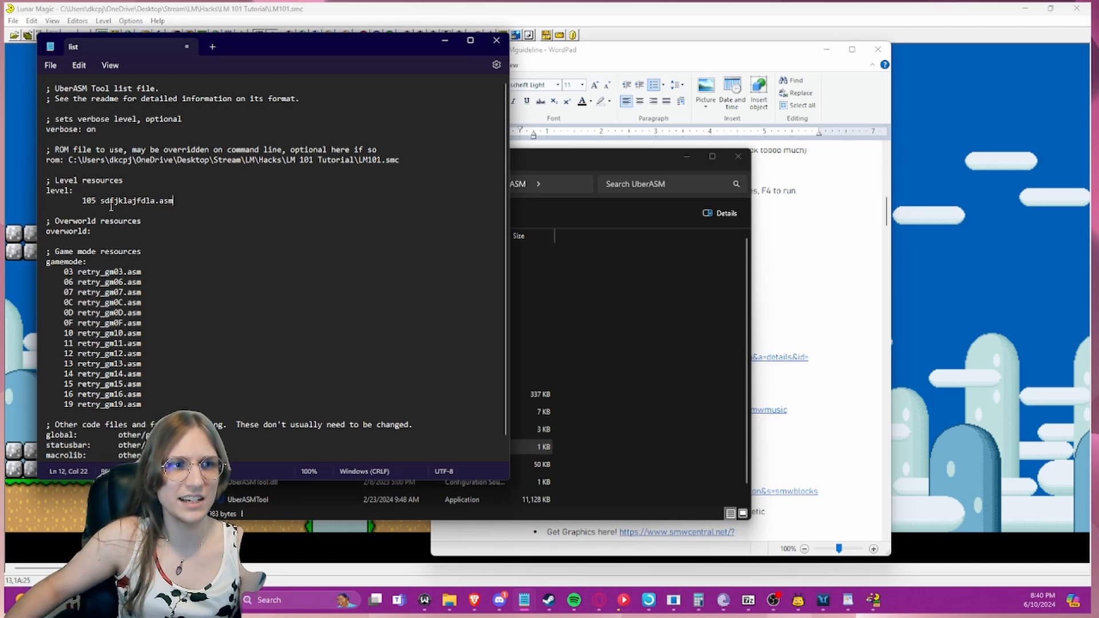
# - Delete the example level 105 entry from the list file, then save and close the file
pyautogui.moveTo(103, 202)
pyautogui.mouseDown()
pyautogui.moveTo(195, 206)
pyautogui.moveTo(176, 194)
pyautogui.moveTo(88, 204)
pyautogui.mouseUp()
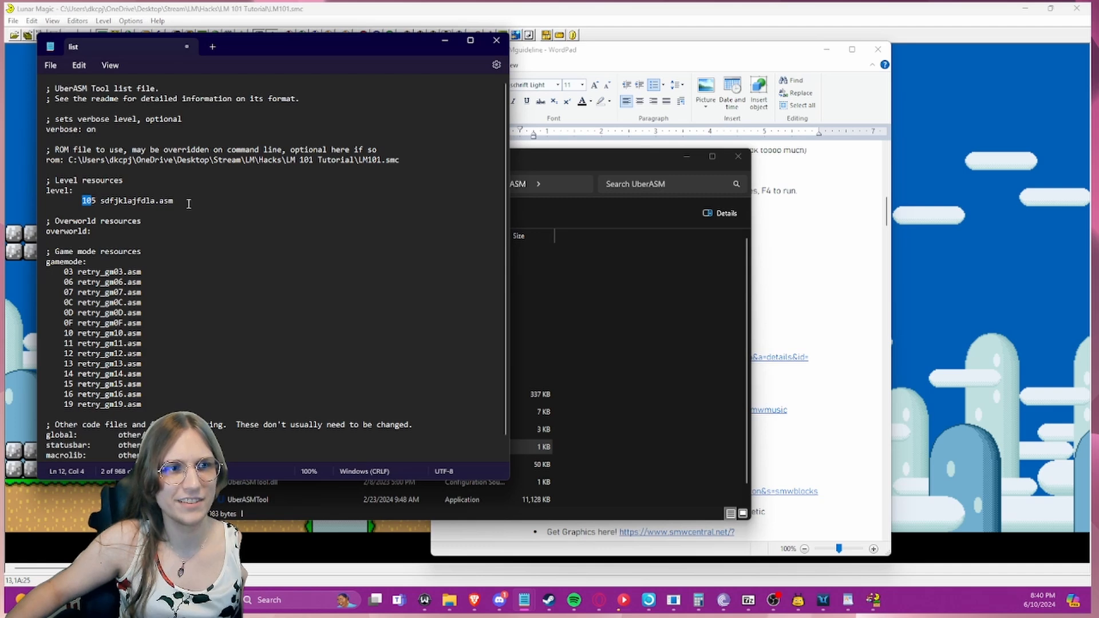
pyautogui.moveTo(188, 203); pyautogui.dragTo(104, 200)
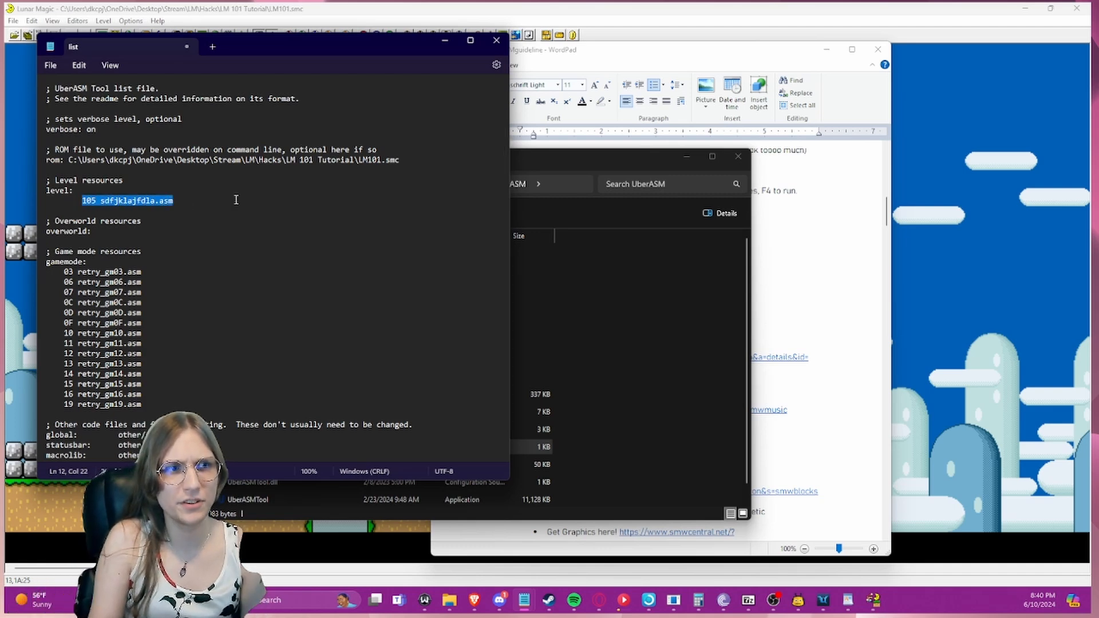
pyautogui.press('BackSpace')
pyautogui.press('BackSpace')
pyautogui.press('BackSpace')
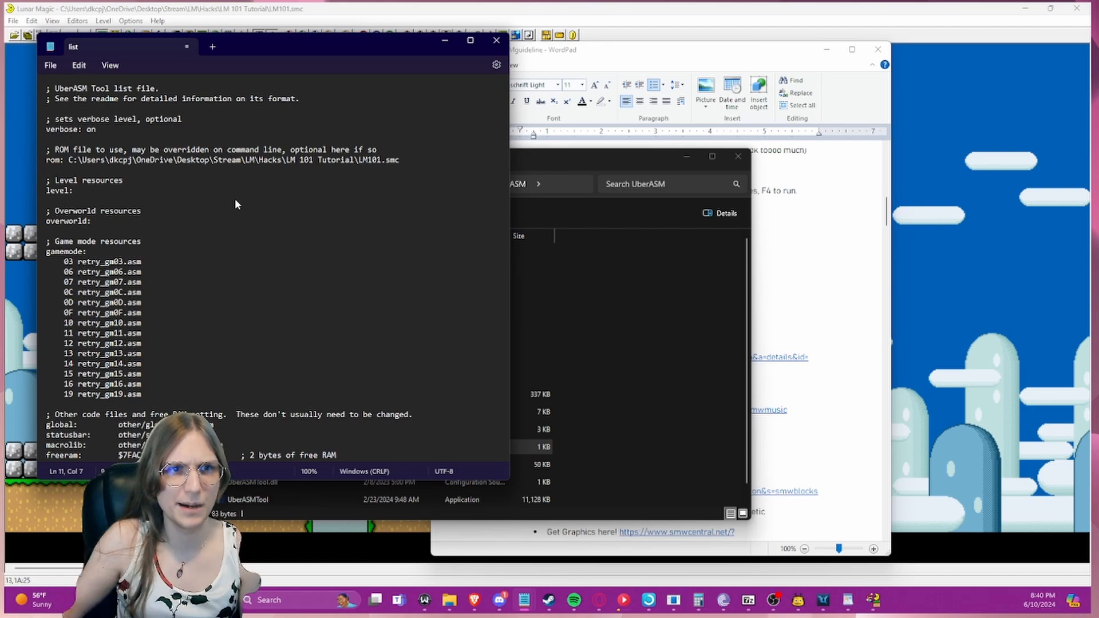
pyautogui.click(496, 40)
pyautogui.click(191, 297)
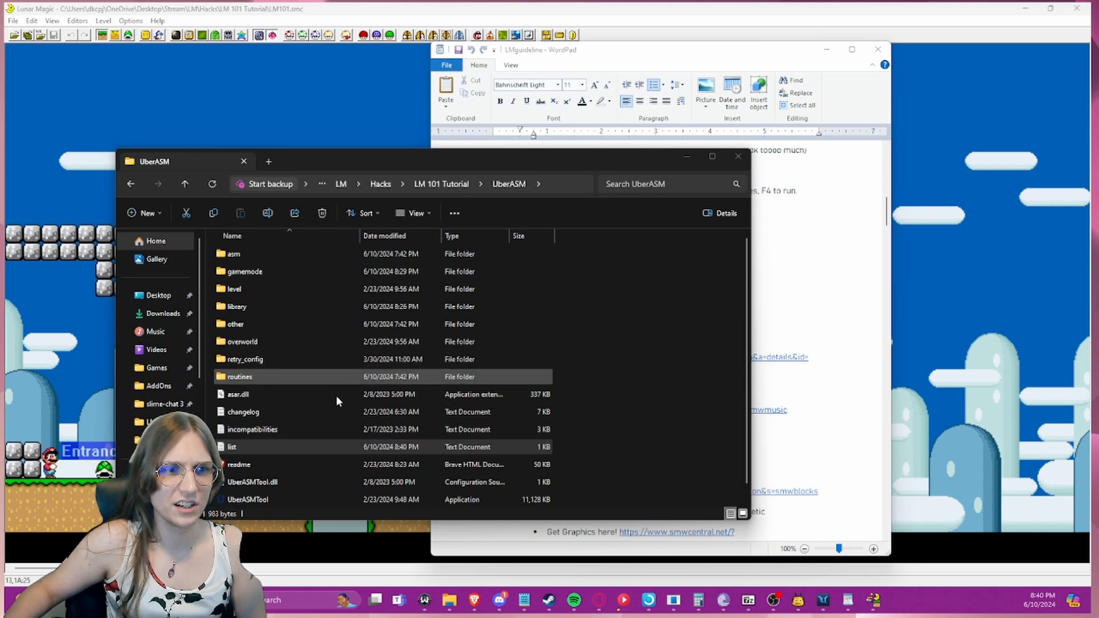
# - Return to the LMguideline document and open the Nuke status asm link from Part 2 on patching with ASAR
pyautogui.click(686, 163)
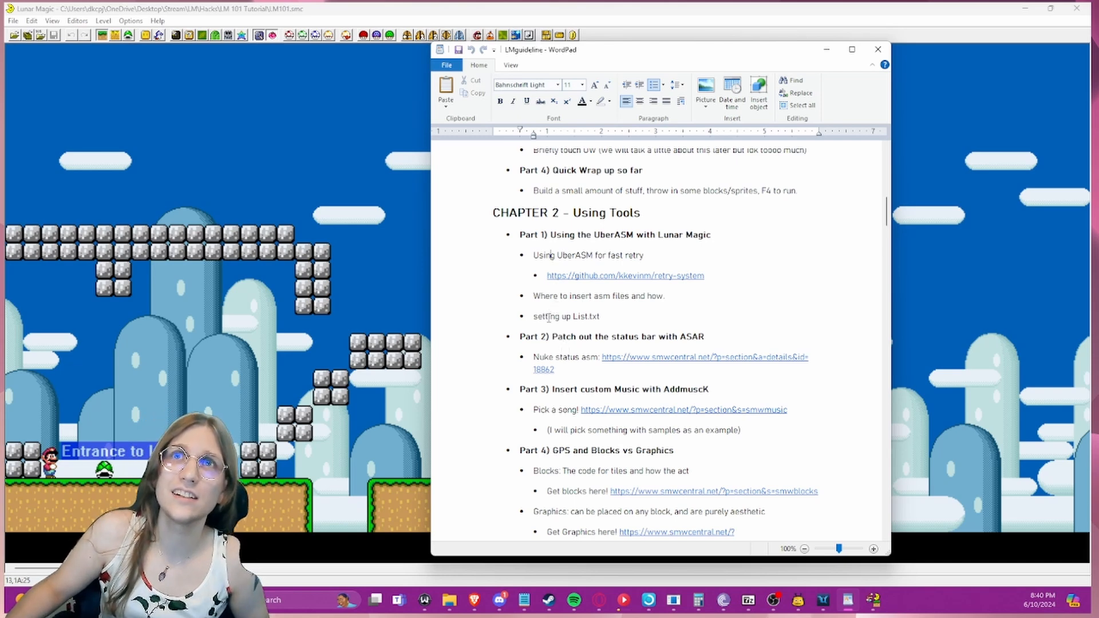
pyautogui.moveTo(536, 336); pyautogui.dragTo(705, 339)
pyautogui.click(715, 335)
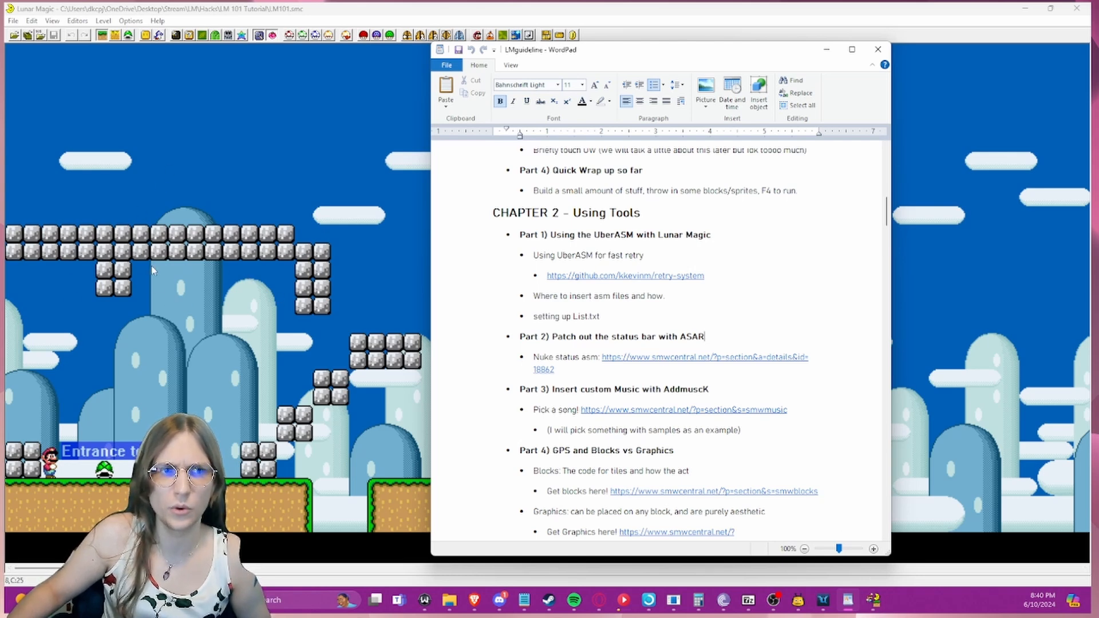
pyautogui.keyDown('ctrl'); pyautogui.click(623, 360); pyautogui.keyUp('ctrl')
pyautogui.click(698, 335)
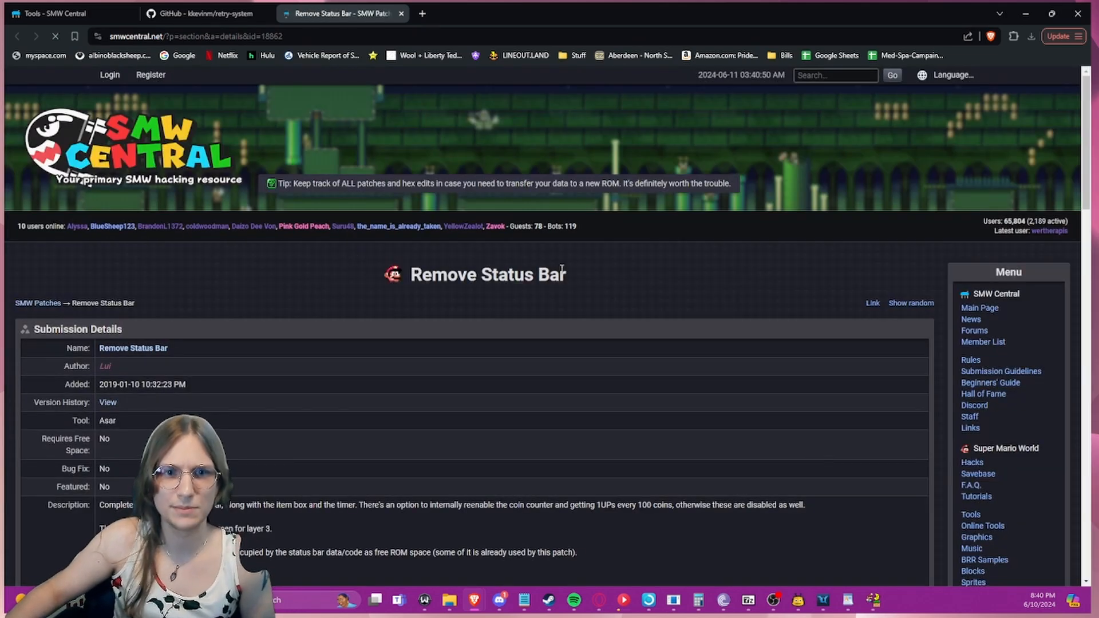
# - Look over the Remove Status Bar page and the SMW Patches list, and return to the patch page
pyautogui.moveTo(562, 269)
pyautogui.mouseDown()
pyautogui.moveTo(417, 269)
pyautogui.moveTo(551, 275)
pyautogui.mouseUp()
pyautogui.scroll(-2, 848, 348)
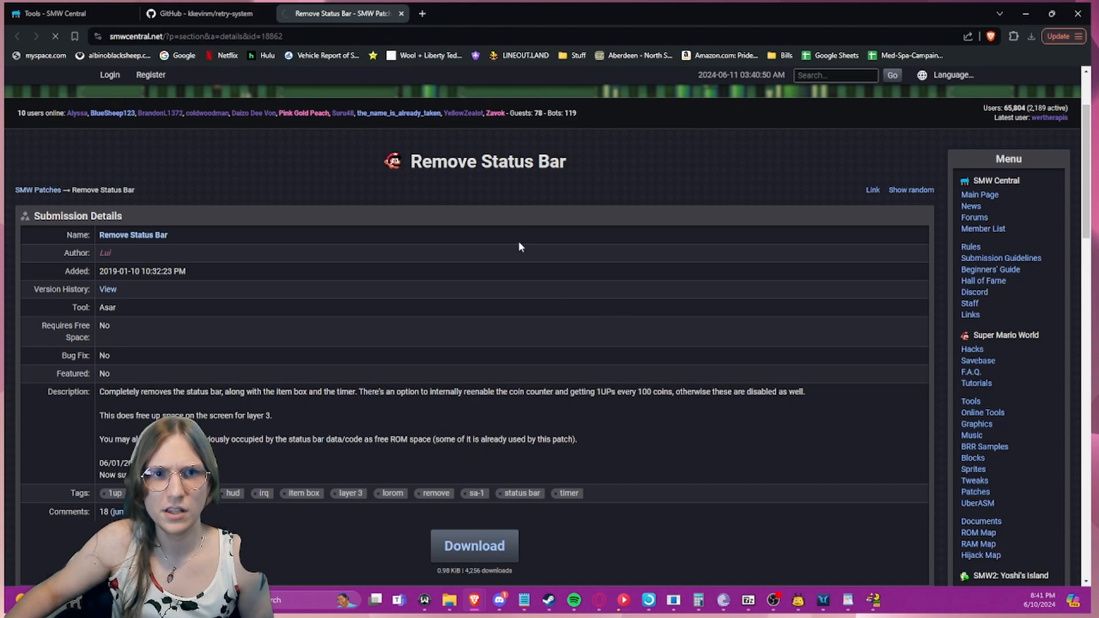
pyautogui.scroll(-12, 583, 383)
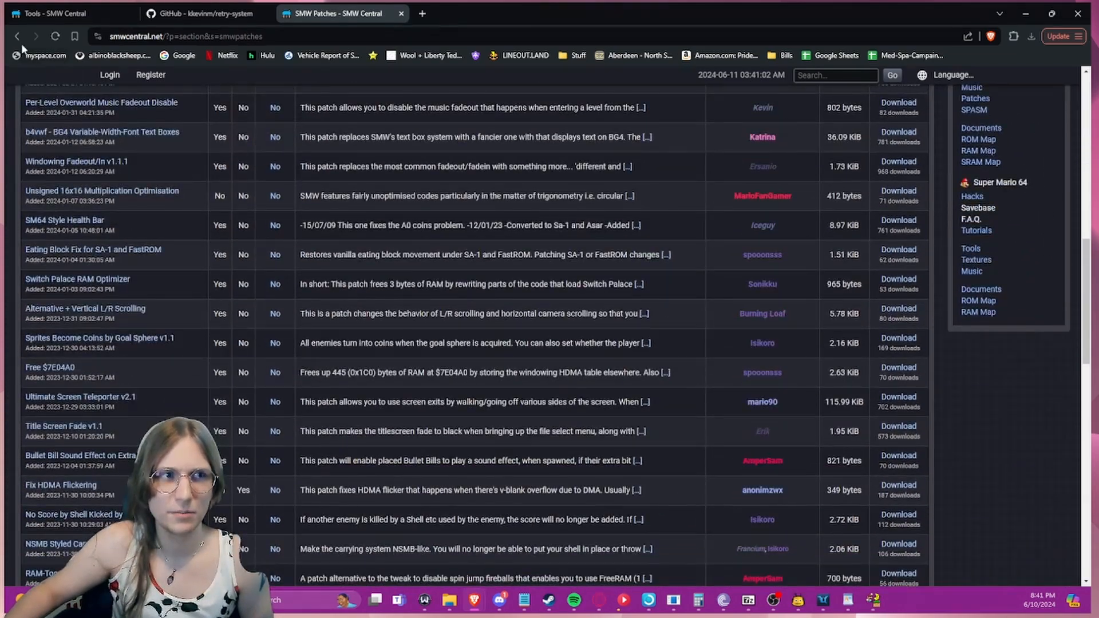
pyautogui.click(19, 41)
pyautogui.scroll(-3, 482, 505)
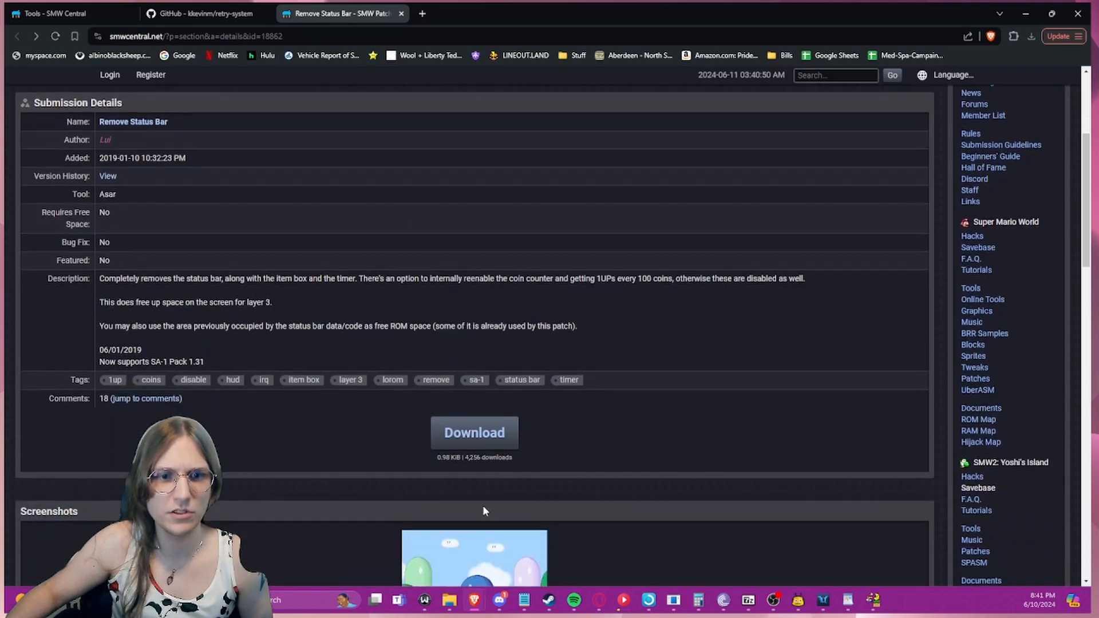
# - Download the Remove Status Bar patch and open the nuke_statusbar (2) ZIP from the Downloads folder
pyautogui.scroll(-2, 475, 400)
pyautogui.scroll(1, 479, 366)
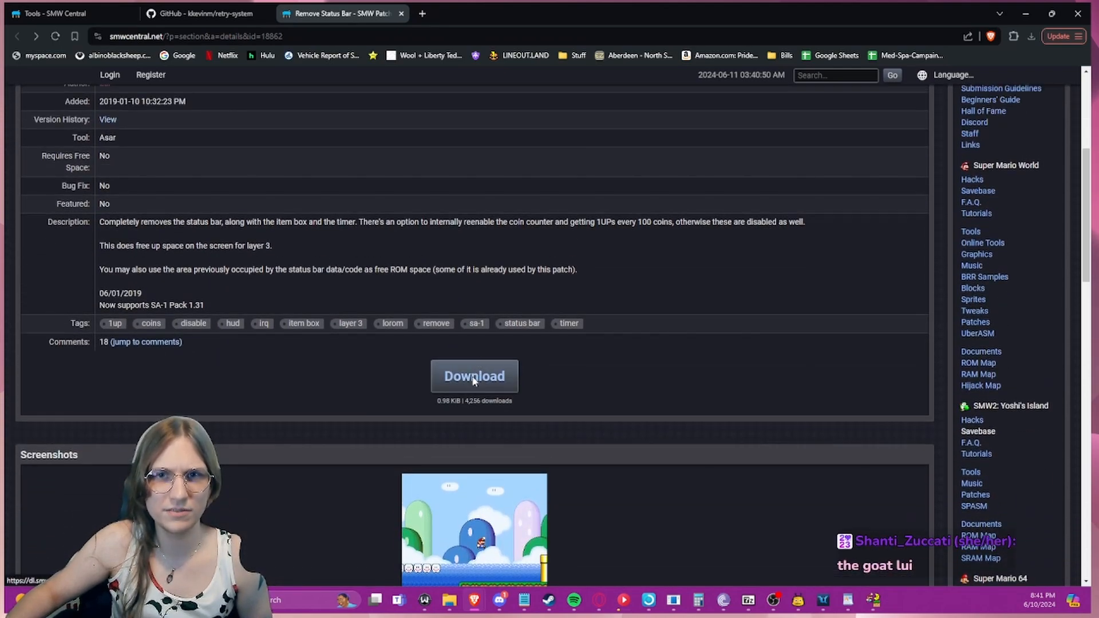
pyautogui.click(475, 377)
pyautogui.click(451, 289)
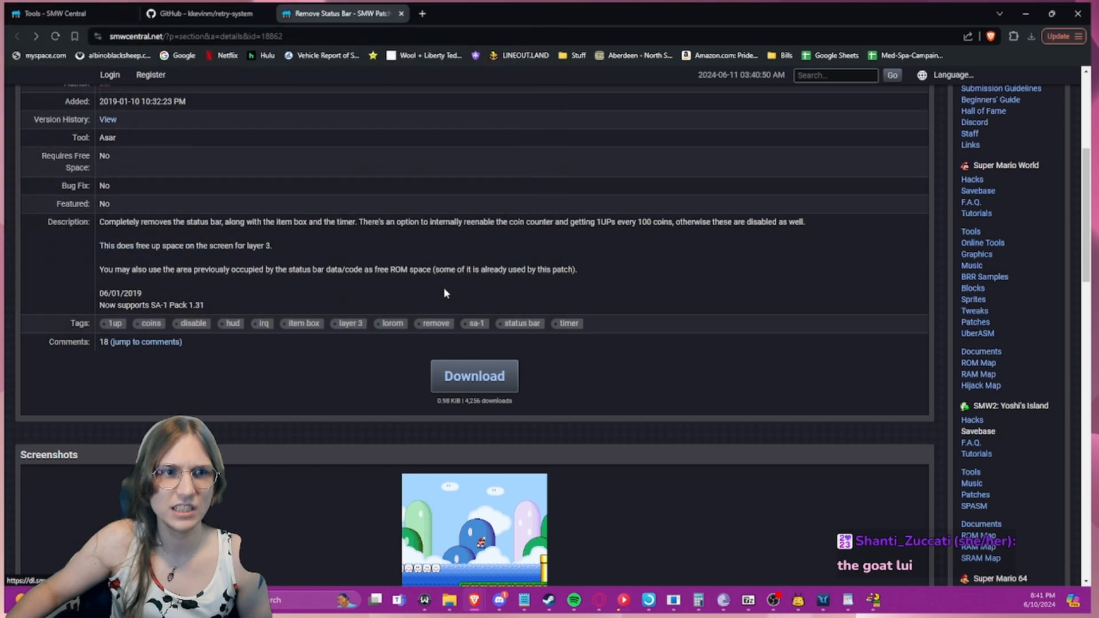
pyautogui.click(1029, 40)
pyautogui.click(995, 85)
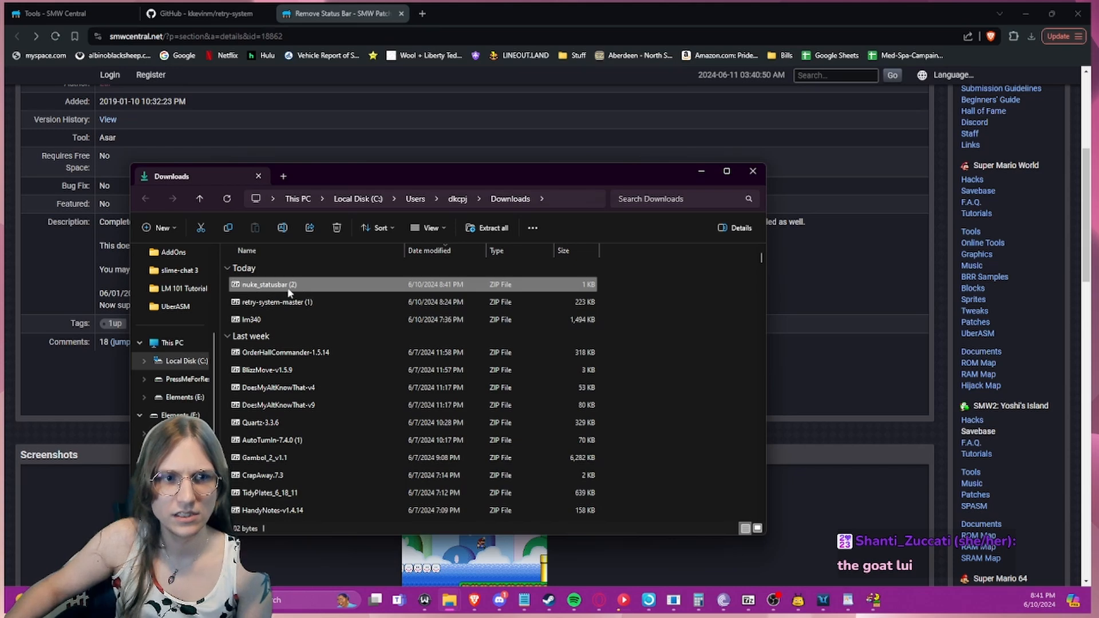
pyautogui.doubleClick(288, 288)
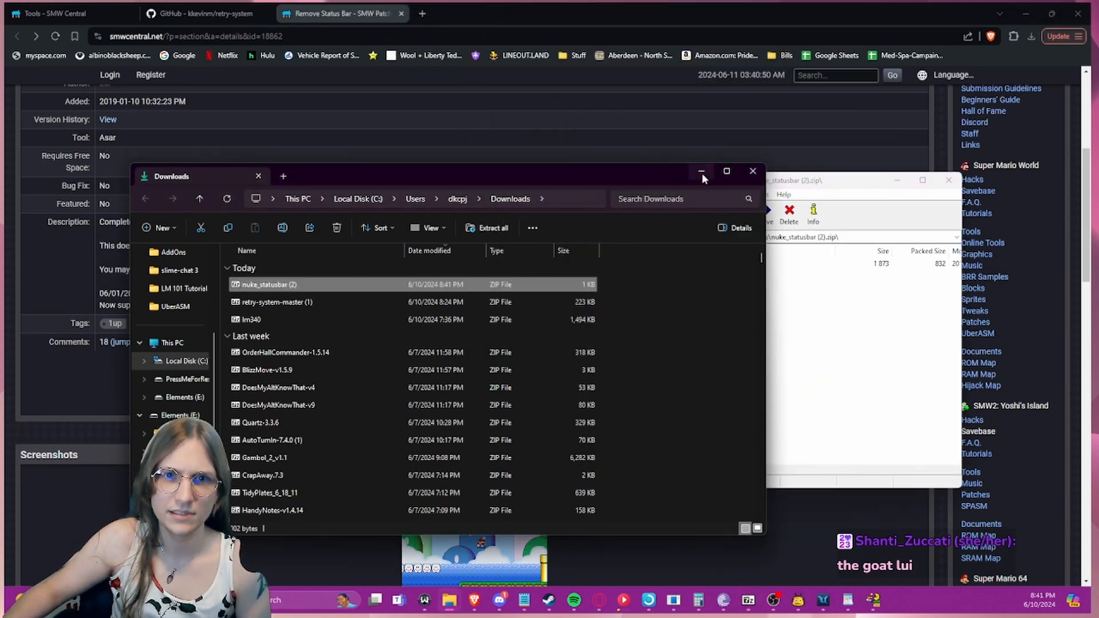
pyautogui.click(701, 171)
# - Close the Remove Status Bar and retry-system pages, and minimise the browser and the guide document
pyautogui.click(401, 14)
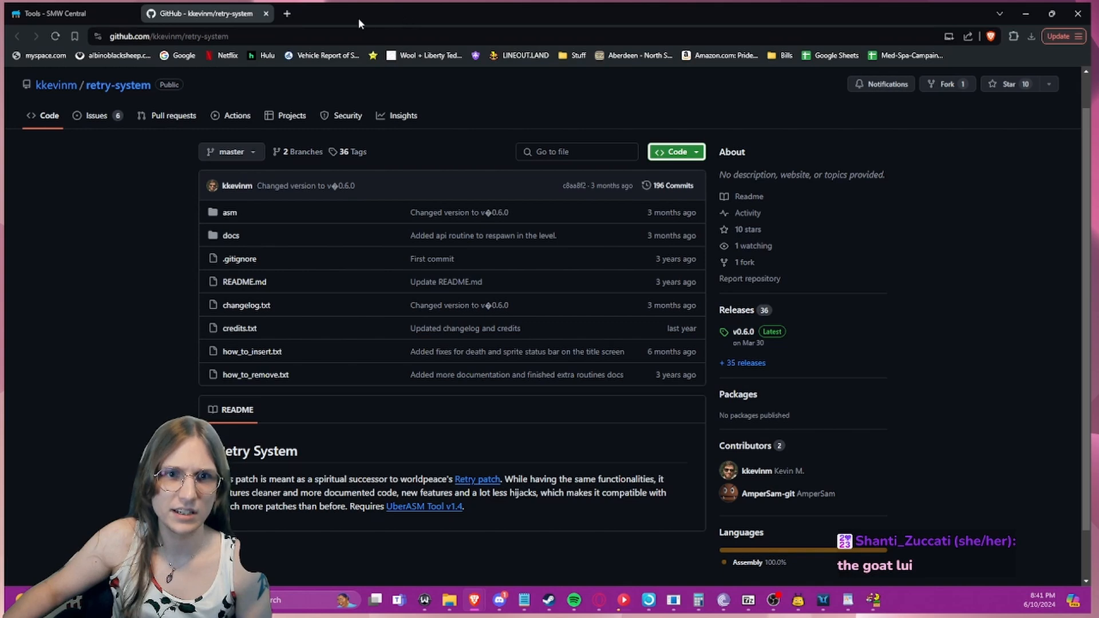
pyautogui.click(265, 13)
pyautogui.click(1026, 15)
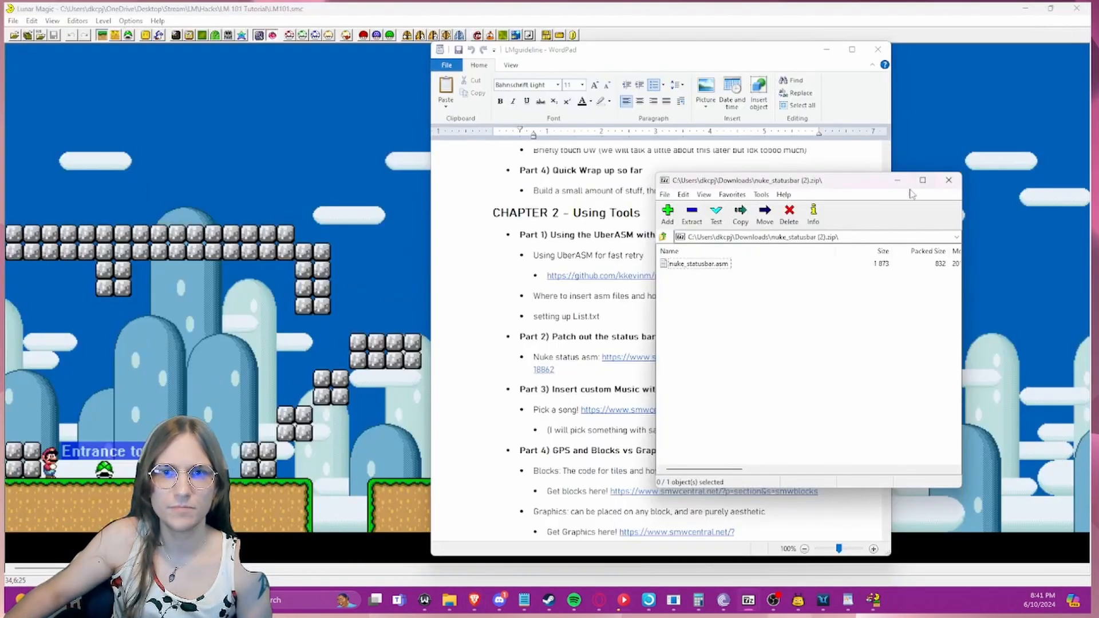
pyautogui.click(825, 50)
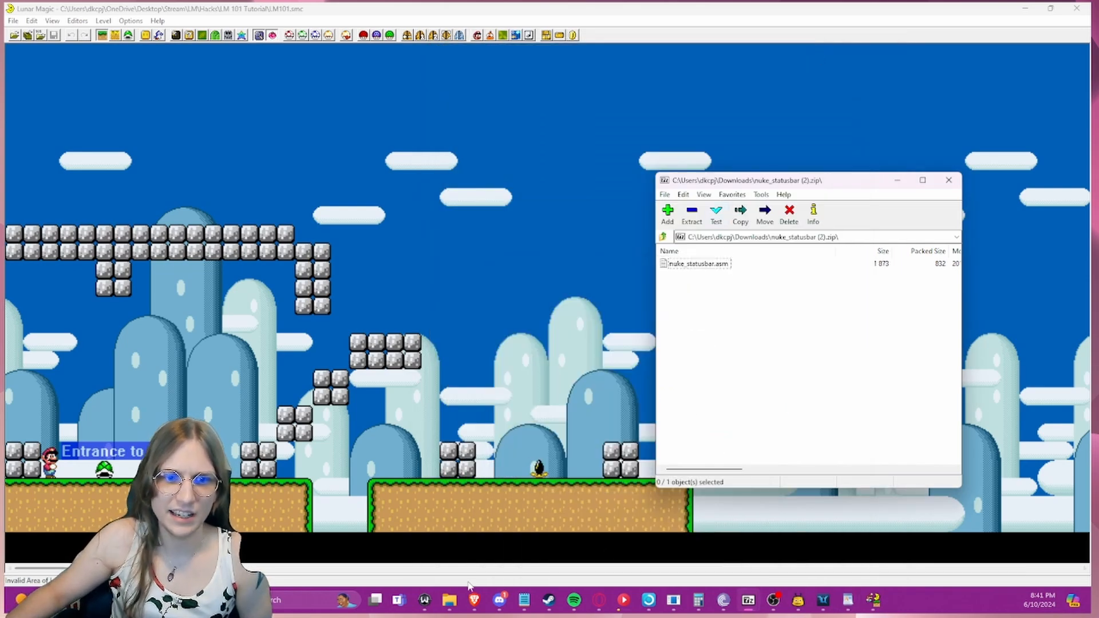
# - Create a new folder named Patches inside the ASAR folder of LM 101 Tutorial
pyautogui.moveTo(450, 601)
pyautogui.click(417, 565)
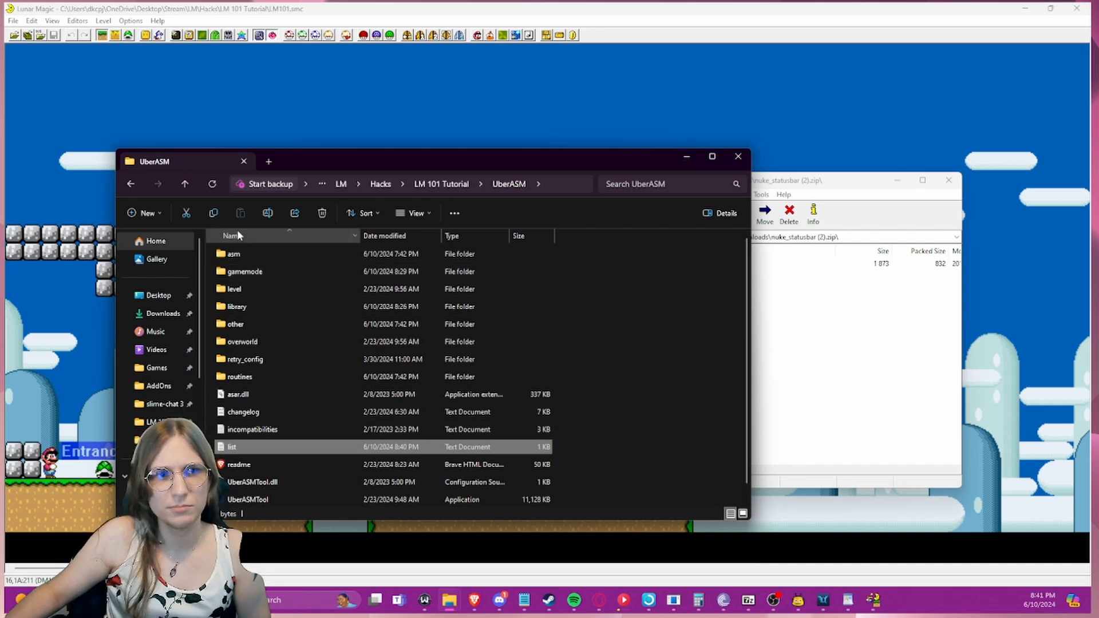
pyautogui.click(185, 184)
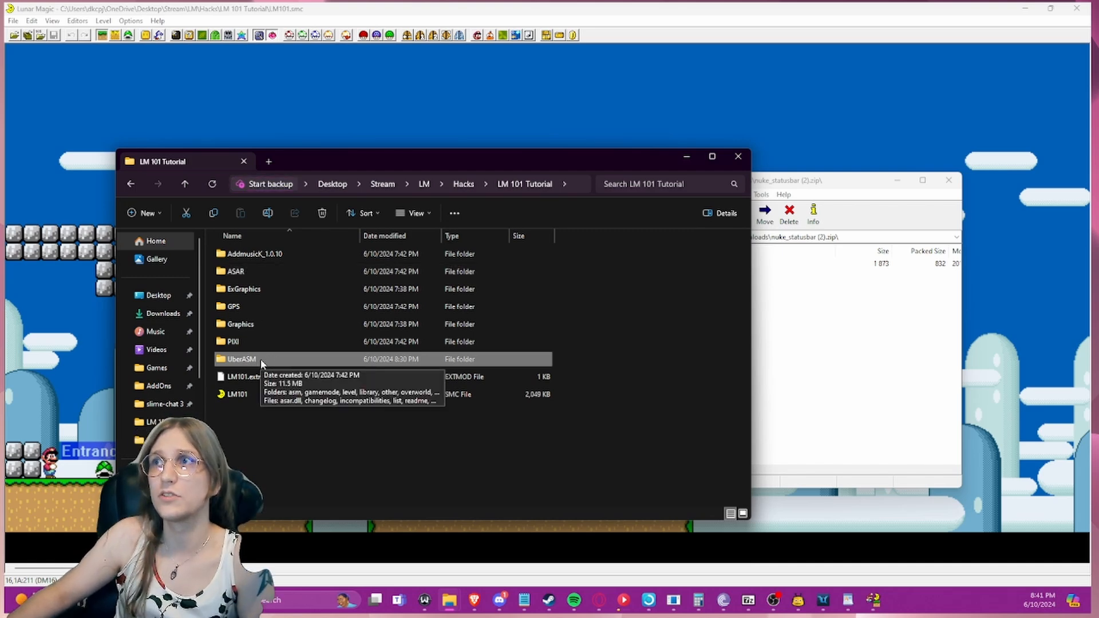
pyautogui.doubleClick(245, 275)
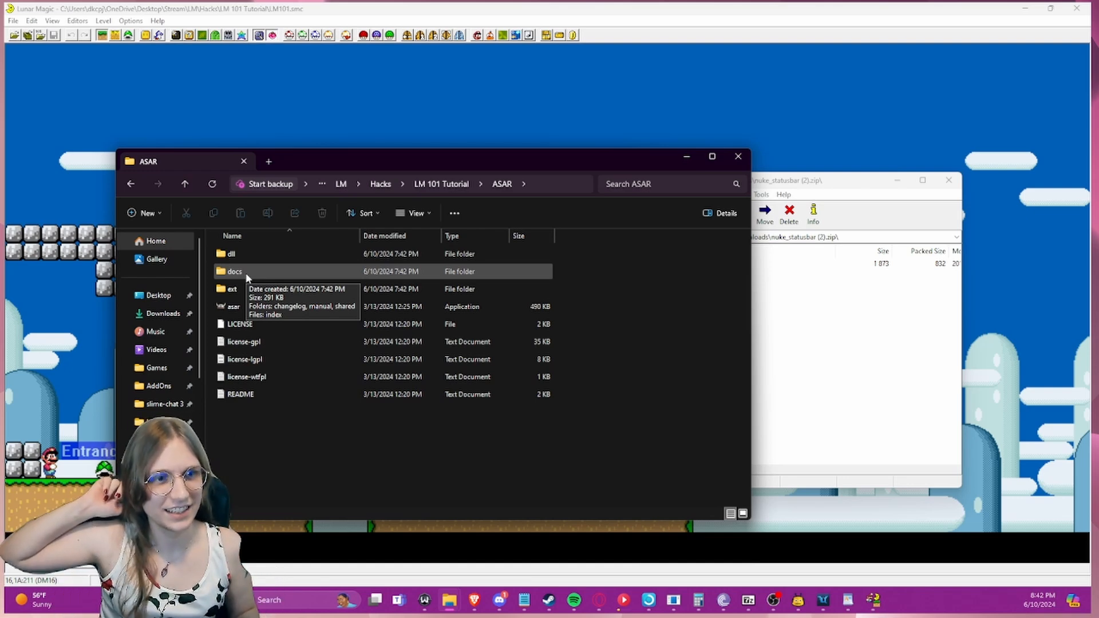
pyautogui.rightClick(278, 424)
pyautogui.moveTo(307, 376)
pyautogui.click(448, 376)
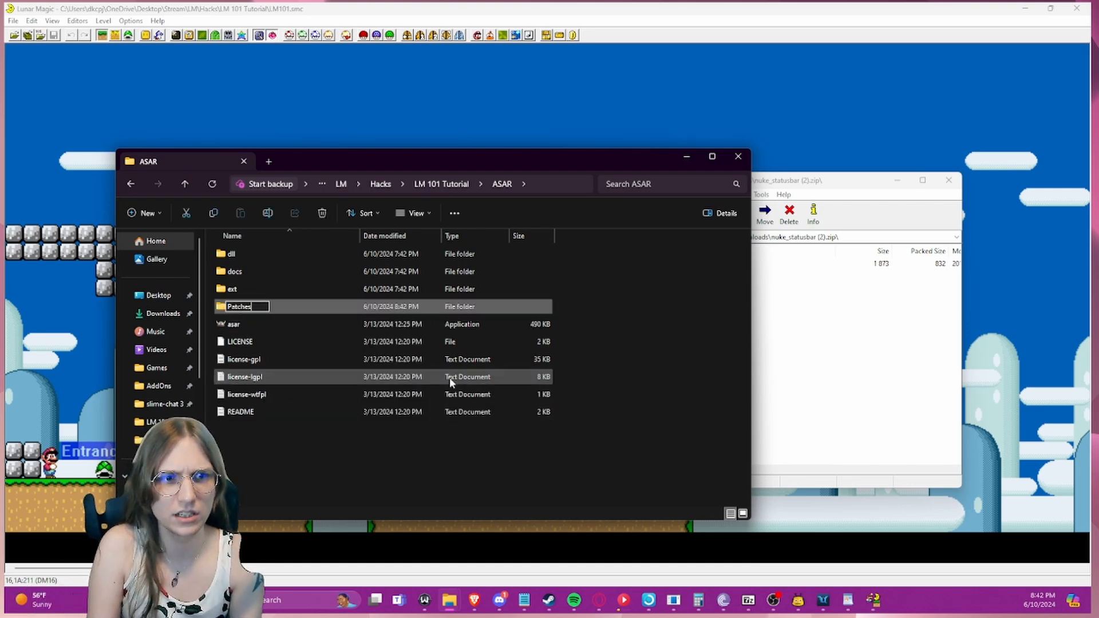
pyautogui.press('Return')
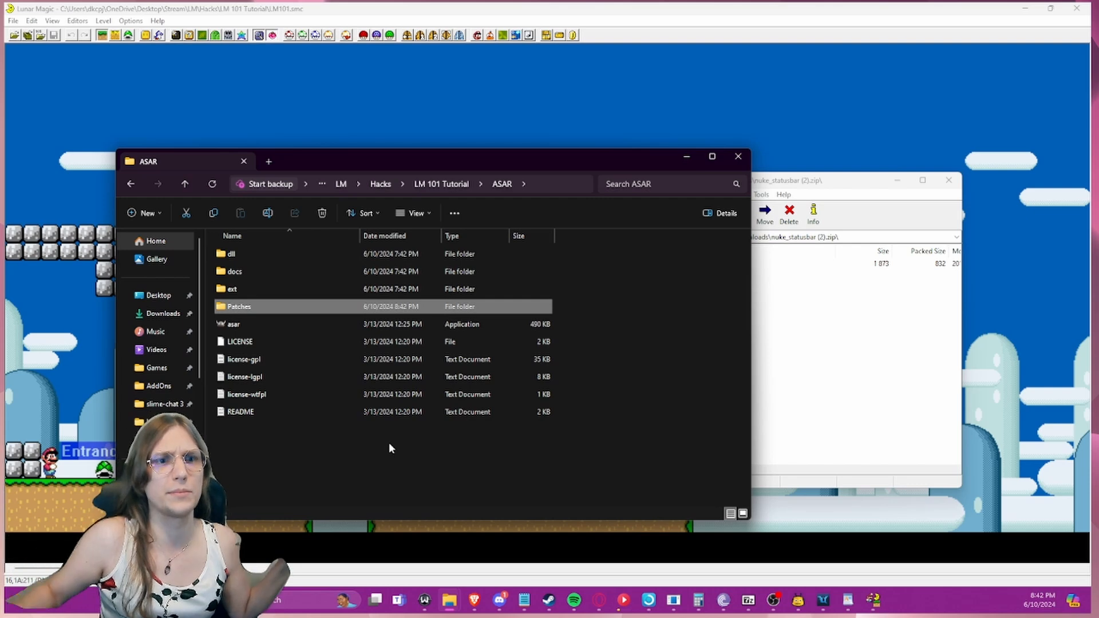
# - Extract nuke_statusbar.asm from the ZIP archive into the Patches folder, and close the archive
pyautogui.doubleClick(284, 312)
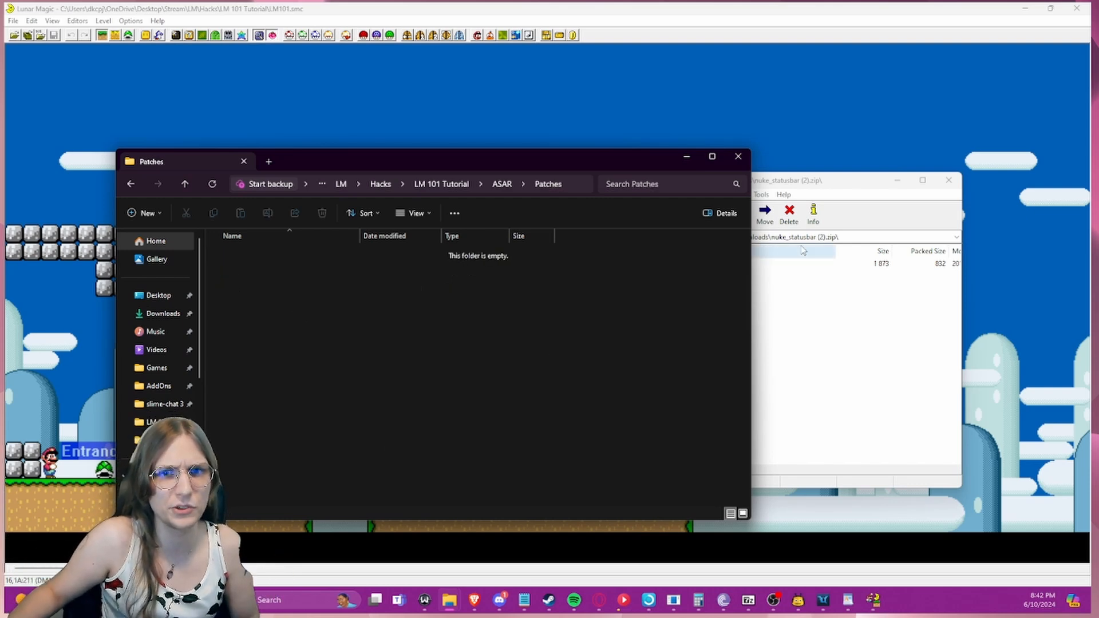
pyautogui.click(666, 274)
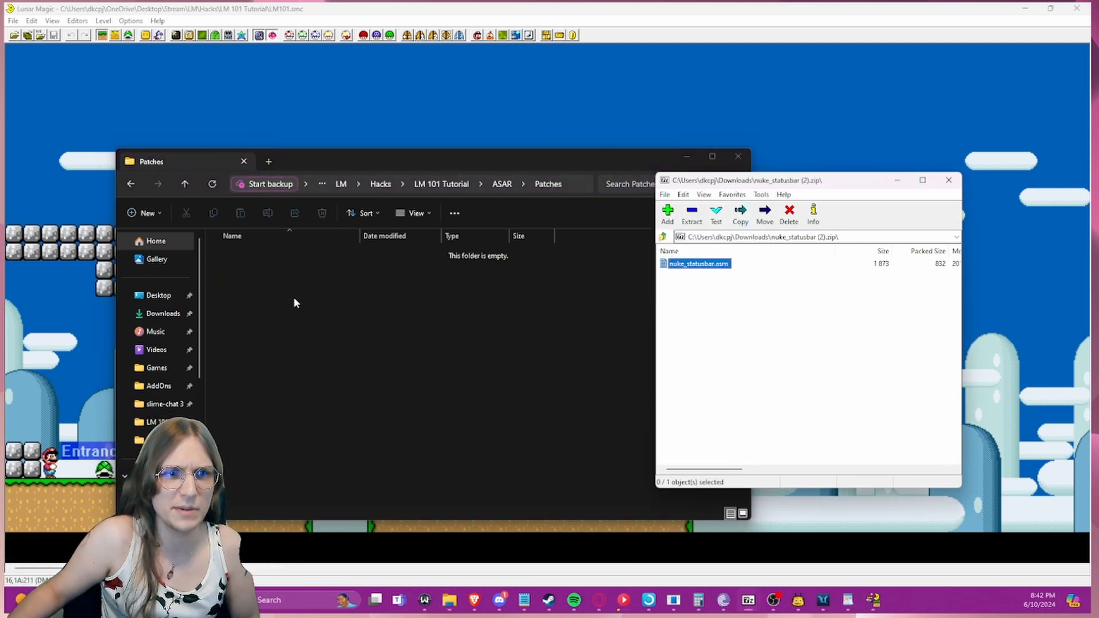
pyautogui.moveTo(294, 303); pyautogui.dragTo(294, 303)
pyautogui.click(947, 180)
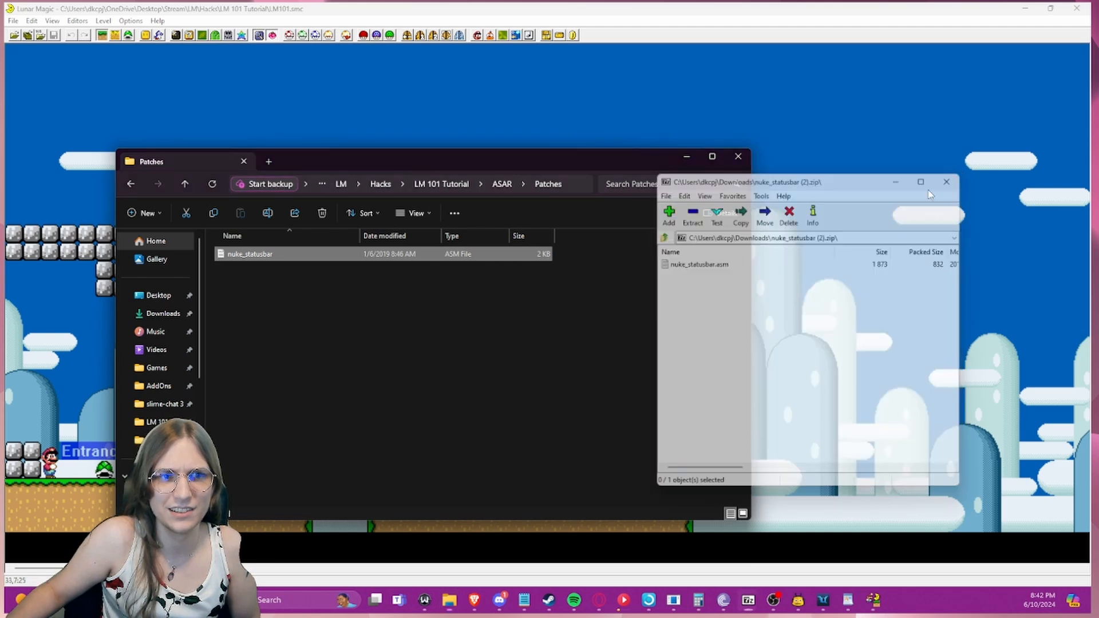
# - Open nuke_statusbar.asm, look through its coin counter notes and the rest of the patch code, and close it
pyautogui.doubleClick(234, 255)
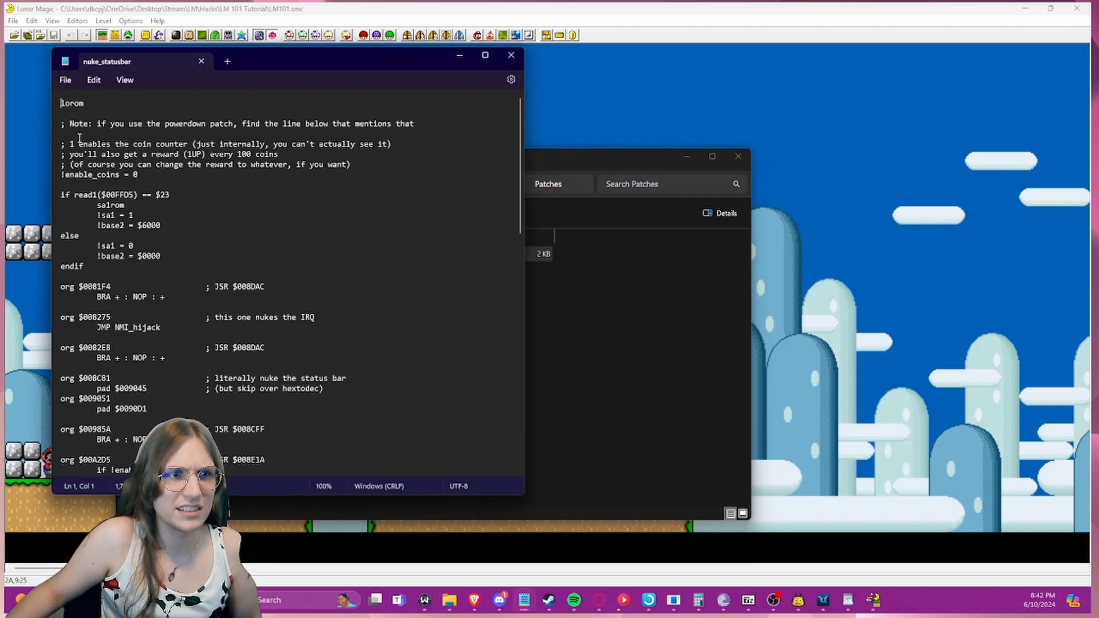
pyautogui.moveTo(94, 146); pyautogui.dragTo(213, 150)
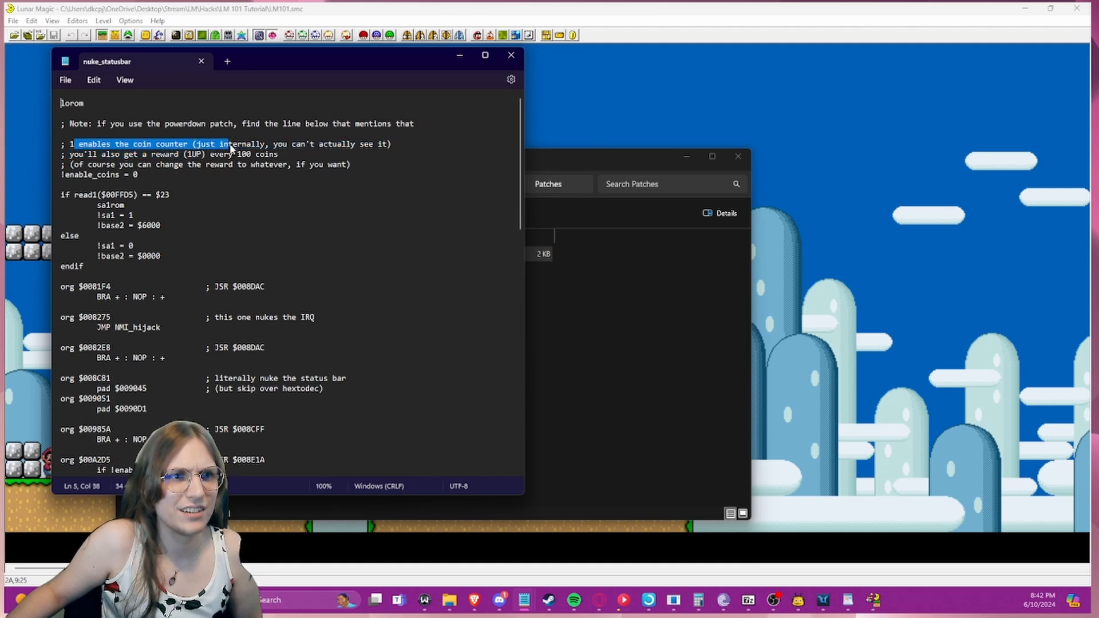
pyautogui.moveTo(249, 150); pyautogui.dragTo(280, 150)
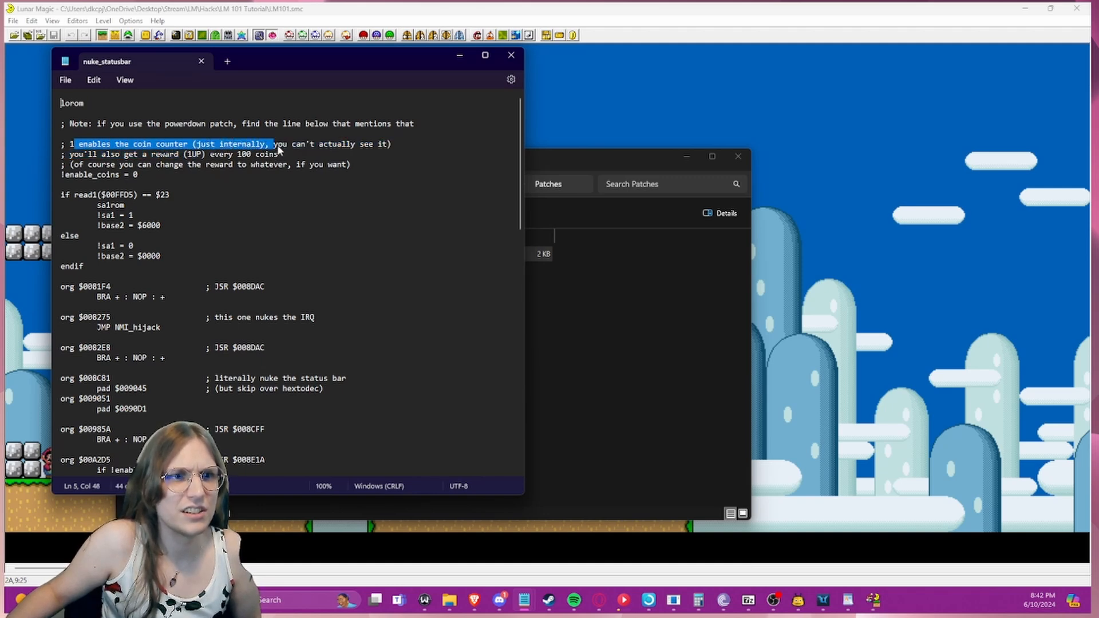
pyautogui.click(318, 147)
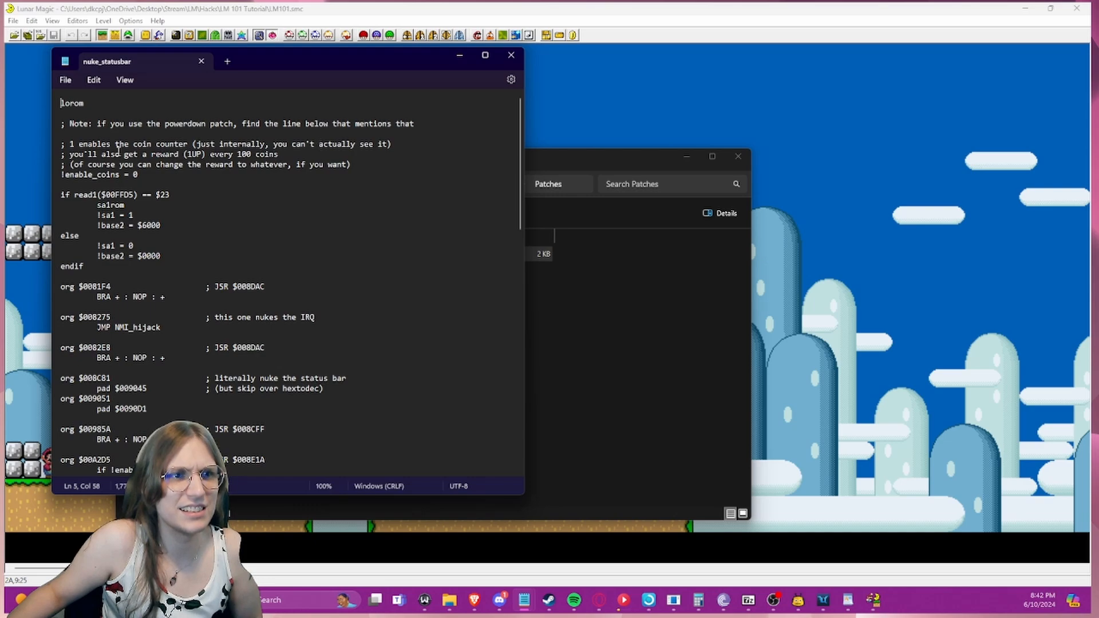
pyautogui.moveTo(127, 164); pyautogui.dragTo(165, 164)
pyautogui.click(164, 165)
pyautogui.scroll(-5, 317, 173)
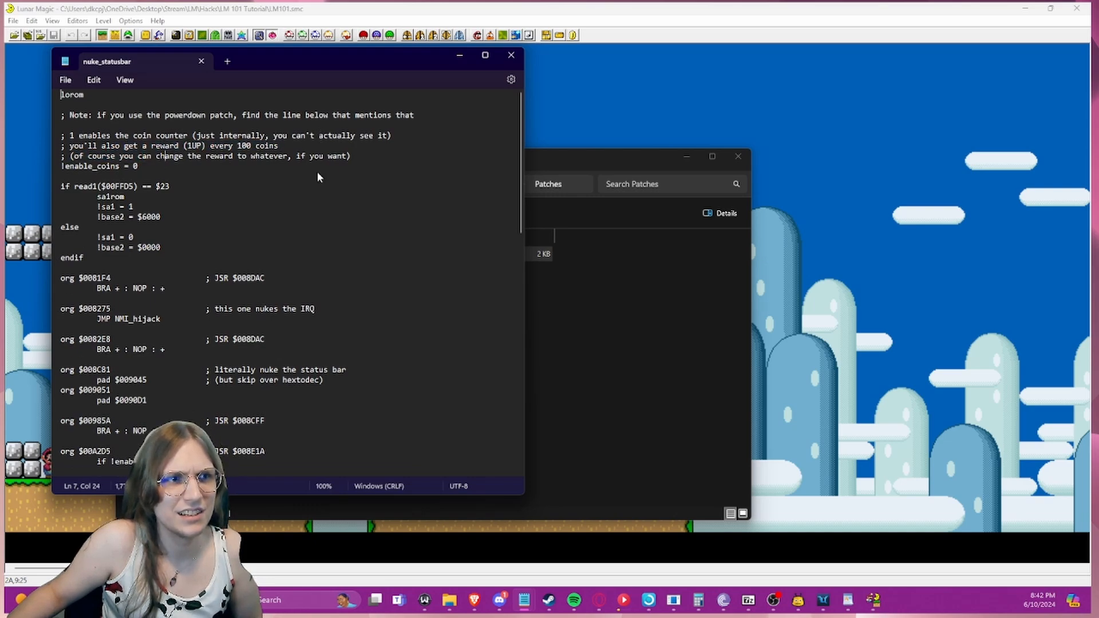
pyautogui.scroll(-12, 318, 175)
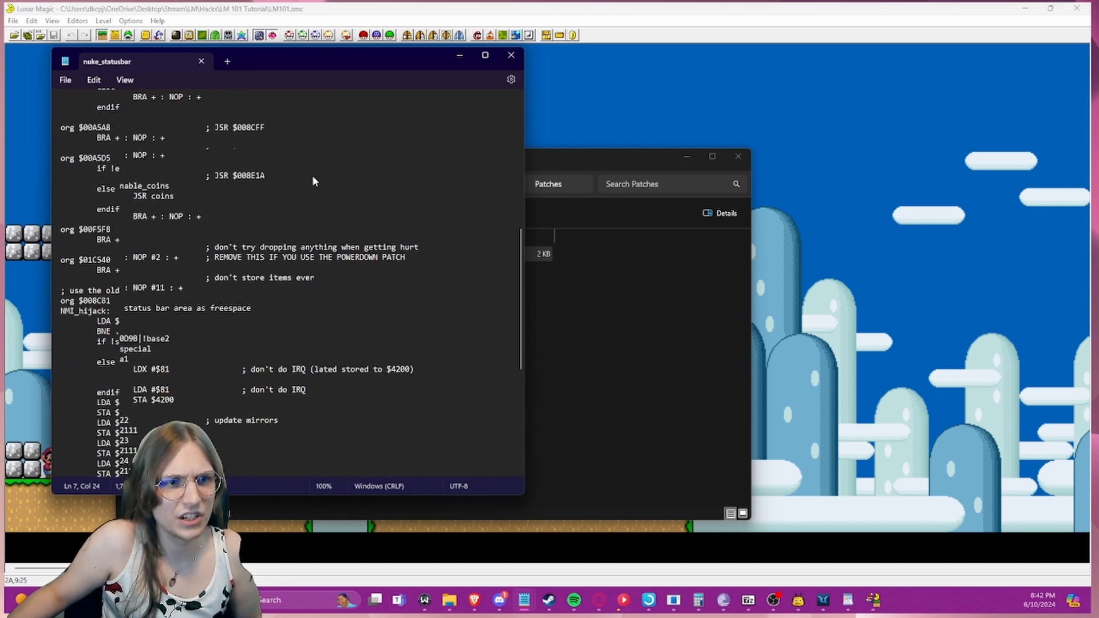
pyautogui.scroll(-5, 317, 195)
pyautogui.scroll(20, 355, 222)
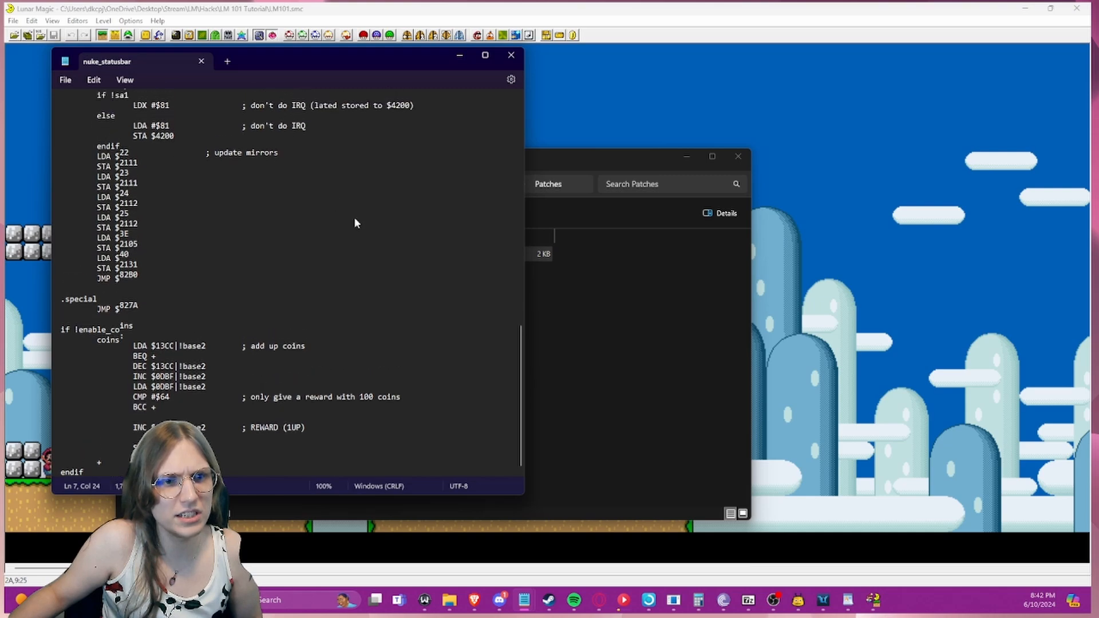
pyautogui.scroll(-6, 355, 222)
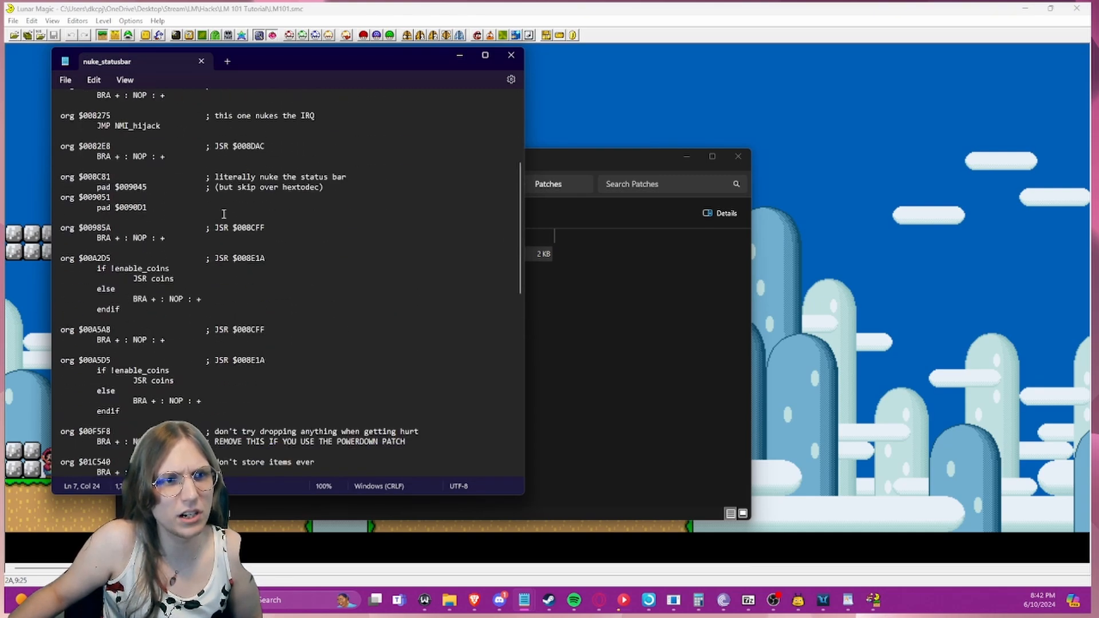
pyautogui.moveTo(61, 115); pyautogui.dragTo(61, 461)
pyautogui.moveTo(190, 111)
pyautogui.mouseDown()
pyautogui.moveTo(306, 414)
pyautogui.moveTo(211, 292)
pyautogui.moveTo(200, 114)
pyautogui.mouseUp()
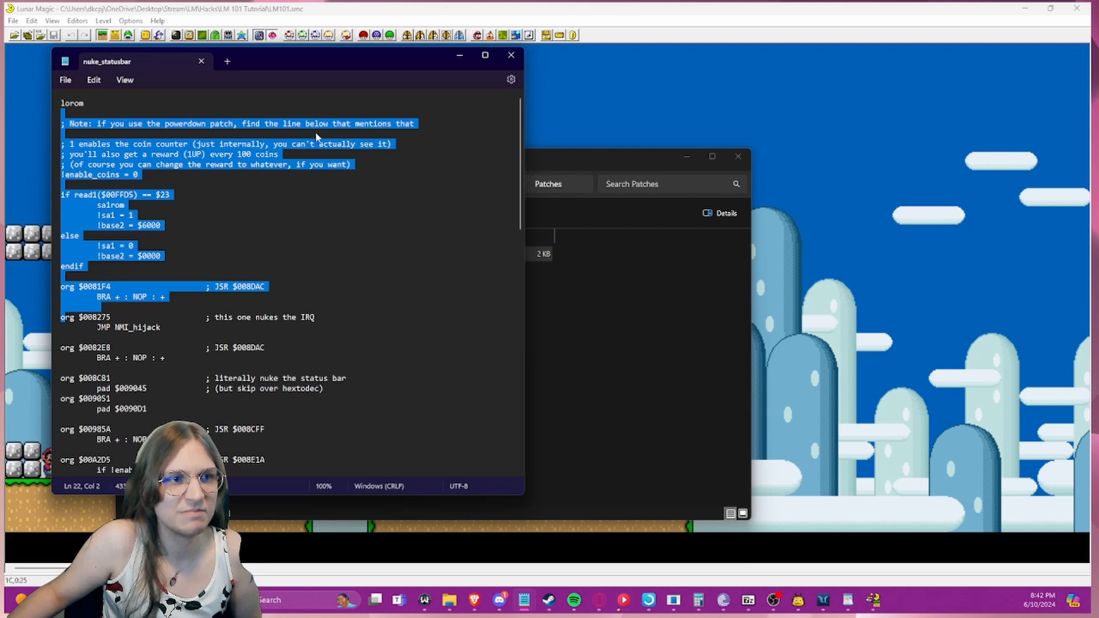
pyautogui.click(336, 123)
pyautogui.click(511, 55)
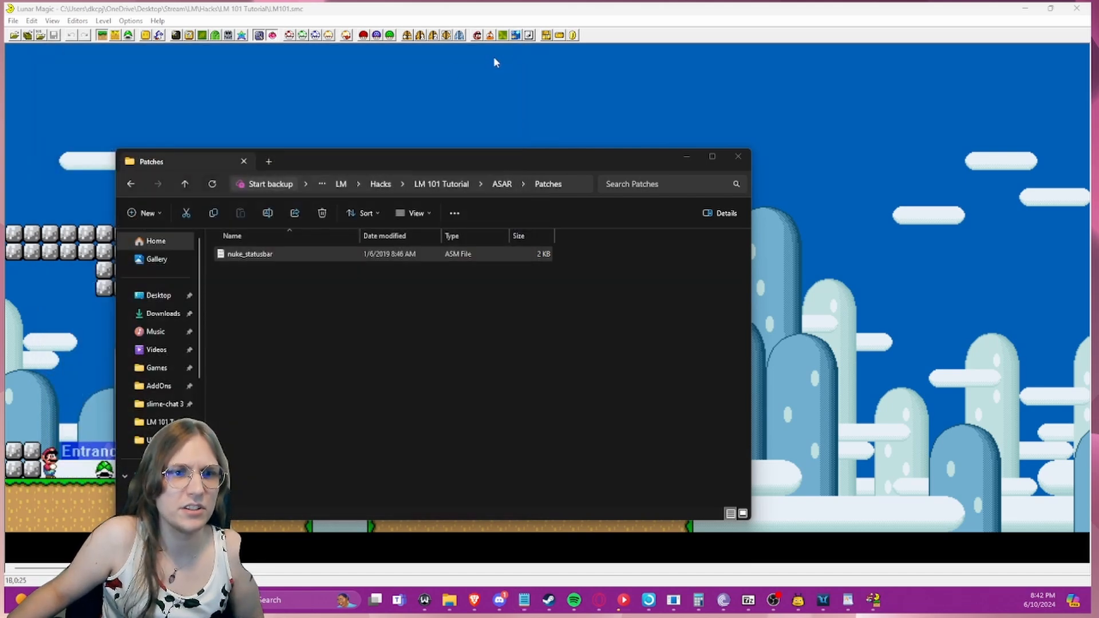
# - Launch the asar application from the ASAR folder and move its console window clear of the file list
pyautogui.click(275, 267)
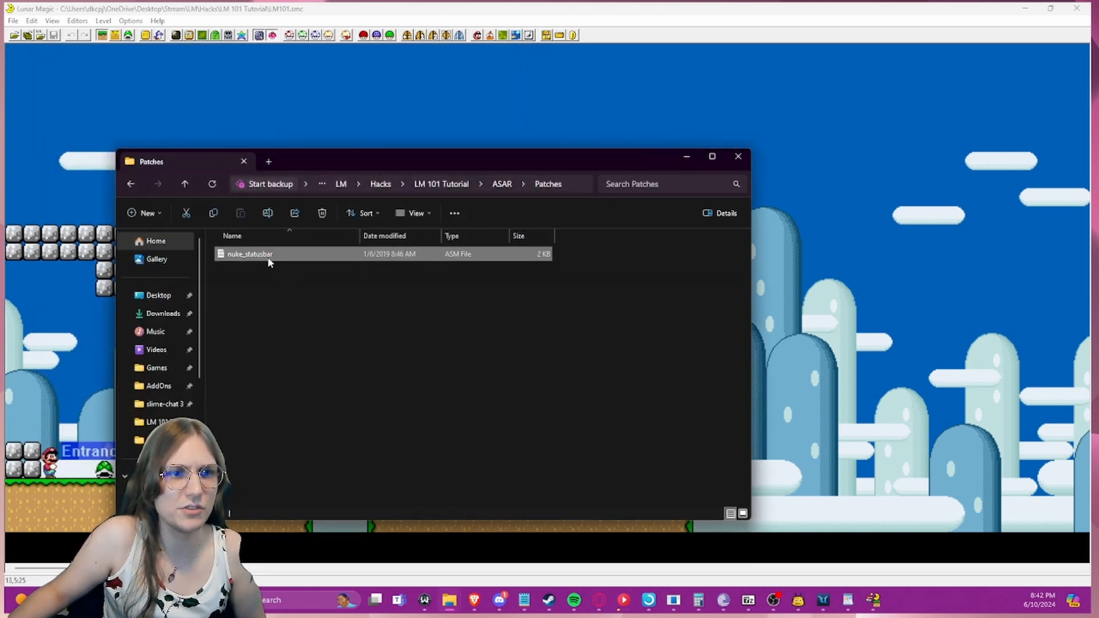
pyautogui.click(186, 182)
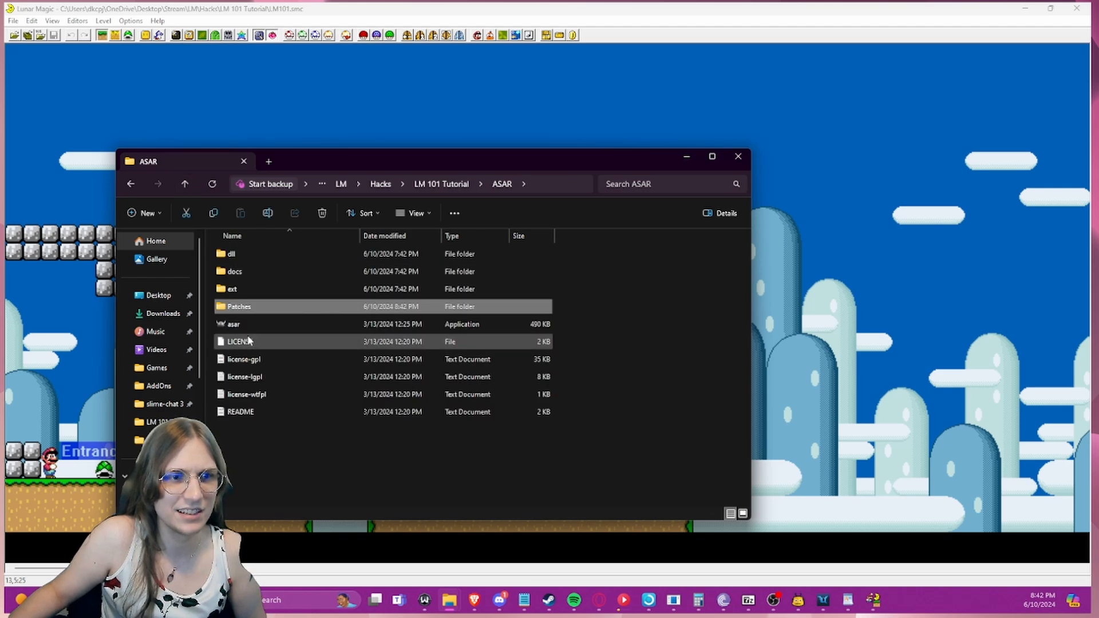
pyautogui.click(237, 325)
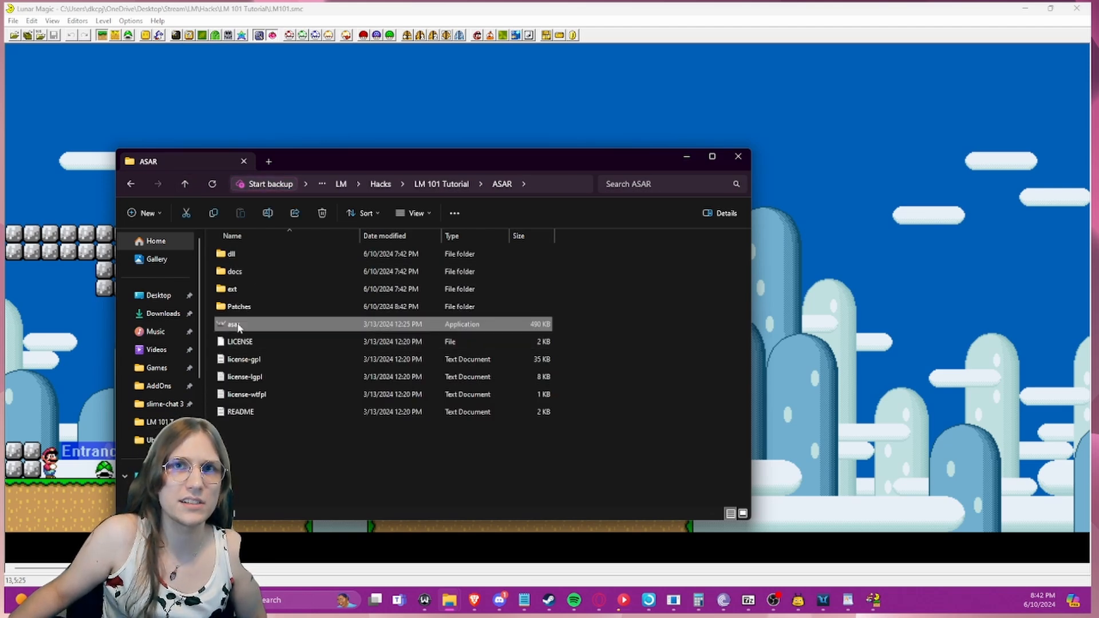
pyautogui.doubleClick(238, 325)
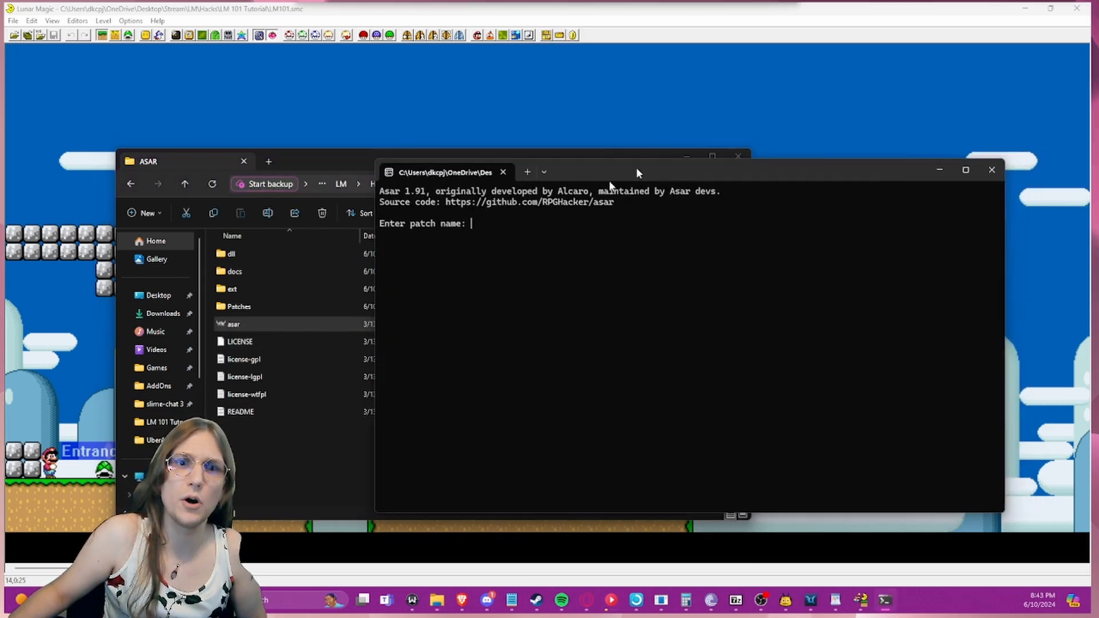
pyautogui.moveTo(611, 172); pyautogui.dragTo(639, 128)
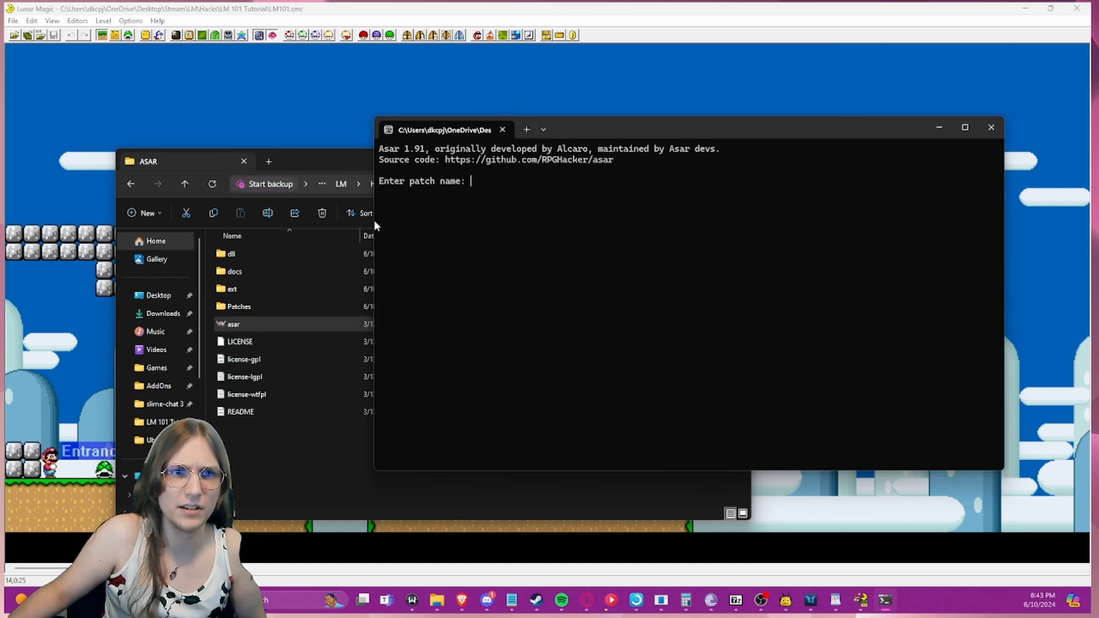
# - Supply nuke_statusbar.asm from the Patches folder to Asar as the patch name
pyautogui.doubleClick(242, 306)
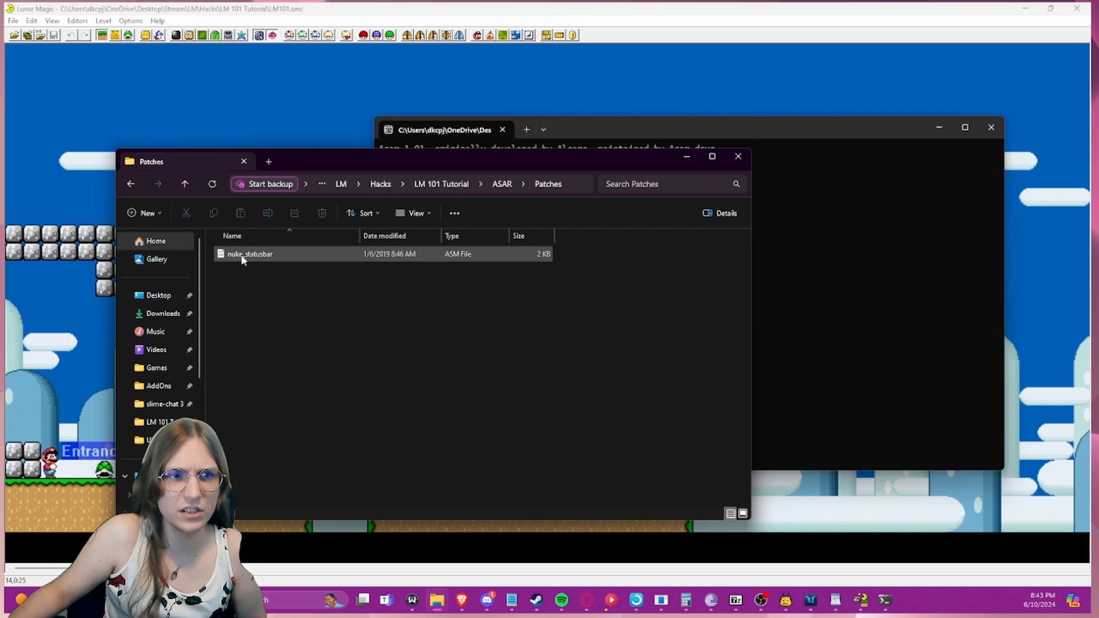
pyautogui.moveTo(242, 260); pyautogui.dragTo(884, 260)
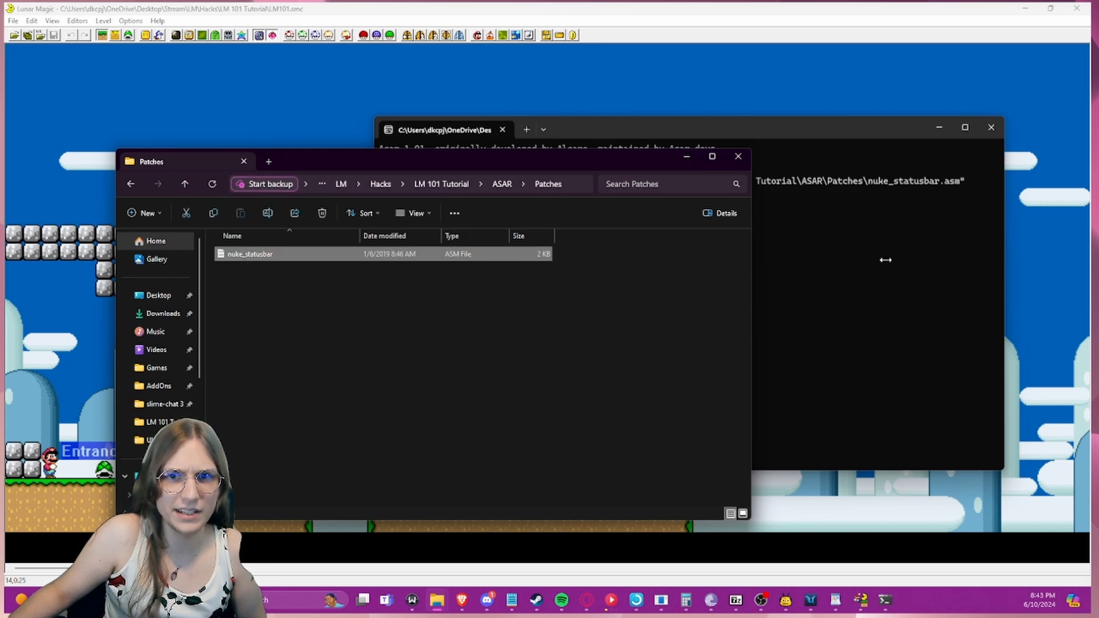
pyautogui.click(885, 260)
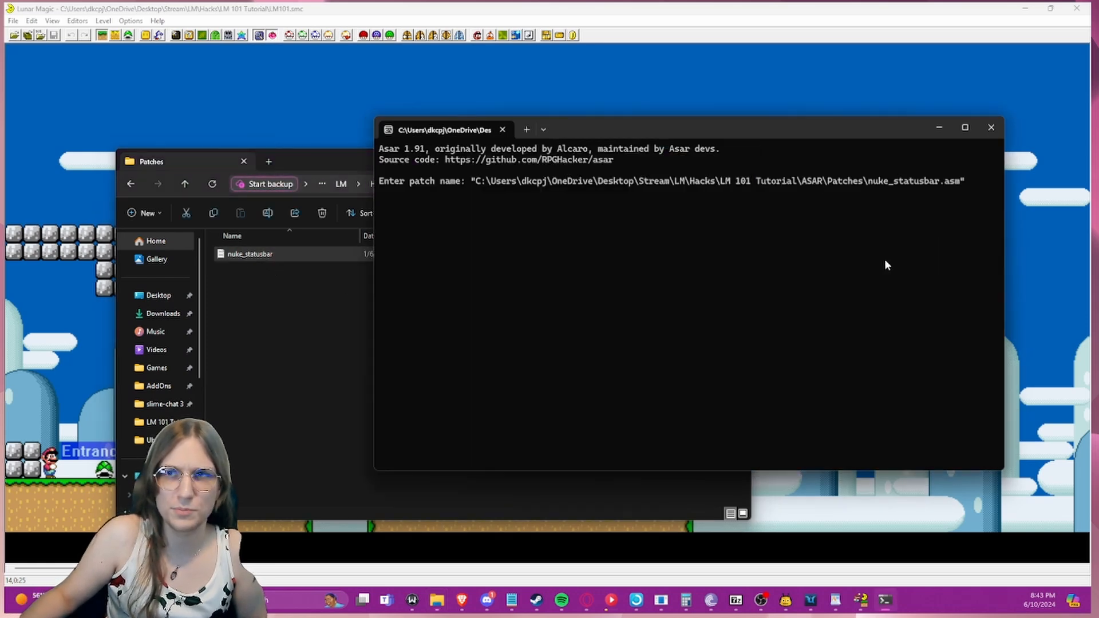
pyautogui.press('Return')
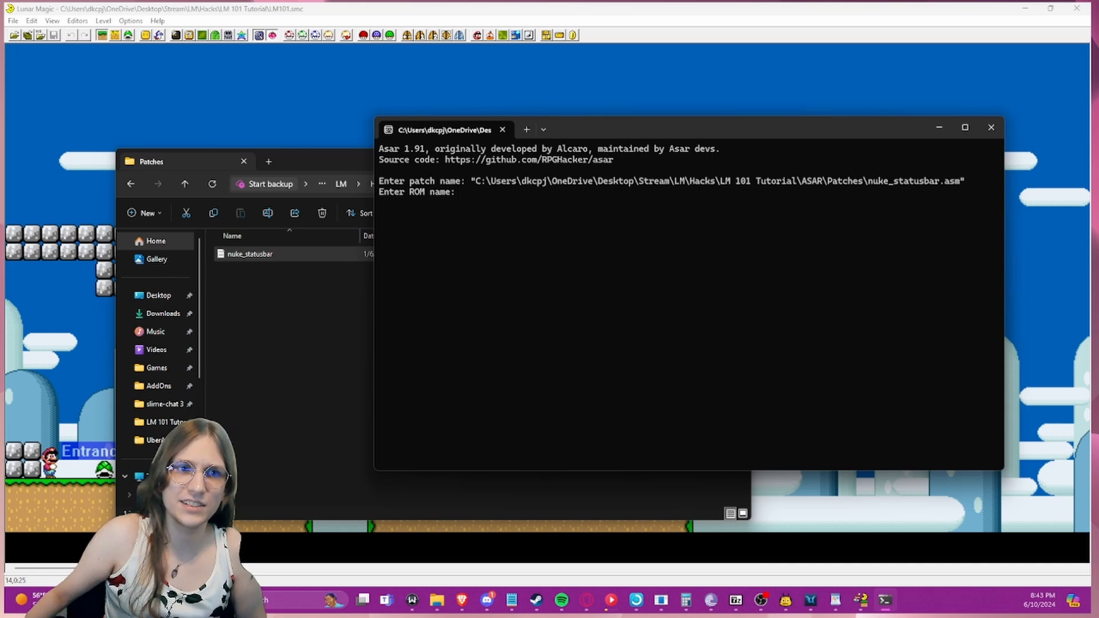
# - Supply LM101.smc from the LM 101 Tutorial folder as the ROM, accept inserting the patch anyway, and exit Asar
pyautogui.click(185, 184)
pyautogui.click(185, 183)
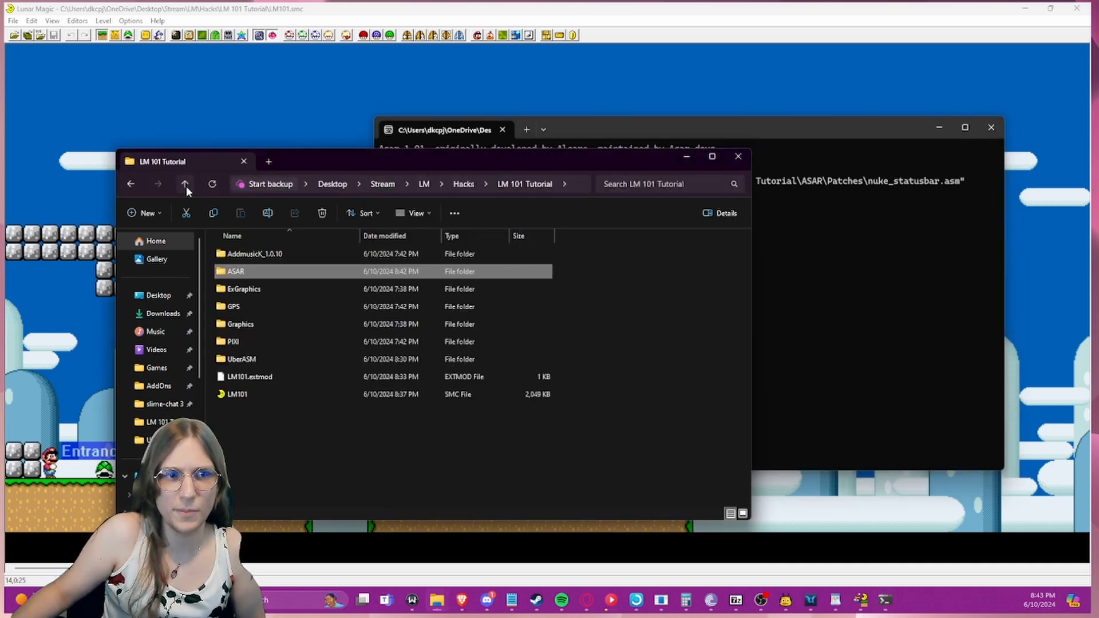
pyautogui.click(238, 397)
pyautogui.moveTo(243, 401); pyautogui.dragTo(842, 325)
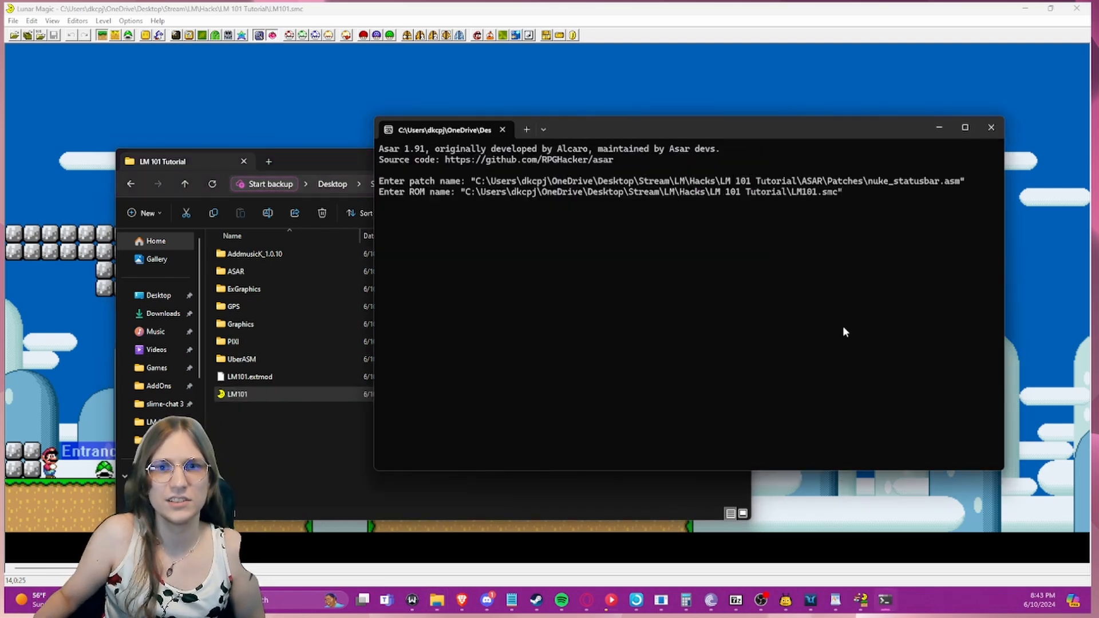
pyautogui.press('Return')
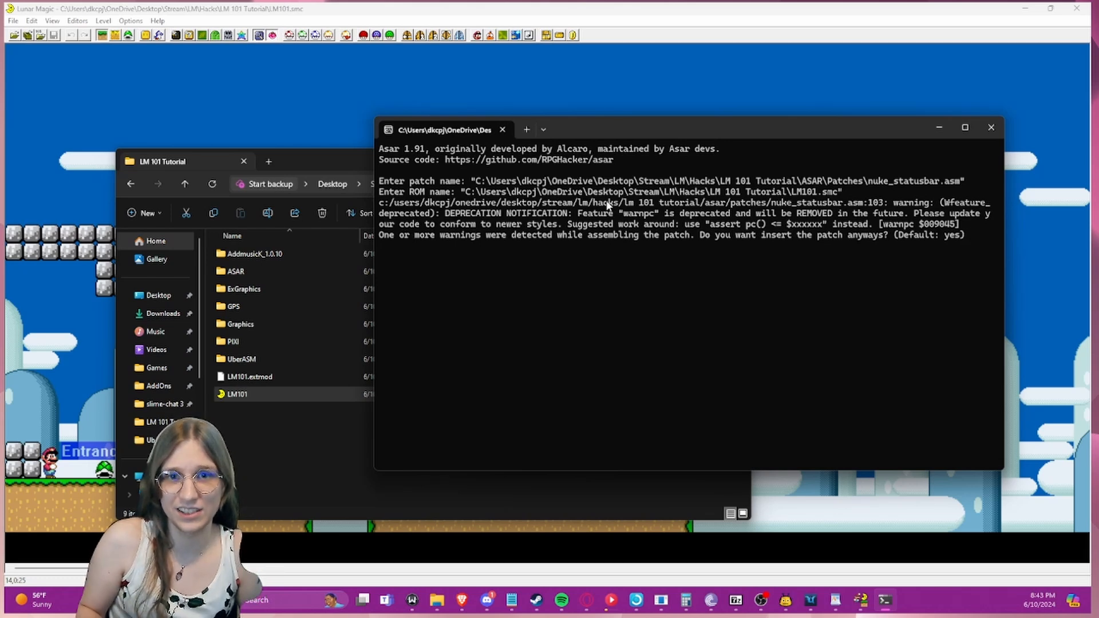
pyautogui.press('Return')
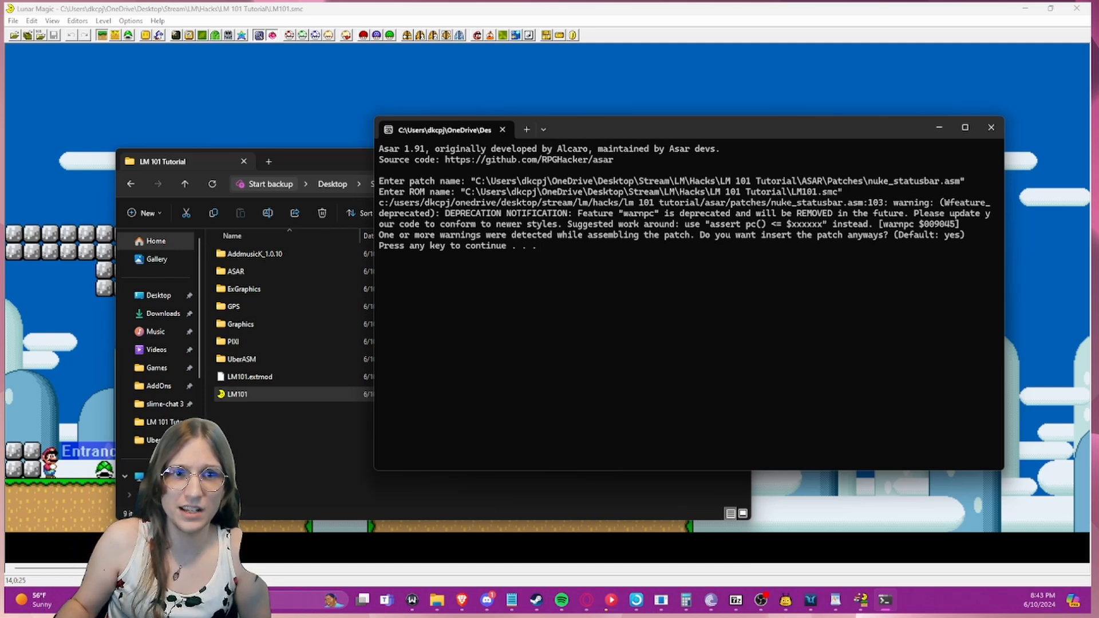
pyautogui.press('Return')
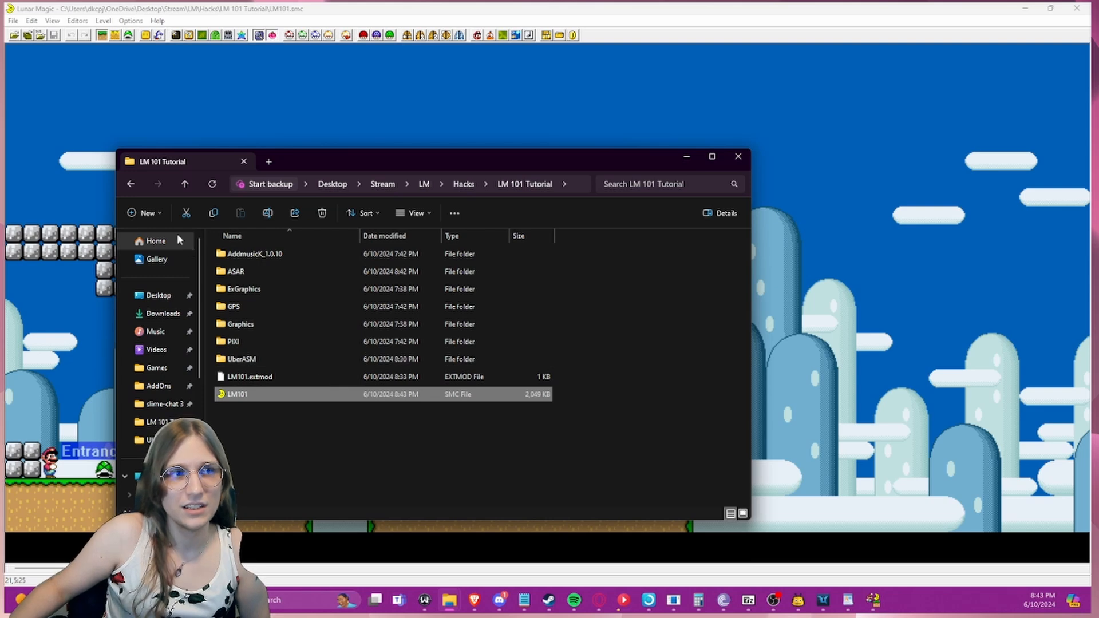
# - Close the open Lunar Magic window and reopen the patched LM101 ROM from the LM 101 Tutorial folder
pyautogui.doubleClick(262, 395)
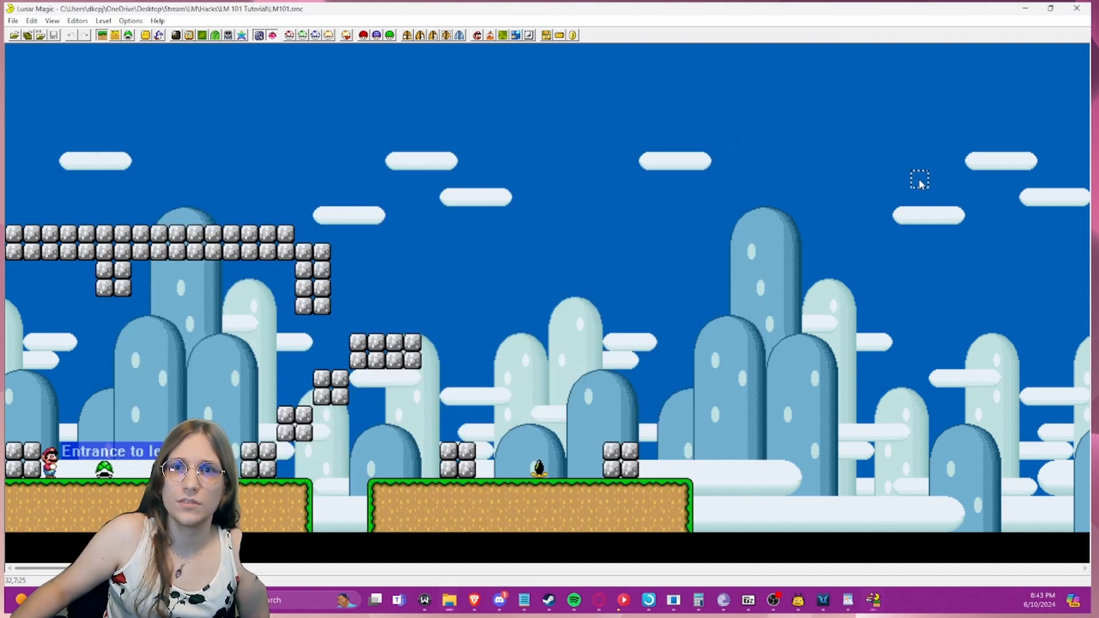
pyautogui.click(1067, 16)
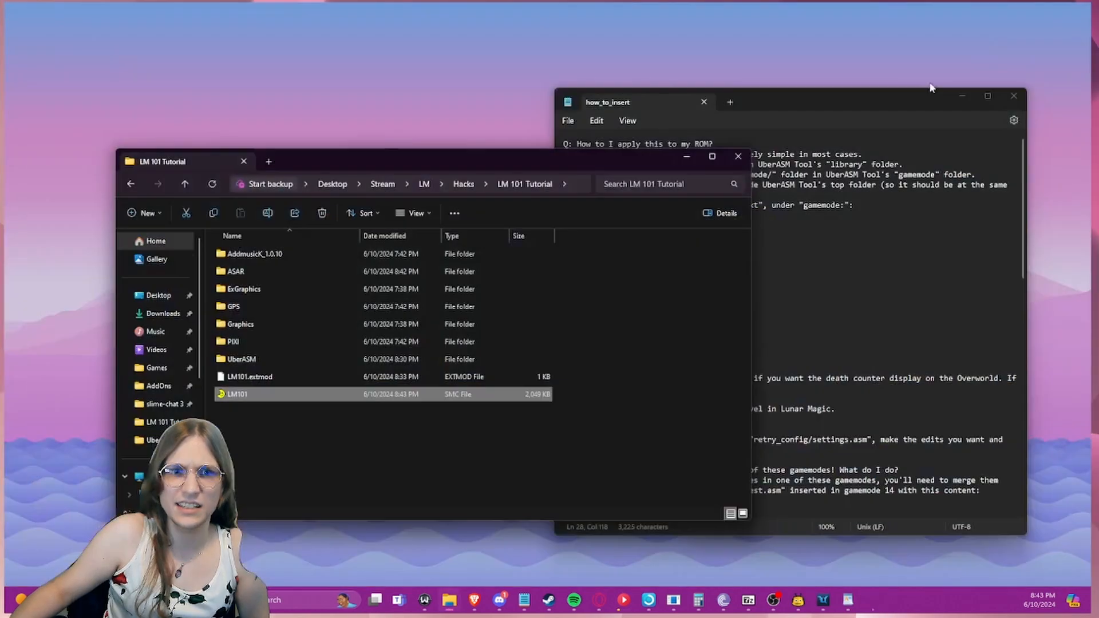
pyautogui.doubleClick(321, 397)
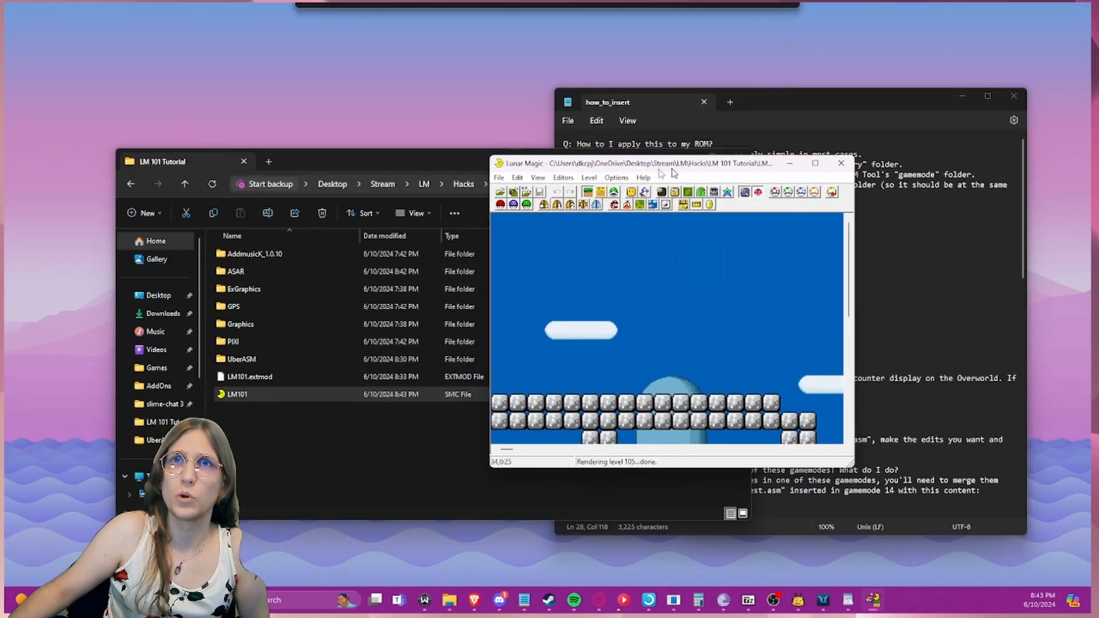
# - Maximize Lunar Magic, test-play the patched level in the emulator, and quit the emulator to return to the project folder
pyautogui.click(728, 169)
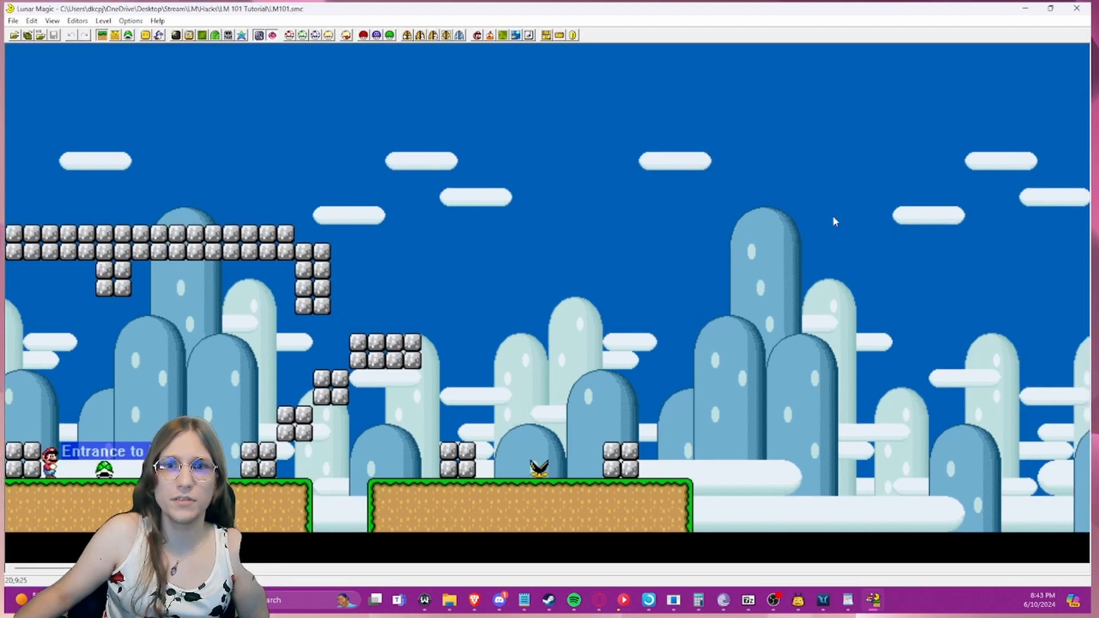
pyautogui.press('F4')
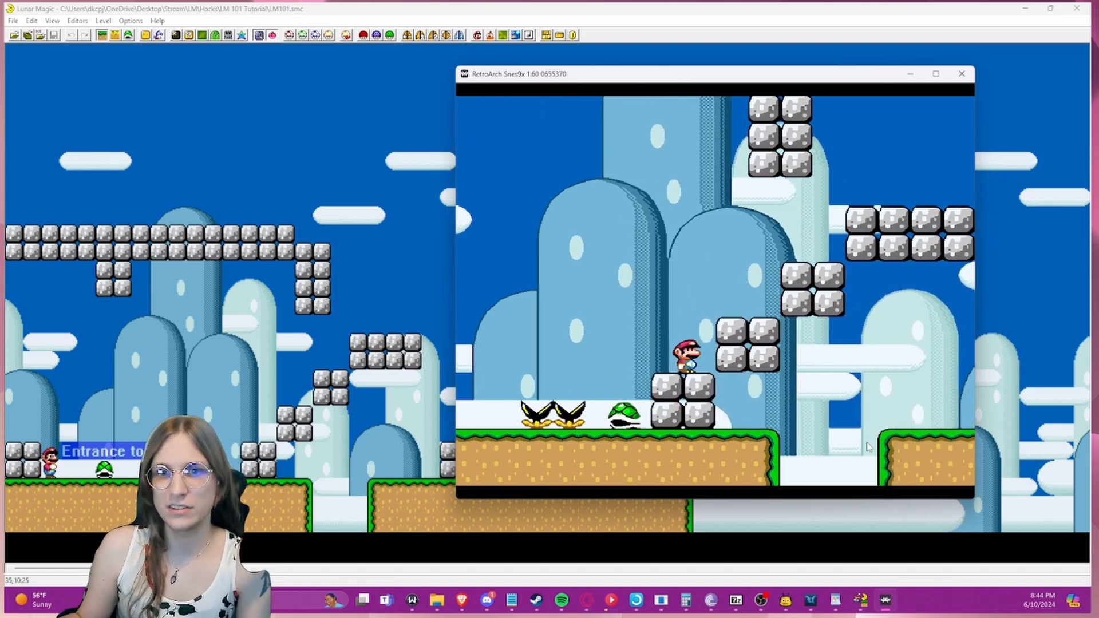
pyautogui.press('Escape')
pyautogui.press('Escape')
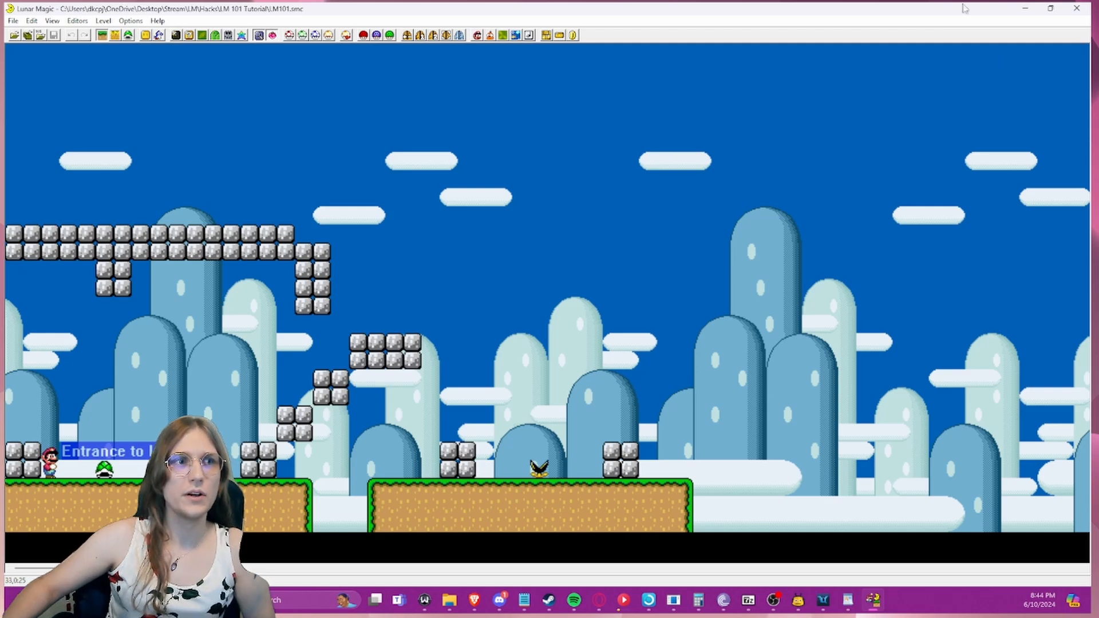
pyautogui.click(1028, 16)
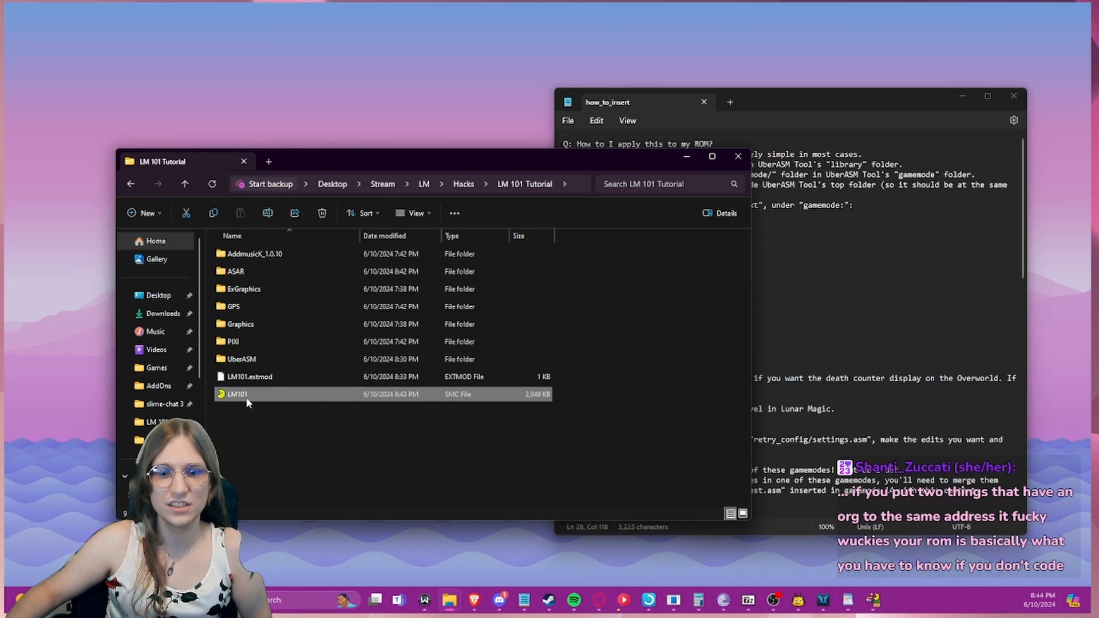
# - Duplicate the LM101 ROM in the LM 101 Tutorial folder as a demonstration backup, and delete the copy
pyautogui.click(247, 413)
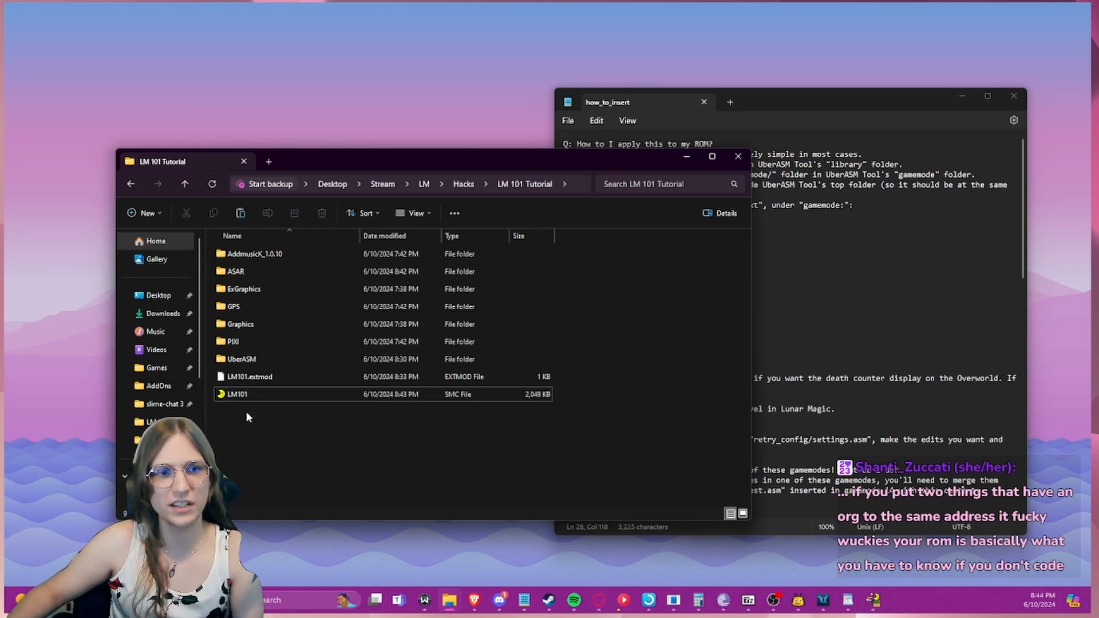
pyautogui.hotkey('ctrl', 'v')
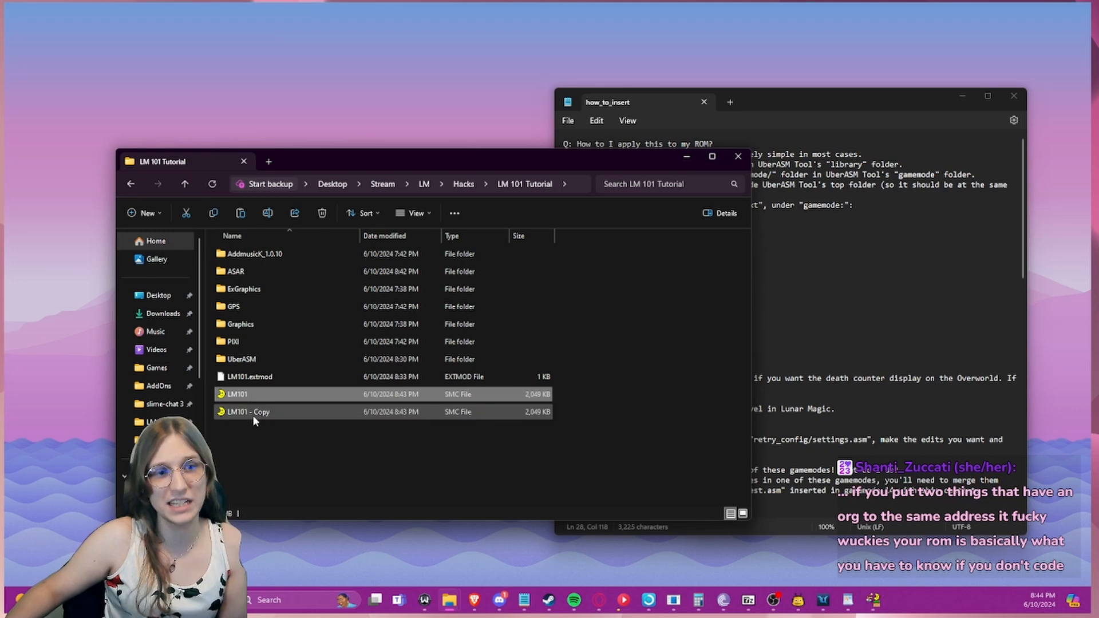
pyautogui.click(252, 415)
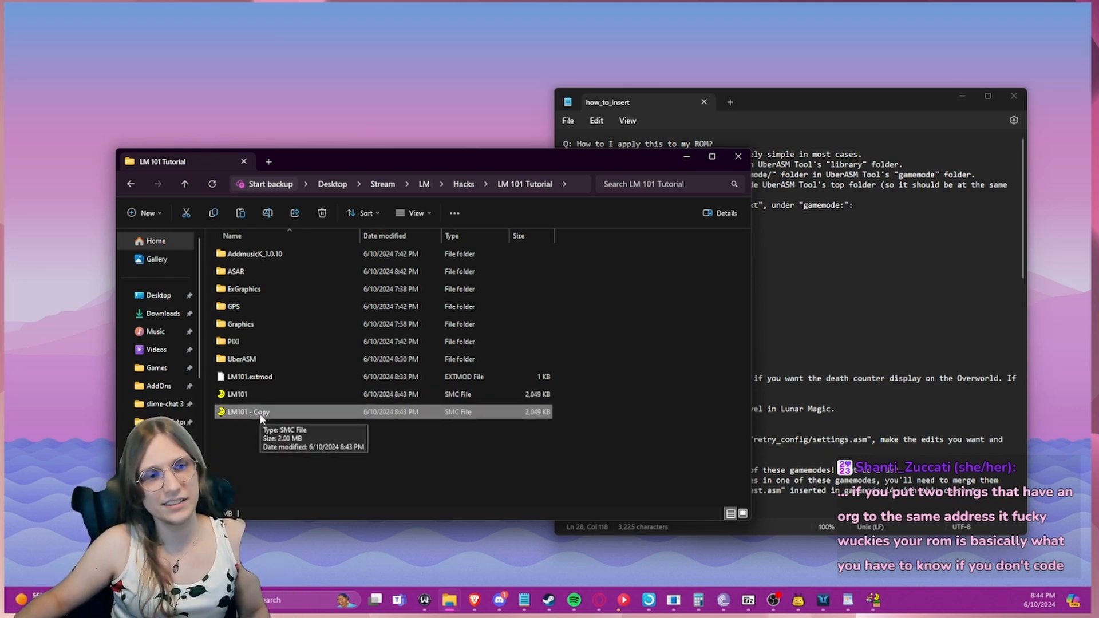
pyautogui.click(256, 396)
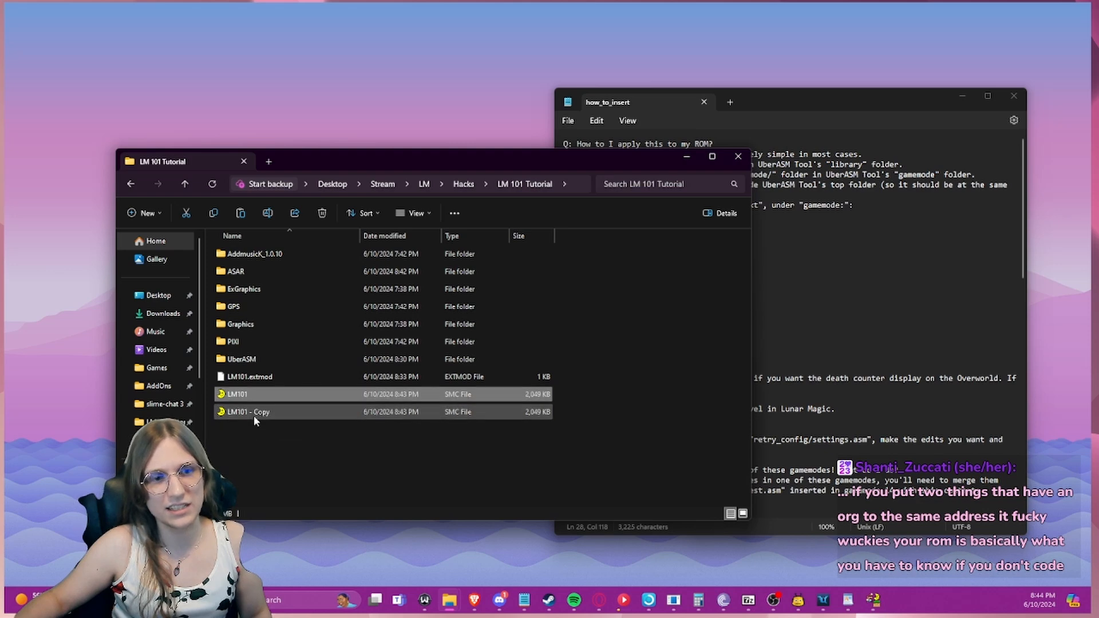
pyautogui.click(254, 416)
pyautogui.press('Delete')
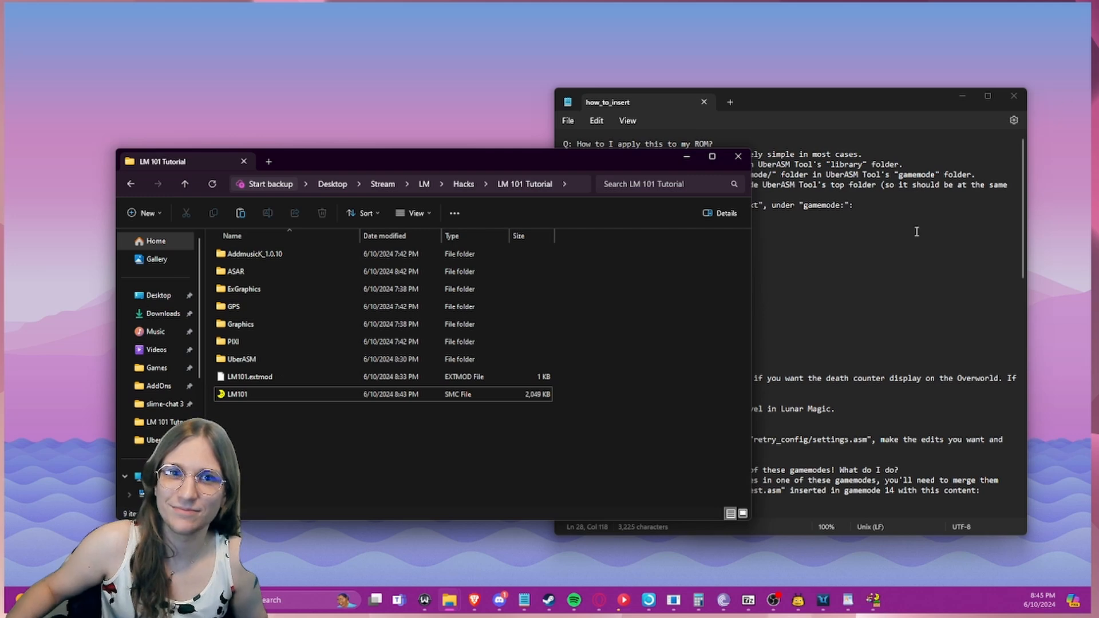
# - Minimize the how_to_insert notes and close the retry-system archive window
pyautogui.click(915, 99)
pyautogui.click(967, 97)
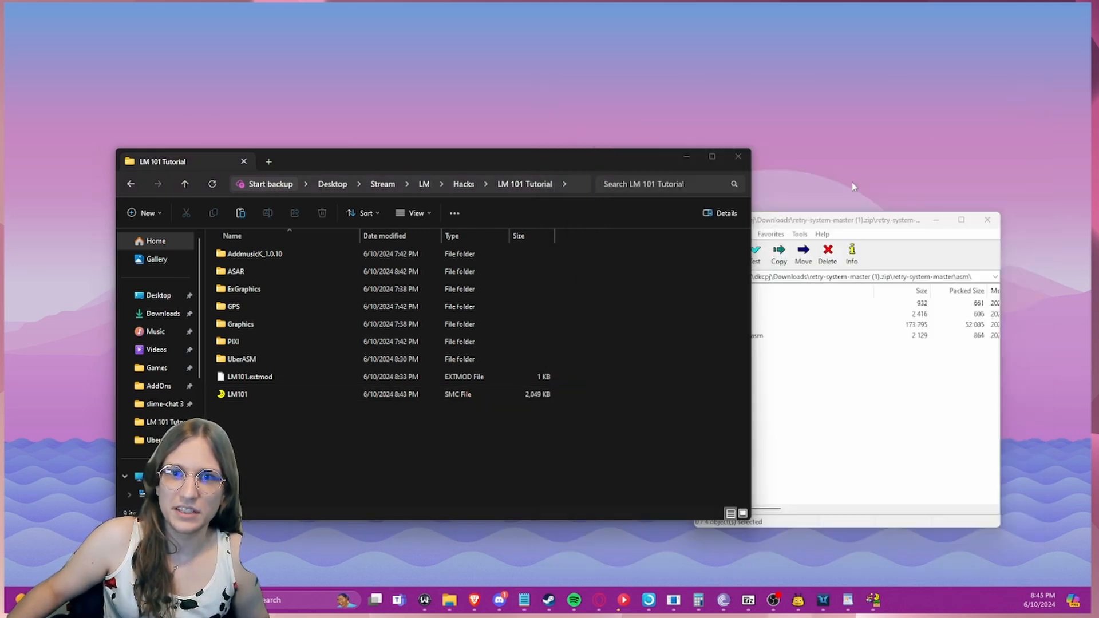
pyautogui.click(987, 220)
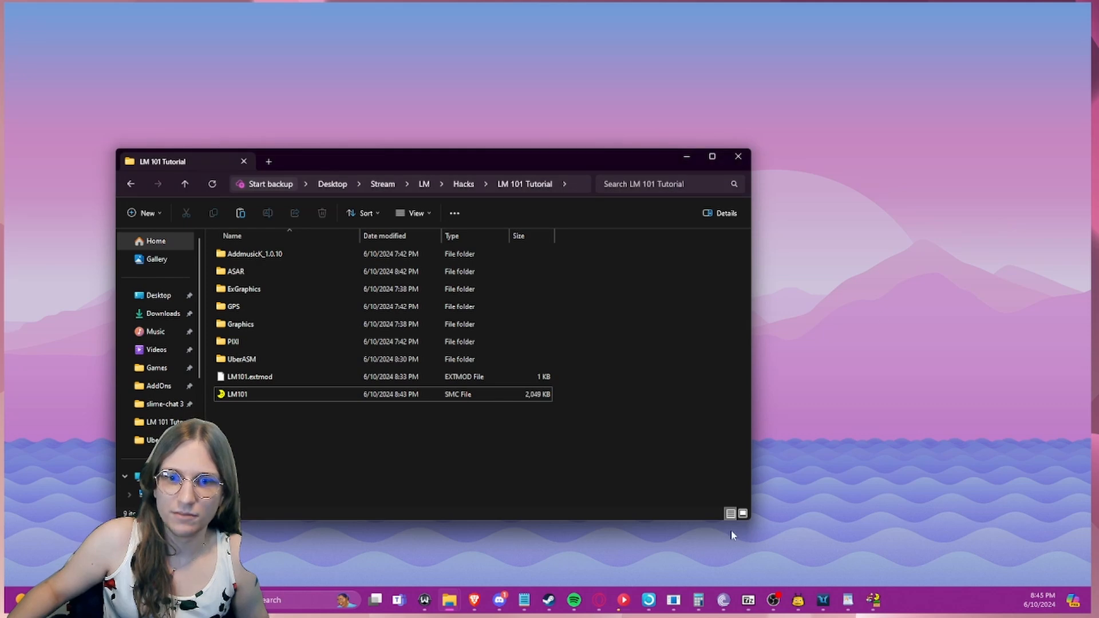
# - Bring up the LMguideline document and open its Part 3 SMW Central music link in the browser
pyautogui.click(886, 605)
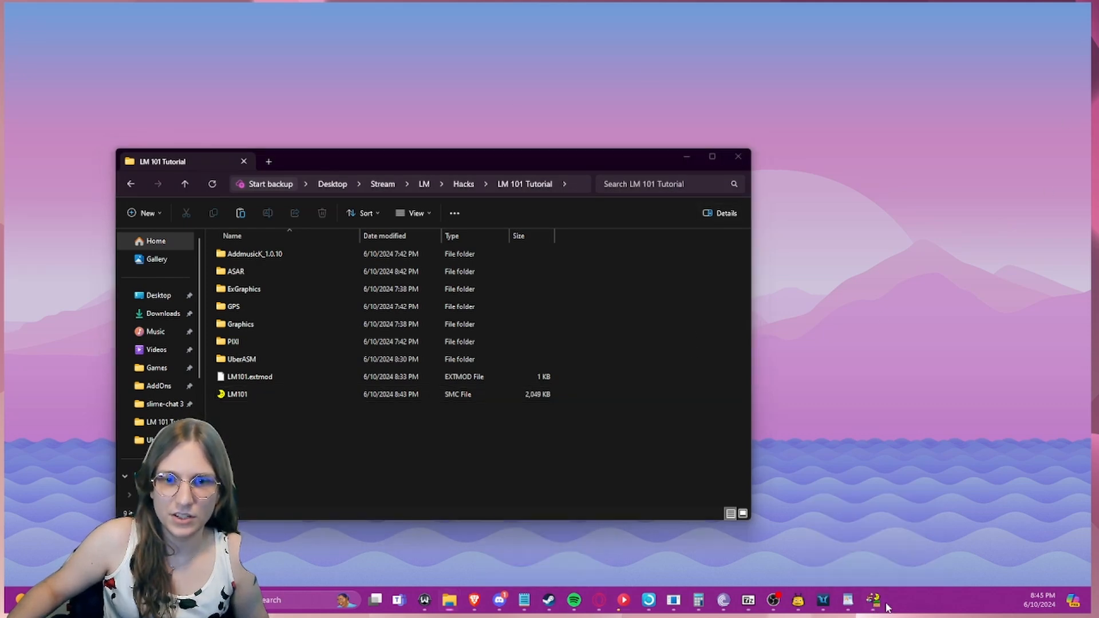
pyautogui.click(880, 606)
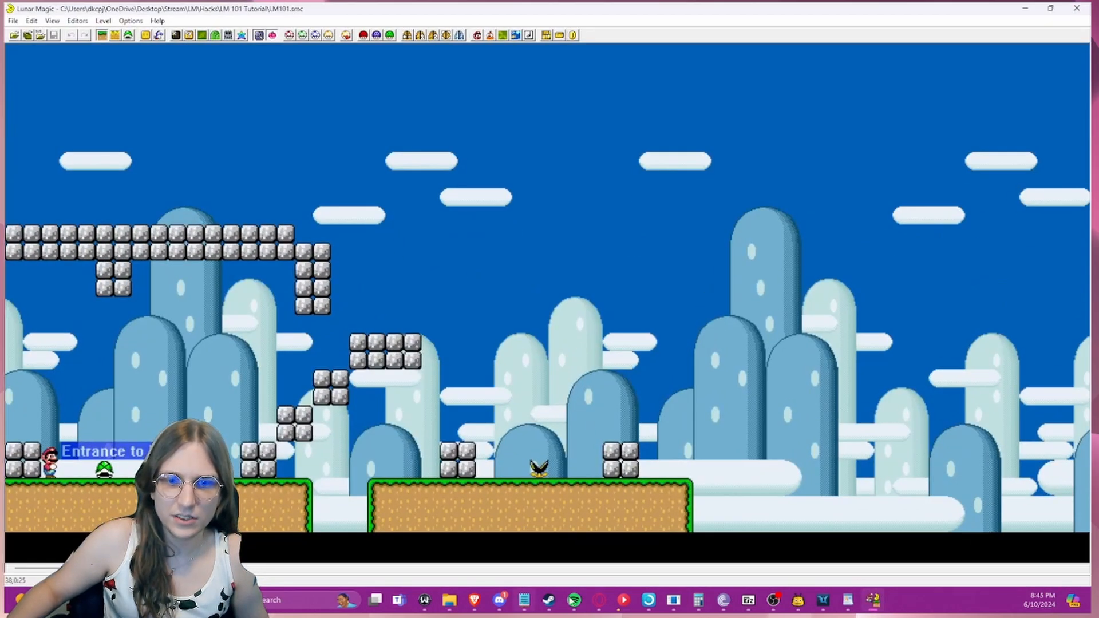
pyautogui.click(848, 600)
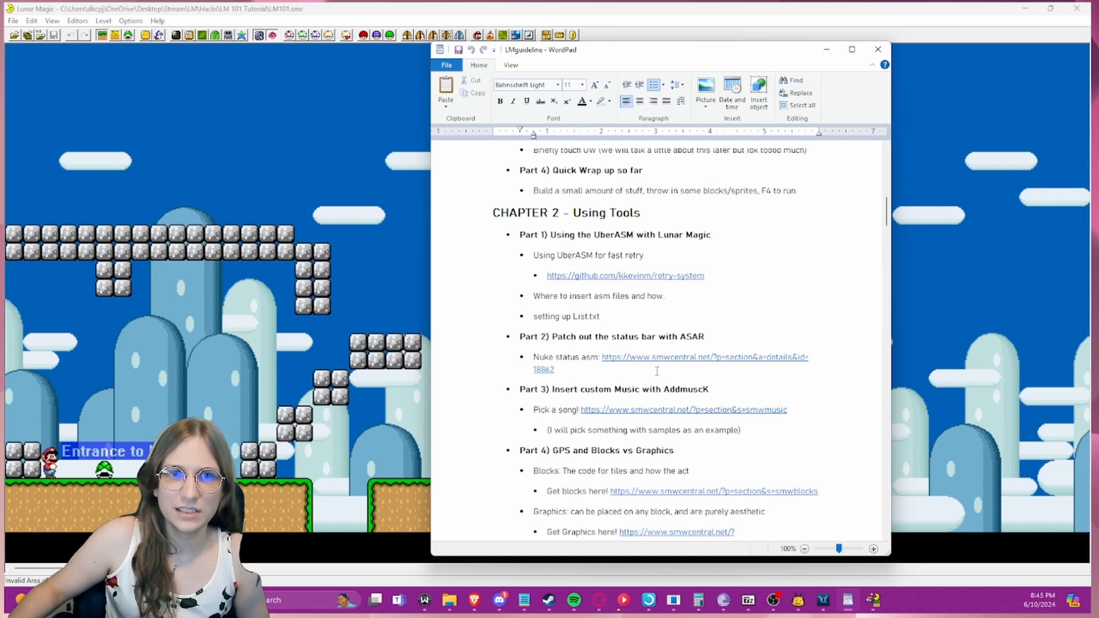
pyautogui.moveTo(556, 370); pyautogui.dragTo(491, 241)
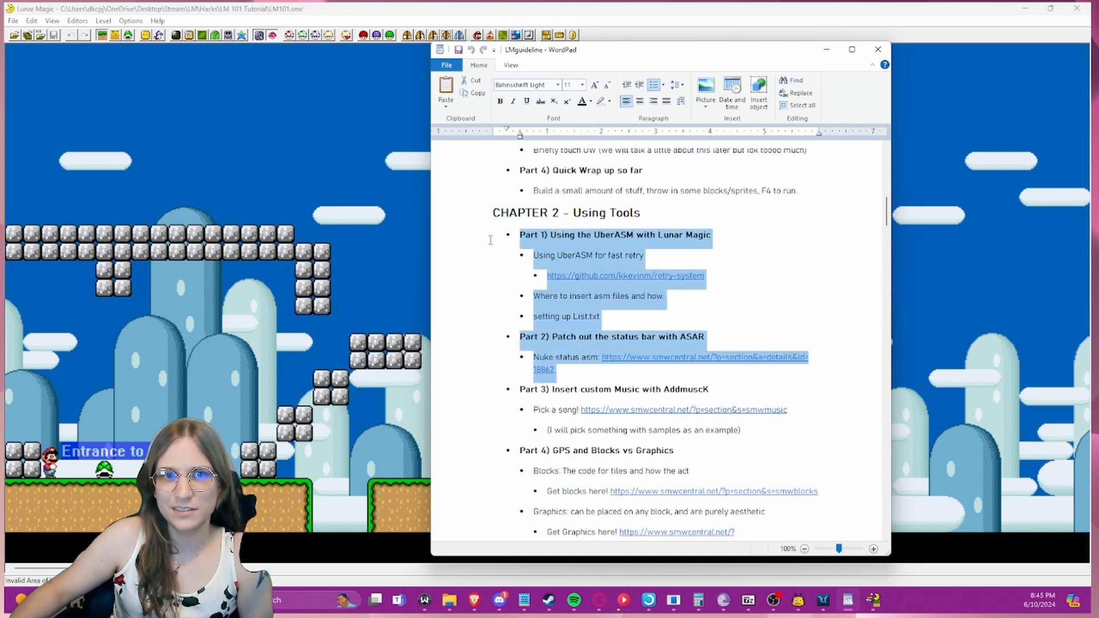
pyautogui.click(484, 308)
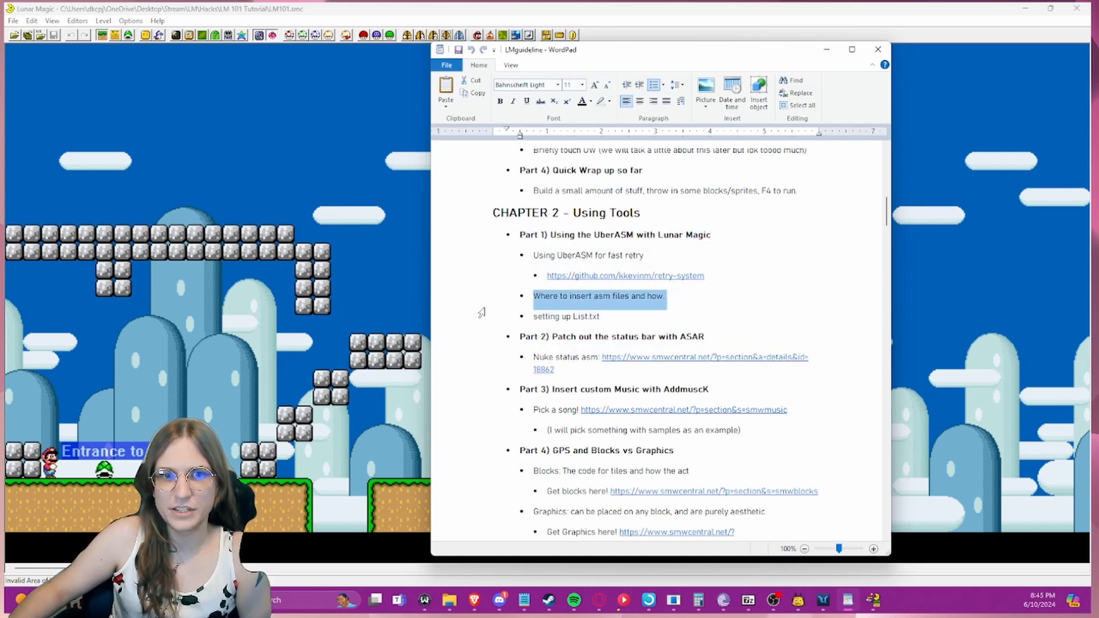
pyautogui.click(603, 410)
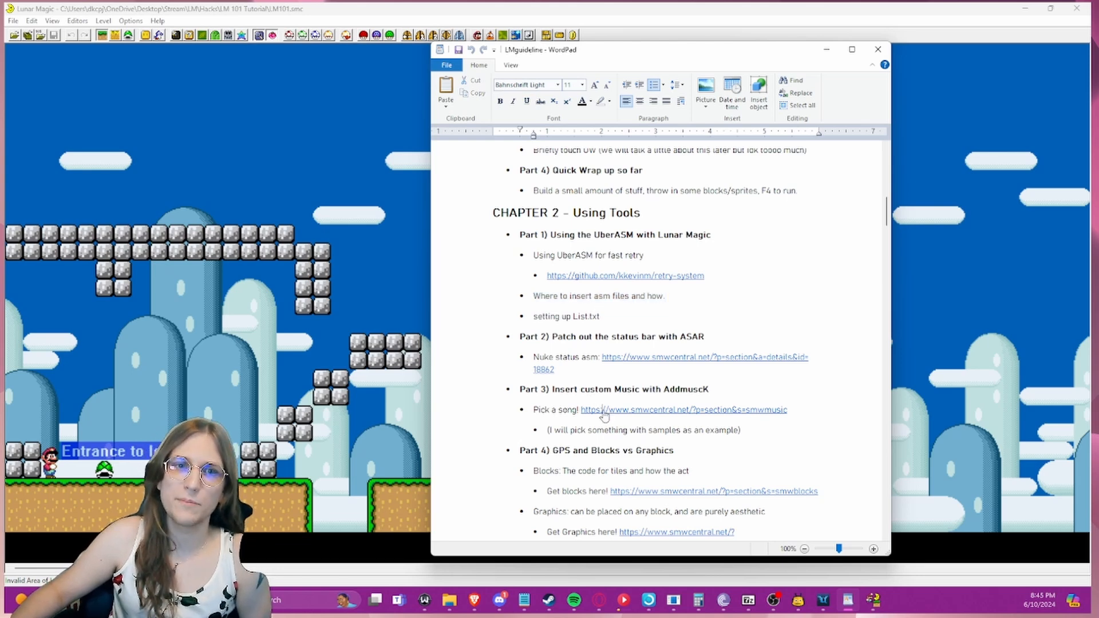
pyautogui.click(682, 334)
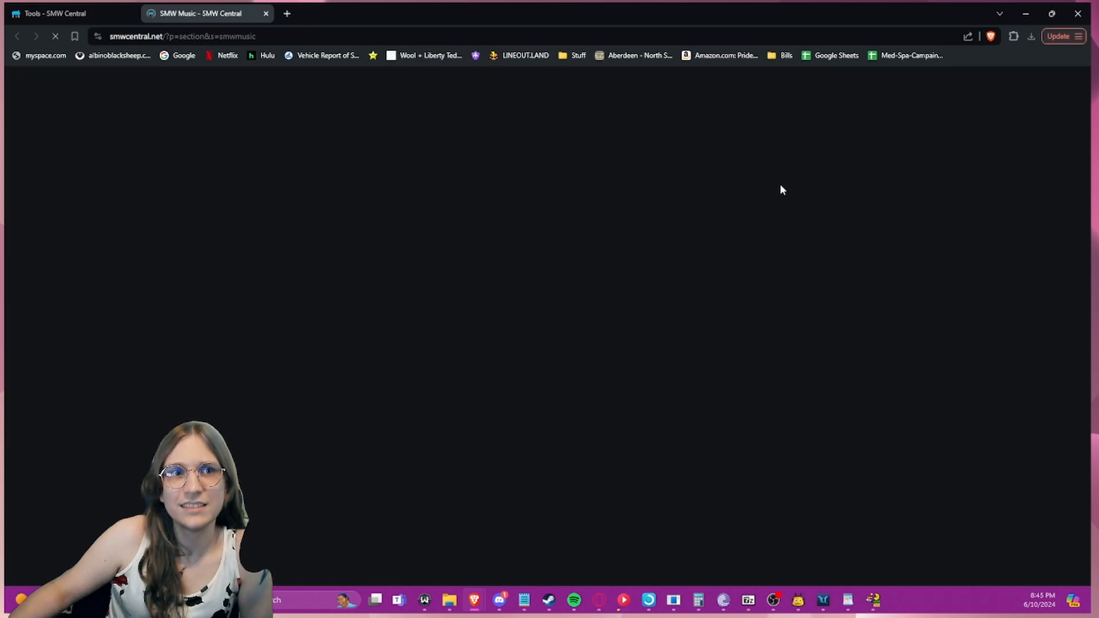
# - Sort the SMW Music list by downloads and save Undertale - MEGALOVANIA to the Downloads folder as megalovania
pyautogui.scroll(-2, 628, 283)
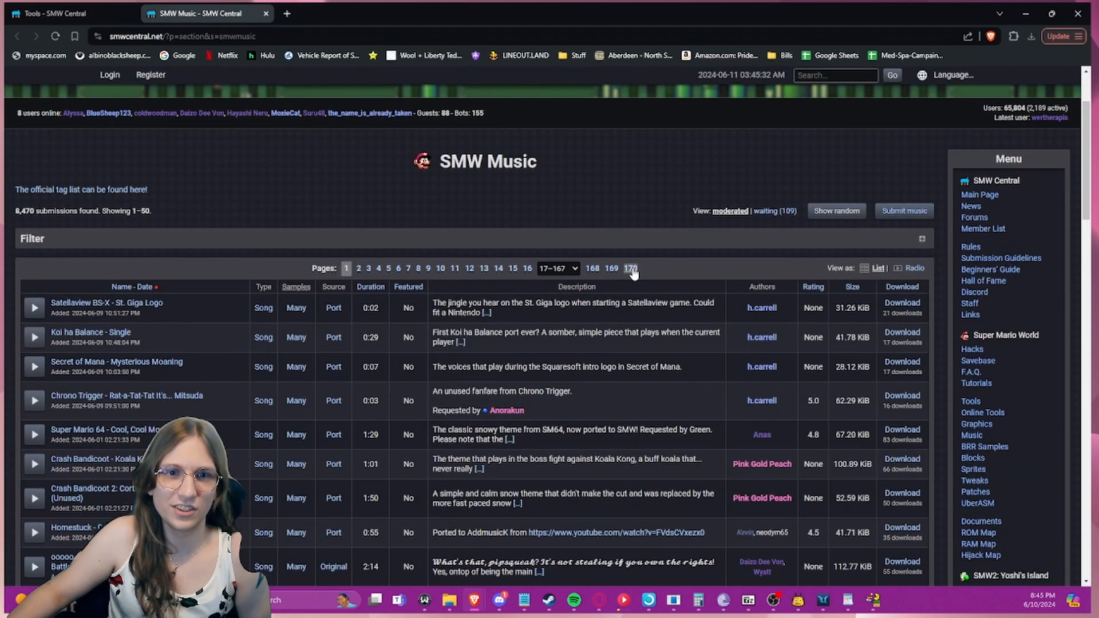
pyautogui.scroll(-20, 596, 266)
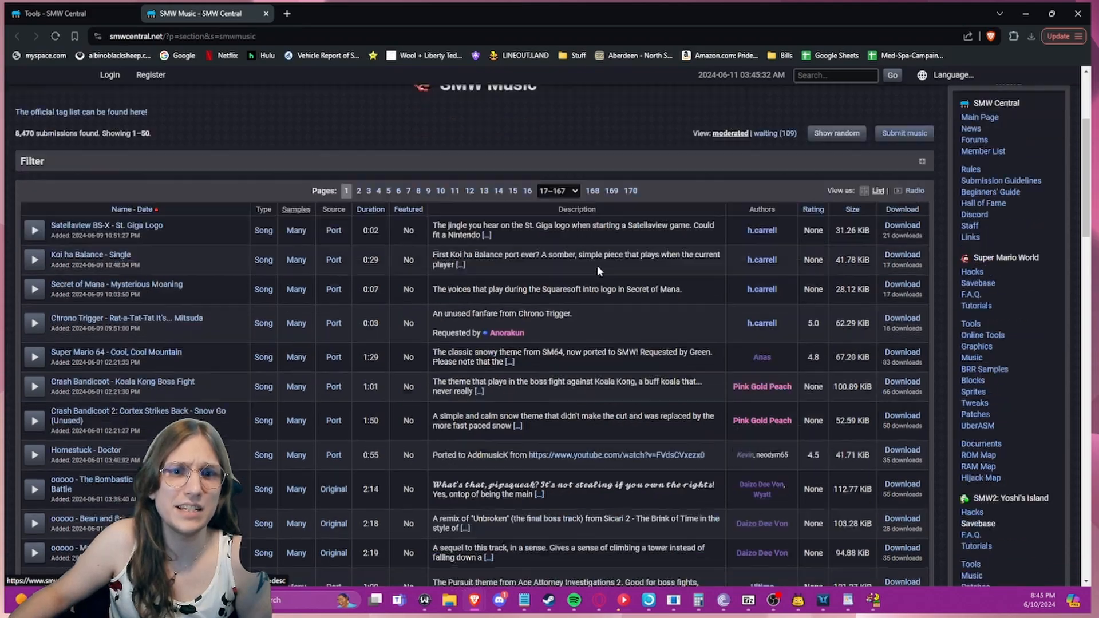
pyautogui.scroll(10, 592, 242)
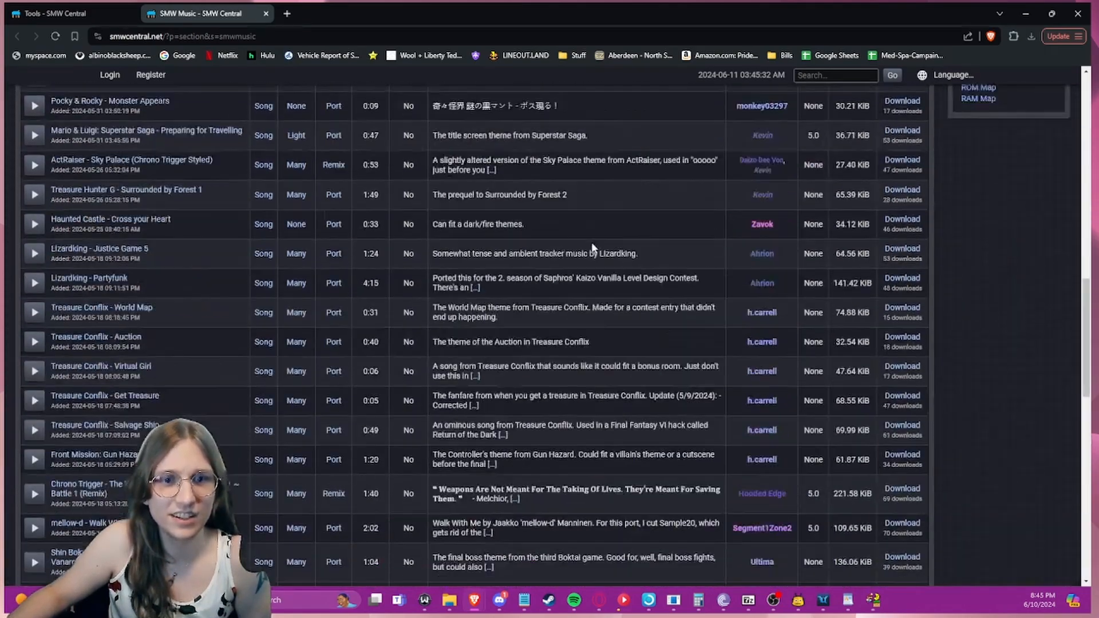
pyautogui.scroll(6, 592, 242)
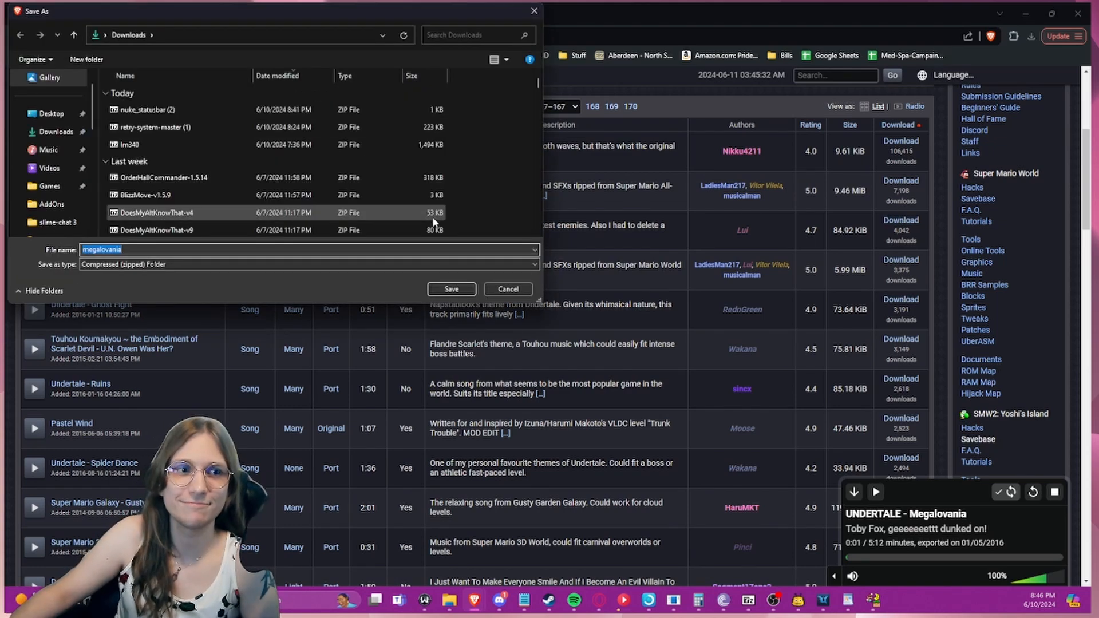
pyautogui.click(451, 289)
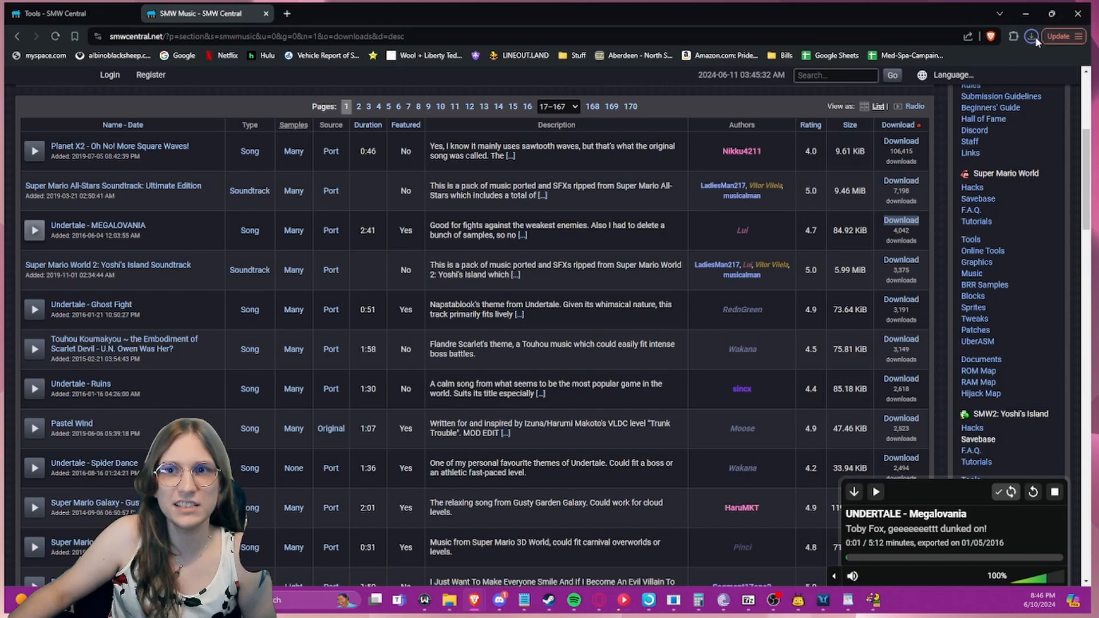
# - Open the downloaded megalovania.zip archive and minimize the browser, LMguideline and Lunar Magic windows
pyautogui.click(1032, 37)
pyautogui.click(938, 83)
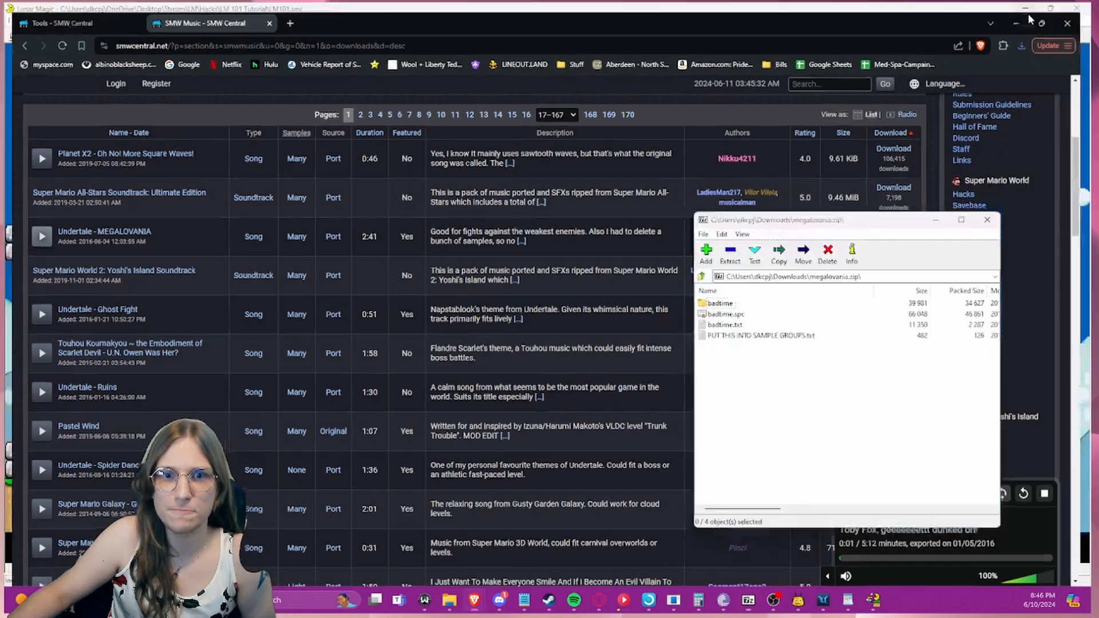
pyautogui.click(1026, 13)
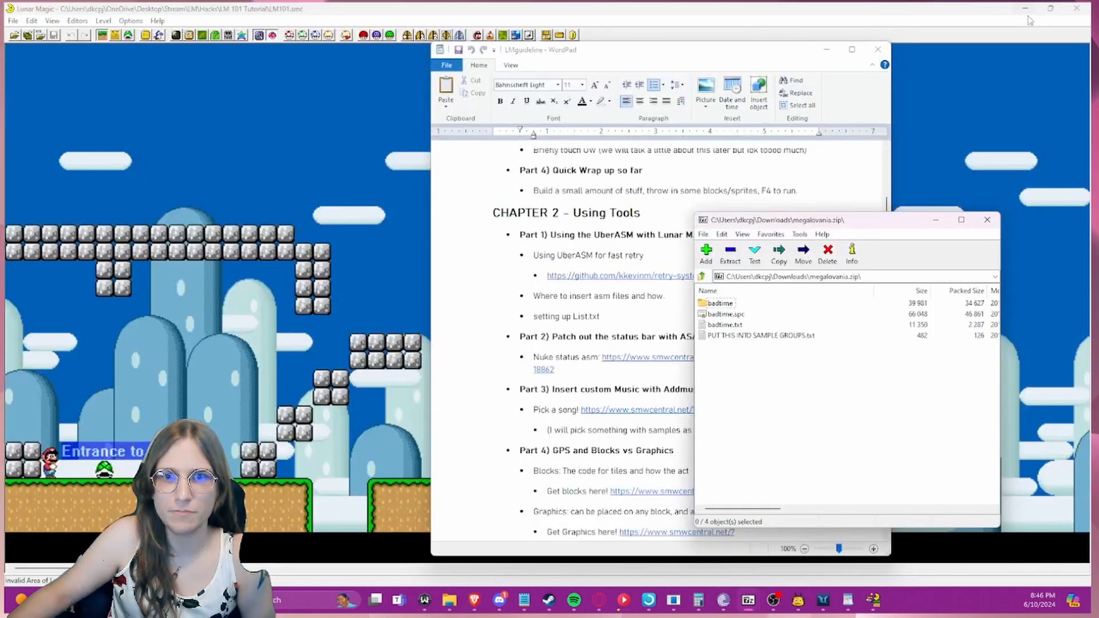
pyautogui.click(820, 53)
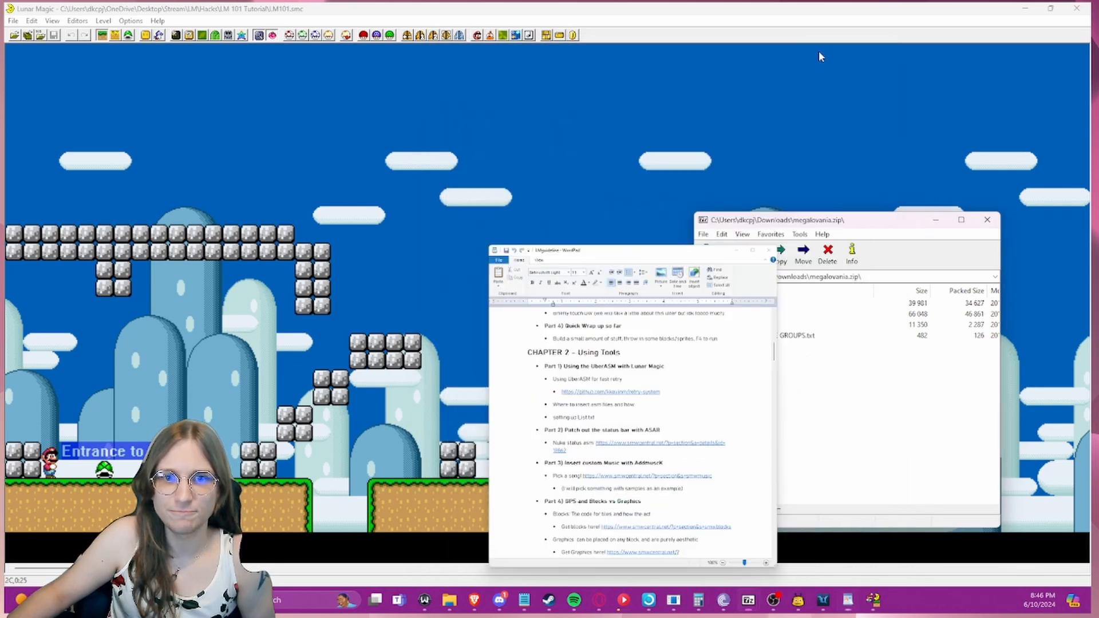
pyautogui.click(1024, 9)
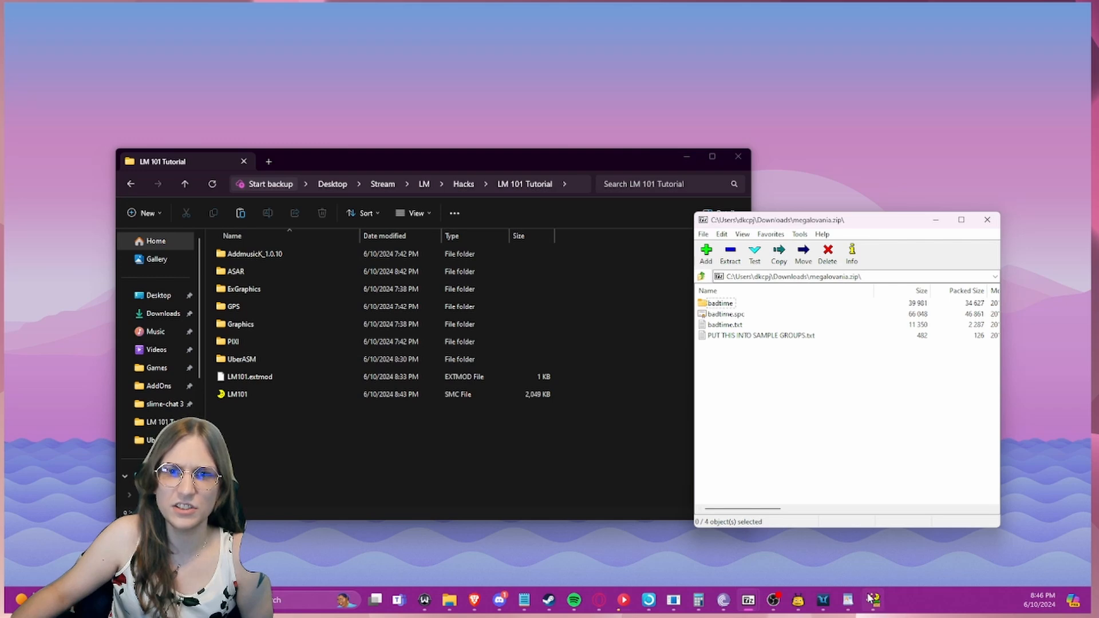
pyautogui.moveTo(870, 599)
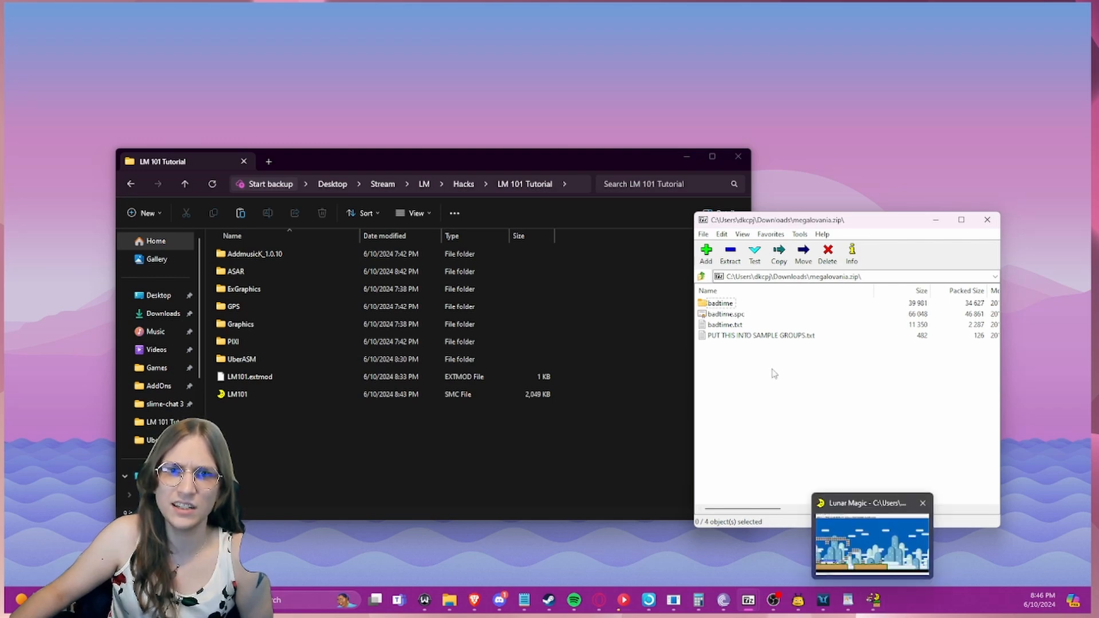
# - Move the megalovania archive window beside the file explorer and open the AddmusicK_1.0.10 folder inside LM 101 Tutorial
pyautogui.click(184, 184)
pyautogui.click(184, 184)
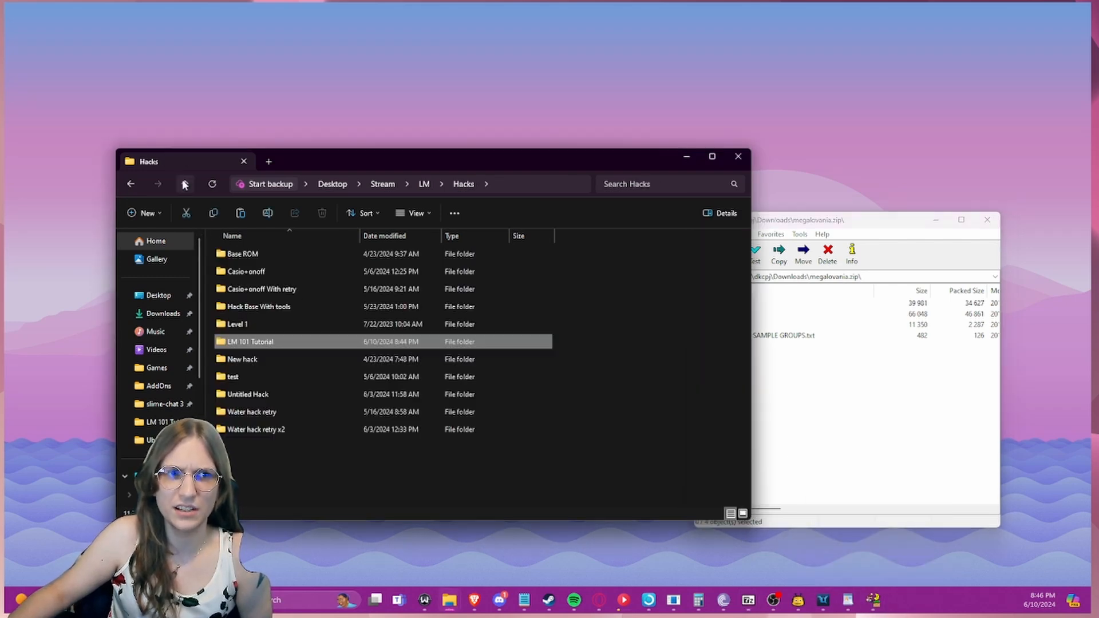
pyautogui.moveTo(870, 227); pyautogui.dragTo(935, 183)
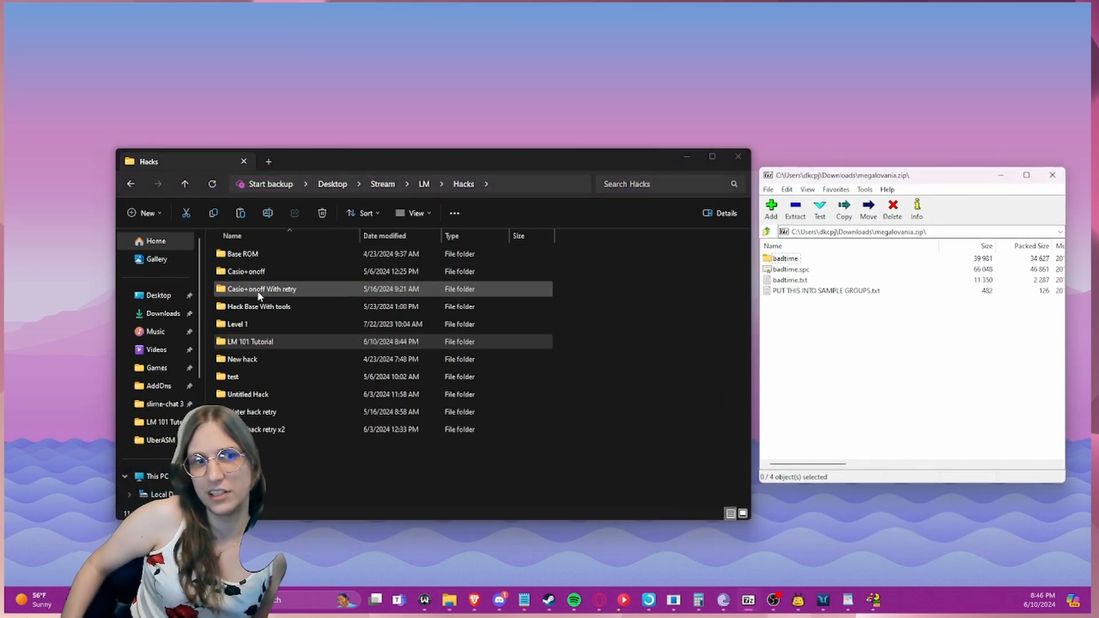
pyautogui.doubleClick(250, 343)
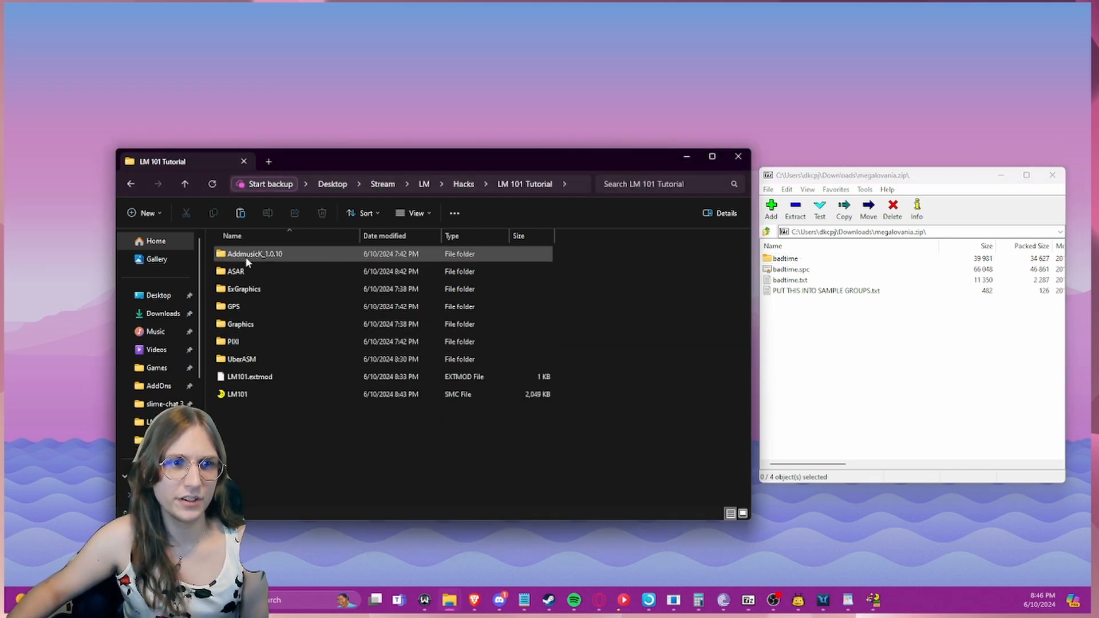
pyautogui.doubleClick(246, 255)
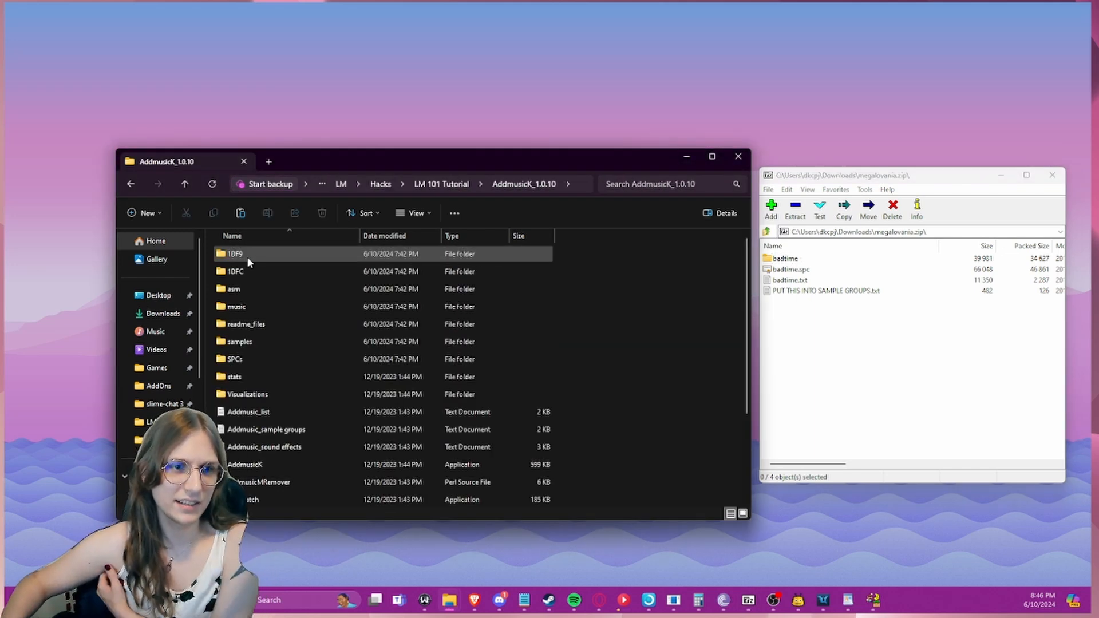
# - Look into AddmusicK's music folder, return to the parent folder, and examine its contents
pyautogui.click(260, 311)
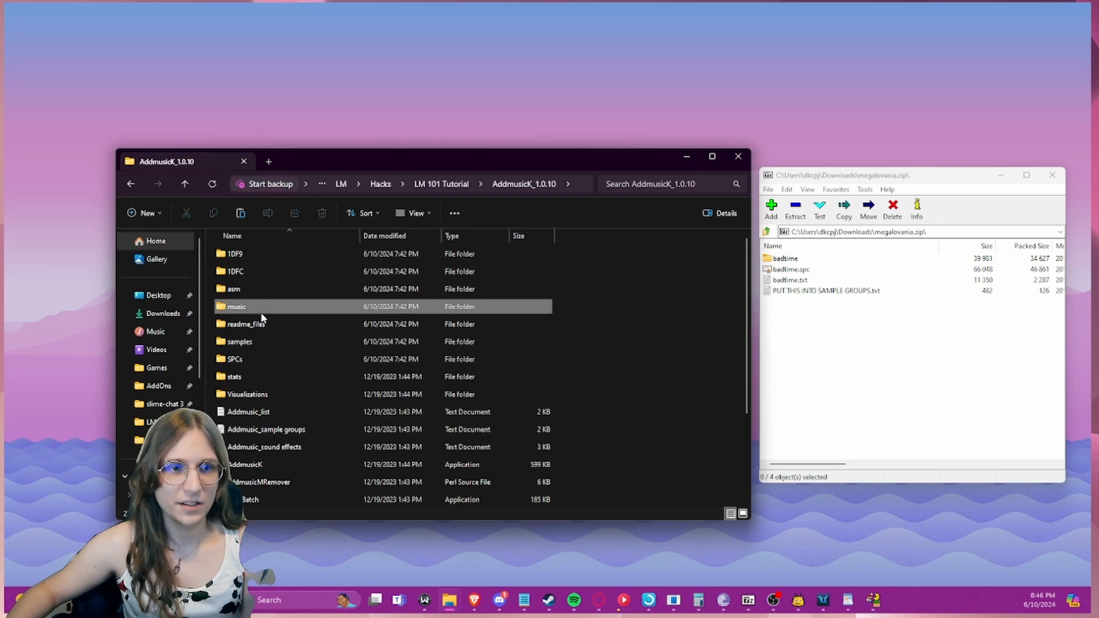
pyautogui.doubleClick(261, 313)
pyautogui.click(184, 183)
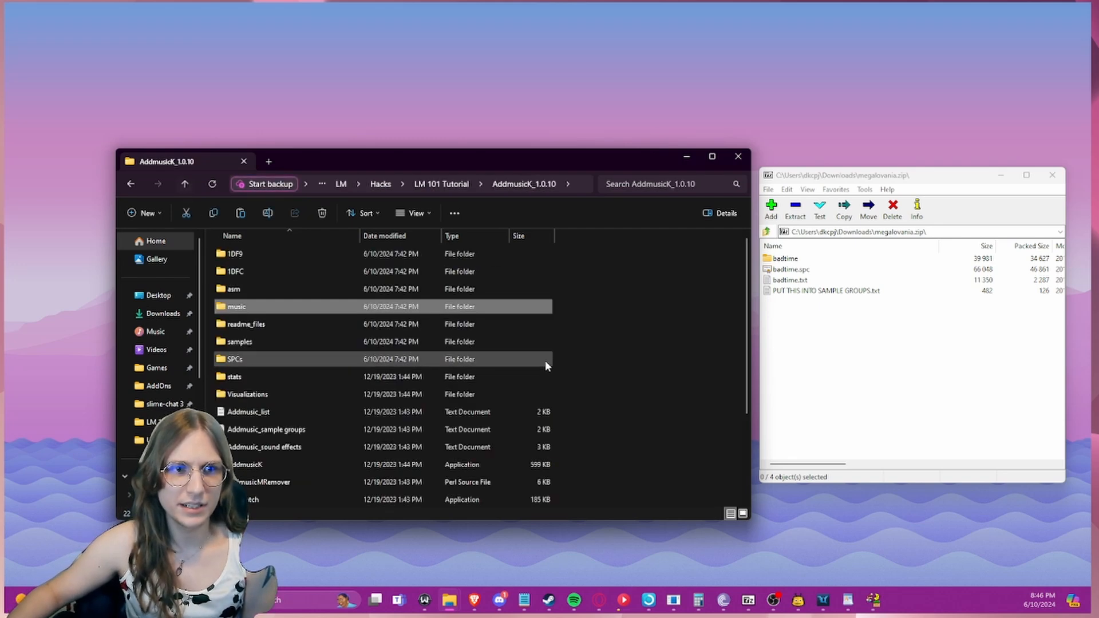
pyautogui.scroll(-3, 590, 373)
pyautogui.scroll(2, 589, 372)
pyautogui.scroll(1, 589, 373)
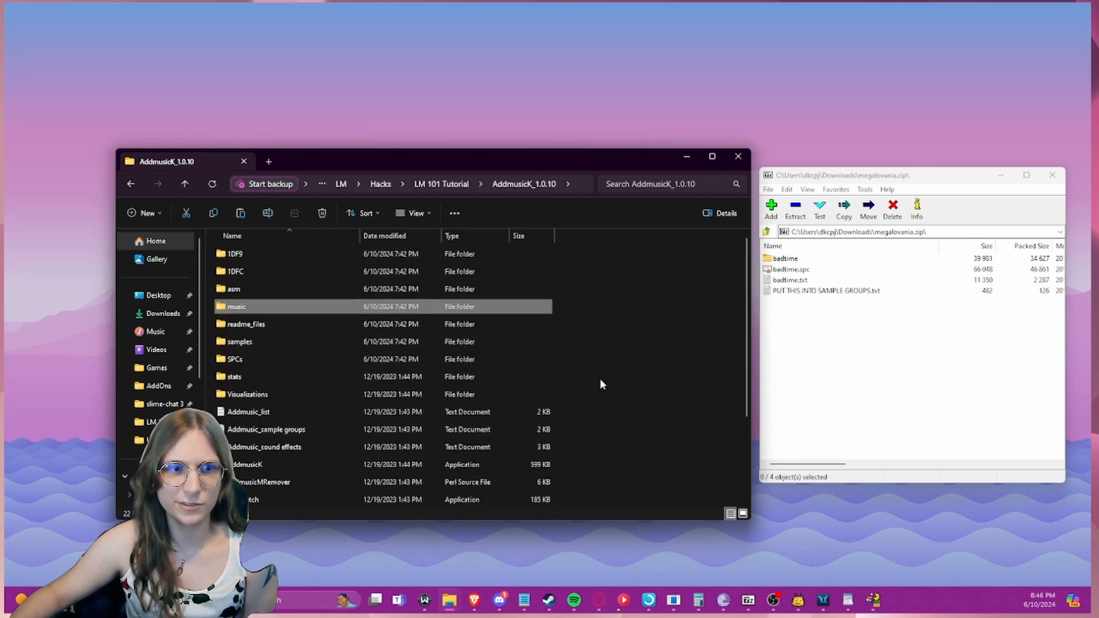
# - Create a new folder named Custom Music Files inside the AddmusicK_1.0.10 folder
pyautogui.rightClick(605, 382)
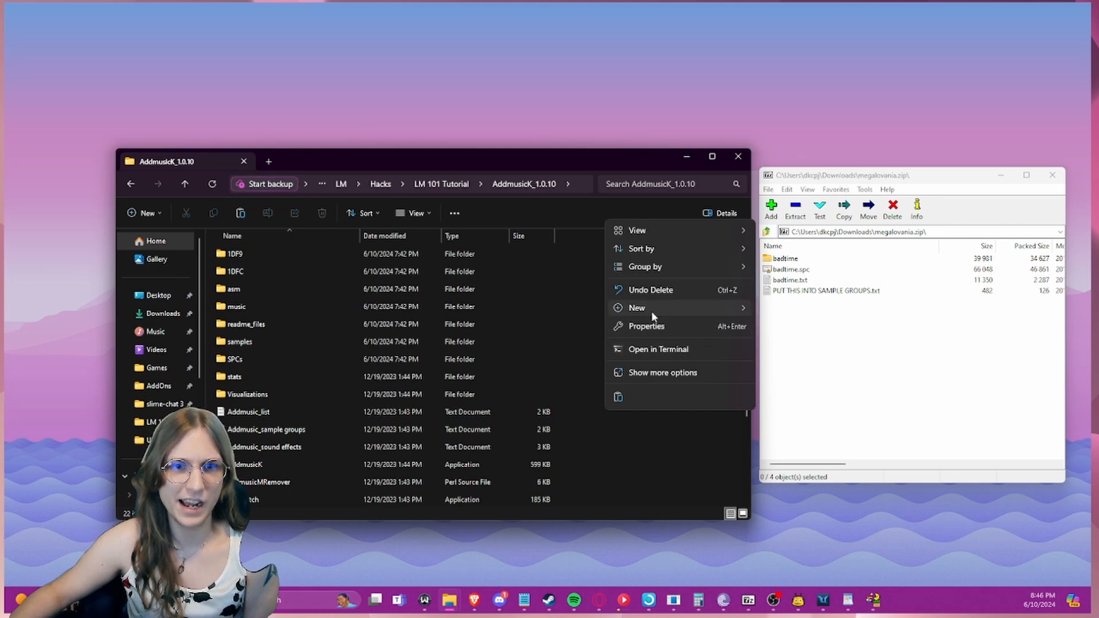
pyautogui.moveTo(651, 309)
pyautogui.click(793, 310)
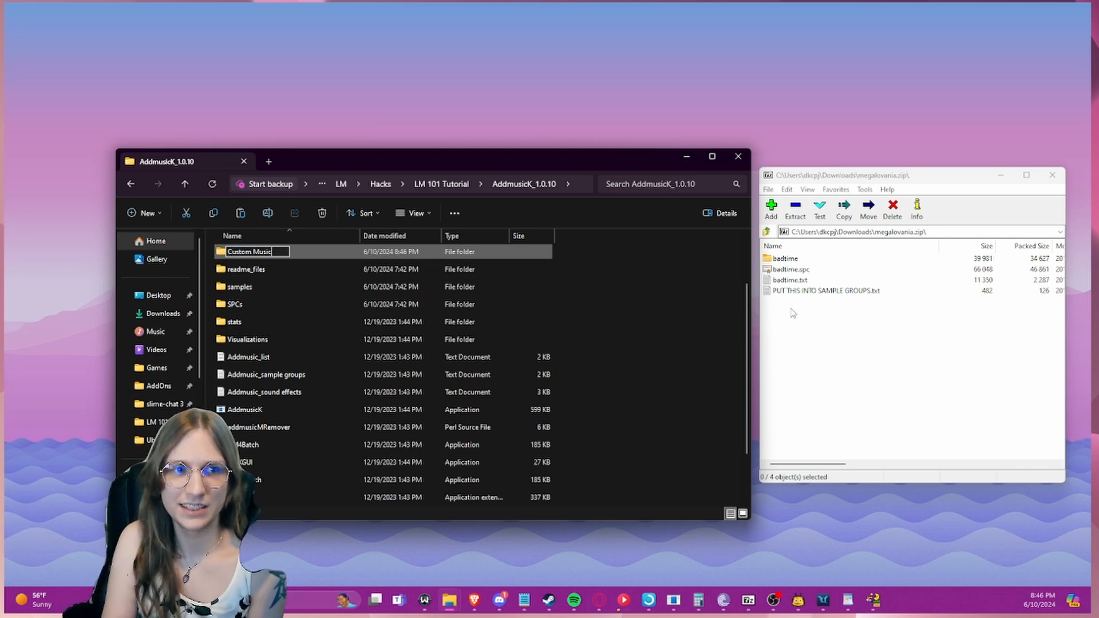
pyautogui.write('Custom Music Files')
pyautogui.press('Return')
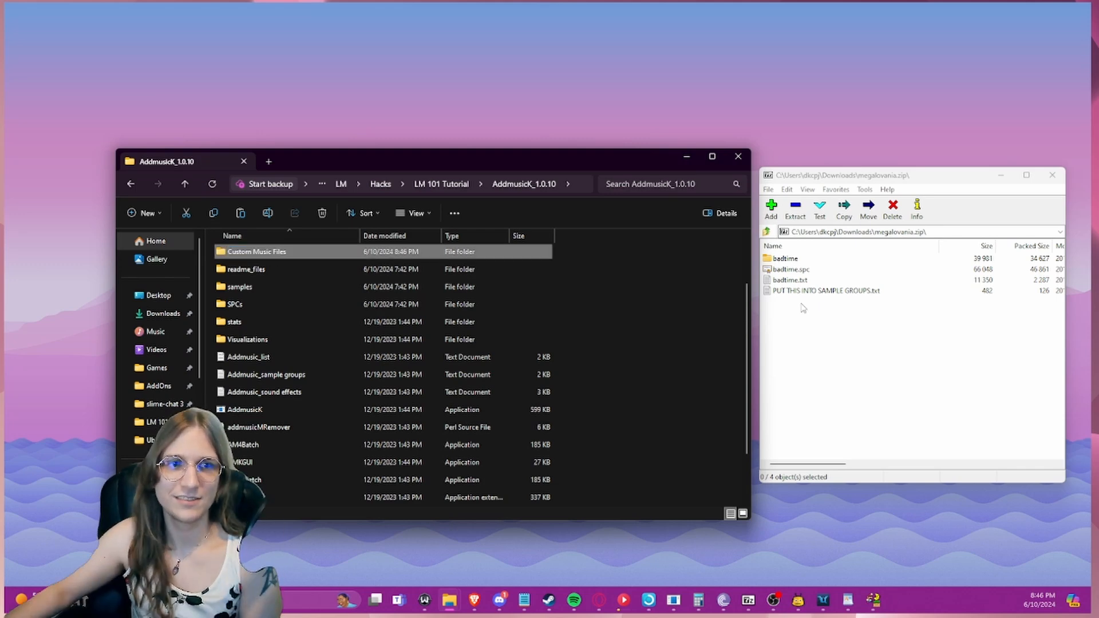
# - Open the Custom Music Files folder and create a subfolder named Megalovania in it
pyautogui.doubleClick(338, 252)
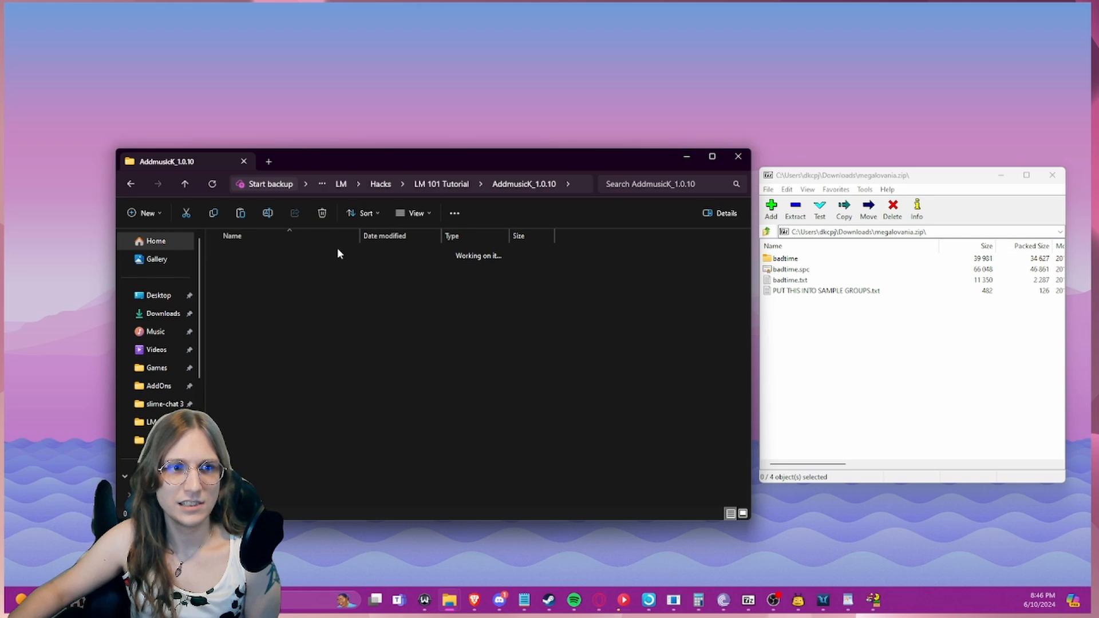
pyautogui.rightClick(277, 279)
pyautogui.moveTo(318, 394)
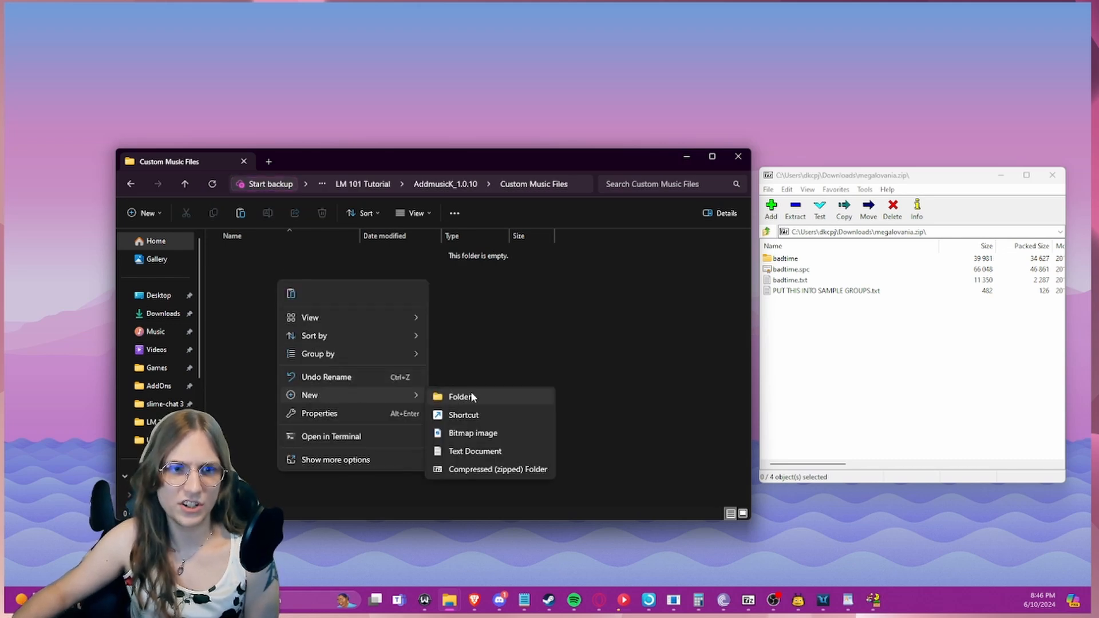
pyautogui.click(471, 391)
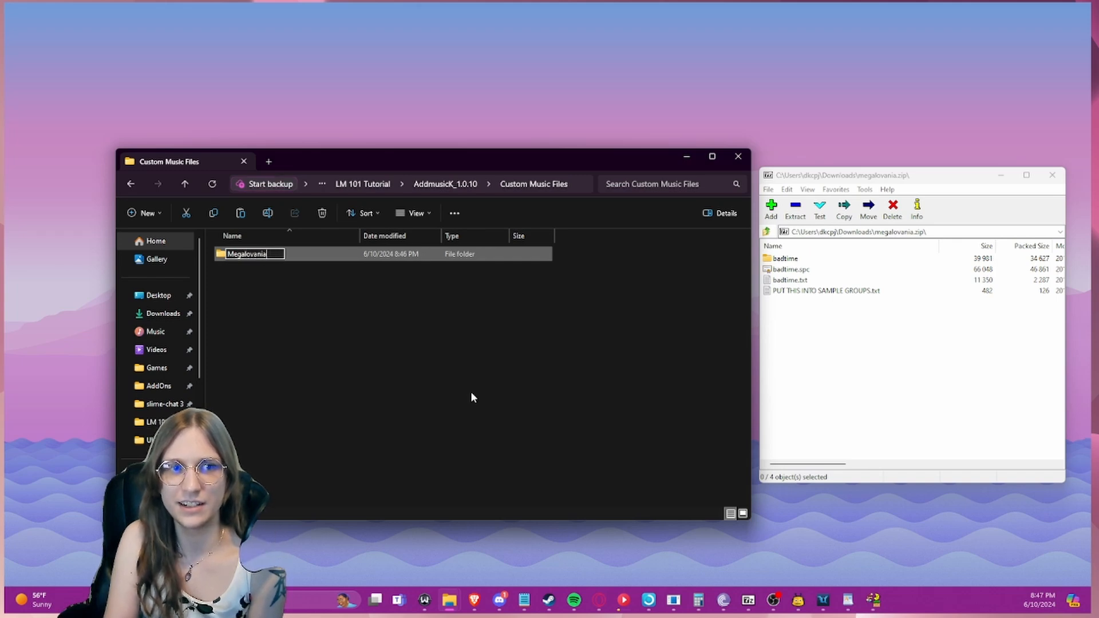
pyautogui.press('Return')
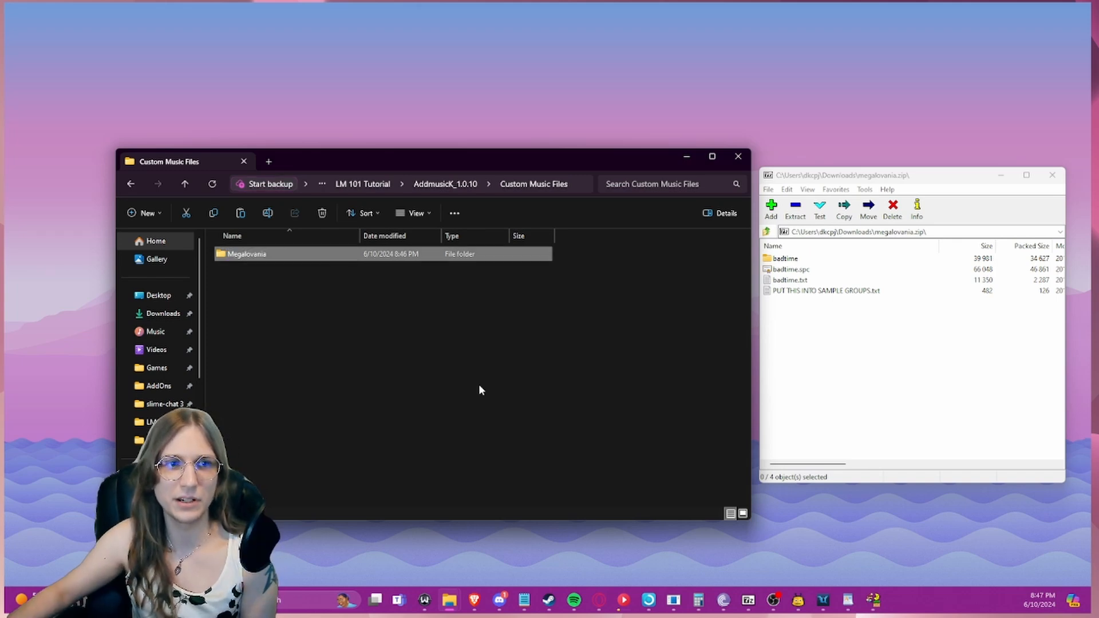
# - Extract all items of megalovania.zip into the Megalovania folder and close the archive window
pyautogui.click(839, 318)
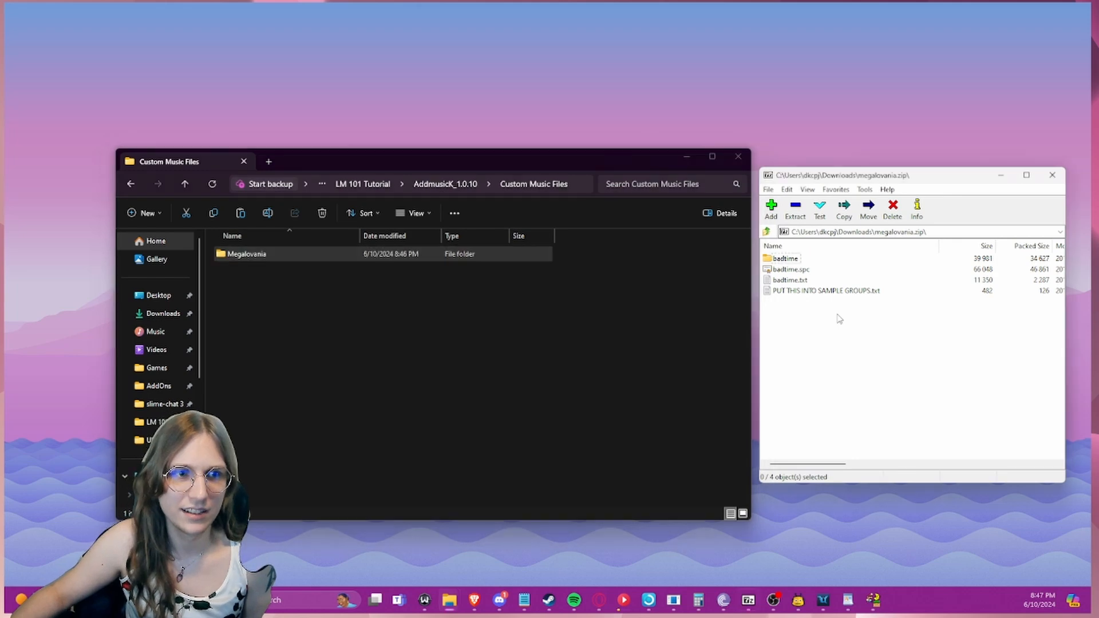
pyautogui.moveTo(839, 319); pyautogui.dragTo(629, 254)
pyautogui.doubleClick(269, 253)
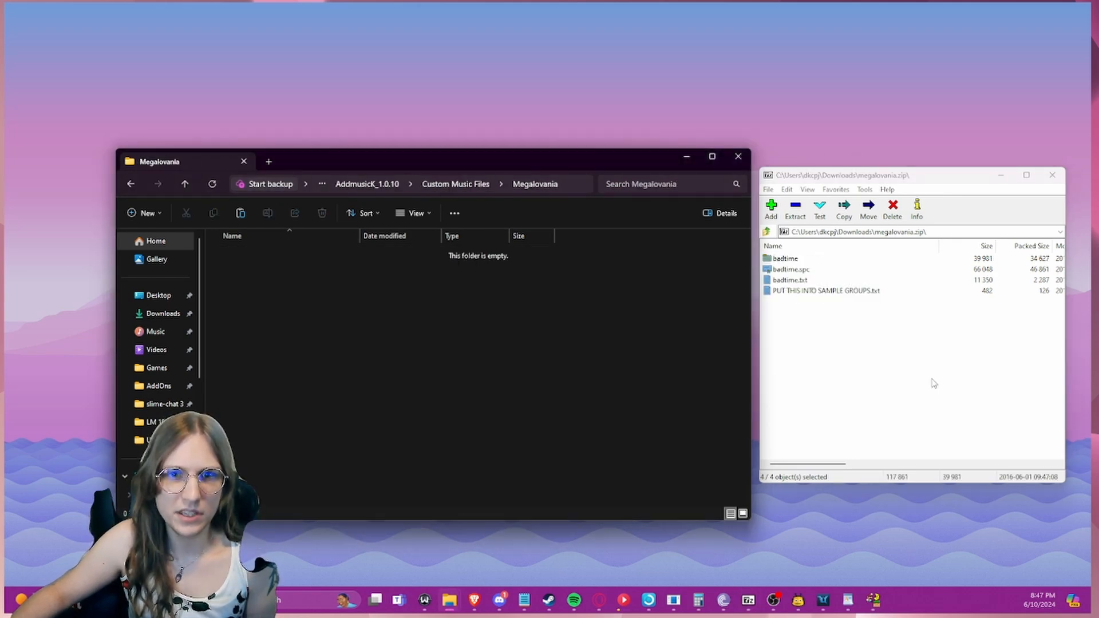
pyautogui.moveTo(931, 378); pyautogui.dragTo(305, 313)
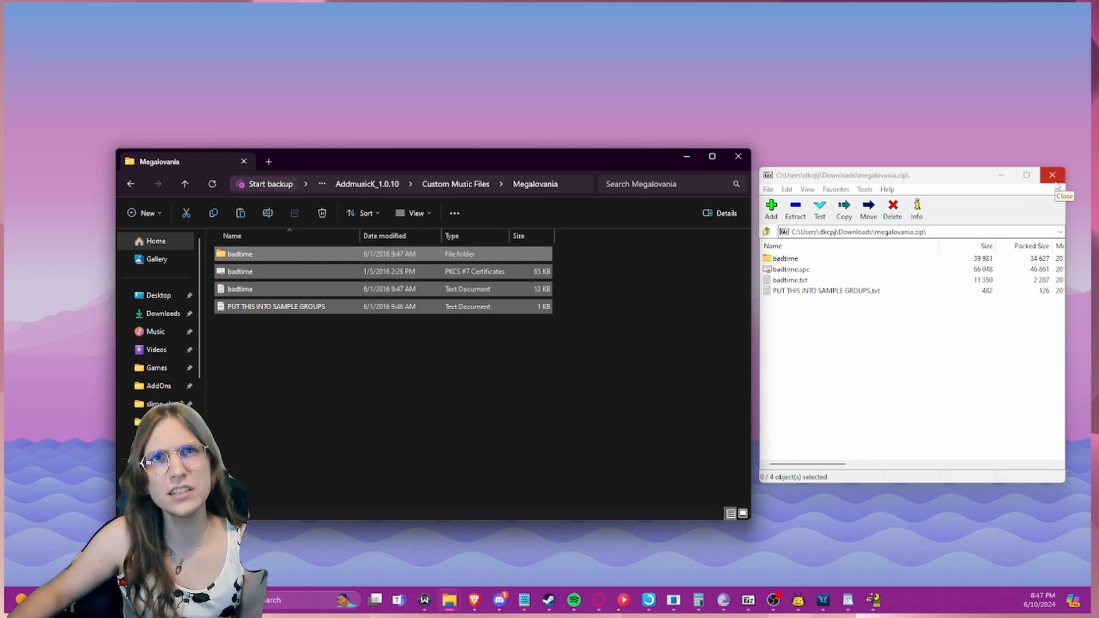
pyautogui.click(1053, 176)
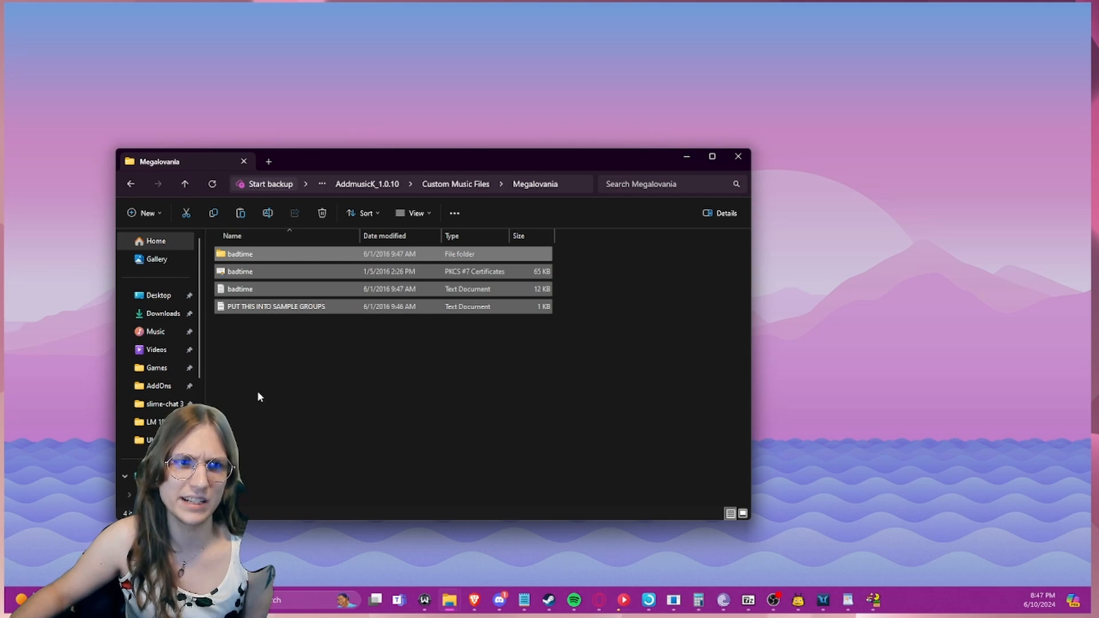
pyautogui.click(257, 397)
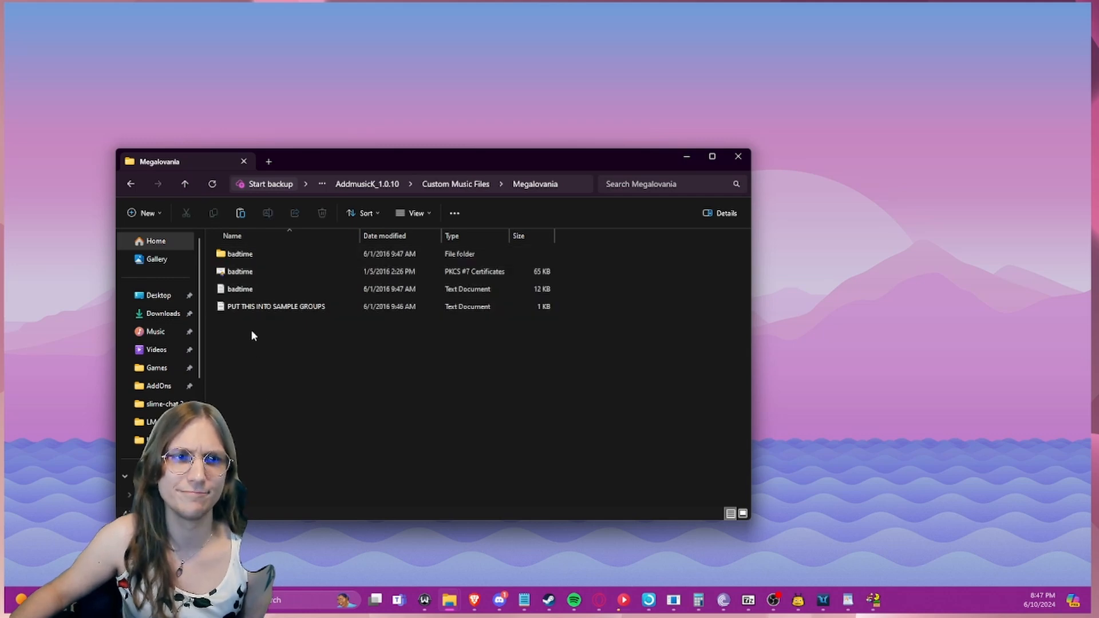
# - Look into the badtime sample folder, then copy the badtime SPC and text files from Megalovania into AddmusicK's music folder
pyautogui.doubleClick(244, 257)
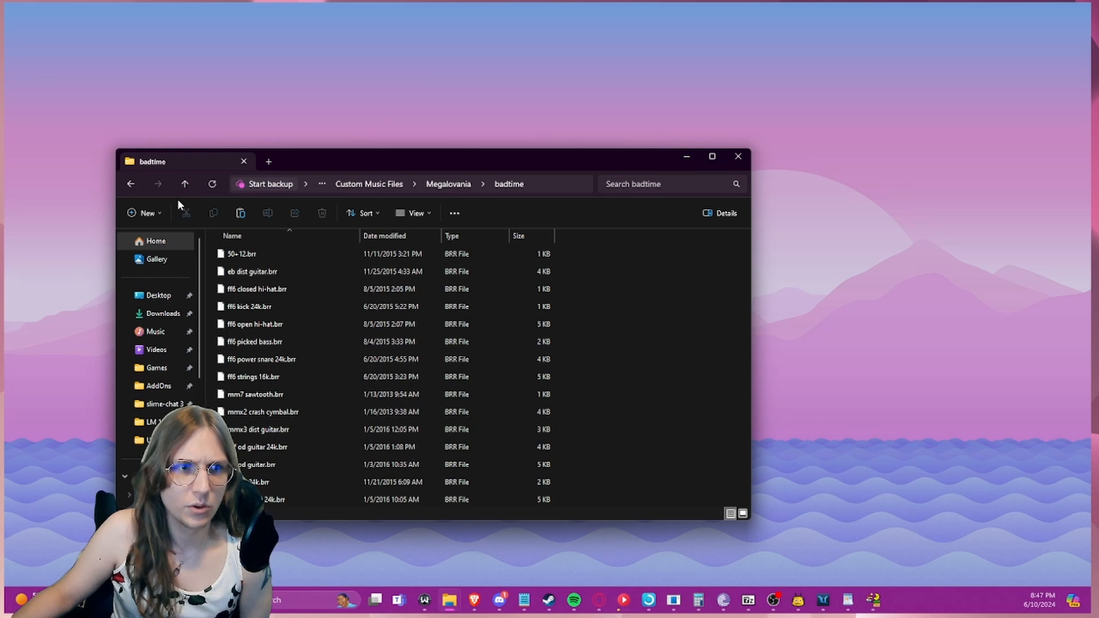
pyautogui.click(184, 184)
pyautogui.click(255, 288)
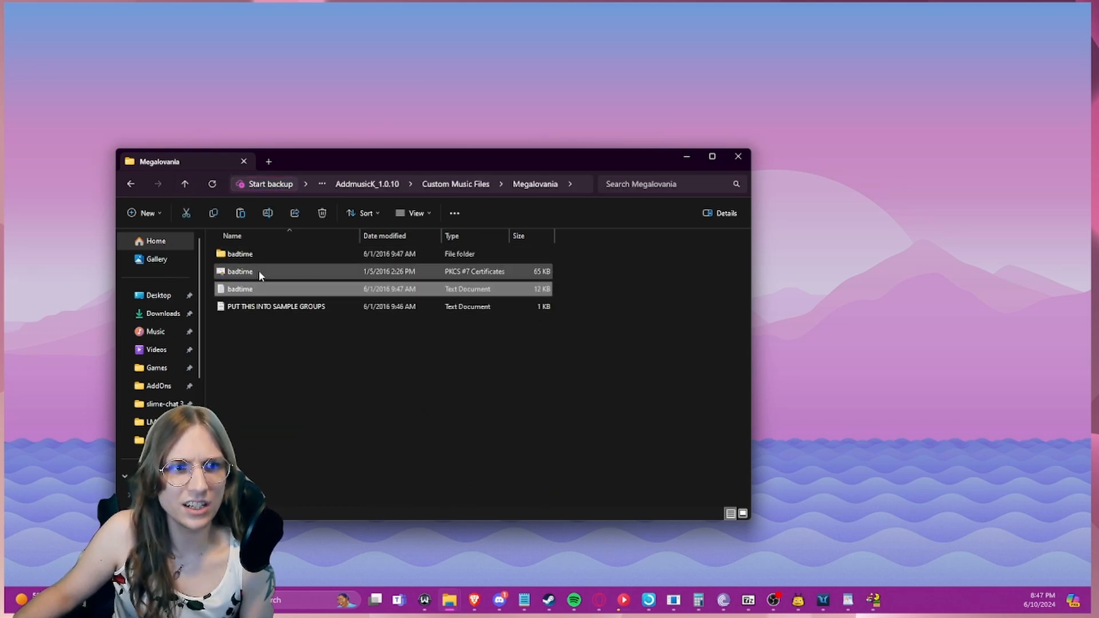
pyautogui.keyDown('ctrl'); pyautogui.click(258, 271); pyautogui.keyUp('ctrl')
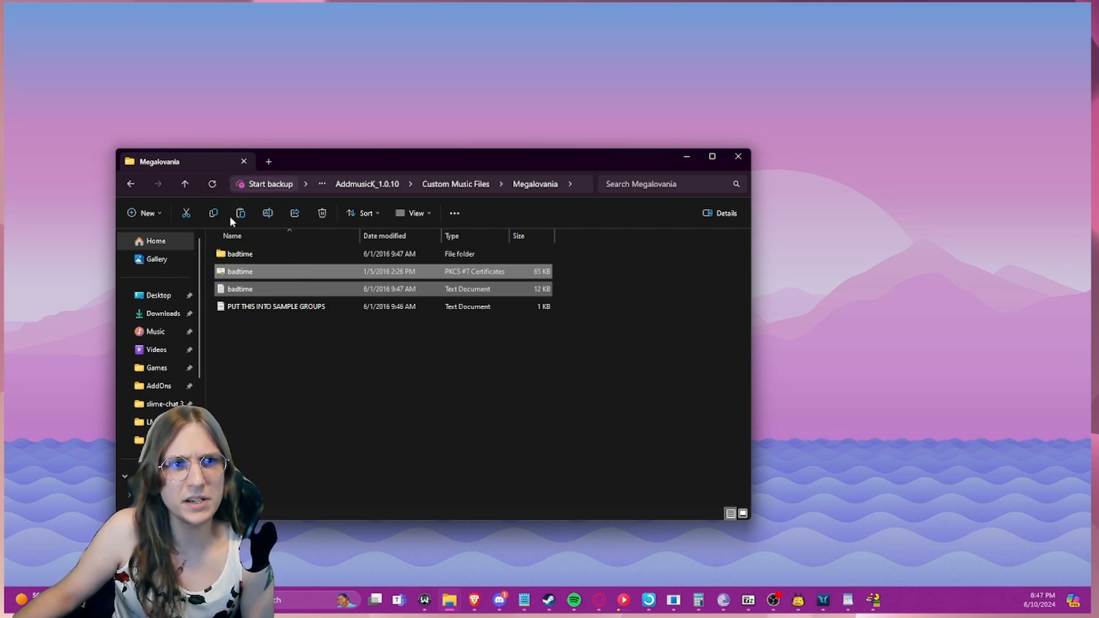
pyautogui.click(183, 184)
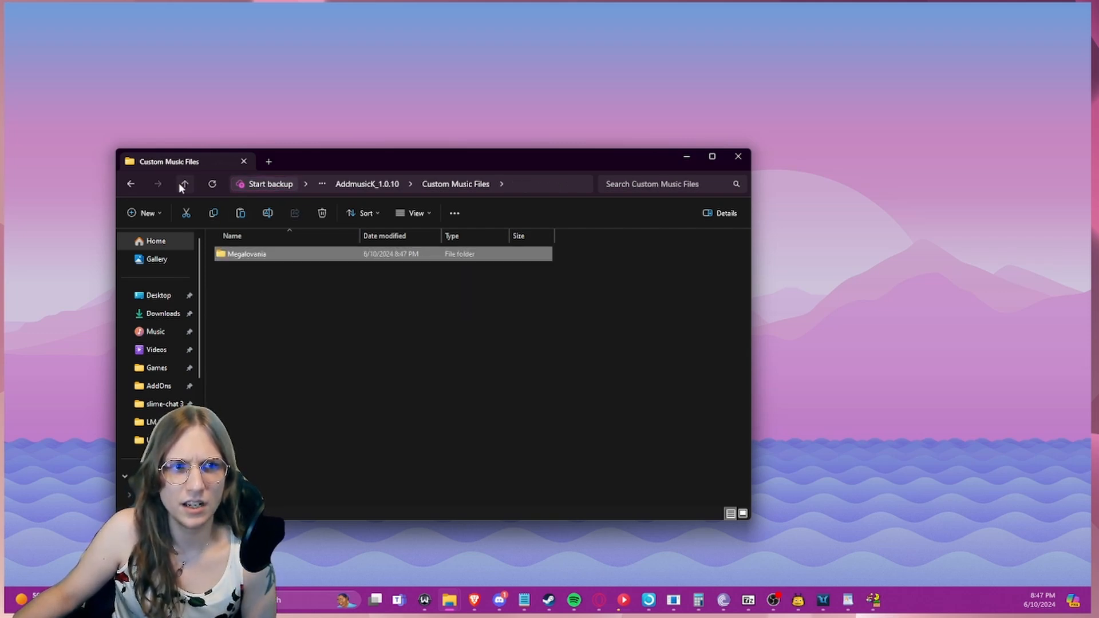
pyautogui.click(184, 184)
pyautogui.doubleClick(250, 321)
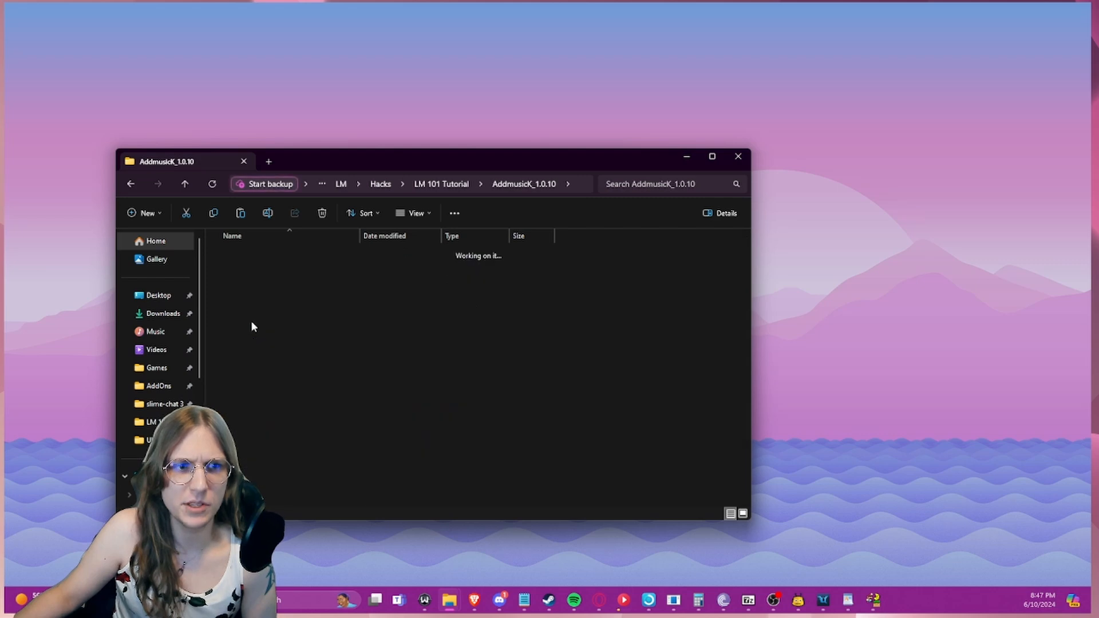
pyautogui.hotkey('ctrl', 'v')
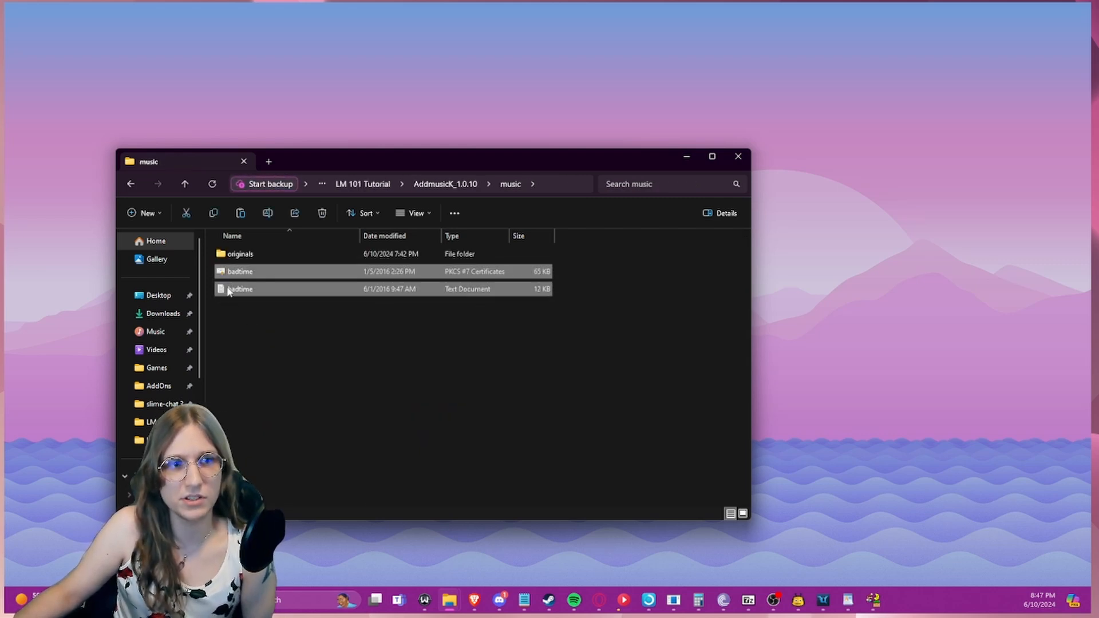
# - Return to the AddmusicK_1.0.10 folder and open Custom Music Files in a new tab, going into its Megalovania subfolder
pyautogui.click(184, 185)
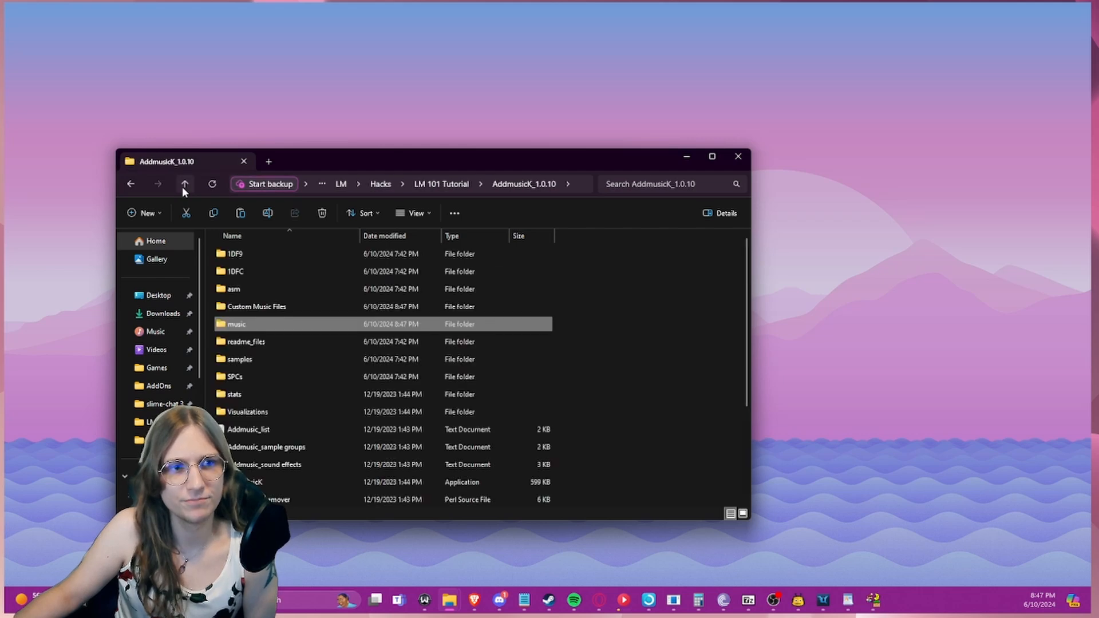
pyautogui.click(256, 307)
pyautogui.rightClick(256, 308)
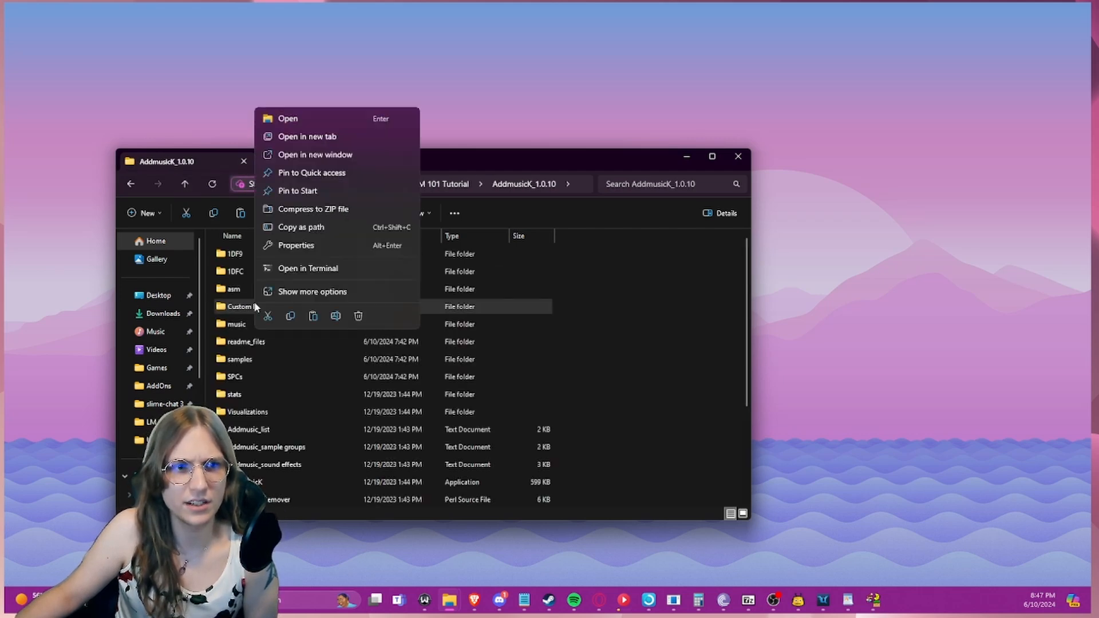
pyautogui.click(311, 147)
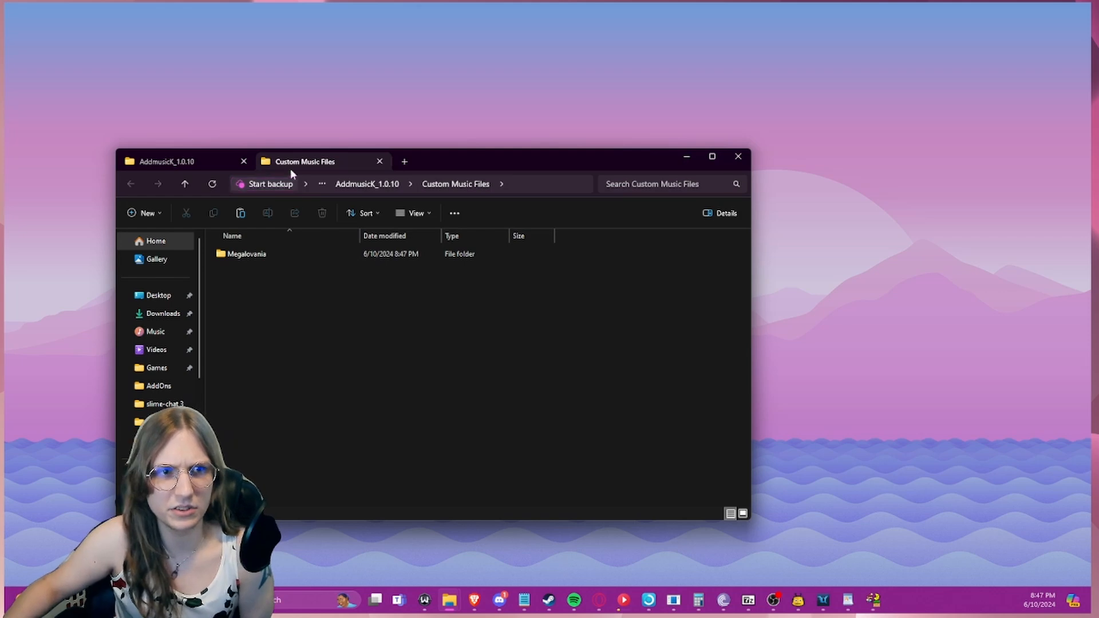
pyautogui.doubleClick(280, 252)
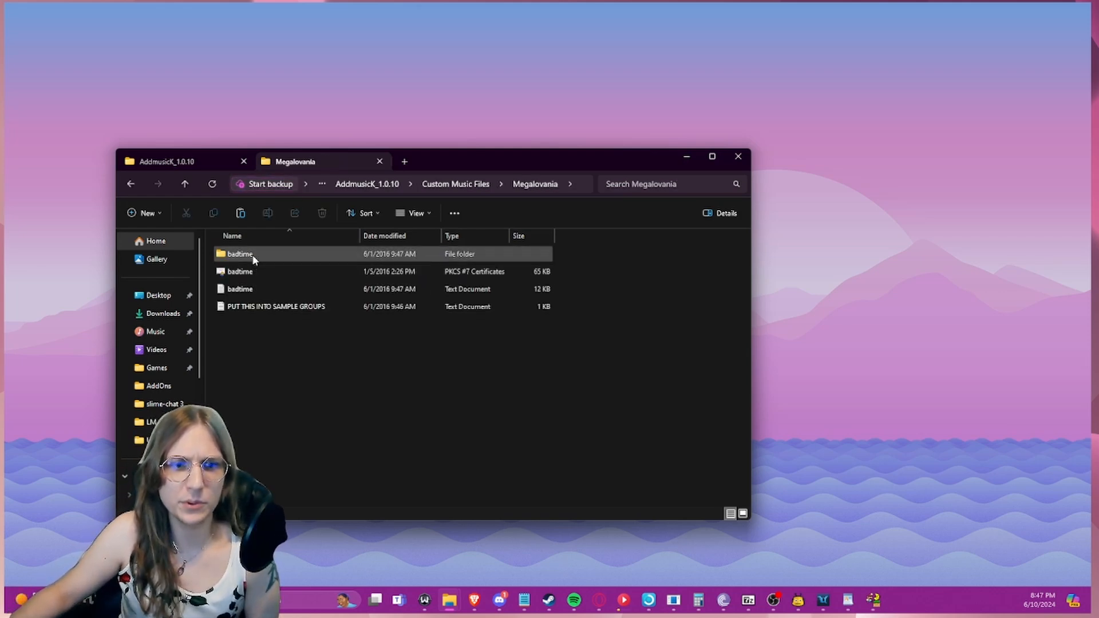
# - Copy the badtime folder from Megalovania into AddmusicK's samples folder
pyautogui.click(252, 255)
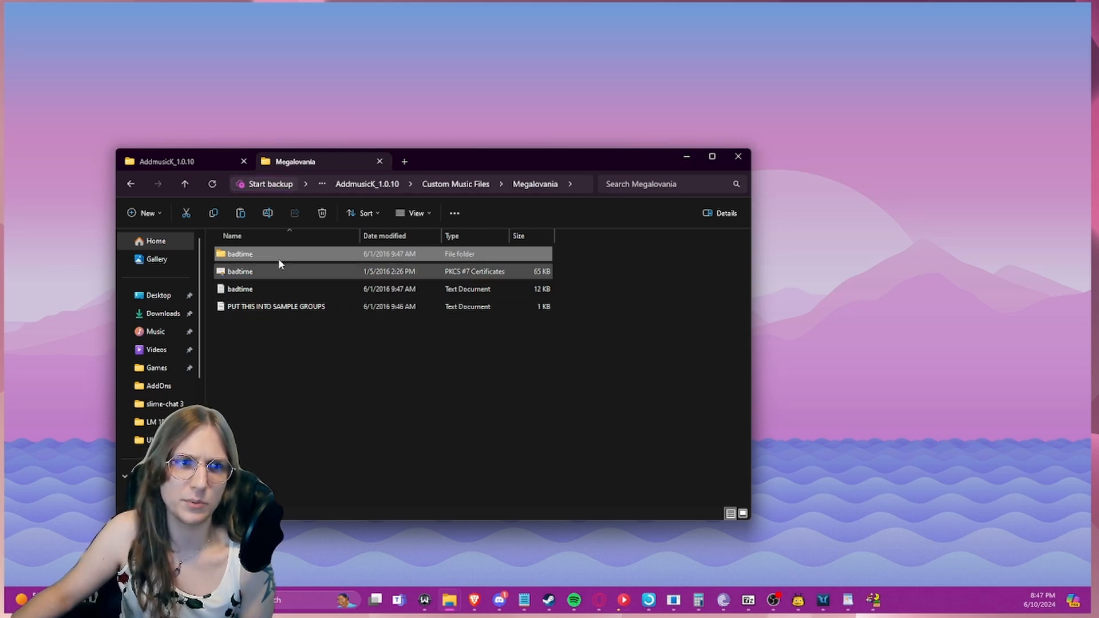
pyautogui.click(184, 163)
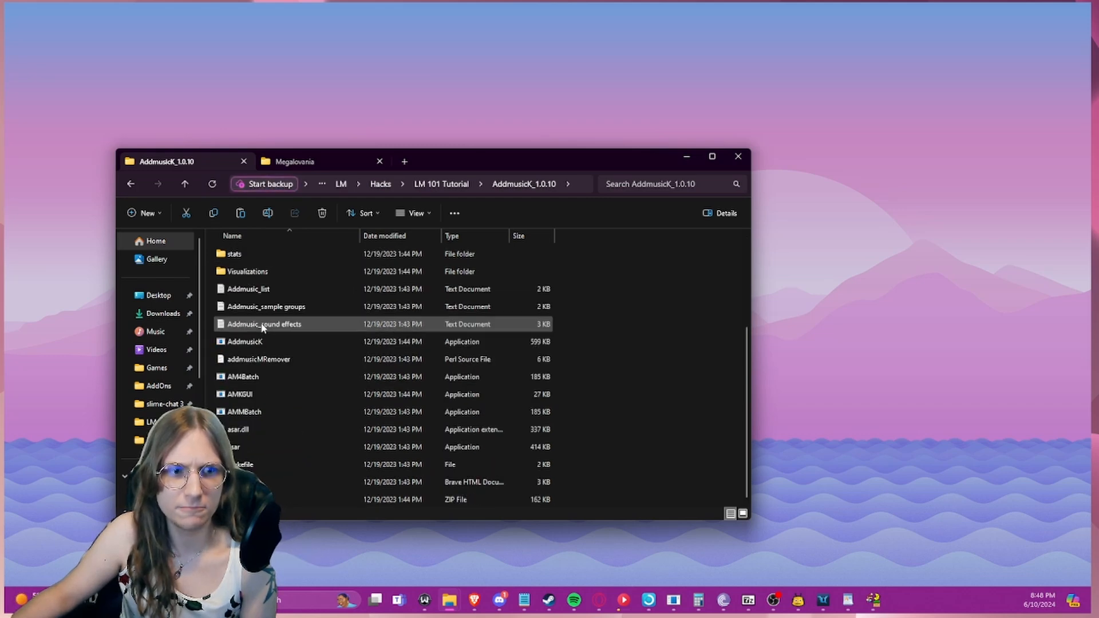
pyautogui.scroll(3, 263, 326)
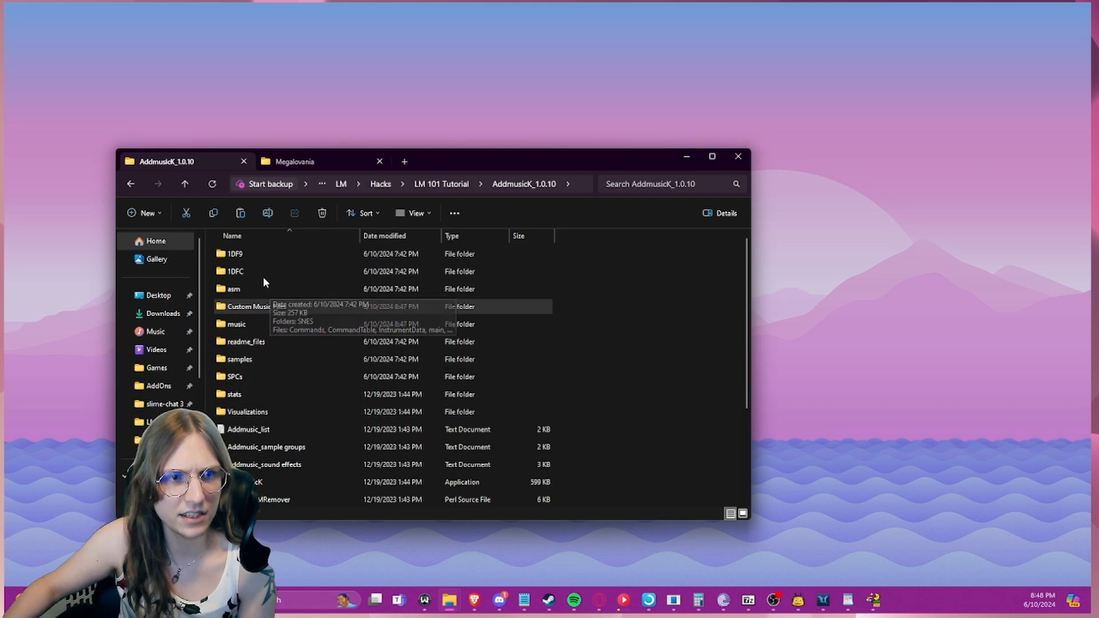
pyautogui.doubleClick(246, 360)
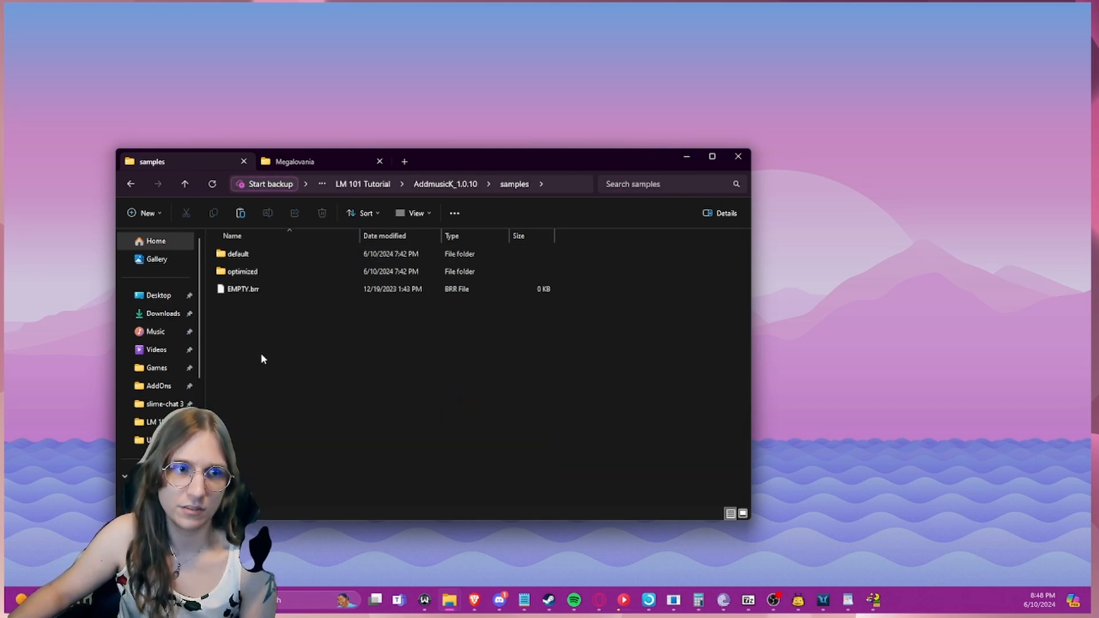
pyautogui.hotkey('ctrl', 'v')
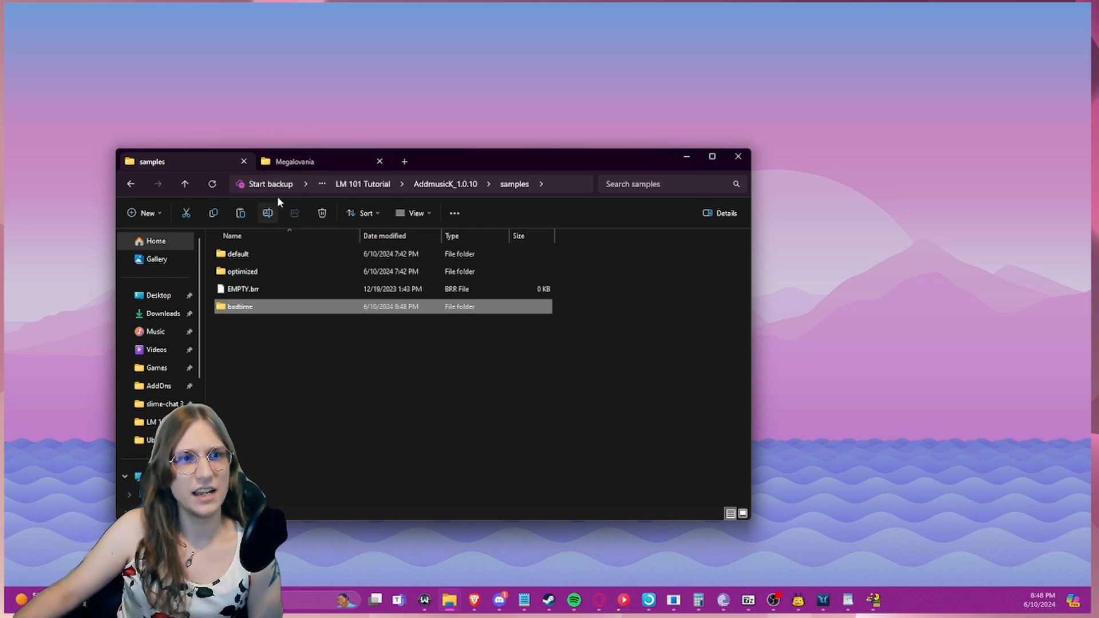
# - Copy the entire #optimized3 sample group from the PUT THIS INTO SAMPLE GROUPS text file in Megalovania and close the file
pyautogui.click(287, 163)
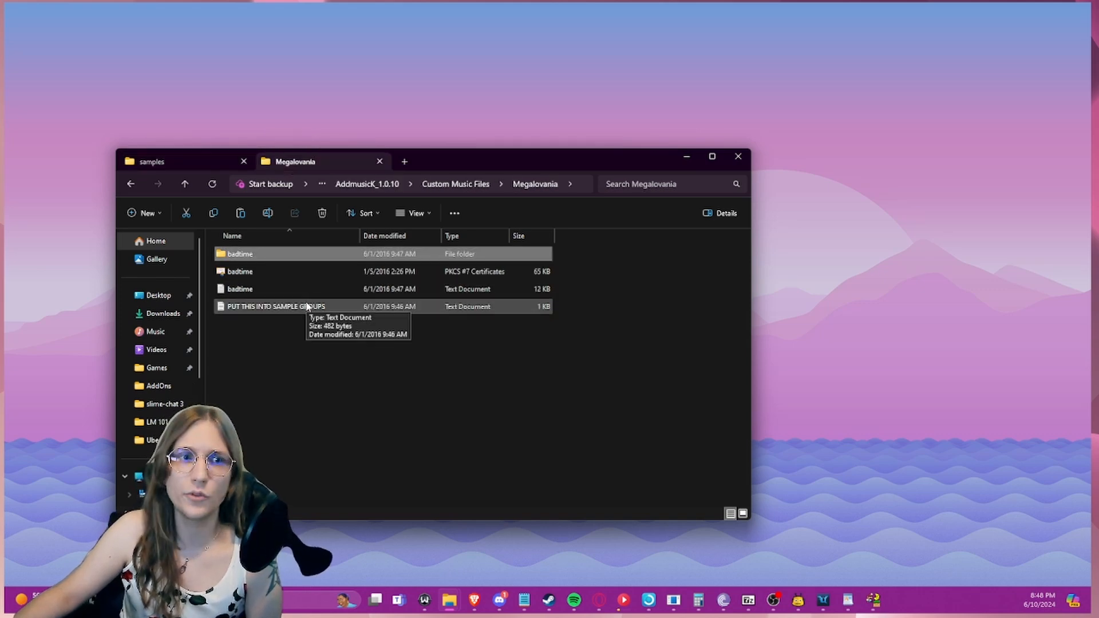
pyautogui.click(272, 307)
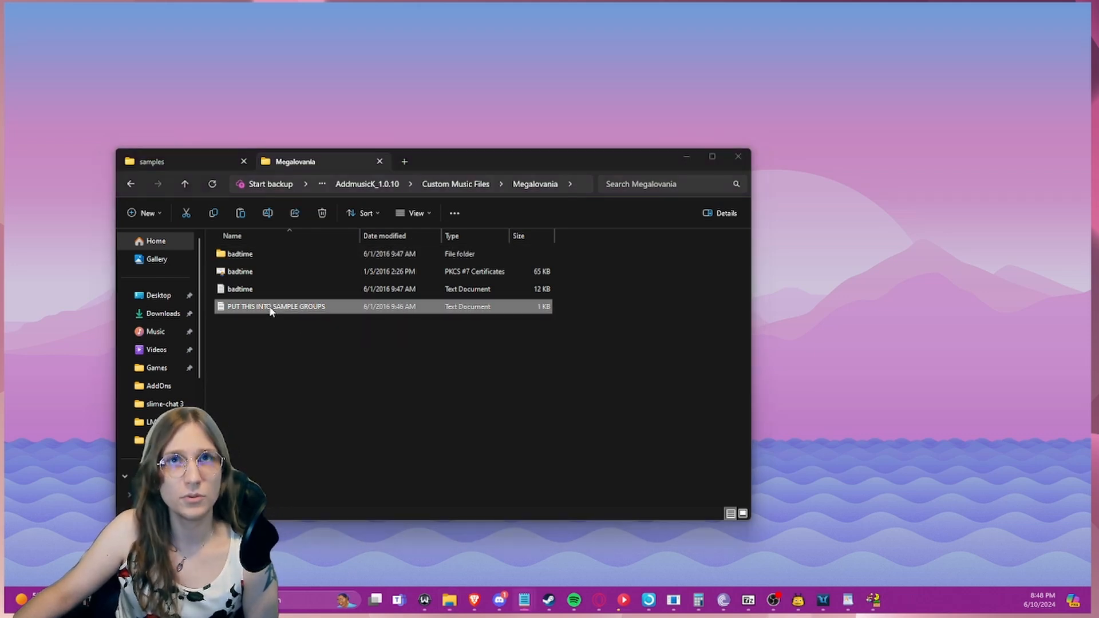
pyautogui.doubleClick(271, 308)
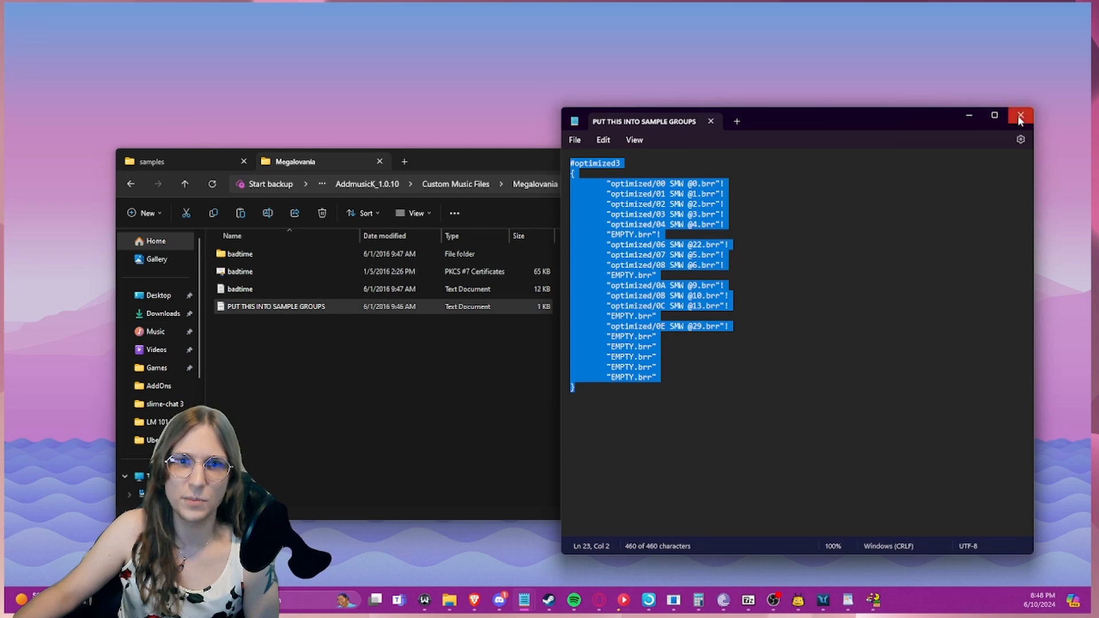
pyautogui.hotkey('ctrl', 'c')
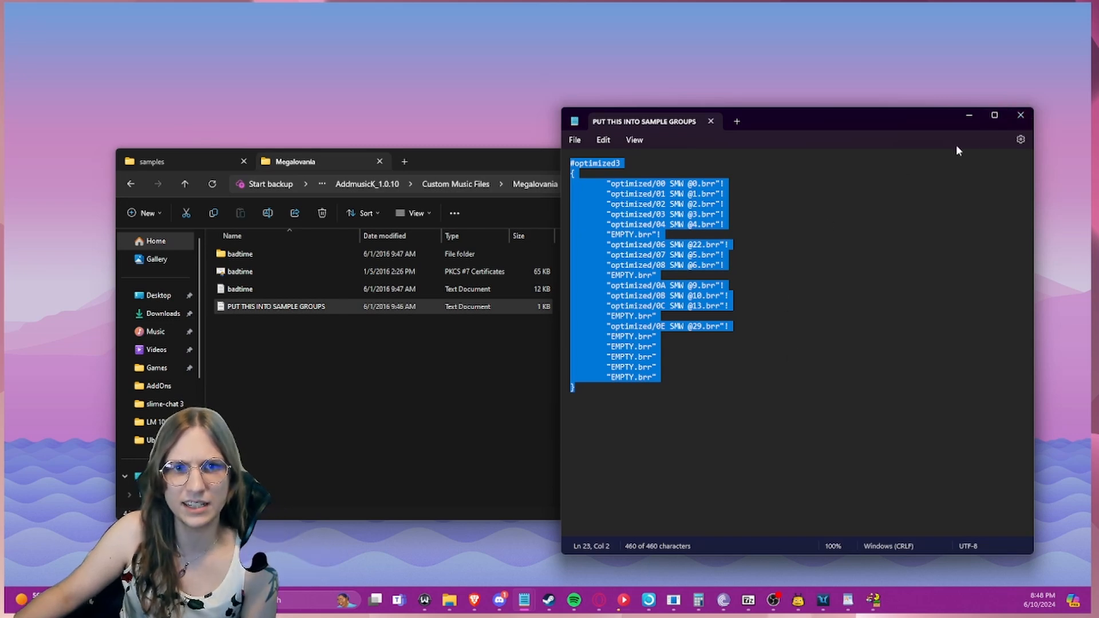
pyautogui.click(1021, 116)
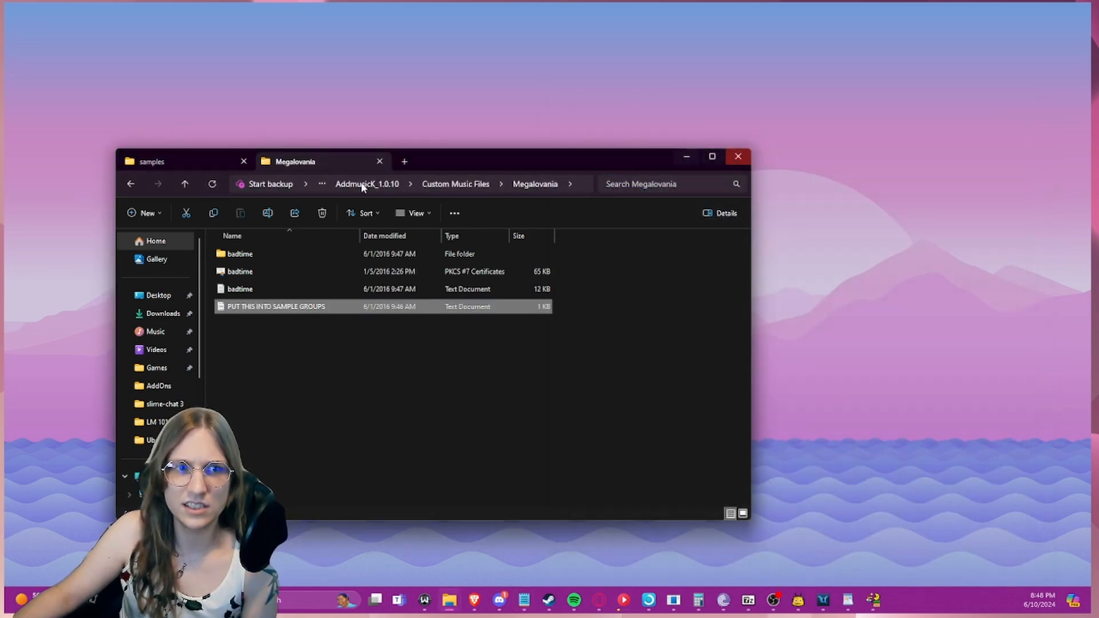
# - Append the copied #optimized3 sample group after the #AMM group in AddmusicK's Addmusic_sample groups file, then save and close it
pyautogui.click(183, 186)
pyautogui.click(183, 186)
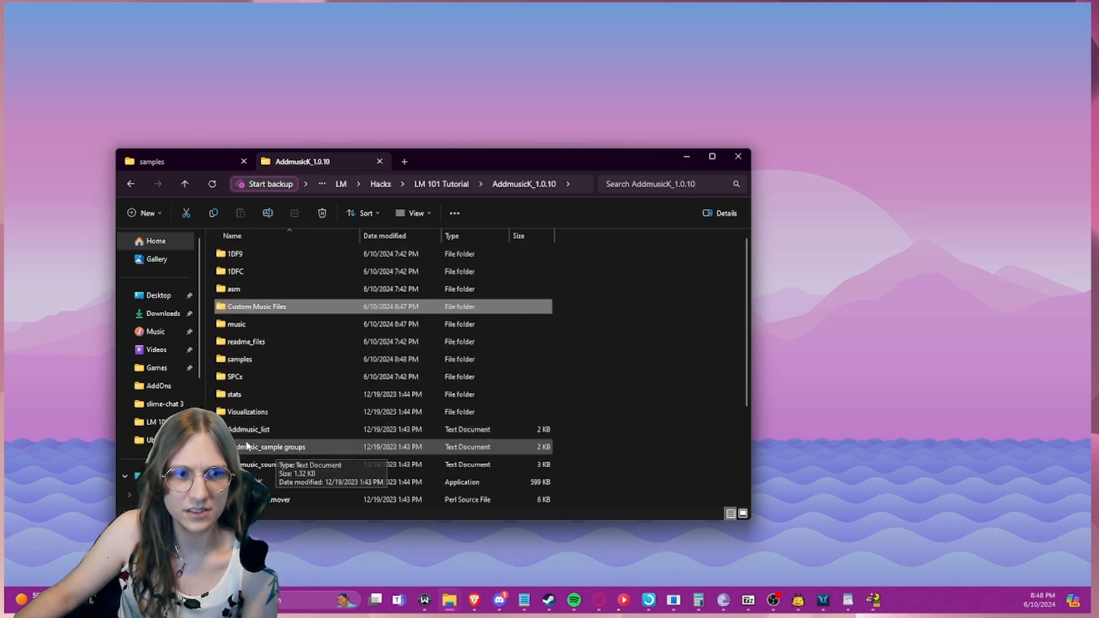
pyautogui.doubleClick(278, 450)
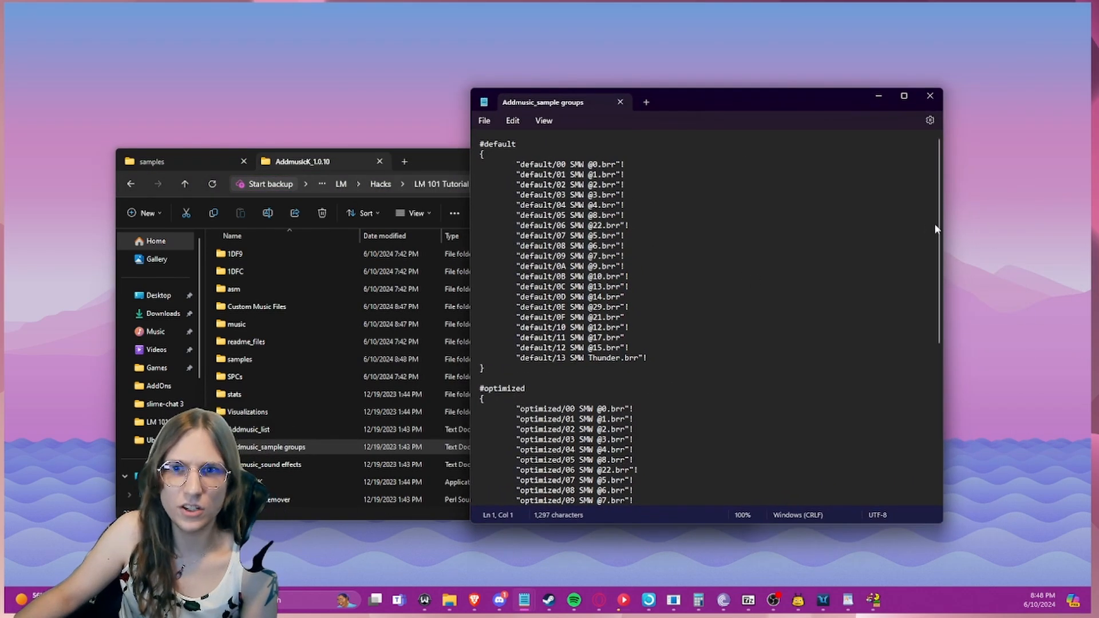
pyautogui.scroll(-9, 904, 420)
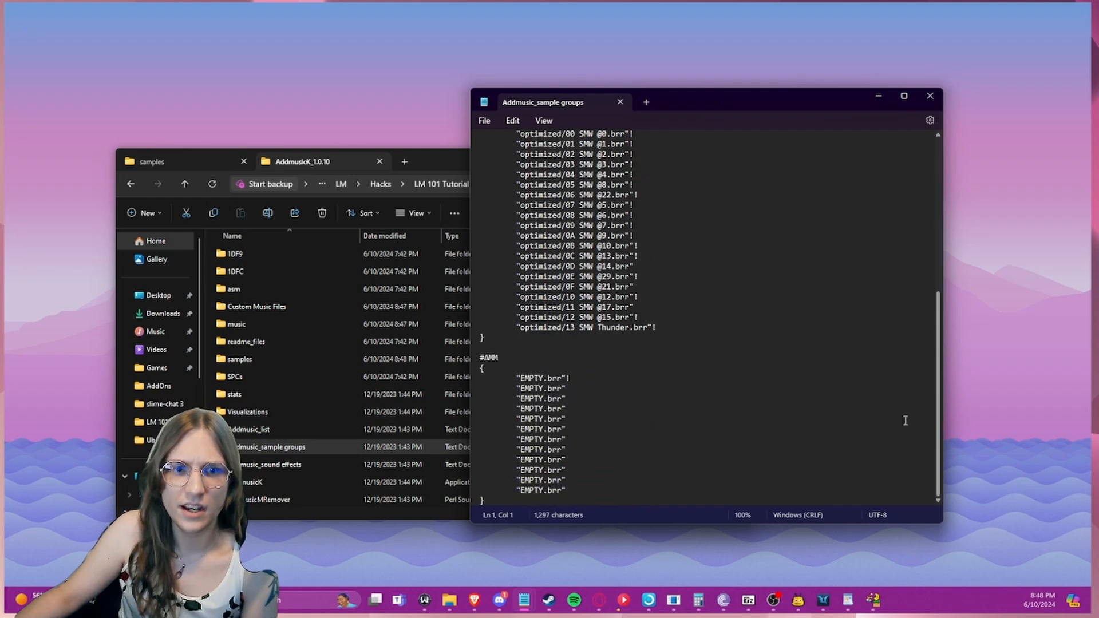
pyautogui.click(609, 505)
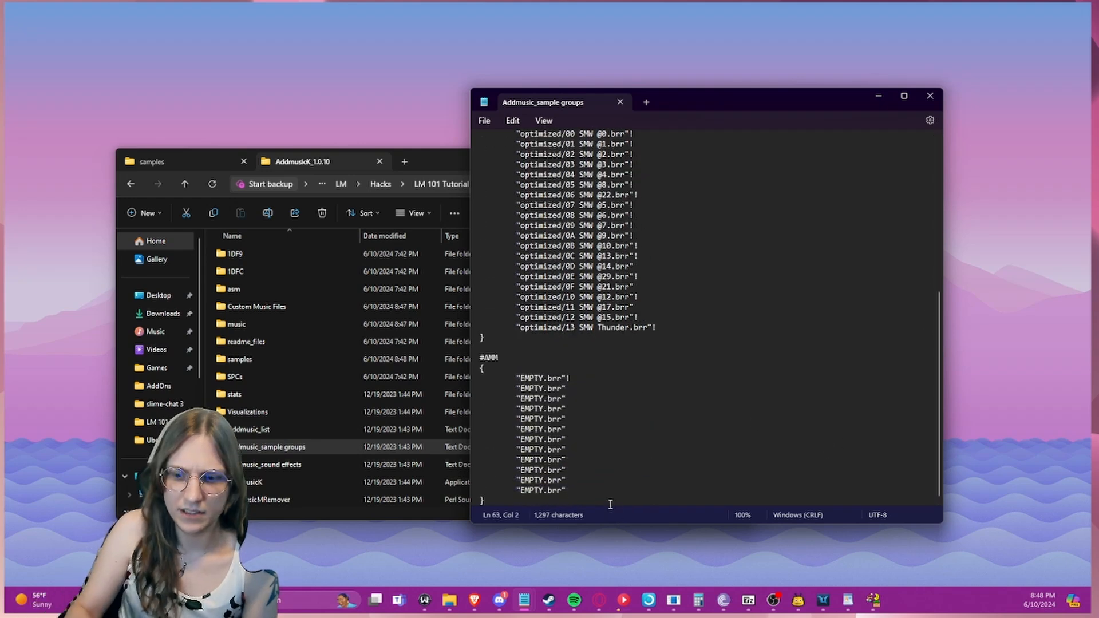
pyautogui.press('Return')
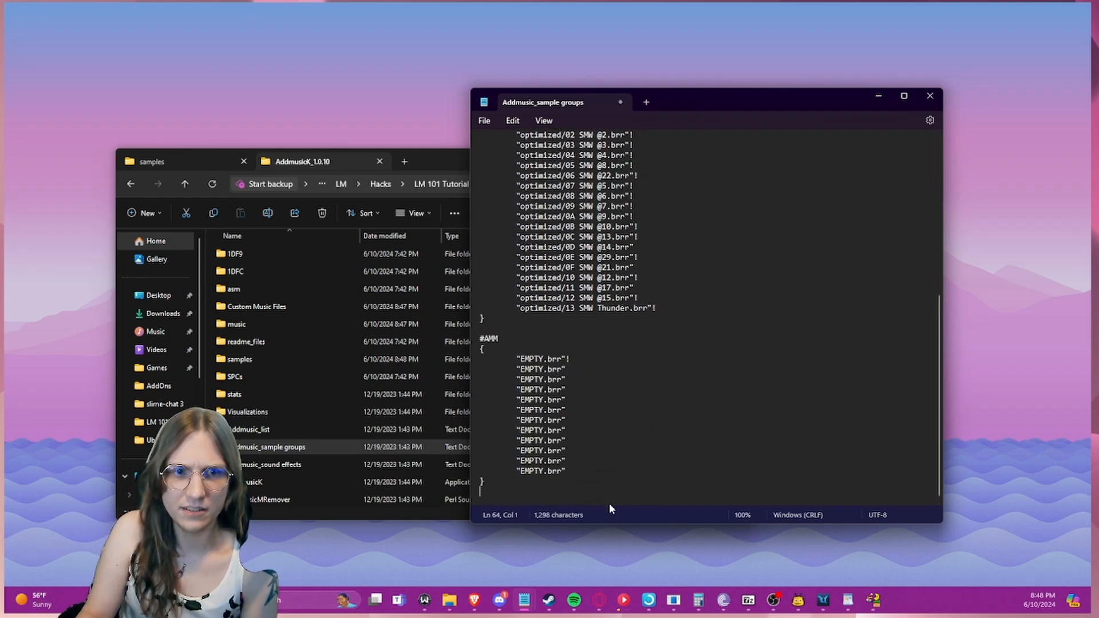
pyautogui.press('Return')
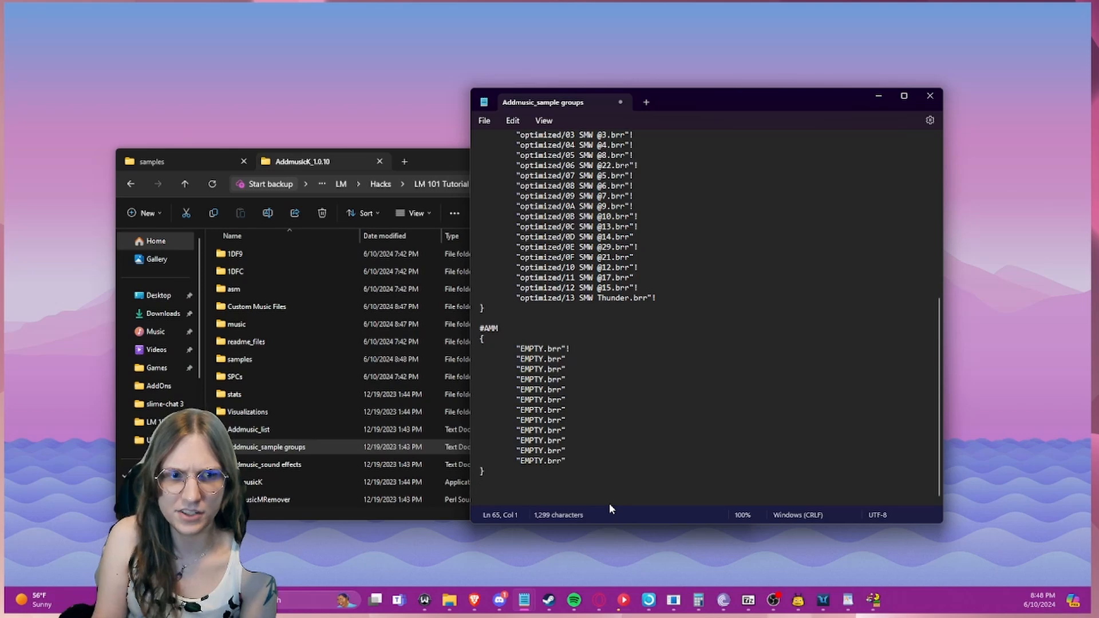
pyautogui.hotkey('ctrl', 'v')
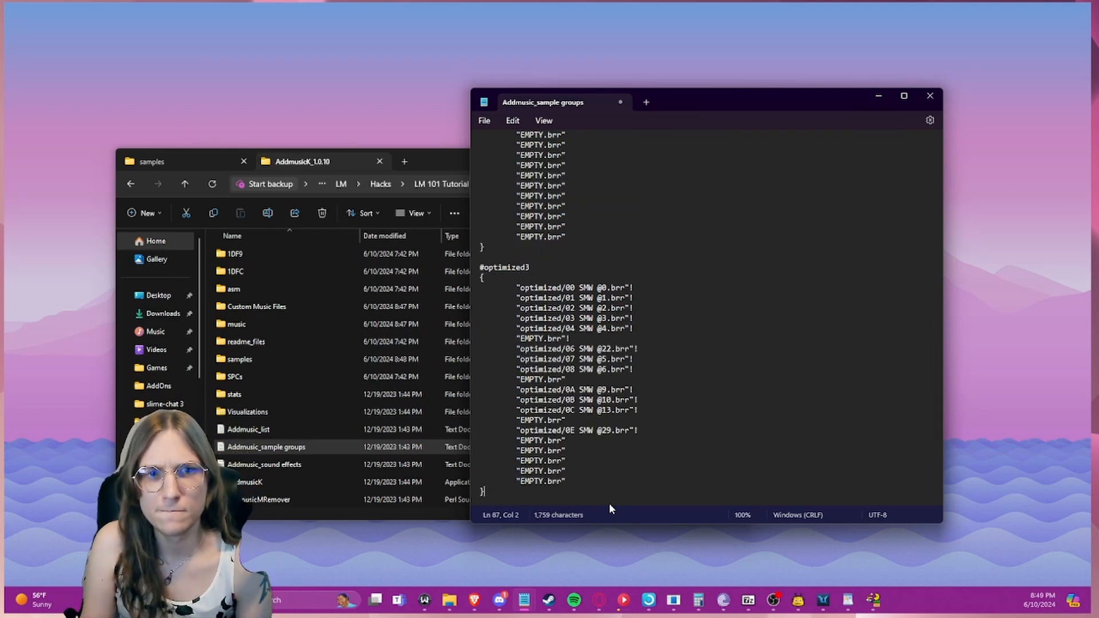
pyautogui.hotkey('ctrl', 's')
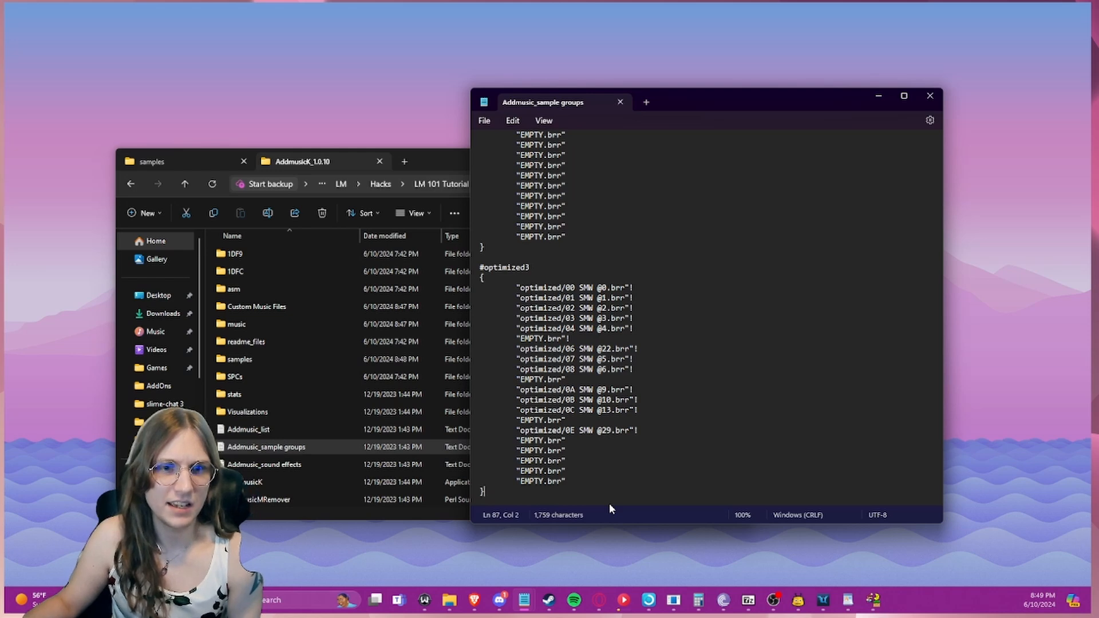
pyautogui.click(930, 97)
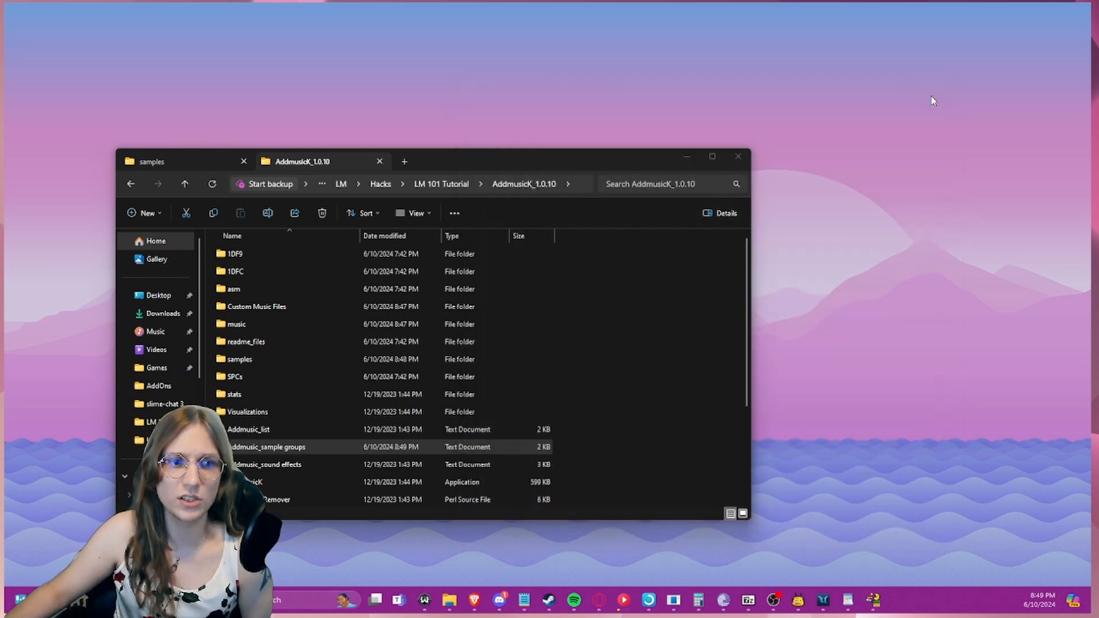
pyautogui.scroll(-2, 363, 381)
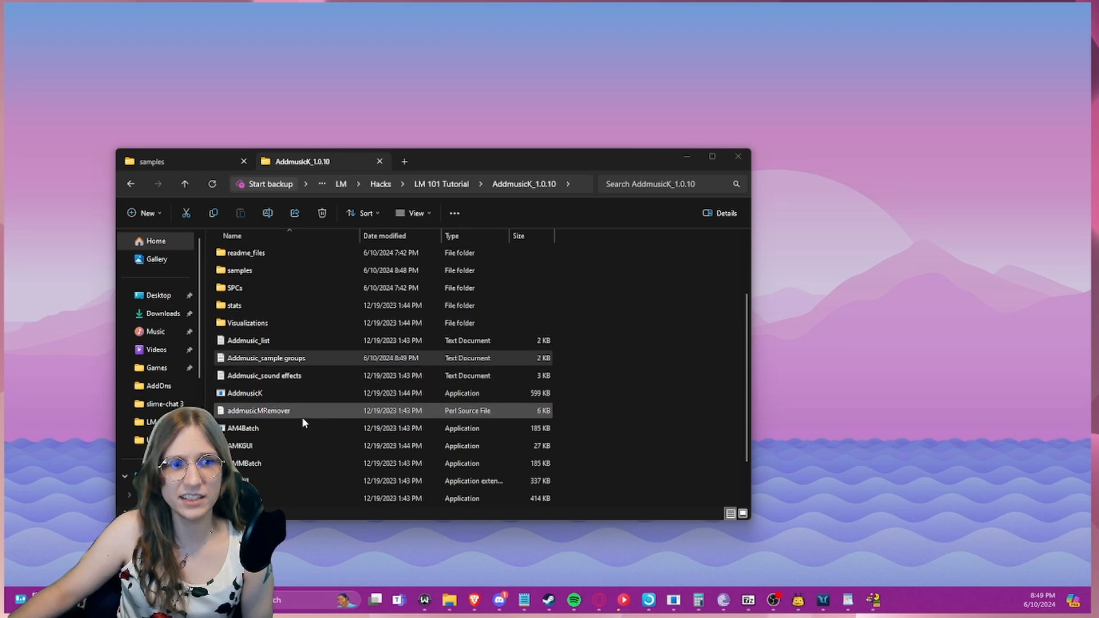
pyautogui.click(267, 393)
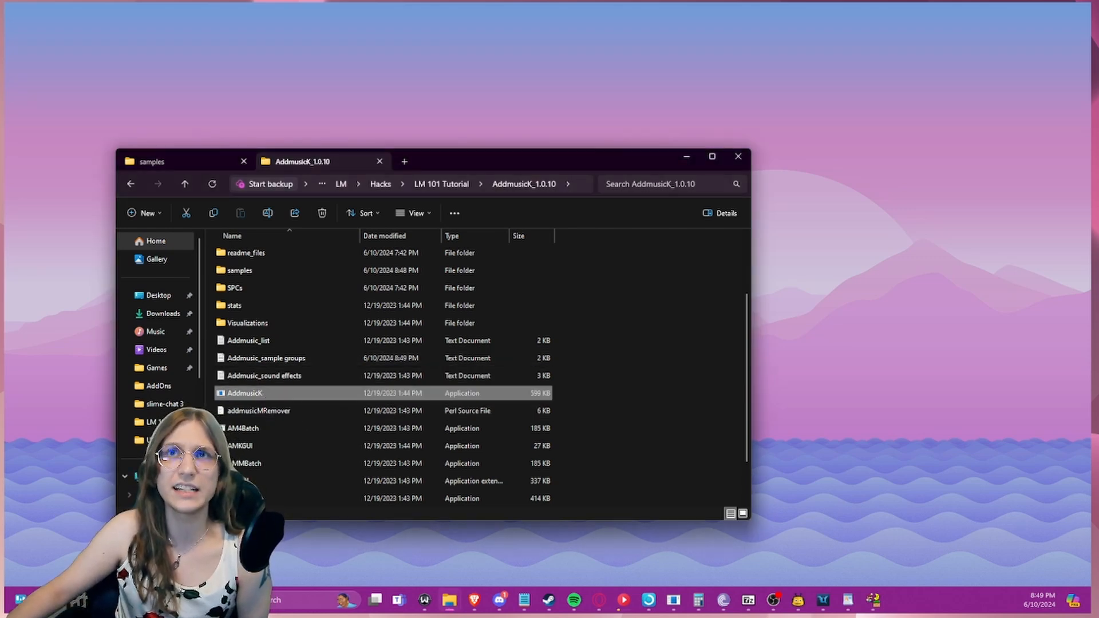
pyautogui.moveTo(710, 91); pyautogui.dragTo(608, 155)
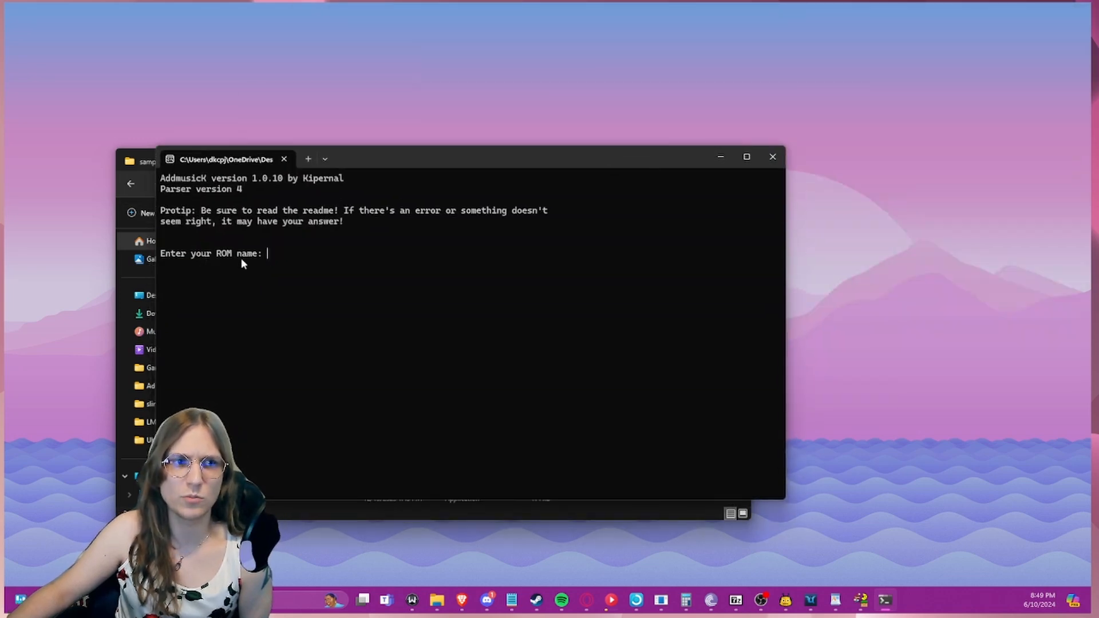
pyautogui.click(772, 157)
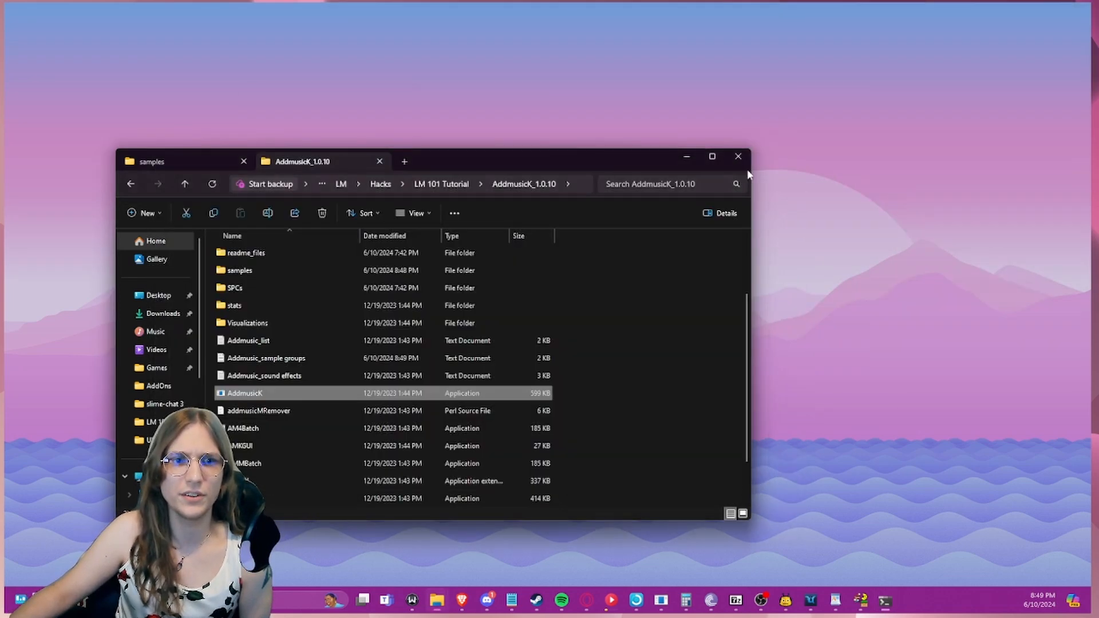
pyautogui.doubleClick(234, 450)
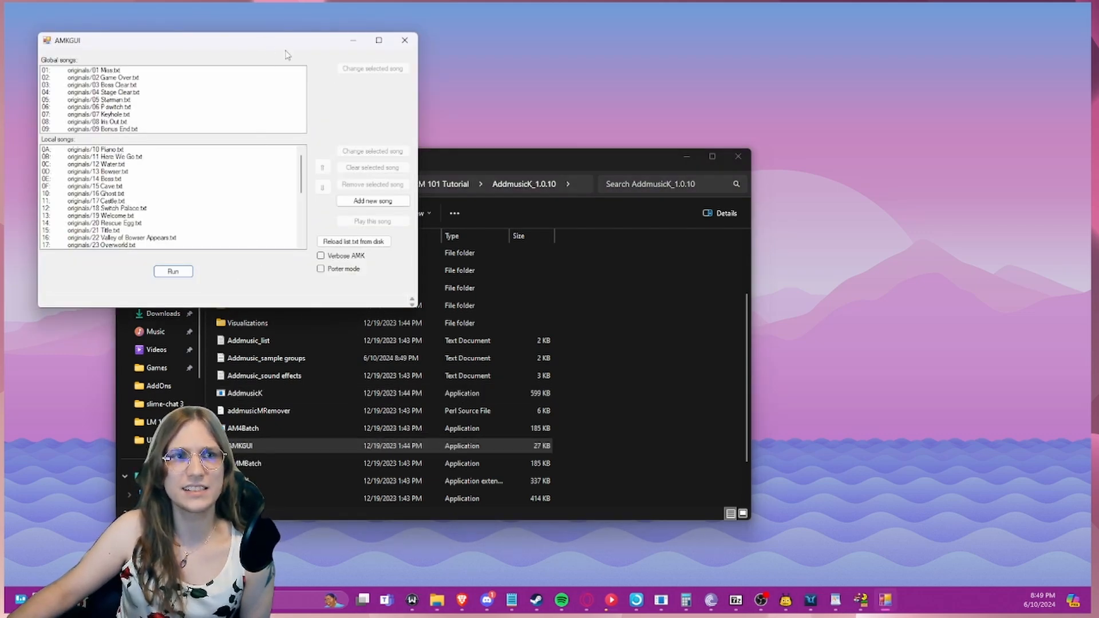
pyautogui.moveTo(266, 44); pyautogui.dragTo(610, 197)
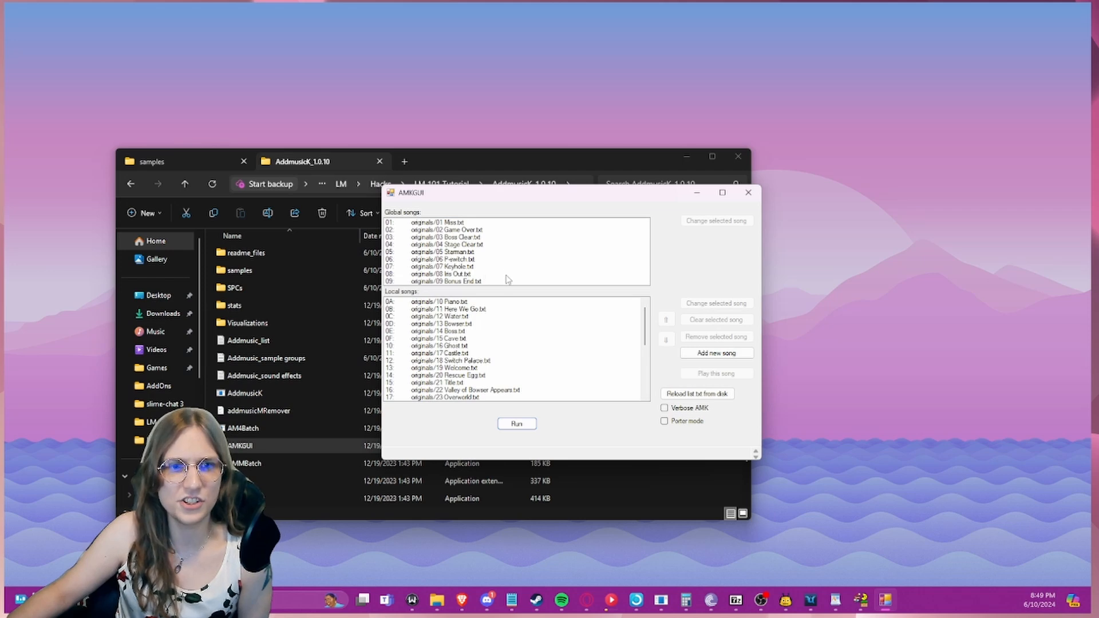
pyautogui.click(748, 192)
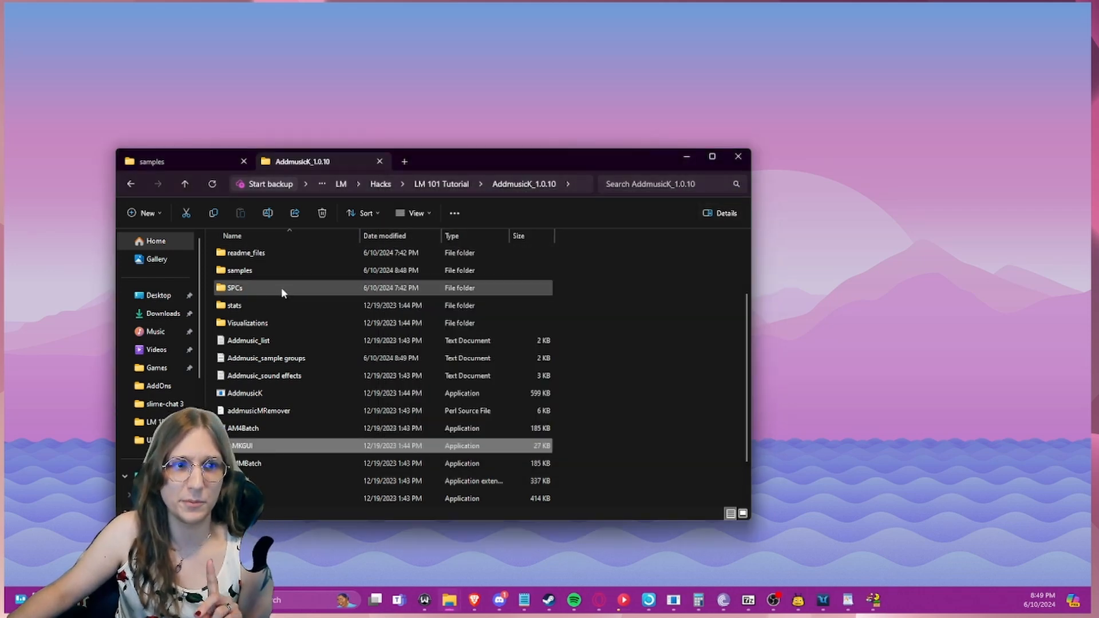
# - Check the badtime text file's name in AddmusicK's music folder, then return to the AddmusicK_1.0.10 folder and close the samples tab
pyautogui.scroll(2, 277, 275)
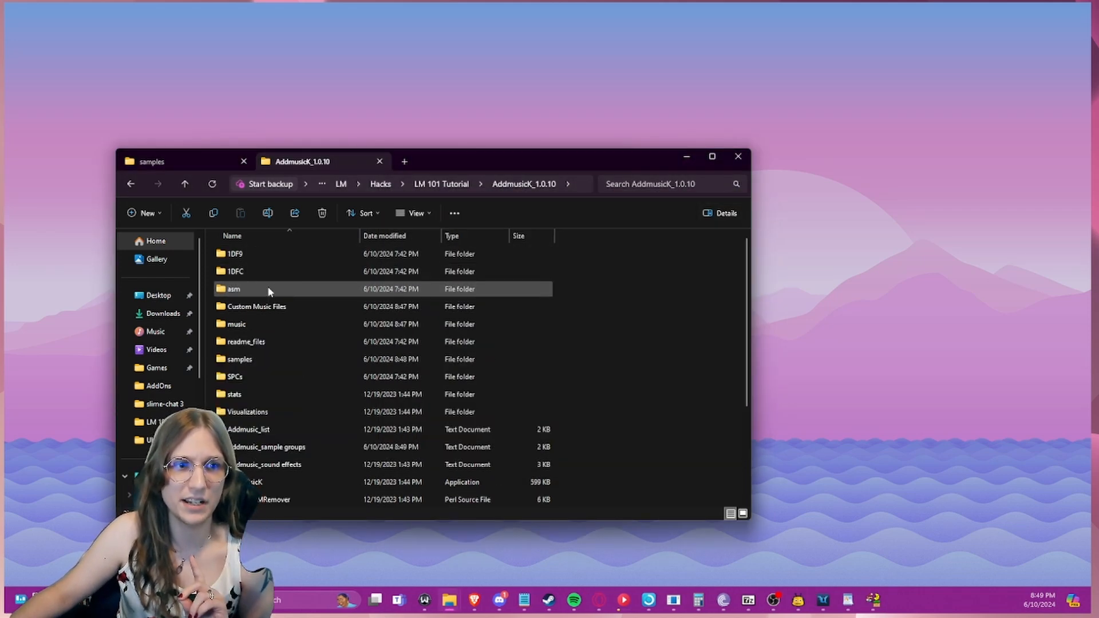
pyautogui.doubleClick(252, 321)
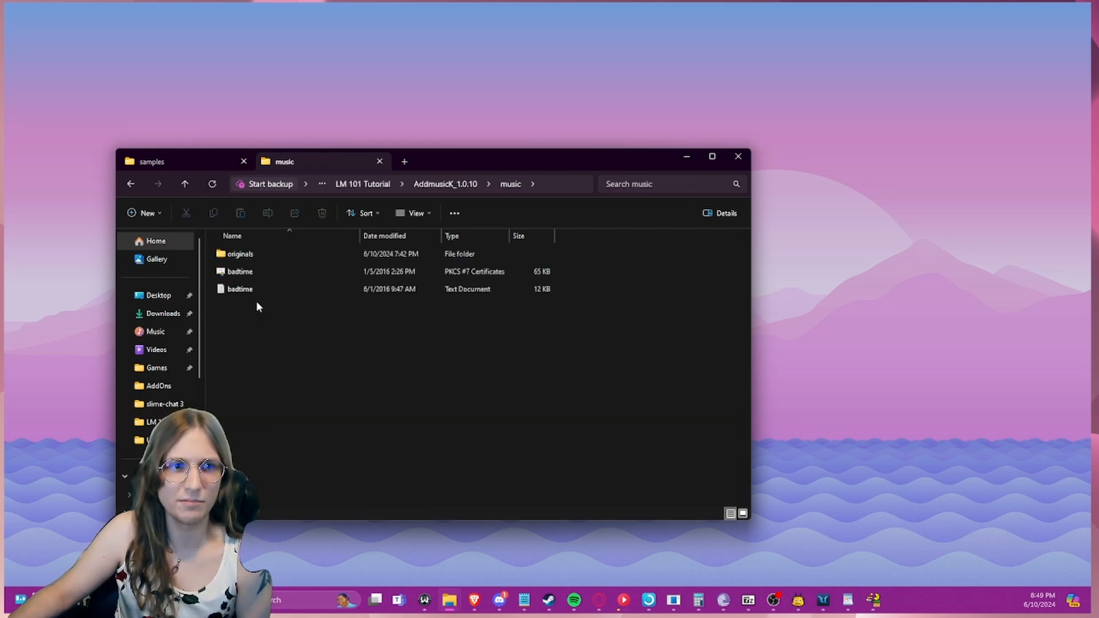
pyautogui.click(243, 291)
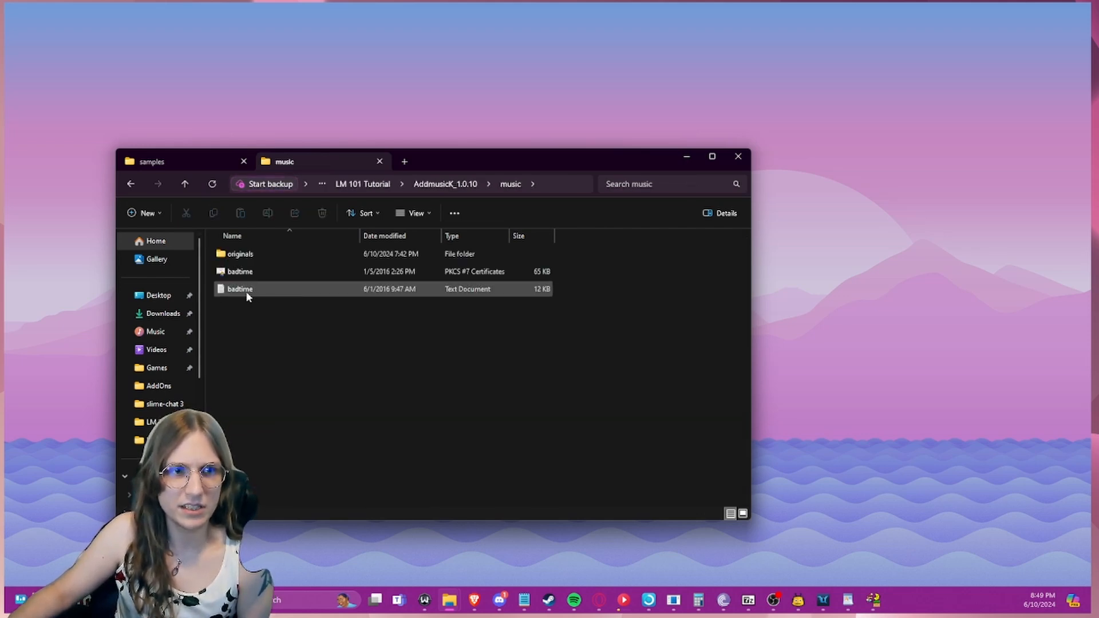
pyautogui.click(243, 289)
pyautogui.click(243, 290)
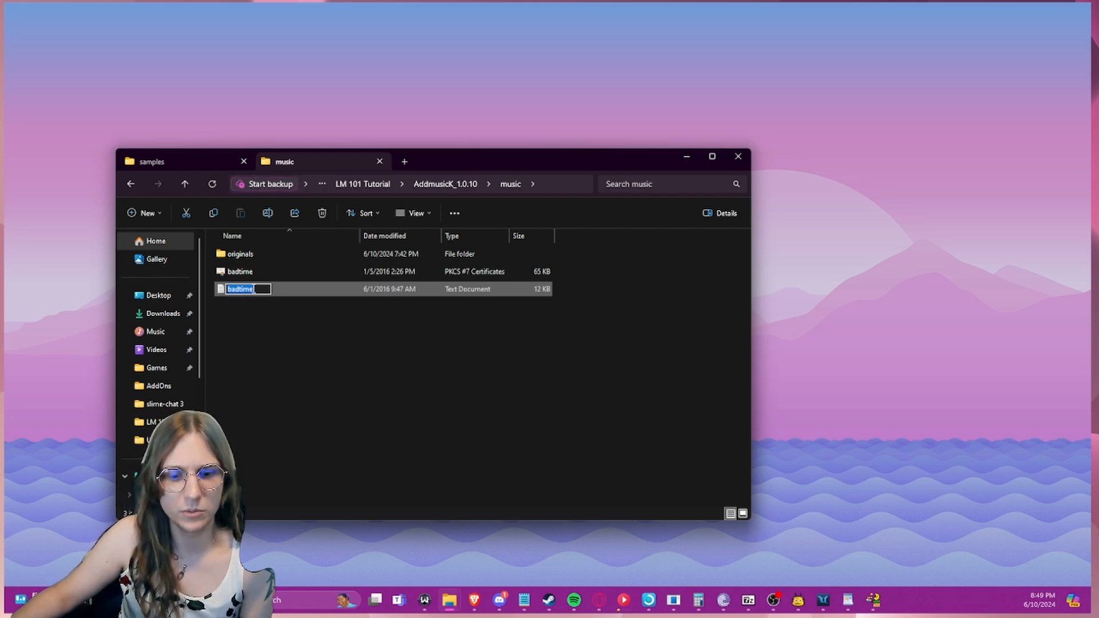
pyautogui.click(202, 161)
pyautogui.click(283, 162)
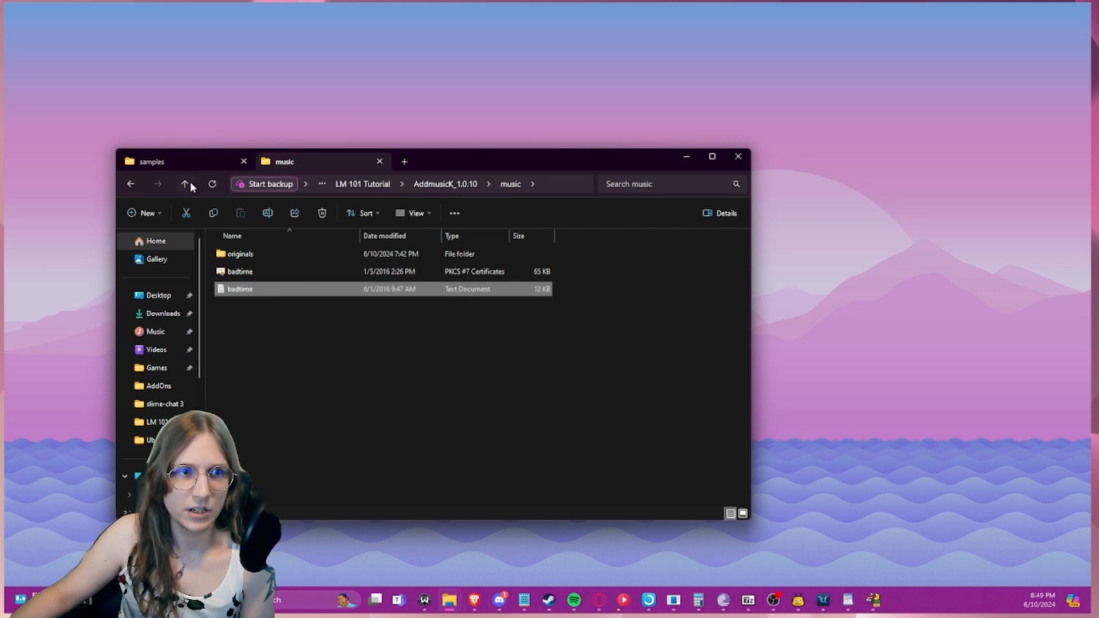
pyautogui.click(190, 182)
pyautogui.click(244, 161)
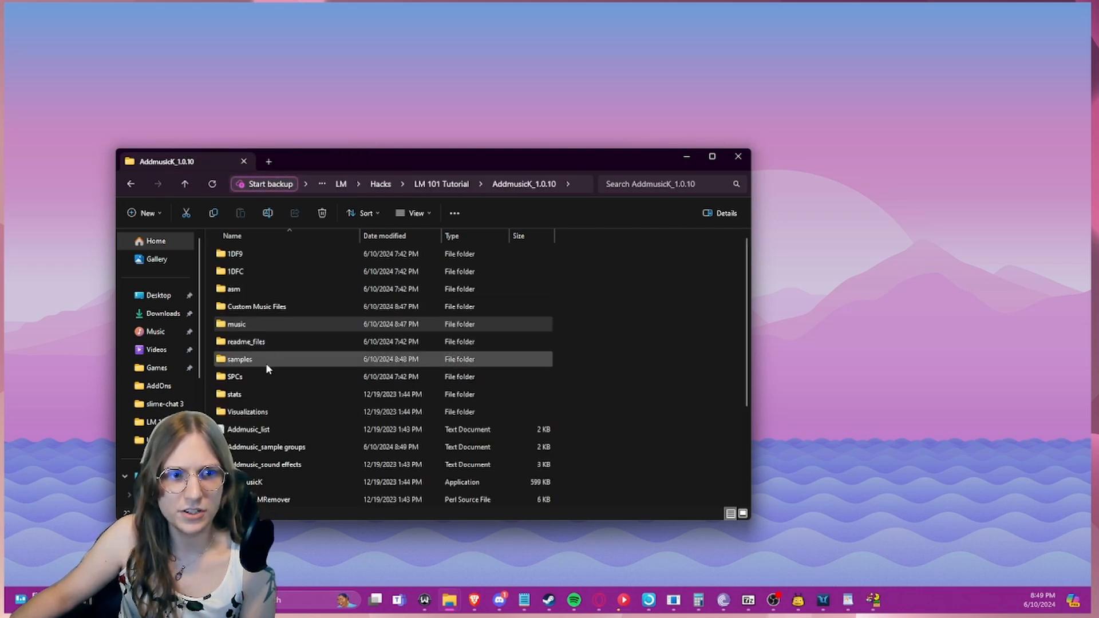
# - Add the entry "30 badtime.txt" below the last local song in the Addmusic_list file, then save and close it
pyautogui.scroll(-3, 257, 349)
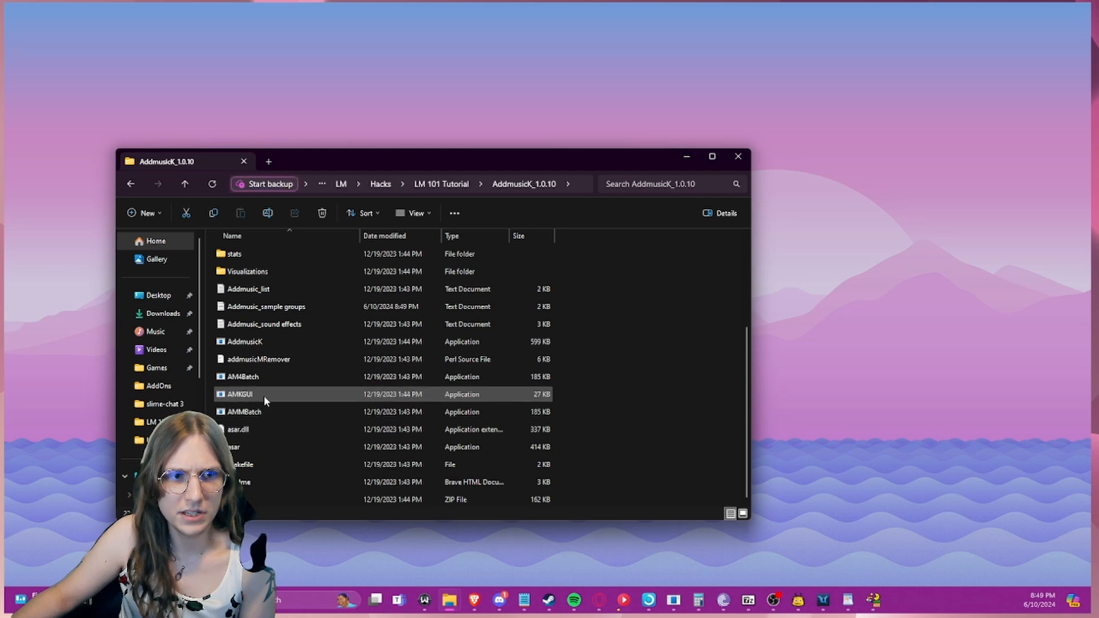
pyautogui.scroll(3, 252, 366)
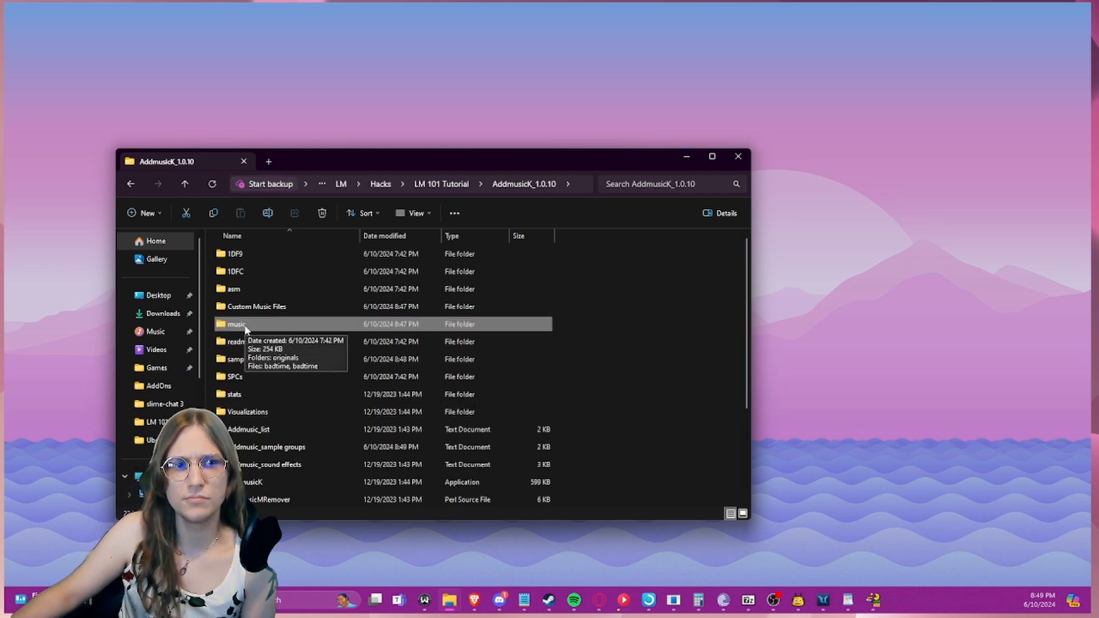
pyautogui.doubleClick(263, 432)
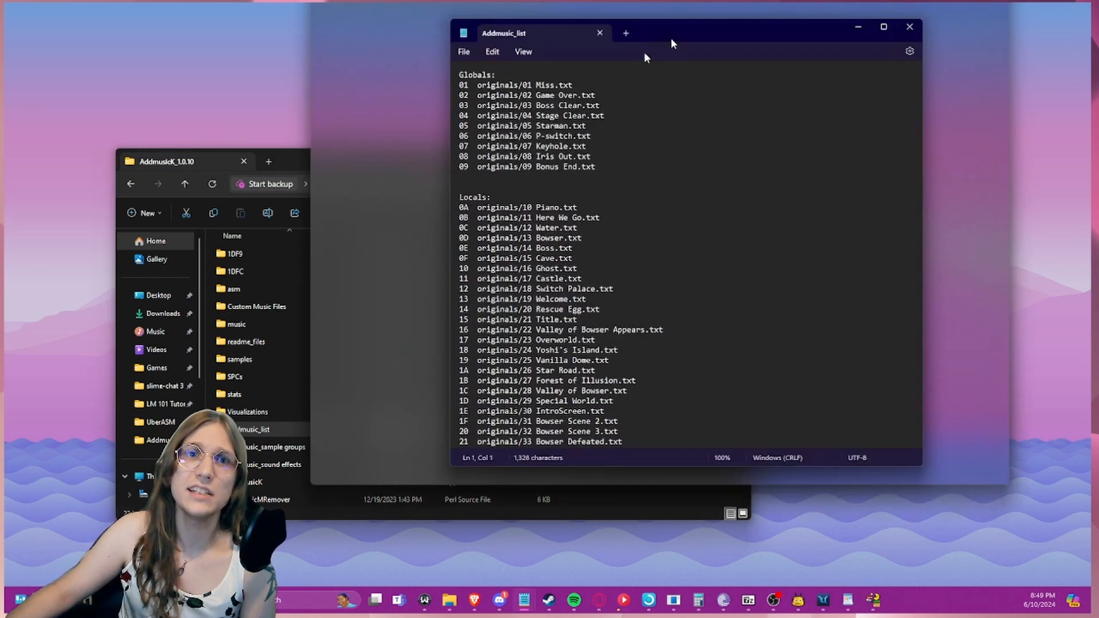
pyautogui.moveTo(644, 51); pyautogui.dragTo(579, 75)
pyautogui.scroll(-2, 532, 320)
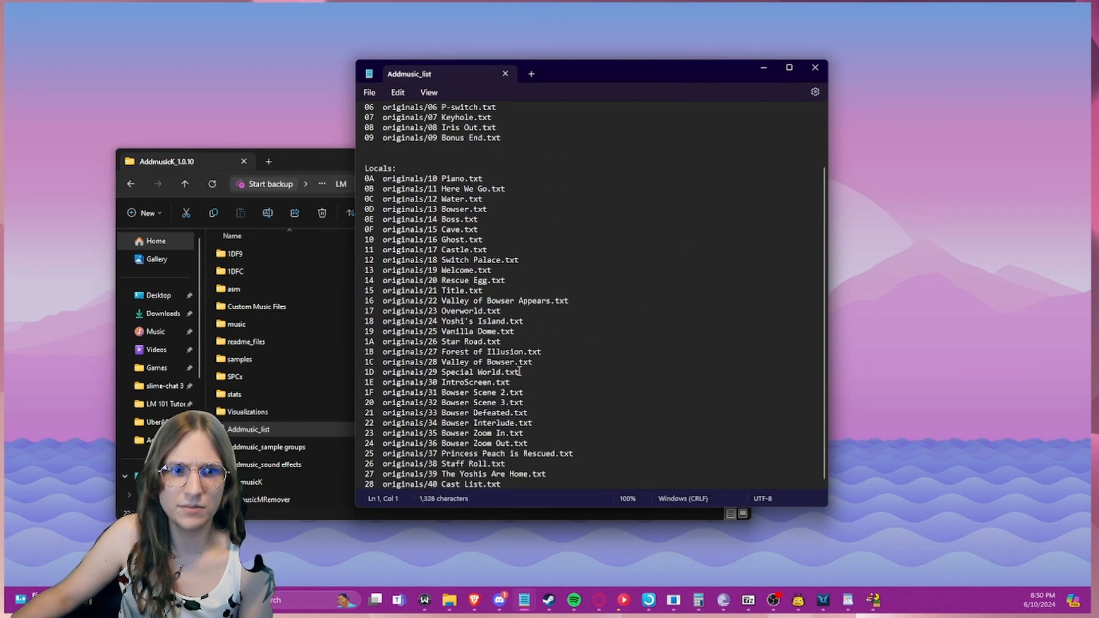
pyautogui.click(504, 487)
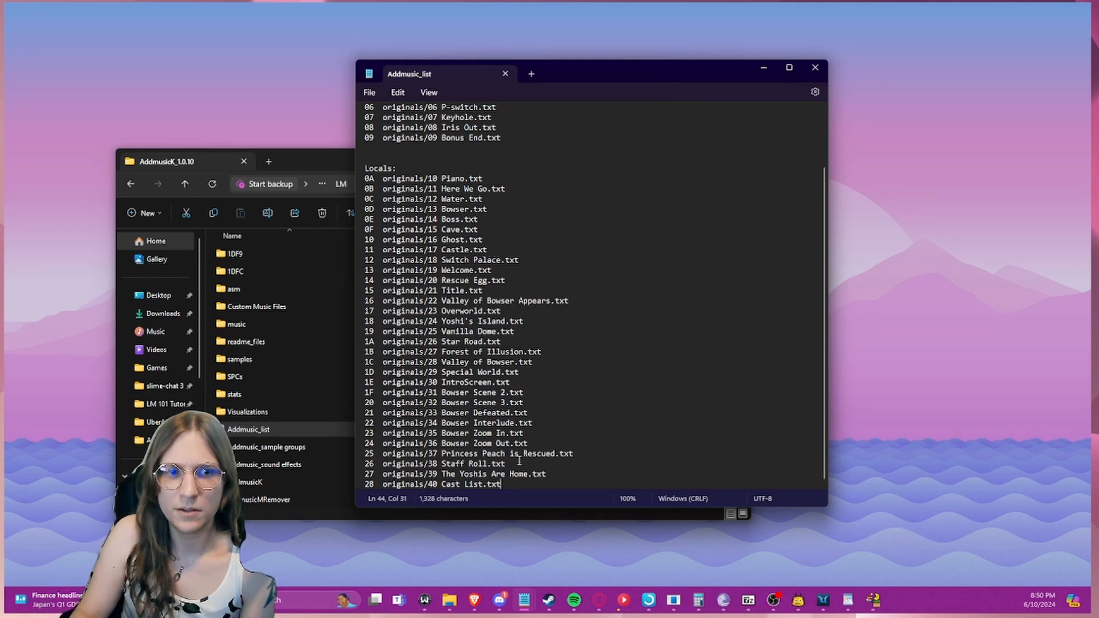
pyautogui.press('Return')
pyautogui.press('Return')
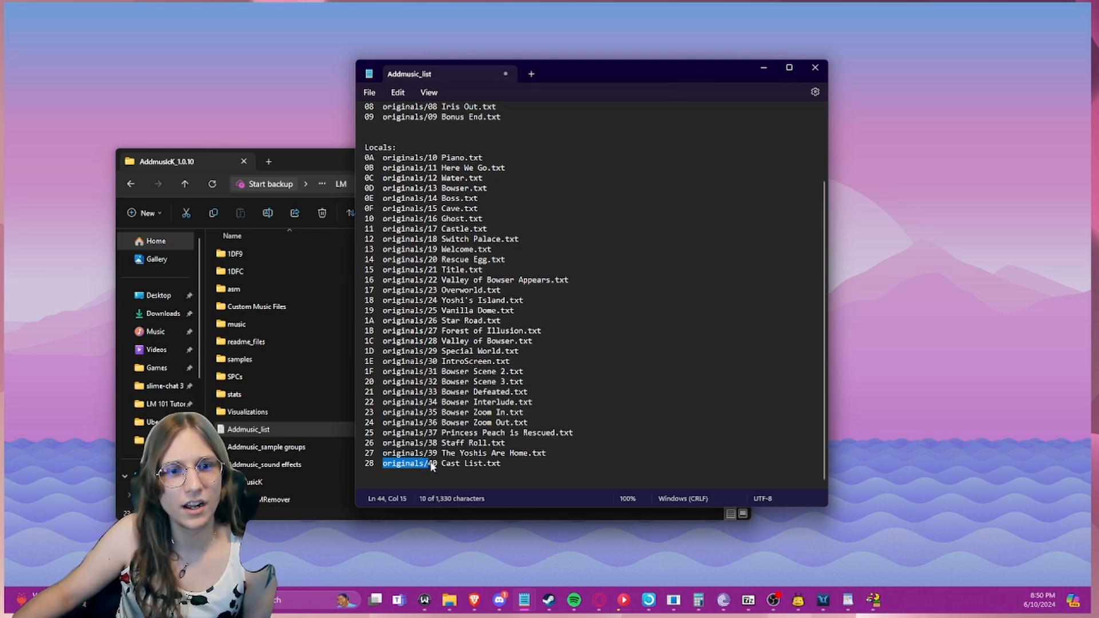
pyautogui.click(507, 464)
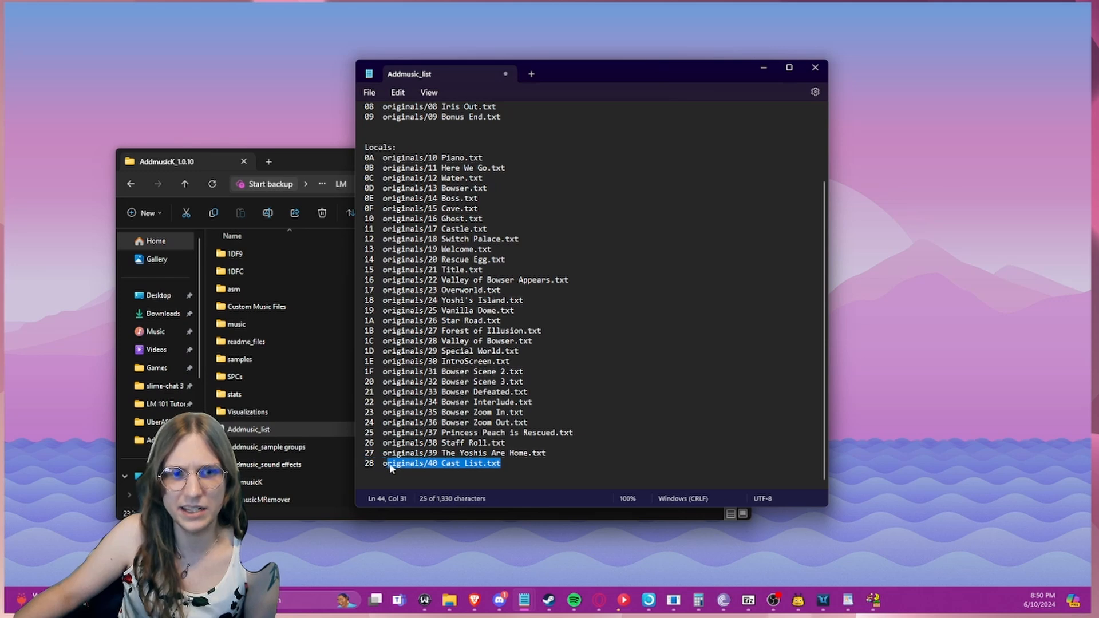
pyautogui.moveTo(408, 462); pyautogui.dragTo(504, 462)
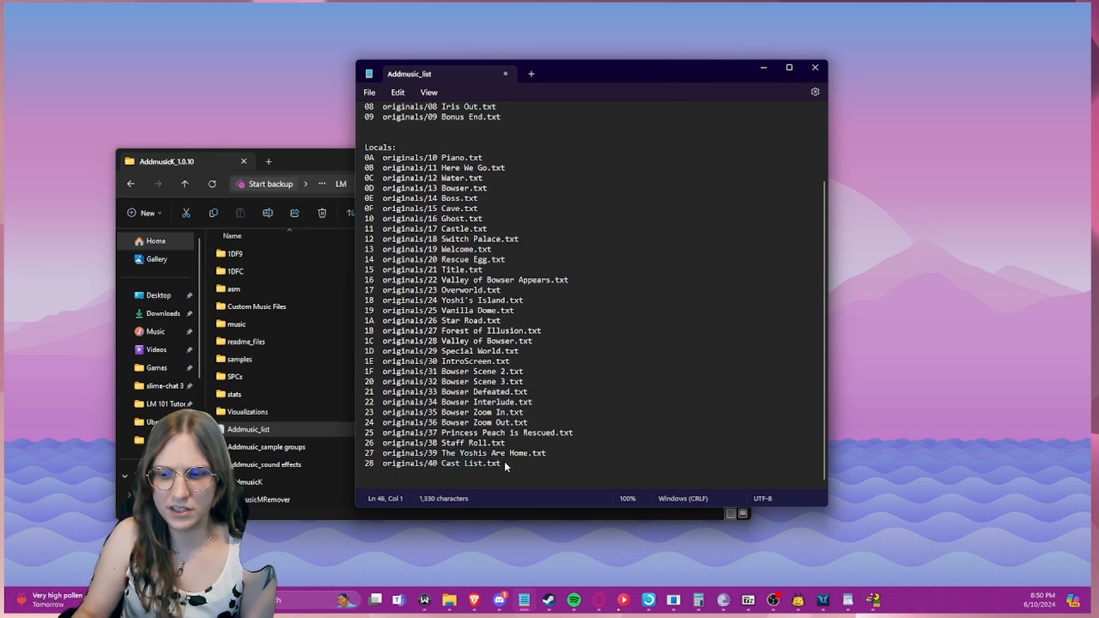
pyautogui.write('30')
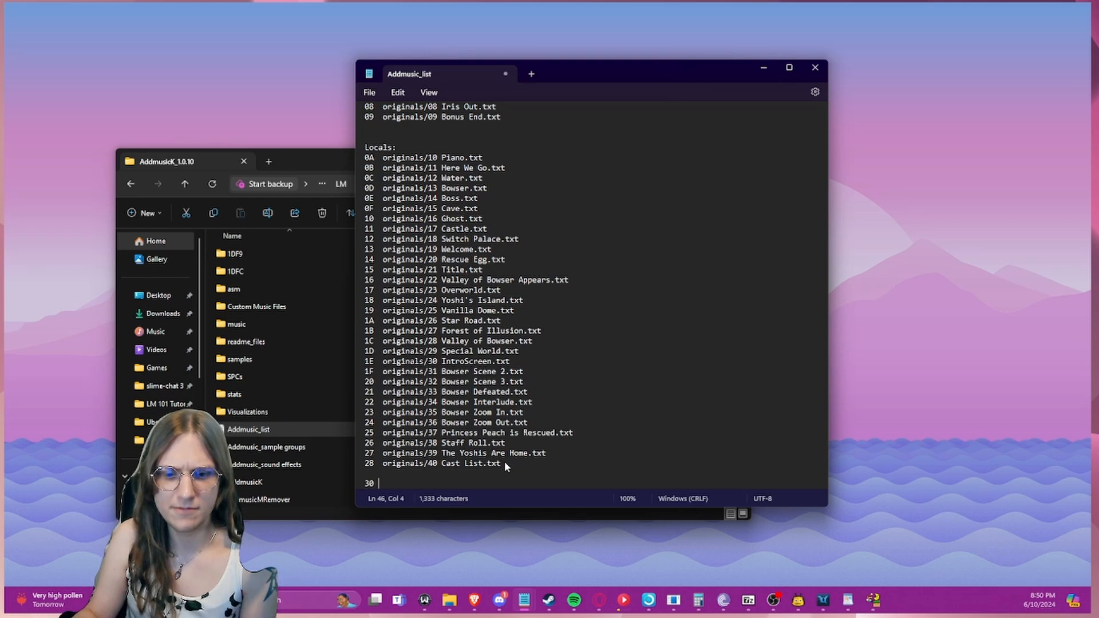
pyautogui.write(' badtime.txt')
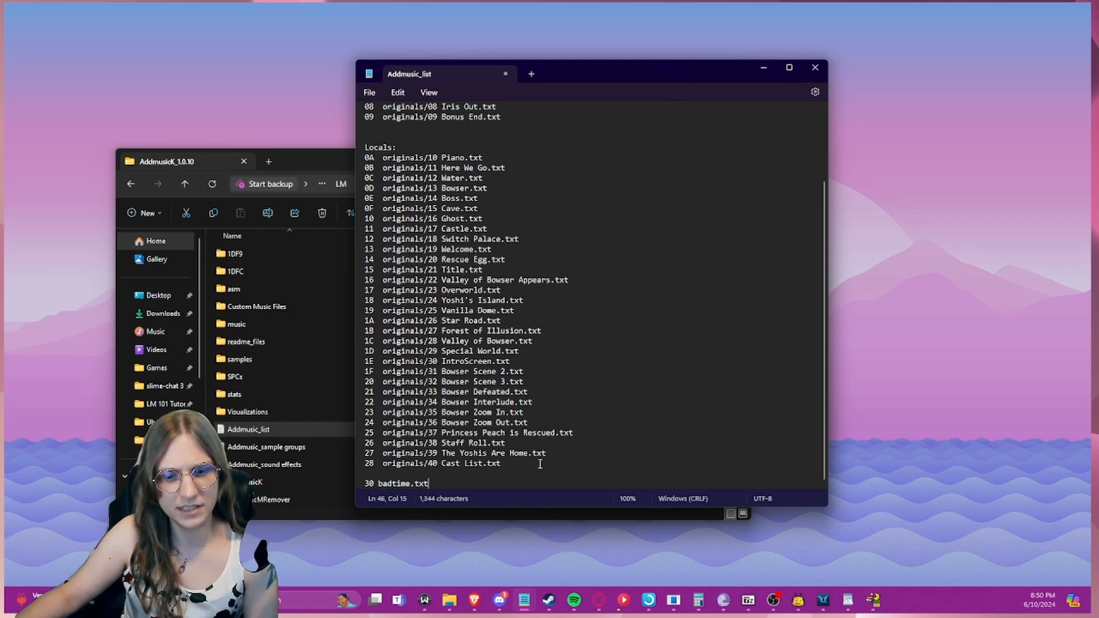
pyautogui.click(504, 74)
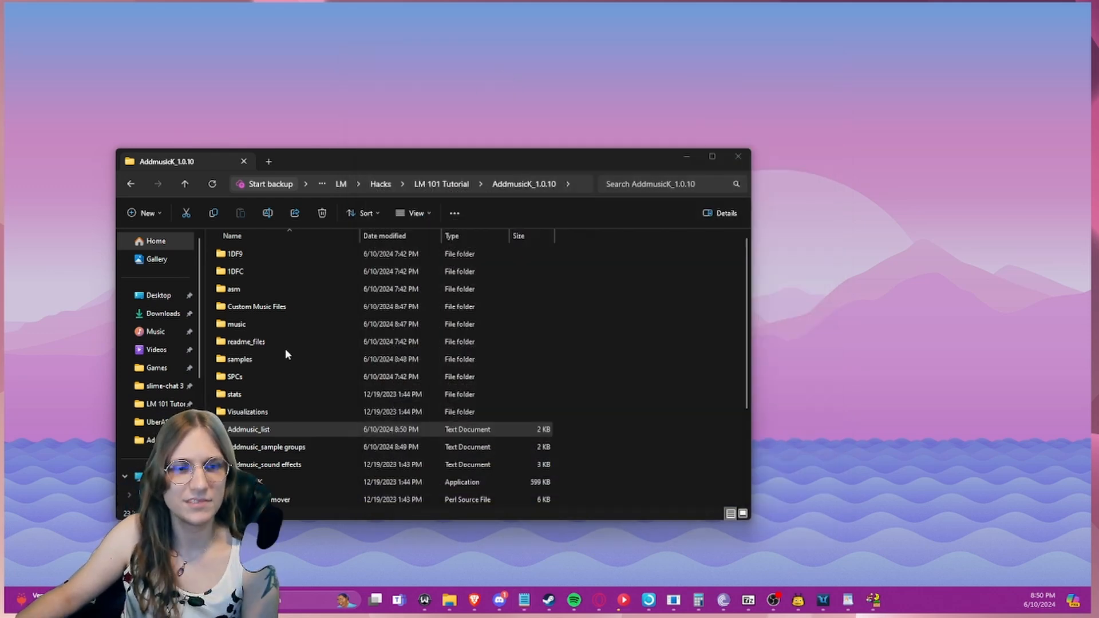
# - Launch AMKGUI from the AddmusicK_1.0.10 folder and move its window clear of the file list
pyautogui.scroll(-3, 289, 354)
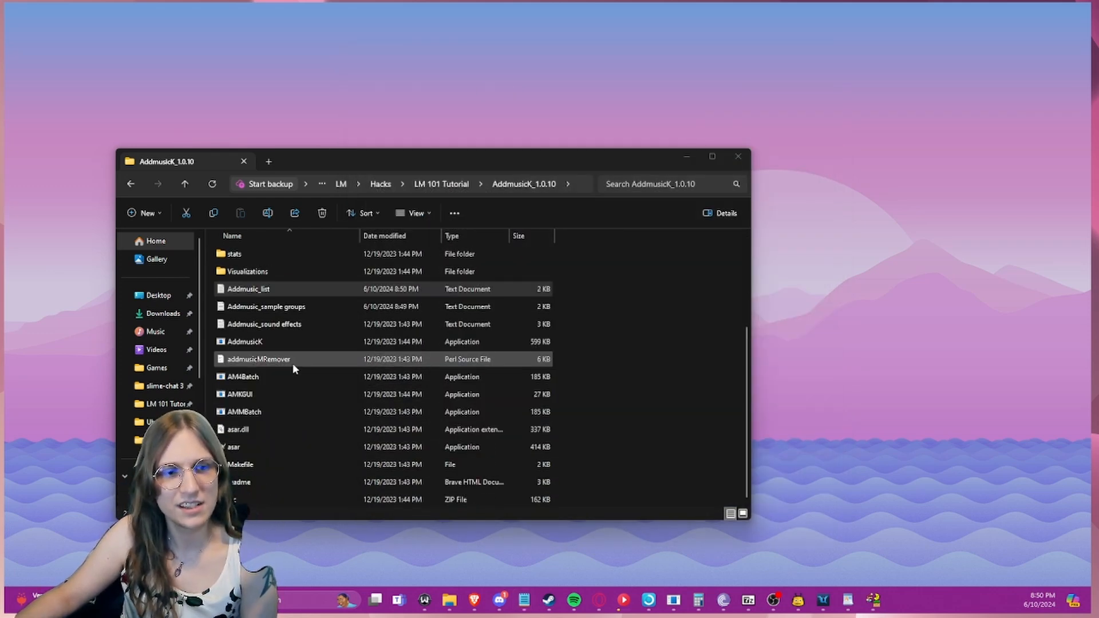
pyautogui.click(258, 392)
pyautogui.doubleClick(258, 394)
pyautogui.moveTo(223, 53); pyautogui.dragTo(527, 139)
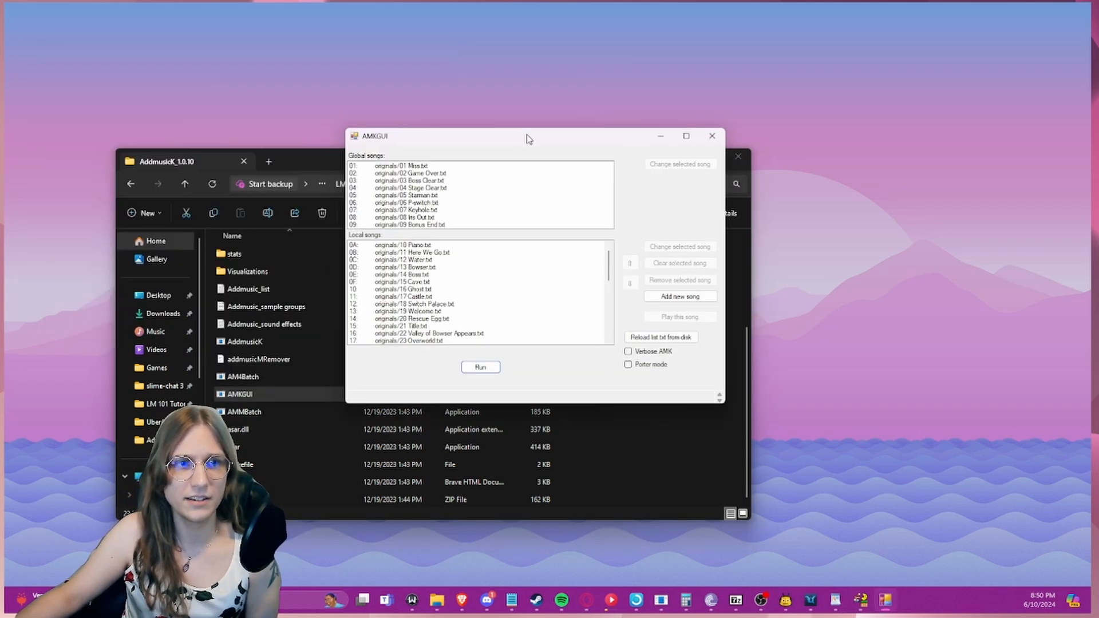
# - Select badtime.txt at slot 30 of the local songs and run the music insertion on the LM101 ROM in the LM 101 Tutorial folder
pyautogui.scroll(-7, 481, 281)
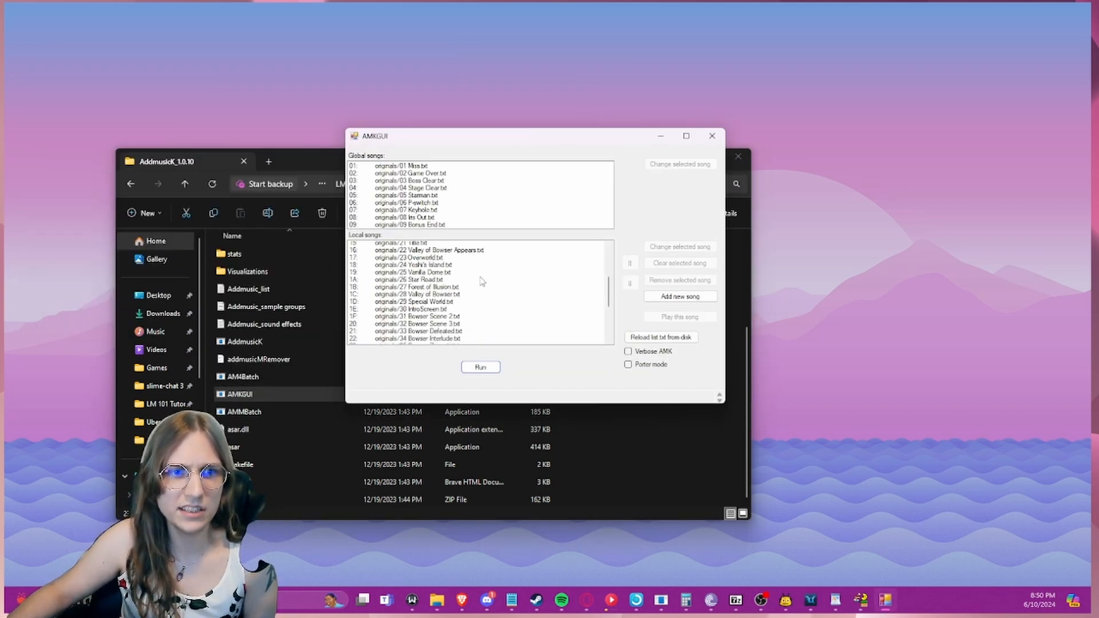
pyautogui.scroll(-2, 482, 281)
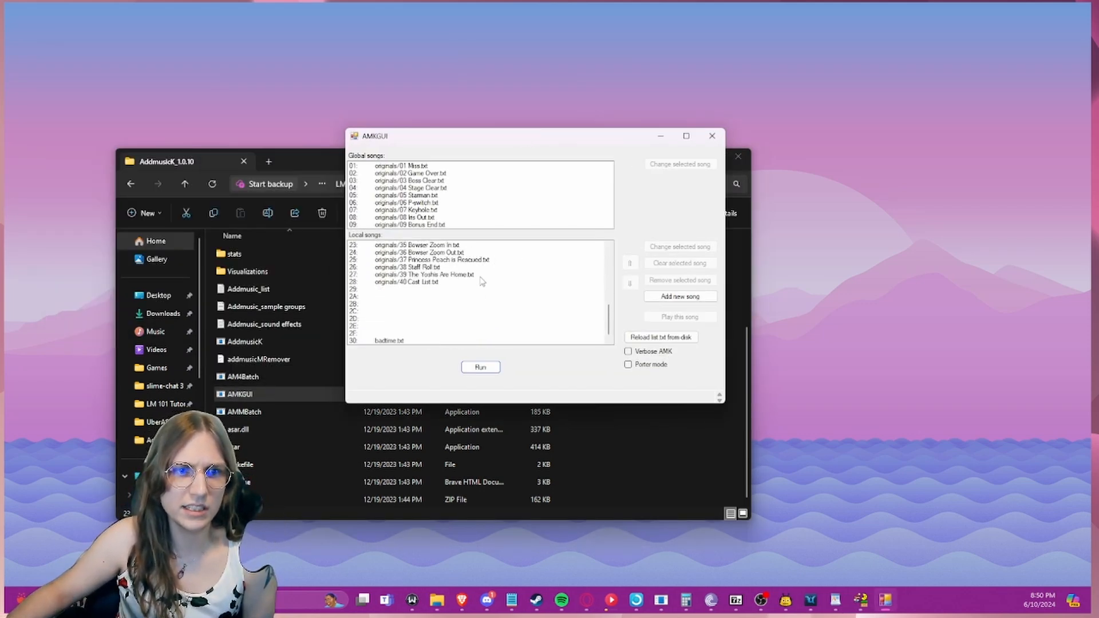
pyautogui.click(387, 341)
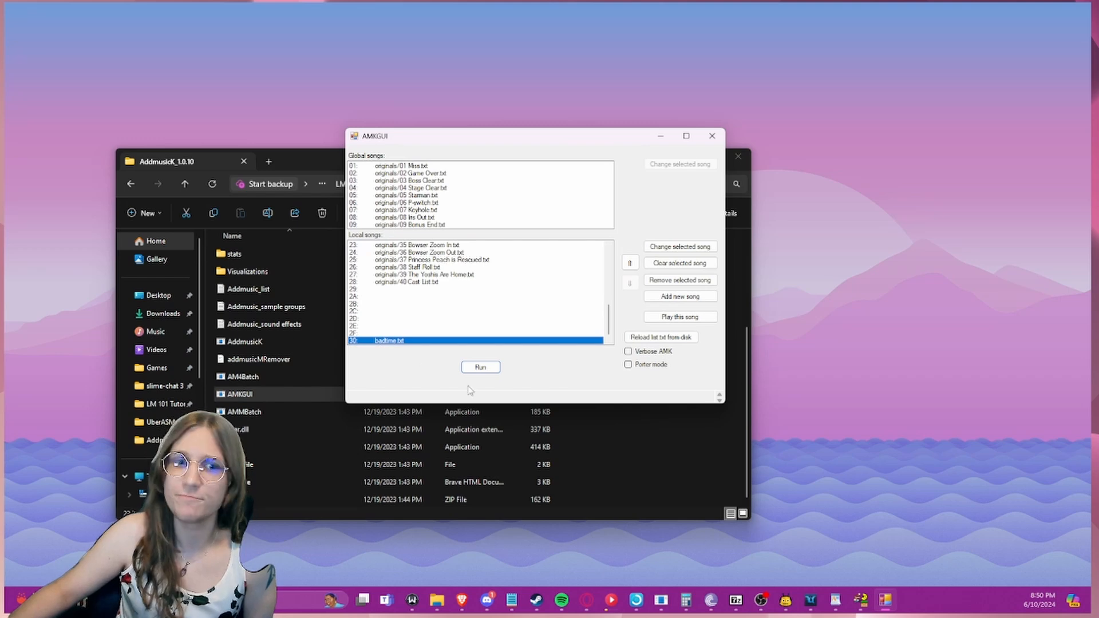
pyautogui.click(479, 368)
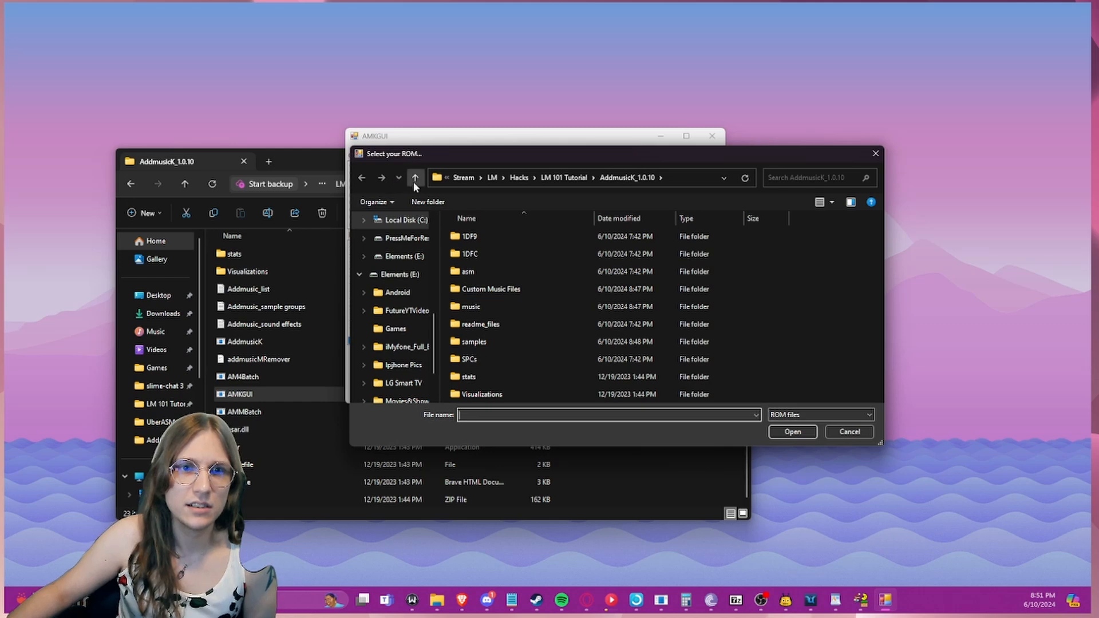
pyautogui.click(550, 178)
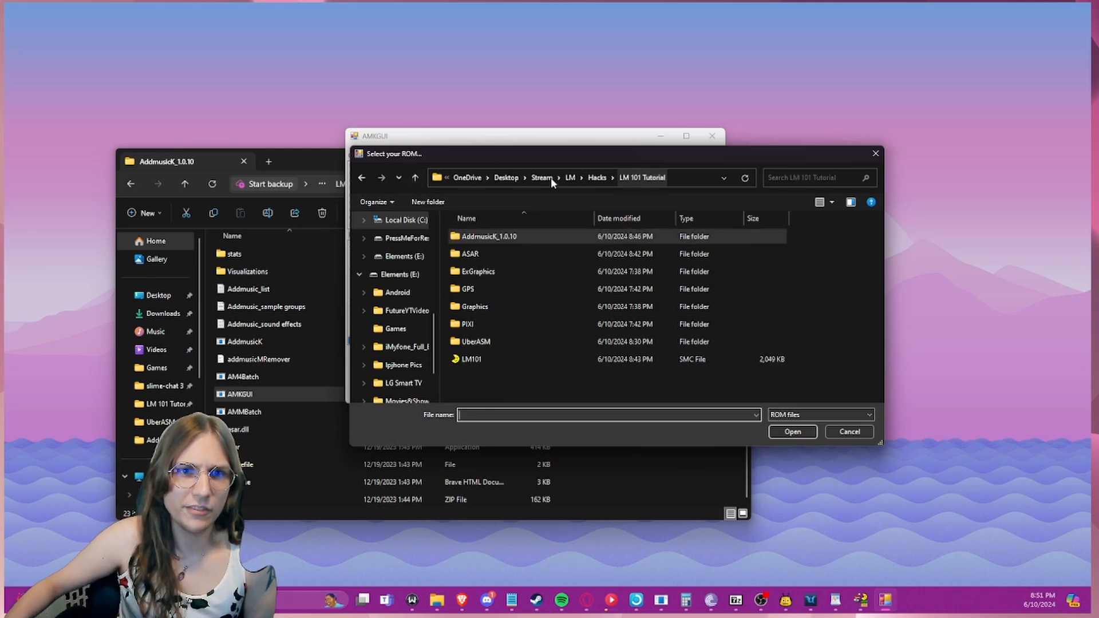
pyautogui.click(470, 359)
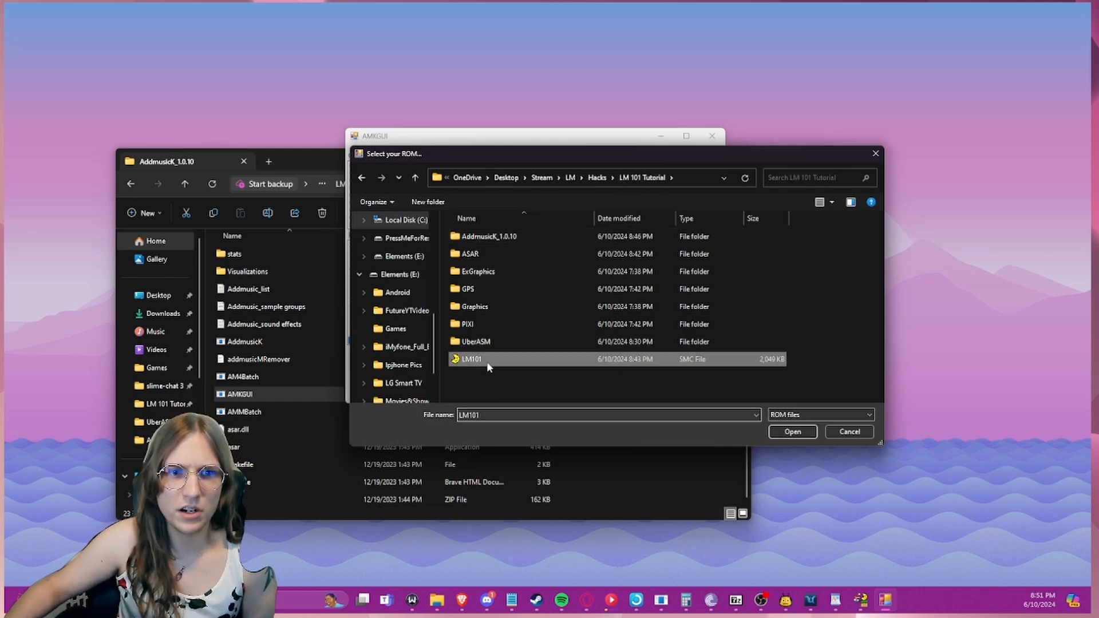
pyautogui.click(793, 433)
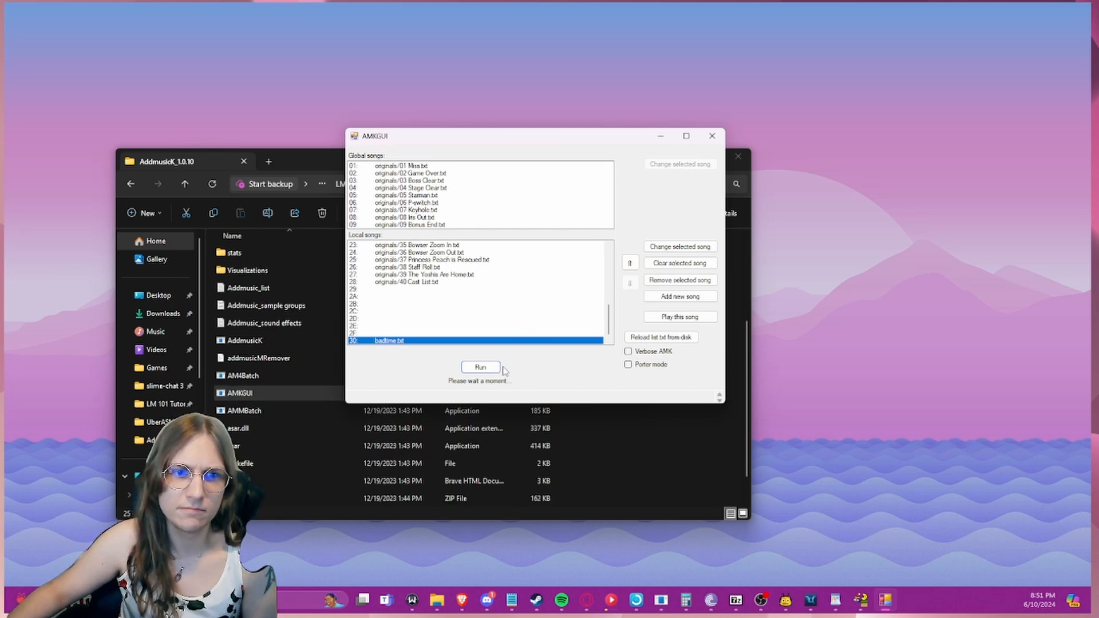
# - Check the badtime.txt line in the AddmusicK results, then close the results and AMKGUI
pyautogui.moveTo(372, 75); pyautogui.dragTo(573, 102)
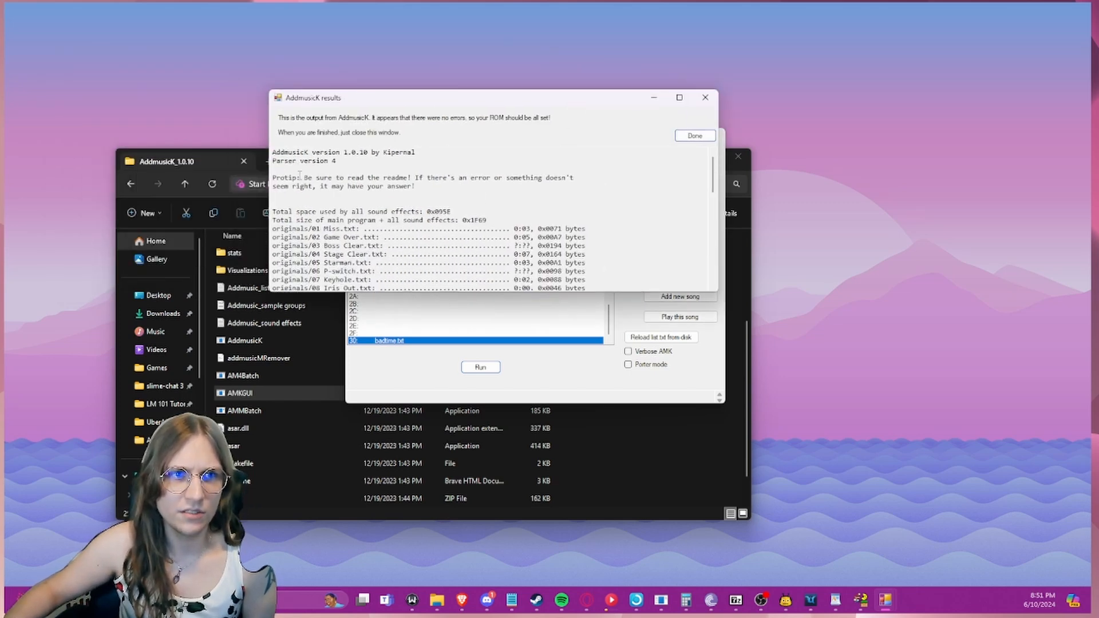
pyautogui.scroll(-4, 403, 198)
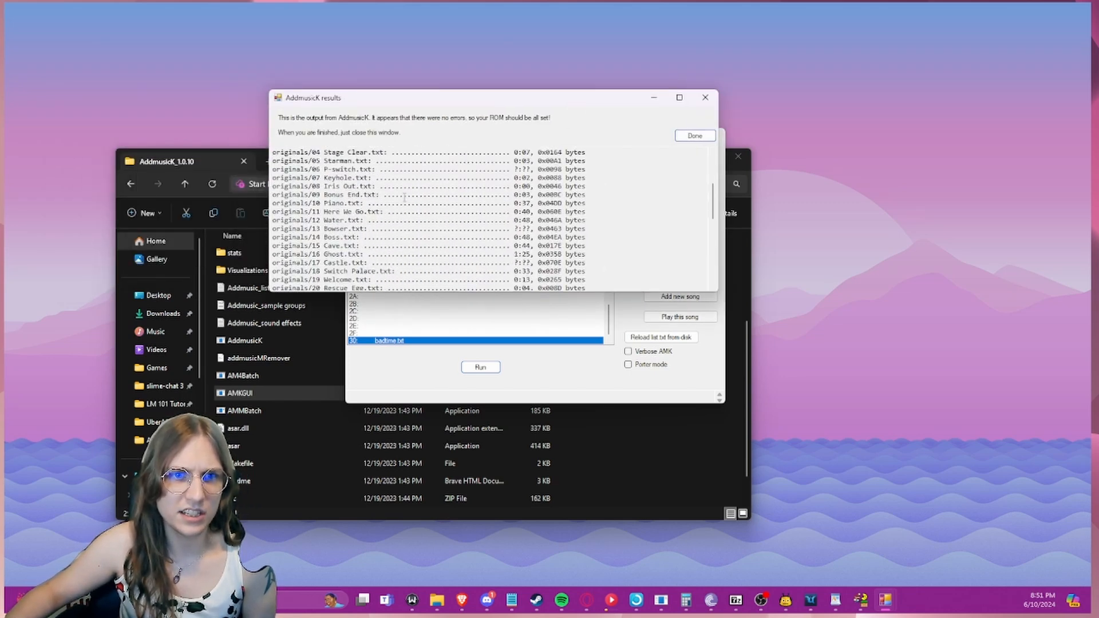
pyautogui.scroll(2, 417, 203)
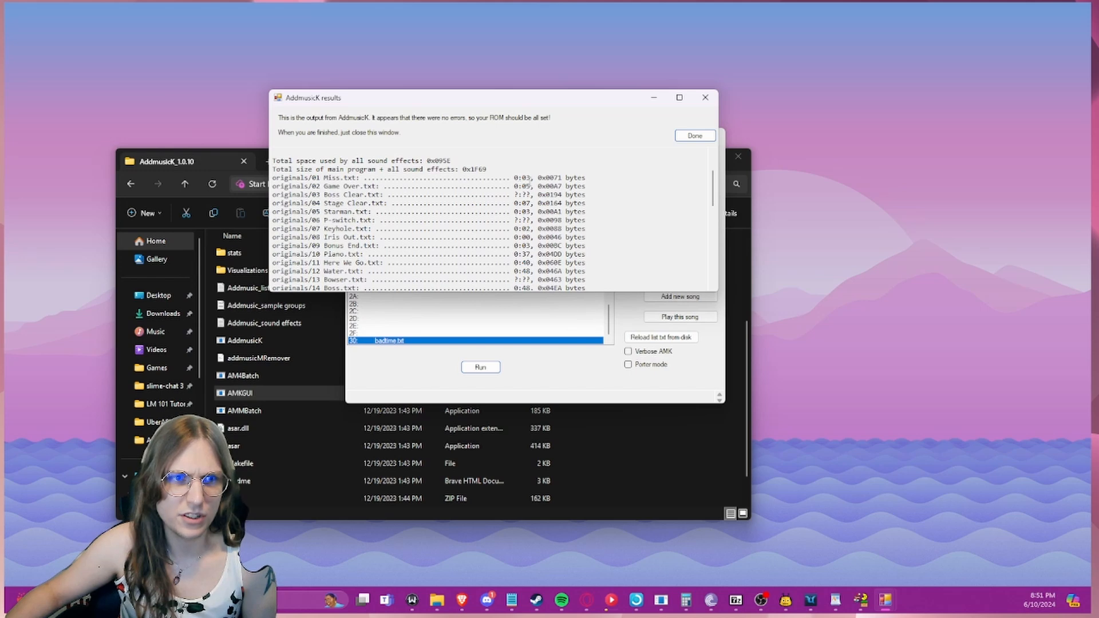
pyautogui.scroll(-11, 530, 187)
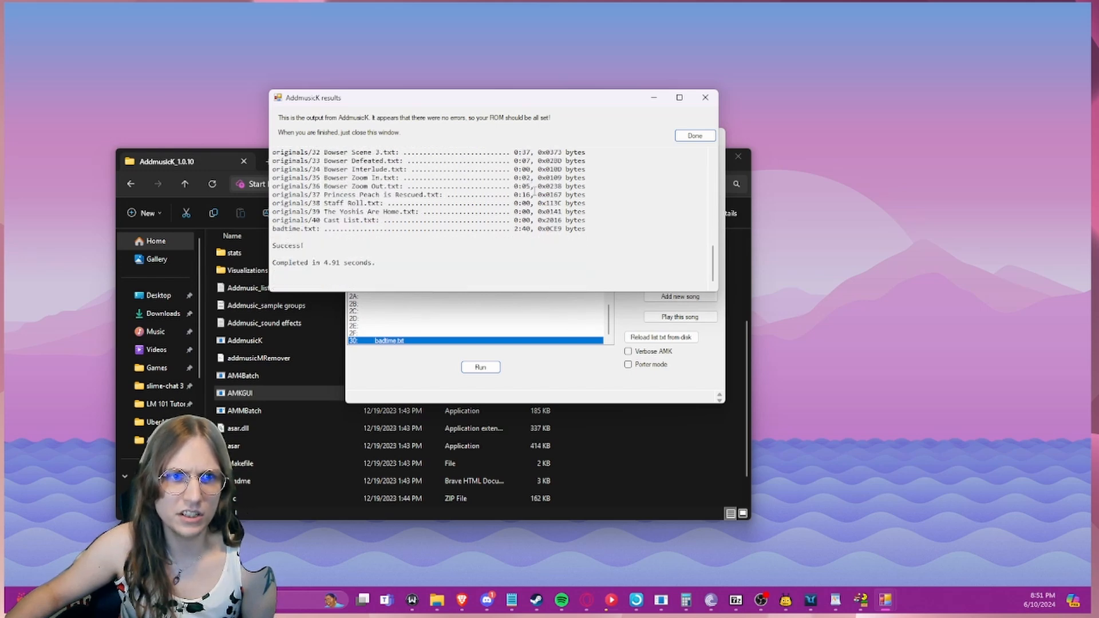
pyautogui.moveTo(307, 246); pyautogui.dragTo(409, 243)
pyautogui.click(306, 235)
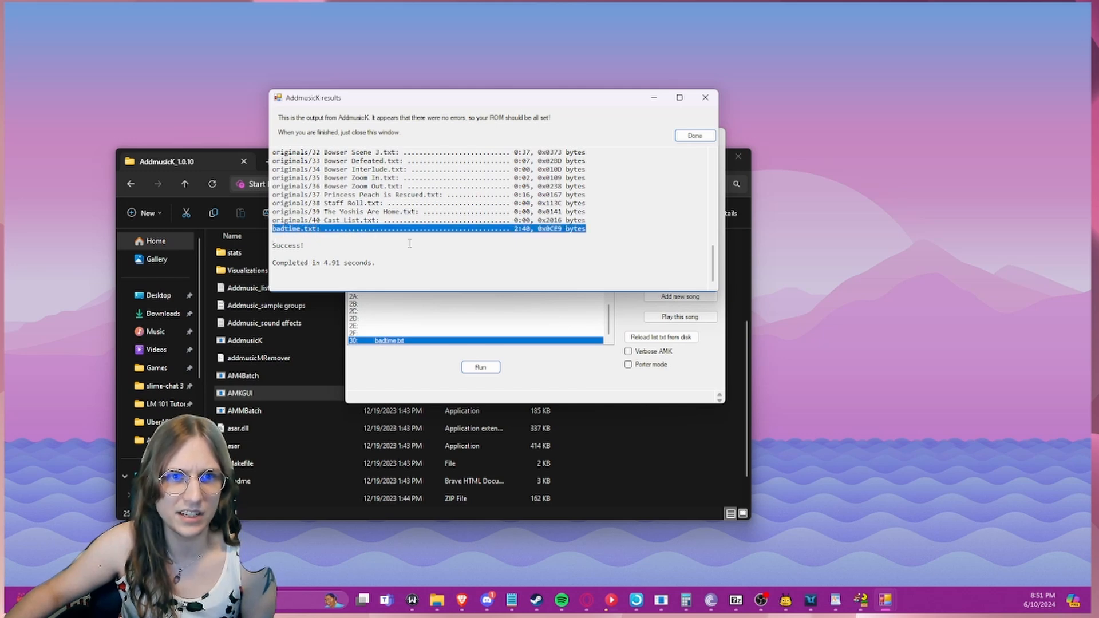
pyautogui.moveTo(576, 239); pyautogui.dragTo(472, 230)
pyautogui.click(554, 227)
pyautogui.moveTo(273, 229); pyautogui.dragTo(586, 229)
pyautogui.click(566, 231)
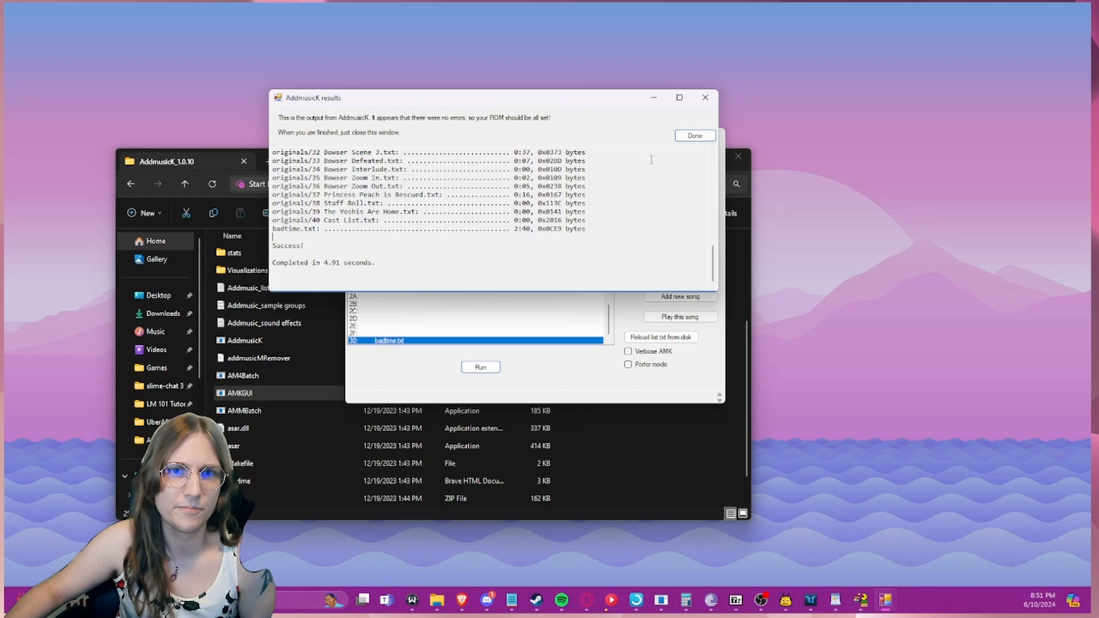
pyautogui.click(695, 136)
pyautogui.click(714, 137)
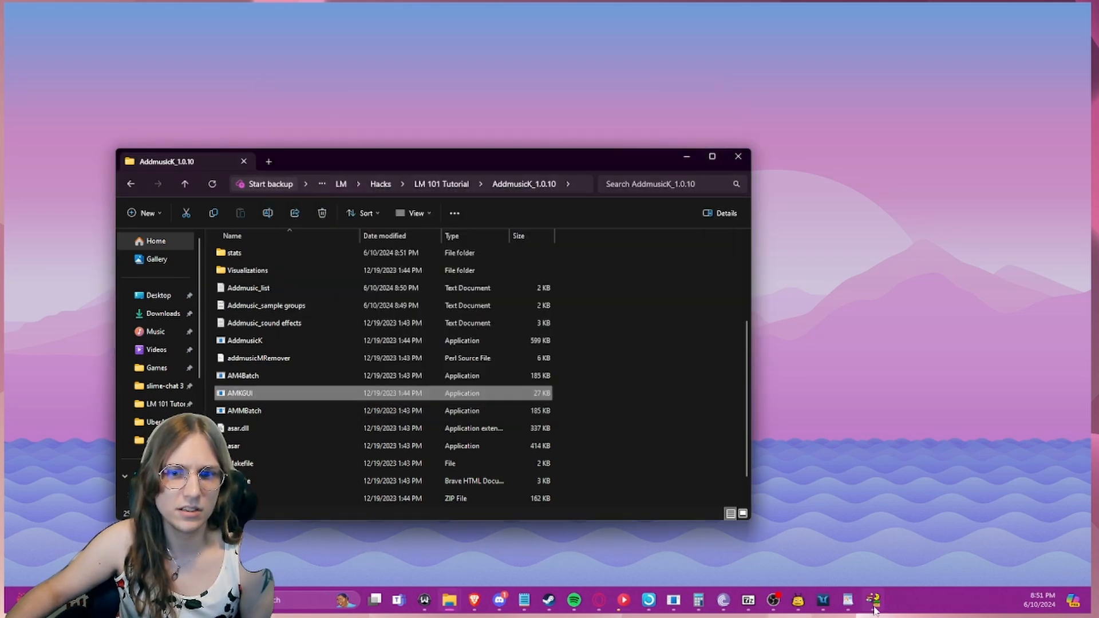
# - Close the open Lunar Magic session and reopen the LM101 ROM from the LM 101 Tutorial folder
pyautogui.click(874, 603)
pyautogui.click(1076, 8)
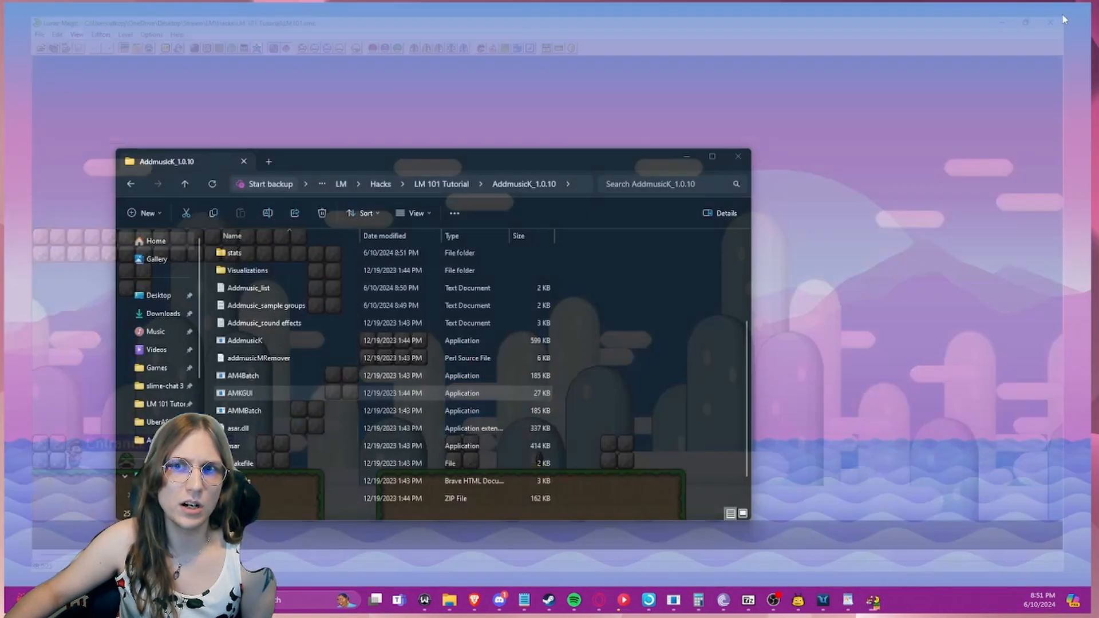
pyautogui.click(186, 181)
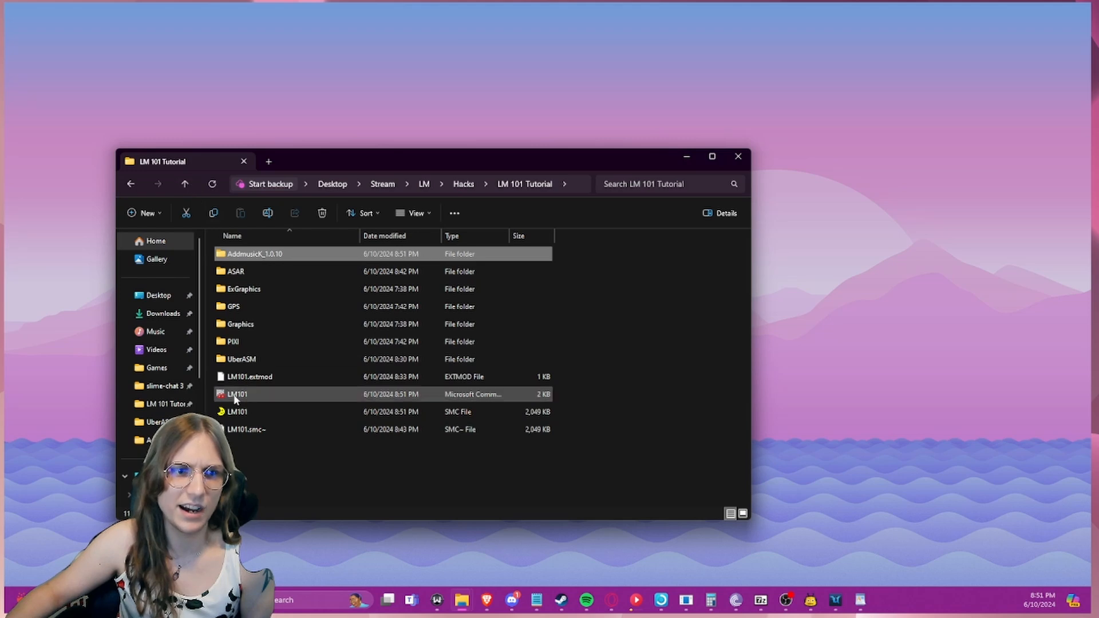
pyautogui.doubleClick(250, 422)
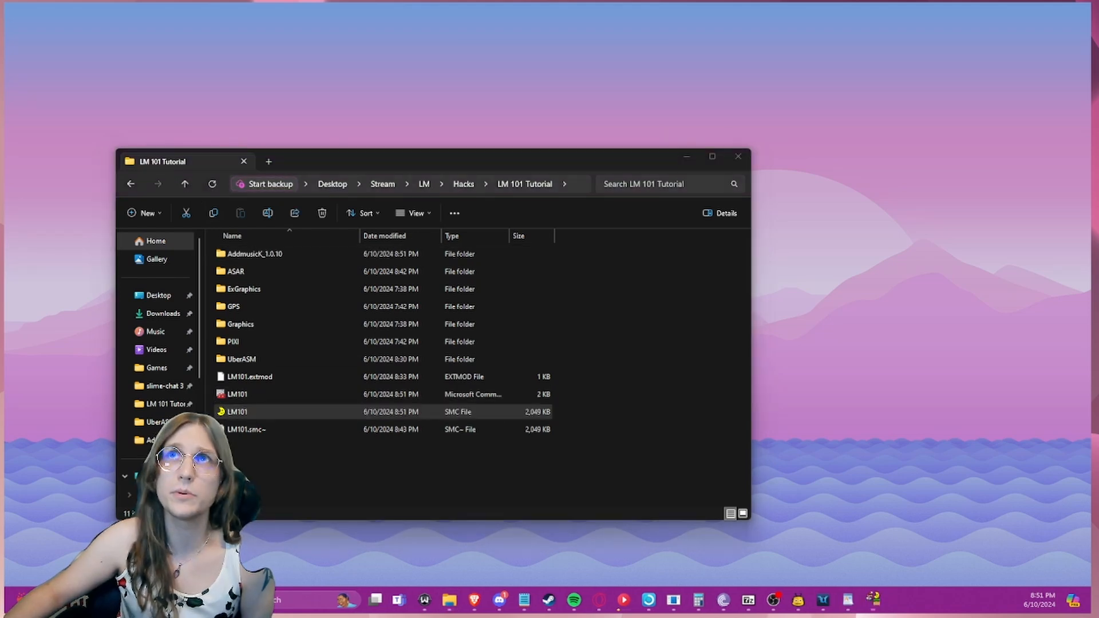
pyautogui.moveTo(707, 4); pyautogui.dragTo(613, 41)
pyautogui.click(759, 41)
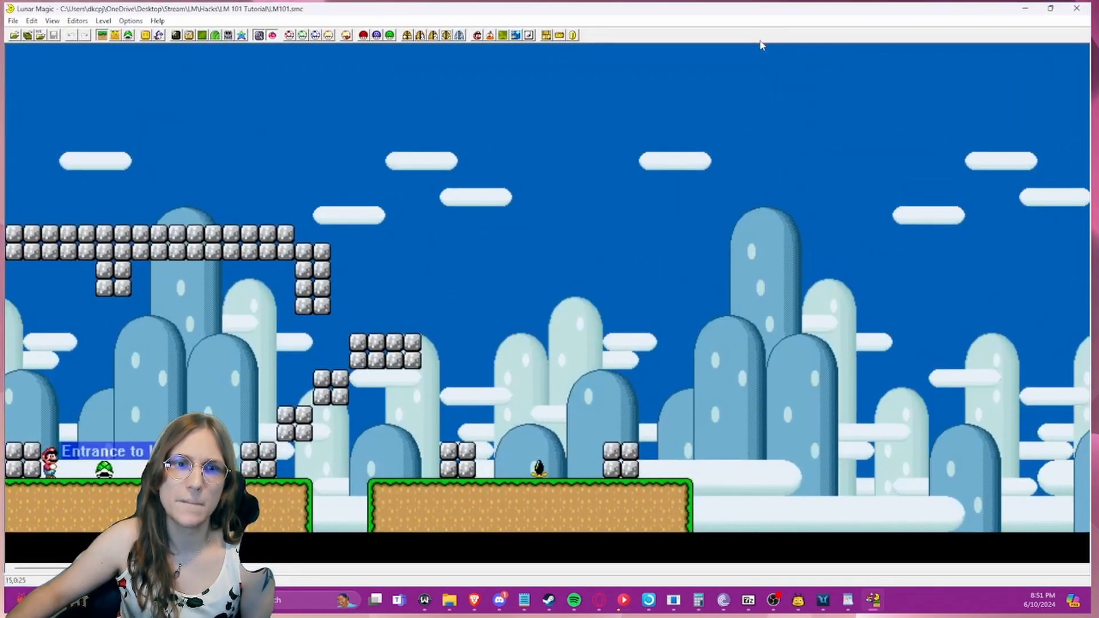
# - Bypass the level's music header setting with song 30 Megalovania and save the level
pyautogui.click(530, 36)
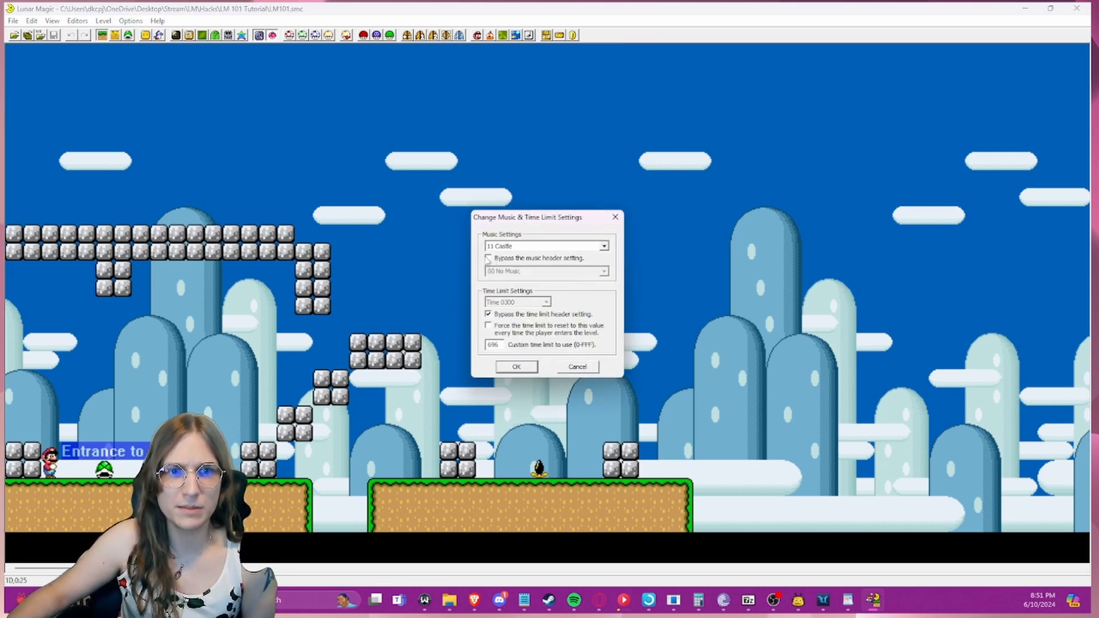
pyautogui.click(488, 258)
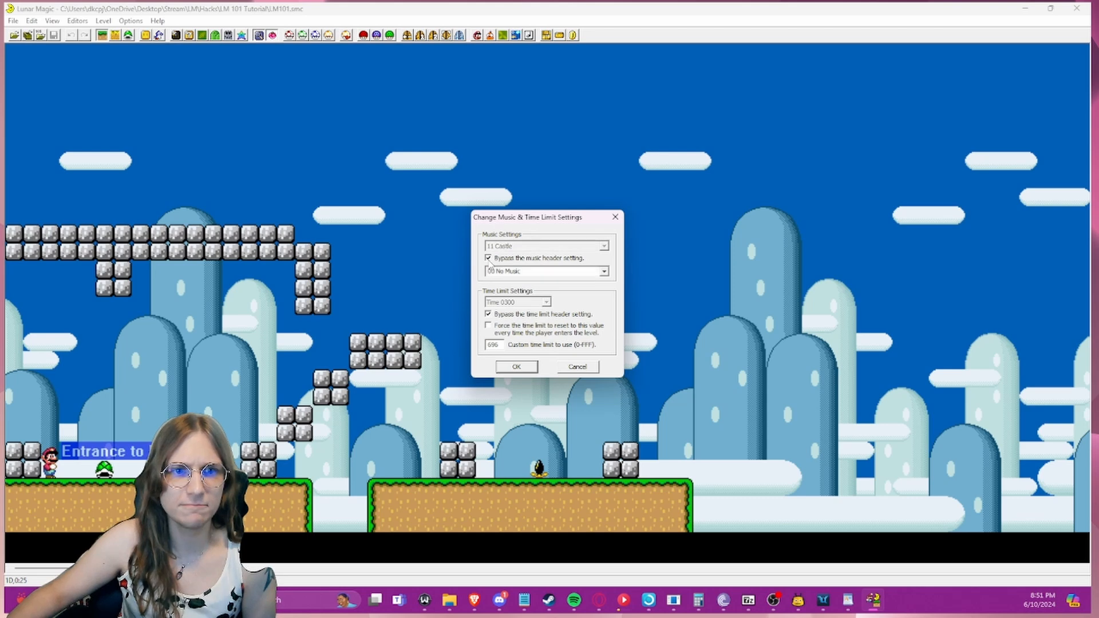
pyautogui.click(604, 272)
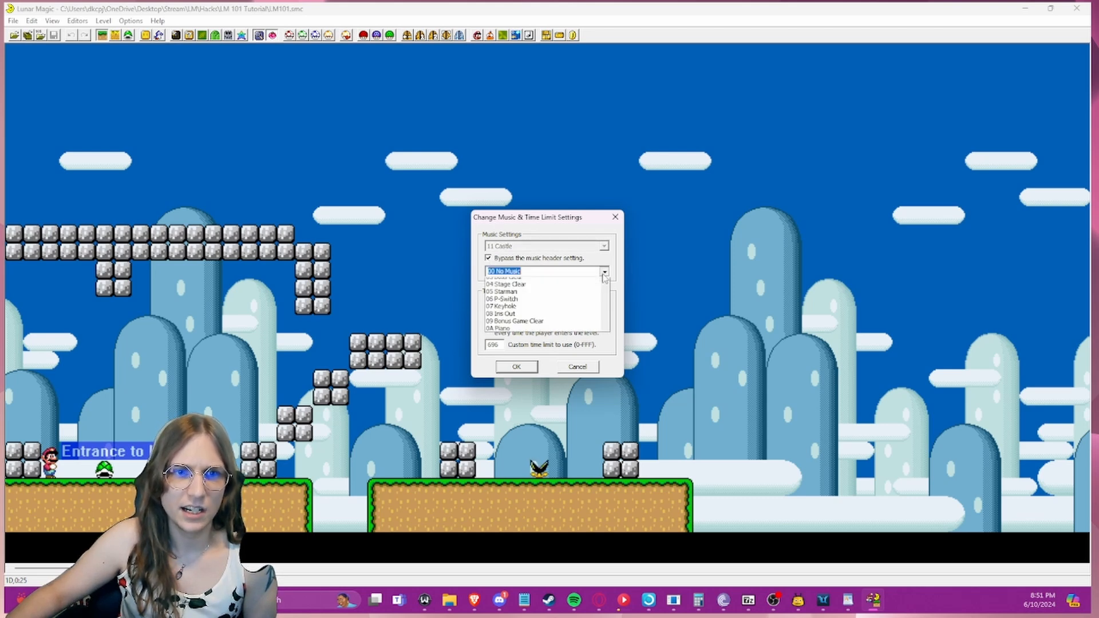
pyautogui.scroll(-2, 592, 308)
pyautogui.scroll(-6, 592, 308)
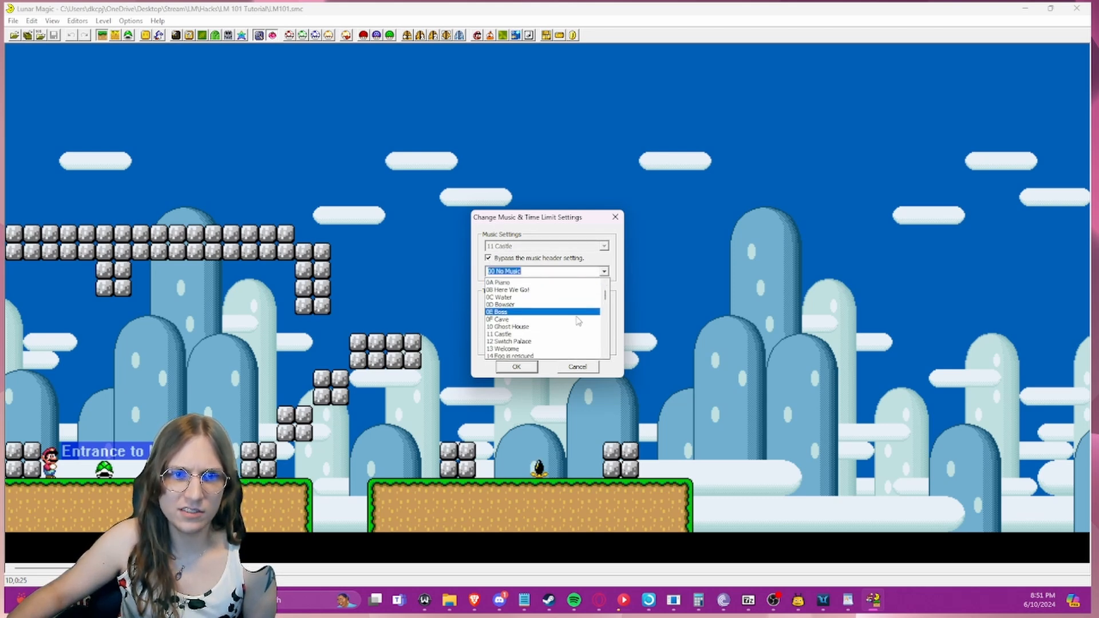
pyautogui.scroll(-6, 570, 324)
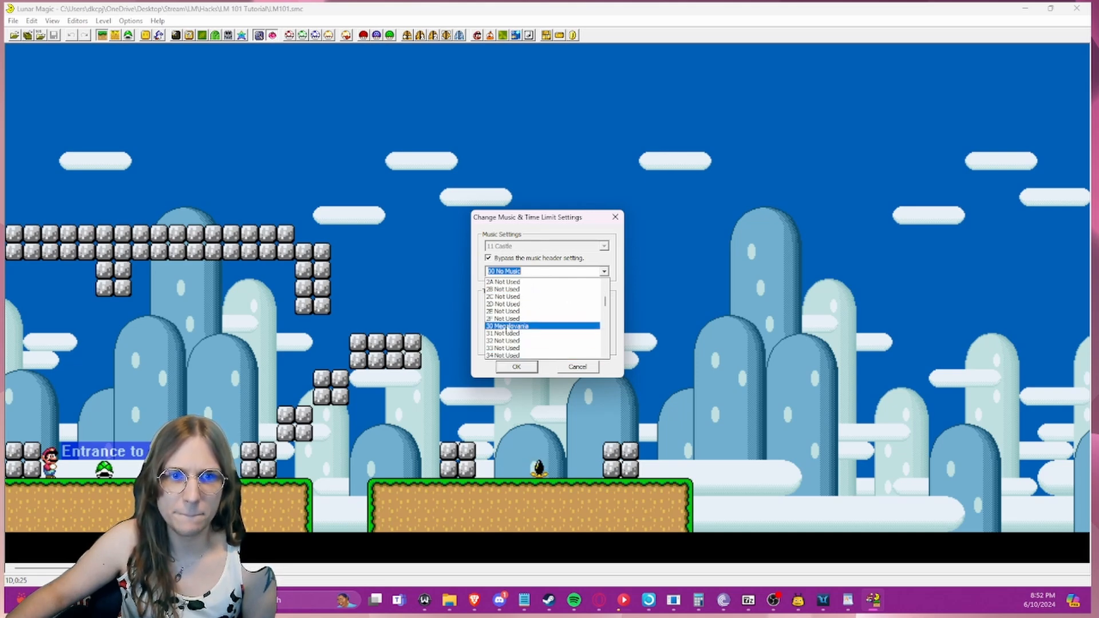
pyautogui.click(496, 326)
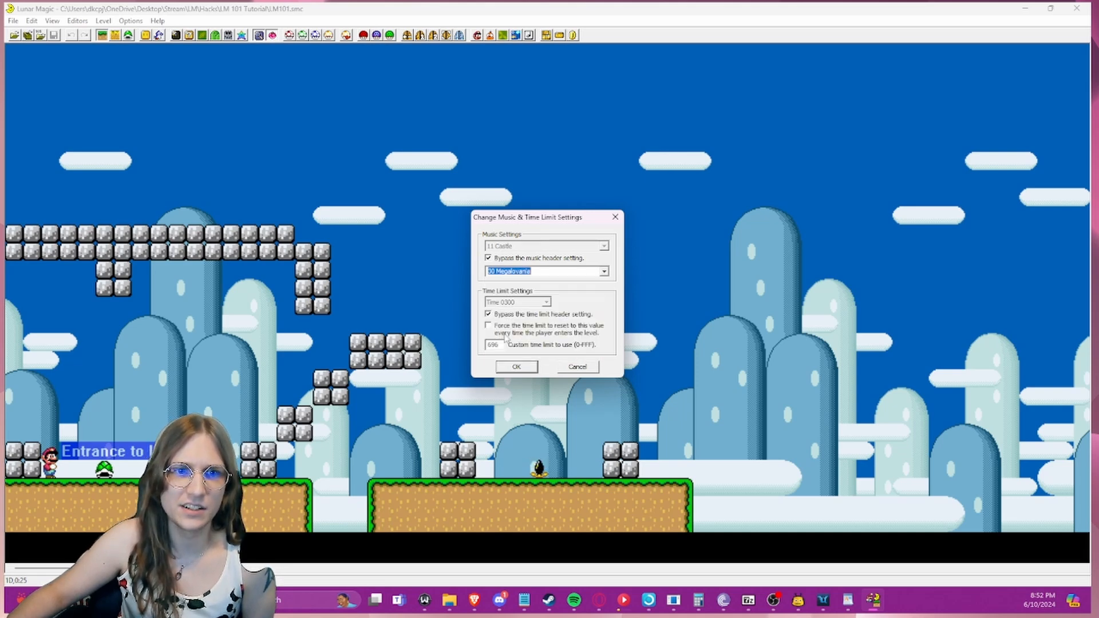
pyautogui.click(514, 367)
pyautogui.click(54, 36)
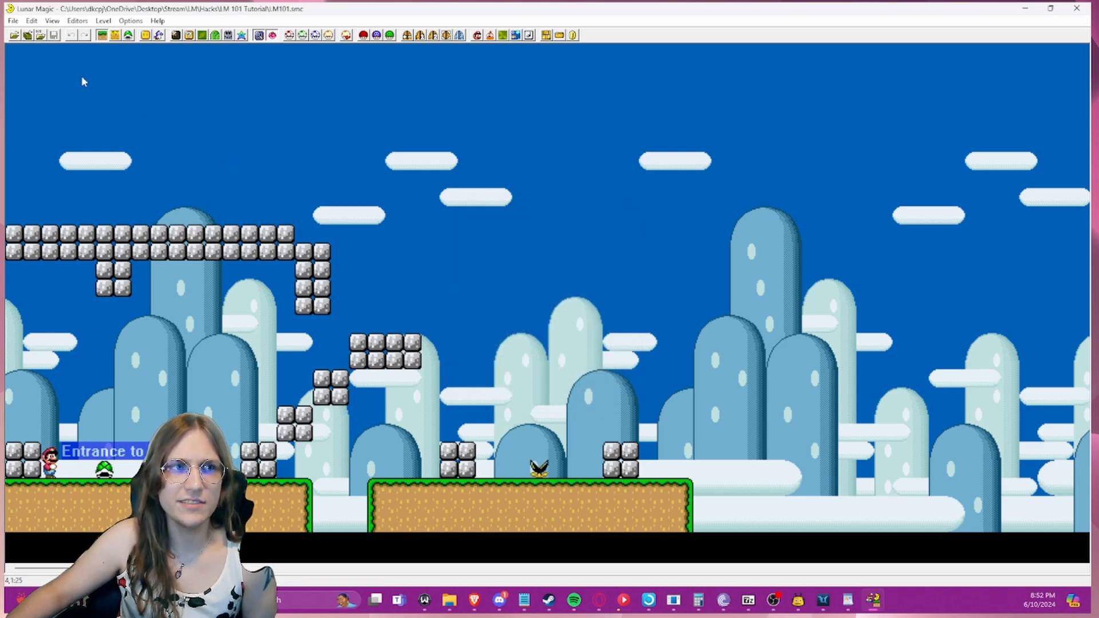
# - Change the Layer 1 (FG) vertical scrolling option in the level's header properties
pyautogui.click(477, 35)
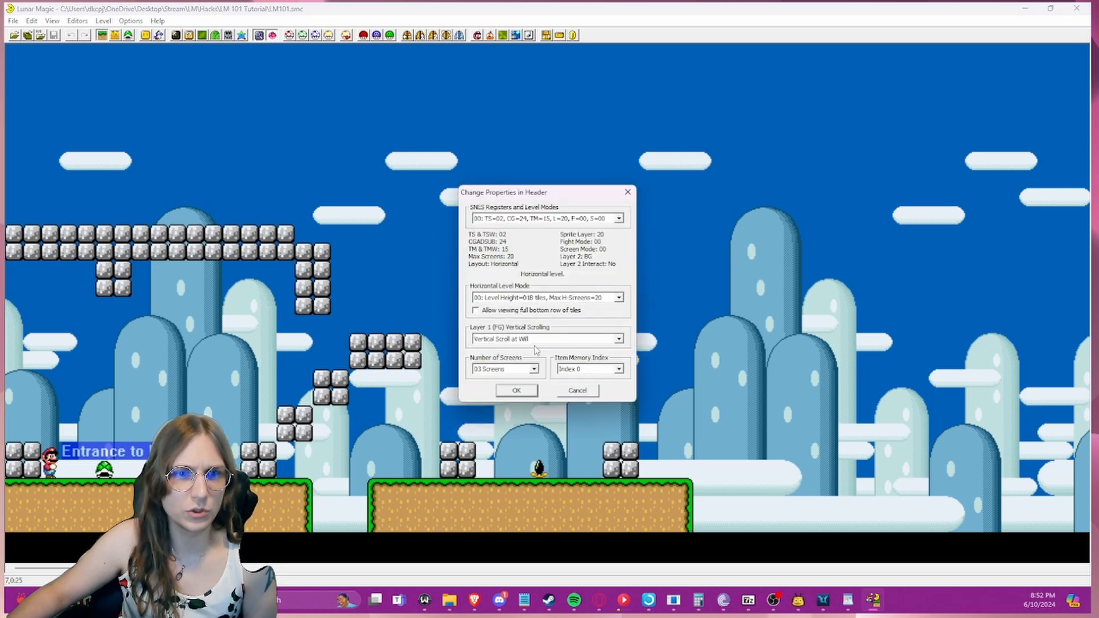
pyautogui.click(536, 339)
pyautogui.click(522, 367)
pyautogui.click(504, 390)
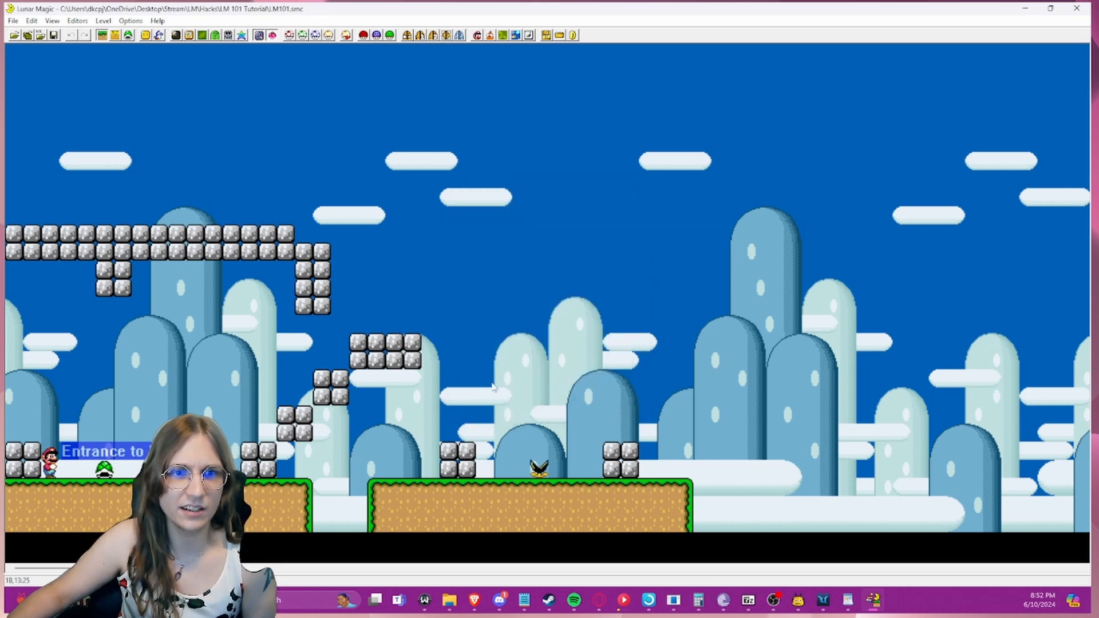
# - Delete the stone block column hanging from the right end of the ceiling row
pyautogui.click(322, 301)
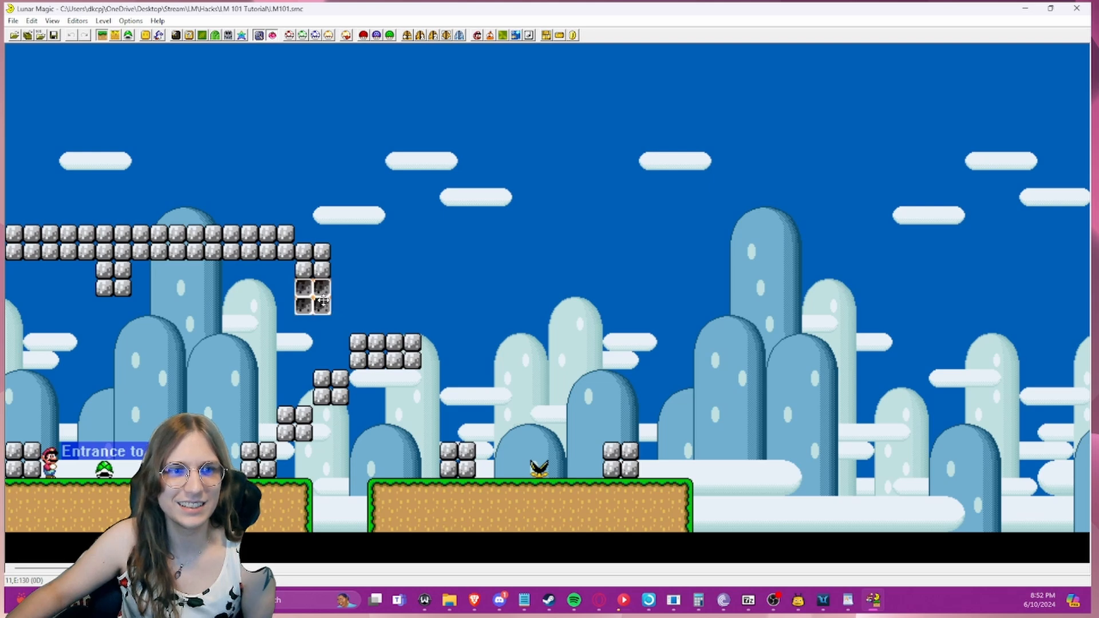
pyautogui.press('Delete')
pyautogui.moveTo(321, 275); pyautogui.dragTo(321, 255)
pyautogui.press('Delete')
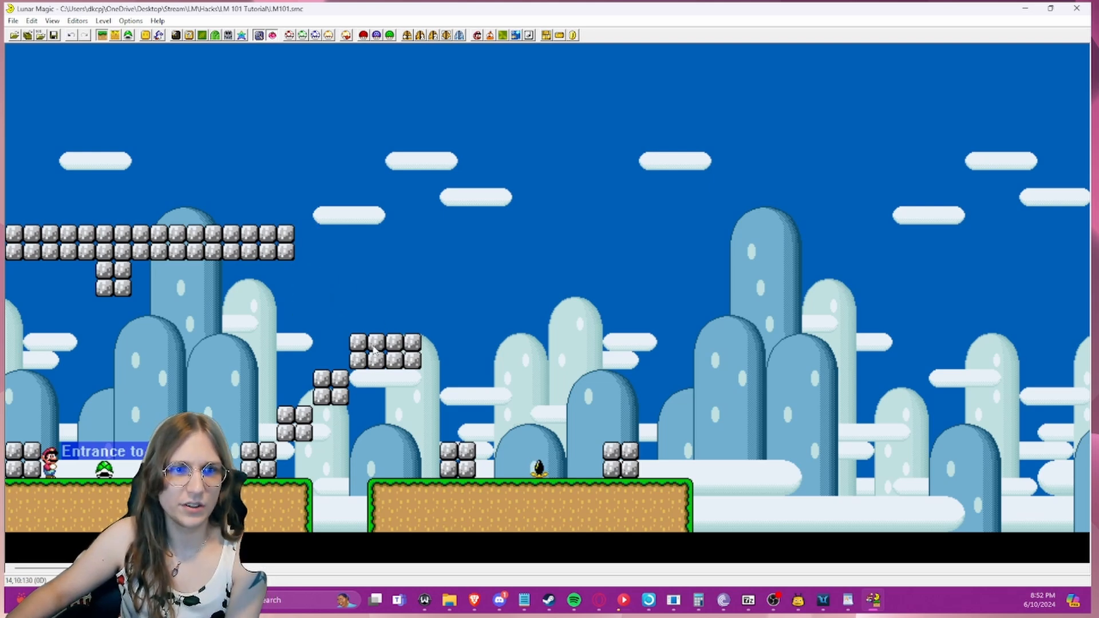
# - Delete the staircase of stone blocks rising from the first ground platform, then save the level
pyautogui.click(374, 346)
pyautogui.press('Delete')
pyautogui.click(408, 368)
pyautogui.press('Delete')
pyautogui.click(331, 388)
pyautogui.press('Delete')
pyautogui.click(303, 417)
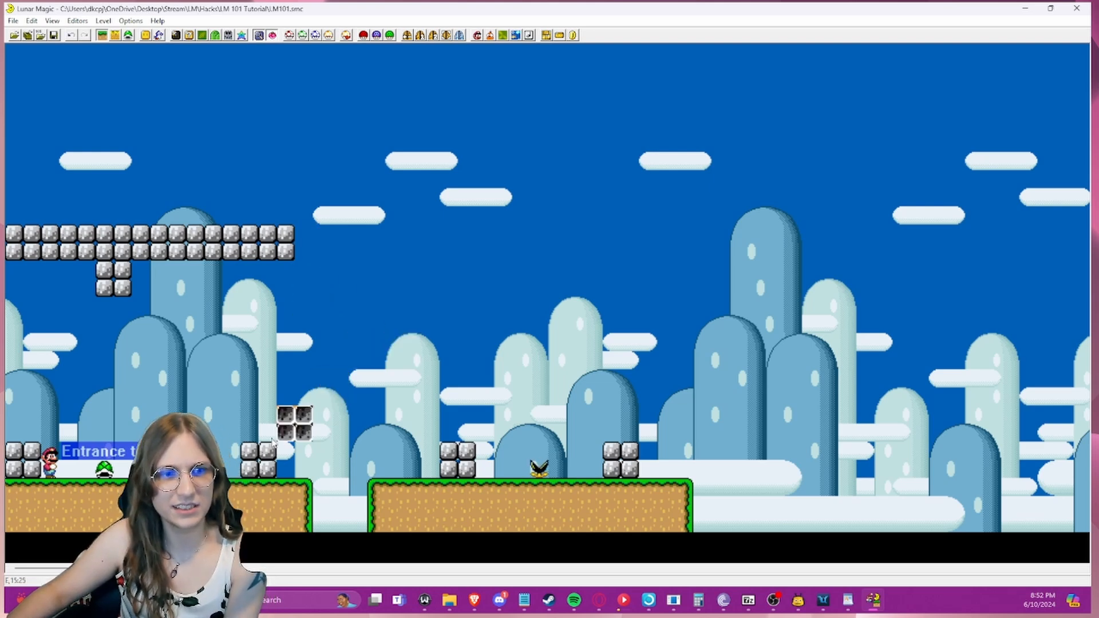
pyautogui.press('Delete')
pyautogui.click(53, 35)
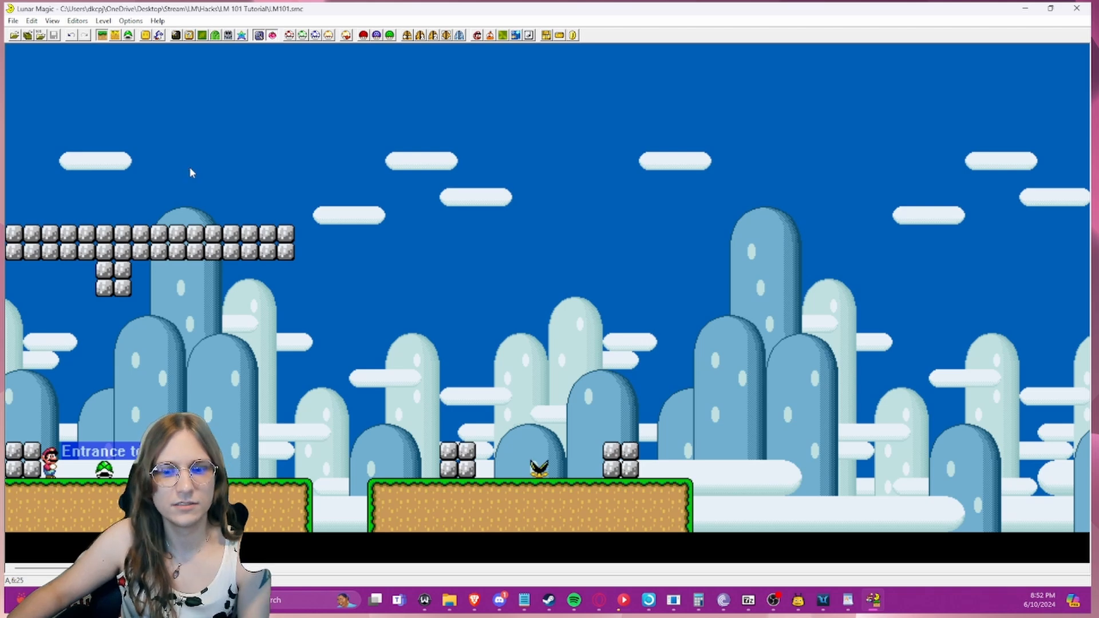
# - Test the ROM in the emulator by loading the saved state and entering Yoshi's Island 1, then close the emulator
pyautogui.press('F4')
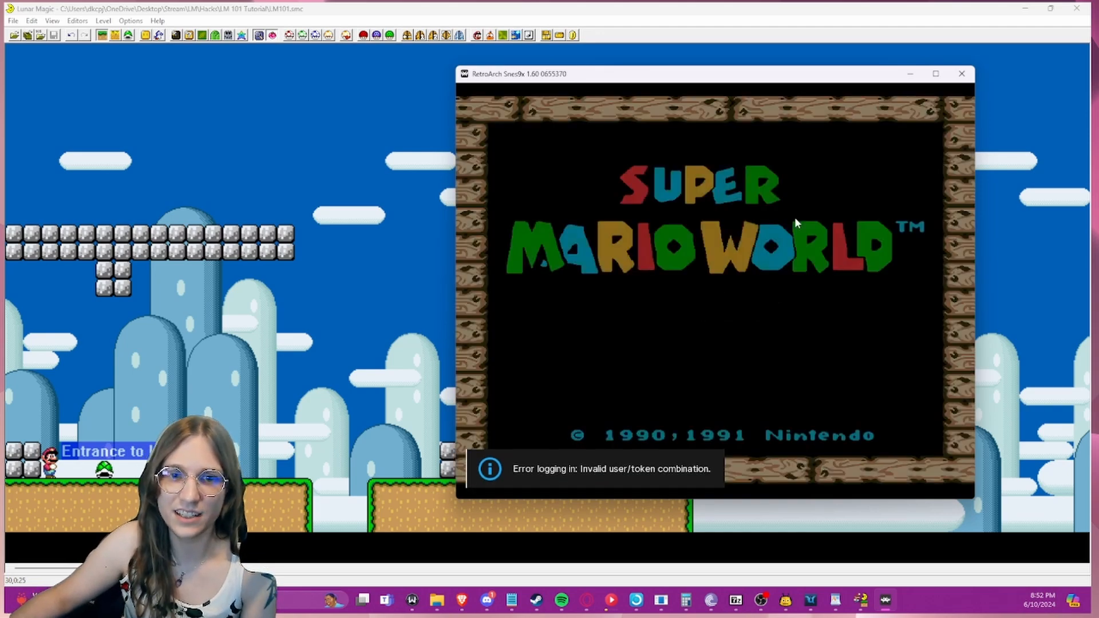
pyautogui.press('F4')
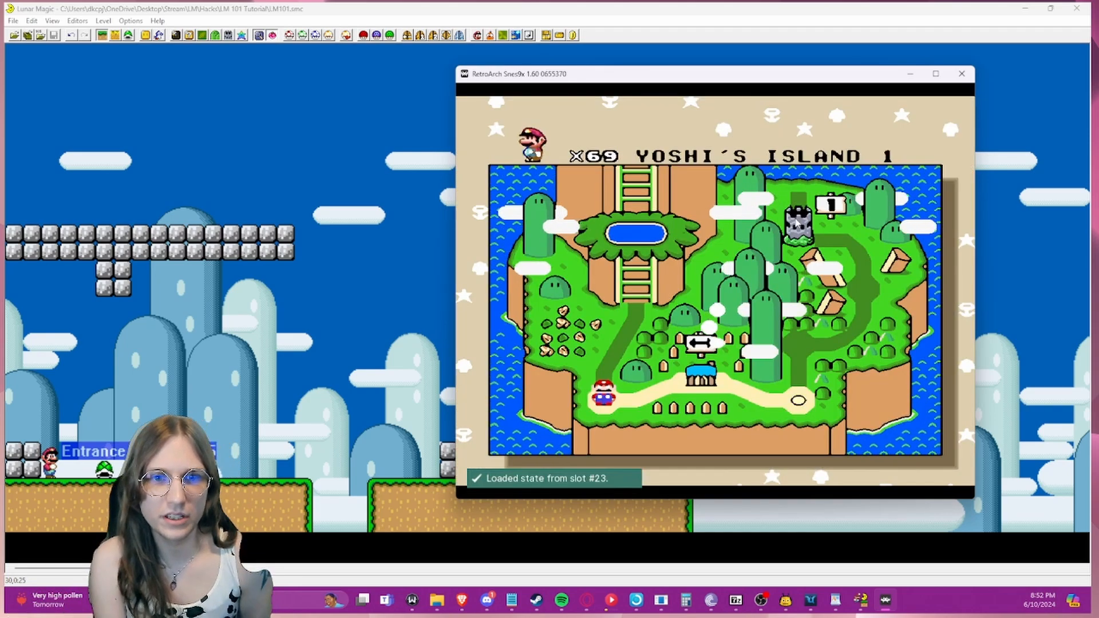
pyautogui.press('x')
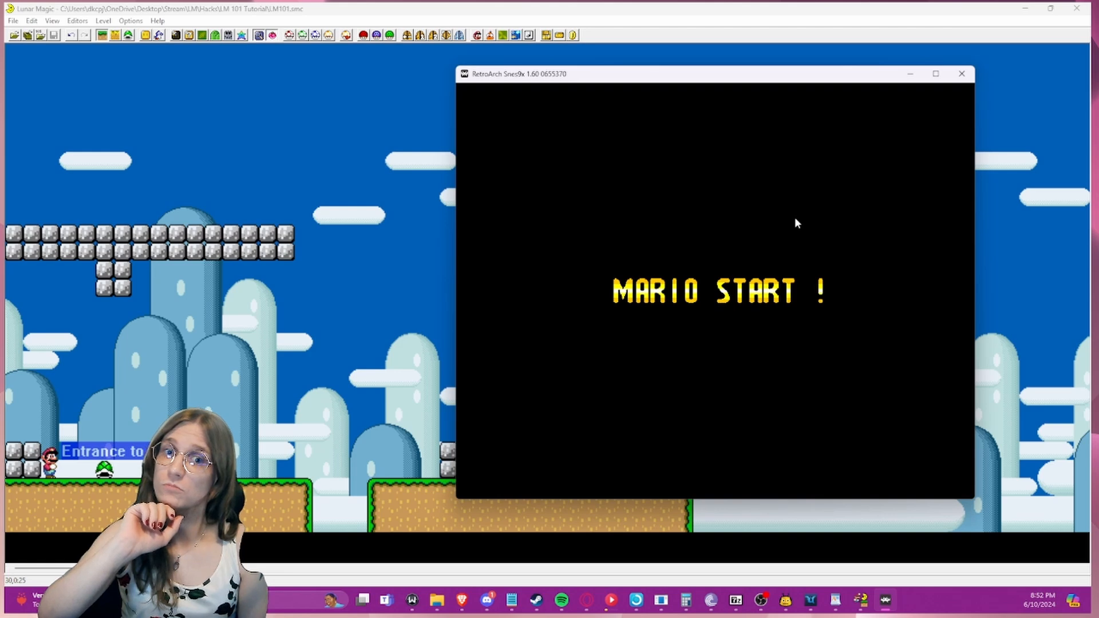
pyautogui.press('Escape')
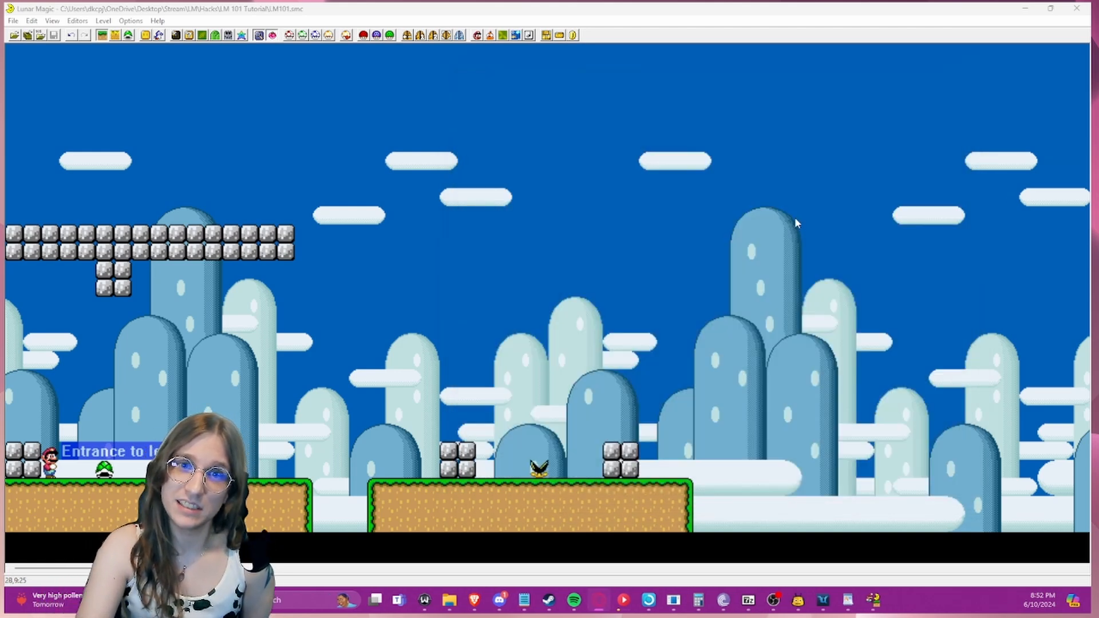
# - Run the ROM in the emulator, start a one-player game on the Mario A file and enter the level for testing
pyautogui.click(794, 218)
pyautogui.press('F4')
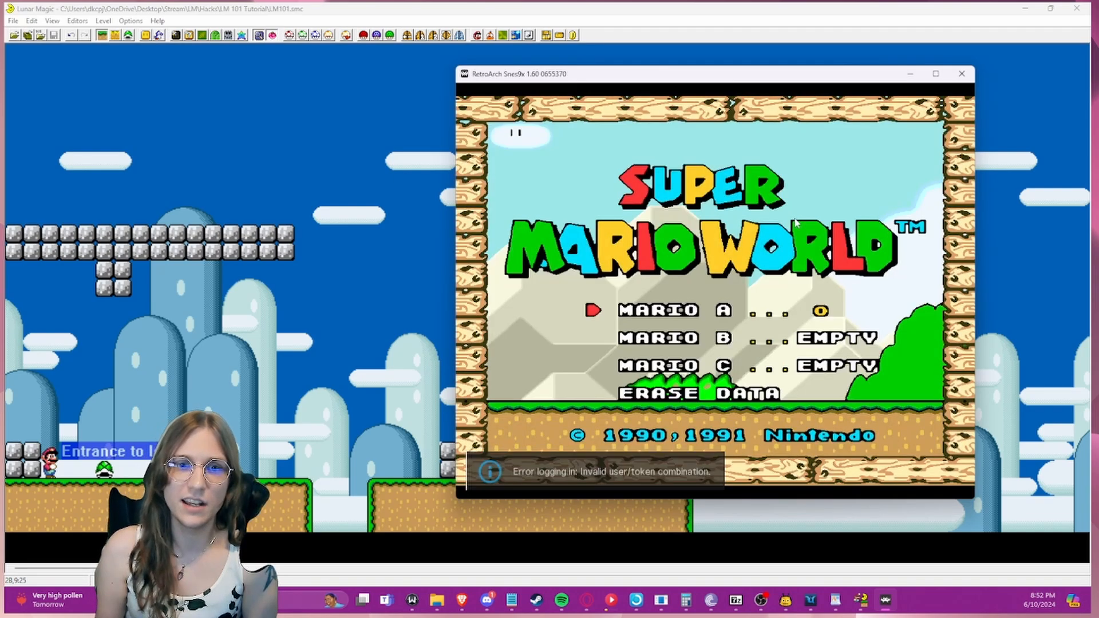
pyautogui.press('Down')
pyautogui.press('Up')
pyautogui.press('Return')
pyautogui.press('Return')
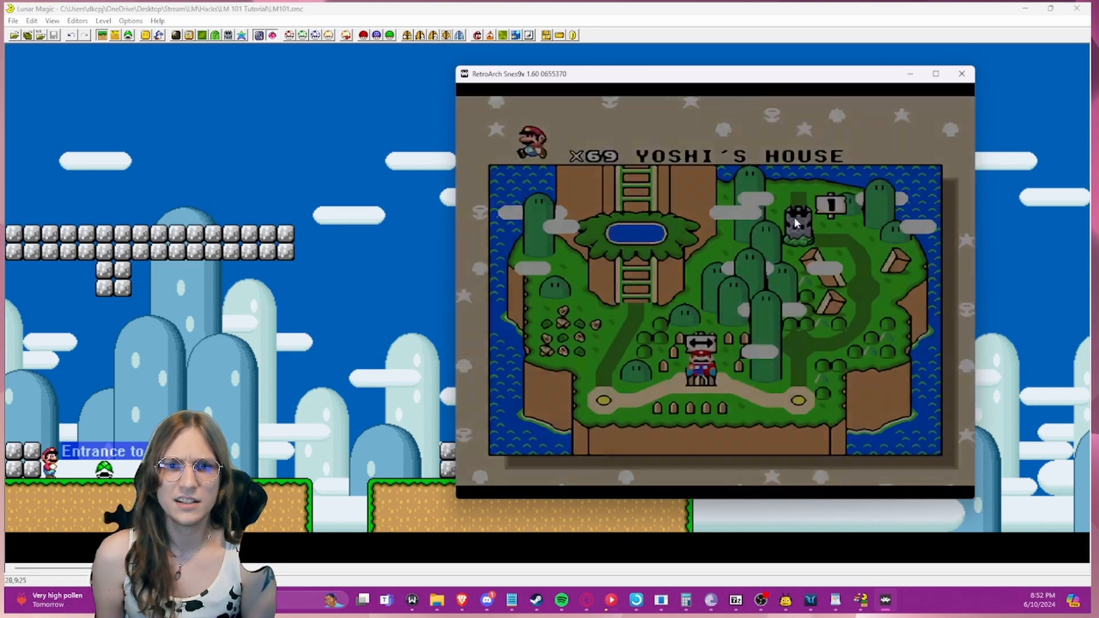
pyautogui.press('z')
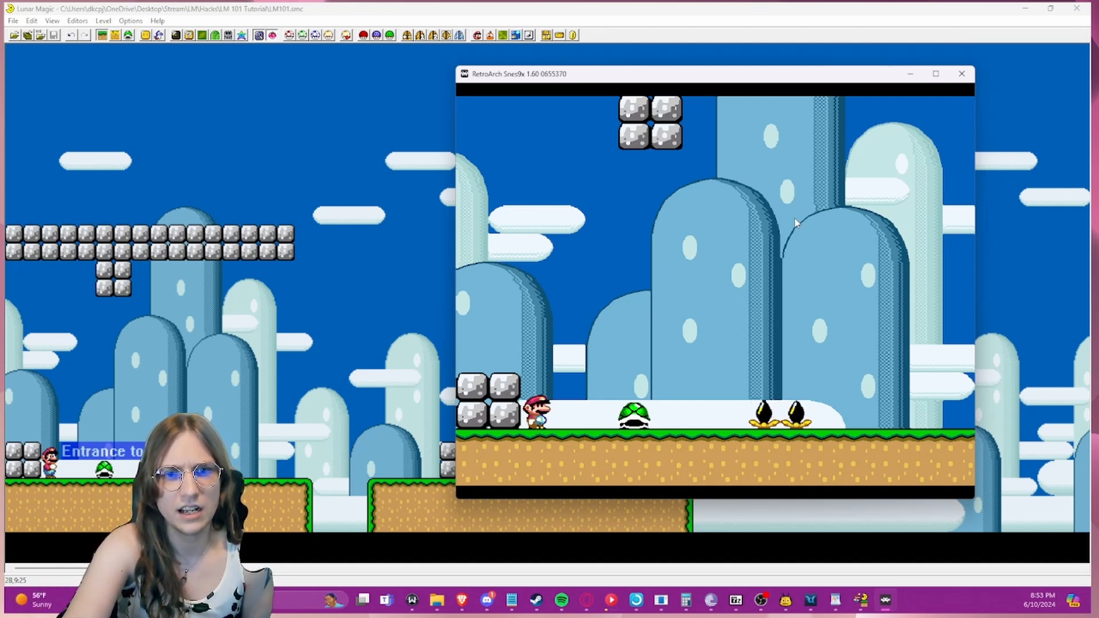
# - Playtest the level by carrying the green shell over the two plants and across the gap to the second platform's stone blocks
pyautogui.press('Right')
pyautogui.press('a')
pyautogui.press('z')
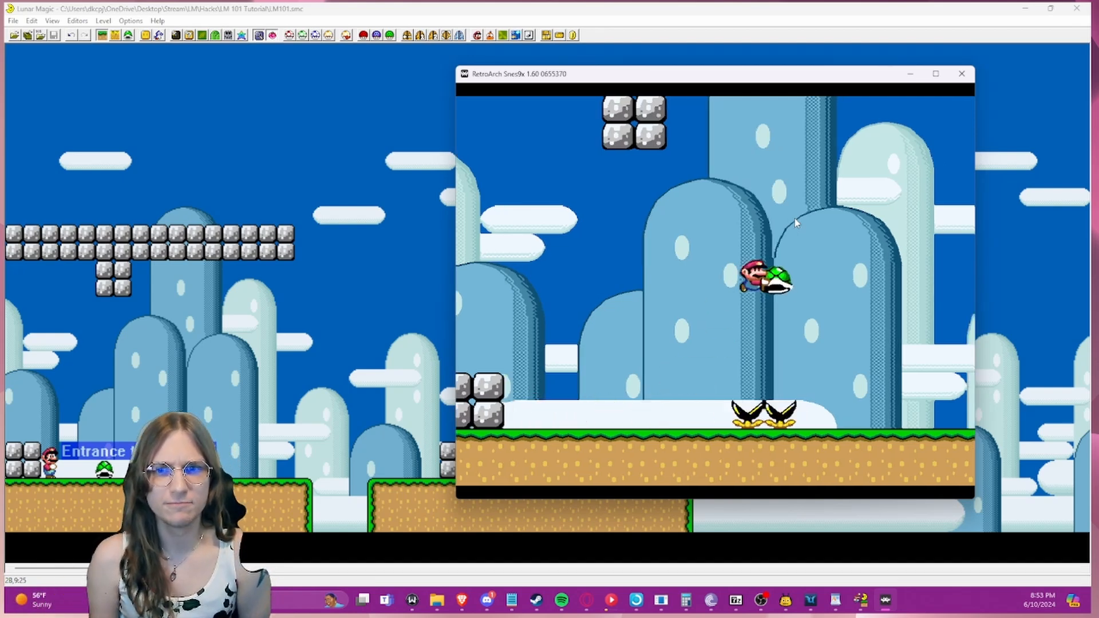
pyautogui.press('Right')
pyautogui.press('z')
pyautogui.press('z')
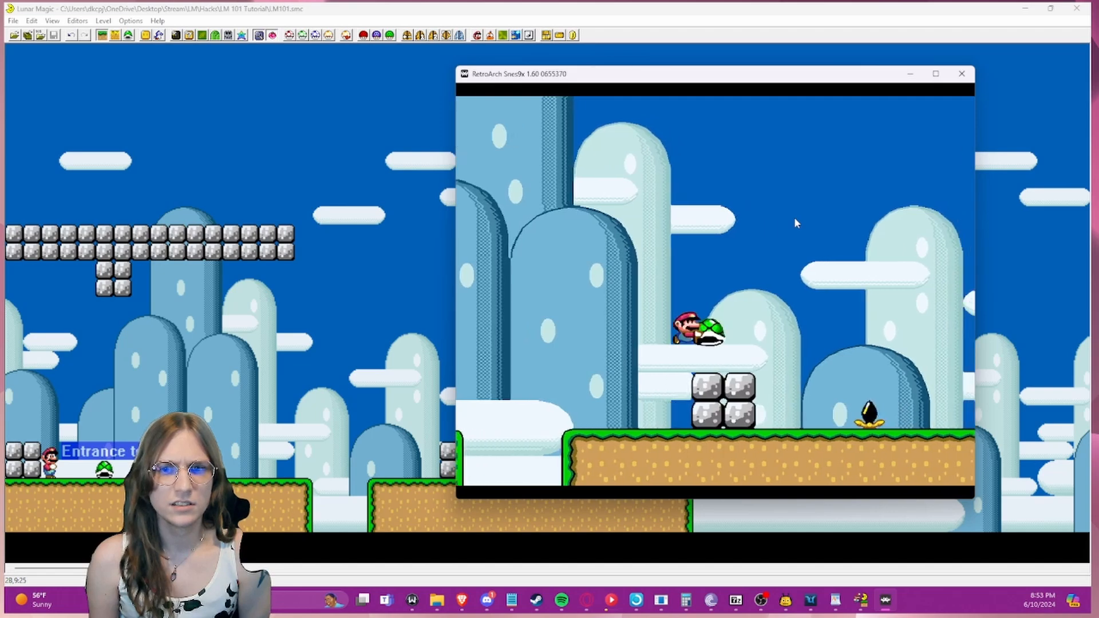
pyautogui.press('Left')
pyautogui.press('z')
pyautogui.press('Right')
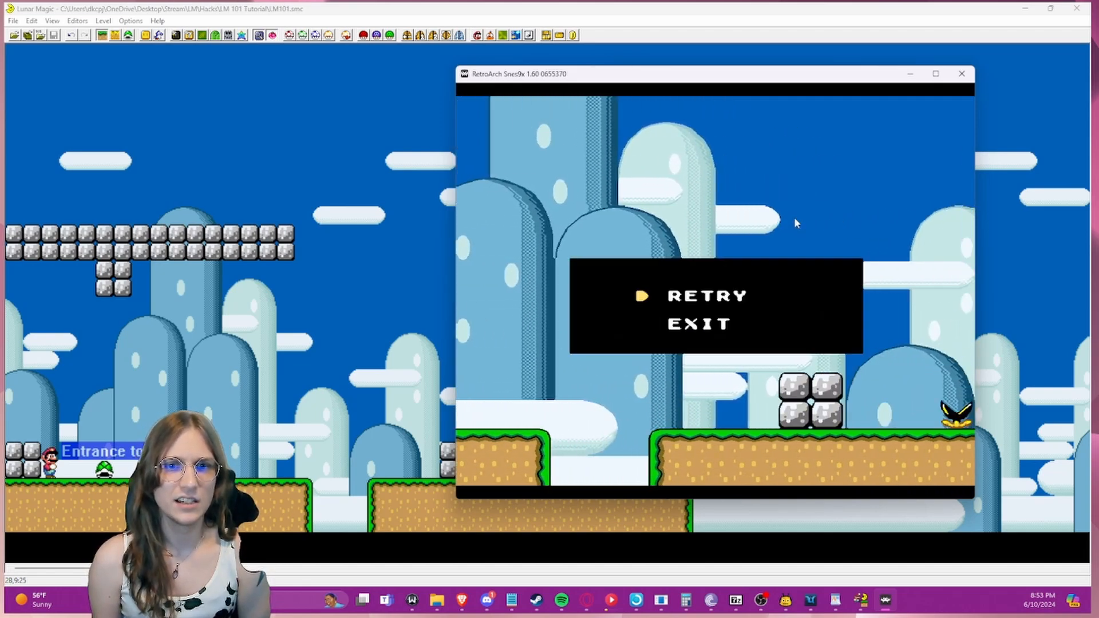
# - Retry the level and carry the green shell past the single plant to the second platform's far stone blocks
pyautogui.press('z')
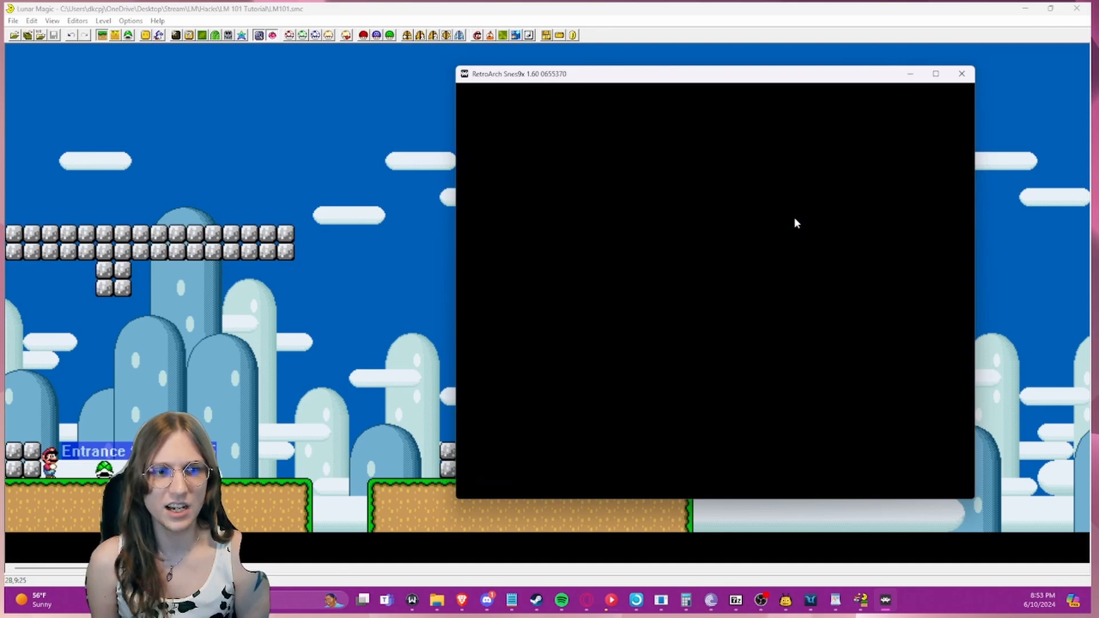
pyautogui.press('Right')
pyautogui.press('z')
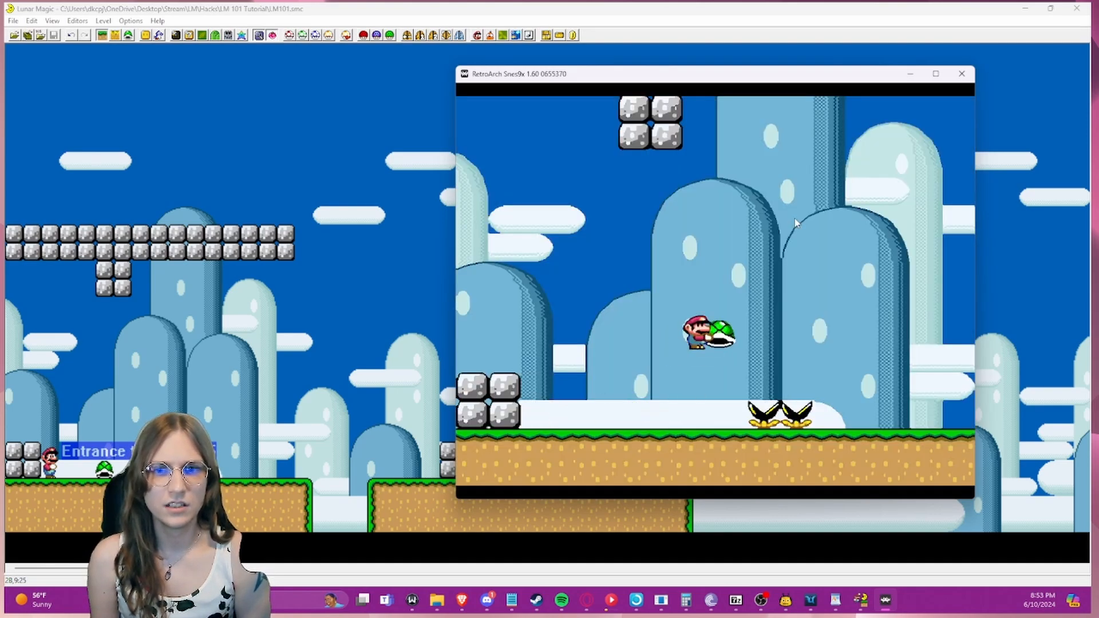
pyautogui.press('z')
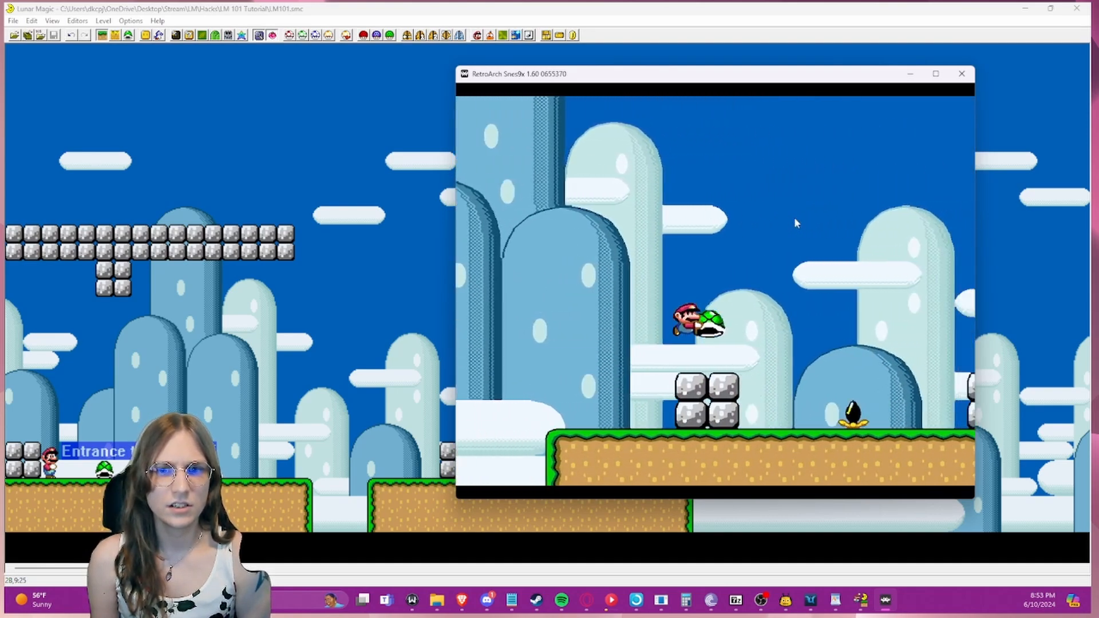
pyautogui.press('Left')
pyautogui.press('Up')
pyautogui.press('z')
pyautogui.press('Right')
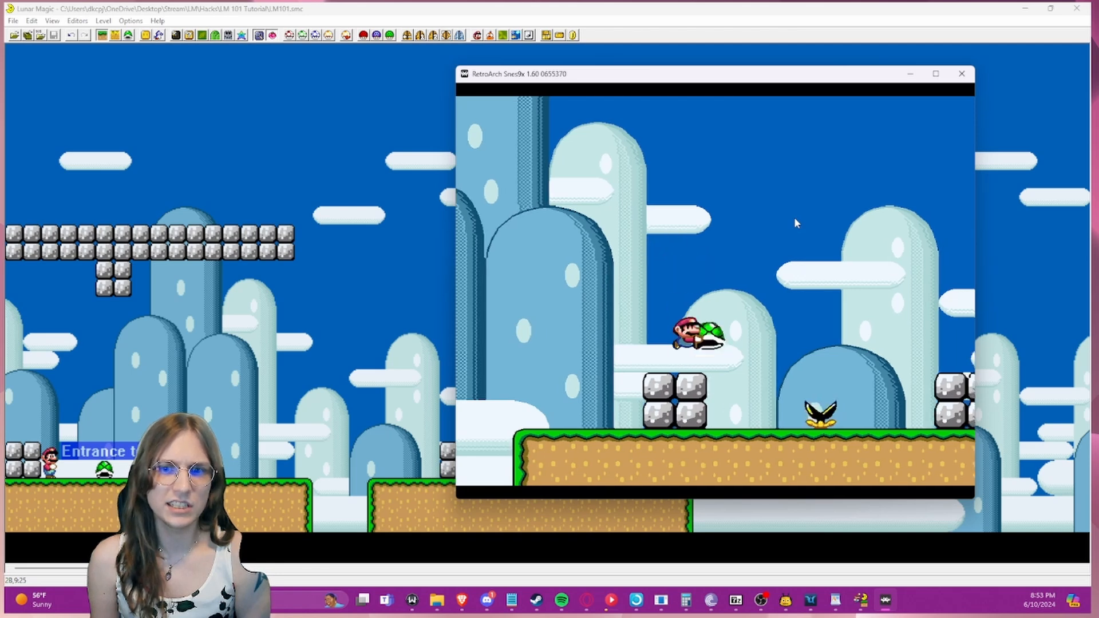
pyautogui.press('Right')
pyautogui.press('z')
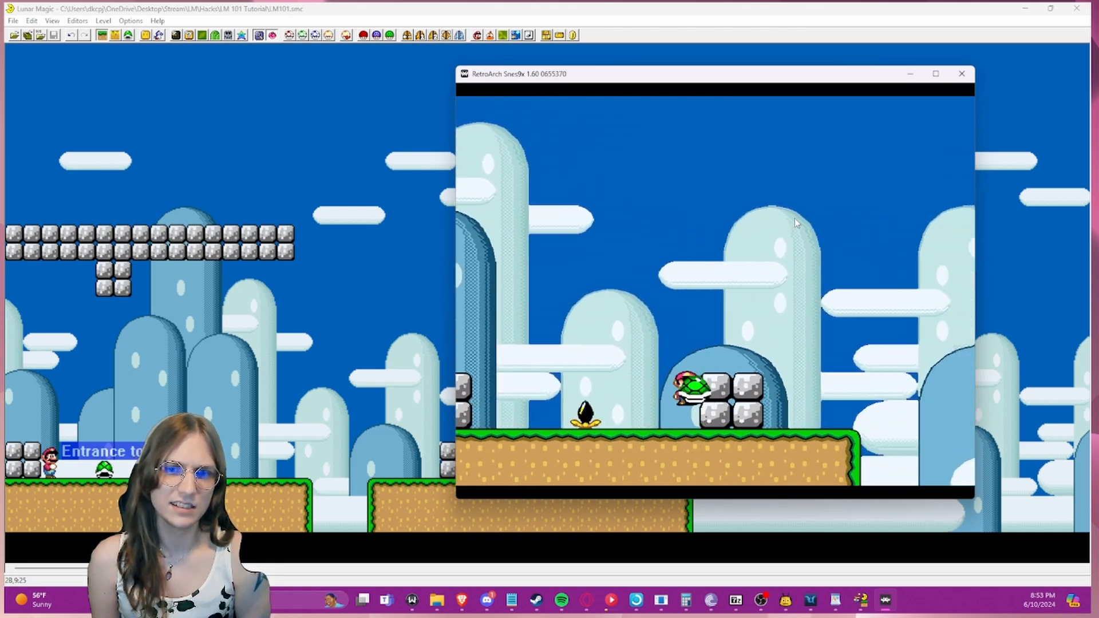
# - Take the shell back to the second platform's first stone blocks, try jumping with it and release it towards the plant
pyautogui.press('Left')
pyautogui.press('z')
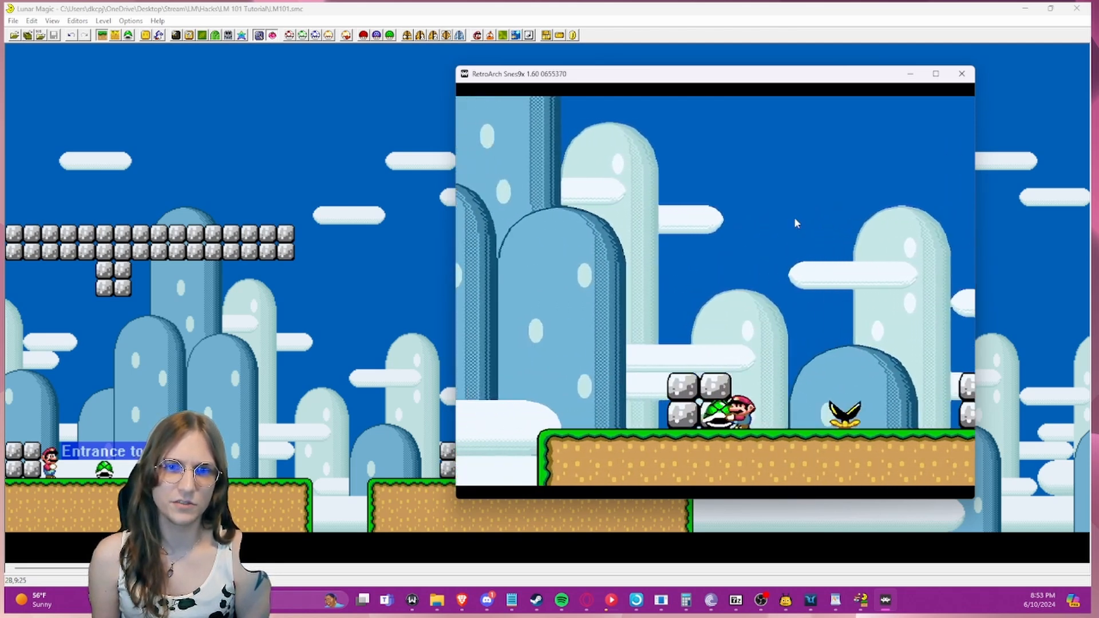
pyautogui.press('z')
pyautogui.press('Right')
pyautogui.press('z')
pyautogui.press('Left')
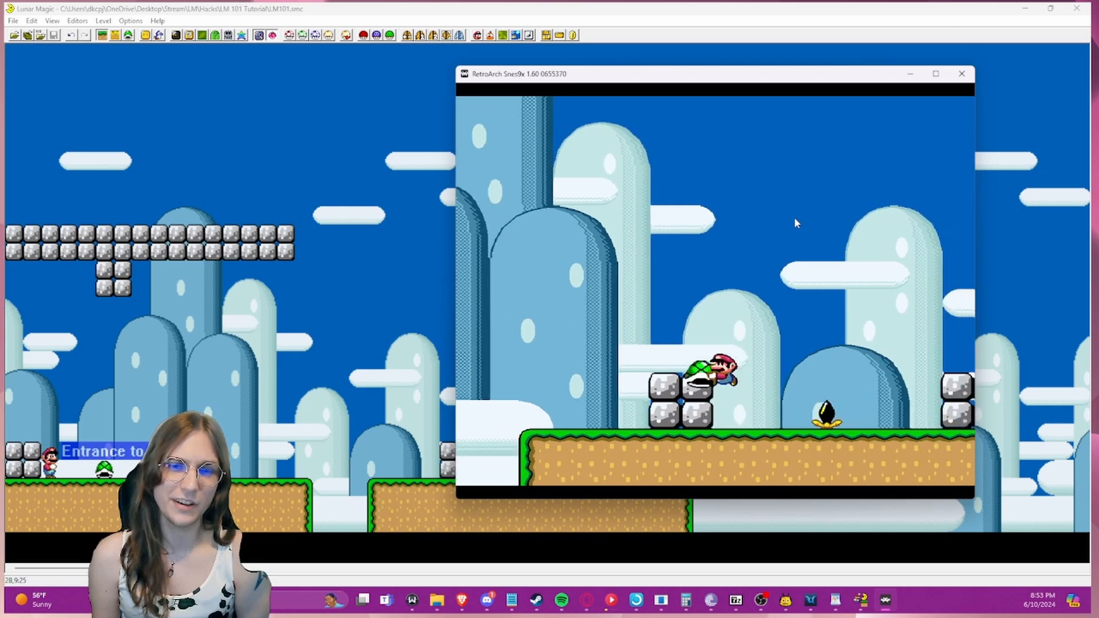
pyautogui.press('Right')
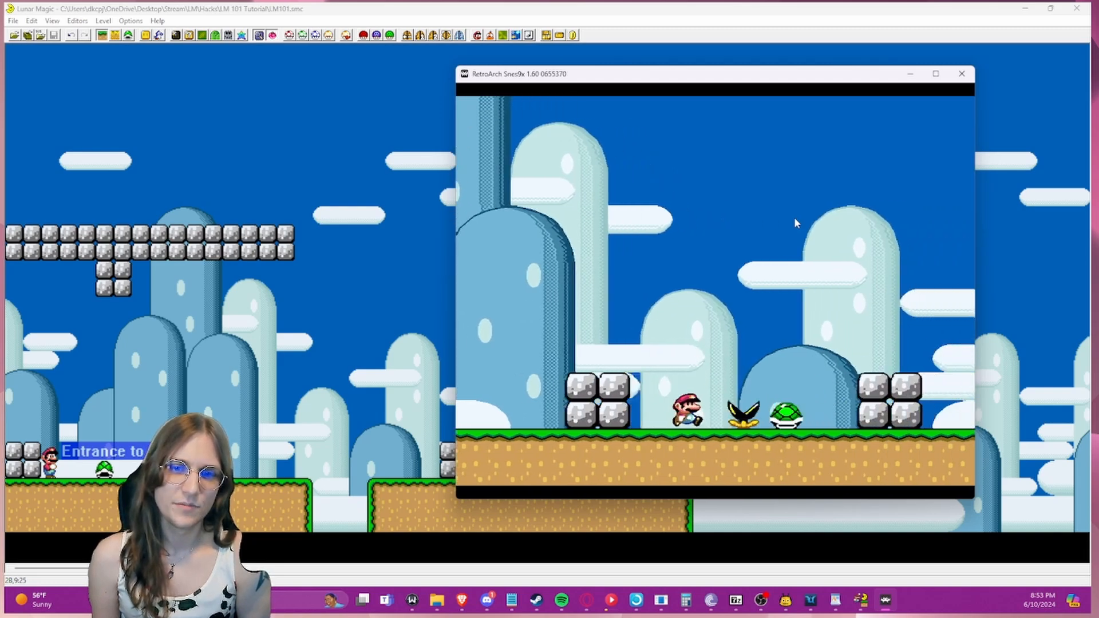
# - Restart the level and carry the shell across both platforms, turning back from the far blocks to the second platform's first ones
pyautogui.press('z')
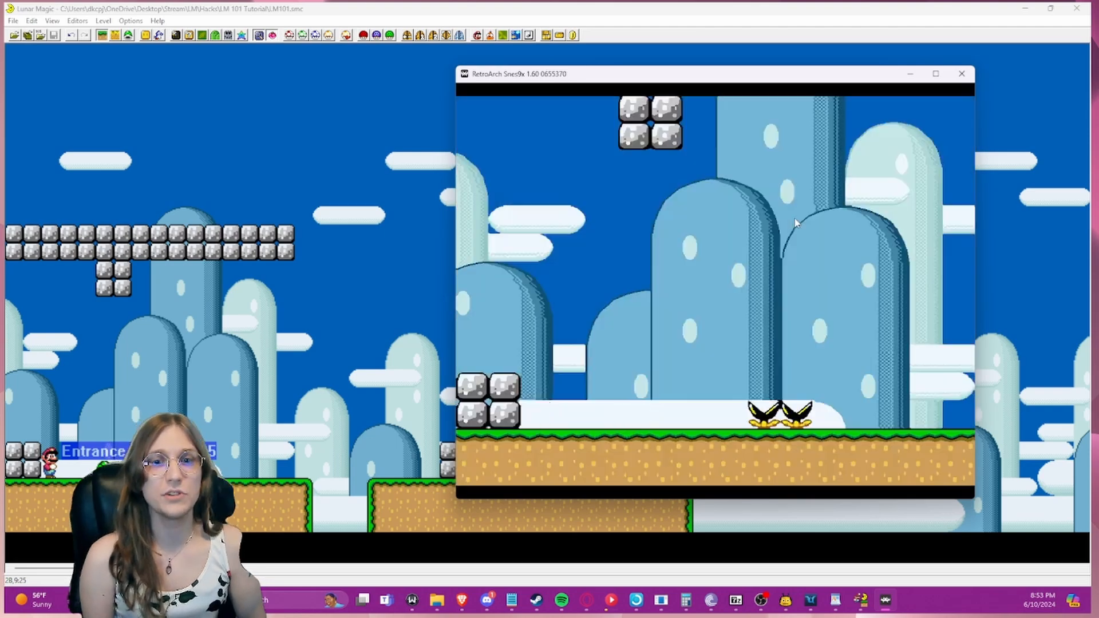
pyautogui.press('Right')
pyautogui.press('z')
pyautogui.press('Right')
pyautogui.press('z')
pyautogui.press('z')
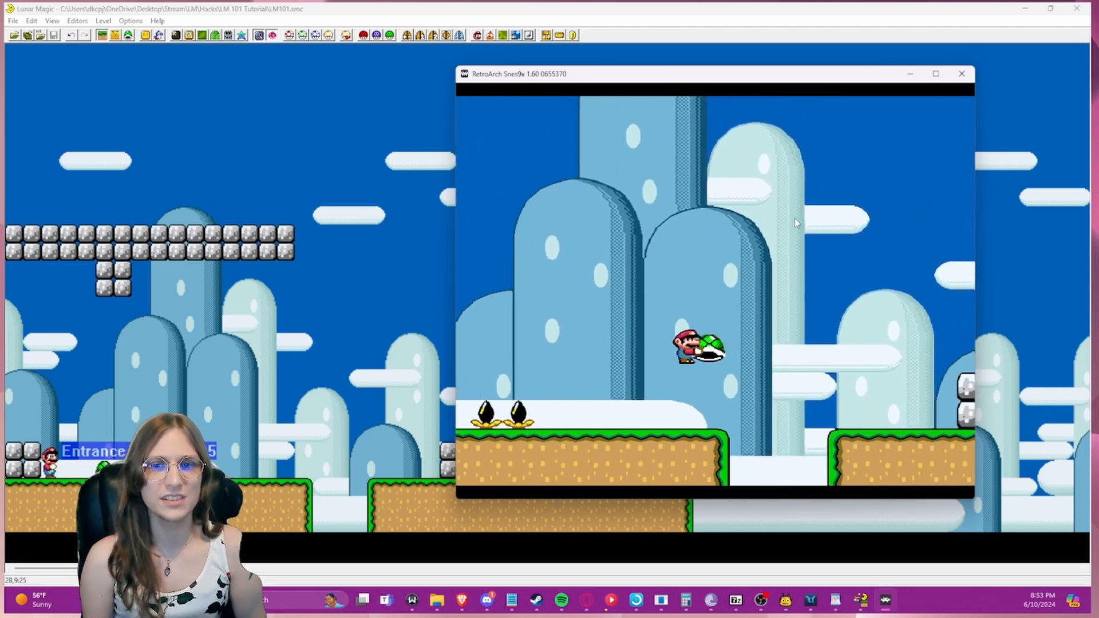
pyautogui.press('Right')
pyautogui.press('z')
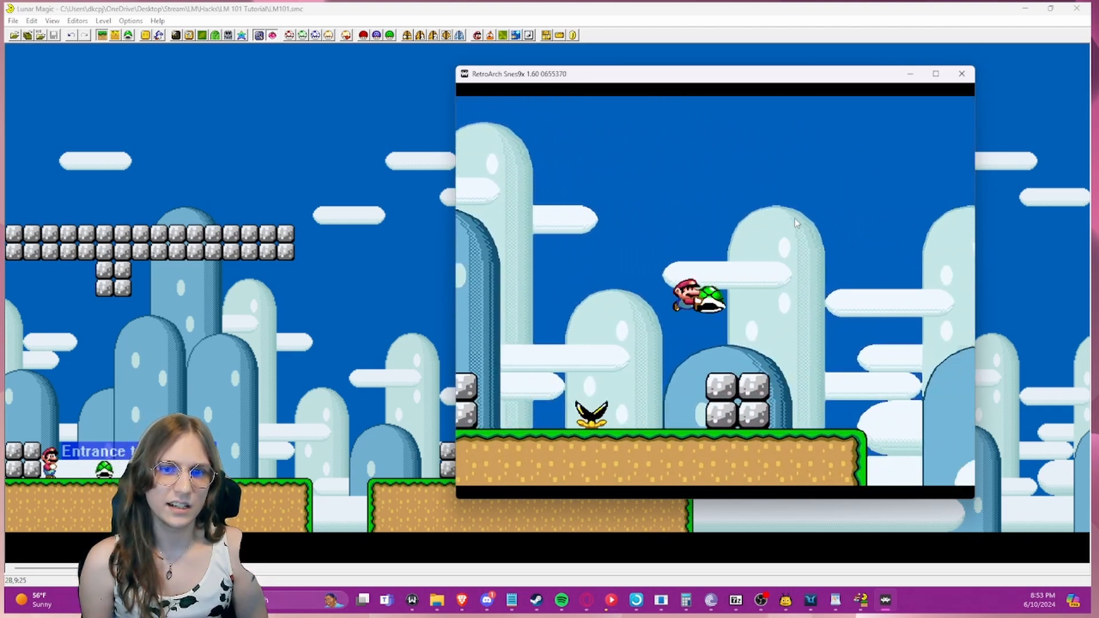
pyautogui.press('Left')
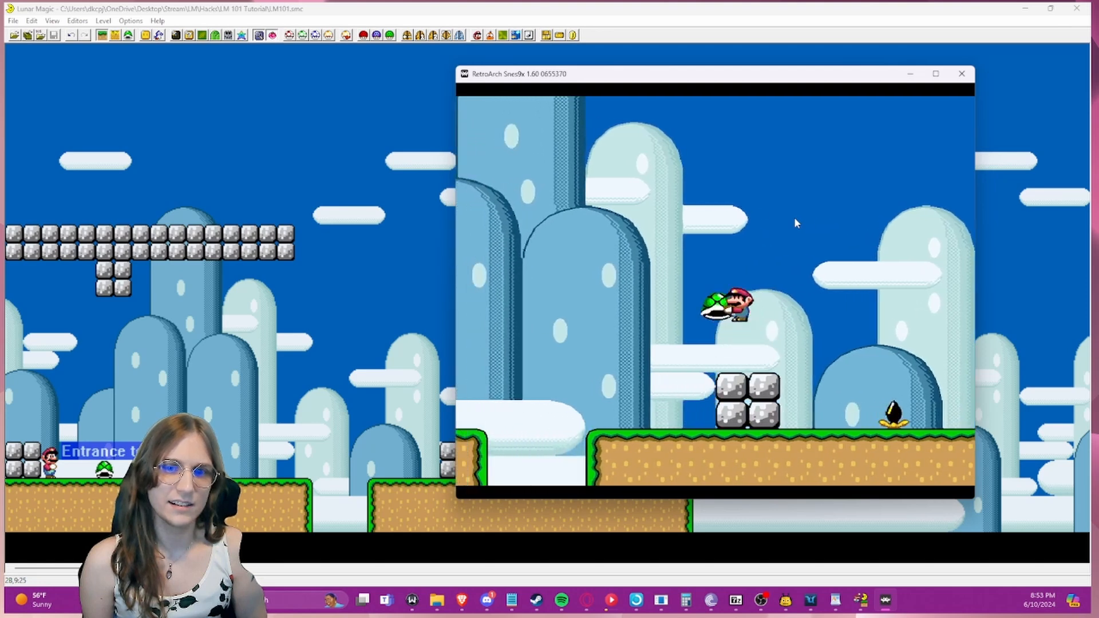
# - Test shell jumps on the second platform's first stone blocks, throw the shell towards the far blocks, and close the emulator
pyautogui.press('z')
pyautogui.press('Right')
pyautogui.press('Left')
pyautogui.press('z')
pyautogui.press('Right')
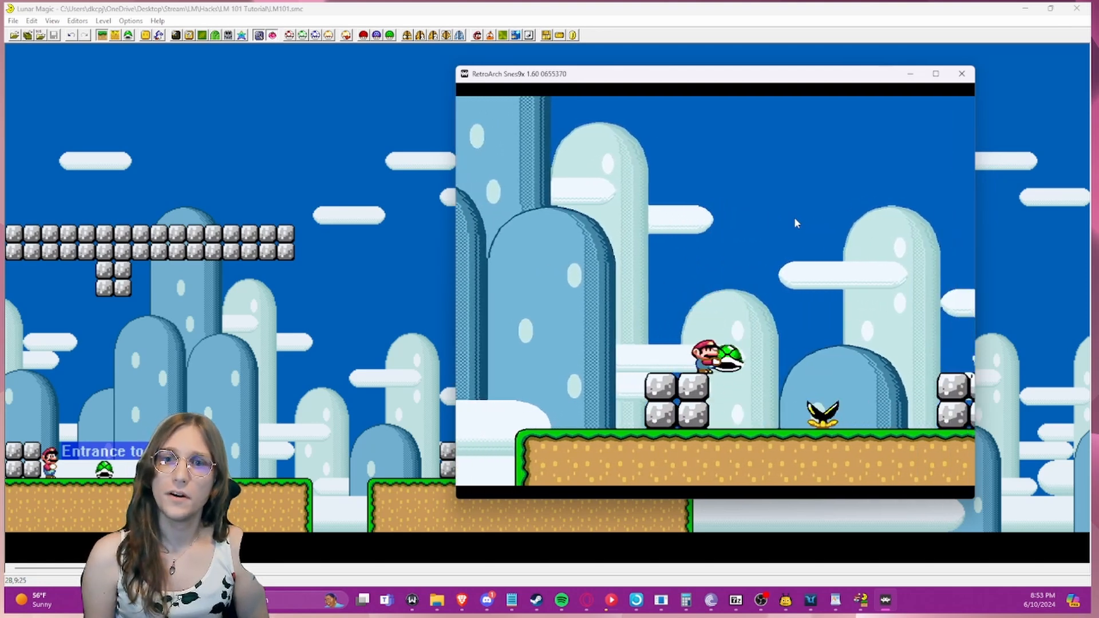
pyautogui.press('Left')
pyautogui.press('z')
pyautogui.press('Left')
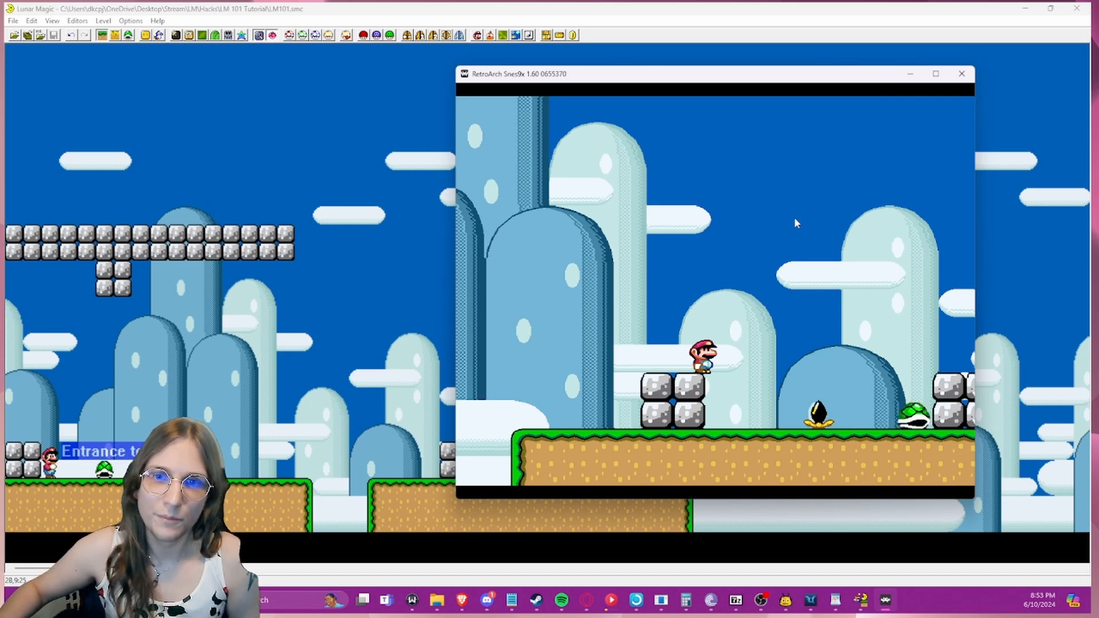
pyautogui.press('Escape')
pyautogui.press('Escape')
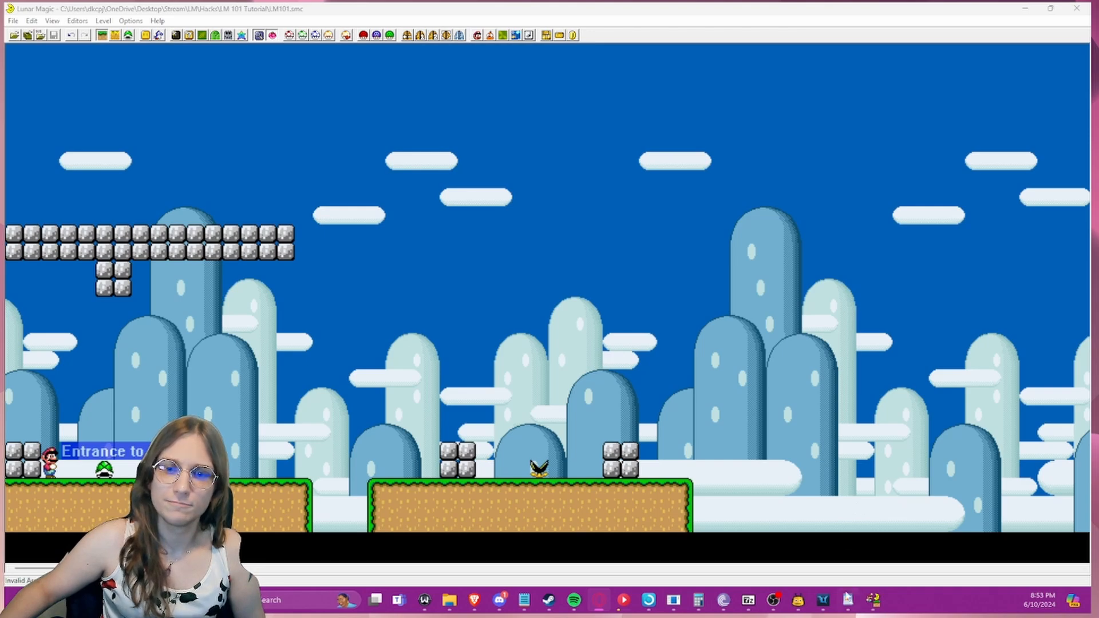
# - Switch to the LMguideline document in WordPad and review the heading "Part 4) GPS and Blocks vs Graphics"
pyautogui.click(847, 600)
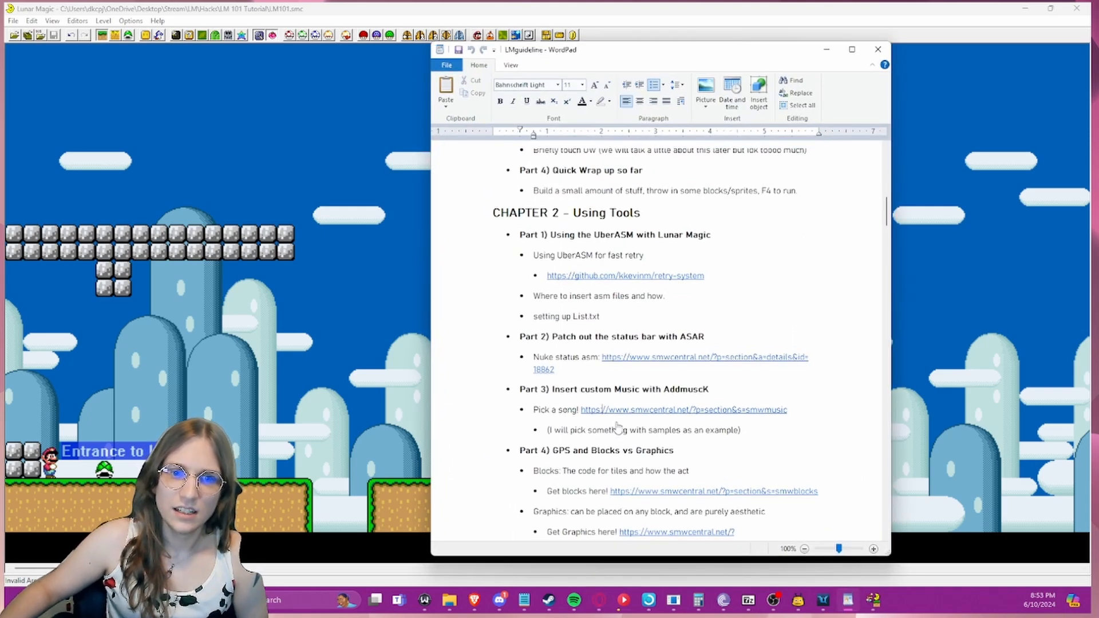
pyautogui.scroll(-2, 617, 426)
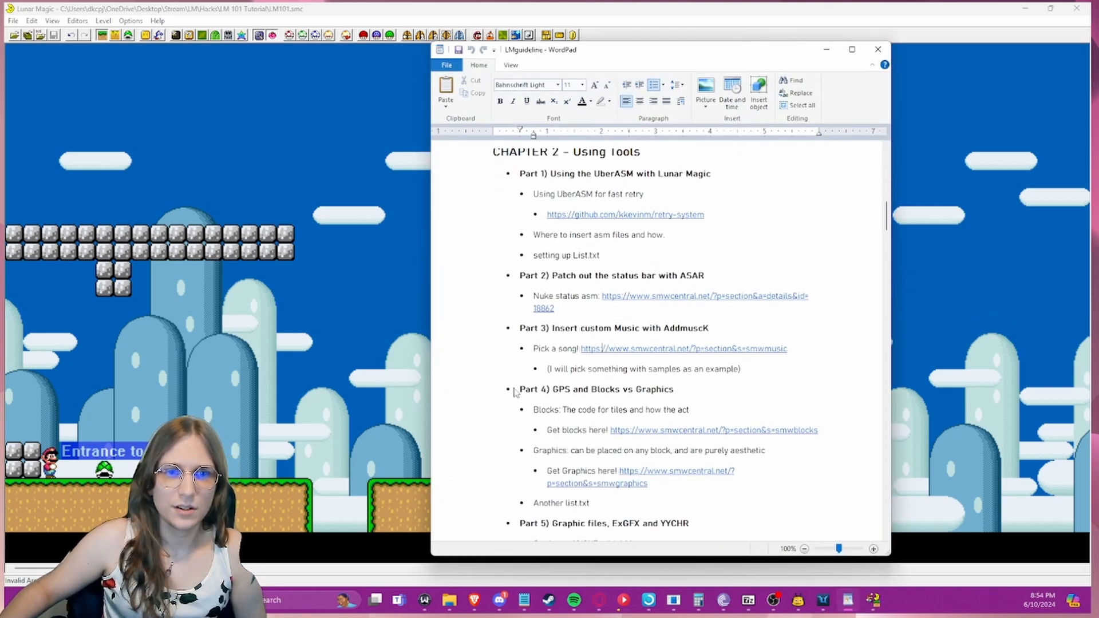
pyautogui.moveTo(513, 391); pyautogui.dragTo(662, 399)
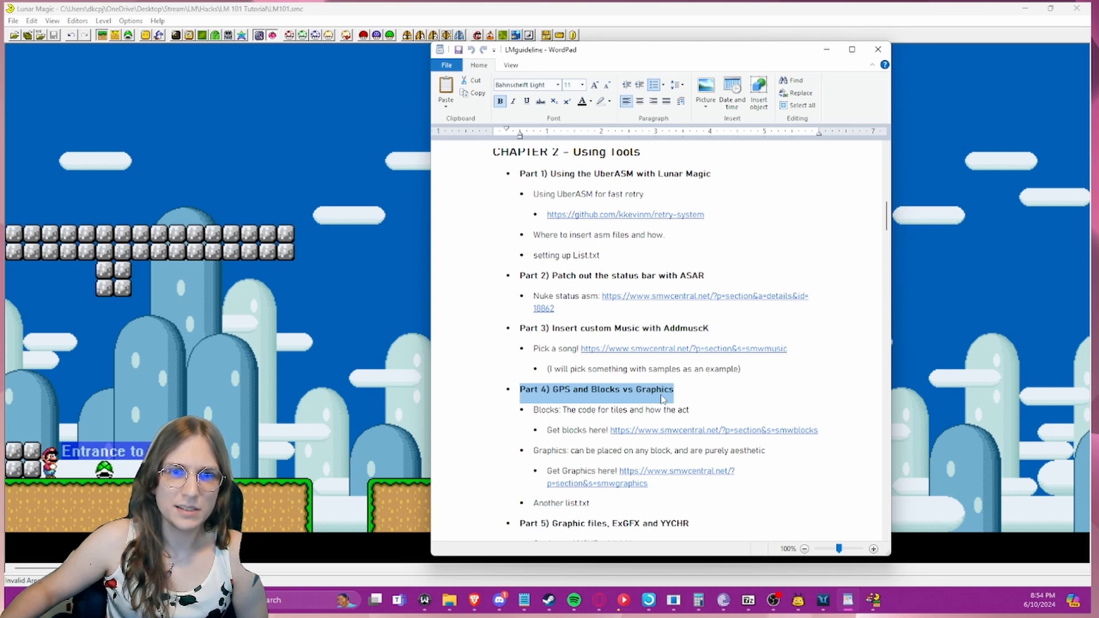
pyautogui.click(684, 392)
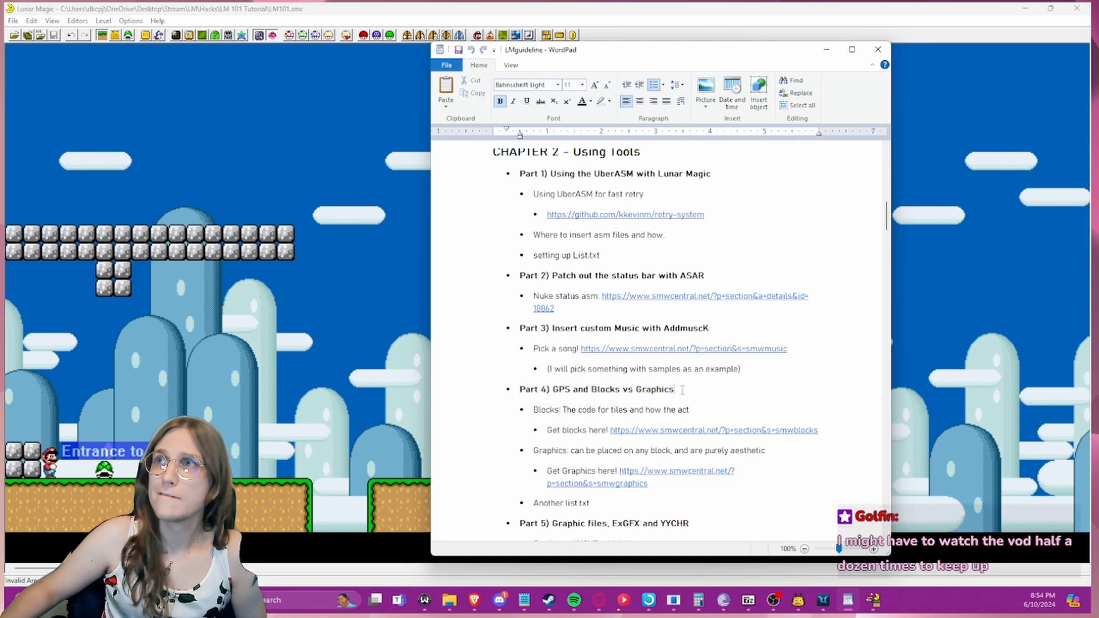
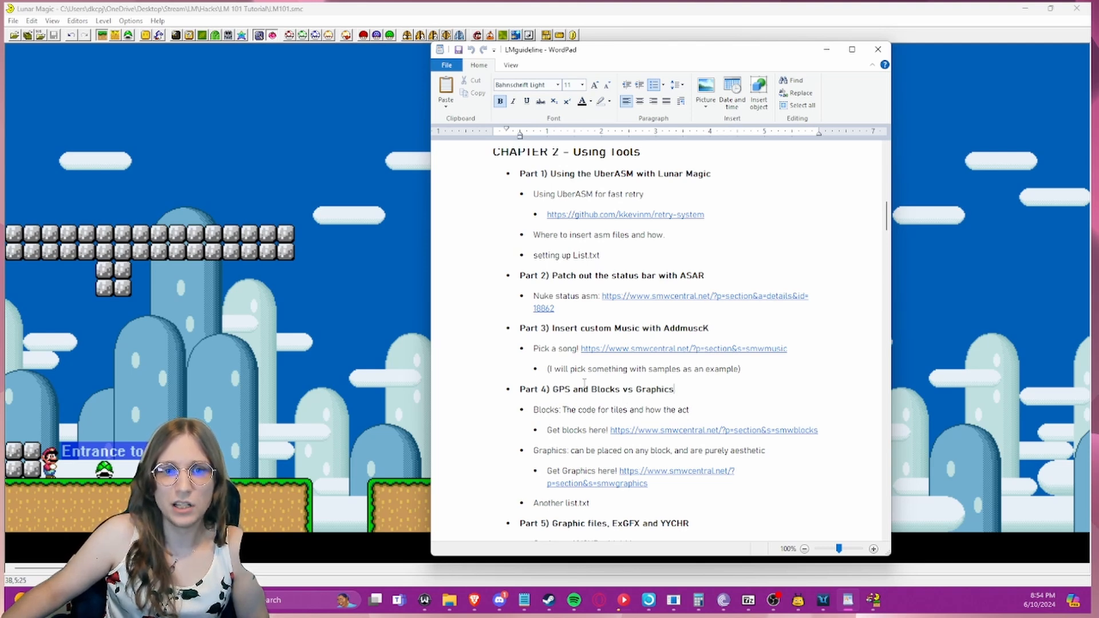
pyautogui.moveTo(591, 385); pyautogui.dragTo(675, 389)
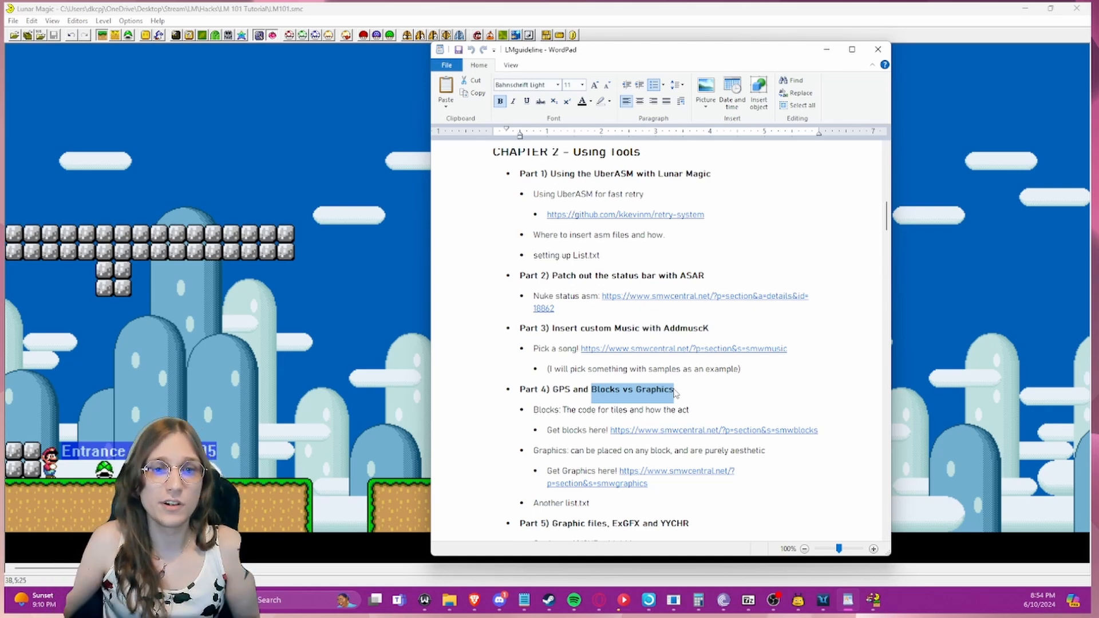
# - Return to Lunar Magic and open the 16x16 Tile Map Editor at the custom ground tiles on page 2
pyautogui.click(869, 48)
pyautogui.click(189, 35)
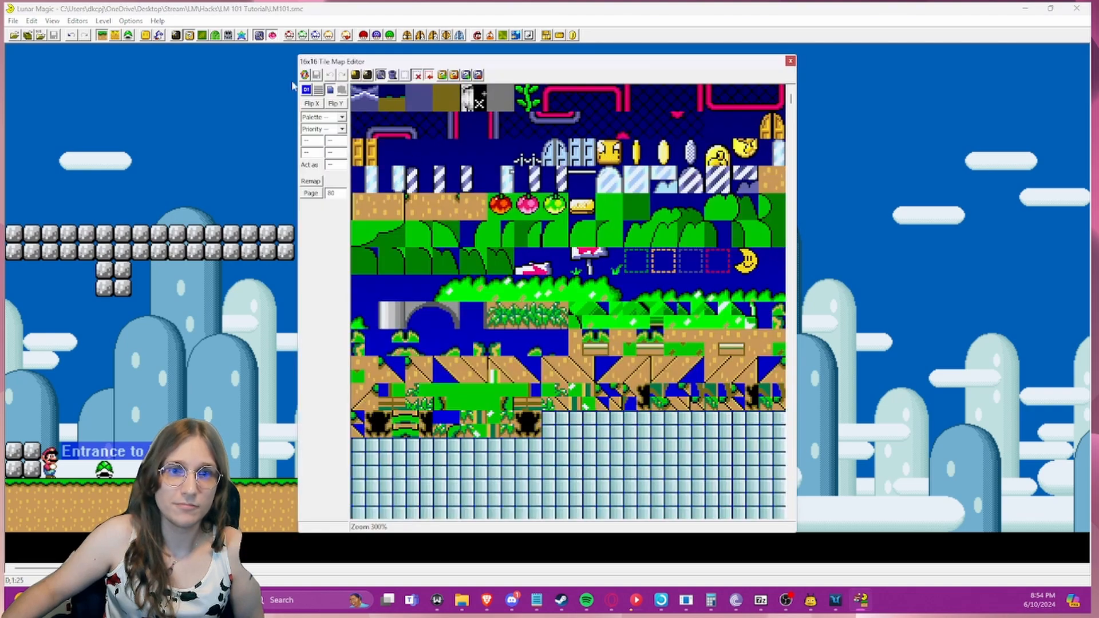
pyautogui.scroll(-6, 559, 258)
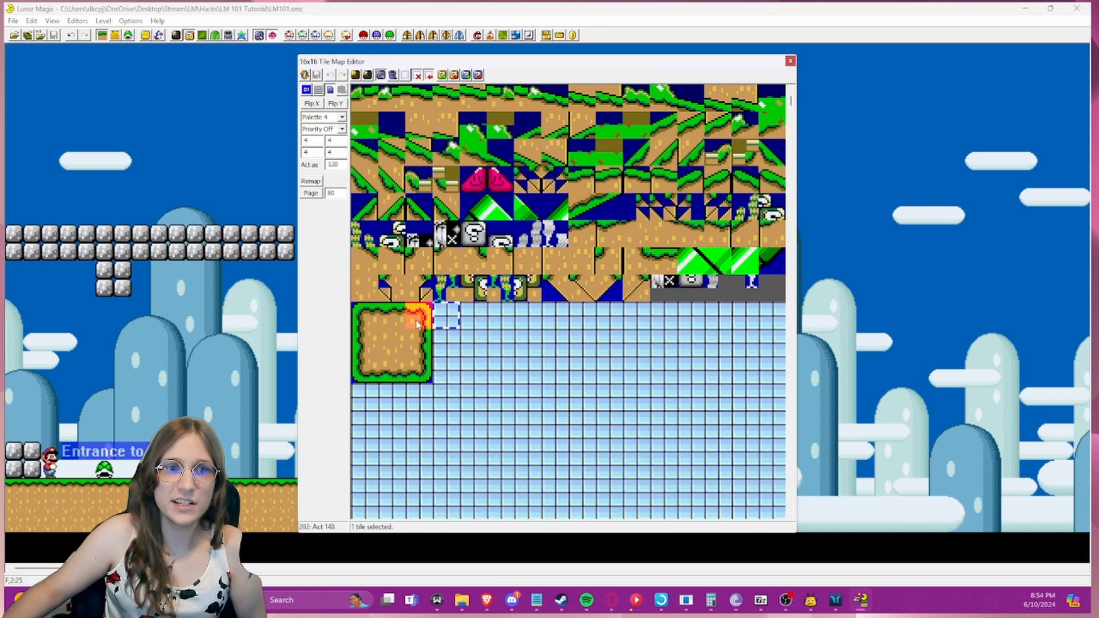
# - Place the Map16 tile 203 over the background hill above the first platform, then delete it
pyautogui.click(240, 352)
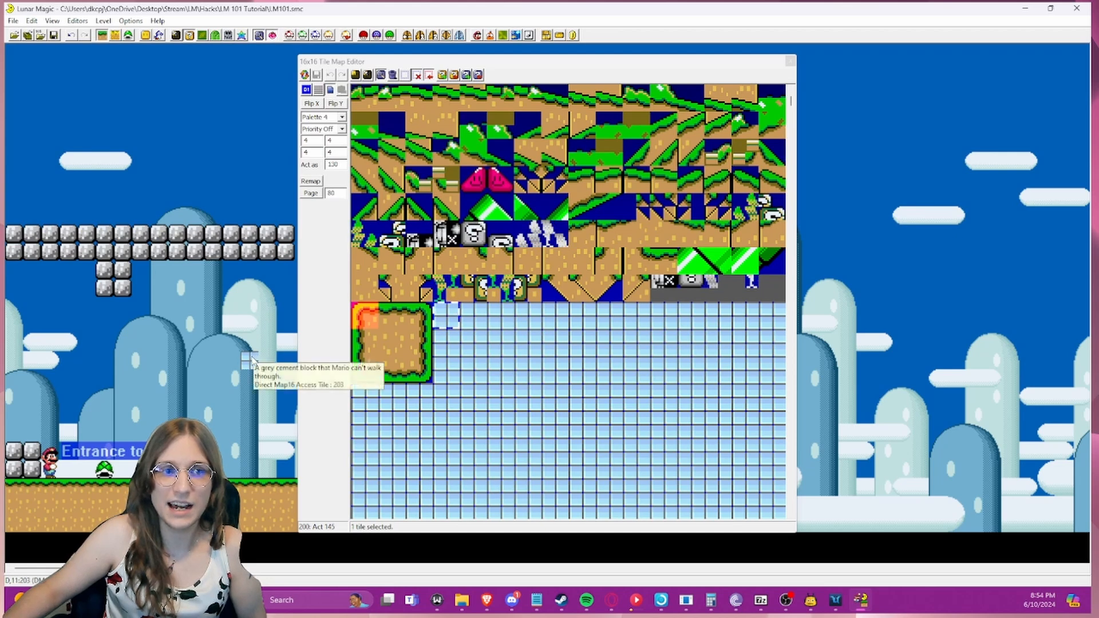
pyautogui.moveTo(252, 359); pyautogui.dragTo(223, 365)
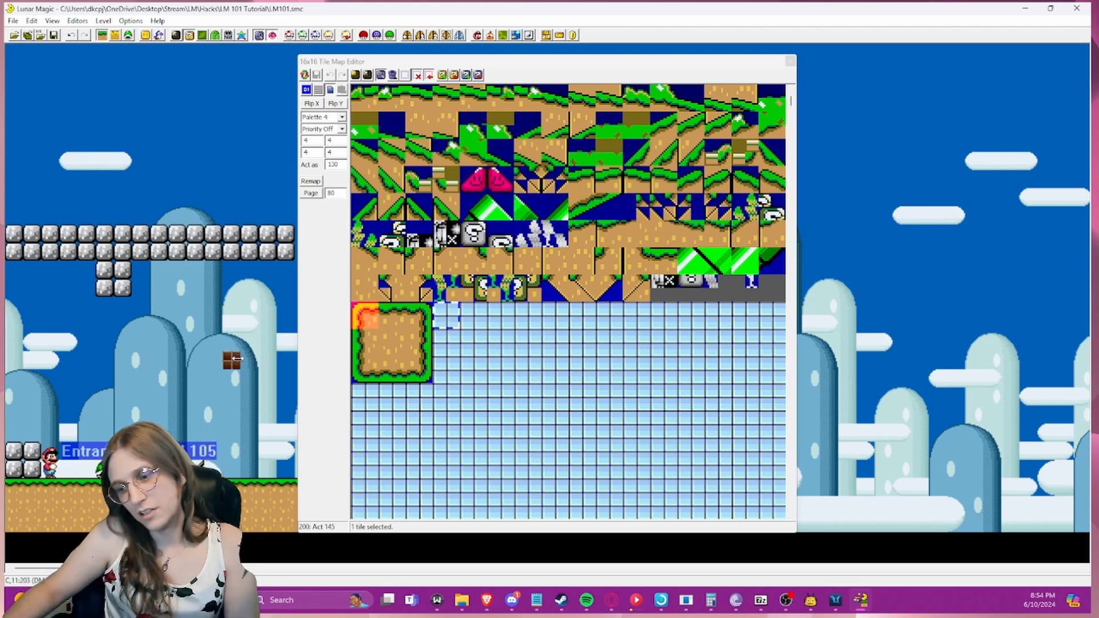
pyautogui.press('Delete')
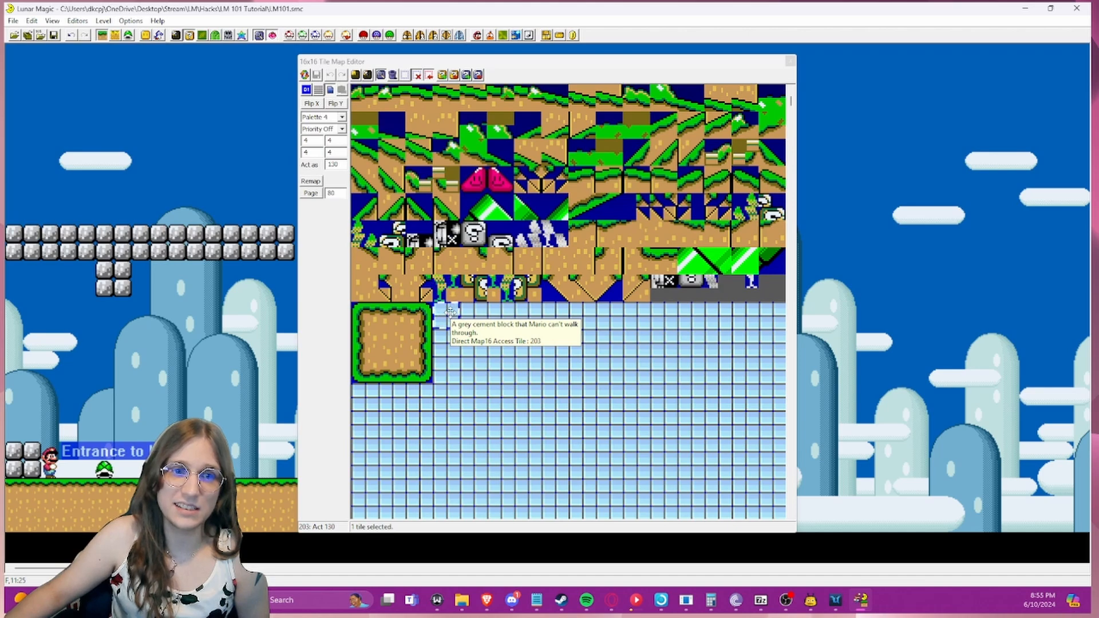
# - Place a cement block (tile 130) and Map16 tile 203 side by side over the background hill above the first platform
pyautogui.scroll(4, 450, 312)
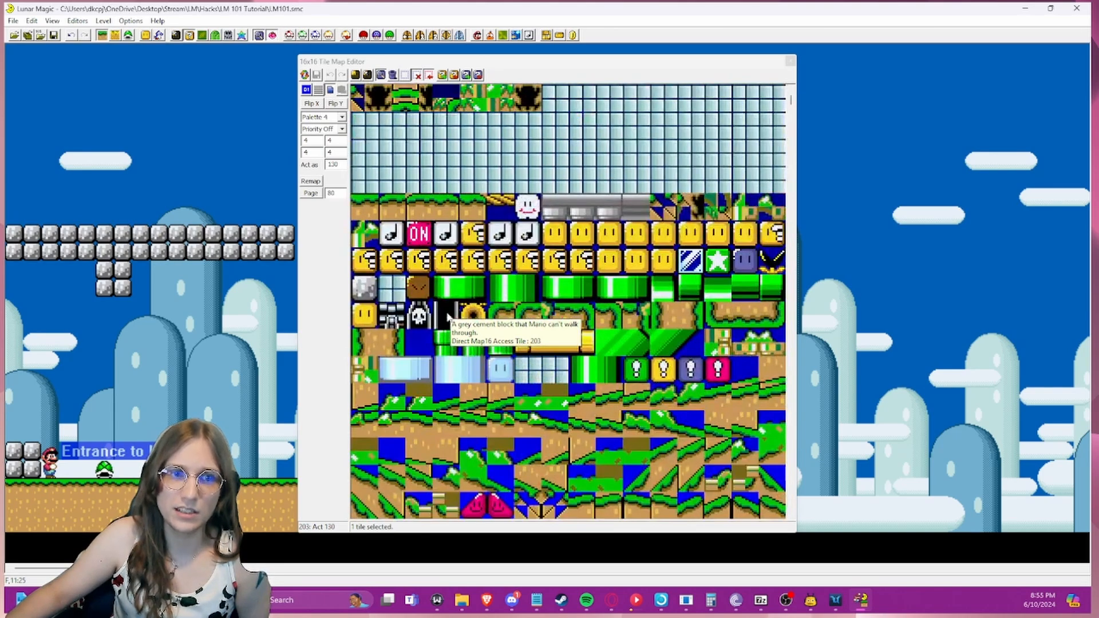
pyautogui.click(360, 289)
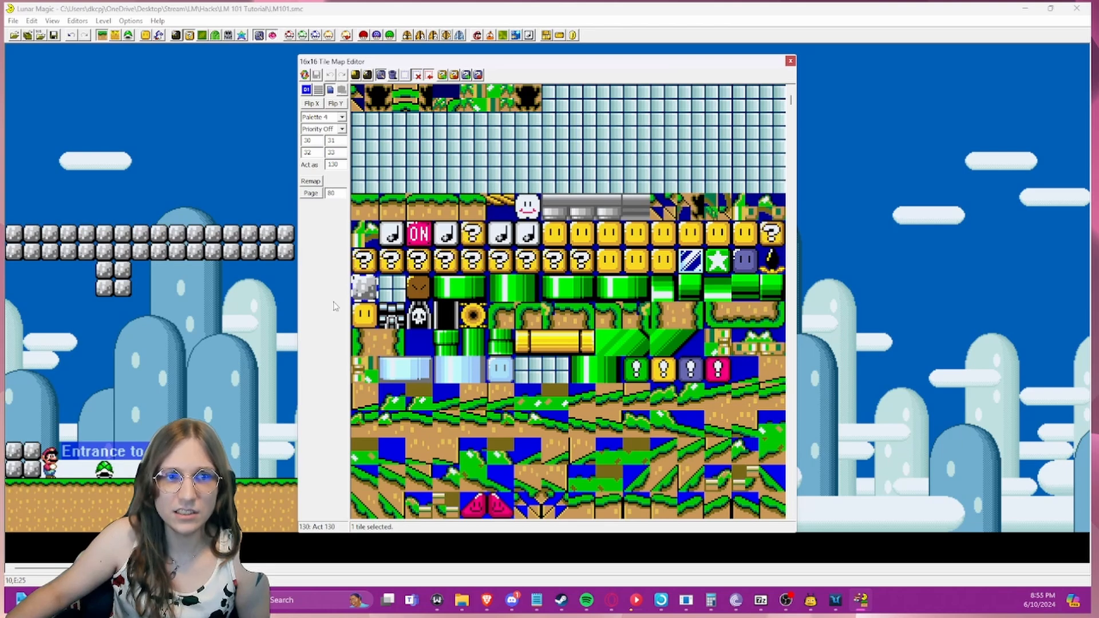
pyautogui.scroll(-3, 385, 196)
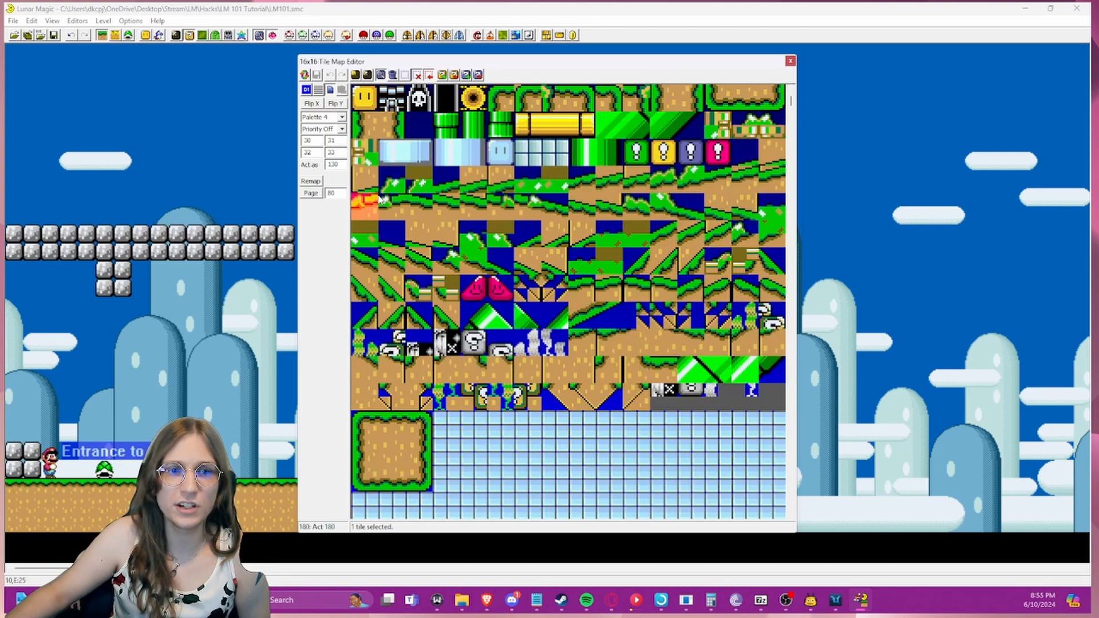
pyautogui.click(448, 425)
pyautogui.scroll(3, 359, 246)
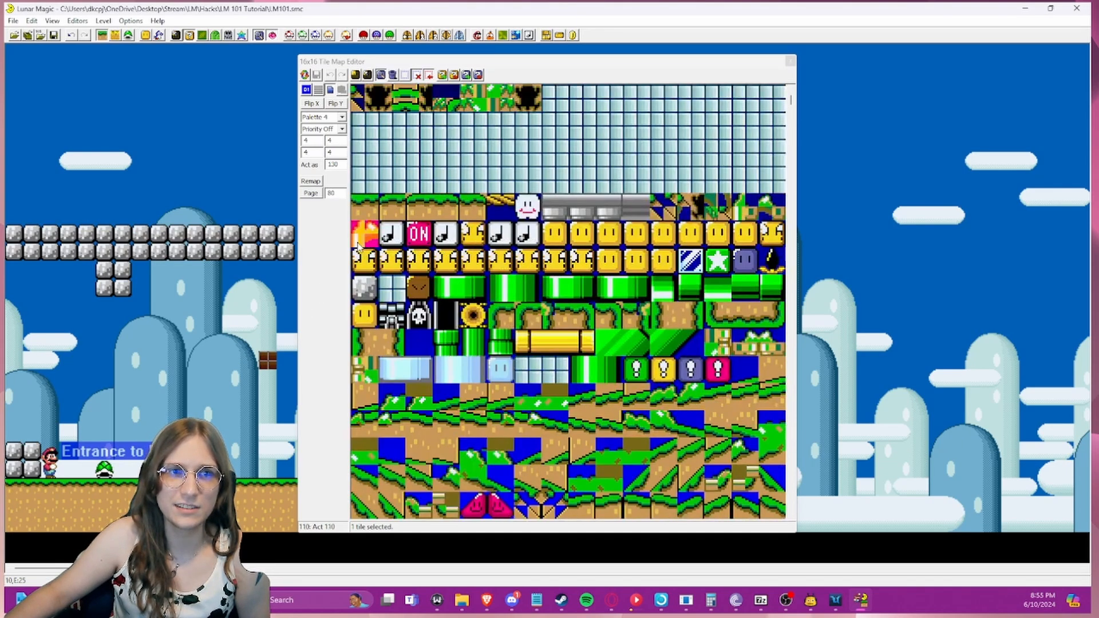
pyautogui.click(252, 359)
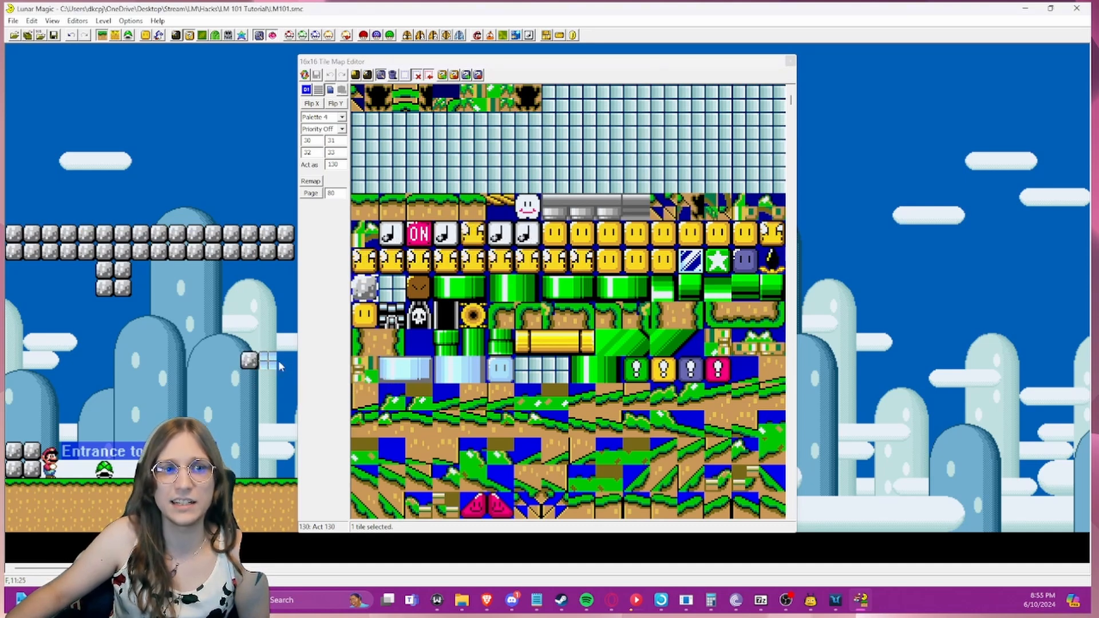
# - Copy the ON/OFF block graphics into Map16 tile 203, set it to act as 130, and save the Map16 data
pyautogui.click(418, 293)
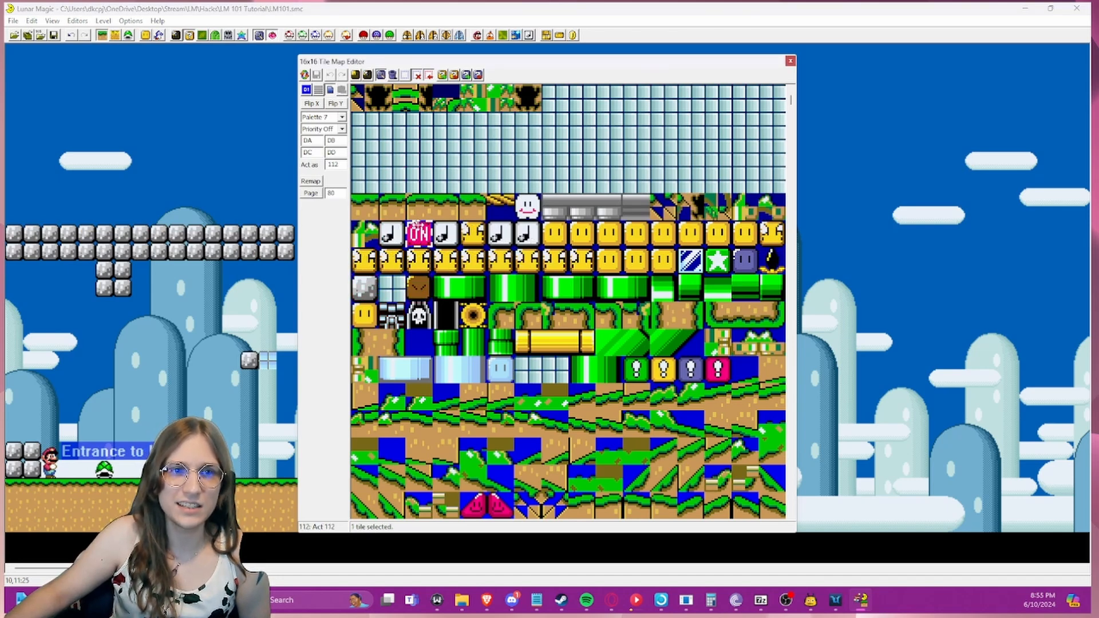
pyautogui.scroll(-3, 418, 235)
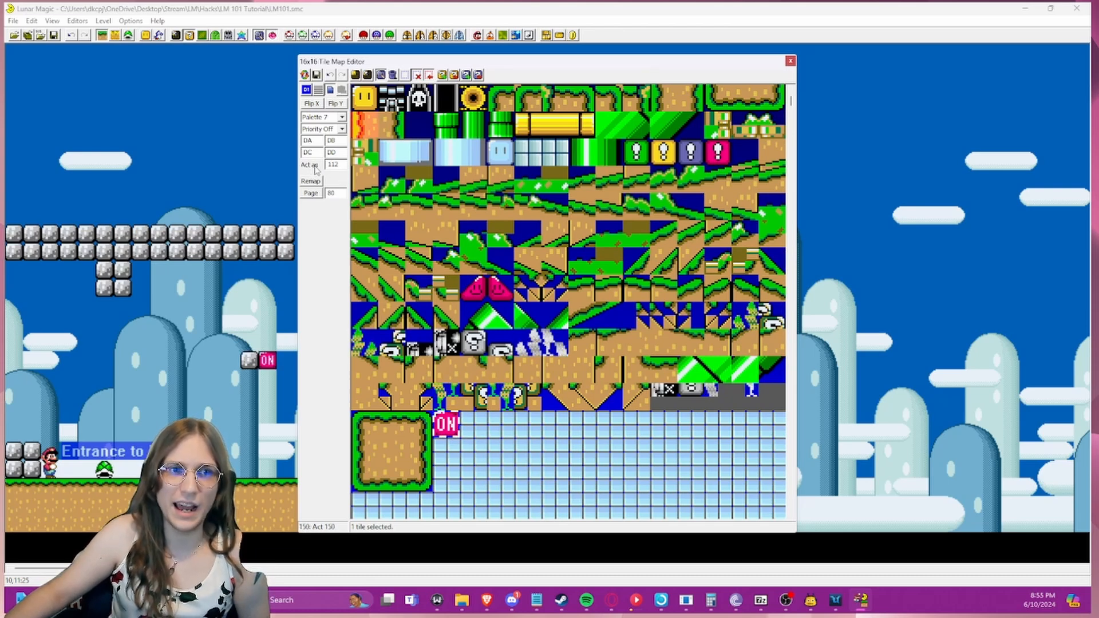
pyautogui.write('130')
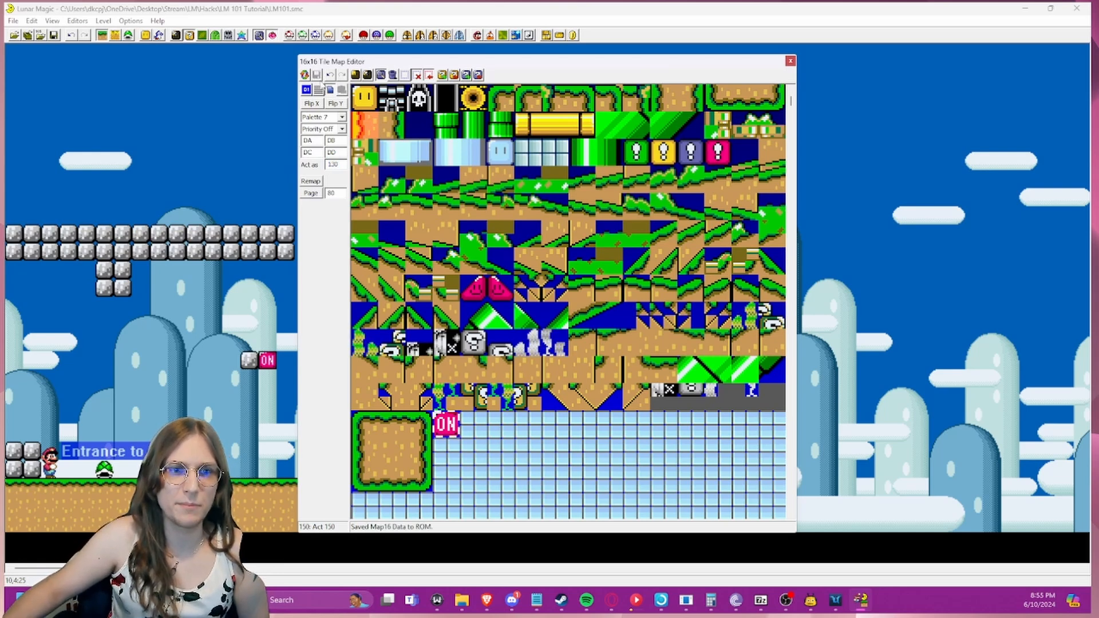
pyautogui.click(452, 425)
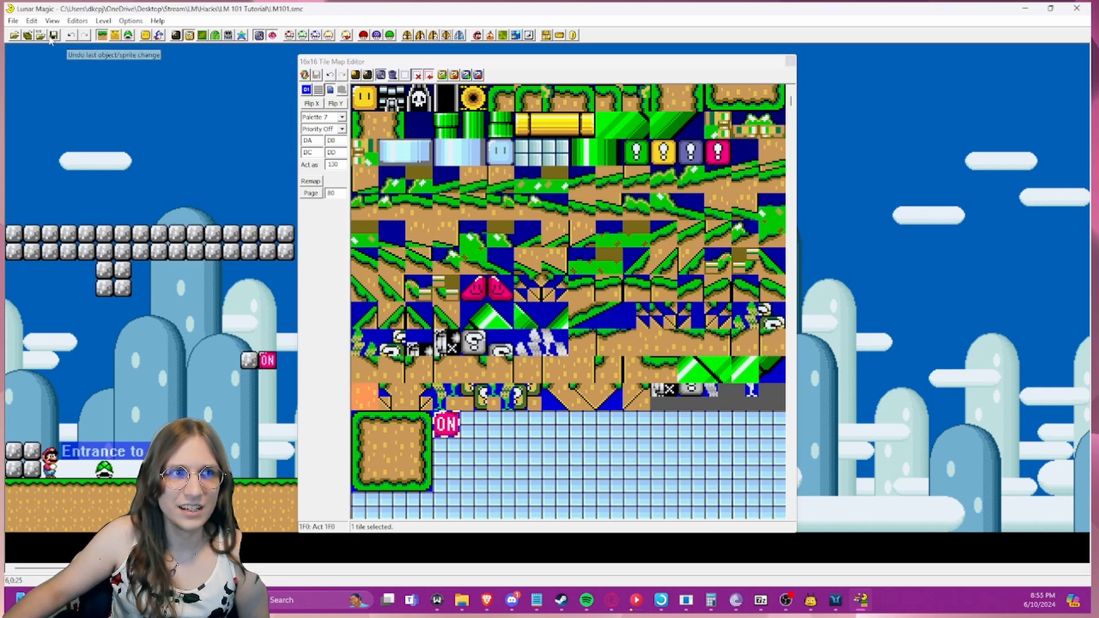
# - Place the original ON/OFF block on the left side of the cement block and move the three-block row two tiles down
pyautogui.scroll(5, 481, 337)
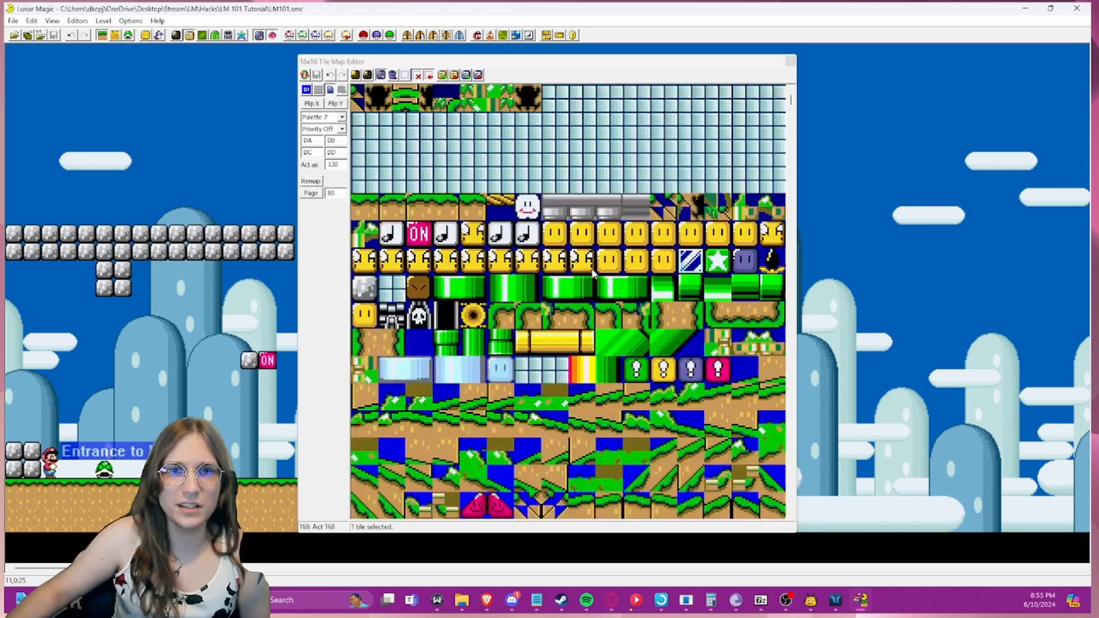
pyautogui.scroll(-2, 481, 337)
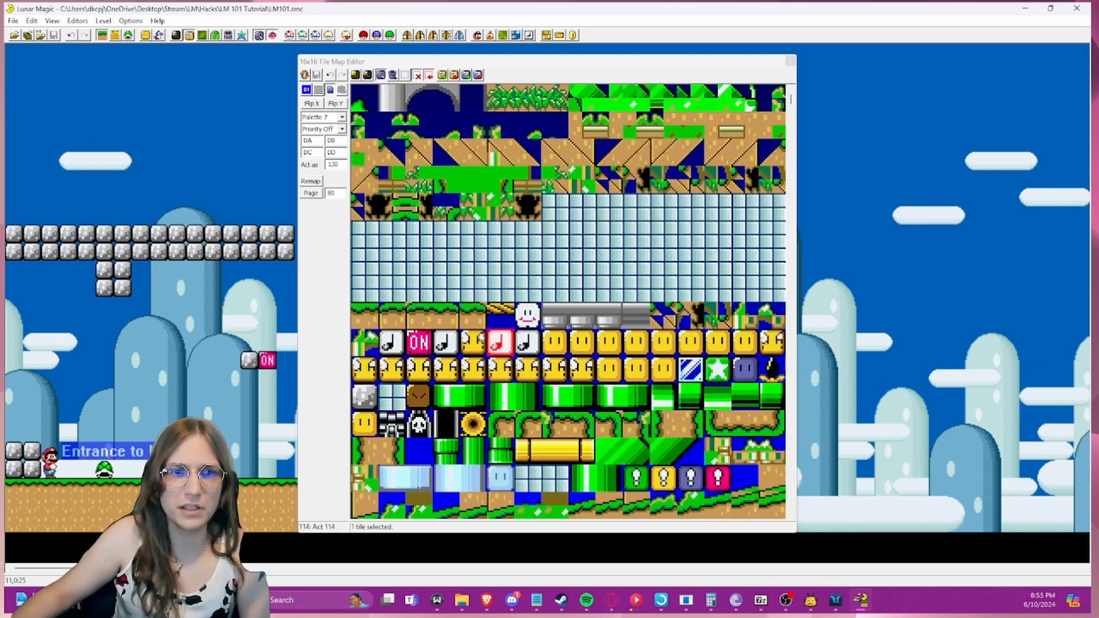
pyautogui.click(419, 342)
pyautogui.rightClick(231, 360)
pyautogui.moveTo(195, 342); pyautogui.dragTo(267, 397)
# - Save the level and restart the hack in the emulator for testing
pyautogui.click(107, 131)
pyautogui.hotkey('ctrl', 's')
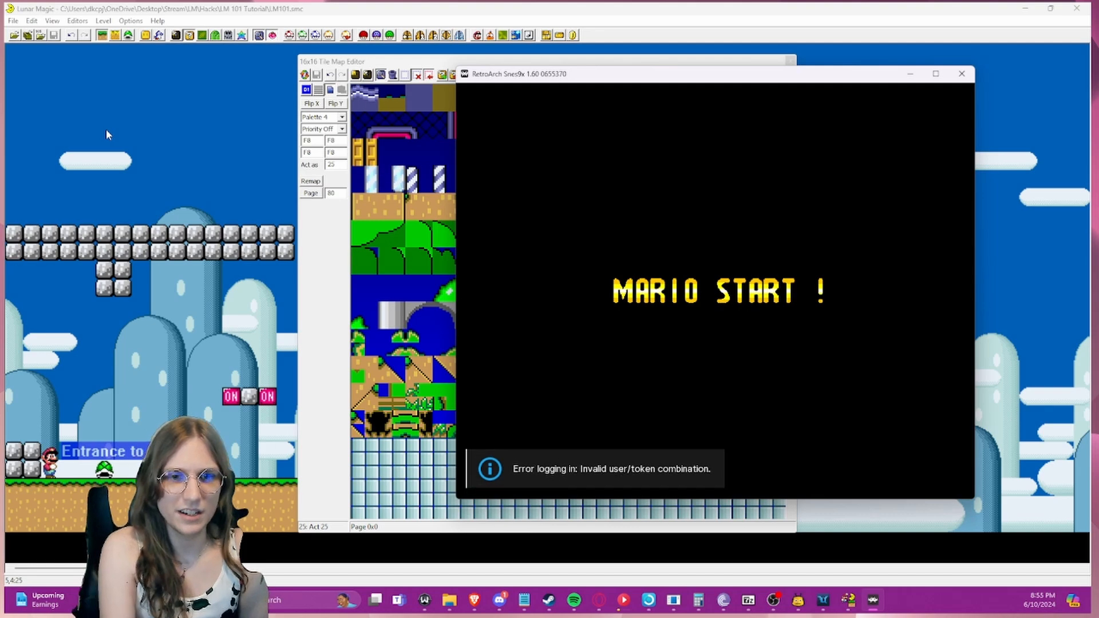
pyautogui.press('Escape')
pyautogui.press('Escape')
pyautogui.press('F4')
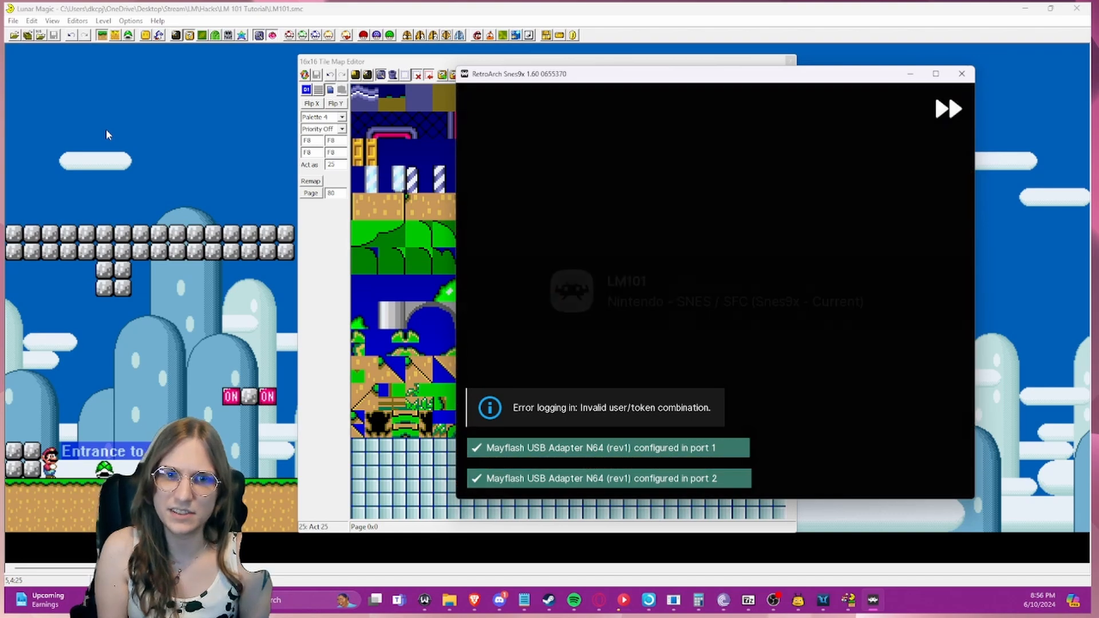
# - Save an emulator state to slot 23 on the overworld map and resume the game
pyautogui.press('F1')
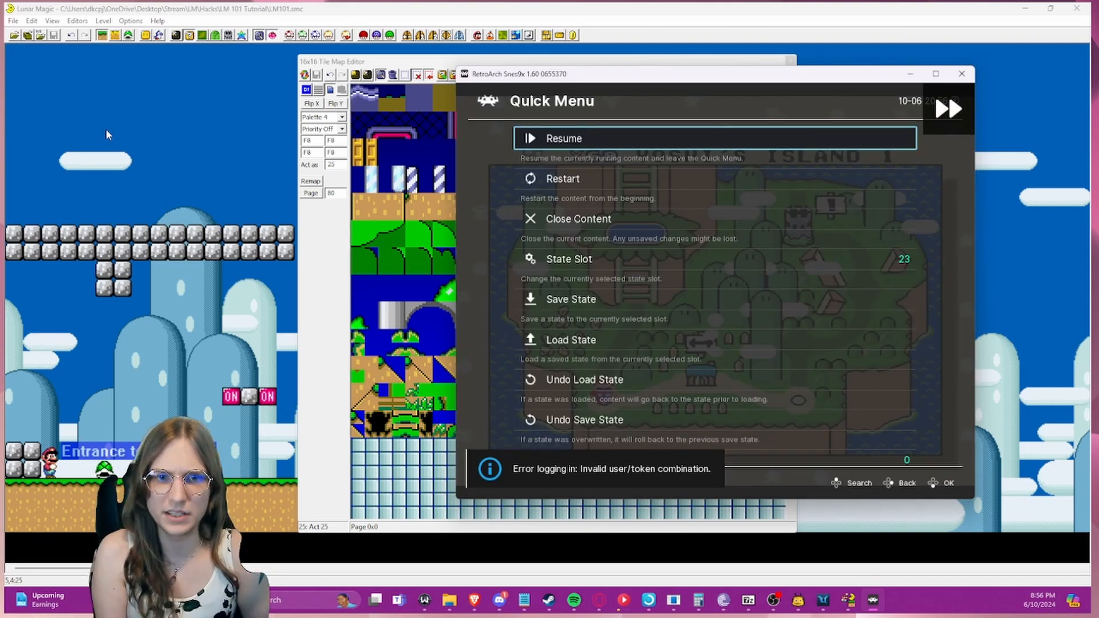
pyautogui.press('Down')
pyautogui.press('Down')
pyautogui.press('Down')
pyautogui.press('Down')
pyautogui.press('Down')
pyautogui.press('Up')
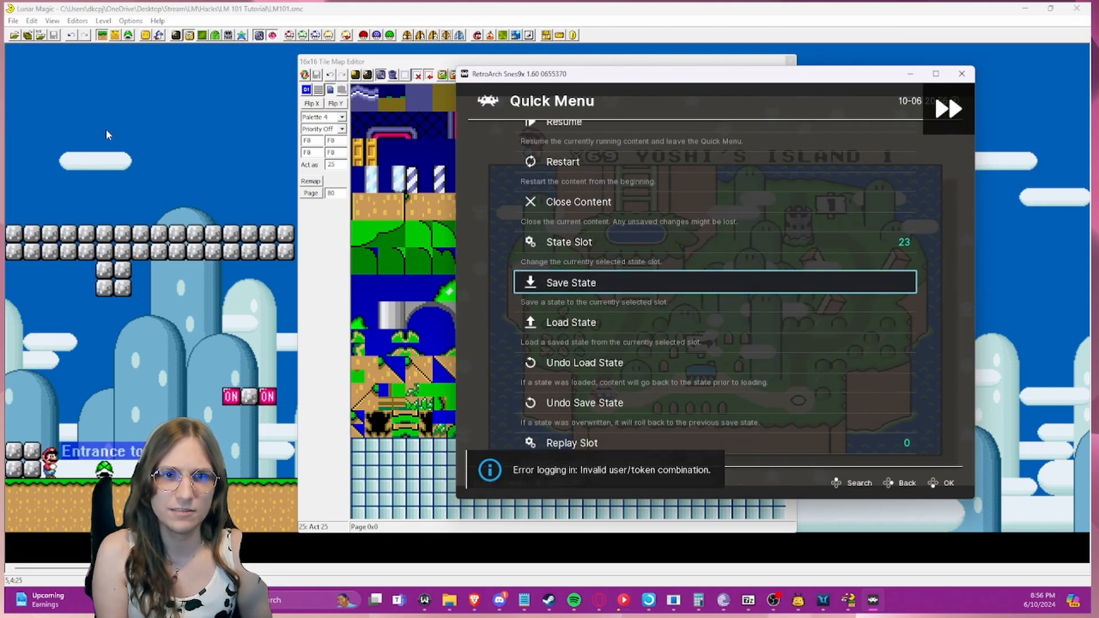
pyautogui.press('Return')
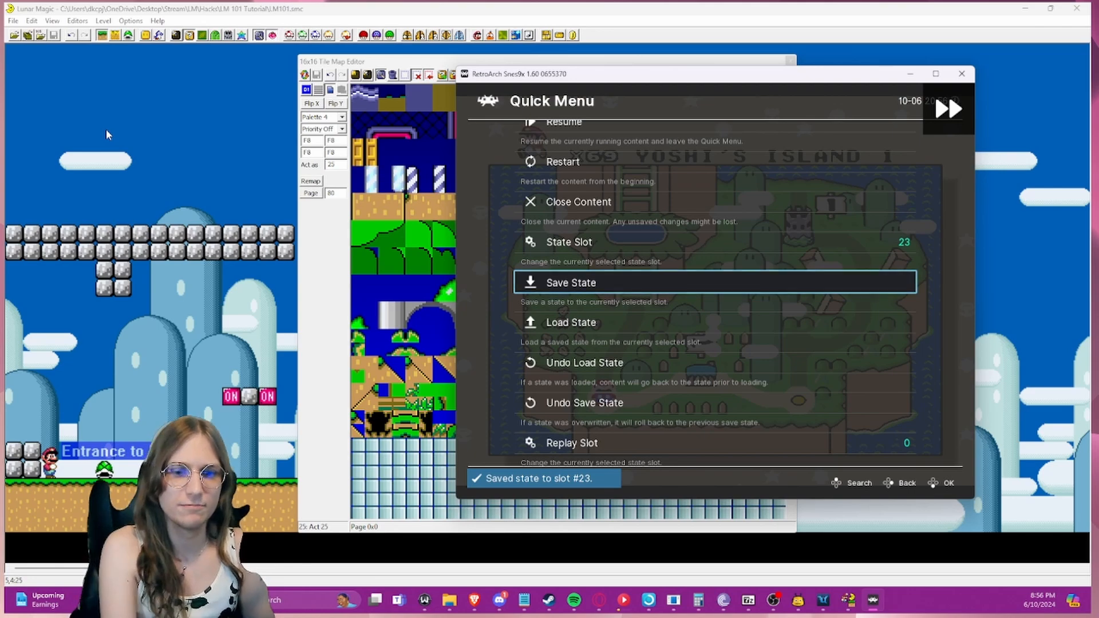
pyautogui.press('F1')
# - Carry the shell to the ON/OFF and cement block row and hit the left ON/OFF block from below
pyautogui.press('z')
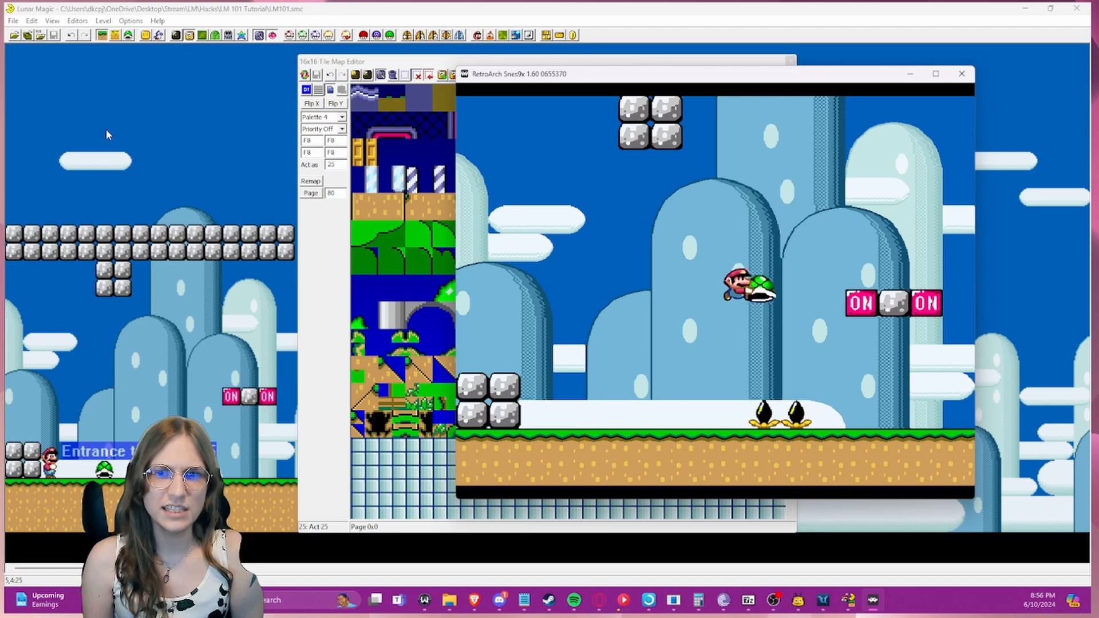
pyautogui.press('Left')
pyautogui.press('z')
pyautogui.press('Left')
pyautogui.press('z')
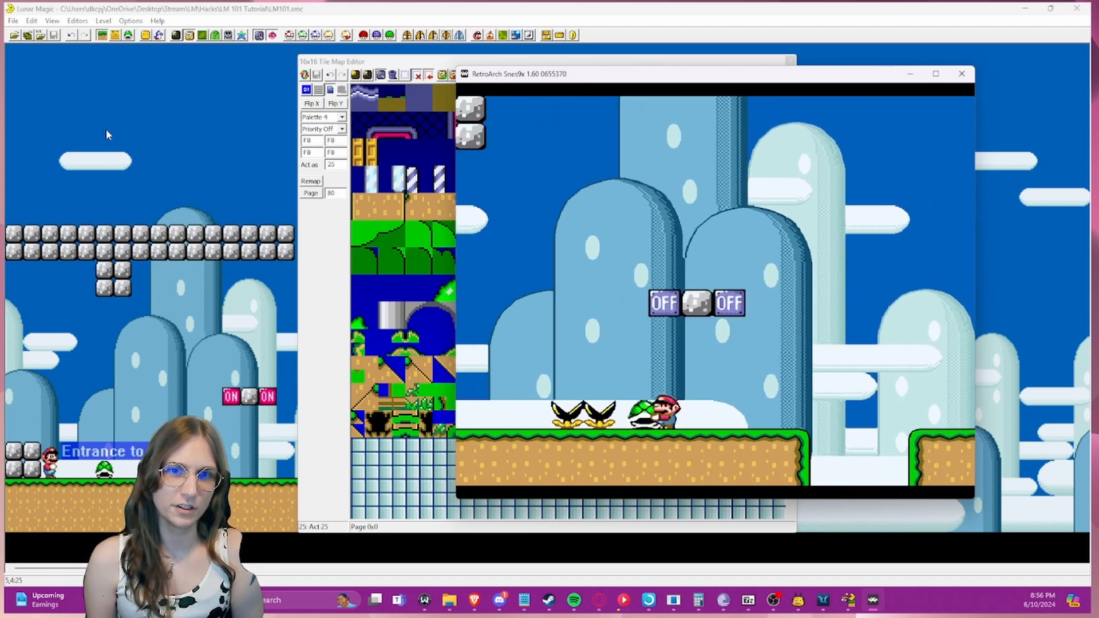
pyautogui.press('z')
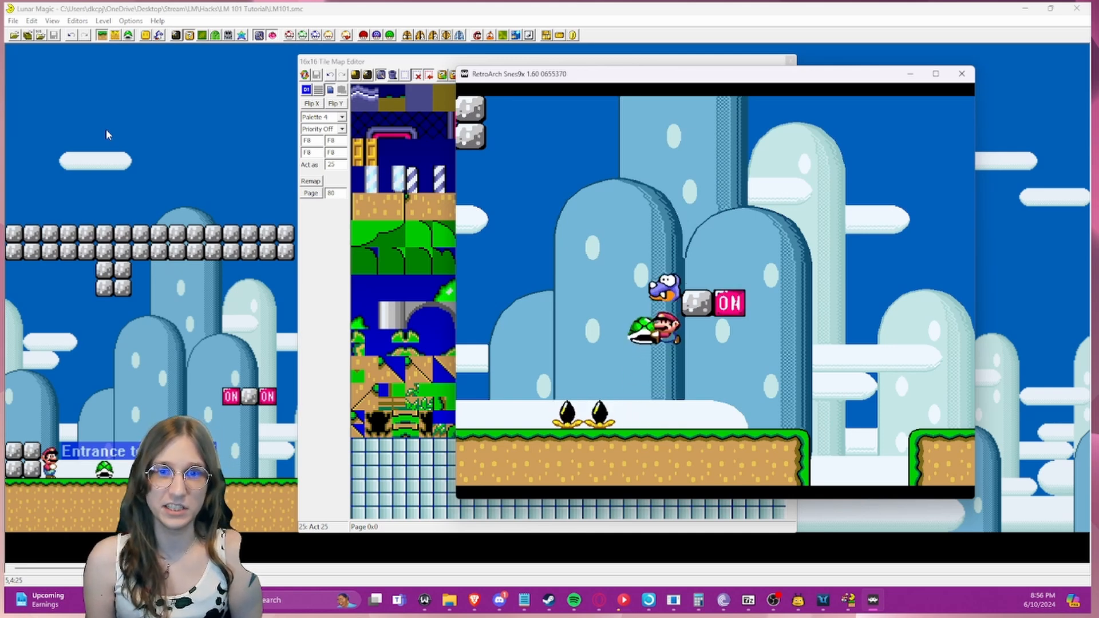
pyautogui.press('z')
pyautogui.press('Right')
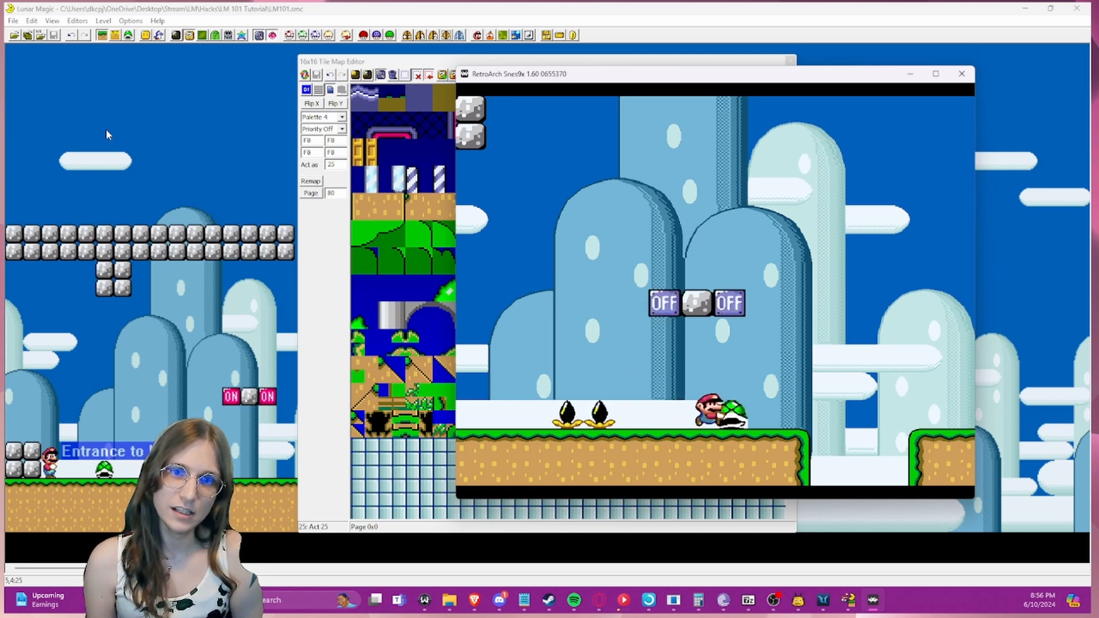
# - Jump around the ON/OFF block row with the shell and use it to test the blocks from the left side
pyautogui.press('z')
pyautogui.press('Left')
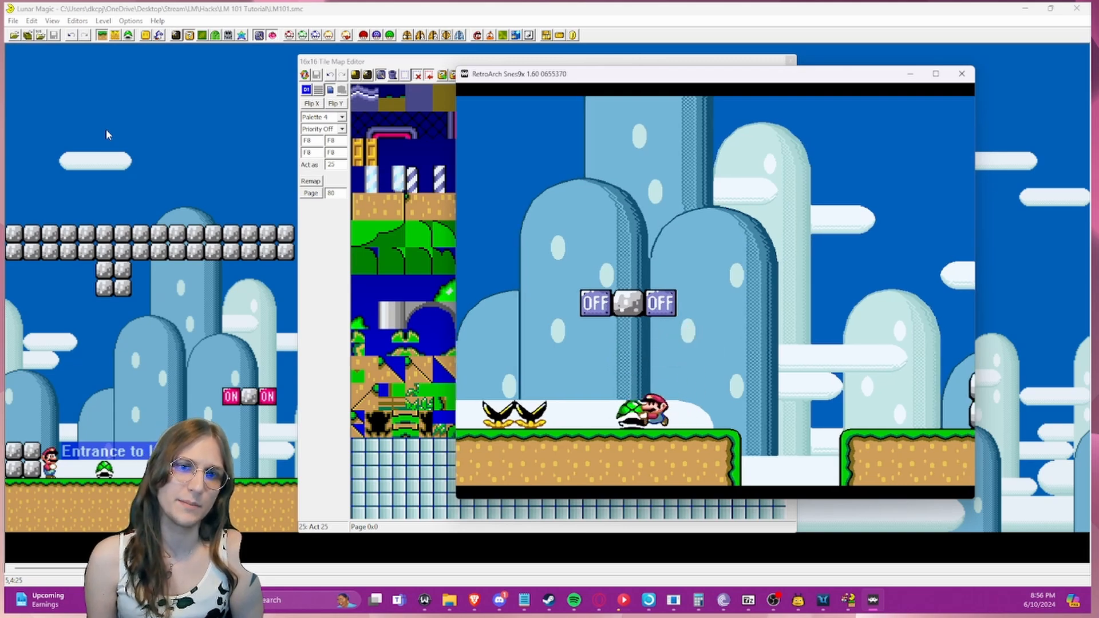
pyautogui.press('Right')
pyautogui.press('z')
pyautogui.press('Right')
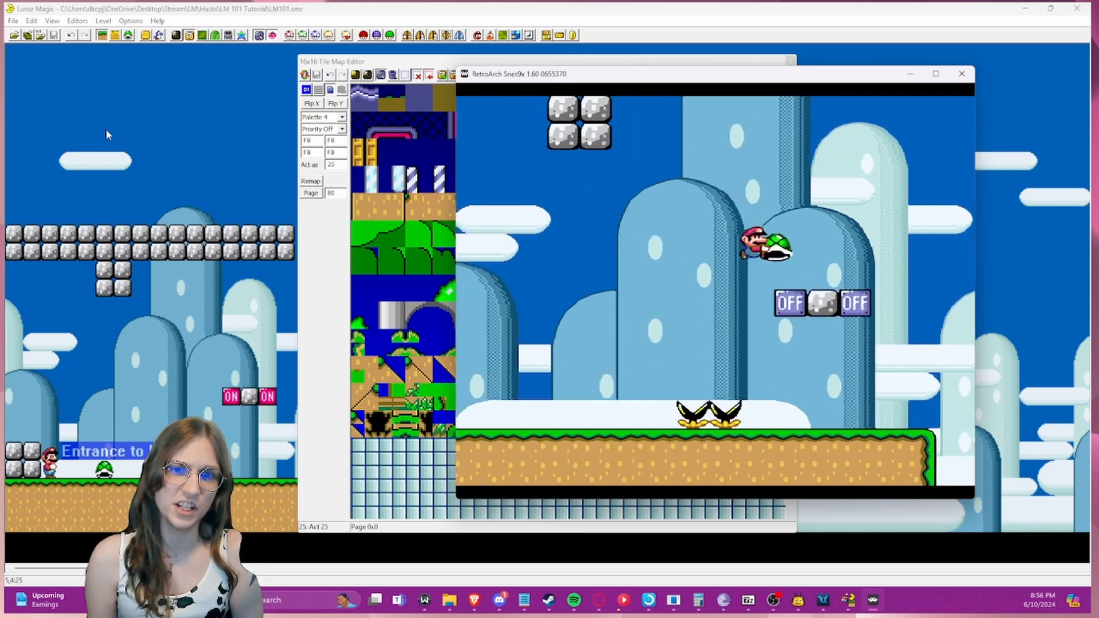
pyautogui.press('Right')
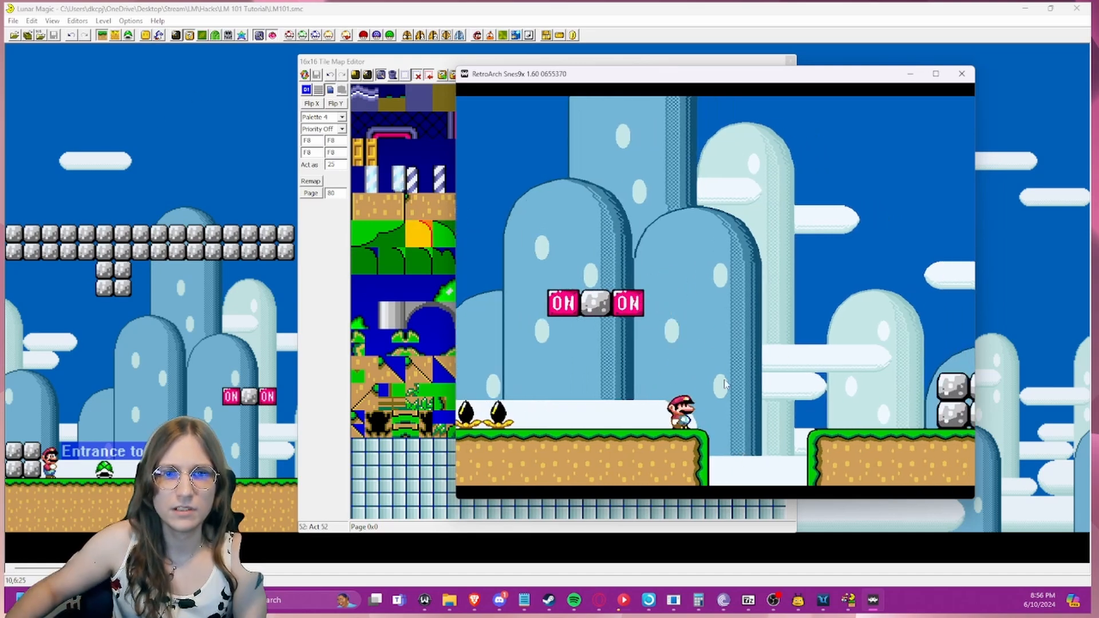
# - Close the emulator, delete Map16 tile 203 and save the Map16 data, and remove its placed copy beside the cement block
pyautogui.press('Escape')
pyautogui.scroll(-2, 555, 295)
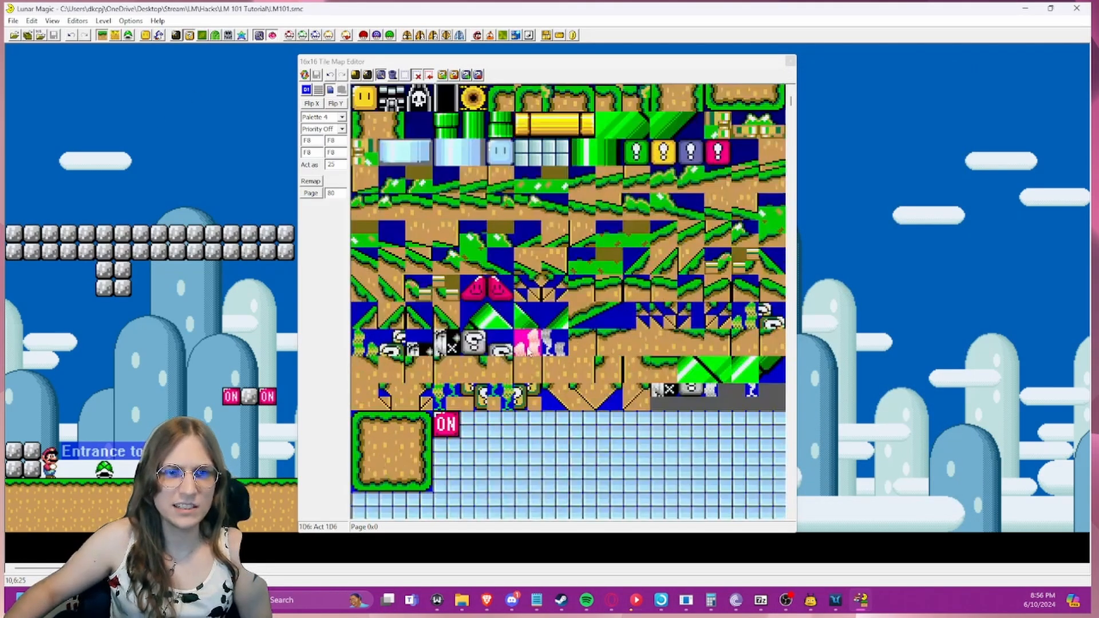
pyautogui.click(446, 424)
pyautogui.press('Delete')
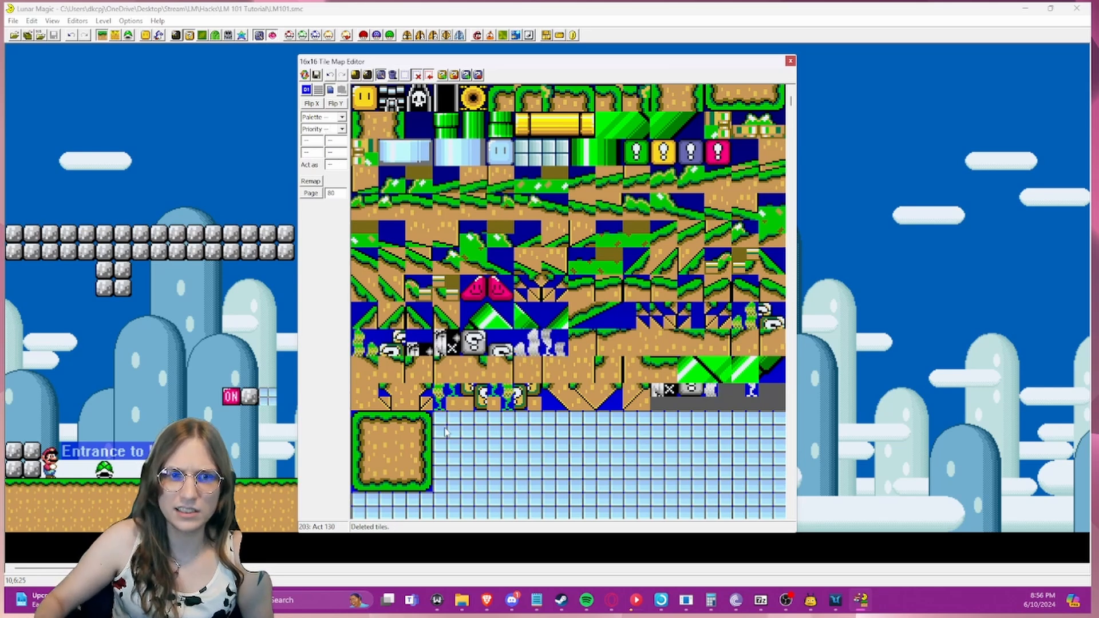
pyautogui.click(316, 75)
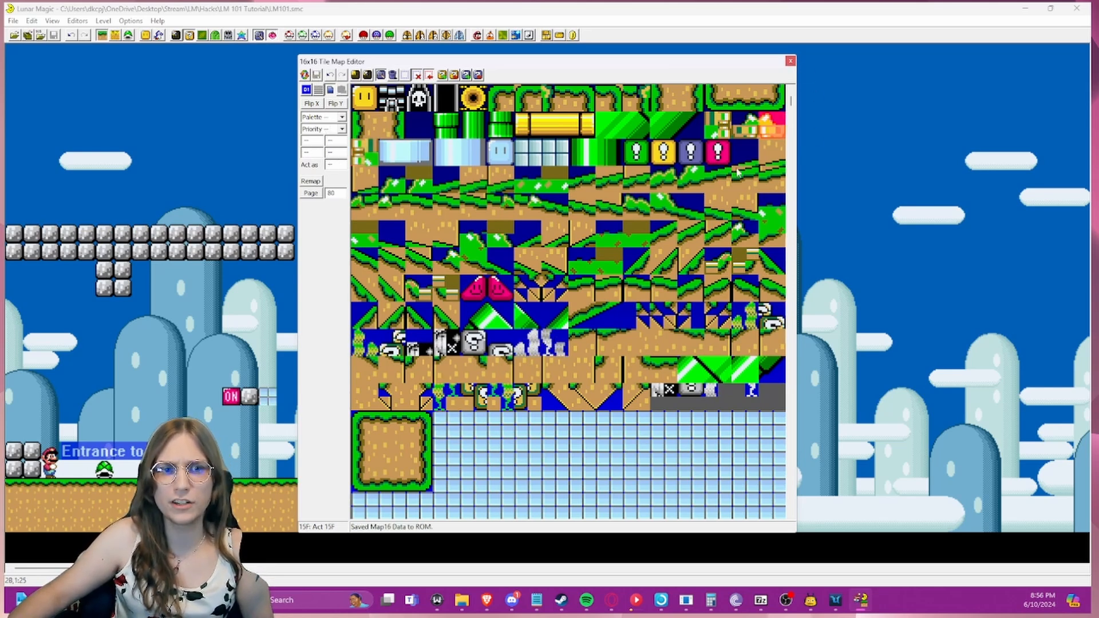
pyautogui.click(261, 392)
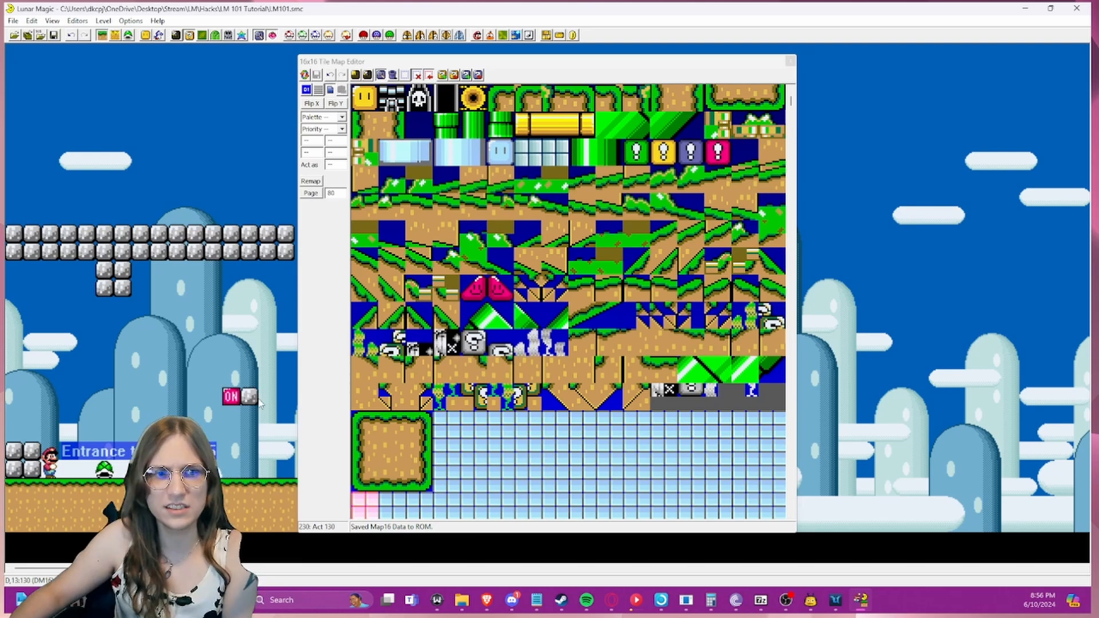
pyautogui.click(790, 61)
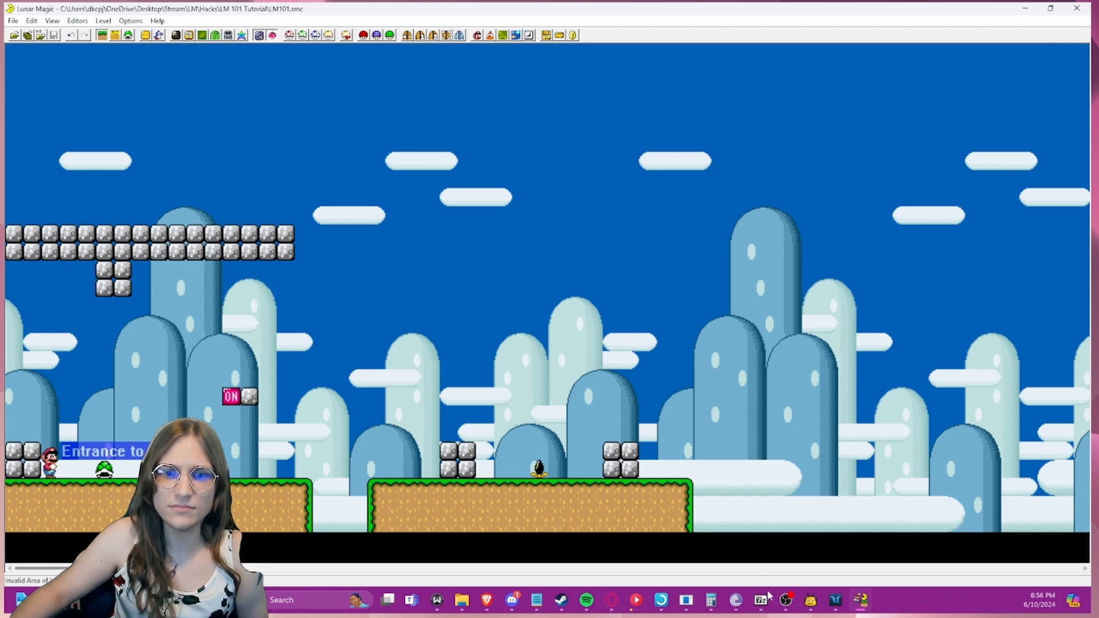
# - Switch to File Explorer, open the Documents folder from the Desktop location, and look through its files
pyautogui.moveTo(689, 605)
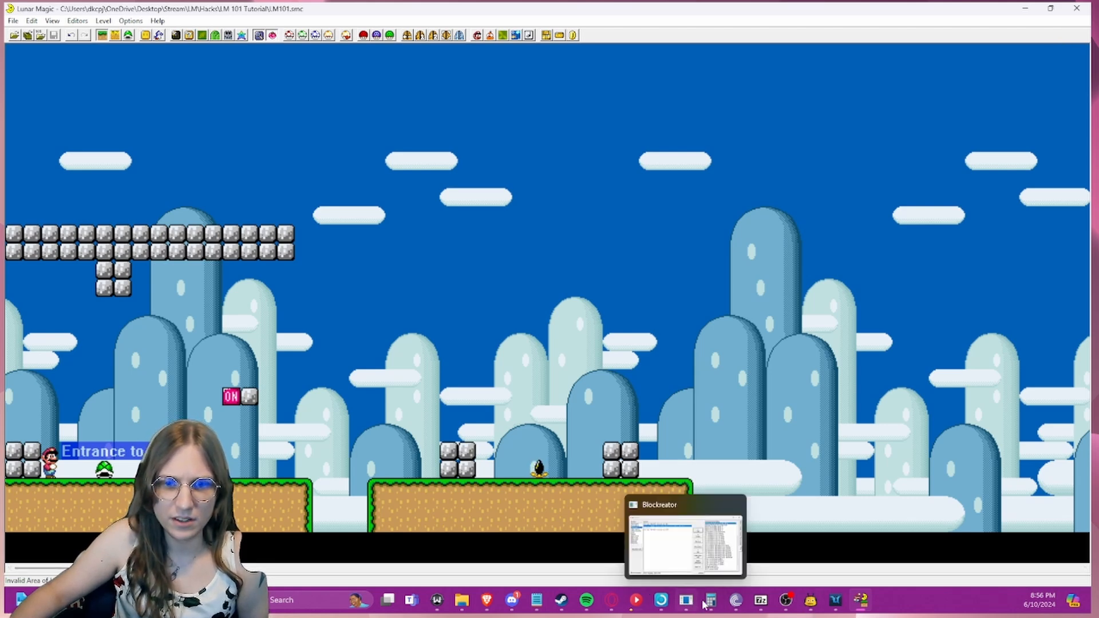
pyautogui.moveTo(752, 605)
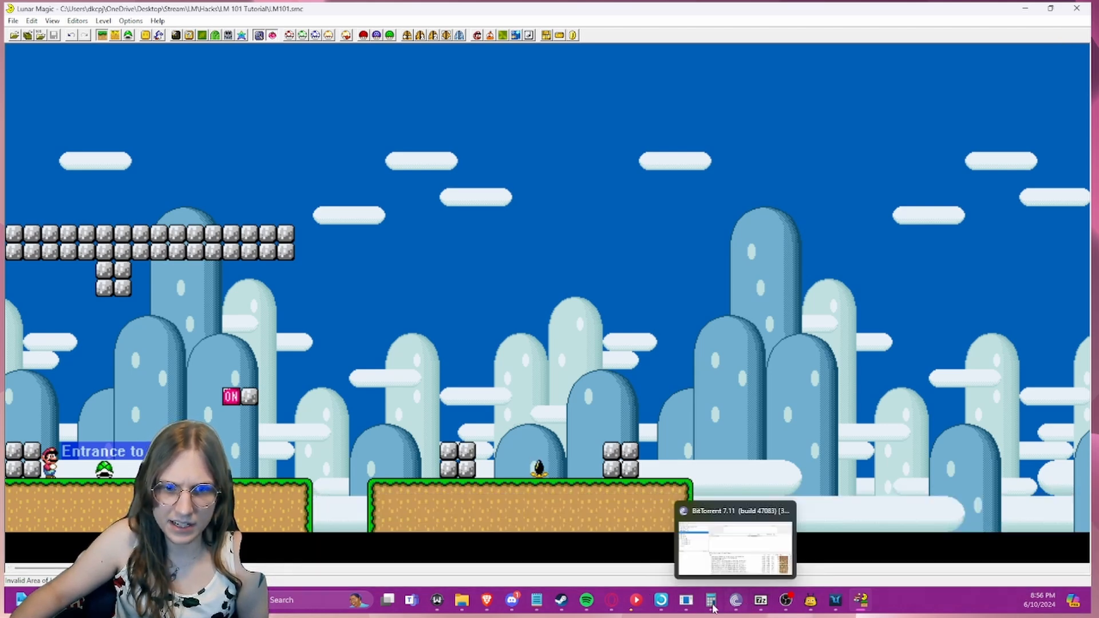
pyautogui.moveTo(653, 614)
pyautogui.moveTo(467, 608)
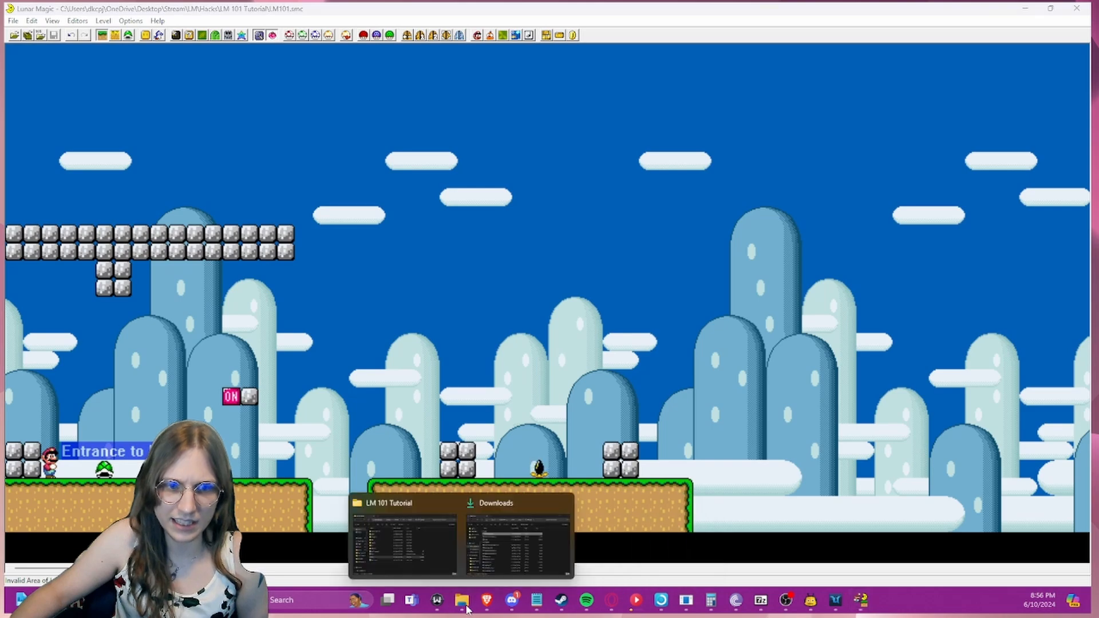
pyautogui.click(497, 547)
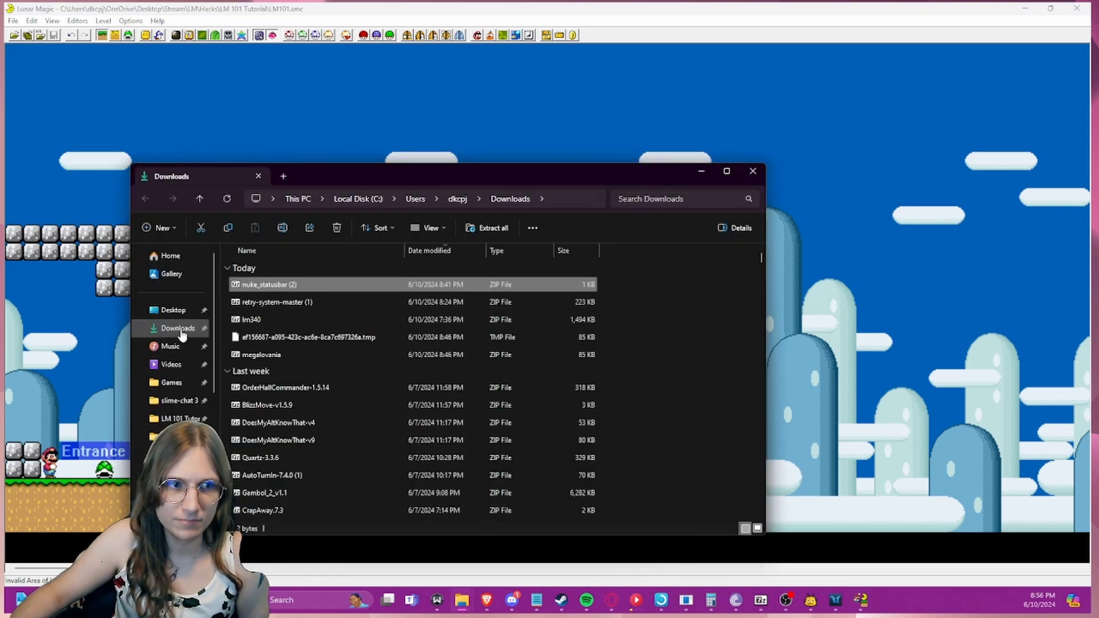
pyautogui.click(175, 328)
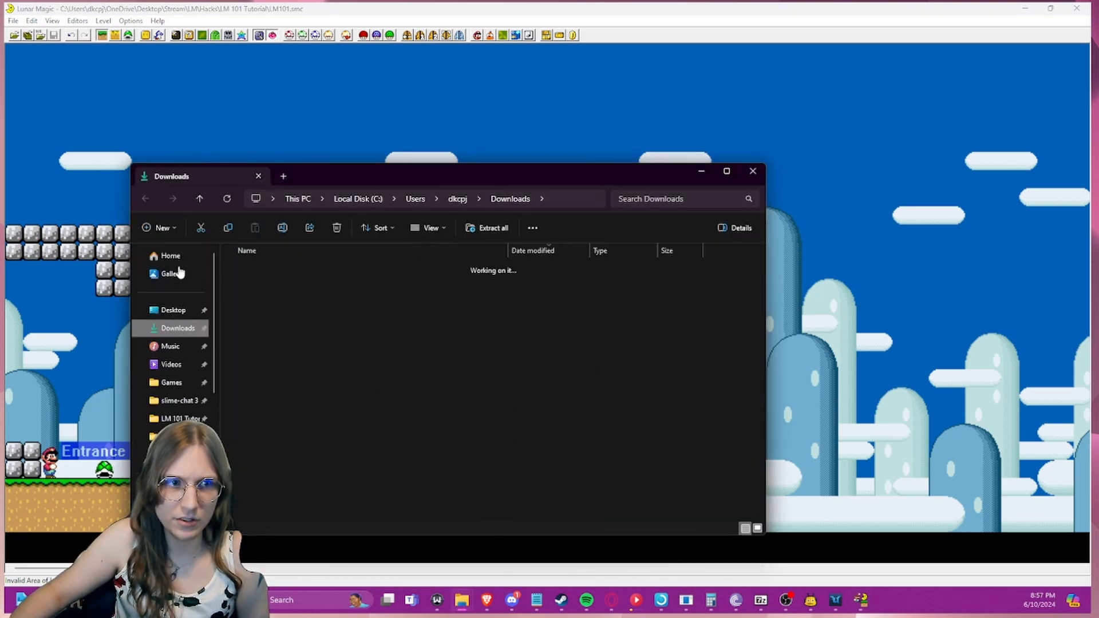
pyautogui.click(198, 199)
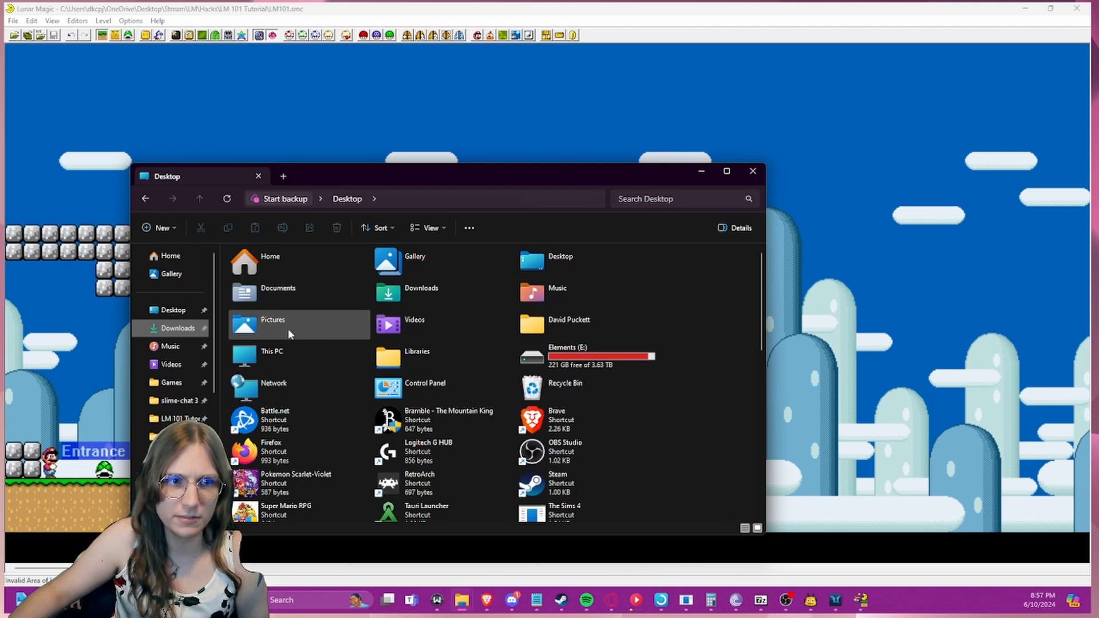
pyautogui.doubleClick(273, 304)
pyautogui.scroll(-5, 304, 434)
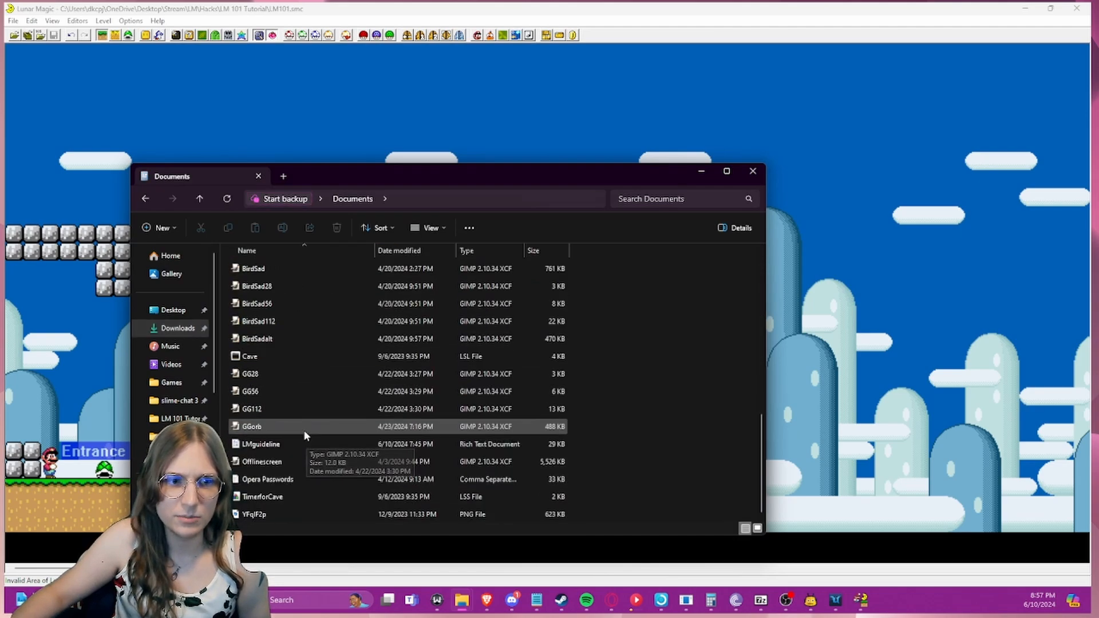
# - Open the LMguideline document and find the "Part 4) GPS and Blocks vs Graphics" heading under Chapter 2
pyautogui.click(262, 447)
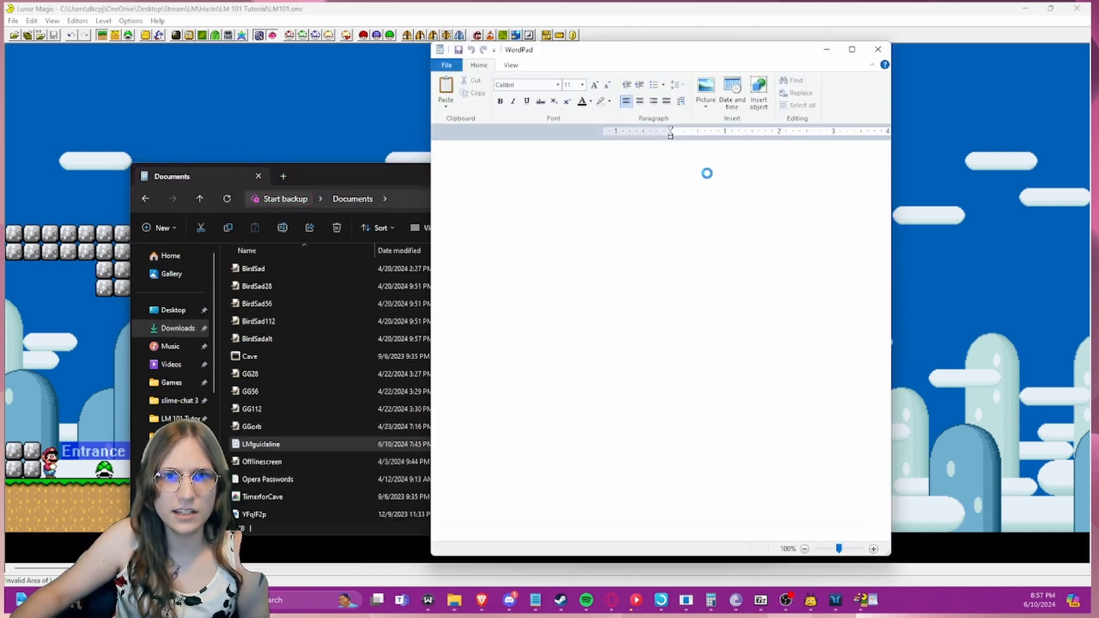
pyautogui.click(414, 177)
pyautogui.click(701, 171)
pyautogui.scroll(-8, 685, 227)
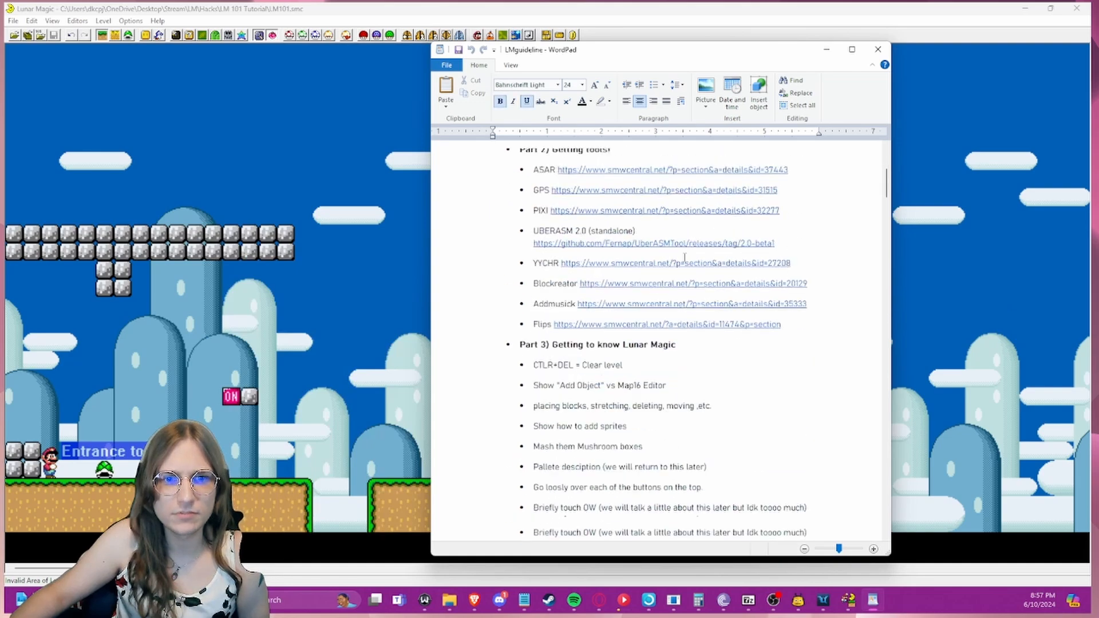
pyautogui.scroll(-5, 668, 274)
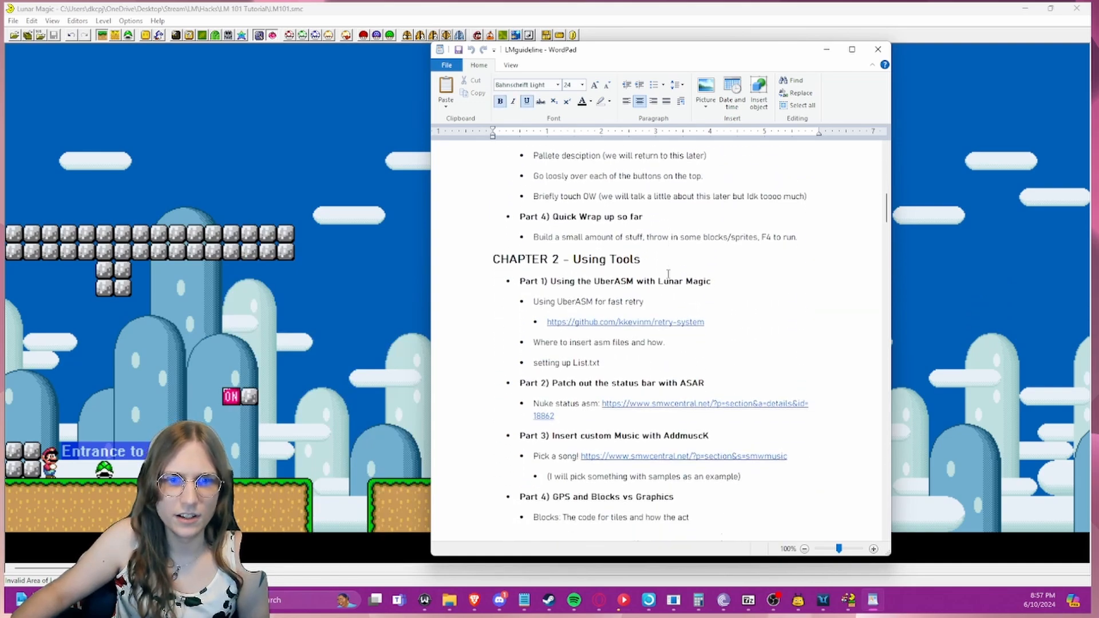
pyautogui.moveTo(520, 342); pyautogui.dragTo(675, 342)
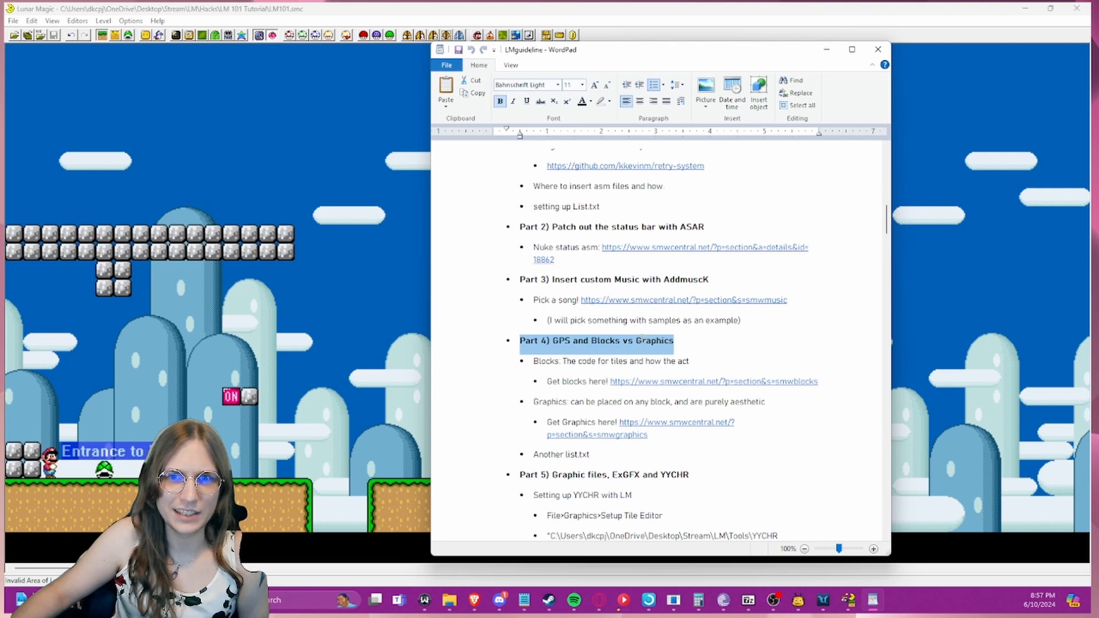
# - Follow the guideline's "Get blocks here!" link to SMW Blocks and show the submissions as a gallery sorted by downloads
pyautogui.click(650, 342)
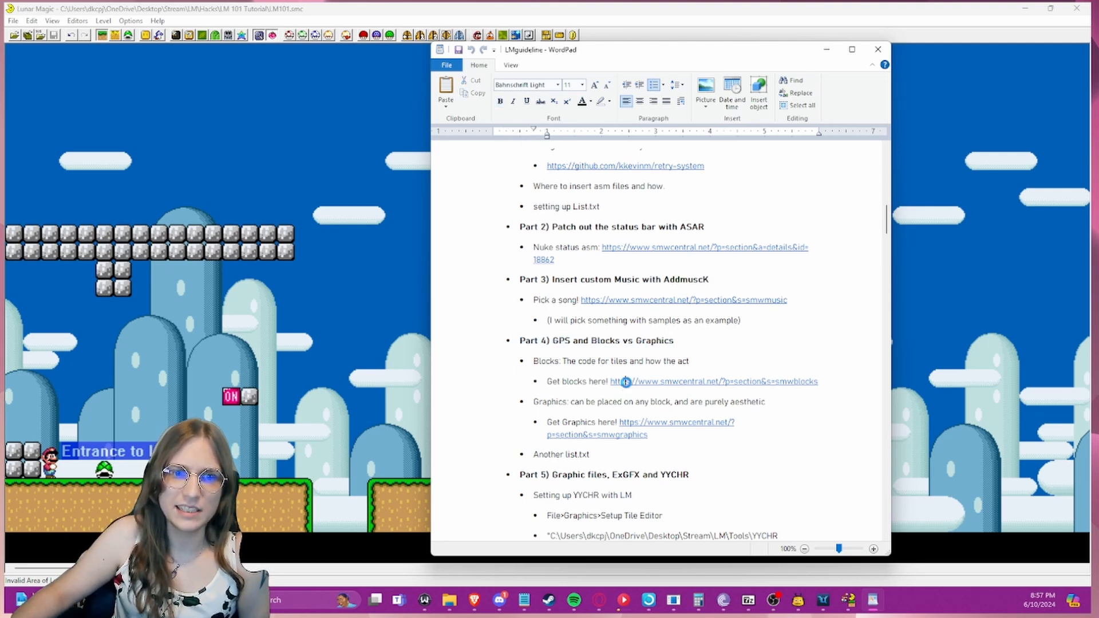
pyautogui.click(694, 335)
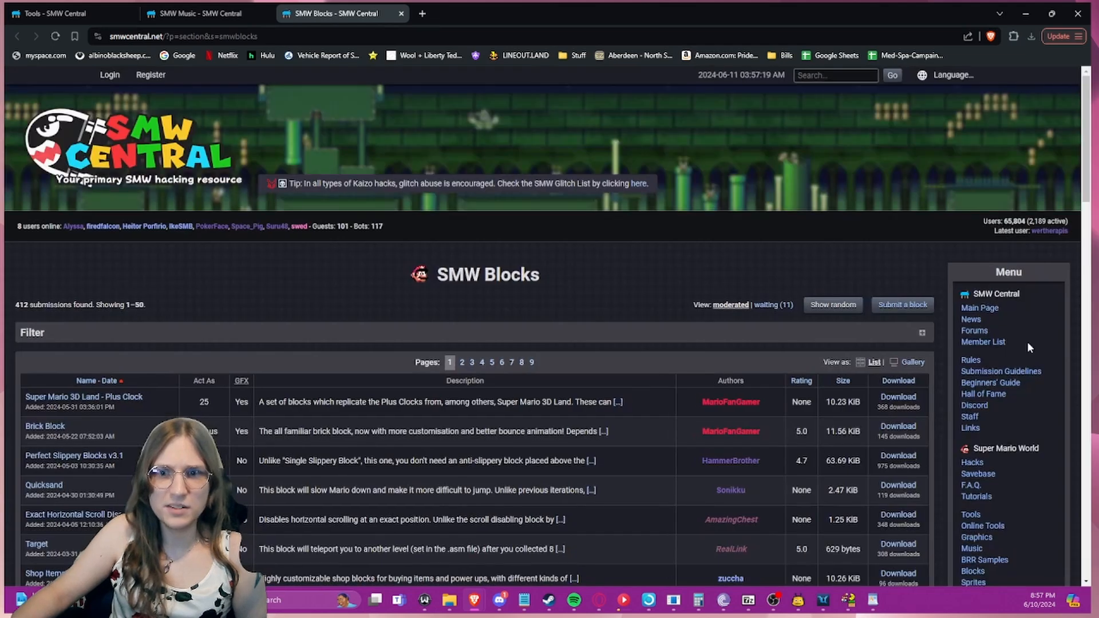
pyautogui.scroll(-2, 998, 411)
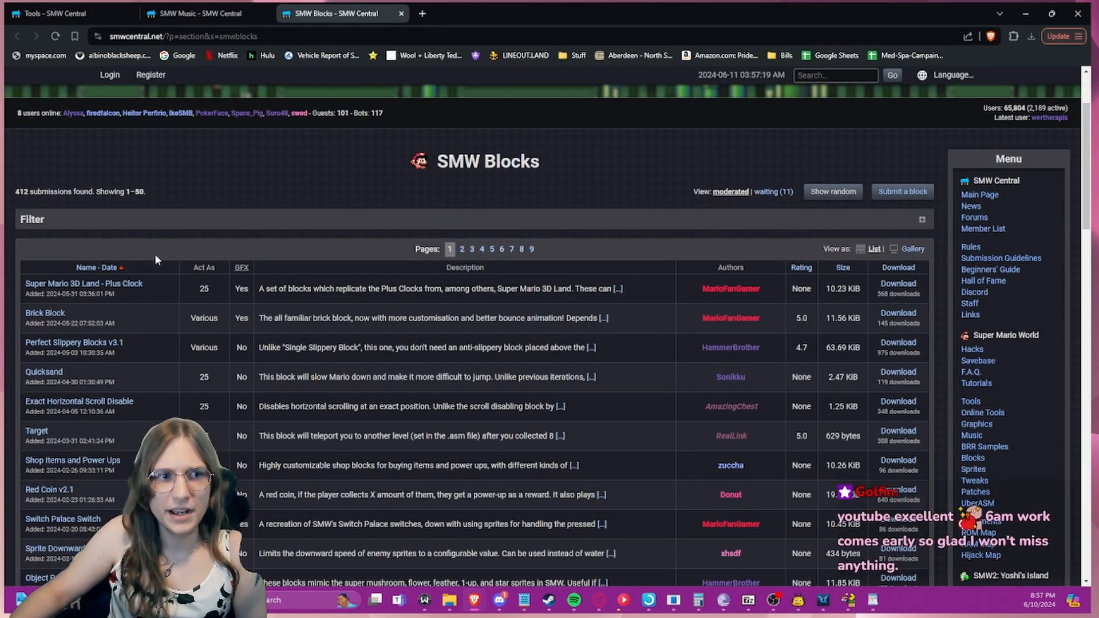
pyautogui.click(913, 250)
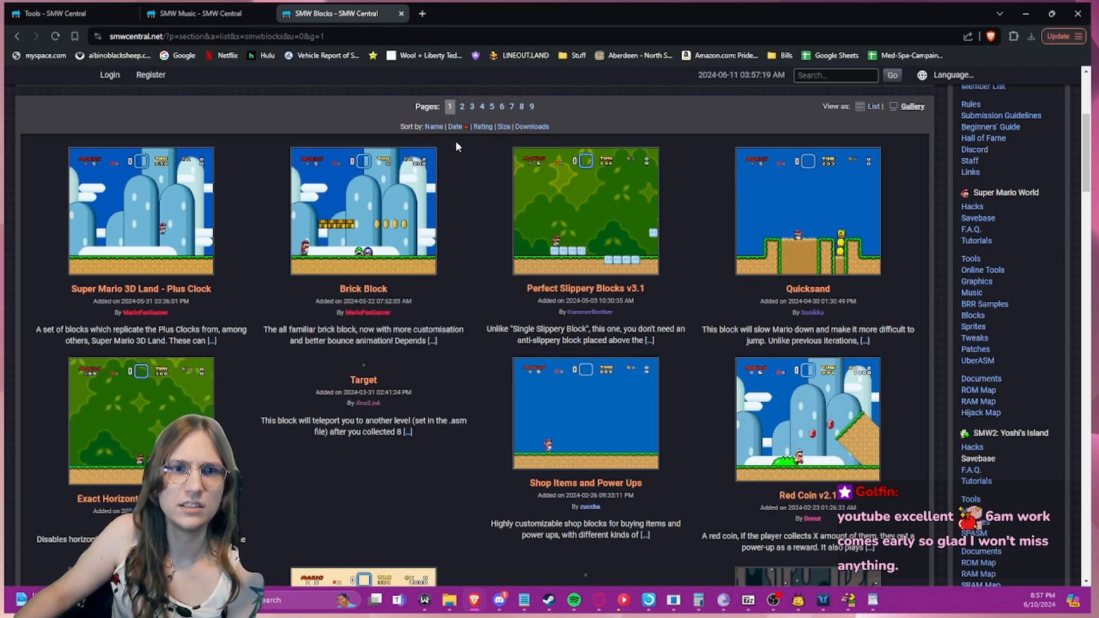
pyautogui.click(527, 128)
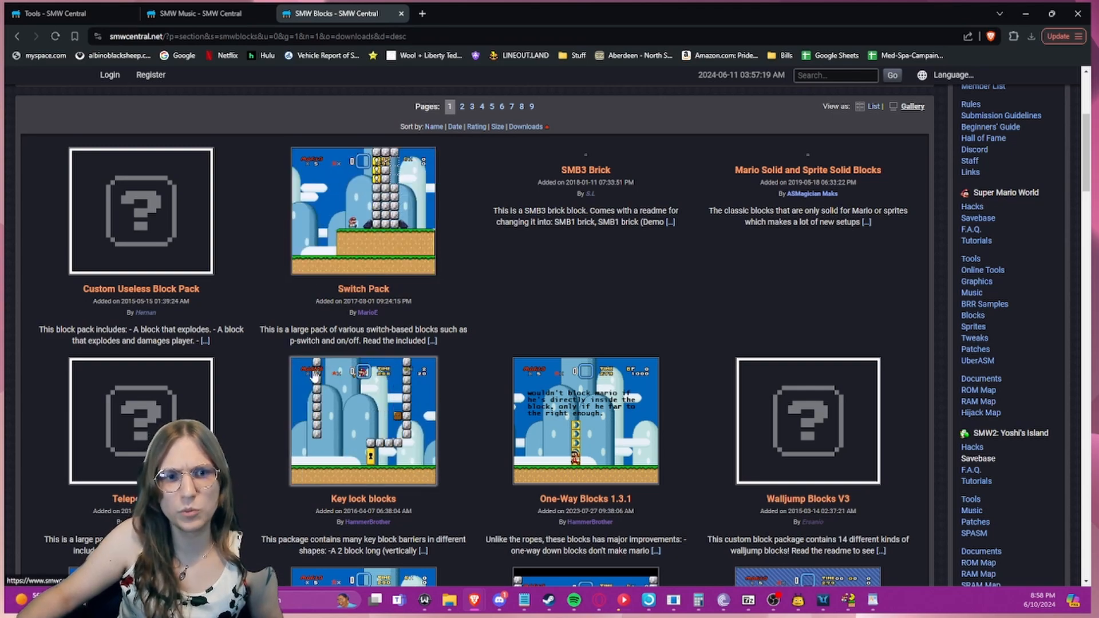
# - Browse the most-downloaded blocks in the gallery for a custom block to use as the example
pyautogui.scroll(-1, 355, 354)
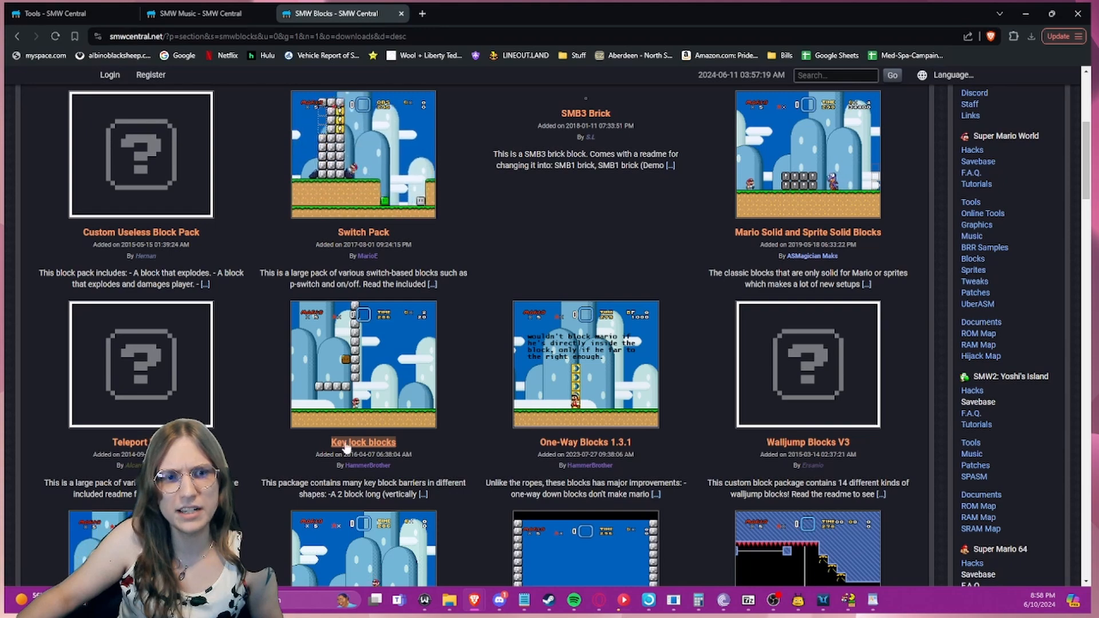
pyautogui.scroll(-2, 320, 438)
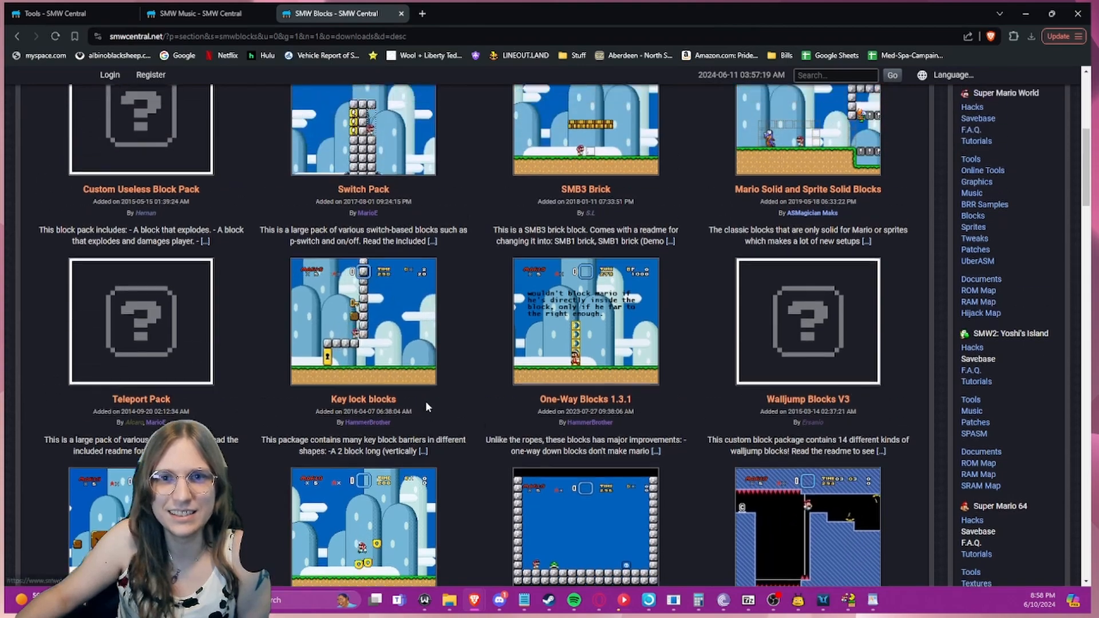
pyautogui.scroll(3, 424, 401)
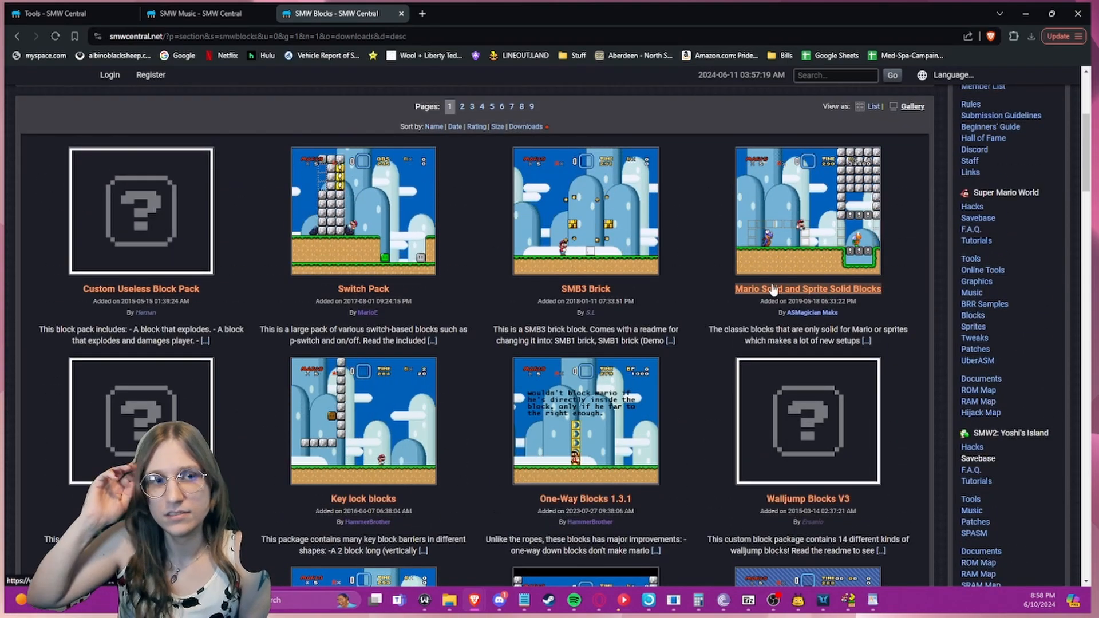
pyautogui.scroll(-8, 760, 191)
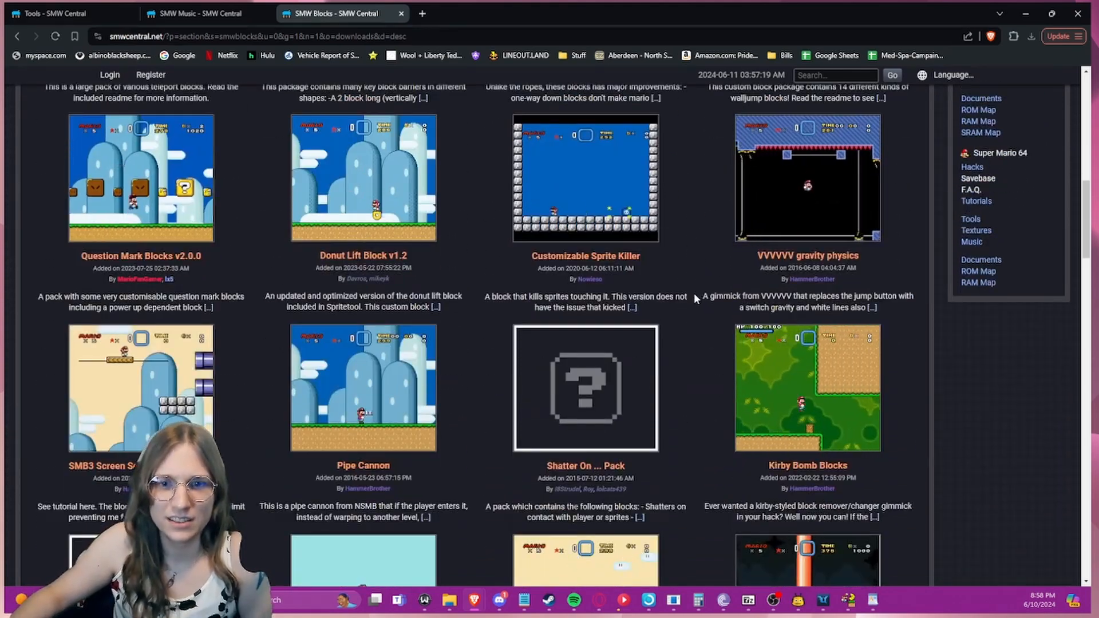
pyautogui.scroll(-1, 683, 350)
pyautogui.scroll(-1, 685, 356)
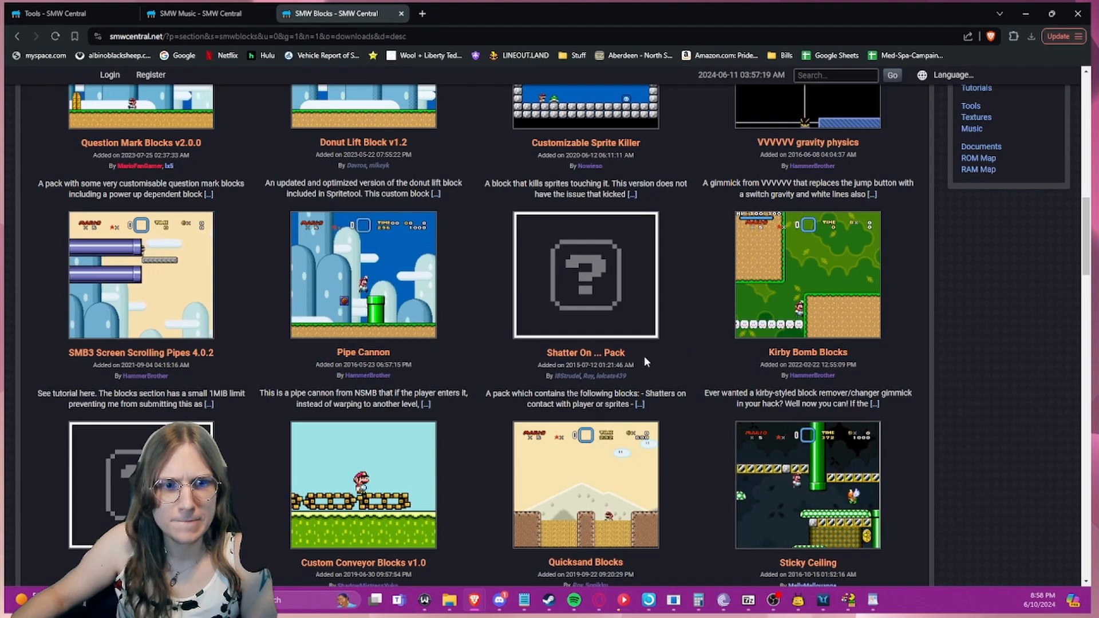
pyautogui.scroll(-3, 436, 383)
pyautogui.scroll(-1, 476, 387)
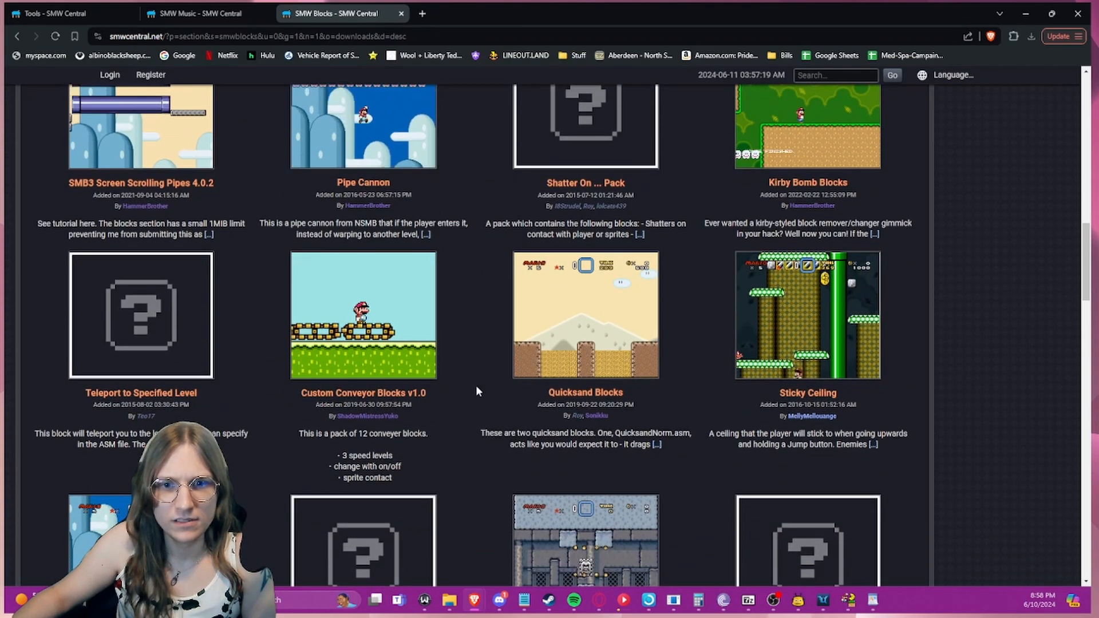
pyautogui.scroll(-1, 476, 391)
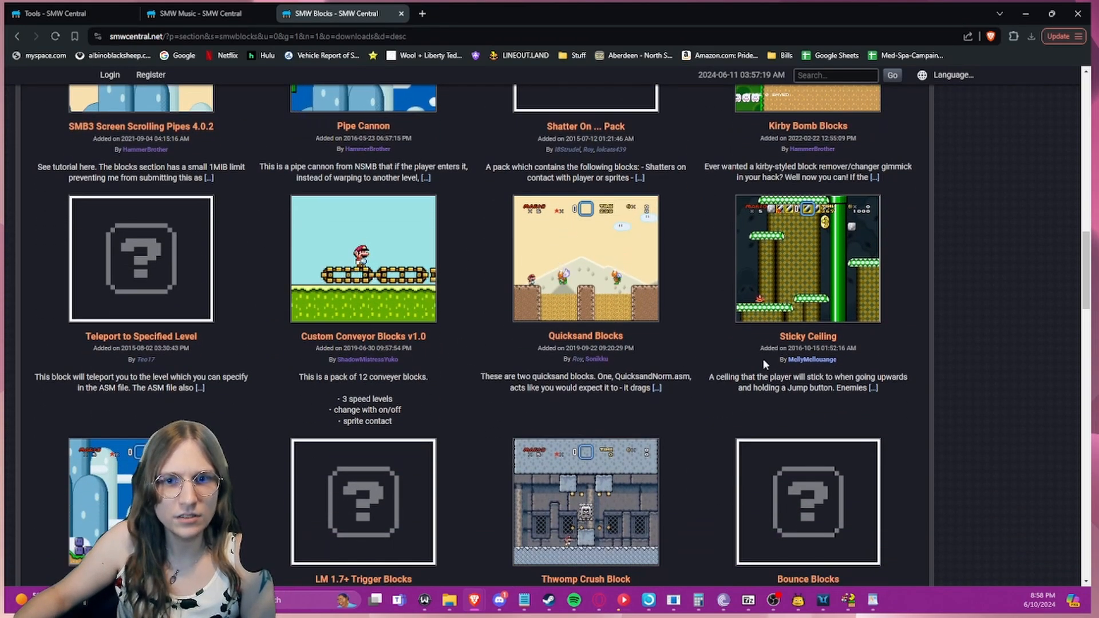
# - Download the Sticky Ceiling block from its details page and select stickyceiling.asm in the downloaded archive
pyautogui.click(815, 339)
pyautogui.scroll(-3, 549, 372)
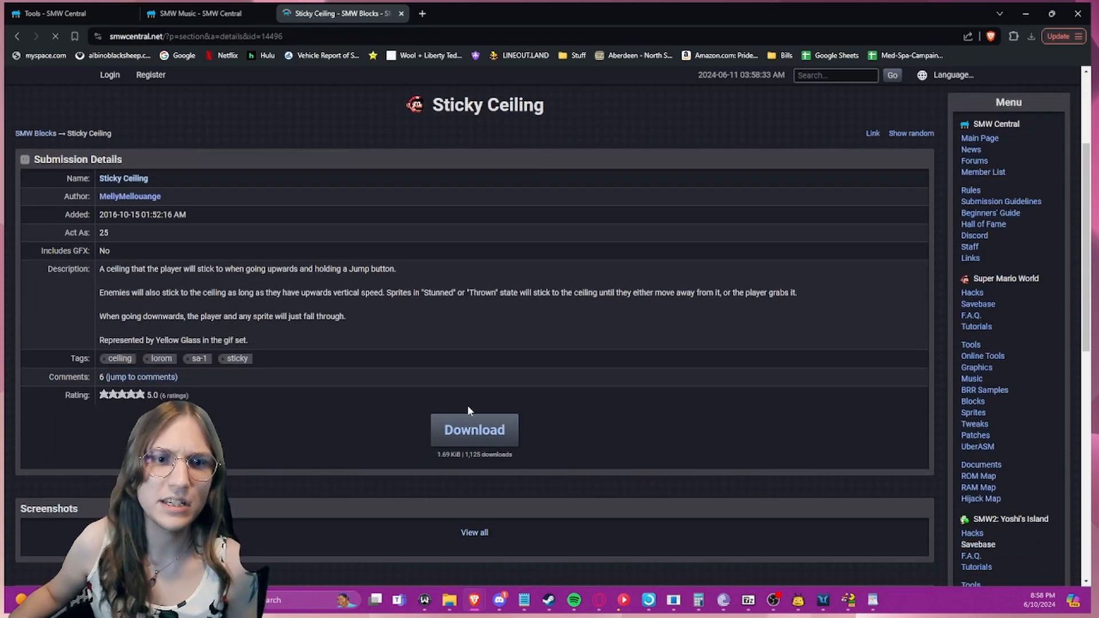
pyautogui.click(448, 429)
pyautogui.click(444, 291)
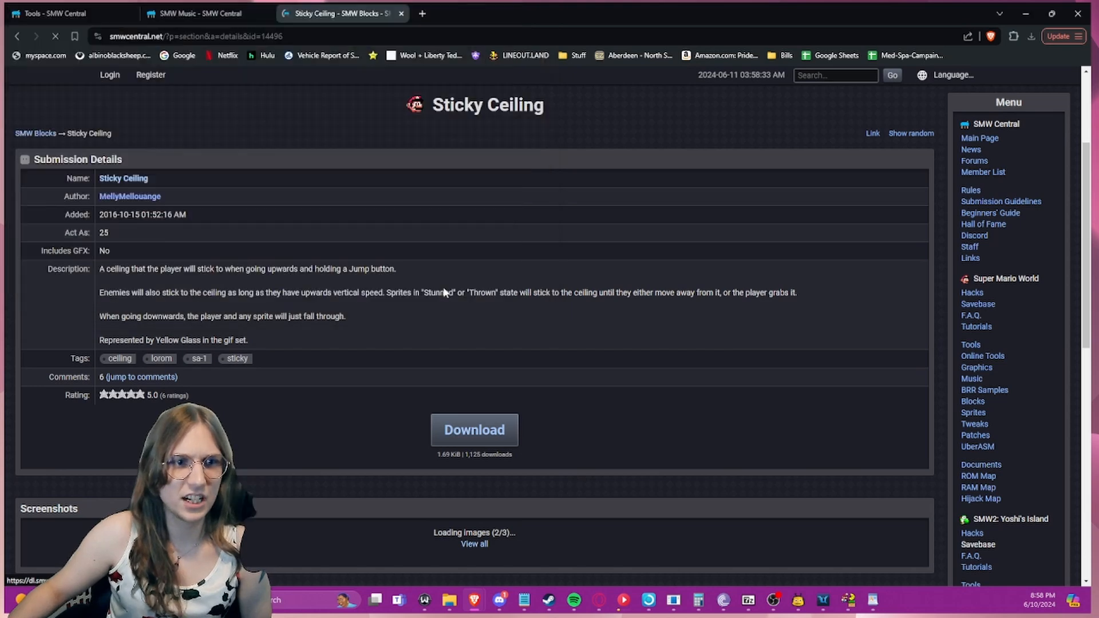
pyautogui.click(1031, 36)
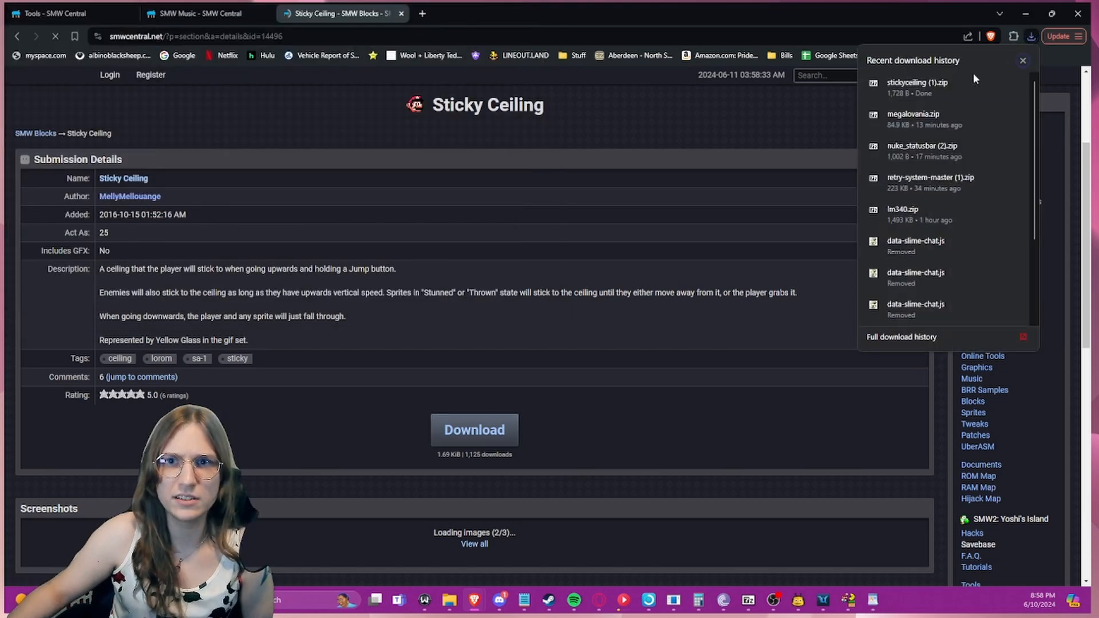
pyautogui.click(950, 87)
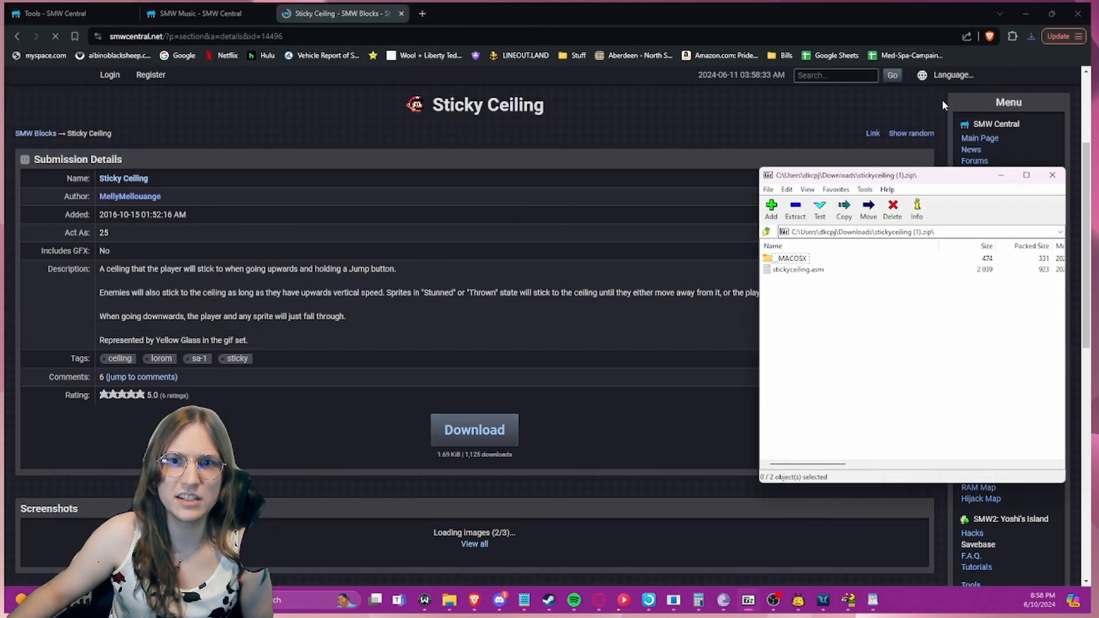
pyautogui.click(810, 270)
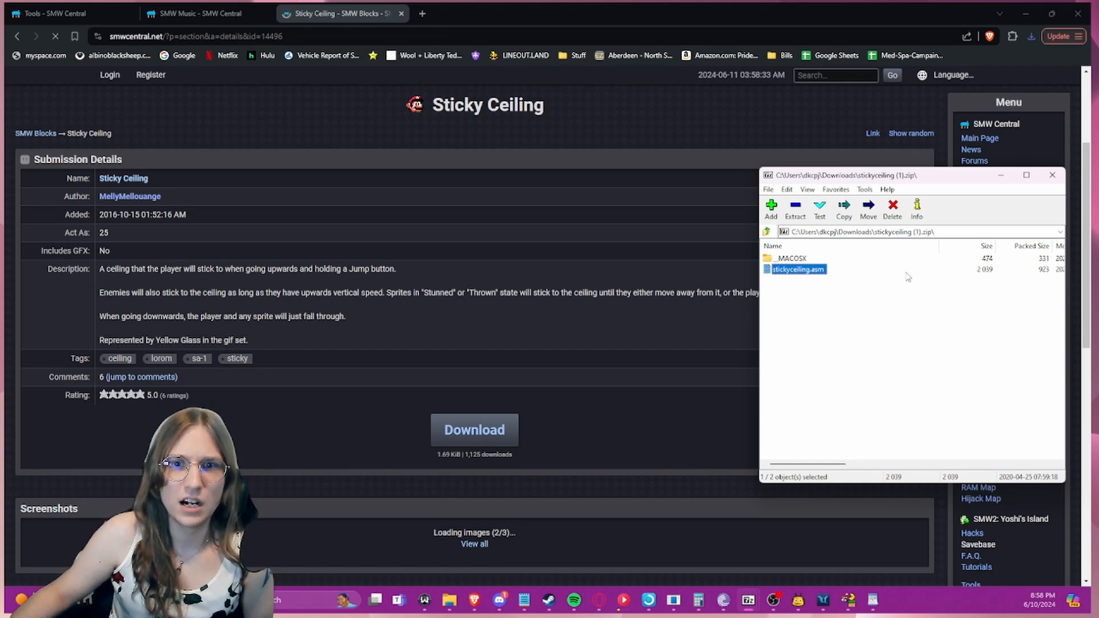
# - Copy stickyceiling.asm from the archive into the blocks folder inside the LM 101 Tutorial project's GPS folder
pyautogui.click(451, 601)
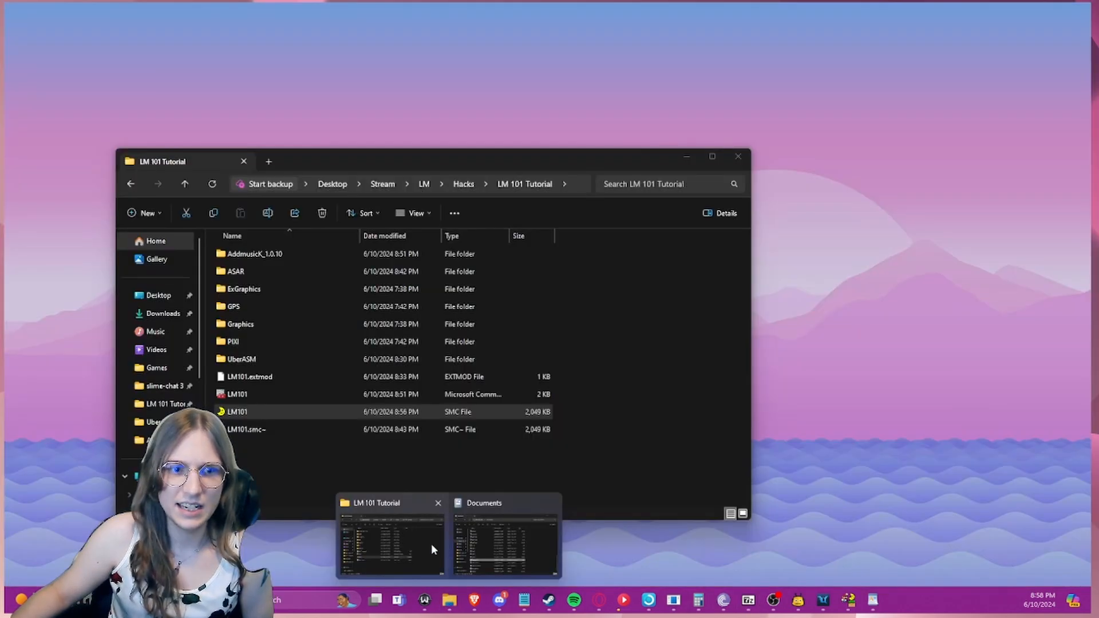
pyautogui.click(431, 543)
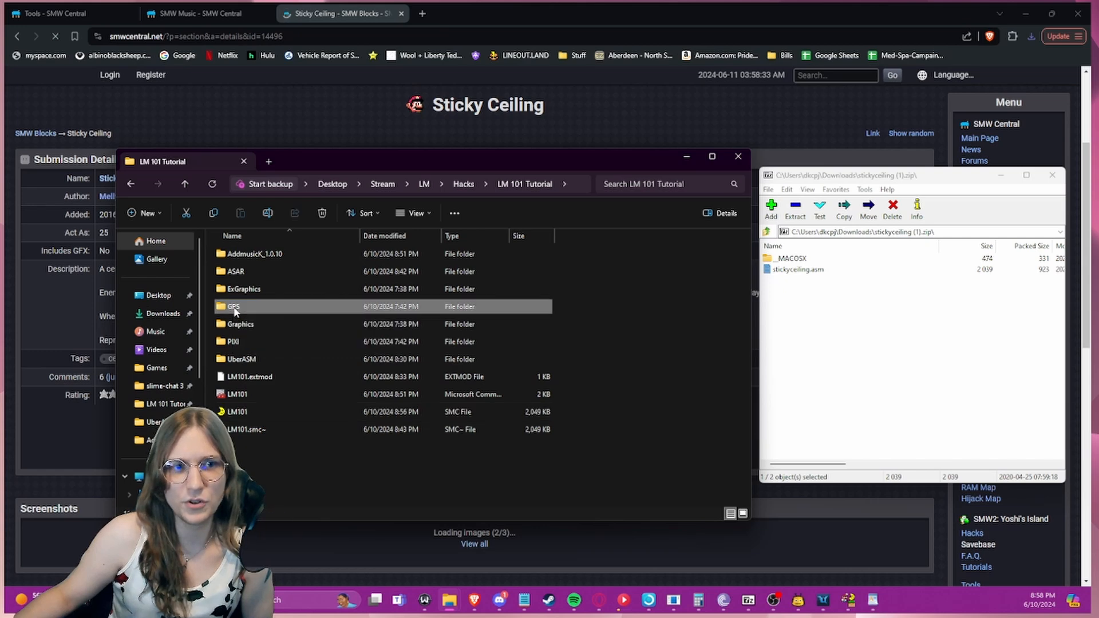
pyautogui.doubleClick(234, 308)
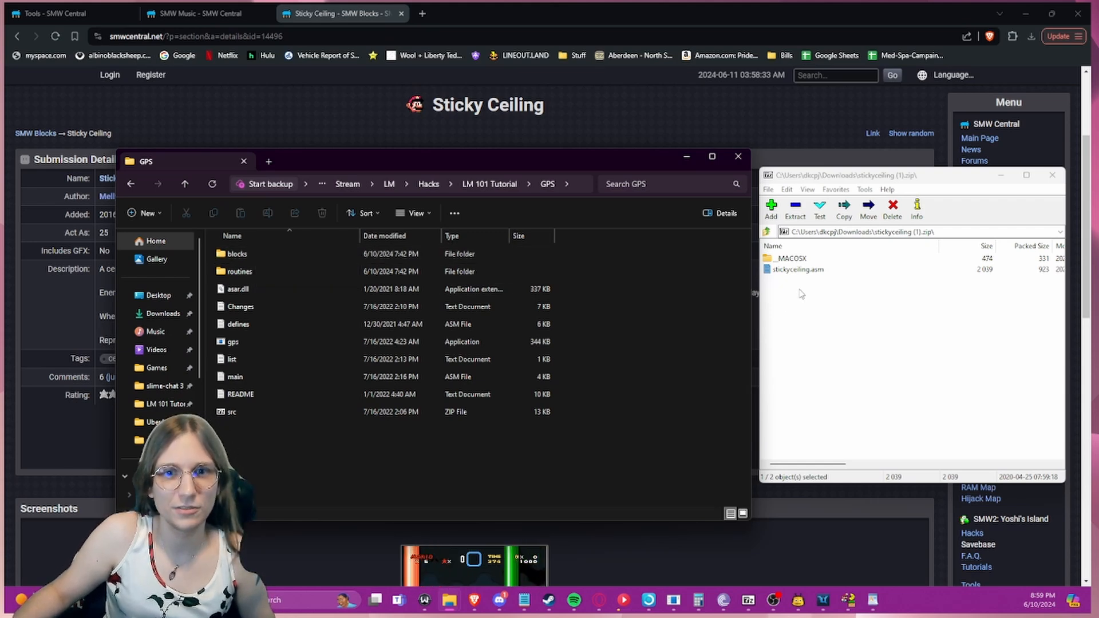
pyautogui.moveTo(801, 270); pyautogui.dragTo(238, 261)
pyautogui.doubleClick(239, 256)
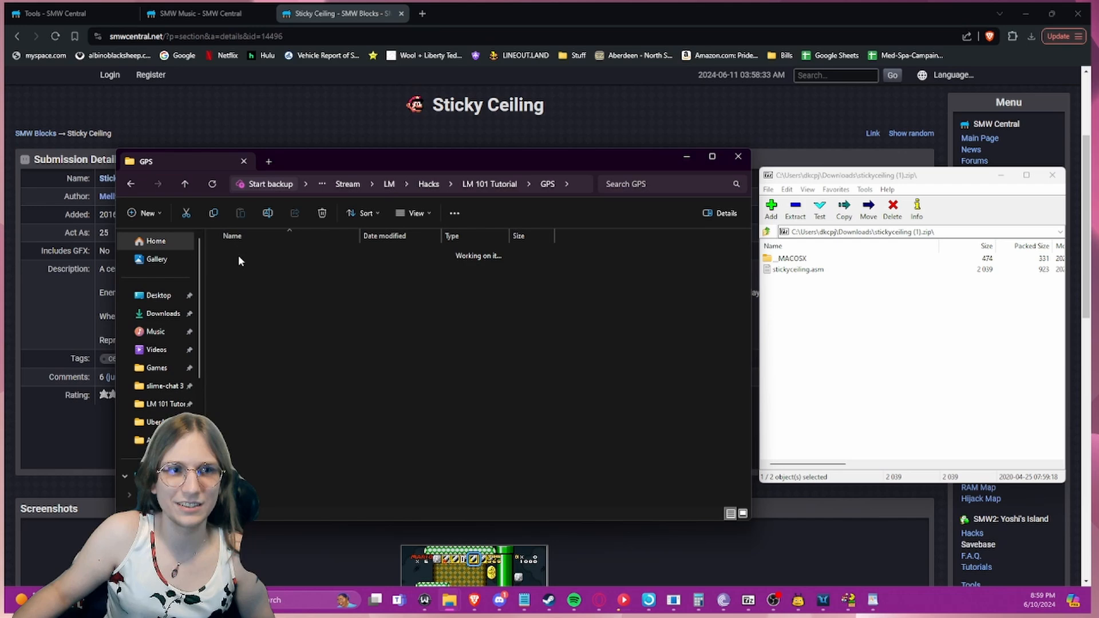
pyautogui.click(921, 343)
pyautogui.moveTo(809, 275); pyautogui.dragTo(316, 316)
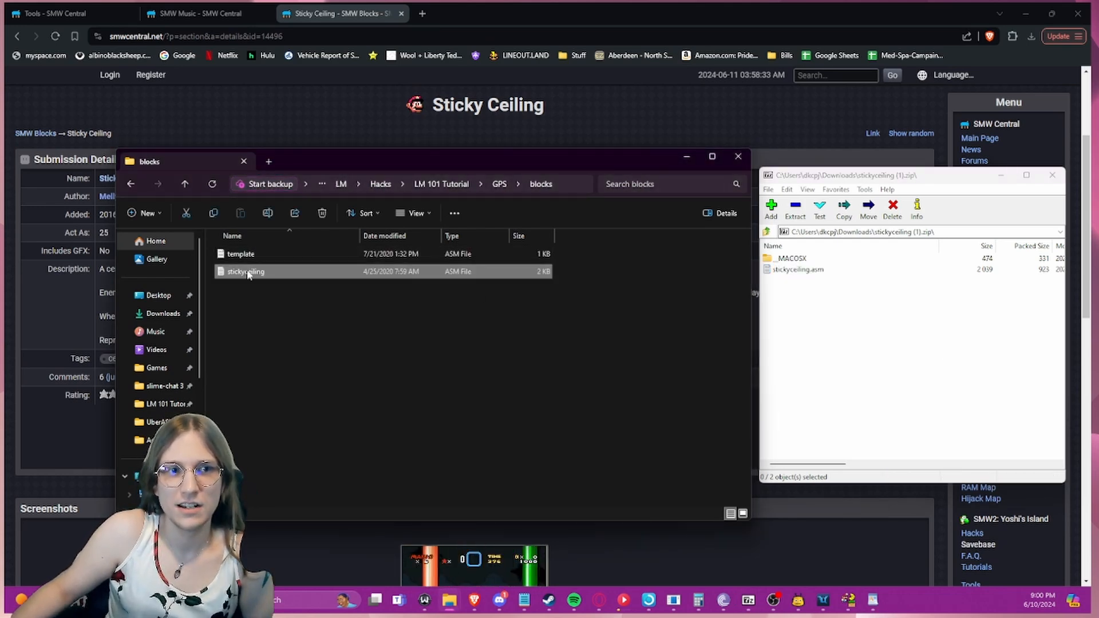
# - Copy the block's file name, add stickyceiling.asm to the list text file in the GPS folder, and save it
pyautogui.click(248, 273)
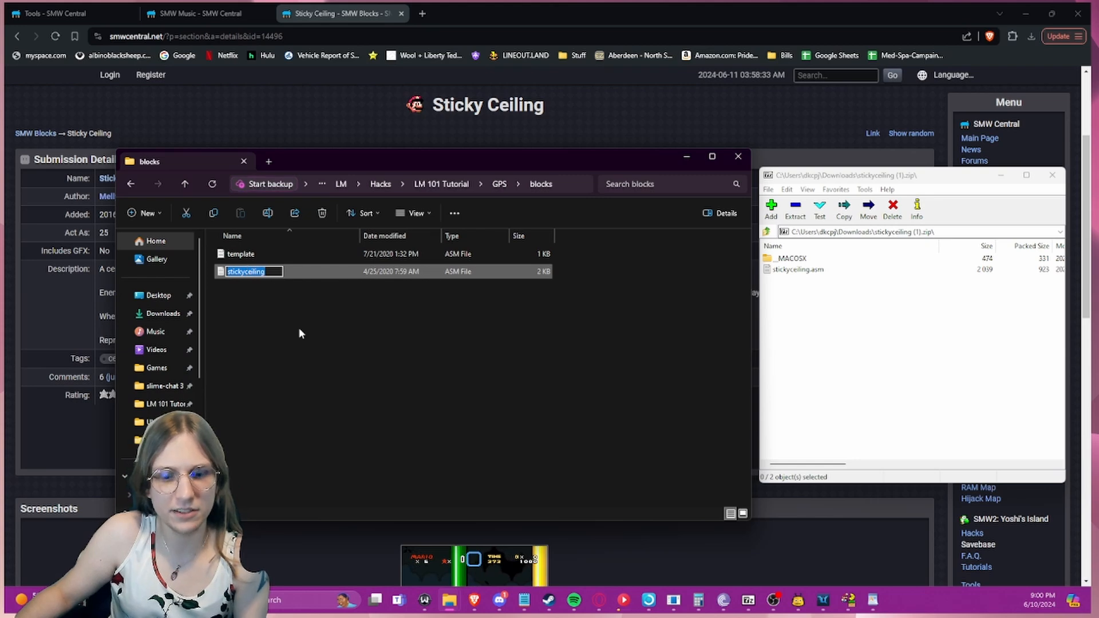
pyautogui.click(266, 295)
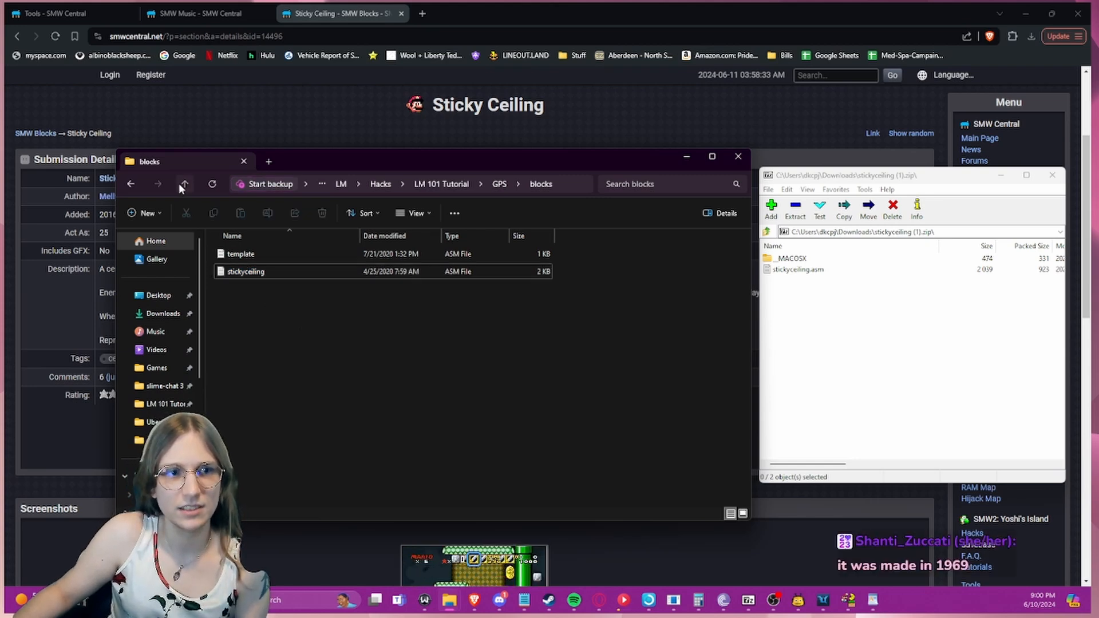
pyautogui.click(181, 187)
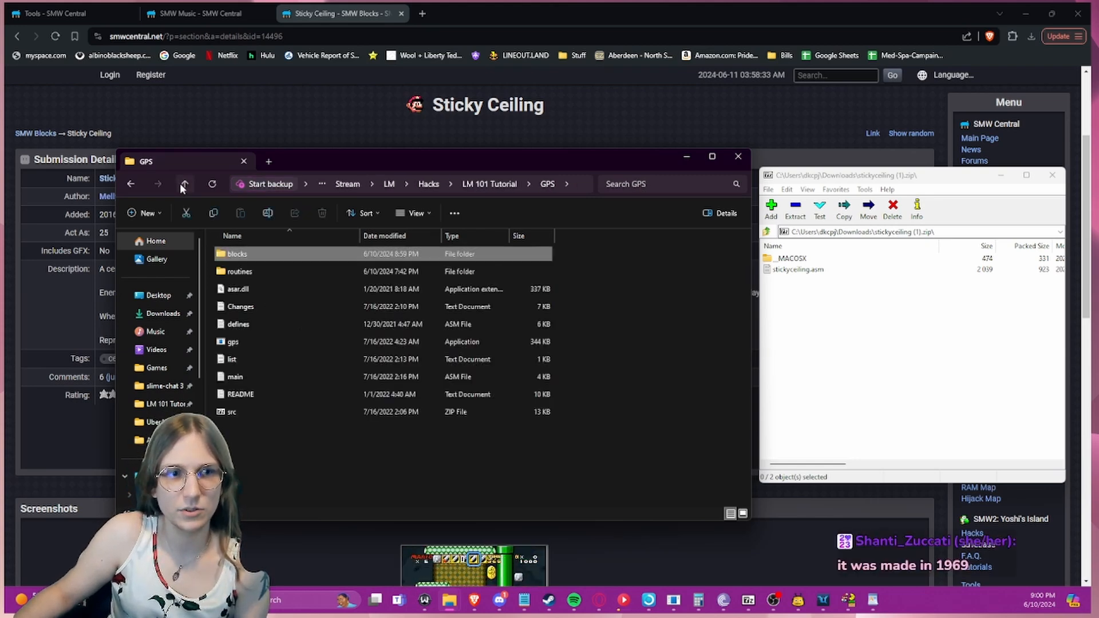
pyautogui.doubleClick(243, 353)
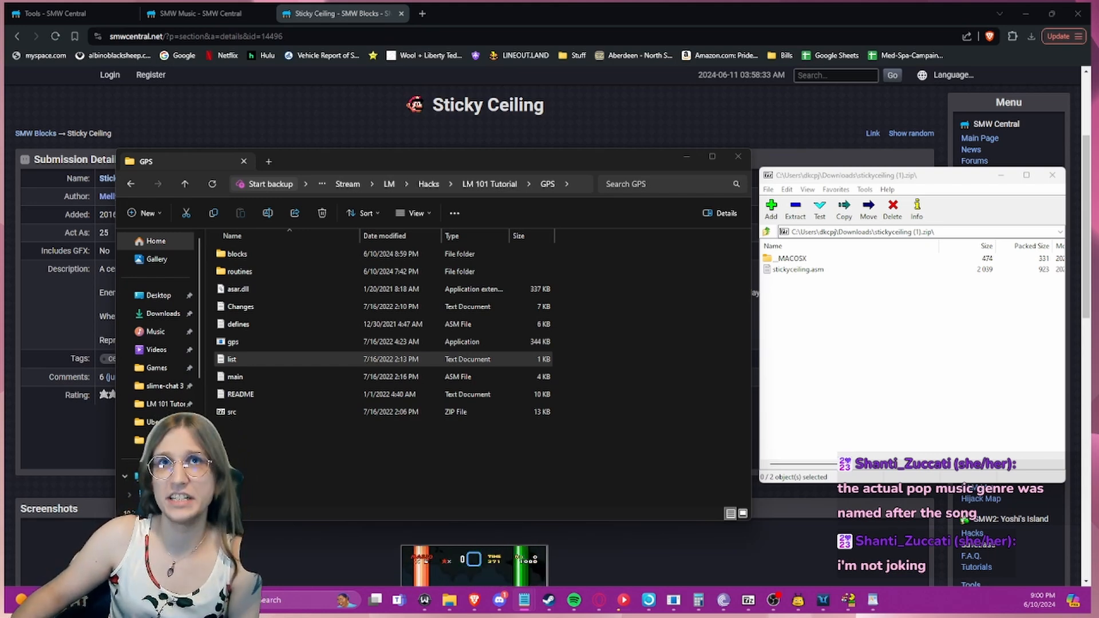
pyautogui.hotkey('ctrl', 's')
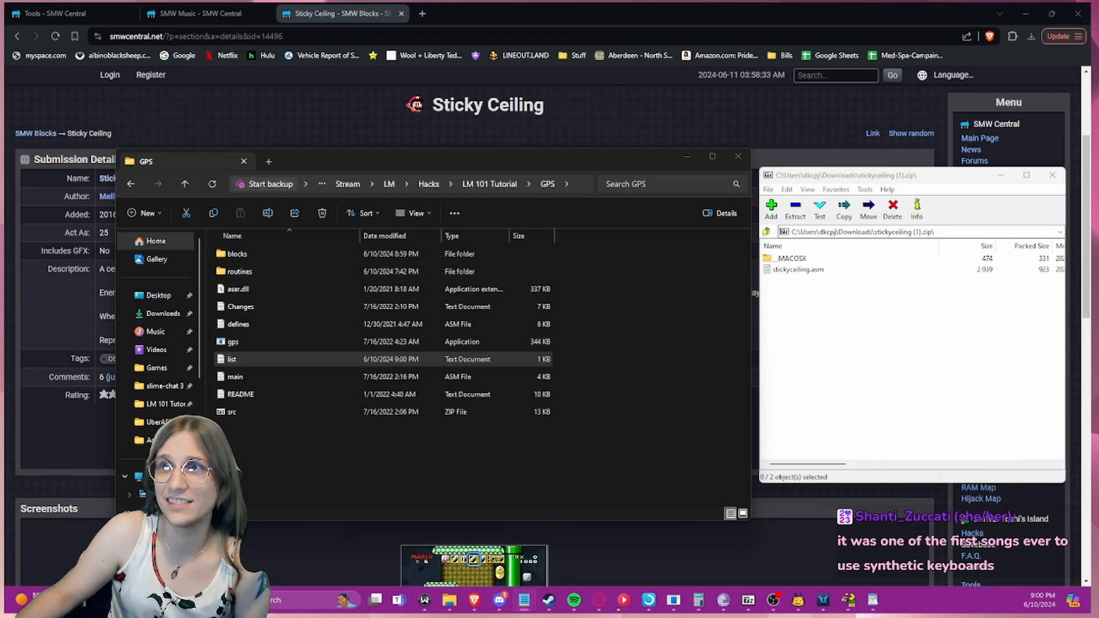
# - Switch to Lunar Magic, bring the GPS block list up over it, and open the 16x16 Tile Map Editor
pyautogui.hotkey('alt', 'Tab')
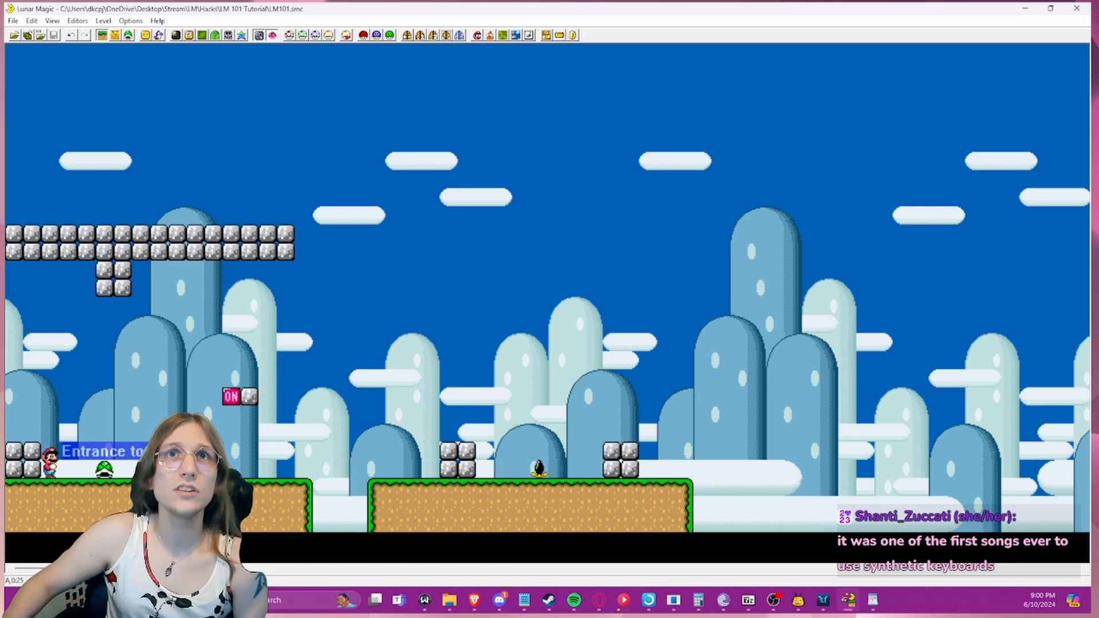
pyautogui.hotkey('alt', 'Tab')
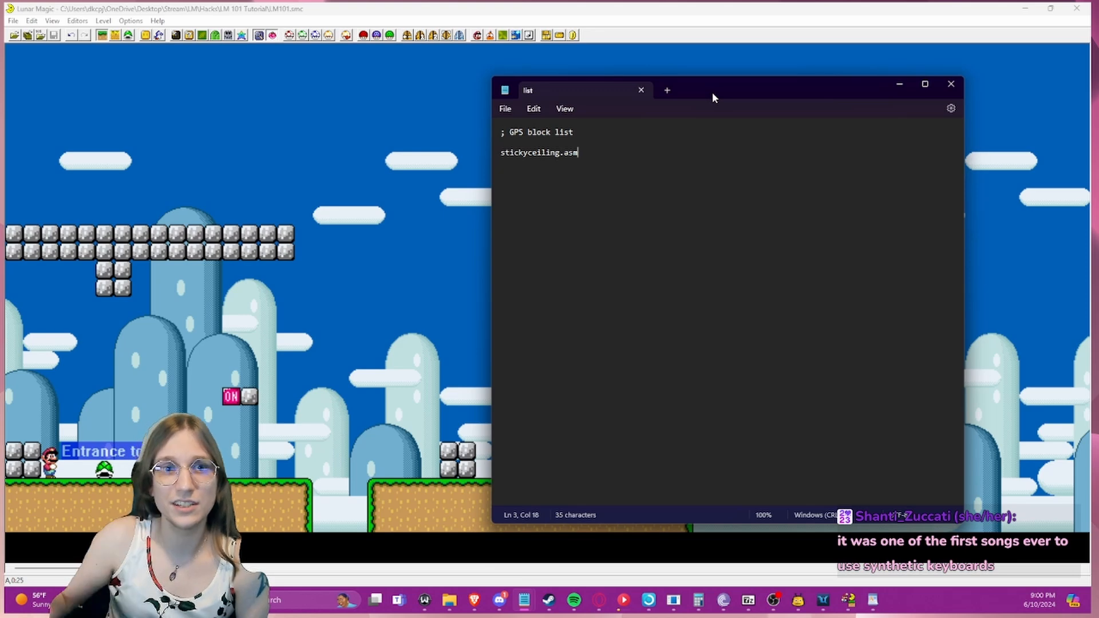
pyautogui.click(559, 152)
pyautogui.click(537, 153)
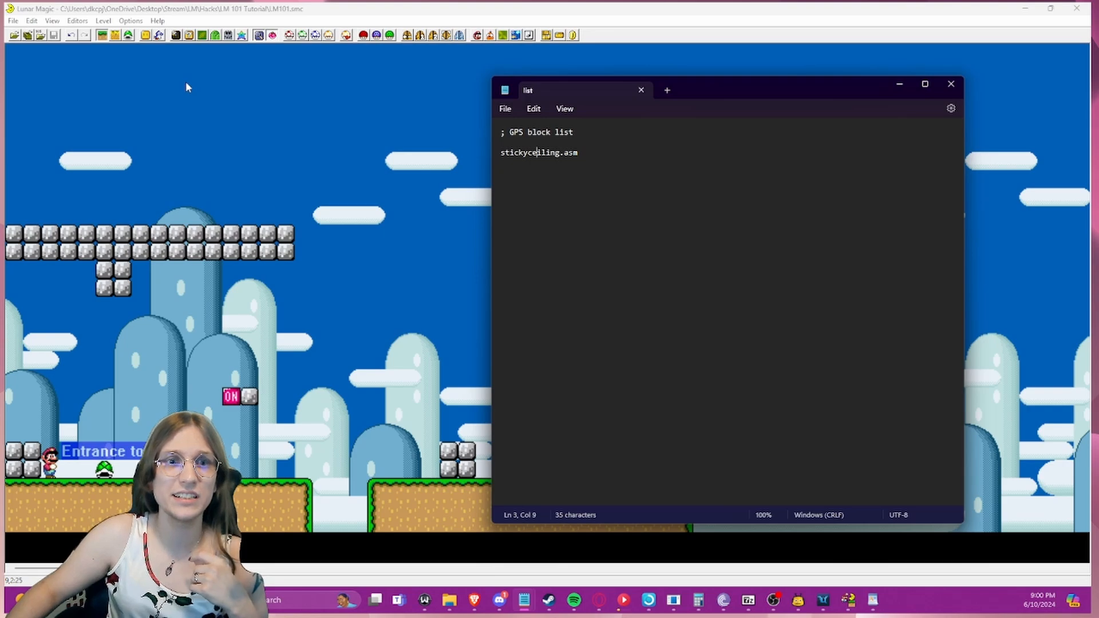
pyautogui.click(189, 35)
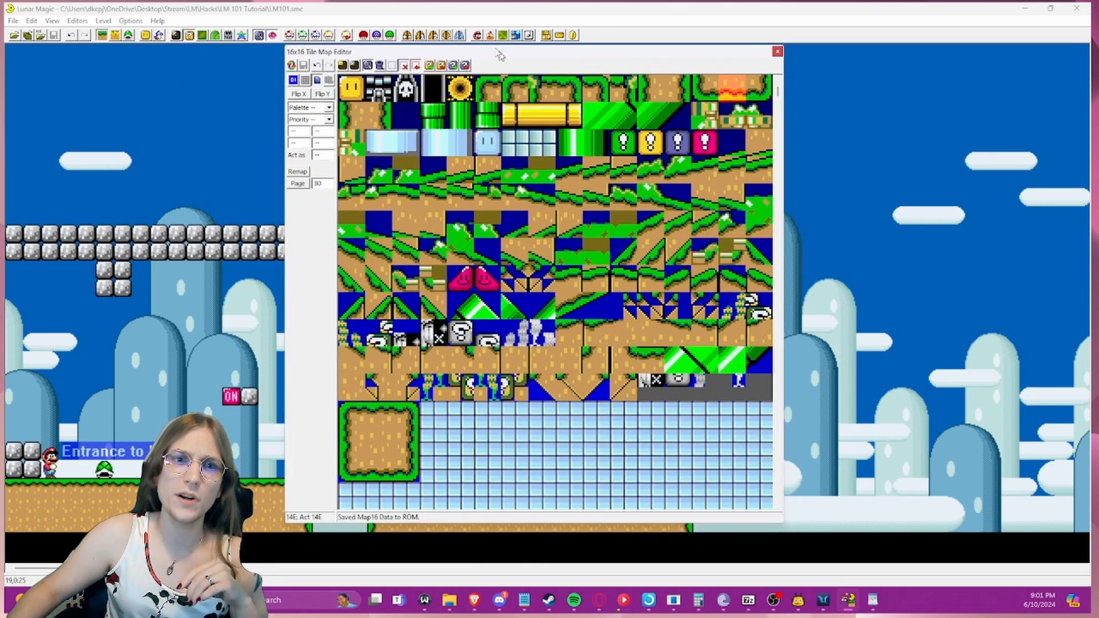
# - Select the empty Map16 tile 240 beneath the custom ground block in the 16x16 Tile Map Editor
pyautogui.moveTo(498, 55); pyautogui.dragTo(435, 38)
pyautogui.scroll(-8, 499, 189)
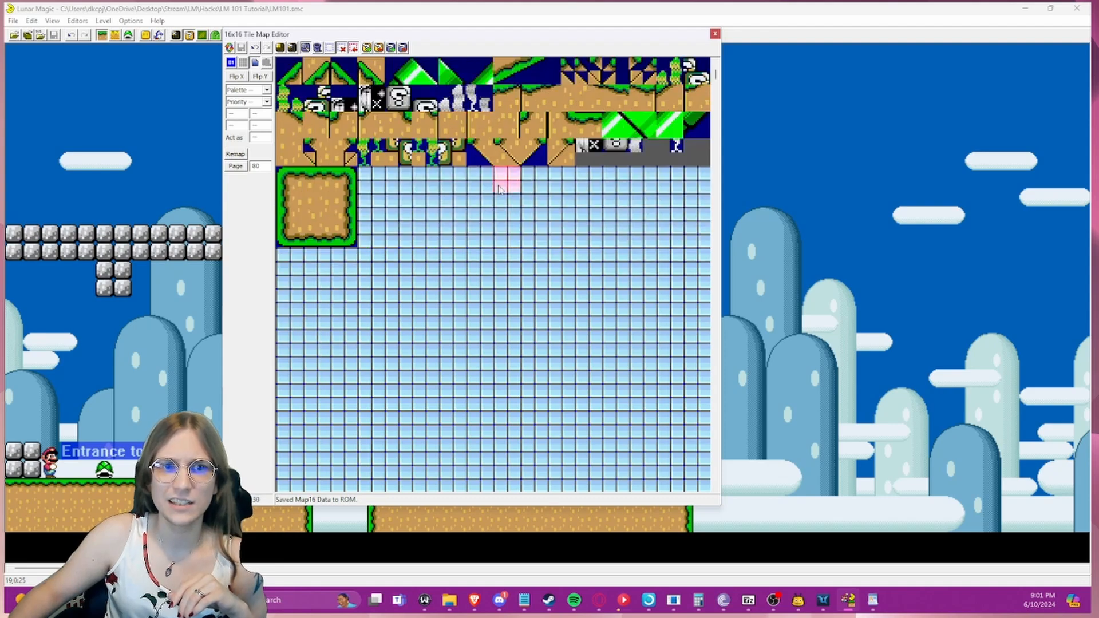
pyautogui.scroll(10, 499, 189)
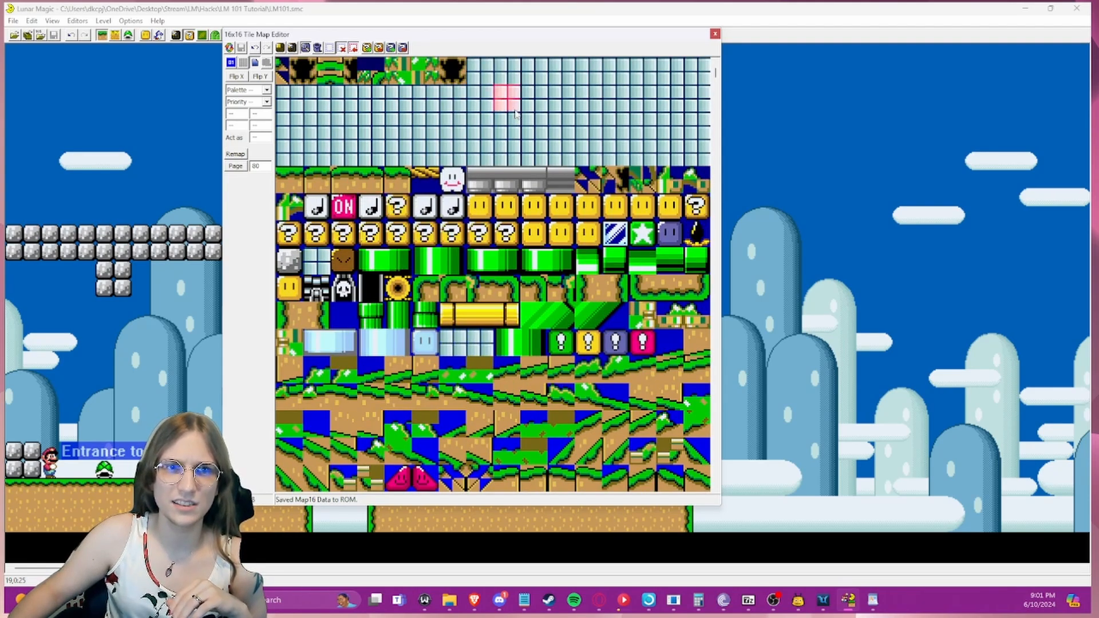
pyautogui.click(478, 204)
pyautogui.scroll(-4, 474, 198)
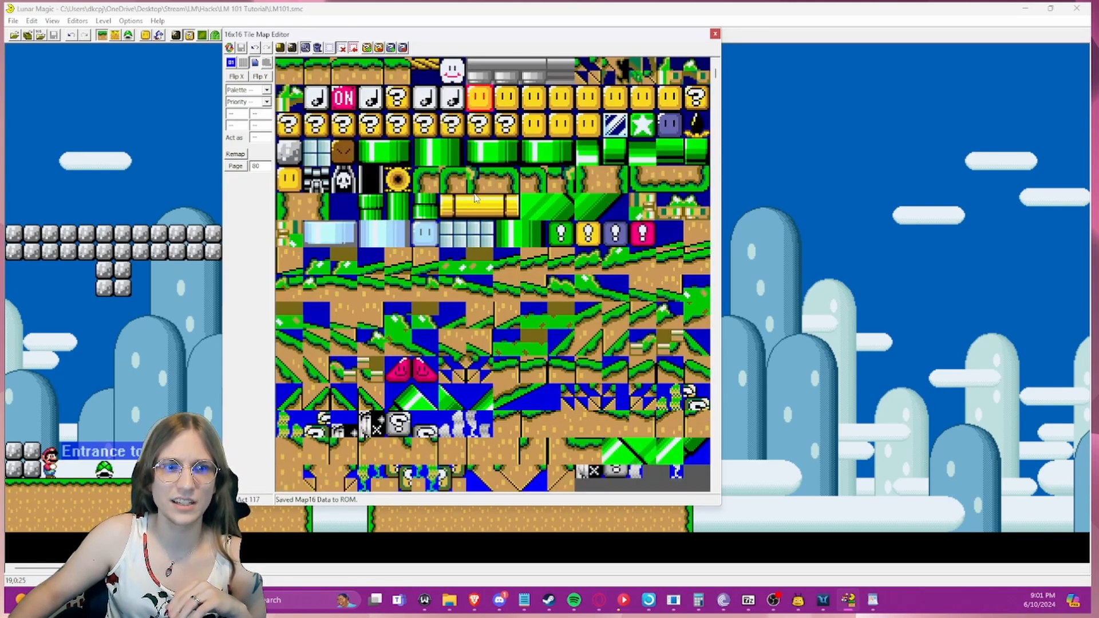
pyautogui.scroll(-4, 474, 198)
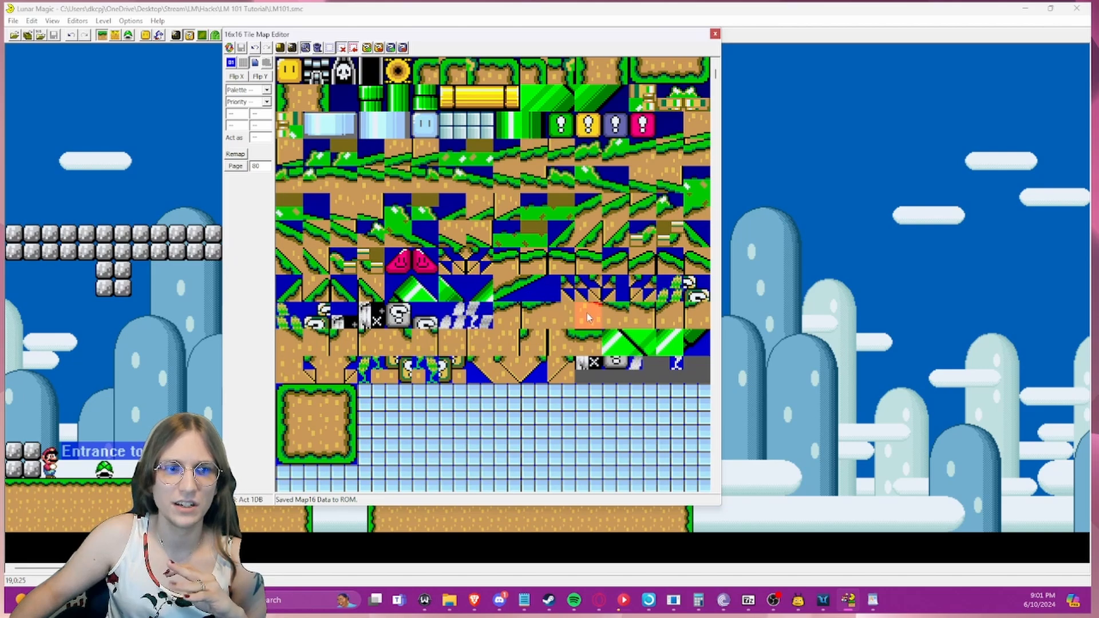
pyautogui.scroll(-4, 586, 312)
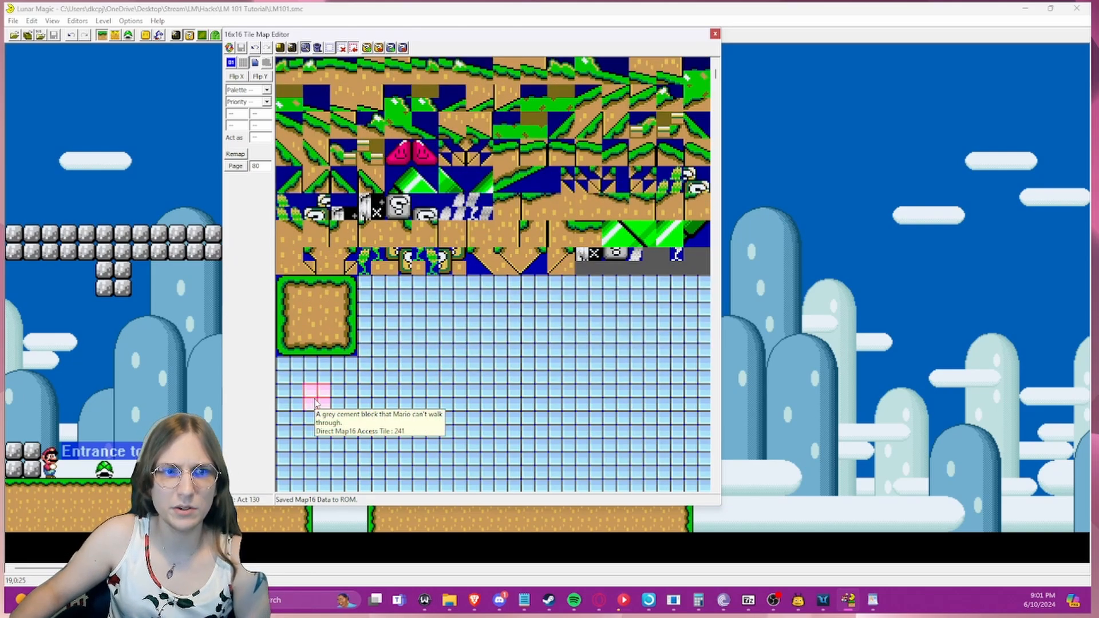
pyautogui.click(282, 395)
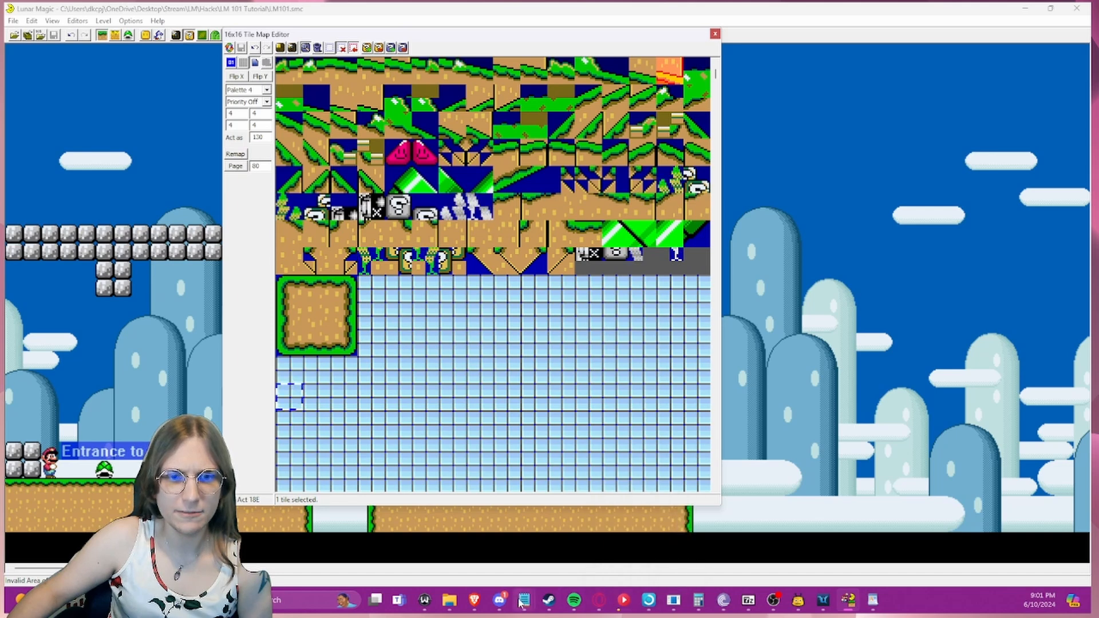
# - Assign tile 240 to stickyceiling.asm by prefixing its line in the GPS block list with 240, and close the list
pyautogui.moveTo(522, 601)
pyautogui.click(567, 558)
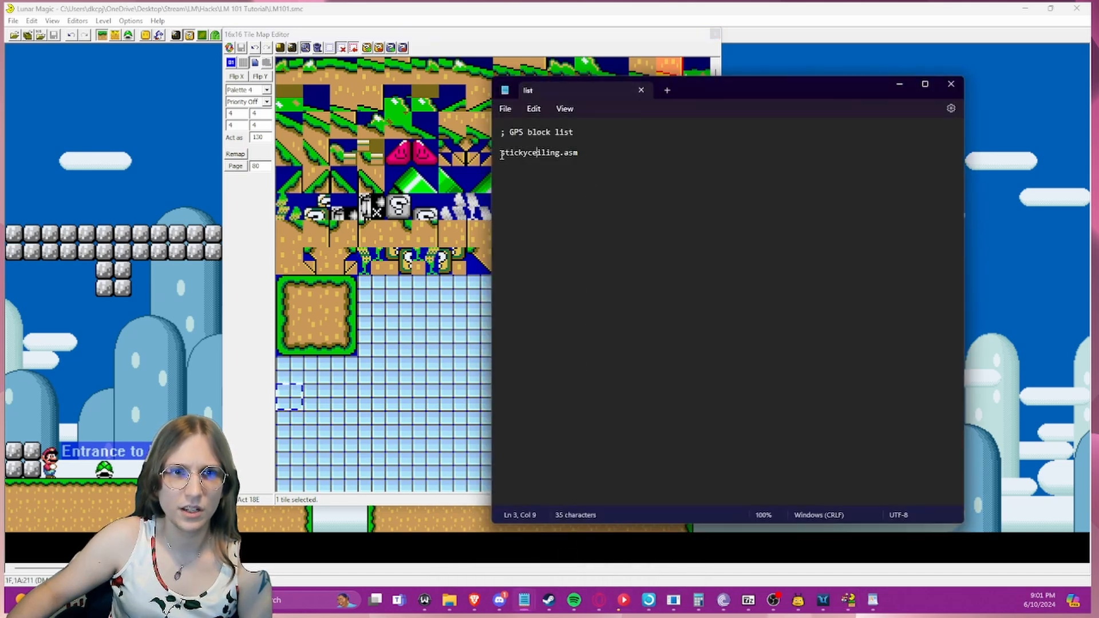
pyautogui.write('40')
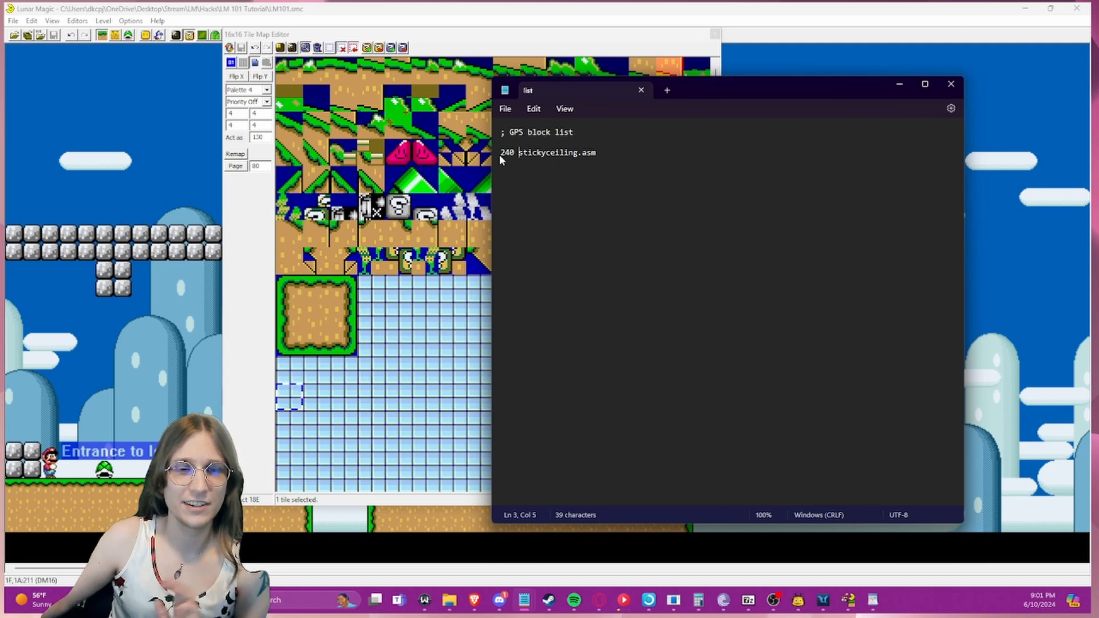
pyautogui.click(641, 90)
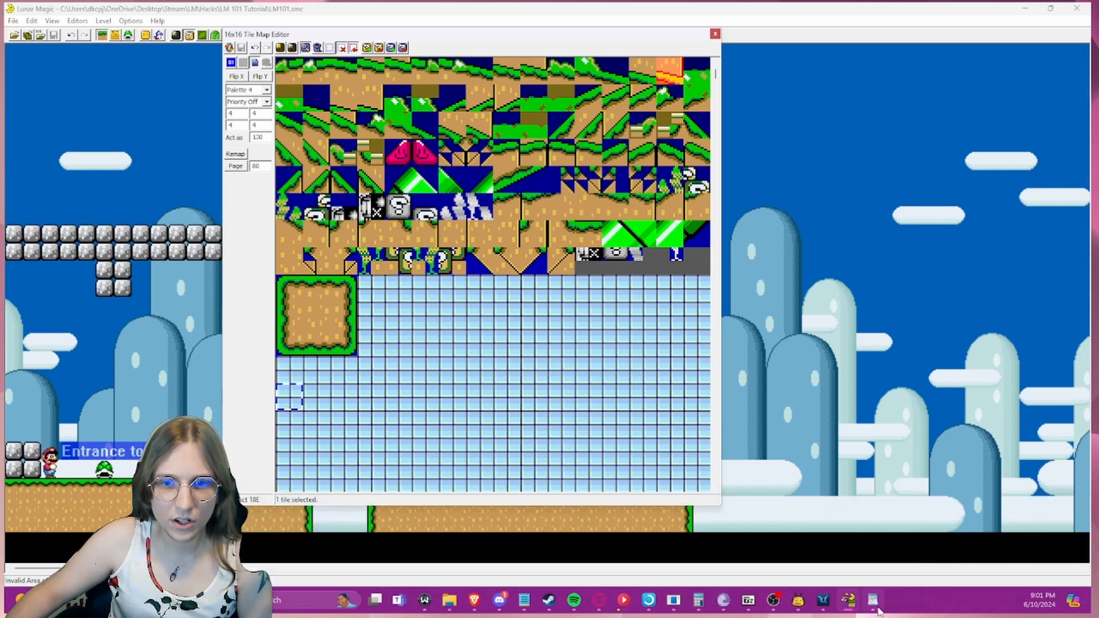
# - Switch to the GPS folder in File Explorer and run the gps application, placing its console beside the folder
pyautogui.moveTo(861, 610)
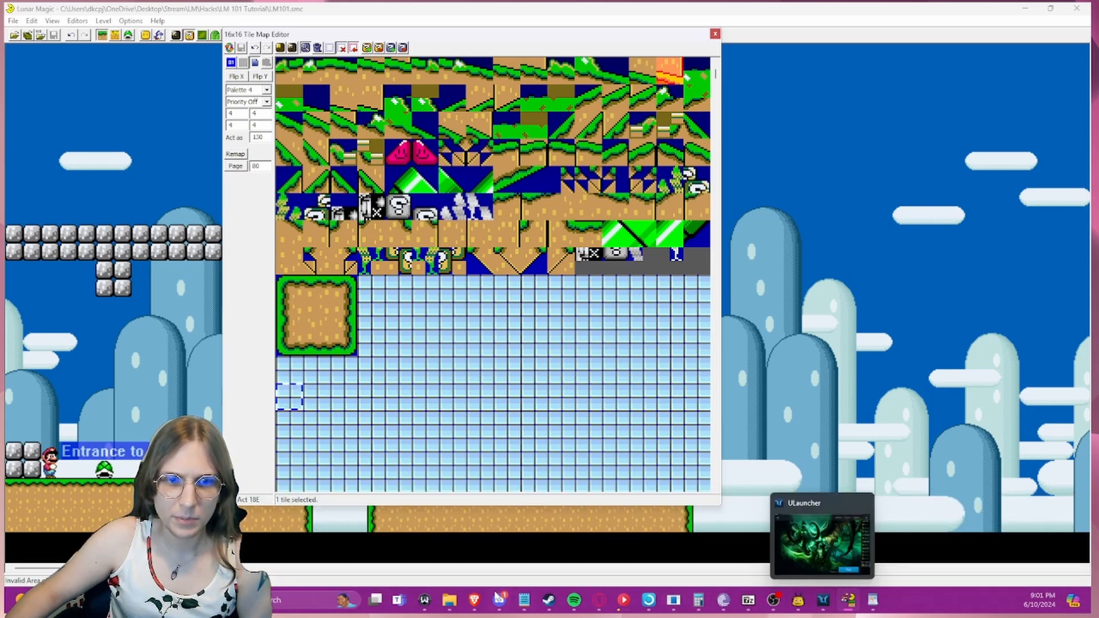
pyautogui.click(449, 600)
pyautogui.click(427, 549)
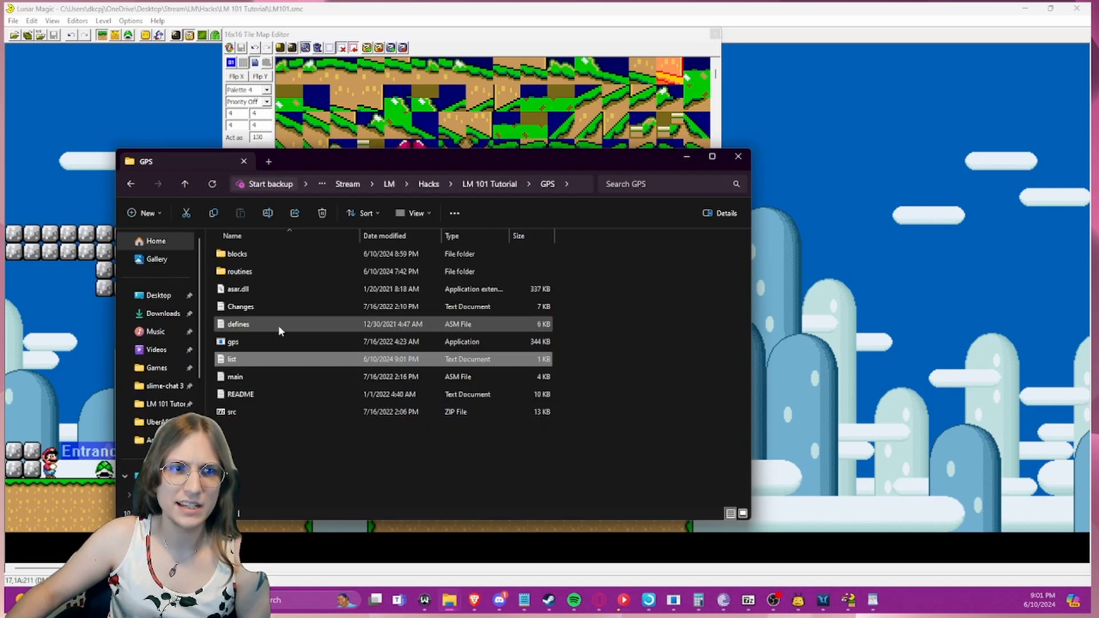
pyautogui.click(256, 342)
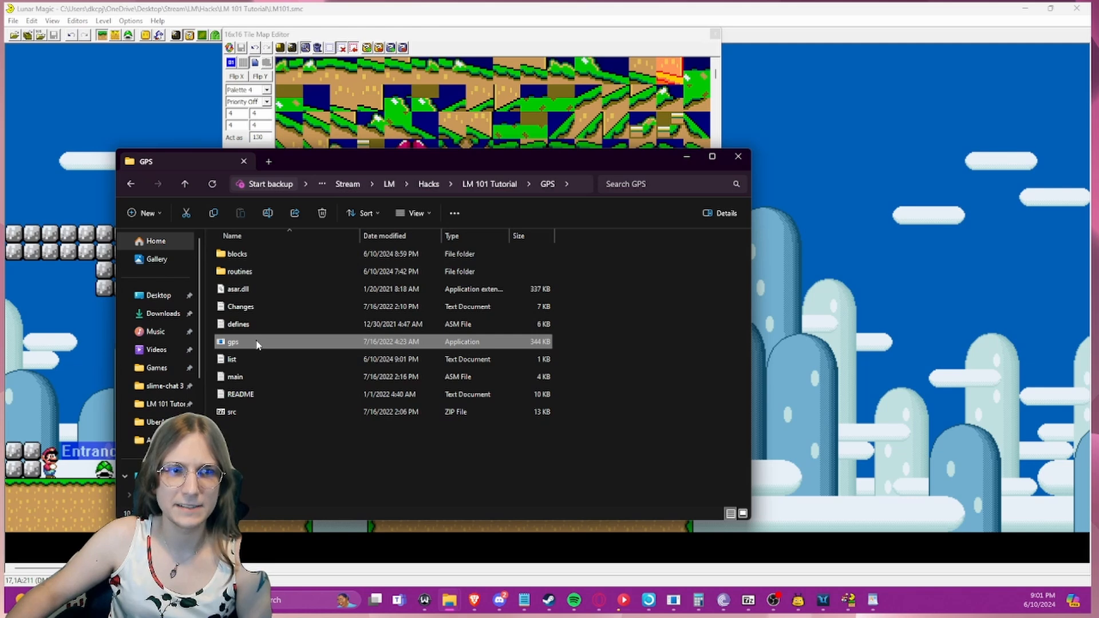
pyautogui.doubleClick(256, 342)
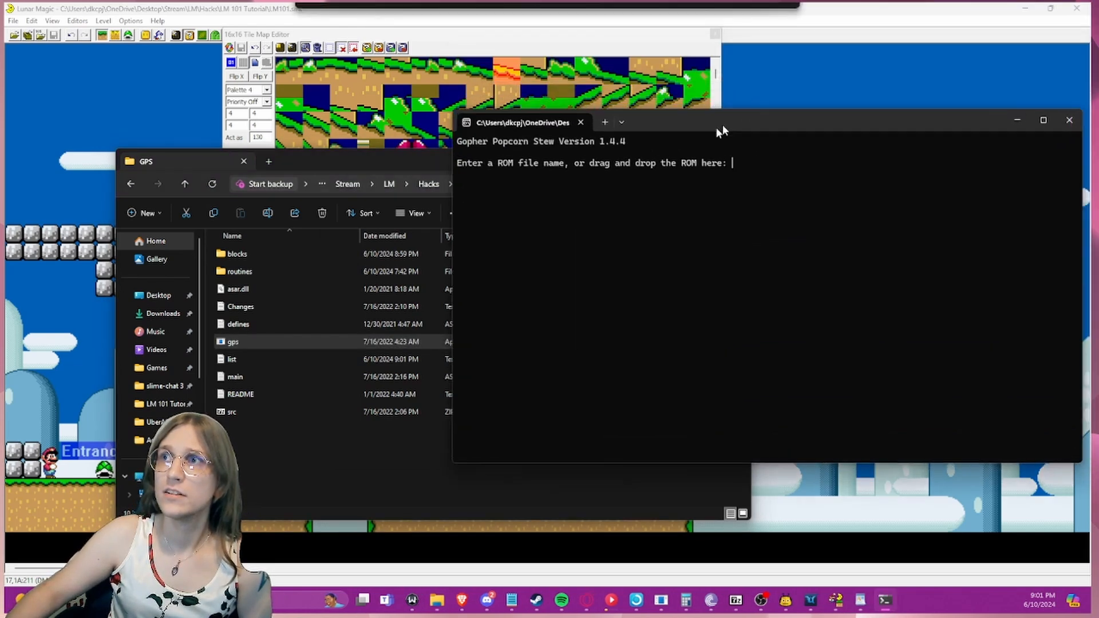
pyautogui.moveTo(722, 124); pyautogui.dragTo(602, 104)
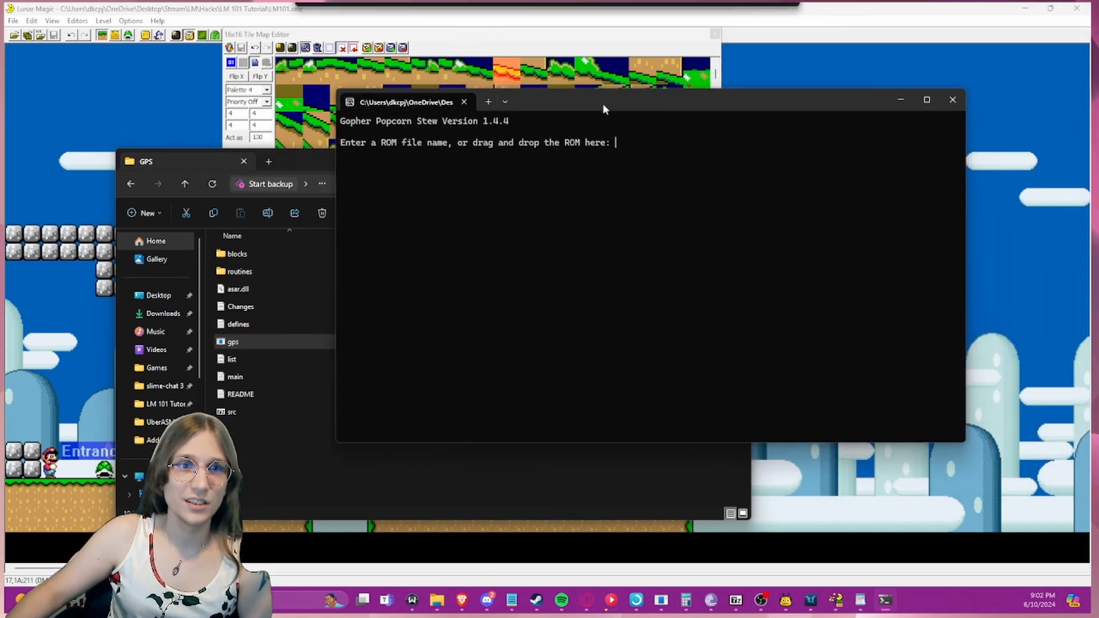
# - Supply the LM101 SMC file from the LM 101 Tutorial folder to GPS, insert the blocks, and close the console
pyautogui.click(303, 163)
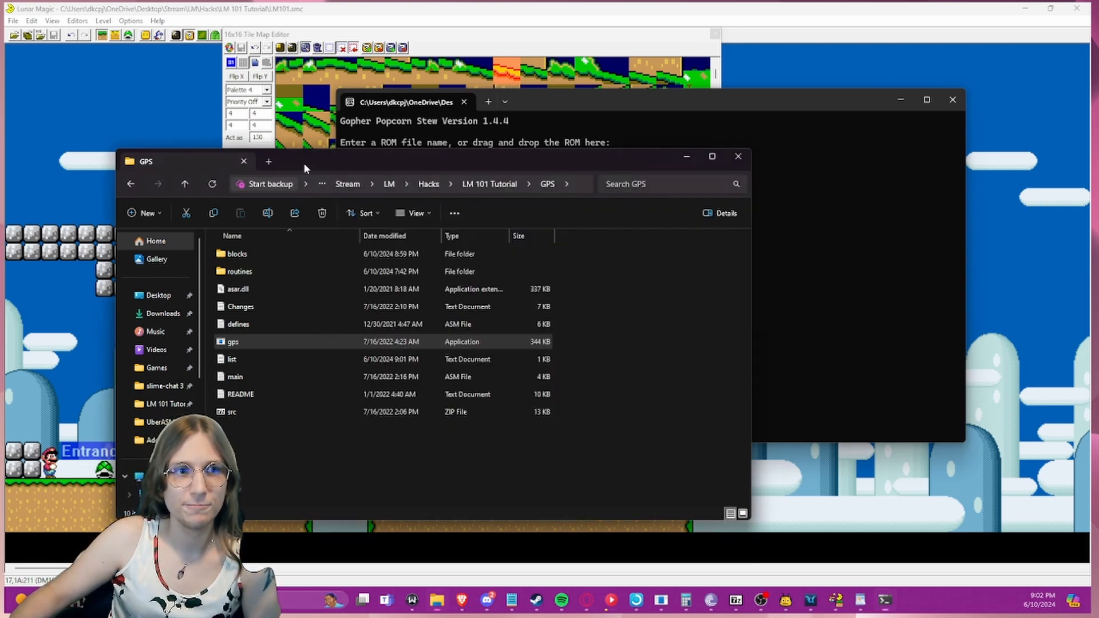
pyautogui.click(185, 184)
pyautogui.click(240, 415)
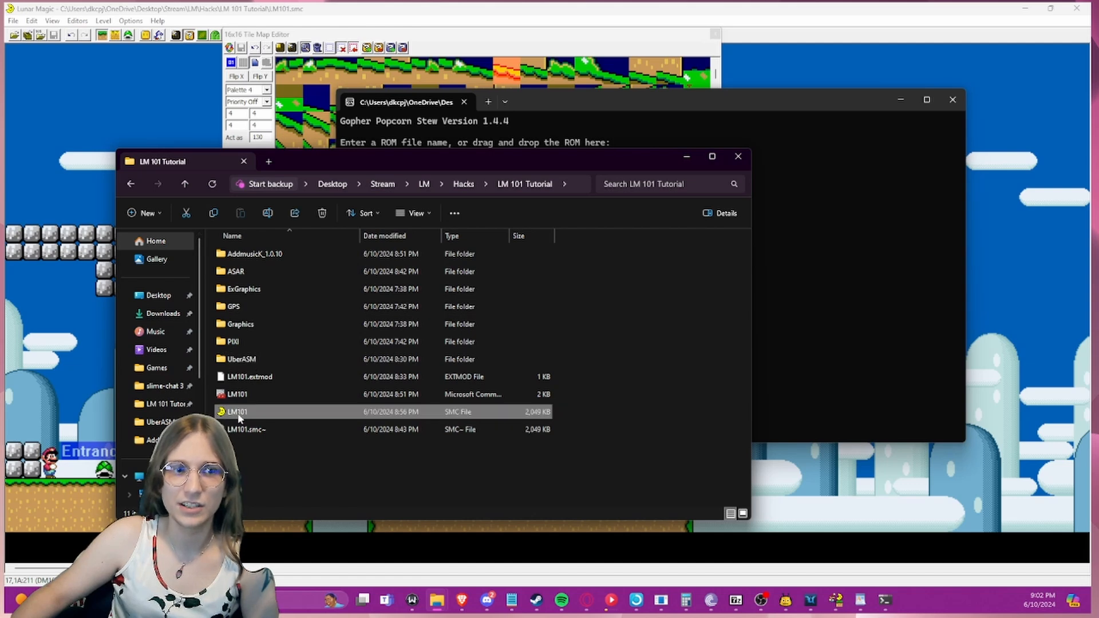
pyautogui.moveTo(303, 412); pyautogui.dragTo(874, 218)
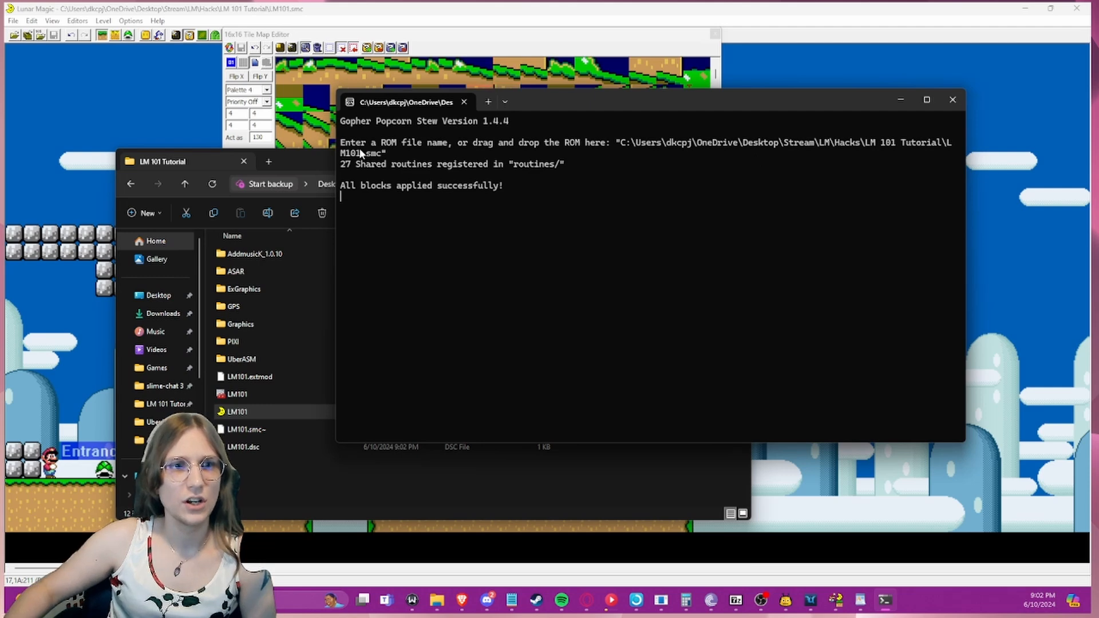
pyautogui.moveTo(341, 164); pyautogui.dragTo(544, 188)
pyautogui.click(544, 188)
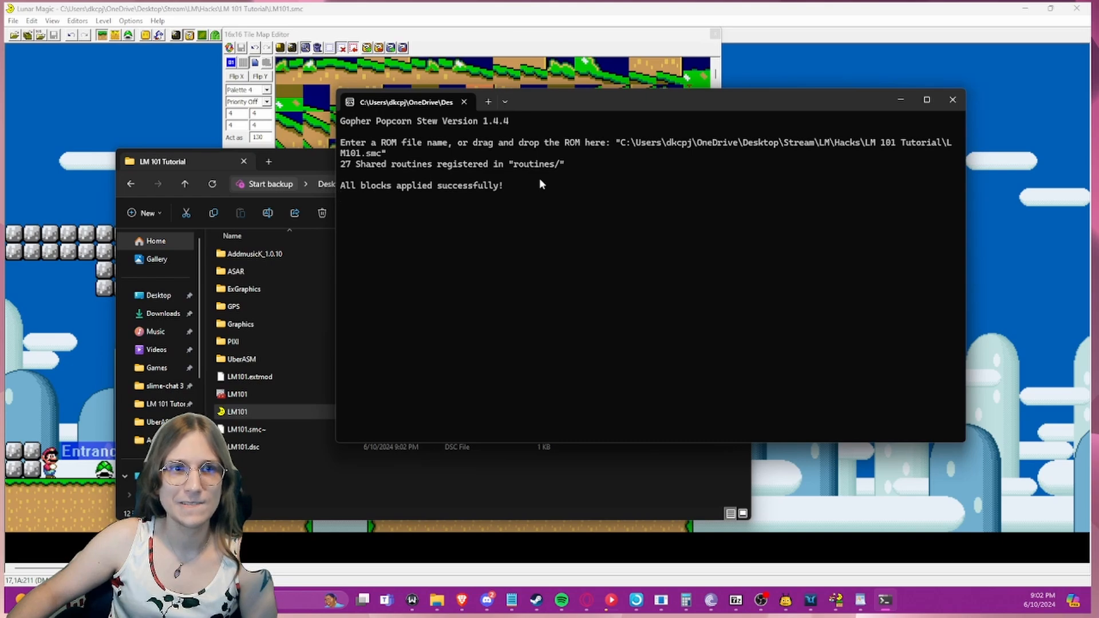
pyautogui.press('Return')
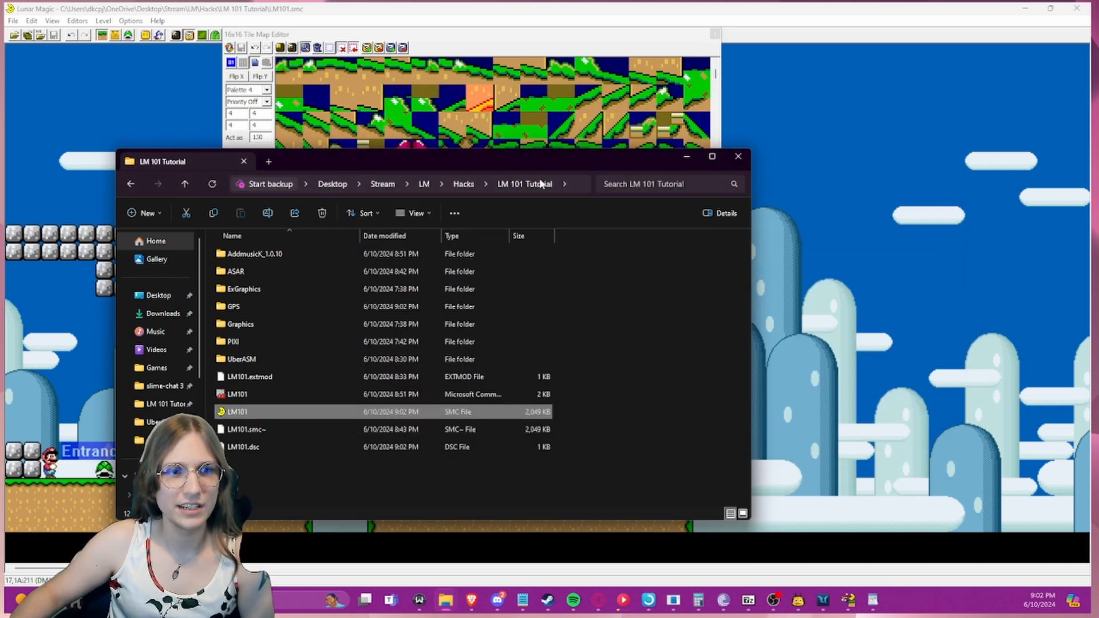
# - Close the tile map editor and Lunar Magic, and reopen the LM101 SMC file in a maximized Lunar Magic window
pyautogui.click(175, 107)
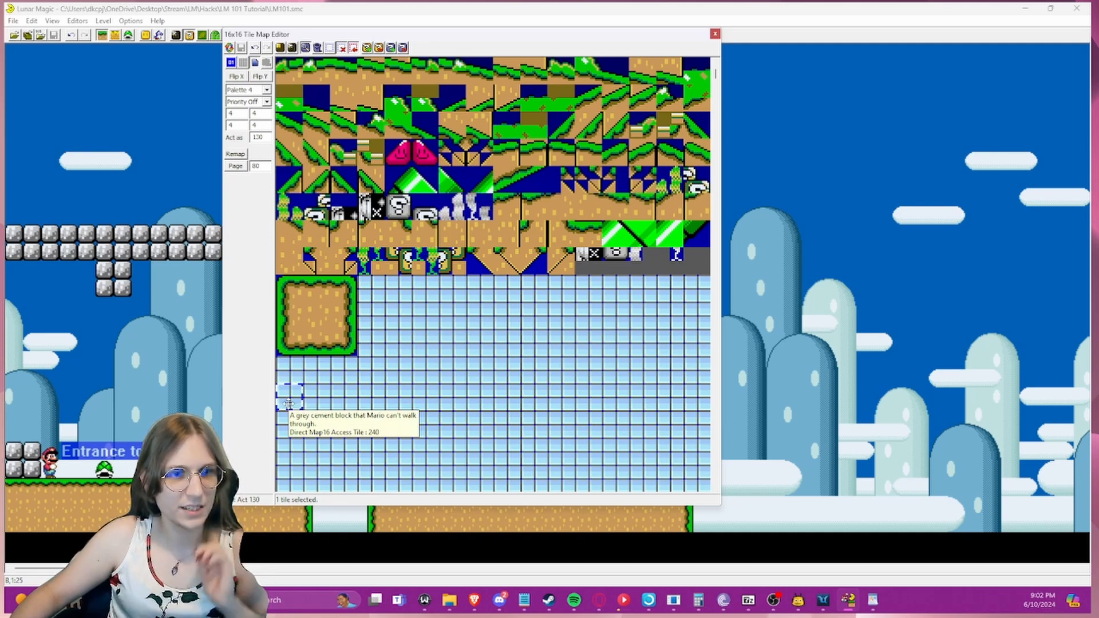
pyautogui.click(714, 34)
pyautogui.click(1075, 8)
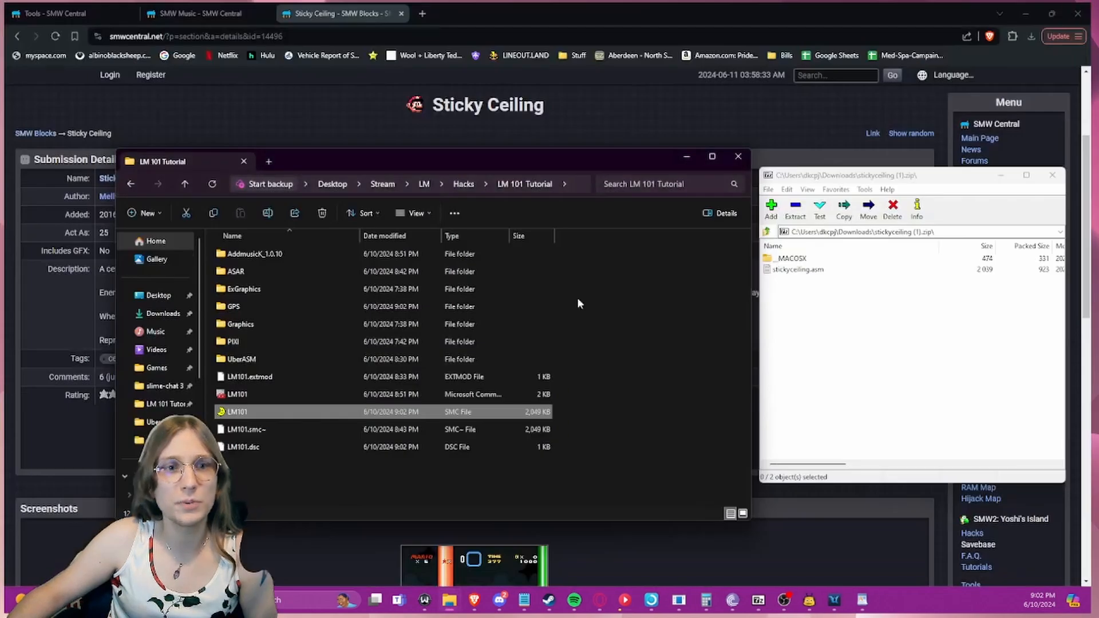
pyautogui.doubleClick(236, 412)
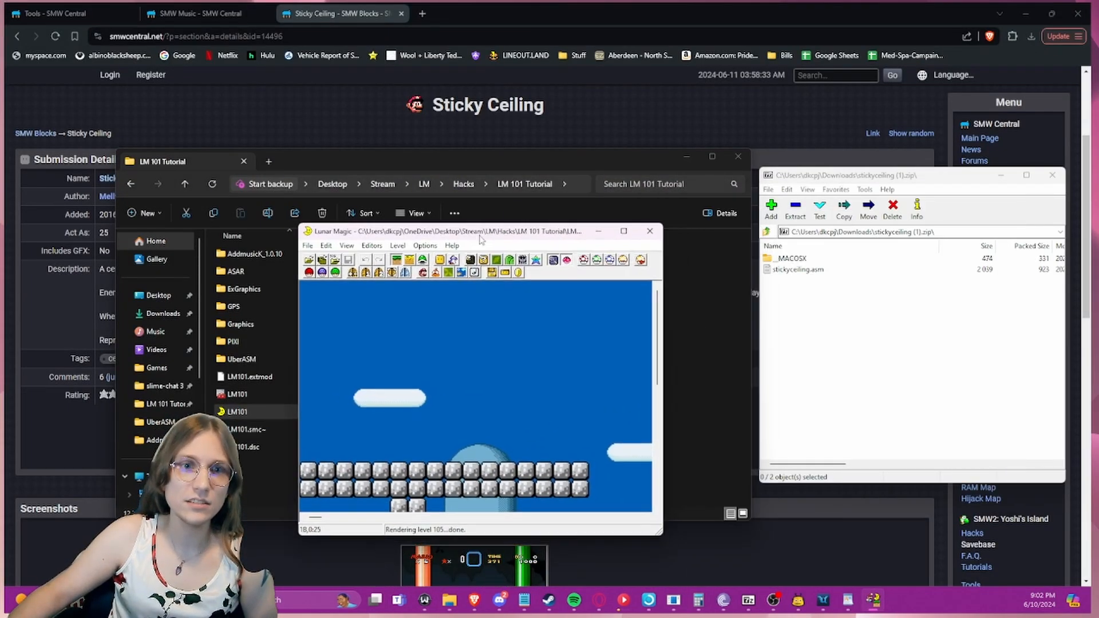
pyautogui.click(620, 226)
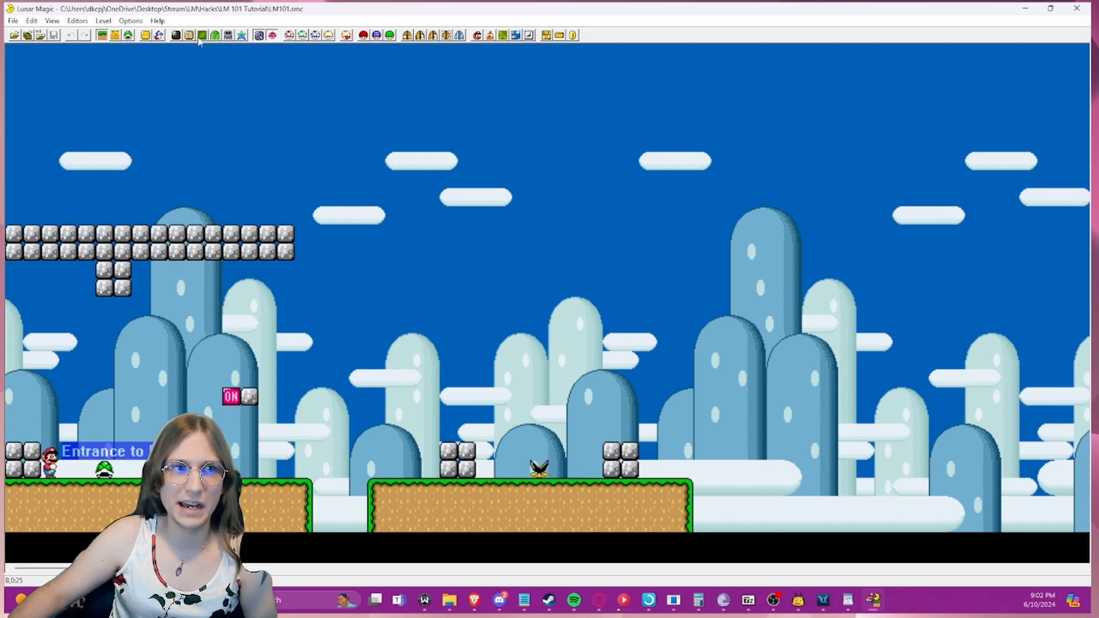
# - Select Map16 tile 240 in the 16x16 Tile Map Editor and place it in the level beside the cement block next to the ON switch
pyautogui.click(189, 35)
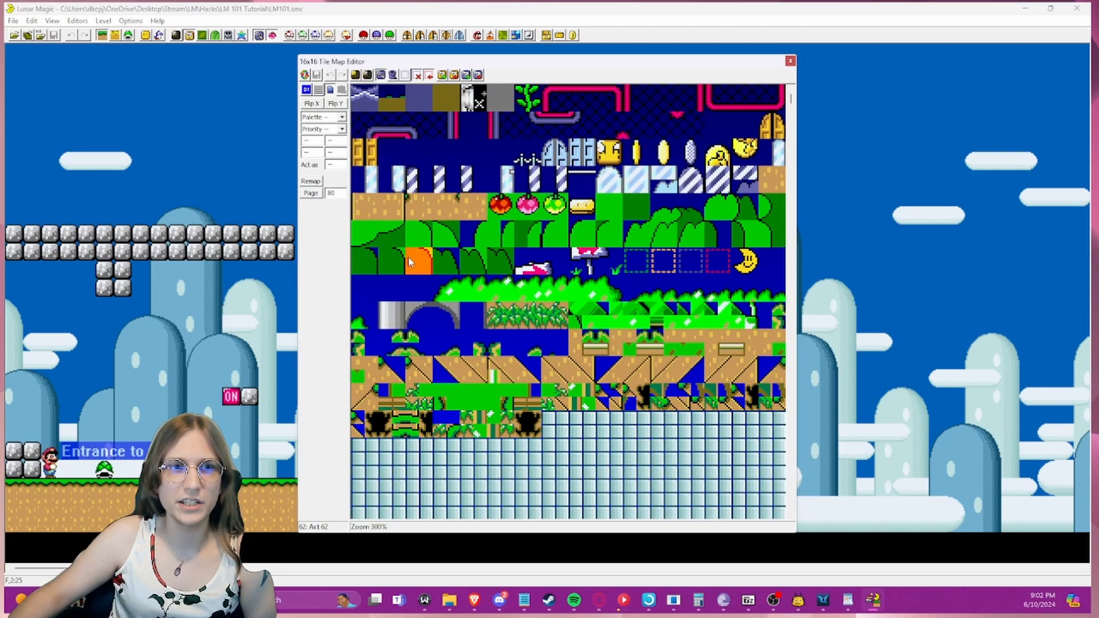
pyautogui.scroll(-3, 408, 261)
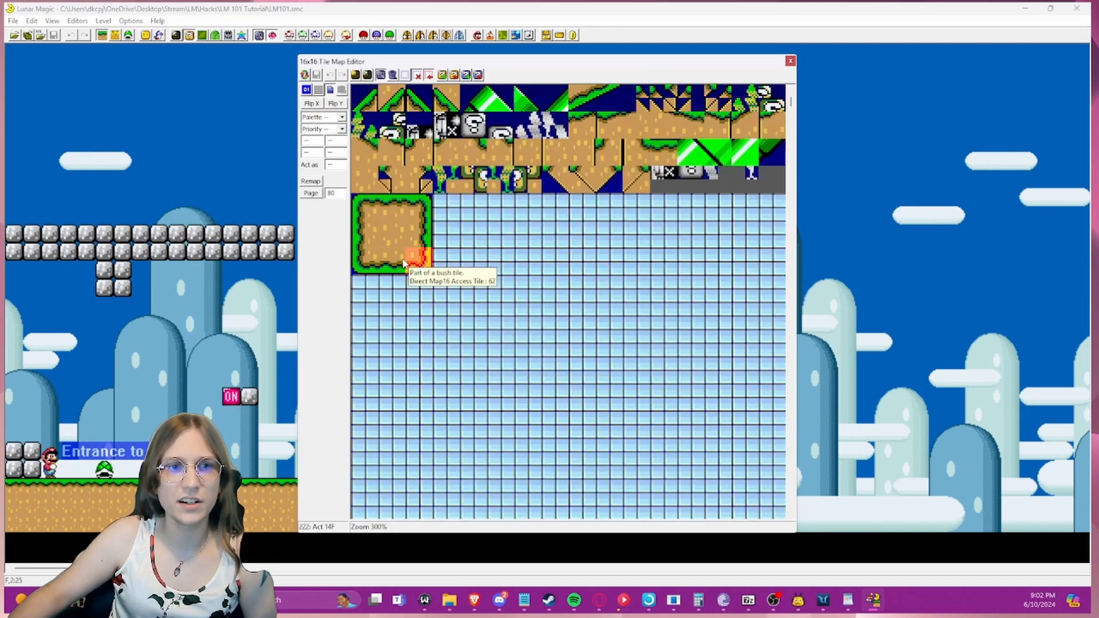
pyautogui.click(370, 315)
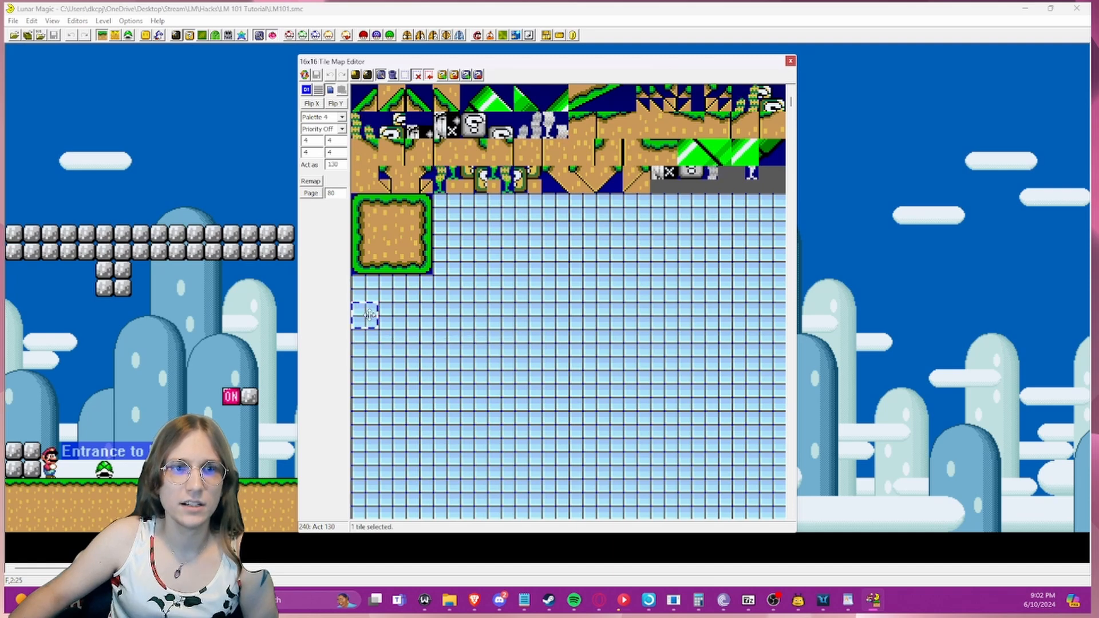
pyautogui.rightClick(268, 396)
pyautogui.click(264, 360)
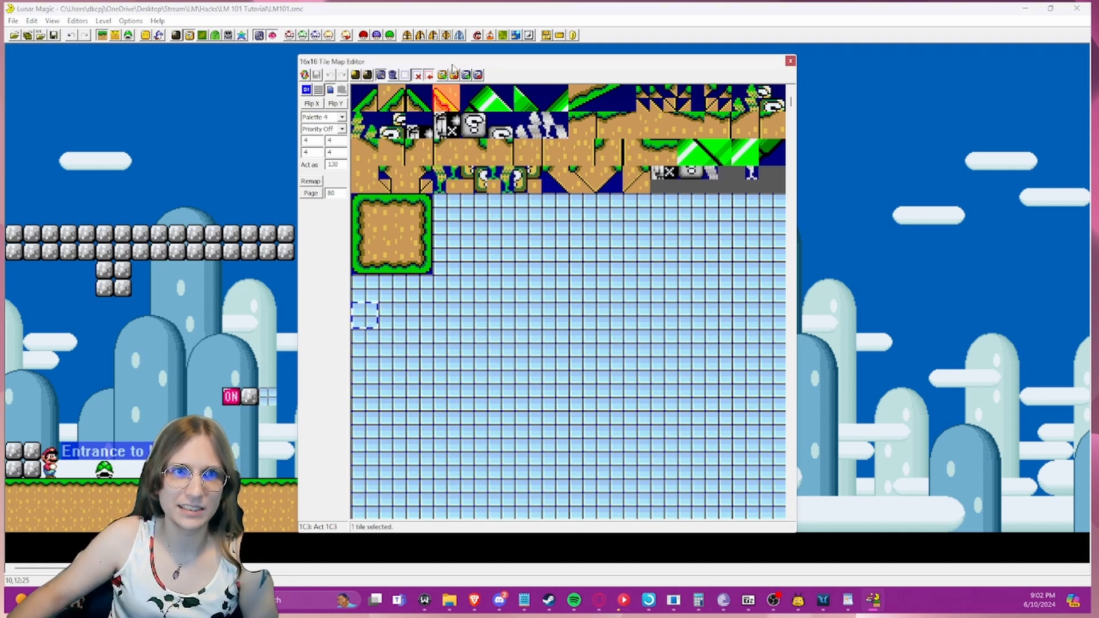
# - Move the tile map editor off the level and stretch the placed tile 240 into a seven-tile horizontal row
pyautogui.moveTo(467, 61); pyautogui.dragTo(617, 100)
pyautogui.click(268, 397)
pyautogui.moveTo(272, 400); pyautogui.dragTo(384, 401)
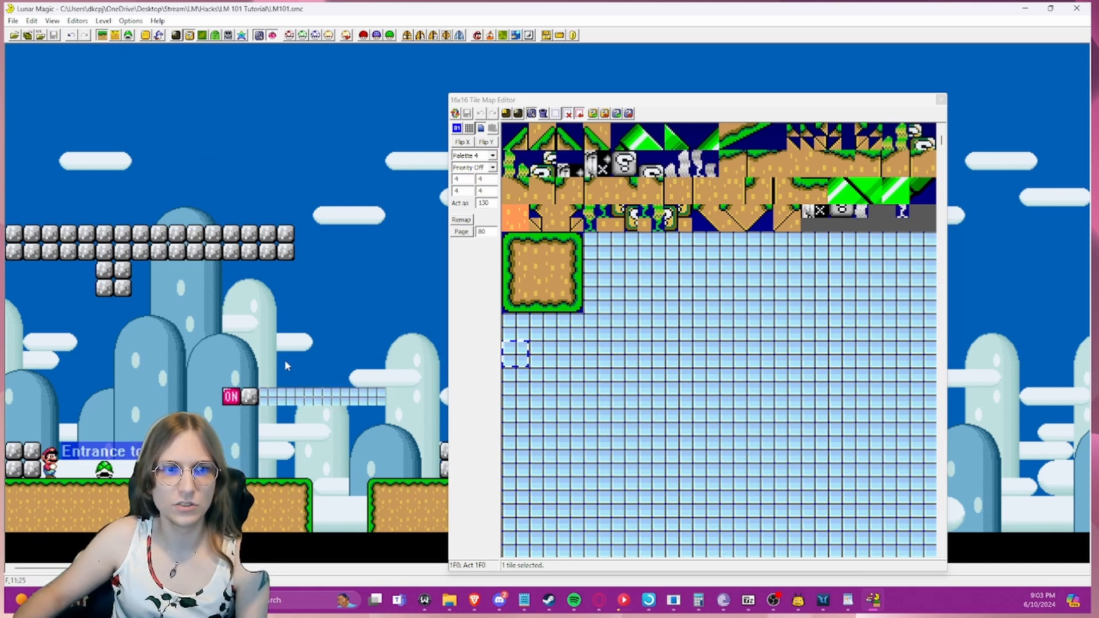
# - Launch the hack in RetroArch to test the sticky ceiling row, and restart the emulator after the first test
pyautogui.press('F4')
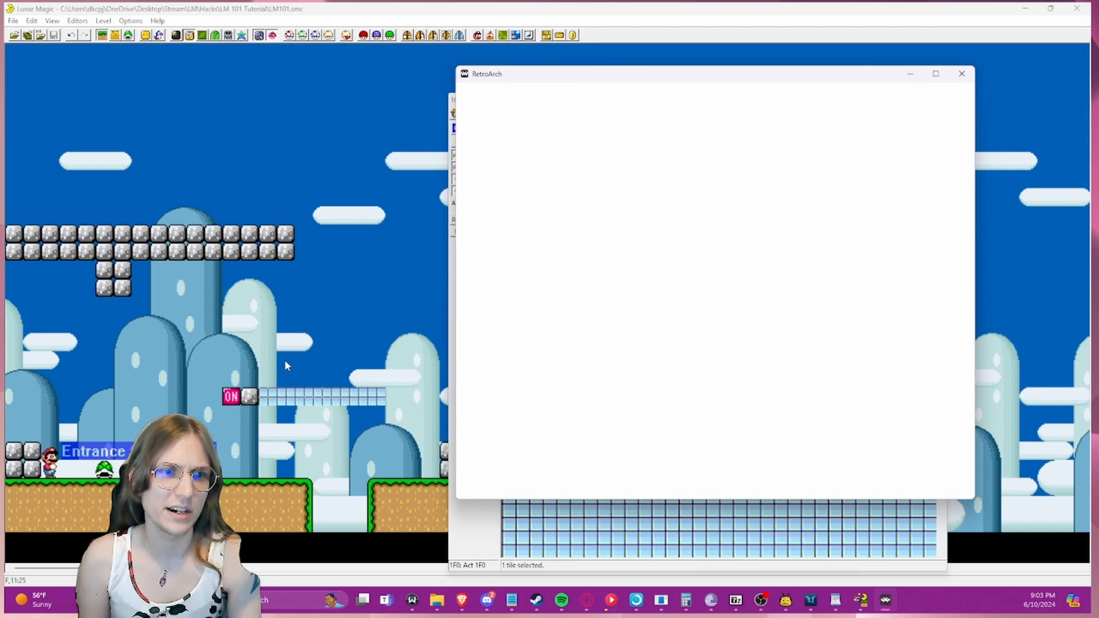
pyautogui.press('F4')
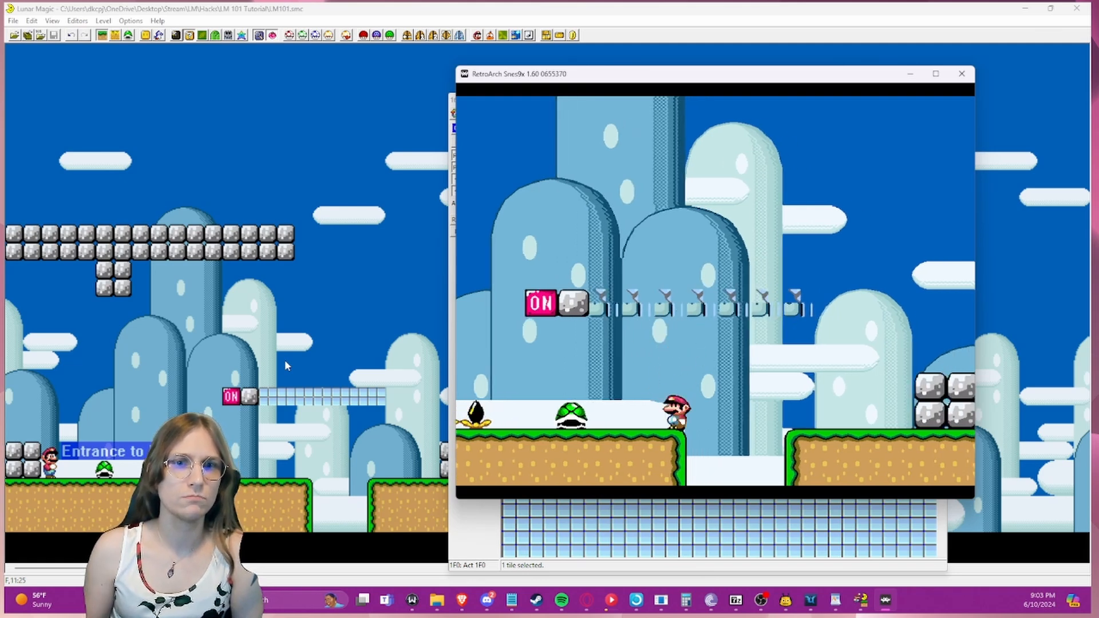
pyautogui.moveTo(671, 76); pyautogui.dragTo(587, 155)
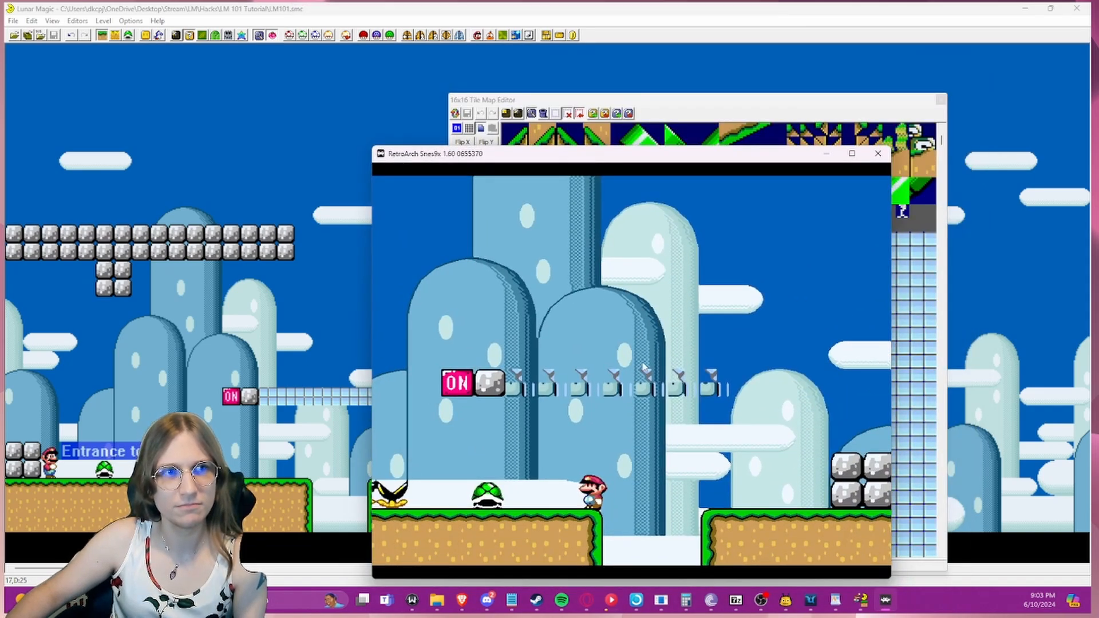
pyautogui.press('Escape')
pyautogui.press('Escape')
pyautogui.press('F4')
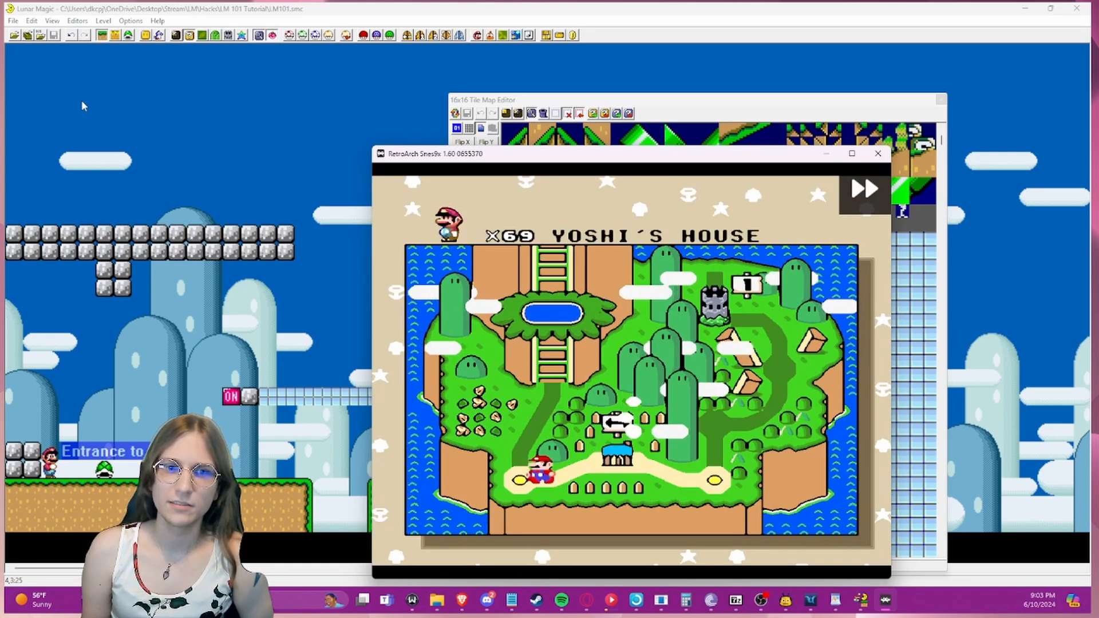
# - Save an emulator state to slot 23 from RetroArch's Quick Menu while on the Yoshi's Island overworld map
pyautogui.press('F1')
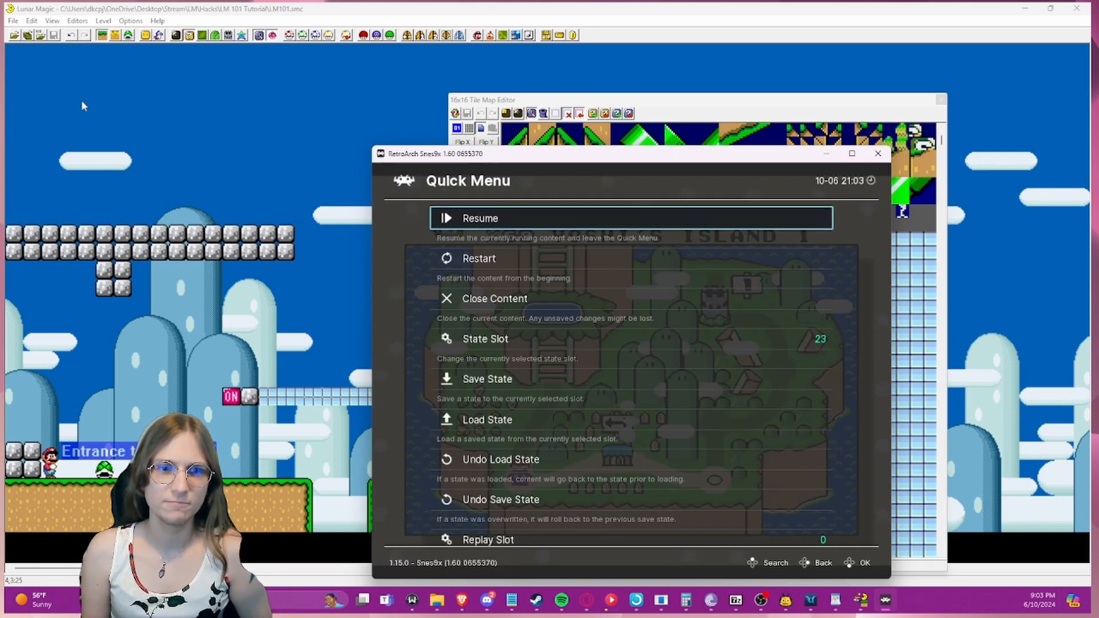
pyautogui.press('Down')
pyautogui.press('Down')
pyautogui.press('Down')
pyautogui.press('Down')
pyautogui.press('Down')
pyautogui.press('Down')
pyautogui.press('Up')
pyautogui.press('Up')
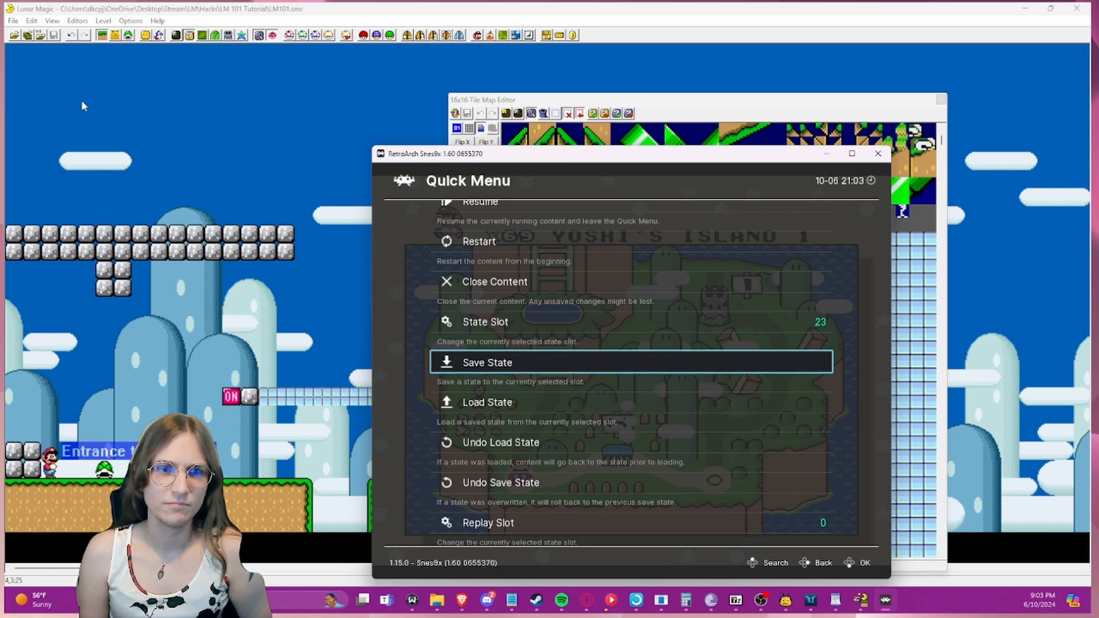
pyautogui.press('Return')
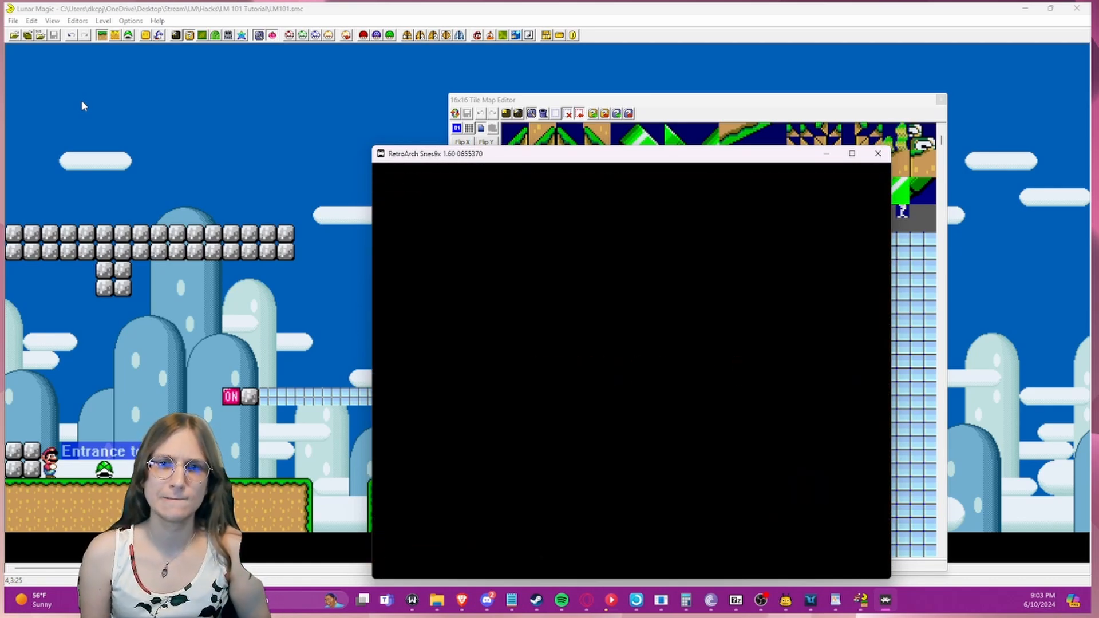
# - Playtest the sticky ceiling row by moving Mario past the ON switch and jumping beneath the tiles, and close the emulator
pyautogui.press('Right')
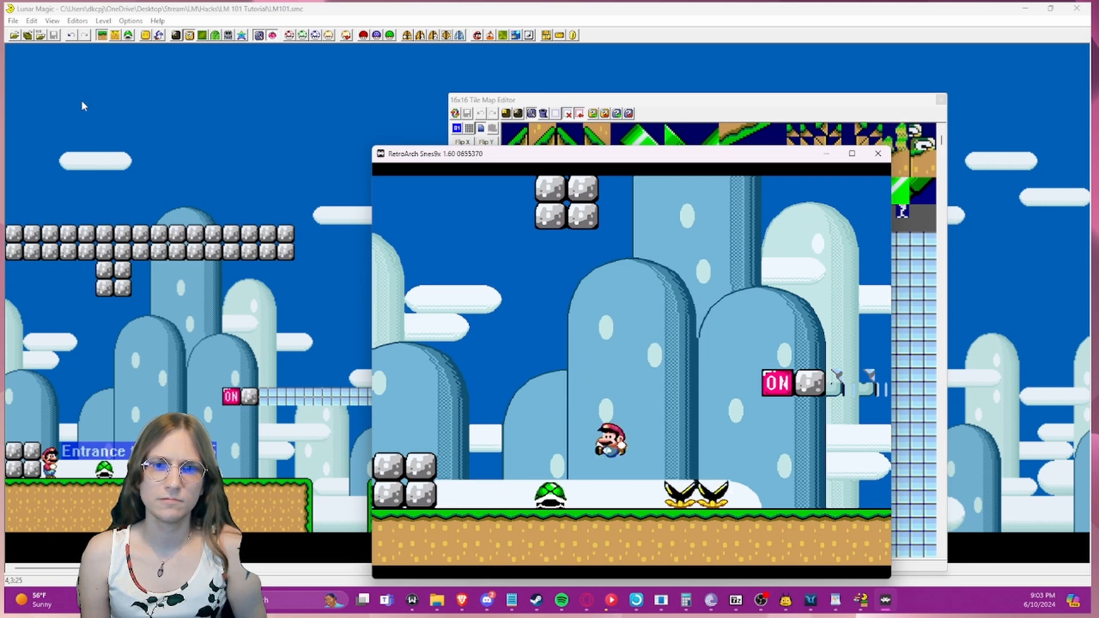
pyautogui.press('Right')
pyautogui.press('z')
pyautogui.press('Left')
pyautogui.press('z')
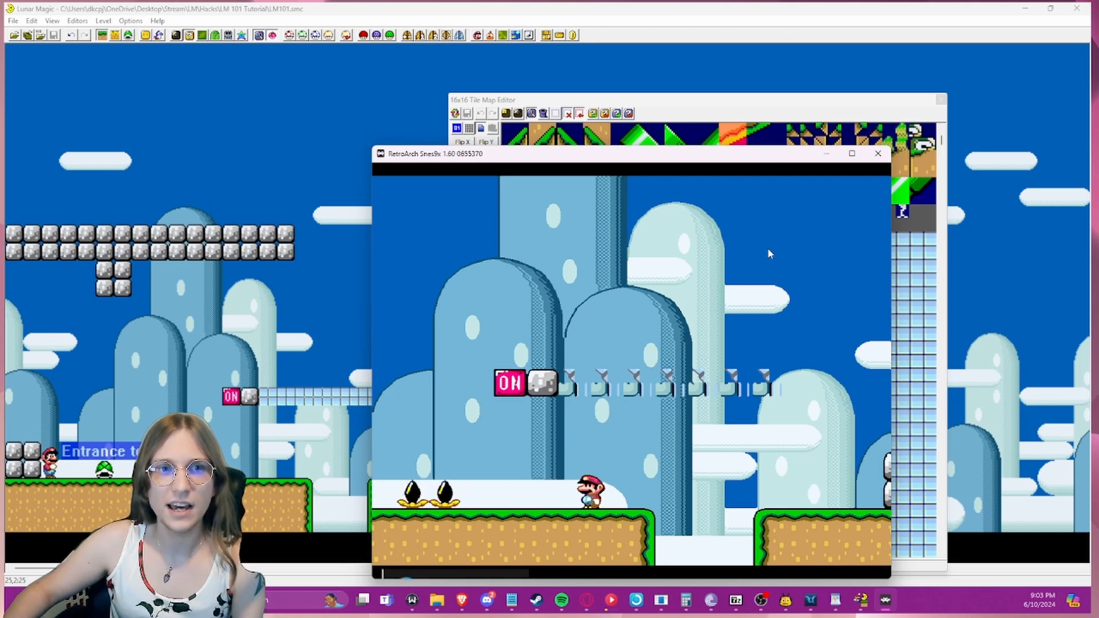
pyautogui.press('Escape')
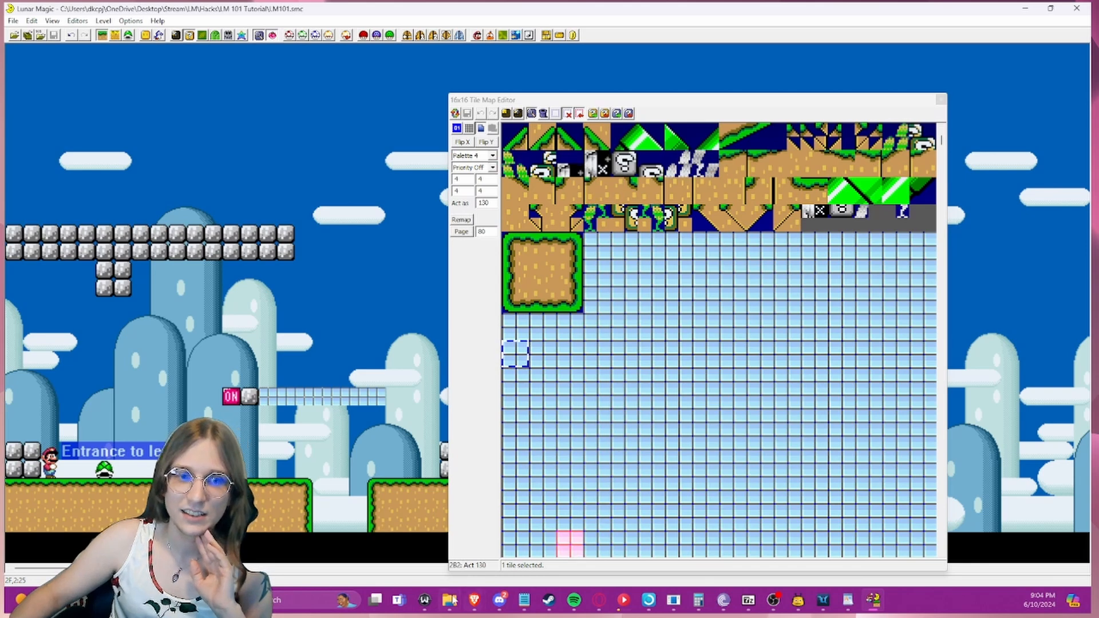
# - Open stickyceiling.asm from the GPS blocks folder, examine its code and comments for how the block behaves, and close it
pyautogui.moveTo(449, 600)
pyautogui.click(370, 540)
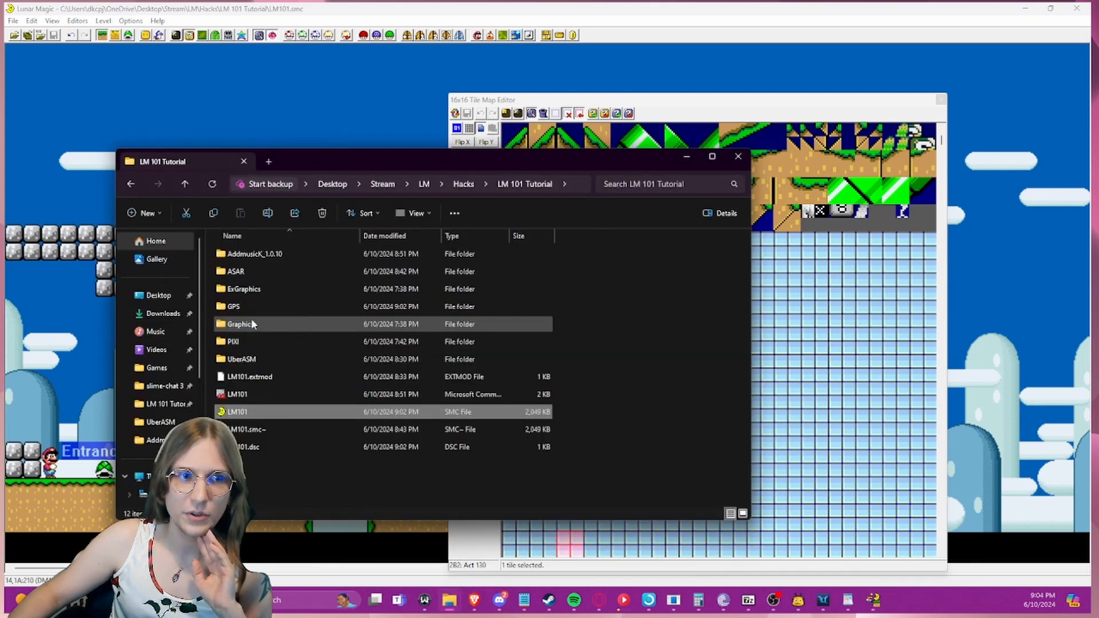
pyautogui.doubleClick(235, 307)
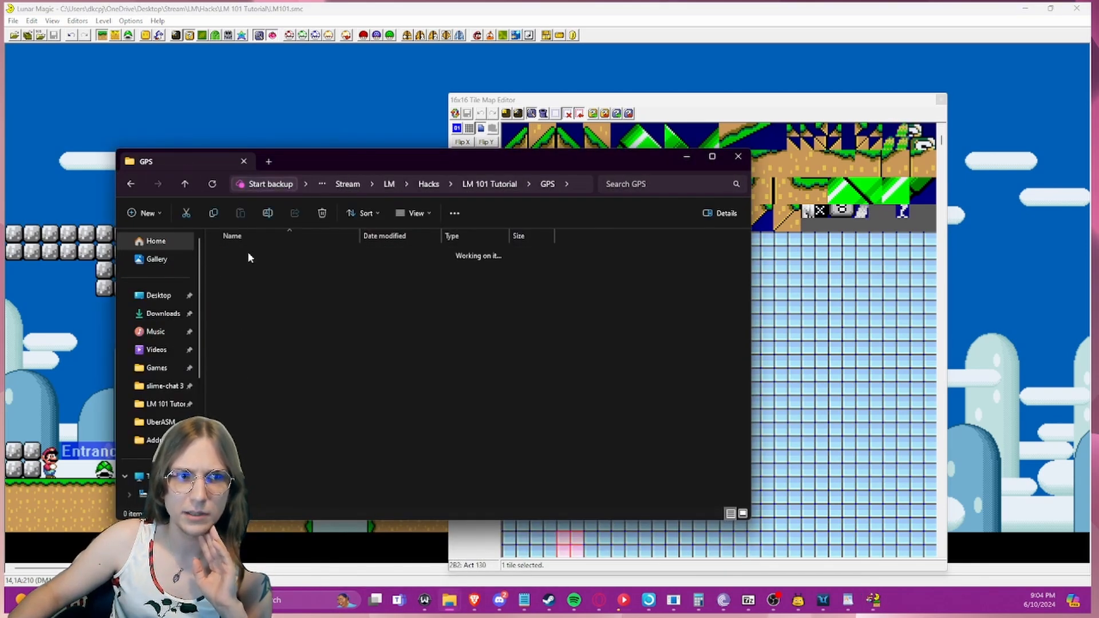
pyautogui.doubleClick(248, 255)
pyautogui.click(238, 254)
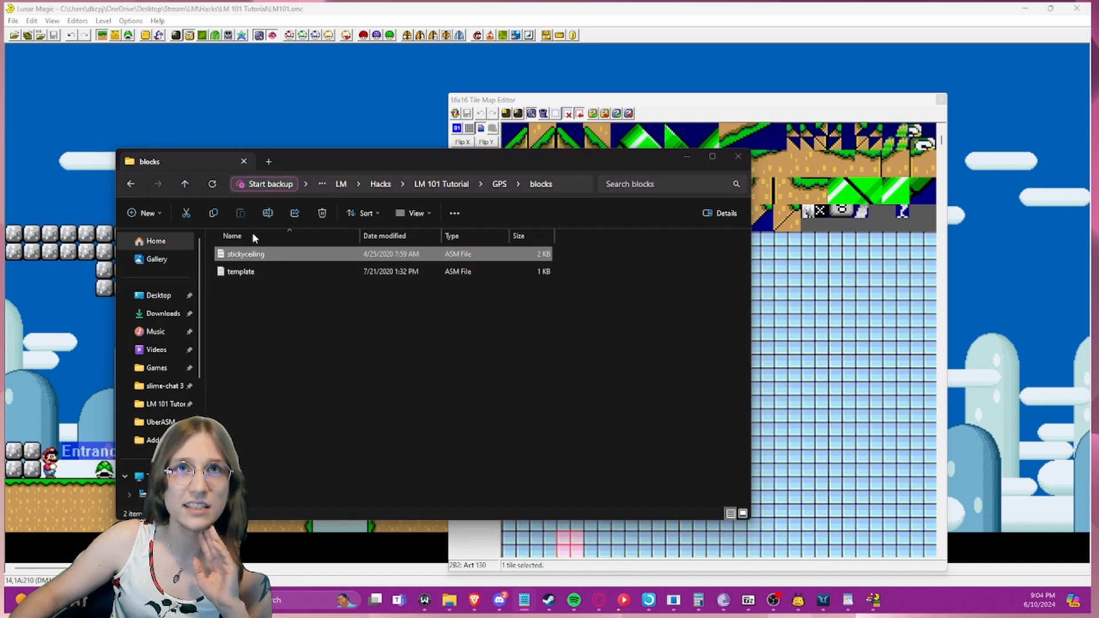
pyautogui.moveTo(1007, 1); pyautogui.dragTo(577, 105)
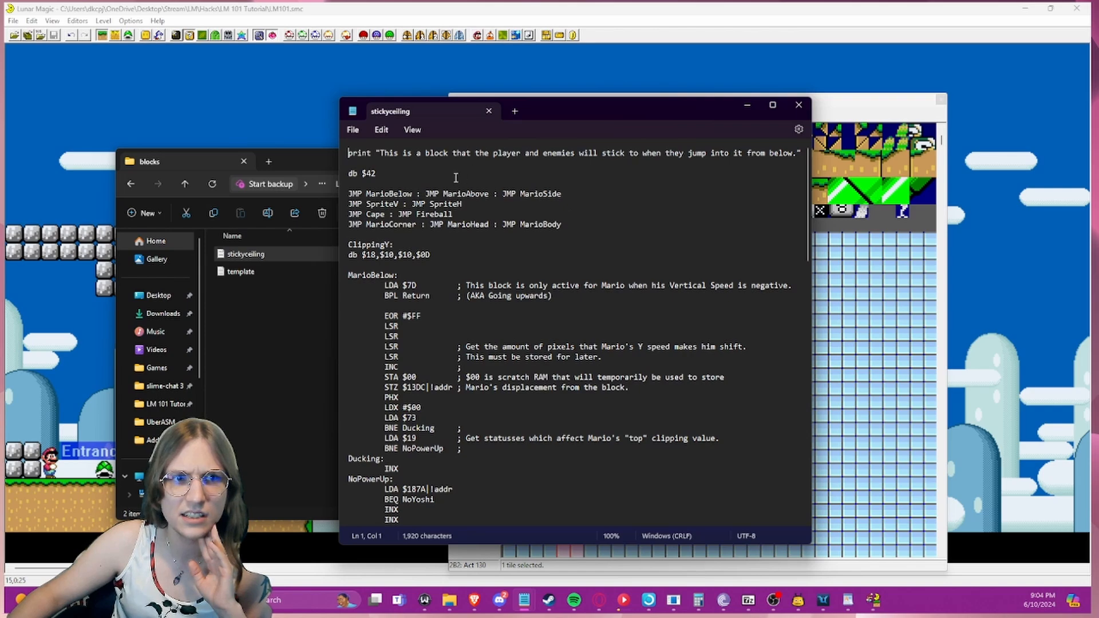
pyautogui.moveTo(456, 177); pyautogui.dragTo(452, 195)
pyautogui.scroll(-4, 441, 210)
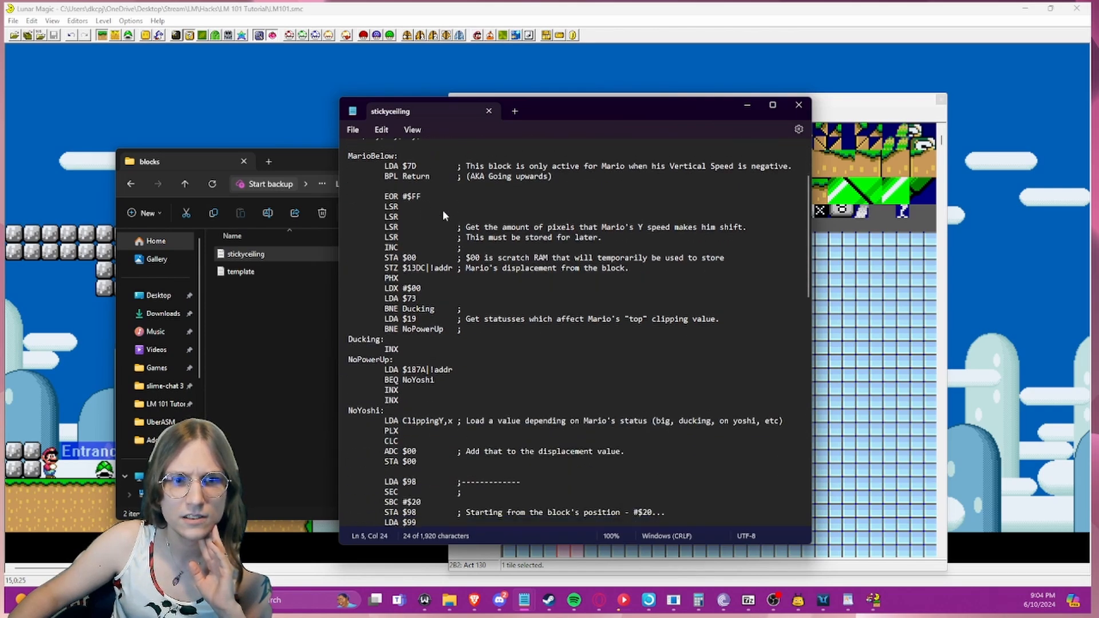
pyautogui.scroll(-4, 443, 213)
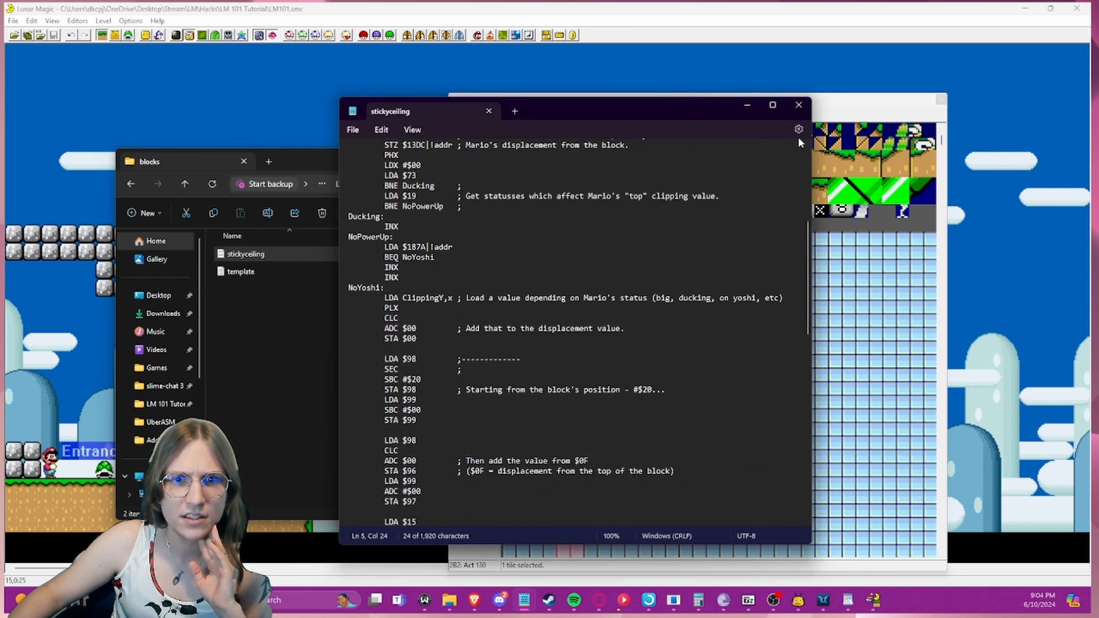
pyautogui.click(800, 106)
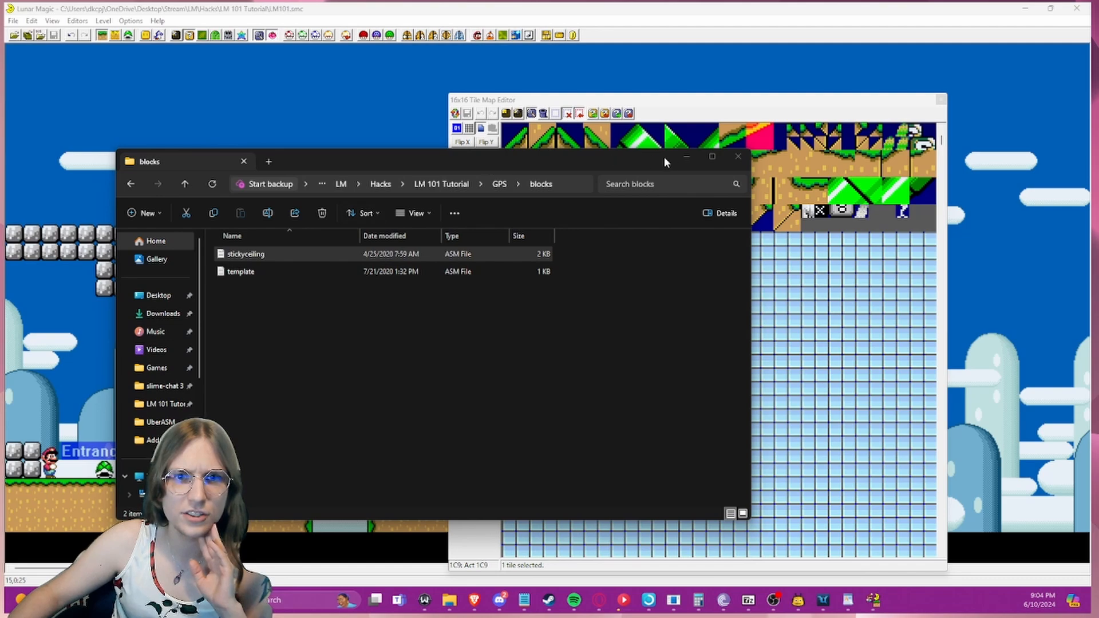
# - Return to the 16x16 Tile Map Editor, set the selected tile 240 to act as 25, and save the Map16 data to the ROM
pyautogui.click(686, 156)
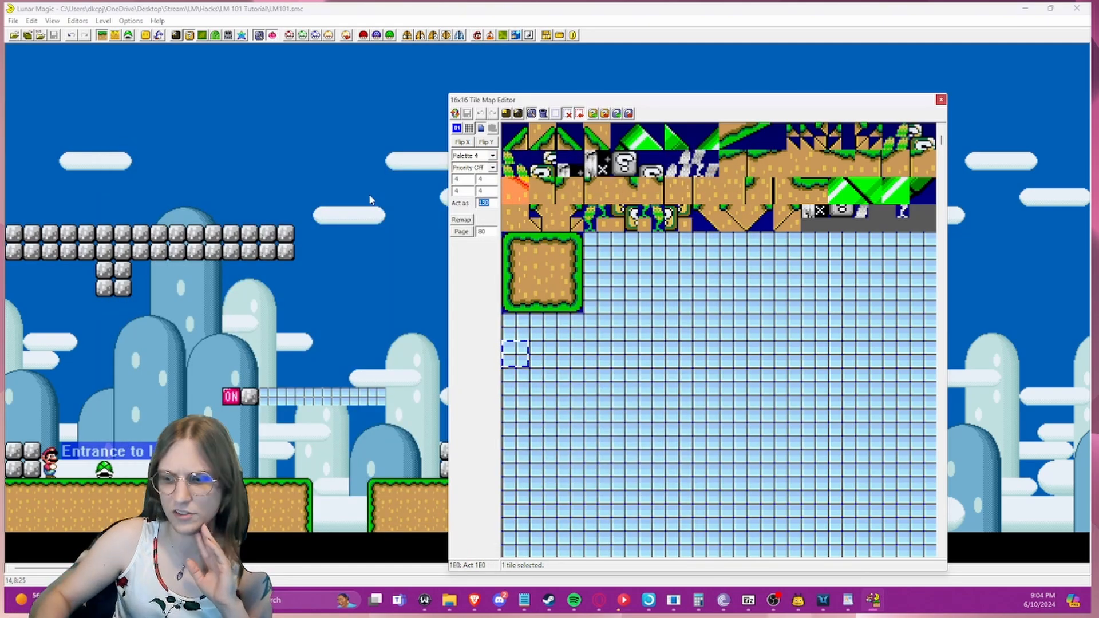
pyautogui.write('25')
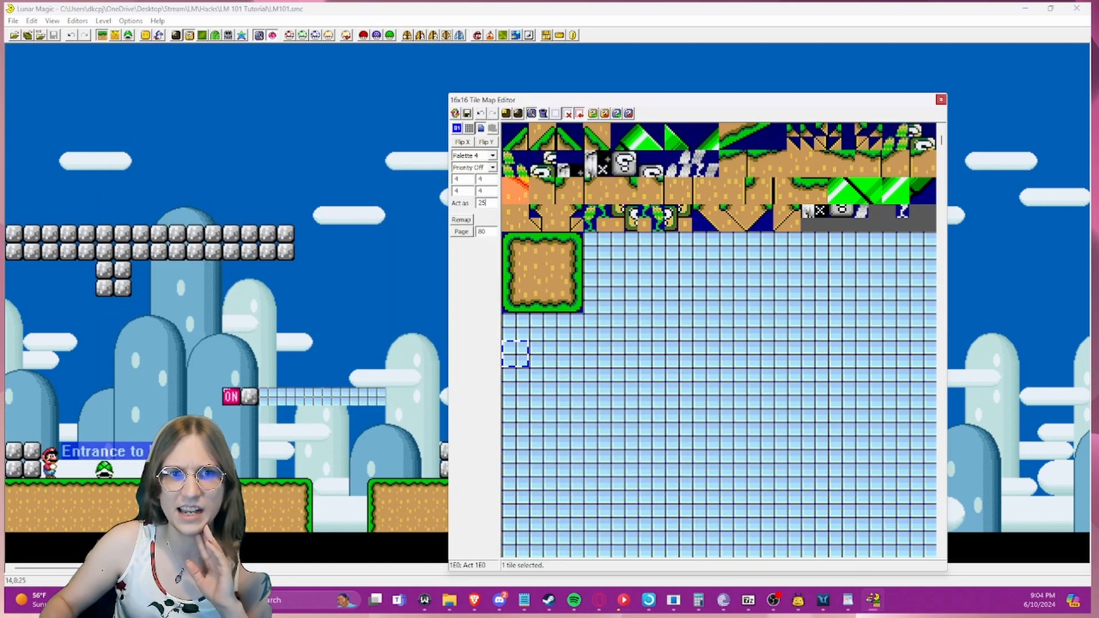
pyautogui.click(467, 113)
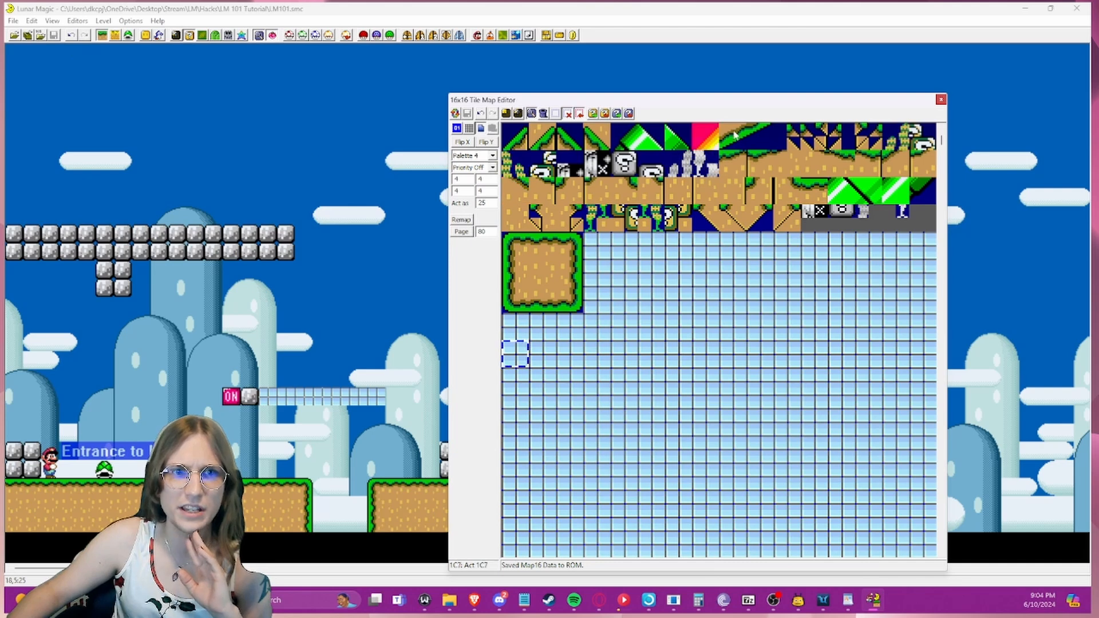
# - Close the 16x16 Tile Map Editor, test-play the level in the emulator, and quit the emulator
pyautogui.click(940, 99)
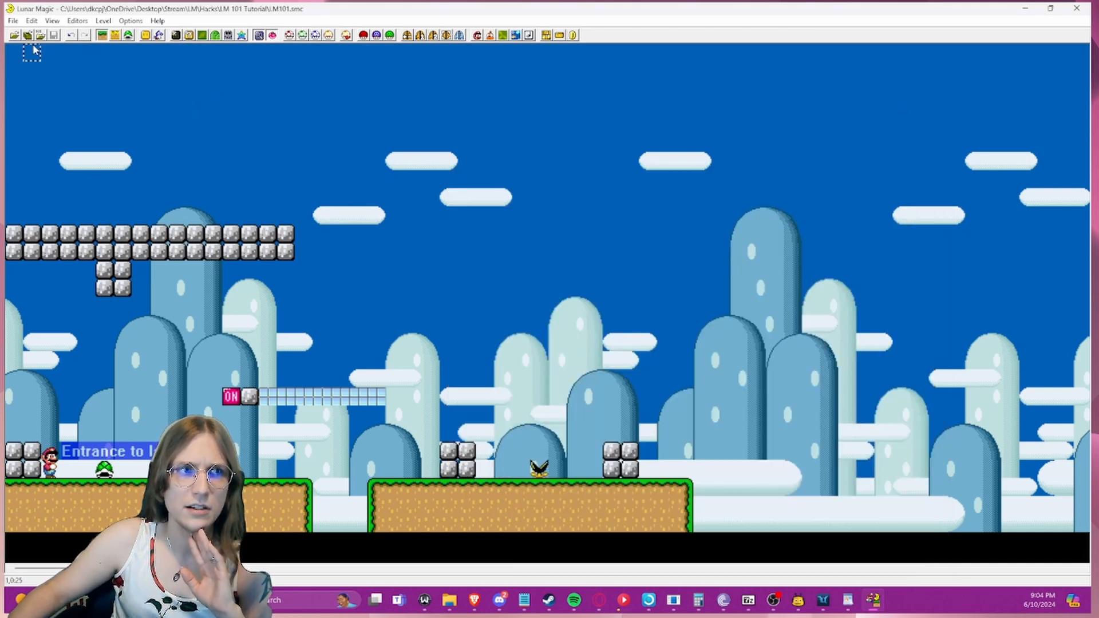
pyautogui.press('F4')
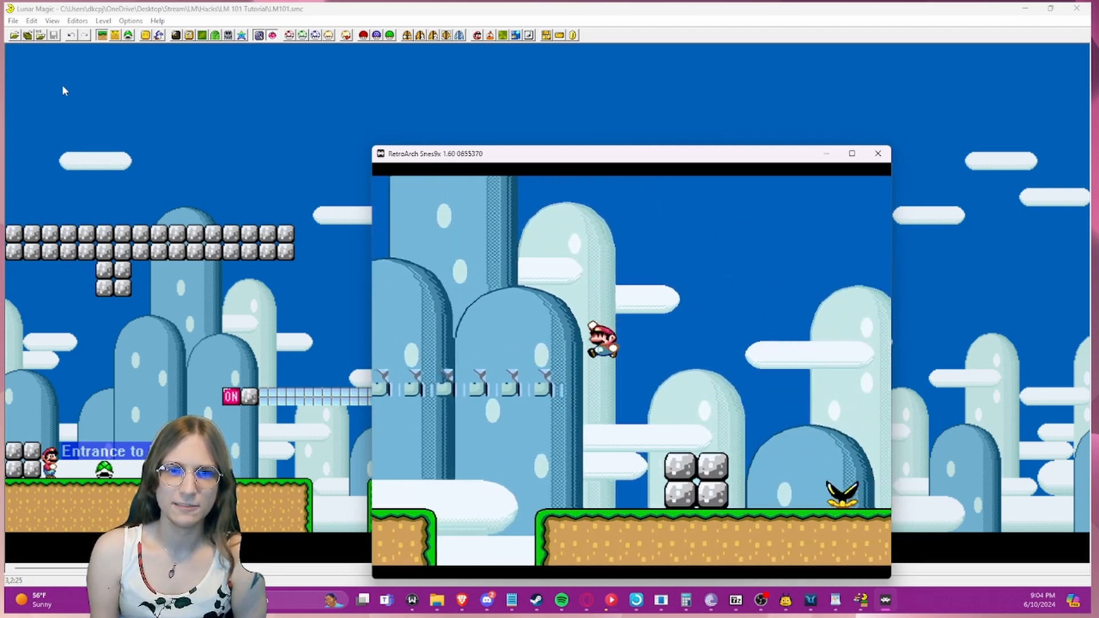
pyautogui.press('Escape')
pyautogui.press('Escape')
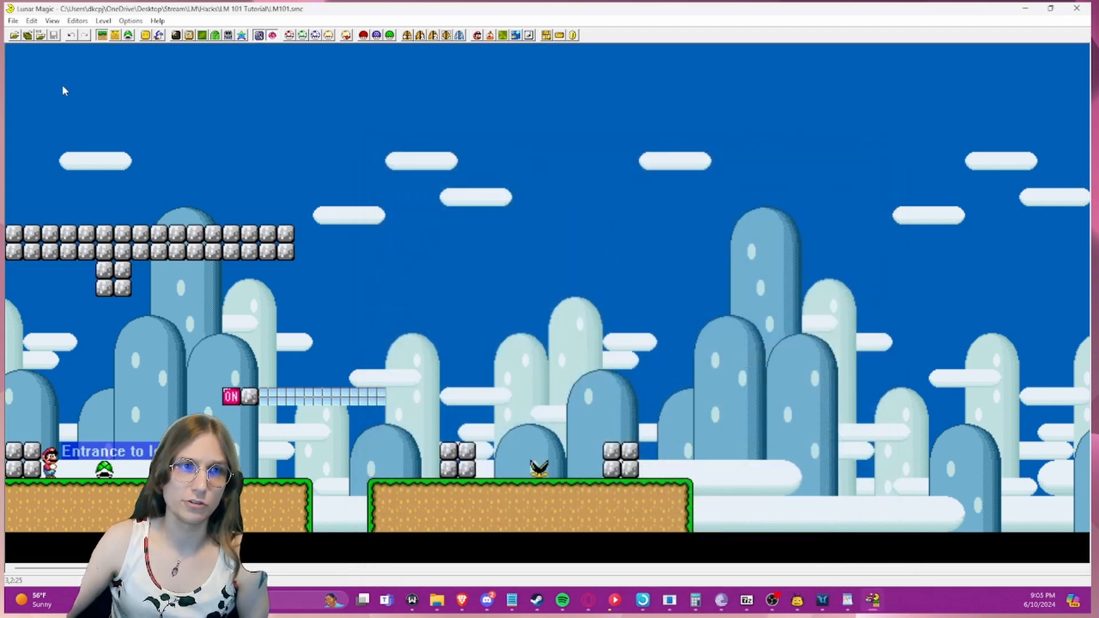
# - In the 16x16 Tile Map Editor, copy the ground block's bottom-middle tile onto the selected custom block tile and set its Act as to 25
pyautogui.click(190, 35)
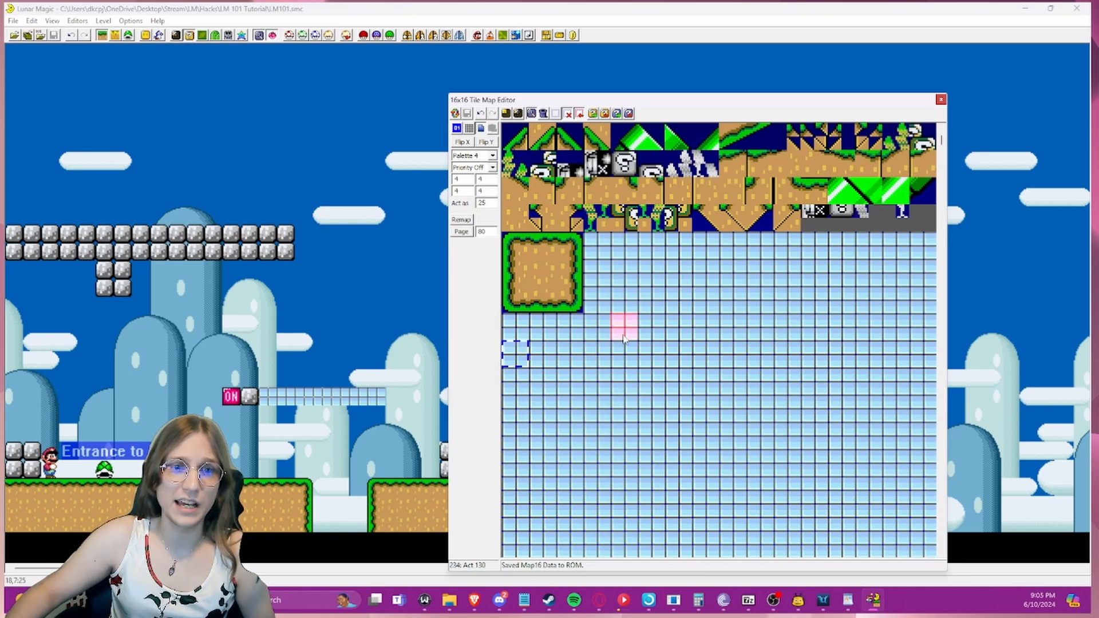
pyautogui.click(534, 304)
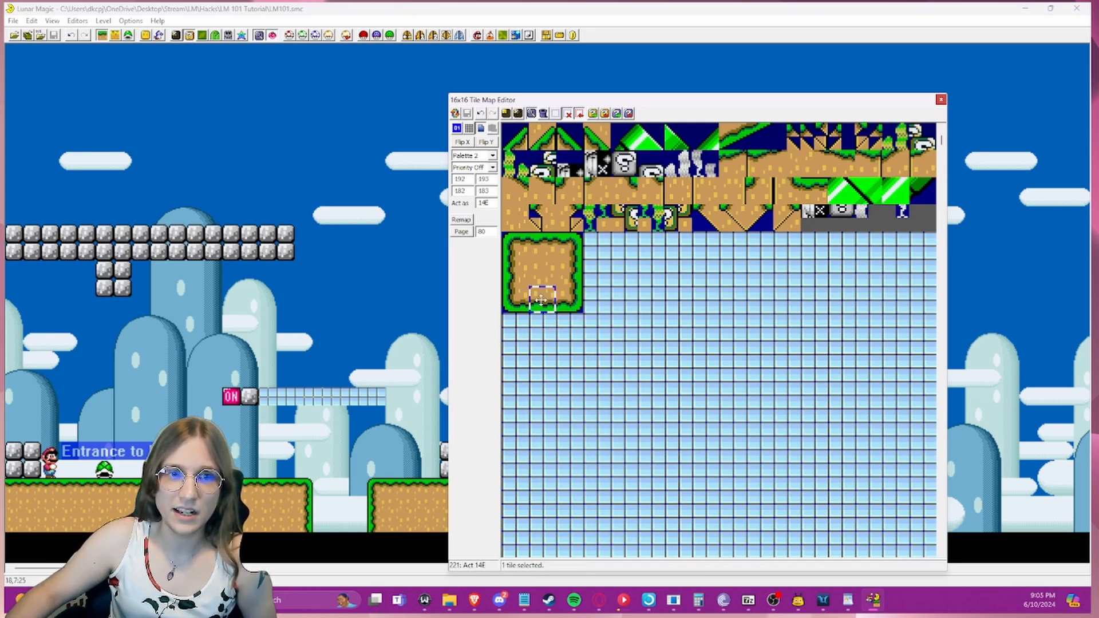
pyautogui.rightClick(511, 352)
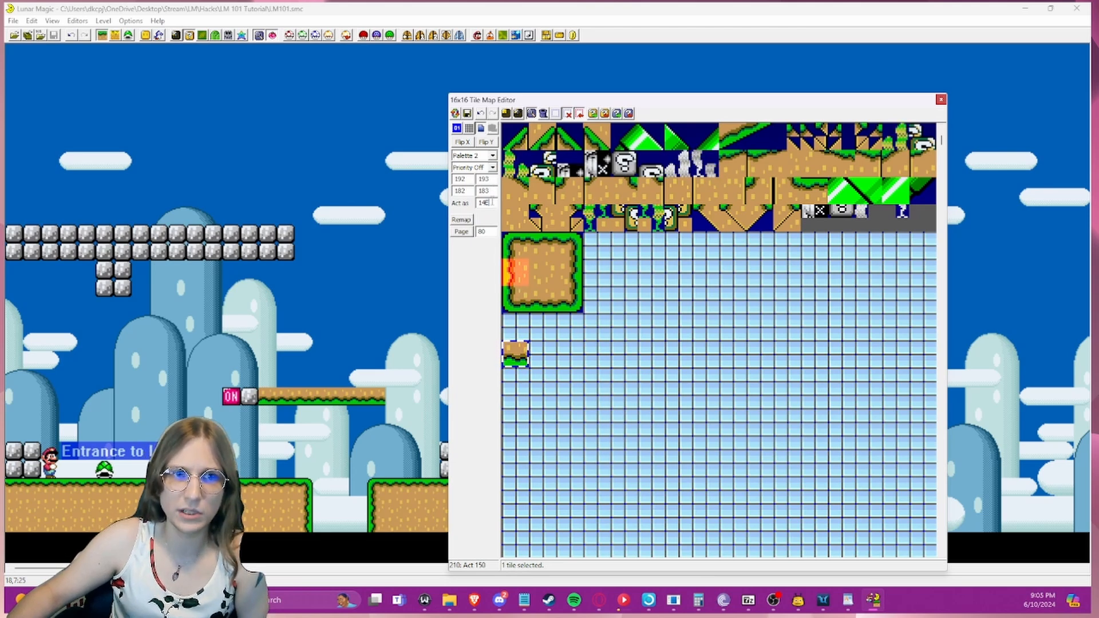
pyautogui.write('2')
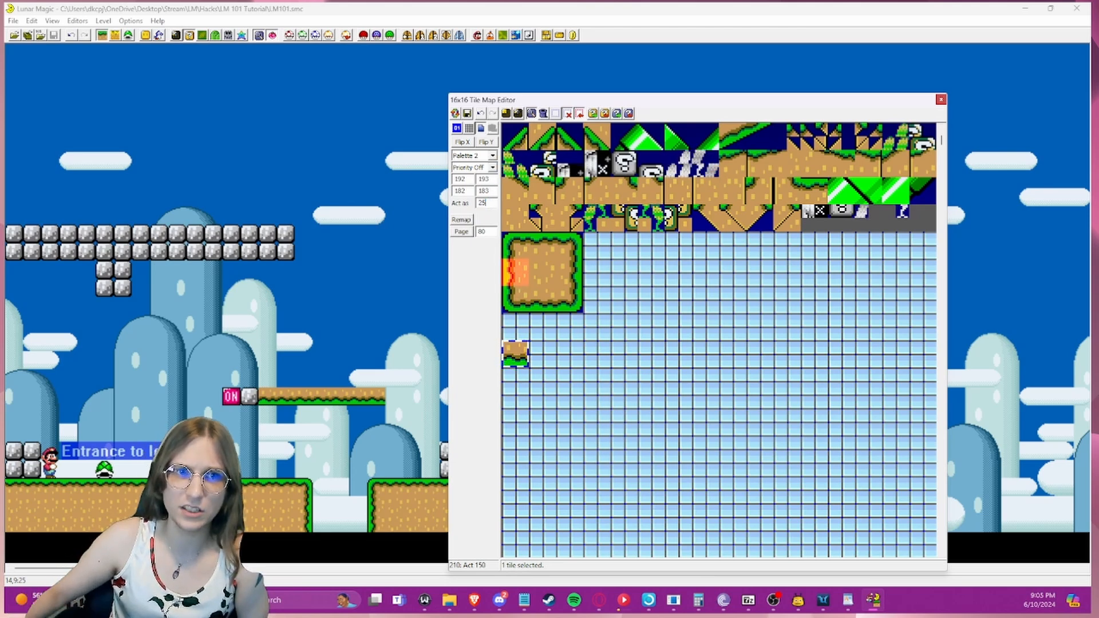
pyautogui.write('5')
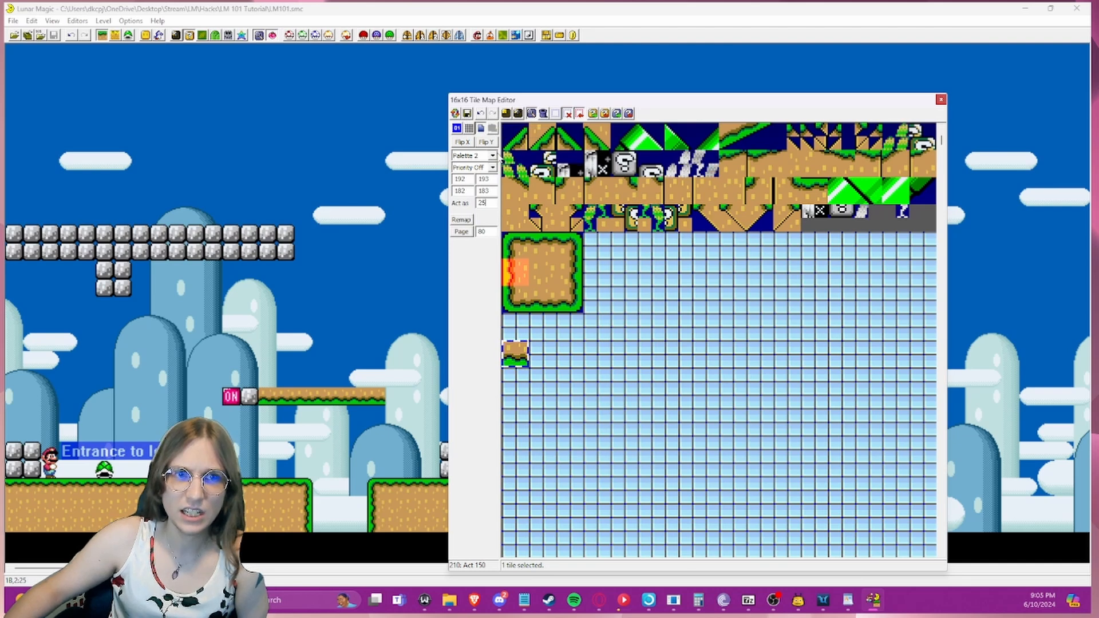
# - Try the different palettes from 7 down to 0 on the custom block tile, choose Palette 3, and save the Map16 data
pyautogui.click(475, 155)
pyautogui.click(475, 224)
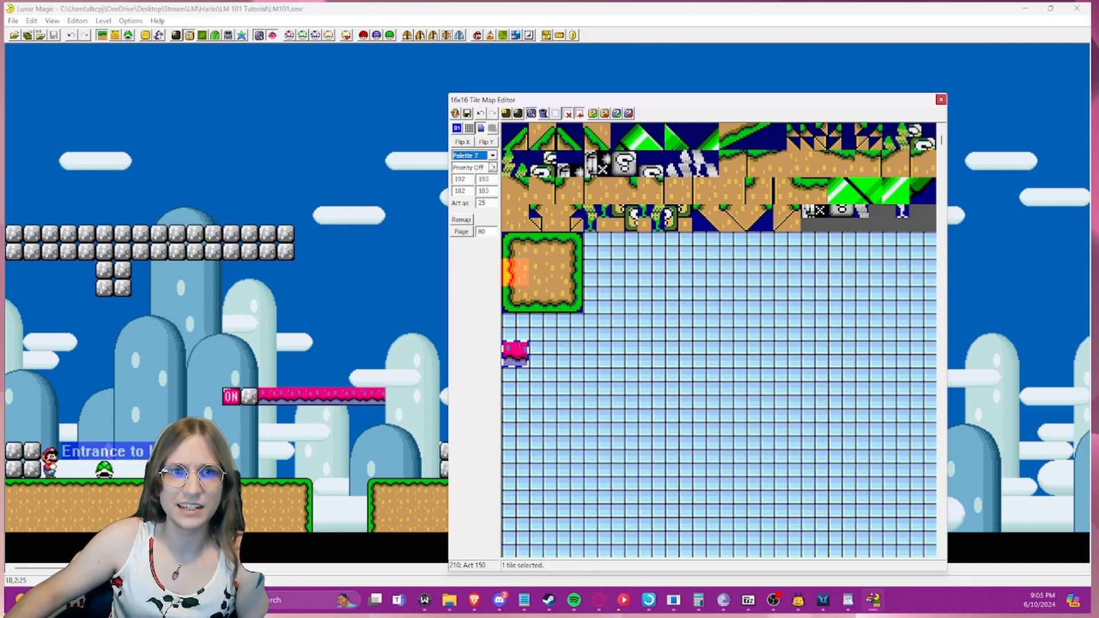
pyautogui.click(493, 155)
pyautogui.click(476, 219)
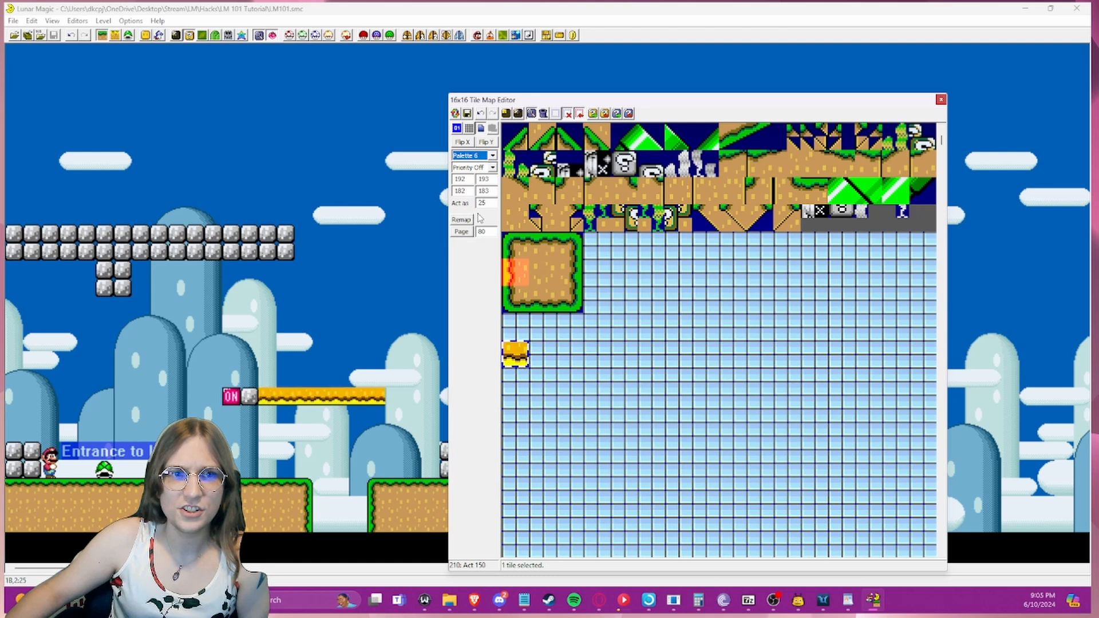
pyautogui.click(493, 156)
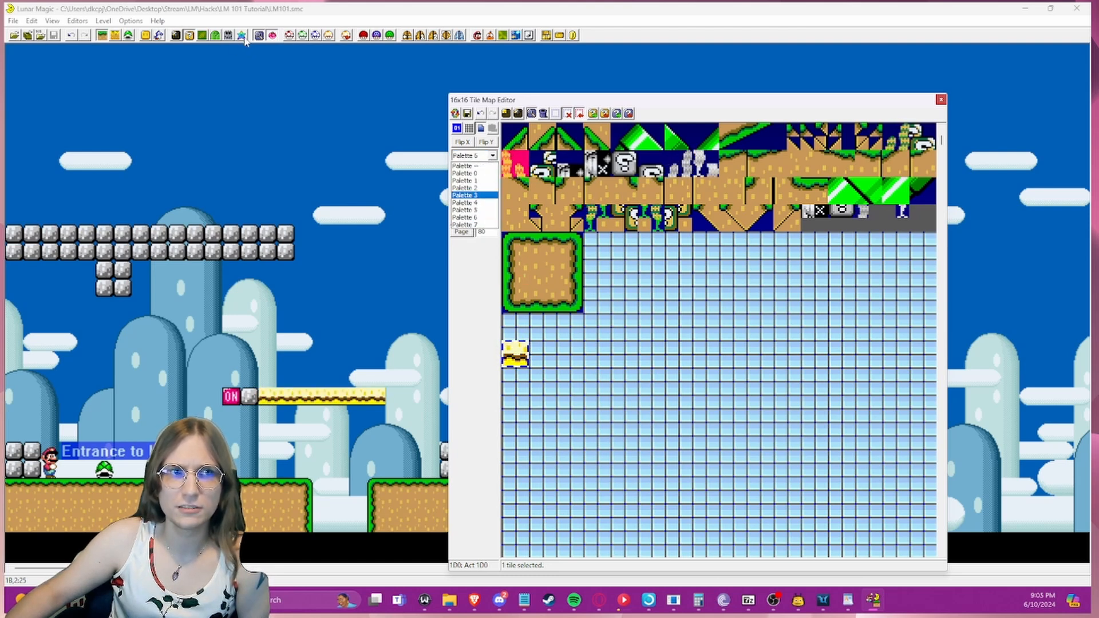
pyautogui.click(473, 204)
pyautogui.click(493, 156)
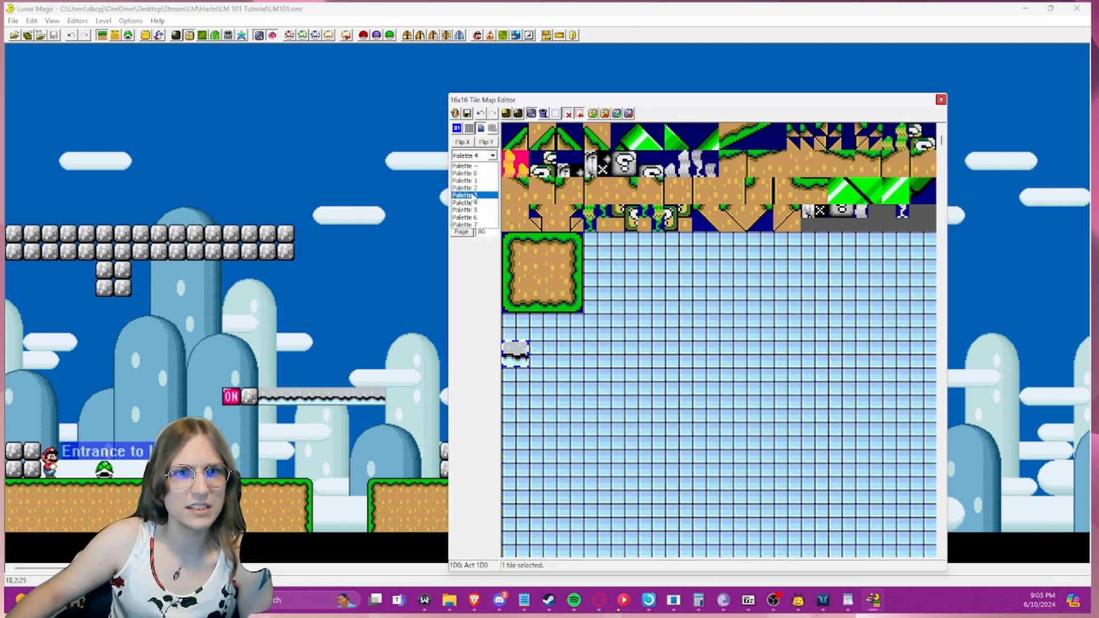
pyautogui.click(473, 189)
pyautogui.click(492, 155)
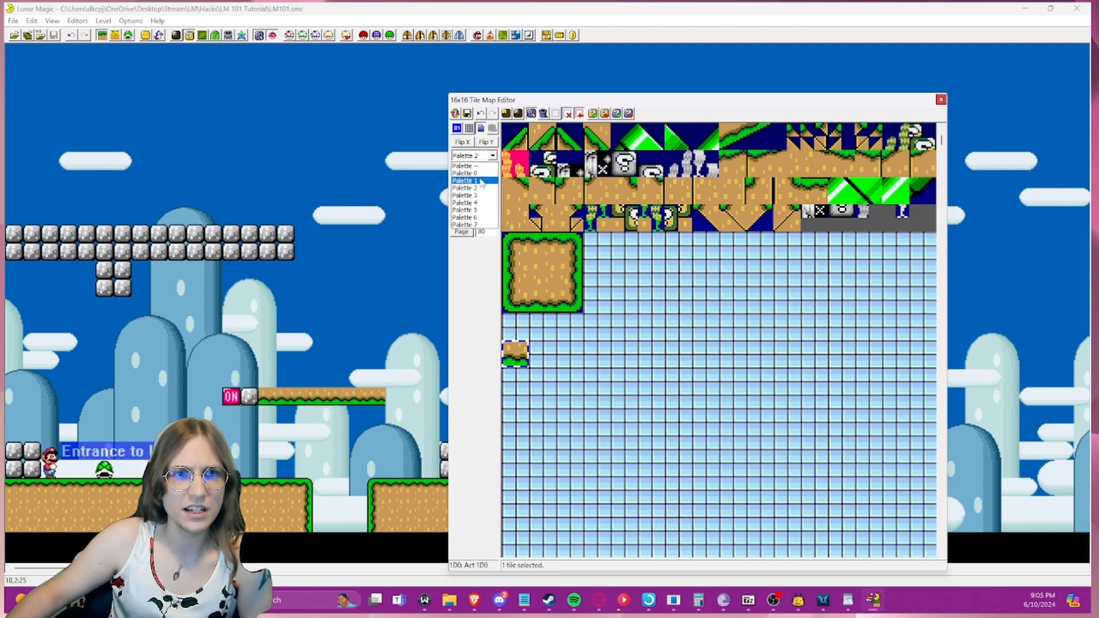
pyautogui.click(480, 181)
pyautogui.click(492, 156)
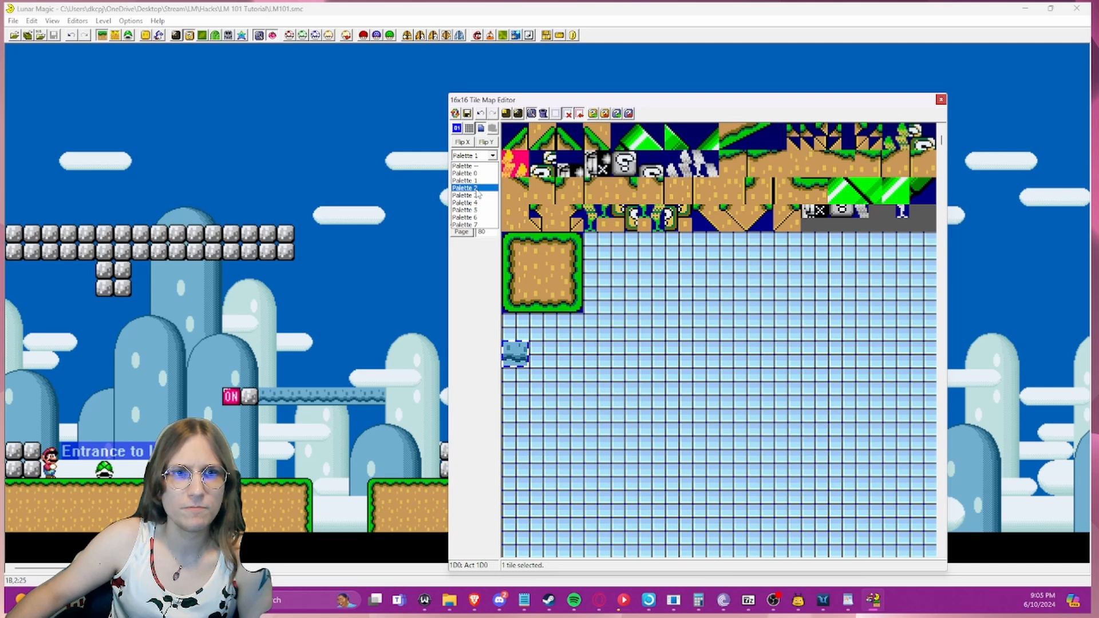
pyautogui.click(475, 173)
pyautogui.click(492, 156)
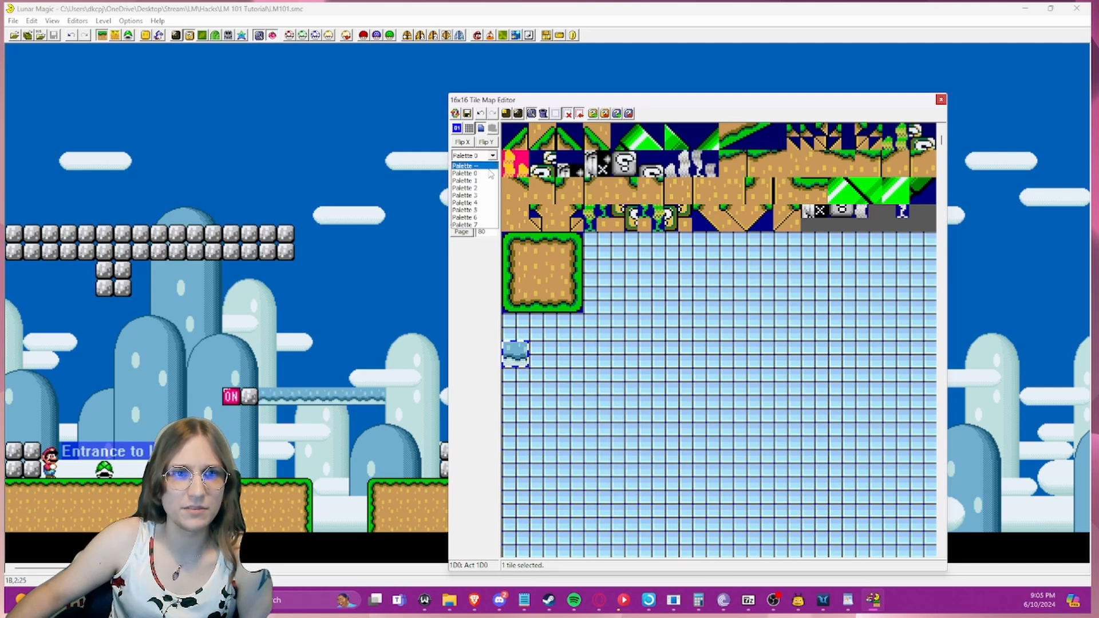
pyautogui.click(481, 189)
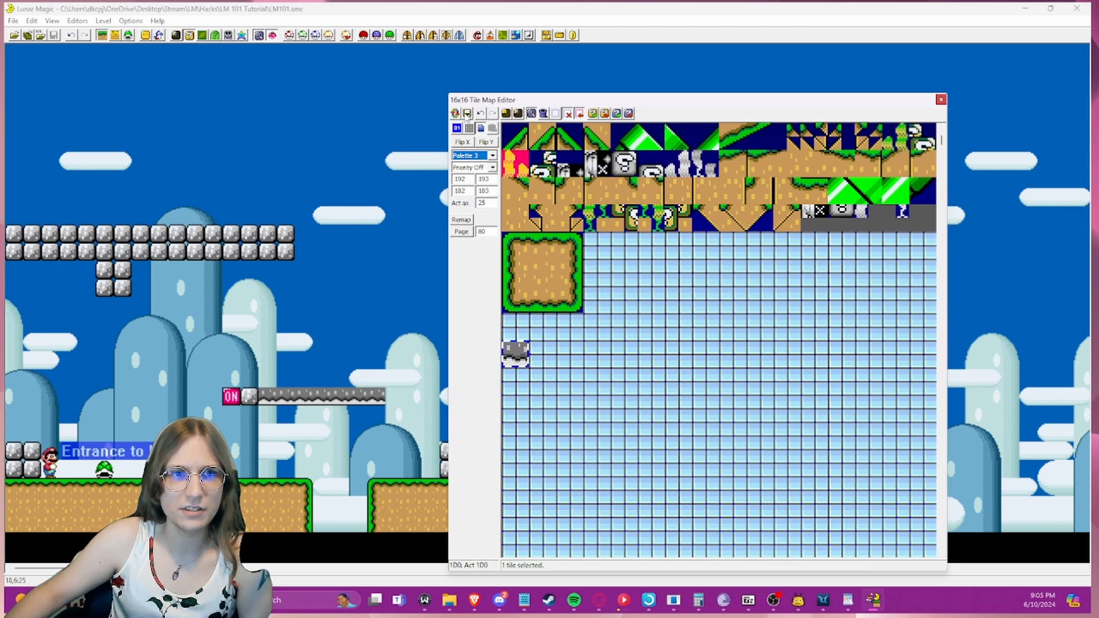
pyautogui.click(390, 137)
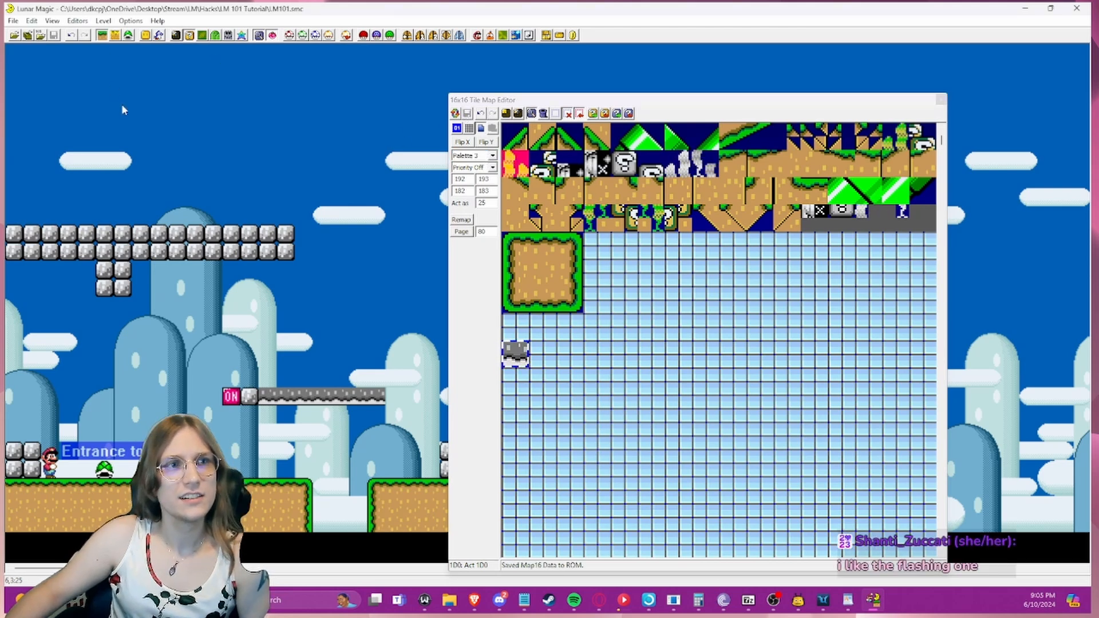
# - Try Palette 5 on the custom block tile, set it to Palette 6 instead, and save the Map16 data to the ROM
pyautogui.click(471, 156)
pyautogui.click(477, 210)
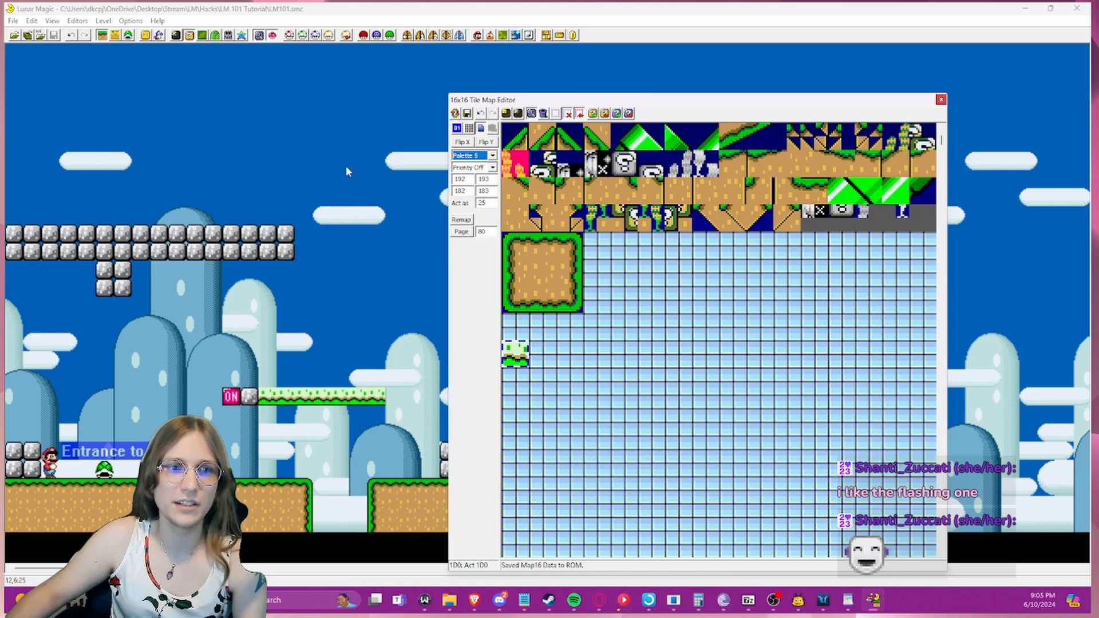
pyautogui.click(491, 155)
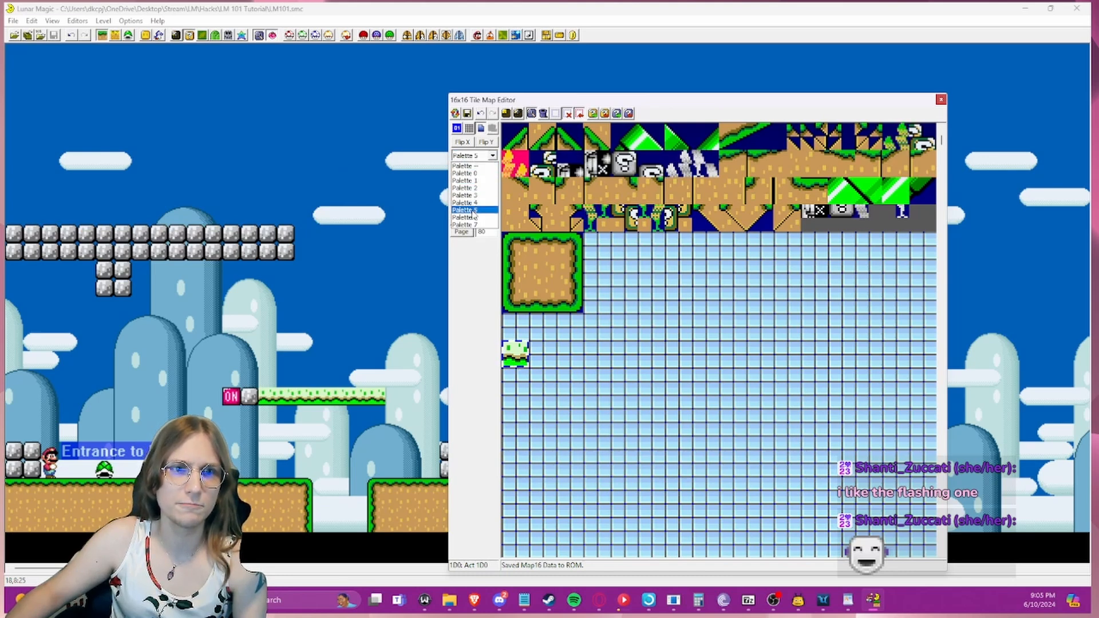
pyautogui.click(472, 217)
pyautogui.click(296, 182)
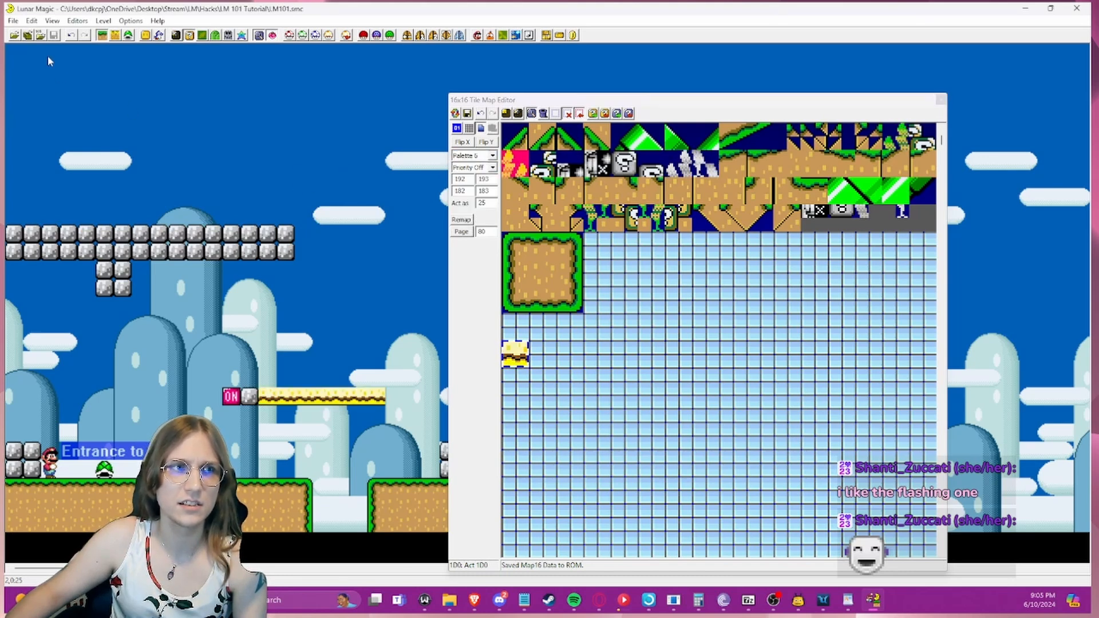
pyautogui.click(467, 113)
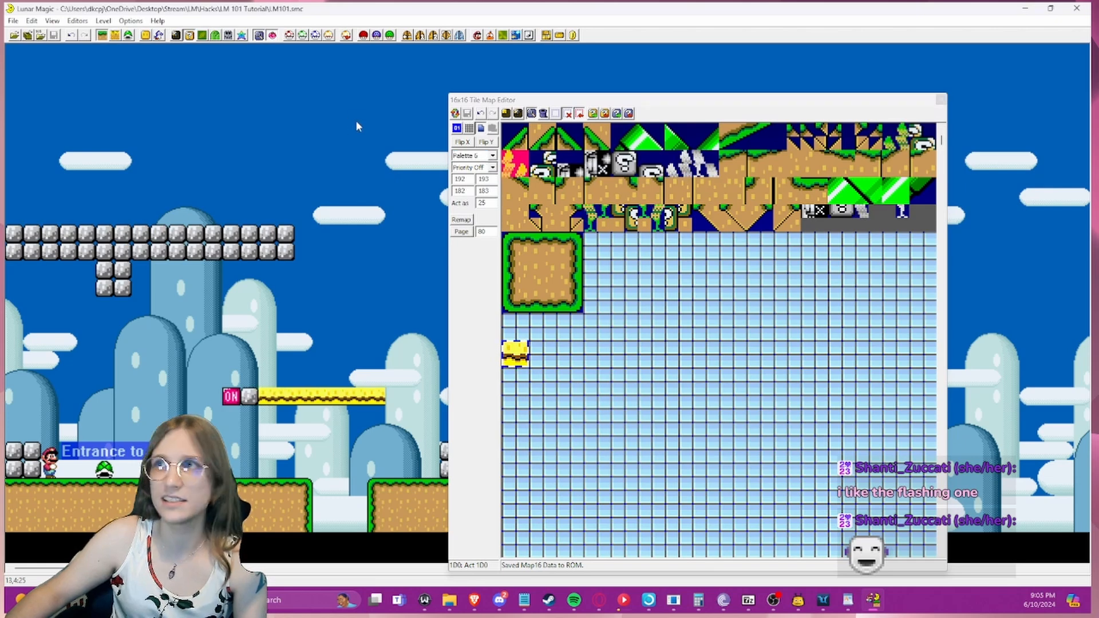
# - Run the level in the emulator to check the recoloured custom block strip, and quit the emulator
pyautogui.press('F4')
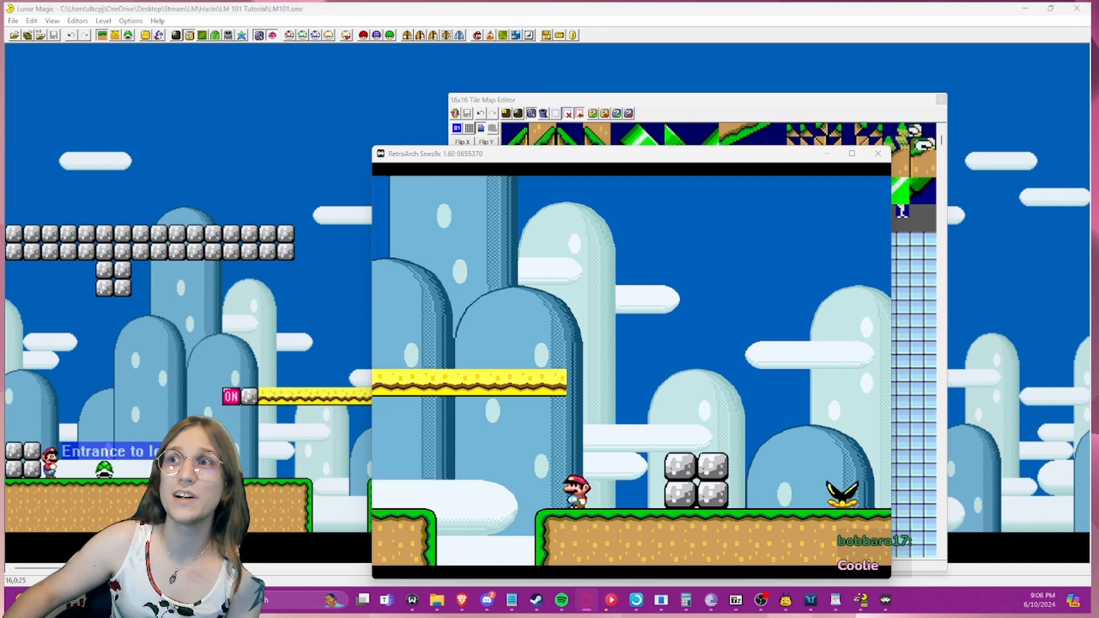
pyautogui.moveTo(1060, 7)
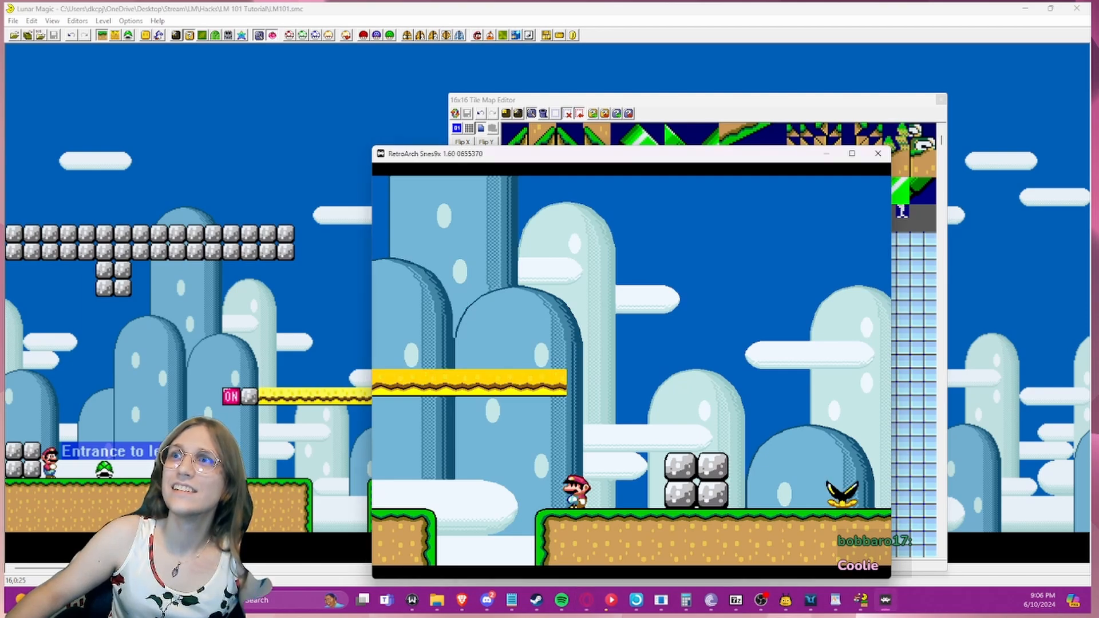
pyautogui.press('Escape')
pyautogui.press('Escape')
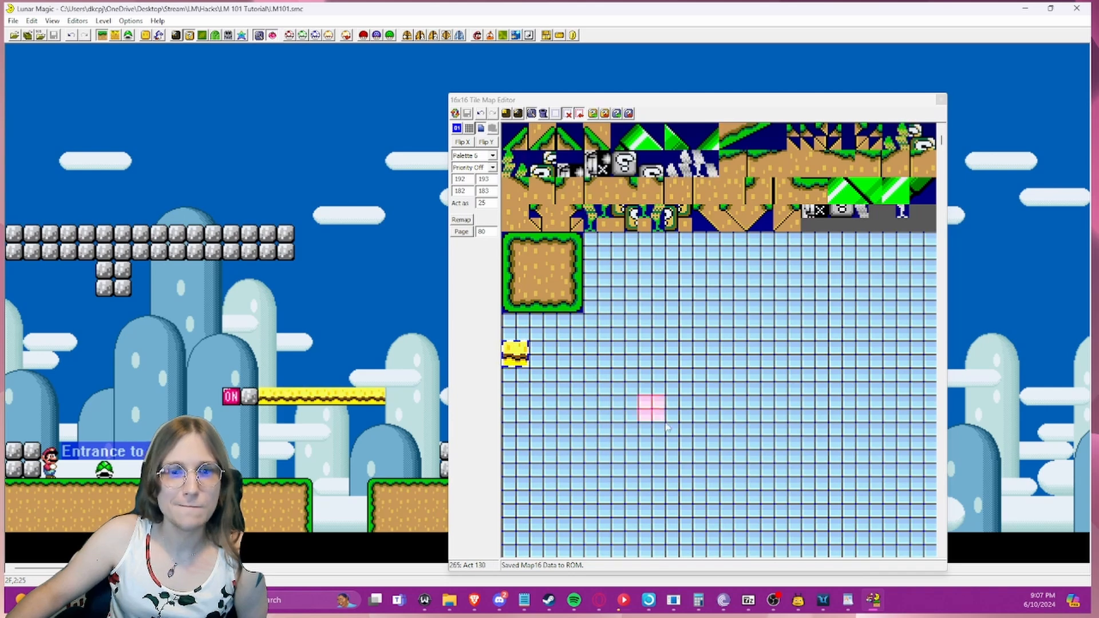
# - Open the LMguideline document and review Part 4 on GPS, blocks and graphics and Part 5 on setting up YYCHR
pyautogui.click(847, 600)
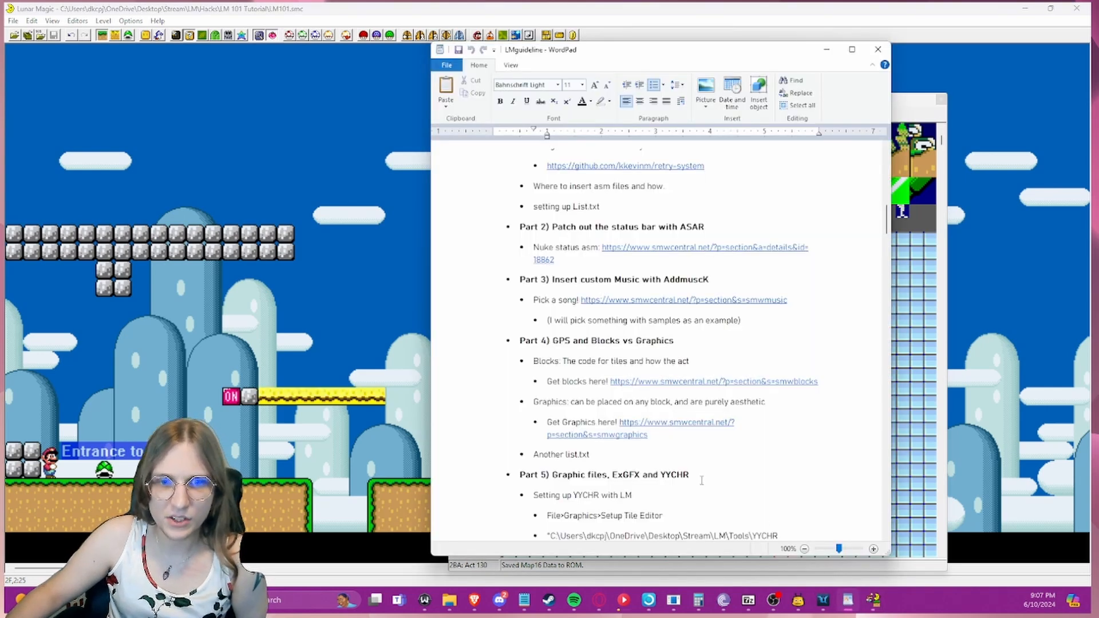
pyautogui.moveTo(593, 454); pyautogui.dragTo(524, 374)
pyautogui.click(489, 409)
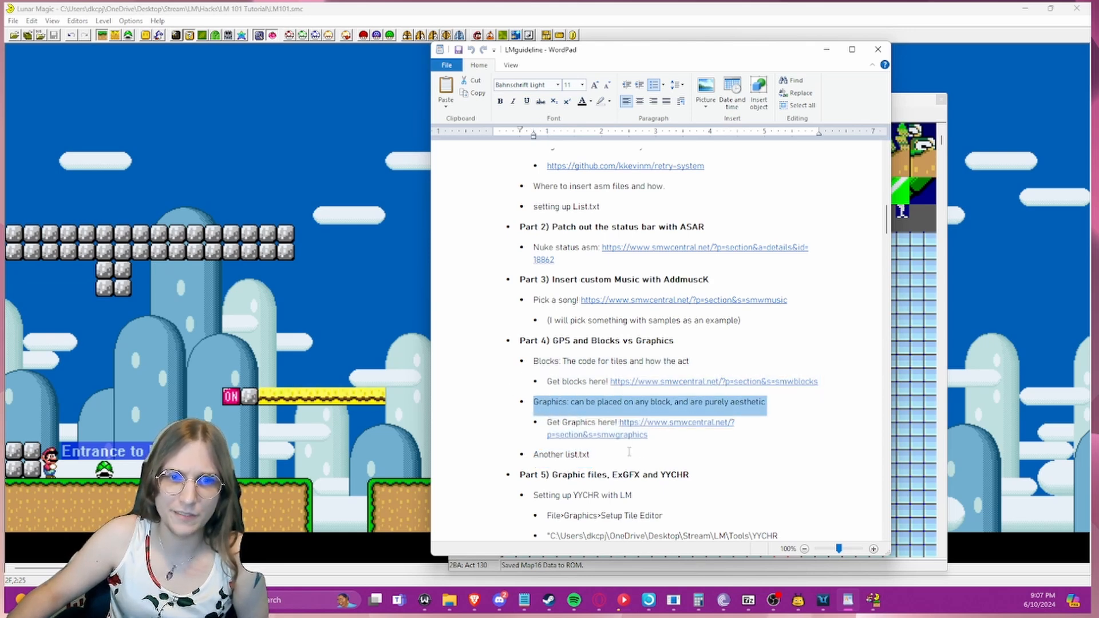
pyautogui.moveTo(595, 453); pyautogui.dragTo(521, 341)
pyautogui.click(529, 361)
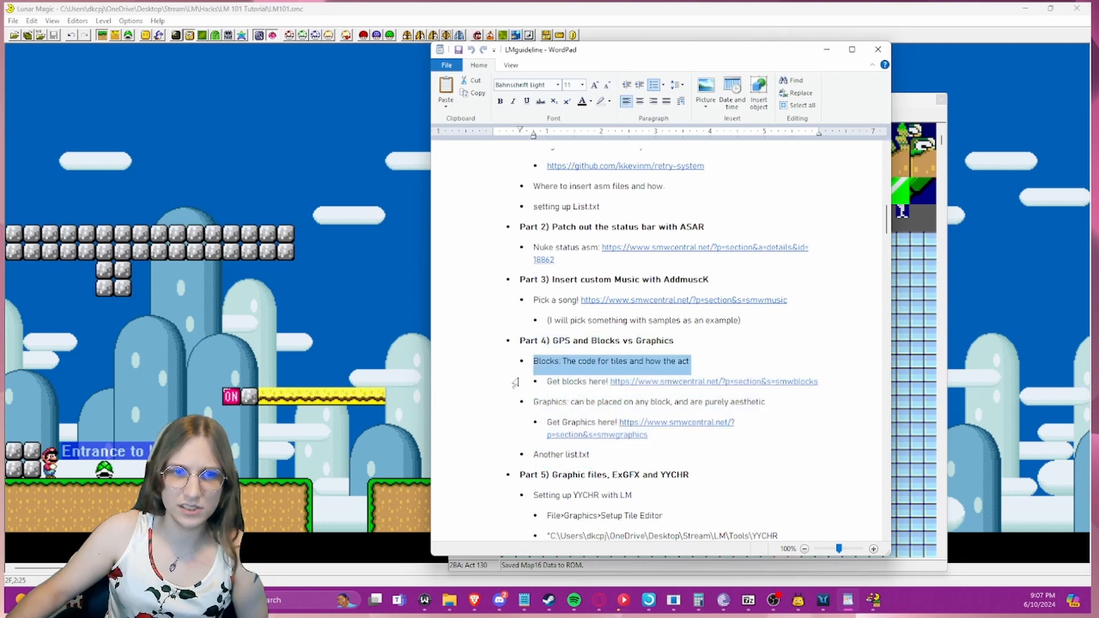
pyautogui.moveTo(599, 456); pyautogui.dragTo(519, 342)
pyautogui.click(499, 361)
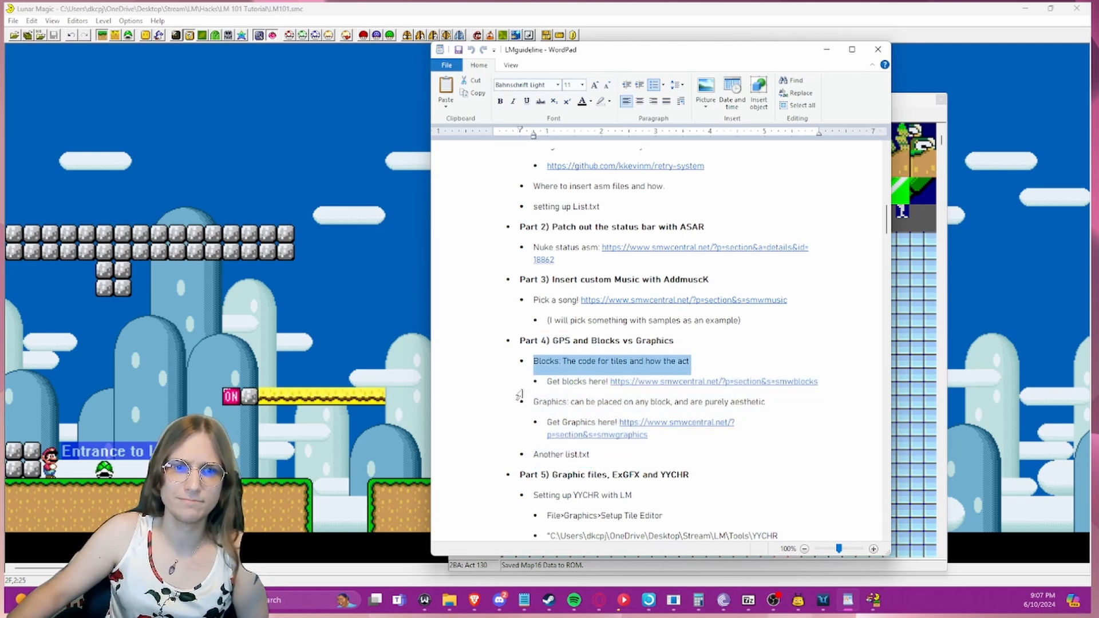
pyautogui.scroll(-3, 520, 394)
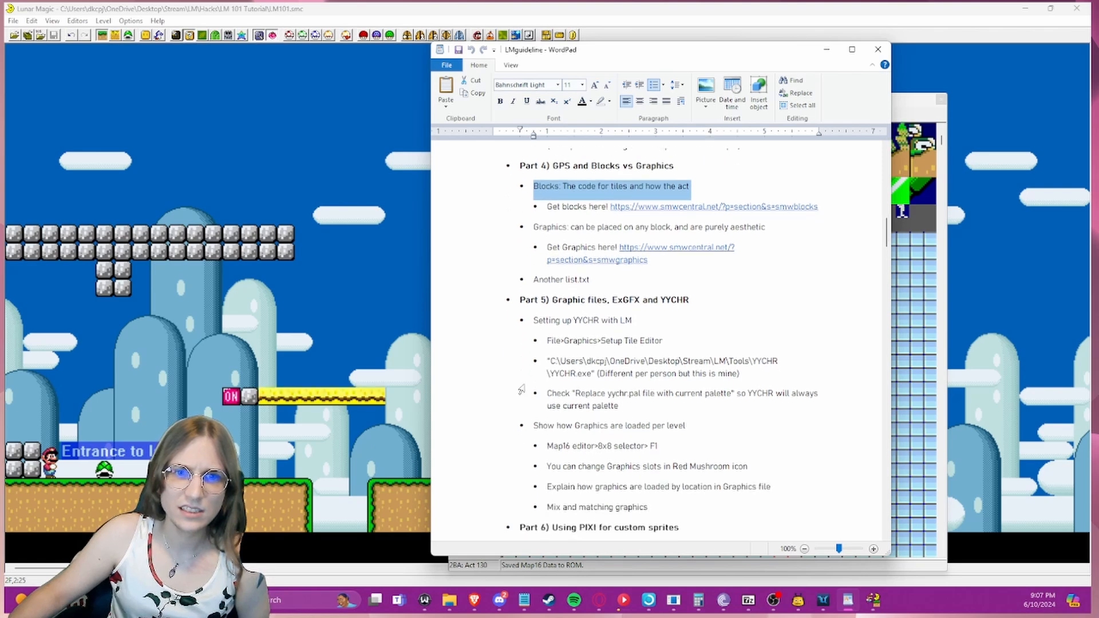
pyautogui.scroll(-1, 521, 382)
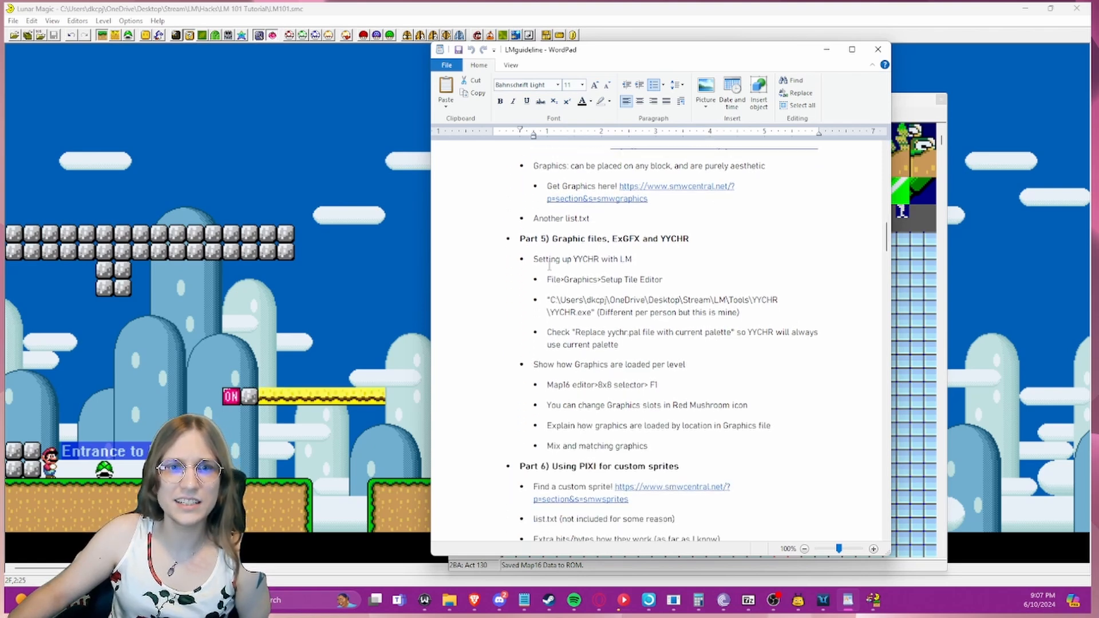
pyautogui.moveTo(541, 261); pyautogui.dragTo(636, 260)
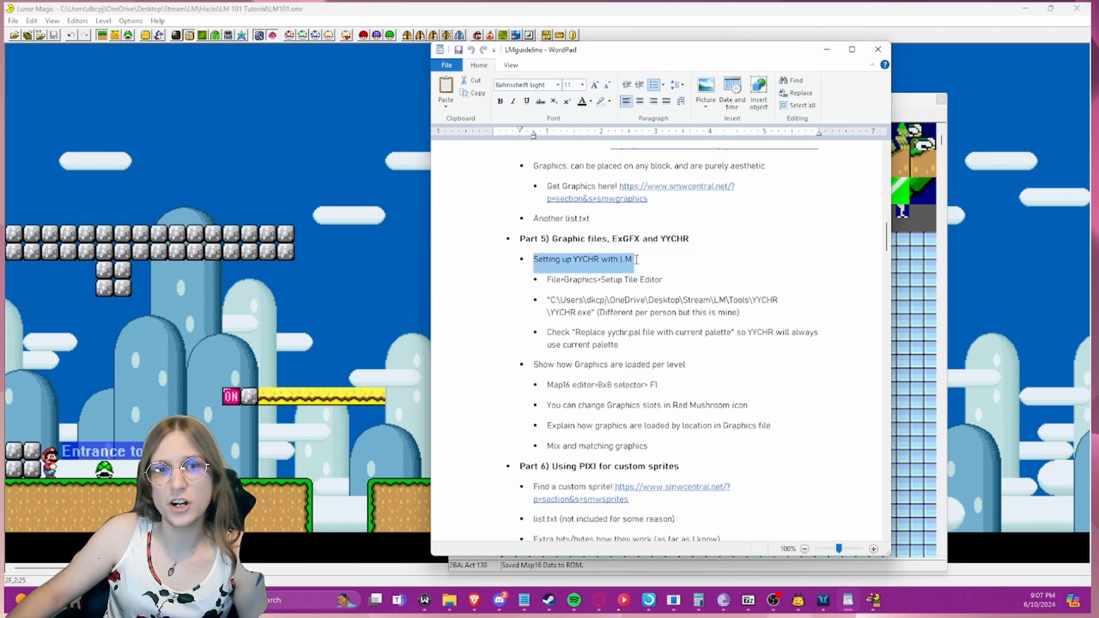
pyautogui.click(632, 261)
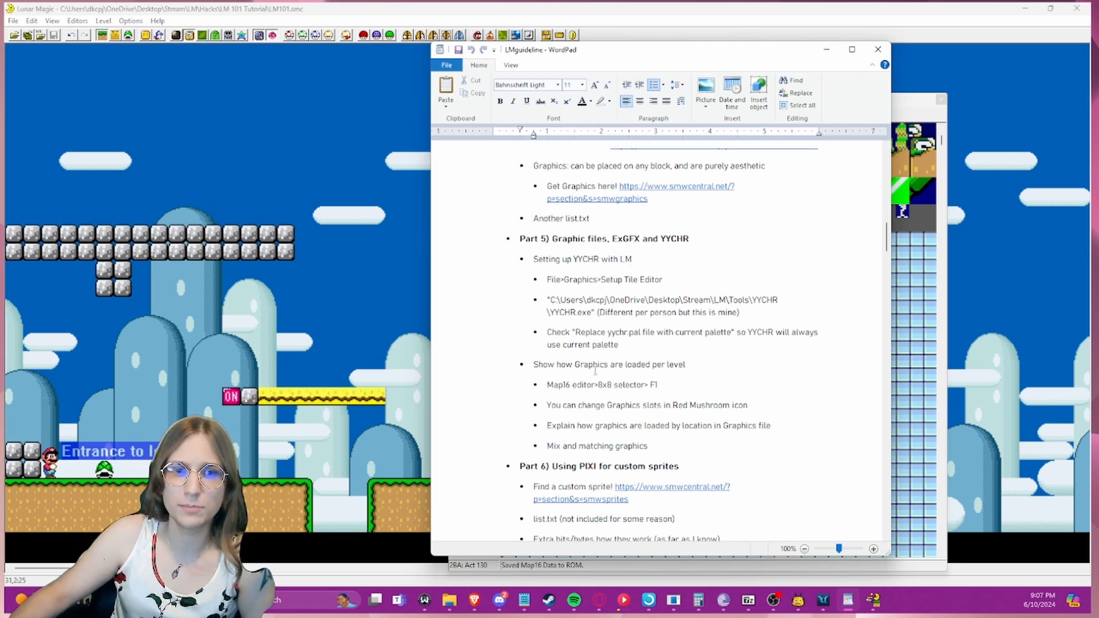
# - Switch to File Explorer and go up from the GPS blocks folder to the LM 101 Tutorial folder
pyautogui.click(449, 600)
pyautogui.click(399, 547)
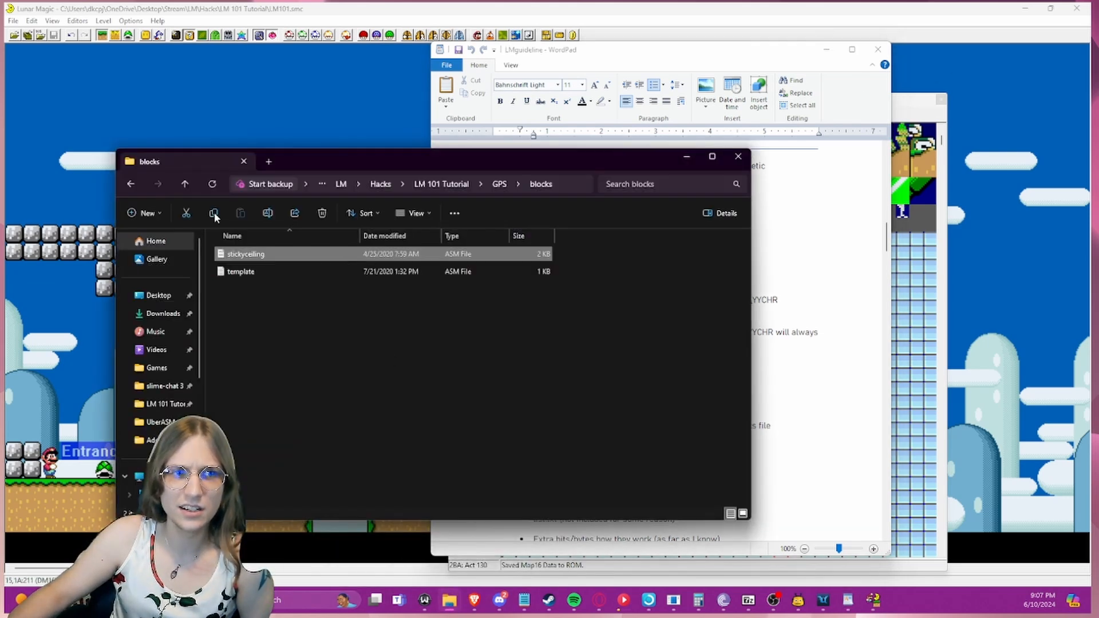
pyautogui.click(184, 181)
pyautogui.click(183, 182)
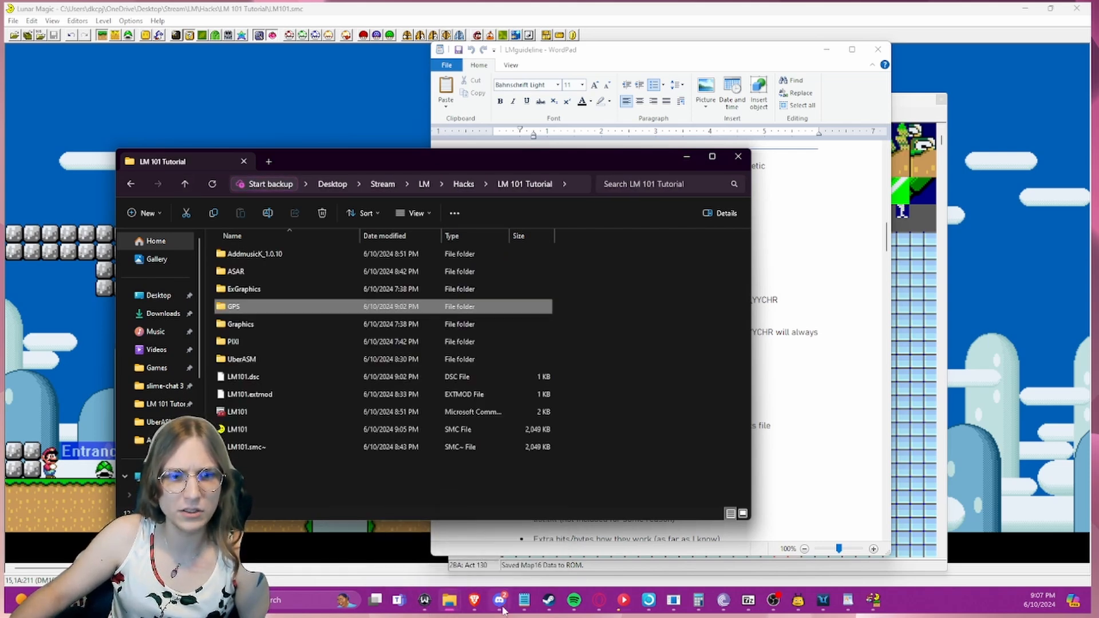
# - Switch to the browser, search SMW Central for yy-chr, and open the YY-CHR (.NET Version, English/Japanese) tool page from the second result
pyautogui.moveTo(474, 601)
pyautogui.click(482, 537)
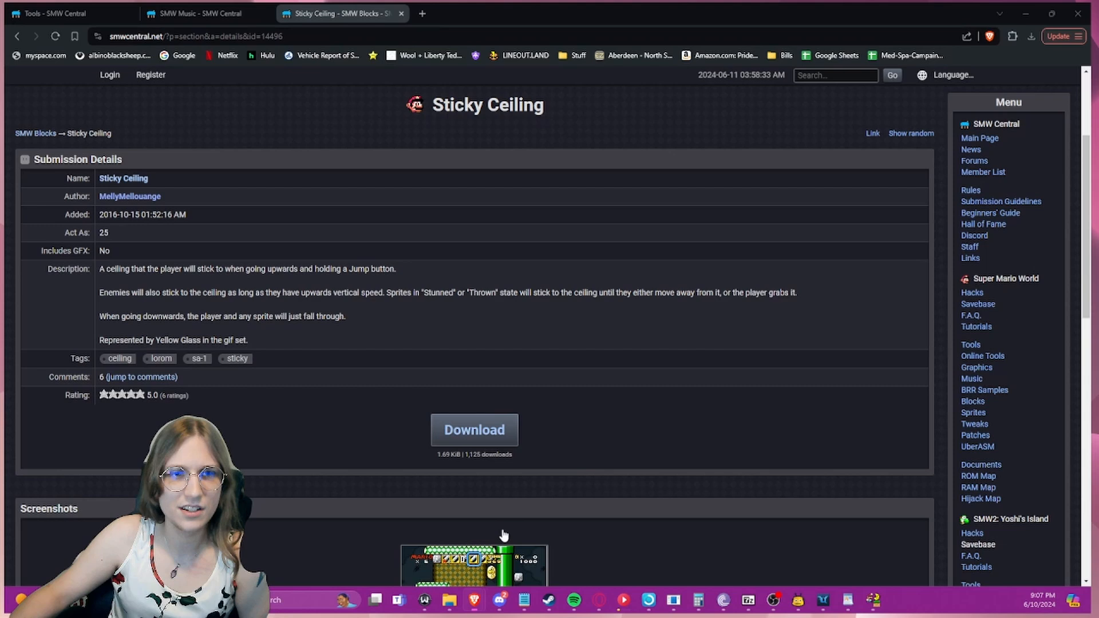
pyautogui.click(867, 73)
pyautogui.write('yy')
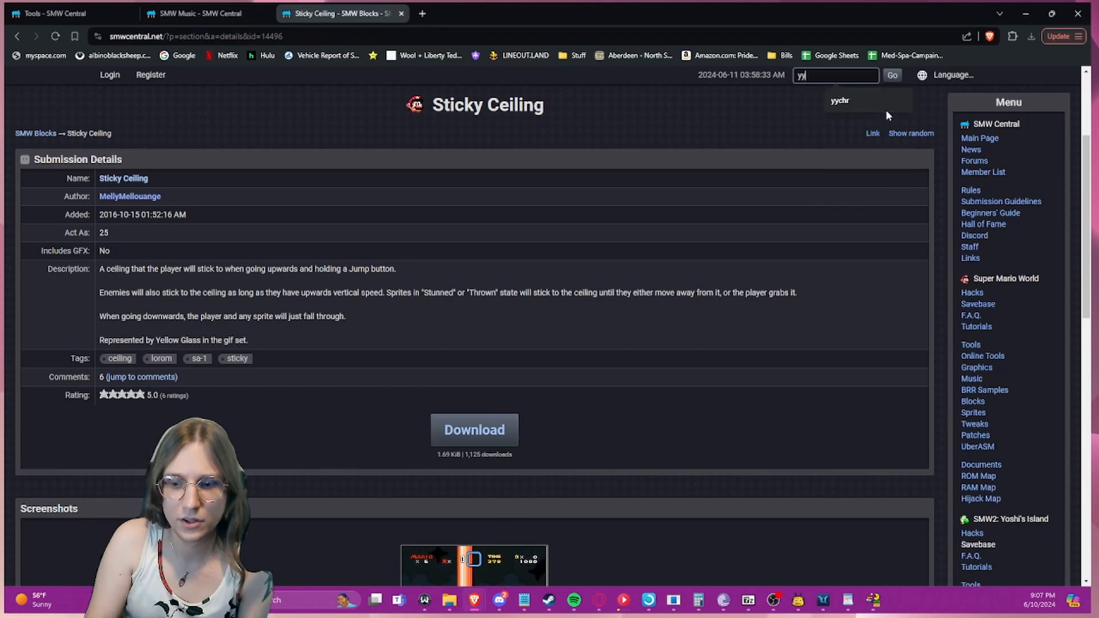
pyautogui.write('-chr')
pyautogui.press('Return')
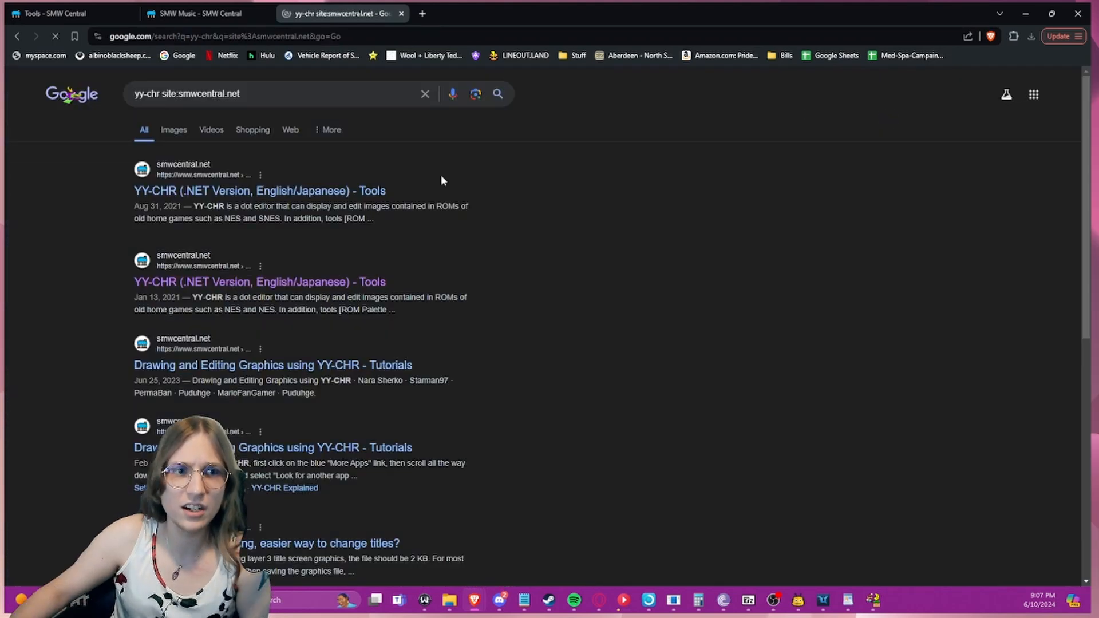
pyautogui.click(248, 280)
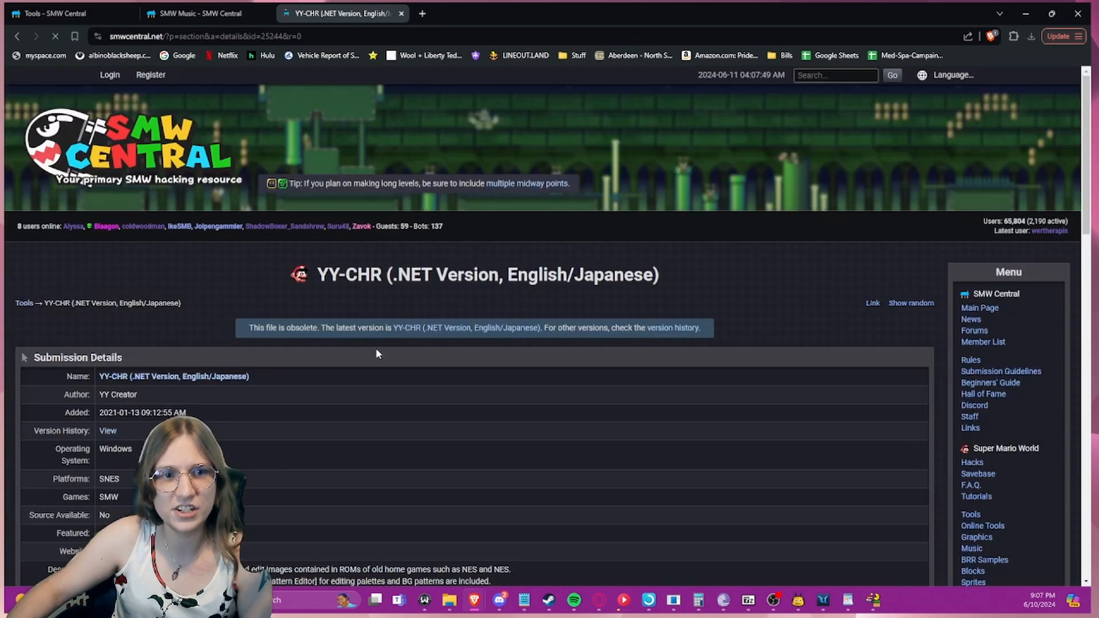
# - Download the YY-CHR archive to the Downloads folder as yychr20200906 and check its download progress
pyautogui.scroll(-5, 376, 347)
pyautogui.moveTo(500, 599)
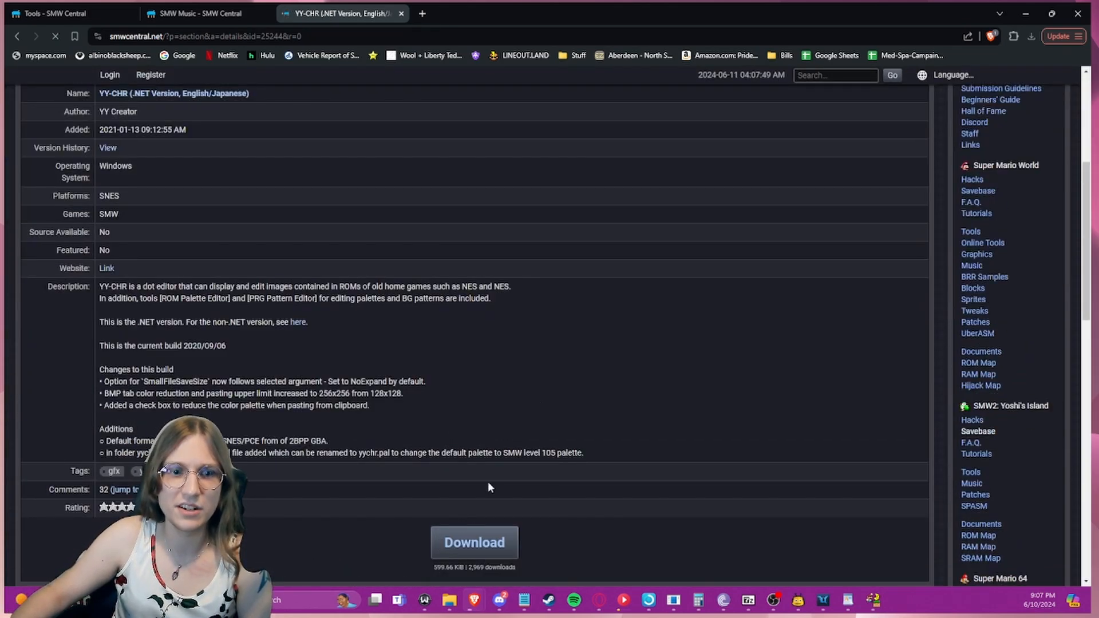
pyautogui.click(451, 289)
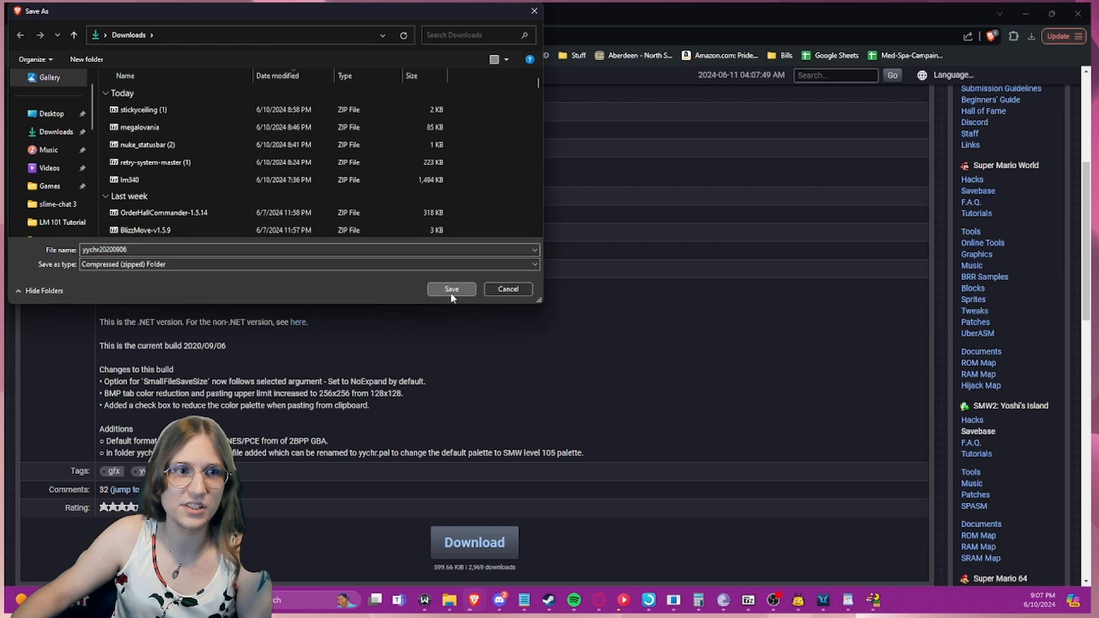
pyautogui.click(1030, 36)
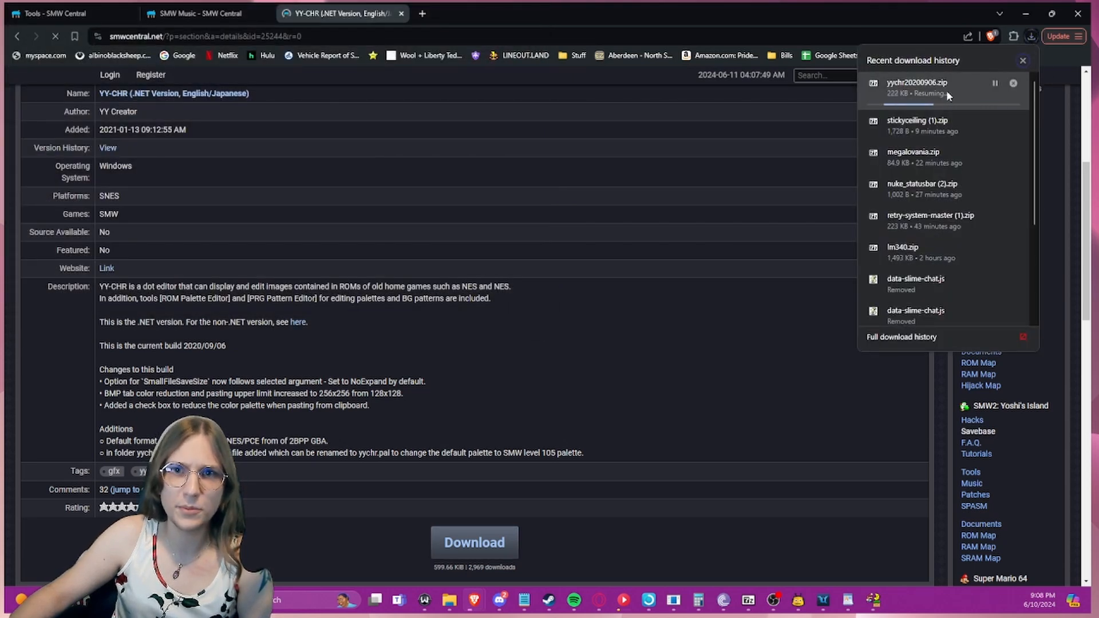
pyautogui.click(947, 95)
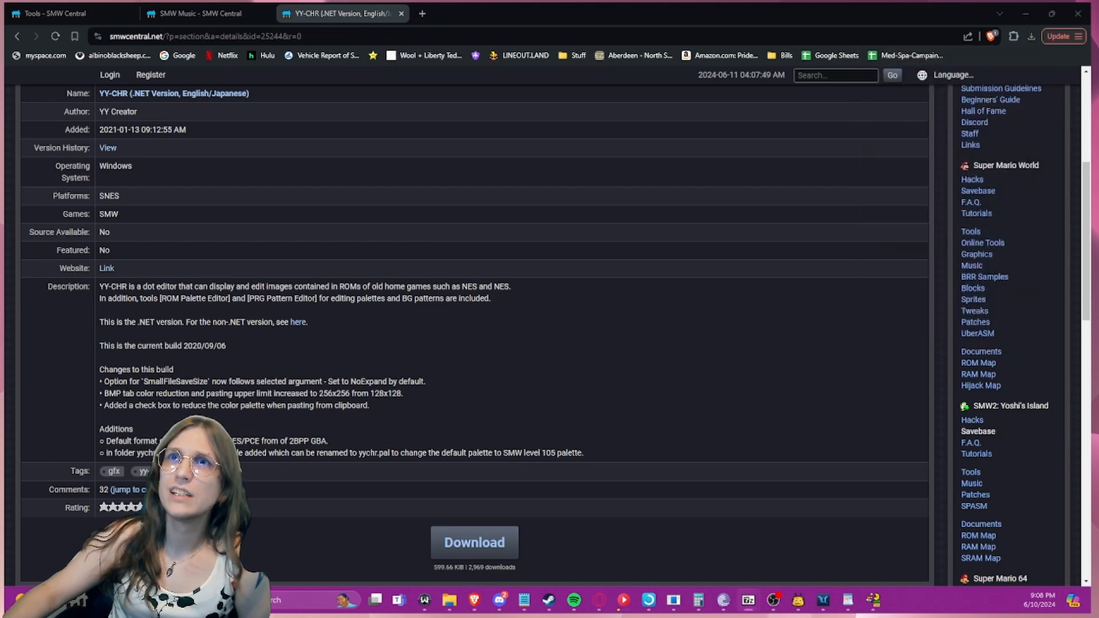
# - Open the downloaded yychr20200906.zip, examine and select all files in its yychr folder, and close the archive
pyautogui.click(1030, 36)
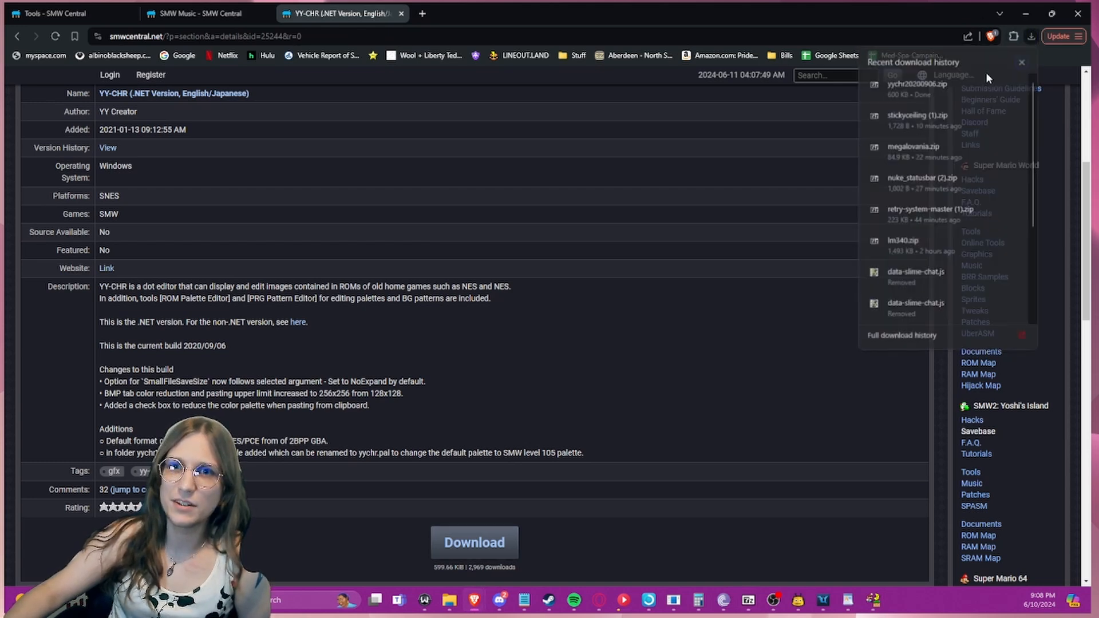
pyautogui.click(943, 89)
pyautogui.doubleClick(789, 259)
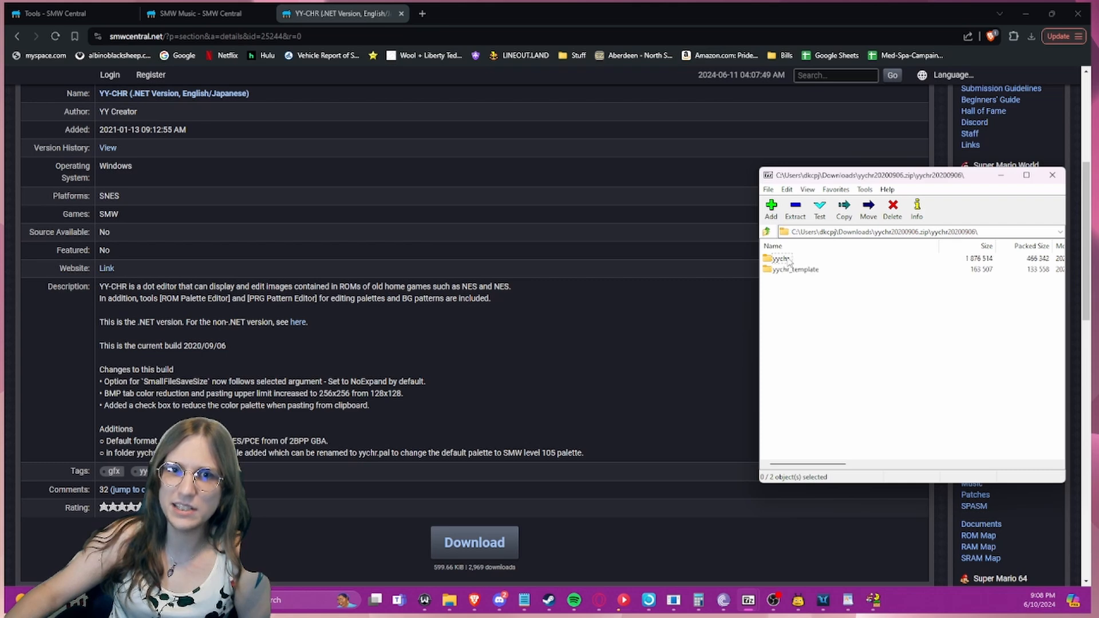
pyautogui.doubleClick(787, 262)
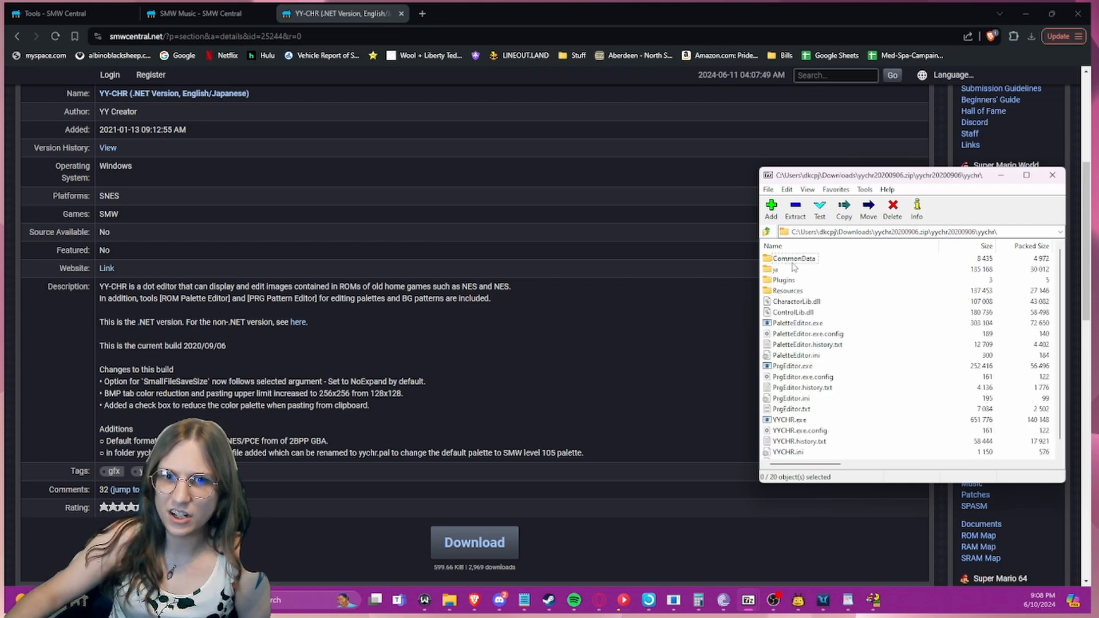
pyautogui.scroll(-1, 899, 374)
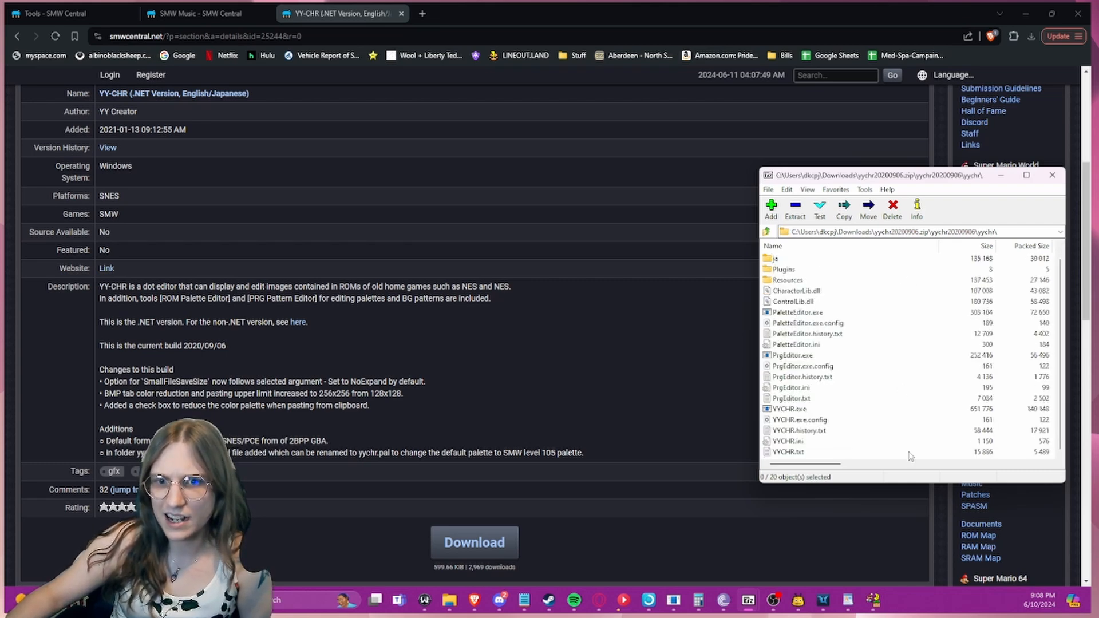
pyautogui.moveTo(885, 391); pyautogui.dragTo(797, 210)
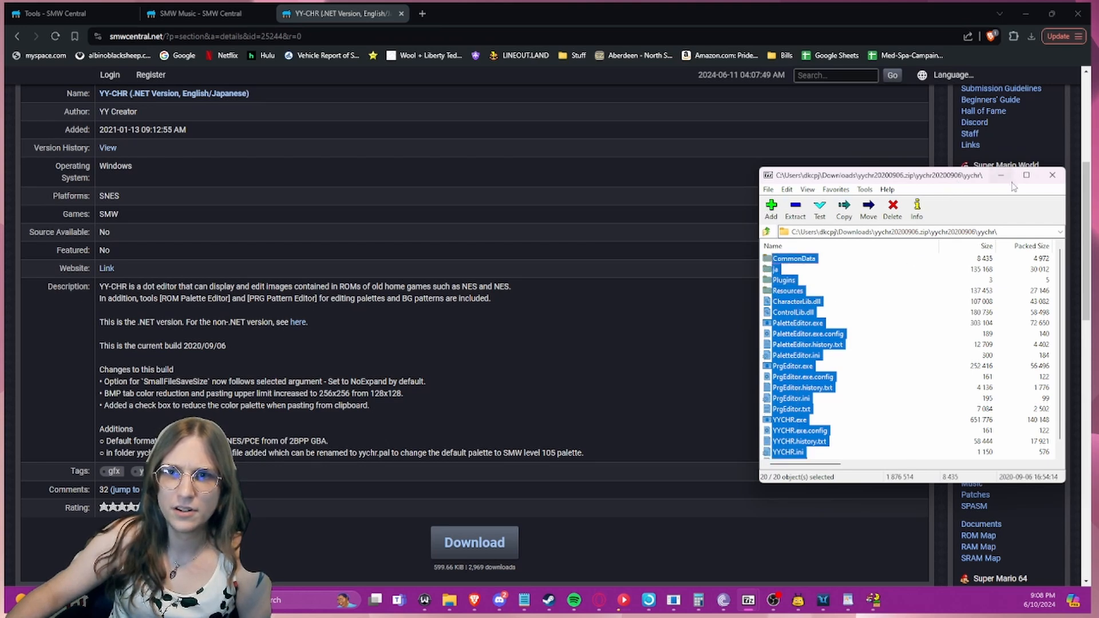
pyautogui.click(1052, 175)
# - Switch to the LMguideline document and check the Part 5 notes on setting up YYCHR with Lunar Magic
pyautogui.moveTo(886, 606)
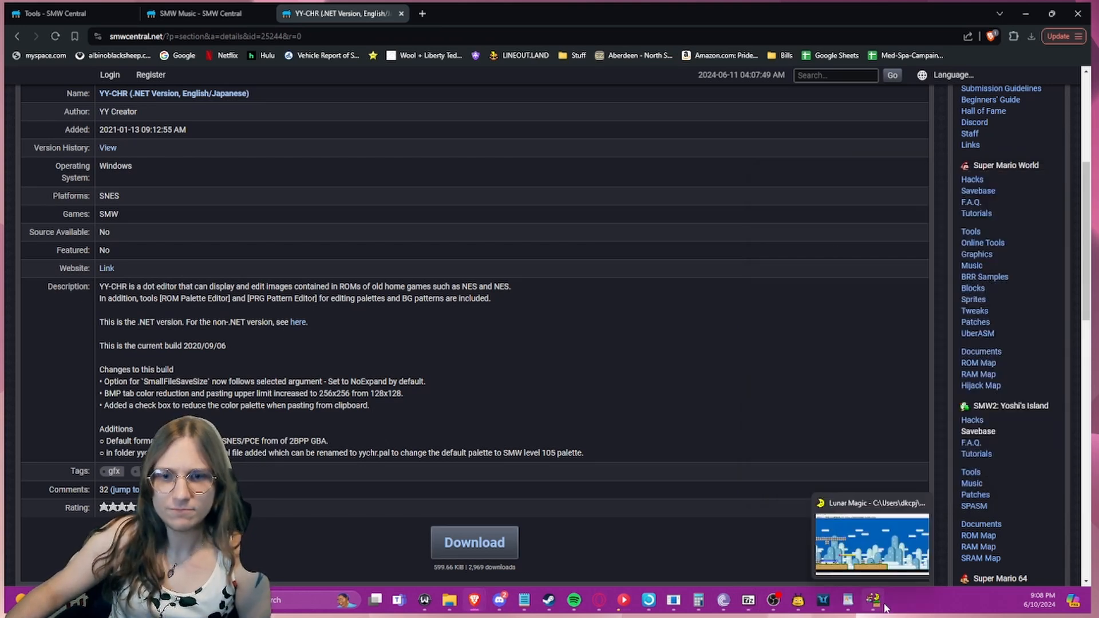
pyautogui.click(849, 601)
pyautogui.click(865, 604)
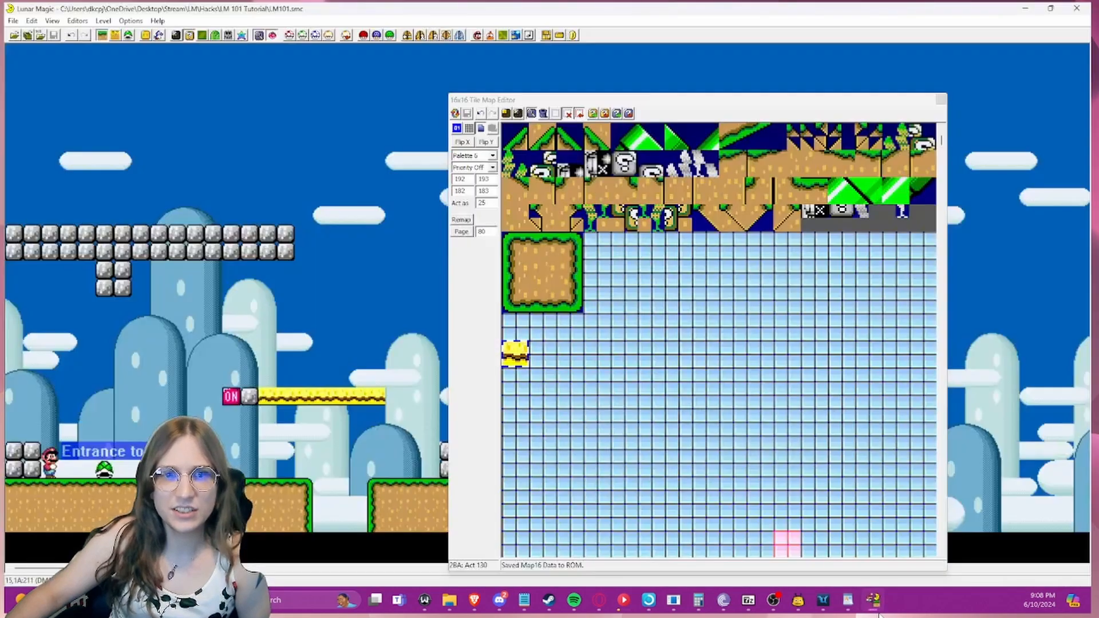
pyautogui.click(849, 601)
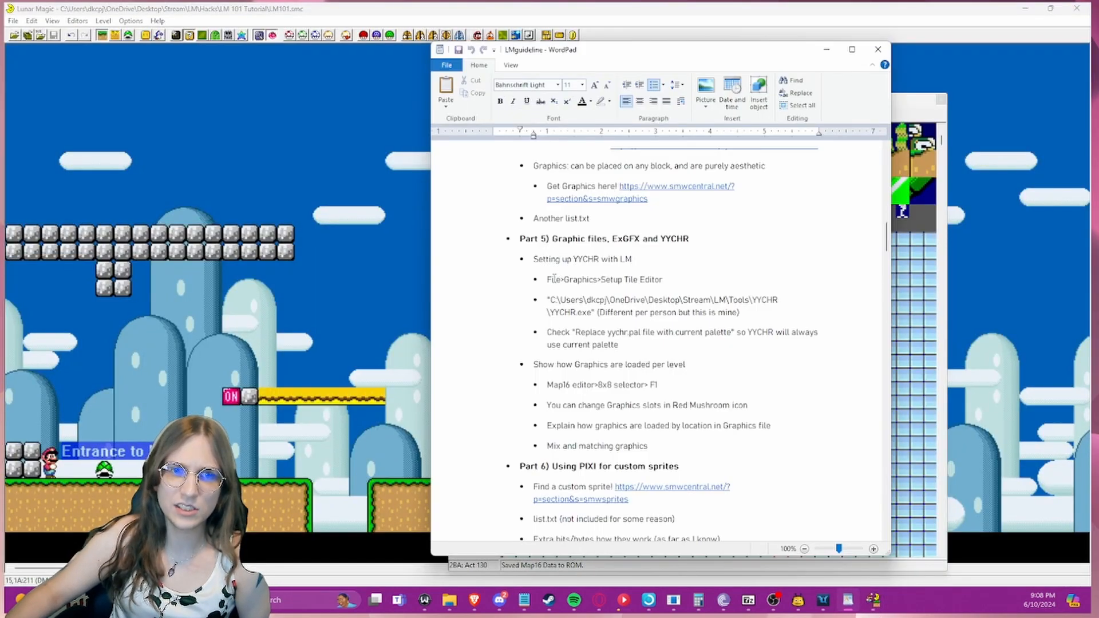
# - Switch to Lunar Magic, open the Setup Tile Editor dialog, and examine the tile editor path
pyautogui.click(13, 22)
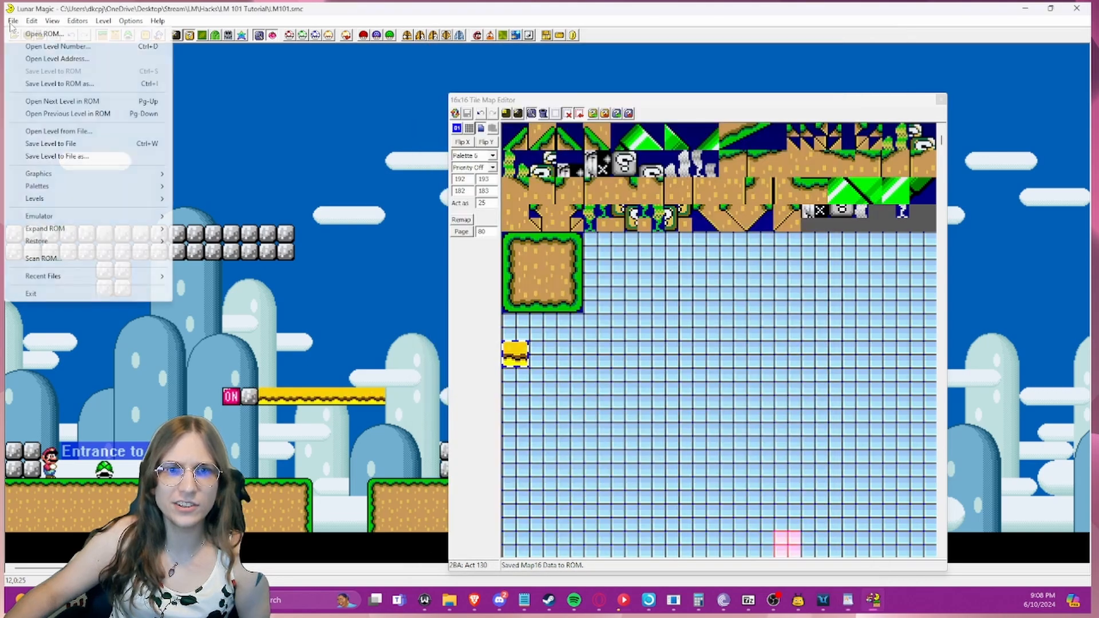
pyautogui.moveTo(69, 192)
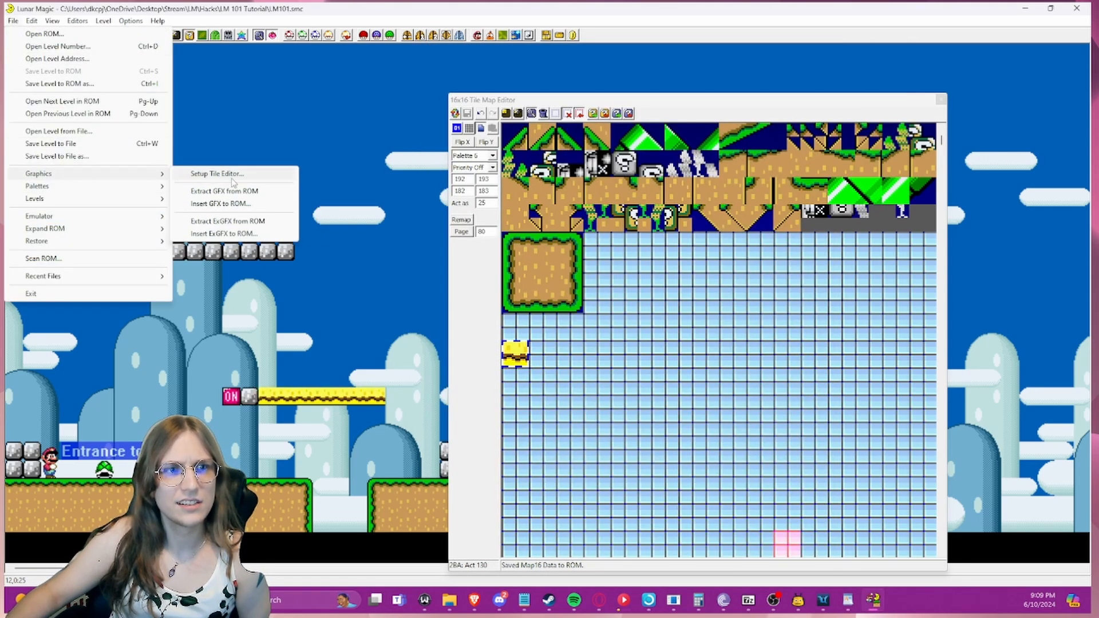
pyautogui.click(232, 175)
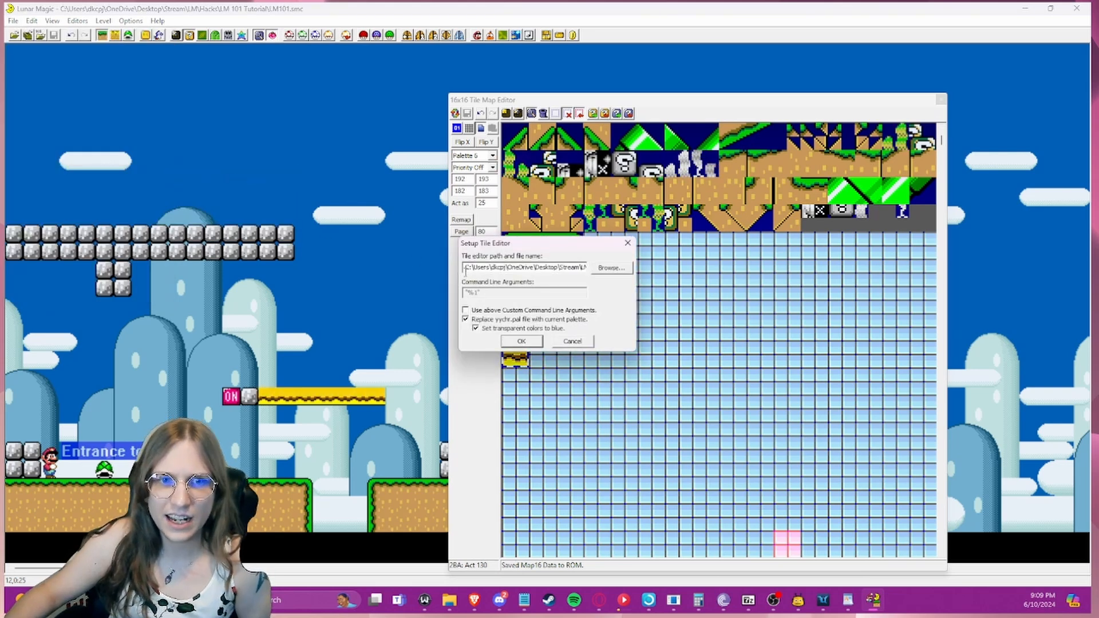
pyautogui.moveTo(465, 272); pyautogui.dragTo(490, 269)
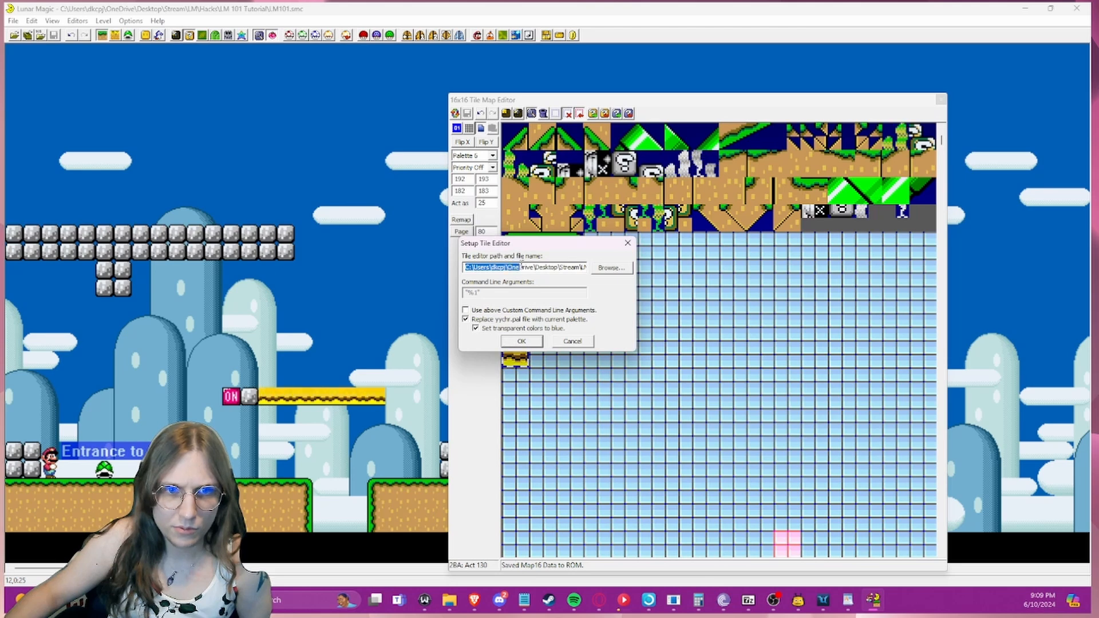
pyautogui.moveTo(580, 269); pyautogui.dragTo(487, 258)
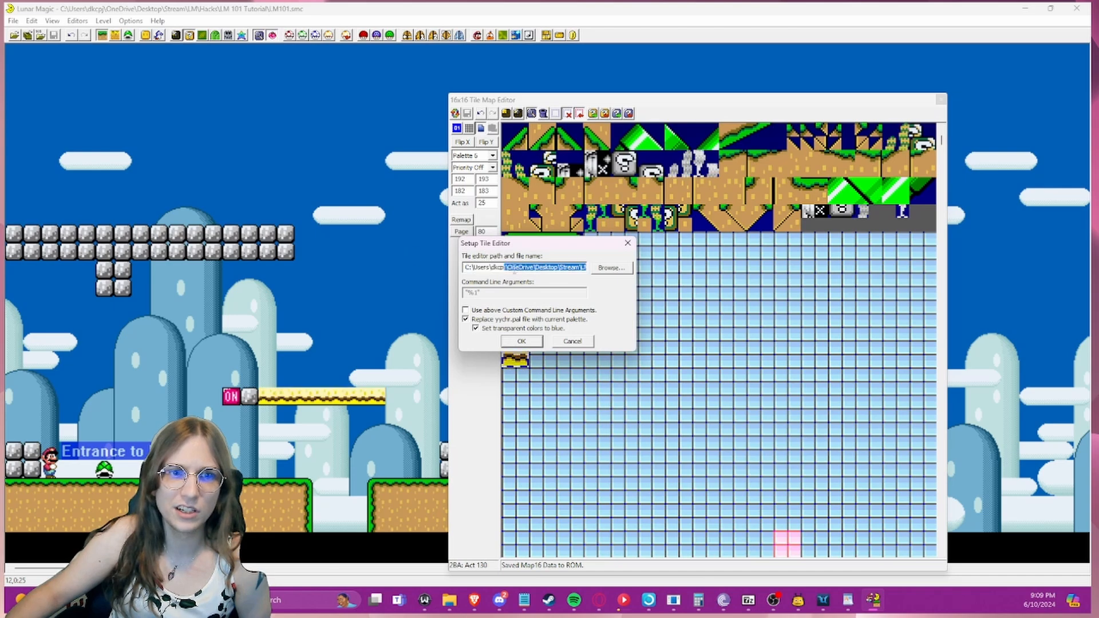
# - Switch to File Explorer and go from the LM 101 Tutorial folder to the YYCHR folder in LM's Tools folder
pyautogui.click(448, 607)
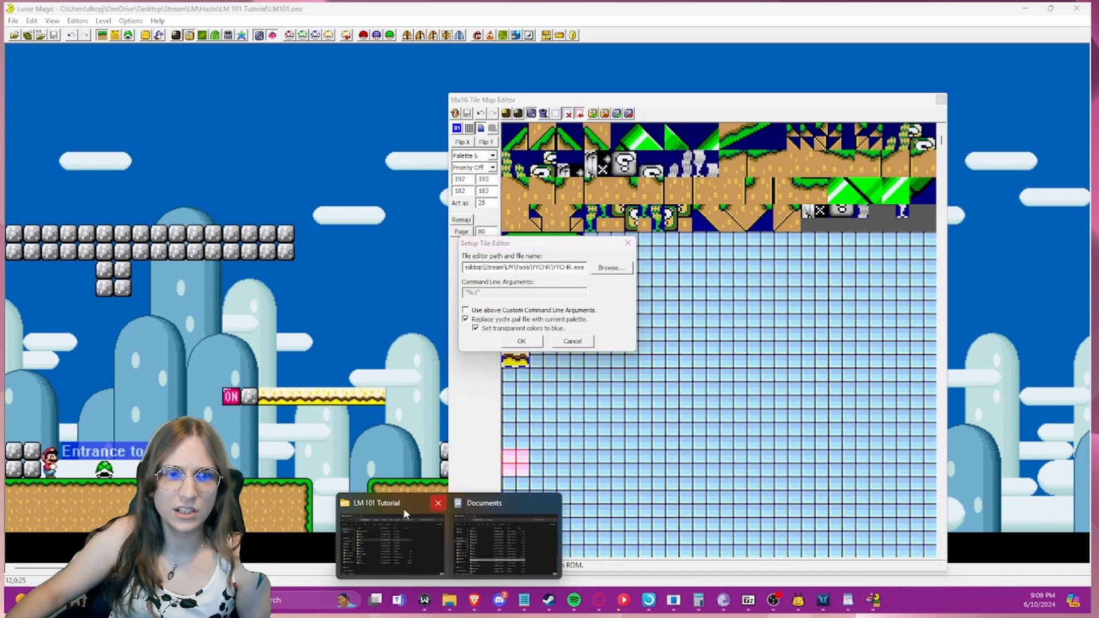
pyautogui.click(404, 509)
pyautogui.click(186, 183)
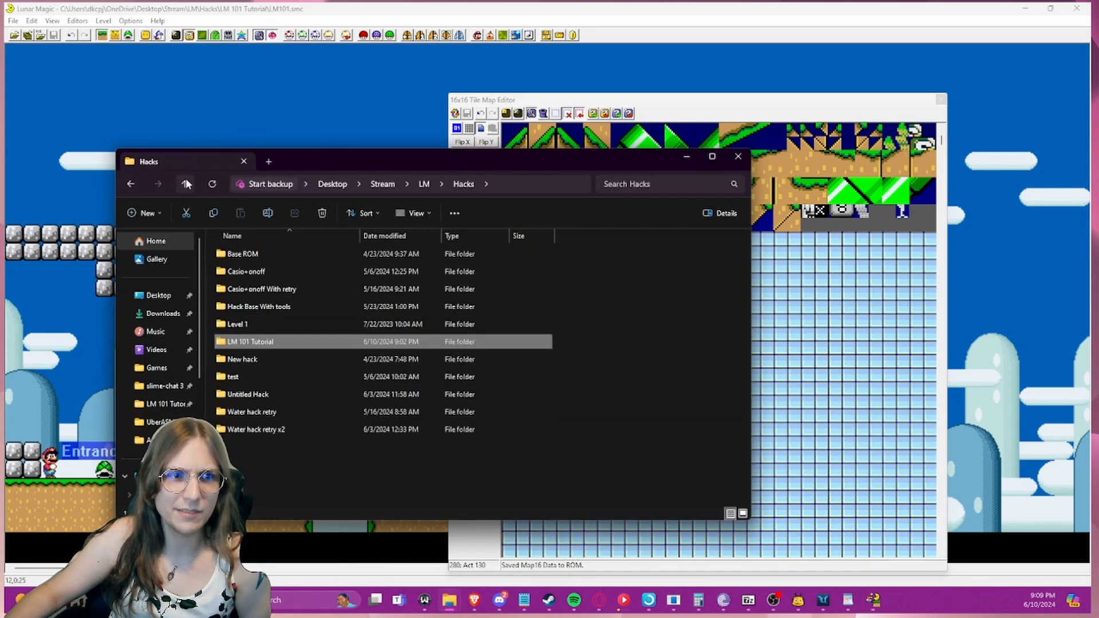
pyautogui.click(185, 183)
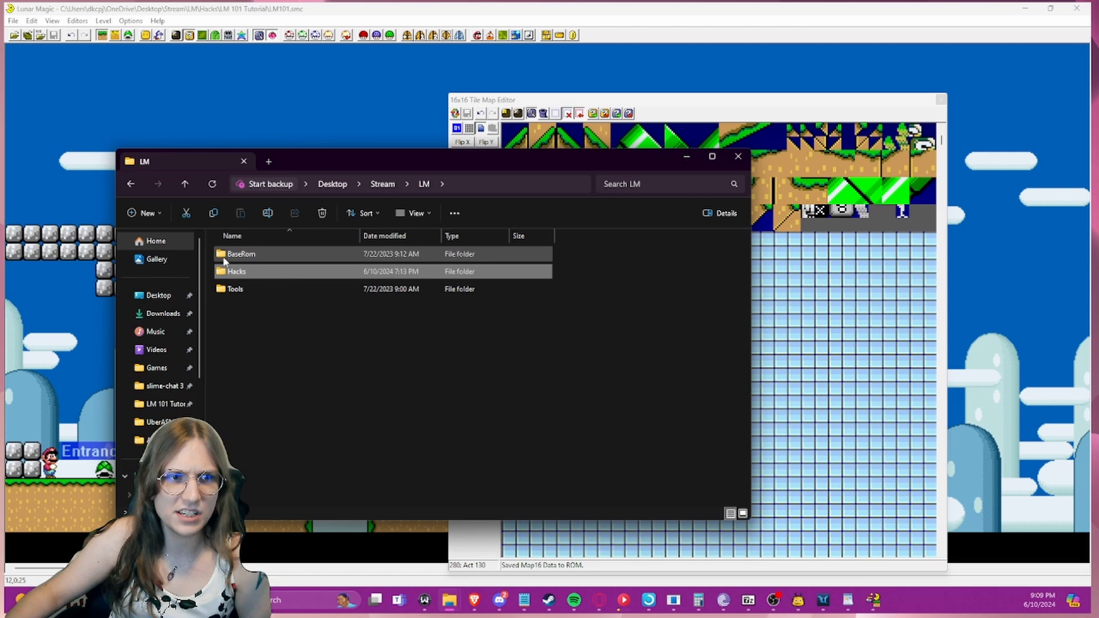
pyautogui.doubleClick(229, 288)
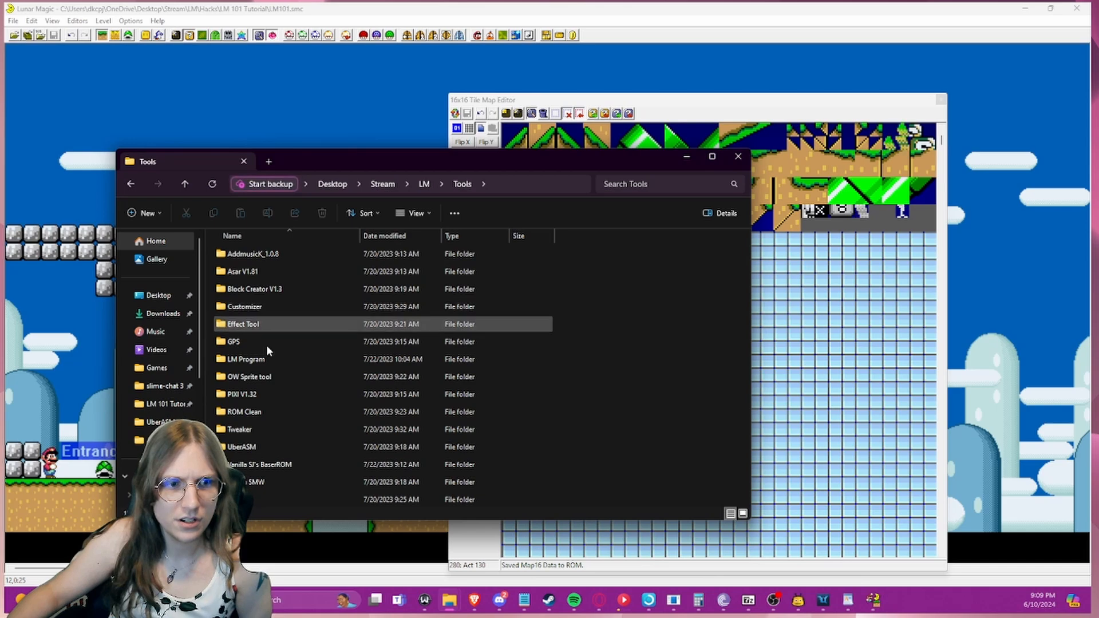
pyautogui.doubleClick(257, 494)
pyautogui.scroll(-2, 263, 426)
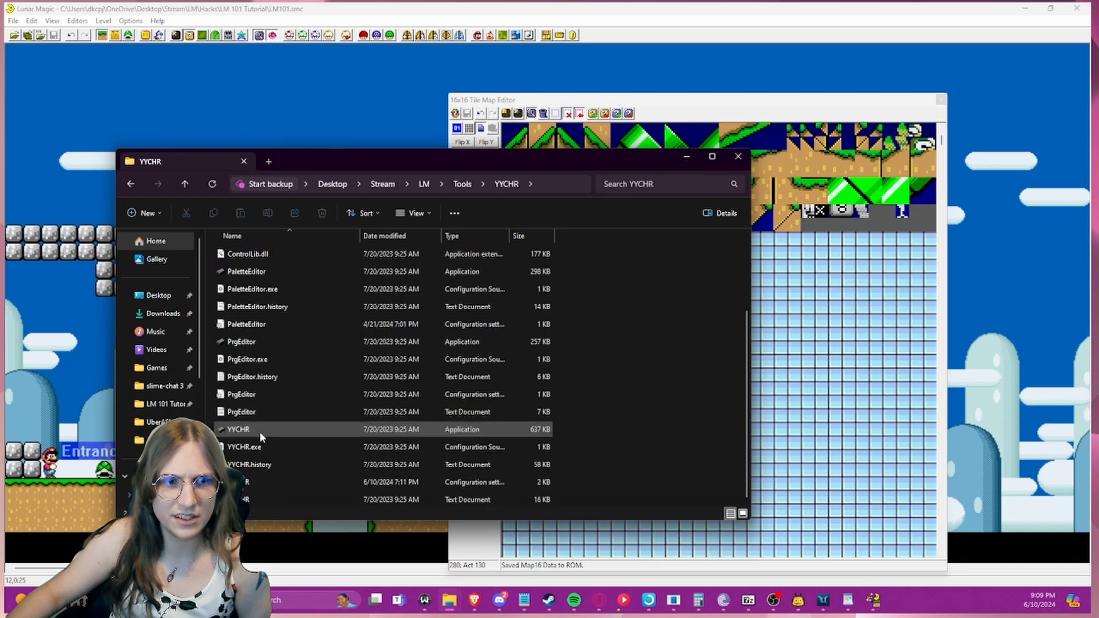
# - Launch YYCHR from its folder to view it, close it, and return to Lunar Magic to cancel the tile editor setup
pyautogui.click(252, 428)
pyautogui.doubleClick(252, 429)
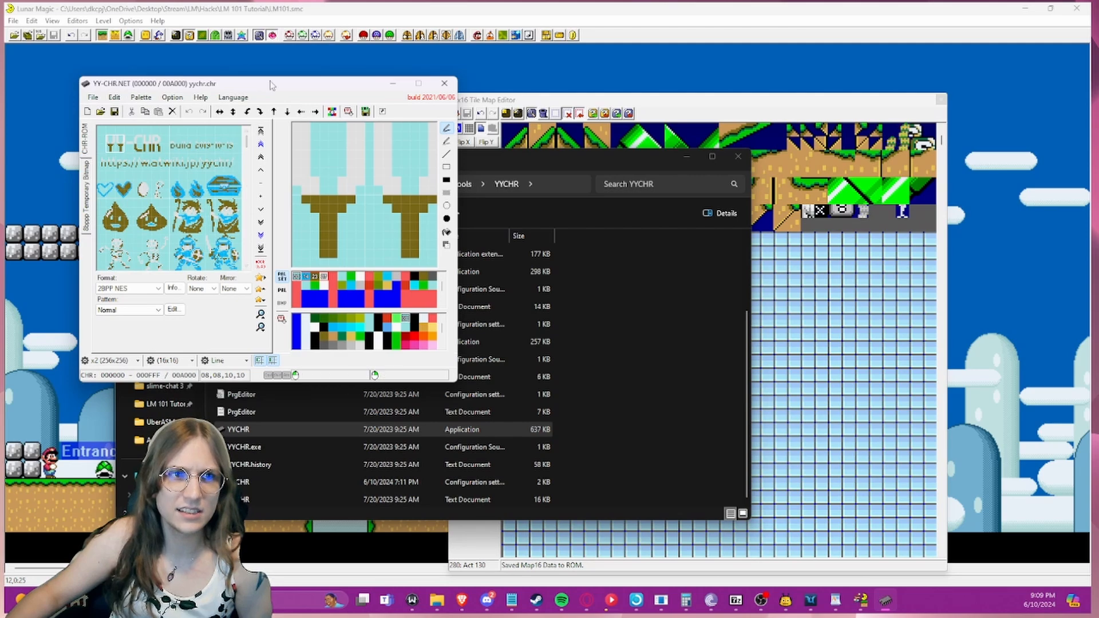
pyautogui.moveTo(275, 86); pyautogui.dragTo(370, 131)
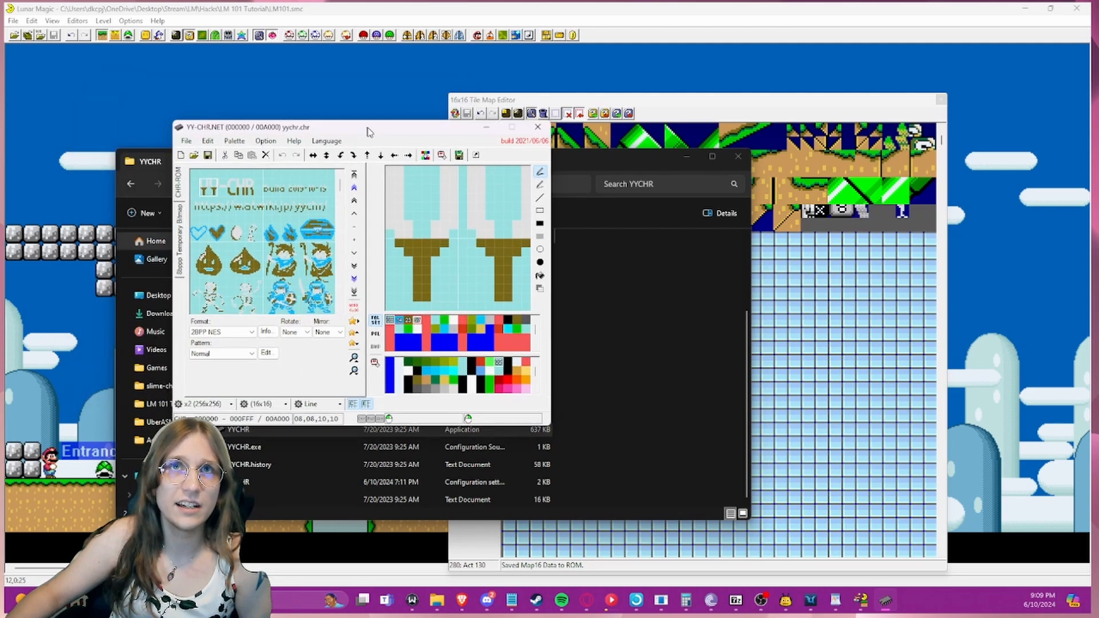
pyautogui.click(540, 128)
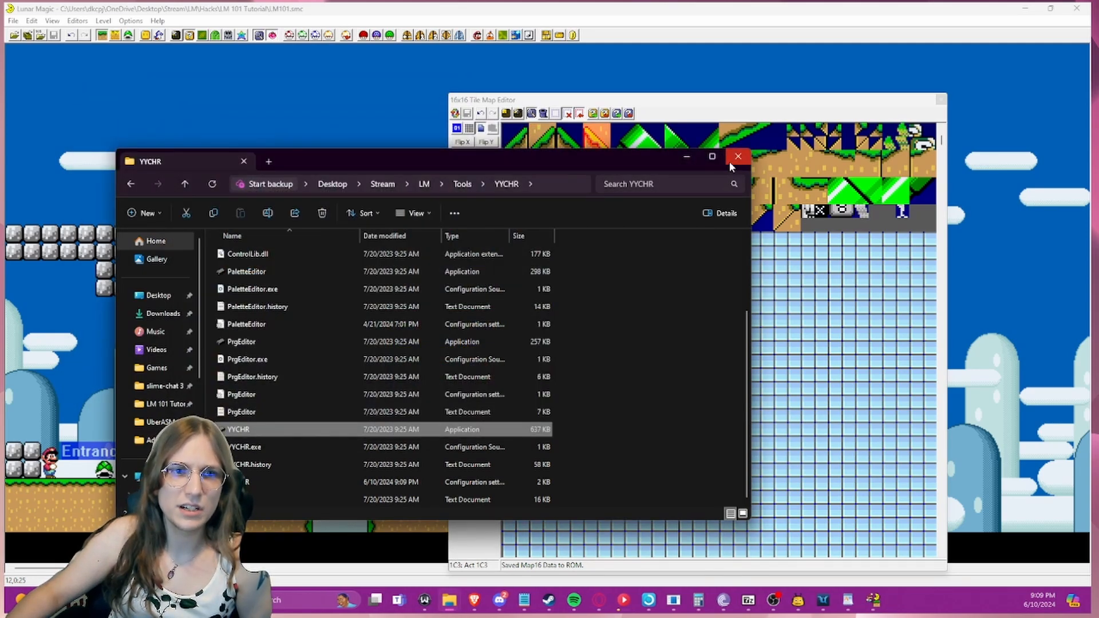
pyautogui.click(679, 157)
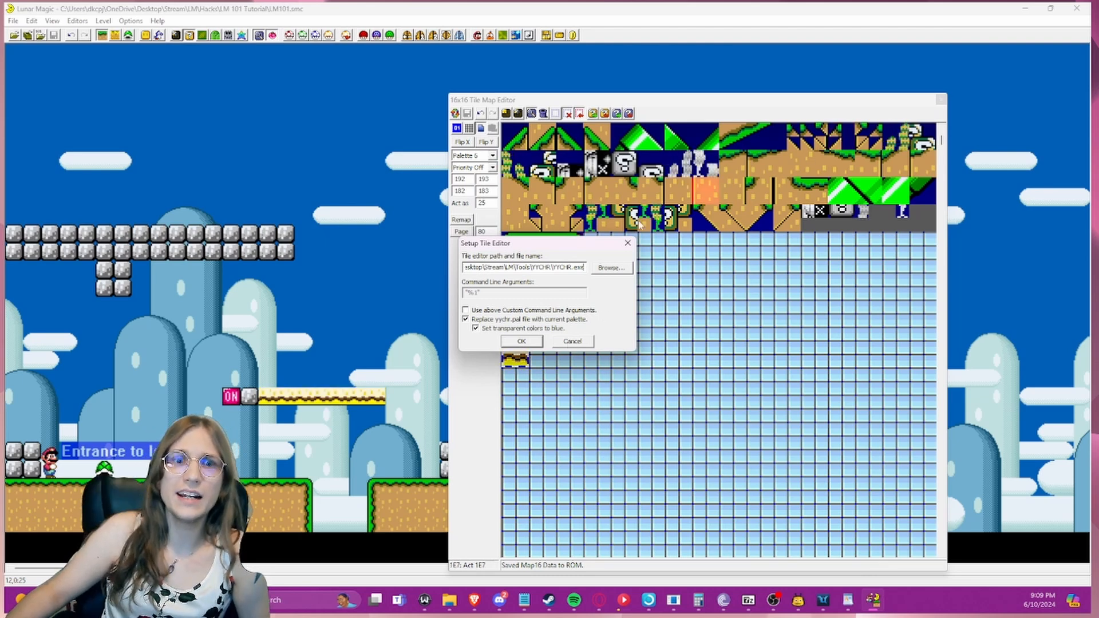
pyautogui.click(562, 345)
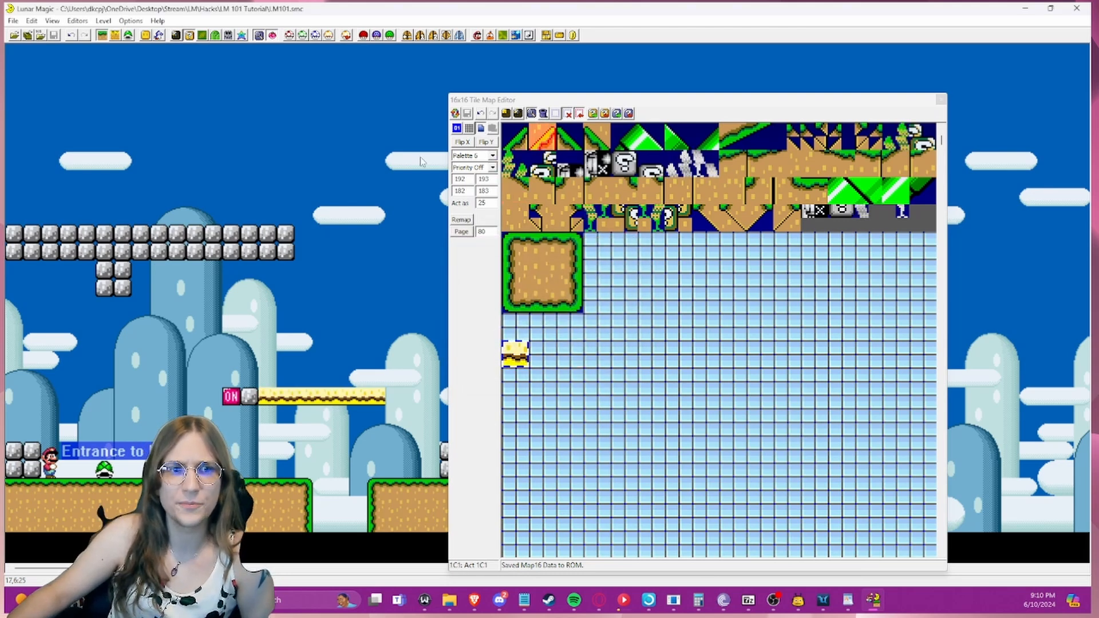
# - Open Super GFX Bypass, enable bypassing the standard FG/BG/SP GFX for this level, and inspect the files in the FG1, FG2 and FG3 slots
pyautogui.click(535, 281)
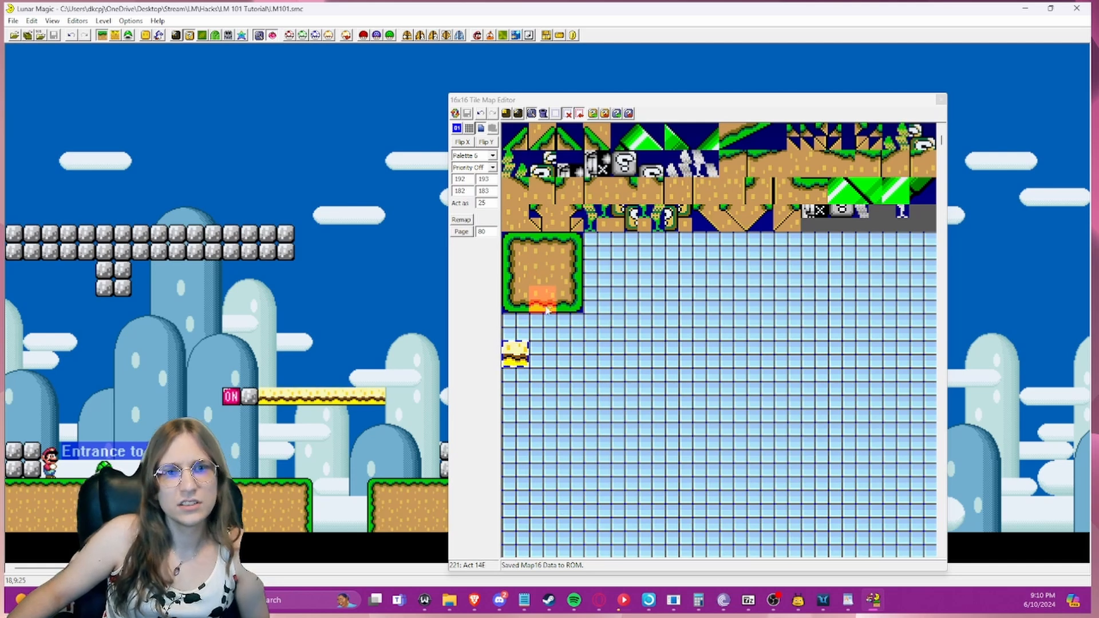
pyautogui.click(511, 142)
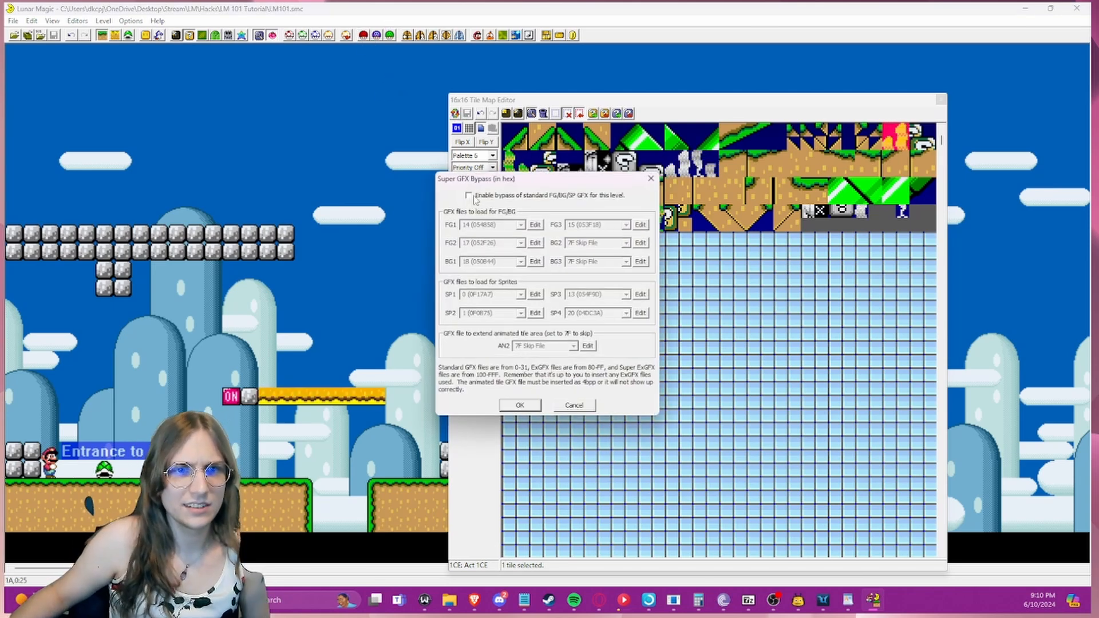
pyautogui.click(468, 195)
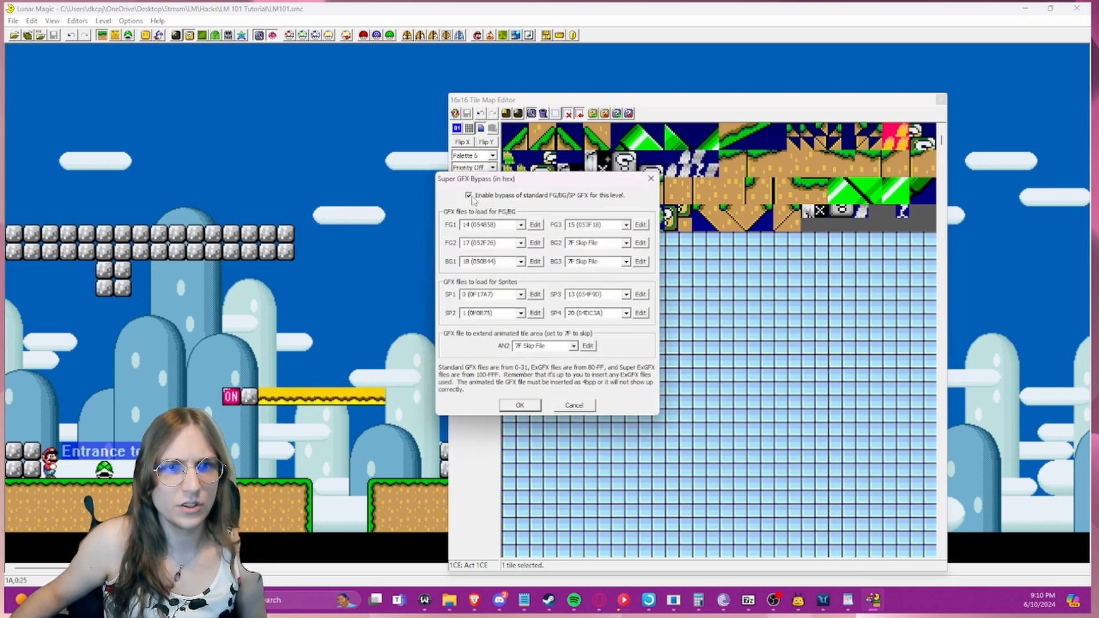
pyautogui.click(521, 225)
pyautogui.click(522, 225)
pyautogui.click(627, 226)
pyautogui.click(626, 226)
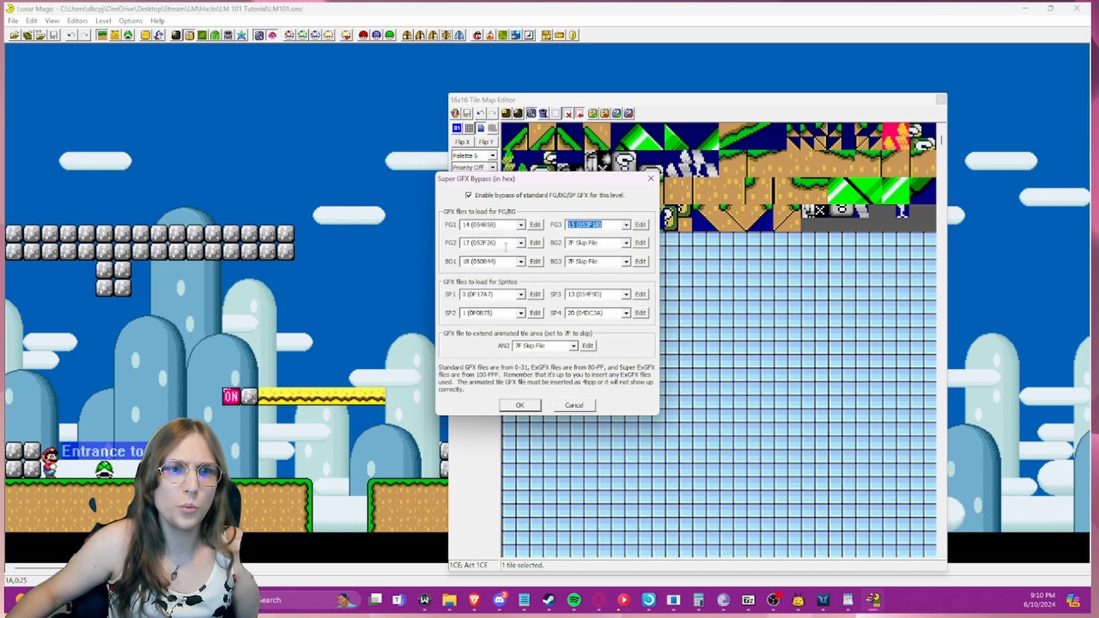
pyautogui.click(465, 243)
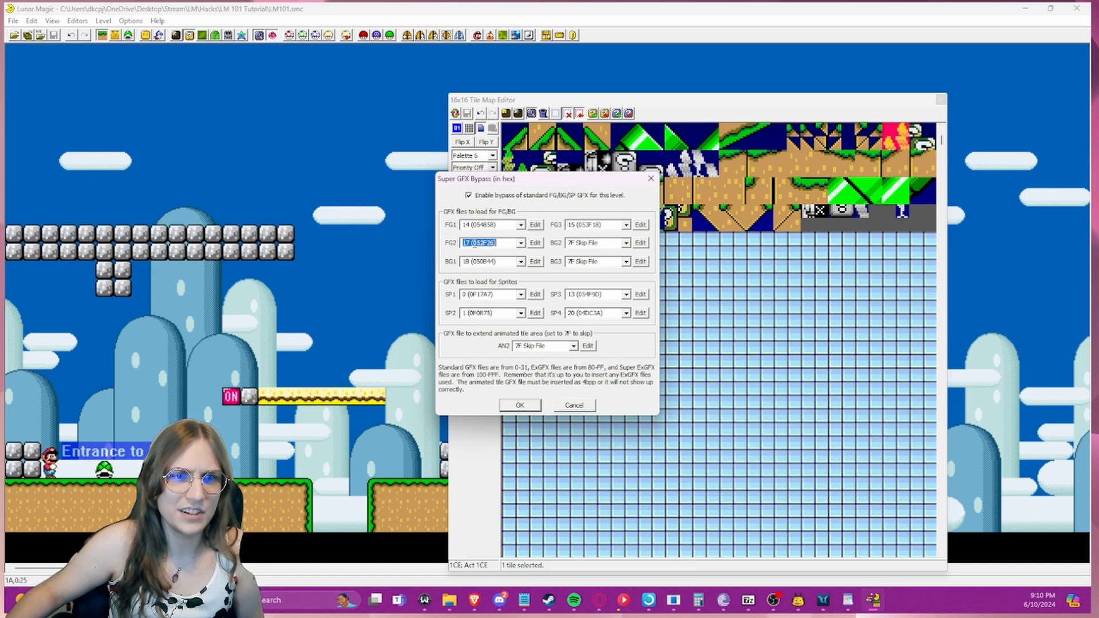
pyautogui.click(478, 244)
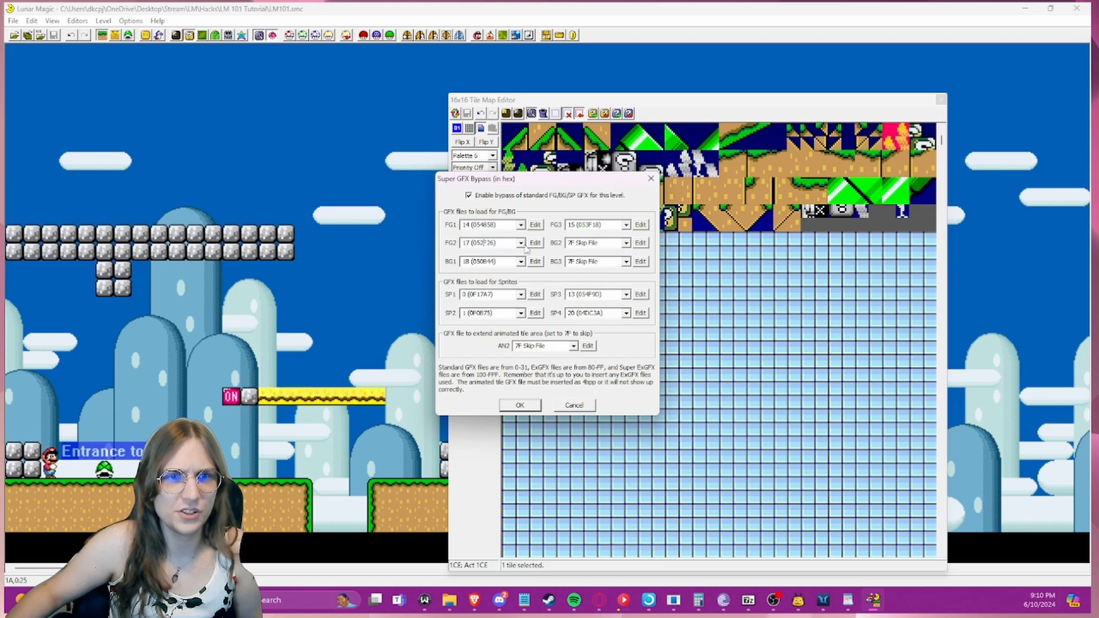
# - Open the FG2 slot's graphics file in YYCHR and set its format to 4BPP SNES/PCE(CG)
pyautogui.click(535, 246)
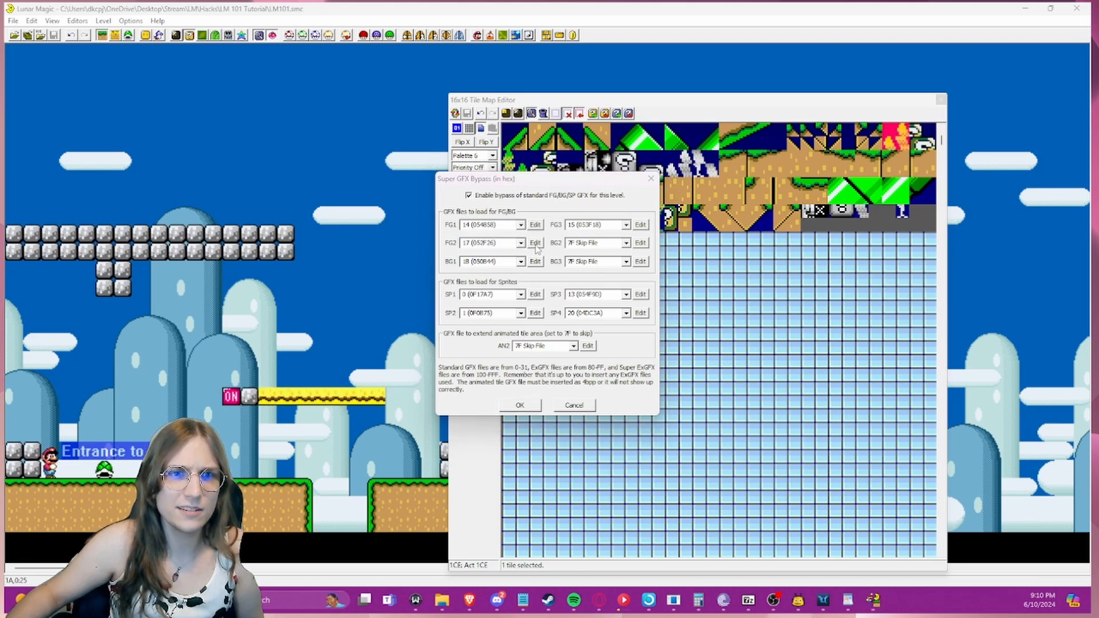
pyautogui.moveTo(984, 1); pyautogui.dragTo(208, 141)
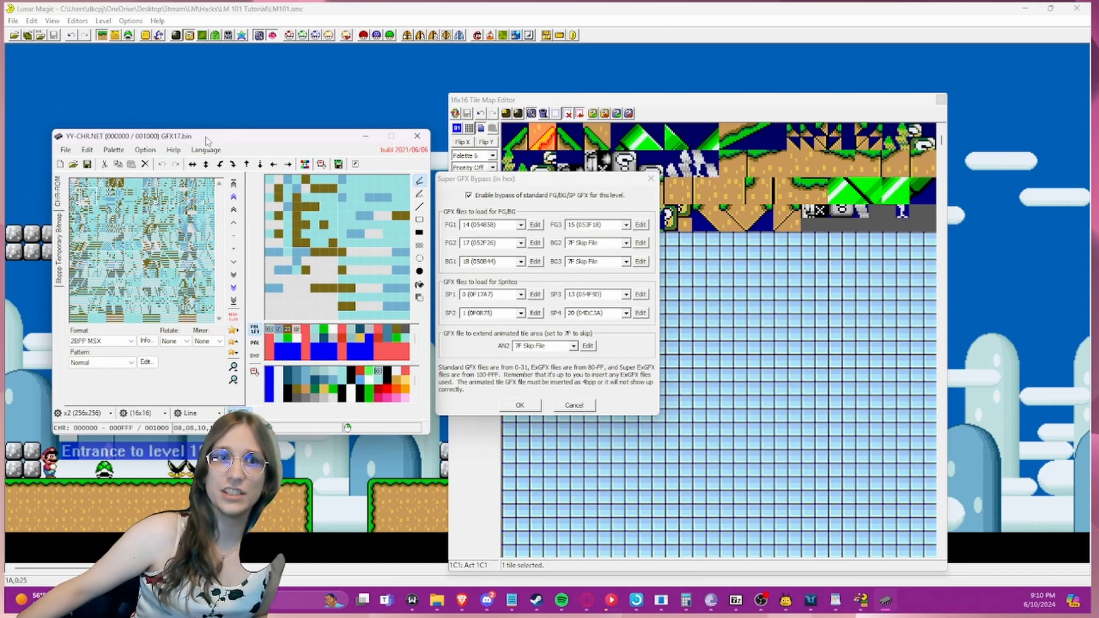
pyautogui.click(98, 343)
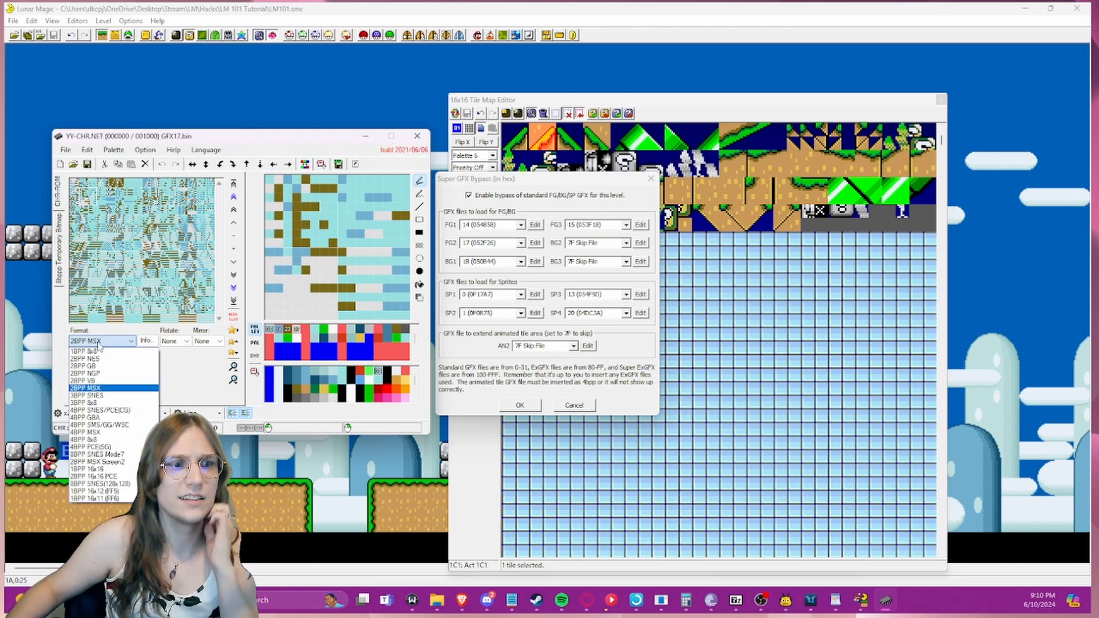
pyautogui.click(91, 411)
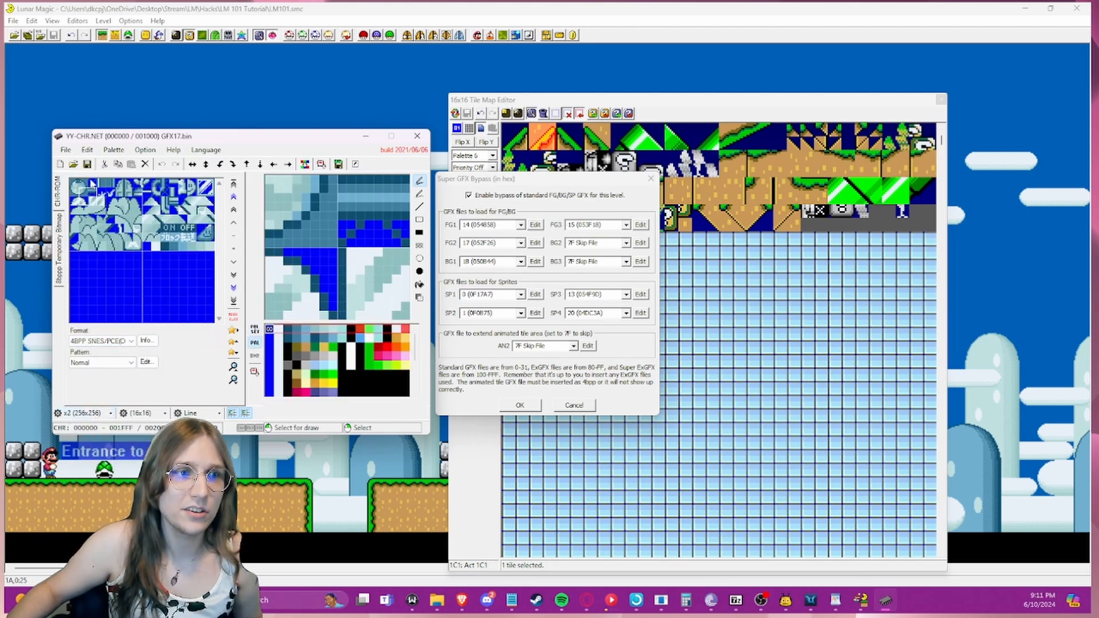
# - Examine several tiles in GFX17.bin under palette rows 70 and 60, finishing on the round berry tile
pyautogui.moveTo(90, 192)
pyautogui.mouseDown()
pyautogui.moveTo(194, 193)
pyautogui.moveTo(202, 182)
pyautogui.moveTo(174, 203)
pyautogui.moveTo(202, 229)
pyautogui.moveTo(119, 237)
pyautogui.moveTo(79, 187)
pyautogui.mouseUp()
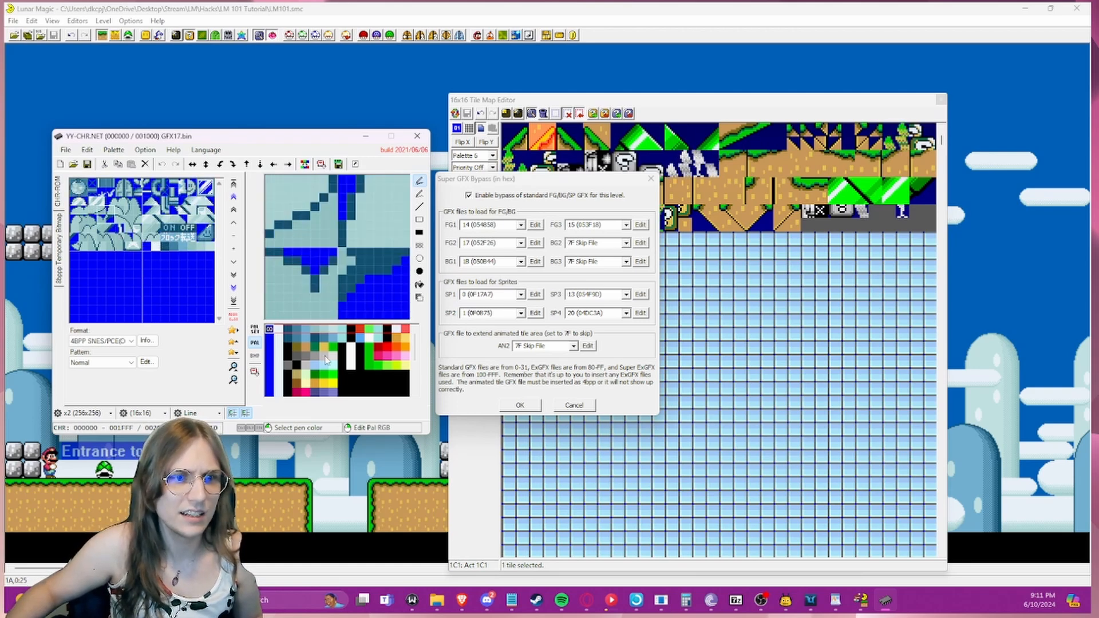
pyautogui.moveTo(271, 342); pyautogui.dragTo(269, 413)
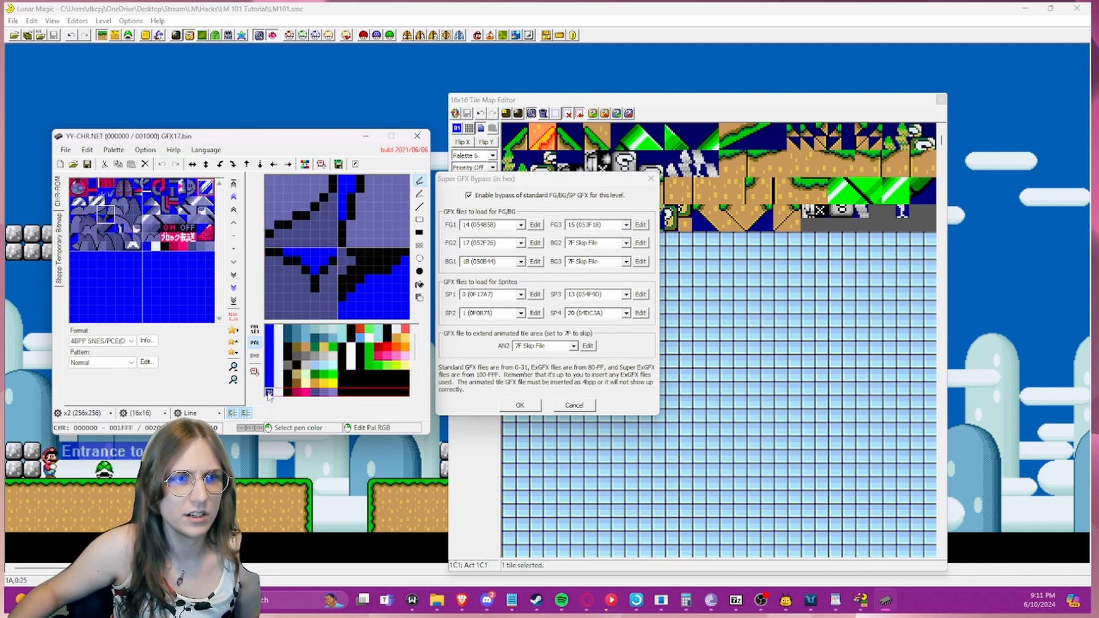
pyautogui.moveTo(205, 237); pyautogui.dragTo(206, 233)
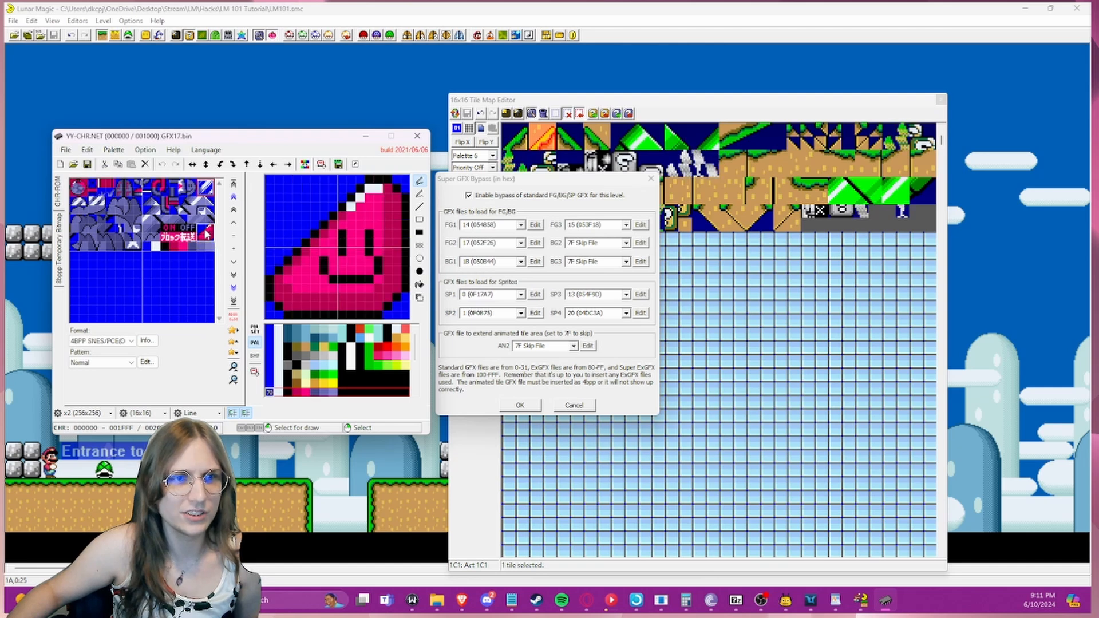
pyautogui.click(186, 187)
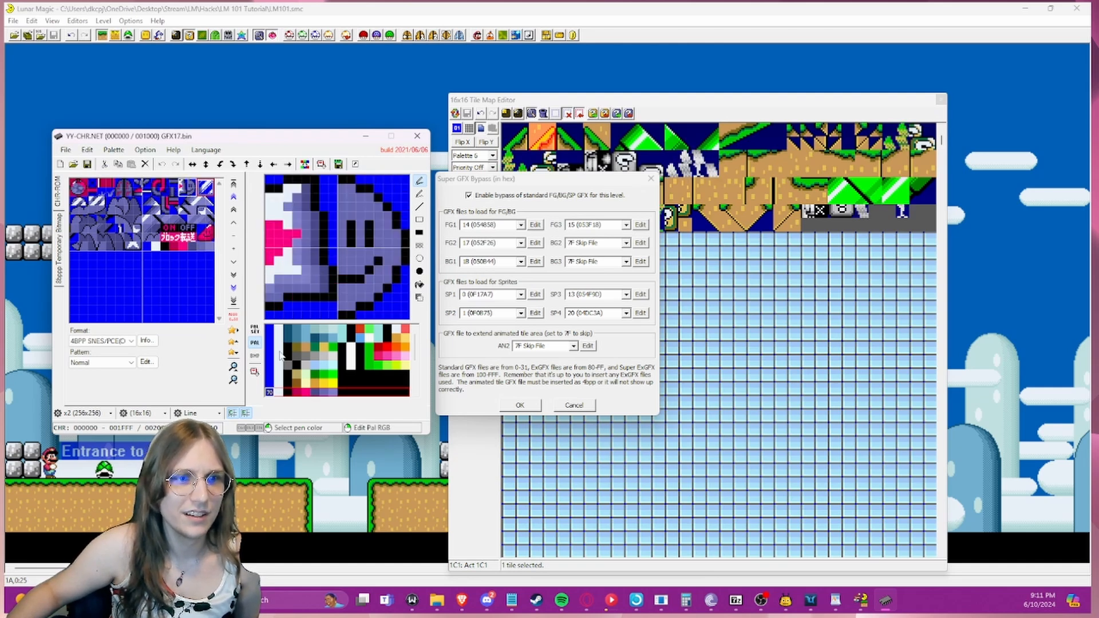
pyautogui.click(269, 384)
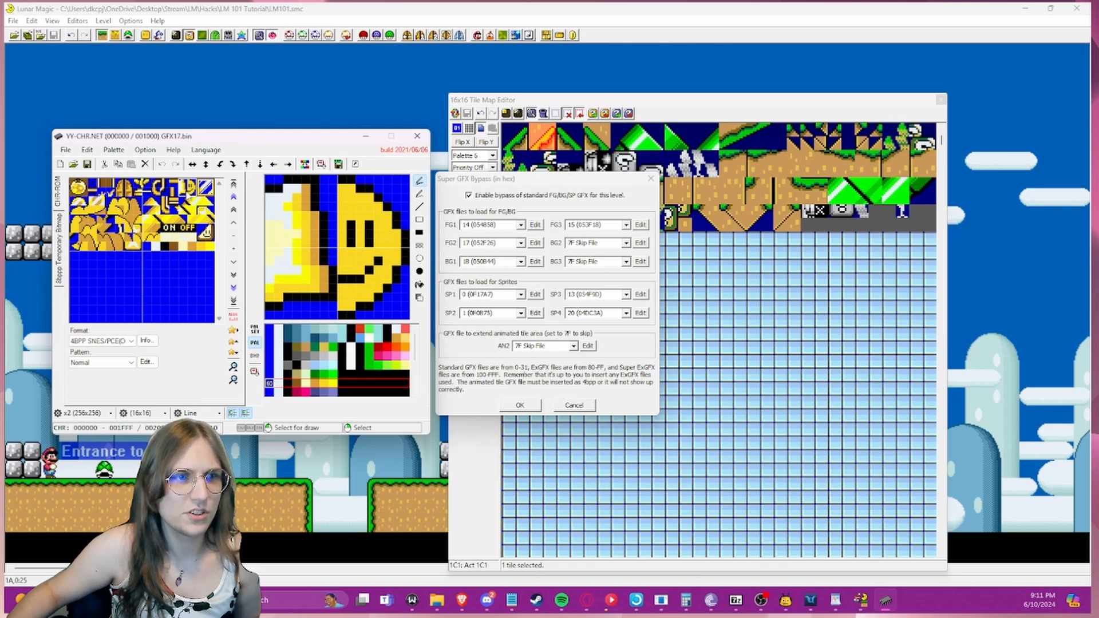
pyautogui.click(195, 190)
pyautogui.moveTo(195, 191); pyautogui.dragTo(79, 187)
pyautogui.click(75, 184)
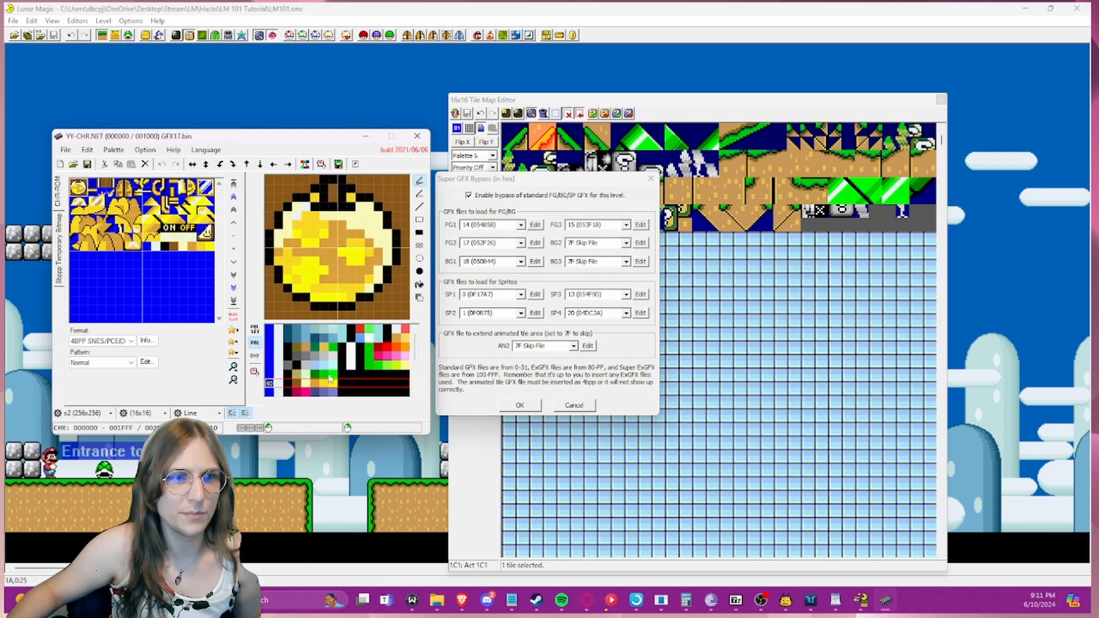
# - Preview the berry tile in the various palette rows, return to the first row, and close YYCHR
pyautogui.click(277, 331)
pyautogui.click(277, 339)
pyautogui.click(277, 347)
pyautogui.click(278, 356)
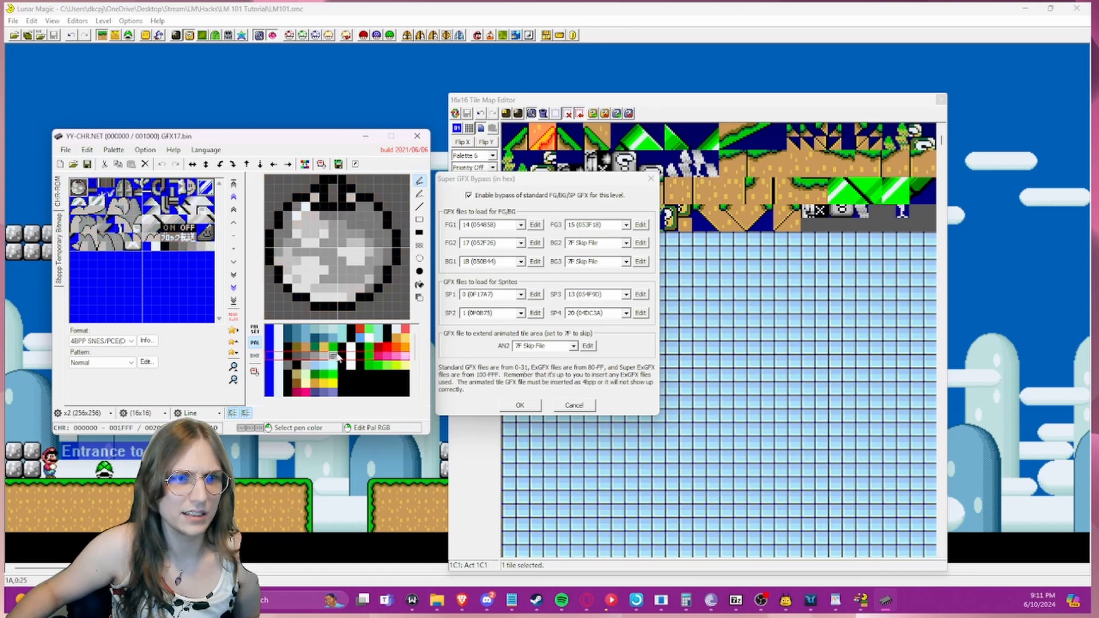
pyautogui.click(387, 349)
pyautogui.click(386, 356)
pyautogui.click(383, 366)
pyautogui.click(362, 383)
pyautogui.scroll(-2, 360, 382)
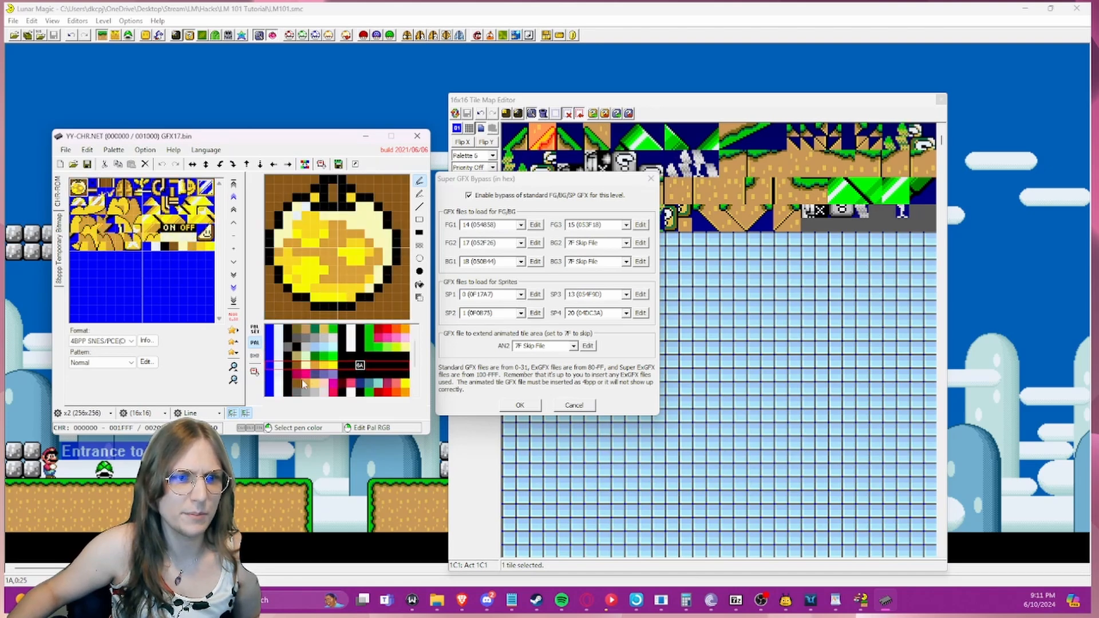
pyautogui.click(287, 384)
pyautogui.click(286, 393)
pyautogui.scroll(-5, 268, 391)
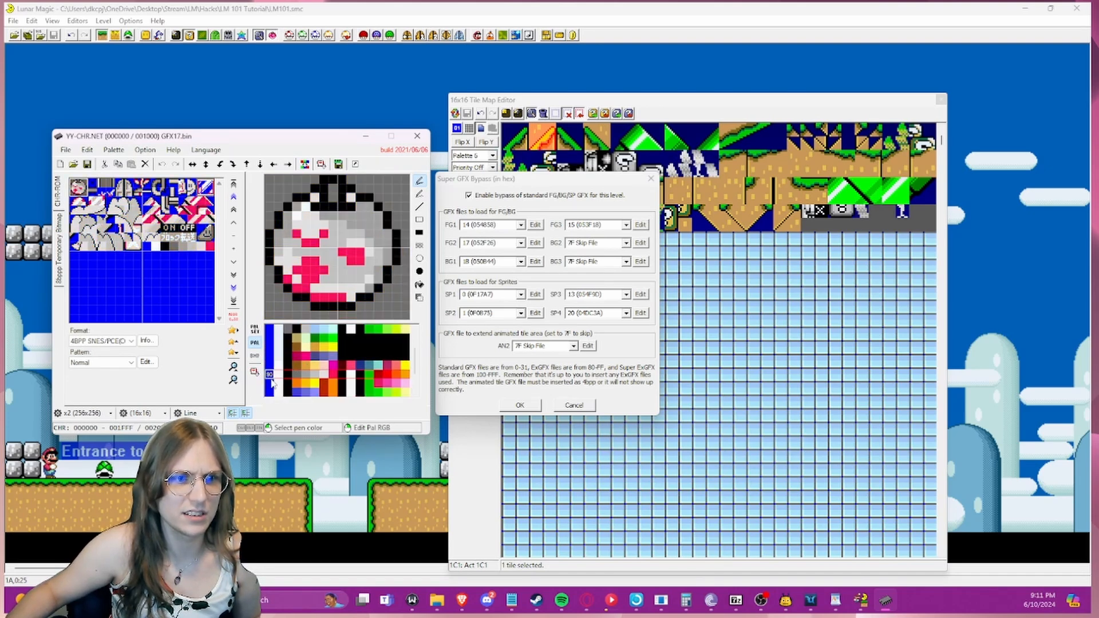
pyautogui.click(268, 385)
pyautogui.click(267, 369)
pyautogui.click(270, 378)
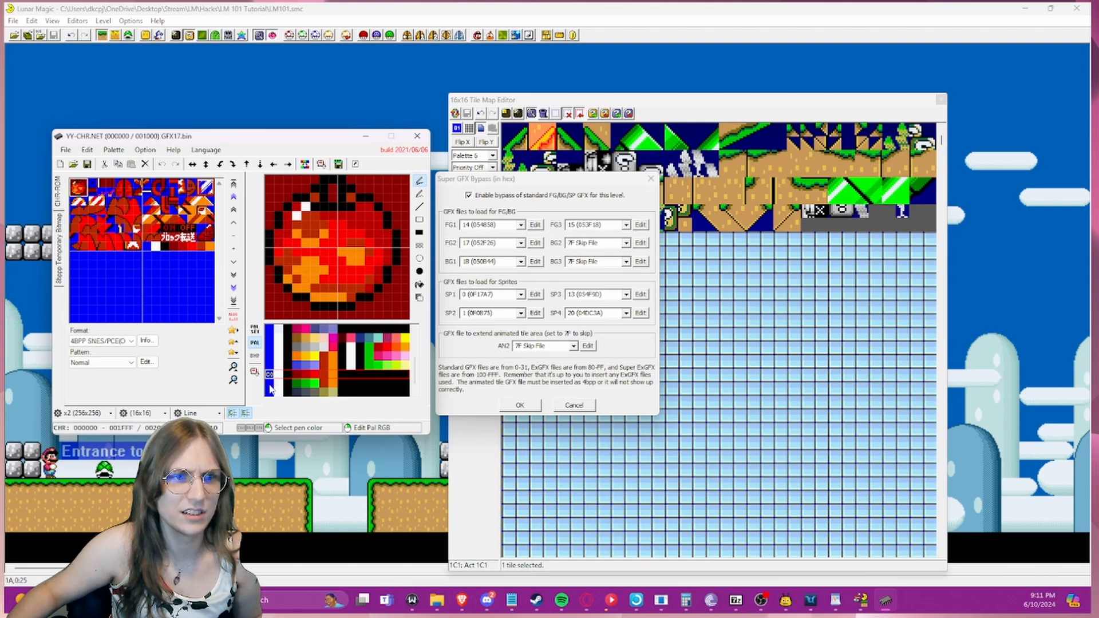
pyautogui.click(270, 385)
pyautogui.click(271, 392)
pyautogui.scroll(7, 271, 383)
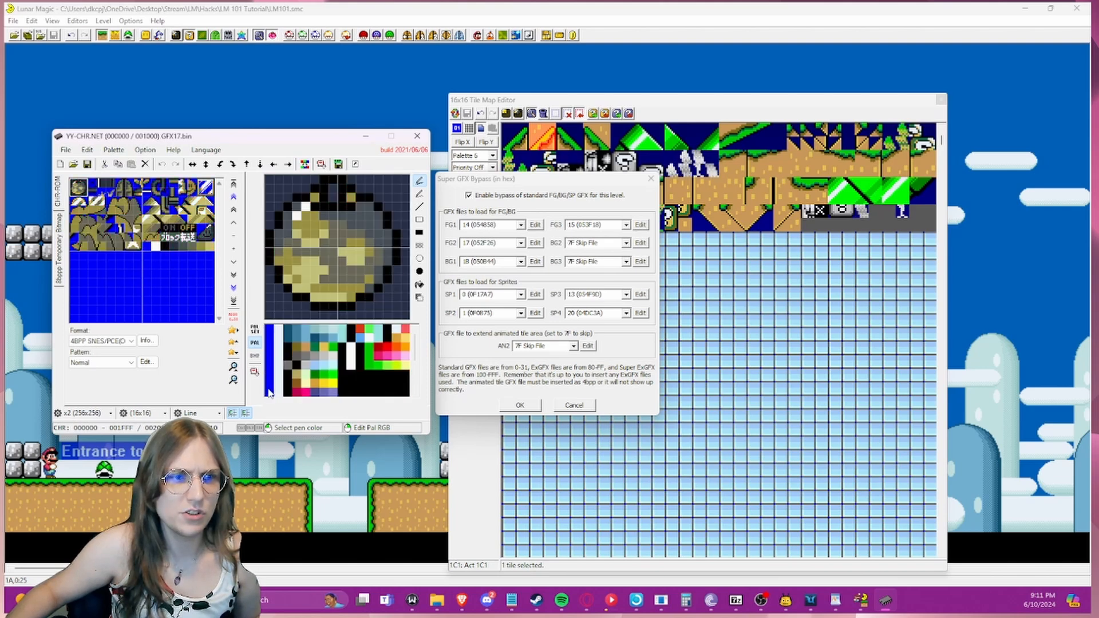
pyautogui.click(269, 356)
pyautogui.click(269, 365)
pyautogui.click(266, 375)
pyautogui.click(265, 383)
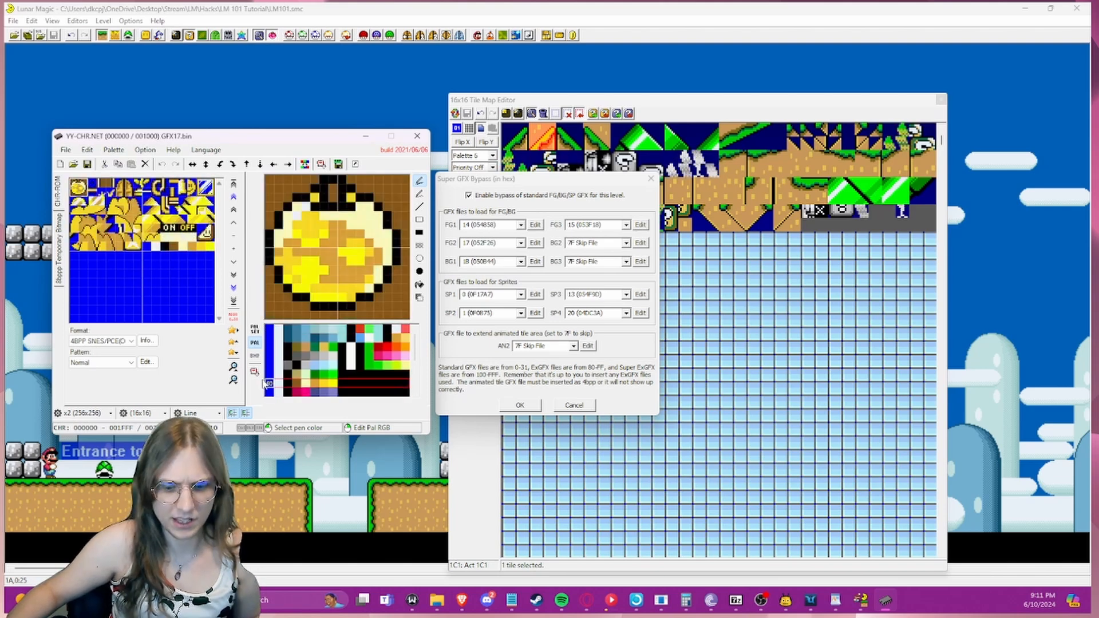
pyautogui.moveTo(263, 381); pyautogui.dragTo(284, 316)
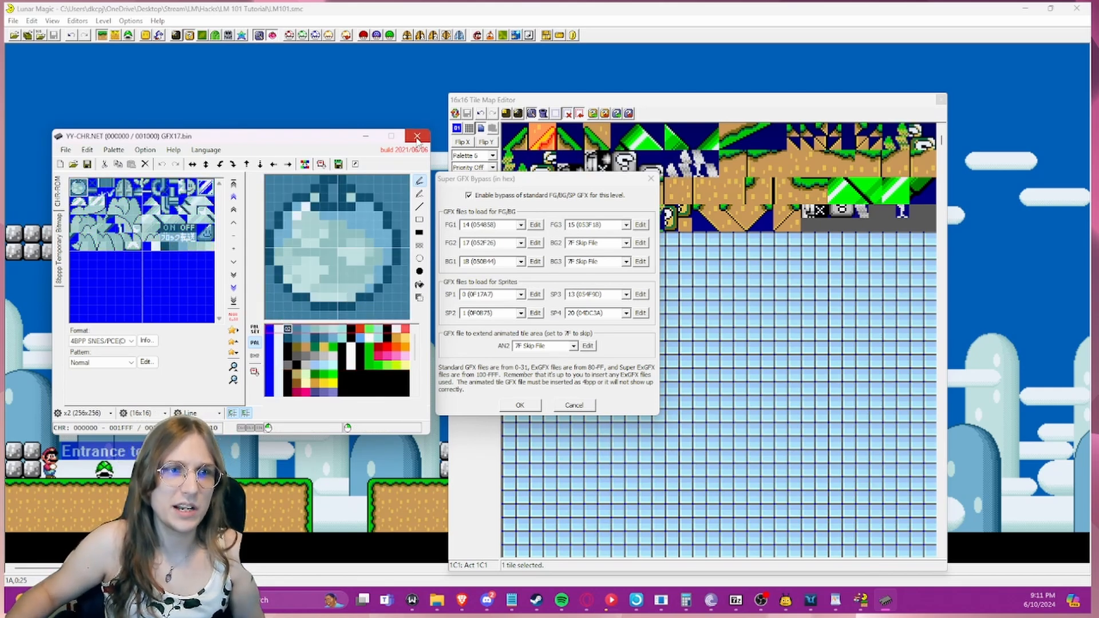
pyautogui.click(416, 137)
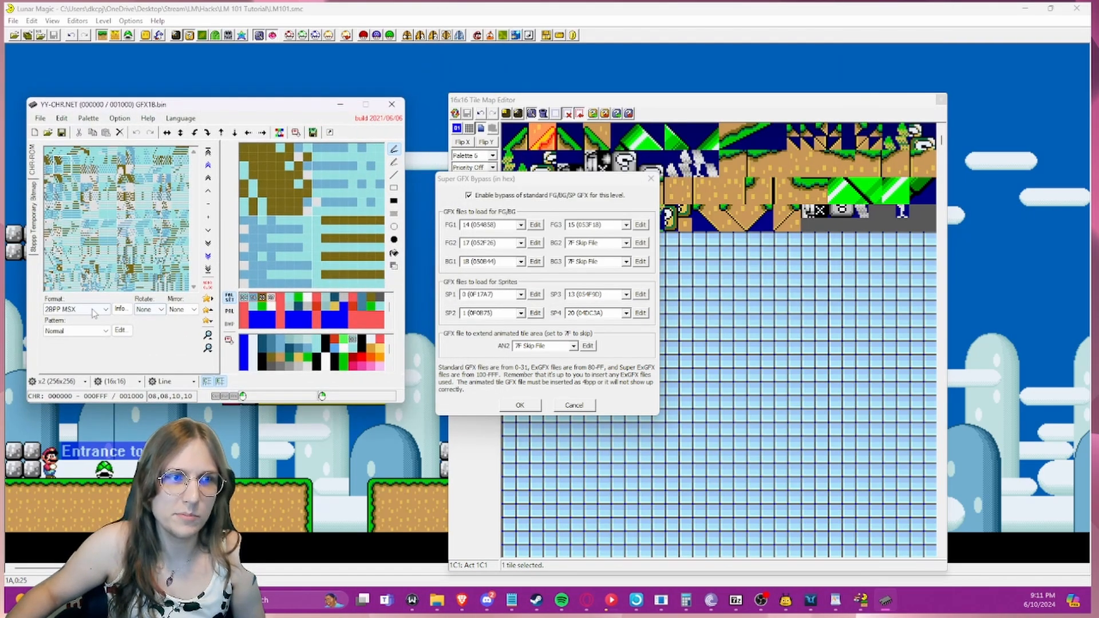
# - Show the BG1 slot's graphics file in the 4BPP SNES/PCE(CG) format, view its background hill tiles, and close YYCHR
pyautogui.click(93, 310)
pyautogui.click(69, 375)
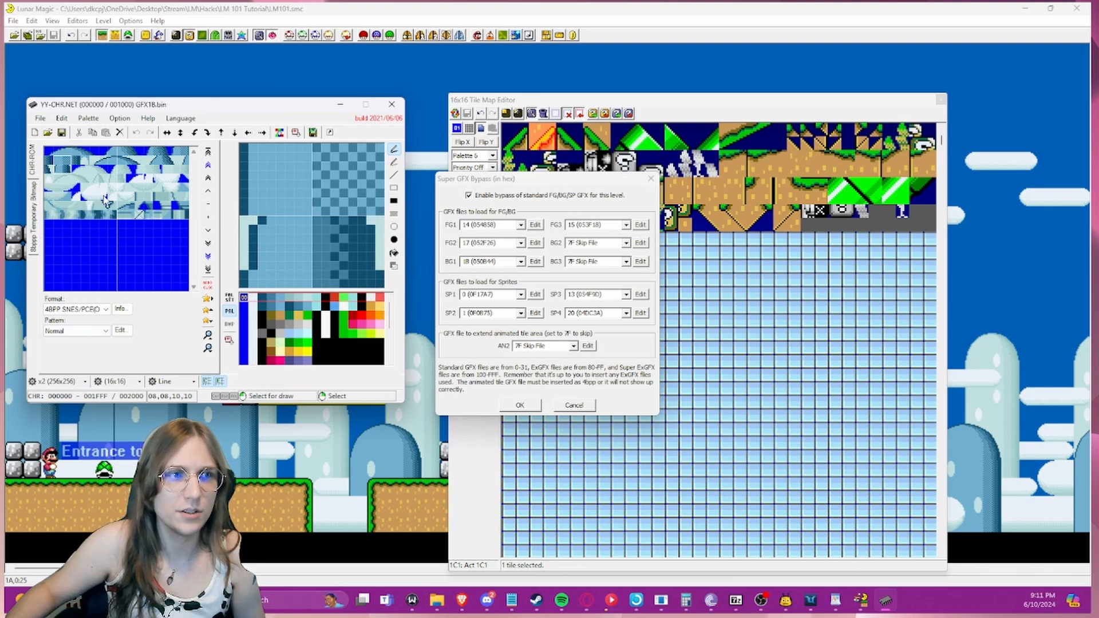
pyautogui.moveTo(104, 197); pyautogui.dragTo(51, 154)
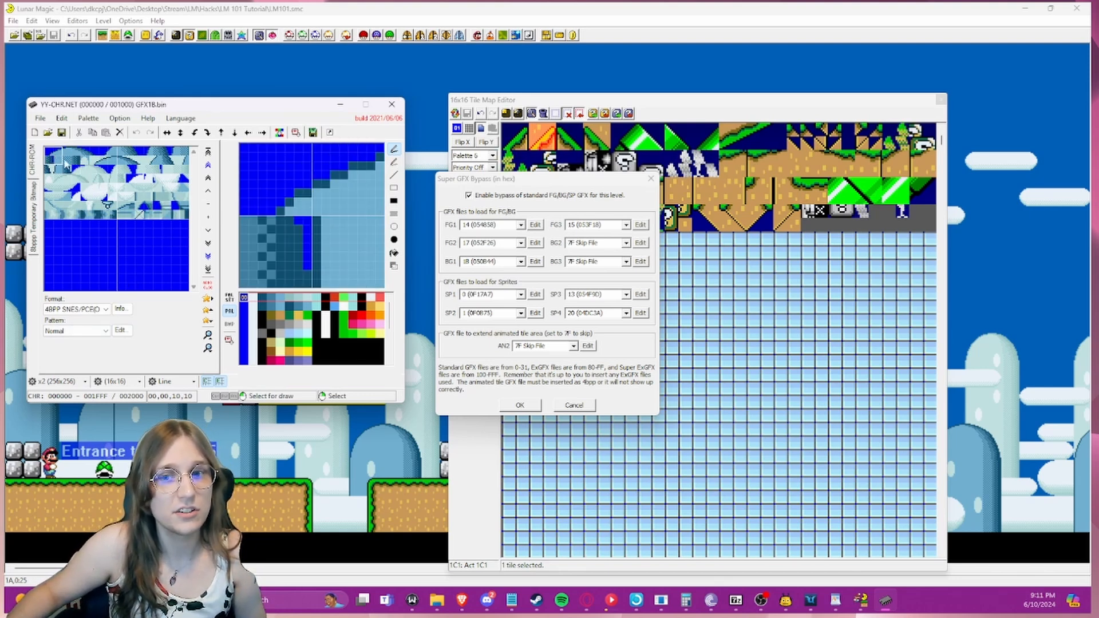
pyautogui.click(480, 132)
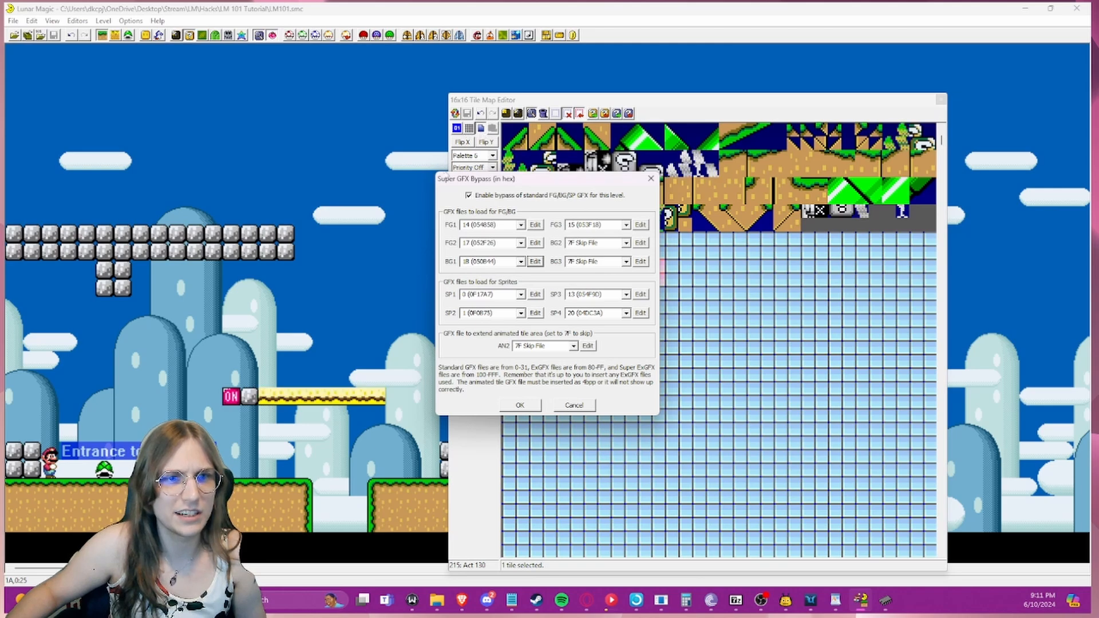
pyautogui.moveTo(886, 600)
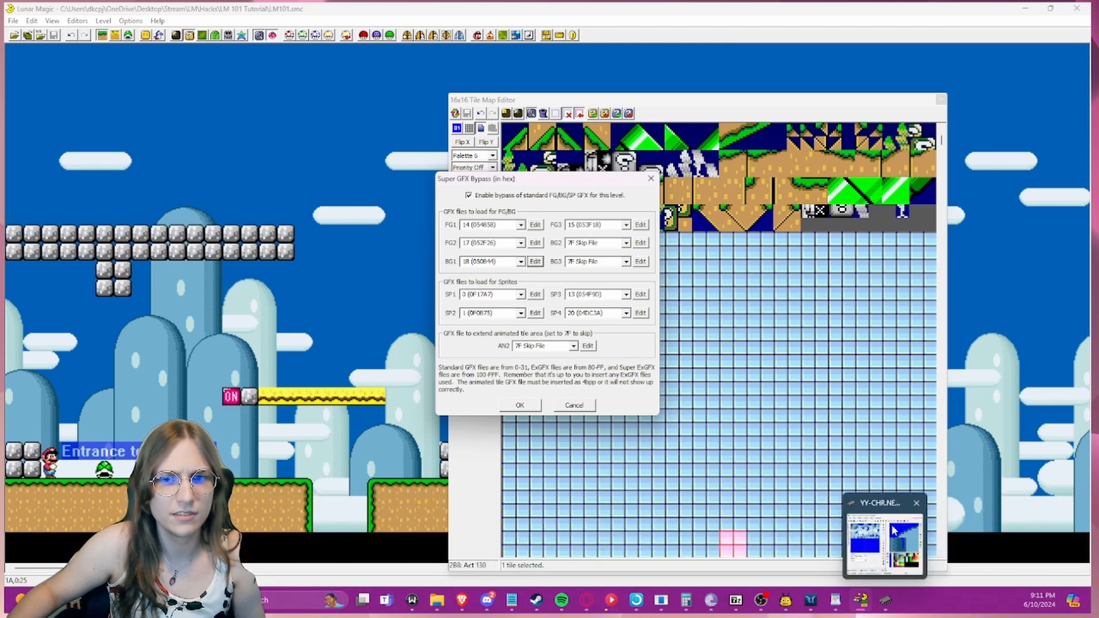
pyautogui.click(916, 503)
# - Check the Part 5 notes in the LMguideline document, then return to Lunar Magic and close Super GFX Bypass without applying it
pyautogui.click(847, 601)
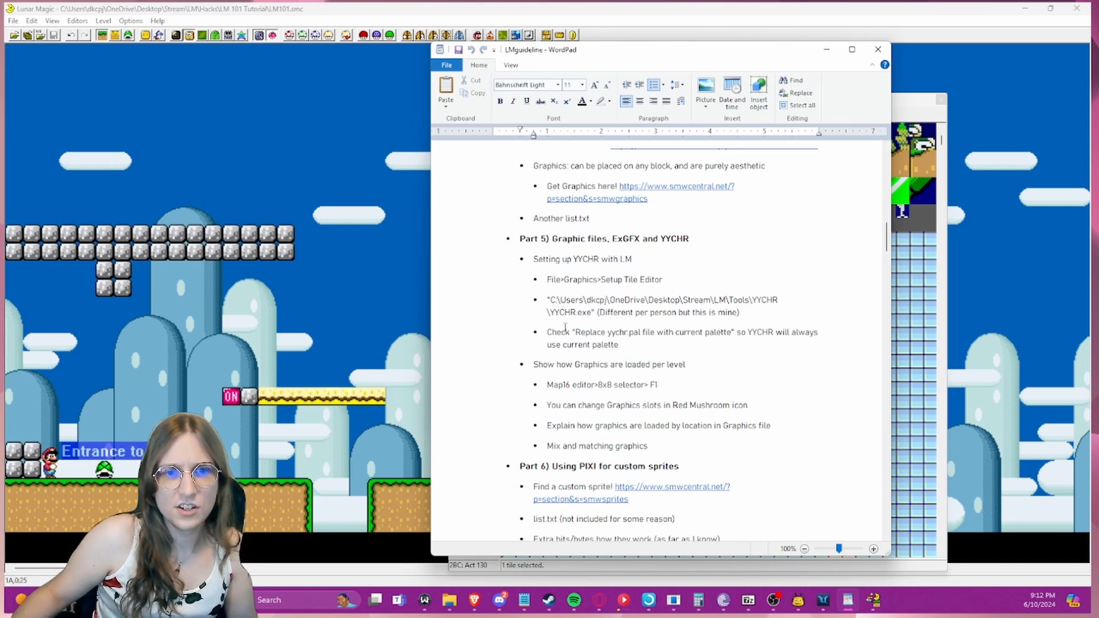
pyautogui.click(828, 53)
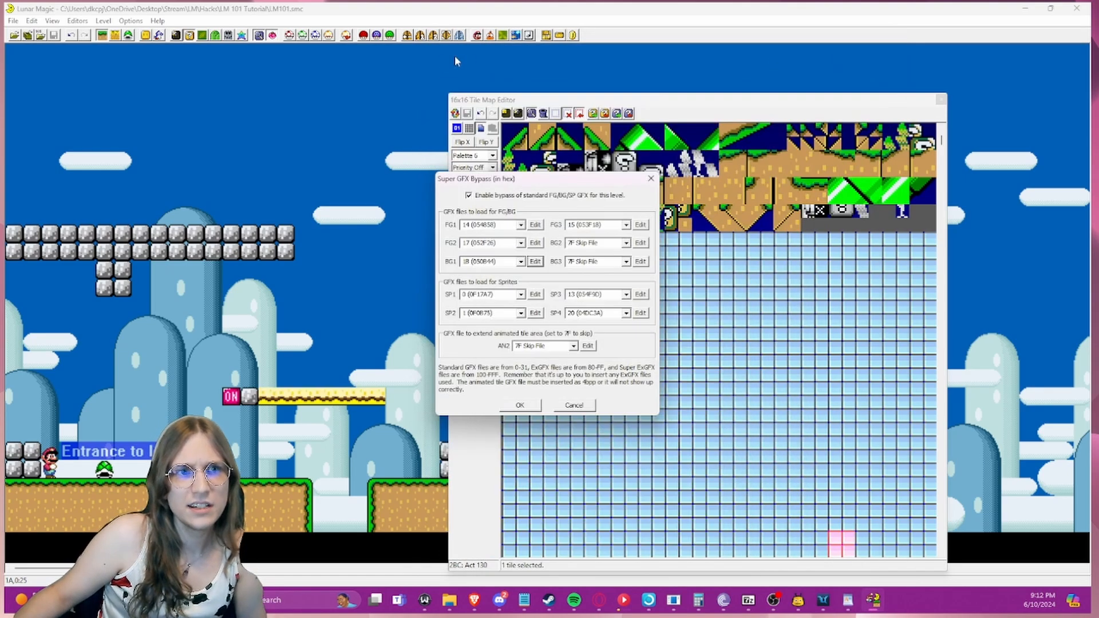
pyautogui.moveTo(525, 179); pyautogui.dragTo(387, 140)
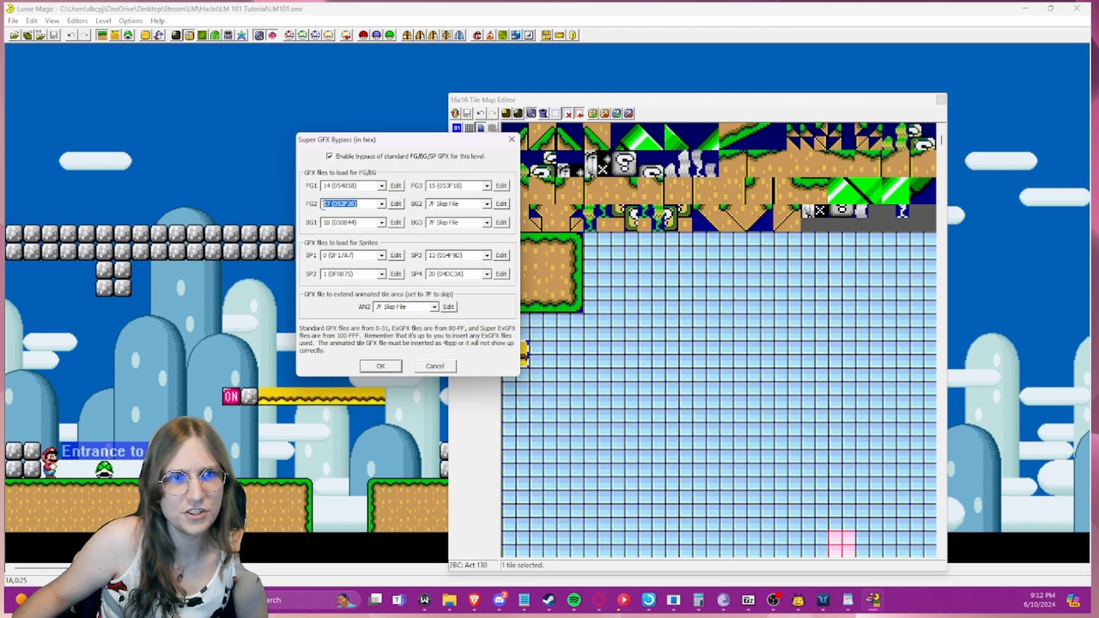
pyautogui.click(511, 139)
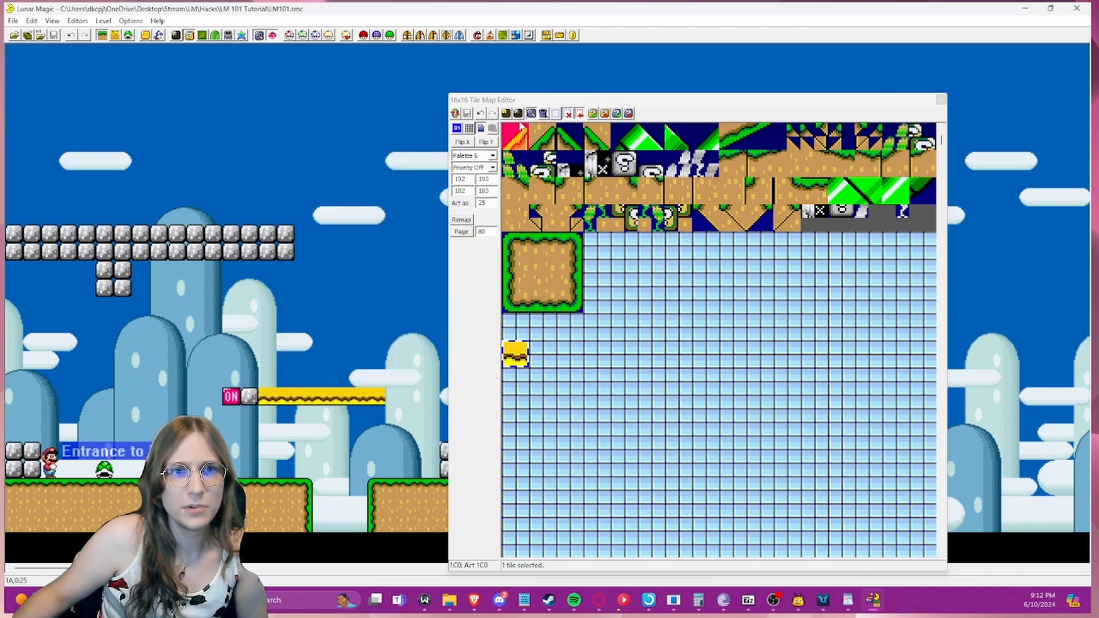
# - Open the 8x8 Tile Selector from the 16x16 Tile Map Editor and look over the level's loaded graphics tiles
pyautogui.click(518, 114)
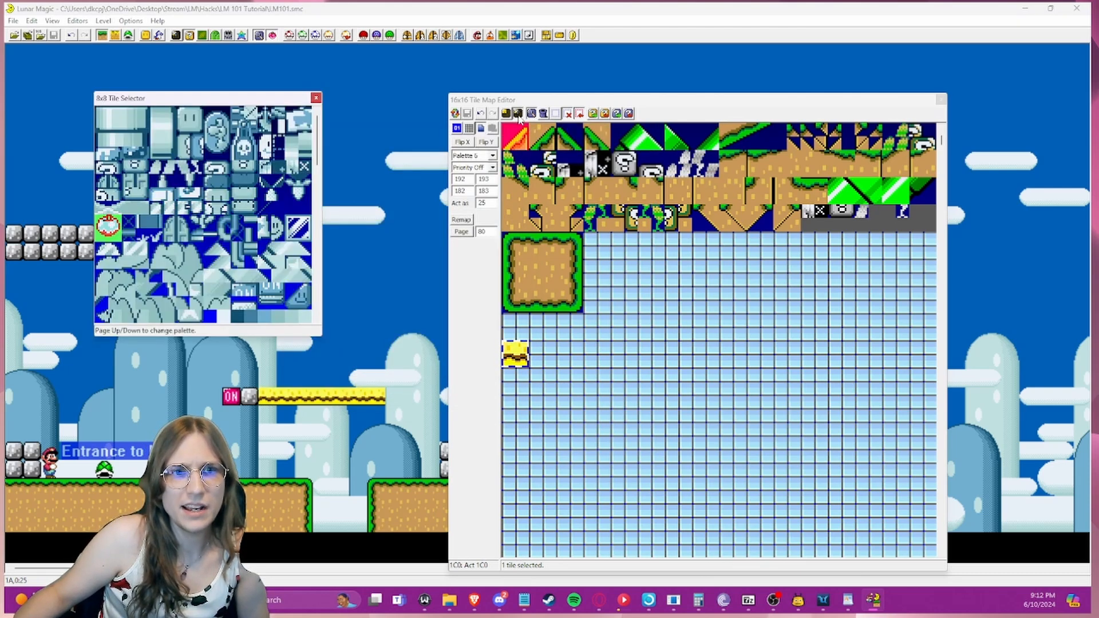
pyautogui.click(278, 153)
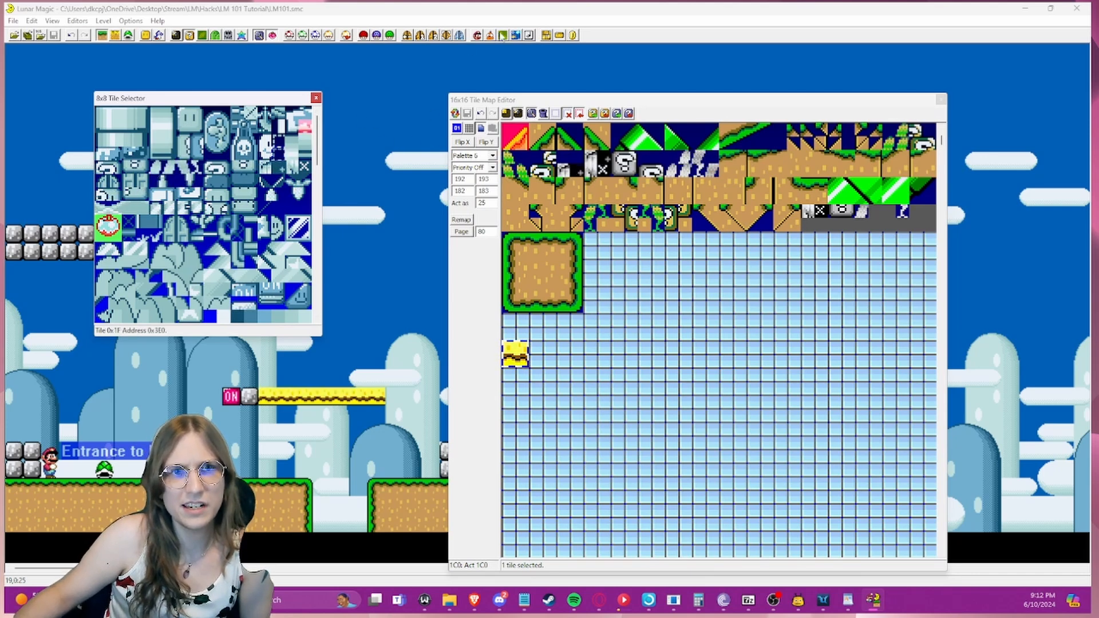
pyautogui.click(459, 35)
pyautogui.click(459, 35)
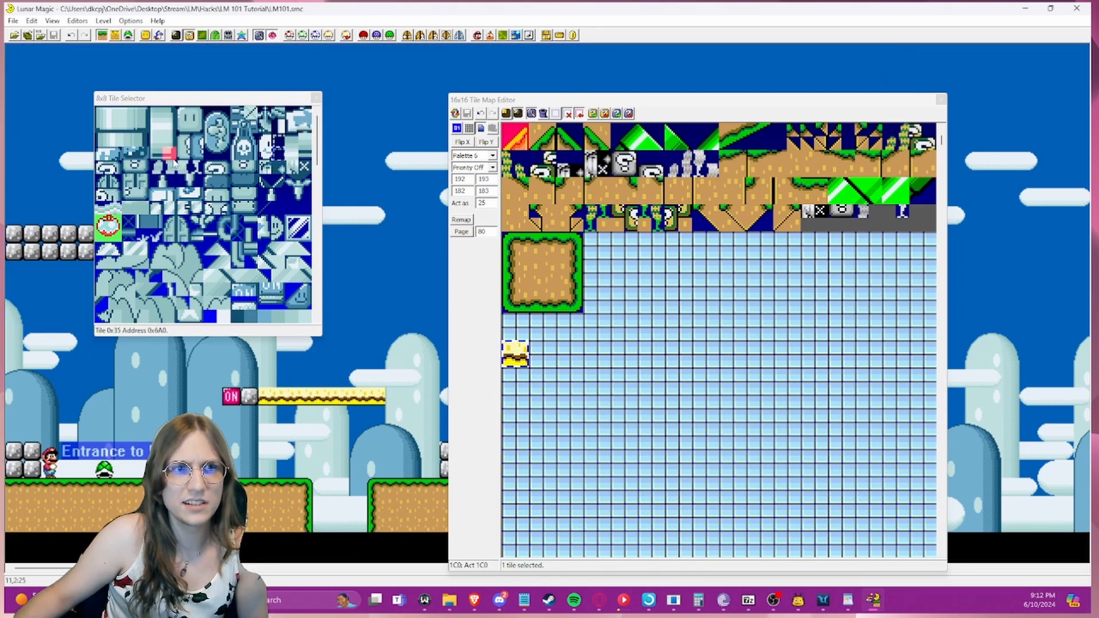
# - Display the graphics slot labels in the 8x8 Tile Selector and outline the FG1 and FG2 tile blocks
pyautogui.press('F2')
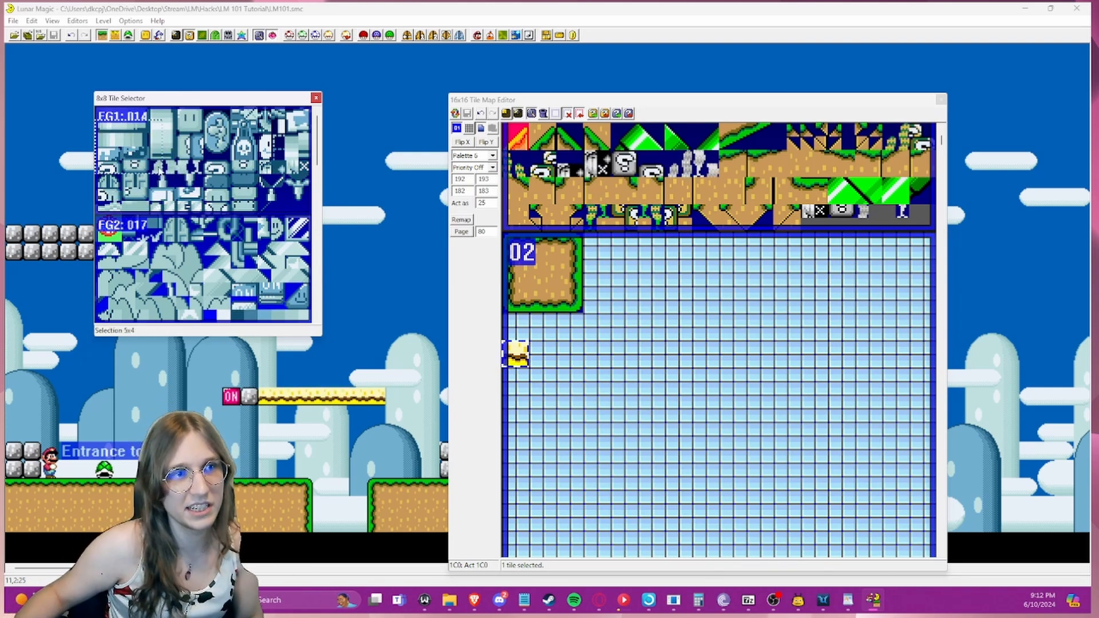
pyautogui.click(300, 120)
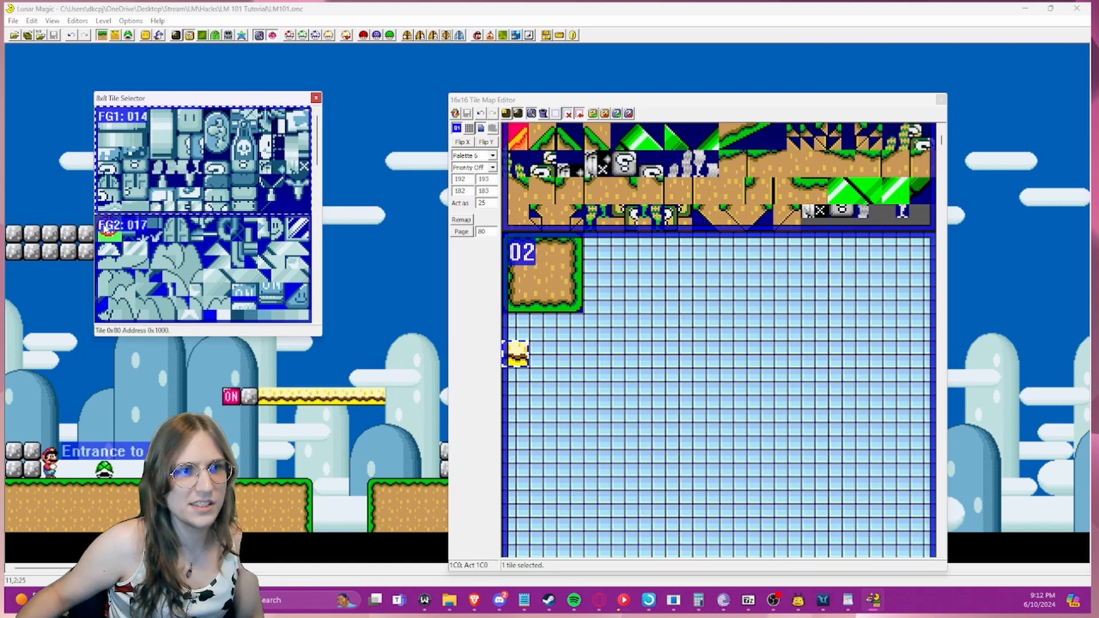
pyautogui.moveTo(305, 315); pyautogui.dragTo(305, 315)
pyautogui.scroll(-2, 292, 275)
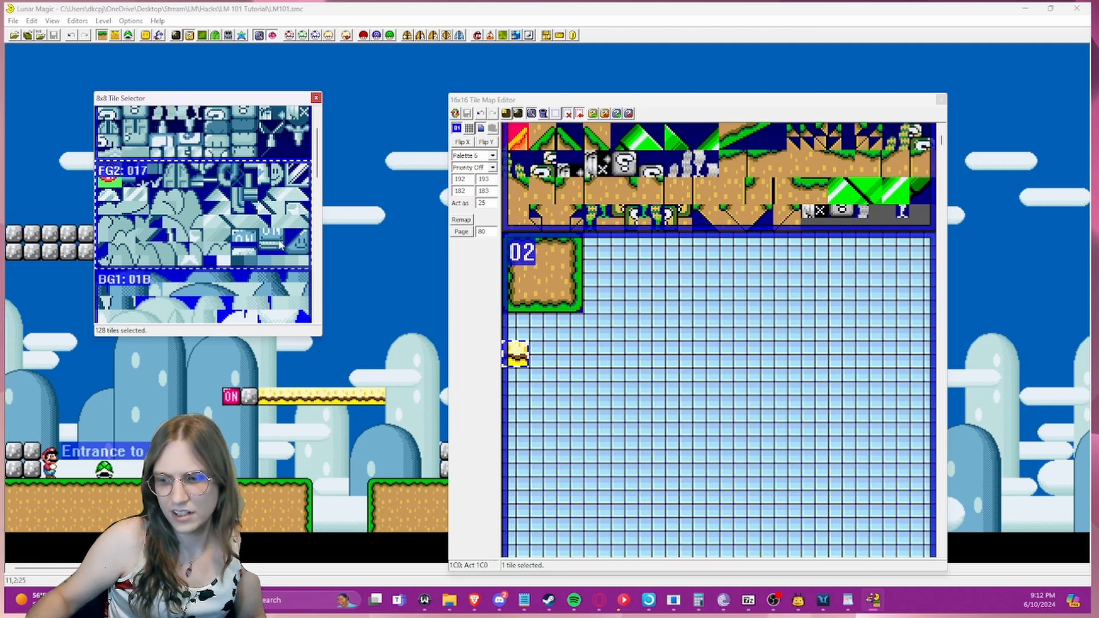
# - Preview the 8x8 Tile Selector's tiles in palettes 0 to 7 and return to palette 0
pyautogui.press('Down')
pyautogui.press('Down')
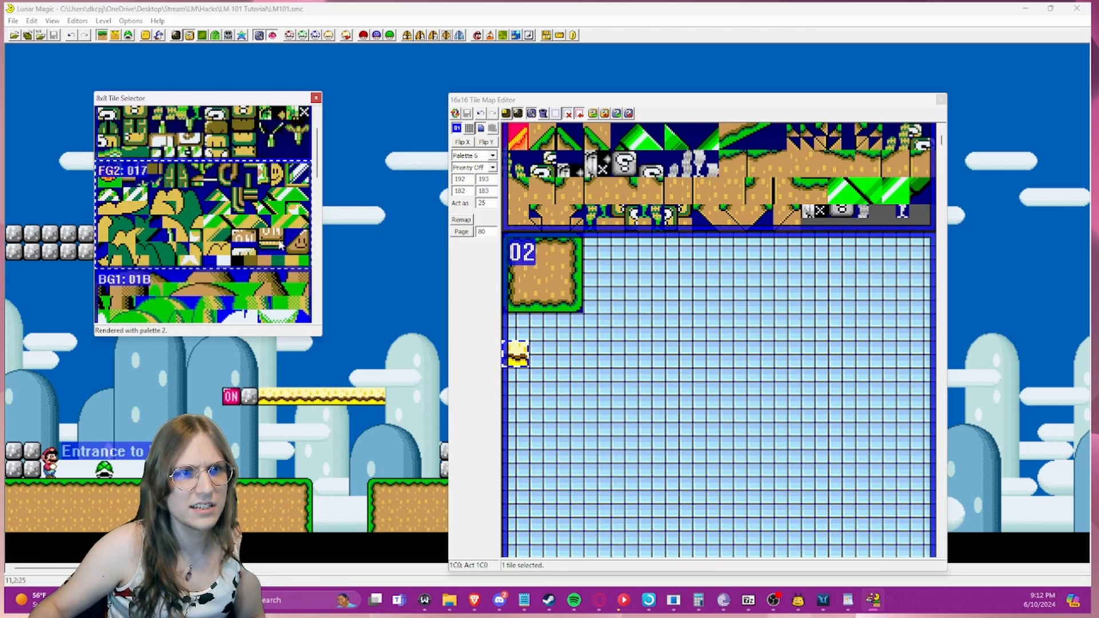
pyautogui.press('Up')
pyautogui.press('Down')
pyautogui.press('Down')
pyautogui.press('Down')
pyautogui.press('Down')
pyautogui.press('Down')
pyautogui.press('Down')
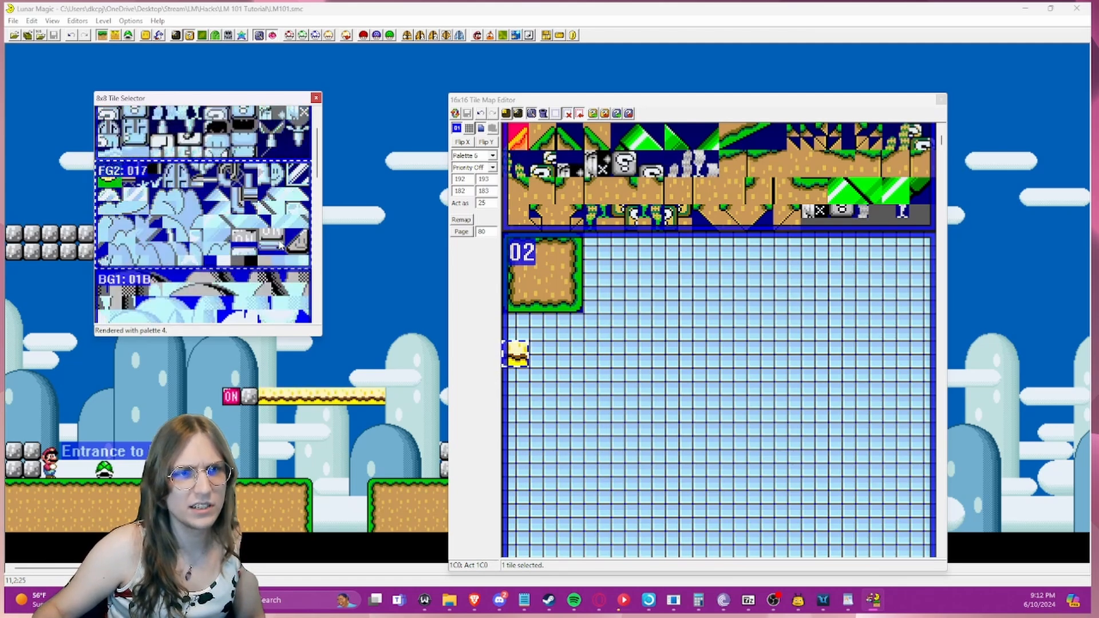
pyautogui.press('Up')
pyautogui.press('Up')
pyautogui.press('Up')
pyautogui.press('Up')
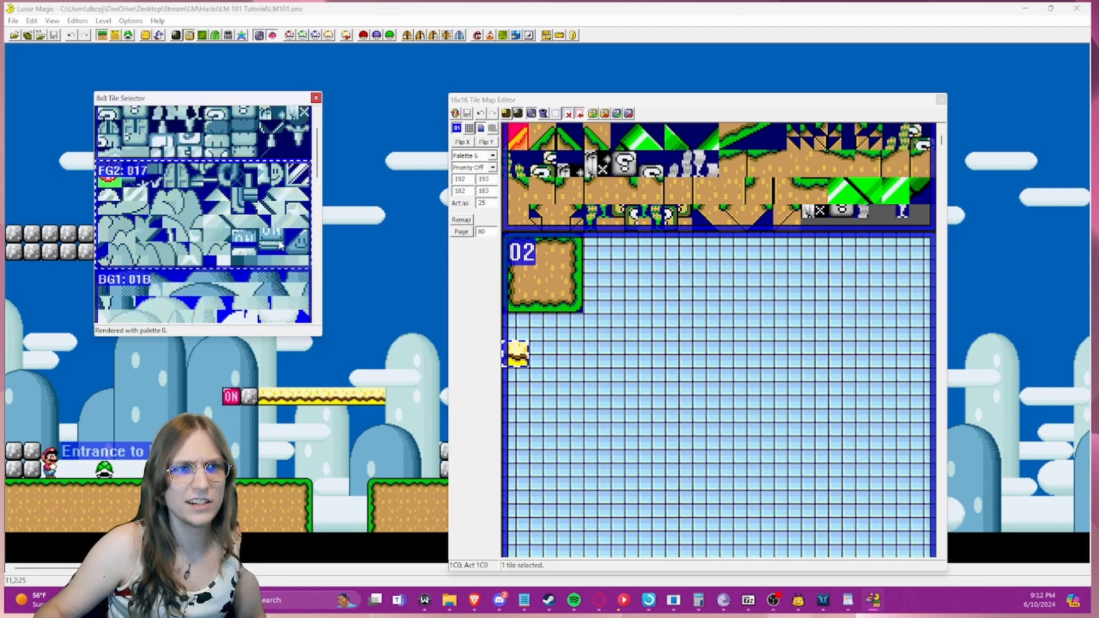
pyautogui.press('Down')
pyautogui.press('Down')
pyautogui.press('Down')
pyautogui.press('Down')
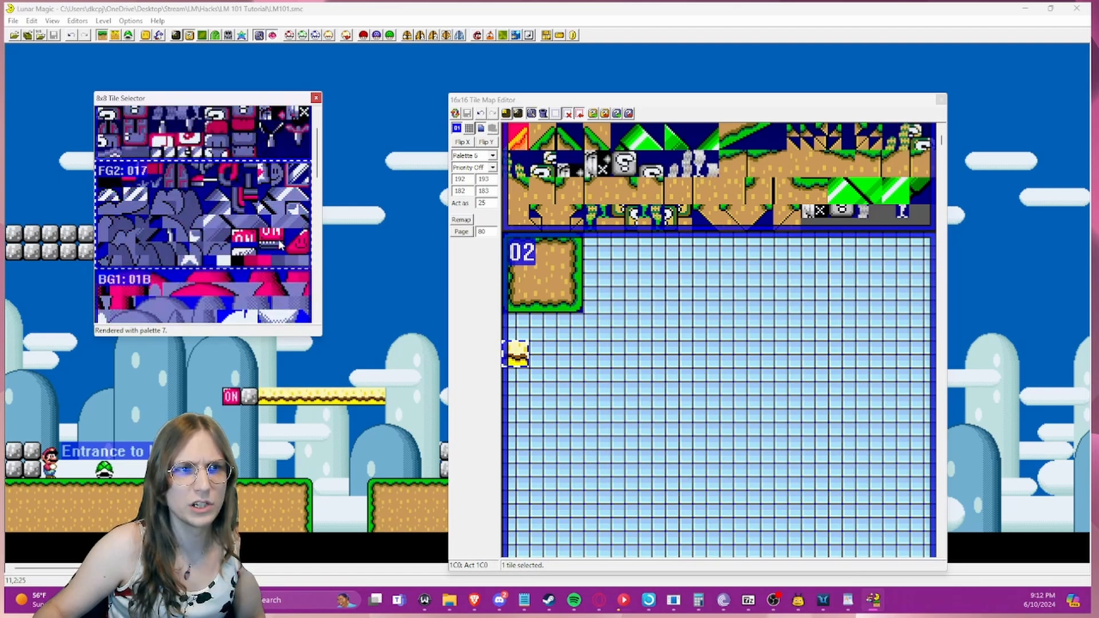
pyautogui.press('Up')
pyautogui.press('Down')
pyautogui.press('Up')
pyautogui.press('Up')
pyautogui.press('Up')
pyautogui.press('Up')
pyautogui.press('Up')
pyautogui.press('Up')
pyautogui.press('Up')
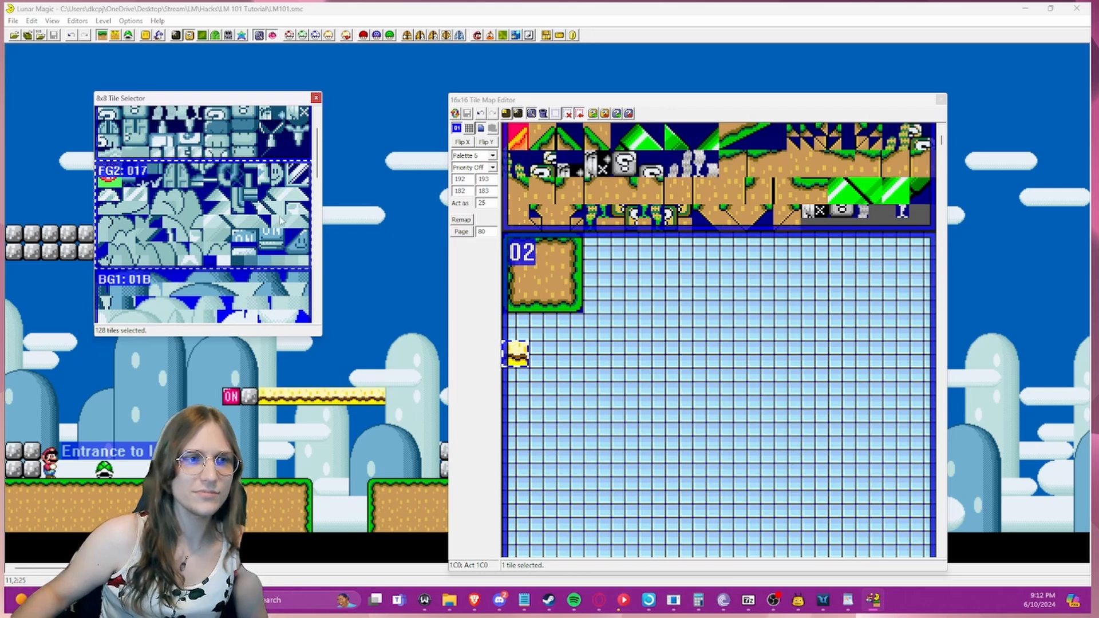
# - Look through the background slots BG2 to BG5 and the sprite slots SP1 to SP4 in the 8x8 Tile Selector
pyautogui.scroll(-2, 221, 208)
pyautogui.scroll(-5, 176, 163)
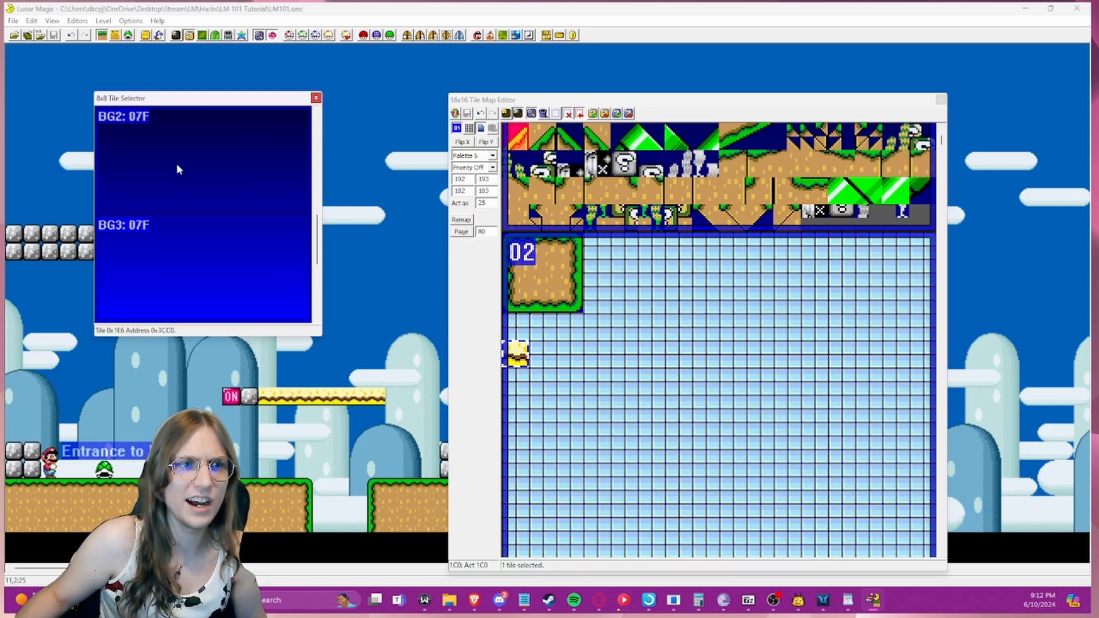
pyautogui.scroll(4, 173, 166)
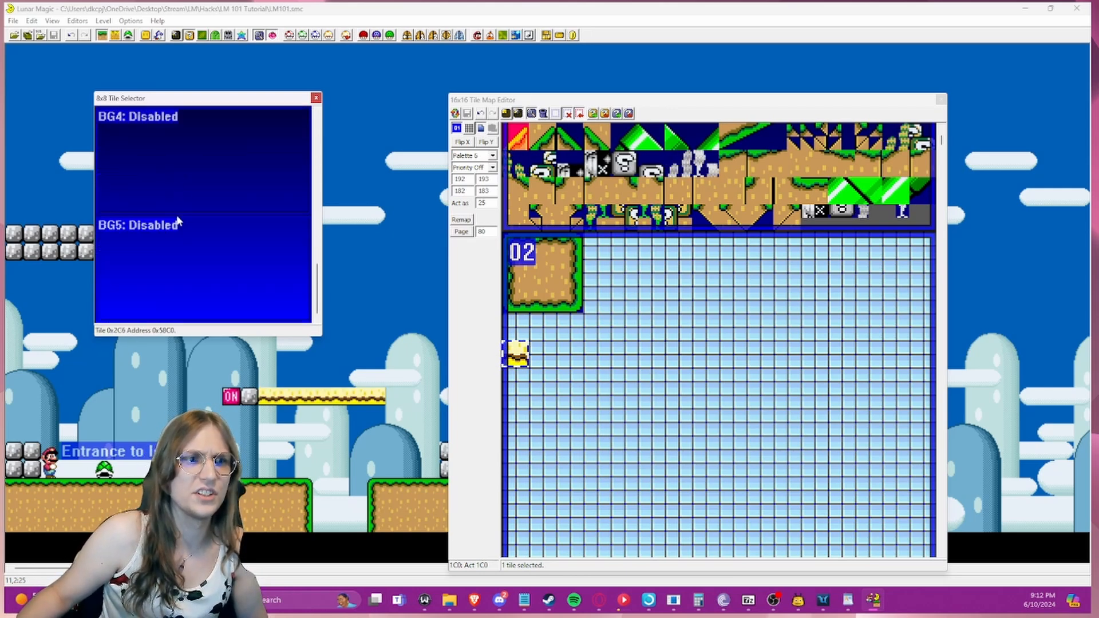
pyautogui.scroll(-5, 176, 241)
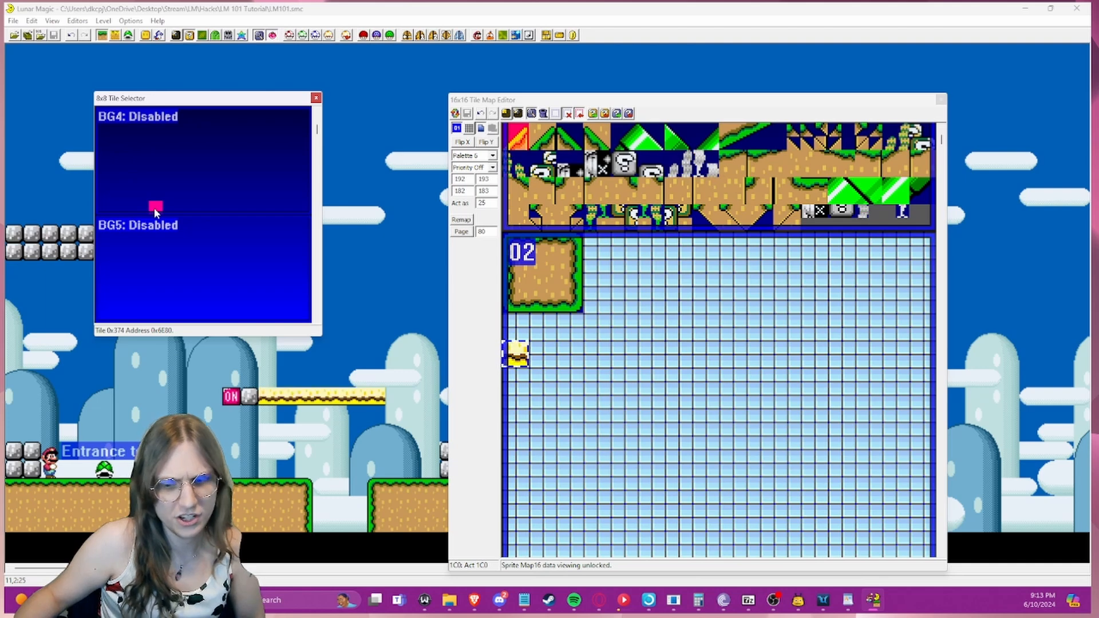
pyautogui.scroll(-4, 165, 208)
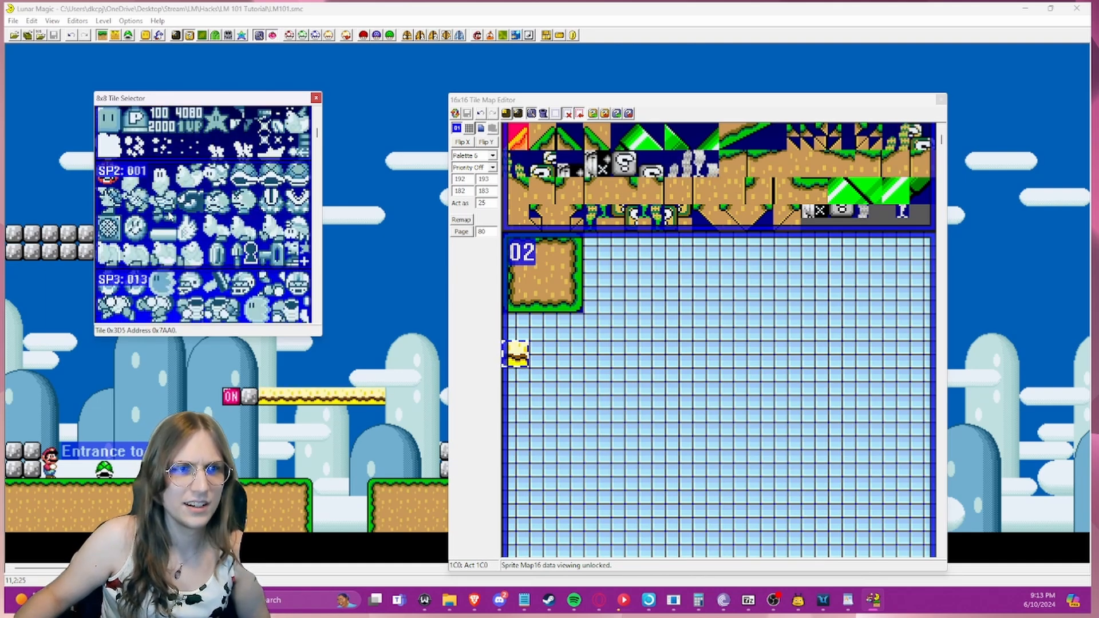
pyautogui.scroll(-3, 170, 215)
pyautogui.scroll(4, 250, 153)
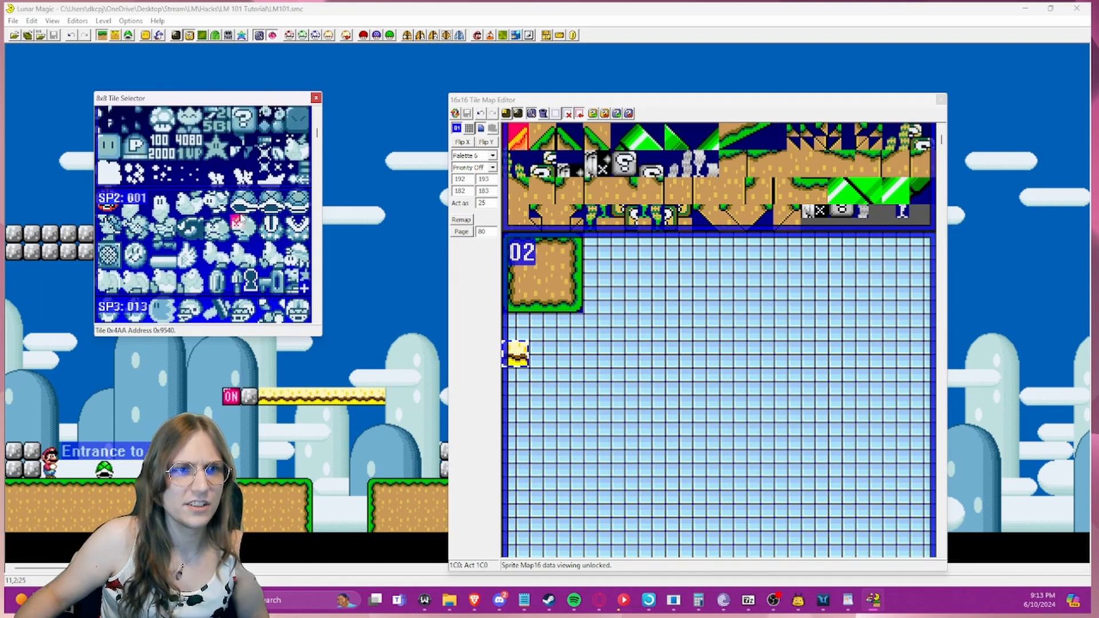
pyautogui.scroll(-5, 257, 231)
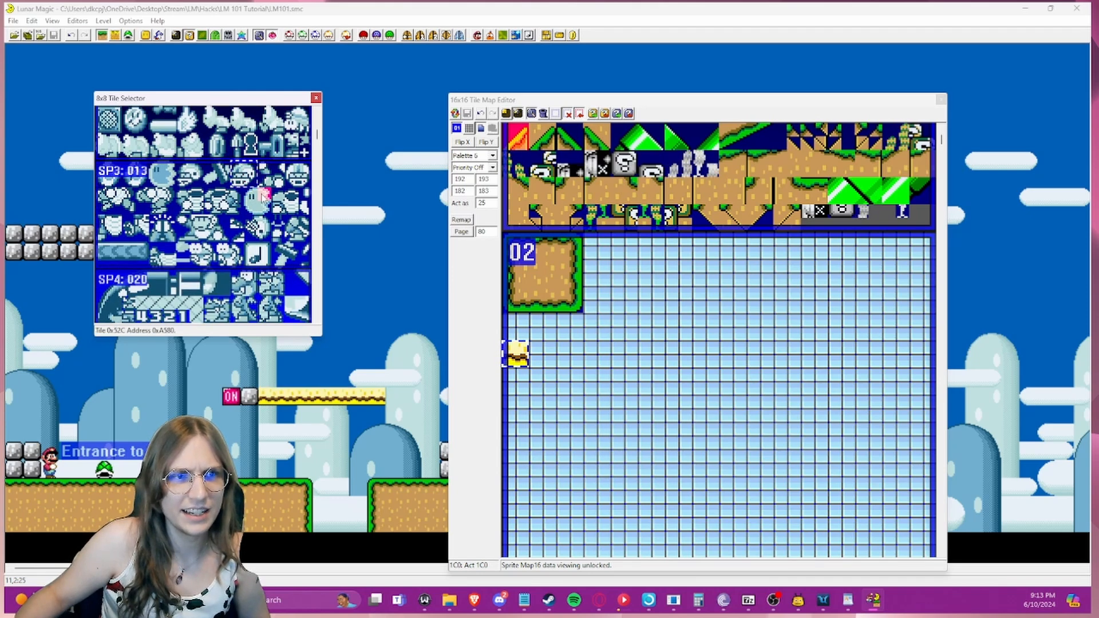
# - Try placing tiles in the empty area of Map16 page 02 beside the dirt block, and remove them
pyautogui.click(595, 247)
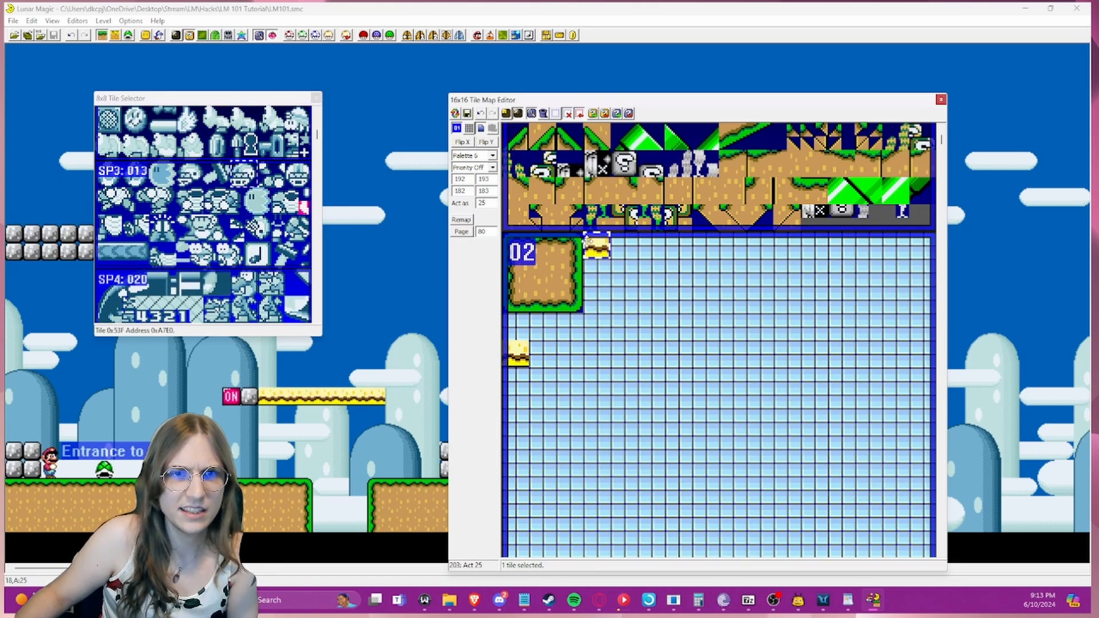
pyautogui.hotkey('ctrl', 'z')
pyautogui.click(599, 267)
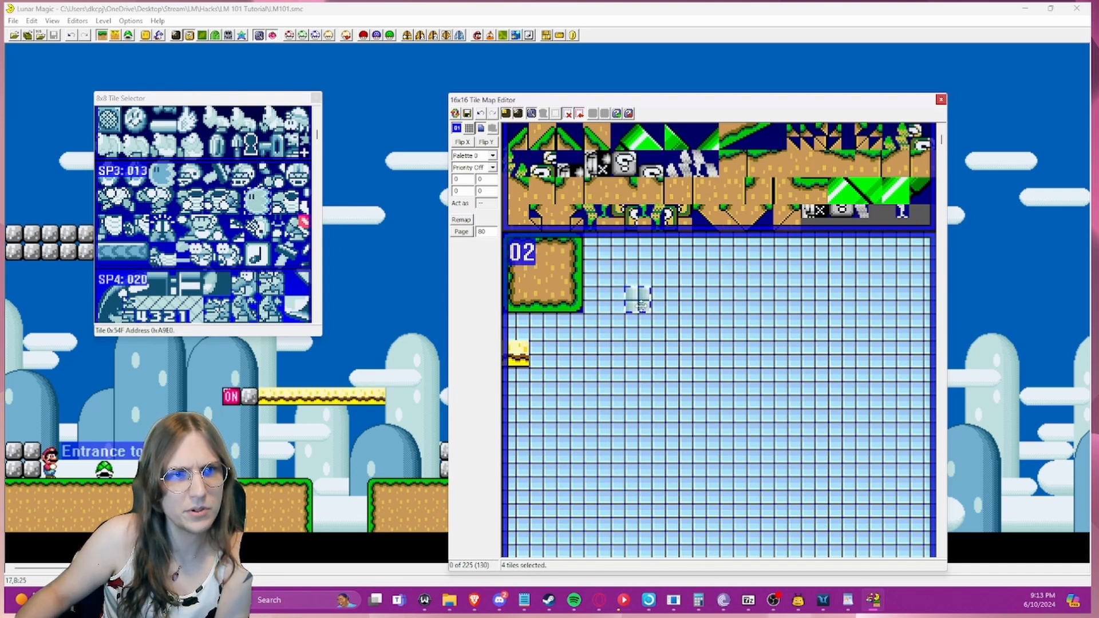
pyautogui.press('Delete')
# - Return to the FG1 and FG2 slots in the 8x8 Tile Selector and examine their tiles
pyautogui.scroll(8, 232, 208)
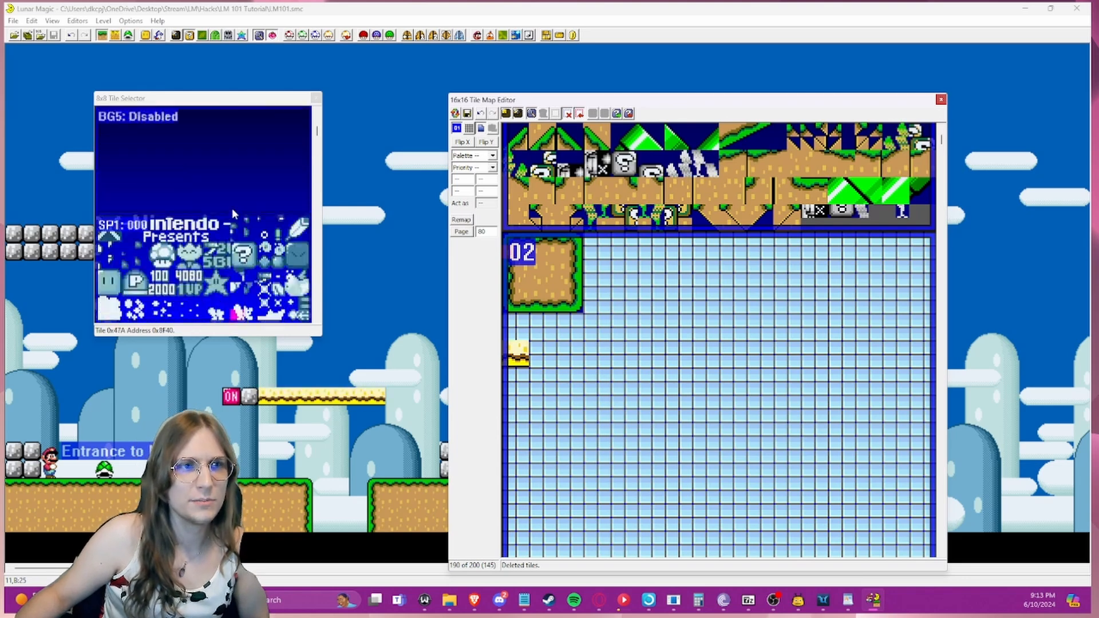
pyautogui.scroll(3, 210, 183)
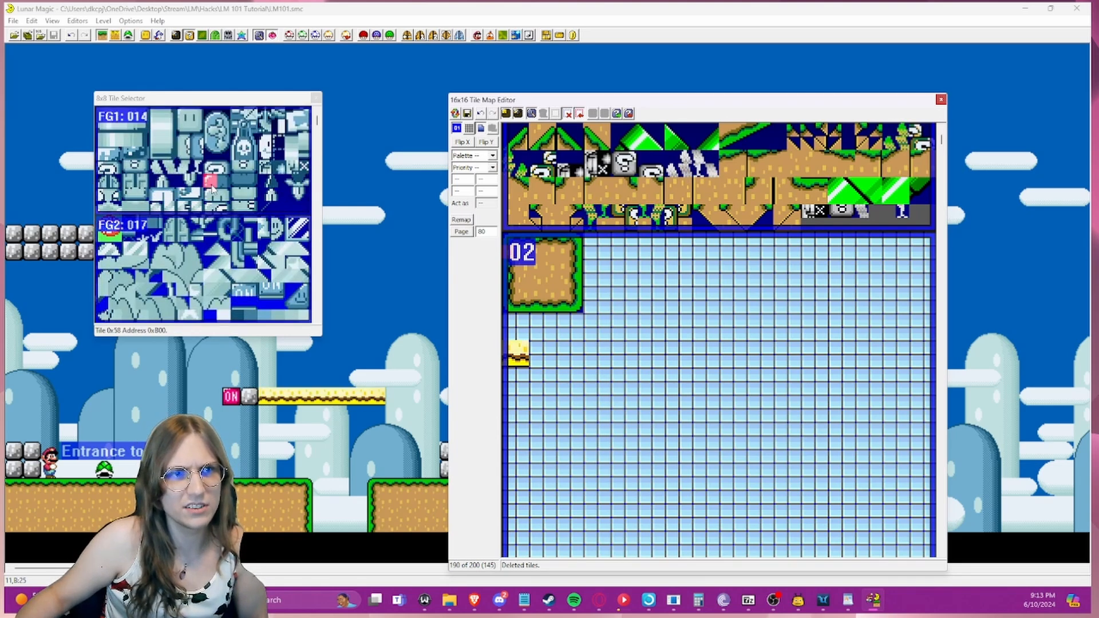
pyautogui.click(223, 146)
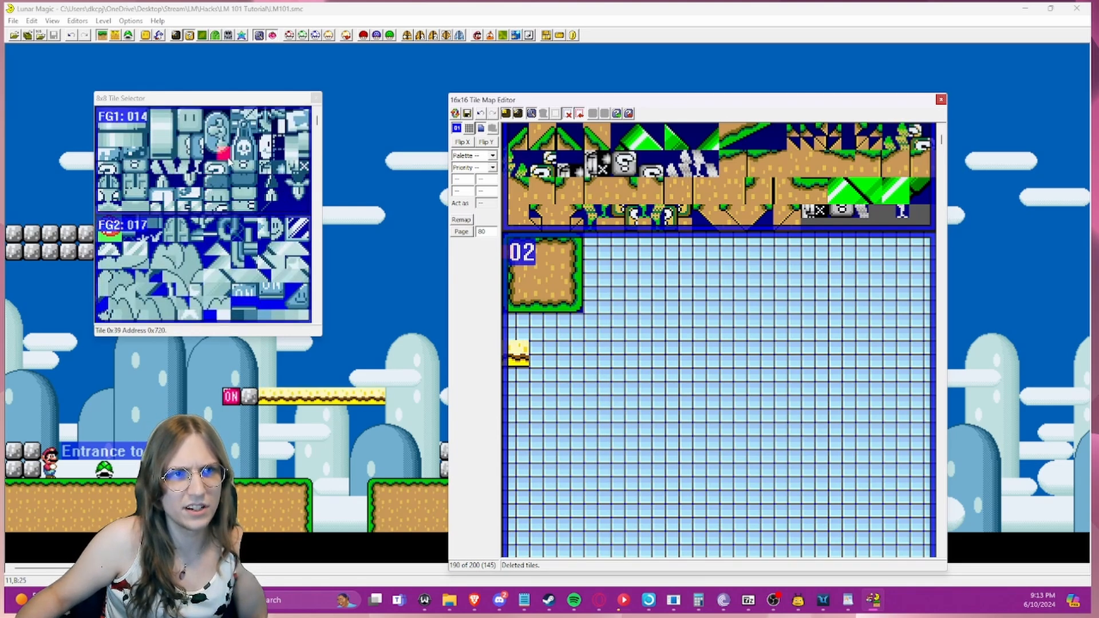
pyautogui.click(676, 326)
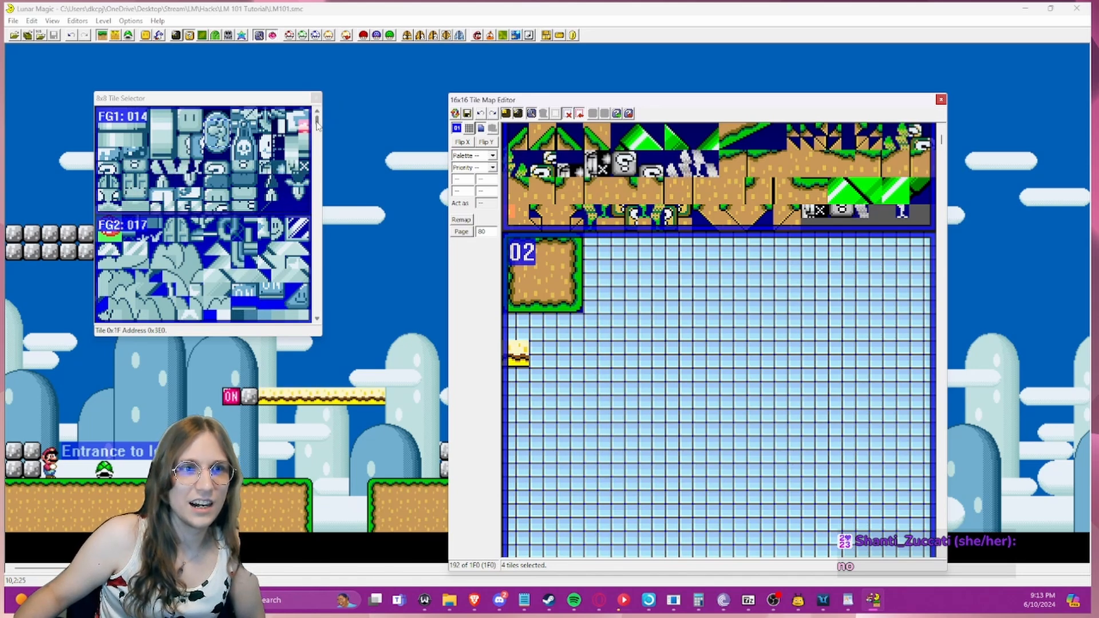
# - Look through the remaining slots down to AN1, AN2 and the area beyond them, and close the 8x8 Tile Selector
pyautogui.click(316, 143)
pyautogui.moveTo(316, 139)
pyautogui.mouseDown()
pyautogui.moveTo(317, 160)
pyautogui.moveTo(315, 149)
pyautogui.mouseUp()
pyautogui.moveTo(315, 149)
pyautogui.mouseDown()
pyautogui.moveTo(309, 134)
pyautogui.moveTo(307, 143)
pyautogui.mouseUp()
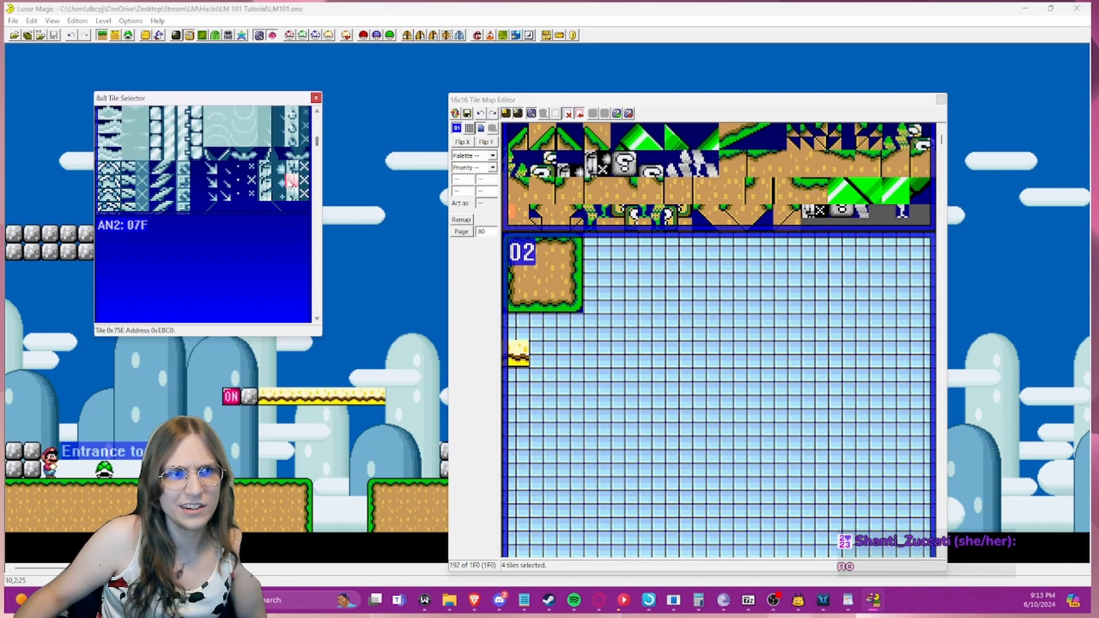
pyautogui.scroll(3, 251, 191)
pyautogui.scroll(10, 250, 193)
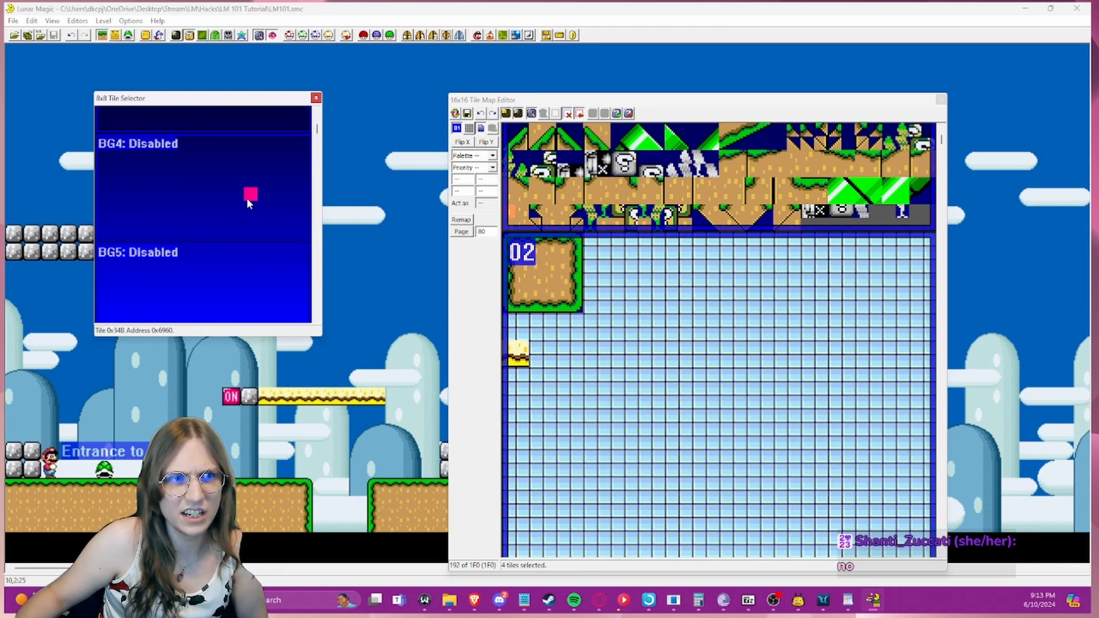
pyautogui.scroll(2, 249, 195)
pyautogui.scroll(-8, 248, 194)
pyautogui.scroll(-4, 262, 179)
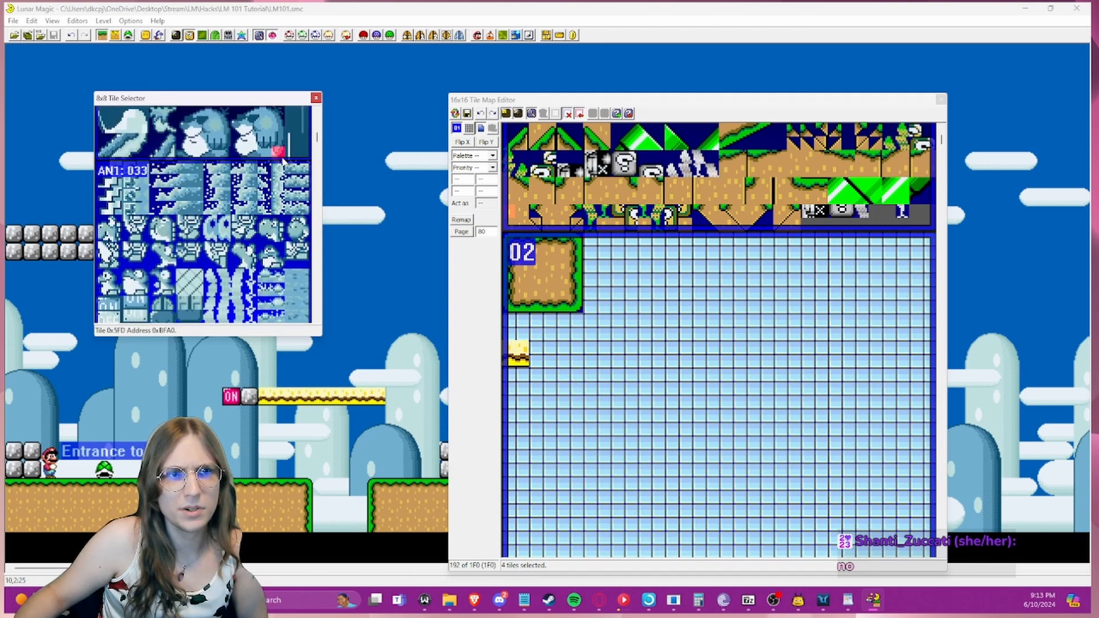
pyautogui.scroll(-6, 282, 161)
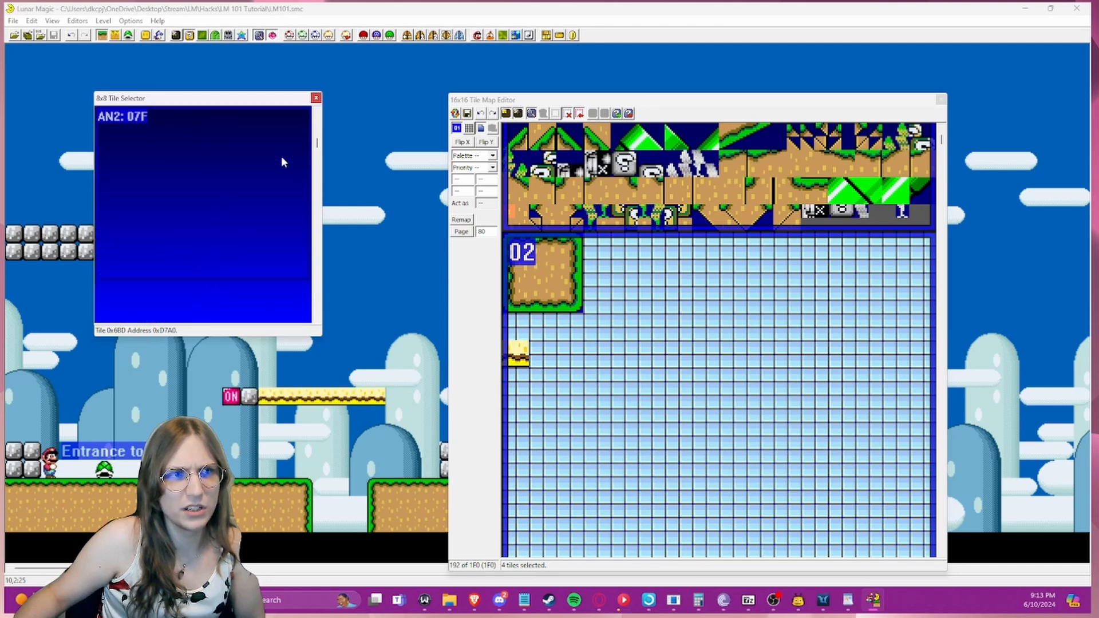
pyautogui.scroll(-8, 229, 193)
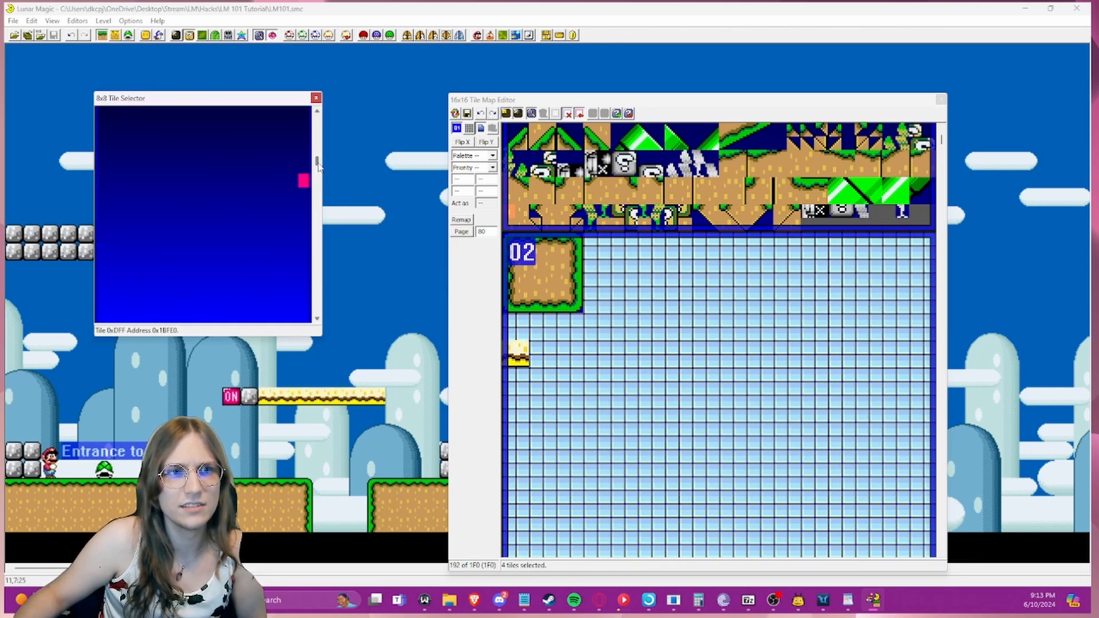
pyautogui.moveTo(315, 191); pyautogui.dragTo(307, 230)
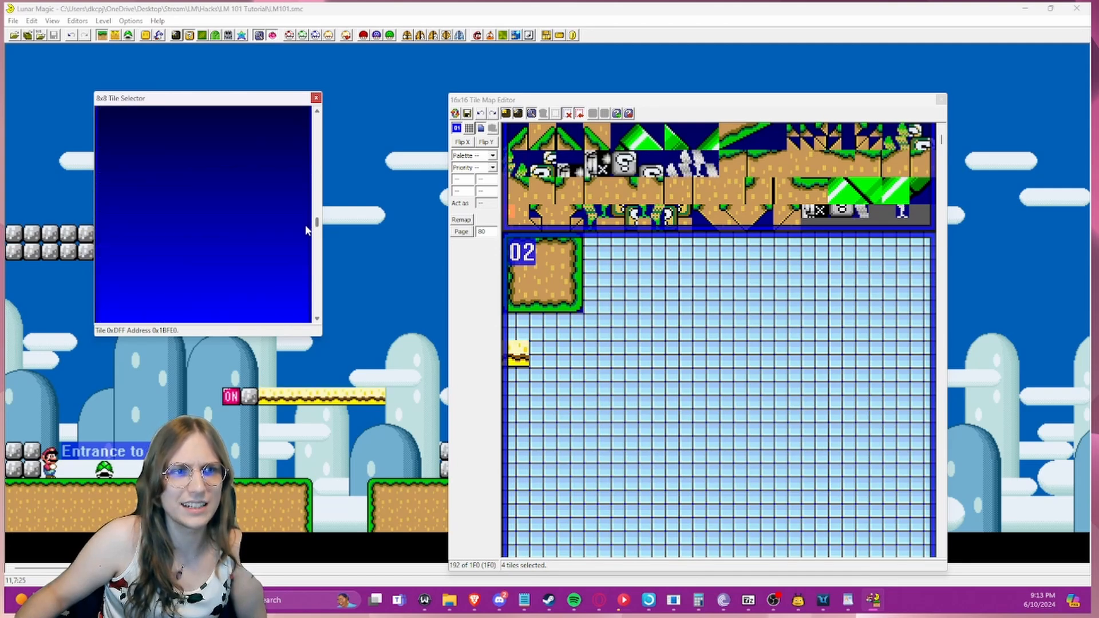
pyautogui.scroll(3, 318, 173)
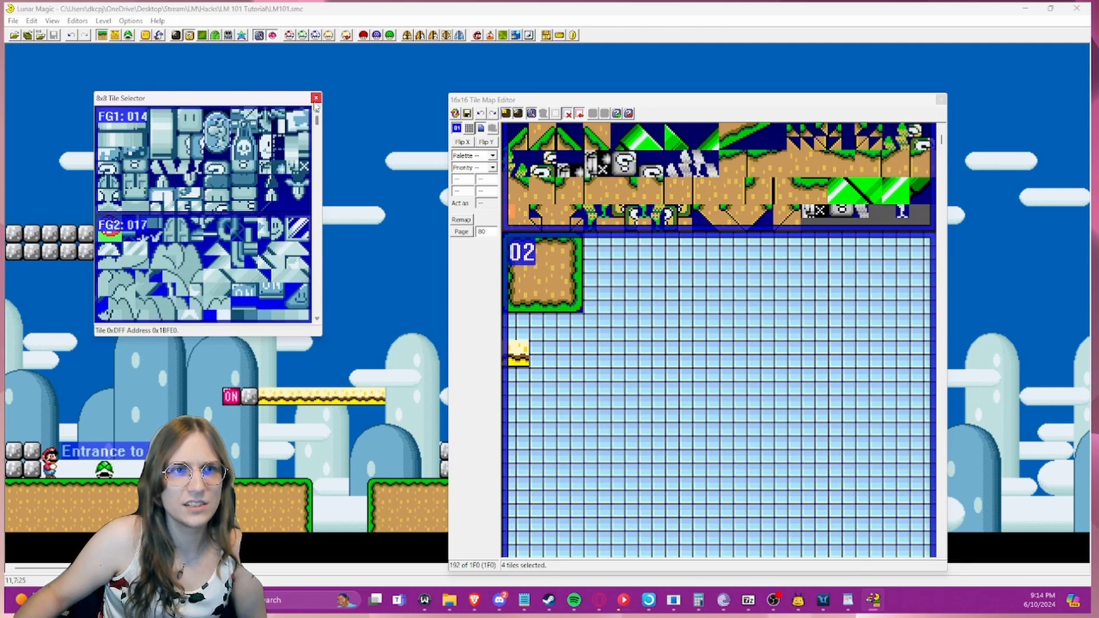
pyautogui.click(315, 98)
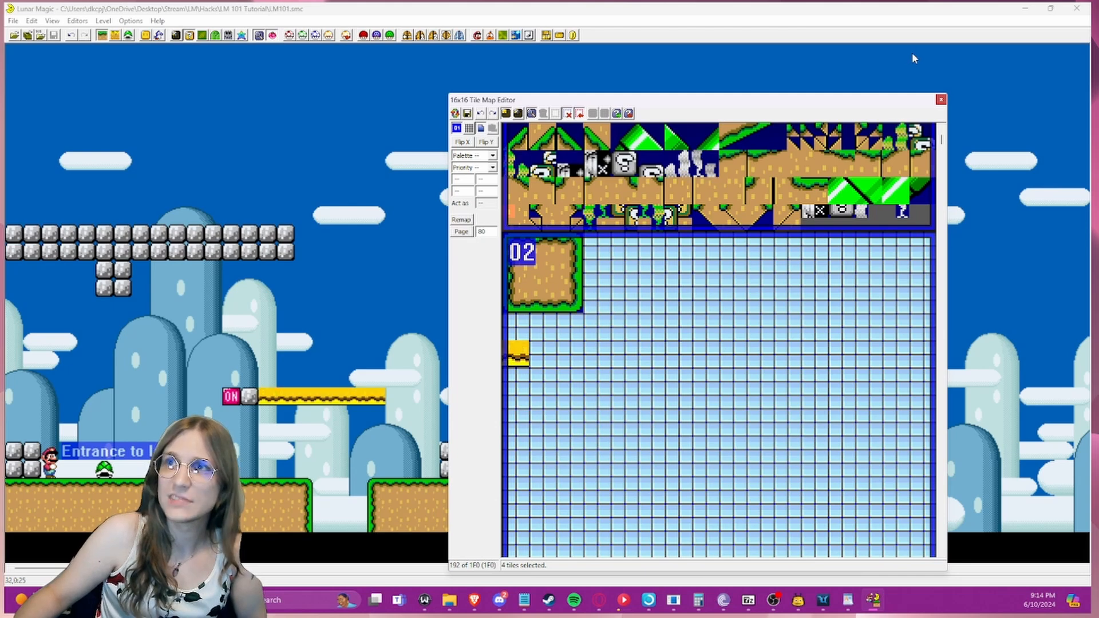
# - Review the Part 5 notes on YYCHR setup and per-level graphics in the LMguideline document, and return to Lunar Magic
pyautogui.click(848, 600)
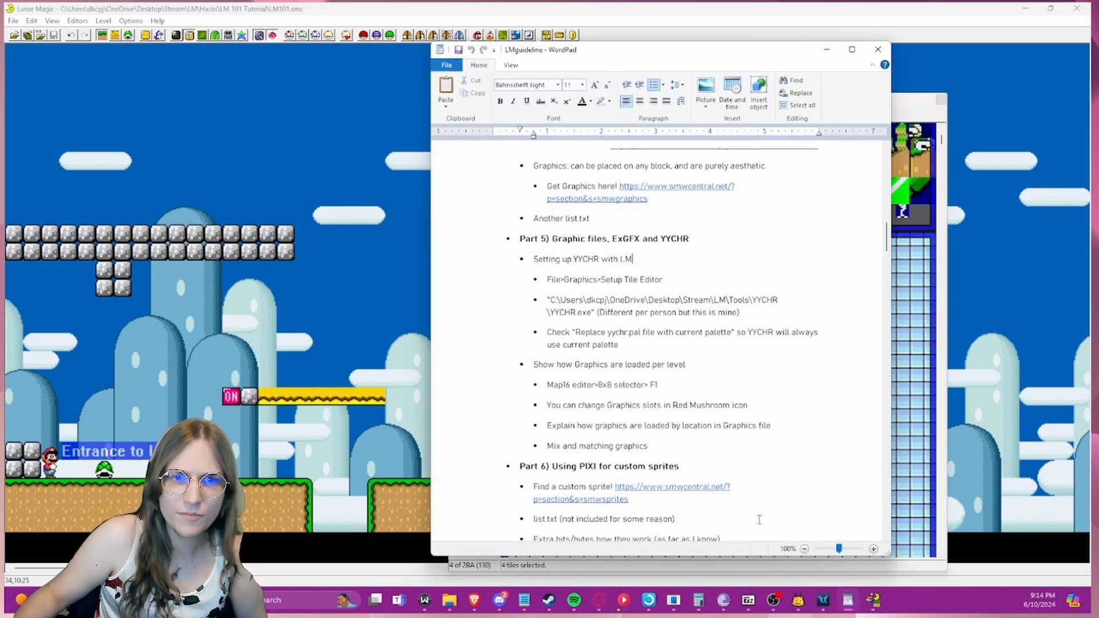
pyautogui.scroll(-2, 575, 343)
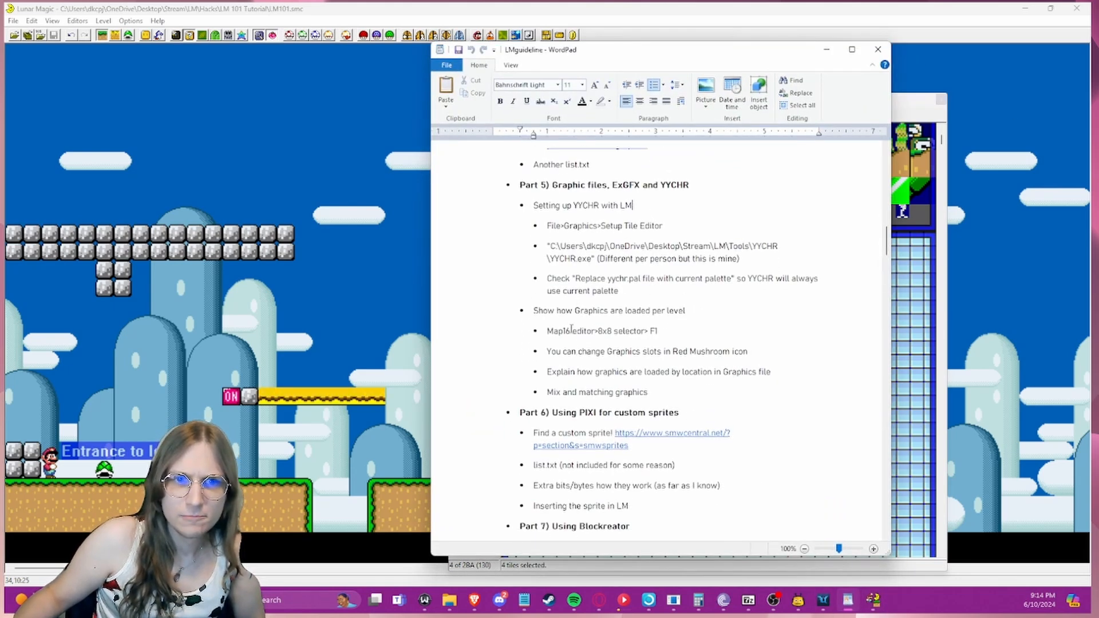
pyautogui.moveTo(647, 391); pyautogui.dragTo(684, 392)
pyautogui.click(560, 246)
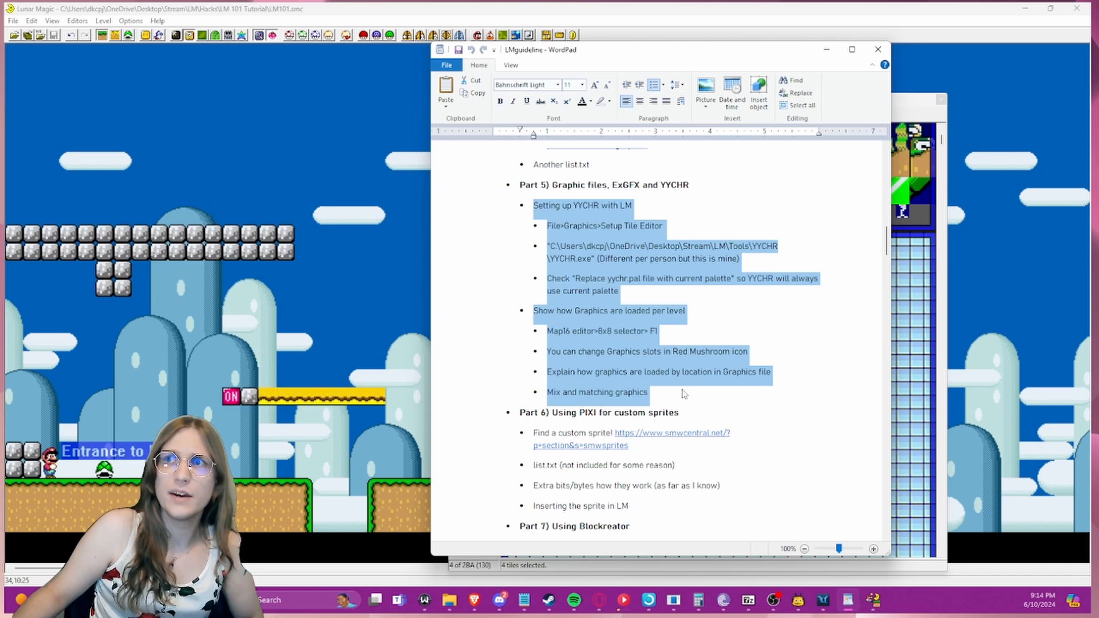
pyautogui.click(674, 388)
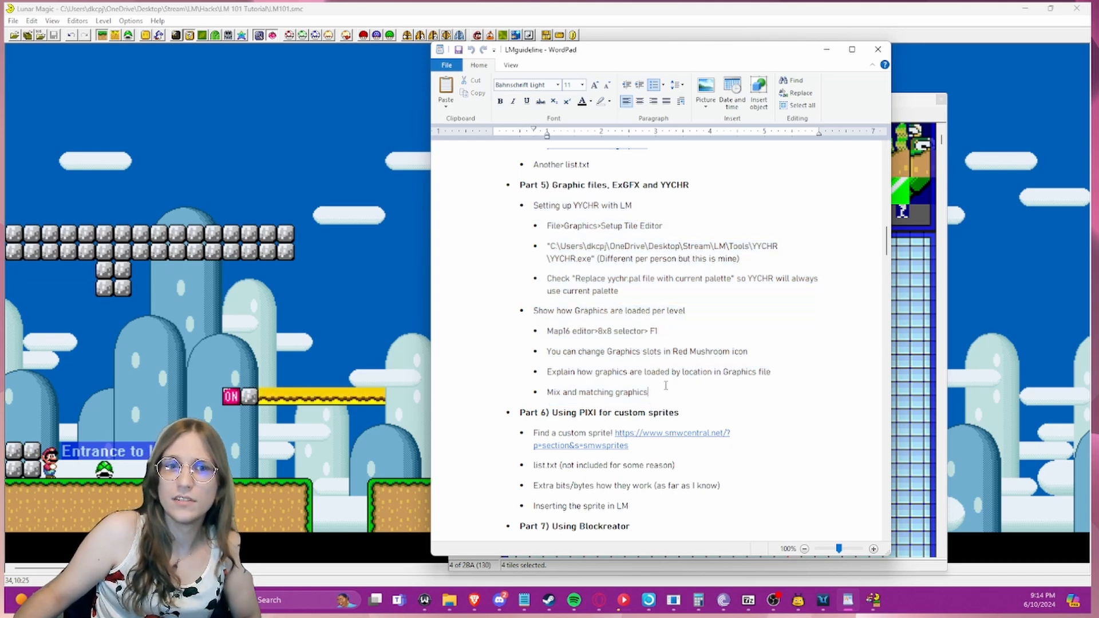
pyautogui.click(314, 313)
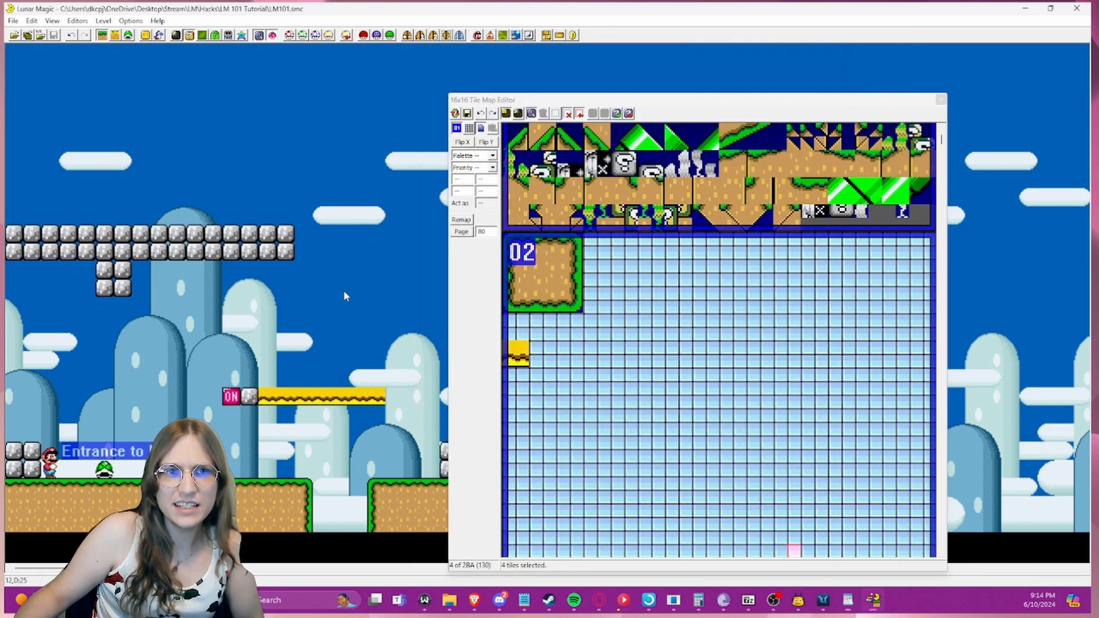
# - Open Super GFX Bypass for the level and open the FG3 slot's graphics file for editing in YYCHR
pyautogui.click(362, 36)
pyautogui.click(489, 196)
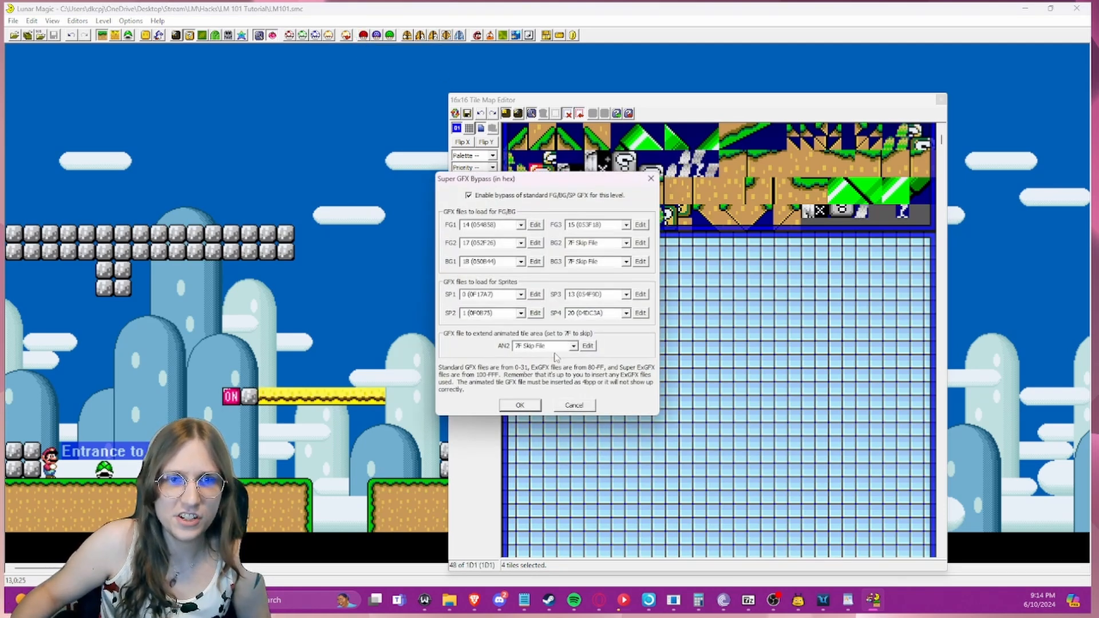
pyautogui.click(639, 225)
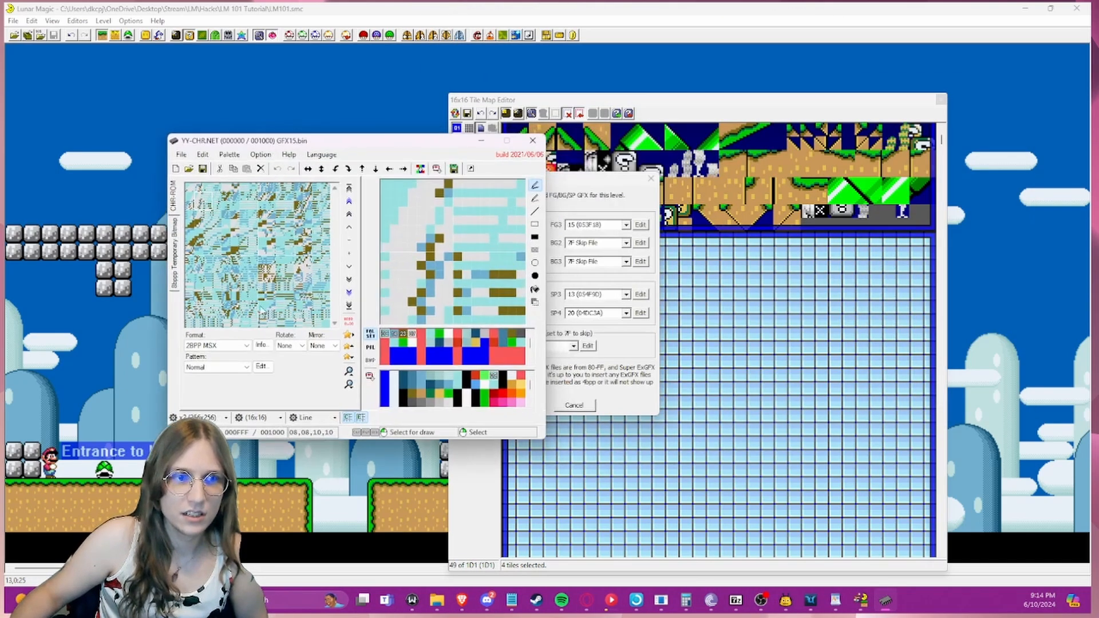
# - Set the tile format to 4BPP SNES/PCE(CG) for GFX15 and load the grass-topped ground tiles for drawing
pyautogui.click(216, 346)
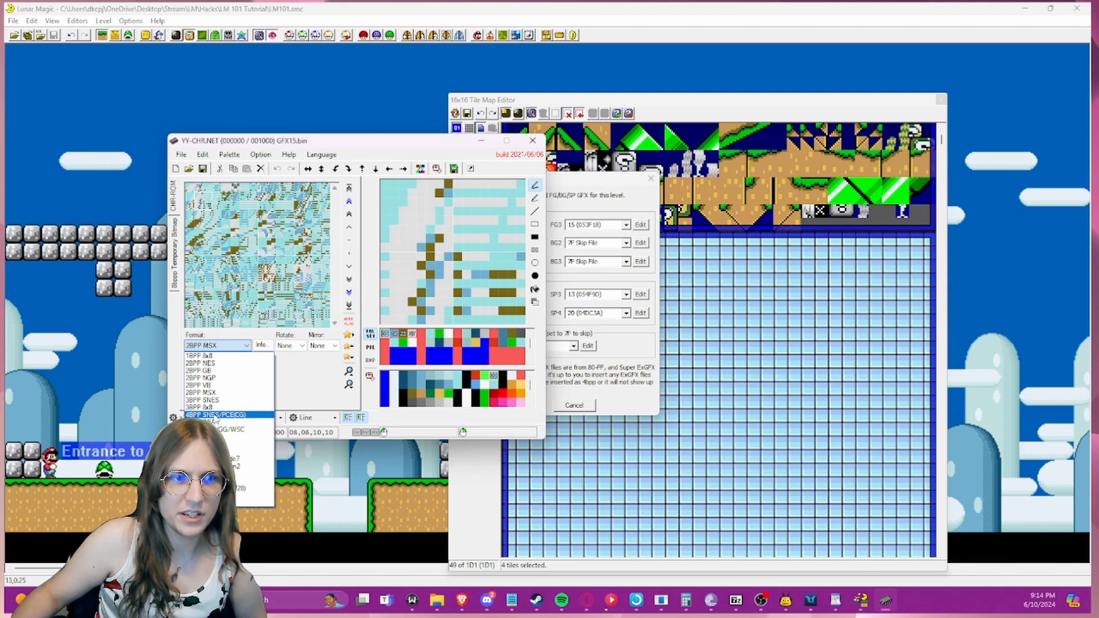
pyautogui.click(215, 415)
pyautogui.click(206, 191)
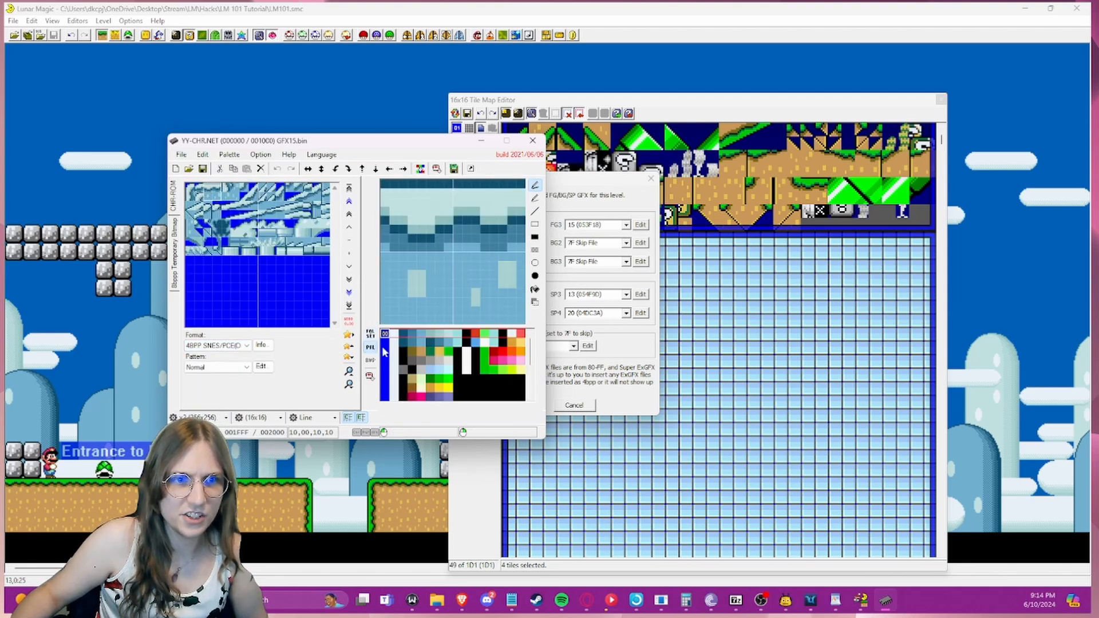
# - Apply the green-and-brown palette row and draw dark green pen marks around the leftmost large yellow speck in the dirt
pyautogui.click(389, 353)
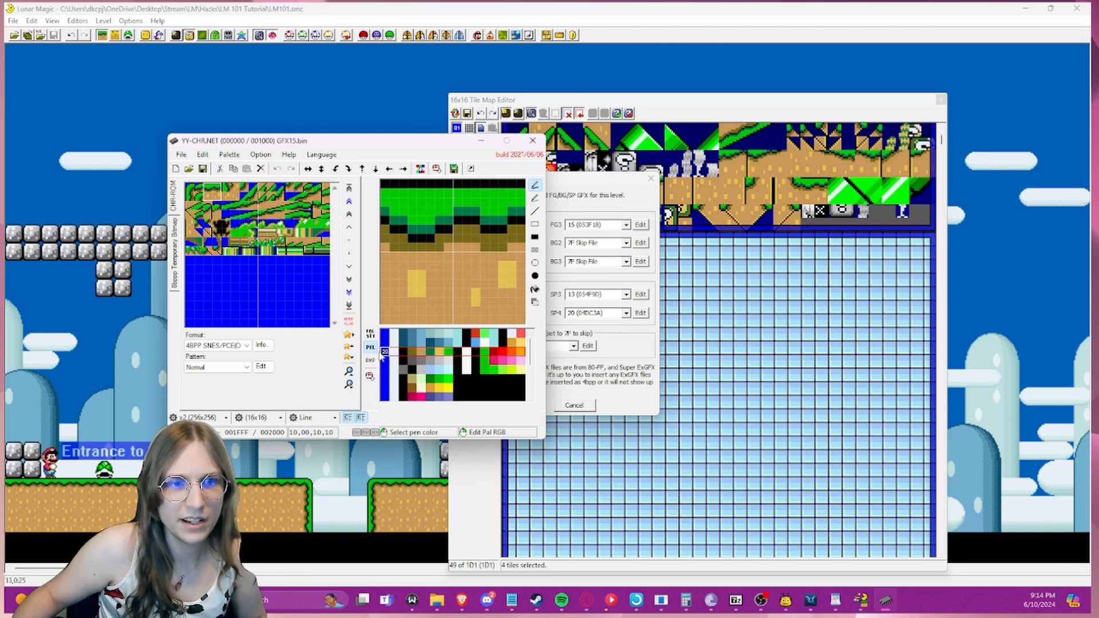
pyautogui.click(431, 351)
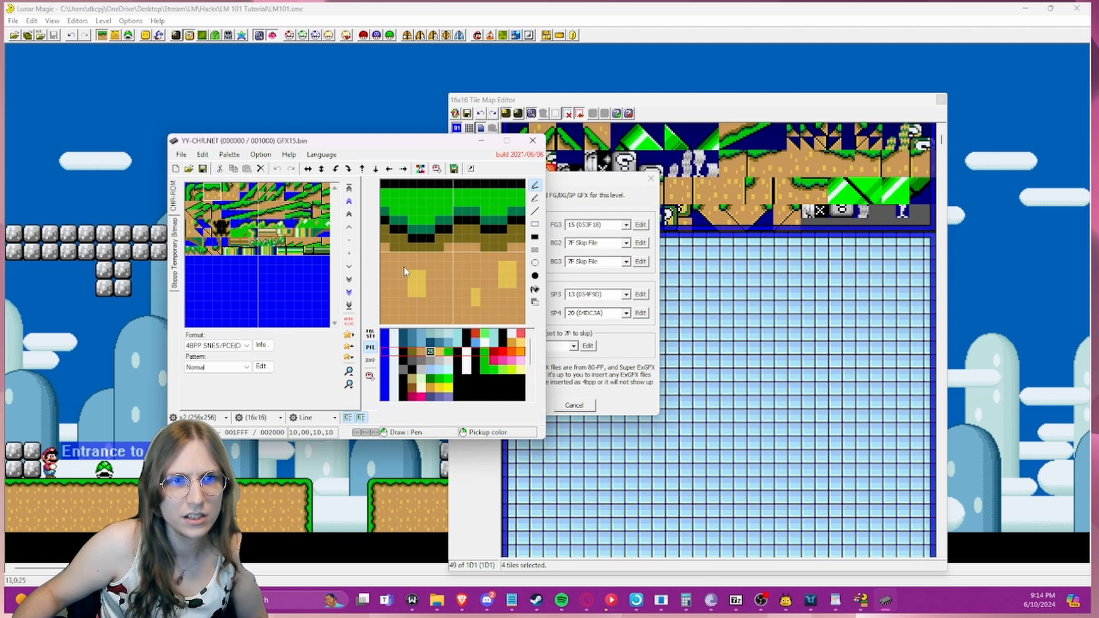
pyautogui.moveTo(404, 271)
pyautogui.mouseDown()
pyautogui.moveTo(421, 280)
pyautogui.moveTo(415, 304)
pyautogui.moveTo(405, 302)
pyautogui.mouseUp()
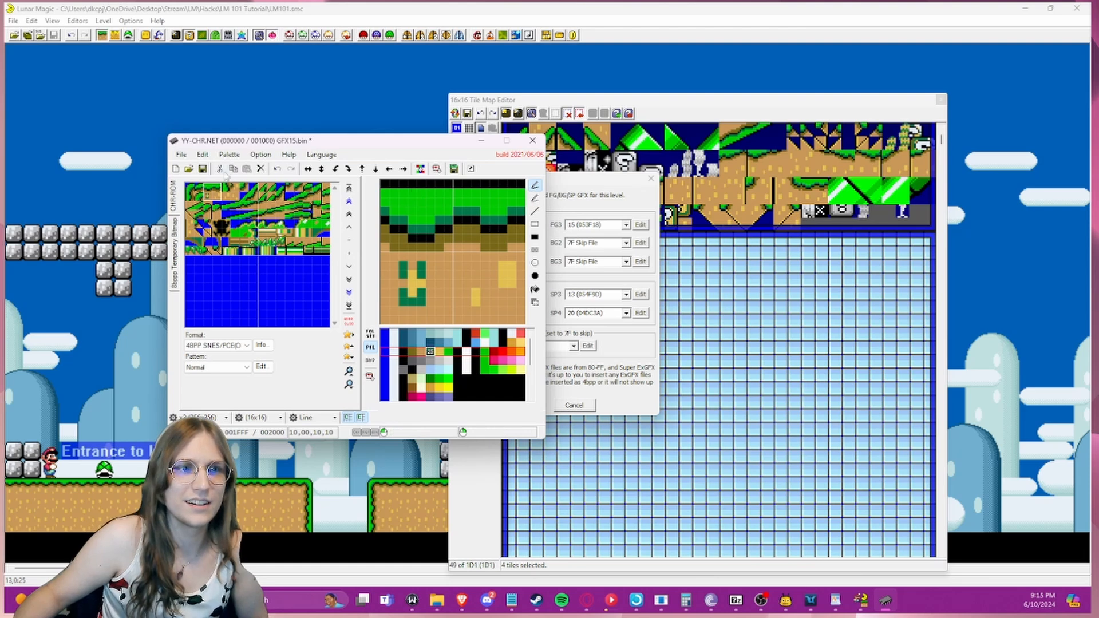
# - Begin saving the edited graphics as a new file and name it ExGFX80
pyautogui.click(183, 158)
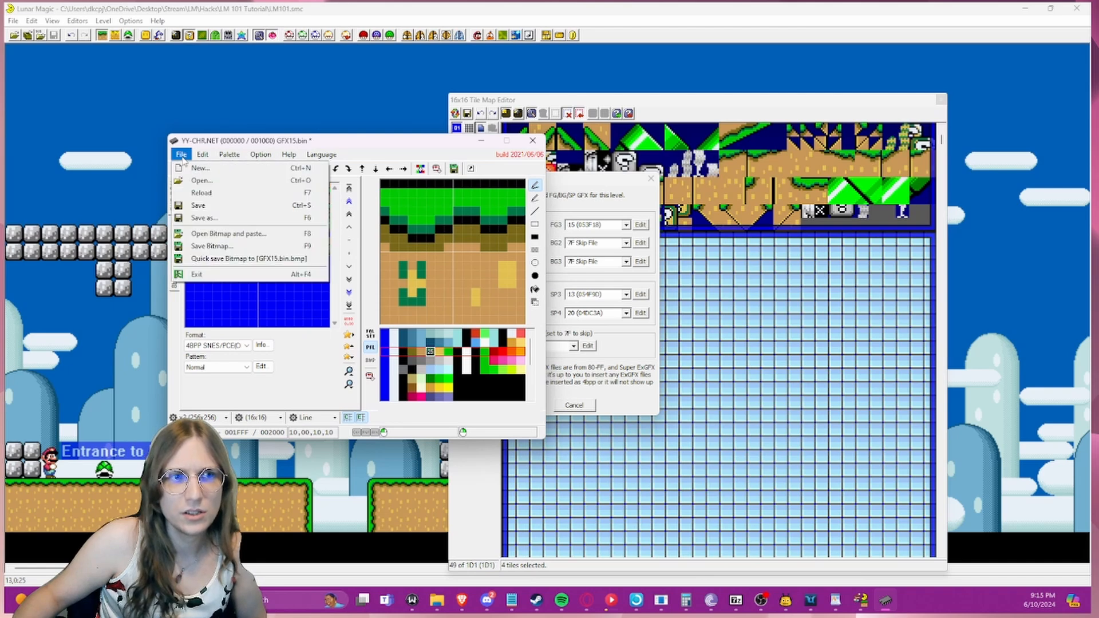
pyautogui.click(208, 221)
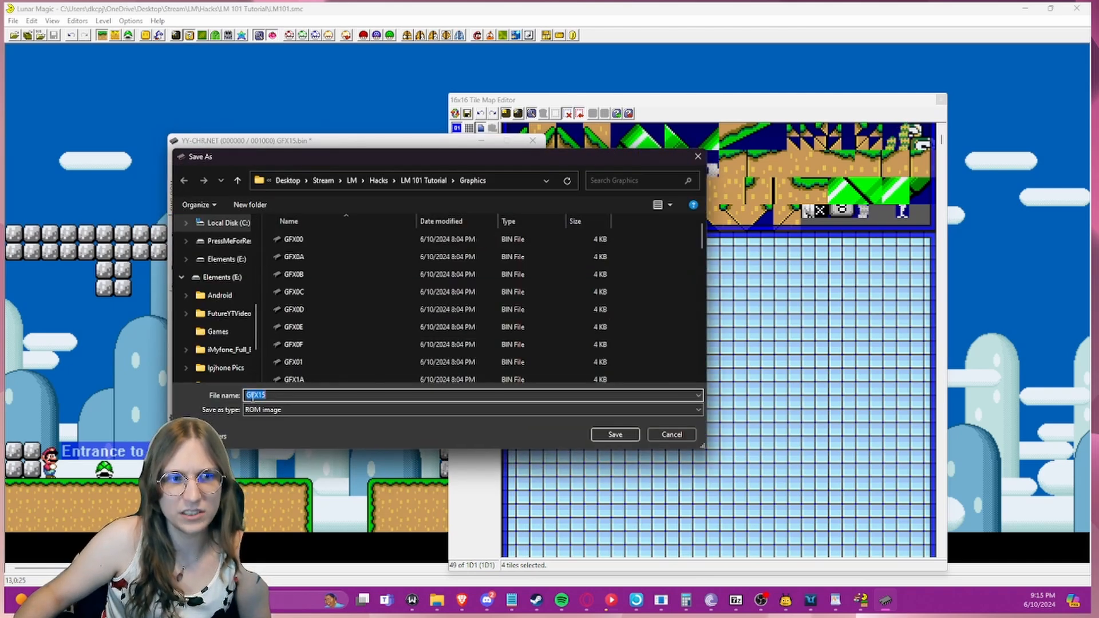
pyautogui.click(332, 394)
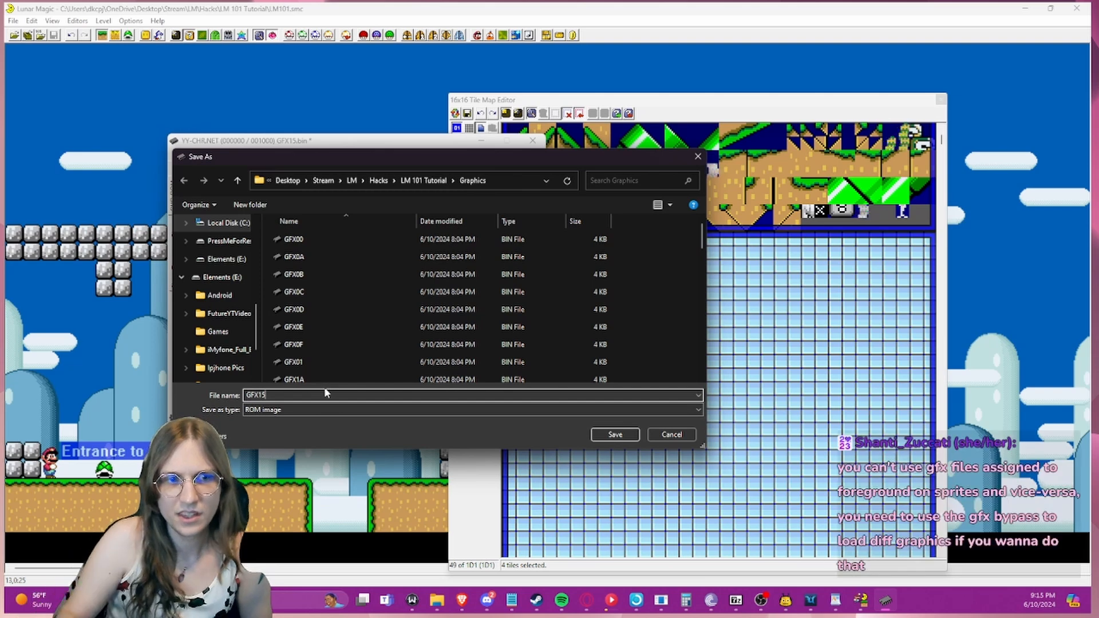
pyautogui.press('BackSpace')
pyautogui.press('BackSpace')
pyautogui.write('80')
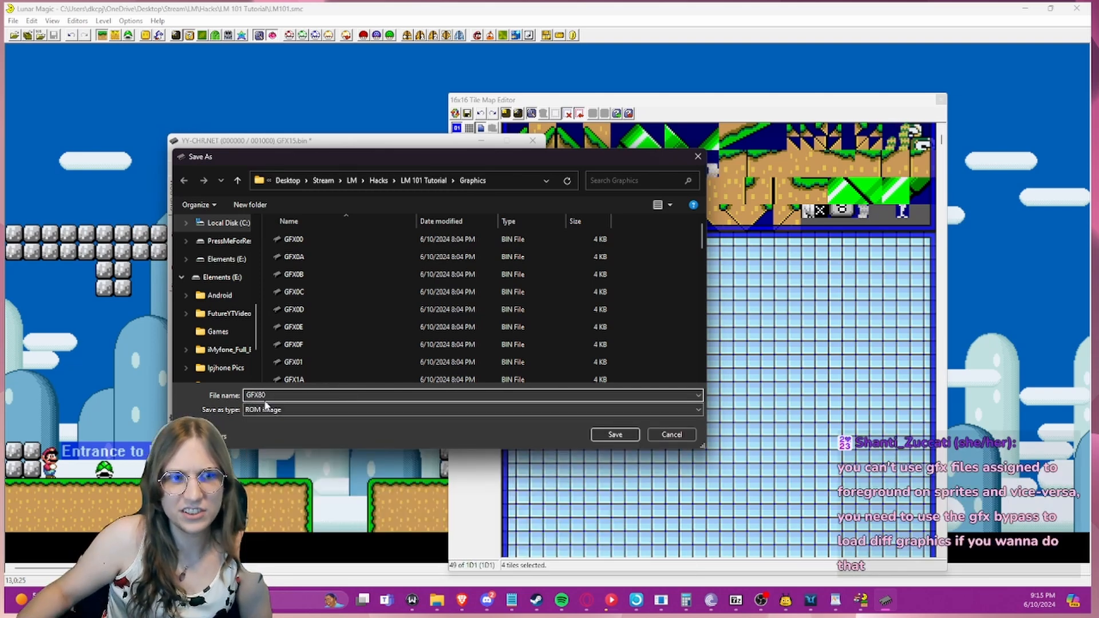
pyautogui.press('Home')
pyautogui.write('Ex')
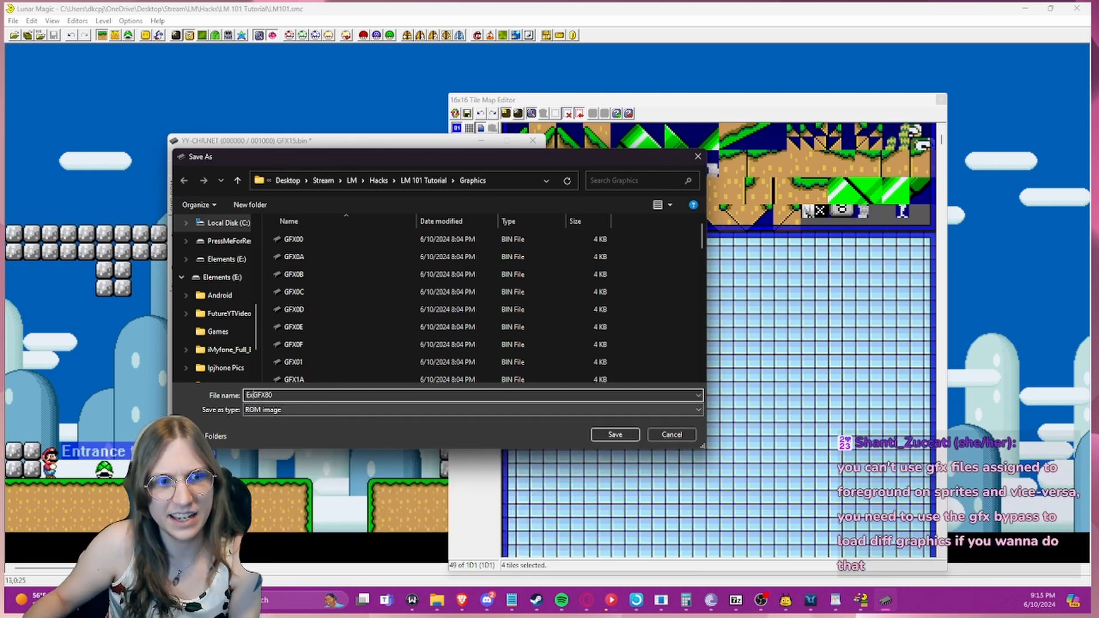
# - Save ExGFX80 in the LM 101 Tutorial project's ExGraphics folder at the original file size, and close YYCHR
pyautogui.click(236, 186)
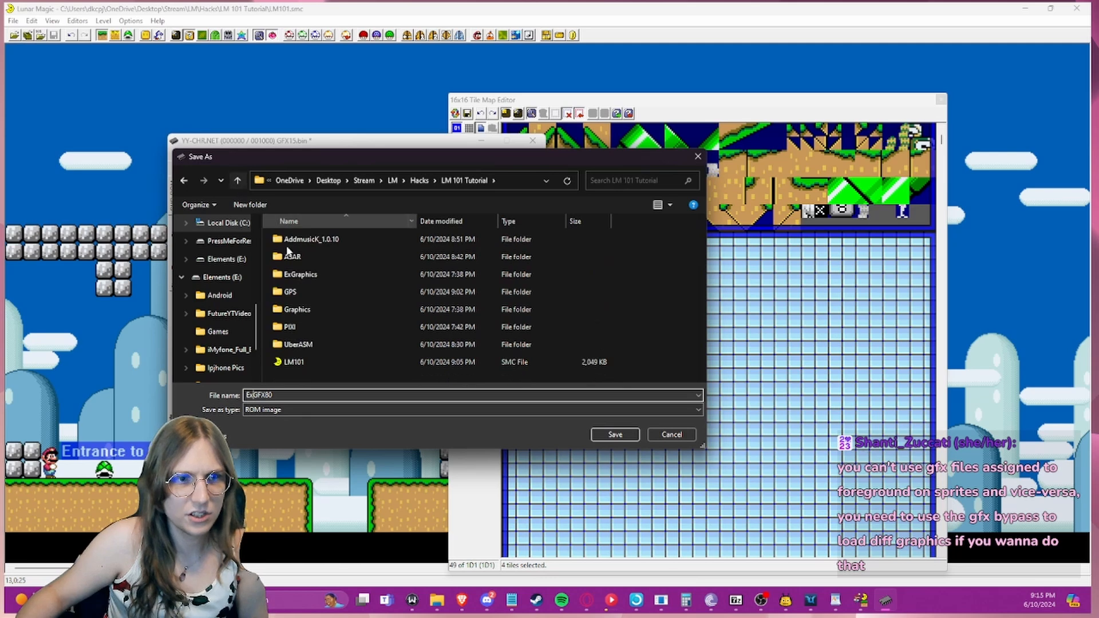
pyautogui.doubleClick(305, 276)
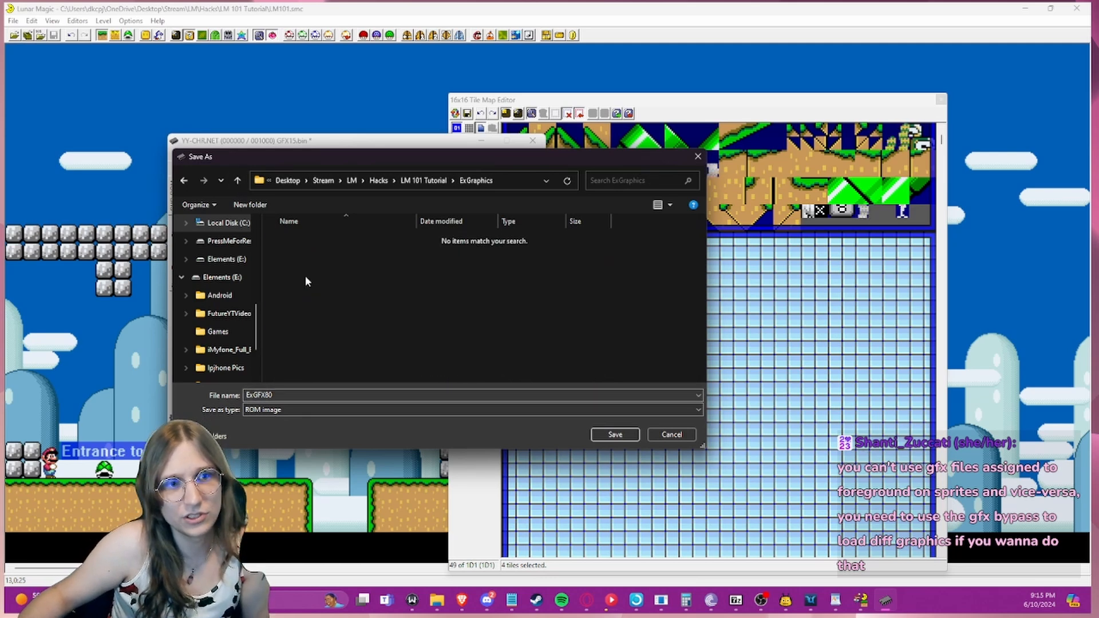
pyautogui.click(291, 395)
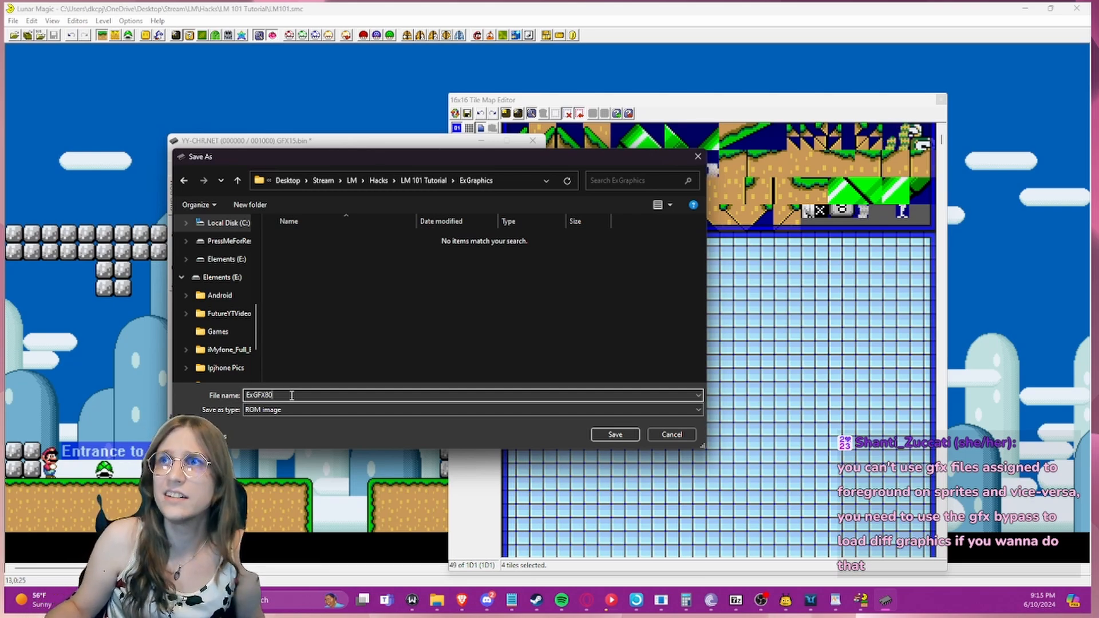
pyautogui.press('Return')
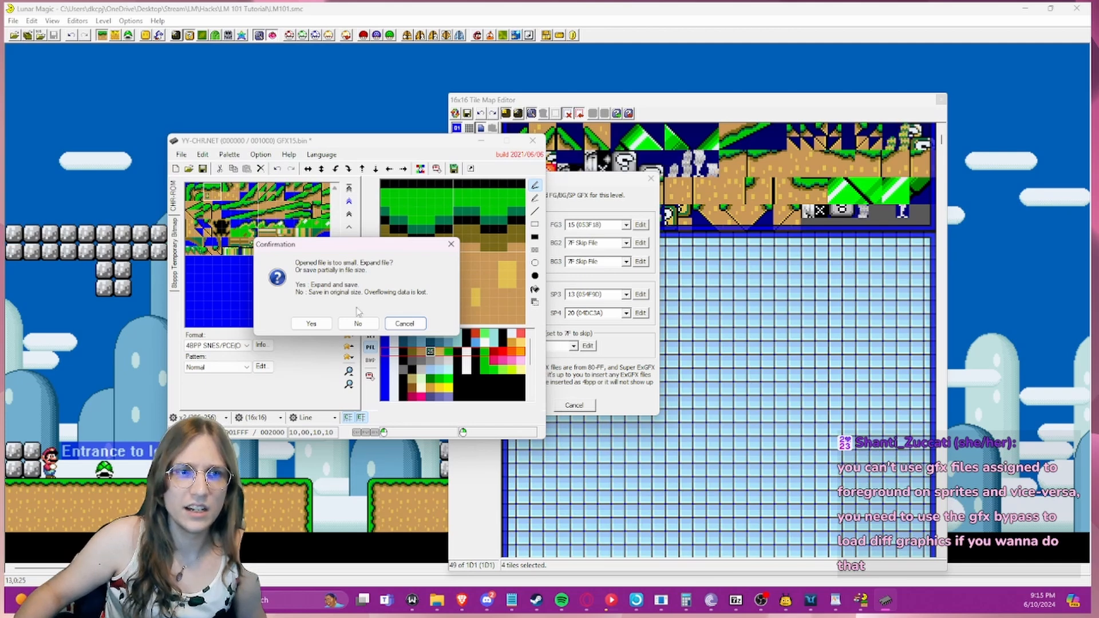
pyautogui.moveTo(332, 253); pyautogui.dragTo(295, 213)
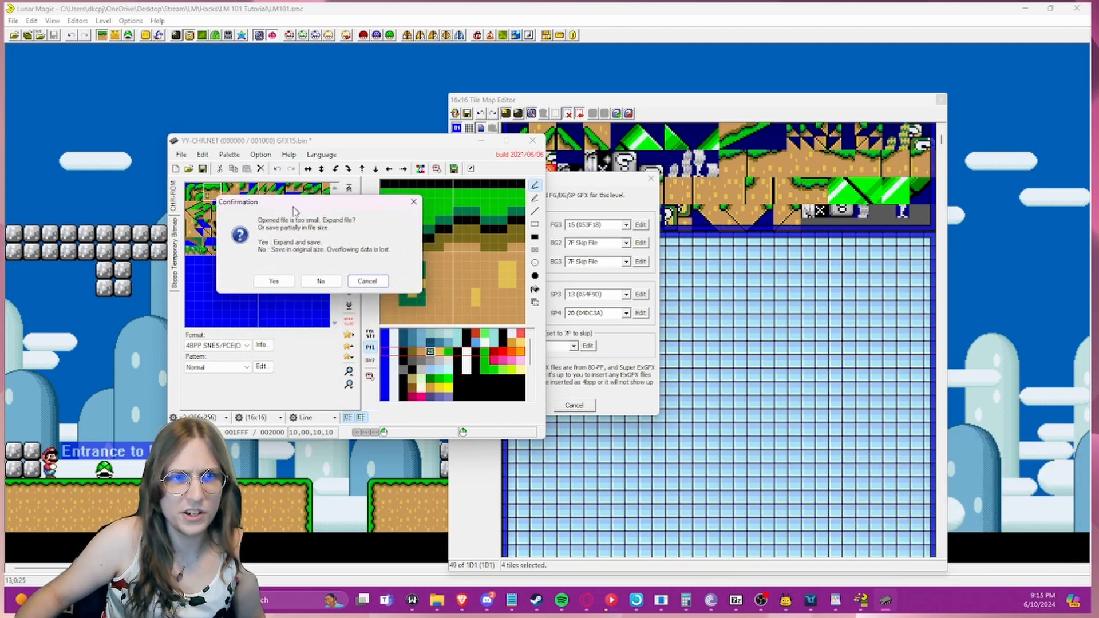
pyautogui.click(321, 285)
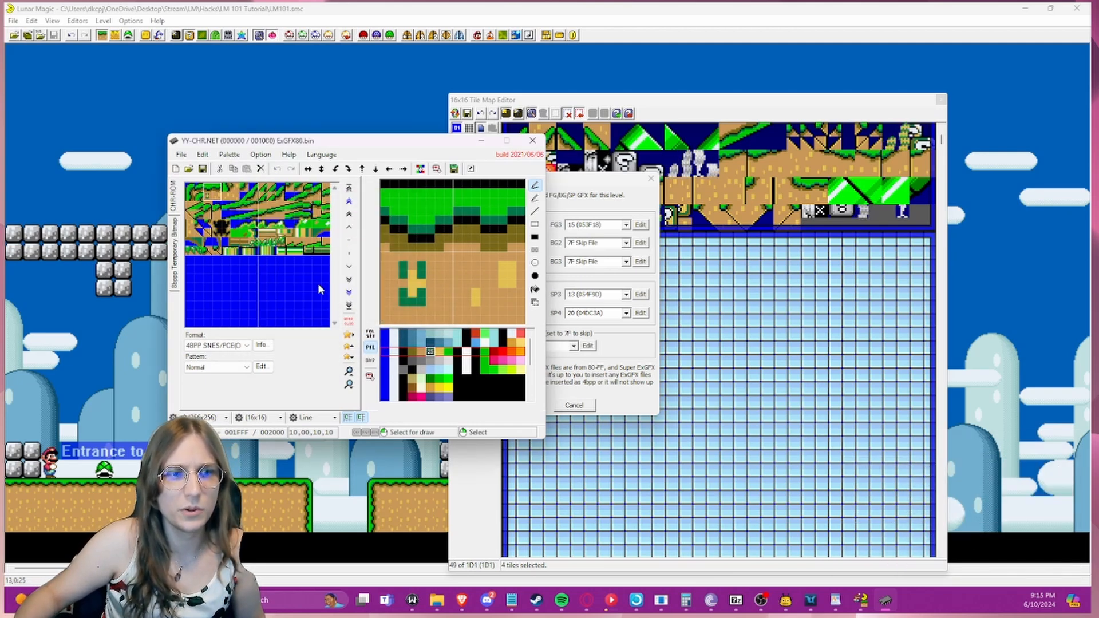
pyautogui.click(532, 141)
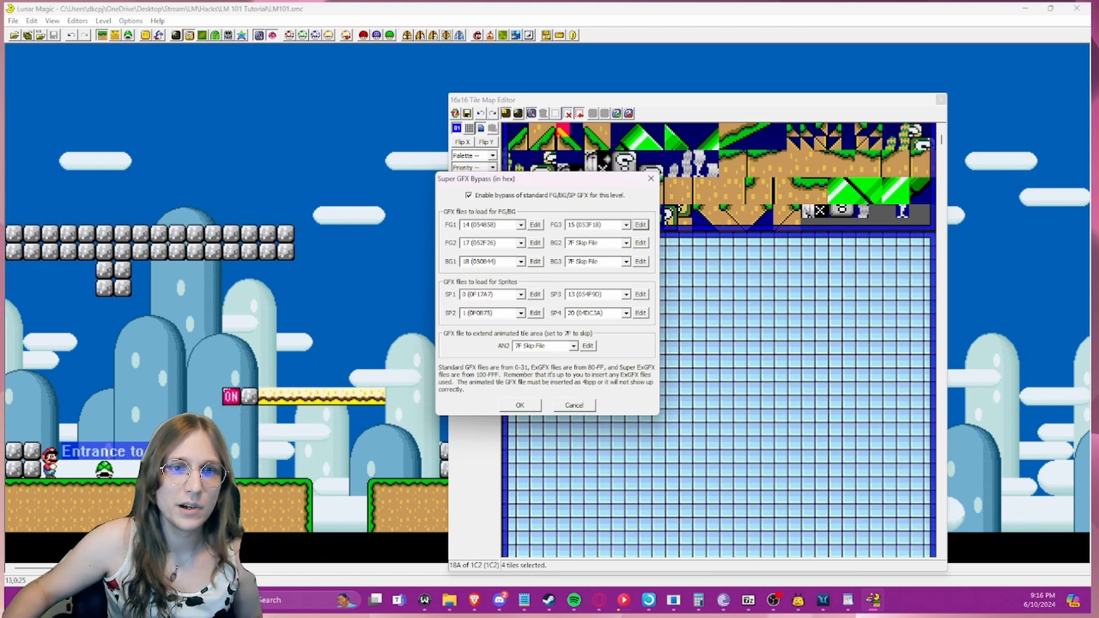
# - Enable Super GFX Bypass for the level and assign ExGFX file 80 to the FG3 slot
pyautogui.click(626, 225)
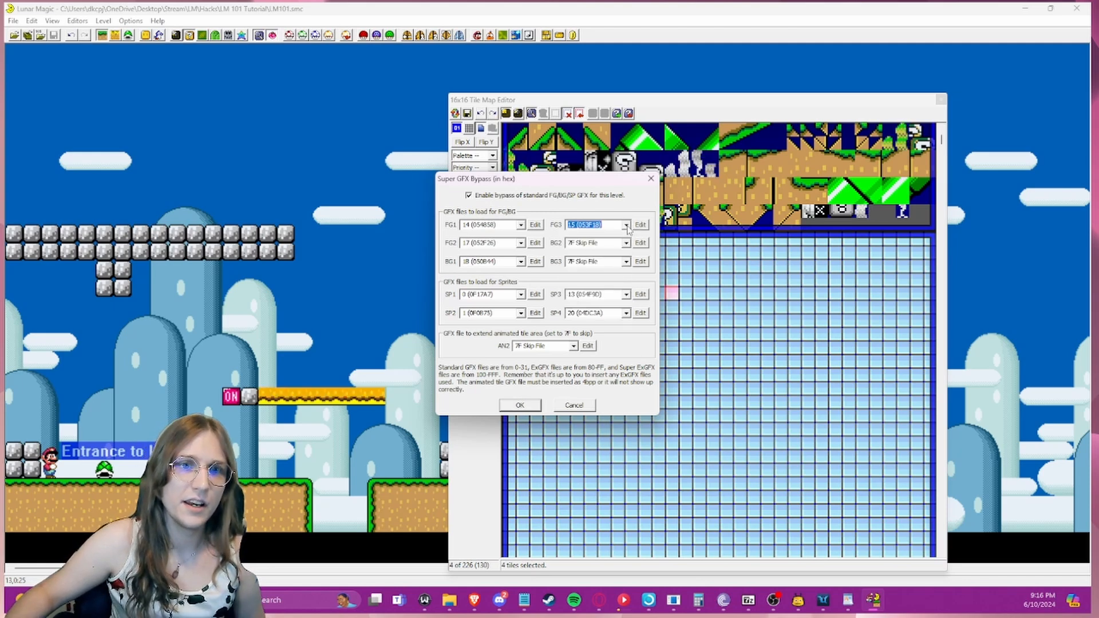
pyautogui.press('Return')
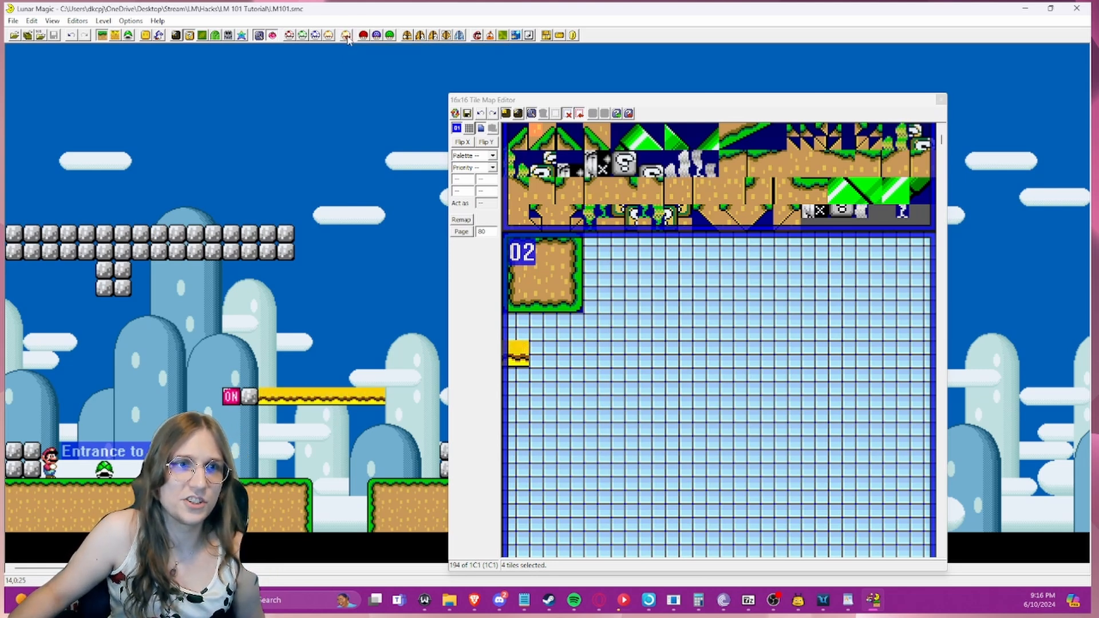
pyautogui.click(362, 35)
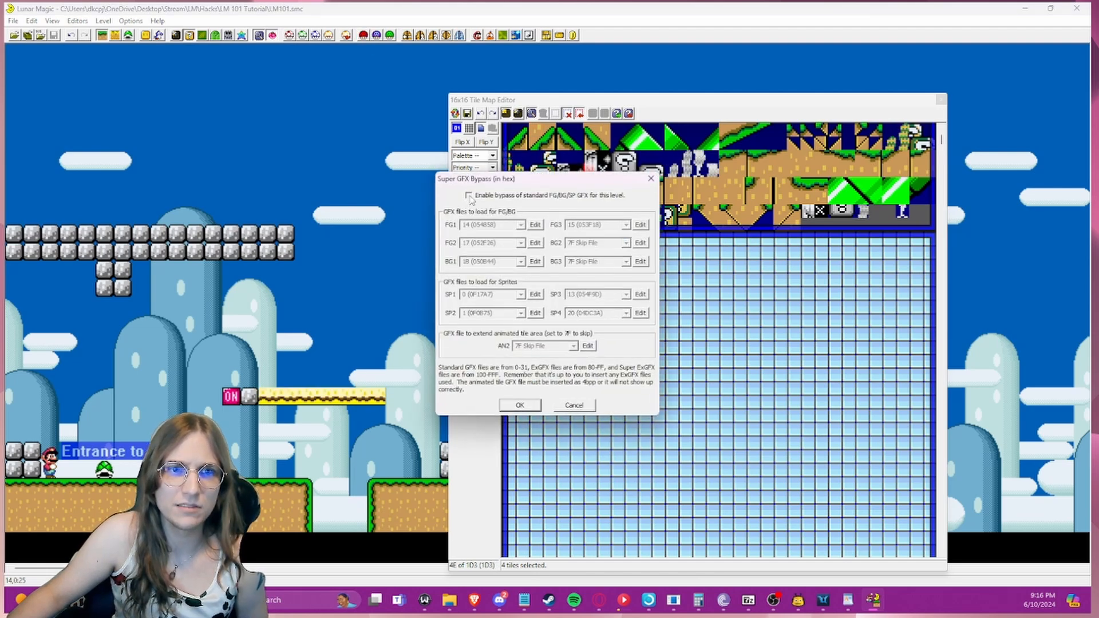
pyautogui.click(468, 196)
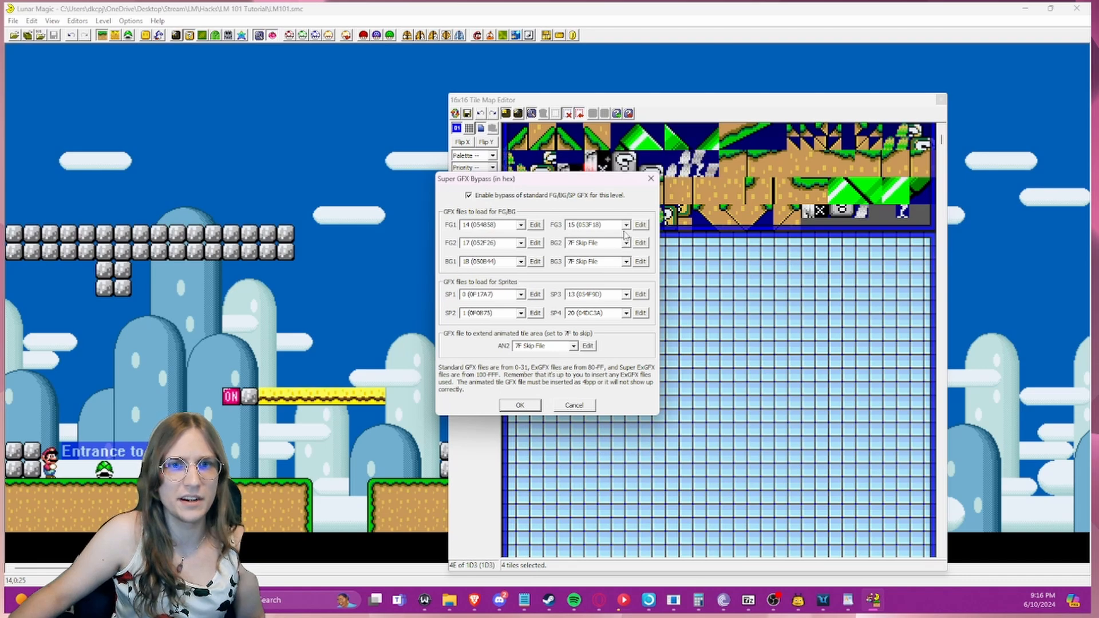
pyautogui.click(627, 225)
pyautogui.write('80 (100200')
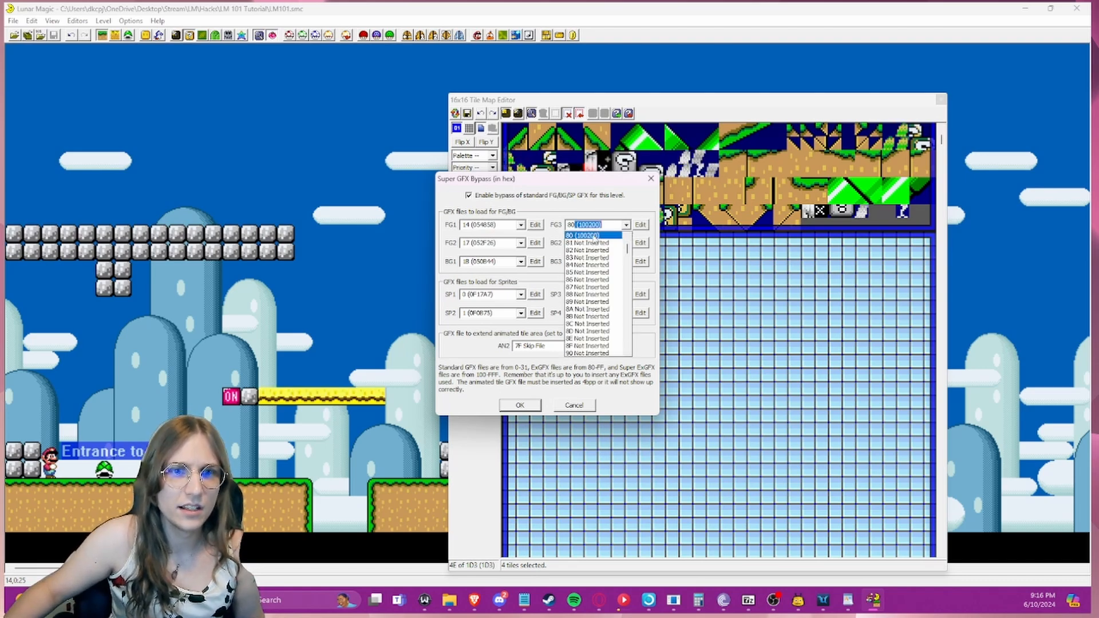
pyautogui.click(598, 235)
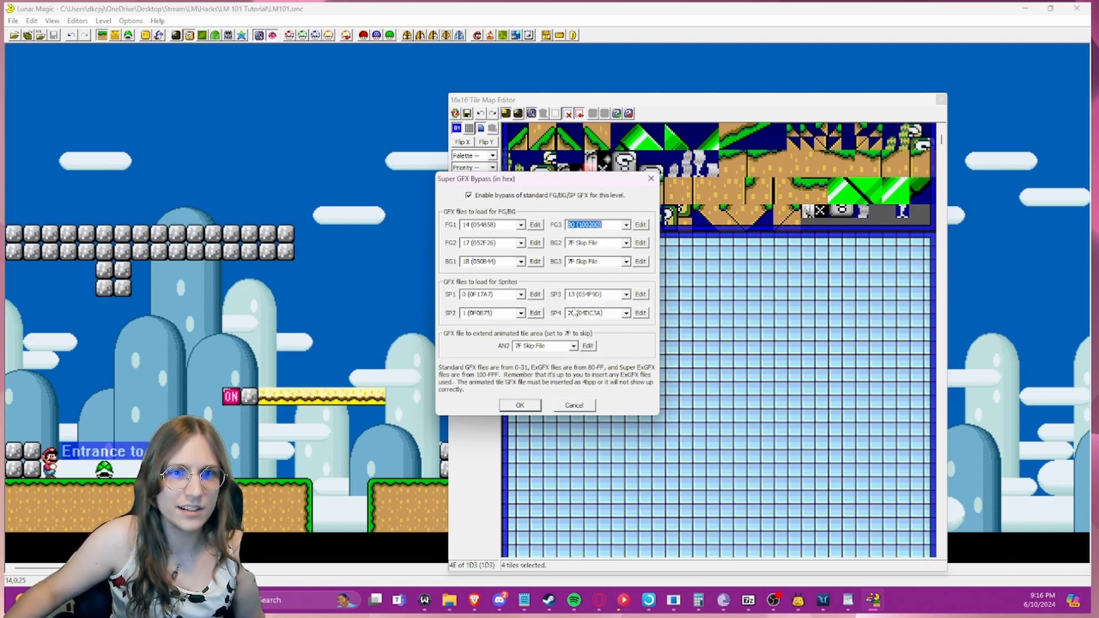
pyautogui.click(519, 405)
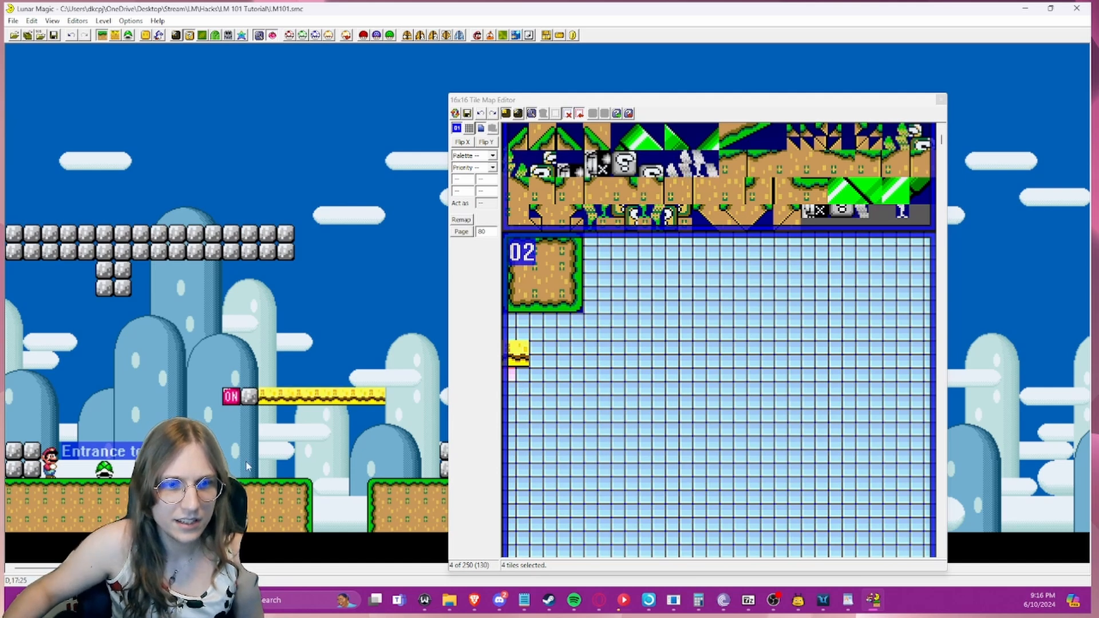
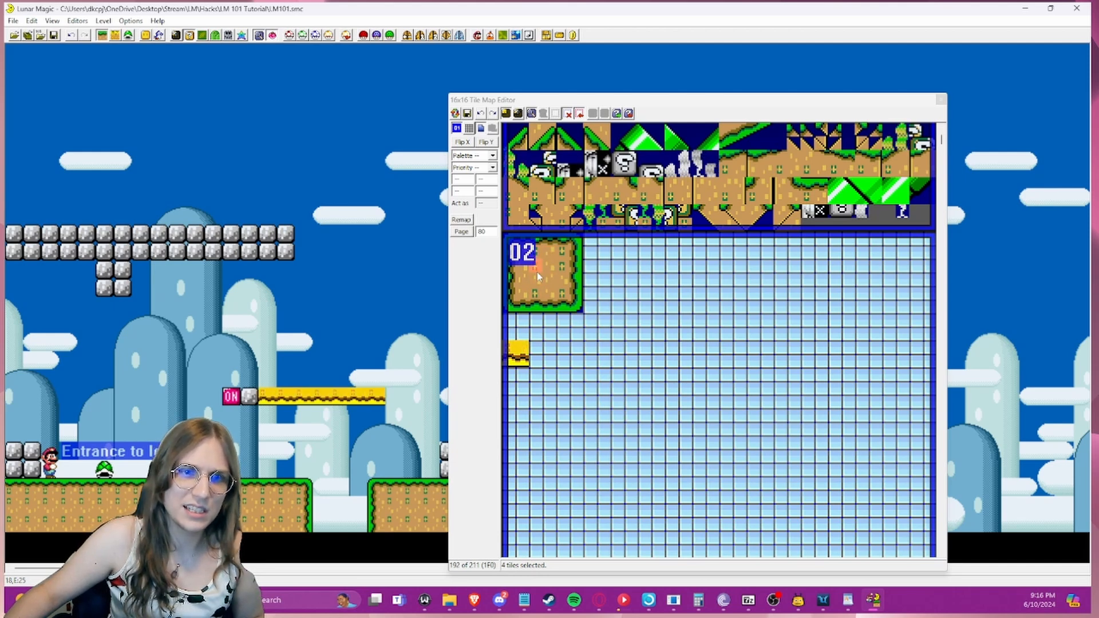
# - Examine the edited 8x8 dirt tiles in the page 02 ground block and across page 01 of the 16x16 Tile Map Editor
pyautogui.click(535, 265)
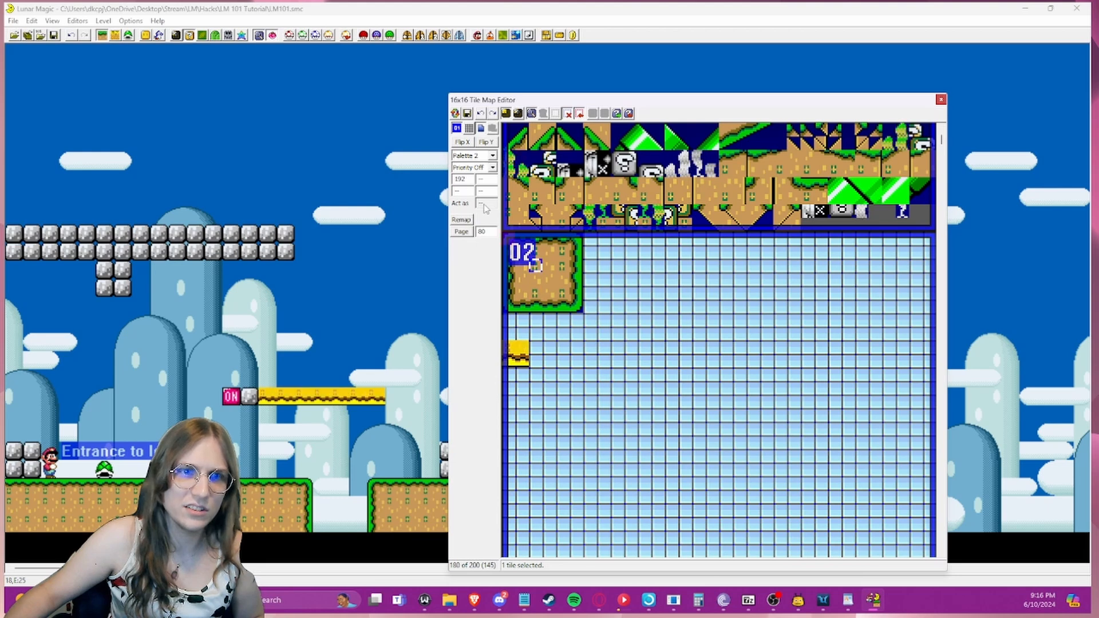
pyautogui.click(535, 293)
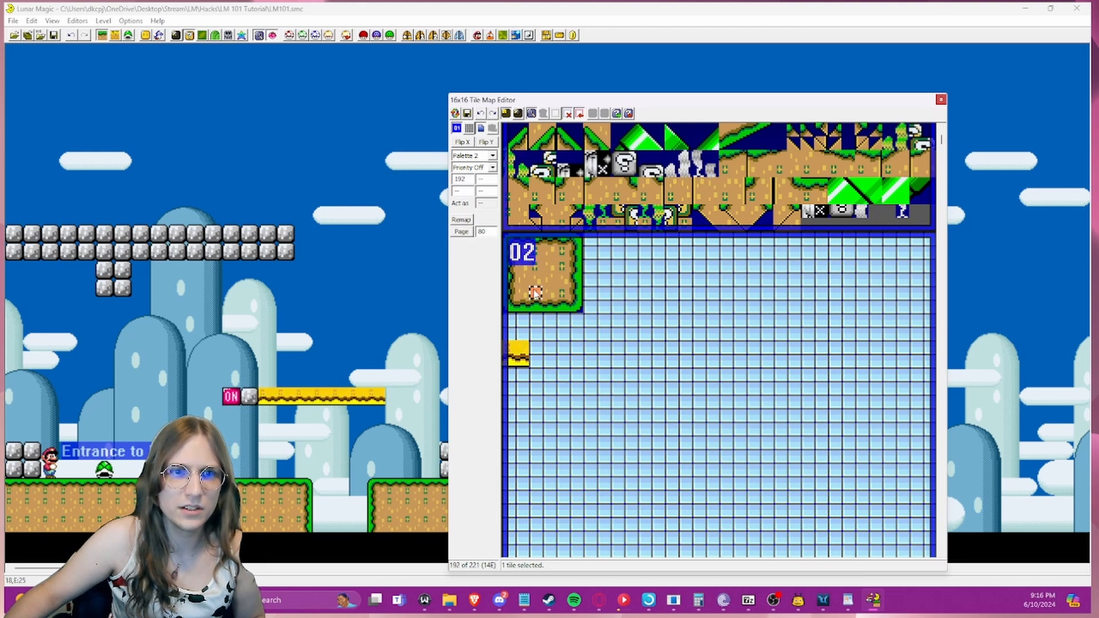
pyautogui.click(549, 265)
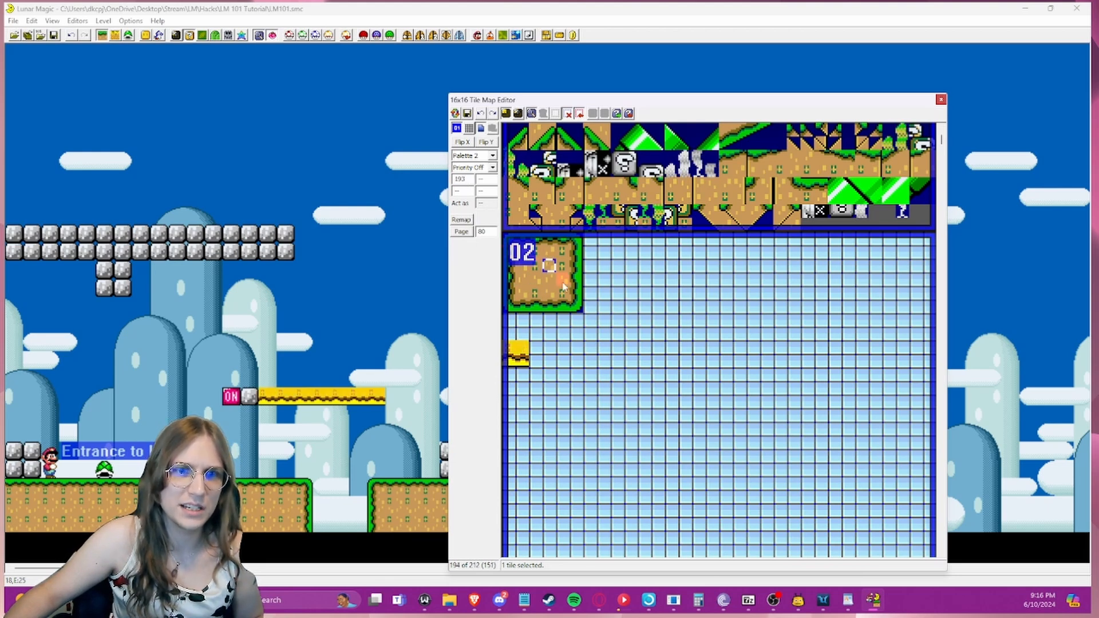
pyautogui.click(535, 264)
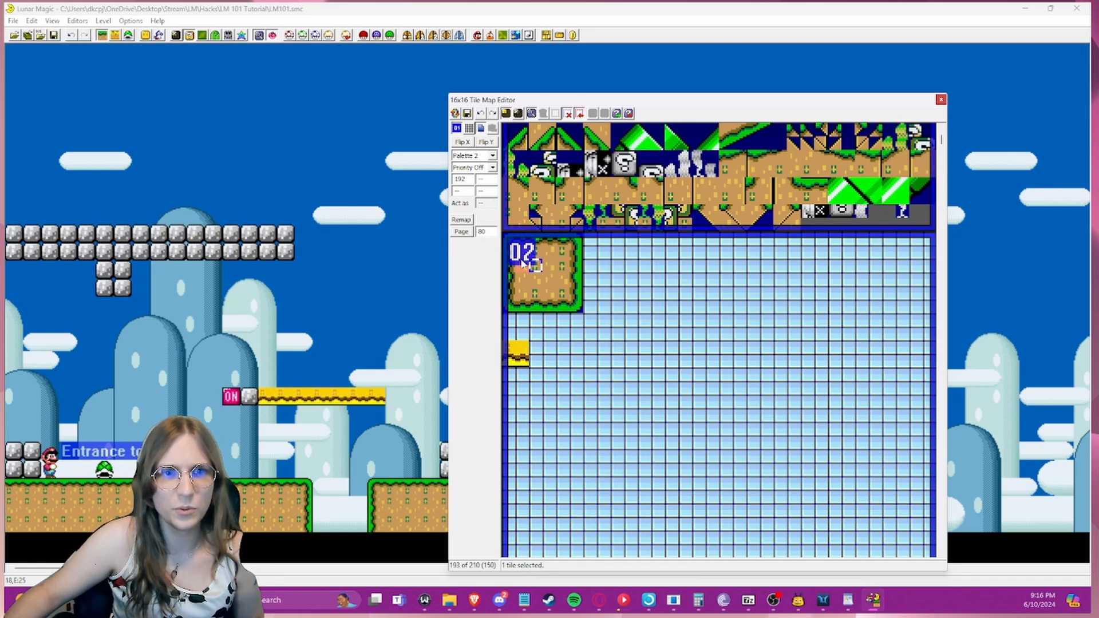
pyautogui.scroll(4, 565, 280)
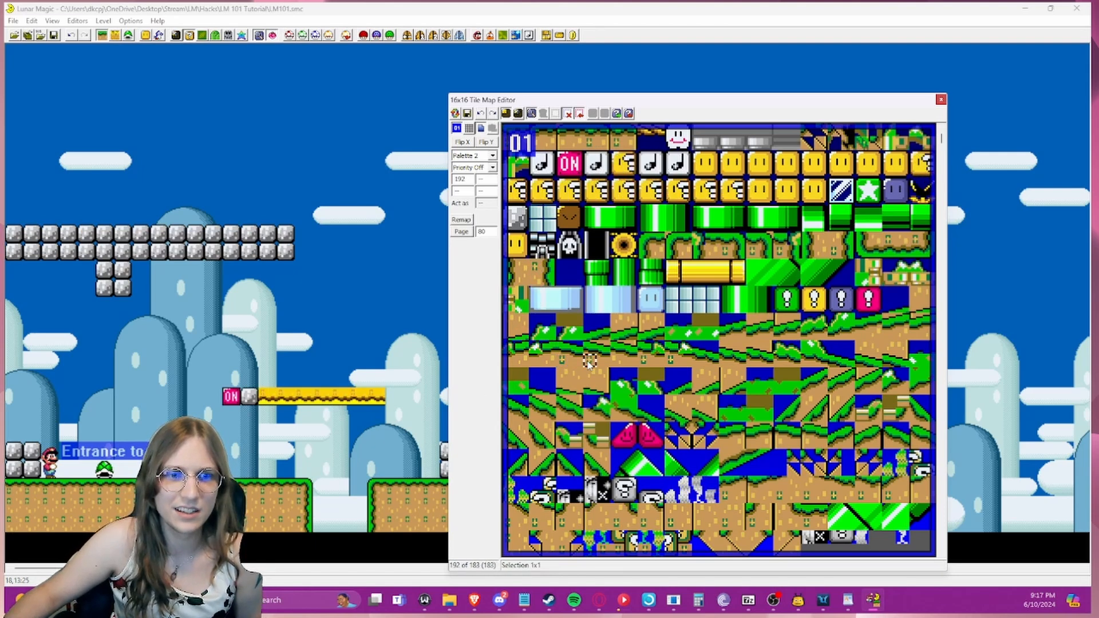
# - Set the level's FG3 slot back to graphics file 15 in Super GFX Bypass
pyautogui.click(364, 36)
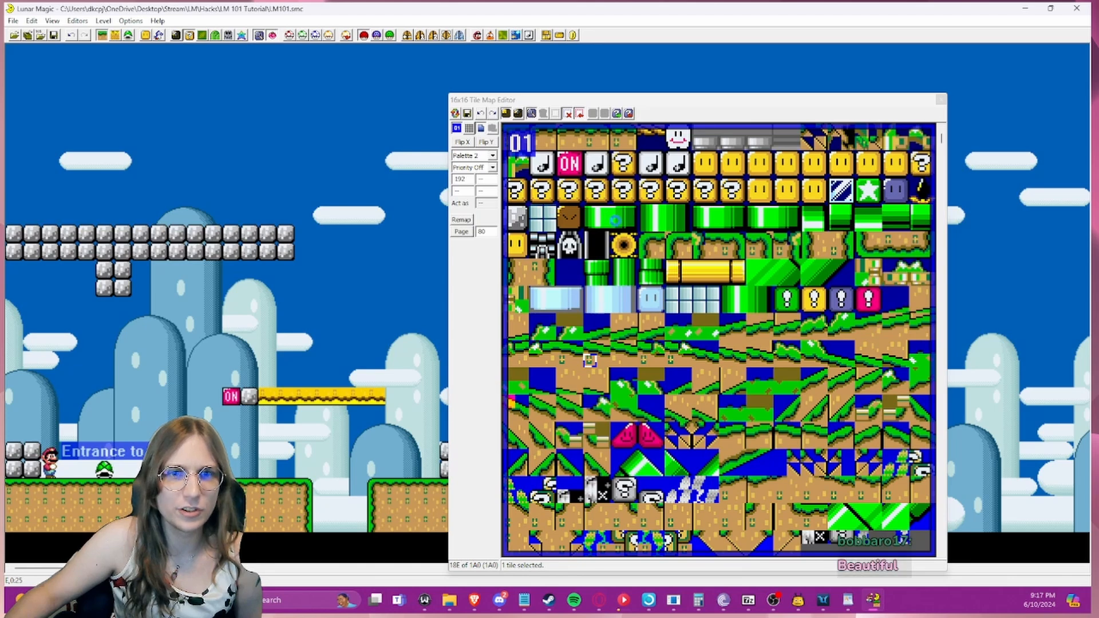
pyautogui.click(626, 224)
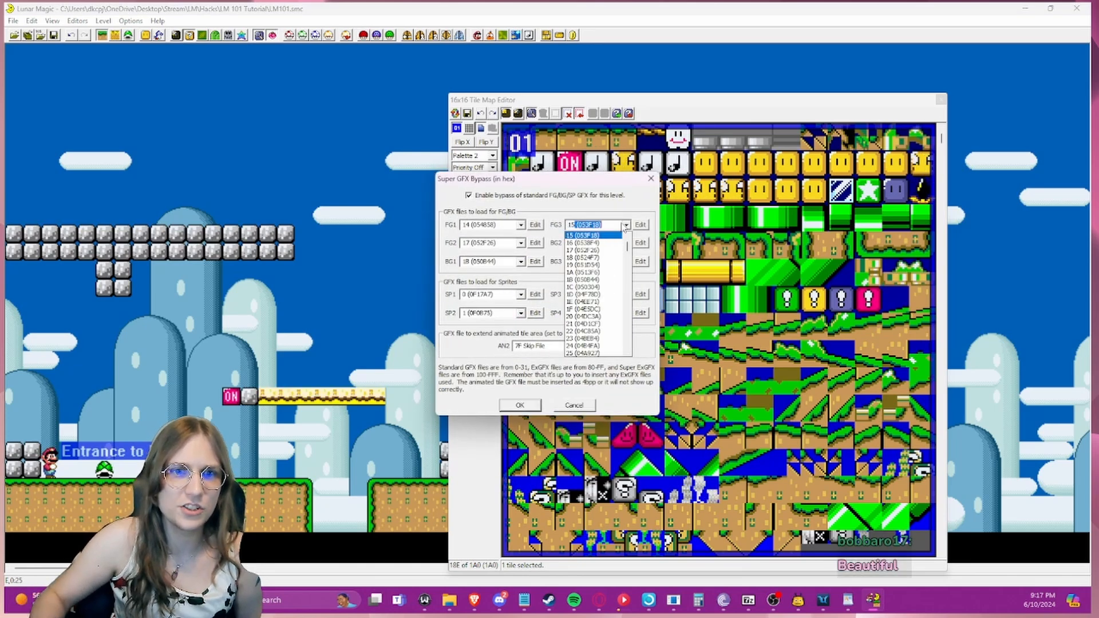
pyautogui.press('Return')
pyautogui.press('Return')
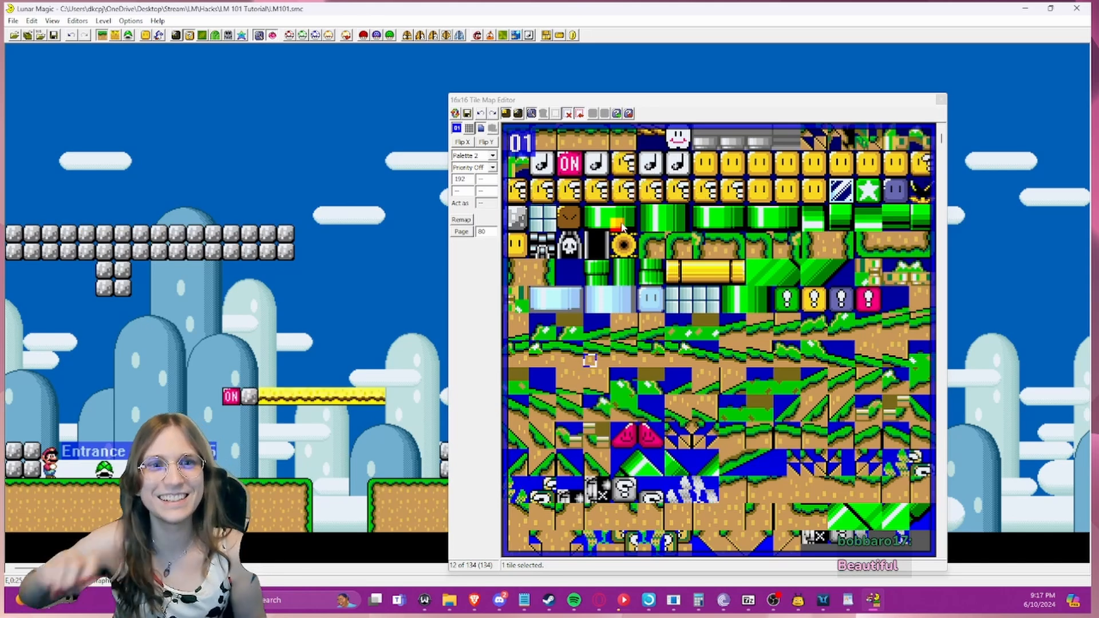
# - Save the Map16 data to the ROM and move the 16x16 Tile Map Editor window higher
pyautogui.click(469, 116)
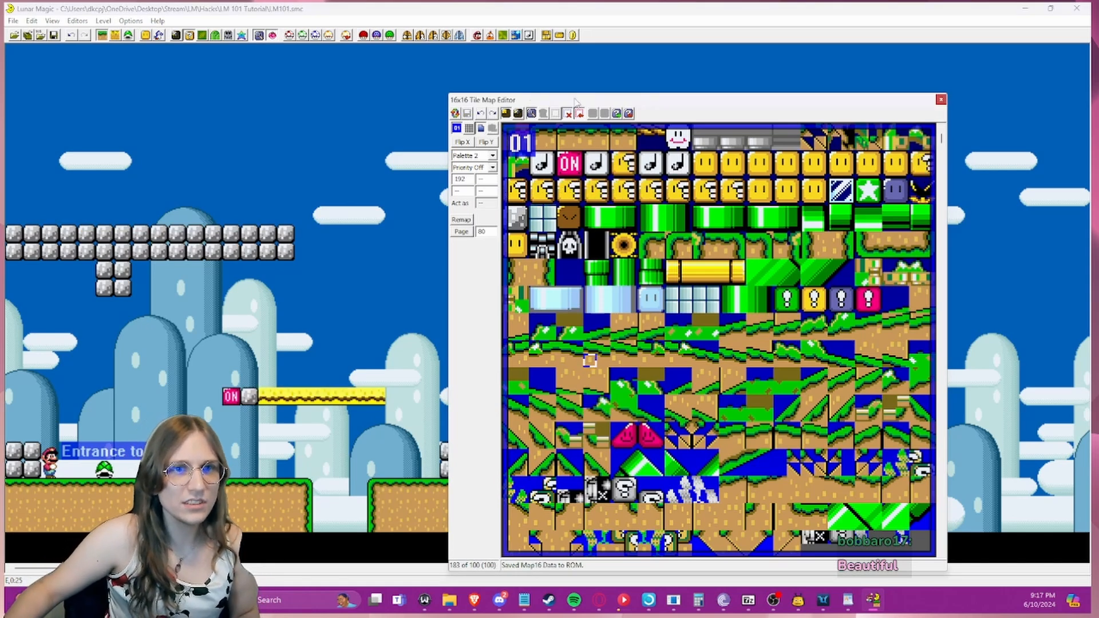
pyautogui.moveTo(504, 100); pyautogui.dragTo(516, 65)
pyautogui.scroll(-5, 506, 110)
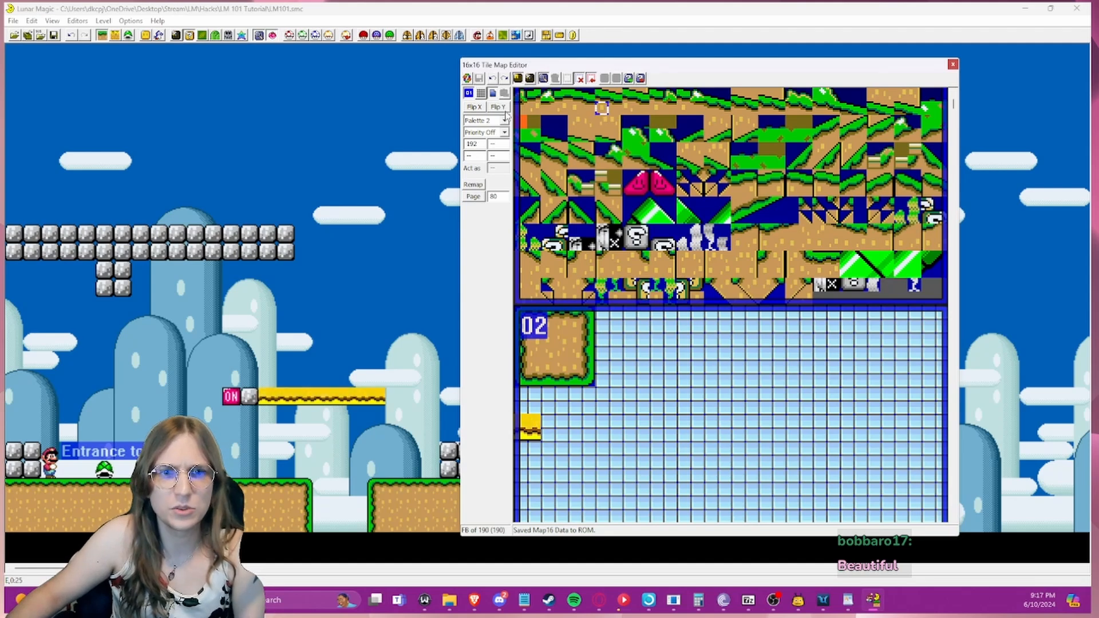
# - Switch the editor to 16x16 mode and inspect the 8x8 tile numbers of the page 02 ground block's top-middle tile
pyautogui.click(518, 79)
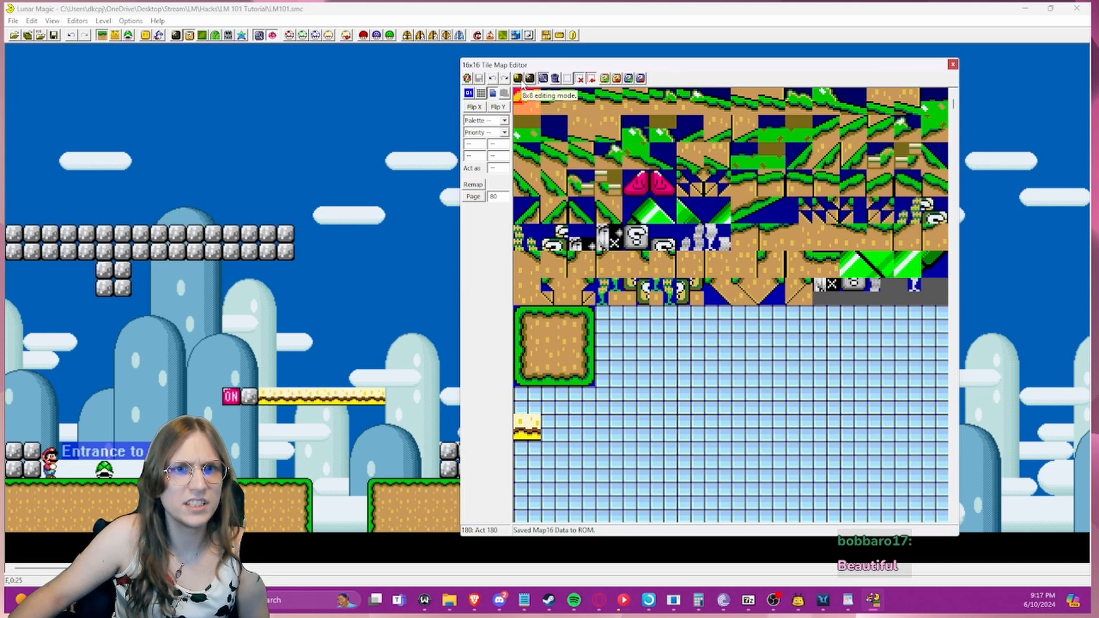
pyautogui.click(554, 325)
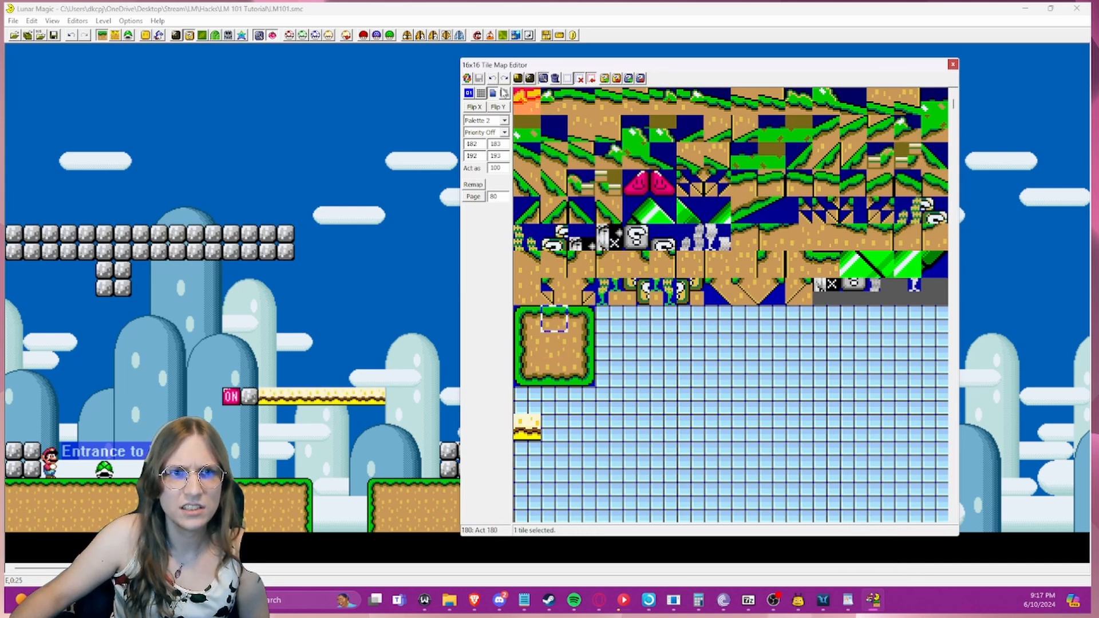
pyautogui.doubleClick(472, 144)
pyautogui.press('Tab')
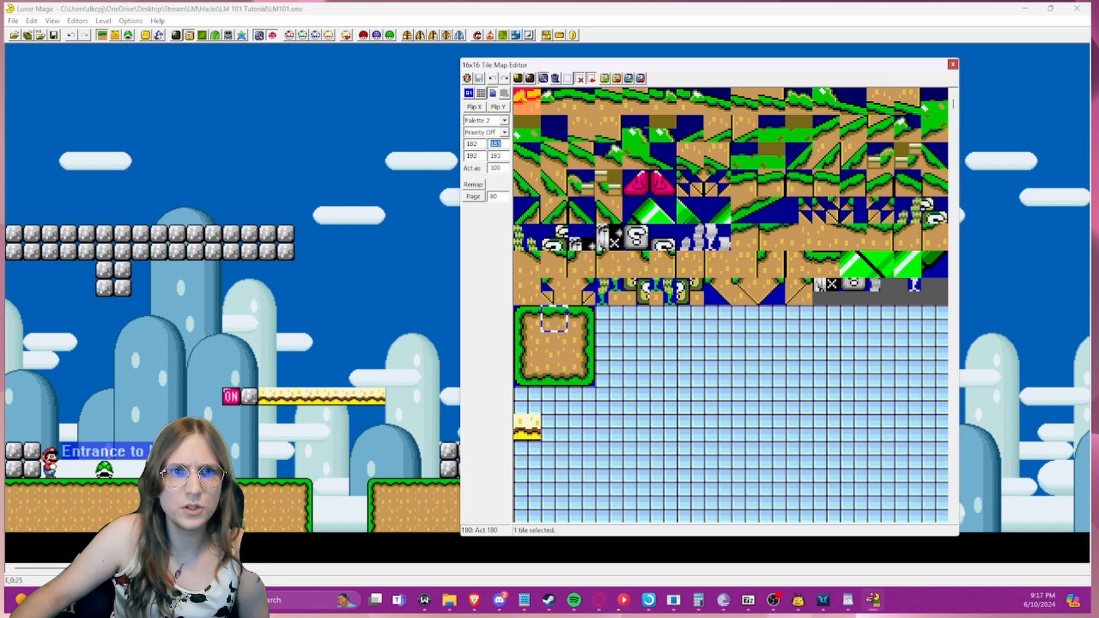
pyautogui.press('Tab')
pyautogui.click(495, 156)
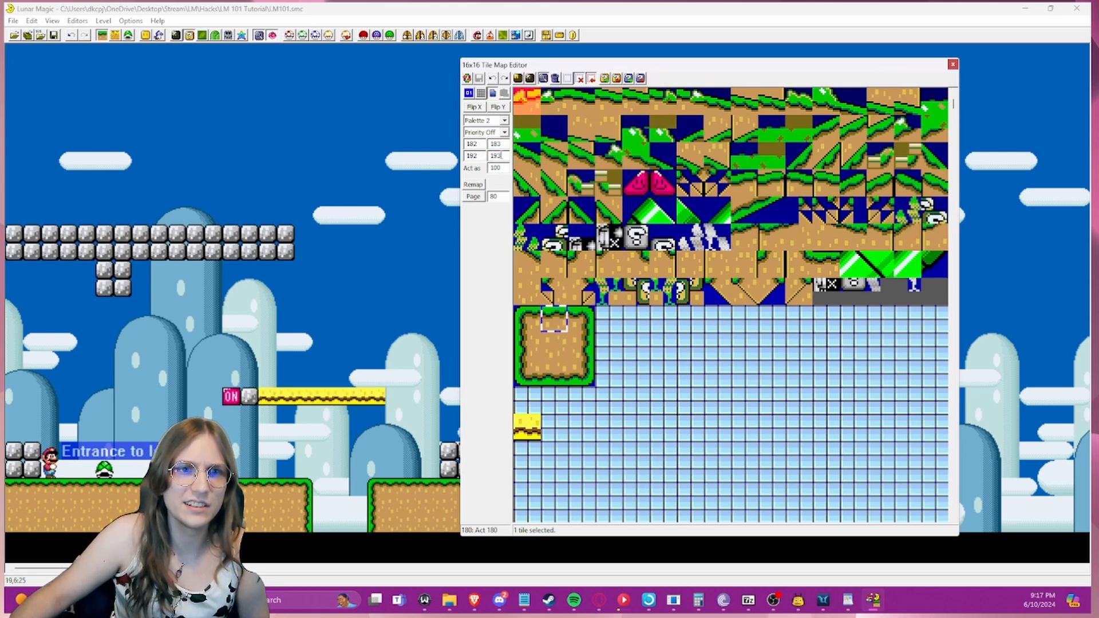
# - Open the 8x8 Tile Selector, show its graphics slot labels and examine where the ground tiles sit in the FG3 section
pyautogui.click(518, 80)
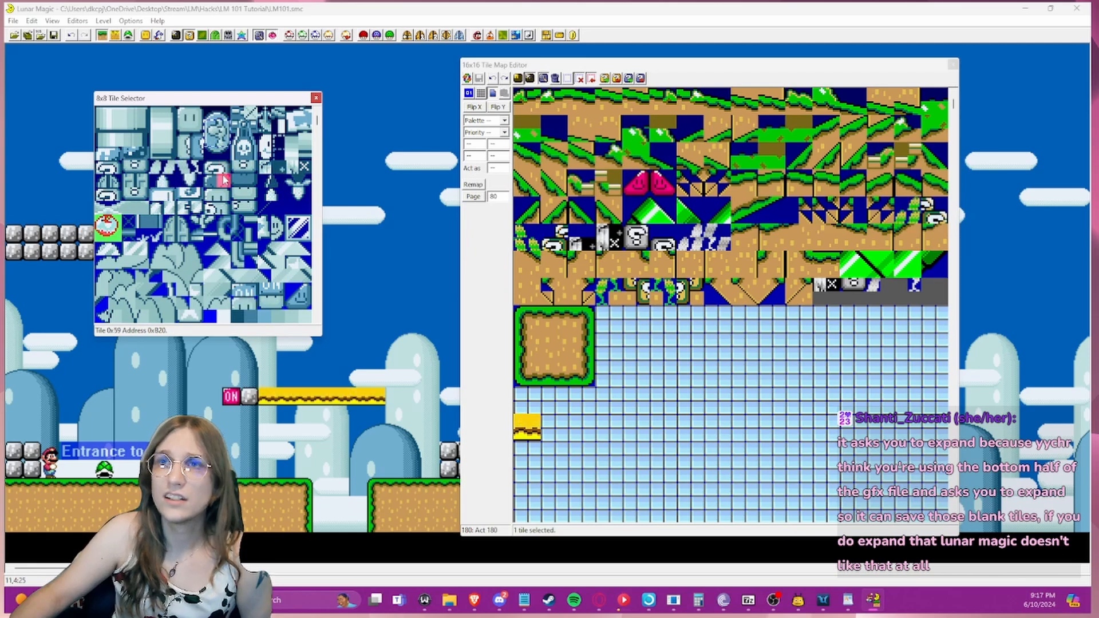
pyautogui.press('F8')
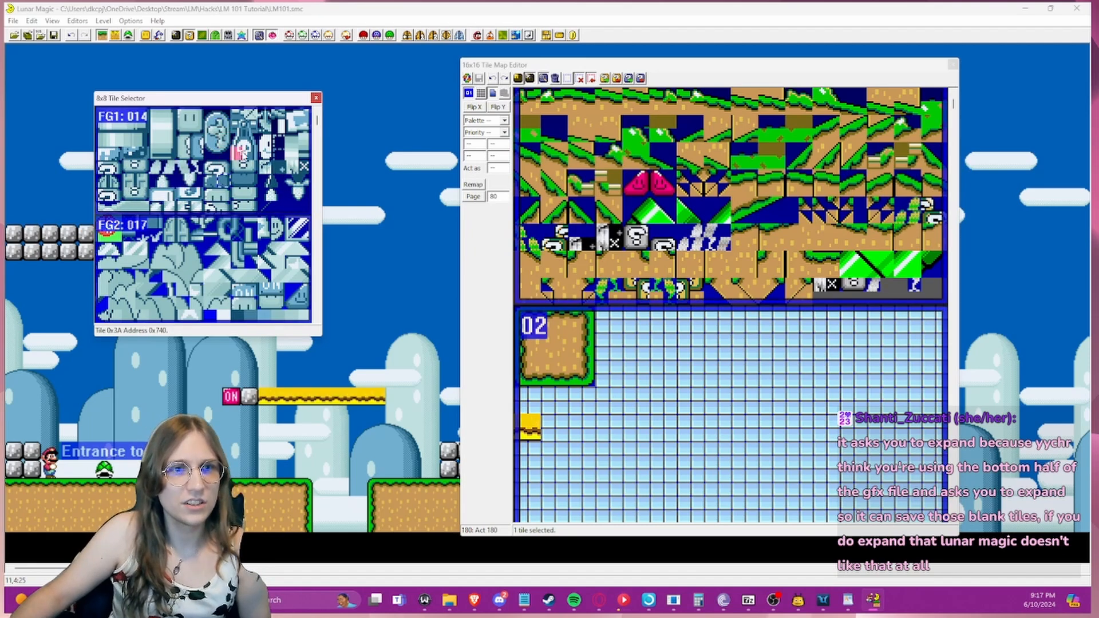
pyautogui.scroll(-3, 214, 165)
pyautogui.scroll(-3, 205, 181)
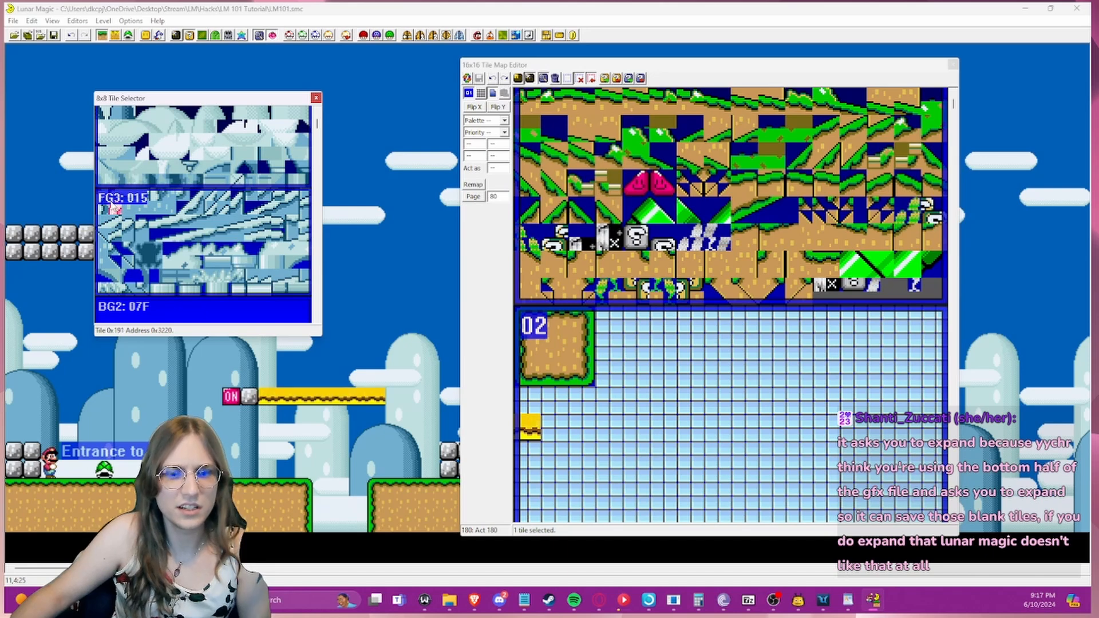
pyautogui.press('F8')
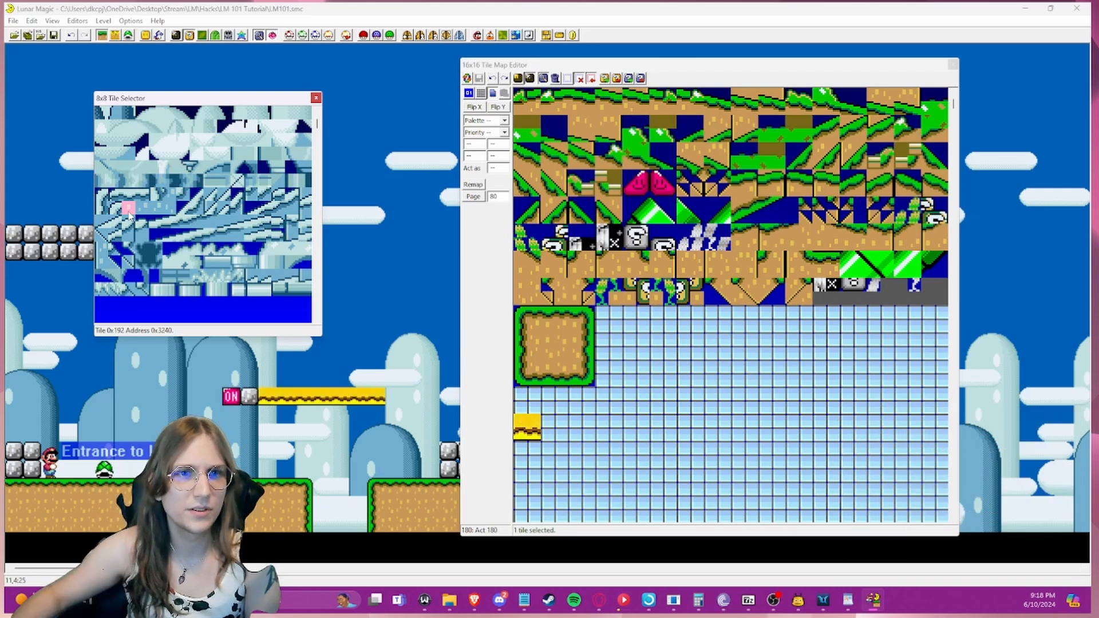
pyautogui.click(129, 212)
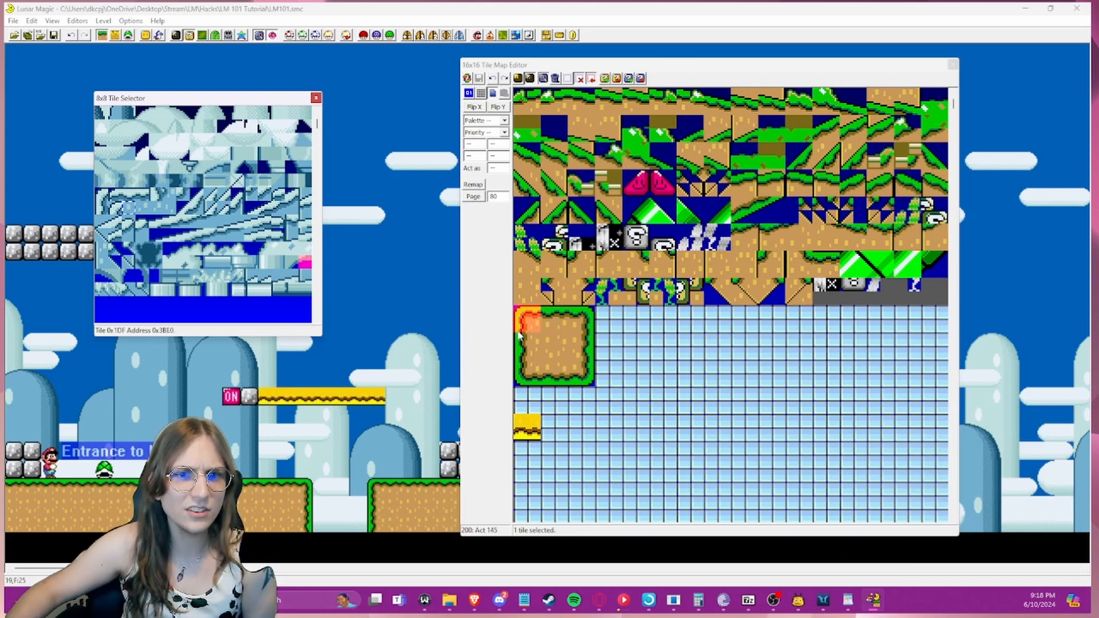
# - Compare the 8x8 tile numbers of the ground block's top-middle and centre tiles with their positions in the 8x8 Tile Selector
pyautogui.click(552, 324)
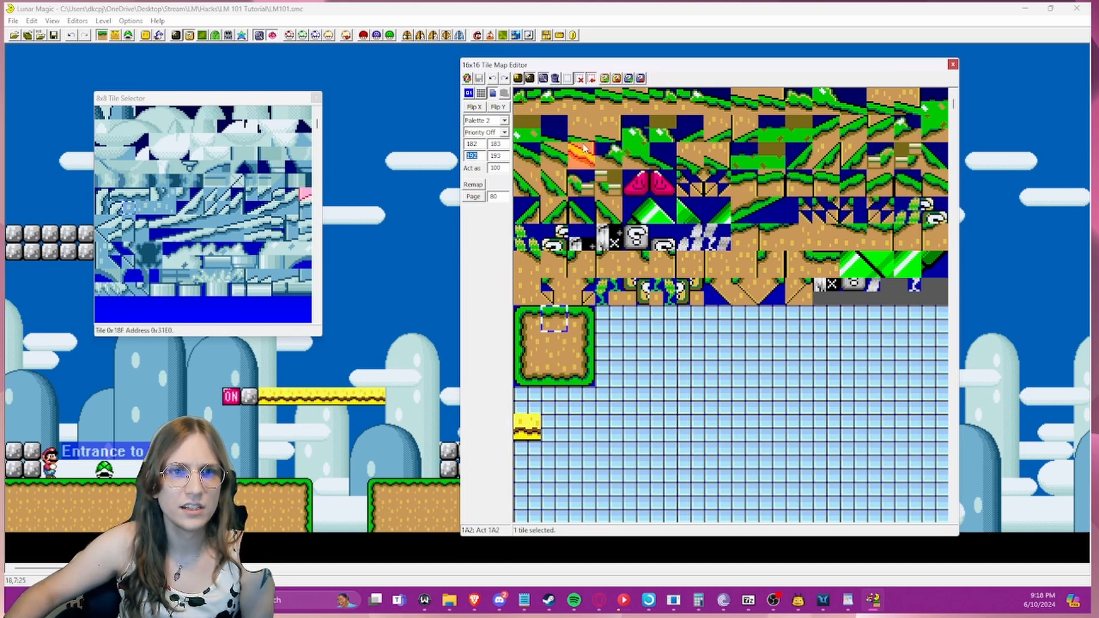
pyautogui.click(544, 340)
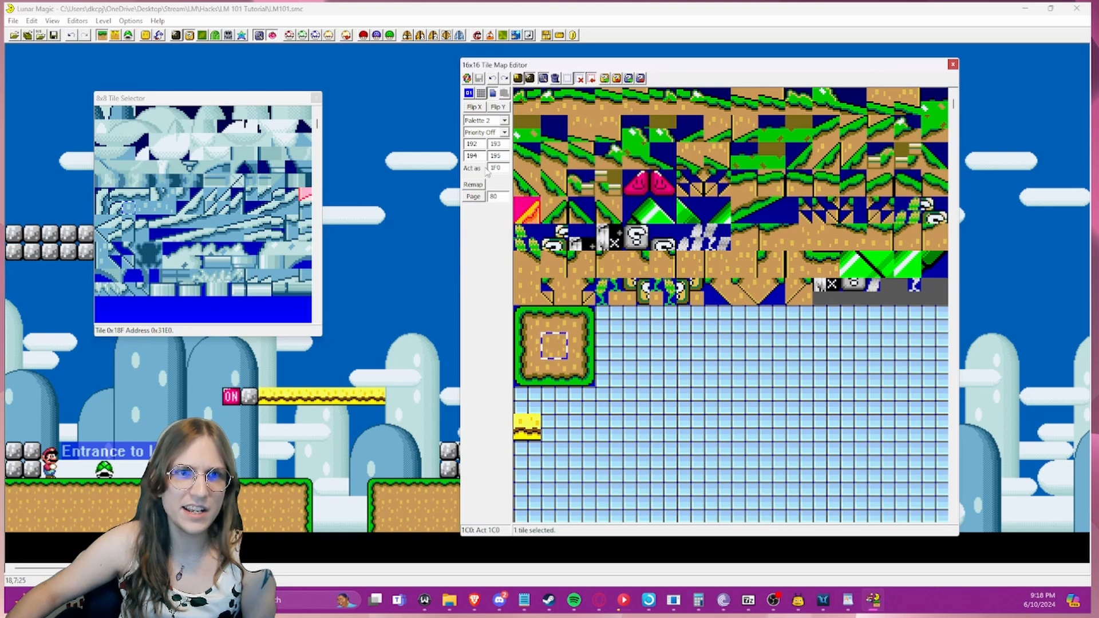
pyautogui.click(554, 338)
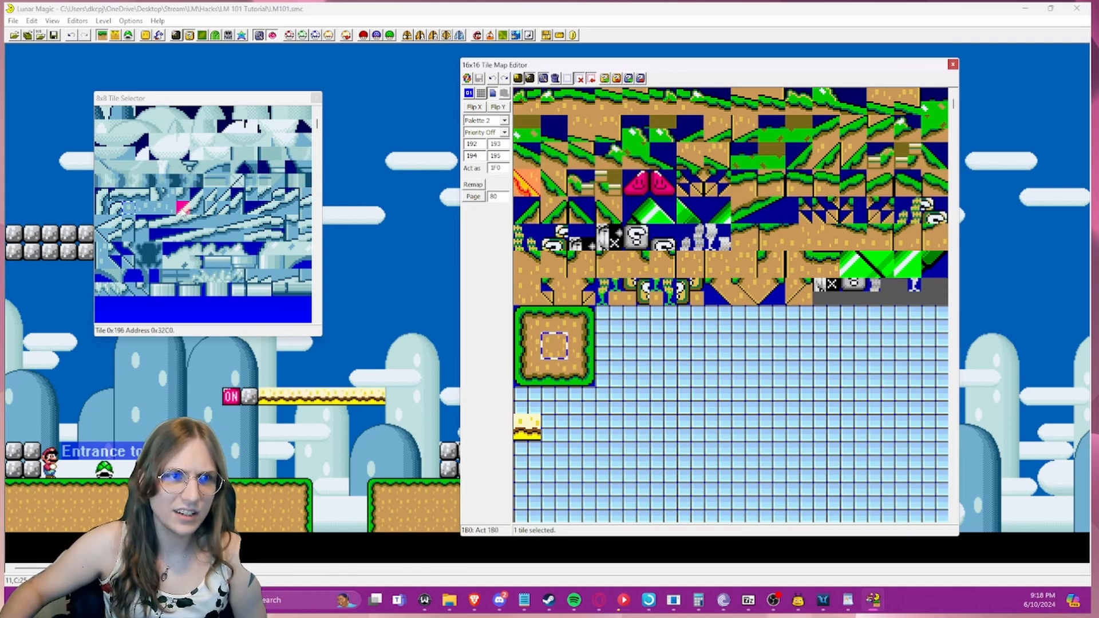
pyautogui.scroll(6, 206, 217)
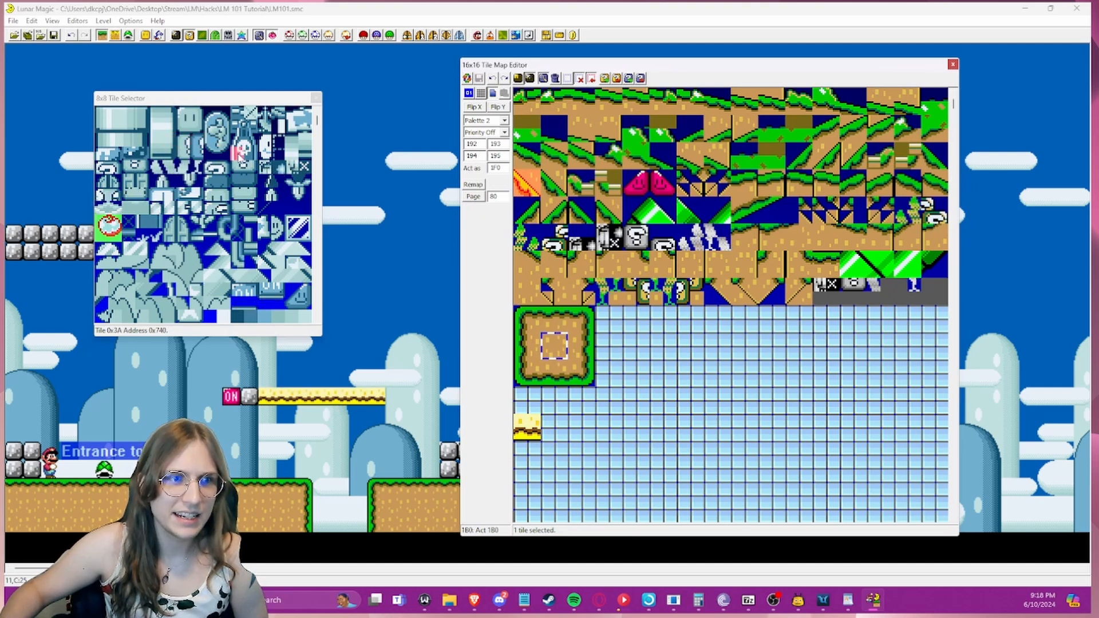
pyautogui.click(239, 153)
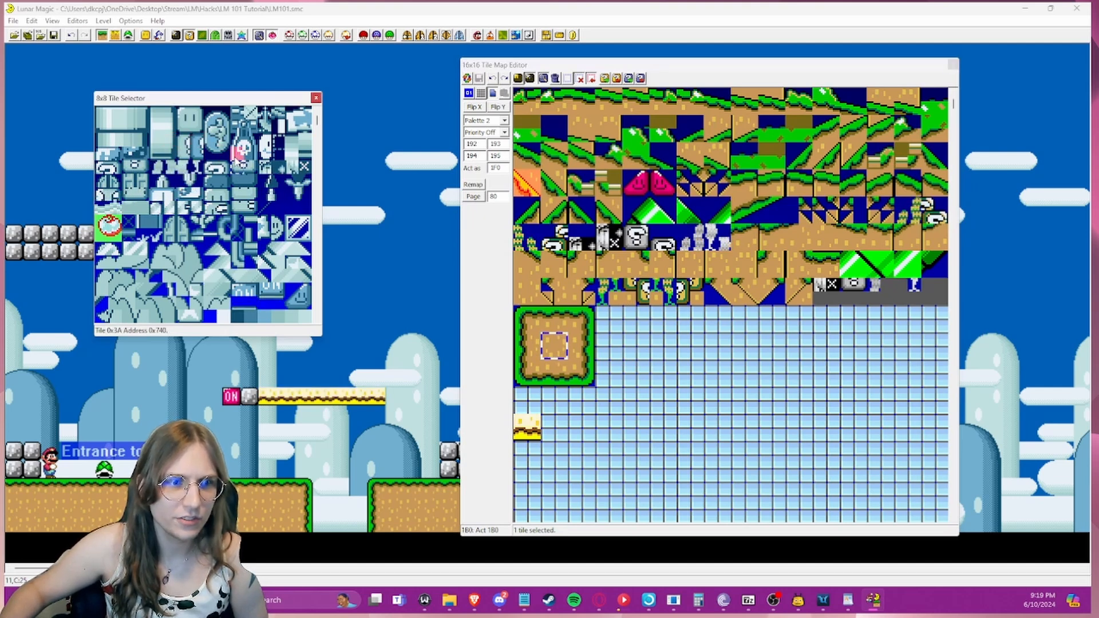
# - Inspect the 8x8 tile numbers of the skull tile on page 01 and of a blank tile on page 00
pyautogui.scroll(-5, 593, 395)
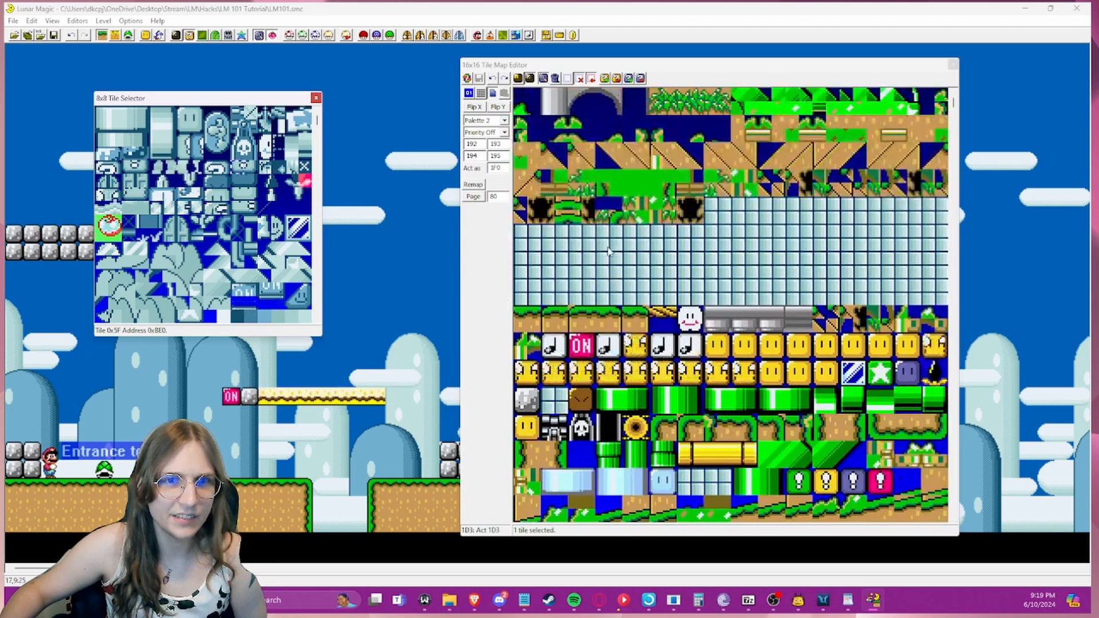
pyautogui.click(573, 438)
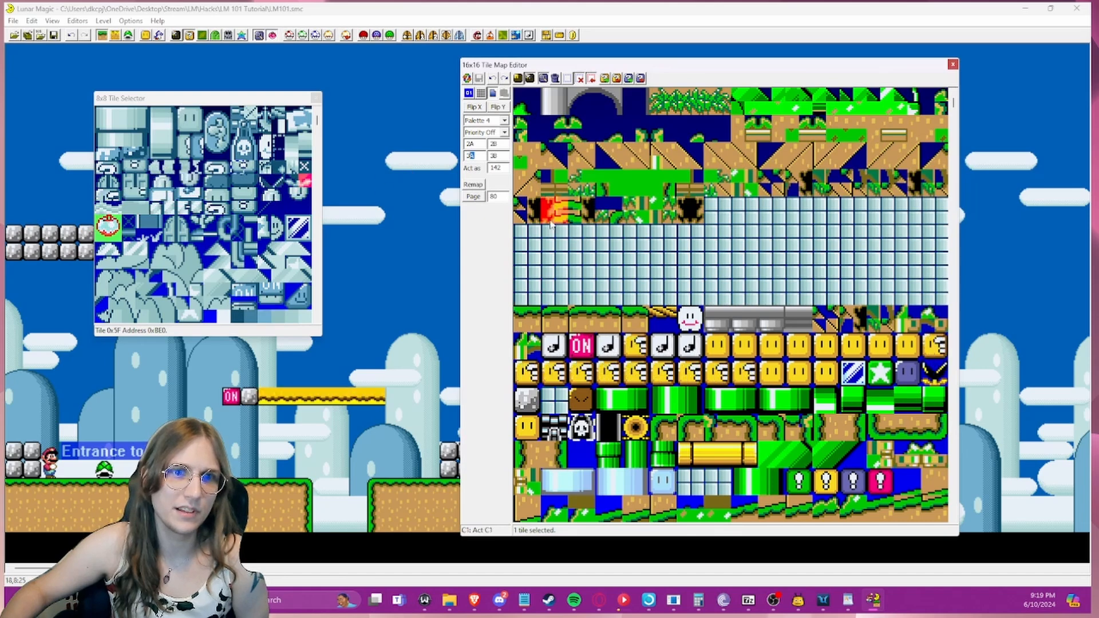
pyautogui.click(316, 99)
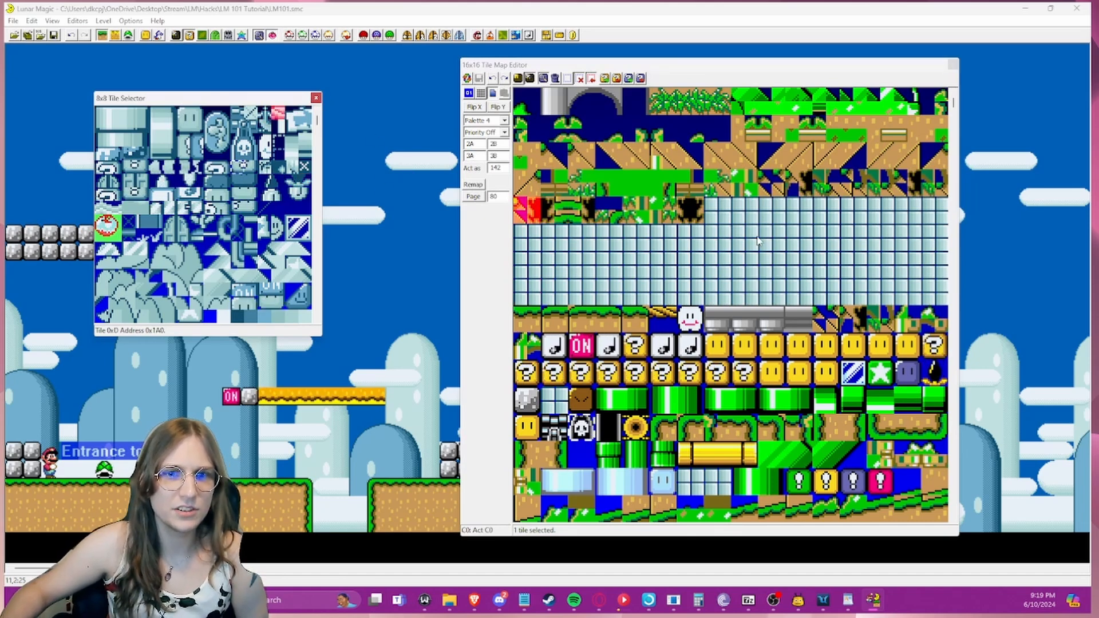
pyautogui.click(747, 262)
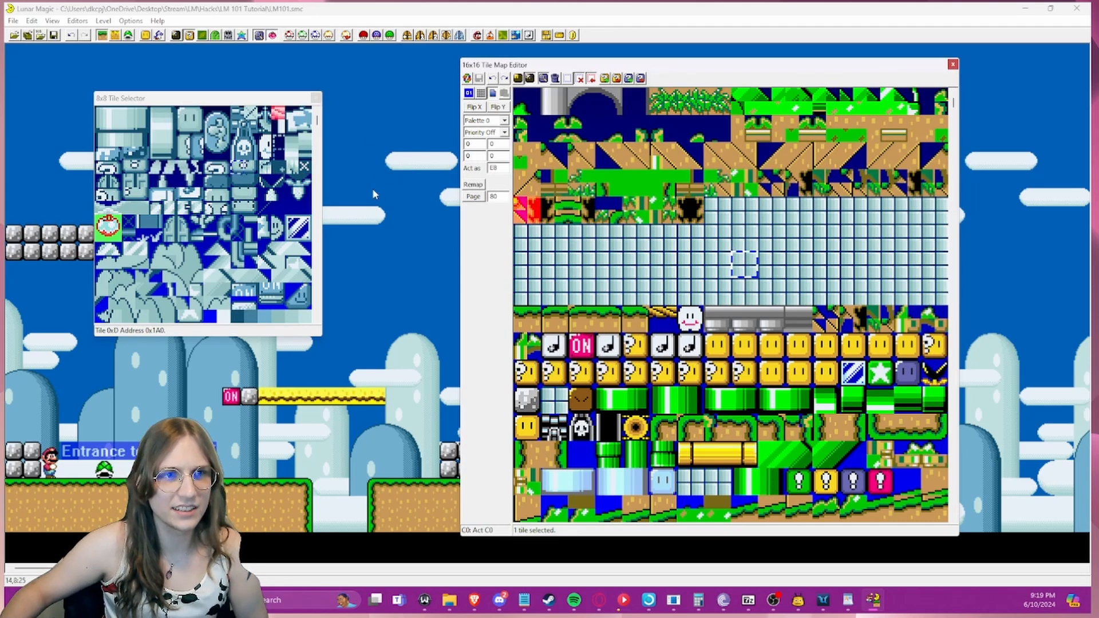
# - Inspect each of the four 8x8 tile numbers that make up tile 1C4 beside the green slope on page 01
pyautogui.scroll(-4, 673, 257)
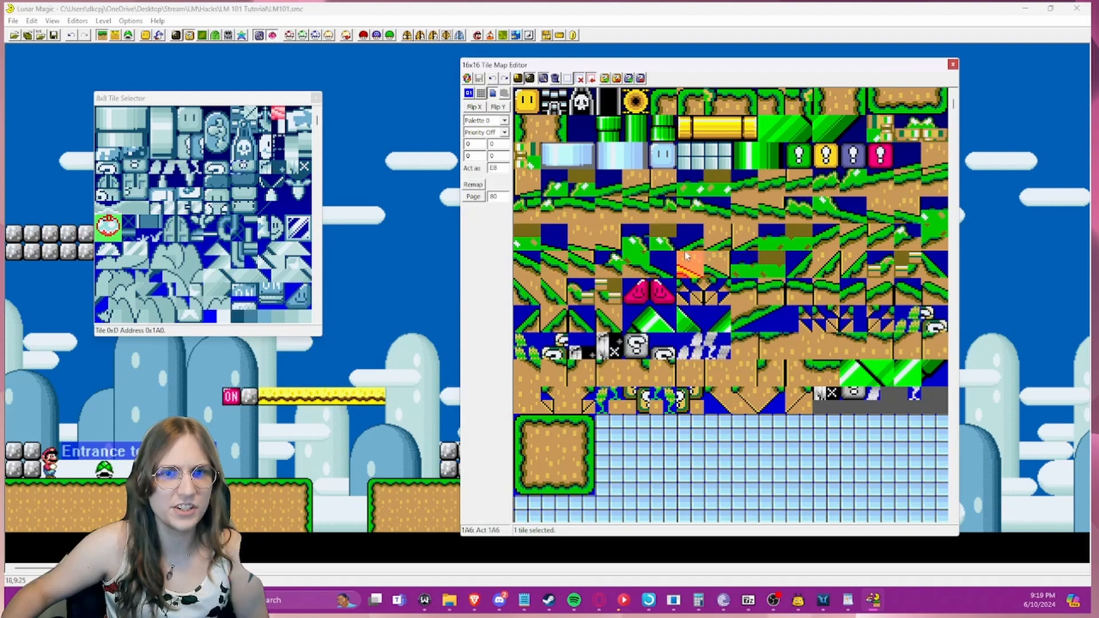
pyautogui.scroll(-1, 248, 209)
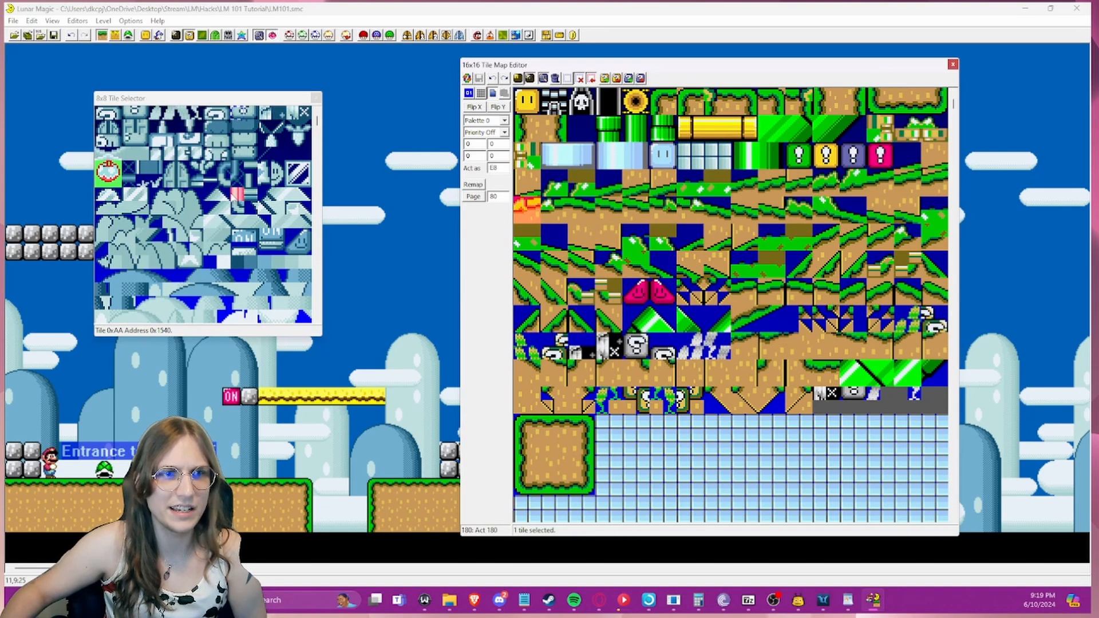
pyautogui.scroll(-1, 237, 194)
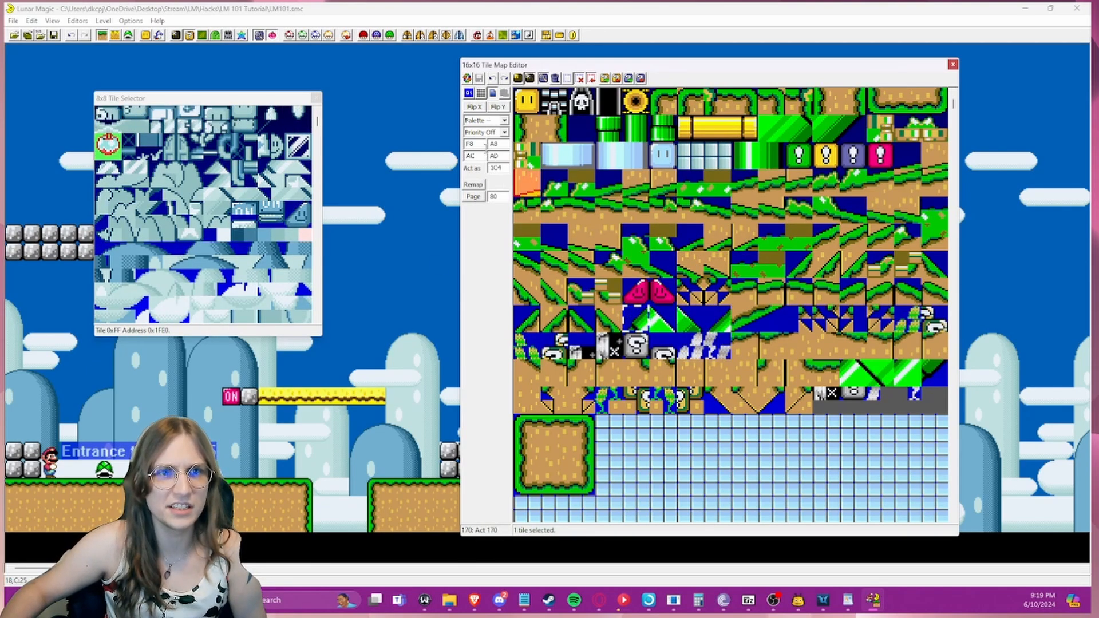
pyautogui.doubleClick(470, 144)
pyautogui.doubleClick(493, 144)
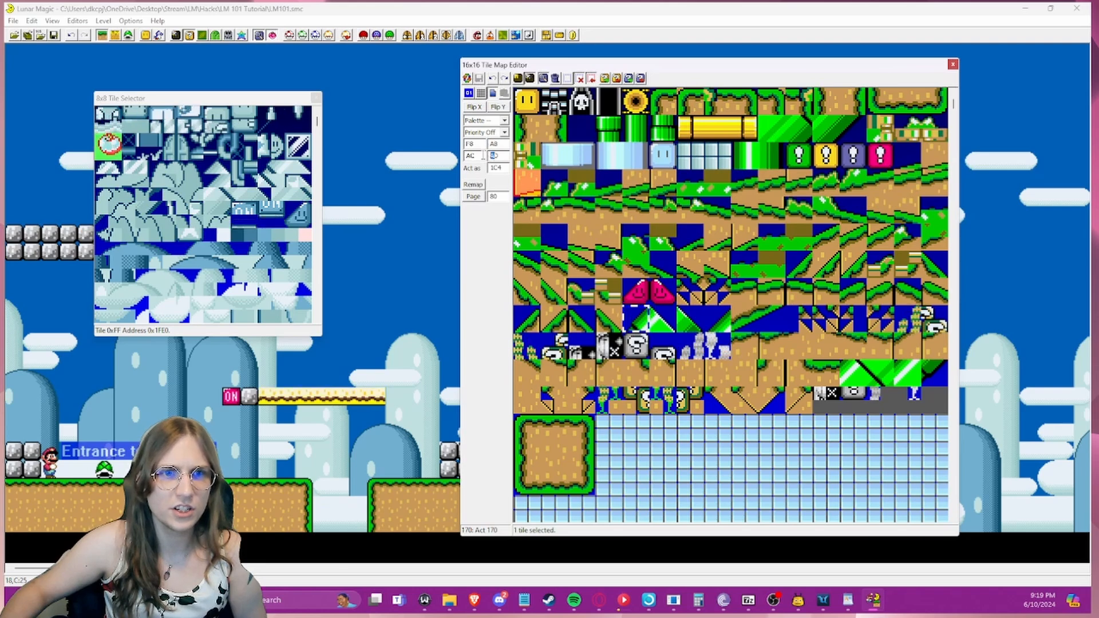
pyautogui.doubleClick(494, 155)
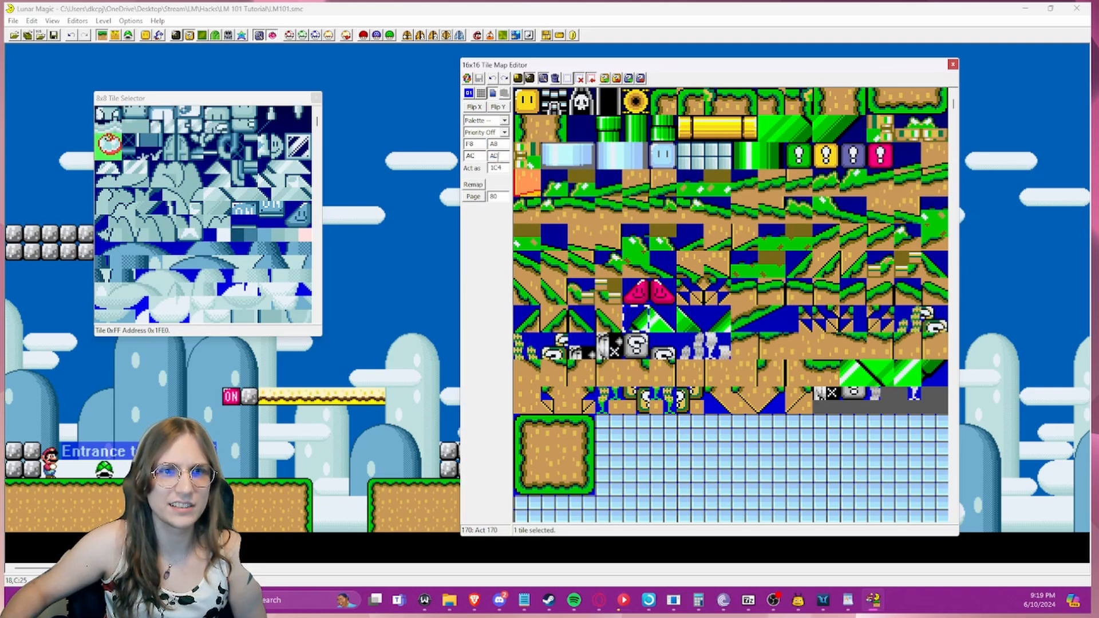
# - Close the 8x8 Tile Selector and review Parts 5 to 7 of the LMguideline document in WordPad
pyautogui.click(315, 97)
pyautogui.click(848, 599)
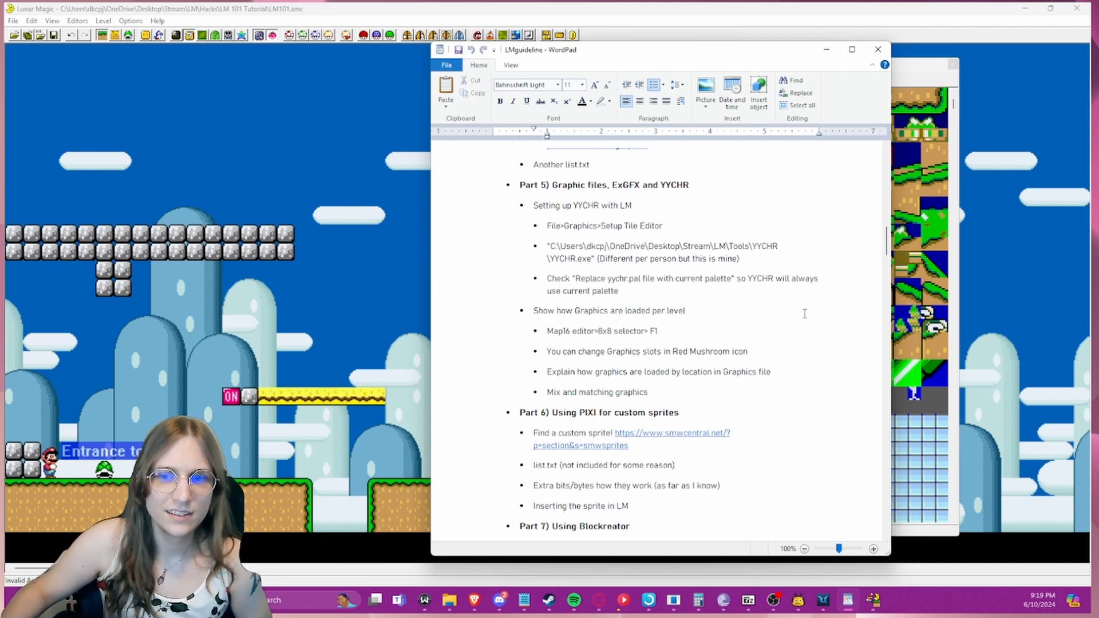
pyautogui.scroll(-3, 651, 423)
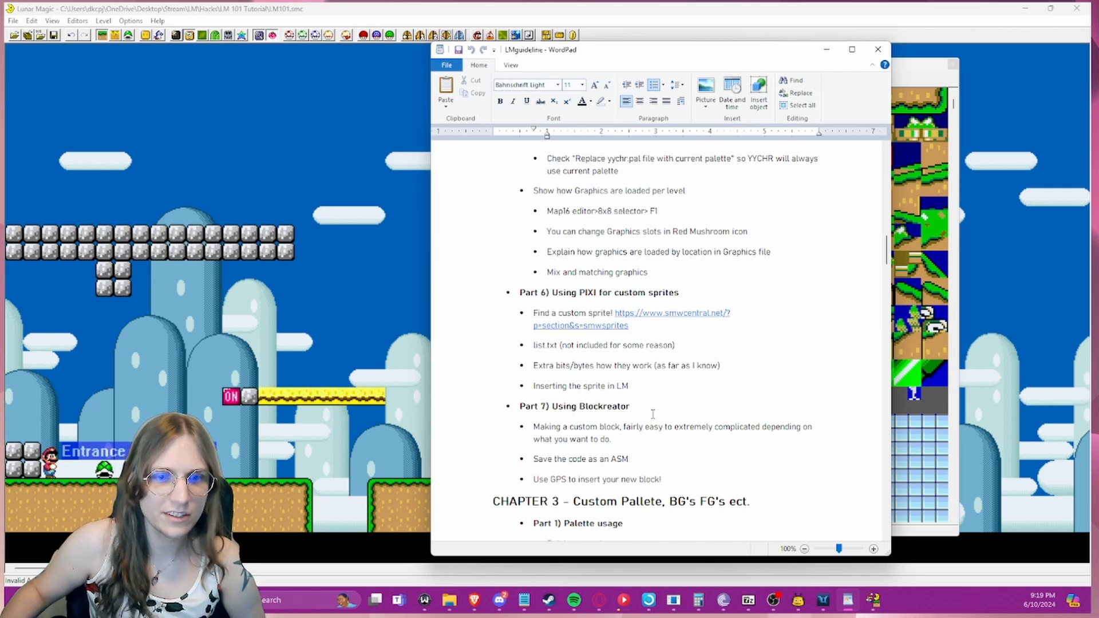
pyautogui.click(681, 483)
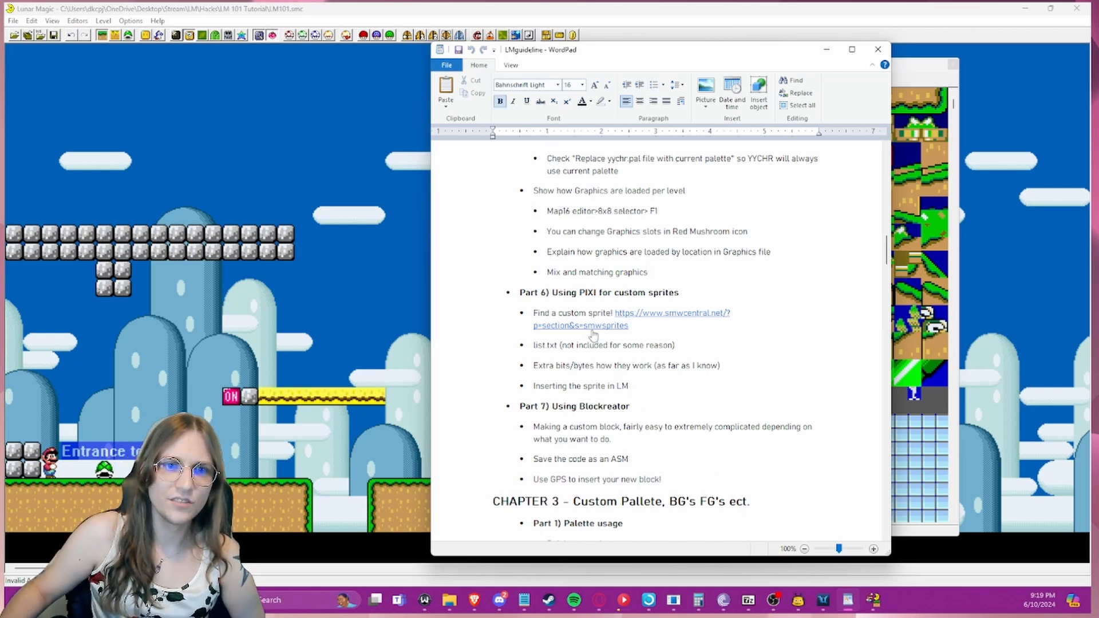
pyautogui.scroll(4, 592, 305)
pyautogui.scroll(-1, 637, 395)
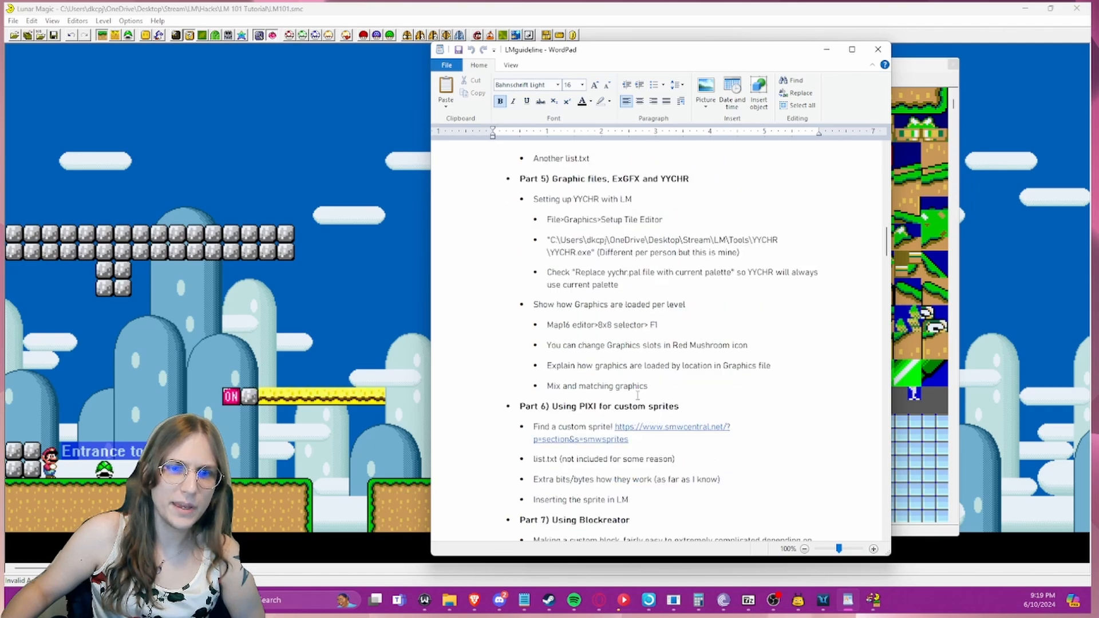
# - Open the SMW Central sprites link from Part 6 of the guideline and sort the sprite list by downloads
pyautogui.click(639, 435)
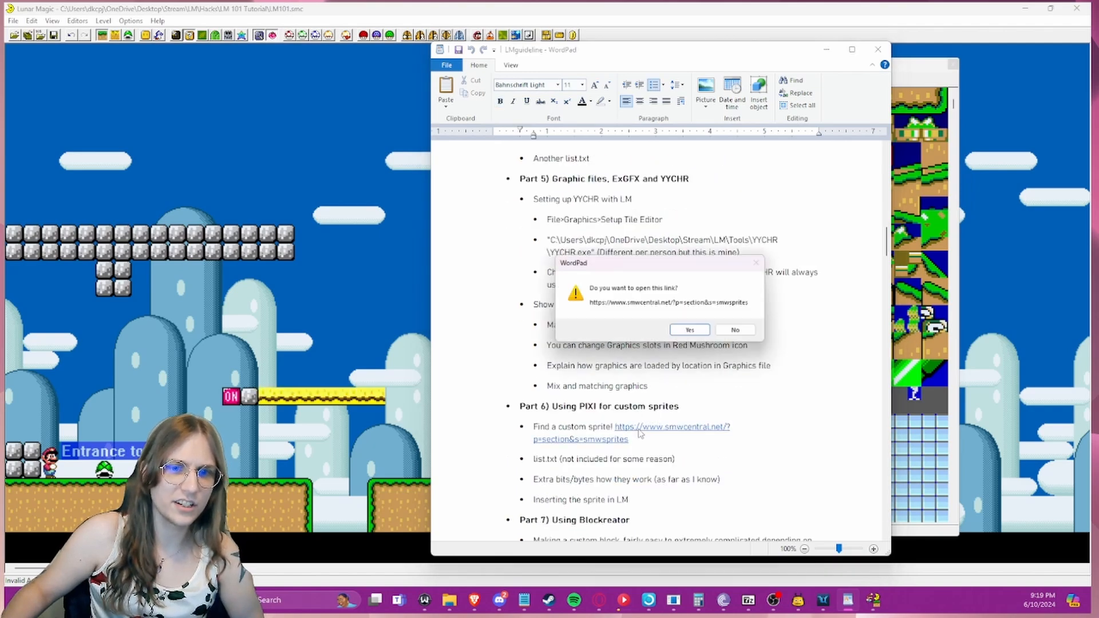
pyautogui.click(690, 332)
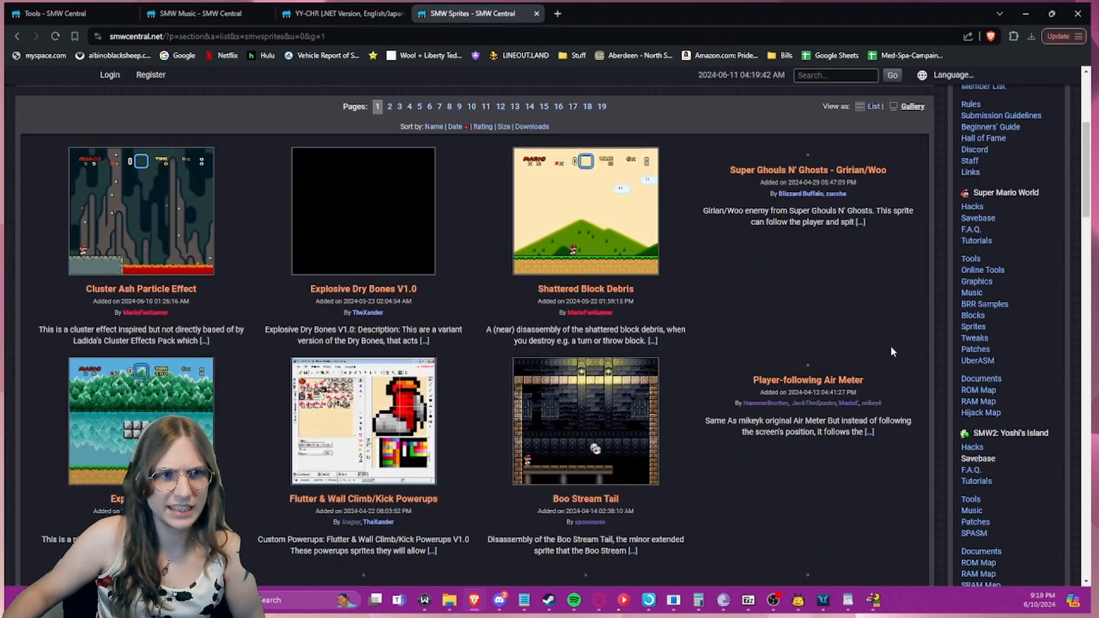
pyautogui.scroll(1, 830, 200)
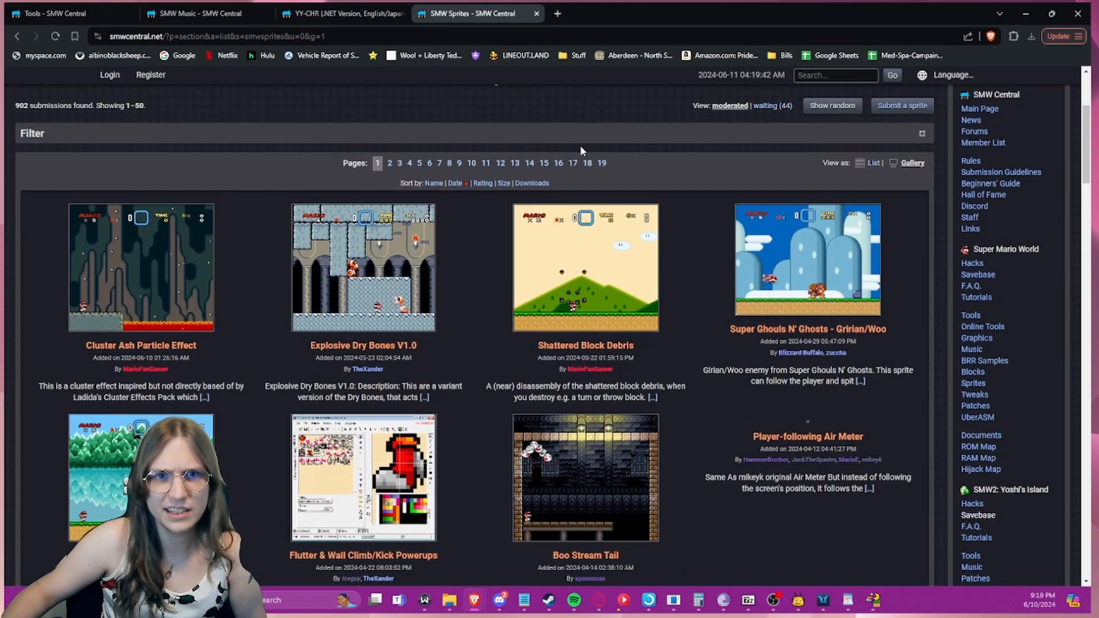
pyautogui.click(538, 183)
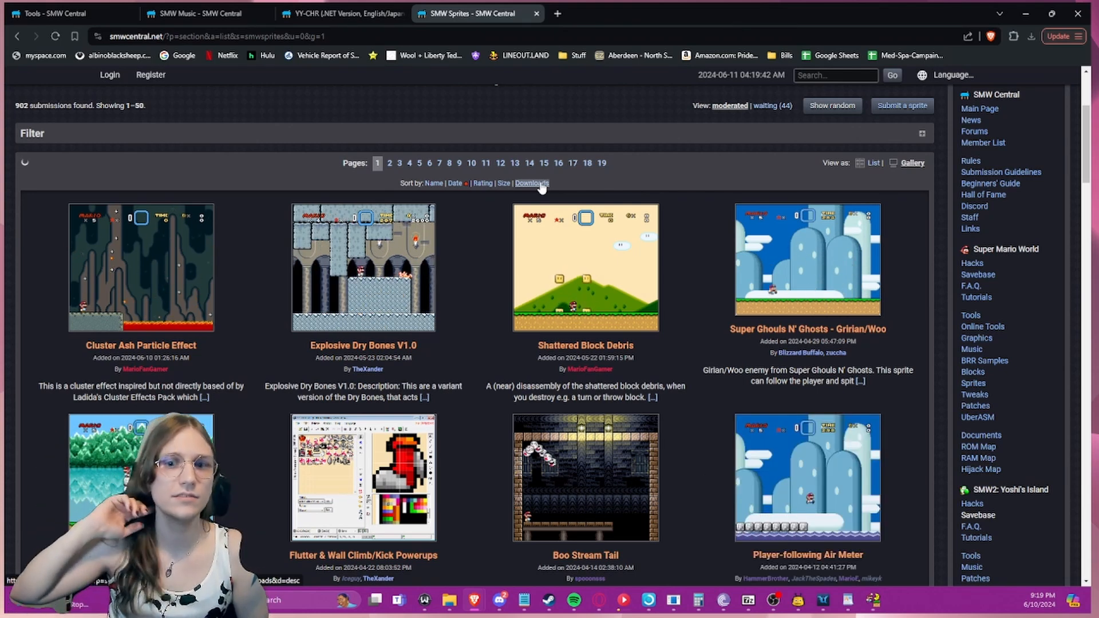
pyautogui.click(531, 184)
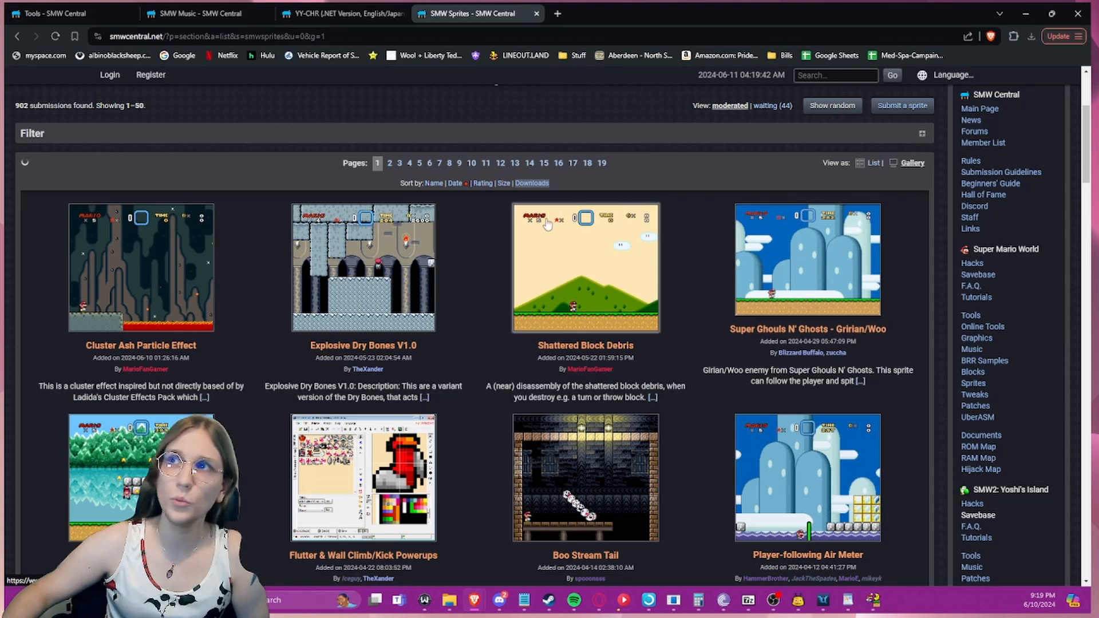
# - Browse the SMW Central sprites sorted by downloads for a custom sprite suitable for a PIXI insertion demo
pyautogui.scroll(-1, 547, 218)
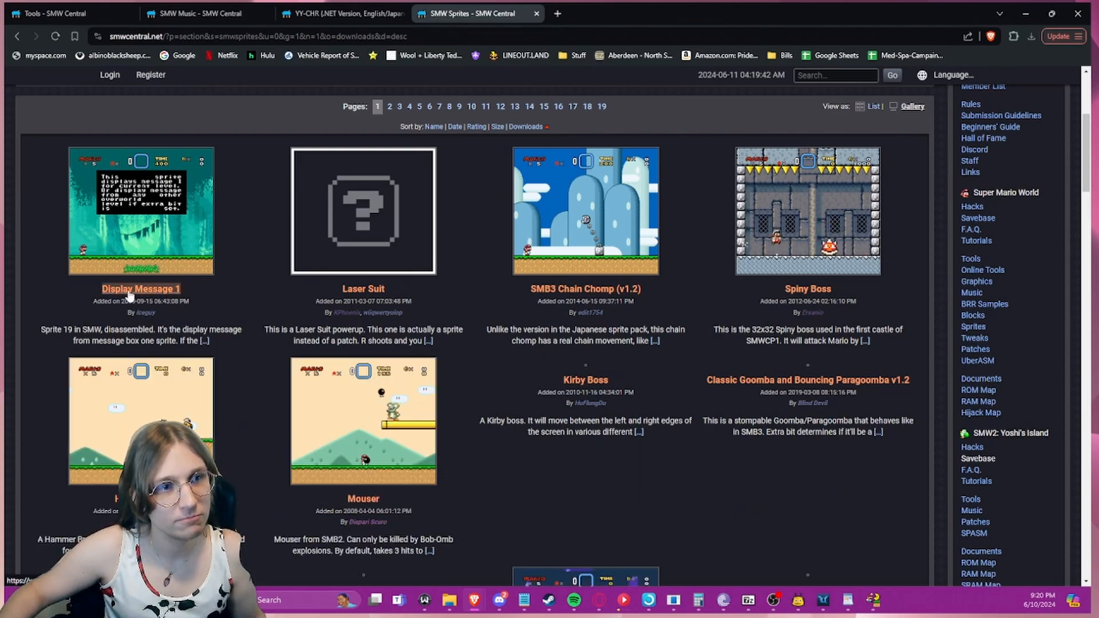
pyautogui.scroll(-1, 294, 308)
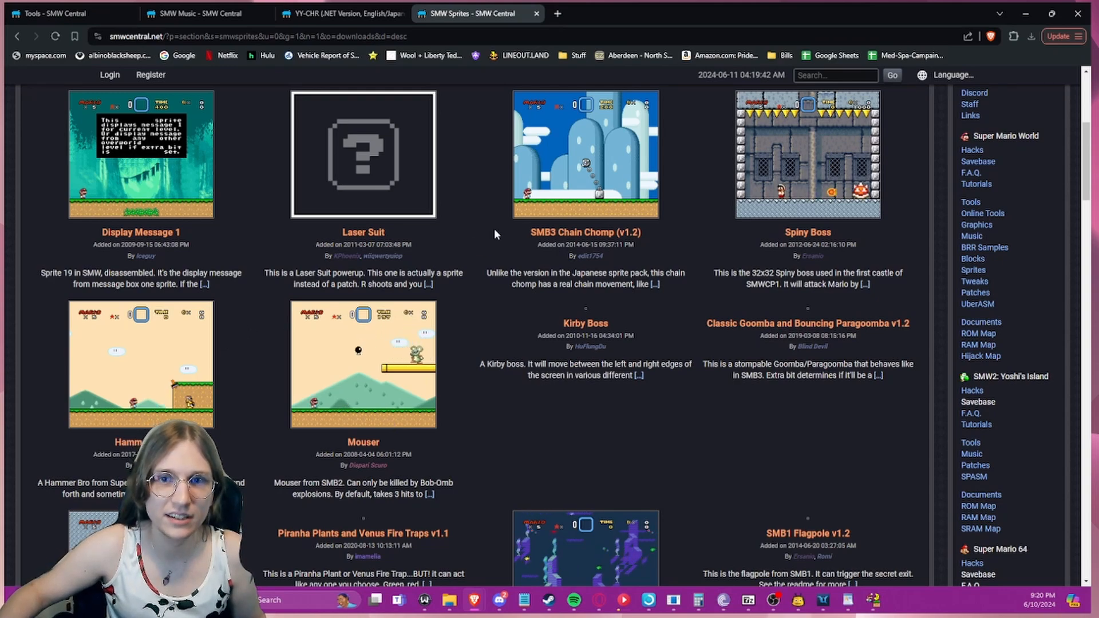
pyautogui.scroll(-2, 741, 272)
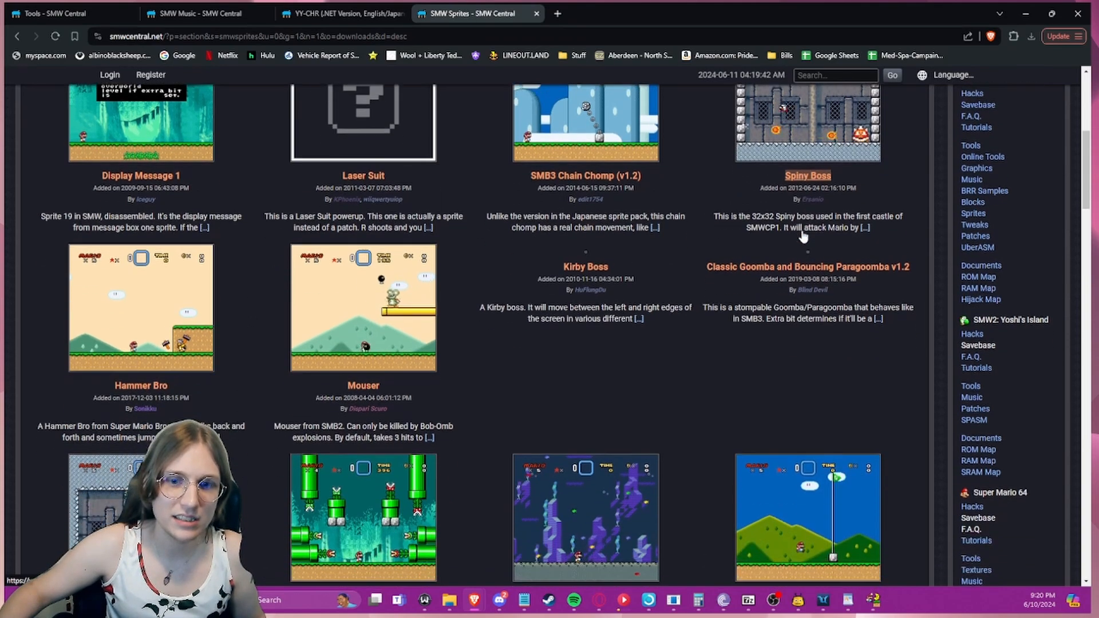
pyautogui.scroll(-1, 730, 277)
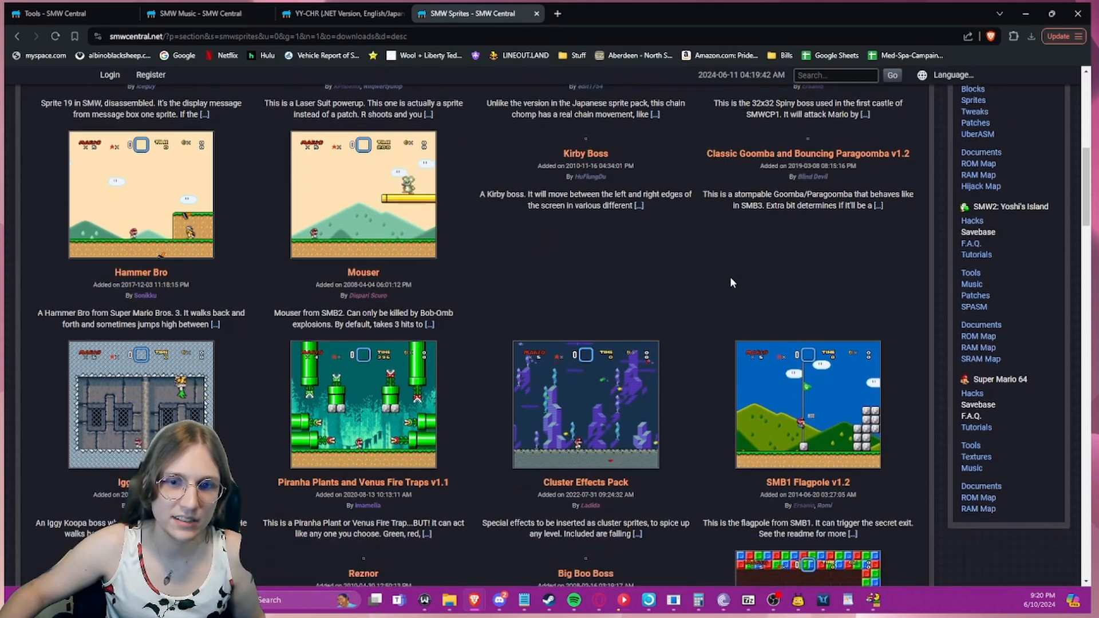
pyautogui.scroll(-1, 712, 349)
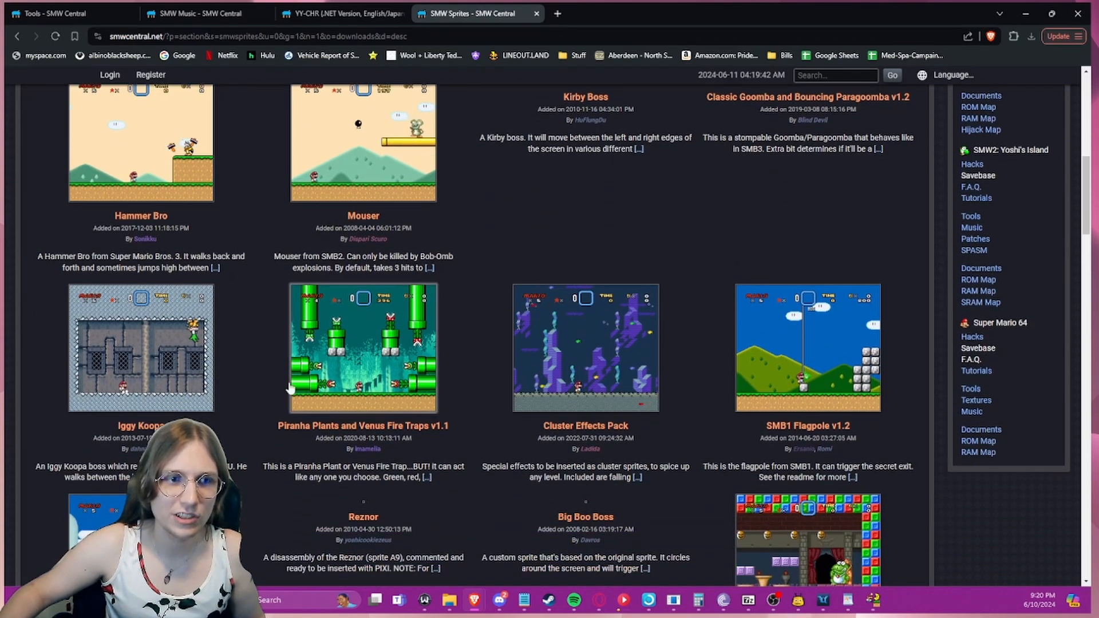
pyautogui.scroll(-2, 262, 385)
pyautogui.scroll(-1, 266, 399)
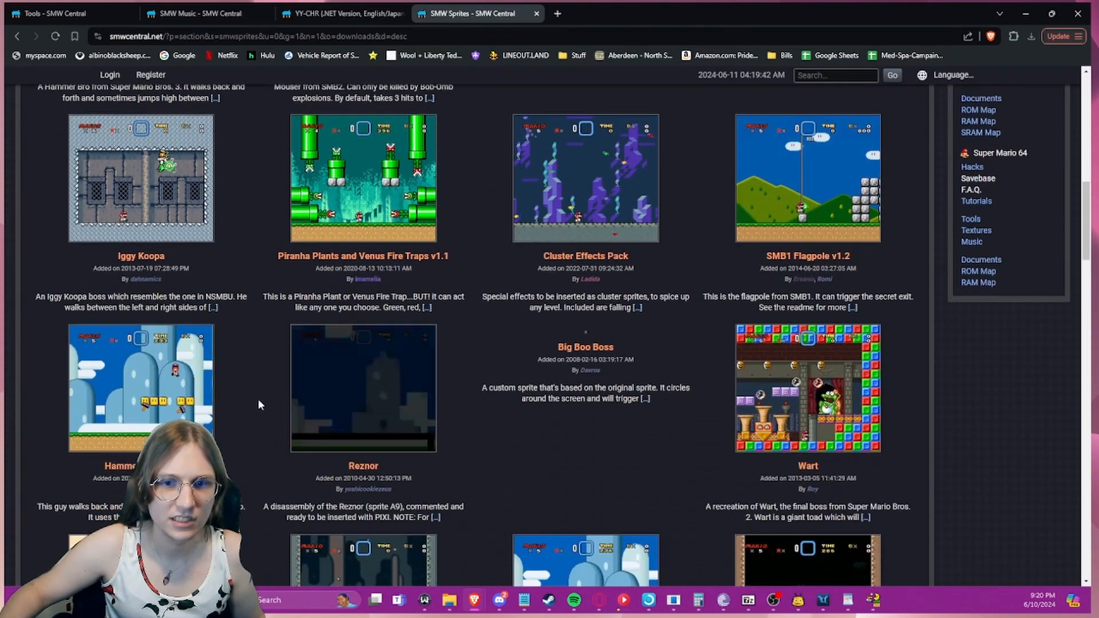
pyautogui.scroll(-2, 227, 410)
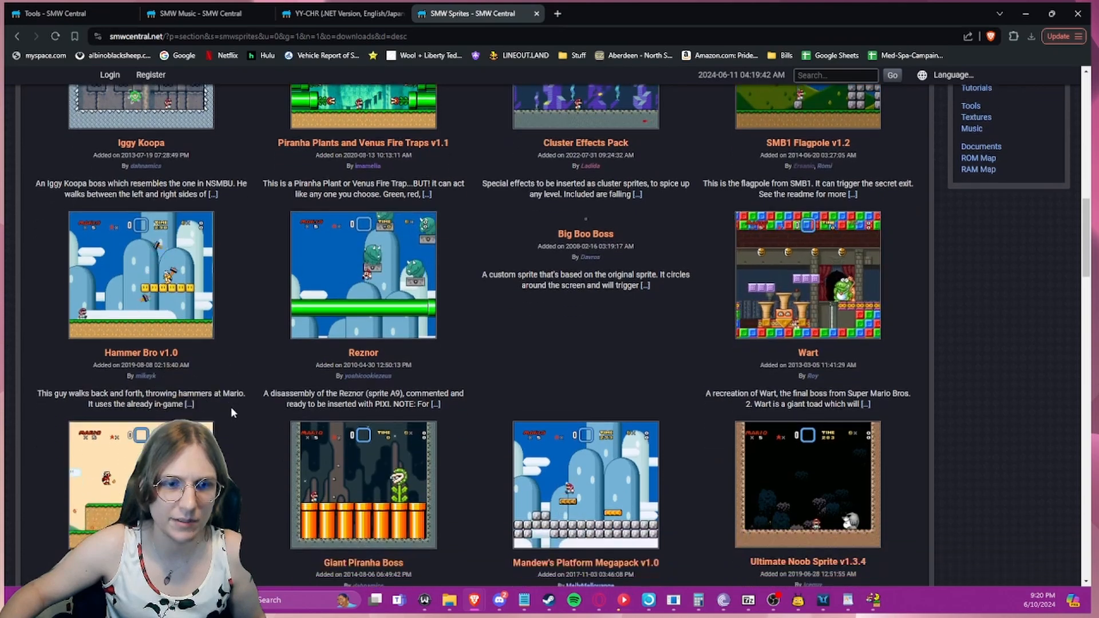
pyautogui.scroll(-3, 250, 419)
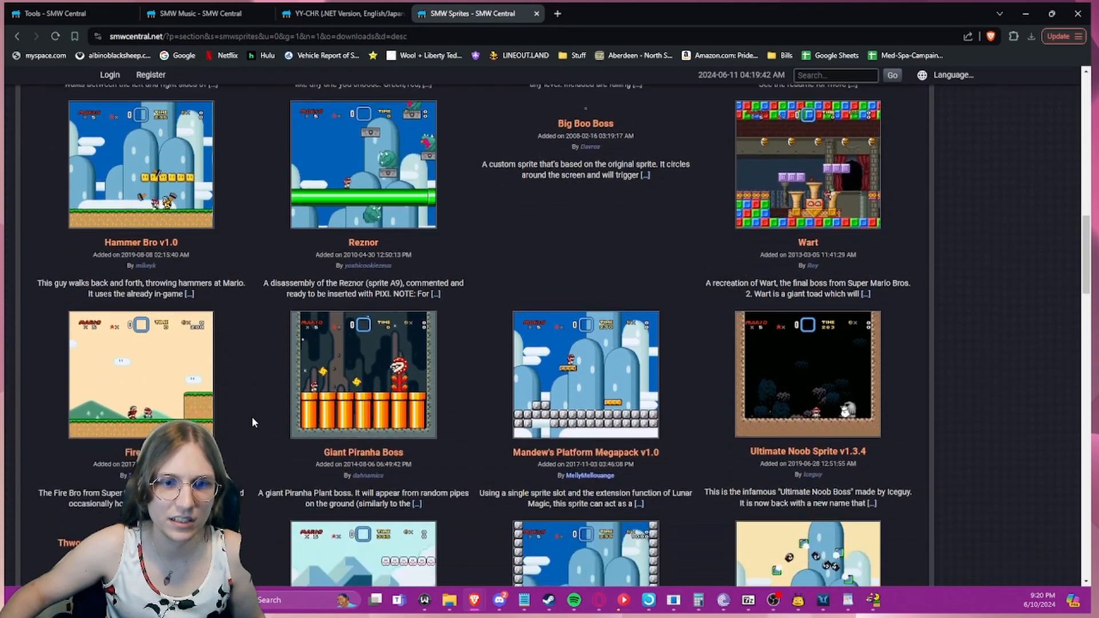
pyautogui.scroll(-2, 252, 416)
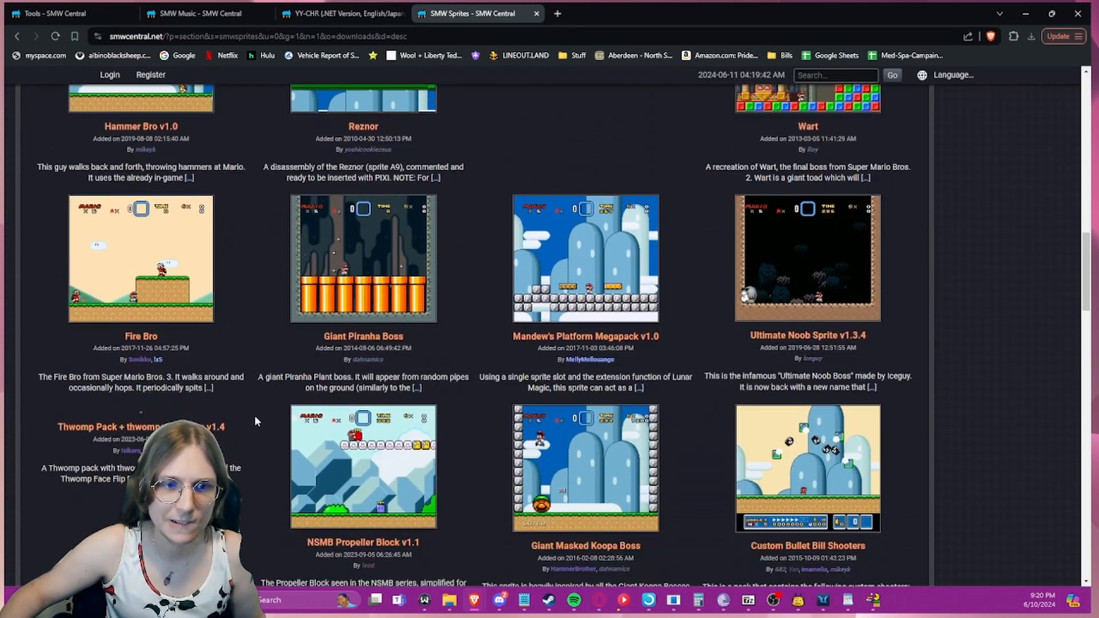
pyautogui.scroll(-1, 254, 416)
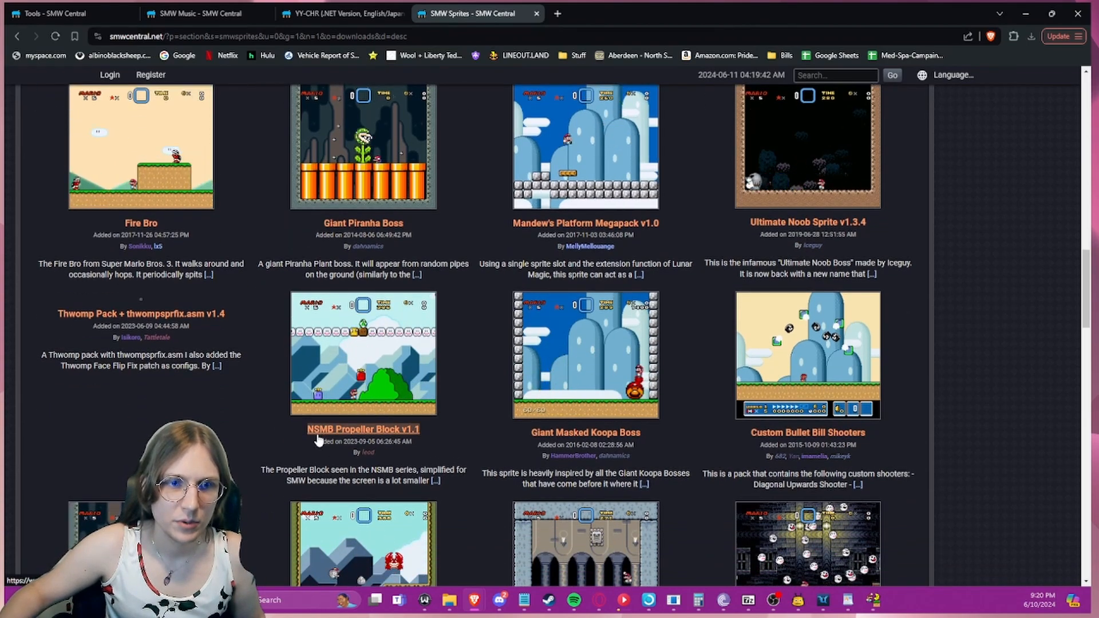
pyautogui.scroll(-1, 479, 412)
pyautogui.scroll(-1, 479, 409)
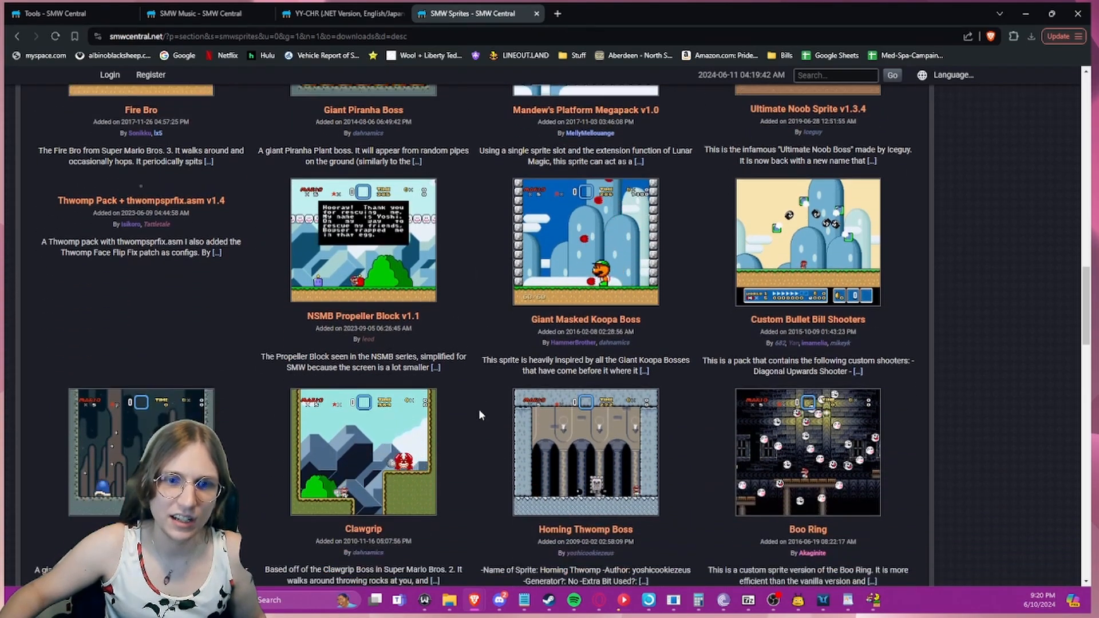
pyautogui.scroll(-1, 479, 408)
pyautogui.scroll(-3, 461, 414)
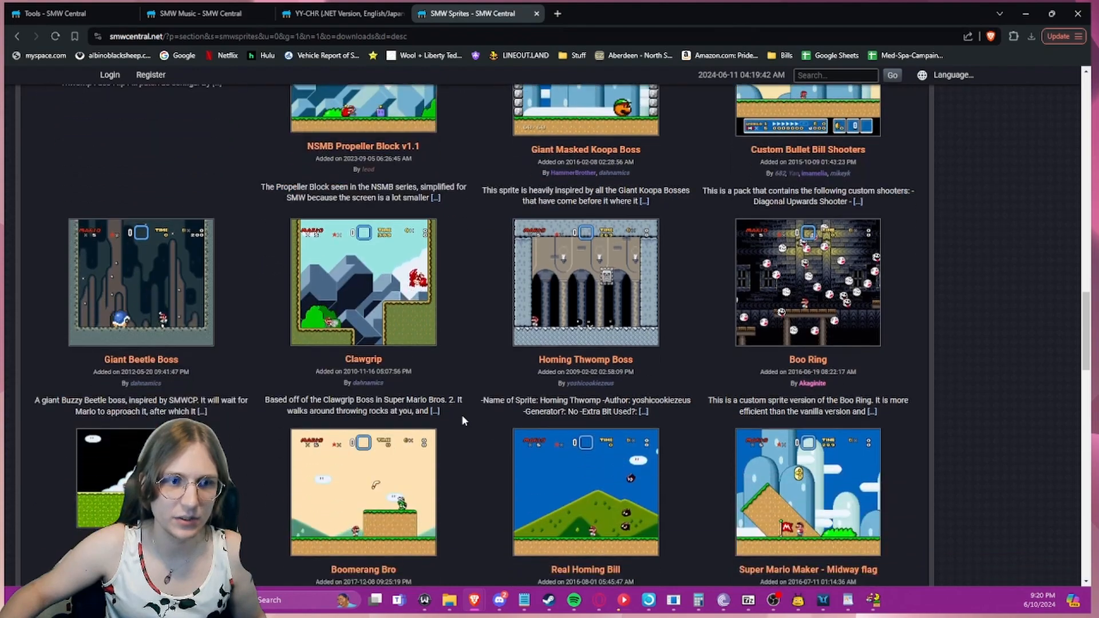
pyautogui.scroll(-1, 462, 410)
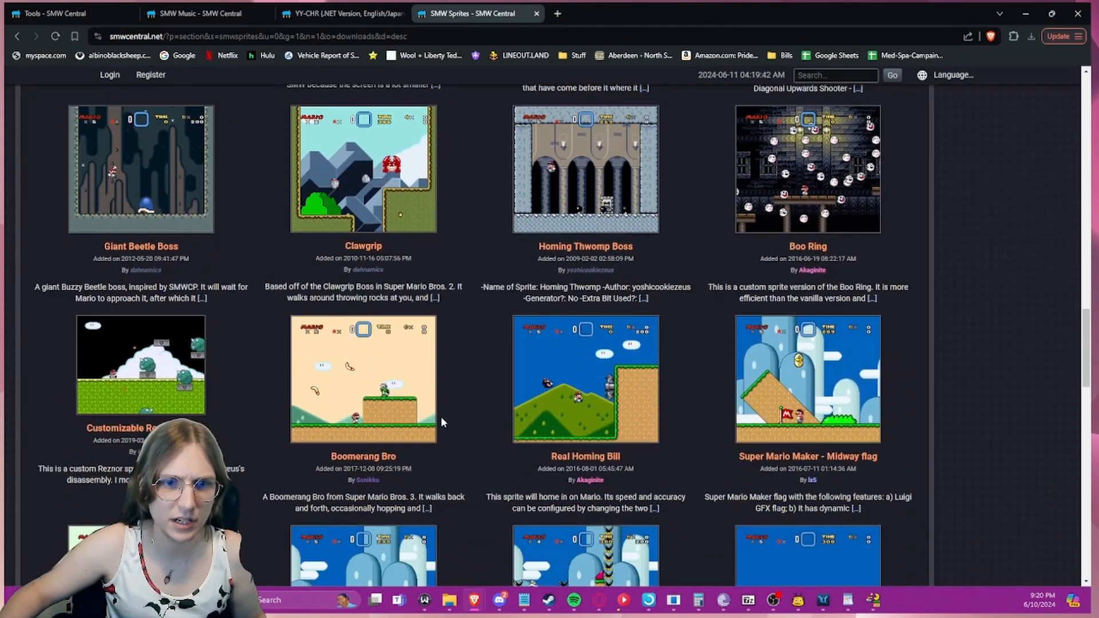
# - Check the submission details of the Boomerang Bro sprite and return to the sprite list
pyautogui.click(362, 453)
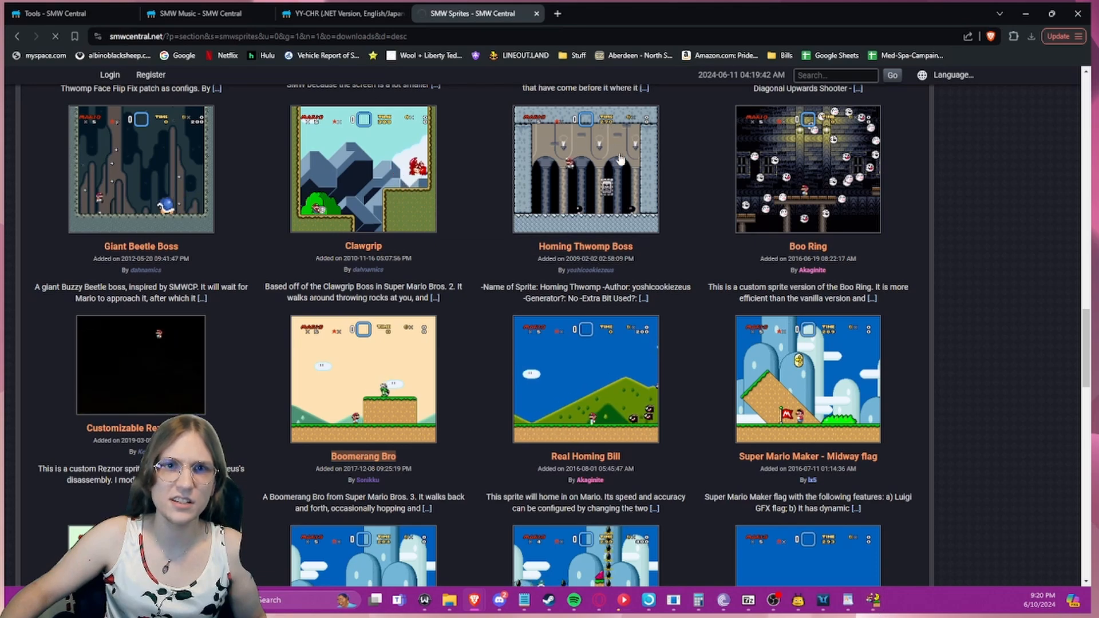
pyautogui.scroll(-4, 468, 386)
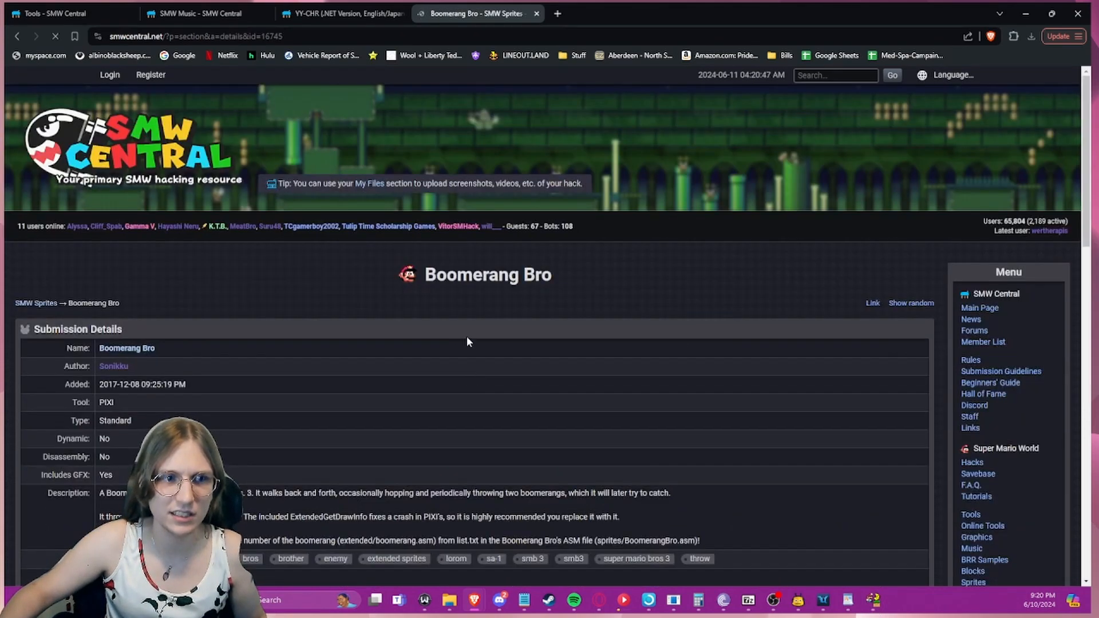
pyautogui.click(15, 38)
# - Look through the remaining sprites on the first page, below Boomerang Bro, for another candidate
pyautogui.scroll(-5, 892, 343)
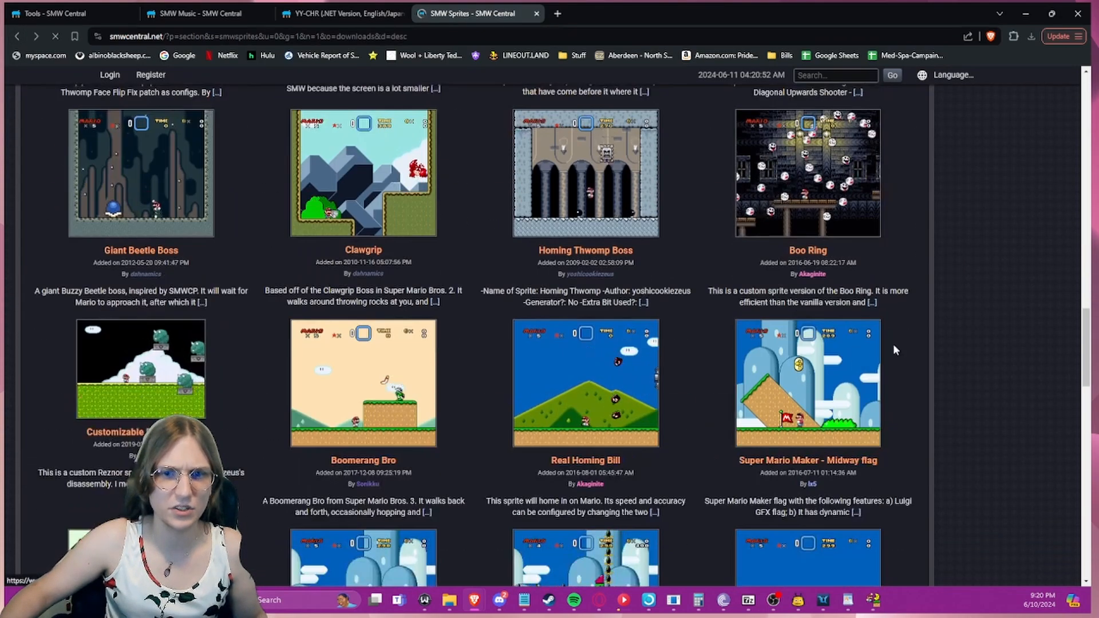
pyautogui.scroll(-2, 896, 350)
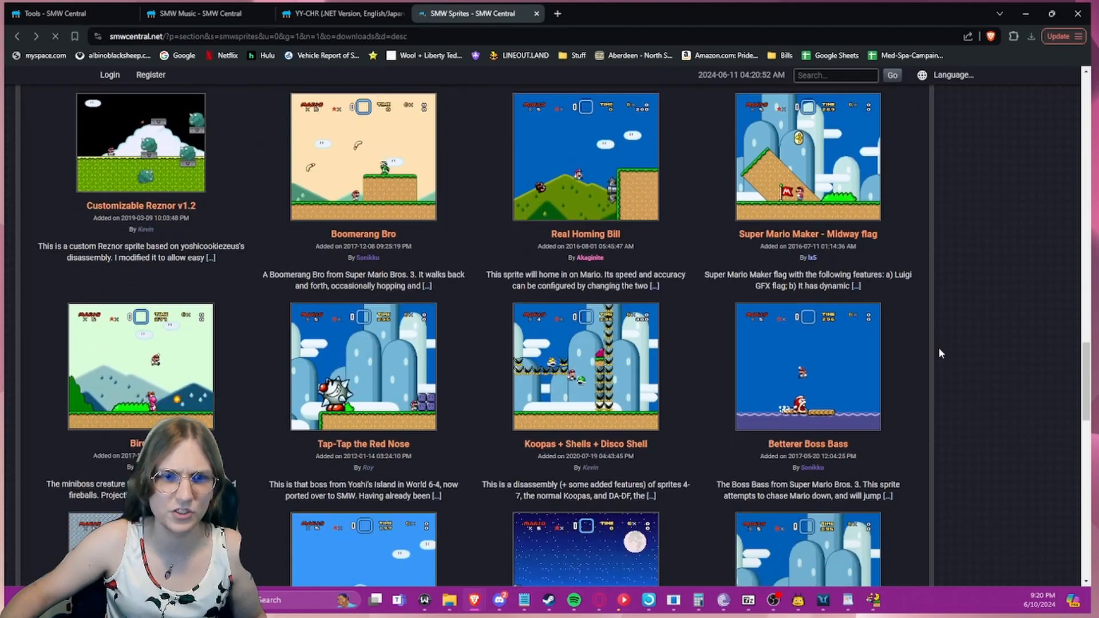
pyautogui.scroll(-3, 939, 353)
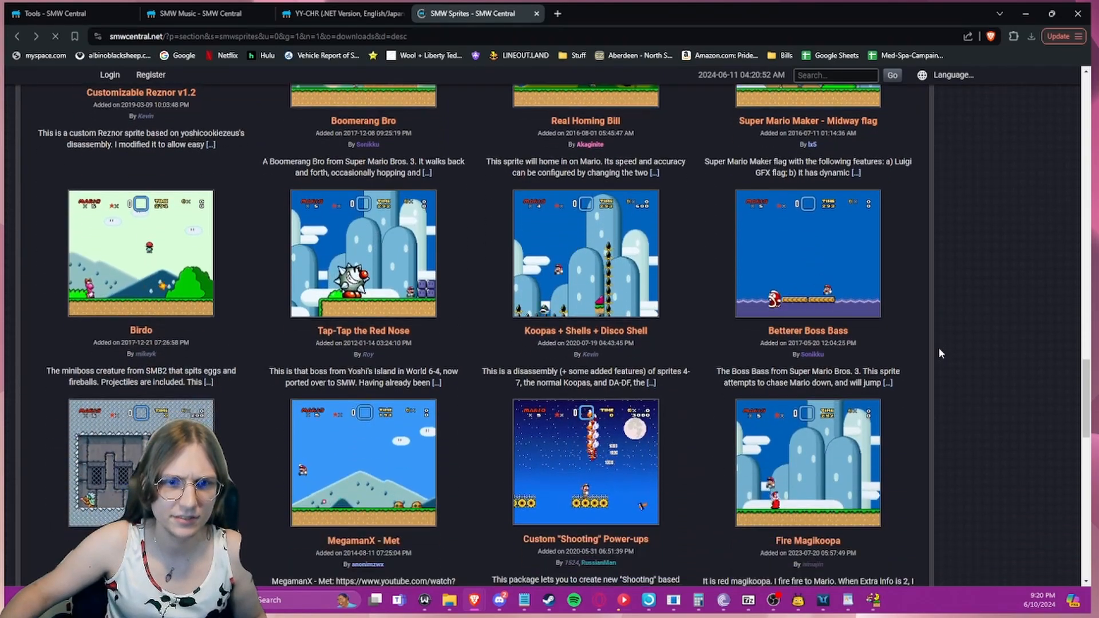
pyautogui.scroll(-2, 938, 351)
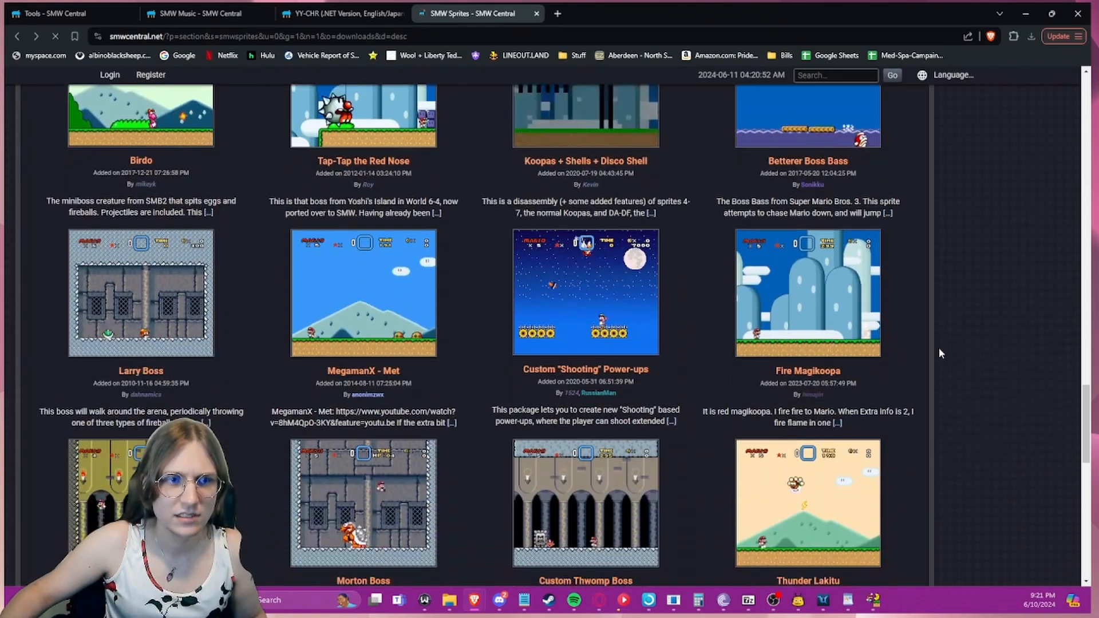
pyautogui.scroll(-3, 487, 324)
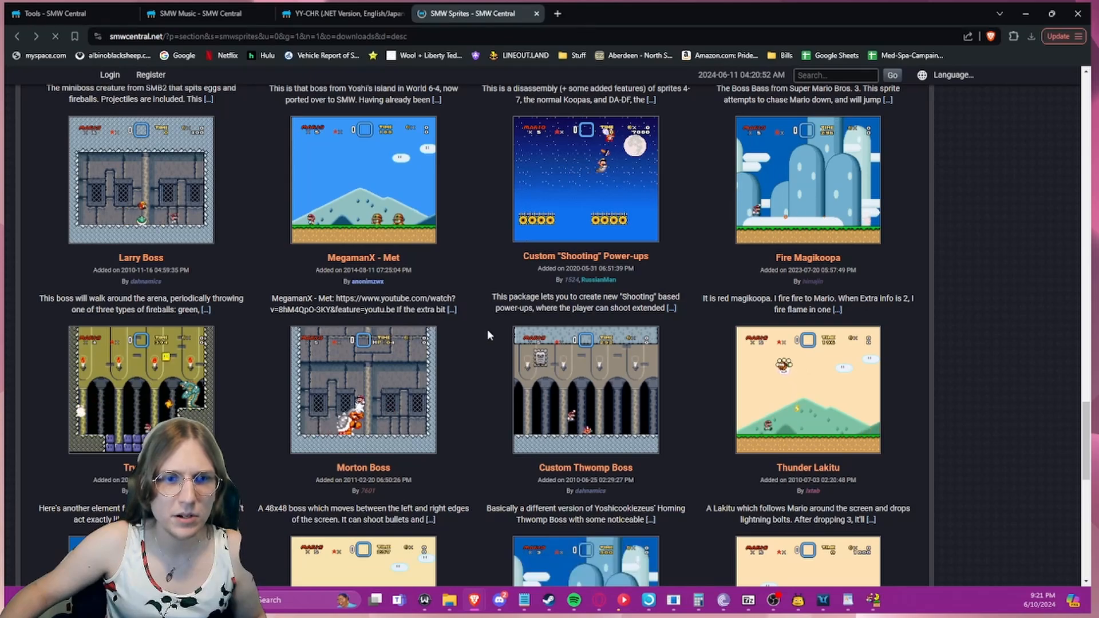
pyautogui.scroll(-1, 490, 336)
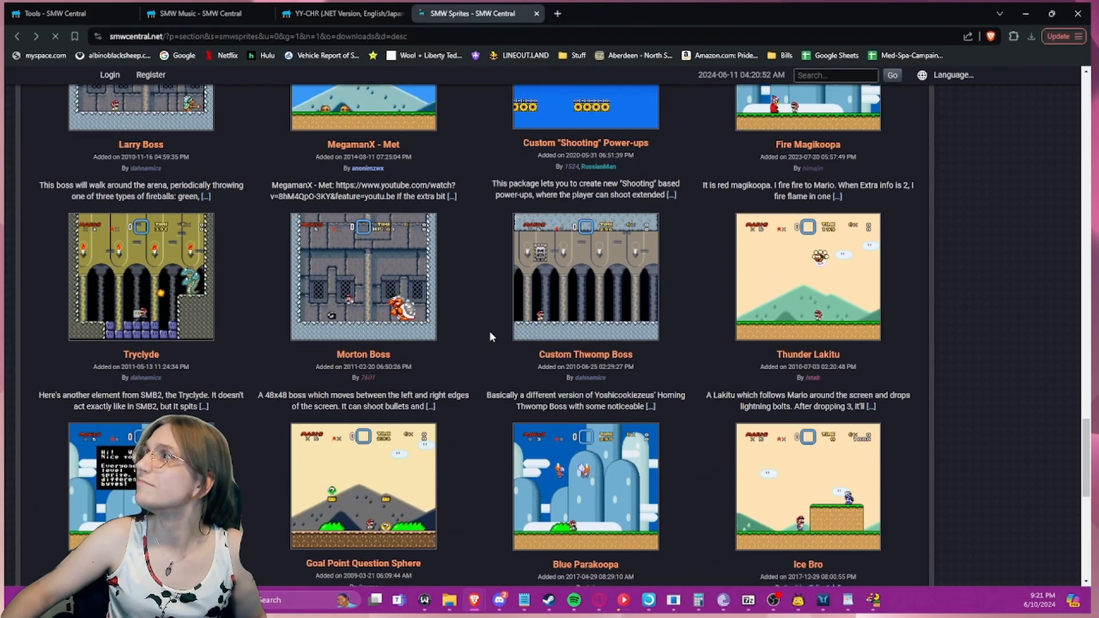
pyautogui.scroll(-4, 489, 336)
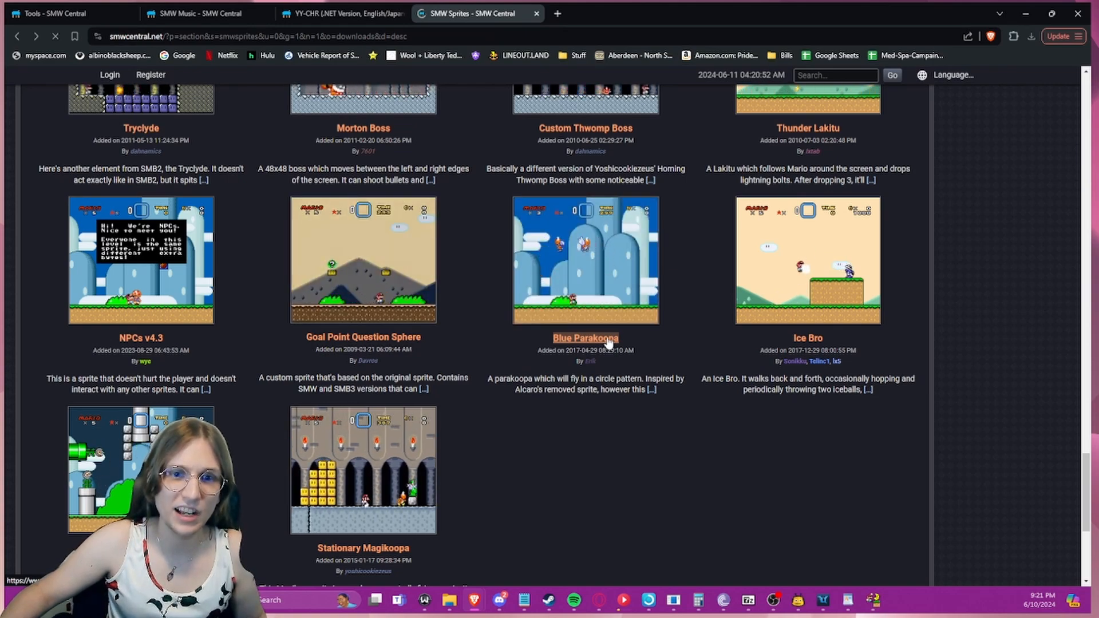
# - Download the Blue Parakoopa sprite from its details page into Downloads and open the Blue Parakoopa.zip archive
pyautogui.click(584, 339)
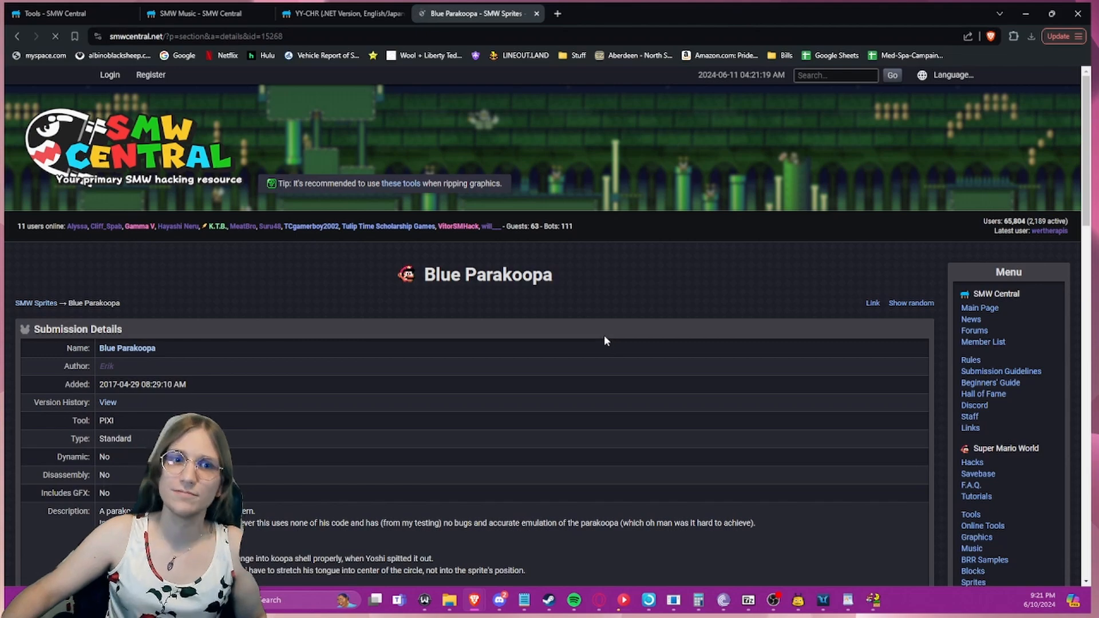
pyautogui.scroll(-1, 603, 335)
pyautogui.scroll(-3, 535, 319)
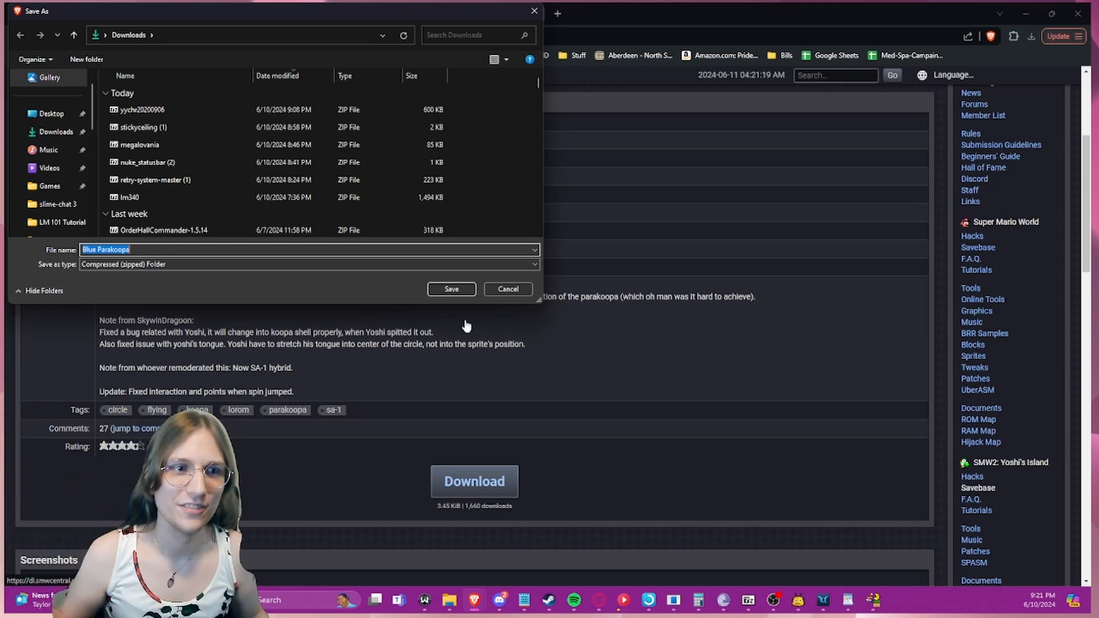
pyautogui.click(450, 292)
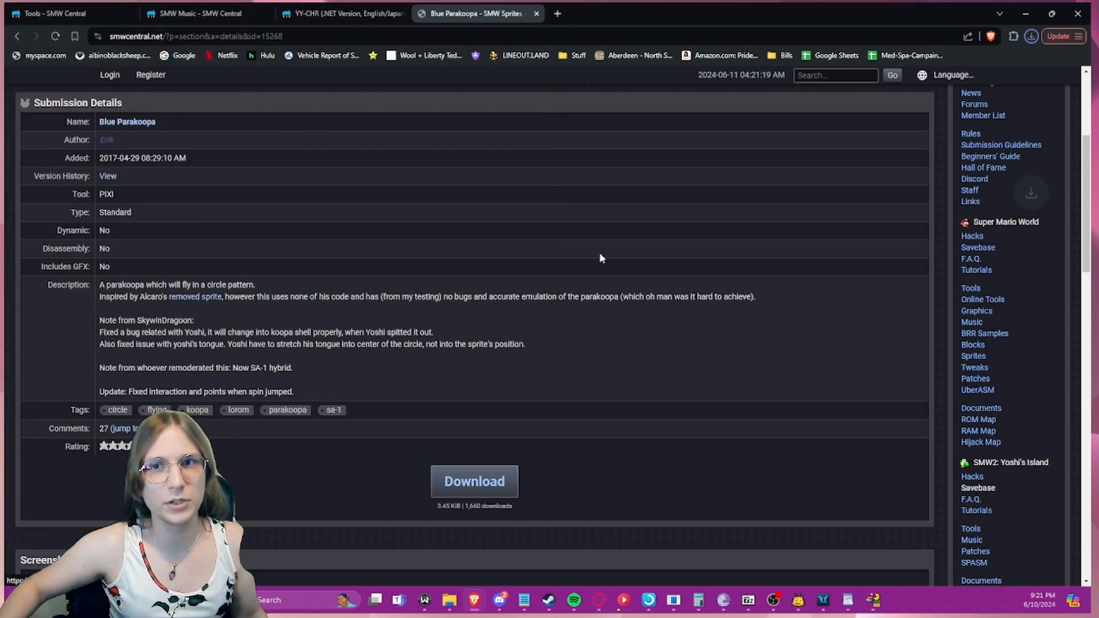
pyautogui.click(1031, 36)
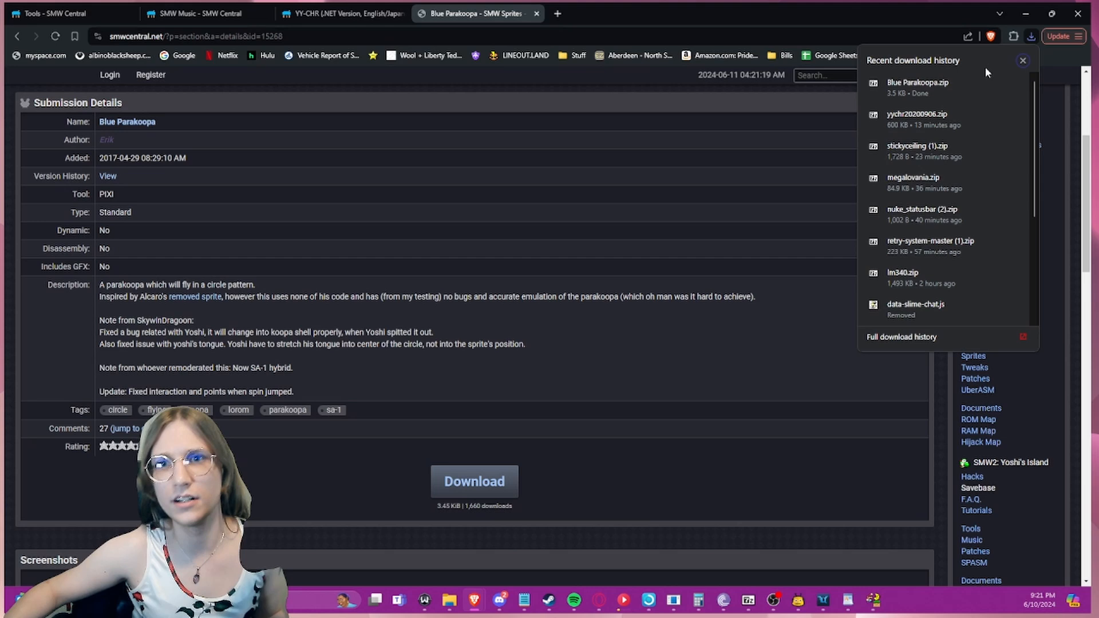
pyautogui.click(956, 82)
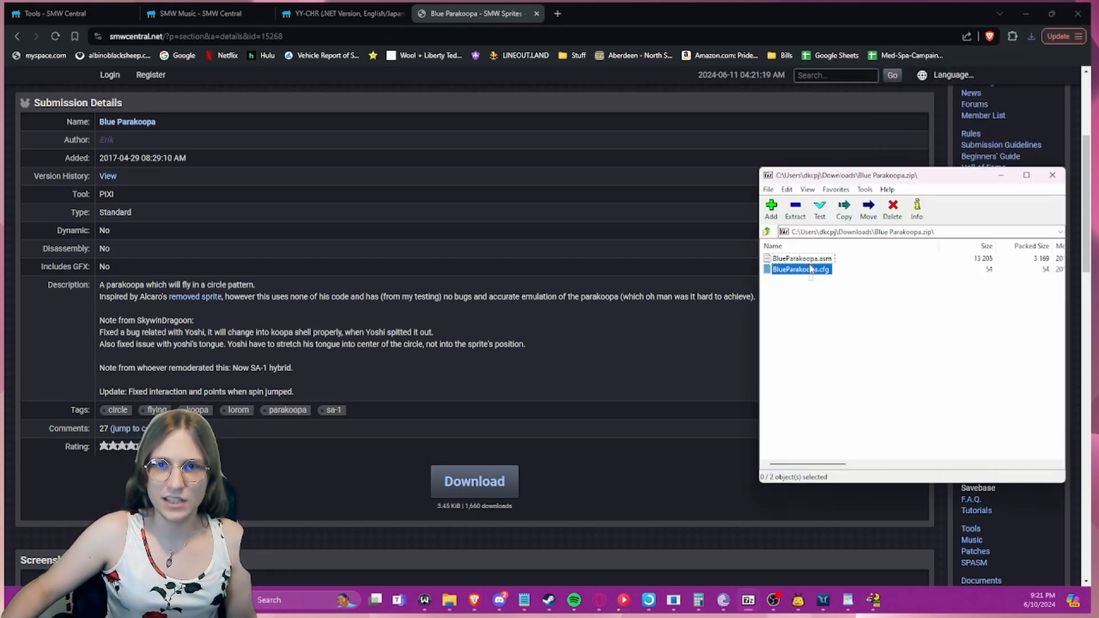
# - Switch to File Explorer and open the sprites folder inside PIXI in the LM 101 Tutorial hack folder
pyautogui.click(453, 609)
pyautogui.click(395, 544)
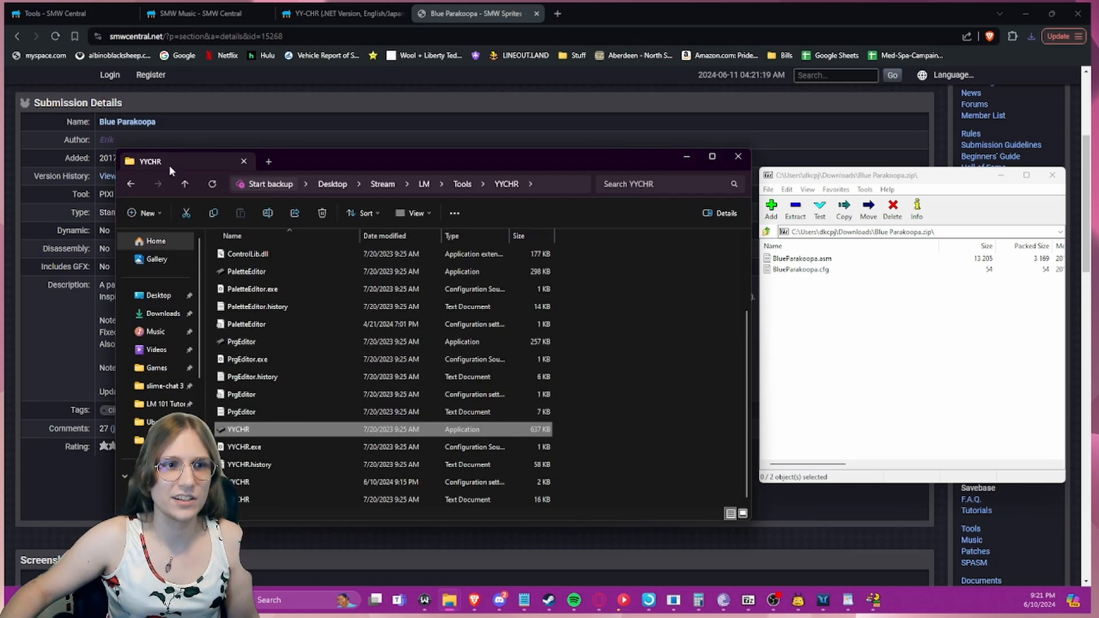
pyautogui.click(185, 184)
pyautogui.click(185, 184)
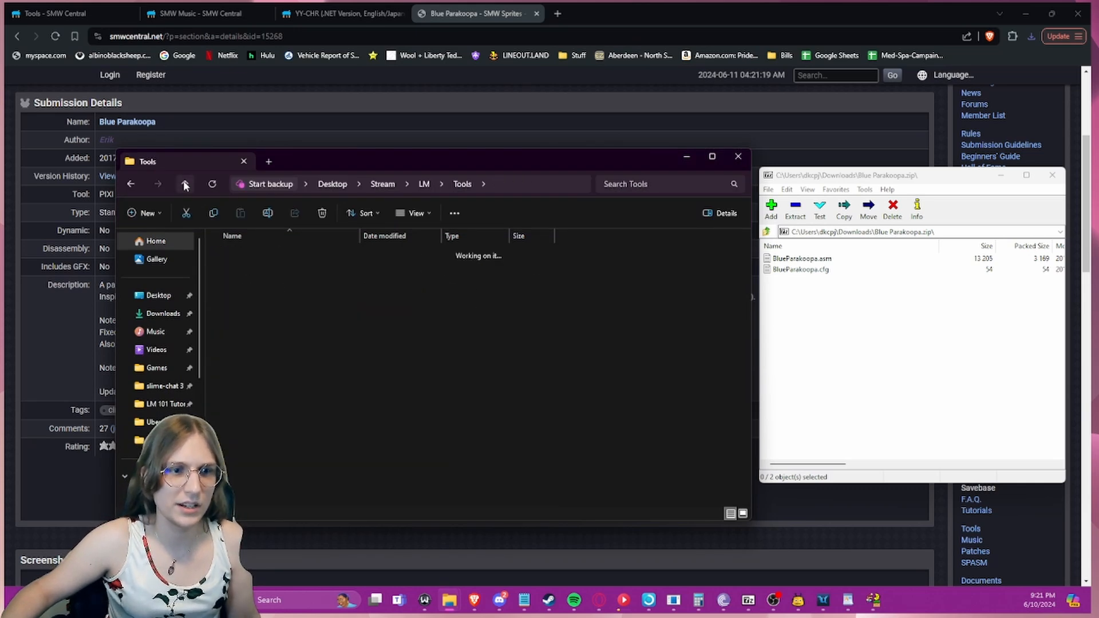
pyautogui.doubleClick(273, 278)
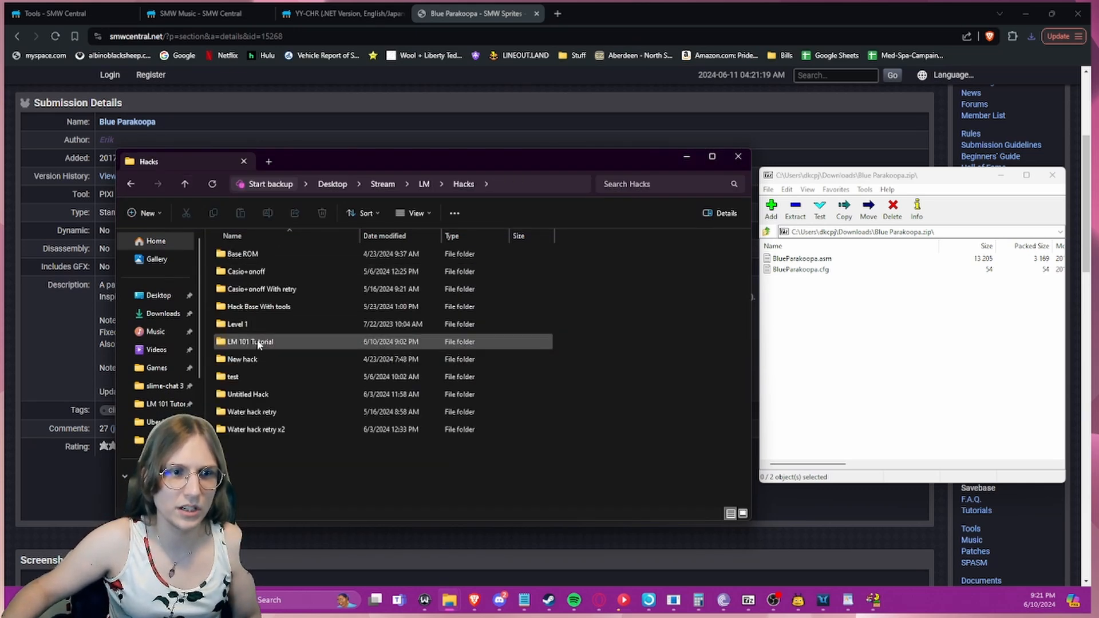
pyautogui.doubleClick(237, 343)
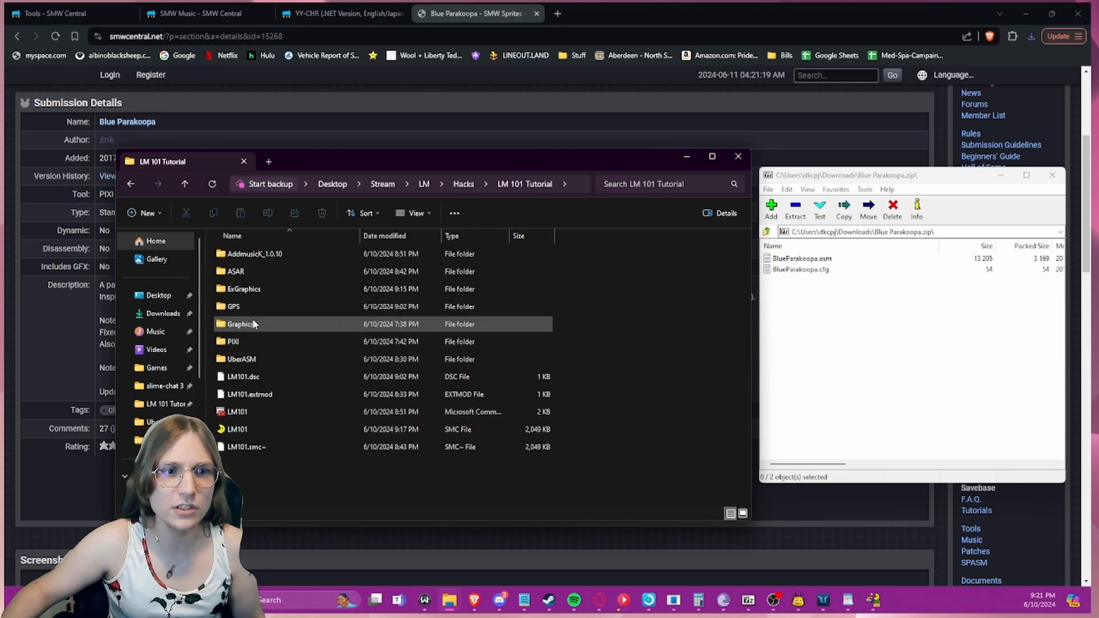
pyautogui.doubleClick(235, 342)
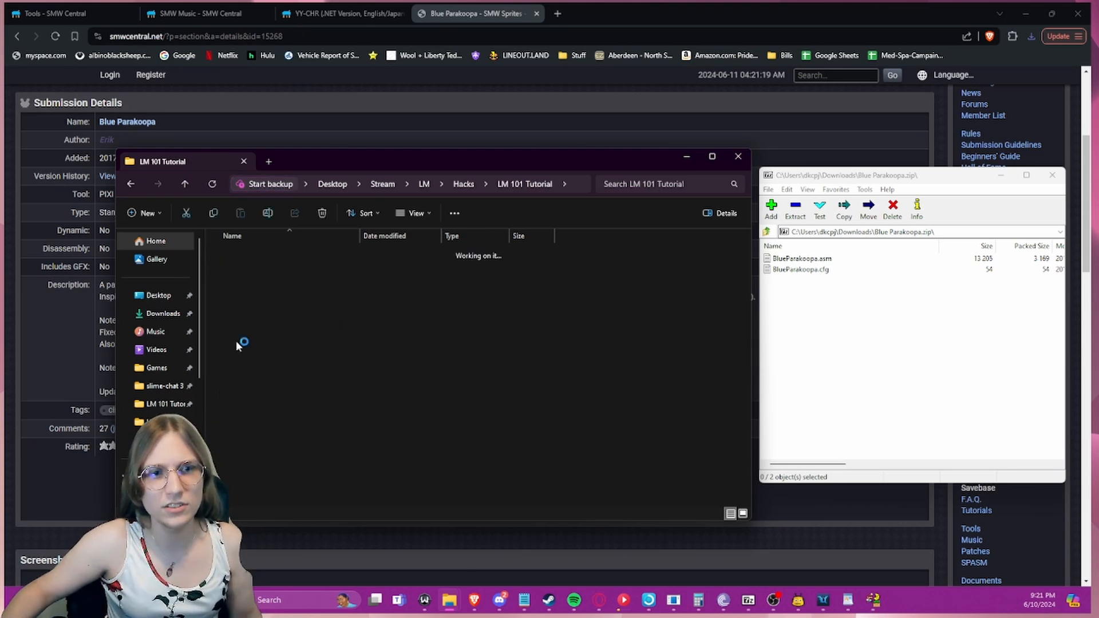
pyautogui.scroll(-1, 321, 289)
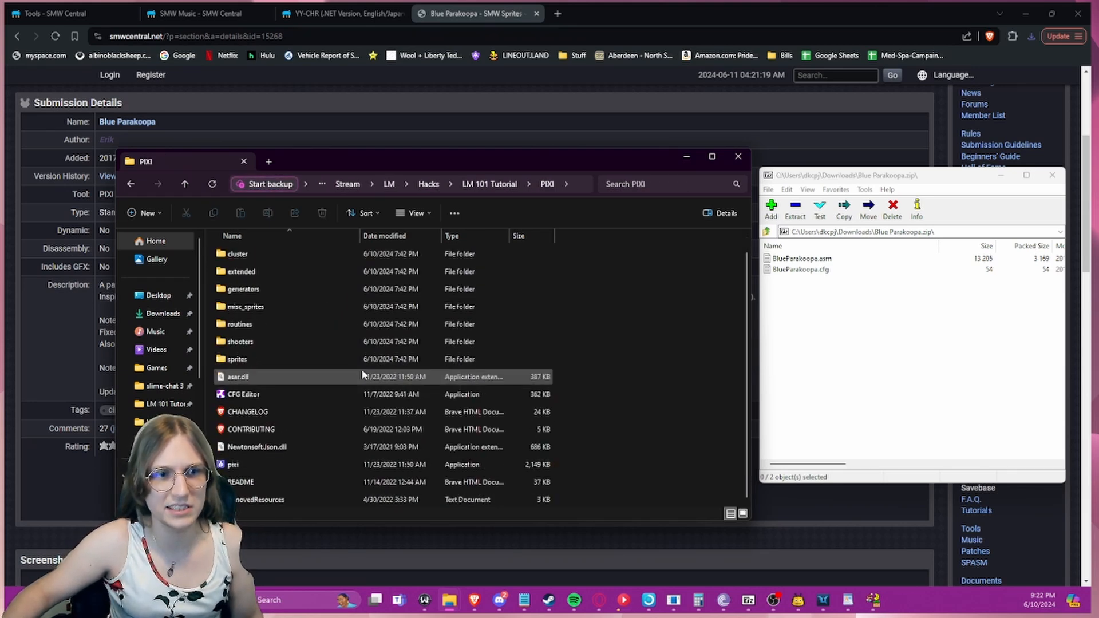
pyautogui.click(902, 346)
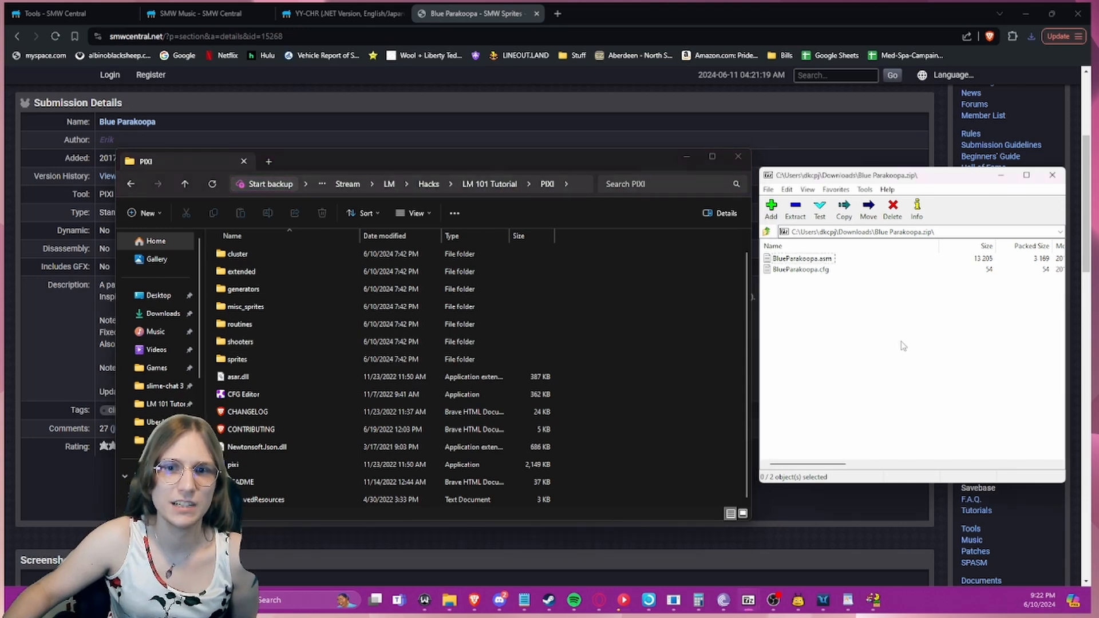
pyautogui.doubleClick(266, 359)
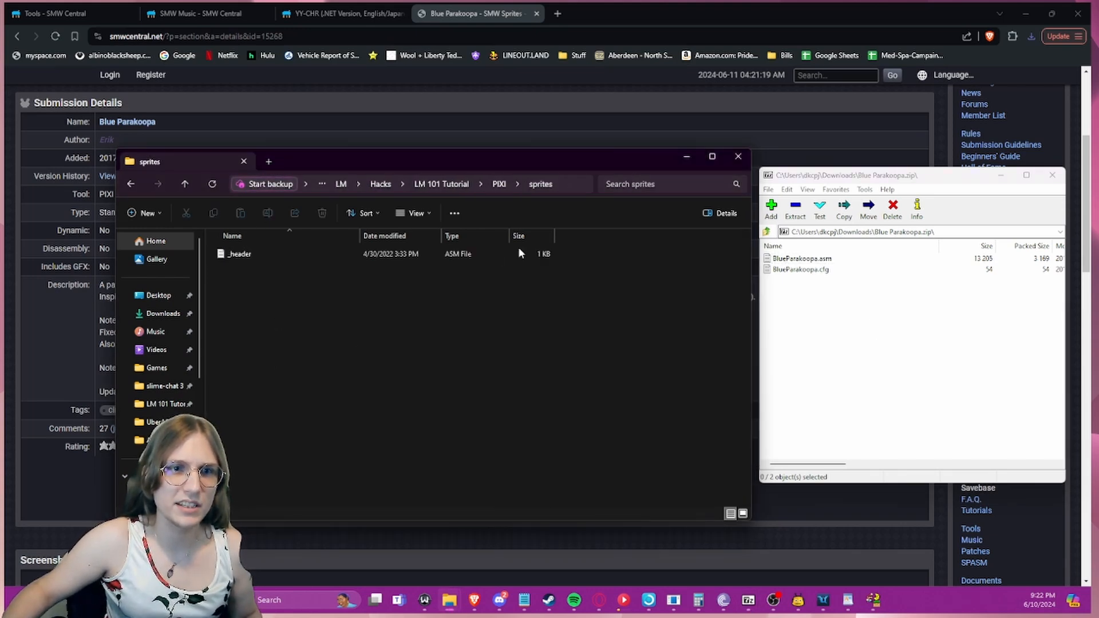
# - Copy BlueParakoopa.asm and BlueParakoopa.cfg from the Blue Parakoopa.zip archive into PIXI's sprites folder
pyautogui.moveTo(912, 357); pyautogui.dragTo(784, 260)
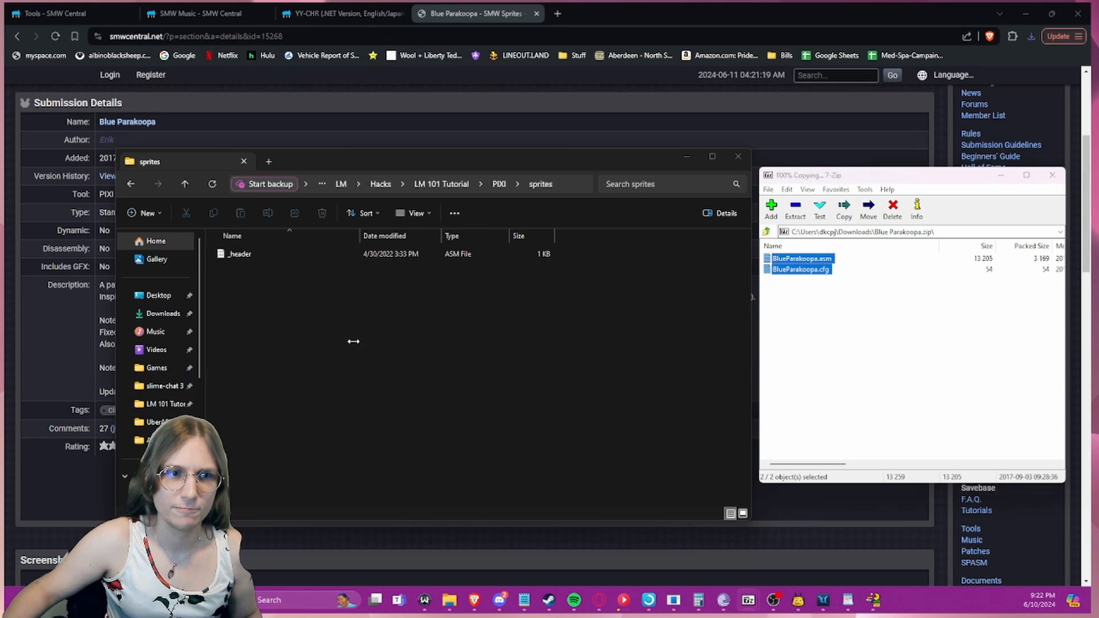
pyautogui.moveTo(353, 341); pyautogui.dragTo(353, 341)
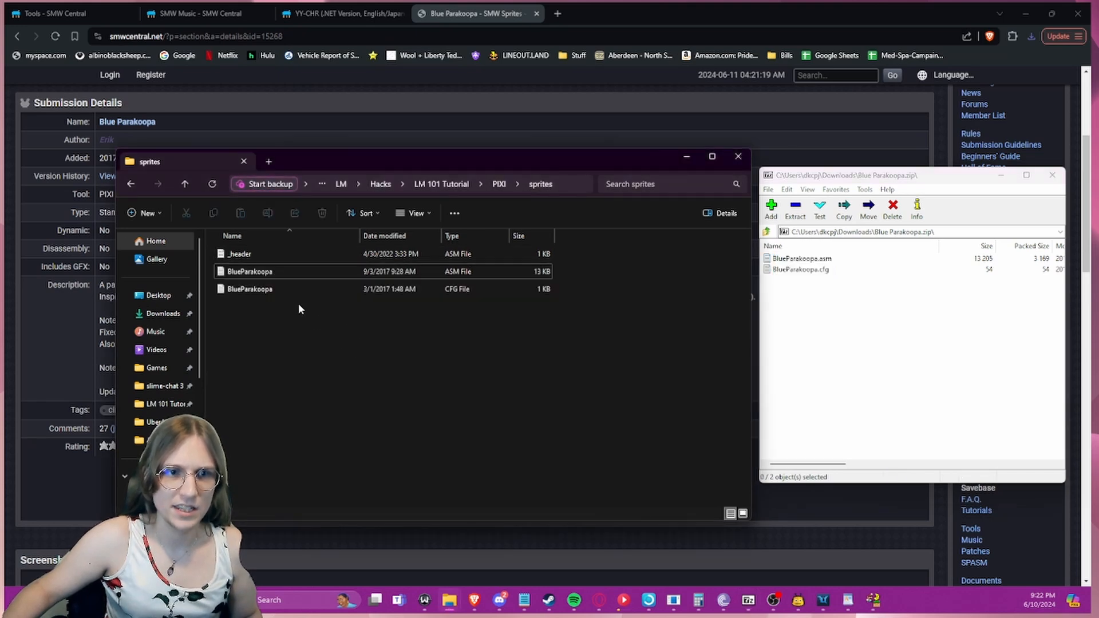
pyautogui.click(261, 291)
pyautogui.click(262, 291)
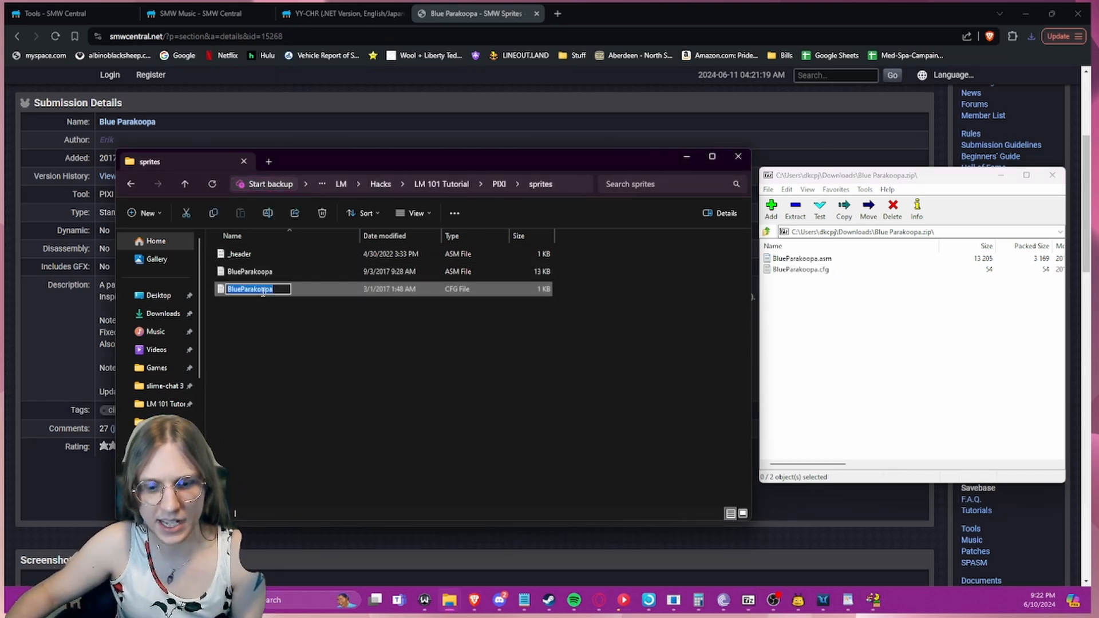
pyautogui.click(370, 308)
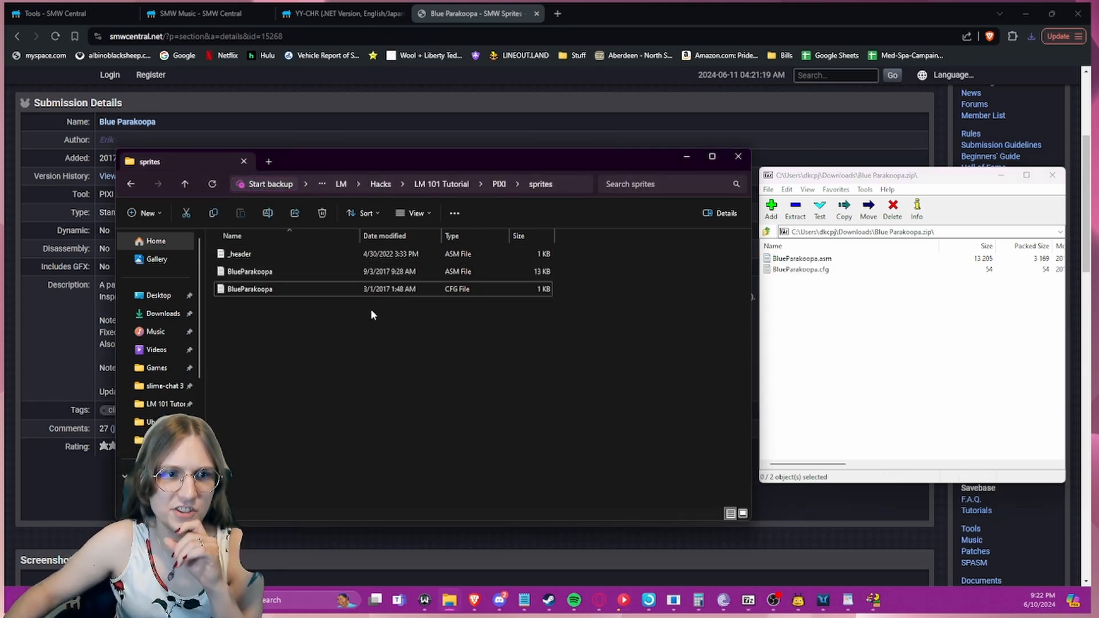
# - Go up to the PIXI folder and create a new text document named list
pyautogui.click(185, 187)
pyautogui.scroll(-1, 407, 385)
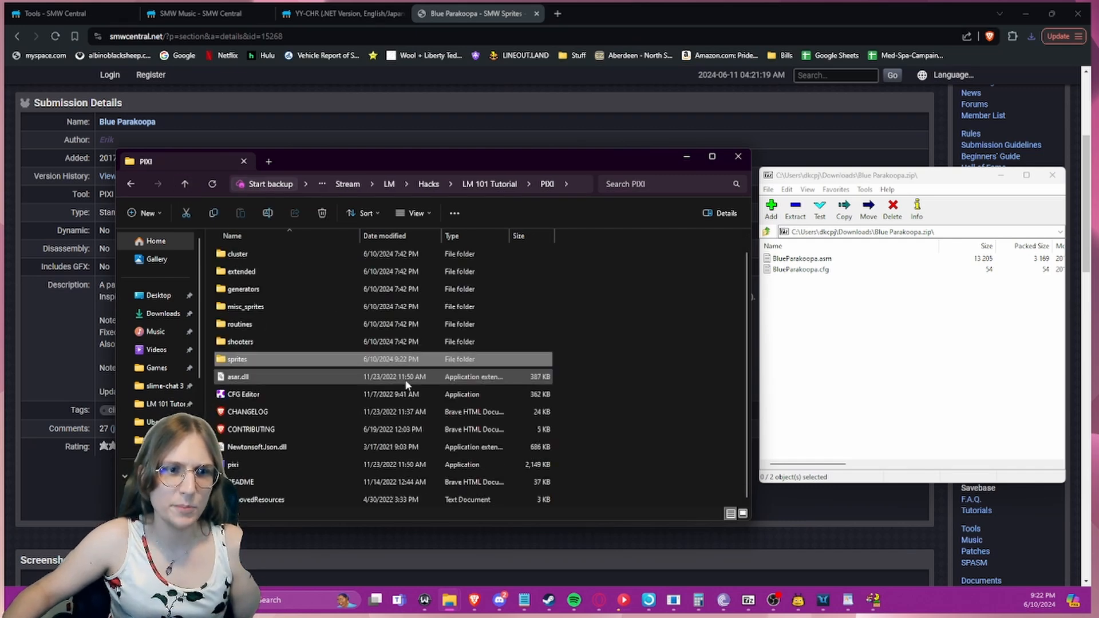
pyautogui.rightClick(625, 390)
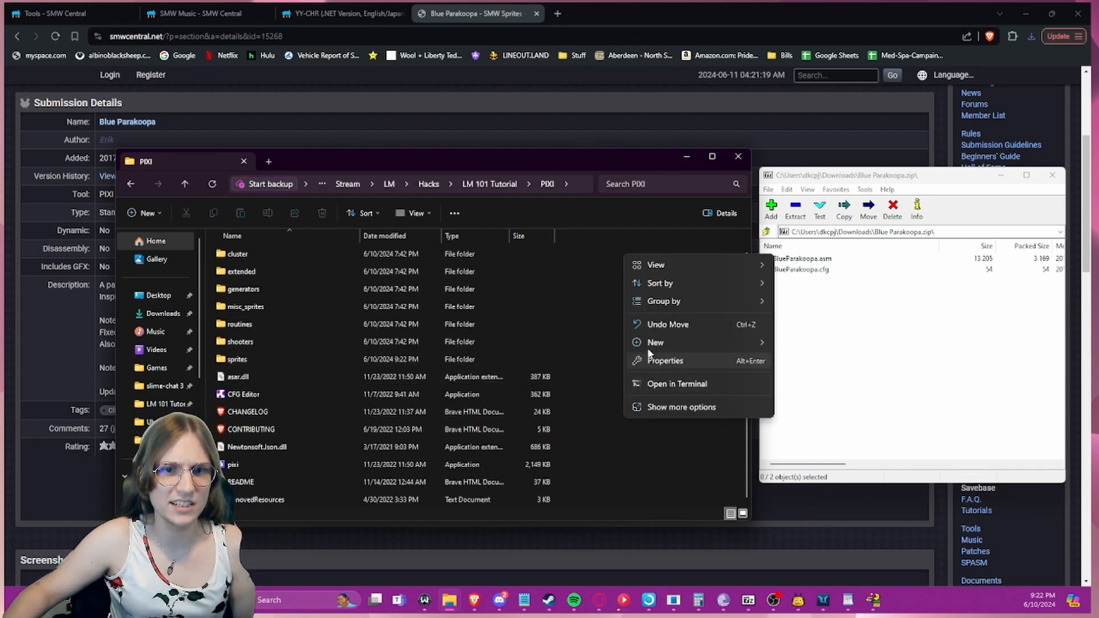
pyautogui.moveTo(650, 349)
pyautogui.click(812, 400)
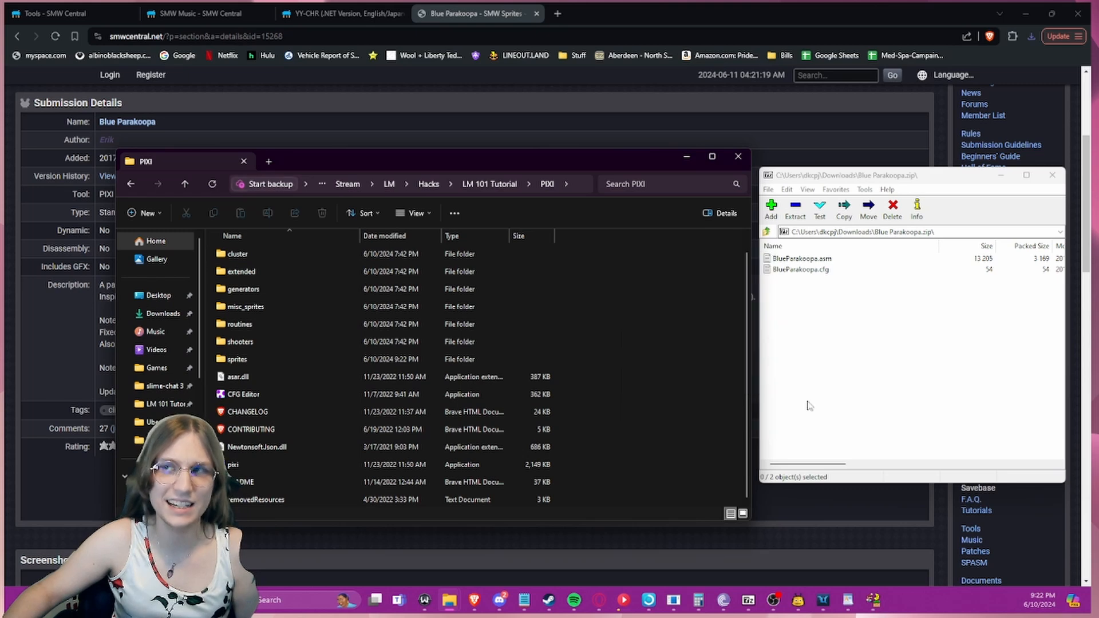
pyautogui.write('list')
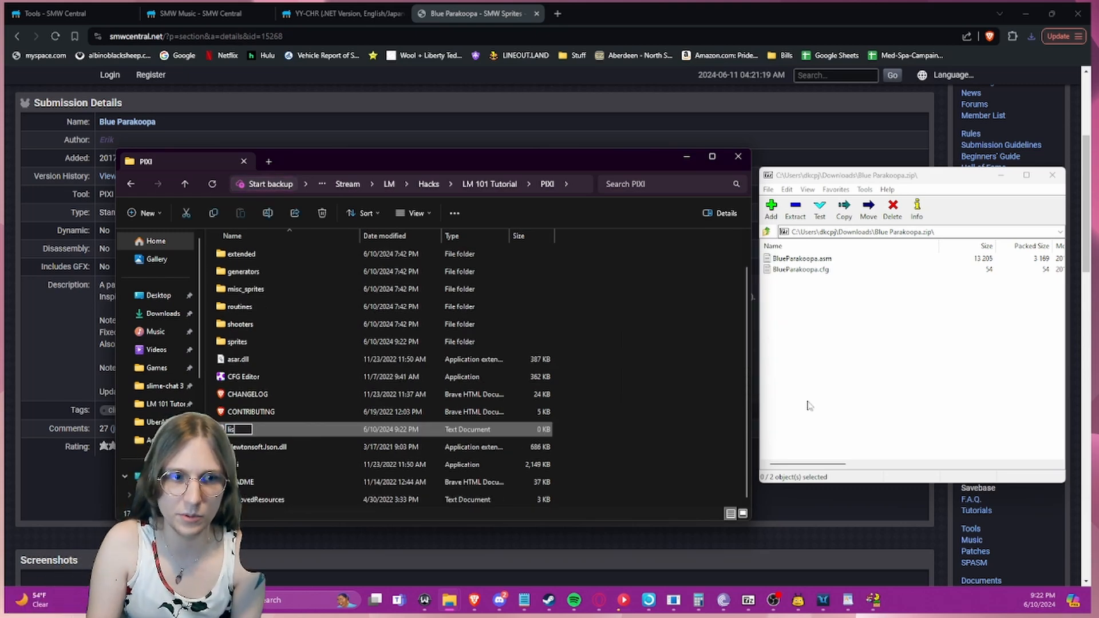
pyautogui.press('Return')
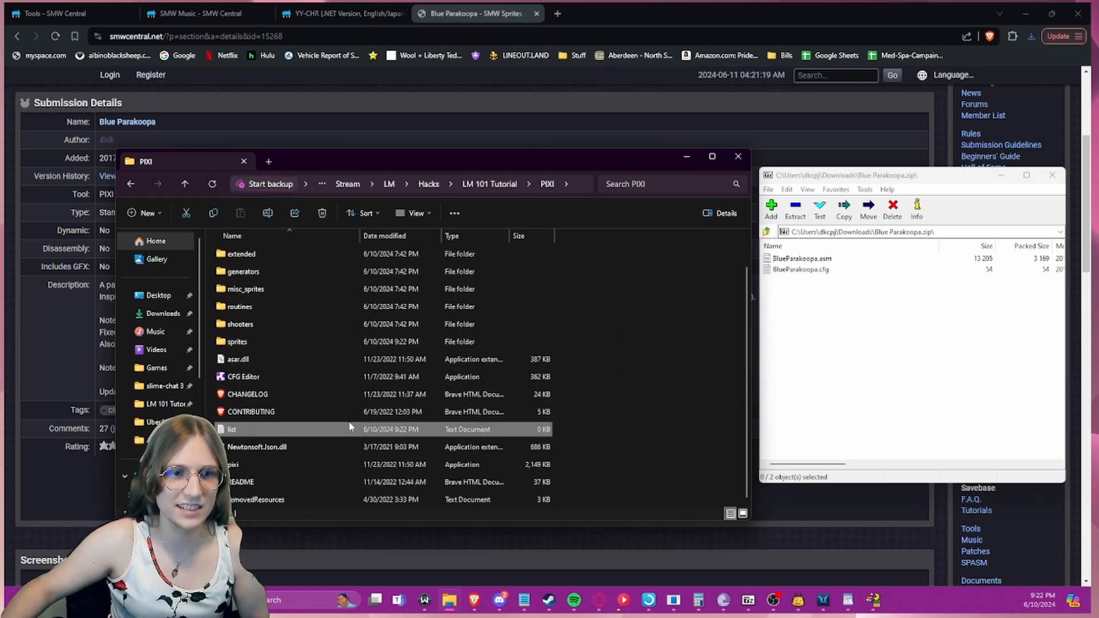
# - Enter "1 BlueParakoopa.cfg" in the list file, save and close it, and close the Blue Parakoopa.zip archive
pyautogui.doubleClick(259, 428)
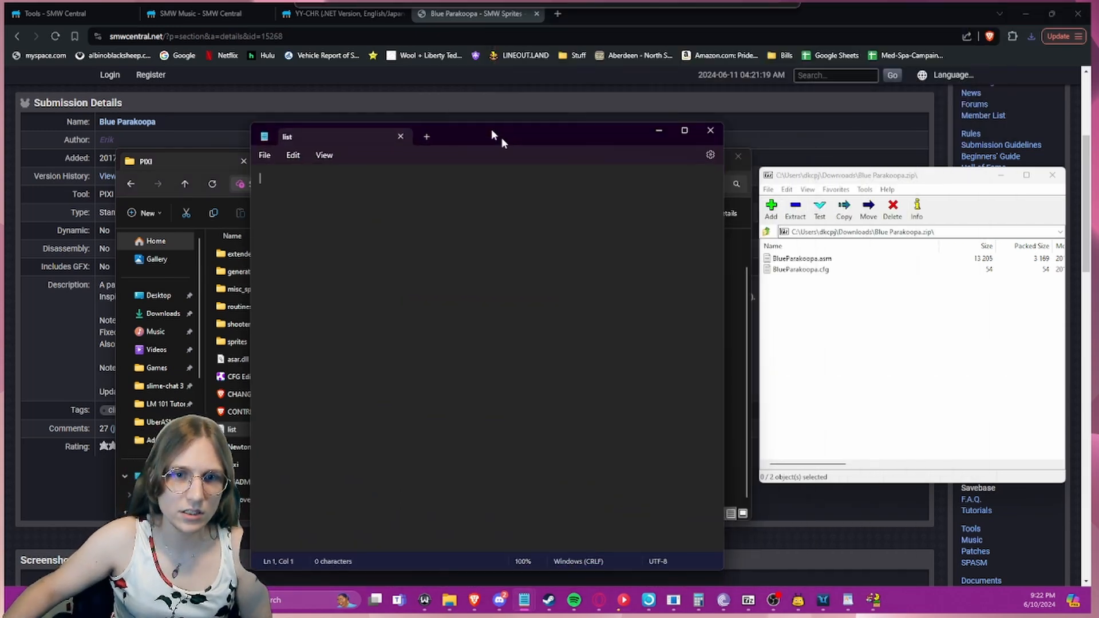
pyautogui.moveTo(491, 129); pyautogui.dragTo(440, 114)
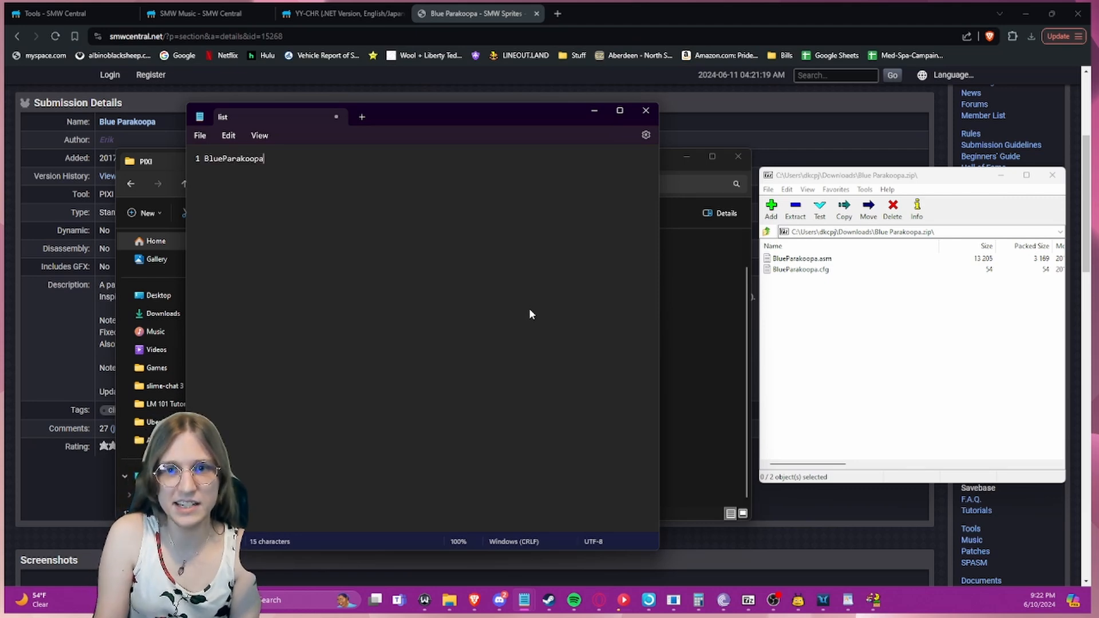
pyautogui.click(813, 269)
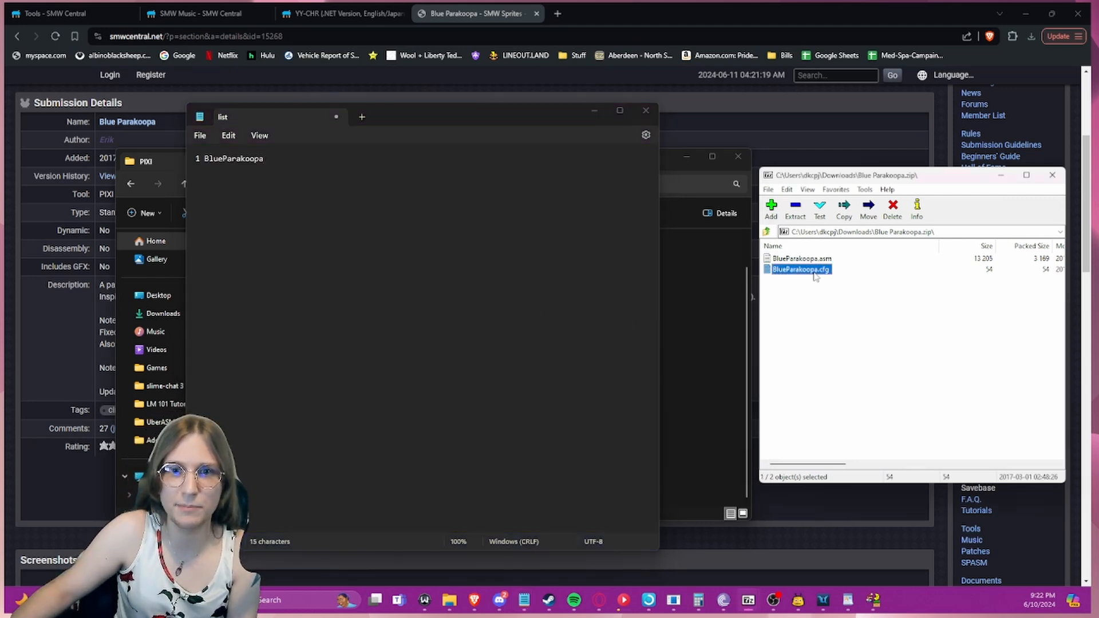
pyautogui.click(331, 167)
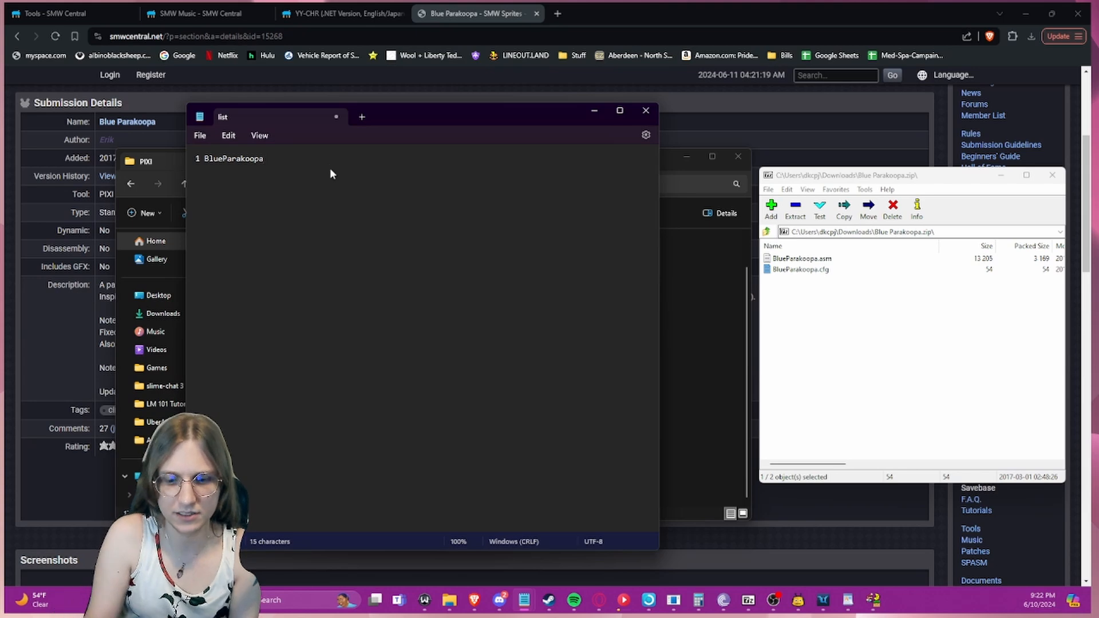
pyautogui.write('.cfg')
pyautogui.hotkey('ctrl', 's')
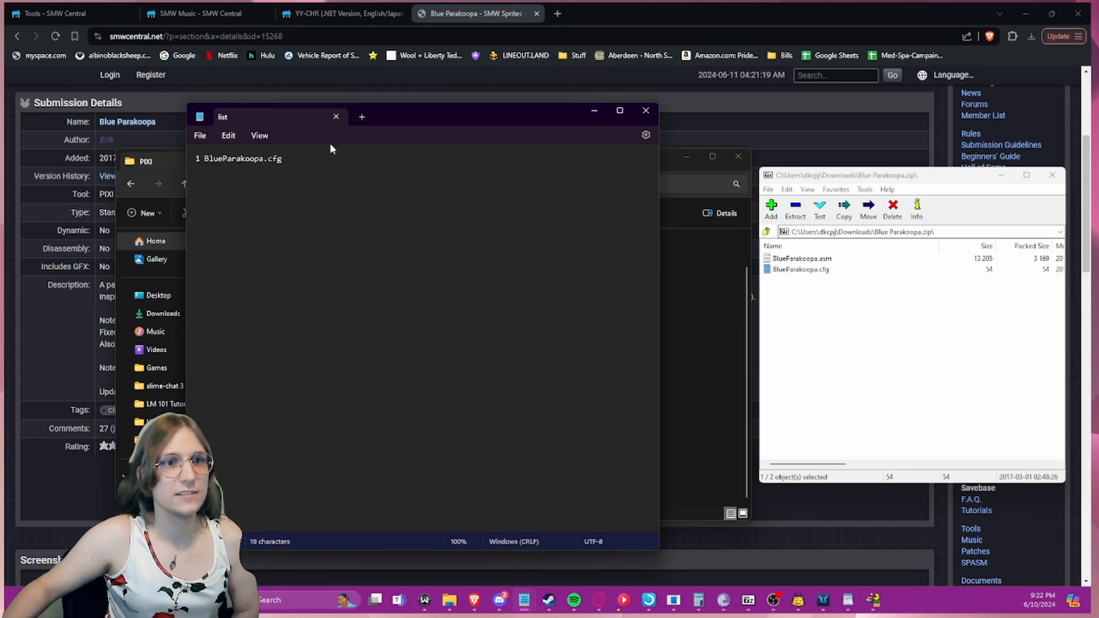
pyautogui.click(337, 117)
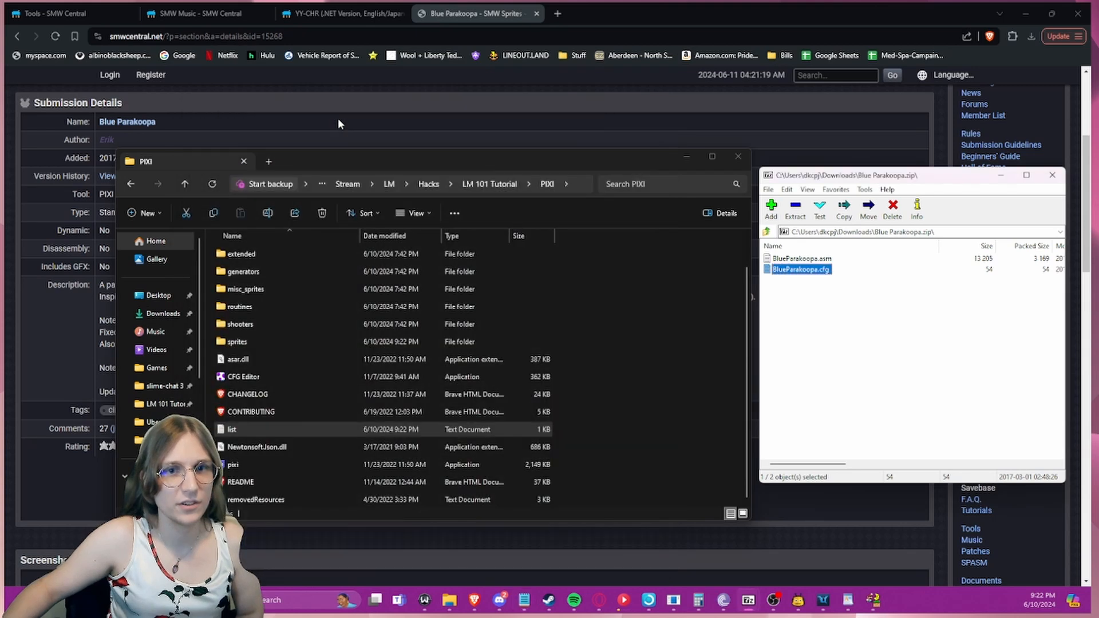
pyautogui.click(1051, 175)
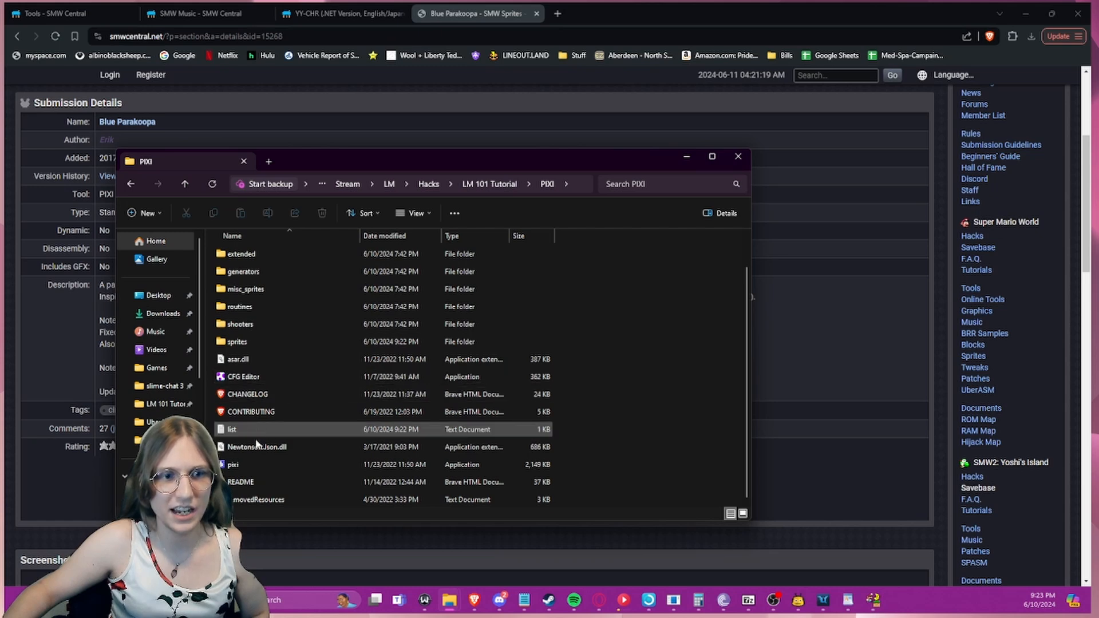
# - Try to run pixi on the LM101 ROM from the LM 101 Tutorial folder
pyautogui.click(246, 460)
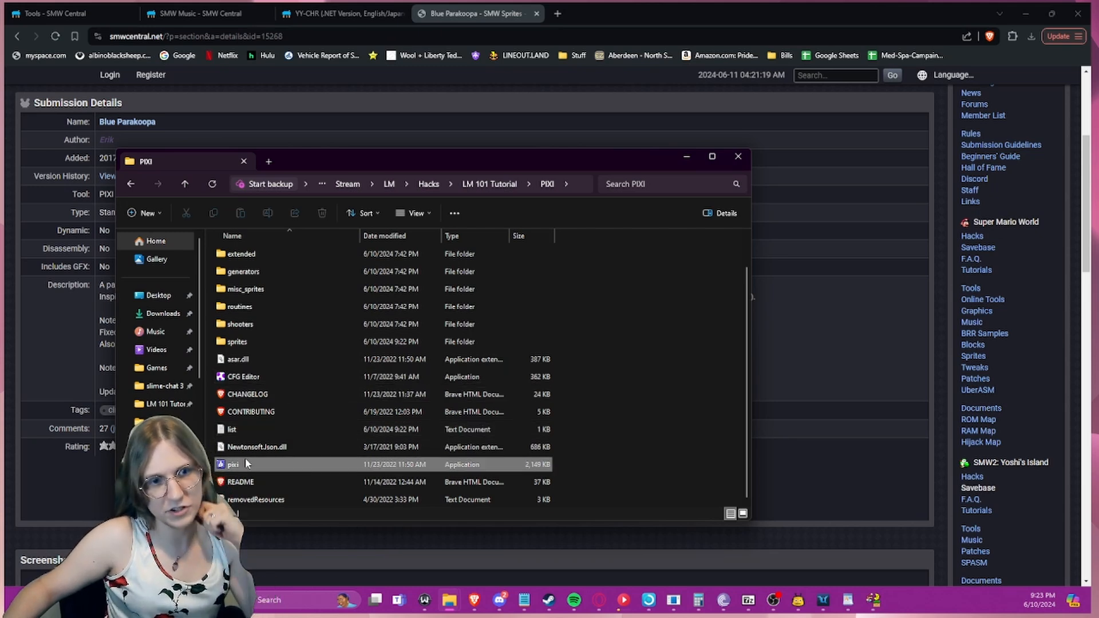
pyautogui.doubleClick(245, 464)
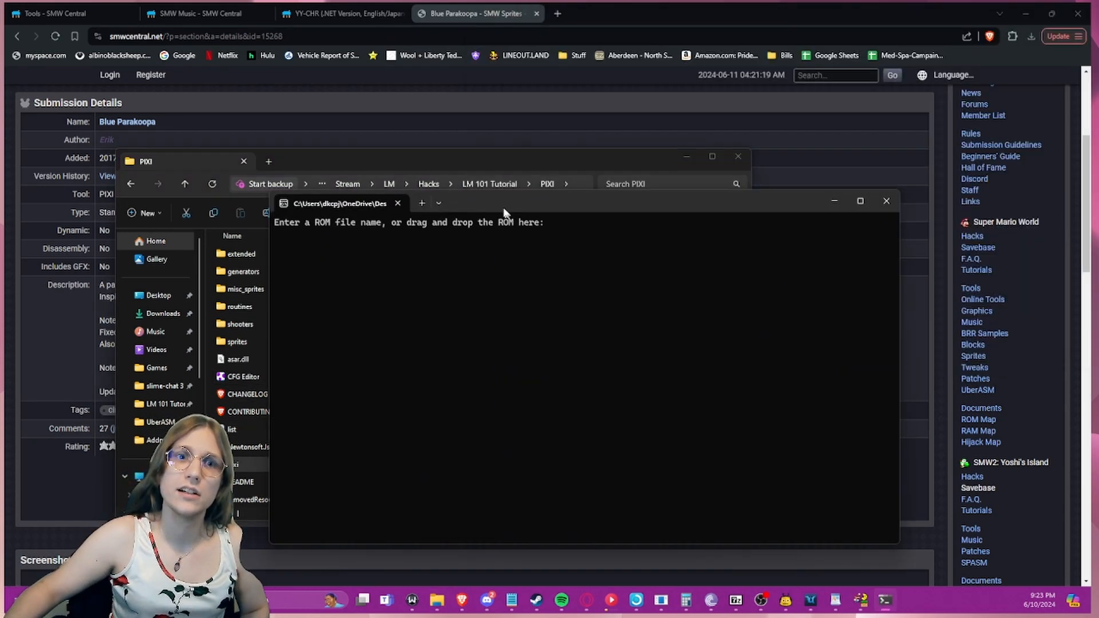
pyautogui.moveTo(514, 205); pyautogui.dragTo(555, 108)
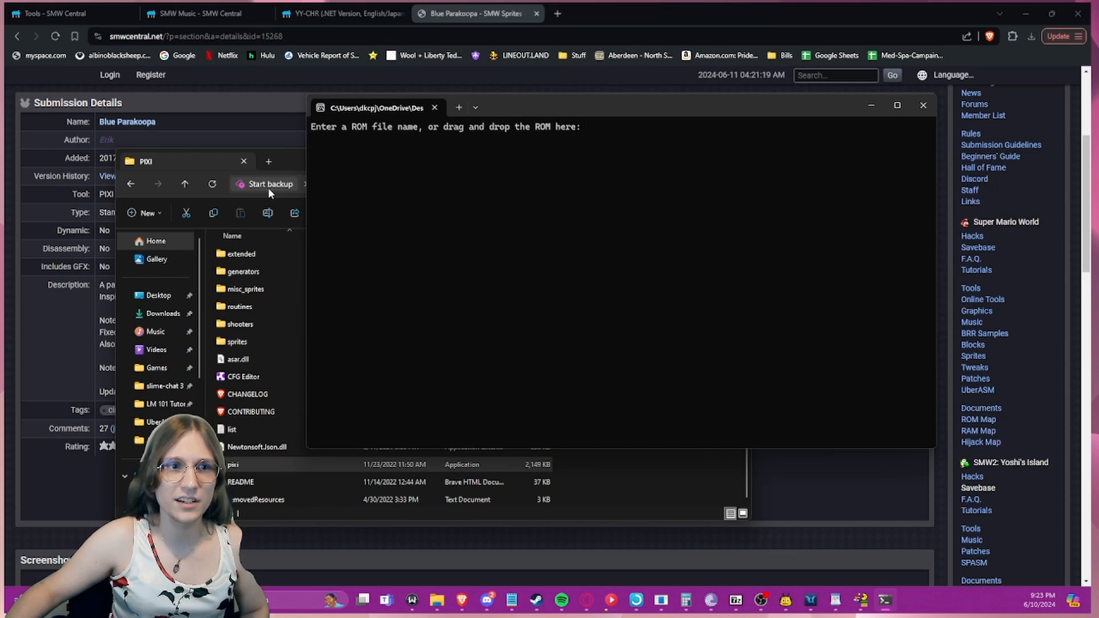
pyautogui.click(628, 451)
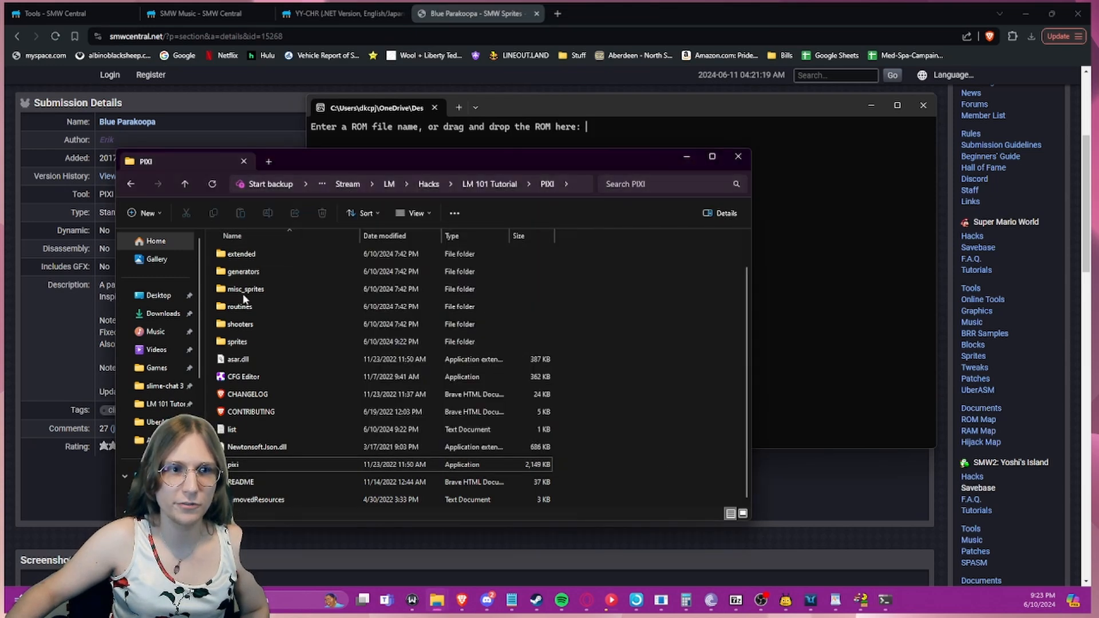
pyautogui.click(180, 188)
pyautogui.click(242, 431)
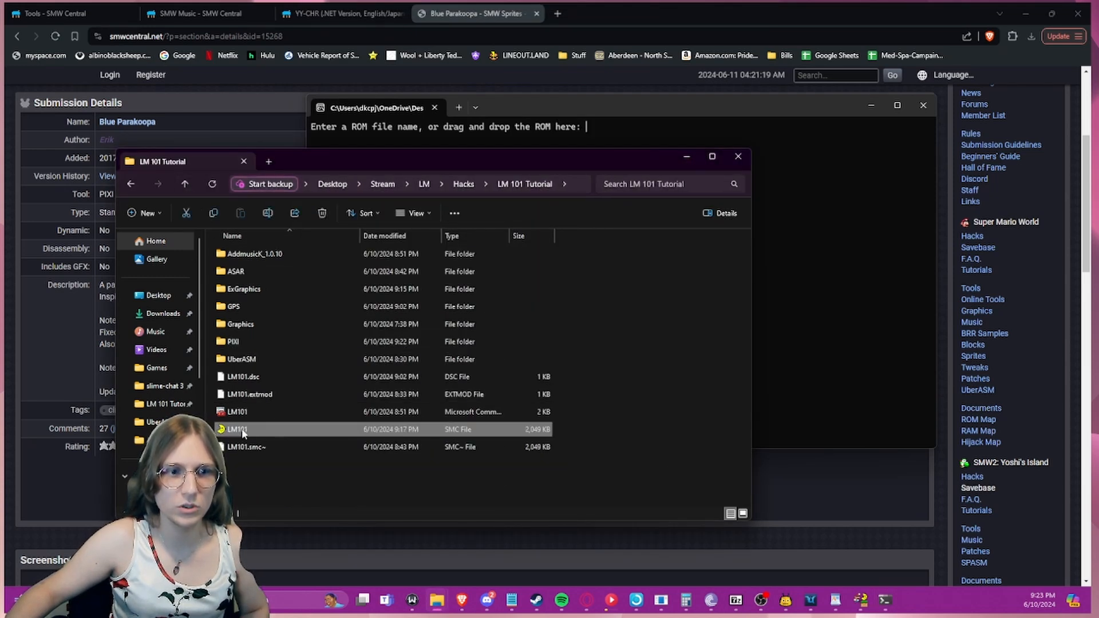
pyautogui.moveTo(241, 431); pyautogui.dragTo(878, 283)
pyautogui.press('Return')
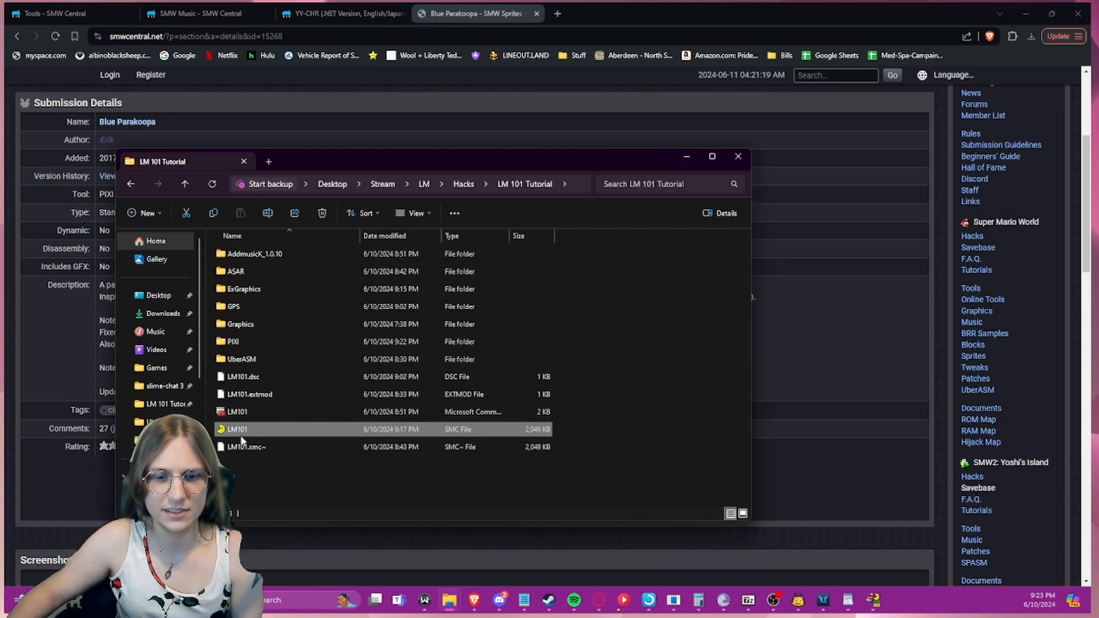
# - Copy the LM101 SMC file from the LM 101 Tutorial folder into the PIXI folder
pyautogui.hotkey('ctrl', 'c')
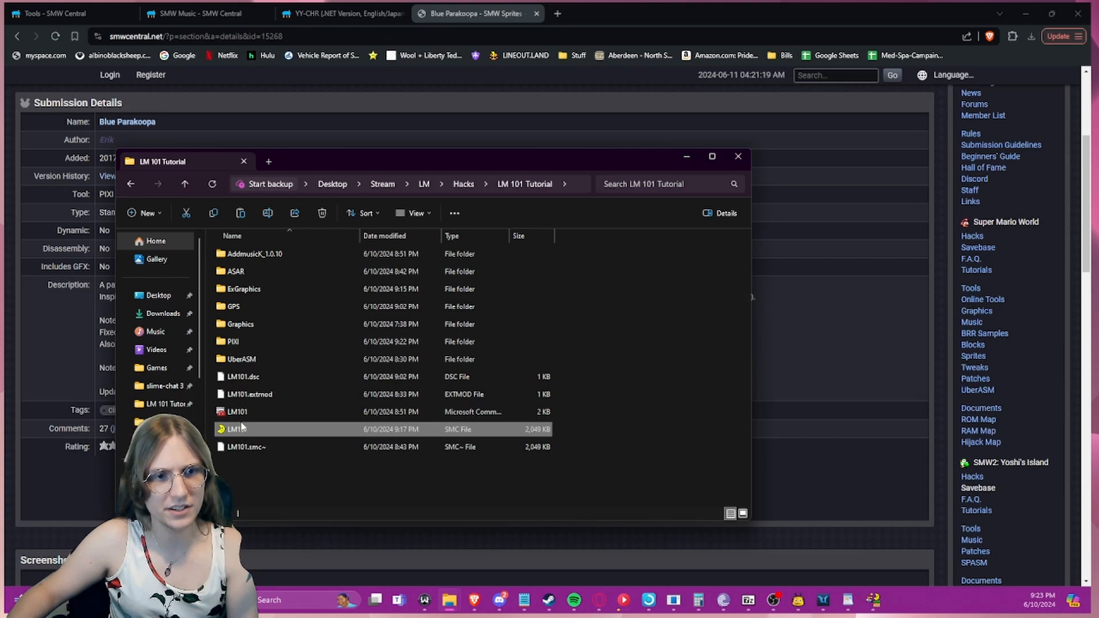
pyautogui.doubleClick(248, 341)
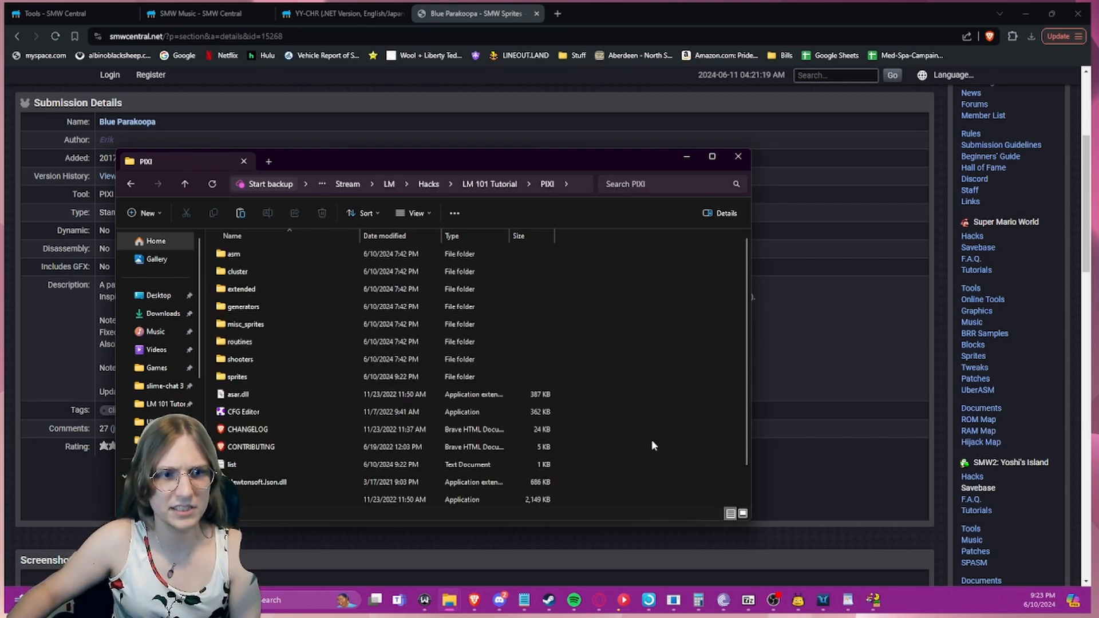
pyautogui.hotkey('ctrl', 'v')
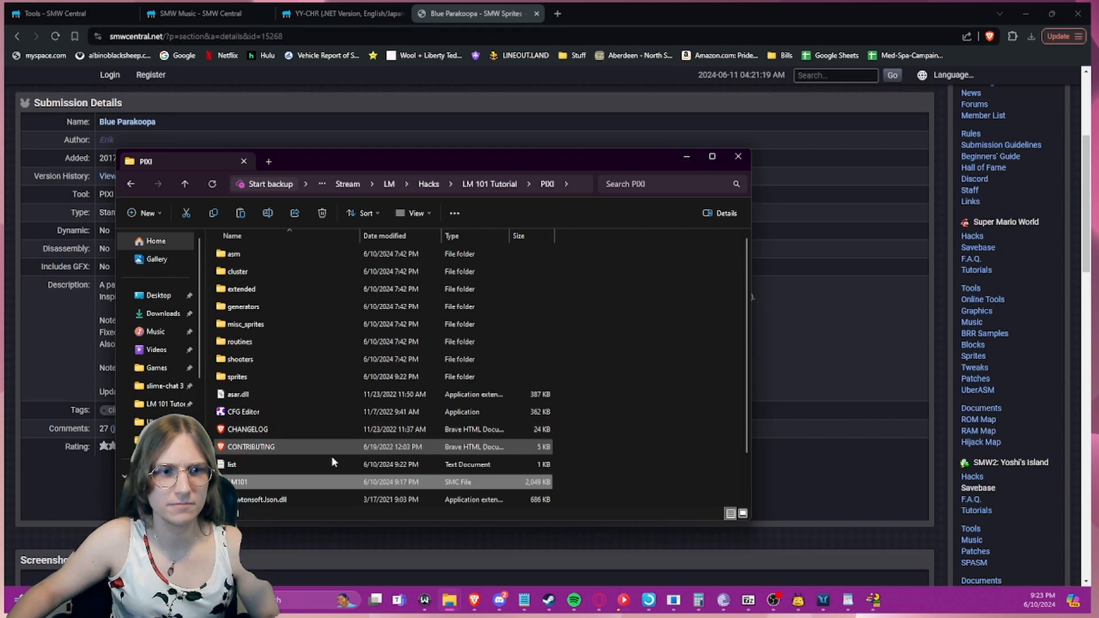
# - Run pixi on the LM101.smc copy inside the PIXI folder to insert the listed sprite, and close the console
pyautogui.scroll(-1, 242, 407)
pyautogui.click(235, 468)
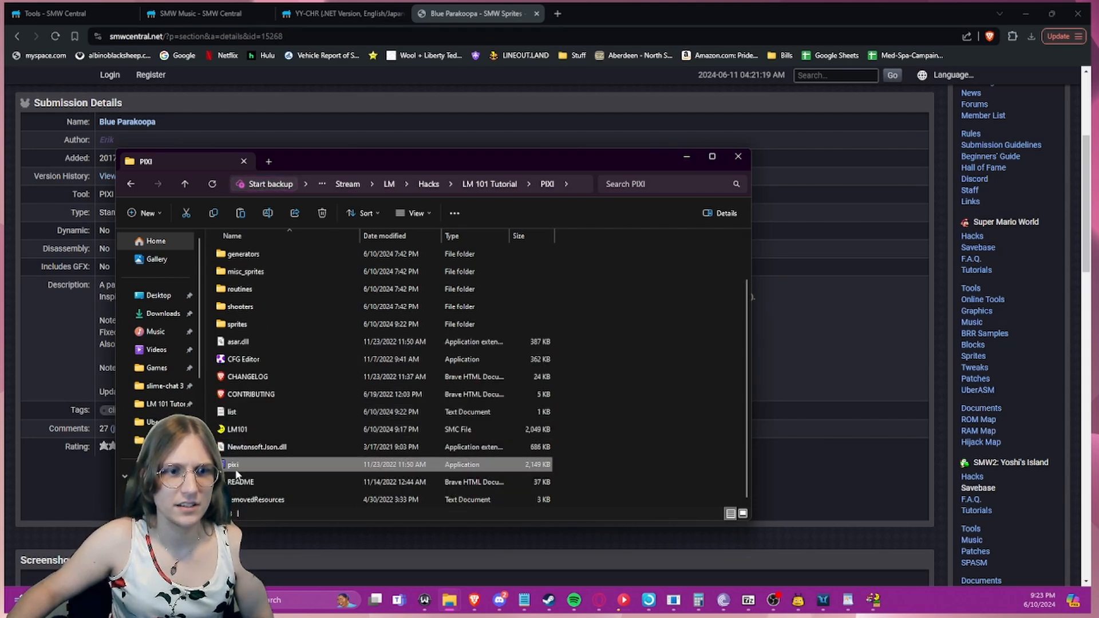
pyautogui.doubleClick(236, 469)
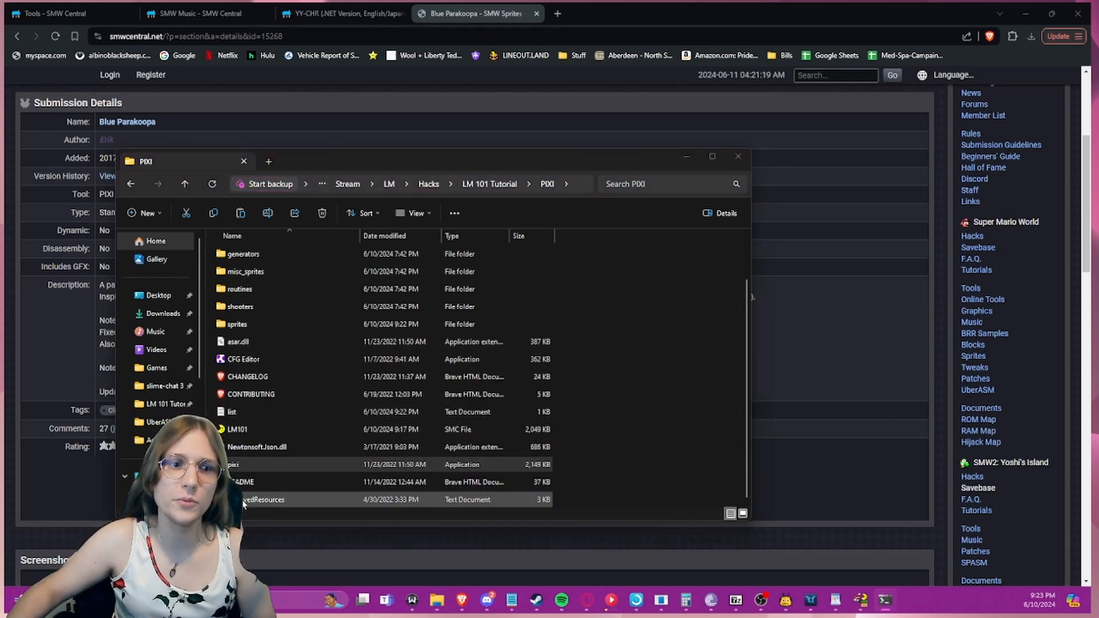
pyautogui.click(241, 435)
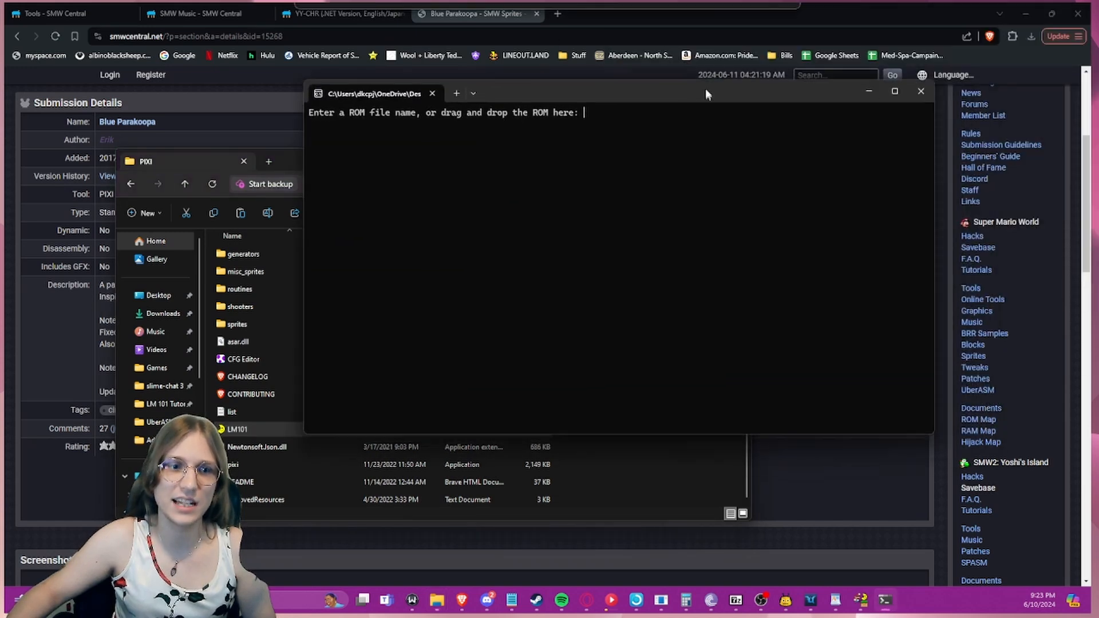
pyautogui.moveTo(705, 94); pyautogui.dragTo(706, 89)
pyautogui.moveTo(237, 429); pyautogui.dragTo(480, 239)
pyautogui.press('Return')
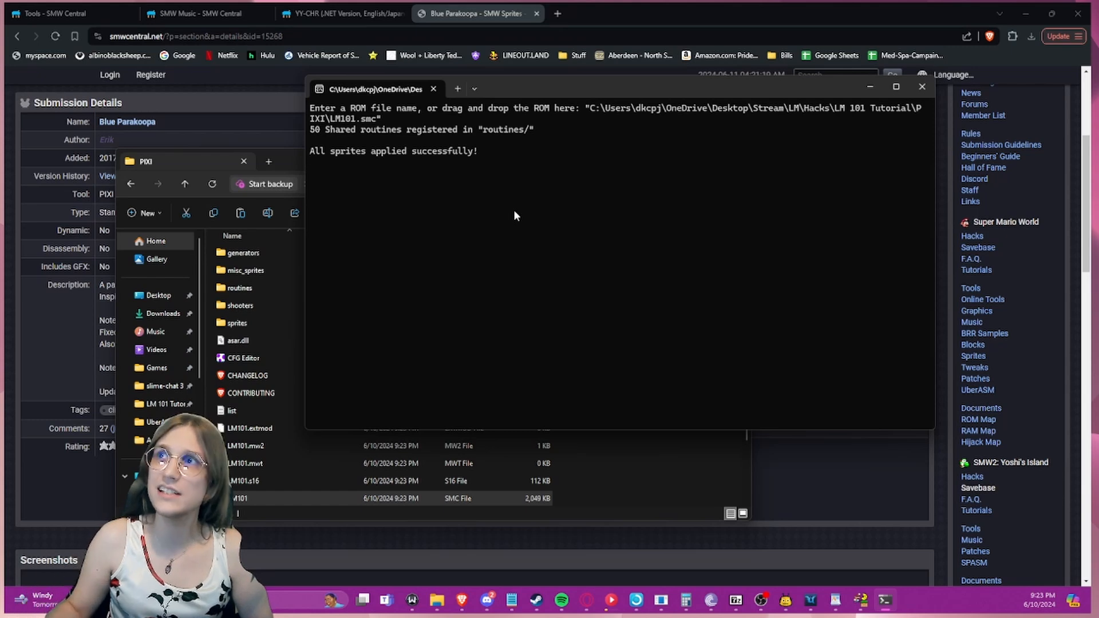
pyautogui.press('Return')
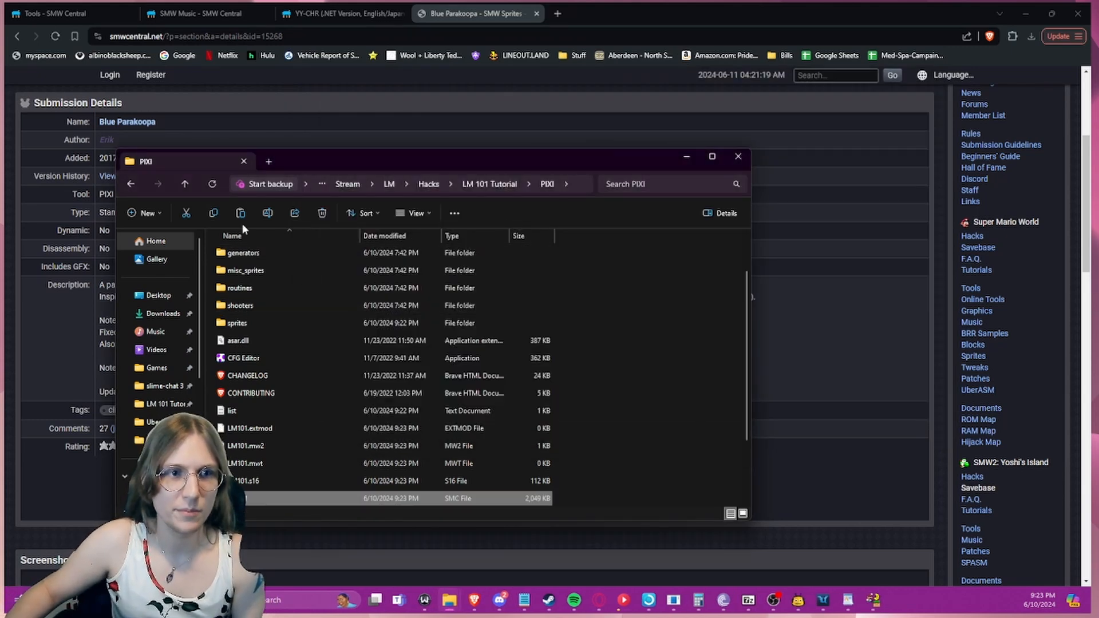
# - Move the patched LM101.smc from PIXI into the LM 101 Tutorial folder, replacing the existing file
pyautogui.click(184, 184)
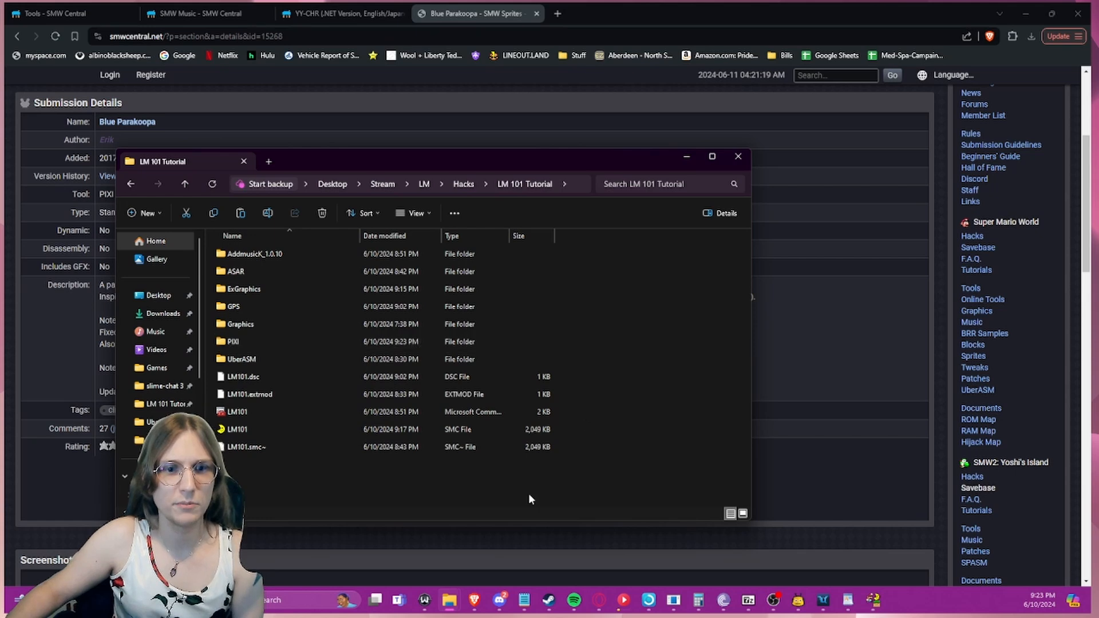
pyautogui.hotkey('ctrl', 'v')
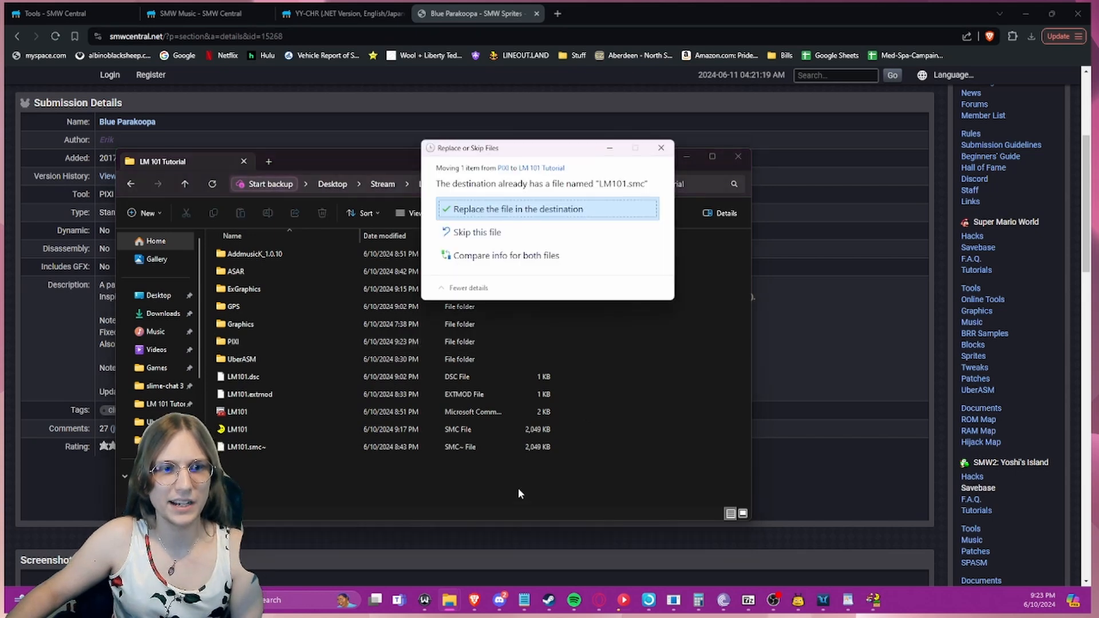
pyautogui.click(495, 210)
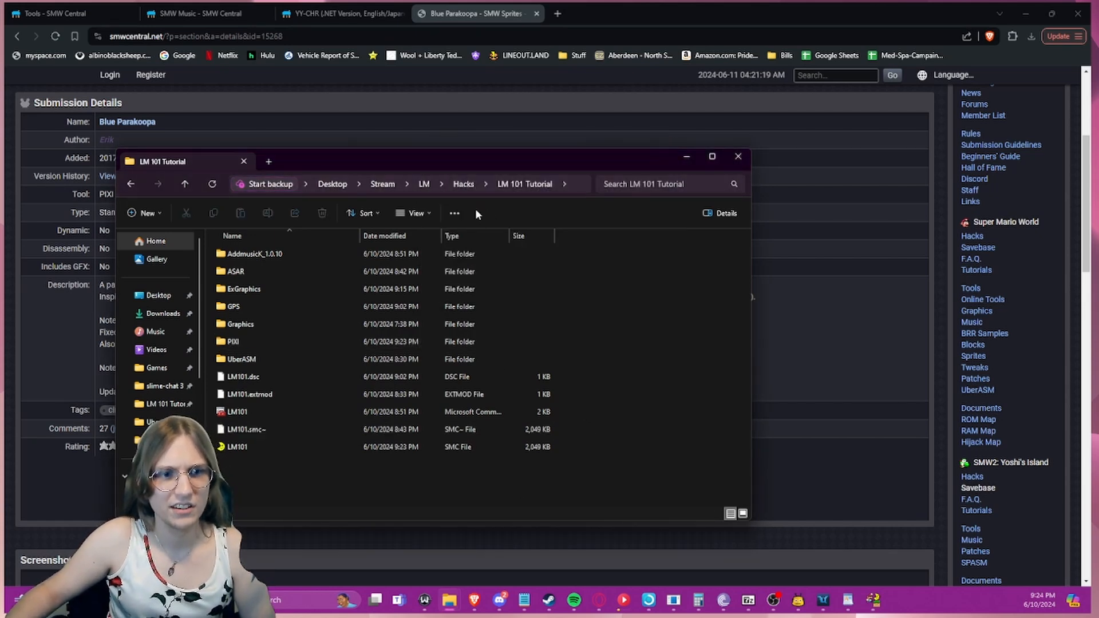
# - Open the patched LM101 ROM in Lunar Magic and close the 16x16 Tile Map Editor
pyautogui.doubleClick(257, 447)
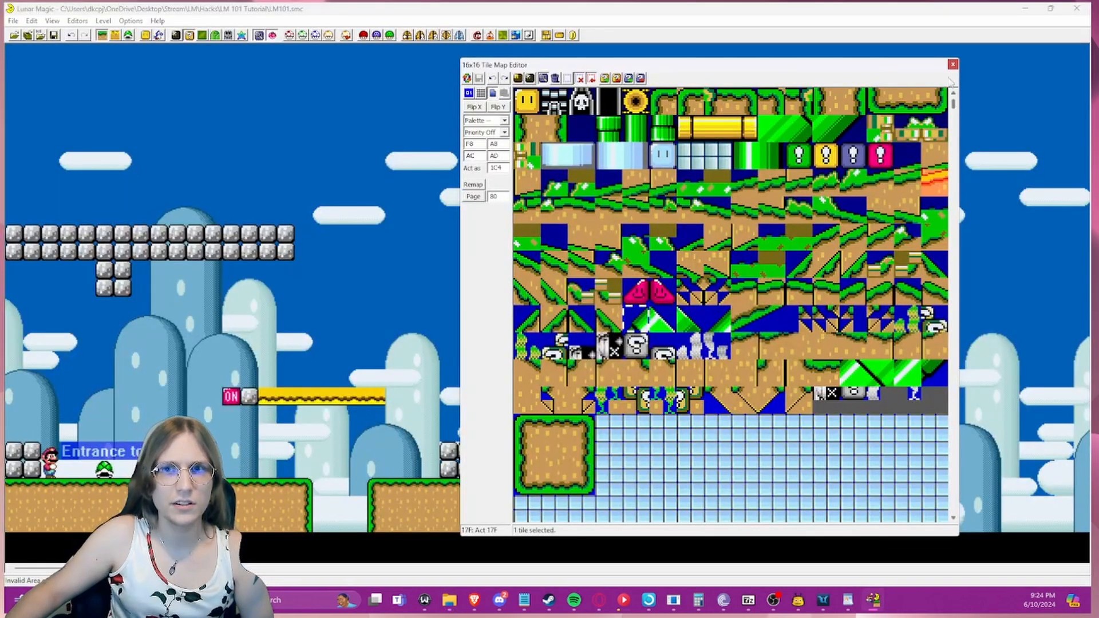
pyautogui.click(952, 64)
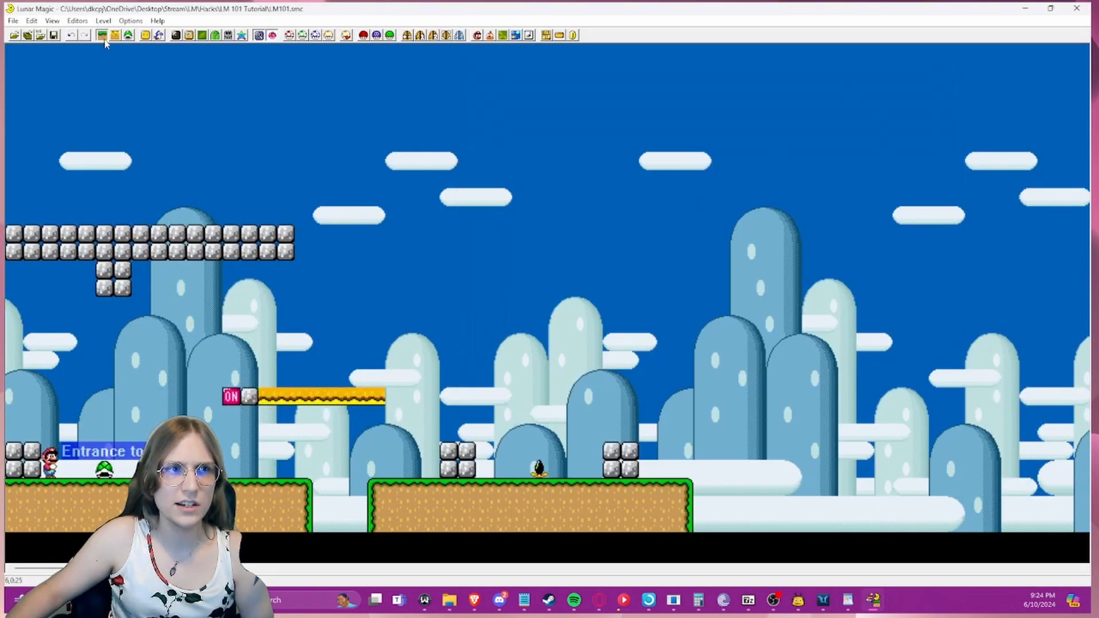
# - Close Lunar Magic, reopen the LM101 SMC file from the LM 101 Tutorial folder and maximize the window
pyautogui.click(1076, 8)
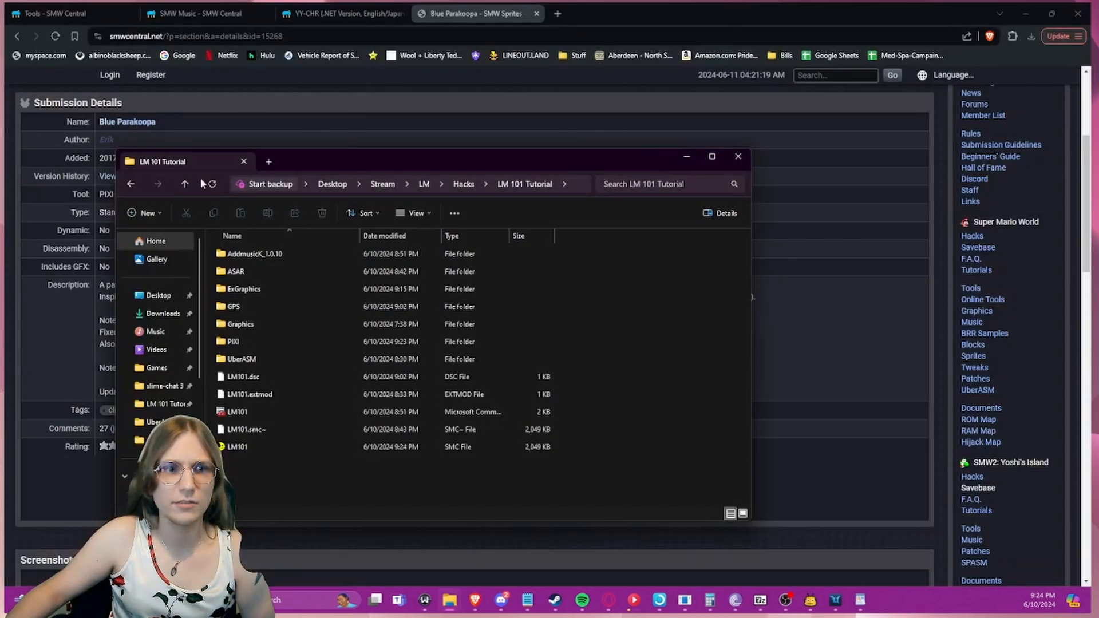
pyautogui.doubleClick(249, 447)
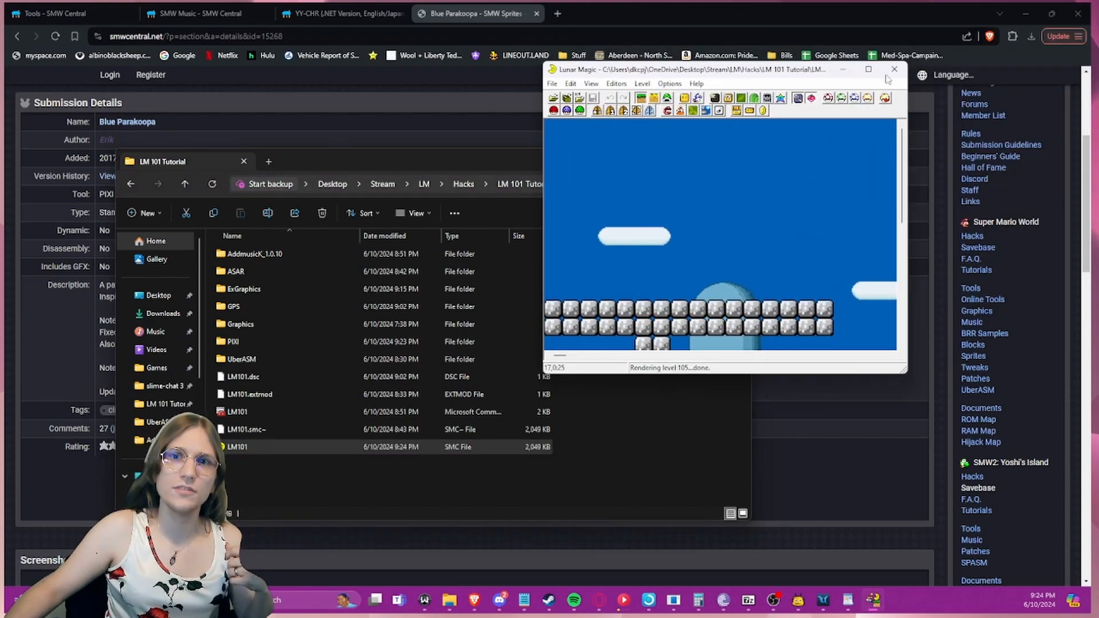
pyautogui.click(868, 69)
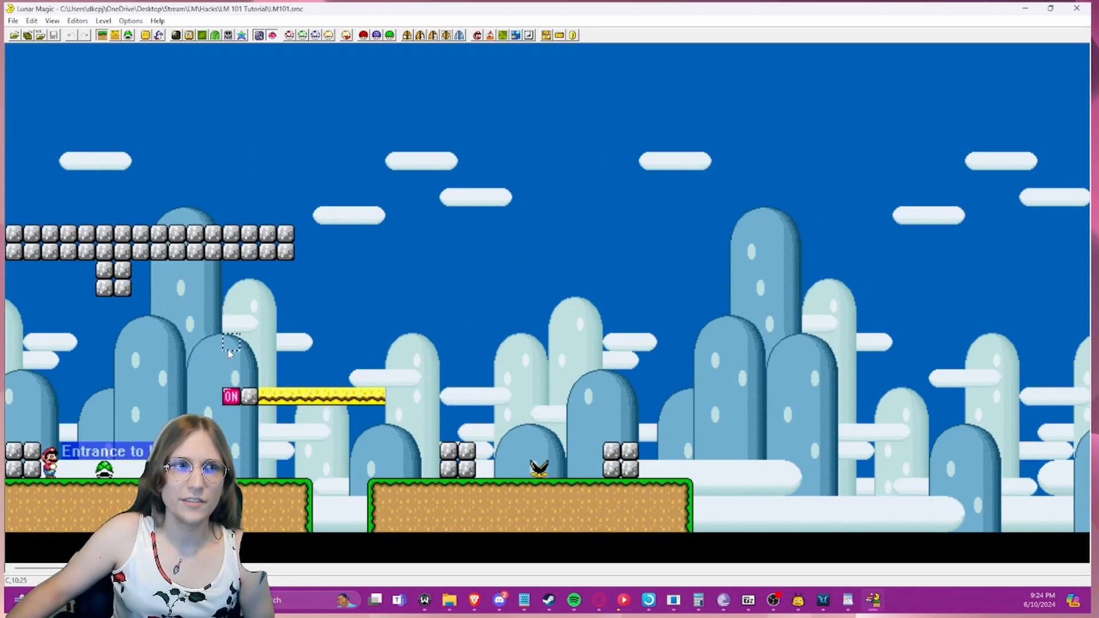
# - Look through the full sprite list in the Add Sprites Window for the custom sprite and close the window
pyautogui.click(158, 35)
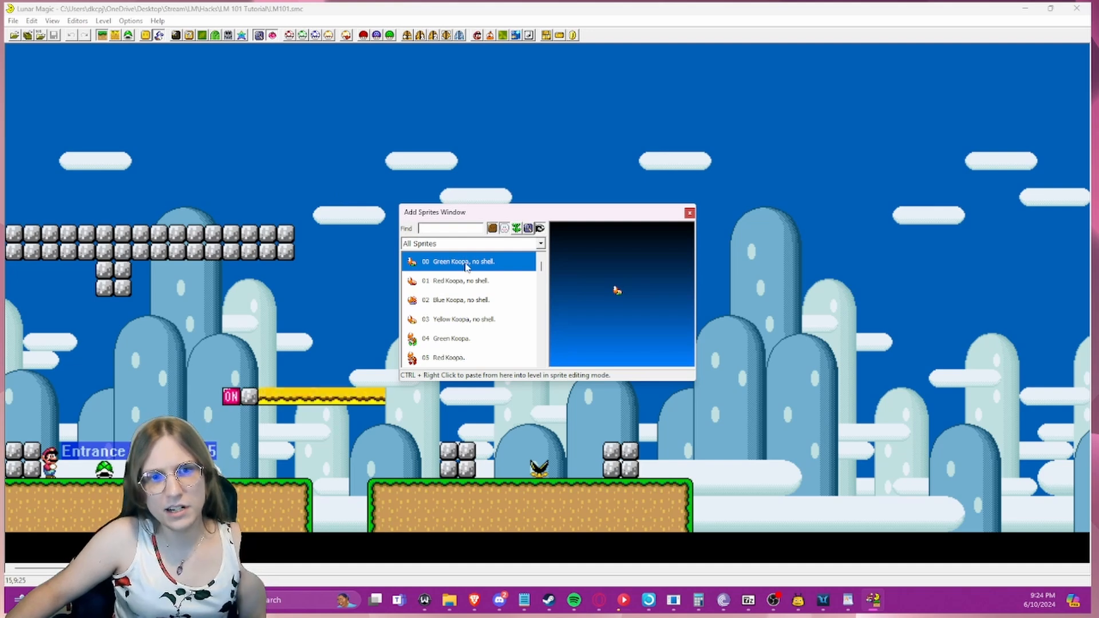
pyautogui.scroll(-20, 467, 266)
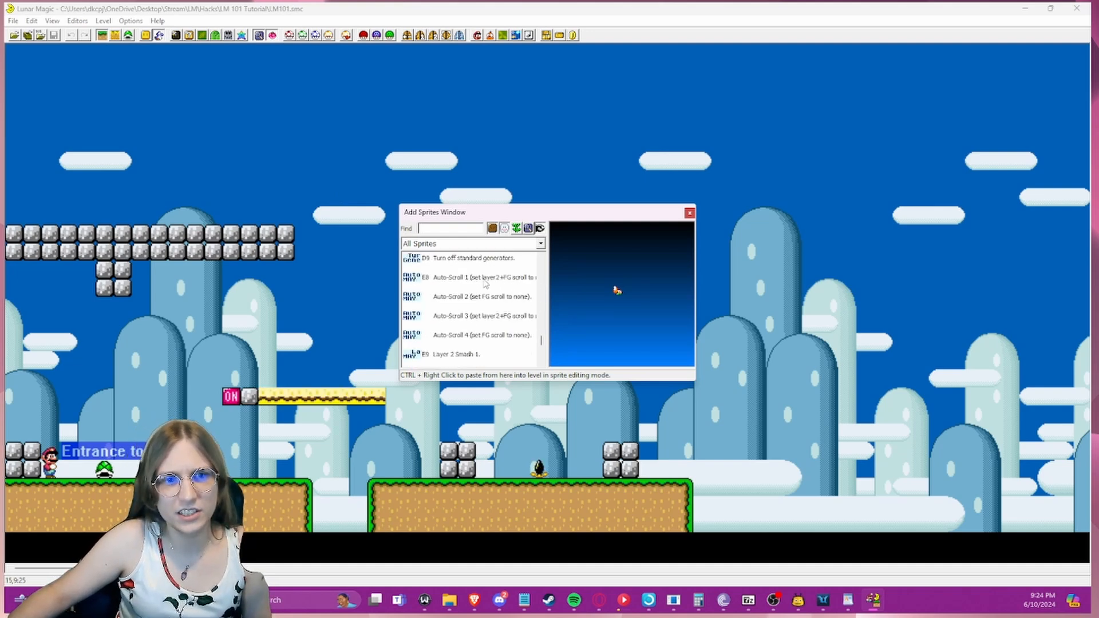
pyautogui.scroll(2, 548, 342)
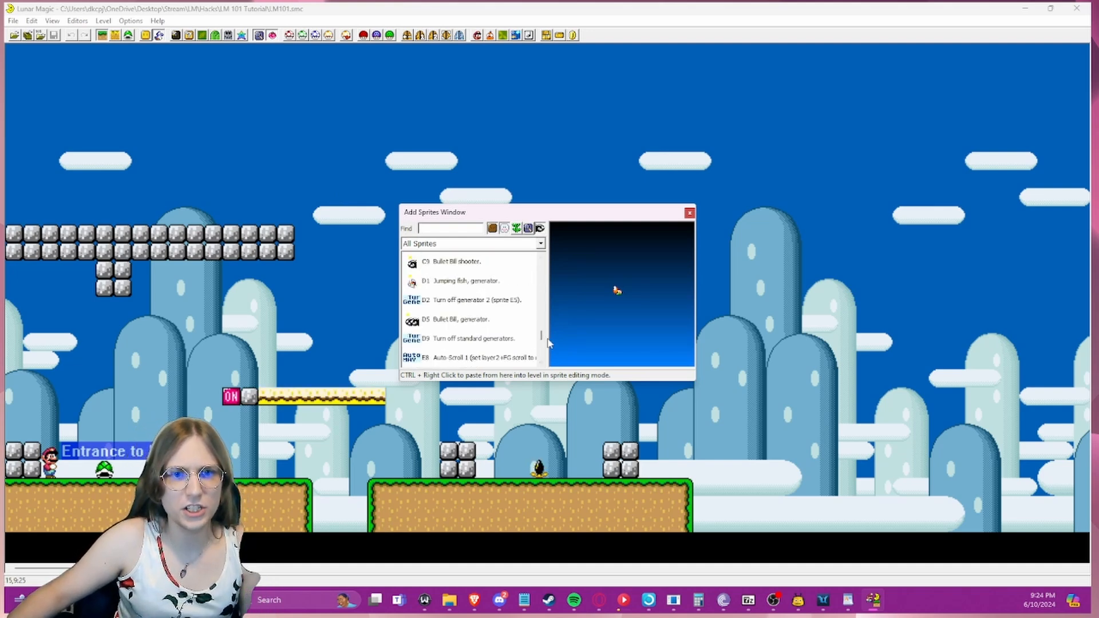
pyautogui.moveTo(544, 339)
pyautogui.mouseDown()
pyautogui.moveTo(548, 358)
pyautogui.moveTo(549, 268)
pyautogui.moveTo(547, 359)
pyautogui.mouseUp()
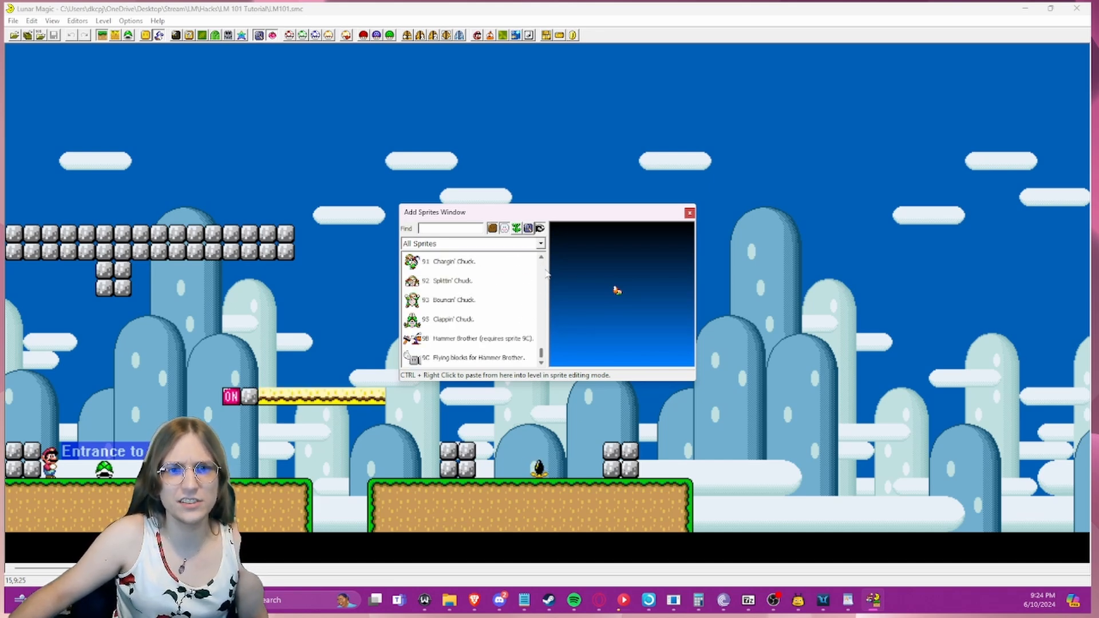
pyautogui.moveTo(545, 275); pyautogui.dragTo(540, 245)
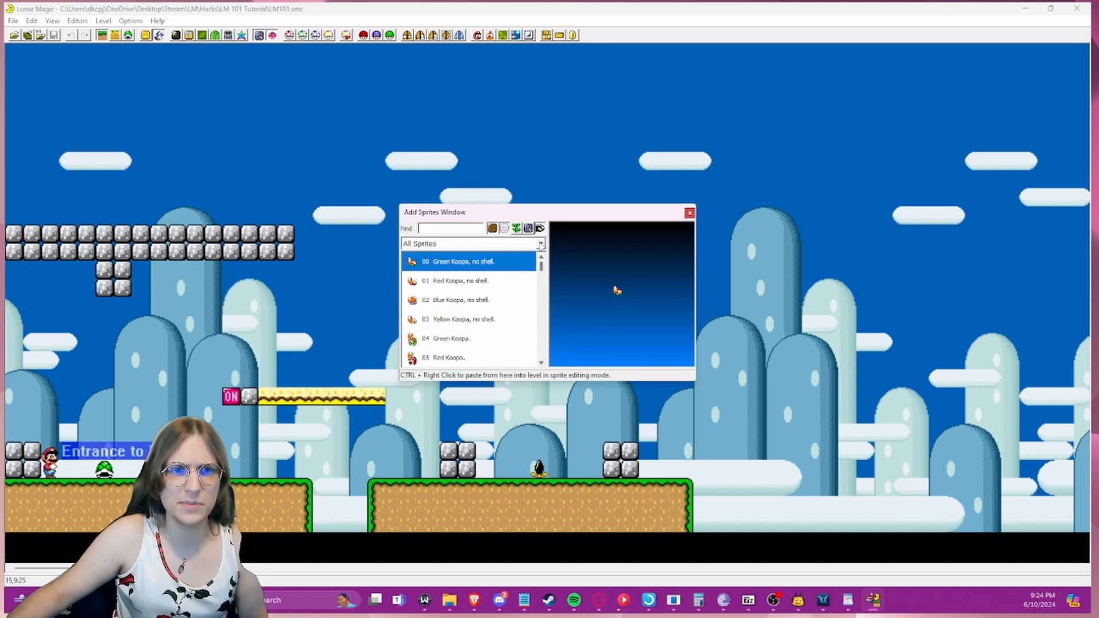
pyautogui.click(690, 214)
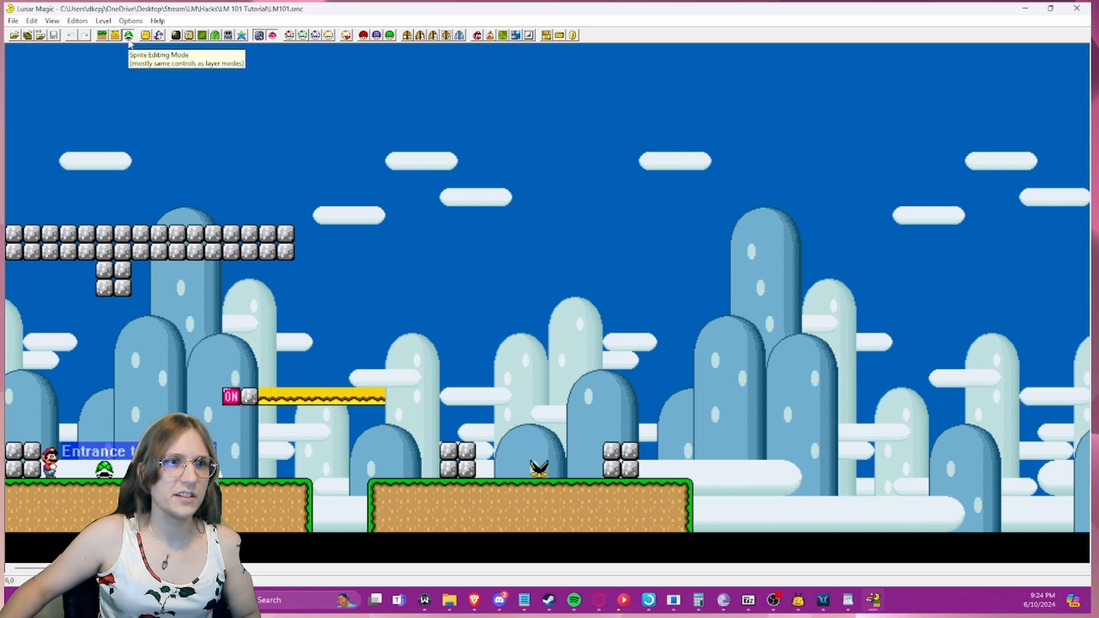
# - Switch to sprite editing mode and open the dialog for inserting a sprite manually
pyautogui.click(129, 36)
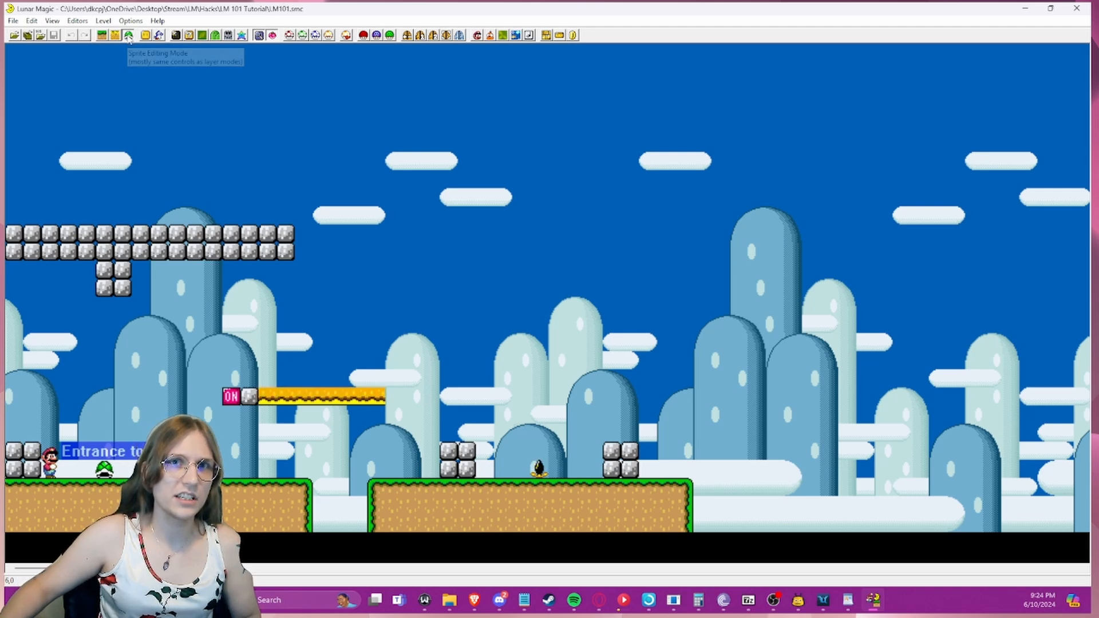
pyautogui.click(30, 21)
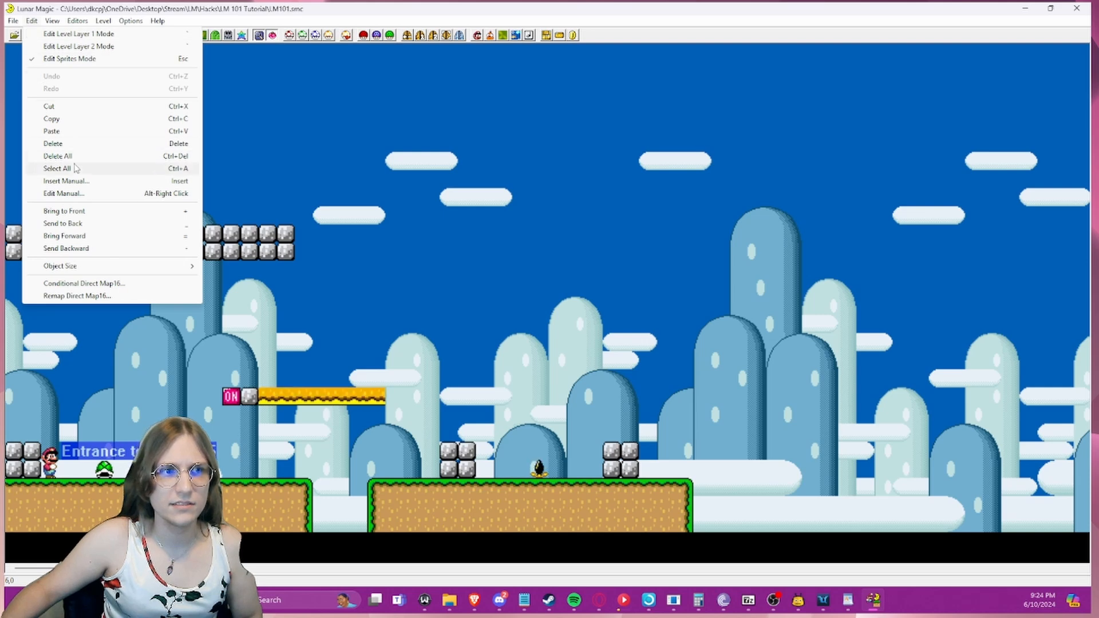
pyautogui.click(67, 181)
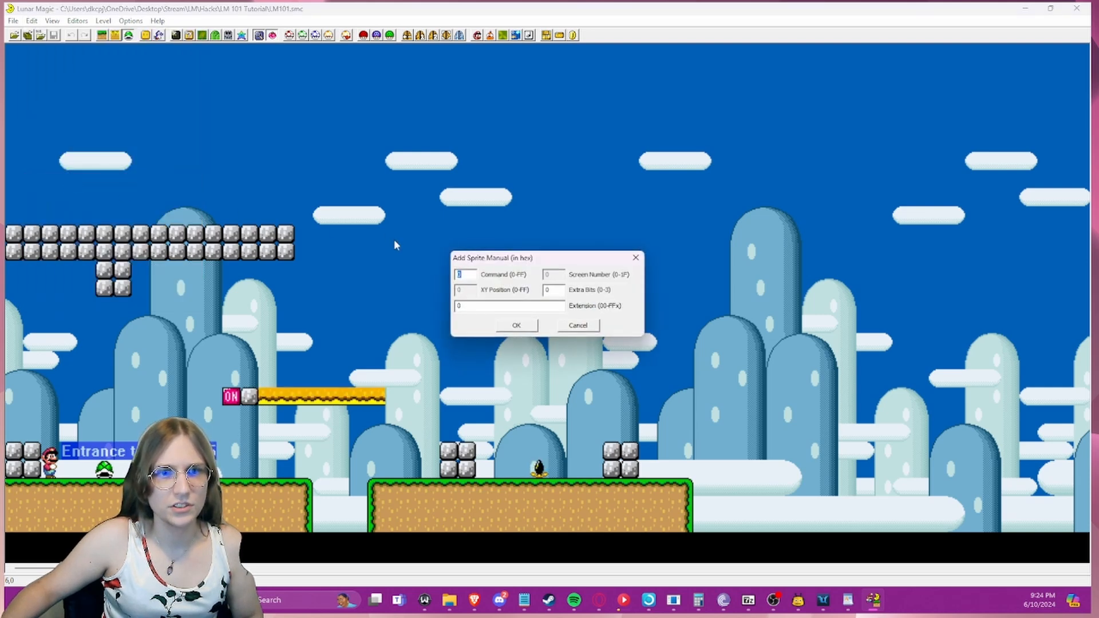
pyautogui.moveTo(555, 265); pyautogui.dragTo(538, 194)
pyautogui.click(448, 203)
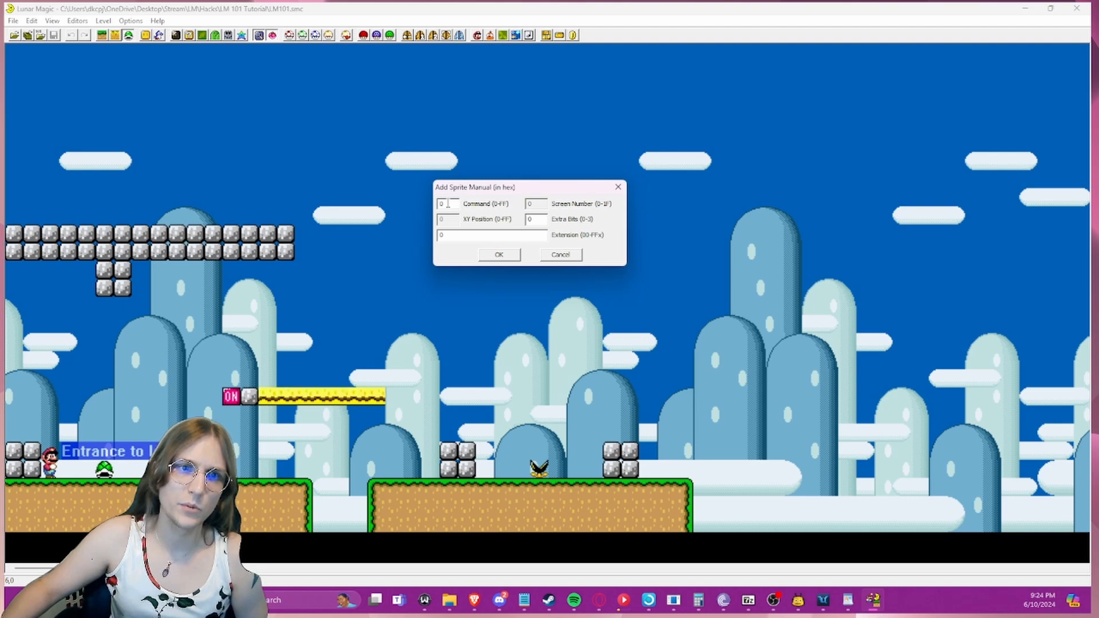
# - Look up the number assigned to BlueParakoopa.cfg in PIXI's list text file and close it without saving
pyautogui.click(526, 602)
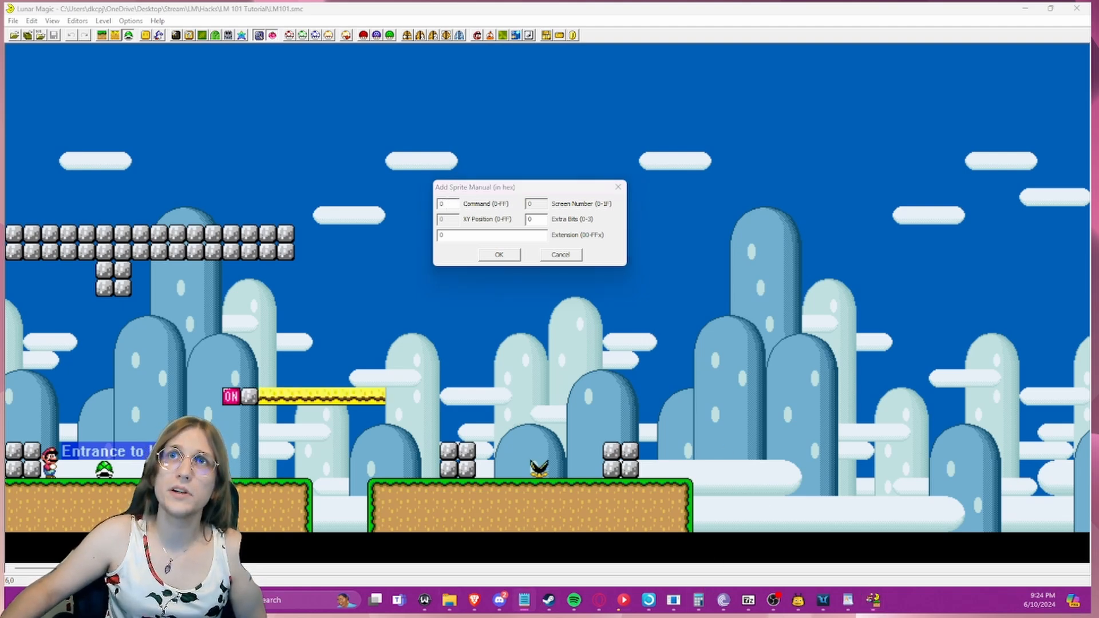
pyautogui.click(569, 498)
pyautogui.moveTo(449, 600)
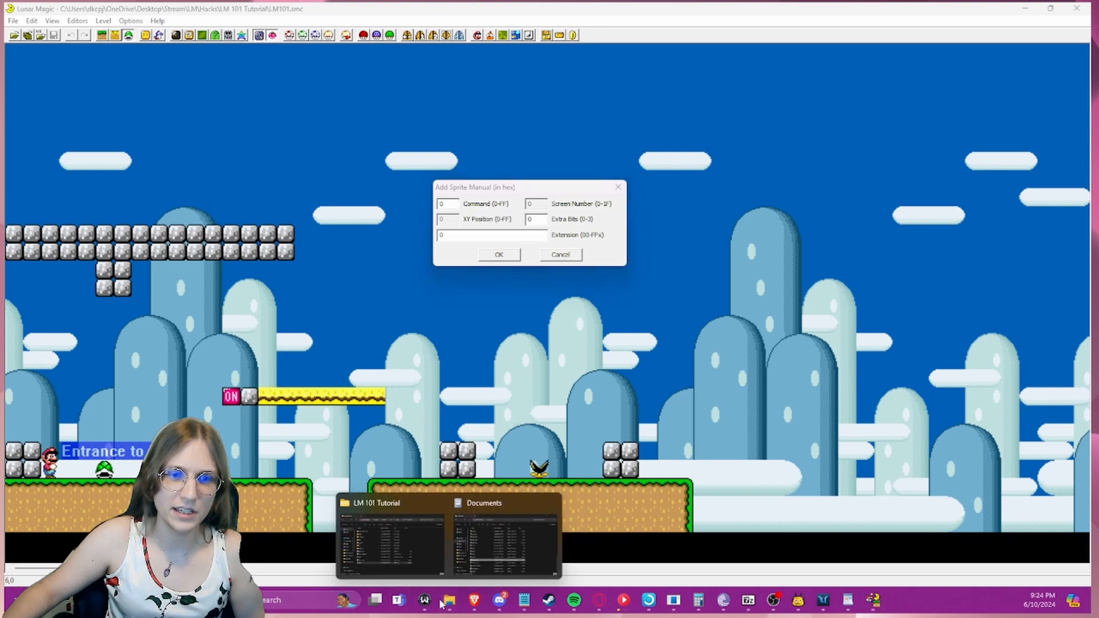
pyautogui.click(419, 520)
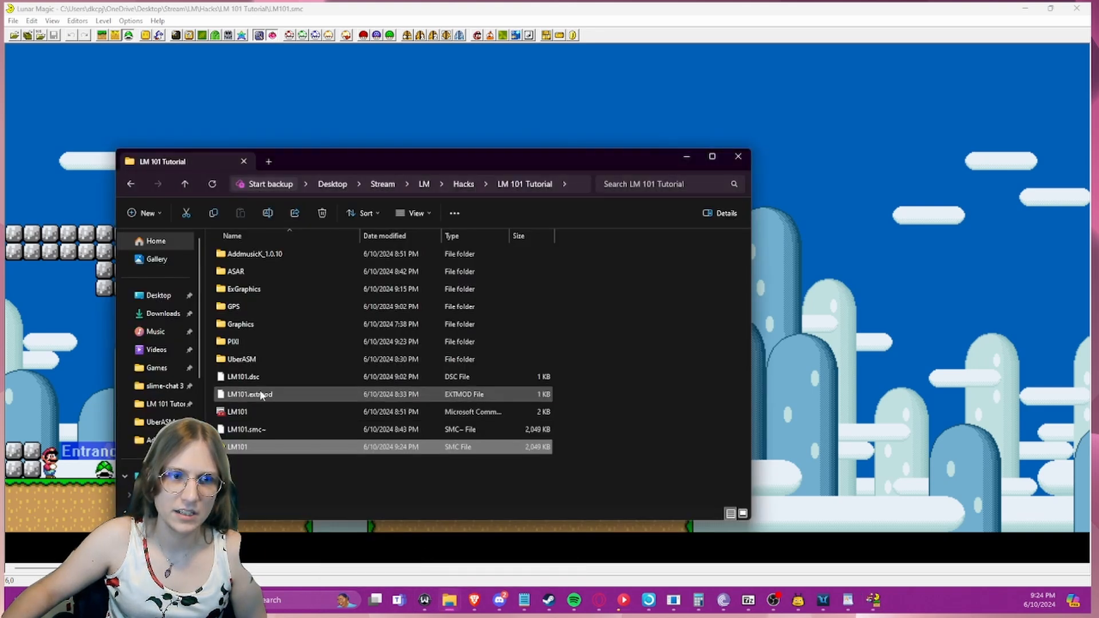
pyautogui.doubleClick(243, 343)
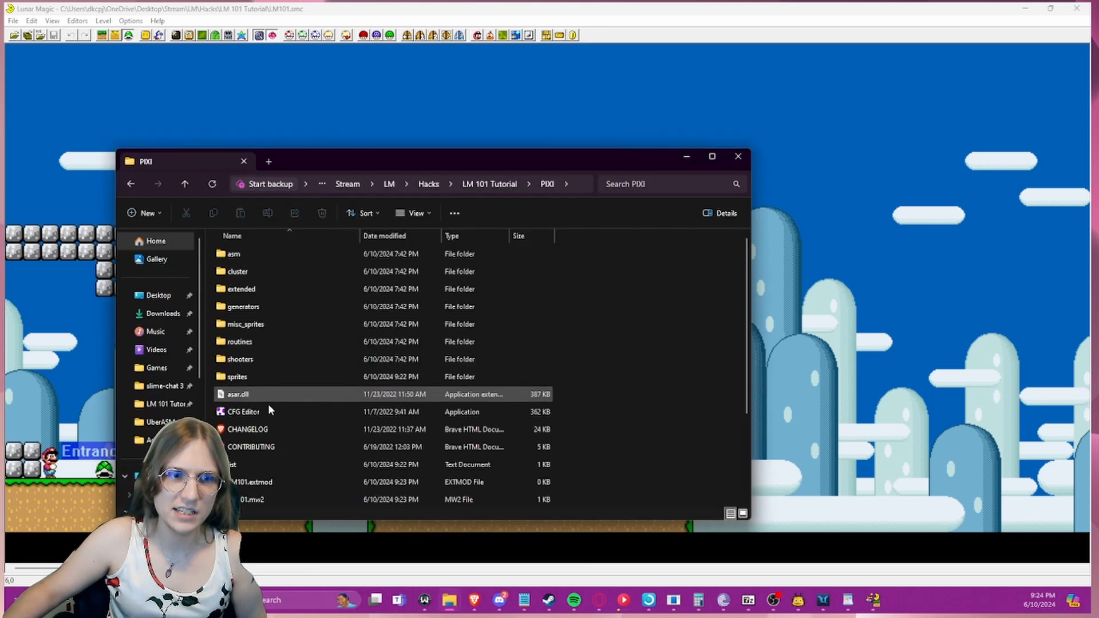
pyautogui.doubleClick(251, 463)
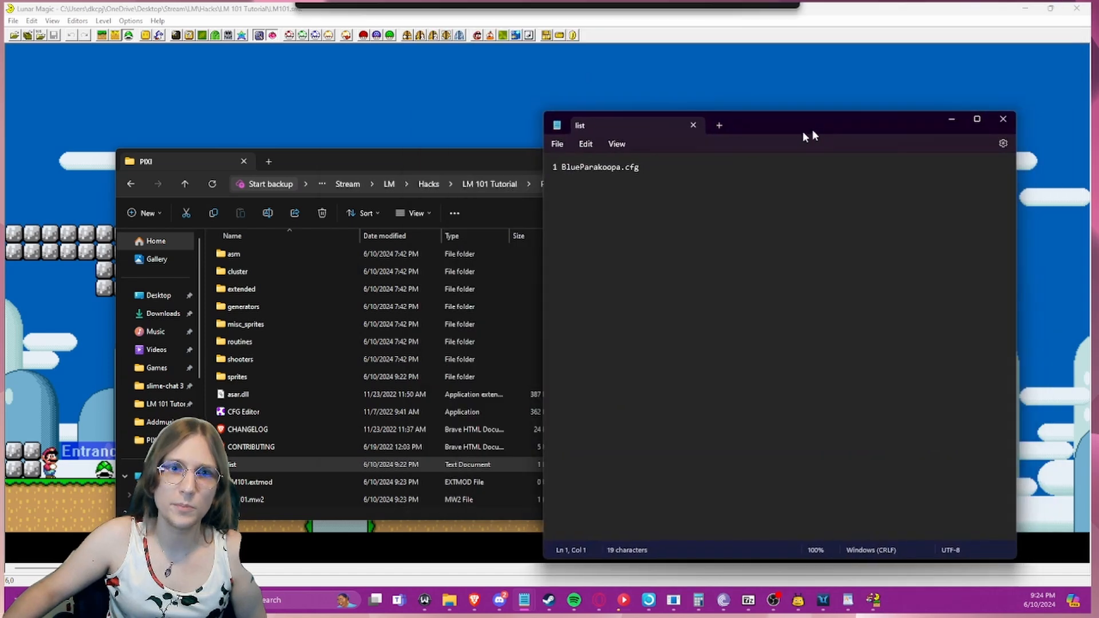
pyautogui.click(1006, 122)
pyautogui.click(791, 375)
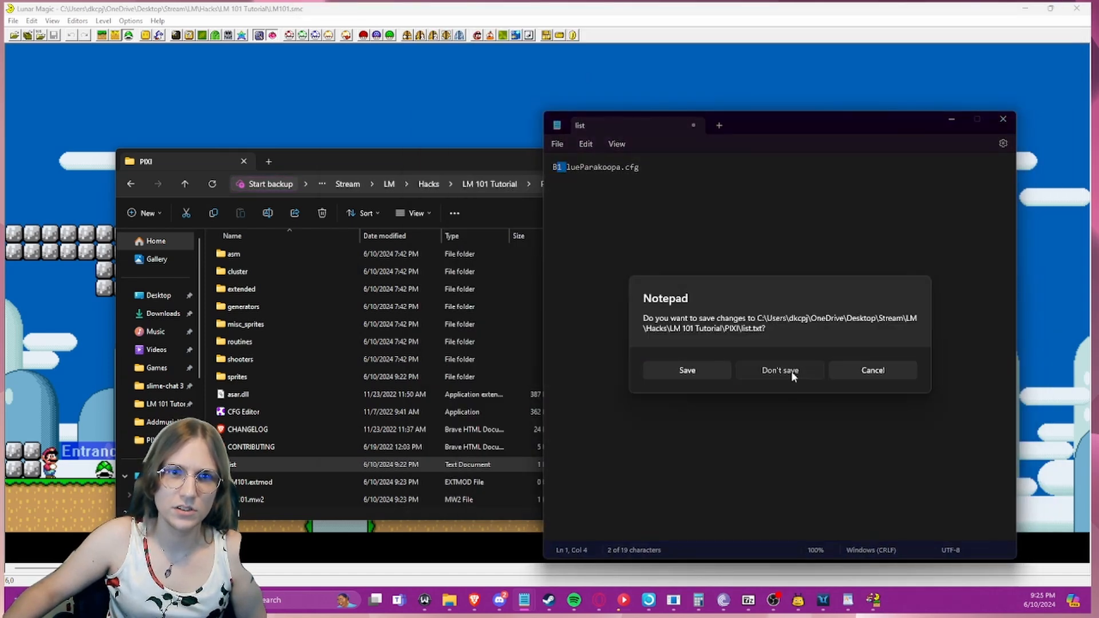
pyautogui.click(777, 370)
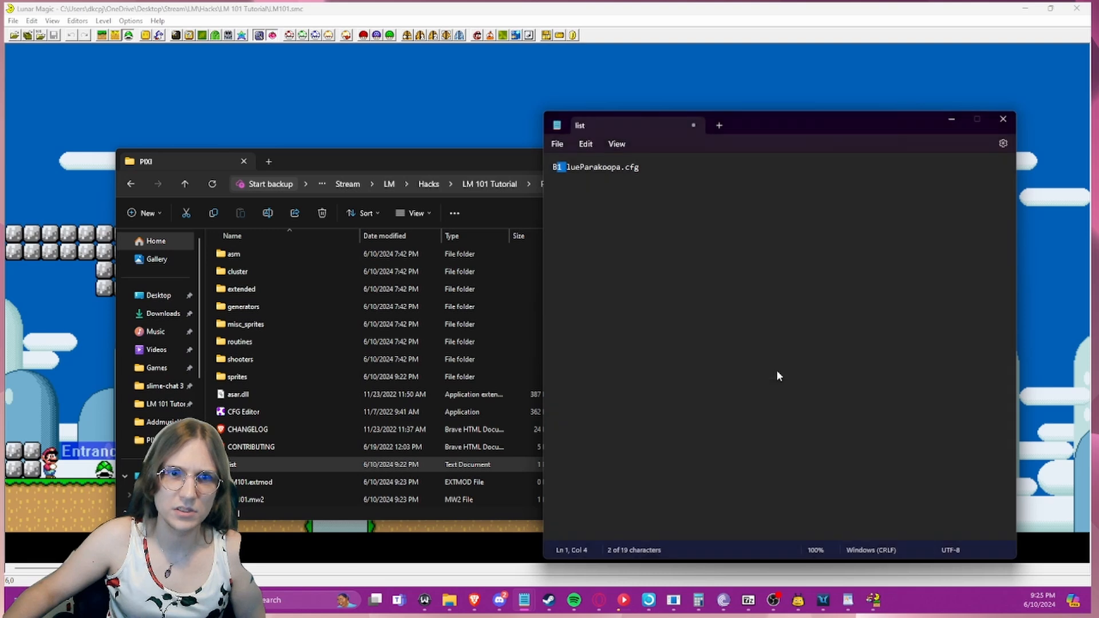
pyautogui.click(682, 160)
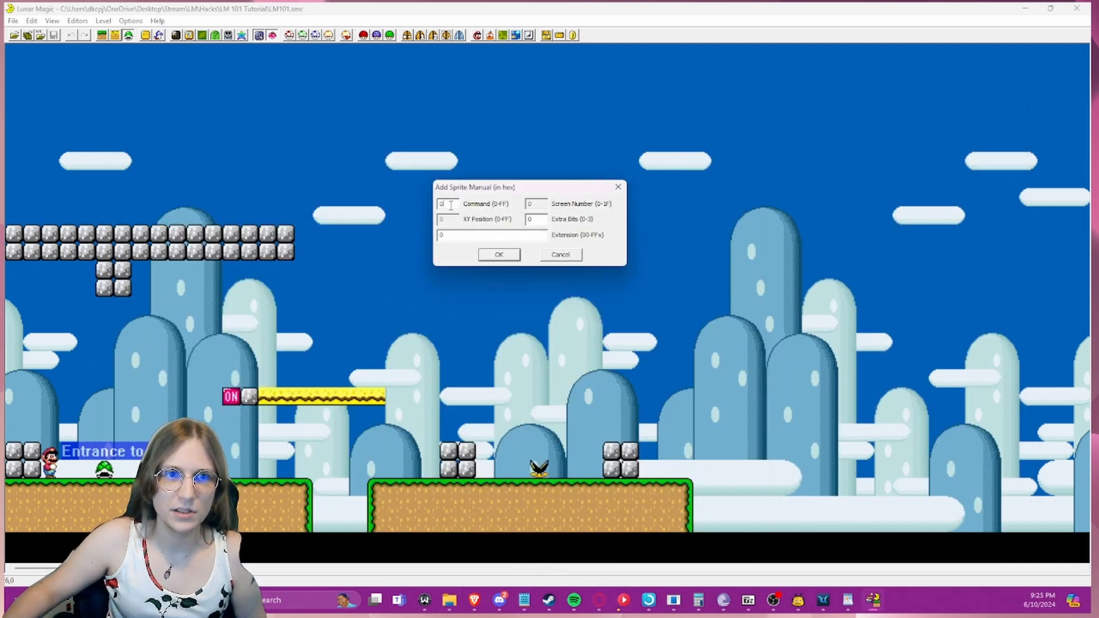
# - Set the manual sprite's command to 1 and its extra bits to 2
pyautogui.write('1')
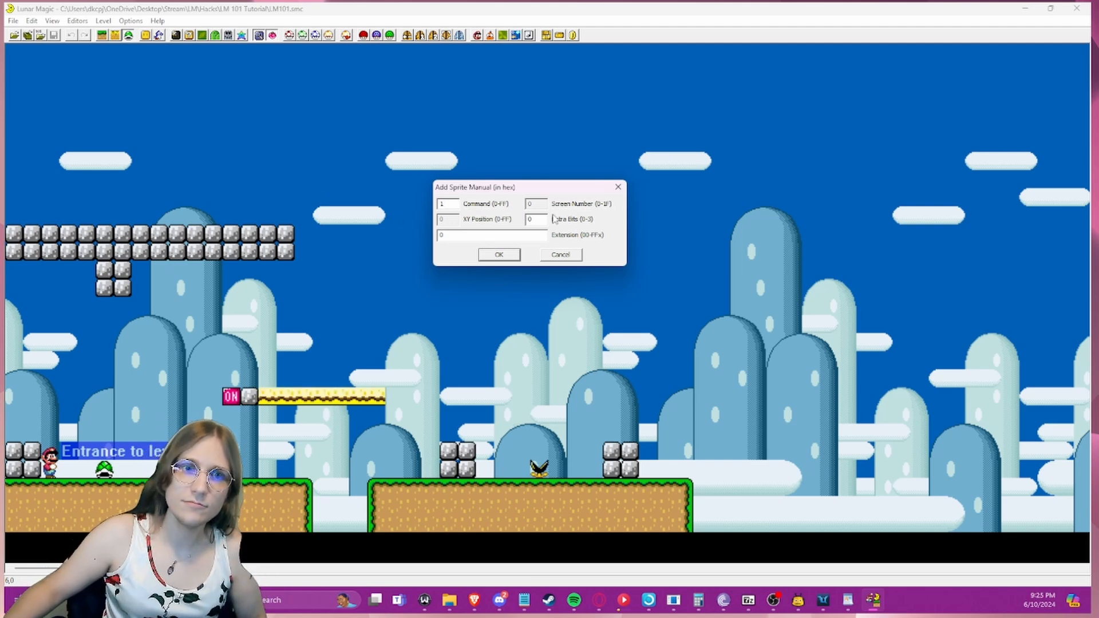
pyautogui.write('2')
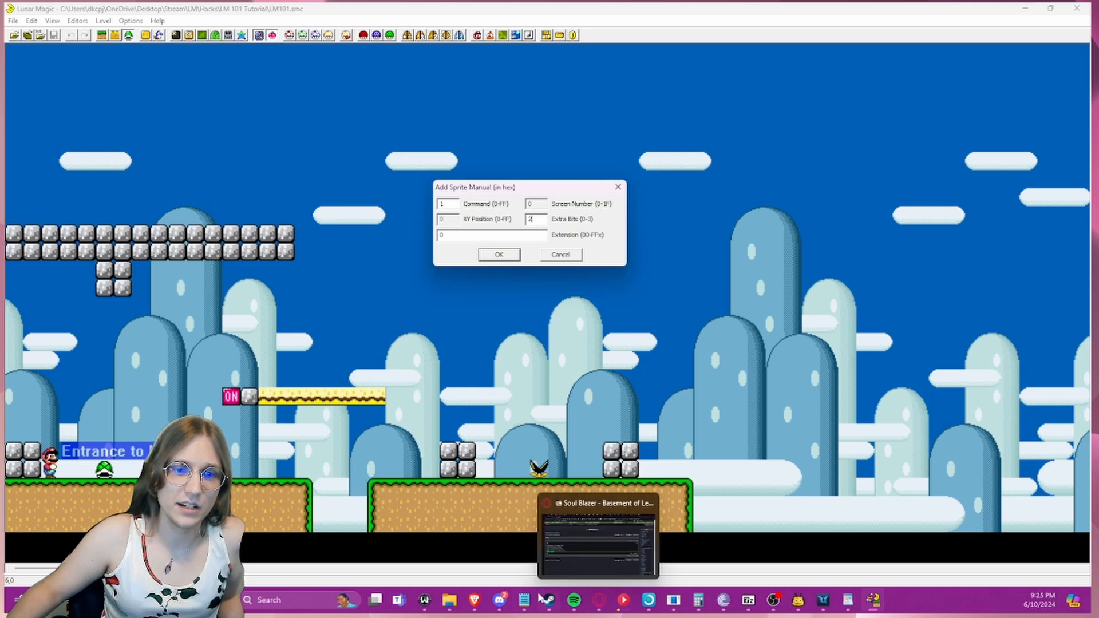
# - Read the extra bit notes in the BlueParakoopa ASM file in PIXI's sprites folder, and return to Lunar Magic
pyautogui.moveTo(525, 601)
pyautogui.moveTo(449, 601)
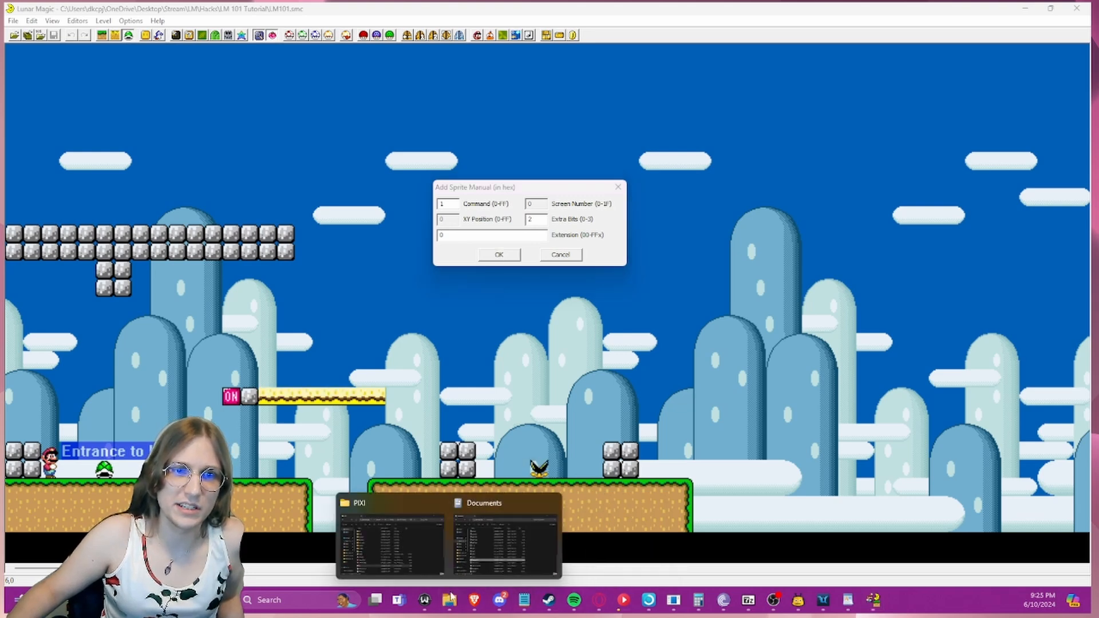
pyautogui.click(412, 561)
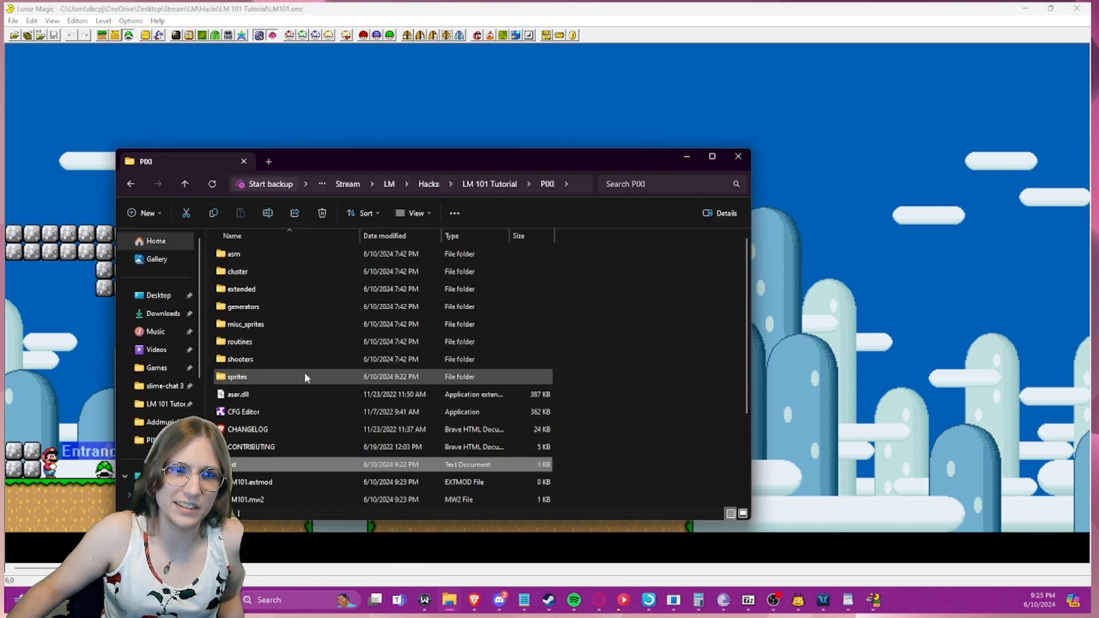
pyautogui.doubleClick(249, 377)
pyautogui.click(249, 272)
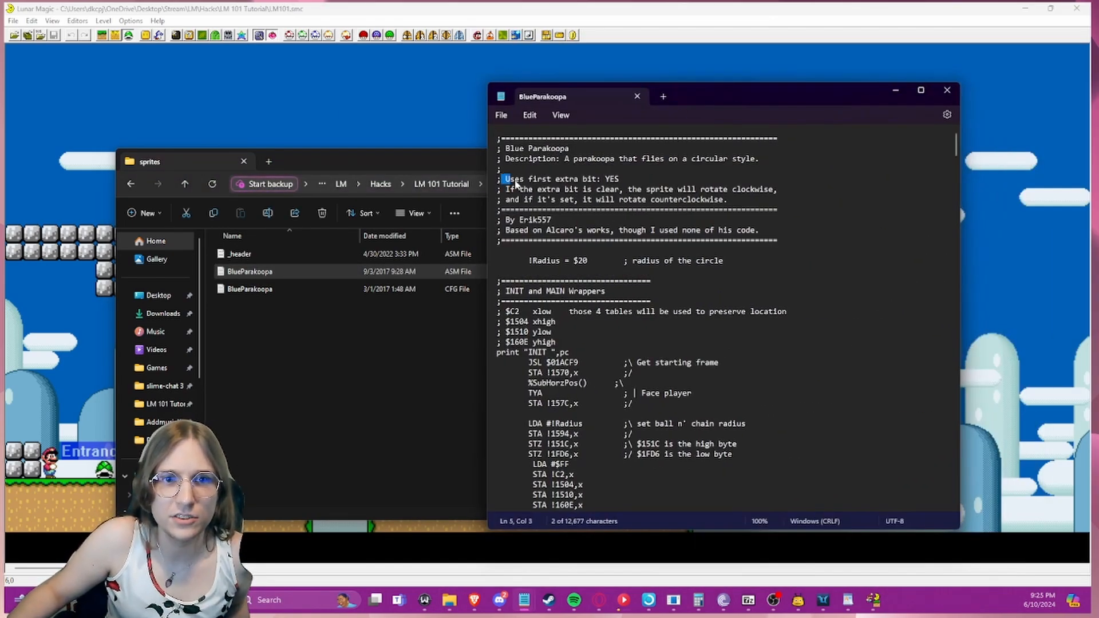
pyautogui.moveTo(516, 183); pyautogui.dragTo(586, 193)
pyautogui.click(600, 189)
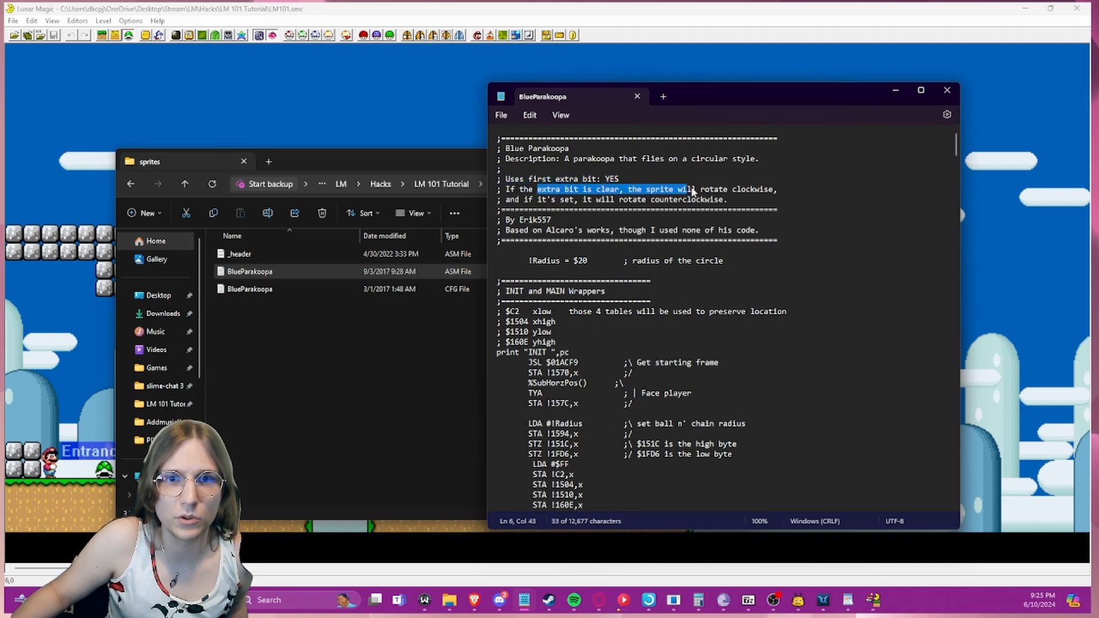
pyautogui.click(732, 188)
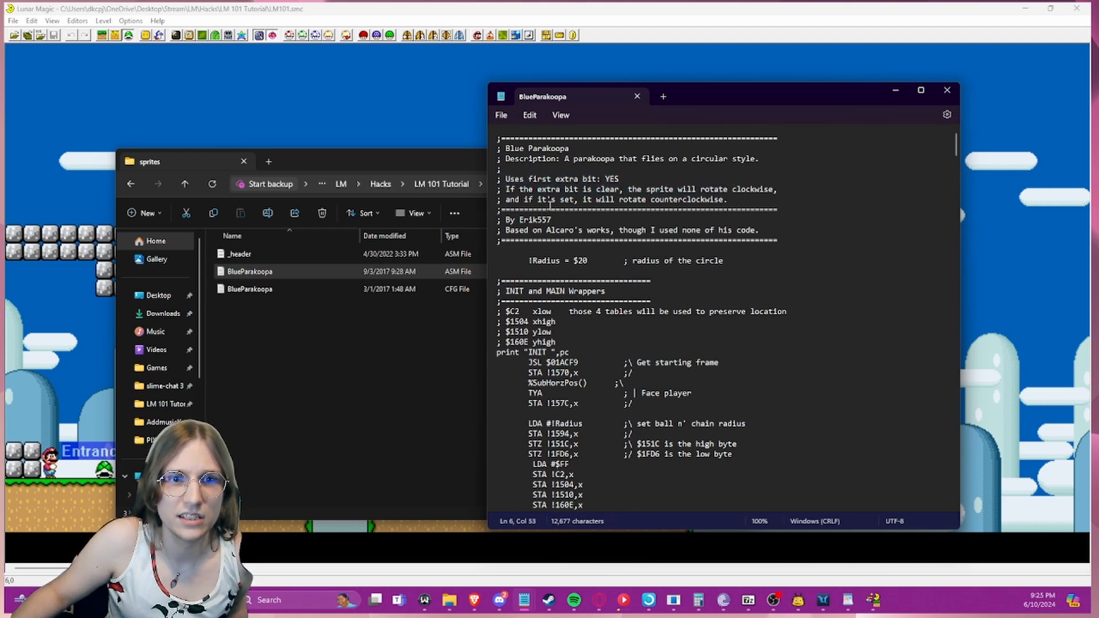
pyautogui.moveTo(538, 210); pyautogui.dragTo(593, 199)
pyautogui.click(648, 200)
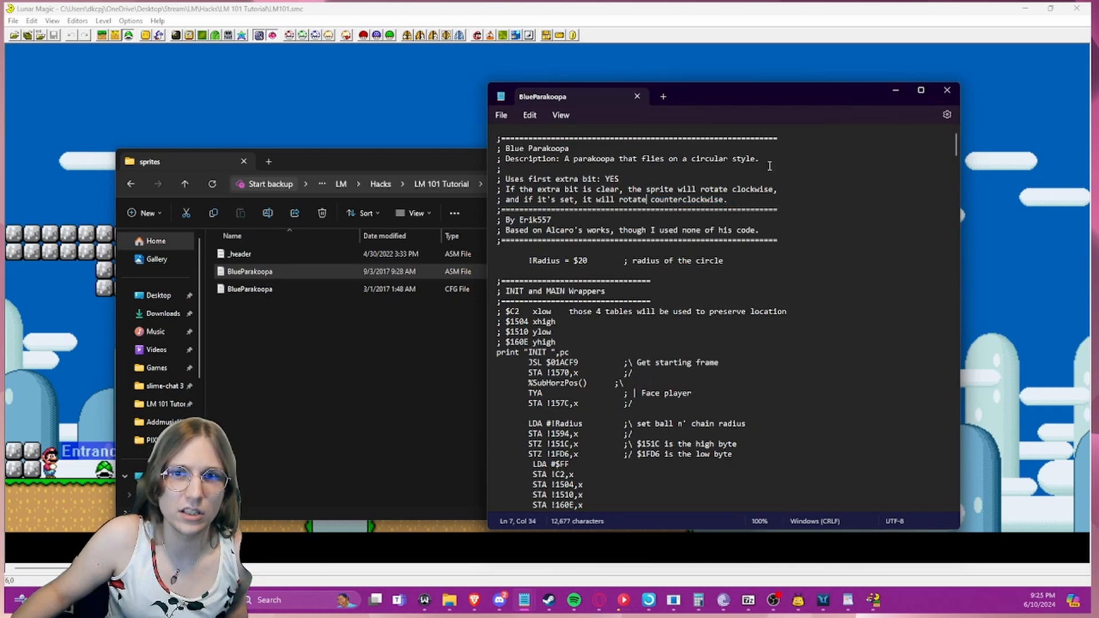
pyautogui.click(895, 89)
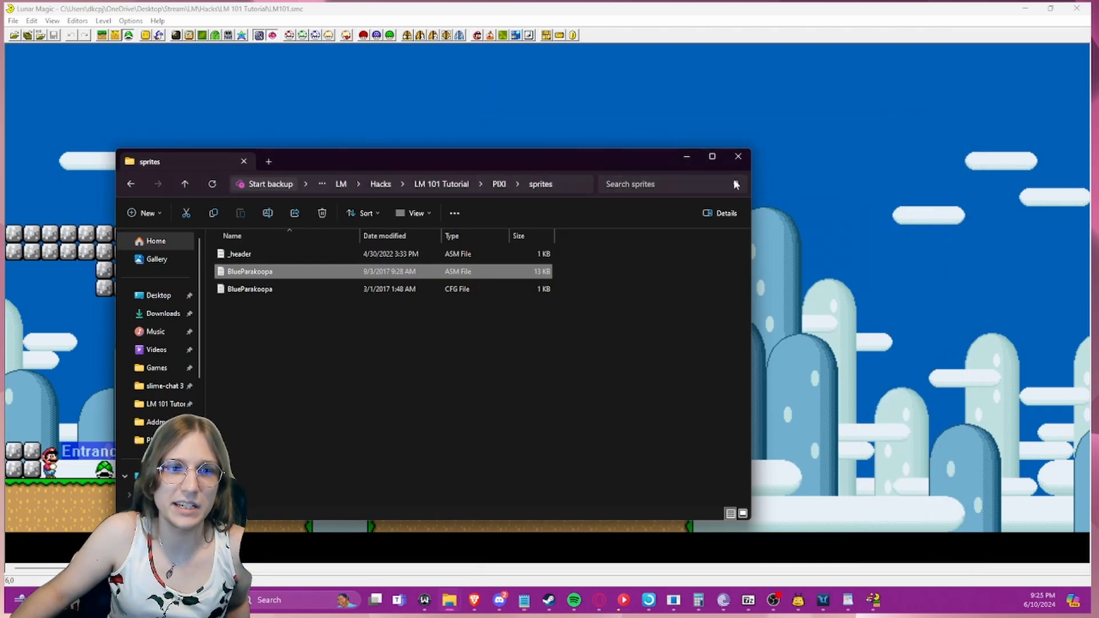
pyautogui.click(687, 160)
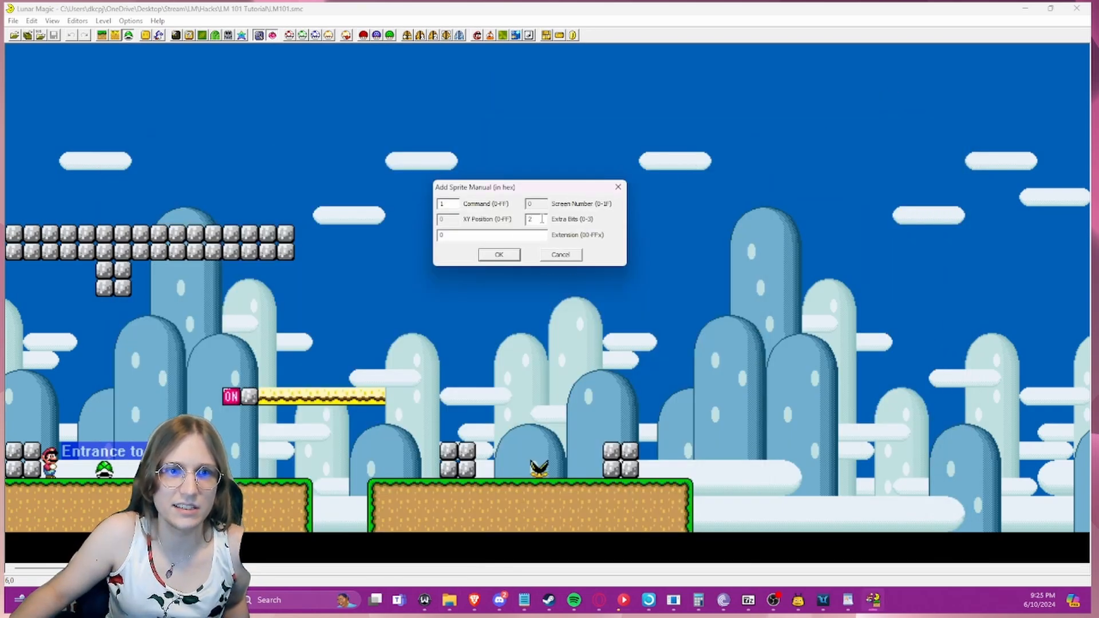
# - Insert the custom sprite twice above the second ground platform and set the extra bits of the right-hand one to 3
pyautogui.click(516, 255)
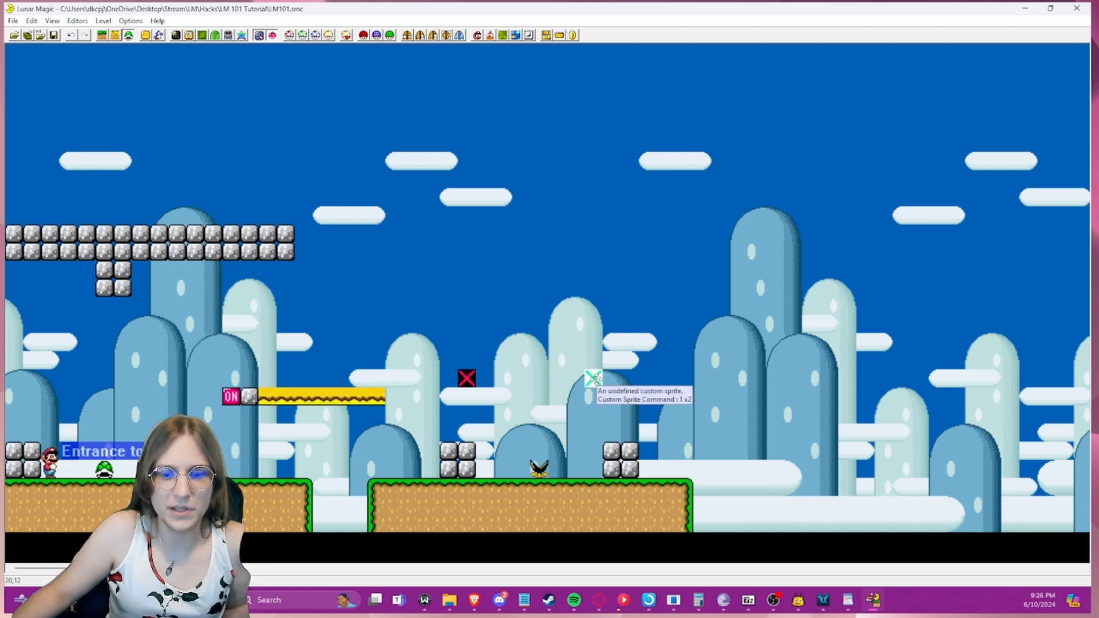
pyautogui.doubleClick(594, 379)
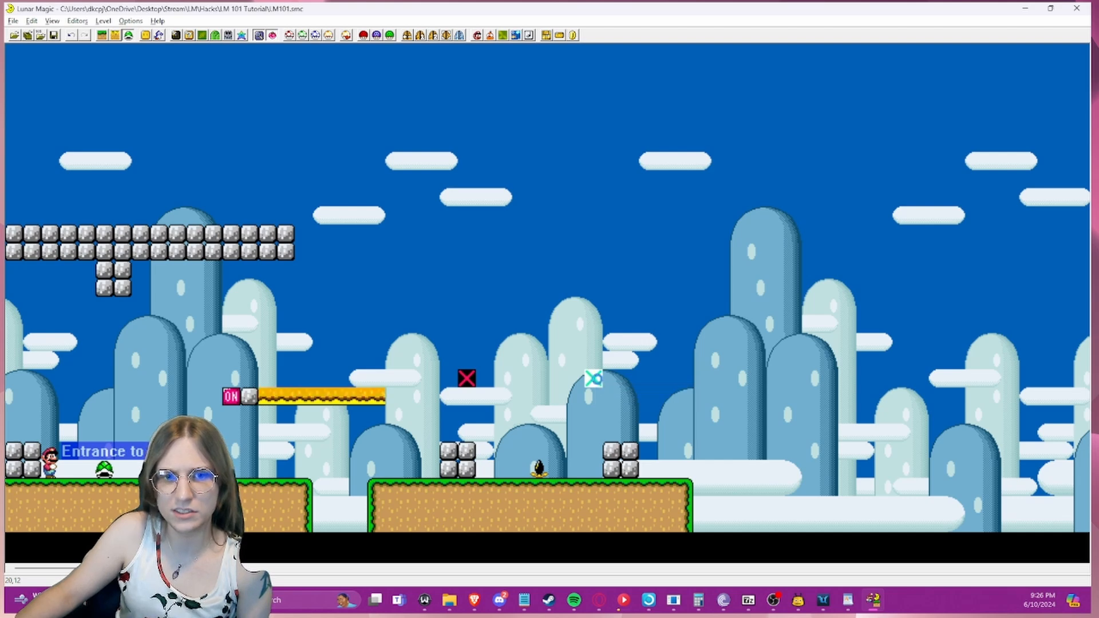
pyautogui.moveTo(575, 261); pyautogui.dragTo(538, 224)
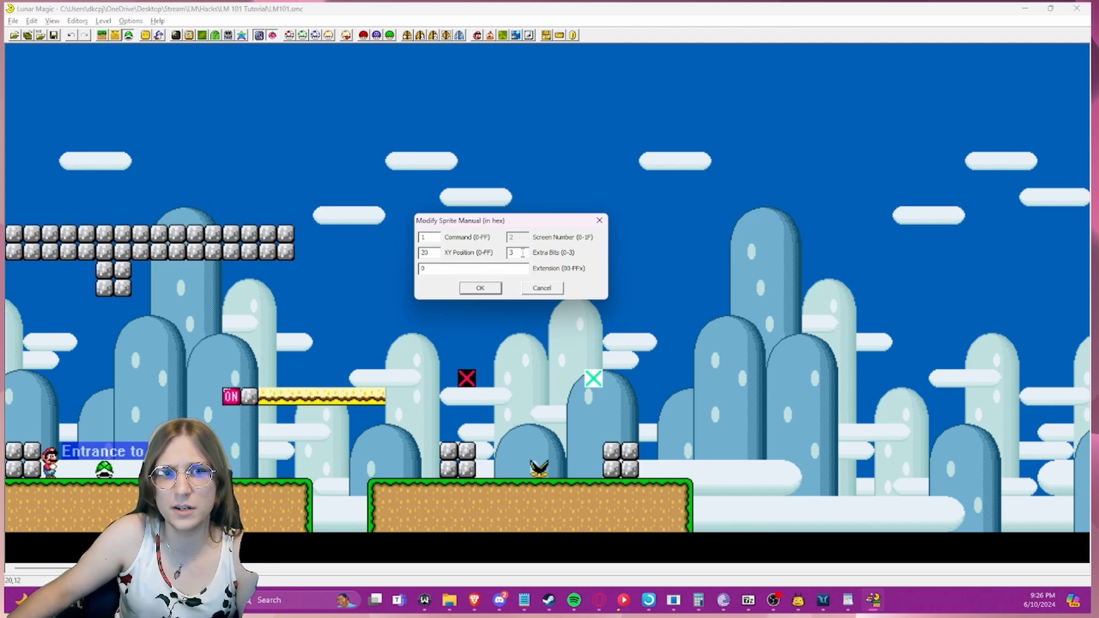
pyautogui.click(491, 289)
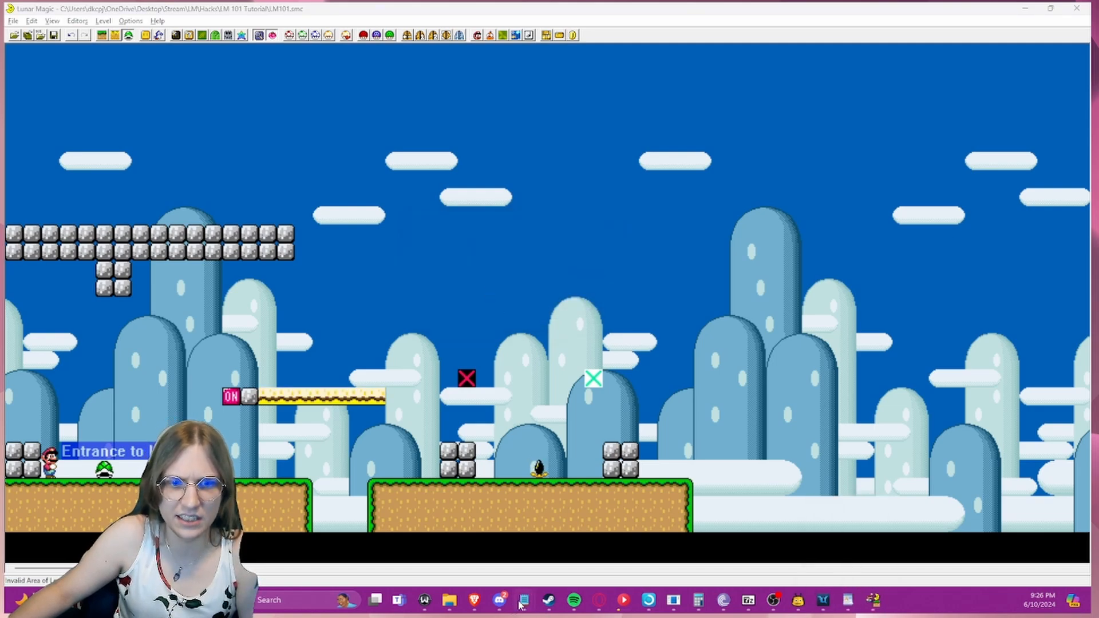
# - Read through the BlueParakoopa ASM file from the extra bit notes down to the circle movement code, and close it
pyautogui.moveTo(522, 602)
pyautogui.click(541, 552)
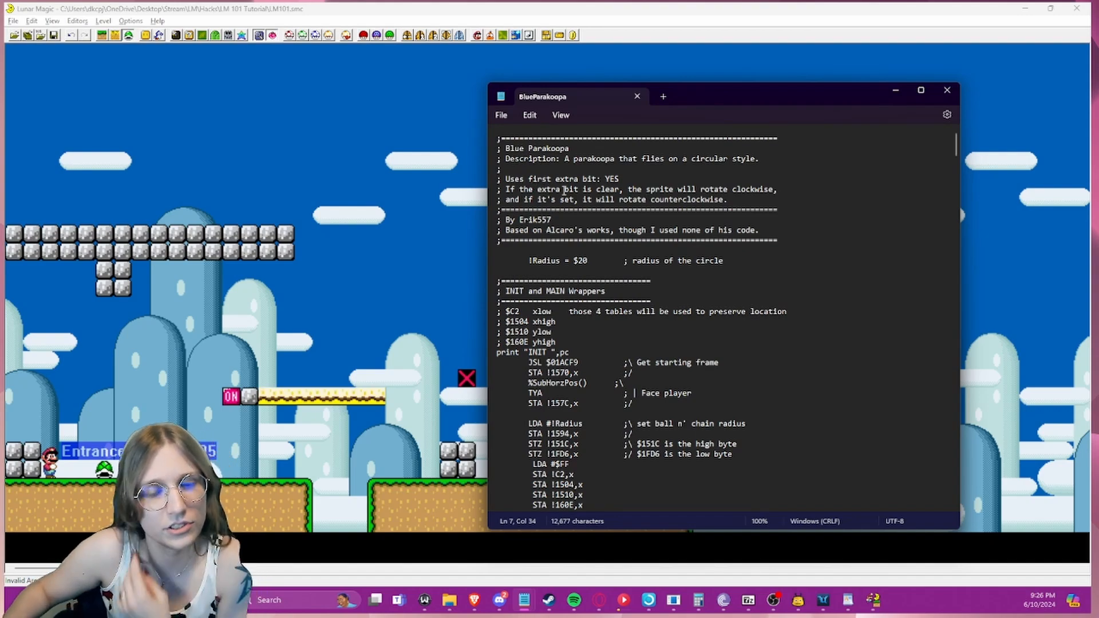
pyautogui.moveTo(518, 154); pyautogui.dragTo(630, 343)
pyautogui.scroll(-9, 634, 340)
pyautogui.scroll(-20, 634, 339)
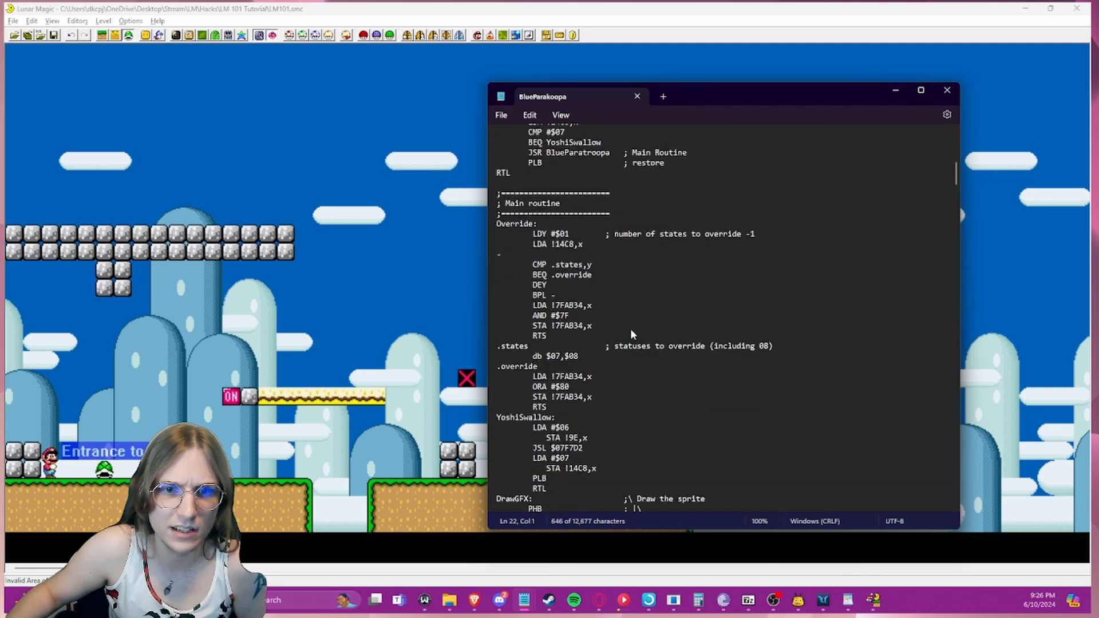
pyautogui.scroll(-20, 631, 330)
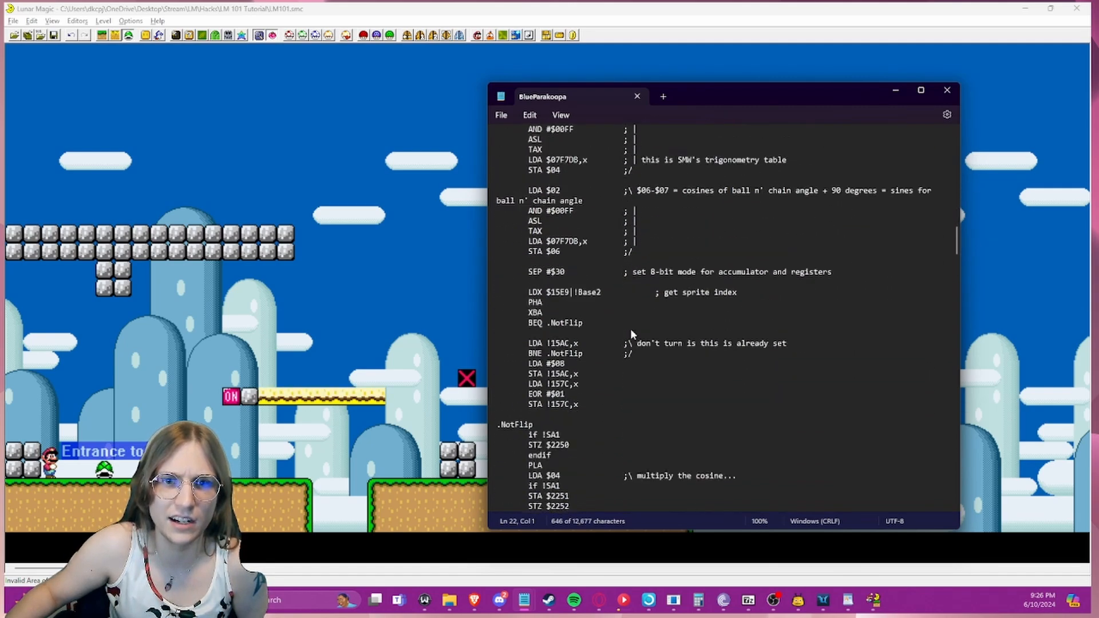
pyautogui.scroll(-19, 630, 328)
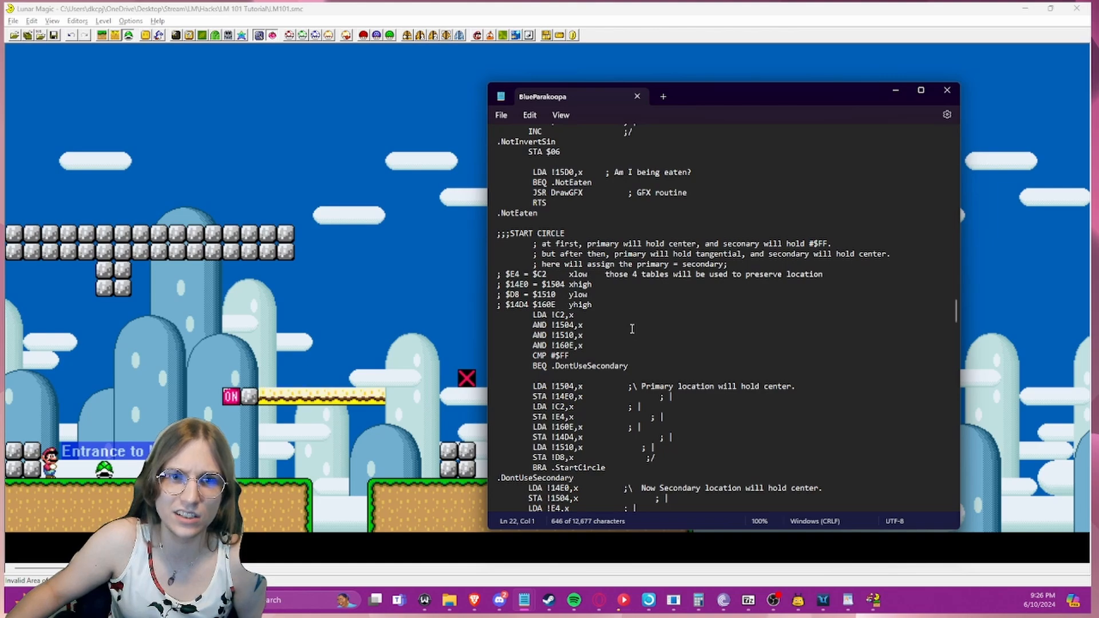
pyautogui.click(638, 96)
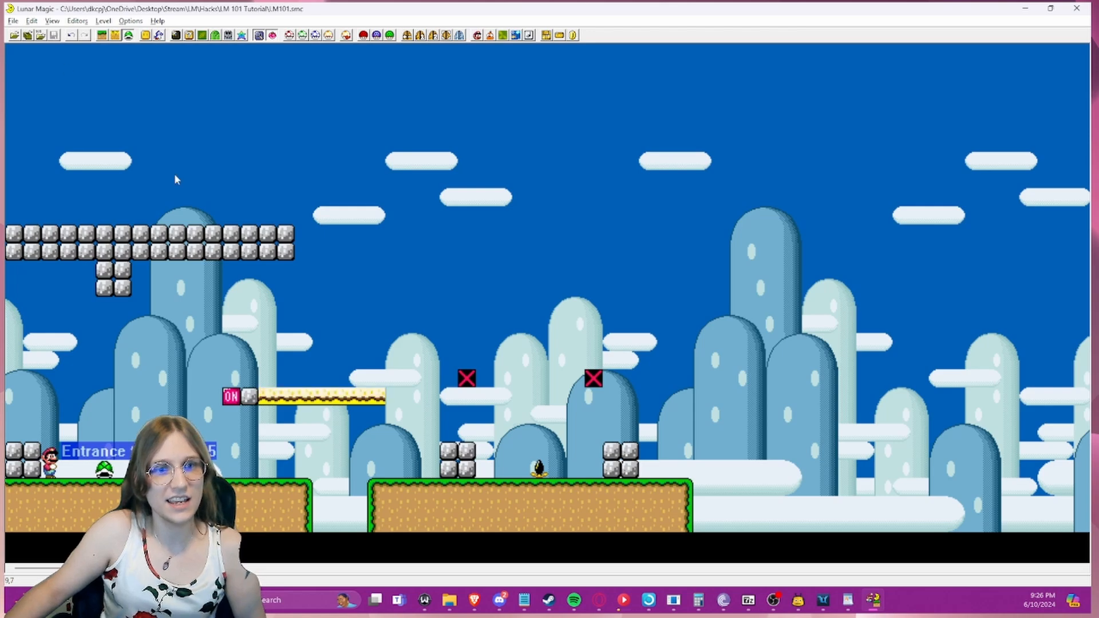
# - Run the level in the emulator to test the two parakoopas, and close the emulator
pyautogui.press('F4')
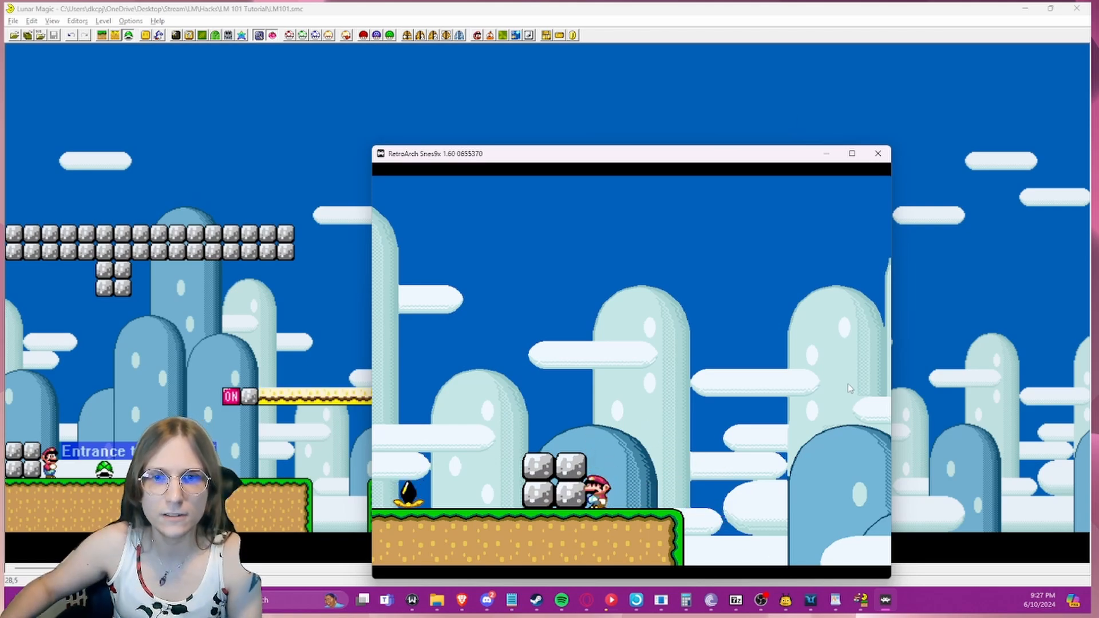
pyautogui.press('Escape')
pyautogui.press('Escape')
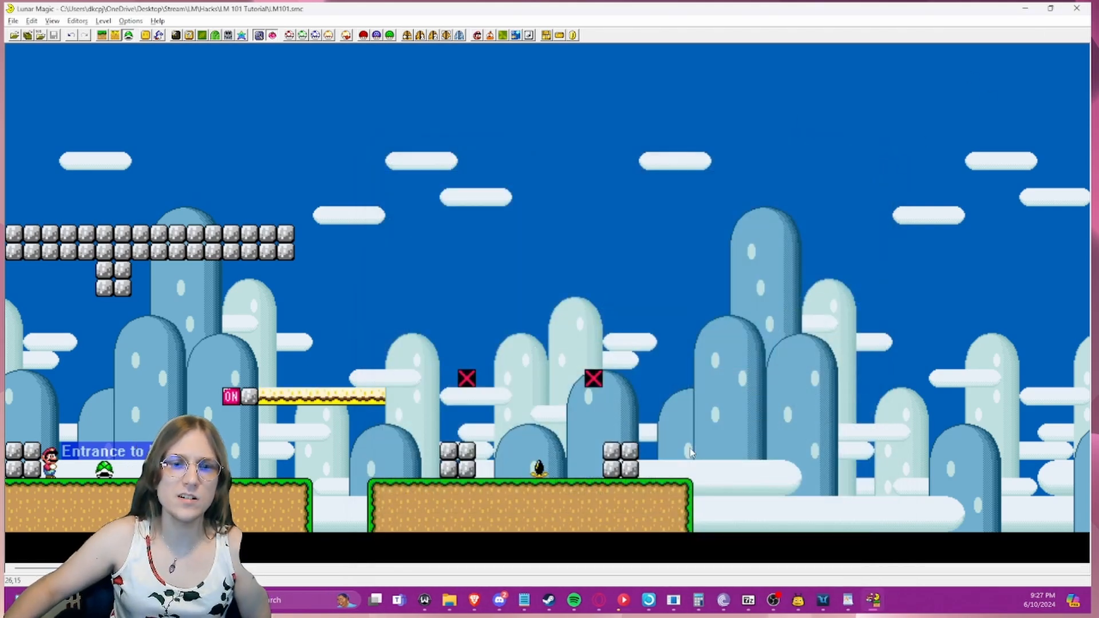
# - Open the LMguideline document in WordPad and find the Part 7 notes on using Blockreator
pyautogui.moveTo(763, 605)
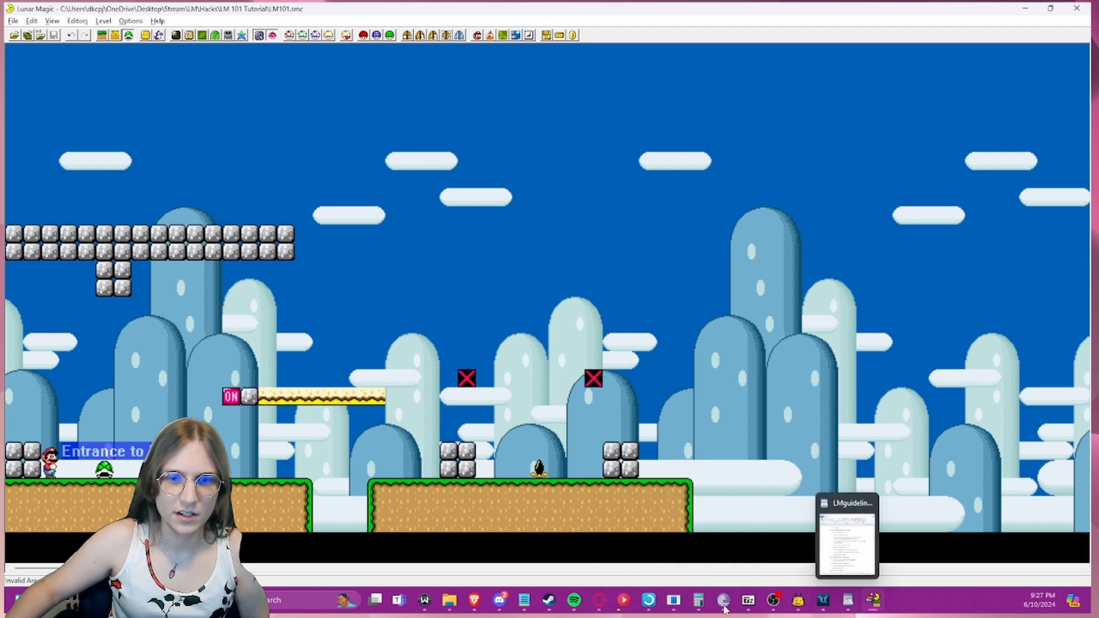
pyautogui.moveTo(689, 608)
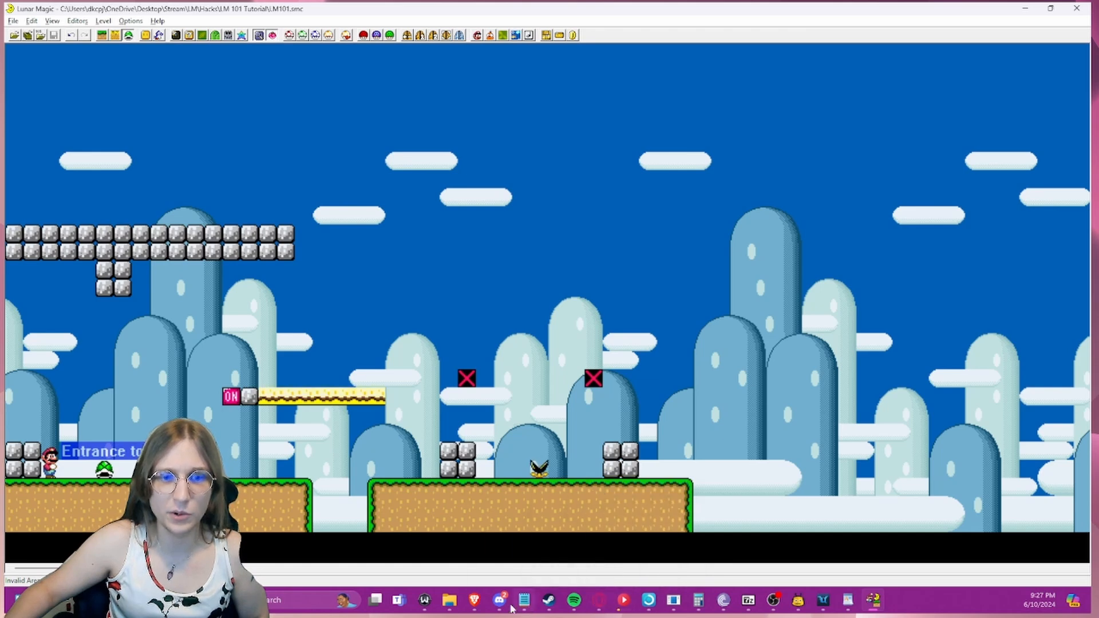
pyautogui.moveTo(501, 603)
pyautogui.click(599, 600)
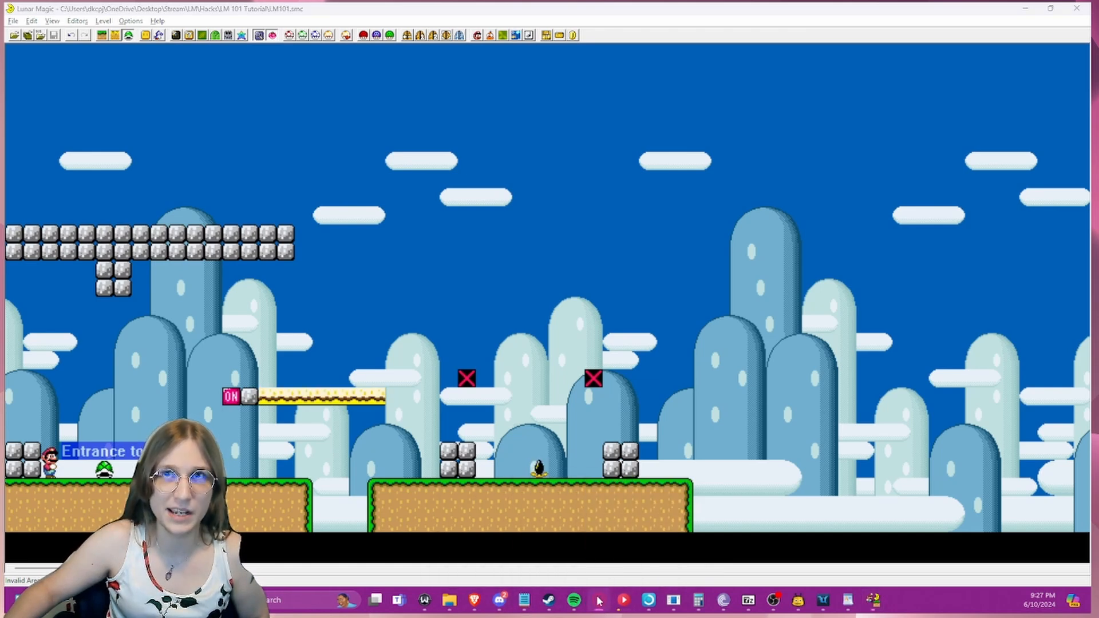
pyautogui.click(847, 600)
pyautogui.scroll(-2, 818, 238)
pyautogui.scroll(-20, 818, 237)
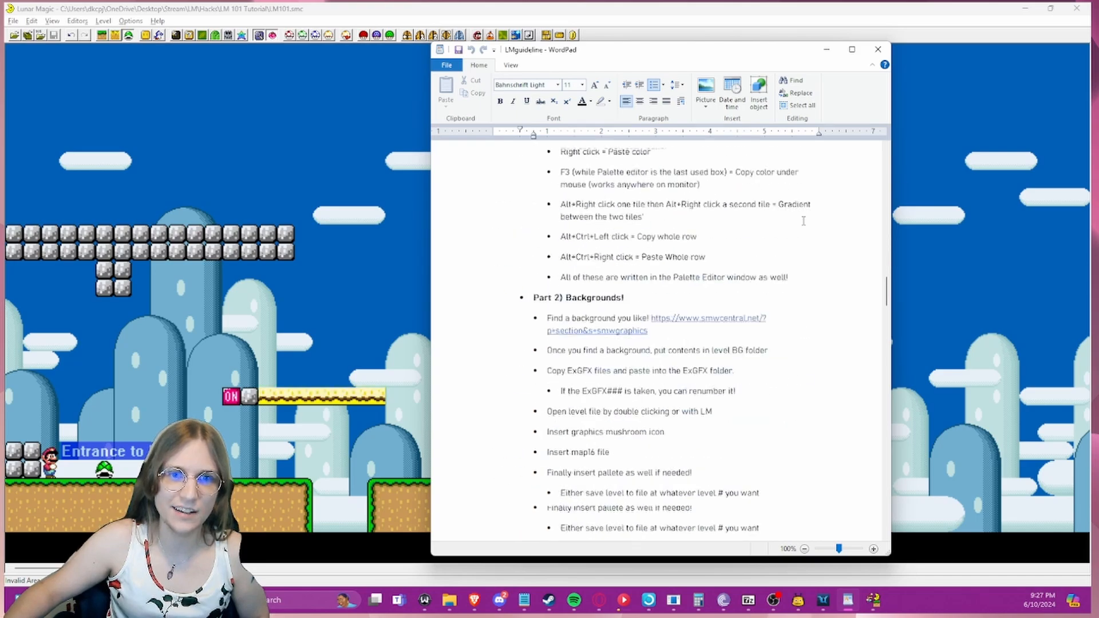
pyautogui.scroll(20, 800, 213)
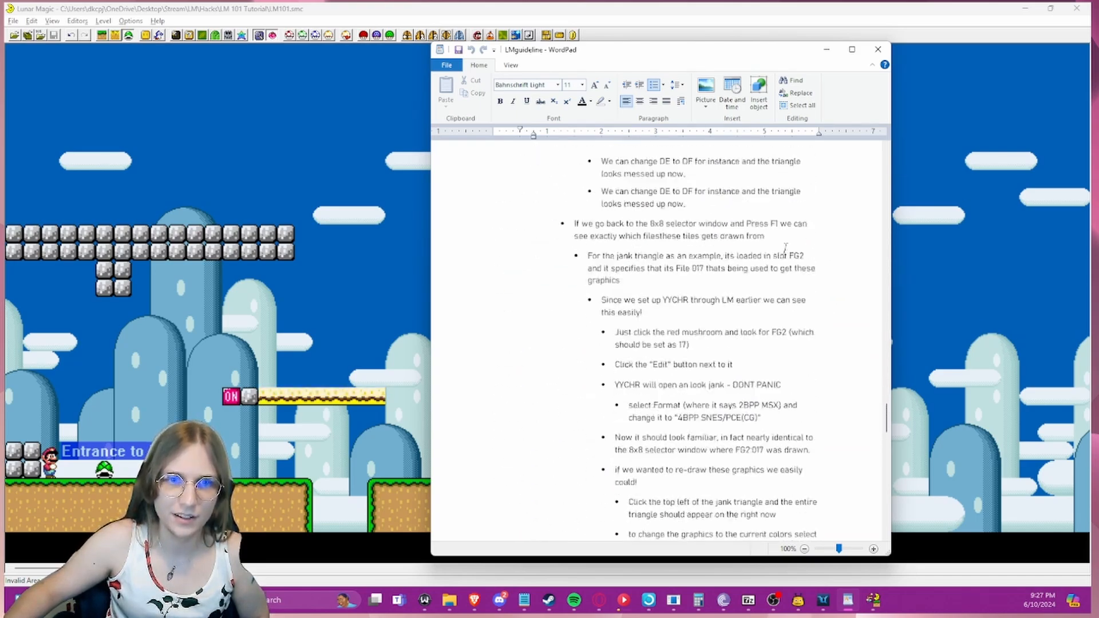
pyautogui.scroll(10, 787, 293)
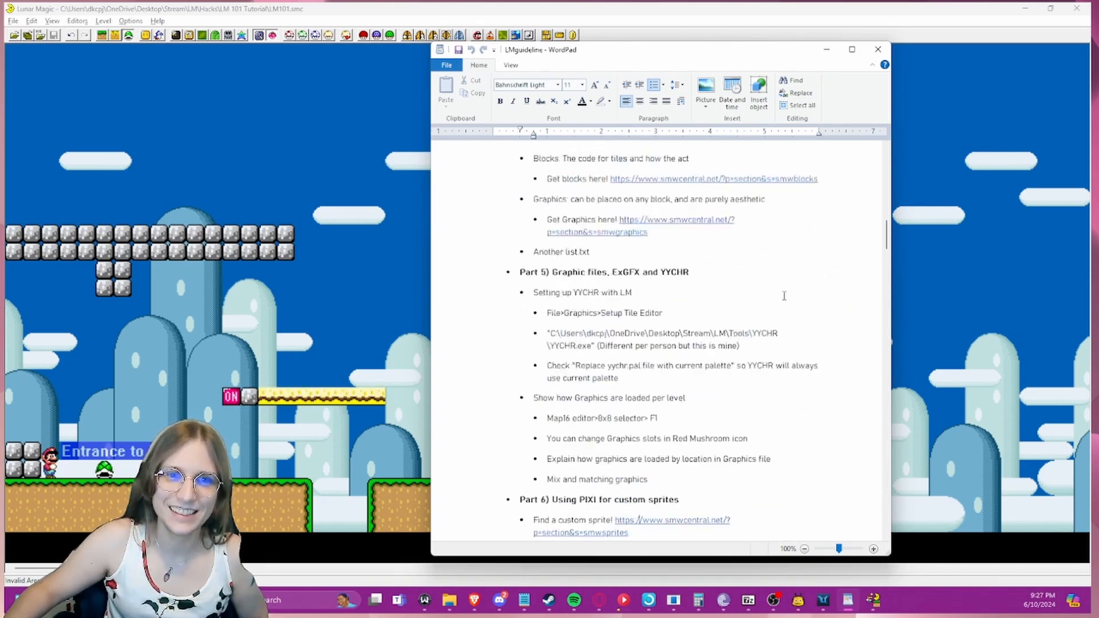
pyautogui.scroll(3, 781, 300)
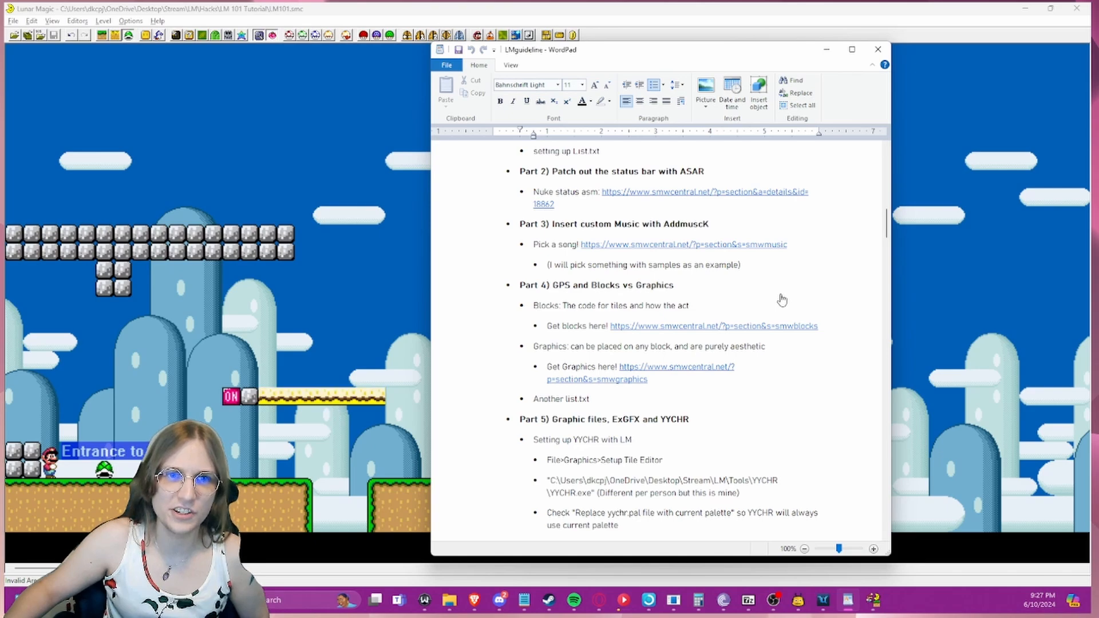
pyautogui.scroll(-12, 782, 299)
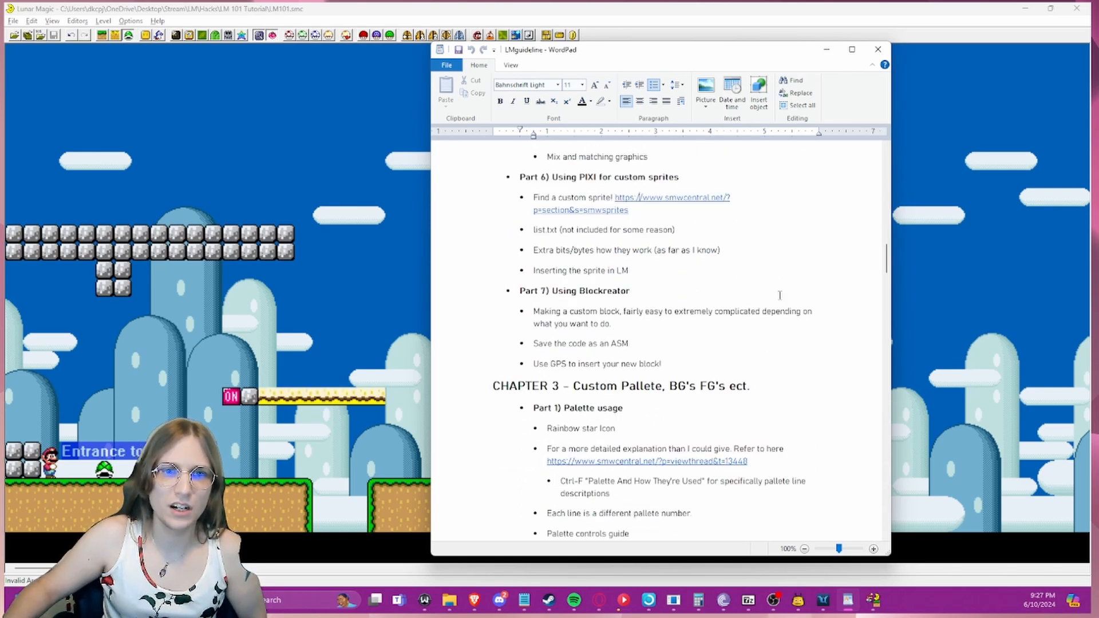
pyautogui.moveTo(635, 355); pyautogui.dragTo(535, 314)
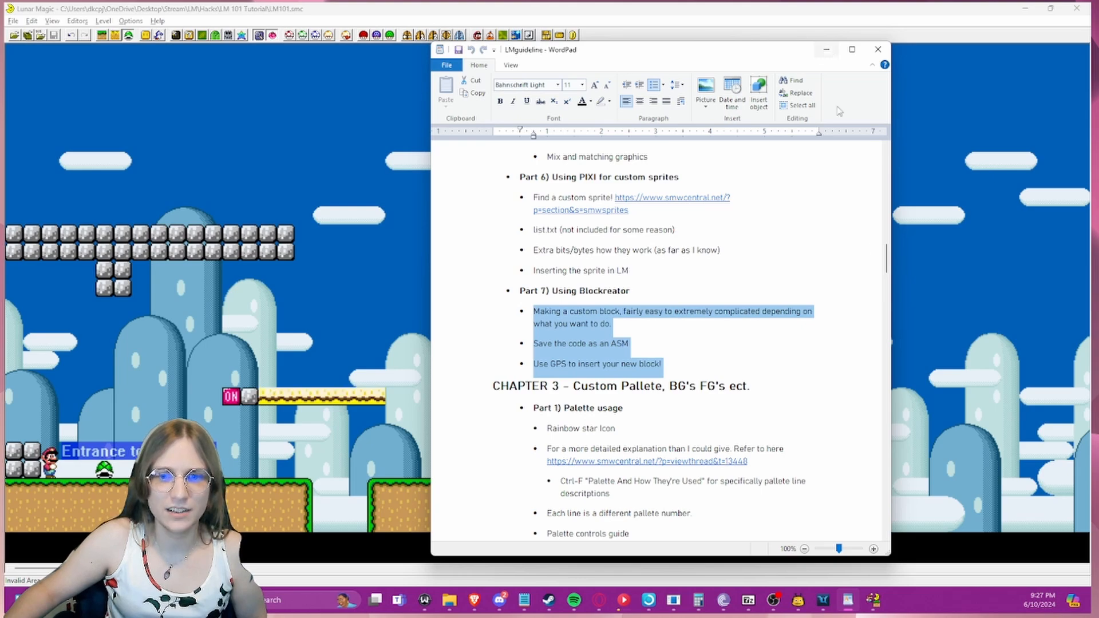
# - Switch to Blockreator, delete all ON/OFF switch actions from the Mario side event, and clear the block description
pyautogui.click(672, 606)
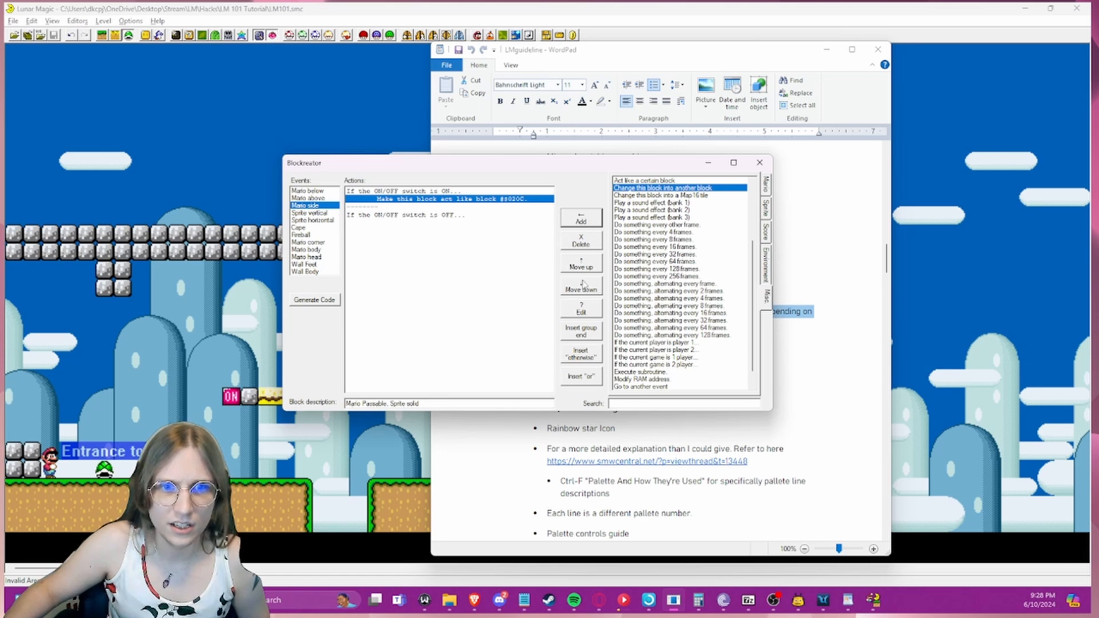
pyautogui.click(580, 243)
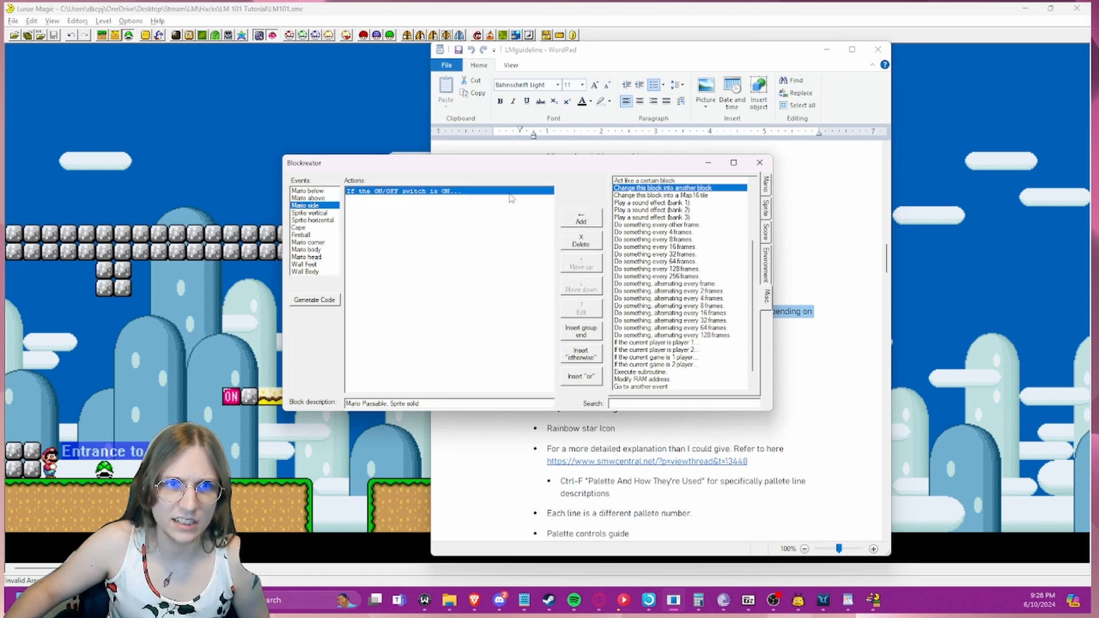
pyautogui.click(580, 244)
pyautogui.click(336, 191)
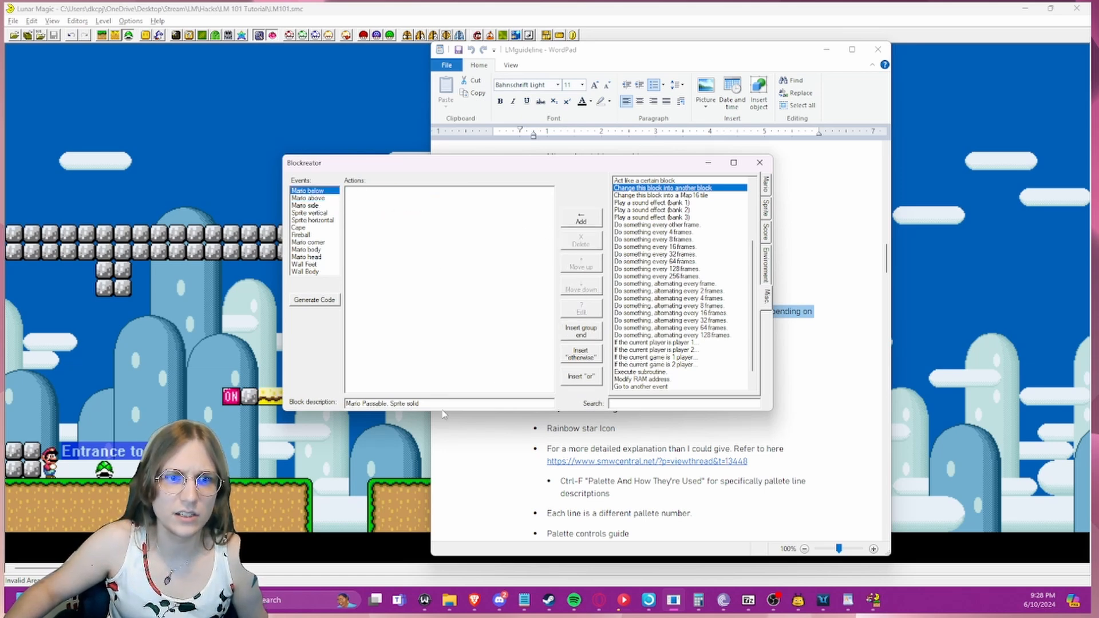
pyautogui.moveTo(432, 403); pyautogui.dragTo(279, 364)
pyautogui.press('BackSpace')
# - Check the action lists of the block events from Mario below through Fireball
pyautogui.click(323, 206)
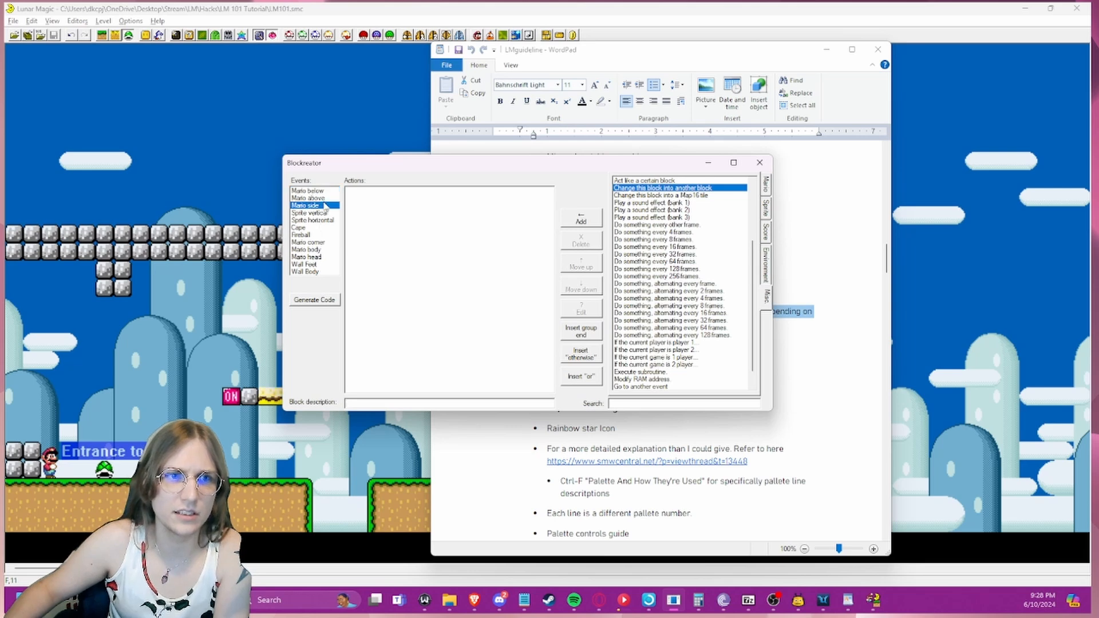
pyautogui.click(324, 192)
pyautogui.click(324, 197)
pyautogui.click(318, 204)
pyautogui.click(318, 212)
pyautogui.click(315, 220)
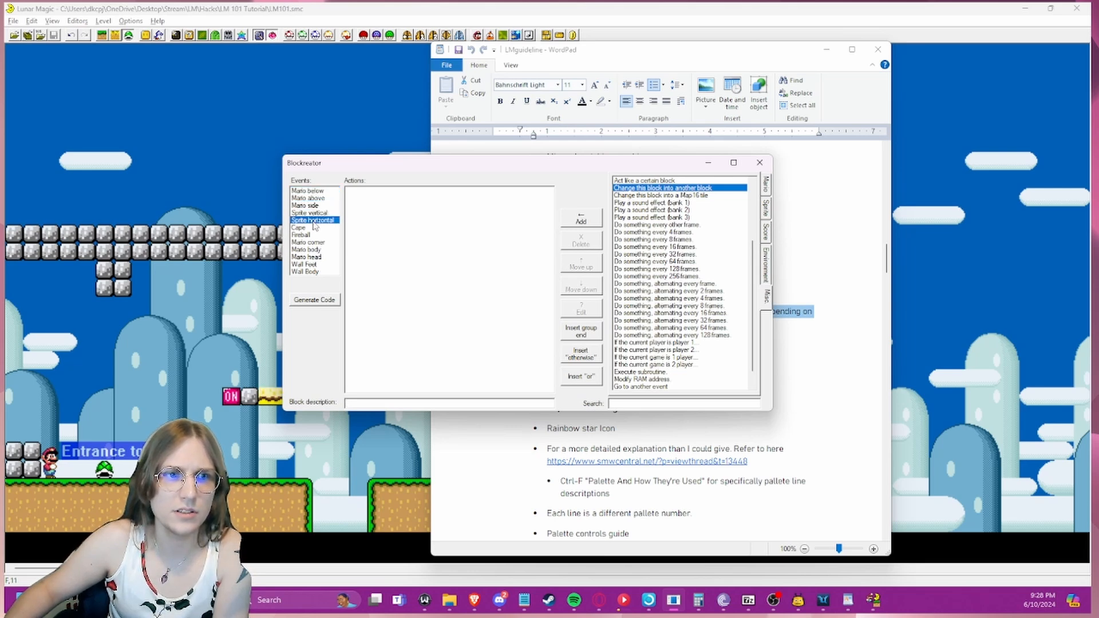
pyautogui.click(313, 227)
pyautogui.click(312, 235)
# - Add an action to the Mario below event that gives the player 10 coins
pyautogui.click(309, 192)
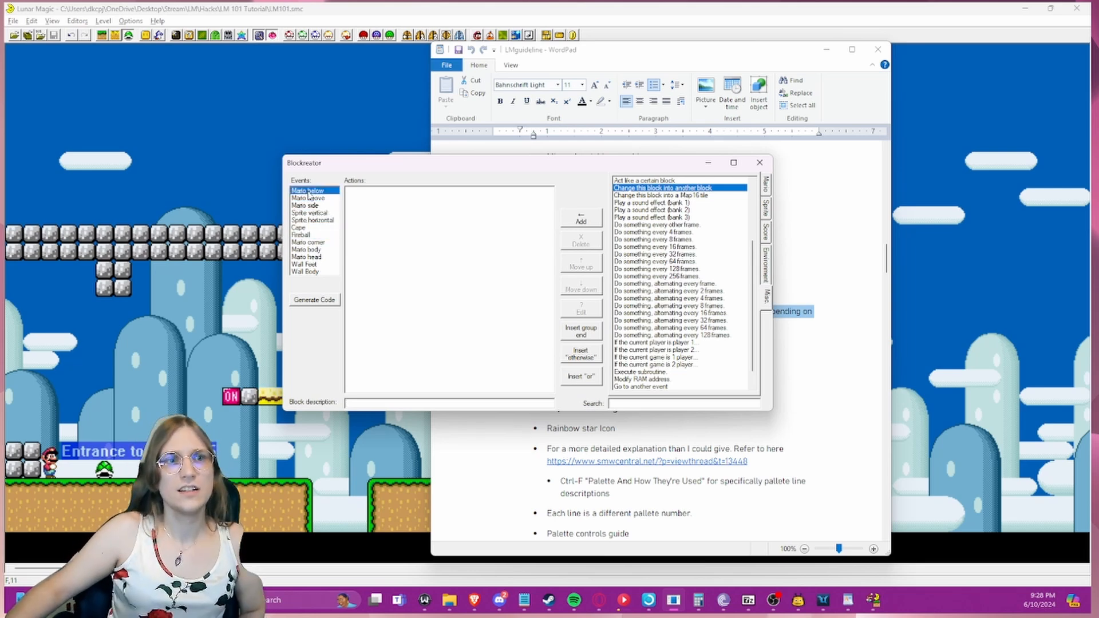
pyautogui.moveTo(491, 168); pyautogui.dragTo(487, 199)
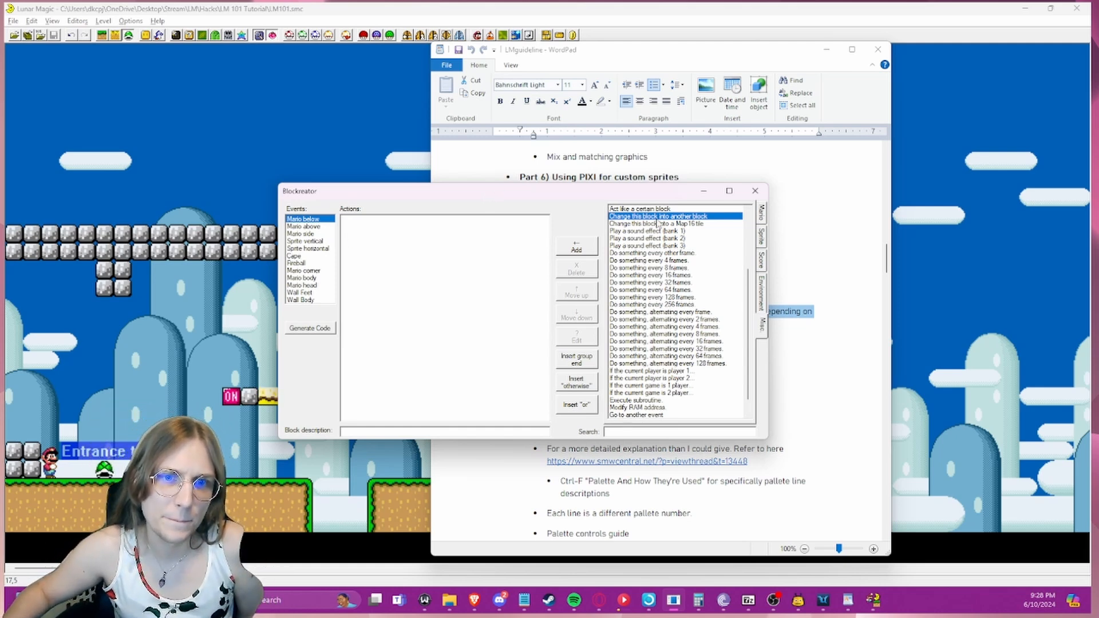
pyautogui.click(762, 217)
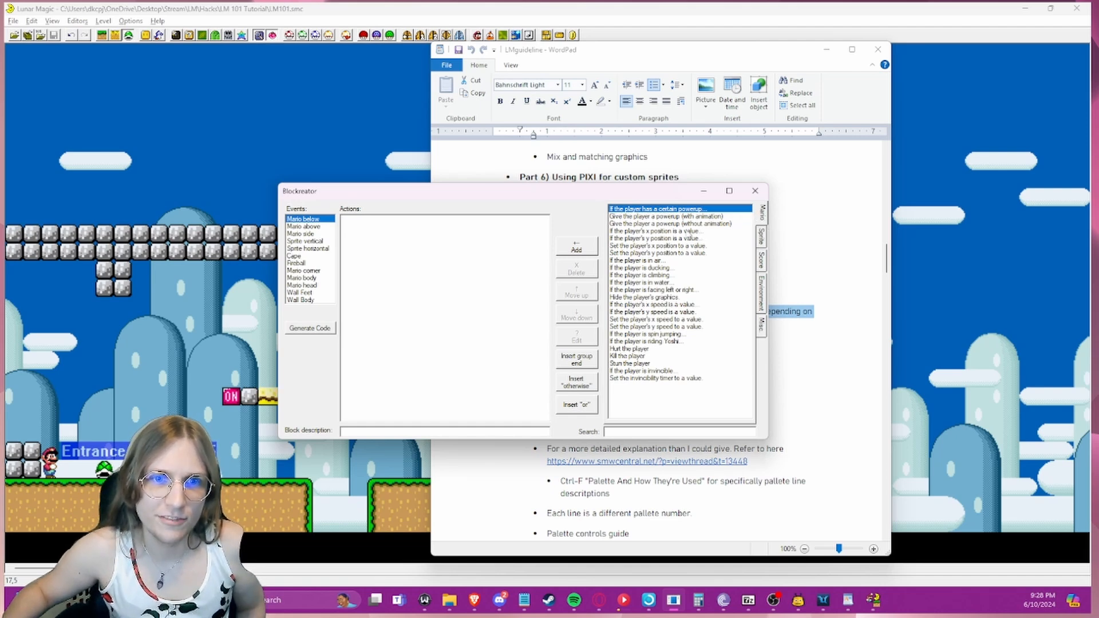
pyautogui.click(761, 242)
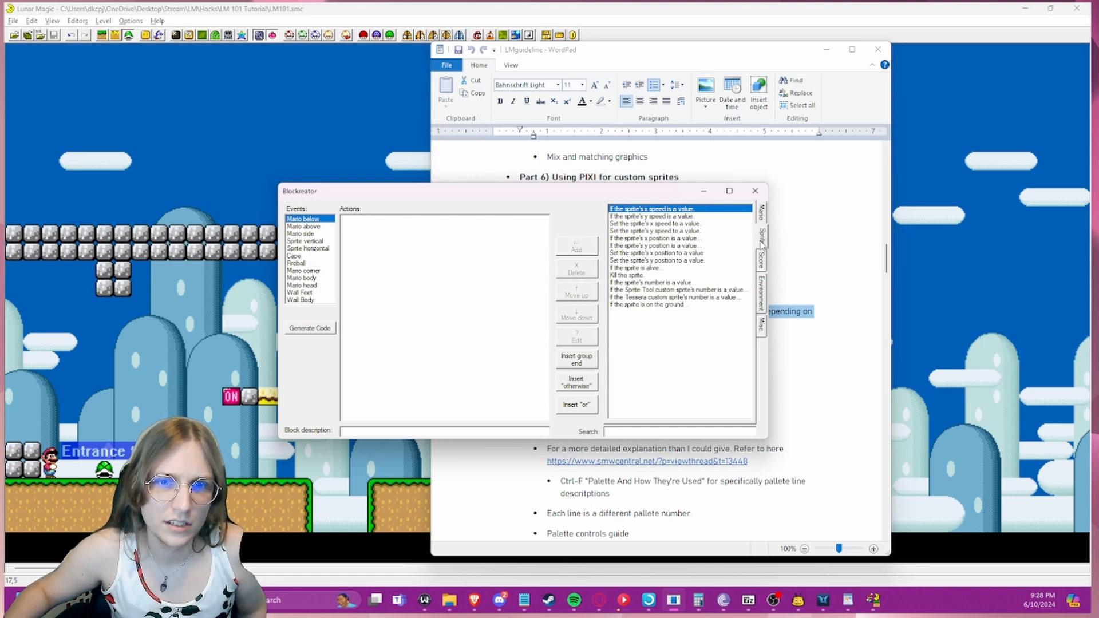
pyautogui.click(760, 259)
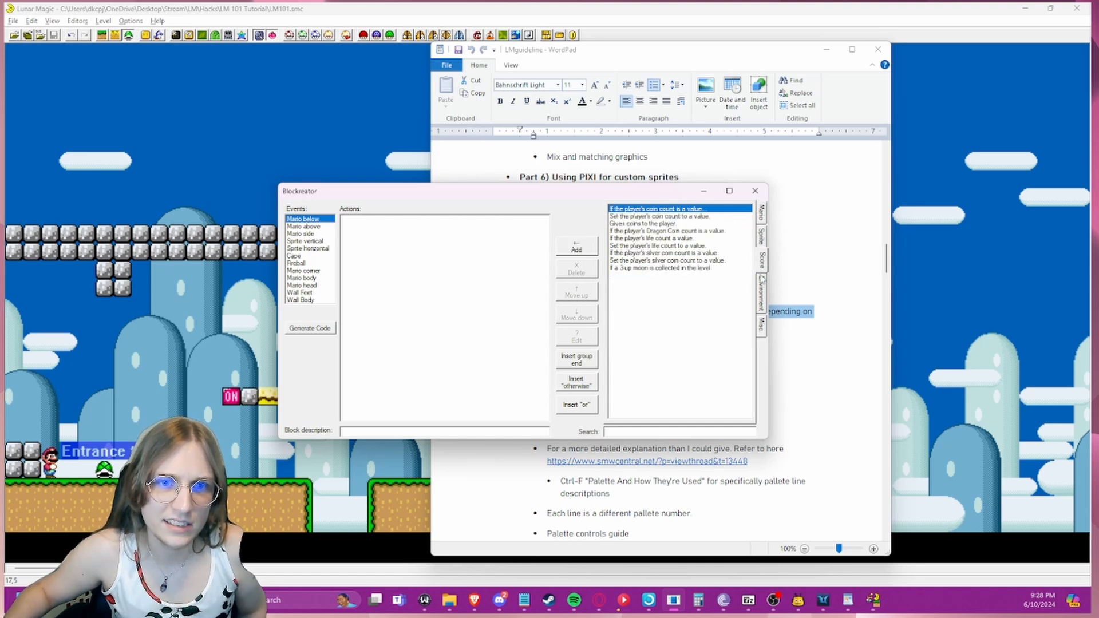
pyautogui.click(656, 224)
pyautogui.click(589, 248)
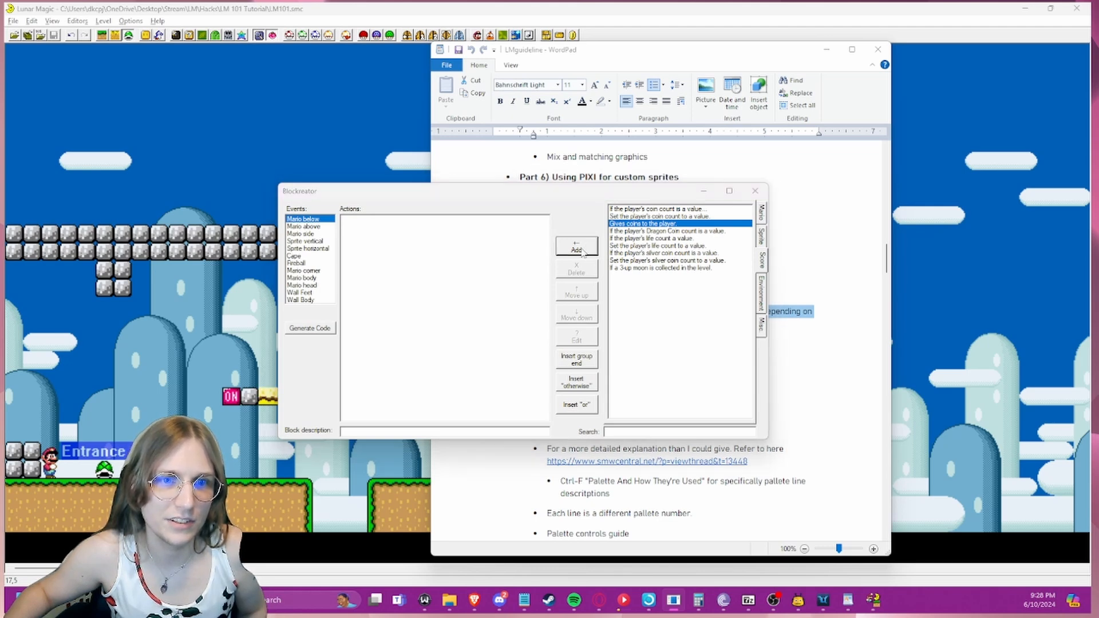
pyautogui.moveTo(658, 1); pyautogui.dragTo(424, 259)
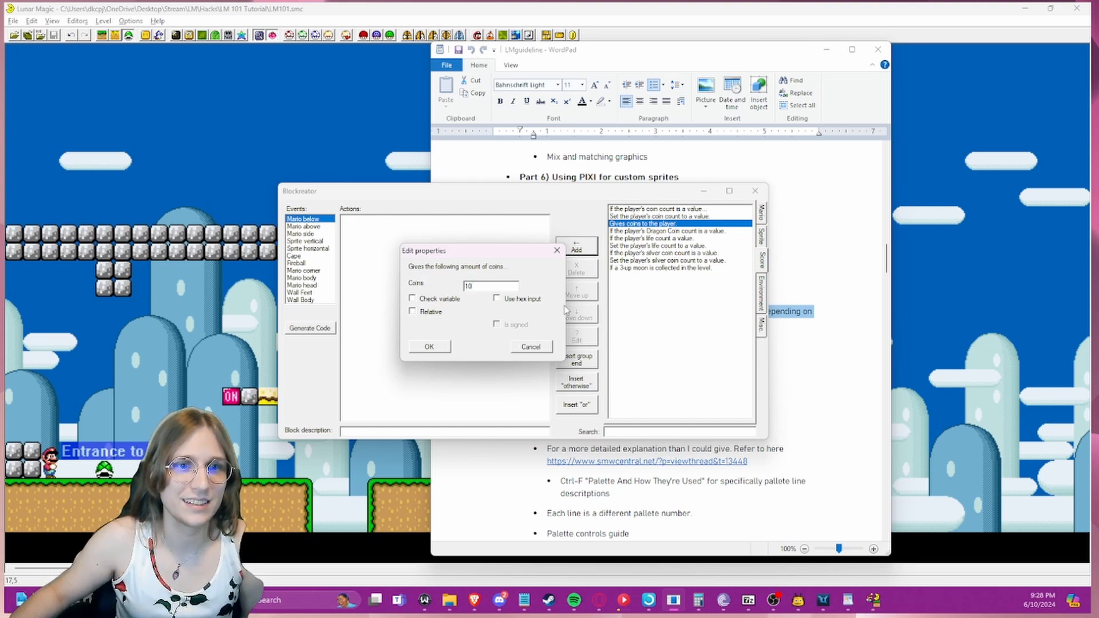
pyautogui.click(441, 349)
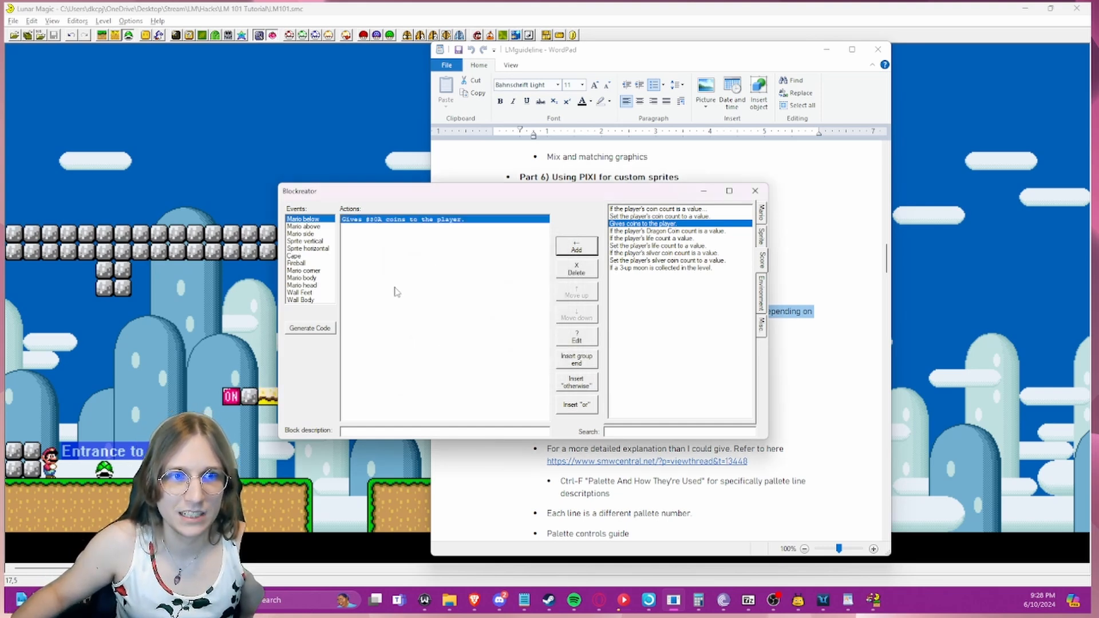
# - Add an action to the Mario above event that gives the player 5 coins
pyautogui.click(303, 227)
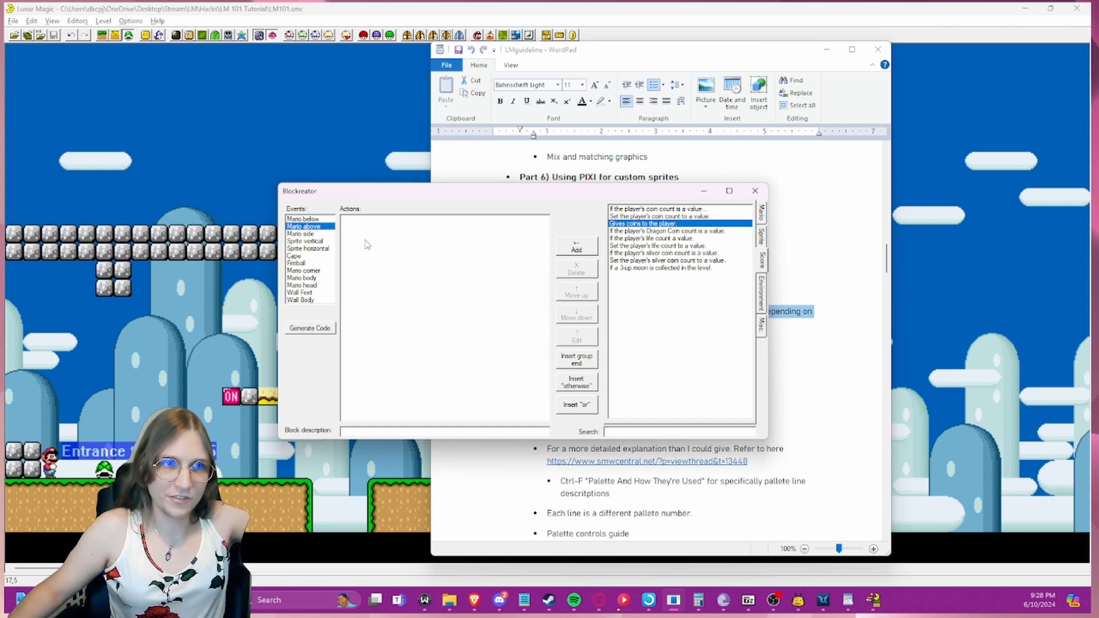
pyautogui.click(587, 250)
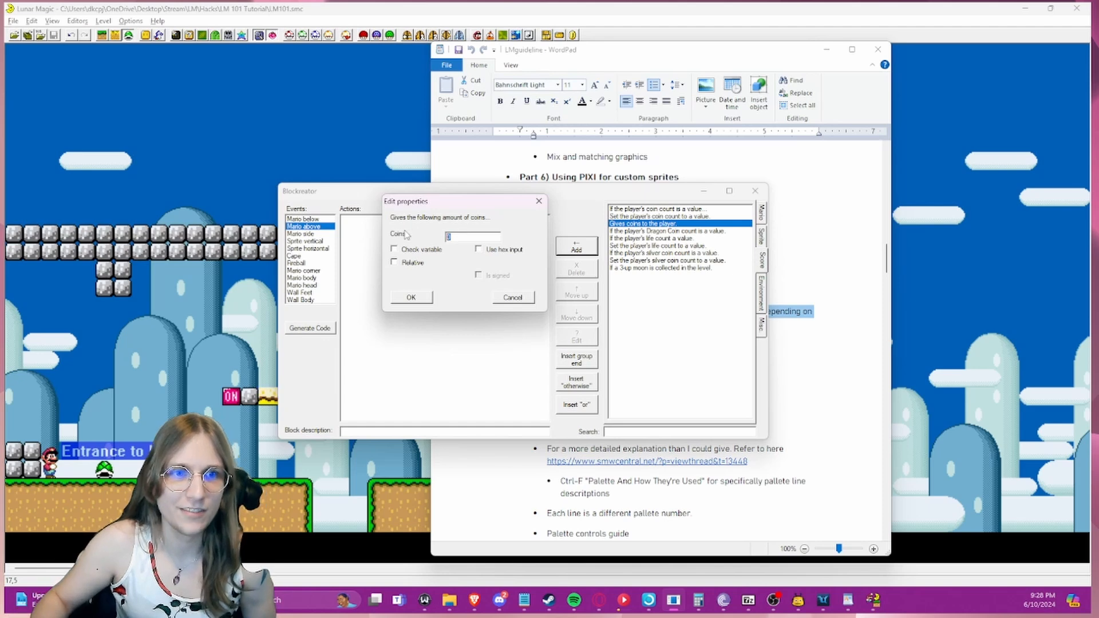
pyautogui.click(418, 297)
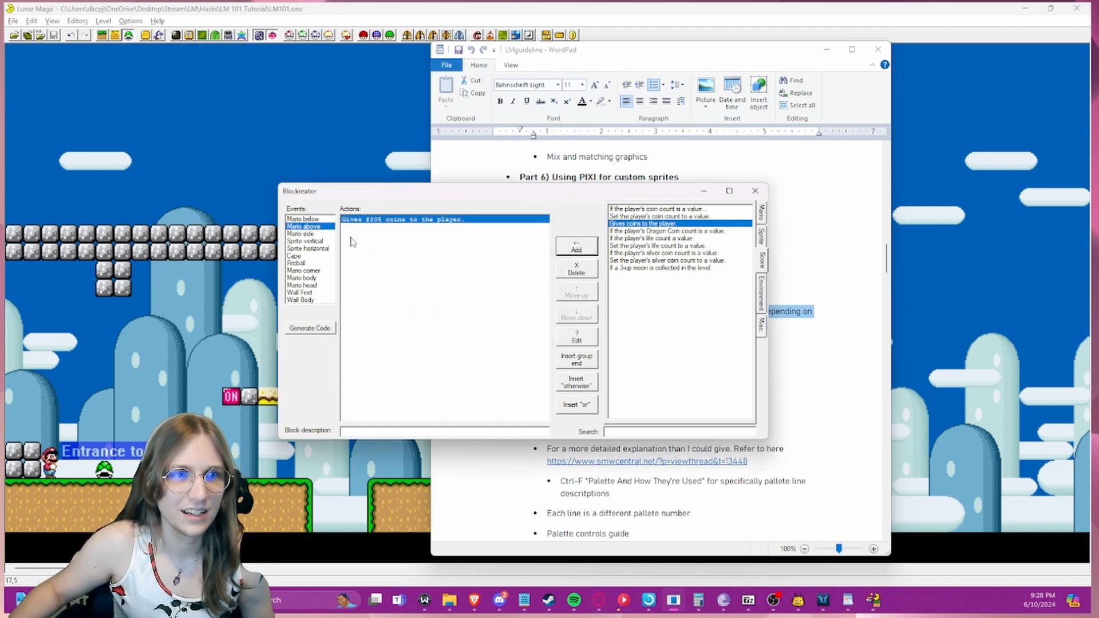
# - Add an action to the Mario side event that gives the player 1 coin
pyautogui.click(309, 233)
pyautogui.click(588, 251)
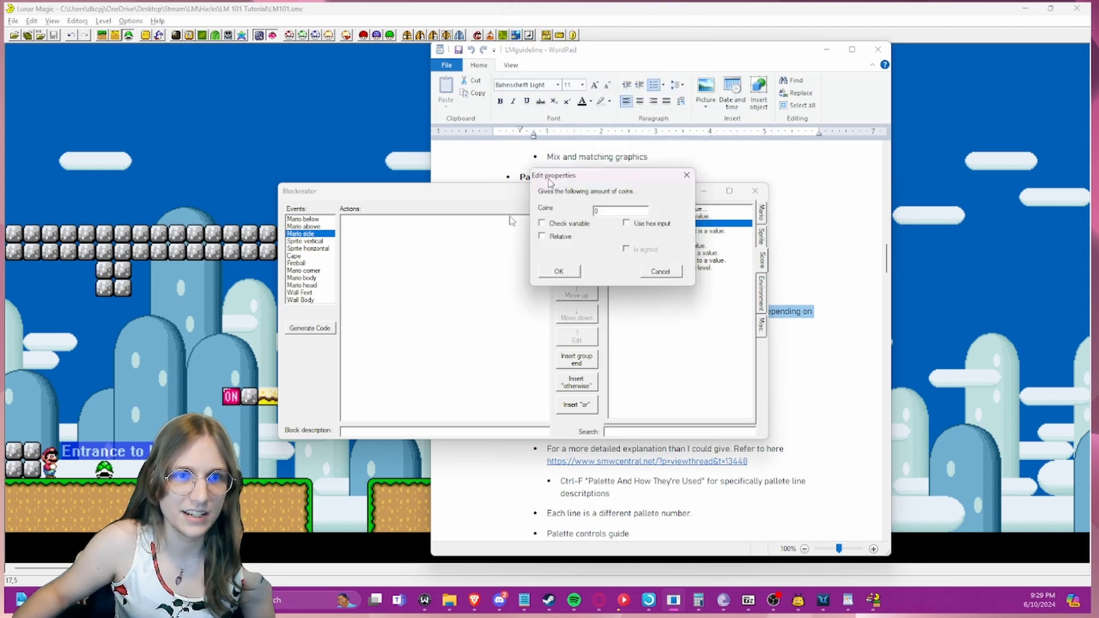
pyautogui.moveTo(463, 358); pyautogui.dragTo(392, 355)
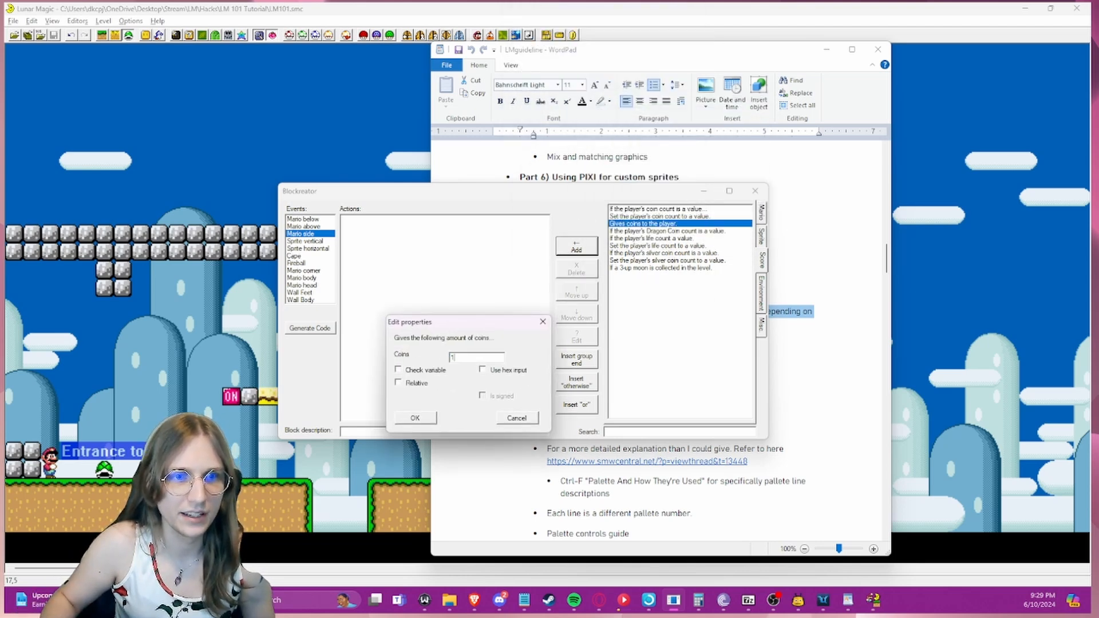
pyautogui.click(423, 422)
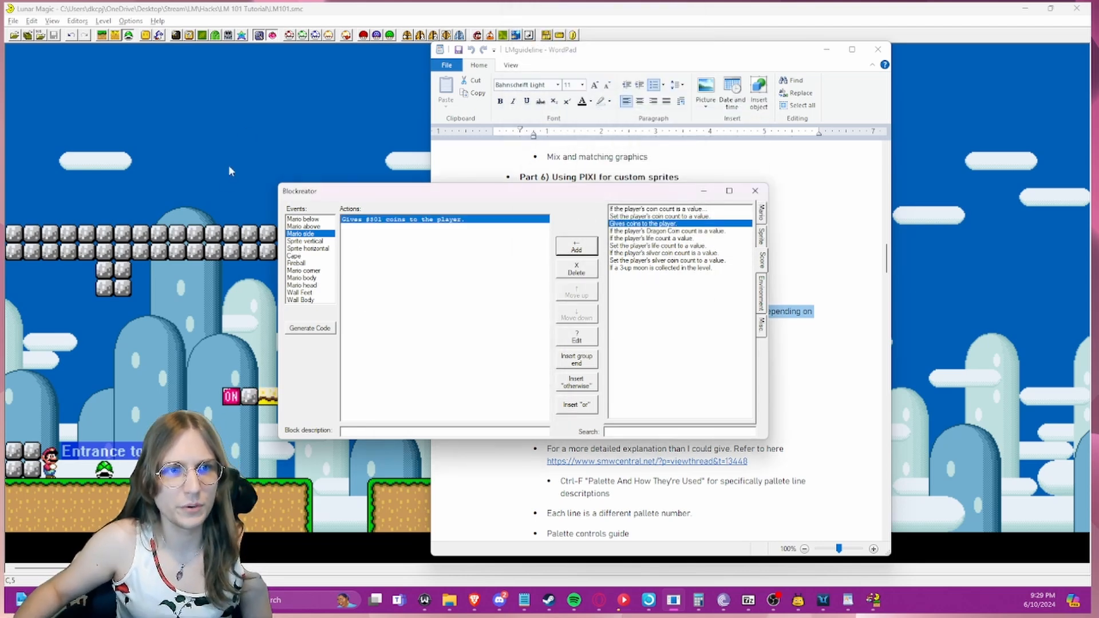
# - Check the coin actions assigned to the Mario below, Mario above and Mario side events
pyautogui.click(309, 219)
pyautogui.click(308, 227)
pyautogui.click(306, 234)
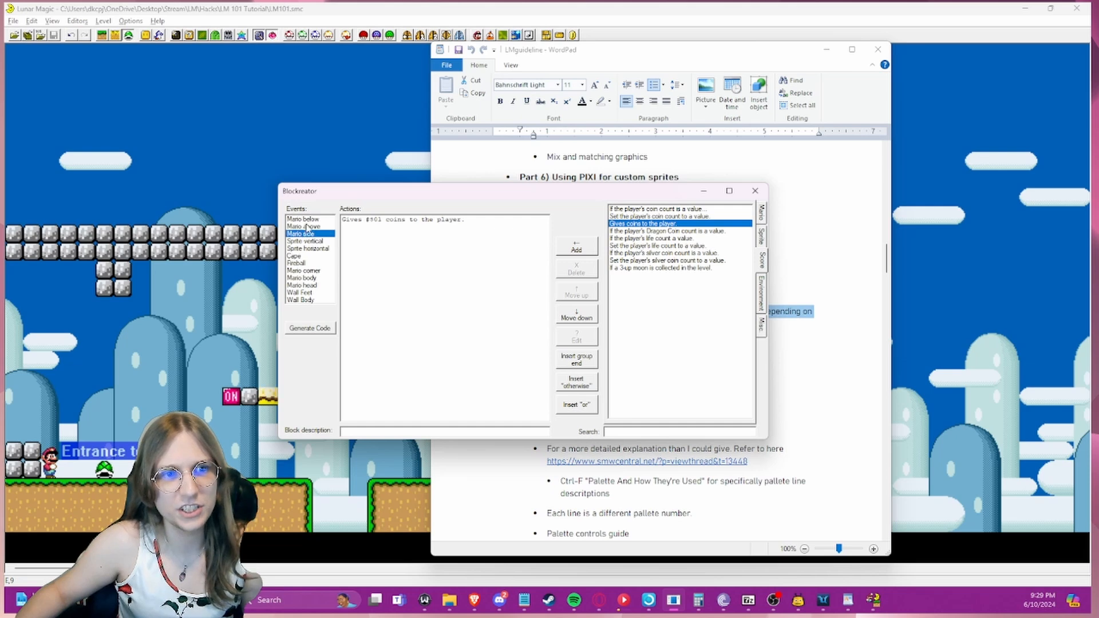
pyautogui.click(307, 227)
pyautogui.click(308, 219)
pyautogui.click(307, 226)
pyautogui.click(307, 235)
pyautogui.click(308, 229)
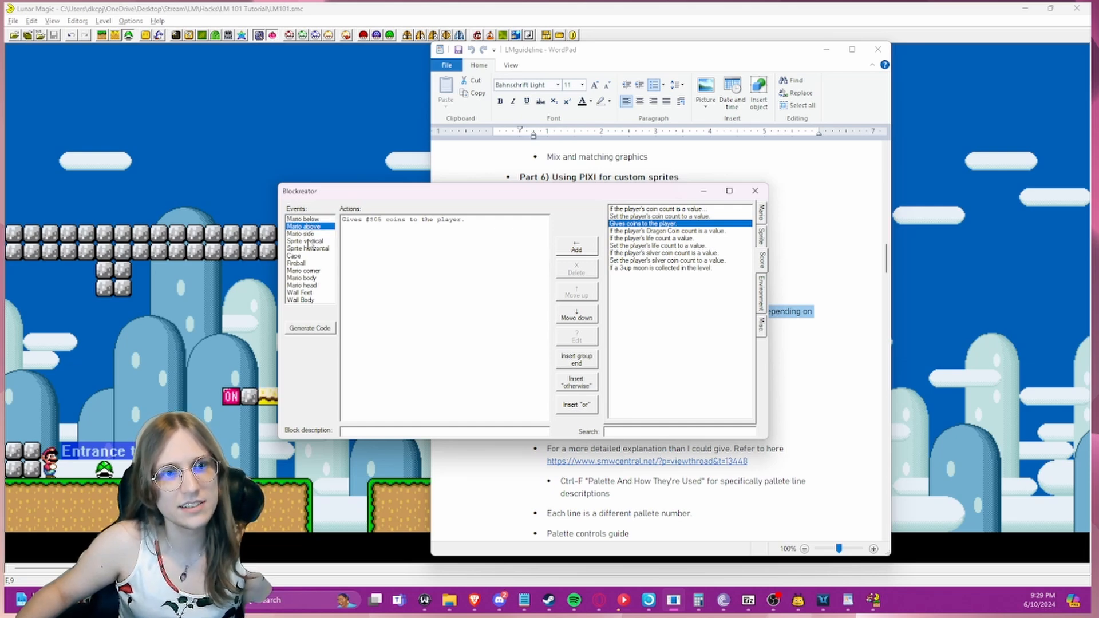
# - Review the action lists of the Sprite vertical through Mario body events and return to the Mario below event
pyautogui.click(308, 241)
pyautogui.click(308, 255)
pyautogui.click(308, 242)
pyautogui.click(308, 249)
pyautogui.click(300, 257)
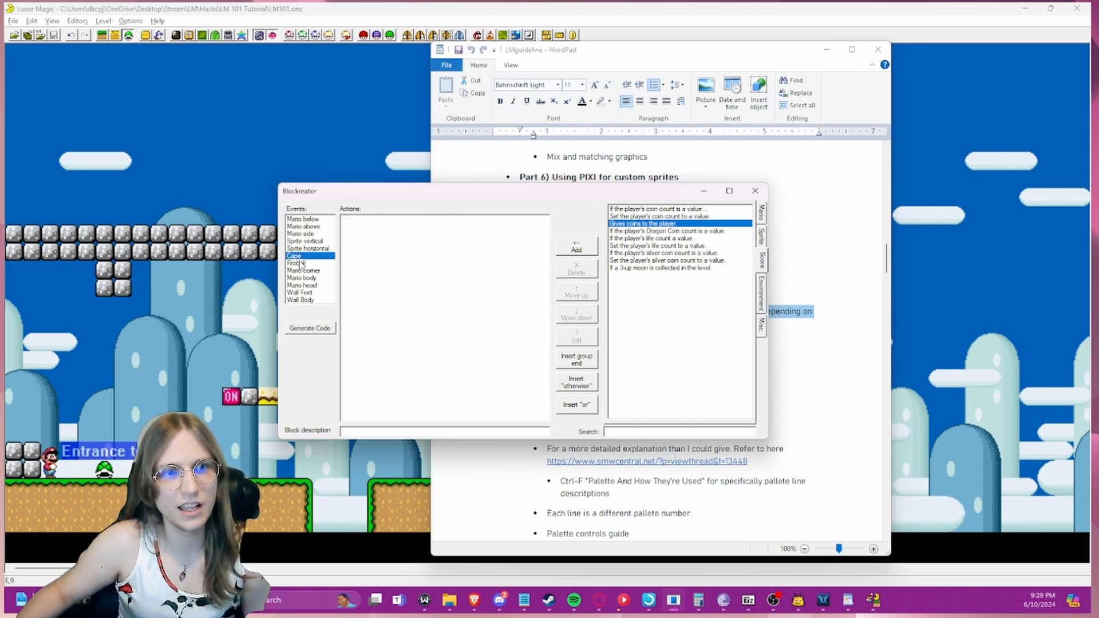
pyautogui.click(299, 262)
pyautogui.click(300, 255)
pyautogui.click(300, 263)
pyautogui.click(301, 272)
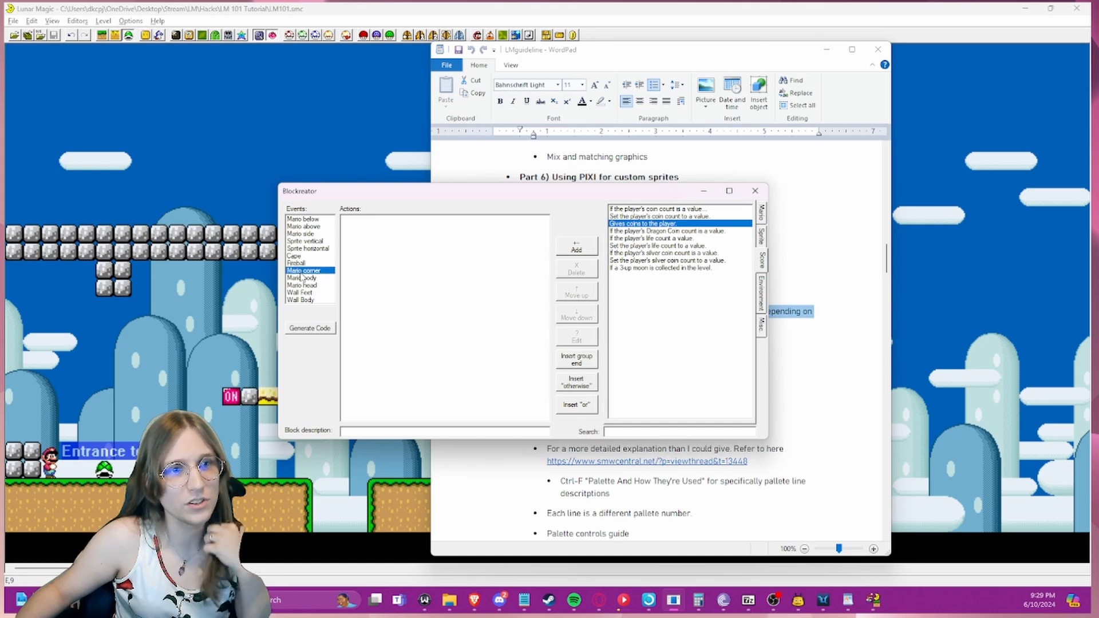
pyautogui.click(302, 277)
pyautogui.click(303, 220)
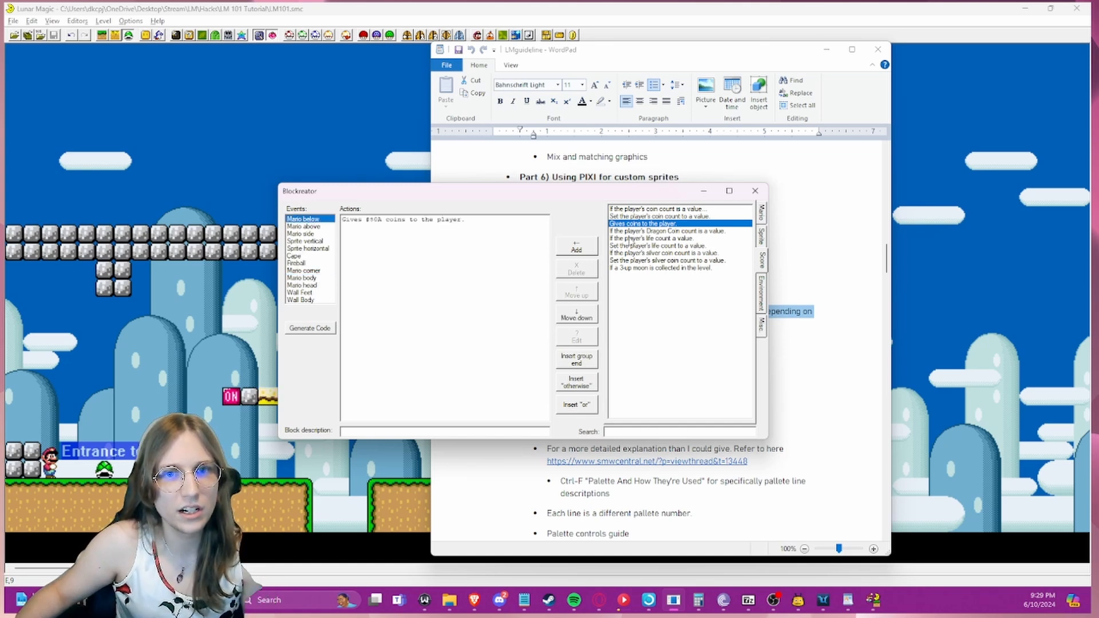
# - Look through the available Environment and Misc actions, and enter "Coin block" as the block description
pyautogui.click(759, 294)
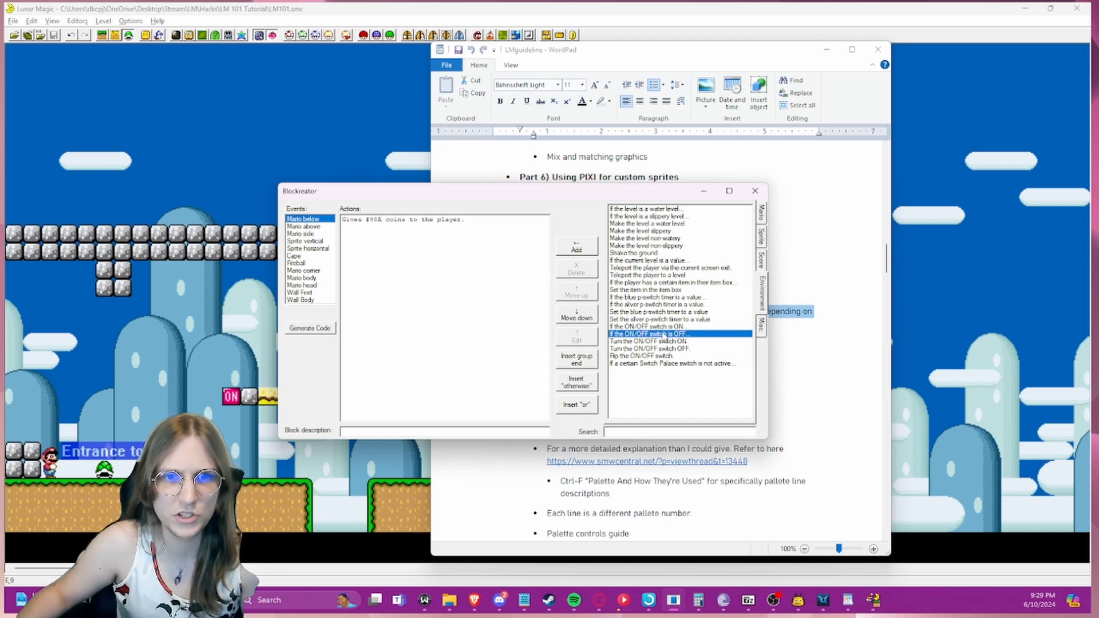
pyautogui.click(760, 336)
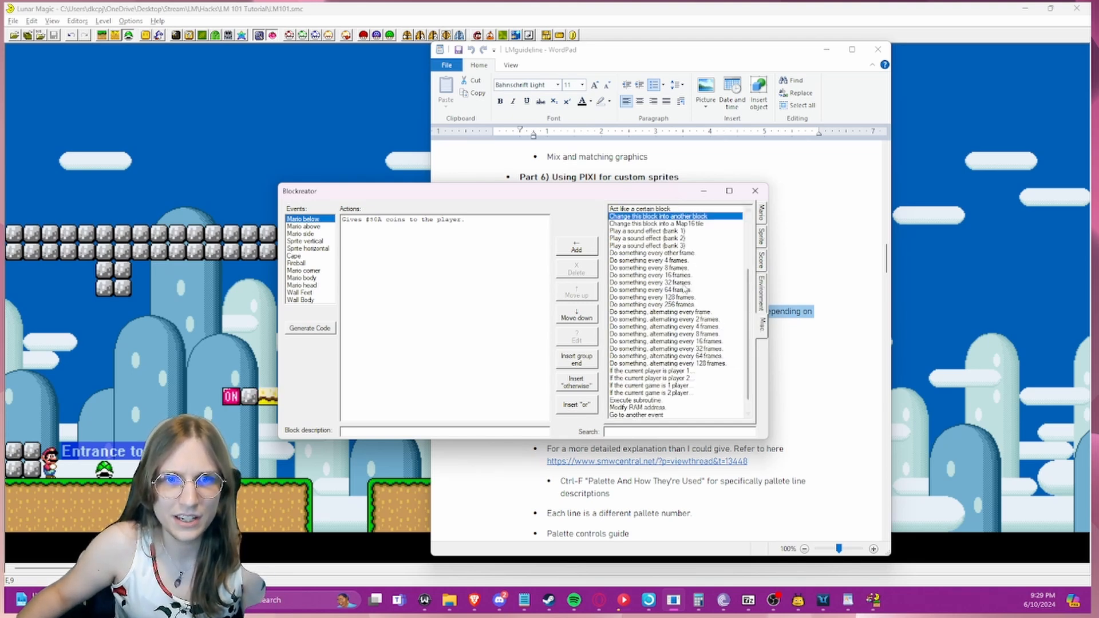
pyautogui.scroll(-1, 700, 260)
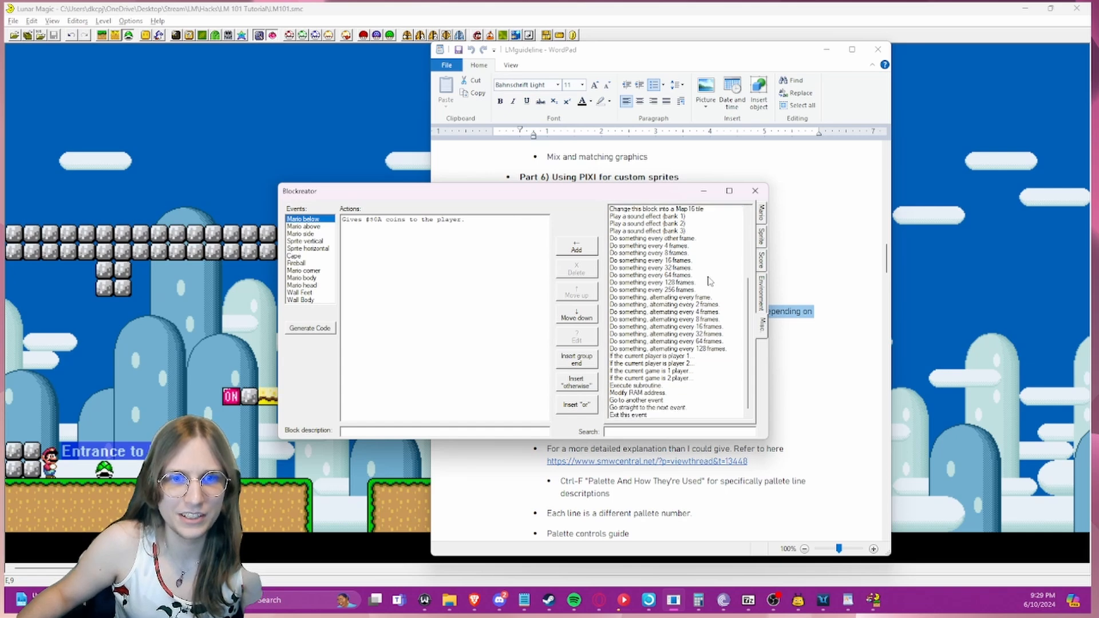
pyautogui.scroll(3, 681, 252)
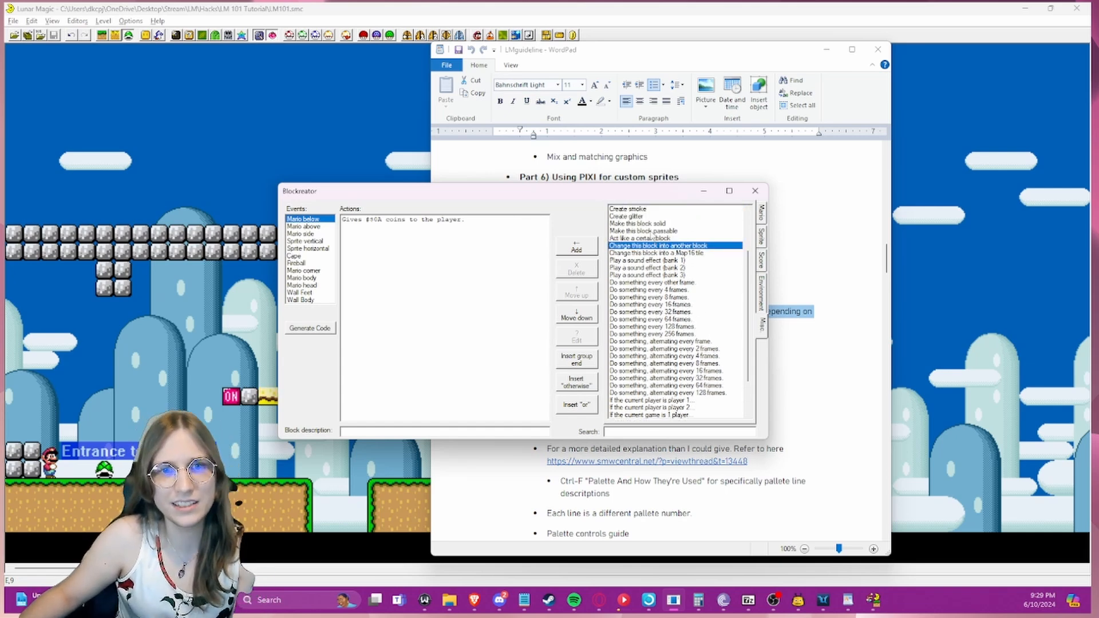
pyautogui.click(646, 211)
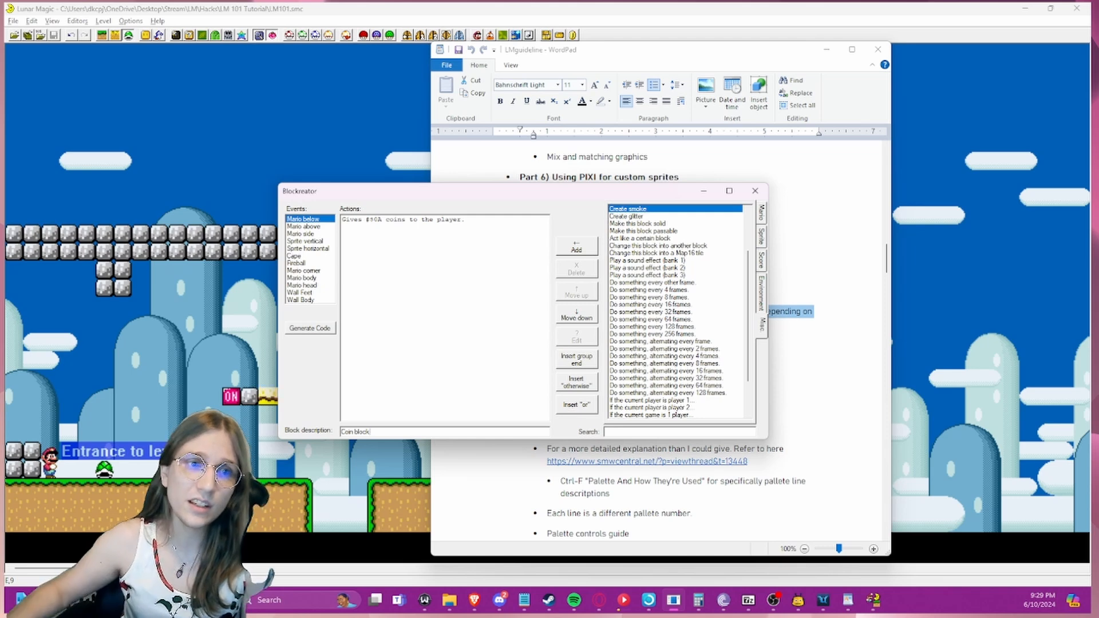
# - Recheck the three Mario contact events by comparing how many coins each one gives
pyautogui.click(319, 227)
pyautogui.click(317, 234)
pyautogui.click(316, 228)
pyautogui.click(312, 220)
pyautogui.click(309, 226)
pyautogui.click(308, 232)
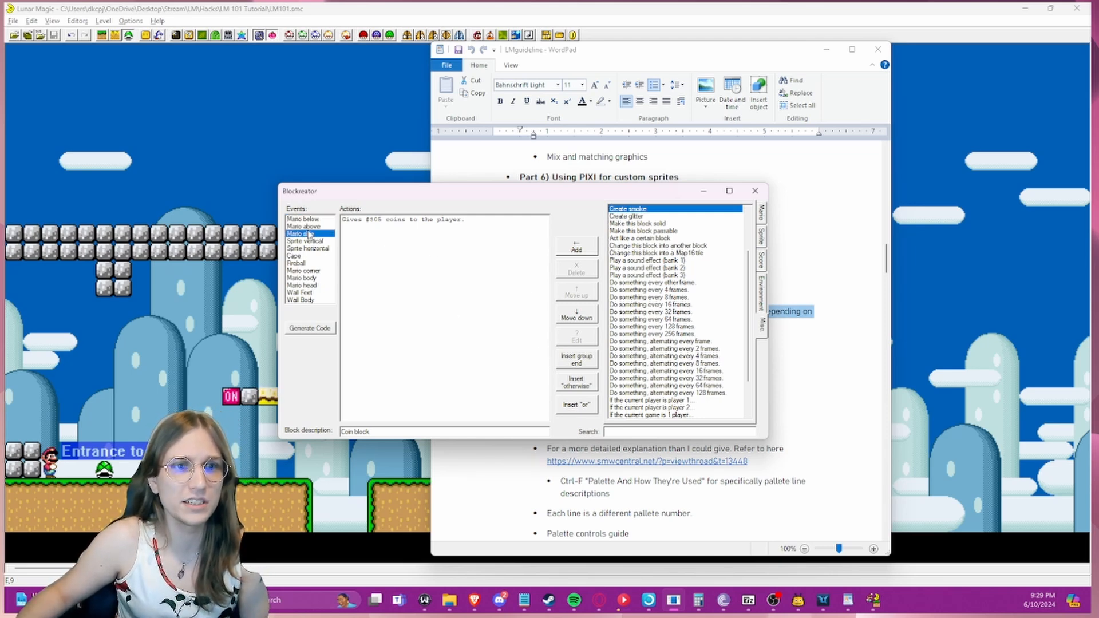
pyautogui.click(308, 227)
pyautogui.click(308, 221)
pyautogui.click(308, 227)
pyautogui.click(306, 233)
pyautogui.click(304, 229)
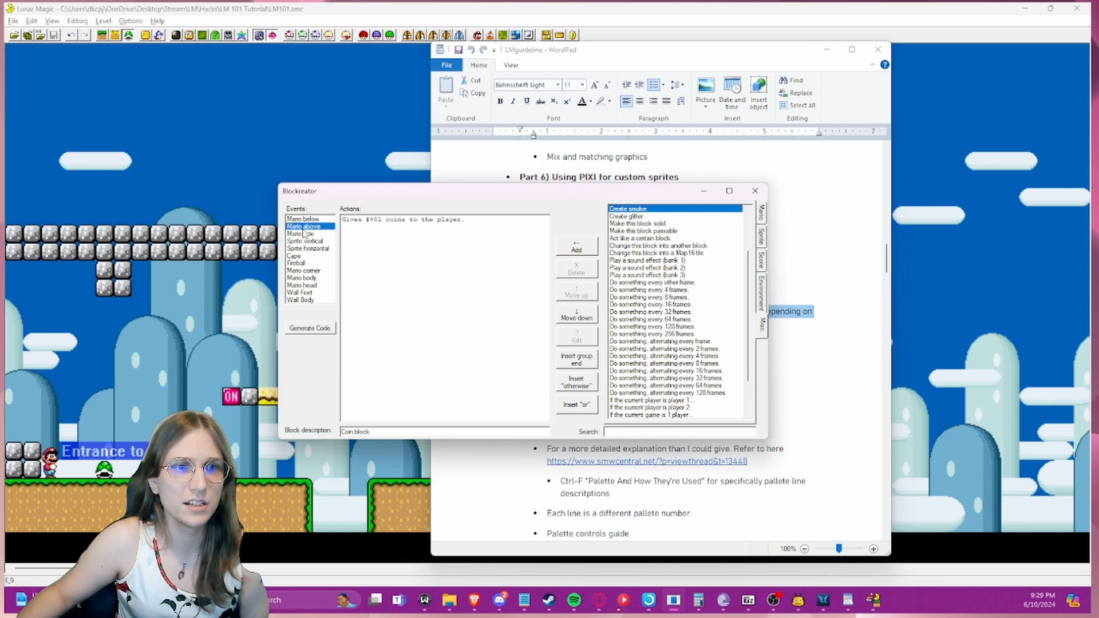
pyautogui.click(303, 222)
pyautogui.click(304, 235)
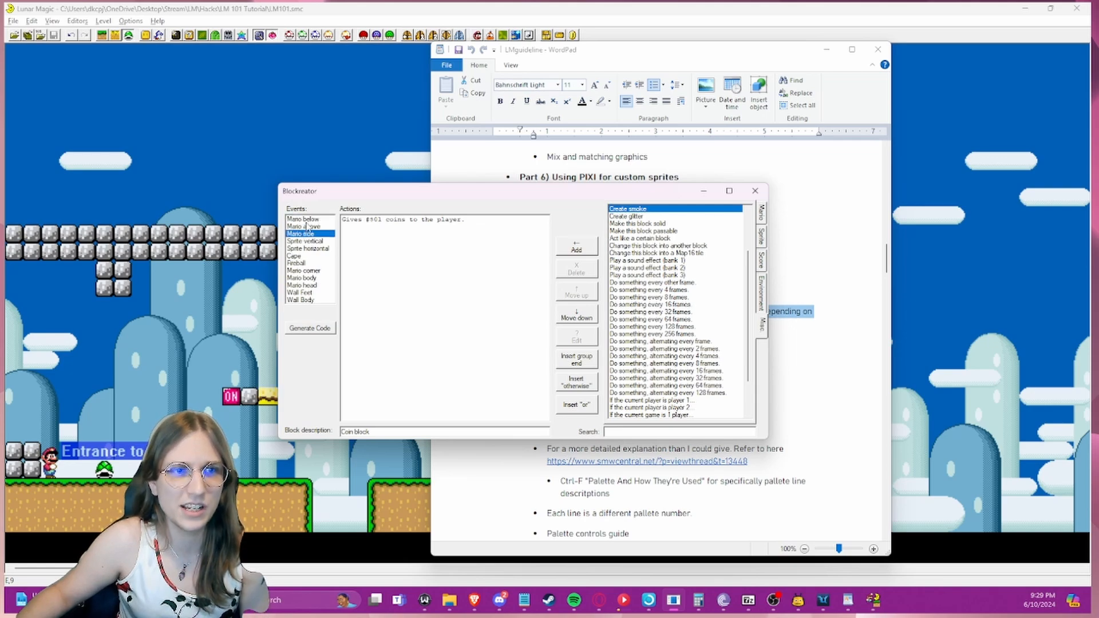
pyautogui.click(305, 219)
pyautogui.click(307, 226)
# - Generate the coin block's code and copy all of it
pyautogui.click(315, 329)
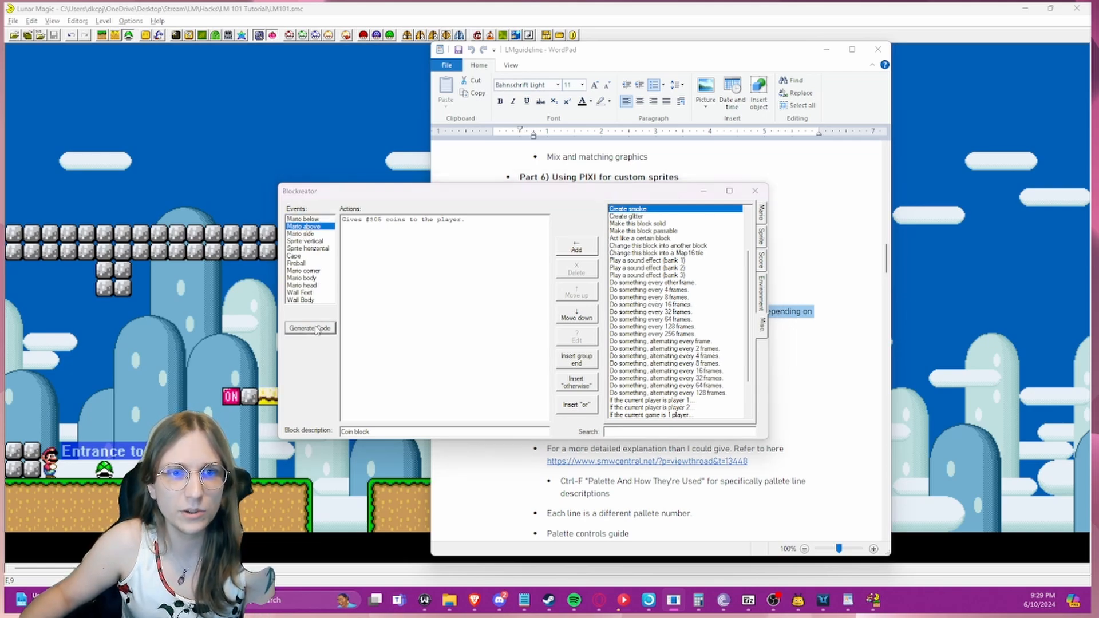
pyautogui.moveTo(503, 302); pyautogui.dragTo(443, 206)
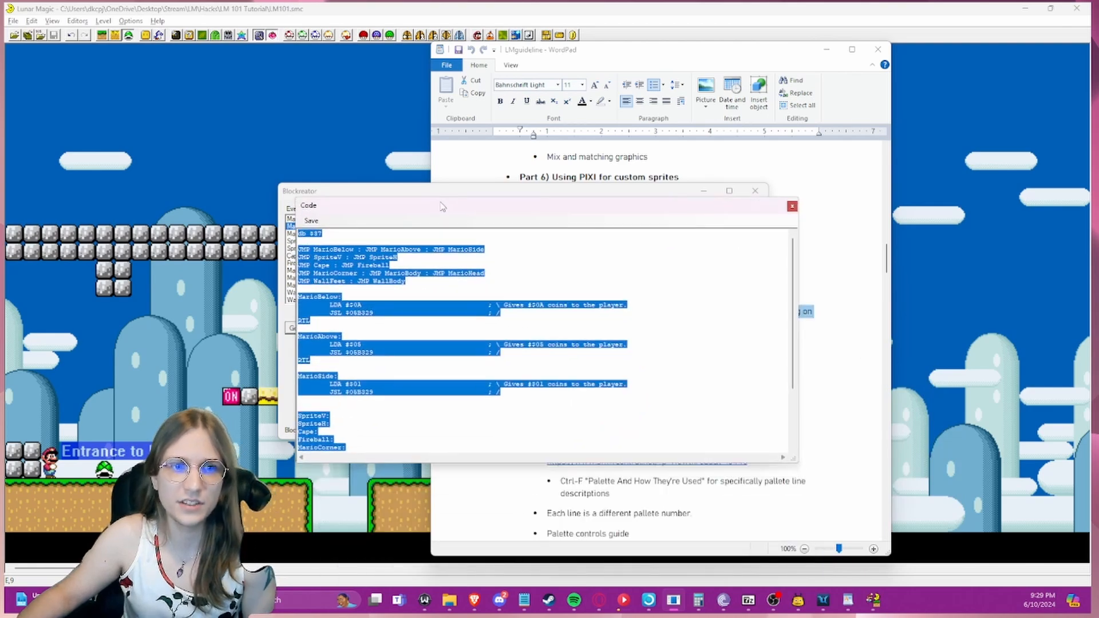
# - Open the template ASM file from the blocks folder inside the LM 101 Tutorial's GPS folder
pyautogui.click(449, 599)
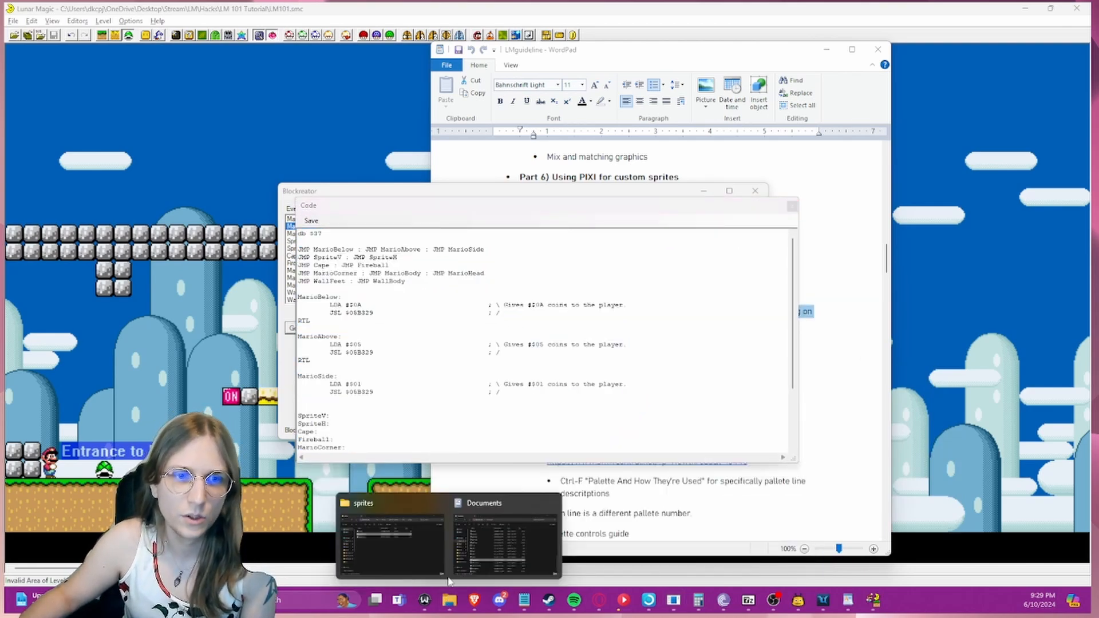
pyautogui.click(417, 554)
pyautogui.click(178, 184)
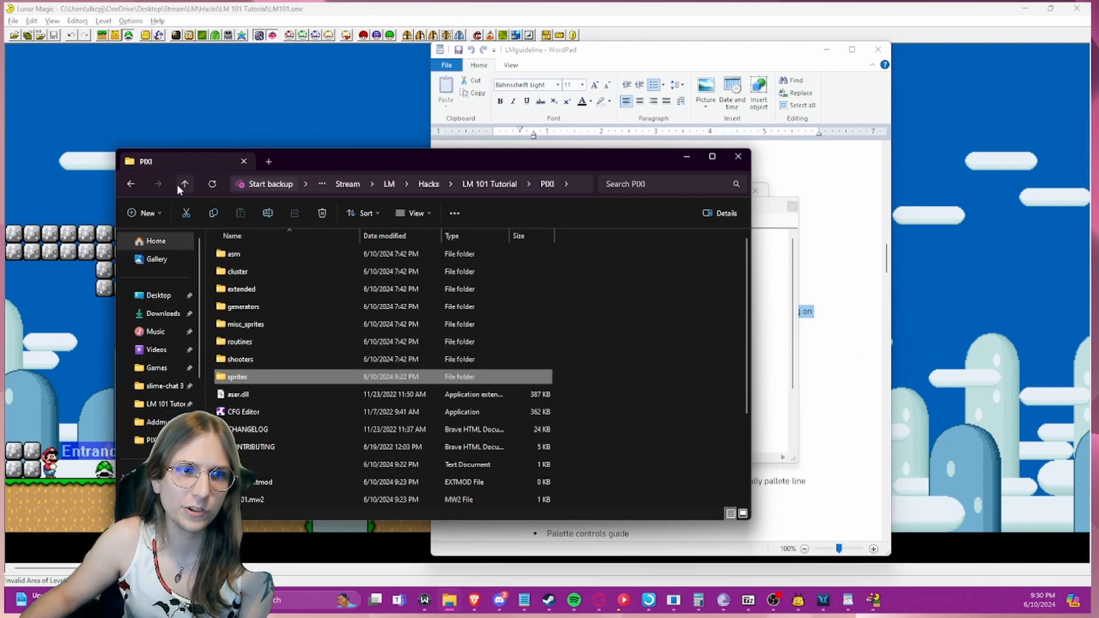
pyautogui.click(178, 185)
pyautogui.doubleClick(254, 313)
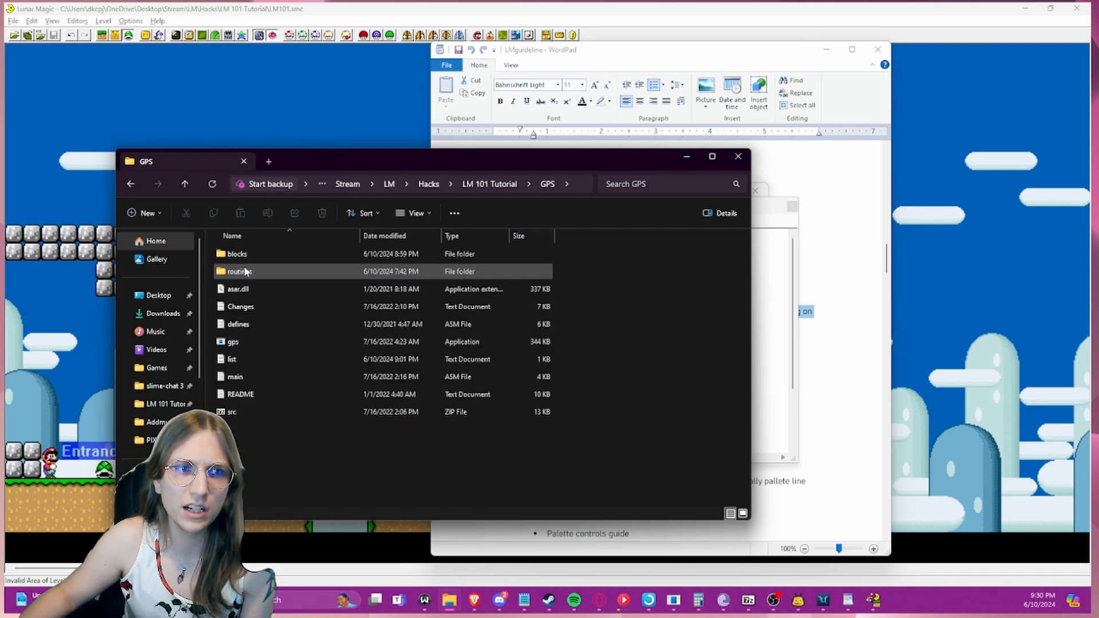
pyautogui.doubleClick(245, 255)
pyautogui.doubleClick(240, 271)
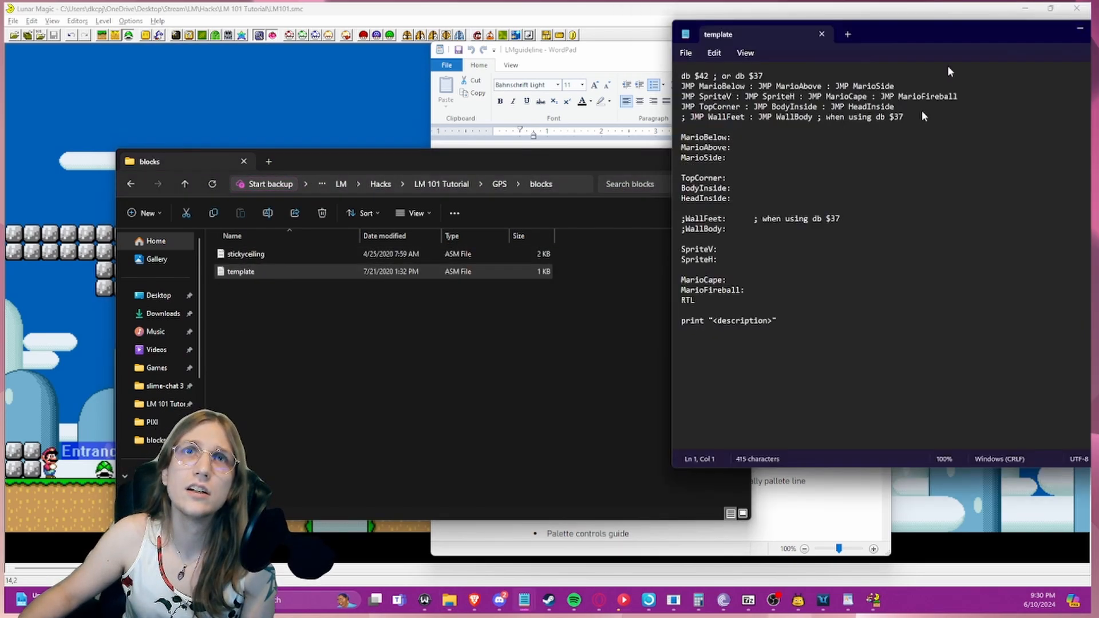
# - Replace the template's entire text with the copied coin block code
pyautogui.moveTo(942, 25); pyautogui.dragTo(541, 120)
pyautogui.hotkey('ctrl', 'a')
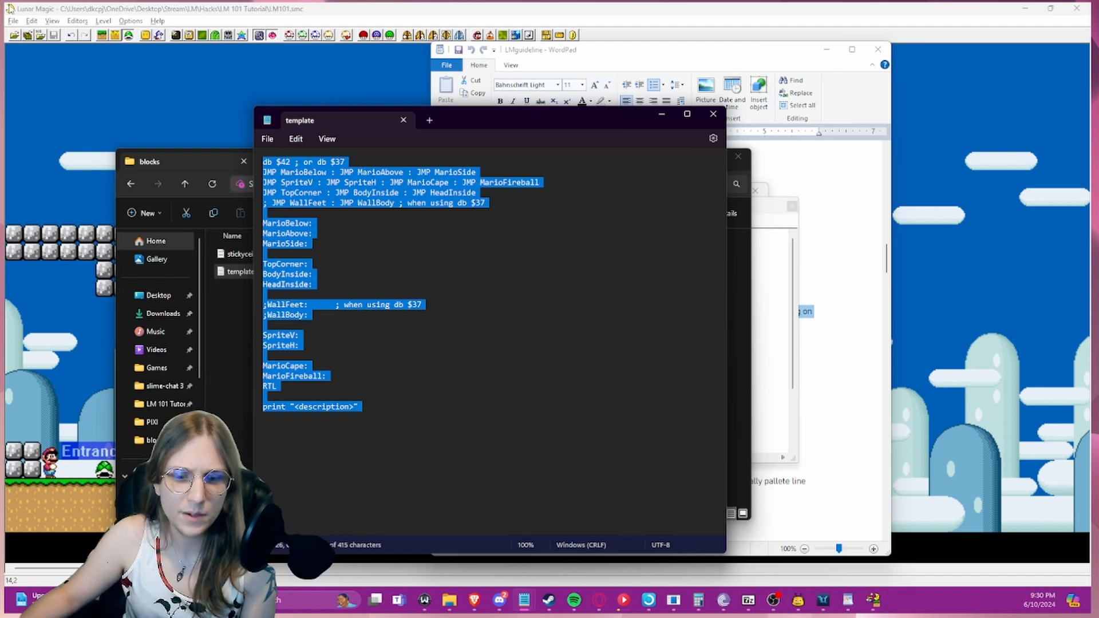
pyautogui.hotkey('ctrl', 'v')
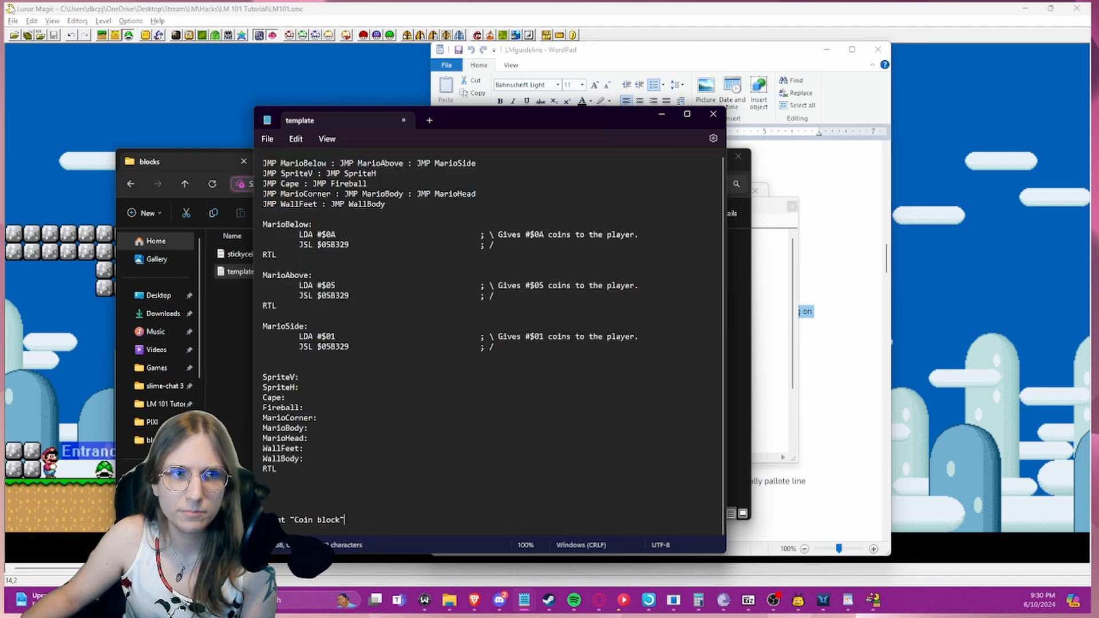
# - Save the code as a new file named Coinblock.asm in the blocks folder with the All files type, and close the editor
pyautogui.click(265, 138)
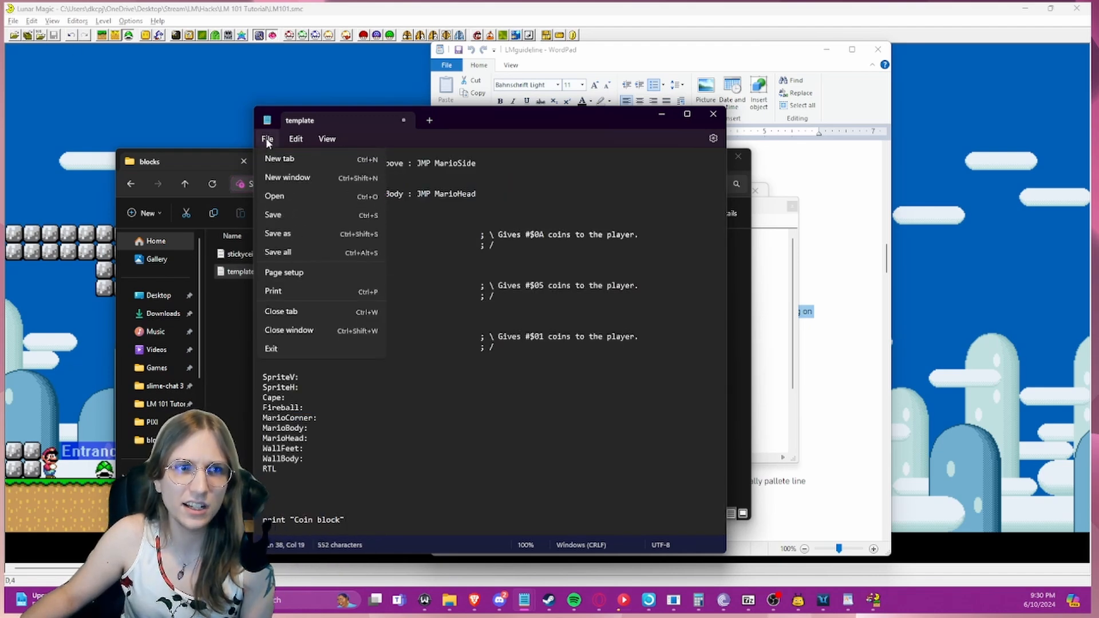
pyautogui.click(297, 233)
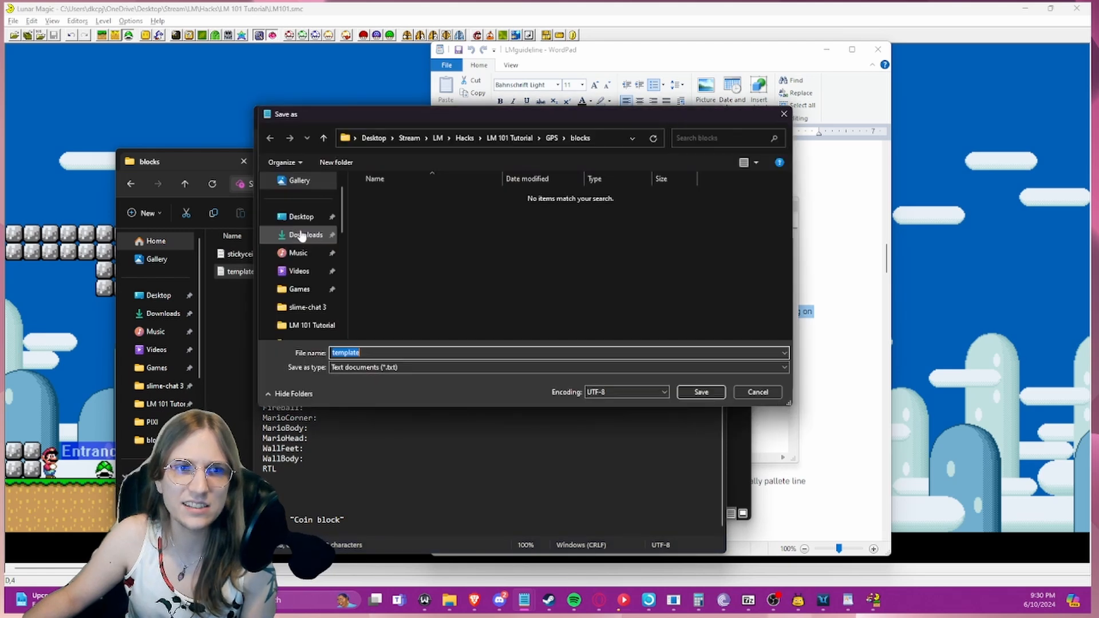
pyautogui.write('Coinblo')
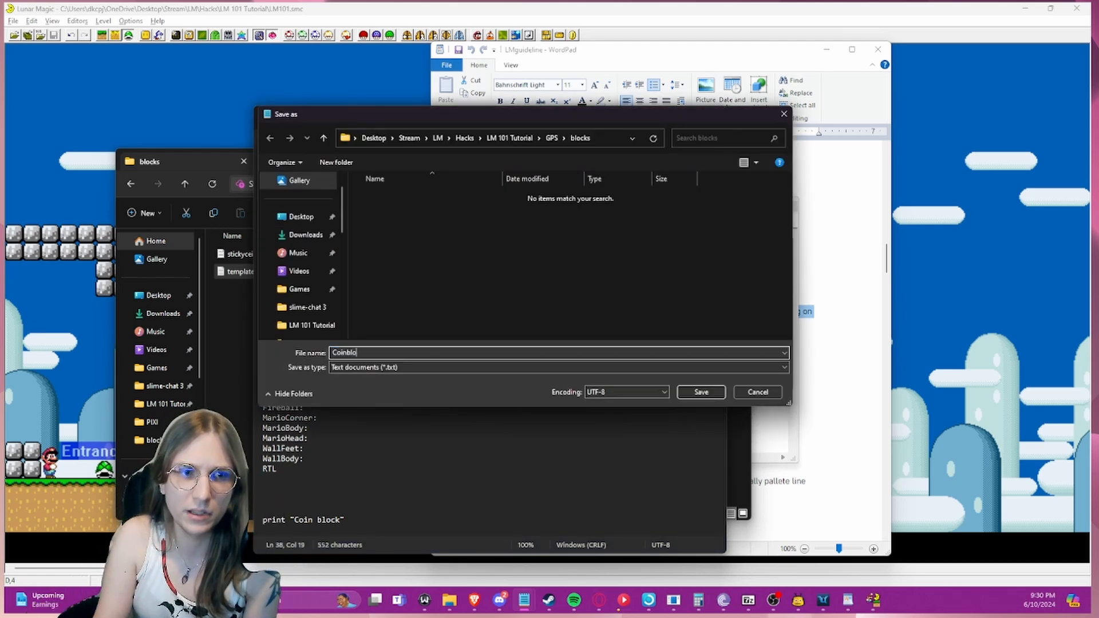
pyautogui.write('ck.asm')
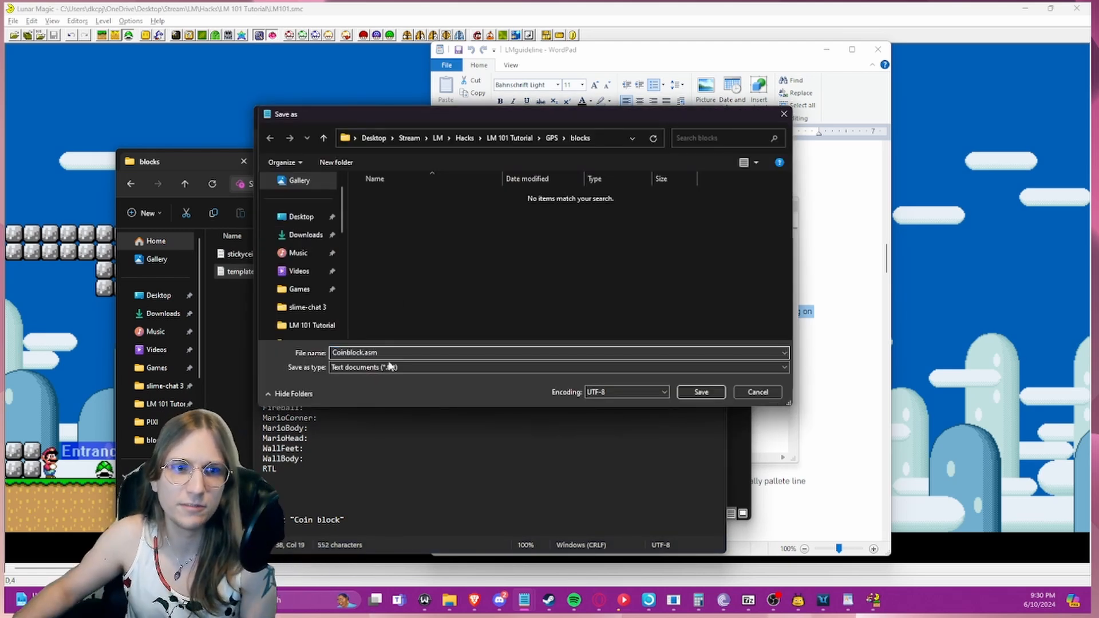
pyautogui.click(386, 369)
pyautogui.click(377, 384)
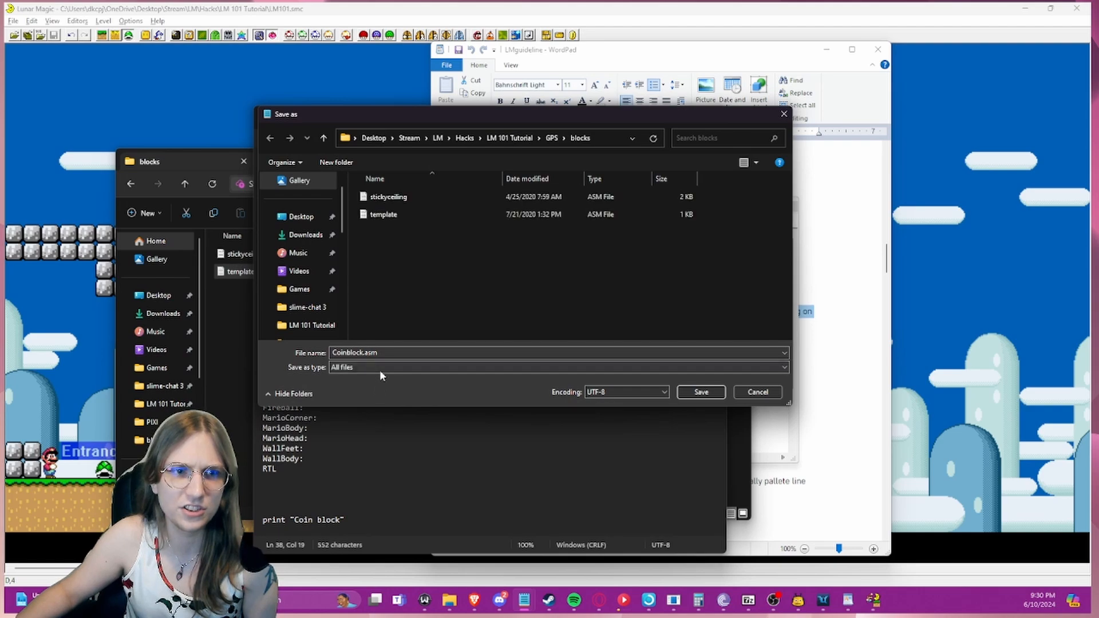
pyautogui.click(686, 391)
pyautogui.click(715, 116)
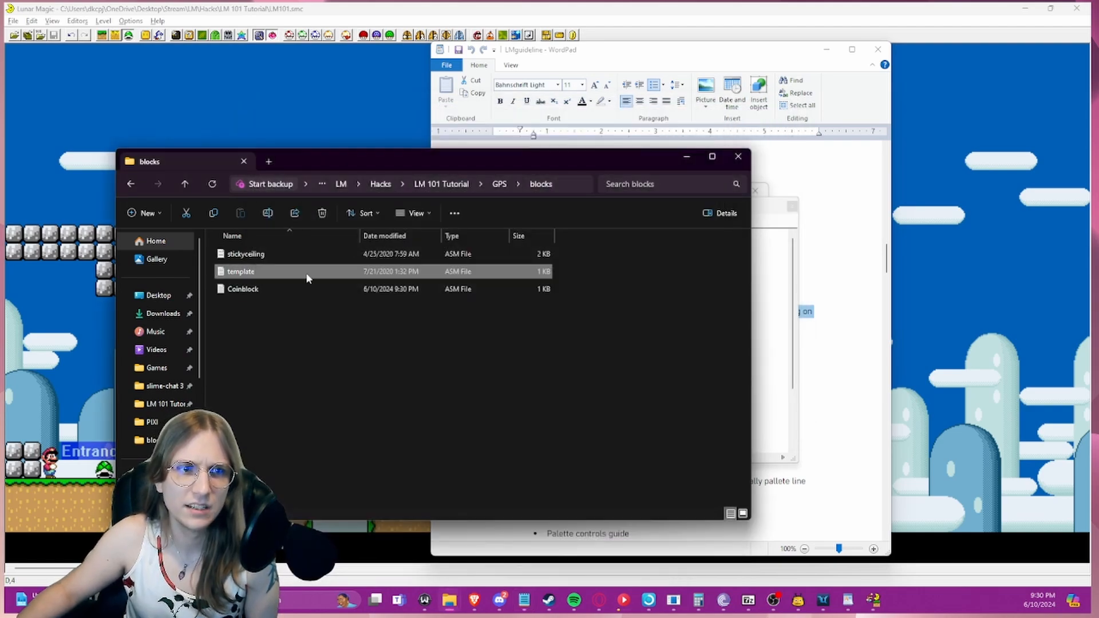
# - Copy the Coinblock file name and add the block to the list text file in the GPS folder
pyautogui.click(273, 290)
pyautogui.click(274, 290)
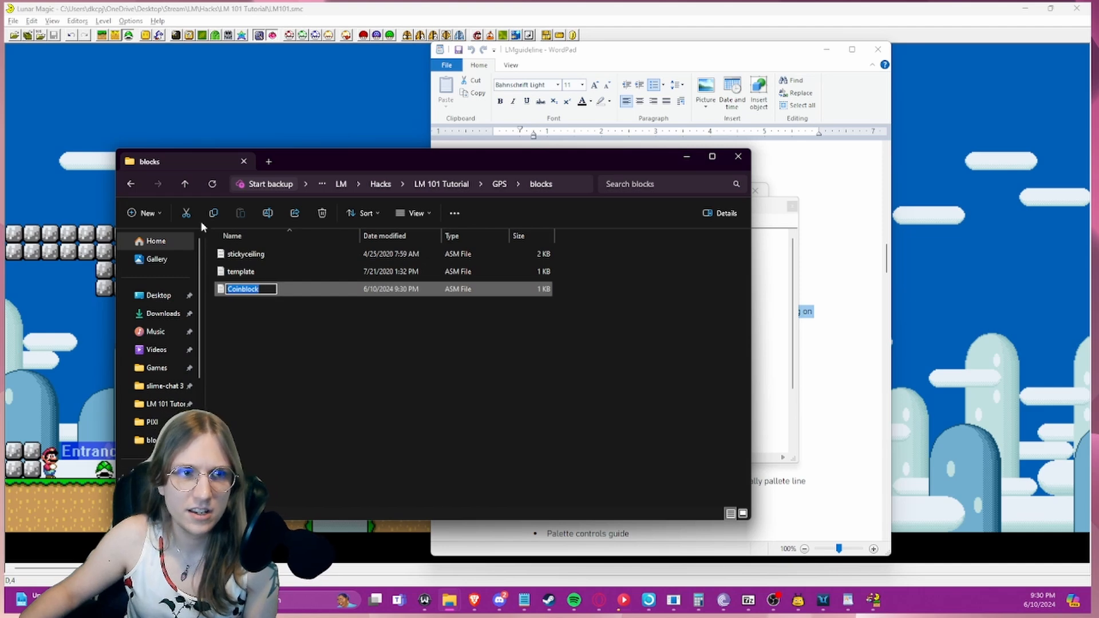
pyautogui.click(184, 190)
pyautogui.click(240, 358)
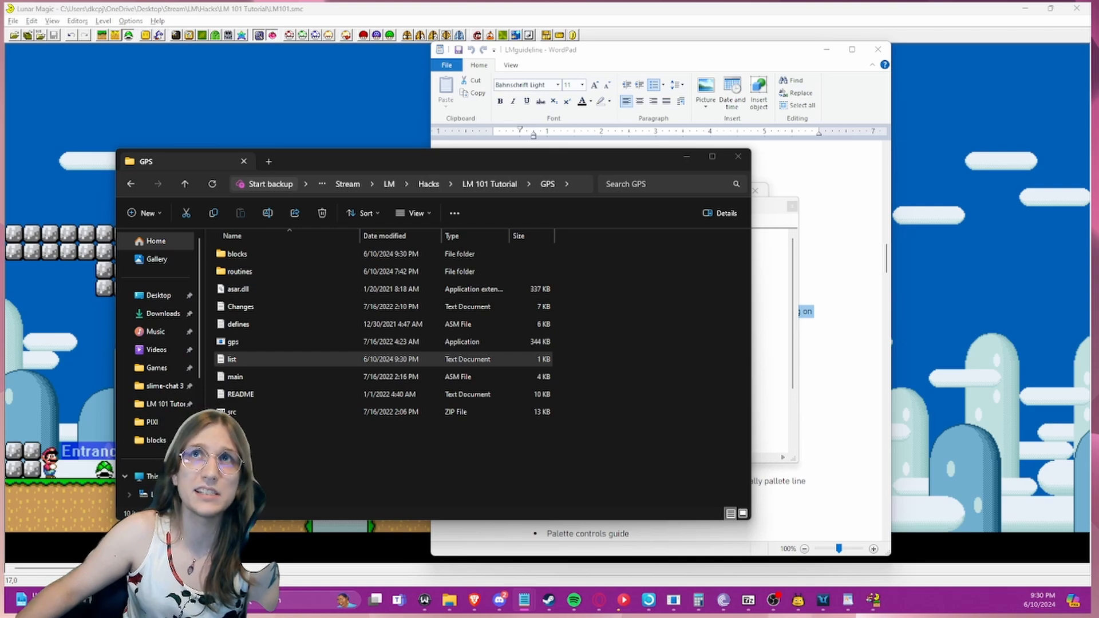
# - Put away the GPS folder and WordPad guide windows, and close Lunar Magic
pyautogui.click(737, 158)
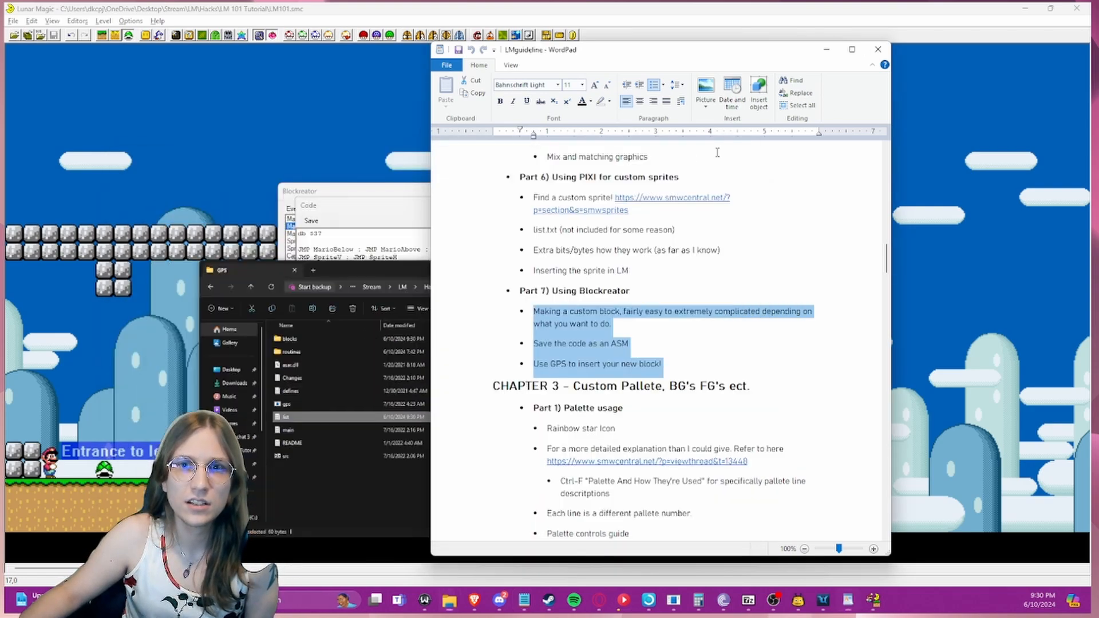
pyautogui.click(826, 50)
pyautogui.click(628, 171)
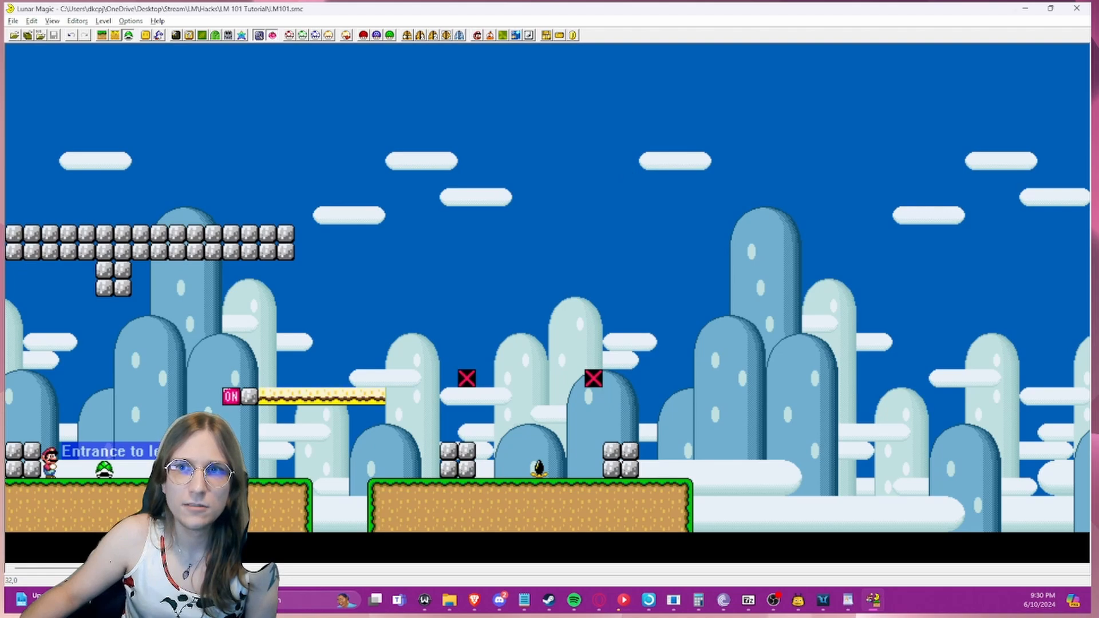
pyautogui.click(1076, 8)
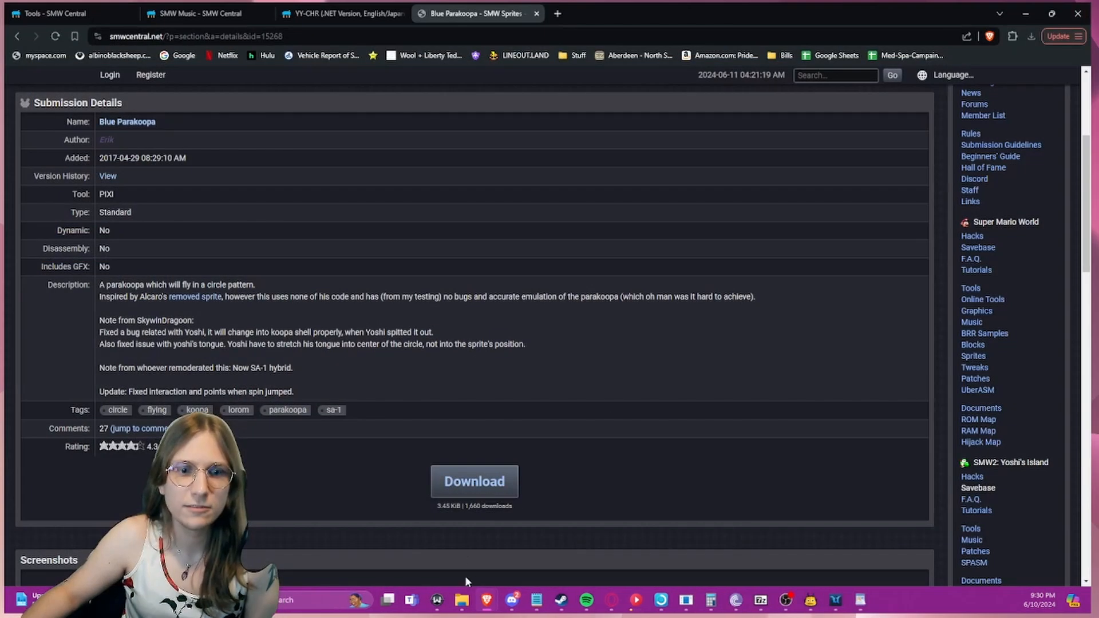
# - Reopen the LM101 SMC file in Lunar Magic from the LM 101 Tutorial folder
pyautogui.moveTo(459, 607)
pyautogui.click(418, 561)
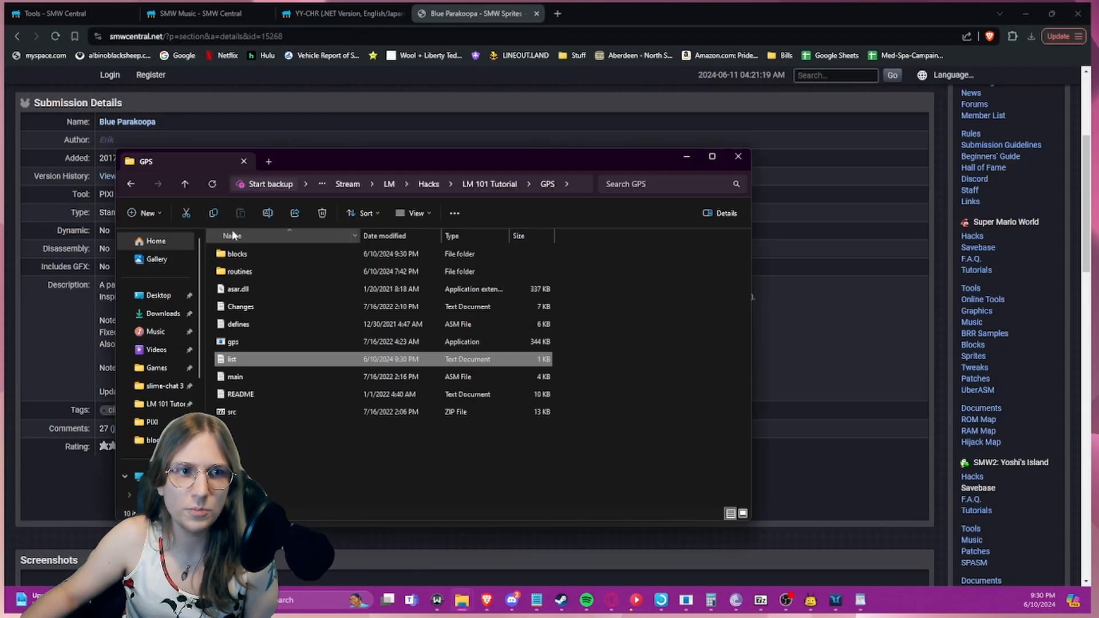
pyautogui.click(186, 185)
pyautogui.doubleClick(252, 427)
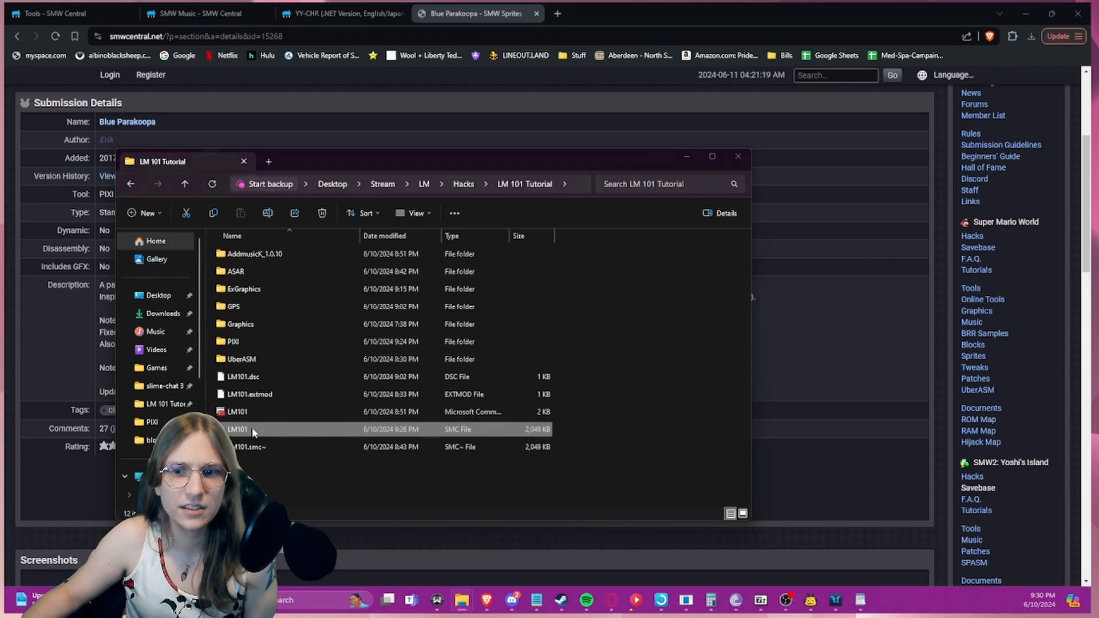
pyautogui.moveTo(710, 1); pyautogui.dragTo(621, 60)
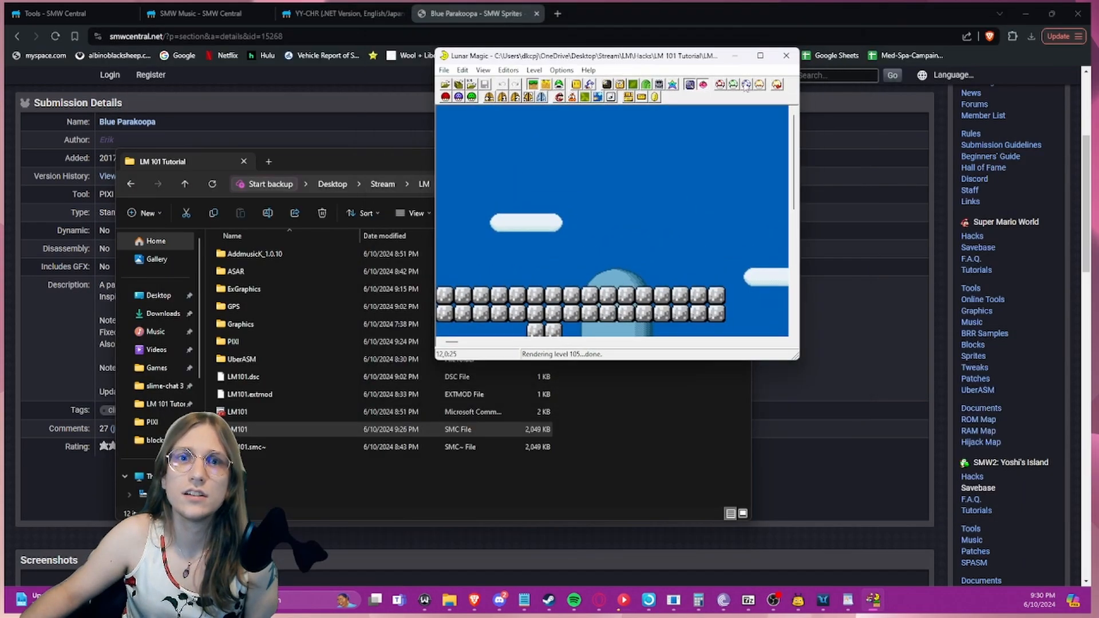
# - Maximize the level editor and copy the donut bridge tile 144 to Map16 tile 241 in the 16x16 Tile Map Editor
pyautogui.click(760, 56)
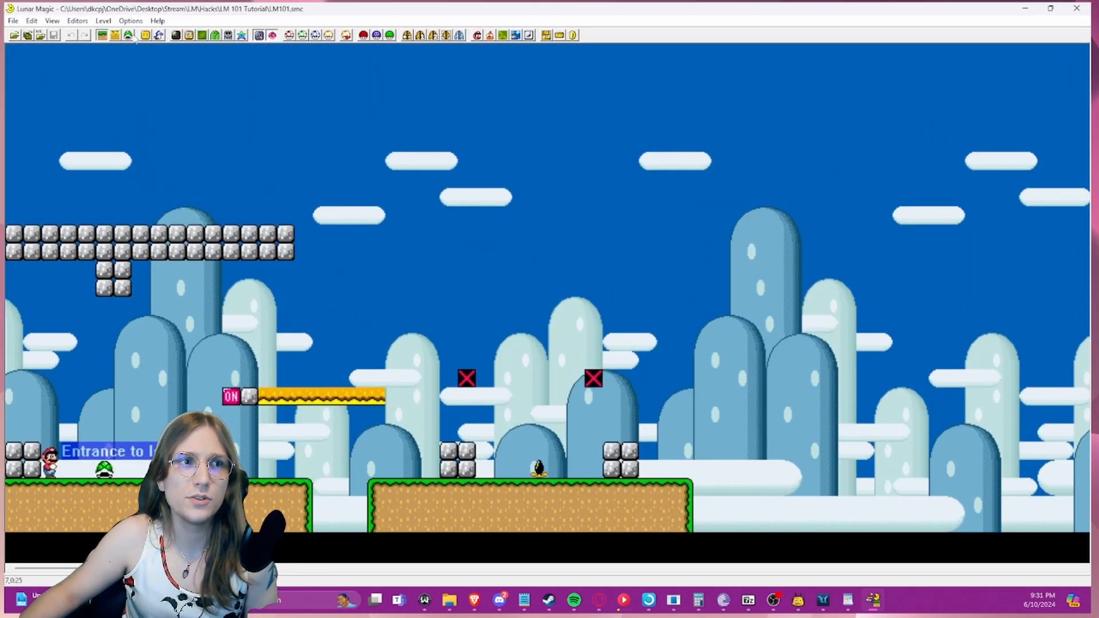
pyautogui.click(176, 34)
pyautogui.scroll(-10, 513, 324)
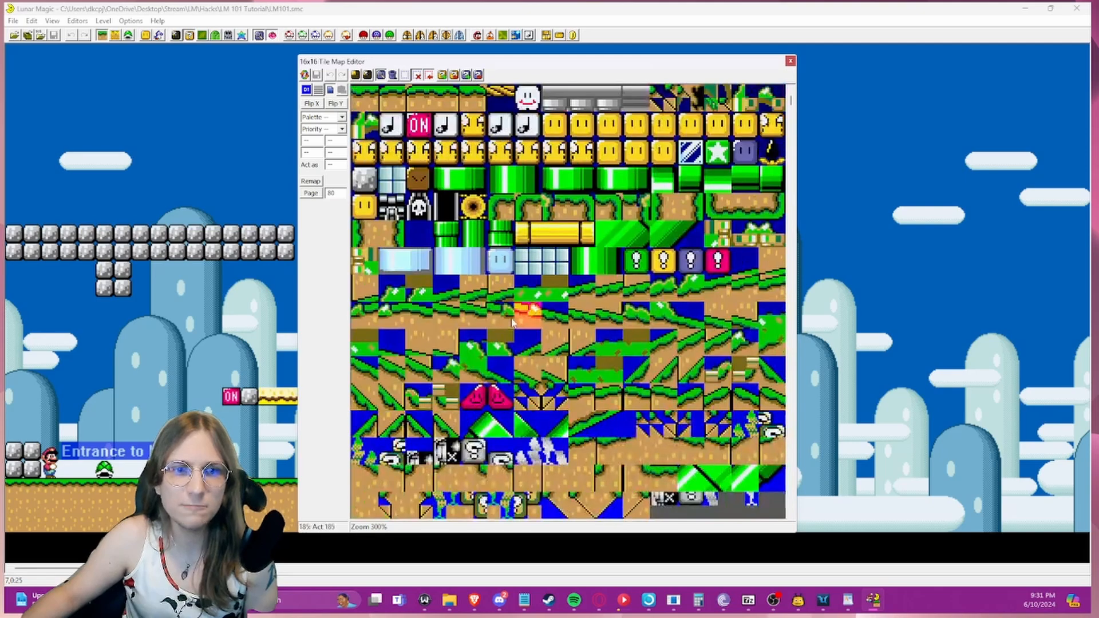
pyautogui.scroll(-8, 513, 324)
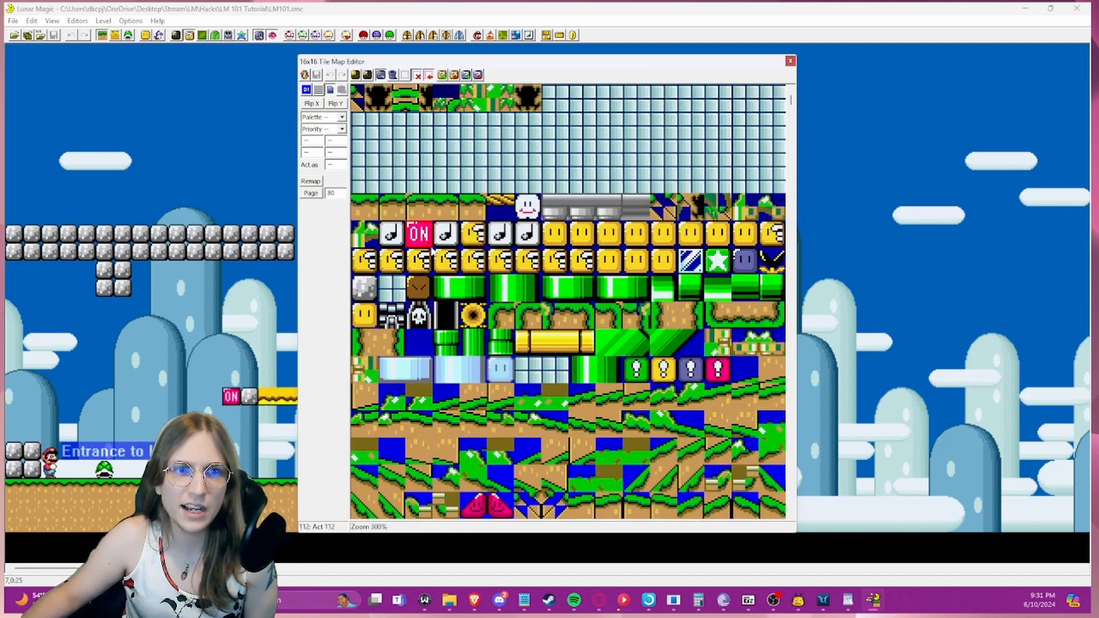
pyautogui.scroll(4, 439, 243)
pyautogui.scroll(4, 438, 243)
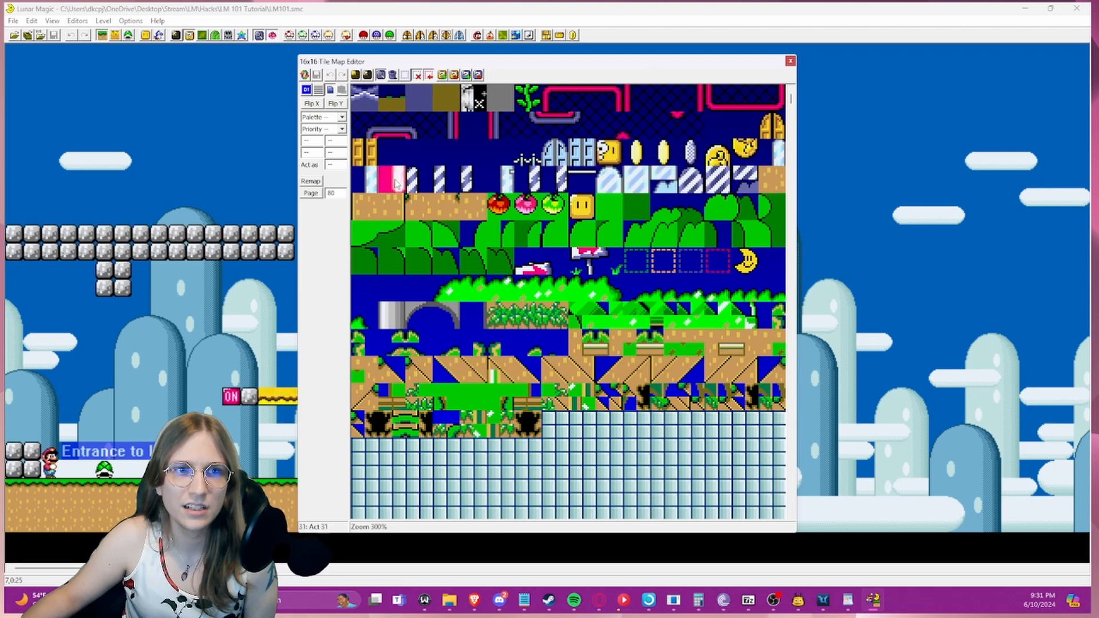
pyautogui.scroll(-3, 417, 286)
pyautogui.click(473, 316)
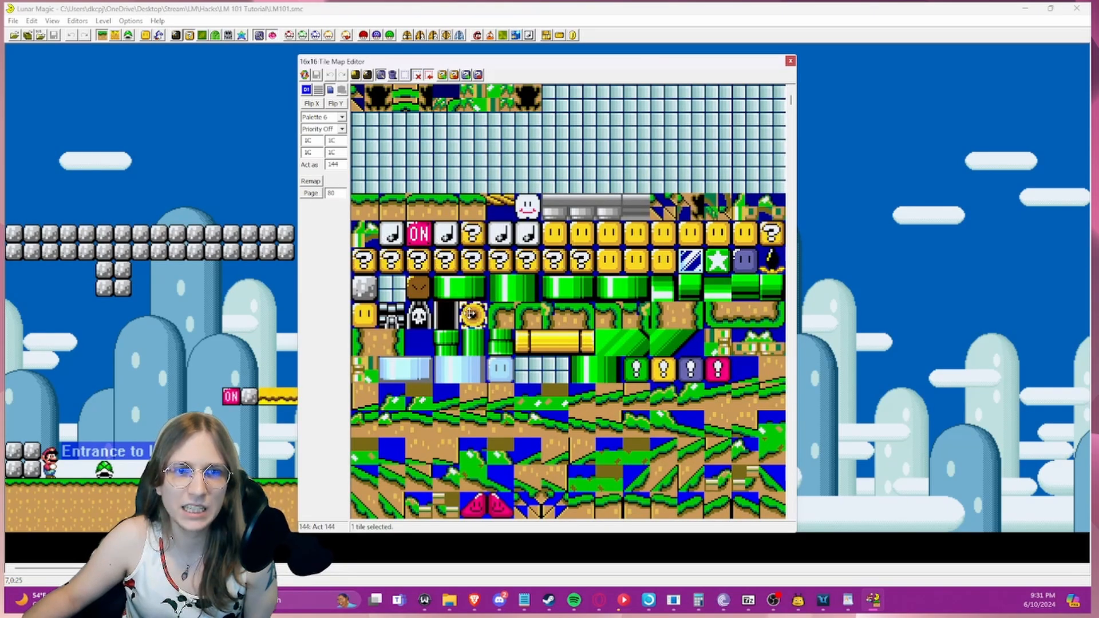
pyautogui.scroll(-2, 471, 318)
pyautogui.scroll(-1, 444, 333)
pyautogui.rightClick(392, 424)
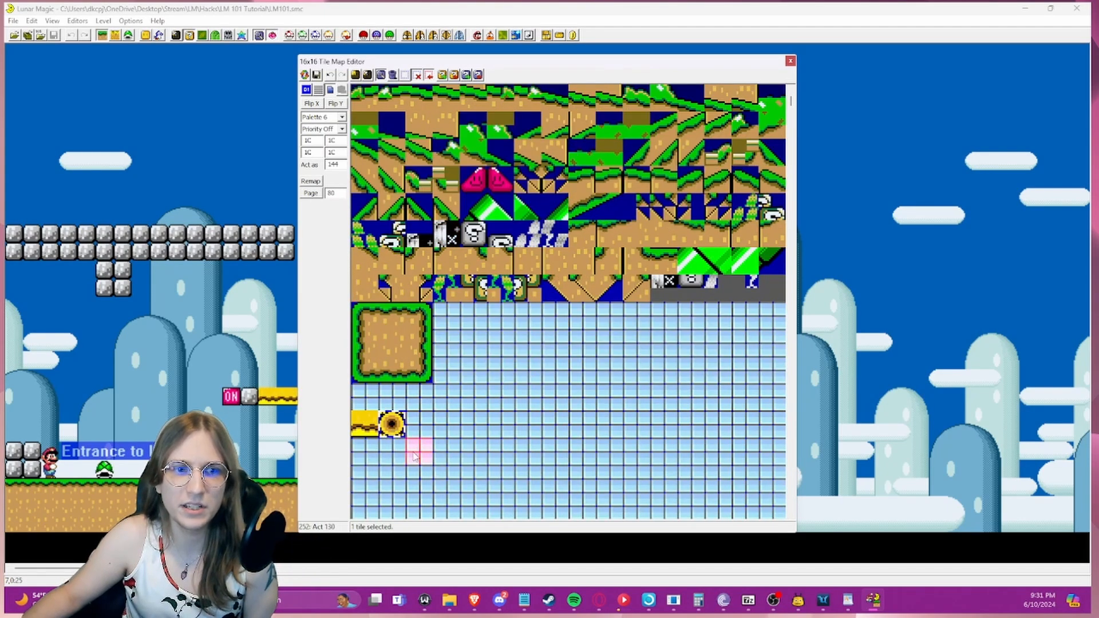
# - Undo the pasted donut bridge tile at Map16 tile 241 and close the 16x16 Tile Map Editor
pyautogui.click(419, 451)
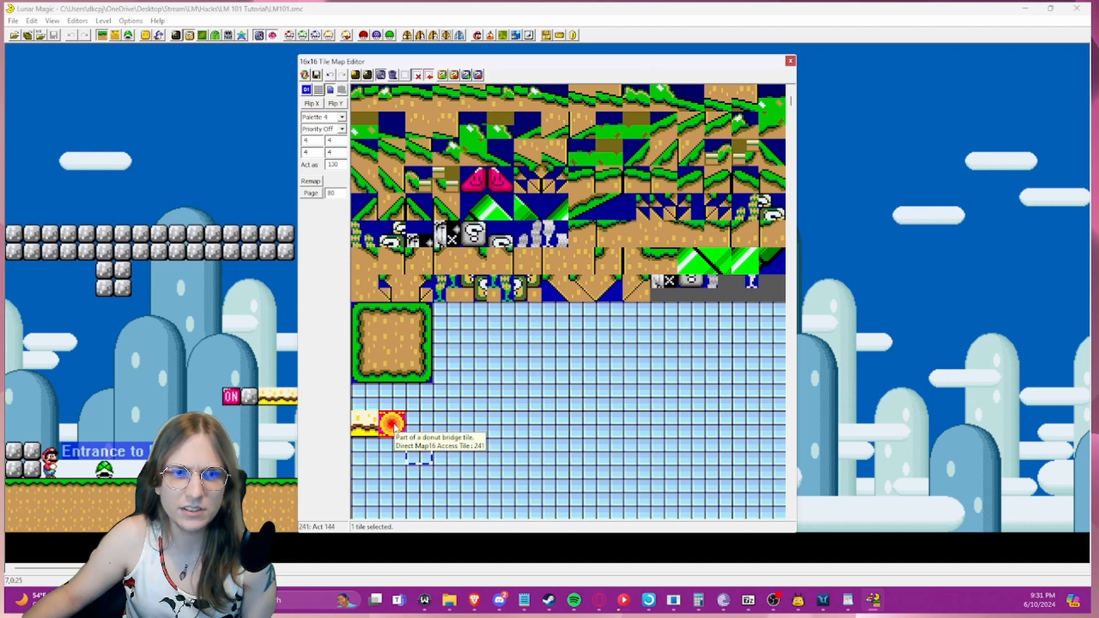
pyautogui.click(394, 426)
pyautogui.moveTo(394, 428)
pyautogui.mouseDown()
pyautogui.moveTo(419, 506)
pyautogui.moveTo(400, 428)
pyautogui.mouseUp()
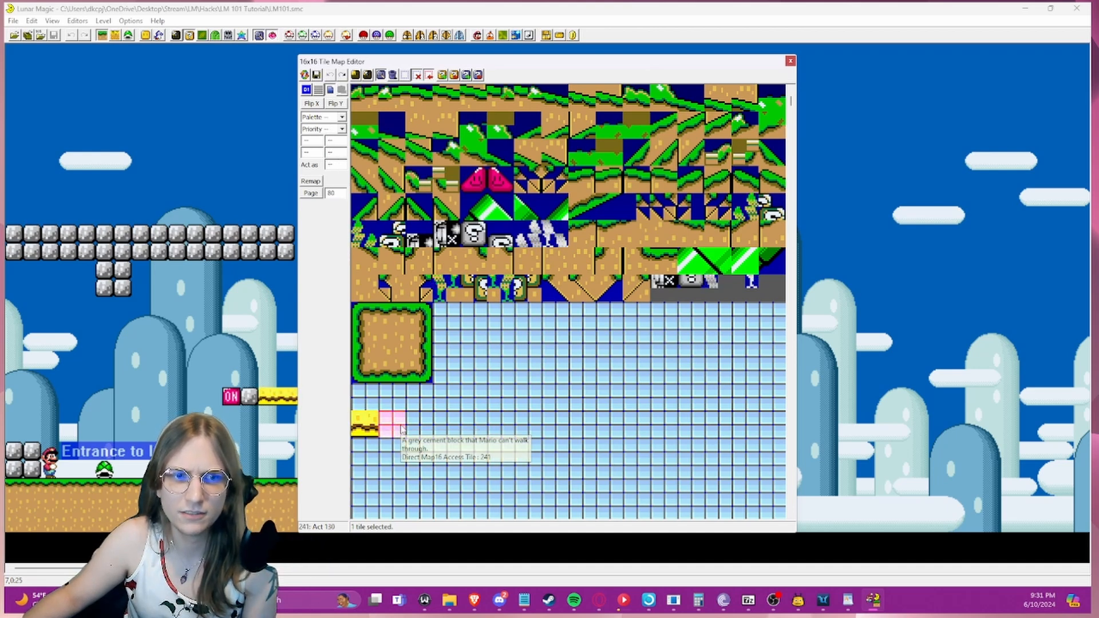
pyautogui.click(391, 422)
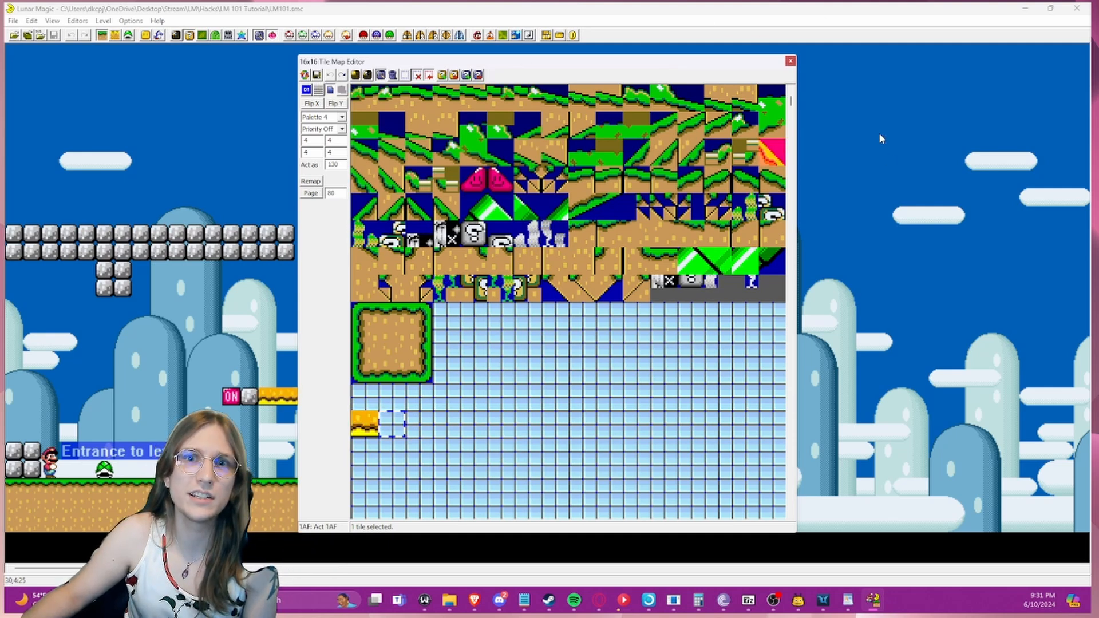
pyautogui.click(790, 61)
# - Run gps from the GPS folder and apply the listed blocks to the LM101 SMC file from the LM 101 Tutorial folder
pyautogui.moveTo(449, 599)
pyautogui.click(395, 544)
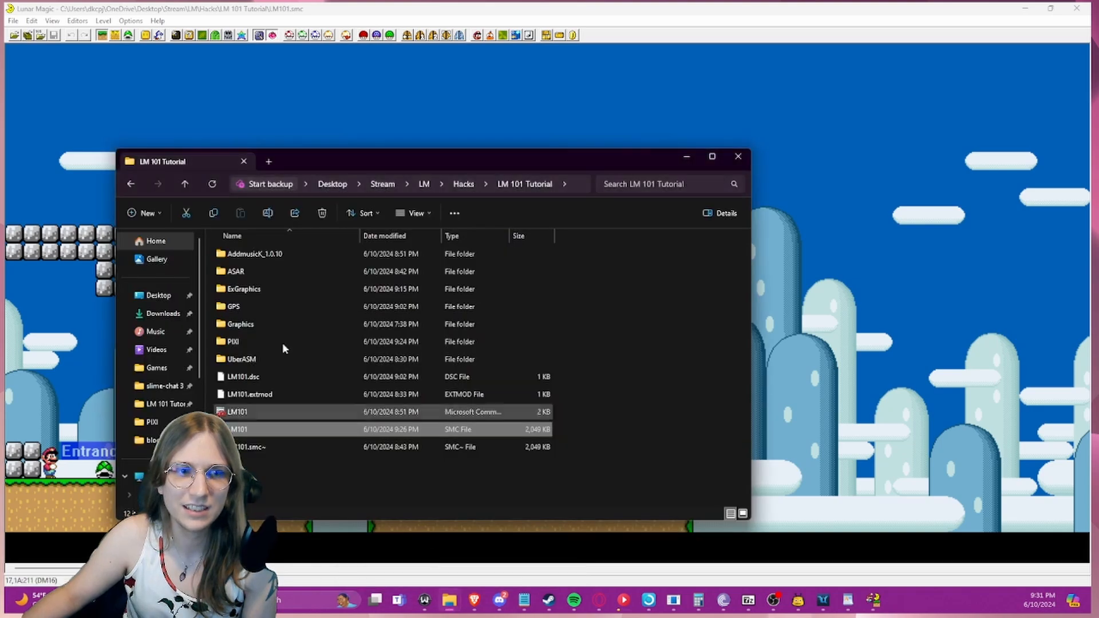
pyautogui.doubleClick(245, 316)
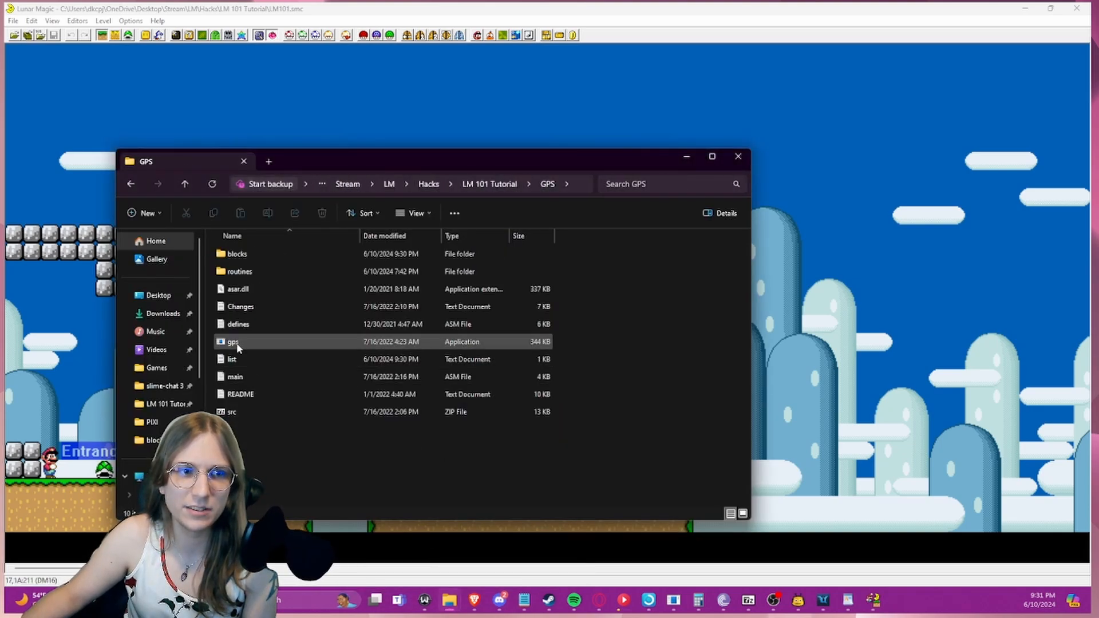
pyautogui.doubleClick(250, 342)
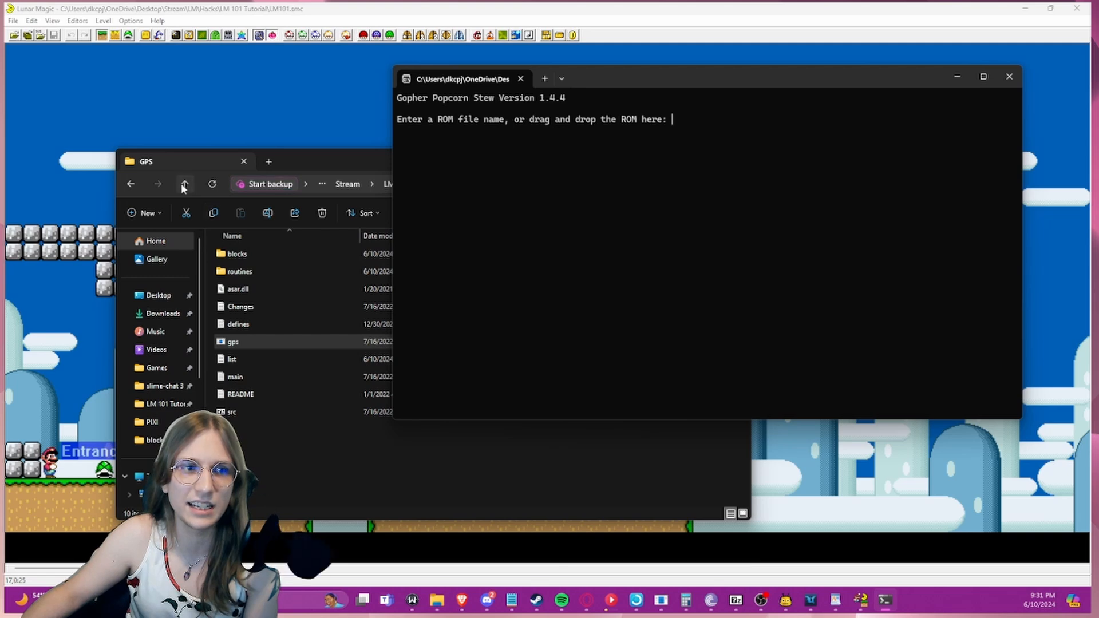
pyautogui.click(184, 184)
pyautogui.moveTo(262, 432); pyautogui.dragTo(893, 271)
pyautogui.click(894, 270)
pyautogui.press('Return')
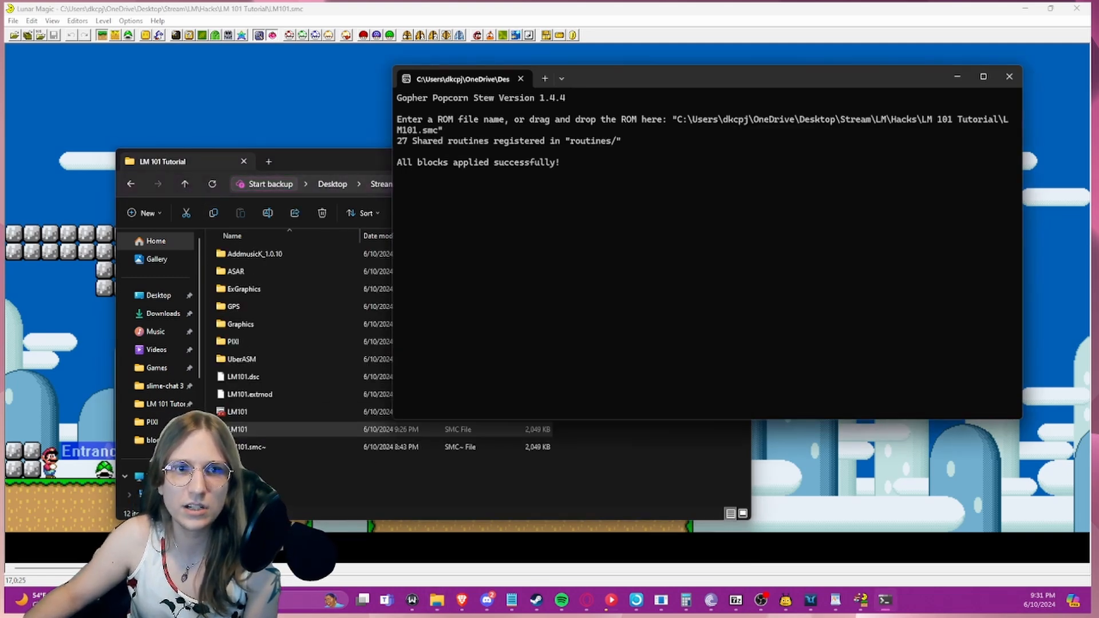
# - Close the GPS console and Lunar Magic without saving the Map16 data to the ROM
pyautogui.press('Return')
pyautogui.click(1075, 8)
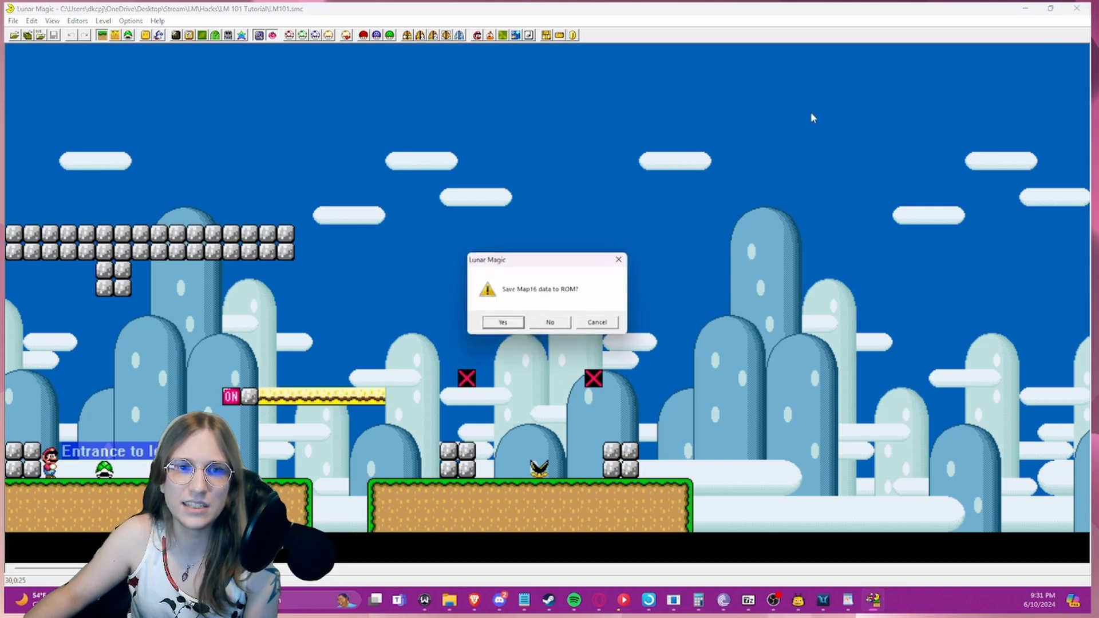
pyautogui.click(536, 323)
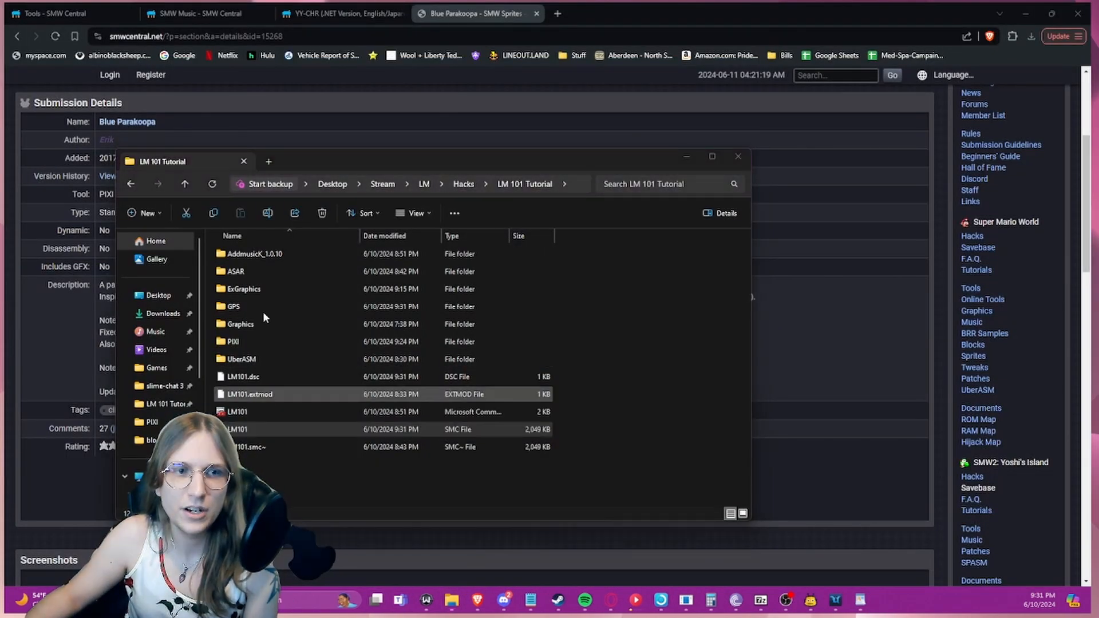
# - Open the LM101 ROM in a maximized Lunar Magic window and bring up the 16x16 Tile Map Editor
pyautogui.moveTo(547, 5); pyautogui.dragTo(772, 0)
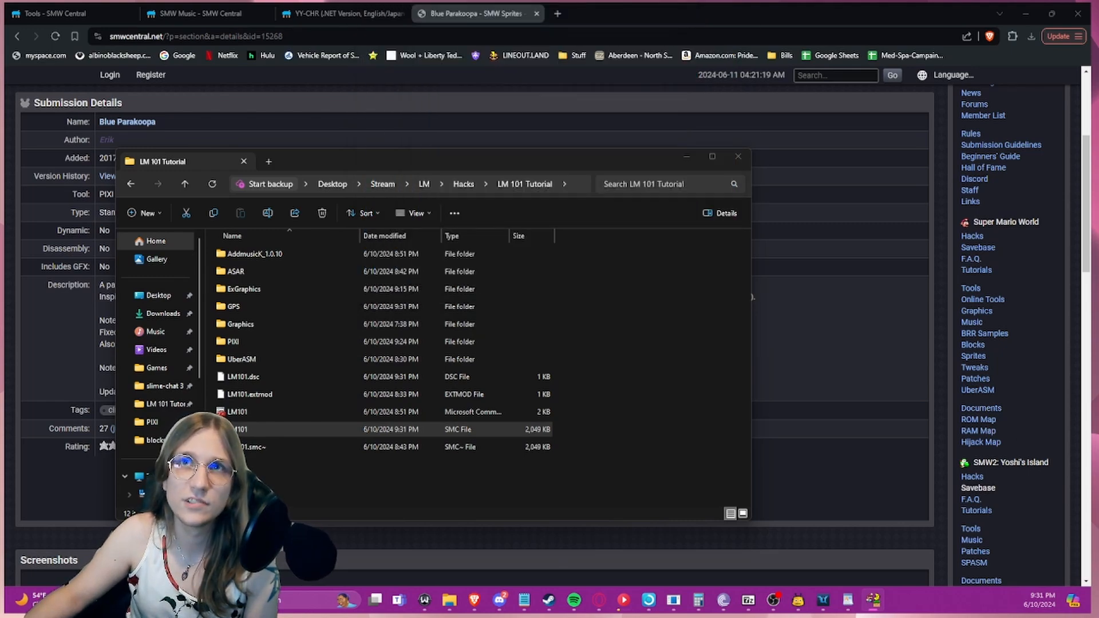
pyautogui.moveTo(1087, 7); pyautogui.dragTo(493, 211)
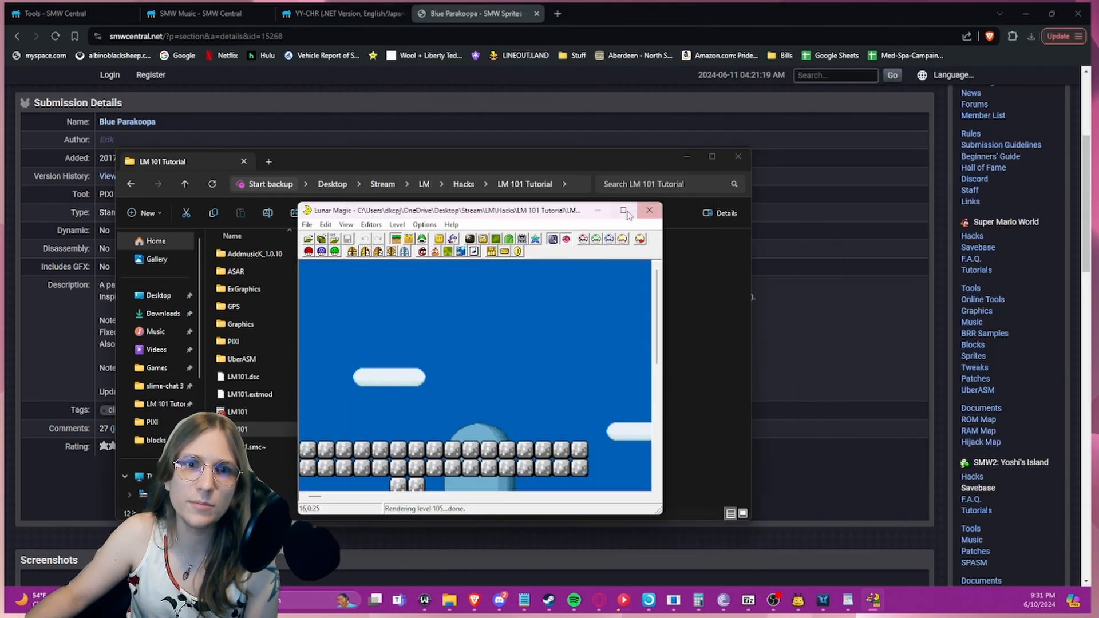
pyautogui.click(624, 210)
pyautogui.click(189, 34)
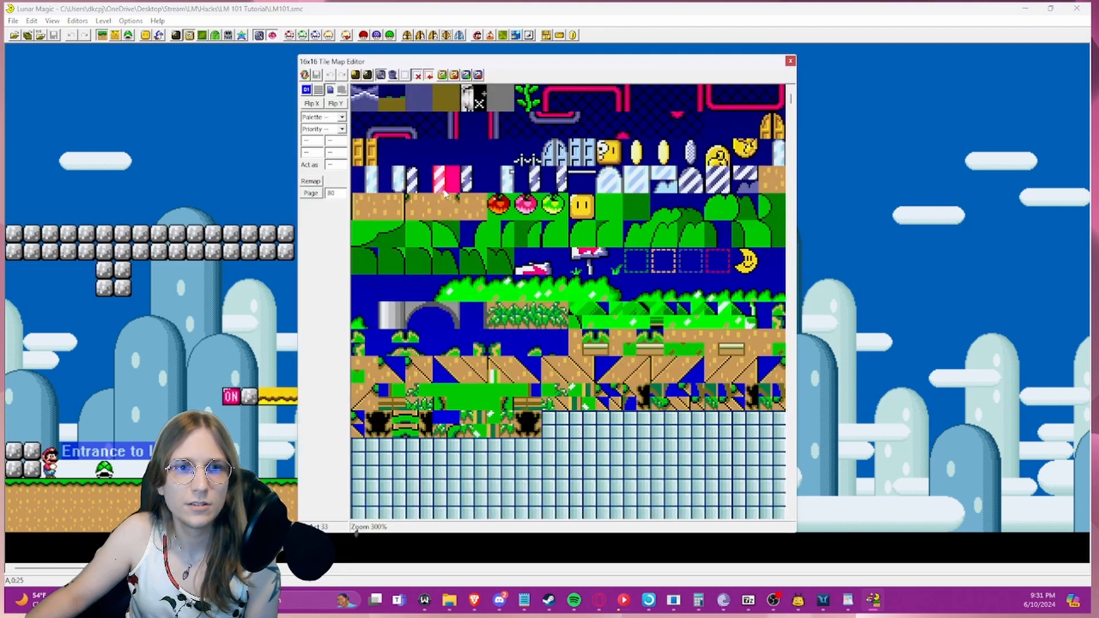
# - Add a round yellow block tile beside the yellow spiked tile in the tile map and save the Map16 data
pyautogui.scroll(-5, 502, 352)
pyautogui.click(473, 425)
pyautogui.scroll(-2, 473, 420)
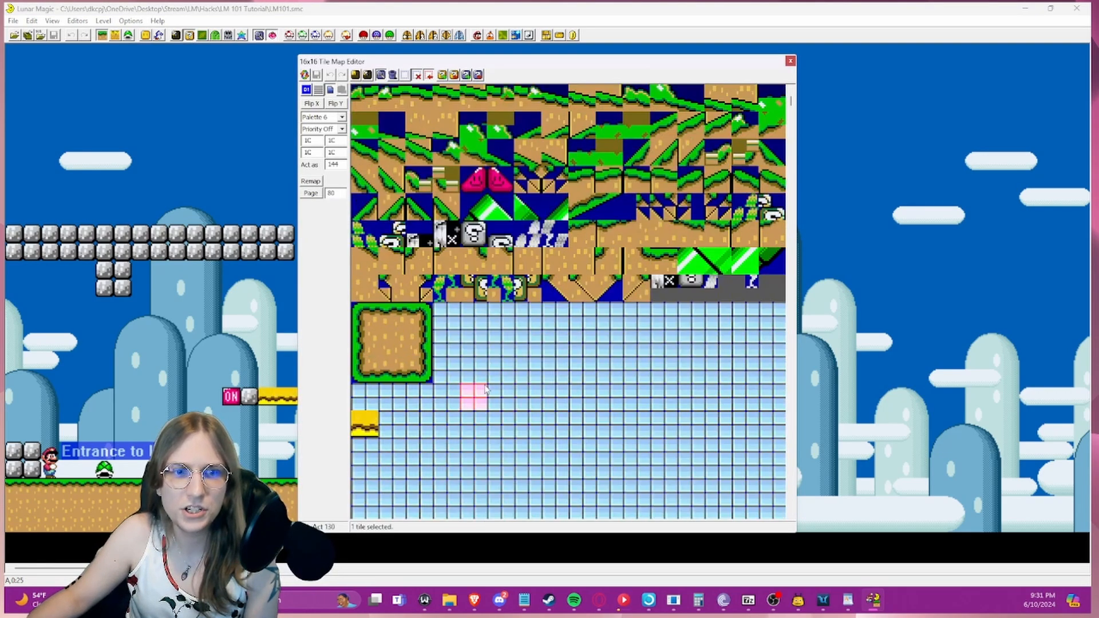
pyautogui.rightClick(394, 423)
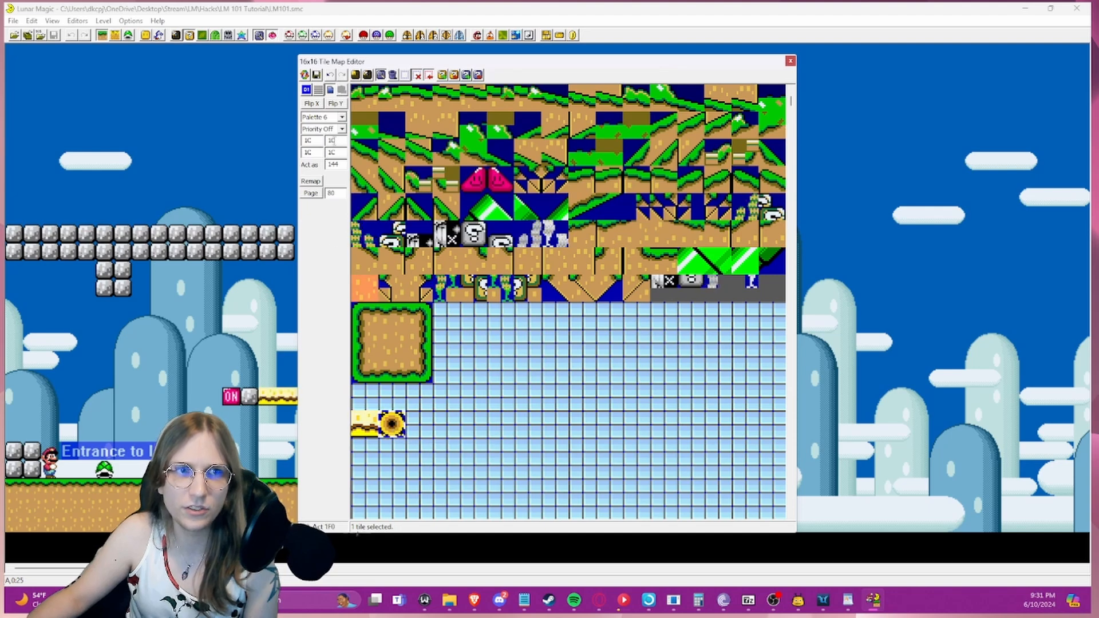
pyautogui.click(315, 74)
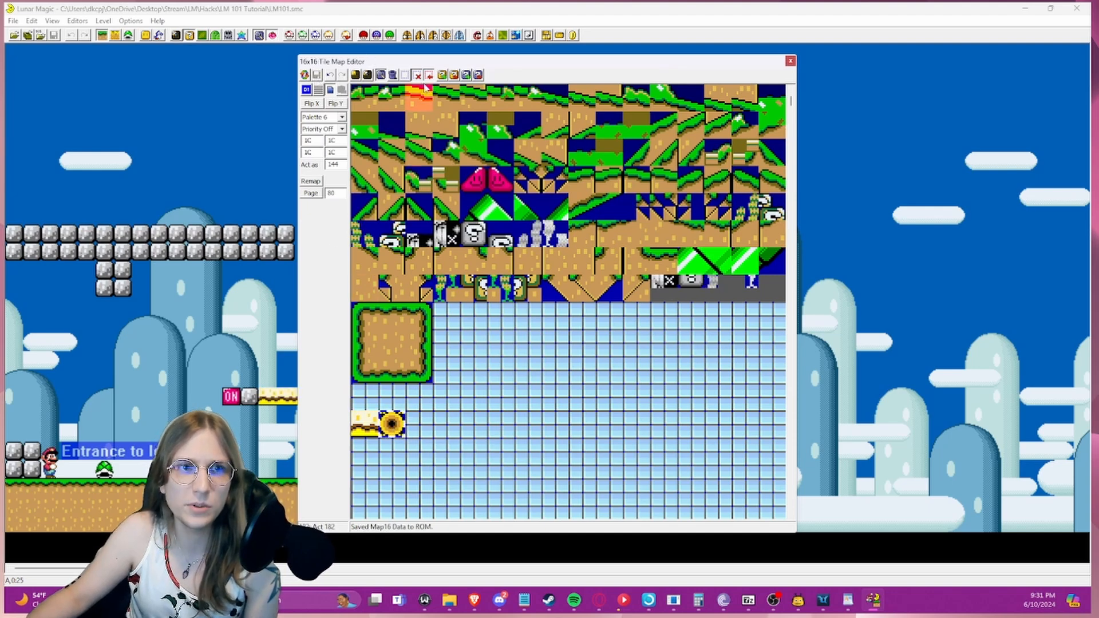
# - Place two round yellow custom blocks one above the other near the green shell at the level start, and save the level
pyautogui.moveTo(368, 58); pyautogui.dragTo(563, 80)
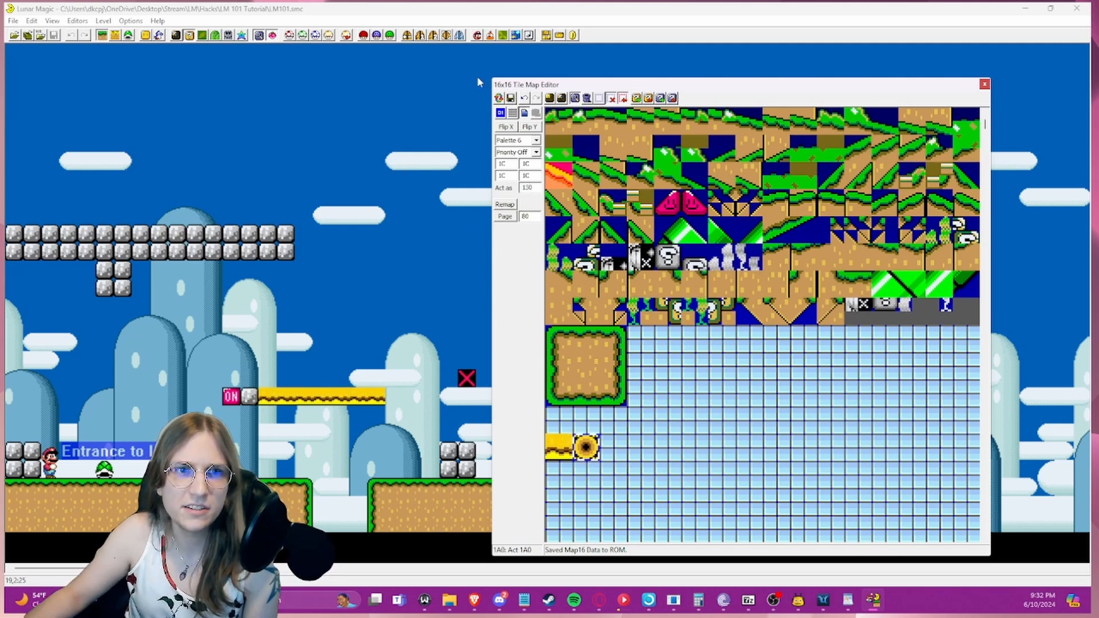
pyautogui.click(632, 458)
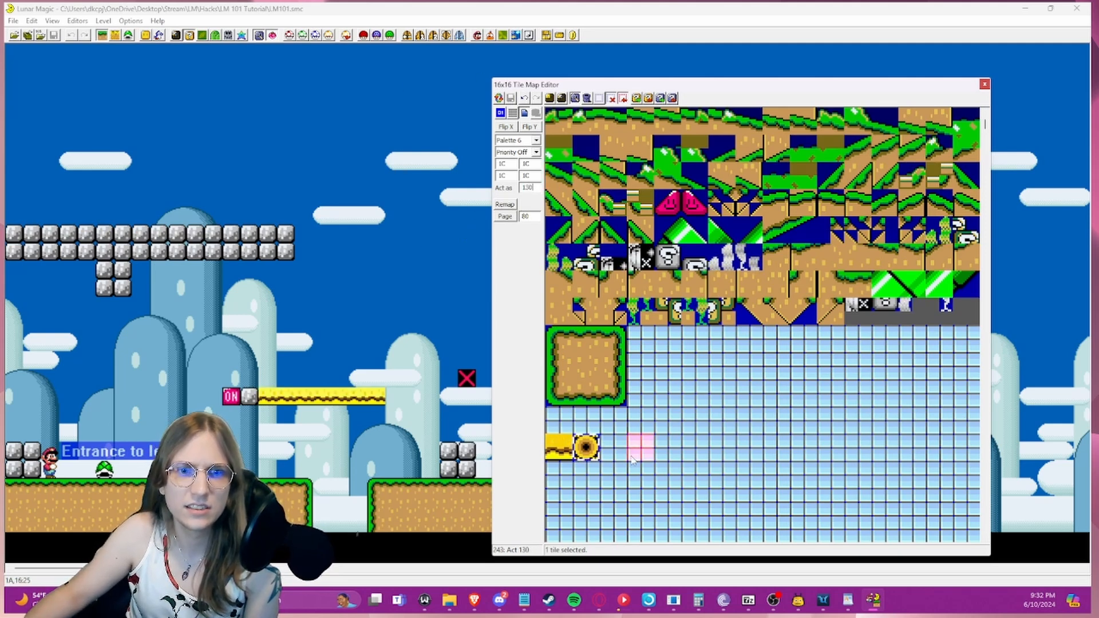
pyautogui.click(119, 451)
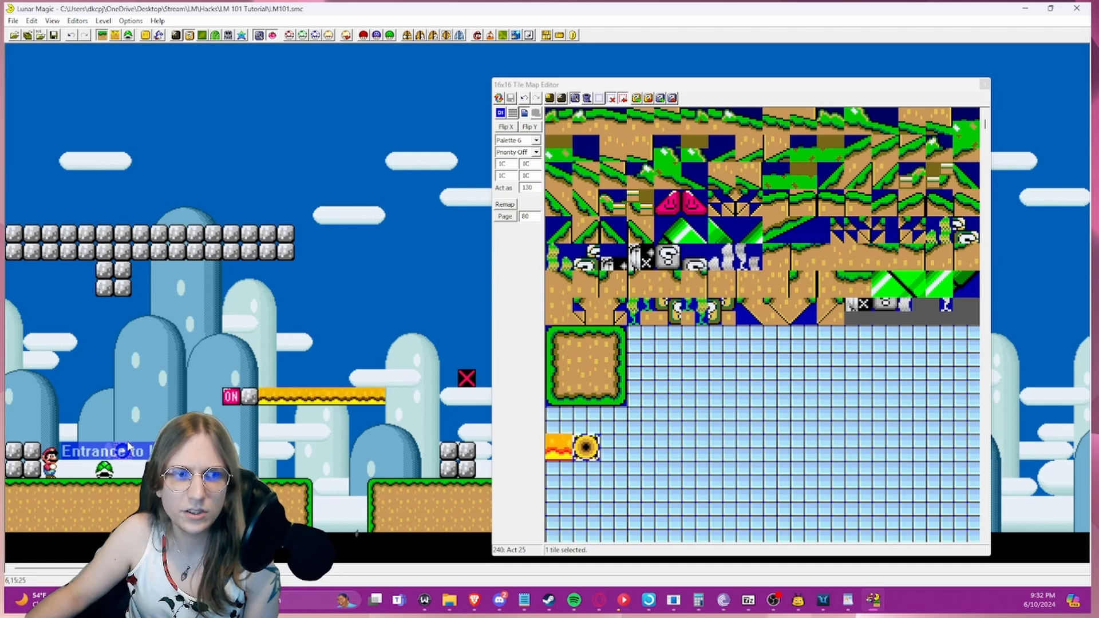
pyautogui.click(53, 35)
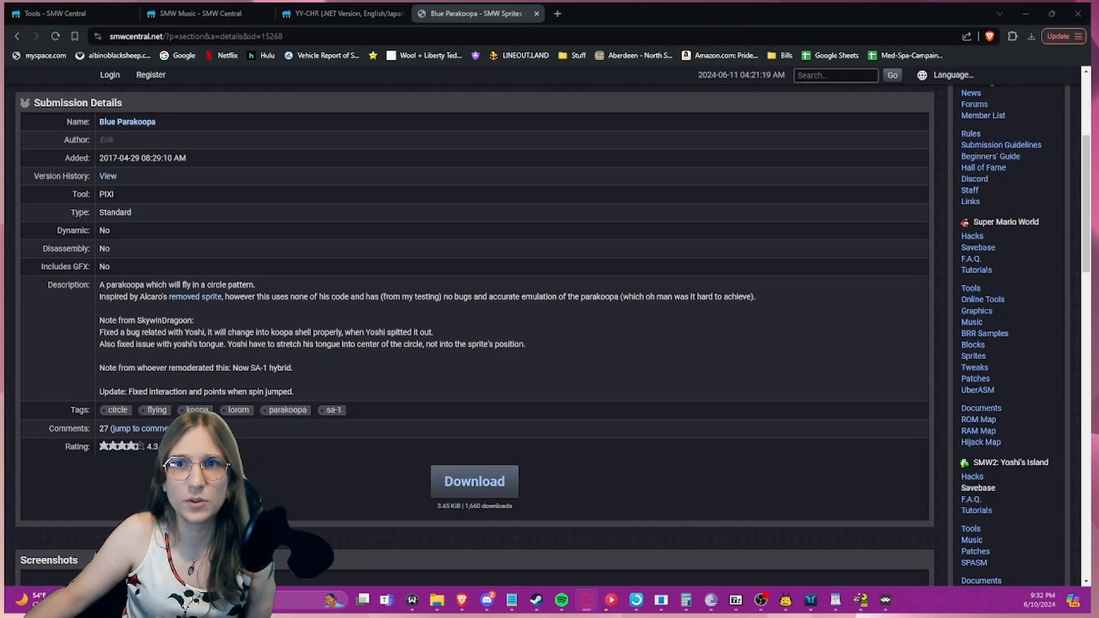
# - Play-test the level in the RetroArch emulator, moving Mario to the green shell and picking it up near the custom blocks
pyautogui.click(1021, 11)
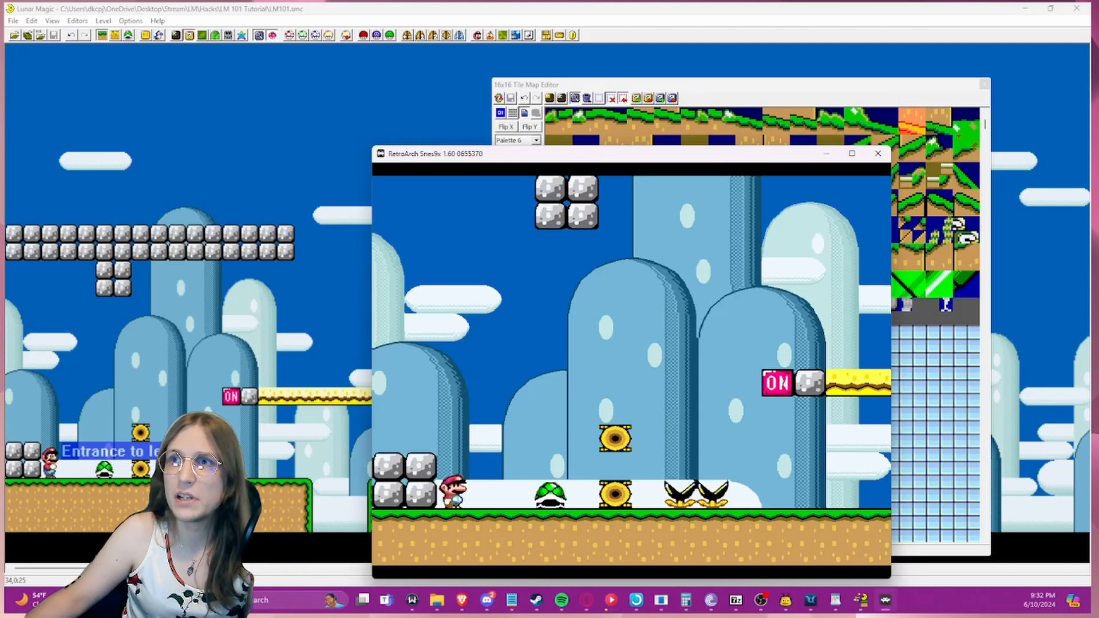
pyautogui.click(691, 309)
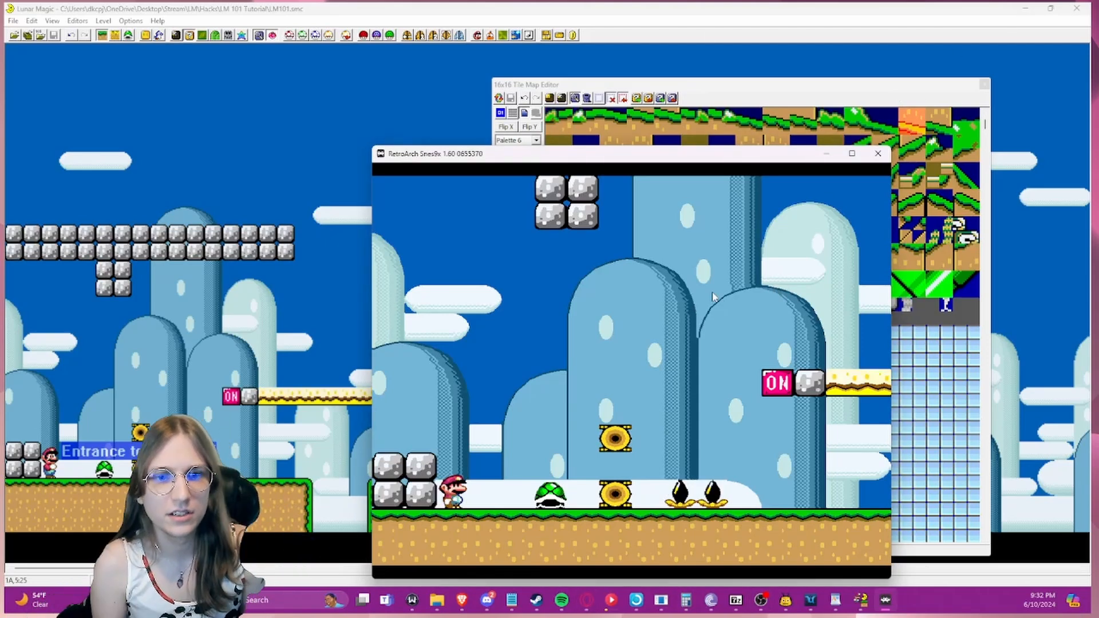
pyautogui.press('Right')
pyautogui.press('Left')
pyautogui.press('Right')
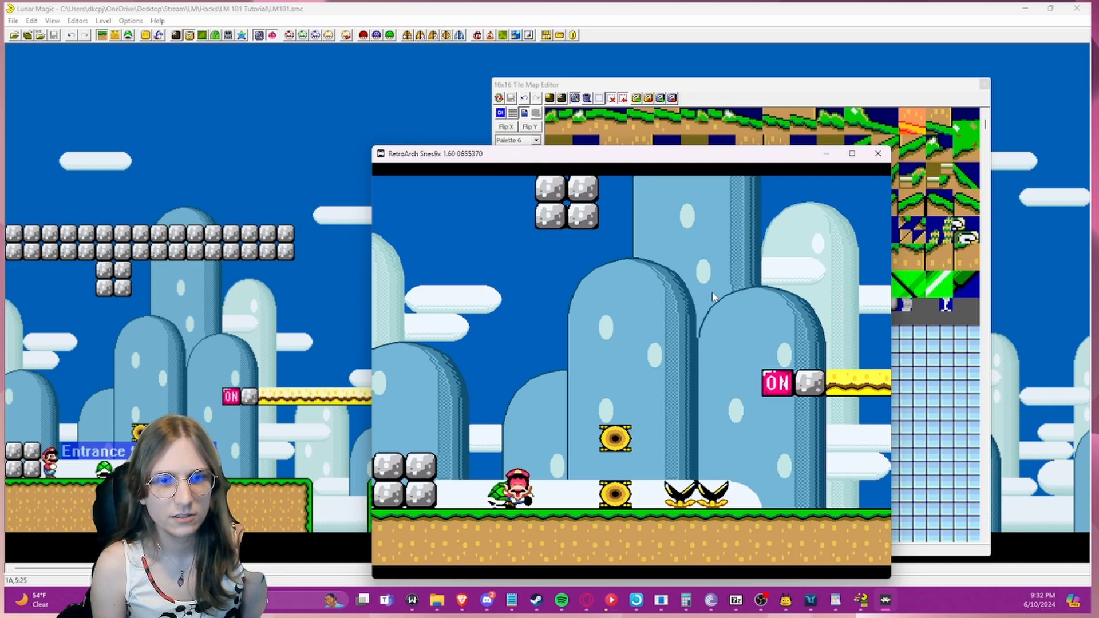
pyautogui.press('z')
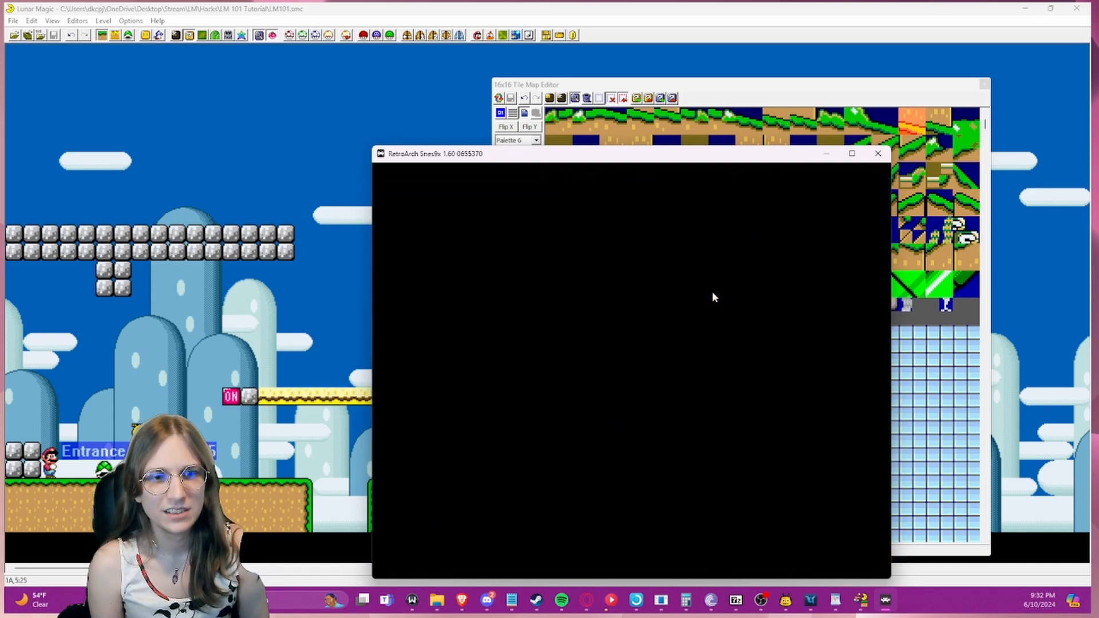
# - Test the custom blocks in the running game by walking Mario into the lower one and jumping onto the upper one
pyautogui.press('Right')
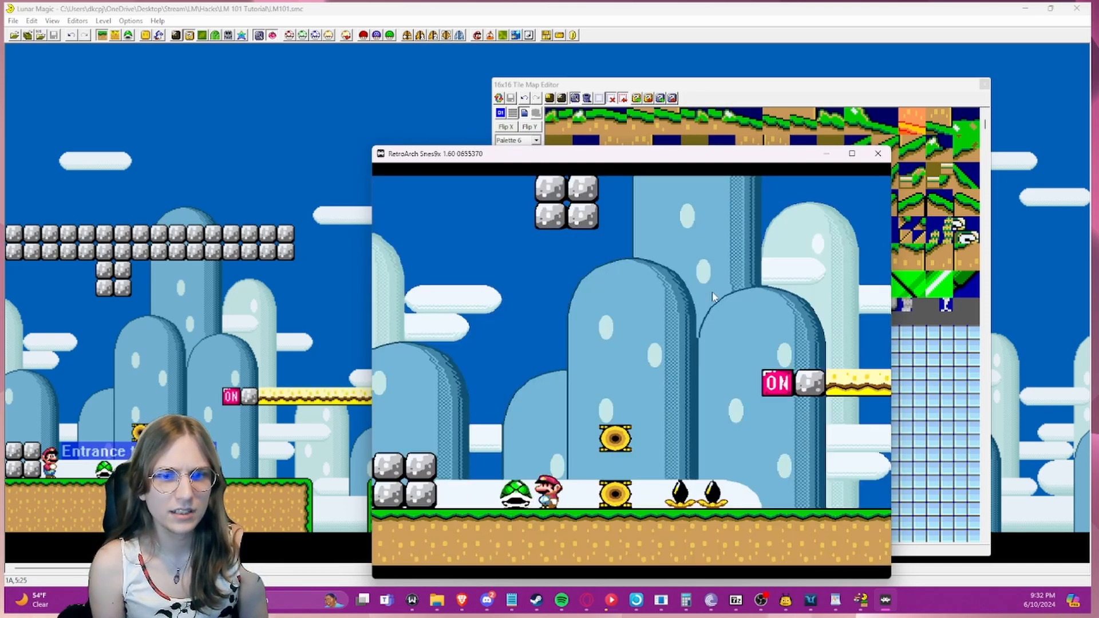
pyautogui.press('Right')
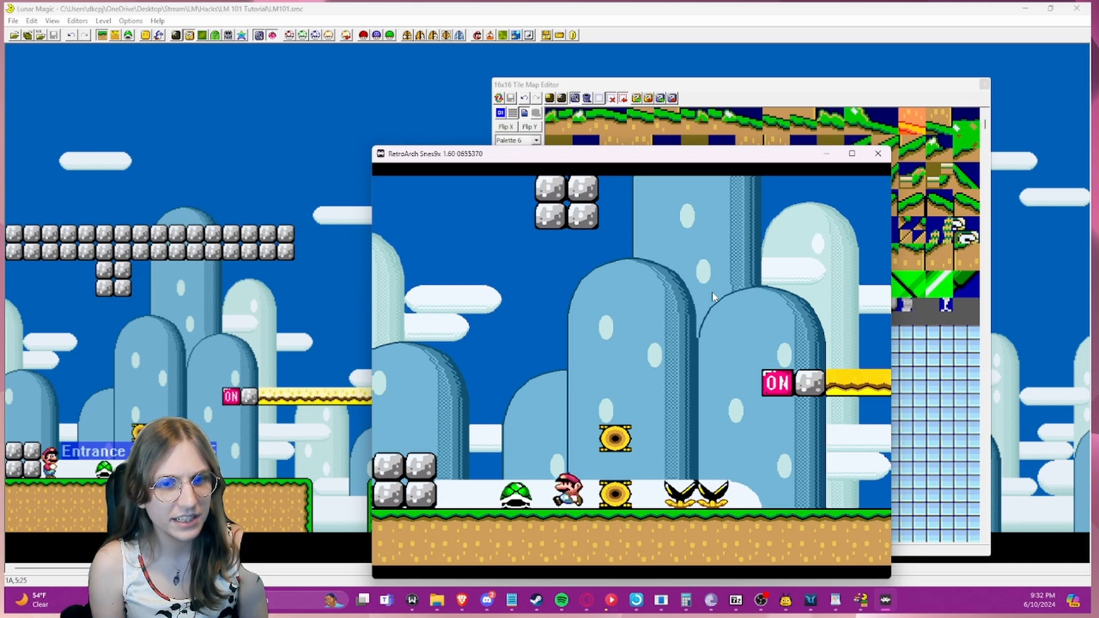
pyautogui.press('Right')
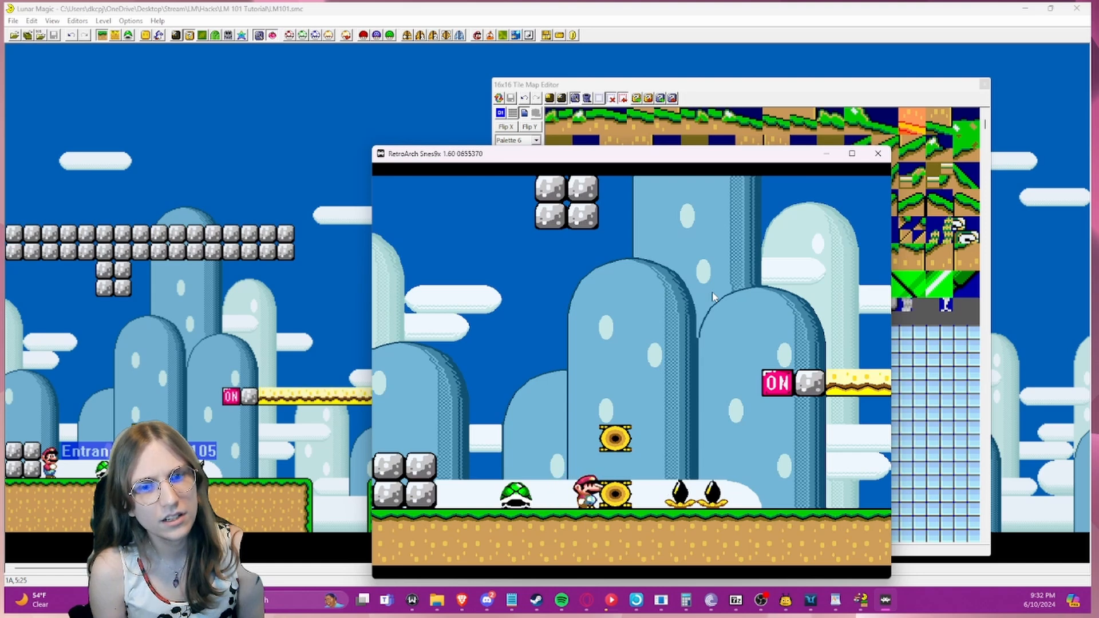
pyautogui.press('Left')
pyautogui.press('z')
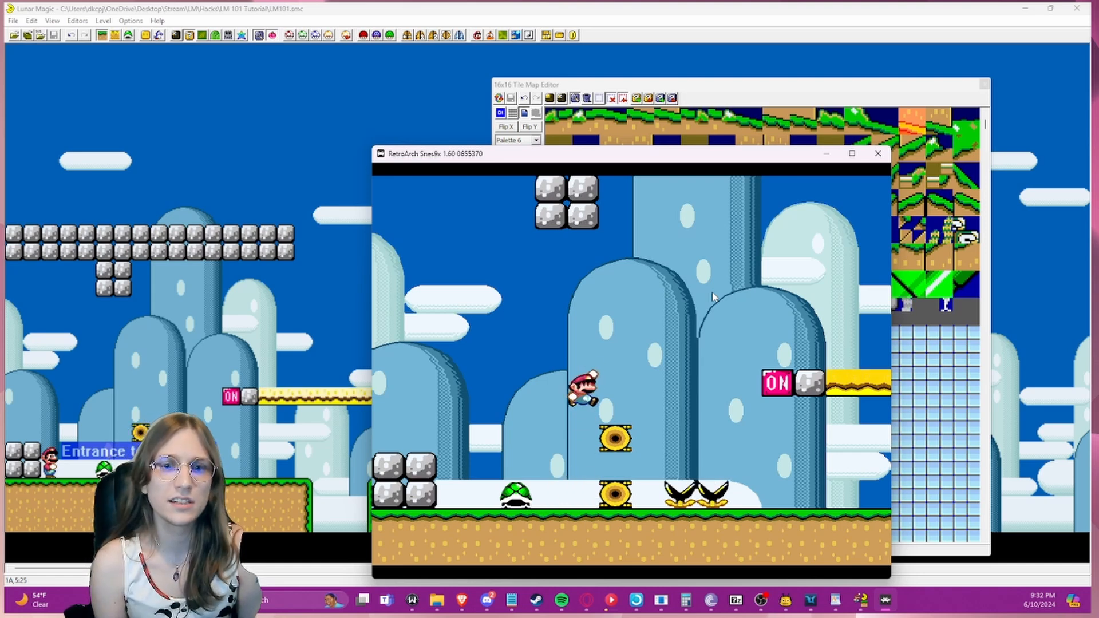
pyautogui.press('Right')
pyautogui.press('z')
pyautogui.press('z')
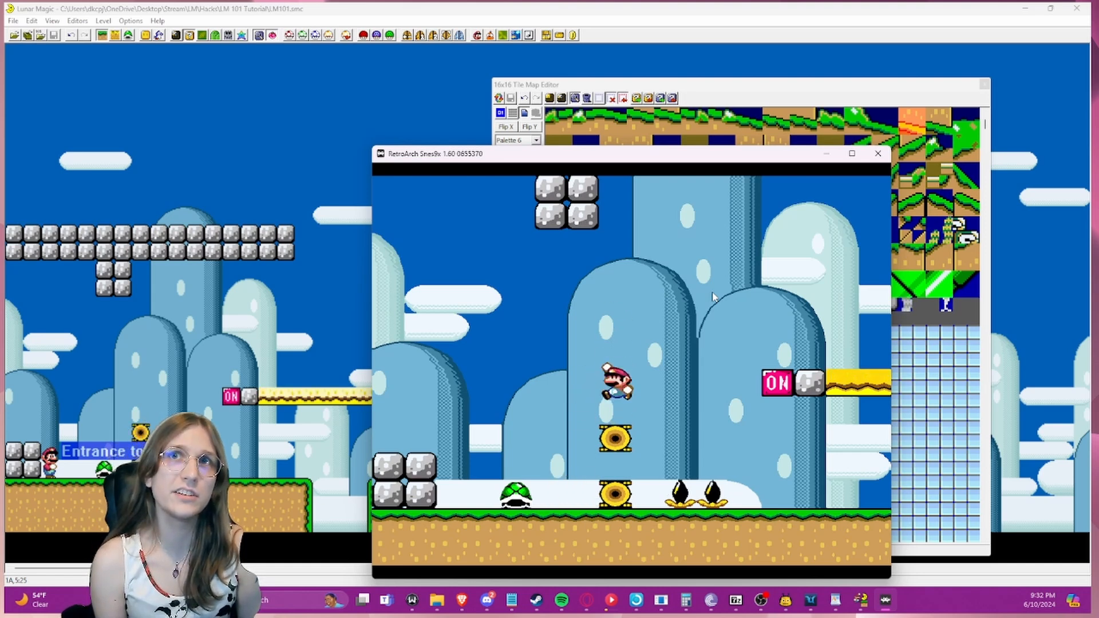
pyautogui.press('z')
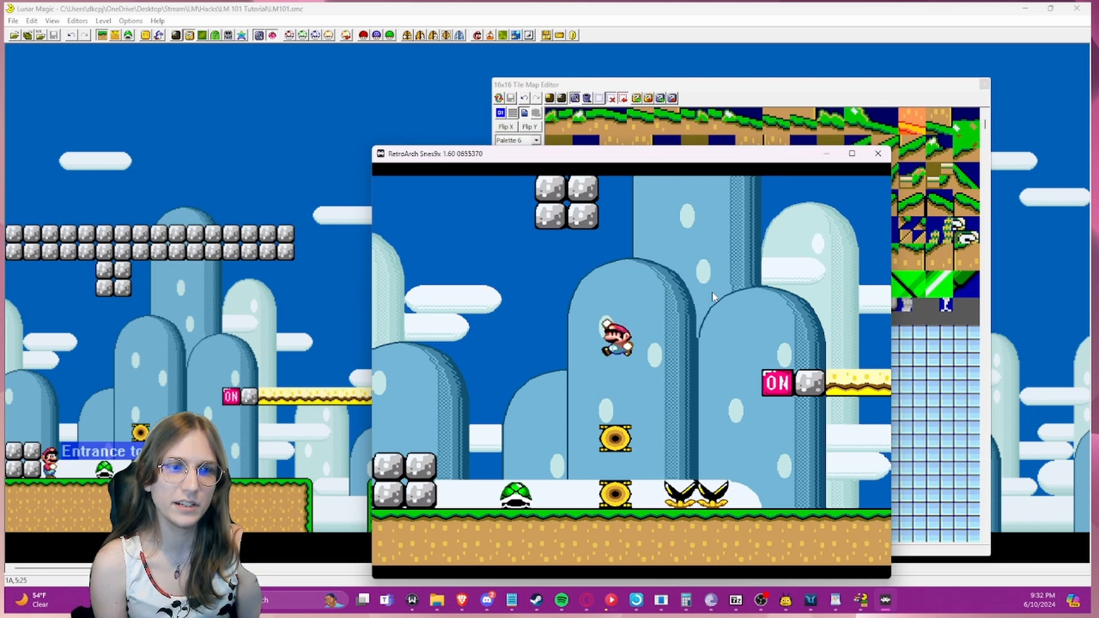
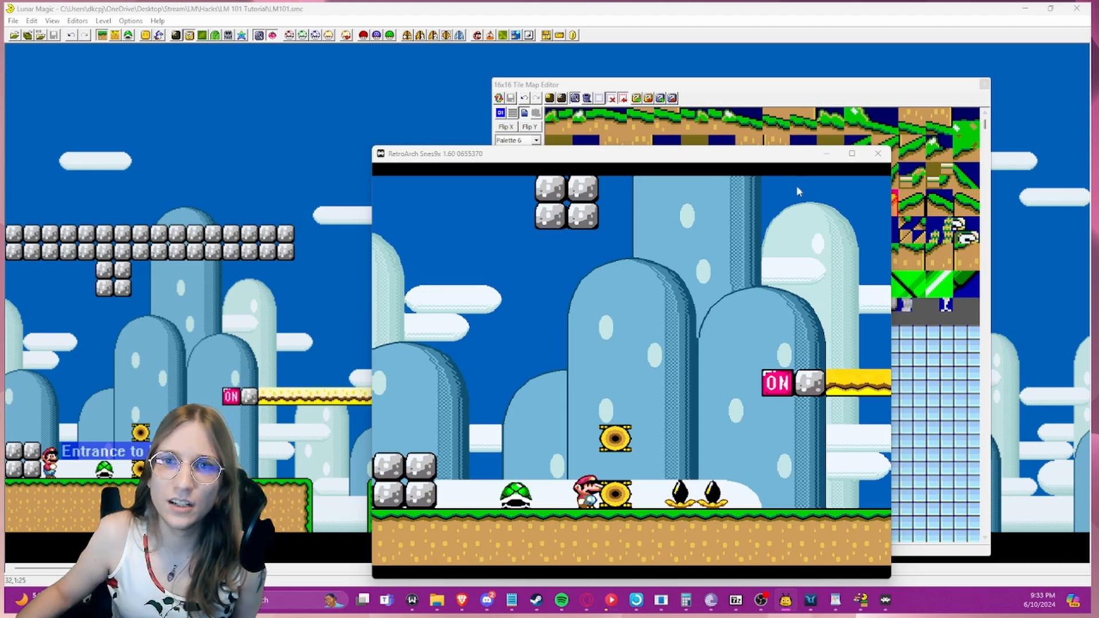
# - Open the LMguideline document in WordPad, go to its beginning, and return to the Lunar Magic level
pyautogui.click(836, 600)
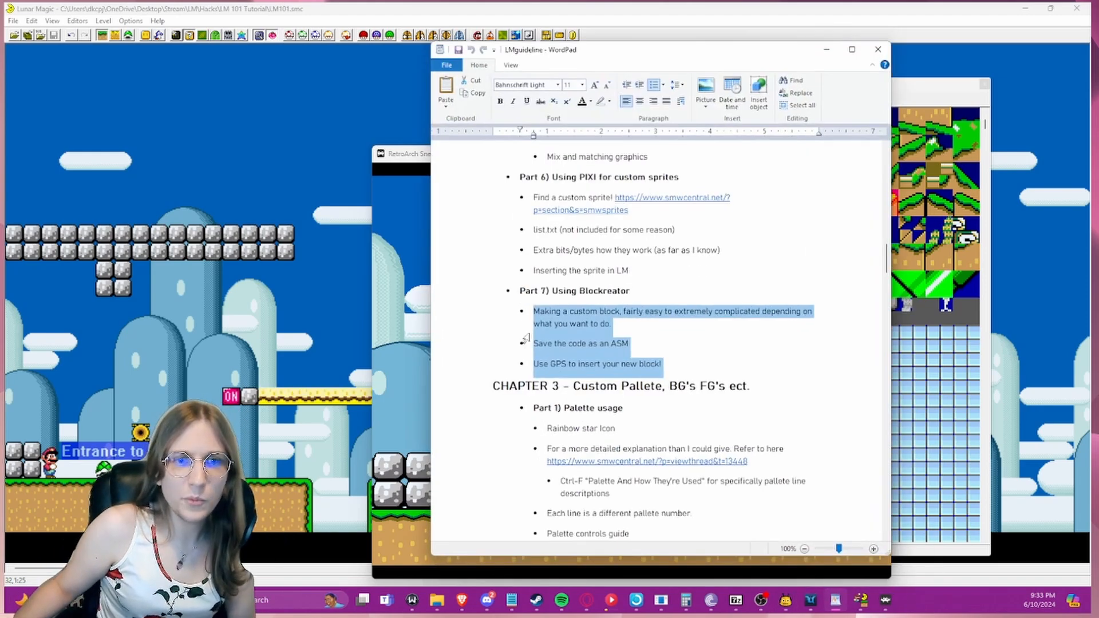
pyautogui.hotkey('ctrl', 'a')
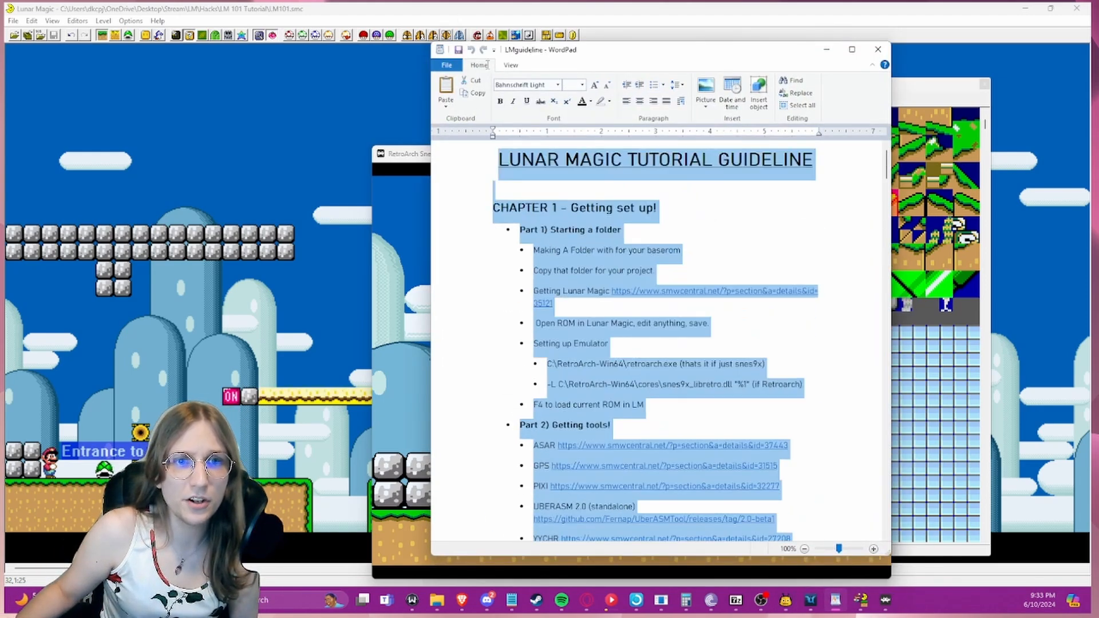
pyautogui.click(599, 465)
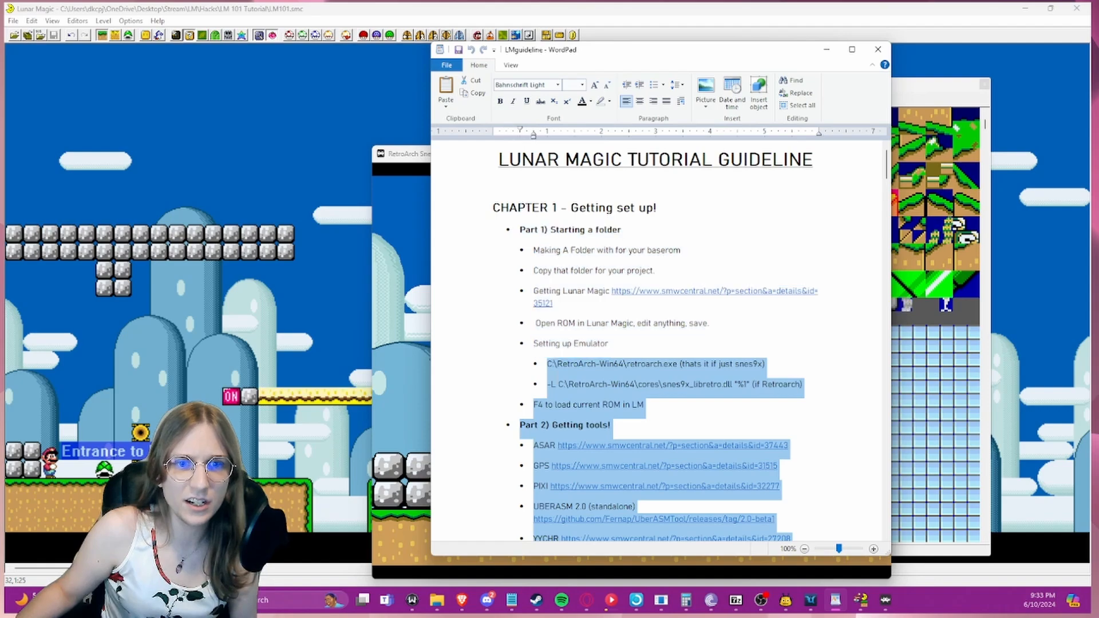
pyautogui.click(329, 349)
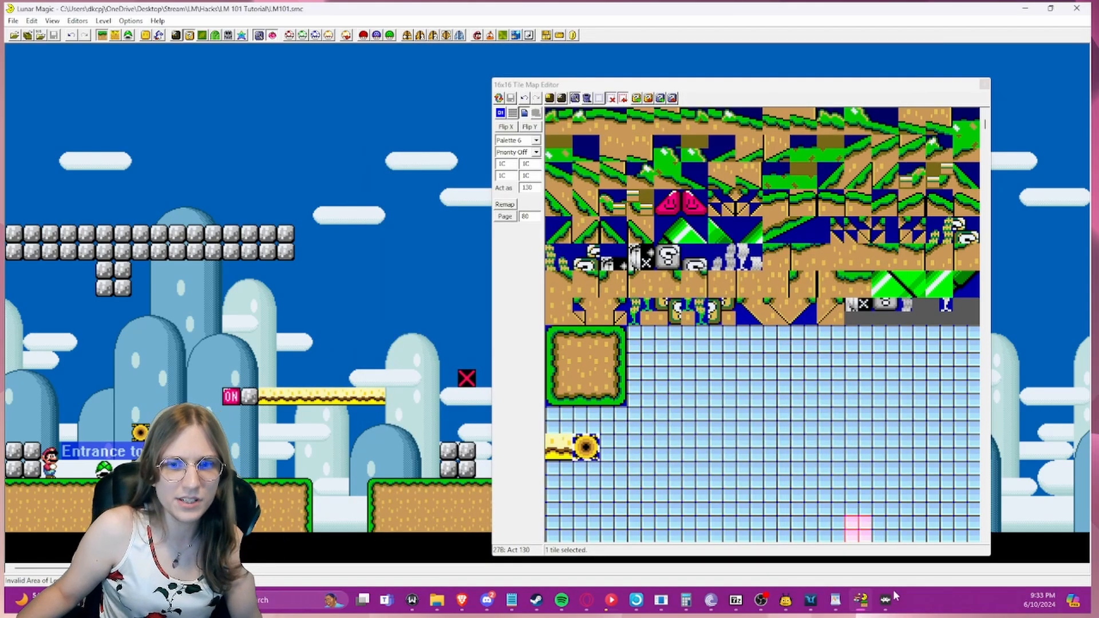
# - Close the 16x16 Tile Map Editor and minimize Lunar Magic to uncover the guideline document
pyautogui.moveTo(886, 600)
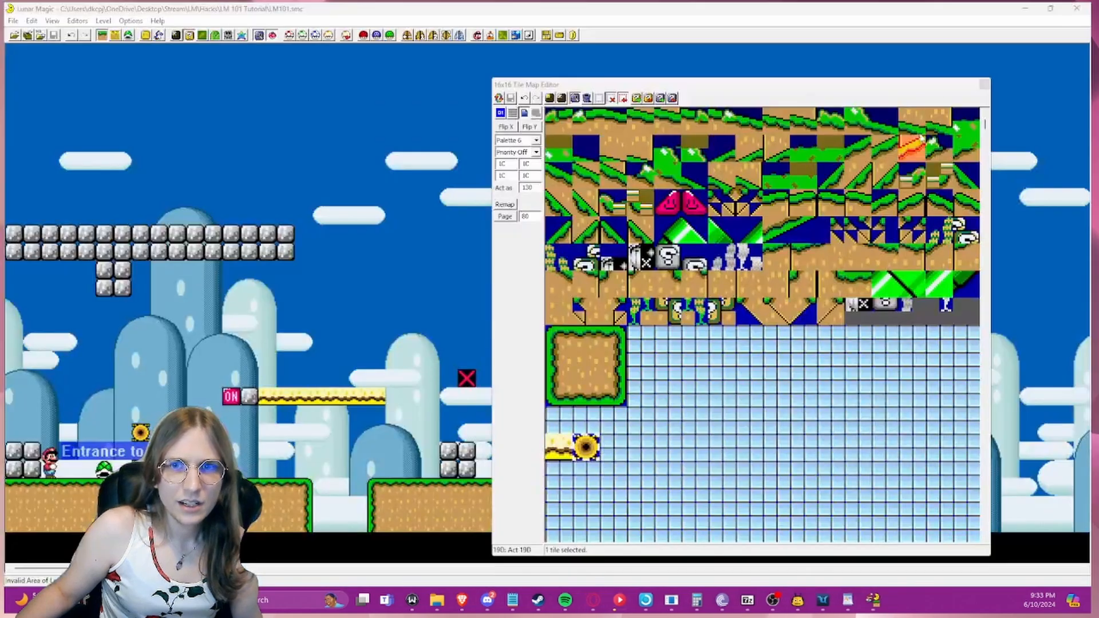
pyautogui.click(984, 84)
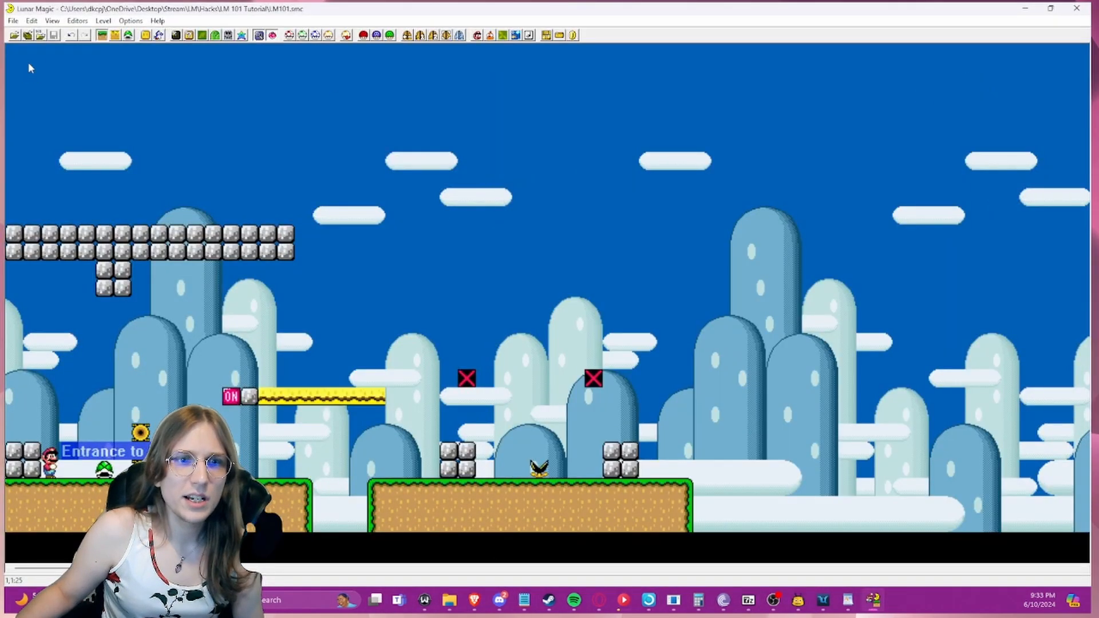
pyautogui.moveTo(28, 61); pyautogui.dragTo(723, 198)
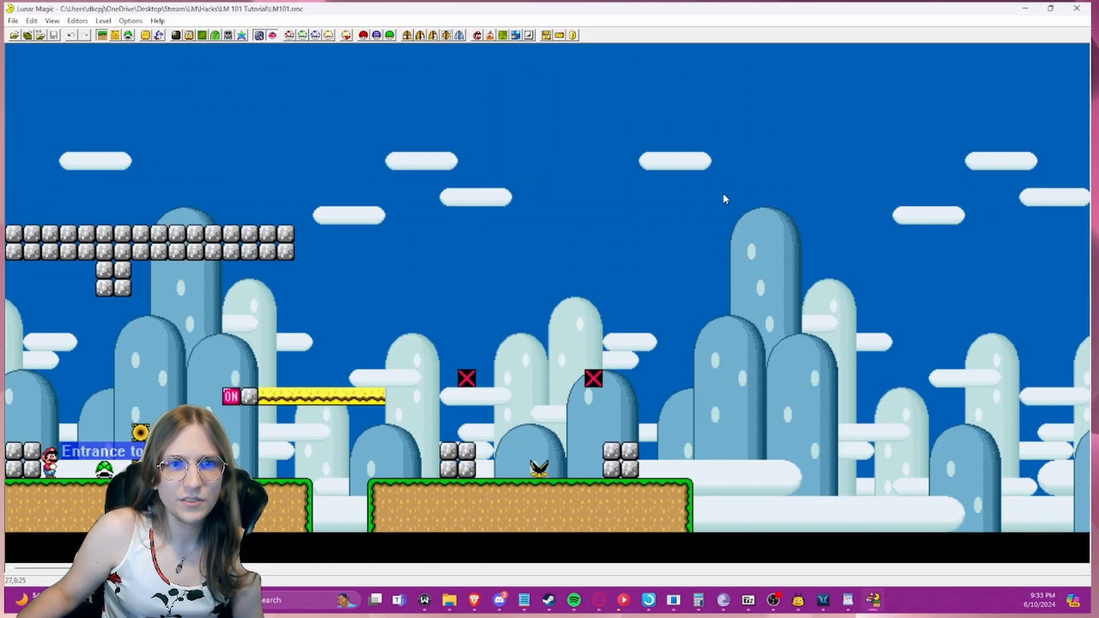
pyautogui.click(1025, 11)
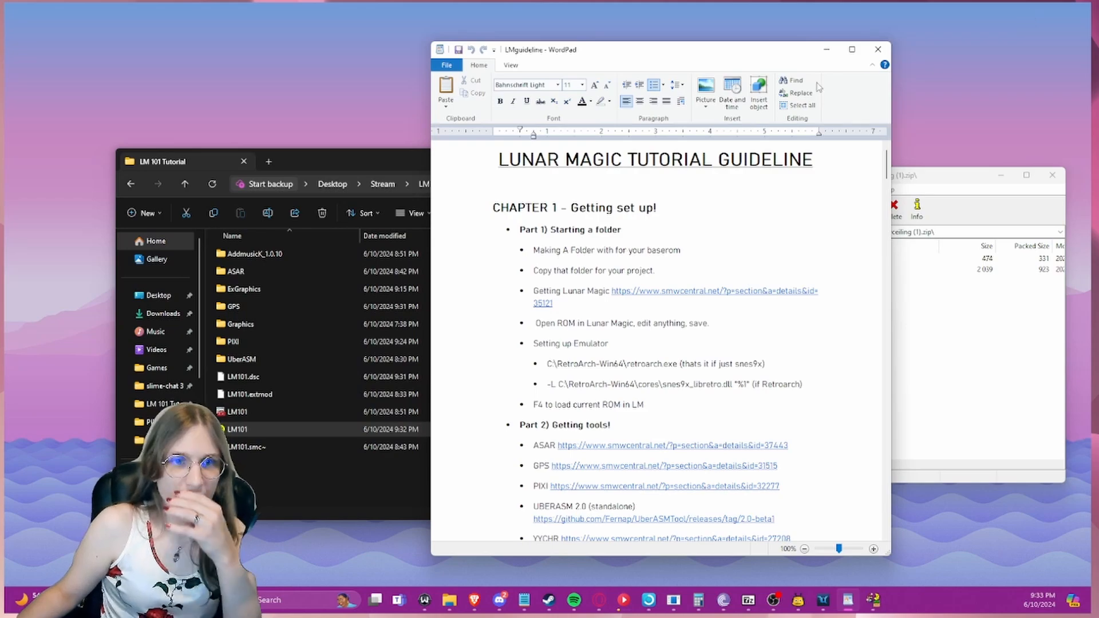
# - Look through the remaining chapters of the LMguideline document, including the Layer 3 section, and minimize it to return to the level
pyautogui.scroll(-20, 711, 314)
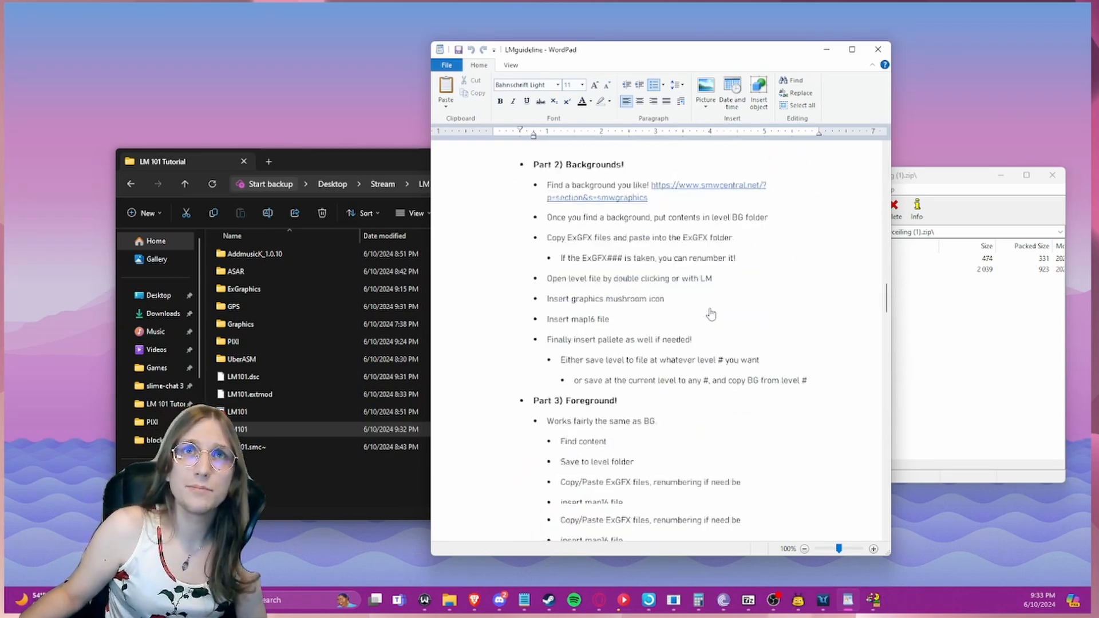
pyautogui.scroll(-20, 710, 314)
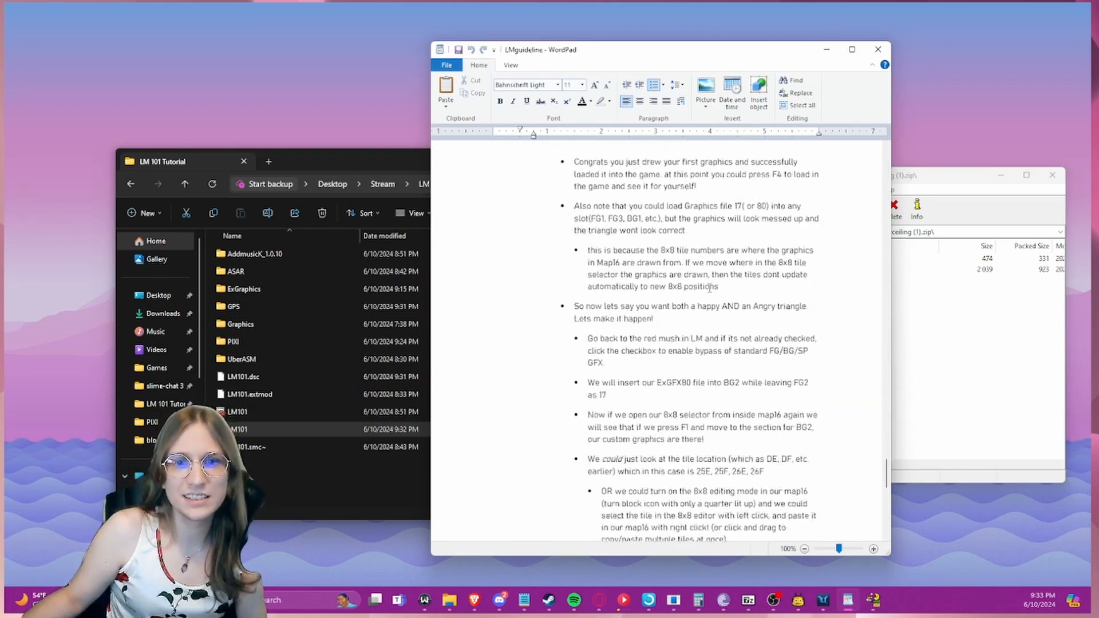
pyautogui.scroll(-6, 710, 288)
pyautogui.scroll(7, 710, 288)
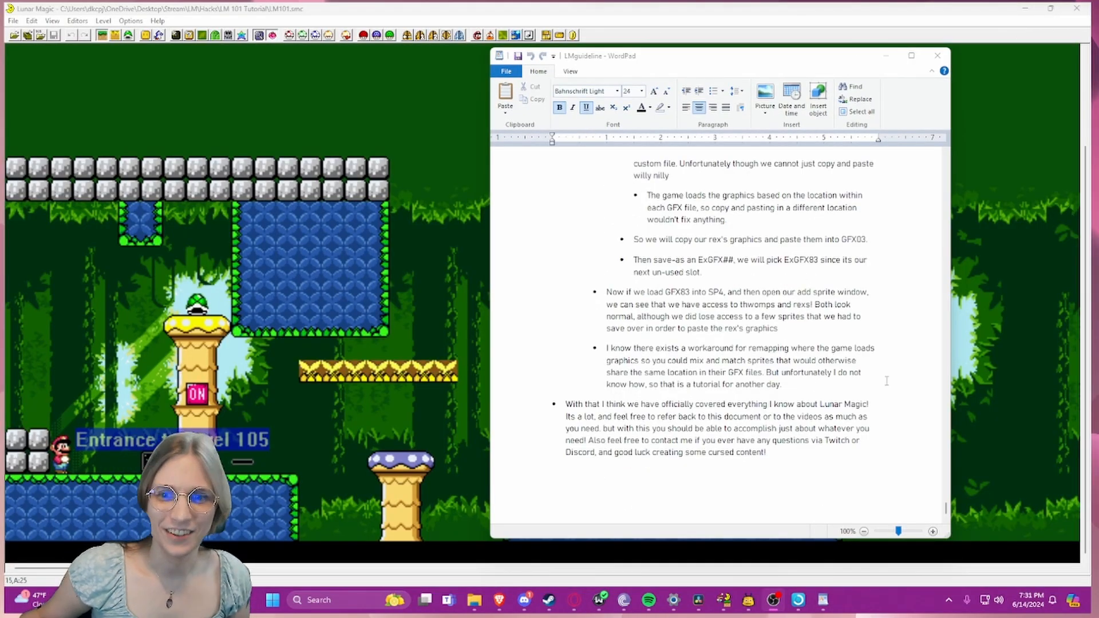
pyautogui.moveTo(944, 515); pyautogui.dragTo(962, 229)
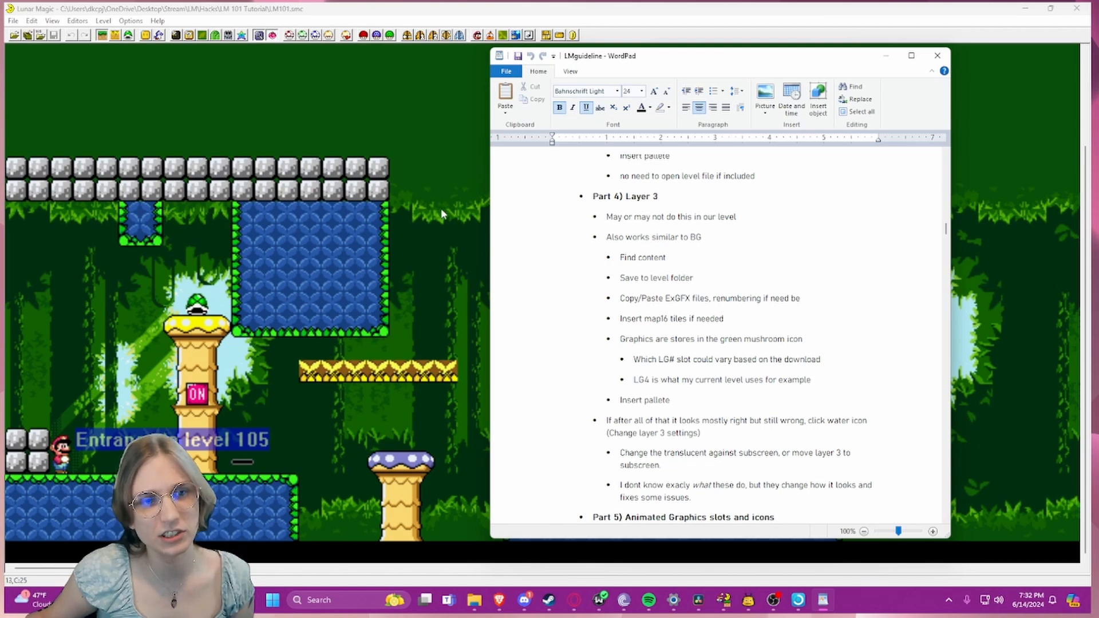
pyautogui.click(885, 55)
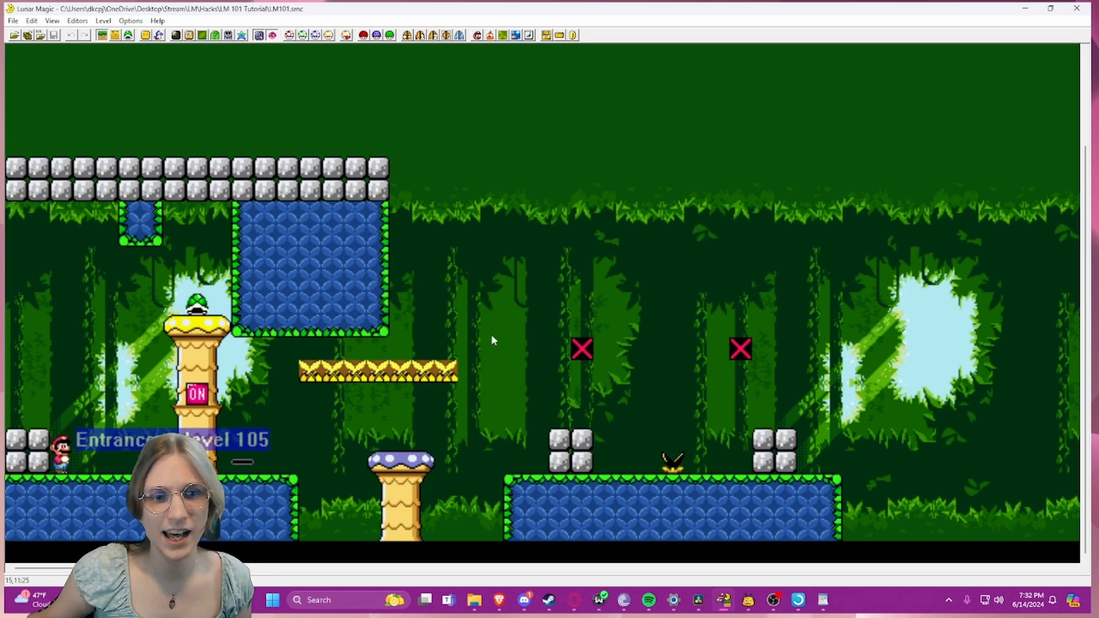
# - Move the muncher row aside, delete the cement block hidden behind its first tile, and return the munchers to their original place
pyautogui.moveTo(382, 381); pyautogui.dragTo(431, 381)
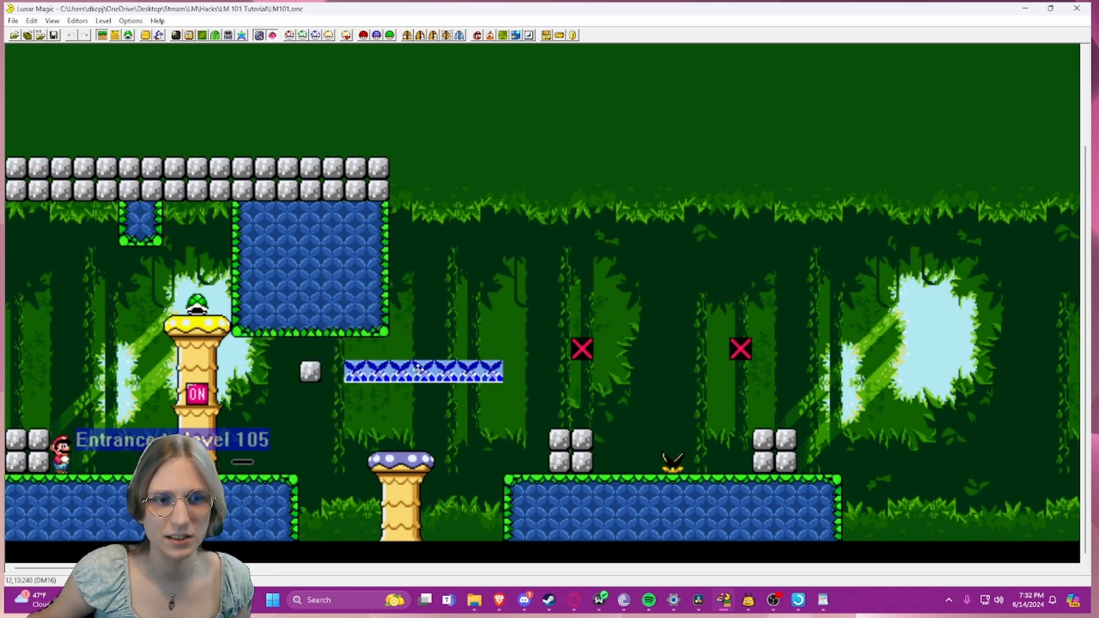
pyautogui.click(435, 413)
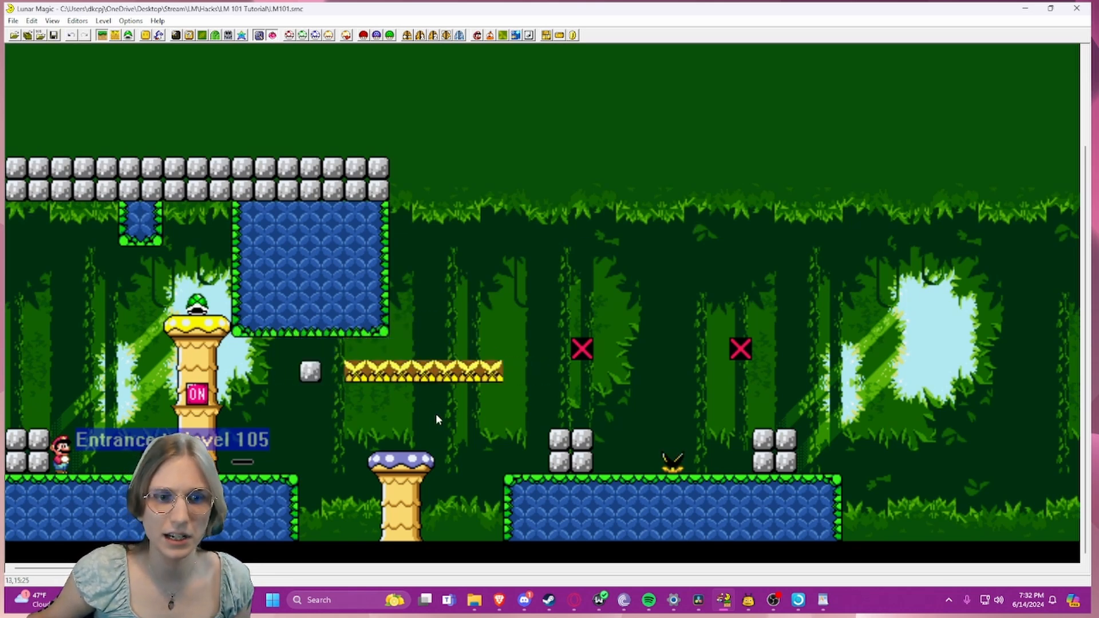
pyautogui.click(474, 373)
pyautogui.click(489, 346)
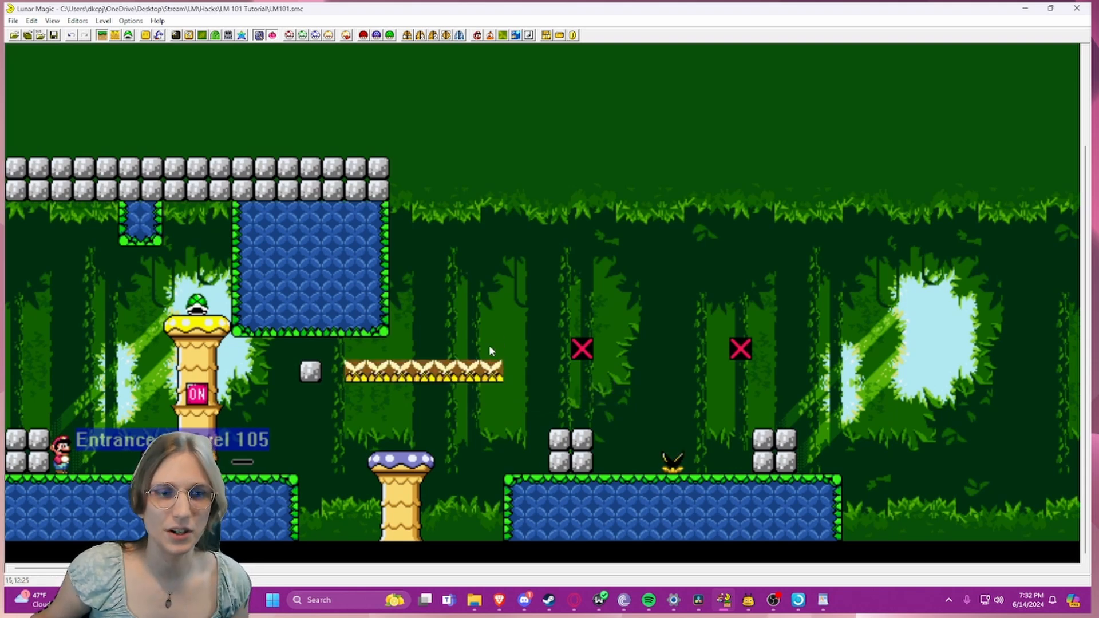
pyautogui.moveTo(452, 370); pyautogui.dragTo(377, 372)
pyautogui.click(306, 370)
pyautogui.press('Delete')
pyautogui.click(454, 298)
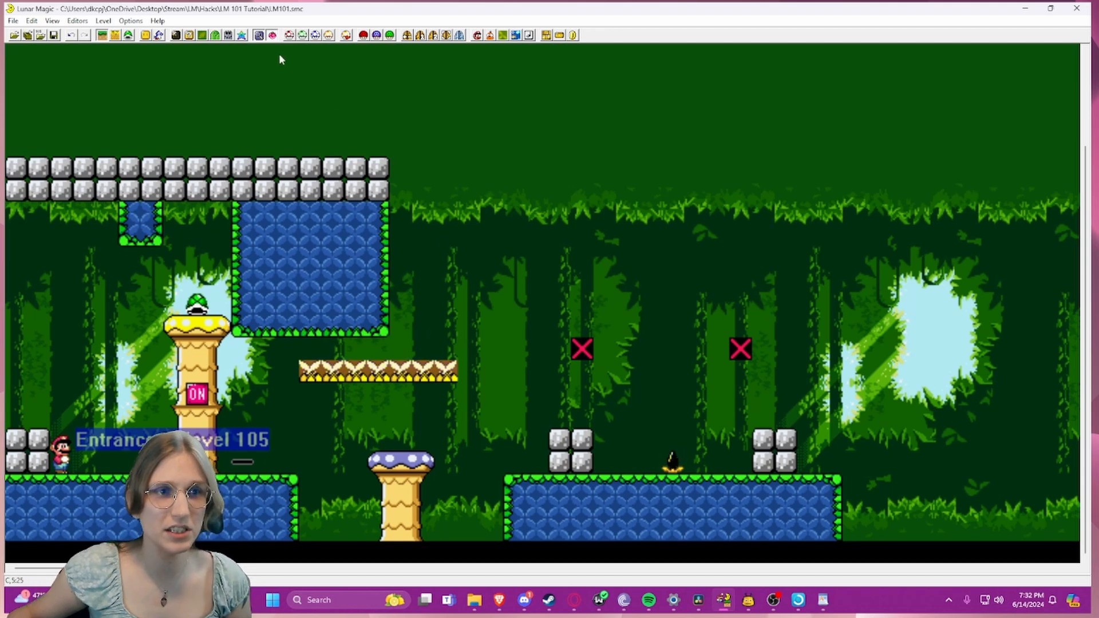
# - Open the Palette Editor and try a brighter shade for the dark green color 0,2, cancelling the color dialog
pyautogui.click(241, 35)
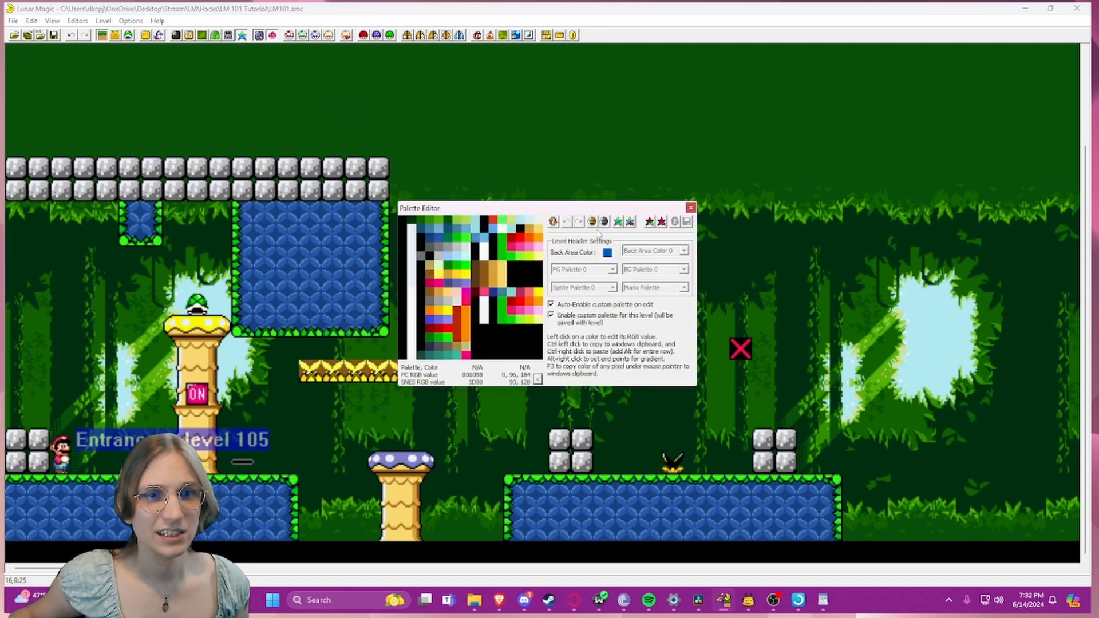
pyautogui.moveTo(586, 207); pyautogui.dragTo(684, 180)
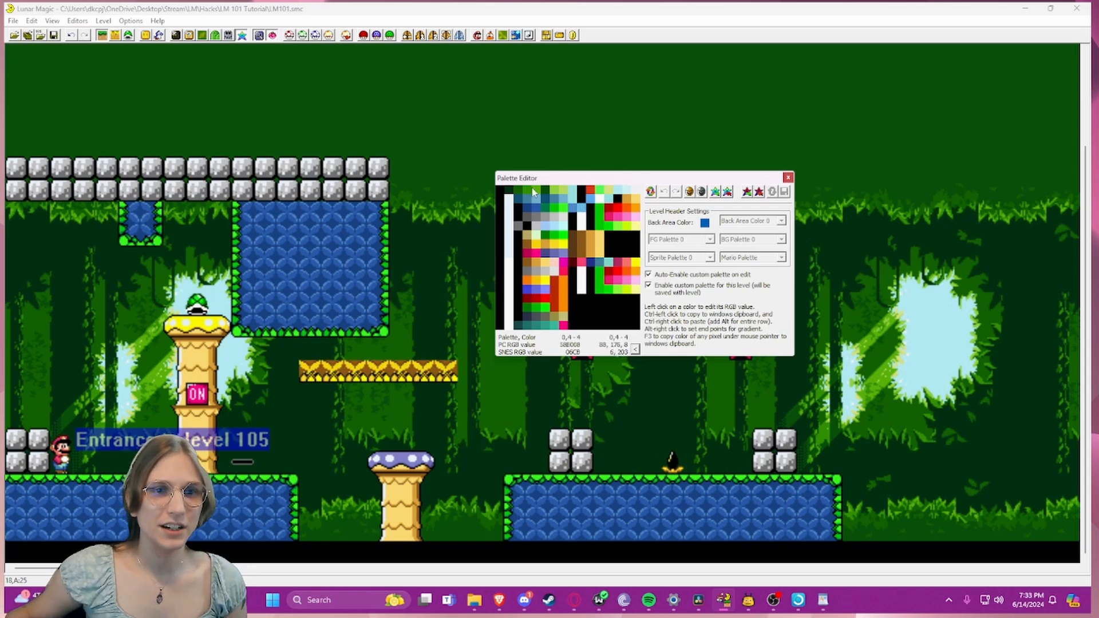
pyautogui.click(518, 199)
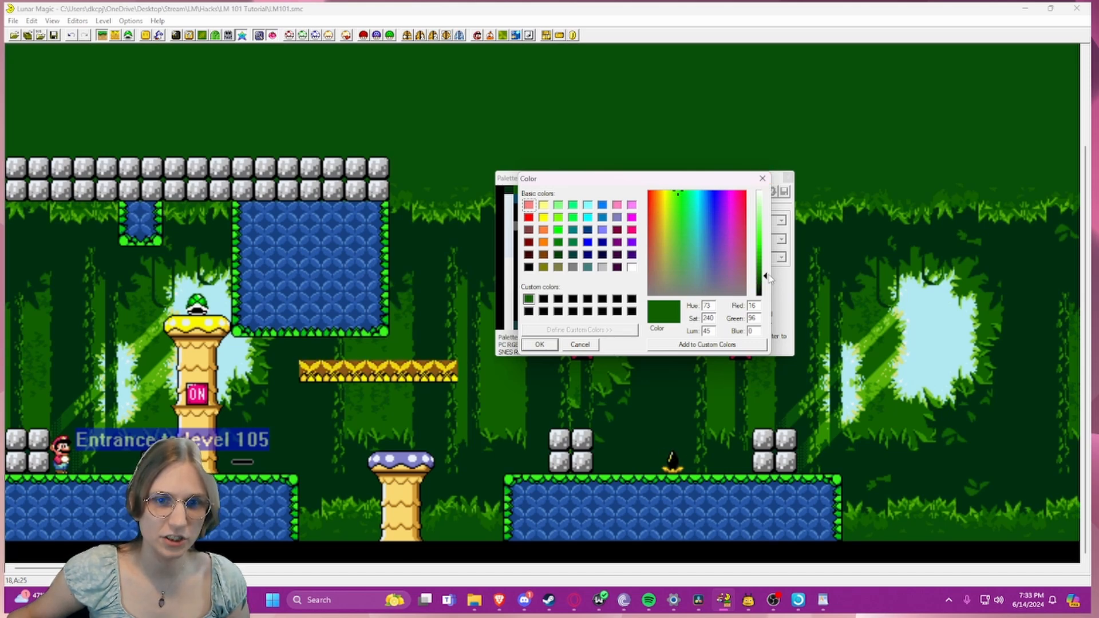
pyautogui.moveTo(765, 278)
pyautogui.mouseDown()
pyautogui.moveTo(767, 210)
pyautogui.moveTo(769, 275)
pyautogui.moveTo(766, 243)
pyautogui.moveTo(768, 274)
pyautogui.moveTo(767, 264)
pyautogui.mouseUp()
pyautogui.click(761, 179)
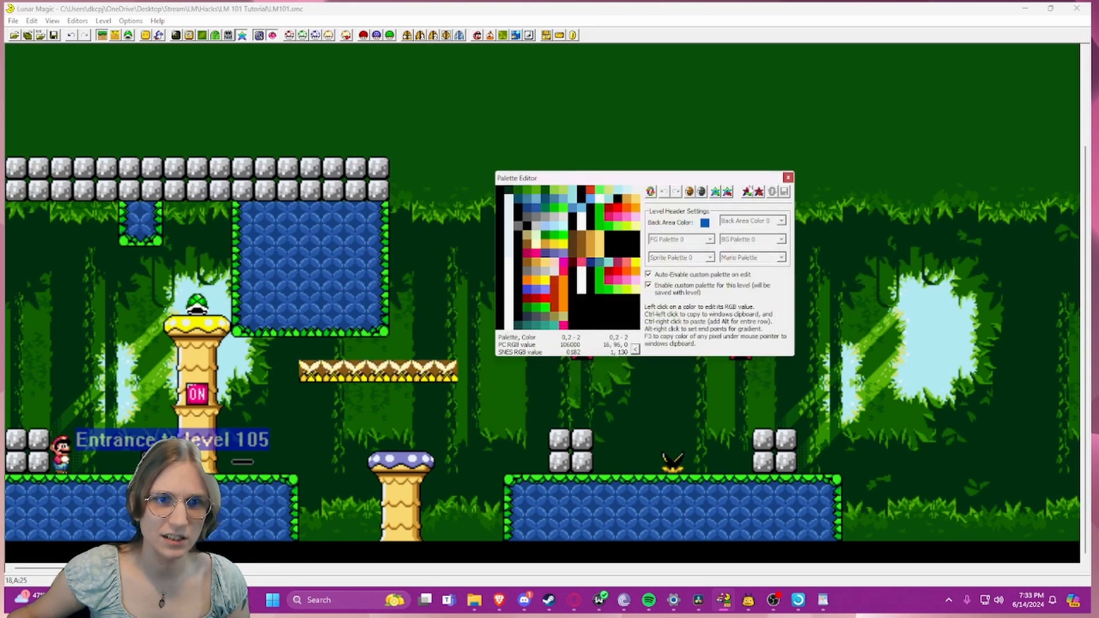
pyautogui.click(604, 223)
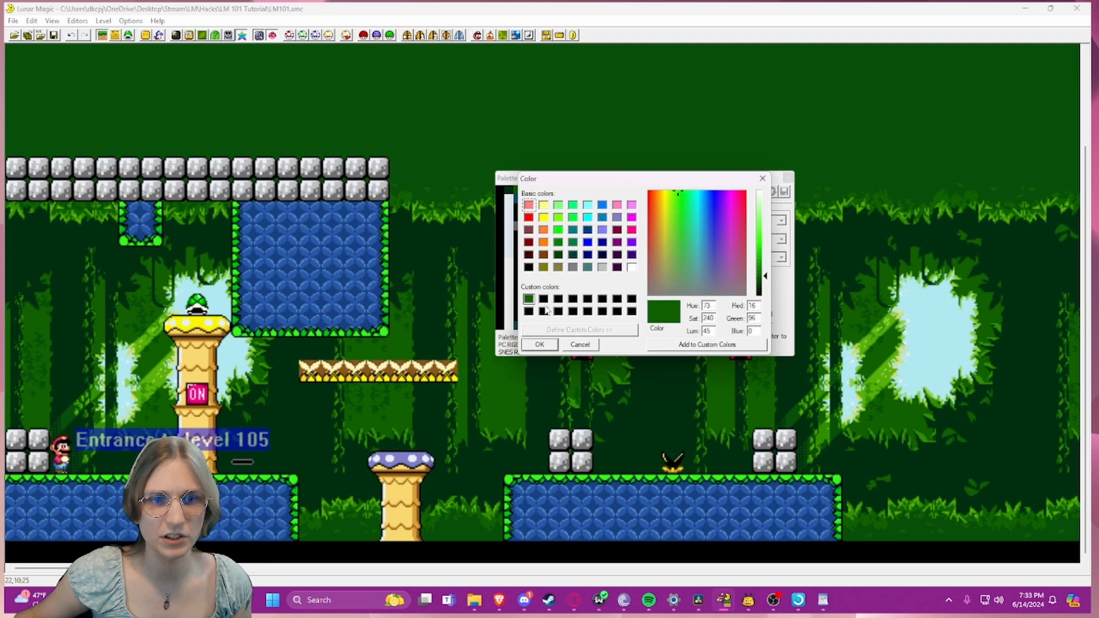
pyautogui.click(579, 344)
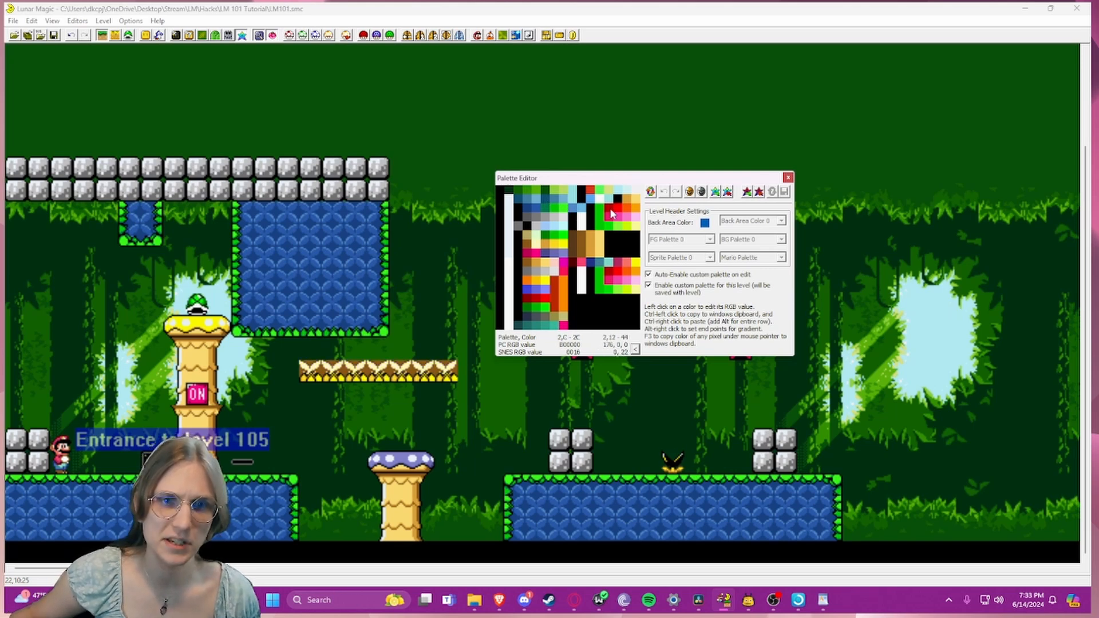
# - Try pasting a copied red and a copied yellow over the background green color 0,5, undoing each paste
pyautogui.keyDown('ctrl'); pyautogui.rightClick(546, 190); pyautogui.keyUp('ctrl')
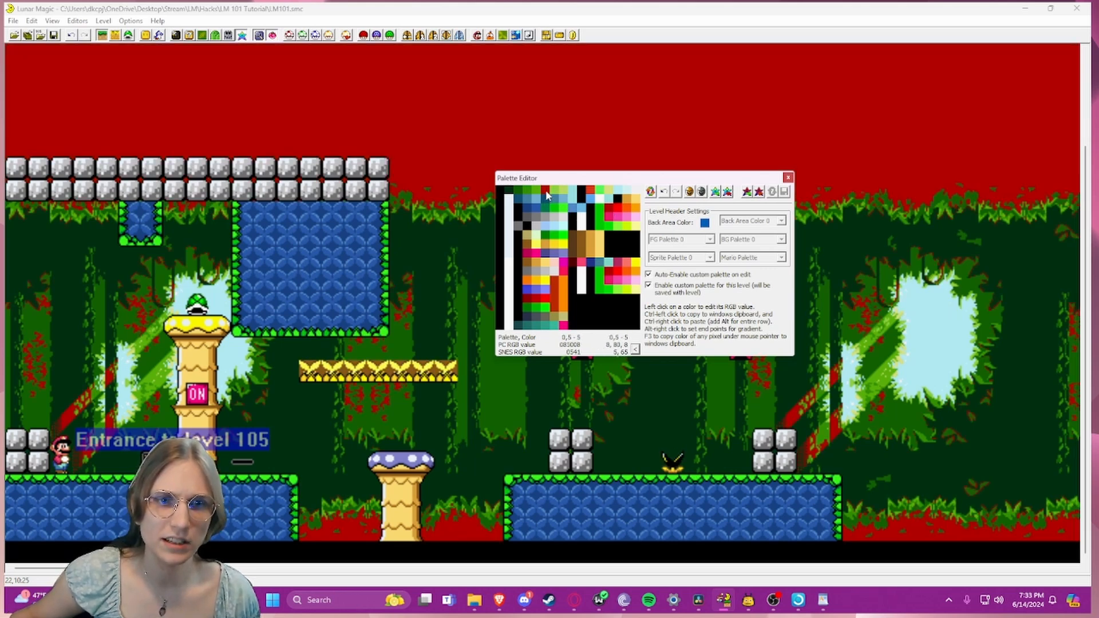
pyautogui.hotkey('ctrl', 'z')
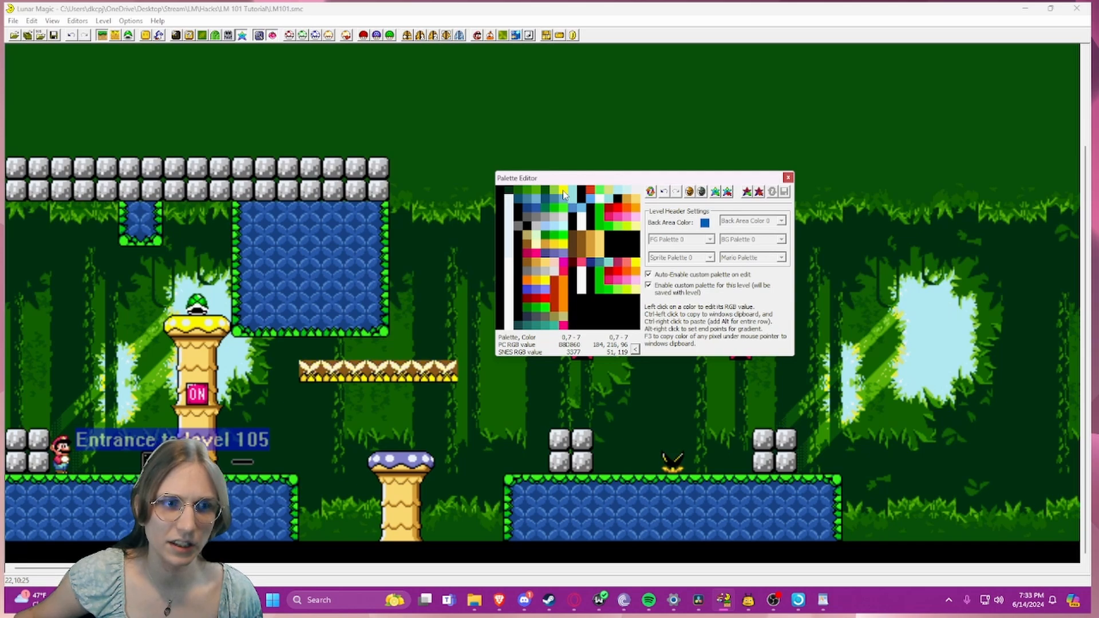
pyautogui.rightClick(544, 193)
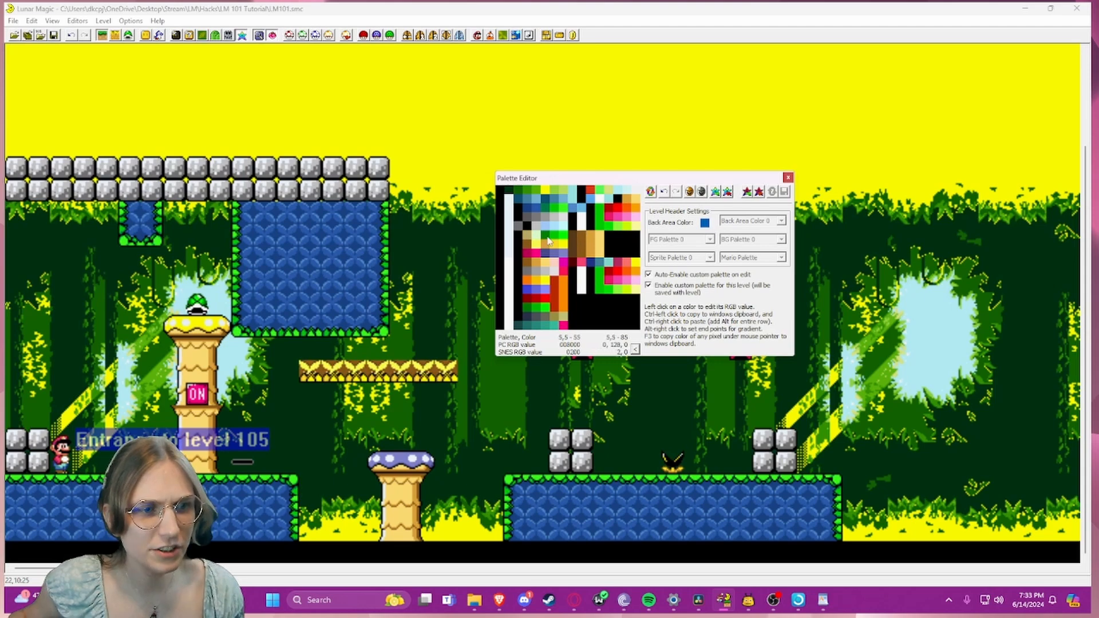
pyautogui.hotkey('ctrl', 'z')
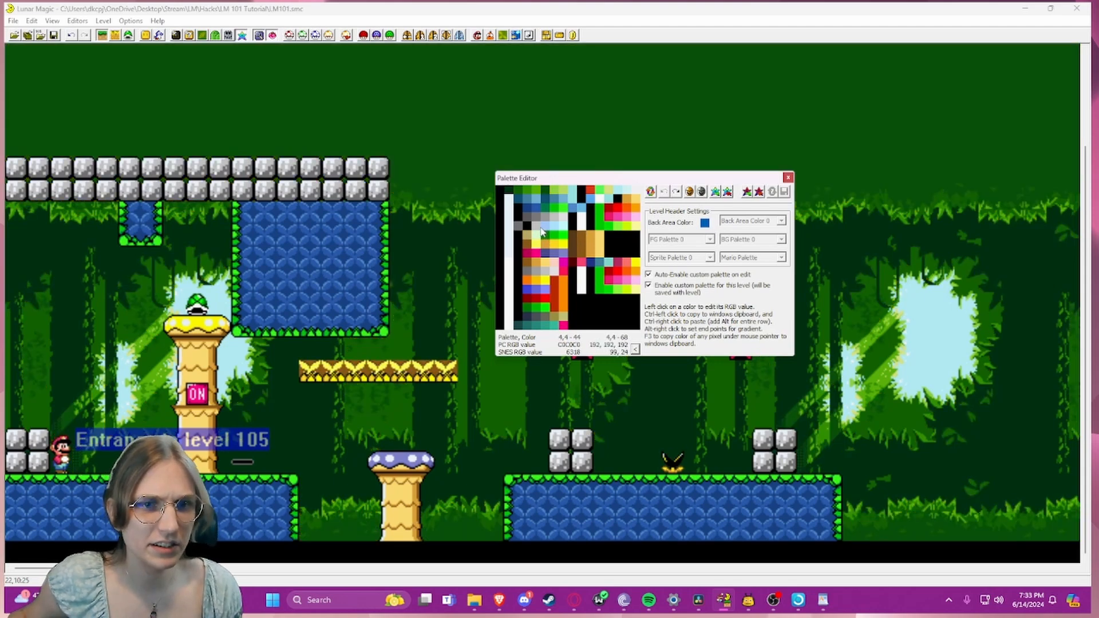
pyautogui.rightClick(546, 192)
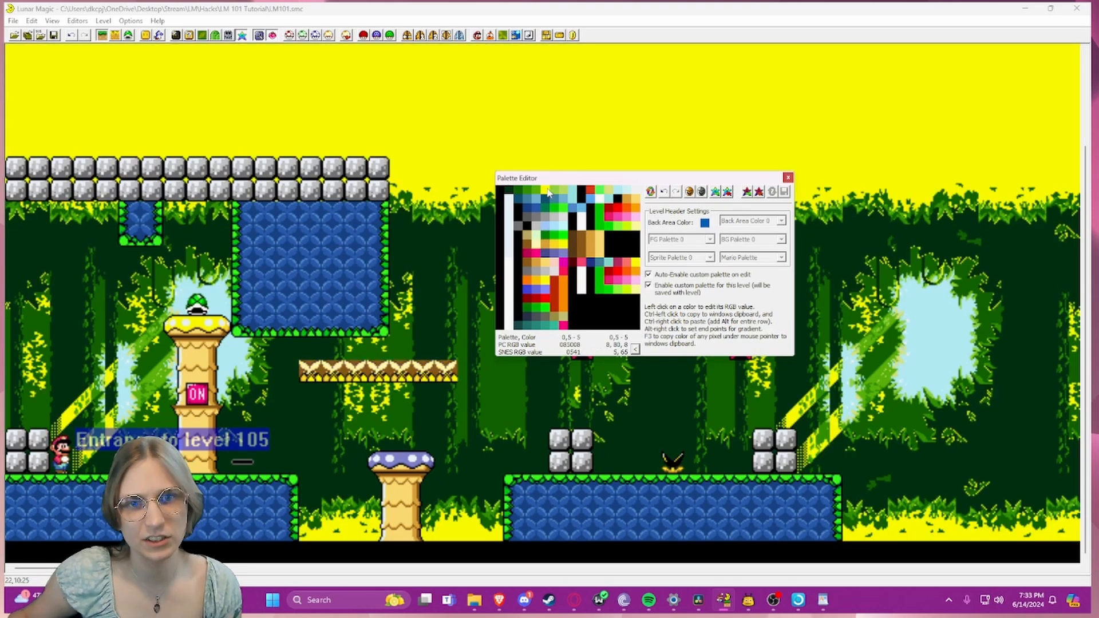
pyautogui.hotkey('ctrl', 'z')
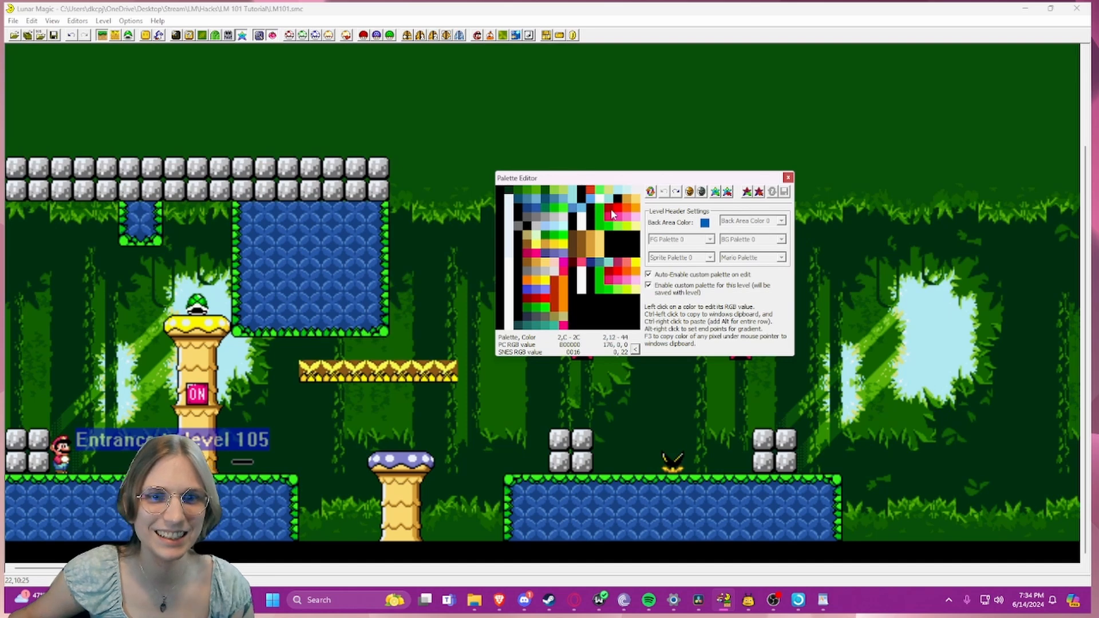
pyautogui.keyDown('ctrl'); pyautogui.rightClick(544, 191); pyautogui.keyUp('ctrl')
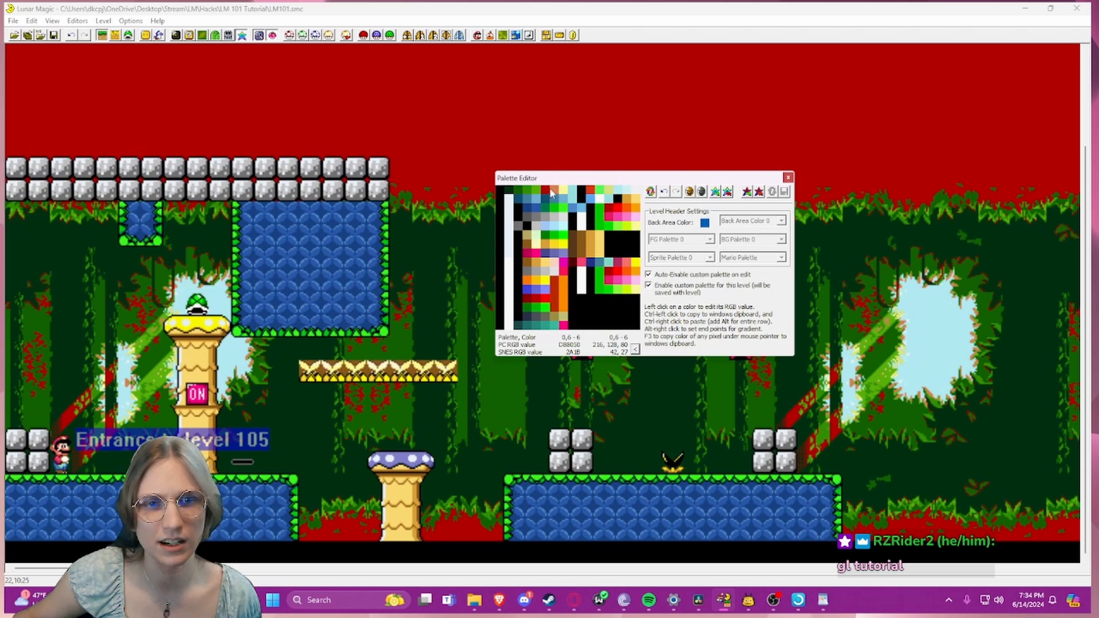
pyautogui.hotkey('ctrl', 'z')
pyautogui.hotkey('ctrl', 'z')
pyautogui.hotkey('ctrl', 'z')
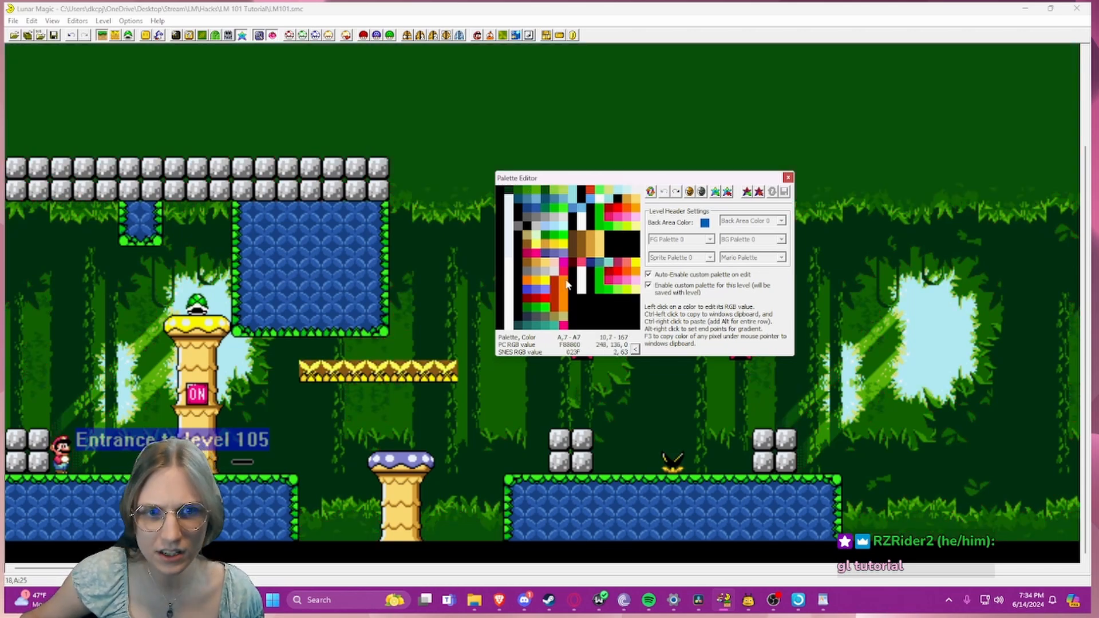
# - Paste a copied orange over color 0,2 and a copied bright green over color 0,7 as gradient ends
pyautogui.click(528, 286)
pyautogui.click(567, 346)
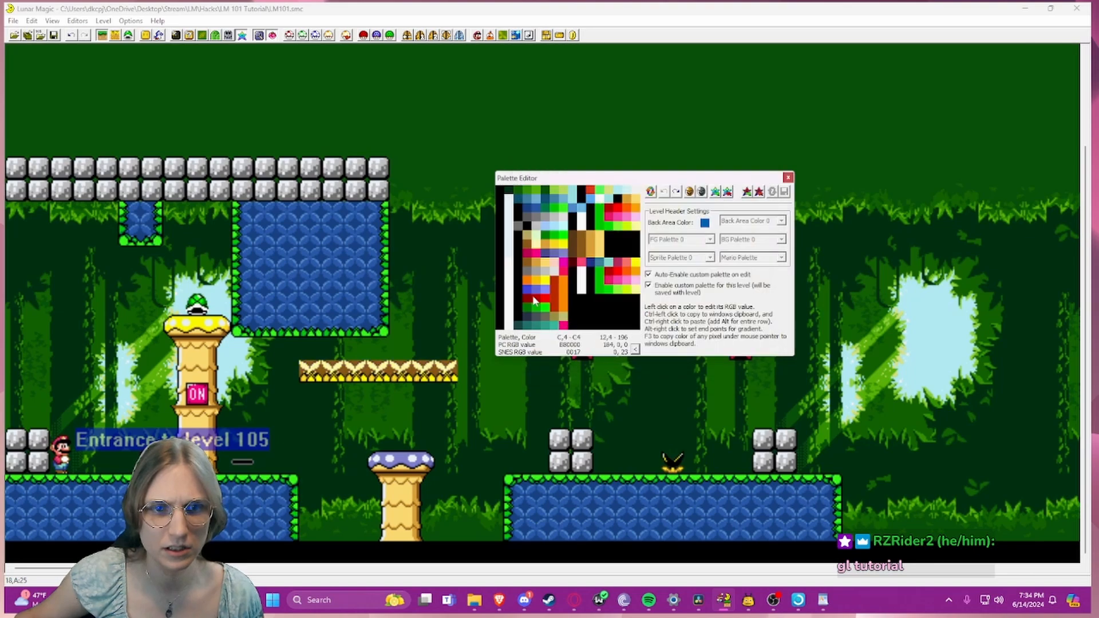
pyautogui.keyDown('ctrl'); pyautogui.click(527, 278); pyautogui.keyUp('ctrl')
pyautogui.keyDown('ctrl'); pyautogui.rightClick(518, 191); pyautogui.keyUp('ctrl')
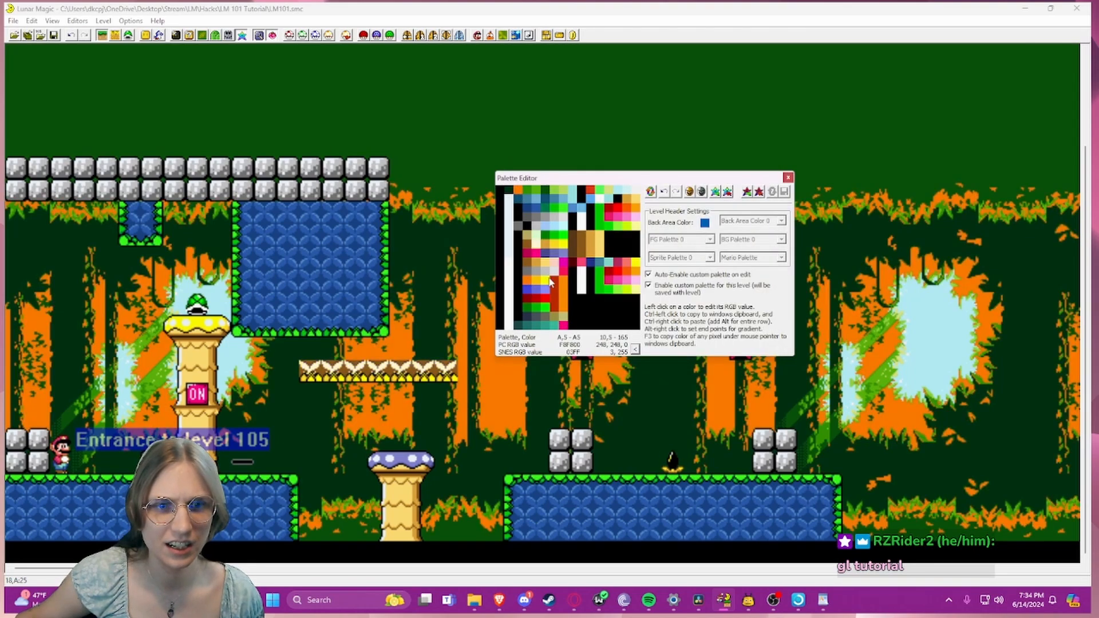
pyautogui.click(602, 217)
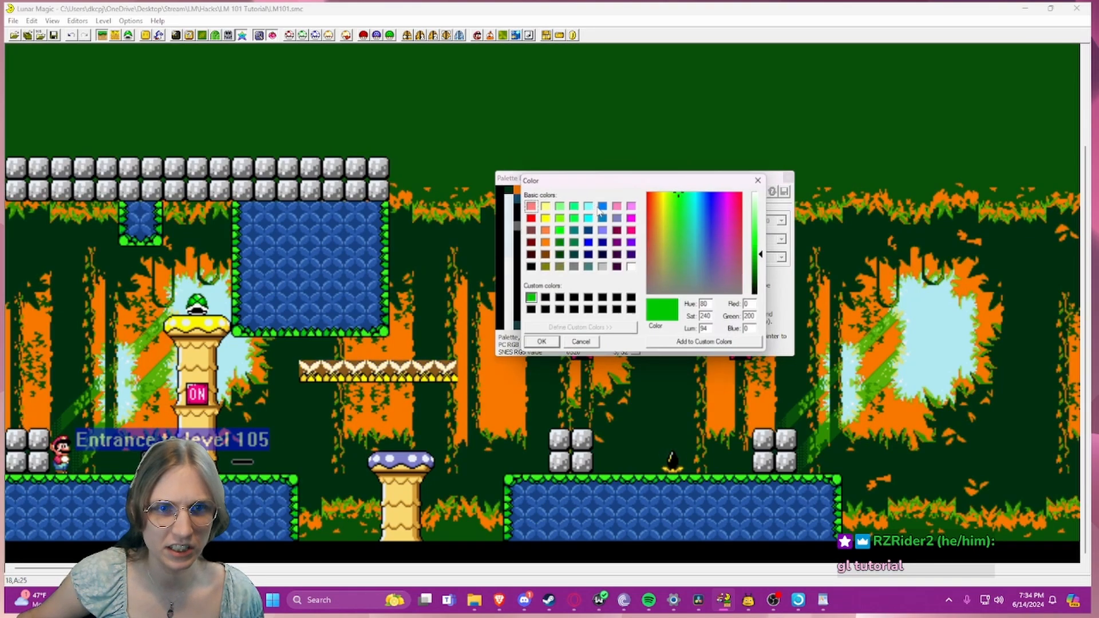
pyautogui.click(584, 344)
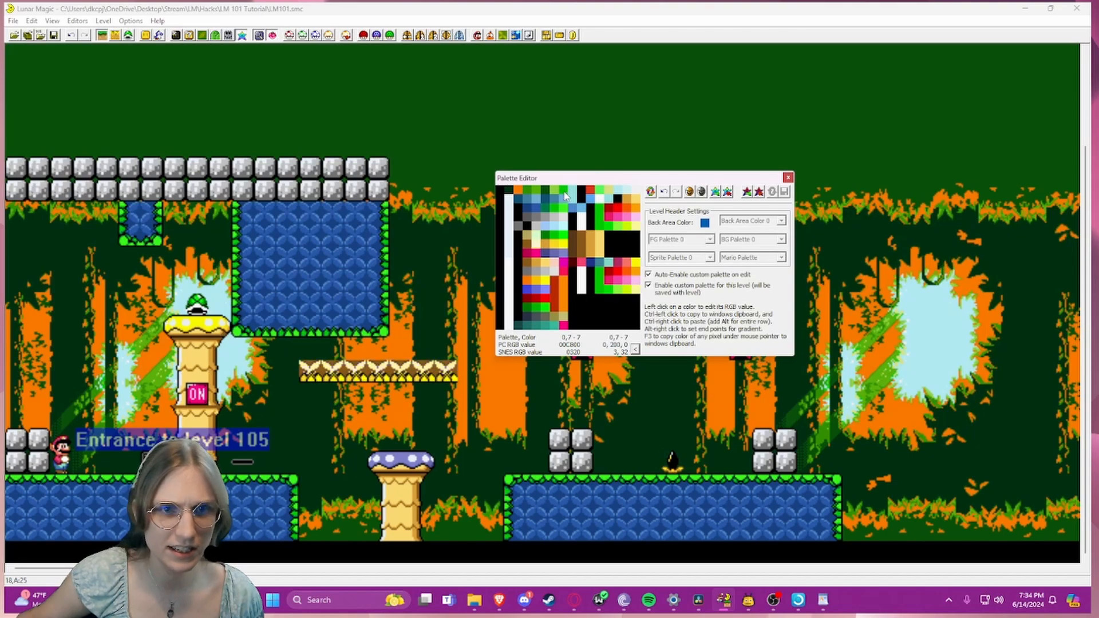
# - Create a gradient between colors 0,2 and 0,7, undo the palette changes, and try a gradient from 0,2 to F,7
pyautogui.keyDown('alt'); pyautogui.rightClick(563, 190); pyautogui.keyUp('alt')
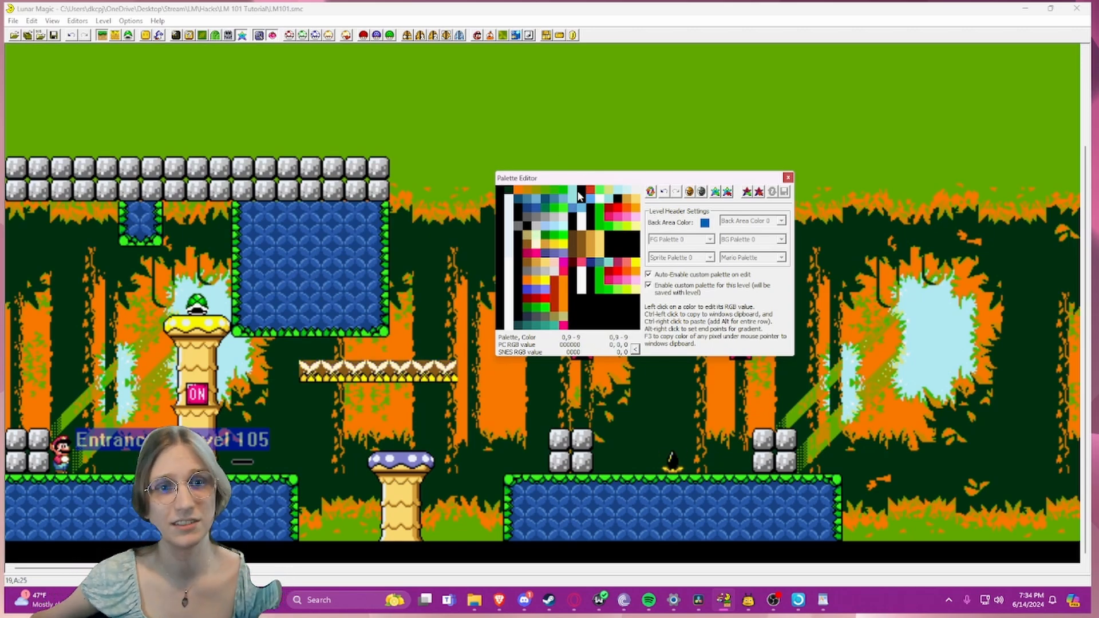
pyautogui.hotkey('ctrl', 'z')
pyautogui.hotkey('ctrl', 'z')
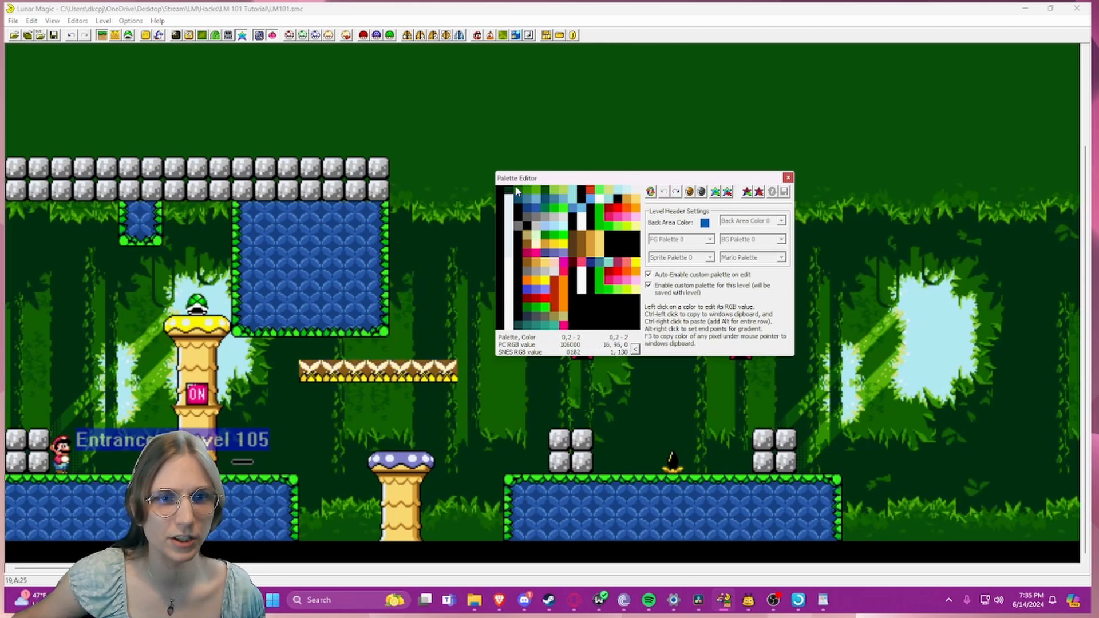
pyautogui.keyDown('alt'); pyautogui.rightClick(516, 193); pyautogui.keyUp('alt')
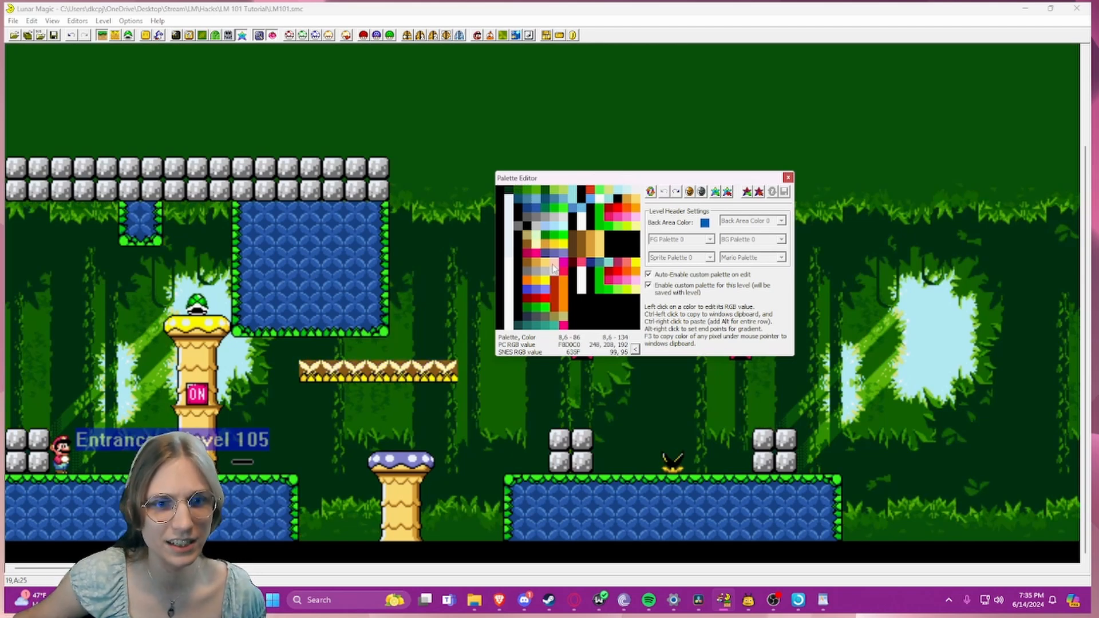
pyautogui.keyDown('alt'); pyautogui.rightClick(564, 328); pyautogui.keyUp('alt')
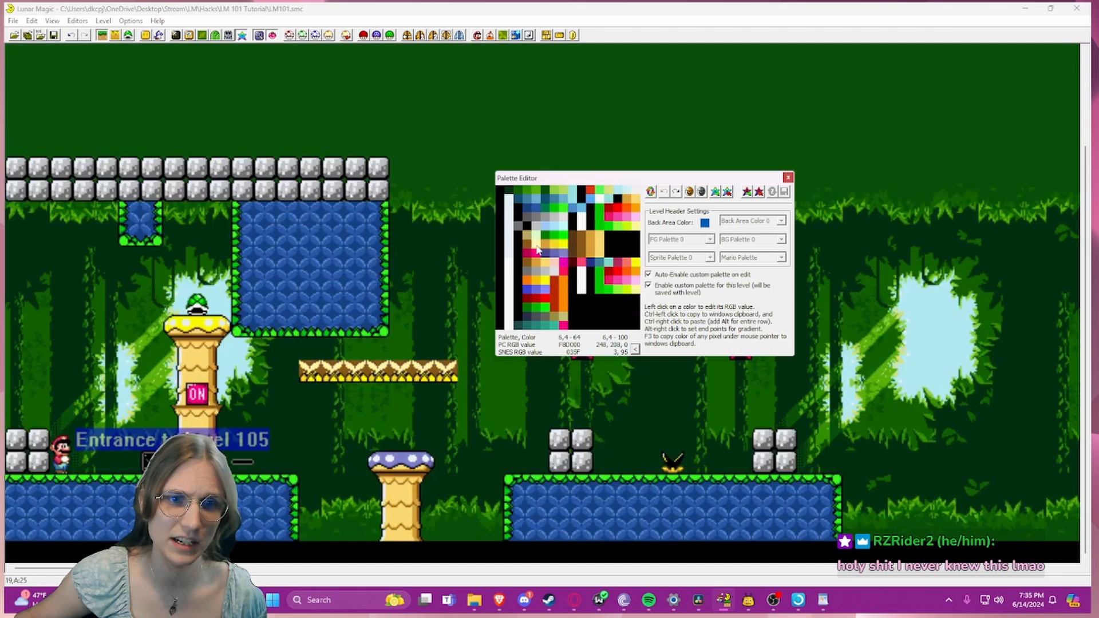
# - Change the animated yellow color 6,4 to a muted green, about RGB 152, 197, 124, and close the Palette Editor
pyautogui.click(535, 245)
pyautogui.click(681, 237)
pyautogui.click(539, 344)
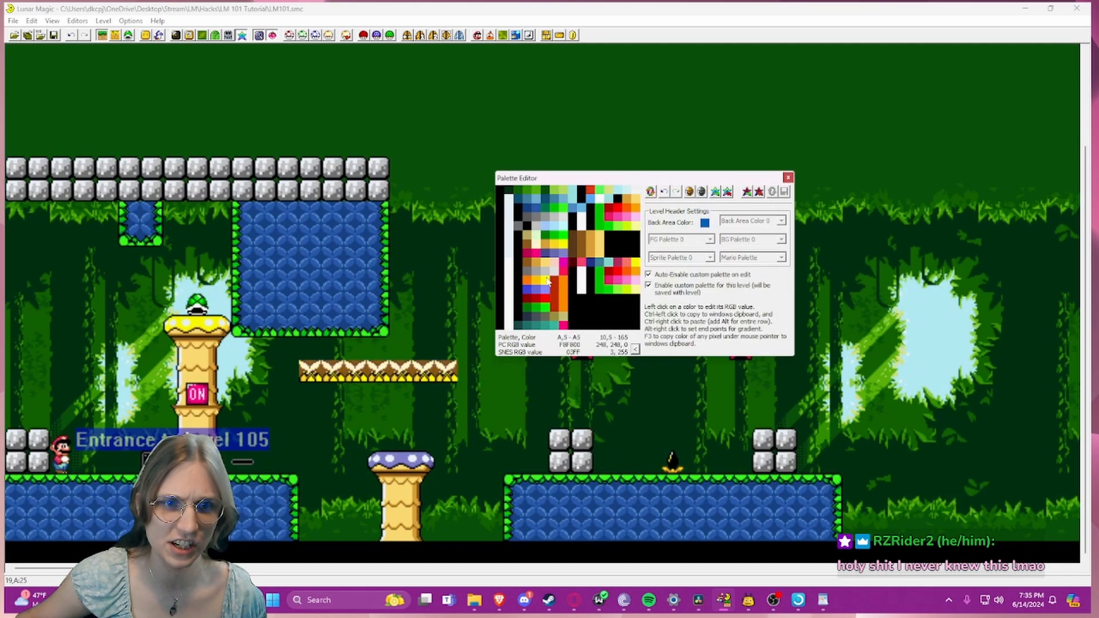
pyautogui.click(536, 245)
pyautogui.click(678, 260)
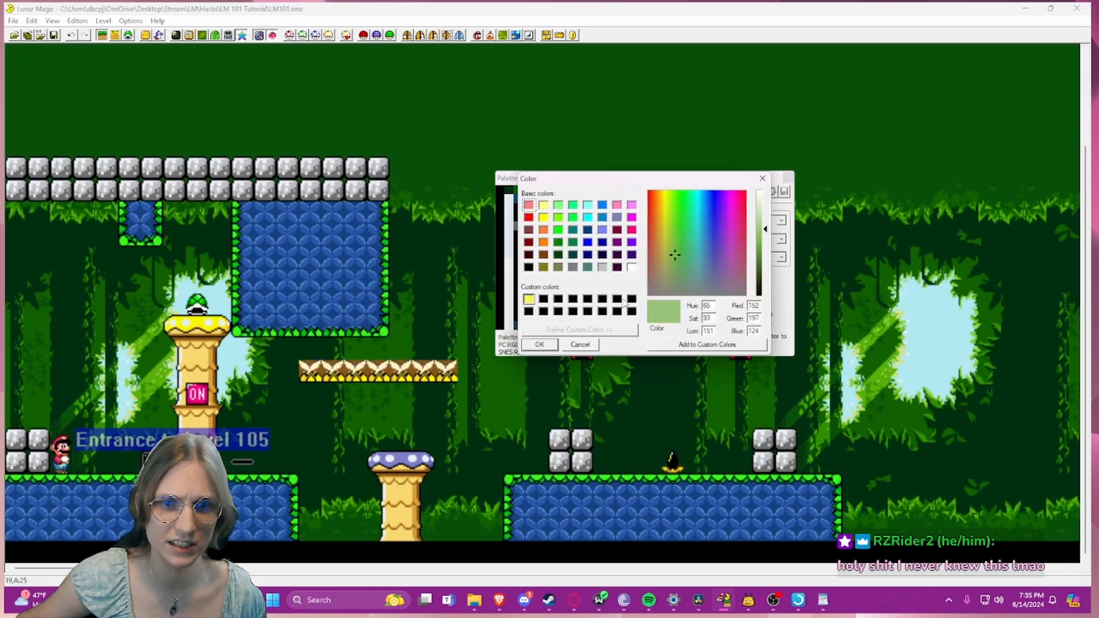
pyautogui.click(539, 344)
pyautogui.click(787, 177)
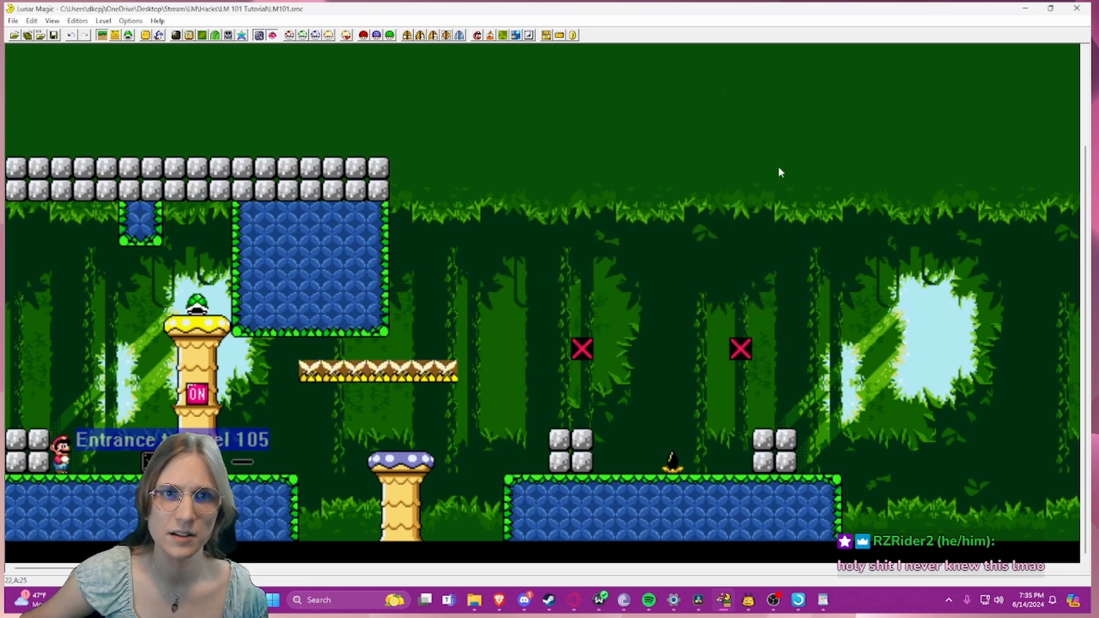
# - Disable the original game's palette animation in the level's animation settings
pyautogui.click(573, 35)
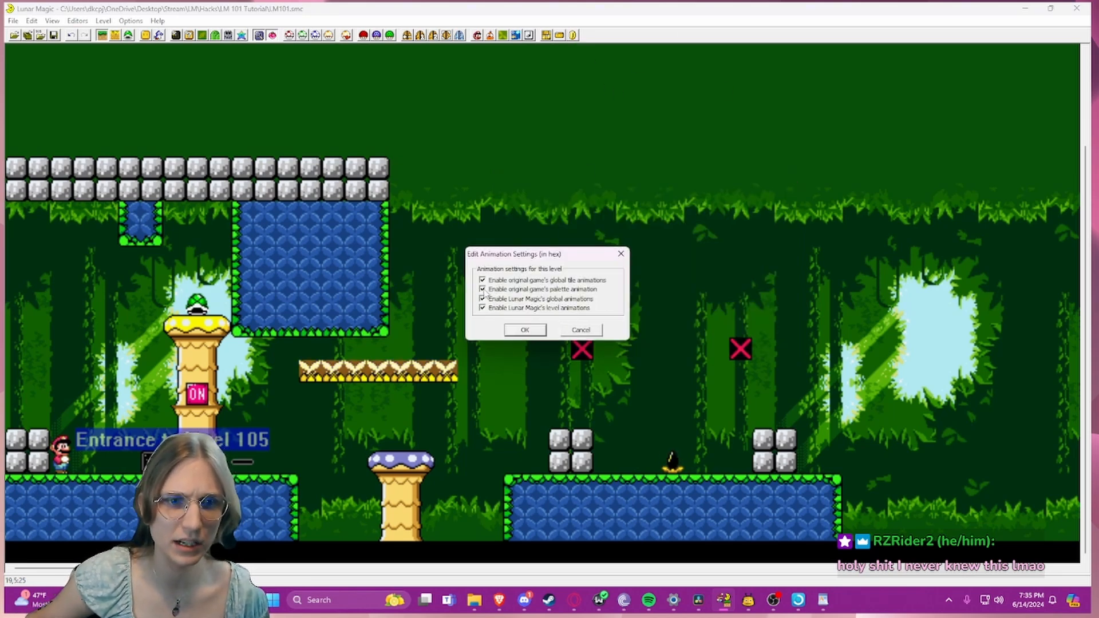
pyautogui.click(515, 290)
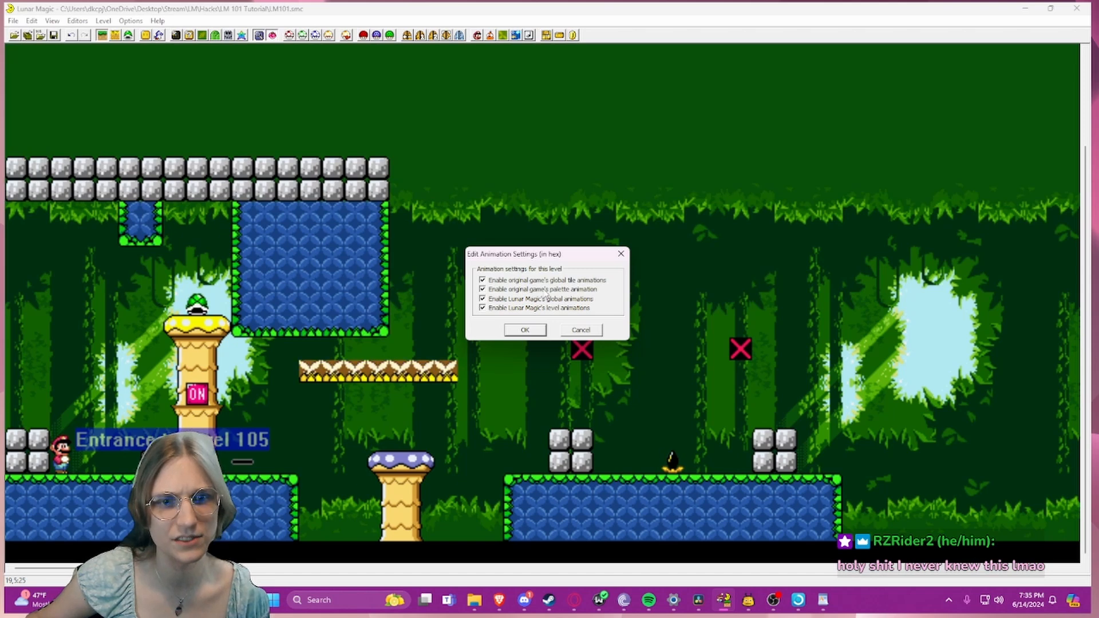
pyautogui.click(524, 330)
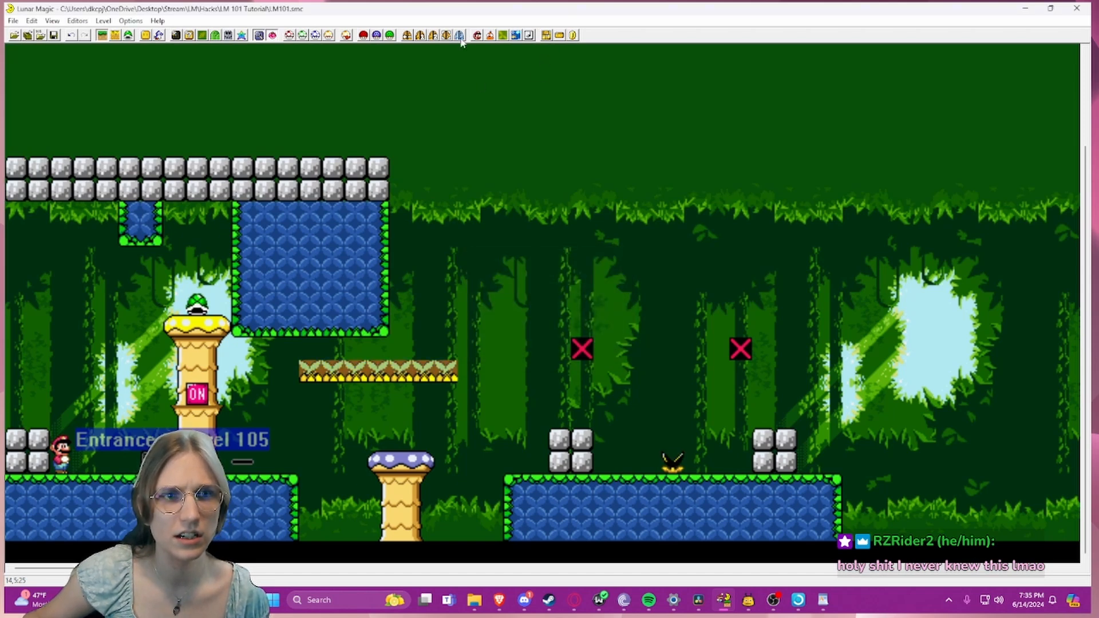
# - Check the animated colors in the Palette Editor and re-enable the original game's palette animation in the level's animation settings
pyautogui.click(290, 35)
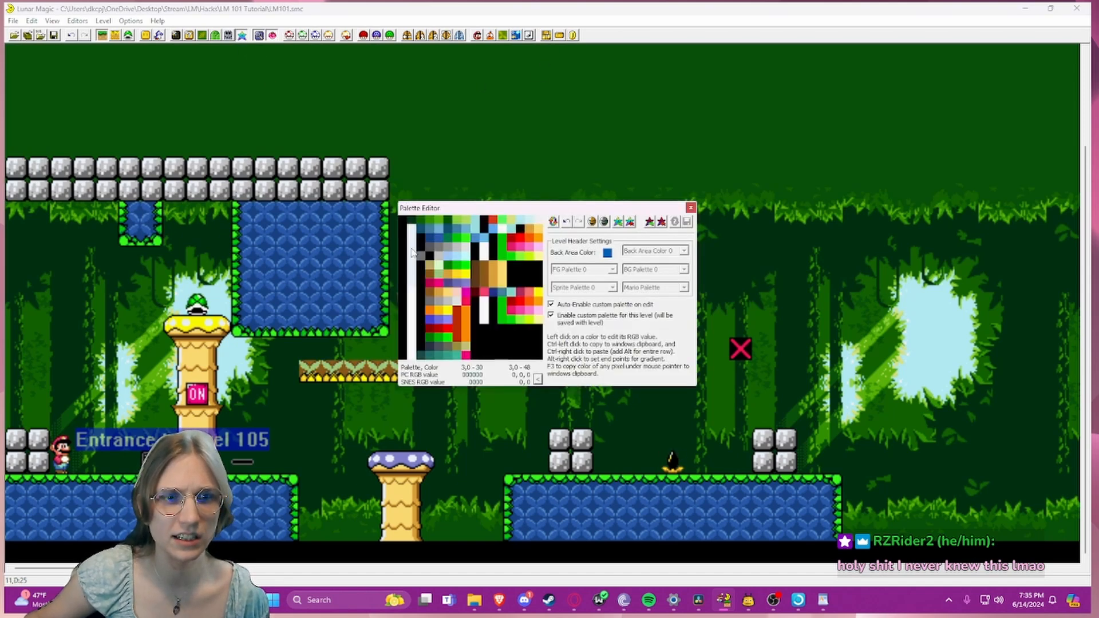
pyautogui.click(438, 285)
pyautogui.click(490, 375)
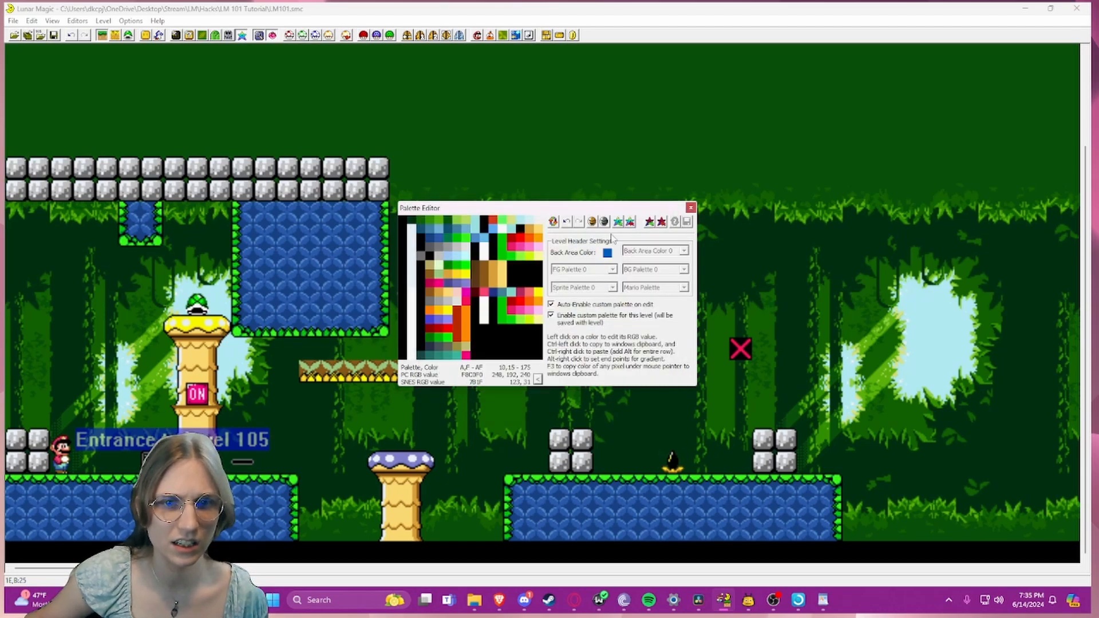
pyautogui.click(691, 207)
pyautogui.click(573, 35)
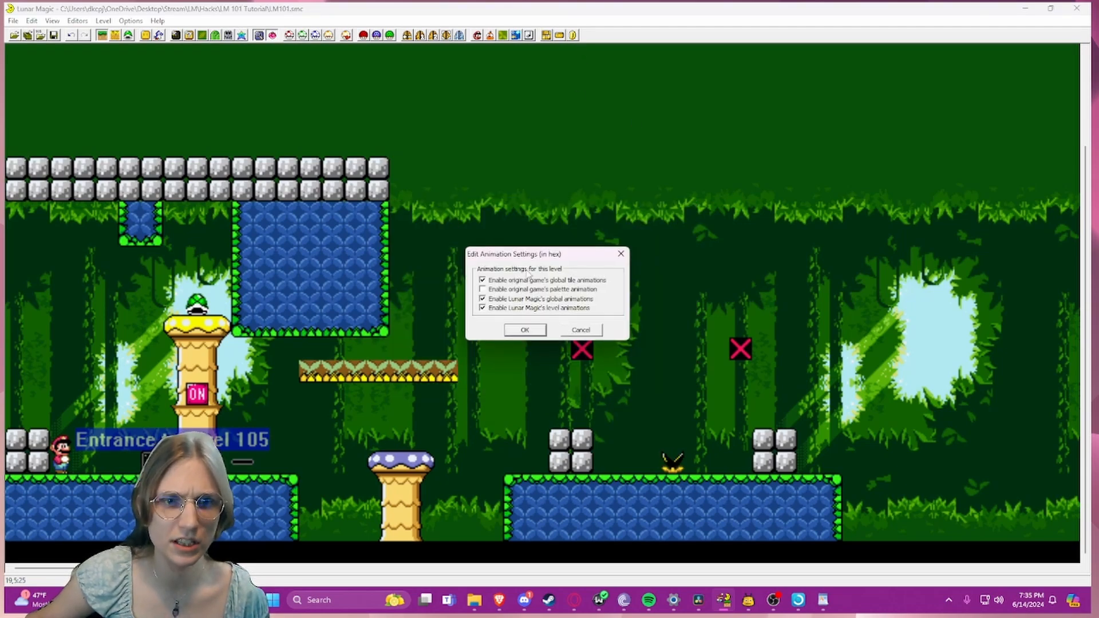
pyautogui.click(508, 332)
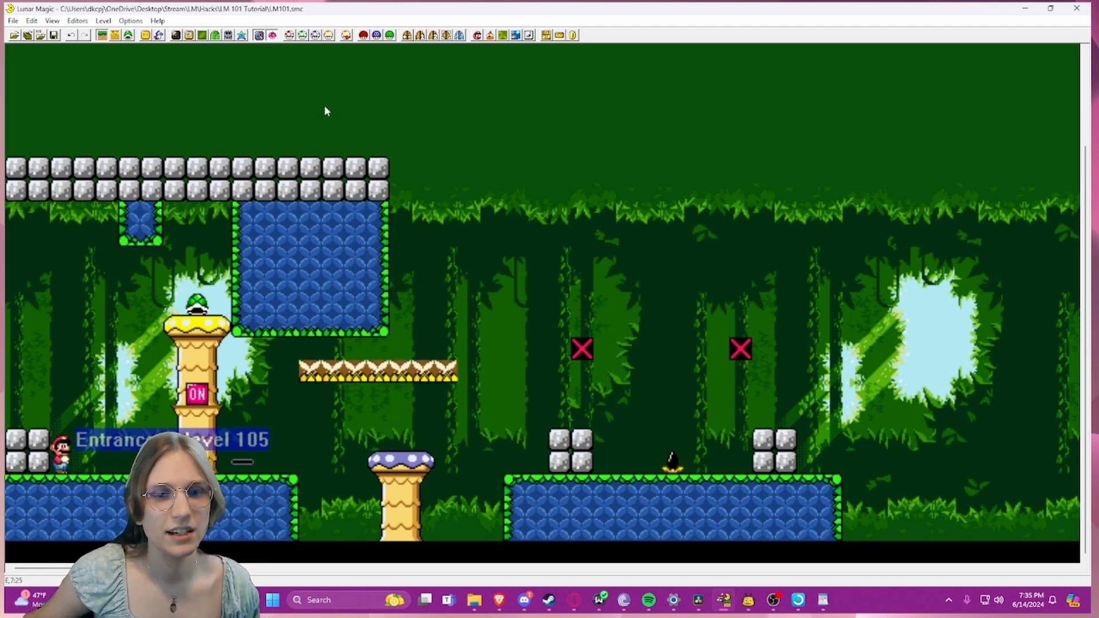
# - Open the Palette Editor and arrange the level editor as a small window with the desktop wallpaper visible around it
pyautogui.click(241, 35)
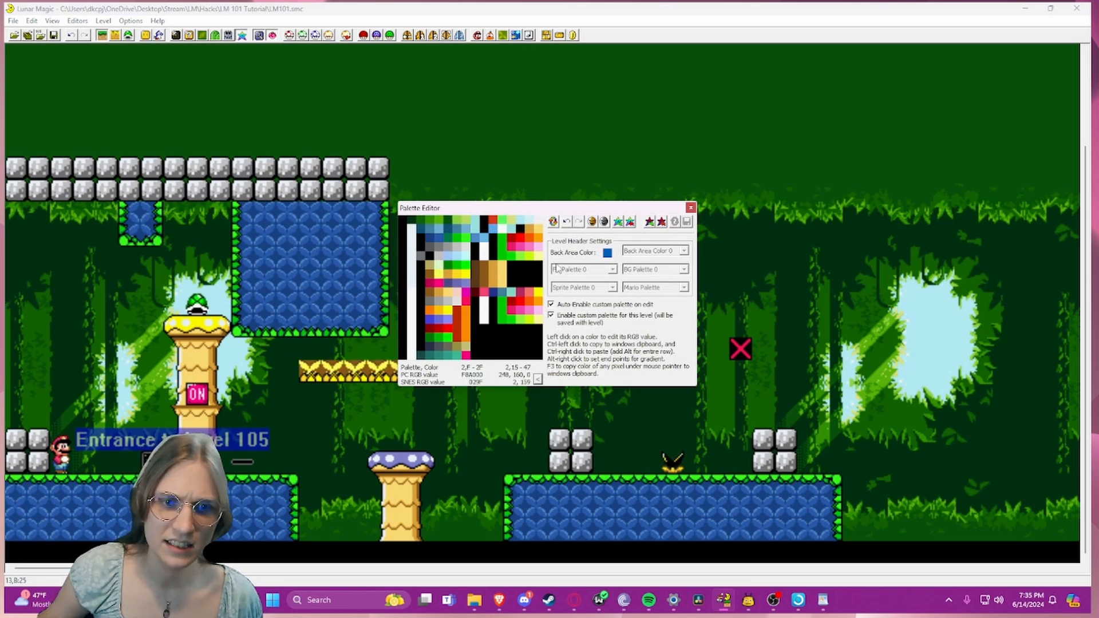
pyautogui.moveTo(510, 211); pyautogui.dragTo(590, 181)
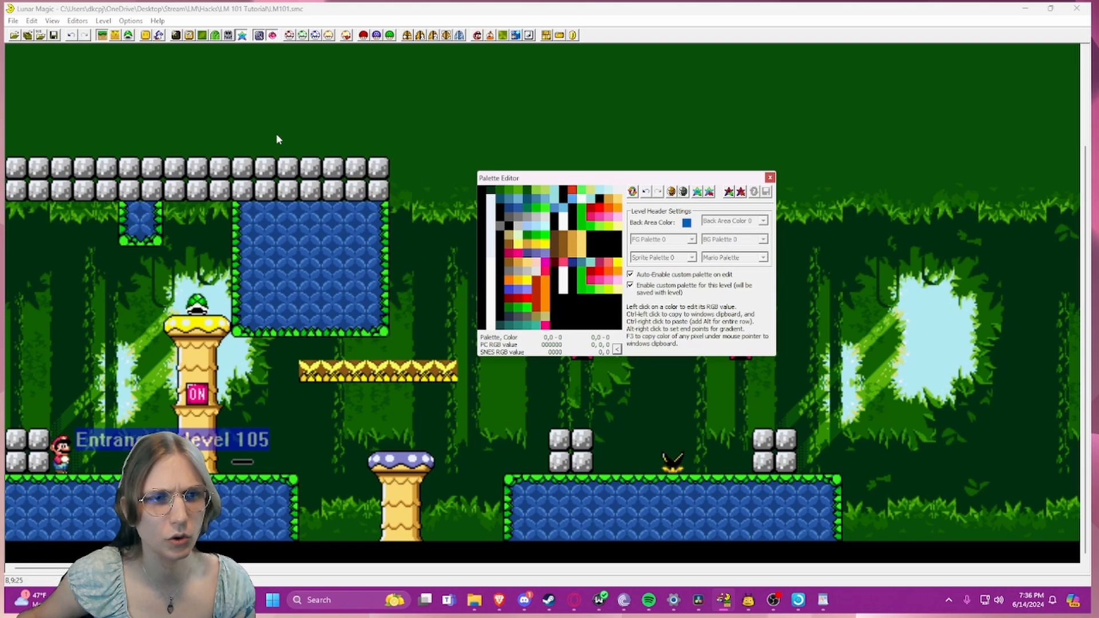
pyautogui.click(1024, 8)
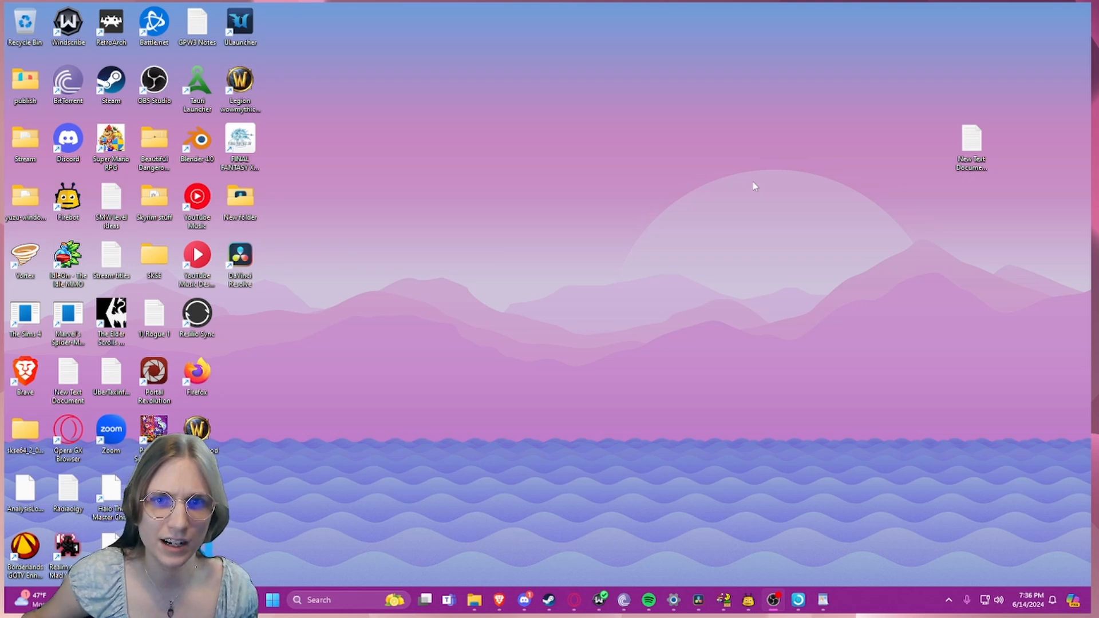
pyautogui.click(724, 599)
pyautogui.moveTo(728, 8); pyautogui.dragTo(699, 84)
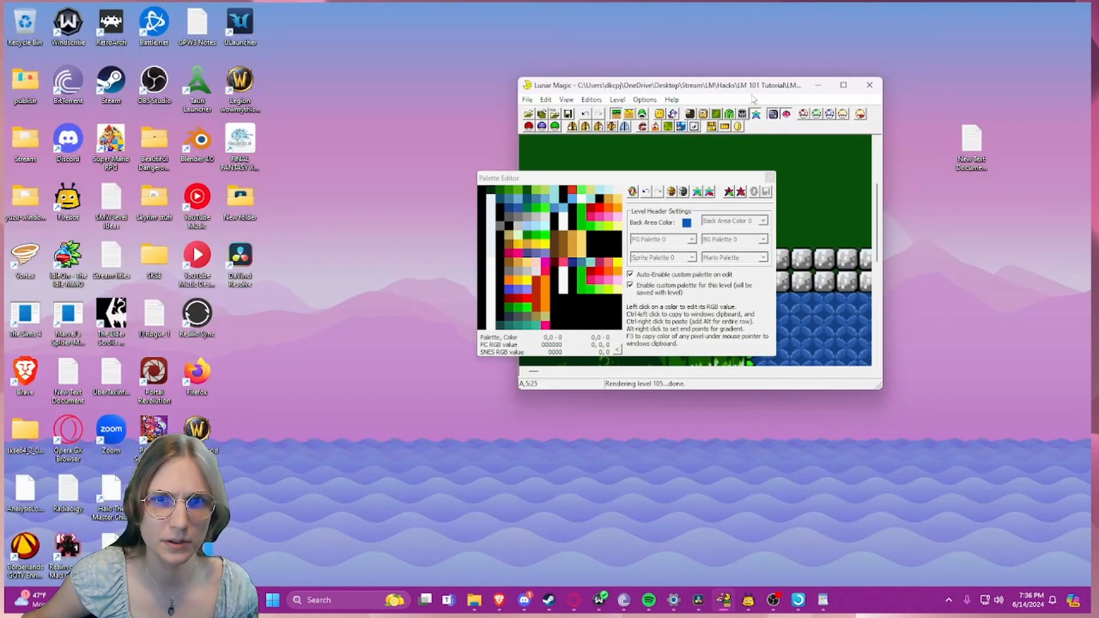
pyautogui.moveTo(556, 77); pyautogui.dragTo(375, 68)
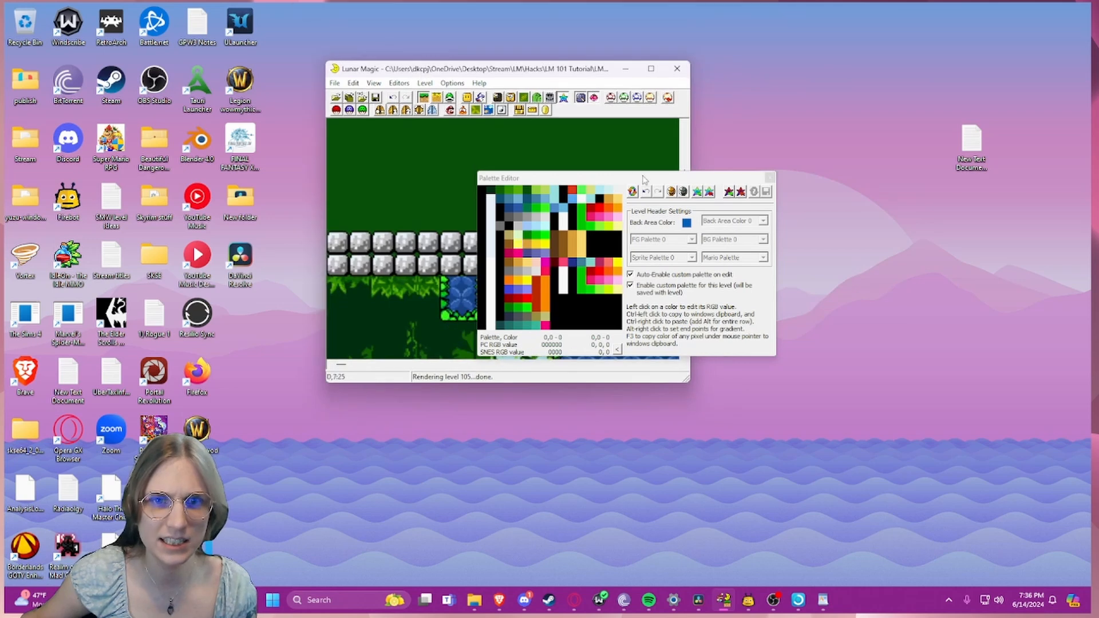
# - Try colors sampled from the desktop wallpaper in palette row 0, undo them, and restore the maximized editor without the Palette Editor
pyautogui.moveTo(651, 180); pyautogui.dragTo(603, 166)
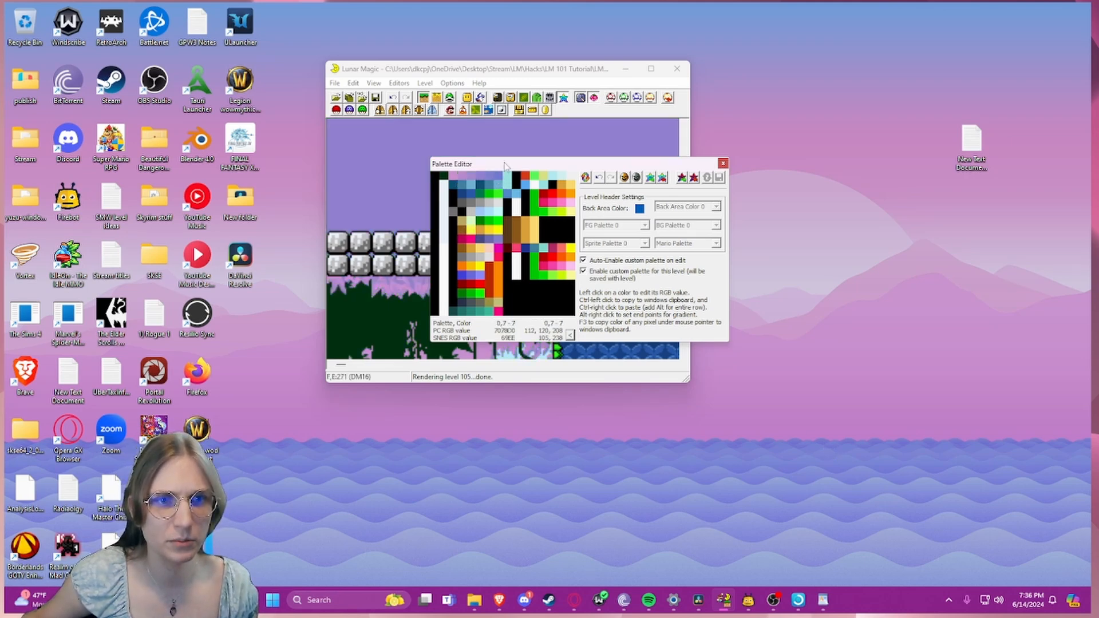
pyautogui.moveTo(504, 166); pyautogui.dragTo(706, 170)
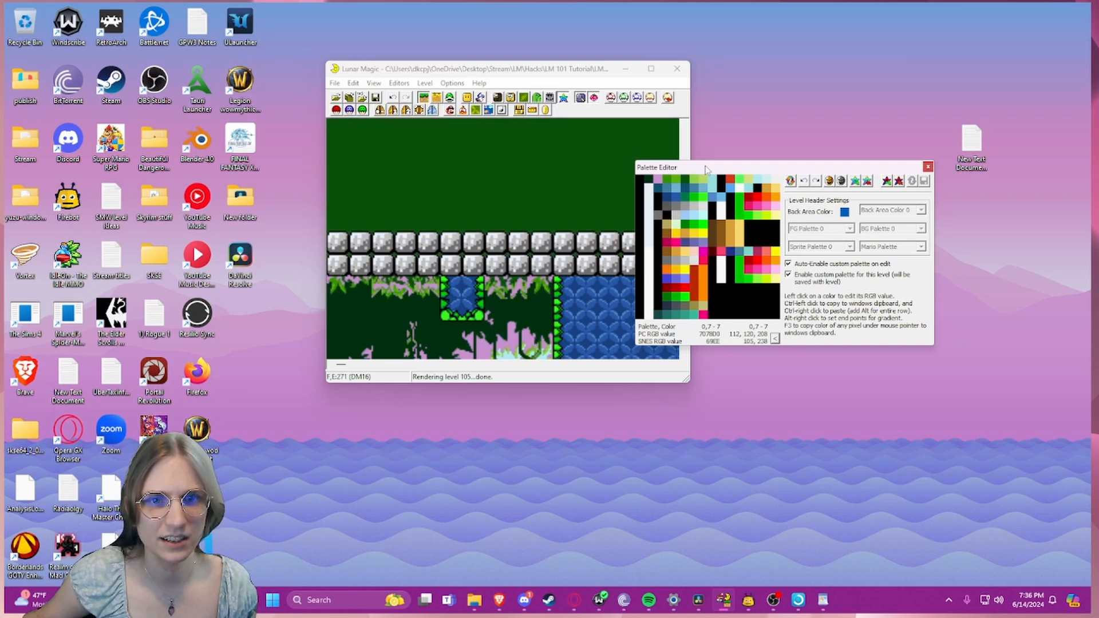
pyautogui.click(927, 166)
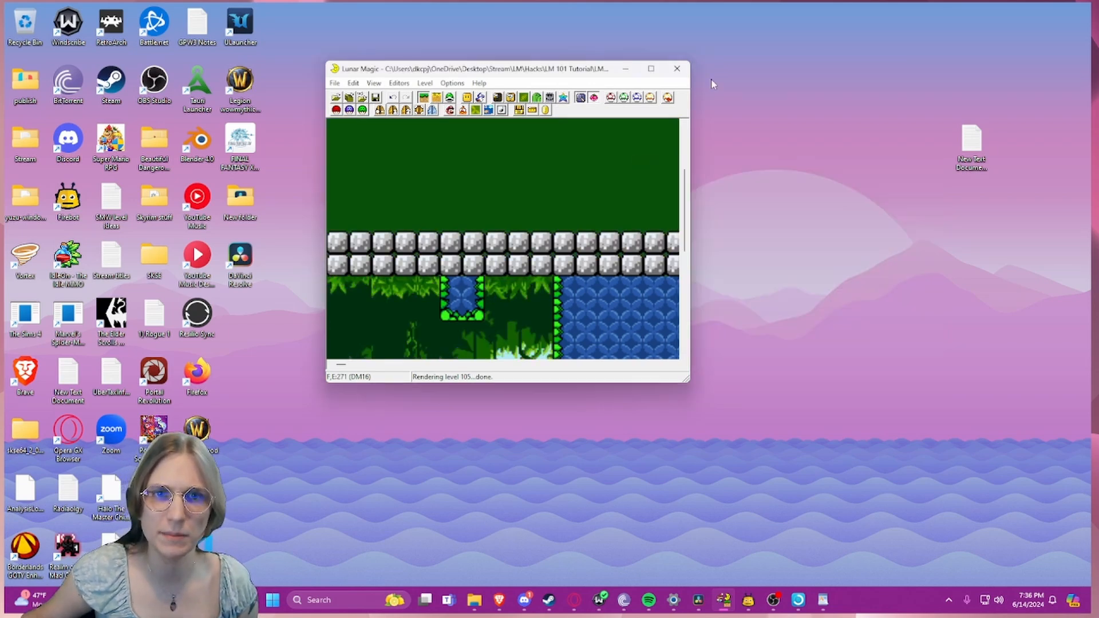
pyautogui.click(651, 69)
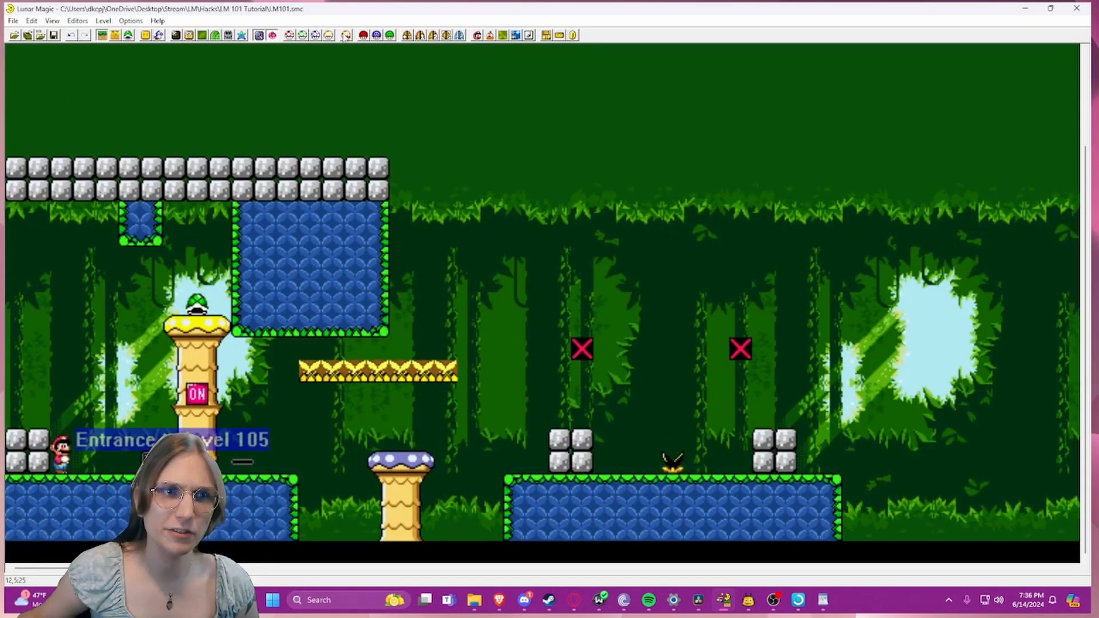
# - Change the background's dark green foliage color in palette row 0 to dark red, RGB 96, 0, 29
pyautogui.click(259, 36)
pyautogui.doubleClick(426, 227)
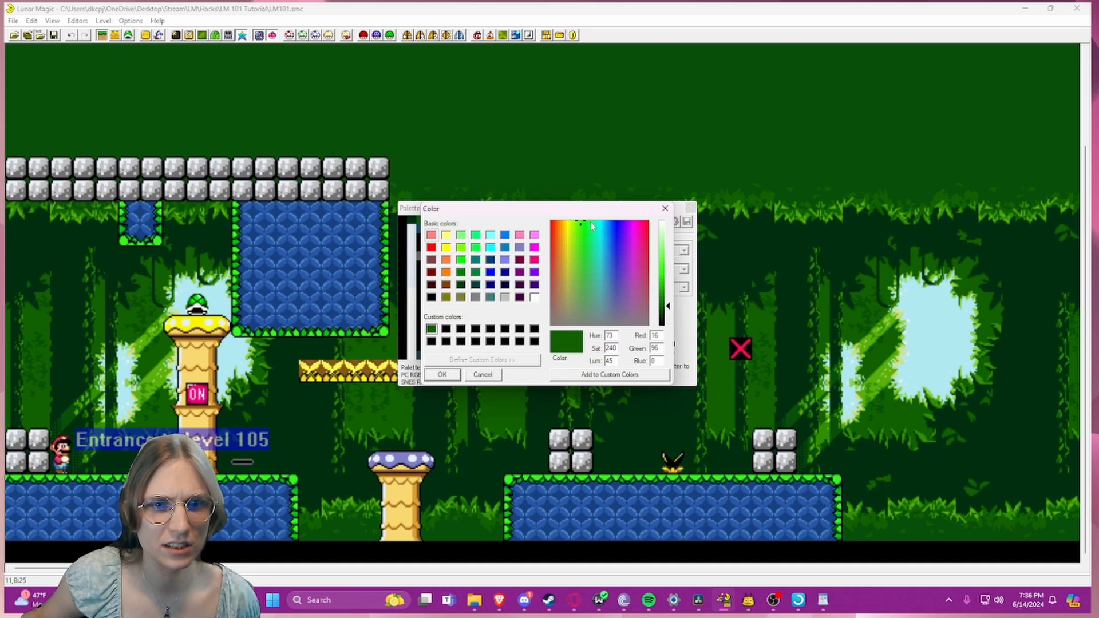
pyautogui.click(645, 223)
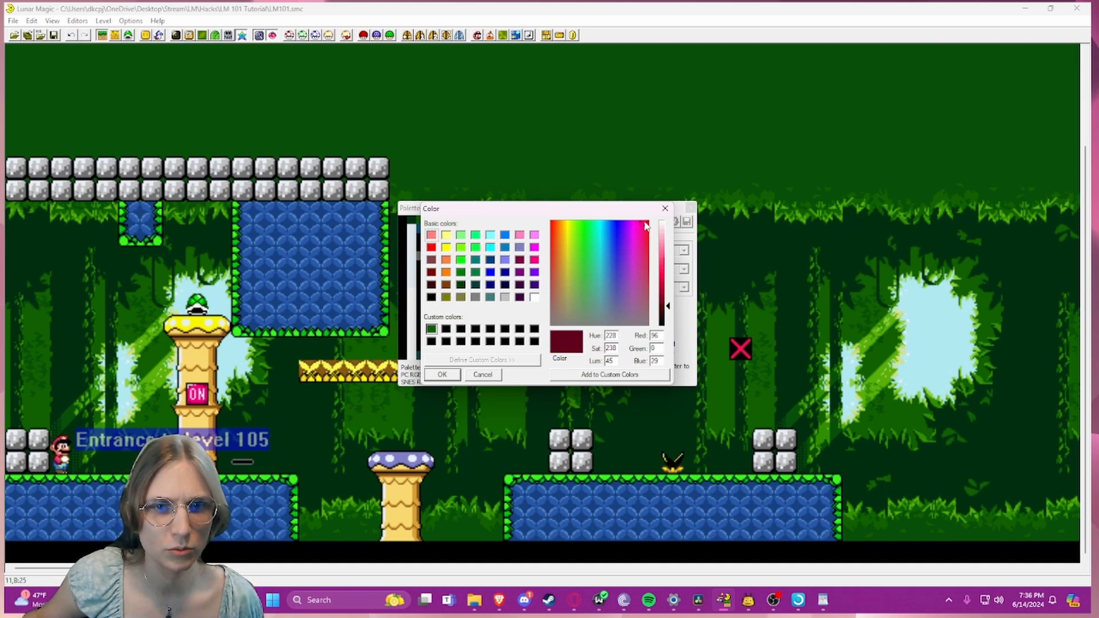
pyautogui.click(442, 374)
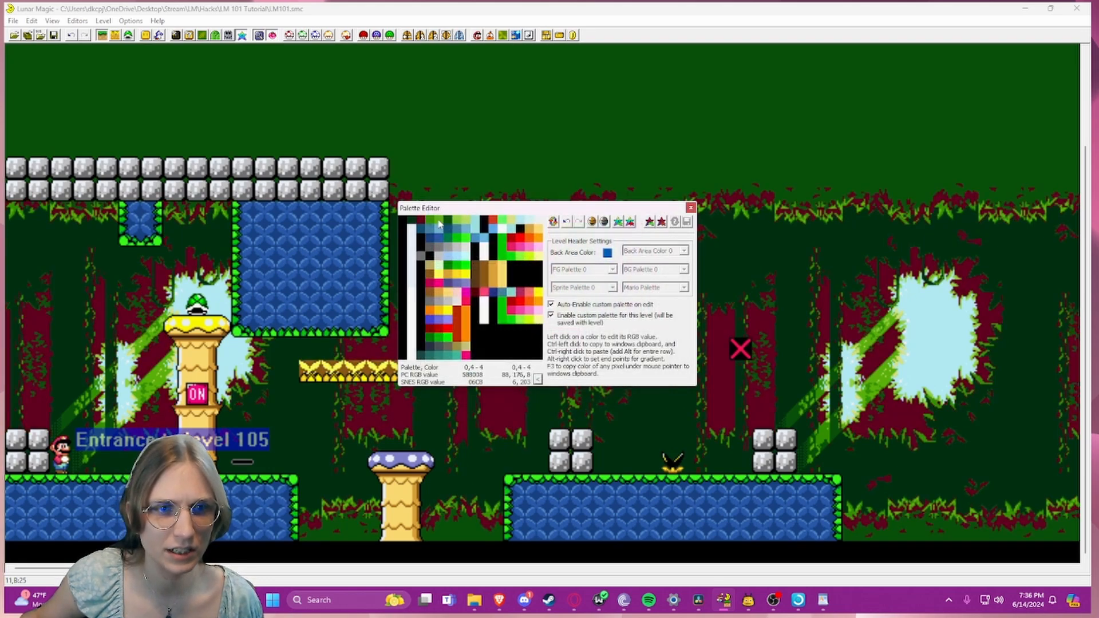
# - Change color 0,4 to red, RGB 176, 9, 43, and color 0,5 to a very dark red, RGB 55, 0, 18
pyautogui.doubleClick(449, 223)
pyautogui.click(646, 231)
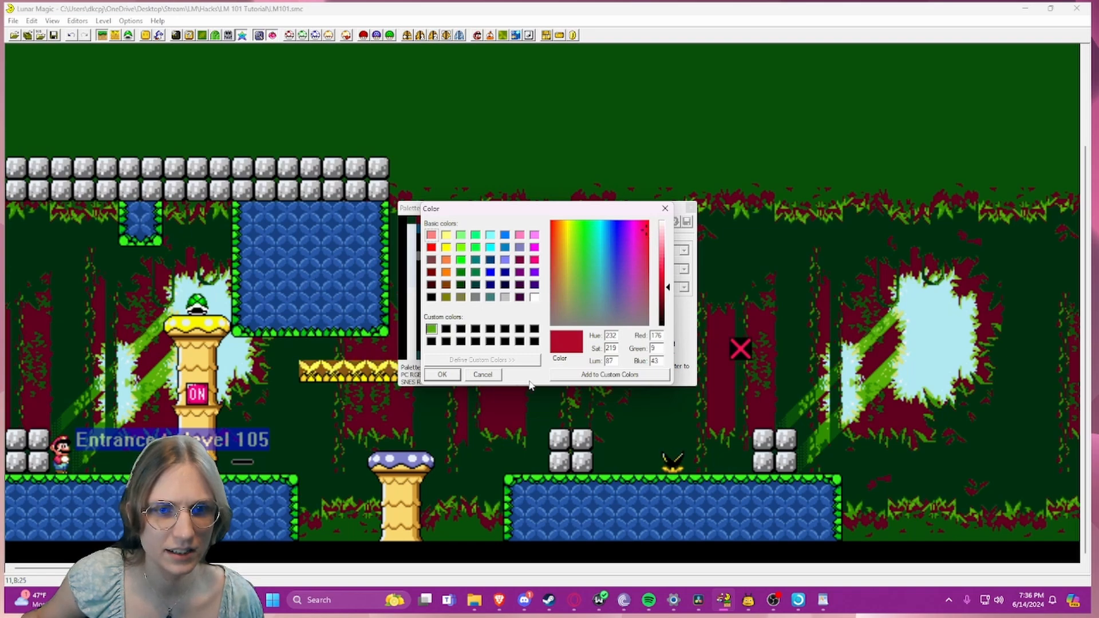
pyautogui.click(442, 374)
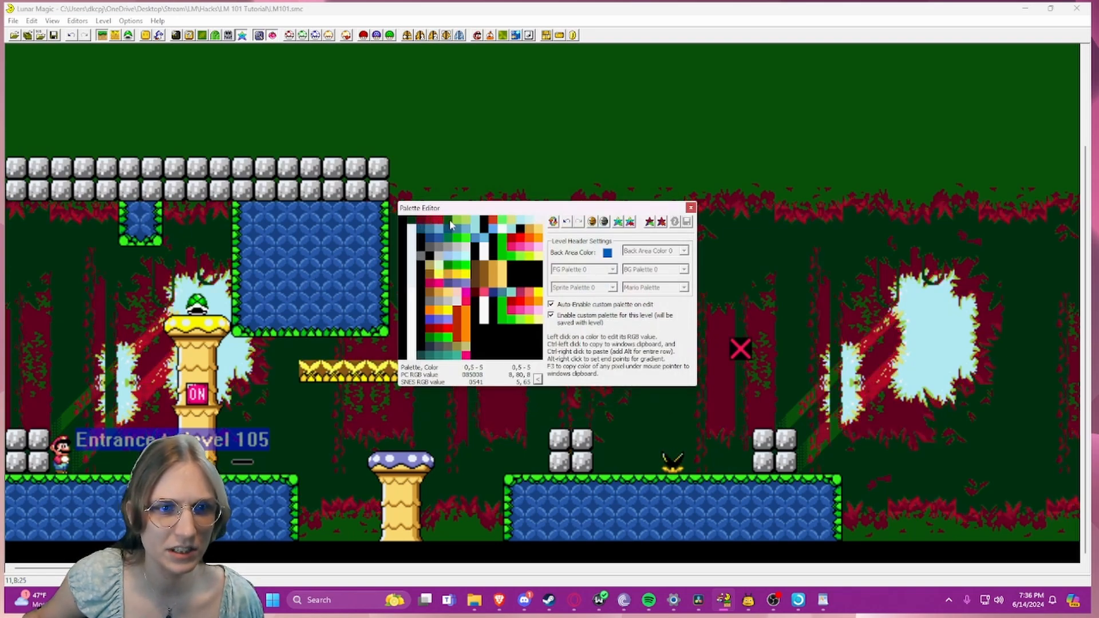
pyautogui.click(450, 223)
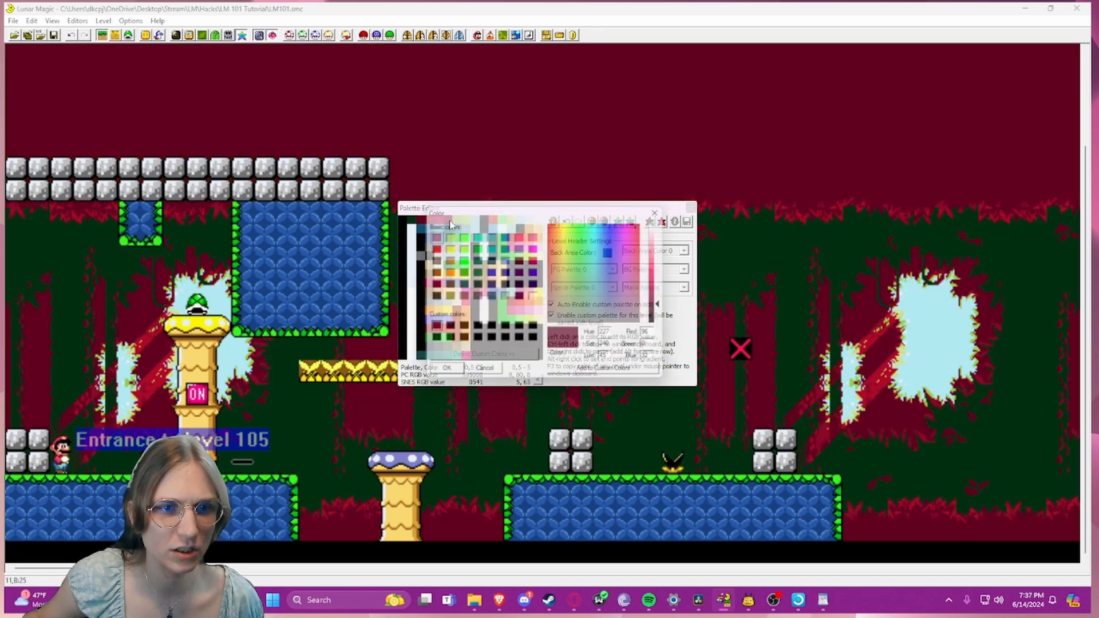
pyautogui.moveTo(664, 309); pyautogui.dragTo(665, 314)
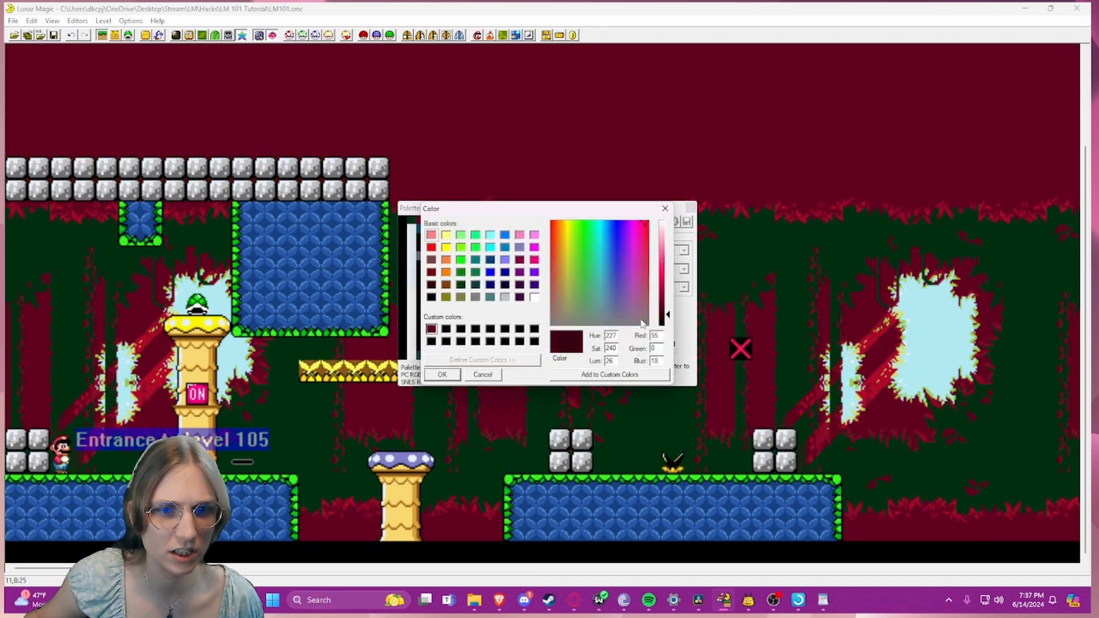
pyautogui.click(442, 375)
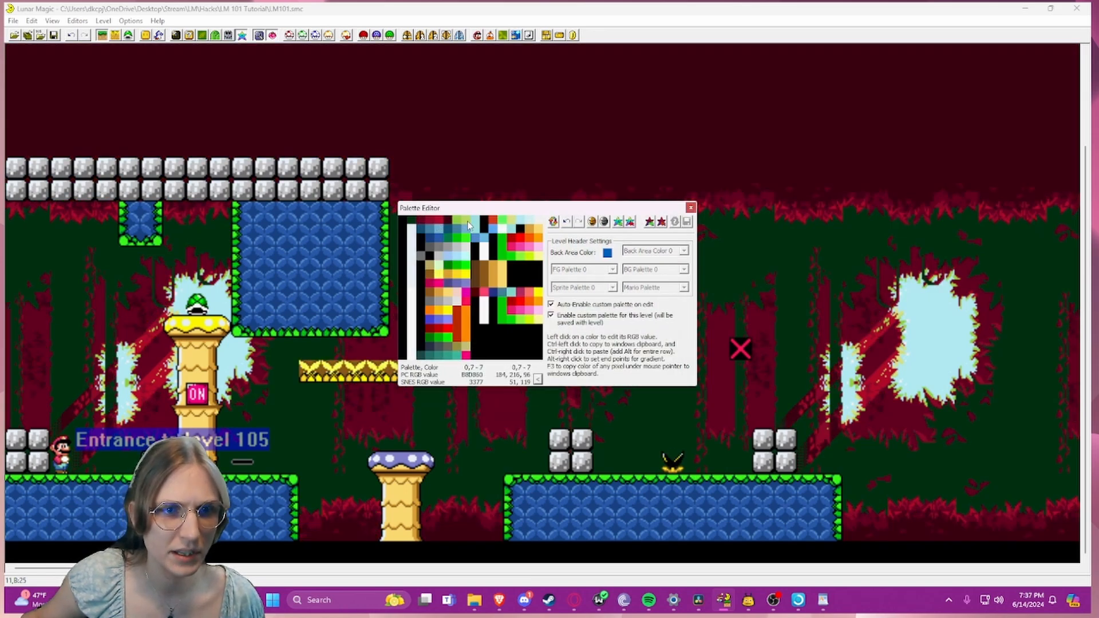
# - Change color 0,7 to light pink, RGB 252, 182, 196, and copy the dark red of color 0,5 onto color 0,1
pyautogui.click(468, 225)
pyautogui.click(667, 239)
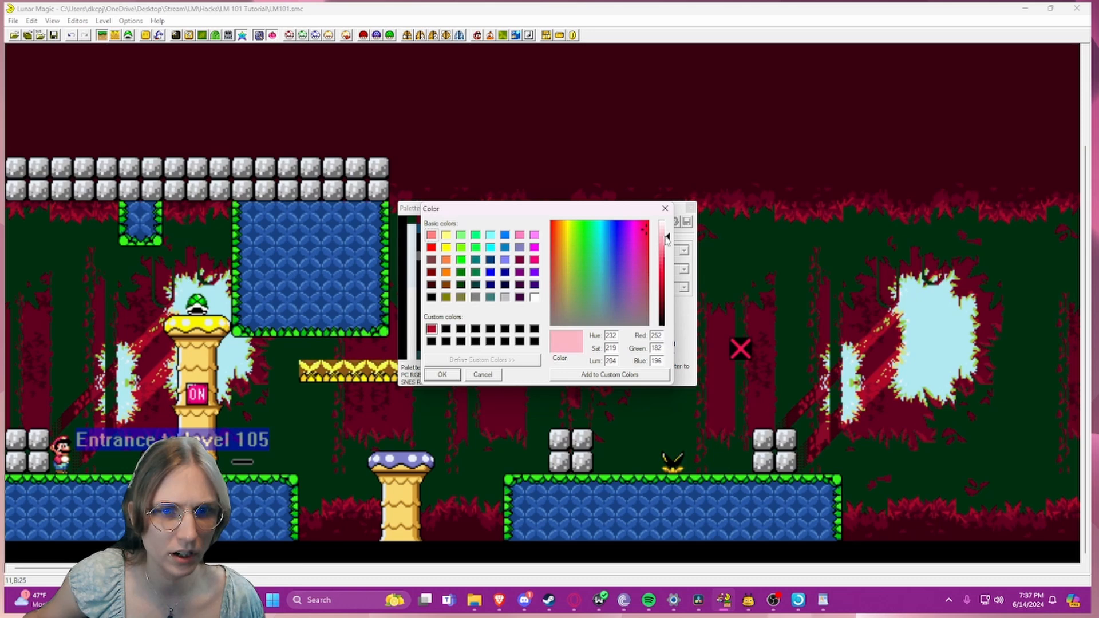
pyautogui.click(454, 373)
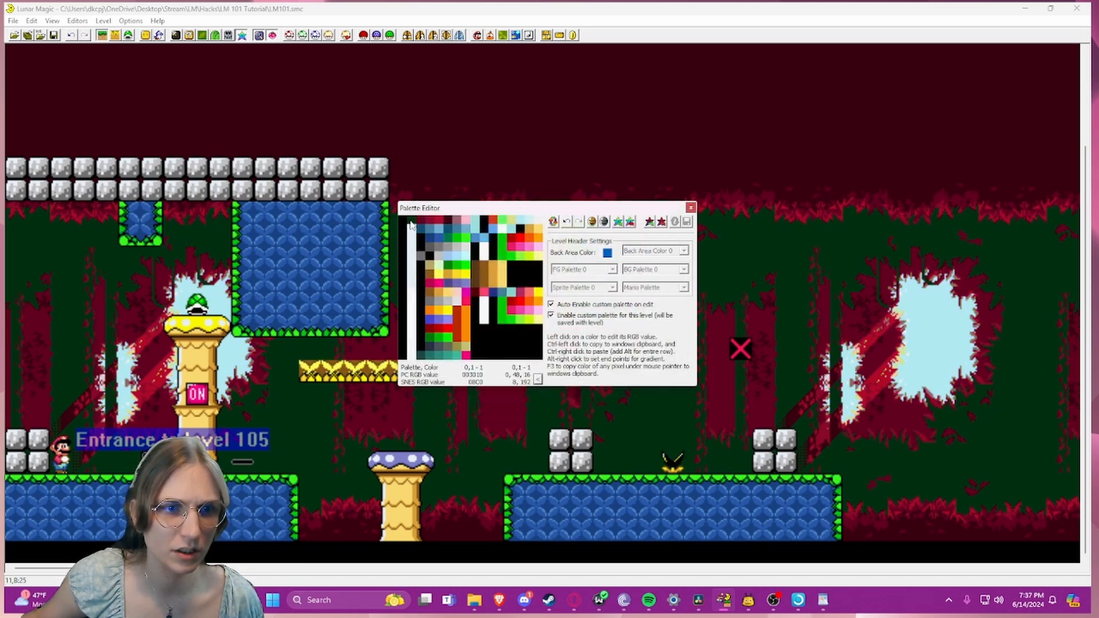
pyautogui.keyDown('ctrl'); pyautogui.click(445, 222); pyautogui.keyUp('ctrl')
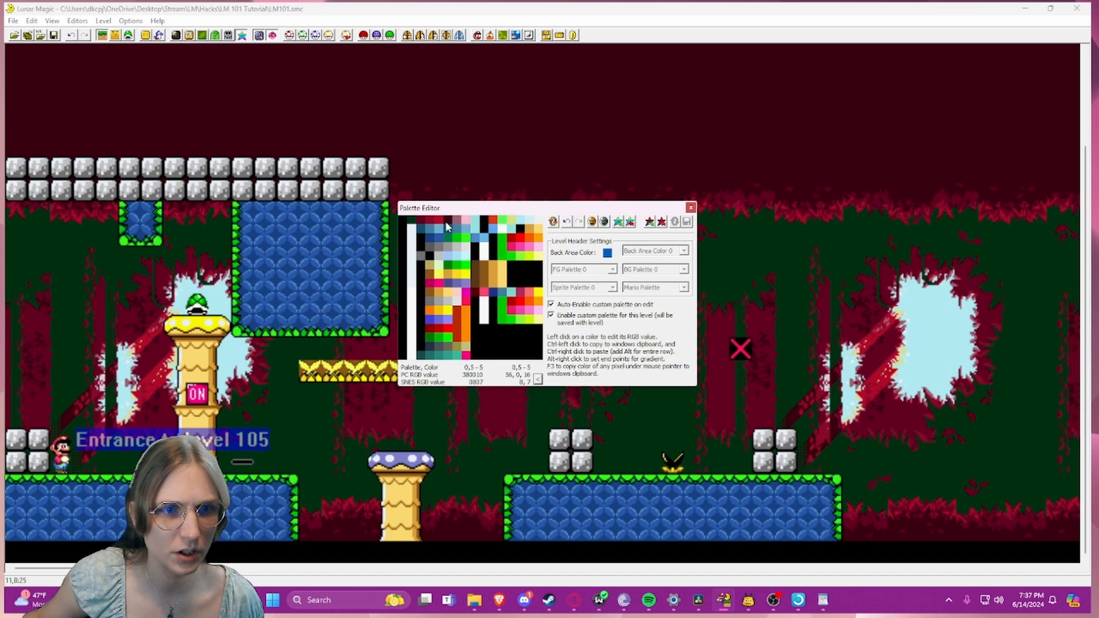
pyautogui.keyDown('ctrl'); pyautogui.rightClick(411, 222); pyautogui.keyUp('ctrl')
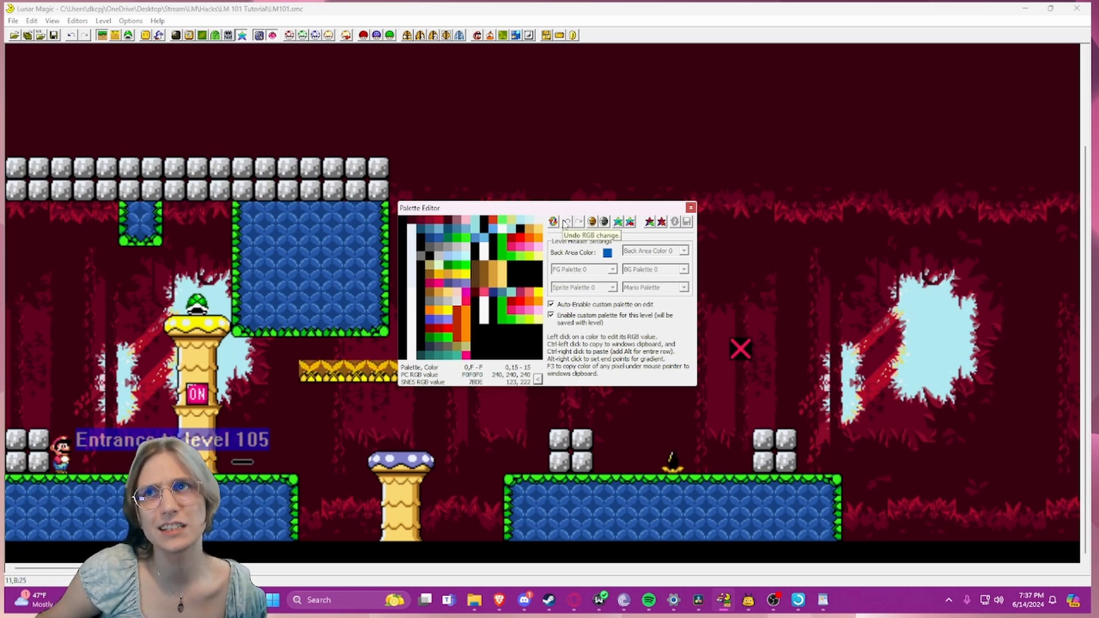
# - Undo all the red background recoloring, and close the Palette Editor after viewing the back area color without changing it
pyautogui.click(566, 223)
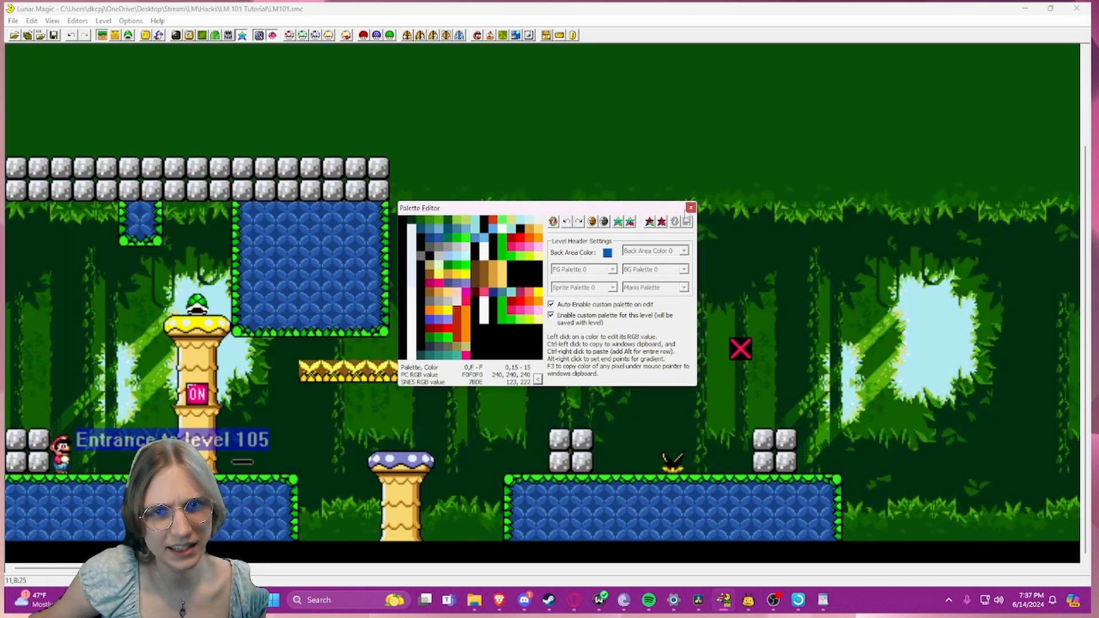
pyautogui.click(702, 209)
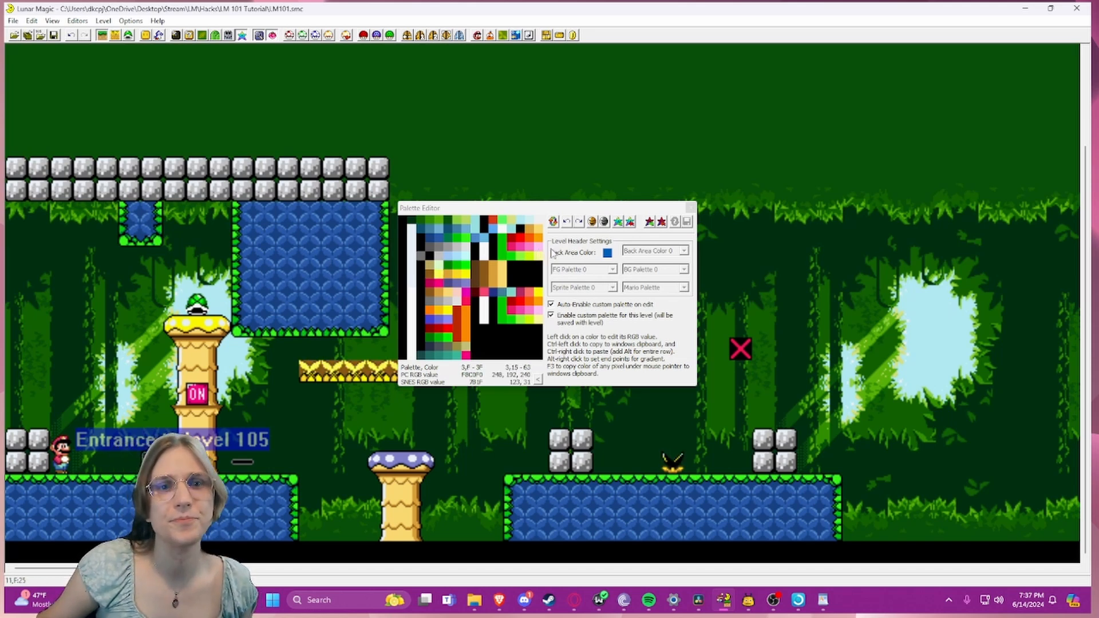
pyautogui.click(607, 253)
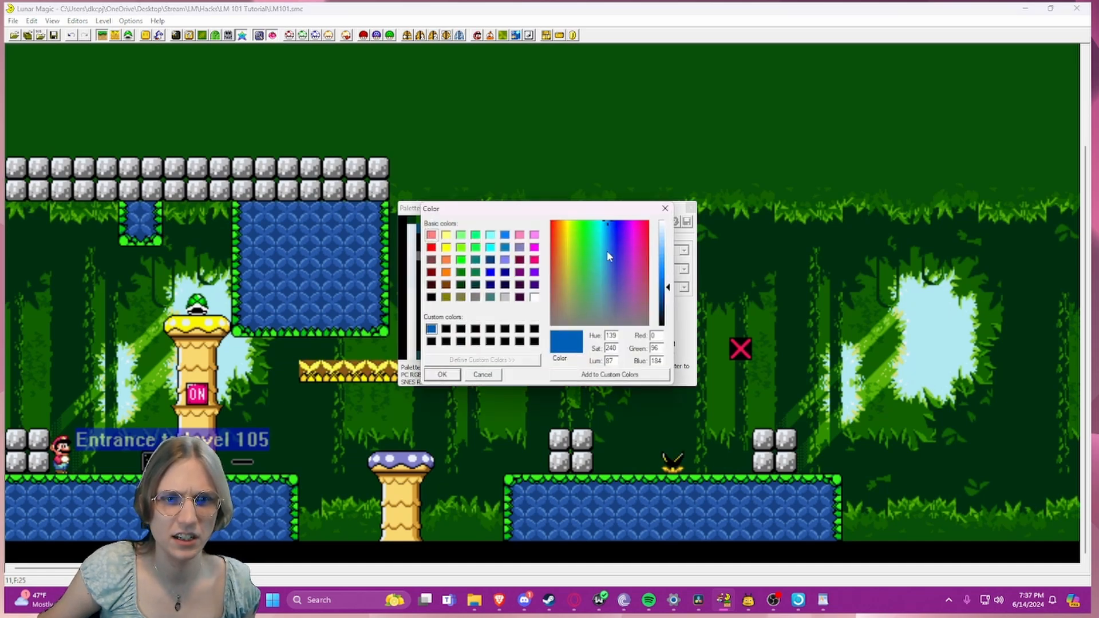
pyautogui.click(665, 208)
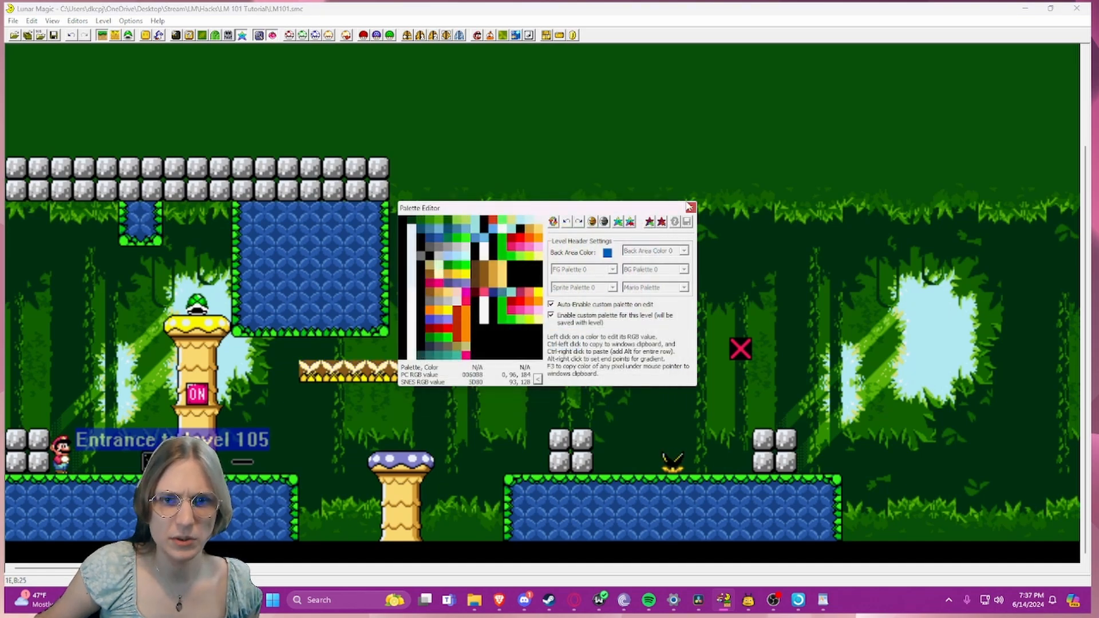
pyautogui.click(691, 206)
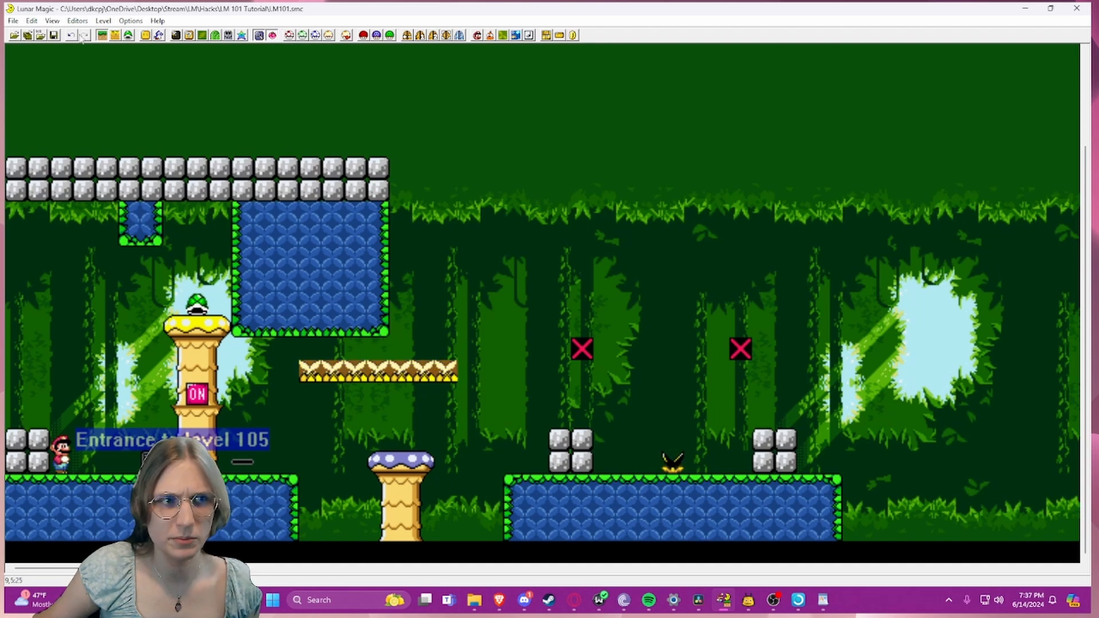
# - Save the edited level to the ROM as level 105
pyautogui.click(45, 37)
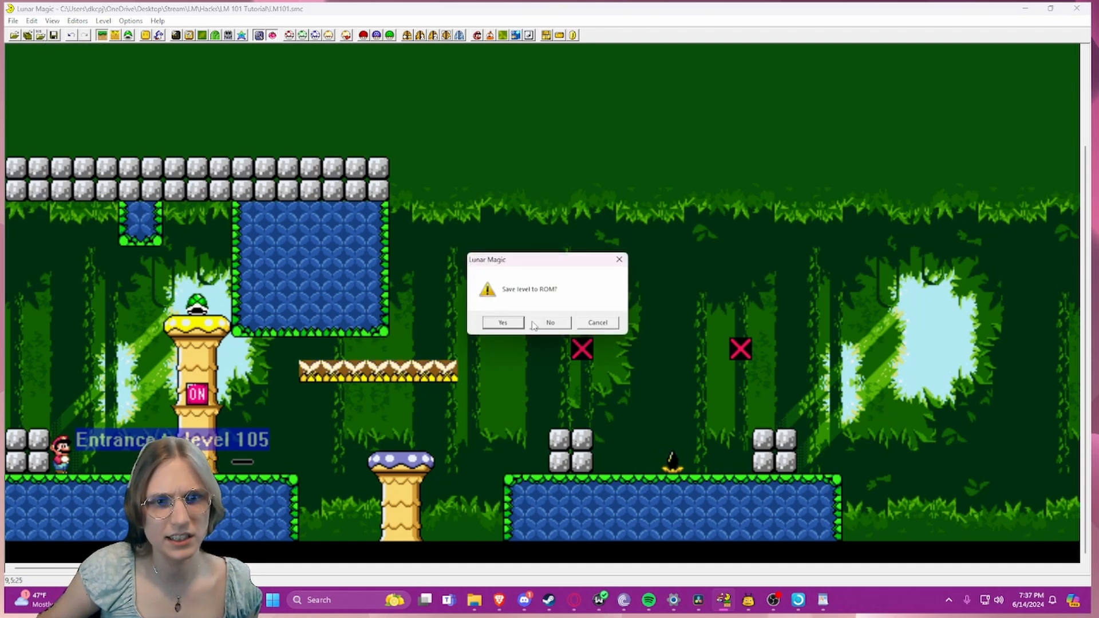
pyautogui.click(515, 320)
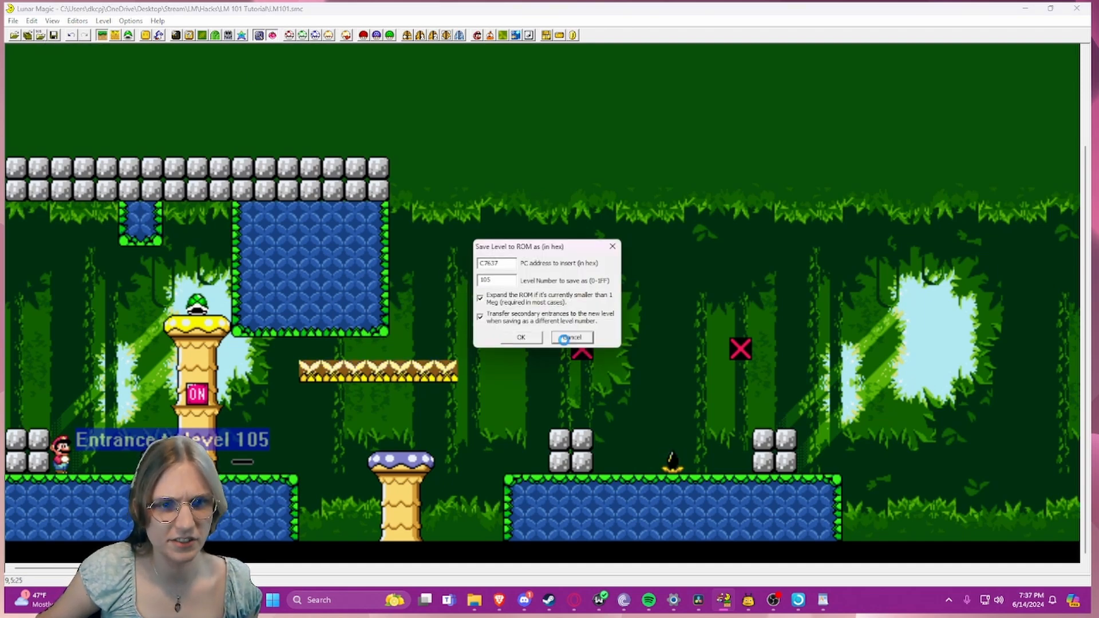
pyautogui.click(569, 335)
pyautogui.click(572, 310)
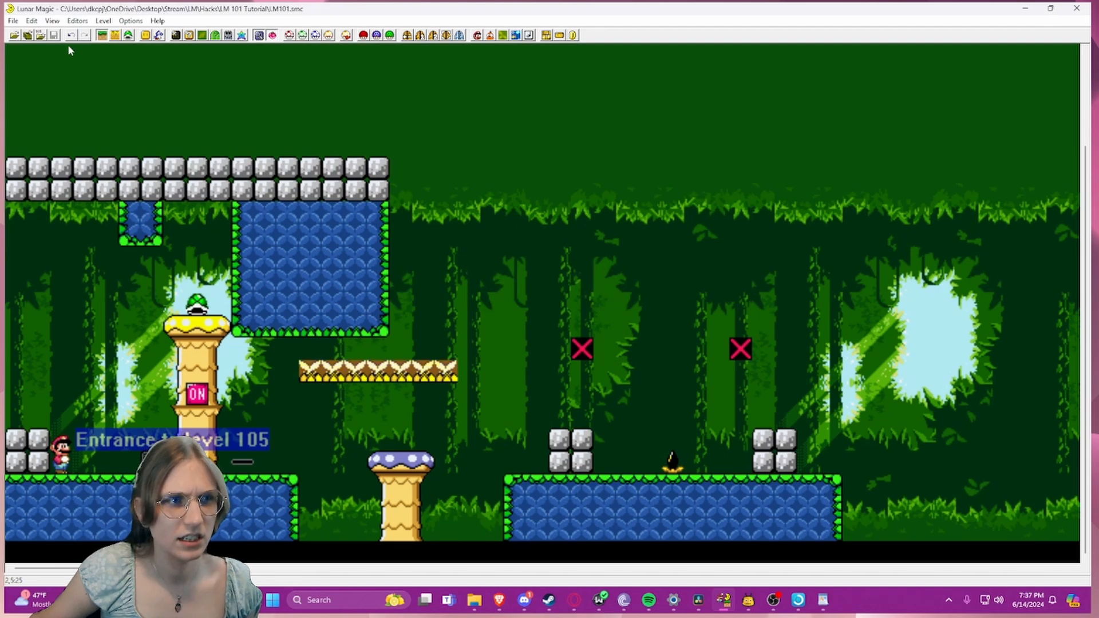
# - Step forward through the levels from 105 to level 107
pyautogui.press('pageup')
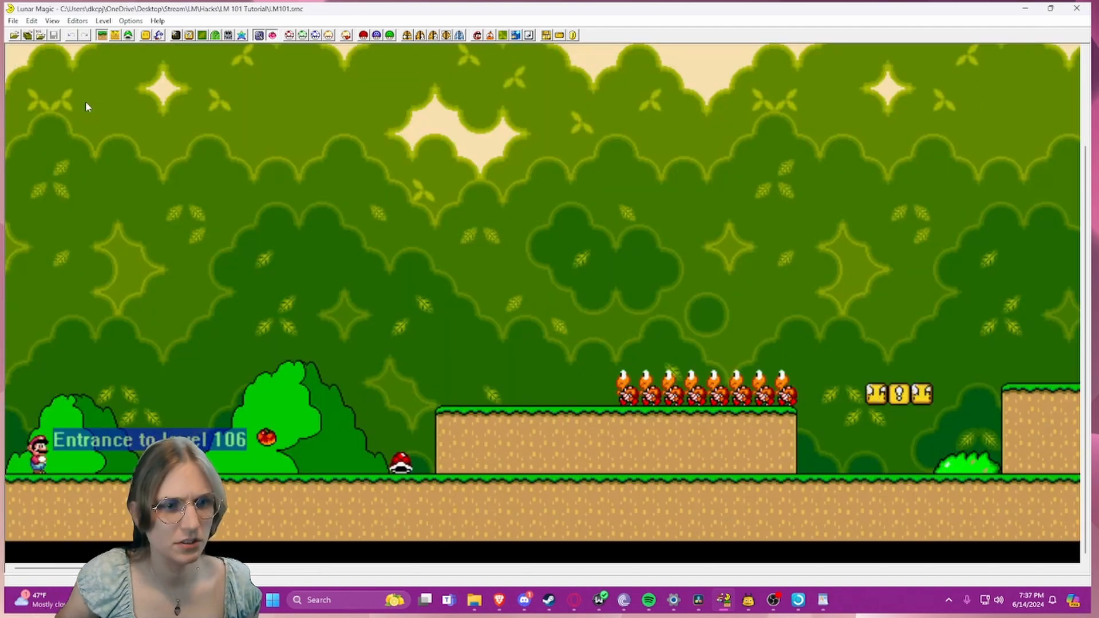
pyautogui.press('pageup')
pyautogui.press('pageup')
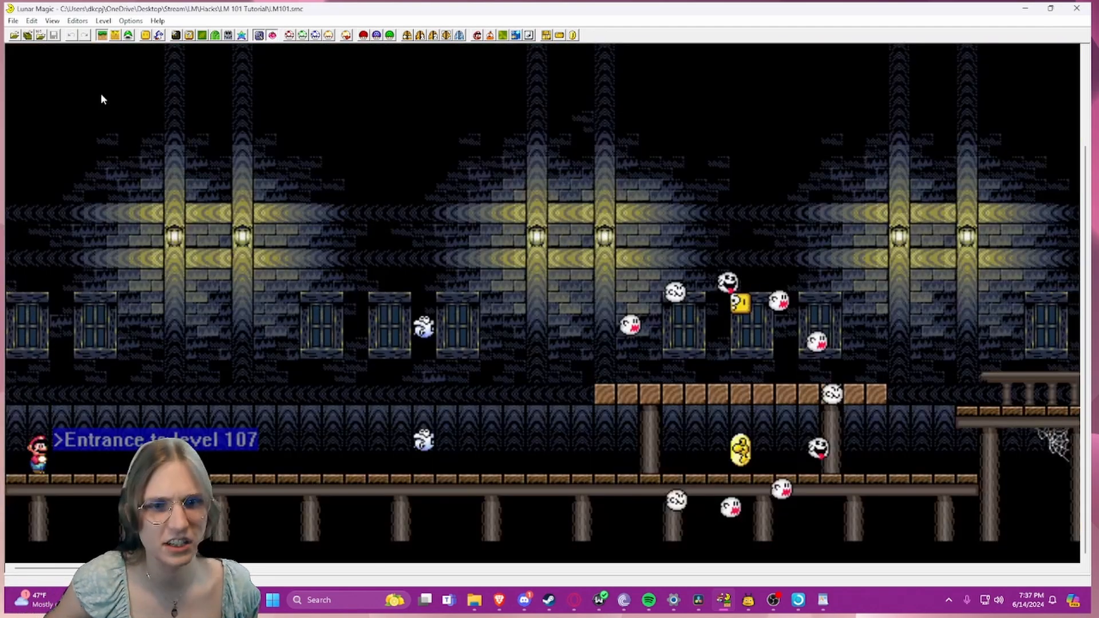
# - Step forward through the levels from 107 to level 10C
pyautogui.press('pageup')
pyautogui.press('pageup')
pyautogui.press('pageup')
pyautogui.press('pageup')
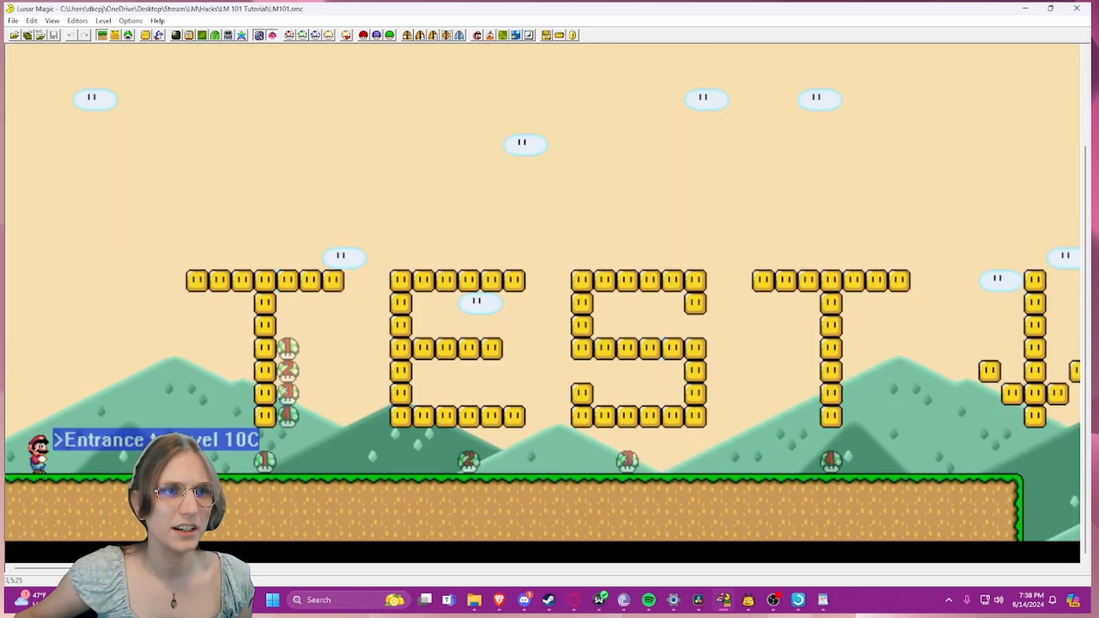
# - Change the back area color of level 10C to light green and close the Palette Editor
pyautogui.click(242, 35)
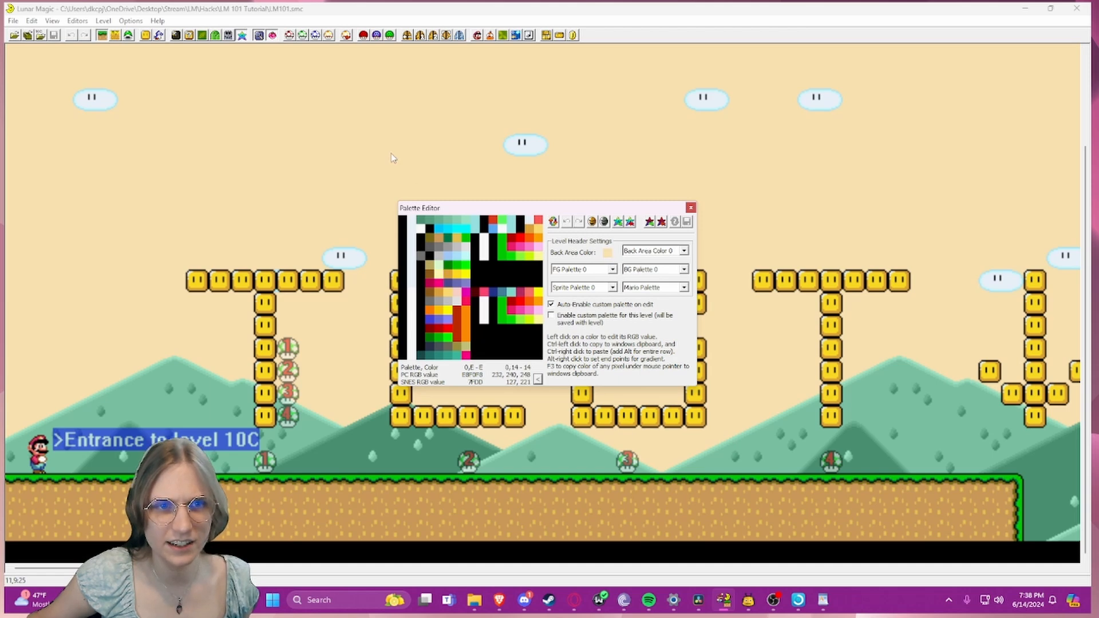
pyautogui.click(608, 253)
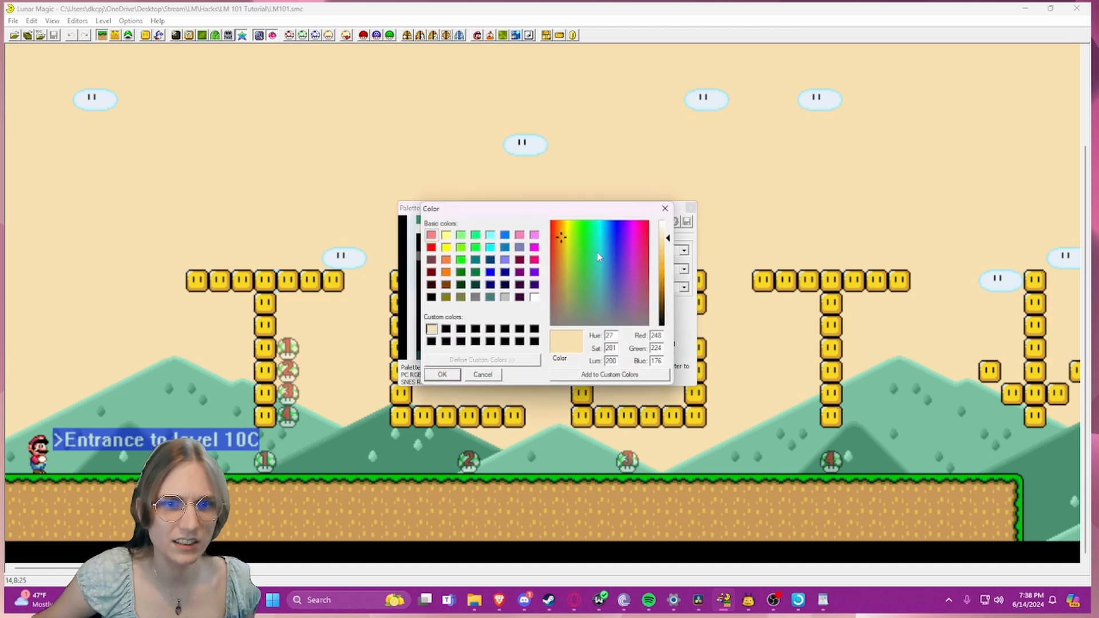
pyautogui.click(592, 243)
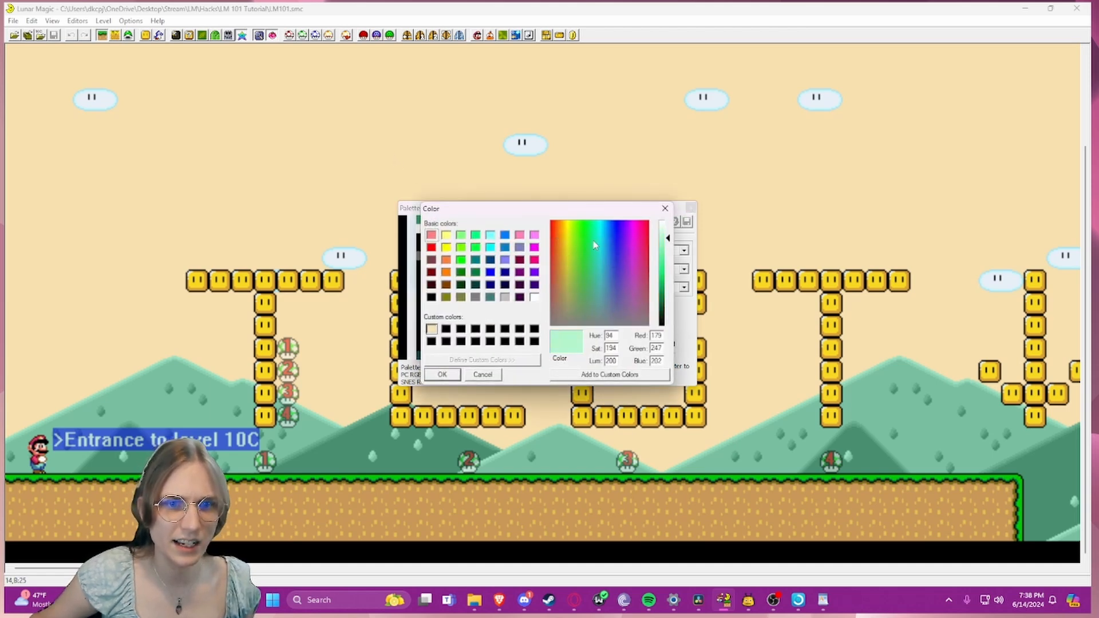
pyautogui.click(440, 374)
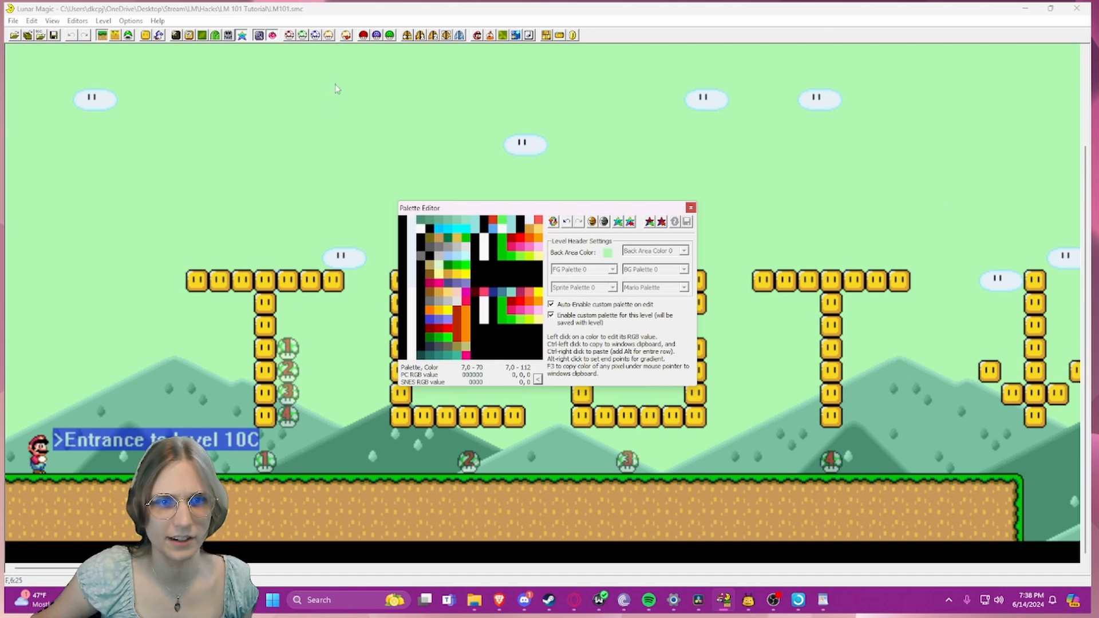
pyautogui.click(691, 208)
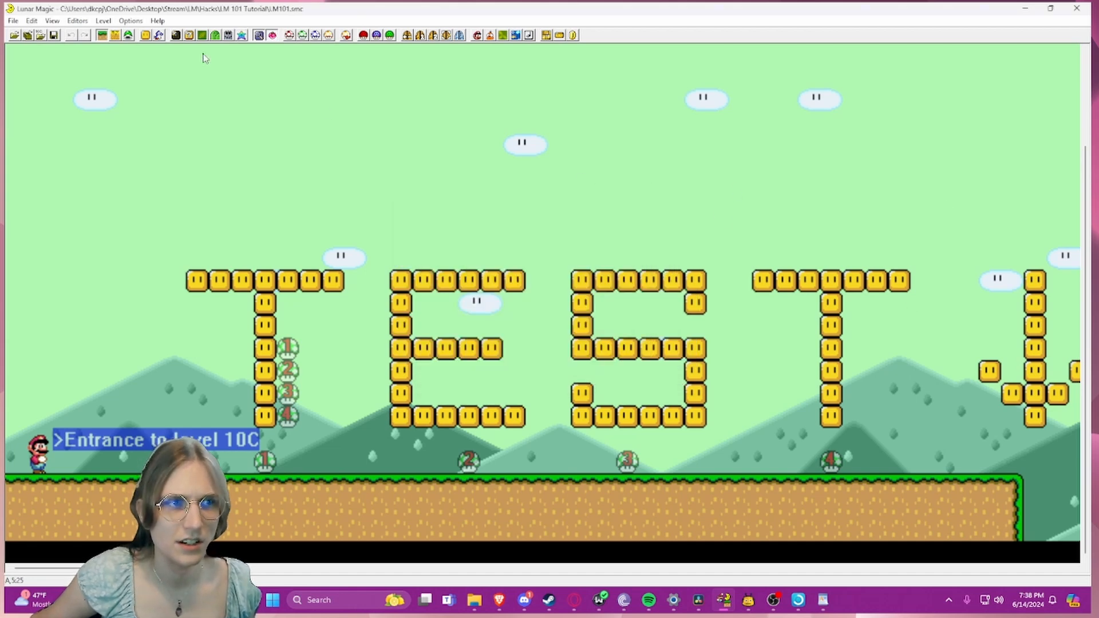
# - Open level 105 without saving the recolored level 10C
pyautogui.click(44, 40)
pyautogui.click(555, 322)
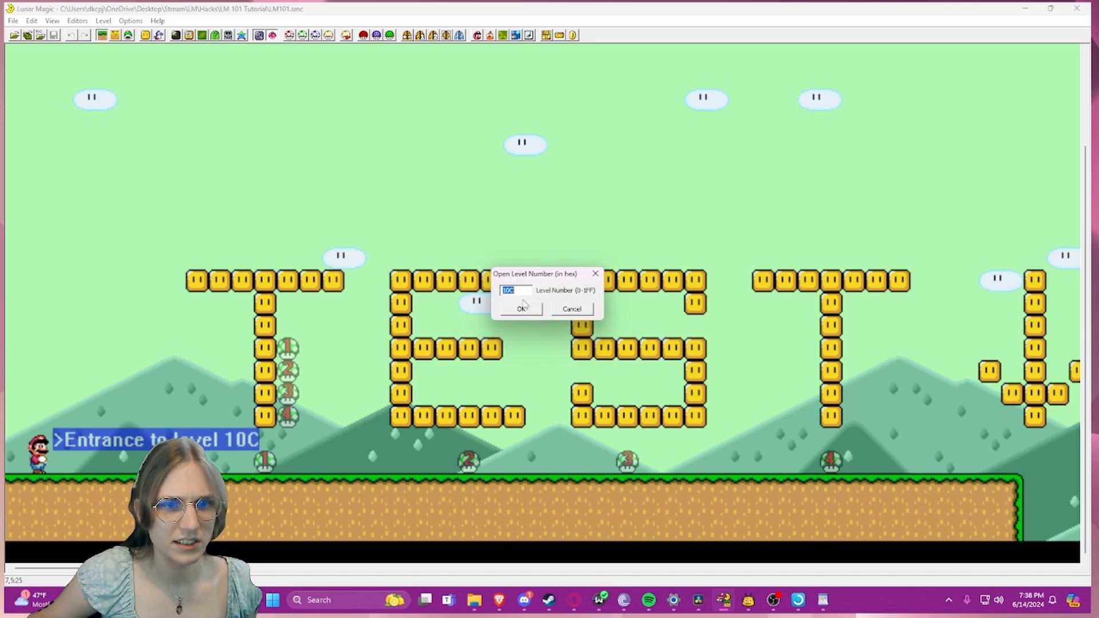
pyautogui.write('105')
pyautogui.press('Return')
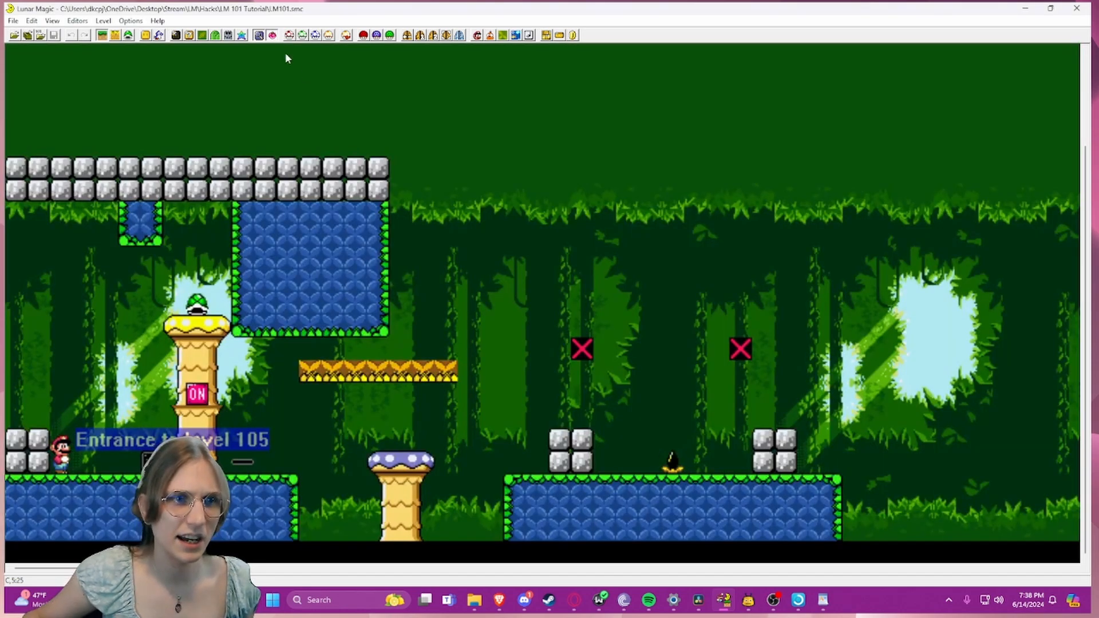
# - Try a dark purple back area color in level 105's palette, undo it, and try copying one palette color onto another
pyautogui.click(242, 35)
pyautogui.click(606, 254)
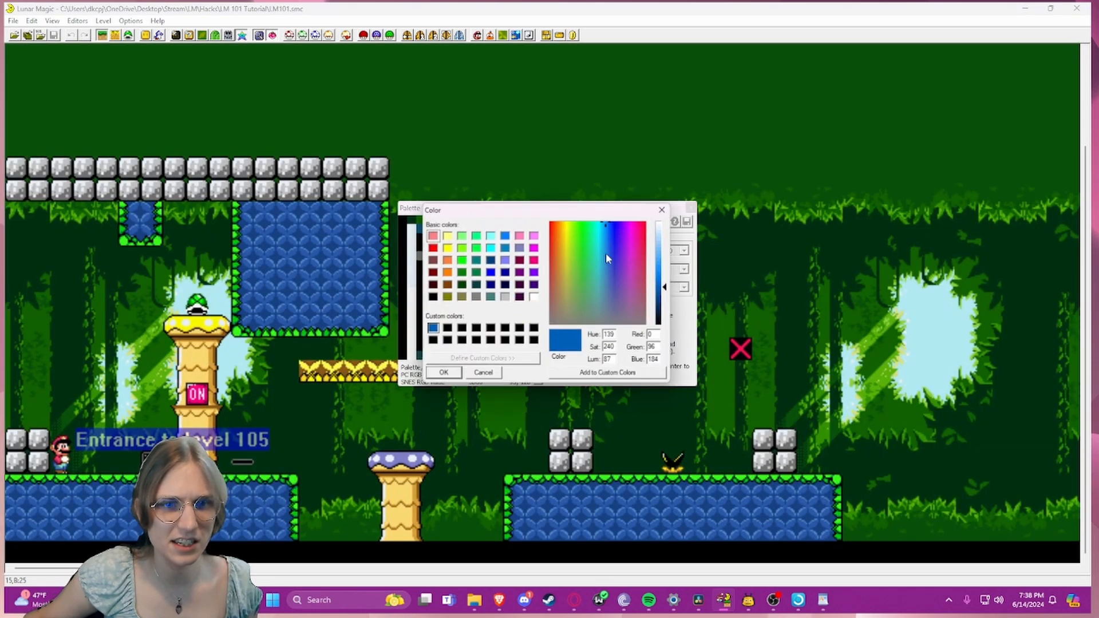
pyautogui.moveTo(612, 261); pyautogui.dragTo(640, 273)
pyautogui.click(442, 374)
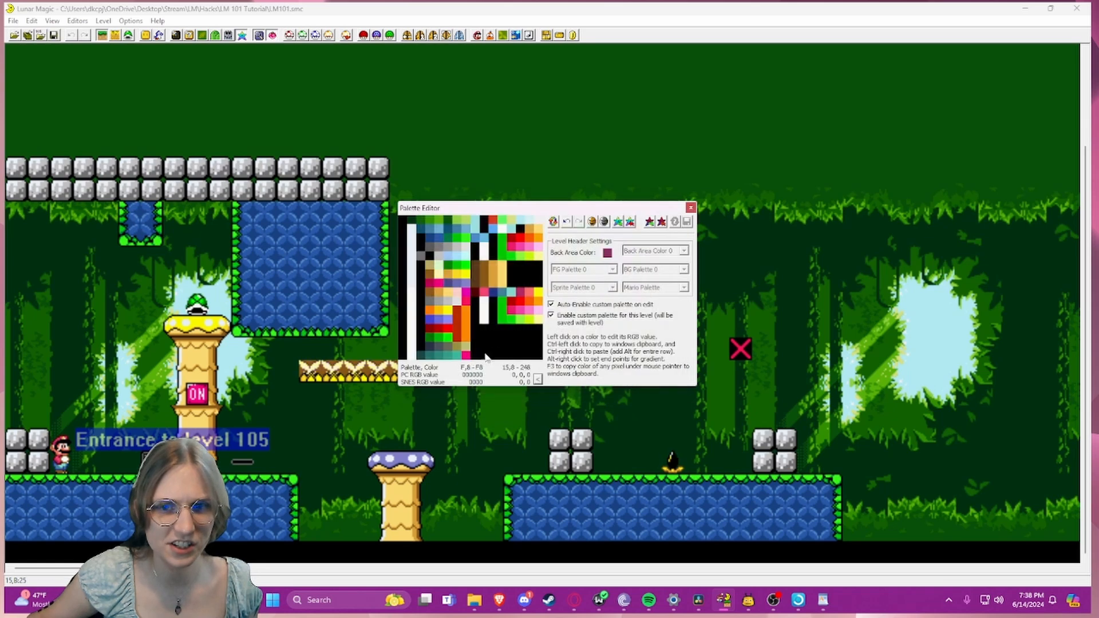
pyautogui.click(566, 222)
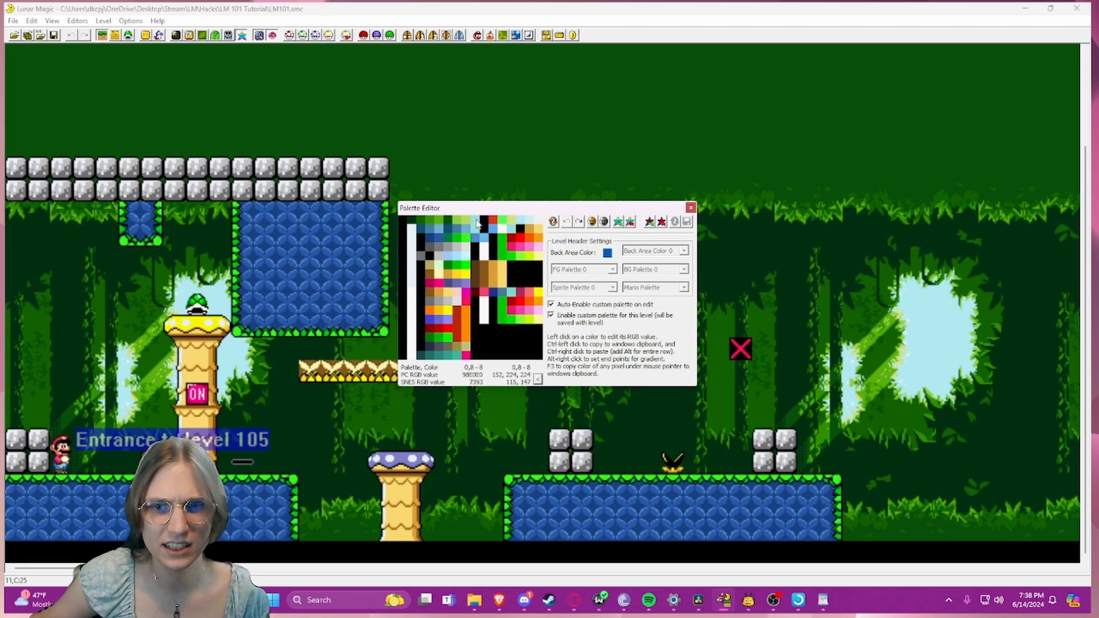
pyautogui.keyDown('ctrl'); pyautogui.click(469, 226); pyautogui.keyUp('ctrl')
pyautogui.keyDown('ctrl'); pyautogui.rightClick(519, 220); pyautogui.keyUp('ctrl')
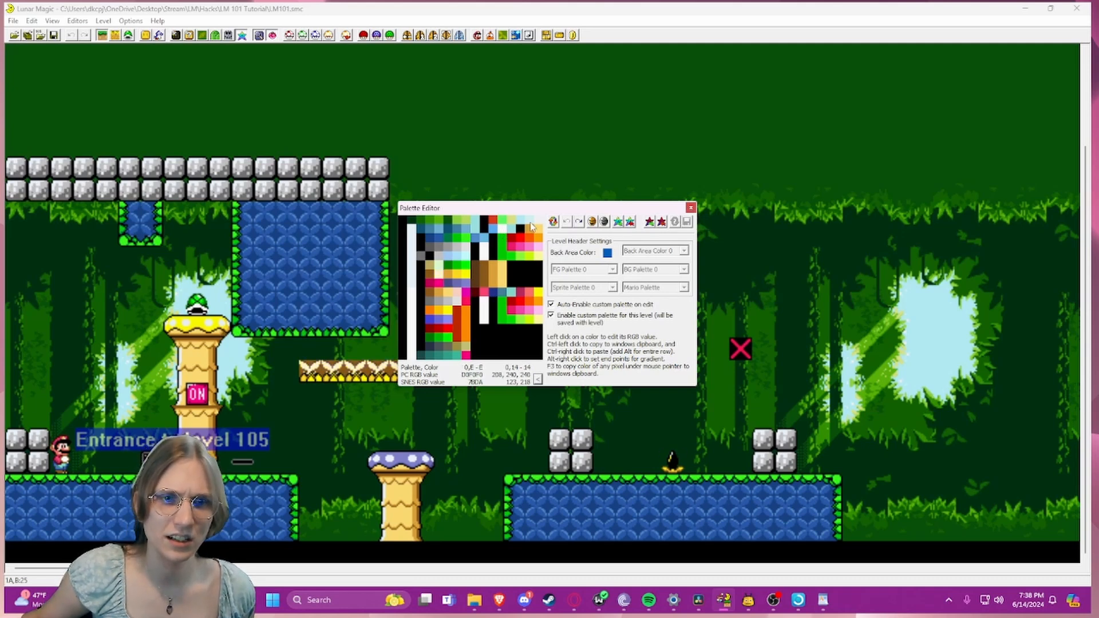
# - Close the Palette Editor, save level 105 to the ROM, and open level 106
pyautogui.click(690, 207)
pyautogui.click(54, 36)
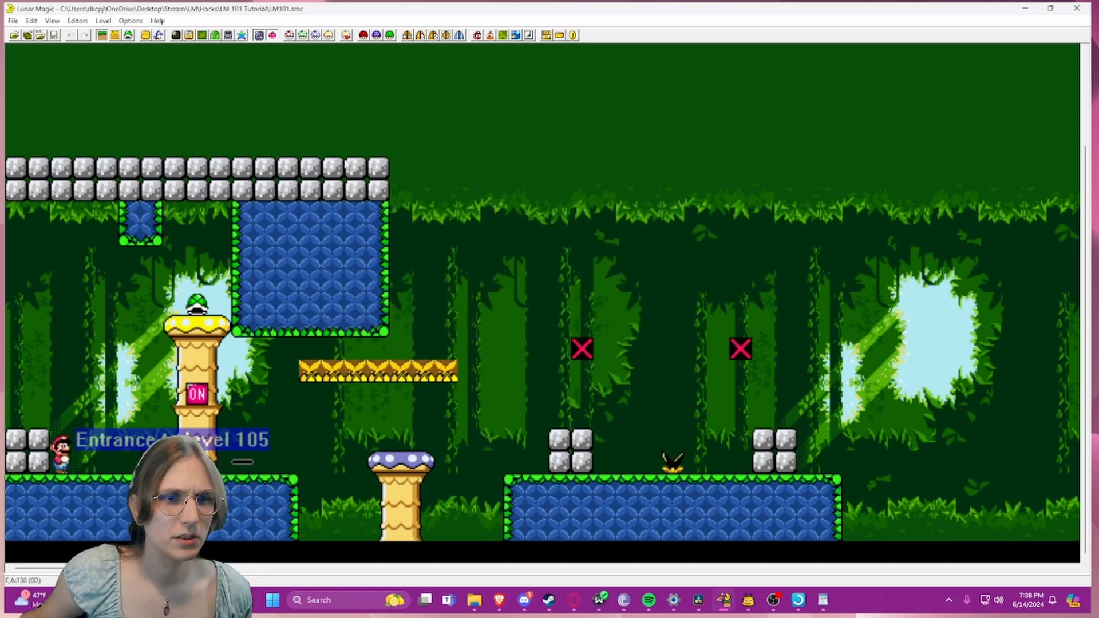
pyautogui.click(40, 35)
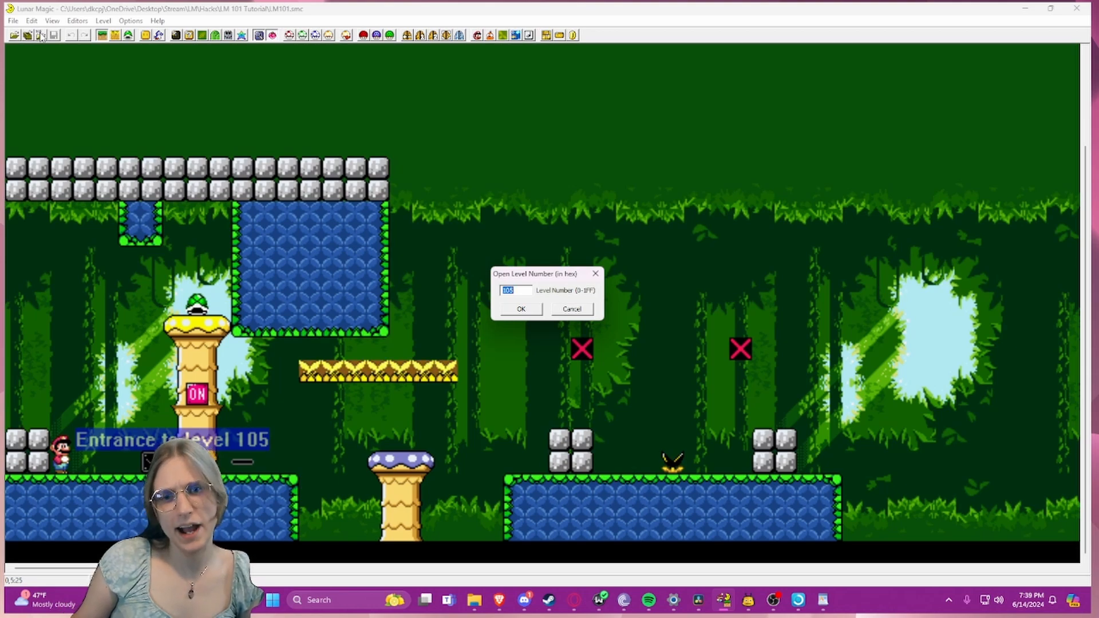
pyautogui.write('106')
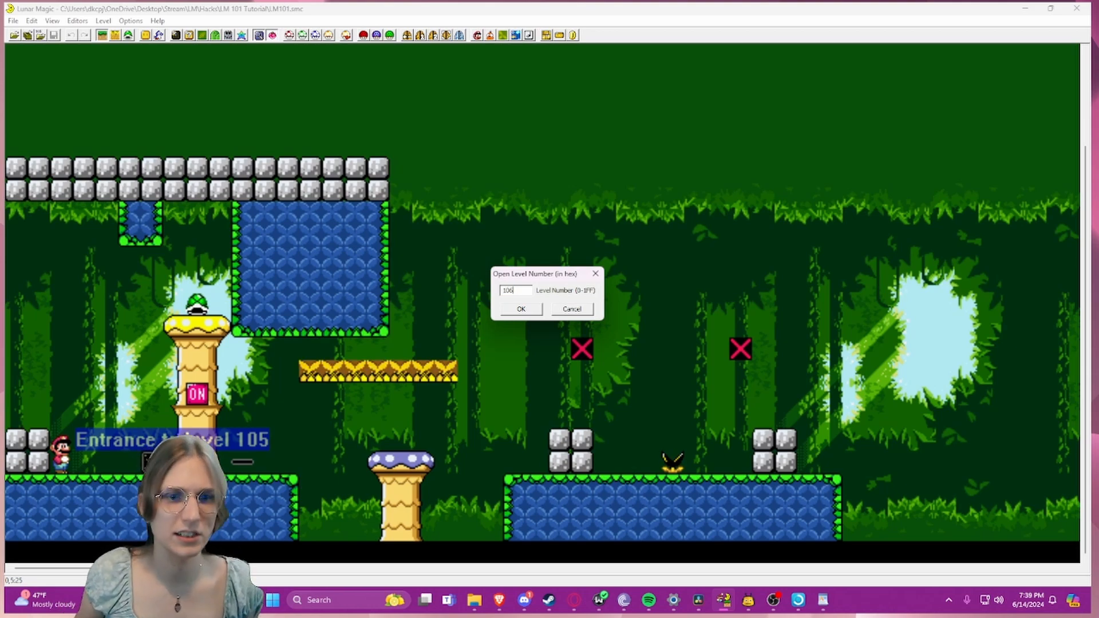
pyautogui.press('Return')
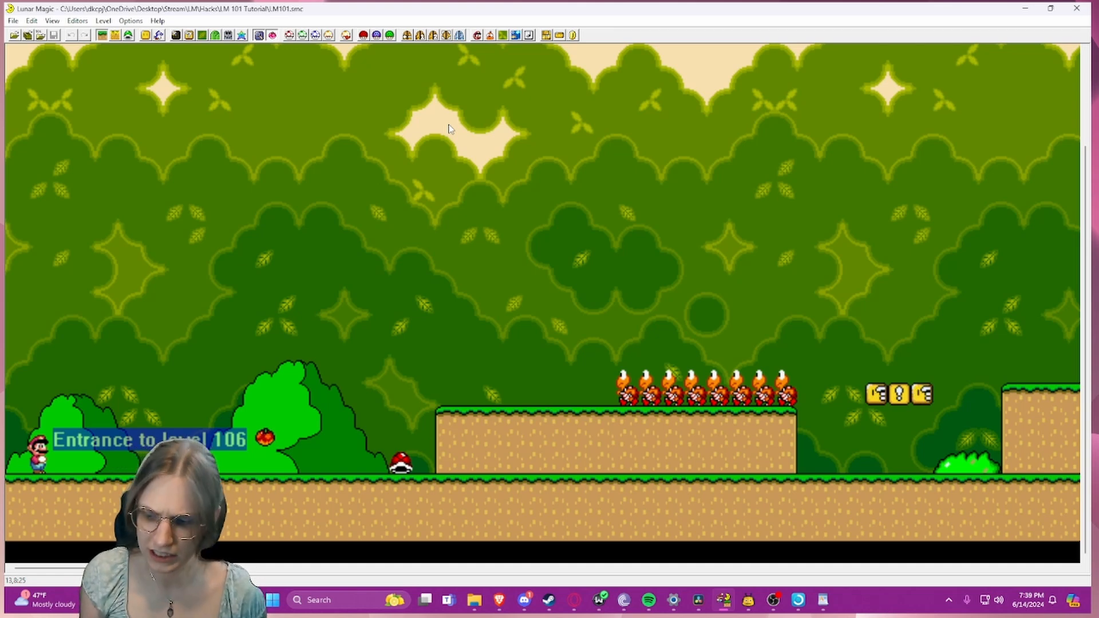
# - Delete all objects, sprites, screen exits and secondary entrances from level 106
pyautogui.hotkey('ctrl', 'Delete')
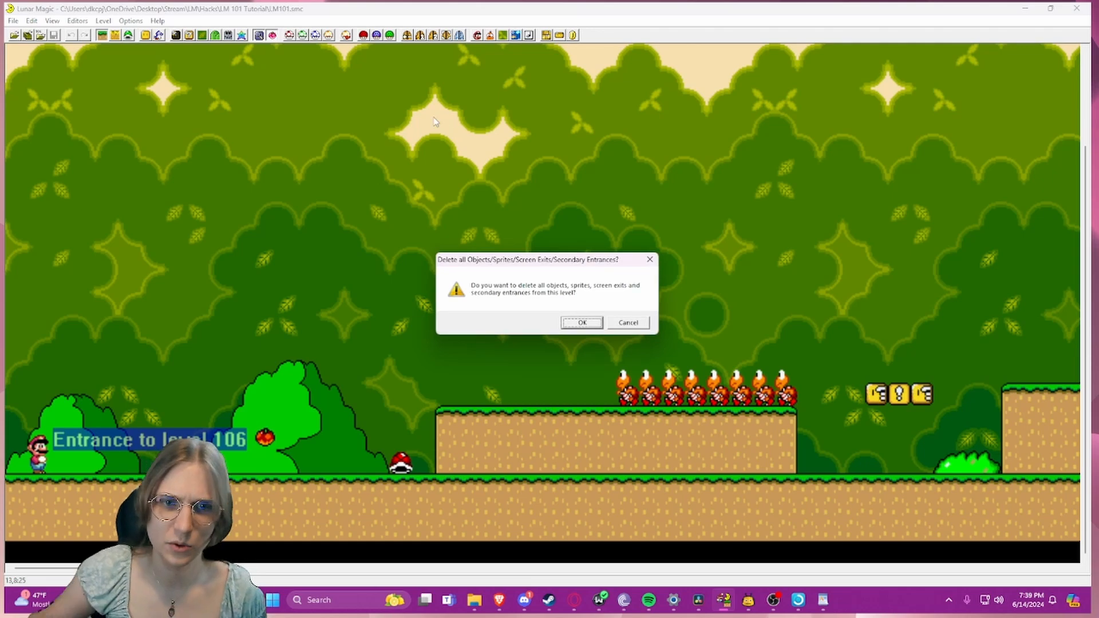
pyautogui.click(581, 323)
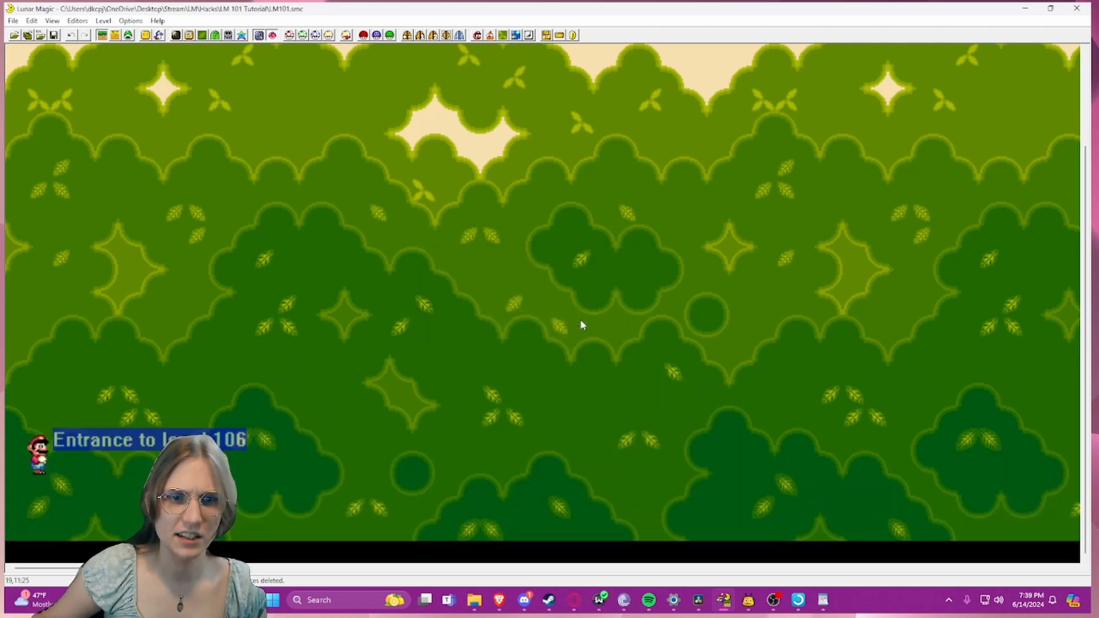
pyautogui.moveTo(74, 568); pyautogui.dragTo(24, 558)
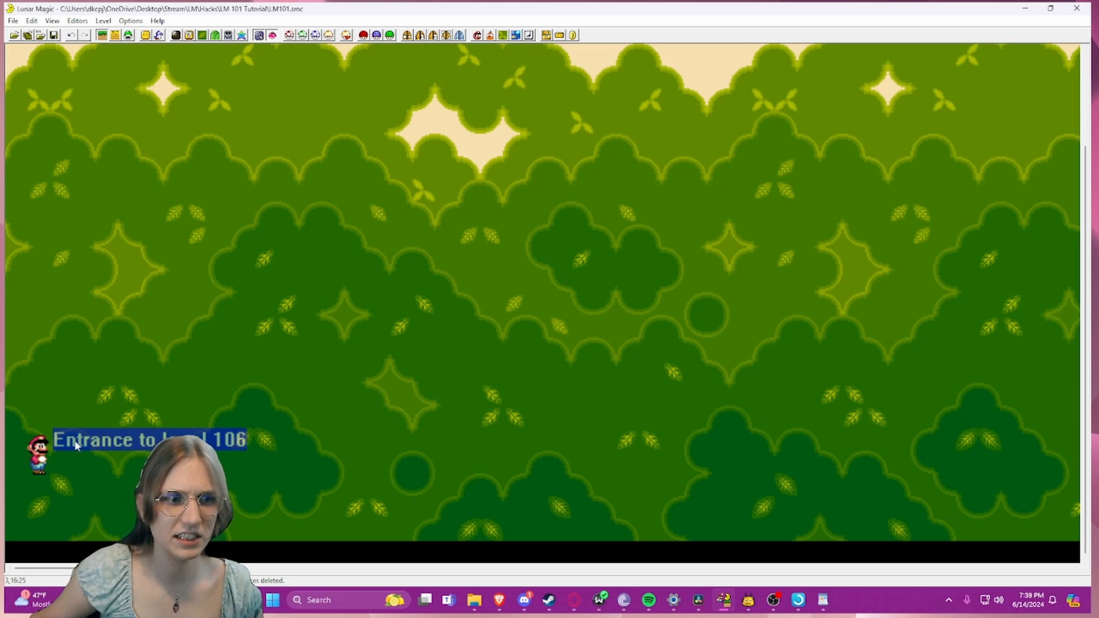
# - Move the entrance of level 106 two tiles right and one tile up, and save the level
pyautogui.moveTo(89, 442); pyautogui.dragTo(134, 419)
pyautogui.click(77, 362)
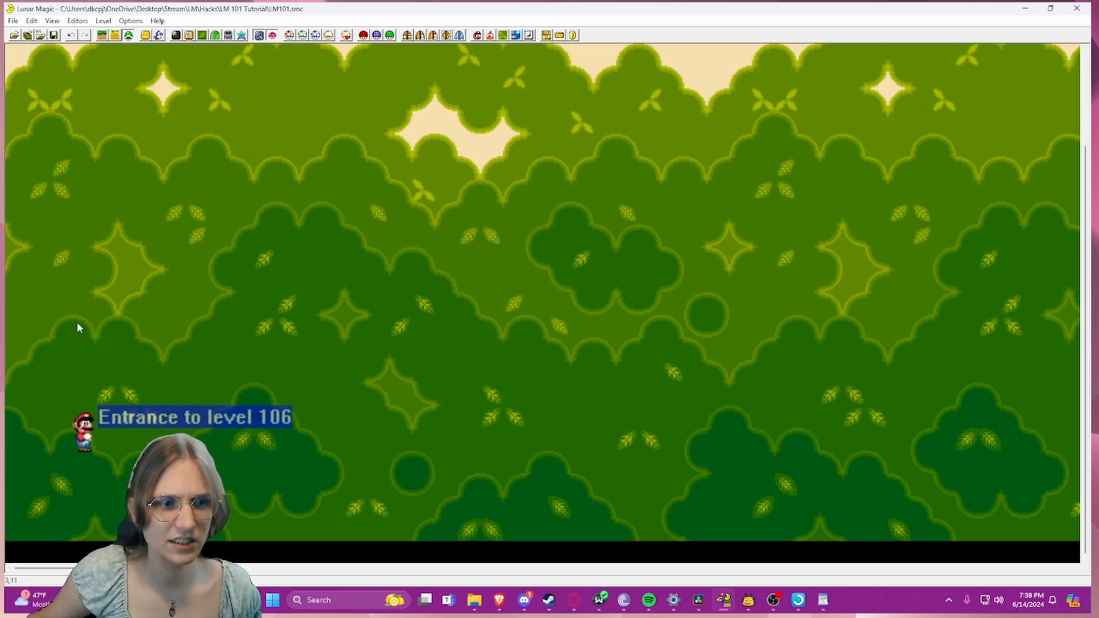
pyautogui.click(54, 35)
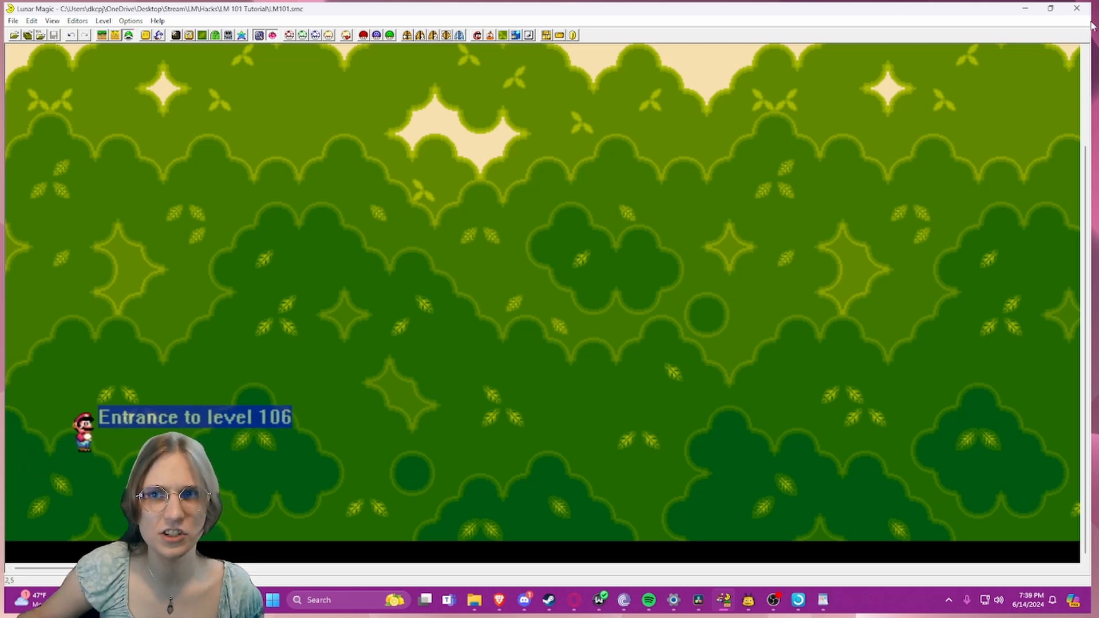
# - Switch to the Brave browser, close the YouTube tab, and bring up the SMW Central page of the New Super Mario Bros. Wii Styled Tileset
pyautogui.click(1025, 8)
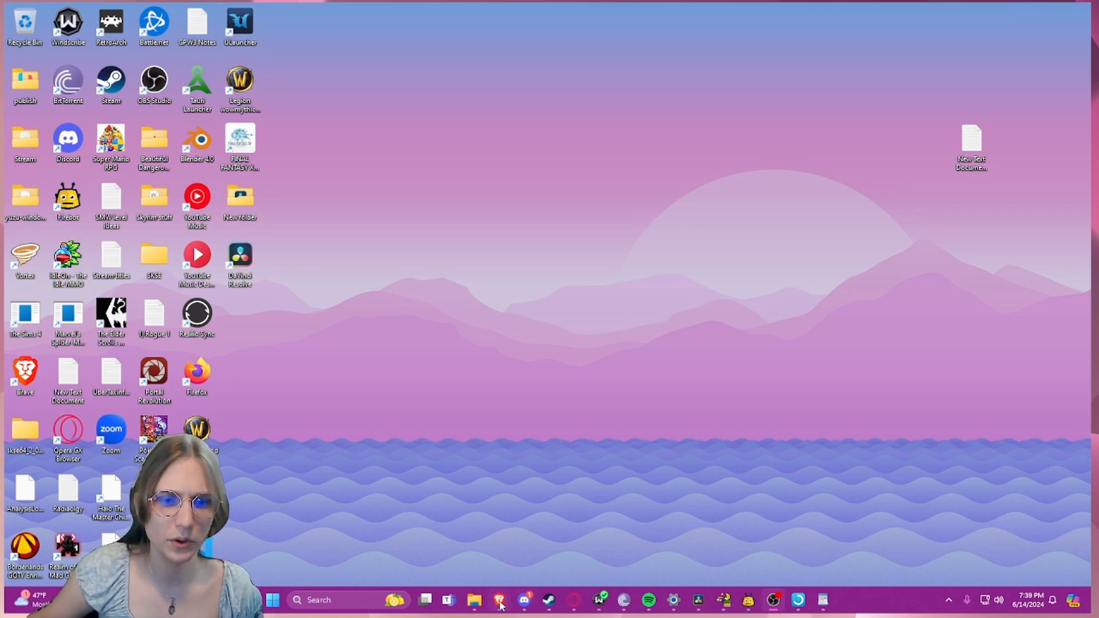
pyautogui.moveTo(499, 599)
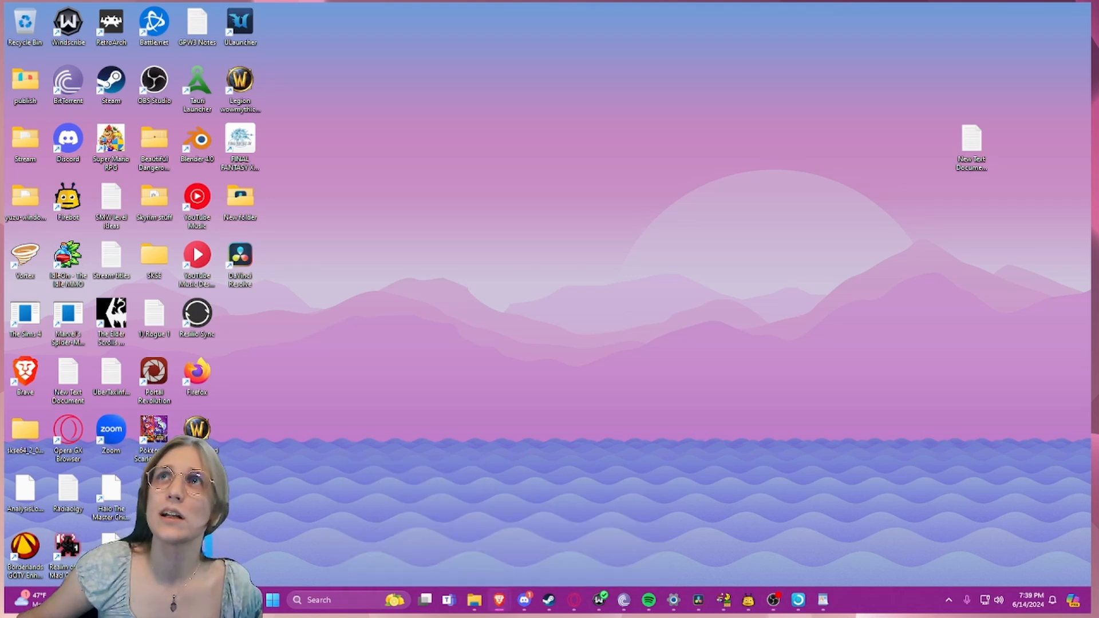
pyautogui.moveTo(1095, 1); pyautogui.dragTo(696, 59)
pyautogui.click(771, 63)
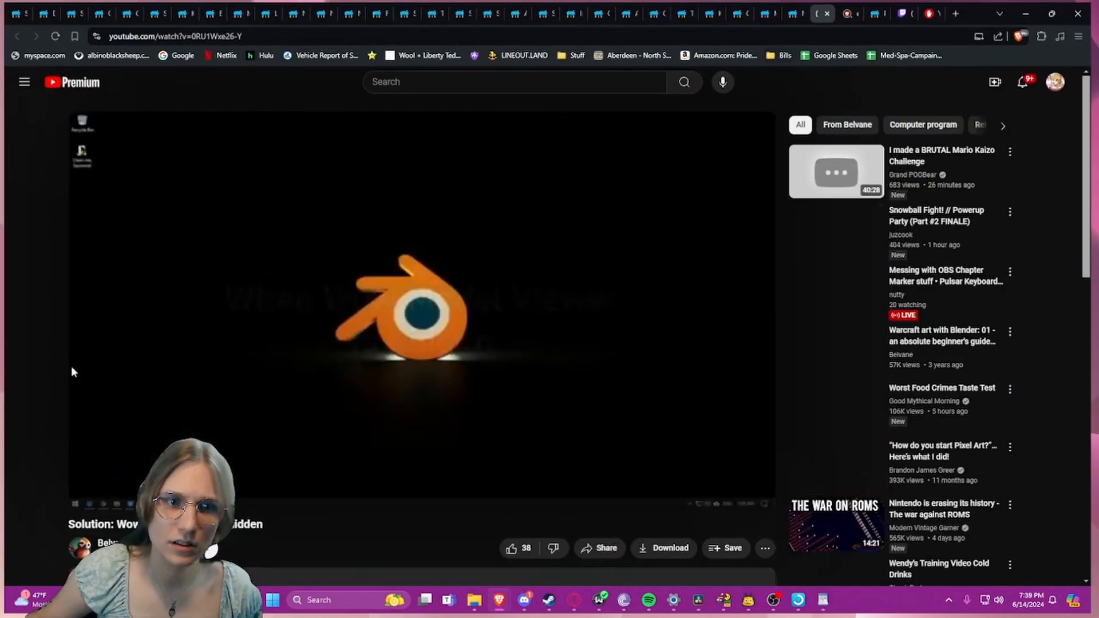
pyautogui.click(142, 380)
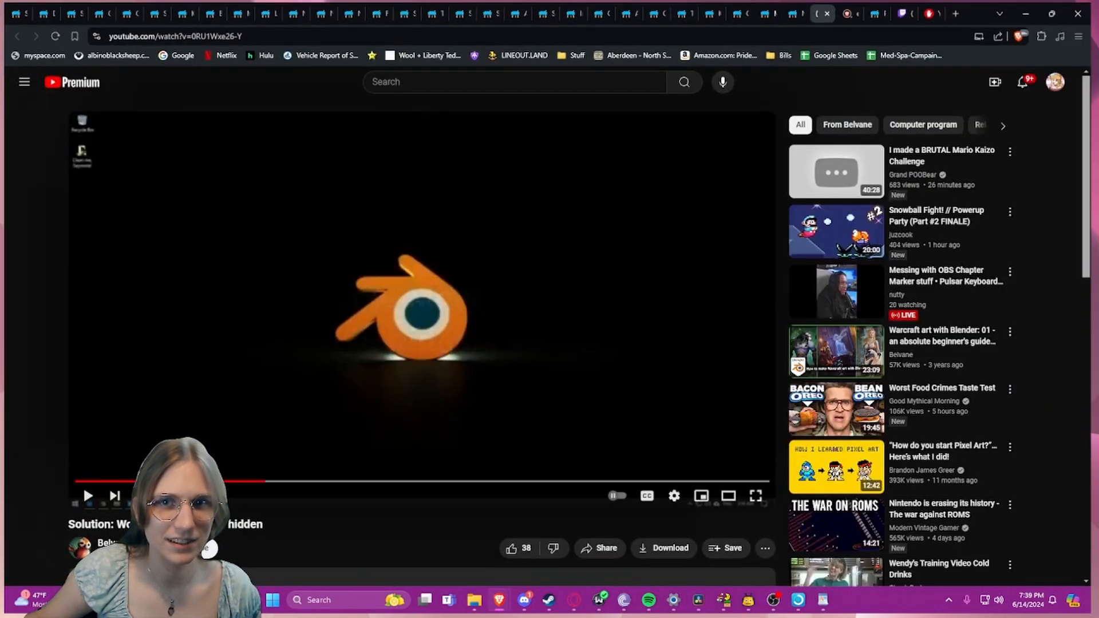
pyautogui.click(826, 13)
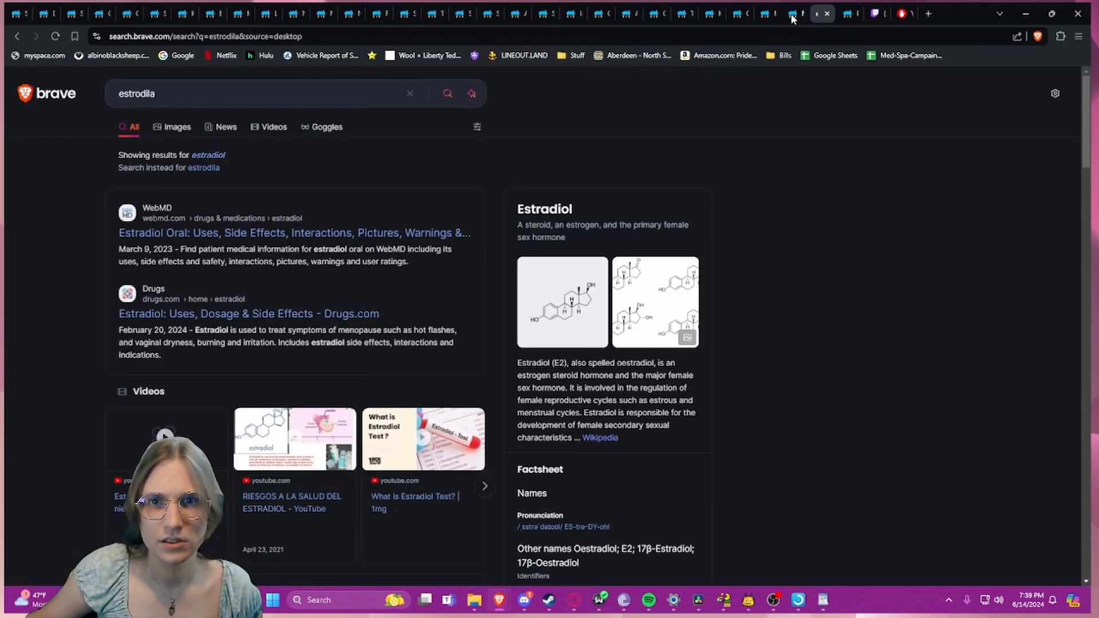
pyautogui.click(792, 12)
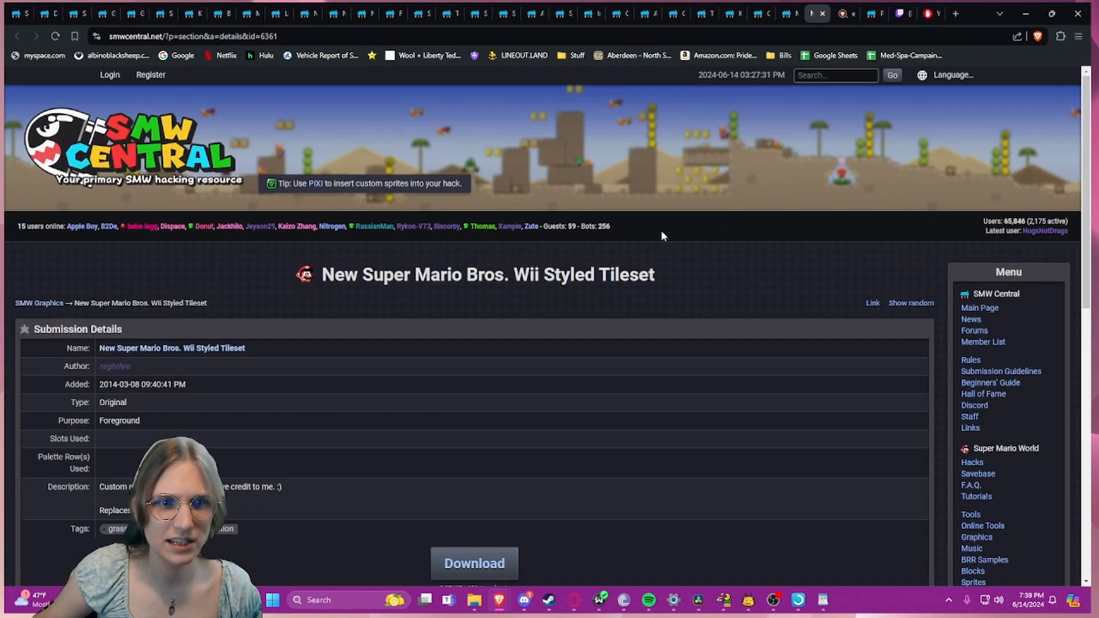
# - Look over the tileset's submission details and open SMW Central's Super Mario World Graphics section
pyautogui.scroll(-4, 681, 242)
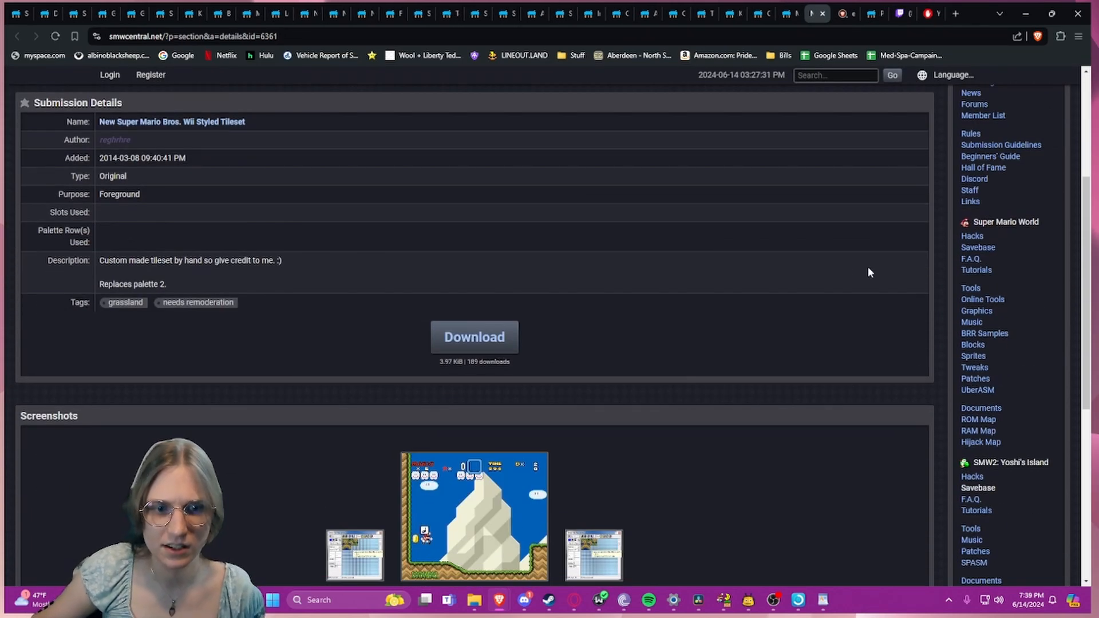
pyautogui.scroll(2, 869, 268)
pyautogui.scroll(-2, 871, 268)
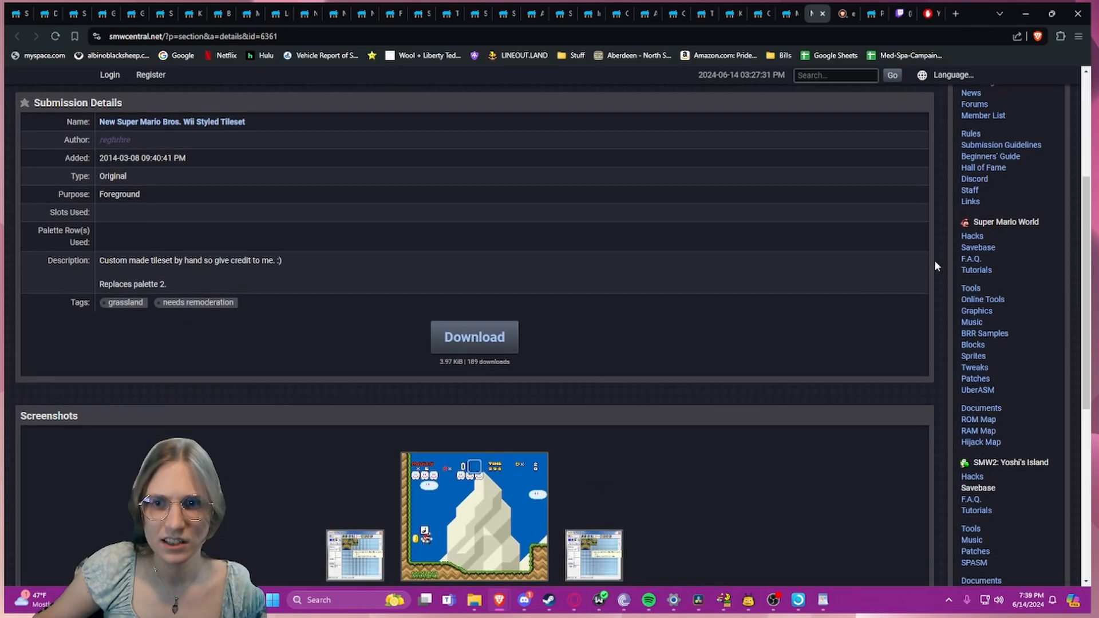
pyautogui.click(985, 312)
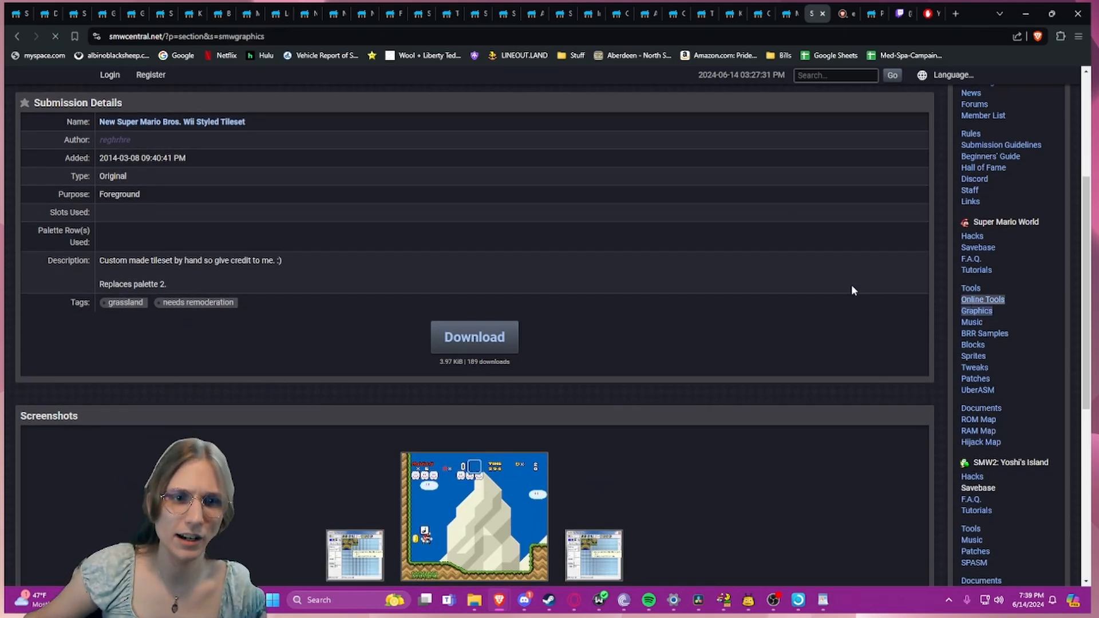
# - Filter the SMW Graphics submissions by the Background purpose and show the results as a gallery
pyautogui.scroll(-1, 519, 369)
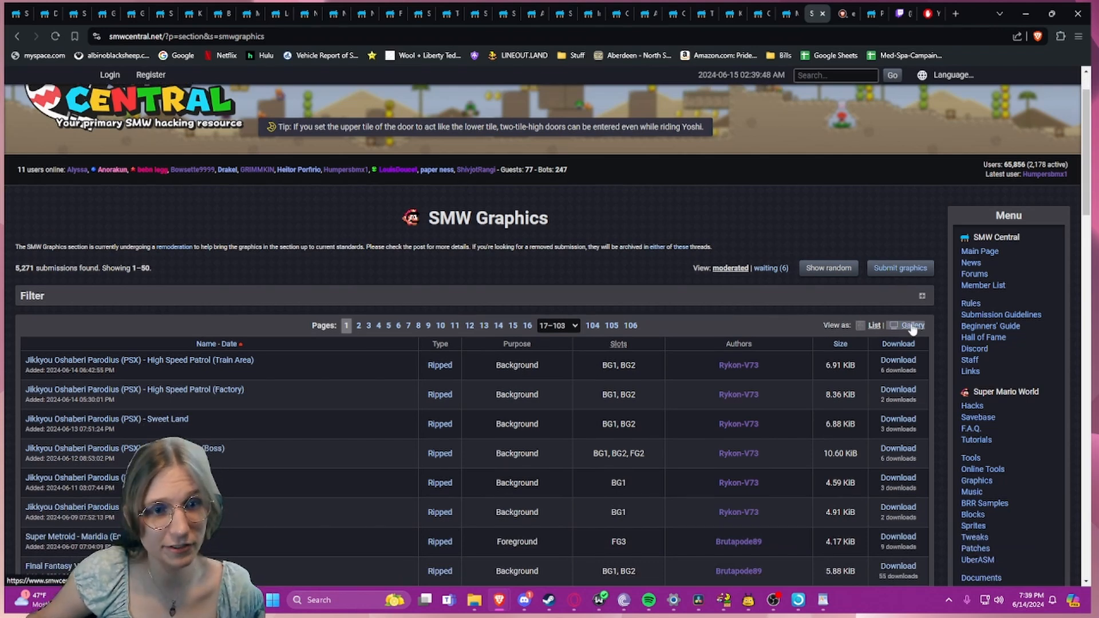
pyautogui.click(921, 296)
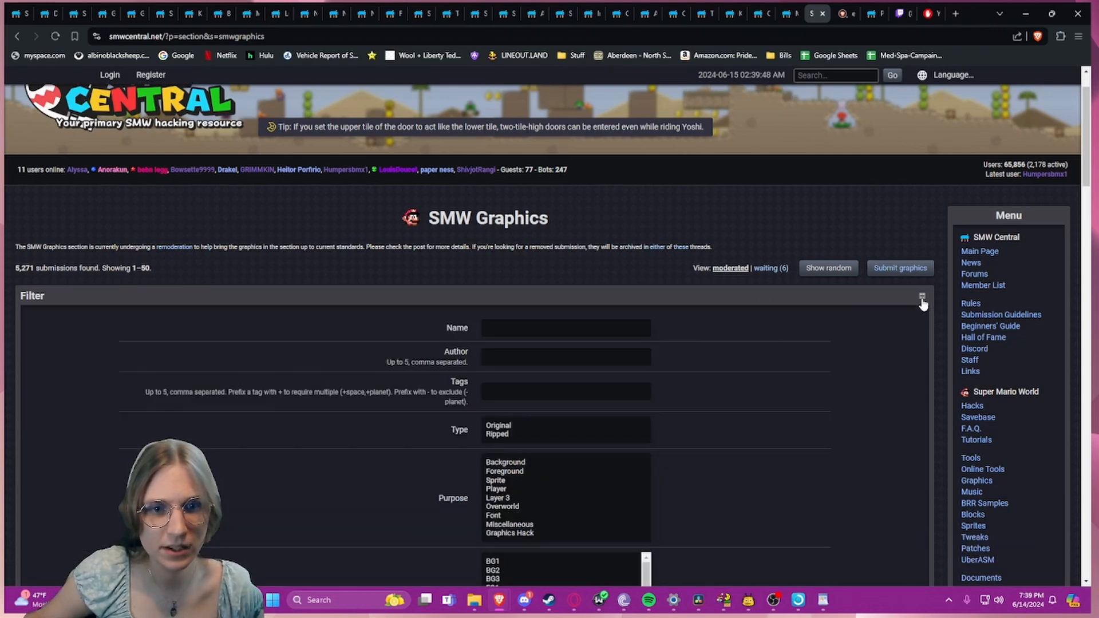
pyautogui.click(504, 463)
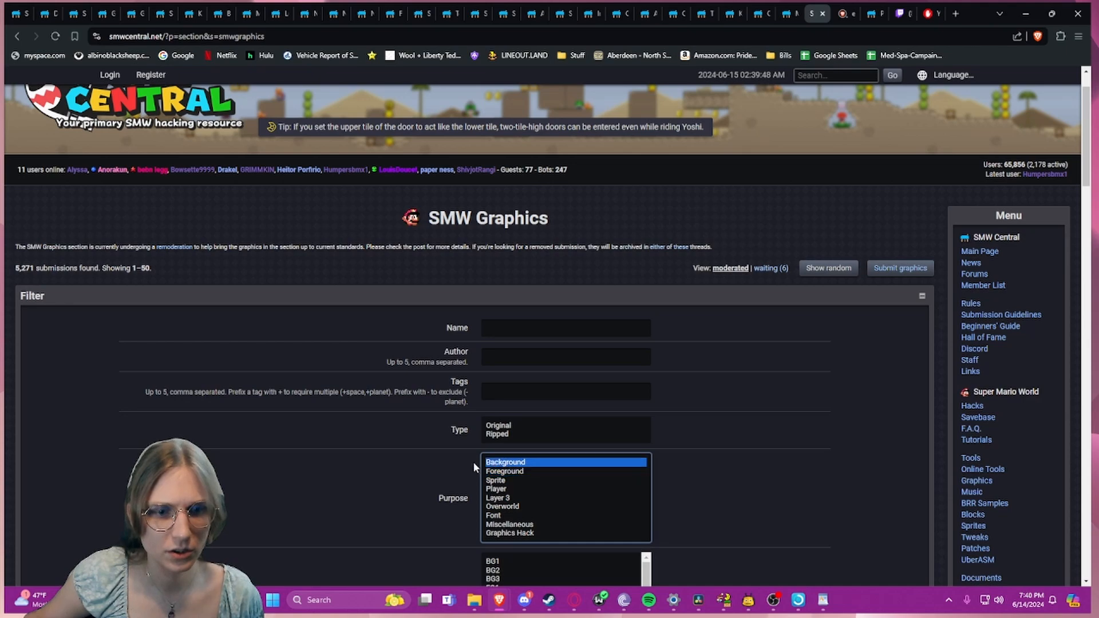
pyautogui.scroll(-8, 423, 458)
pyautogui.click(448, 361)
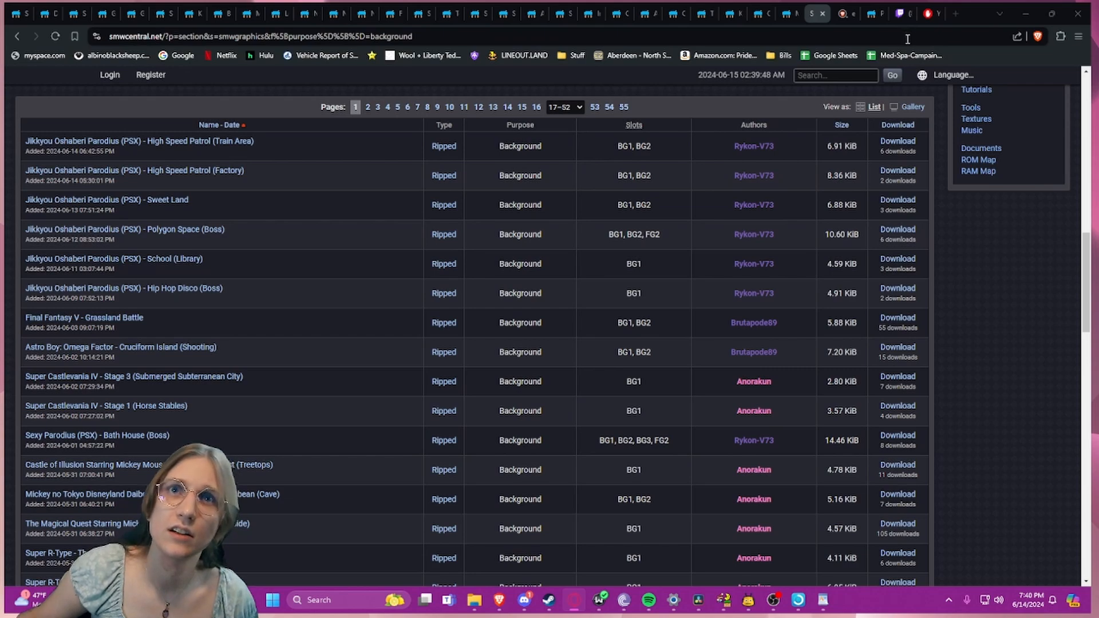
pyautogui.click(910, 106)
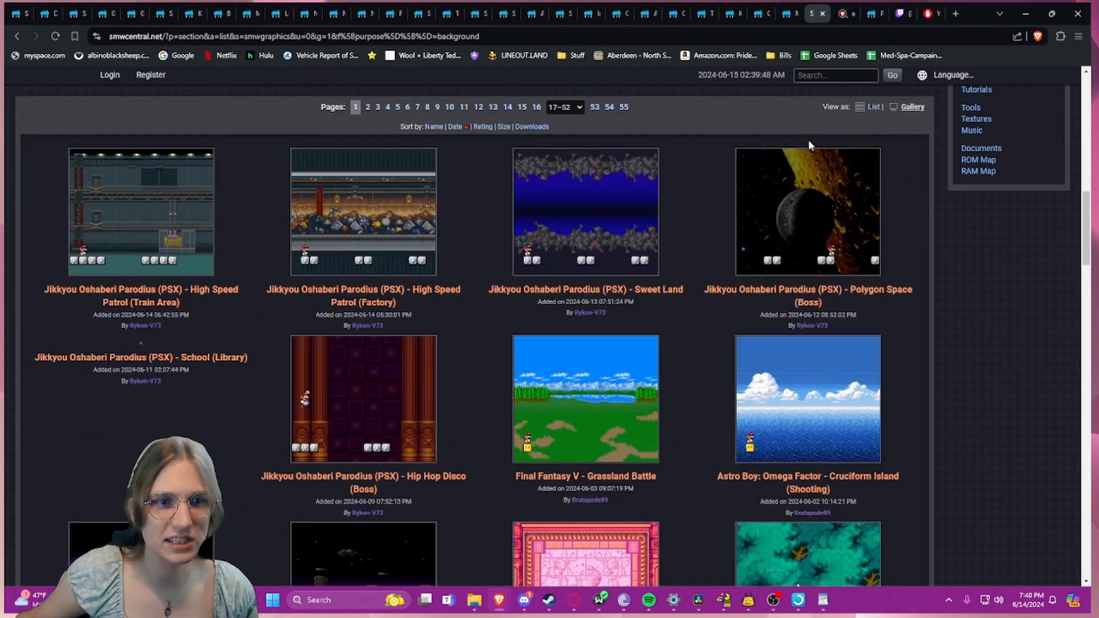
# - Open the Astro Boy: Omega Factor - Cruciform Island (Shooting) background and check which graphics slots and palette rows it uses
pyautogui.click(817, 489)
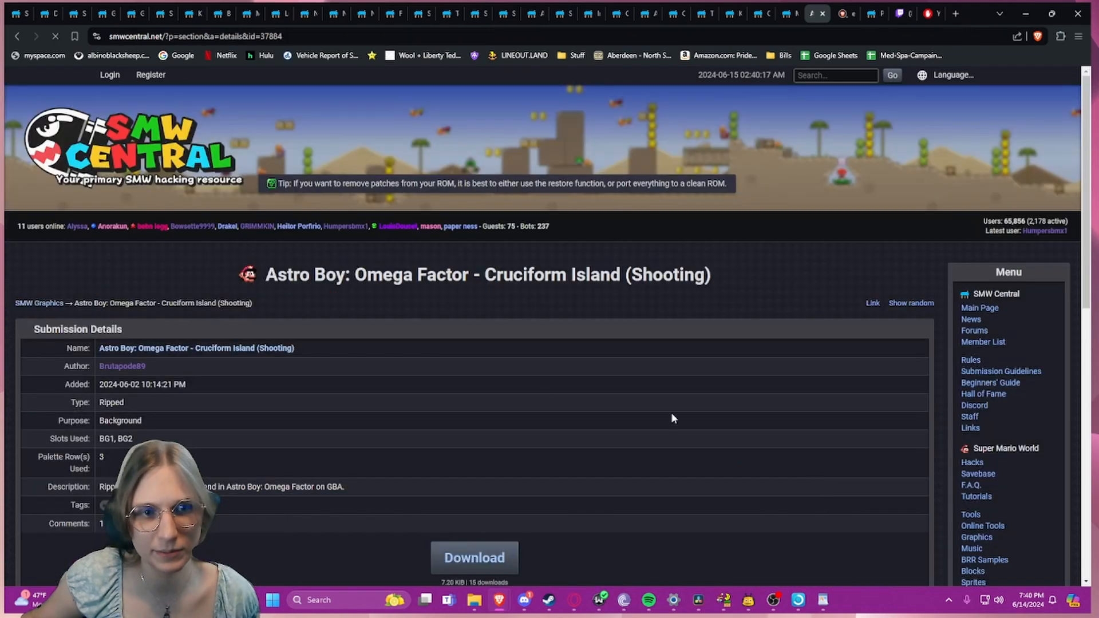
pyautogui.scroll(-3, 463, 354)
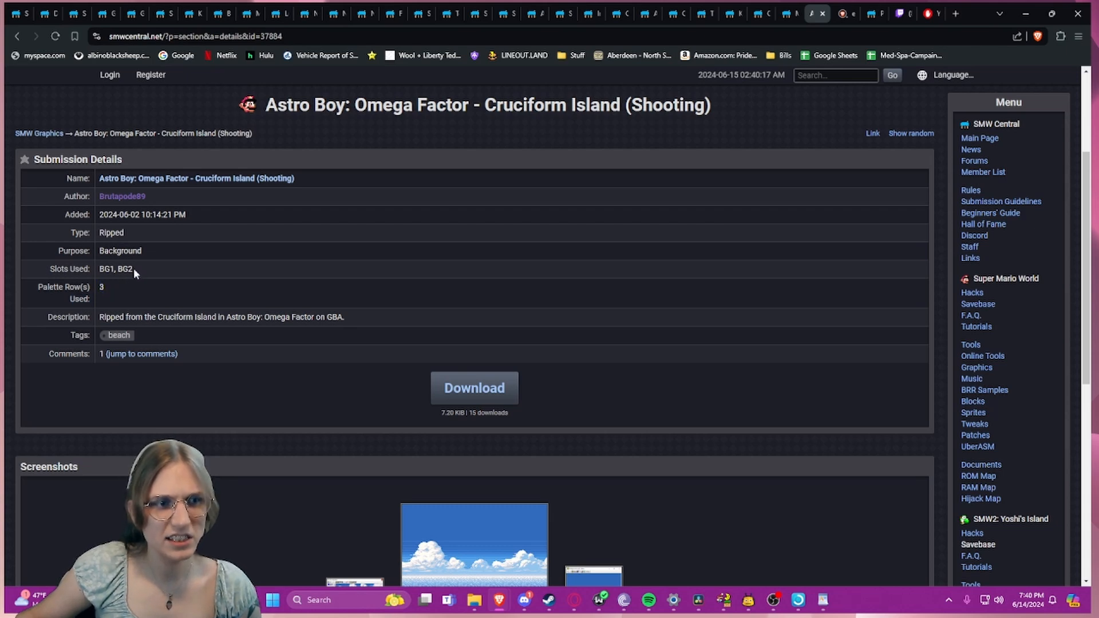
pyautogui.moveTo(133, 270)
pyautogui.mouseDown()
pyautogui.moveTo(98, 270)
pyautogui.moveTo(123, 279)
pyautogui.mouseUp()
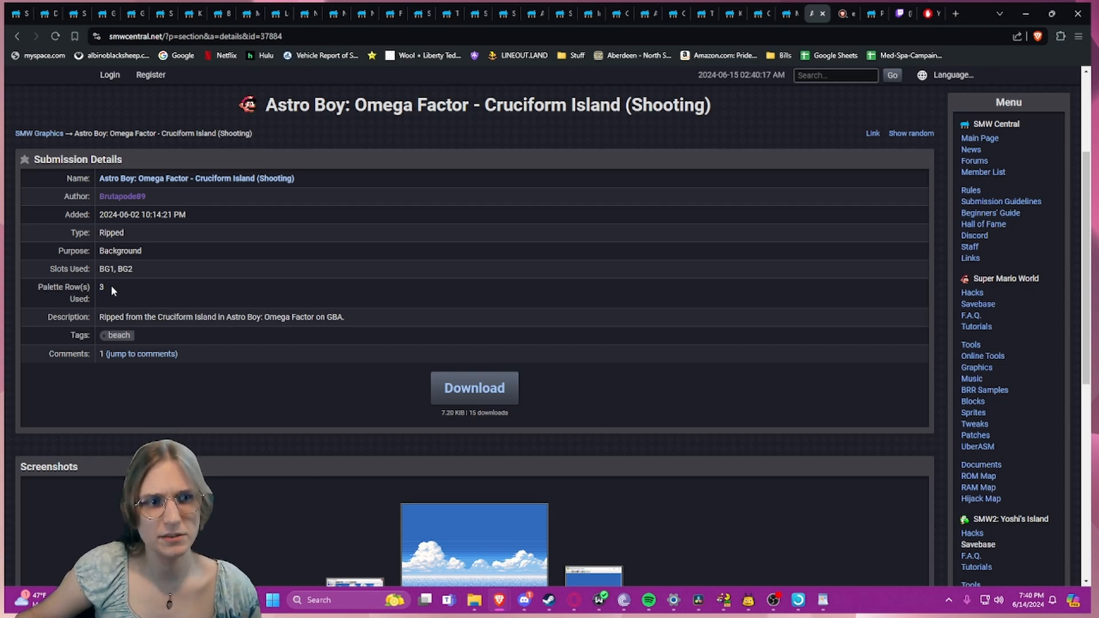
pyautogui.moveTo(136, 268); pyautogui.dragTo(107, 270)
pyautogui.click(126, 269)
pyautogui.click(127, 269)
pyautogui.click(106, 271)
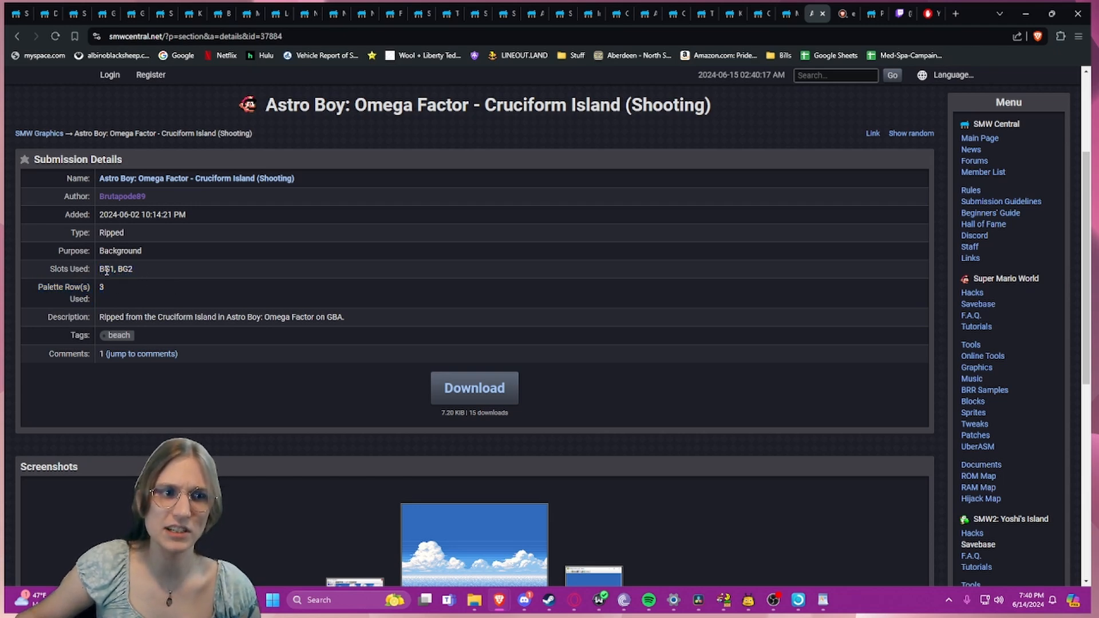
pyautogui.click(139, 268)
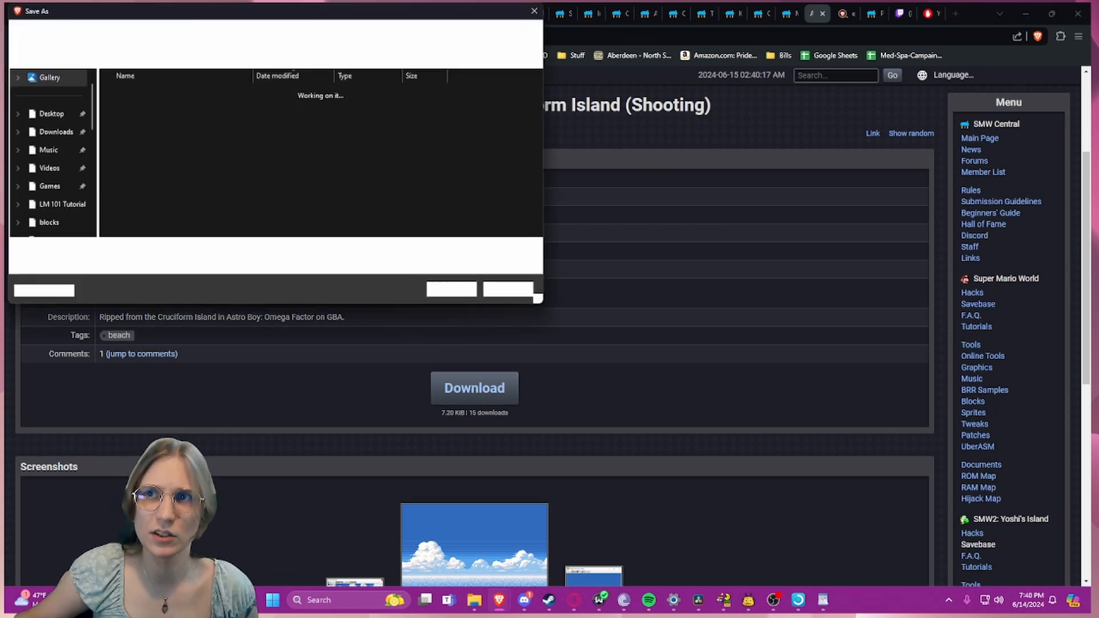
# - Download the Cruciform Island background archive, open it in 7-Zip, and minimize the browser
pyautogui.click(450, 289)
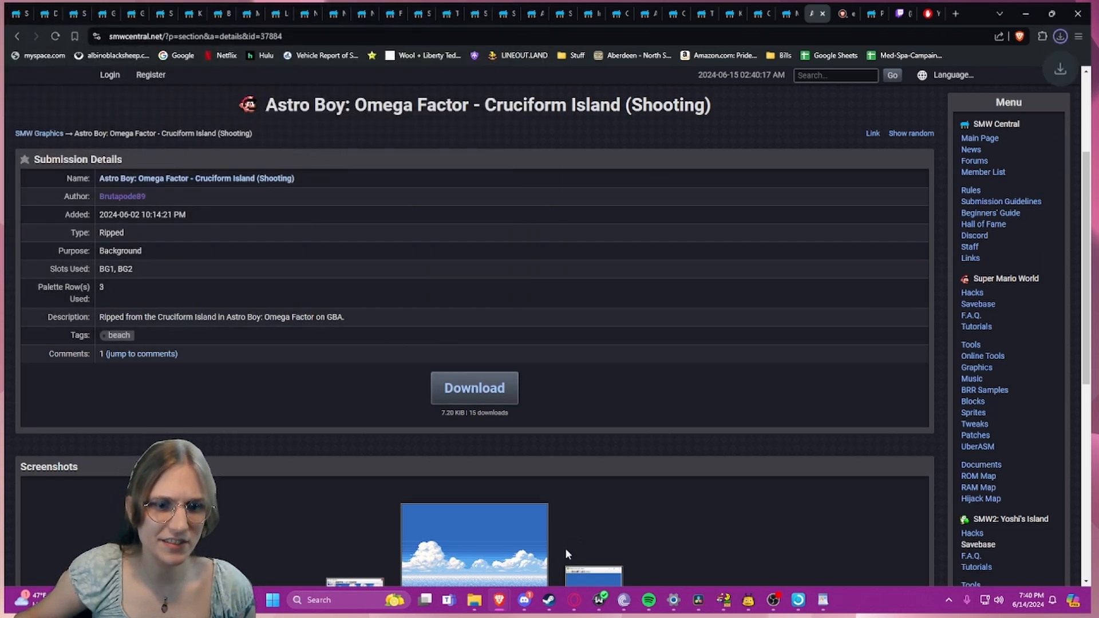
pyautogui.click(993, 66)
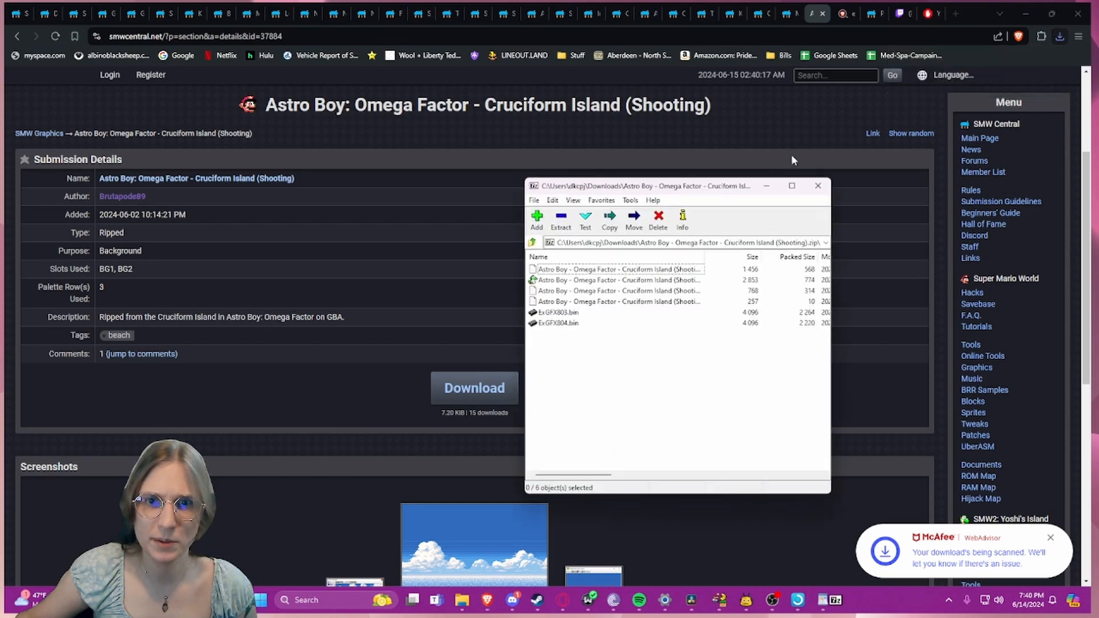
pyautogui.moveTo(747, 179); pyautogui.dragTo(804, 167)
pyautogui.click(1024, 15)
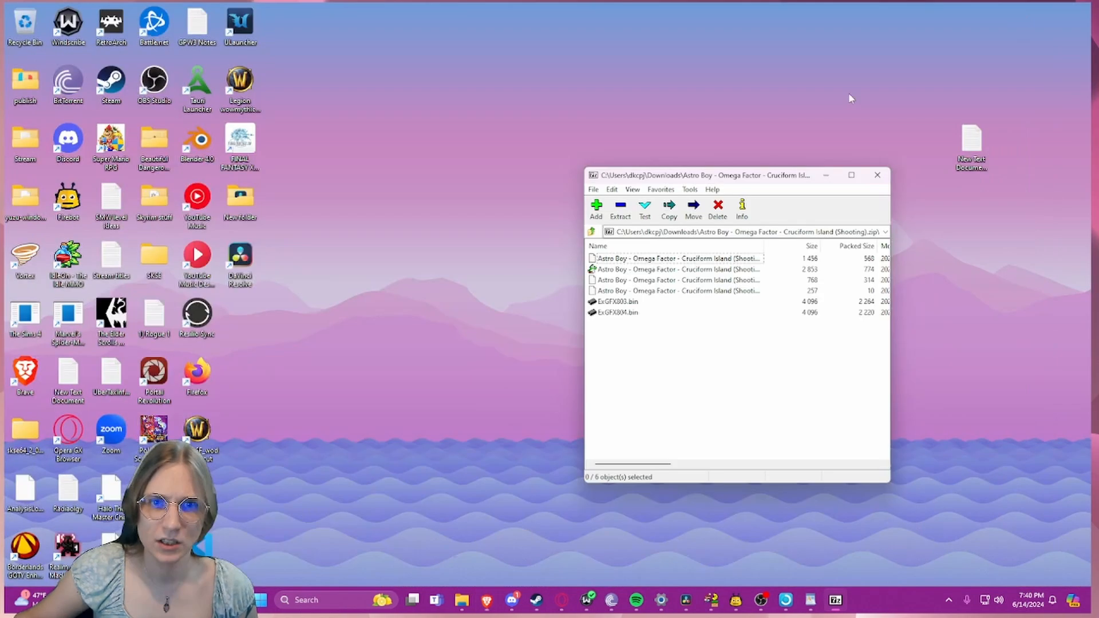
# - Switch to File Explorer and create a folder named Level 2 in the LM 101 Tutorial project's Level Graphics folder
pyautogui.moveTo(461, 599)
pyautogui.click(394, 564)
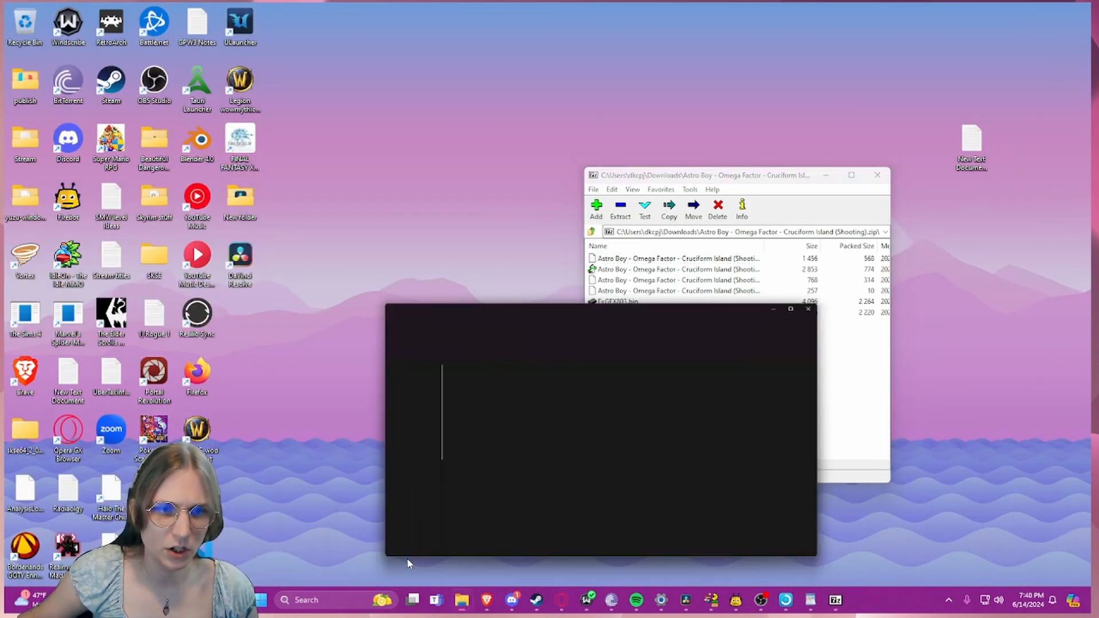
pyautogui.click(417, 184)
pyautogui.moveTo(781, 188); pyautogui.dragTo(511, 117)
pyautogui.click(834, 162)
pyautogui.doubleClick(182, 295)
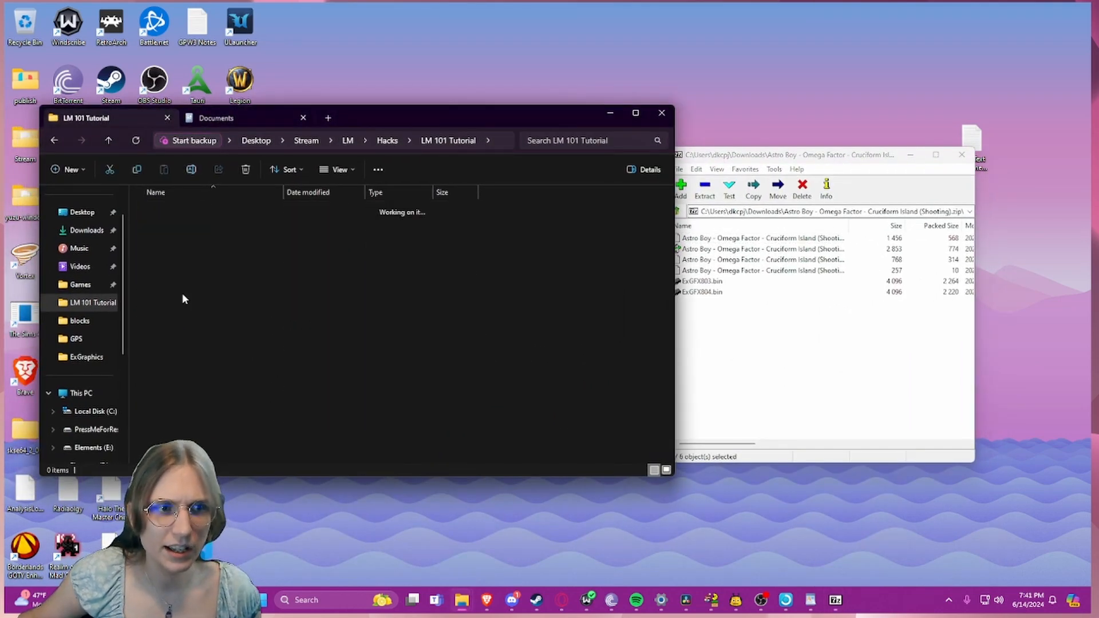
pyautogui.rightClick(169, 233)
pyautogui.moveTo(205, 304)
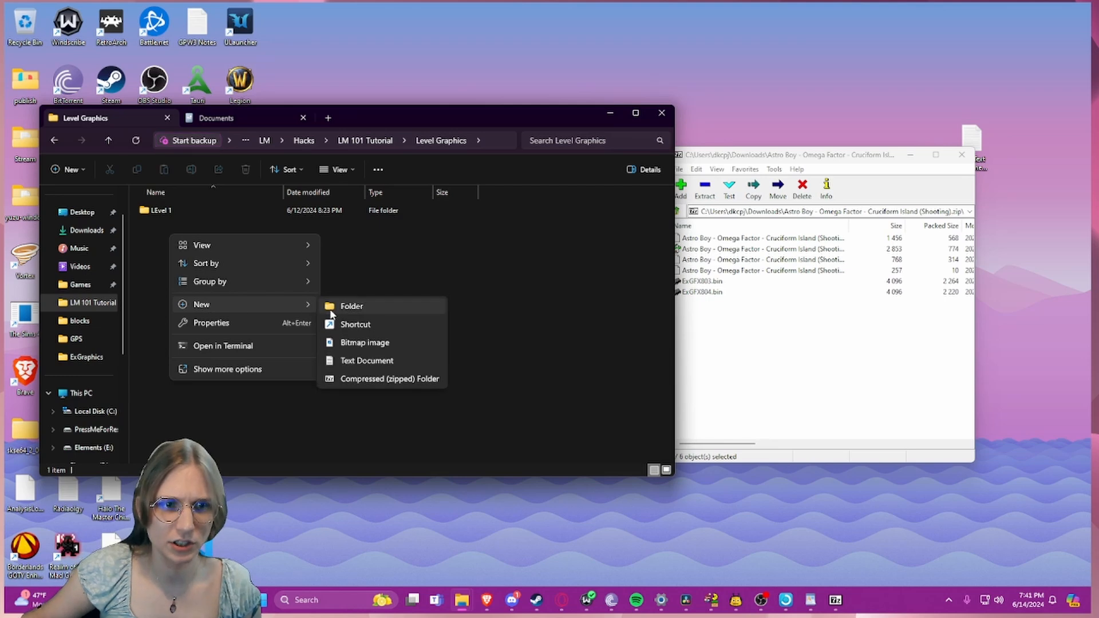
pyautogui.click(330, 306)
pyautogui.write('Level 2')
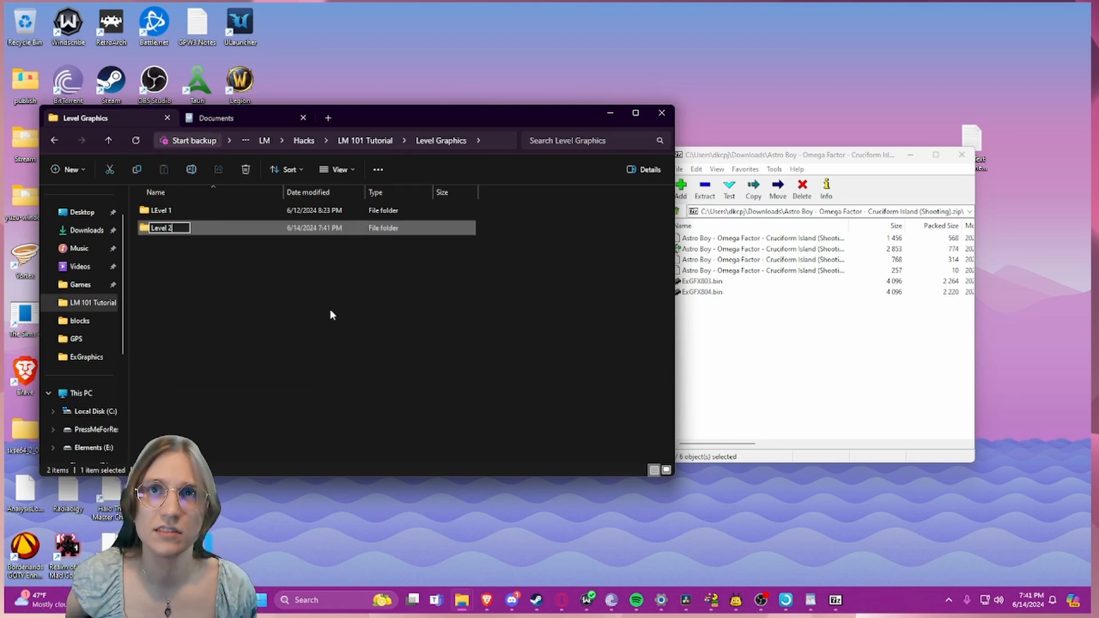
pyautogui.press('Return')
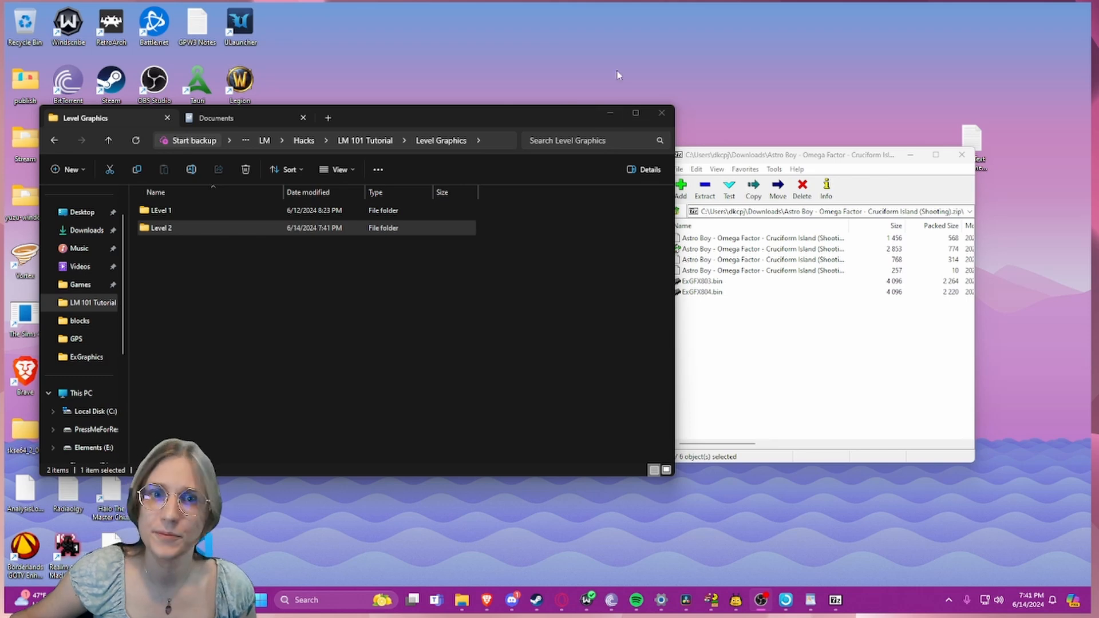
# - Create a subfolder named BG inside the Level 2 folder
pyautogui.doubleClick(309, 227)
pyautogui.rightClick(248, 276)
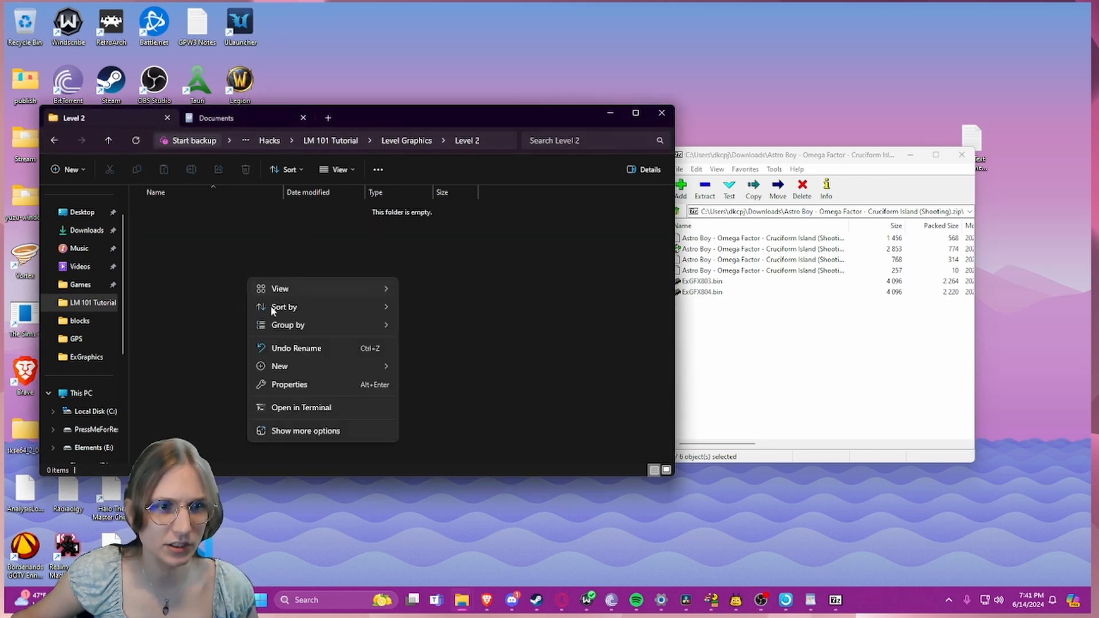
pyautogui.moveTo(290, 366)
pyautogui.click(410, 371)
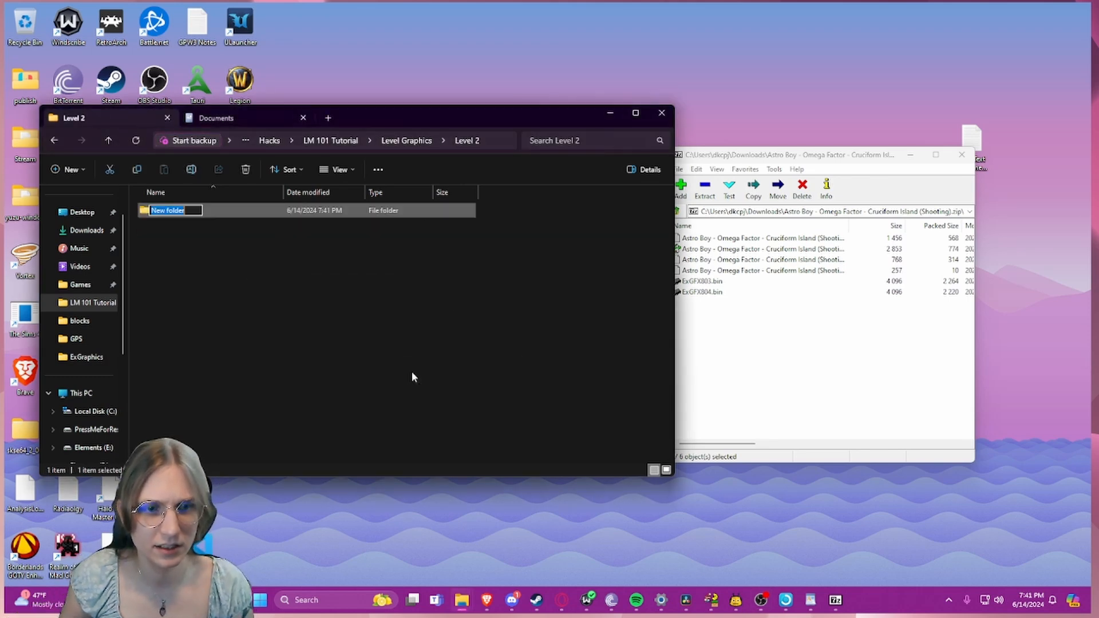
pyautogui.write('BG')
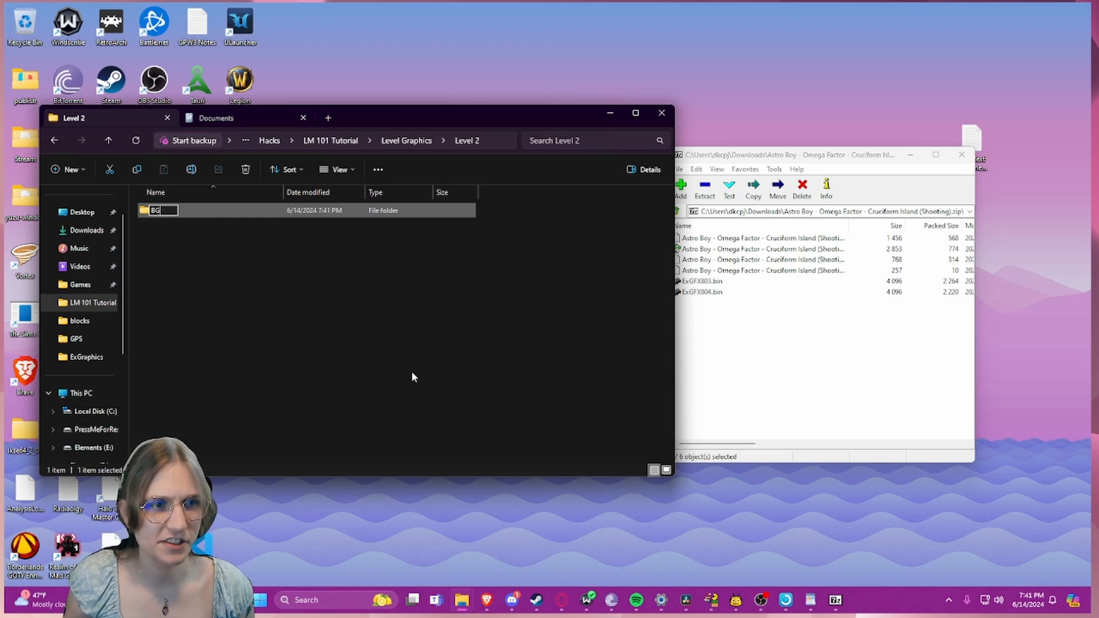
pyautogui.press('Return')
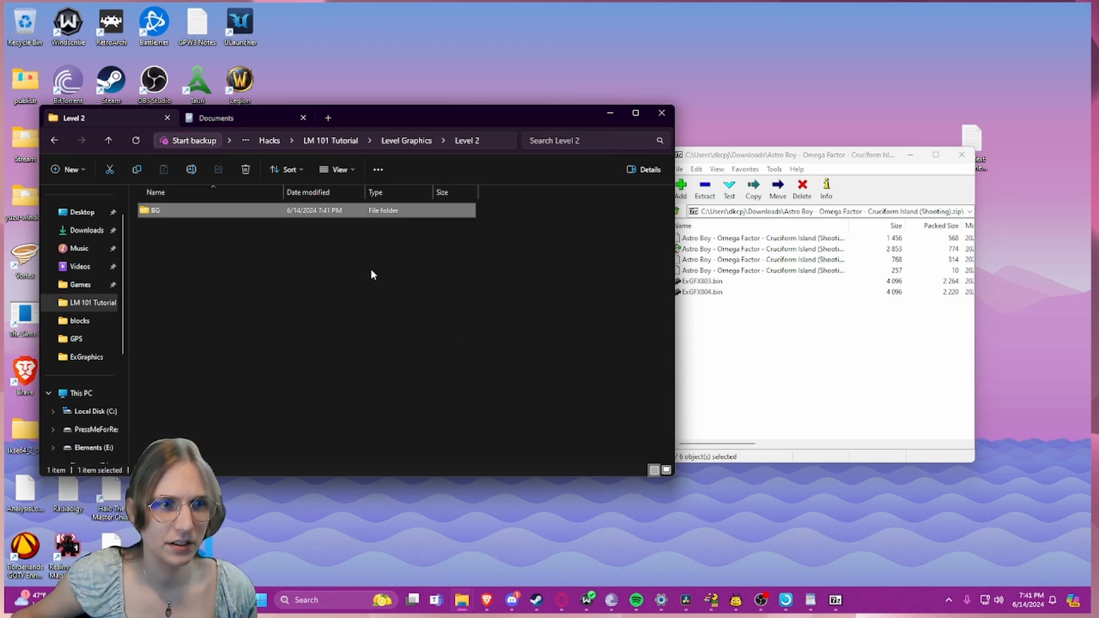
# - Extract all the files from the Cruciform Island archive into the BG folder and close the archive
pyautogui.doubleClick(247, 214)
pyautogui.moveTo(731, 338); pyautogui.dragTo(240, 259)
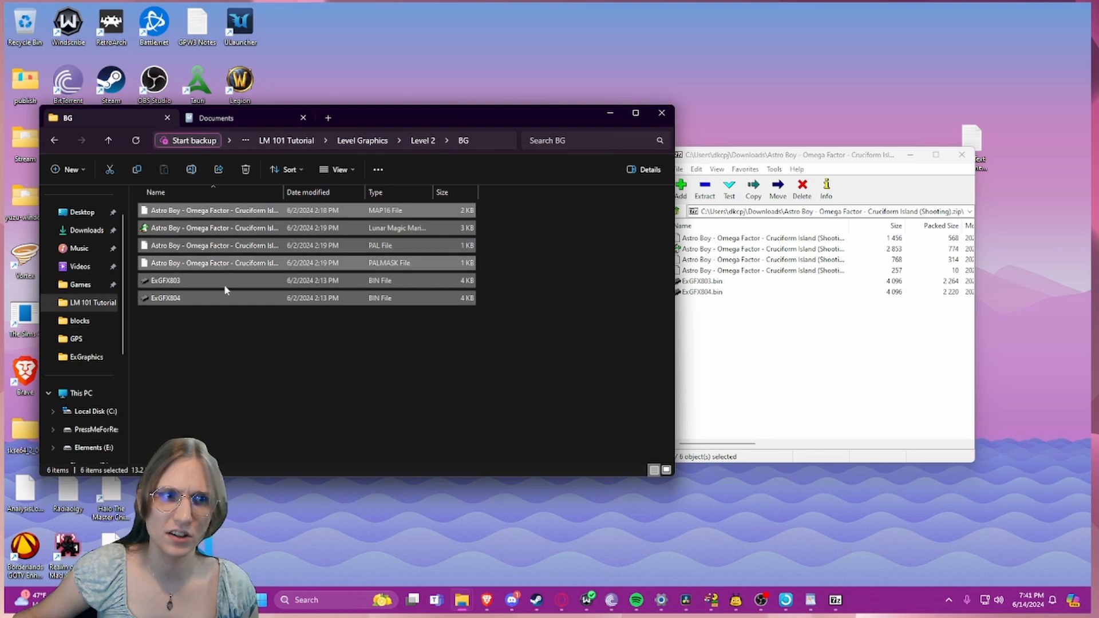
pyautogui.click(201, 362)
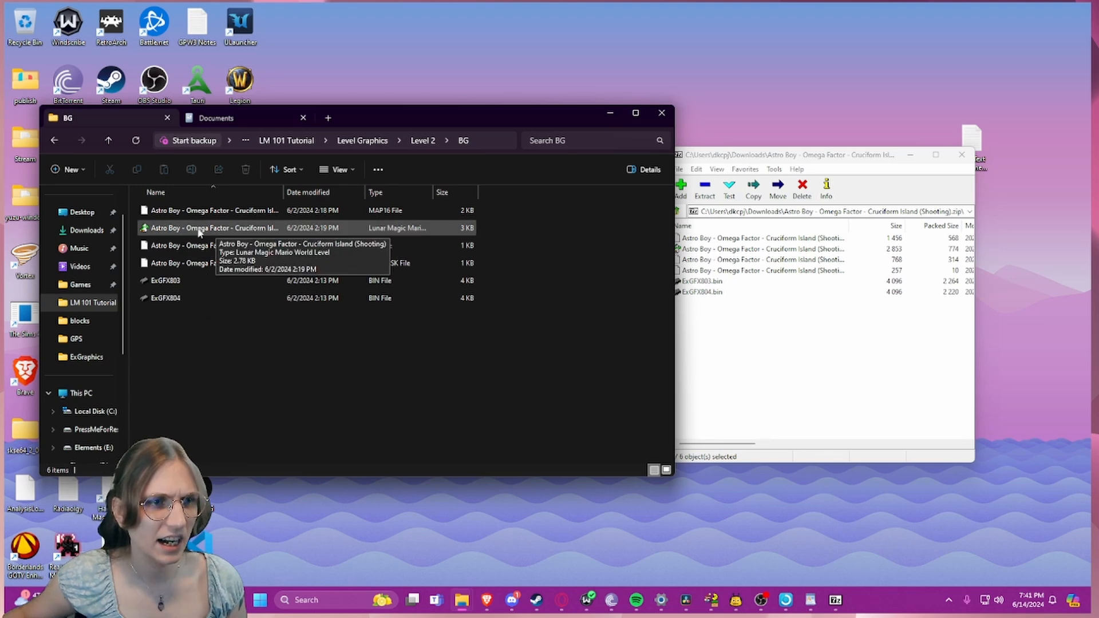
pyautogui.click(961, 155)
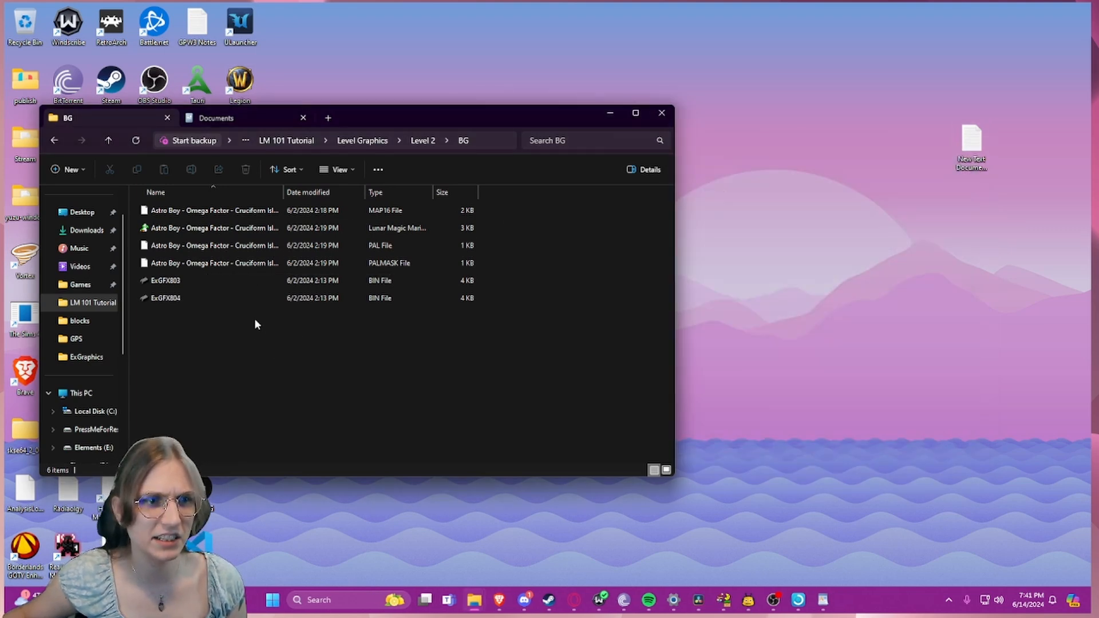
pyautogui.moveTo(379, 117); pyautogui.dragTo(498, 107)
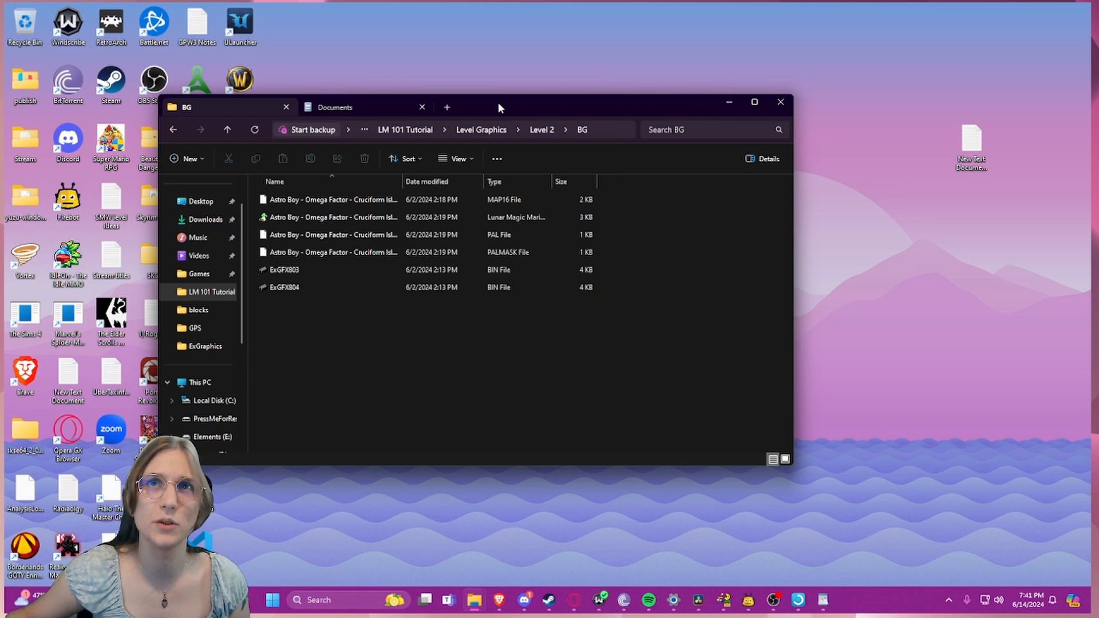
pyautogui.moveTo(353, 328); pyautogui.dragTo(306, 298)
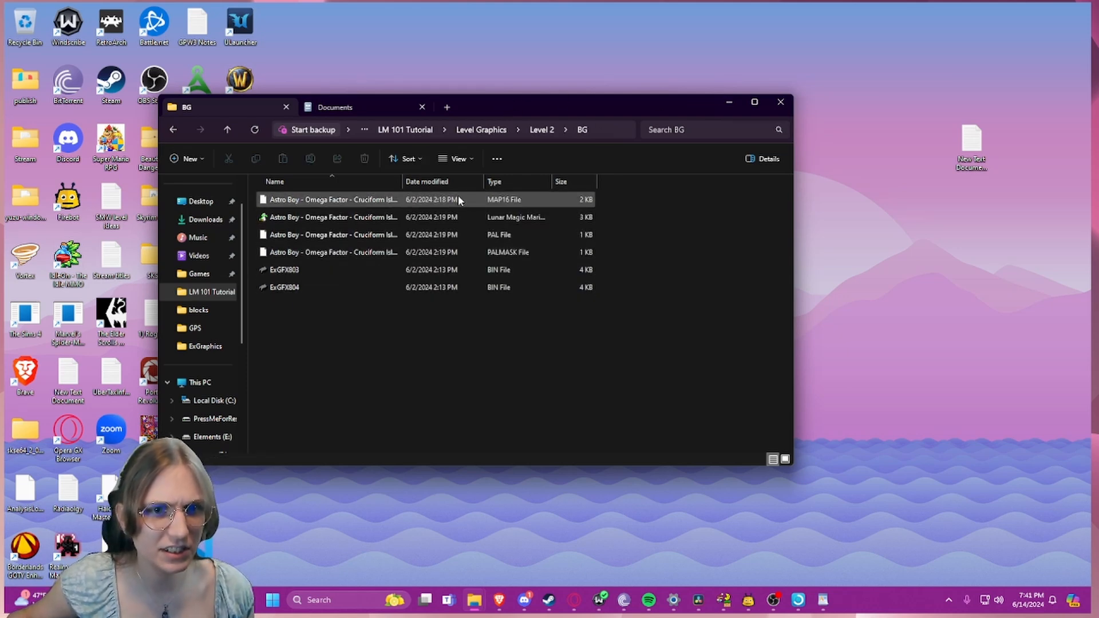
# - Copy ExGFX803 and ExGFX804 from the BG folder into the LM 101 Tutorial project's ExGraphics folder
pyautogui.moveTo(402, 181); pyautogui.dragTo(506, 181)
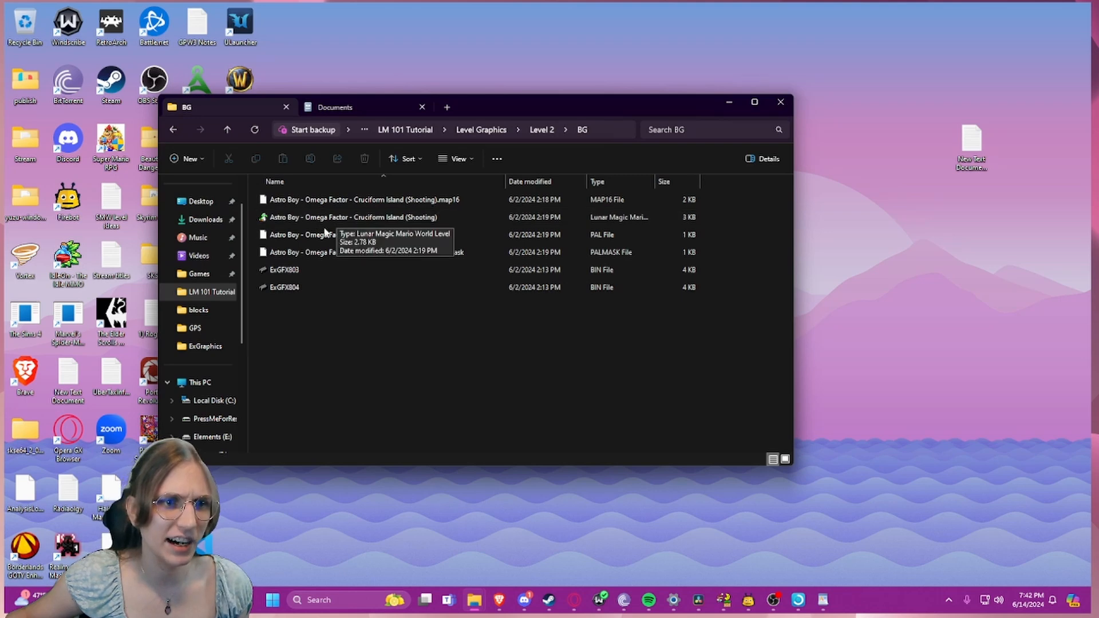
pyautogui.click(288, 286)
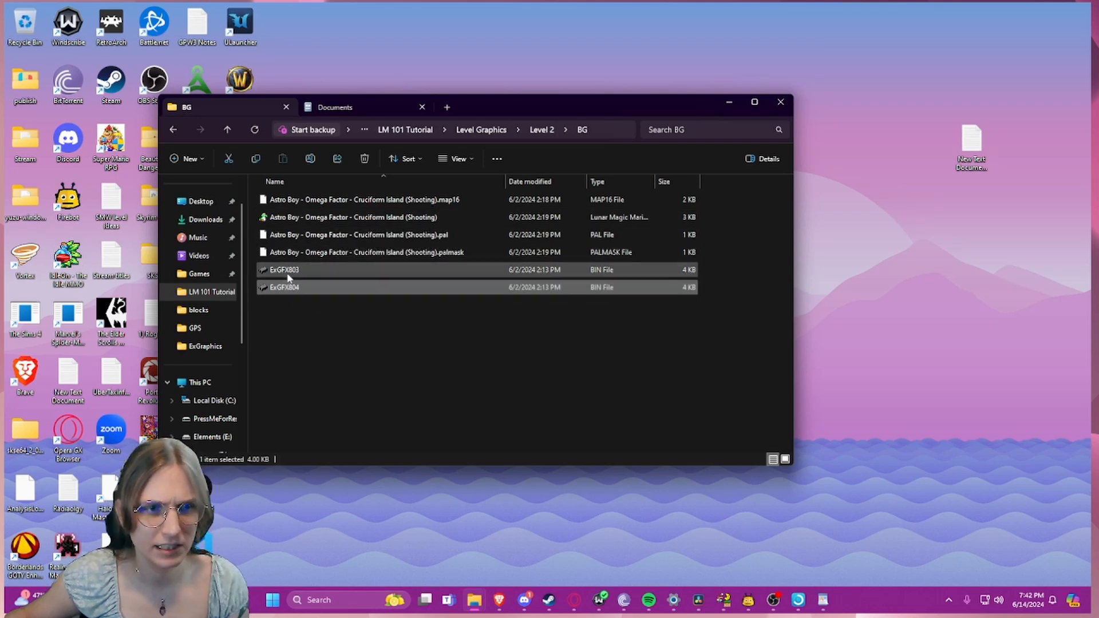
pyautogui.keyDown('shift'); pyautogui.click(289, 270); pyautogui.keyUp('shift')
pyautogui.hotkey('ctrl', 'c')
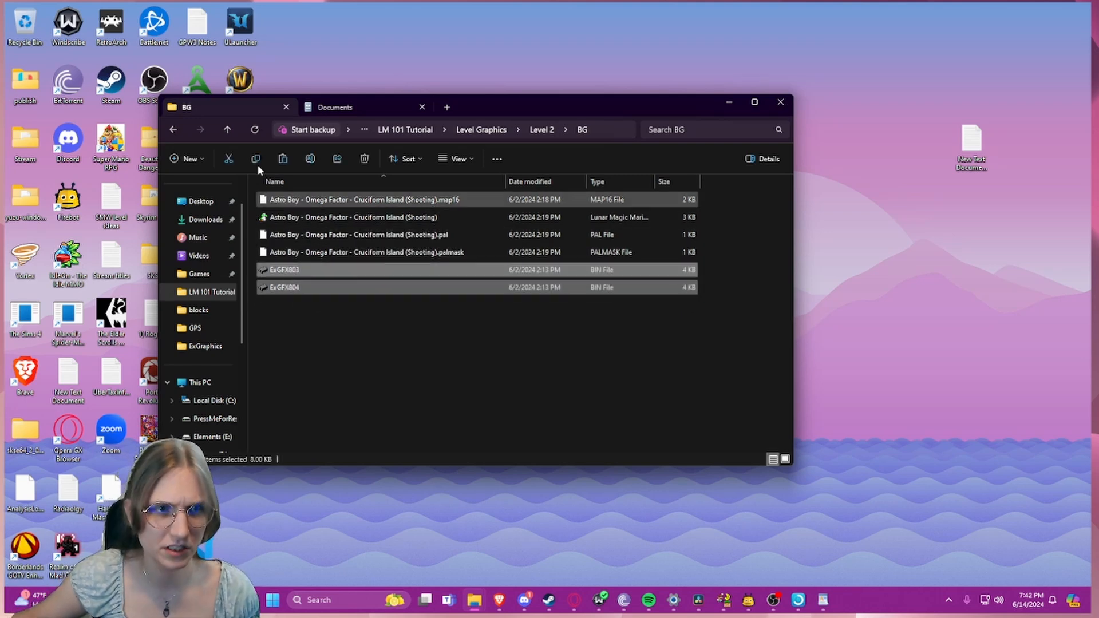
pyautogui.click(342, 109)
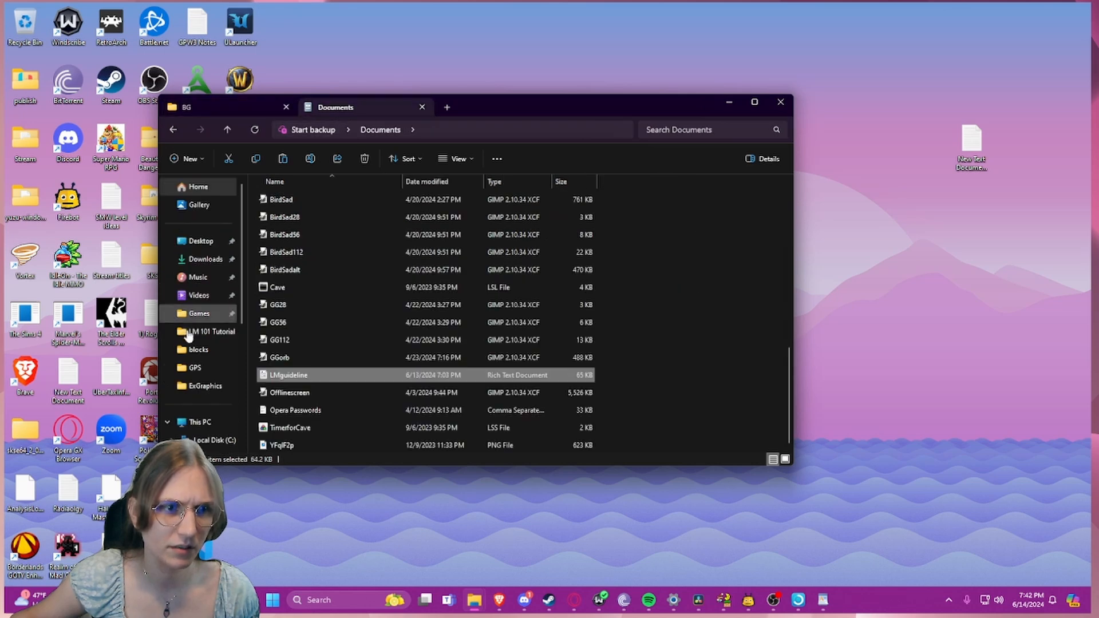
pyautogui.click(197, 330)
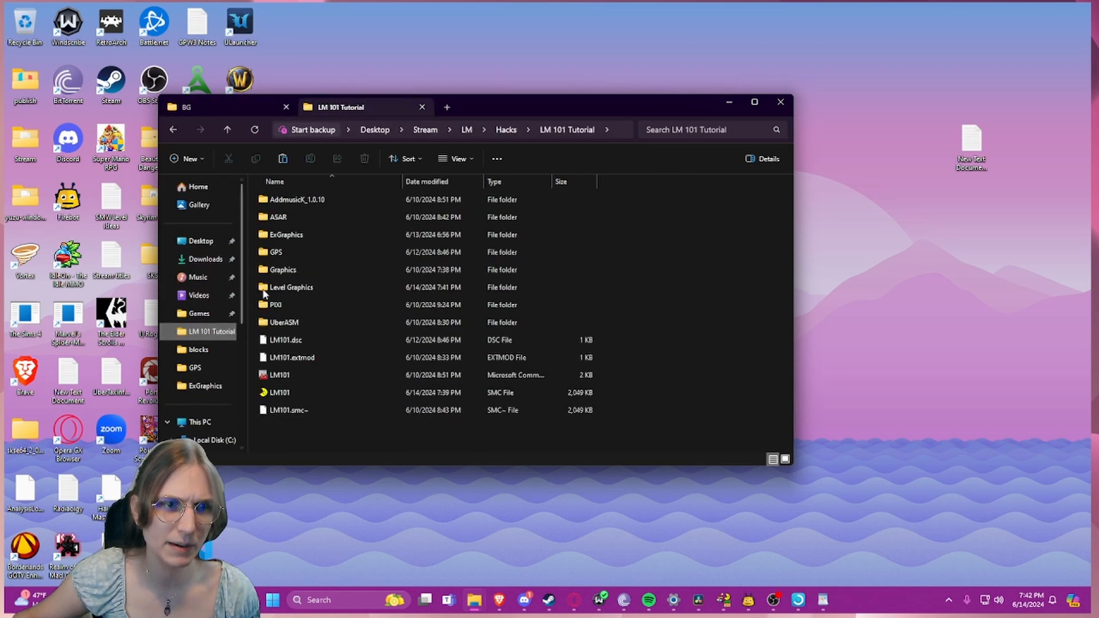
pyautogui.doubleClick(289, 235)
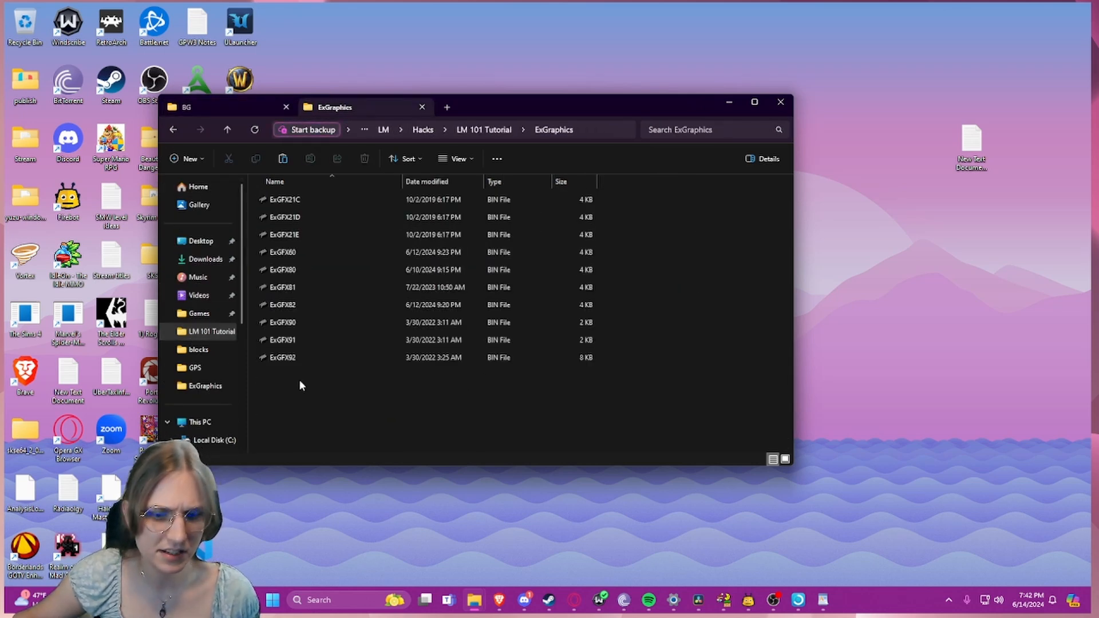
pyautogui.hotkey('ctrl', 'v')
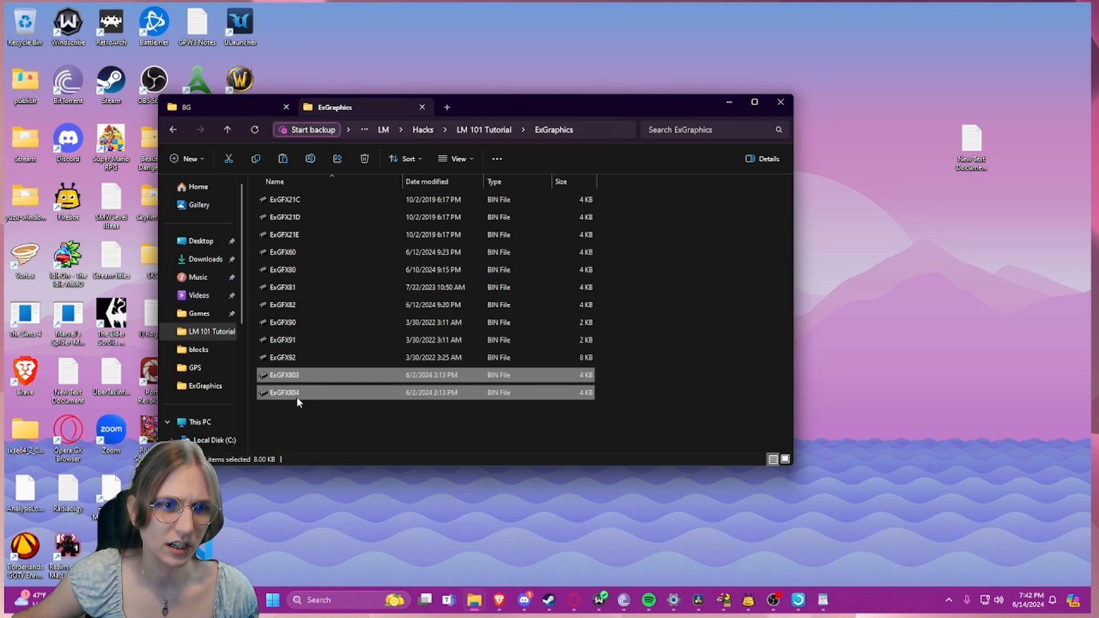
# - Rename the copied ExGFX803 file in the ExGraphics folder as ExGFX93
pyautogui.click(299, 379)
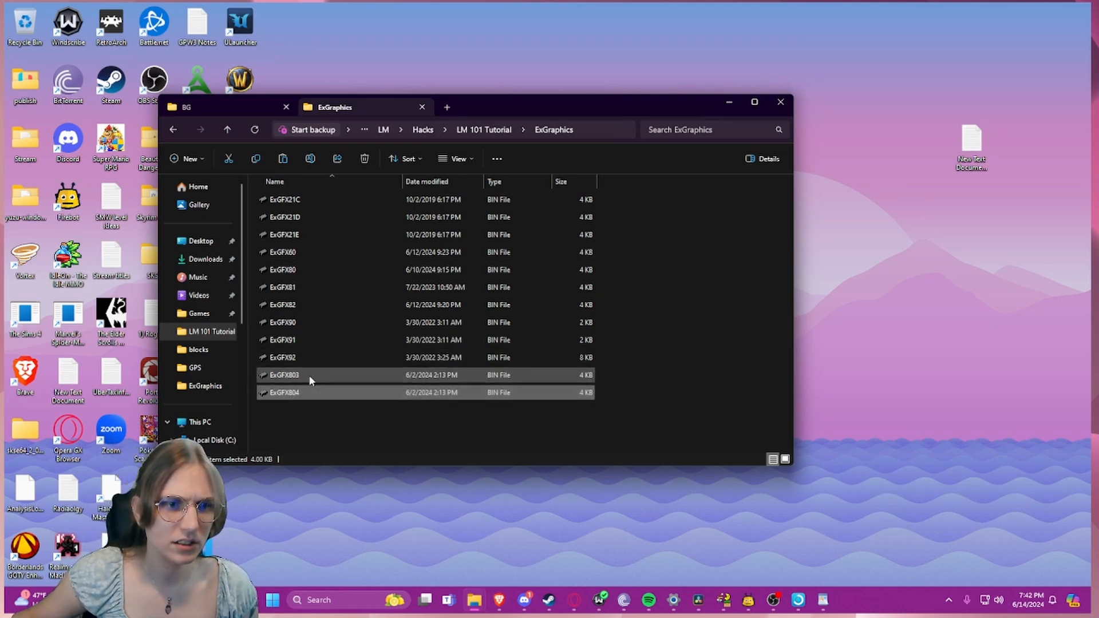
pyautogui.click(308, 375)
pyautogui.click(343, 369)
pyautogui.press('BackSpace')
pyautogui.press('BackSpace')
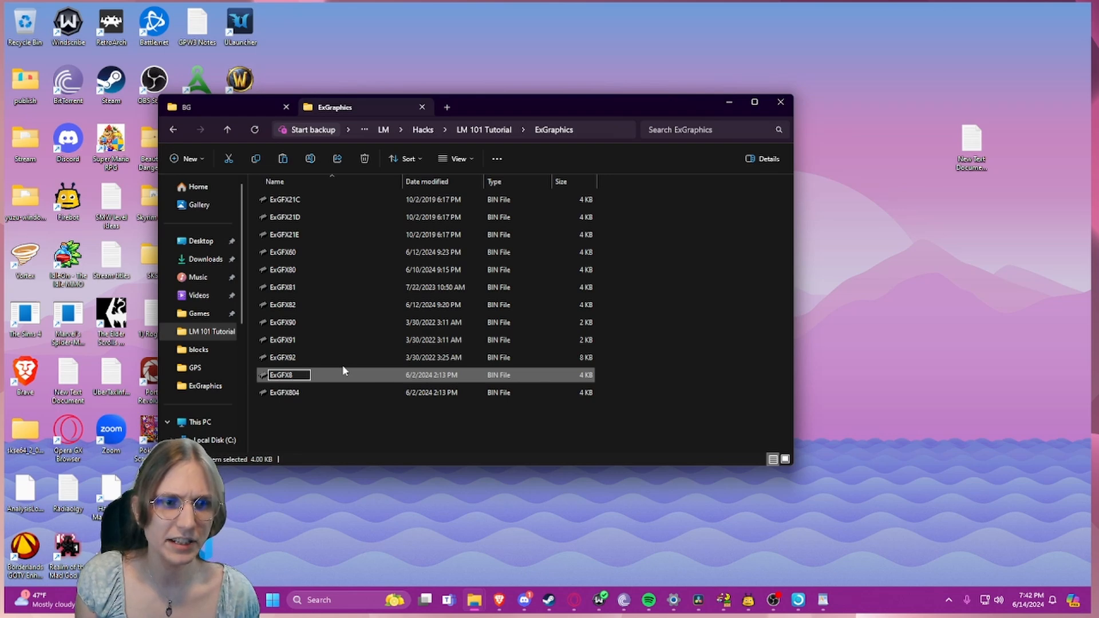
pyautogui.press('BackSpace')
pyautogui.write('93')
pyautogui.press('Return')
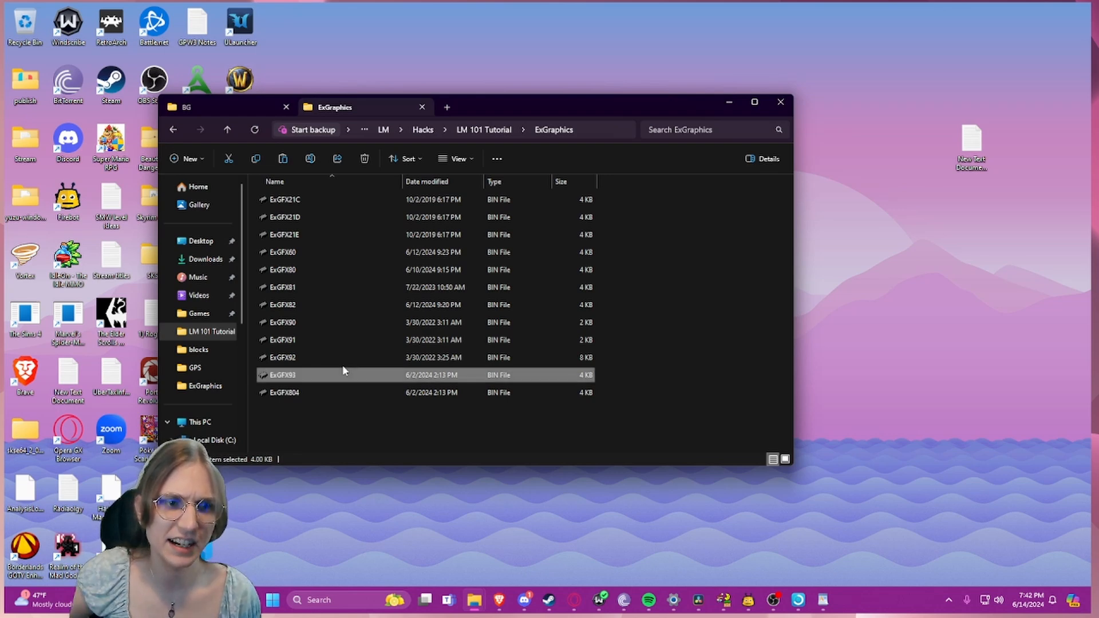
# - Rename the copied ExGFX804 file in the ExGraphics folder as ExGFX94
pyautogui.click(329, 391)
pyautogui.click(329, 392)
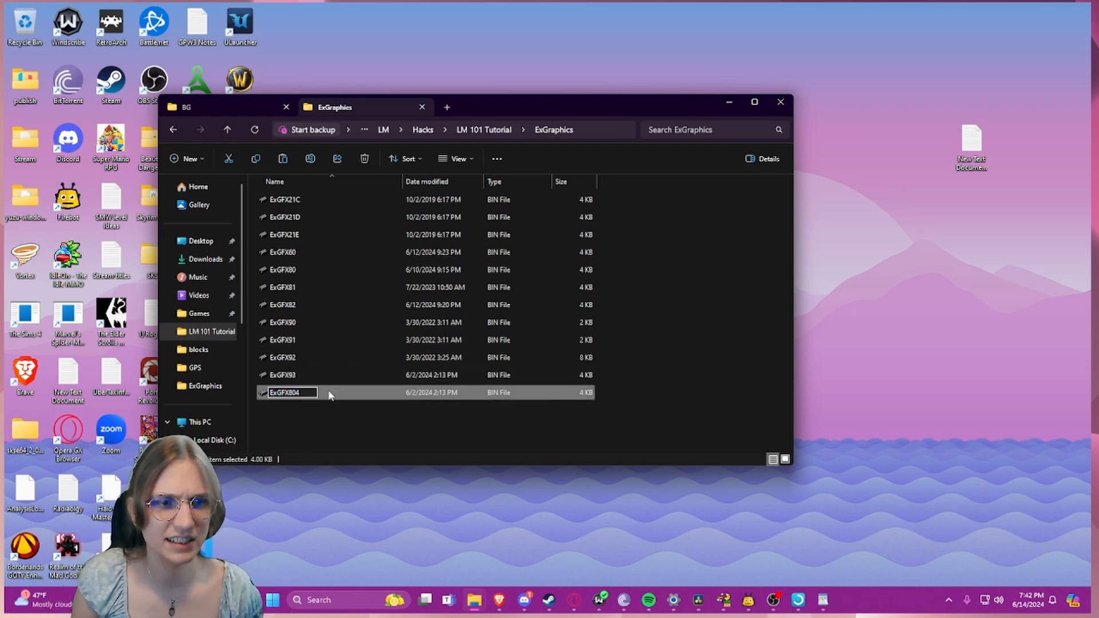
pyautogui.press('BackSpace')
pyautogui.press('BackSpace')
pyautogui.press('BackSpace')
pyautogui.write('94')
pyautogui.press('Return')
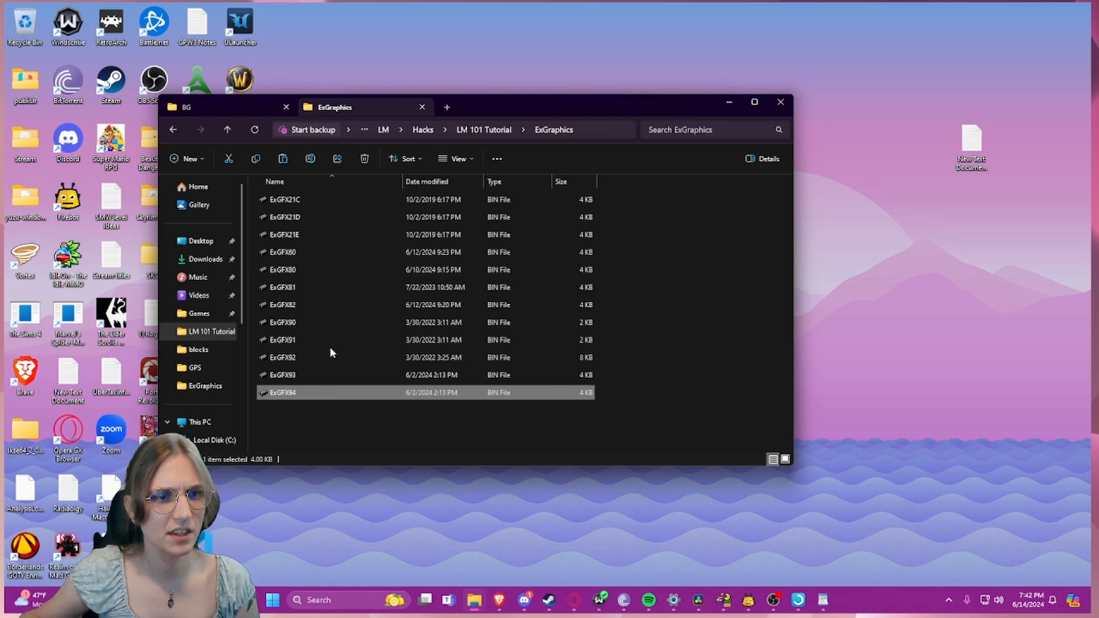
# - Switch to Lunar Magic and close the window that has level 106 open
pyautogui.click(724, 600)
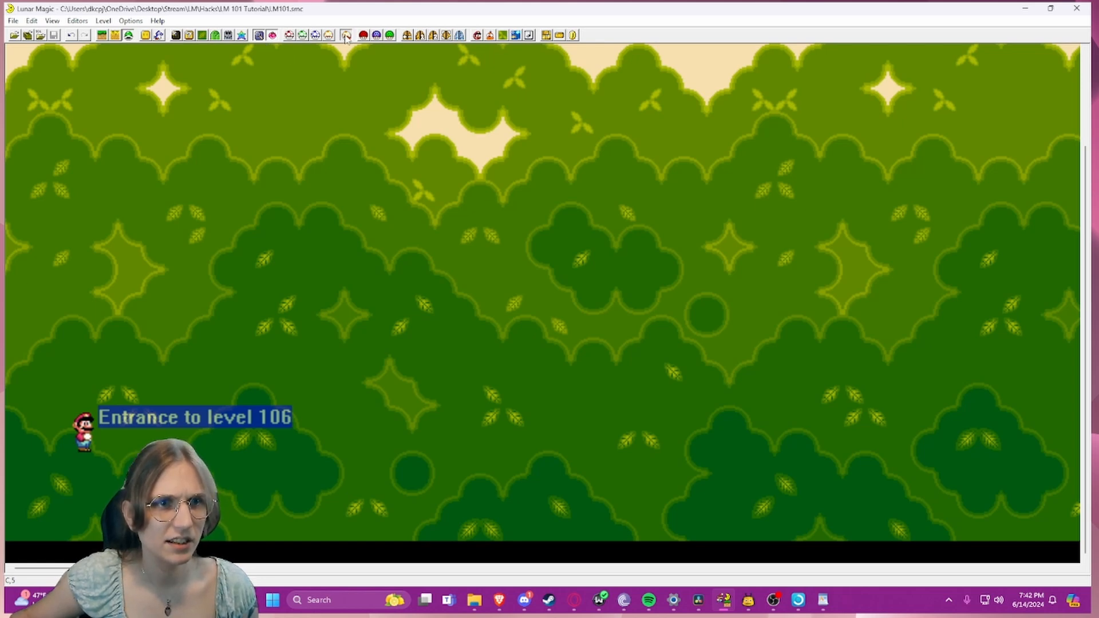
pyautogui.click(84, 434)
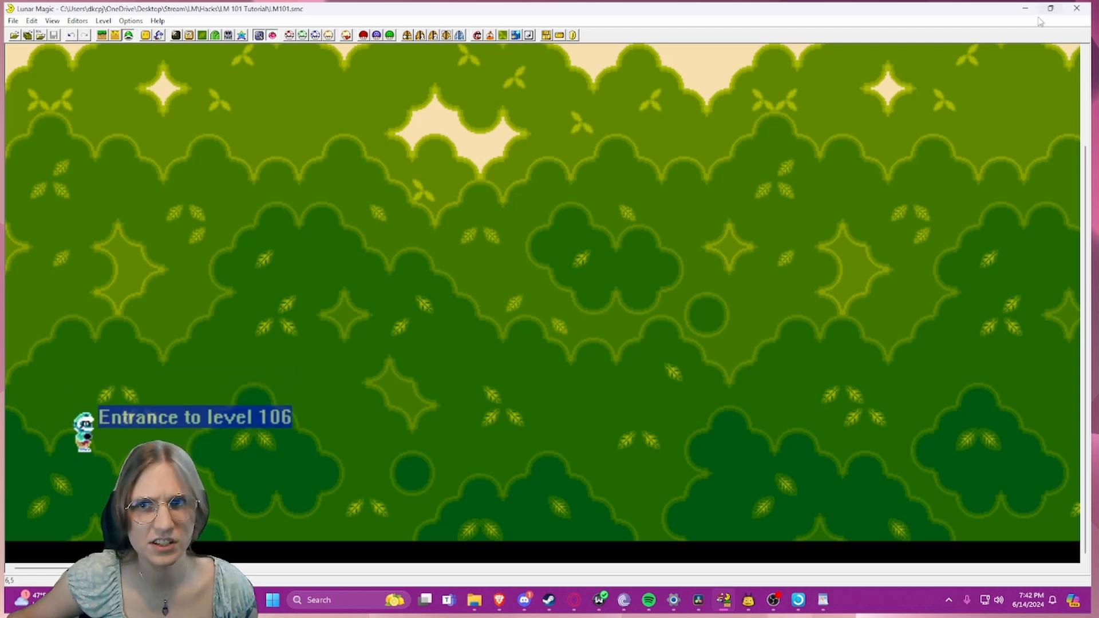
pyautogui.click(1076, 11)
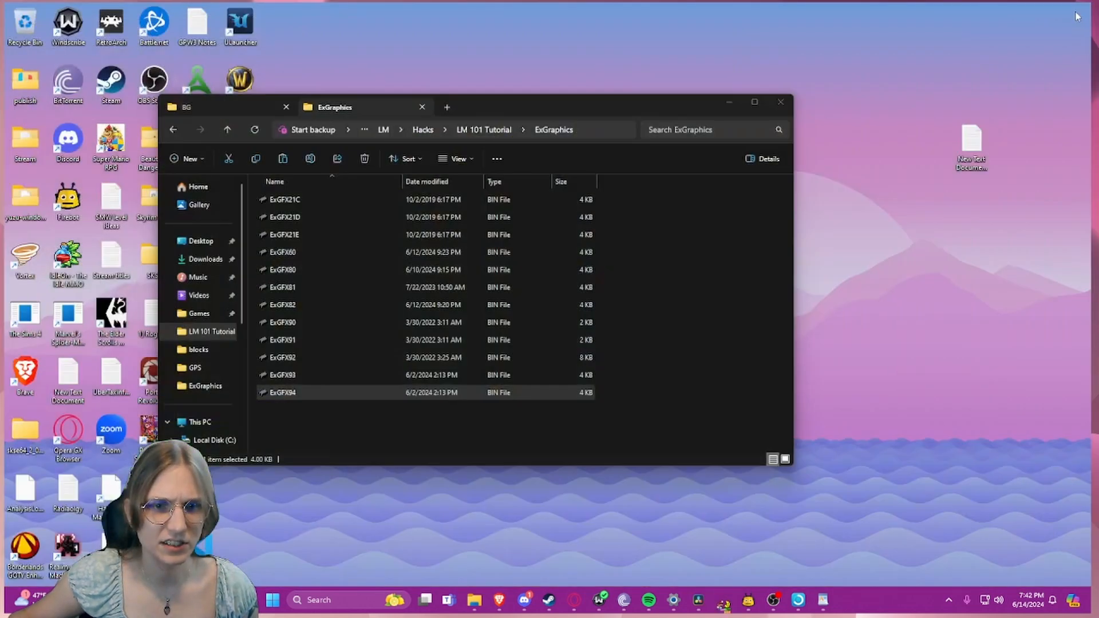
# - Open the Astro Boy - Omega Factor - Cruciform Island (Shooting) level file from the BG folder in Lunar Magic
pyautogui.click(267, 113)
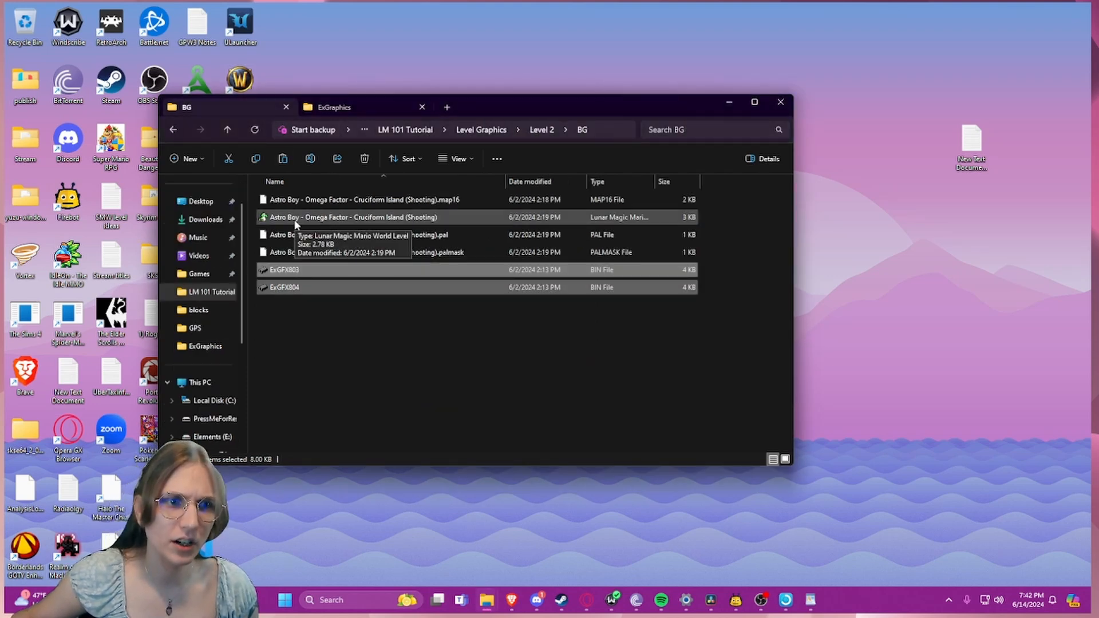
pyautogui.doubleClick(272, 219)
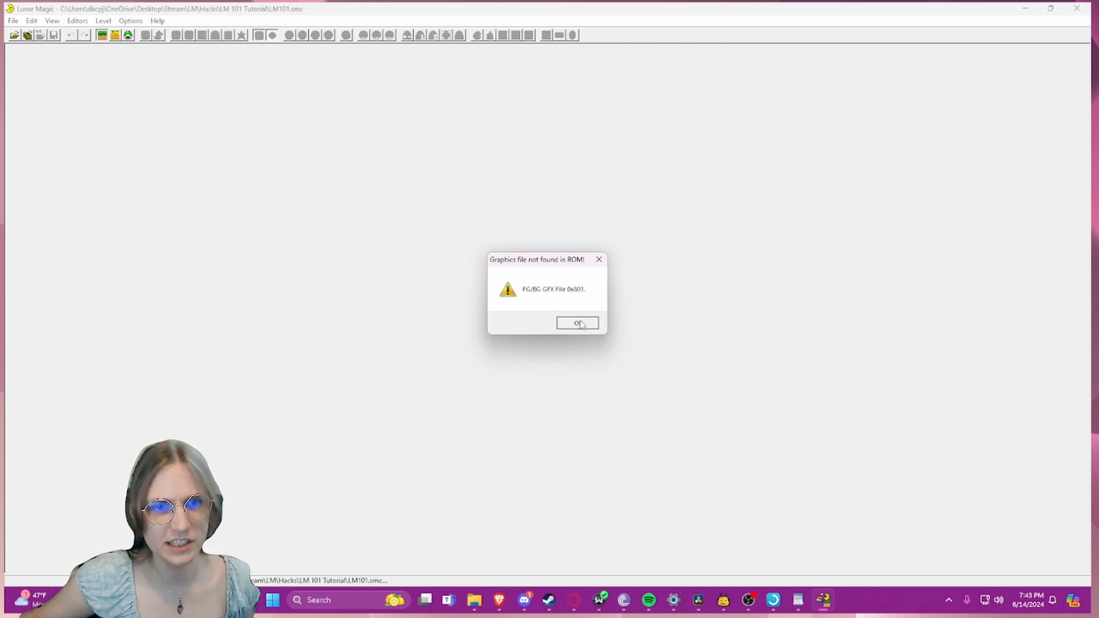
pyautogui.press('Return')
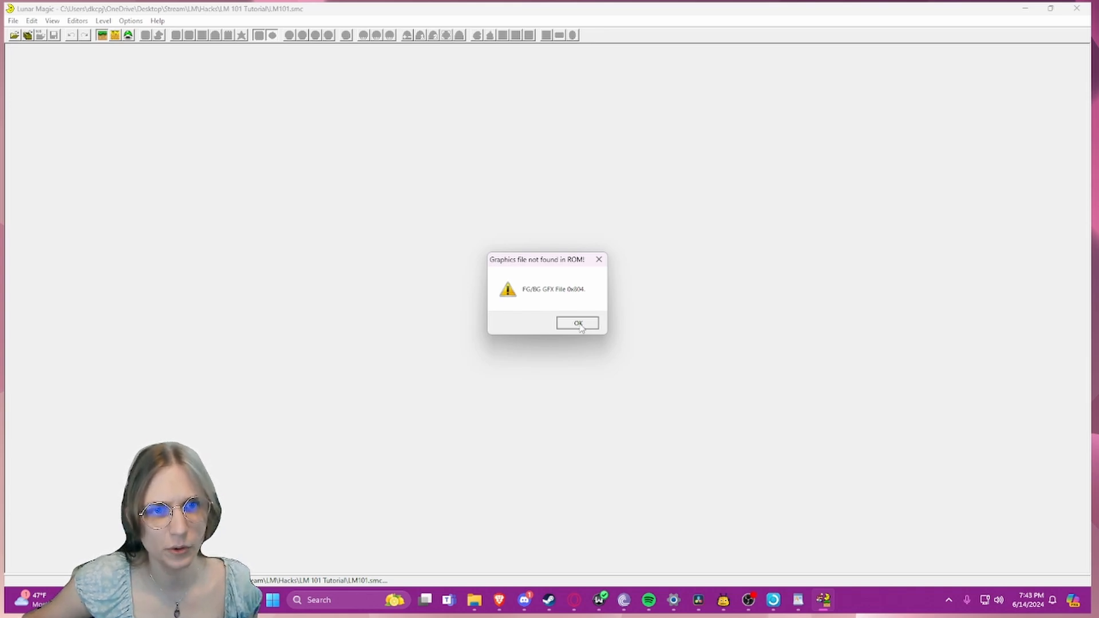
pyautogui.click(578, 324)
pyautogui.moveTo(233, 164); pyautogui.dragTo(592, 195)
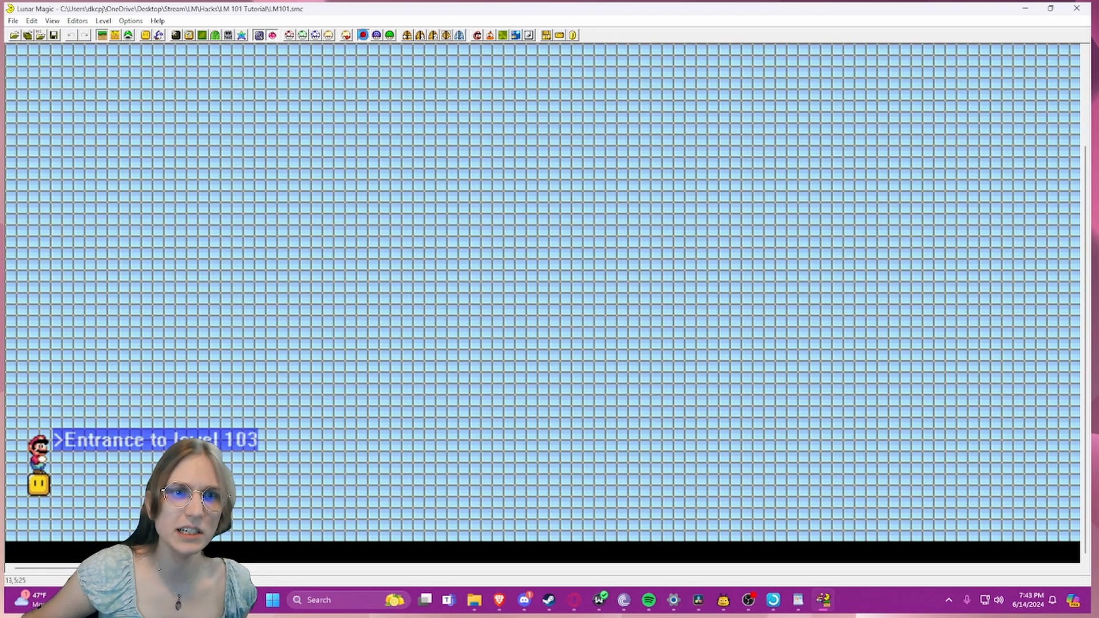
# - Set the level's Super GFX Bypass to load file 93 for BG1 and file 94 for BG2
pyautogui.click(364, 35)
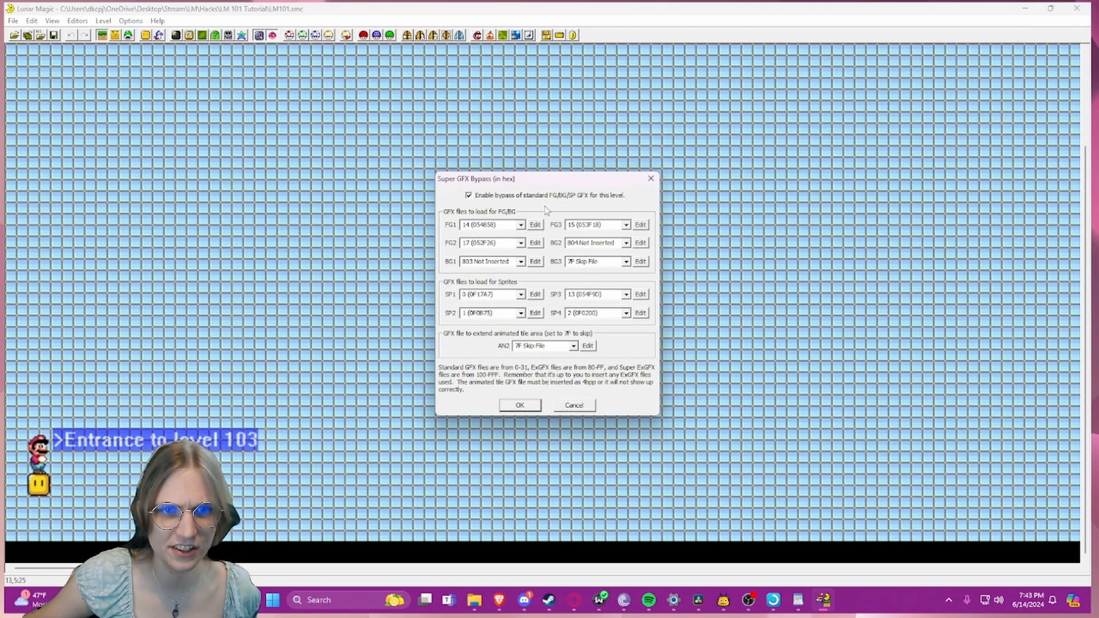
pyautogui.click(571, 243)
pyautogui.click(519, 262)
pyautogui.write('9')
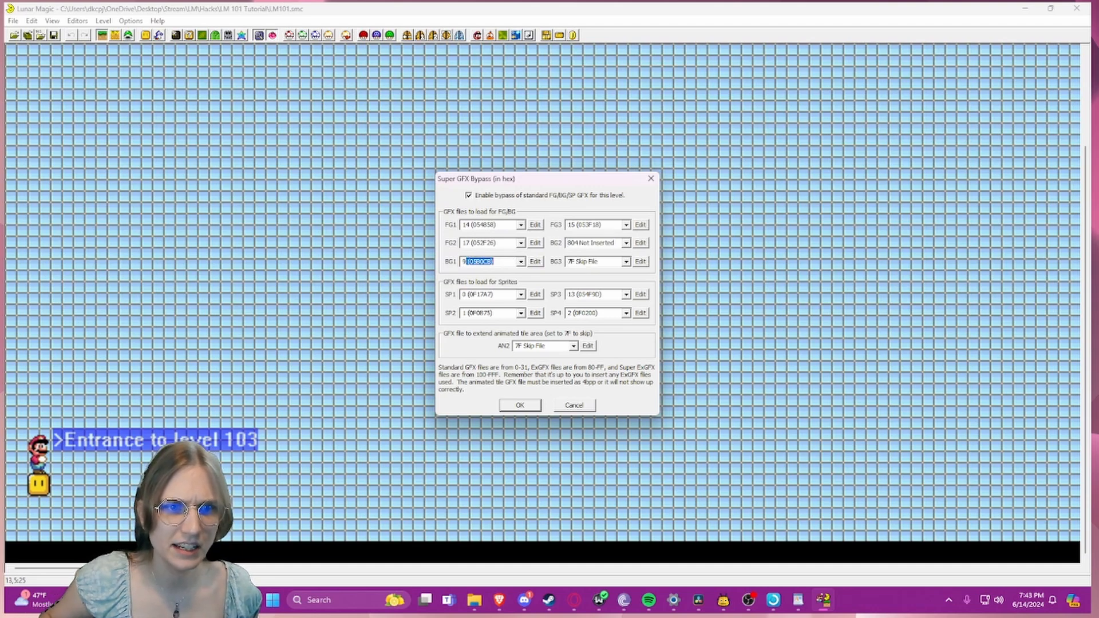
pyautogui.write('3')
pyautogui.press('Return')
pyautogui.click(579, 327)
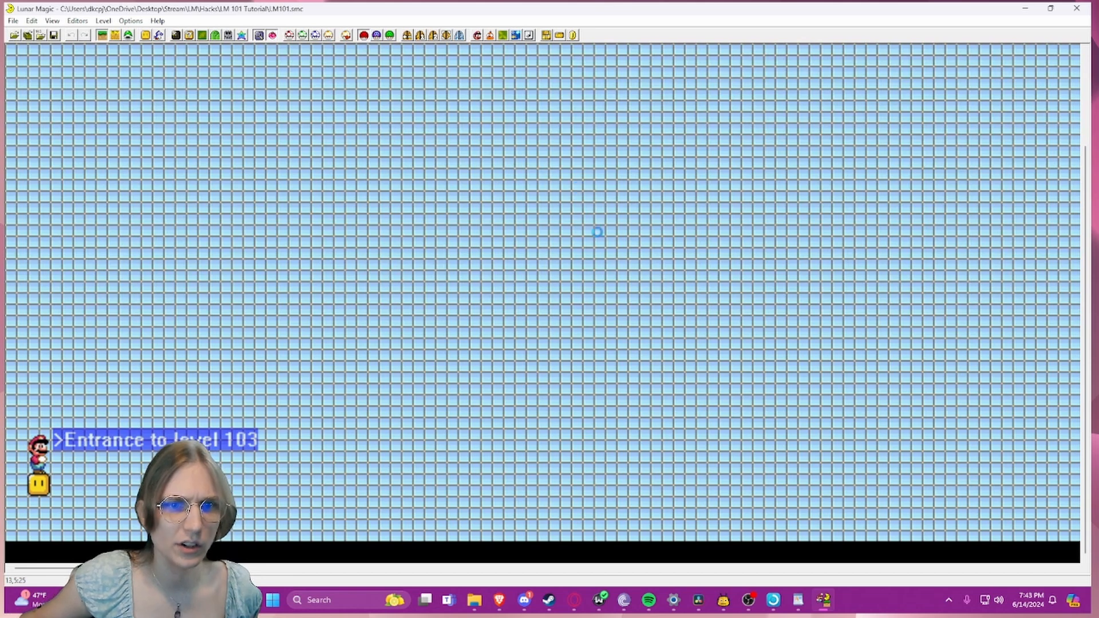
pyautogui.click(596, 243)
pyautogui.write('94 (106789')
pyautogui.press('Return')
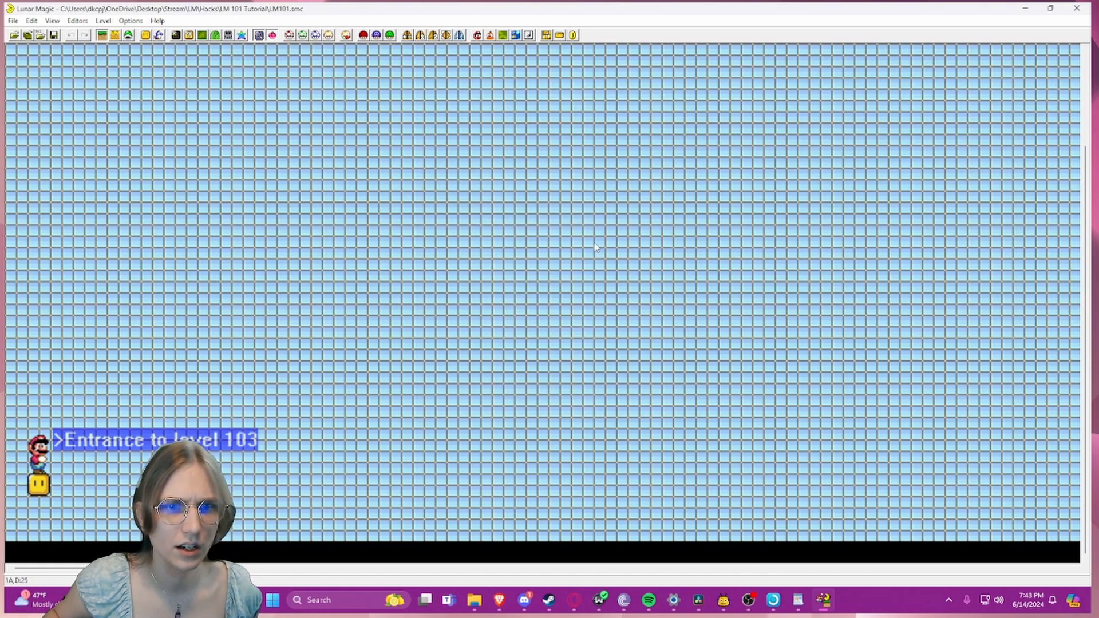
pyautogui.moveTo(356, 106); pyautogui.dragTo(768, 322)
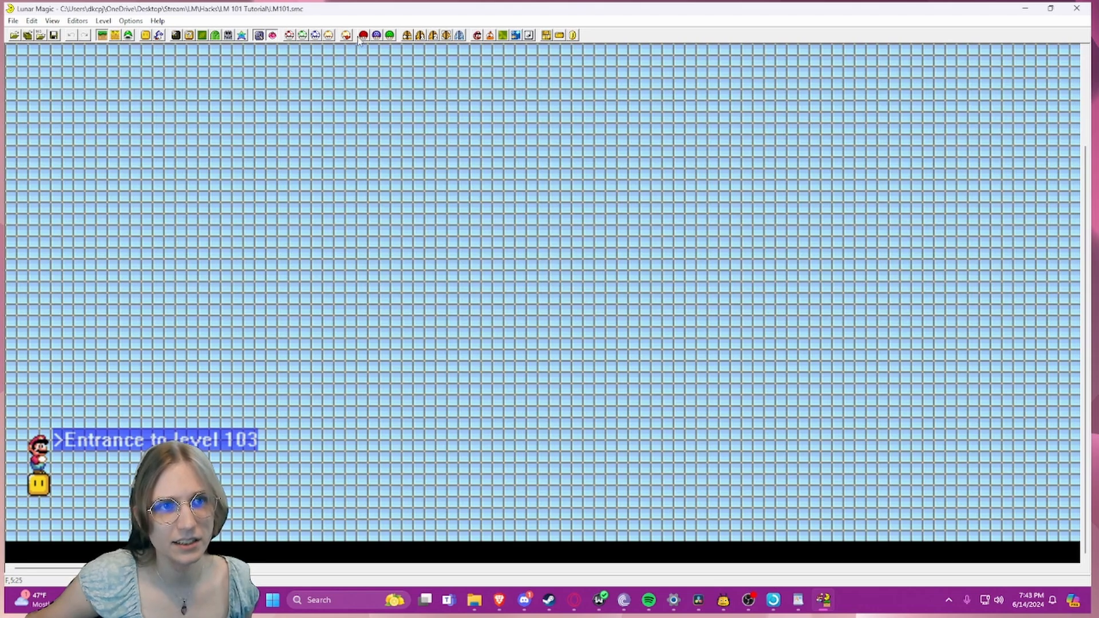
# - Open the 16x16 Tile Map Editor and look through the foreground tile pages and the empty tile space below them
pyautogui.click(190, 34)
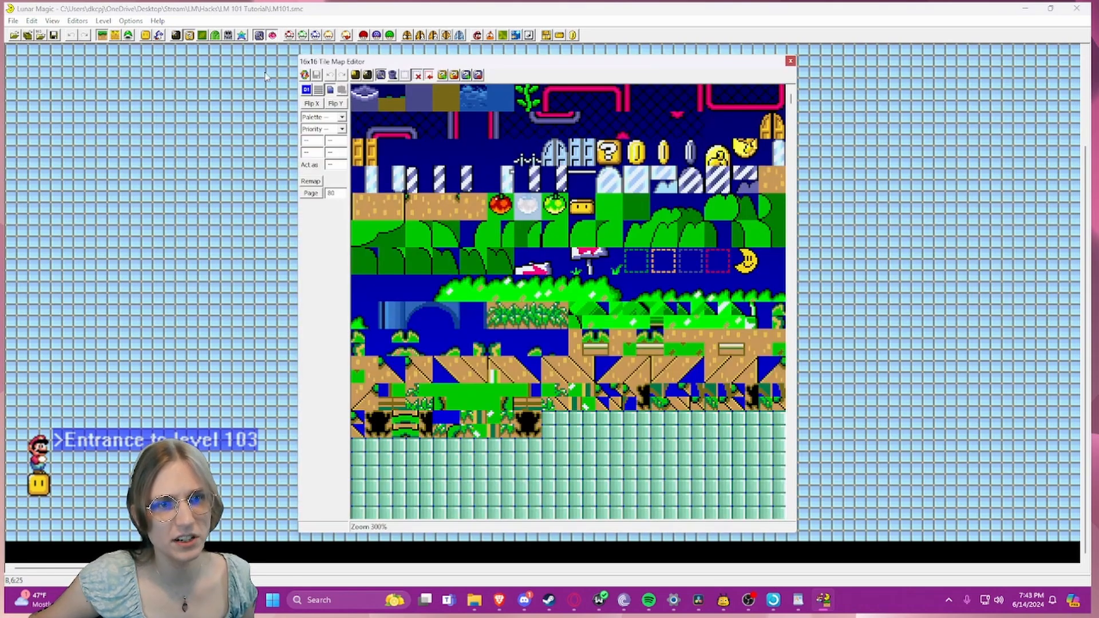
pyautogui.scroll(-8, 506, 205)
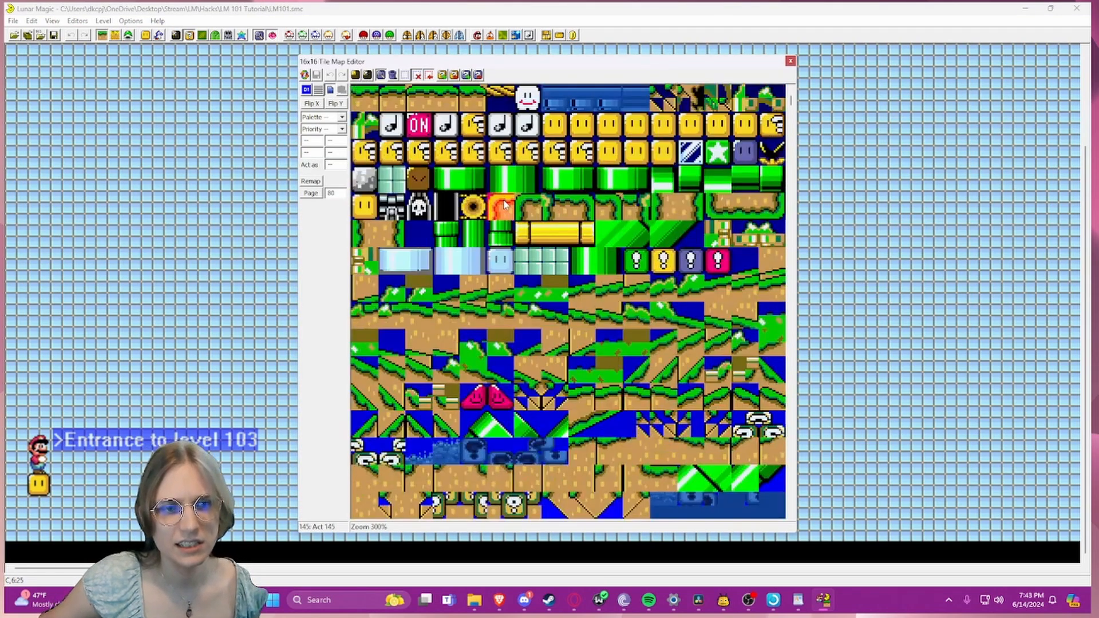
pyautogui.scroll(8, 504, 205)
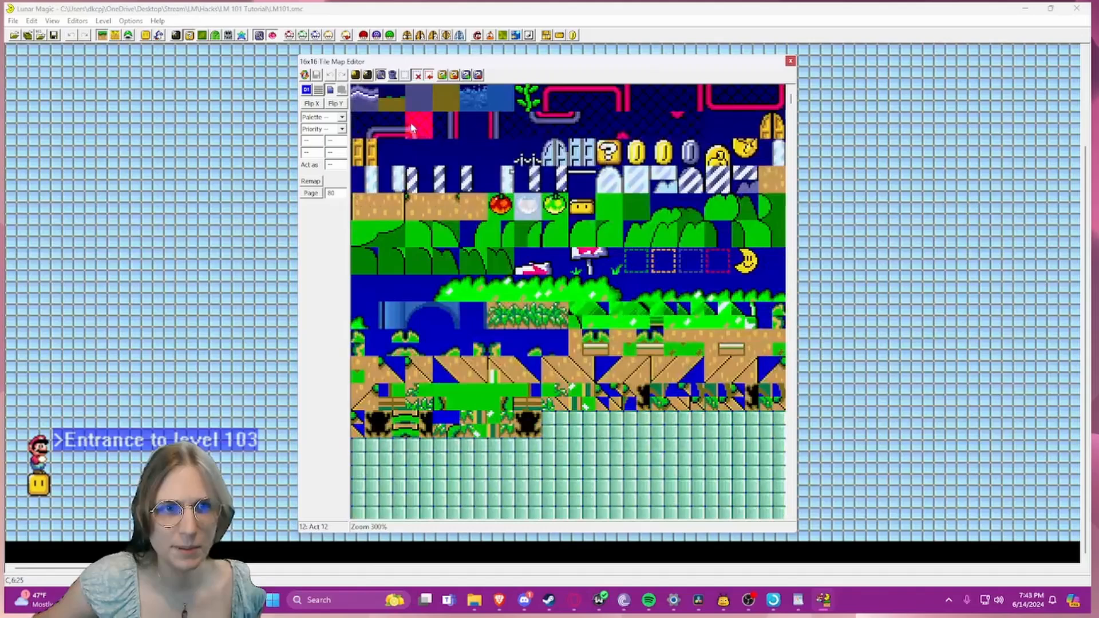
pyautogui.click(441, 94)
pyautogui.scroll(-11, 524, 283)
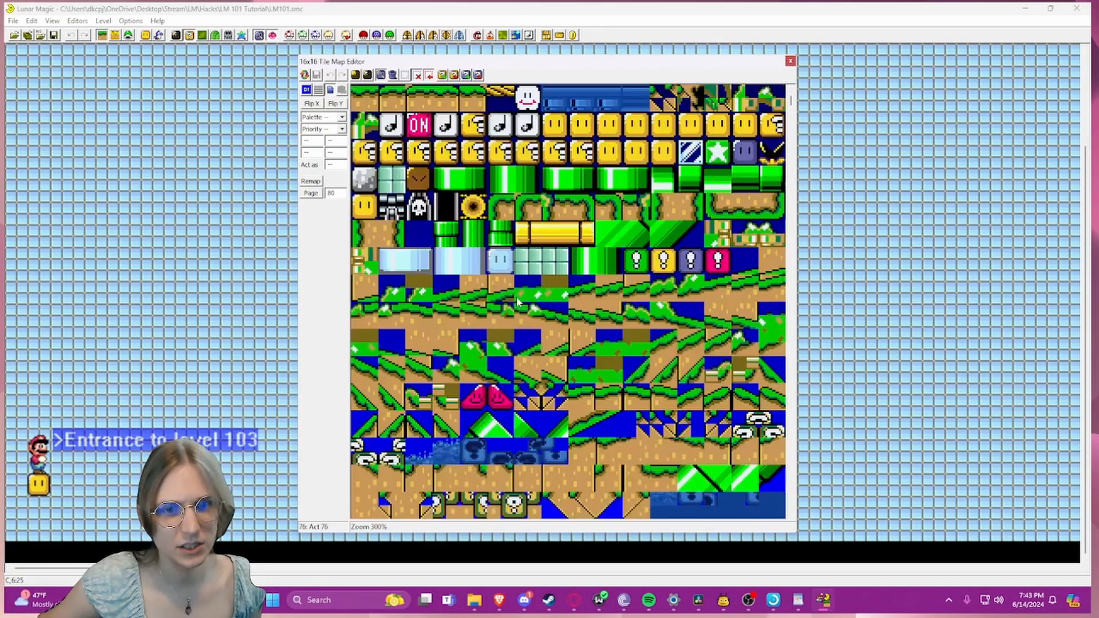
pyautogui.click(663, 342)
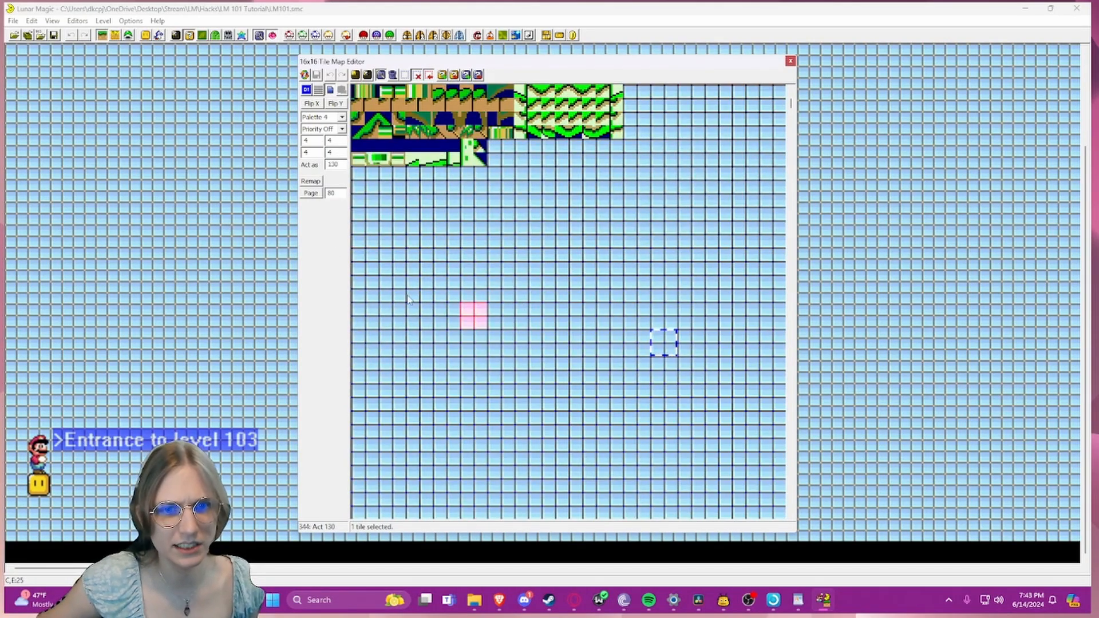
pyautogui.scroll(7, 435, 194)
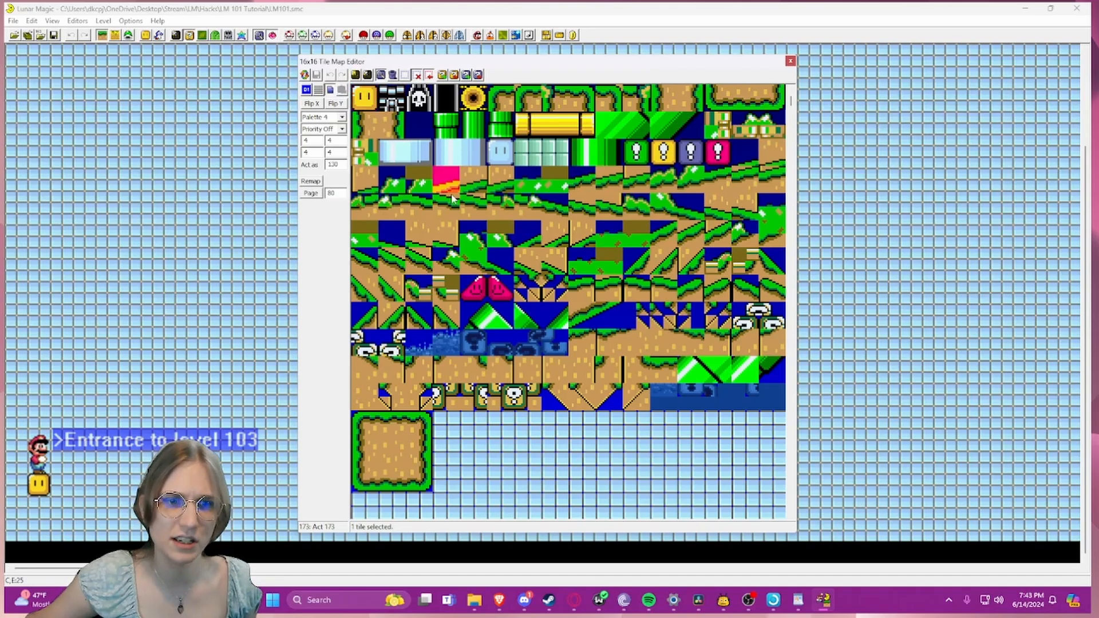
pyautogui.scroll(-7, 473, 229)
pyautogui.click(492, 368)
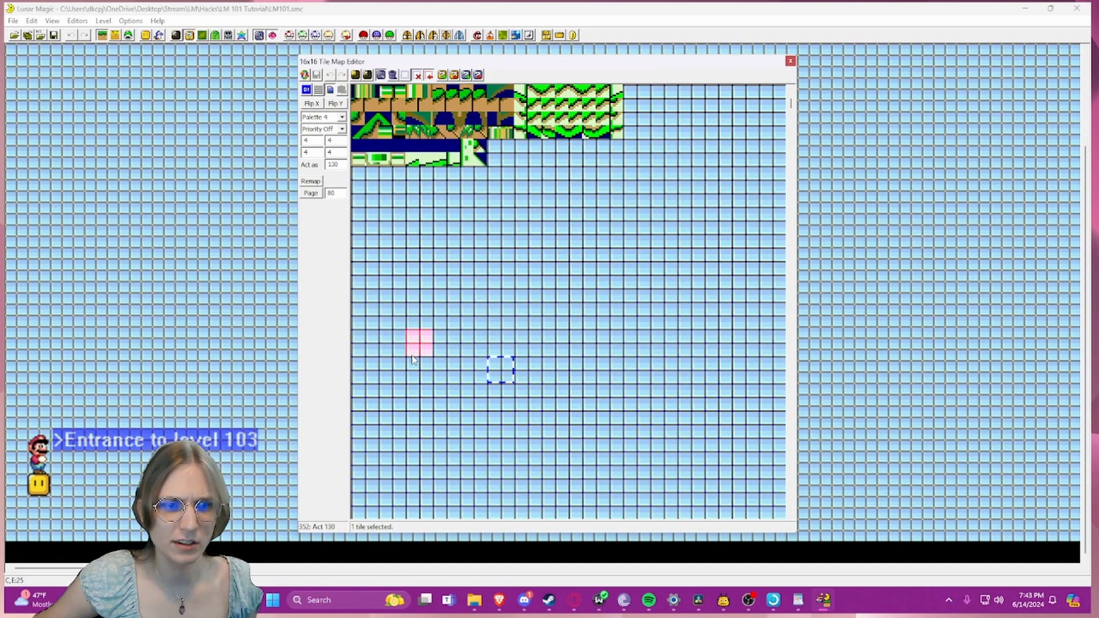
pyautogui.click(391, 342)
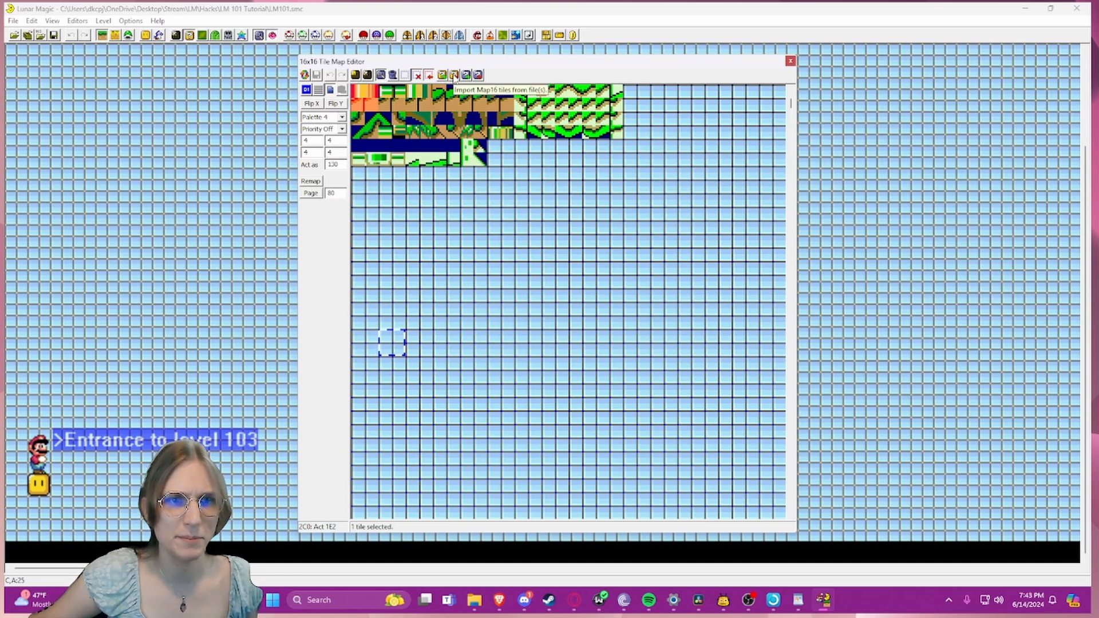
# - Import the Astro Boy - Omega Factor - Cruciform Island Map16 file from the project's Level Graphics, Level 2, BG folder
pyautogui.click(454, 75)
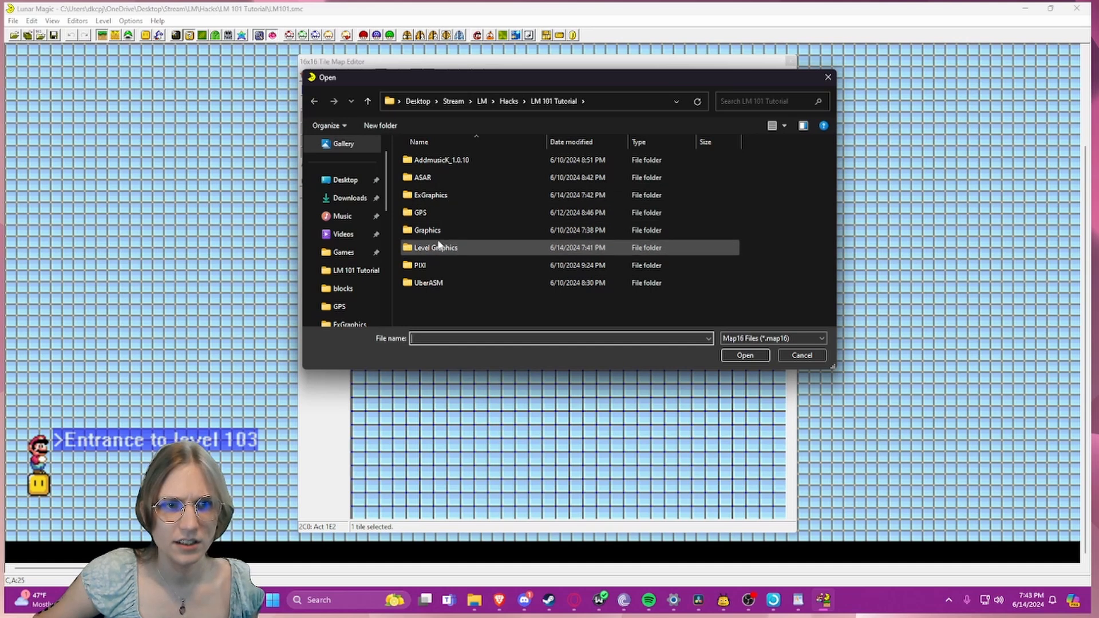
pyautogui.doubleClick(432, 250)
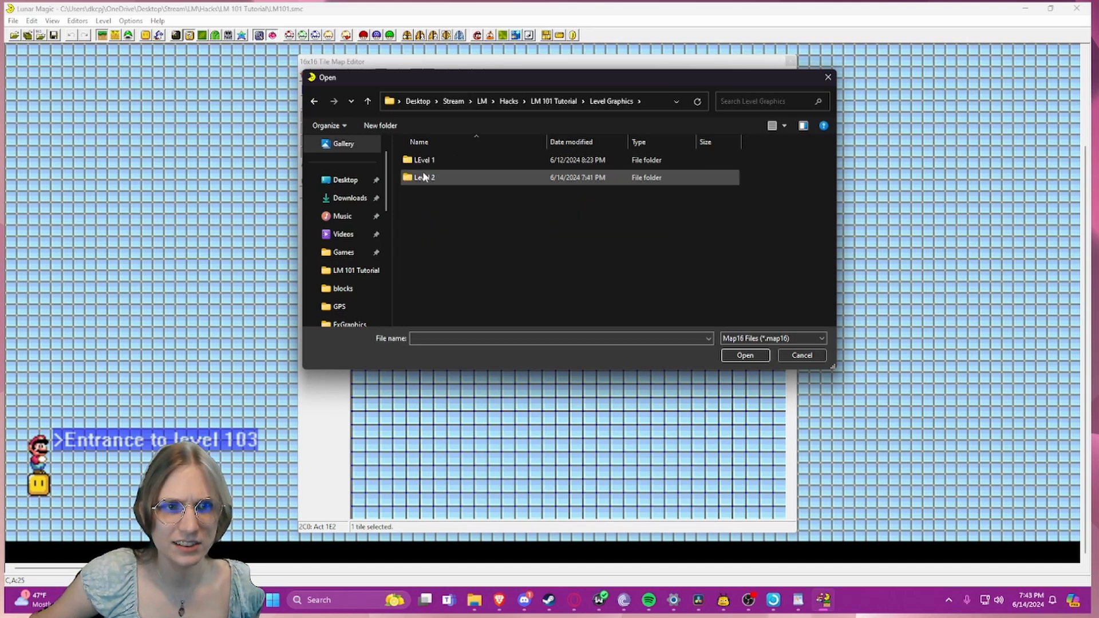
pyautogui.doubleClick(423, 177)
pyautogui.doubleClick(422, 162)
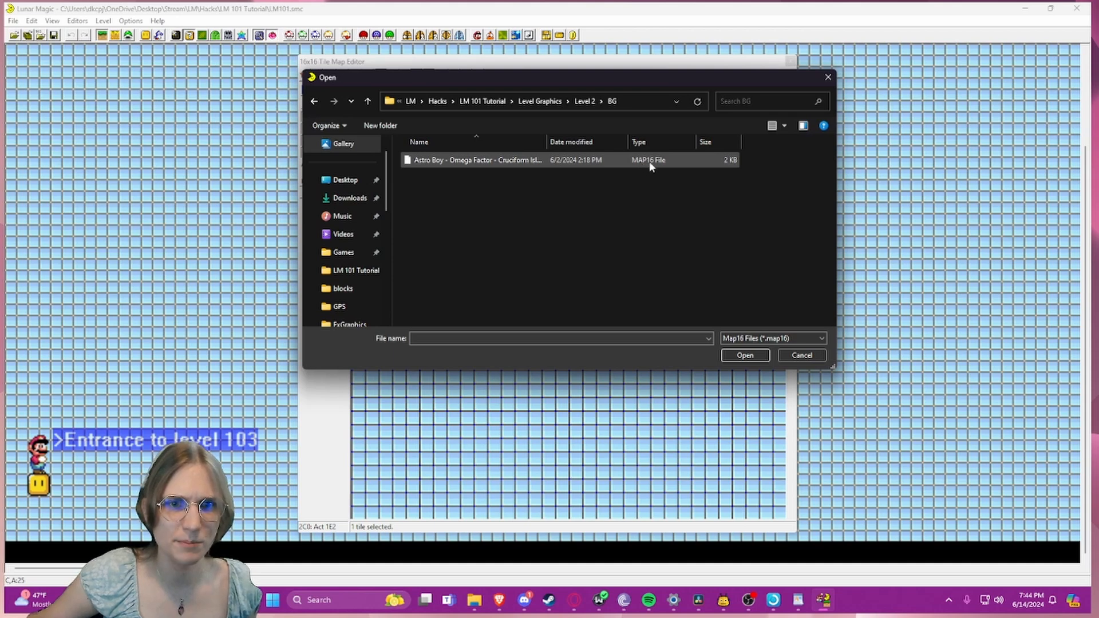
pyautogui.doubleClick(487, 161)
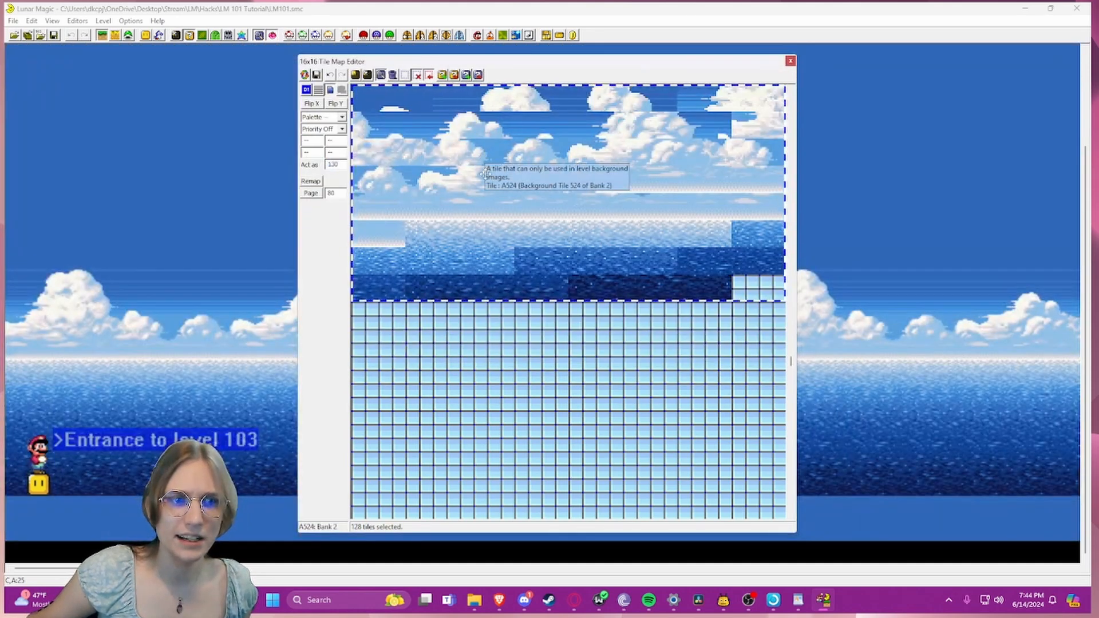
# - Move the 16x16 Tile Map Editor aside and view the cloud and ocean background in the level behind it
pyautogui.moveTo(484, 156); pyautogui.dragTo(558, 263)
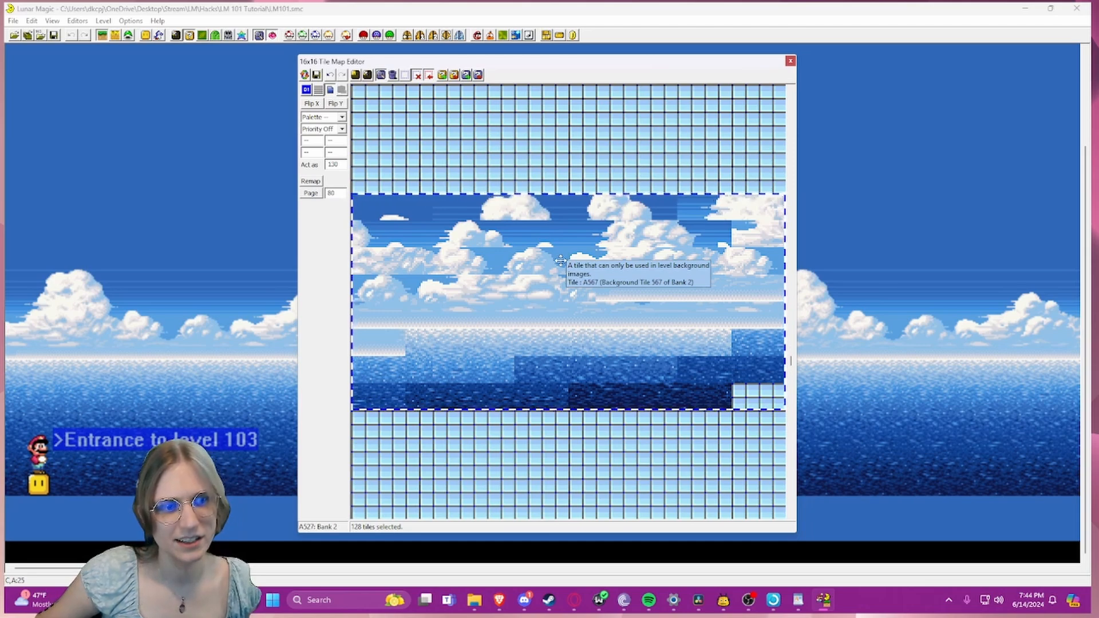
pyautogui.moveTo(523, 63); pyautogui.dragTo(624, 70)
pyautogui.moveTo(622, 275)
pyautogui.mouseDown()
pyautogui.moveTo(622, 330)
pyautogui.moveTo(622, 274)
pyautogui.mouseUp()
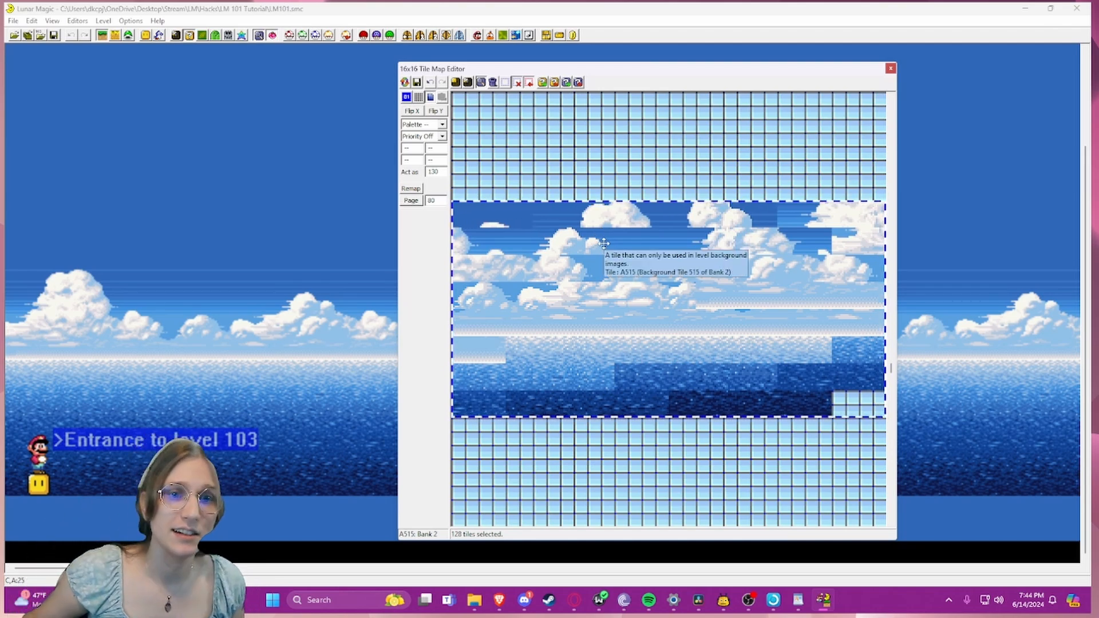
pyautogui.moveTo(603, 243)
pyautogui.mouseDown()
pyautogui.moveTo(595, 387)
pyautogui.moveTo(589, 253)
pyautogui.mouseUp()
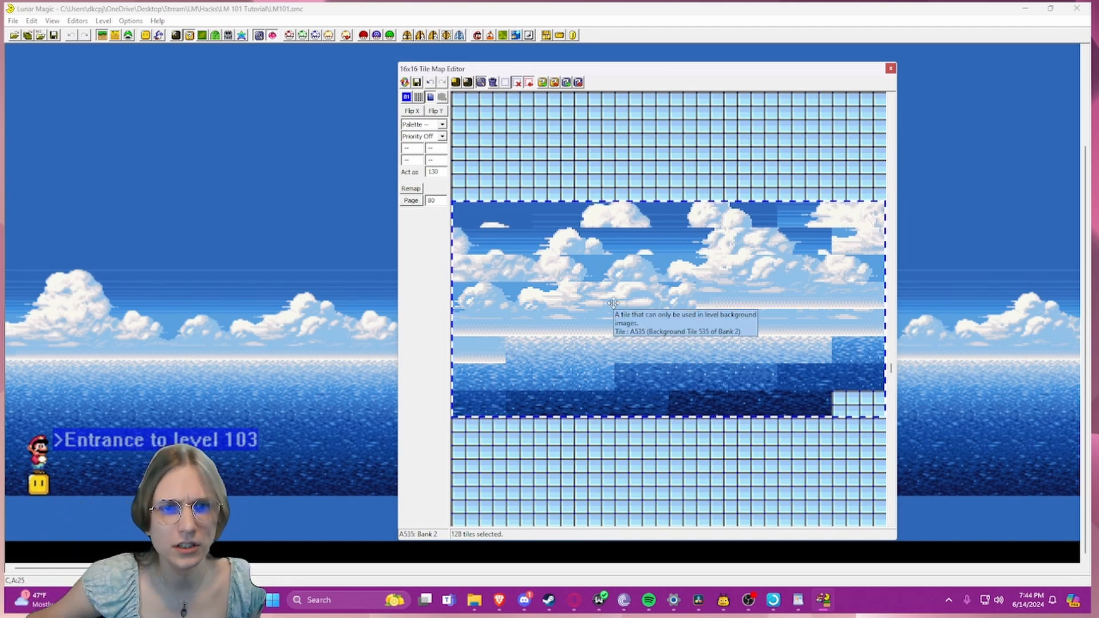
# - Show the page numbers in the 16x16 Tile Map Editor and check which page holds the imported background tiles
pyautogui.scroll(-1, 628, 279)
pyautogui.scroll(1, 629, 277)
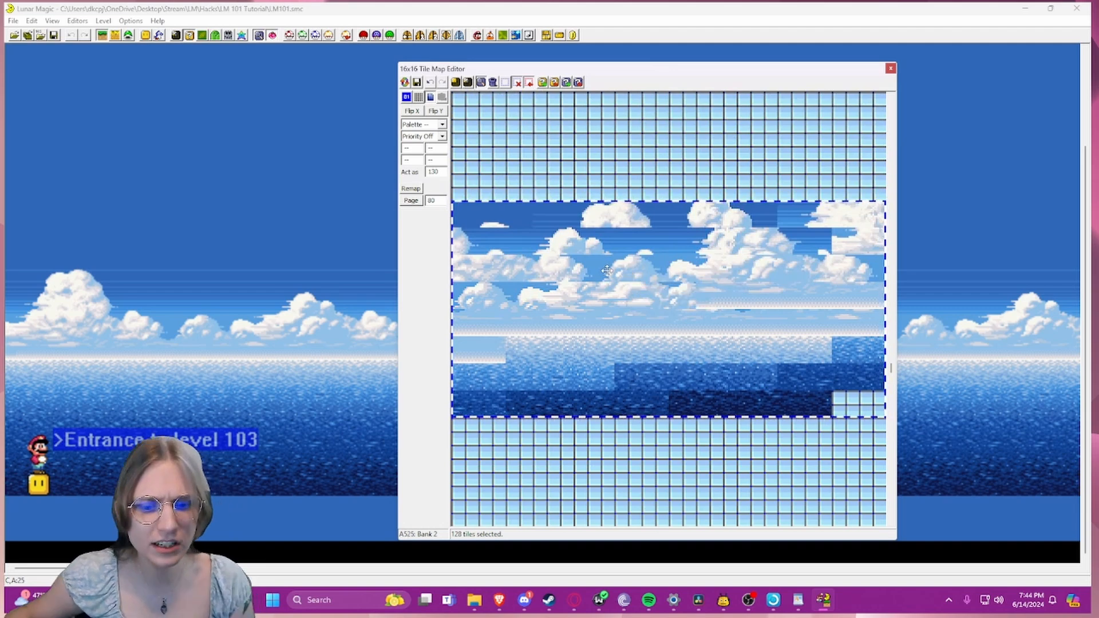
pyautogui.press('F1')
pyautogui.scroll(-2, 602, 265)
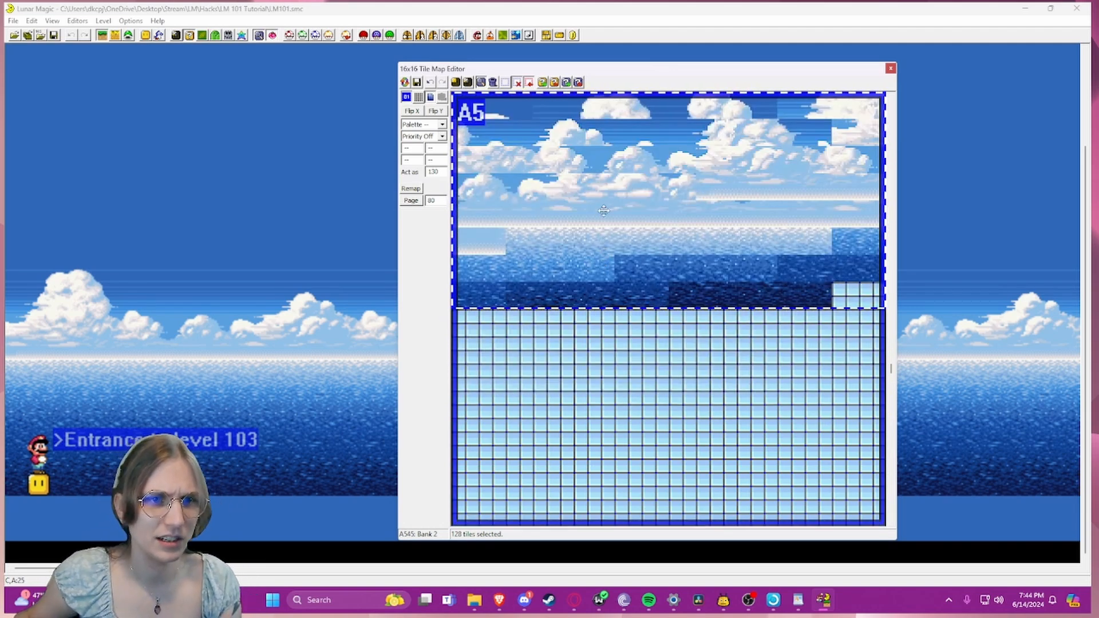
pyautogui.scroll(2, 585, 180)
pyautogui.scroll(-2, 579, 197)
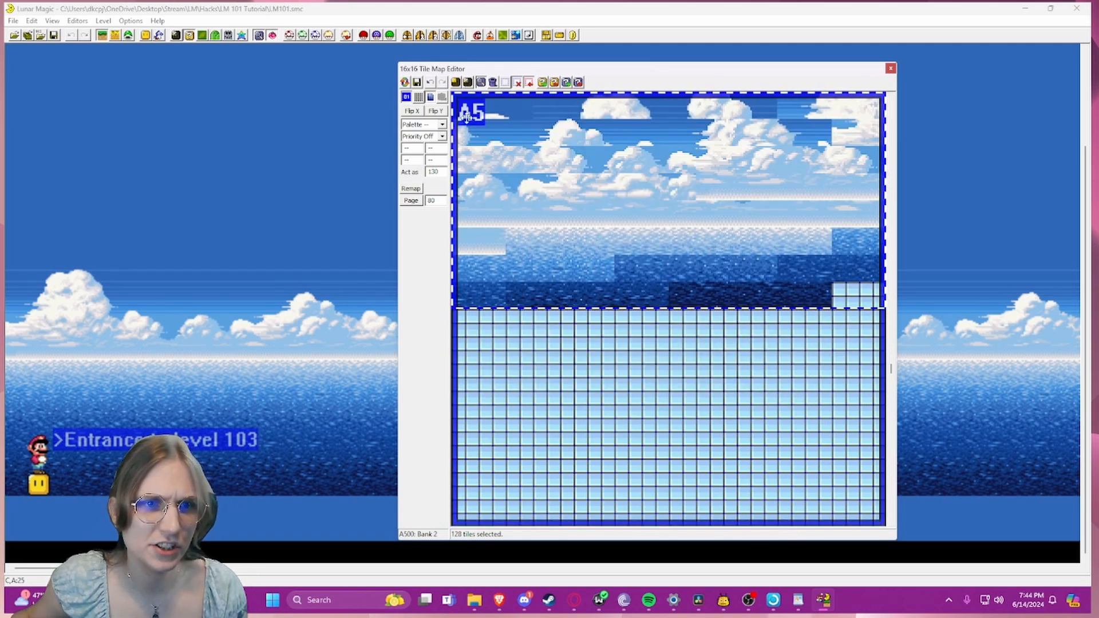
pyautogui.scroll(2, 463, 129)
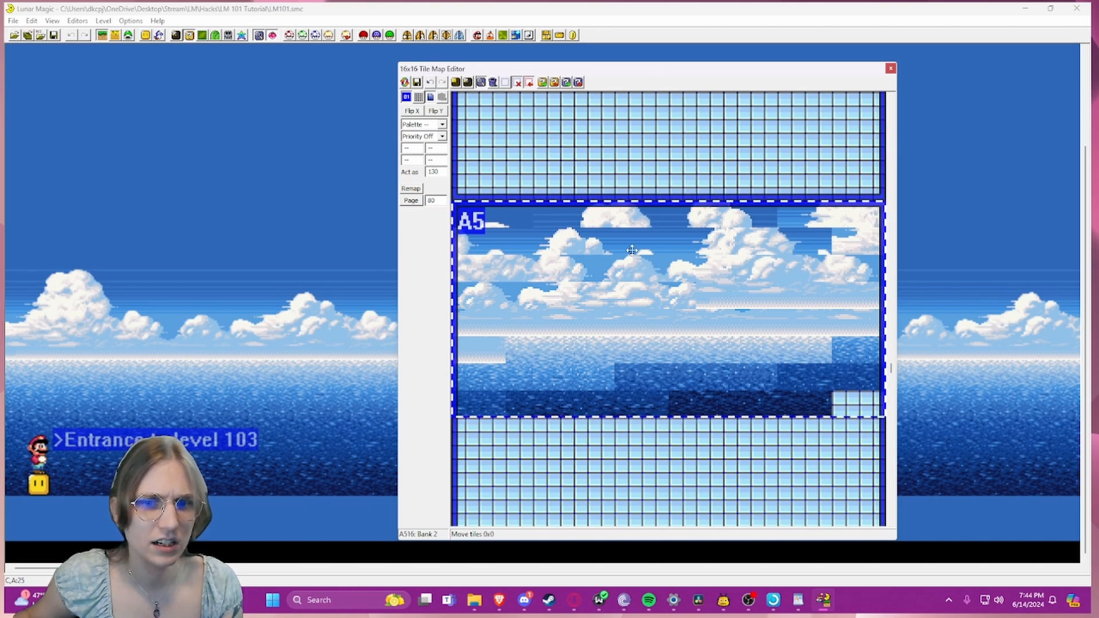
# - Move the block of imported background tiles from page A5 to the start of page A6 and check the vacated page
pyautogui.moveTo(632, 250); pyautogui.dragTo(622, 494)
pyautogui.scroll(-3, 615, 423)
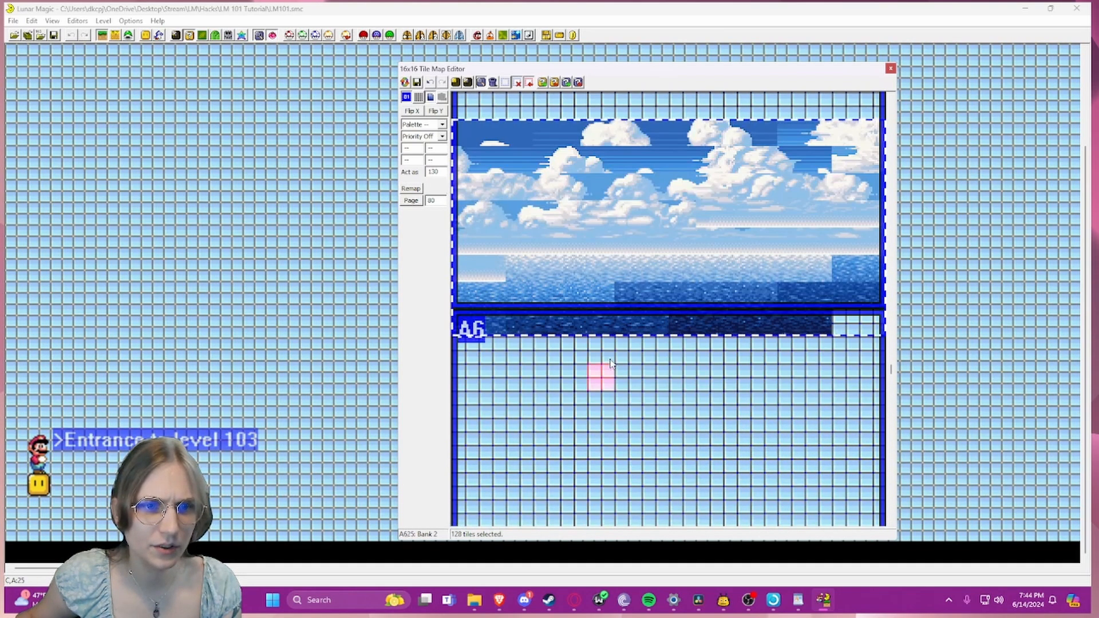
pyautogui.moveTo(614, 246); pyautogui.dragTo(614, 434)
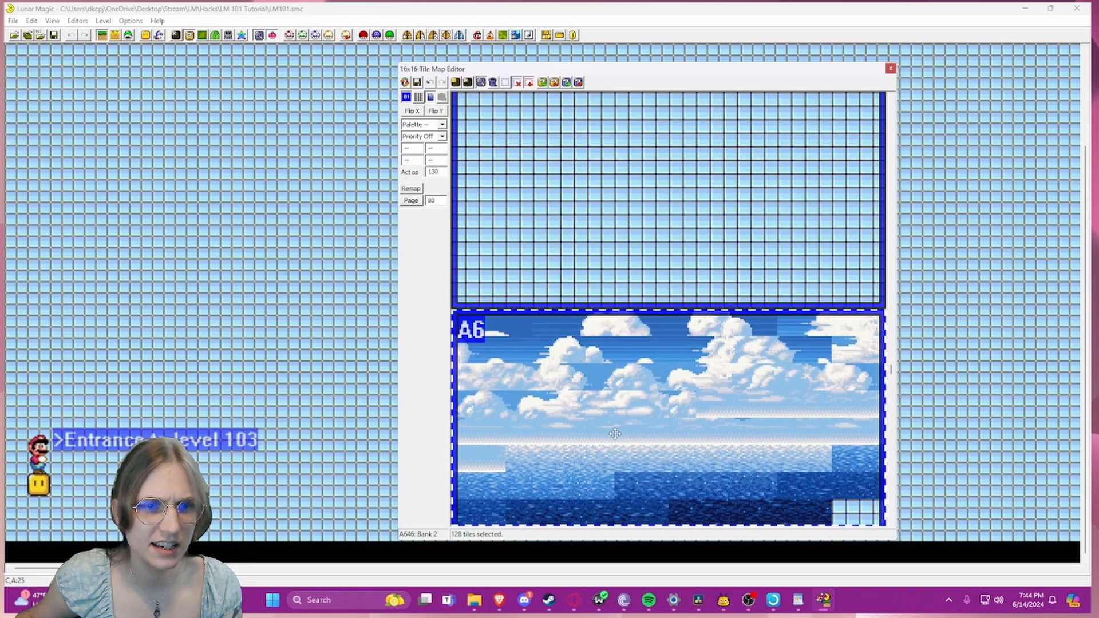
pyautogui.scroll(-6, 607, 321)
pyautogui.scroll(9, 608, 326)
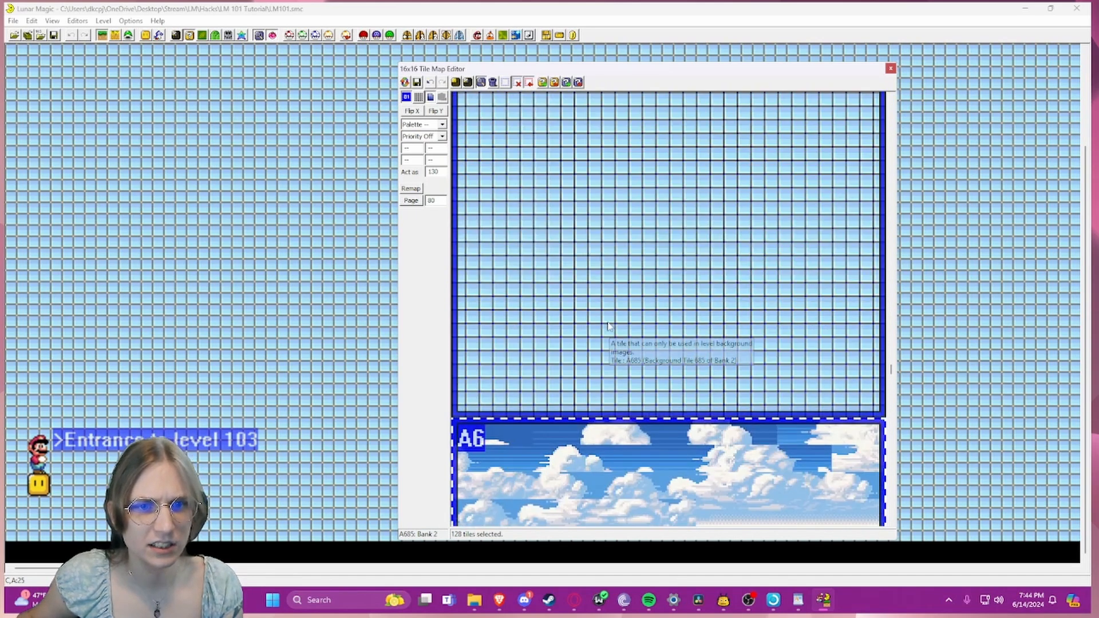
pyautogui.scroll(5, 607, 327)
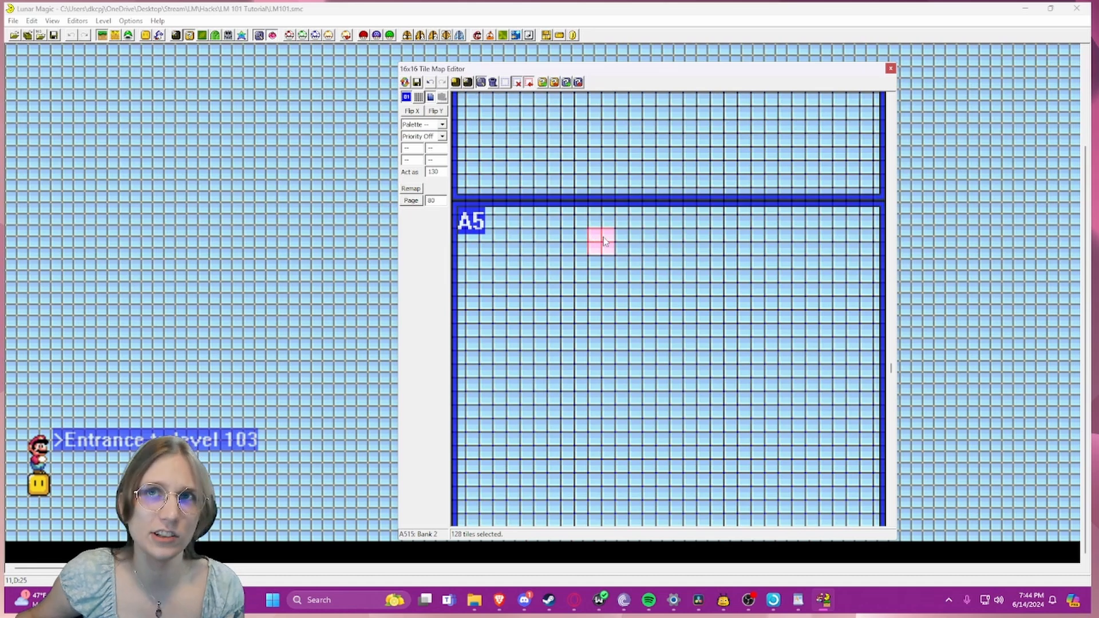
# - Save the Map16 changes with the background tiles on page A6 and close the 16x16 Tile Map Editor
pyautogui.scroll(-5, 612, 247)
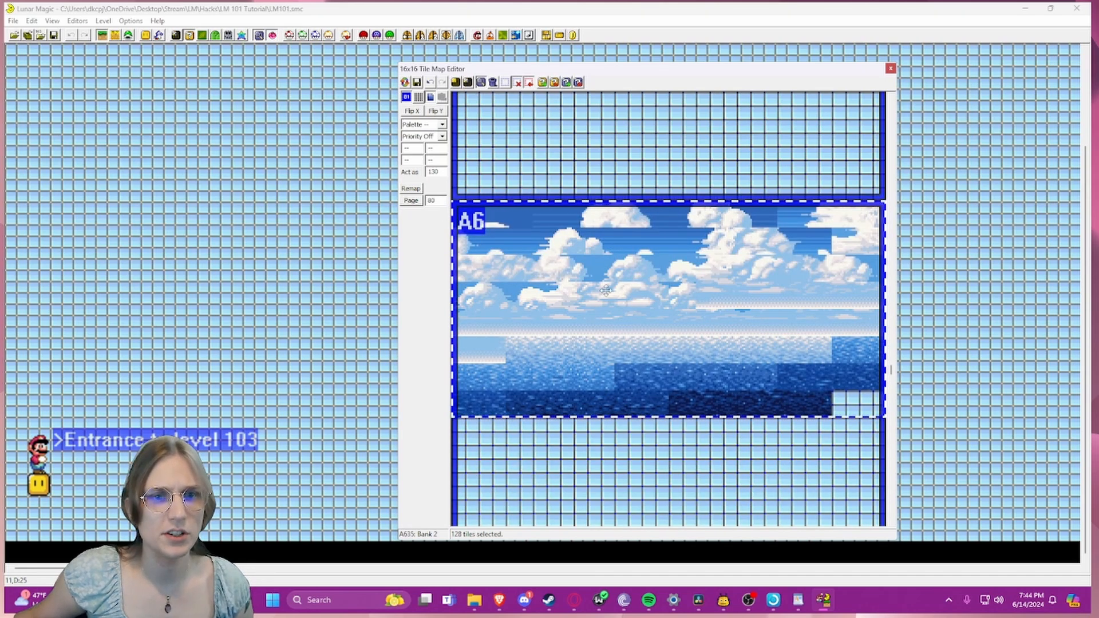
pyautogui.click(416, 82)
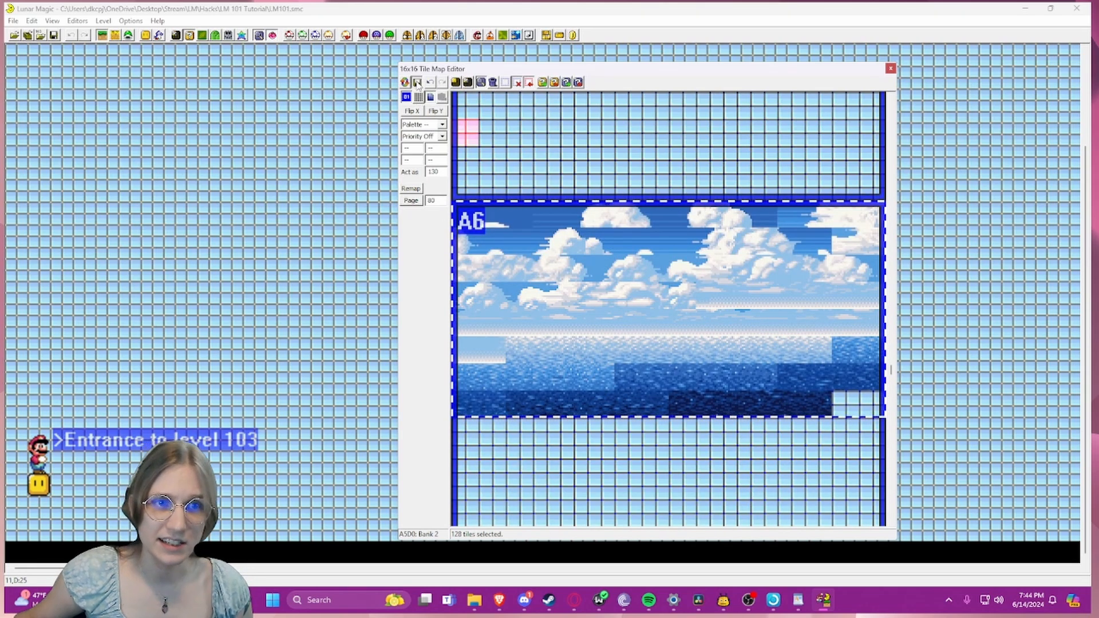
pyautogui.click(890, 69)
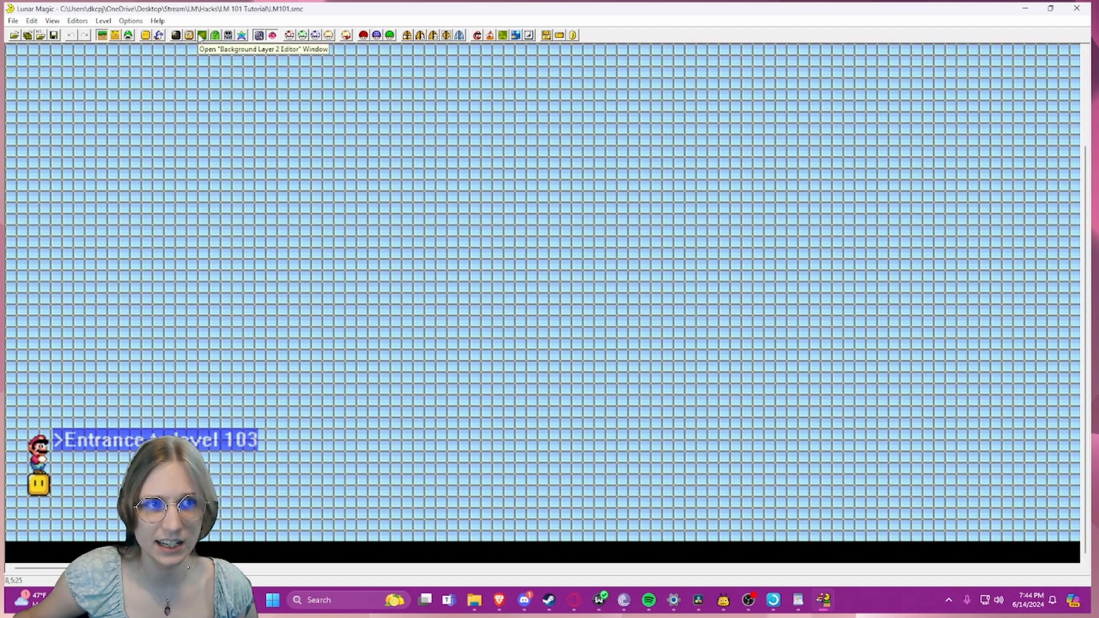
# - Open the Background Layer 2 Editor and bring up its remap settings with a tile offset of 100
pyautogui.click(202, 36)
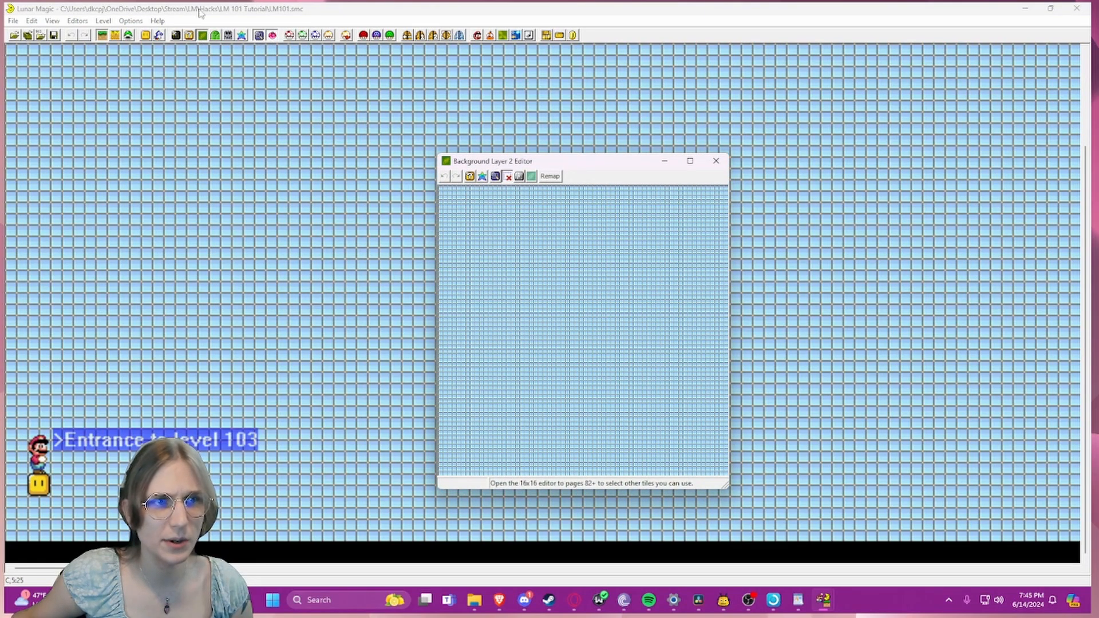
pyautogui.click(549, 177)
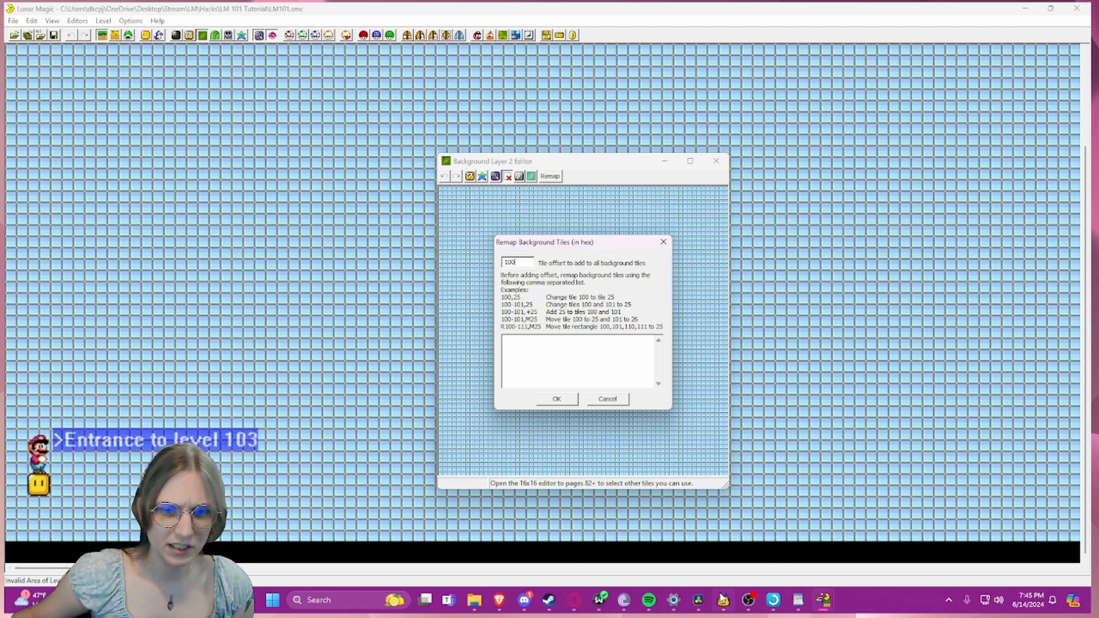
# - Switch to Calculator in Programmer mode, convert hexadecimal 100 to decimal, and close it
pyautogui.moveTo(744, 587)
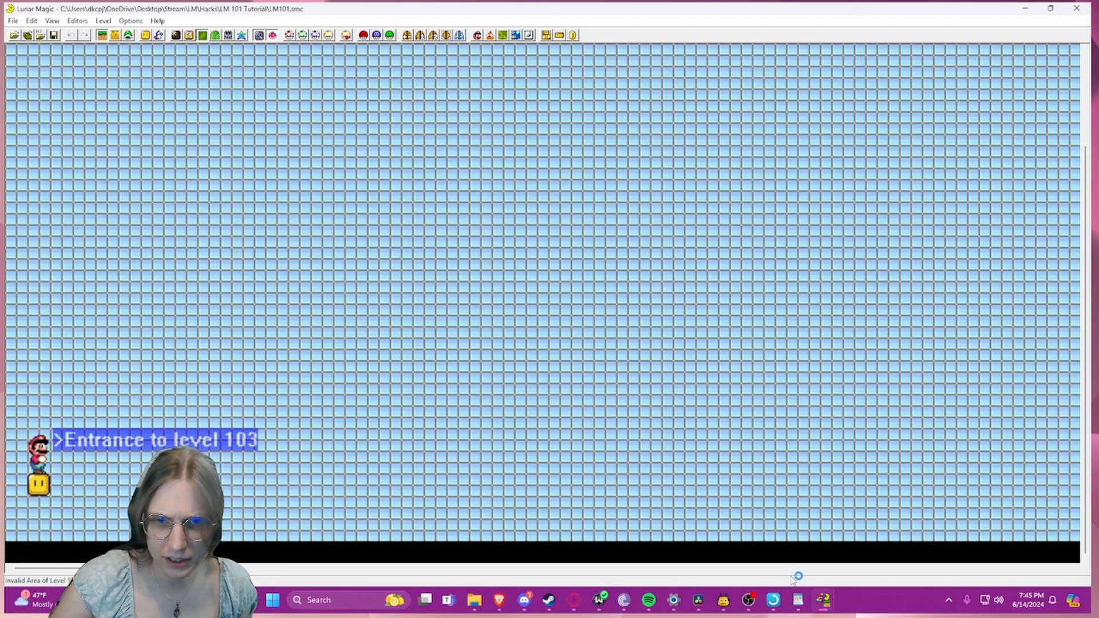
pyautogui.click(441, 173)
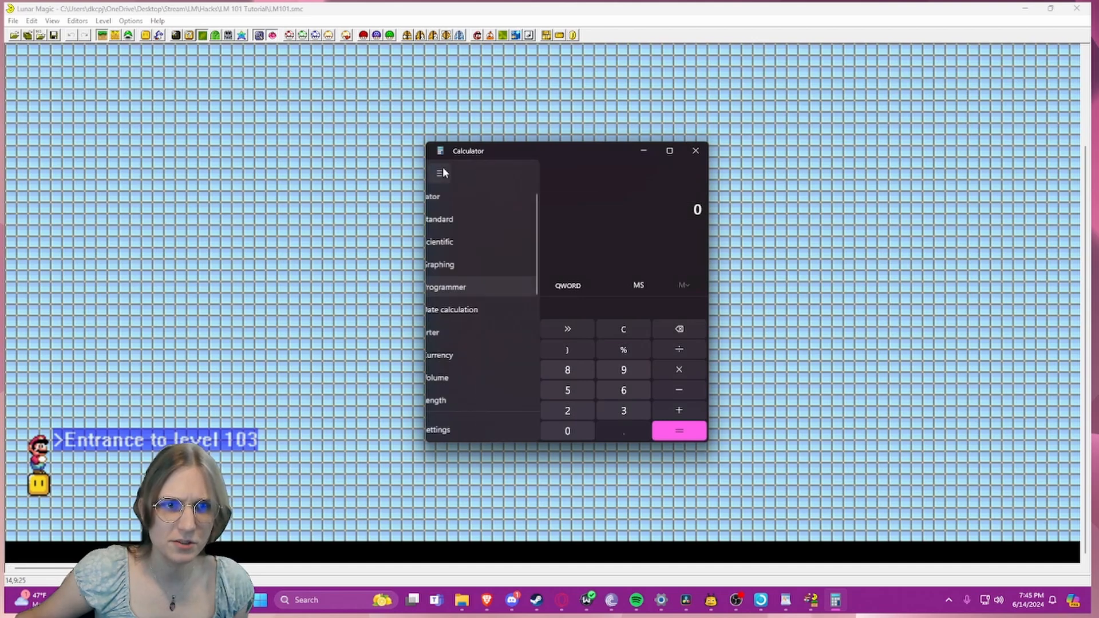
pyautogui.click(439, 173)
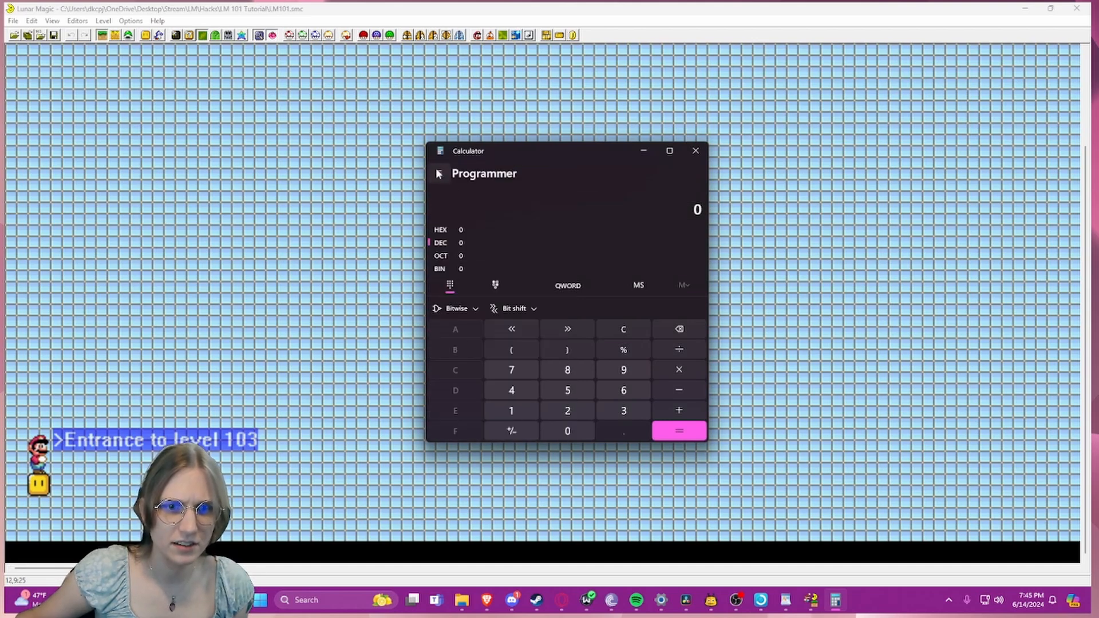
pyautogui.click(448, 231)
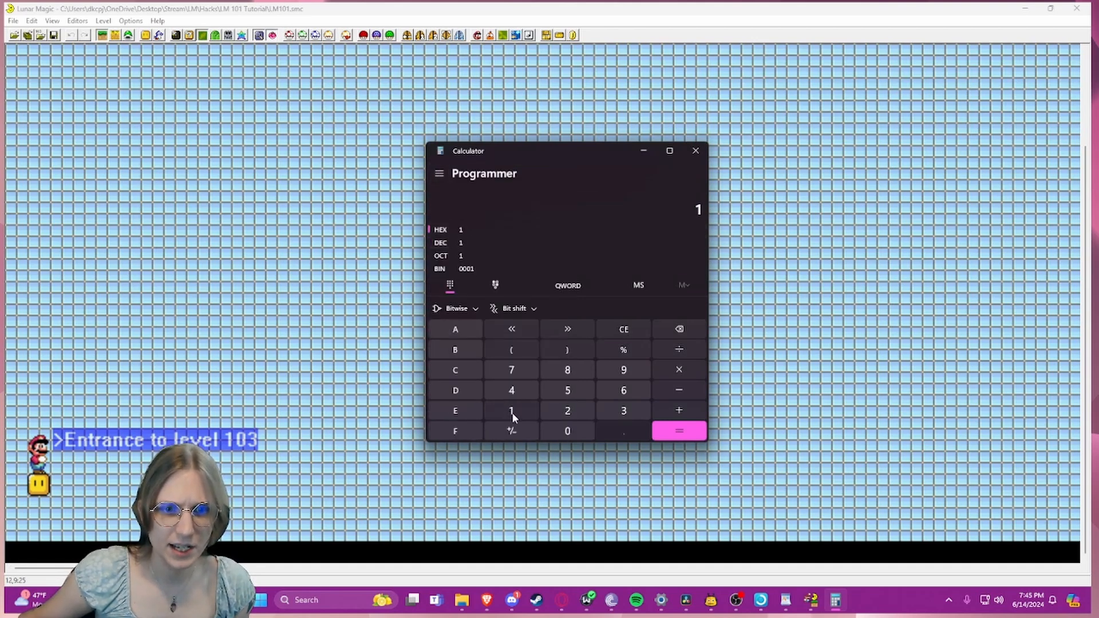
pyautogui.click(569, 432)
pyautogui.click(568, 432)
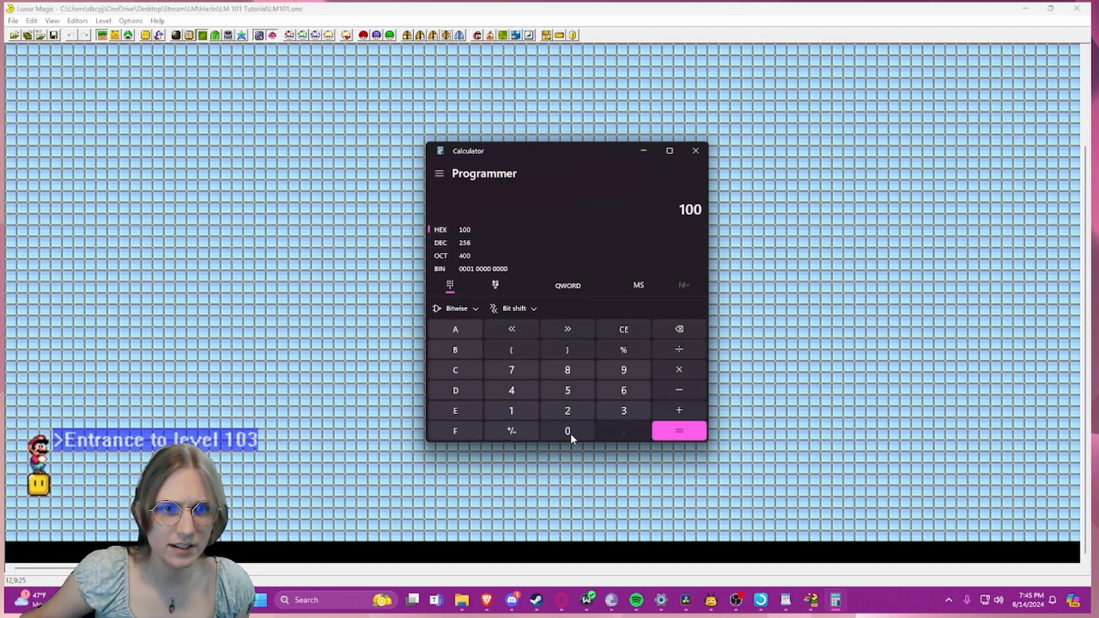
pyautogui.click(445, 246)
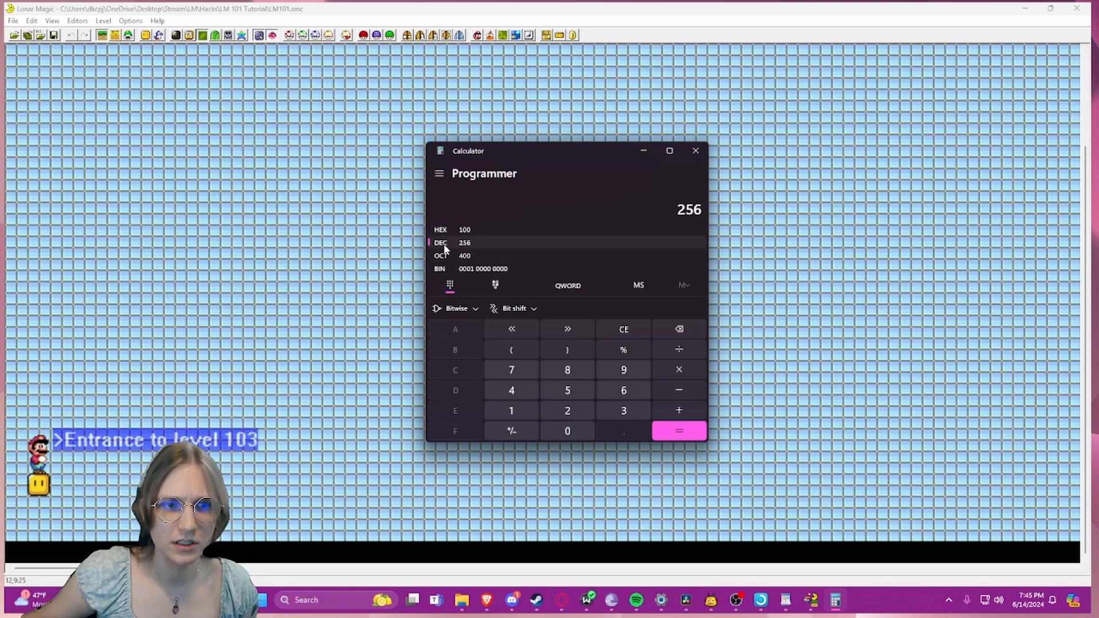
pyautogui.click(695, 150)
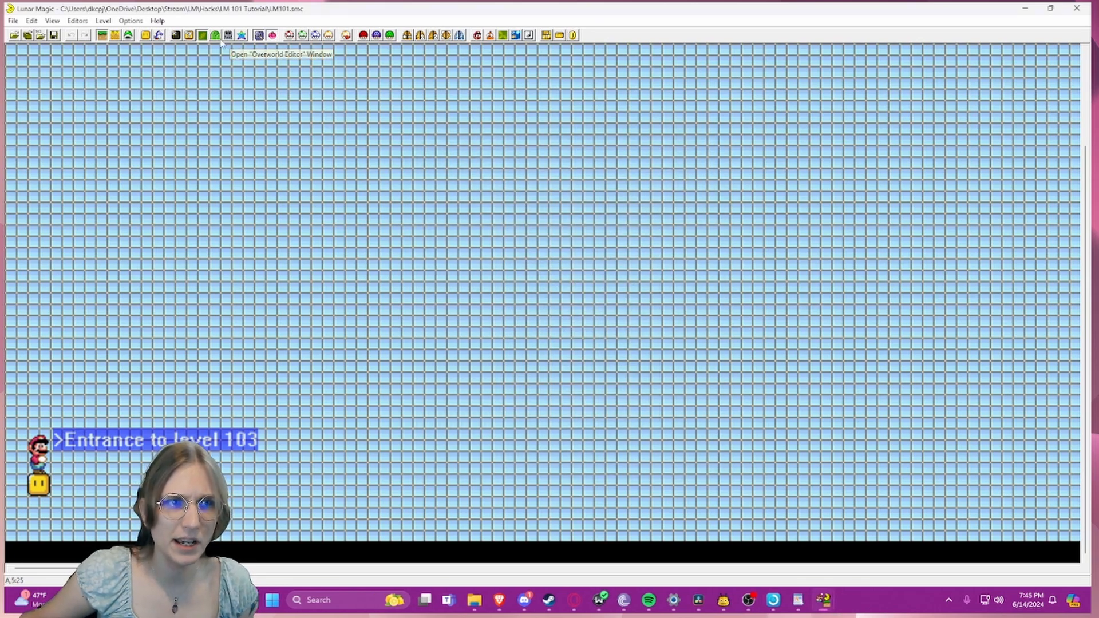
# - Open the 16x16 Tile Map Editor and examine where page A6 begins and ends around the background tiles
pyautogui.click(195, 35)
pyautogui.scroll(-10, 457, 245)
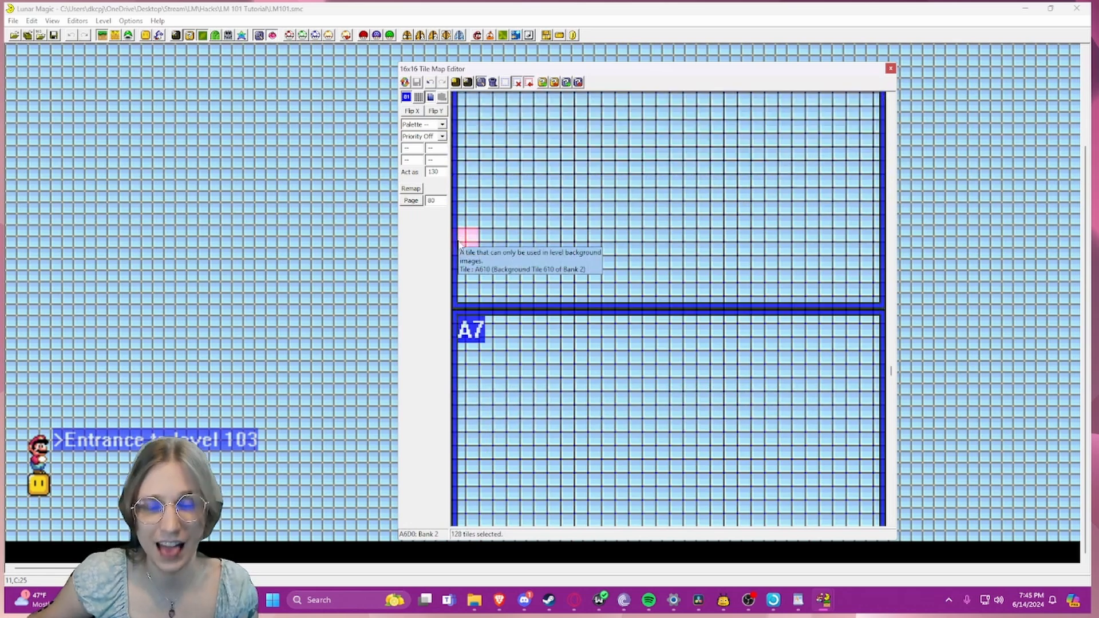
pyautogui.scroll(5, 461, 243)
pyautogui.scroll(4, 461, 243)
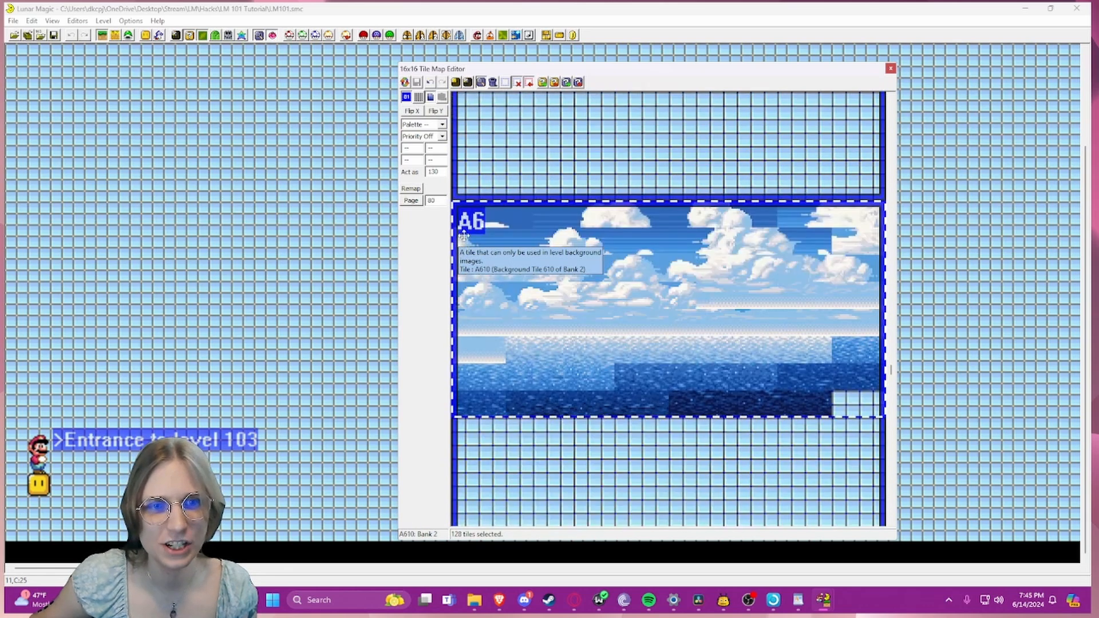
pyautogui.scroll(-4, 461, 243)
pyautogui.scroll(4, 475, 167)
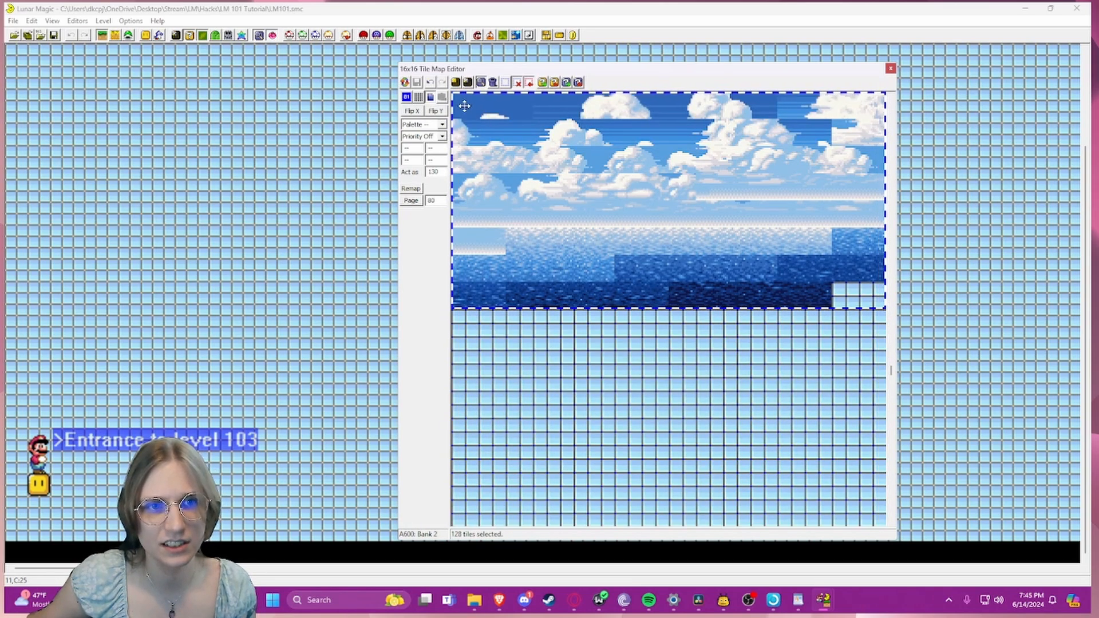
pyautogui.scroll(-2, 480, 351)
pyautogui.scroll(2, 481, 350)
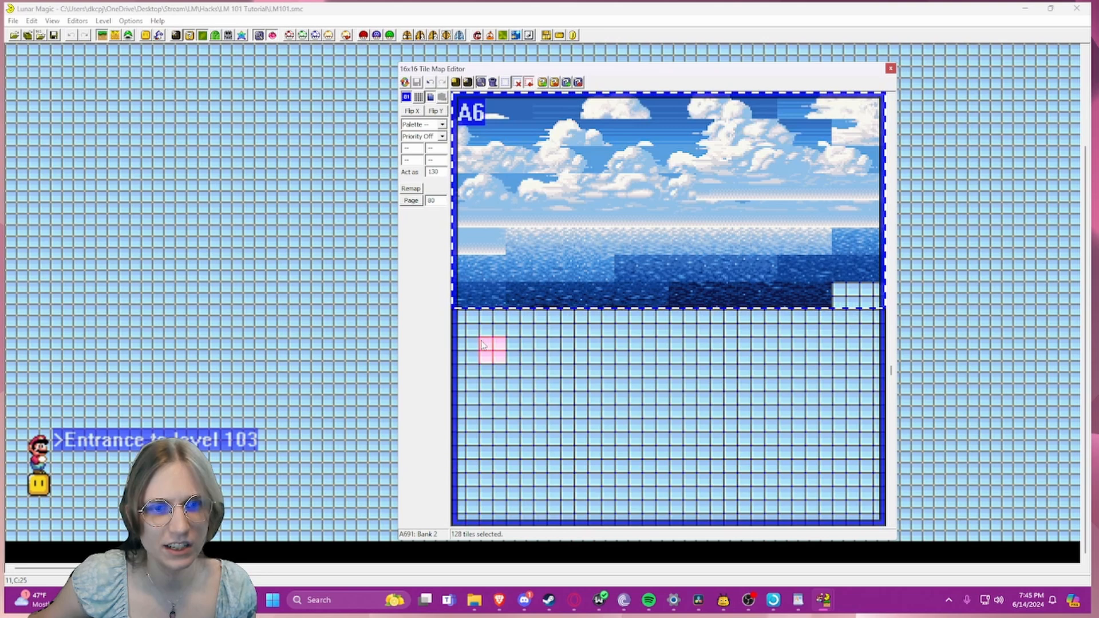
# - Select the first column and the bottom row of page A6 in turn to check how many tiles each holds
pyautogui.click(464, 497)
pyautogui.moveTo(464, 496); pyautogui.dragTo(464, 108)
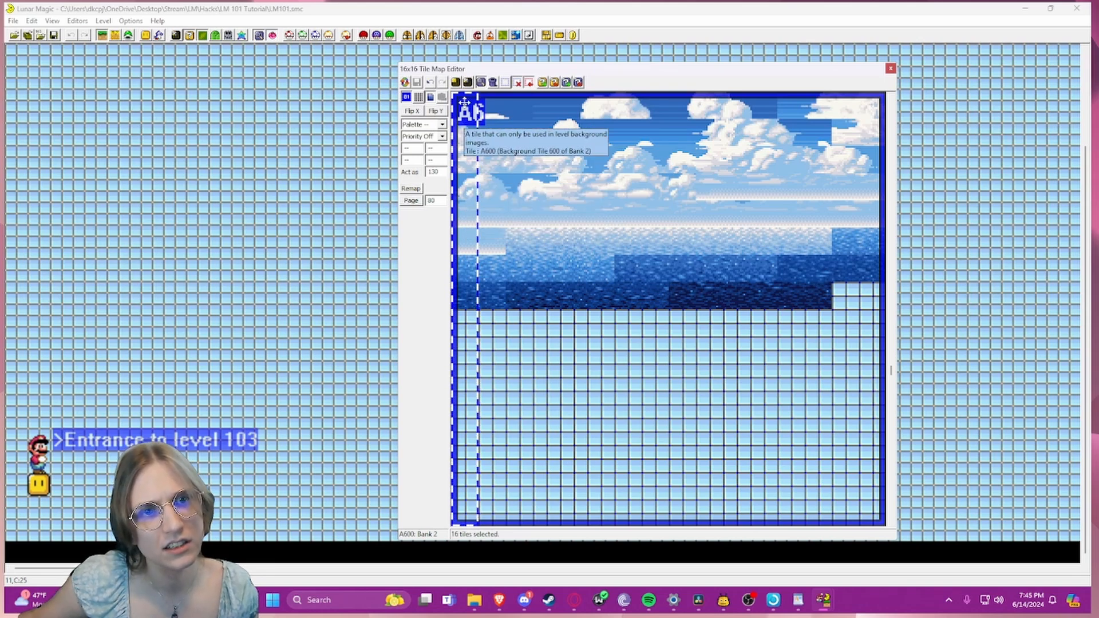
pyautogui.click(474, 511)
pyautogui.moveTo(476, 514); pyautogui.dragTo(640, 513)
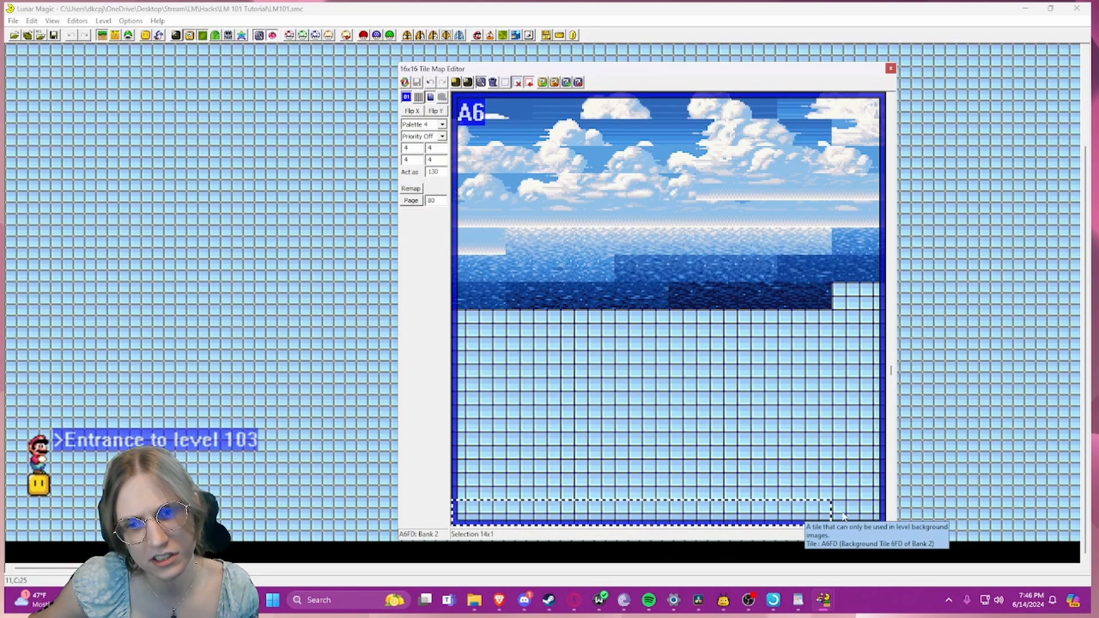
pyautogui.moveTo(842, 515); pyautogui.dragTo(873, 515)
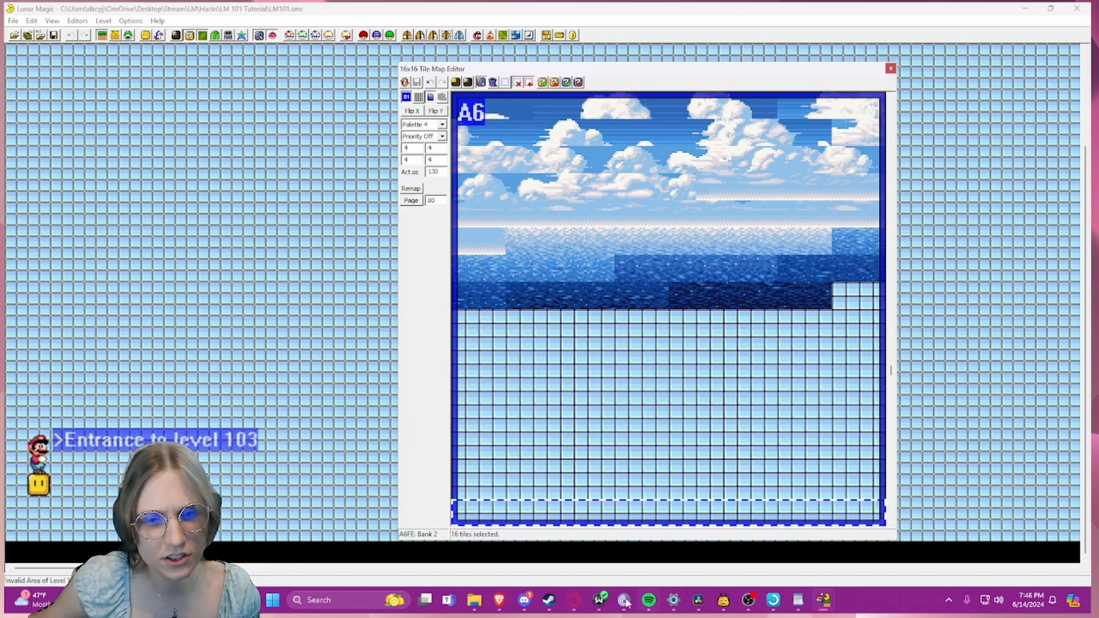
# - Switch to Calculator, multiply 15 by 16 in decimal, and close it
pyautogui.click(788, 579)
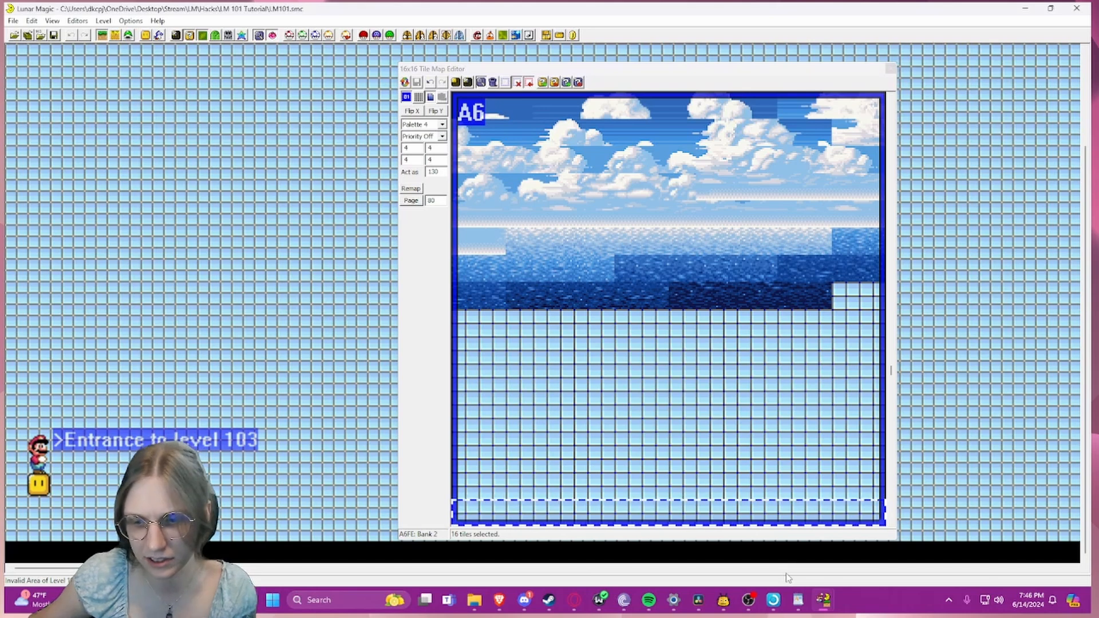
pyautogui.press('XF86Calculator')
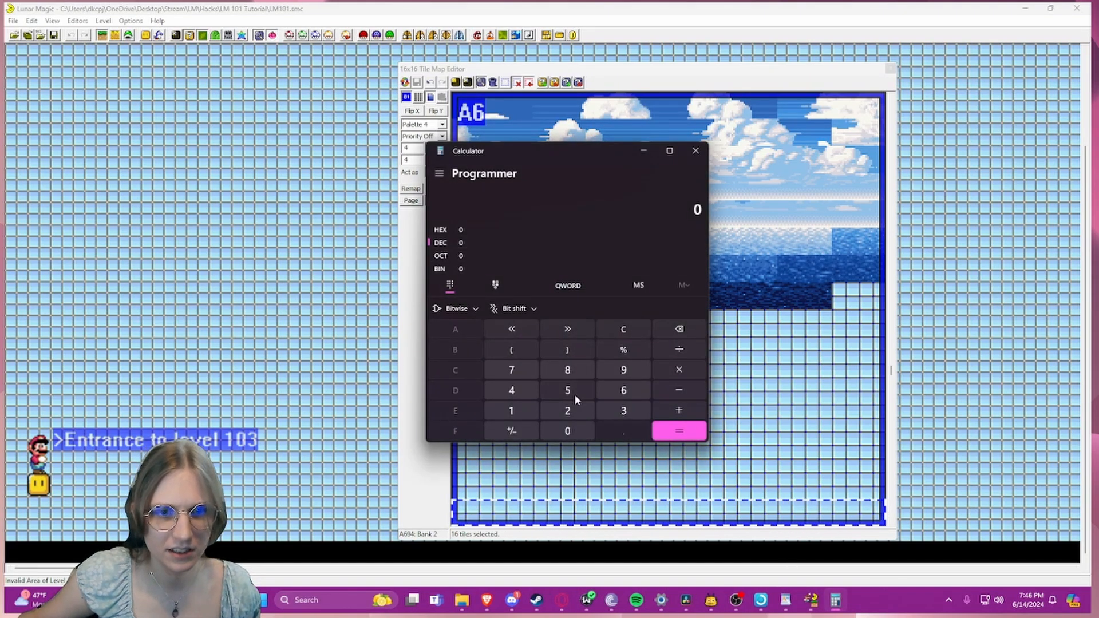
pyautogui.press('*')
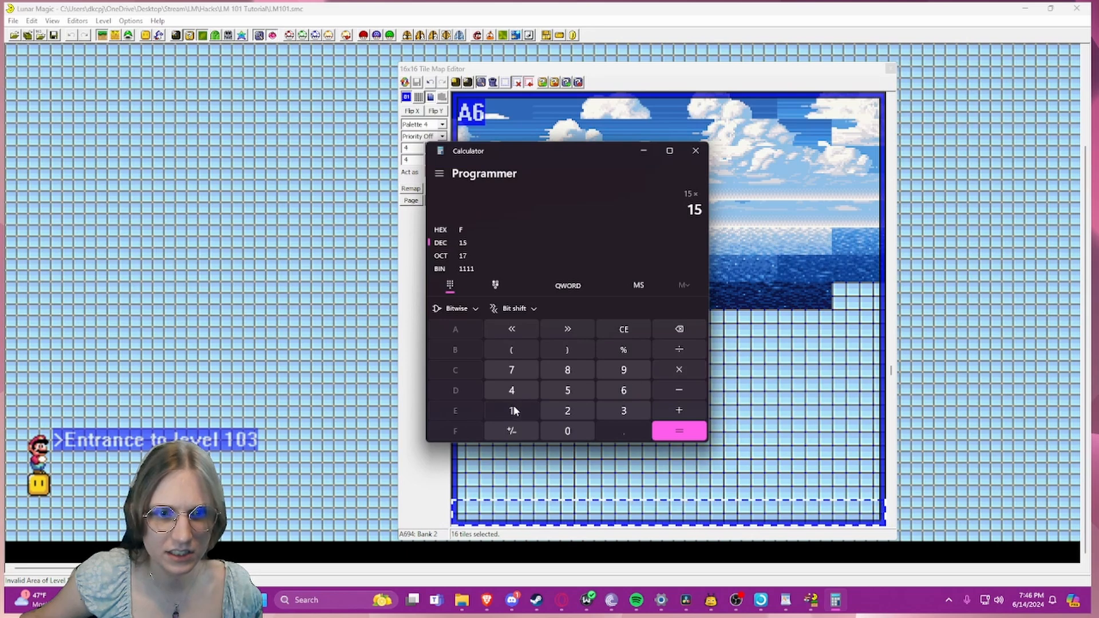
pyautogui.write('16')
pyautogui.press('Return')
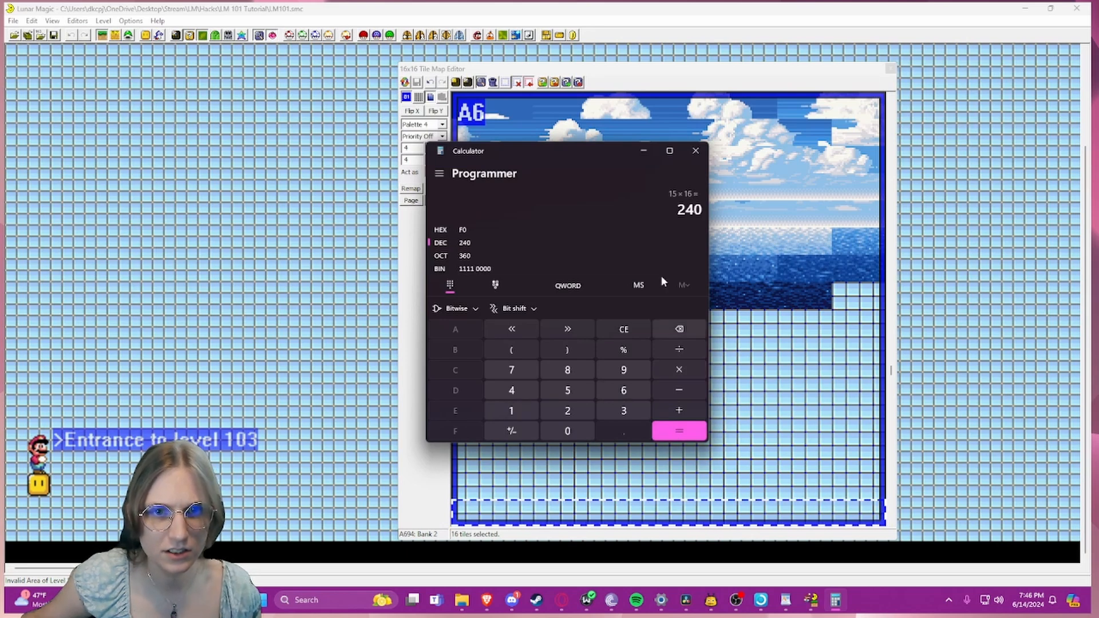
pyautogui.click(696, 151)
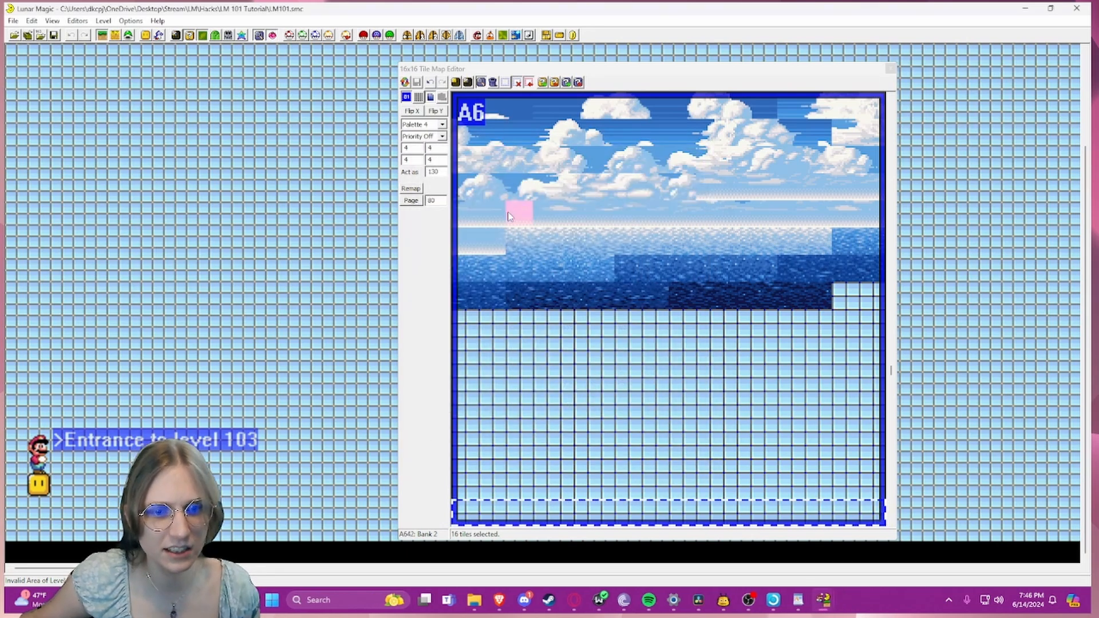
# - Check the first tile of page A6 and select a block 14 tiles wide over the page's full height
pyautogui.scroll(2, 463, 297)
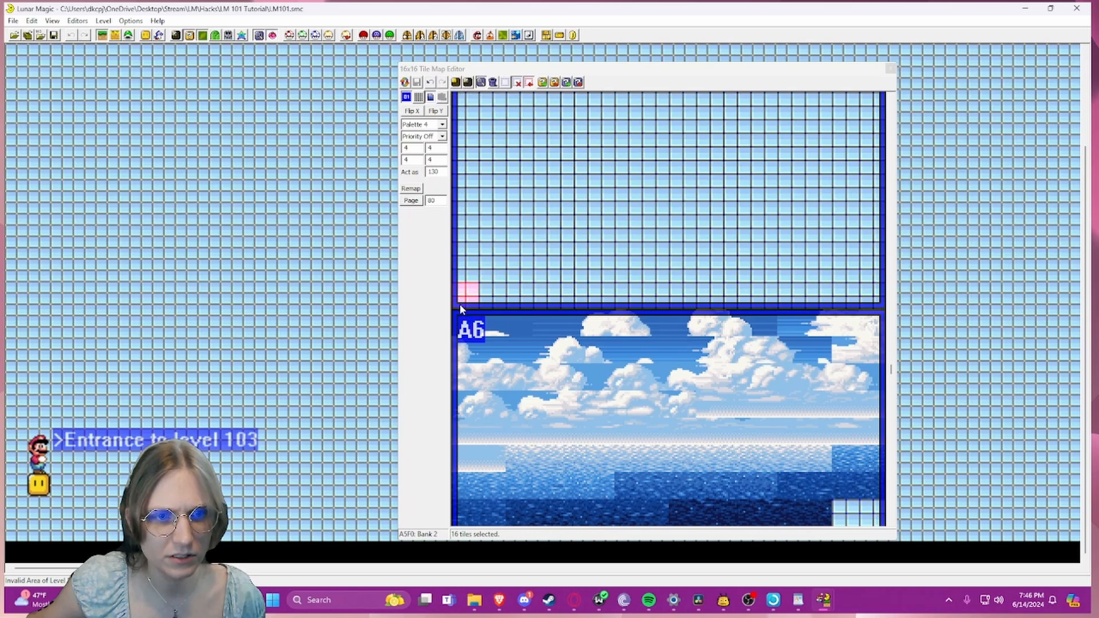
pyautogui.click(461, 316)
pyautogui.scroll(-2, 461, 316)
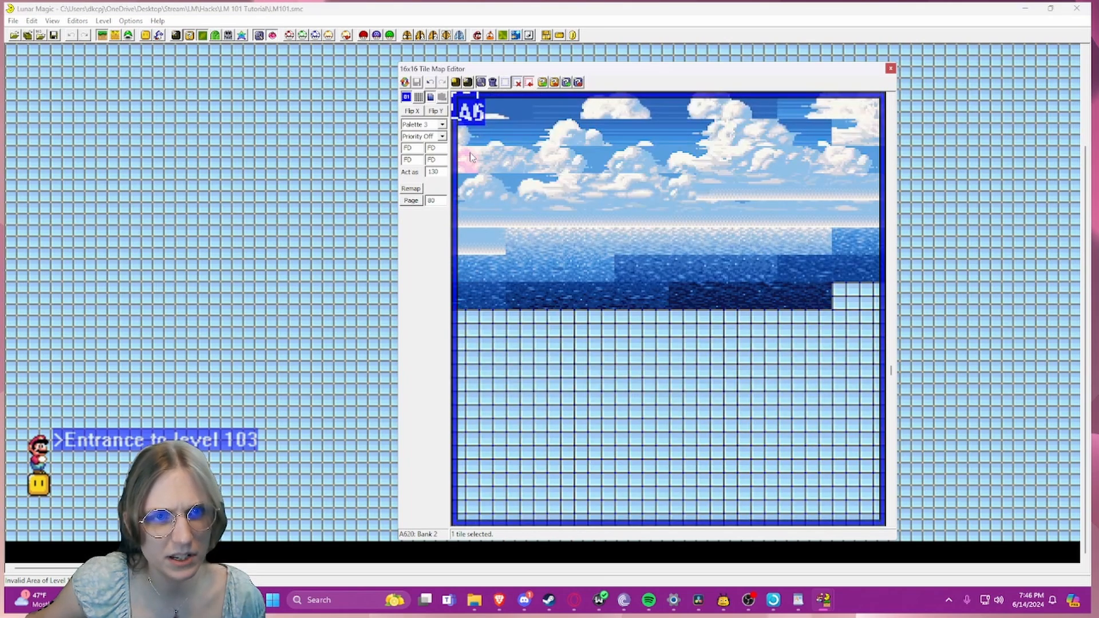
pyautogui.moveTo(464, 112); pyautogui.dragTo(808, 514)
pyautogui.click(463, 126)
pyautogui.click(798, 600)
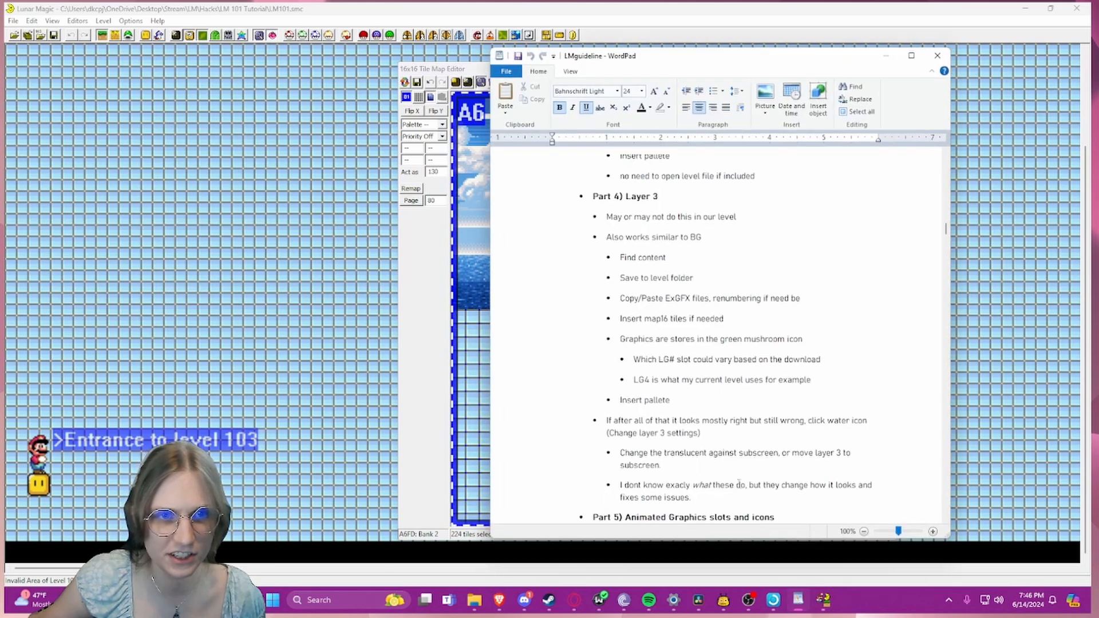
pyautogui.click(797, 600)
pyautogui.click(798, 600)
pyautogui.click(798, 600)
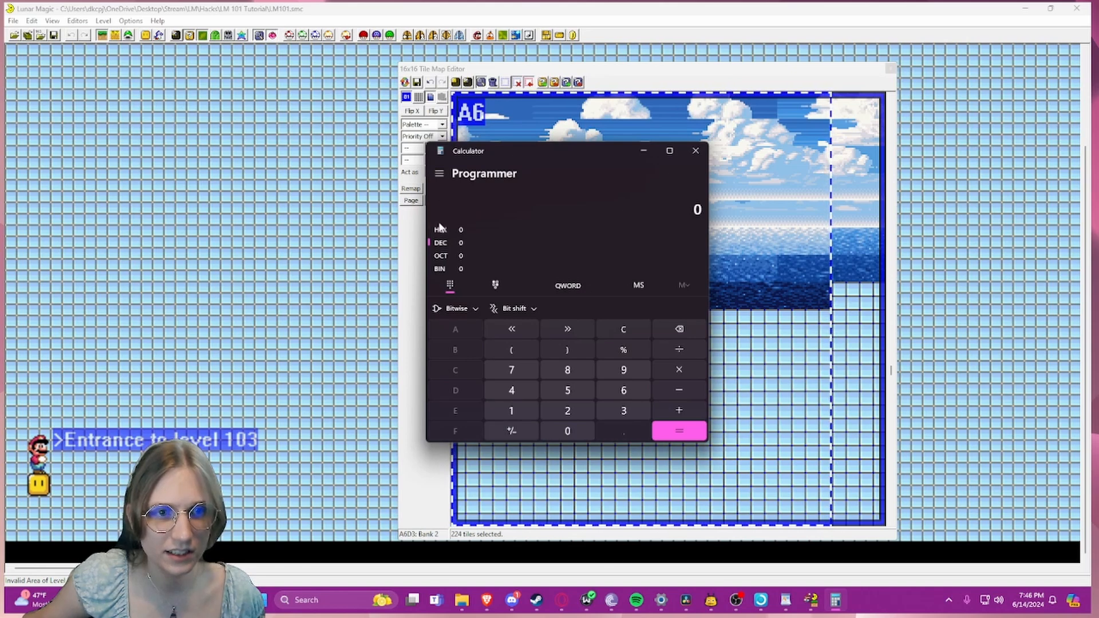
# - Enter hexadecimal 100 in Calculator, convert it to decimal, and minimize the calculator
pyautogui.press('F5')
pyautogui.click(533, 415)
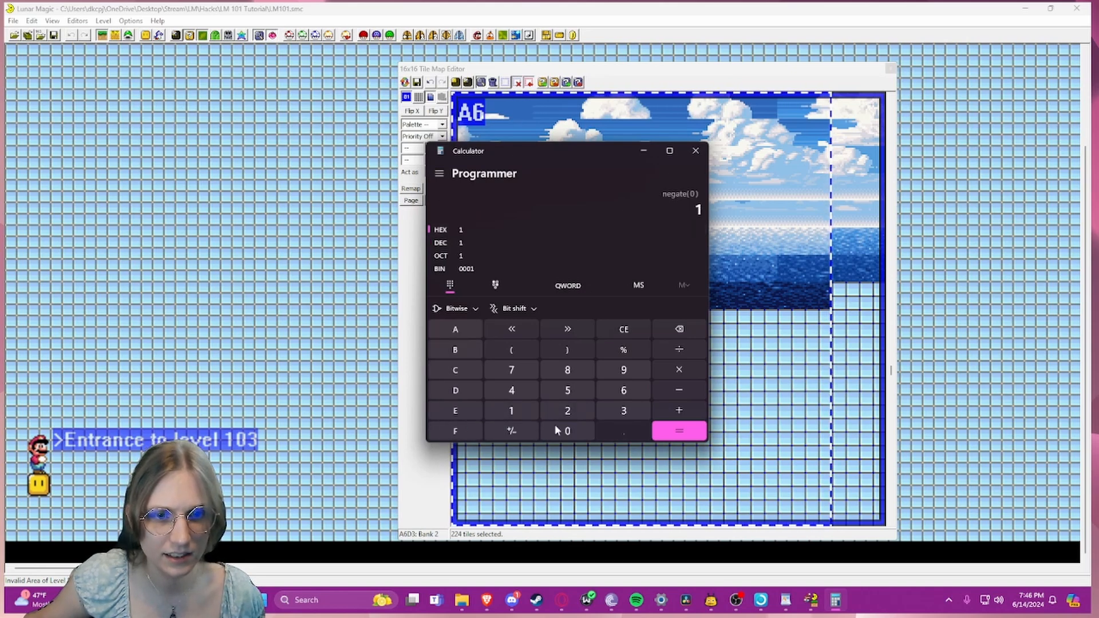
pyautogui.doubleClick(555, 431)
pyautogui.click(675, 435)
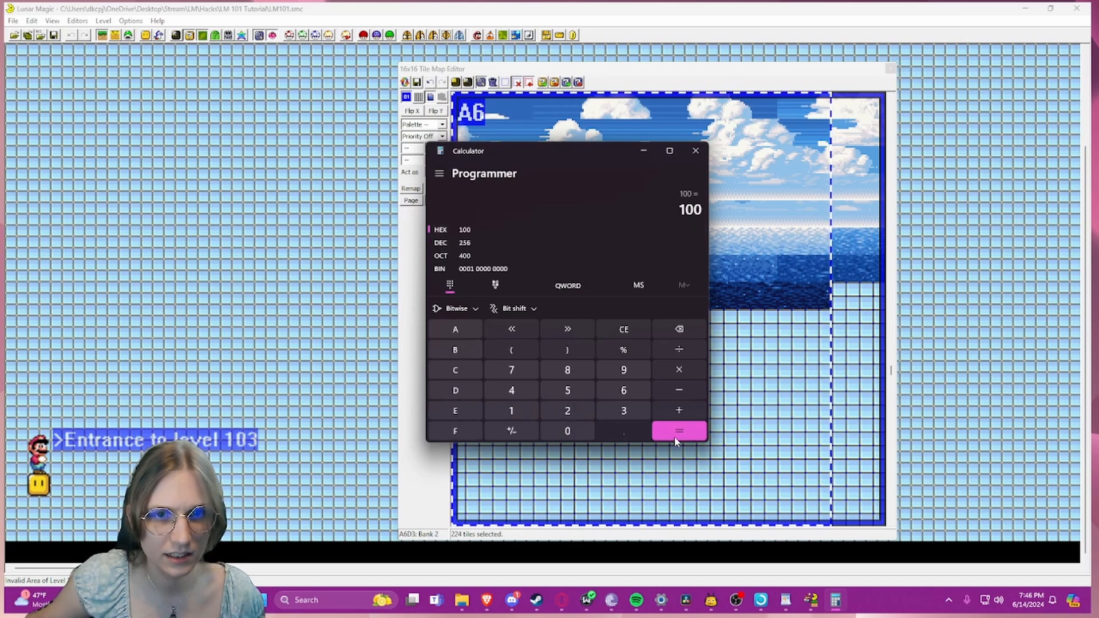
pyautogui.click(456, 243)
pyautogui.click(644, 151)
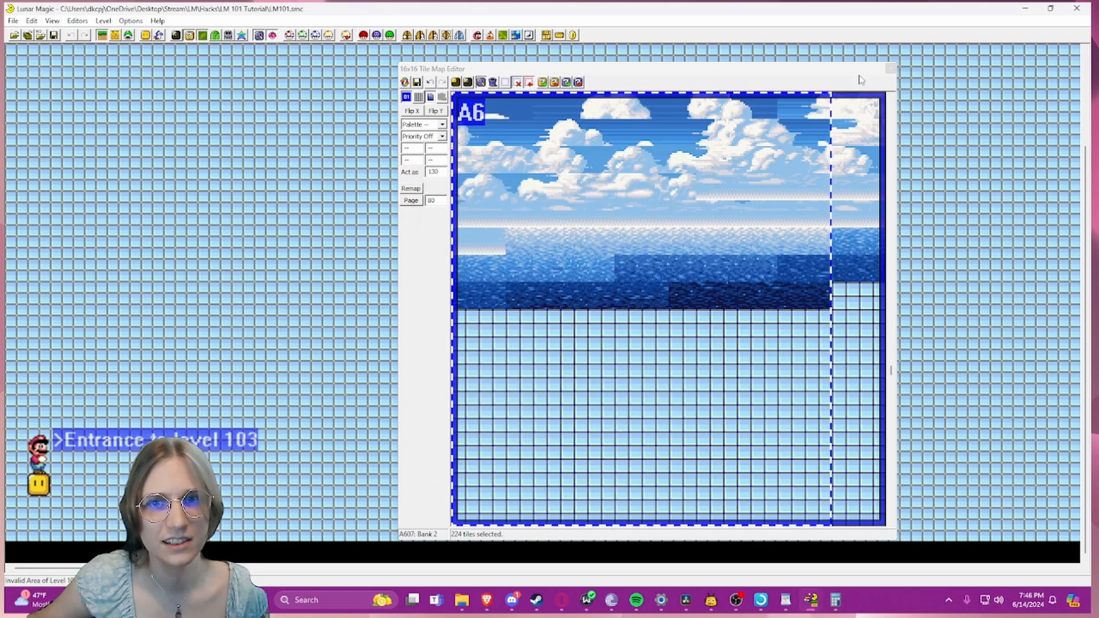
# - Close the 16x16 Tile Map Editor, remap all Layer 2 background tiles by an offset of 100, and move the Background Layer 2 Editor aside
pyautogui.click(890, 68)
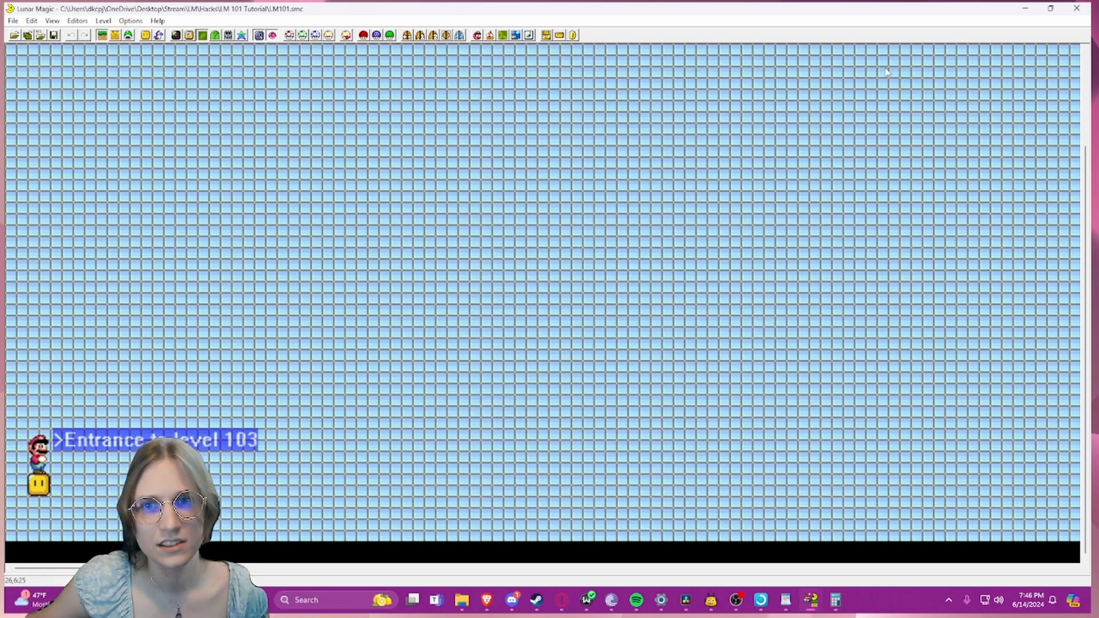
pyautogui.click(203, 35)
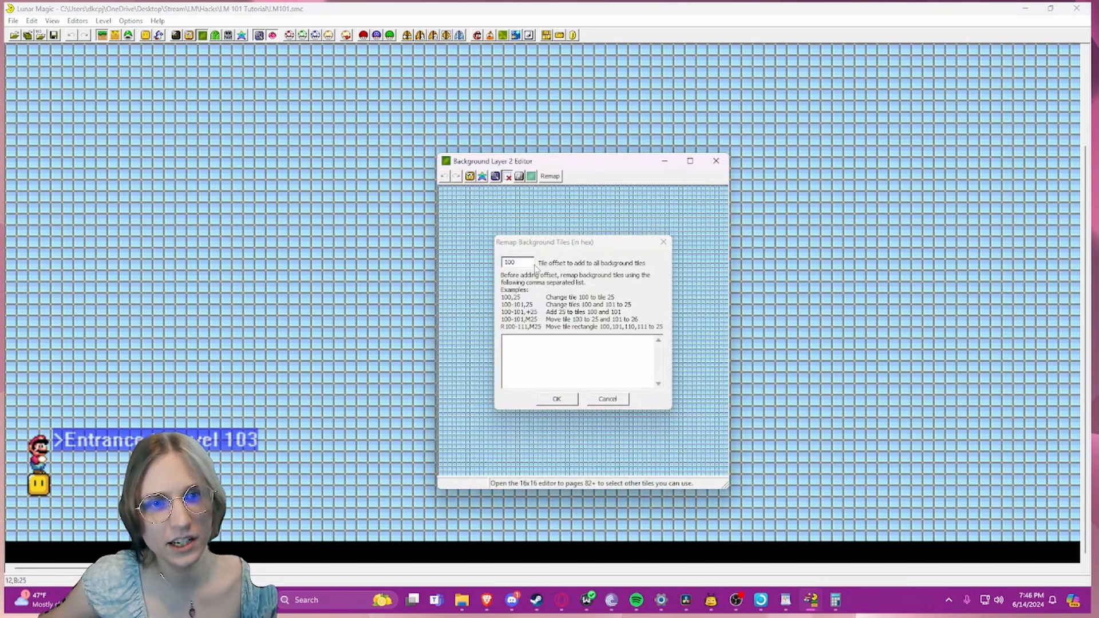
pyautogui.click(556, 399)
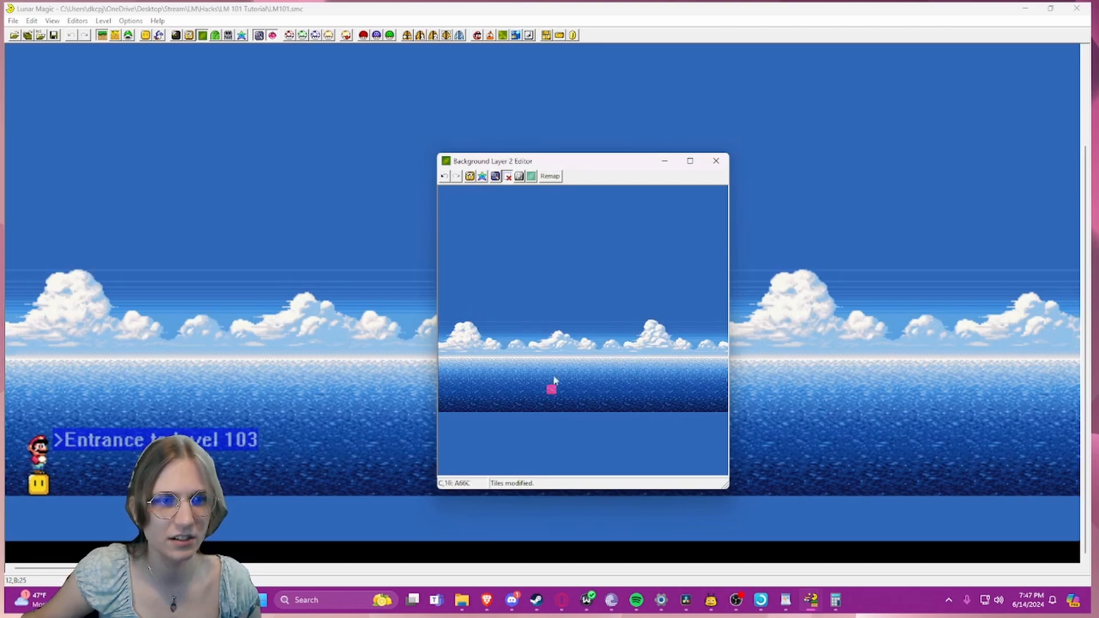
pyautogui.moveTo(570, 163); pyautogui.dragTo(465, 110)
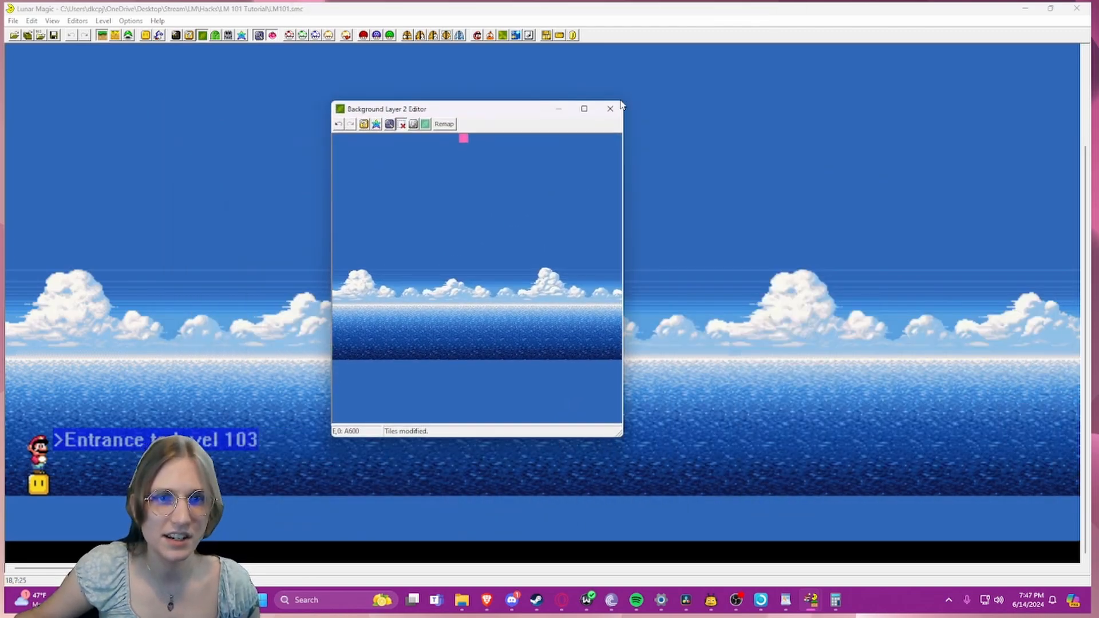
# - Close the Background Layer 2 Editor and examine the remapped ocean background across the level view
pyautogui.click(610, 110)
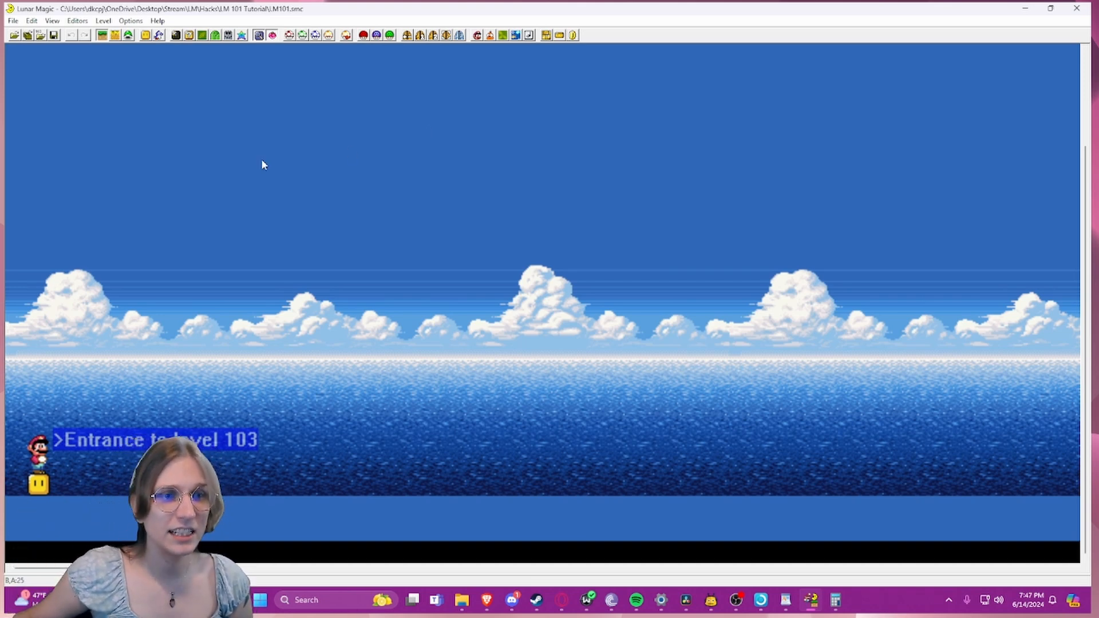
pyautogui.moveTo(255, 158); pyautogui.dragTo(193, 261)
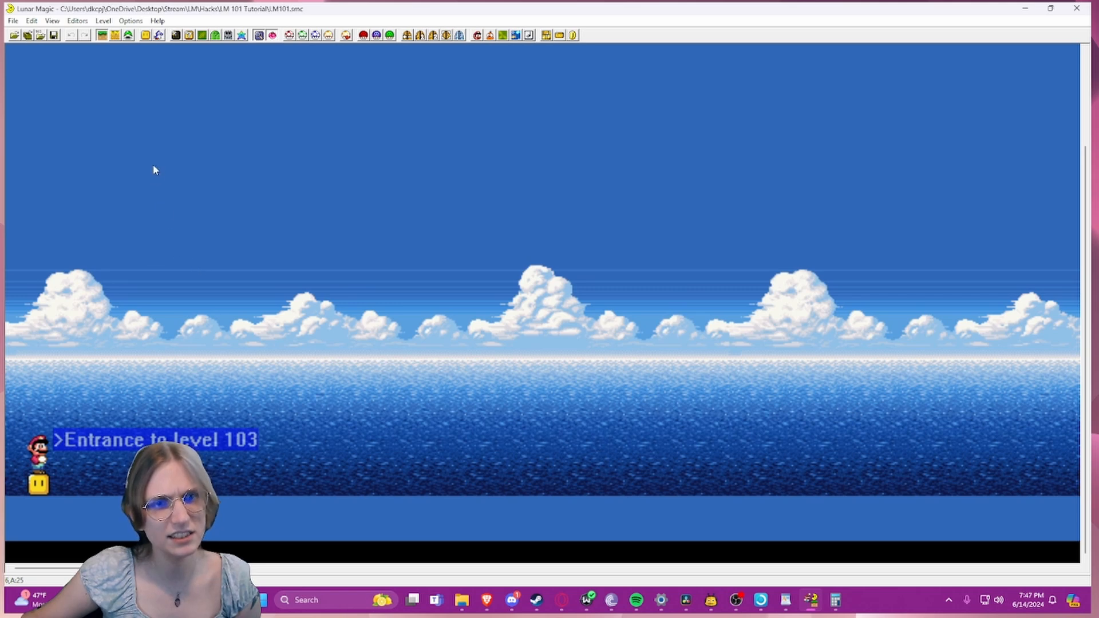
pyautogui.moveTo(154, 166); pyautogui.dragTo(682, 355)
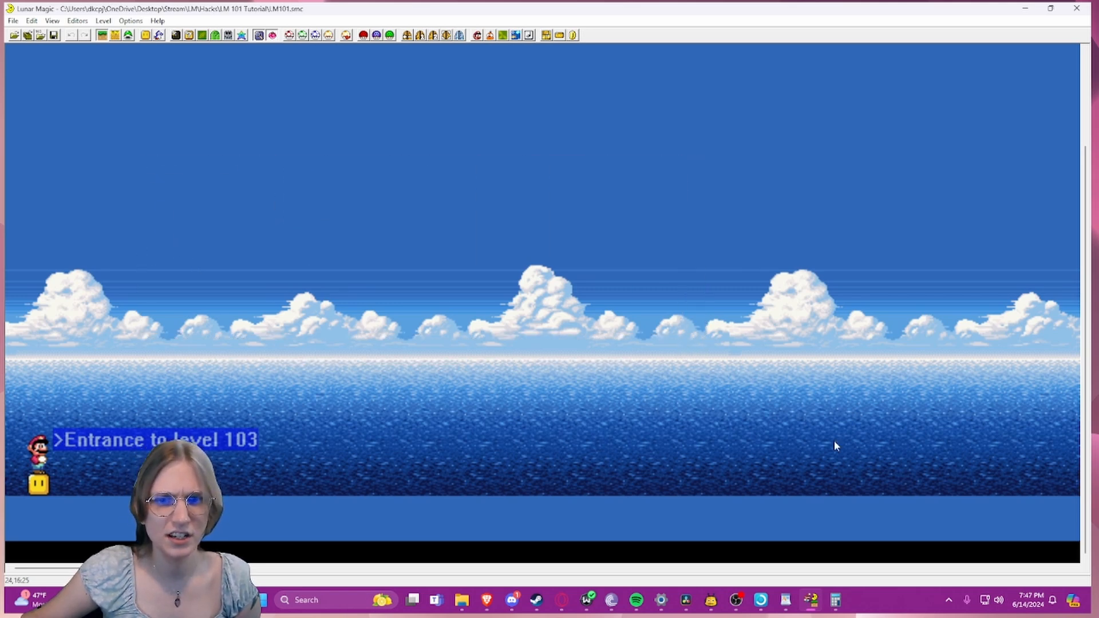
pyautogui.moveTo(879, 486); pyautogui.dragTo(934, 484)
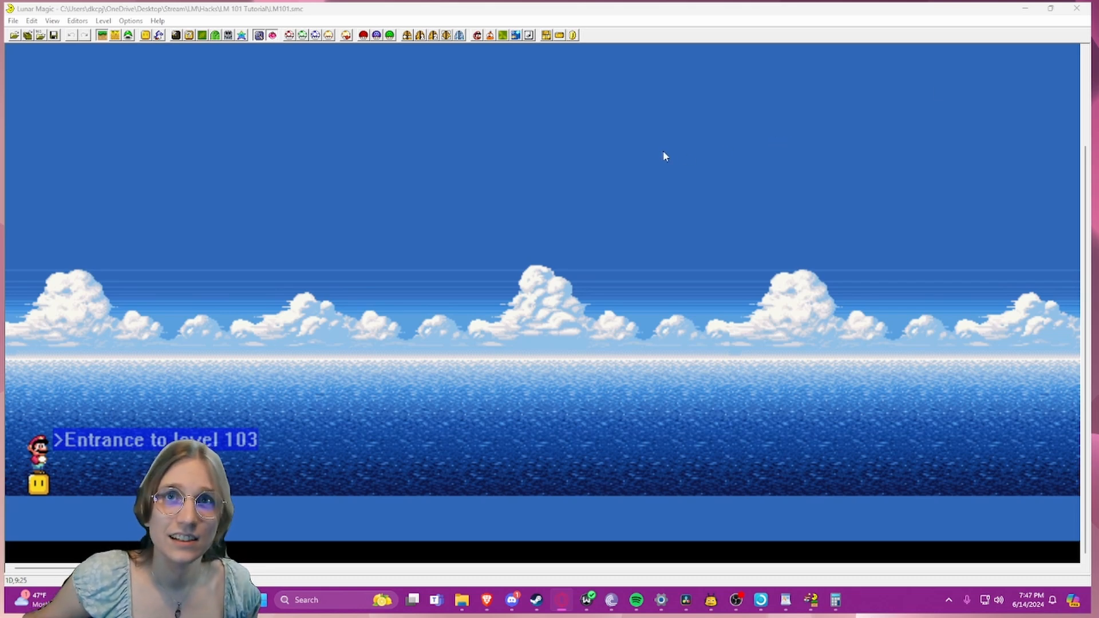
pyautogui.moveTo(95, 88); pyautogui.dragTo(343, 197)
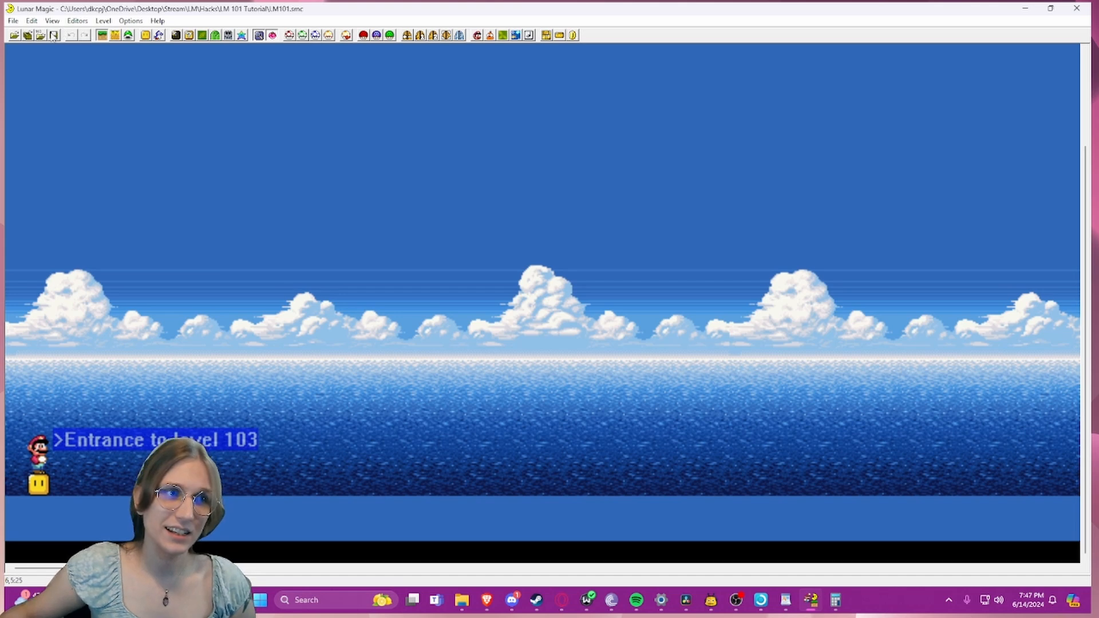
pyautogui.click(202, 34)
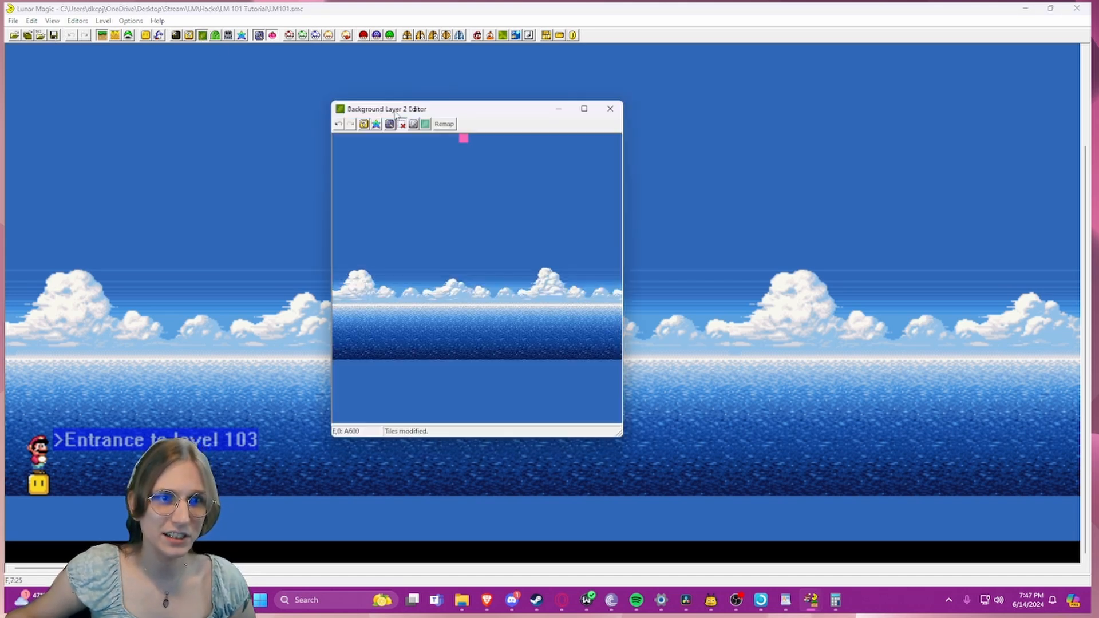
pyautogui.click(425, 126)
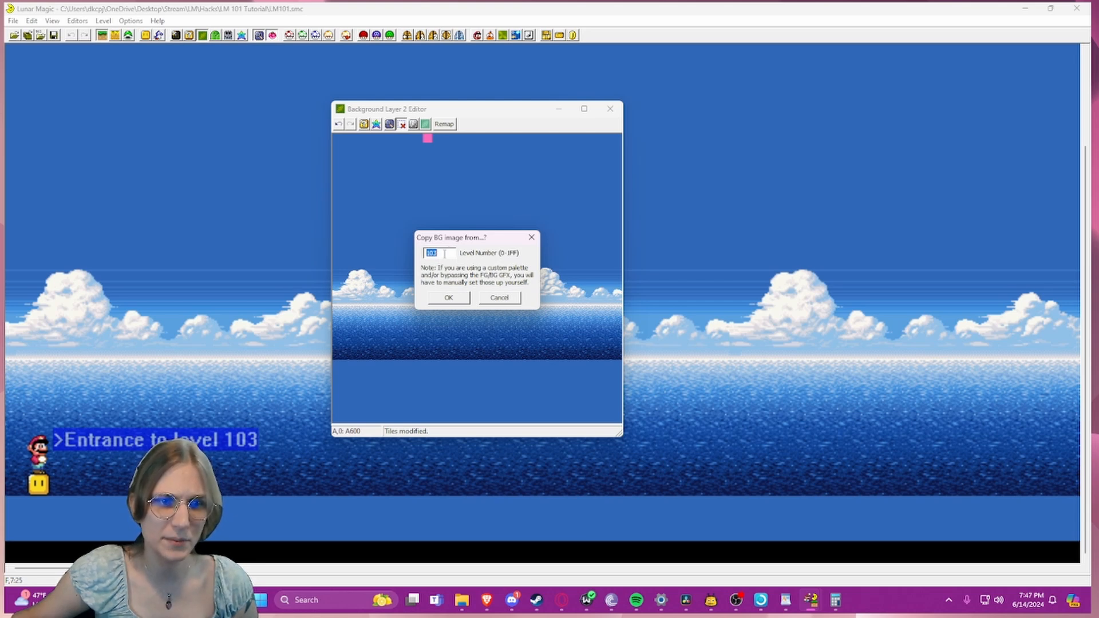
pyautogui.click(531, 238)
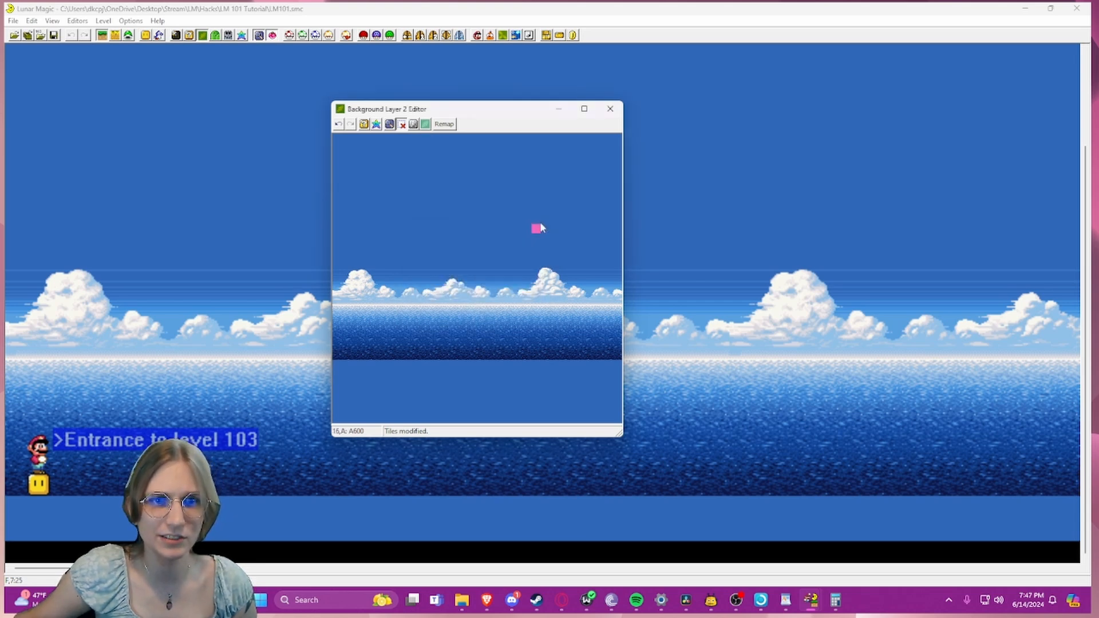
pyautogui.click(610, 109)
pyautogui.moveTo(17, 52); pyautogui.dragTo(385, 321)
# - Save the current level to the ROM as level number 2, keeping the ROM expansion and secondary entrance transfer options
pyautogui.click(13, 22)
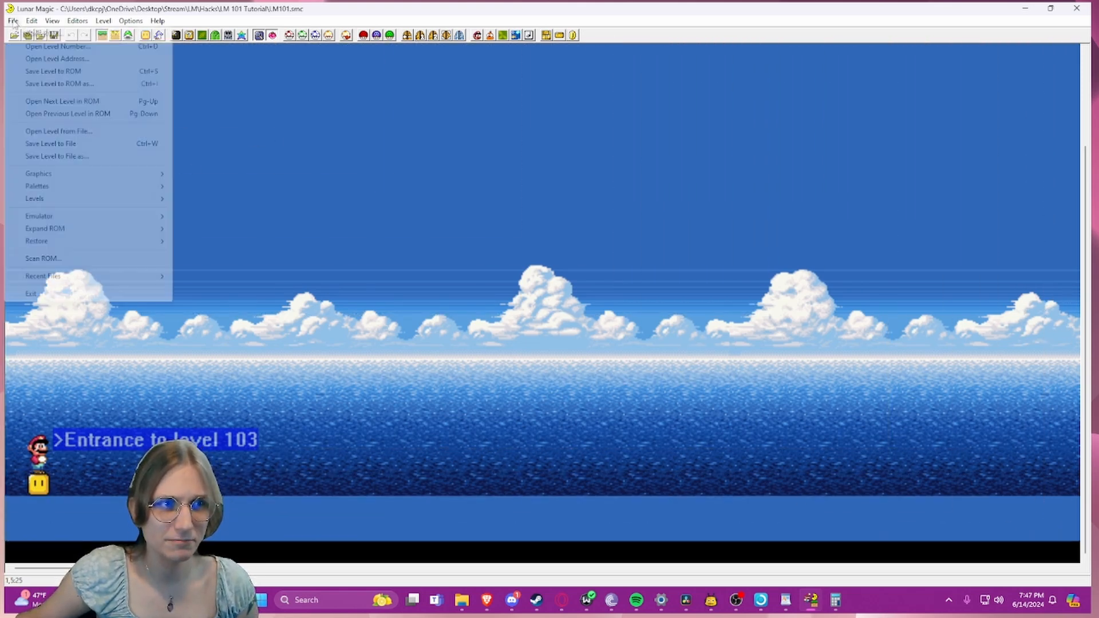
pyautogui.click(59, 85)
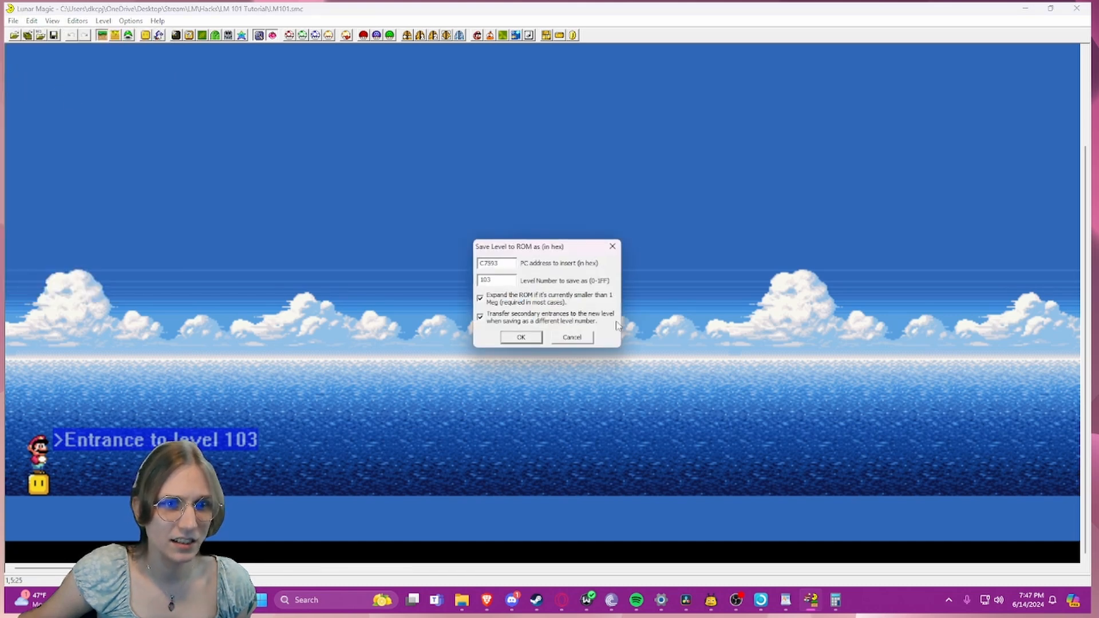
pyautogui.doubleClick(515, 280)
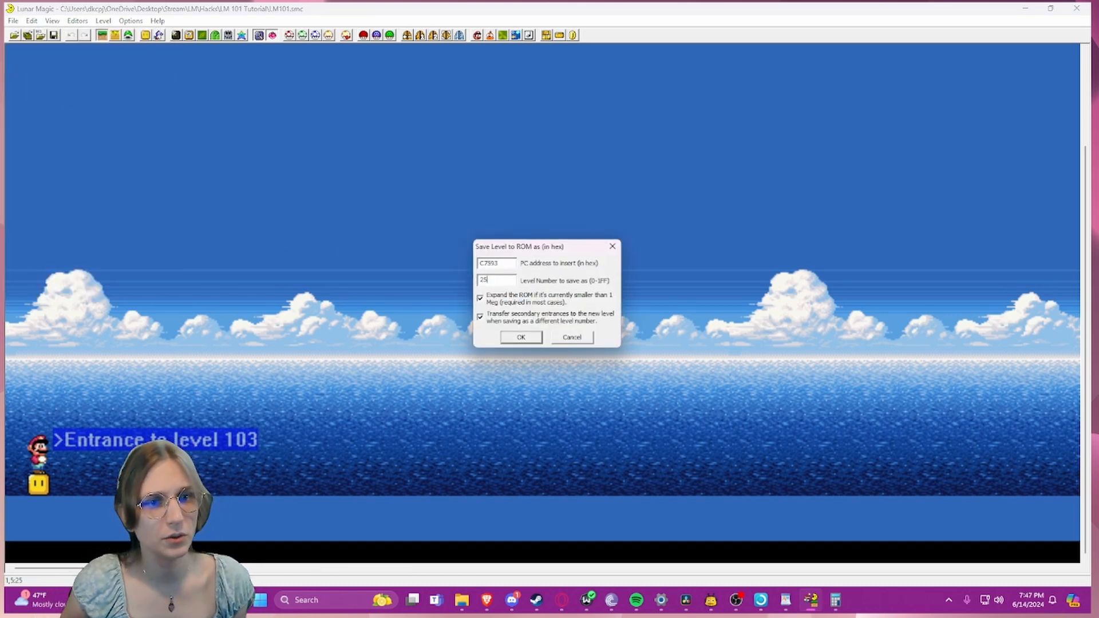
pyautogui.write('25')
pyautogui.press('BackSpace')
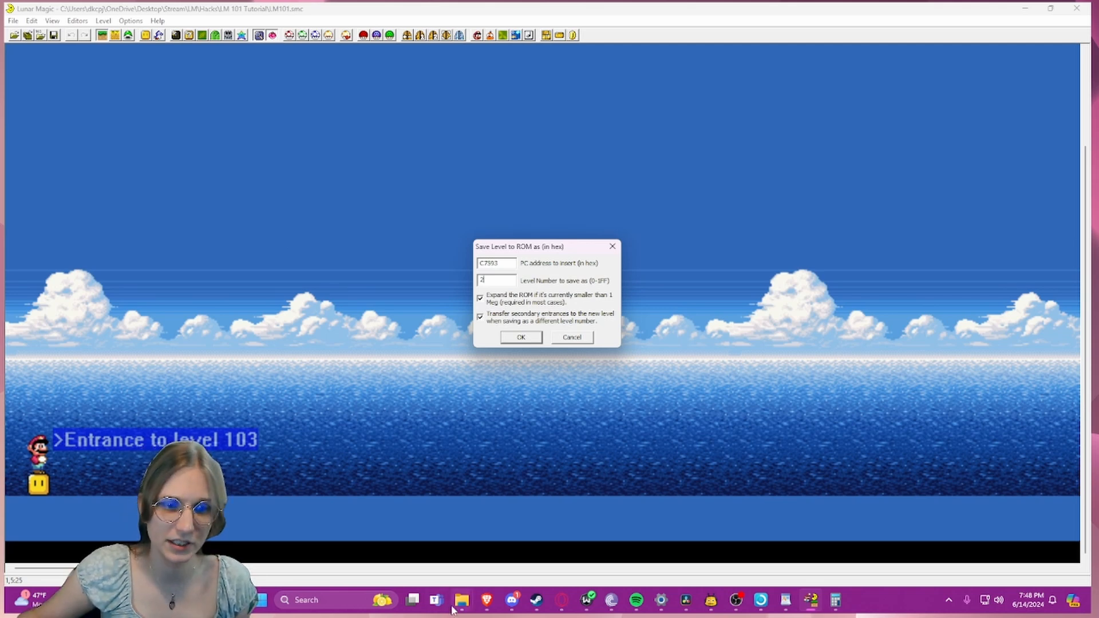
pyautogui.moveTo(453, 607)
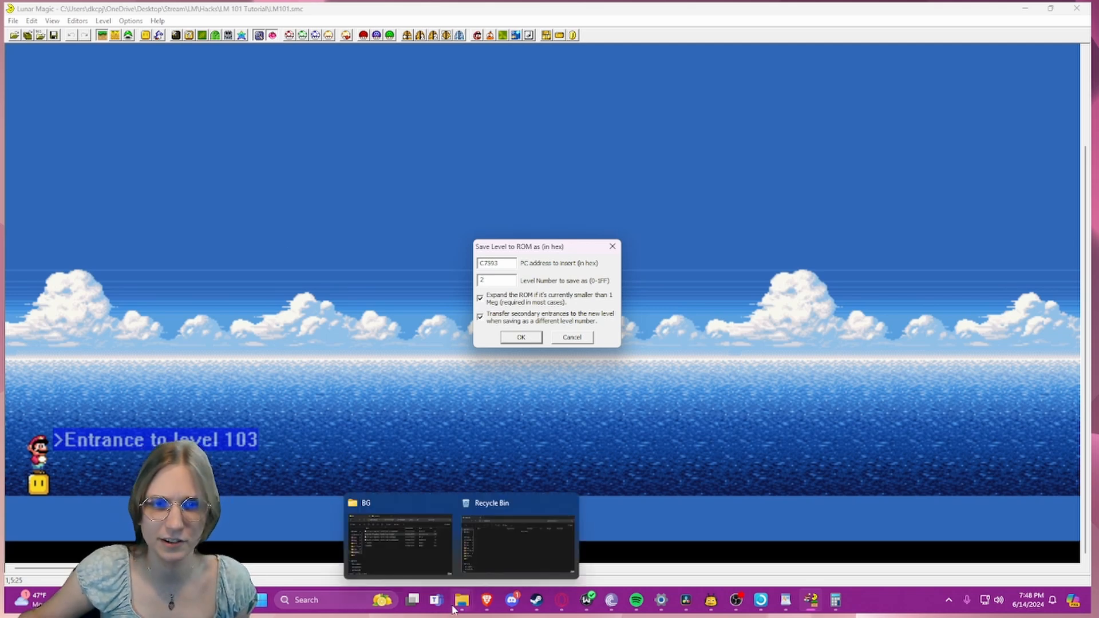
pyautogui.click(521, 338)
pyautogui.moveTo(164, 428); pyautogui.dragTo(226, 445)
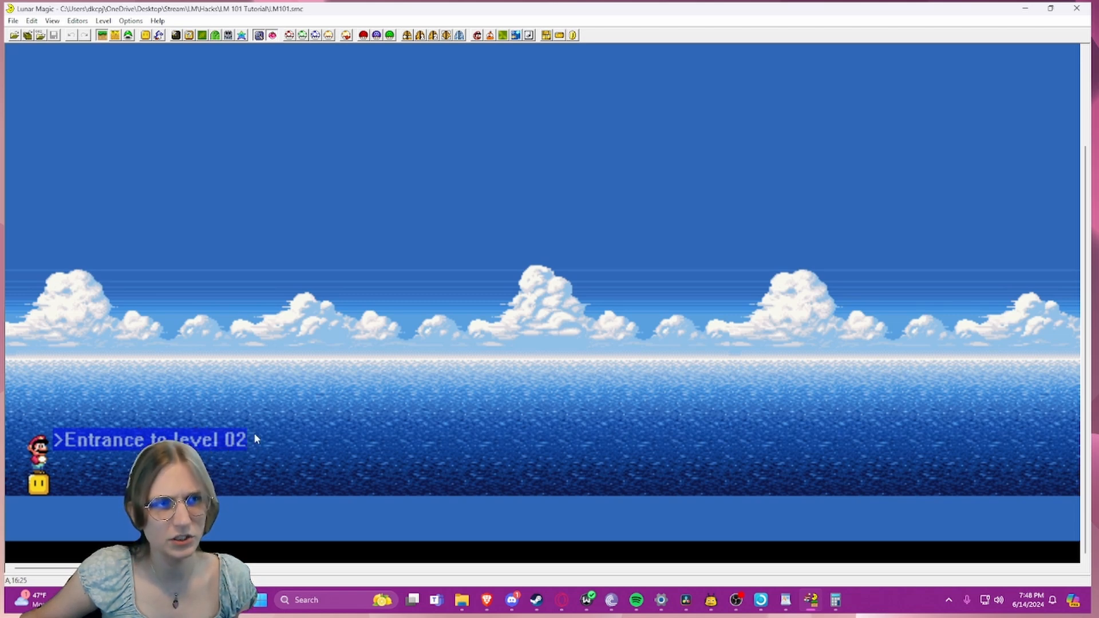
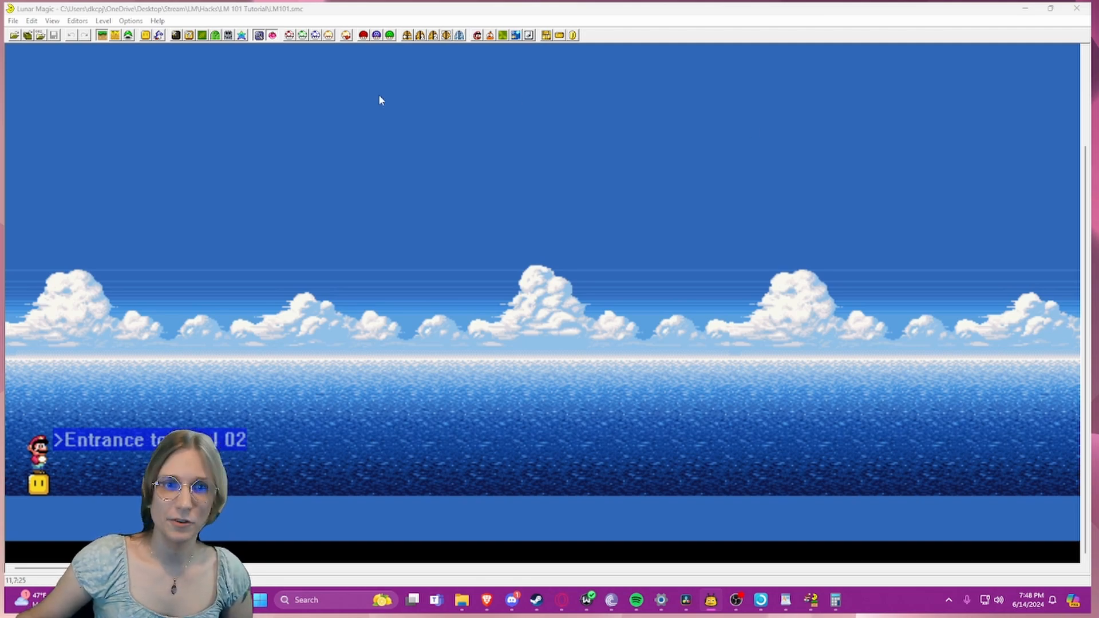
# - Check the background tiles on page A6 in the 16x16 Tile Map Editor, and close the editor
pyautogui.moveTo(343, 91); pyautogui.dragTo(927, 382)
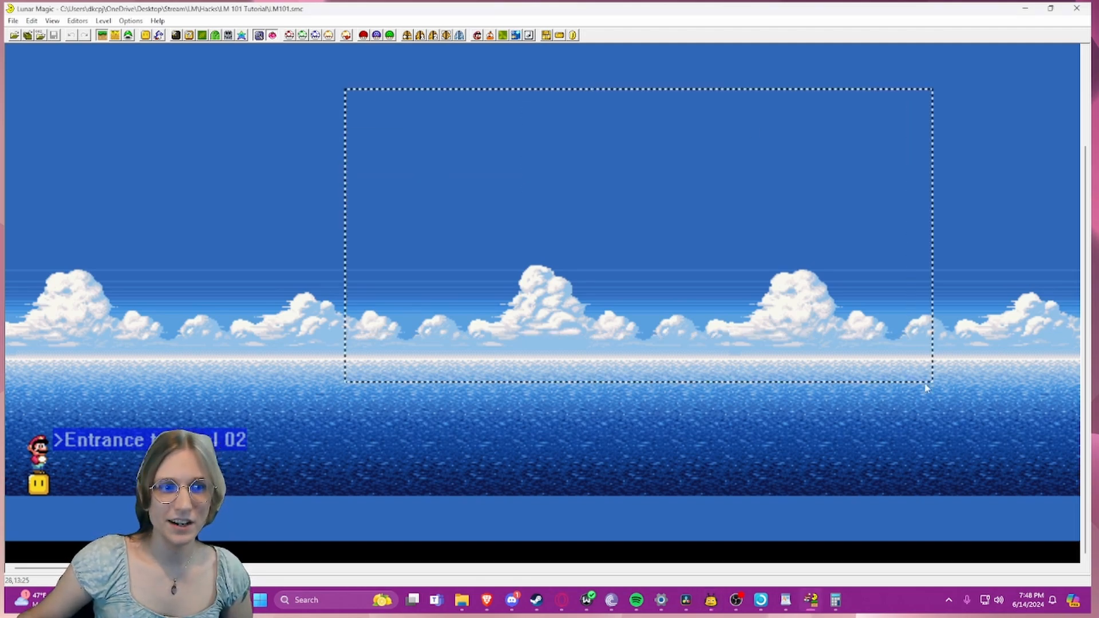
pyautogui.click(196, 36)
pyautogui.scroll(4, 601, 265)
pyautogui.scroll(-2, 744, 343)
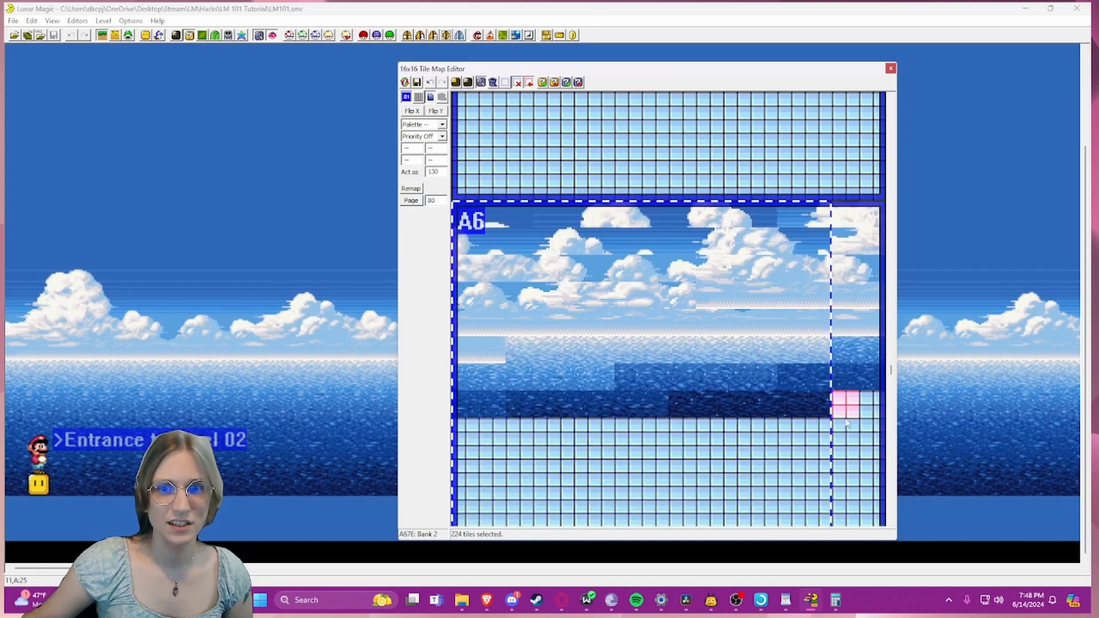
pyautogui.click(891, 68)
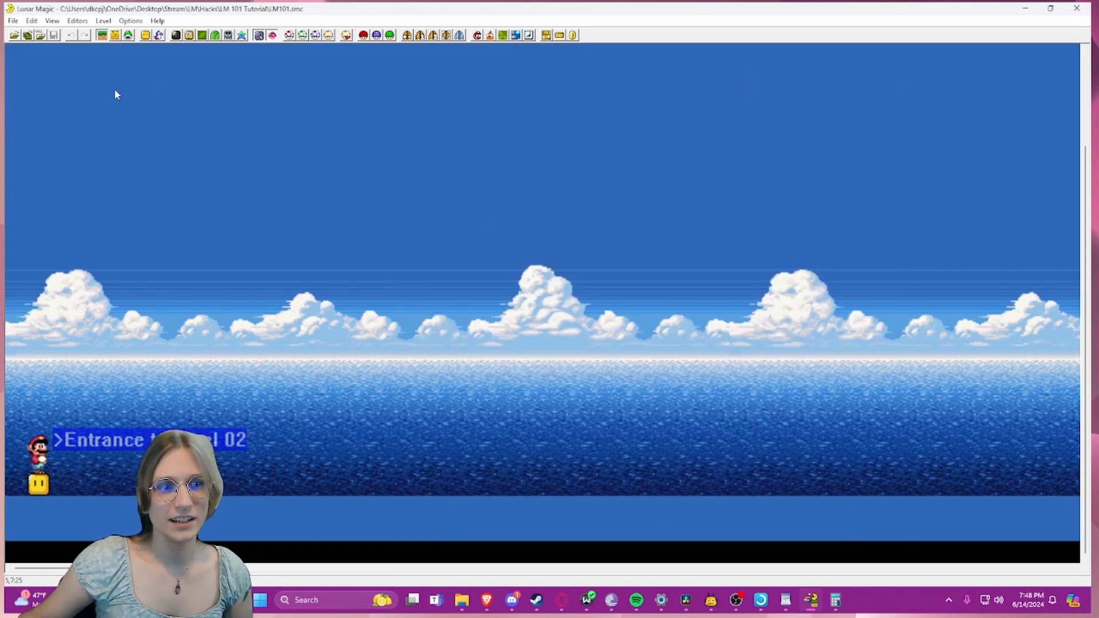
pyautogui.moveTo(114, 95); pyautogui.dragTo(641, 320)
pyautogui.moveTo(73, 382)
pyautogui.mouseDown()
pyautogui.moveTo(281, 495)
pyautogui.moveTo(248, 467)
pyautogui.mouseUp()
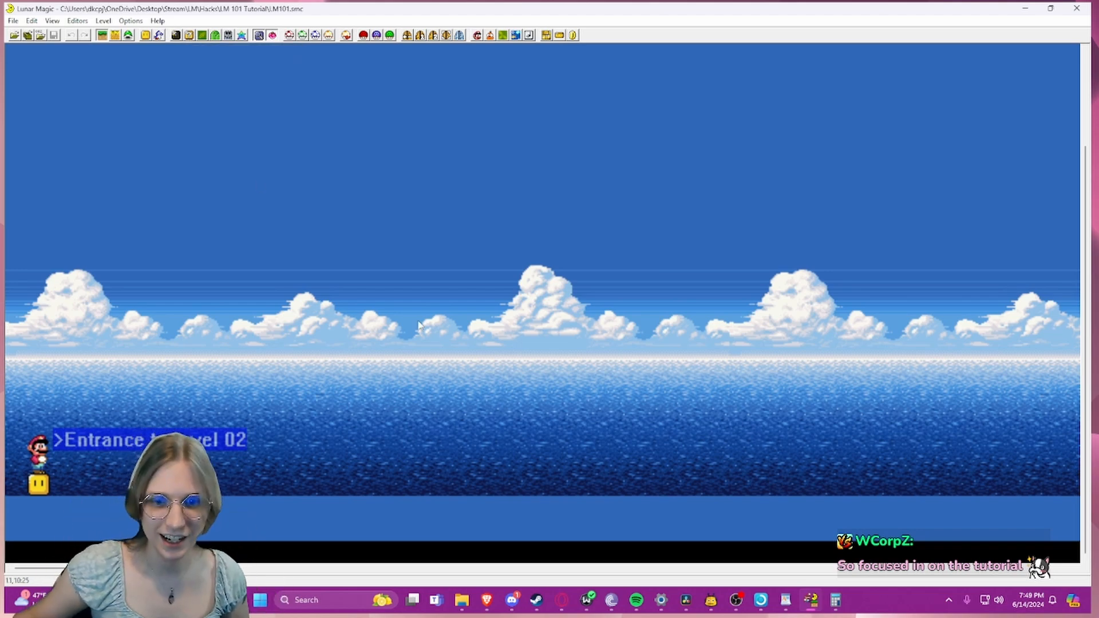
# - Switch to the LMguideline document in WordPad, review the Foreground and Layer 3 parts, and minimize it
pyautogui.click(789, 607)
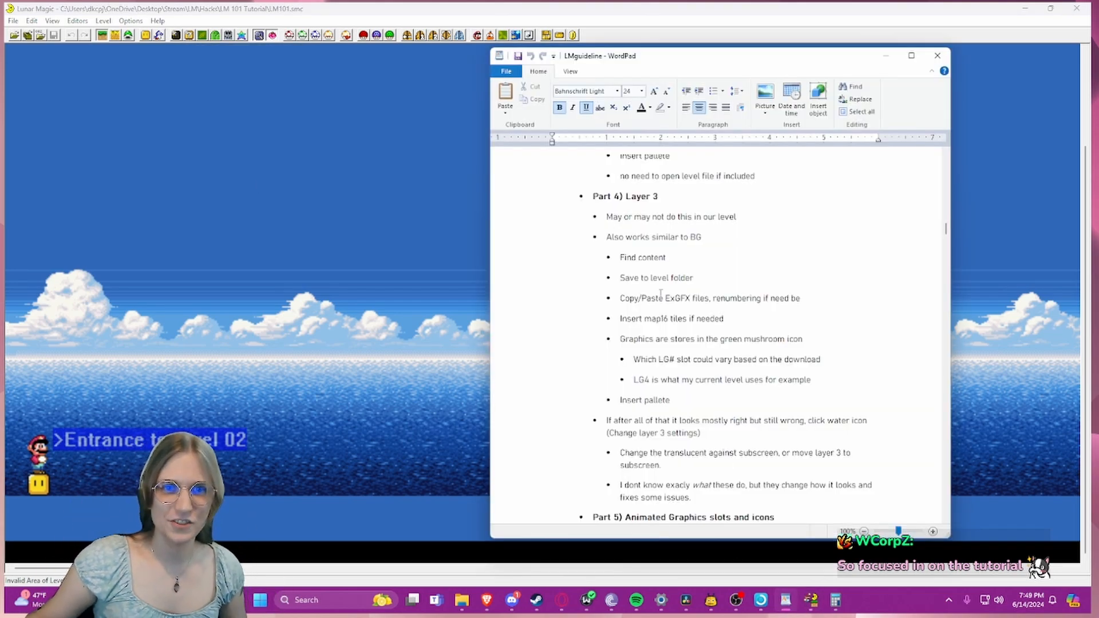
pyautogui.scroll(4, 661, 293)
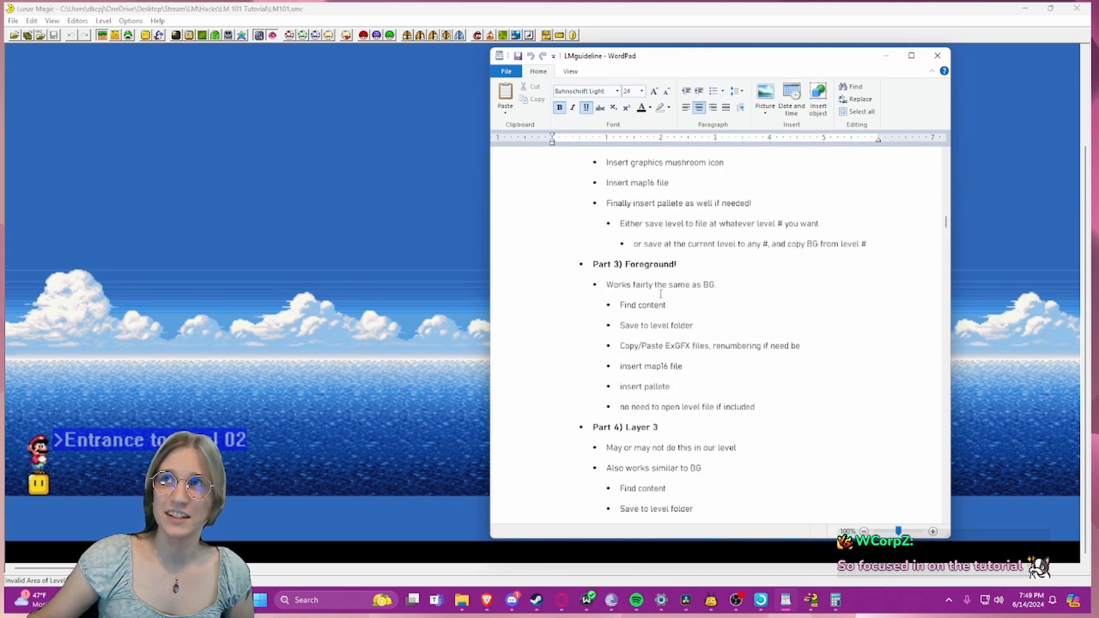
pyautogui.scroll(-4, 659, 289)
pyautogui.scroll(2, 661, 286)
pyautogui.scroll(-1, 664, 283)
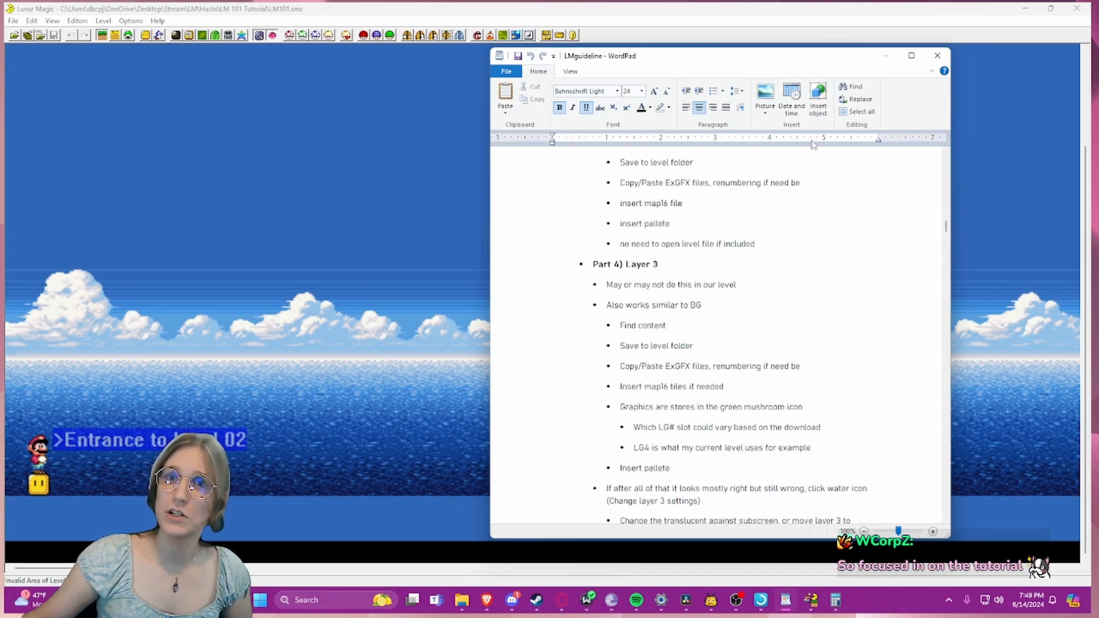
pyautogui.click(888, 56)
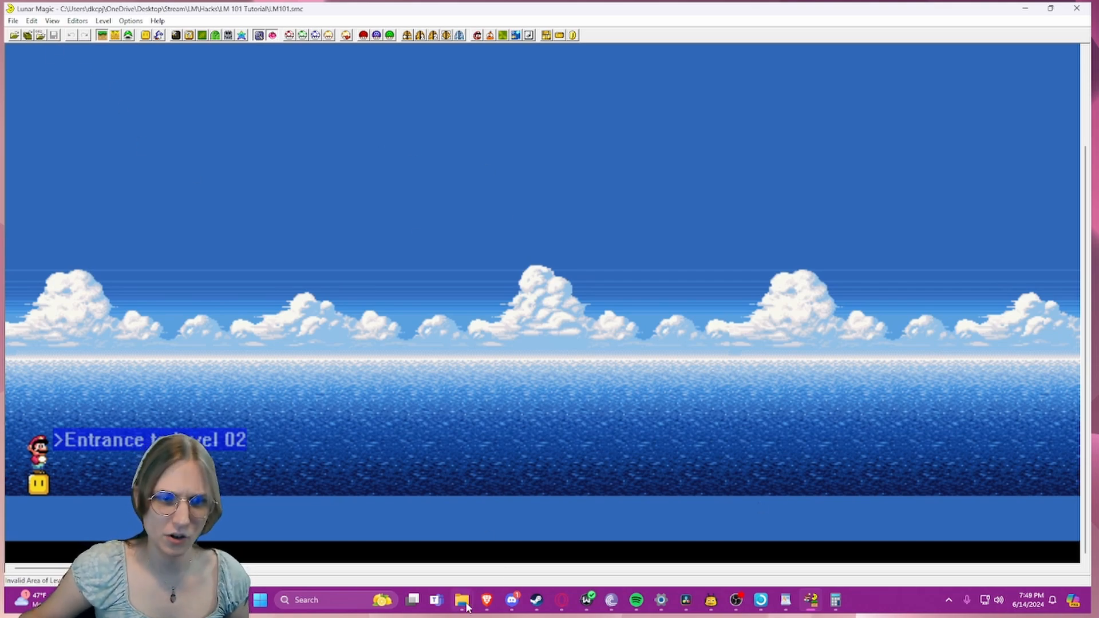
# - Switch to File Explorer, create a folder named FG inside the Level 2 graphics folder, and open it
pyautogui.moveTo(461, 600)
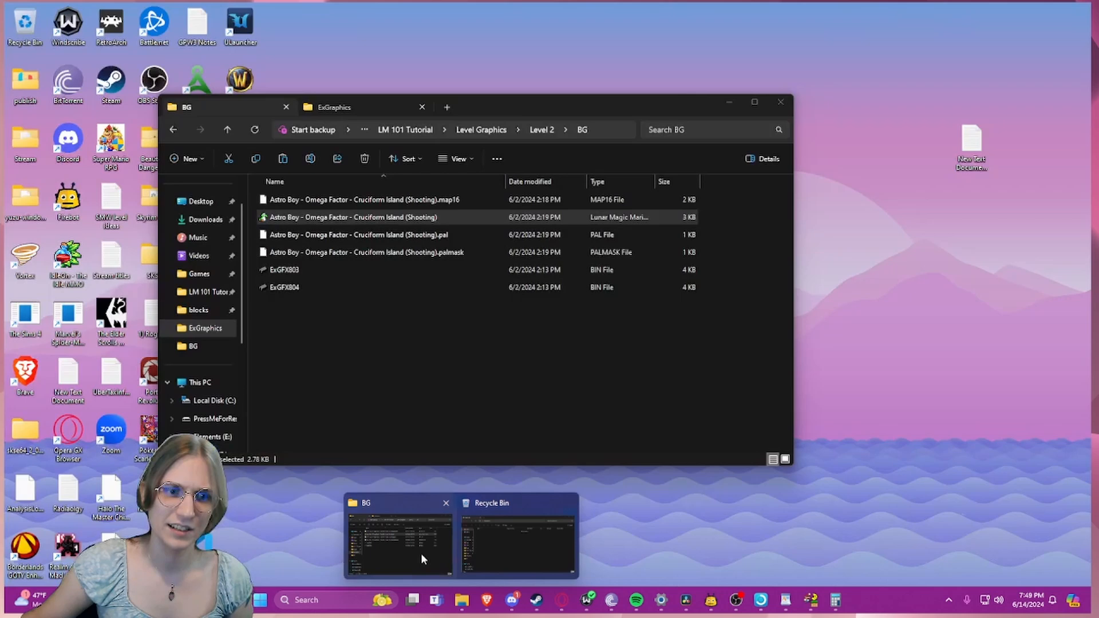
pyautogui.click(420, 553)
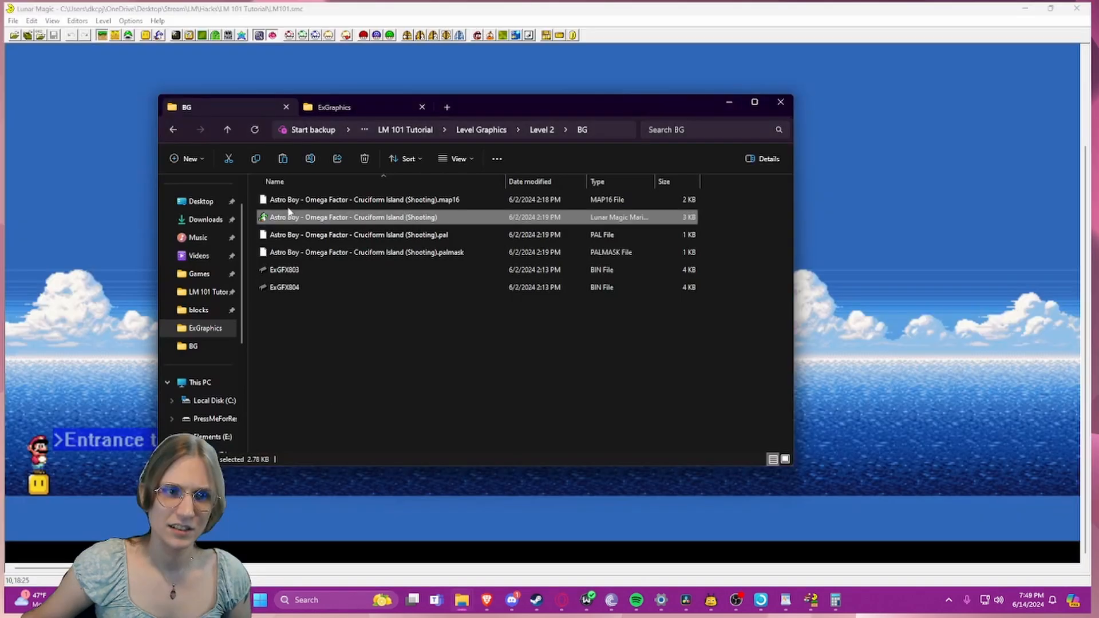
pyautogui.click(227, 129)
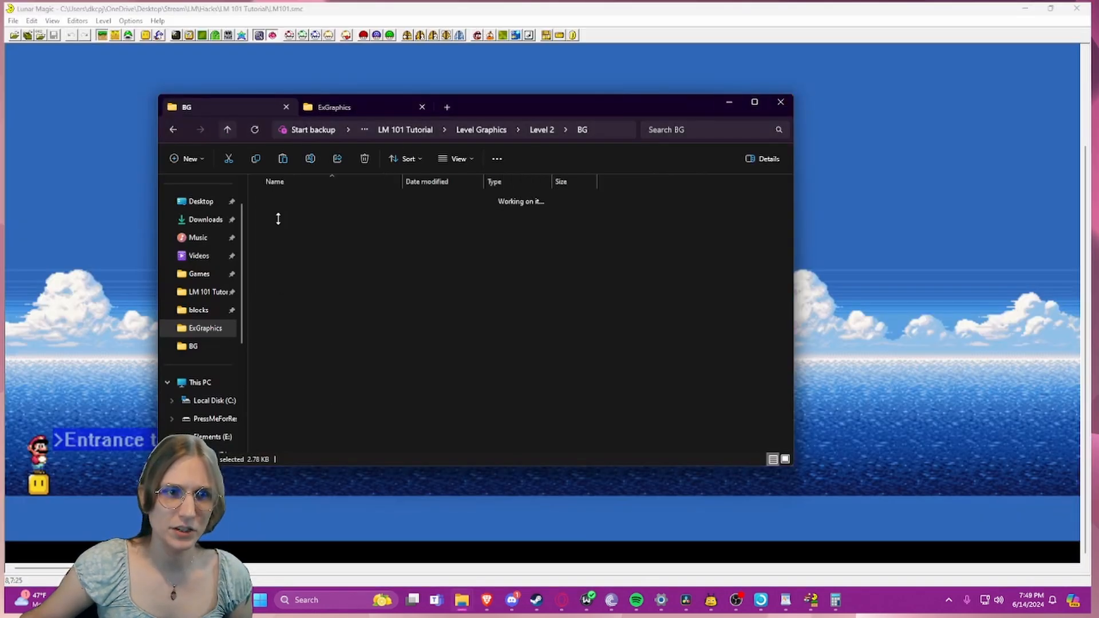
pyautogui.rightClick(313, 288)
pyautogui.moveTo(349, 403)
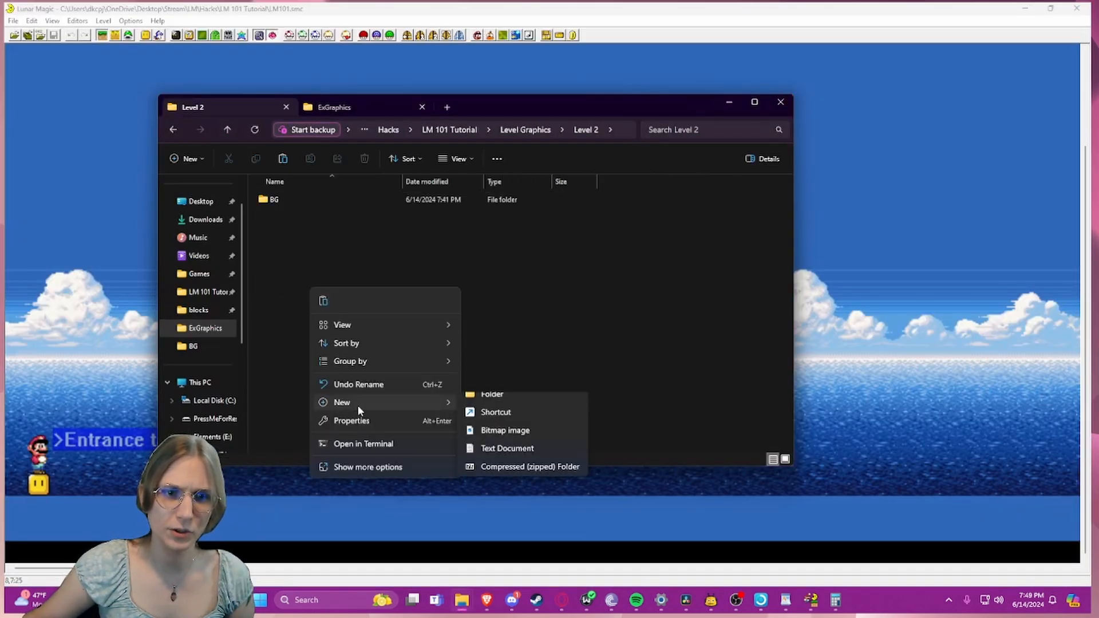
pyautogui.click(476, 403)
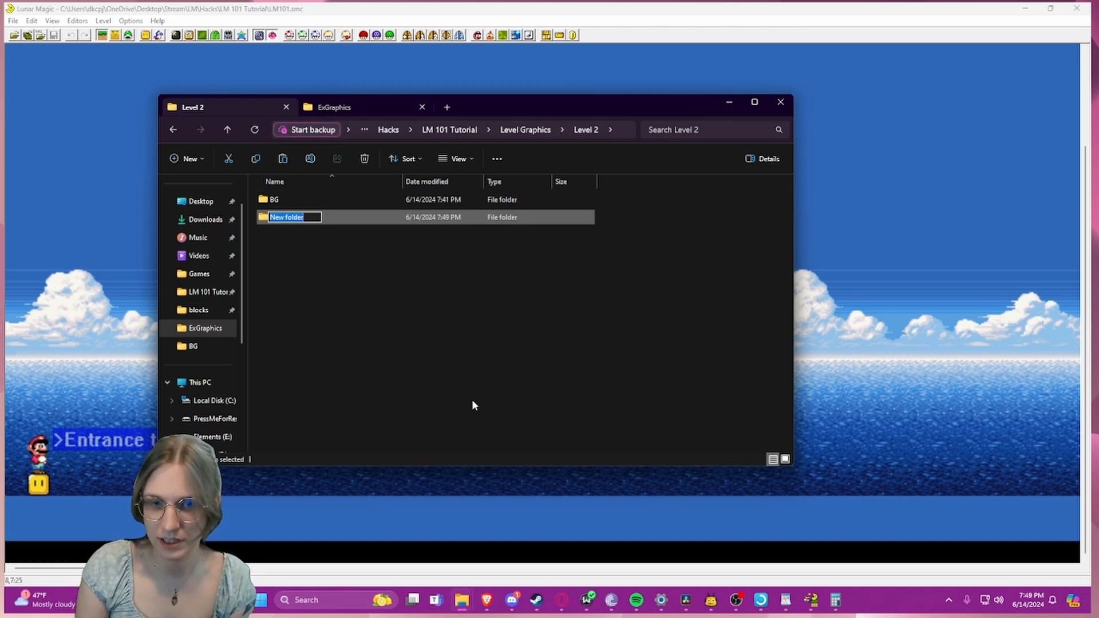
pyautogui.write('FG')
pyautogui.press('Return')
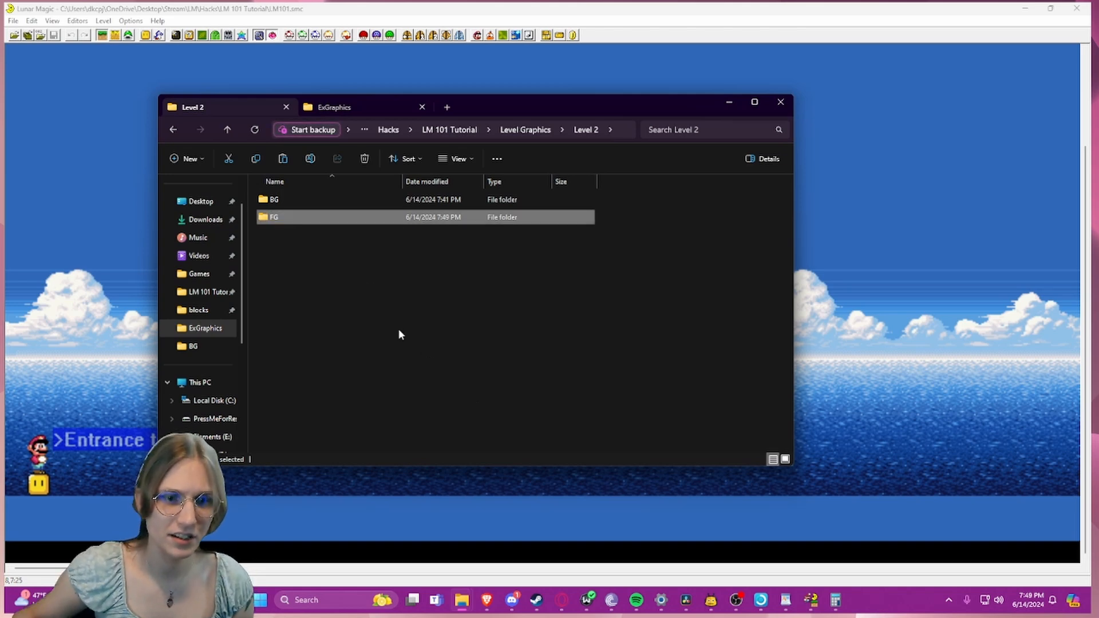
pyautogui.doubleClick(334, 220)
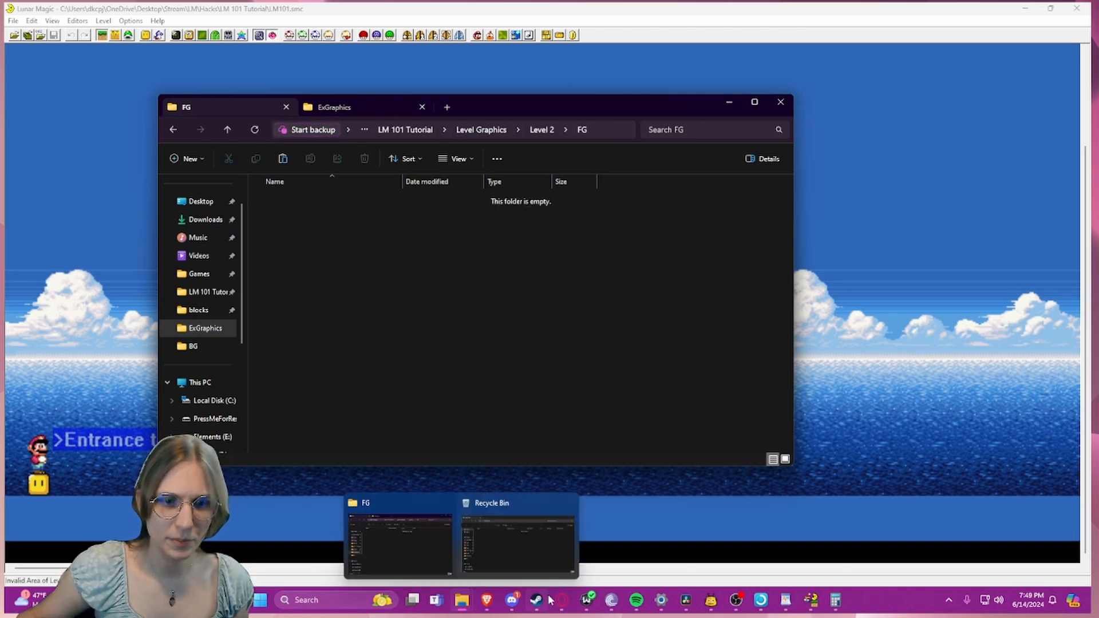
# - Switch to Brave, return to the SMW Central graphics list, and filter it by the Foreground purpose
pyautogui.moveTo(487, 601)
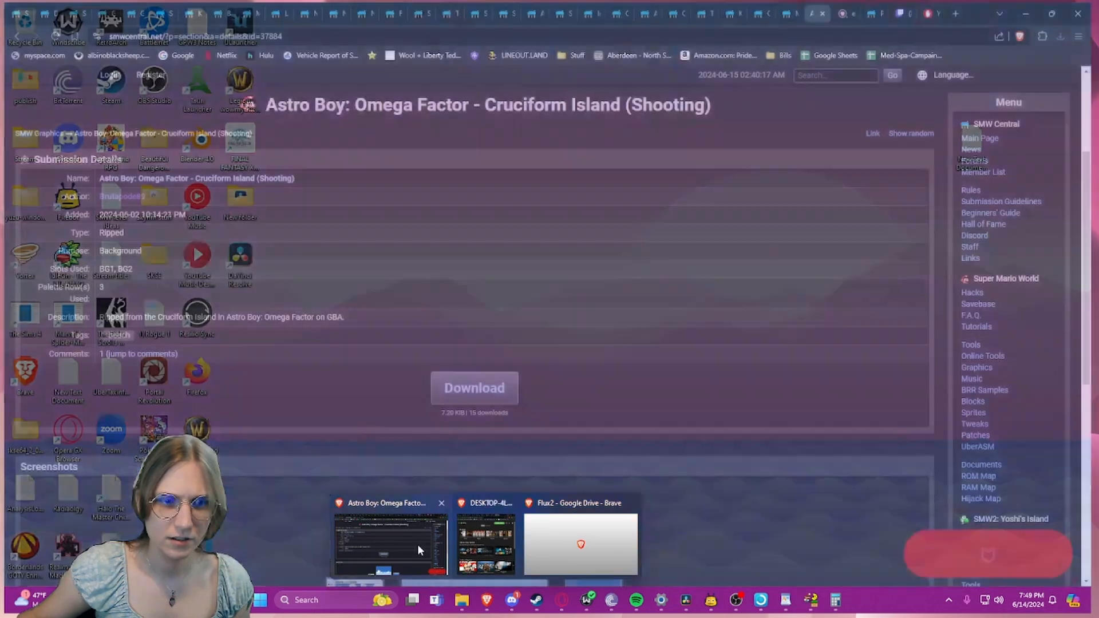
pyautogui.click(417, 544)
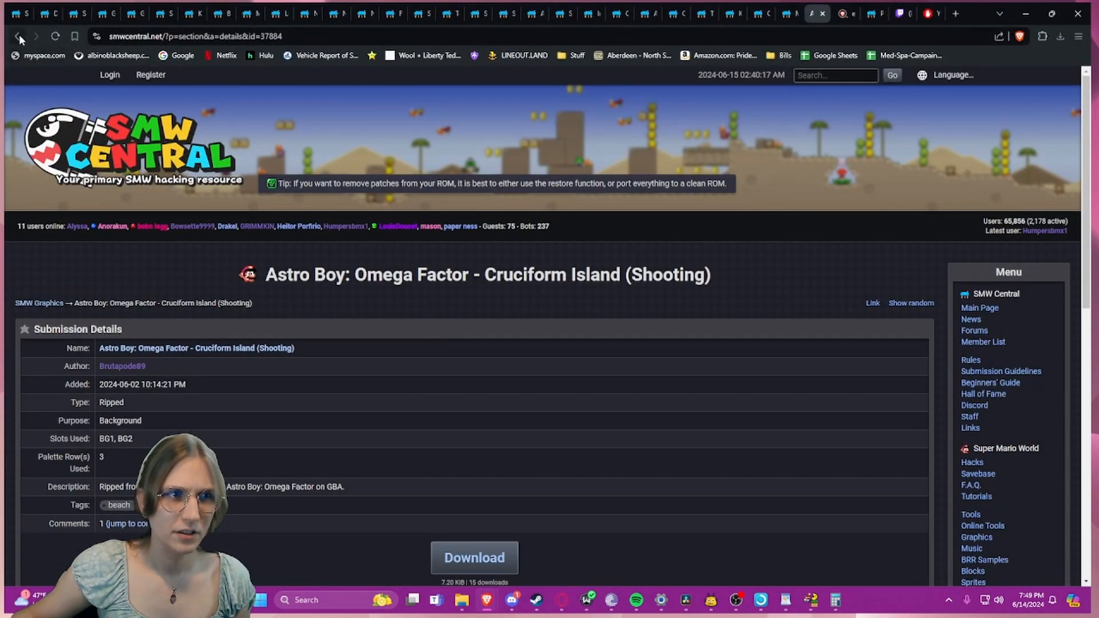
pyautogui.click(19, 37)
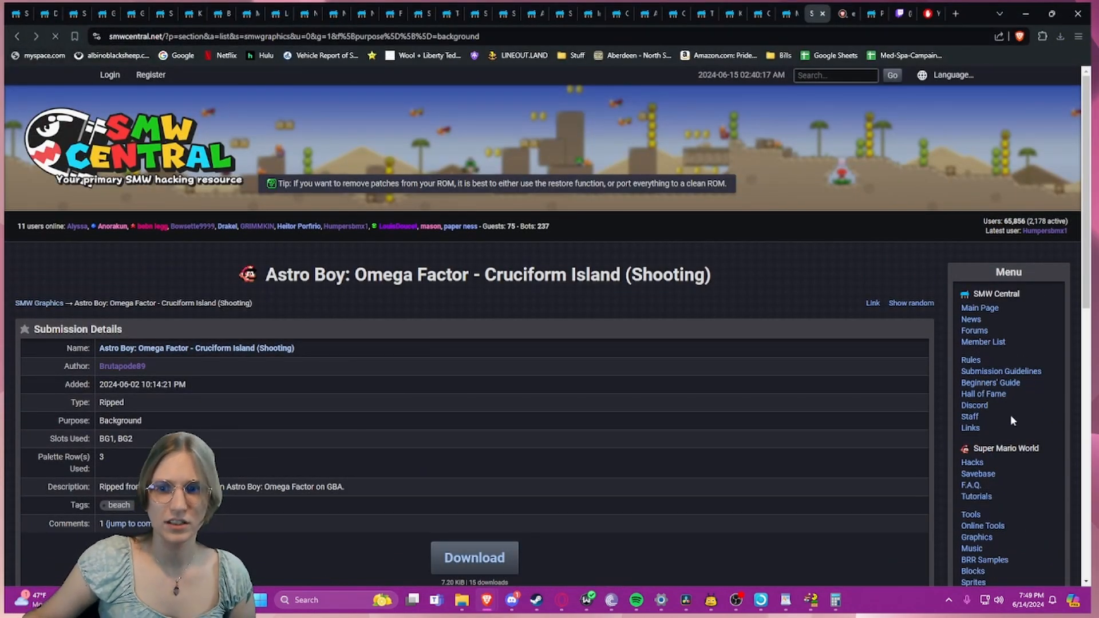
pyautogui.scroll(8, 809, 328)
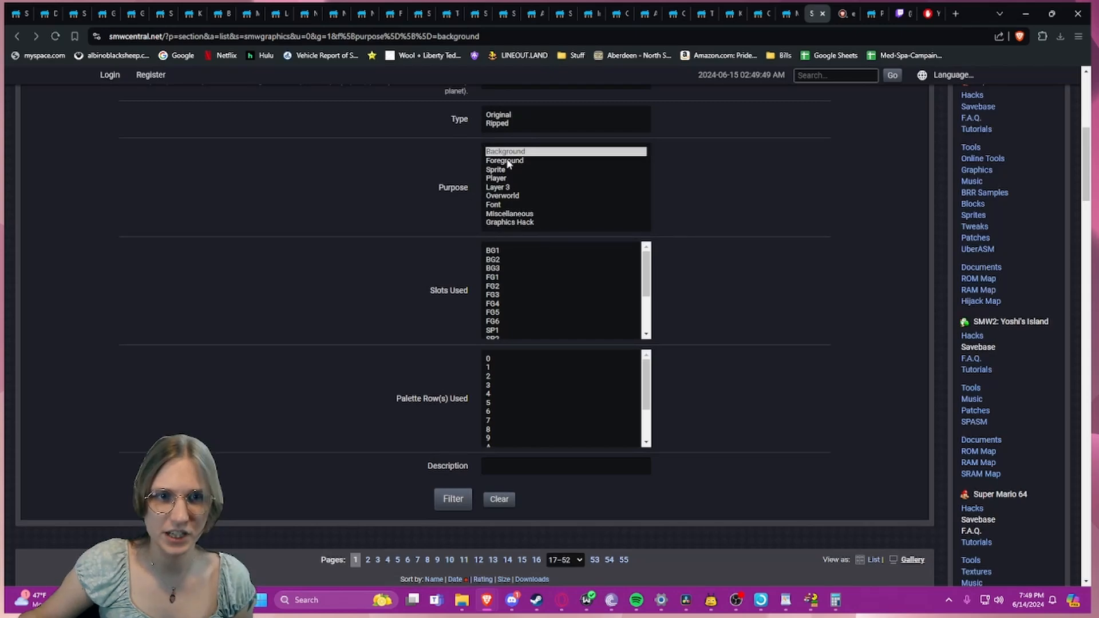
pyautogui.click(507, 161)
pyautogui.click(447, 500)
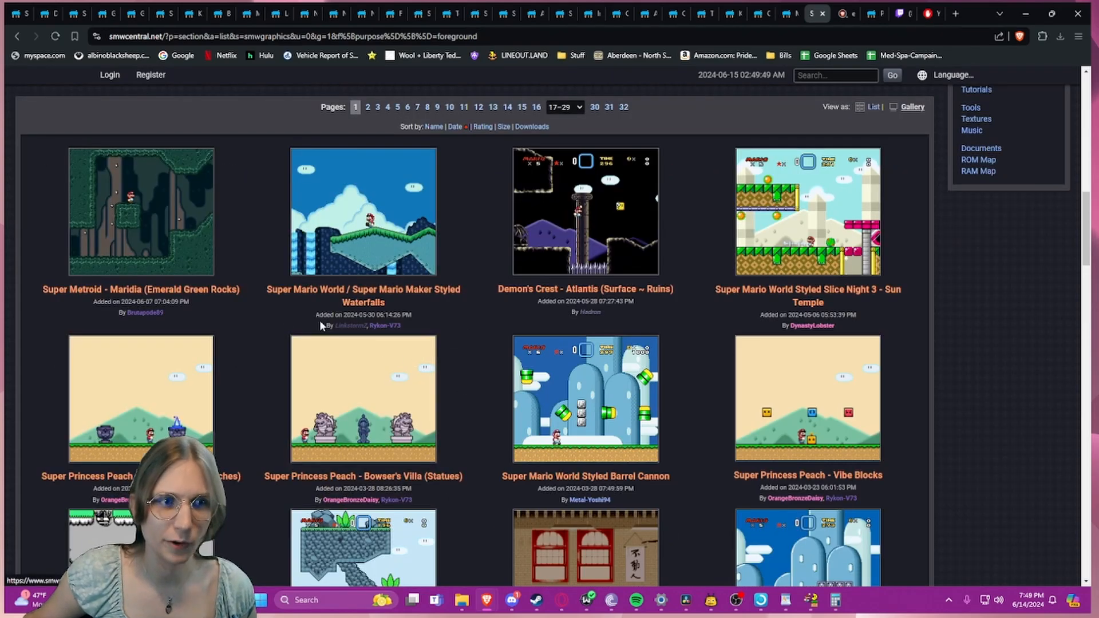
# - Browse the foreground graphics list and open the page of the Athletic "2013" tileset
pyautogui.scroll(-3, 366, 332)
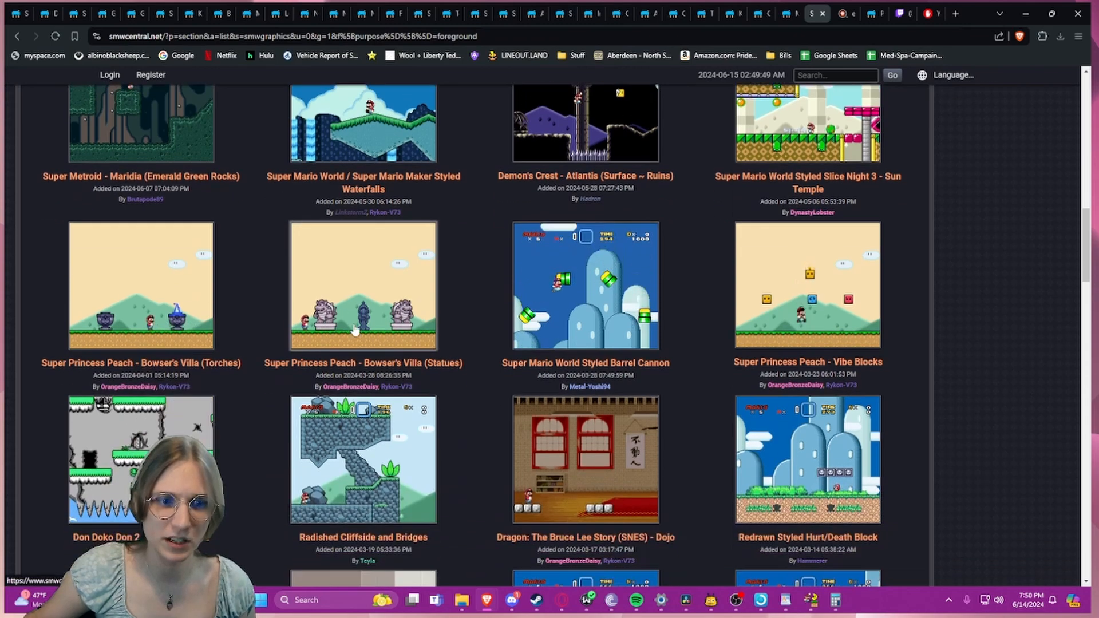
pyautogui.scroll(-3, 488, 375)
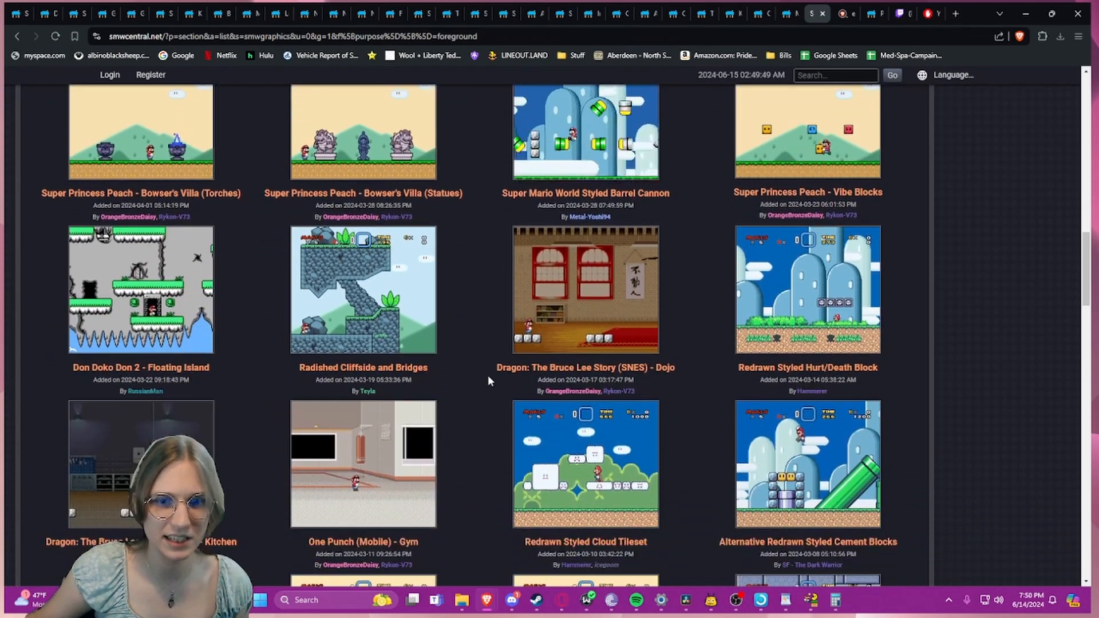
pyautogui.scroll(-2, 499, 378)
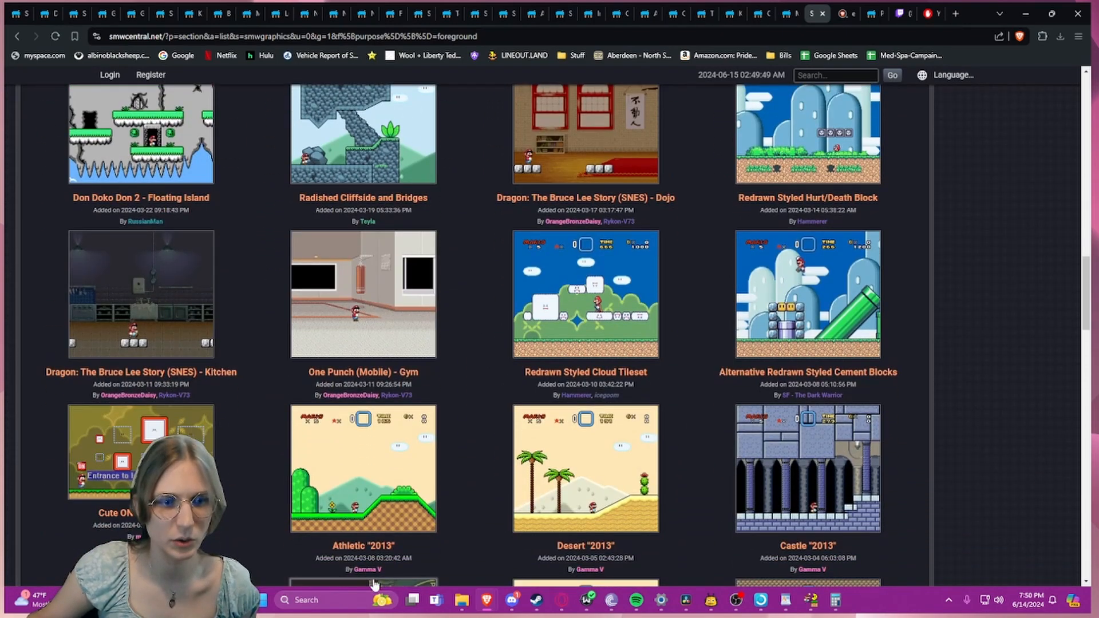
pyautogui.scroll(-4, 380, 460)
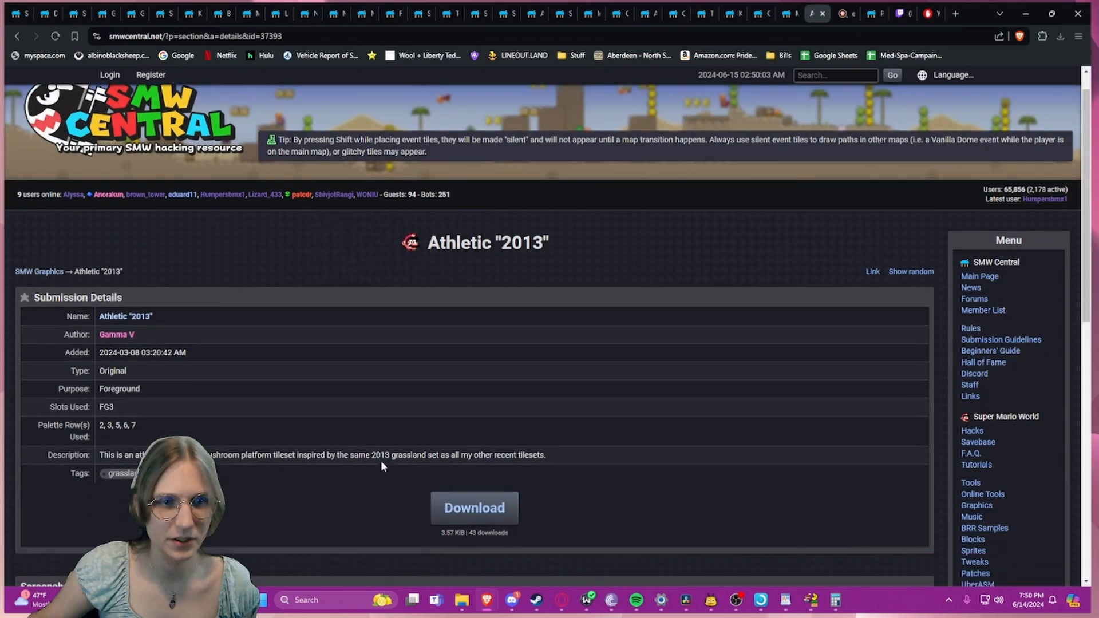
# - Review the Athletic "2013" submission details, including the palette rows used, and its screenshots
pyautogui.scroll(2, 457, 356)
pyautogui.scroll(-1, 459, 358)
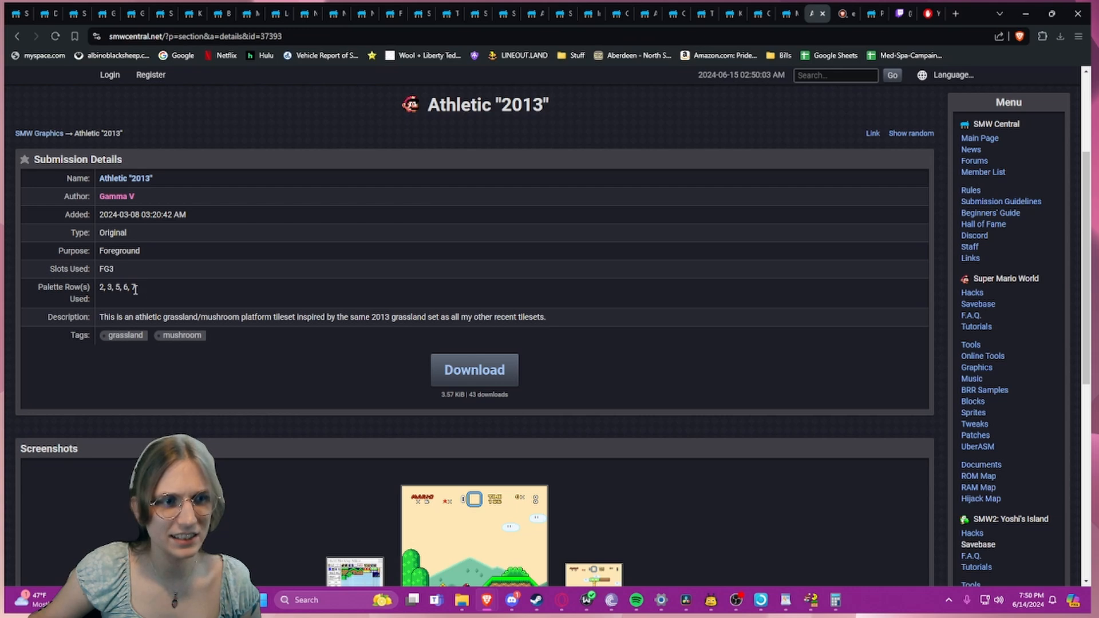
pyautogui.moveTo(123, 287); pyautogui.dragTo(134, 296)
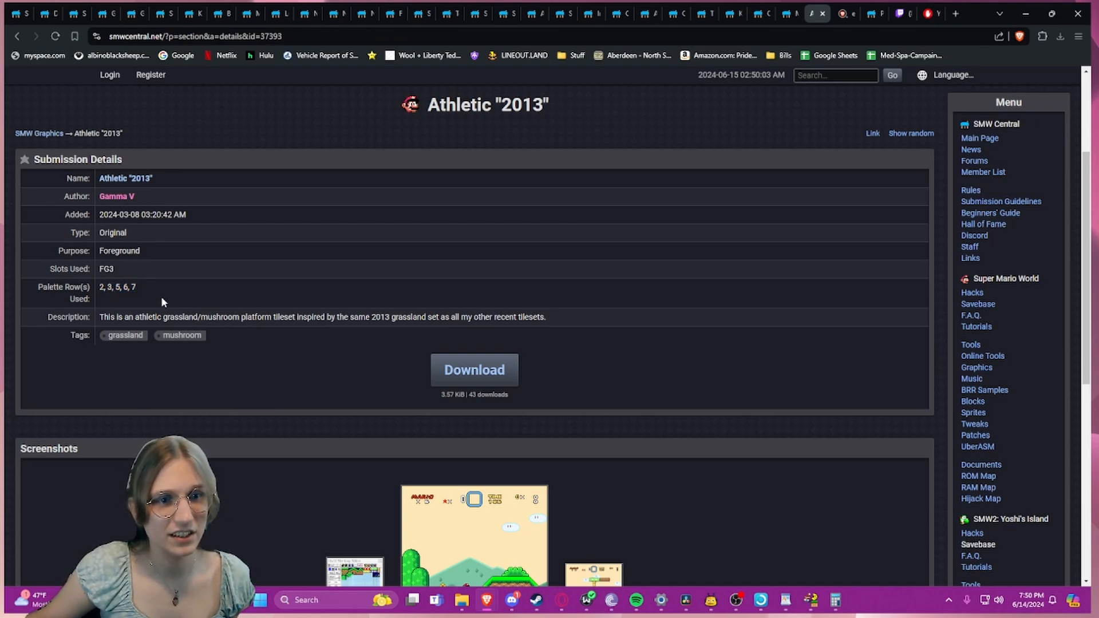
pyautogui.scroll(-4, 162, 302)
# - Switch to Lunar Magic, check the level's palette rows in the Palette Editor, and close the editor
pyautogui.click(799, 595)
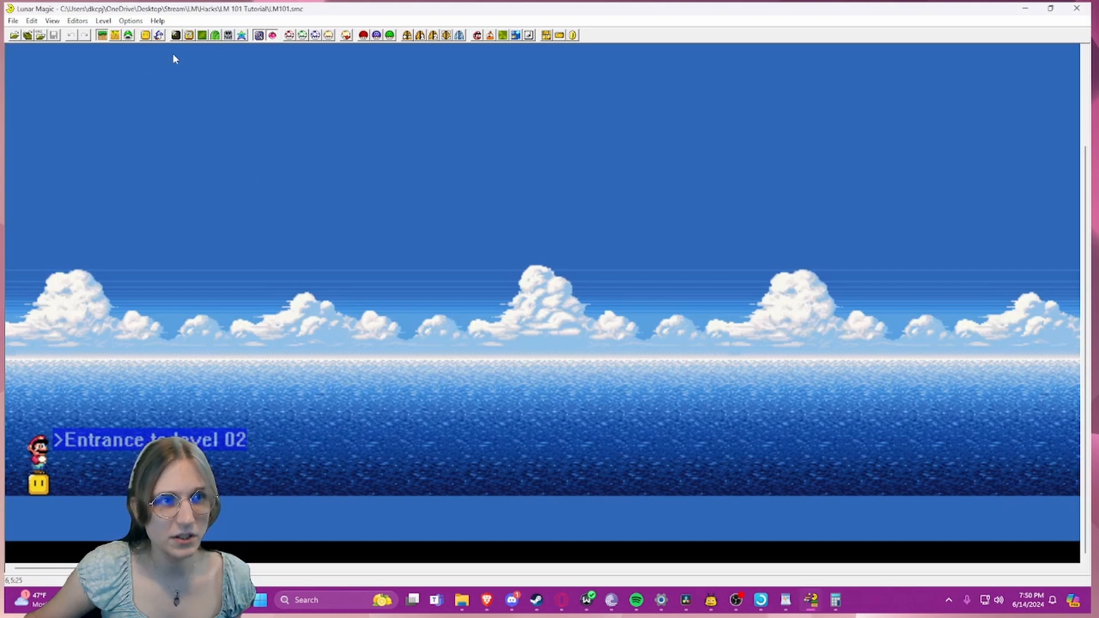
pyautogui.click(258, 36)
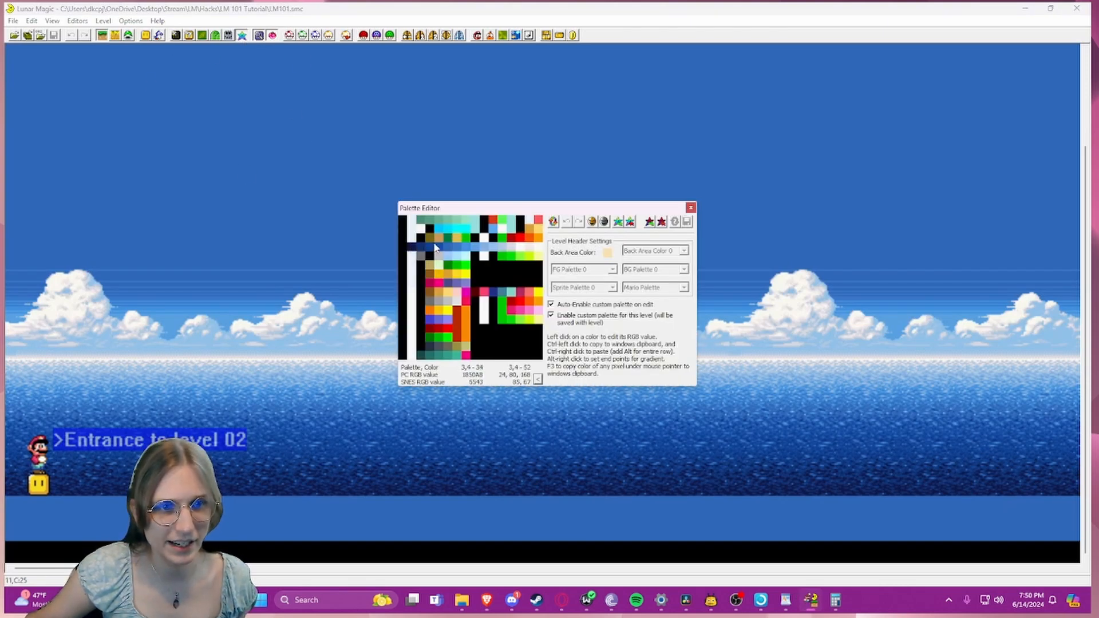
pyautogui.click(690, 208)
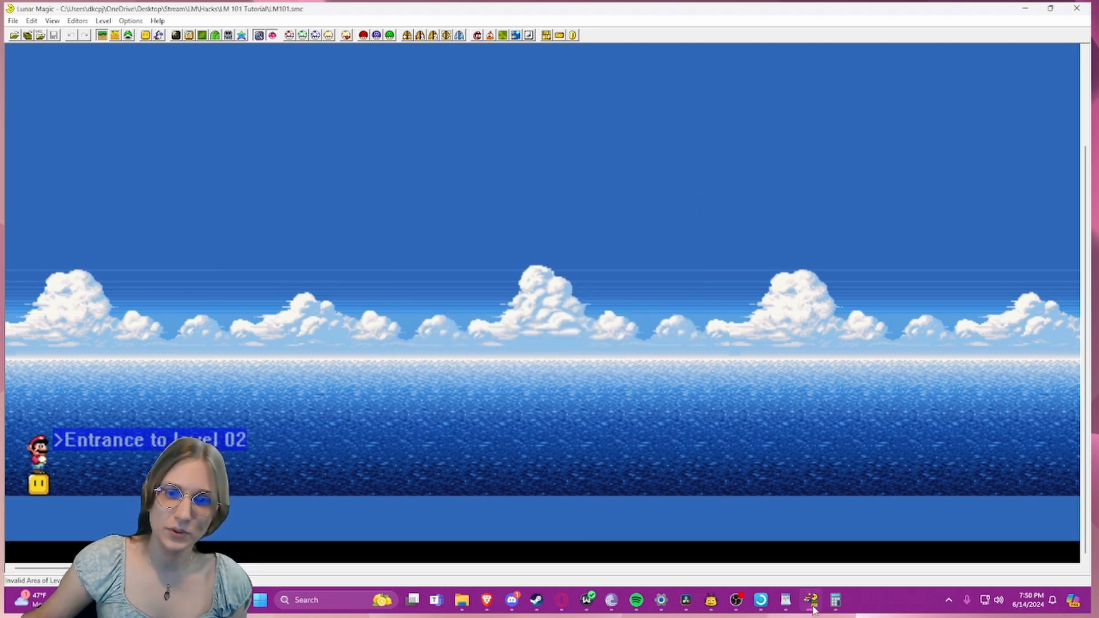
pyautogui.moveTo(813, 609)
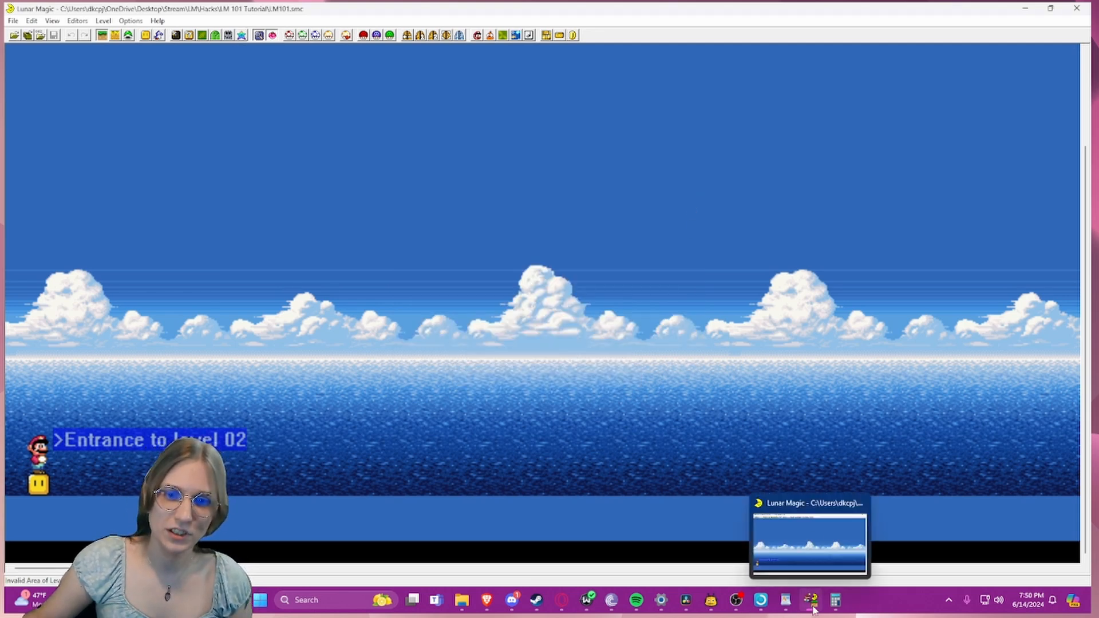
pyautogui.click(514, 601)
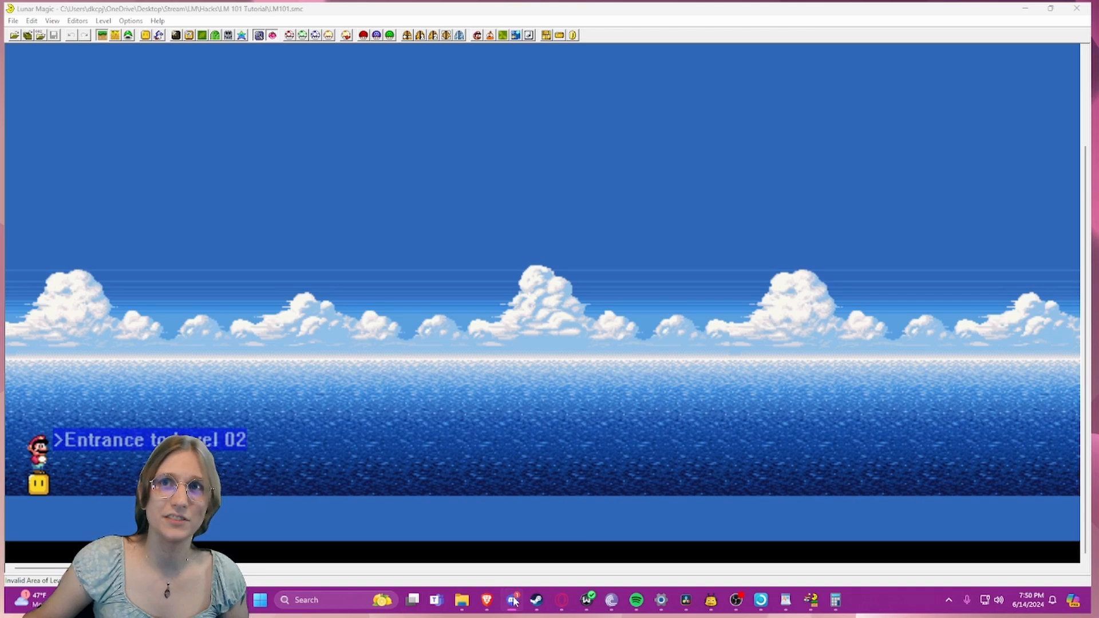
pyautogui.click(514, 601)
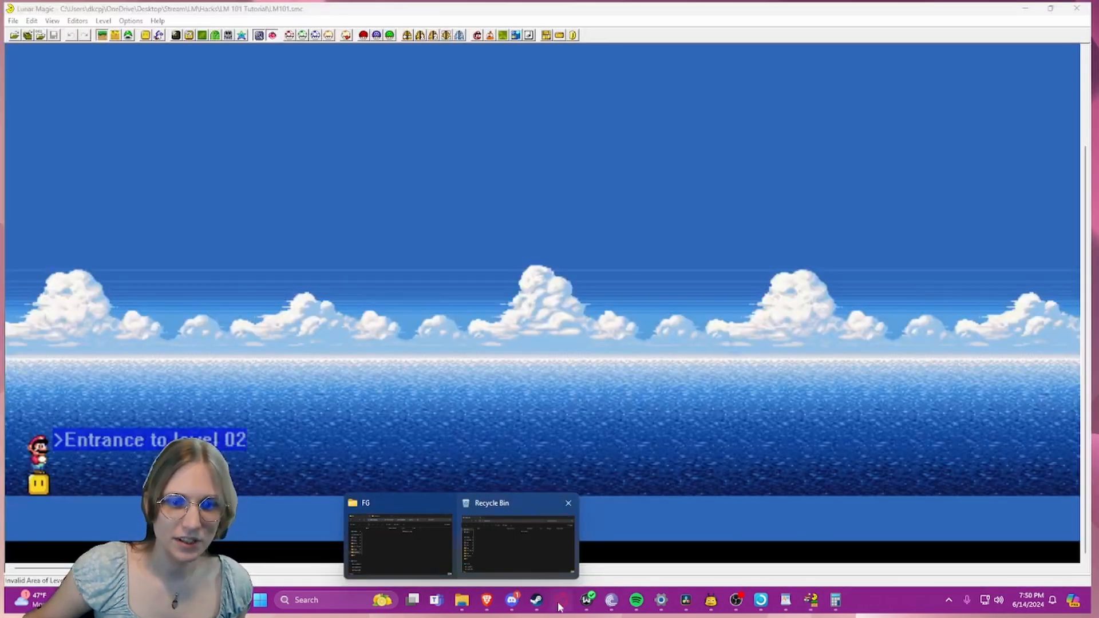
# - Switch to Brave, download the Athletic "2013" archive, open Athletic.zip, and minimize the browser
pyautogui.moveTo(488, 603)
pyautogui.click(396, 534)
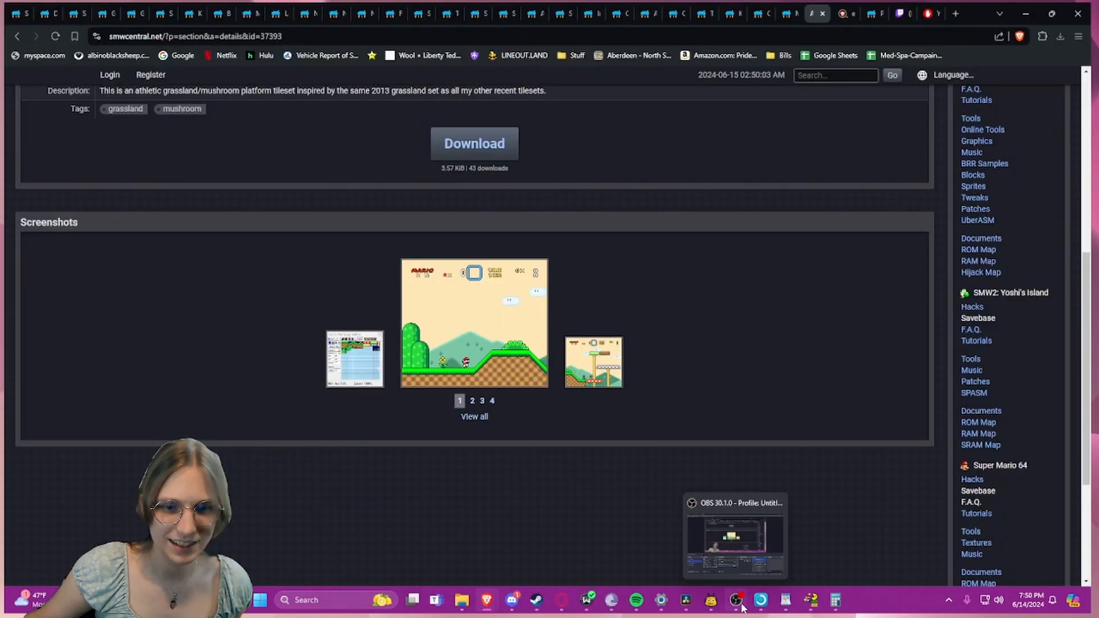
pyautogui.scroll(4, 840, 263)
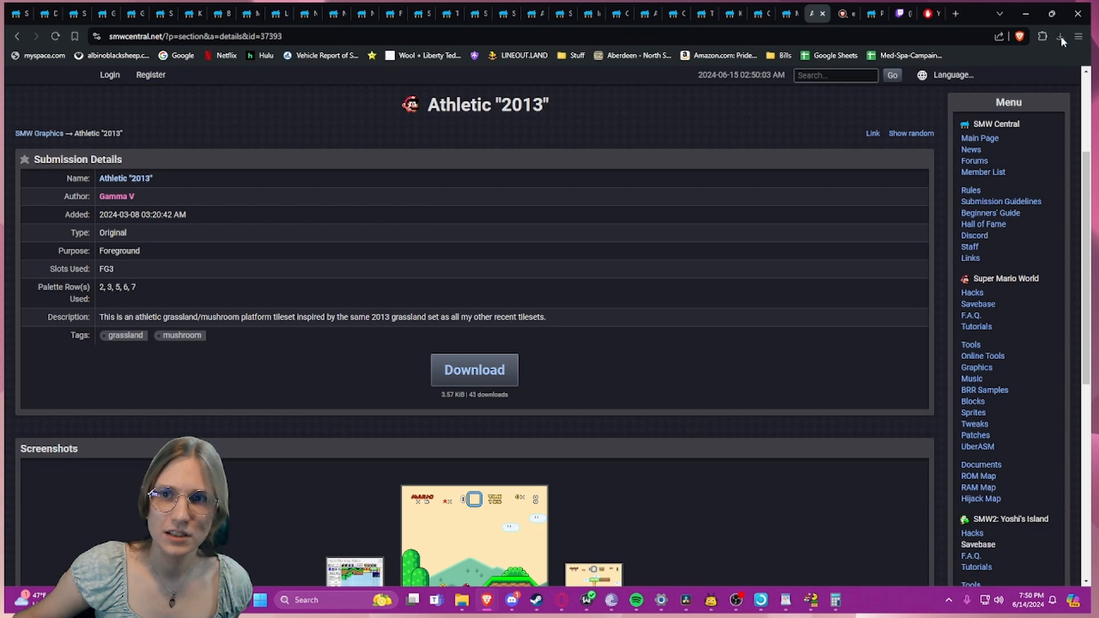
pyautogui.click(435, 288)
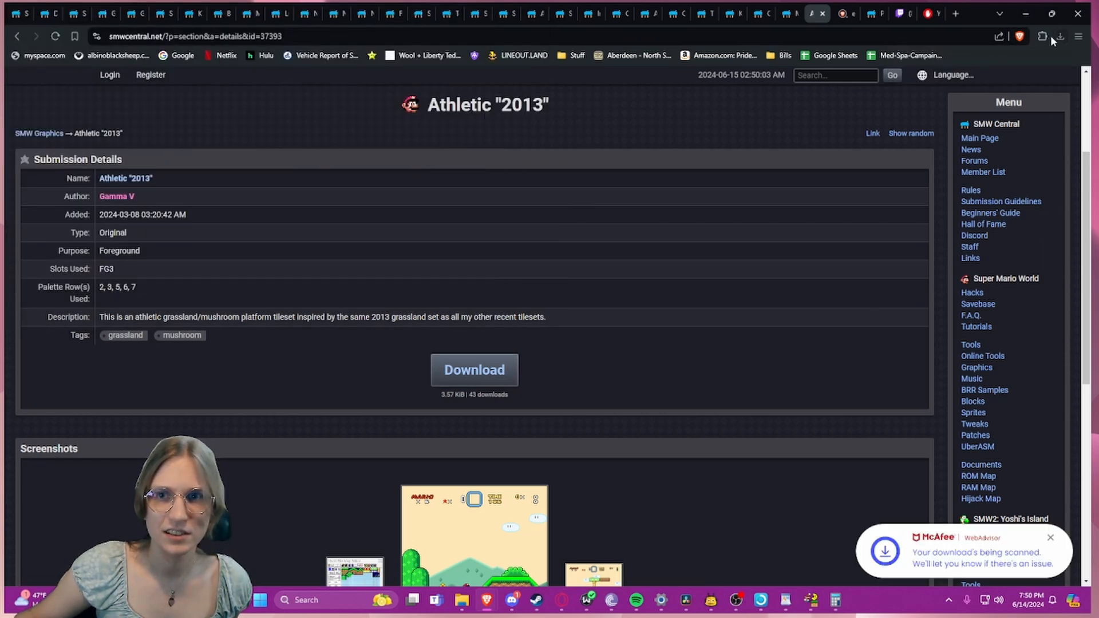
pyautogui.click(1059, 36)
pyautogui.click(937, 81)
pyautogui.click(1026, 14)
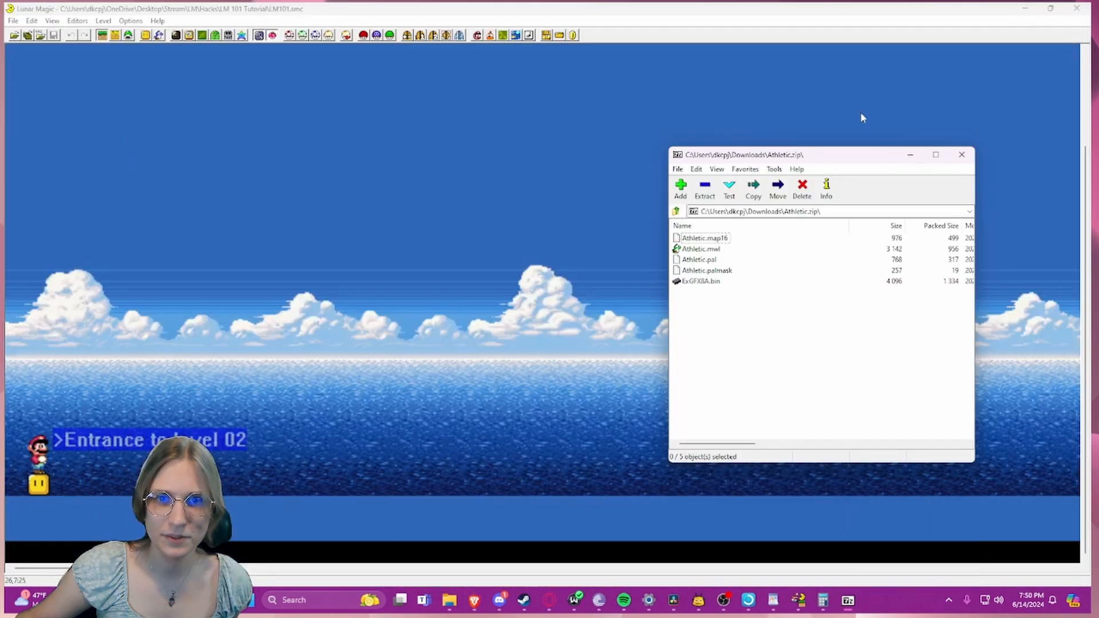
# - Extract all five files from Athletic.zip into the FG folder of Level 2 in File Explorer
pyautogui.moveTo(456, 601)
pyautogui.click(390, 551)
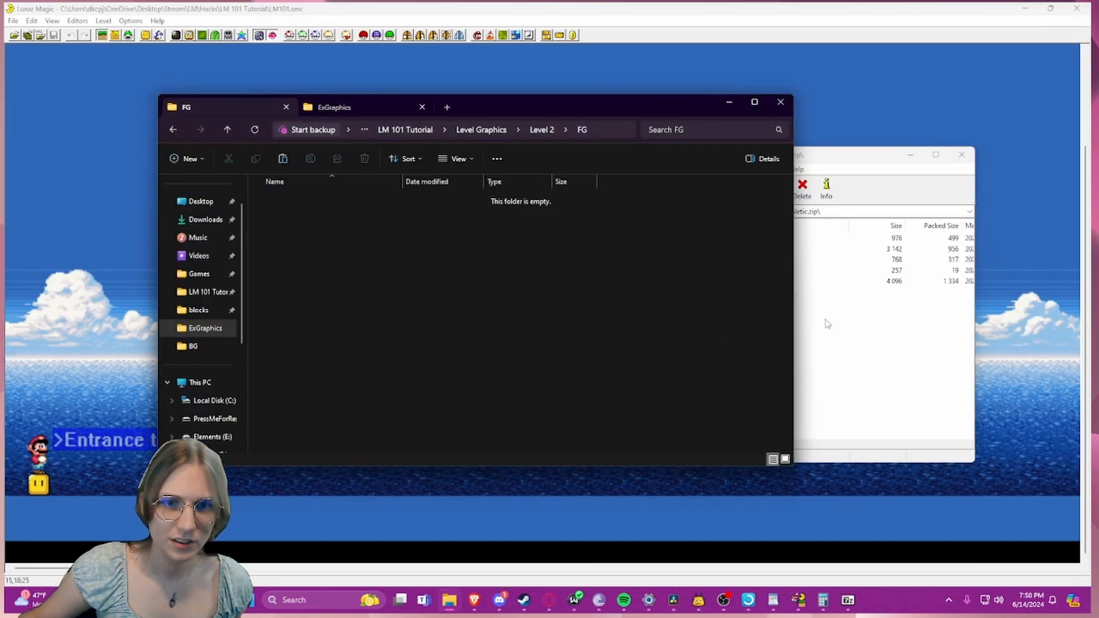
pyautogui.click(745, 327)
pyautogui.moveTo(745, 327); pyautogui.dragTo(696, 239)
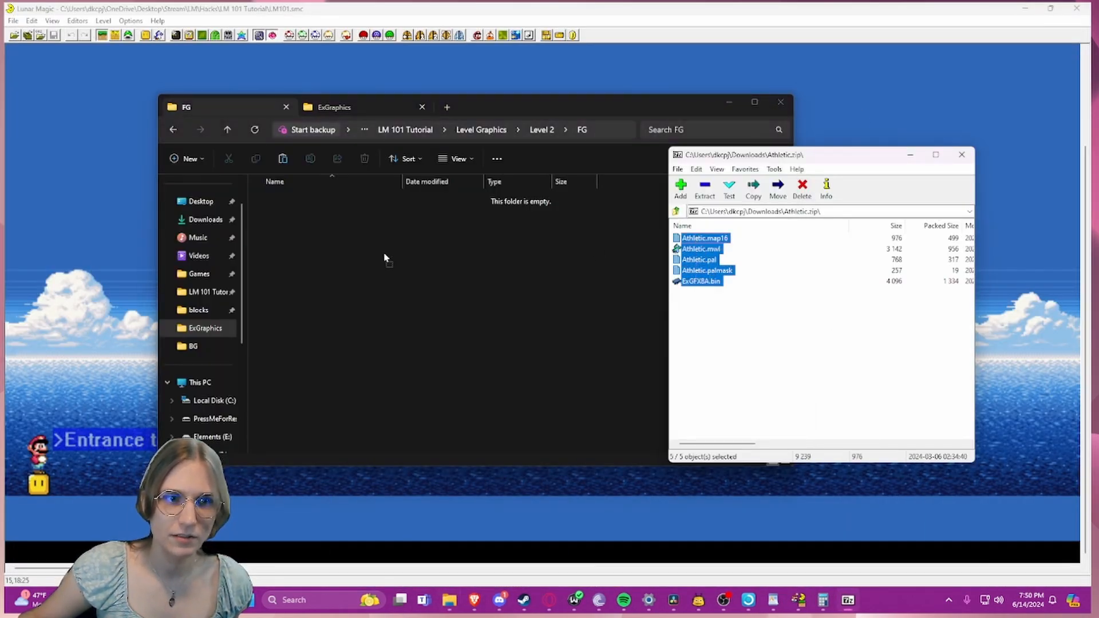
pyautogui.moveTo(385, 258); pyautogui.dragTo(383, 252)
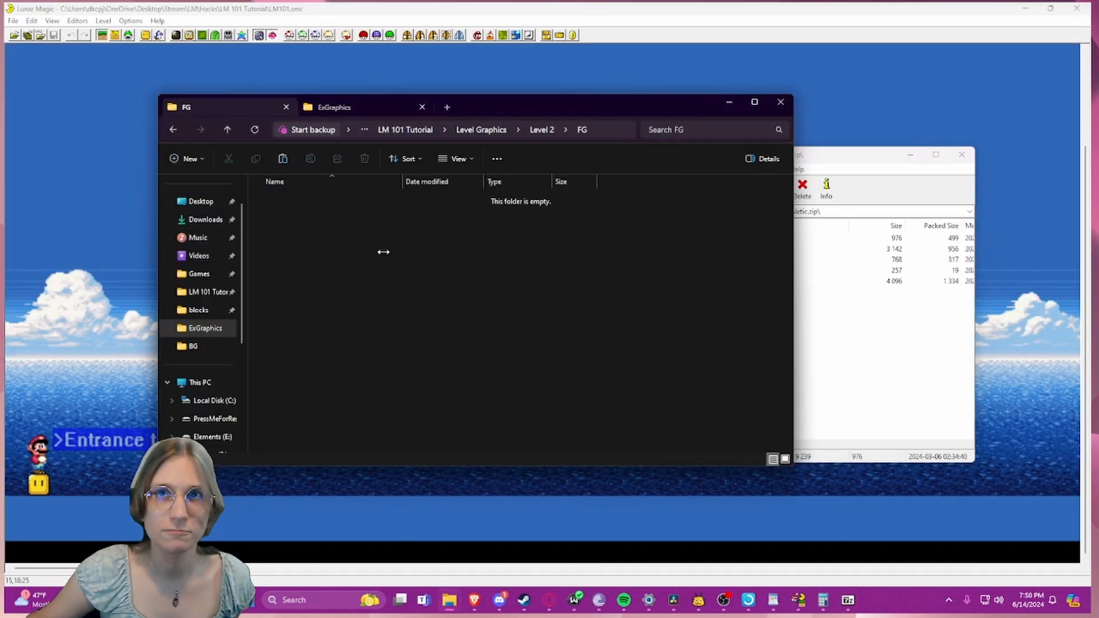
pyautogui.click(354, 346)
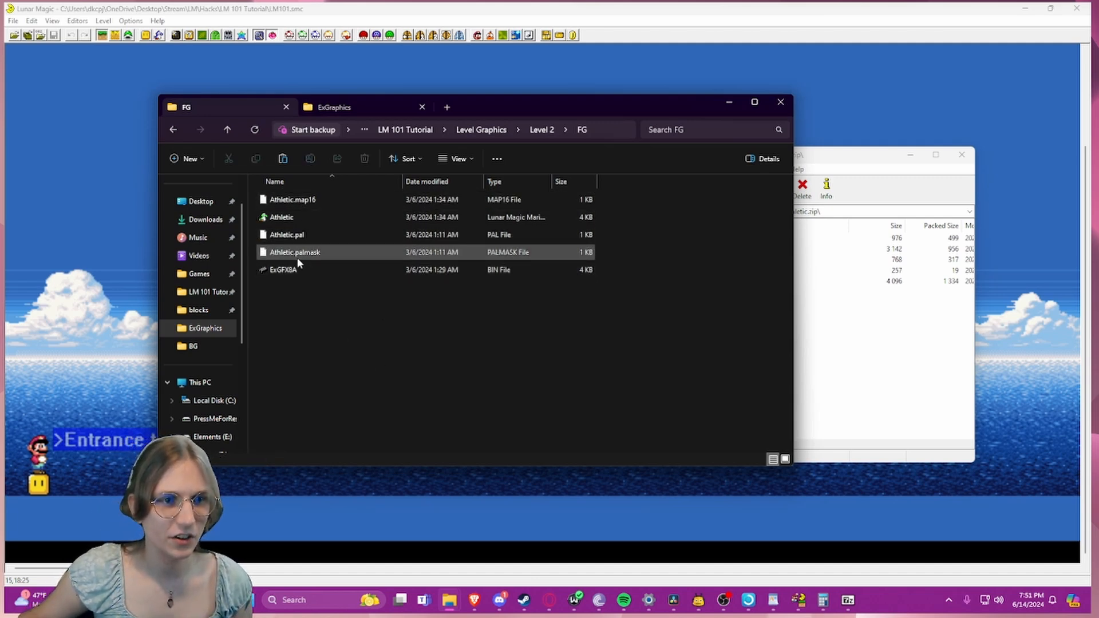
# - Copy the ExGFX8A file from the FG folder into the hack's ExGraphics folder
pyautogui.click(292, 271)
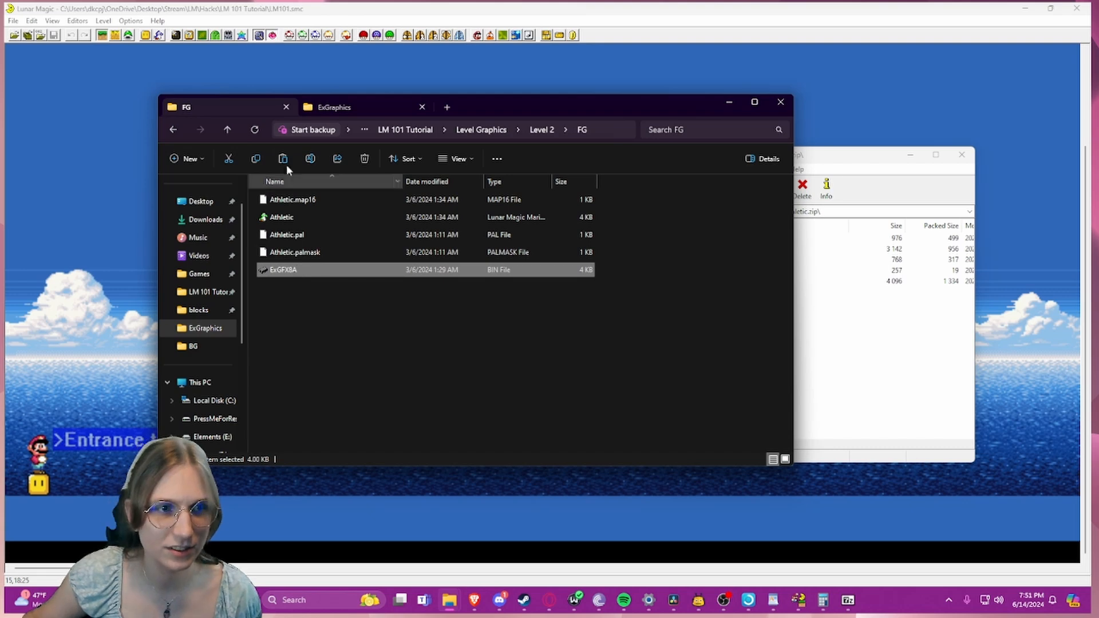
pyautogui.click(316, 107)
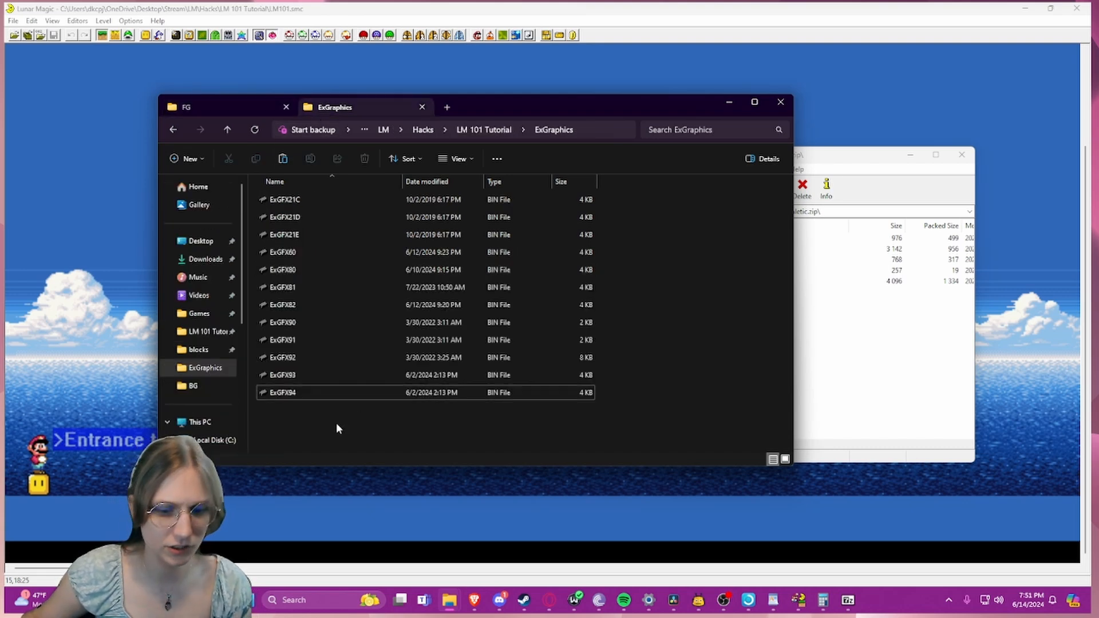
pyautogui.hotkey('ctrl', 'v')
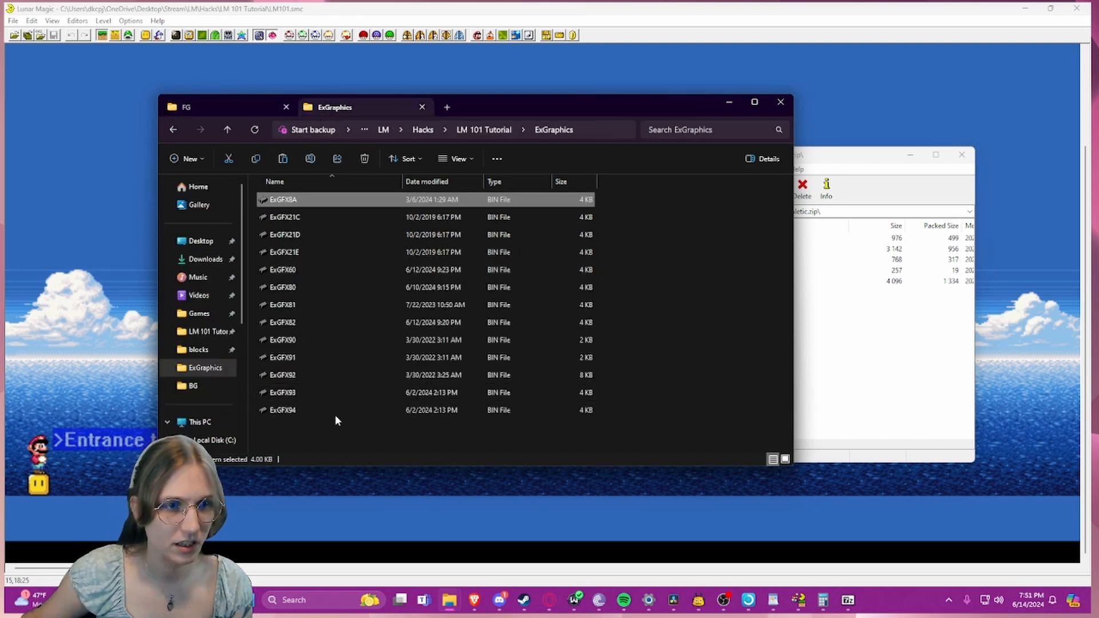
pyautogui.click(312, 216)
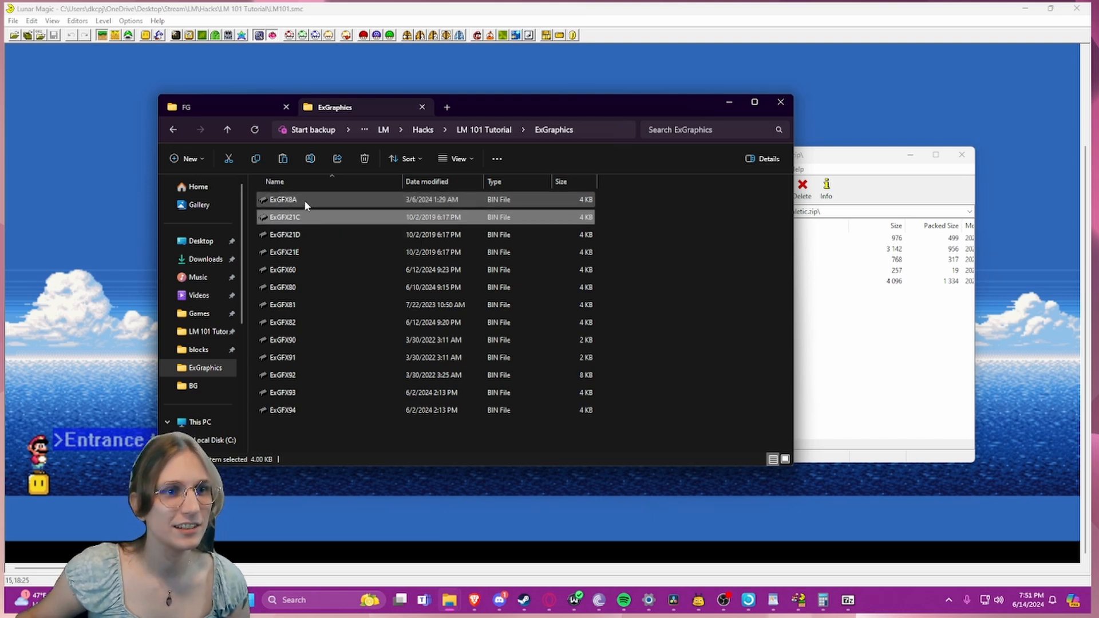
pyautogui.click(304, 200)
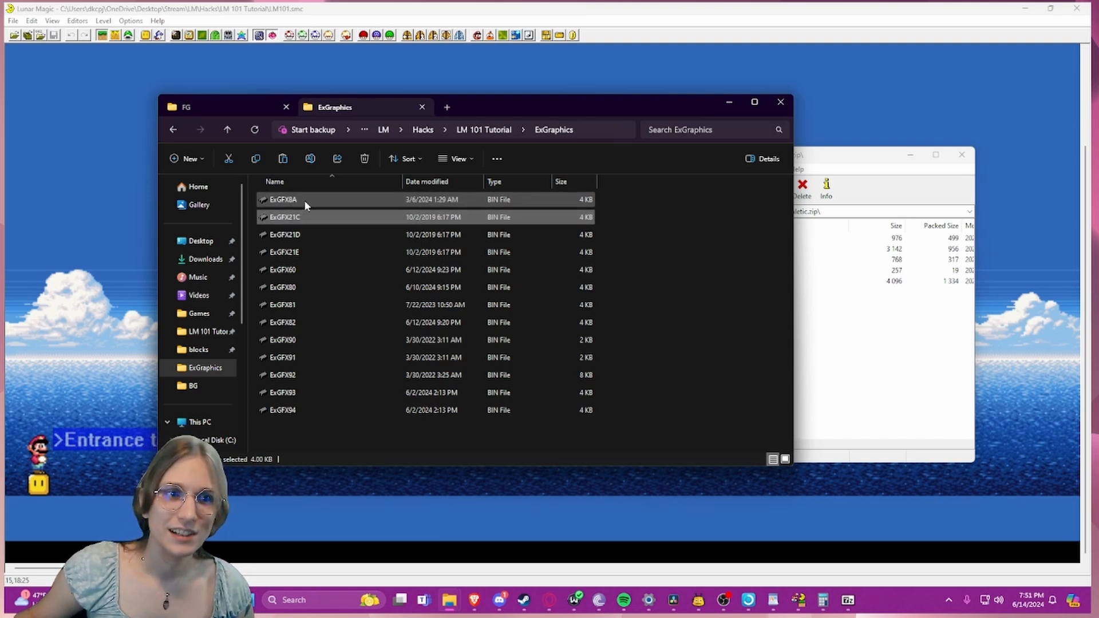
# - Switch to Lunar Magic, bring up the Athletic.zip archive window, and close it
pyautogui.click(293, 48)
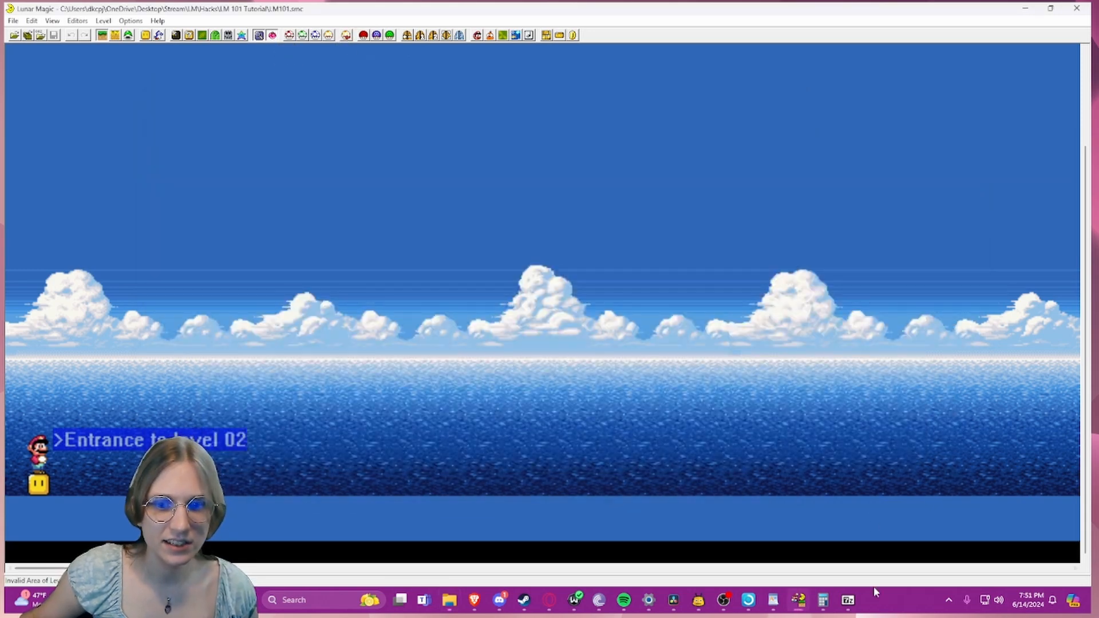
pyautogui.click(848, 600)
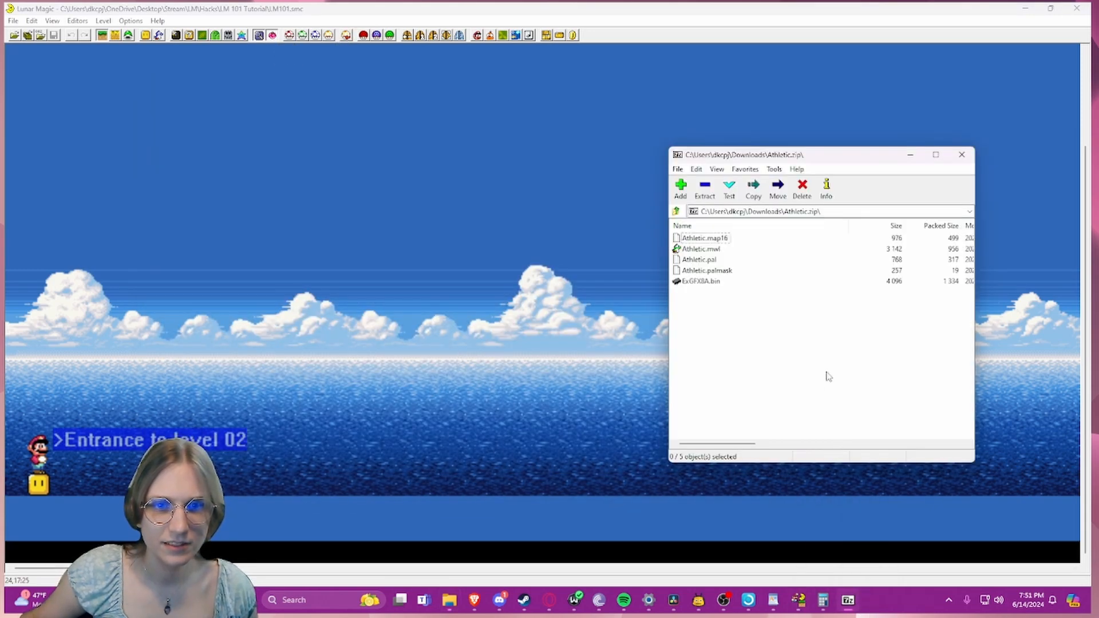
pyautogui.click(961, 155)
# - Switch to File Explorer and open the Athletic level file from the FG folder in Lunar Magic
pyautogui.moveTo(449, 600)
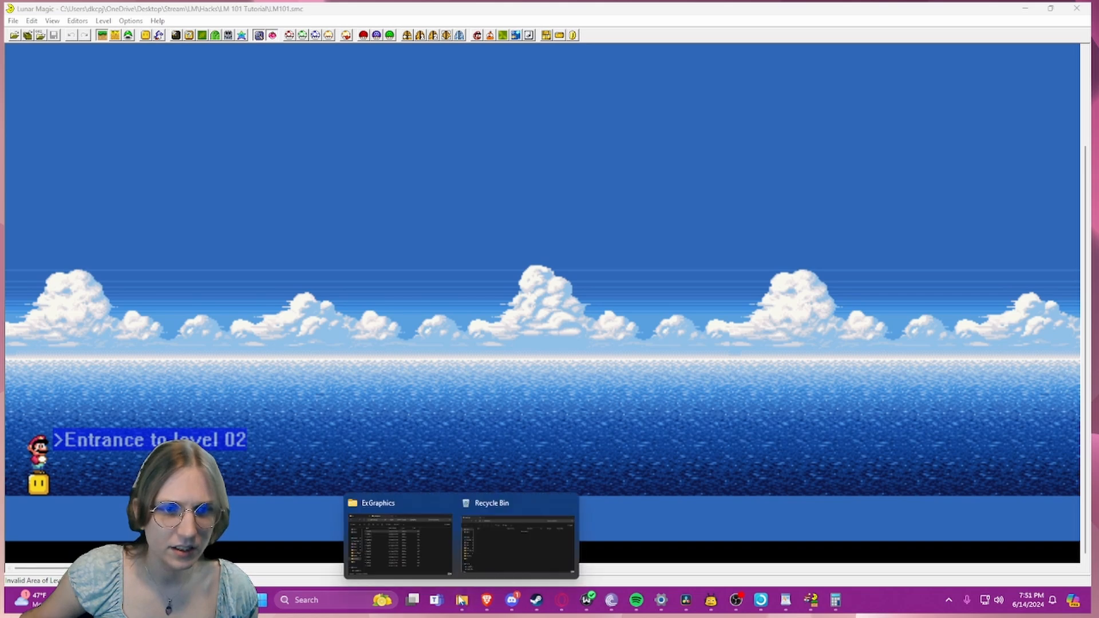
pyautogui.click(427, 544)
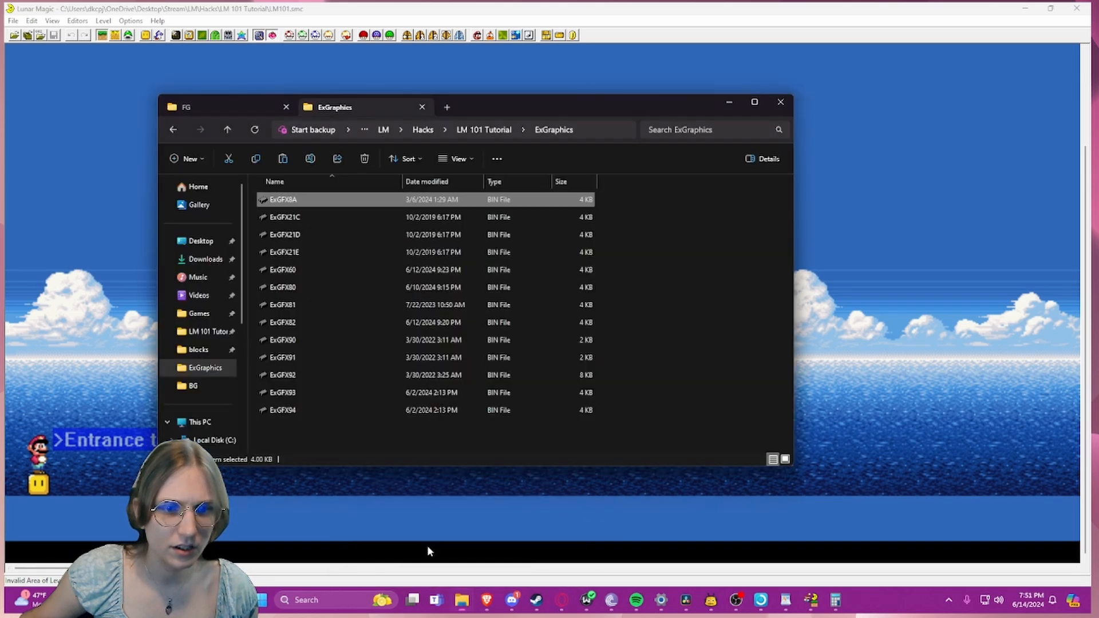
pyautogui.click(229, 106)
pyautogui.hotkey('ctrl', 'v')
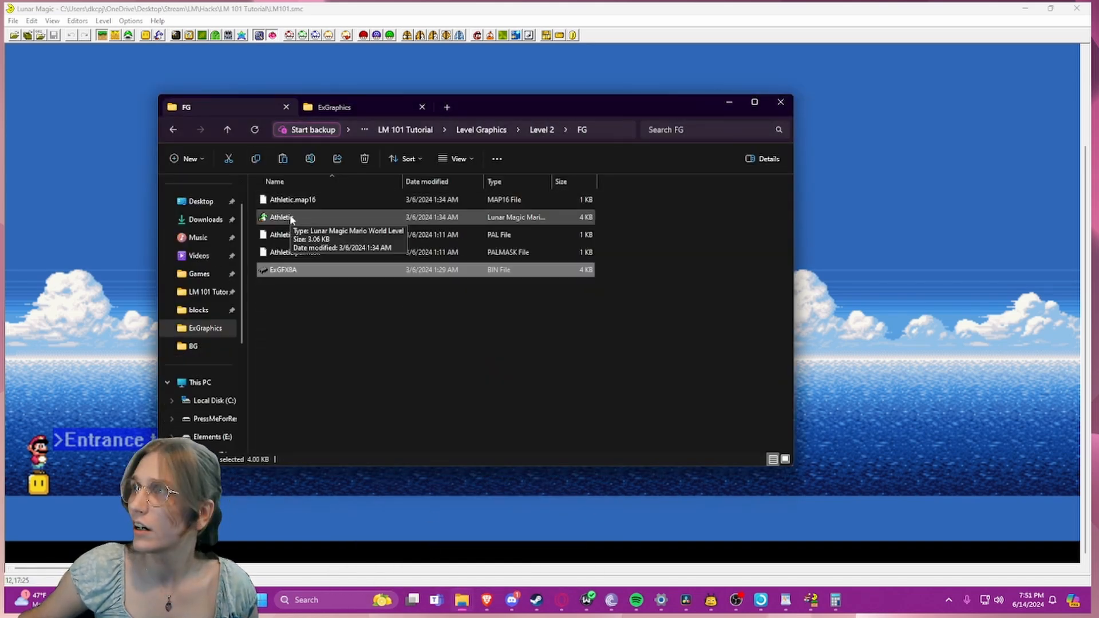
pyautogui.doubleClick(280, 217)
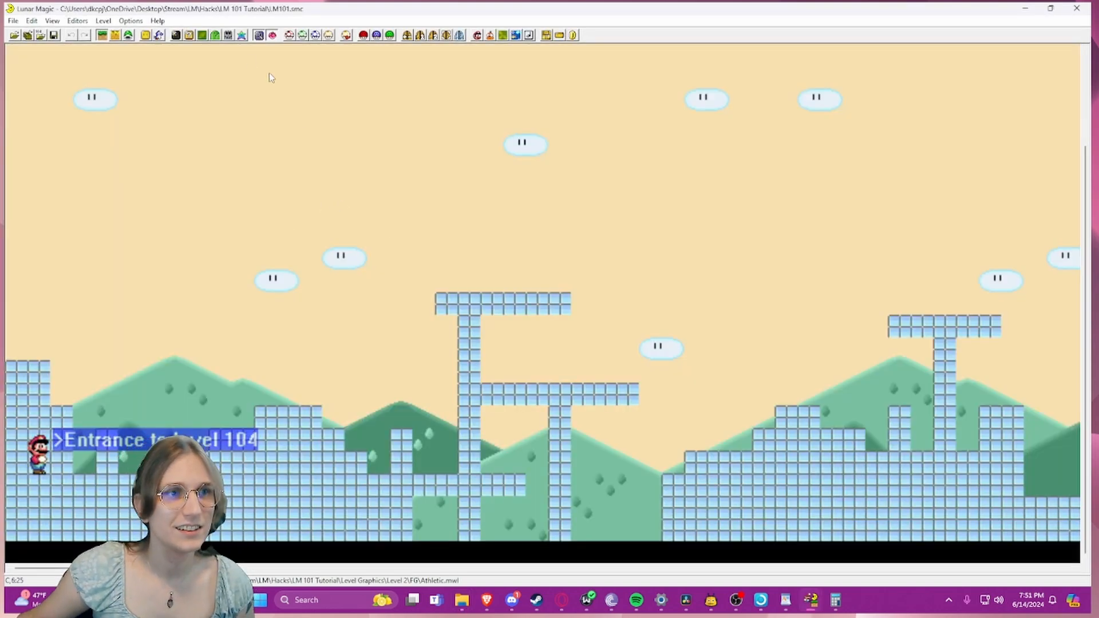
# - Import Athletic.map16 from the Level Graphics > Level 2 > FG folder into the 16x16 Tile Map Editor
pyautogui.click(189, 36)
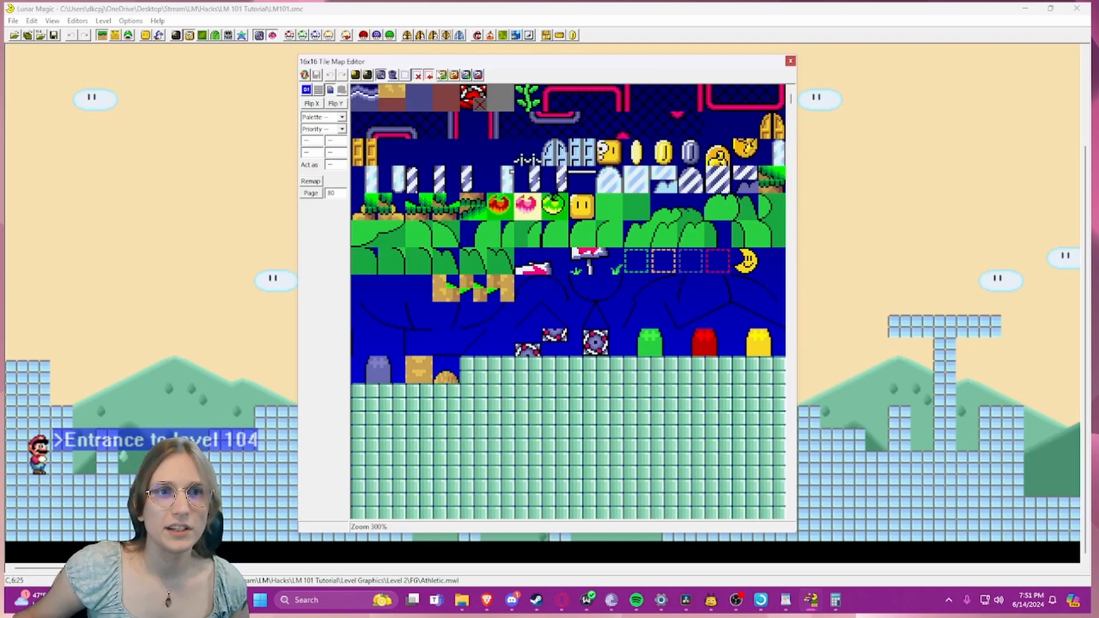
pyautogui.click(455, 77)
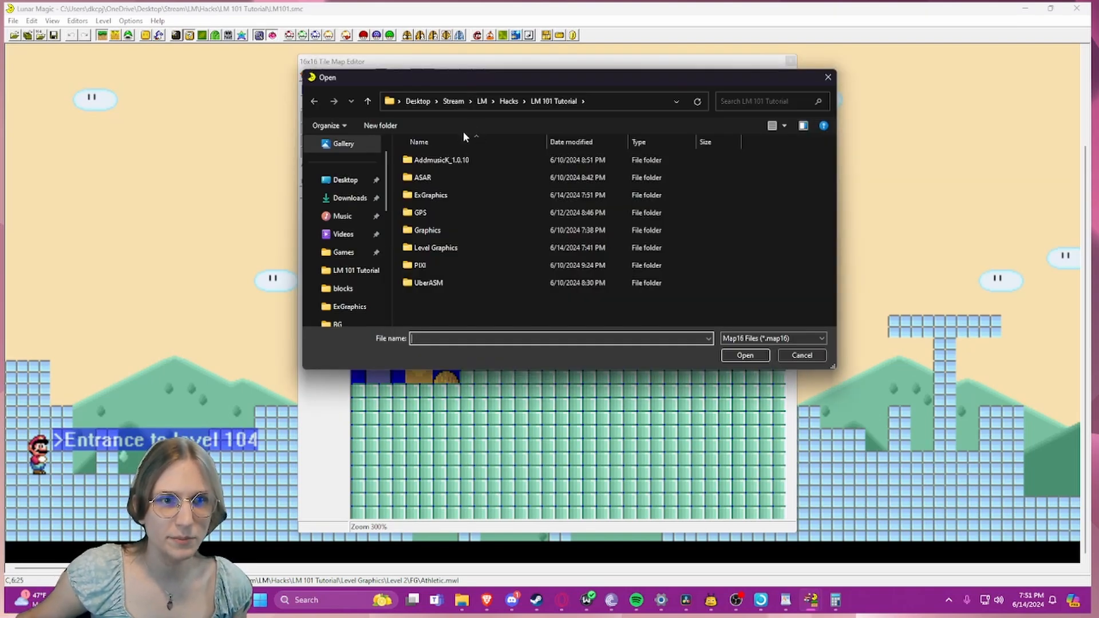
pyautogui.doubleClick(434, 247)
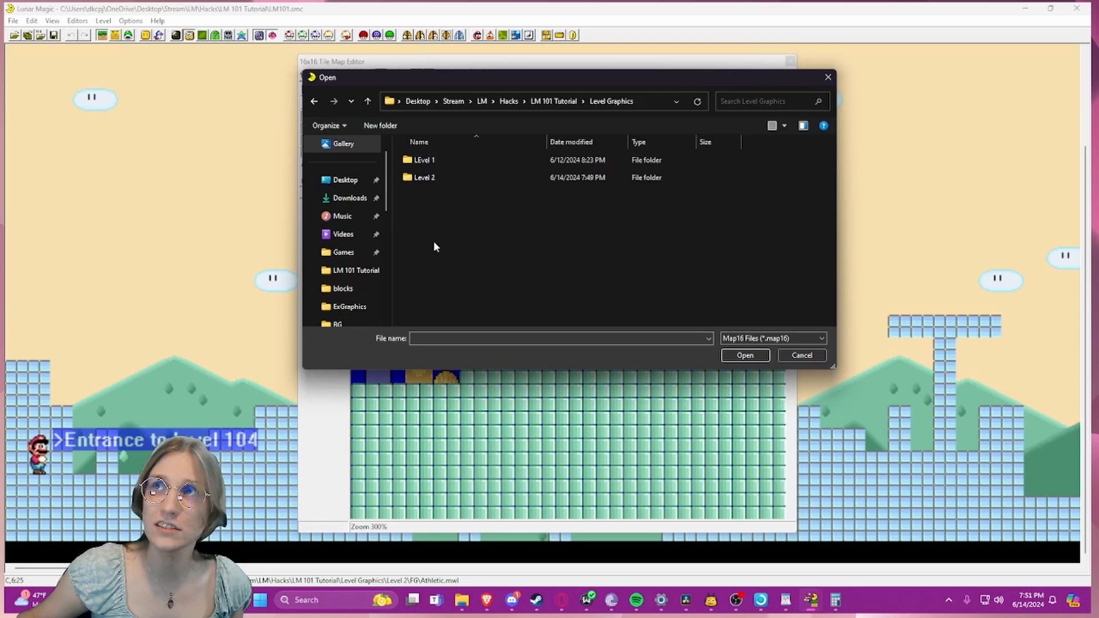
pyautogui.doubleClick(425, 178)
pyautogui.doubleClick(426, 178)
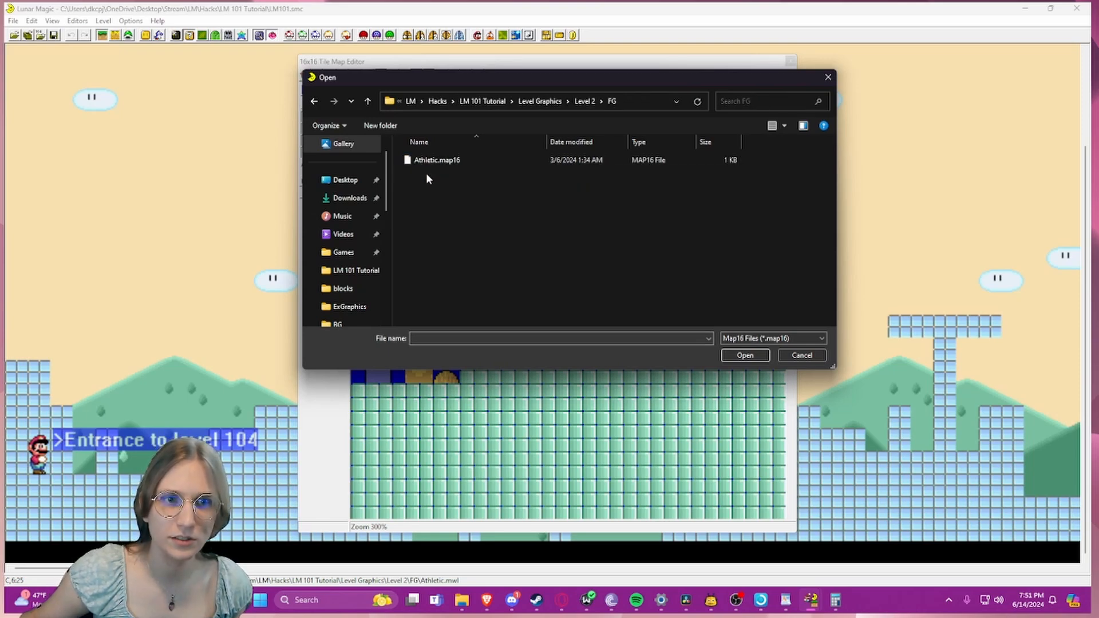
pyautogui.doubleClick(426, 160)
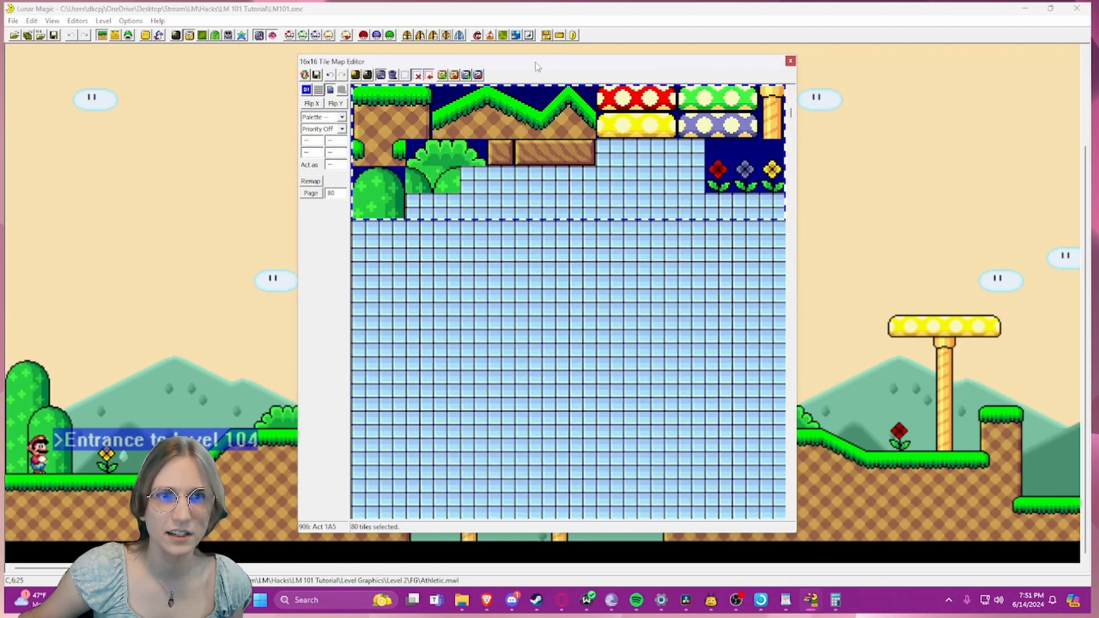
# - Move the imported 16x5 block of Athletic tiles to the empty area starting at Map16 tile 300
pyautogui.moveTo(521, 87); pyautogui.dragTo(518, 322)
pyautogui.scroll(1, 498, 278)
pyautogui.scroll(-10, 498, 279)
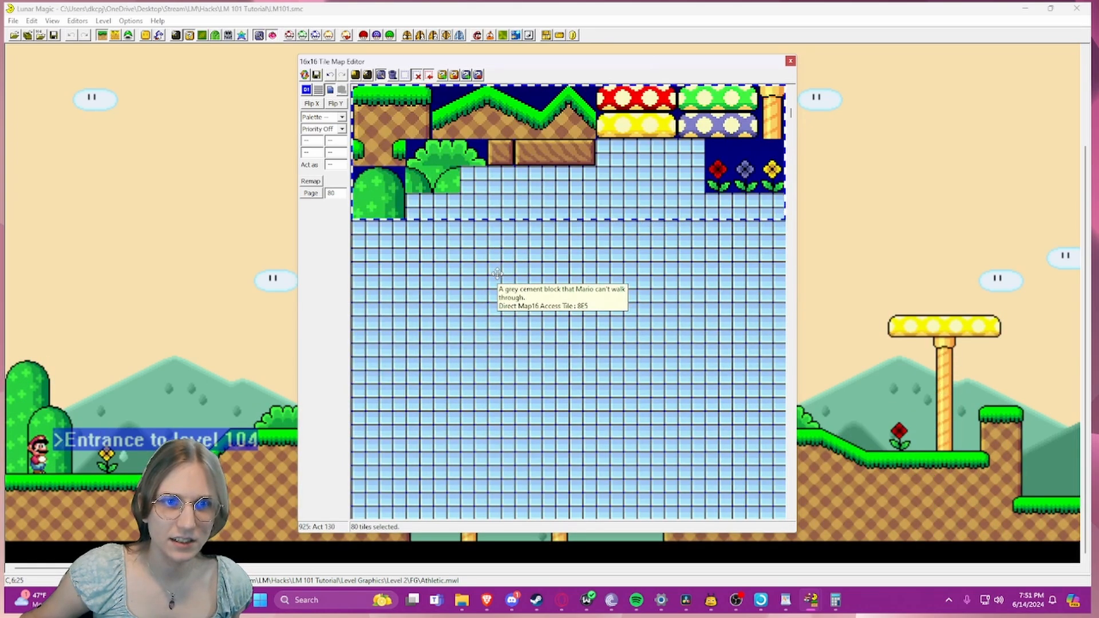
pyautogui.scroll(10, 493, 284)
pyautogui.scroll(1, 493, 281)
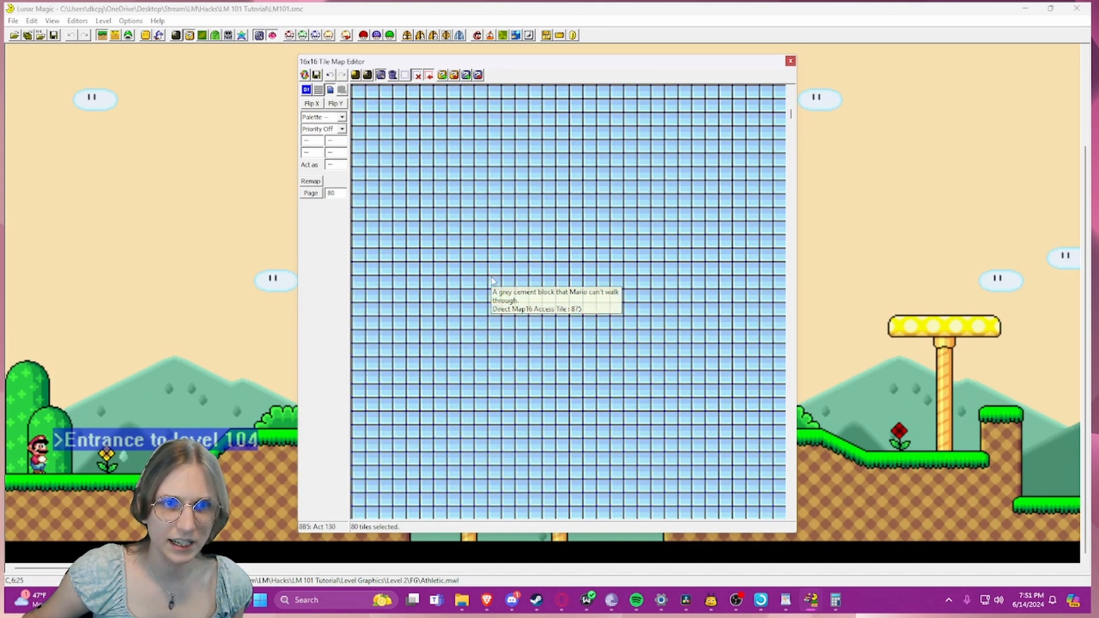
pyautogui.scroll(-3, 493, 283)
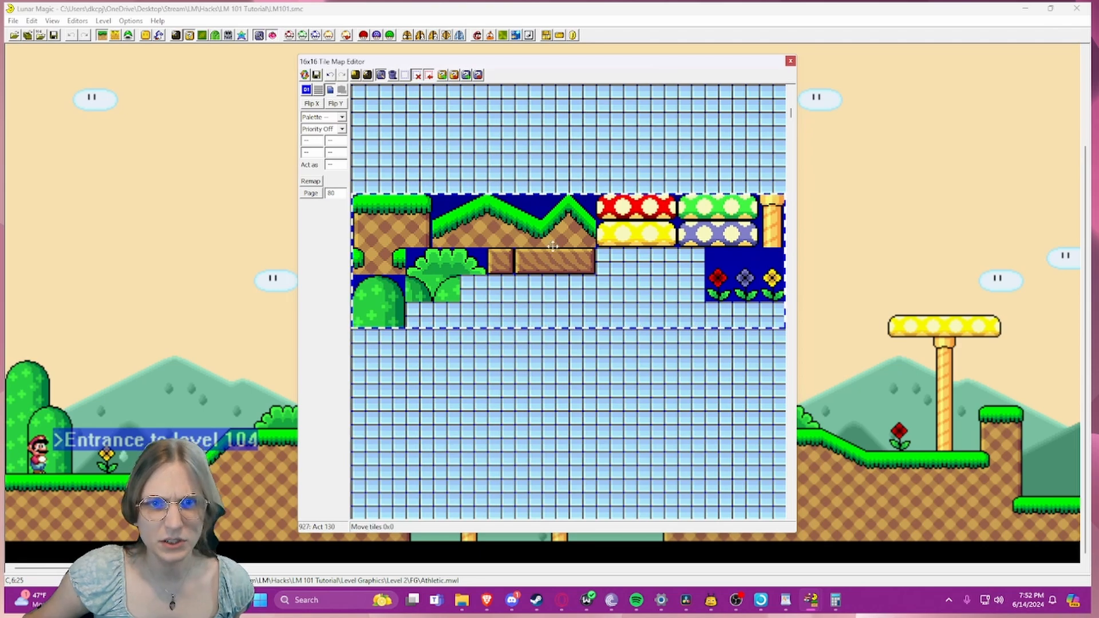
pyautogui.moveTo(562, 275); pyautogui.dragTo(559, 432)
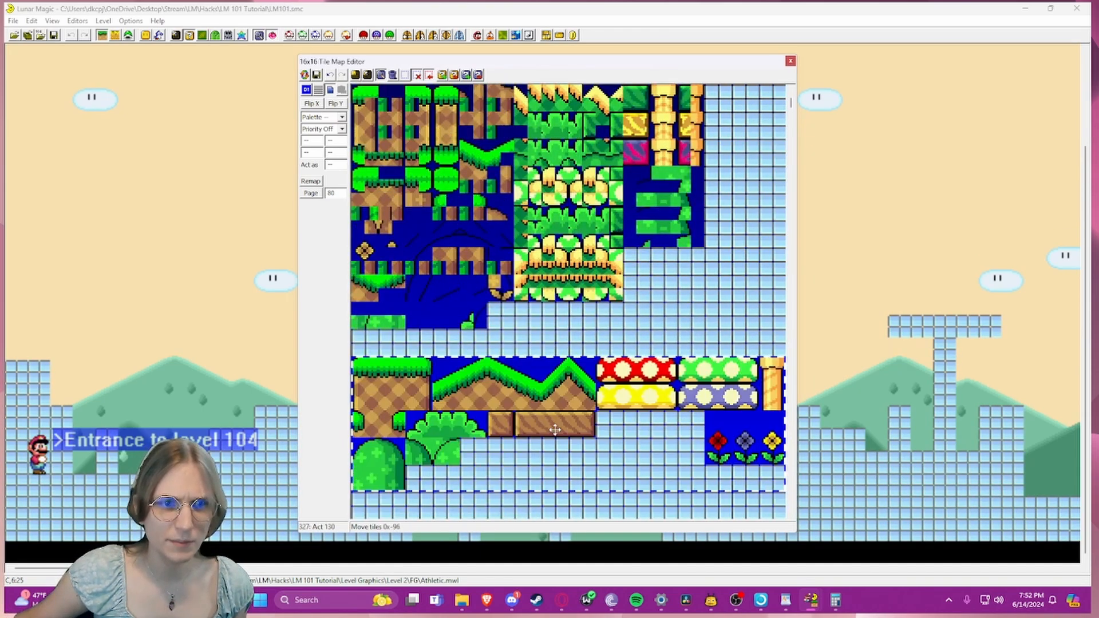
pyautogui.scroll(-2, 549, 390)
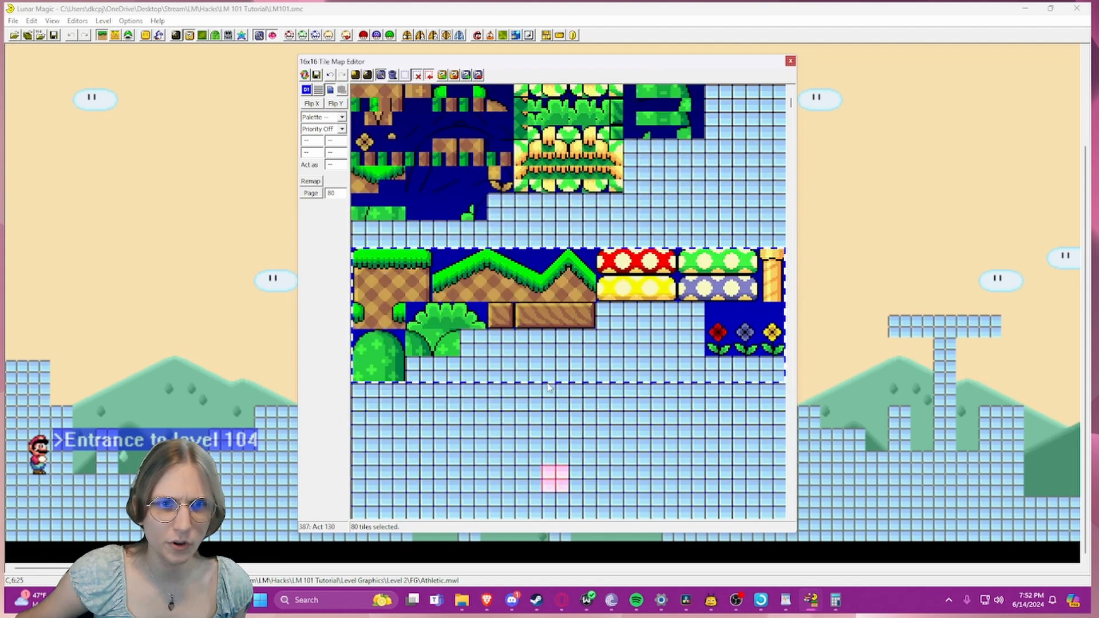
pyautogui.scroll(-4, 548, 384)
pyautogui.scroll(7, 547, 384)
pyautogui.scroll(-7, 543, 369)
pyautogui.scroll(6, 542, 364)
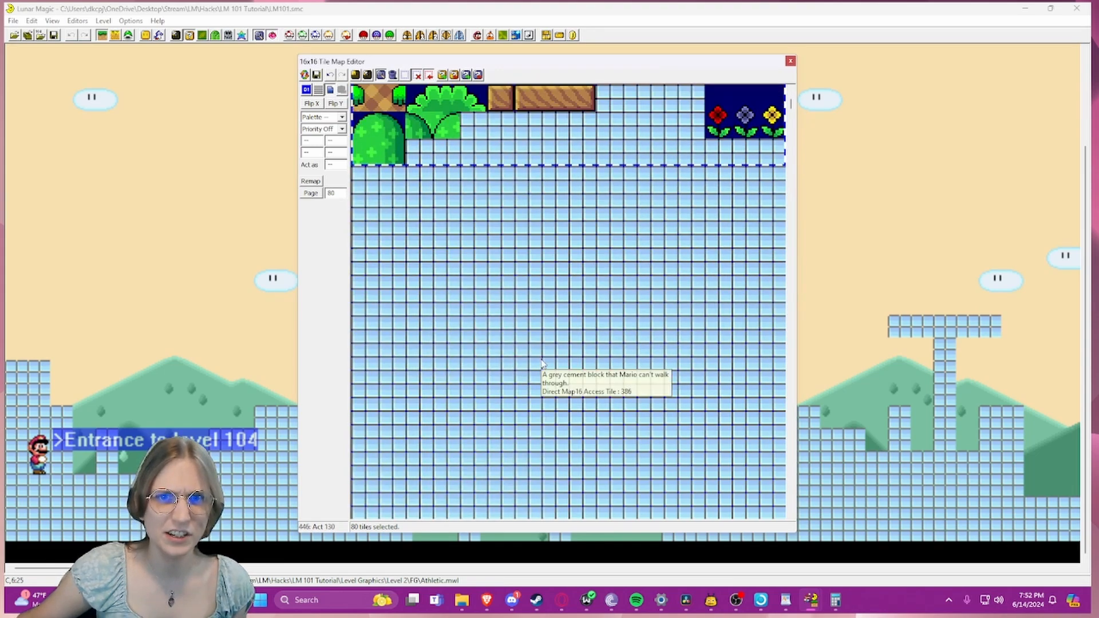
pyautogui.scroll(-2, 541, 365)
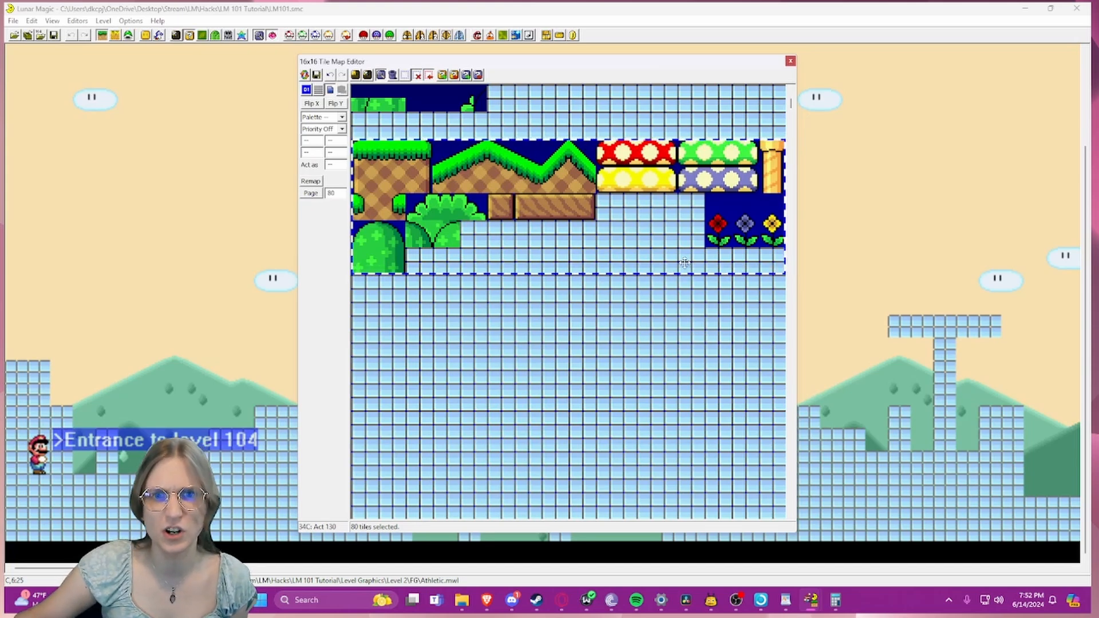
# - Place the Athletic tiles, save the Map16 data to the ROM, and close the Athletic level's Lunar Magic window
pyautogui.click(690, 288)
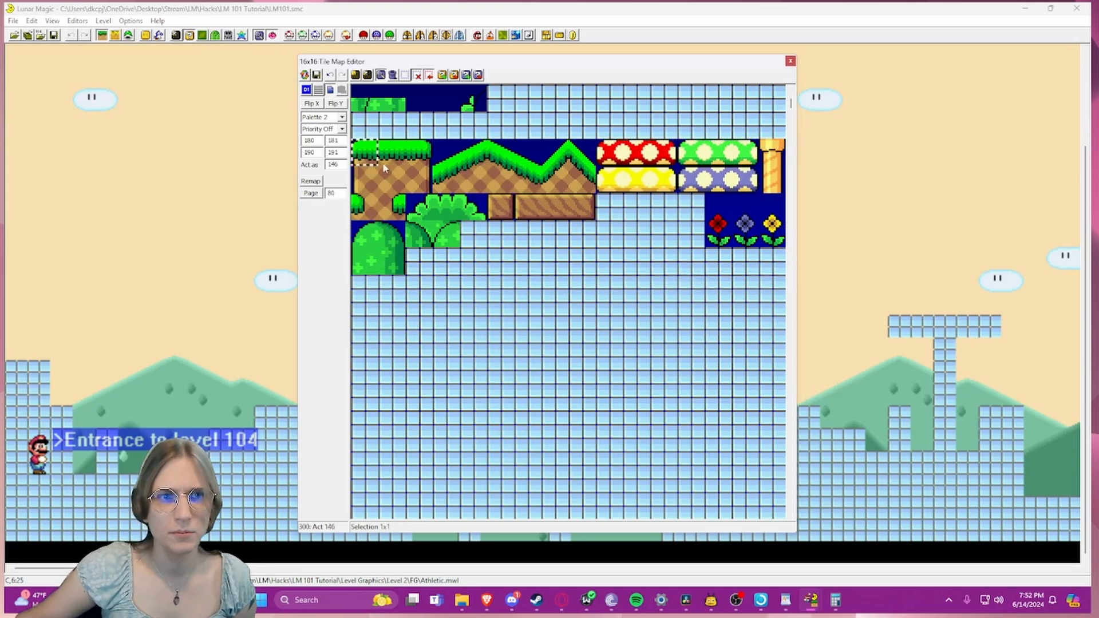
pyautogui.click(772, 261)
pyautogui.moveTo(366, 264); pyautogui.dragTo(778, 148)
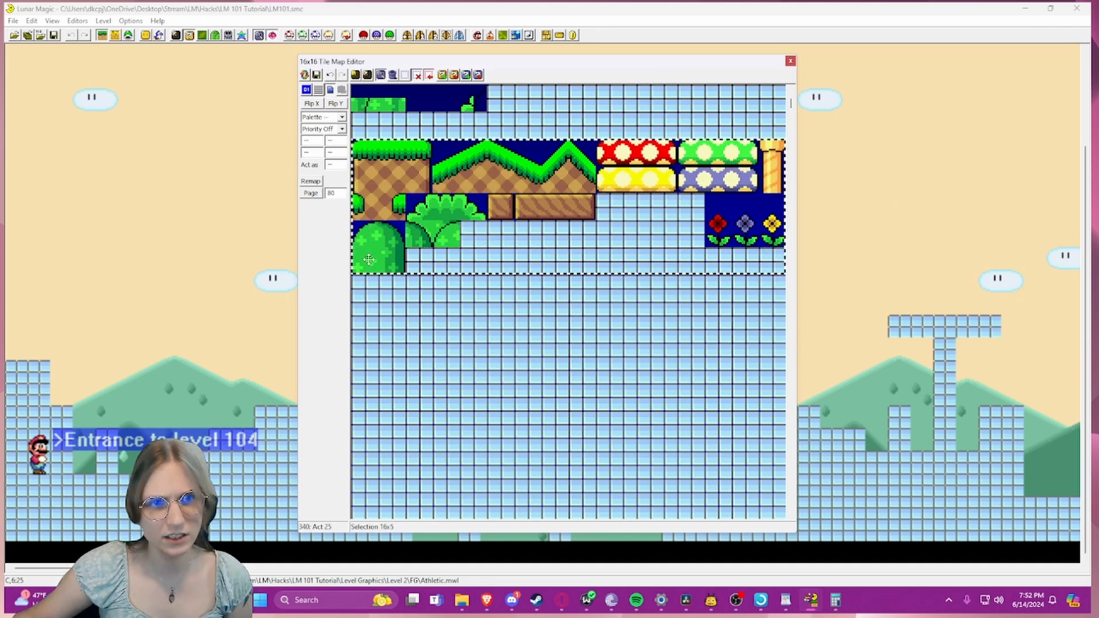
pyautogui.click(419, 288)
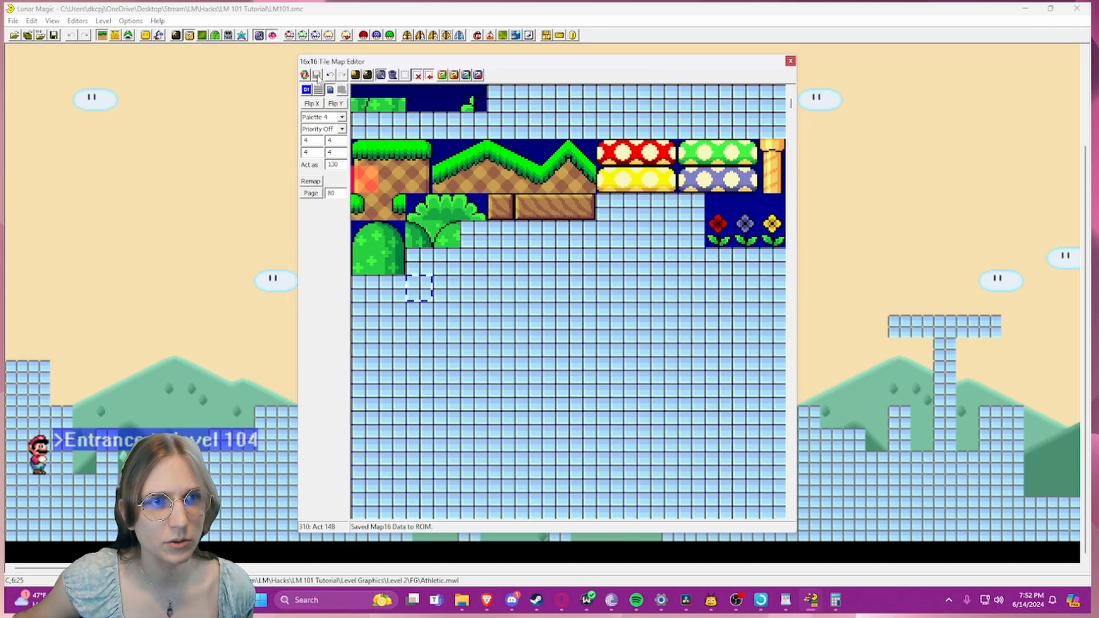
pyautogui.click(790, 62)
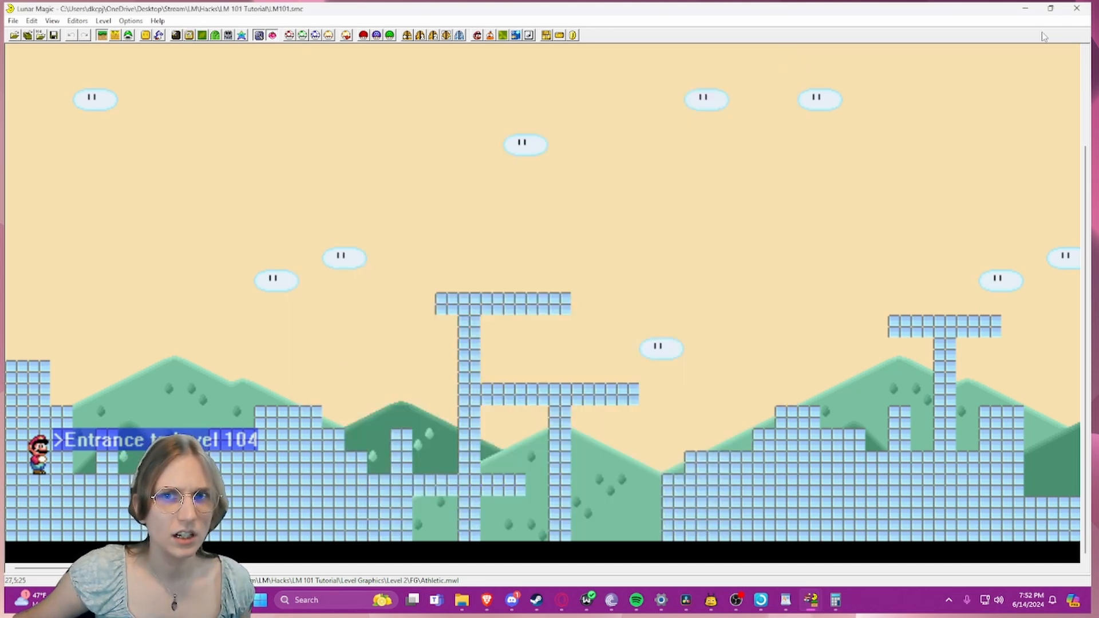
pyautogui.click(1076, 16)
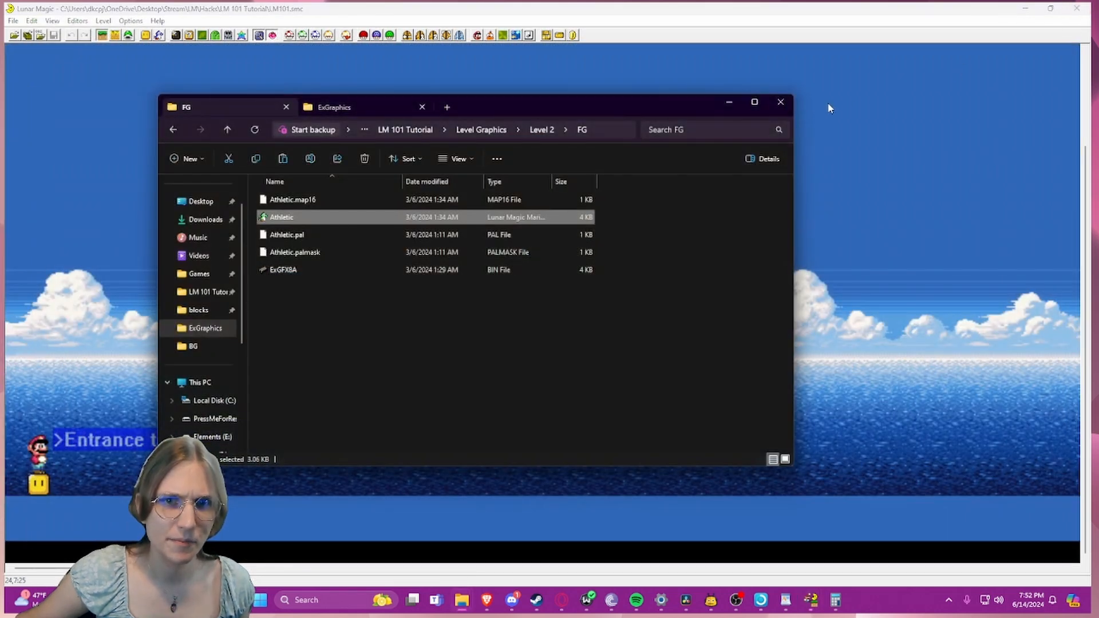
# - Close the Lunar Magic window showing level 02 and save its Map16 data to the ROM
pyautogui.click(852, 101)
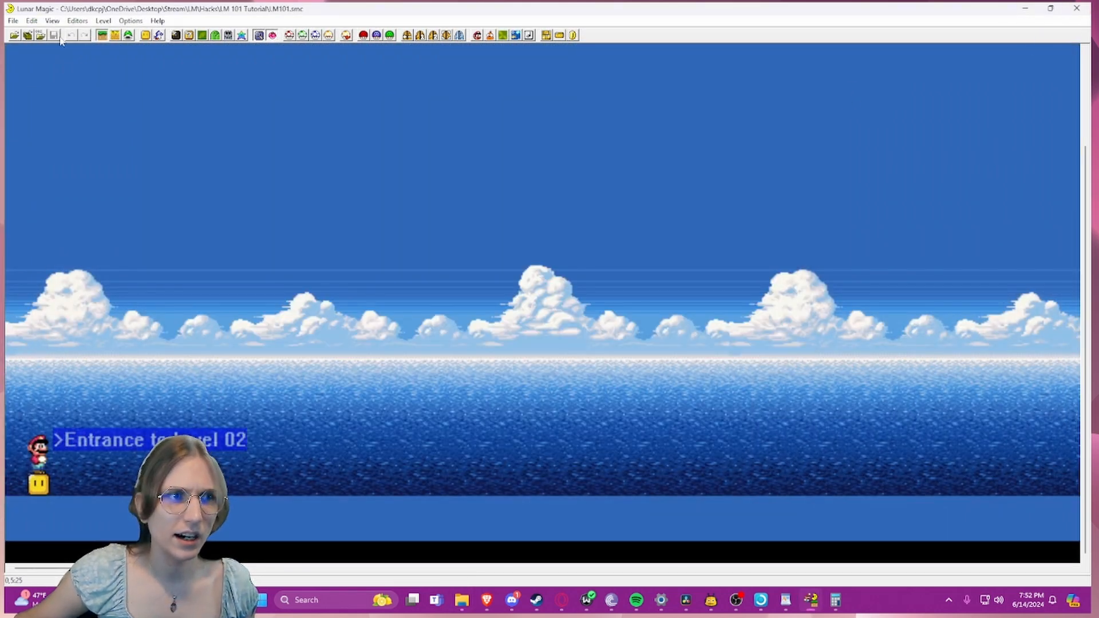
pyautogui.click(1076, 9)
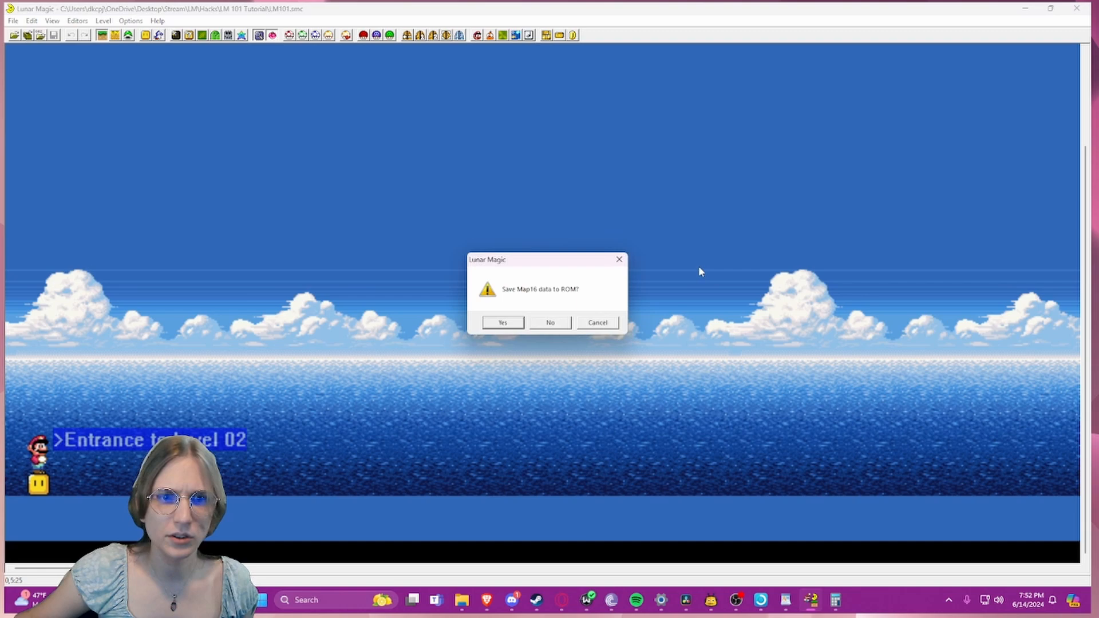
pyautogui.click(508, 324)
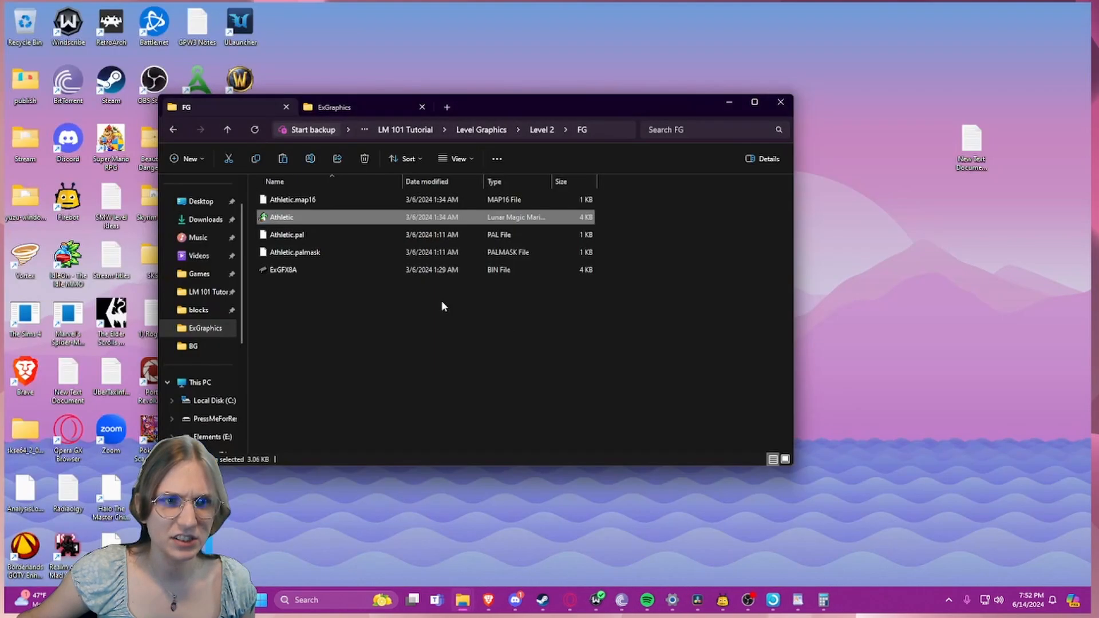
# - Switch to File Explorer, reopen the LM101 ROM from the LM 101 Tutorial folder in Lunar Magic, and open level 2
pyautogui.click(227, 131)
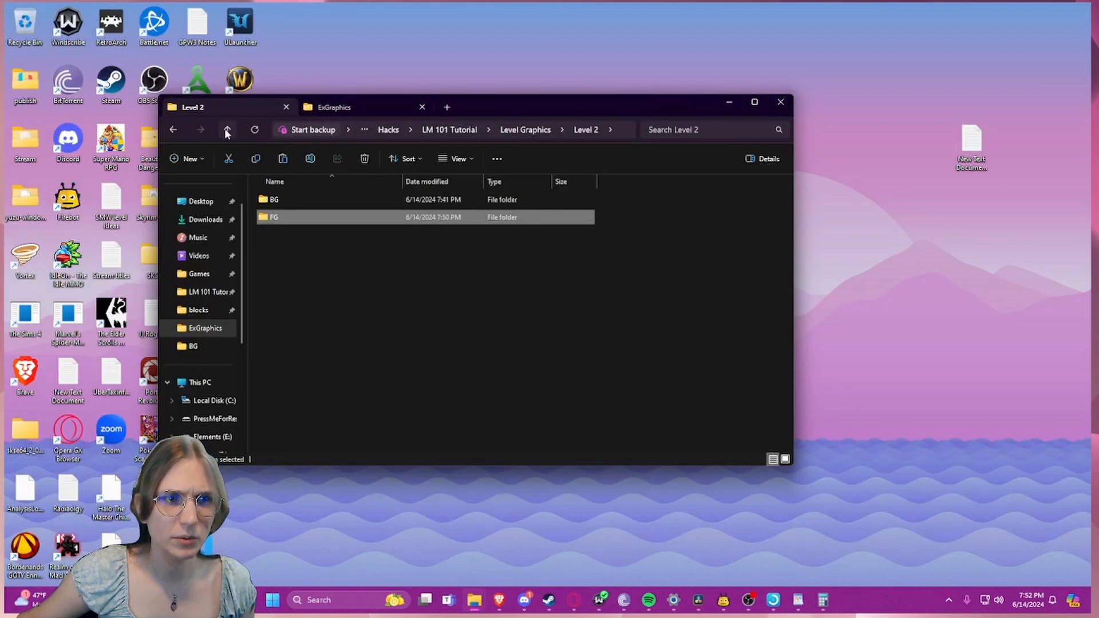
pyautogui.click(227, 131)
pyautogui.click(228, 131)
pyautogui.doubleClick(298, 393)
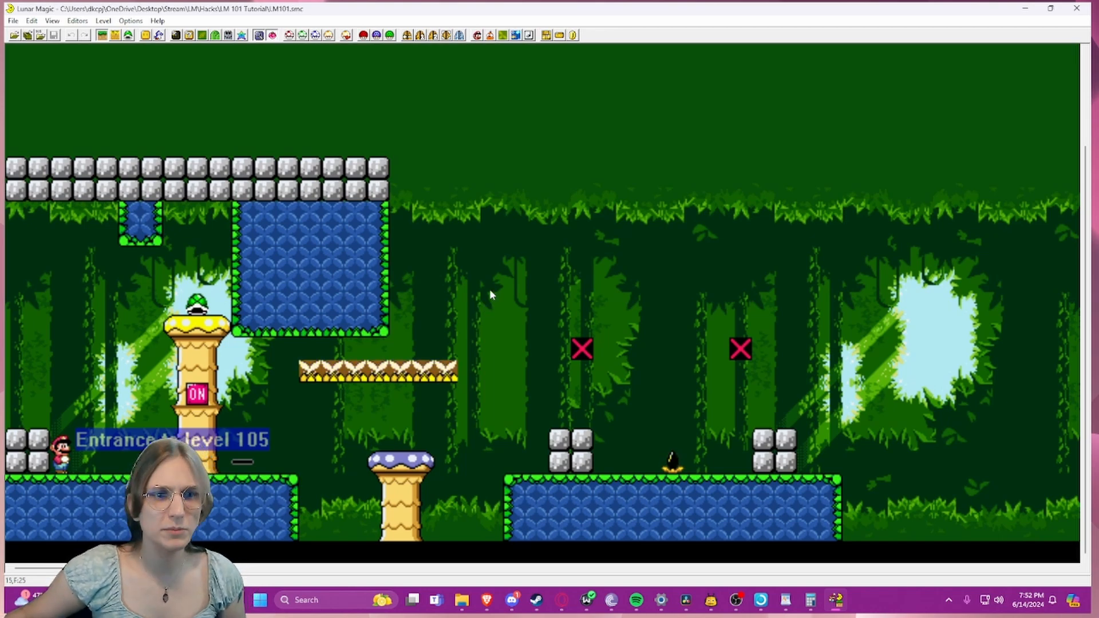
pyautogui.click(40, 35)
pyautogui.write('2')
pyautogui.press('Return')
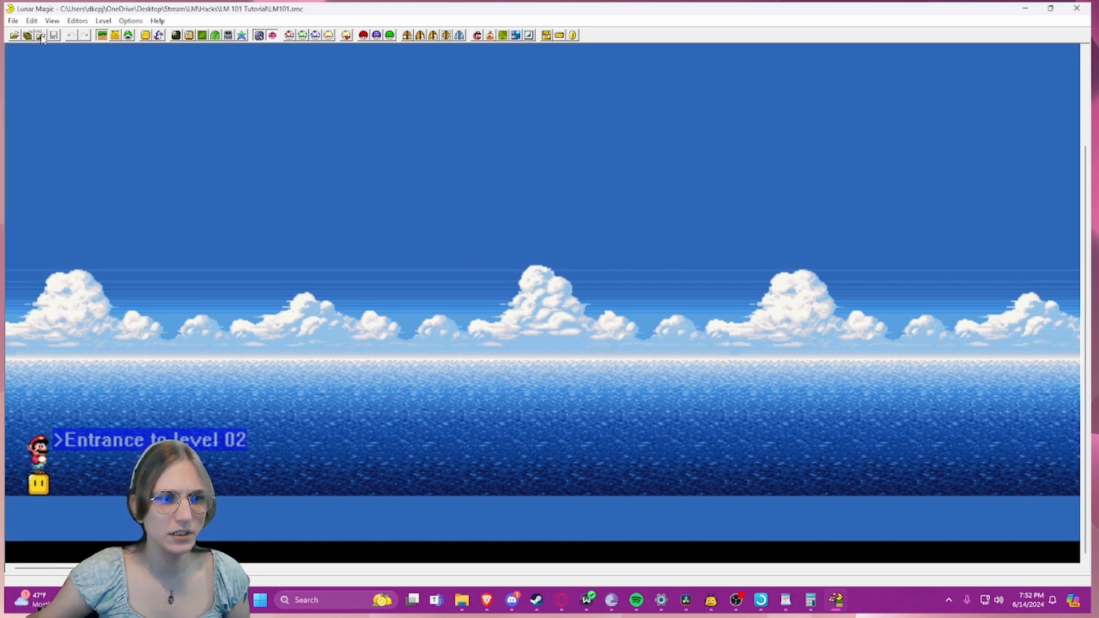
# - Bring up the 16x16 Tile Map Editor for level 02 and close it
pyautogui.moveTo(140, 135); pyautogui.dragTo(998, 385)
pyautogui.click(193, 34)
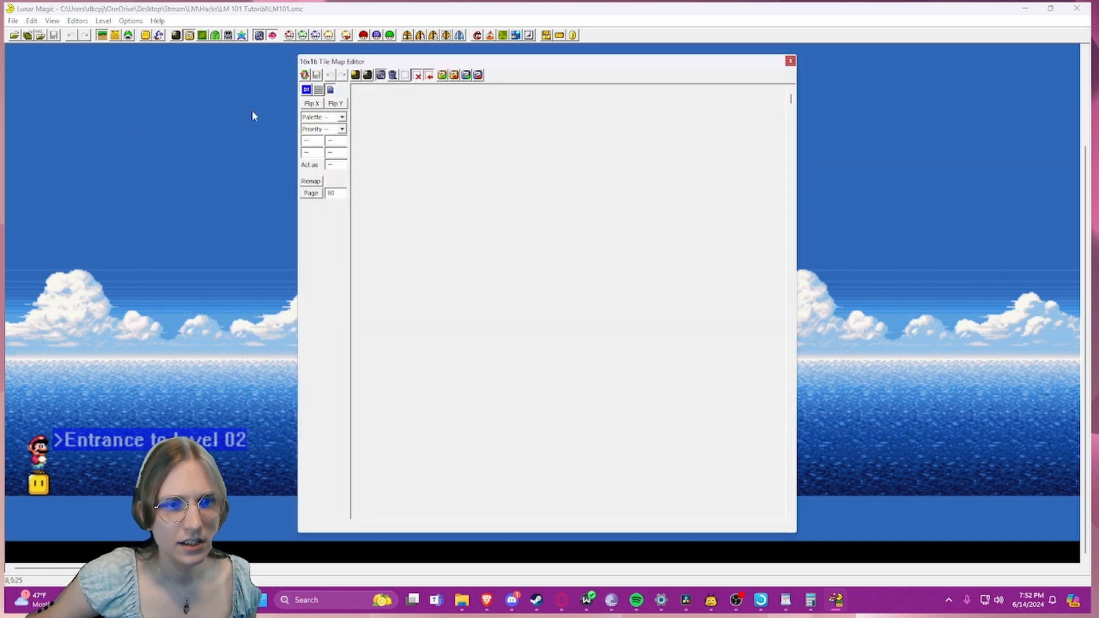
pyautogui.click(791, 61)
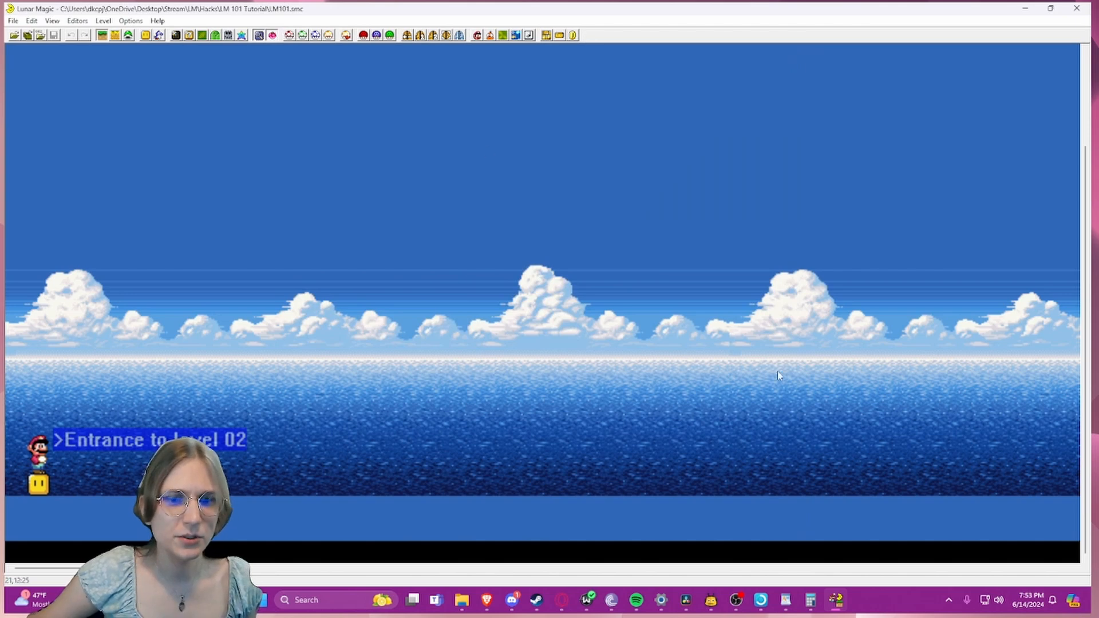
# - Switch to File Explorer and open the Athletic level file from Level Graphics > Level 2 > FG in Lunar Magic
pyautogui.moveTo(462, 599)
pyautogui.click(424, 569)
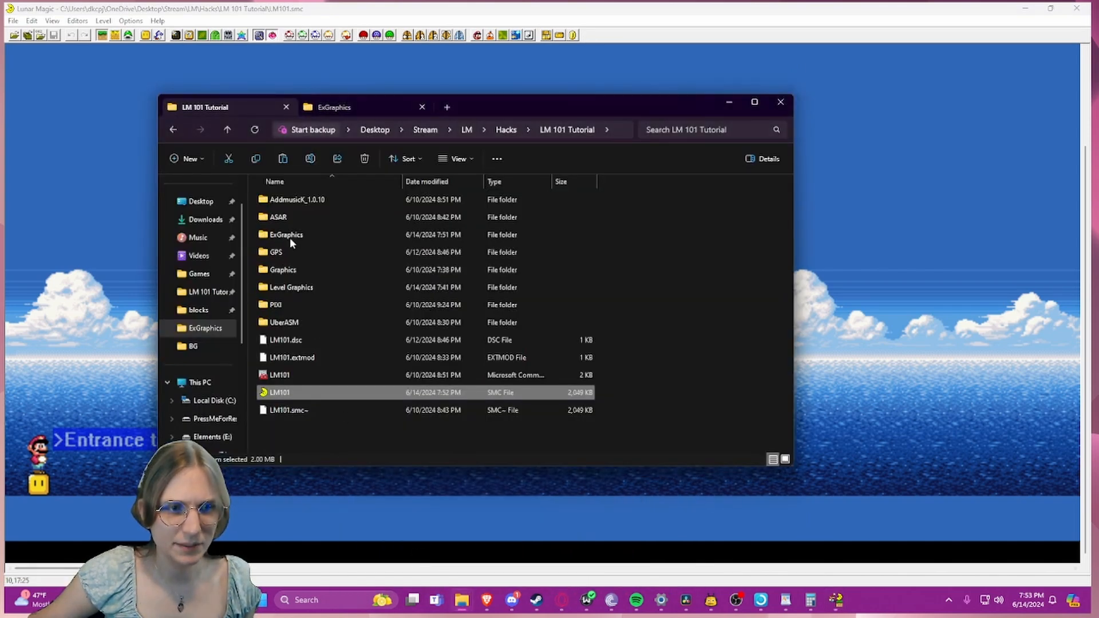
pyautogui.click(286, 288)
pyautogui.doubleClick(286, 286)
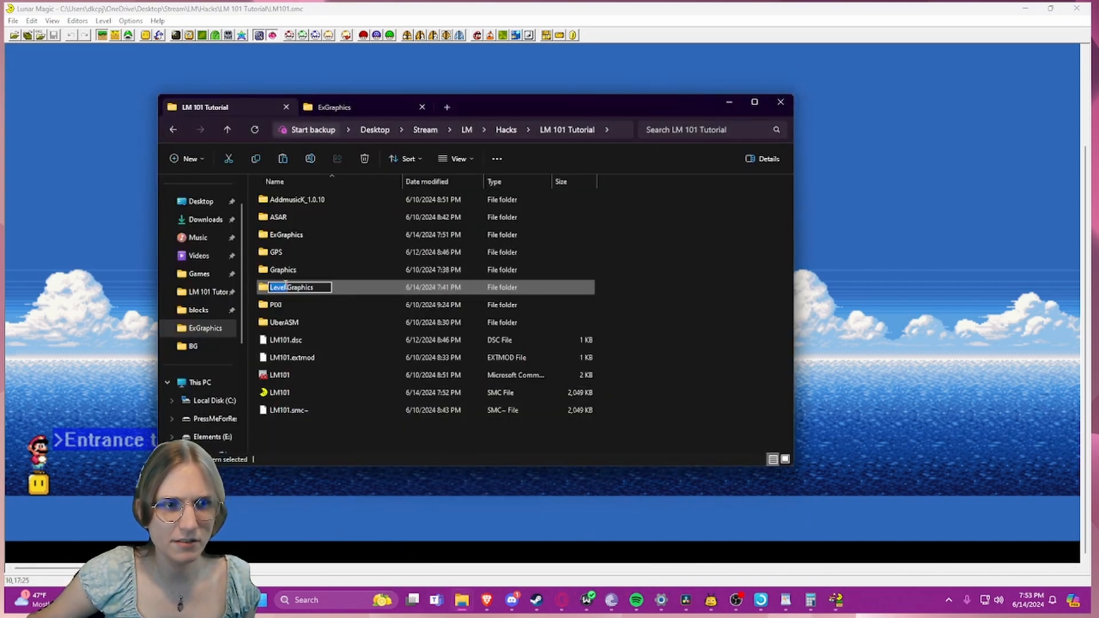
pyautogui.click(324, 297)
pyautogui.doubleClick(324, 293)
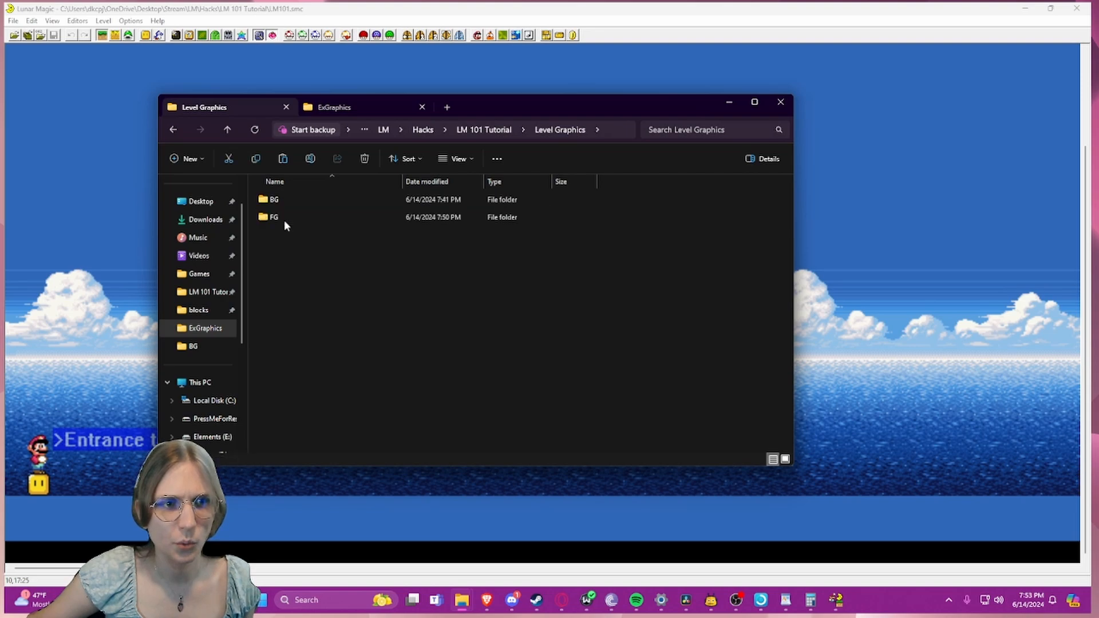
pyautogui.doubleClick(284, 219)
pyautogui.doubleClick(276, 217)
pyautogui.doubleClick(275, 217)
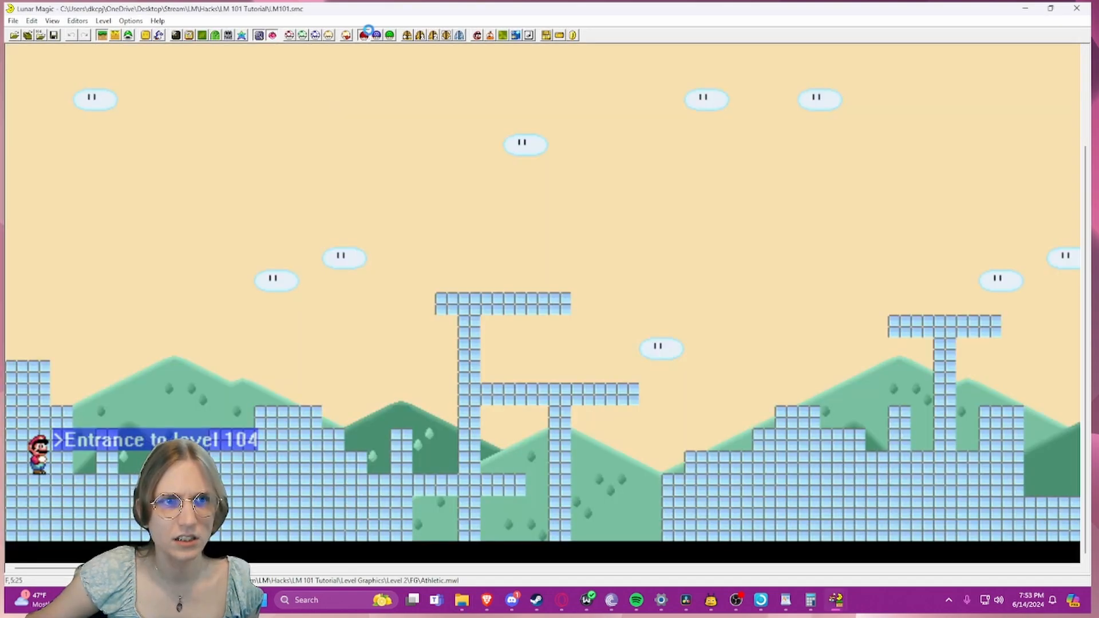
# - Check the Athletic level's FG3 graphics file in Super GFX Bypass, and close the Athletic level's window
pyautogui.click(365, 33)
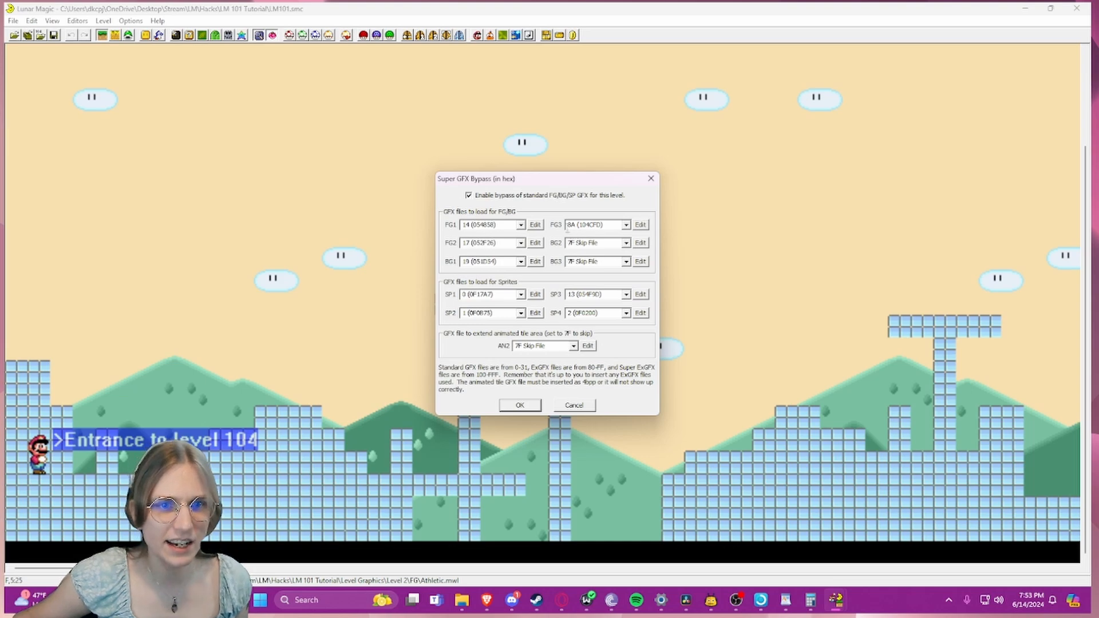
pyautogui.click(589, 225)
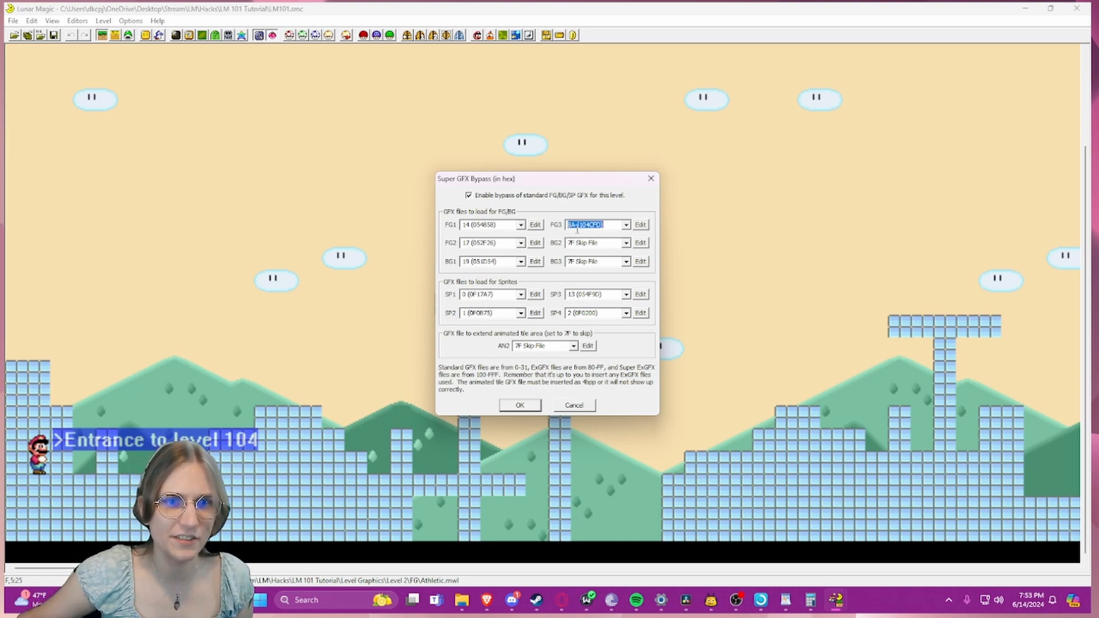
pyautogui.click(650, 178)
pyautogui.click(1076, 8)
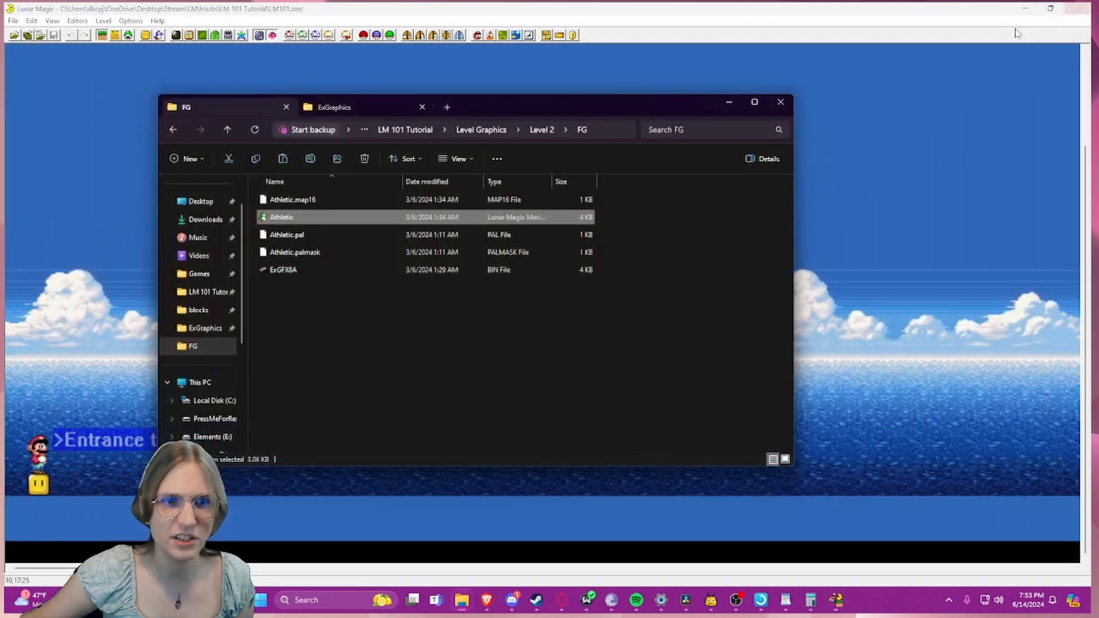
# - Return to level 02 in Lunar Magic and set its FG3 graphics file to 8A in Super GFX Bypass
pyautogui.click(730, 103)
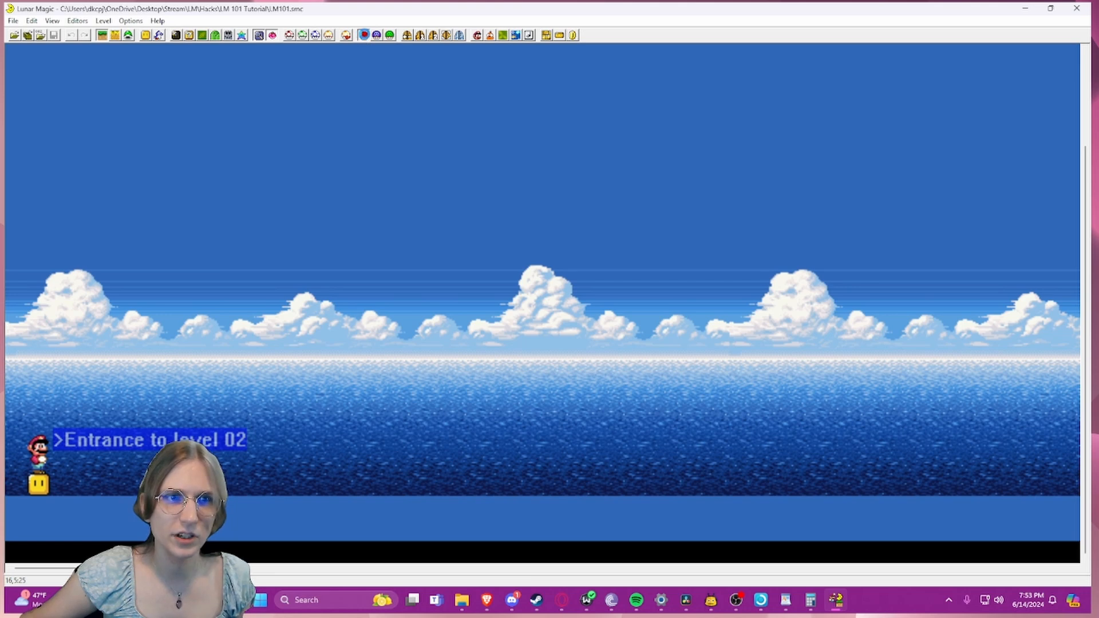
pyautogui.click(364, 35)
pyautogui.click(610, 225)
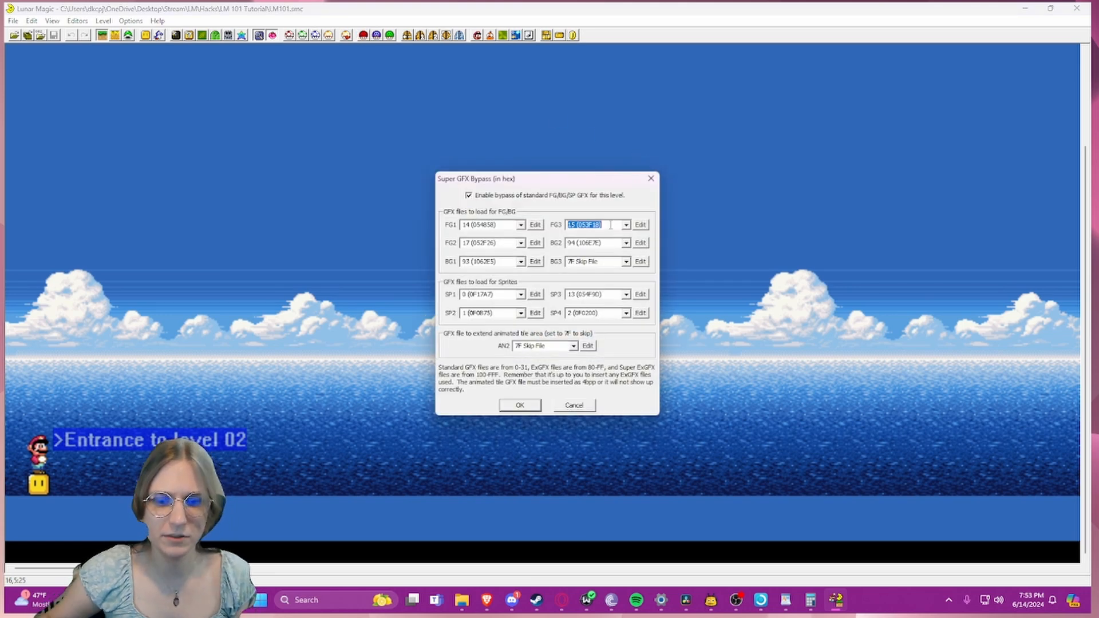
pyautogui.press('Return')
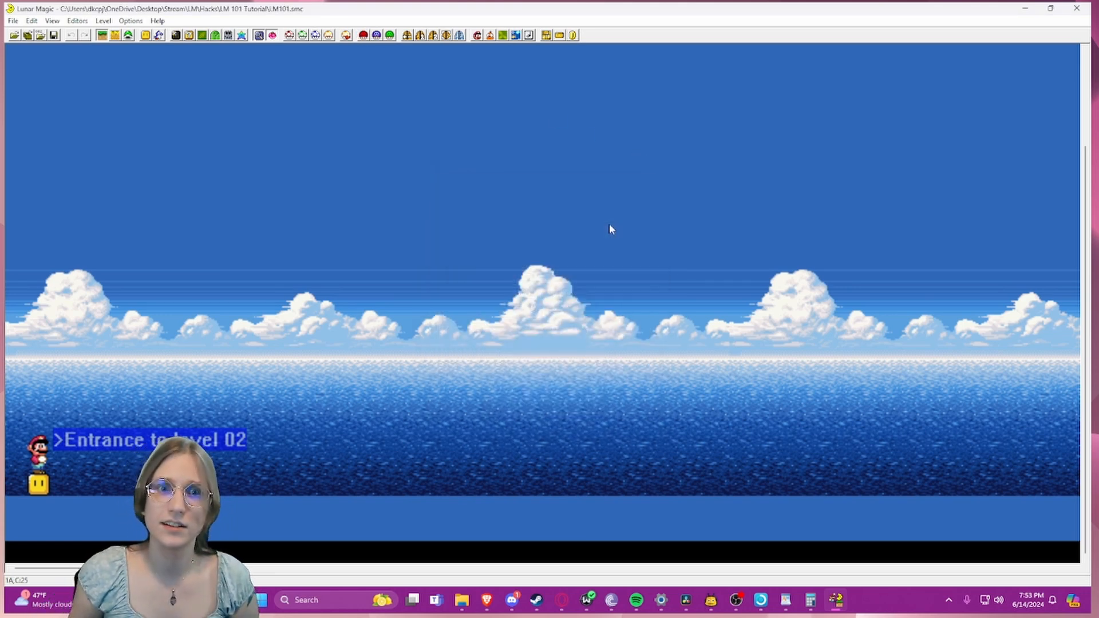
# - Look through the foreground pages of level 02's 16x16 Tile Map Editor for empty space for the new tiles
pyautogui.click(189, 35)
pyautogui.scroll(-10, 489, 306)
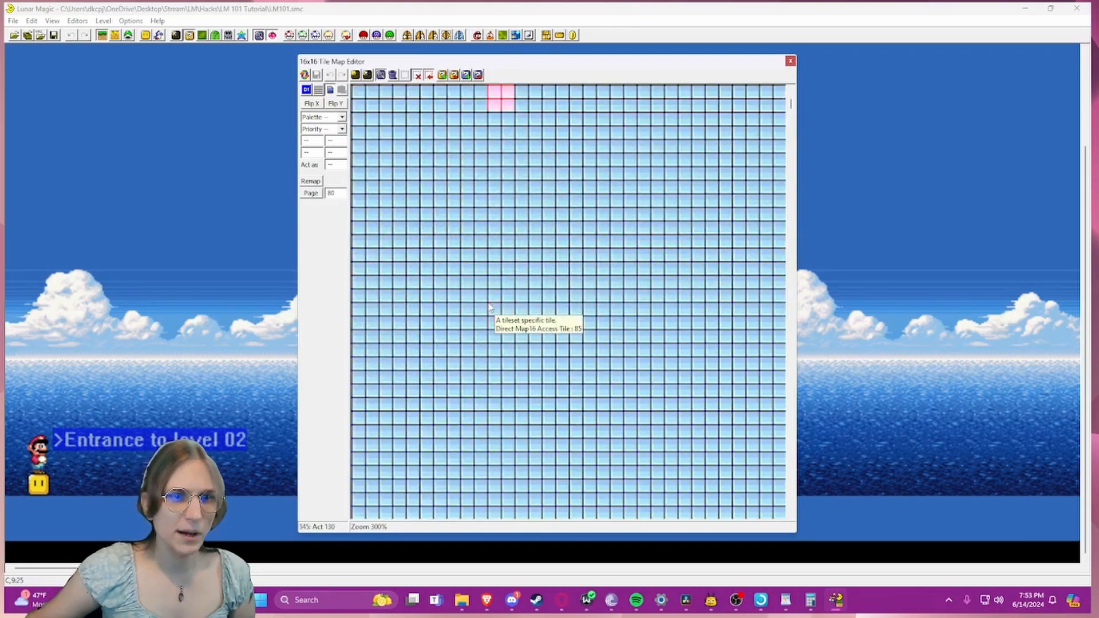
pyautogui.scroll(4, 489, 306)
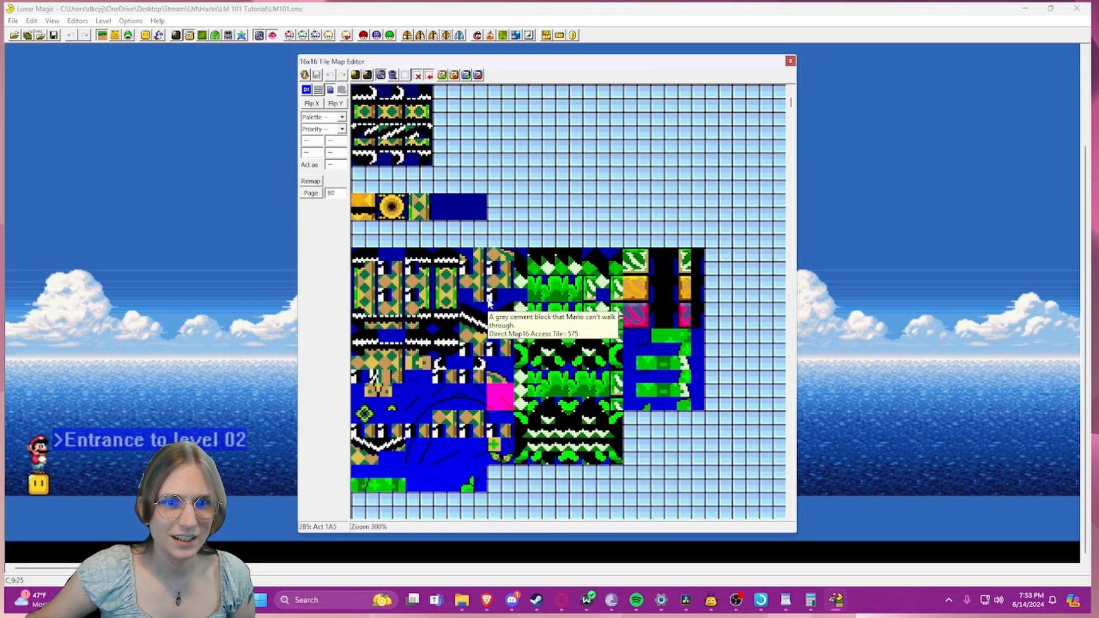
pyautogui.scroll(-5, 489, 303)
pyautogui.scroll(7, 487, 303)
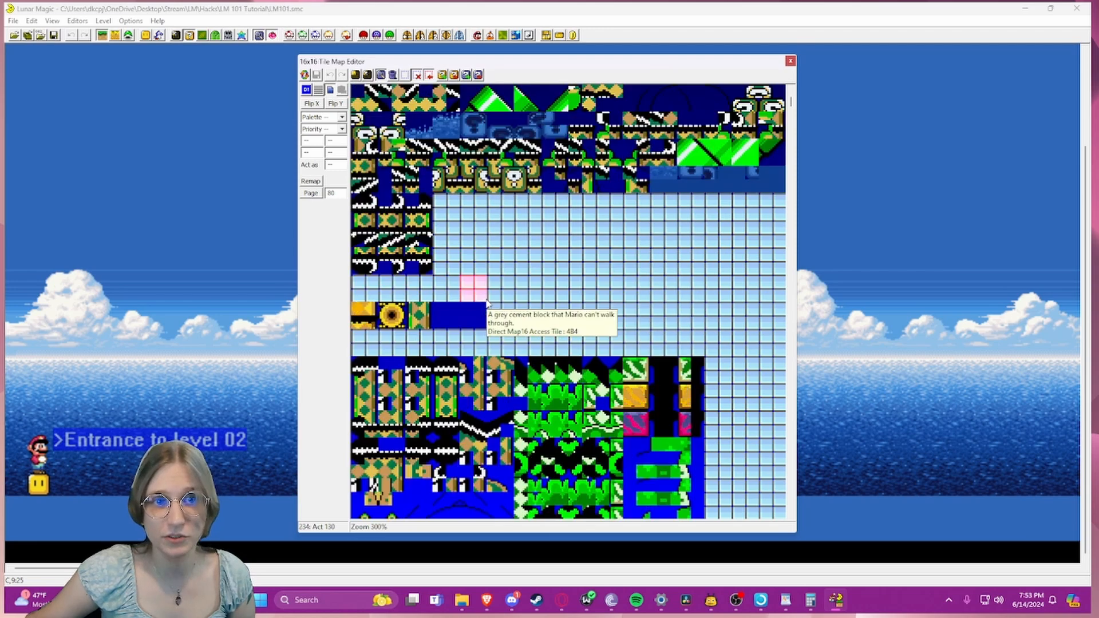
pyautogui.scroll(-5, 486, 299)
pyautogui.scroll(3, 484, 291)
pyautogui.scroll(-3, 482, 289)
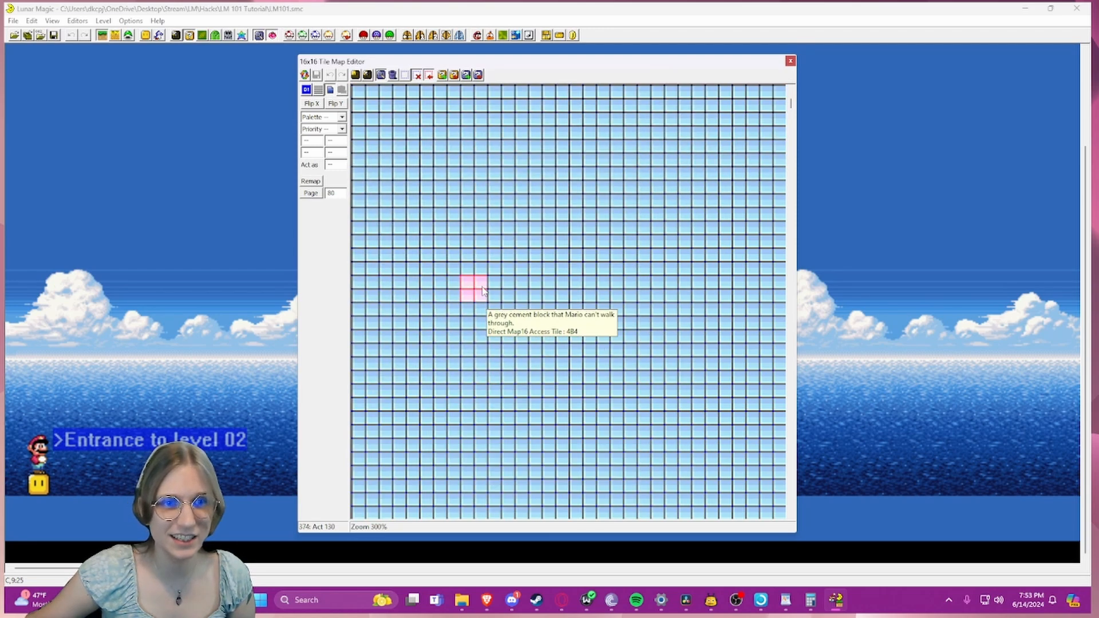
pyautogui.scroll(6, 483, 290)
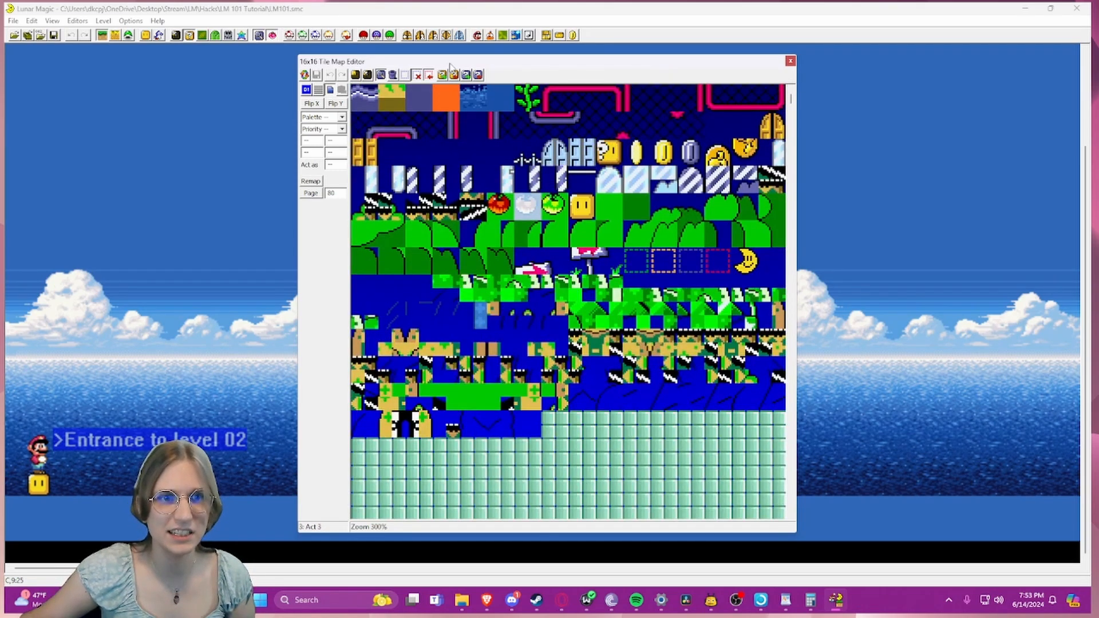
# - Import Athletic.map16 from Level 2 > FG, place its tiles in the empty area below the existing foreground tiles, save the Map16 data and close the editor
pyautogui.click(454, 74)
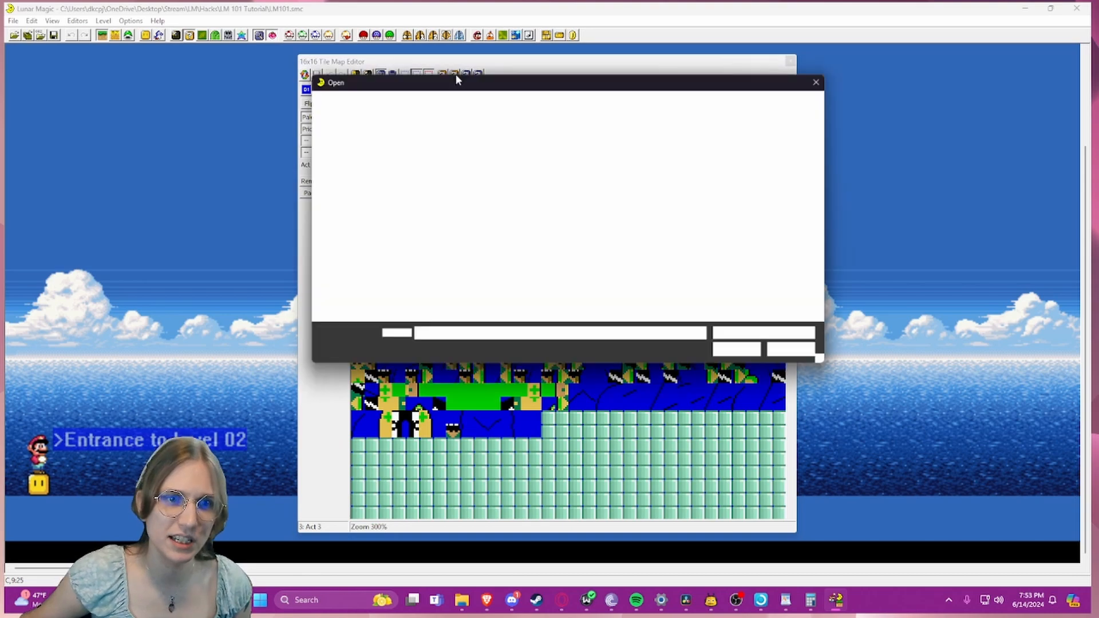
pyautogui.doubleClick(430, 246)
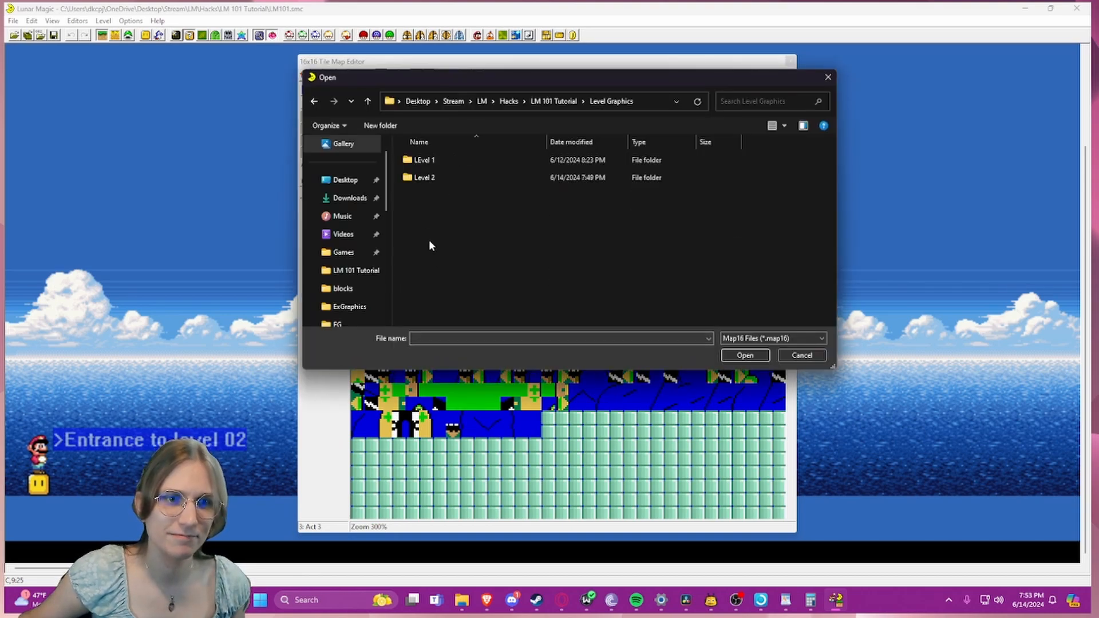
pyautogui.doubleClick(420, 181)
pyautogui.doubleClick(424, 174)
pyautogui.doubleClick(419, 162)
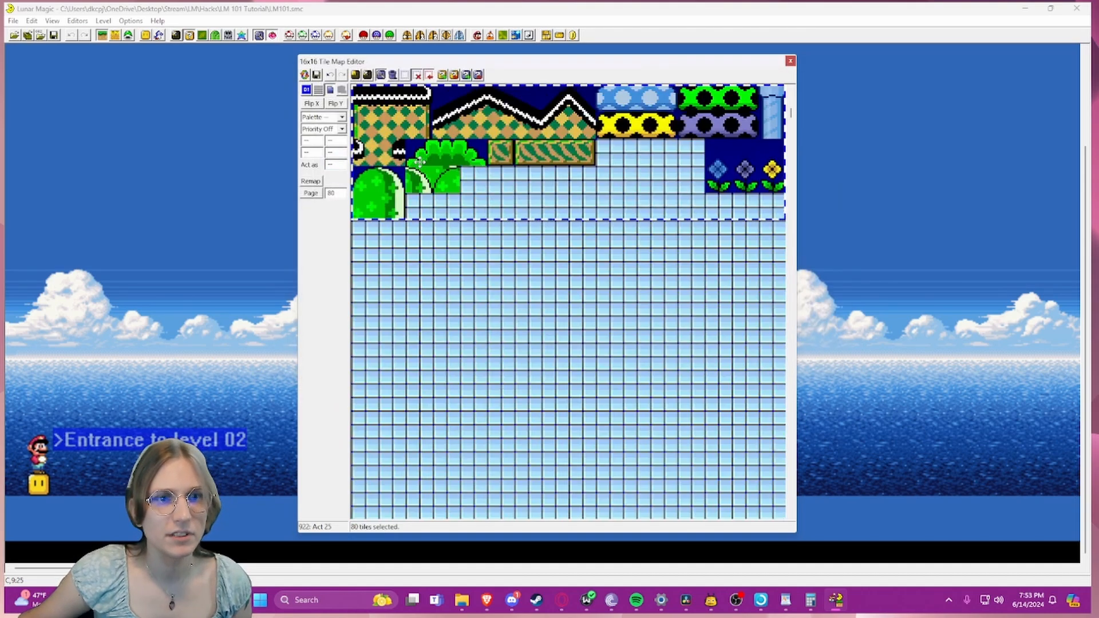
pyautogui.moveTo(419, 162); pyautogui.dragTo(461, 373)
pyautogui.click(473, 451)
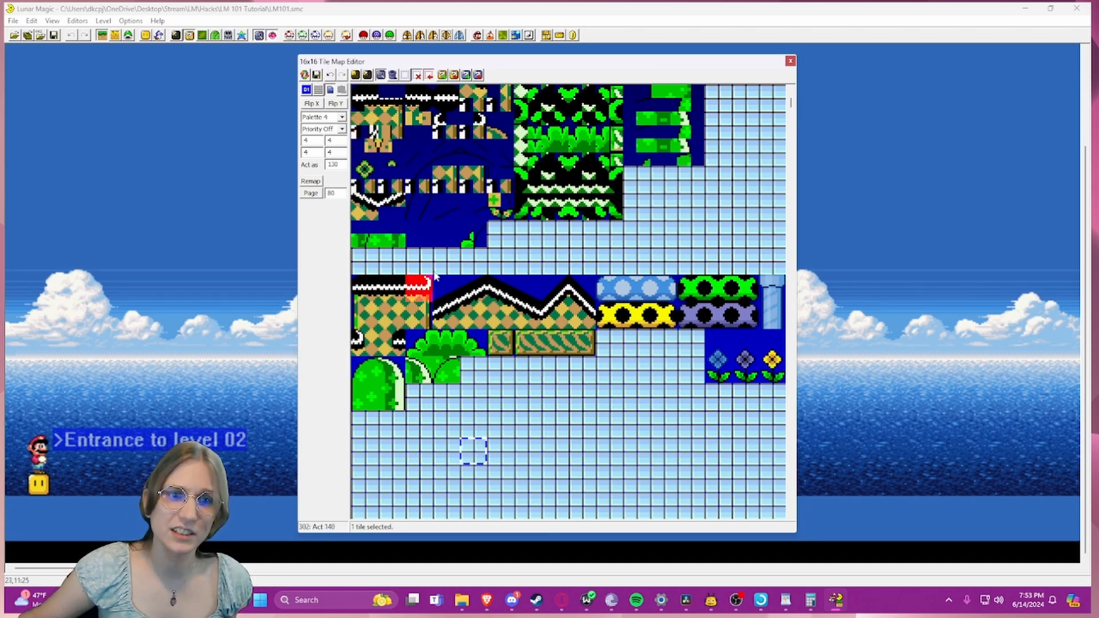
pyautogui.click(316, 75)
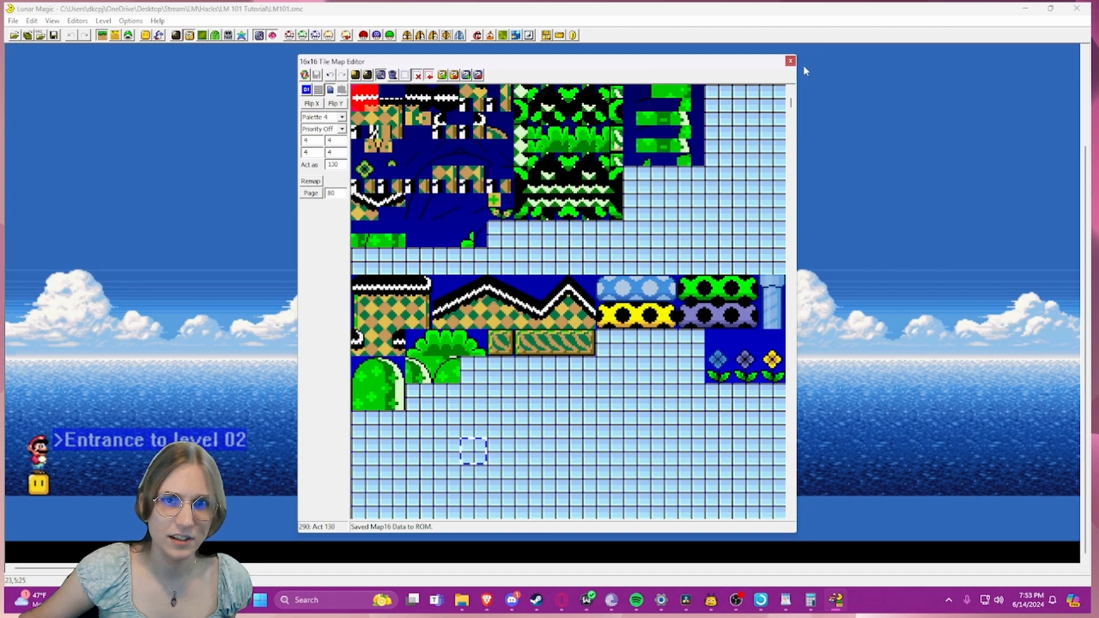
pyautogui.click(790, 61)
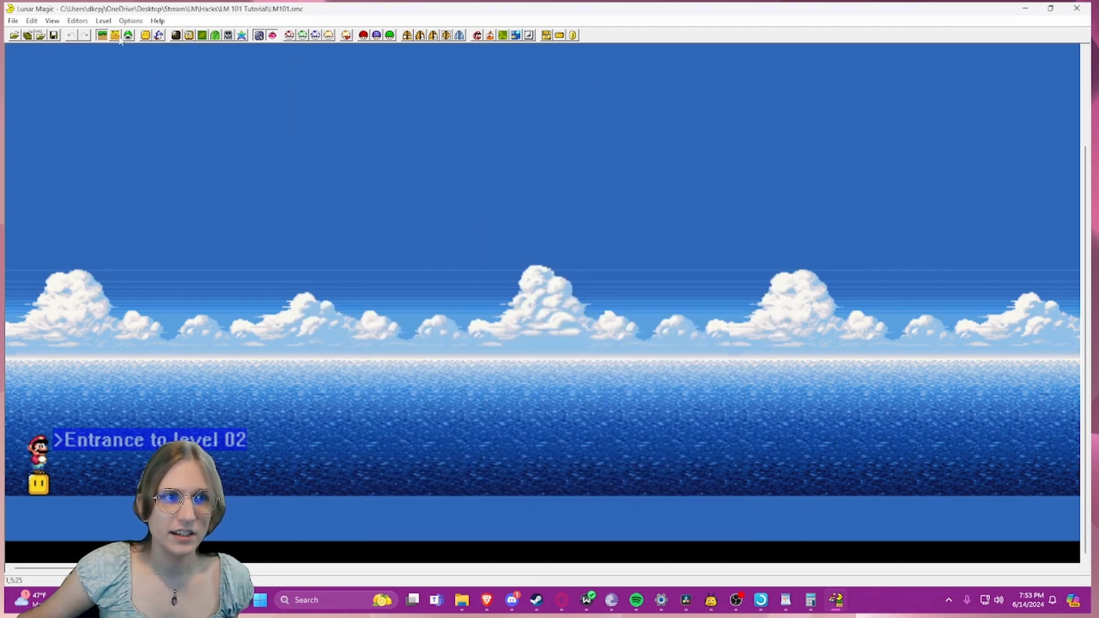
# - Try importing Athletic.pal from the Level 2 FG folder into level 02's palette, and undo the import
pyautogui.click(241, 35)
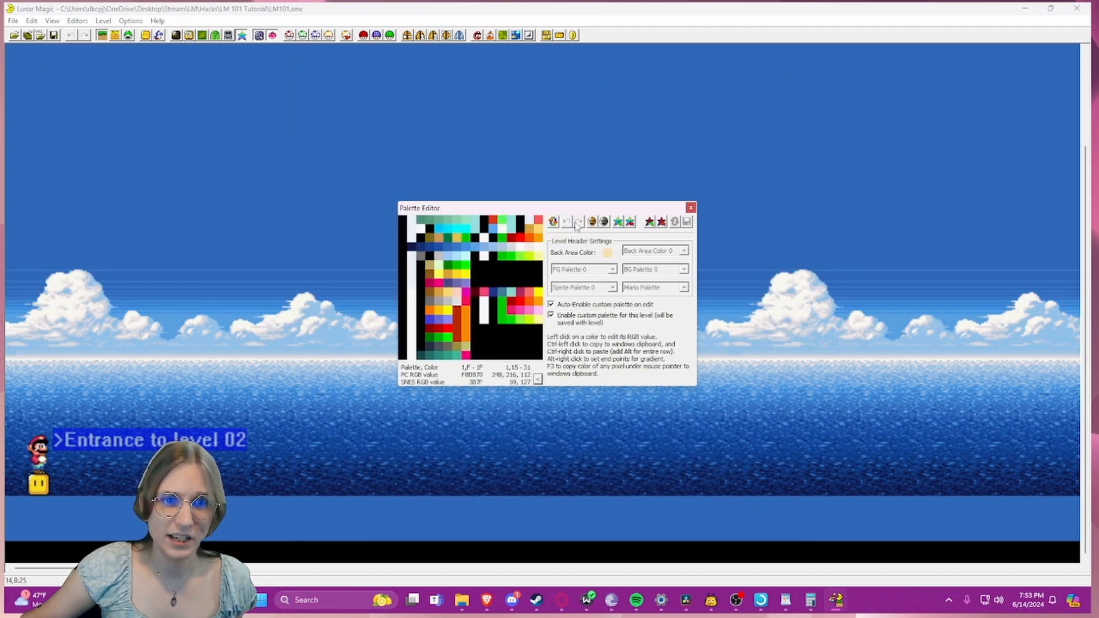
pyautogui.click(630, 222)
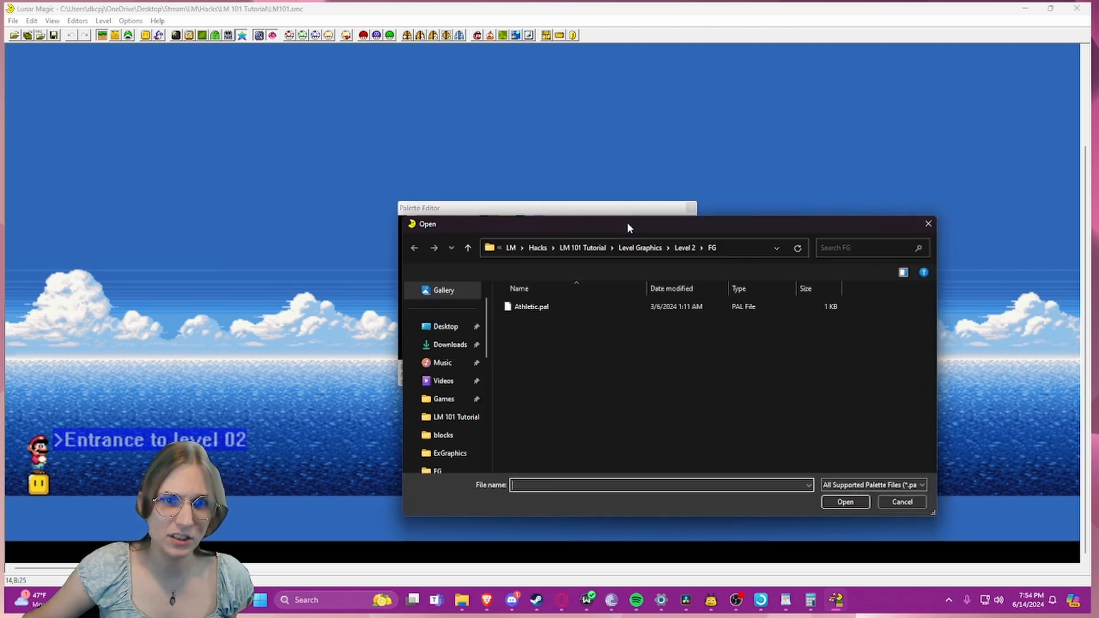
pyautogui.doubleClick(531, 307)
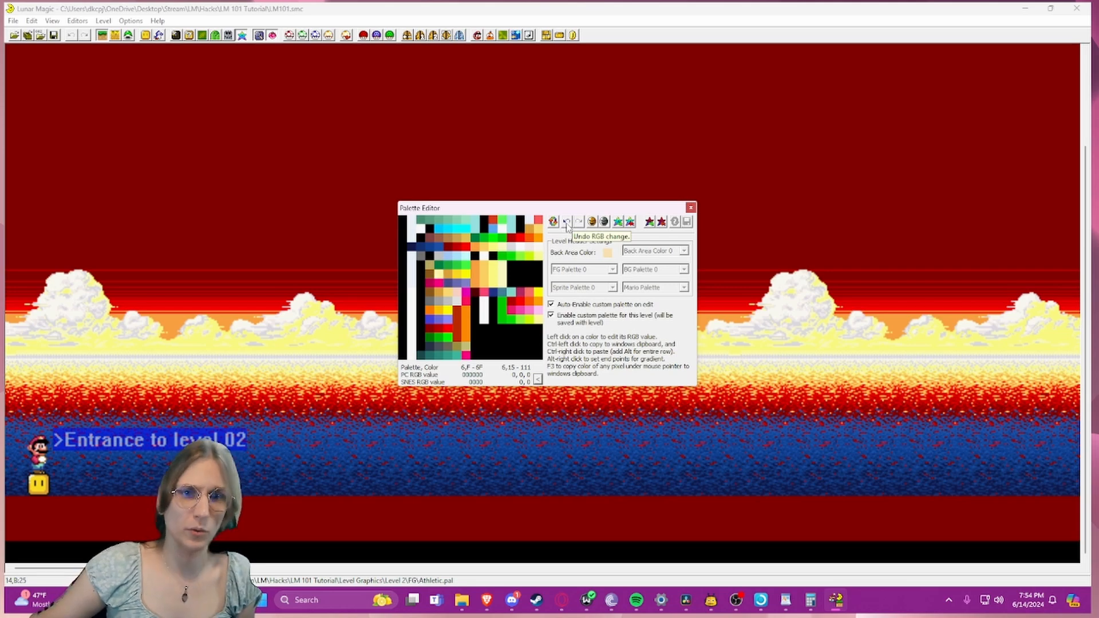
pyautogui.click(566, 222)
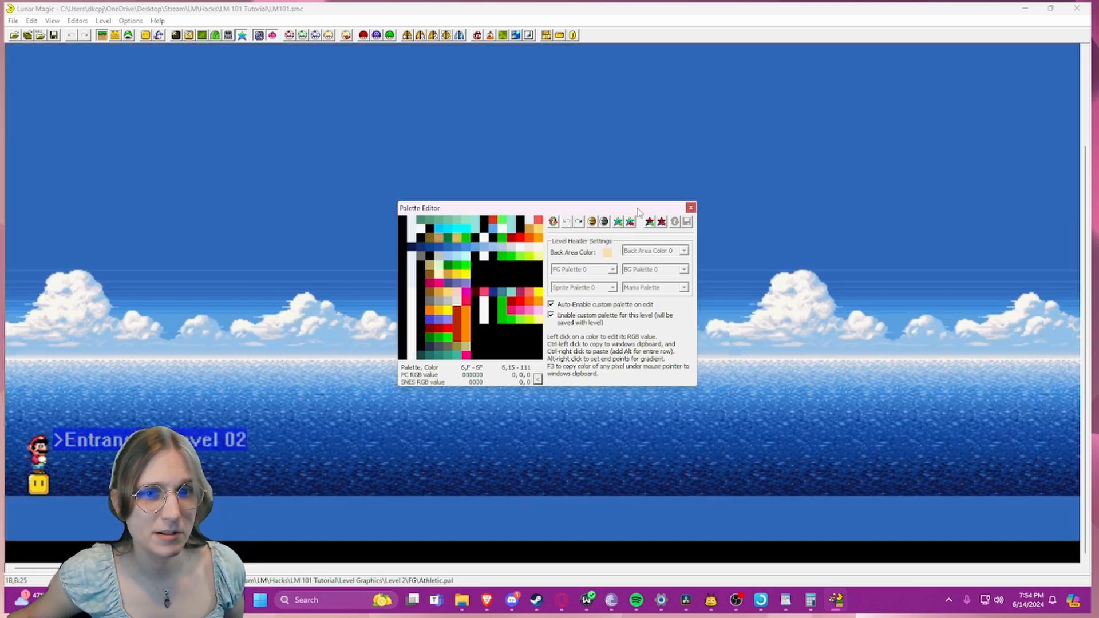
# - Shrink level 02's Lunar Magic window to a narrow, tall column with its Palette Editor inside, leaving desktop space for a second window
pyautogui.moveTo(638, 212); pyautogui.dragTo(352, 124)
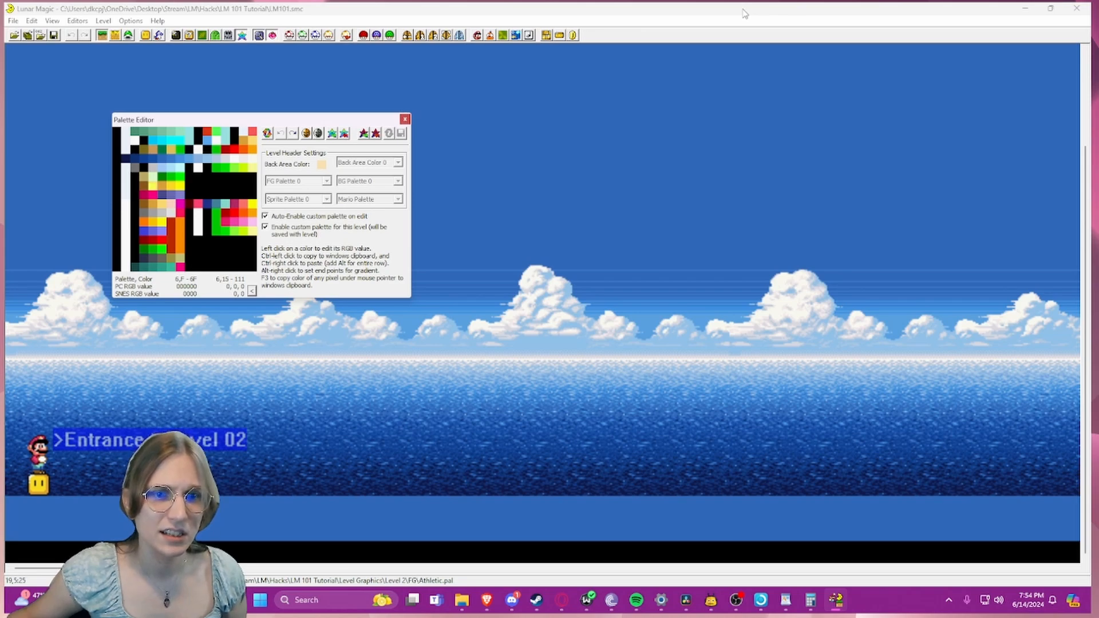
pyautogui.moveTo(744, 13); pyautogui.dragTo(217, 20)
pyautogui.moveTo(333, 330); pyautogui.dragTo(332, 572)
pyautogui.moveTo(298, 122); pyautogui.dragTo(265, 110)
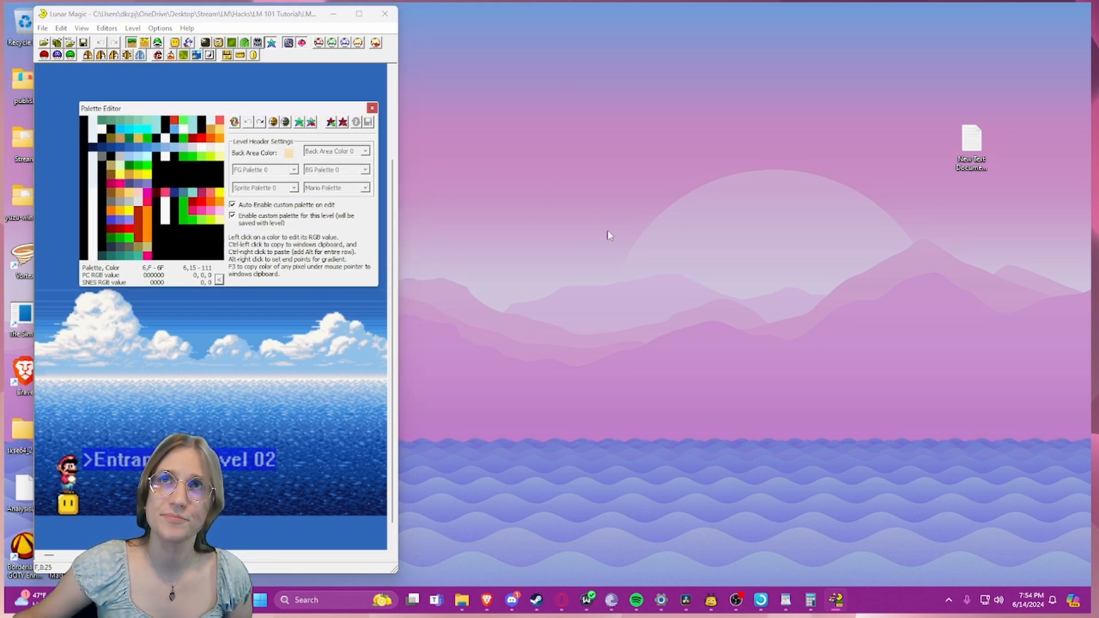
# - Open the Athletic level file from the FG folder in a second Lunar Magic window and size it to sit beside level 02
pyautogui.moveTo(465, 601)
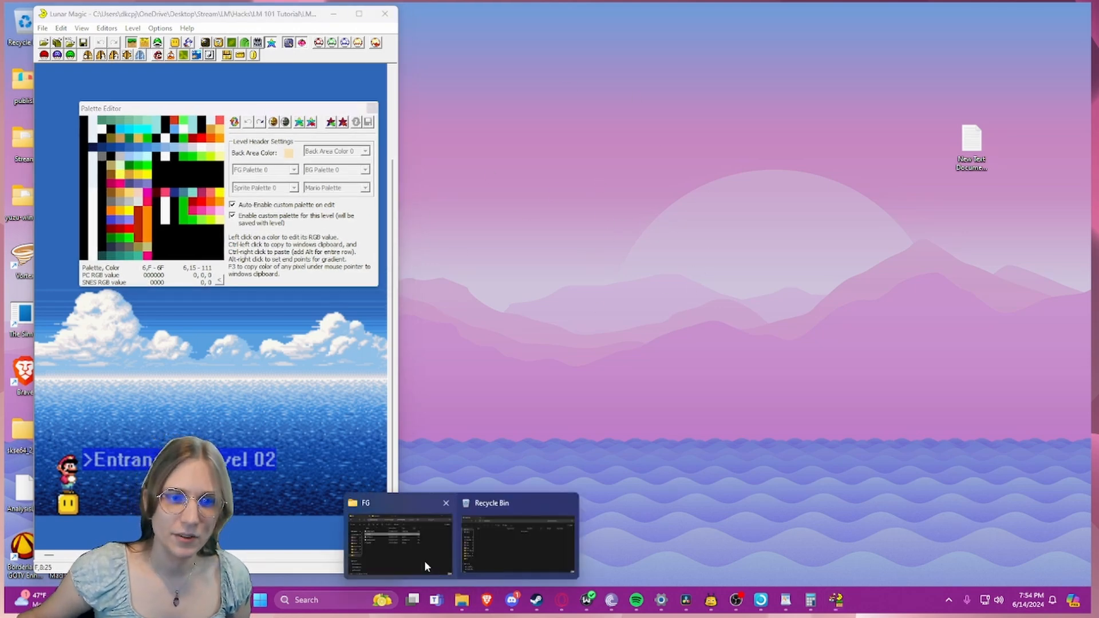
pyautogui.click(424, 561)
pyautogui.doubleClick(283, 218)
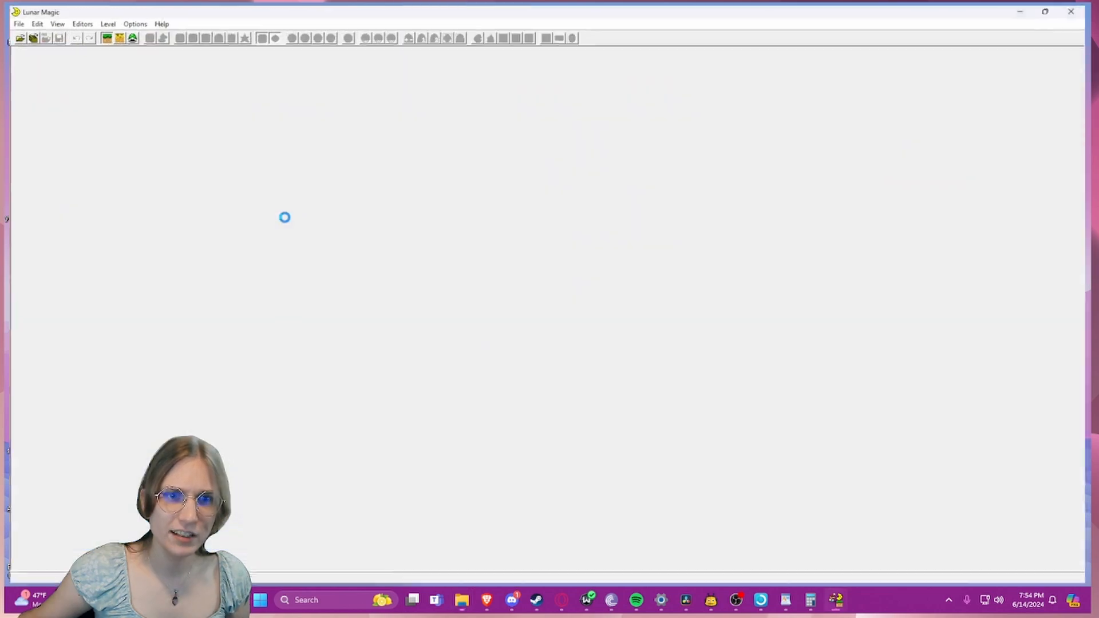
pyautogui.moveTo(517, 13); pyautogui.dragTo(581, 32)
pyautogui.click(757, 429)
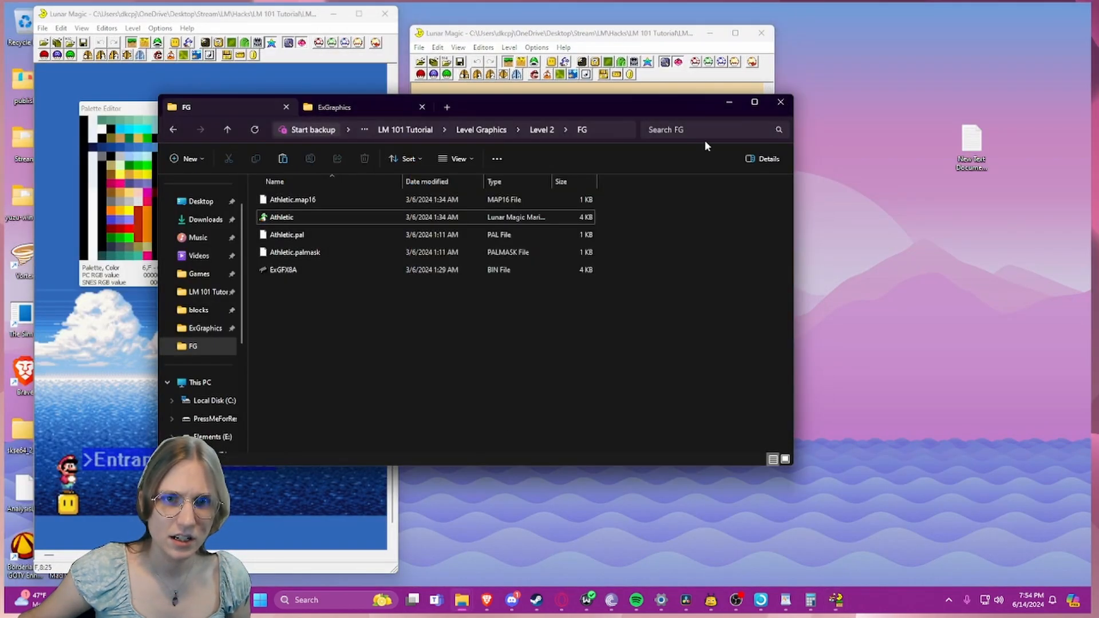
pyautogui.click(724, 102)
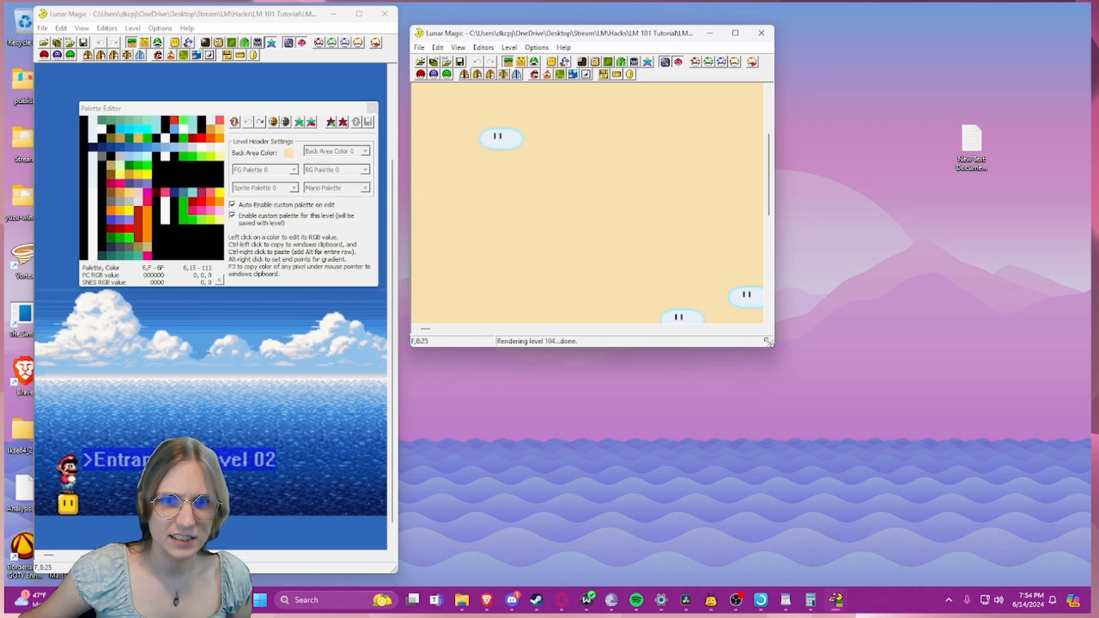
pyautogui.moveTo(768, 342); pyautogui.dragTo(967, 584)
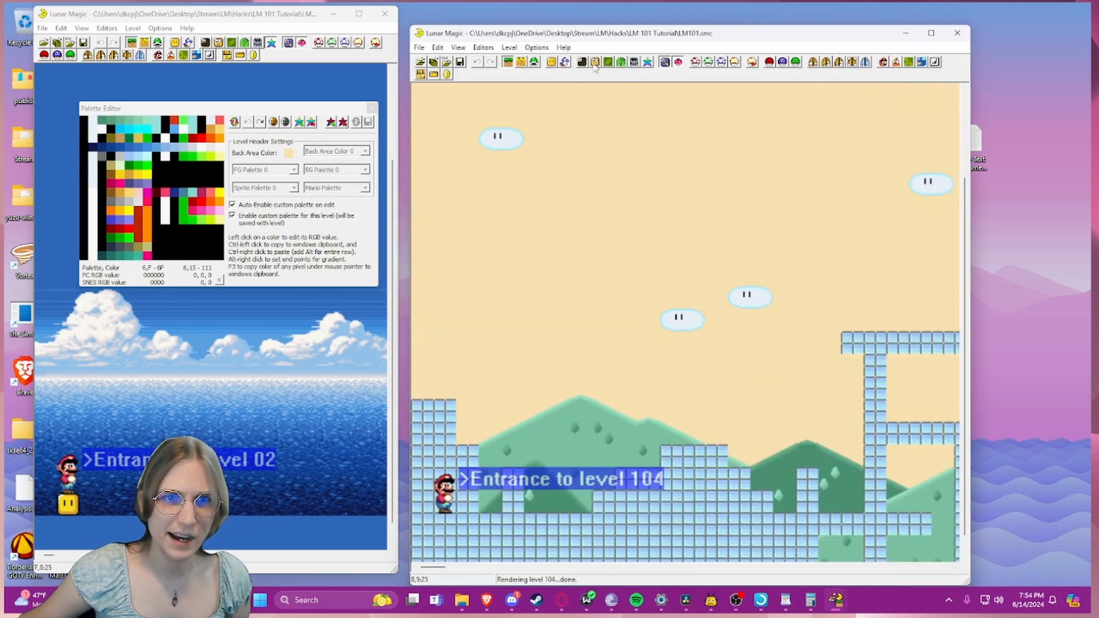
# - Open the Palette Editor for level 104 and import Athletic.pal from Level Graphics > Level 2 > FG
pyautogui.click(647, 63)
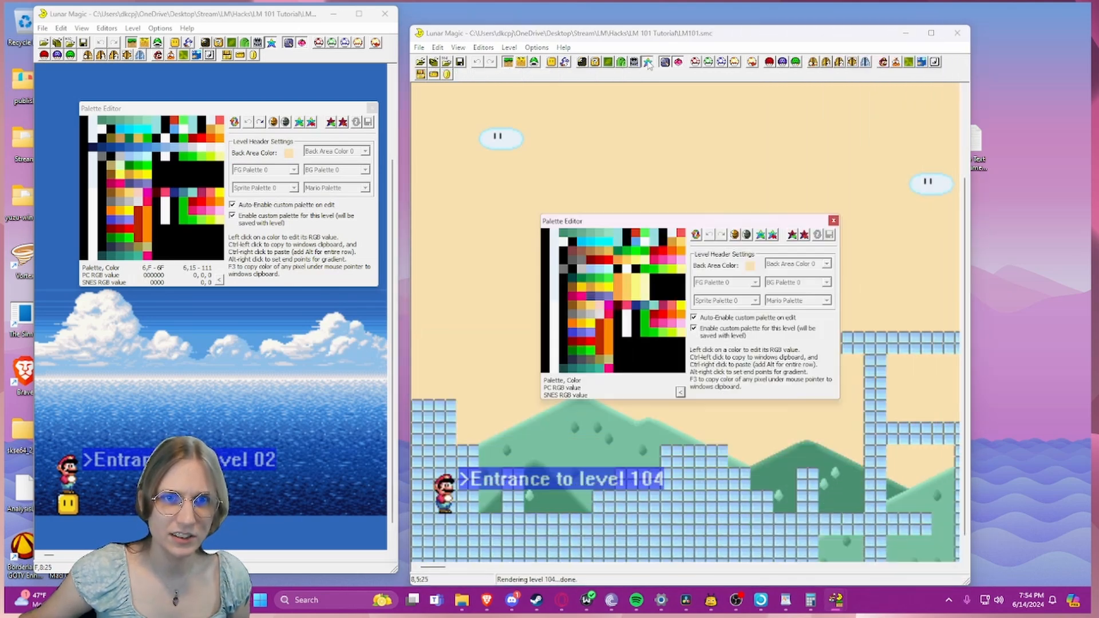
pyautogui.click(772, 235)
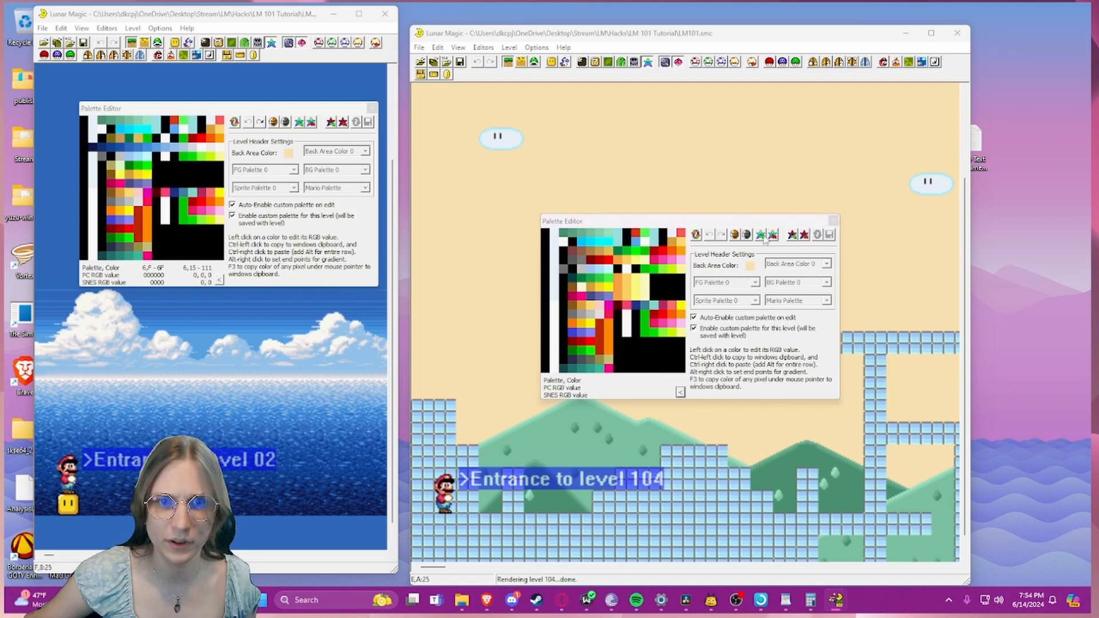
pyautogui.doubleClick(667, 407)
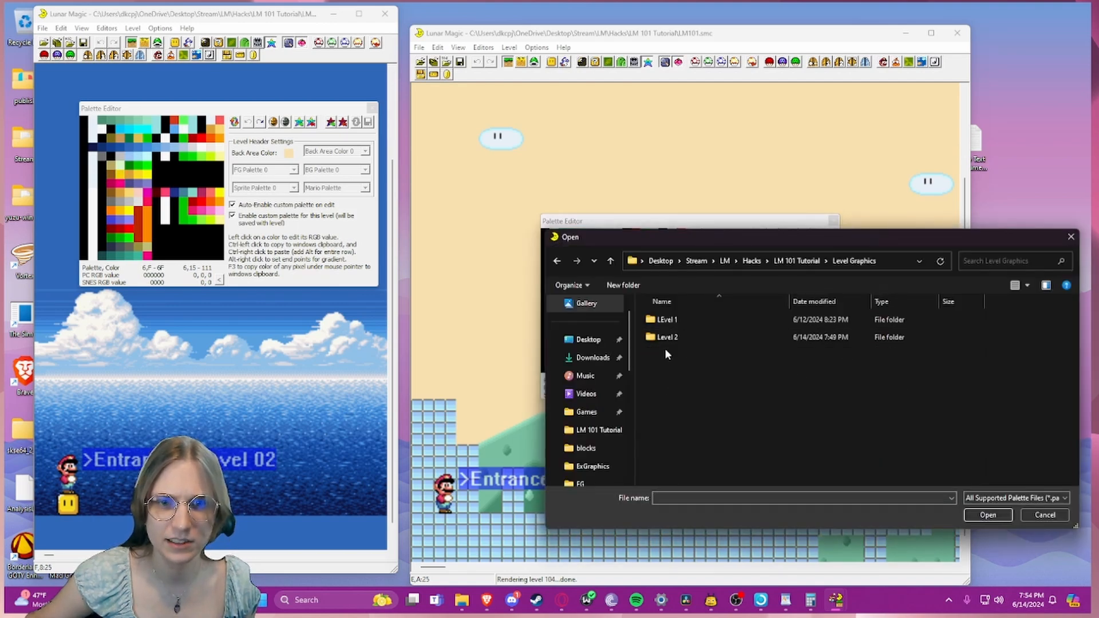
pyautogui.doubleClick(665, 337)
pyautogui.doubleClick(664, 337)
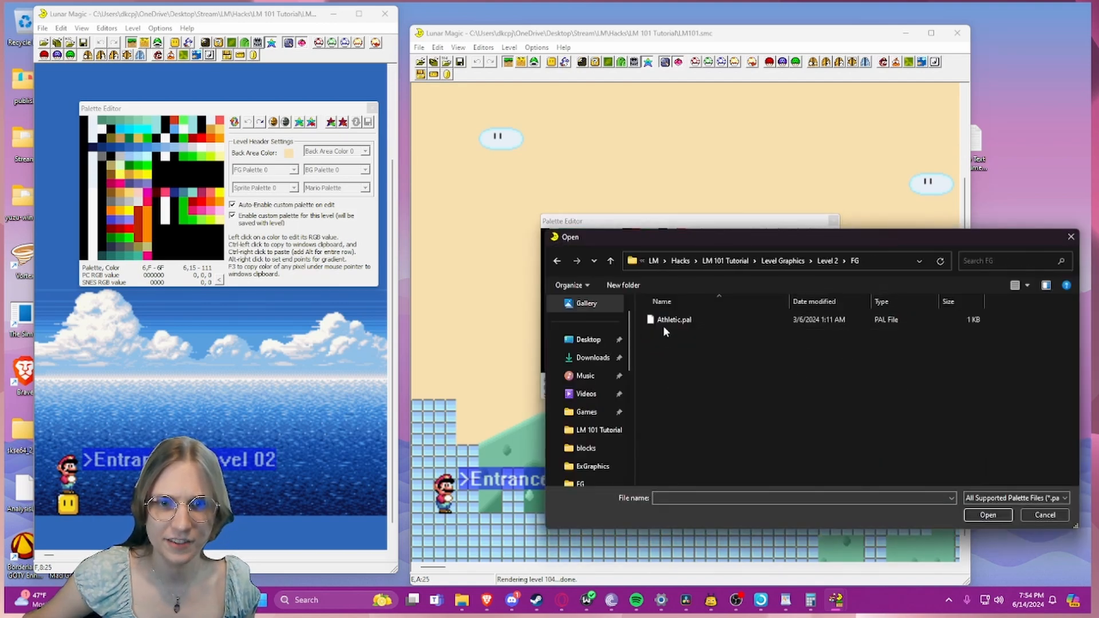
pyautogui.doubleClick(664, 321)
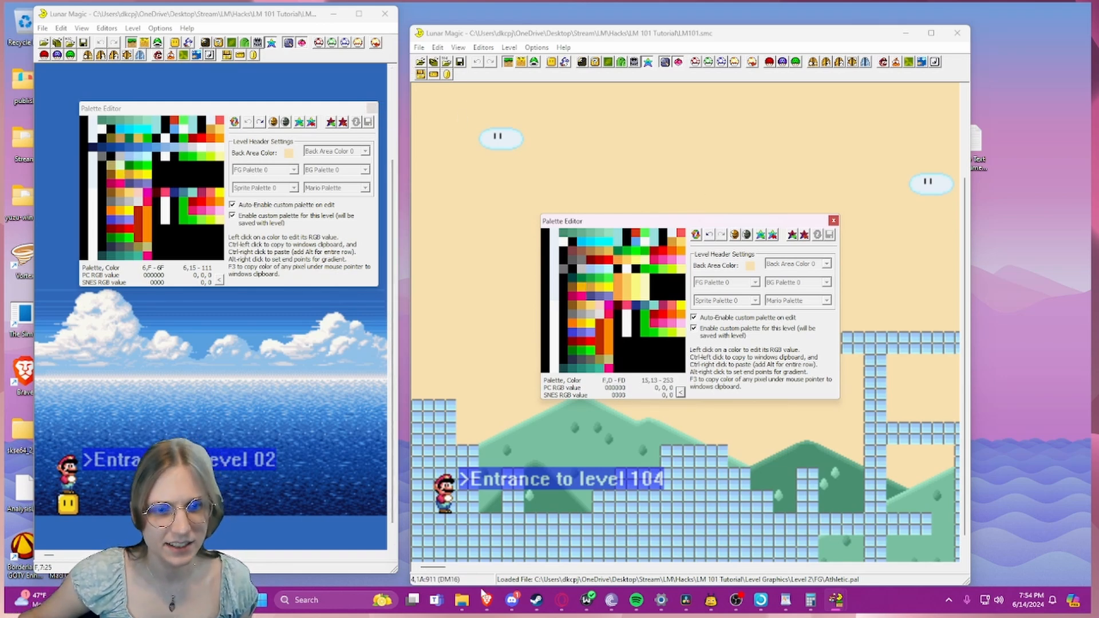
# - Switch to the browser to check the palette rows used by Athletic "2013" on SMW Central, and return to both Lunar Magic windows
pyautogui.click(462, 610)
pyautogui.moveTo(403, 532)
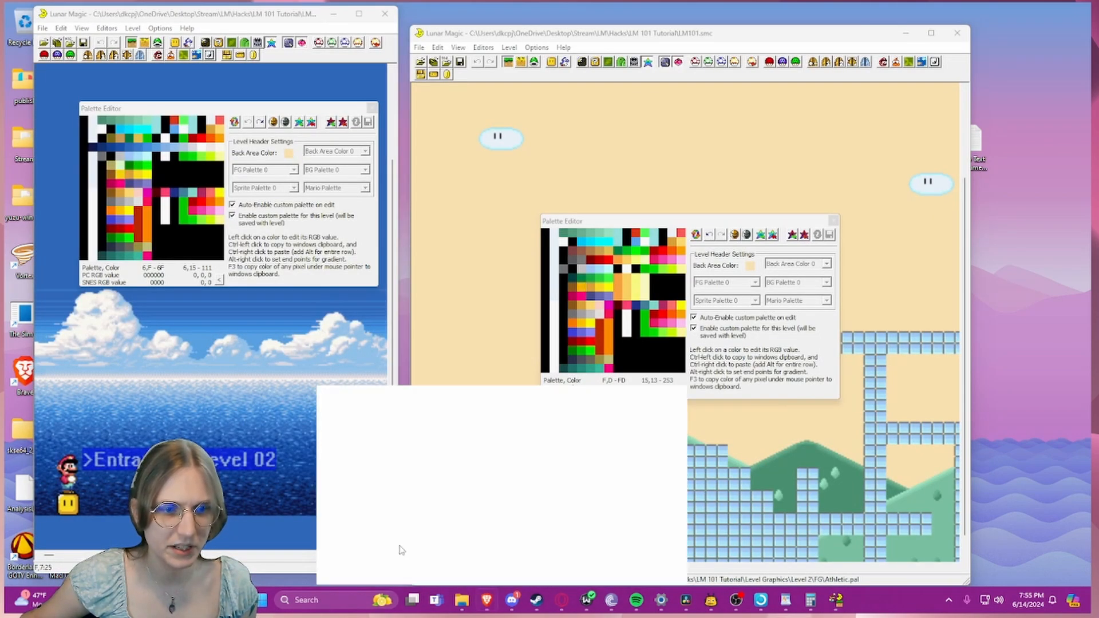
pyautogui.click(373, 544)
pyautogui.moveTo(104, 290); pyautogui.dragTo(125, 290)
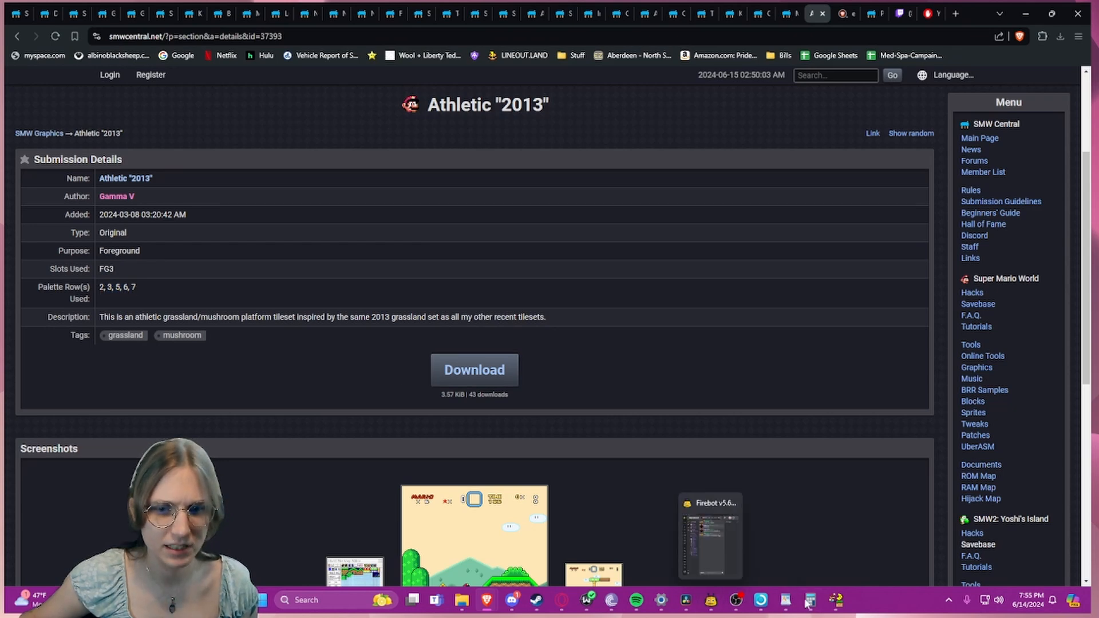
pyautogui.click(839, 600)
pyautogui.click(860, 555)
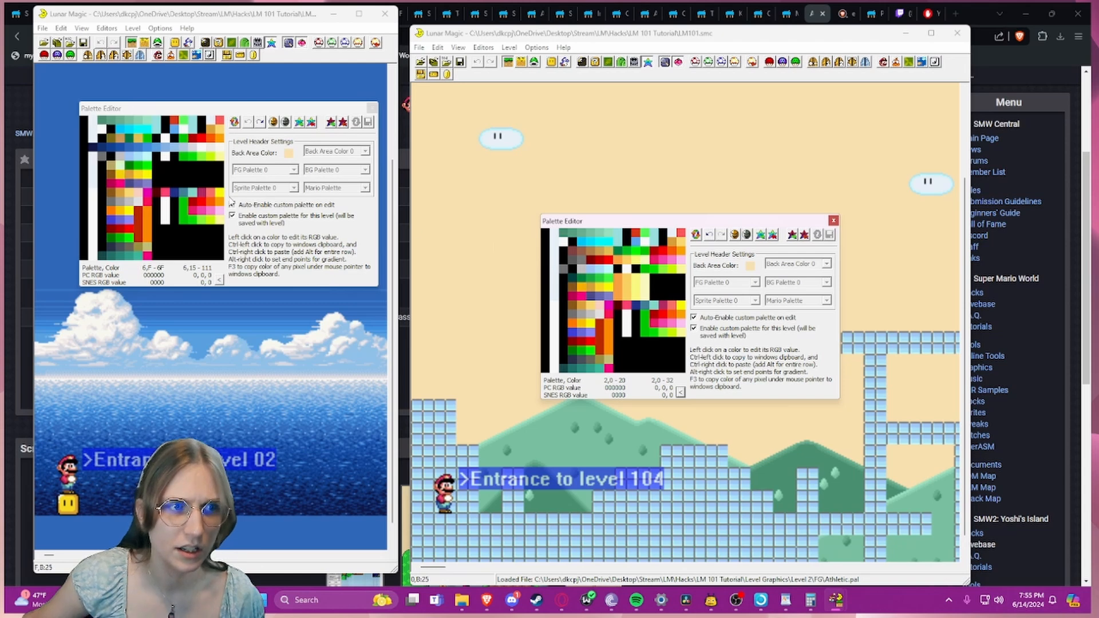
# - Paste palette row 2 from the Athletic level into row 2 of level 02's palette, and reposition level 02's Palette Editor within its window
pyautogui.click(195, 108)
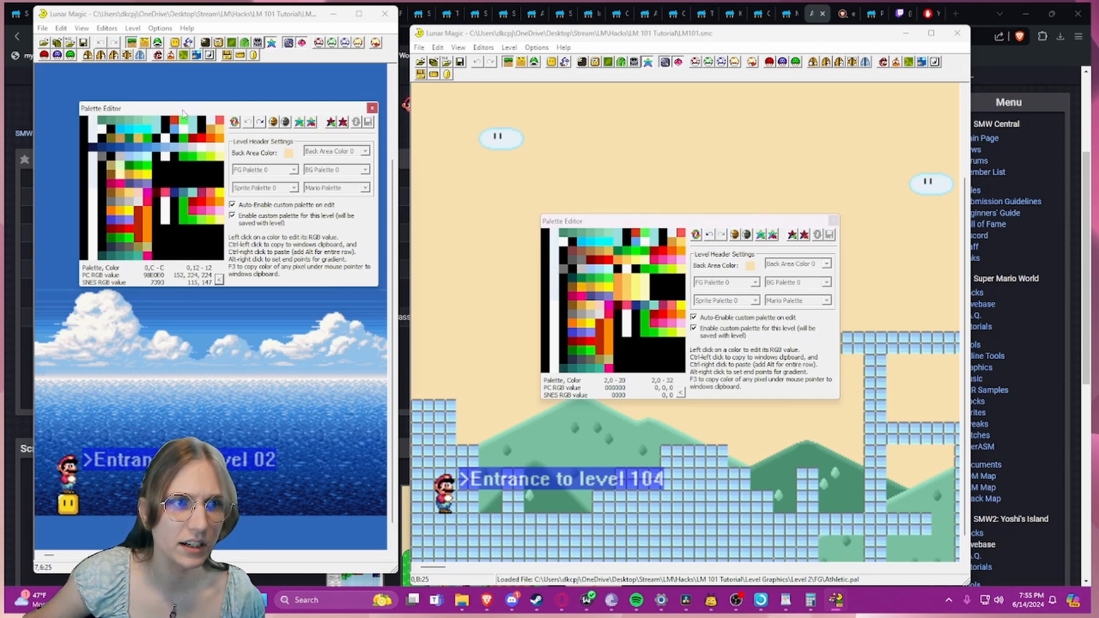
pyautogui.keyDown('ctrl'); pyautogui.keyDown('alt'); pyautogui.rightClick(86, 139); pyautogui.keyUp('alt'); pyautogui.keyUp('ctrl')
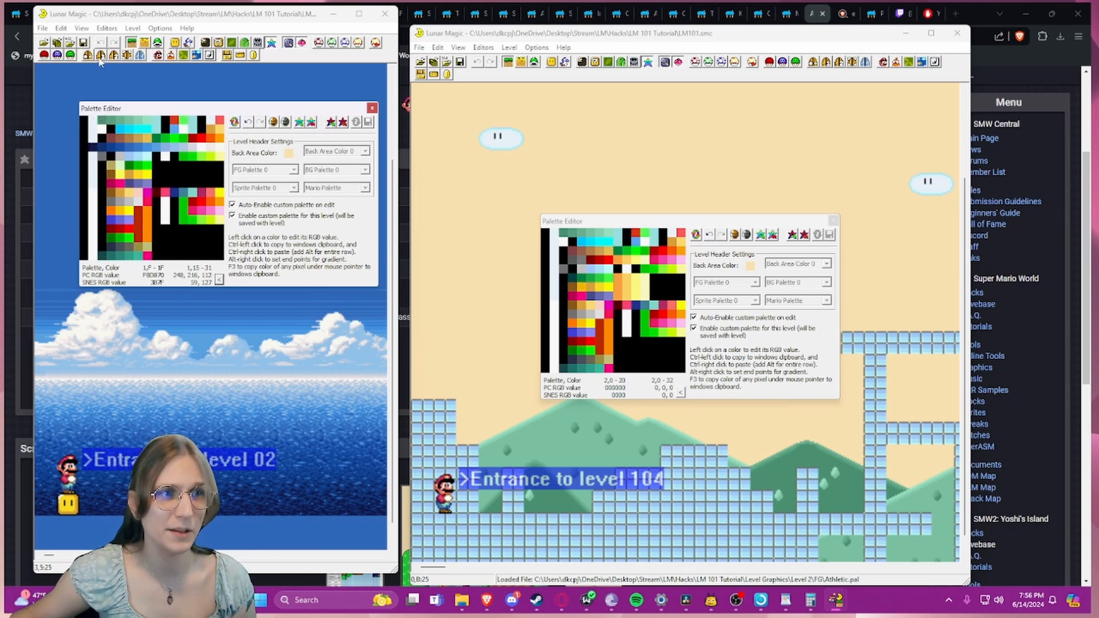
pyautogui.moveTo(186, 109); pyautogui.dragTo(231, 147)
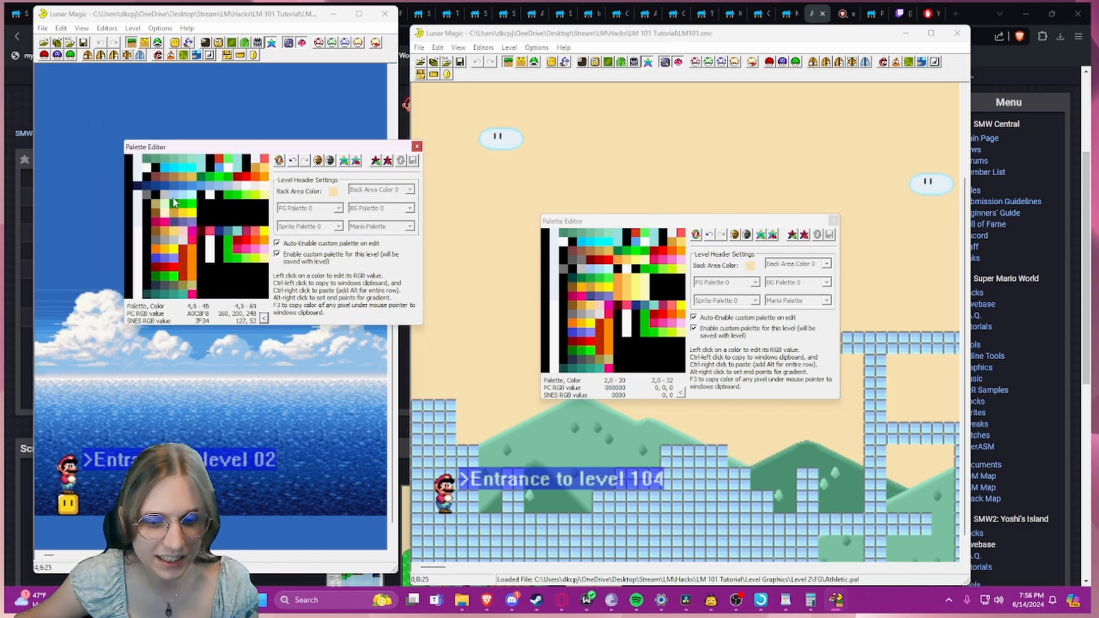
pyautogui.moveTo(185, 149); pyautogui.dragTo(185, 166)
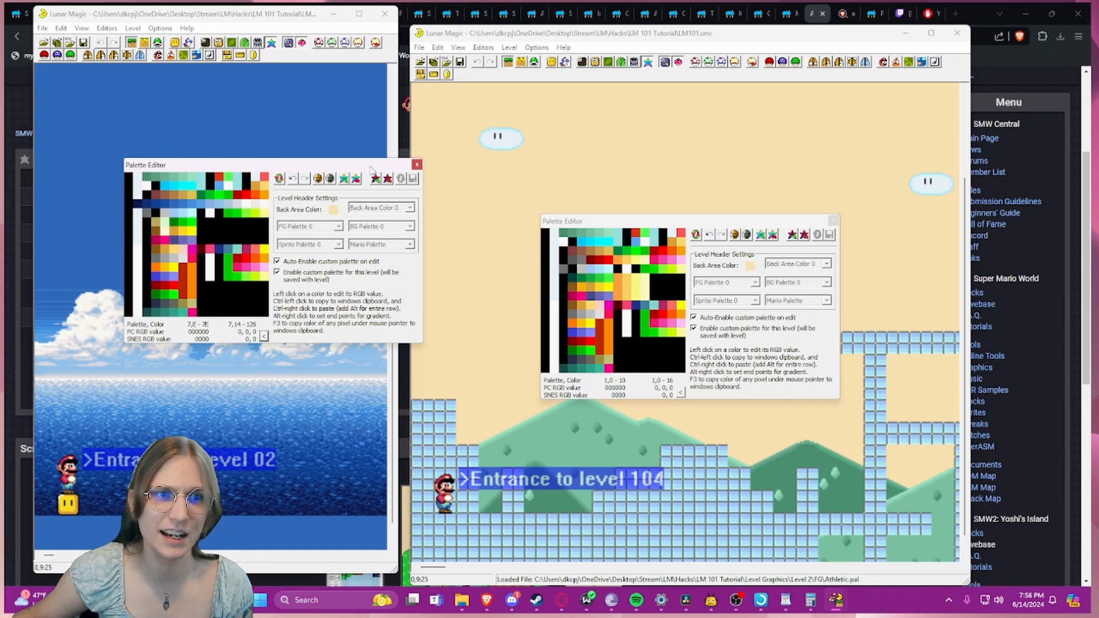
pyautogui.moveTo(371, 169); pyautogui.dragTo(334, 146)
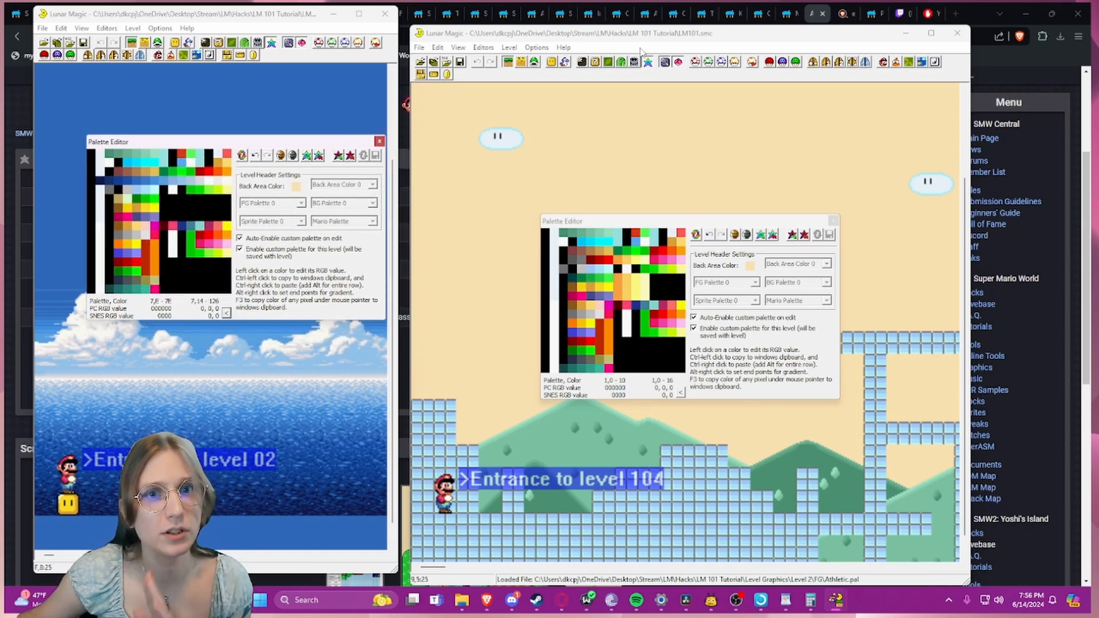
# - Compare palette row 3 of both levels, recheck the rows used by Athletic "2013" in the browser, and return to both Lunar Magic windows
pyautogui.click(553, 263)
pyautogui.hotkey('ctrl', 'z')
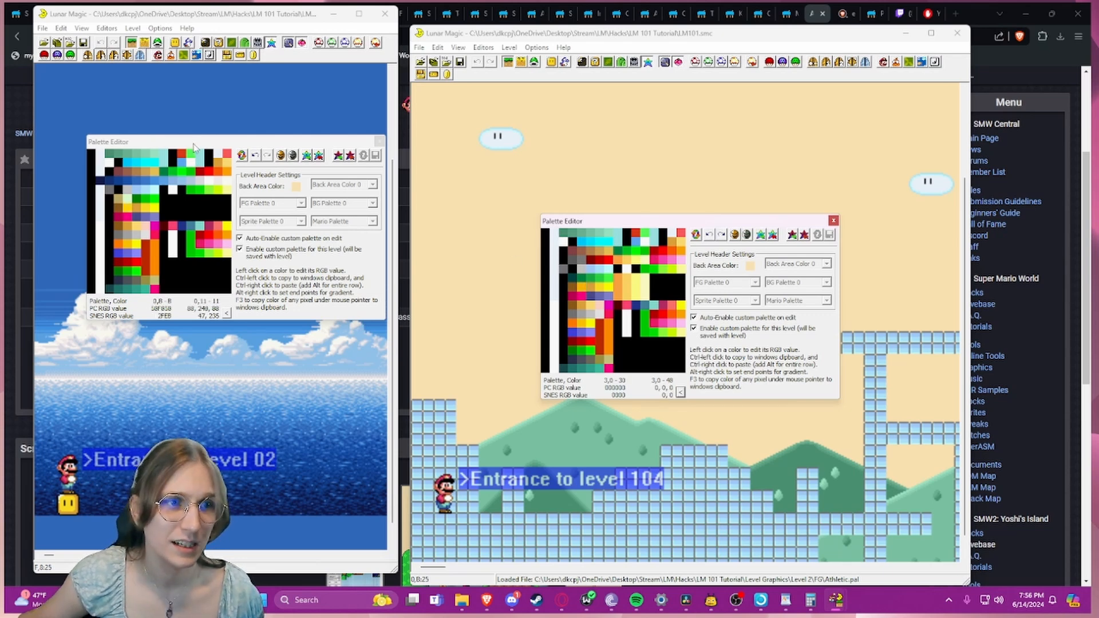
pyautogui.moveTo(109, 141); pyautogui.dragTo(186, 129)
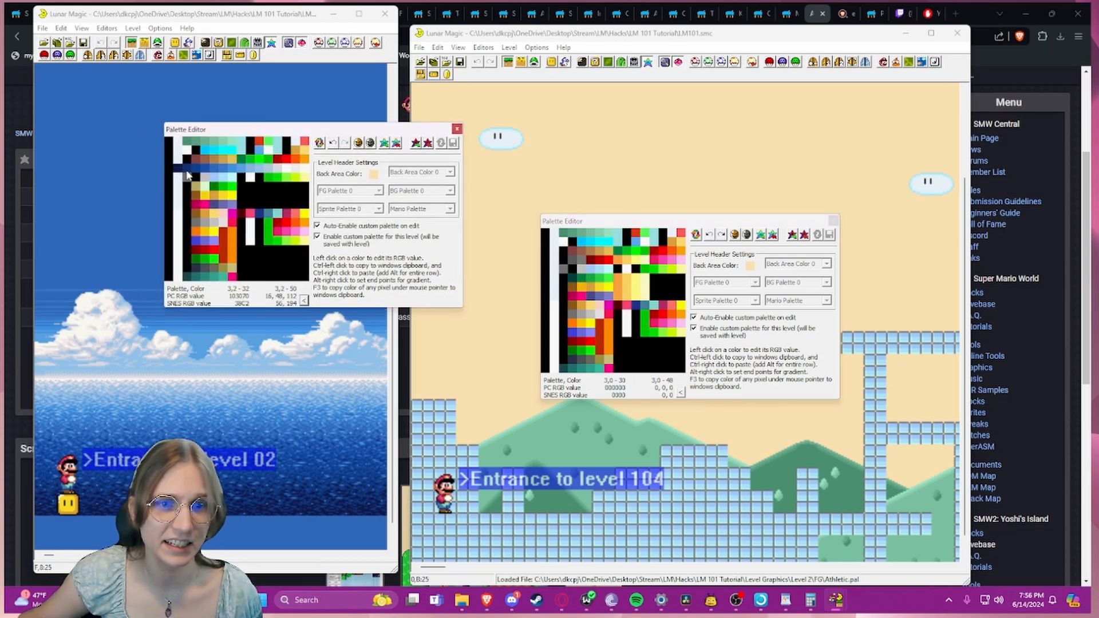
pyautogui.click(981, 18)
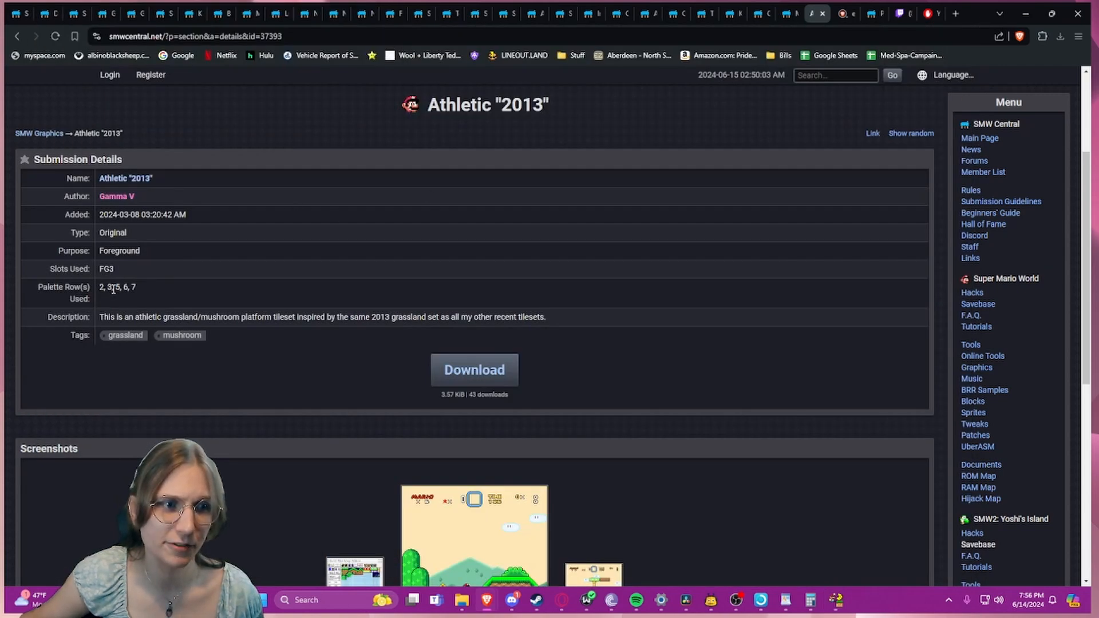
pyautogui.moveTo(835, 600)
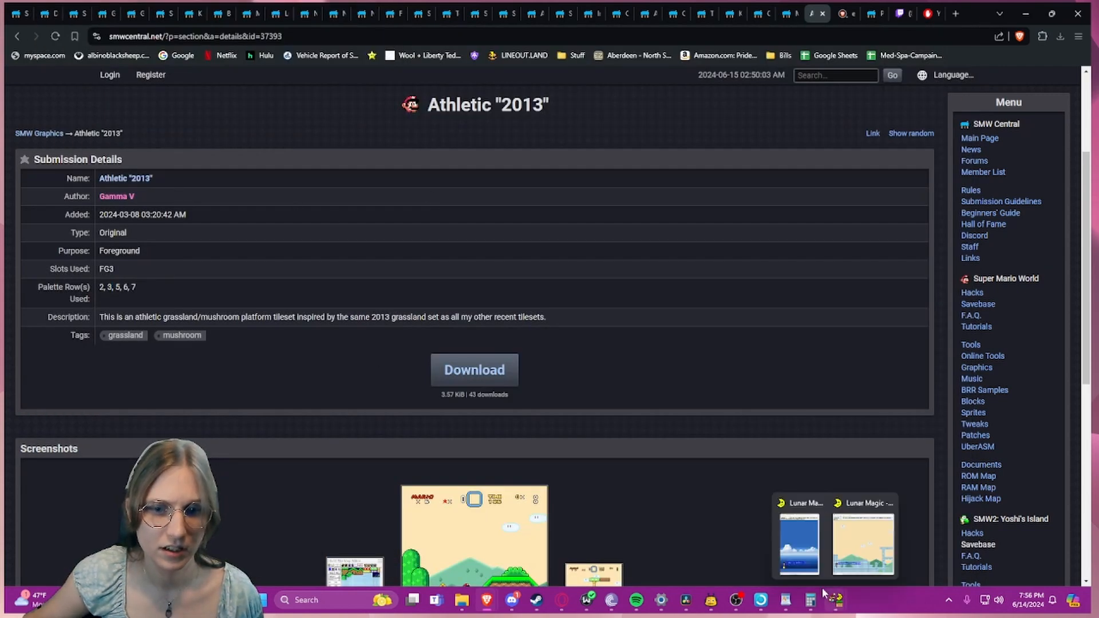
pyautogui.moveTo(799, 544)
pyautogui.click(853, 558)
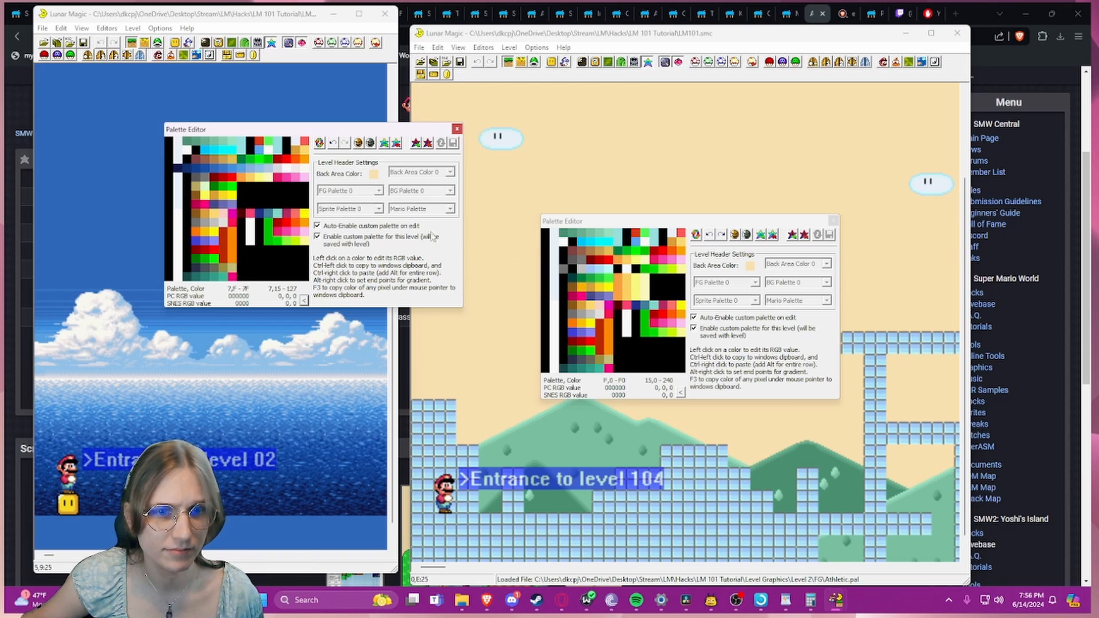
# - Paste palette rows 5, 6 and 7 from the Athletic level into the same rows of level 02's palette
pyautogui.moveTo(657, 223); pyautogui.dragTo(664, 205)
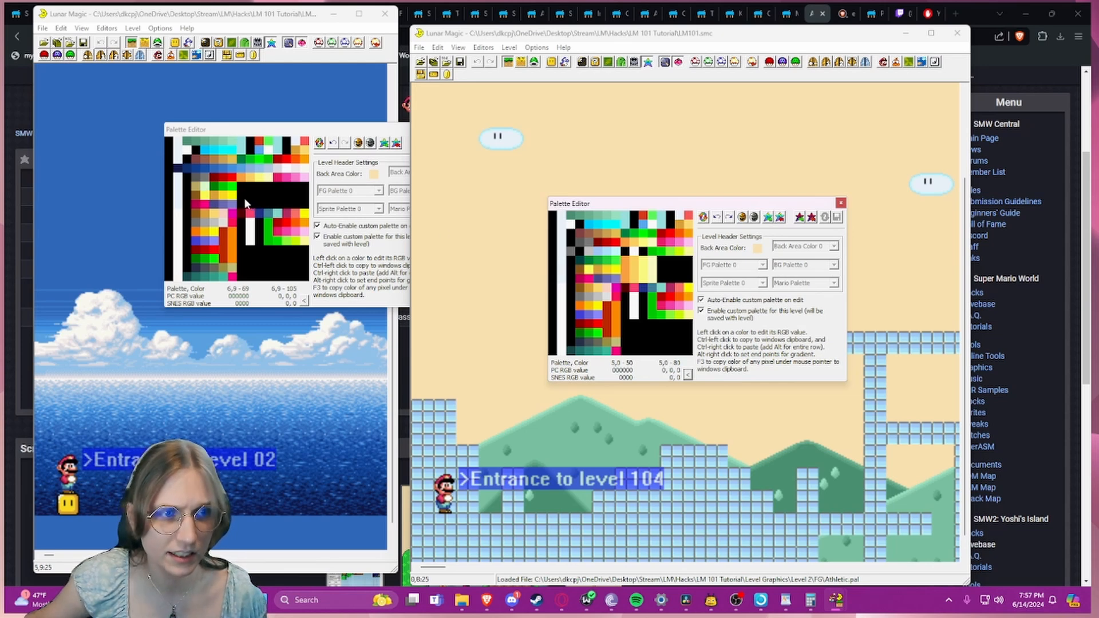
pyautogui.click(178, 193)
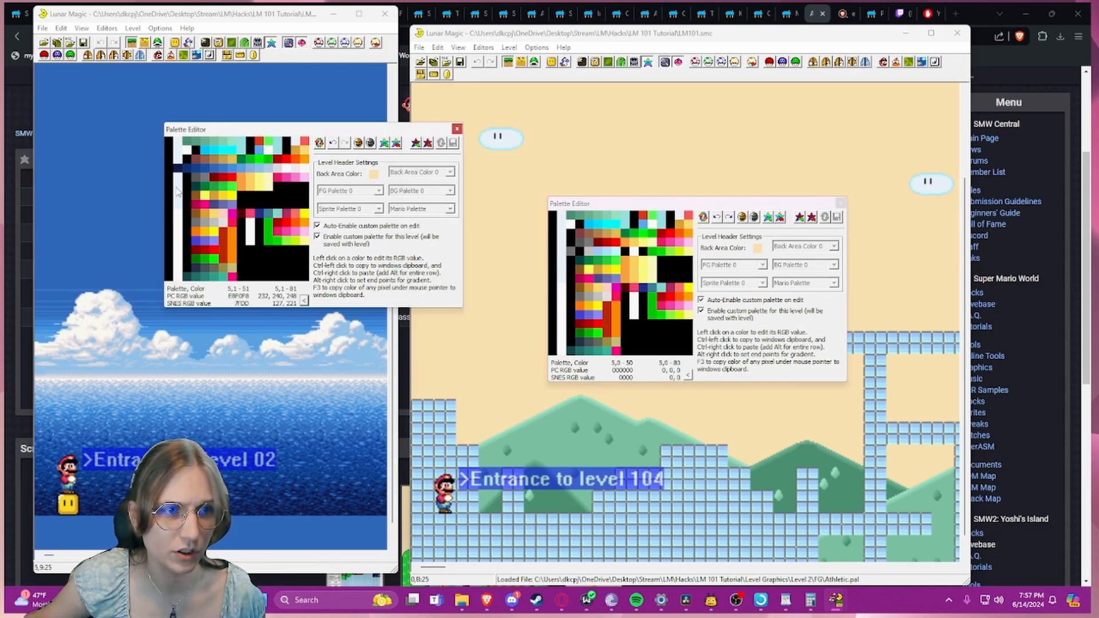
pyautogui.click(560, 275)
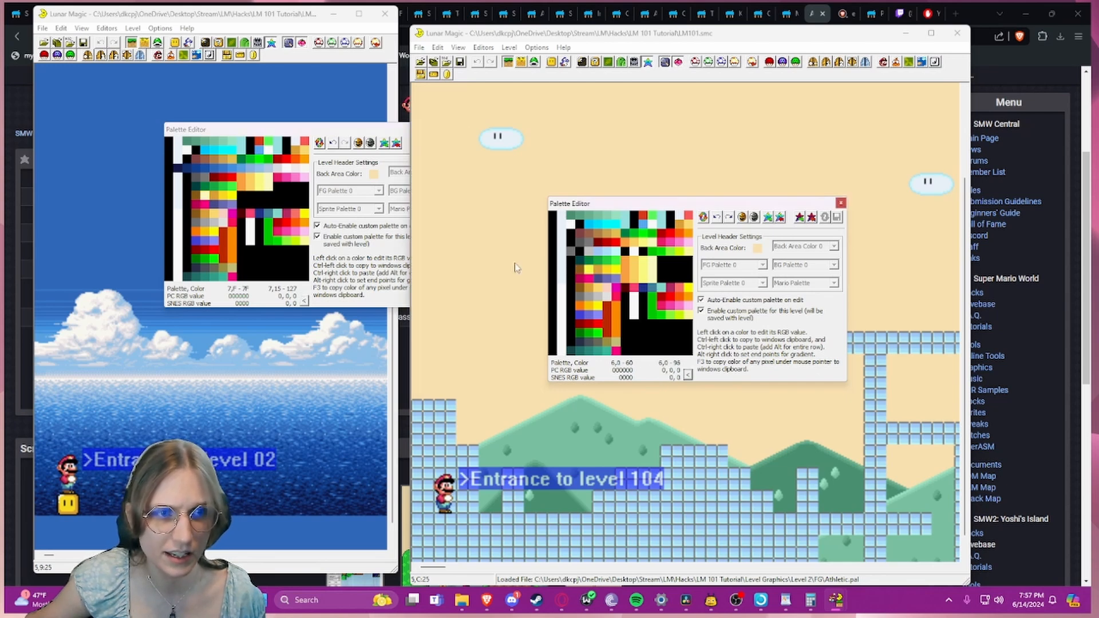
pyautogui.click(179, 201)
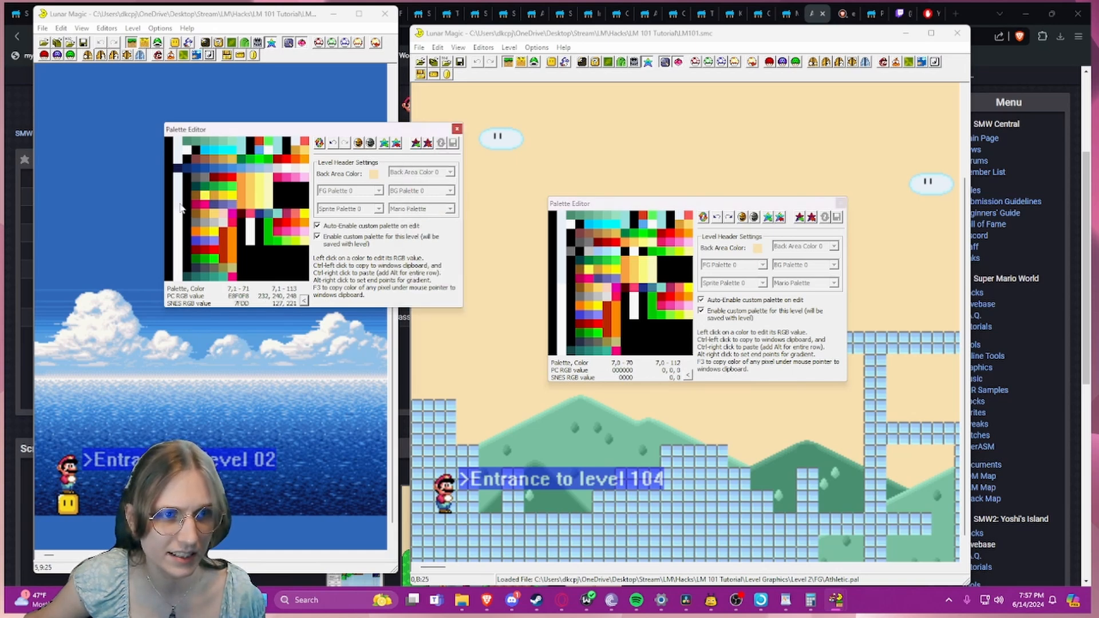
# - Close both Palette Editors, minimize the level 104 window and maximize the level 02 window
pyautogui.click(456, 130)
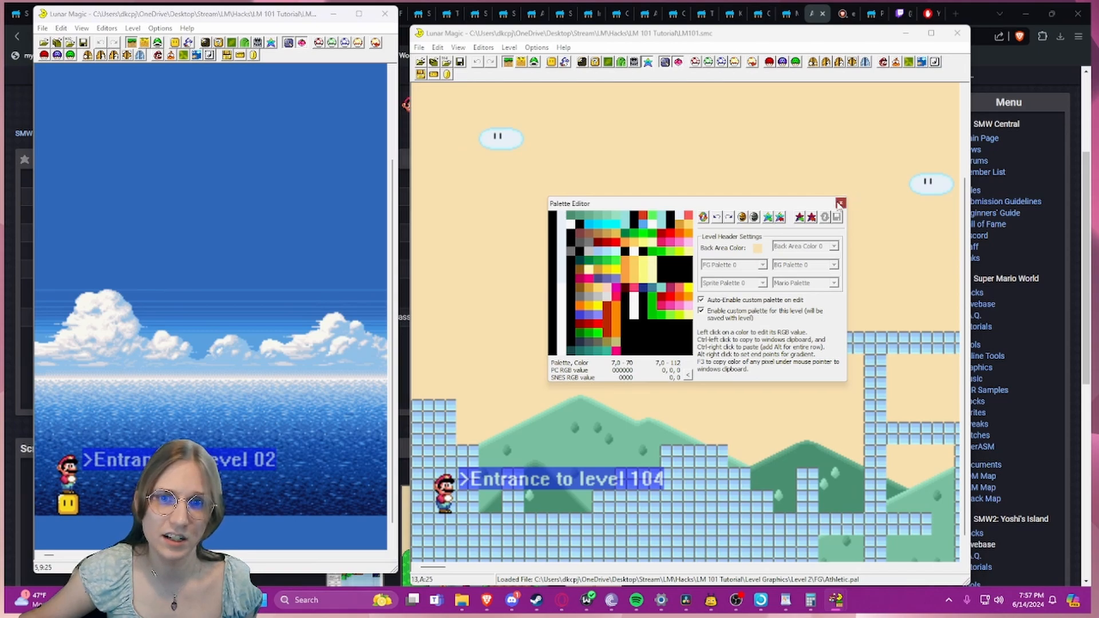
pyautogui.click(840, 203)
pyautogui.click(905, 33)
pyautogui.click(359, 13)
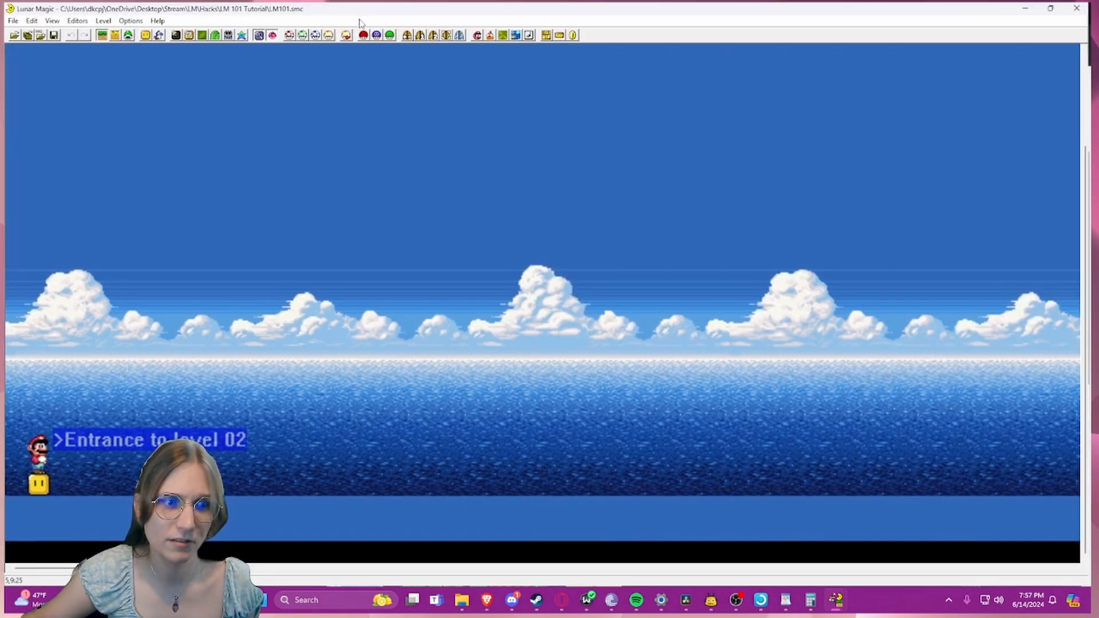
# - Open the 16x16 Tile Map Editor and check which palette the blue mushroom platform and blue stem tiles use
pyautogui.click(189, 35)
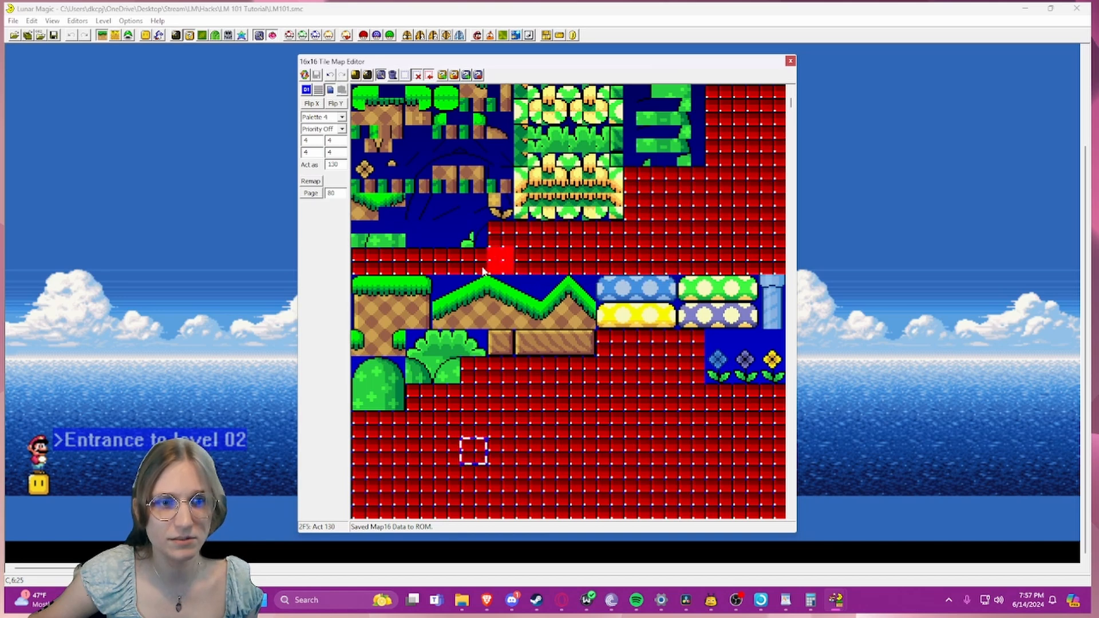
pyautogui.click(612, 294)
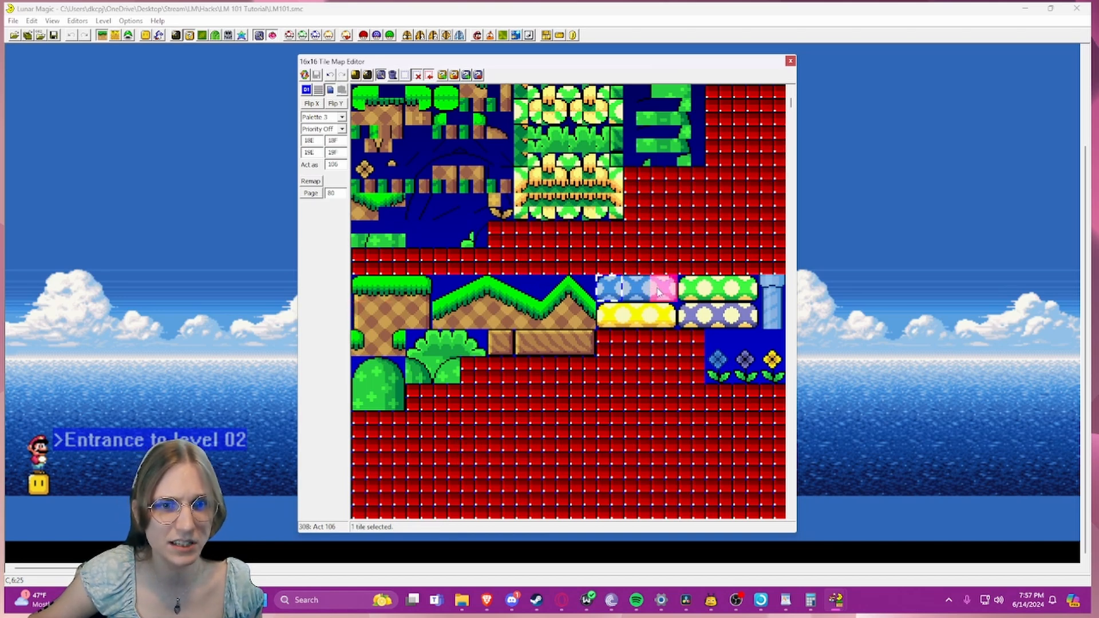
pyautogui.moveTo(662, 289); pyautogui.dragTo(630, 291)
pyautogui.moveTo(771, 289); pyautogui.dragTo(775, 314)
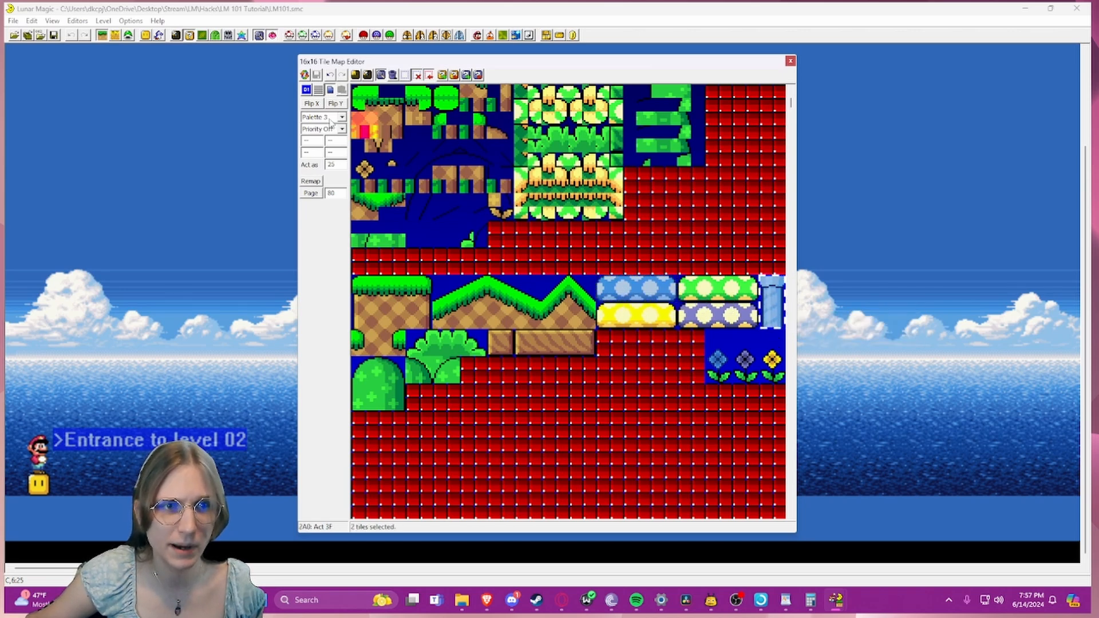
pyautogui.moveTo(608, 289); pyautogui.dragTo(665, 291)
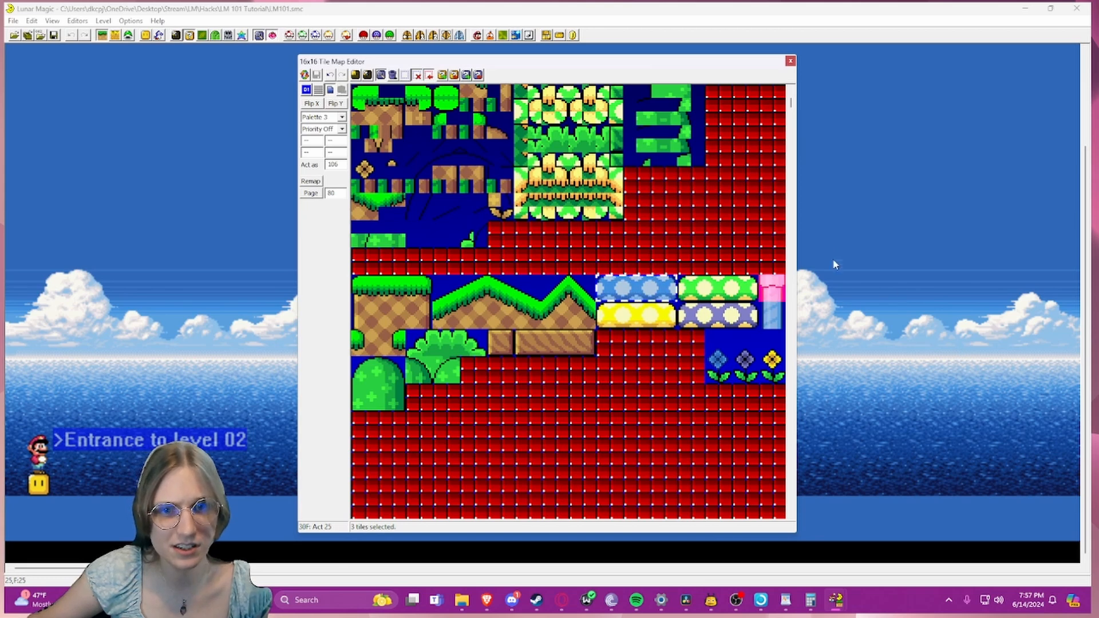
# - Set the three blue polka-dotted platform tiles to Palette 4
pyautogui.click(717, 343)
pyautogui.click(719, 369)
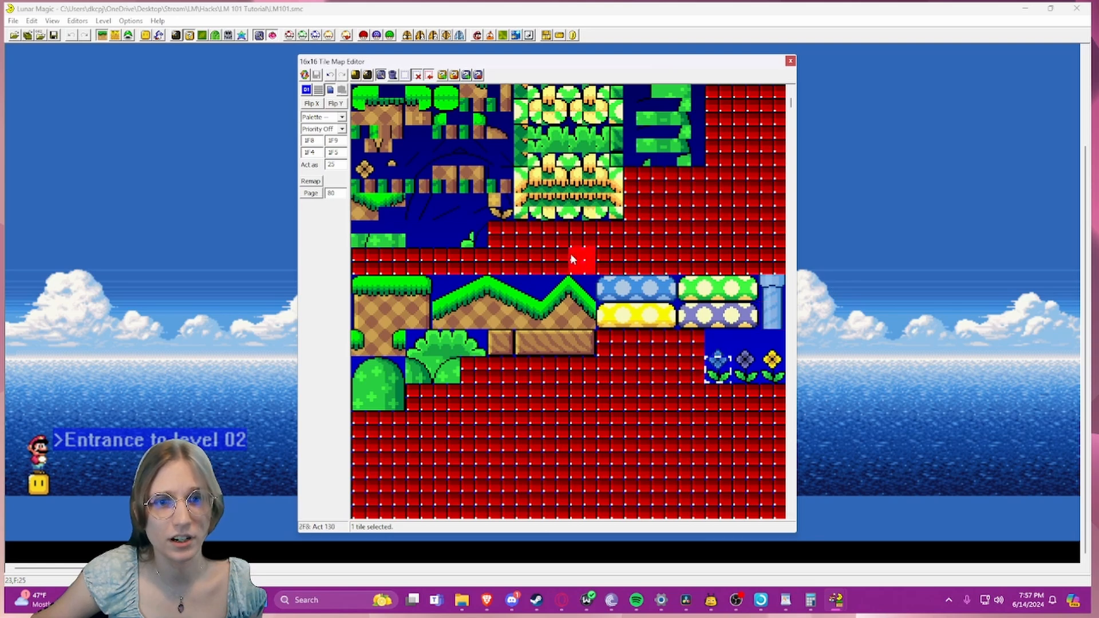
pyautogui.moveTo(610, 287); pyautogui.dragTo(651, 292)
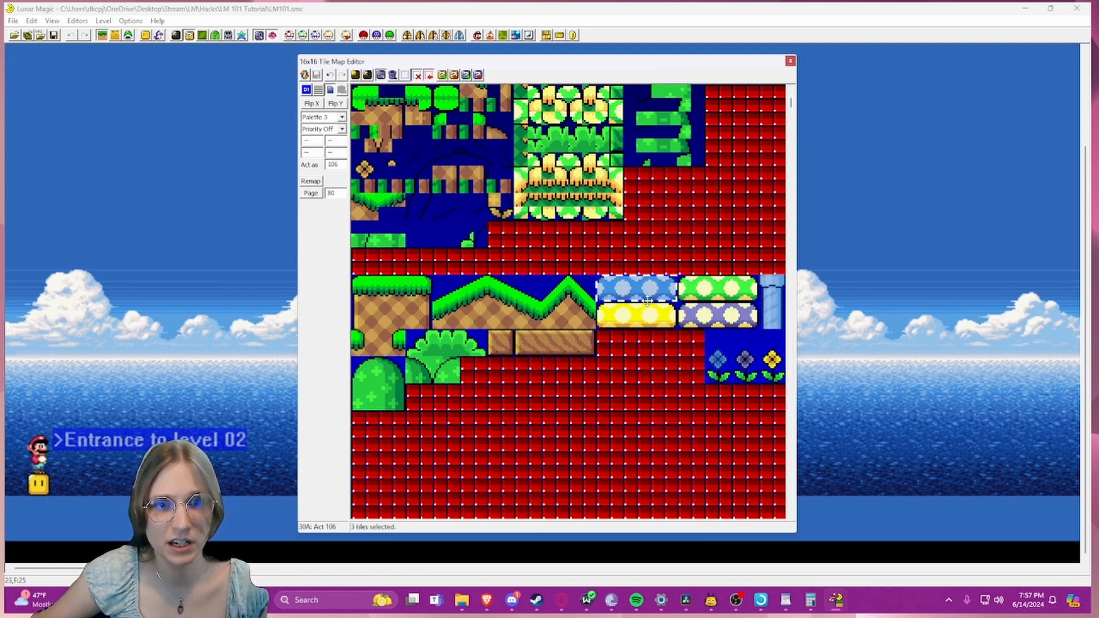
pyautogui.click(611, 291)
pyautogui.click(635, 292)
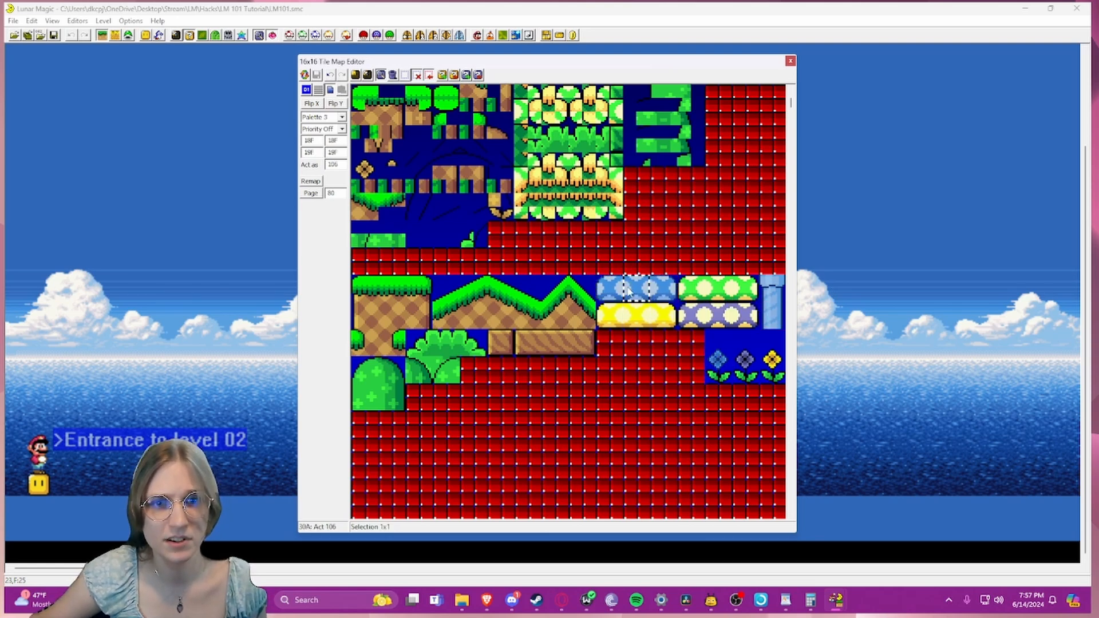
pyautogui.click(608, 290)
pyautogui.moveTo(608, 290); pyautogui.dragTo(667, 291)
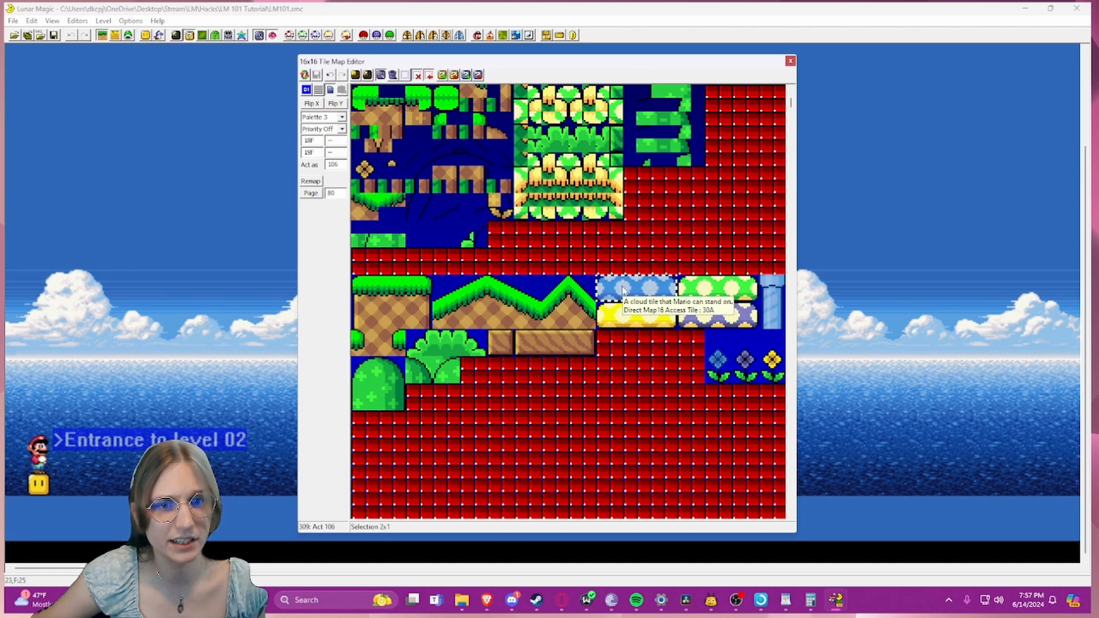
pyautogui.click(341, 117)
pyautogui.click(321, 164)
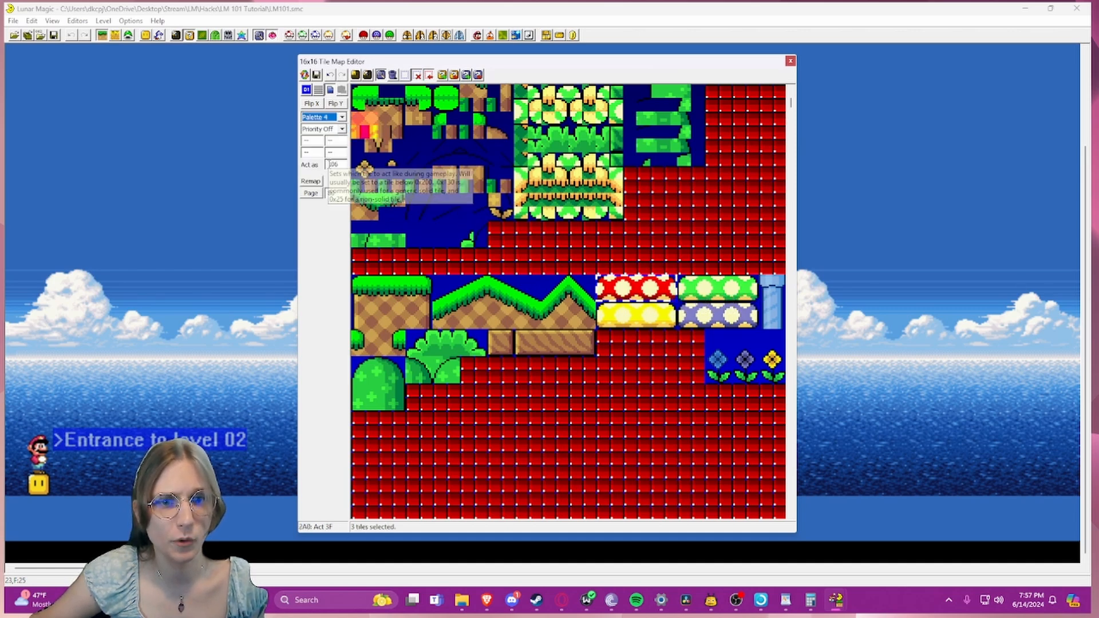
# - Set both tiles of the blue pillar beside the polka-dotted platforms to Palette 4
pyautogui.moveTo(777, 321); pyautogui.dragTo(772, 292)
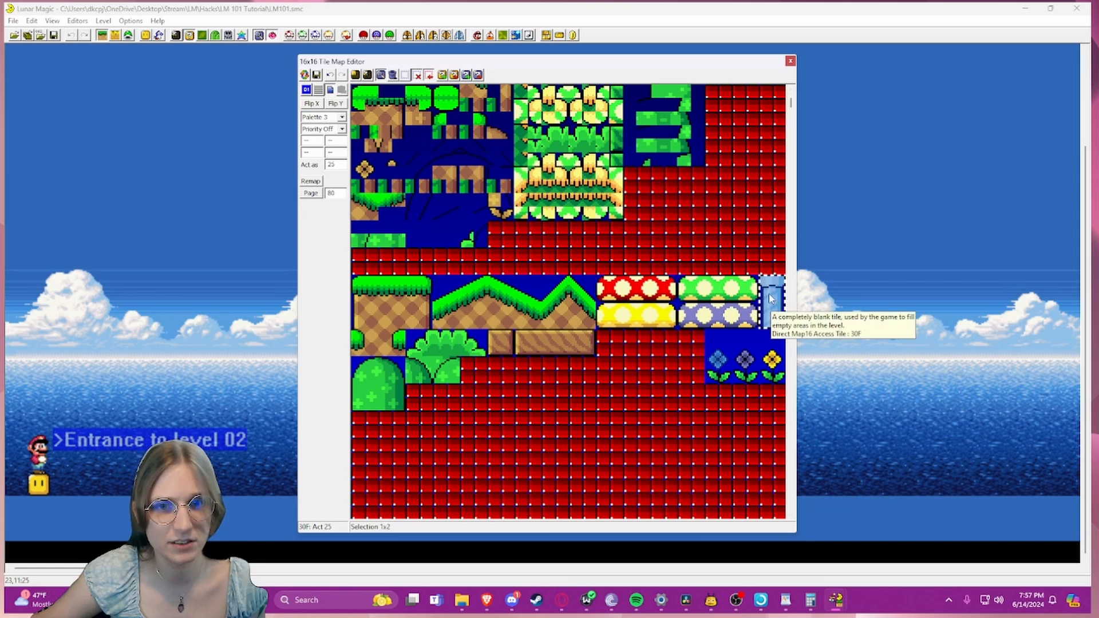
pyautogui.click(342, 117)
pyautogui.click(324, 164)
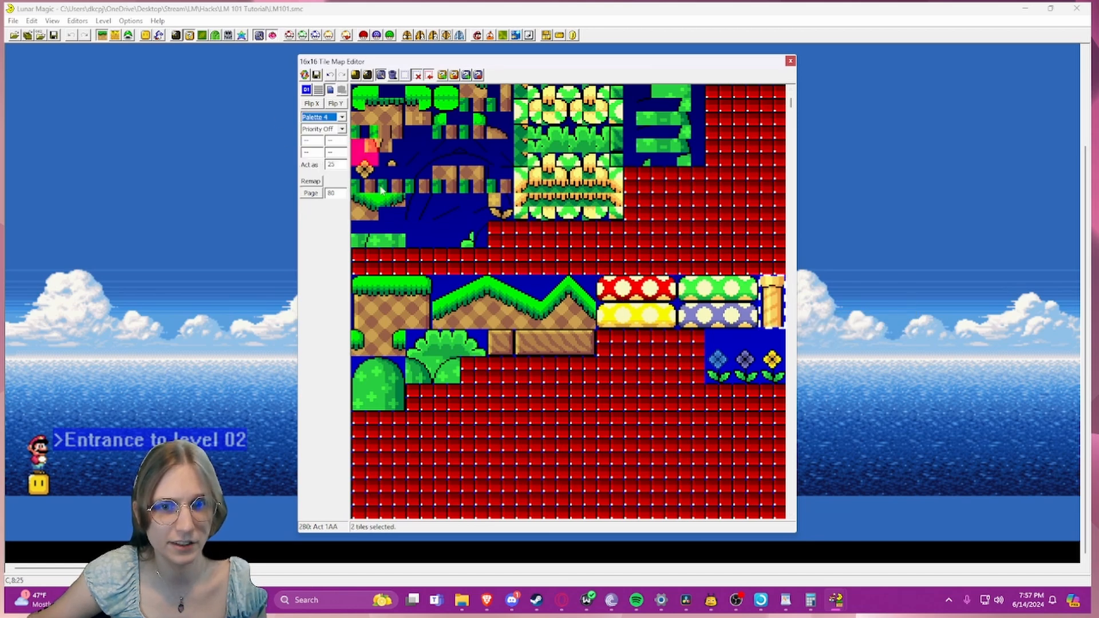
# - Try to recolour both 16x16 tiles of the blue flower with Palette 4
pyautogui.click(718, 362)
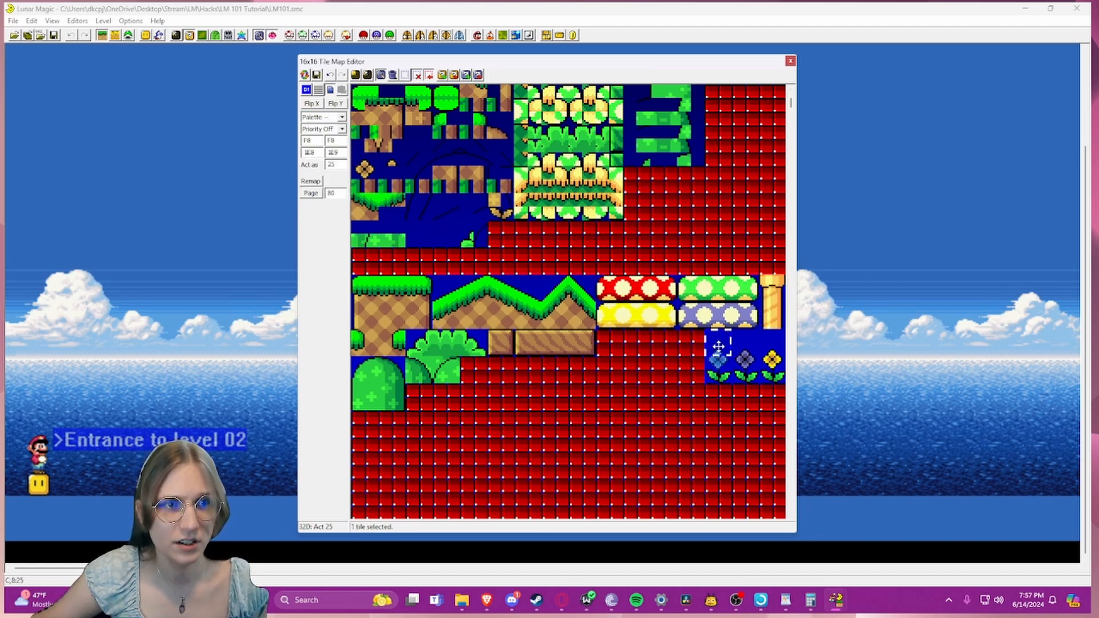
pyautogui.click(744, 366)
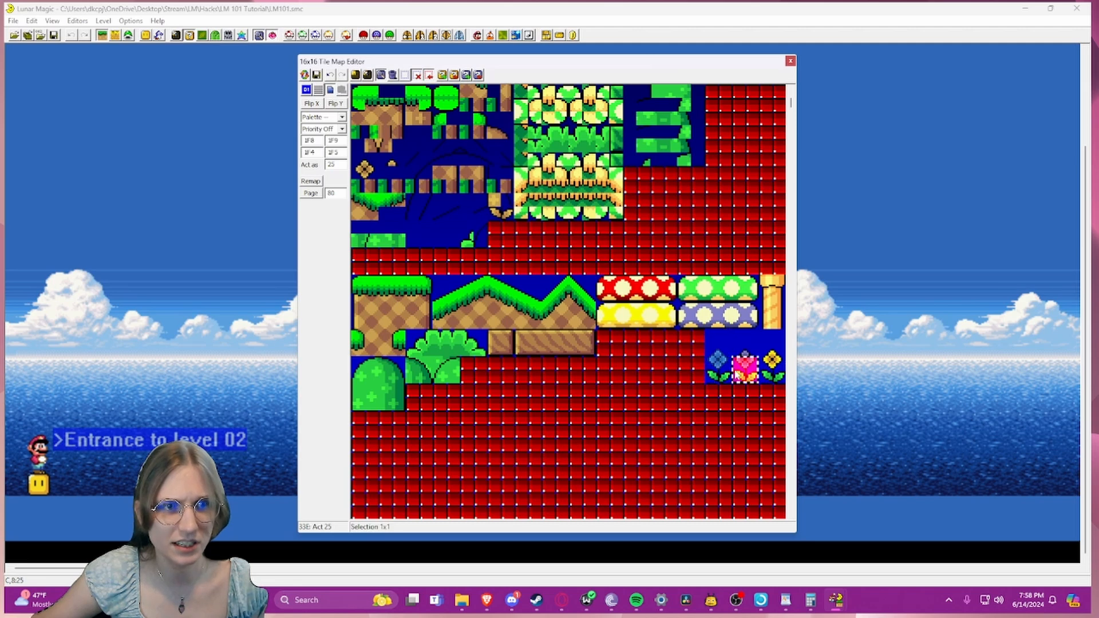
pyautogui.moveTo(718, 342); pyautogui.dragTo(718, 369)
pyautogui.click(341, 117)
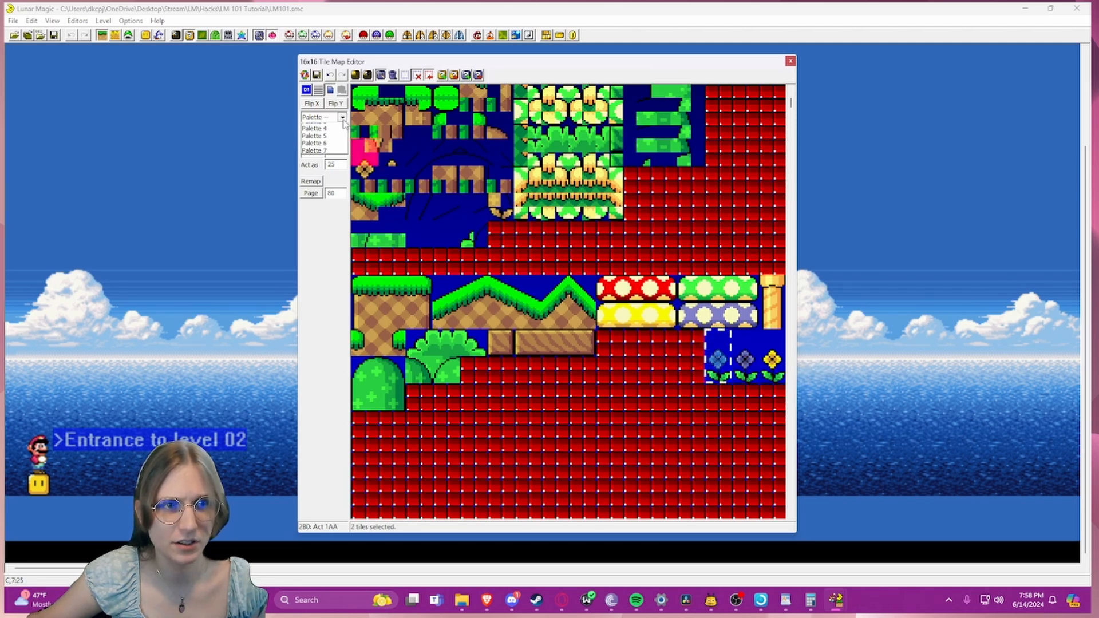
pyautogui.click(330, 163)
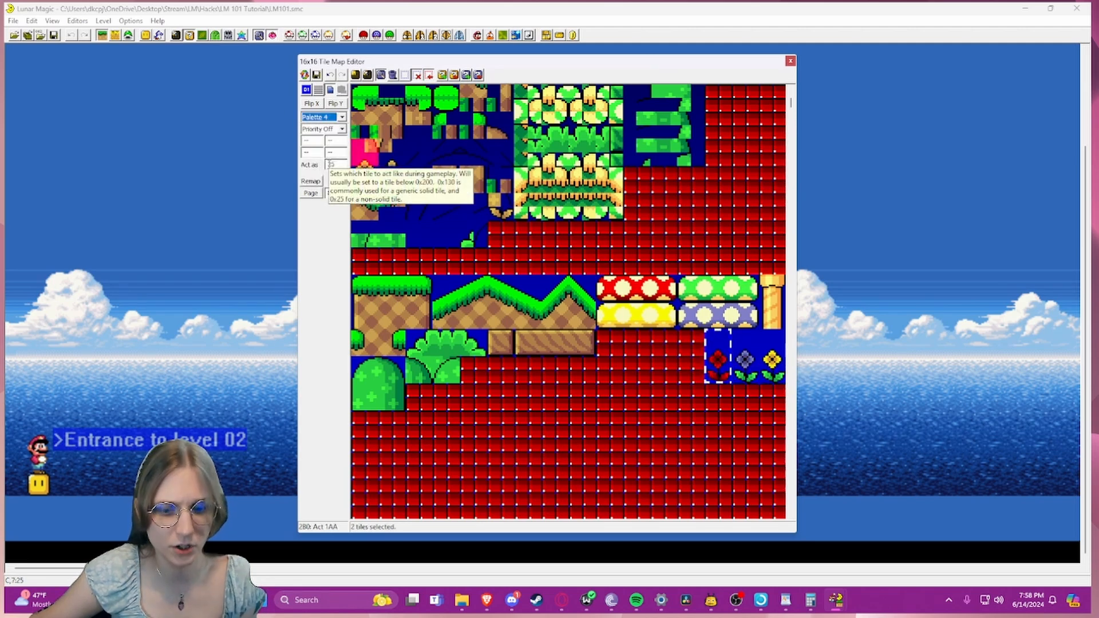
# - Try Palettes 0, 1, 2, 4, 5, 6 and 7 in turn on the blue flower's upper 16x16 tile
pyautogui.click(722, 351)
pyautogui.click(365, 126)
pyautogui.click(342, 116)
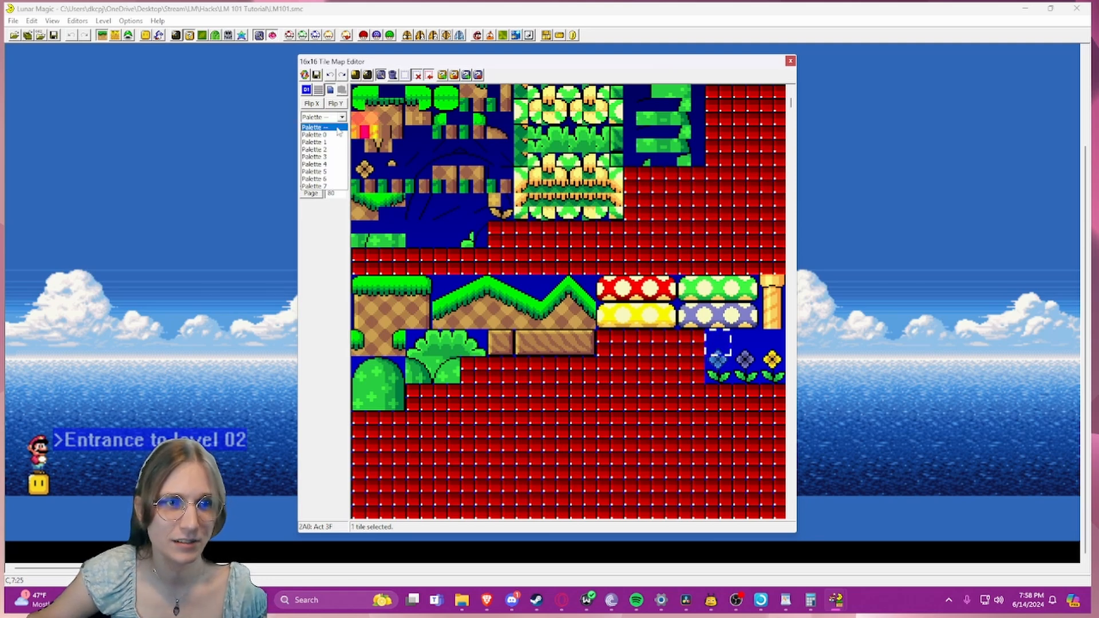
pyautogui.click(332, 137)
pyautogui.click(341, 118)
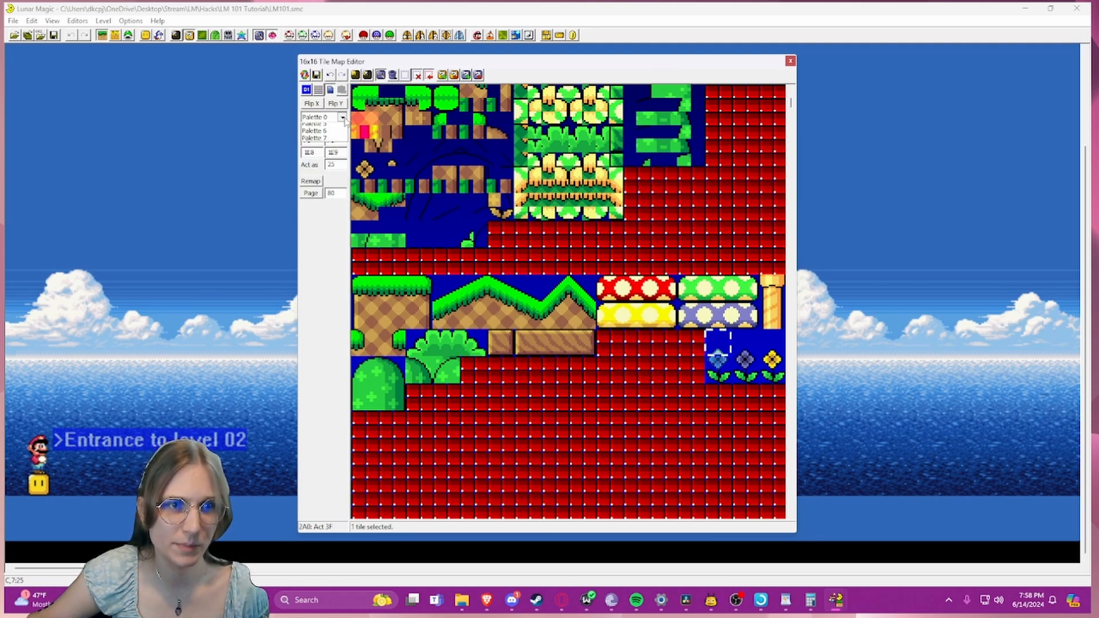
pyautogui.click(332, 143)
pyautogui.click(340, 118)
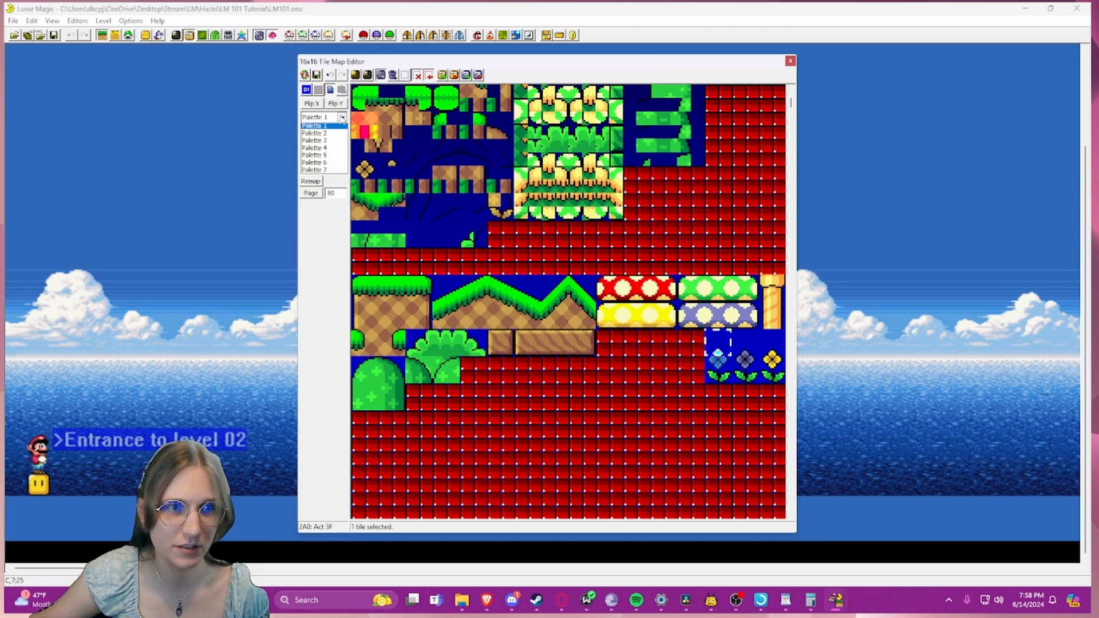
pyautogui.click(330, 150)
pyautogui.click(339, 118)
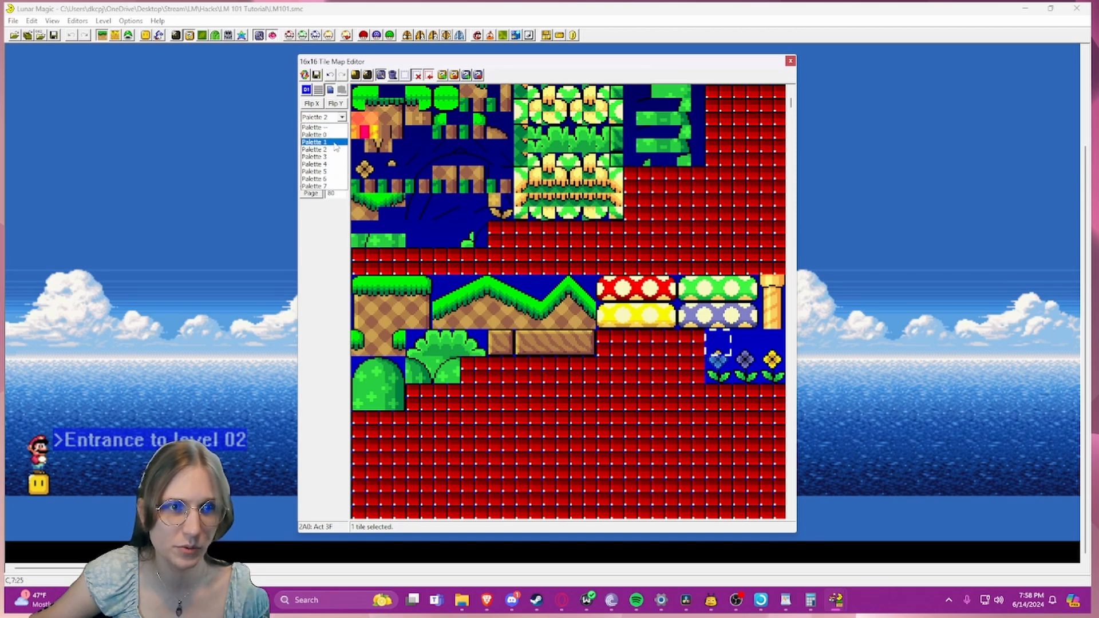
pyautogui.click(330, 165)
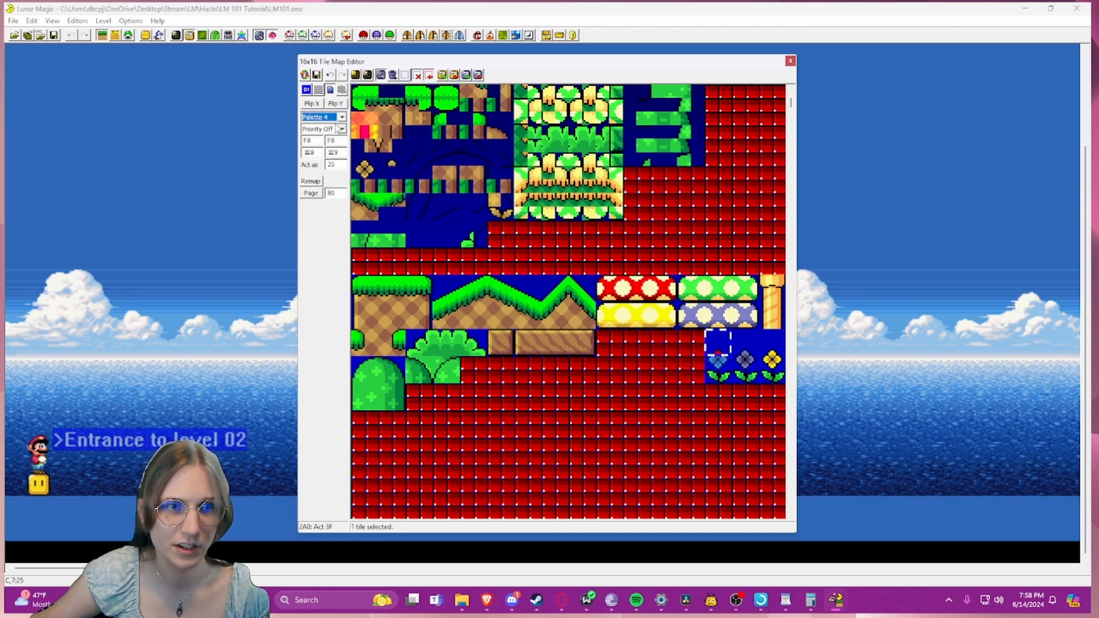
pyautogui.click(338, 117)
pyautogui.click(327, 172)
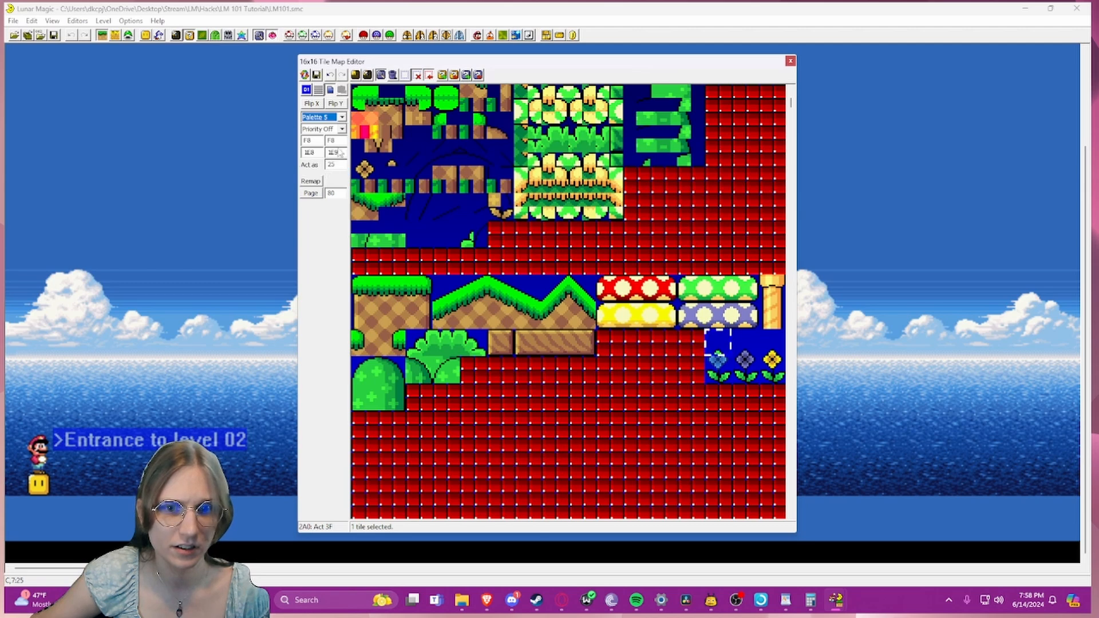
pyautogui.click(340, 117)
pyautogui.click(328, 179)
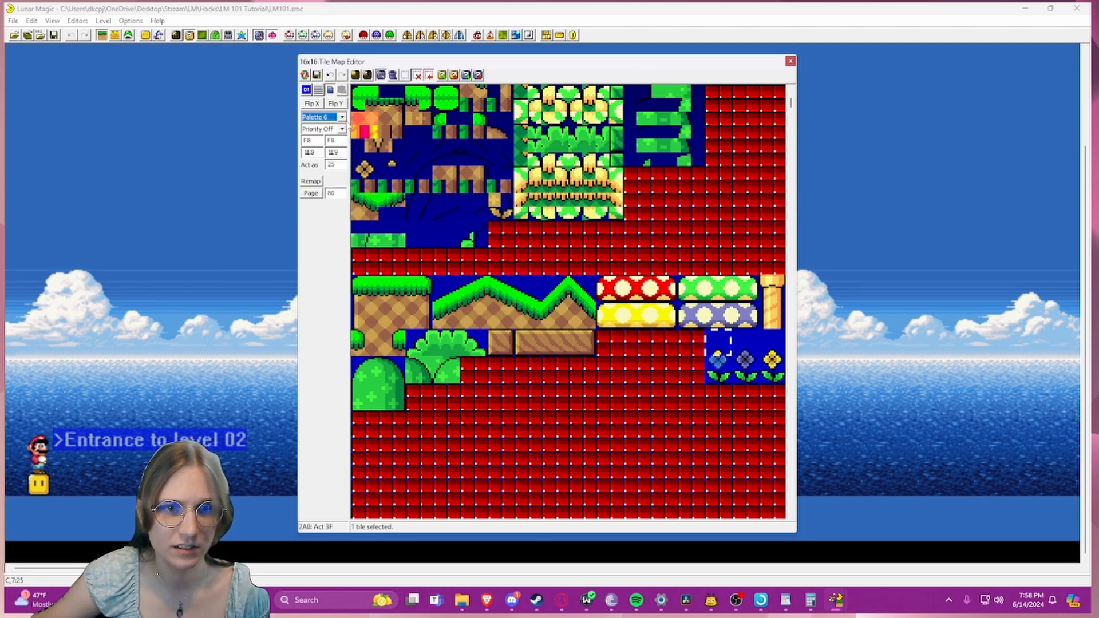
pyautogui.click(340, 118)
pyautogui.click(330, 186)
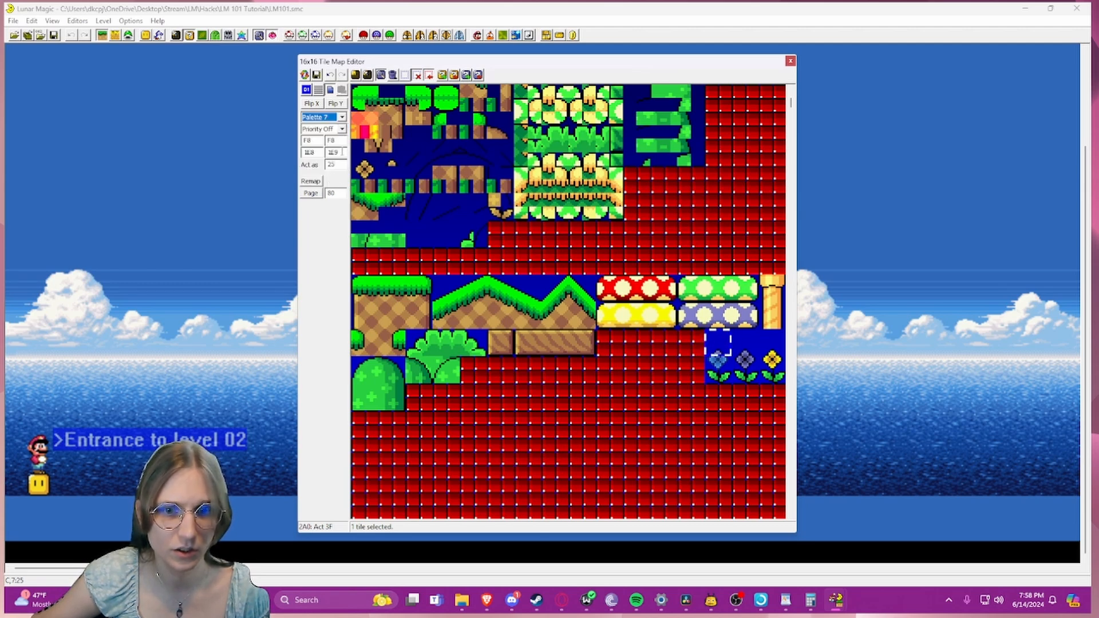
# - Try Palettes 0, 1 and 2 again on the blue flower's upper tile and return it to the unspecified palette
pyautogui.click(341, 117)
pyautogui.click(338, 137)
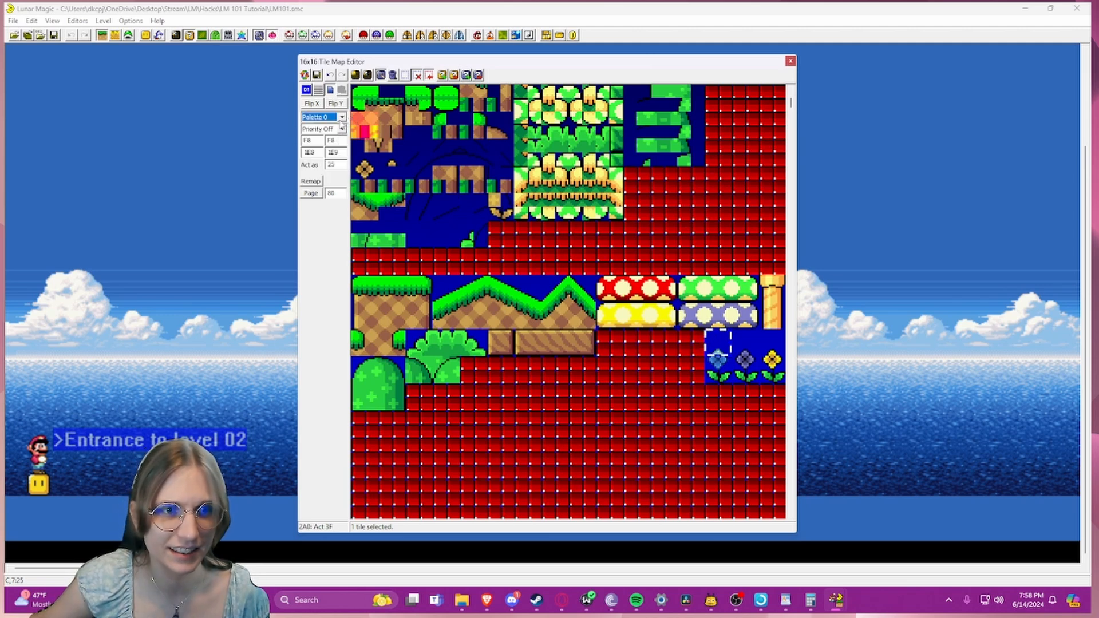
pyautogui.click(341, 118)
pyautogui.click(338, 144)
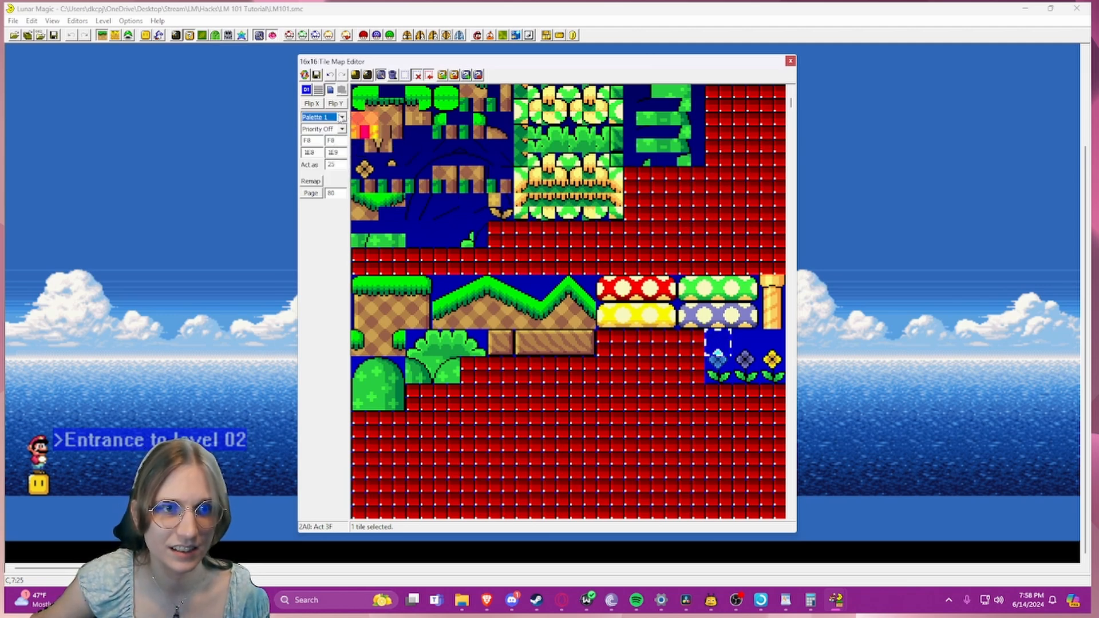
pyautogui.click(341, 118)
pyautogui.click(334, 142)
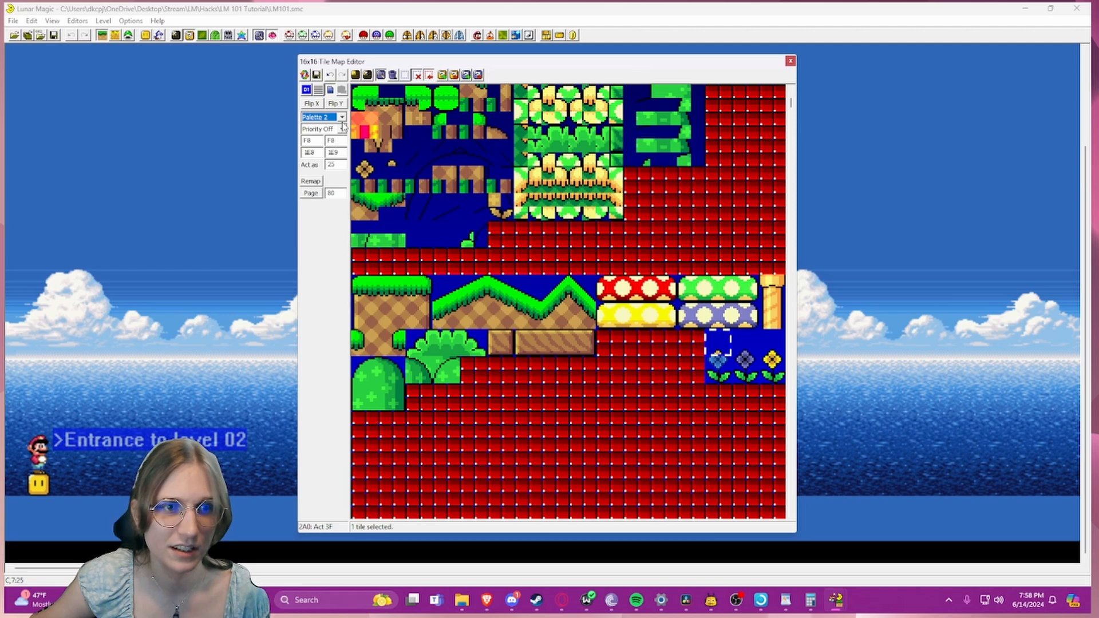
pyautogui.click(341, 118)
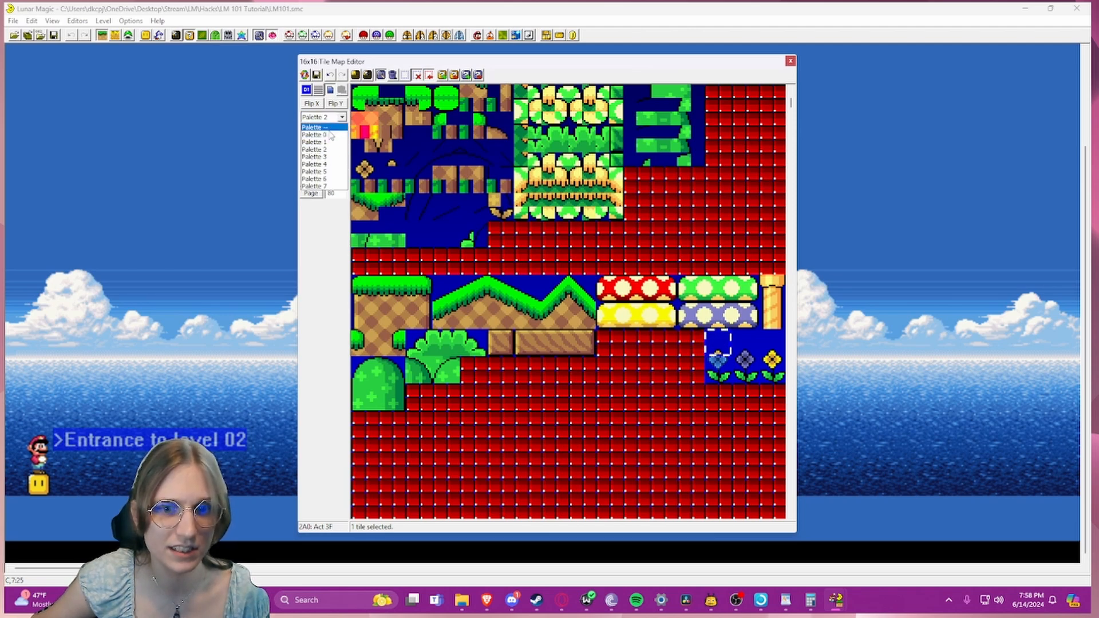
pyautogui.click(333, 128)
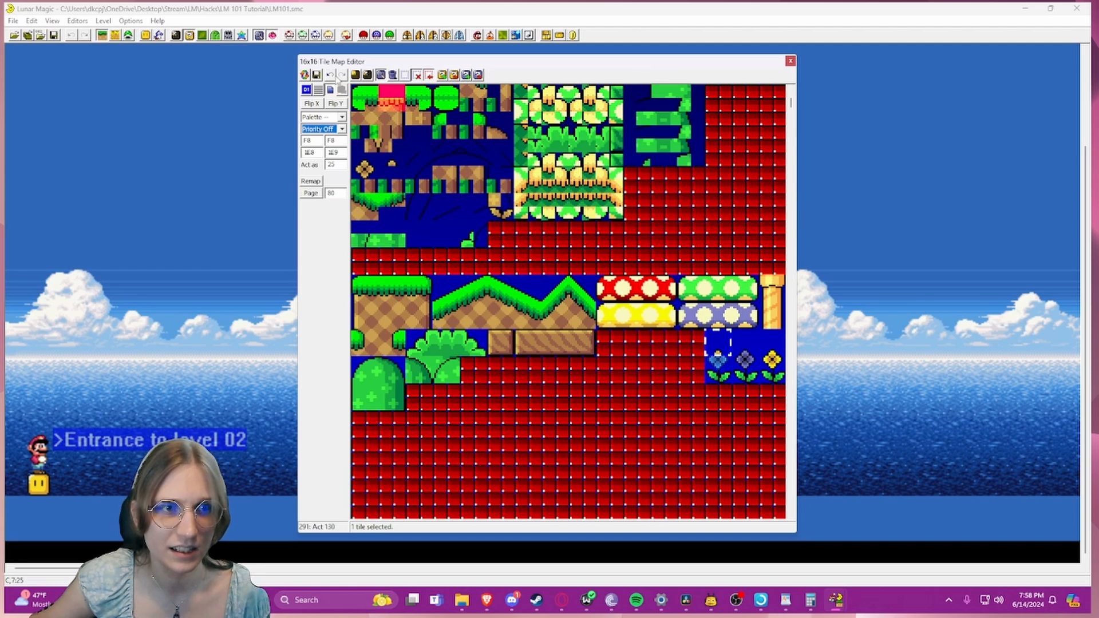
# - Open the 8x8 Tile Selector and switch the tile map editor to 8x8 tile editing
pyautogui.click(722, 368)
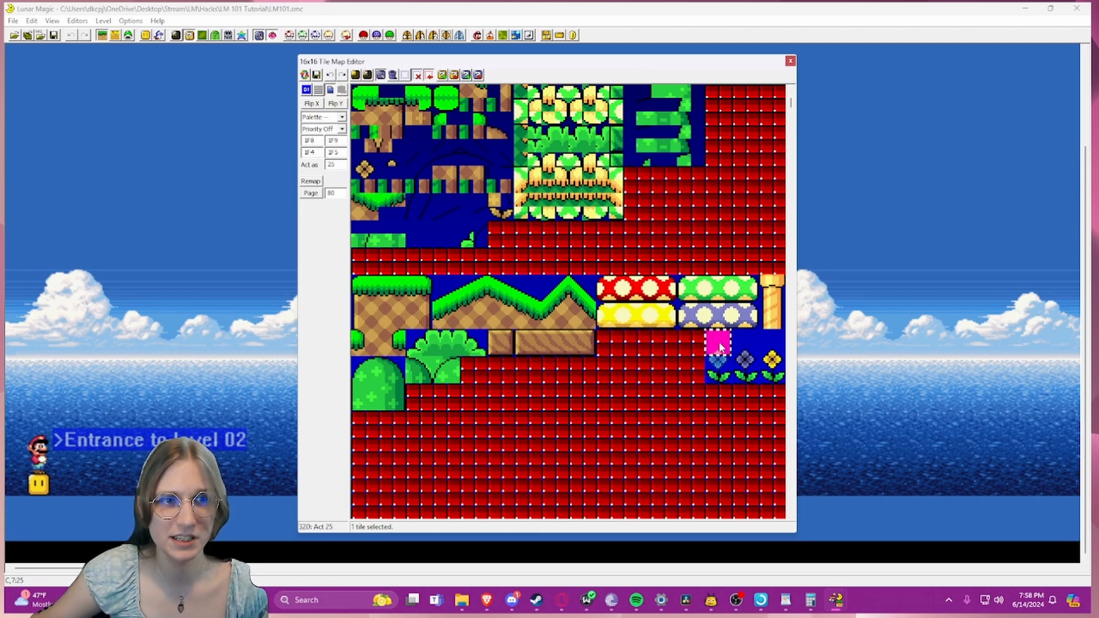
pyautogui.click(770, 366)
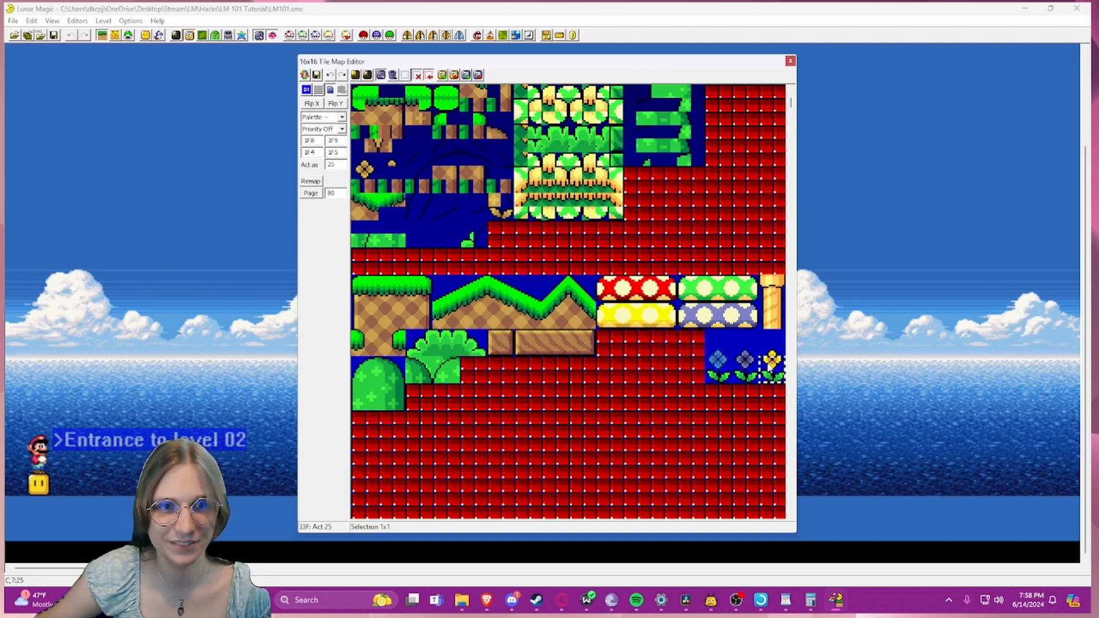
pyautogui.click(745, 368)
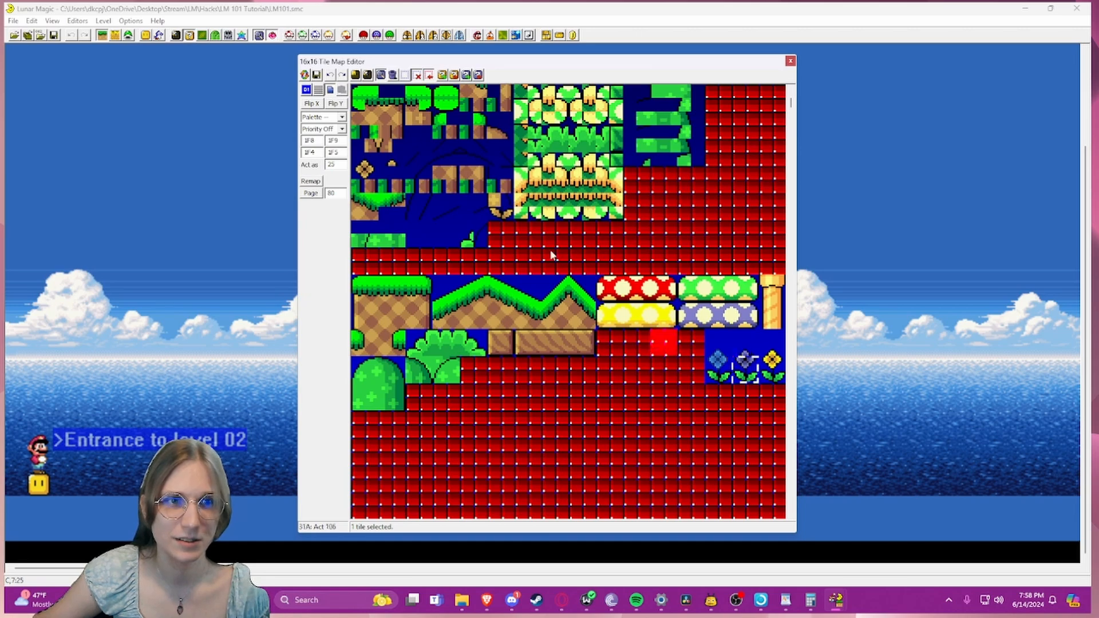
pyautogui.click(368, 75)
pyautogui.click(355, 75)
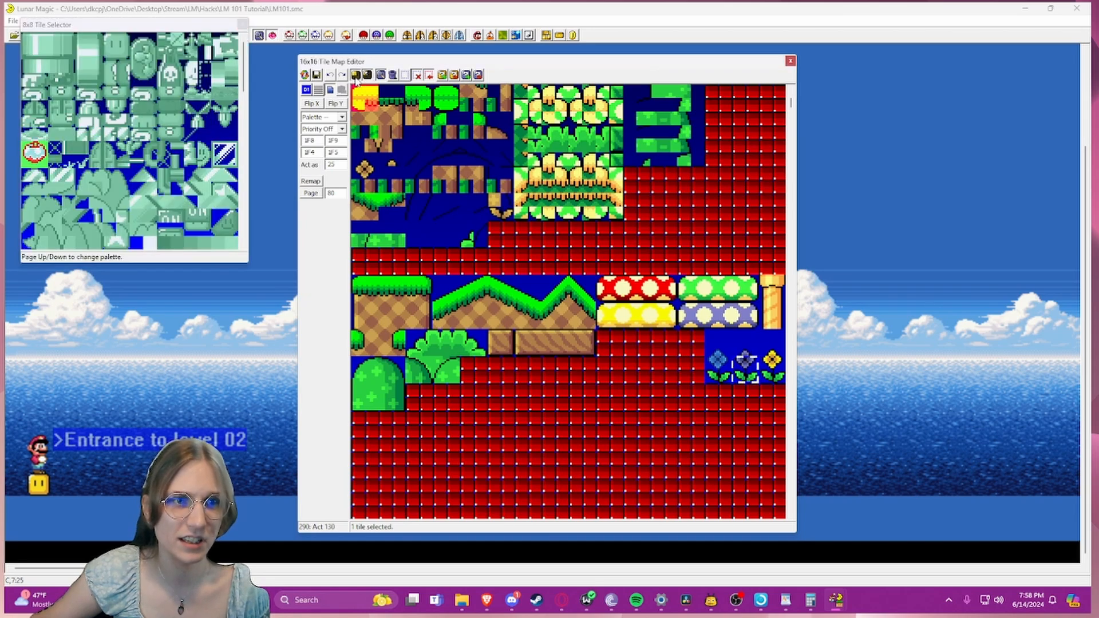
# - Set the four 8x8 tiles forming the blue flower's head to Palette 4, leaving out its leaves
pyautogui.click(716, 366)
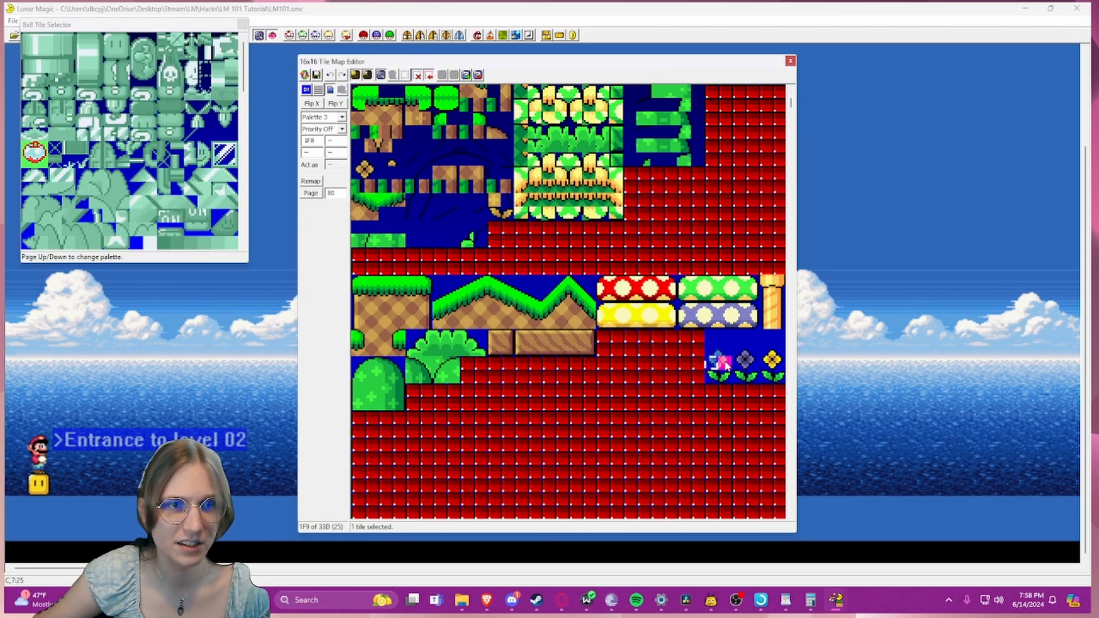
pyautogui.moveTo(716, 351); pyautogui.dragTo(723, 362)
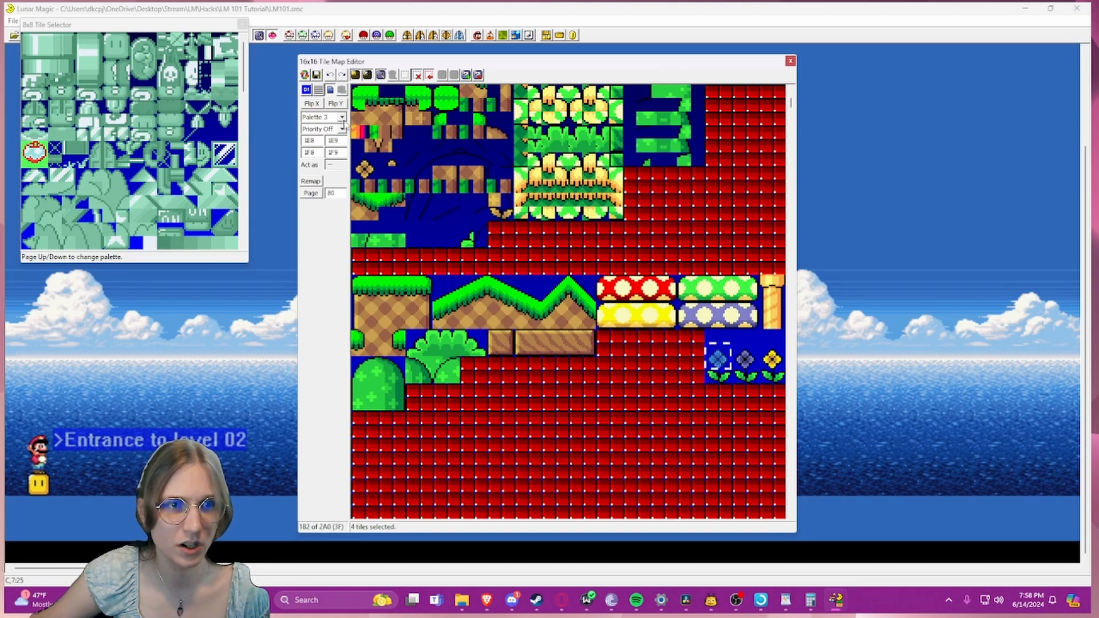
pyautogui.click(341, 117)
pyautogui.click(327, 164)
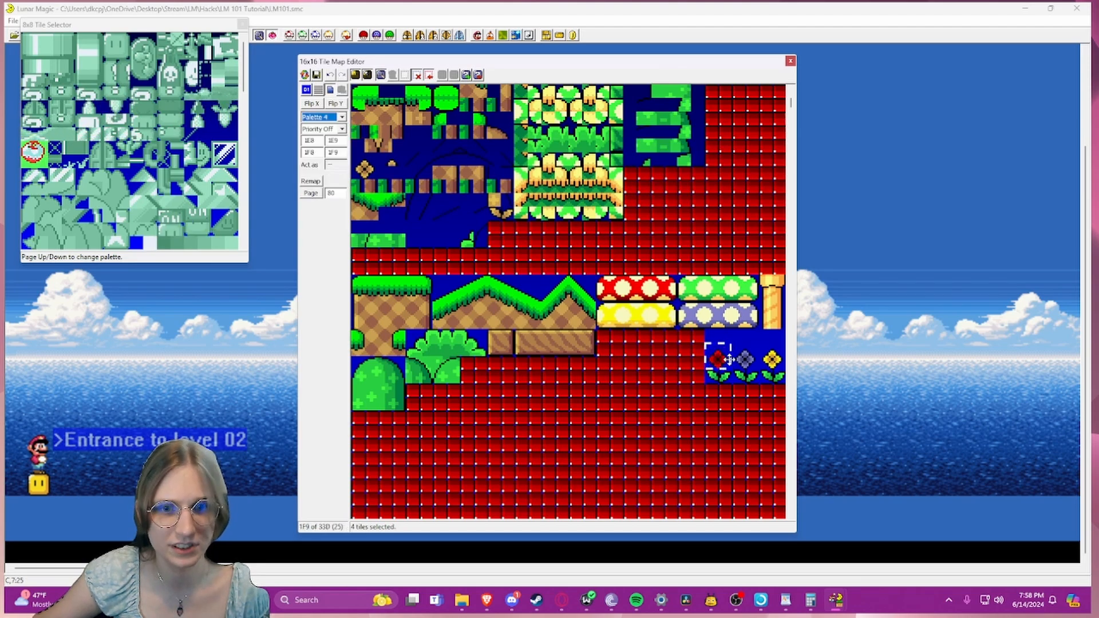
# - Compare the palette assignments of the red flower's head and leaf 8x8 tiles
pyautogui.click(725, 379)
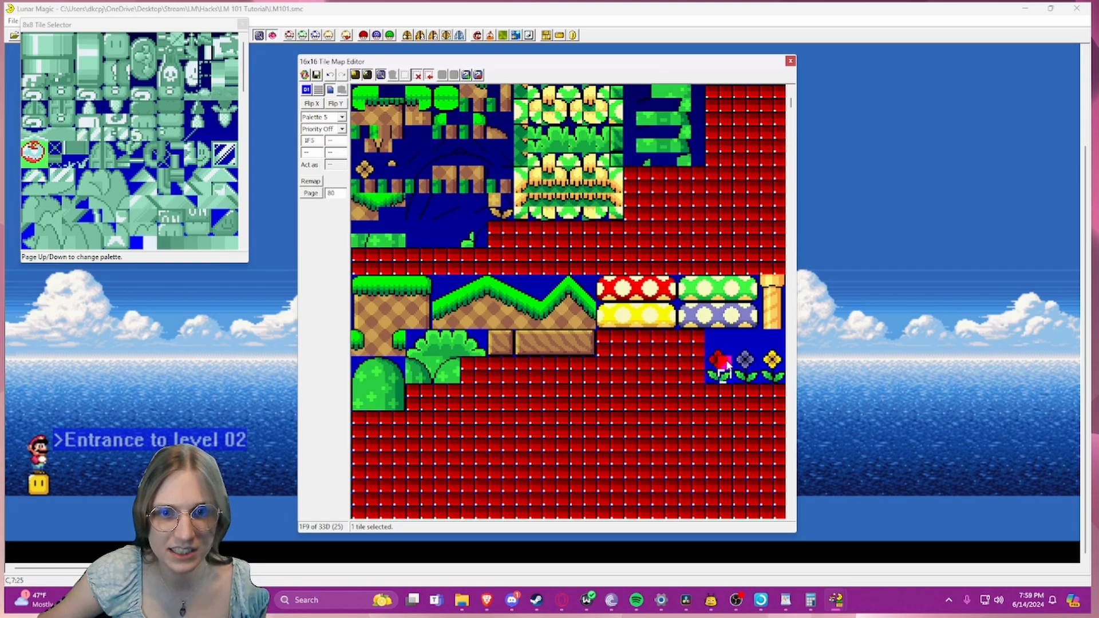
pyautogui.click(721, 361)
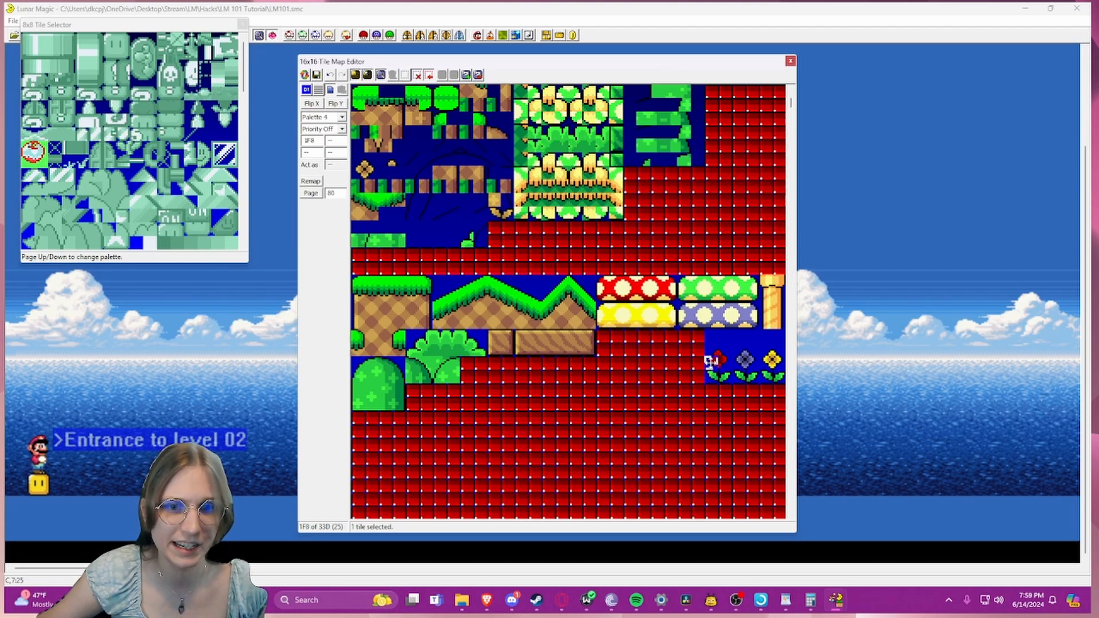
pyautogui.click(713, 376)
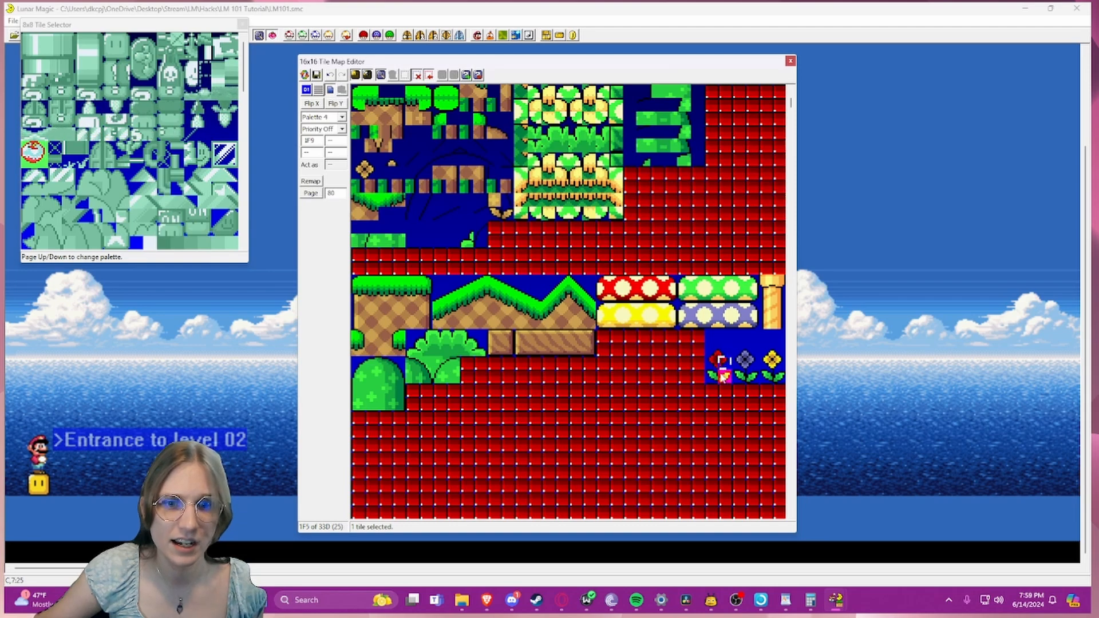
pyautogui.click(715, 365)
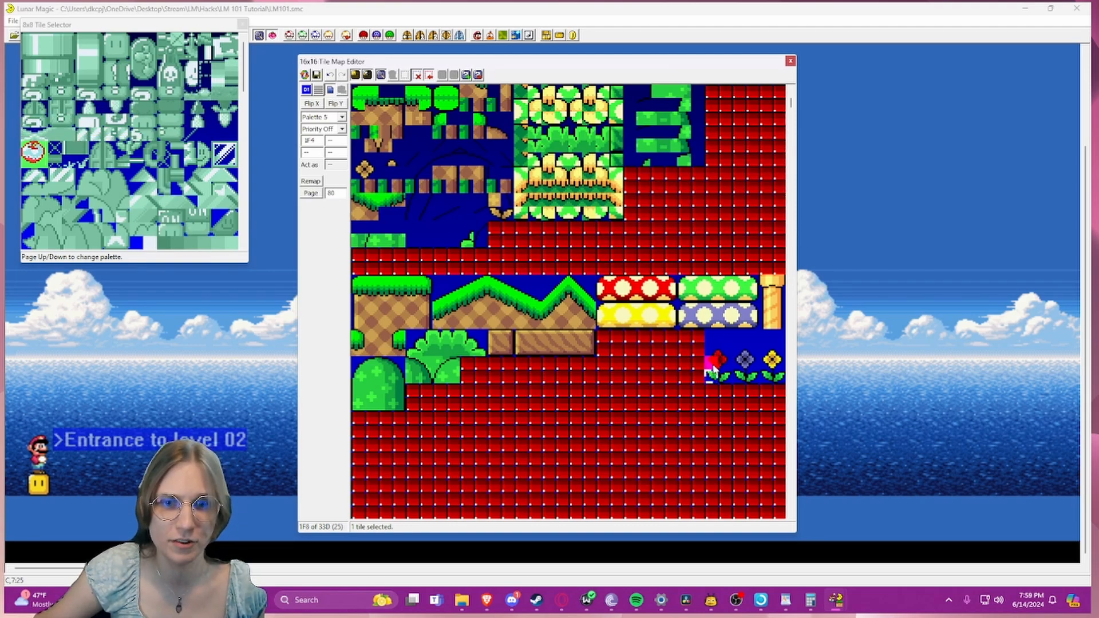
# - Switch the tile map editor back to 16x16 tile editing, select the red flower tile and put away the 8x8 Tile Selector
pyautogui.click(723, 375)
pyautogui.click(356, 75)
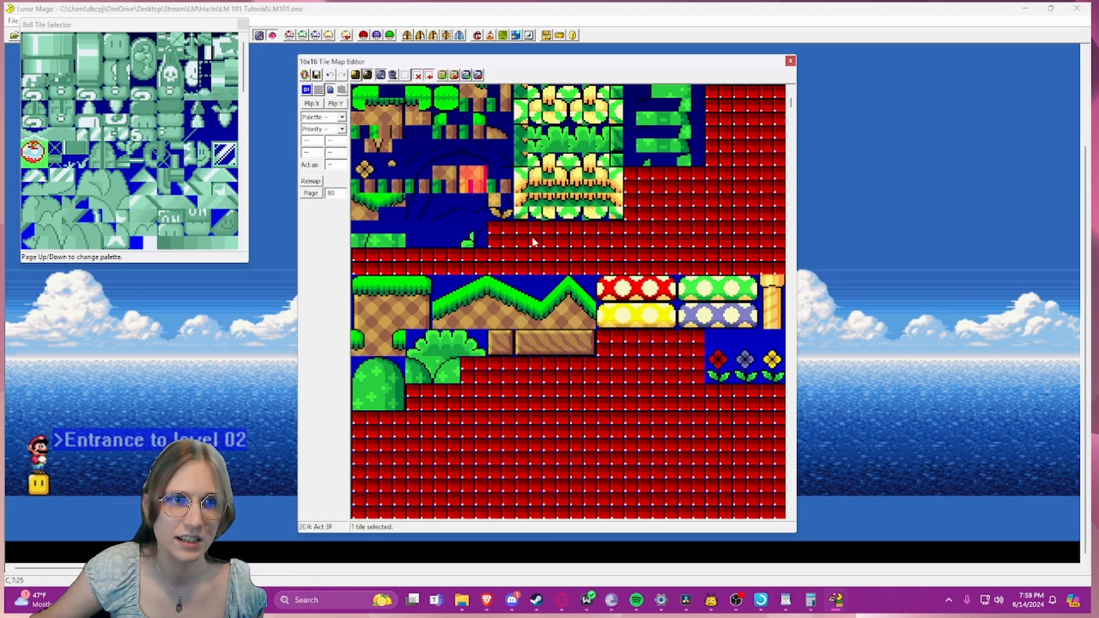
pyautogui.click(725, 365)
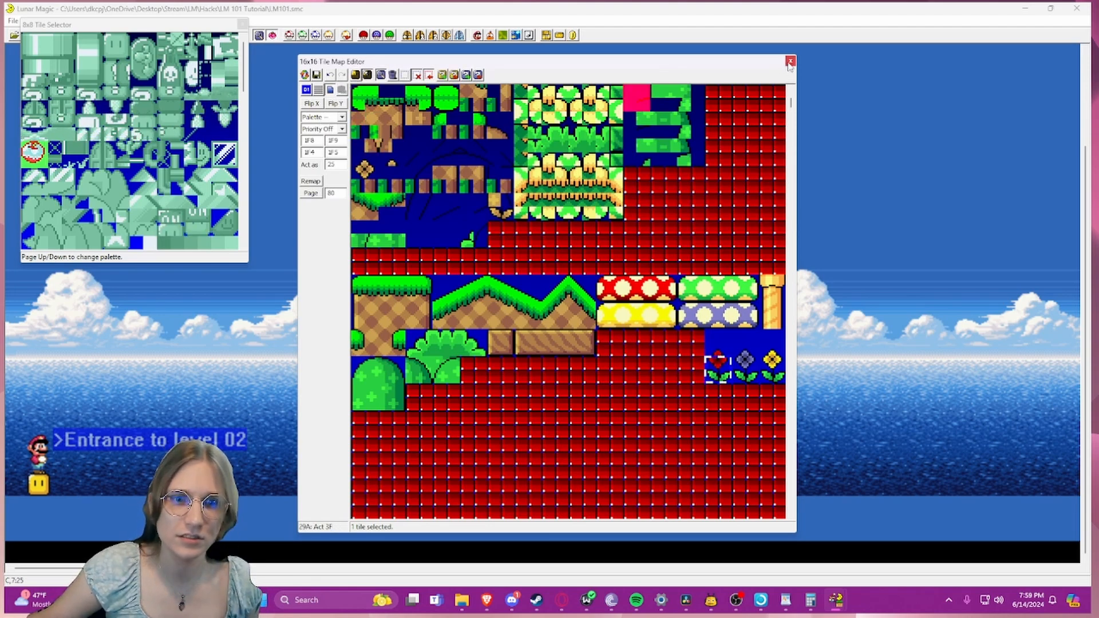
pyautogui.click(790, 62)
pyautogui.click(190, 36)
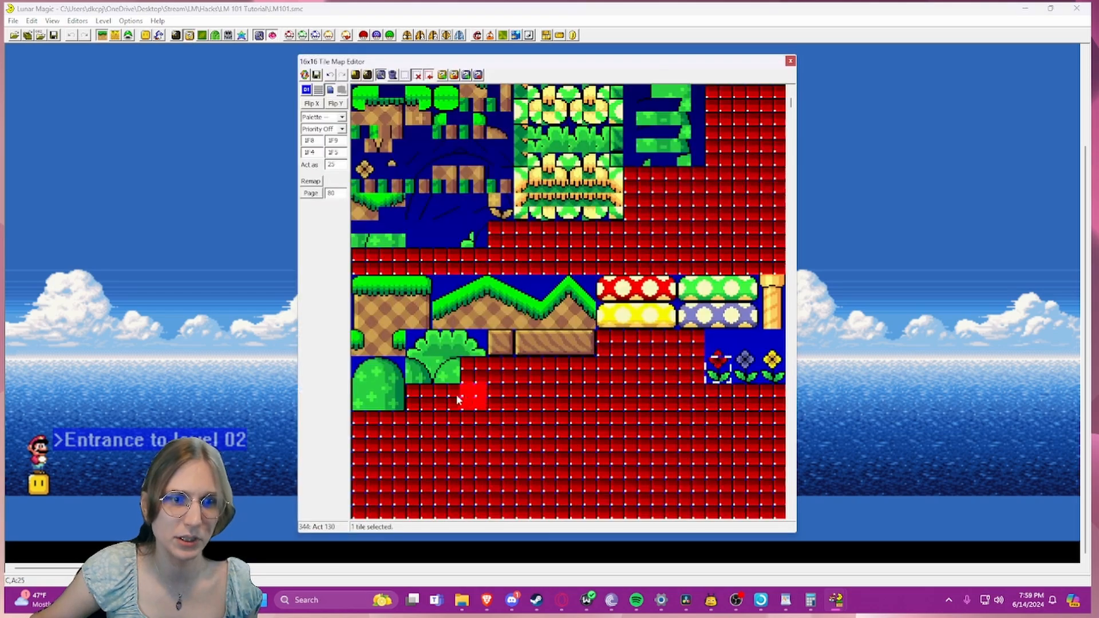
# - Lay a grass surface under Mario's entrance by extending the custom grass-top tile and ending it with the matching right corner tile
pyautogui.click(387, 292)
pyautogui.moveTo(44, 482); pyautogui.dragTo(89, 484)
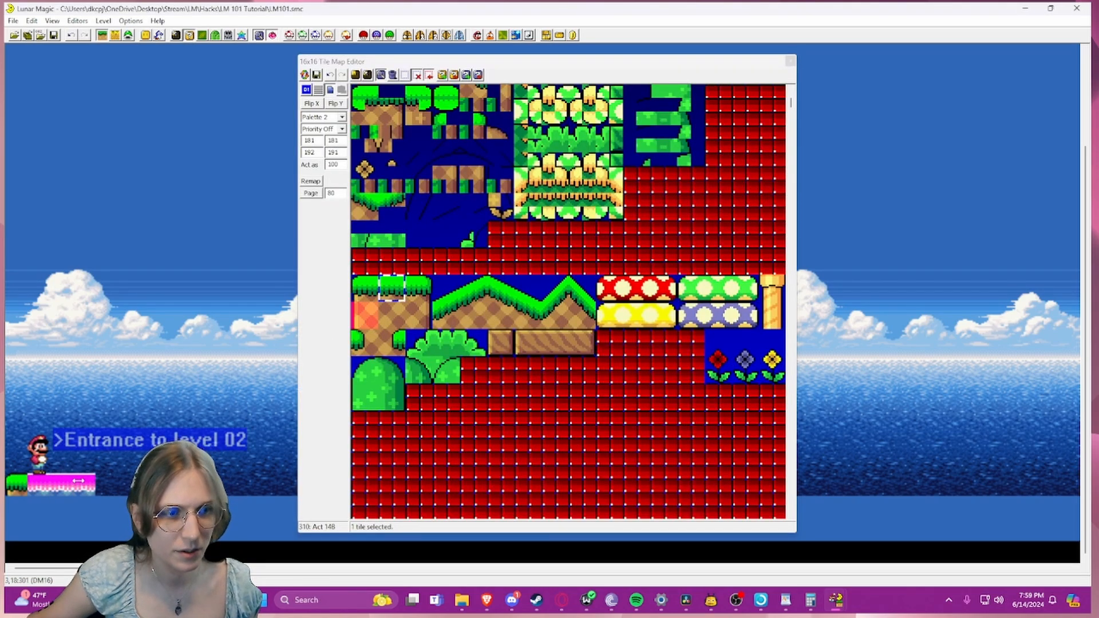
pyautogui.click(420, 288)
pyautogui.rightClick(107, 485)
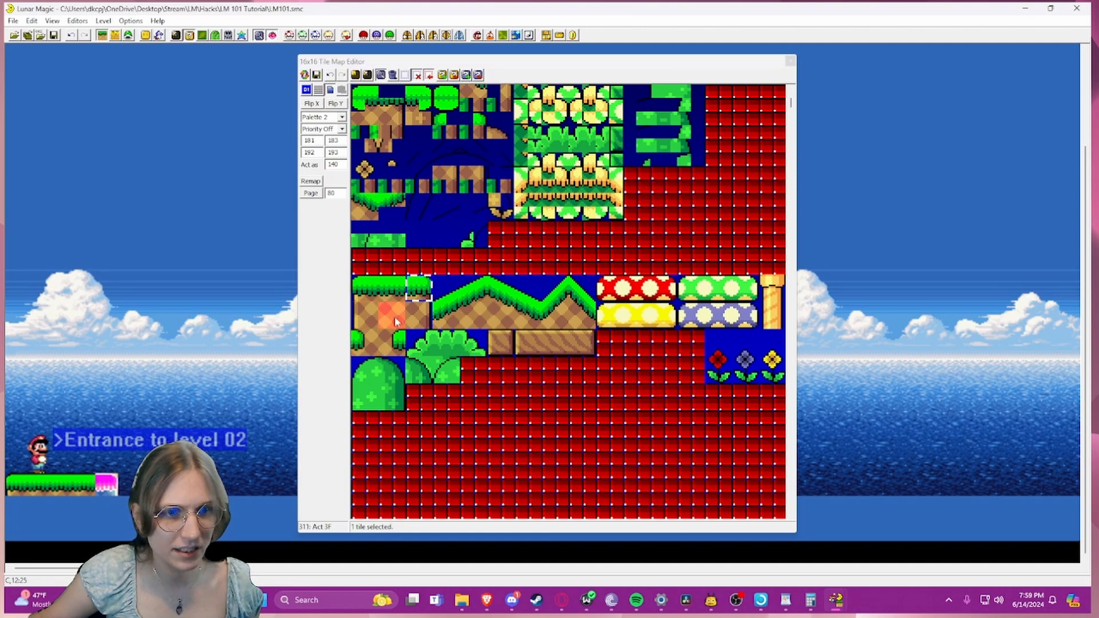
# - Place the custom right-edge, left-edge and centre dirt tiles beneath the grass and extend them down to the level's lower edge
pyautogui.click(417, 315)
pyautogui.rightClick(102, 511)
pyautogui.click(366, 314)
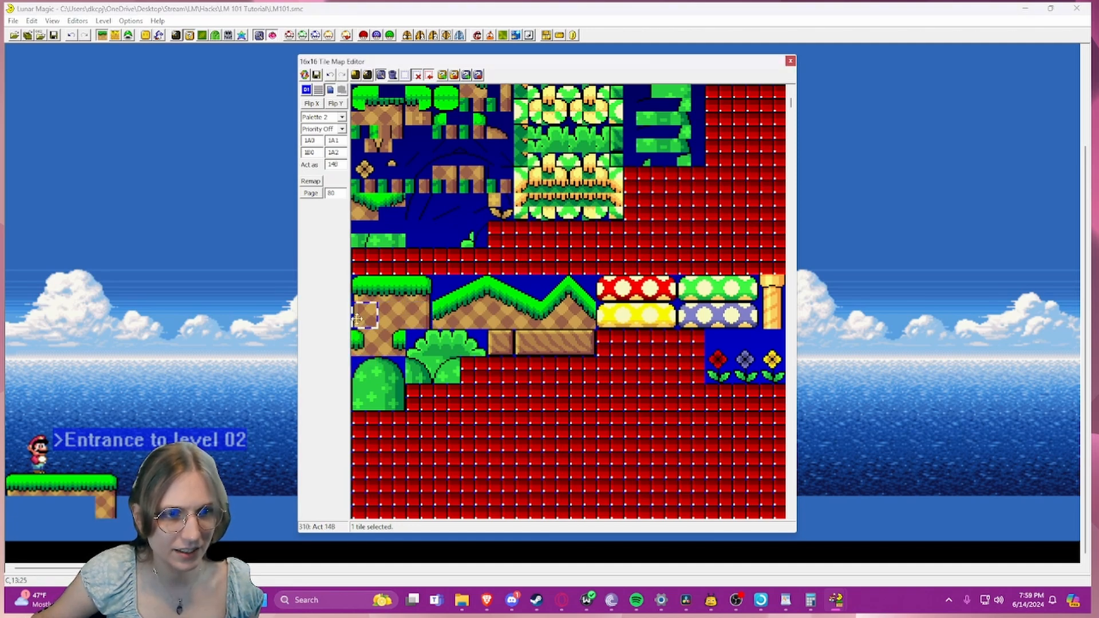
pyautogui.rightClick(19, 507)
pyautogui.click(389, 317)
pyautogui.rightClick(39, 508)
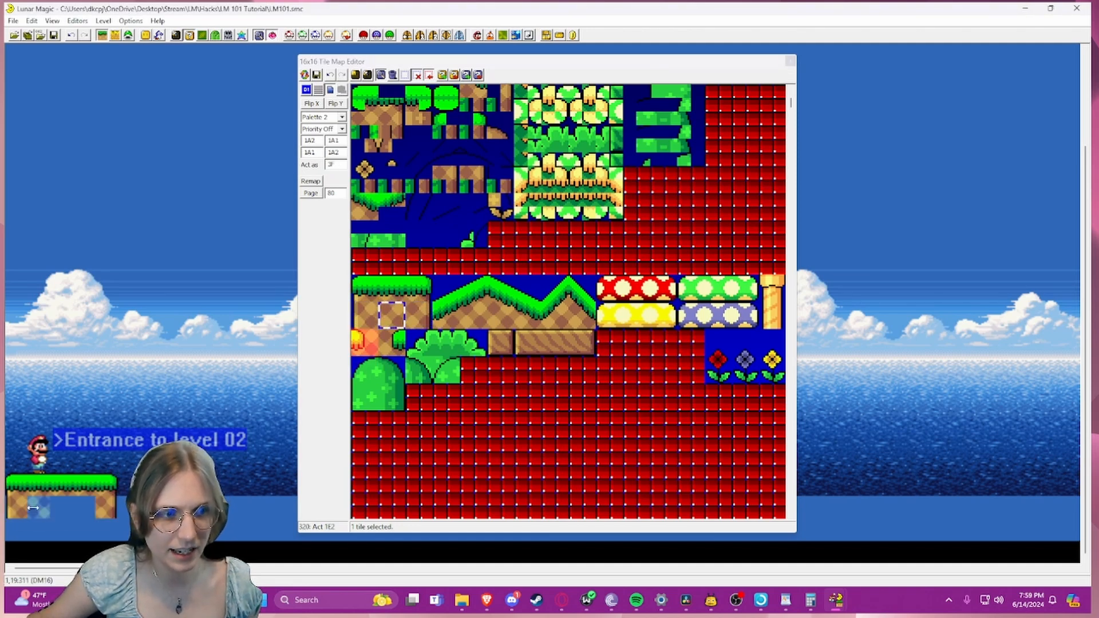
pyautogui.click(52, 512)
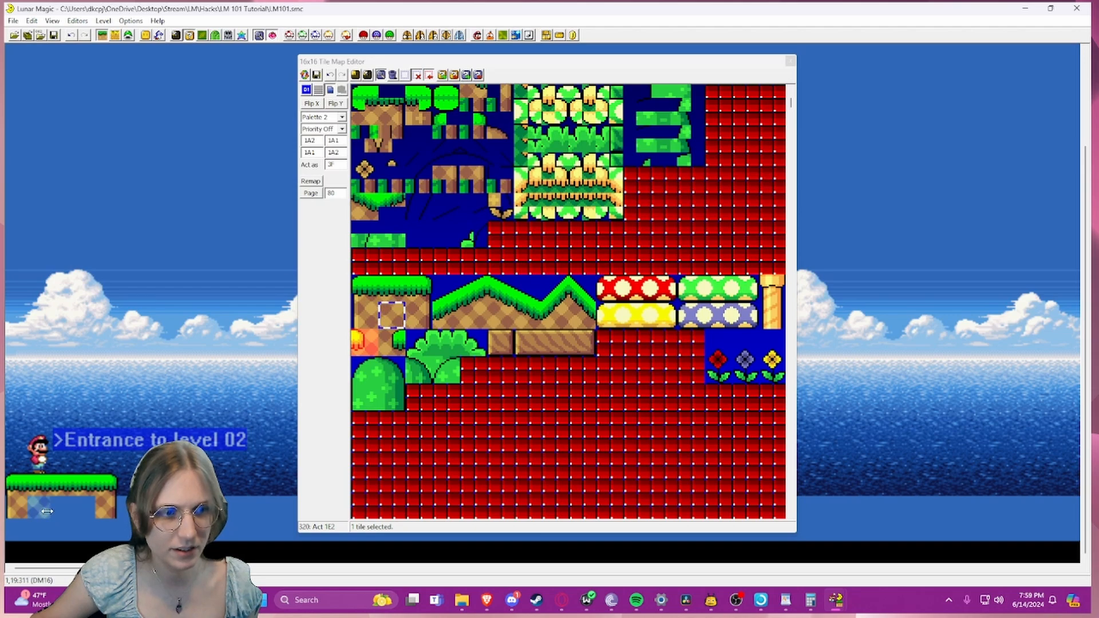
pyautogui.moveTo(47, 511)
pyautogui.mouseDown()
pyautogui.moveTo(102, 511)
pyautogui.moveTo(15, 510)
pyautogui.moveTo(49, 529)
pyautogui.mouseUp()
pyautogui.click(100, 529)
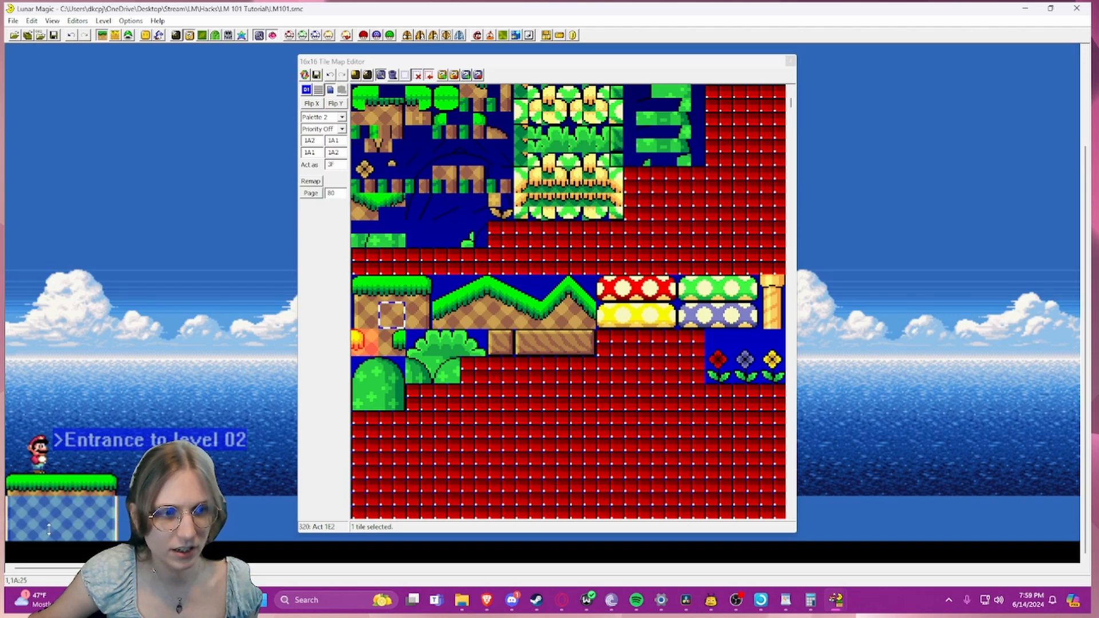
# - Copy the grass platform to the right as a second, higher platform and extend its dirt down to the level's lower edge
pyautogui.moveTo(122, 536); pyautogui.dragTo(14, 480)
pyautogui.rightClick(220, 417)
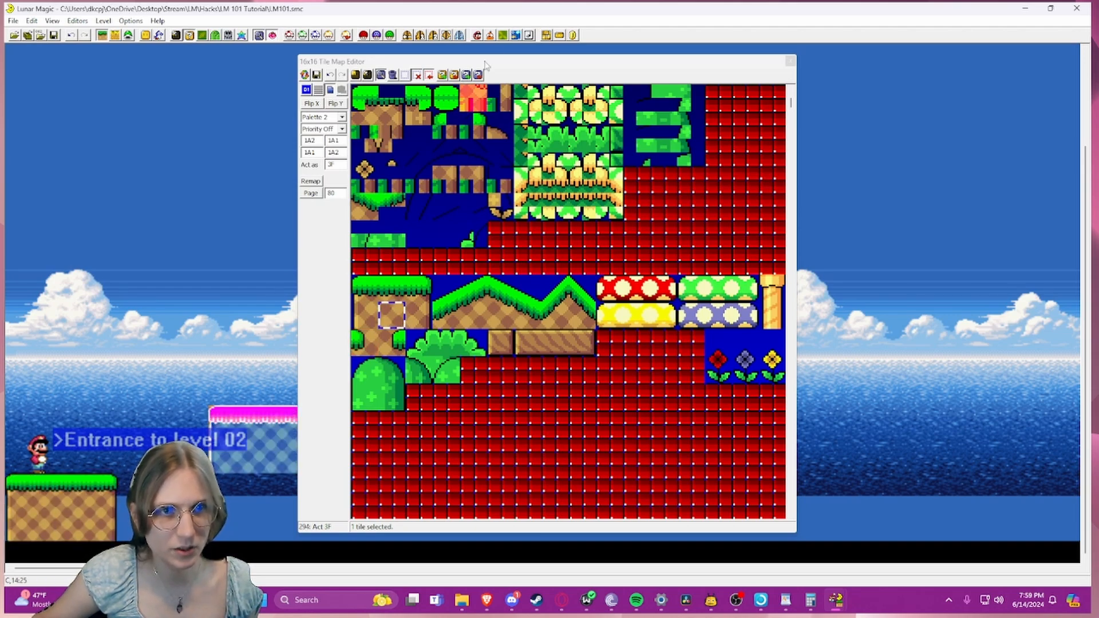
pyautogui.moveTo(485, 63); pyautogui.dragTo(766, 81)
pyautogui.moveTo(170, 345); pyautogui.dragTo(353, 530)
pyautogui.moveTo(269, 418)
pyautogui.mouseDown()
pyautogui.moveTo(202, 418)
pyautogui.moveTo(293, 395)
pyautogui.mouseUp()
pyautogui.moveTo(242, 452); pyautogui.dragTo(269, 537)
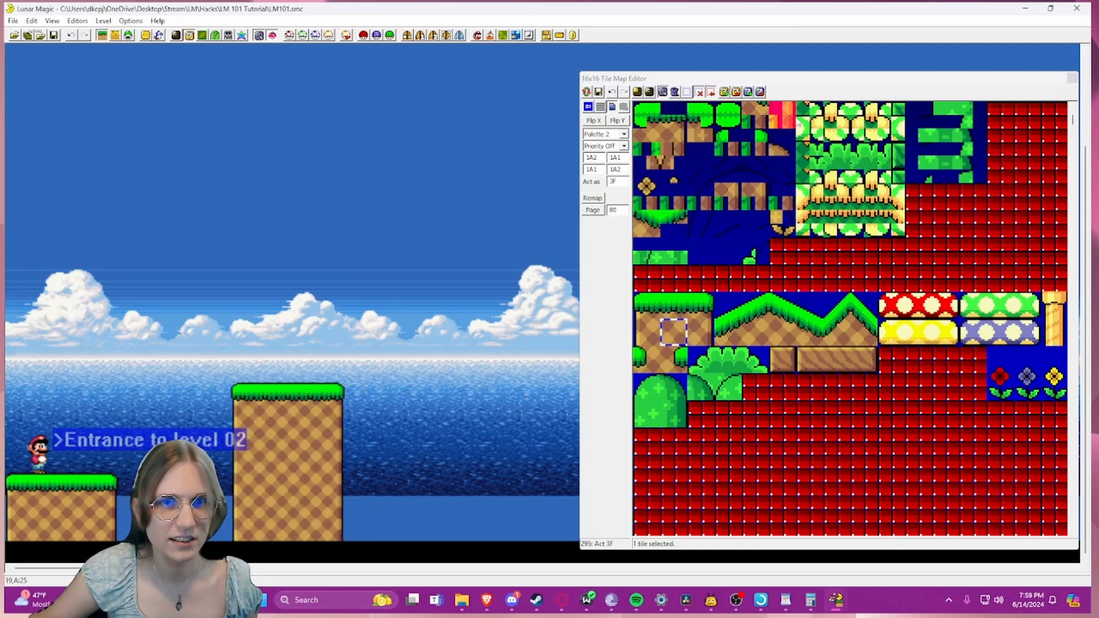
# - Close the 16x16 Tile Map Editor and save the level to the ROM
pyautogui.moveTo(1059, 78); pyautogui.dragTo(847, 75)
pyautogui.click(859, 76)
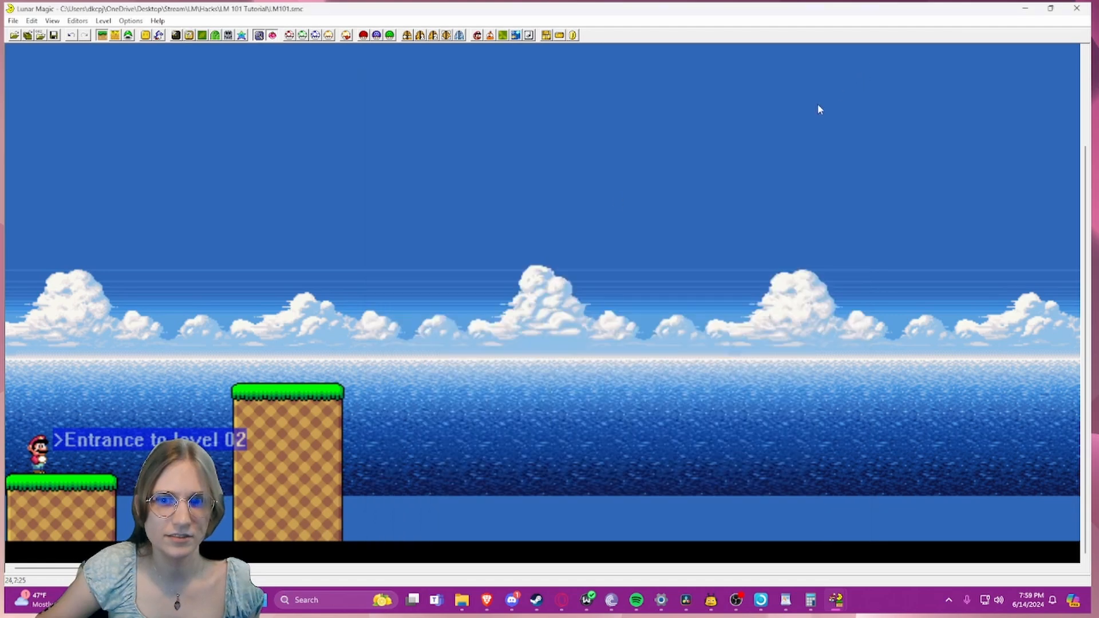
pyautogui.press('z')
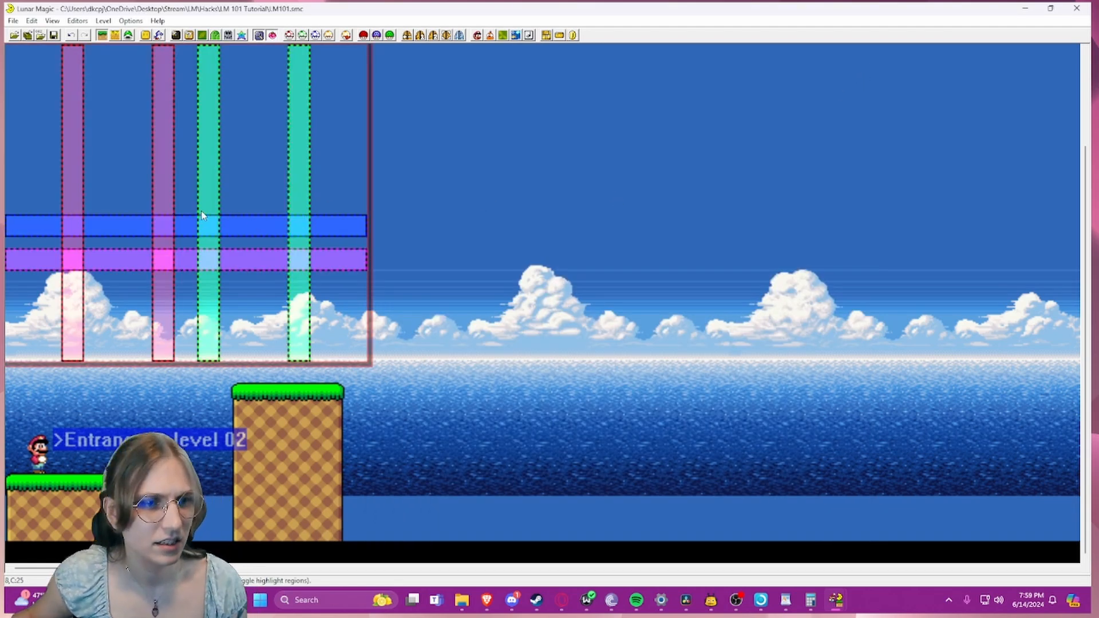
pyautogui.press('z')
pyautogui.press('z')
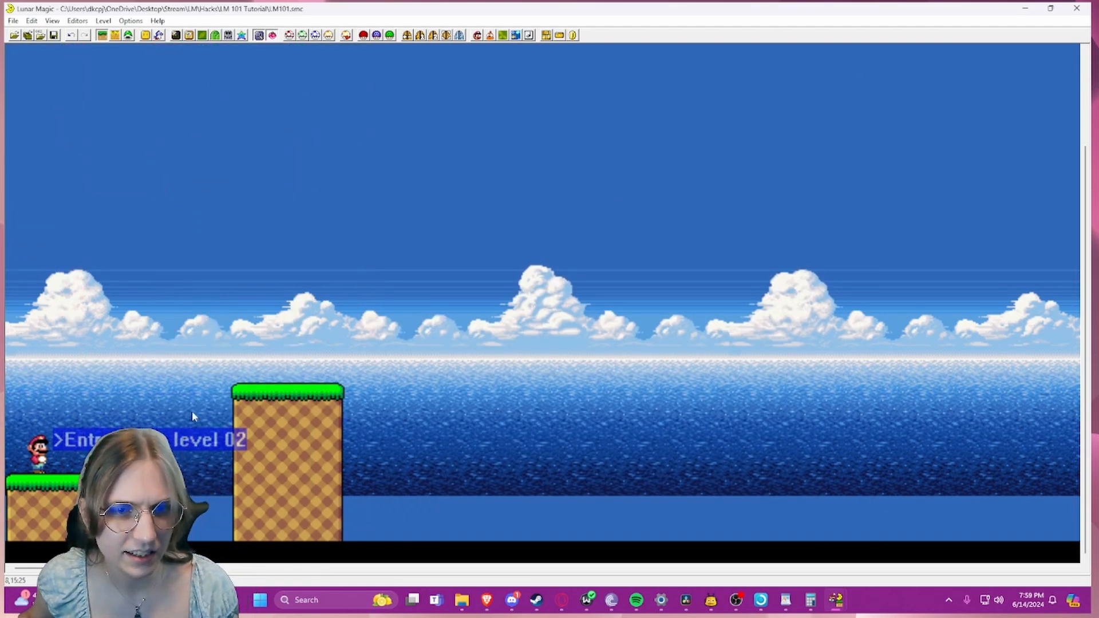
pyautogui.click(54, 36)
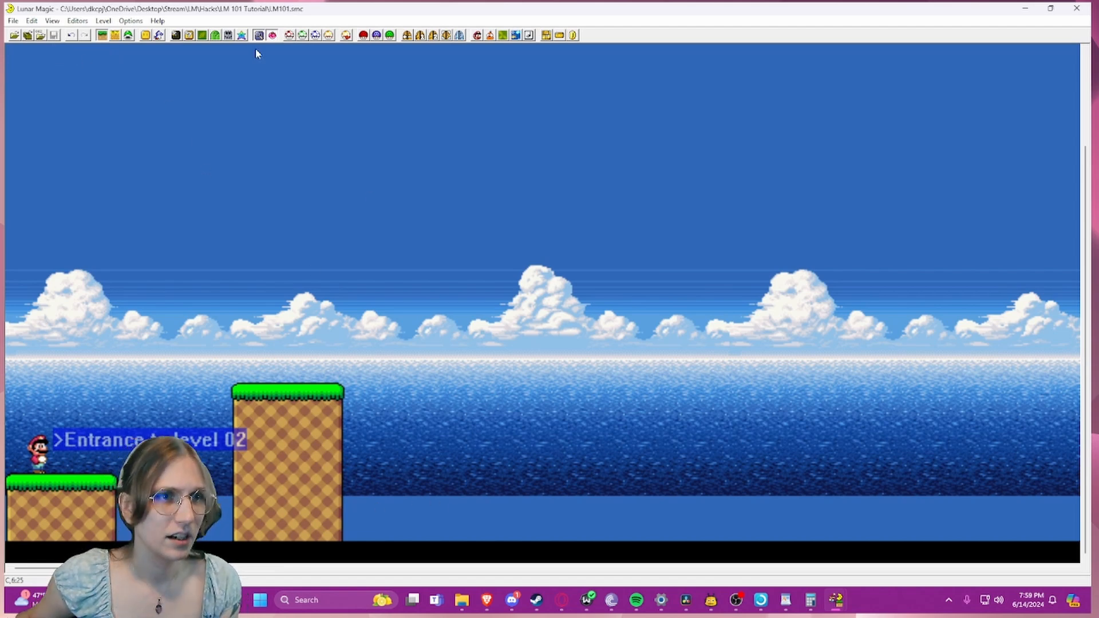
# - In the Overworld Editor, assign level number 2 to the level tile right of Yoshi's House and save the overworld
pyautogui.click(227, 35)
pyautogui.scroll(-10, 298, 140)
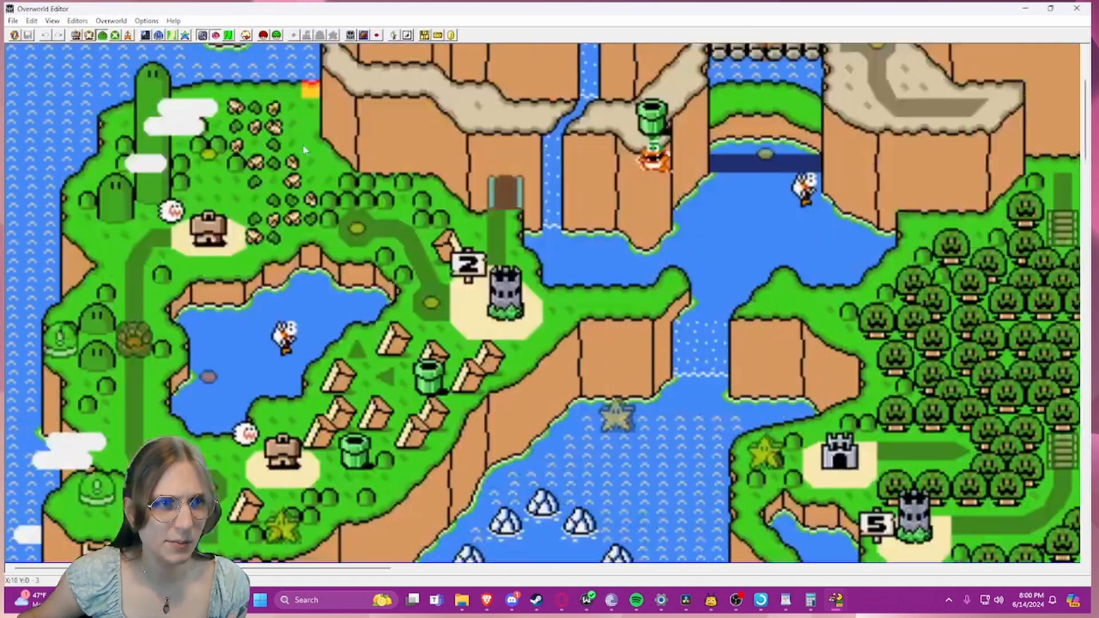
pyautogui.scroll(-10, 298, 140)
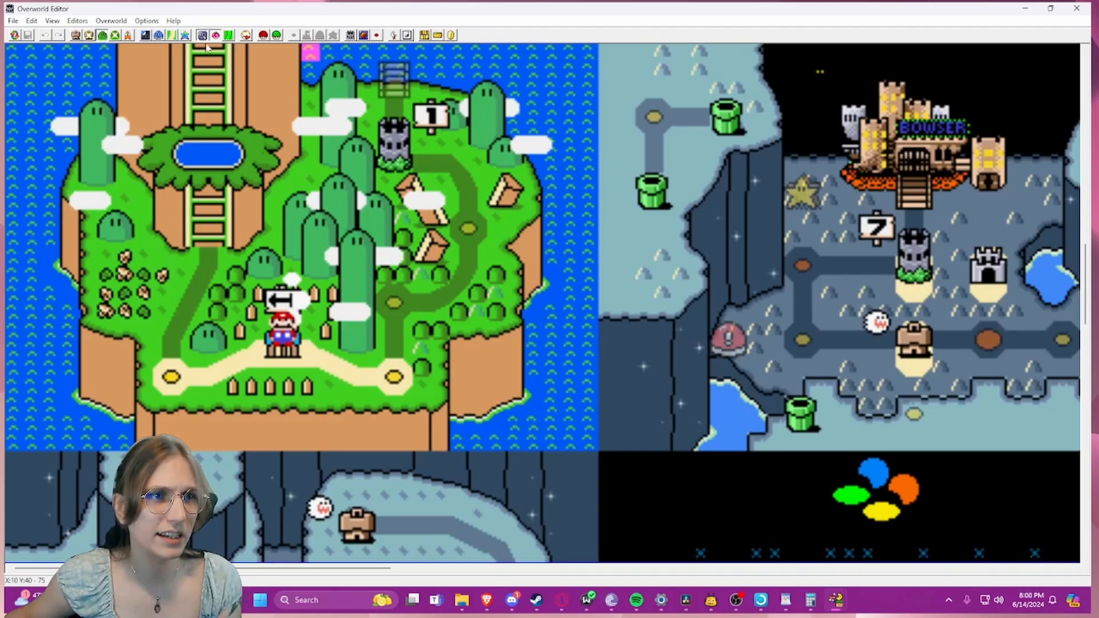
pyautogui.click(393, 377)
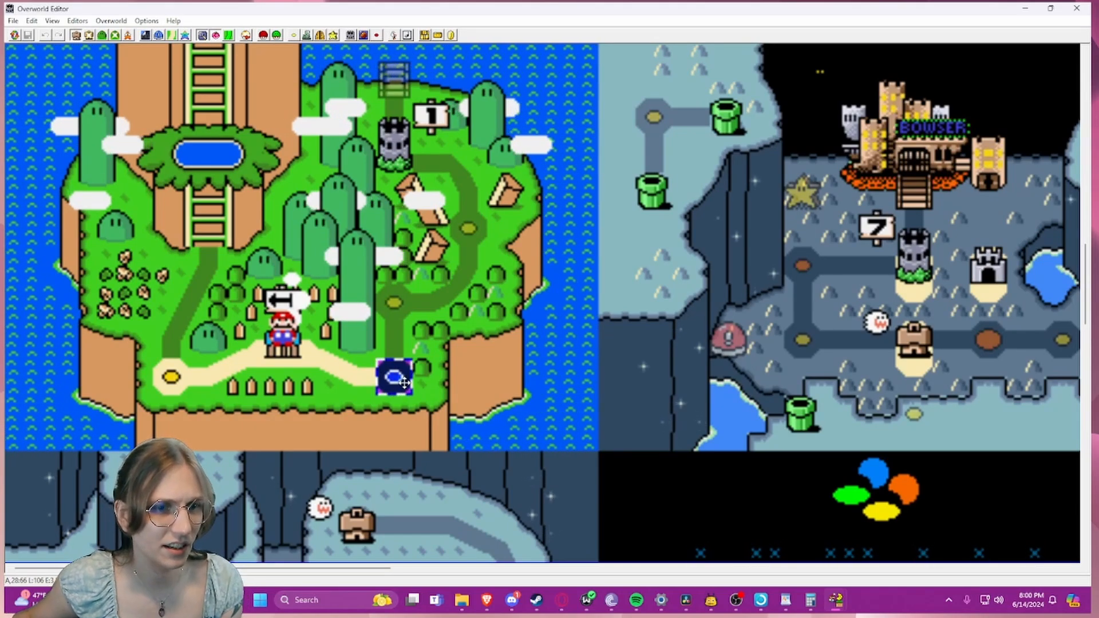
pyautogui.click(294, 35)
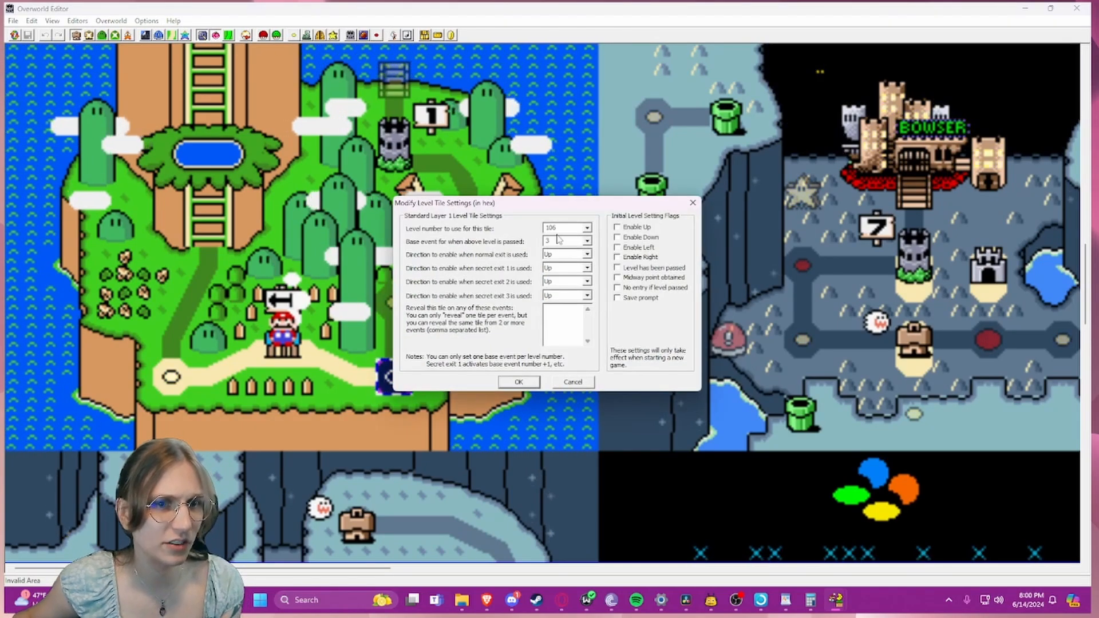
pyautogui.write('2')
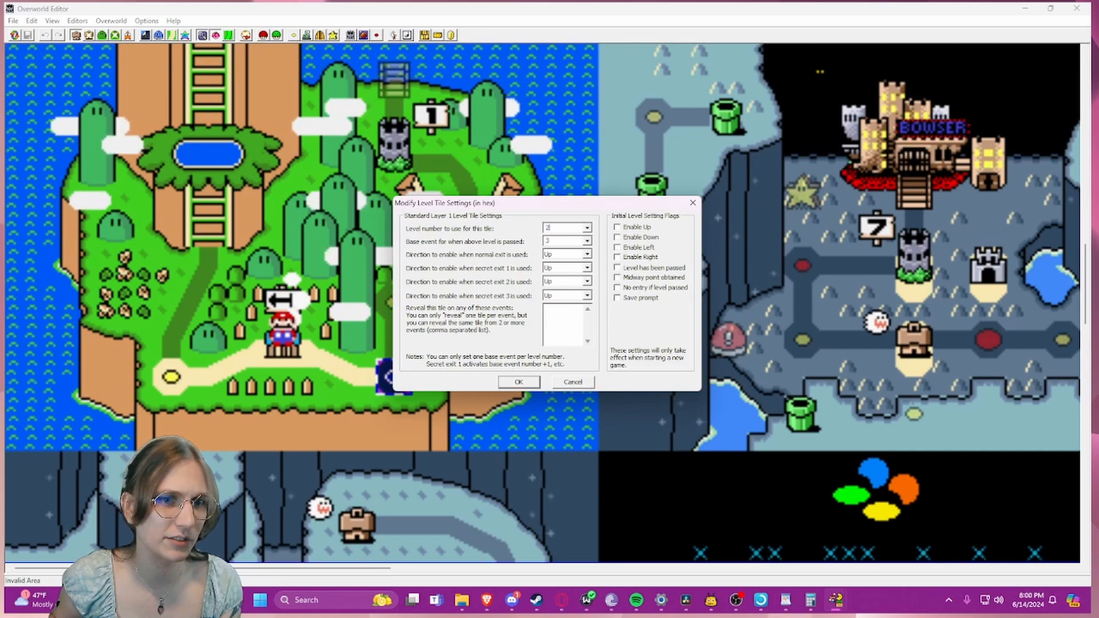
pyautogui.press('Return')
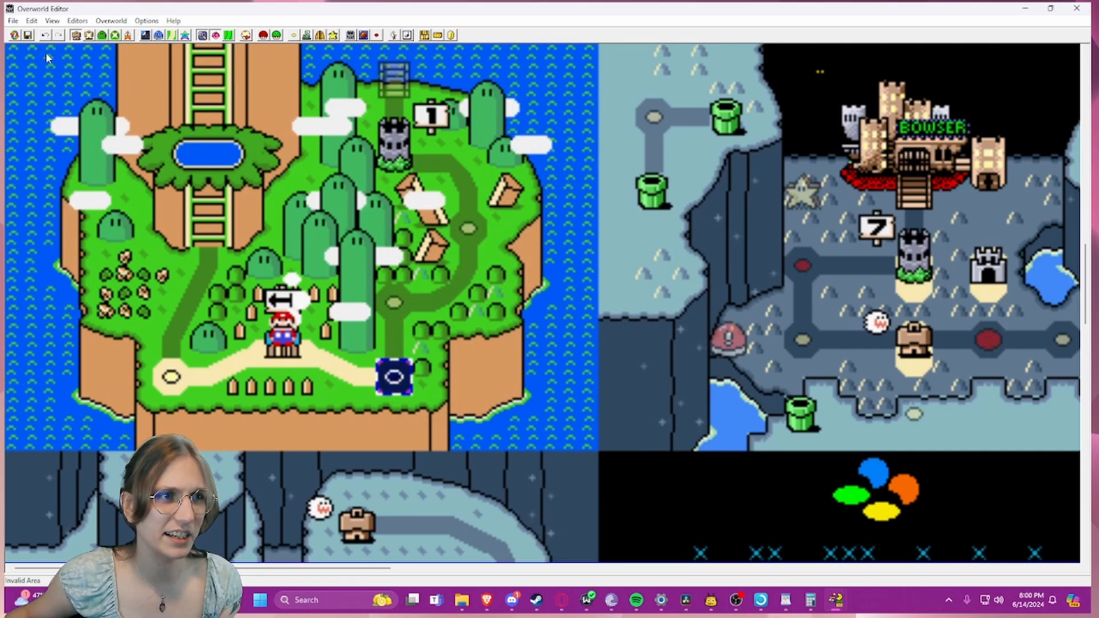
pyautogui.click(29, 38)
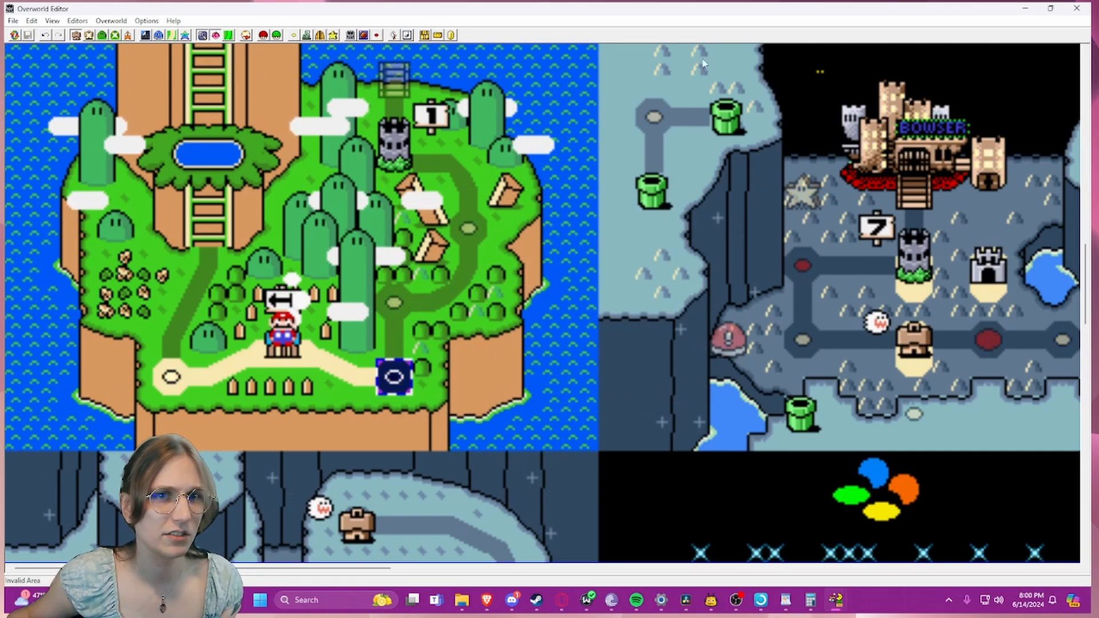
pyautogui.click(1076, 8)
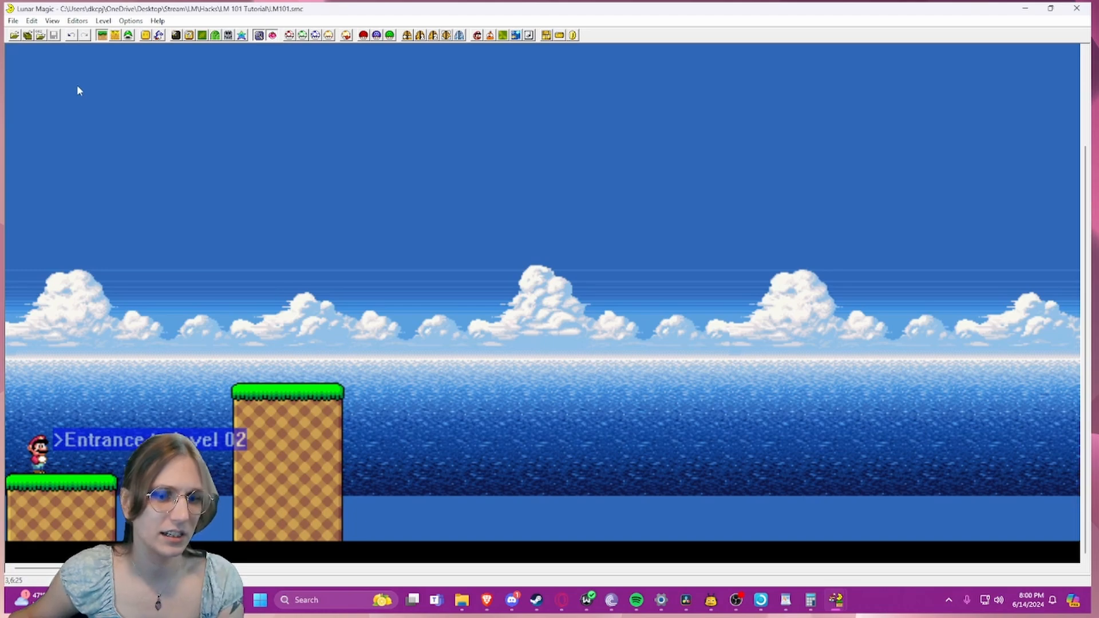
# - Run the hack in the RetroArch emulator and restart the game
pyautogui.press('F4')
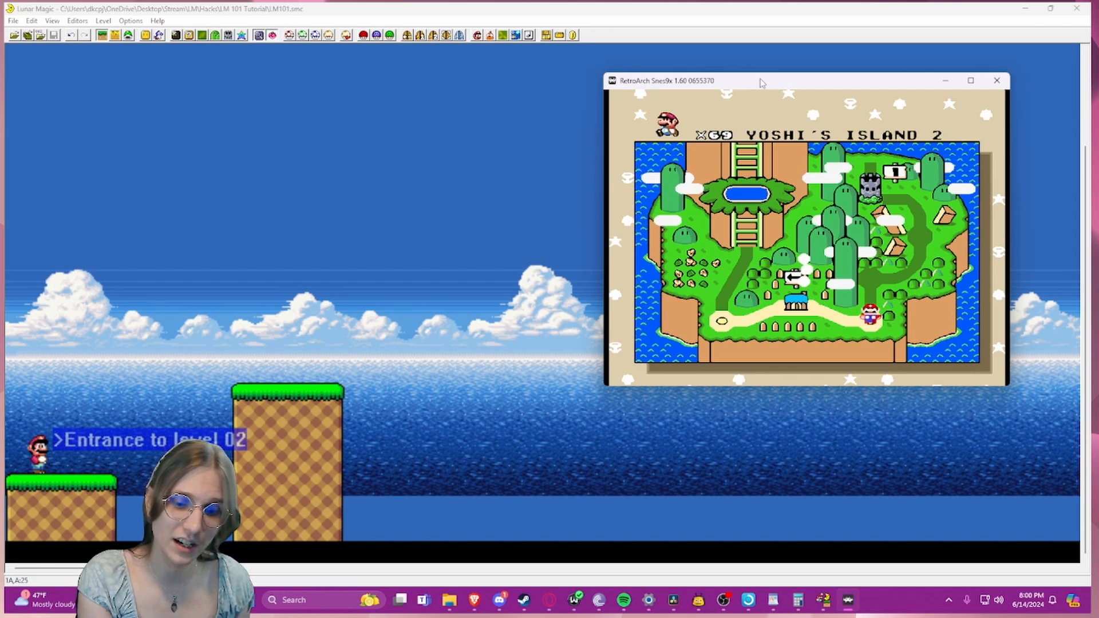
pyautogui.press('F1')
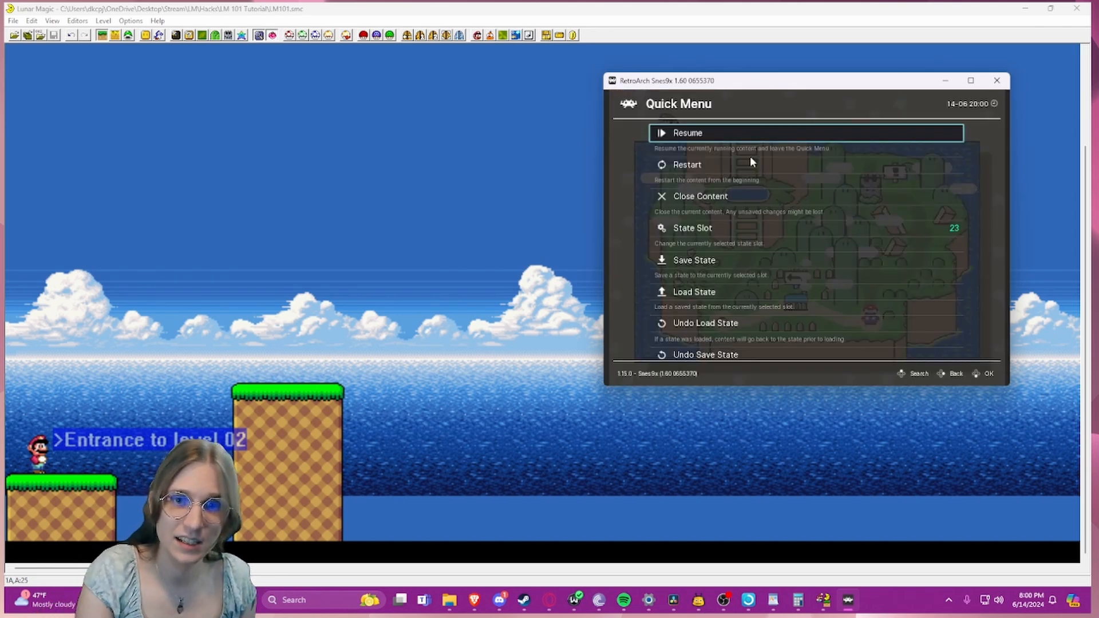
pyautogui.press('Down')
pyautogui.press('Down')
pyautogui.press('Return')
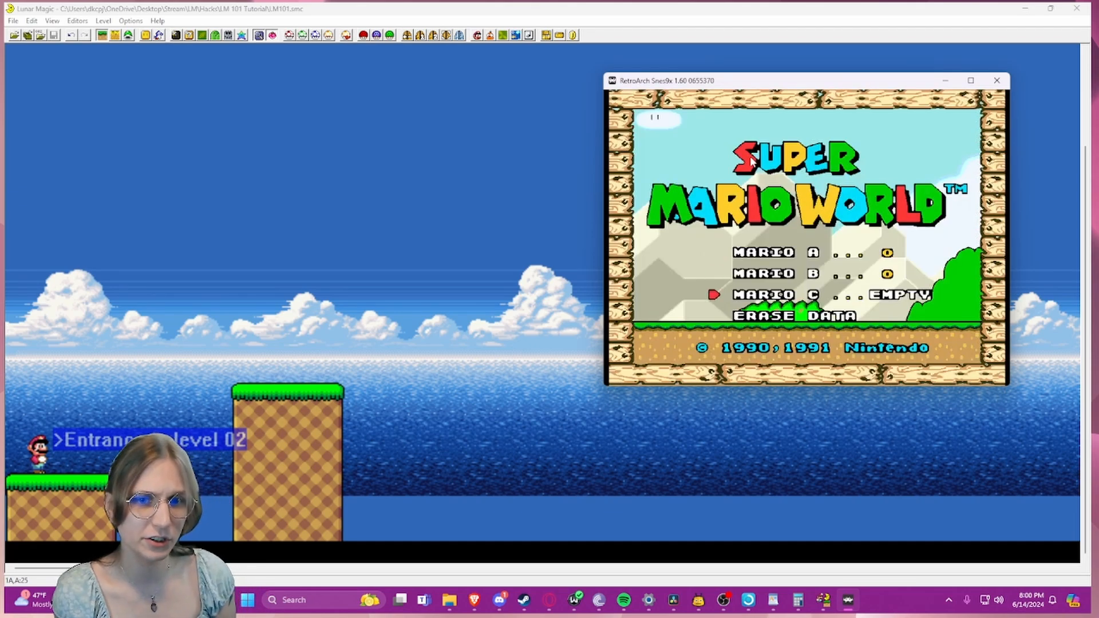
# - Start a new game in the empty Mario C file, skip the intro message and walk to the level right of Yoshi's House
pyautogui.press('x')
pyautogui.press('x')
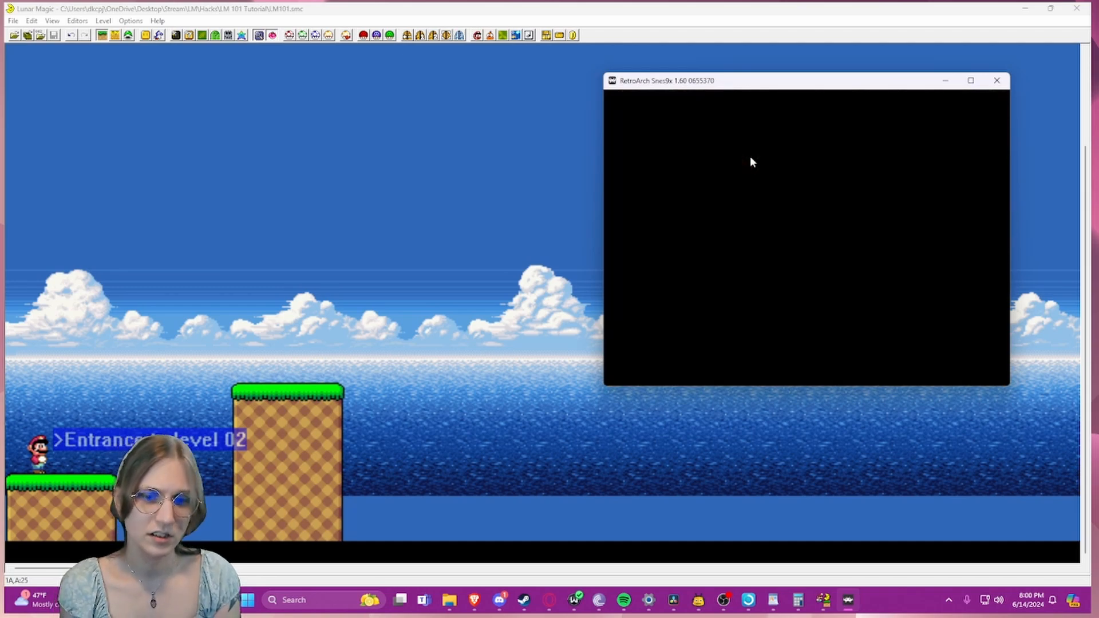
pyautogui.press('space')
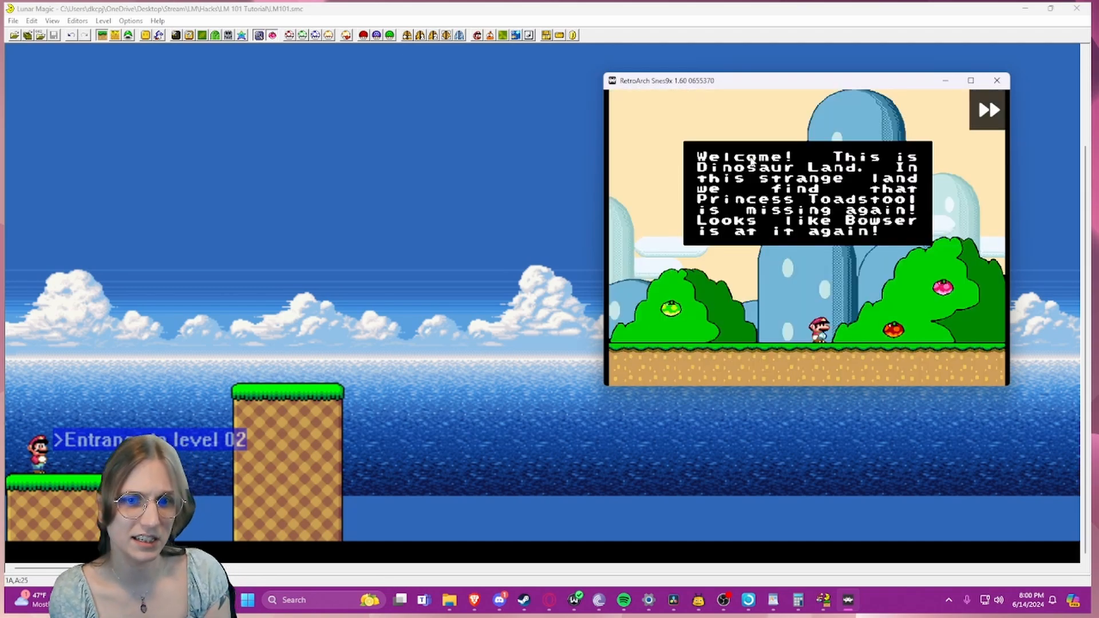
pyautogui.press('x')
pyautogui.press('space')
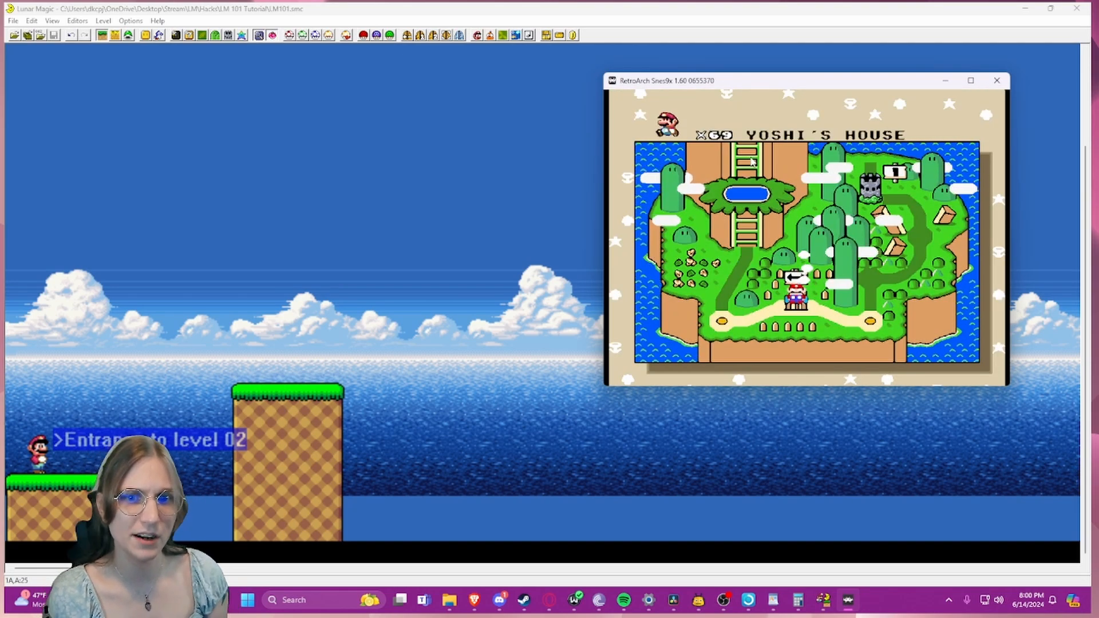
pyautogui.press('Right')
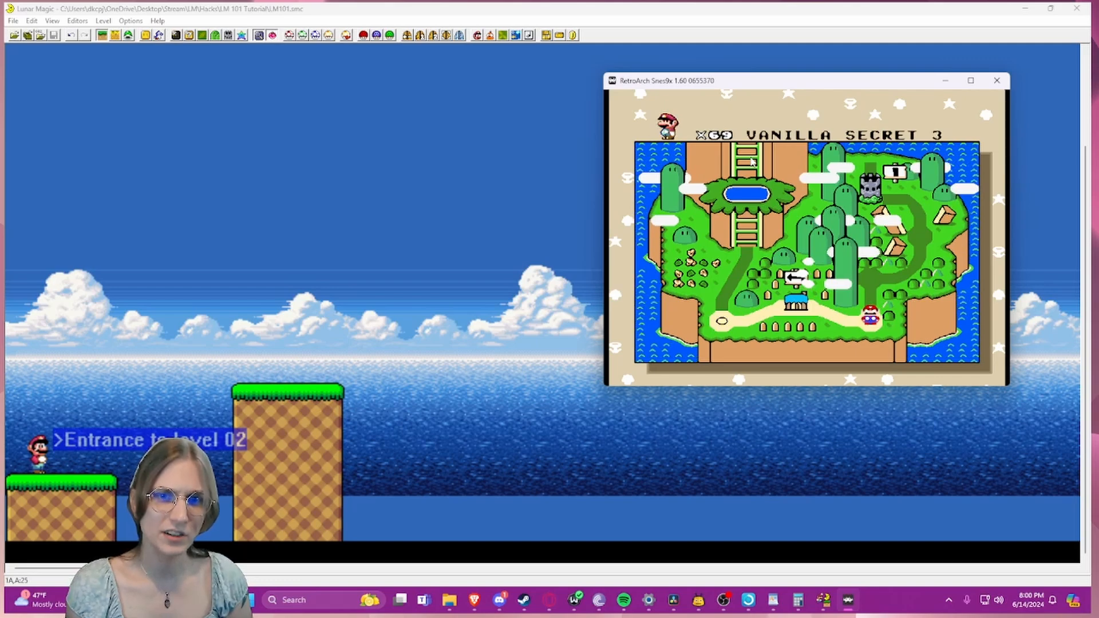
# - Enter the level to check the custom ground tiles in-game, enlarge the emulator window and close it
pyautogui.press('x')
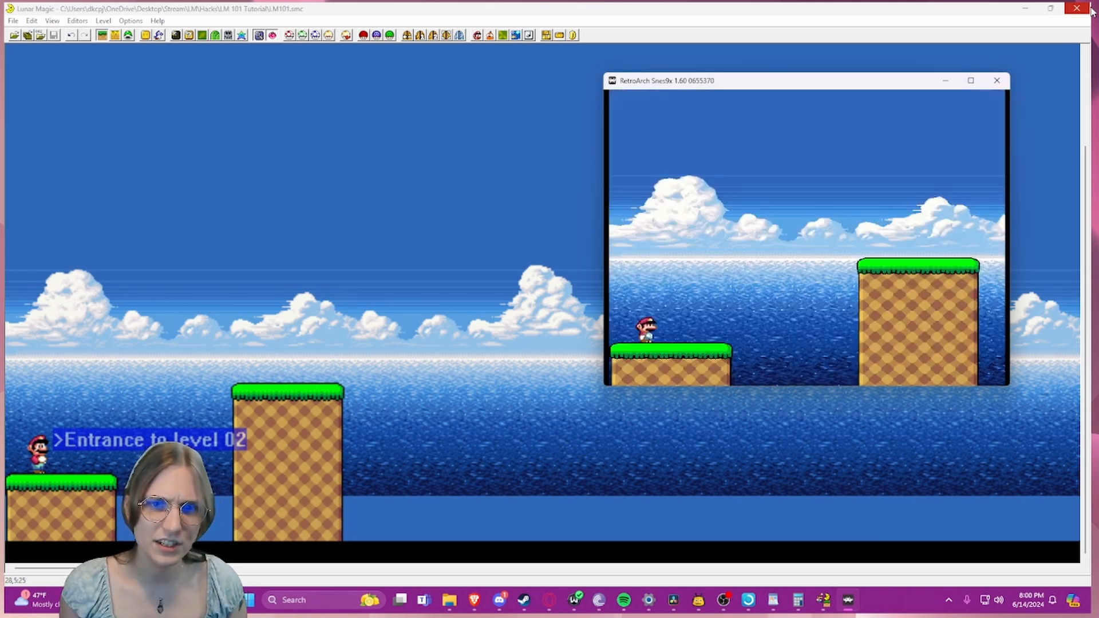
pyautogui.moveTo(886, 387); pyautogui.dragTo(875, 423)
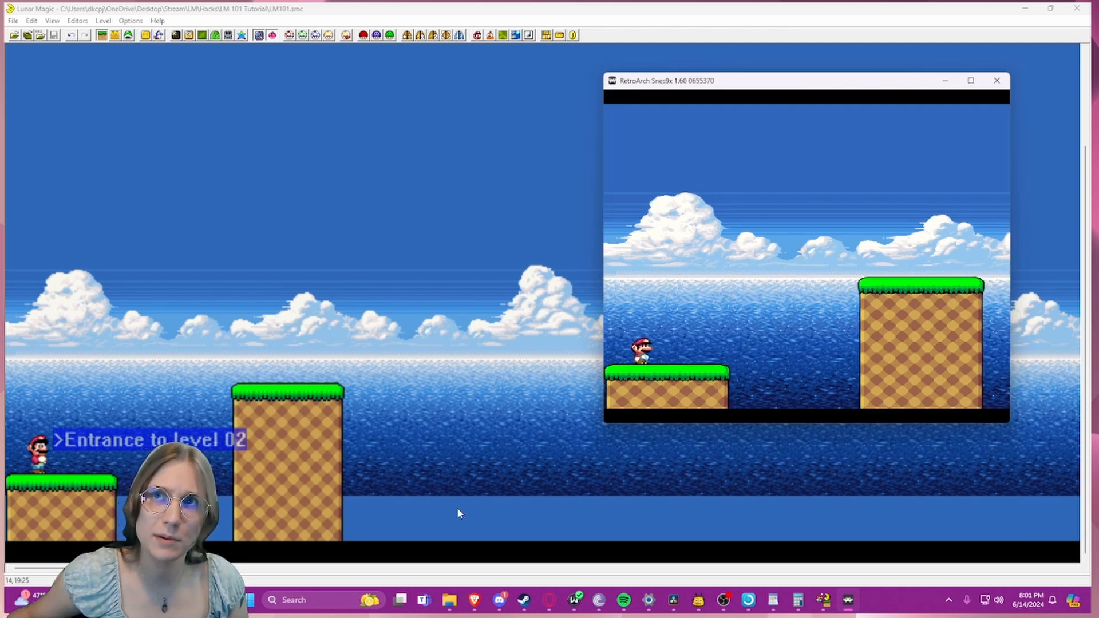
pyautogui.click(997, 81)
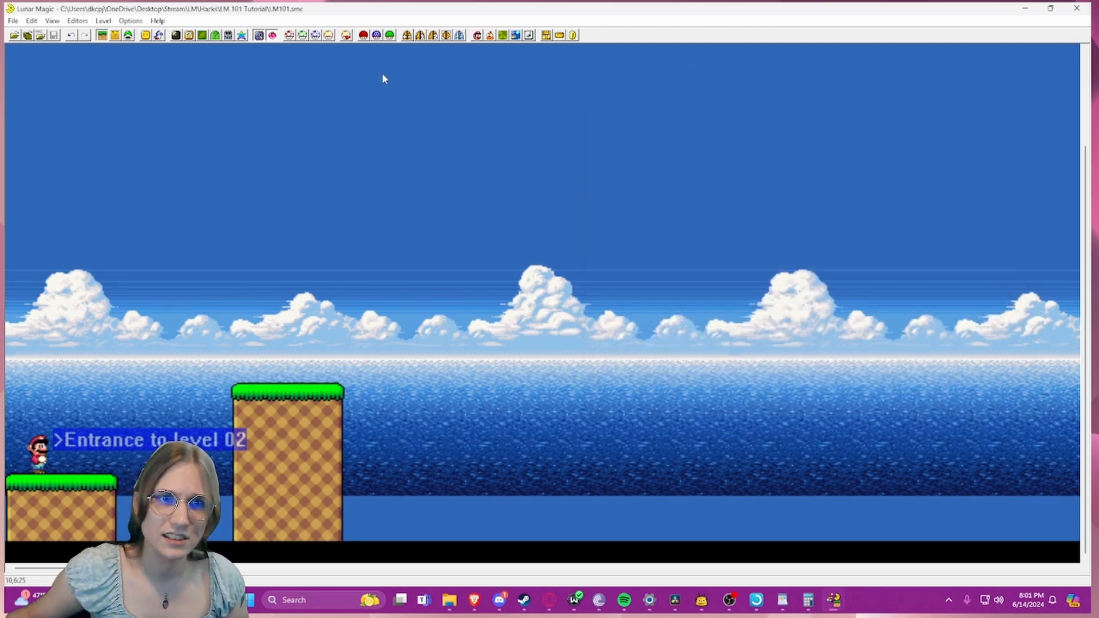
# - View the level's background in the Background Layer 2 Editor and close the editor
pyautogui.click(208, 36)
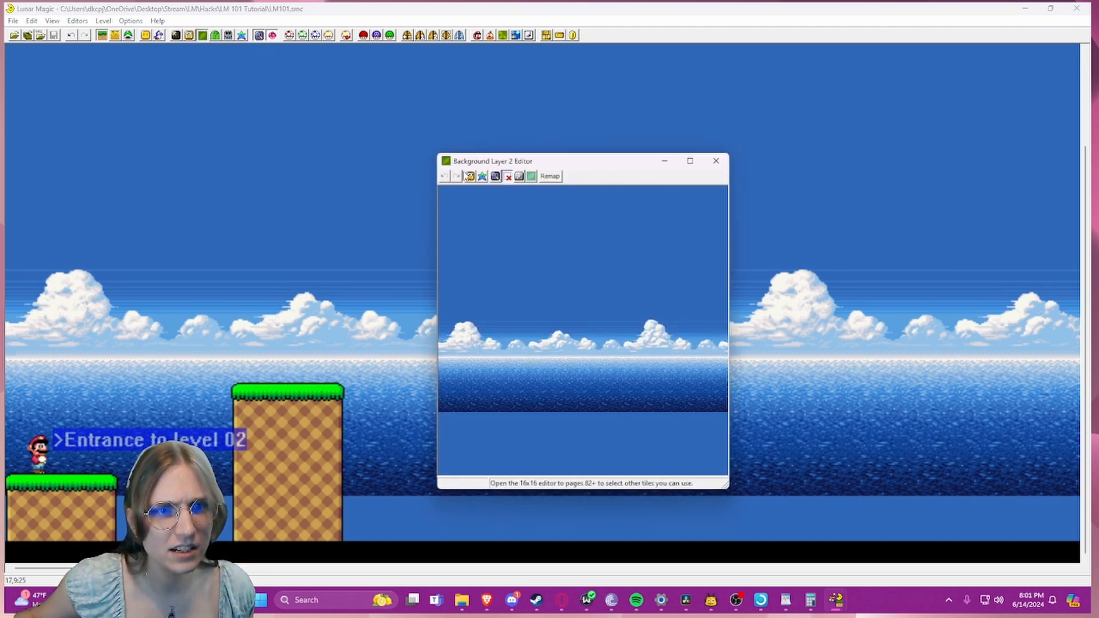
pyautogui.click(715, 163)
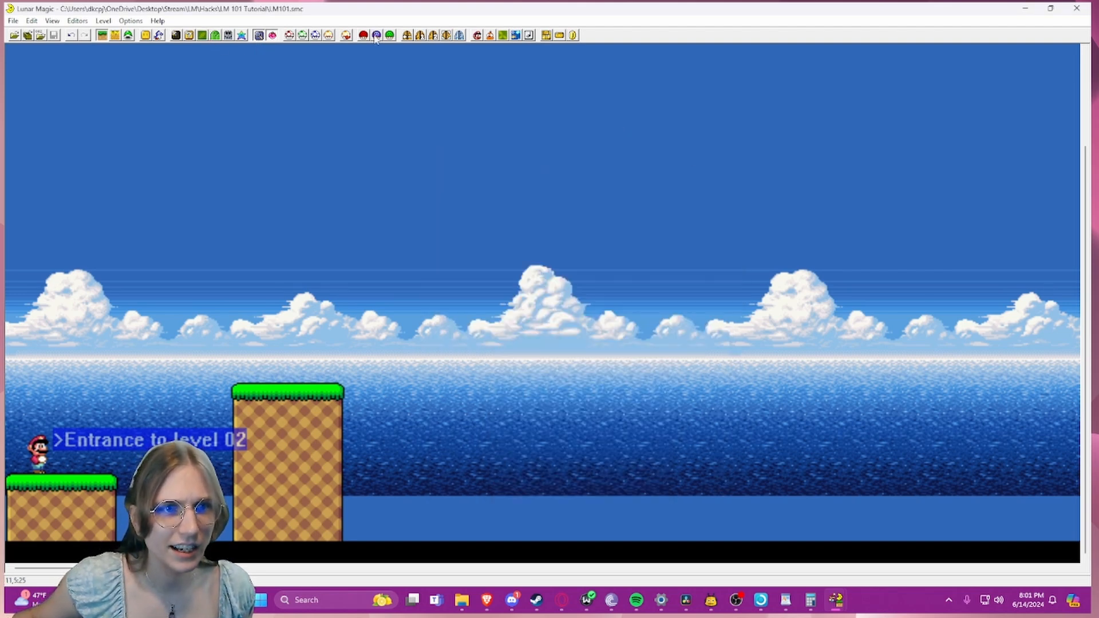
# - Try other Layer 2 background heights for the level, including 10 tiles
pyautogui.click(502, 35)
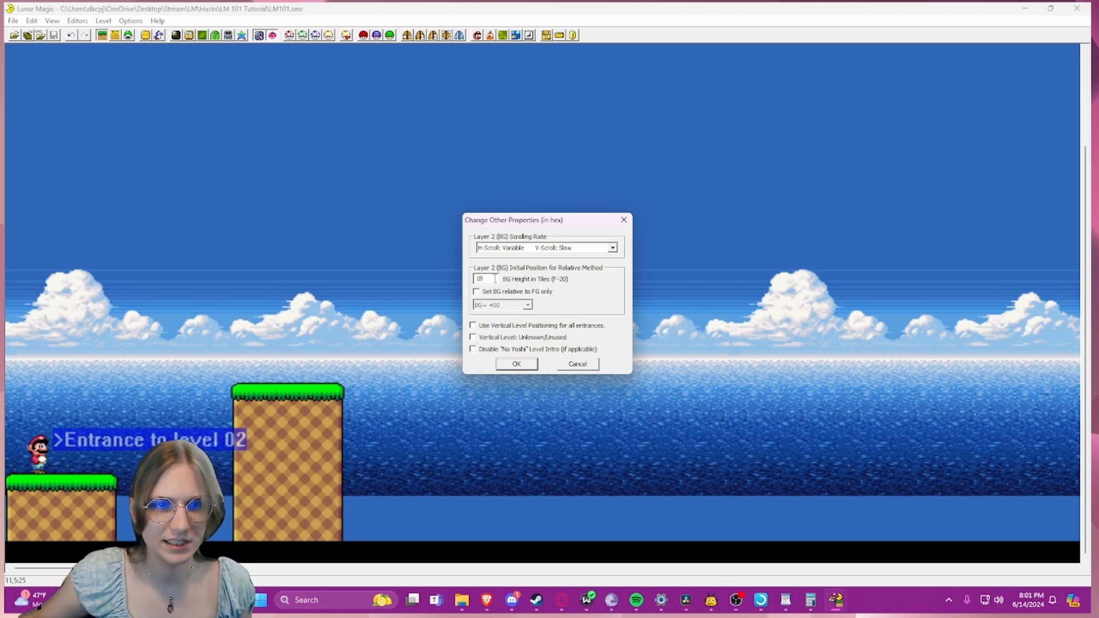
pyautogui.press('Return')
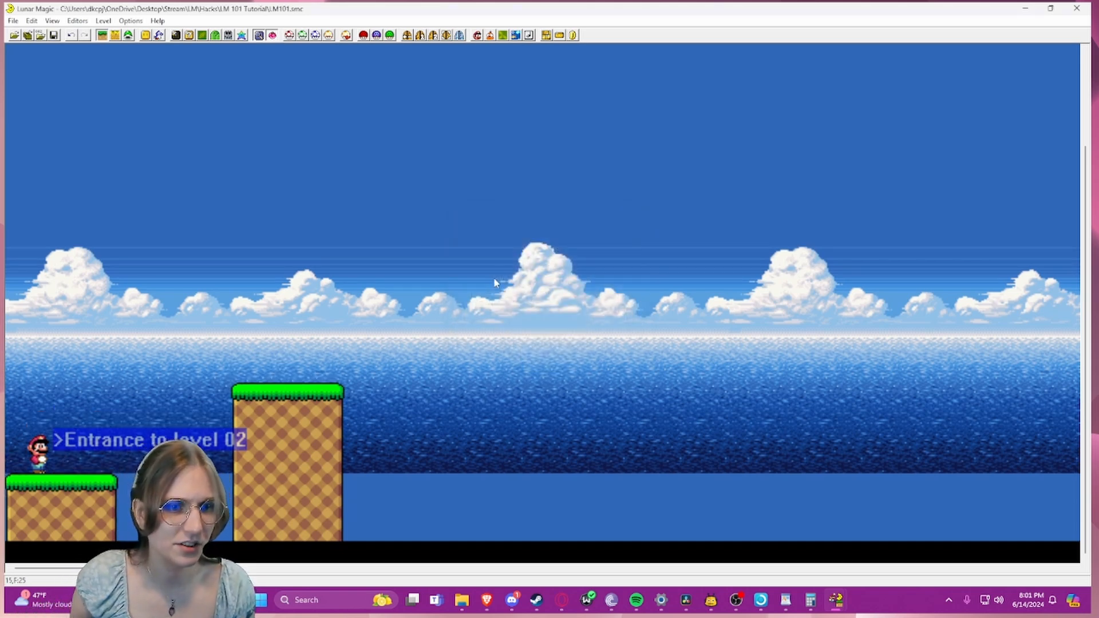
pyautogui.click(464, 35)
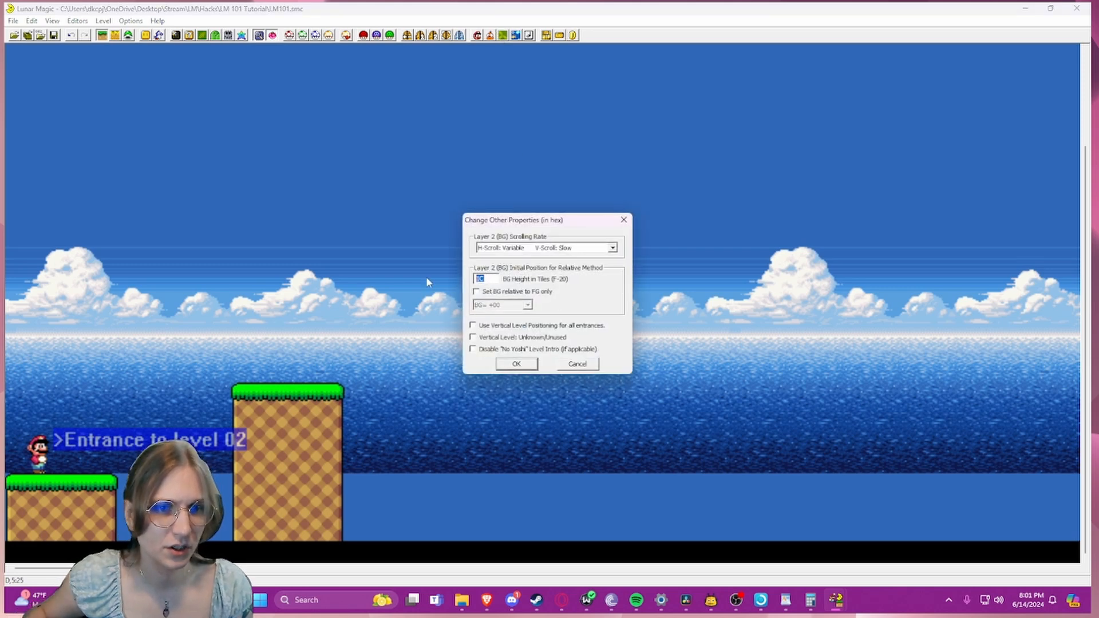
pyautogui.write('10')
pyautogui.press('Return')
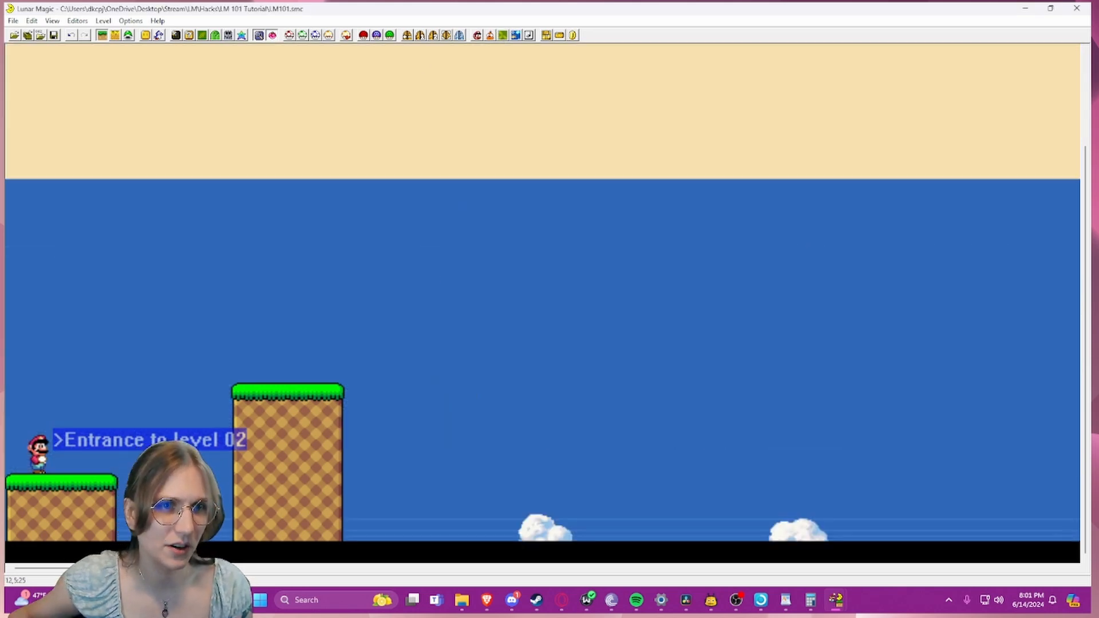
# - Set the level's Layer 2 background height to 1B tiles
pyautogui.click(502, 36)
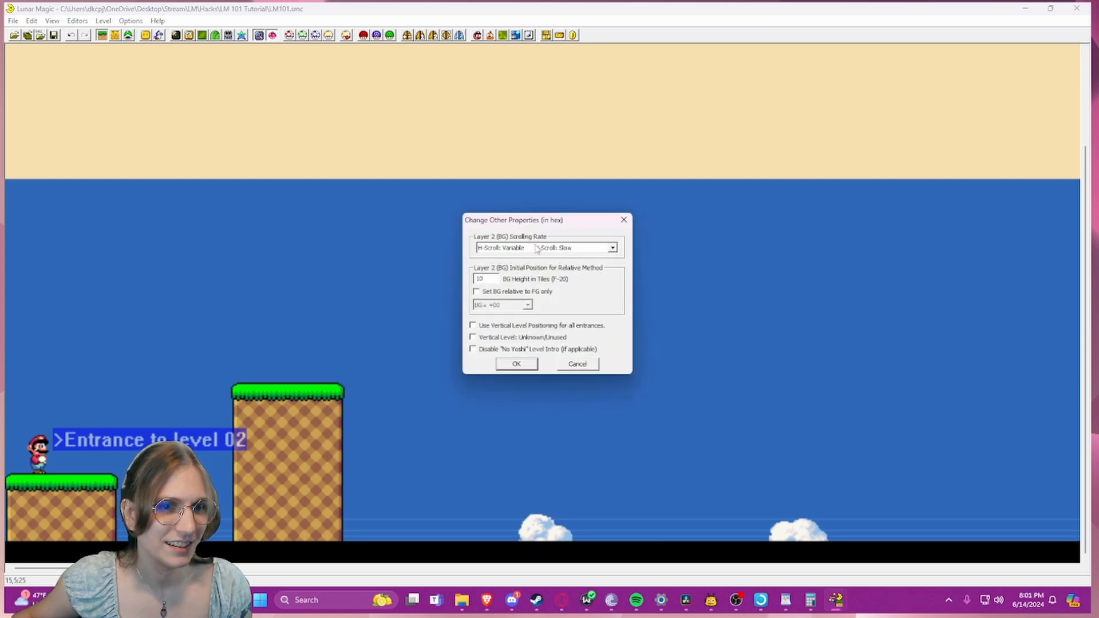
pyautogui.write('1b')
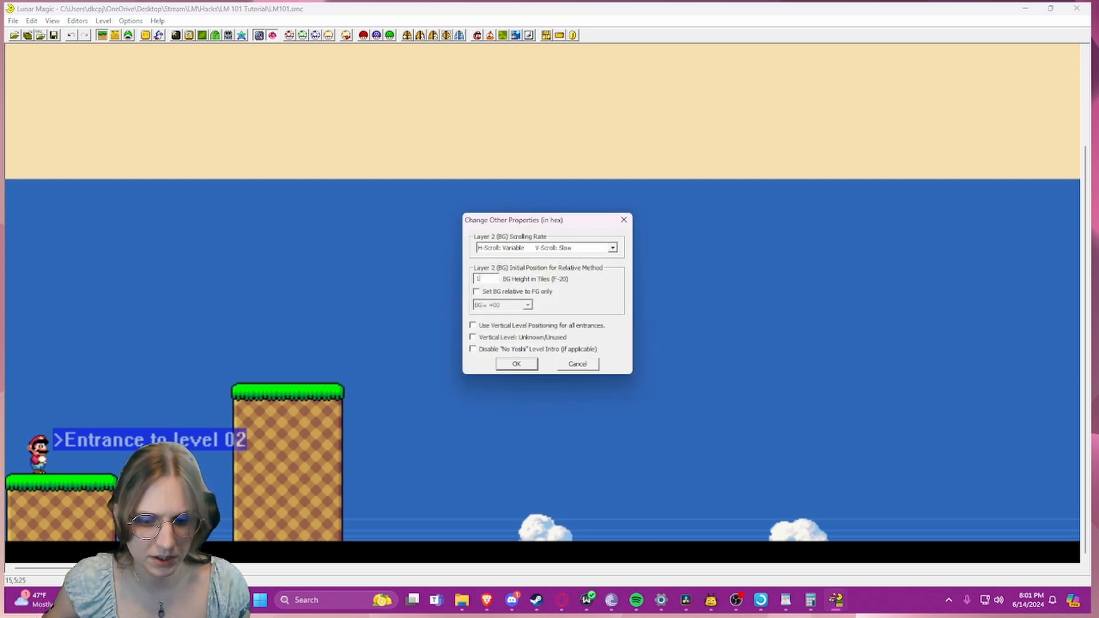
pyautogui.press('Return')
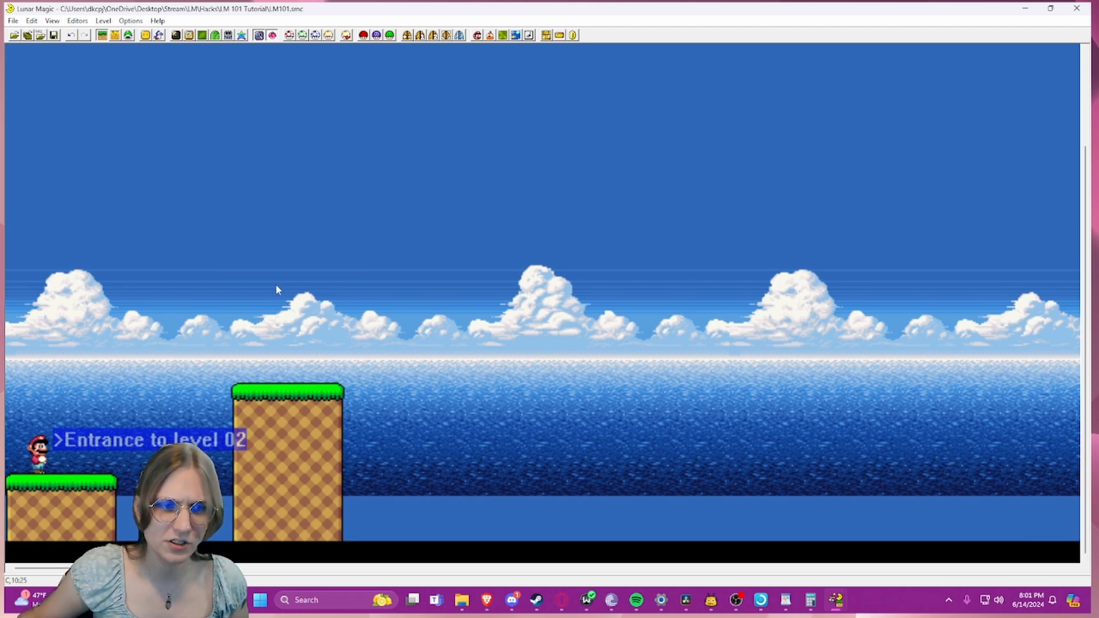
pyautogui.moveTo(252, 269); pyautogui.dragTo(894, 481)
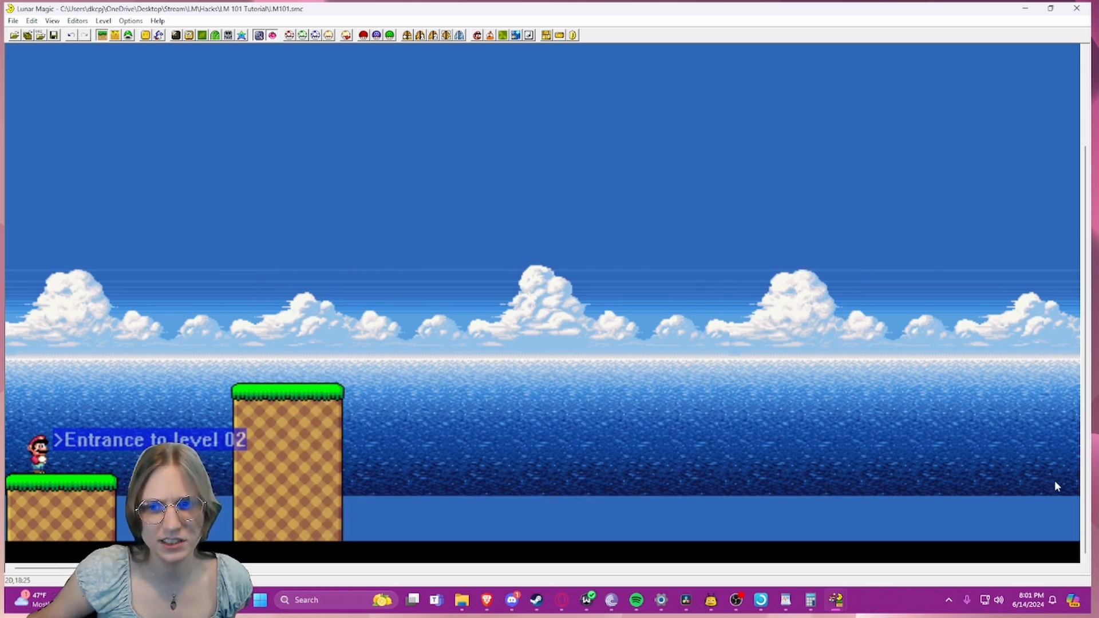
pyautogui.moveTo(1056, 485); pyautogui.dragTo(11, 396)
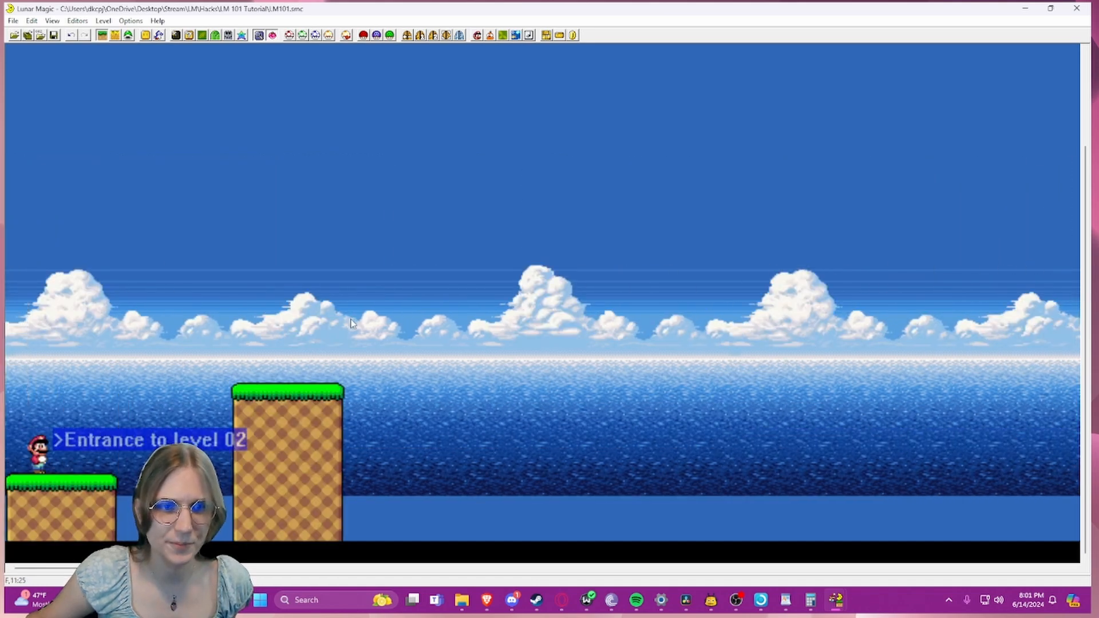
pyautogui.moveTo(547, 520); pyautogui.dragTo(224, 393)
pyautogui.click(73, 485)
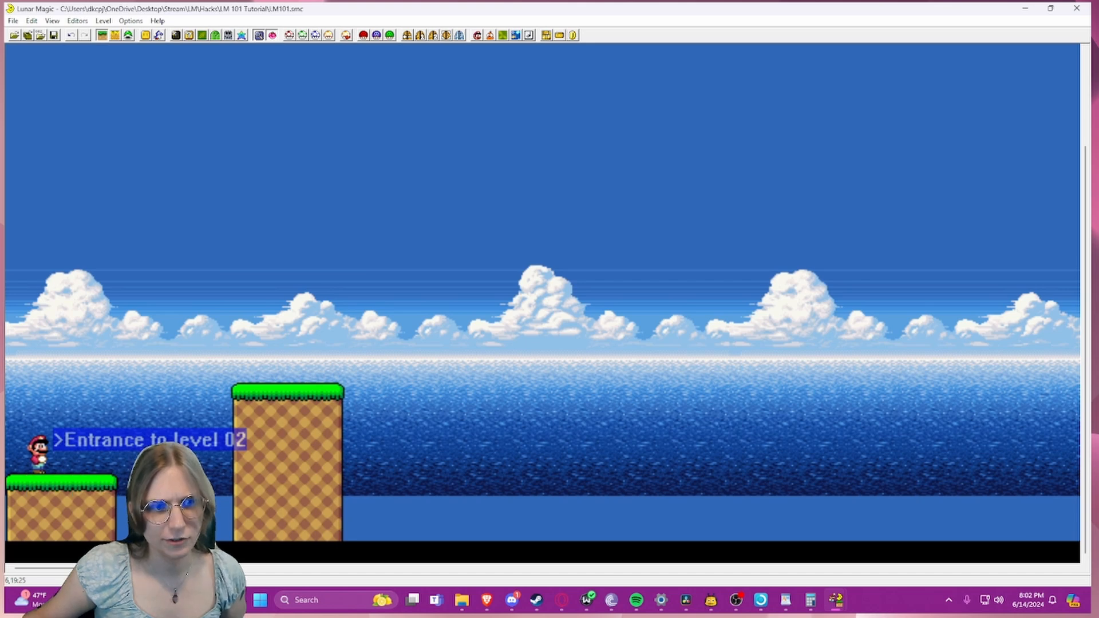
pyautogui.moveTo(638, 247); pyautogui.dragTo(622, 313)
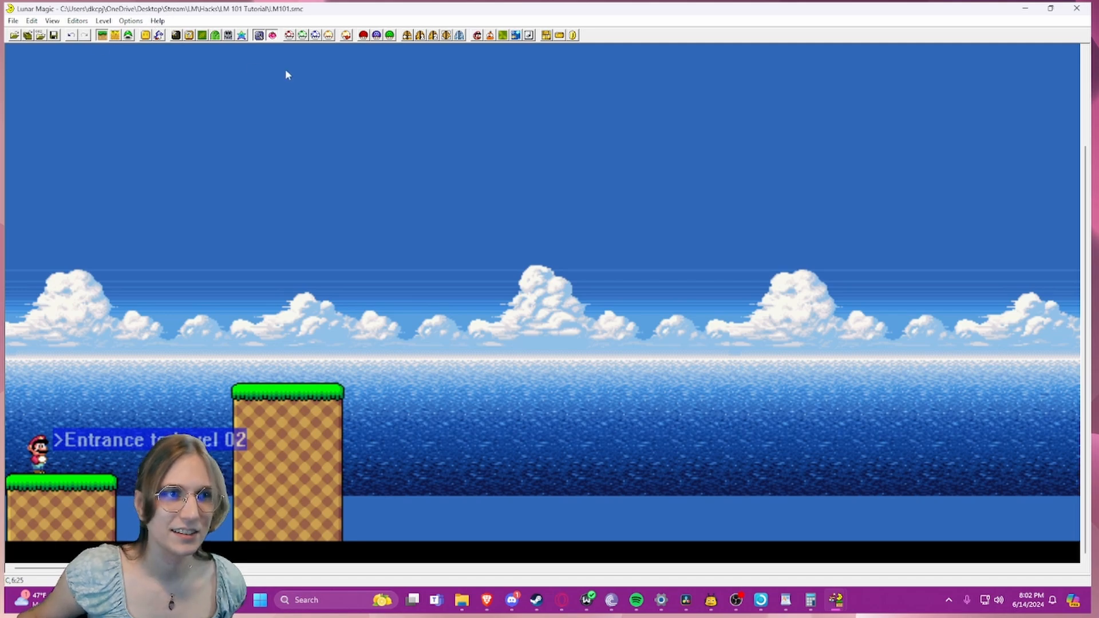
# - Save level 2 to the ROM and open level 105
pyautogui.click(54, 36)
pyautogui.click(37, 38)
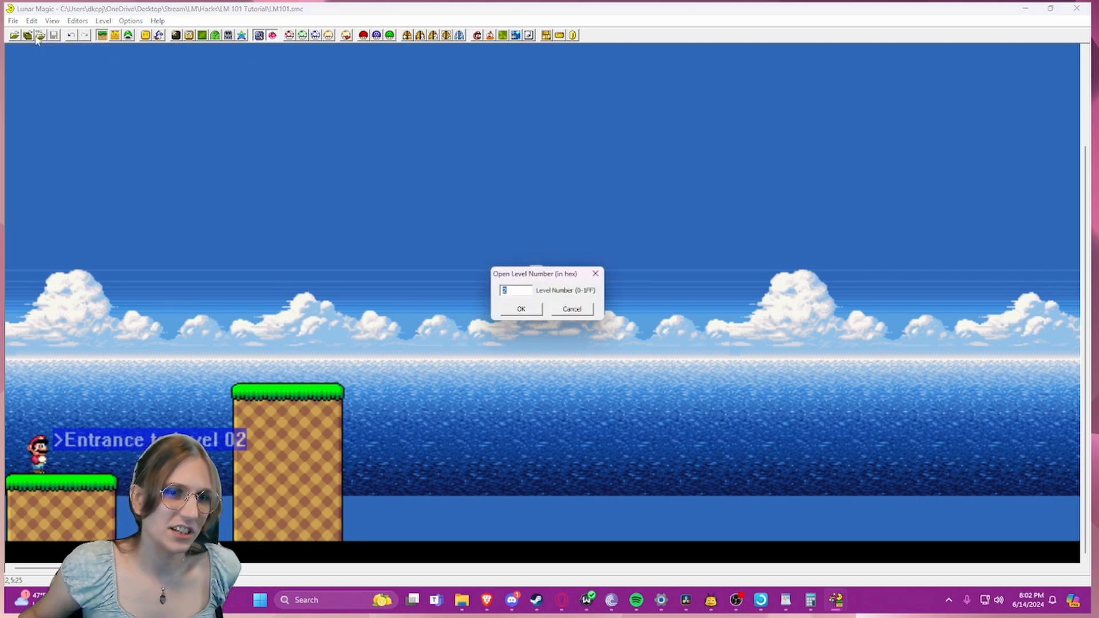
pyautogui.write('105')
pyautogui.press('Return')
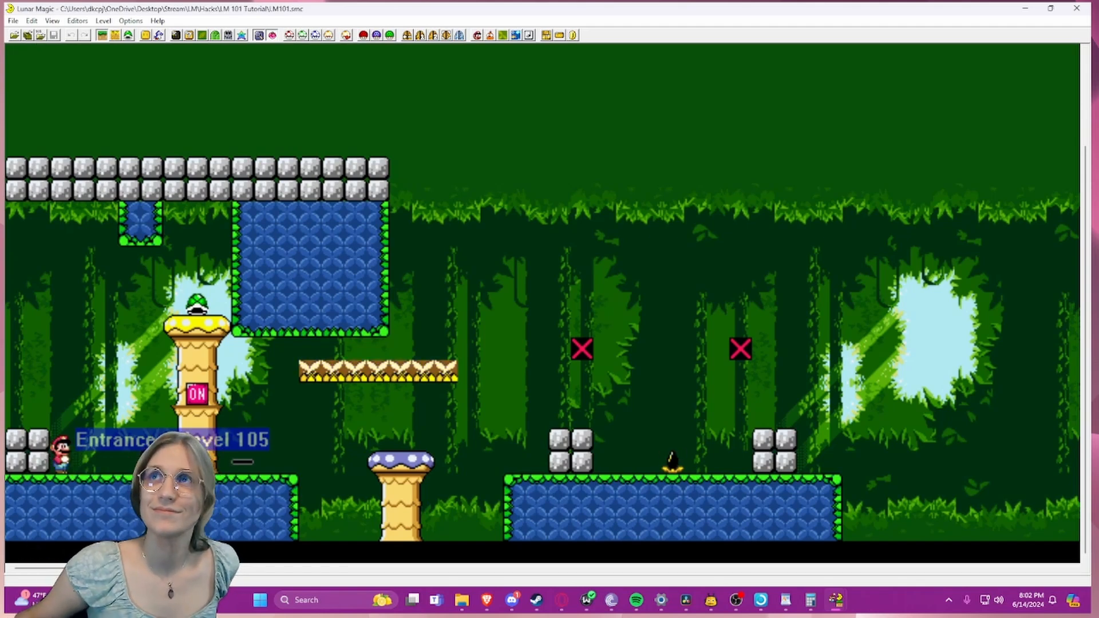
# - Switch to the LMguideline document in WordPad and read its Part 4 notes on Layer 3
pyautogui.click(1024, 10)
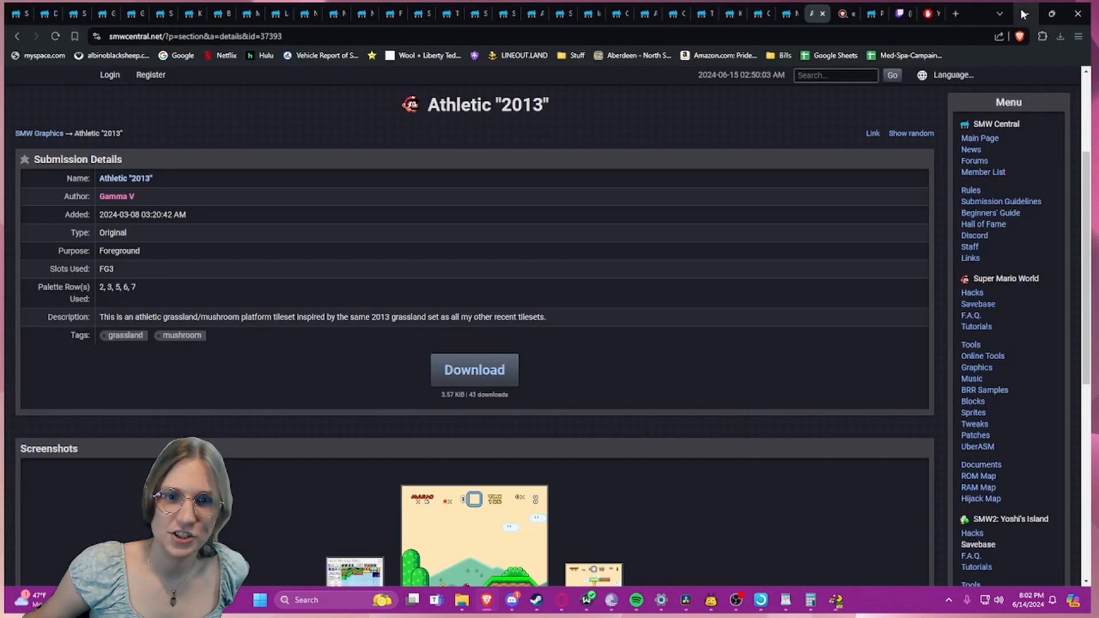
pyautogui.click(785, 600)
pyautogui.scroll(-2, 660, 355)
pyautogui.scroll(1, 652, 323)
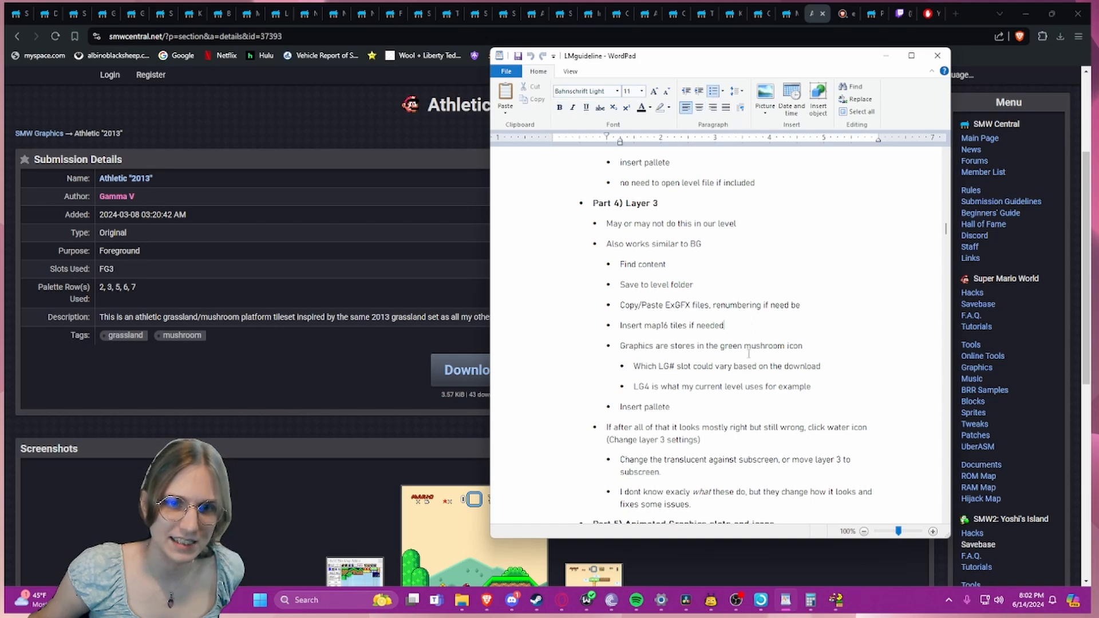
pyautogui.scroll(-2, 748, 353)
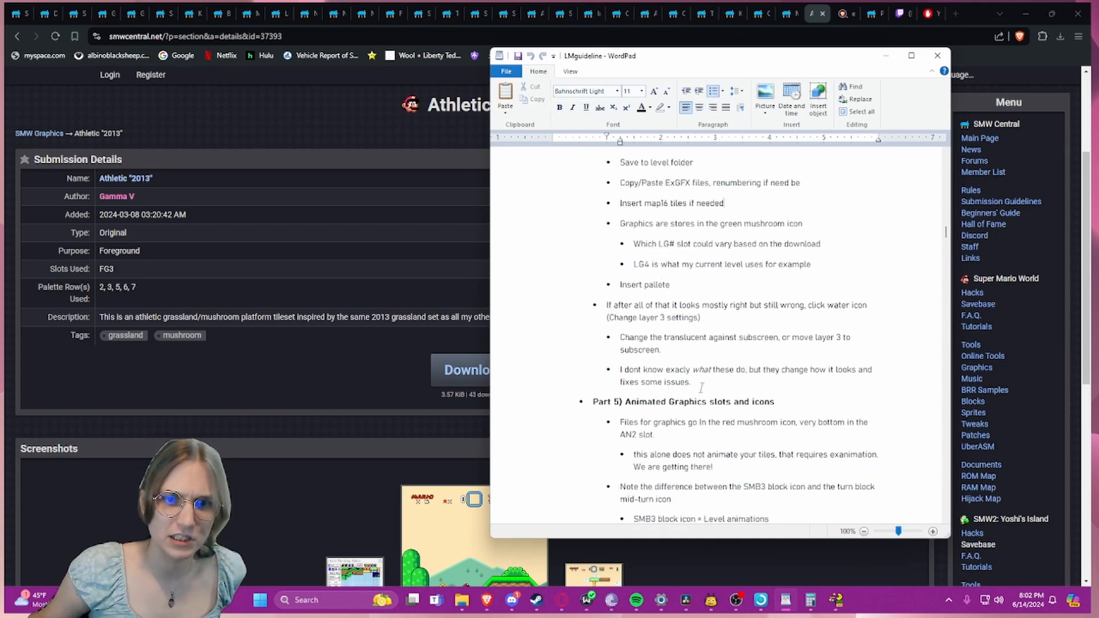
# - Return to Lunar Magic and examine level 105's Super GFX Bypass and Layer 3 GFX/Tilemap Bypass settings without changing them
pyautogui.moveTo(836, 601)
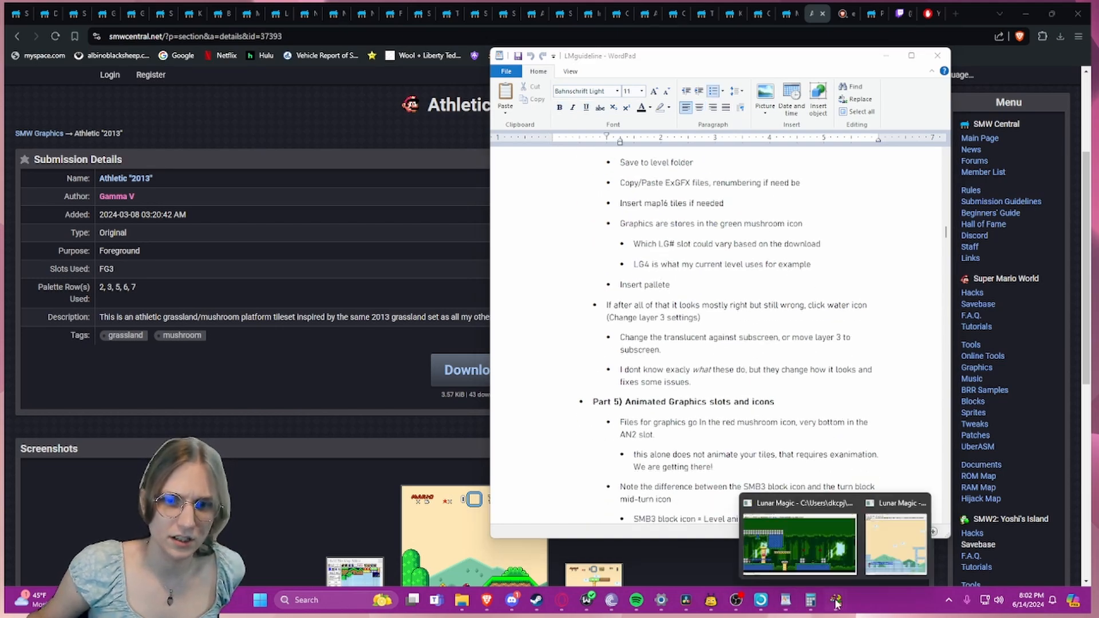
pyautogui.click(828, 572)
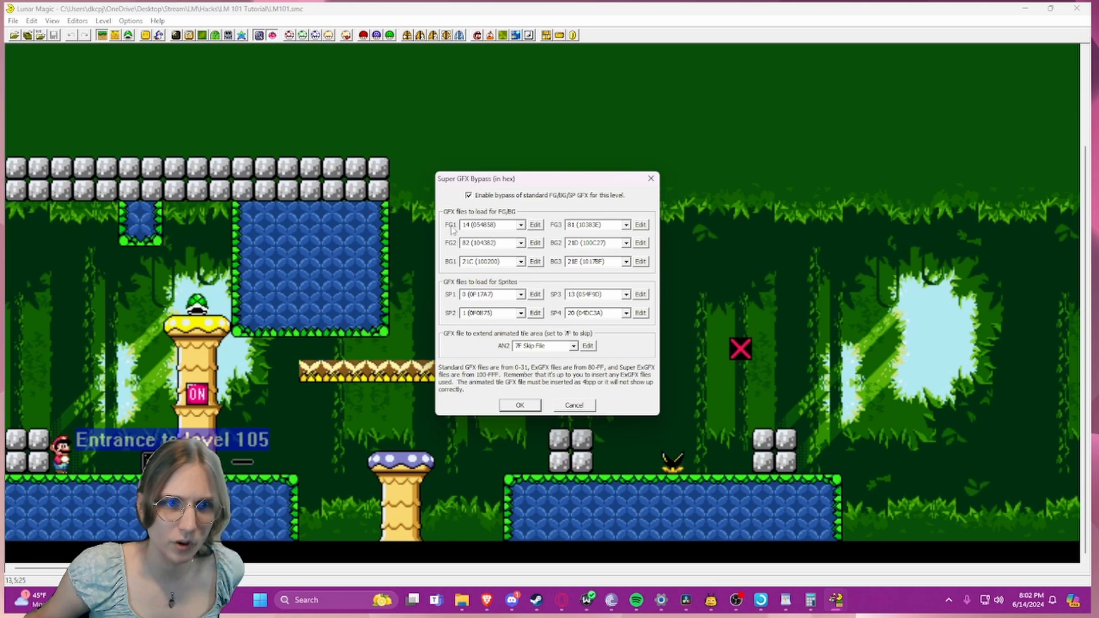
pyautogui.click(650, 178)
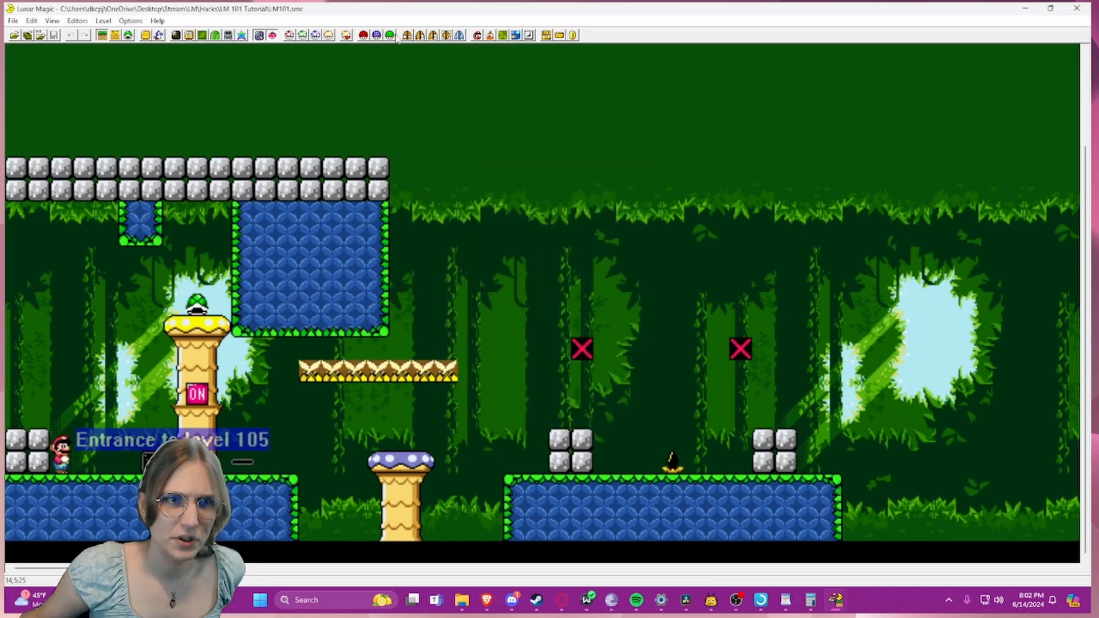
pyautogui.click(390, 35)
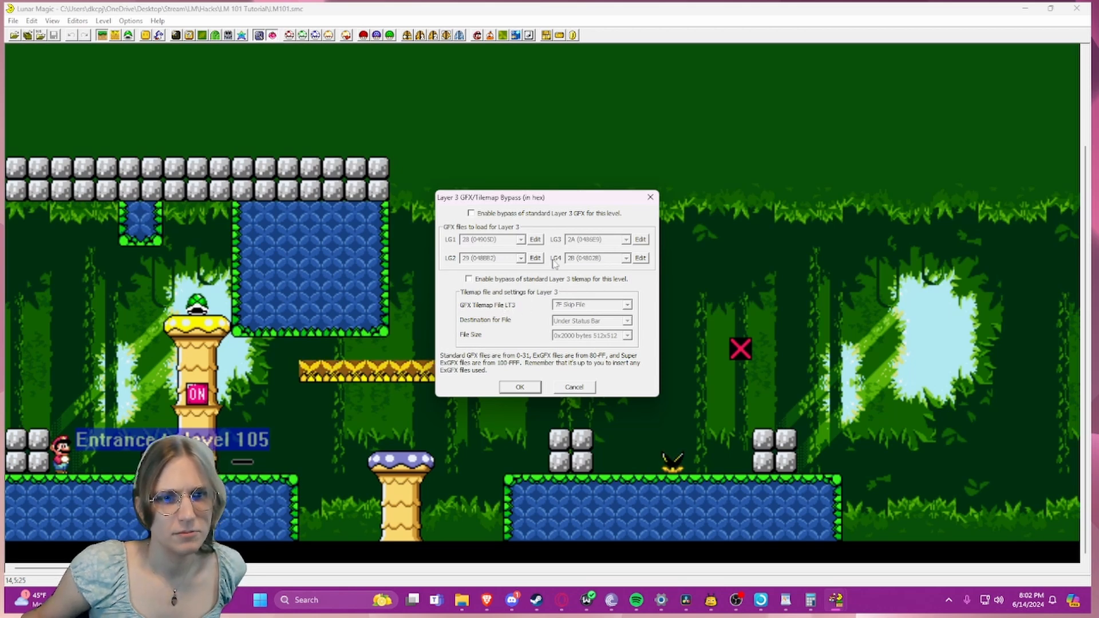
pyautogui.press('Escape')
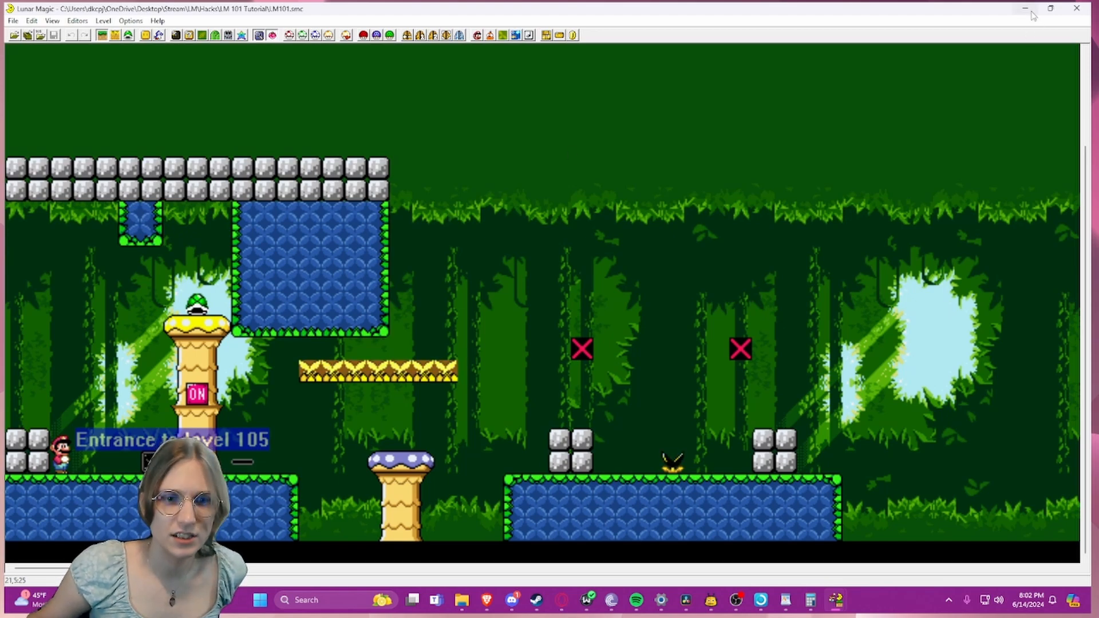
# - Read Part 5 on animated graphics slots and icons in the LMguideline document and minimise it
pyautogui.hotkey('alt', 'Tab')
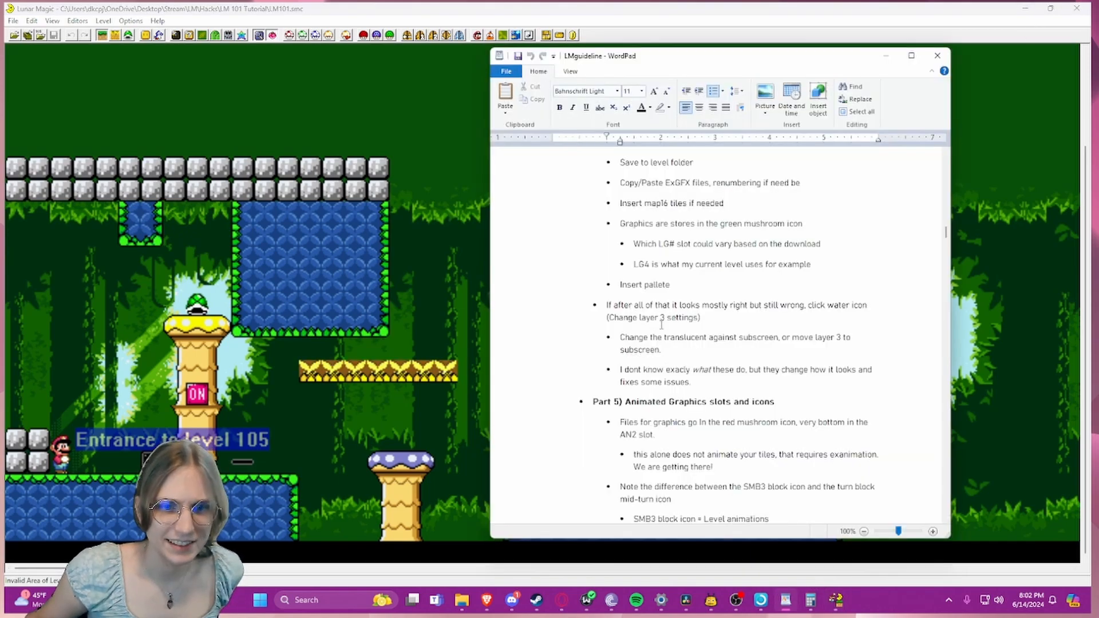
pyautogui.scroll(-8, 662, 324)
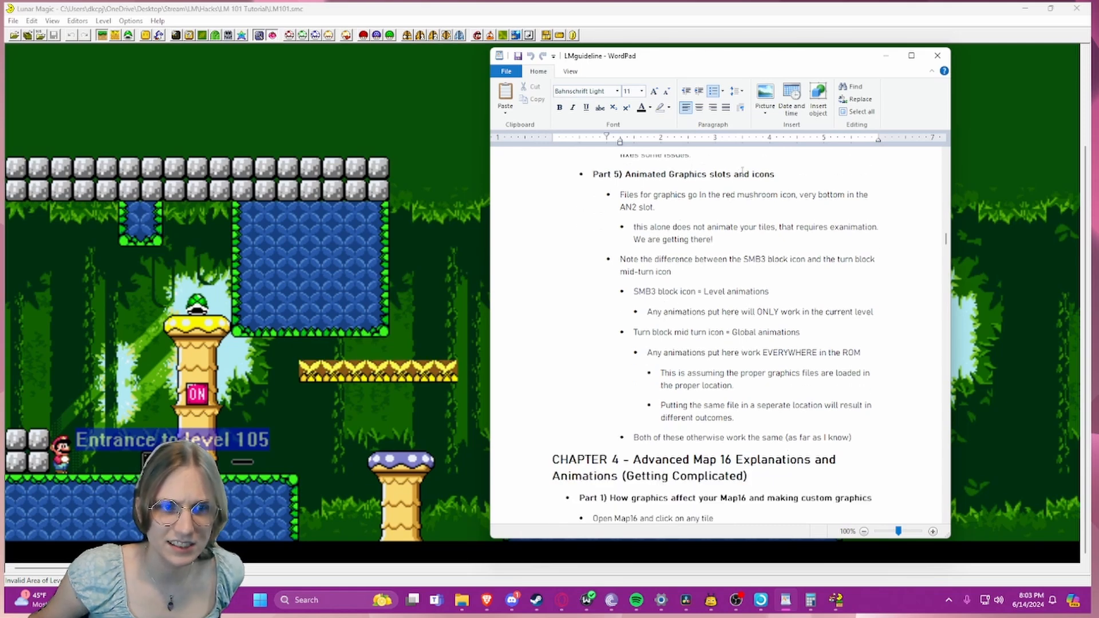
pyautogui.moveTo(638, 192); pyautogui.dragTo(786, 197)
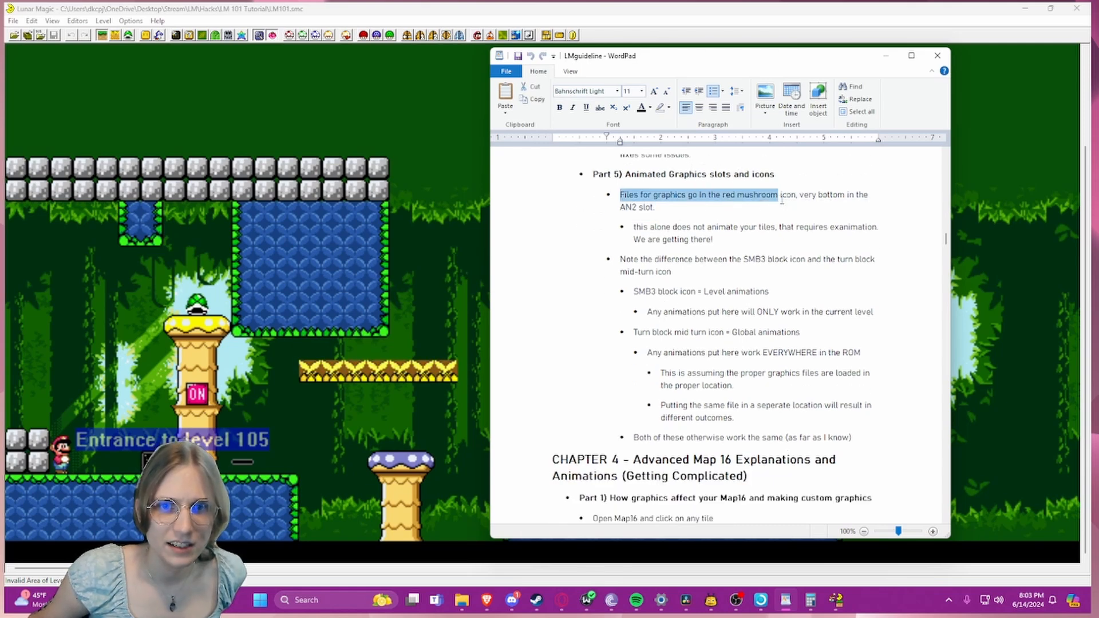
pyautogui.click(786, 197)
pyautogui.click(886, 56)
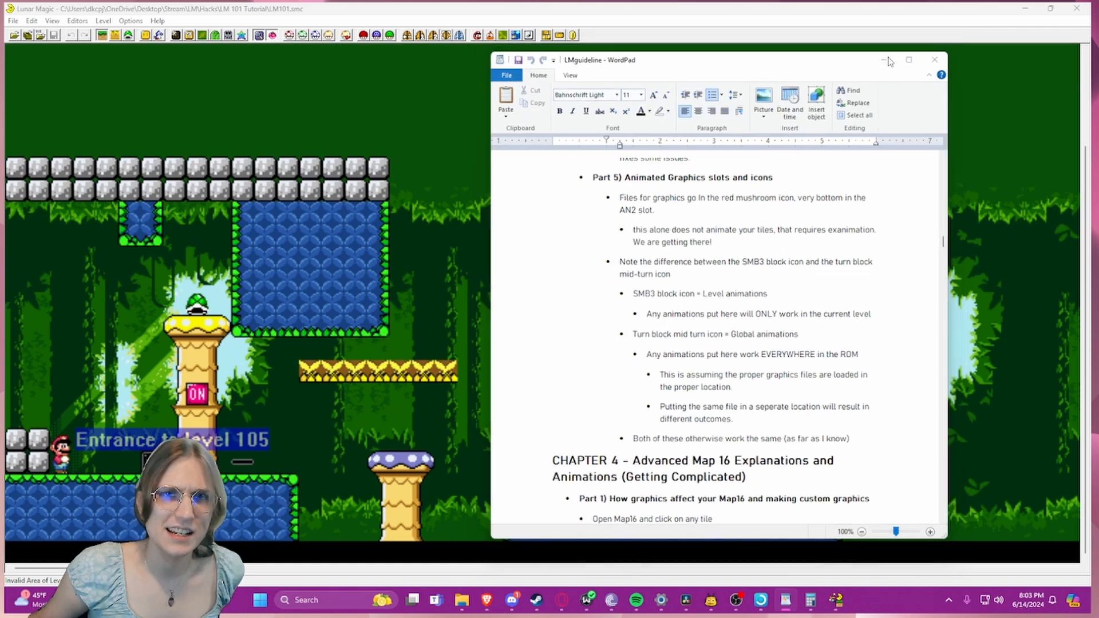
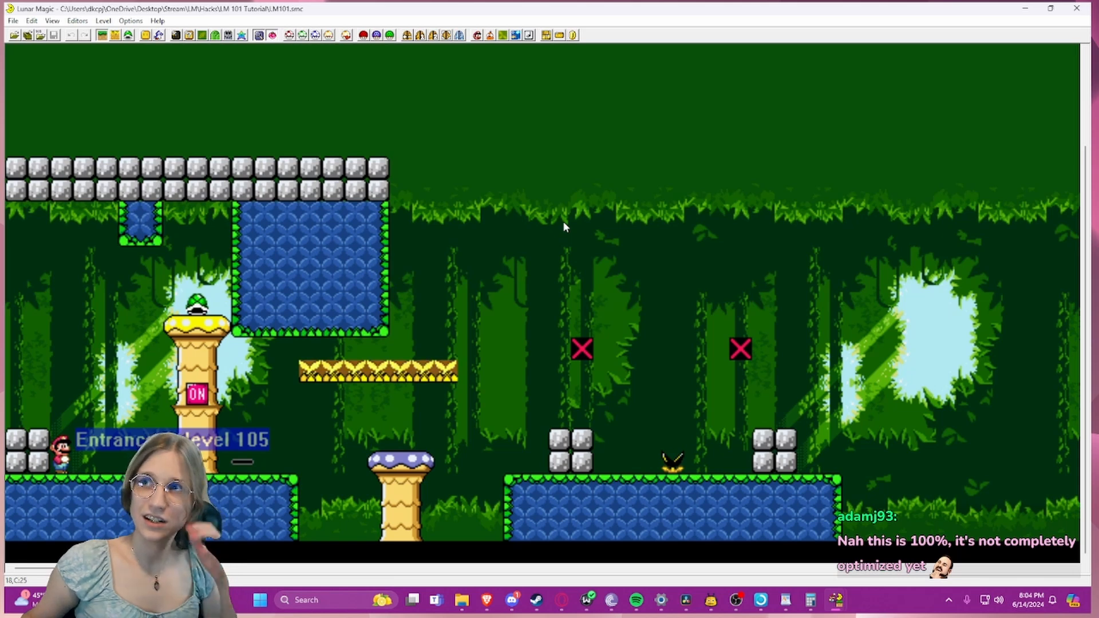
# - Move the floating row of yellow animated tiles in level 105 four tiles right and back to its original place
pyautogui.moveTo(503, 160); pyautogui.dragTo(949, 404)
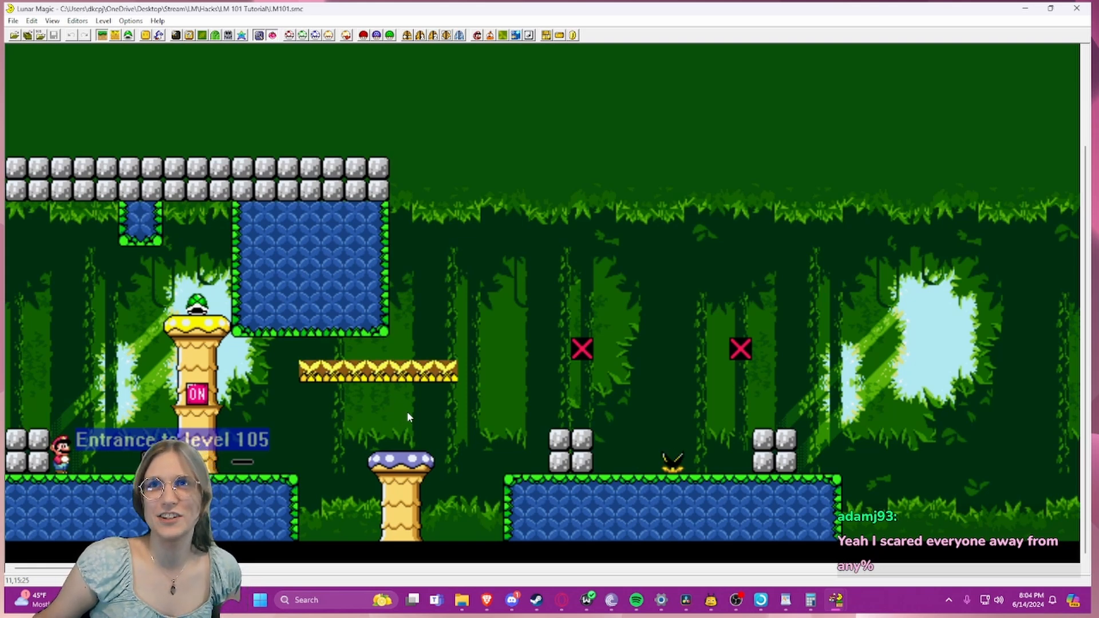
pyautogui.moveTo(396, 369)
pyautogui.mouseDown()
pyautogui.moveTo(328, 324)
pyautogui.moveTo(327, 346)
pyautogui.moveTo(396, 369)
pyautogui.moveTo(524, 371)
pyautogui.mouseUp()
pyautogui.click(319, 370)
pyautogui.press('Delete')
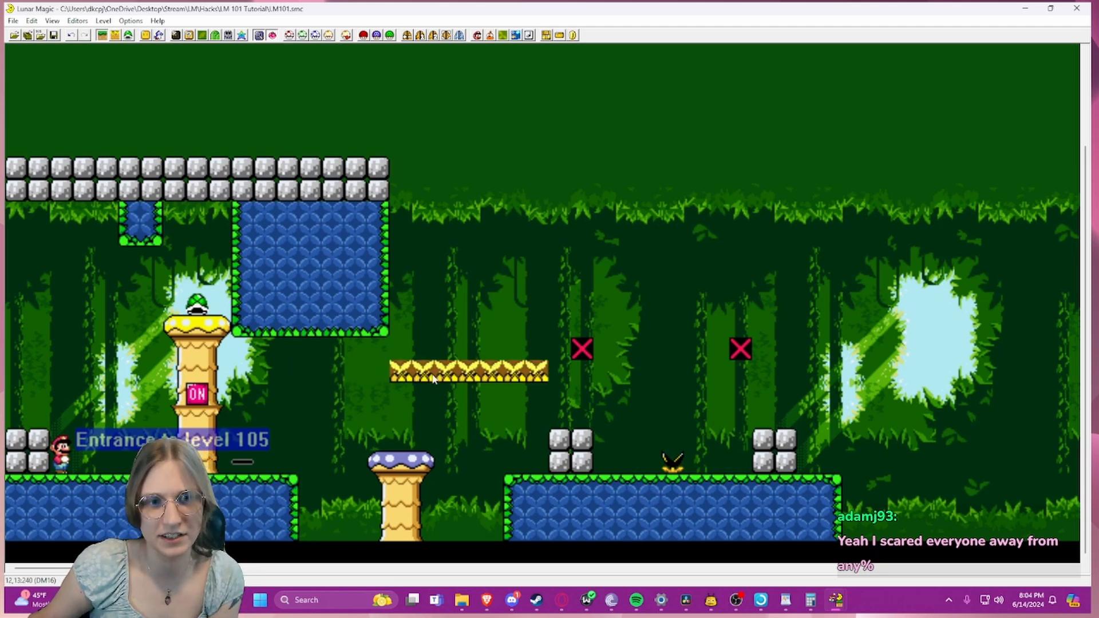
pyautogui.moveTo(433, 378); pyautogui.dragTo(343, 378)
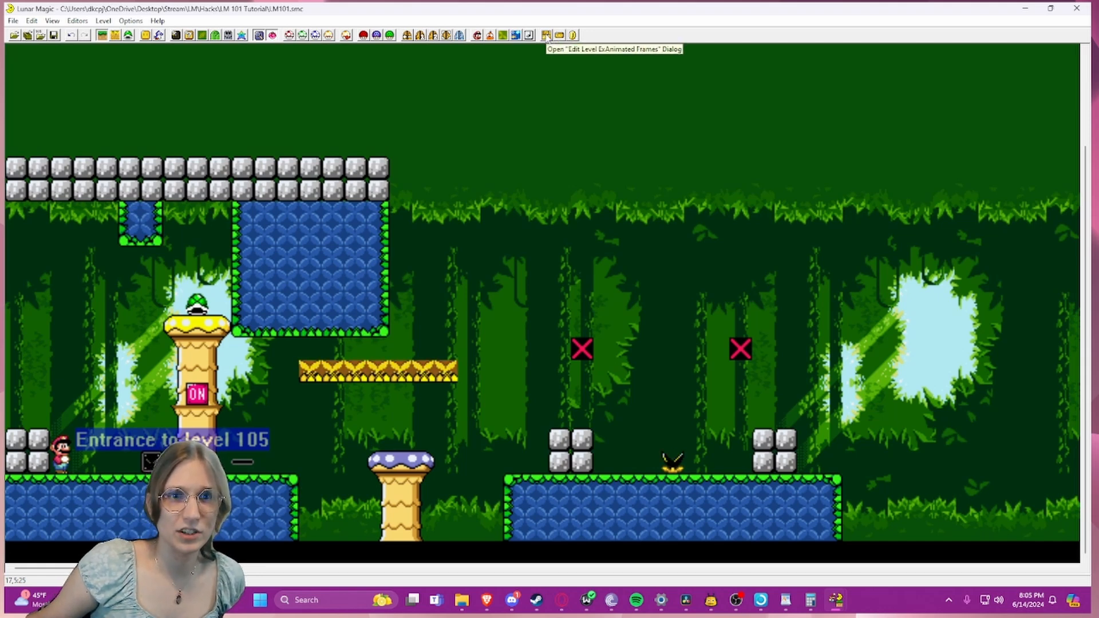
# - Open the level's ExAnimated frames settings, move the dialog aside and review the list of animation slots, keeping Slot 00 selected
pyautogui.click(547, 35)
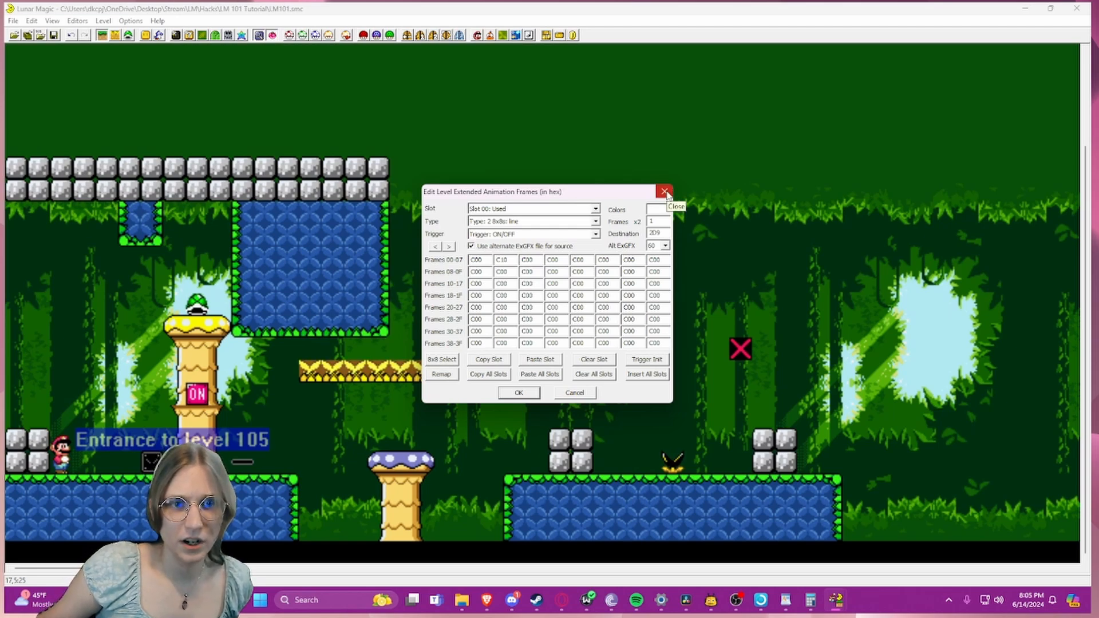
pyautogui.moveTo(553, 191); pyautogui.dragTo(621, 113)
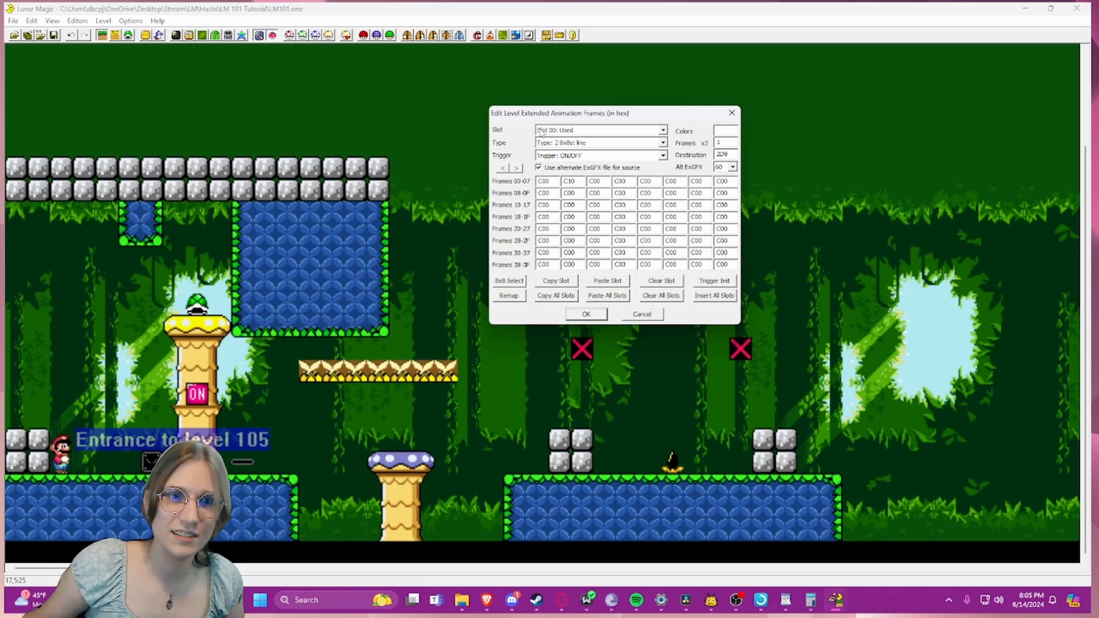
pyautogui.click(576, 131)
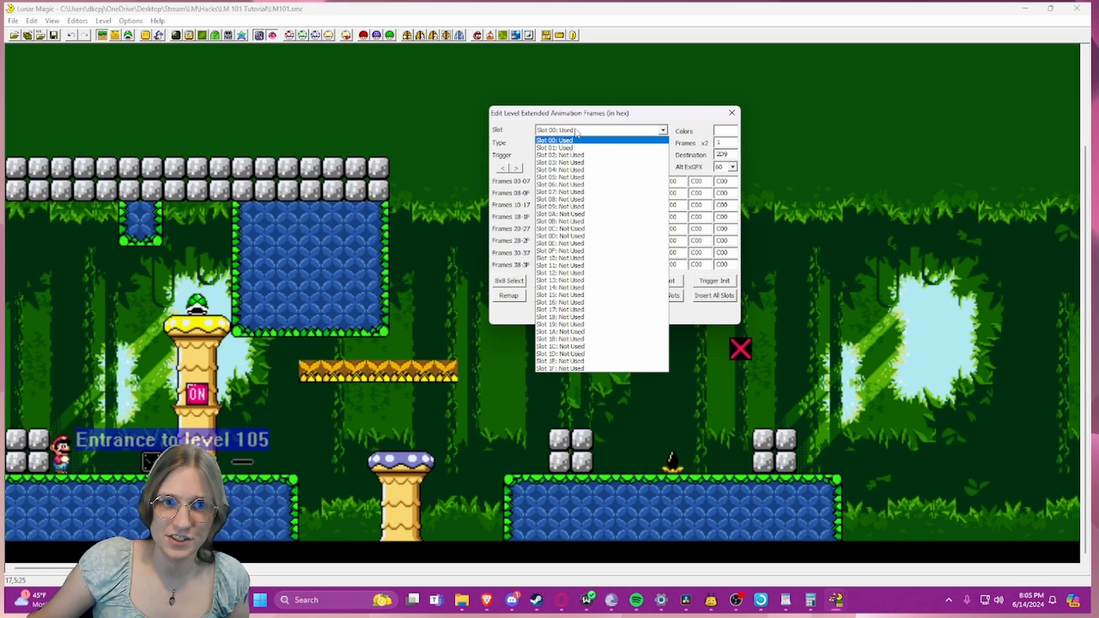
pyautogui.click(576, 131)
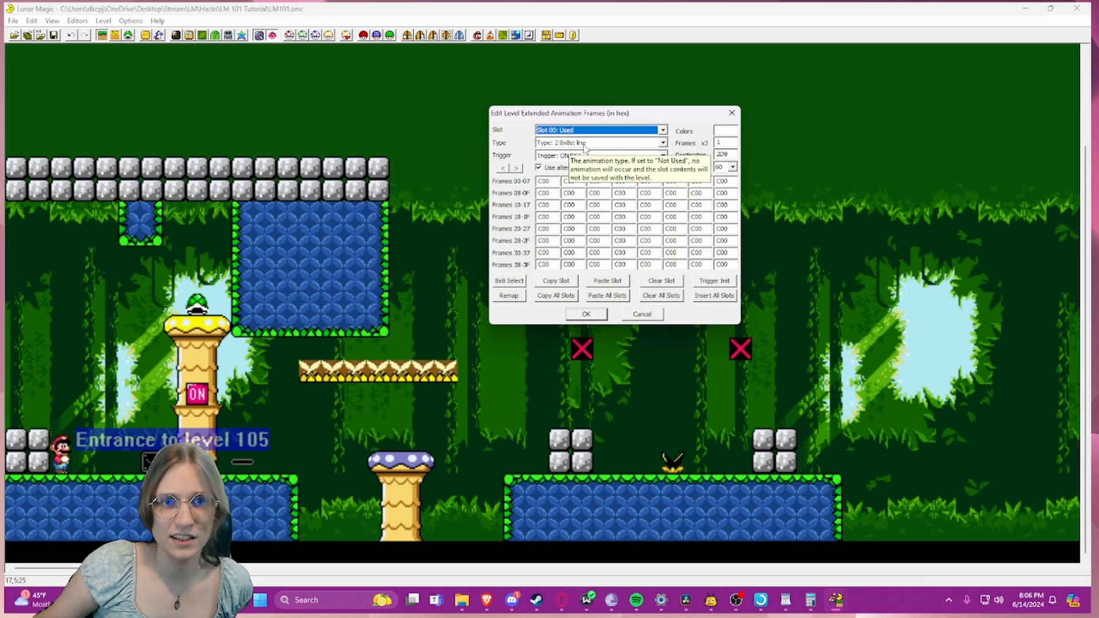
# - Enable 8x8 tile selection for Slot 00, place the 8x8 Tile Editor beside the dialog and browse it to page 0xC
pyautogui.click(508, 280)
pyautogui.moveTo(115, 30); pyautogui.dragTo(369, 104)
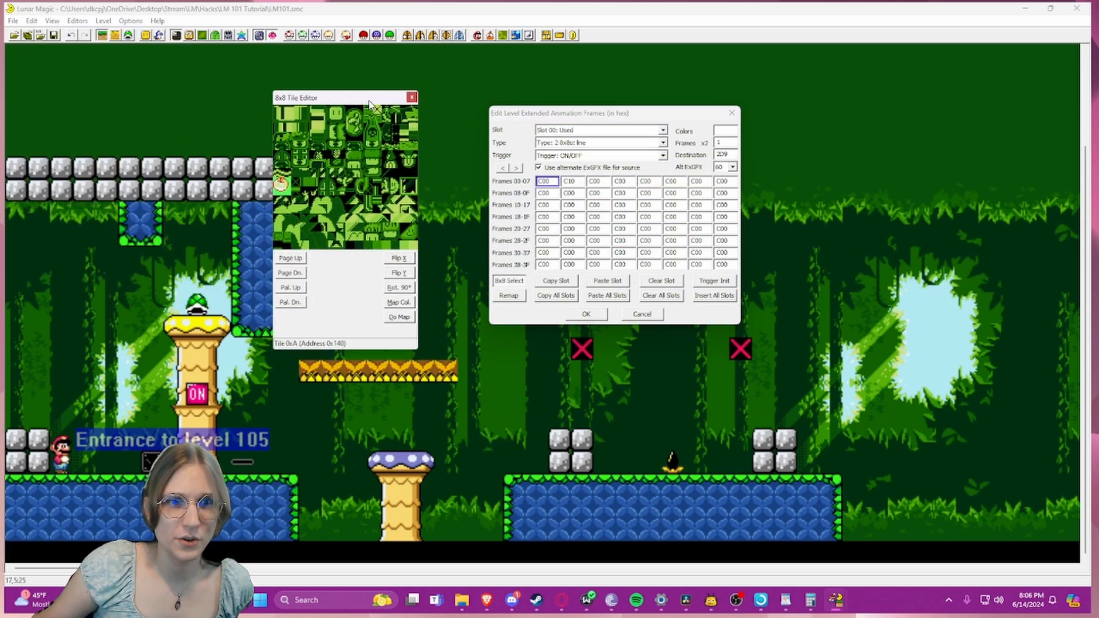
pyautogui.click(283, 274)
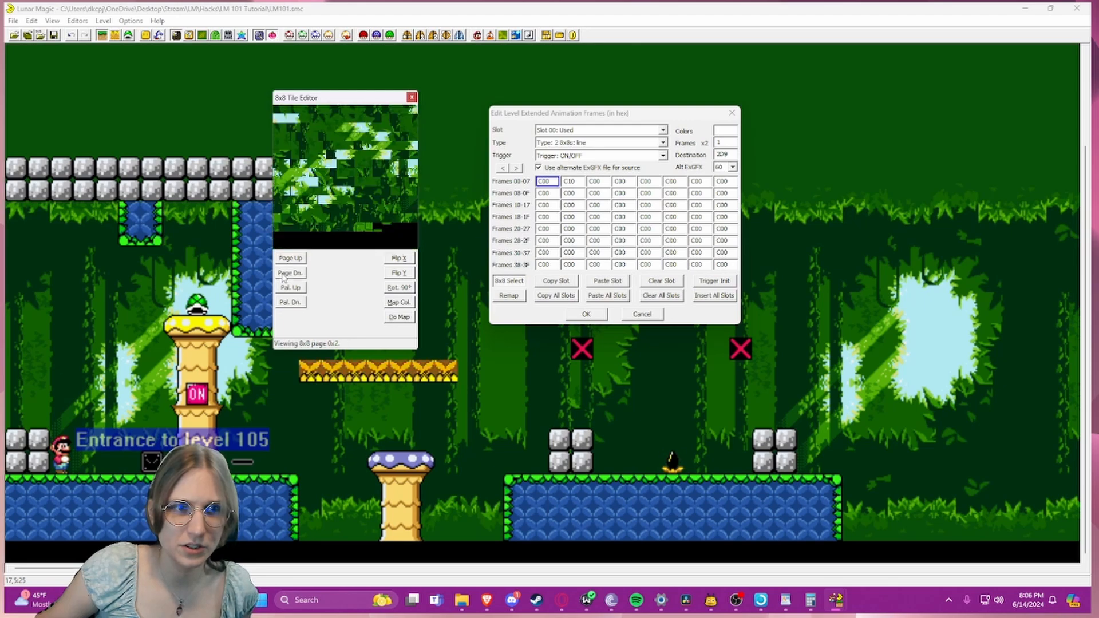
pyautogui.click(282, 273)
pyautogui.click(283, 274)
pyautogui.click(283, 274)
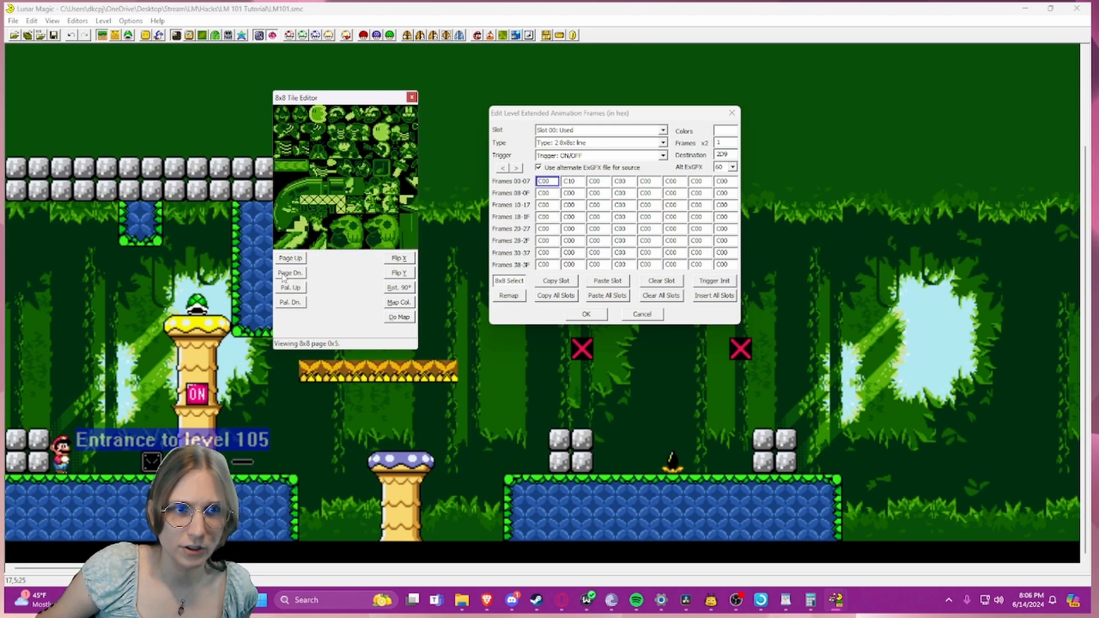
pyautogui.click(283, 273)
pyautogui.click(283, 274)
pyautogui.click(283, 273)
pyautogui.click(283, 273)
pyautogui.click(283, 273)
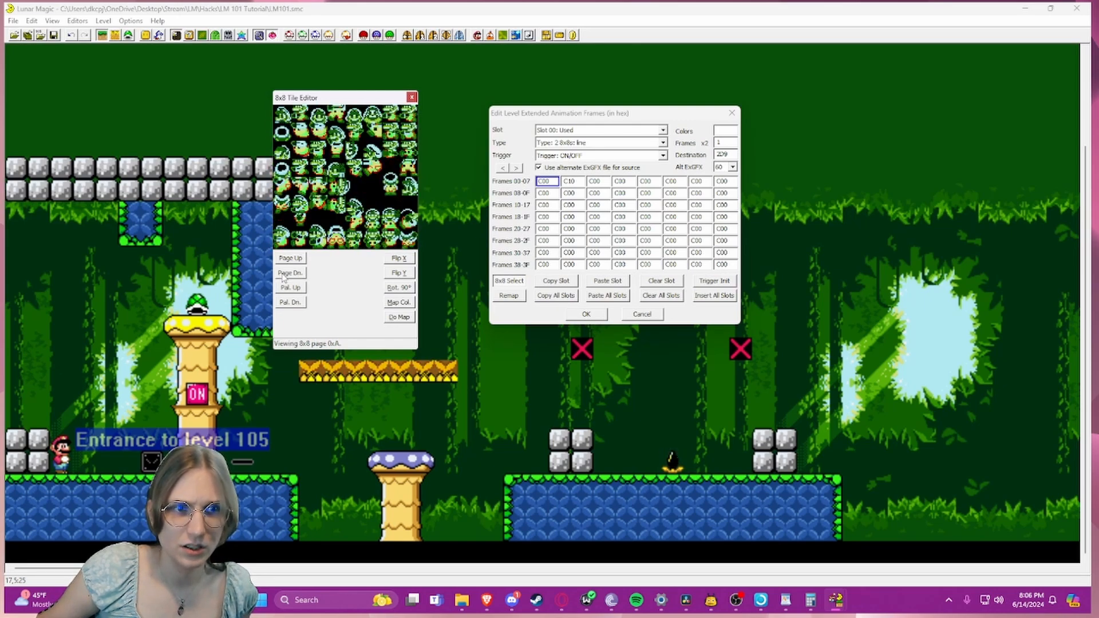
pyautogui.click(282, 274)
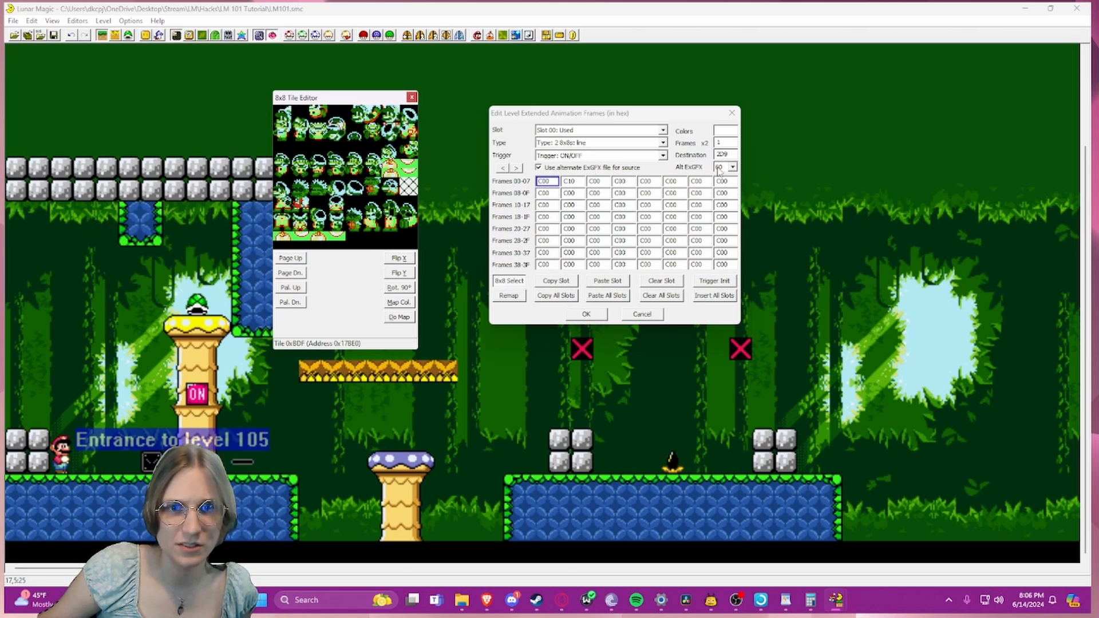
pyautogui.click(293, 274)
pyautogui.click(293, 275)
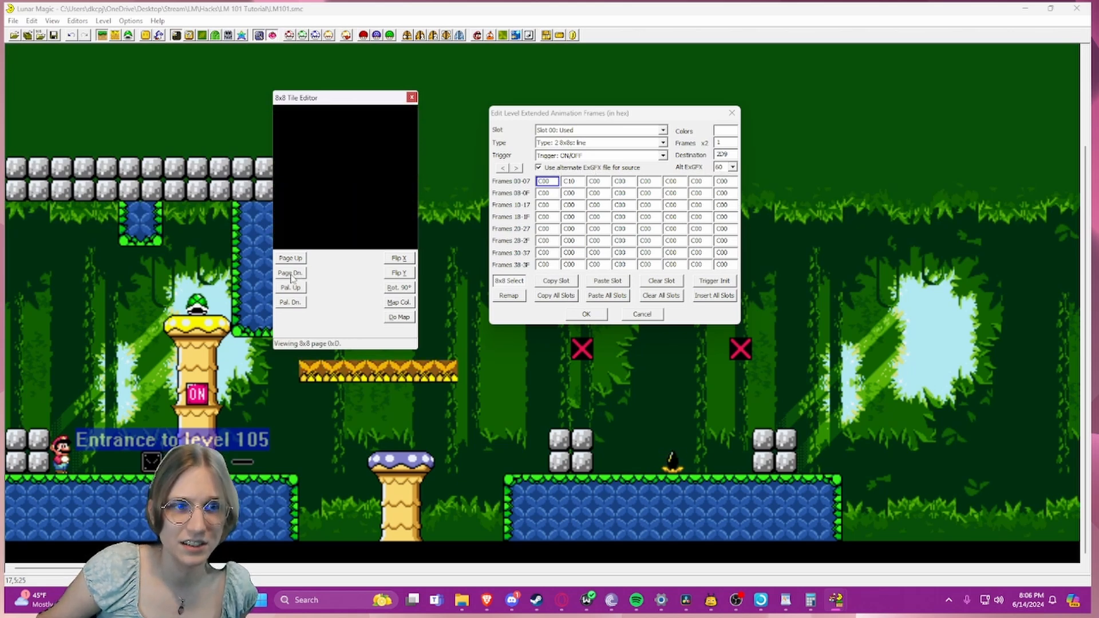
pyautogui.click(297, 260)
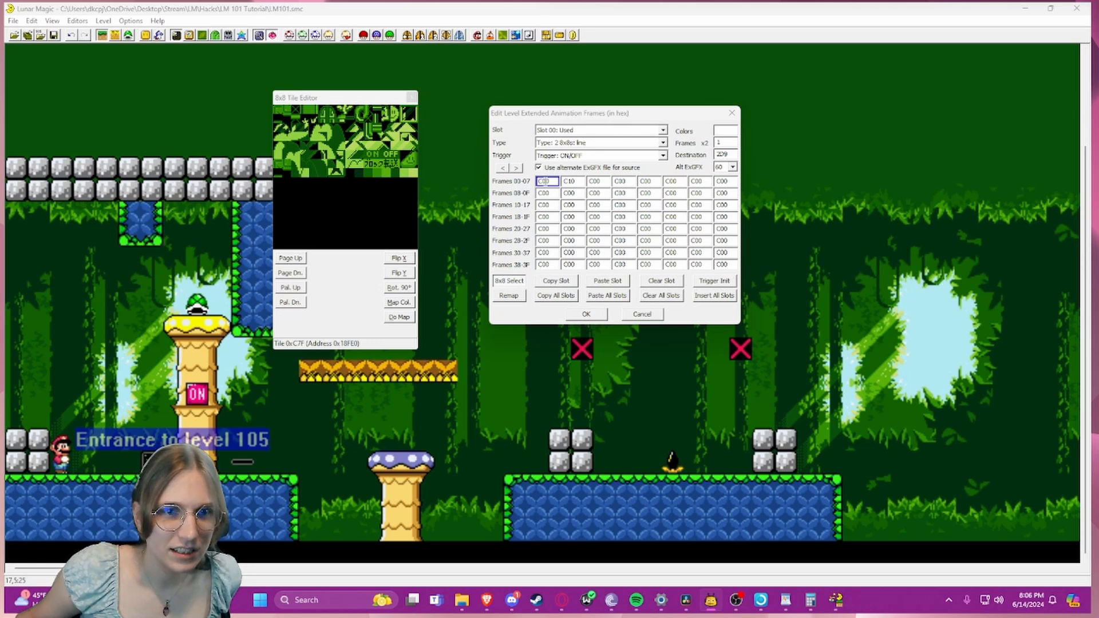
# - Fill frames 00 to 05 of Slot 00 with tiles picked from the 8x8 Tile Editor, alternating C00 and C01
pyautogui.moveTo(539, 181); pyautogui.dragTo(550, 181)
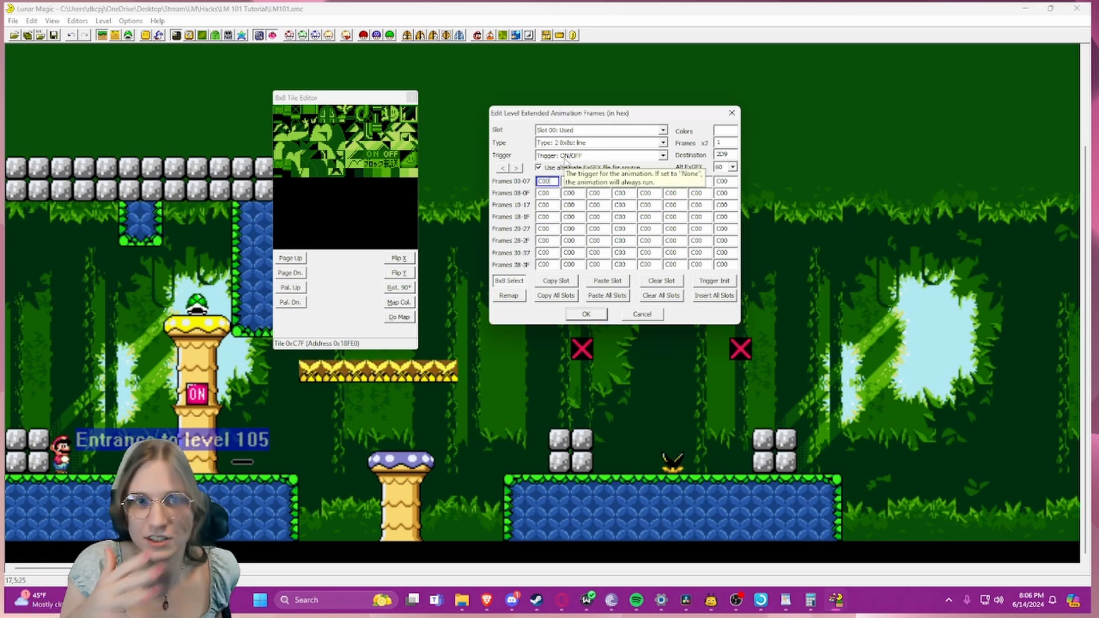
pyautogui.click(280, 114)
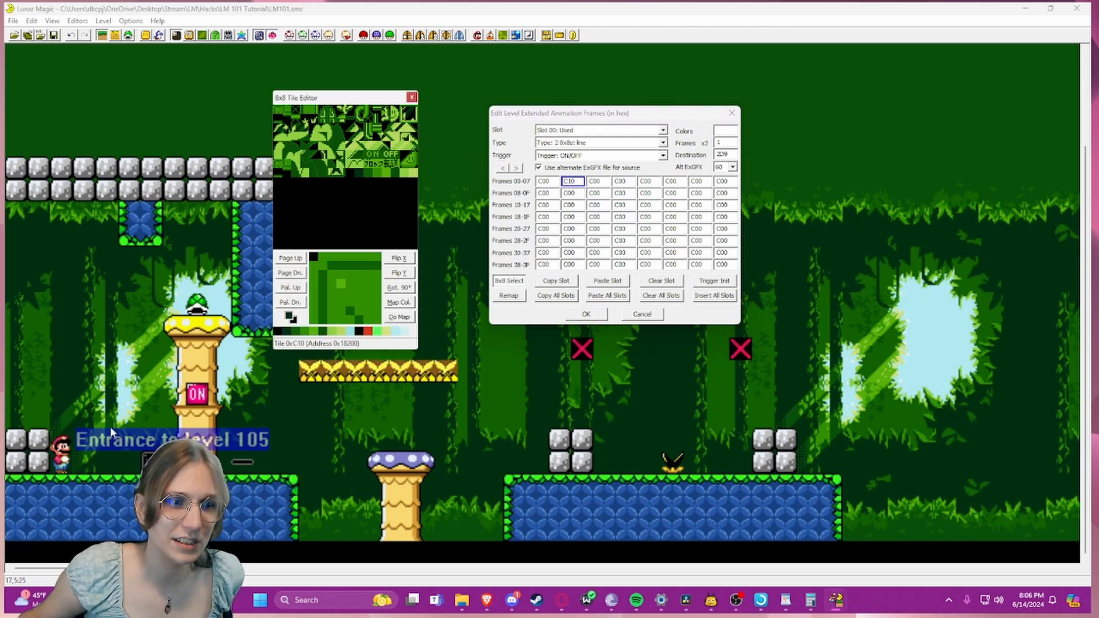
pyautogui.click(287, 110)
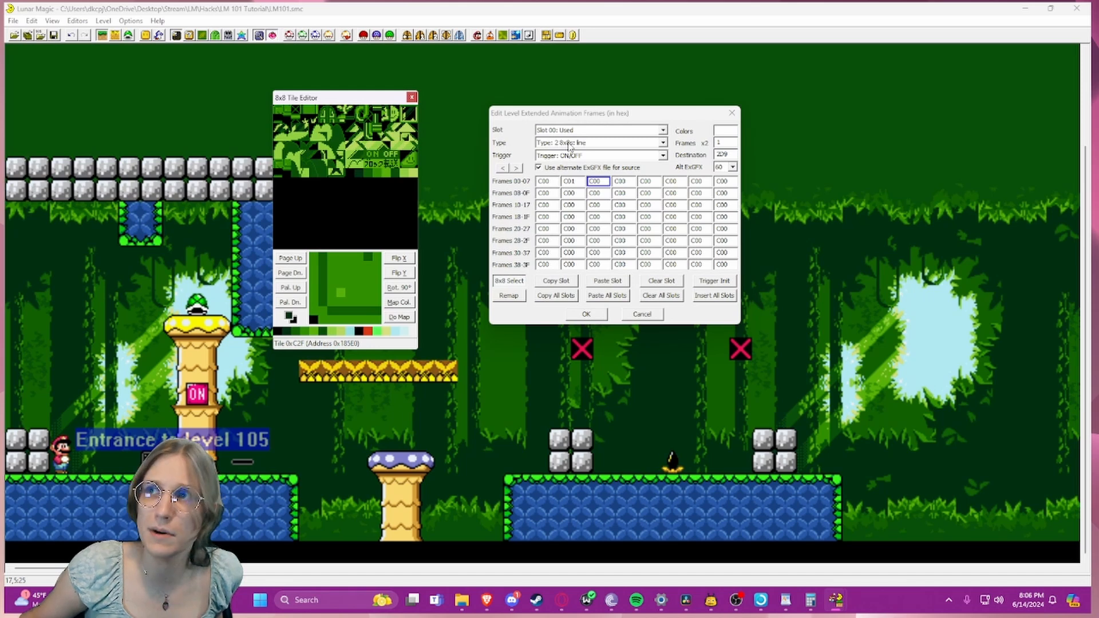
pyautogui.click(278, 110)
pyautogui.click(286, 111)
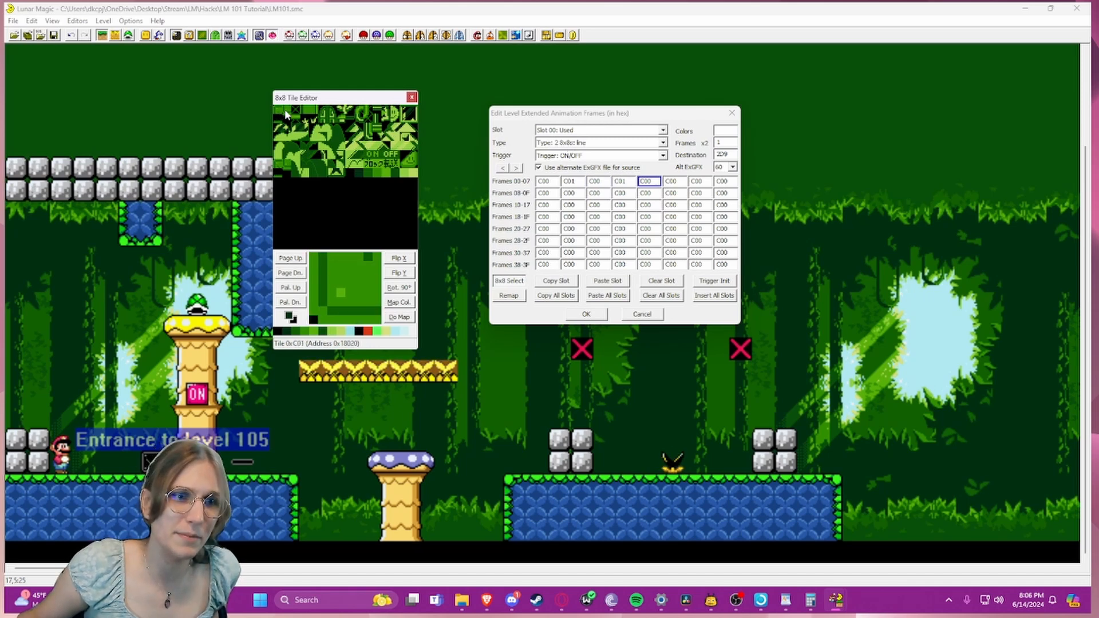
pyautogui.click(278, 110)
pyautogui.click(287, 111)
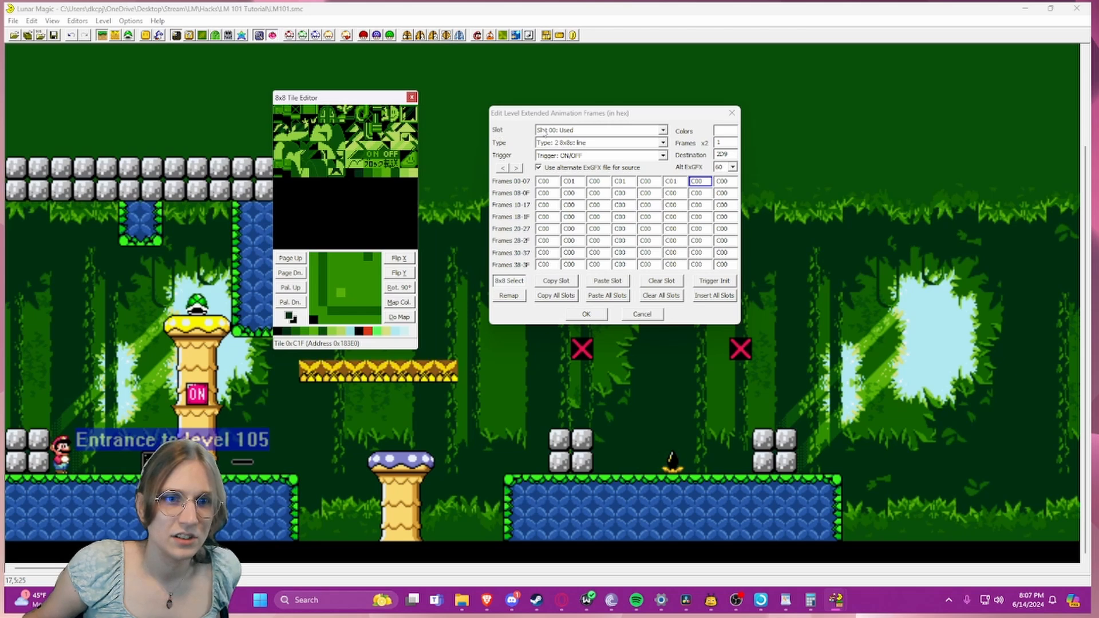
# - Check the trigger options while keeping ON/OFF, try a frame count of 100 for Slot 00 and restore it to 1
pyautogui.click(596, 156)
pyautogui.click(554, 161)
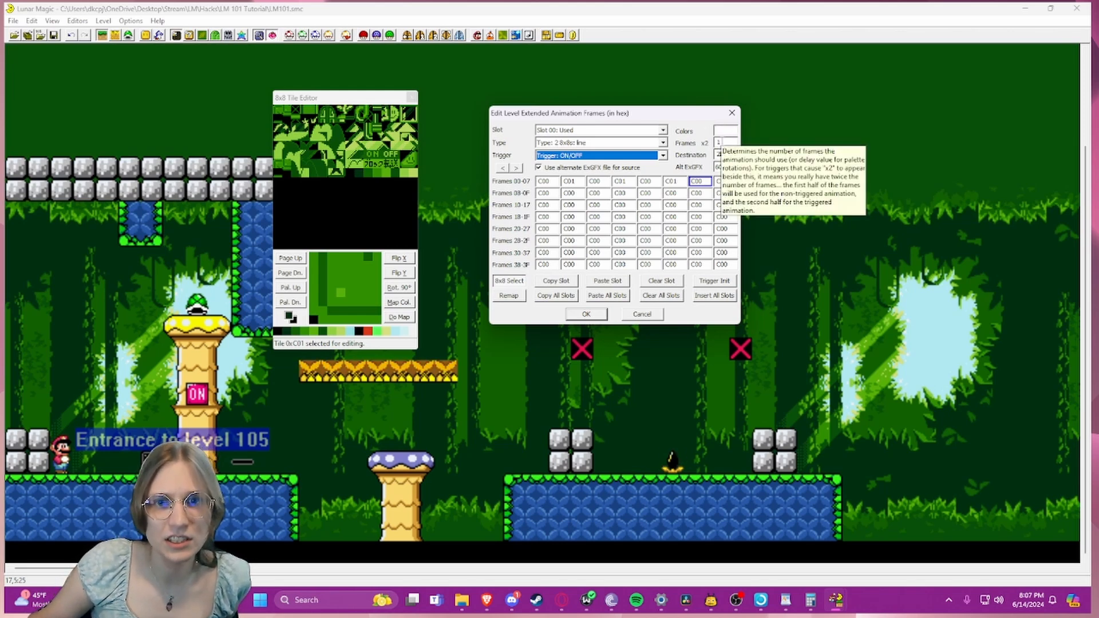
pyautogui.doubleClick(721, 142)
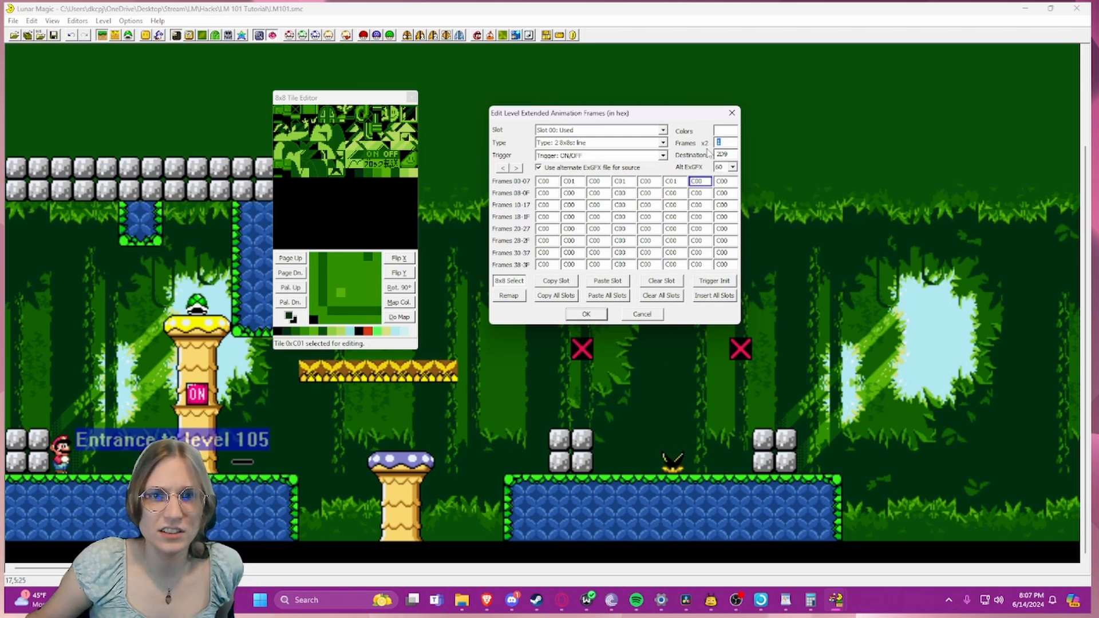
pyautogui.click(725, 142)
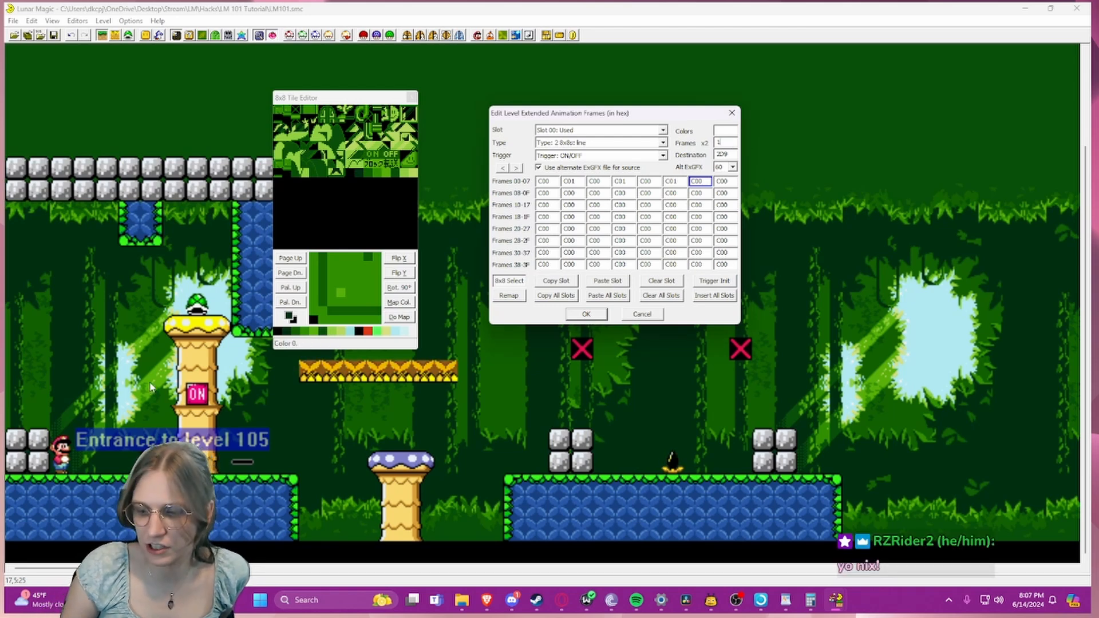
pyautogui.write('0')
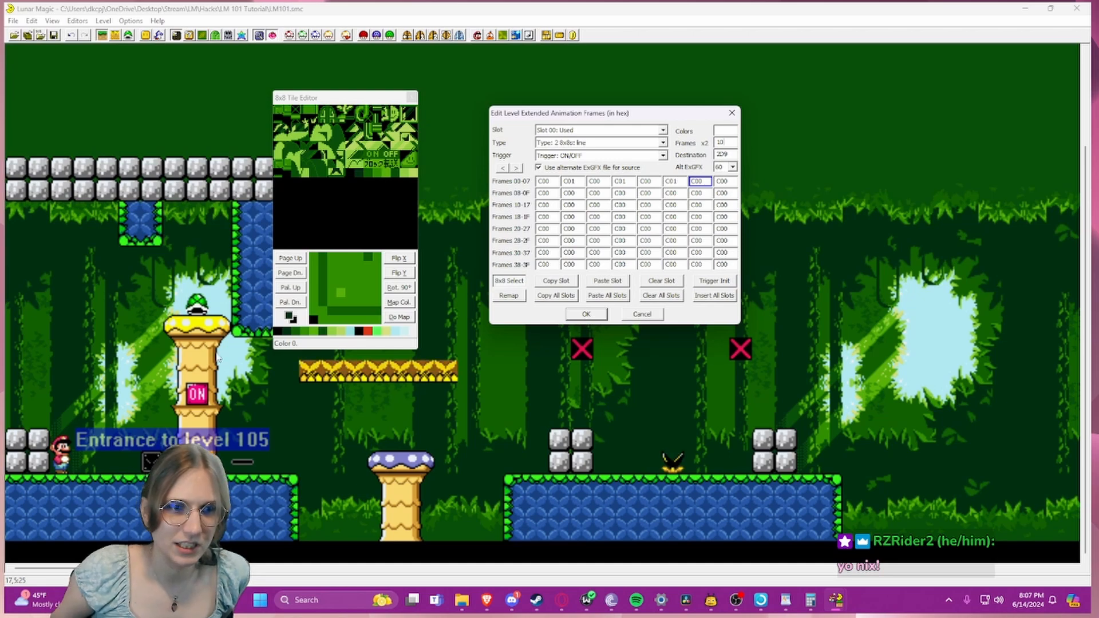
pyautogui.write('0')
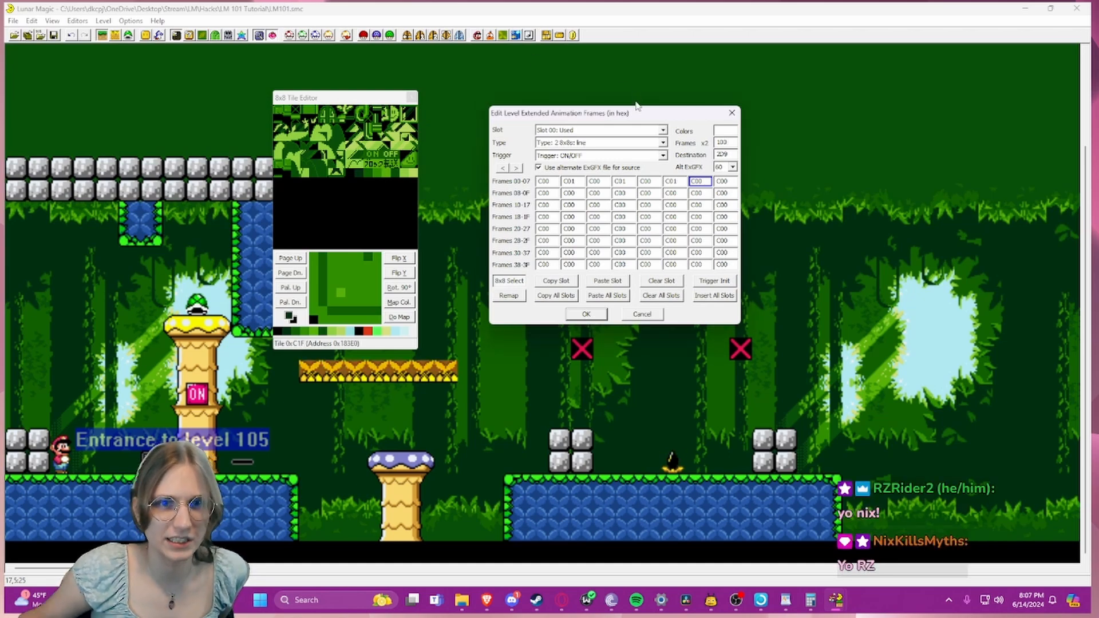
pyautogui.moveTo(636, 112); pyautogui.dragTo(654, 99)
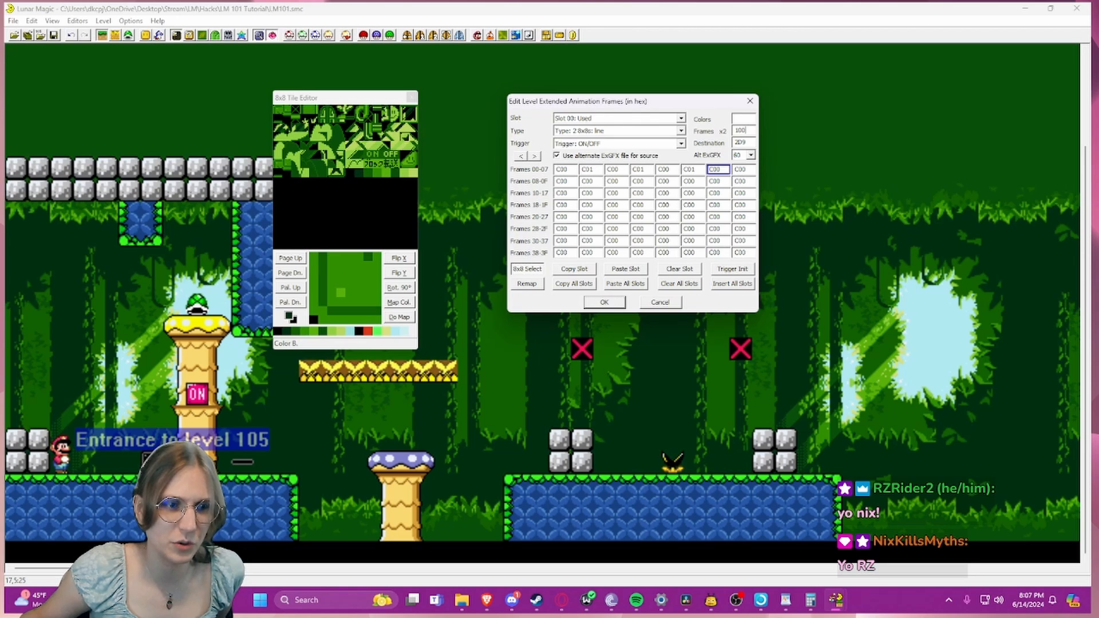
pyautogui.press('BackSpace')
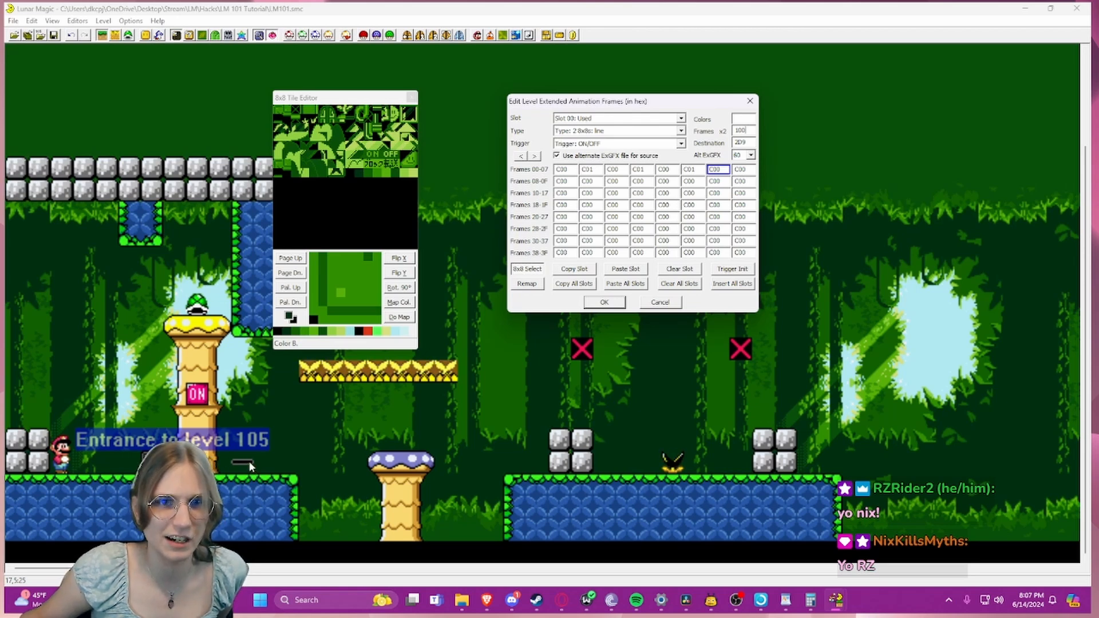
pyautogui.moveTo(704, 149)
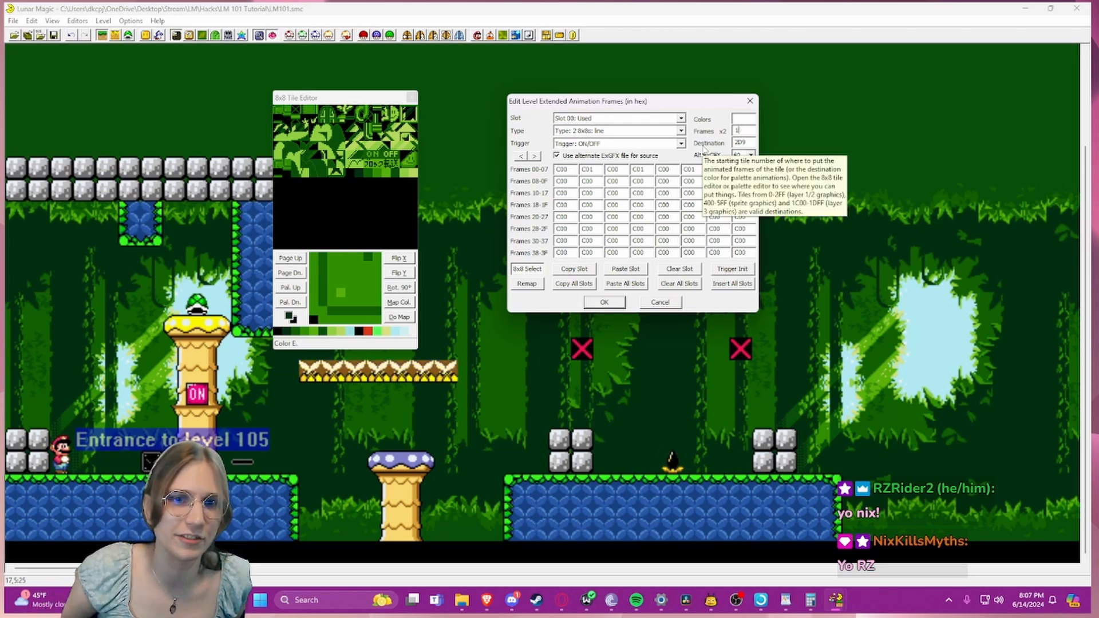
pyautogui.press('BackSpace')
pyautogui.press('Tab')
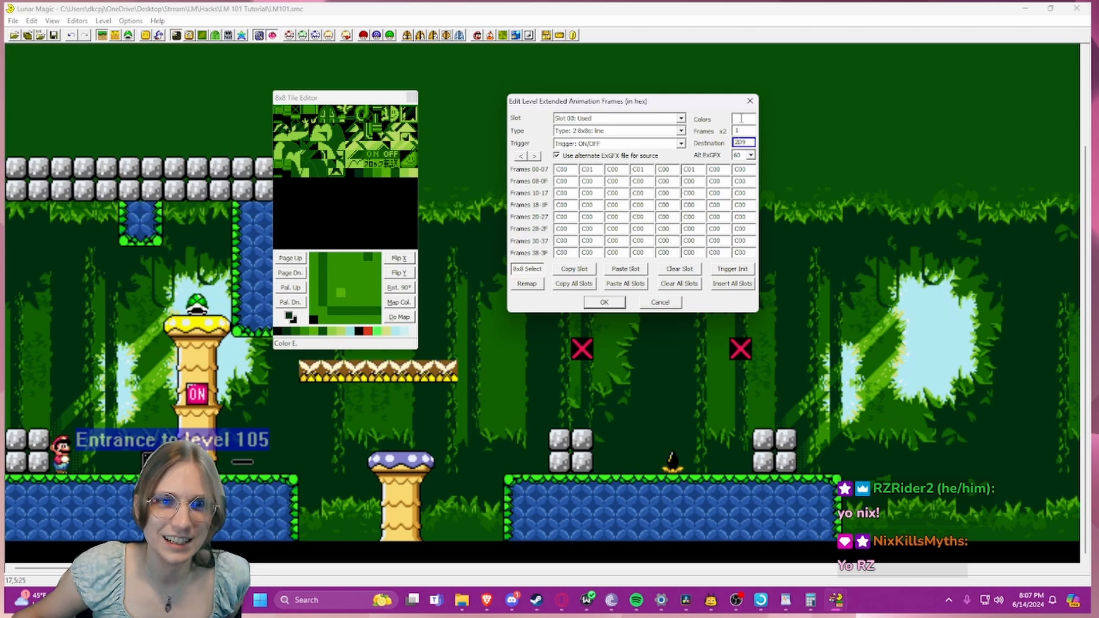
# - Reset frames 05 and 03 of Slot 00 to C00
pyautogui.doubleClick(692, 169)
pyautogui.write('C00')
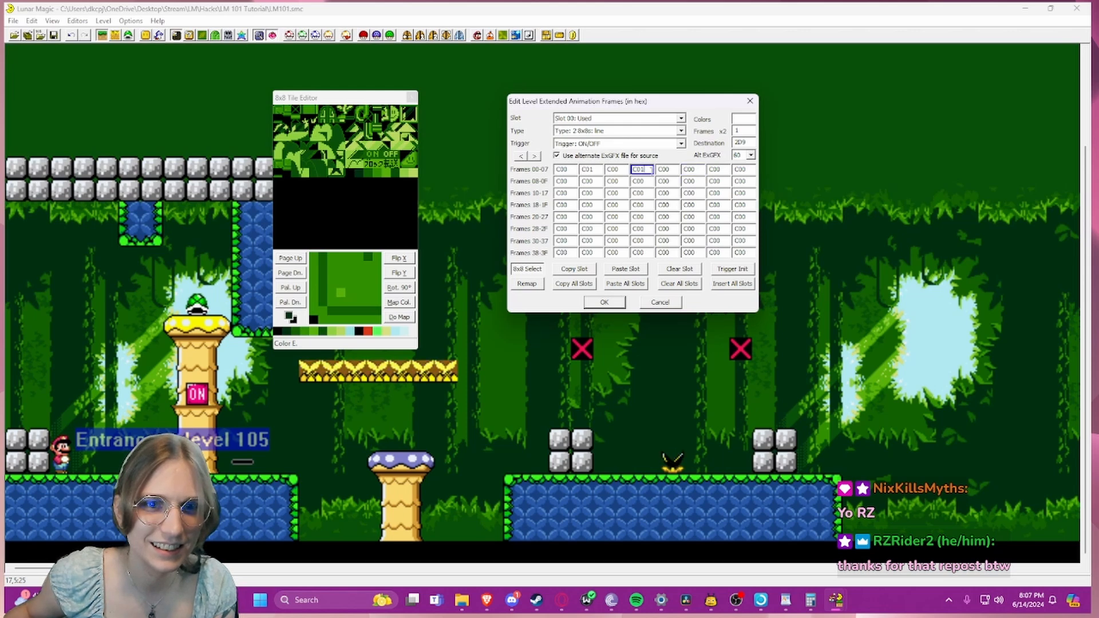
pyautogui.press('BackSpace')
pyautogui.write('0')
pyautogui.click(618, 206)
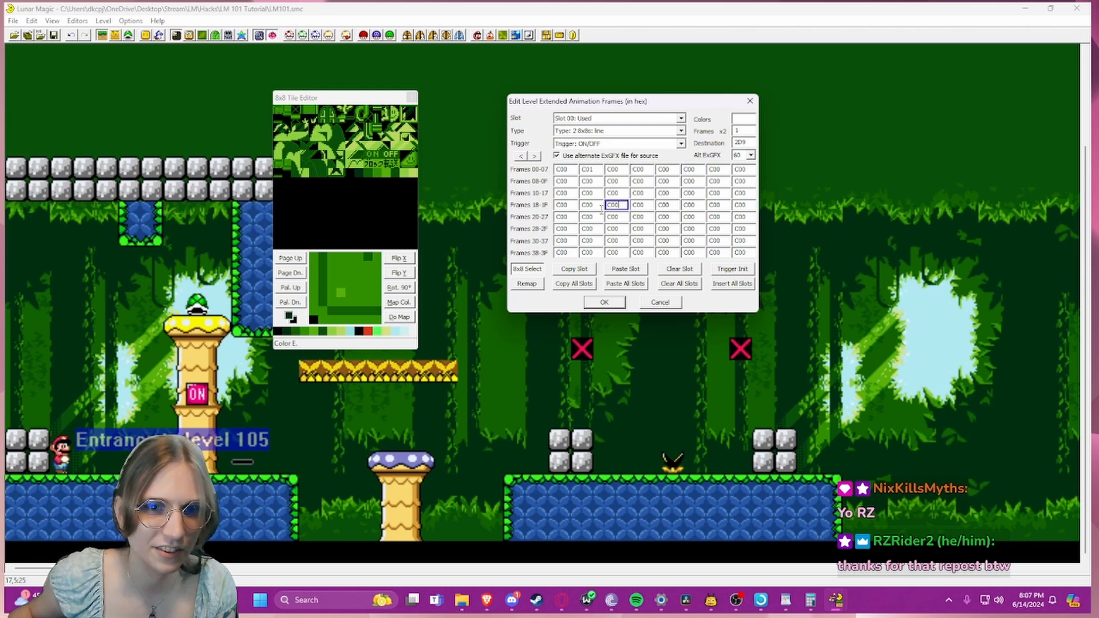
pyautogui.click(521, 159)
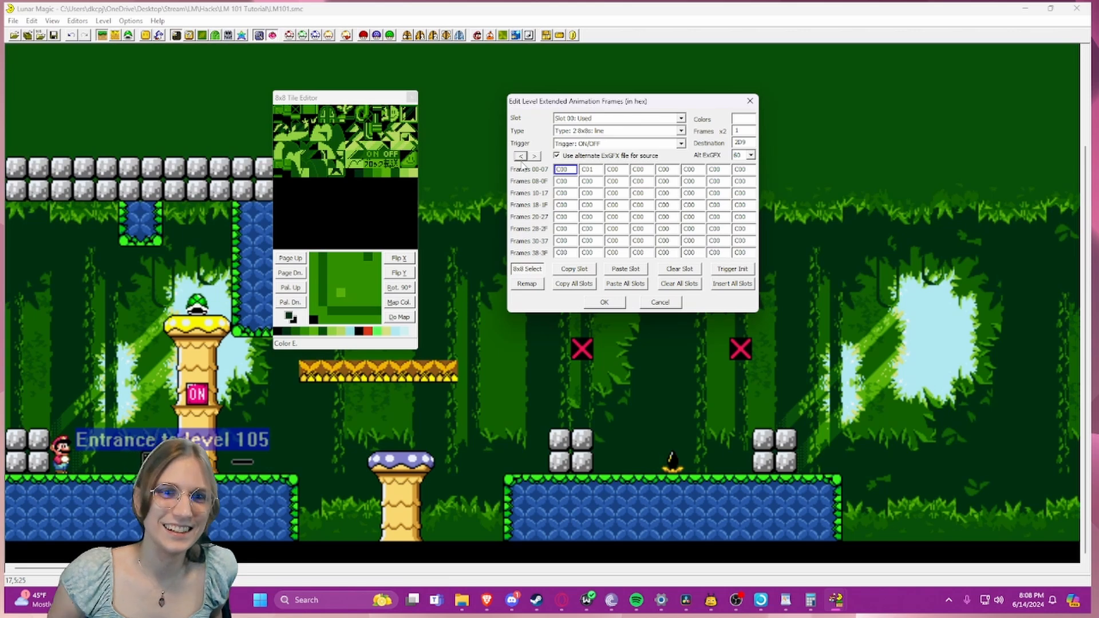
# - Switch to File Explorer, go to the Untitled Hack folder inside Hacks and open its smw SMC file in Lunar Magic
pyautogui.moveTo(726, 144)
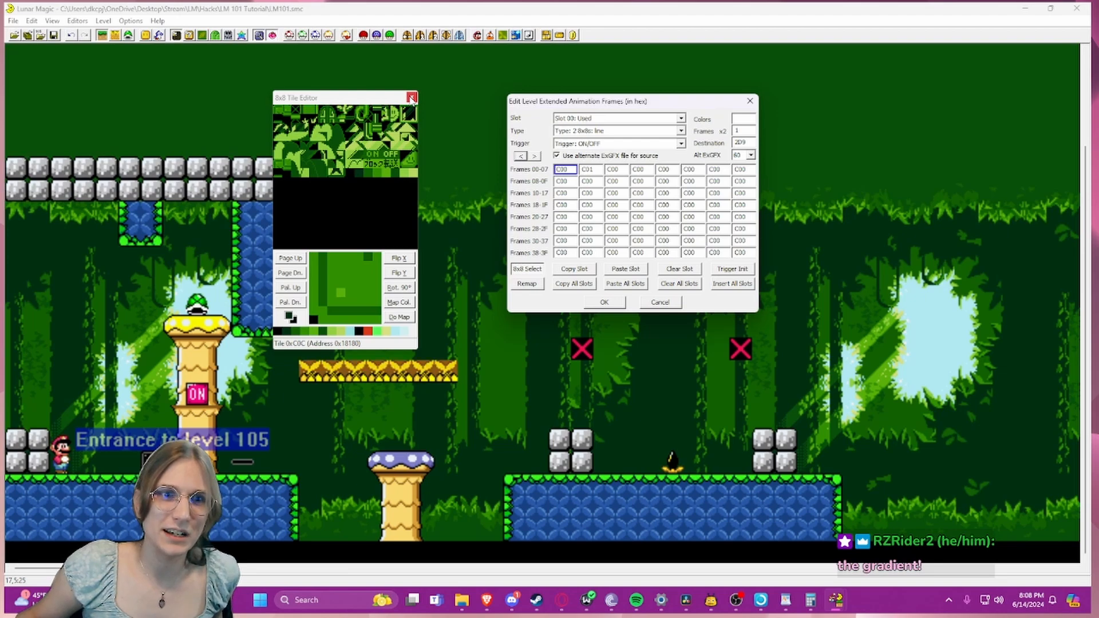
pyautogui.moveTo(456, 600)
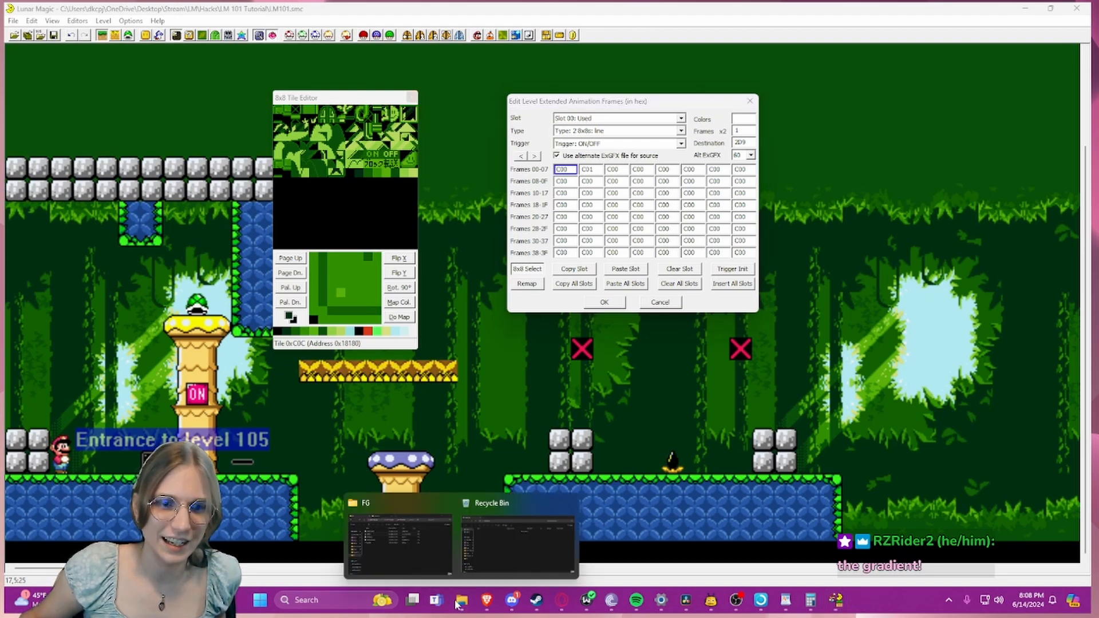
pyautogui.click(412, 543)
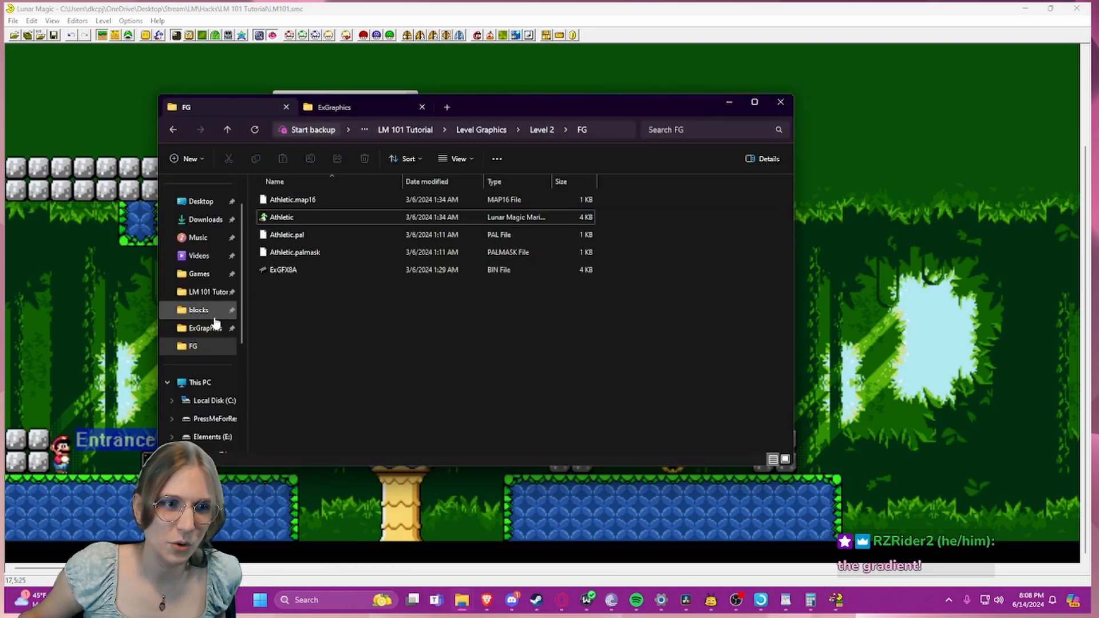
pyautogui.click(211, 292)
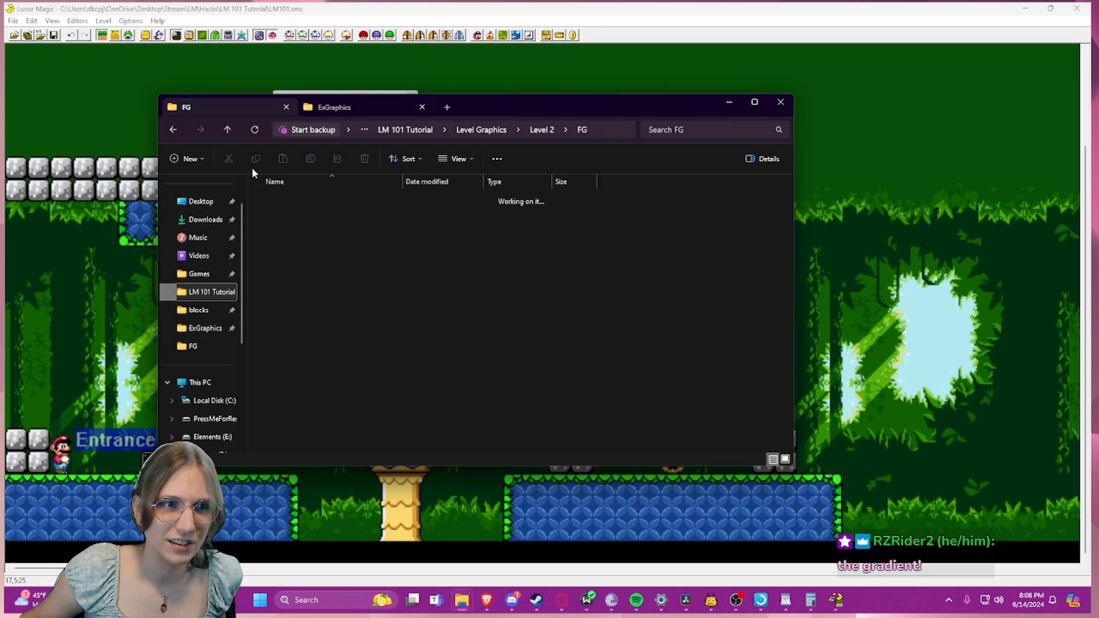
pyautogui.click(233, 130)
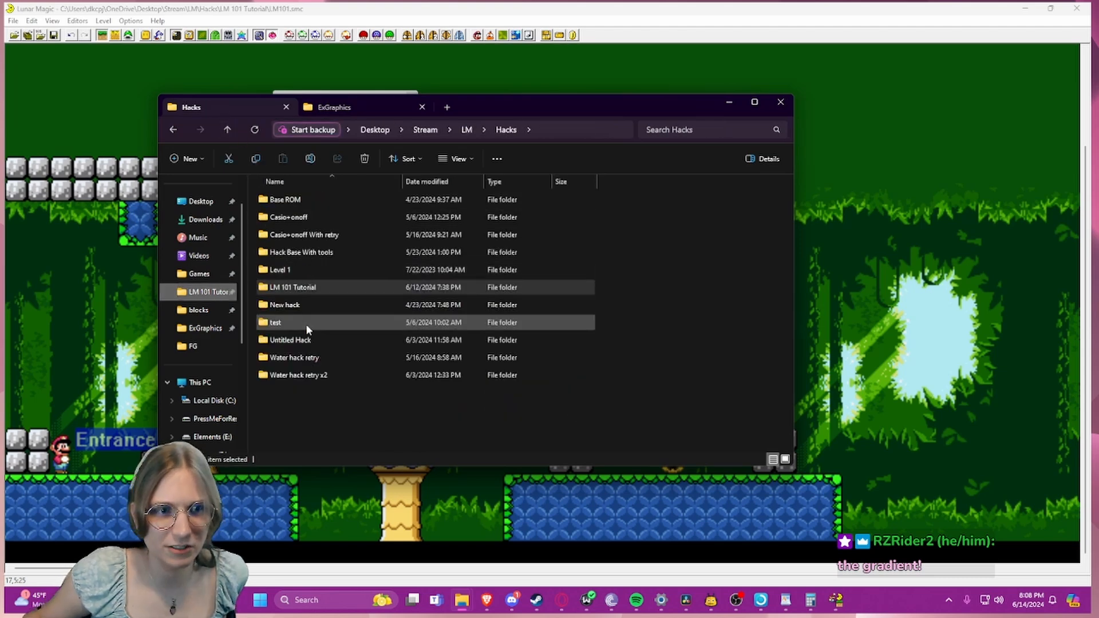
pyautogui.click(298, 341)
pyautogui.doubleClick(299, 340)
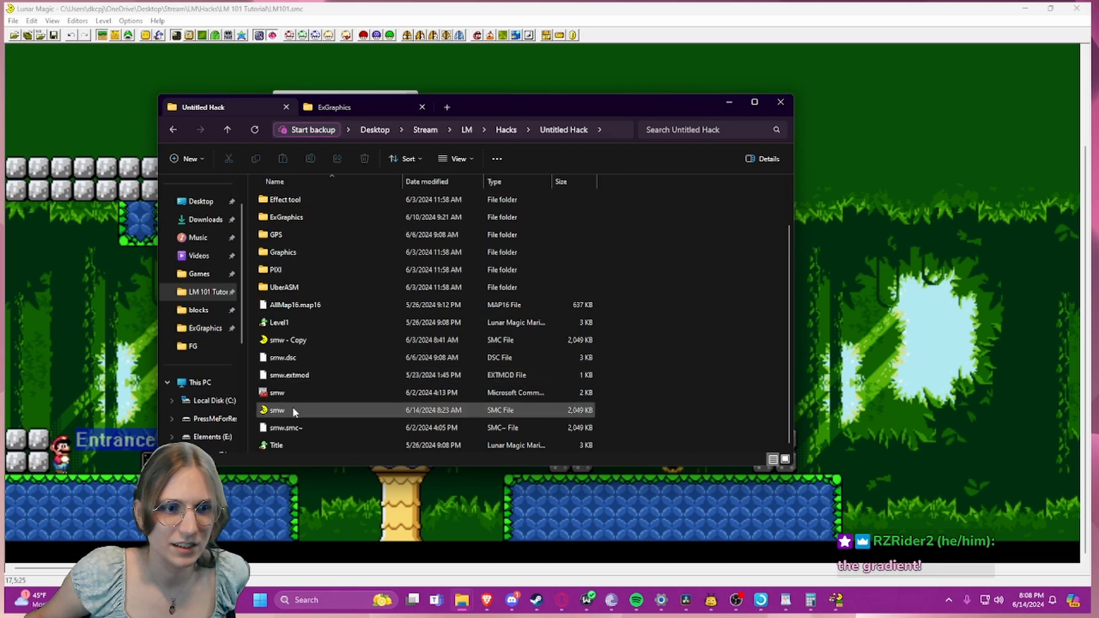
pyautogui.doubleClick(293, 407)
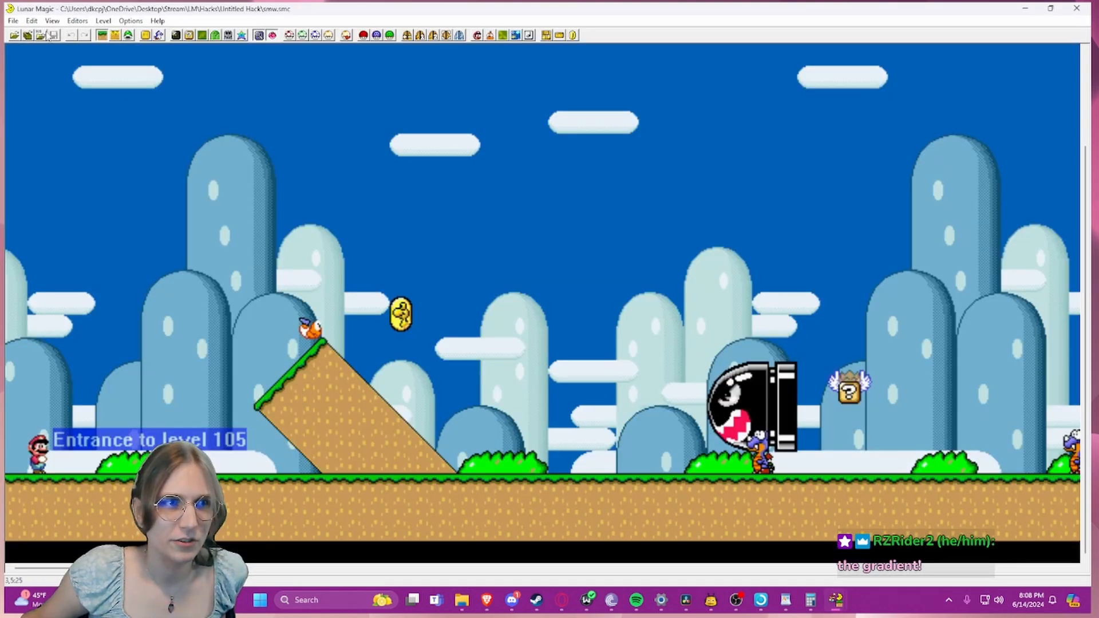
# - Open level 13 of the Untitled Hack ROM and show the forest section further along the level
pyautogui.click(40, 36)
pyautogui.write('1')
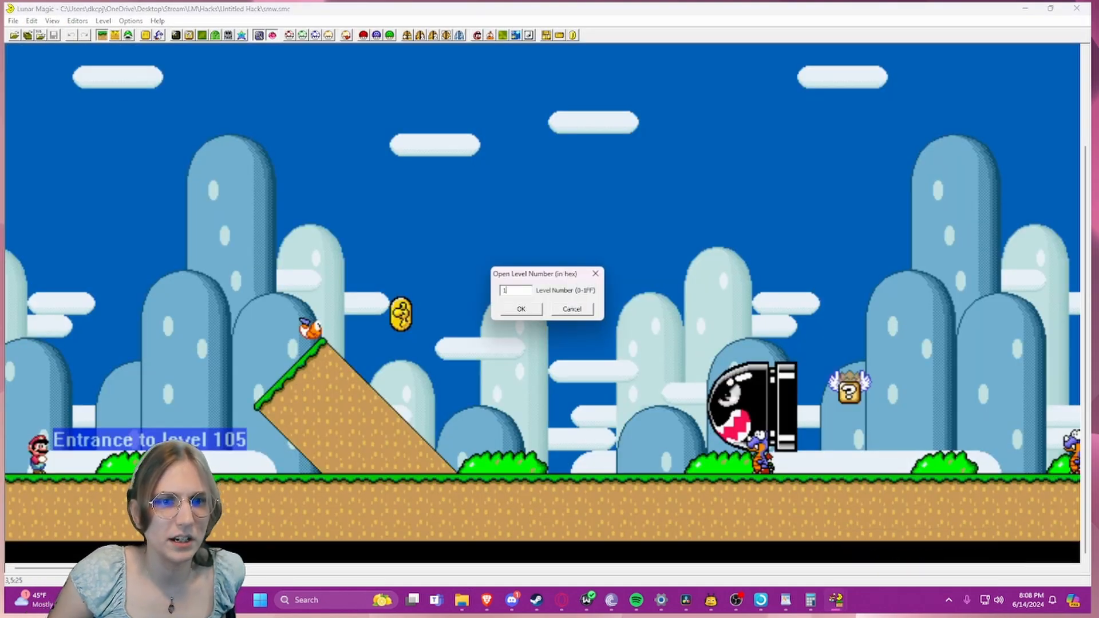
pyautogui.write('3')
pyautogui.press('Return')
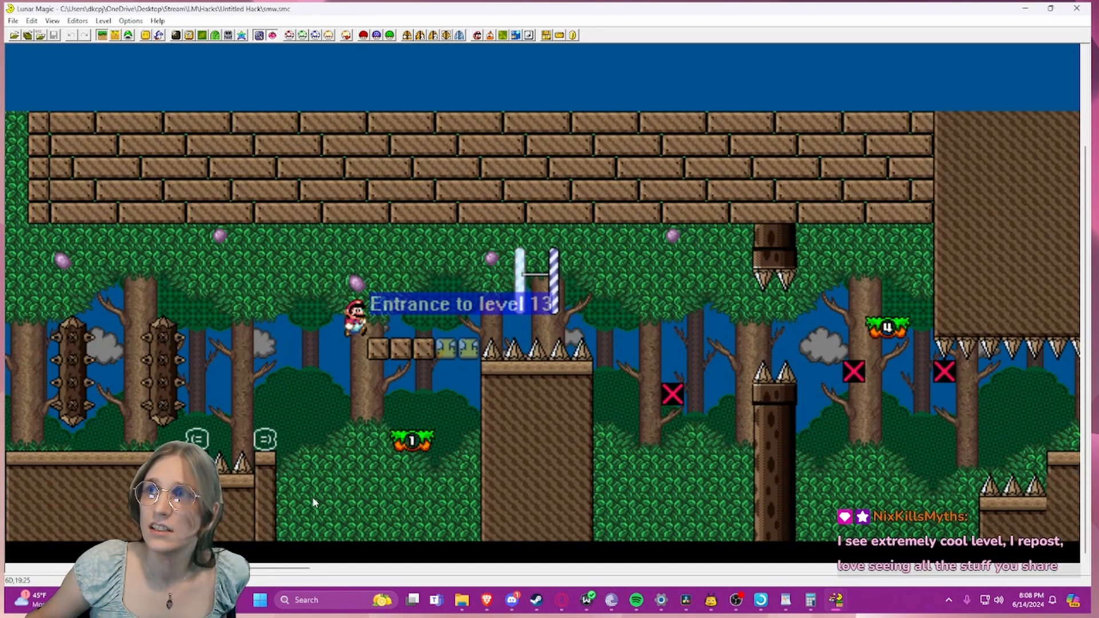
pyautogui.moveTo(237, 568); pyautogui.dragTo(320, 573)
pyautogui.click(369, 181)
pyautogui.click(481, 314)
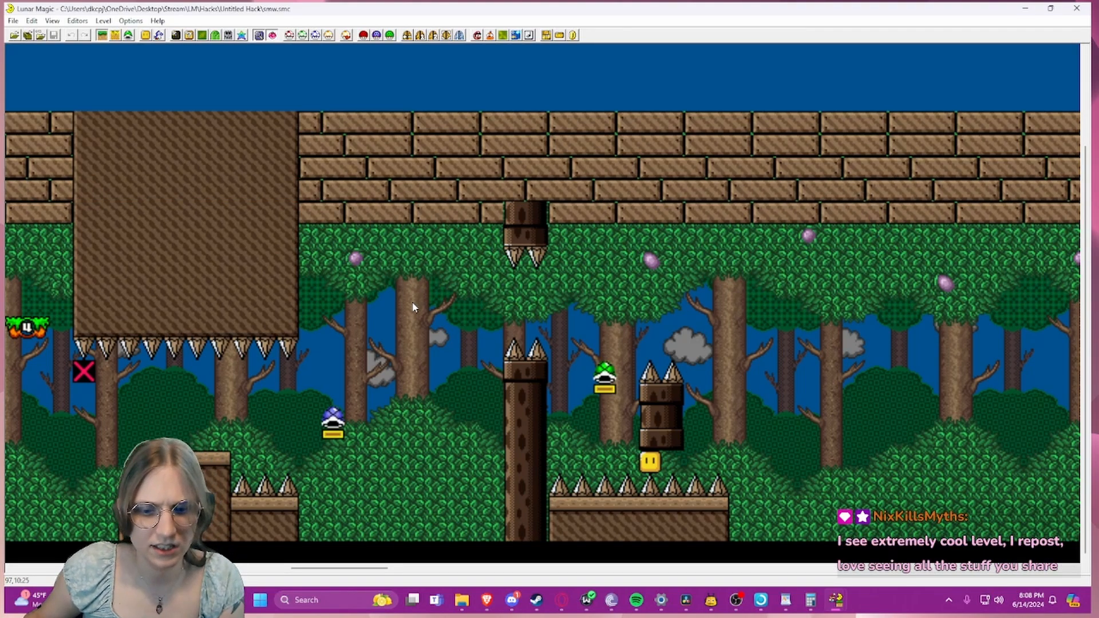
pyautogui.click(262, 282)
pyautogui.moveTo(345, 311)
pyautogui.mouseDown()
pyautogui.moveTo(313, 297)
pyautogui.moveTo(324, 315)
pyautogui.mouseUp()
pyautogui.click(281, 285)
pyautogui.moveTo(345, 272)
pyautogui.mouseDown()
pyautogui.moveTo(415, 335)
pyautogui.moveTo(400, 314)
pyautogui.mouseUp()
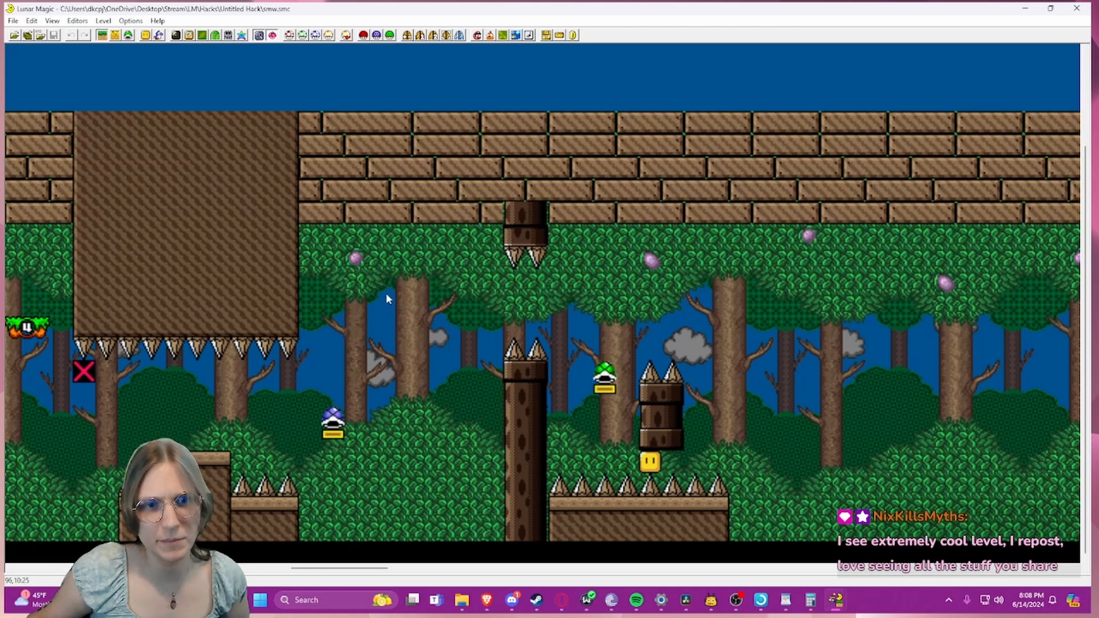
# - Show an earlier section of level 13 and check its colors in the Palette Editor, closing the editor when done
pyautogui.moveTo(374, 569); pyautogui.dragTo(250, 553)
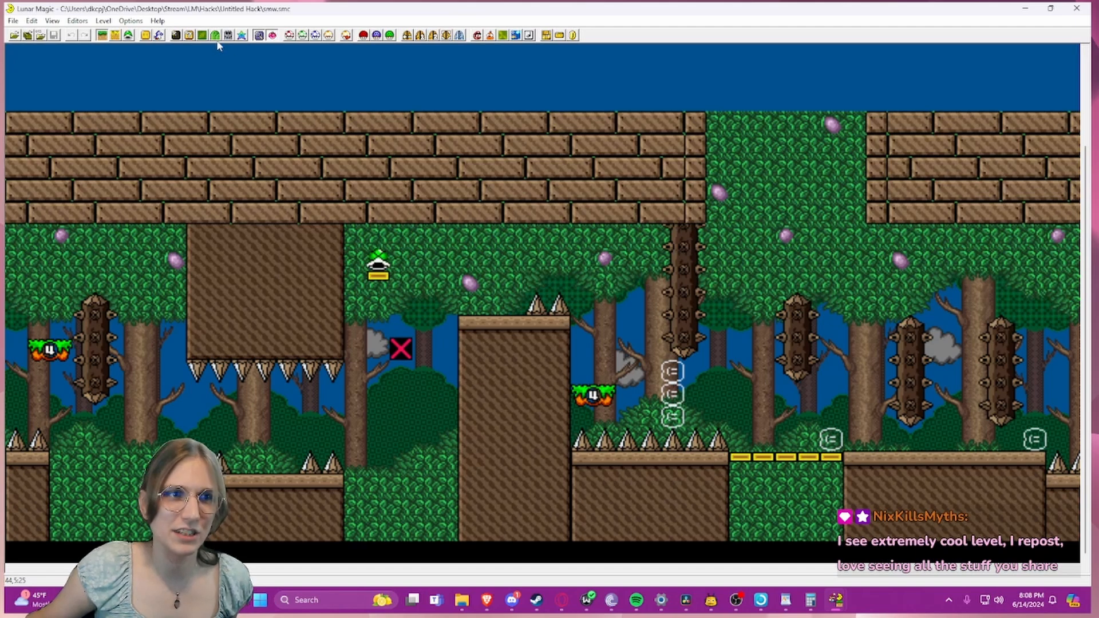
pyautogui.click(241, 35)
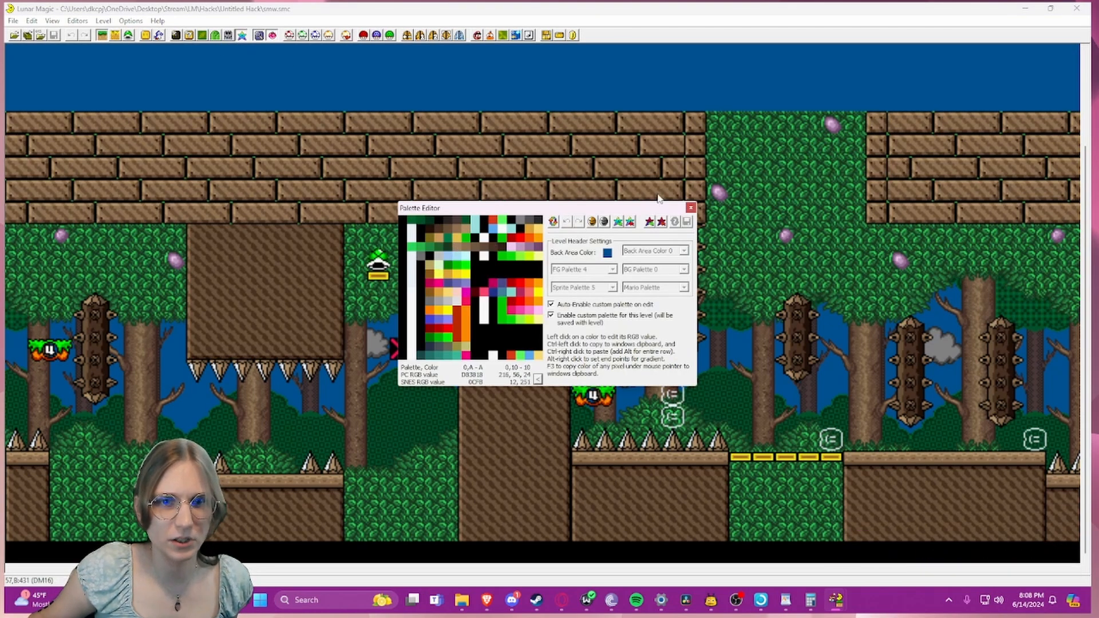
pyautogui.click(690, 208)
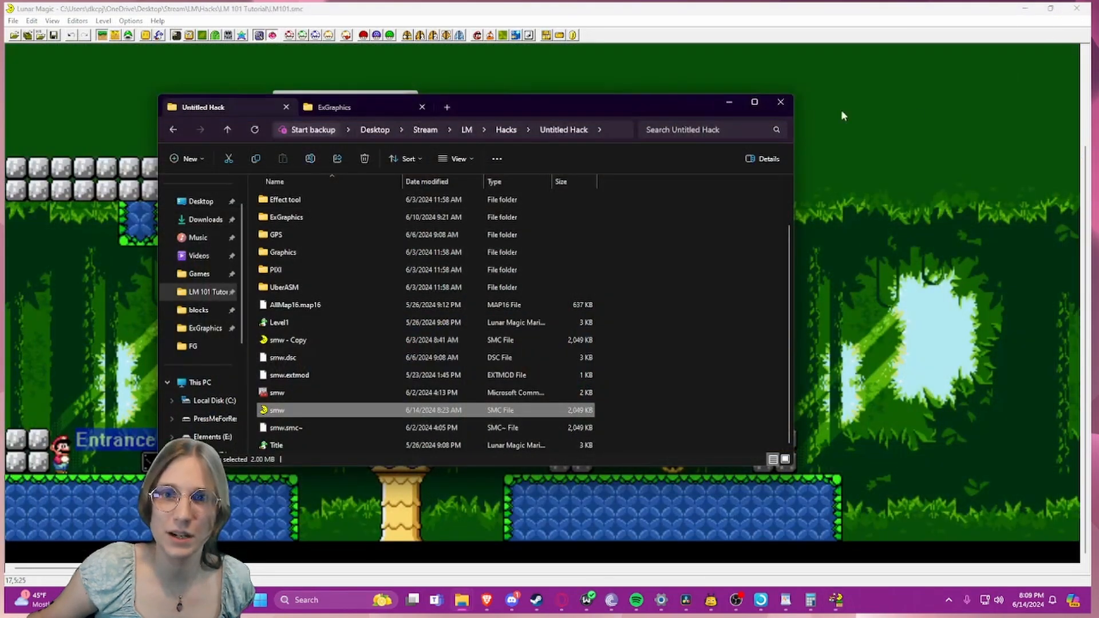
# - Return to the LM101 hack, minimize File Explorer and go over the Frames and Destination fields of Slot 00
pyautogui.click(728, 105)
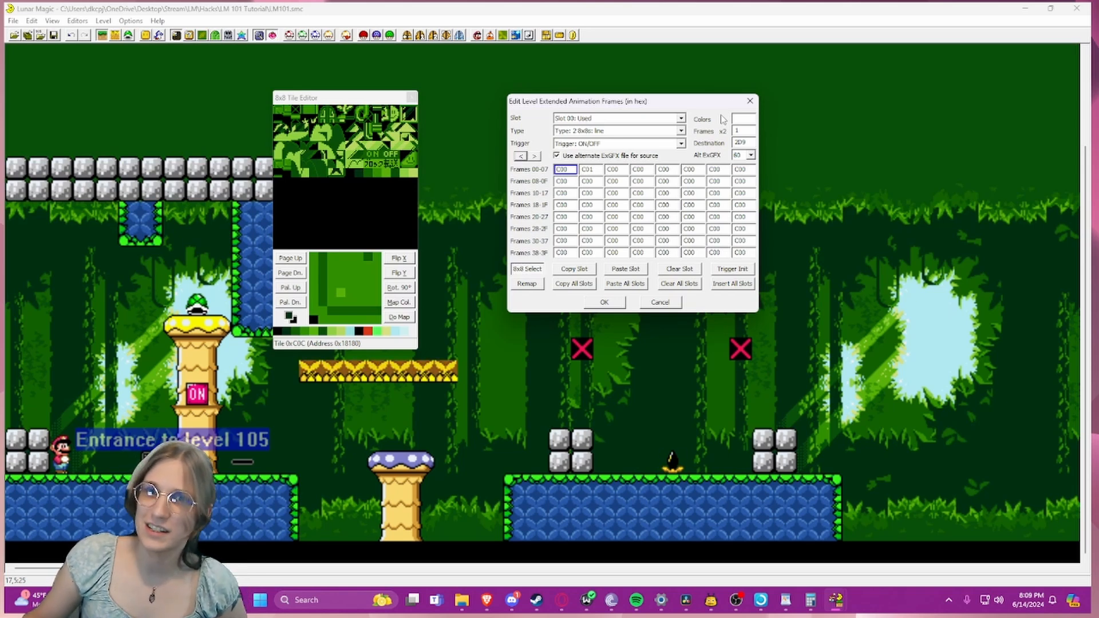
pyautogui.moveTo(720, 107); pyautogui.dragTo(727, 101)
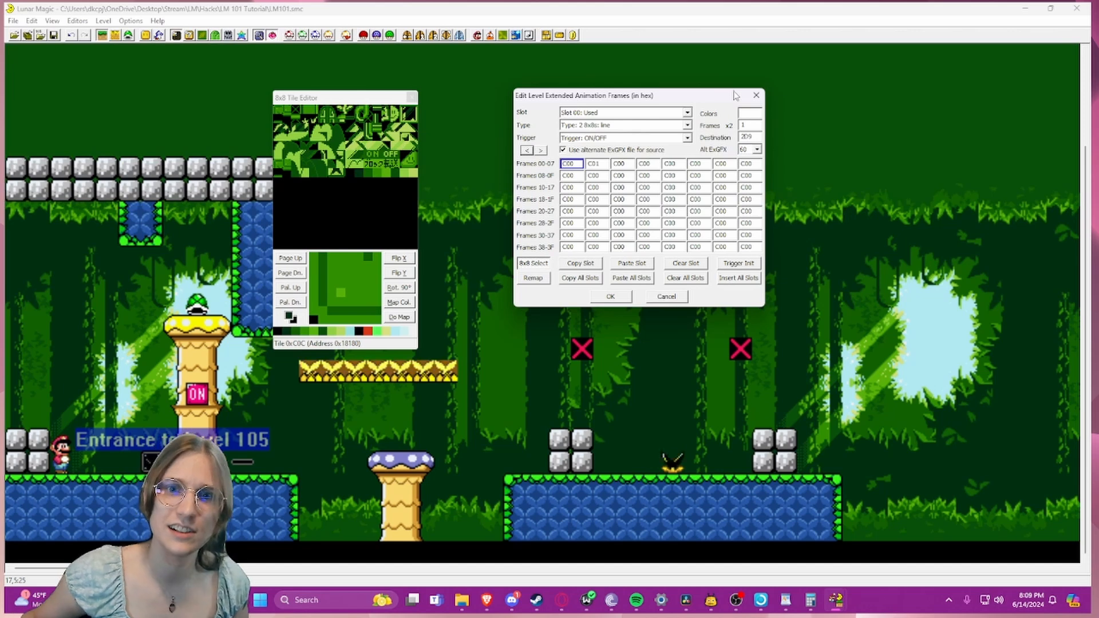
pyautogui.moveTo(736, 95); pyautogui.dragTo(731, 82)
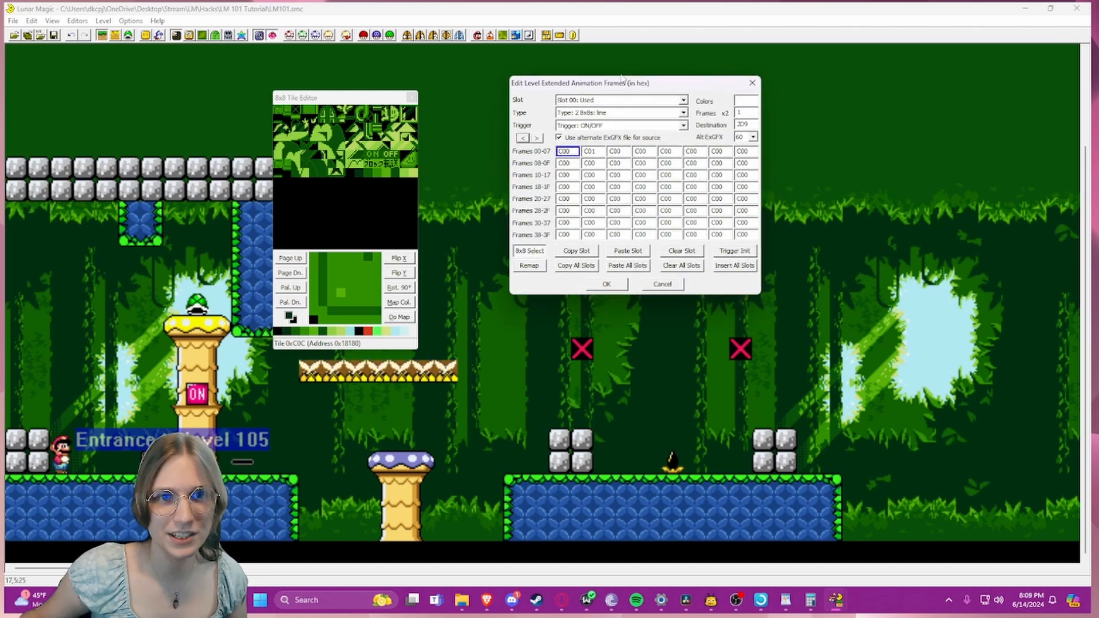
pyautogui.click(751, 111)
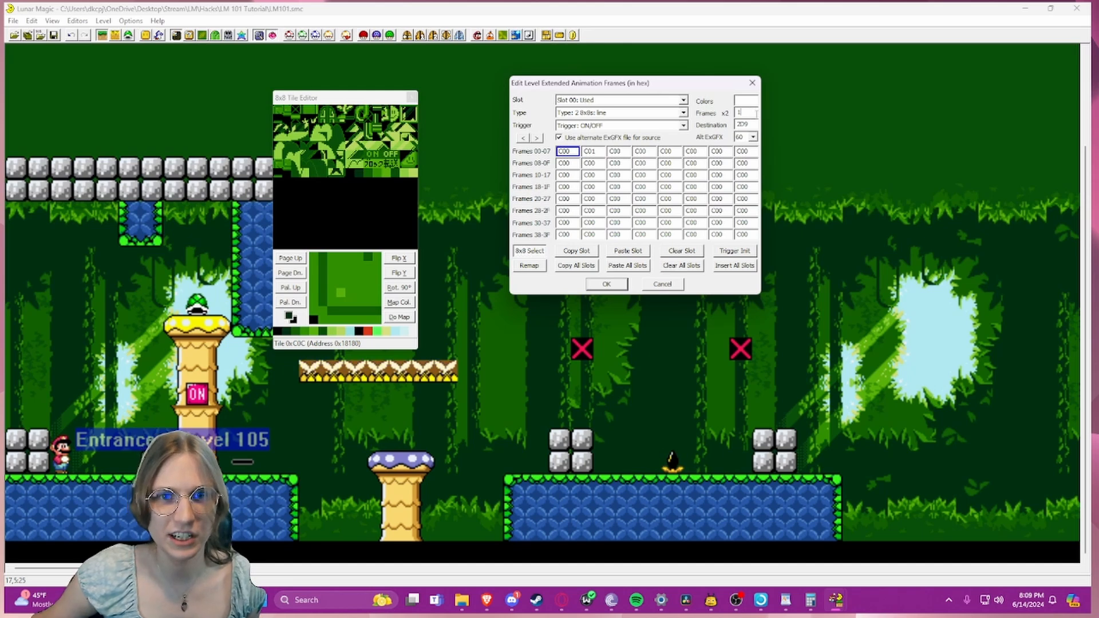
pyautogui.press('Tab')
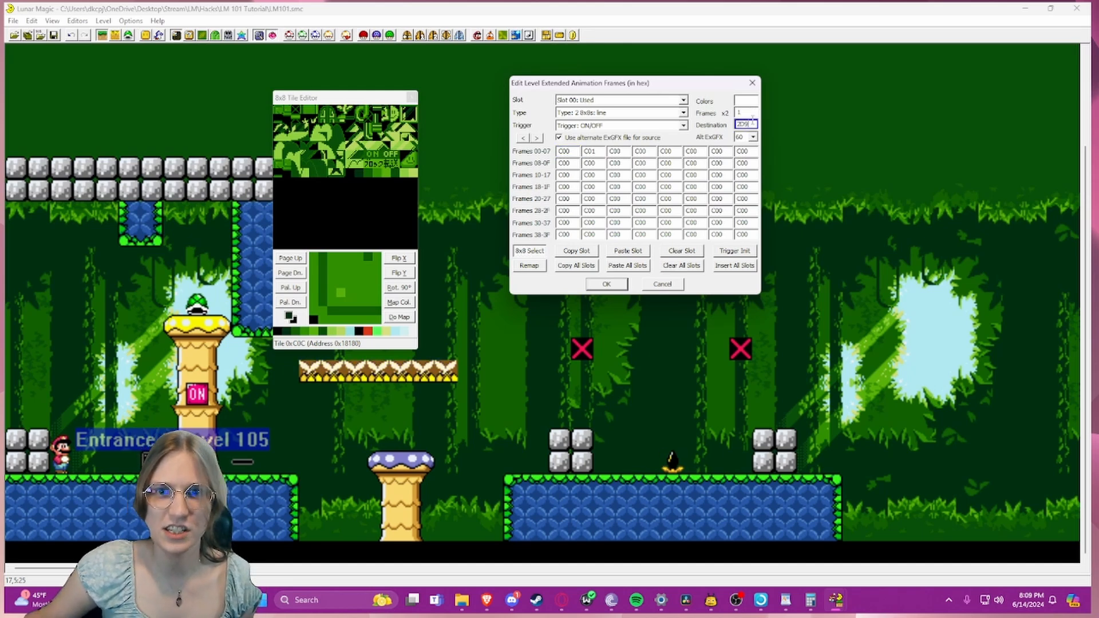
pyautogui.moveTo(750, 124); pyautogui.dragTo(734, 125)
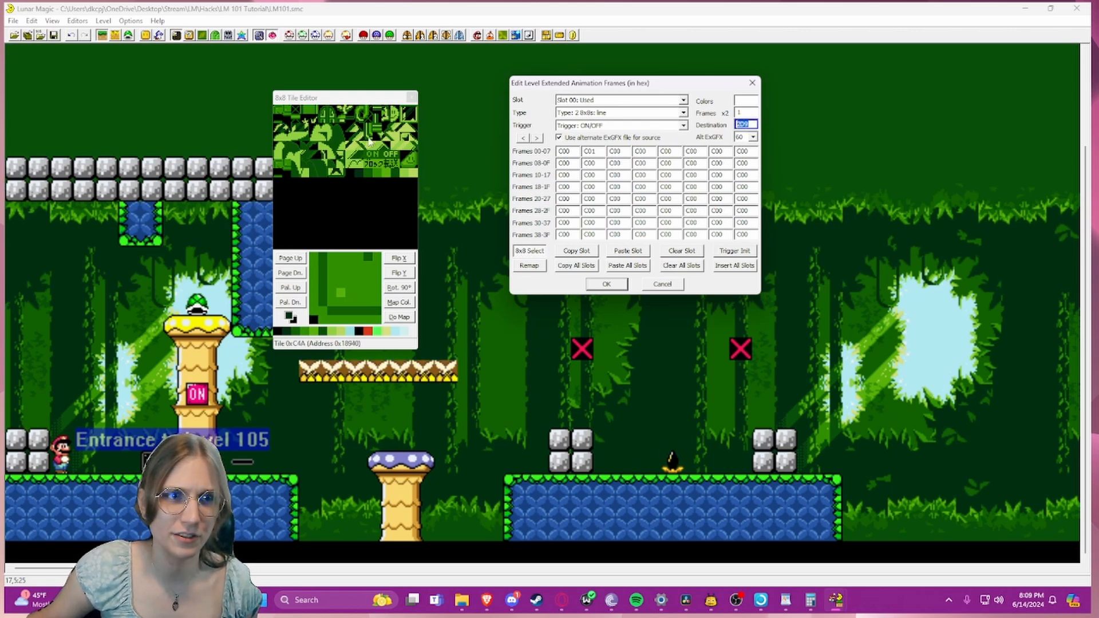
# - Browse the 8x8 tile pages to locate Slot 00's destination tile 2D9
pyautogui.click(324, 109)
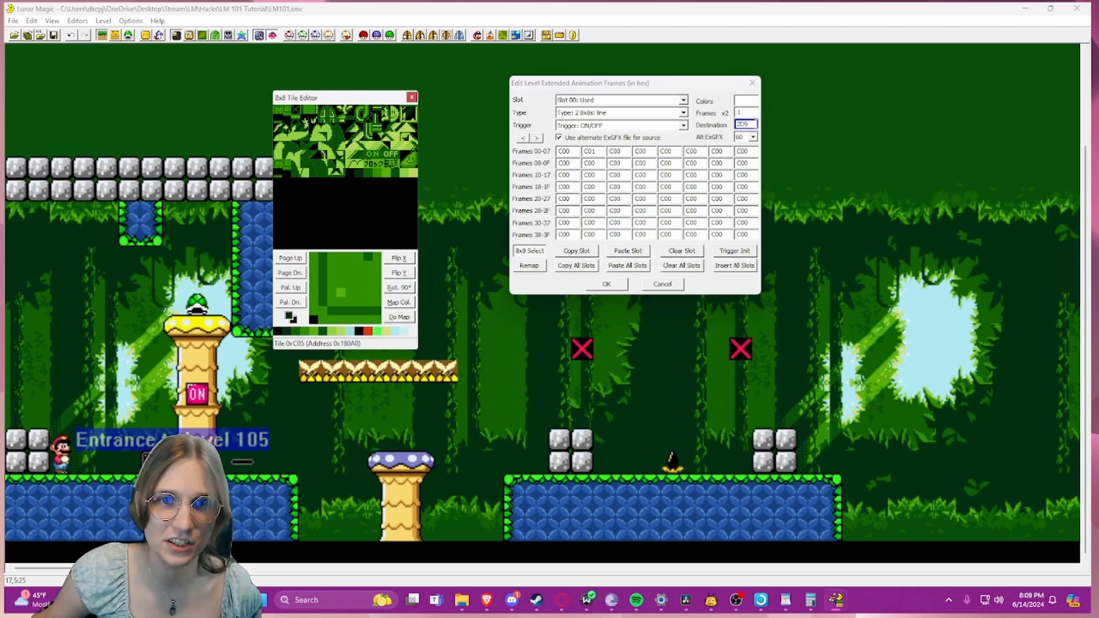
pyautogui.click(289, 259)
pyautogui.click(289, 259)
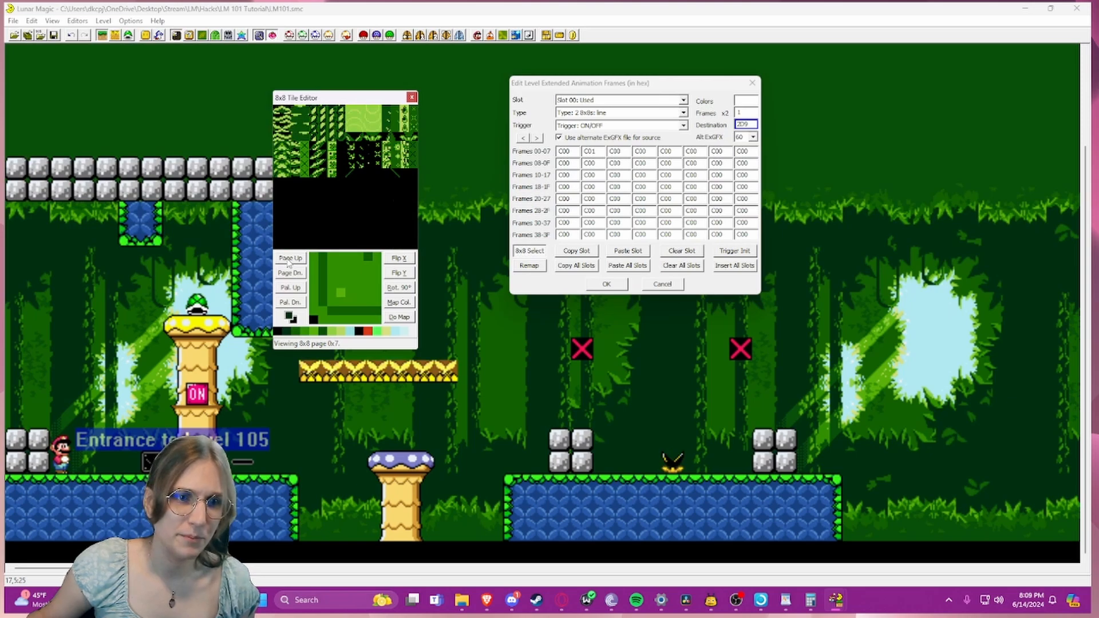
pyautogui.doubleClick(748, 124)
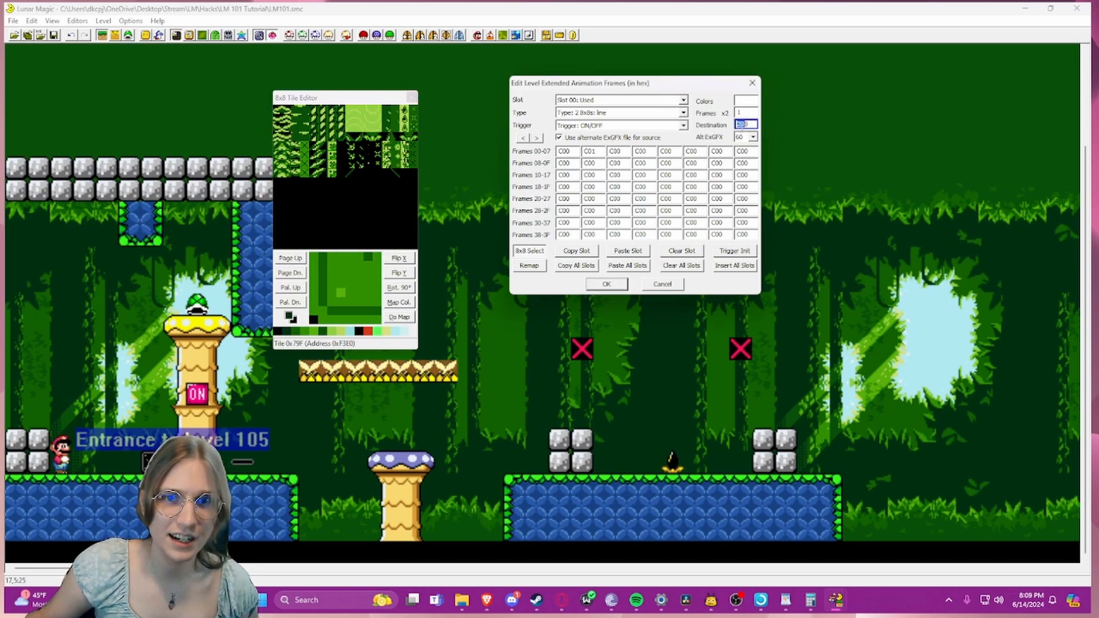
pyautogui.click(280, 259)
pyautogui.click(279, 259)
pyautogui.click(279, 258)
pyautogui.click(280, 260)
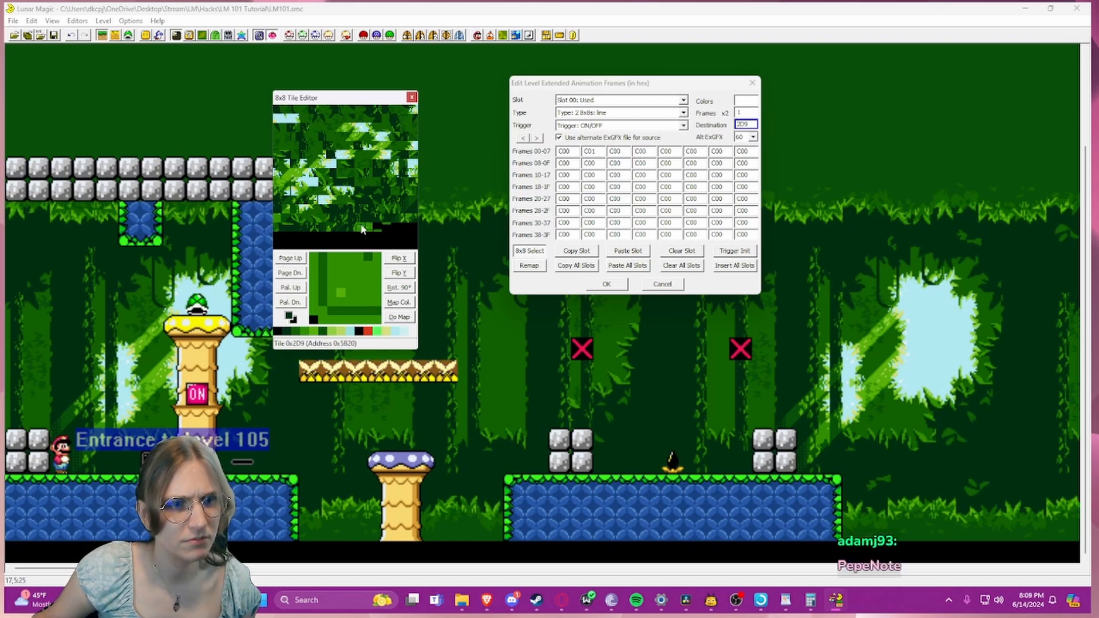
pyautogui.click(293, 273)
pyautogui.click(293, 272)
pyautogui.click(294, 272)
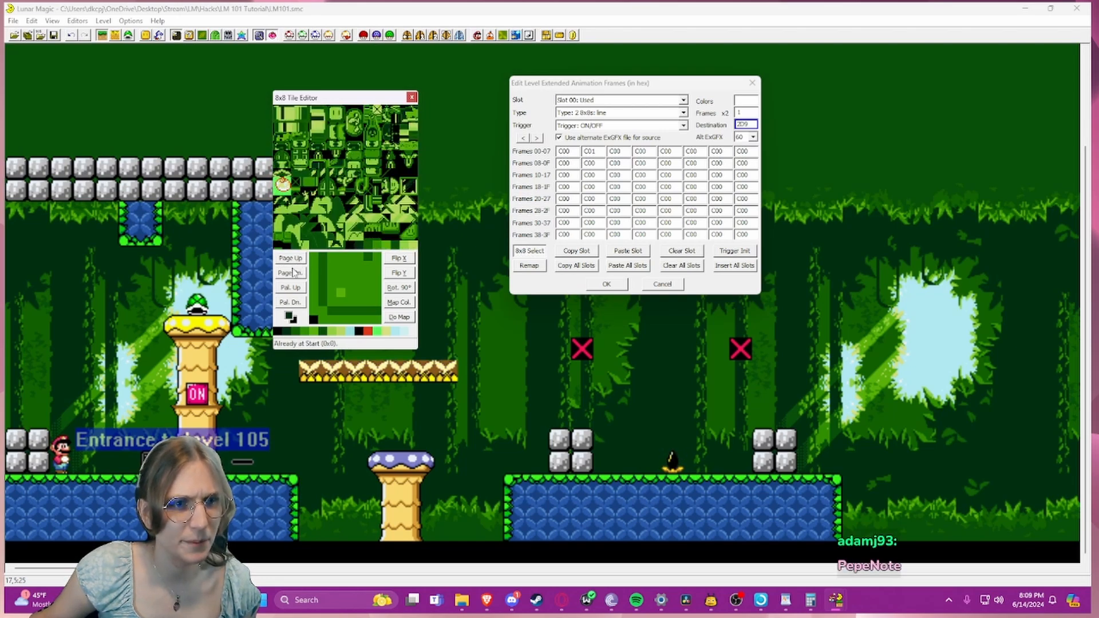
pyautogui.click(293, 273)
pyautogui.click(294, 272)
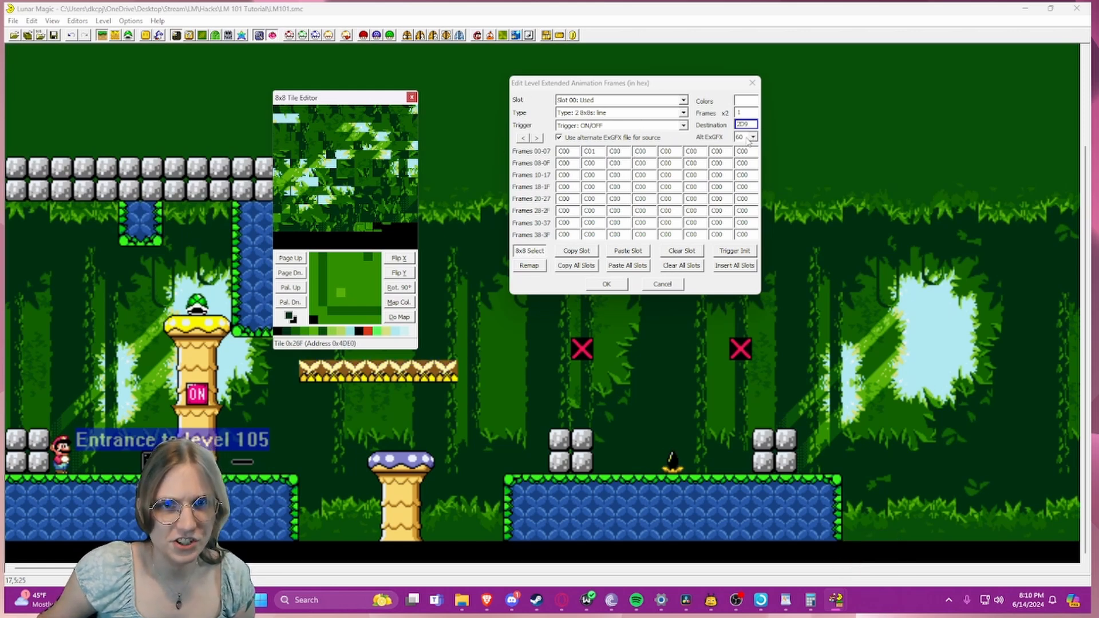
# - Read the description of the Alt ExGFX setting and bring the 8x8 Tile Editor back to source page 0xC
pyautogui.moveTo(748, 143)
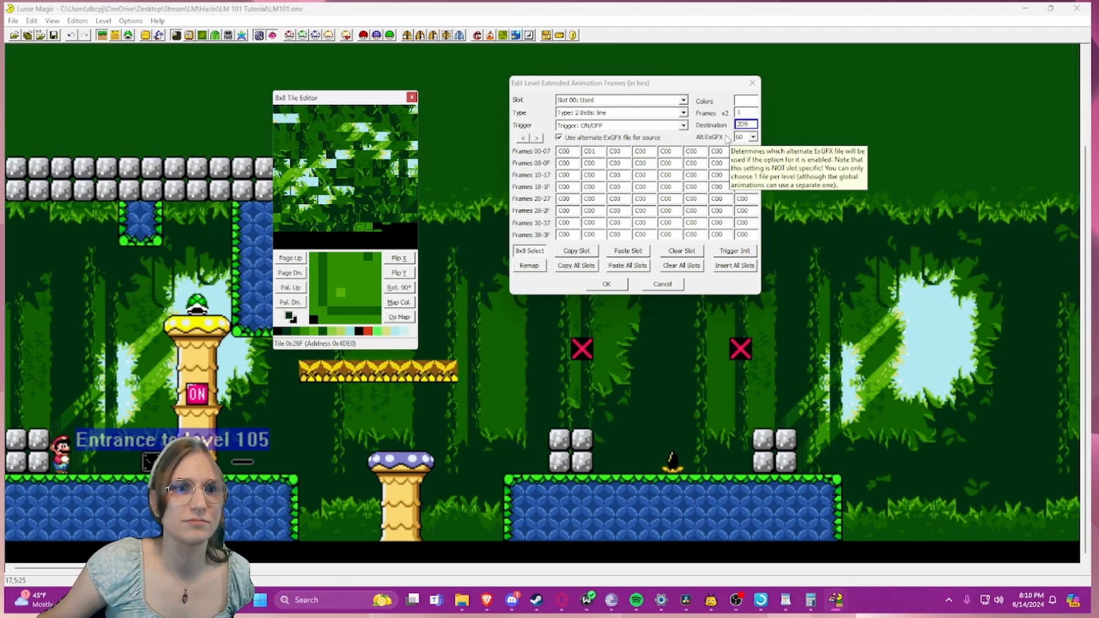
pyautogui.click(285, 273)
pyautogui.click(284, 273)
pyautogui.click(284, 273)
pyautogui.click(285, 273)
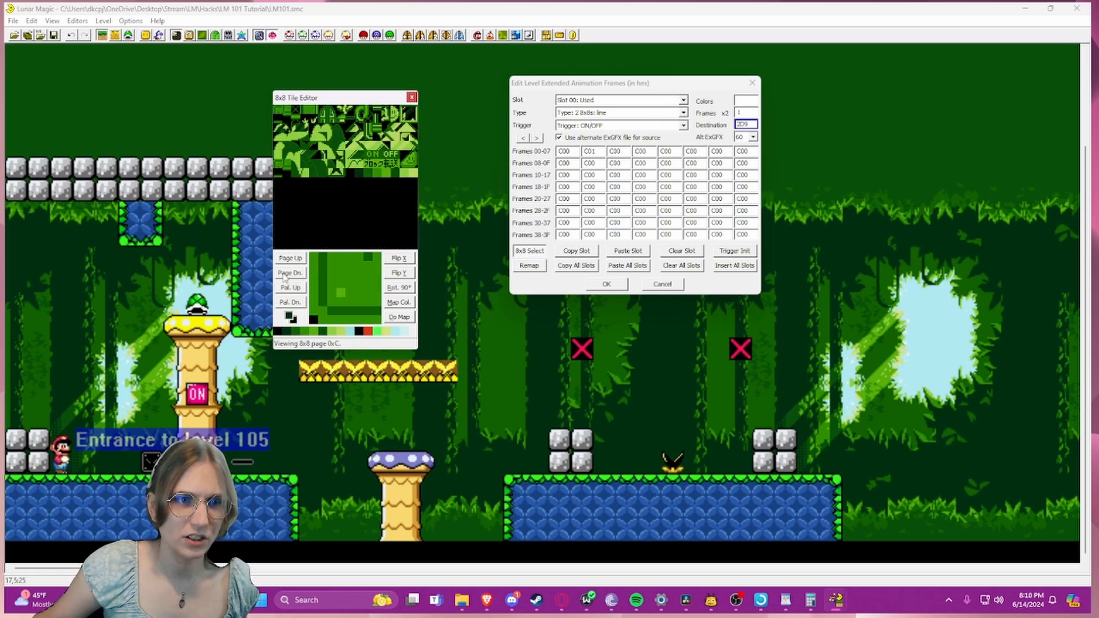
pyautogui.click(285, 273)
pyautogui.click(289, 258)
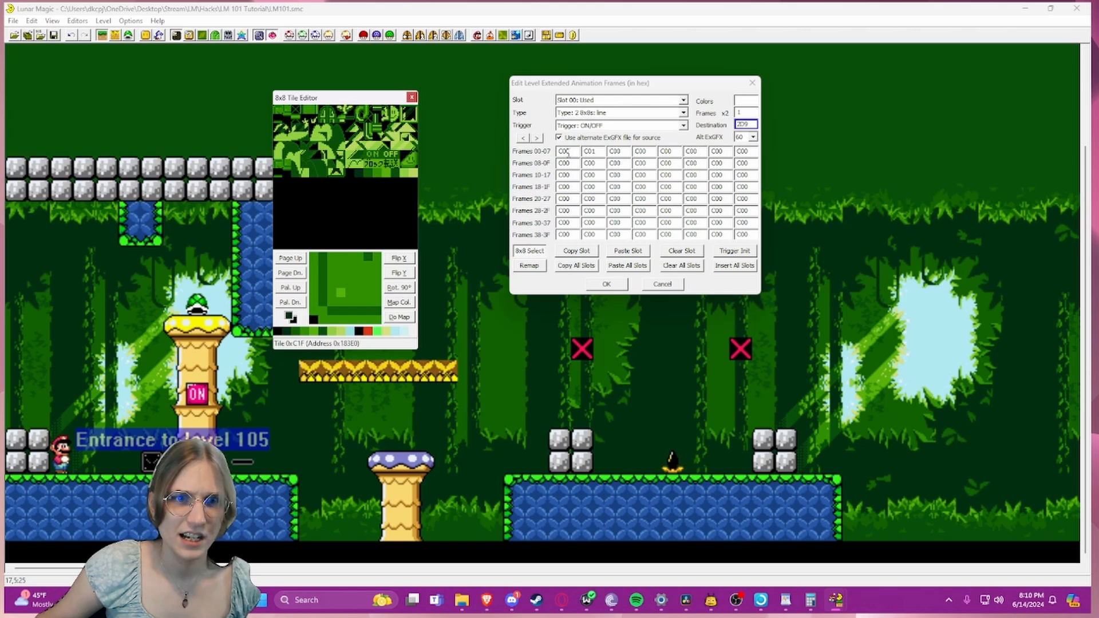
# - Go over the tile values of frames 00 and 01 in Slot 00
pyautogui.click(525, 154)
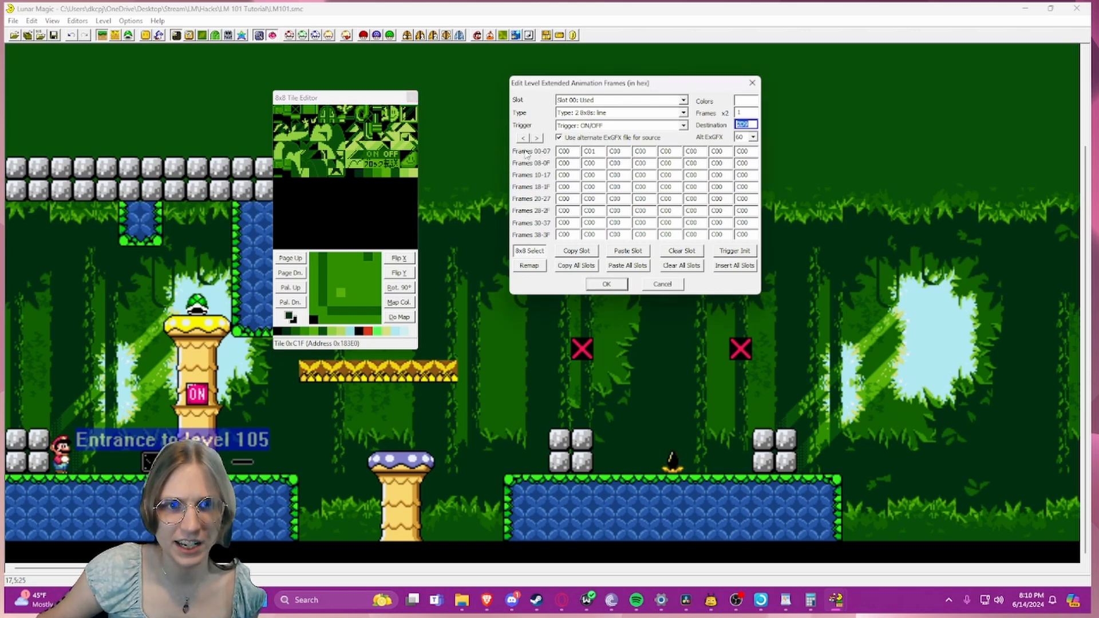
pyautogui.doubleClick(562, 151)
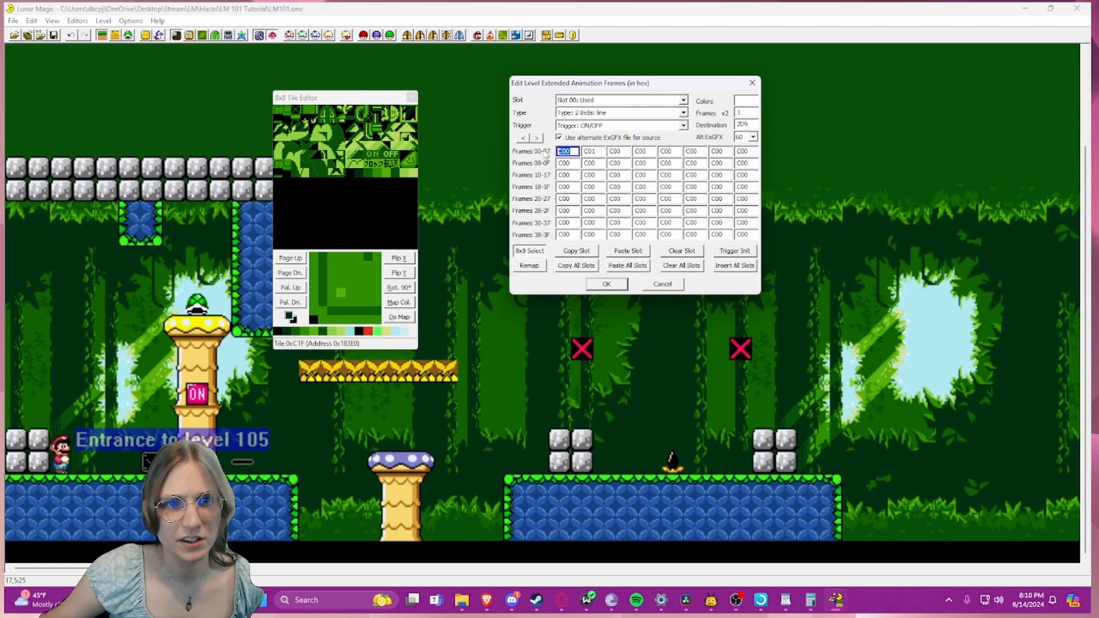
pyautogui.click(572, 151)
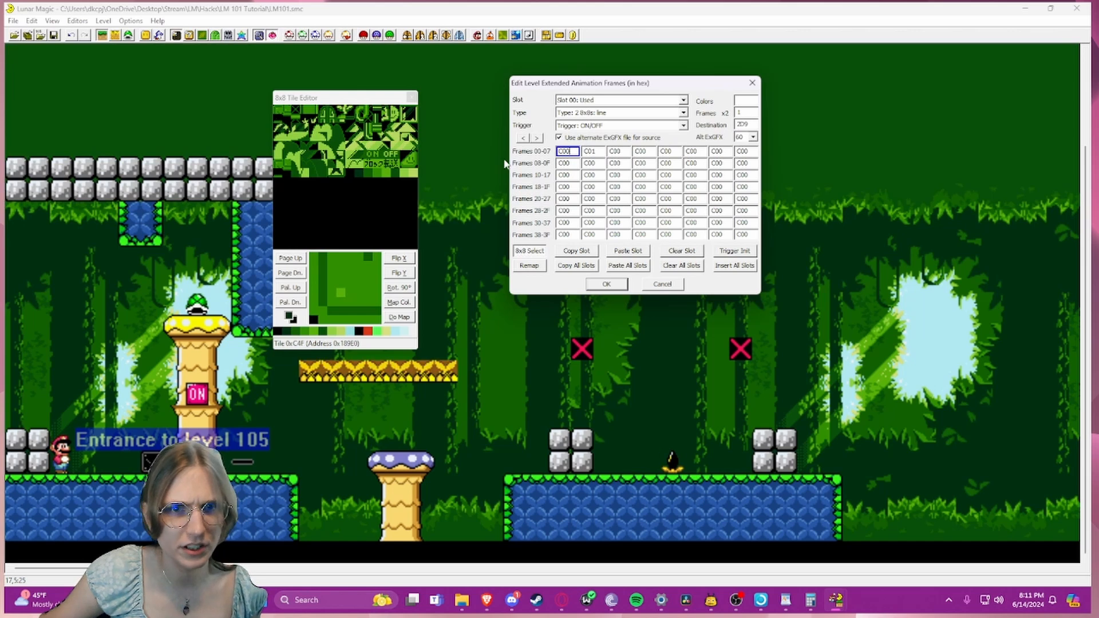
pyautogui.click(600, 151)
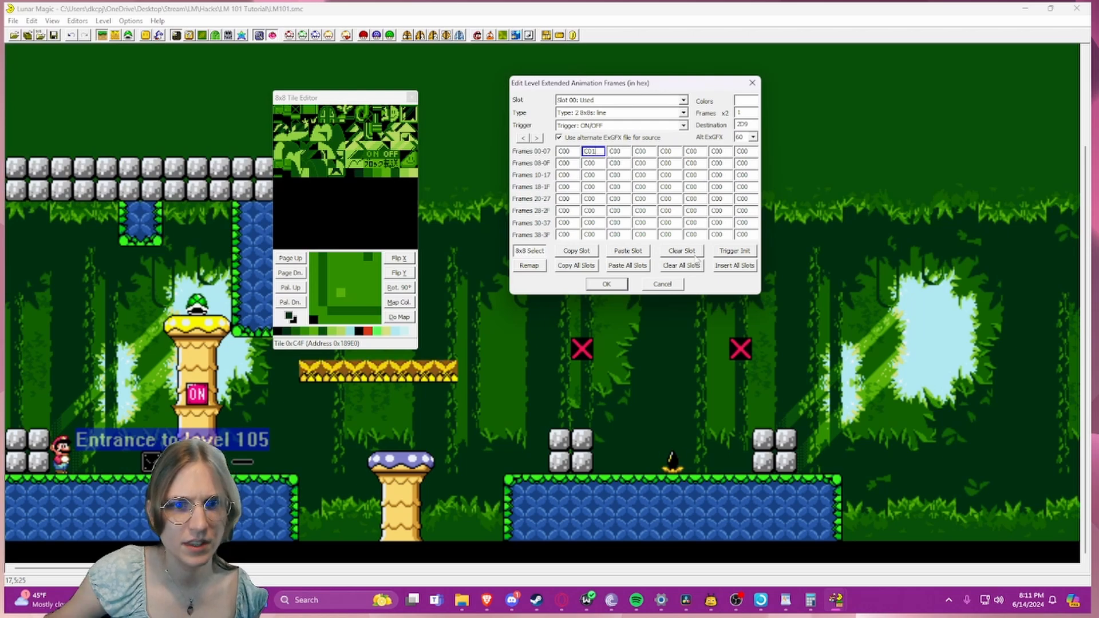
# - Discard the pending level animation edits, reopen the animation settings and select Slot 01
pyautogui.click(663, 284)
pyautogui.click(548, 35)
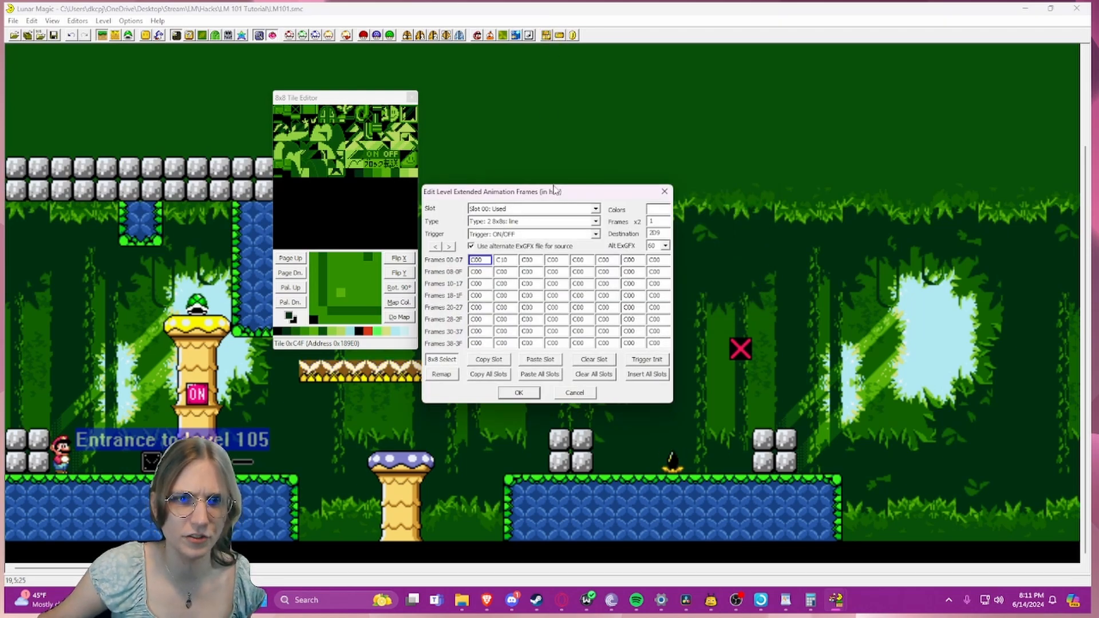
pyautogui.moveTo(550, 193); pyautogui.dragTo(652, 146)
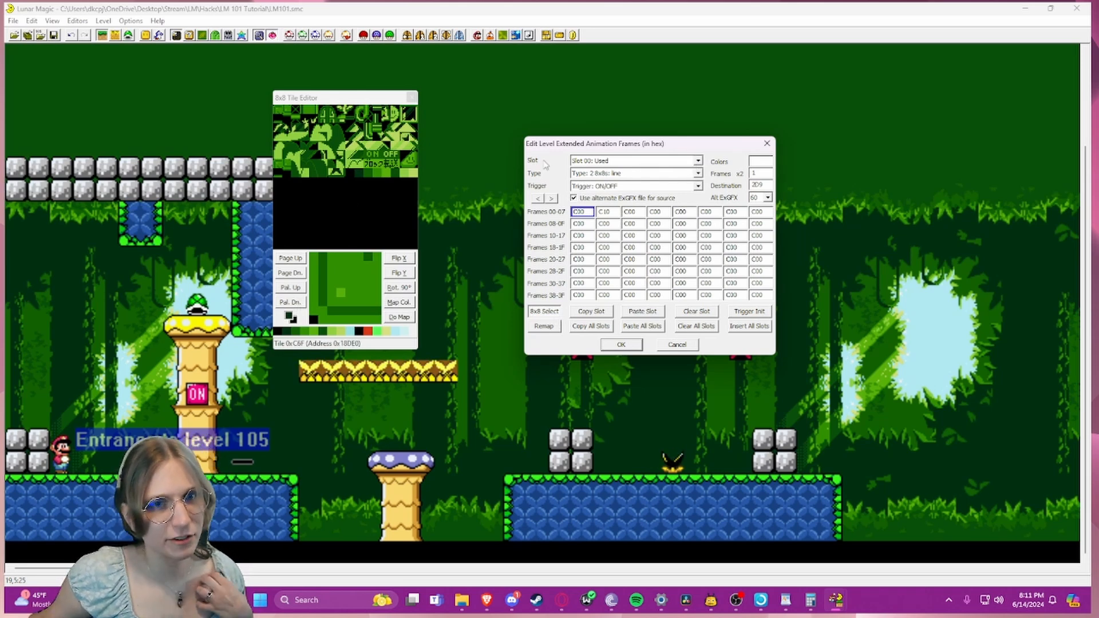
pyautogui.click(697, 161)
pyautogui.click(663, 164)
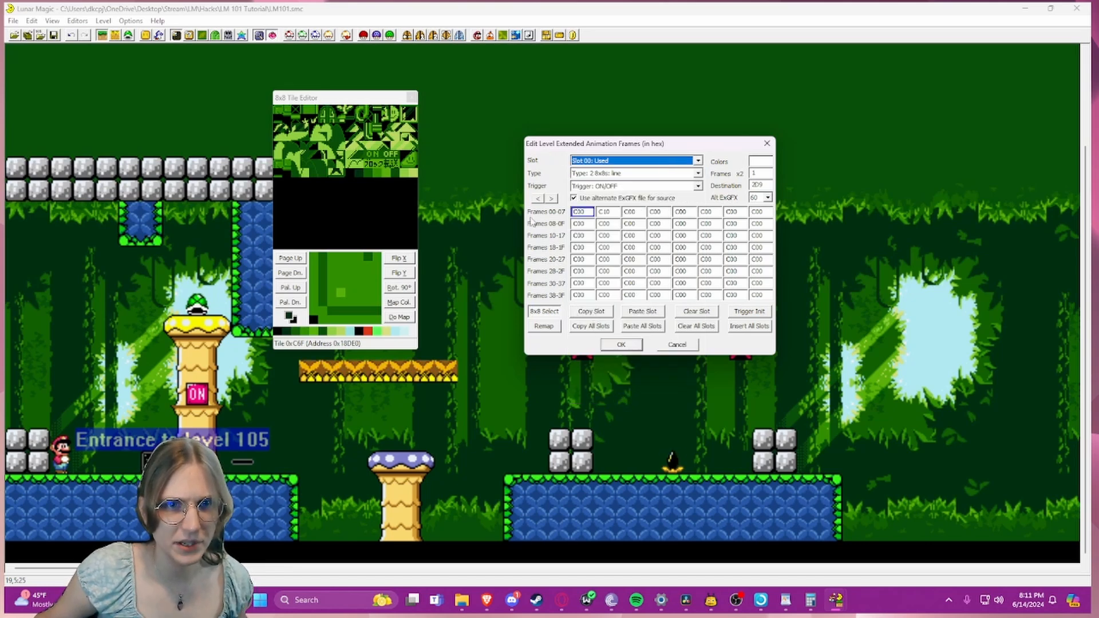
pyautogui.click(698, 161)
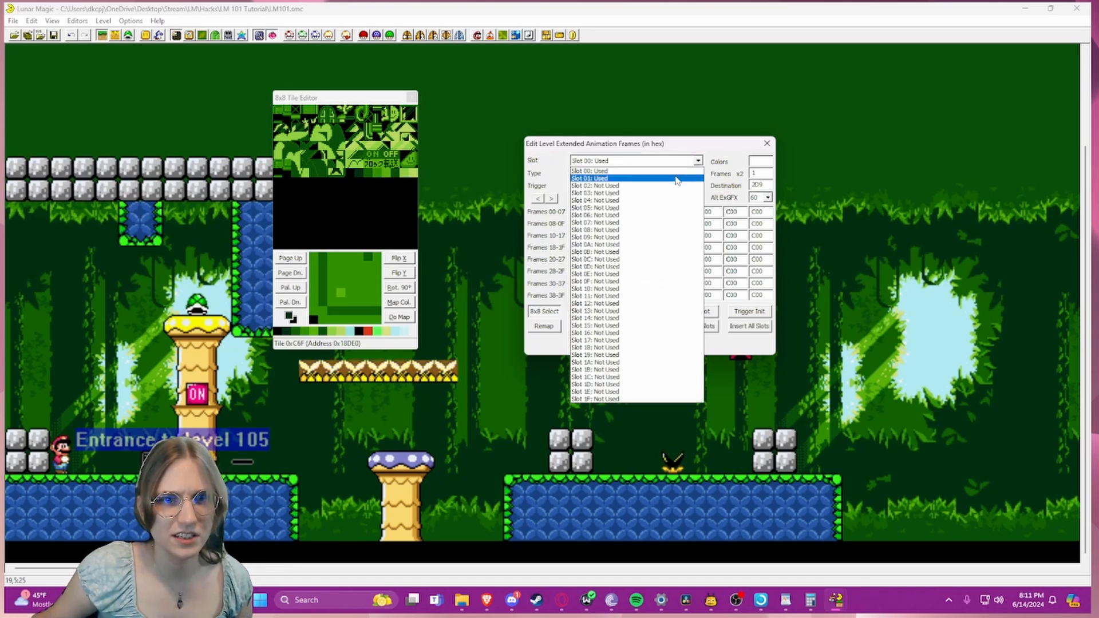
pyautogui.click(681, 178)
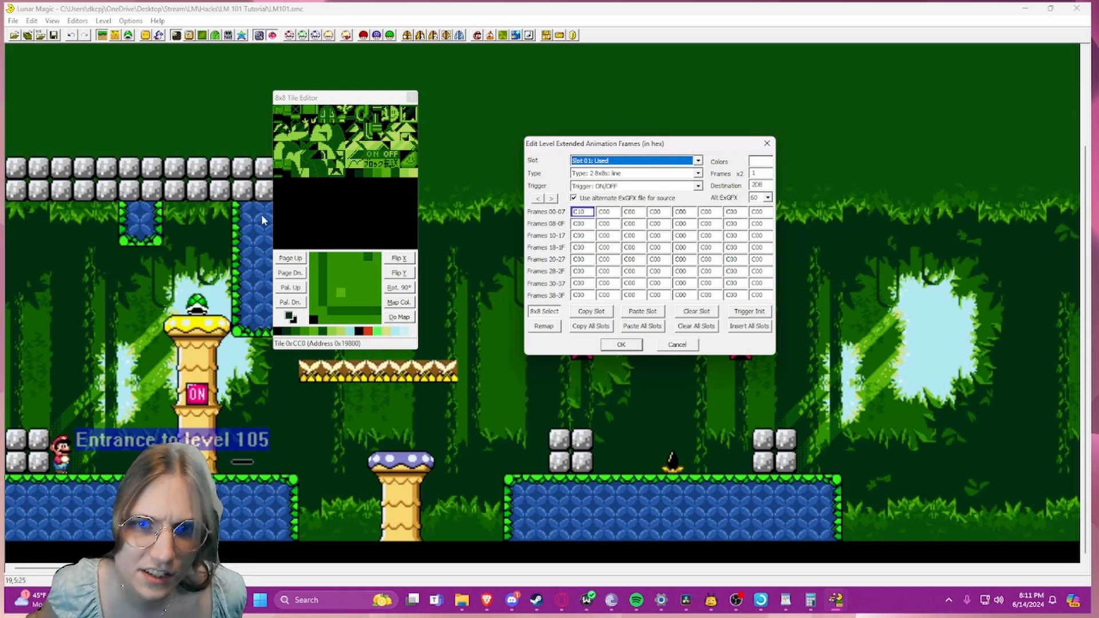
# - Browse the 8x8 tile pages to locate the destination tiles of Slot 01 on page 2
pyautogui.click(280, 260)
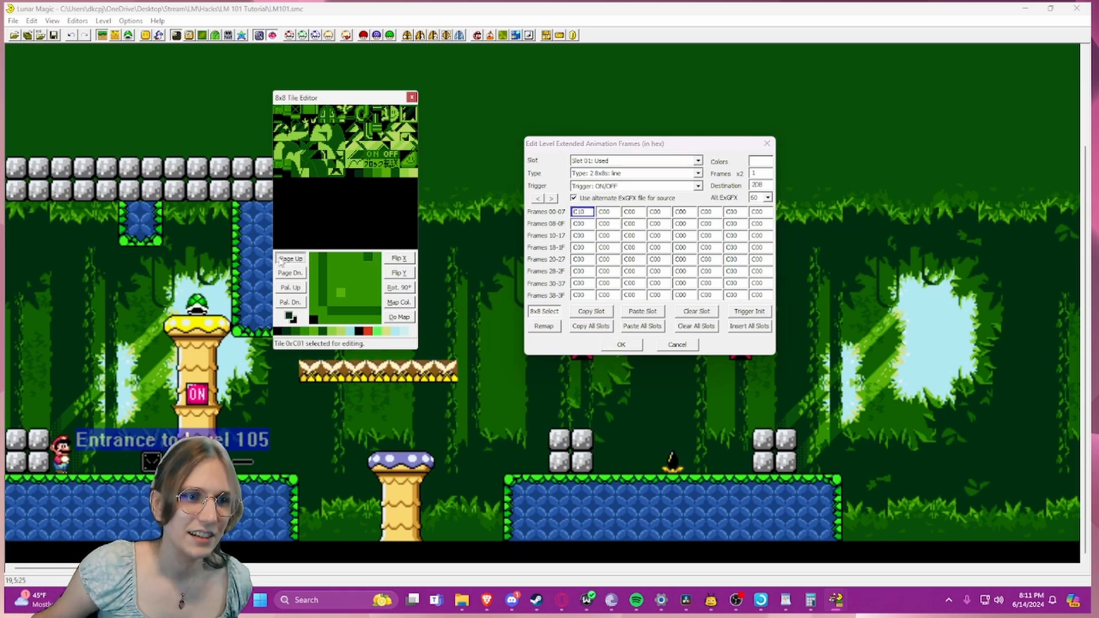
pyautogui.click(281, 260)
pyautogui.click(280, 260)
pyautogui.click(283, 271)
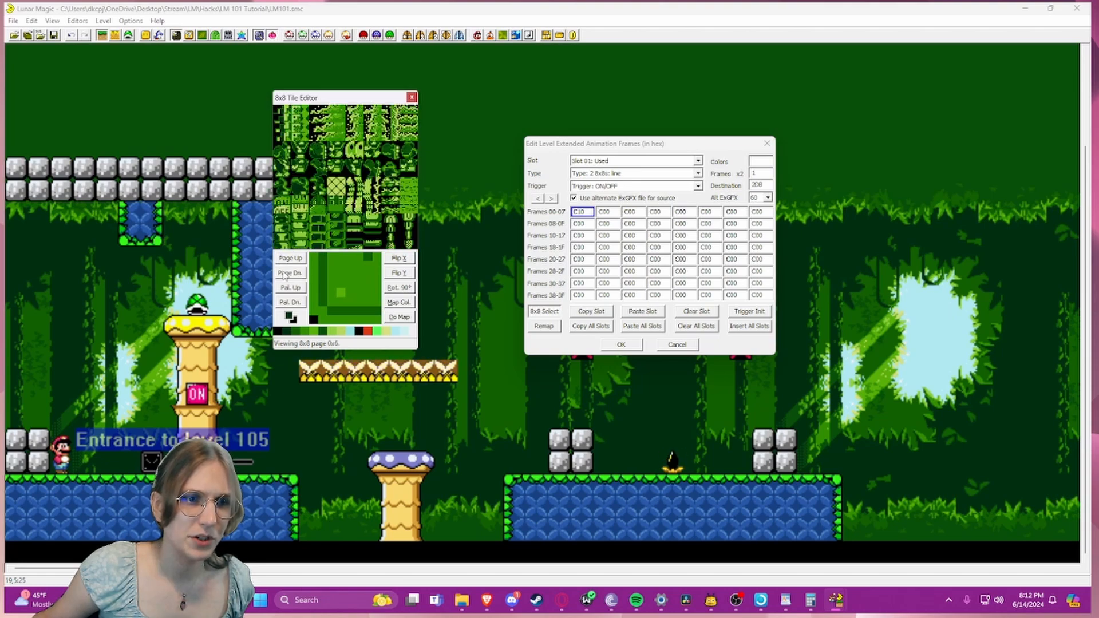
pyautogui.click(289, 260)
pyautogui.click(289, 260)
pyautogui.click(289, 260)
pyautogui.click(289, 260)
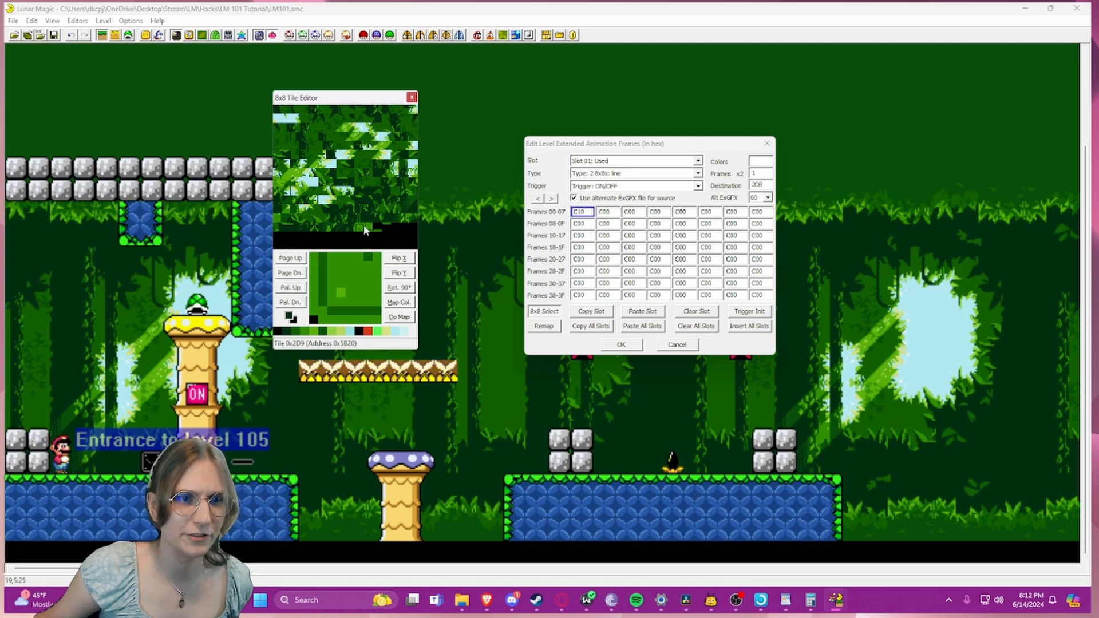
# - Close the level animation settings and preview the ON/OFF animation in the OFF state beside the 8x8 Tile Editor
pyautogui.click(766, 143)
pyautogui.moveTo(314, 97)
pyautogui.mouseDown()
pyautogui.moveTo(220, 85)
pyautogui.moveTo(327, 91)
pyautogui.mouseUp()
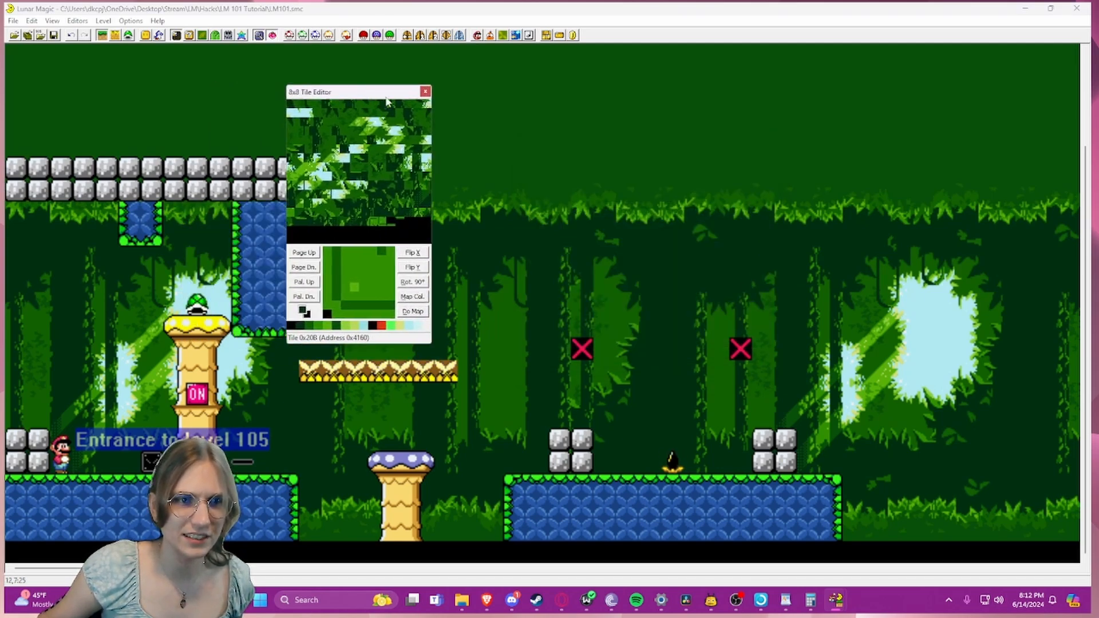
pyautogui.click(475, 143)
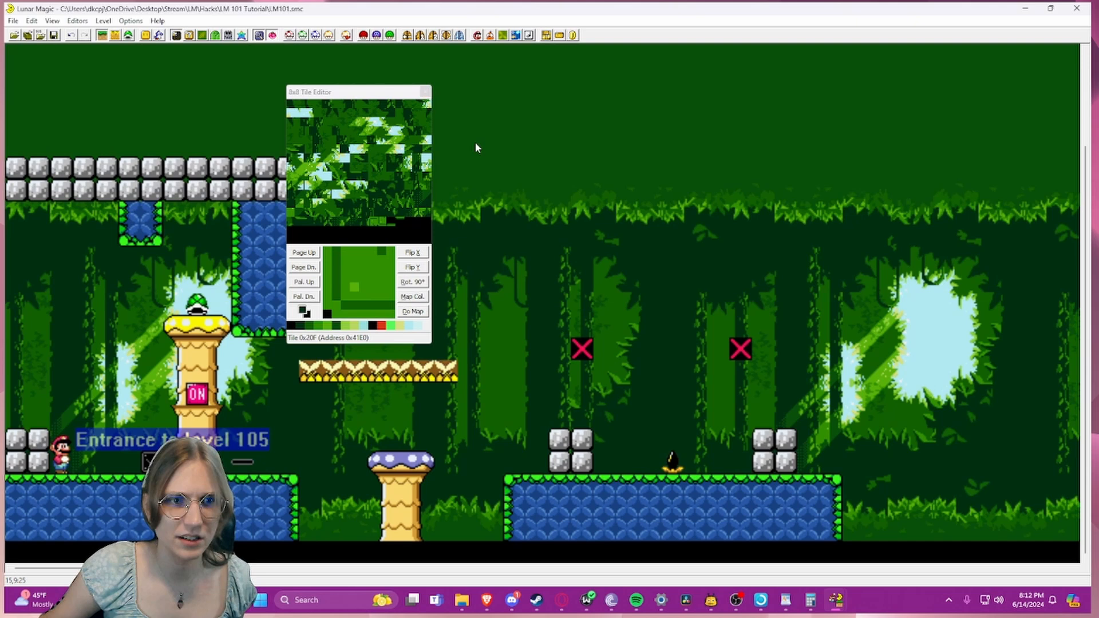
pyautogui.click(379, 223)
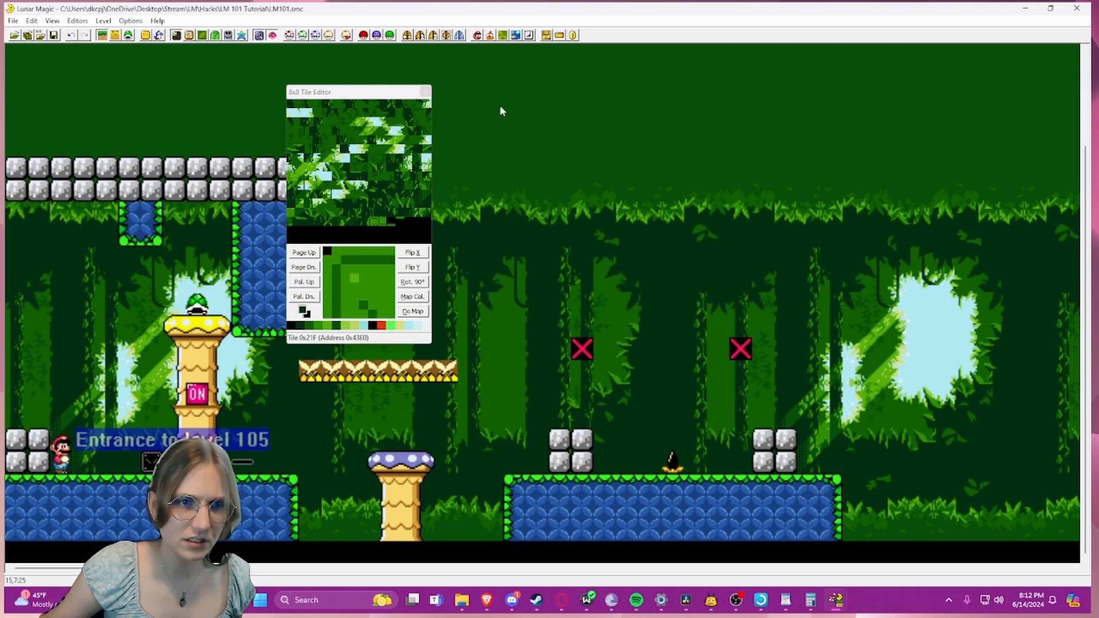
pyautogui.moveTo(502, 93); pyautogui.dragTo(627, 182)
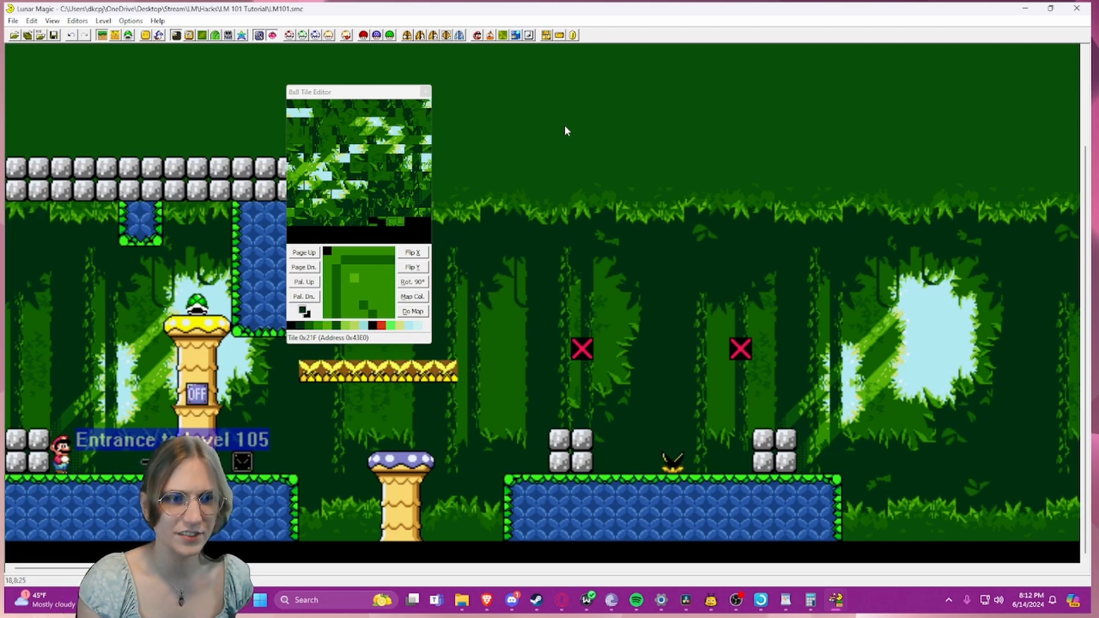
pyautogui.press('6')
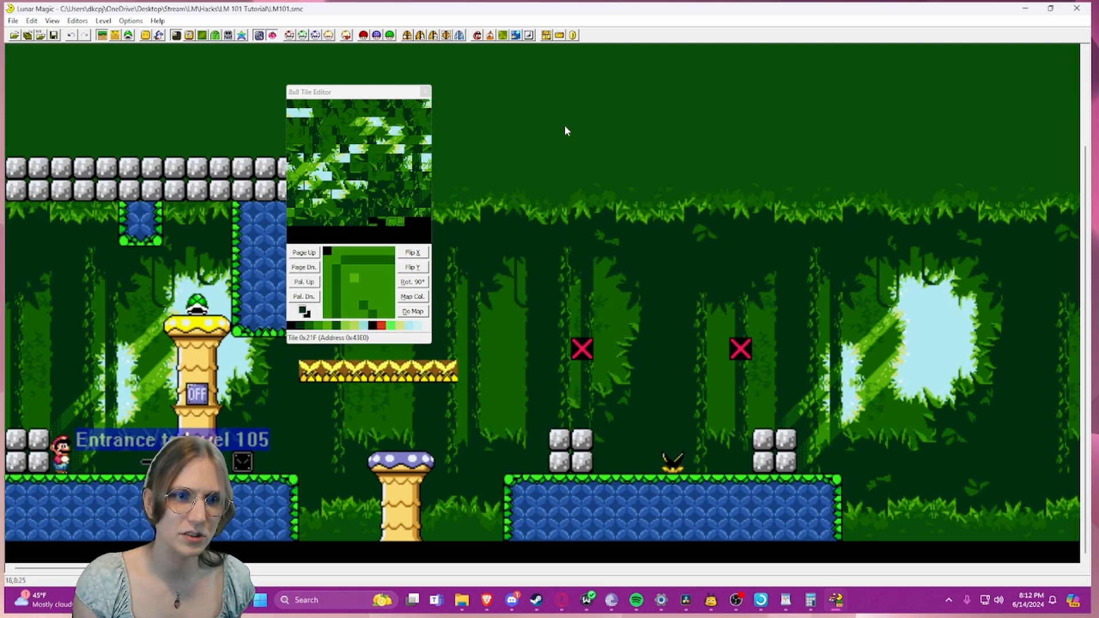
# - Toggle the ON/OFF preview to ON and back to OFF, and review Slot 01 in the level animation settings
pyautogui.press('6')
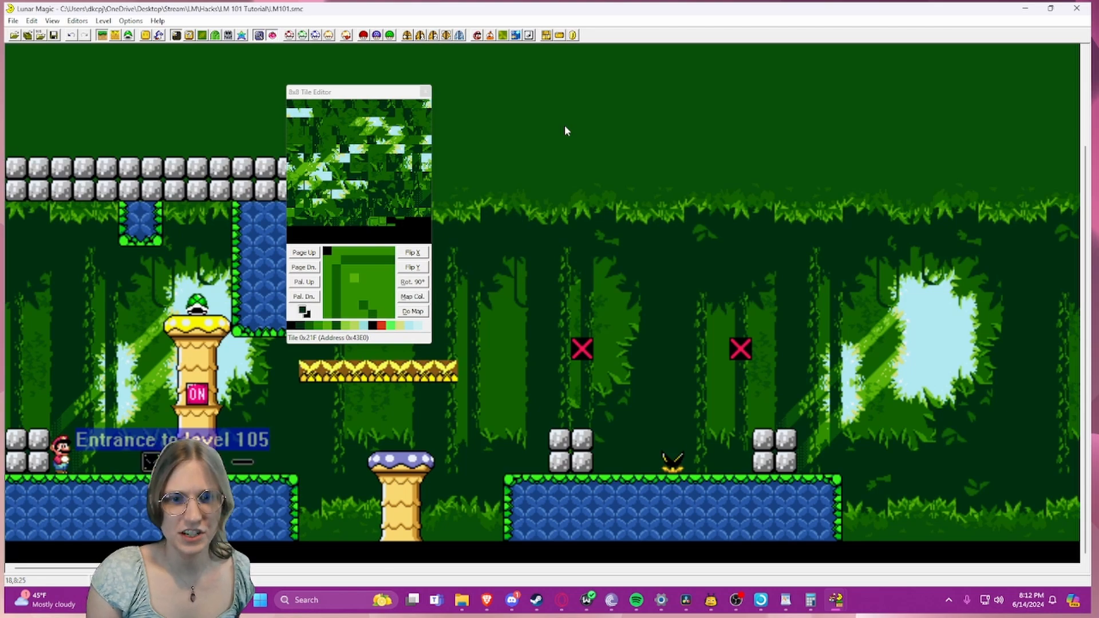
pyautogui.press('6')
pyautogui.click(546, 35)
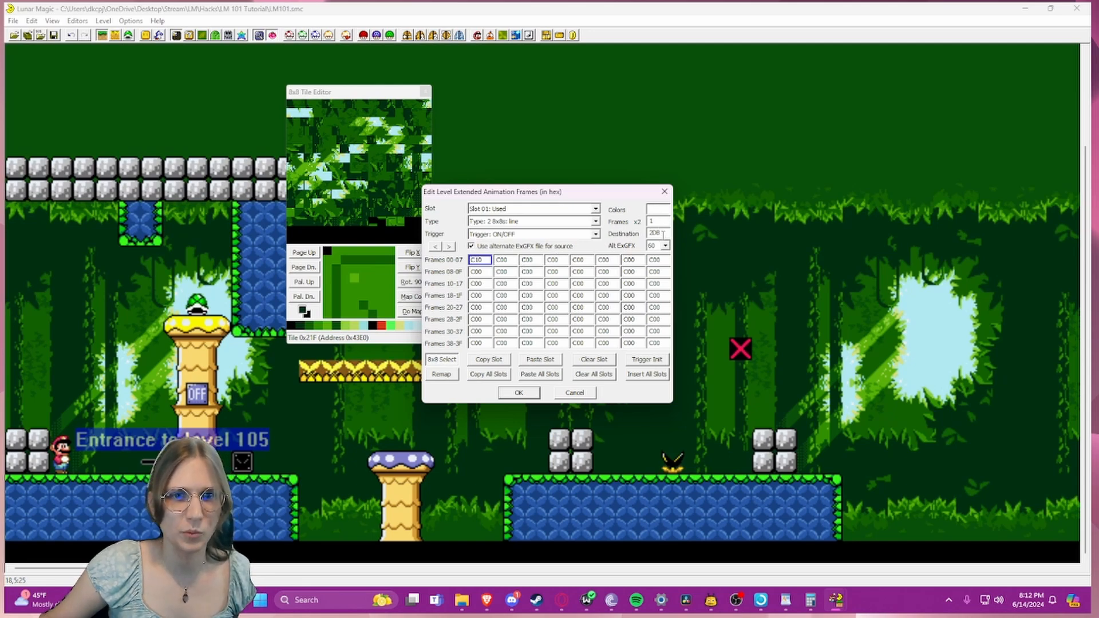
pyautogui.click(668, 190)
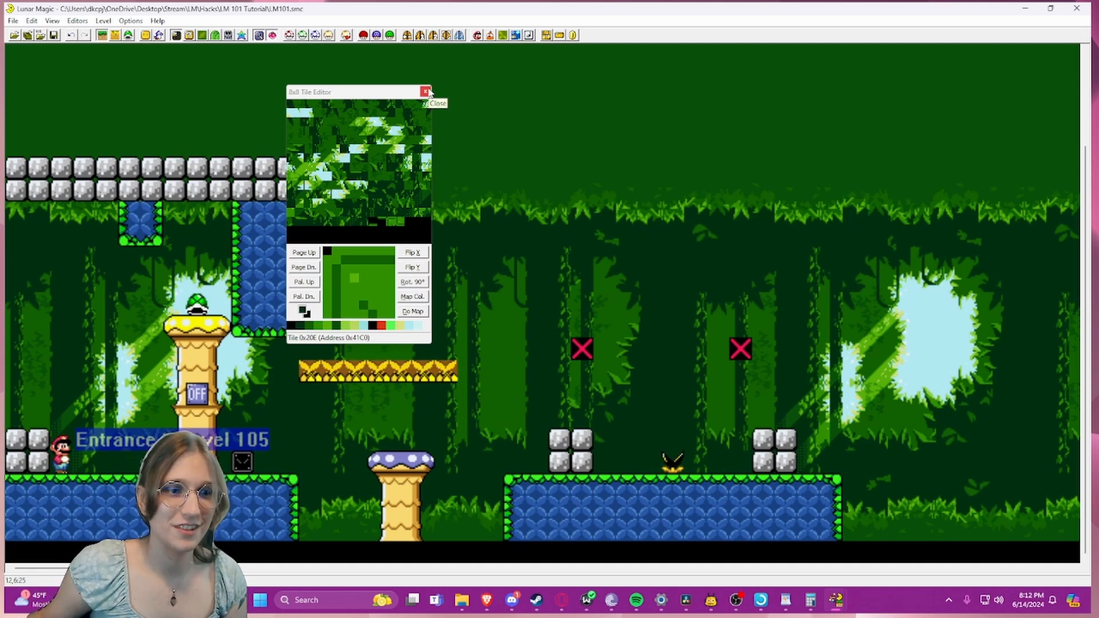
# - Close the 8x8 Tile Editor and clear the selection in the level
pyautogui.click(425, 91)
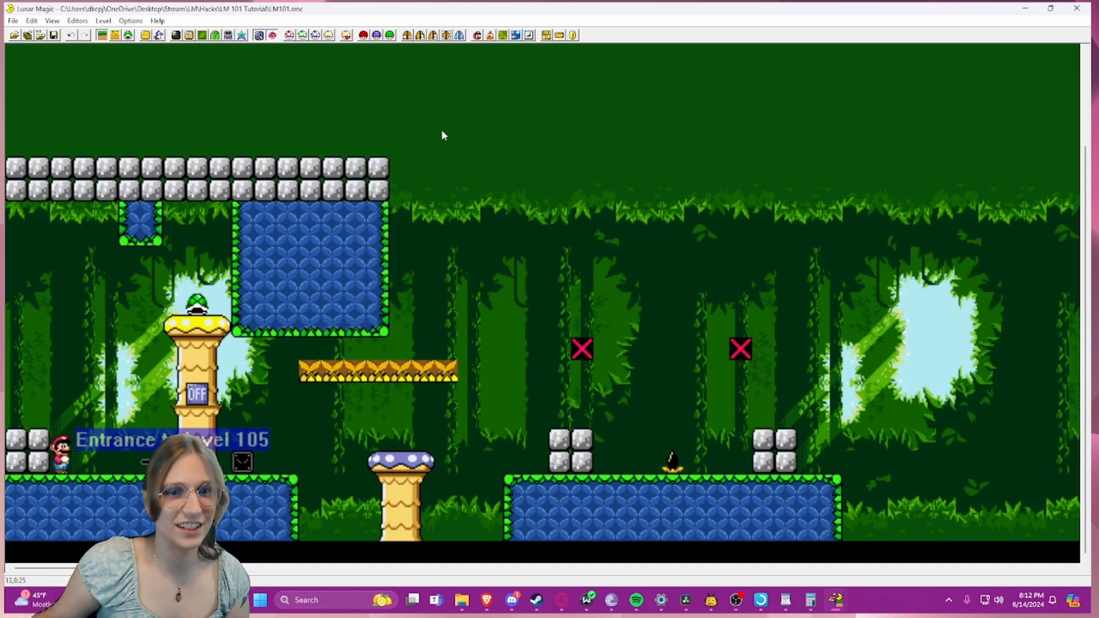
pyautogui.click(378, 172)
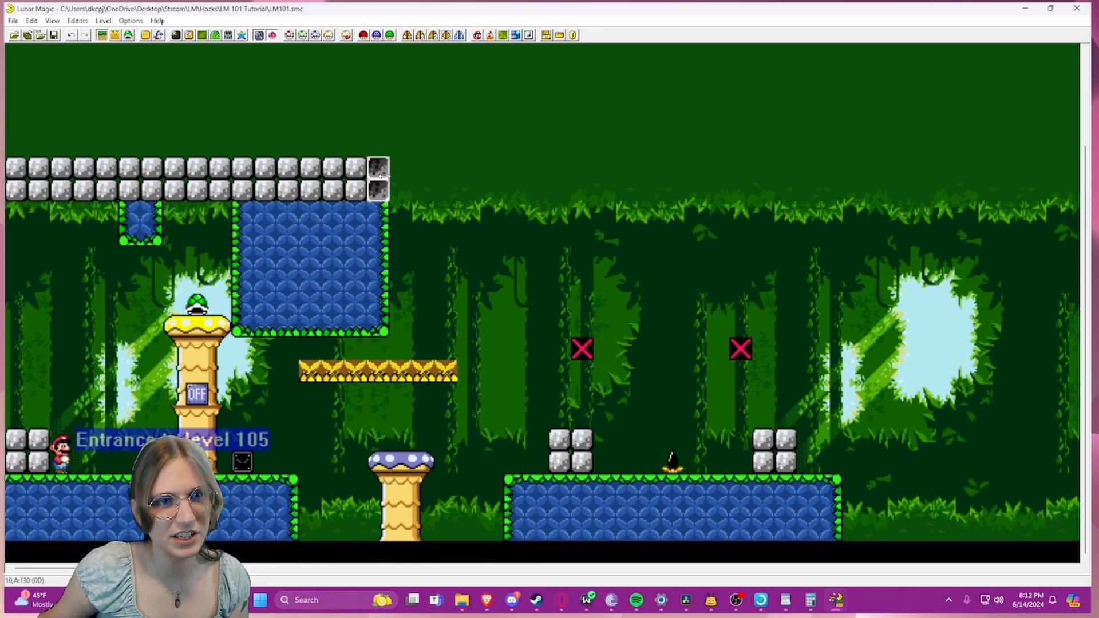
pyautogui.click(426, 174)
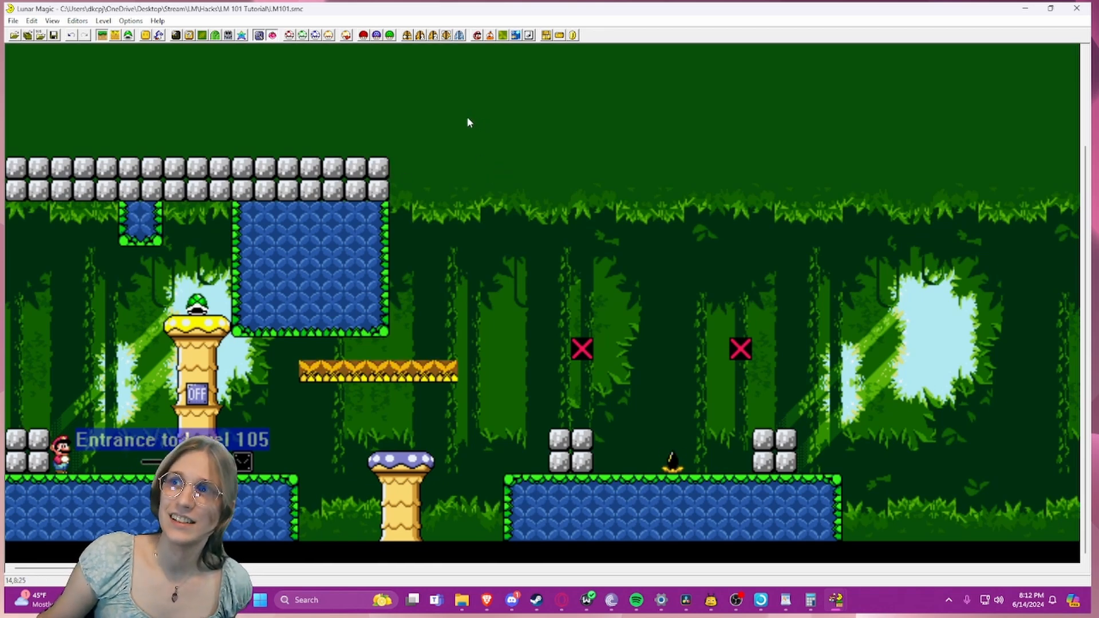
# - Switch to the LMguideline document in WordPad and highlight the Part 5 note about the AN2 slot
pyautogui.moveTo(788, 610)
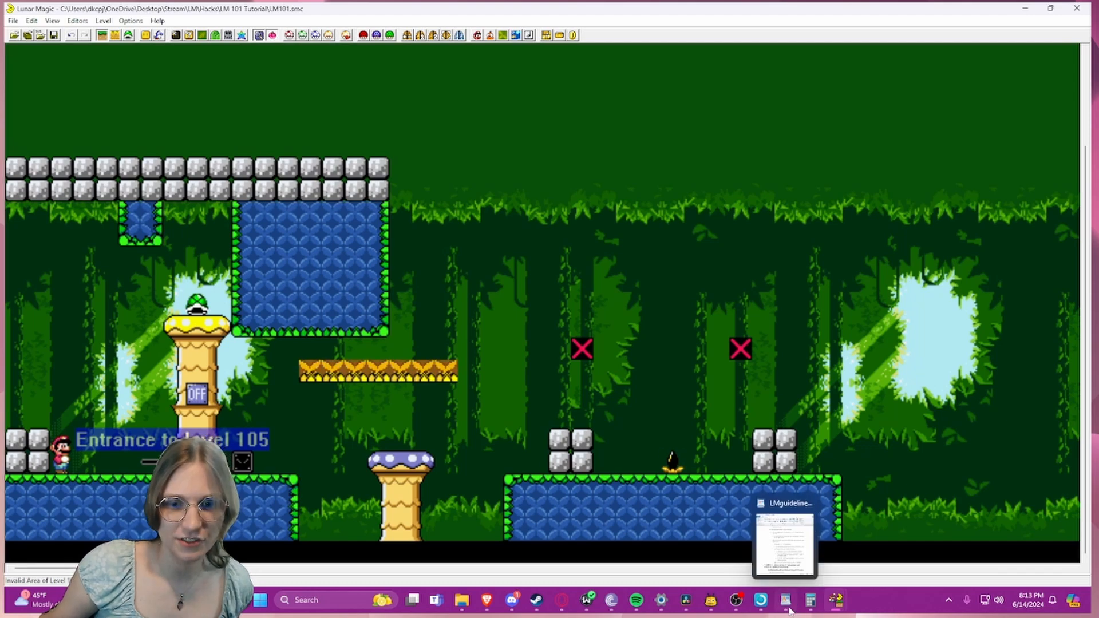
pyautogui.click(769, 554)
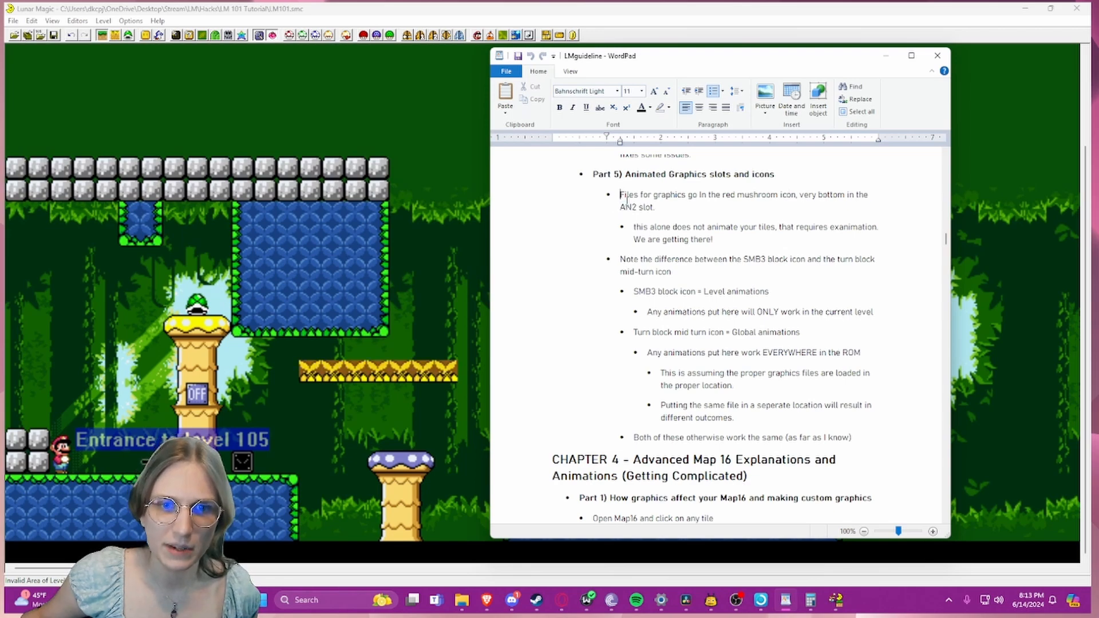
pyautogui.moveTo(626, 199); pyautogui.dragTo(652, 208)
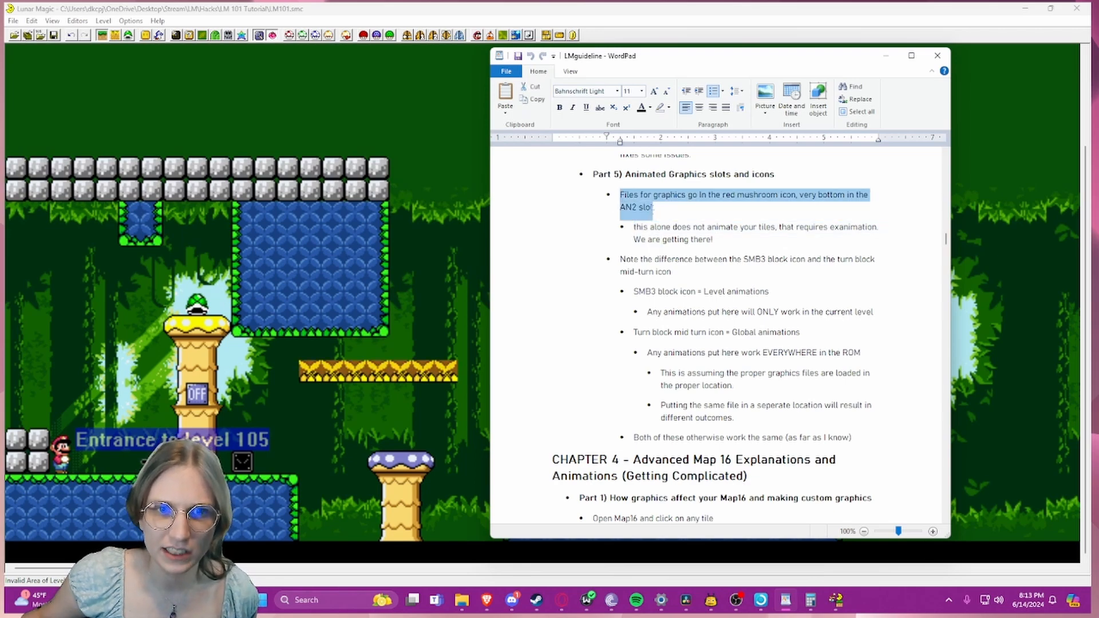
# - Return to Lunar Magic and point out the AN2 animated tile slot in level 105's Super GFX Bypass settings
pyautogui.click(427, 106)
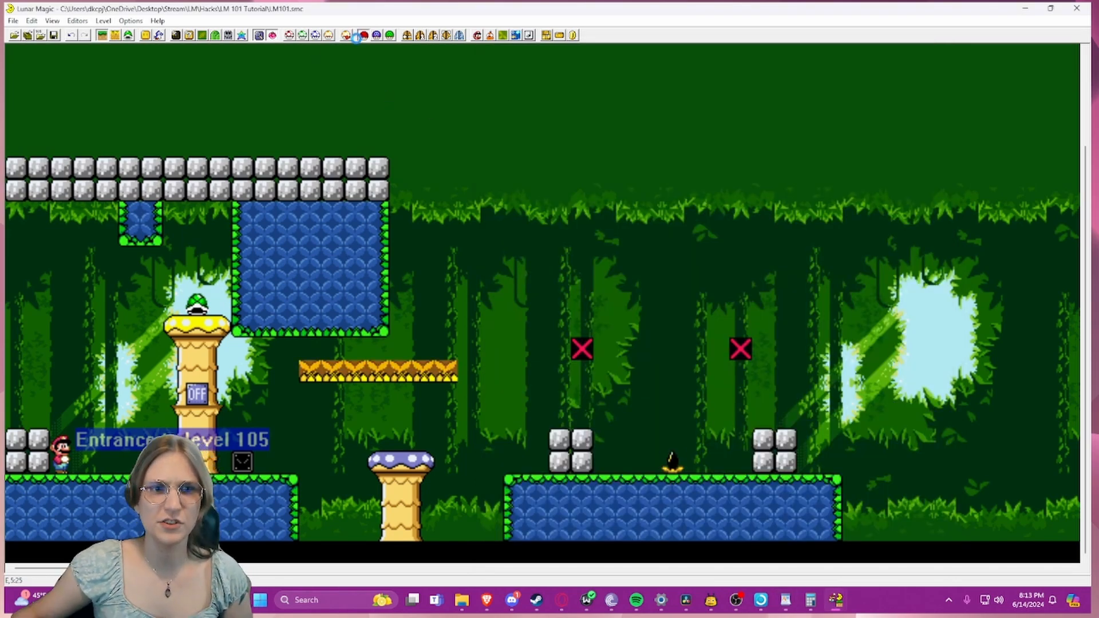
pyautogui.click(355, 35)
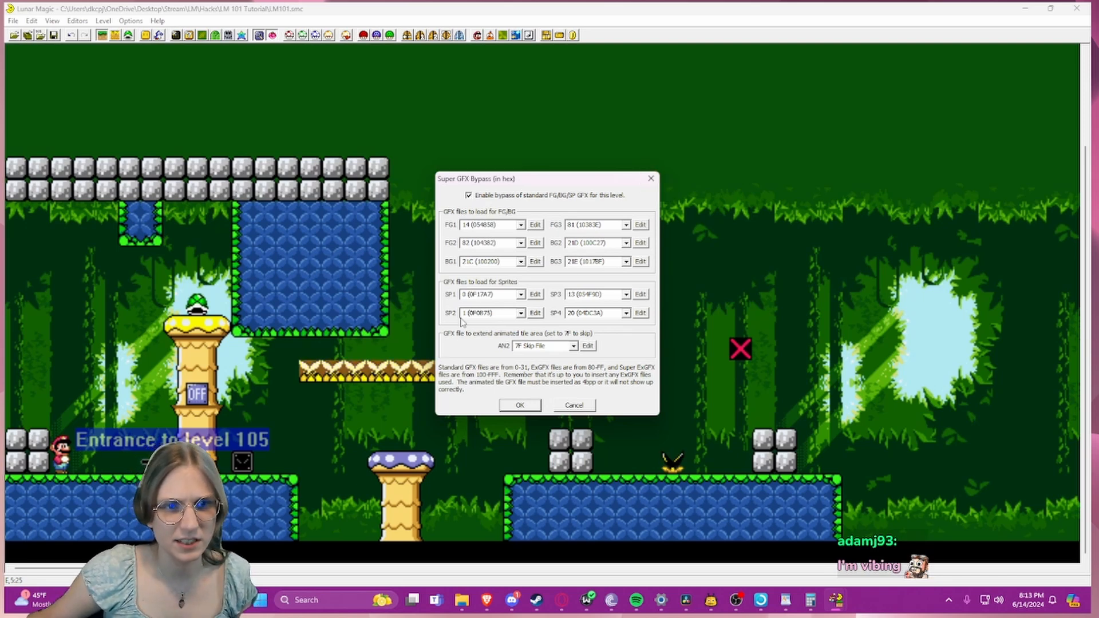
pyautogui.click(532, 345)
pyautogui.click(555, 346)
pyautogui.click(574, 347)
pyautogui.click(574, 348)
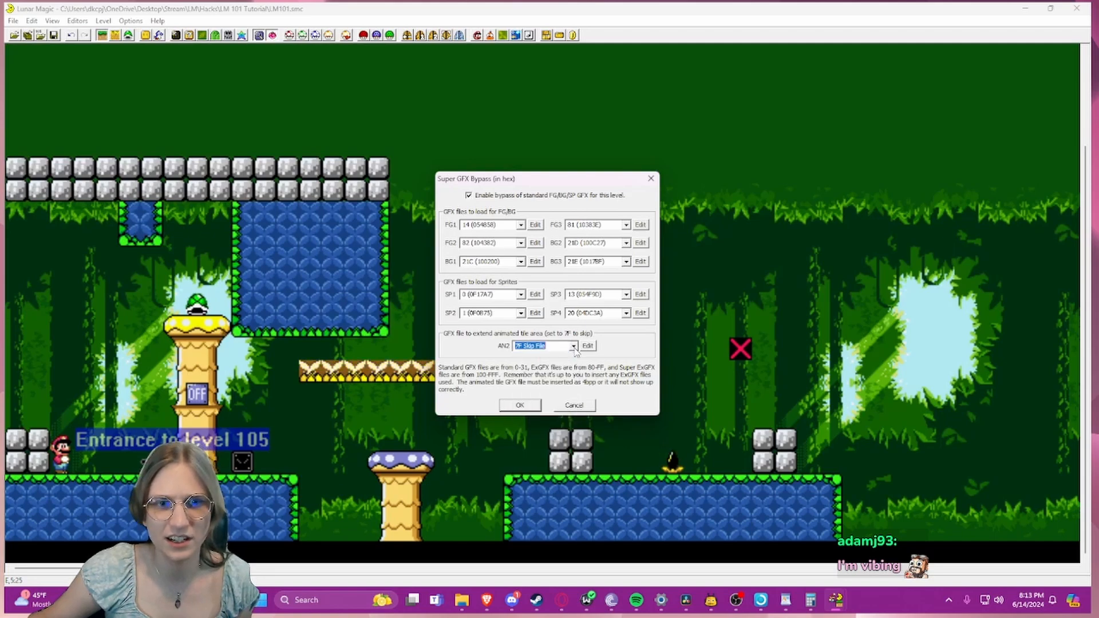
# - Open the smw ROM from the Untitled Hack folder in Lunar Magic and go to level 13
pyautogui.click(452, 605)
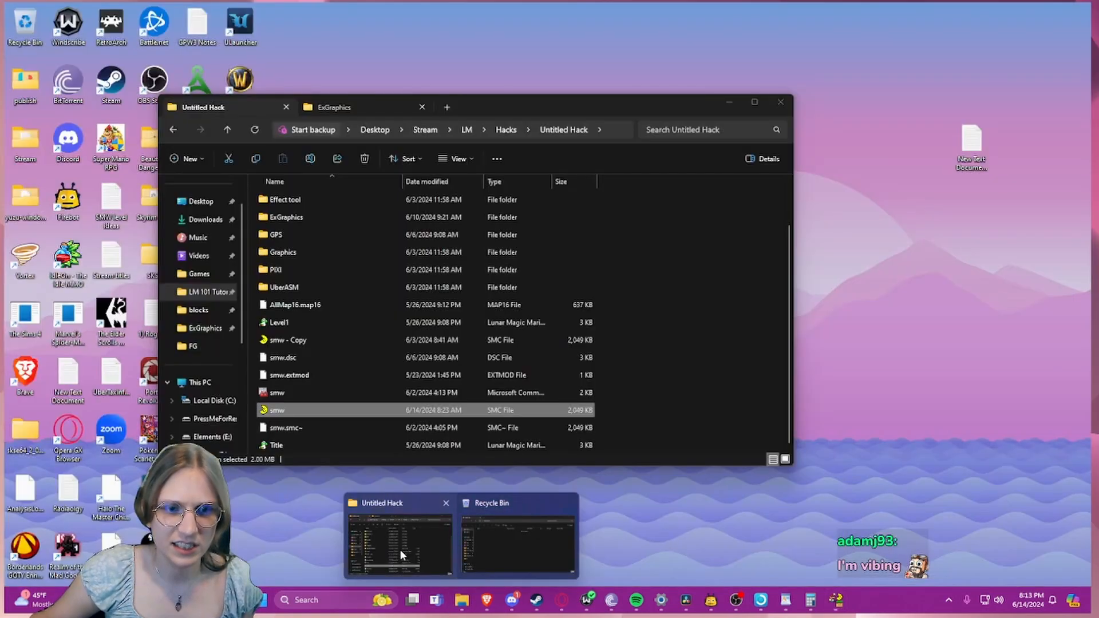
pyautogui.click(400, 550)
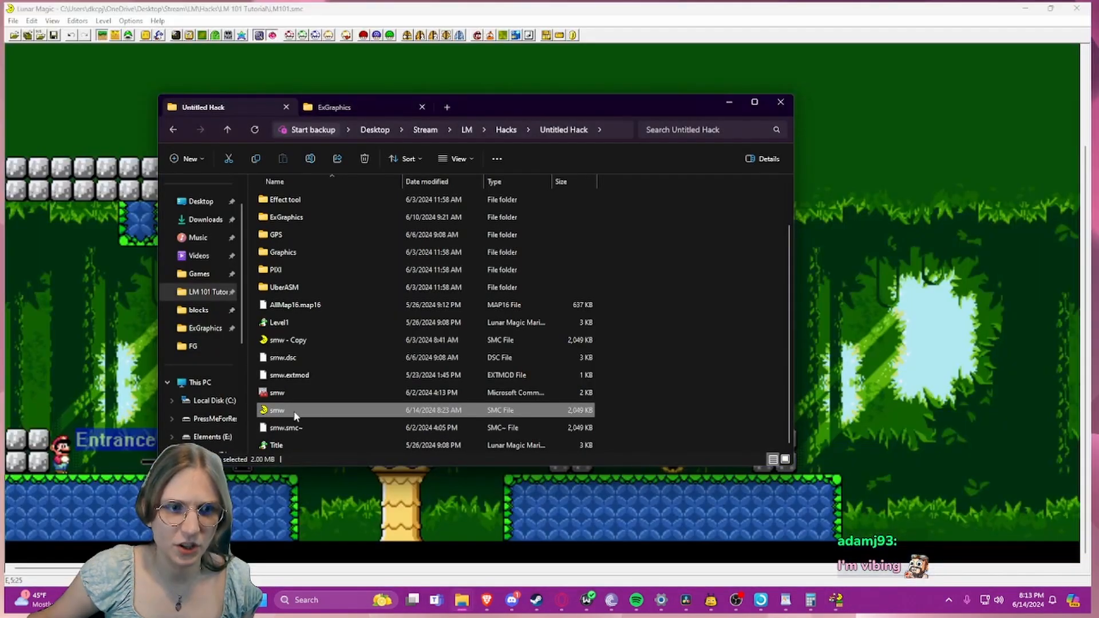
pyautogui.doubleClick(278, 410)
pyautogui.hotkey('ctrl', 'pageup')
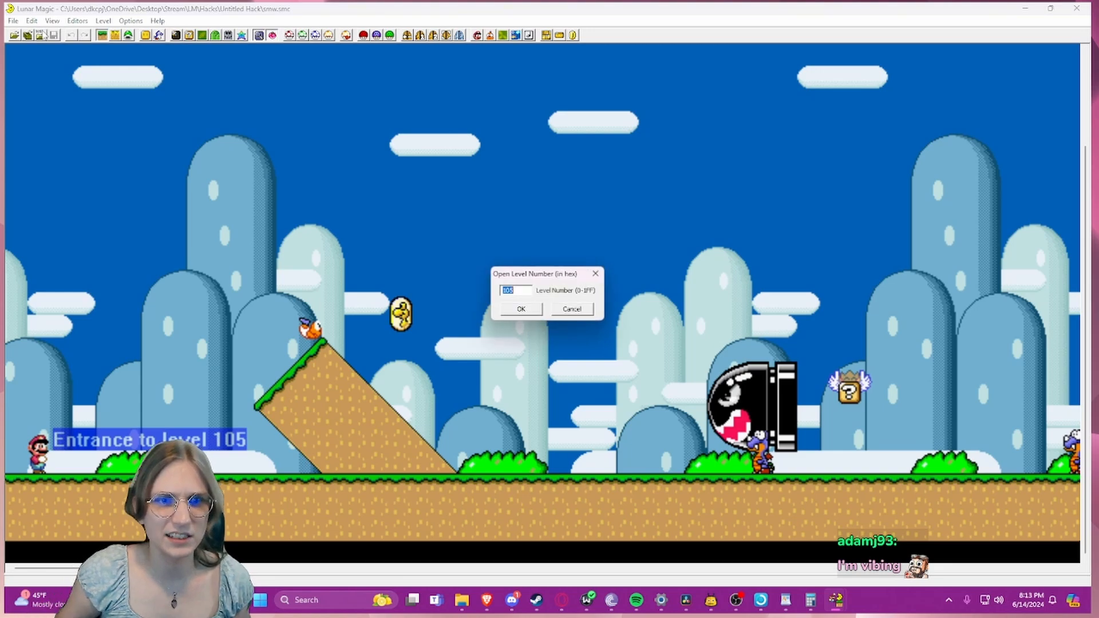
pyautogui.write('13')
pyautogui.press('Return')
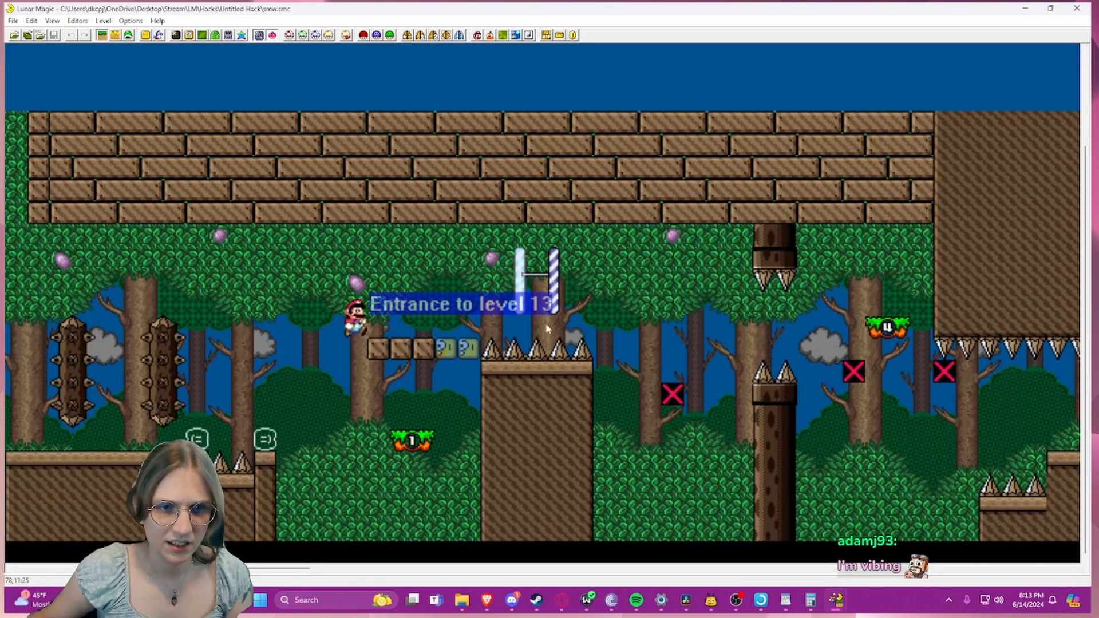
# - Open level 13's AN2 file 92 for editing in YY-CHR and set its format to 4BPP SNES/PCE(CG)
pyautogui.click(504, 343)
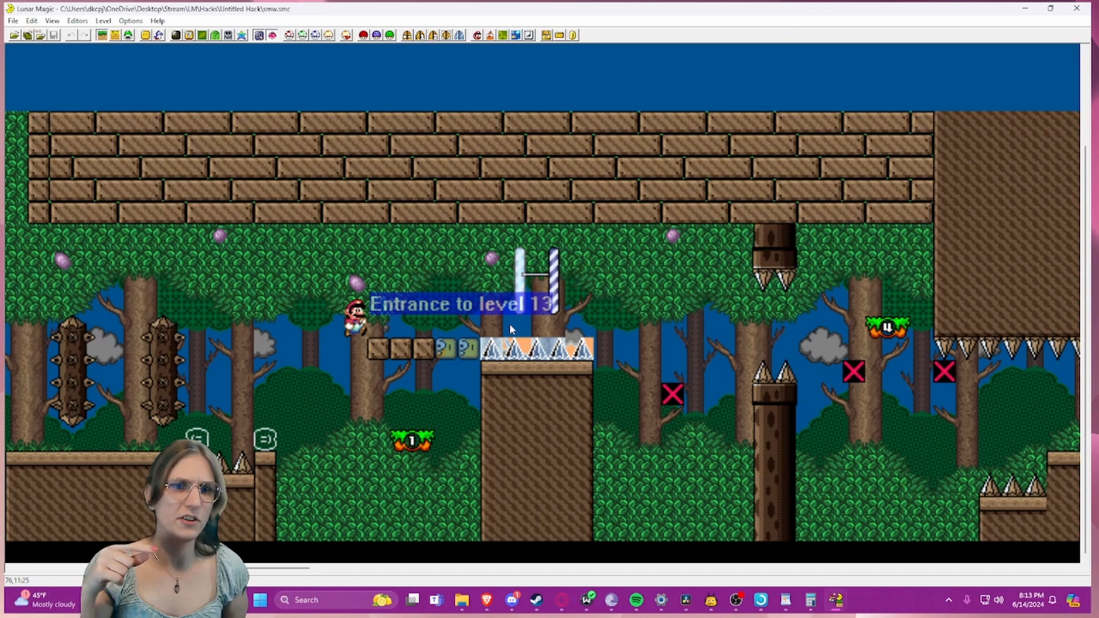
pyautogui.click(346, 34)
pyautogui.click(585, 348)
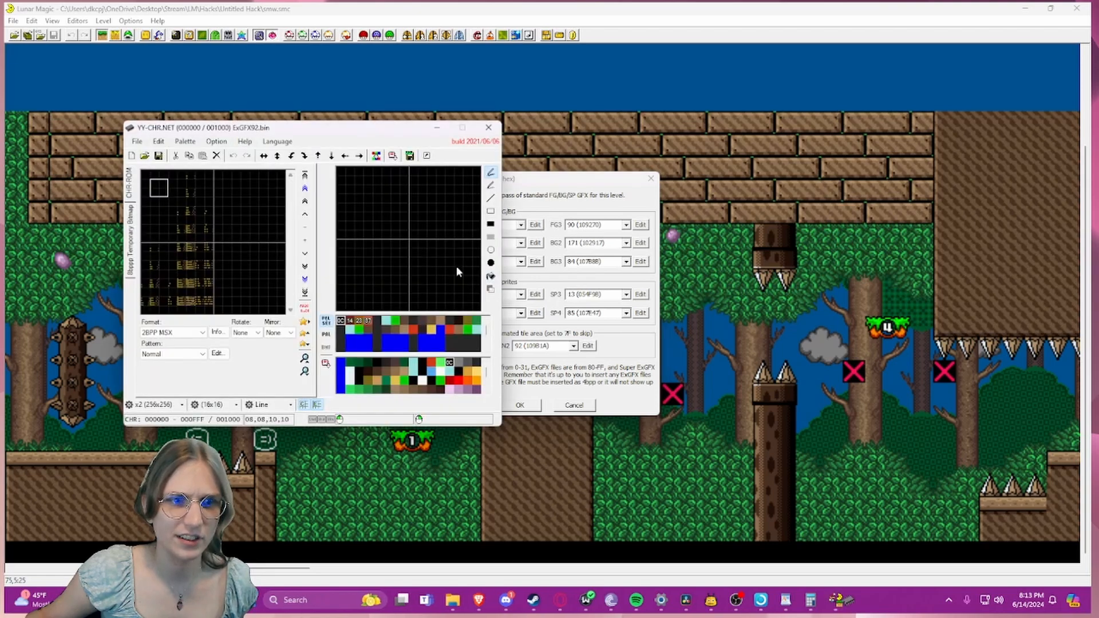
pyautogui.click(172, 332)
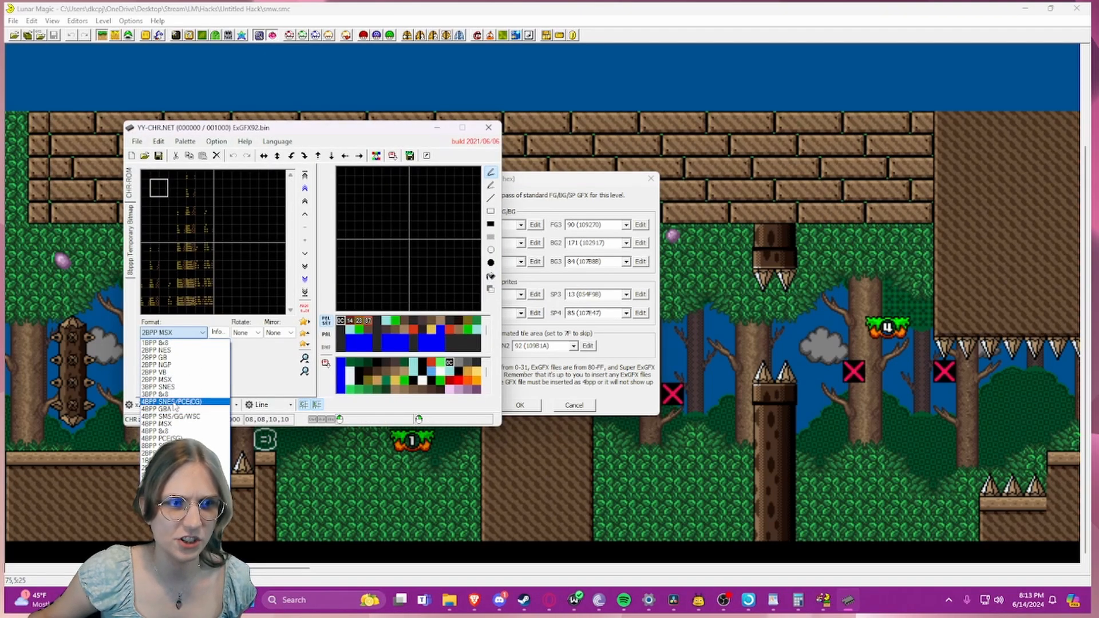
pyautogui.click(174, 402)
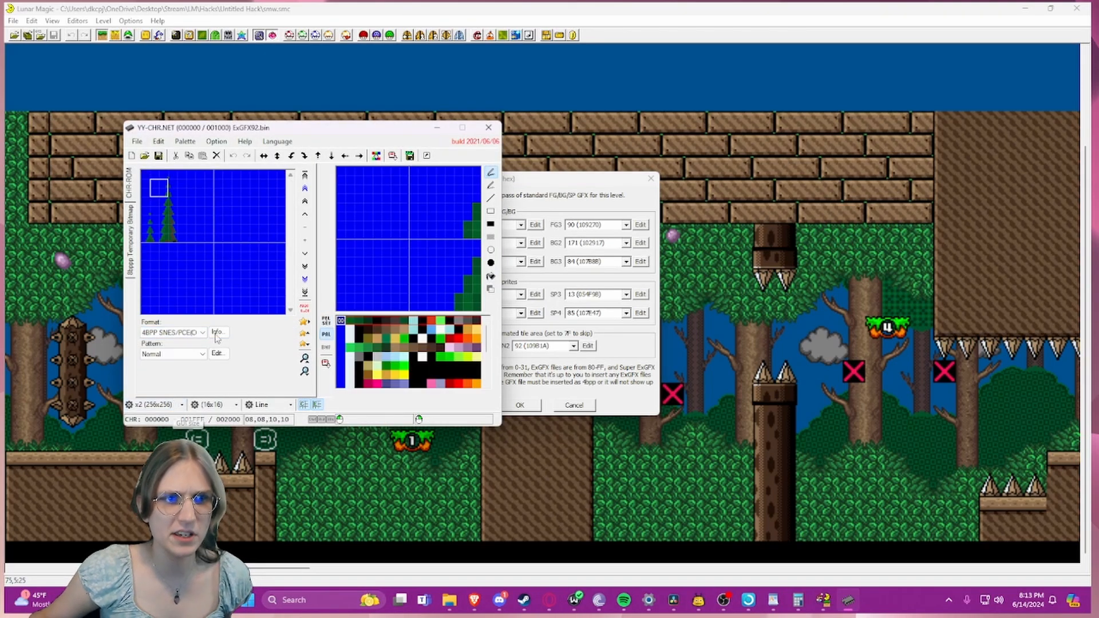
# - View the spike tiles of ExGFX92 in different palette rows, then close YY-CHR and the Super GFX Bypass settings
pyautogui.click(341, 337)
pyautogui.click(340, 345)
pyautogui.click(340, 355)
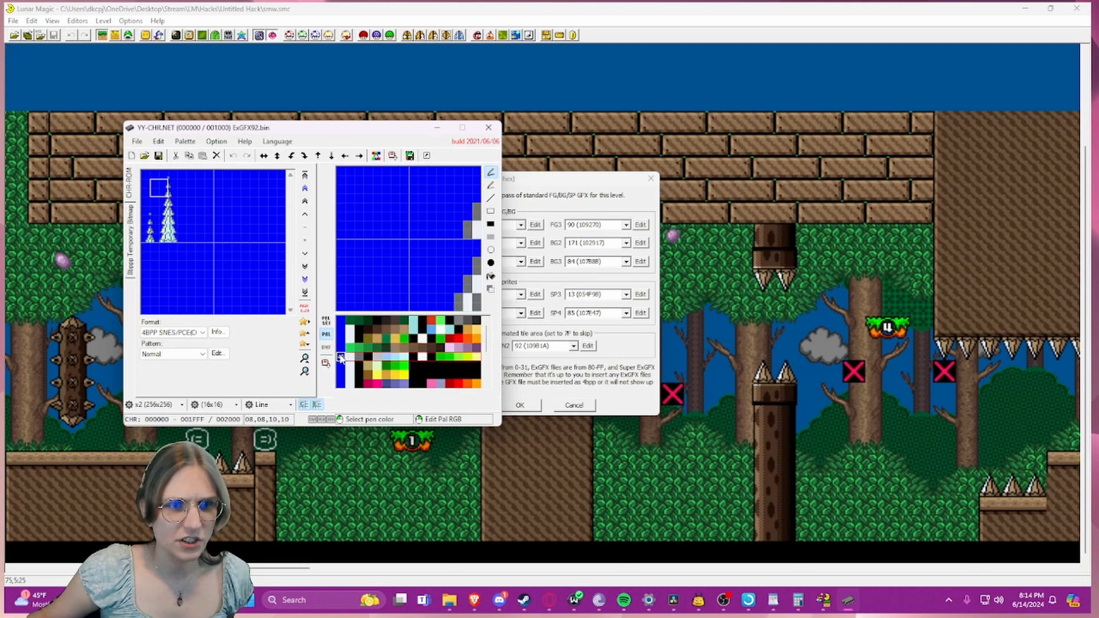
pyautogui.click(341, 347)
pyautogui.click(342, 338)
pyautogui.click(341, 331)
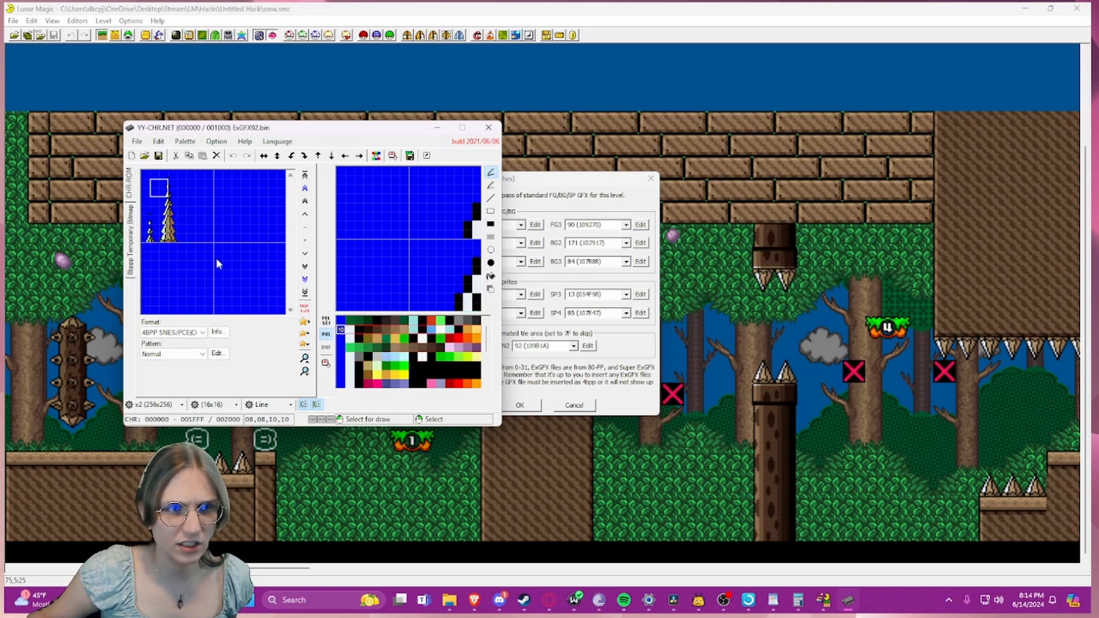
pyautogui.moveTo(166, 215); pyautogui.dragTo(161, 194)
pyautogui.click(488, 127)
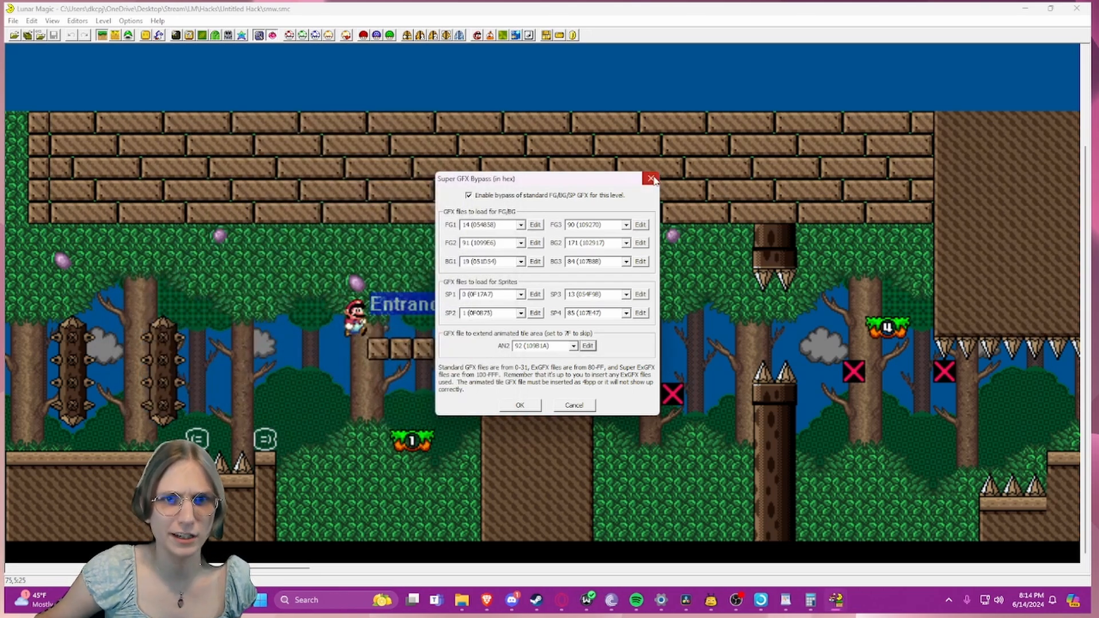
pyautogui.click(651, 179)
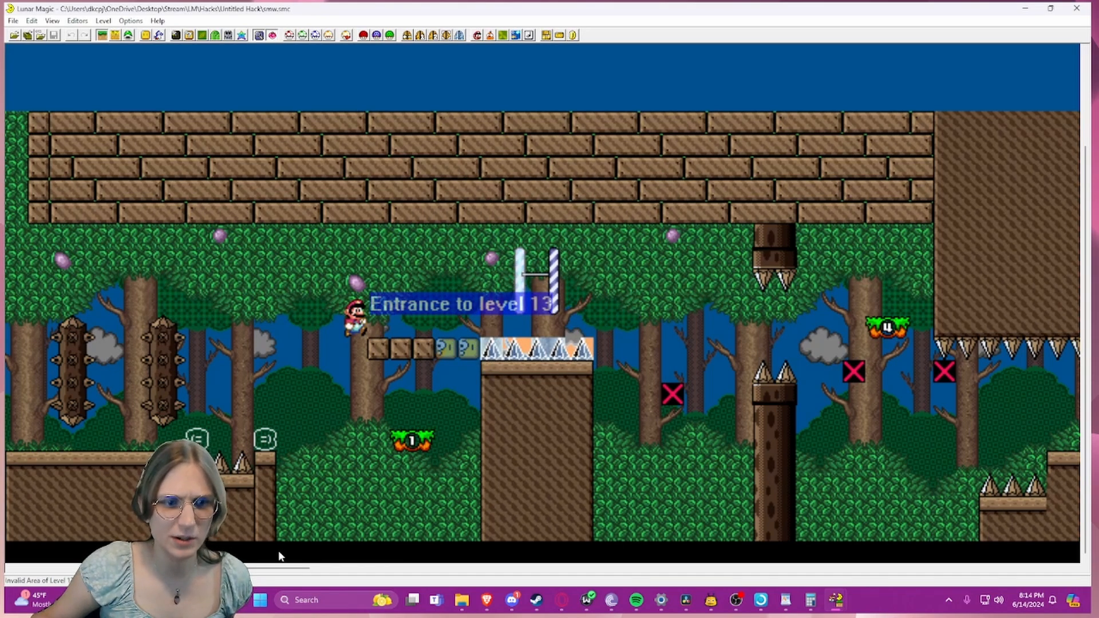
# - Point out the spikes in the small pit before the level 13 entrance
pyautogui.moveTo(274, 568)
pyautogui.mouseDown()
pyautogui.moveTo(235, 568)
pyautogui.moveTo(255, 568)
pyautogui.mouseUp()
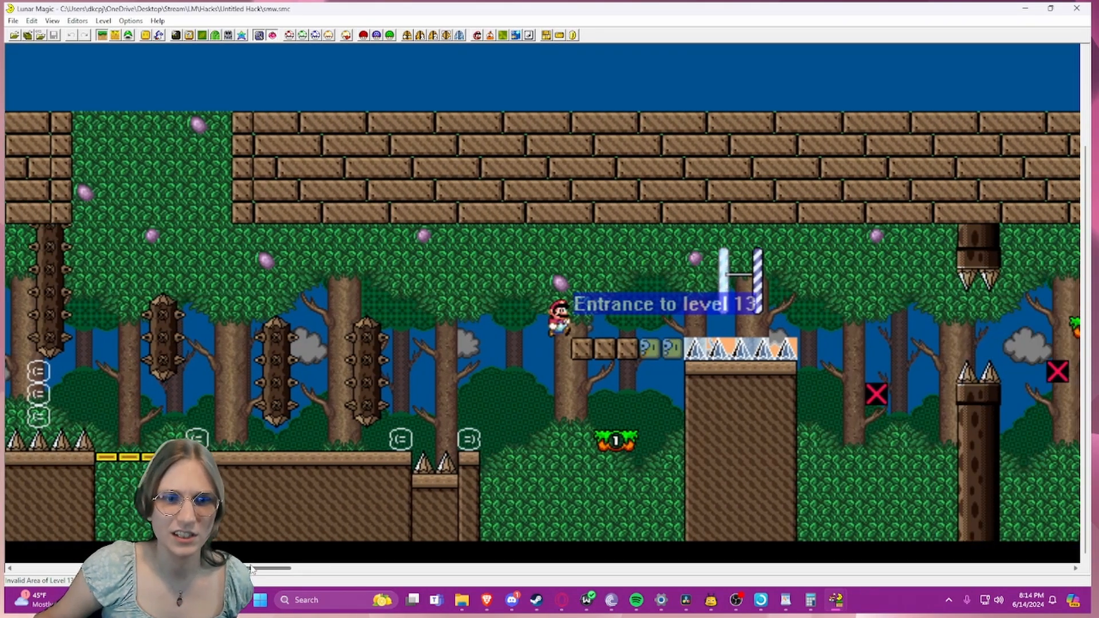
pyautogui.click(442, 463)
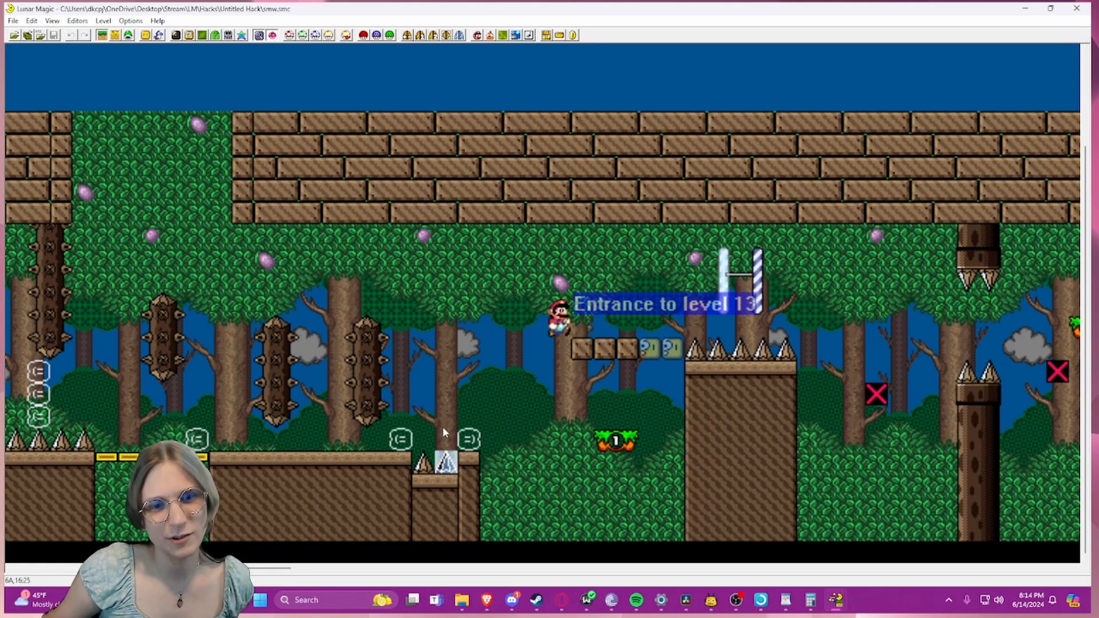
pyautogui.moveTo(426, 465)
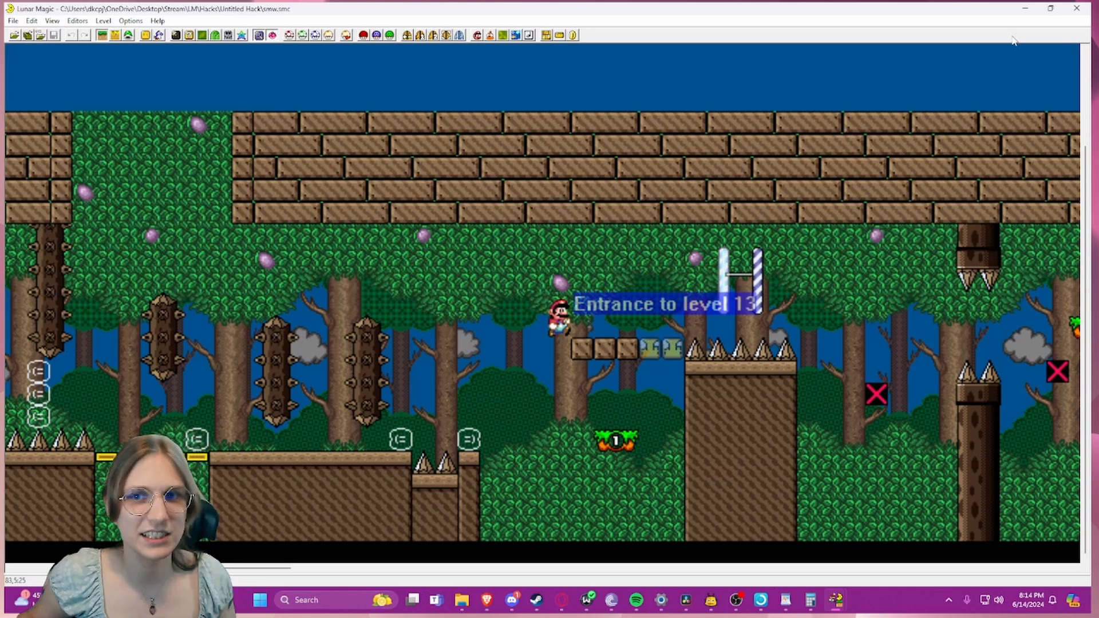
# - Return to the LM101 hack, closing the Untitled Hack folder and level 105's Super GFX Bypass settings unchanged
pyautogui.click(1029, 10)
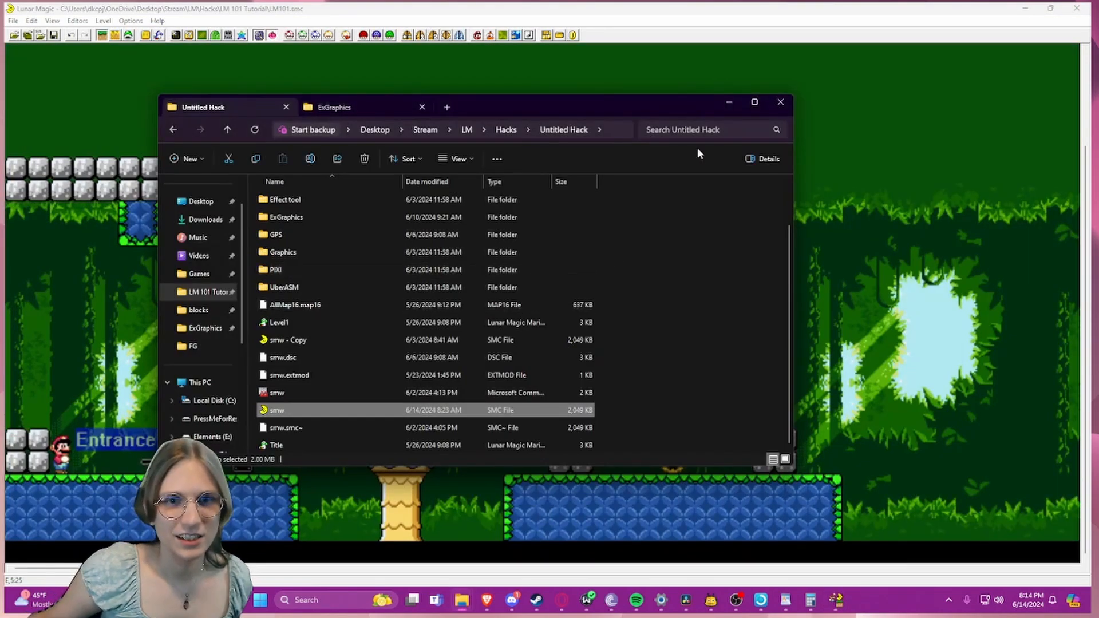
pyautogui.click(780, 102)
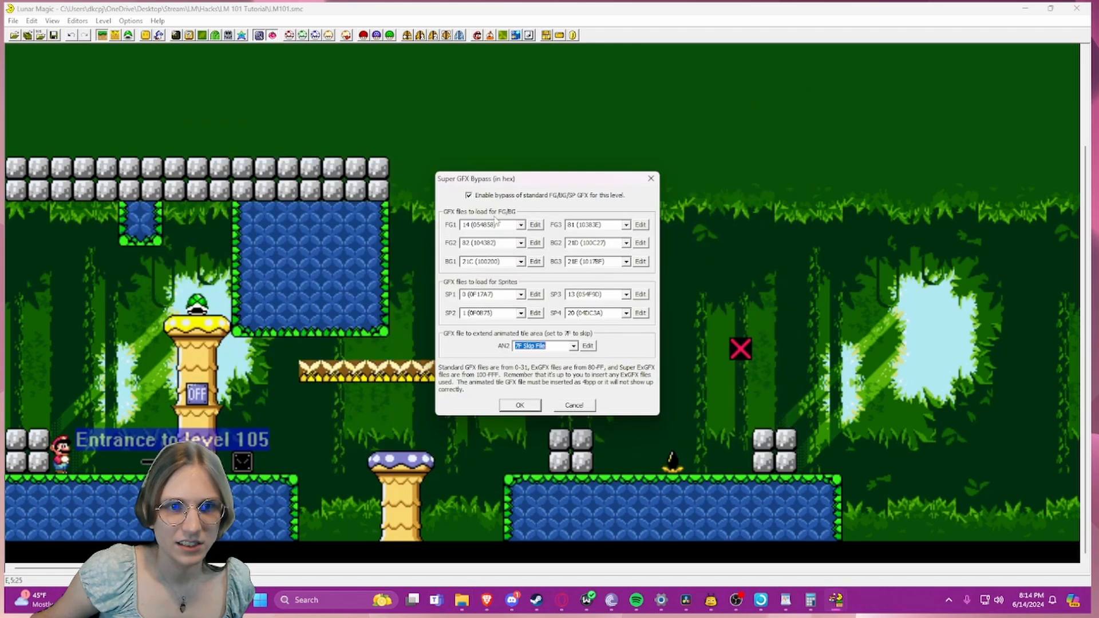
pyautogui.click(655, 178)
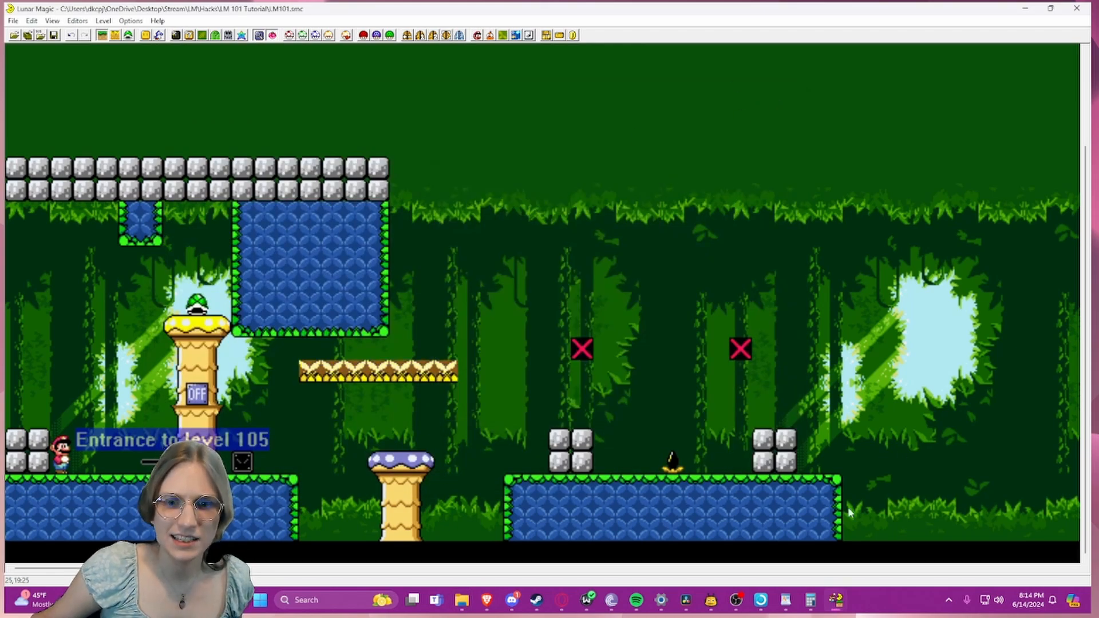
# - Switch to the LMguideline document and go over the start of Chapter 4 Part 1 on Map16 graphics
pyautogui.click(786, 600)
pyautogui.moveTo(634, 439); pyautogui.dragTo(821, 355)
pyautogui.click(784, 351)
pyautogui.scroll(-6, 774, 342)
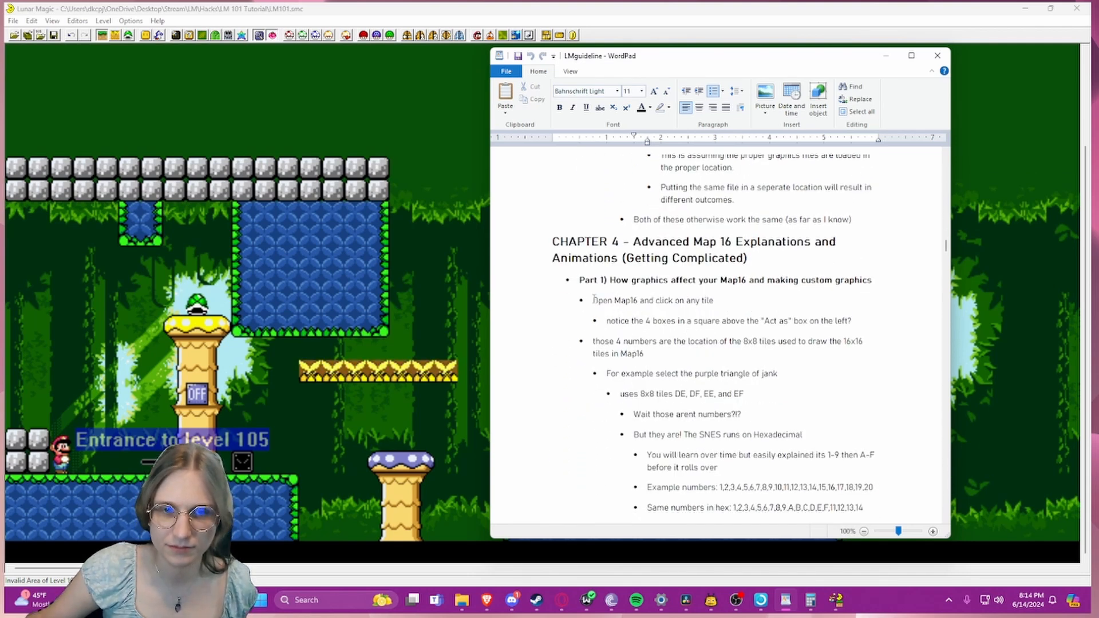
pyautogui.moveTo(594, 299); pyautogui.dragTo(725, 305)
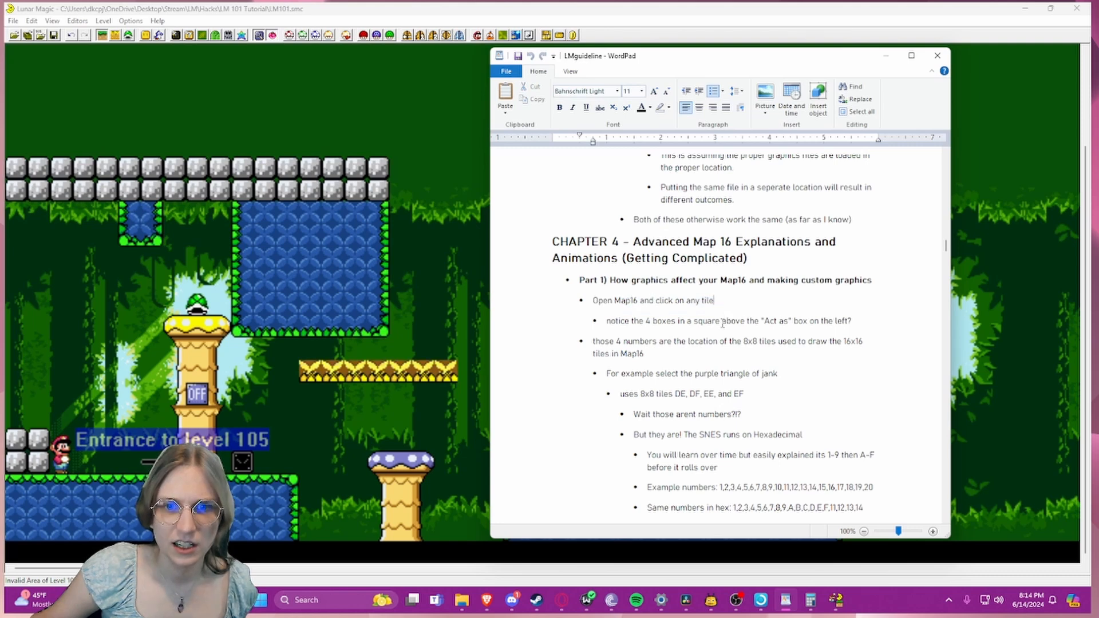
# - Highlight the decimal example numbers and the same numbers in hex in the Chapter 4 notes
pyautogui.scroll(-4, 709, 303)
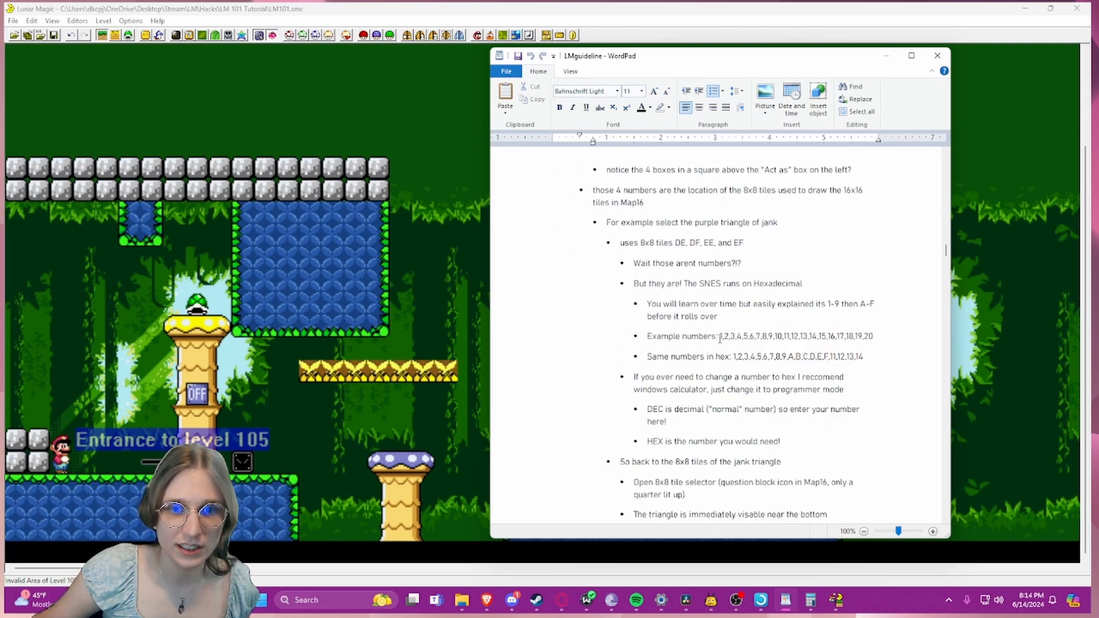
pyautogui.moveTo(719, 338); pyautogui.dragTo(881, 336)
pyautogui.click(878, 336)
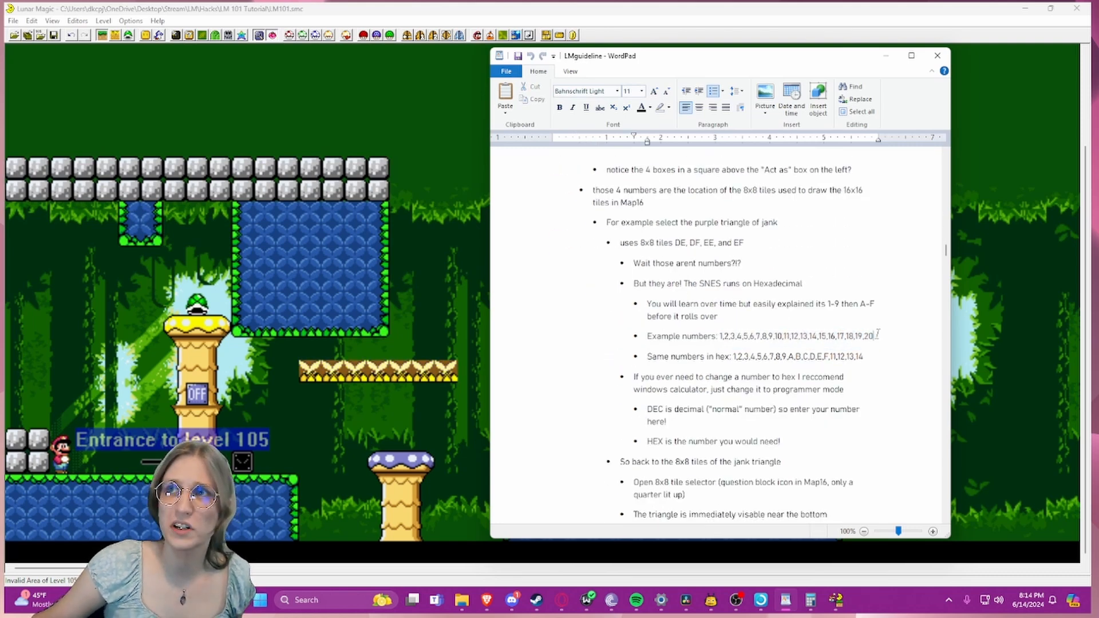
pyautogui.moveTo(734, 356); pyautogui.dragTo(874, 356)
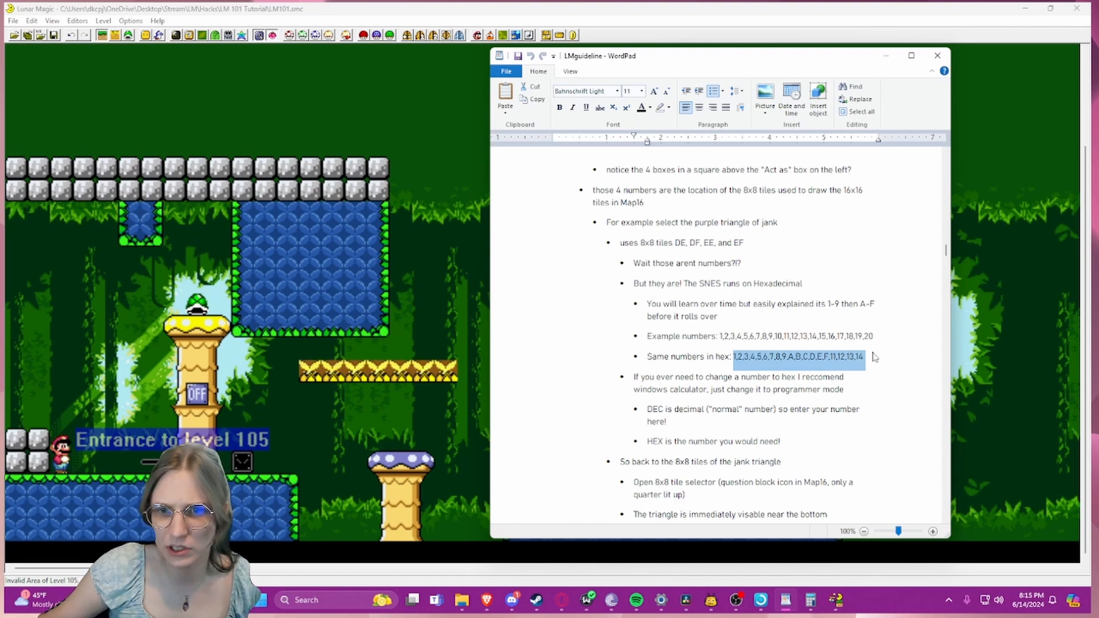
# - Mark the decimal example numbers again and compare their first entries with the hex list in the Chapter 4 notes
pyautogui.click(873, 355)
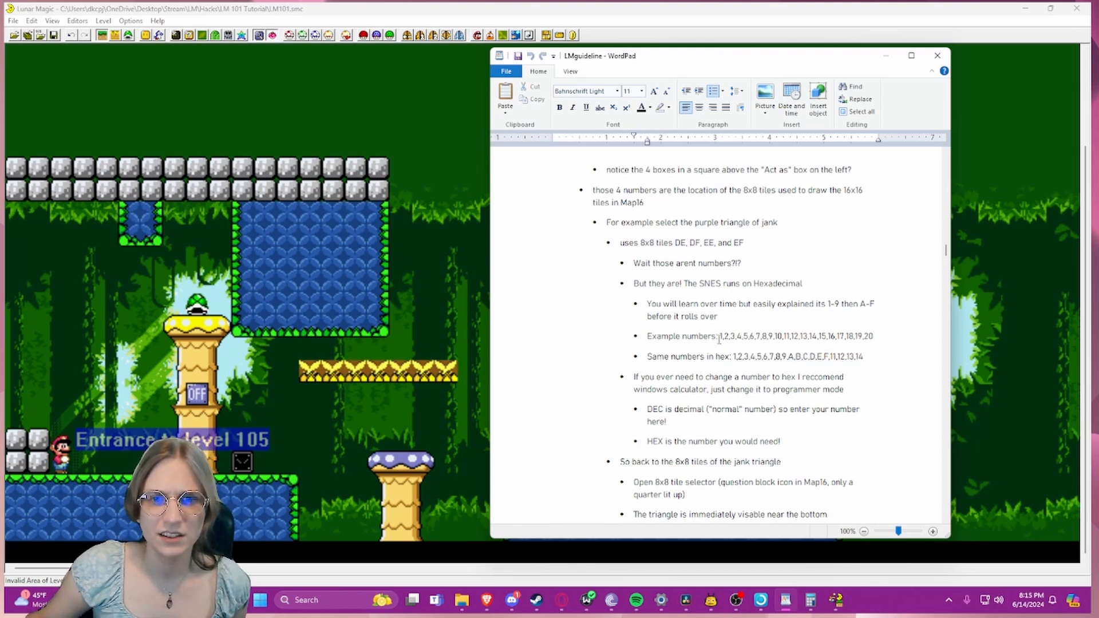
pyautogui.moveTo(719, 337); pyautogui.dragTo(874, 342)
pyautogui.click(874, 338)
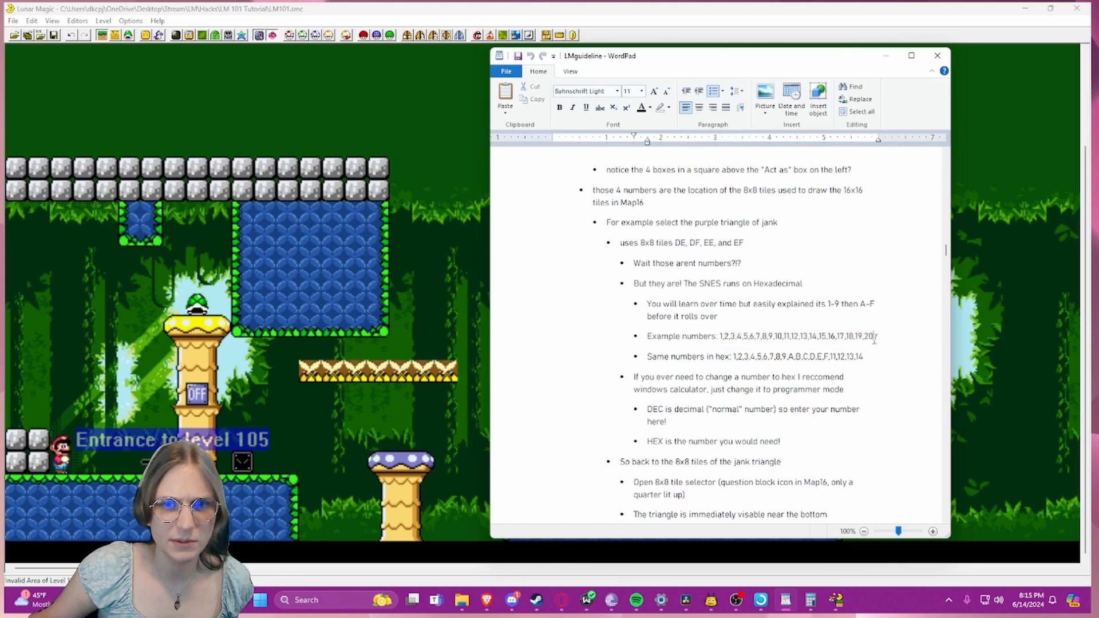
pyautogui.moveTo(717, 336); pyautogui.dragTo(875, 339)
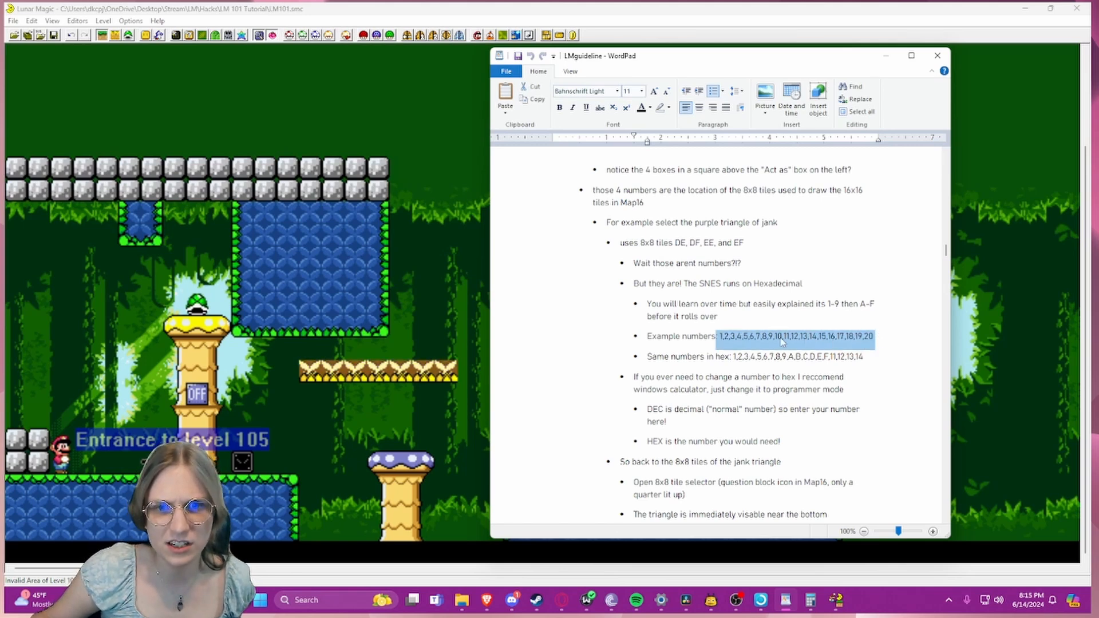
pyautogui.moveTo(730, 357); pyautogui.dragTo(827, 360)
pyautogui.click(737, 357)
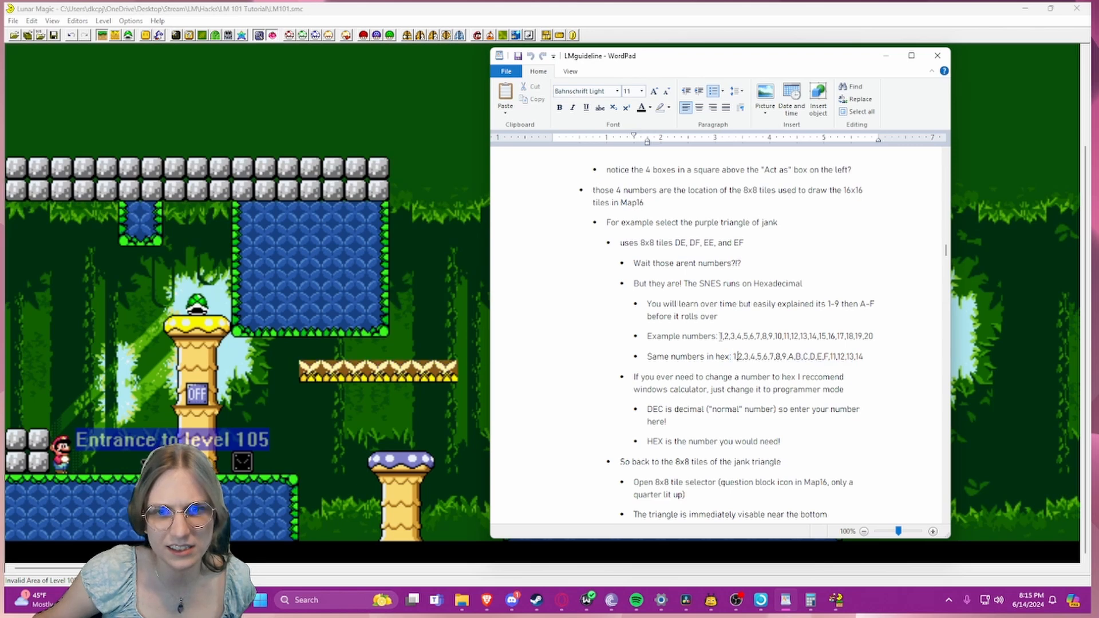
pyautogui.moveTo(720, 335); pyautogui.dragTo(732, 335)
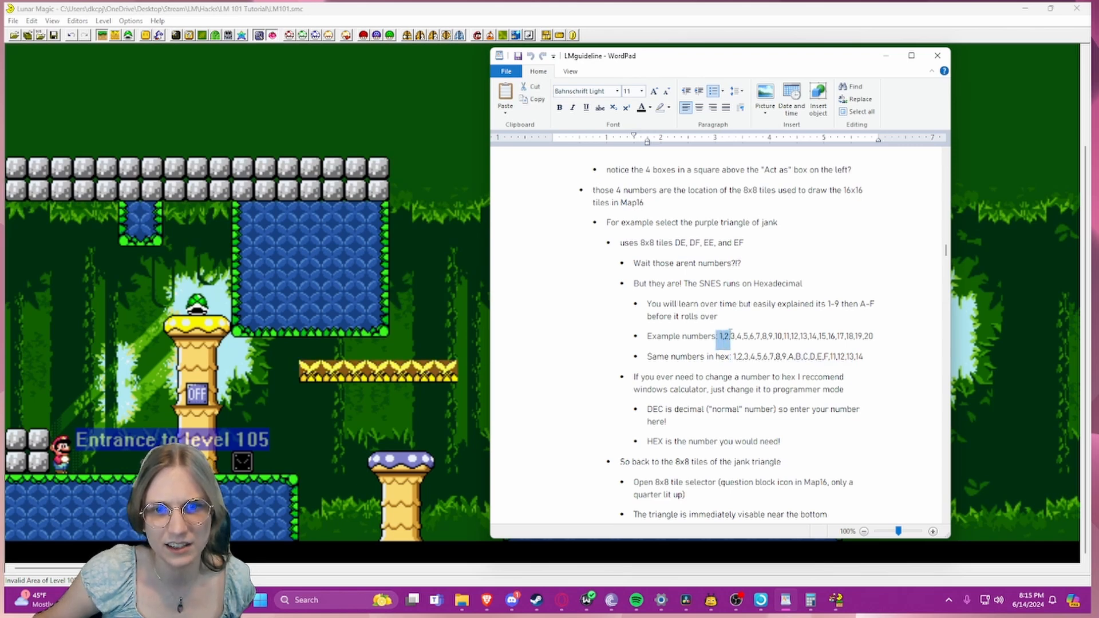
pyautogui.click(727, 336)
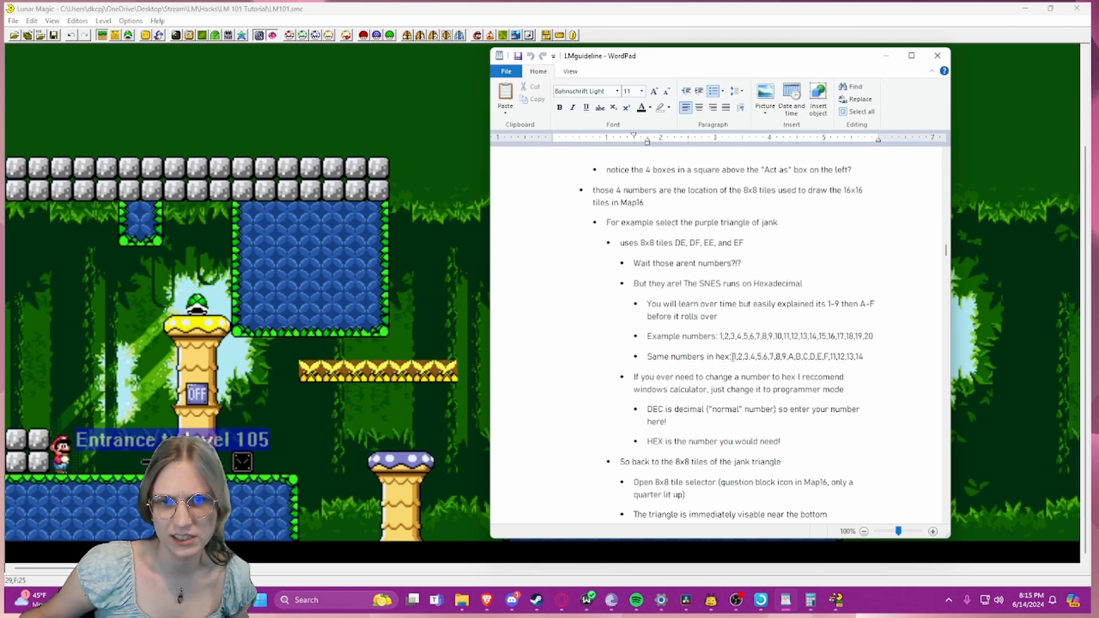
# - Add "0," to the start of both the hex list and the decimal example numbers in the notes
pyautogui.moveTo(731, 356); pyautogui.dragTo(740, 356)
pyautogui.click(749, 354)
pyautogui.click(765, 356)
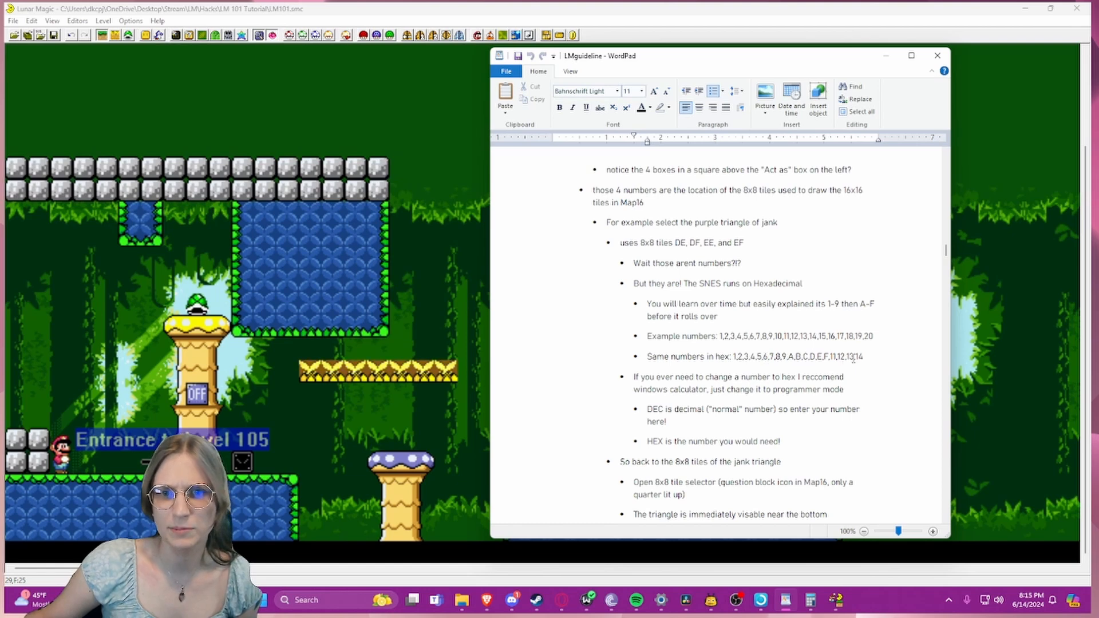
pyautogui.moveTo(731, 356); pyautogui.dragTo(737, 358)
pyautogui.click(733, 358)
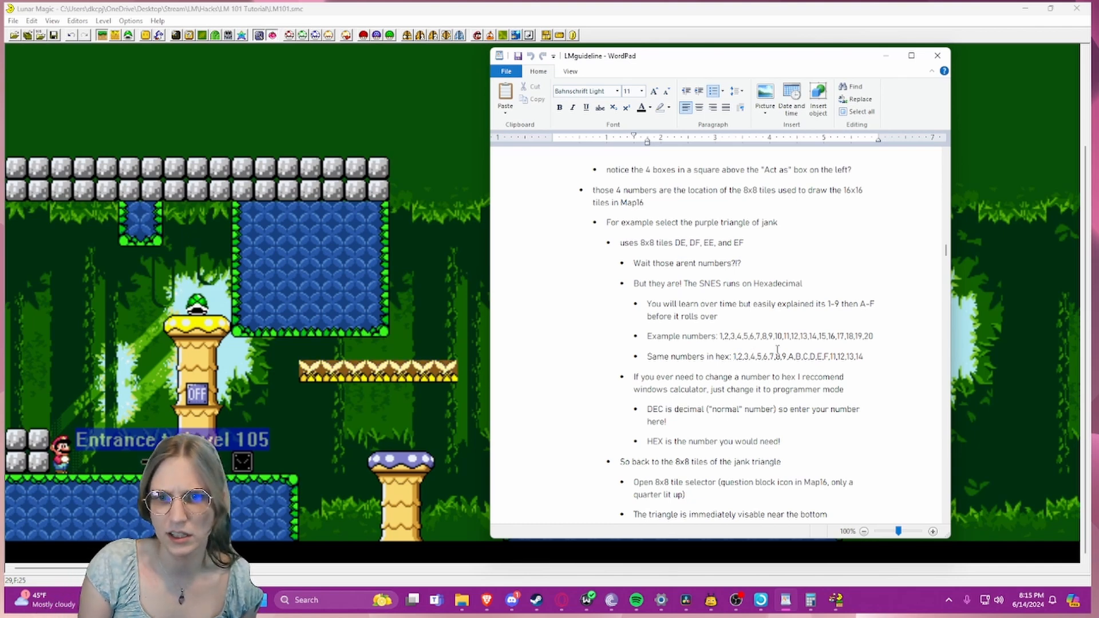
pyautogui.write('0,')
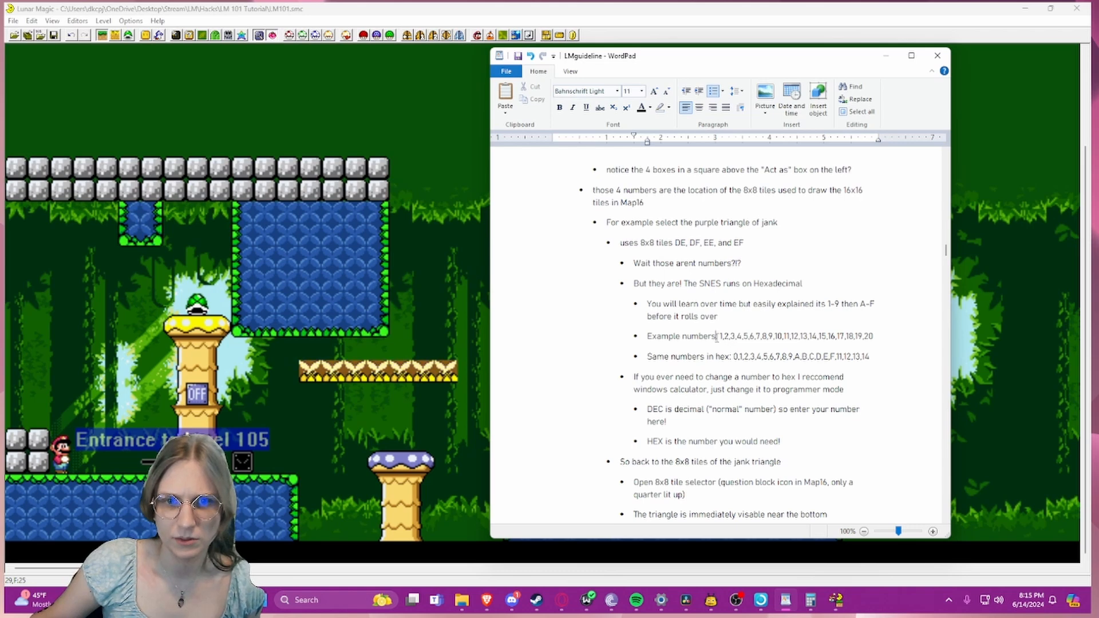
pyautogui.click(720, 336)
pyautogui.write('0,')
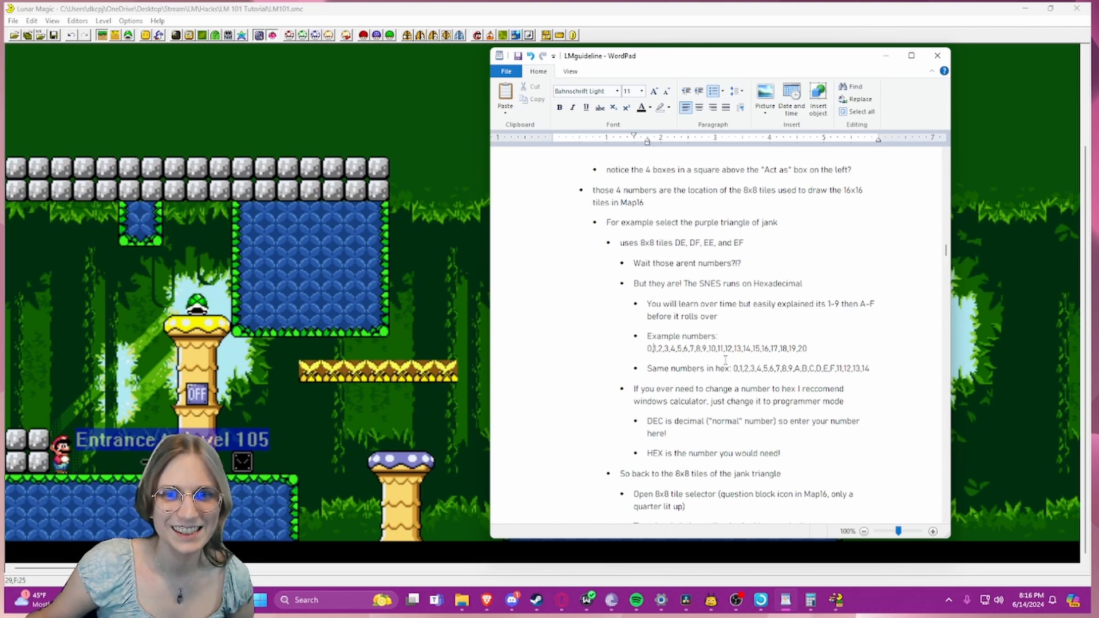
# - Insert the missing "10," between F and 11 in the hex number list
pyautogui.moveTo(734, 369); pyautogui.dragTo(747, 370)
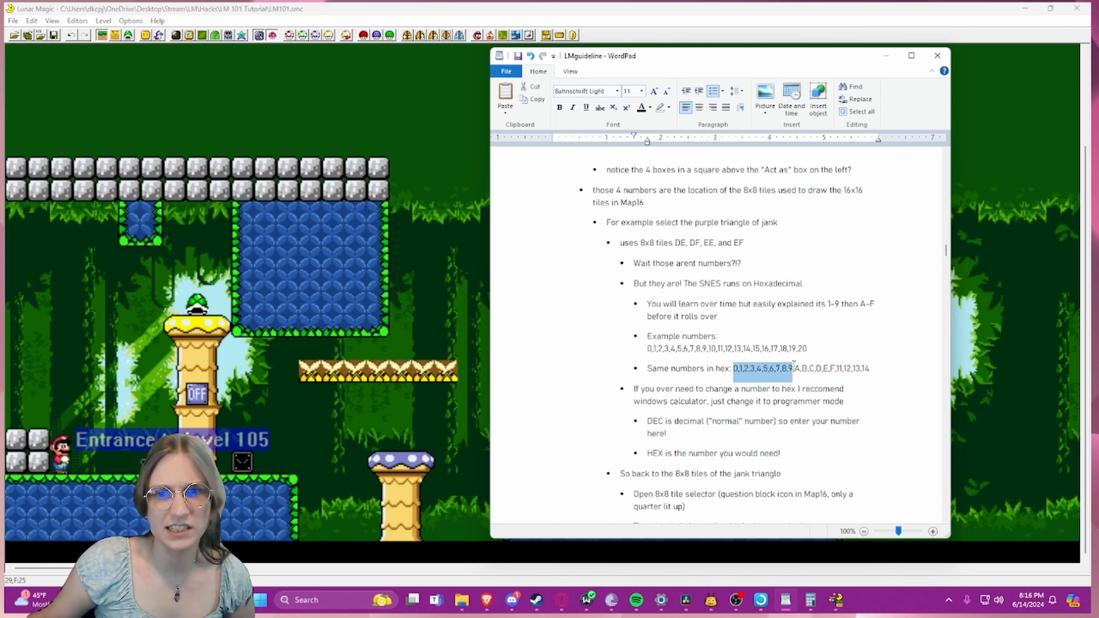
pyautogui.click(793, 368)
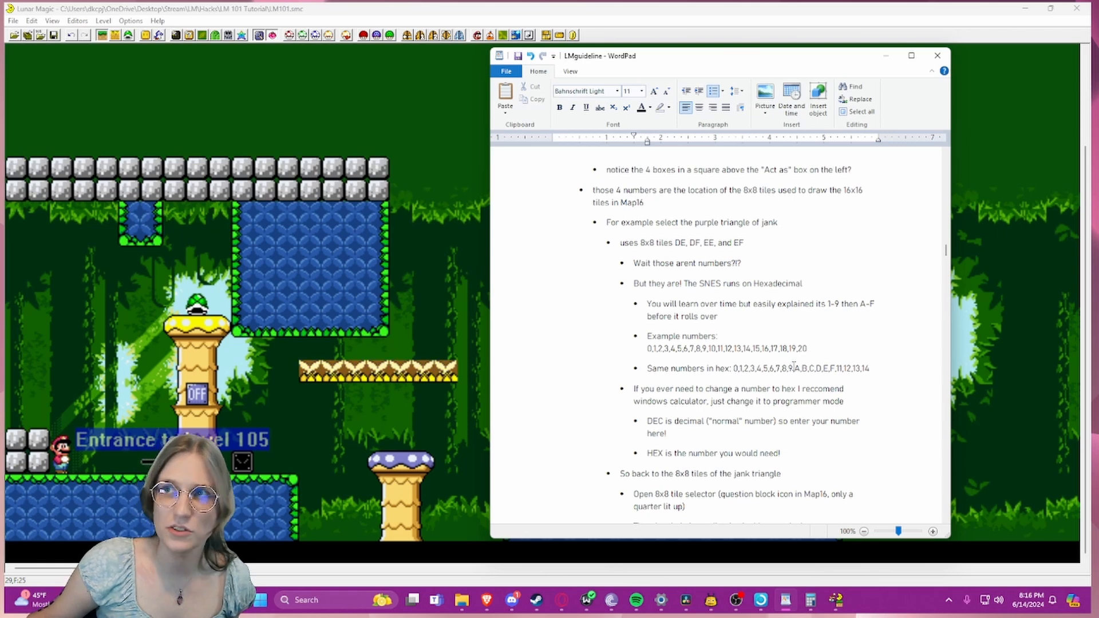
pyautogui.moveTo(794, 369); pyautogui.dragTo(801, 369)
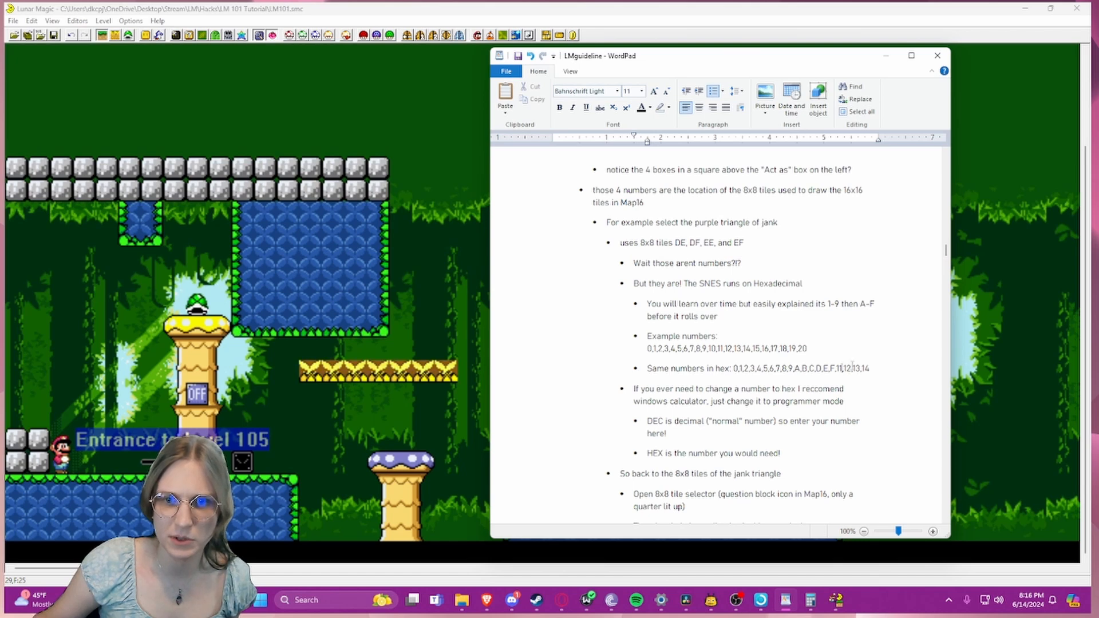
pyautogui.write('10,11')
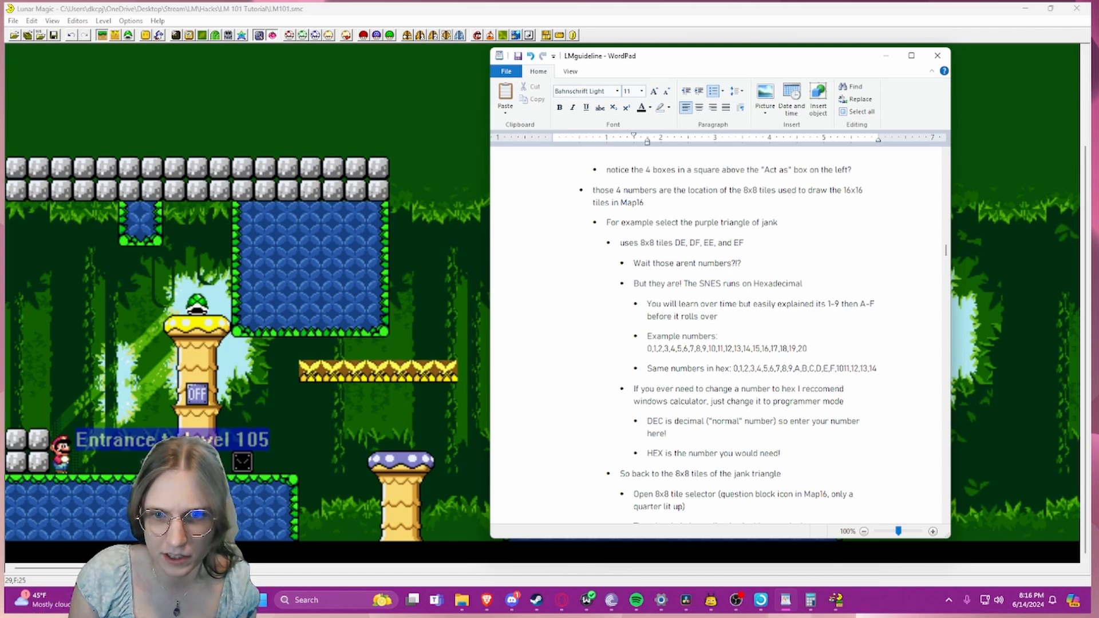
pyautogui.write(',')
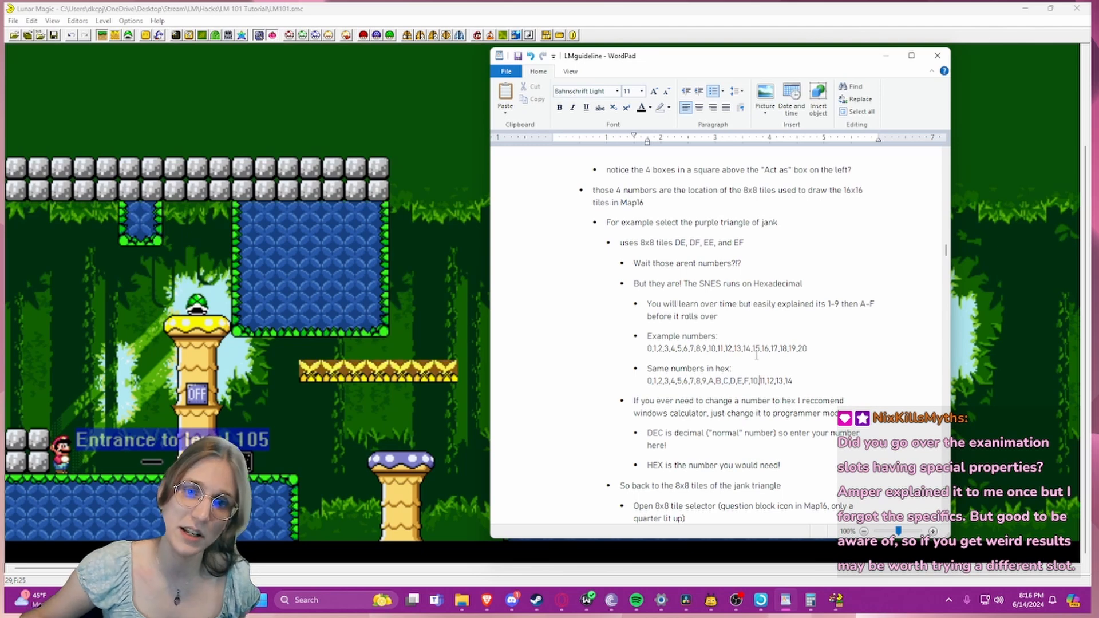
# - Go over both number lists and the notes on hex conversion and the 8x8 tile selector, finishing by closing the document
pyautogui.moveTo(797, 349); pyautogui.dragTo(647, 337)
pyautogui.click(676, 349)
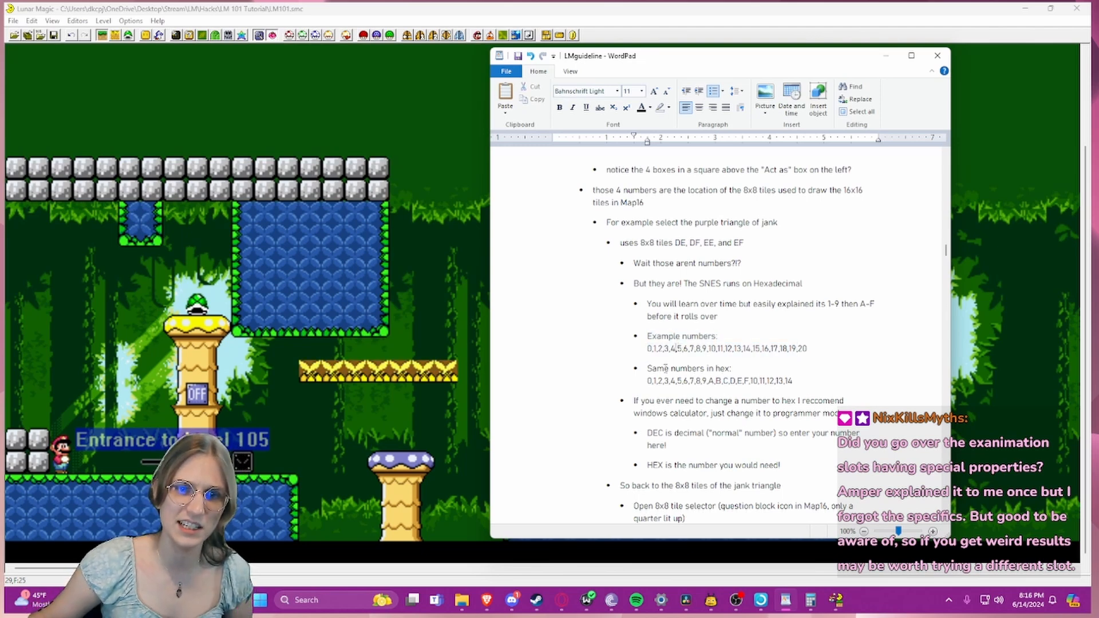
pyautogui.moveTo(653, 381); pyautogui.dragTo(793, 381)
pyautogui.click(793, 382)
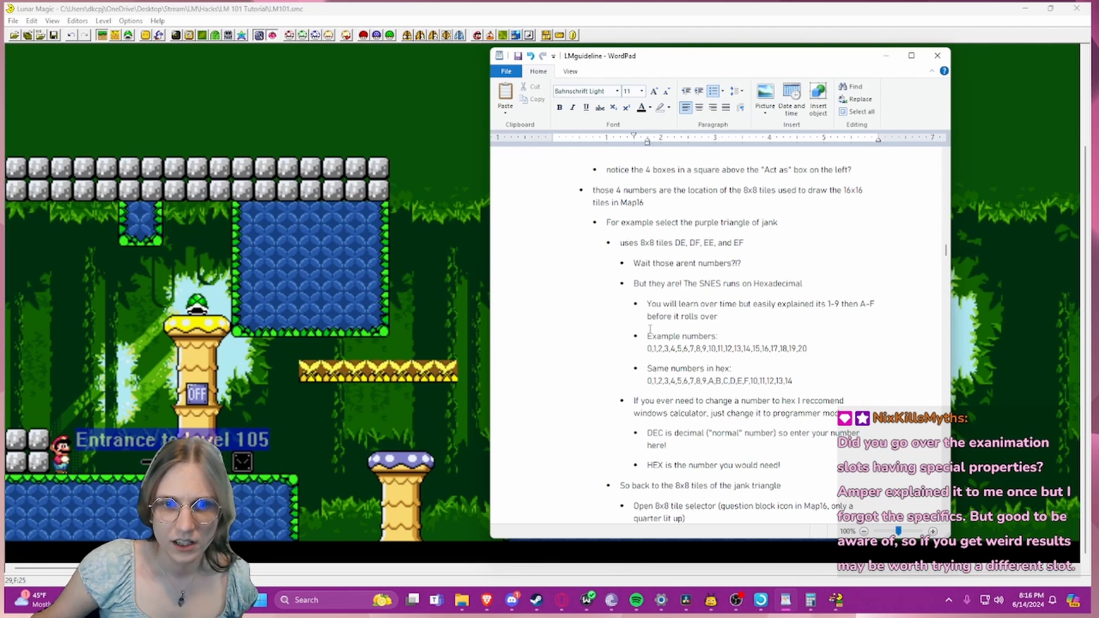
pyautogui.scroll(-3, 650, 329)
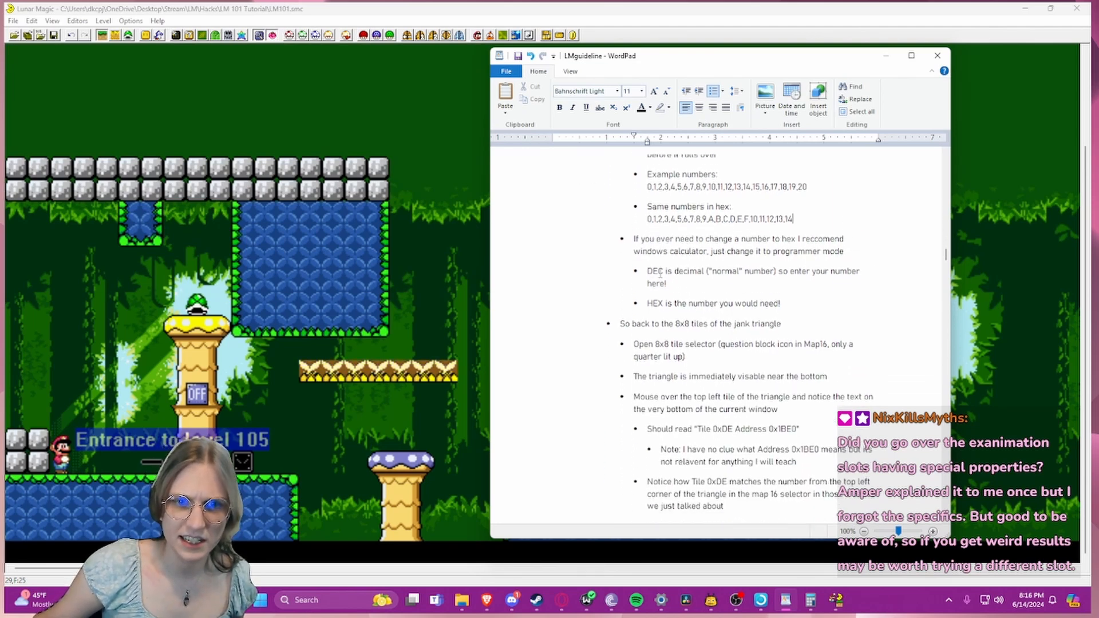
pyautogui.scroll(-1, 660, 273)
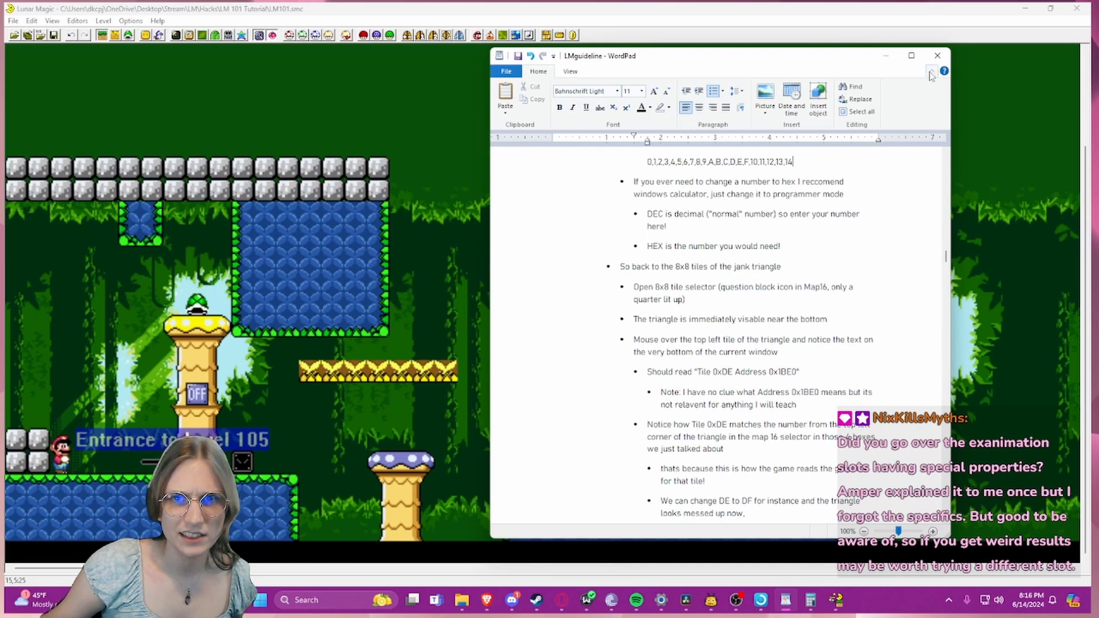
pyautogui.click(937, 56)
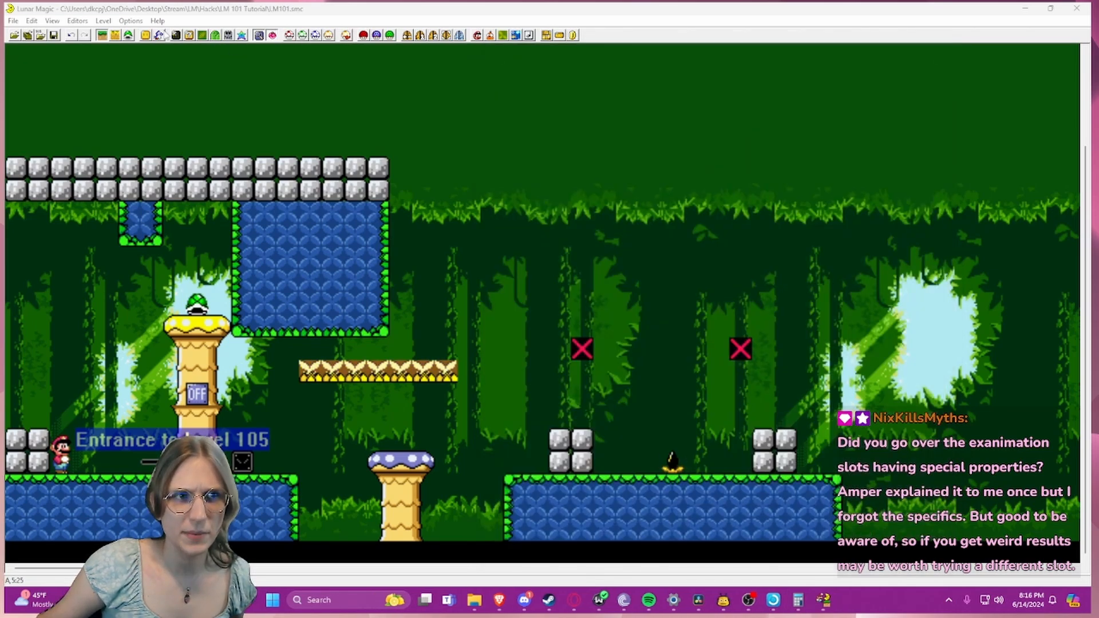
# - Open the 16x16 Tile Map Editor and point out the four 8x8 tile numbers above the Act as value
pyautogui.click(189, 35)
pyautogui.scroll(5, 709, 309)
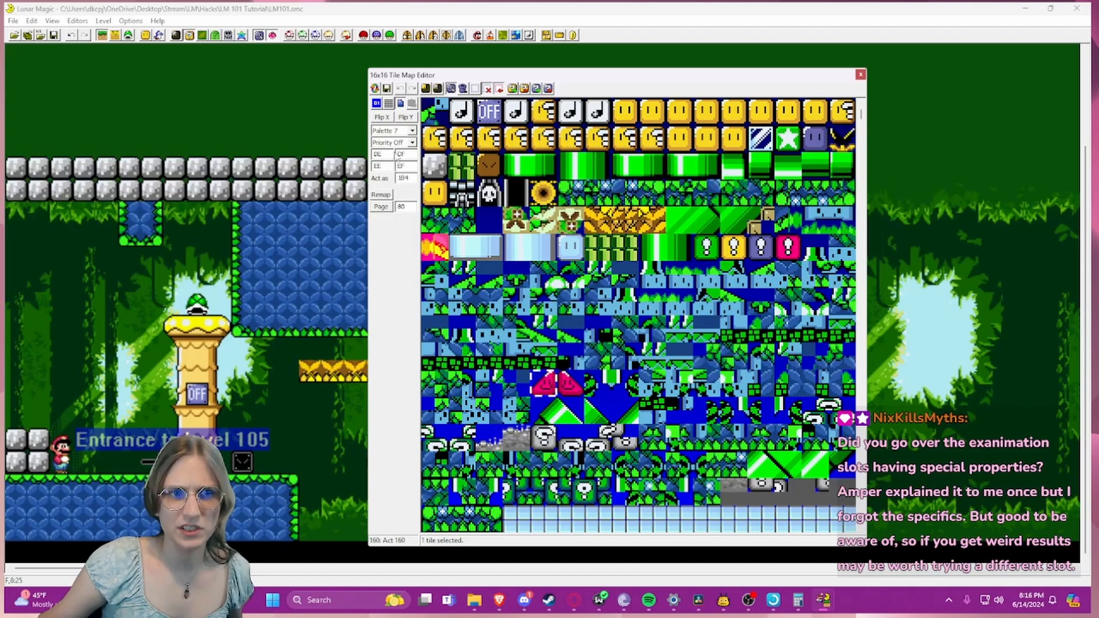
pyautogui.moveTo(390, 155); pyautogui.dragTo(351, 154)
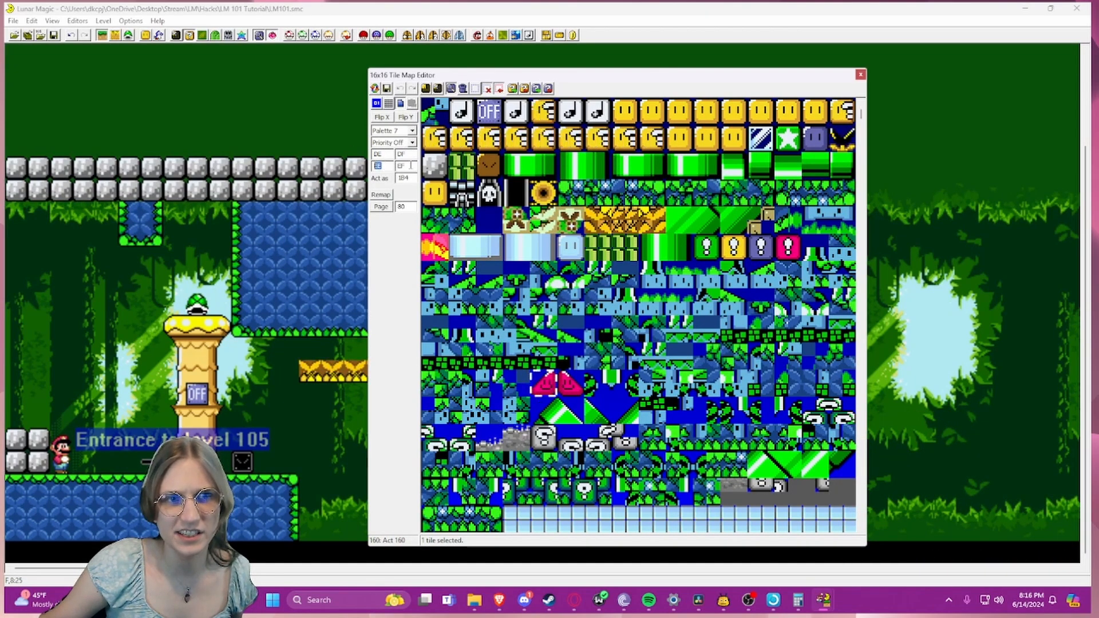
# - Examine the triangle's tiles in the 8x8 Tile Selector against the Map16 tile numbers, then close both windows
pyautogui.click(436, 89)
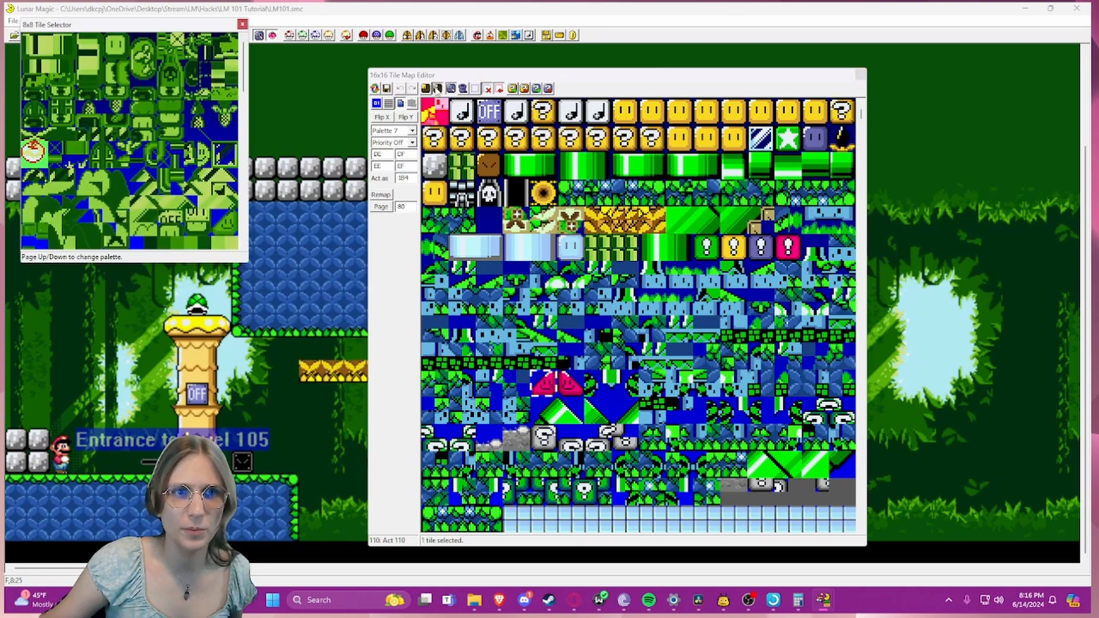
pyautogui.moveTo(200, 25); pyautogui.dragTo(255, 58)
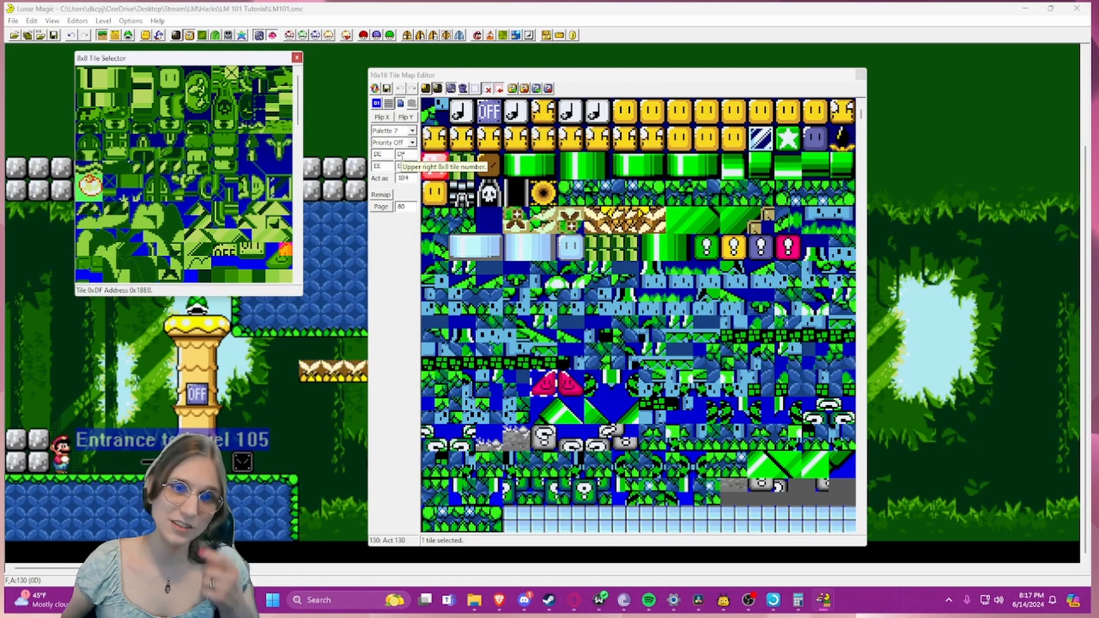
pyautogui.click(296, 58)
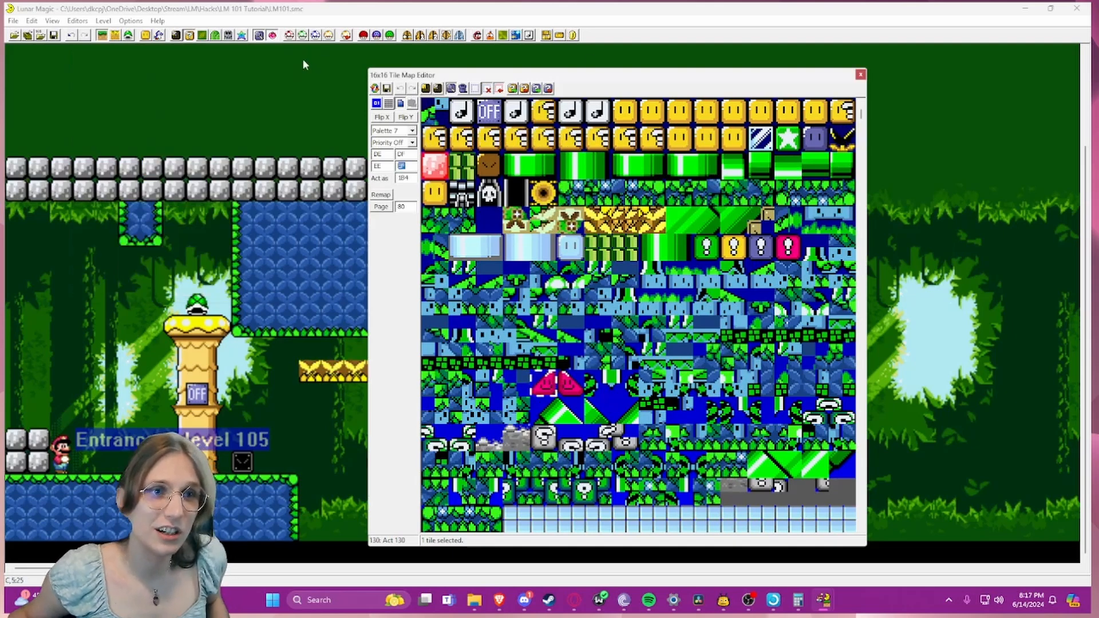
pyautogui.click(859, 74)
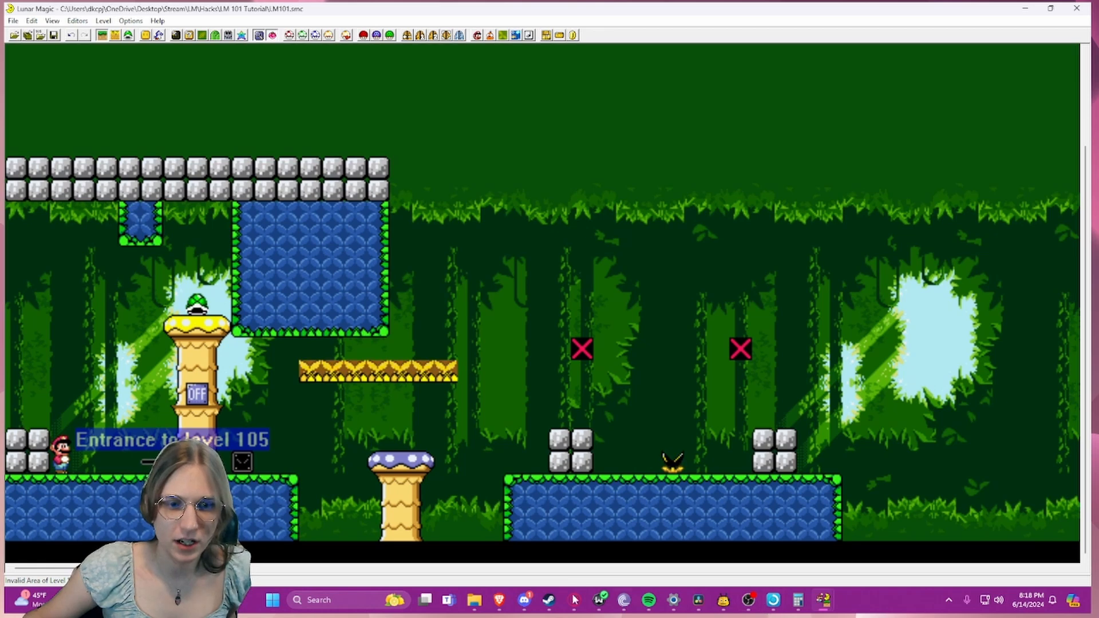
# - Reopen the LMguideline document and go over the Chapter 4 triangle notes, highlighting the one about the angry triangle's Act as value
pyautogui.click(466, 603)
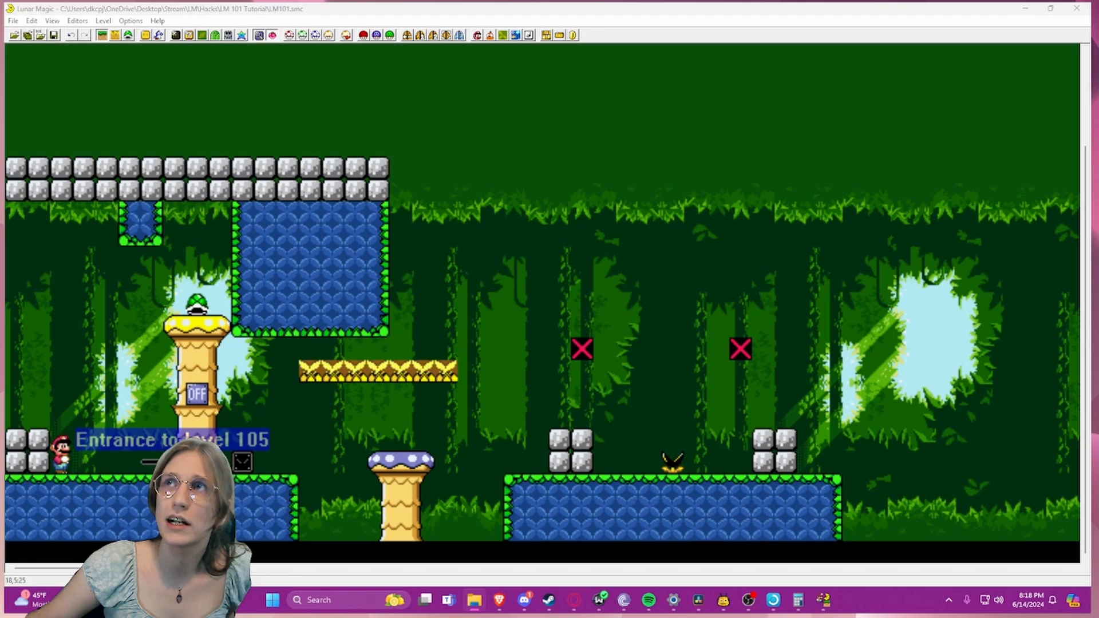
pyautogui.scroll(-10, 892, 229)
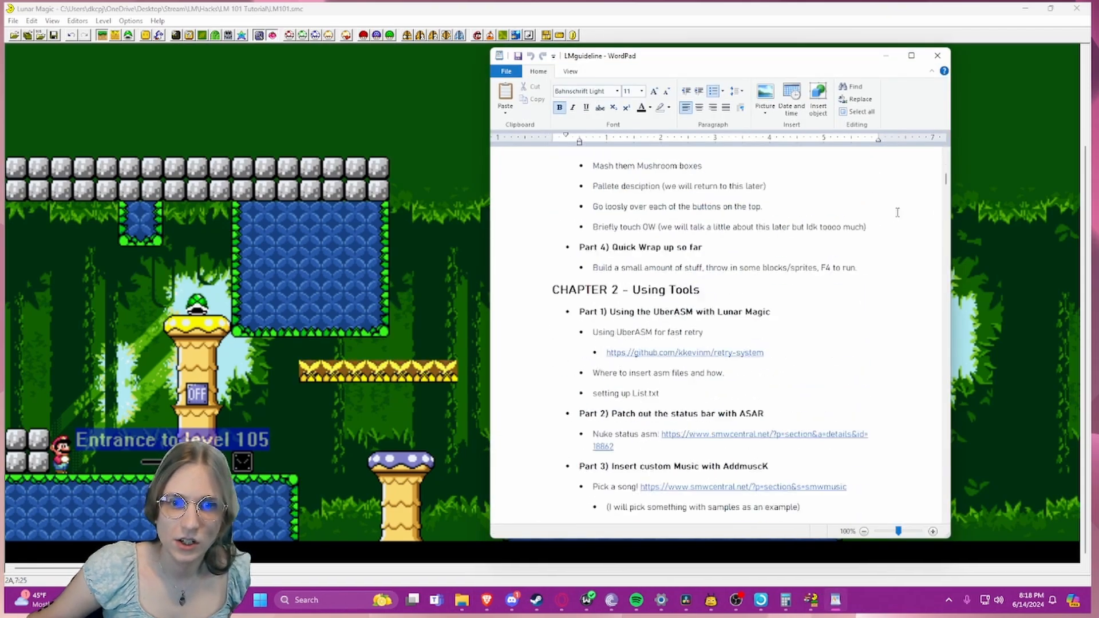
pyautogui.scroll(-20, 893, 213)
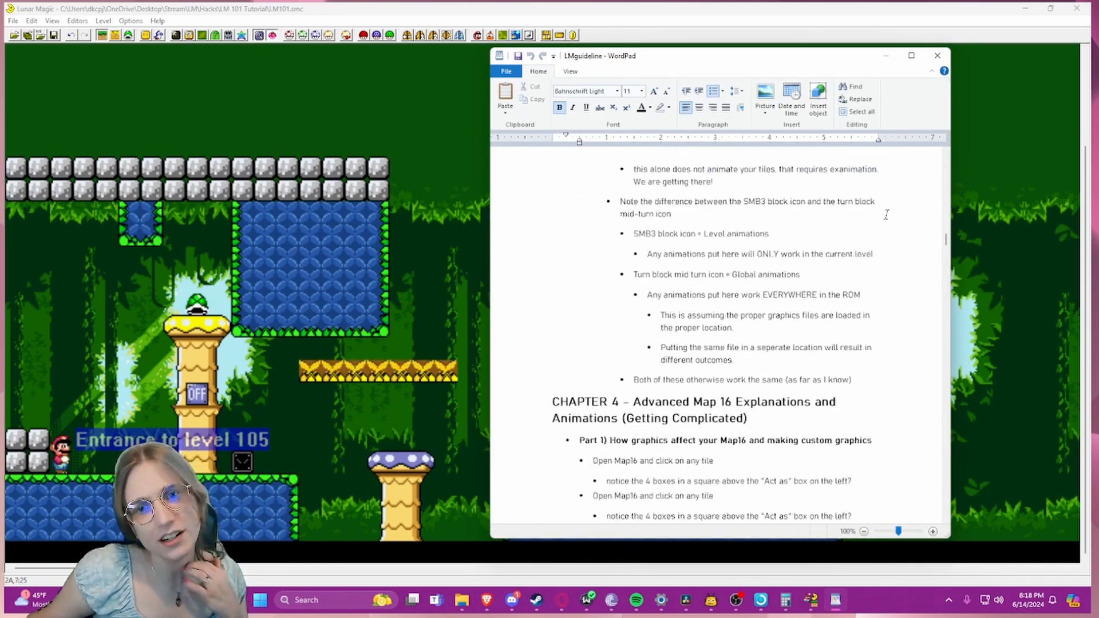
pyautogui.scroll(-20, 885, 214)
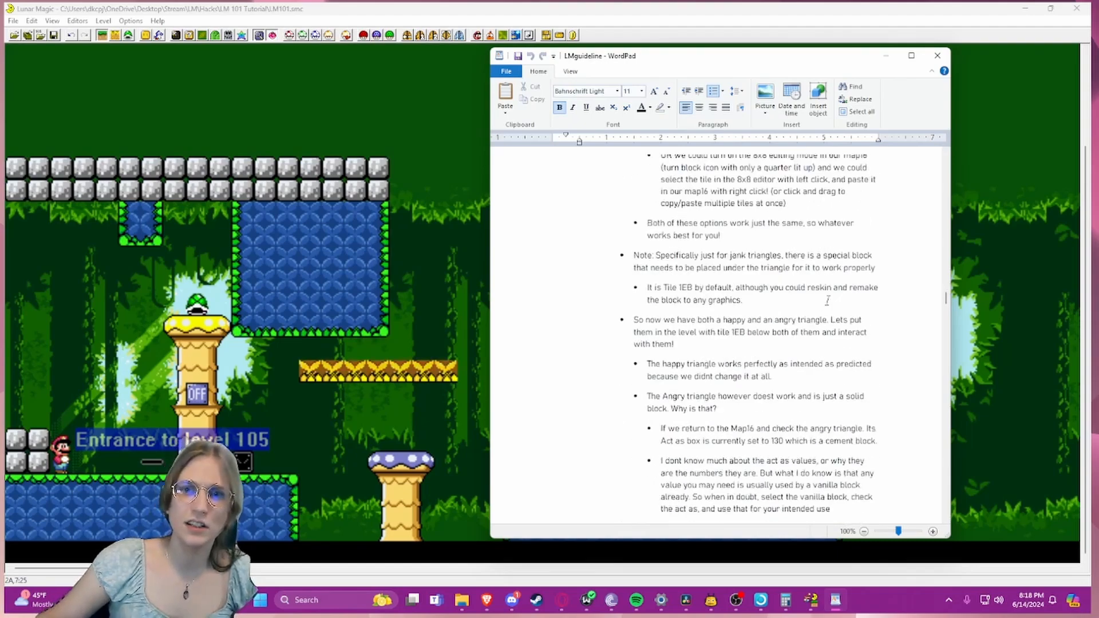
pyautogui.scroll(2, 822, 303)
pyautogui.scroll(-5, 822, 300)
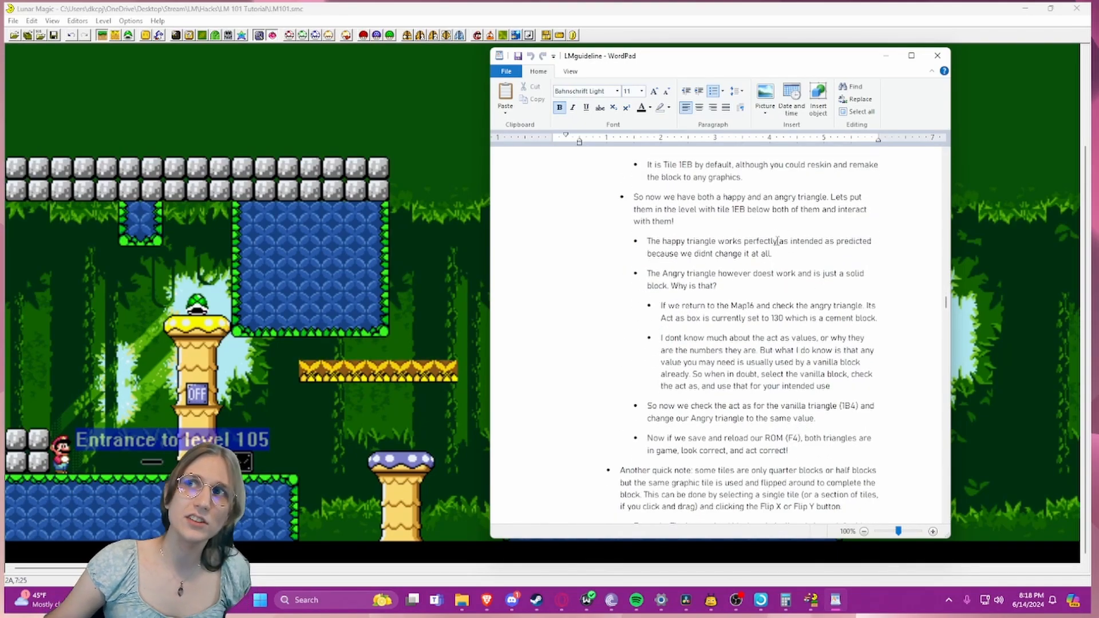
pyautogui.scroll(-2, 717, 253)
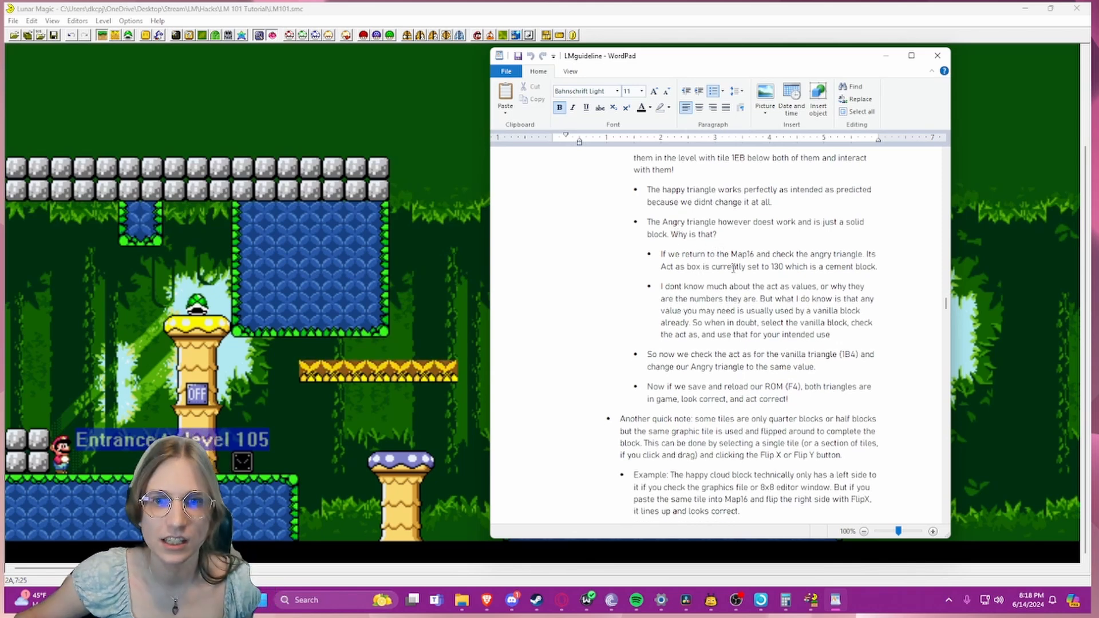
pyautogui.scroll(-2, 675, 265)
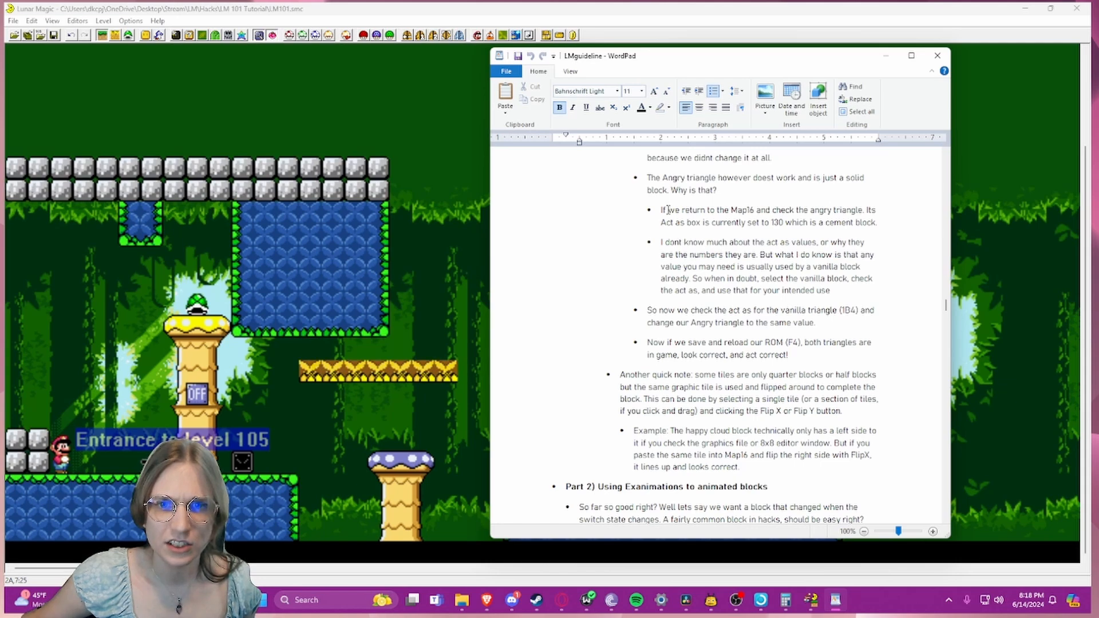
pyautogui.moveTo(660, 210); pyautogui.dragTo(854, 223)
# - Open the 16x16 Tile Map Editor and check the Act as values of tile 100 and the vanilla ON/OFF block
pyautogui.click(402, 131)
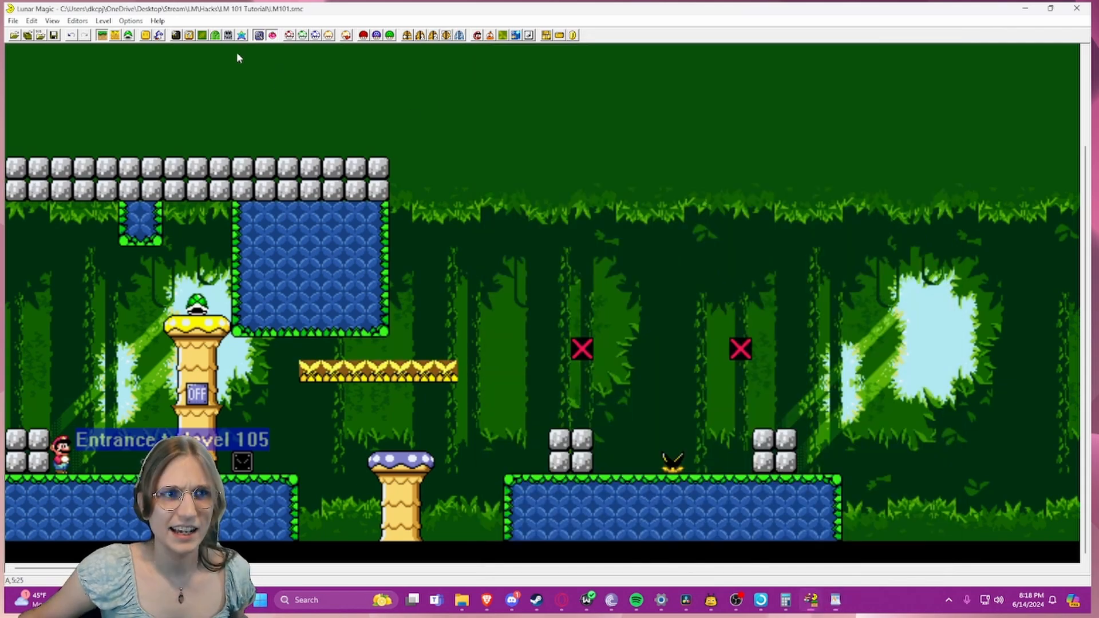
pyautogui.click(190, 35)
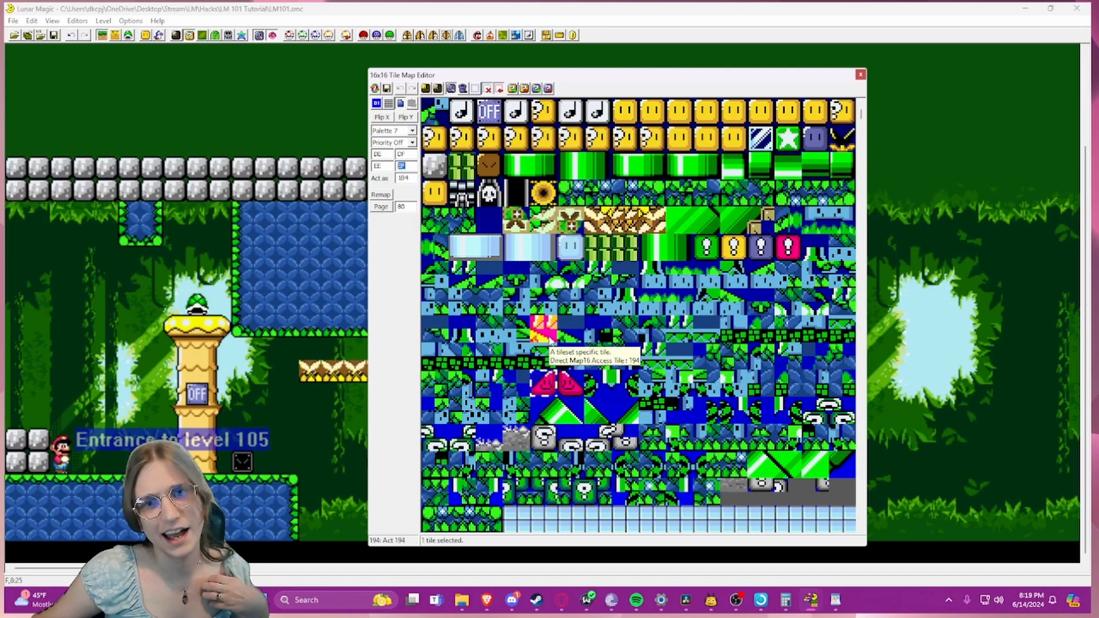
pyautogui.scroll(-6, 572, 326)
pyautogui.scroll(2, 618, 309)
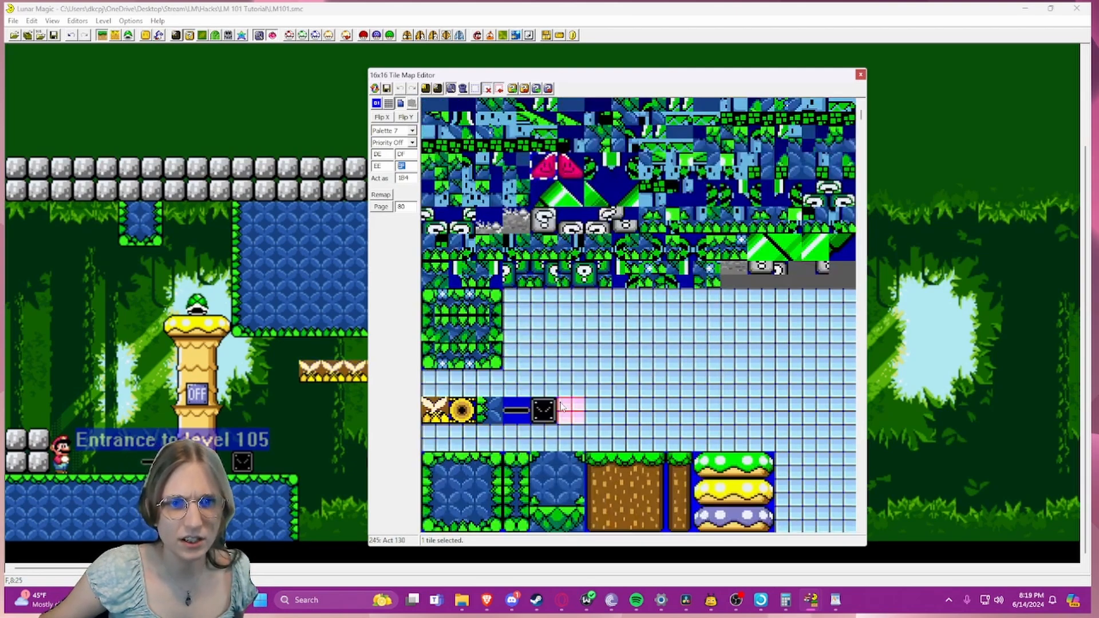
pyautogui.scroll(4, 570, 354)
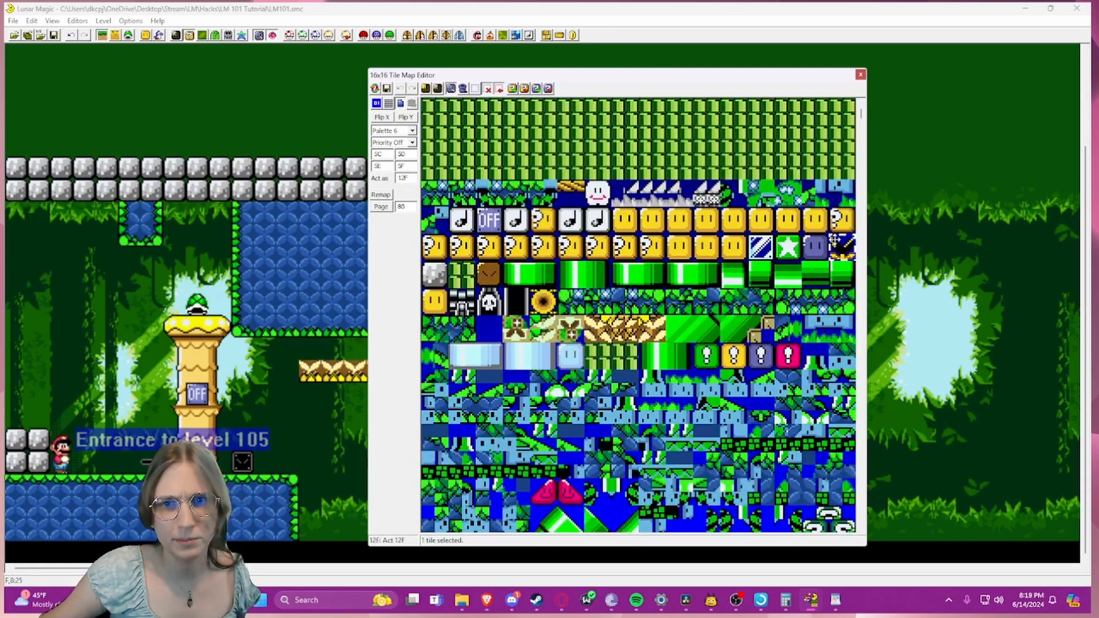
pyautogui.click(434, 193)
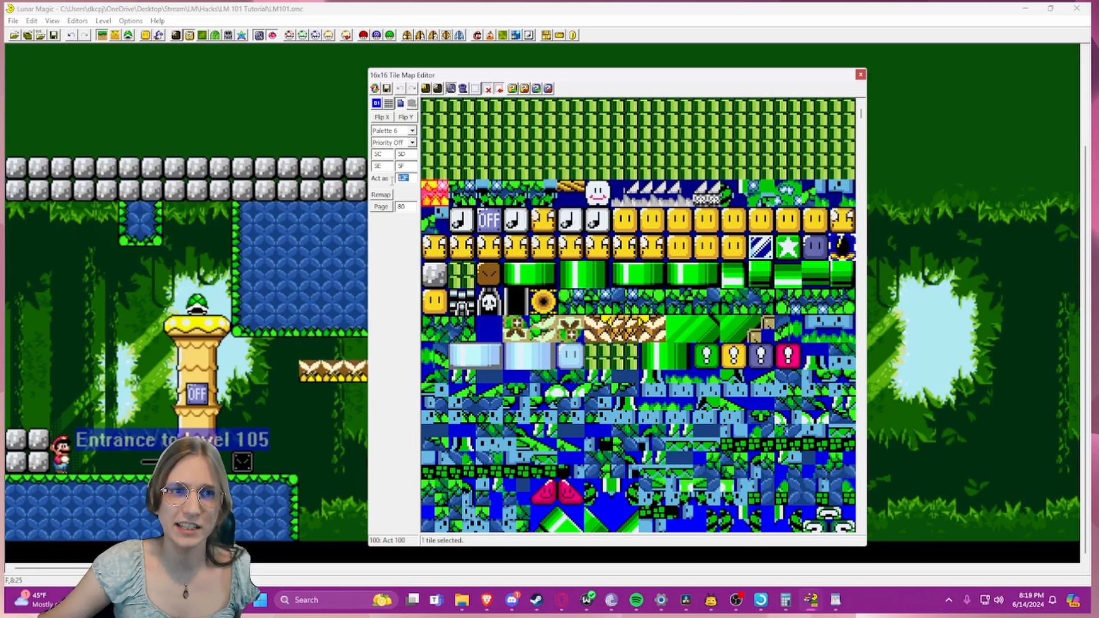
pyautogui.click(490, 221)
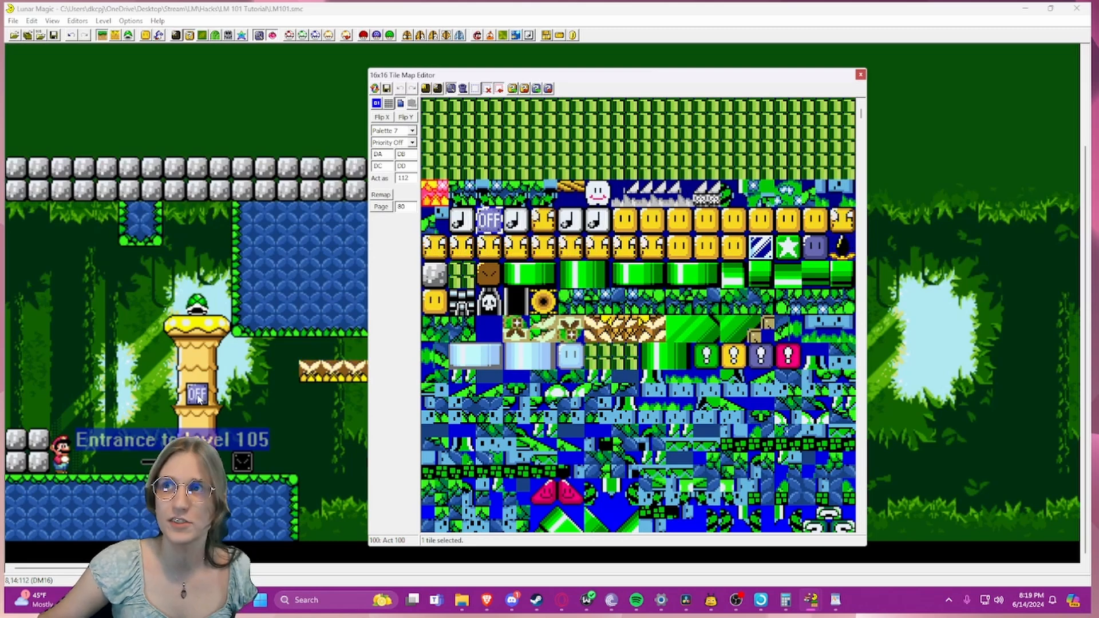
# - Examine the Act as values of the custom tiles and of an empty tile beside the black face block, then close the editor
pyautogui.moveTo(196, 400)
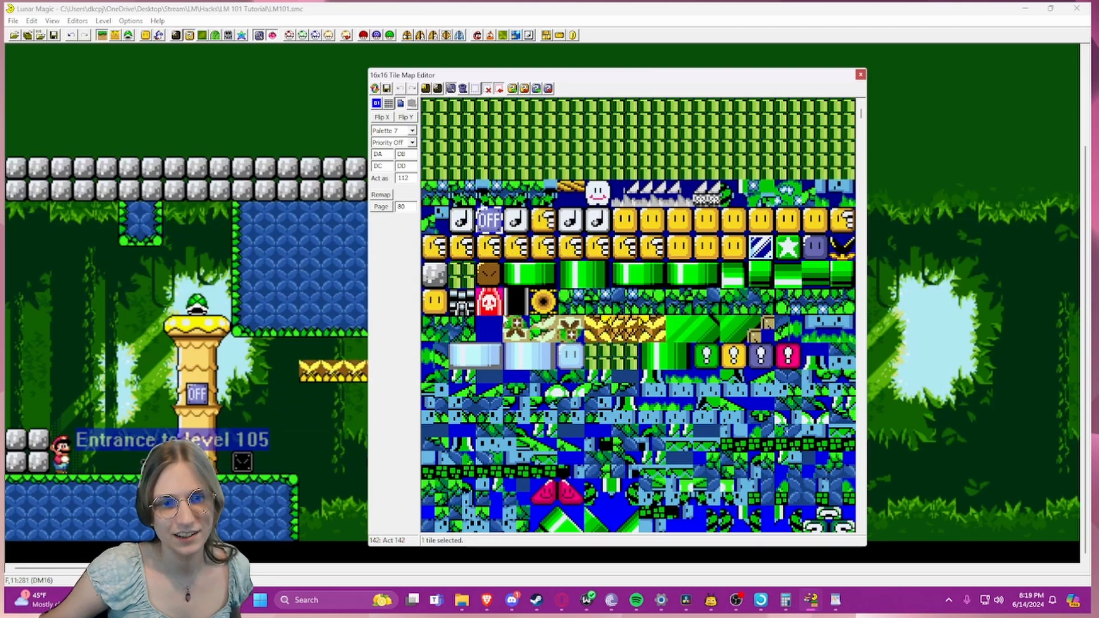
pyautogui.scroll(-4, 538, 279)
pyautogui.scroll(-4, 538, 278)
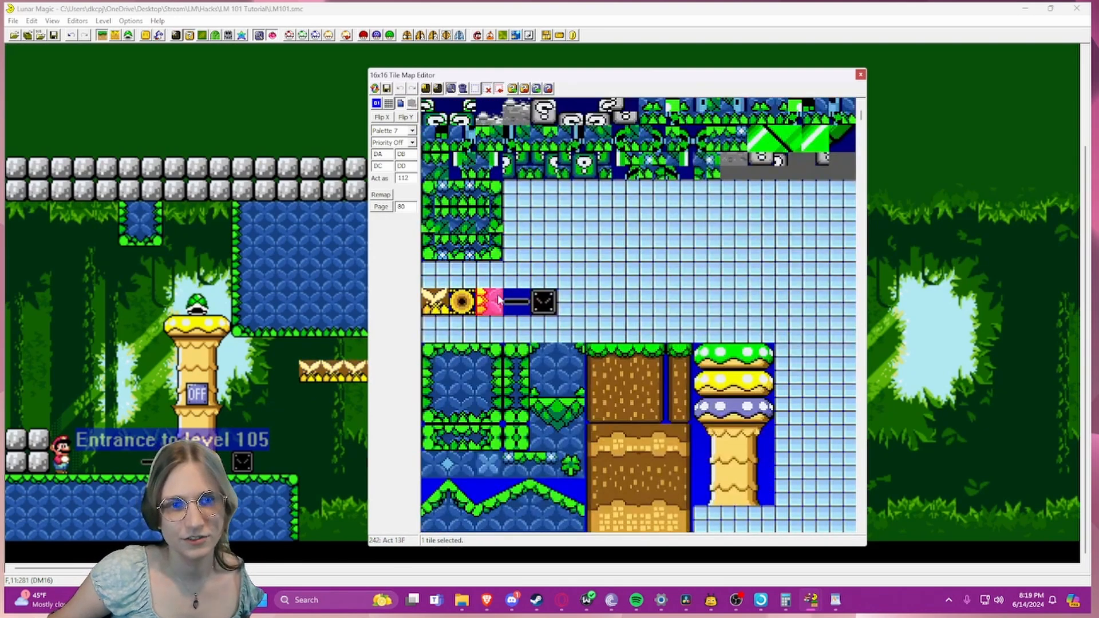
pyautogui.moveTo(506, 281)
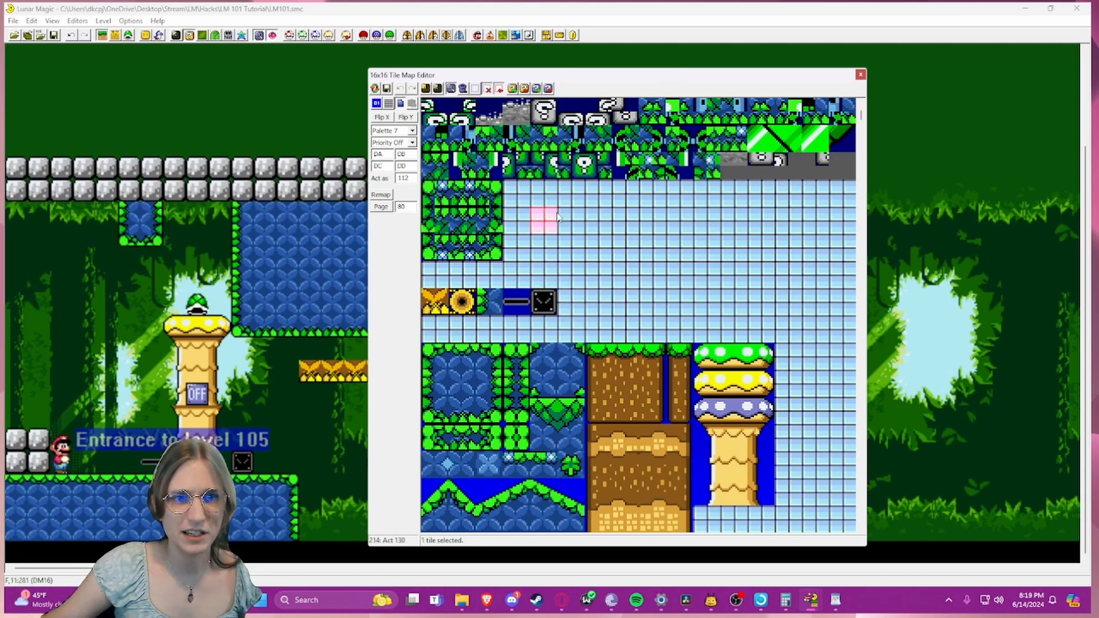
pyautogui.scroll(-3, 543, 215)
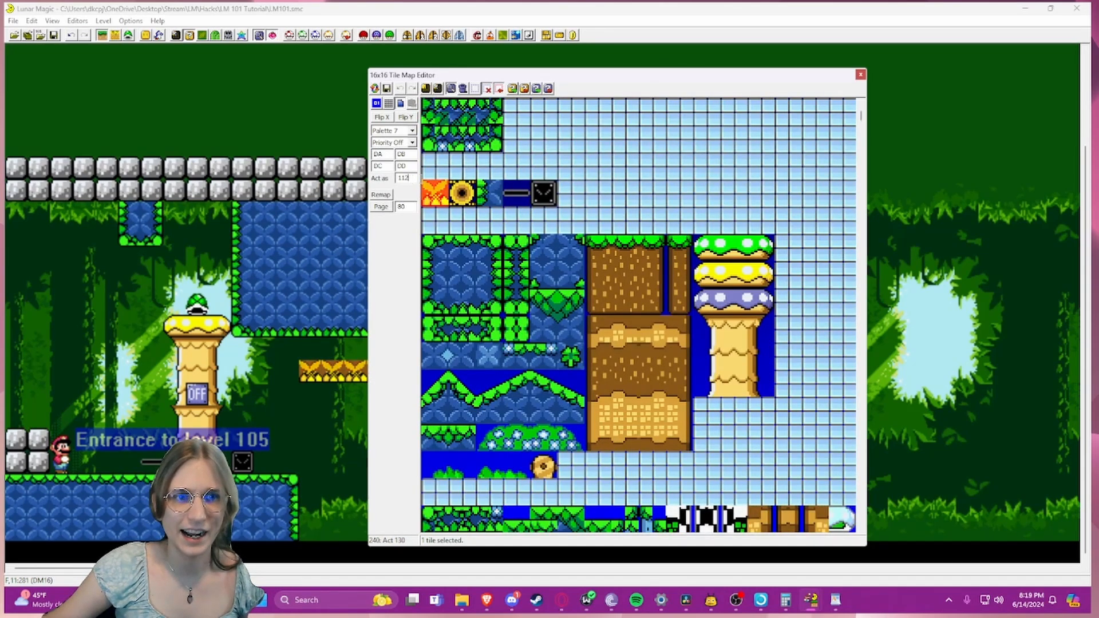
pyautogui.click(570, 193)
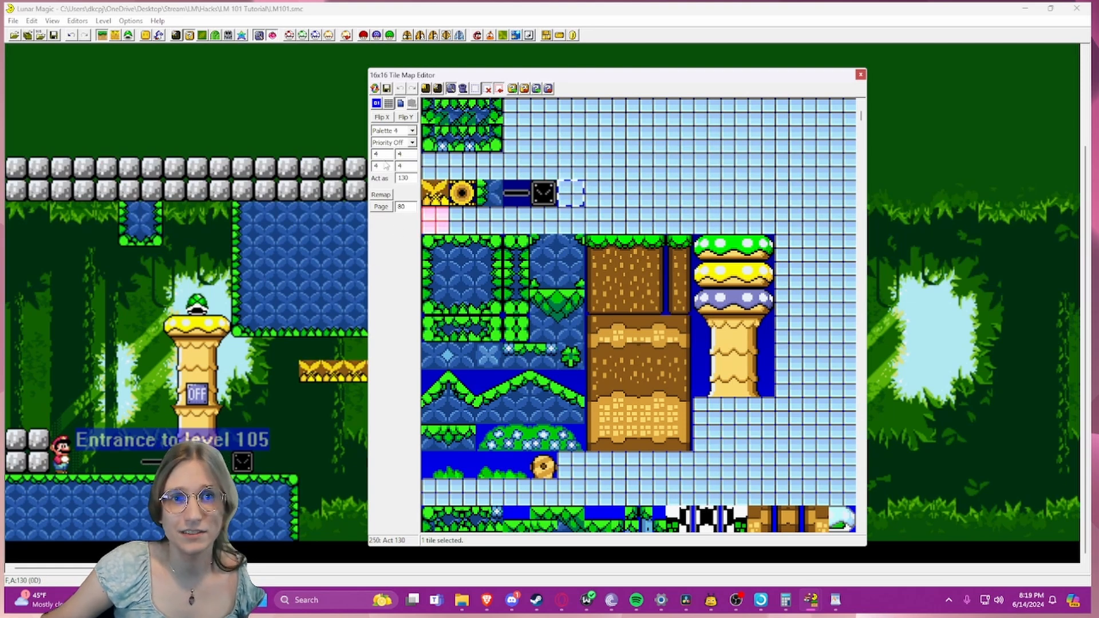
pyautogui.moveTo(434, 221); pyautogui.dragTo(517, 165)
pyautogui.scroll(-4, 690, 259)
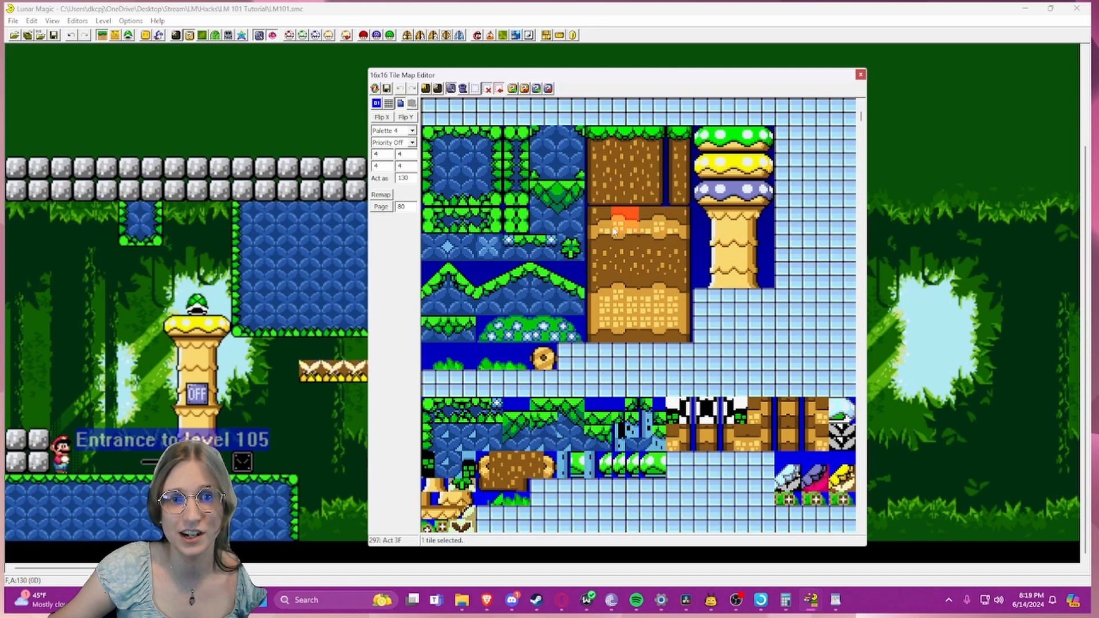
pyautogui.moveTo(605, 231)
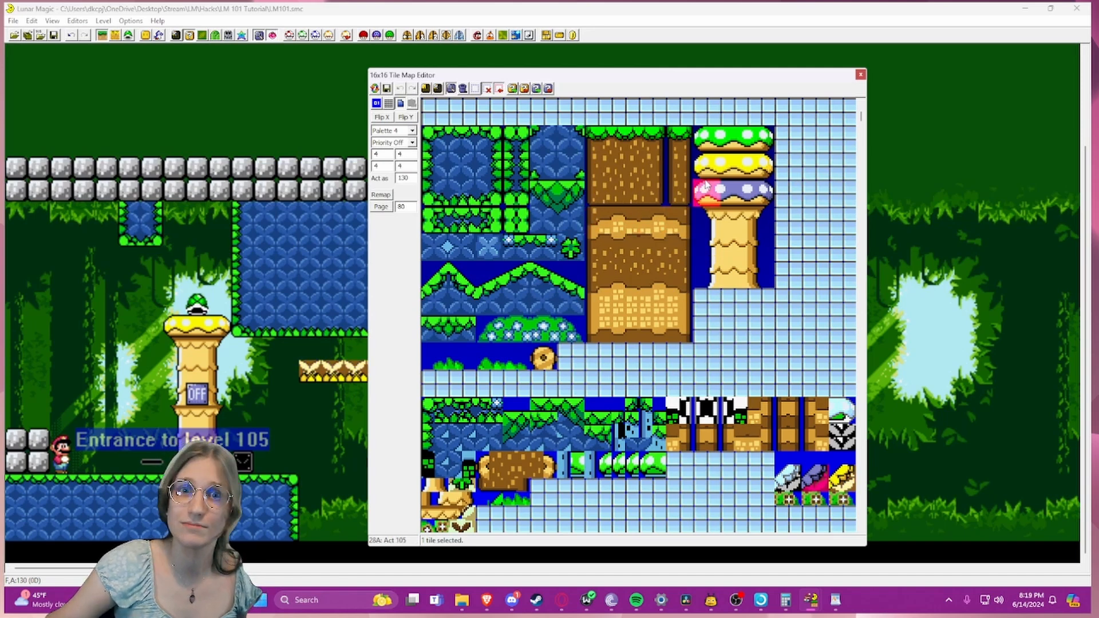
pyautogui.click(859, 75)
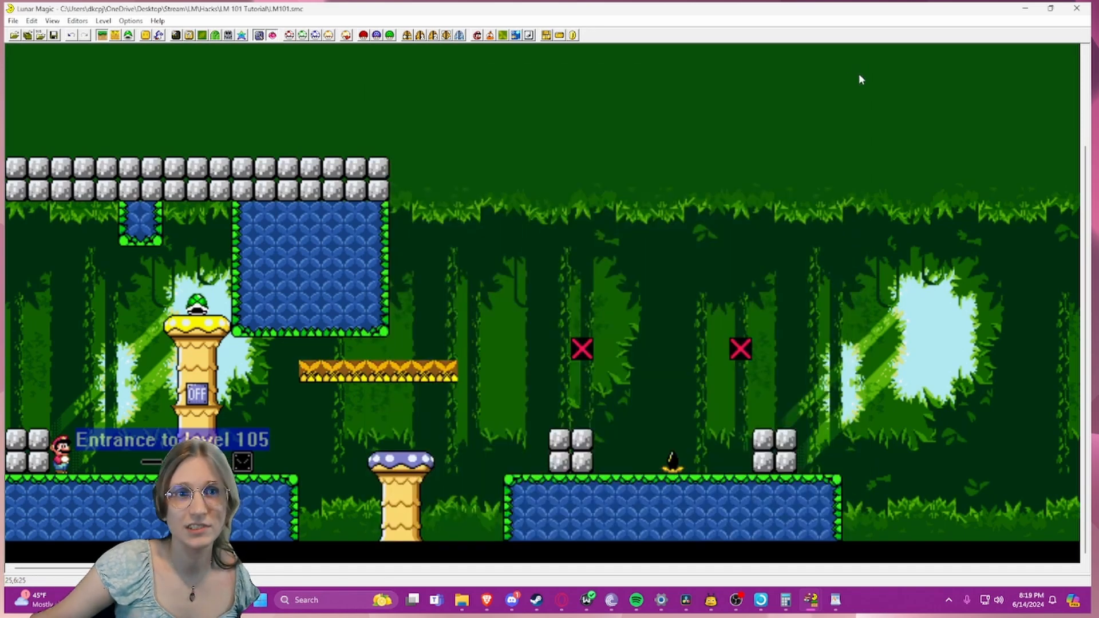
# - Open the level's extended animation frames and copy the ON/OFF animation from Slot 01 into Slot 02
pyautogui.click(546, 35)
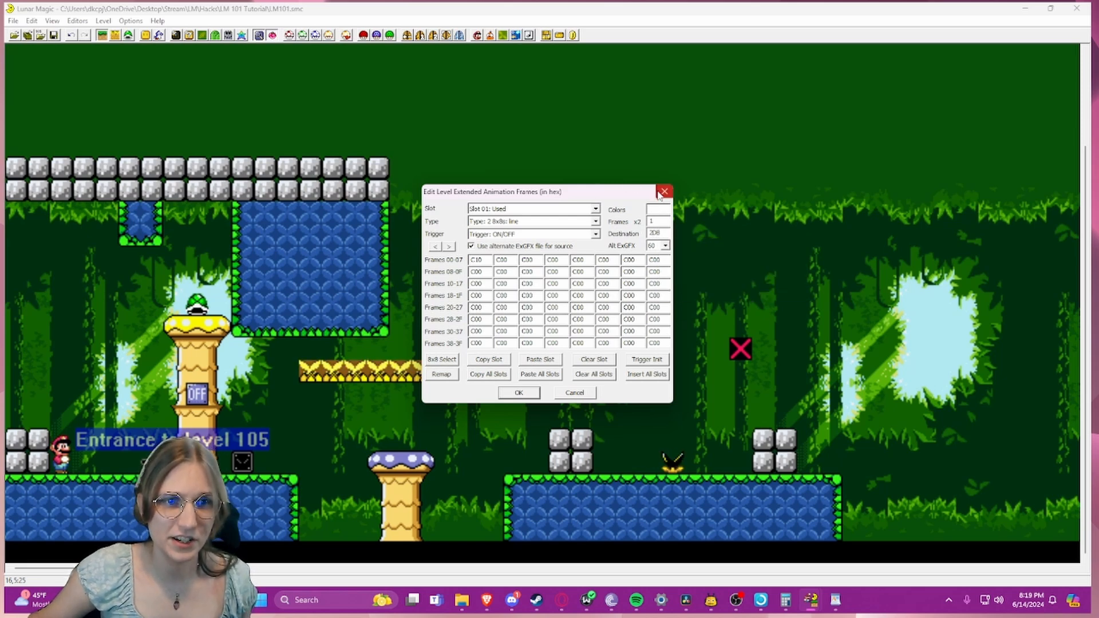
pyautogui.click(507, 364)
pyautogui.click(595, 208)
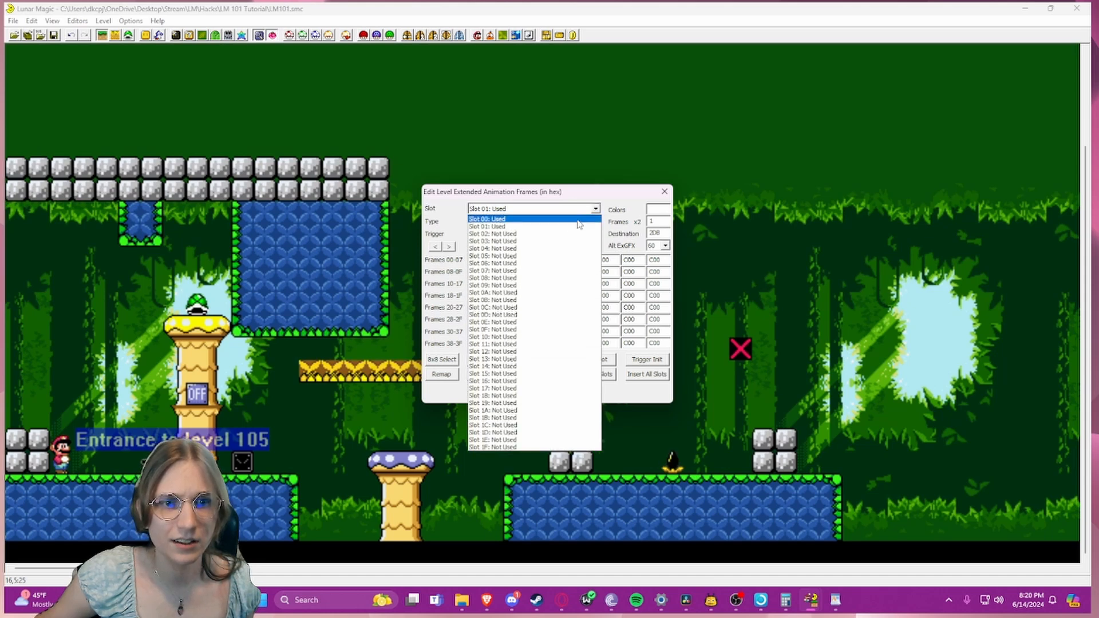
pyautogui.click(564, 226)
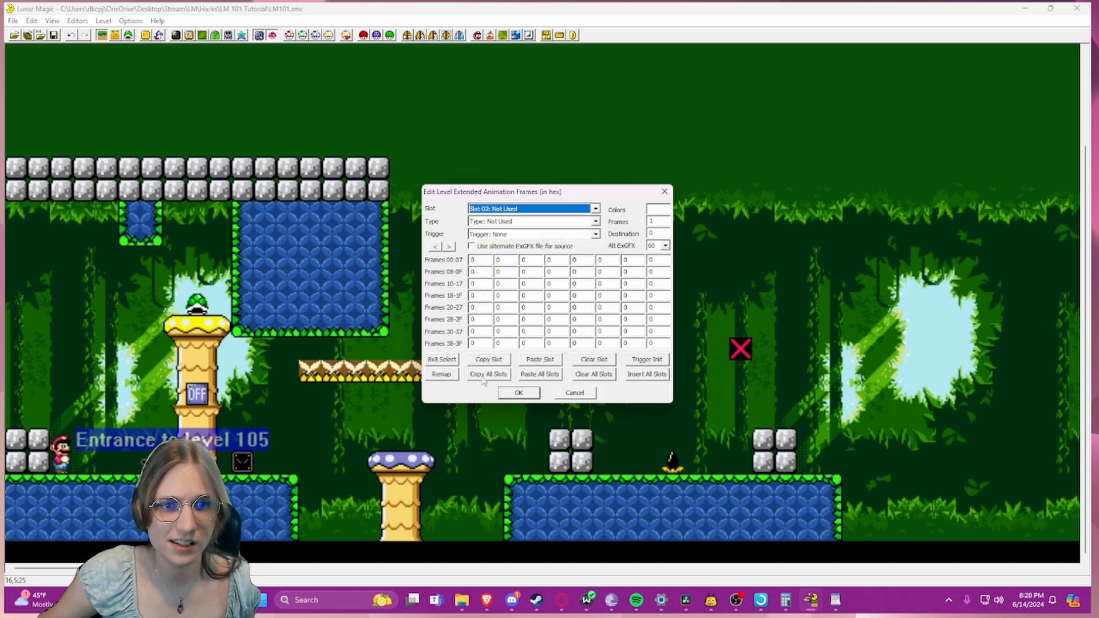
pyautogui.click(537, 359)
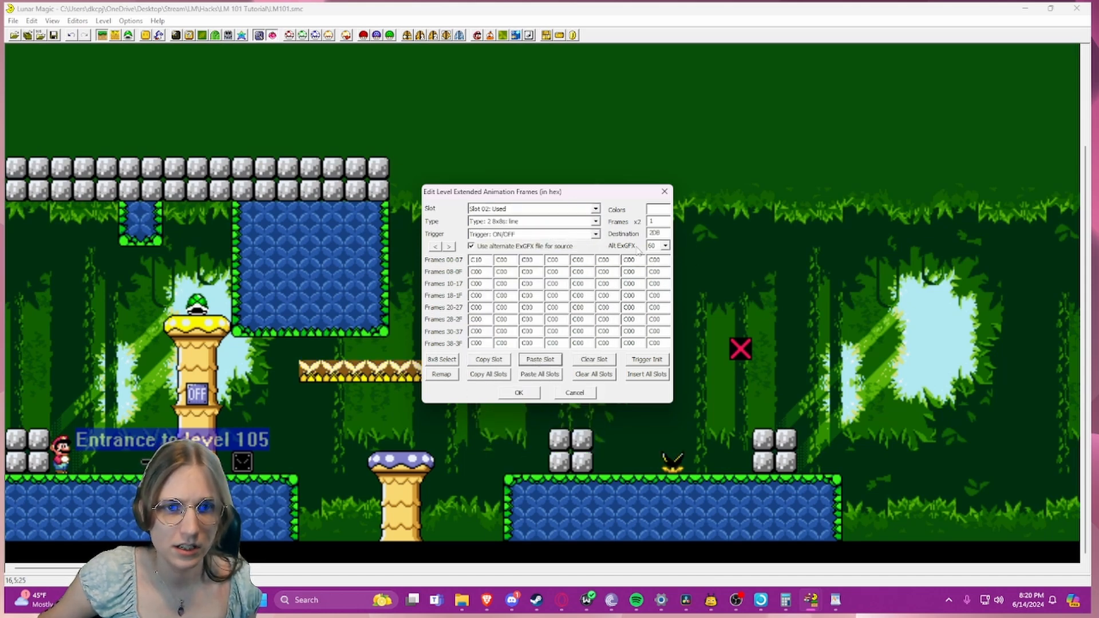
# - Set Slot 02's destination to 8x8 tile 300, accept the animation settings and close the 8x8 Tile Editor
pyautogui.click(441, 359)
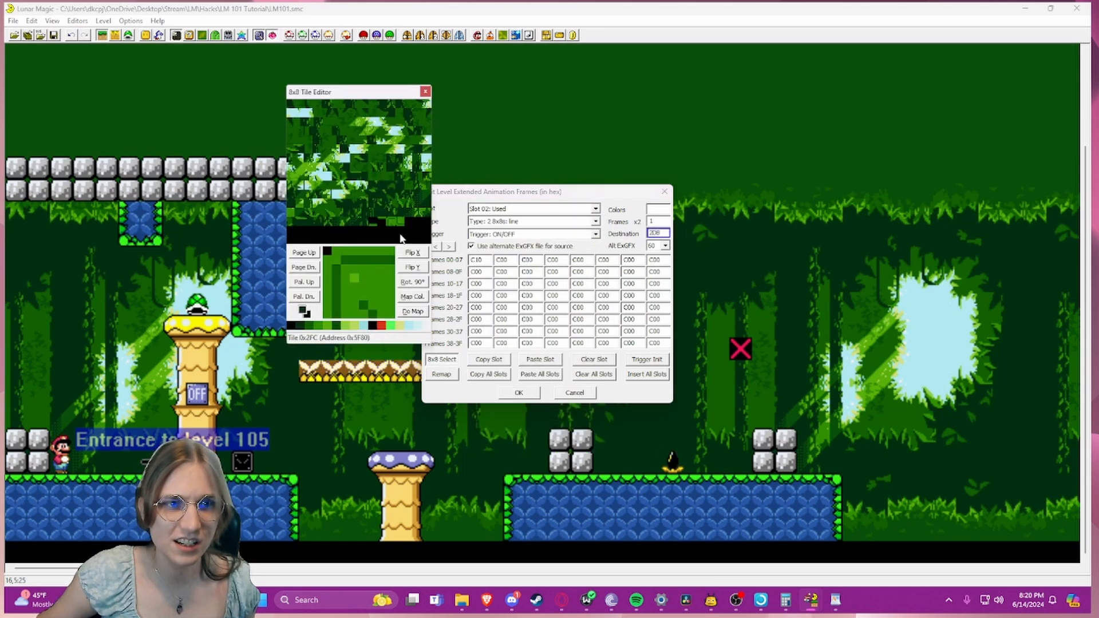
pyautogui.click(313, 268)
pyautogui.click(291, 107)
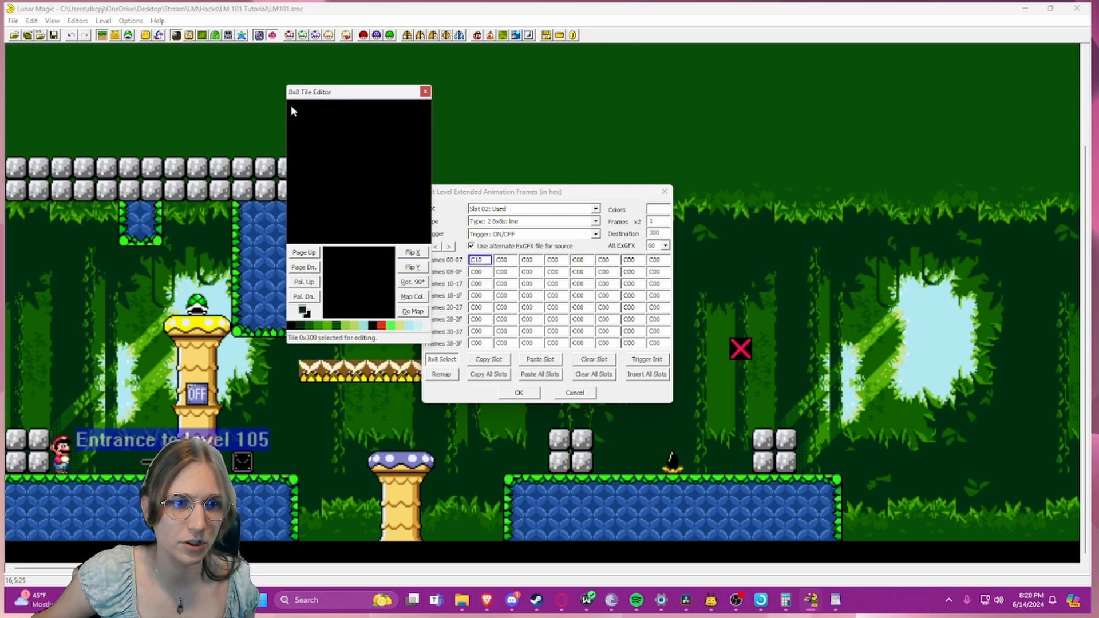
pyautogui.click(519, 393)
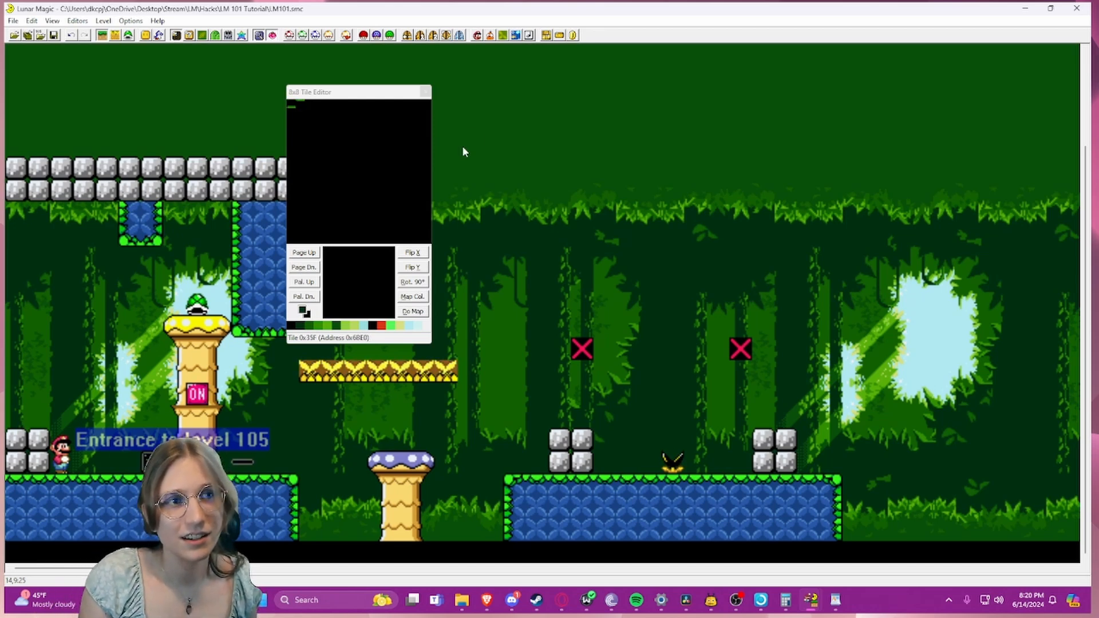
pyautogui.click(425, 92)
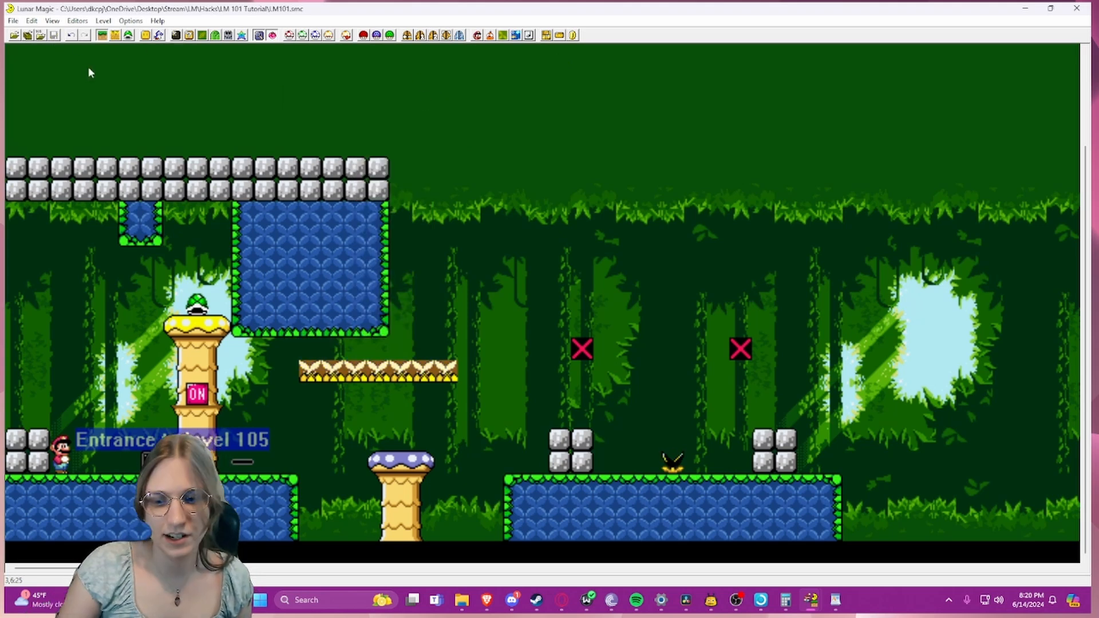
# - Run the ROM in the emulator and start a new game from the title screen, fast-forwarding the intro
pyautogui.press('F4')
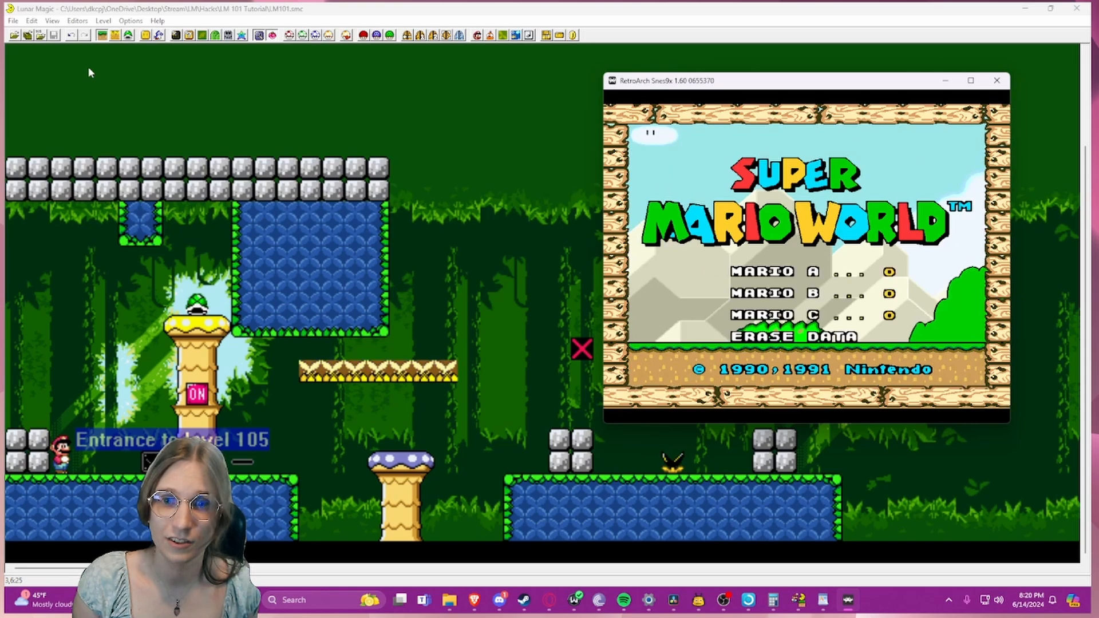
pyautogui.press('Return')
pyautogui.press('a')
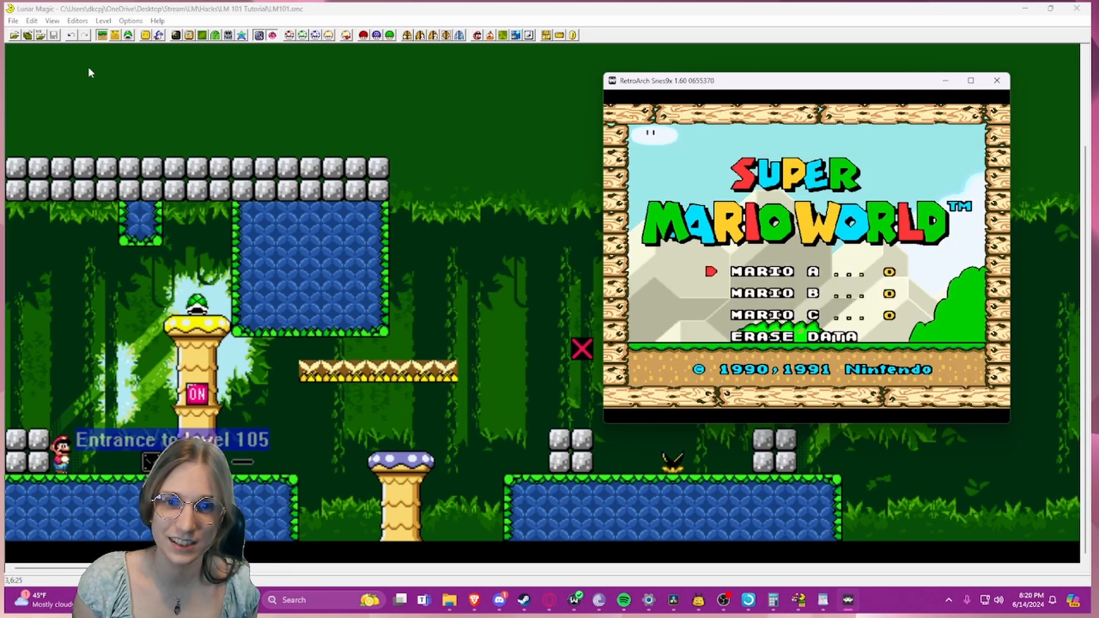
pyautogui.press('Down')
pyautogui.press('Return')
pyautogui.press('Return')
pyautogui.press('Down')
pyautogui.press('Return')
pyautogui.press('Down')
pyautogui.press('Return')
pyautogui.press('Down')
pyautogui.press('Return')
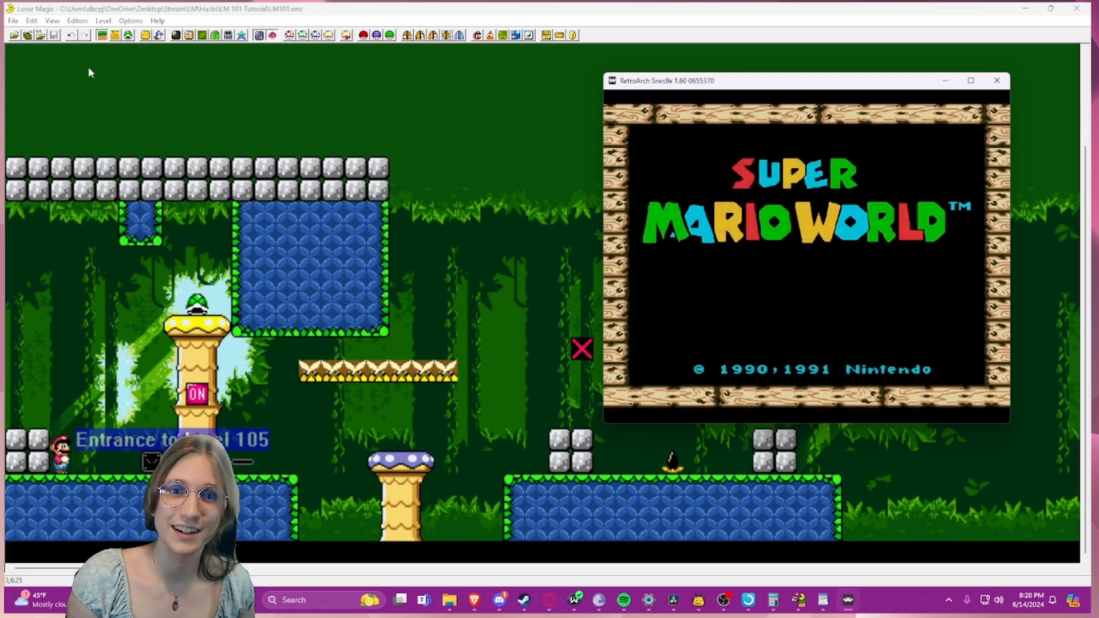
pyautogui.press('Return')
pyautogui.press('Return')
pyautogui.press('Return')
pyautogui.press('space')
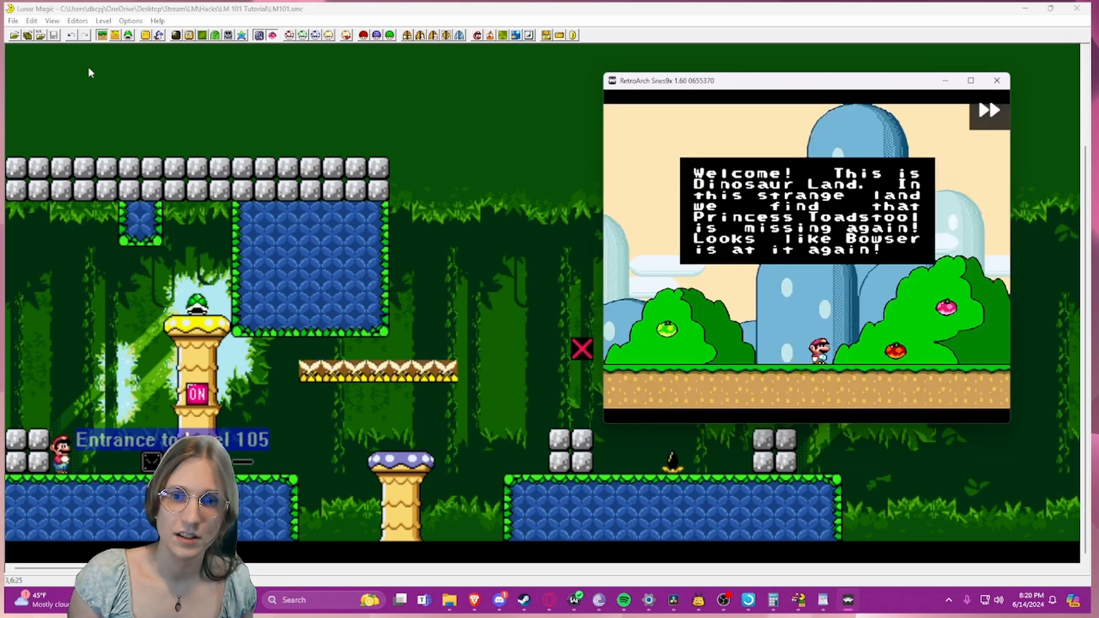
# - Dismiss the welcome message and enter the level west of Yoshi's House on the overworld map
pyautogui.press('Return')
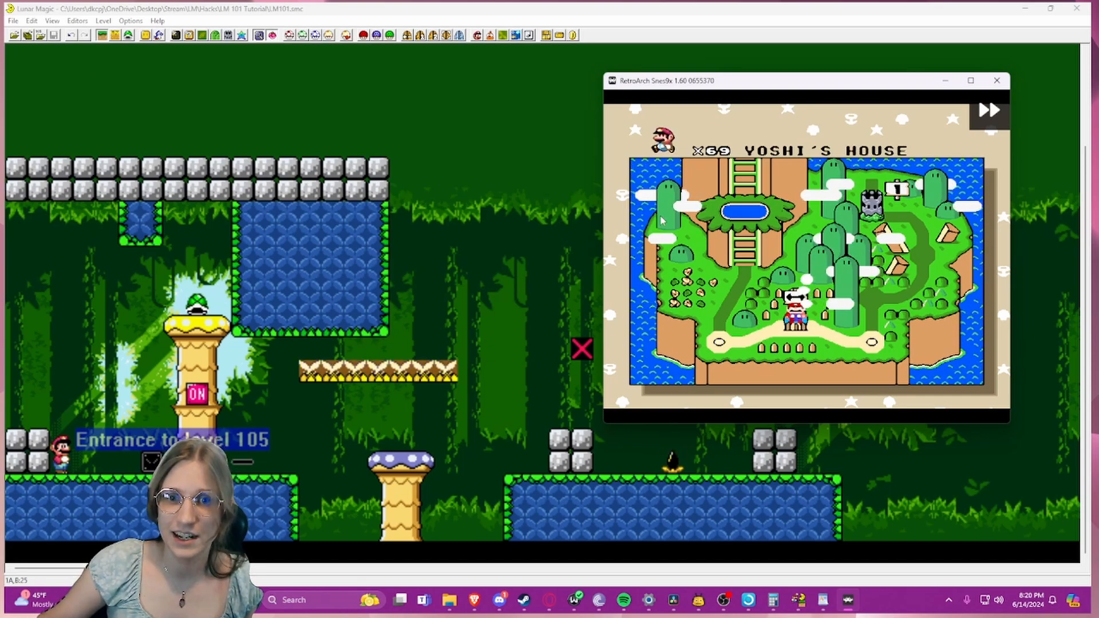
pyautogui.press('Left')
pyautogui.press('Right')
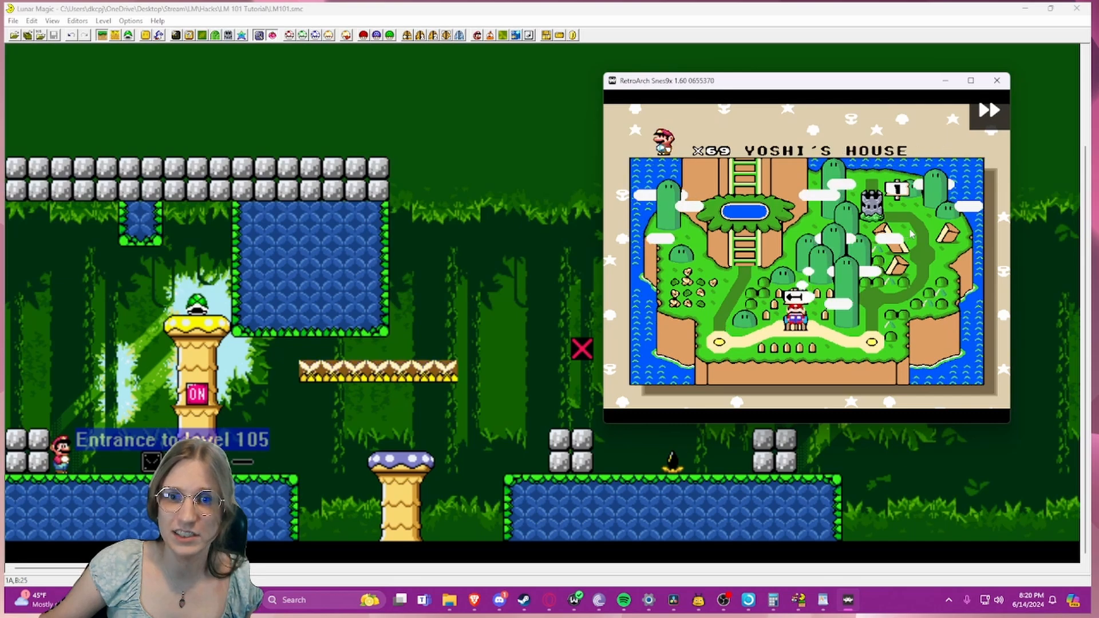
pyautogui.press('Left')
pyautogui.press('x')
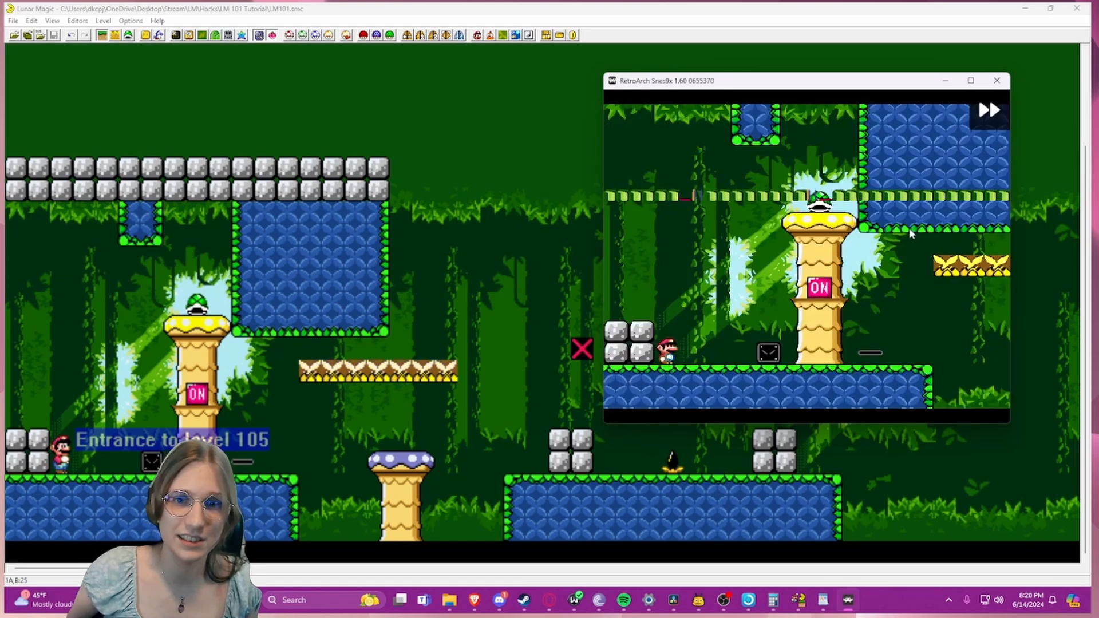
# - Jump Mario onto the cement blocks and across to the yellow mushroom pillar, examining the row of tiles across the level
pyautogui.press('z')
pyautogui.press('Left')
pyautogui.press('z')
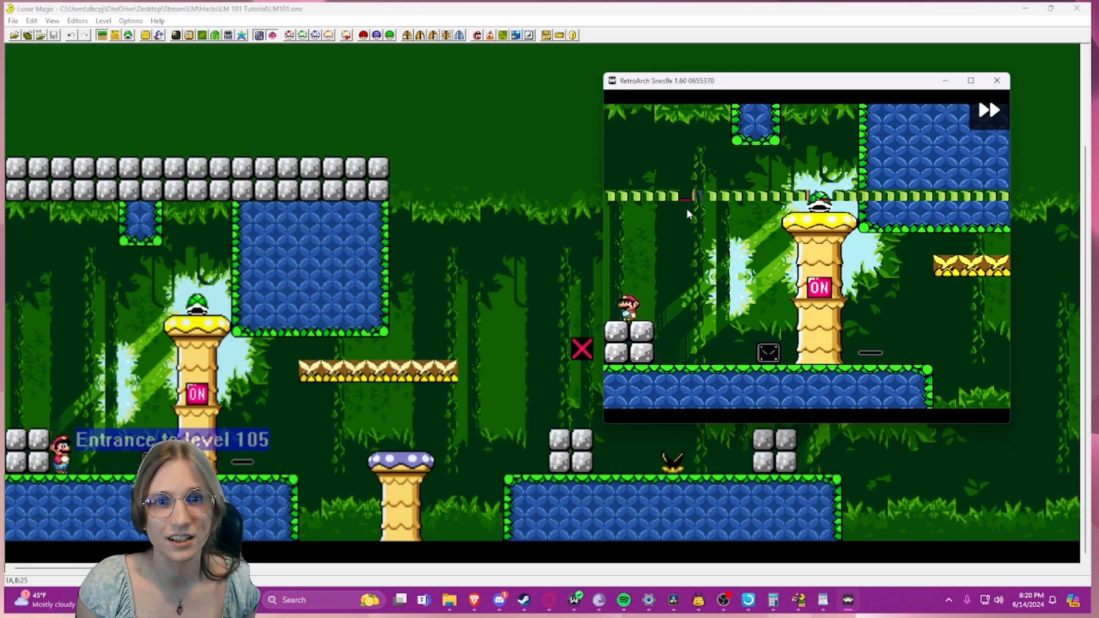
pyautogui.press('z')
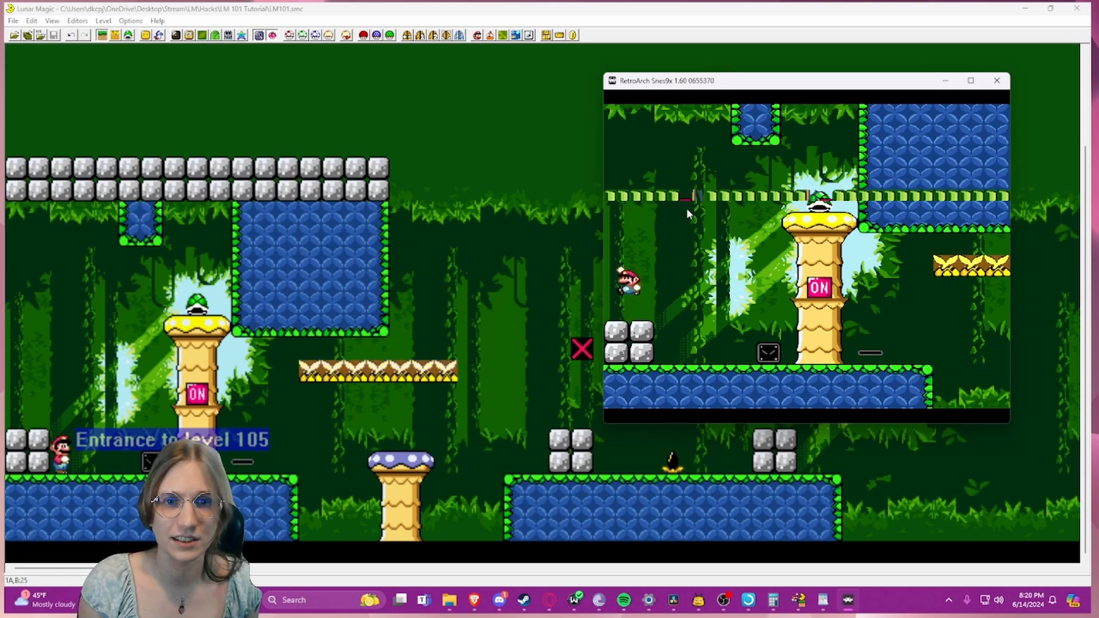
pyautogui.press('Right')
pyautogui.press('z')
pyautogui.press('Right')
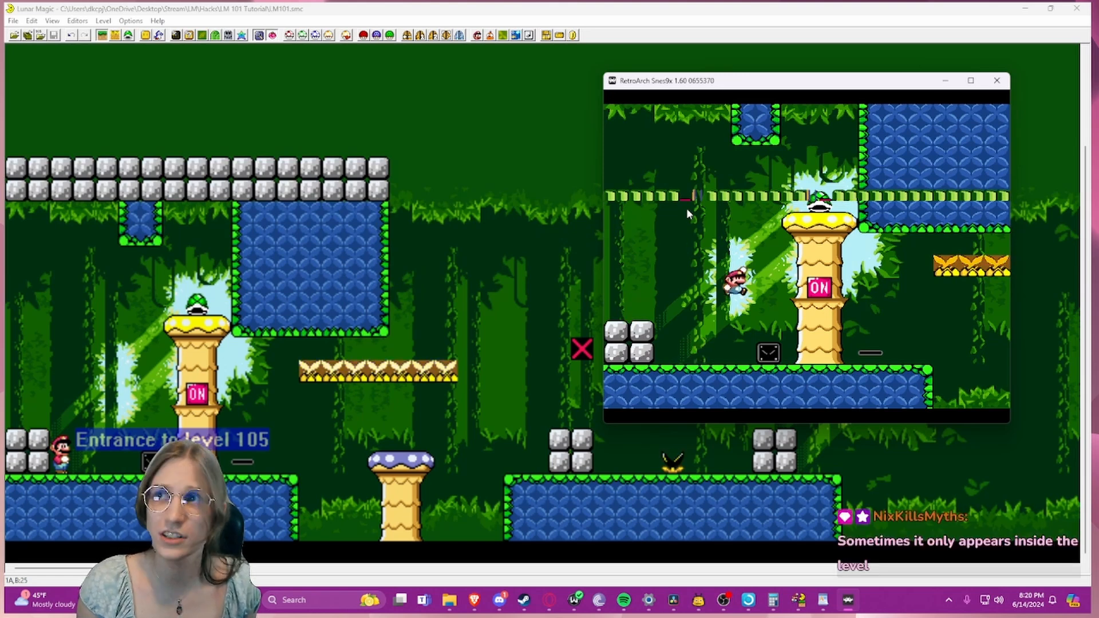
# - Grab the green shell on the mushroom pillar, throw it toward the blue ground and return Mario to the level start
pyautogui.press('Left')
pyautogui.press('z')
pyautogui.press('a')
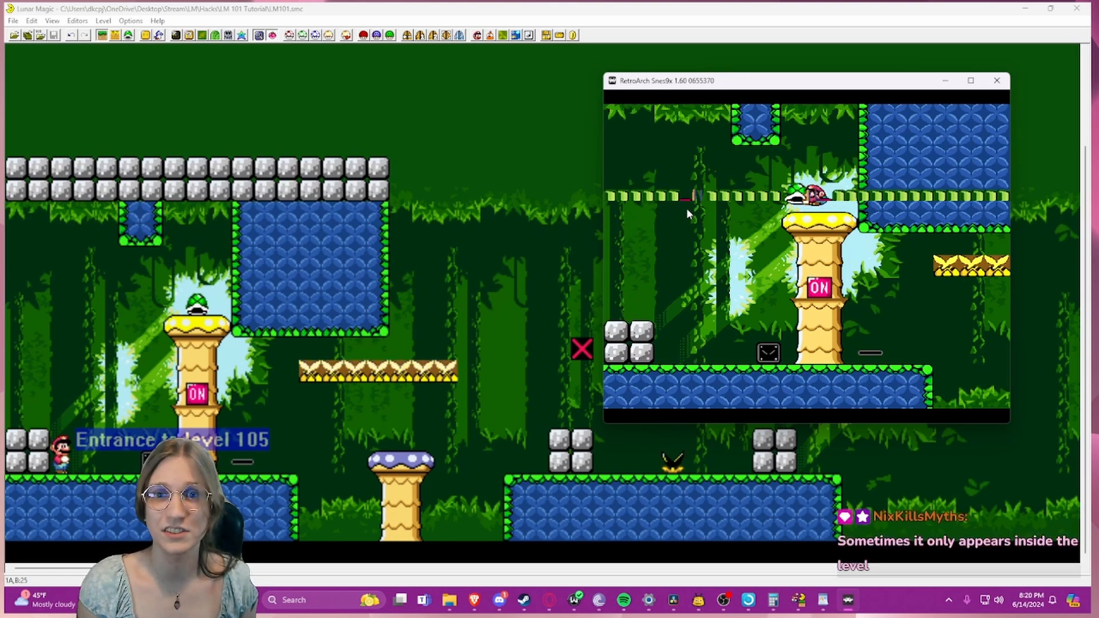
pyautogui.press('z')
pyautogui.press('Right')
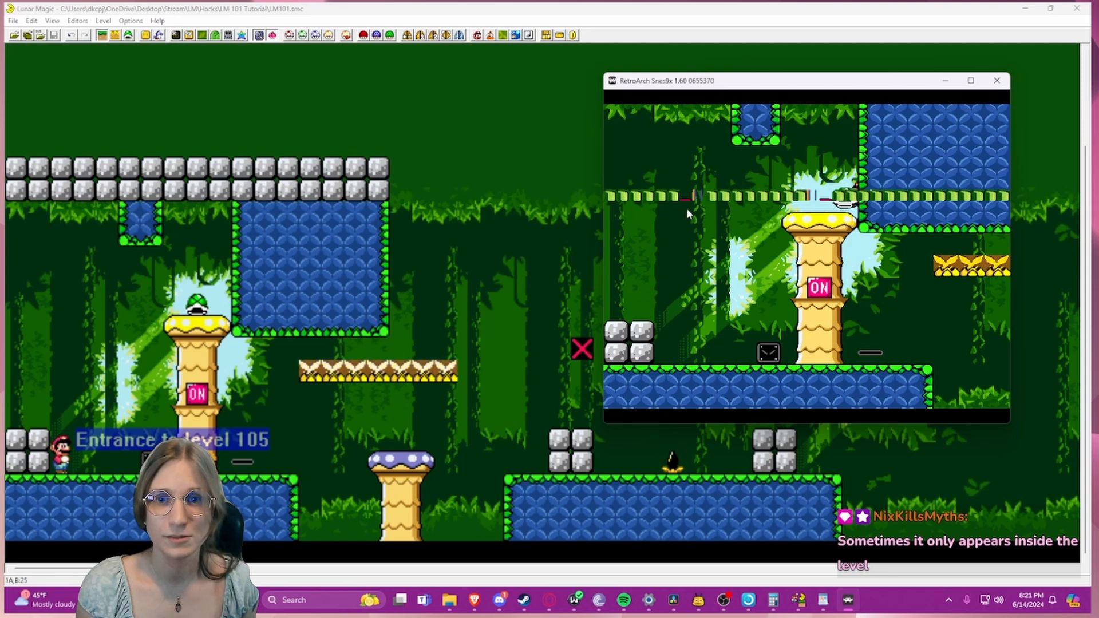
pyautogui.press('Right')
pyautogui.press('Return')
pyautogui.press('shift')
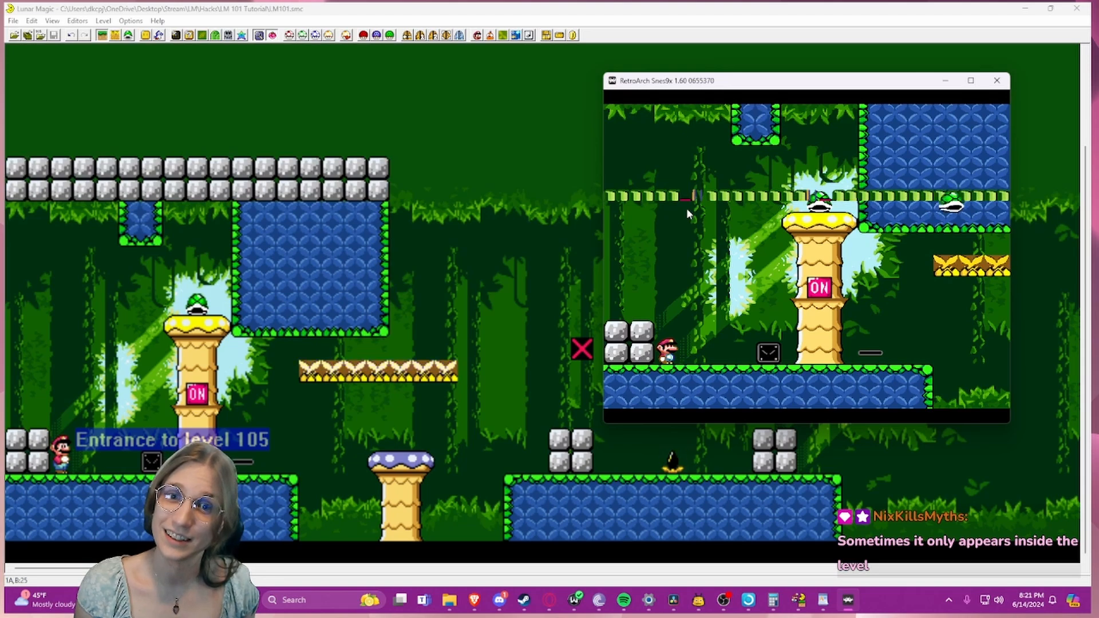
# - Jump Mario onto the yellow mushroom pillar, grab the green shell and carry it back to the cement blocks
pyautogui.press('Right')
pyautogui.press('z')
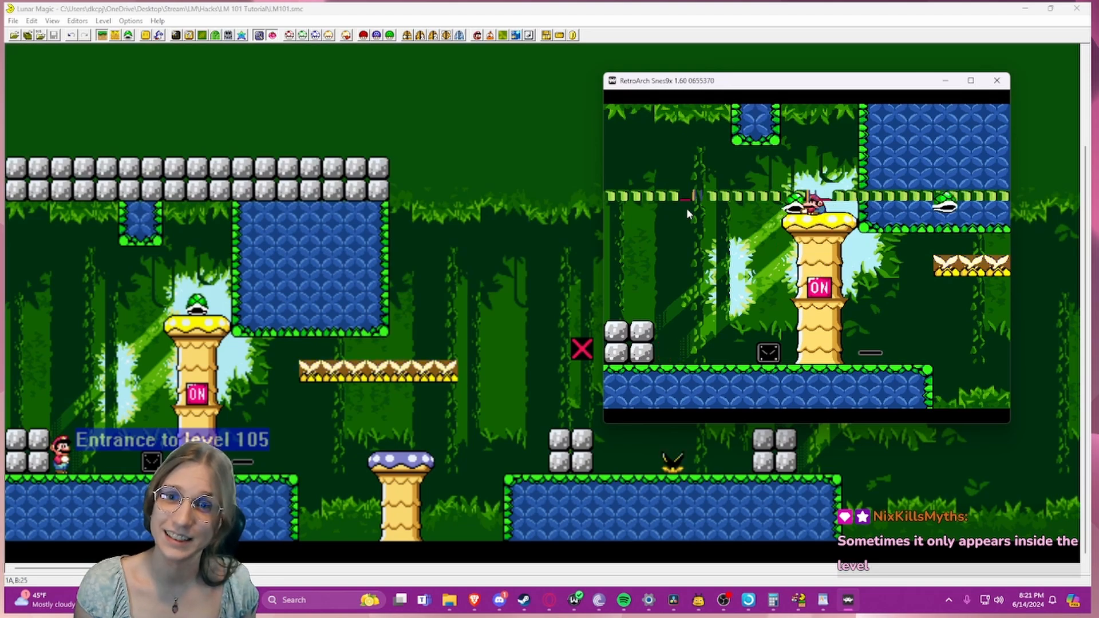
pyautogui.press('Right')
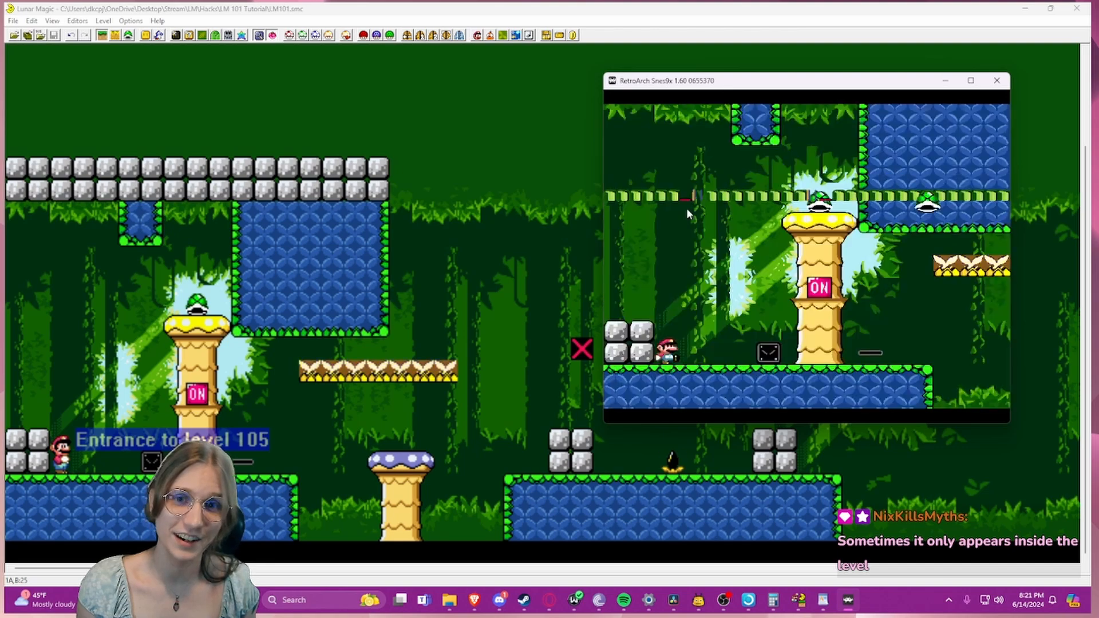
pyautogui.press('Right')
pyautogui.press('z')
pyautogui.press('Right')
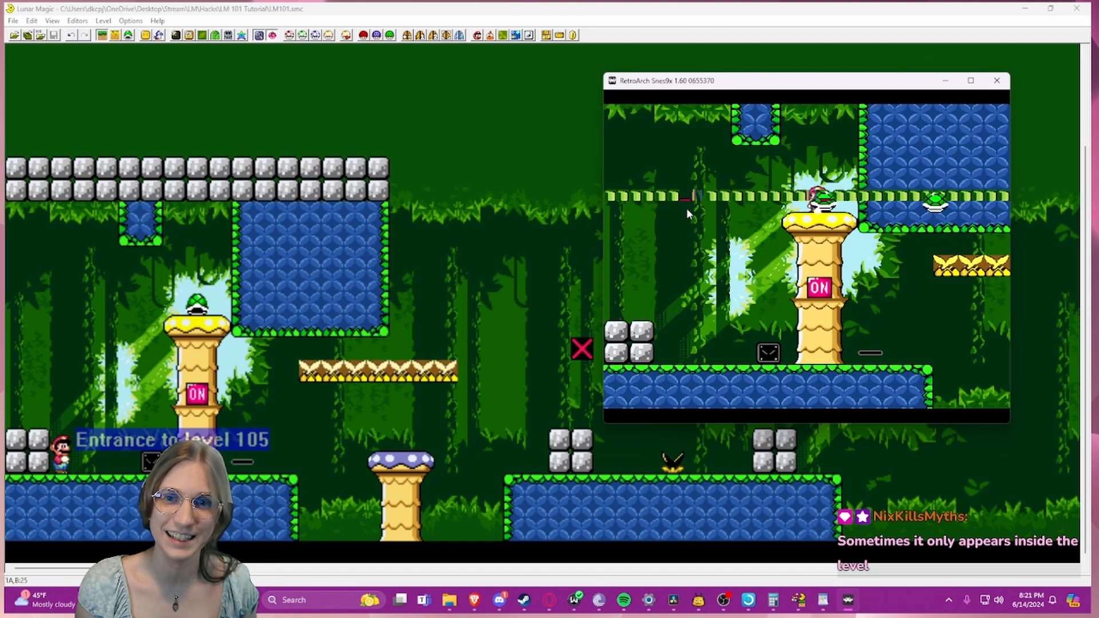
pyautogui.press('Left')
pyautogui.press('z')
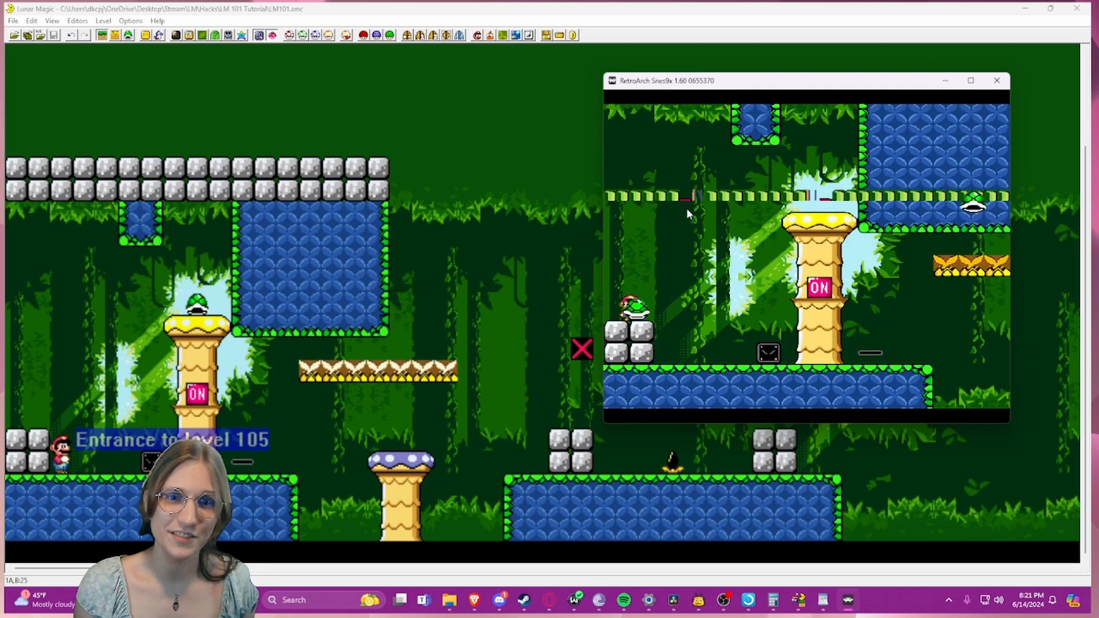
# - Try midair shell jumps toward the mushroom pillar, set the shell on the blue ground and close the emulator
pyautogui.press('Right')
pyautogui.press('Left')
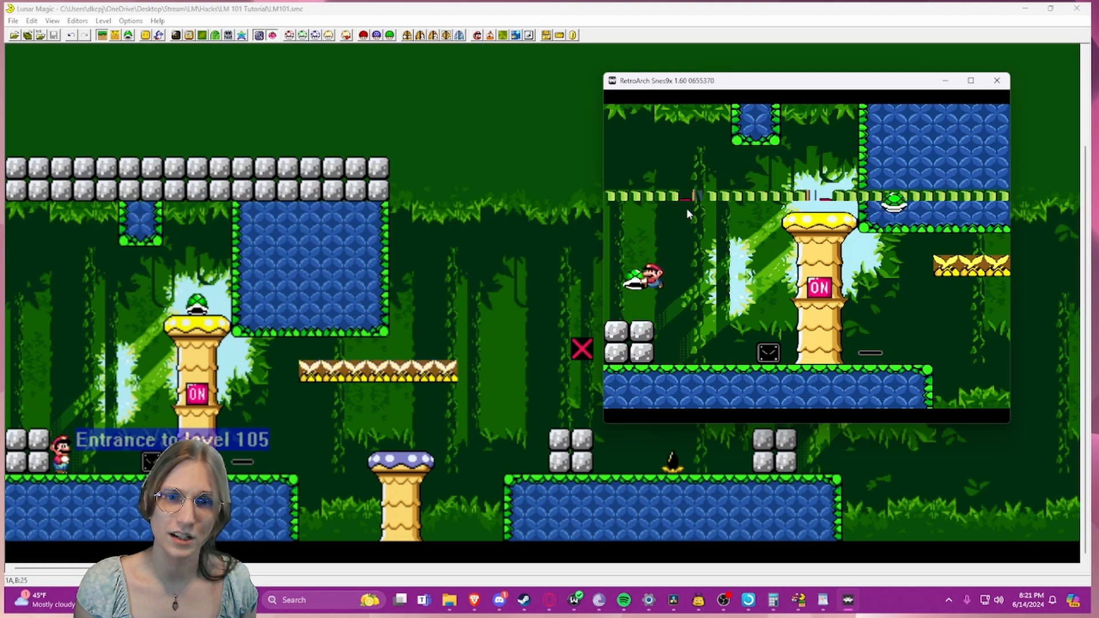
pyautogui.press('Right')
pyautogui.press('z')
pyautogui.press('Left')
pyautogui.press('z')
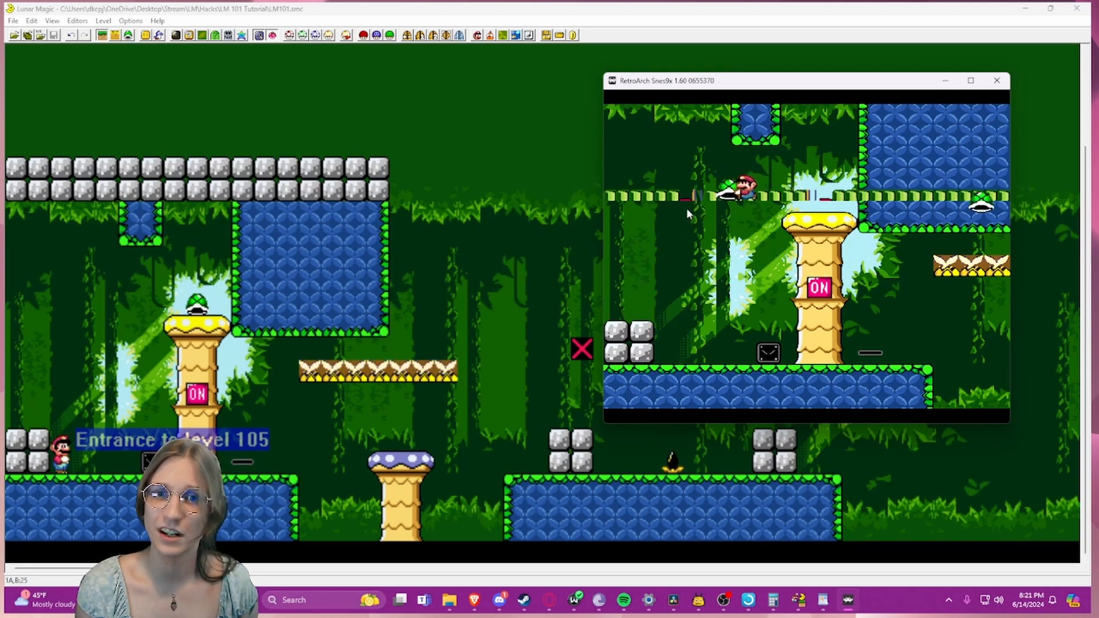
pyautogui.press('Right')
pyautogui.press('Down')
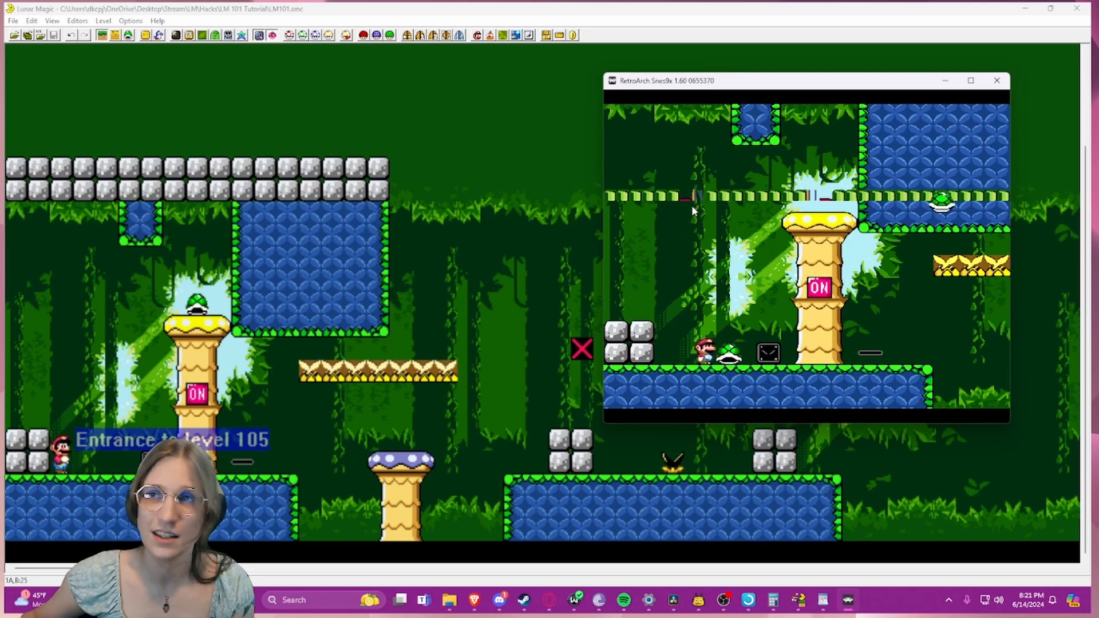
pyautogui.press('Escape')
pyautogui.press('Escape')
# - Clear slot 02 of the level ExAnimations in Lunar Magic and save the level
pyautogui.scroll(1, 547, 43)
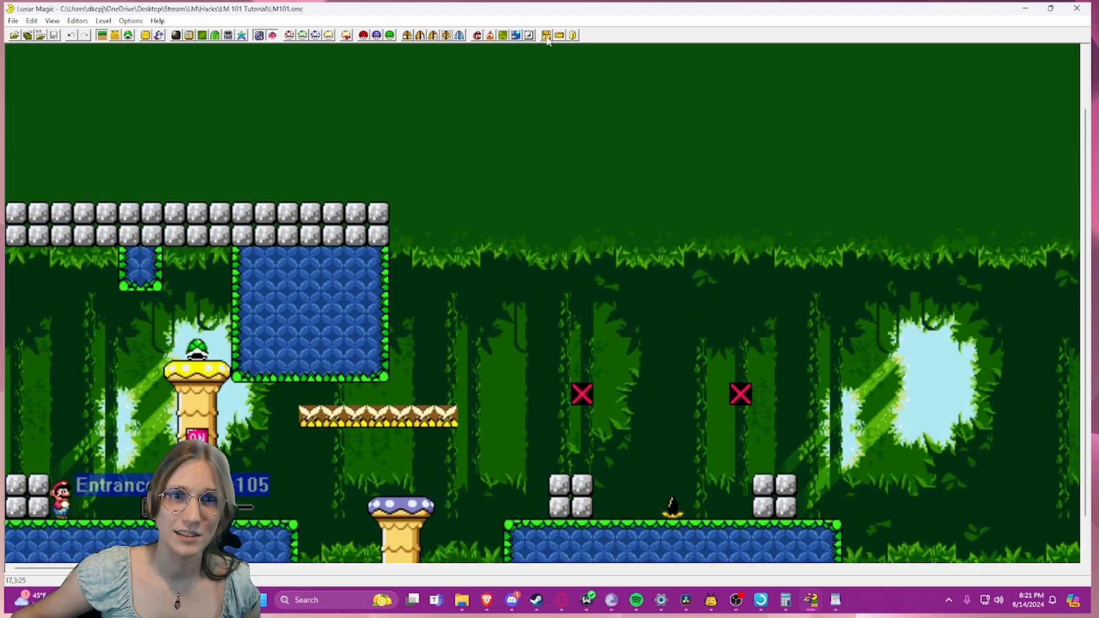
pyautogui.click(546, 35)
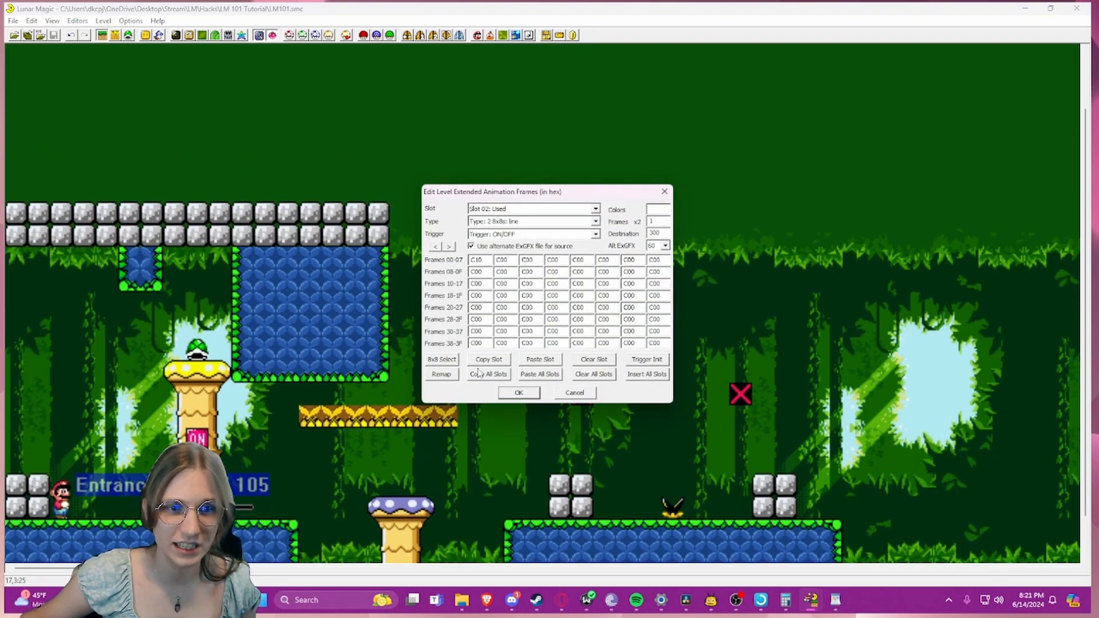
pyautogui.click(594, 361)
pyautogui.click(519, 393)
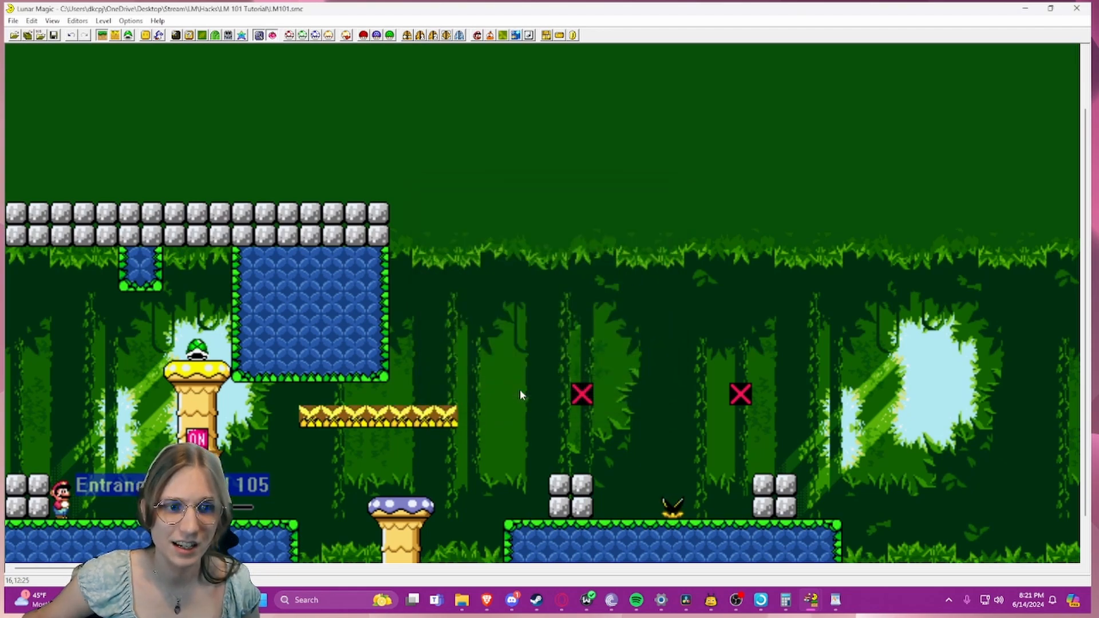
pyautogui.click(54, 35)
pyautogui.scroll(-1, 552, 213)
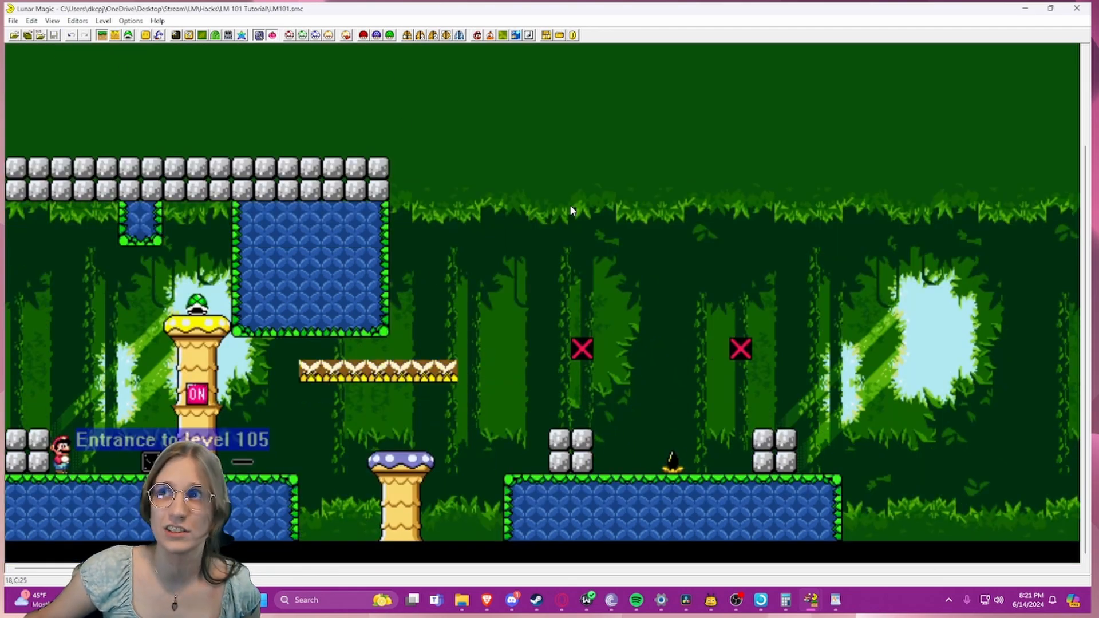
# - Read the LMguideline notes from the reversed switch block steps to Part 3 on animating palettes, and return to the level
pyautogui.click(834, 601)
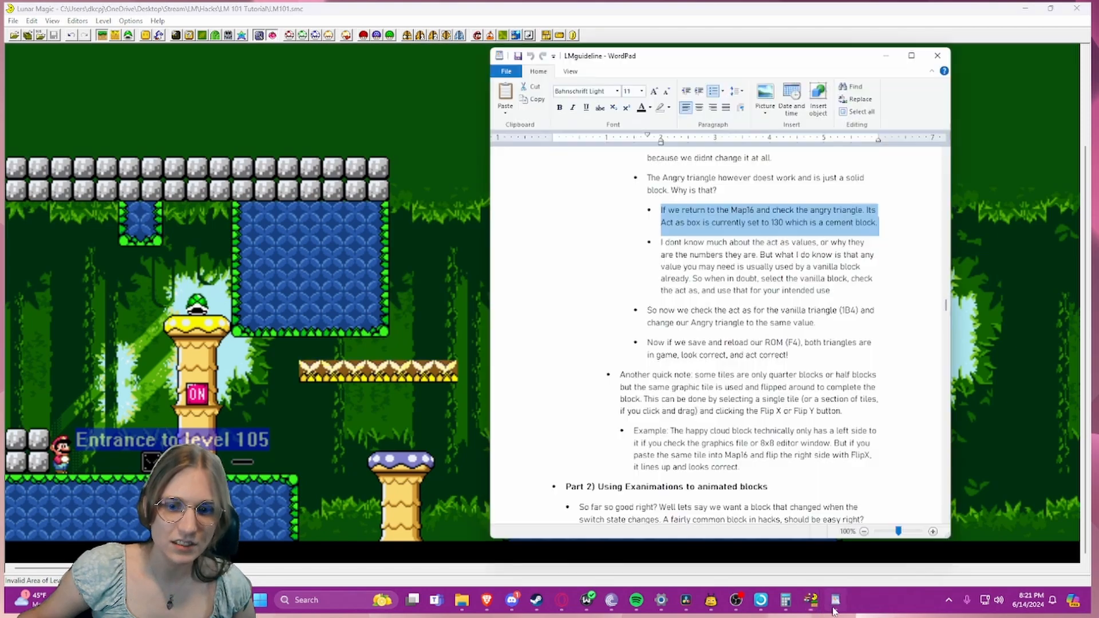
pyautogui.scroll(-6, 687, 420)
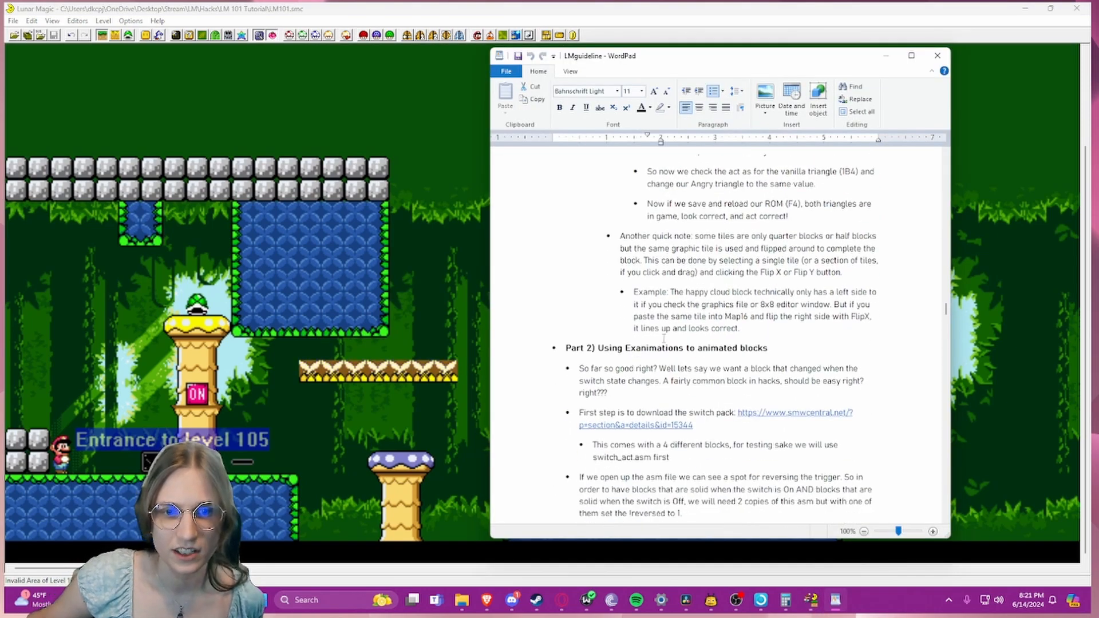
pyautogui.scroll(-18, 653, 268)
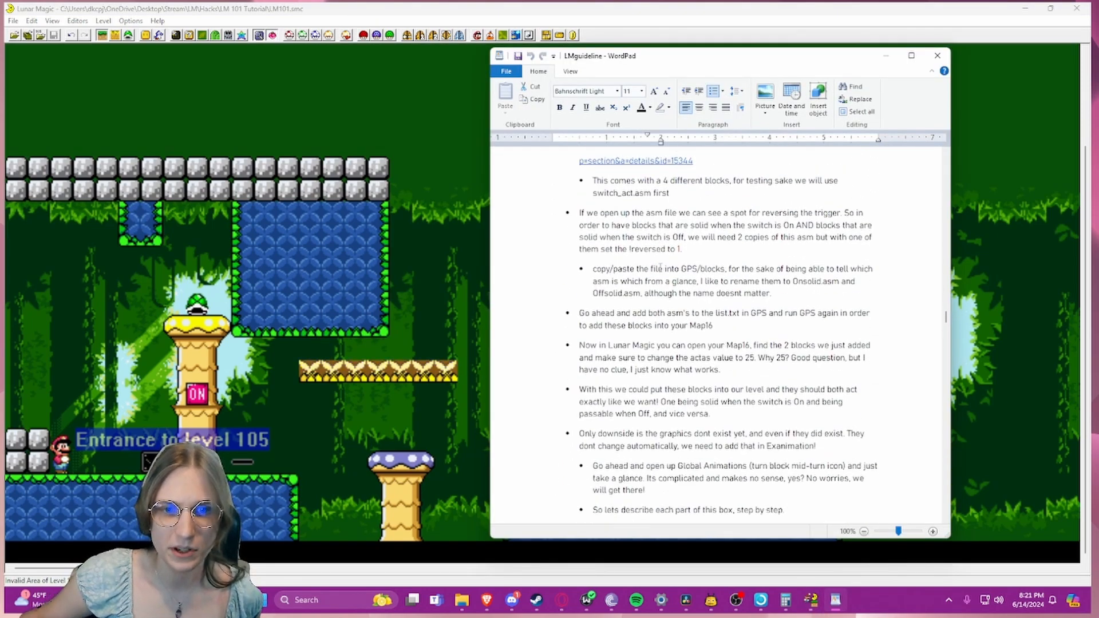
pyautogui.scroll(-18, 661, 268)
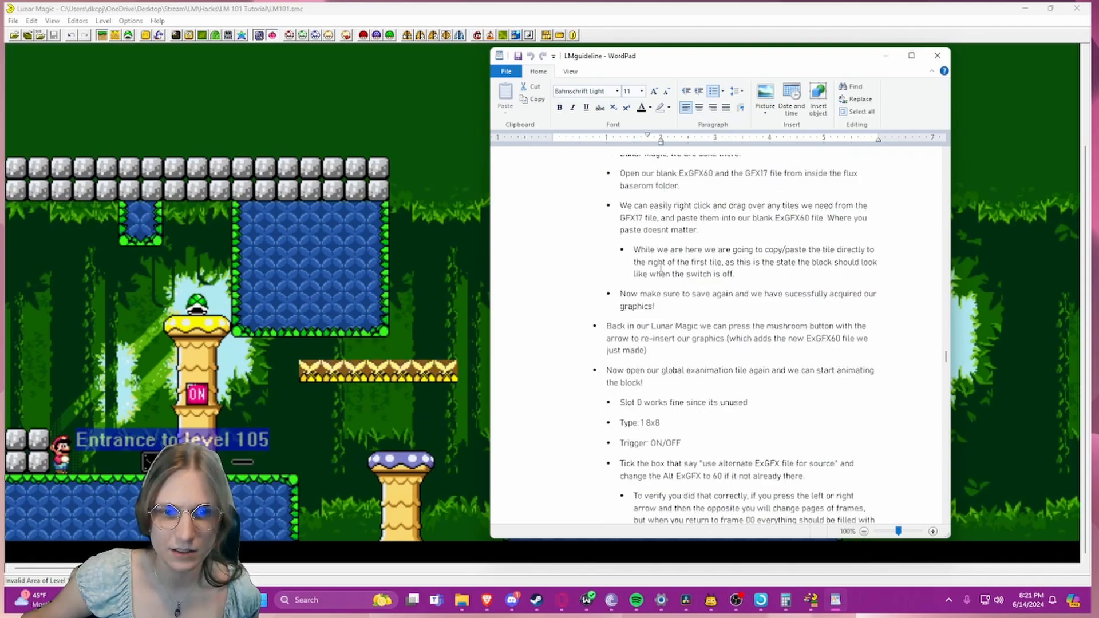
pyautogui.scroll(-15, 661, 268)
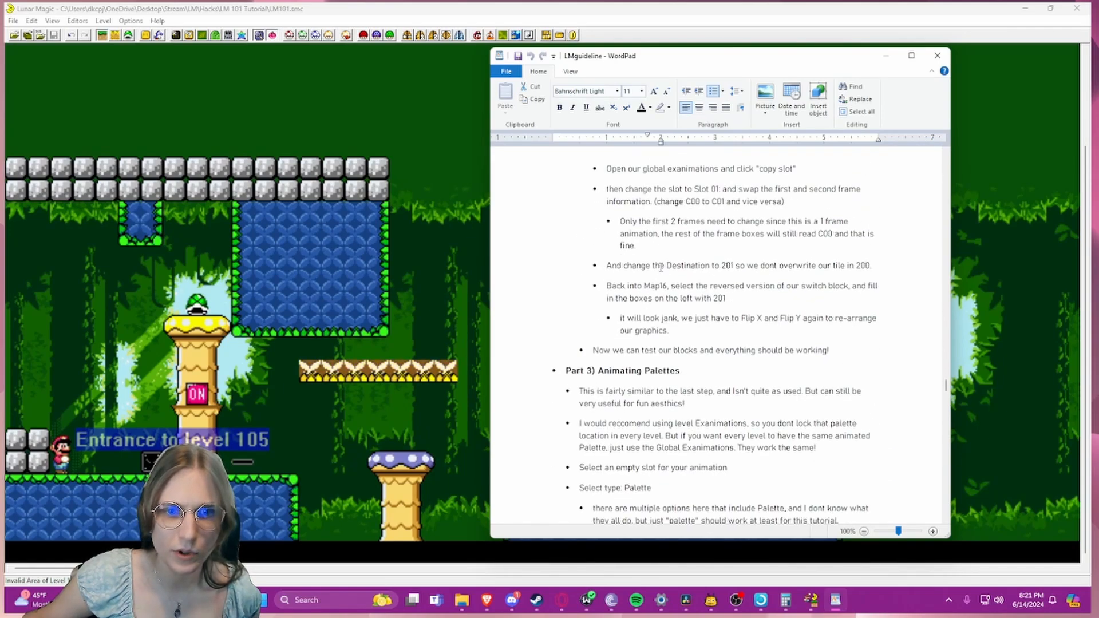
pyautogui.scroll(8, 628, 310)
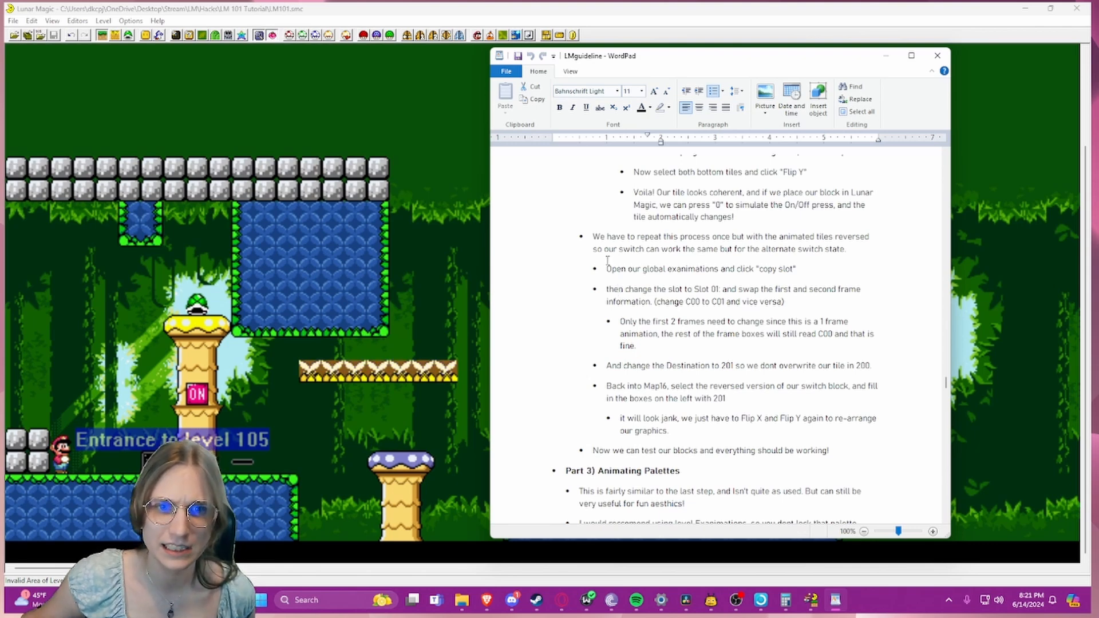
pyautogui.moveTo(593, 236); pyautogui.dragTo(832, 369)
pyautogui.click(833, 369)
pyautogui.scroll(-2, 686, 374)
pyautogui.scroll(-2, 686, 374)
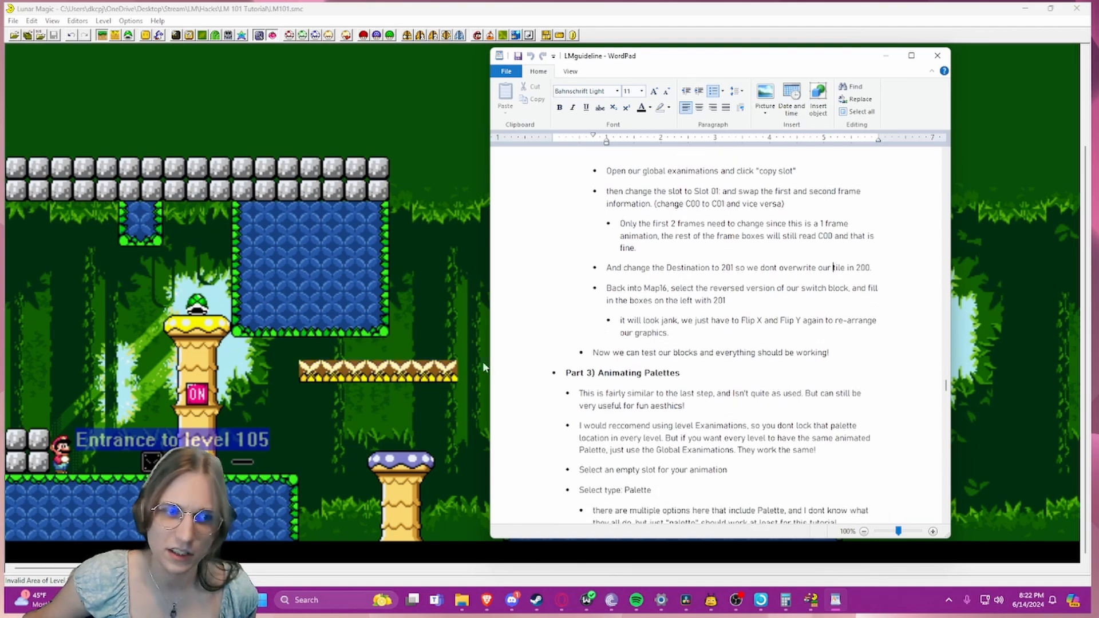
pyautogui.click(245, 459)
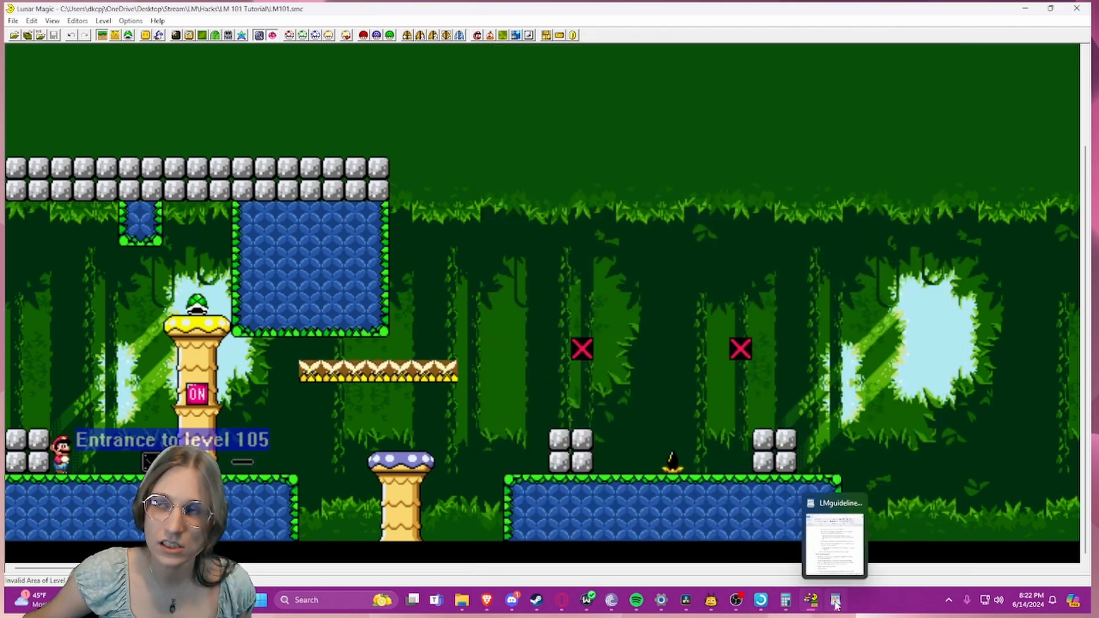
# - Fill colors 8 through F of palette row C with a dark blue to green and back to dark blue gradient
pyautogui.click(241, 35)
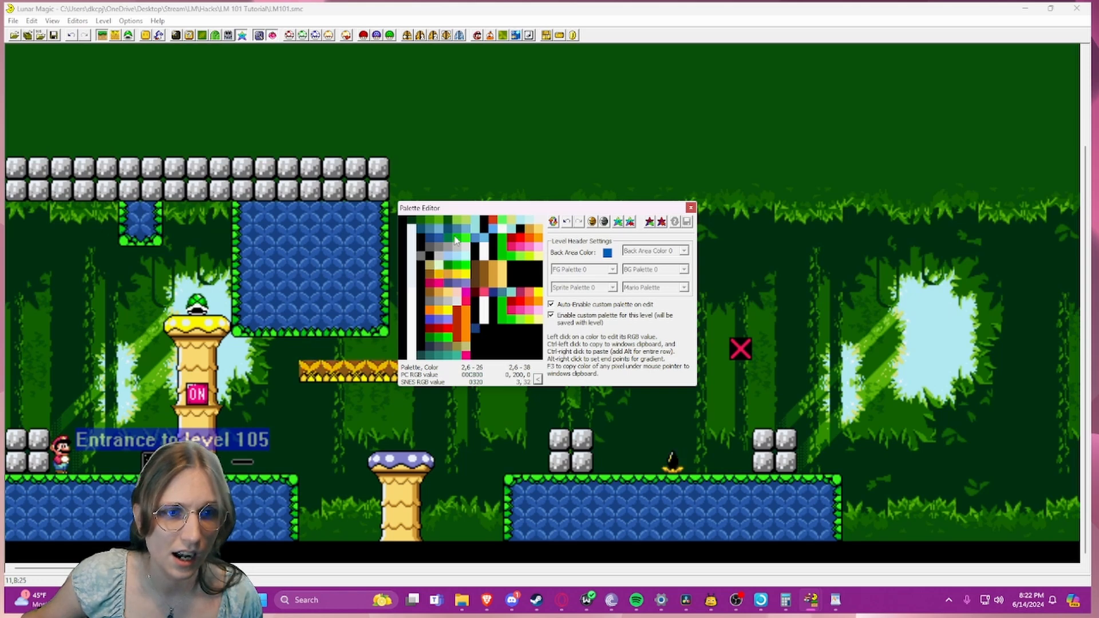
pyautogui.keyDown('ctrl'); pyautogui.rightClick(507, 329); pyautogui.keyUp('ctrl')
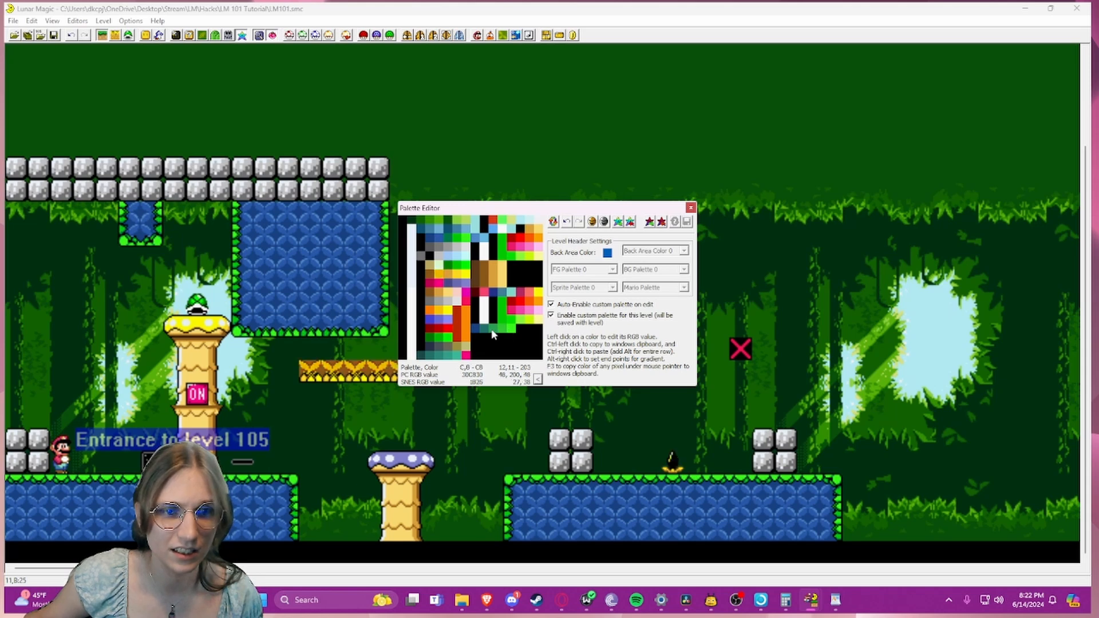
pyautogui.keyDown('ctrl'); pyautogui.rightClick(476, 329); pyautogui.keyUp('ctrl')
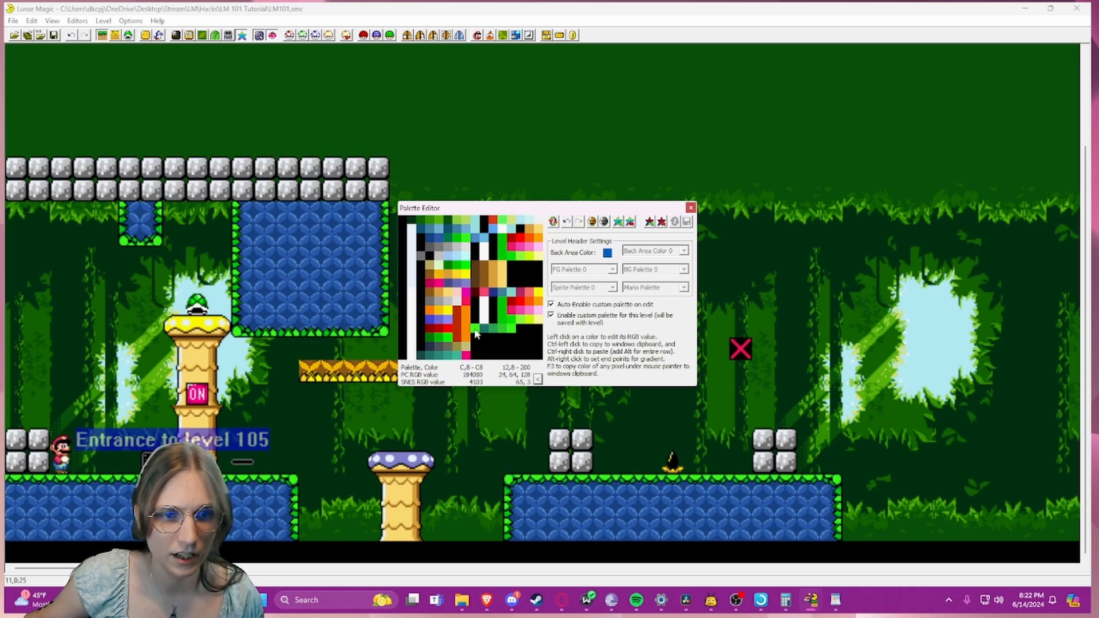
pyautogui.keyDown('ctrl'); pyautogui.rightClick(535, 330); pyautogui.keyUp('ctrl')
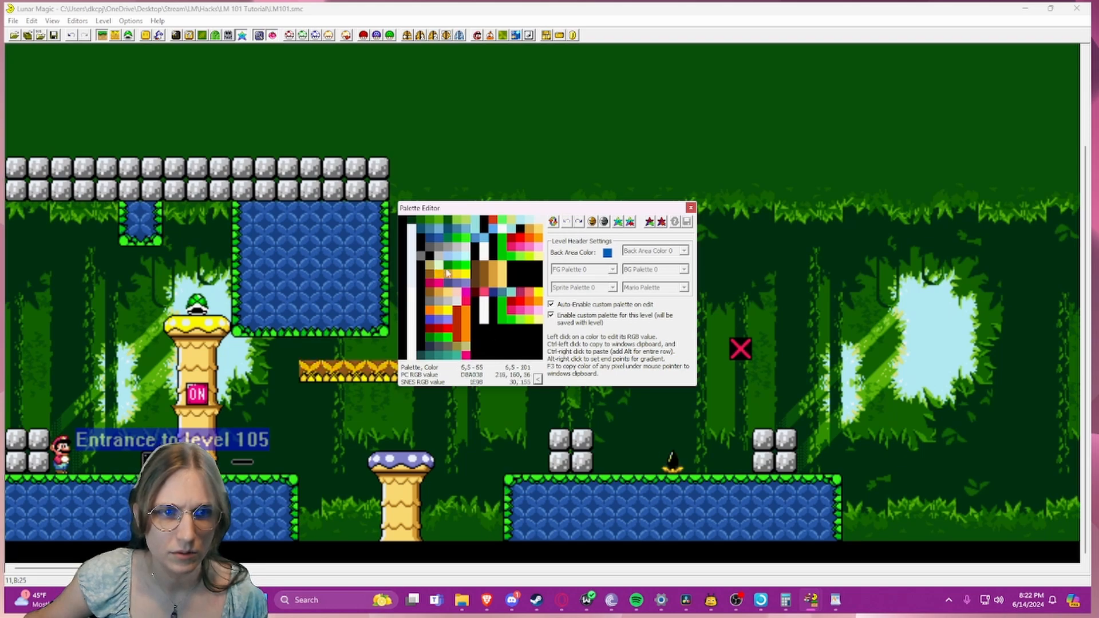
pyautogui.click(433, 238)
pyautogui.click(476, 374)
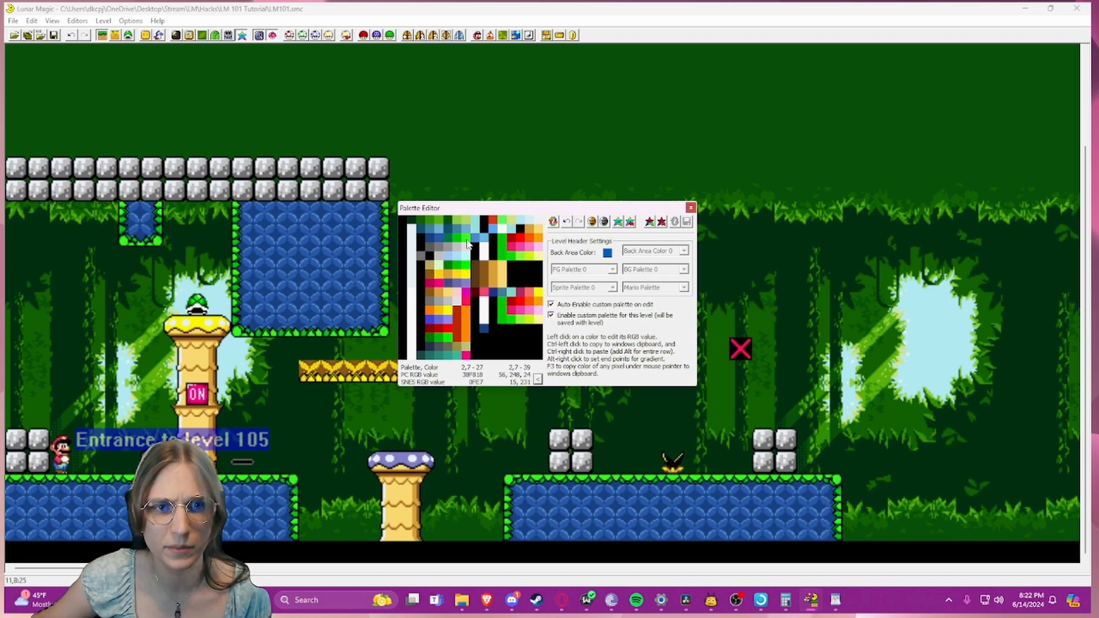
pyautogui.click(467, 244)
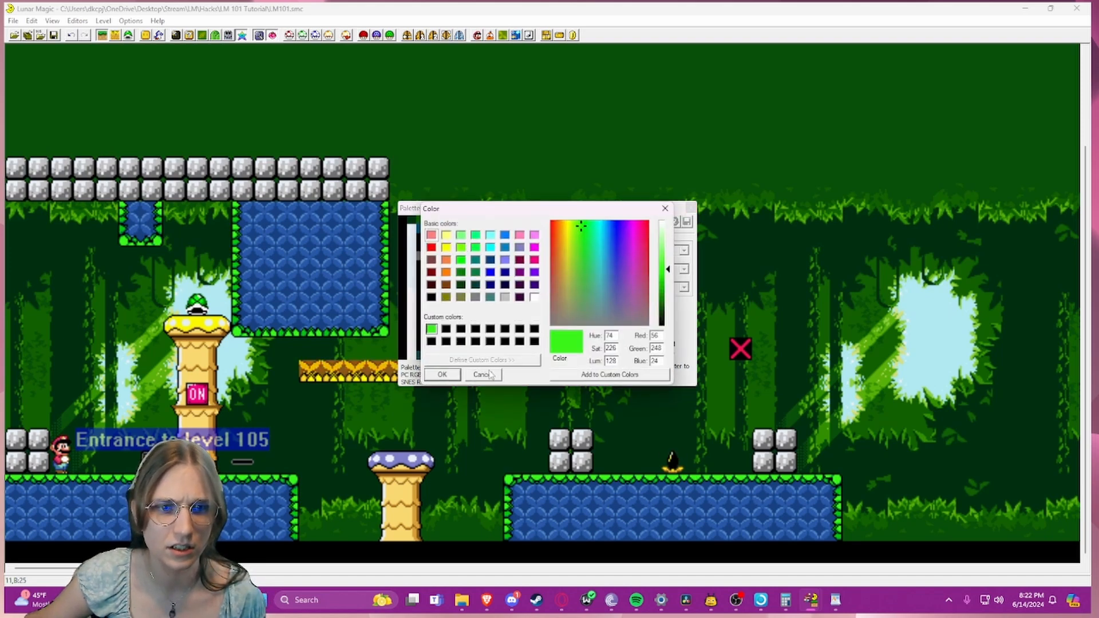
pyautogui.click(485, 375)
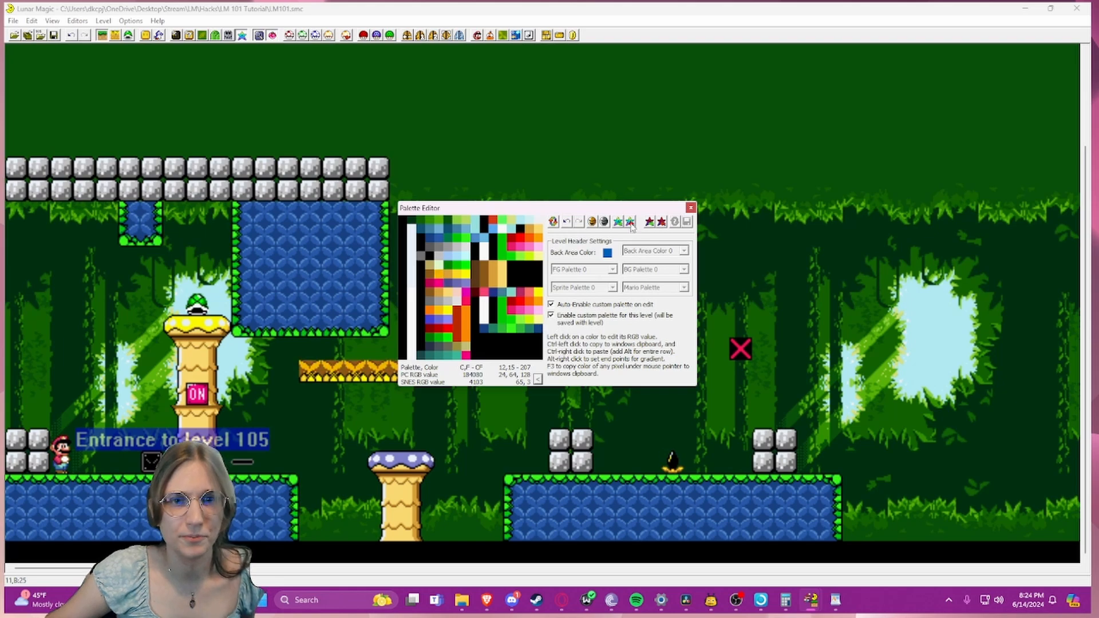
# - Open the level ExAnimation editor beside the Palette Editor and set the type of slot 02 to Palette
pyautogui.moveTo(655, 208); pyautogui.dragTo(514, 141)
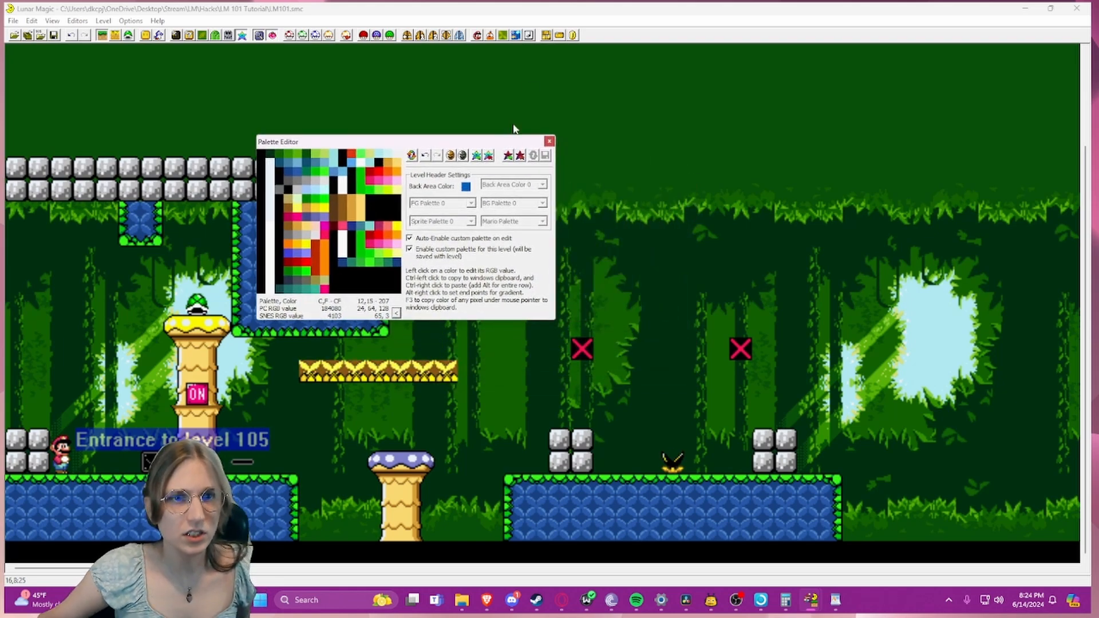
pyautogui.click(546, 35)
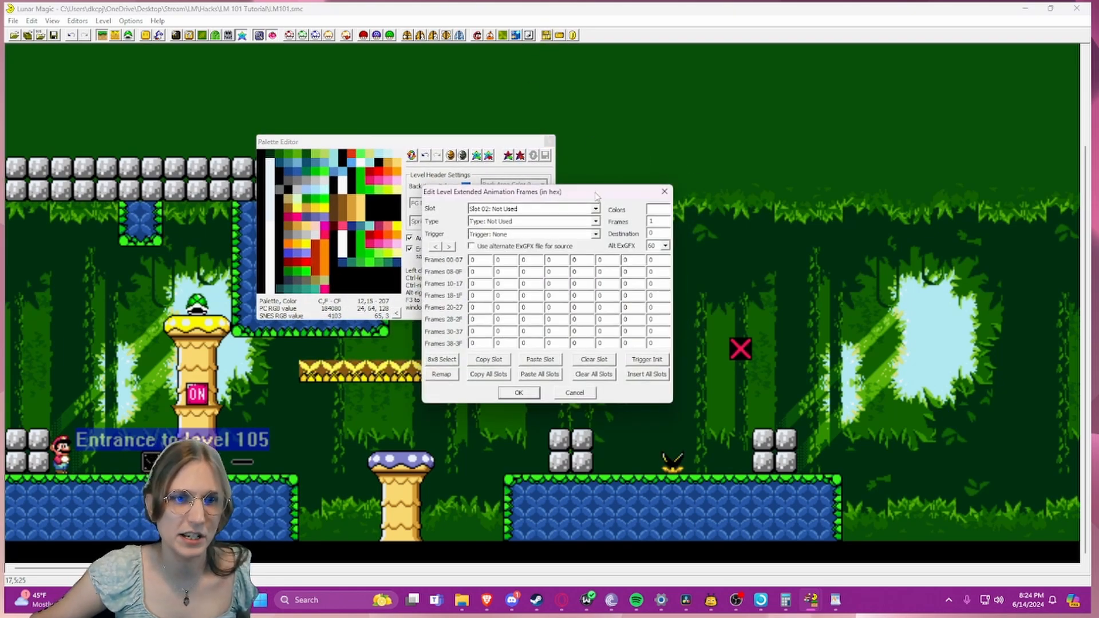
pyautogui.moveTo(596, 196); pyautogui.dragTo(668, 168)
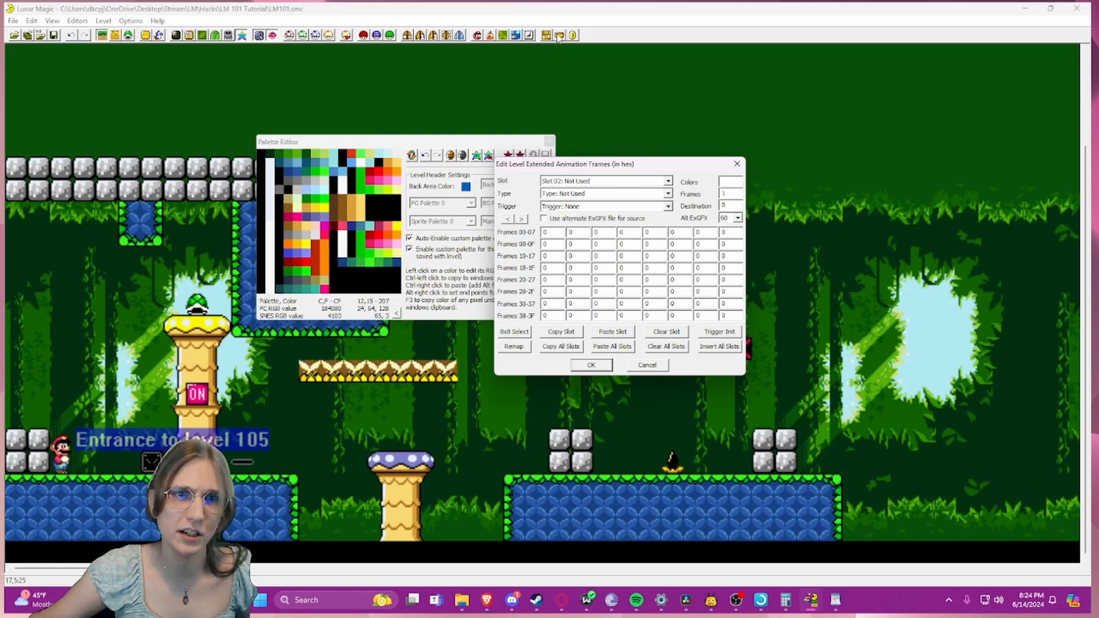
pyautogui.click(668, 181)
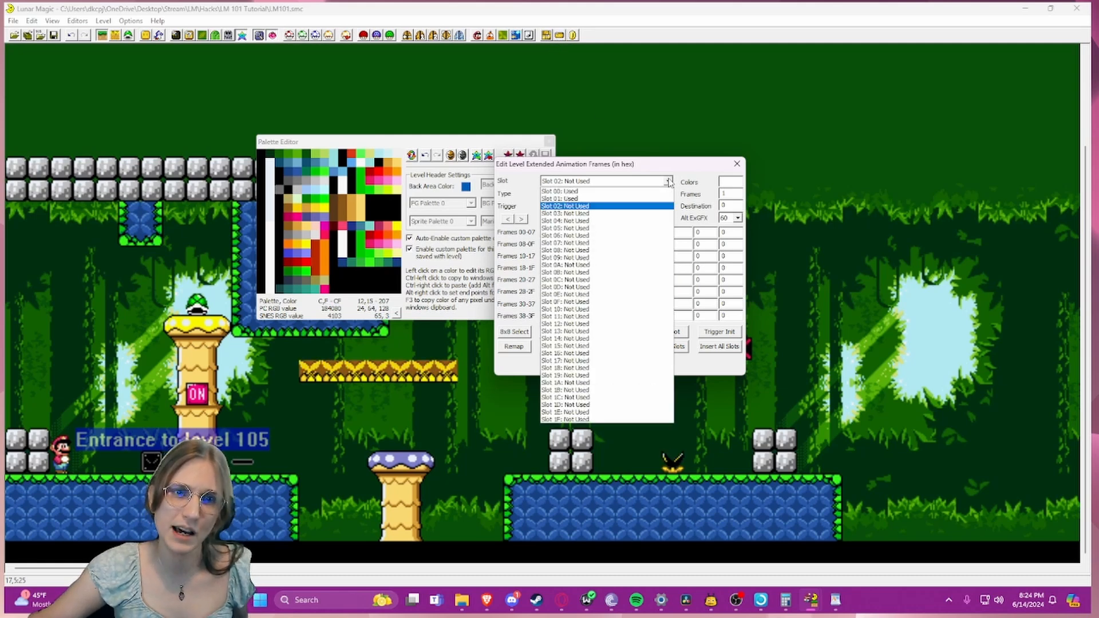
pyautogui.click(668, 181)
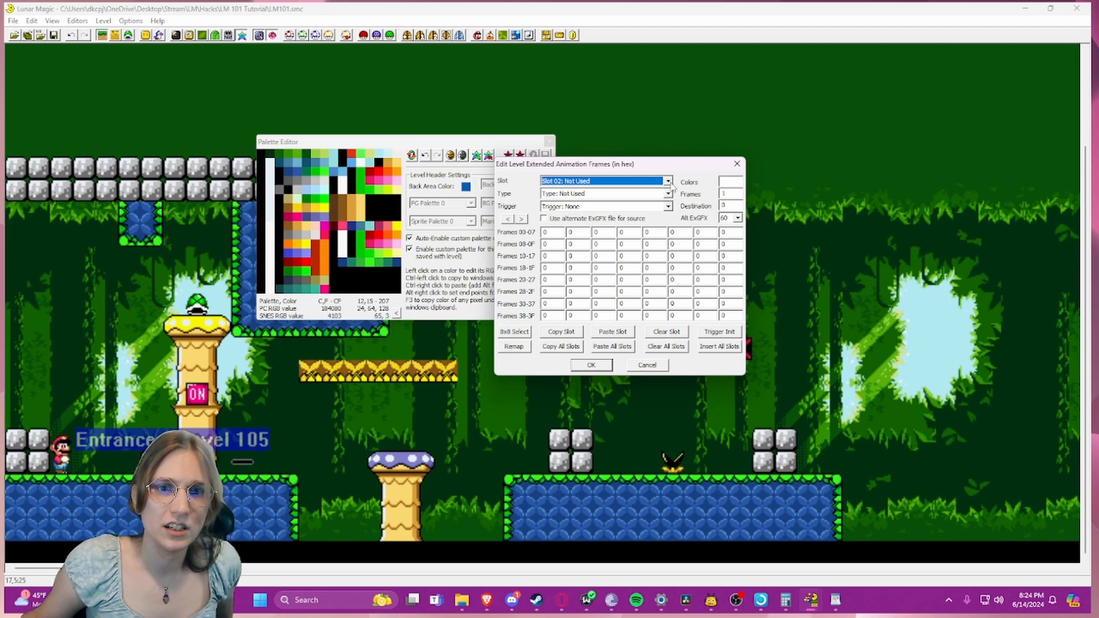
pyautogui.click(668, 181)
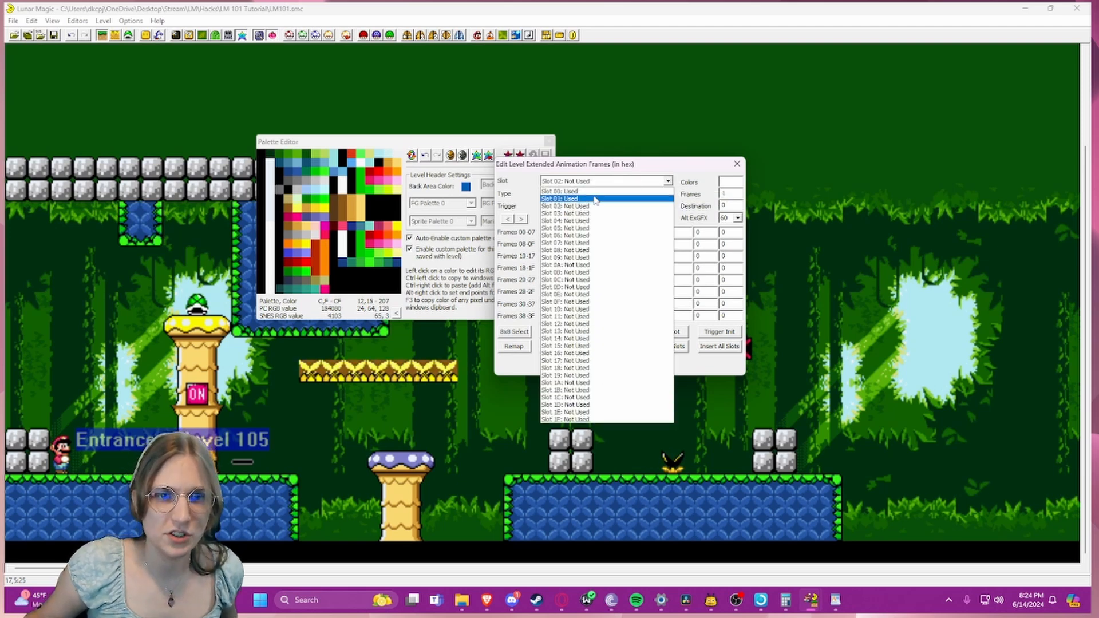
pyautogui.click(569, 207)
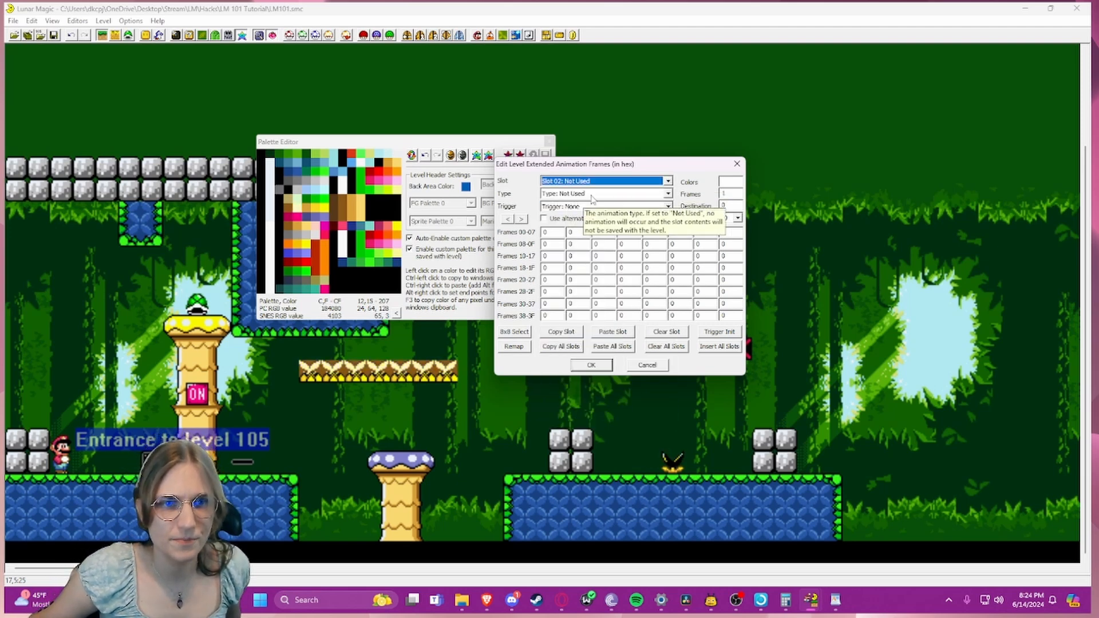
pyautogui.click(592, 194)
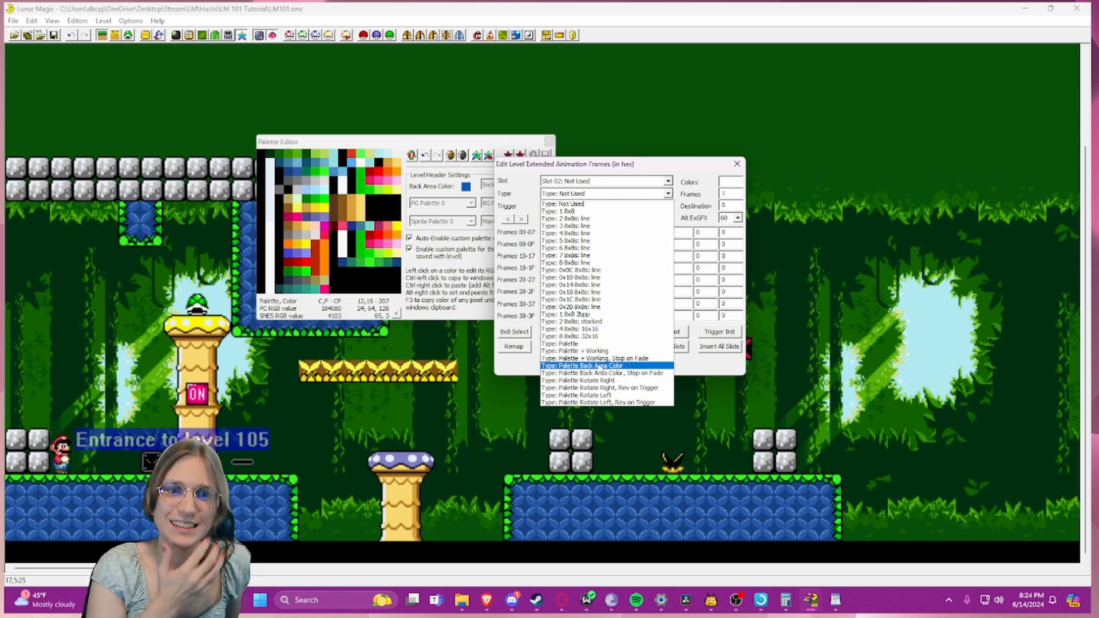
pyautogui.click(593, 344)
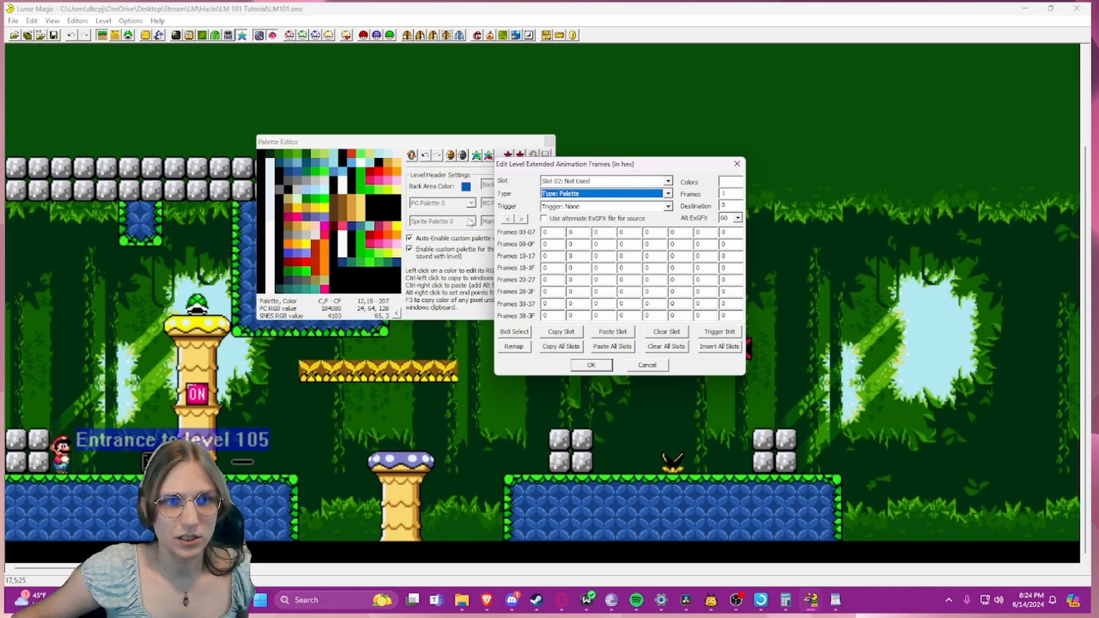
# - Look through the trigger options for slot 02 and keep the trigger set to None
pyautogui.click(569, 207)
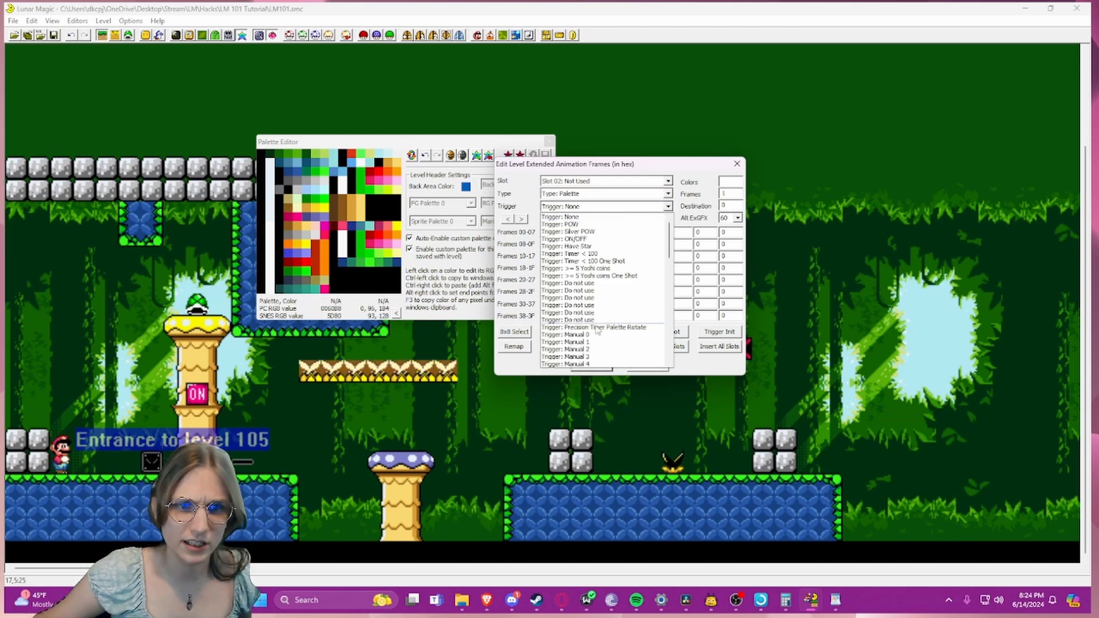
pyautogui.click(600, 221)
pyautogui.click(594, 209)
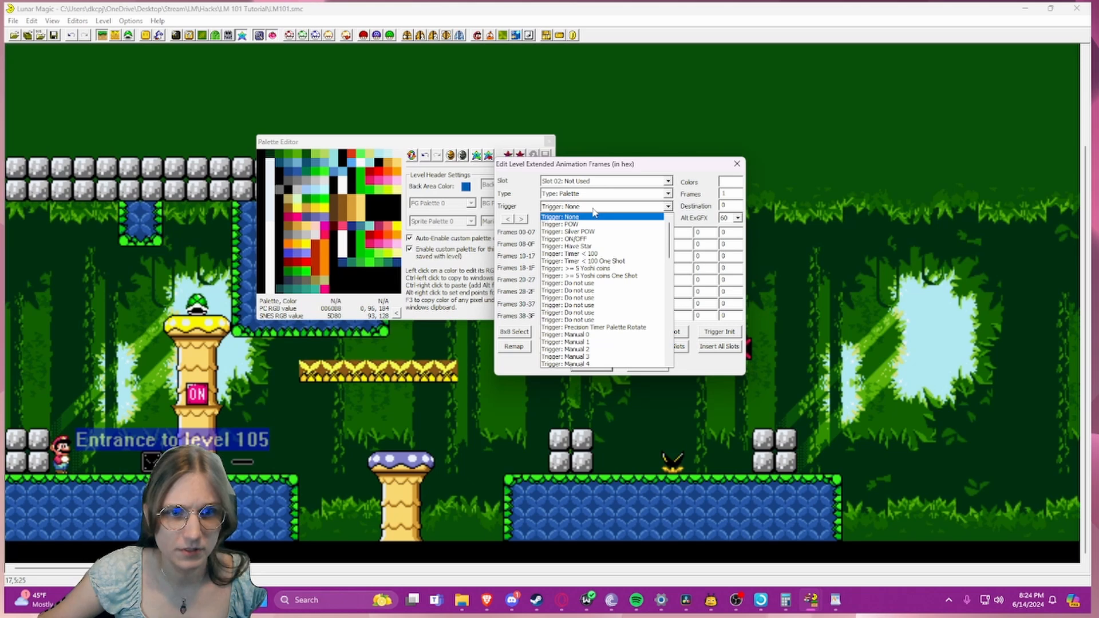
pyautogui.click(593, 211)
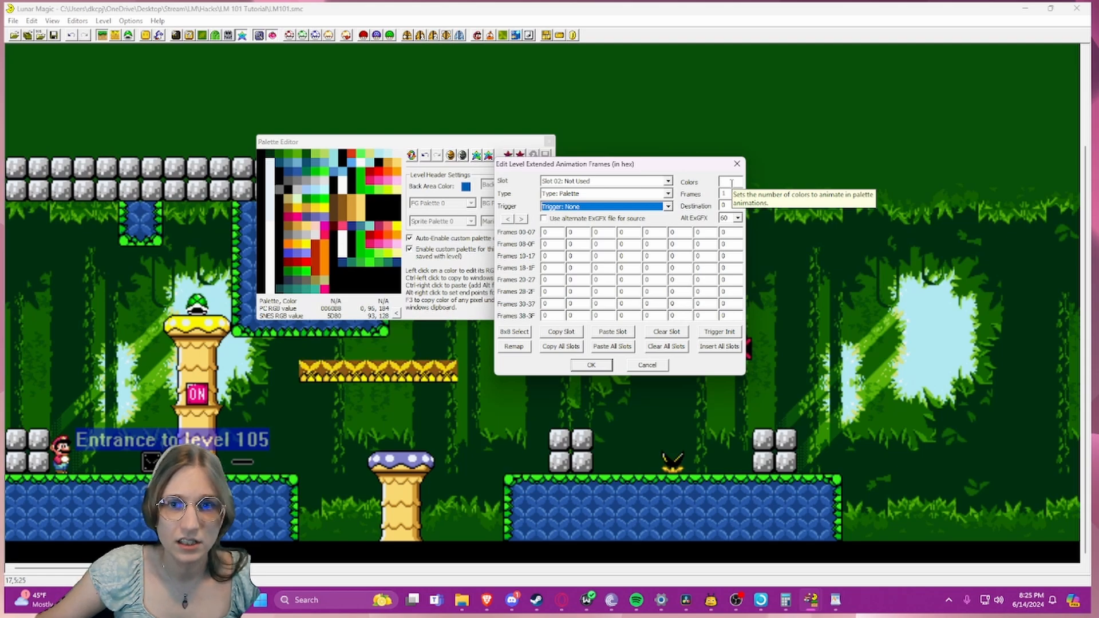
# - Set slot 02 to animate 1 color over 8 frames
pyautogui.moveTo(696, 164); pyautogui.dragTo(766, 159)
pyautogui.click(784, 160)
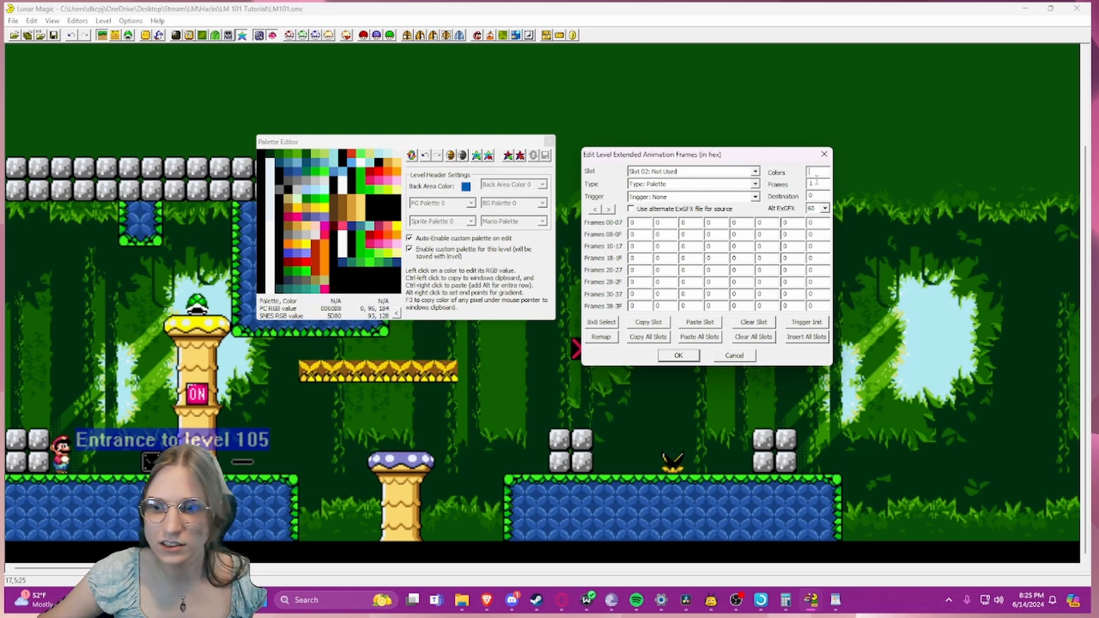
pyautogui.moveTo(815, 182)
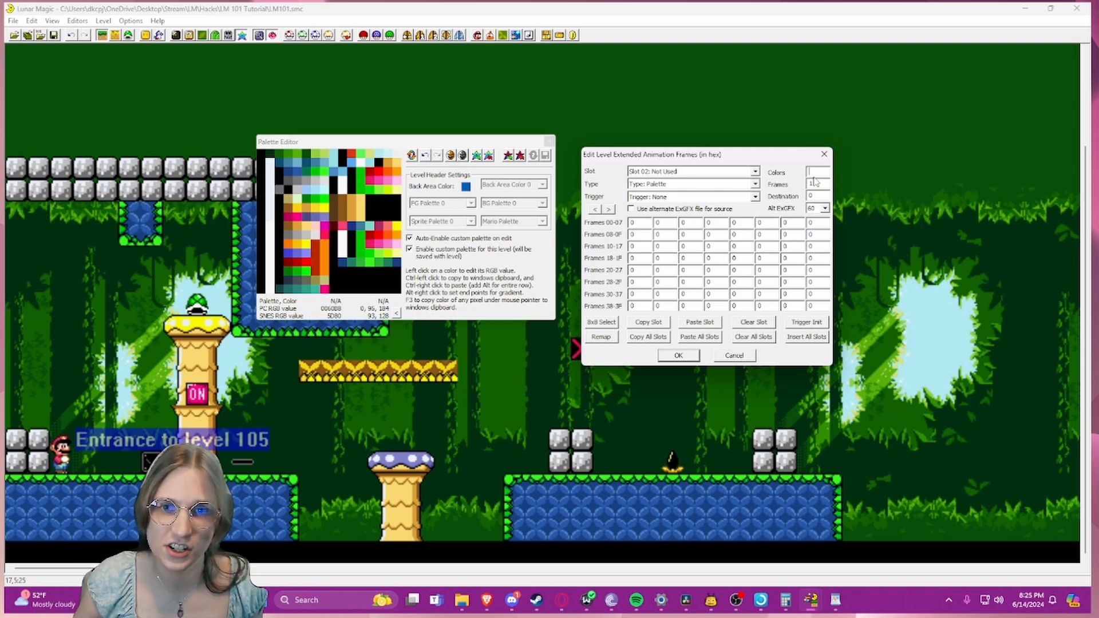
pyautogui.write('1')
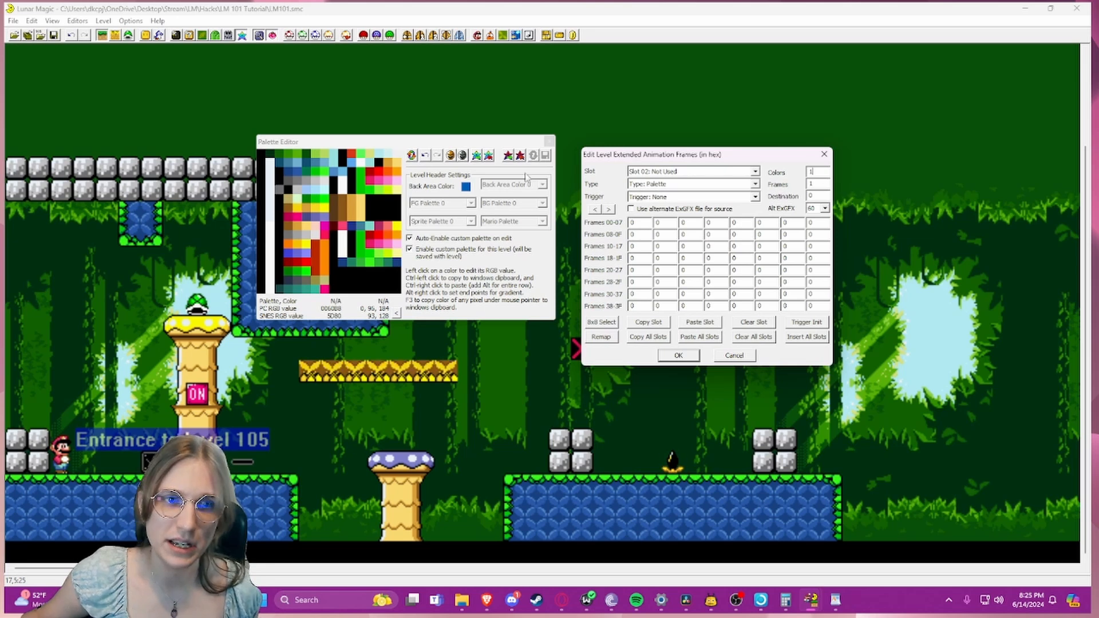
pyautogui.moveTo(426, 141); pyautogui.dragTo(450, 136)
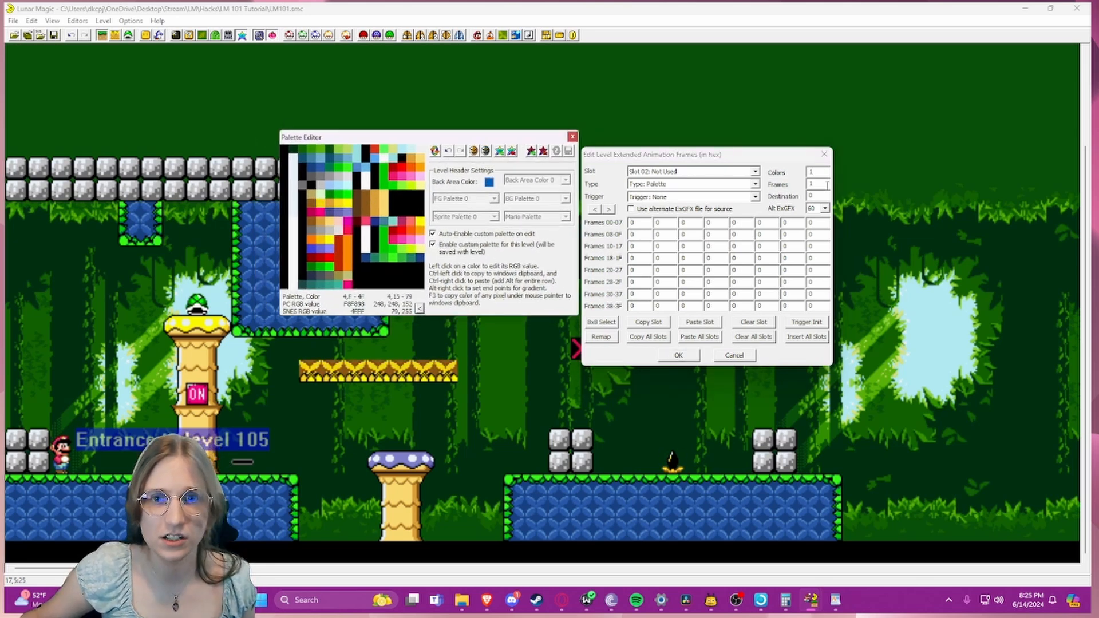
pyautogui.click(782, 170)
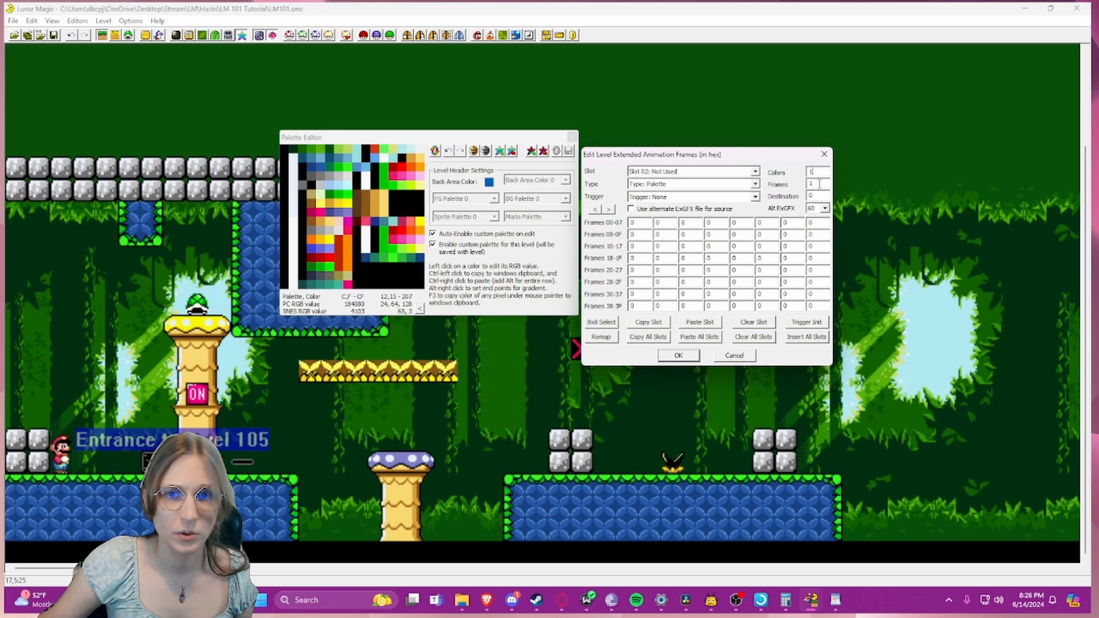
pyautogui.press('Tab')
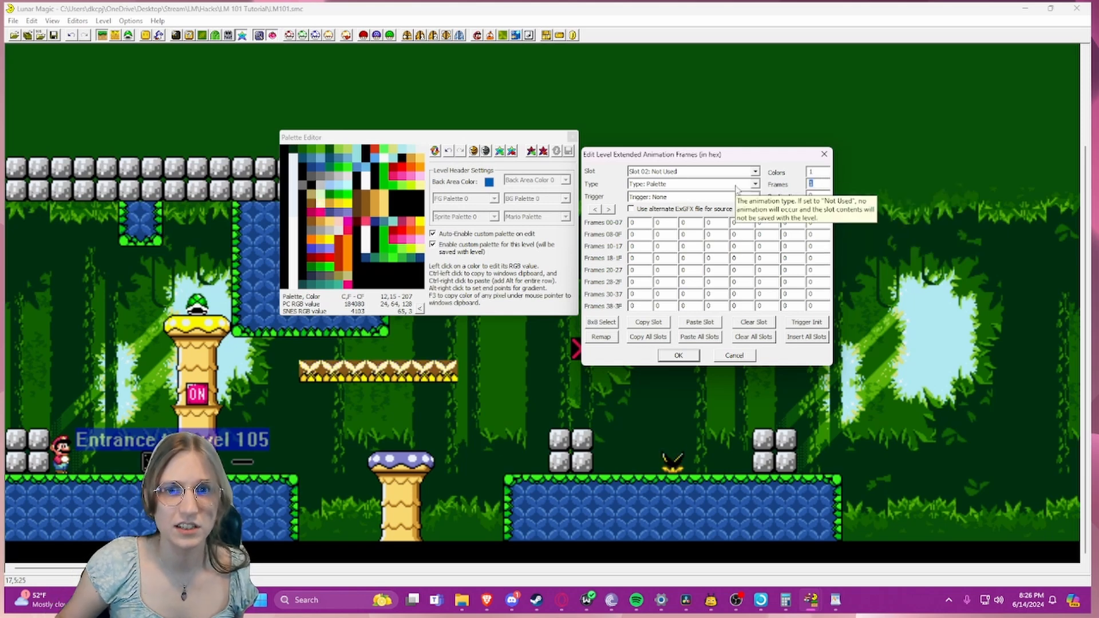
pyautogui.write('8')
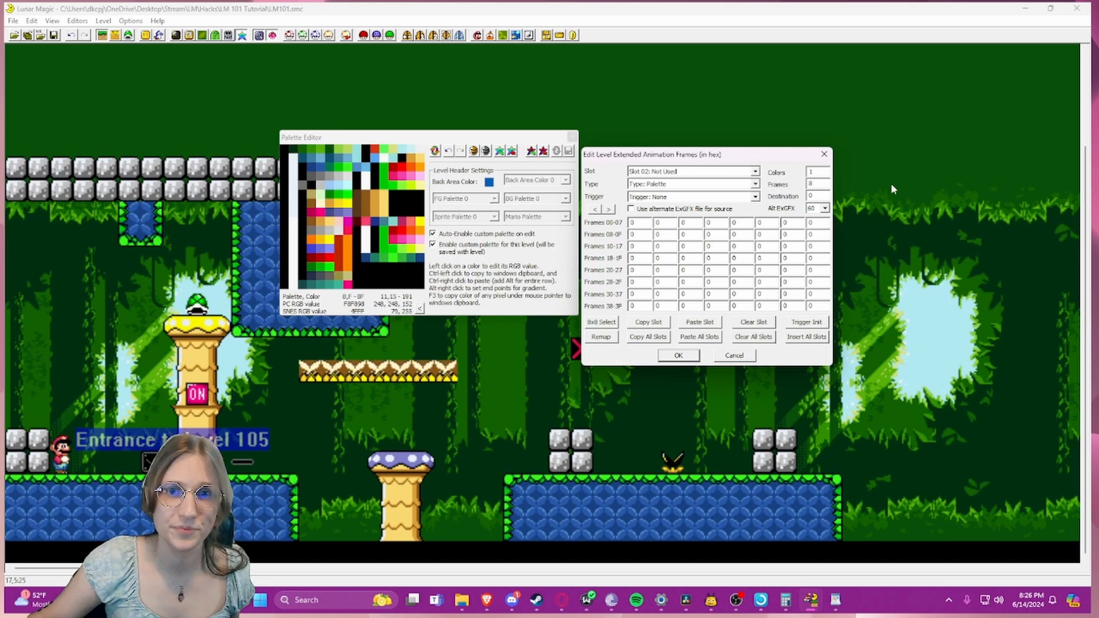
# - Close the Palette Editor, apply the slot 02 settings, and check the level's animation settings with all four animation options enabled
pyautogui.doubleClick(818, 195)
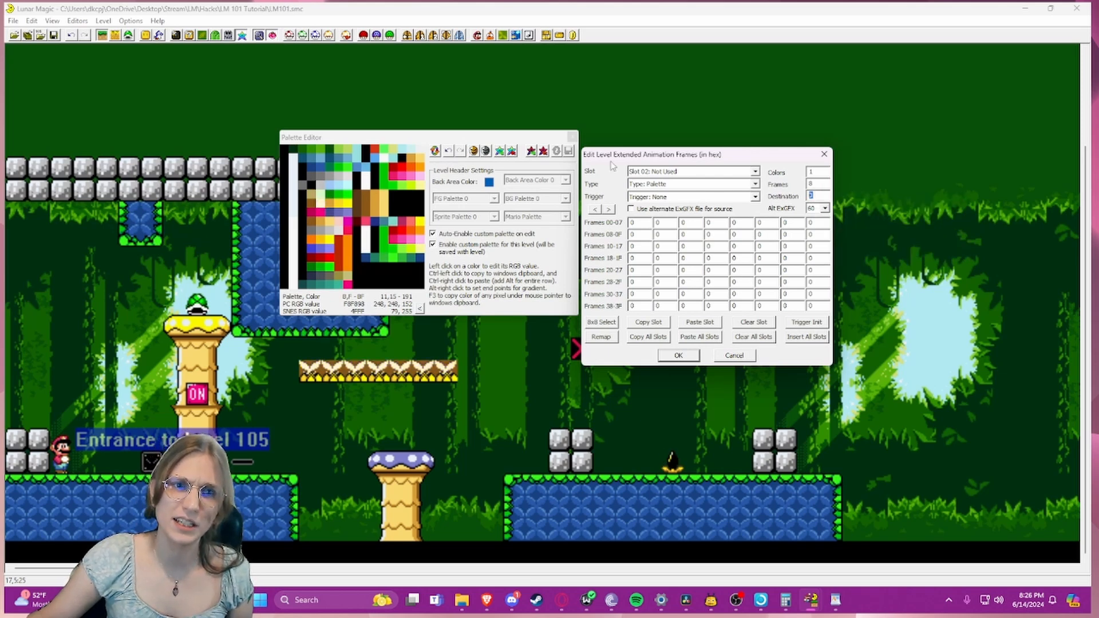
pyautogui.moveTo(525, 138); pyautogui.dragTo(524, 130)
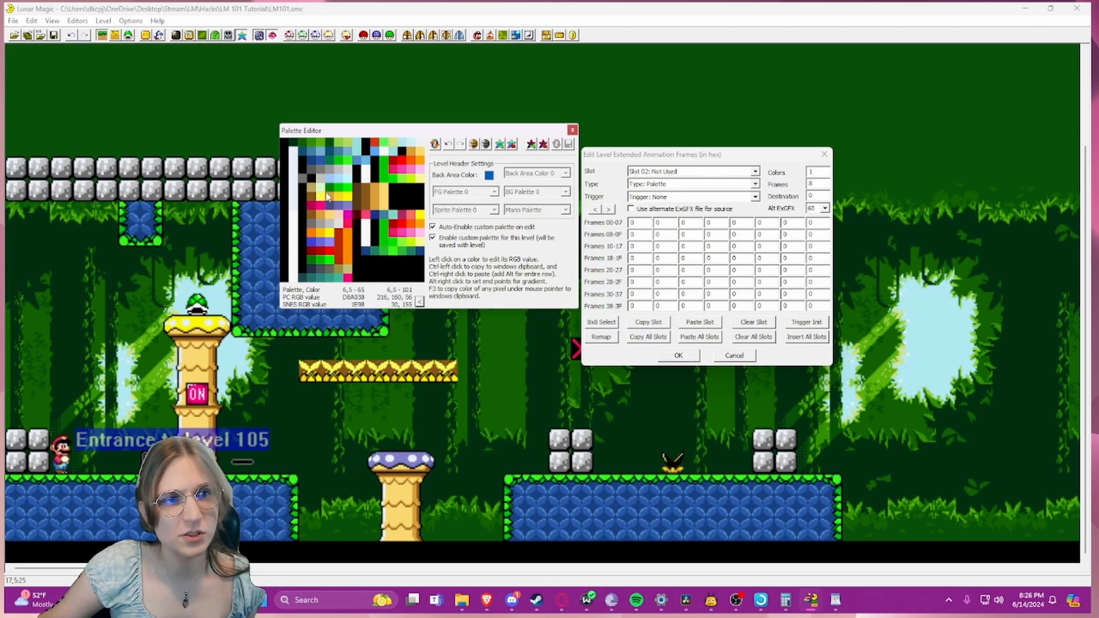
pyautogui.click(572, 131)
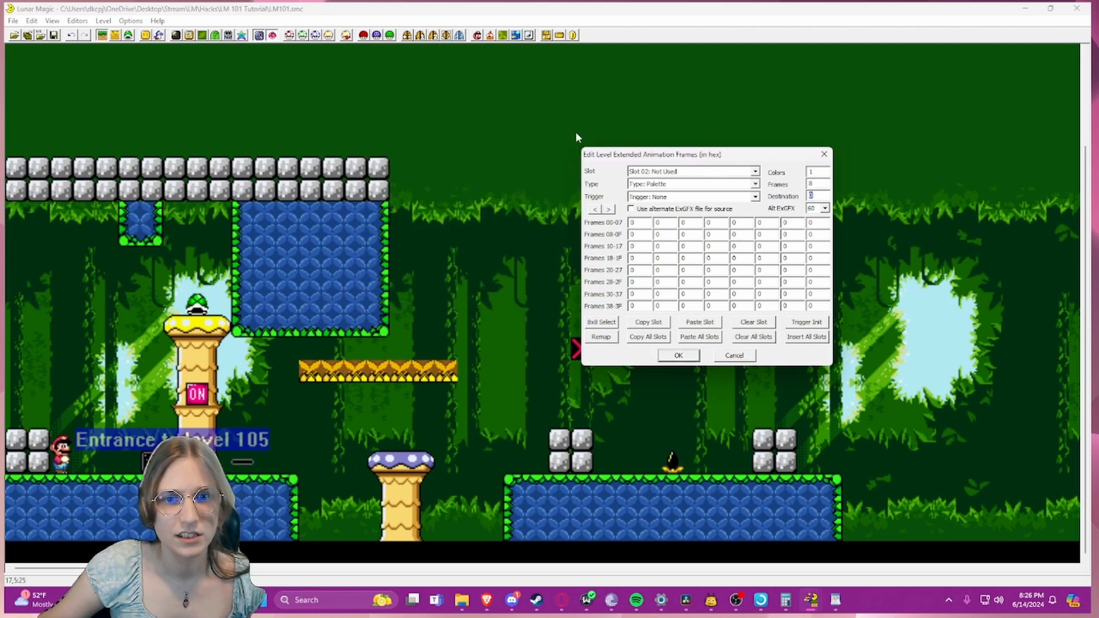
pyautogui.click(688, 357)
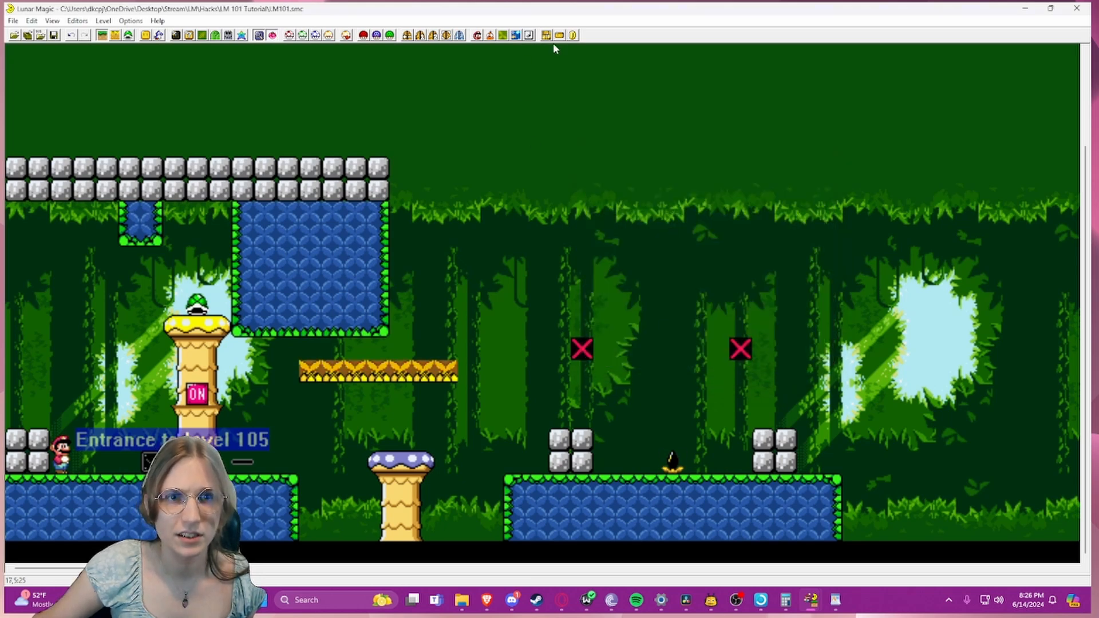
pyautogui.click(572, 35)
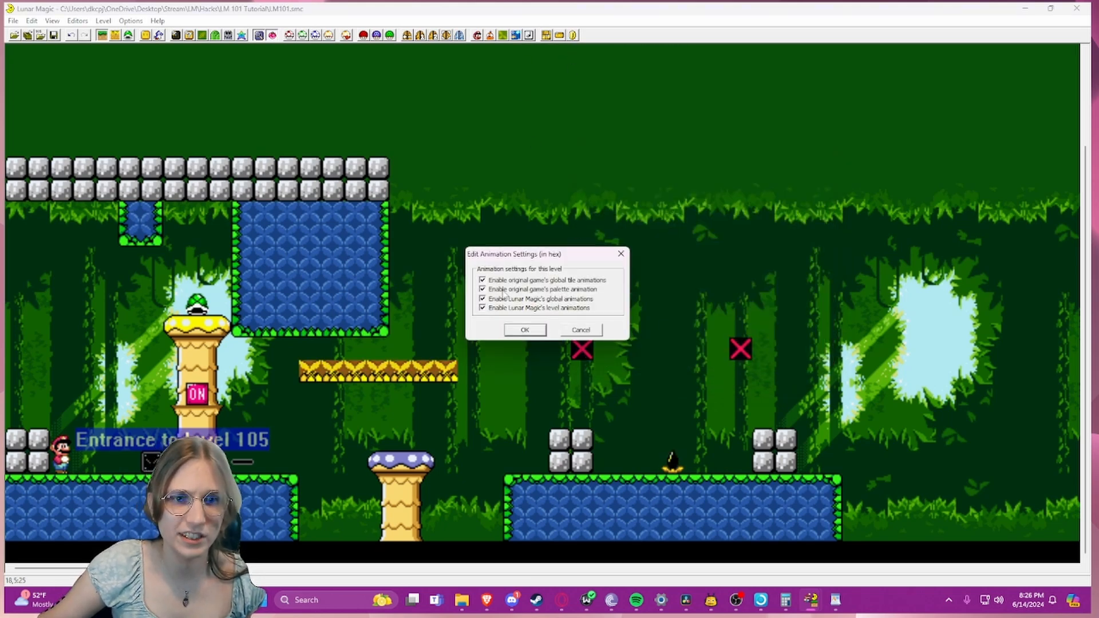
pyautogui.click(524, 329)
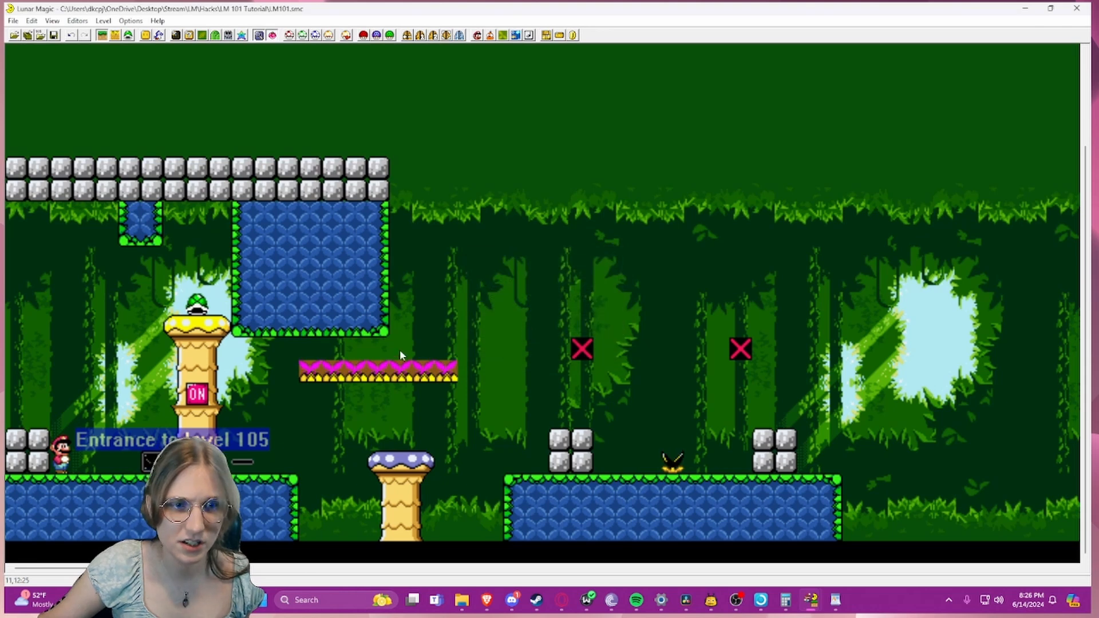
# - Reopen the Palette Editor and the level ExAnimation editor on slot 02 and arrange them side by side
pyautogui.click(548, 36)
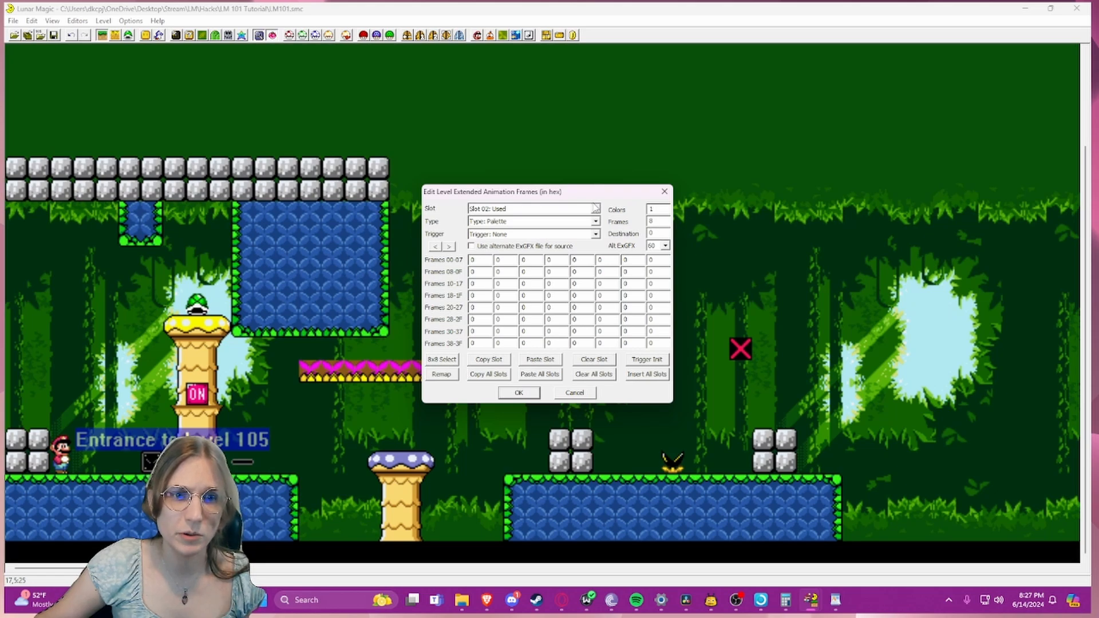
pyautogui.click(664, 192)
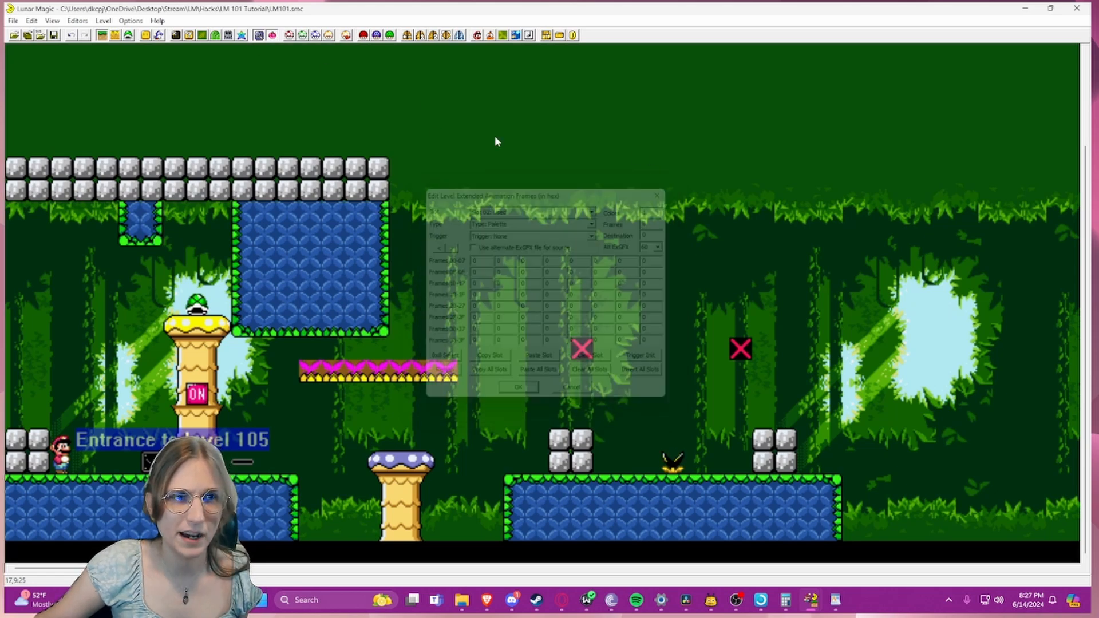
pyautogui.scroll(1, 246, 43)
pyautogui.click(242, 37)
pyautogui.scroll(-1, 564, 139)
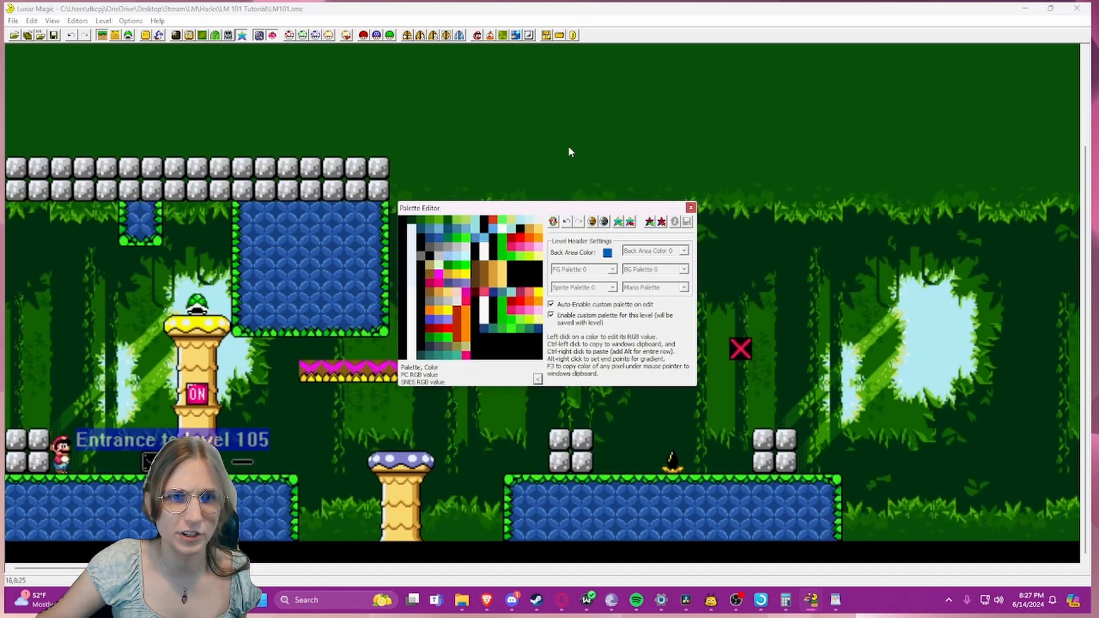
pyautogui.moveTo(575, 207); pyautogui.dragTo(370, 167)
pyautogui.click(547, 36)
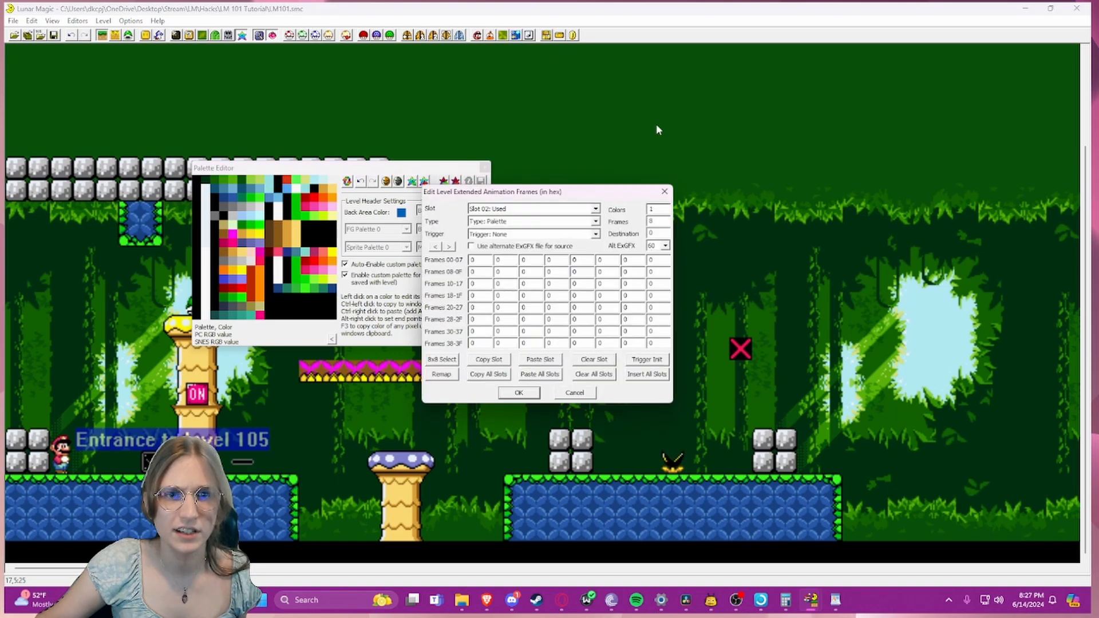
pyautogui.click(260, 306)
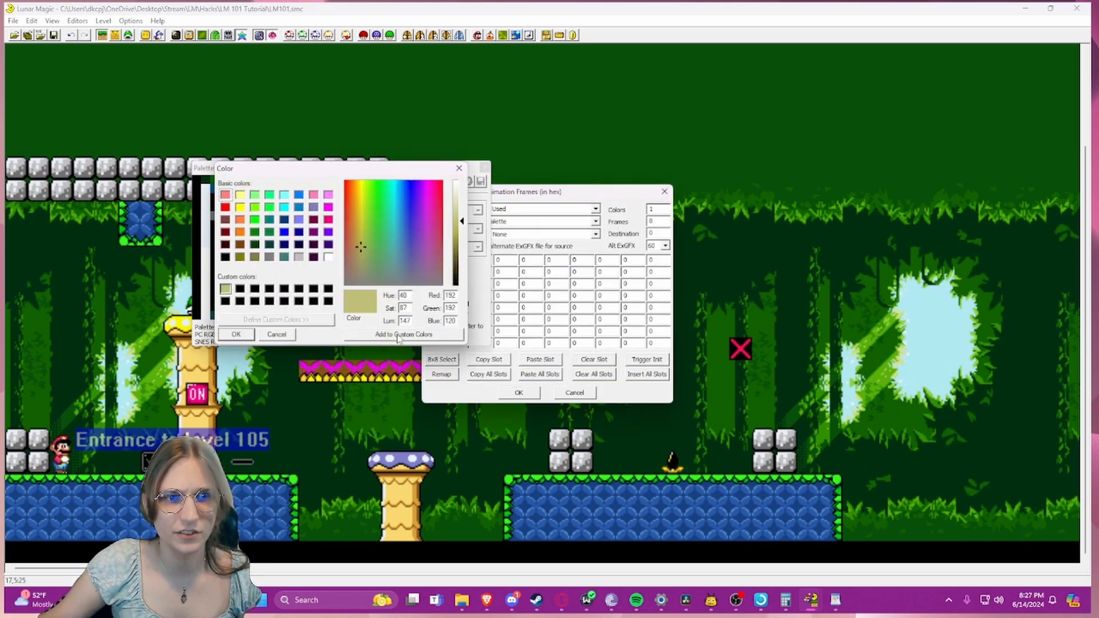
pyautogui.click(458, 170)
pyautogui.moveTo(535, 191); pyautogui.dragTo(673, 170)
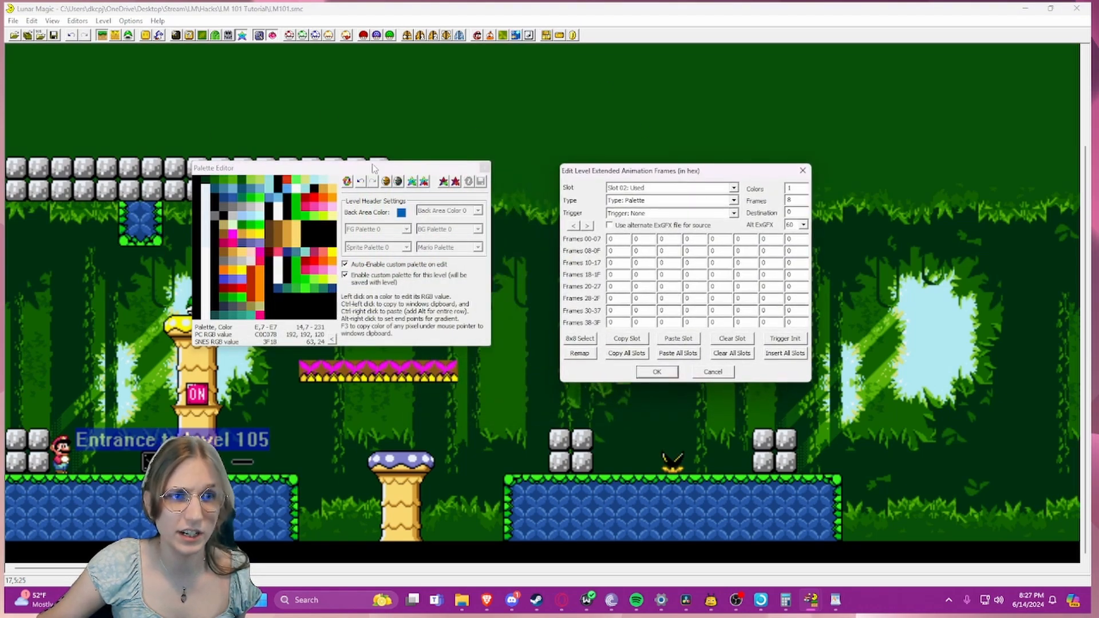
pyautogui.moveTo(373, 166); pyautogui.dragTo(411, 155)
pyautogui.moveTo(594, 170); pyautogui.dragTo(566, 156)
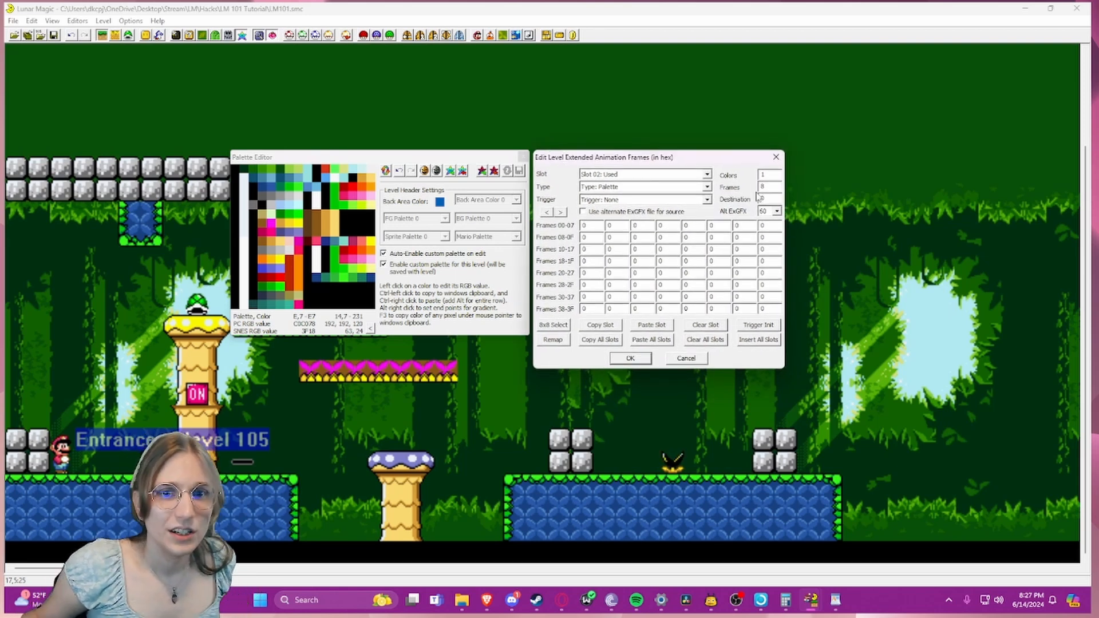
# - Set the destination of slot 02 to palette color 64 and close the 8x8 Tile Editor
pyautogui.moveTo(767, 199)
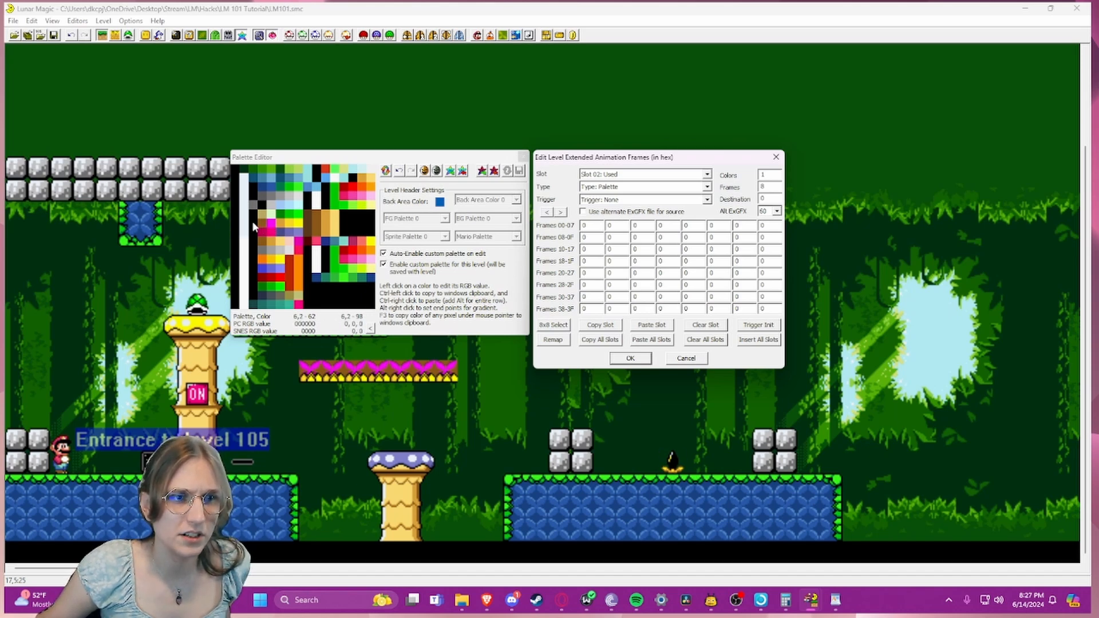
pyautogui.doubleClick(775, 198)
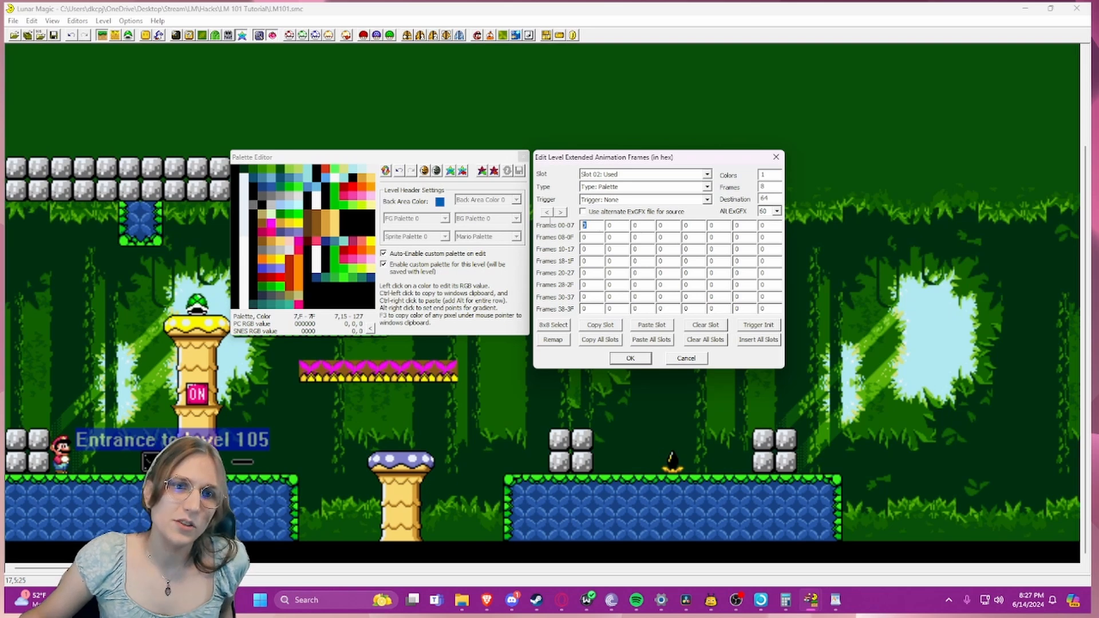
pyautogui.click(553, 325)
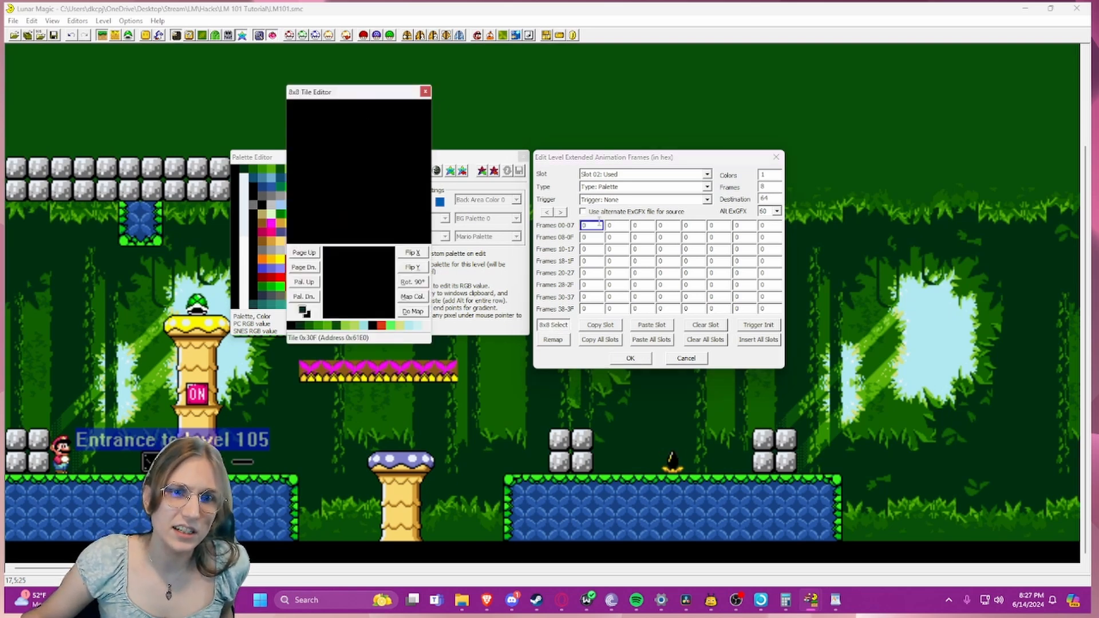
pyautogui.click(425, 92)
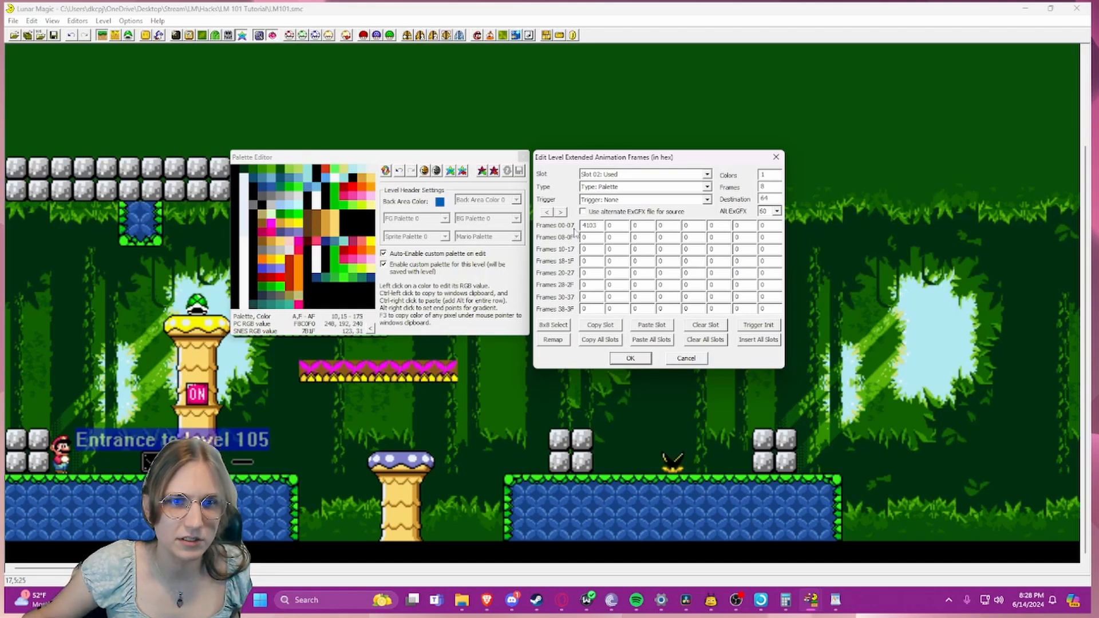
# - Fill frames 00 to 06 of slot 02 with 4103, 3204, 1EE6, 0FE7, 1EE6, 3204 and 4103, and apply the animation
pyautogui.press('Tab')
pyautogui.write('3204')
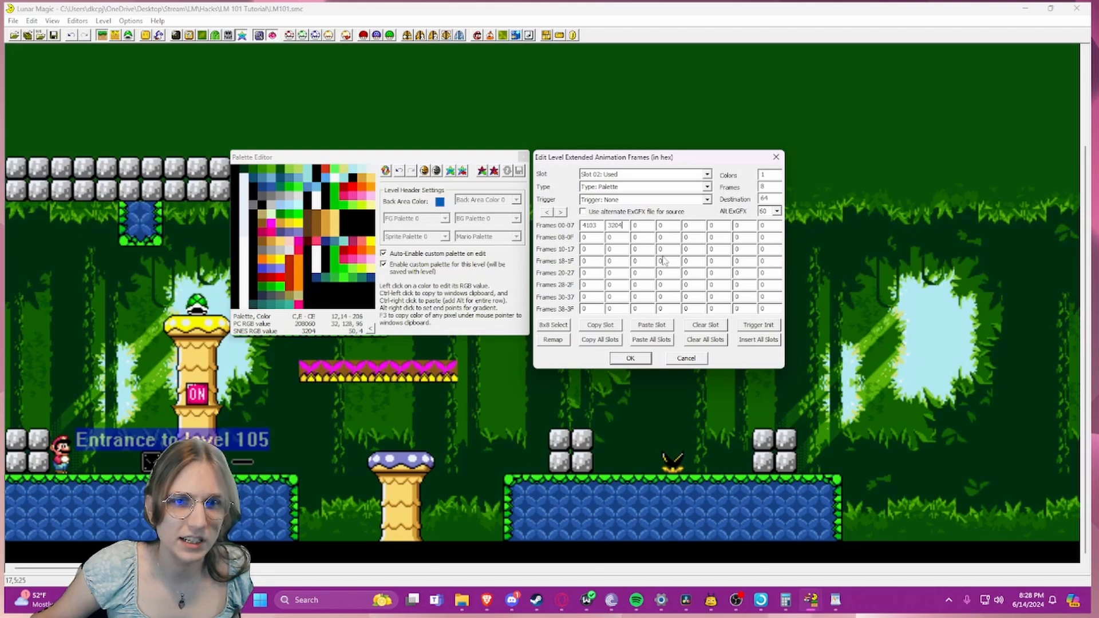
pyautogui.press('Tab')
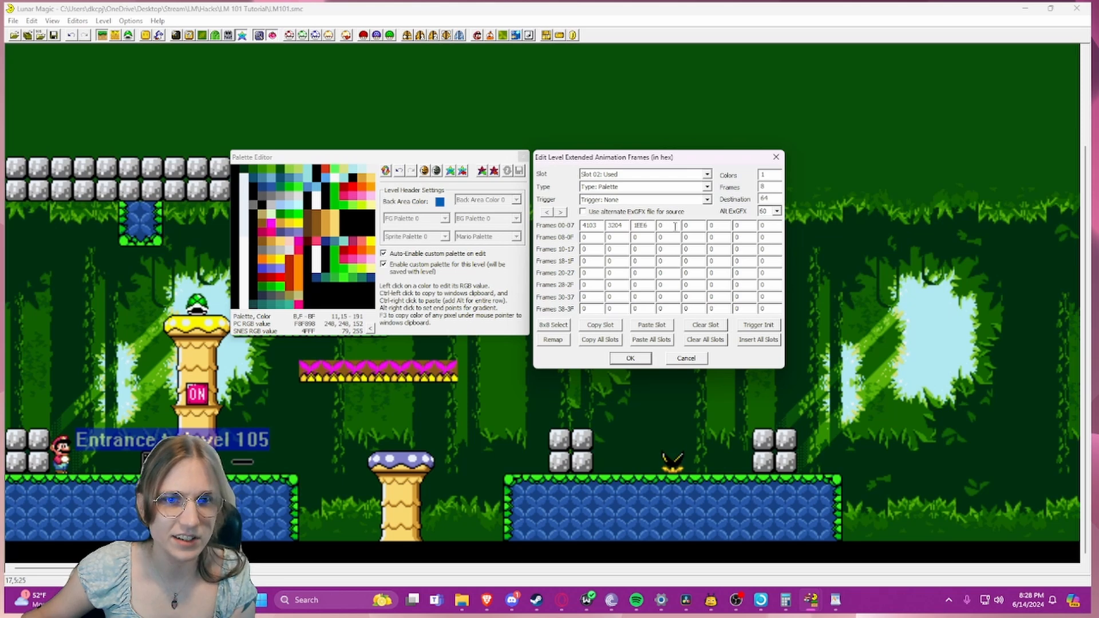
pyautogui.press('Tab')
pyautogui.write('0FE')
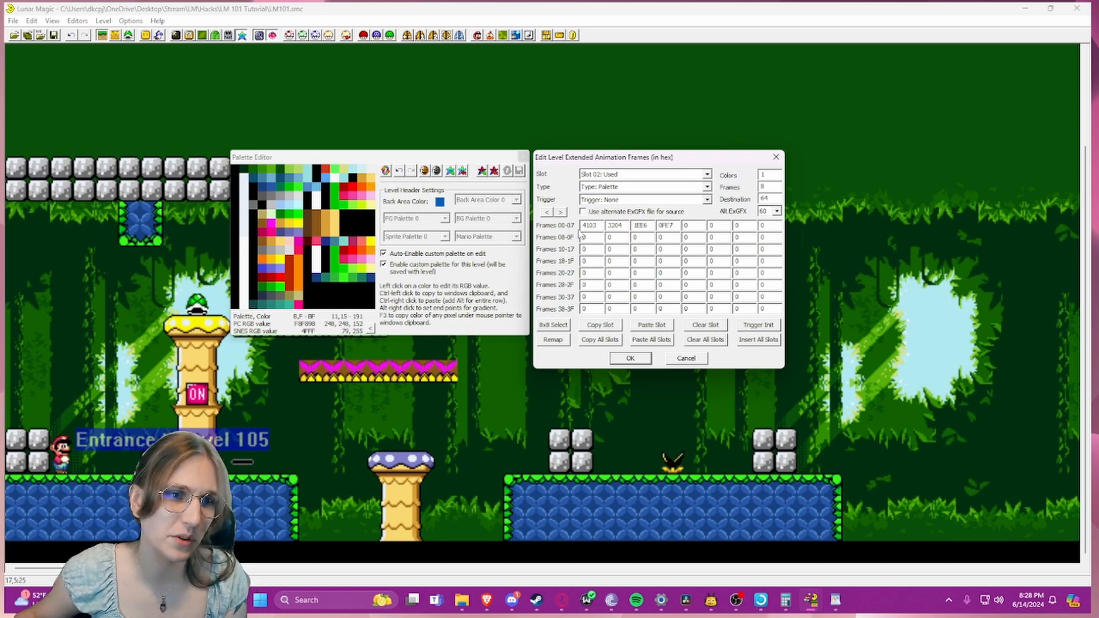
pyautogui.press('Tab')
pyautogui.write('1')
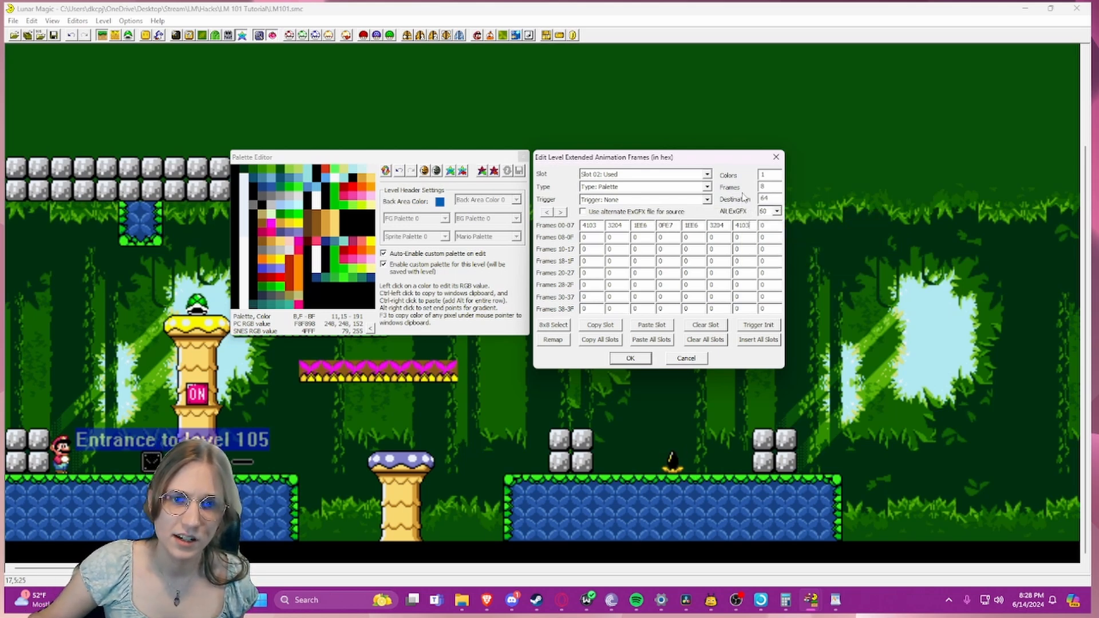
pyautogui.click(630, 358)
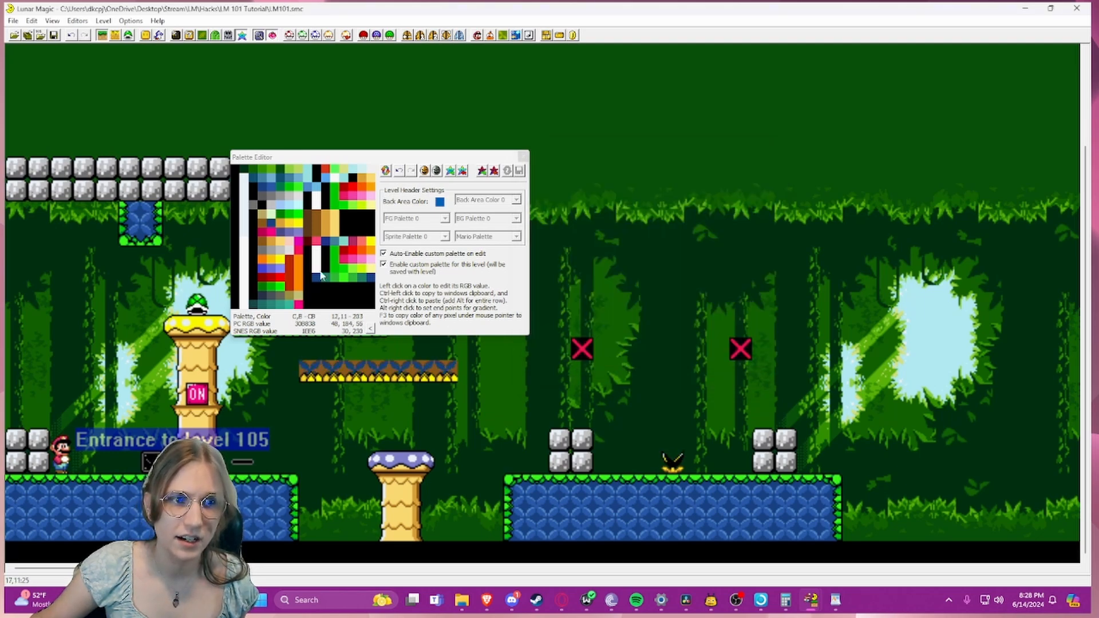
# - Close the Palette Editor and move the animated ledge below the blue ground block one tile right and one tile up
pyautogui.moveTo(263, 156); pyautogui.dragTo(511, 132)
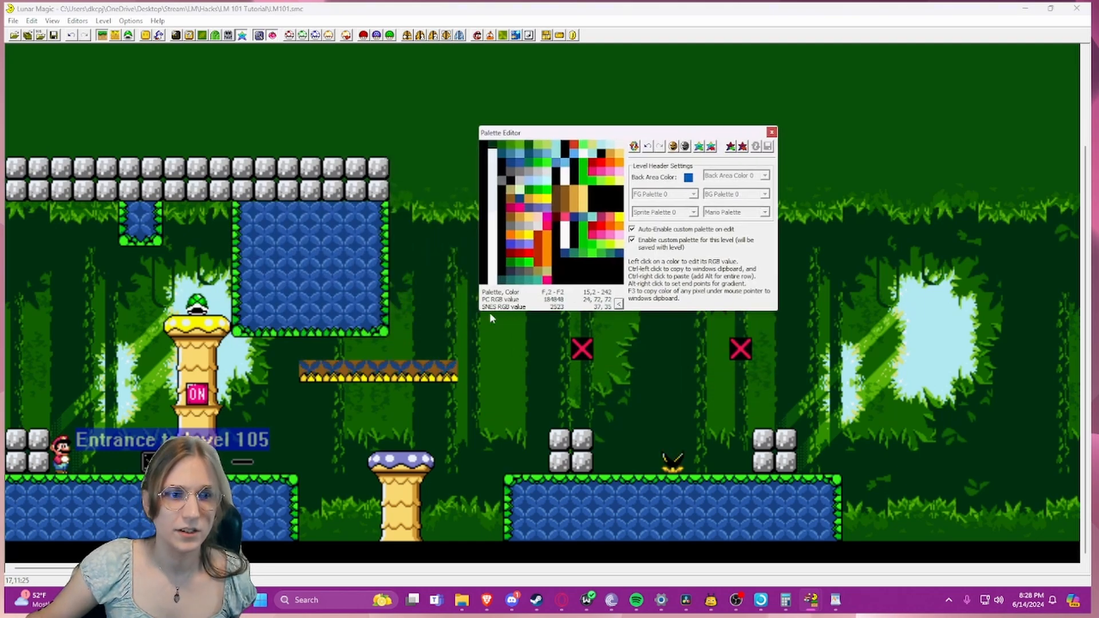
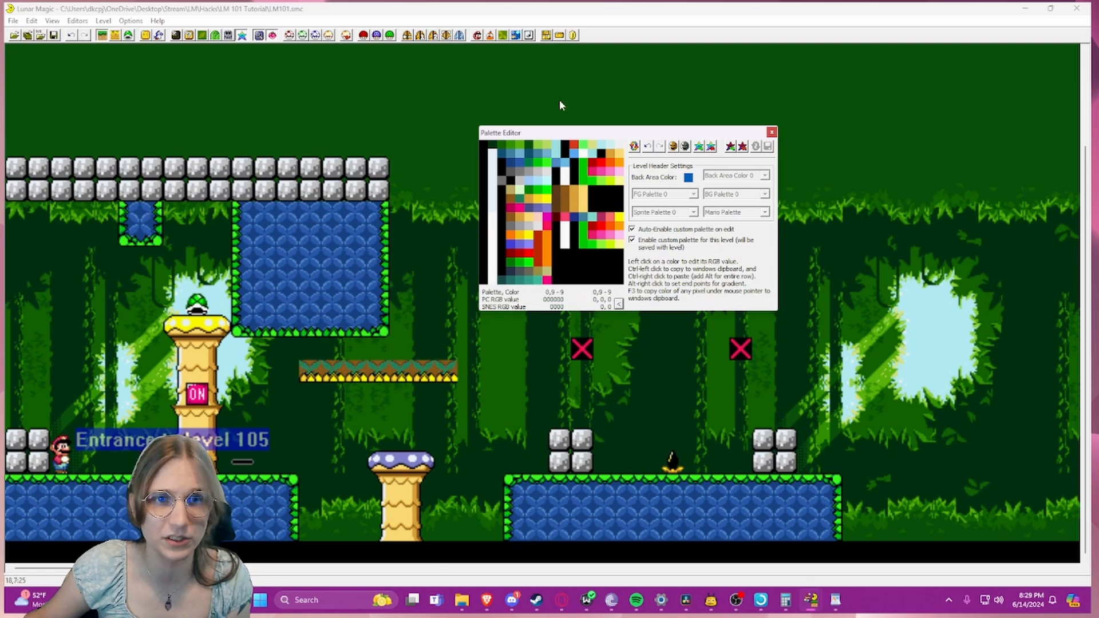
pyautogui.click(772, 132)
pyautogui.moveTo(424, 370); pyautogui.dragTo(451, 373)
pyautogui.click(452, 373)
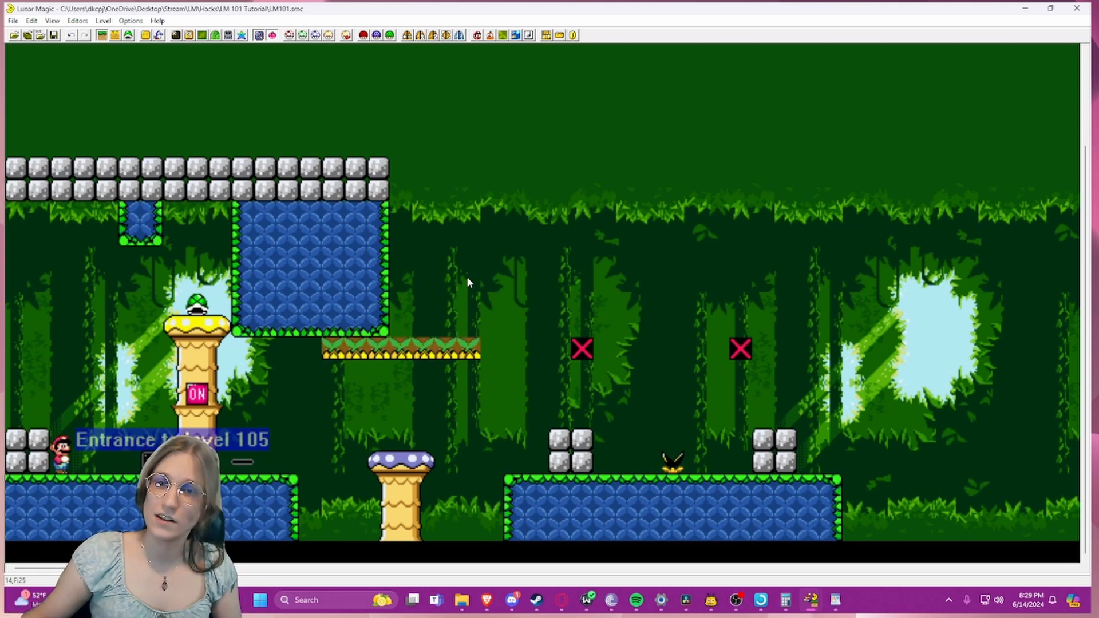
# - Review slots 01 and 02 in the level ExAnimation editor and close it
pyautogui.click(546, 36)
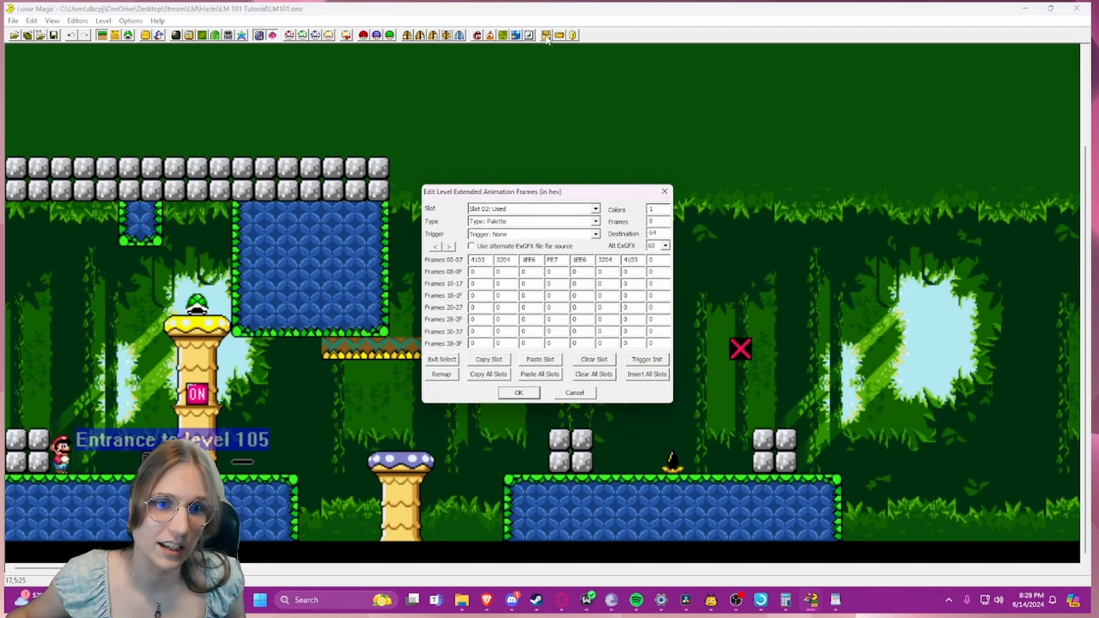
pyautogui.click(595, 209)
pyautogui.click(589, 227)
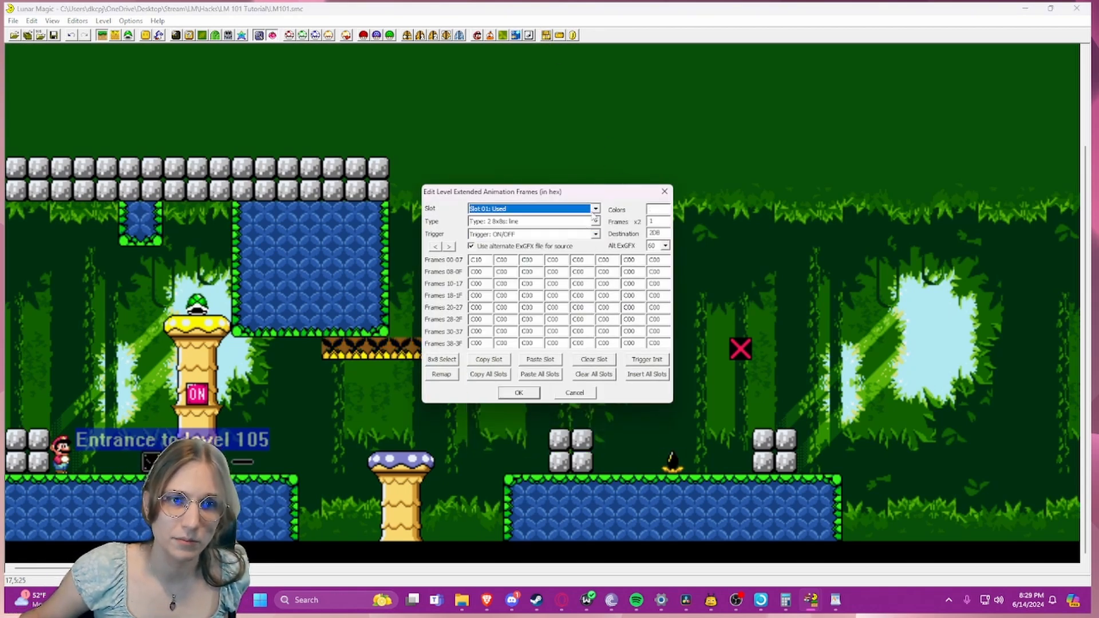
pyautogui.click(595, 210)
pyautogui.click(558, 233)
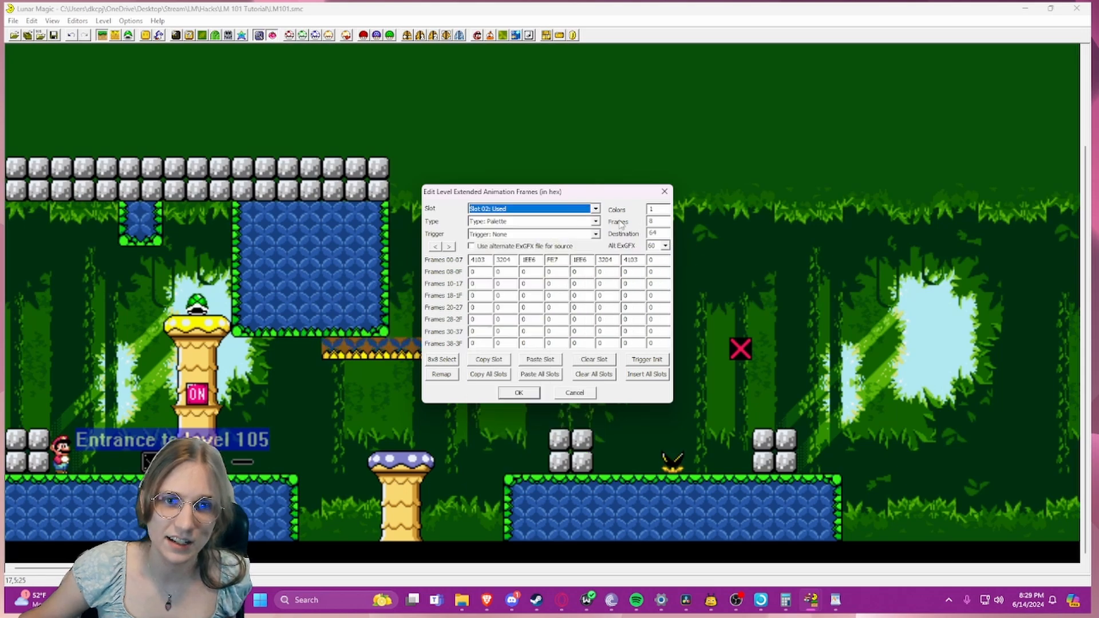
pyautogui.click(665, 191)
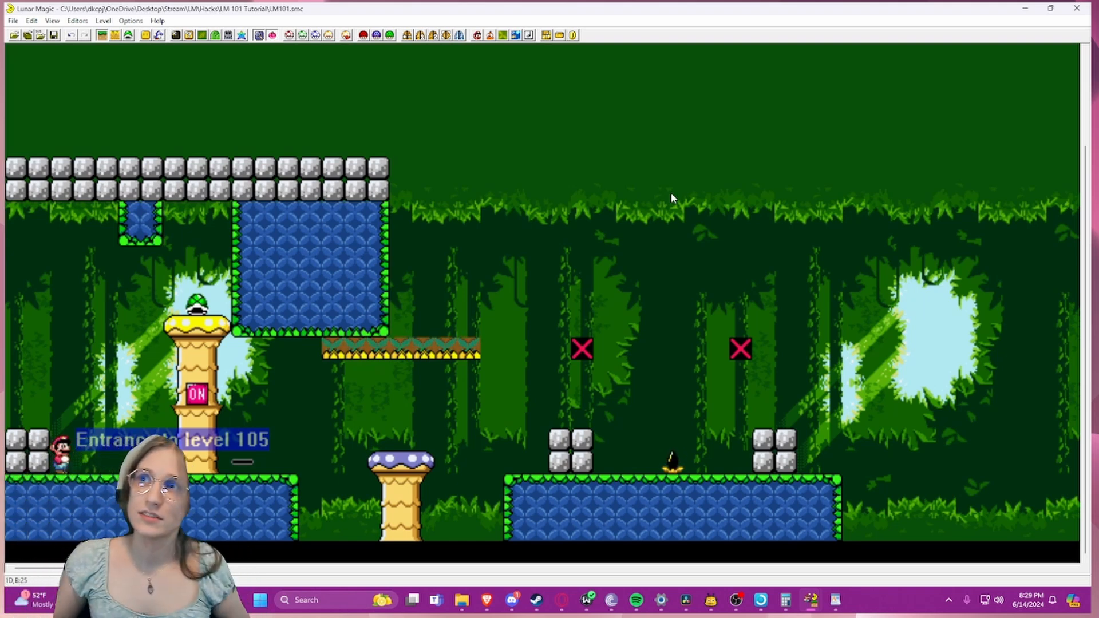
# - Switch to the LMguideline notes in WordPad, read through Part 3 on animating palettes up to Chapter 6, and minimize them
pyautogui.hotkey('alt', 'Tab')
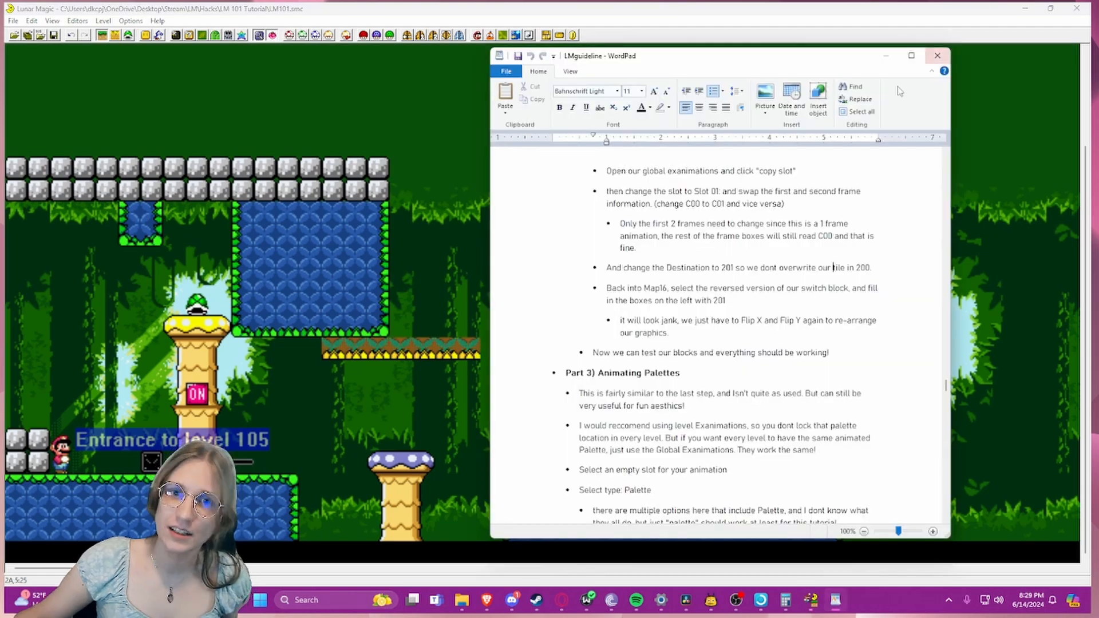
pyautogui.scroll(-5, 707, 222)
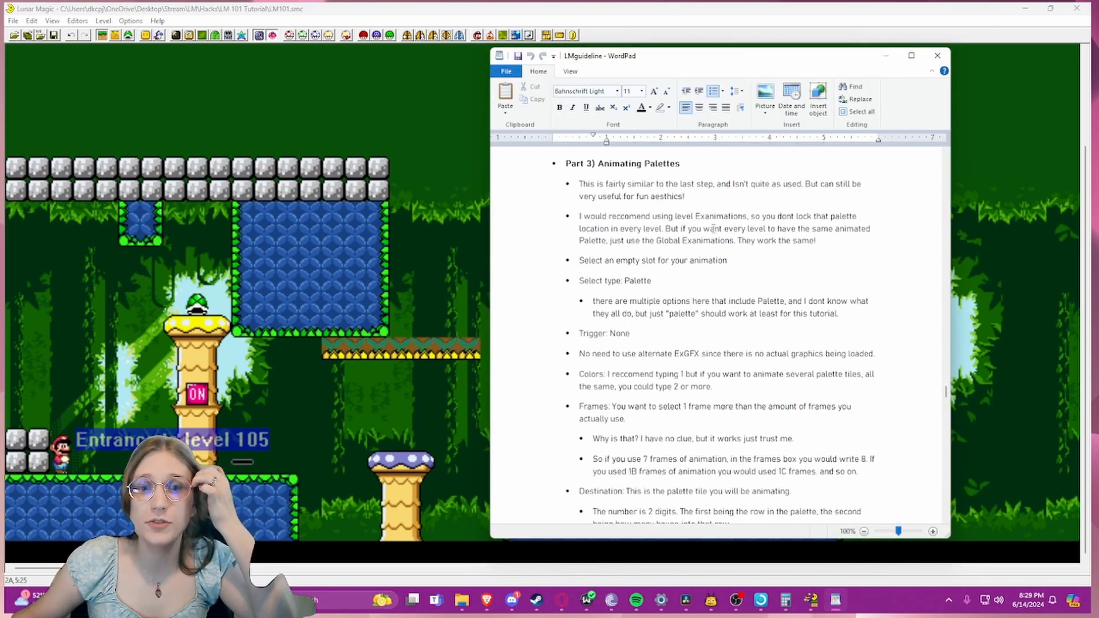
pyautogui.scroll(-1, 713, 229)
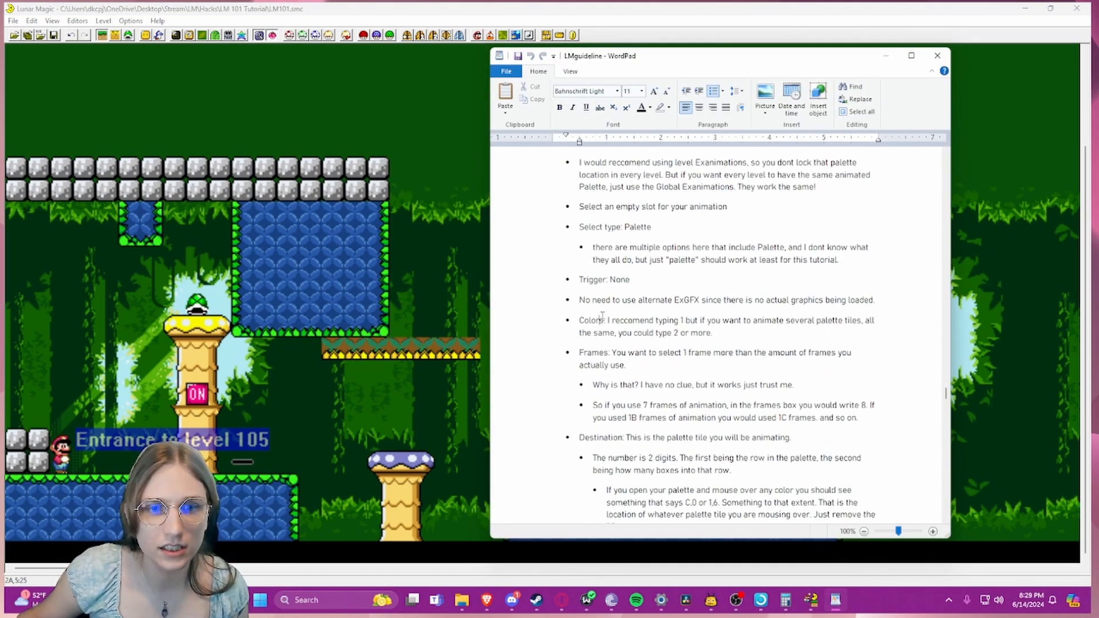
pyautogui.scroll(-6, 708, 330)
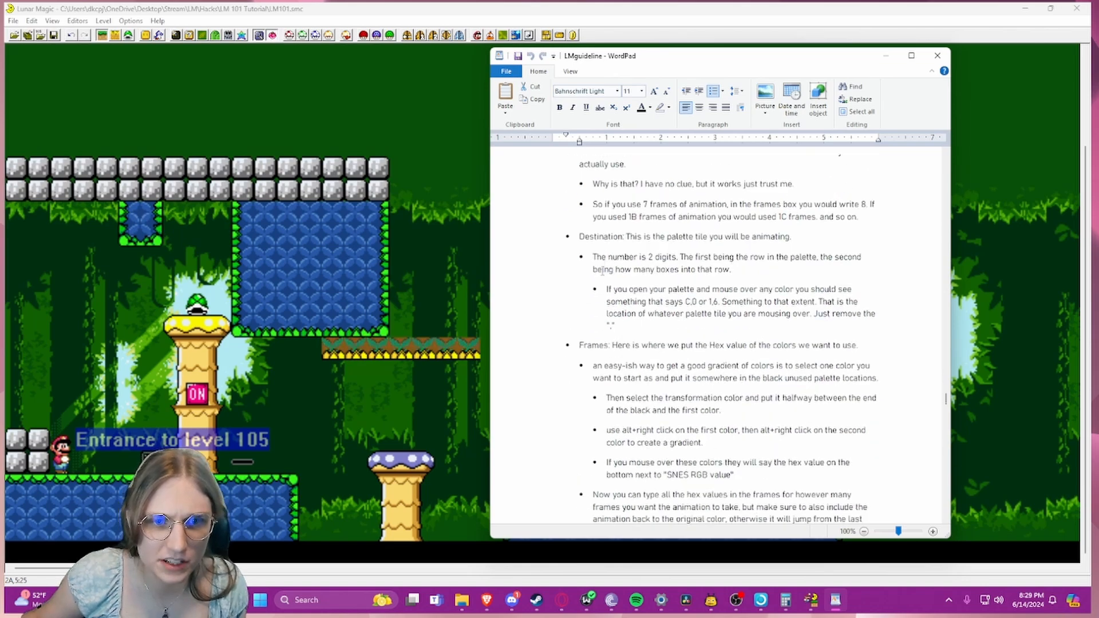
pyautogui.scroll(-3, 595, 267)
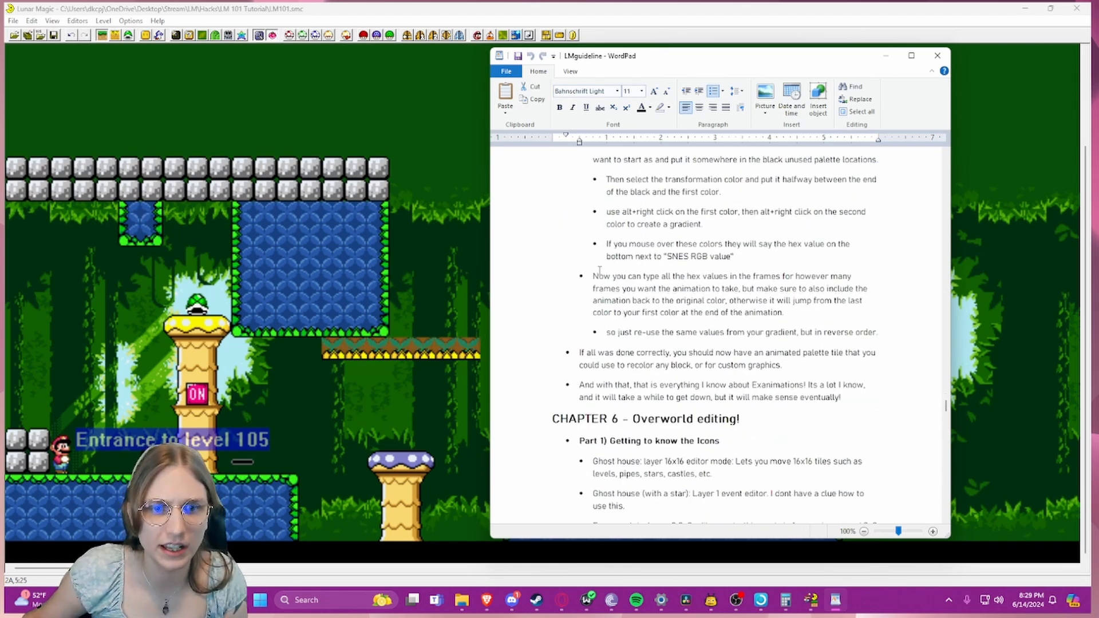
pyautogui.scroll(-3, 600, 271)
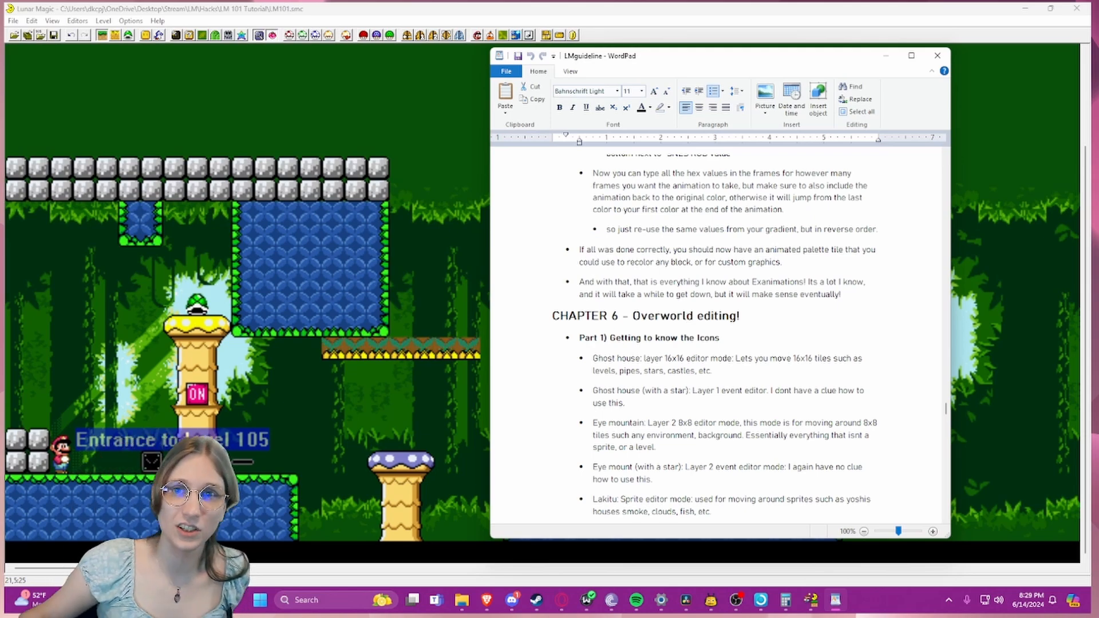
pyautogui.click(885, 56)
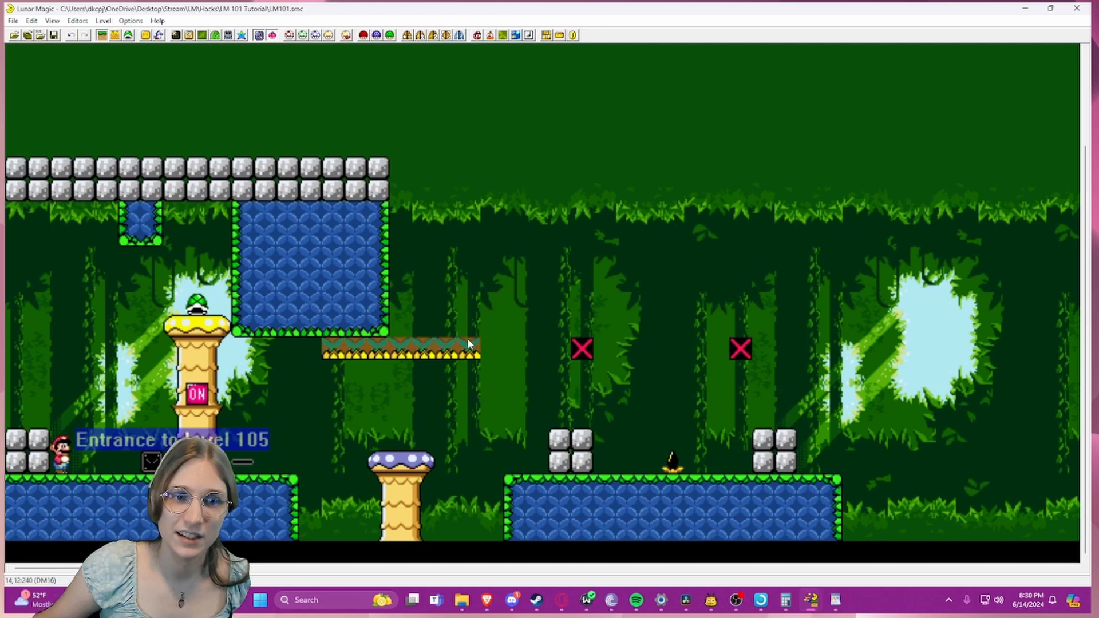
# - Move the animated ledge three tiles left and one tile up onto the bottom edge of the blue ground block
pyautogui.moveTo(419, 345); pyautogui.dragTo(388, 324)
pyautogui.click(397, 362)
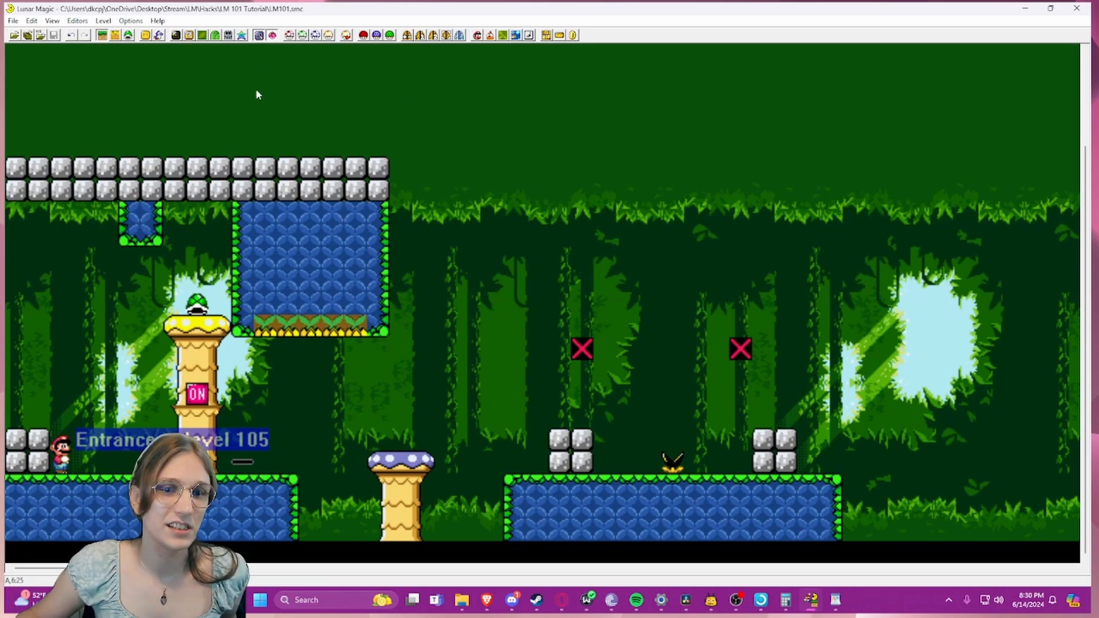
# - Bring up the LMguideline notes, shift their window aside, and open the Overworld Editor from Lunar Magic
pyautogui.click(835, 600)
pyautogui.moveTo(741, 69); pyautogui.dragTo(841, 68)
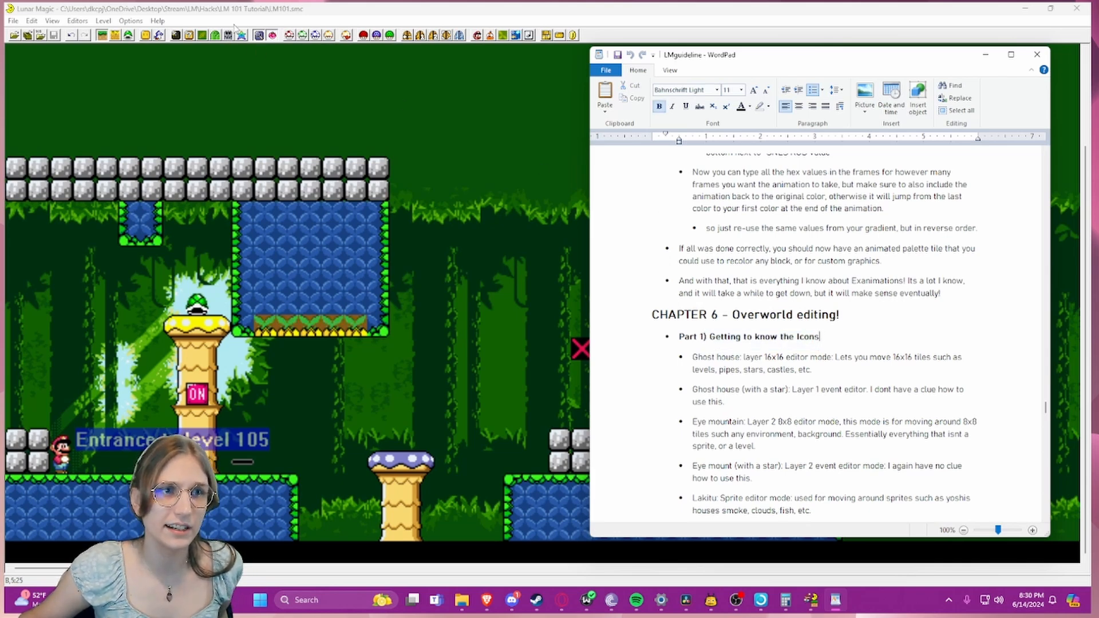
pyautogui.click(235, 27)
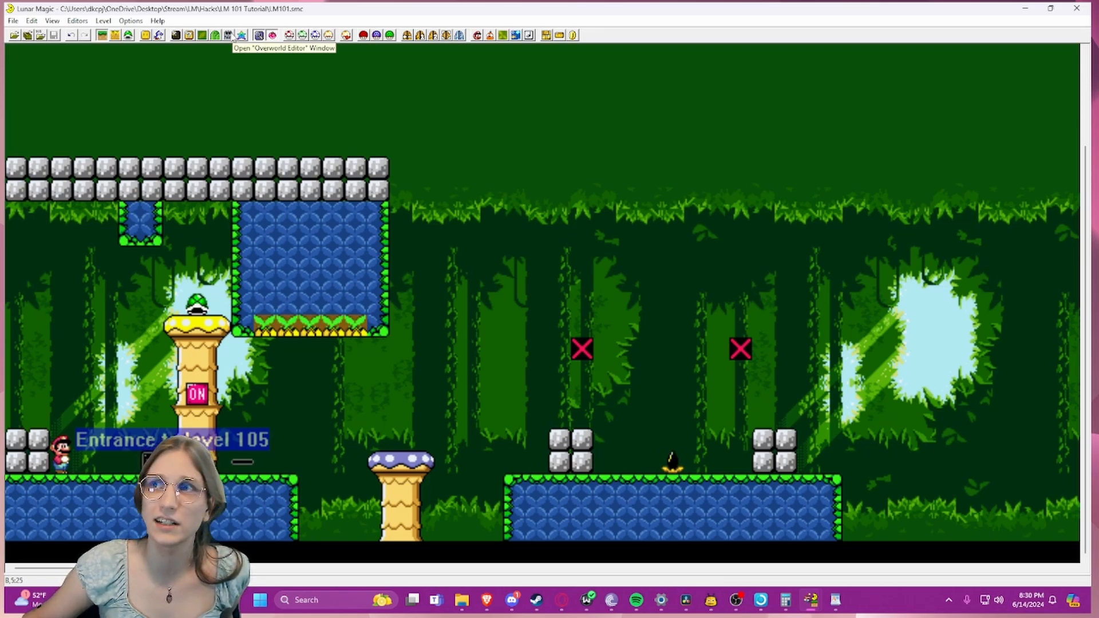
pyautogui.click(231, 35)
# - Examine the whole overworld map and all of its submaps at a reduced zoom level
pyautogui.scroll(4, 485, 224)
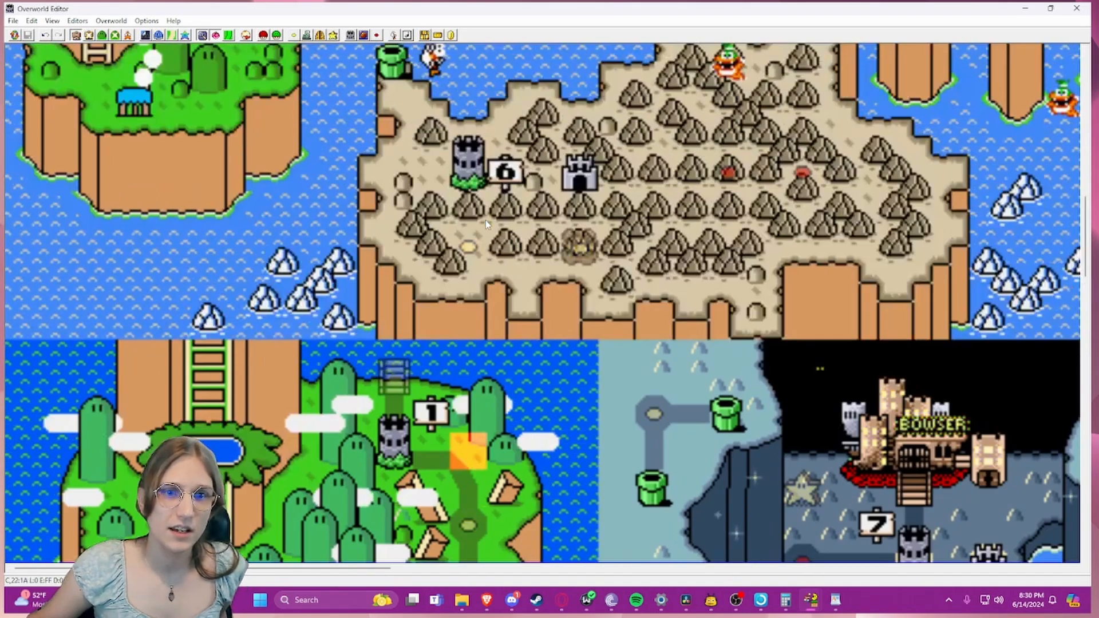
pyautogui.scroll(6, 485, 224)
pyautogui.keyDown('ctrl'); pyautogui.scroll(-3, 482, 227); pyautogui.keyUp('ctrl')
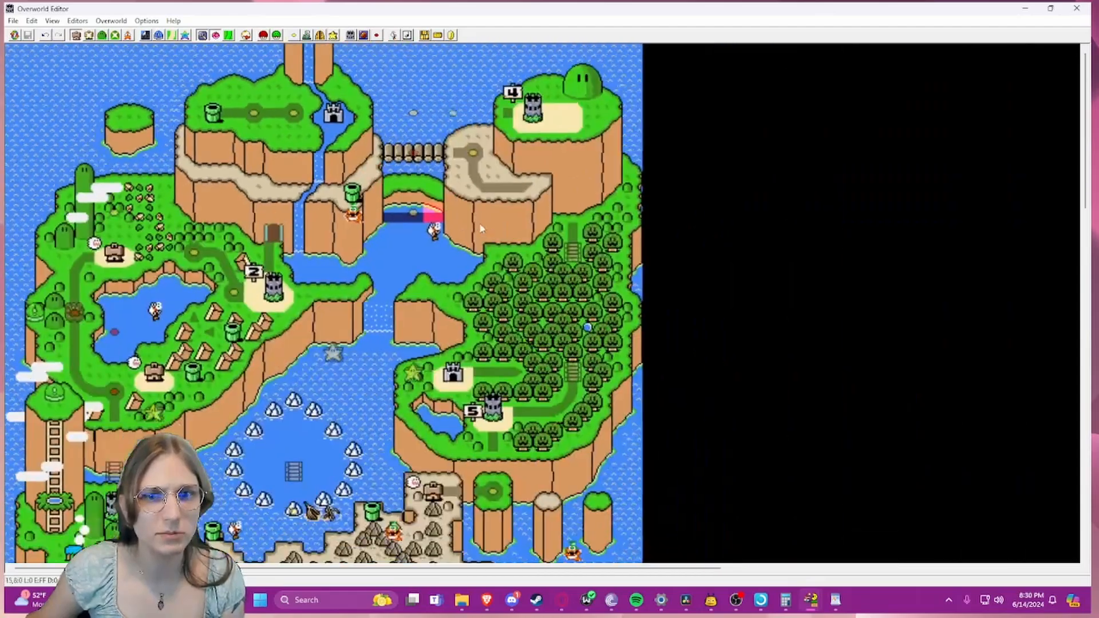
pyautogui.keyDown('ctrl'); pyautogui.scroll(-2, 480, 228); pyautogui.keyUp('ctrl')
pyautogui.keyDown('ctrl'); pyautogui.scroll(2, 480, 228); pyautogui.keyUp('ctrl')
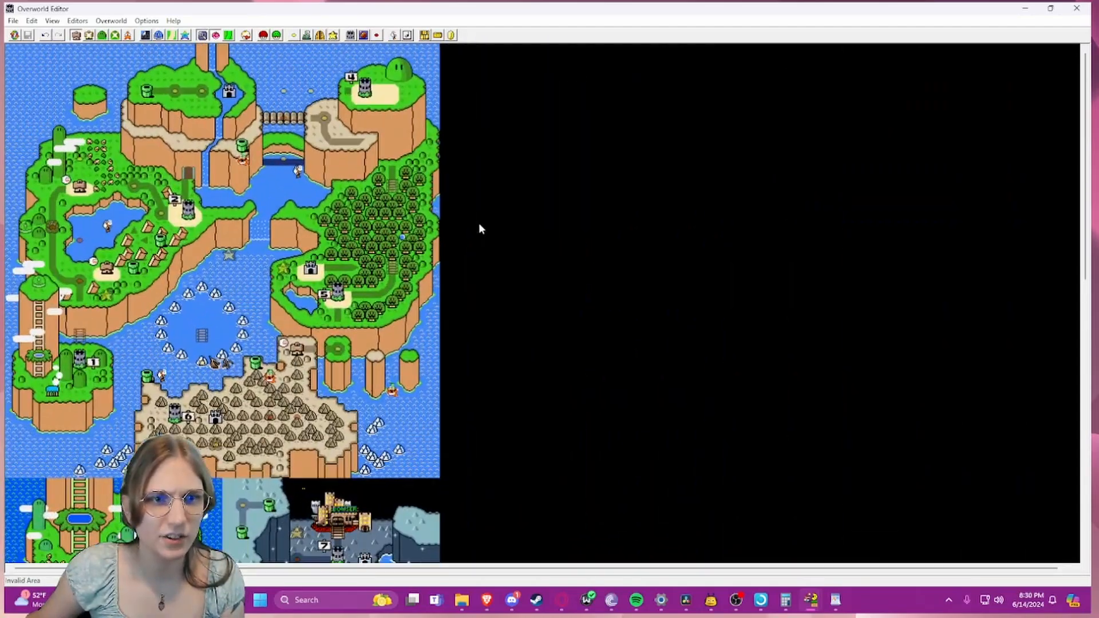
pyautogui.scroll(-4, 658, 235)
pyautogui.scroll(3, 681, 269)
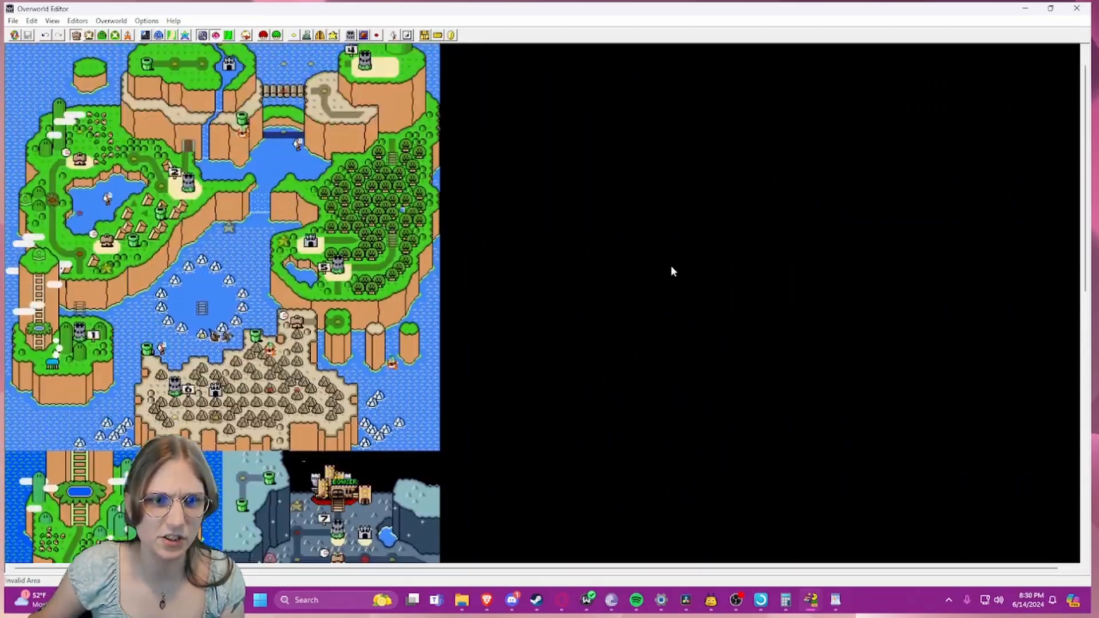
pyautogui.scroll(1, 493, 201)
pyautogui.keyDown('ctrl'); pyautogui.scroll(1, 493, 201); pyautogui.keyUp('ctrl')
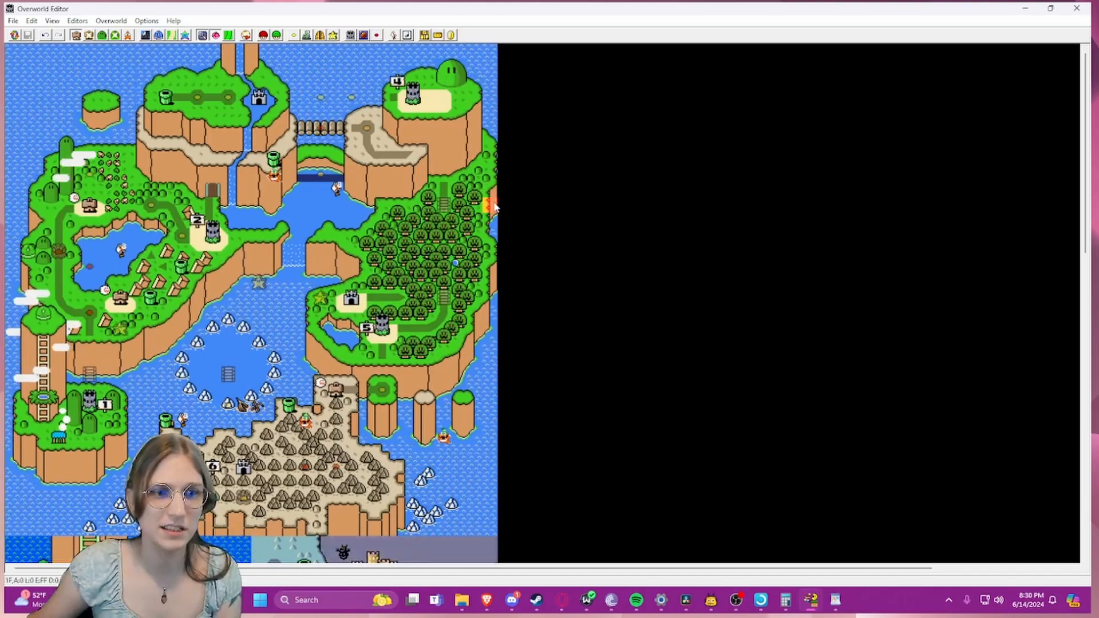
pyautogui.keyDown('ctrl'); pyautogui.scroll(-1, 494, 202); pyautogui.keyUp('ctrl')
pyautogui.scroll(-3, 309, 178)
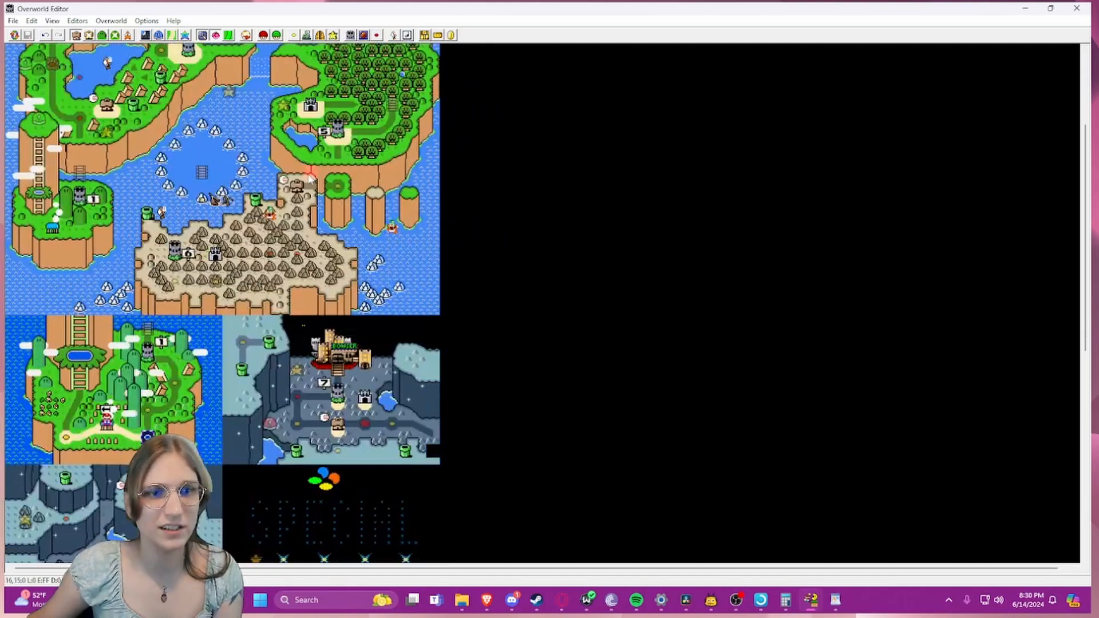
pyautogui.scroll(-5, 309, 178)
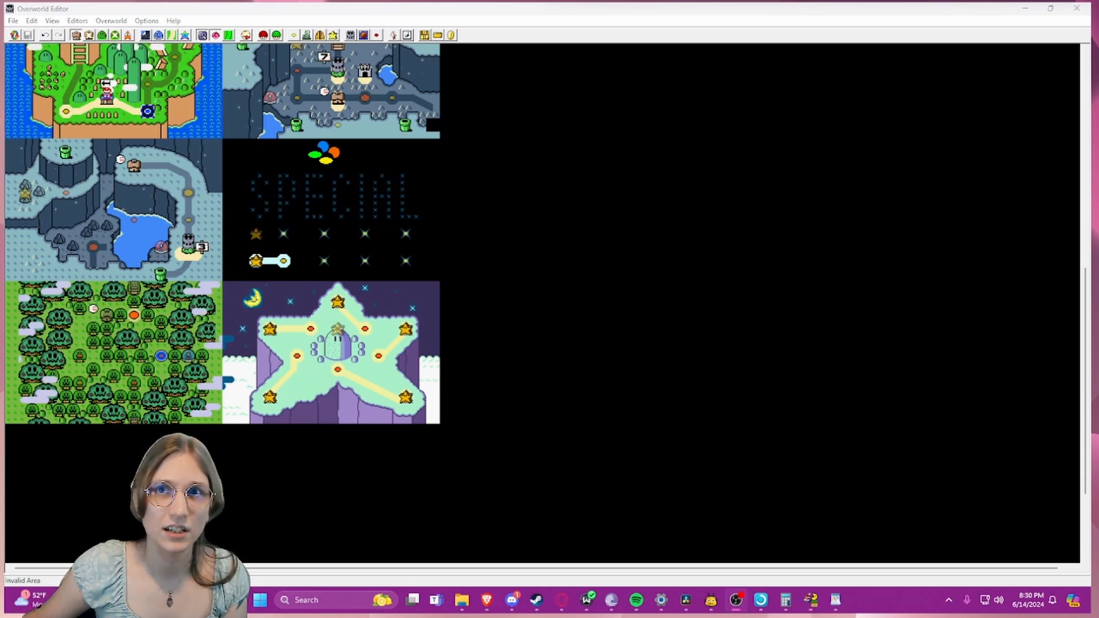
pyautogui.scroll(3, 292, 283)
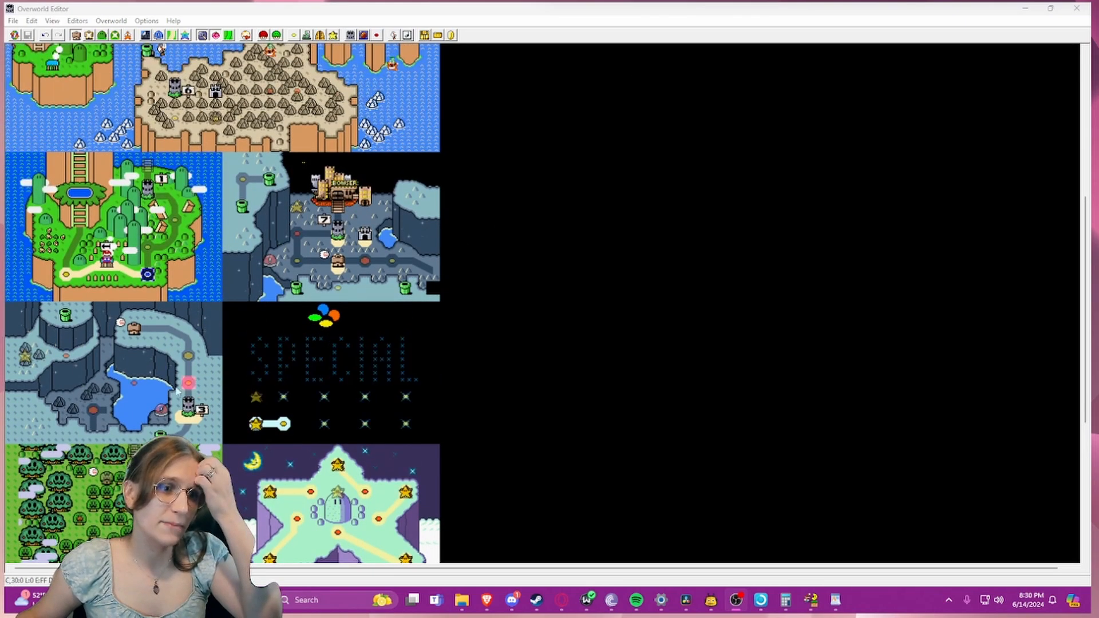
pyautogui.scroll(4, 177, 390)
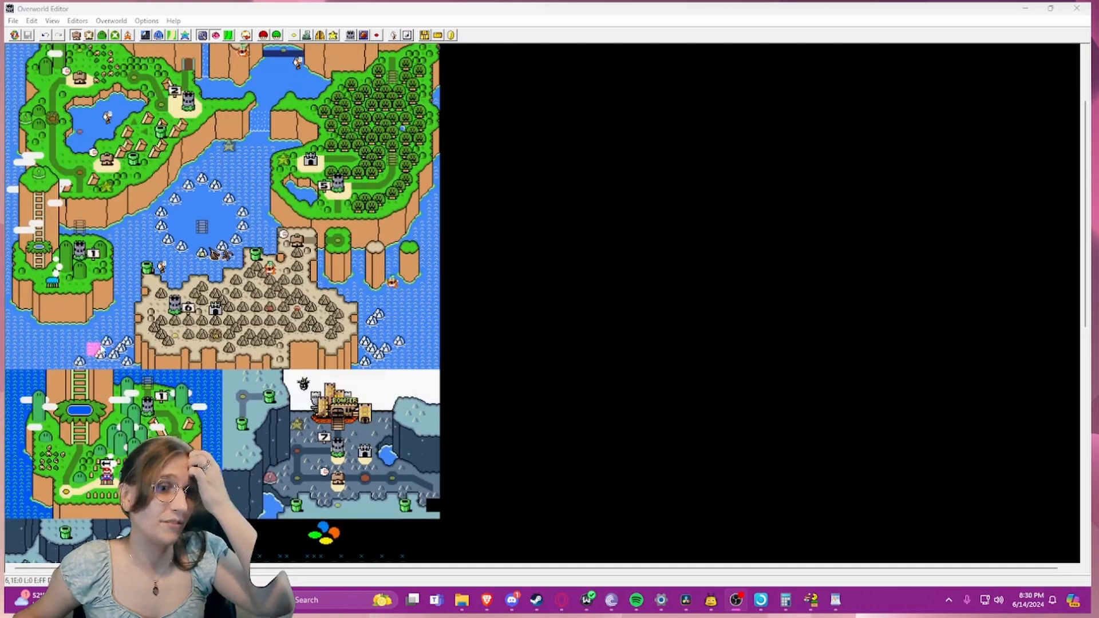
pyautogui.scroll(-2, 172, 344)
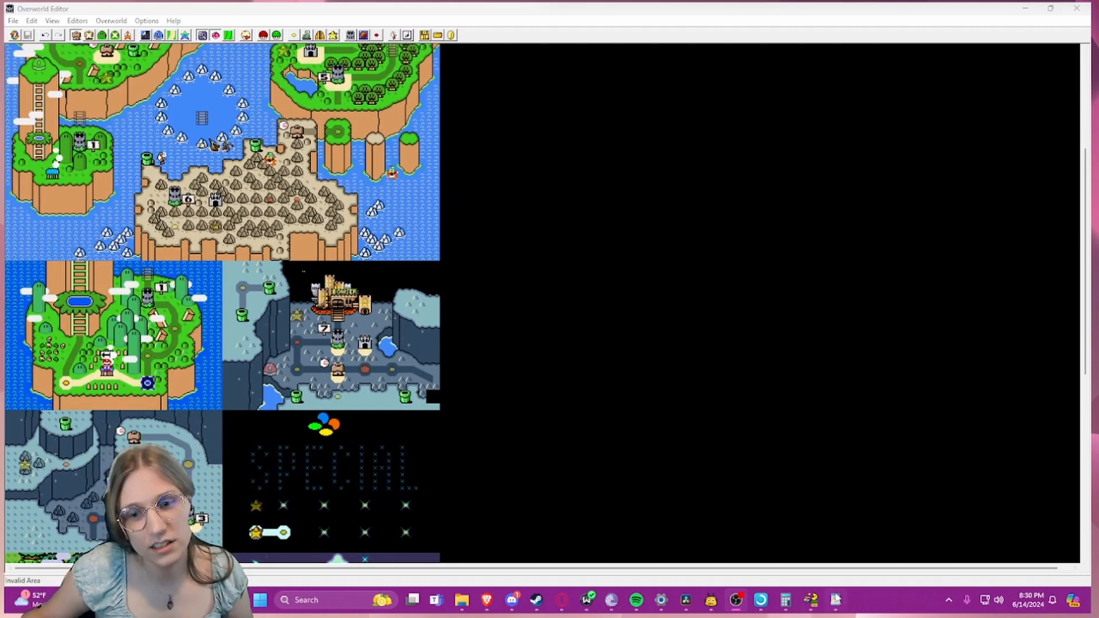
pyautogui.scroll(4, 287, 293)
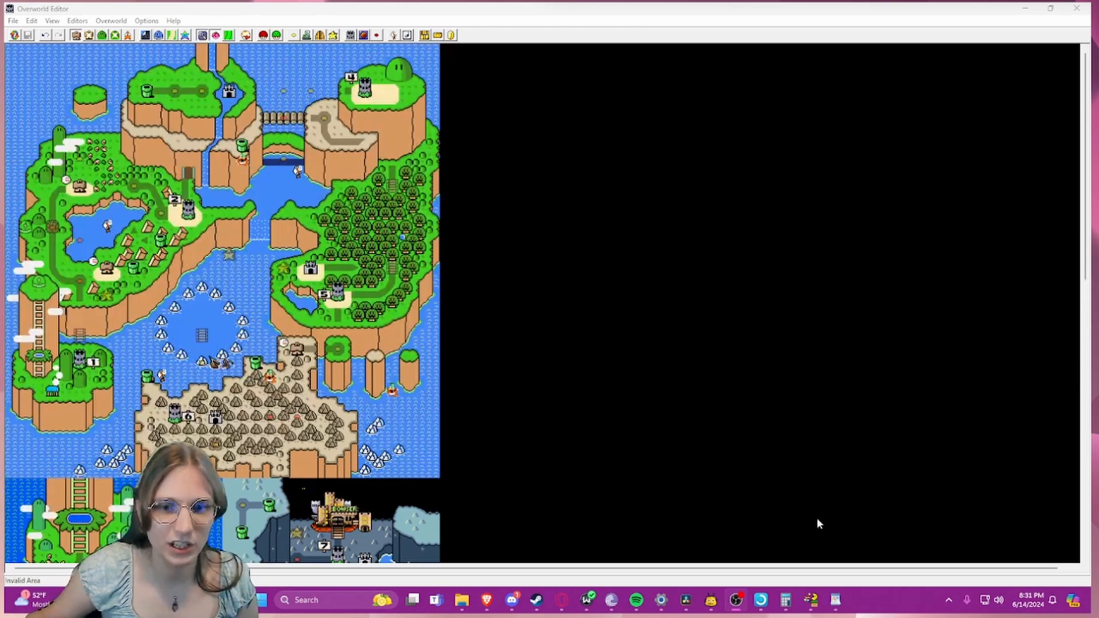
# - Bring up the LMguideline notes, read the Chapter 6 icon descriptions, and return to the Overworld Editor
pyautogui.click(836, 599)
pyautogui.scroll(-2, 840, 172)
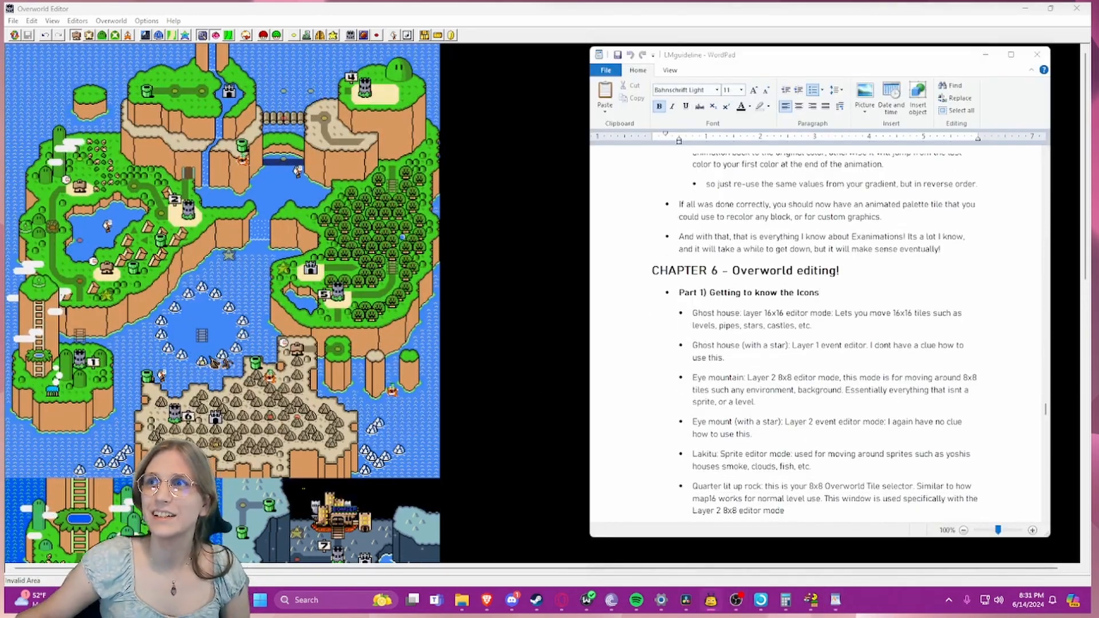
pyautogui.click(403, 196)
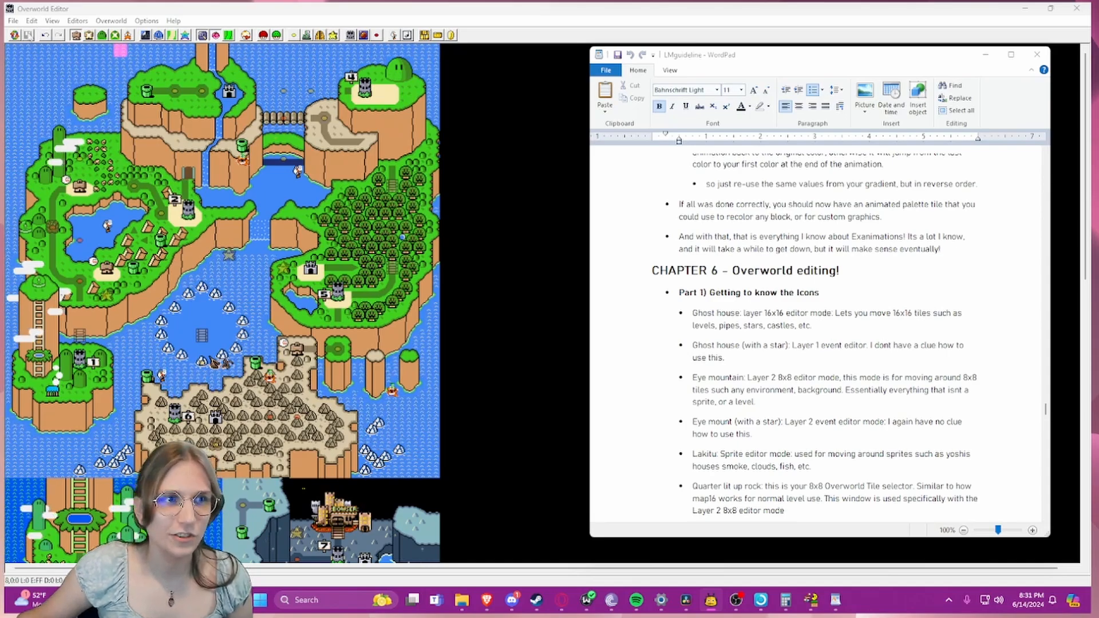
# - Switch the overworld to Layer 2 8x8 editor mode and look over the main map and submaps
pyautogui.click(16, 37)
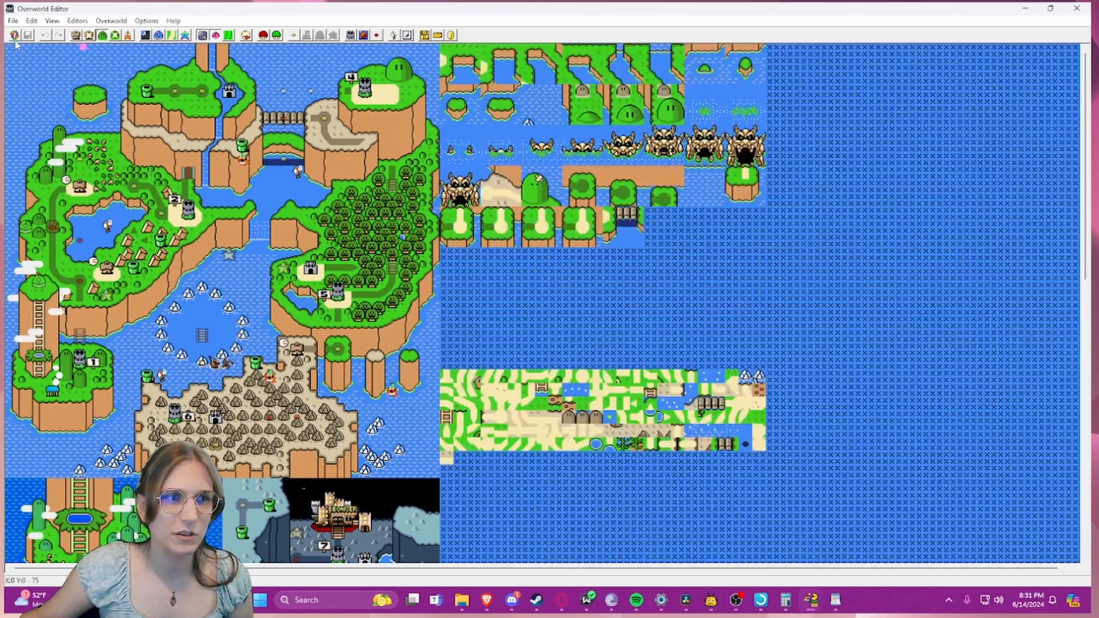
pyautogui.scroll(-3, 512, 219)
pyautogui.scroll(-5, 521, 226)
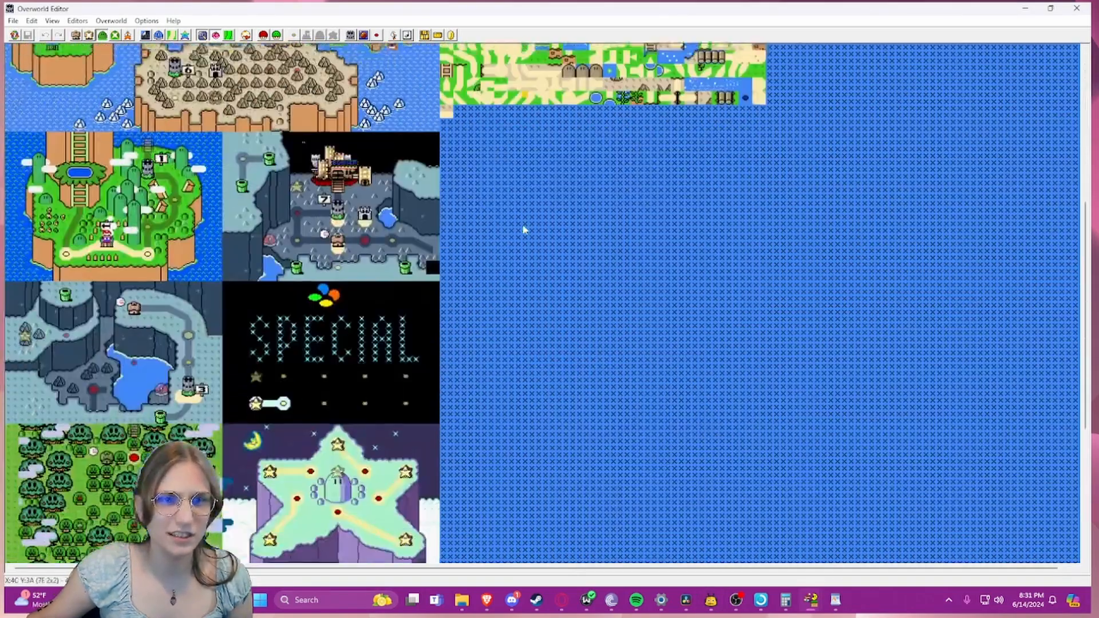
pyautogui.scroll(8, 515, 223)
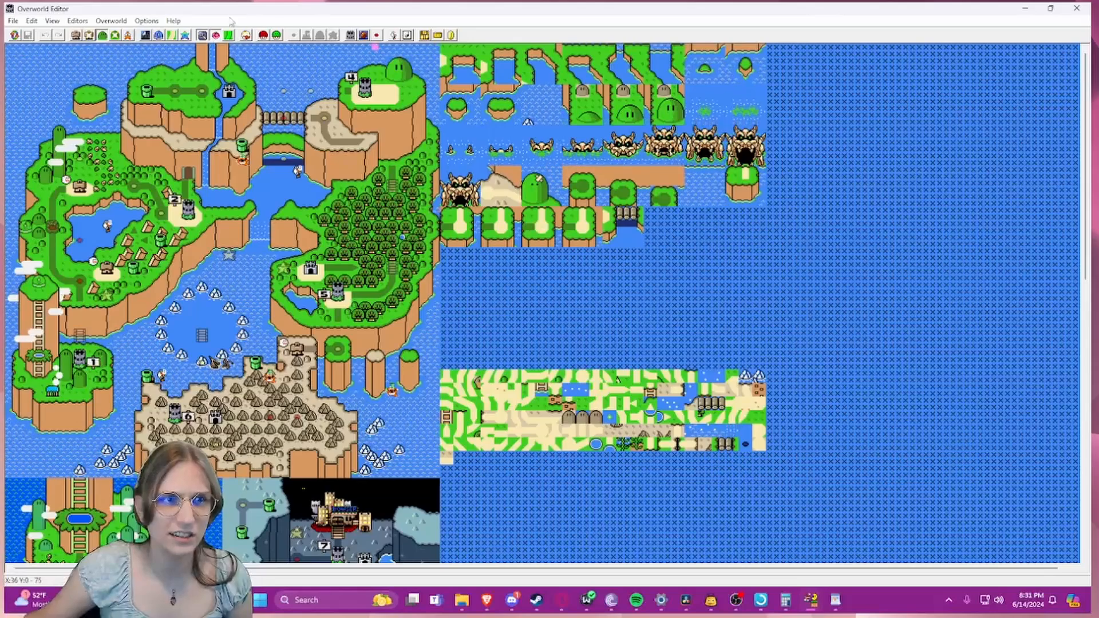
# - Open and close the Overworld Palette Editor, and examine the tiles below the last submaps
pyautogui.click(185, 36)
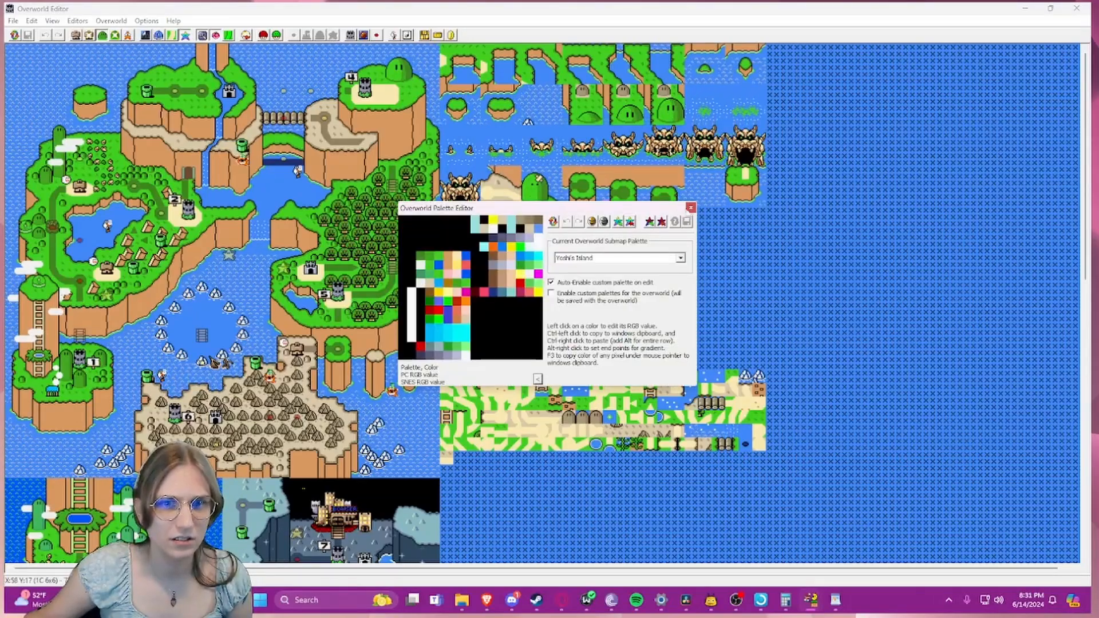
pyautogui.press('Escape')
pyautogui.scroll(-7, 635, 225)
pyautogui.scroll(-6, 629, 217)
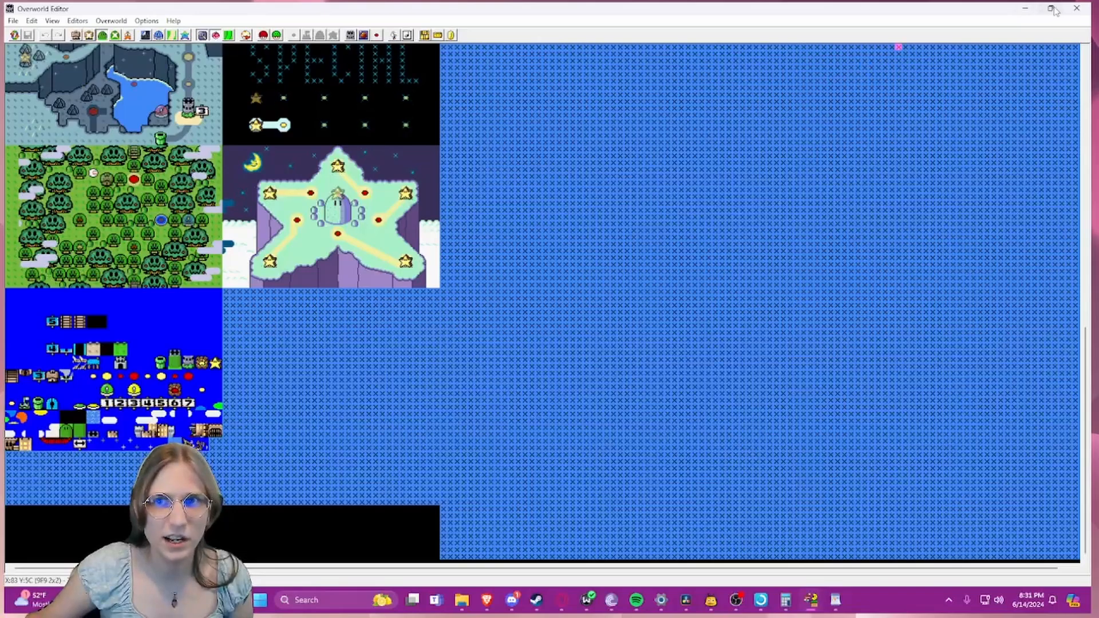
# - Close the Overworld Editor, minimize the LMguideline notes, and briefly open and close the level Palette Editor
pyautogui.click(1076, 8)
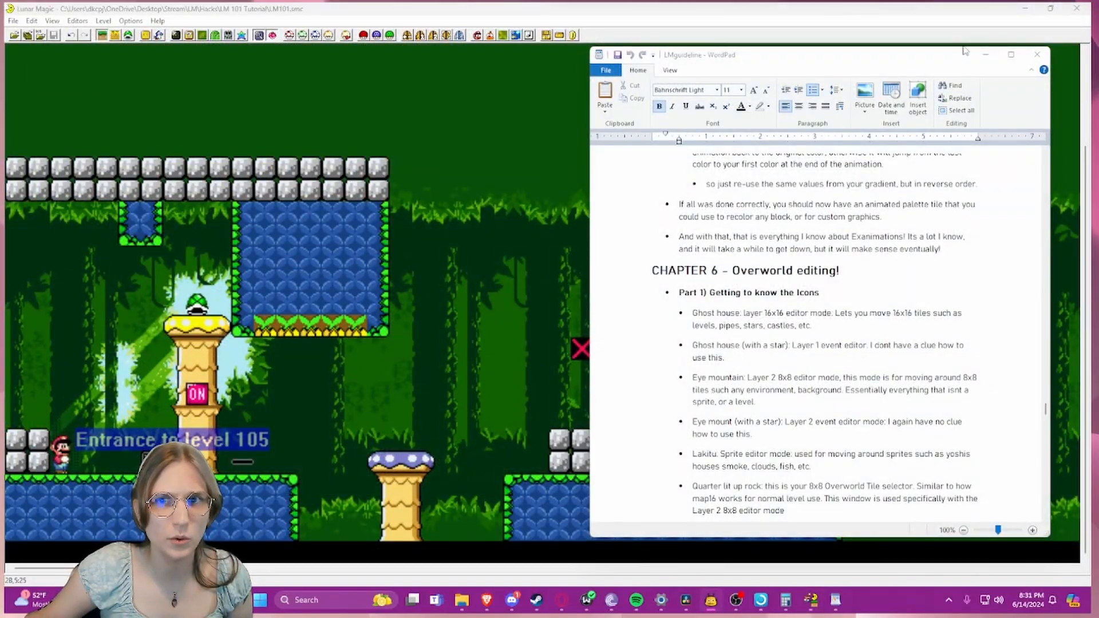
pyautogui.click(983, 57)
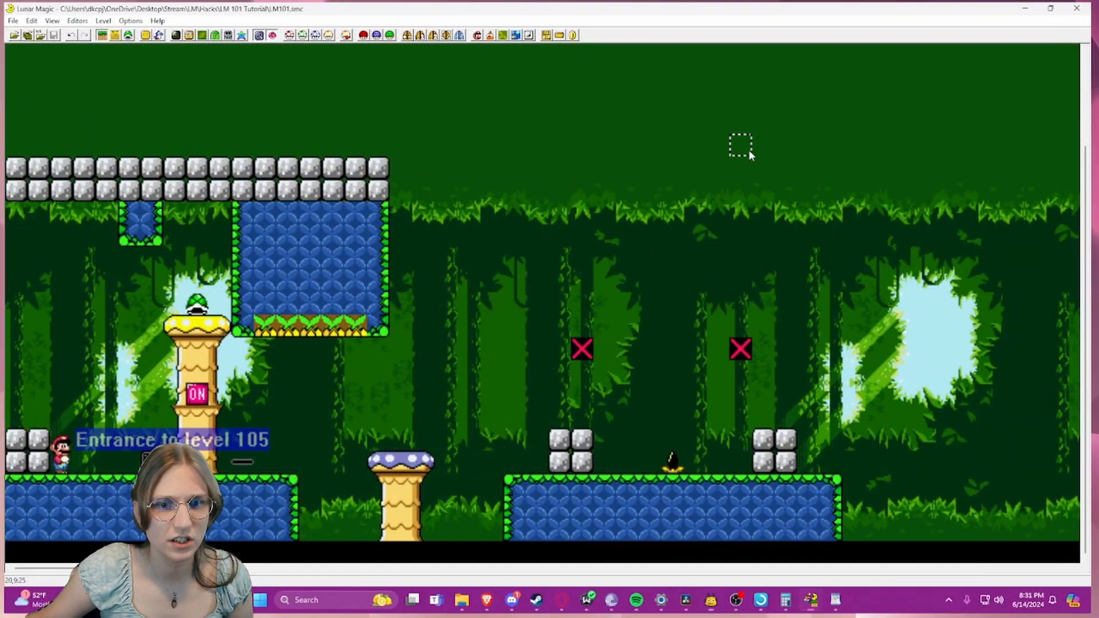
pyautogui.click(241, 35)
pyautogui.click(691, 207)
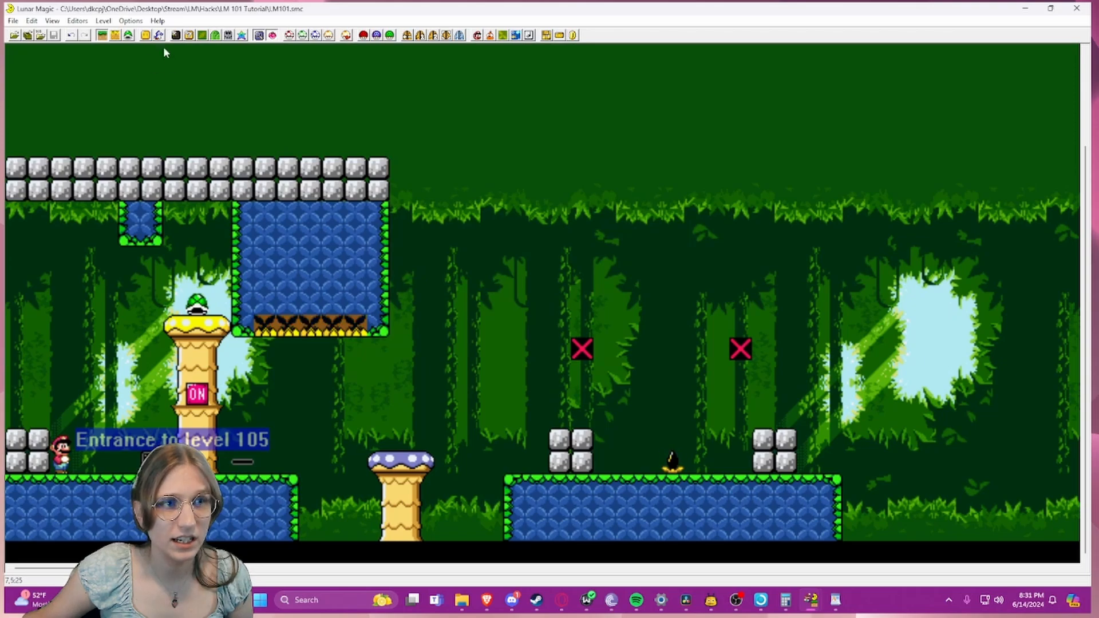
# - Open the Overworld Editor again and zoom in on the green island submap where Mario starts
pyautogui.click(202, 35)
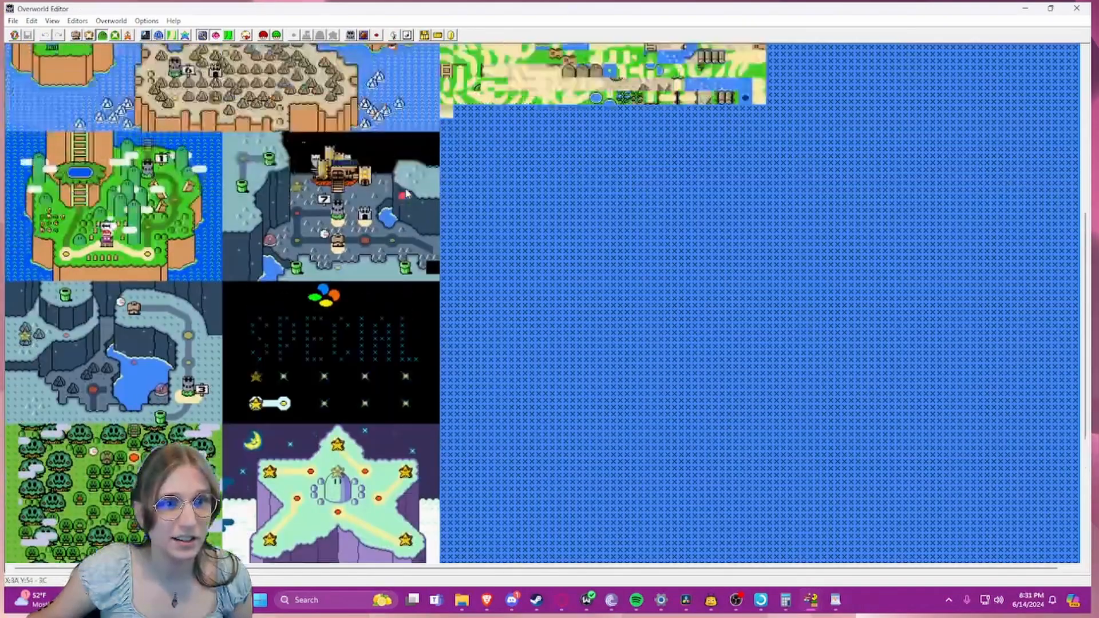
pyautogui.scroll(3, 401, 197)
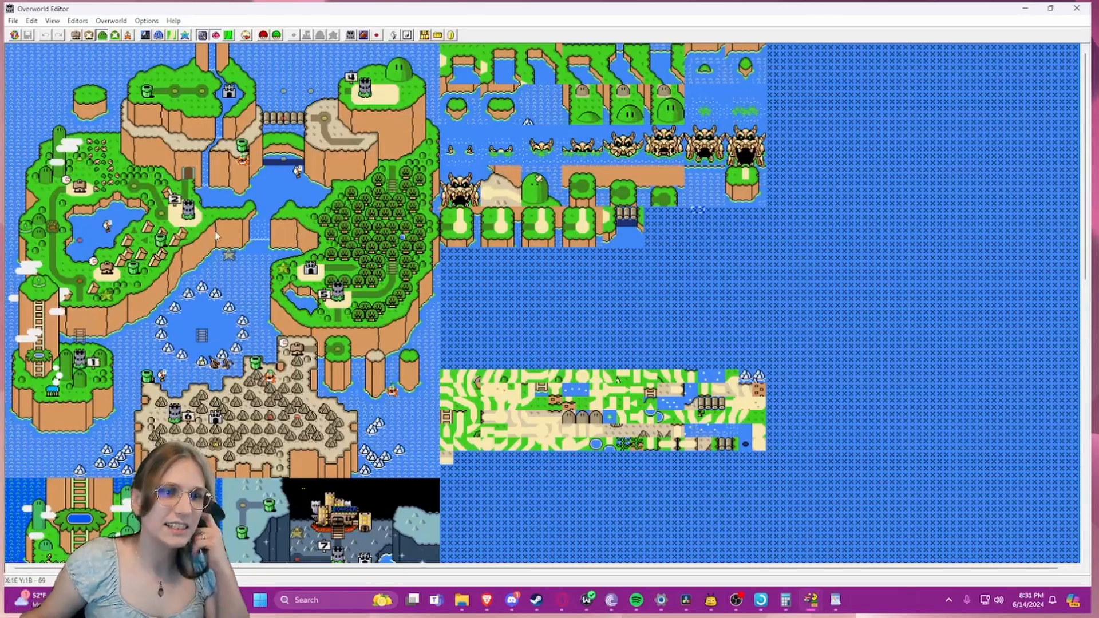
pyautogui.scroll(-5, 220, 250)
pyautogui.keyDown('ctrl'); pyautogui.scroll(20, 96, 442); pyautogui.keyUp('ctrl')
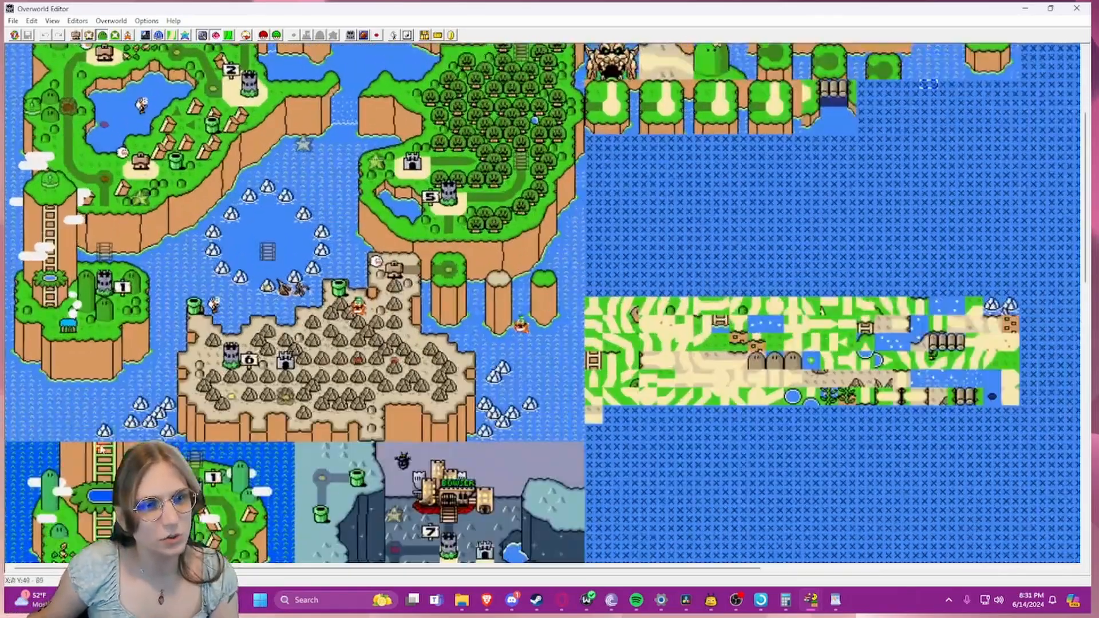
pyautogui.scroll(-6, 130, 361)
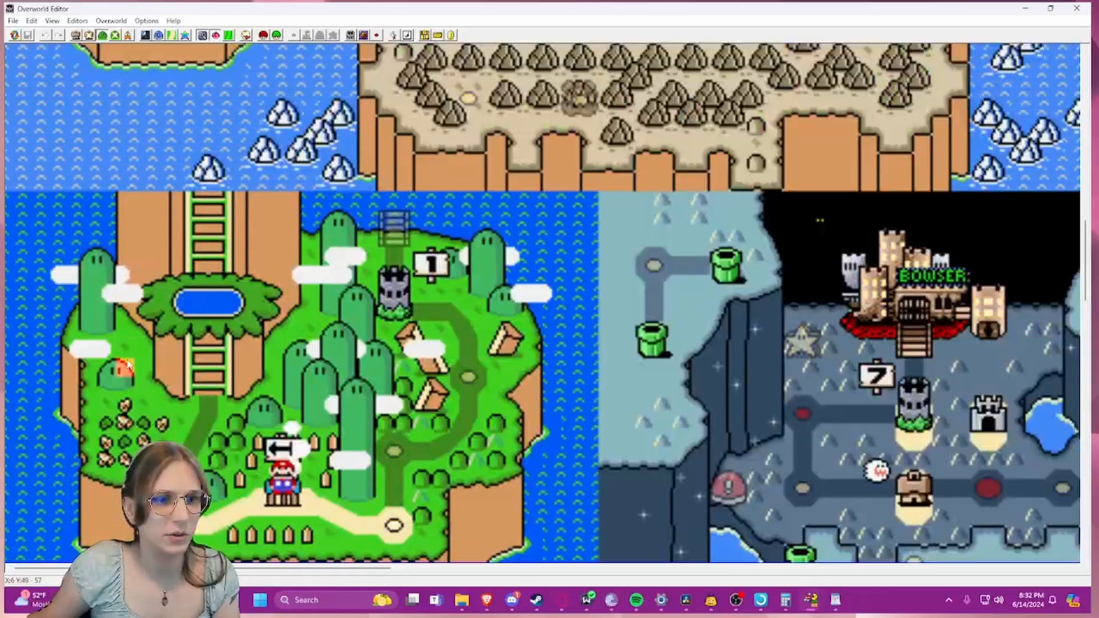
pyautogui.keyDown('ctrl'); pyautogui.scroll(-1, 121, 361); pyautogui.keyUp('ctrl')
pyautogui.keyDown('ctrl'); pyautogui.scroll(3, 121, 363); pyautogui.keyUp('ctrl')
pyautogui.scroll(-4, 125, 355)
pyautogui.scroll(3, 138, 220)
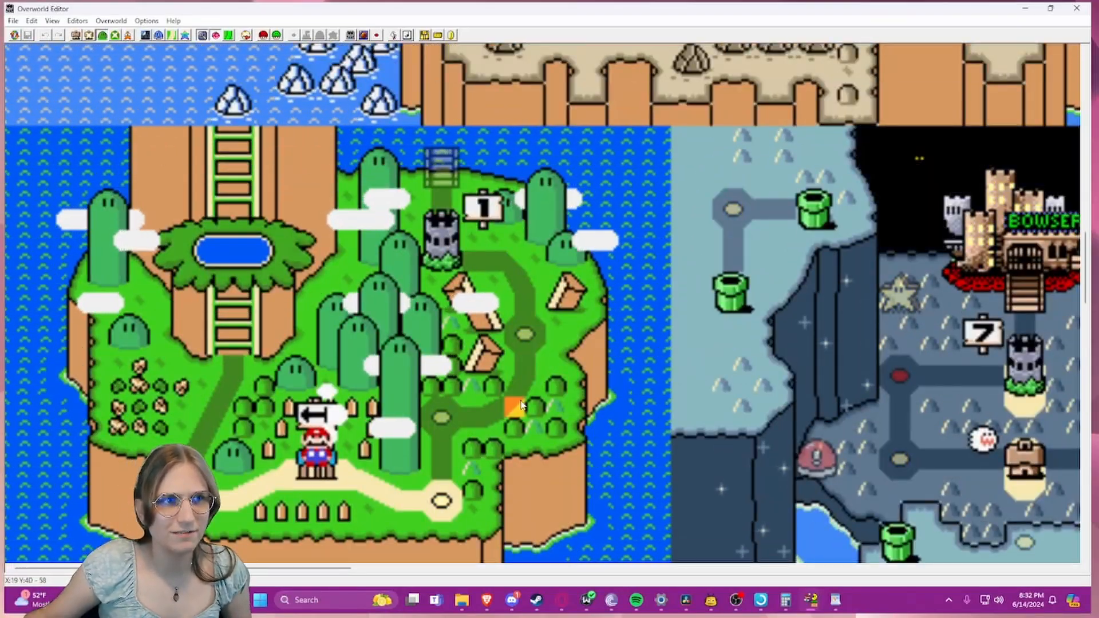
pyautogui.scroll(-1, 333, 376)
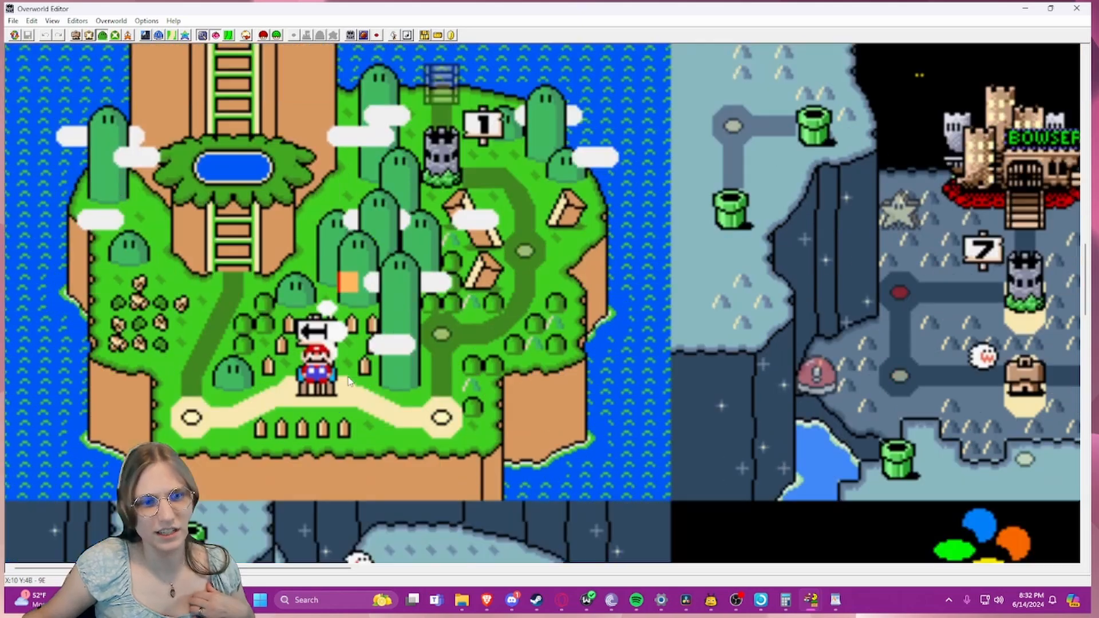
pyautogui.scroll(1, 321, 370)
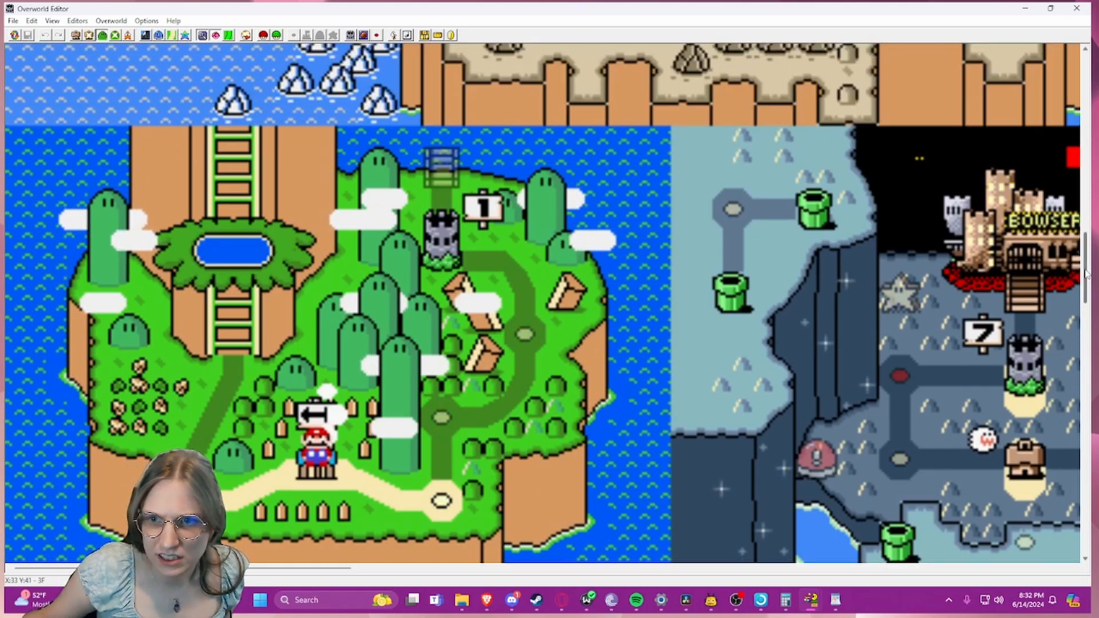
pyautogui.moveTo(1086, 274); pyautogui.dragTo(1086, 280)
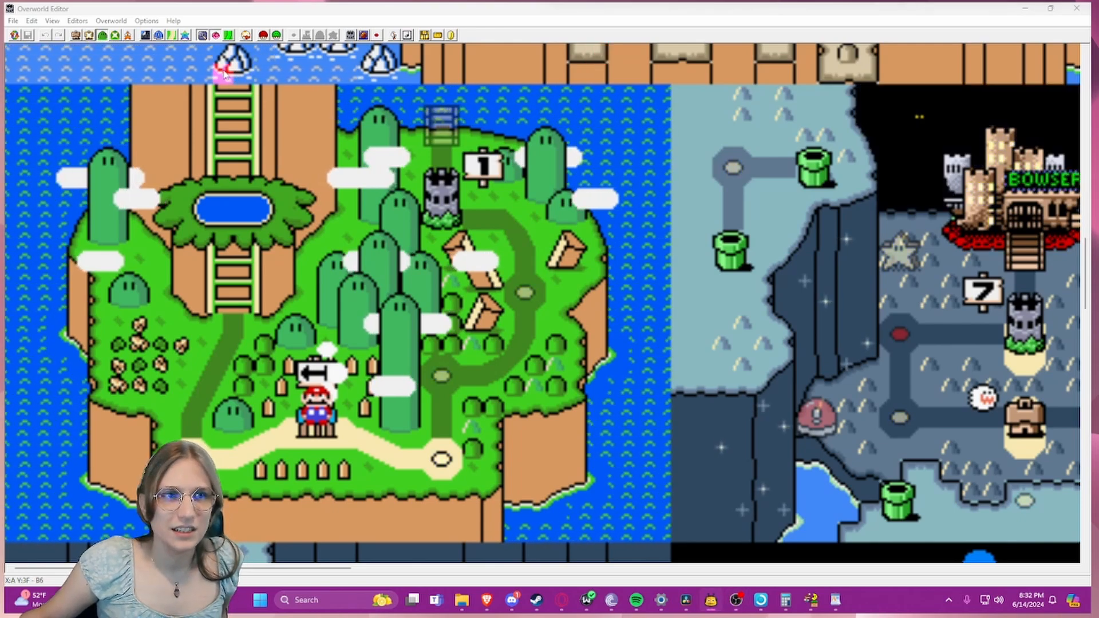
# - Switch the overworld to Layer 1 16x16 editor mode
pyautogui.click(78, 37)
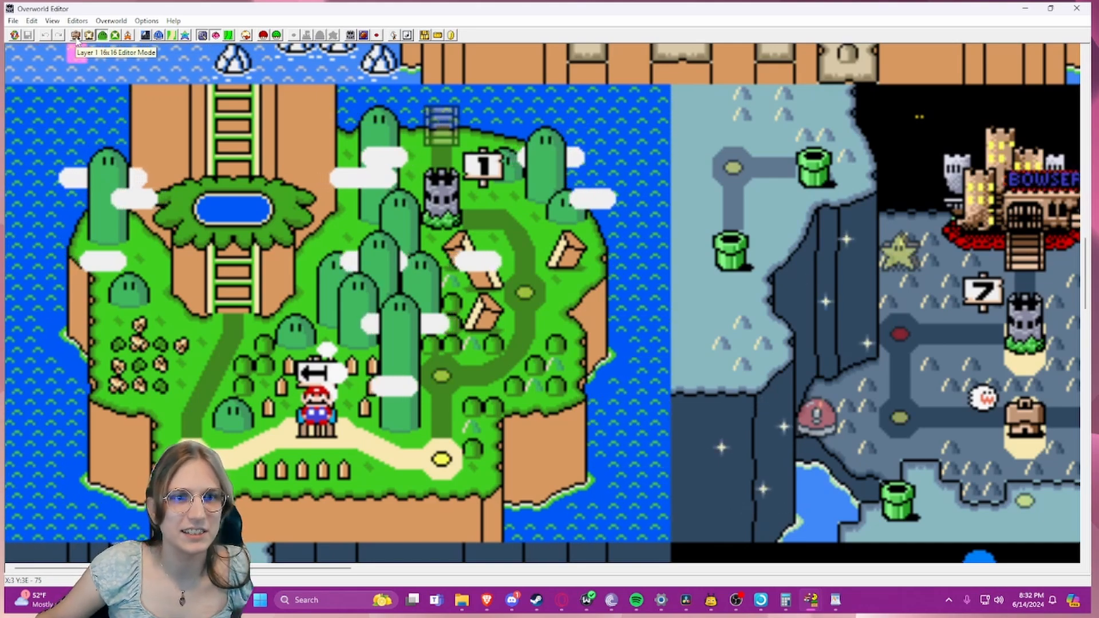
pyautogui.click(78, 39)
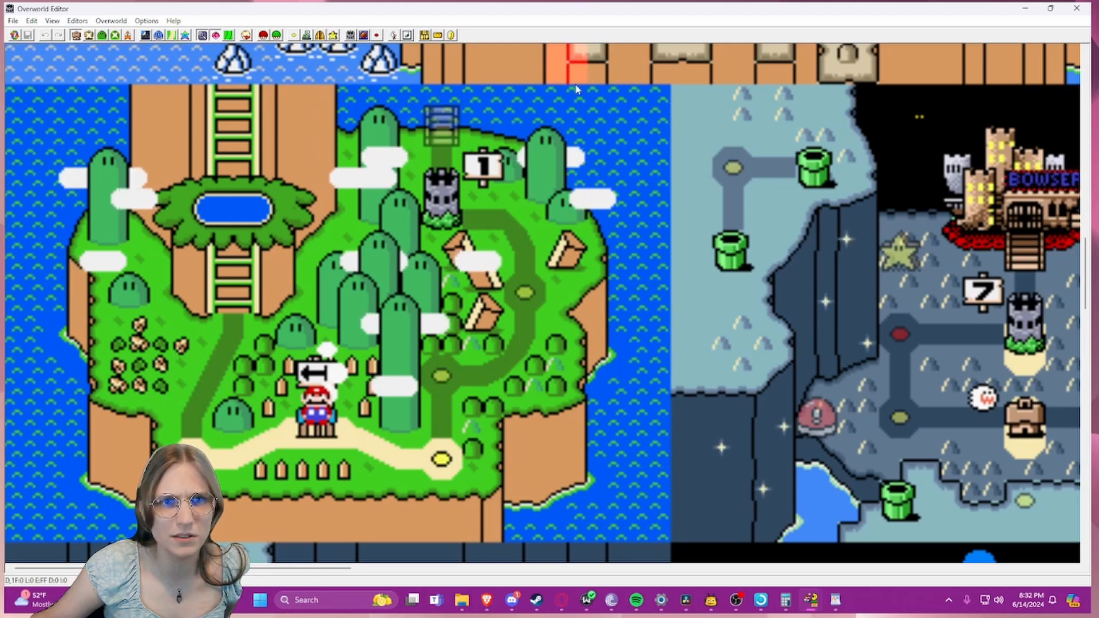
# - Look over the overworld submaps, from the green starting island down to the forest and star-shaped areas
pyautogui.scroll(-3, 752, 217)
pyautogui.scroll(-4, 671, 363)
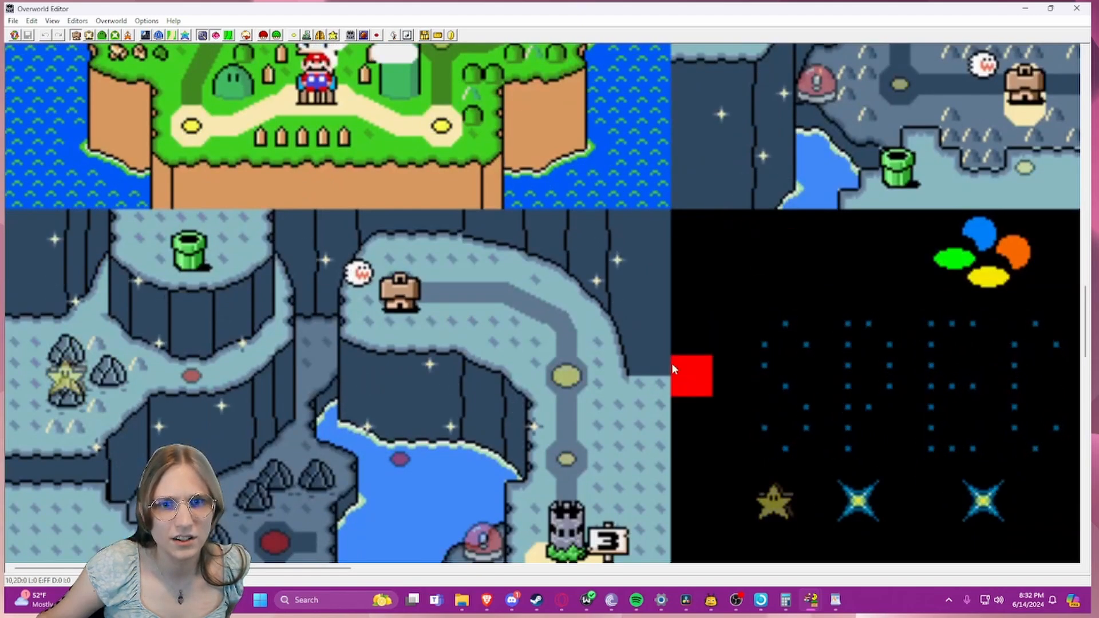
pyautogui.scroll(2, 607, 208)
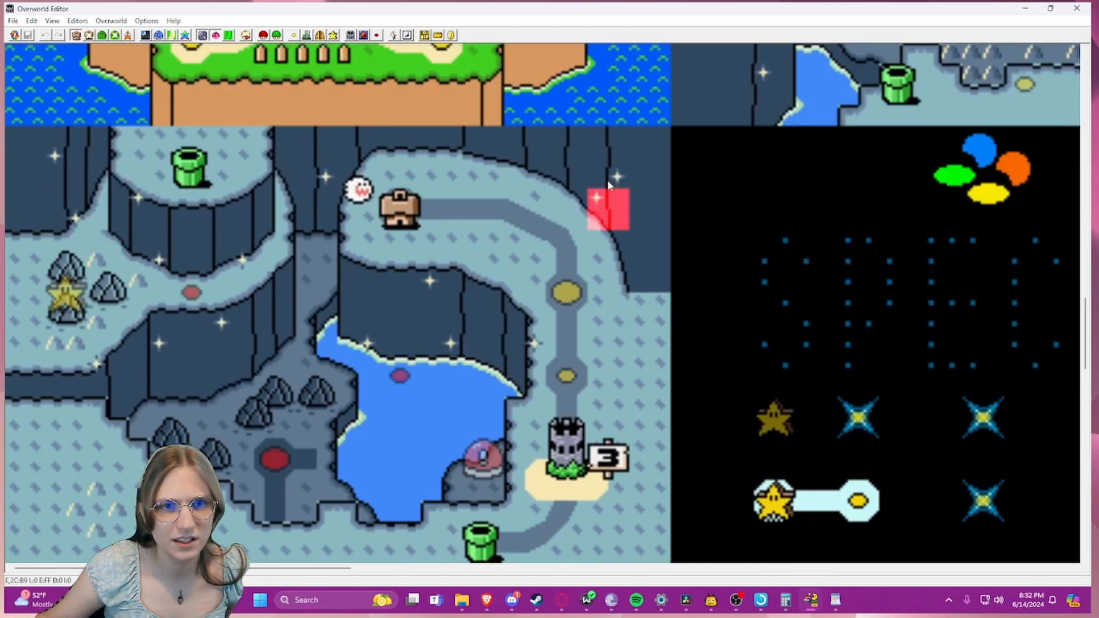
pyautogui.scroll(3, 607, 143)
pyautogui.scroll(3, 607, 200)
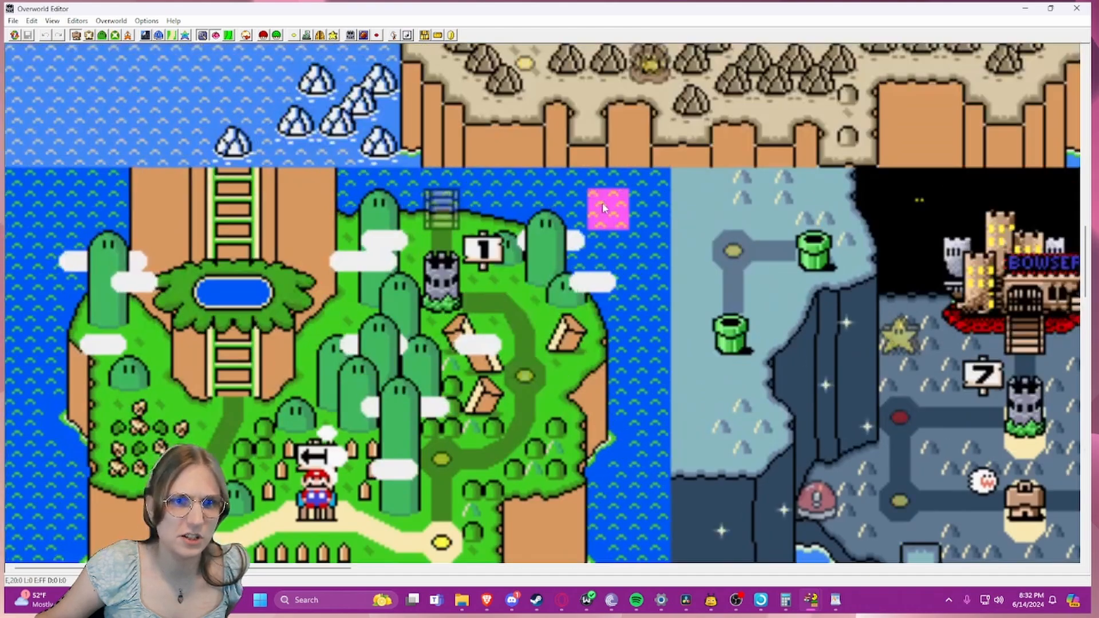
pyautogui.scroll(-1, 618, 155)
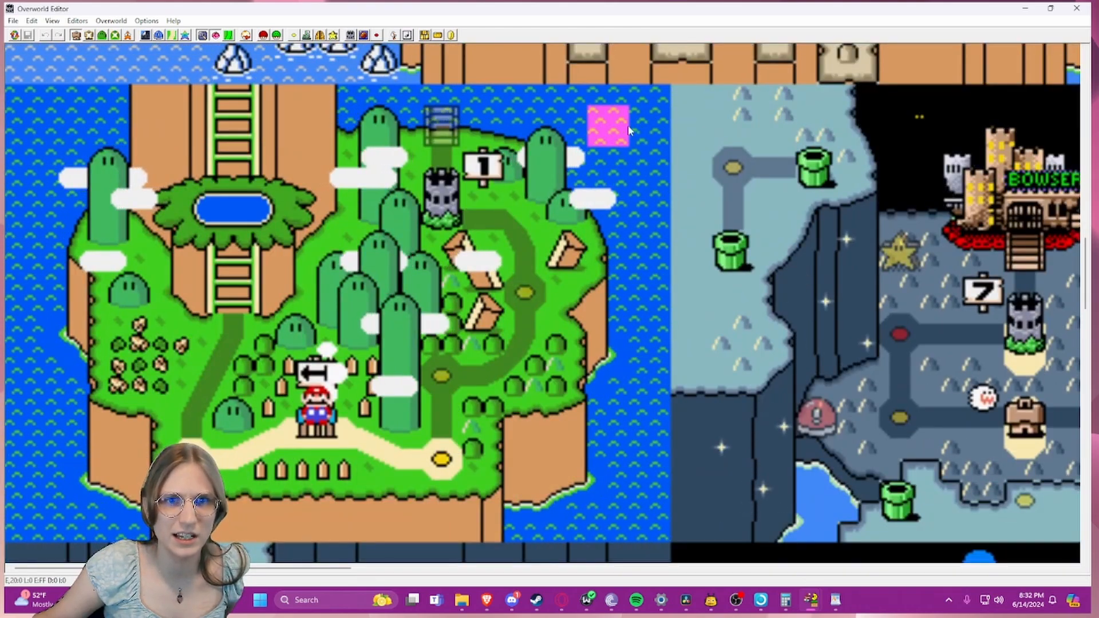
pyautogui.scroll(-7, 606, 171)
pyautogui.scroll(-2, 595, 263)
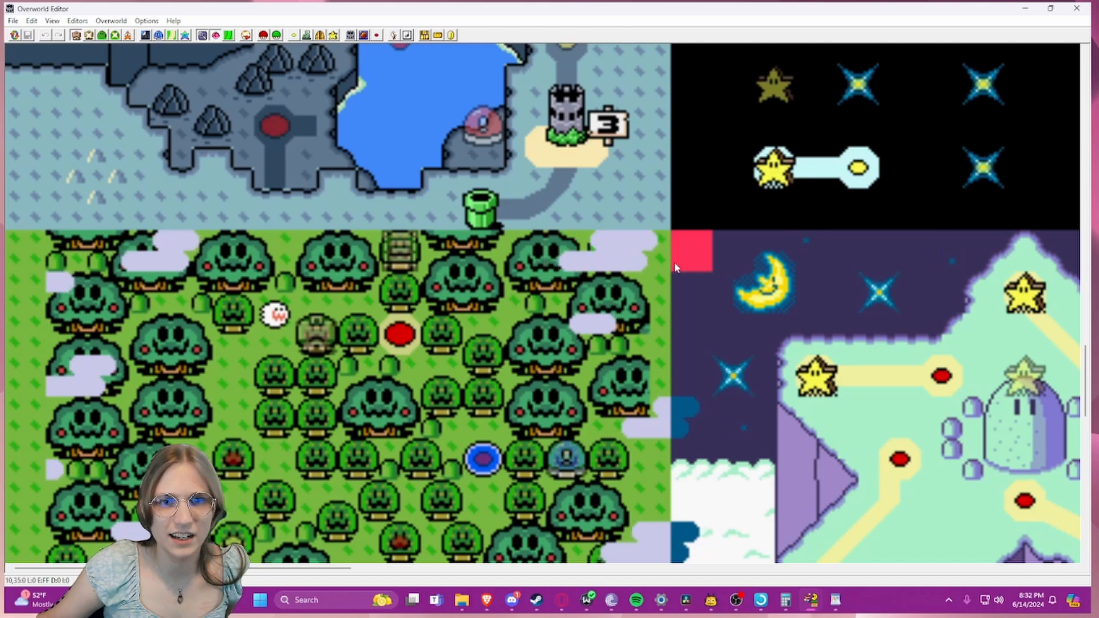
pyautogui.scroll(10, 647, 261)
pyautogui.scroll(-1, 601, 218)
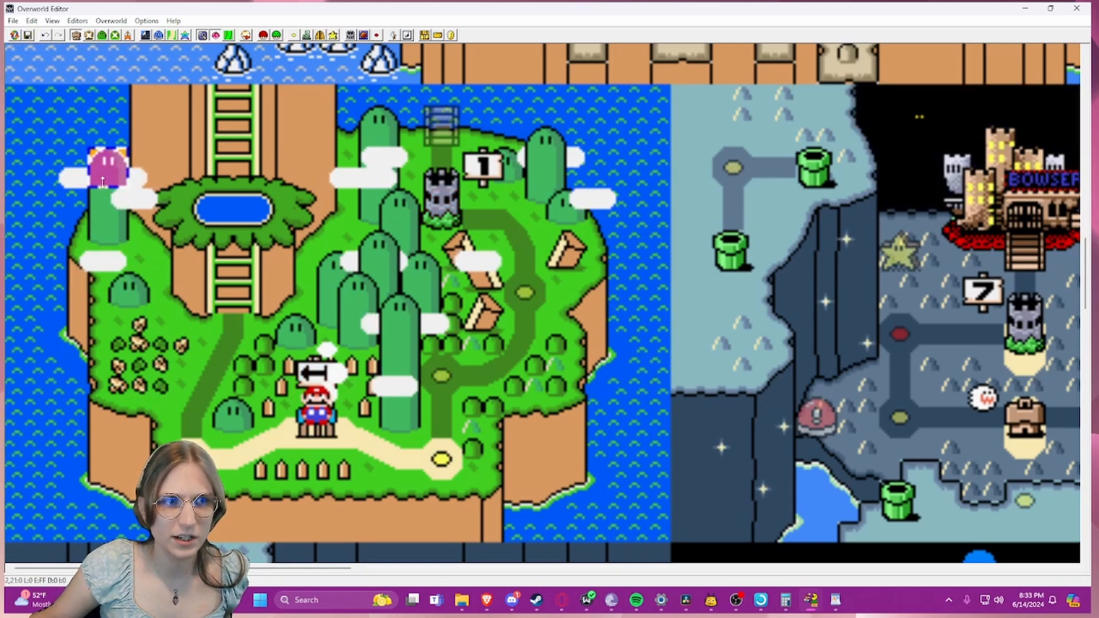
# - Try selecting and moving single Layer 1 tiles on the green starting island, including the yellow level tile and the castle
pyautogui.moveTo(103, 181); pyautogui.dragTo(142, 264)
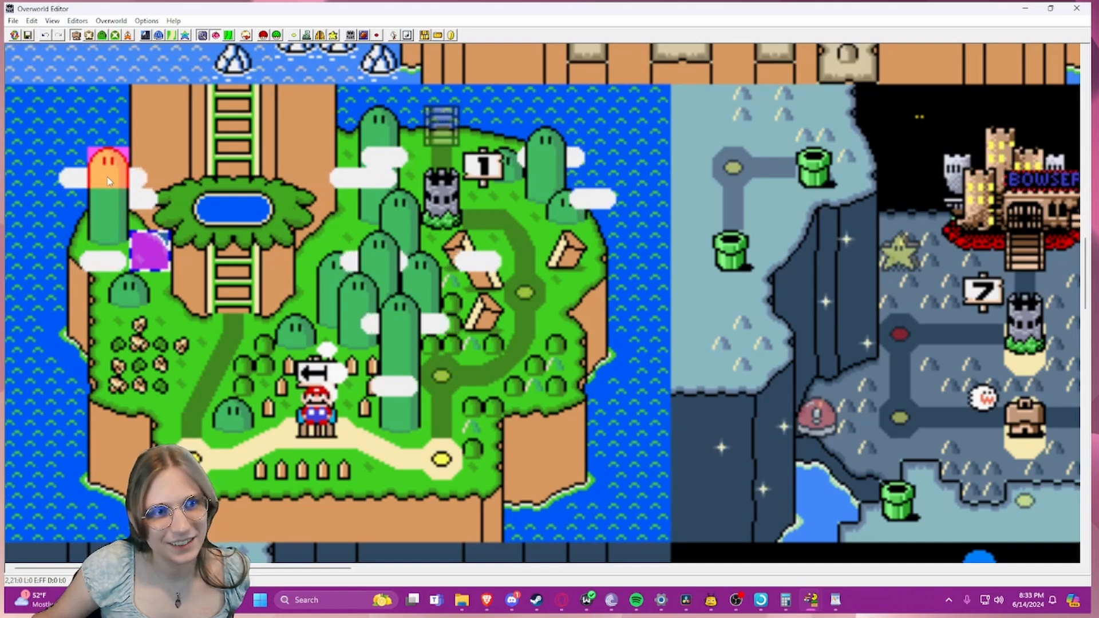
pyautogui.moveTo(105, 223); pyautogui.dragTo(105, 196)
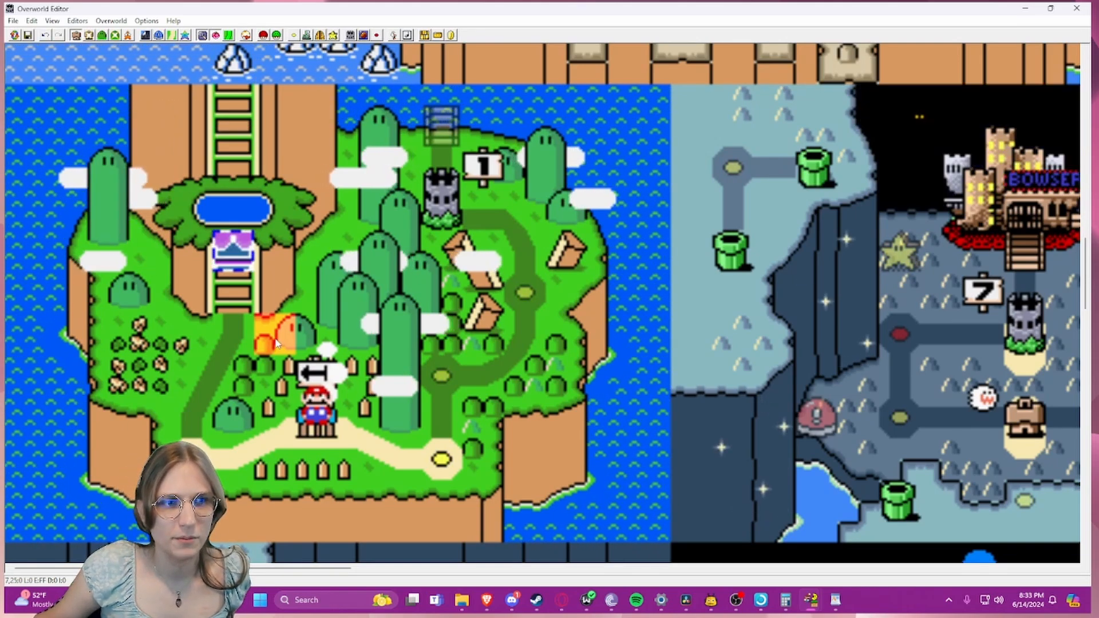
pyautogui.click(329, 420)
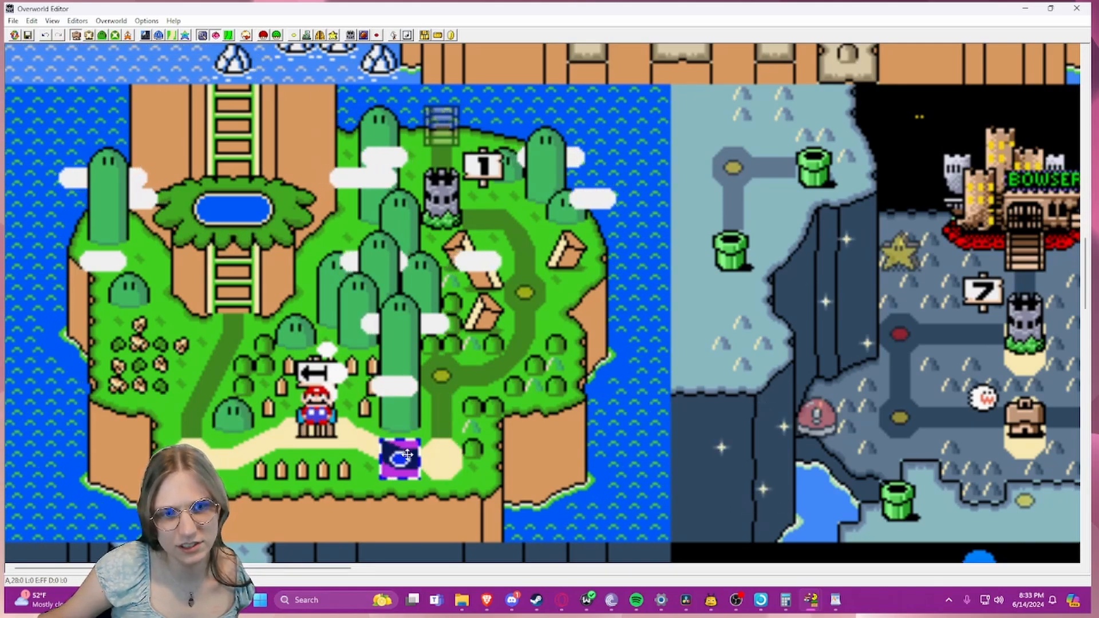
pyautogui.moveTo(407, 455); pyautogui.dragTo(448, 455)
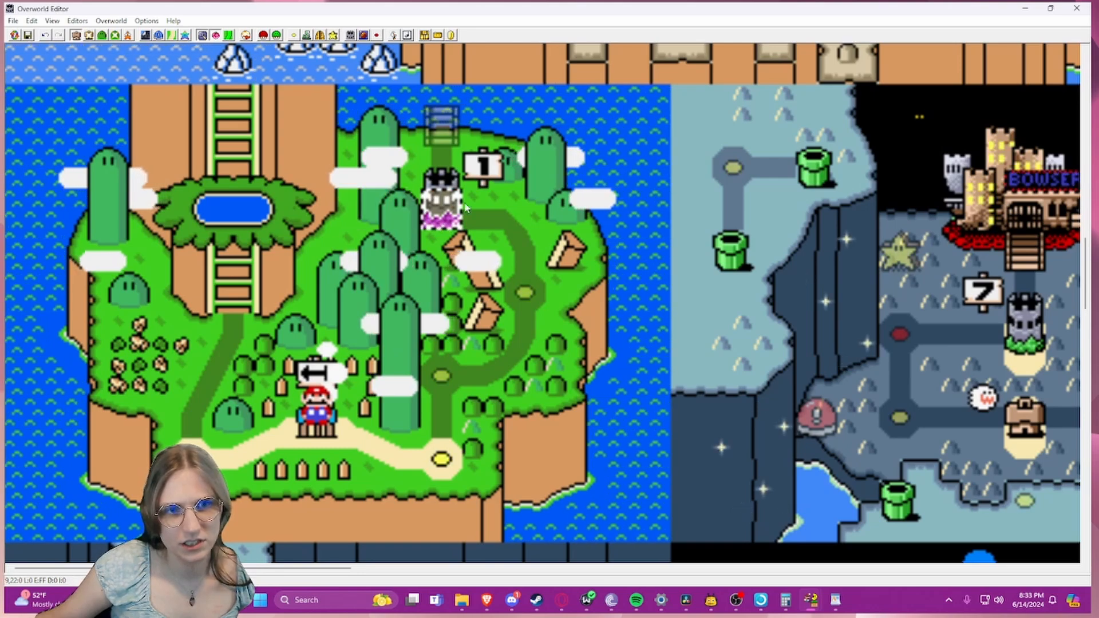
pyautogui.click(523, 211)
pyautogui.click(452, 214)
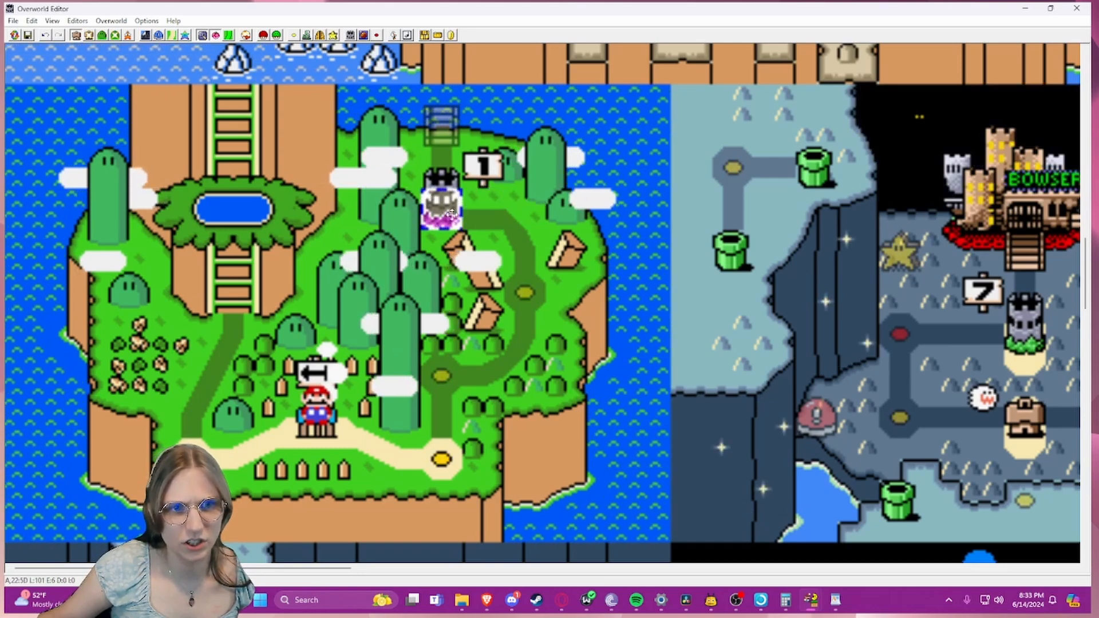
pyautogui.click(484, 167)
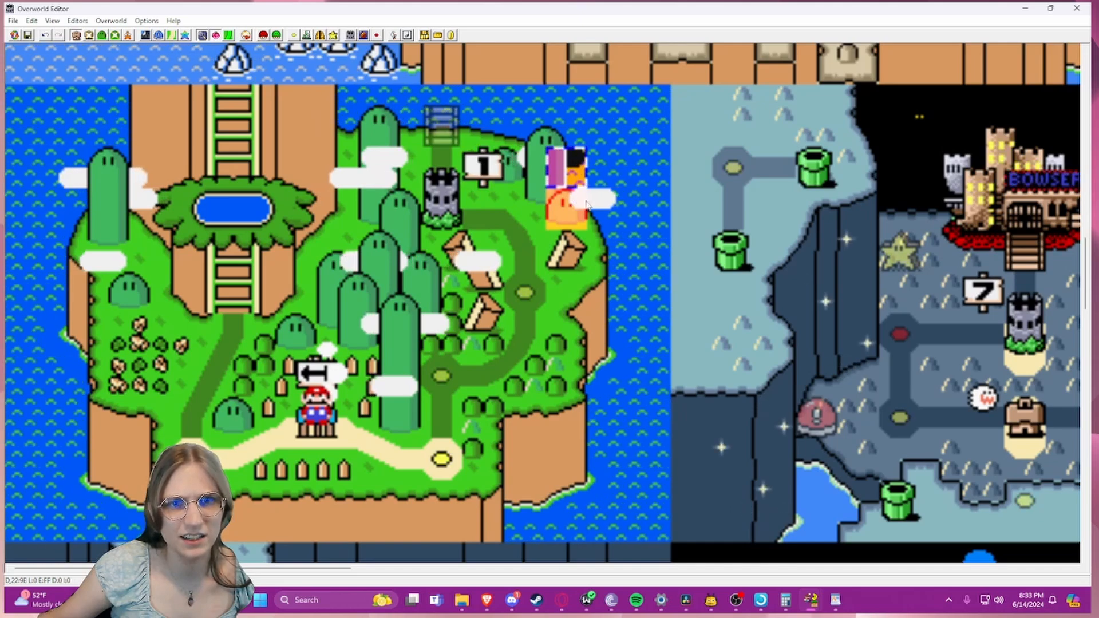
# - Try selecting, moving and copying larger blocks of Layer 1 tiles along the starting island's west coast
pyautogui.click(163, 201)
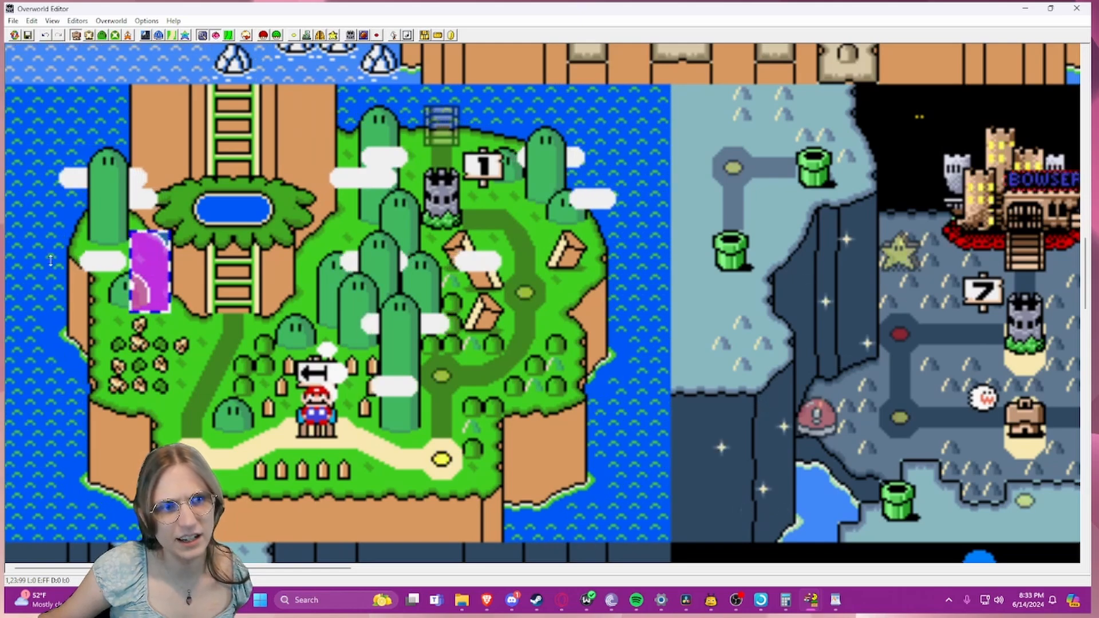
pyautogui.moveTo(131, 273); pyautogui.dragTo(82, 273)
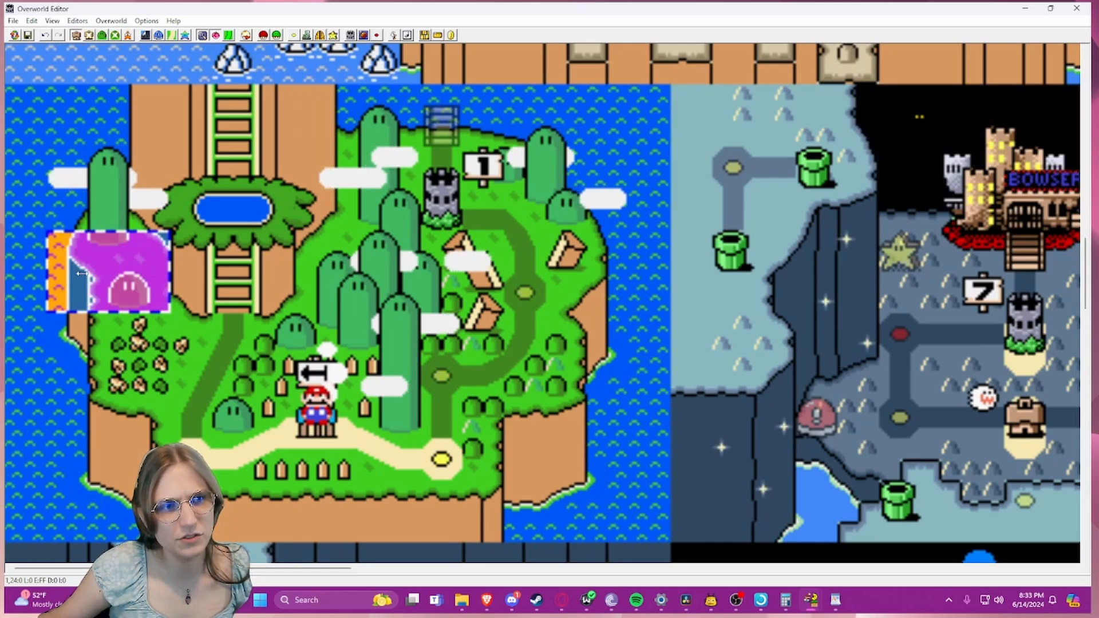
pyautogui.click(181, 333)
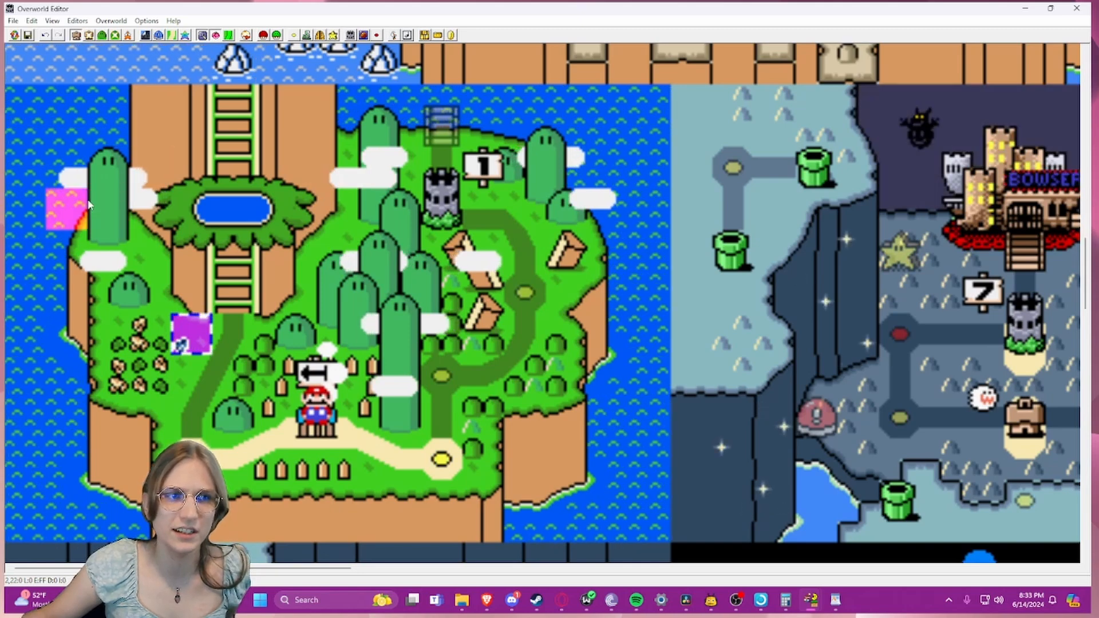
pyautogui.moveTo(71, 163); pyautogui.dragTo(31, 263)
pyautogui.hotkey('ctrl', 'z')
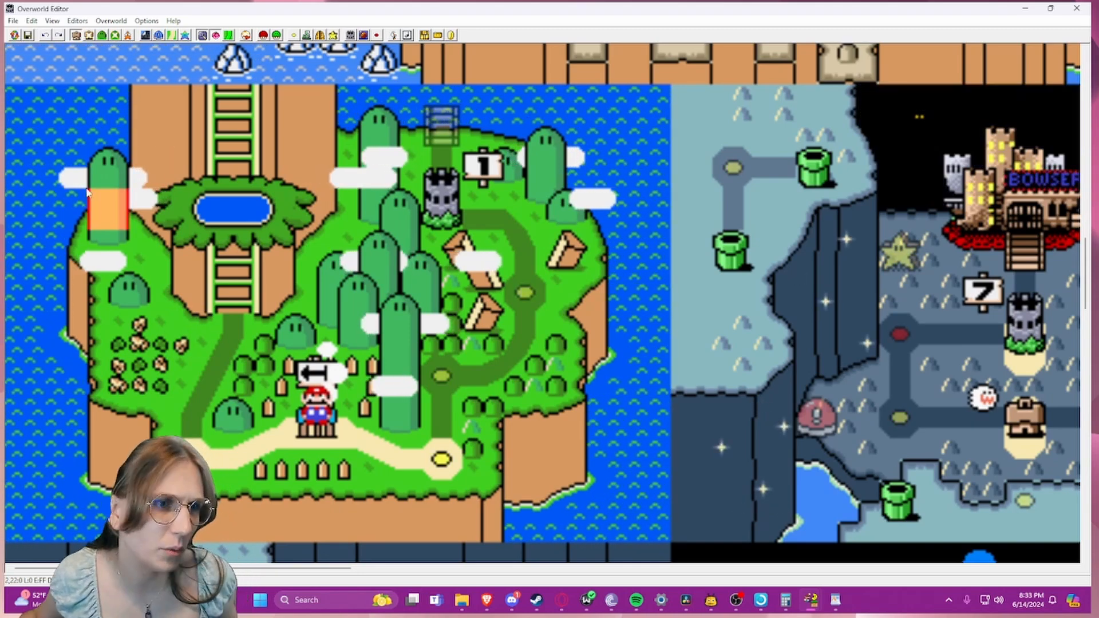
pyautogui.moveTo(27, 172); pyautogui.dragTo(192, 211)
pyautogui.rightClick(81, 339)
pyautogui.moveTo(136, 346); pyautogui.dragTo(94, 428)
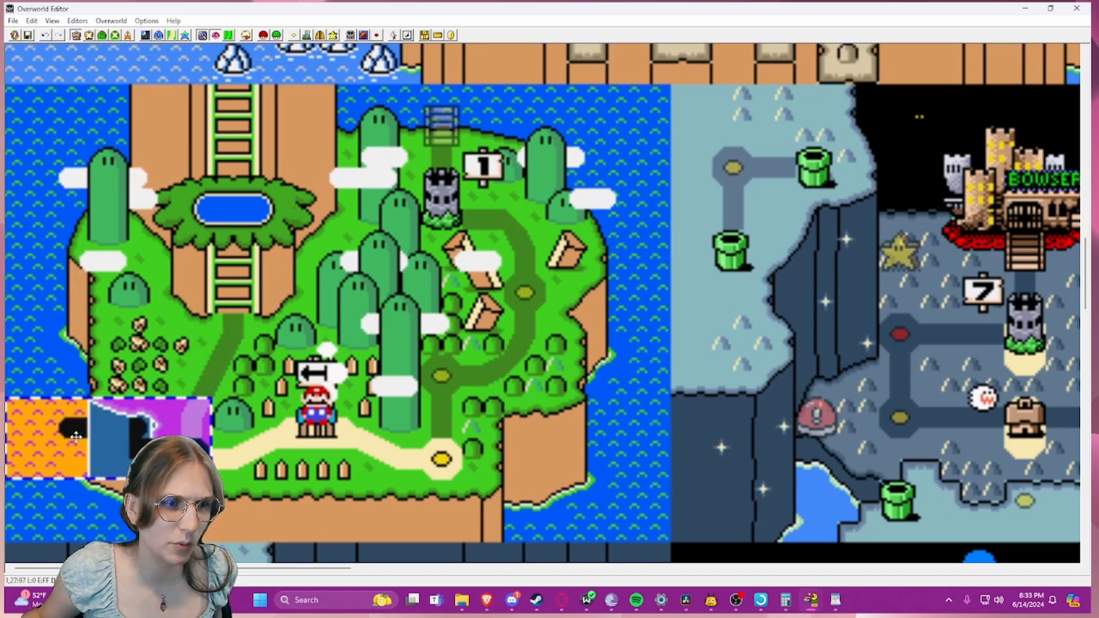
pyautogui.click(524, 499)
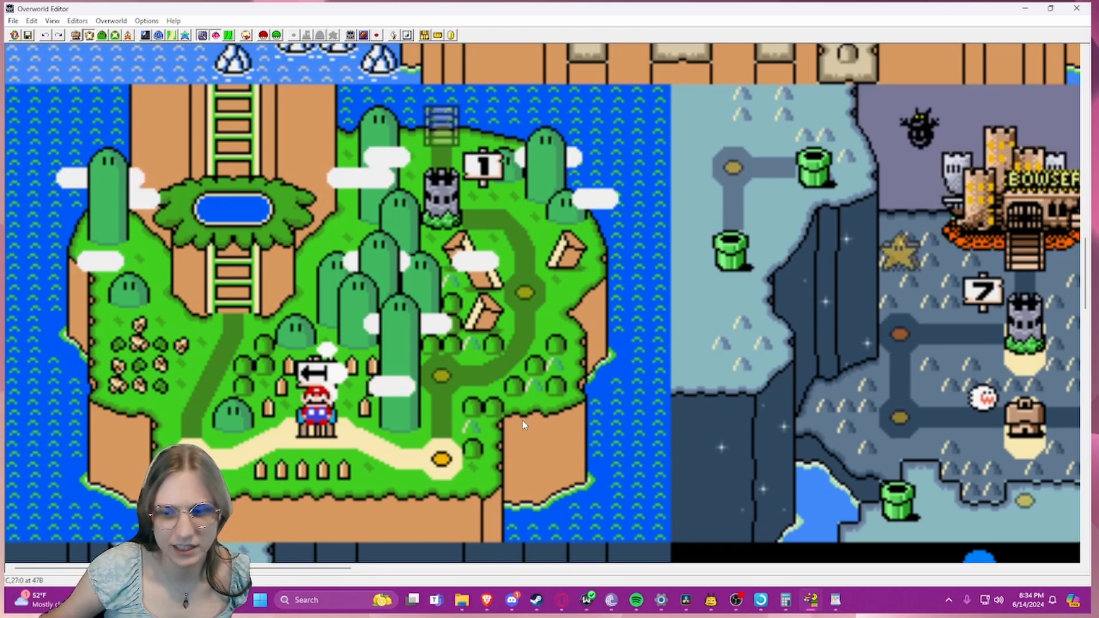
# - Switch to Layer 2 8x8 Editor Mode and select the area covering nearly the whole starting island
pyautogui.press('pageup')
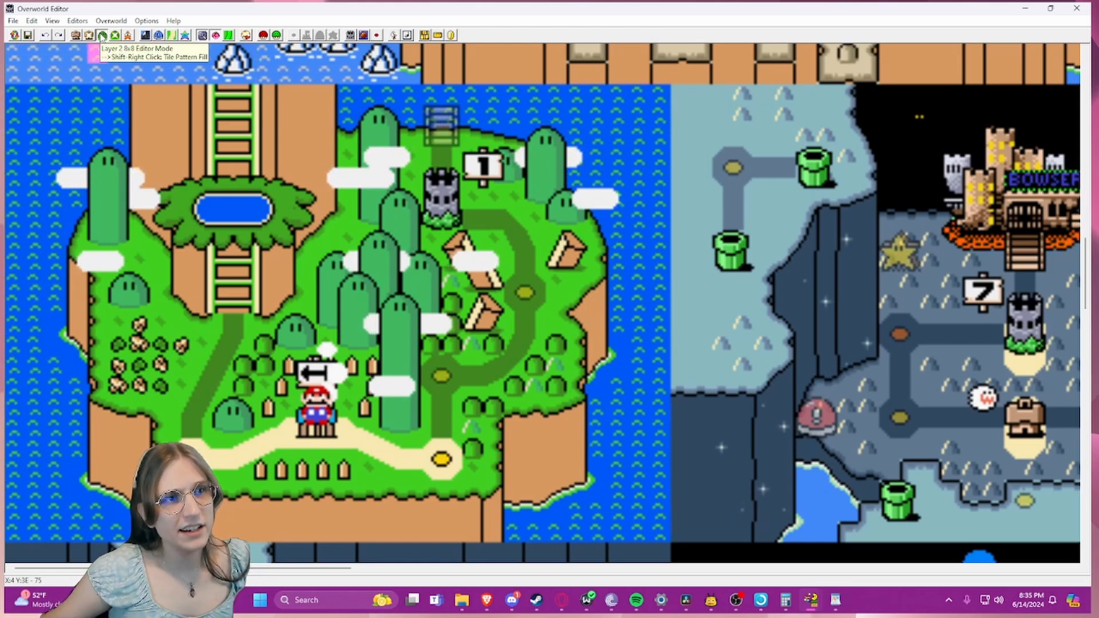
pyautogui.click(101, 35)
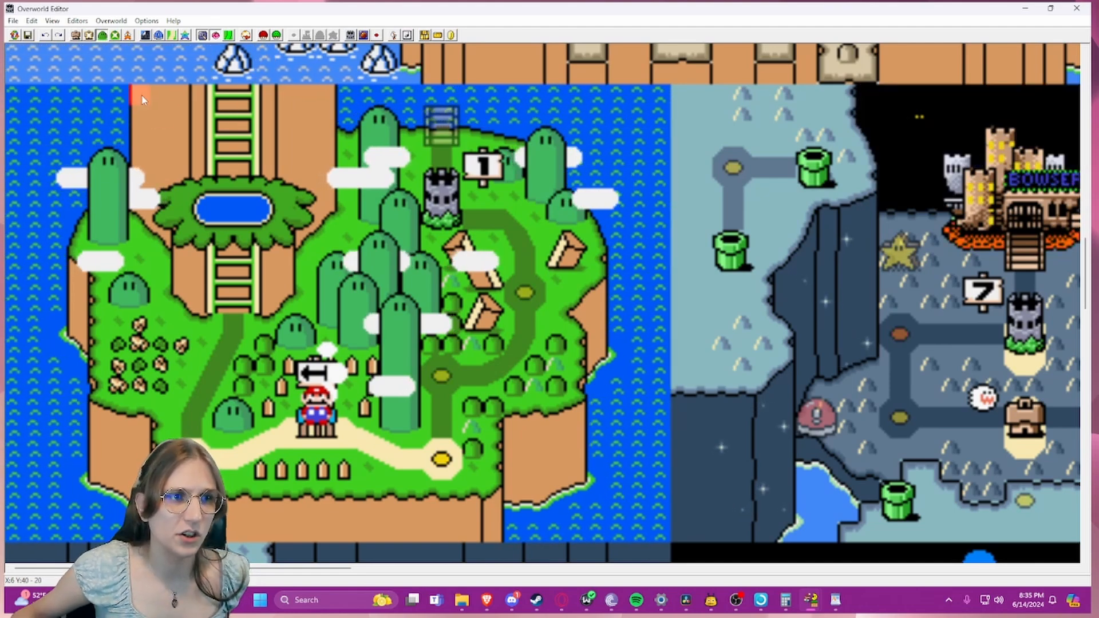
pyautogui.click(74, 291)
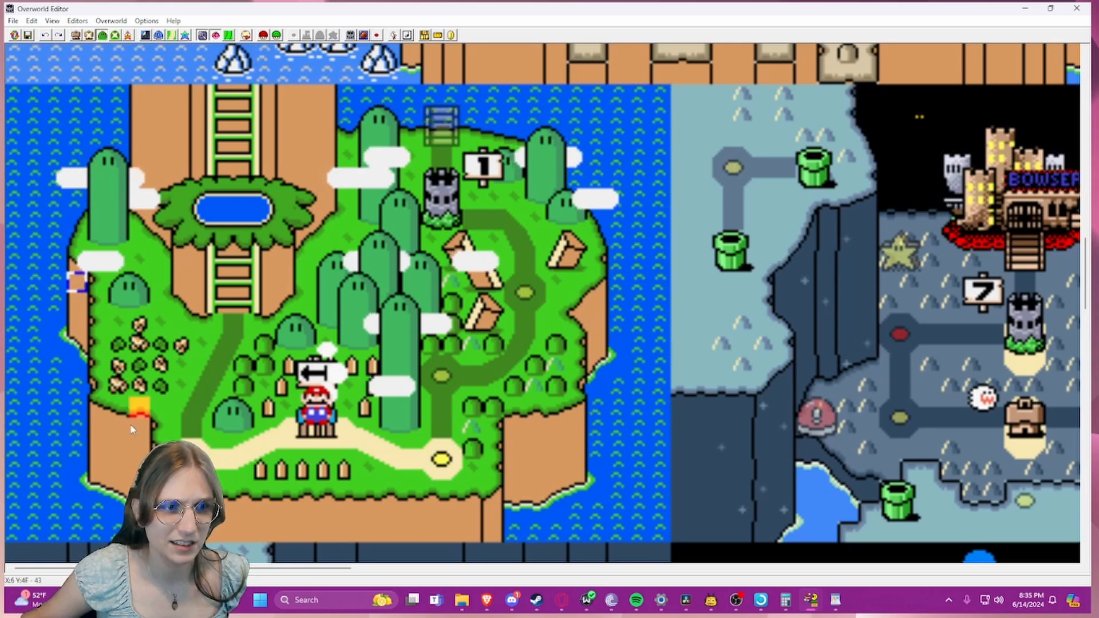
pyautogui.moveTo(48, 520); pyautogui.dragTo(624, 113)
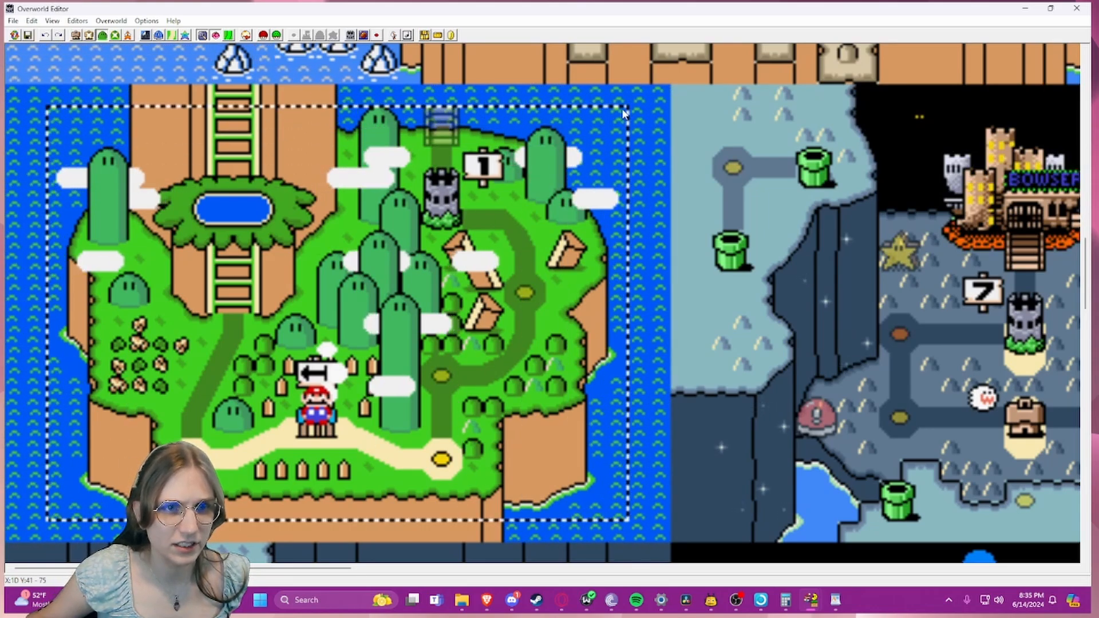
pyautogui.moveTo(473, 259)
pyautogui.mouseDown()
pyautogui.moveTo(1079, 259)
pyautogui.moveTo(484, 270)
pyautogui.mouseUp()
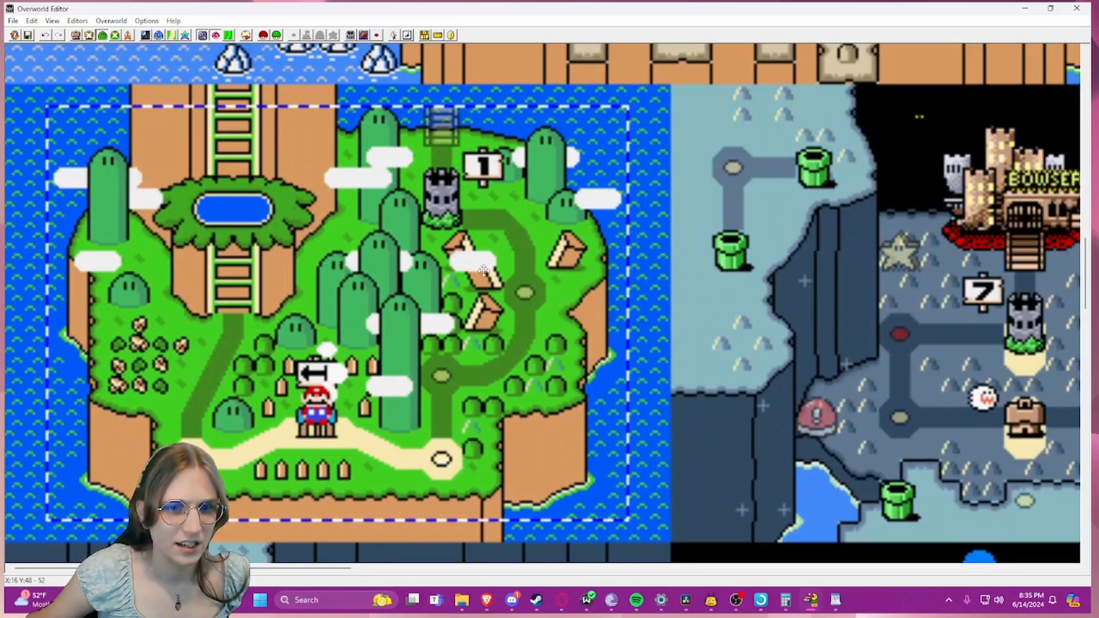
# - Try selecting smaller groups of Layer 2 8x8 tiles around the water, rock and small hill on the island's east side
pyautogui.click(702, 256)
pyautogui.click(640, 260)
pyautogui.click(638, 223)
pyautogui.click(618, 222)
pyautogui.click(577, 229)
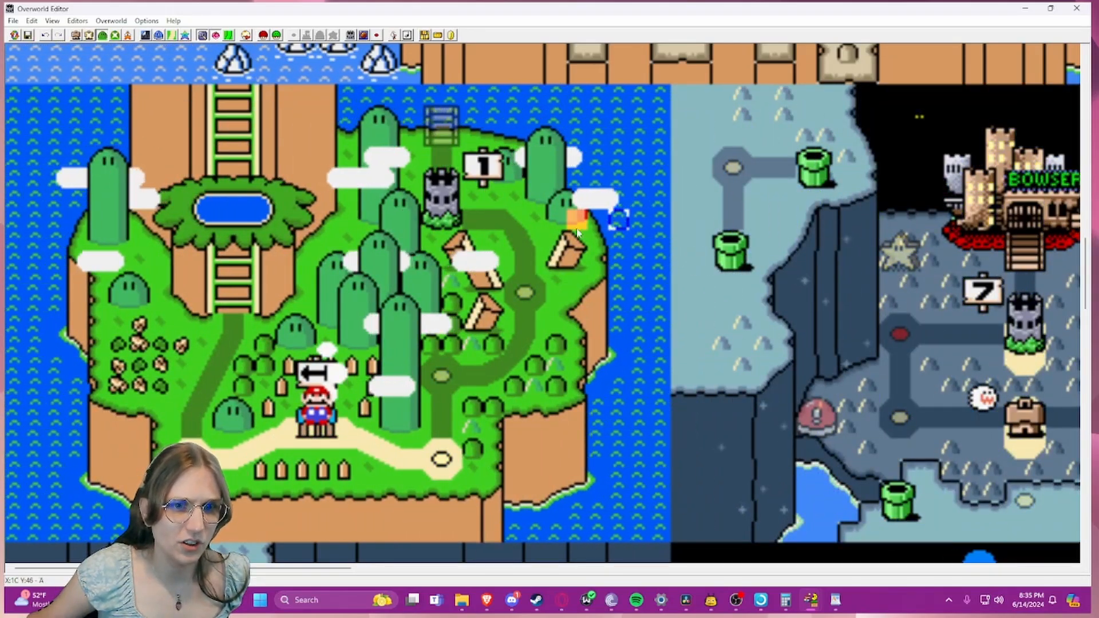
pyautogui.moveTo(537, 240)
pyautogui.mouseDown()
pyautogui.moveTo(593, 255)
pyautogui.moveTo(571, 253)
pyautogui.moveTo(585, 293)
pyautogui.moveTo(603, 302)
pyautogui.moveTo(563, 261)
pyautogui.mouseUp()
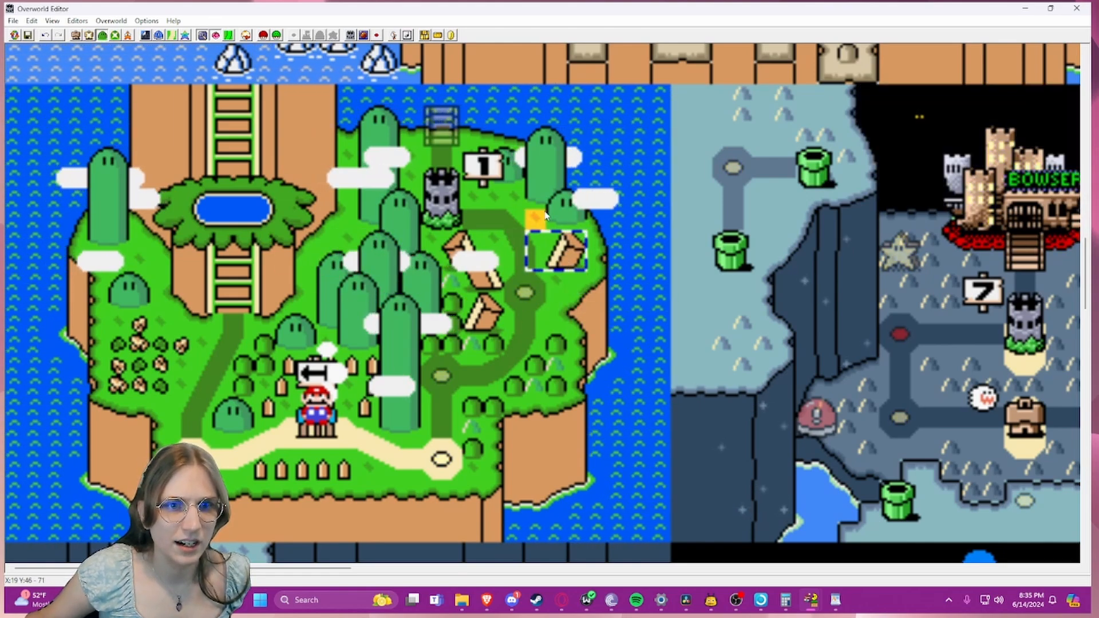
pyautogui.moveTo(560, 211); pyautogui.dragTo(522, 204)
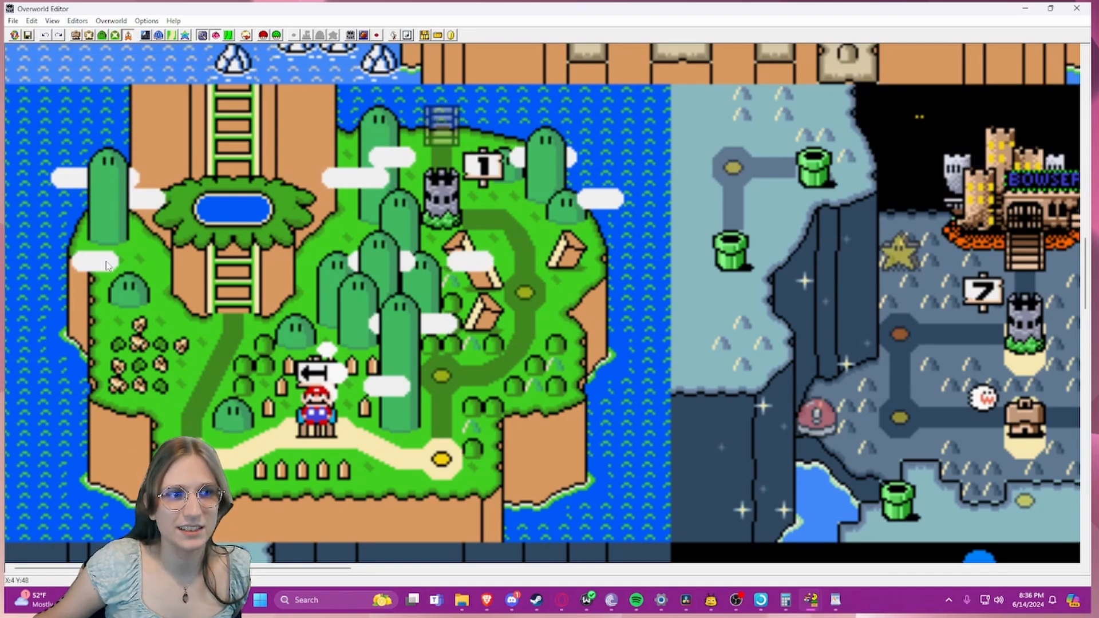
# - Try moving the Mario sprite from its starting spot on the island's sandy path
pyautogui.click(317, 410)
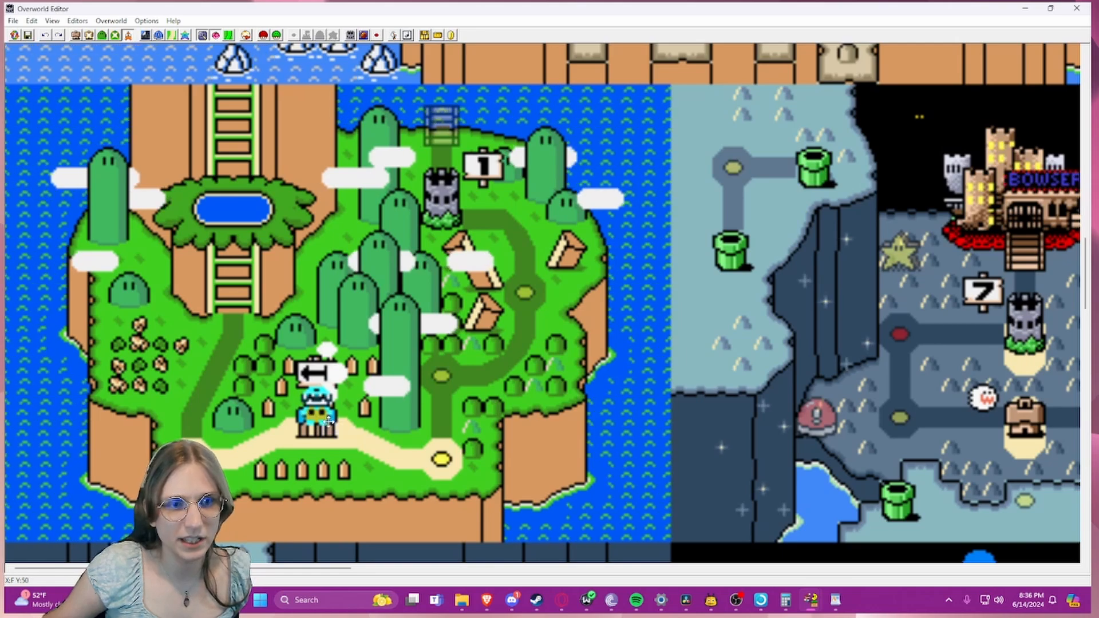
pyautogui.moveTo(318, 411)
pyautogui.mouseDown()
pyautogui.moveTo(215, 409)
pyautogui.moveTo(300, 408)
pyautogui.mouseUp()
pyautogui.click(325, 408)
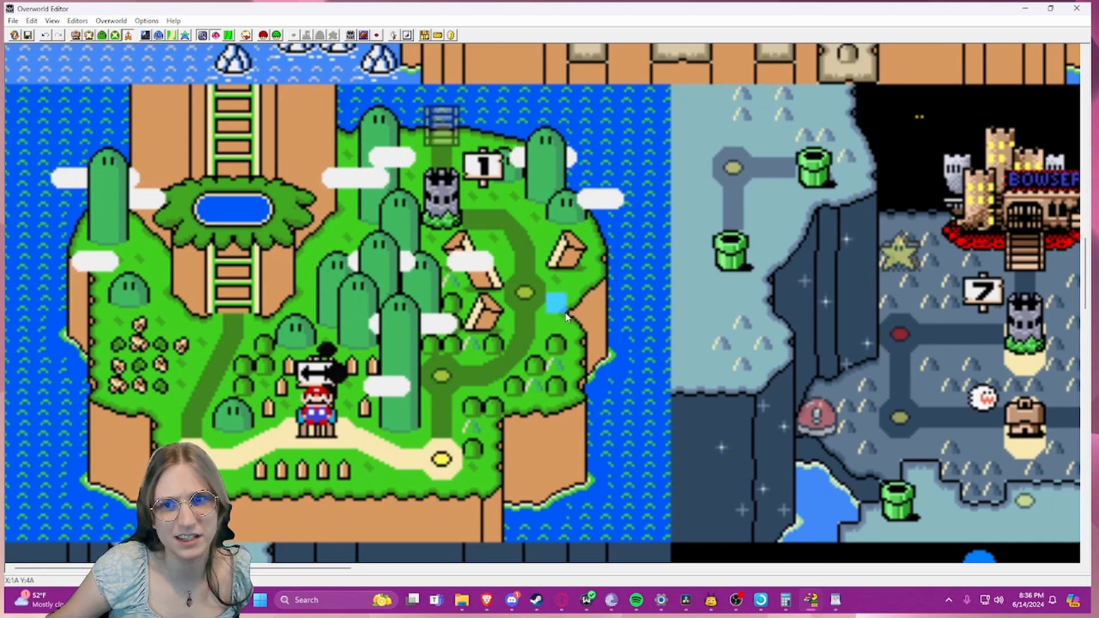
# - Examine the sprites placed across the other submaps, such as the ghosts beside the ghost houses and the forest clouds
pyautogui.scroll(-6, 566, 310)
pyautogui.scroll(-1, 554, 304)
pyautogui.scroll(1, 523, 277)
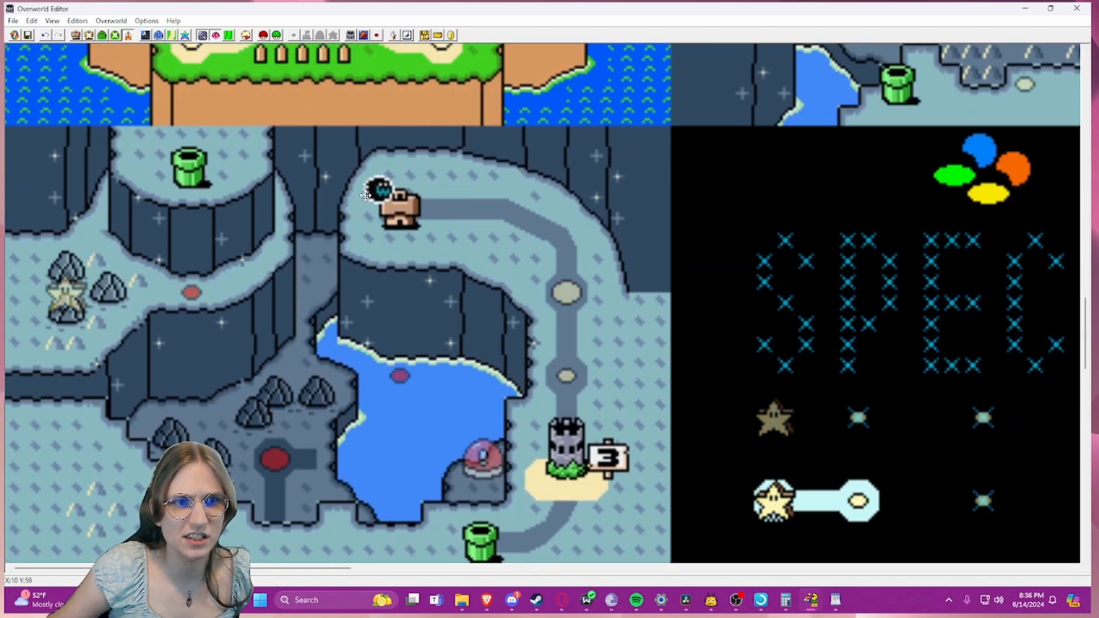
pyautogui.scroll(-6, 582, 278)
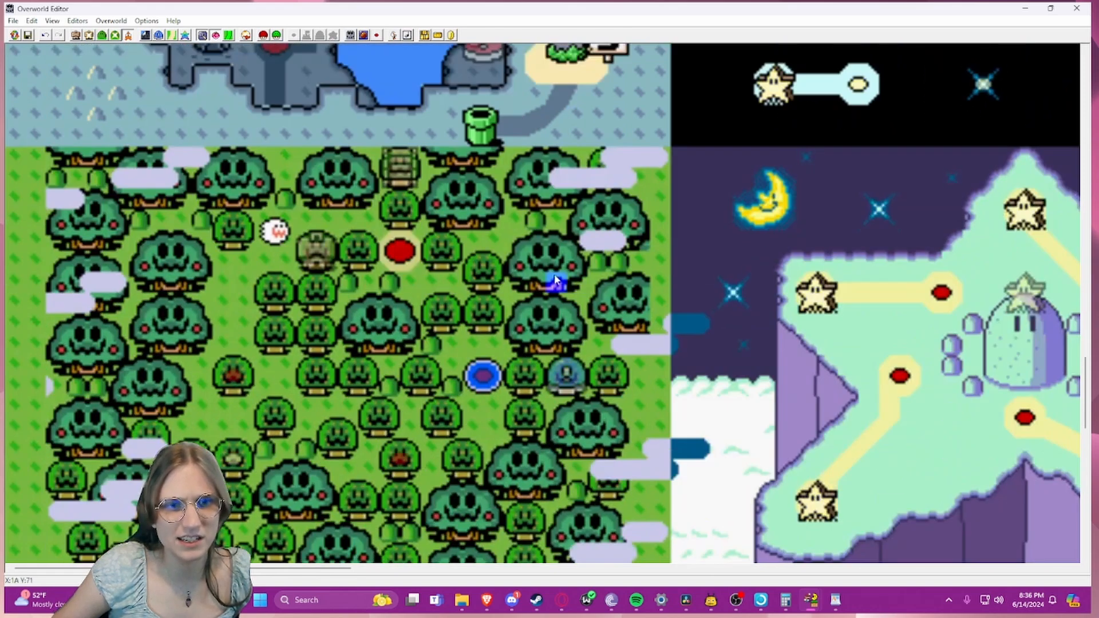
pyautogui.scroll(-2, 554, 280)
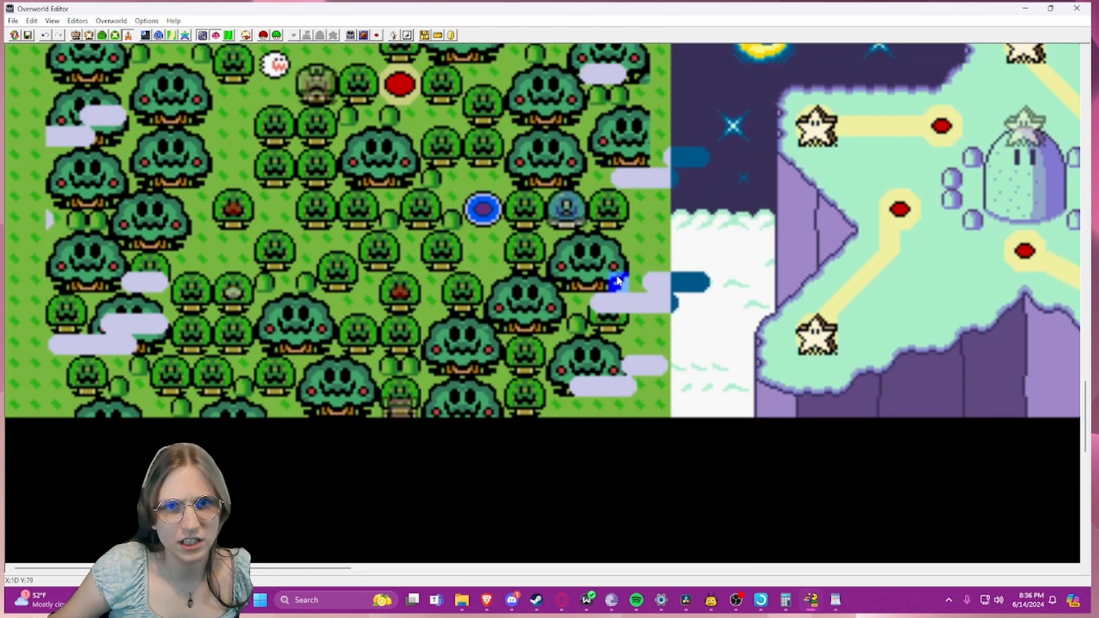
pyautogui.scroll(3, 613, 286)
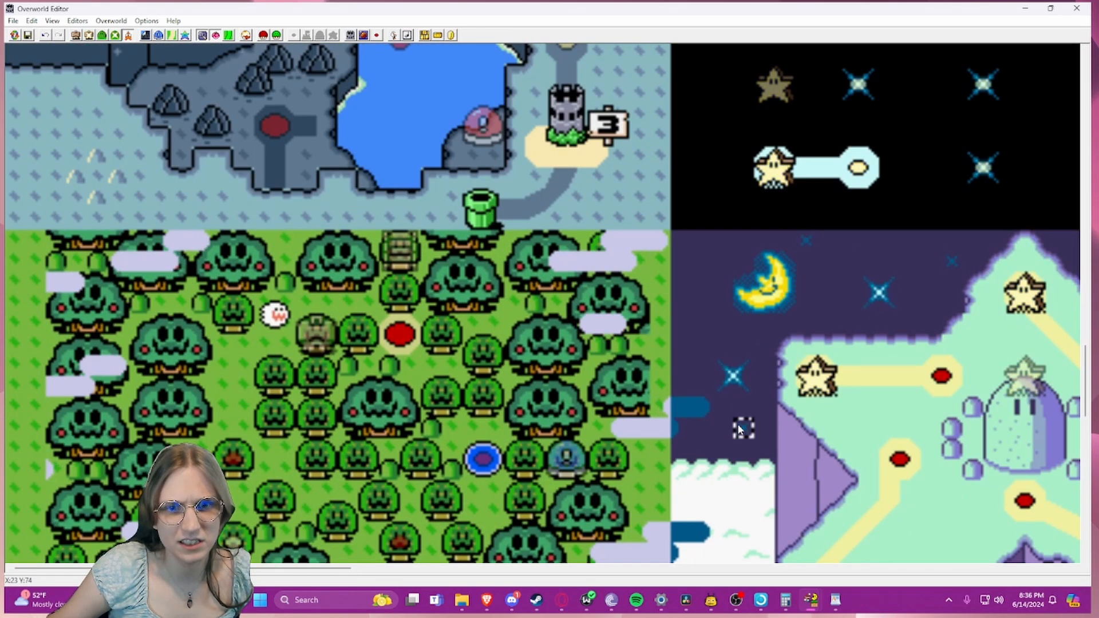
pyautogui.moveTo(740, 424); pyautogui.dragTo(709, 416)
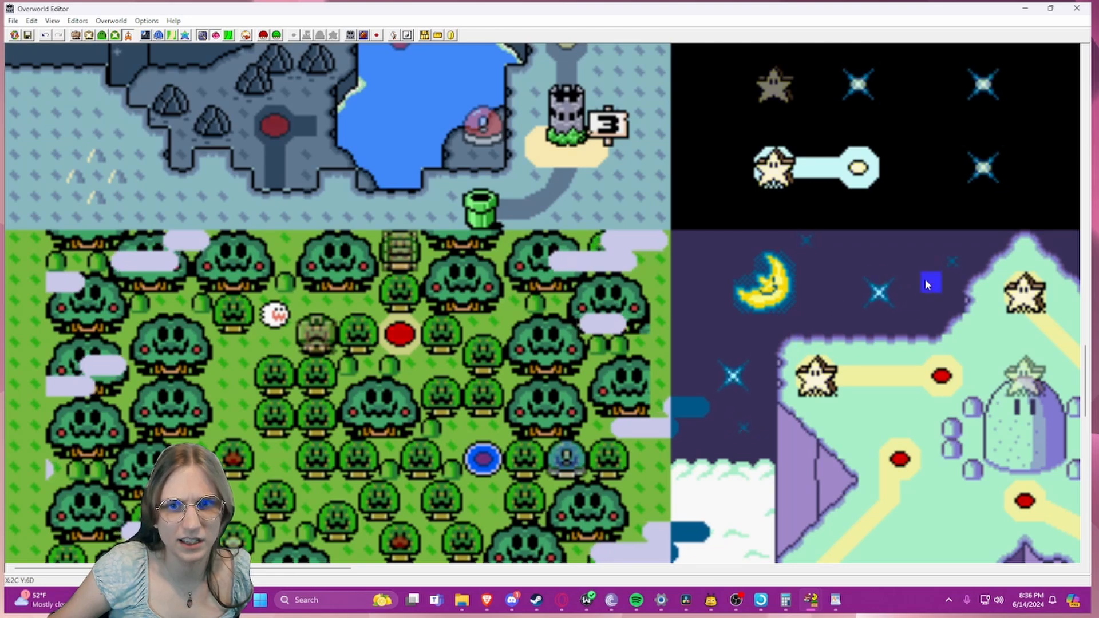
pyautogui.scroll(4, 807, 304)
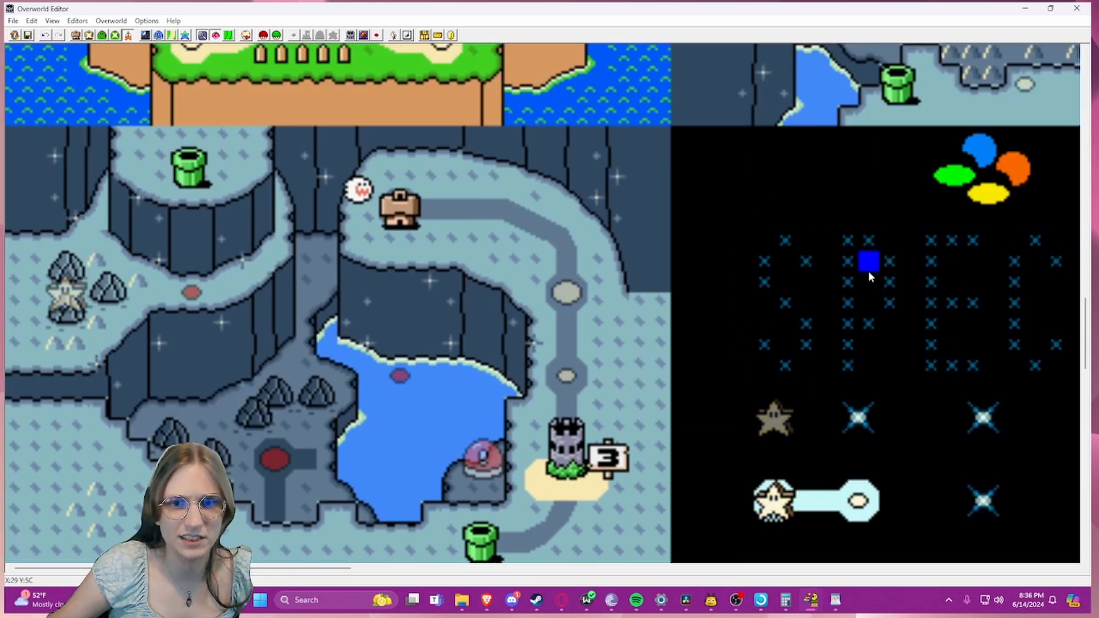
pyautogui.scroll(6, 856, 276)
pyautogui.scroll(1, 893, 221)
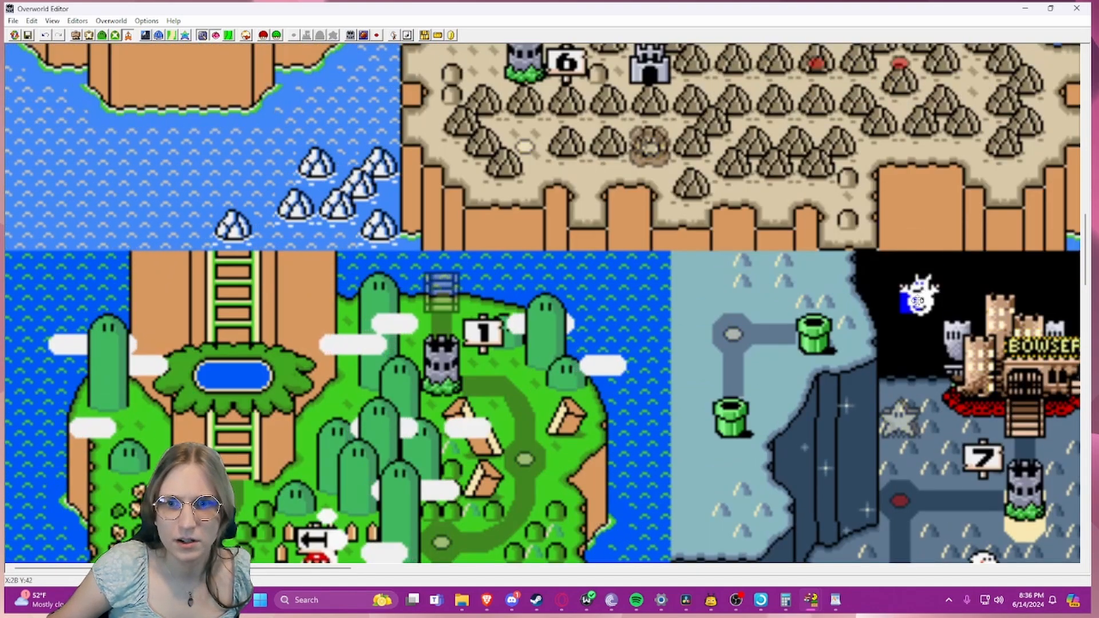
# - Move the Bowser sprite onto the dark sky just beside Bowser's castle
pyautogui.moveTo(581, 332); pyautogui.dragTo(899, 331)
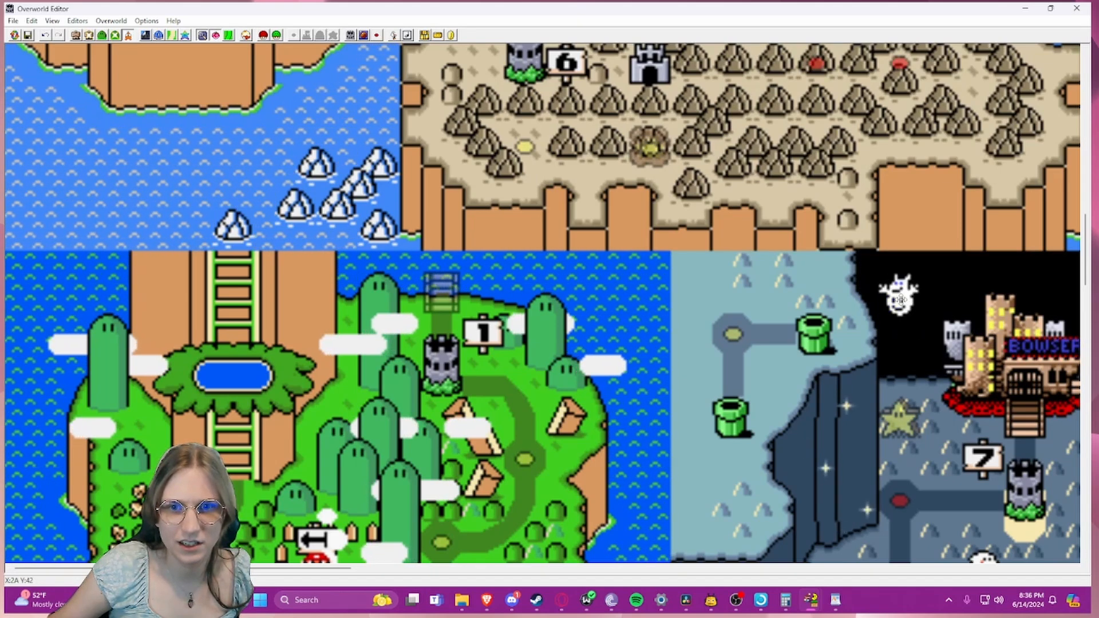
pyautogui.moveTo(899, 331); pyautogui.dragTo(897, 302)
pyautogui.scroll(-3, 785, 344)
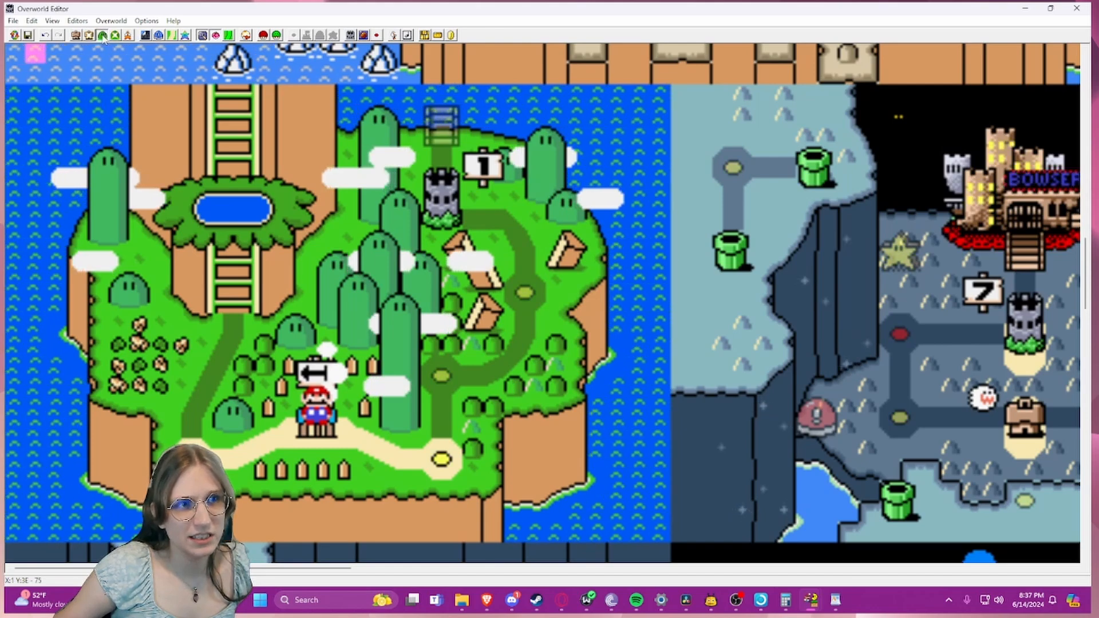
# - Open the 8x8 Overworld Tile Selector/Tools for Layer 2 and place it over the northeast side of Yoshi's Island
pyautogui.click(145, 36)
pyautogui.moveTo(561, 214); pyautogui.dragTo(536, 164)
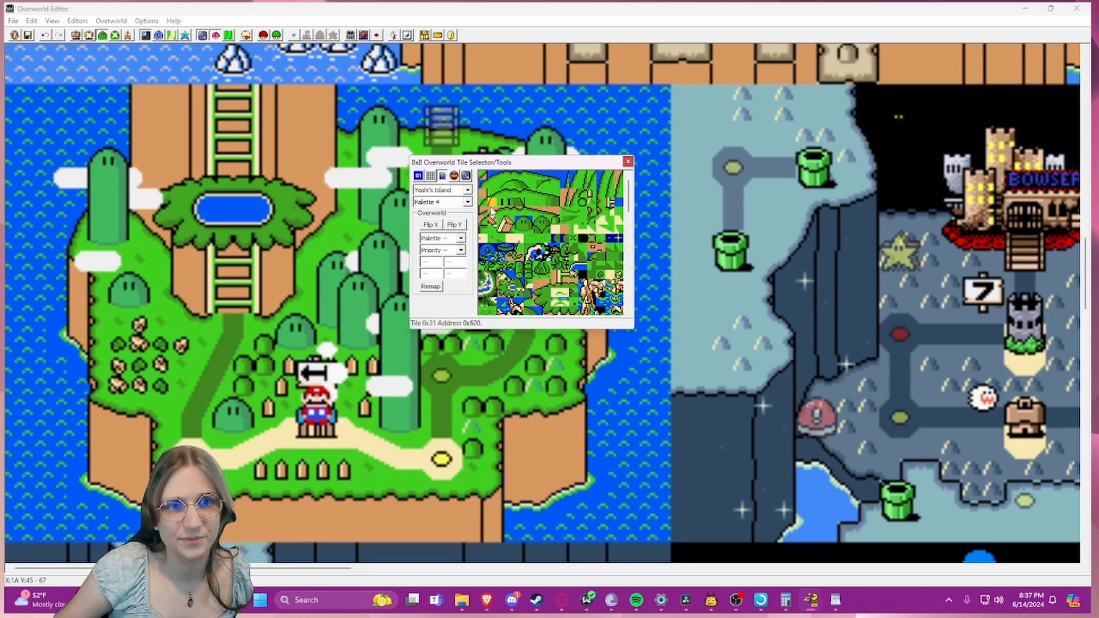
pyautogui.moveTo(504, 162); pyautogui.dragTo(544, 100)
# - Select single 8x8 tiles around the hills, cliffs and pond of Yoshi's Island to look up their tile numbers and palettes
pyautogui.click(484, 300)
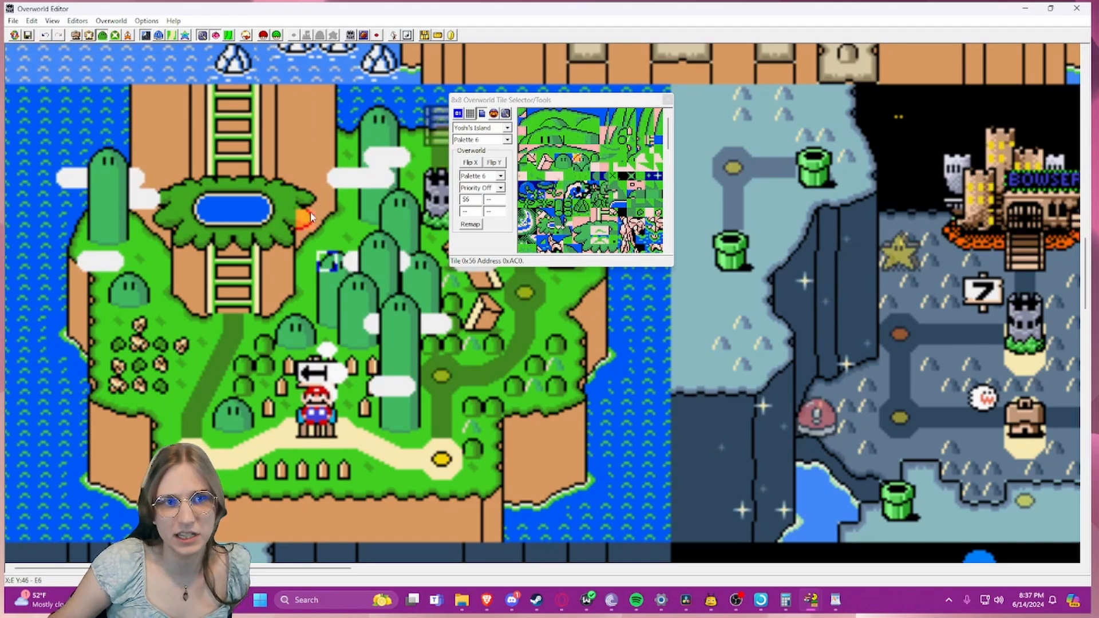
pyautogui.click(369, 220)
pyautogui.click(348, 221)
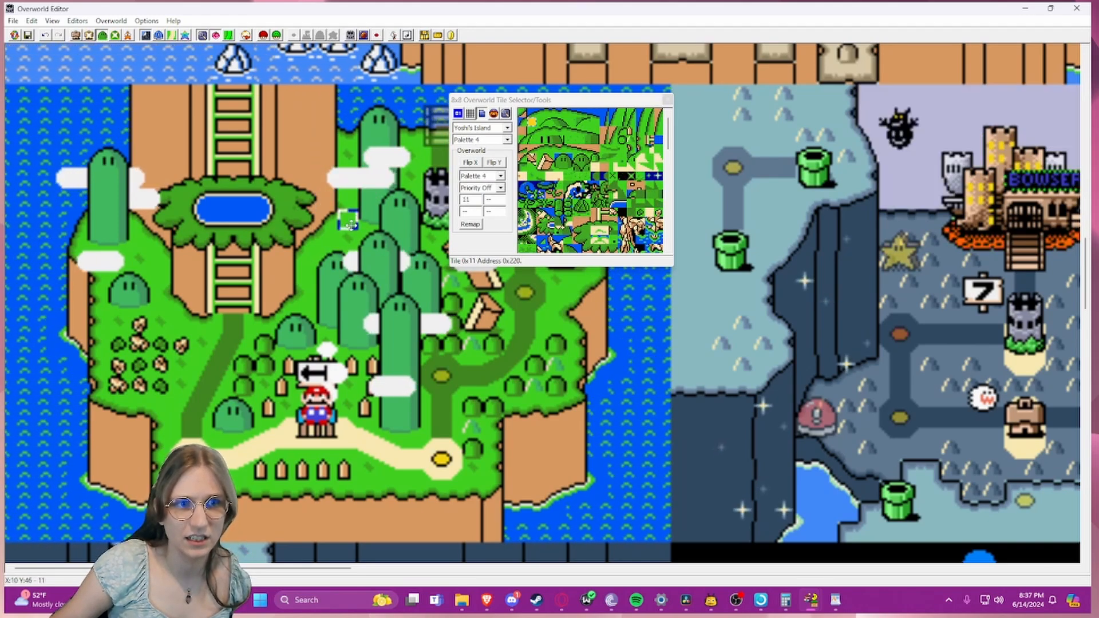
pyautogui.click(310, 186)
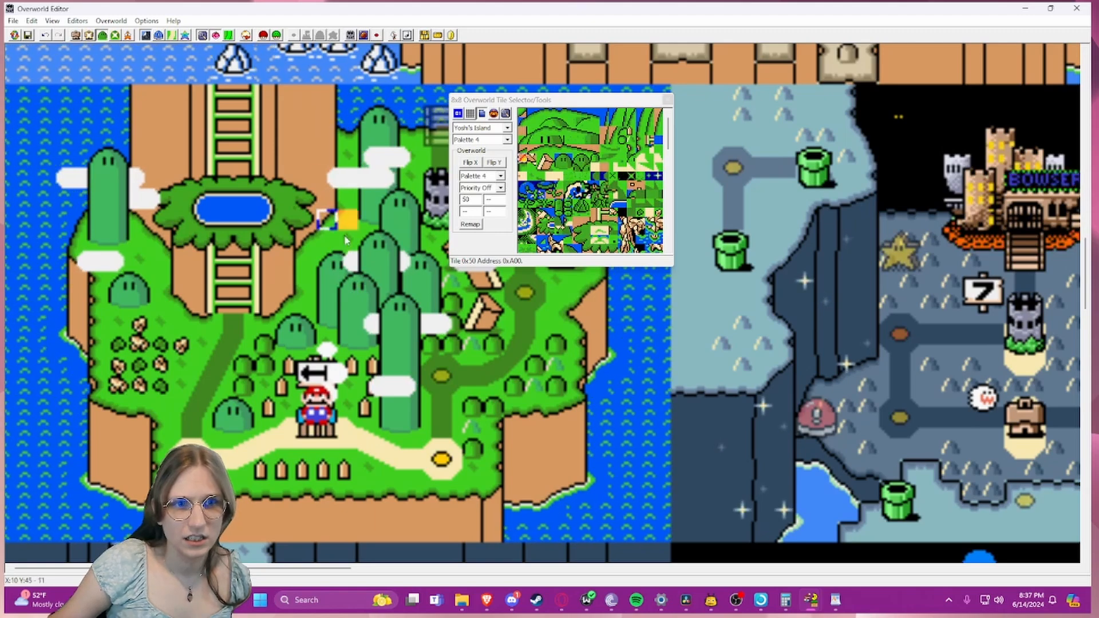
pyautogui.click(347, 243)
pyautogui.click(287, 324)
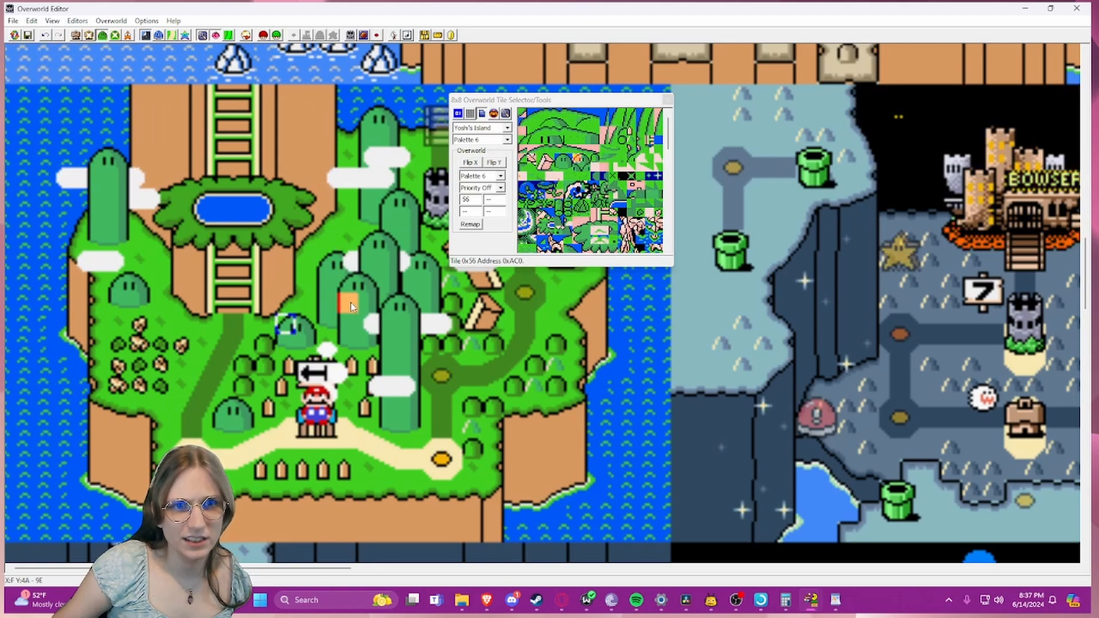
pyautogui.click(368, 303)
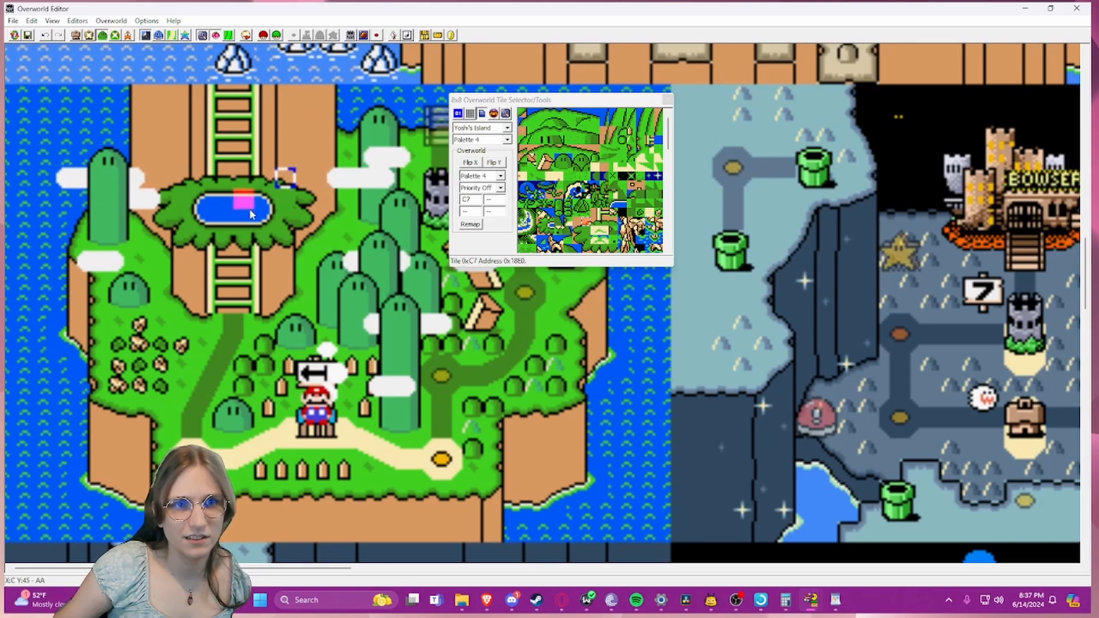
pyautogui.click(165, 186)
pyautogui.click(250, 215)
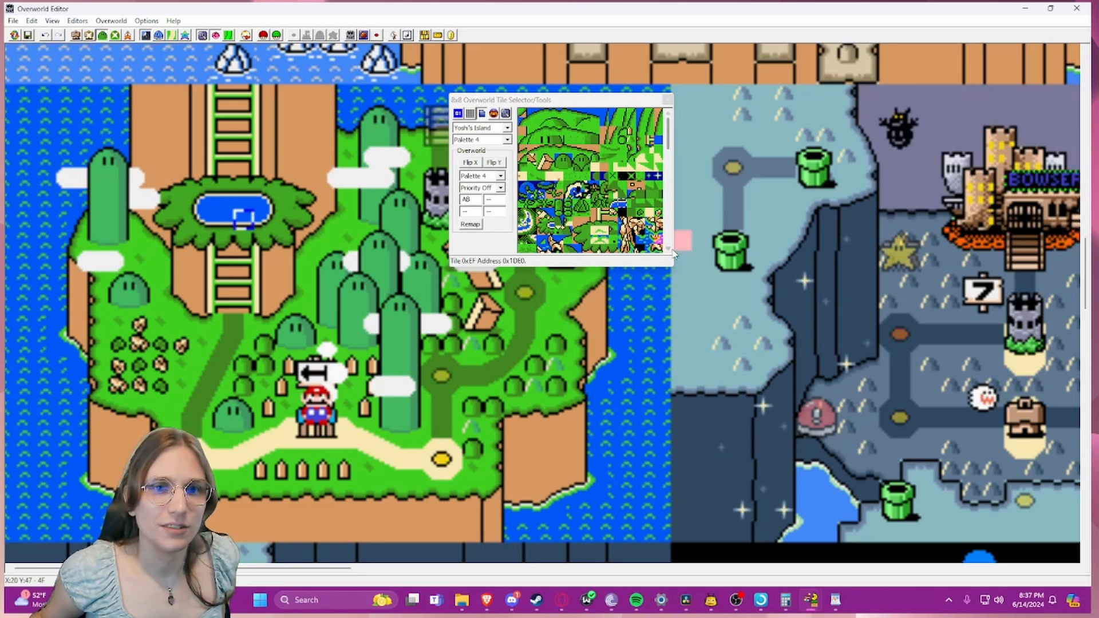
# - Select tiles in neighbouring submaps, such as Bowser's Valley and the main Overworld Map, to compare their graphics in the tile selector
pyautogui.click(699, 258)
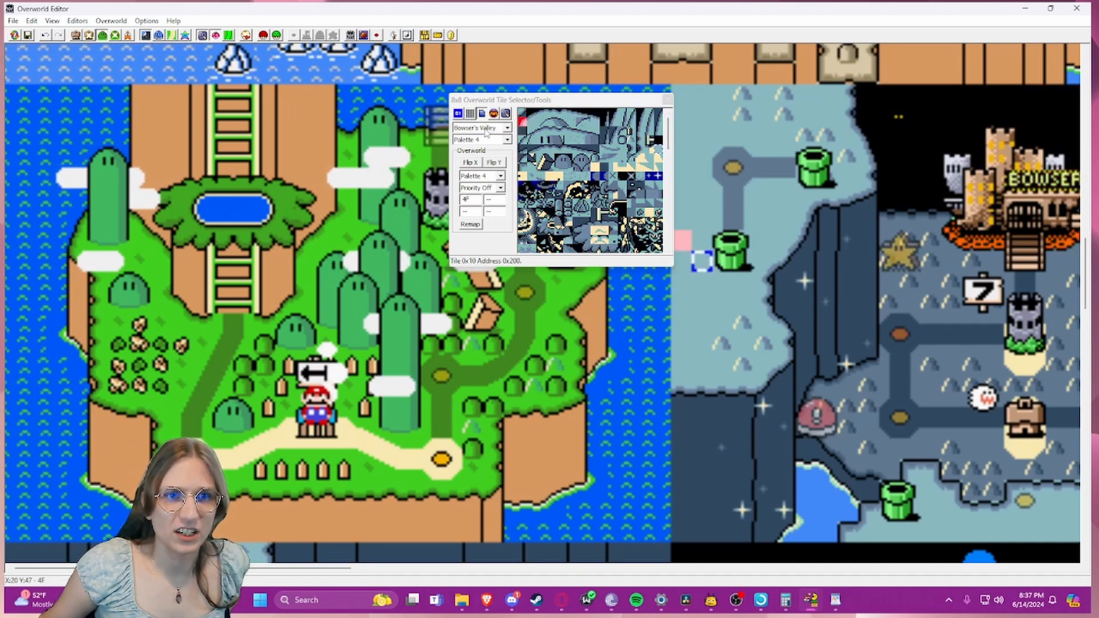
pyautogui.click(473, 67)
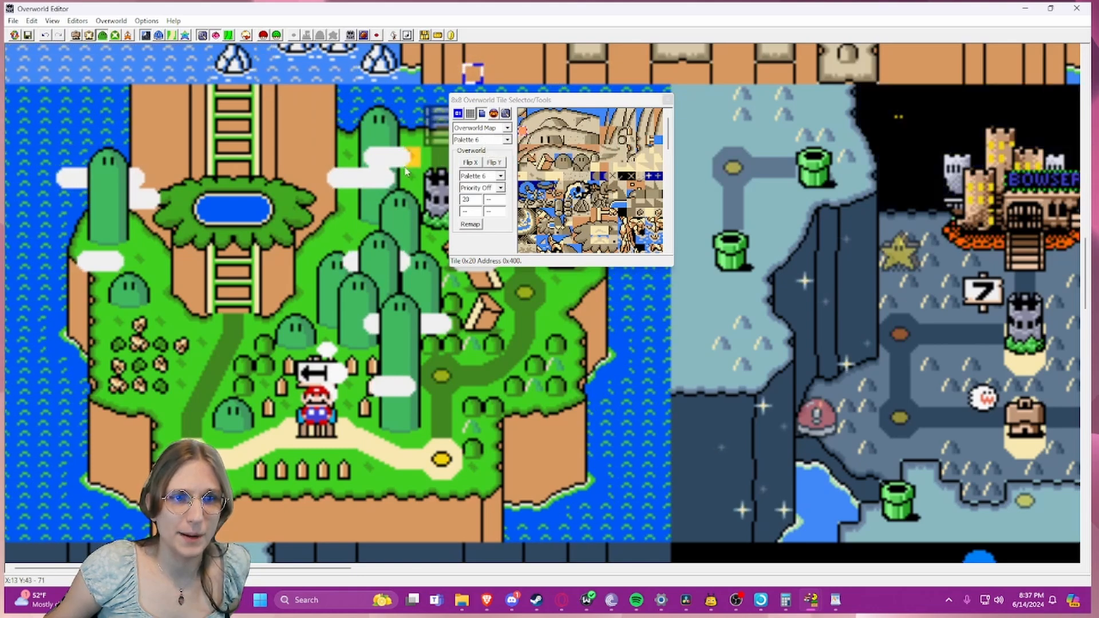
pyautogui.click(390, 203)
pyautogui.scroll(-3, 362, 263)
pyautogui.click(388, 322)
pyautogui.scroll(3, 389, 298)
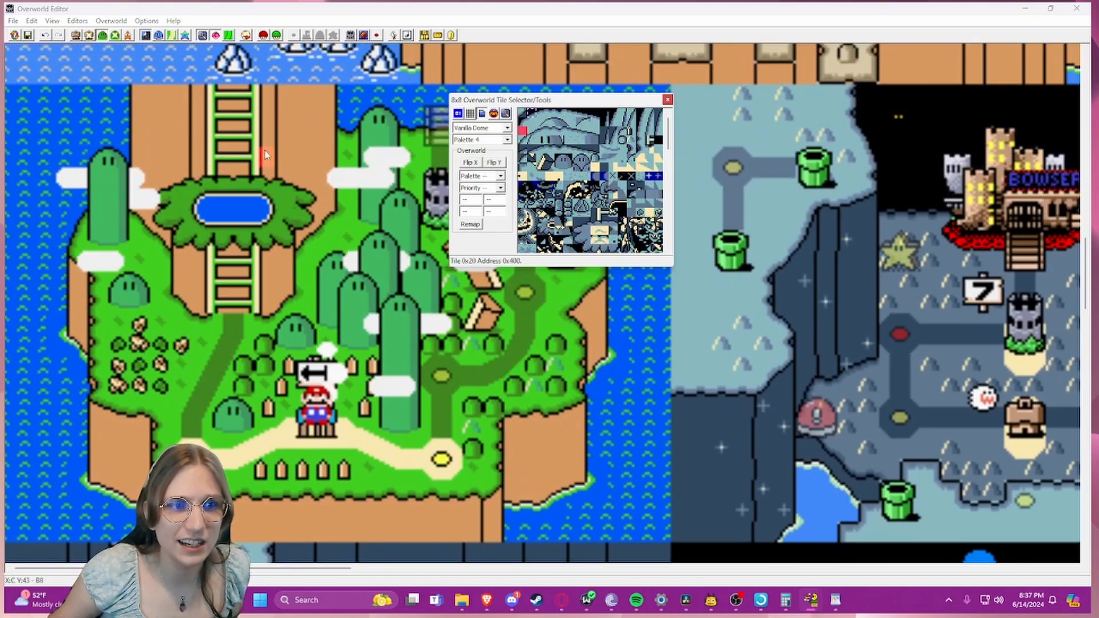
# - Try selecting a large block of tiles over the island, a single cliff tile and a tile of the small hill
pyautogui.moveTo(170, 103); pyautogui.dragTo(515, 408)
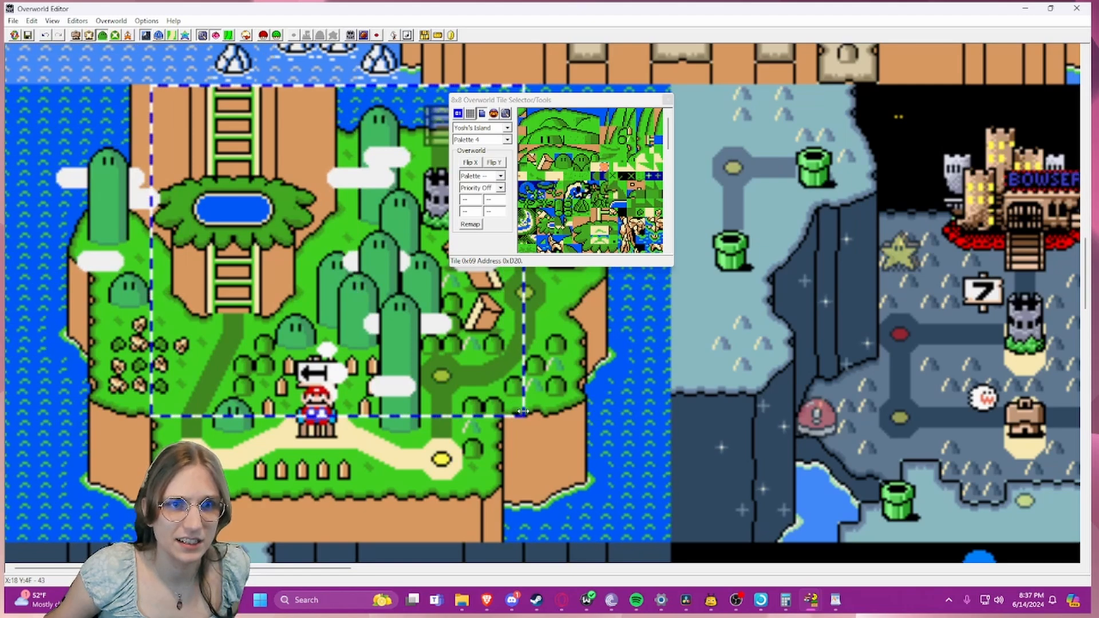
pyautogui.click(559, 440)
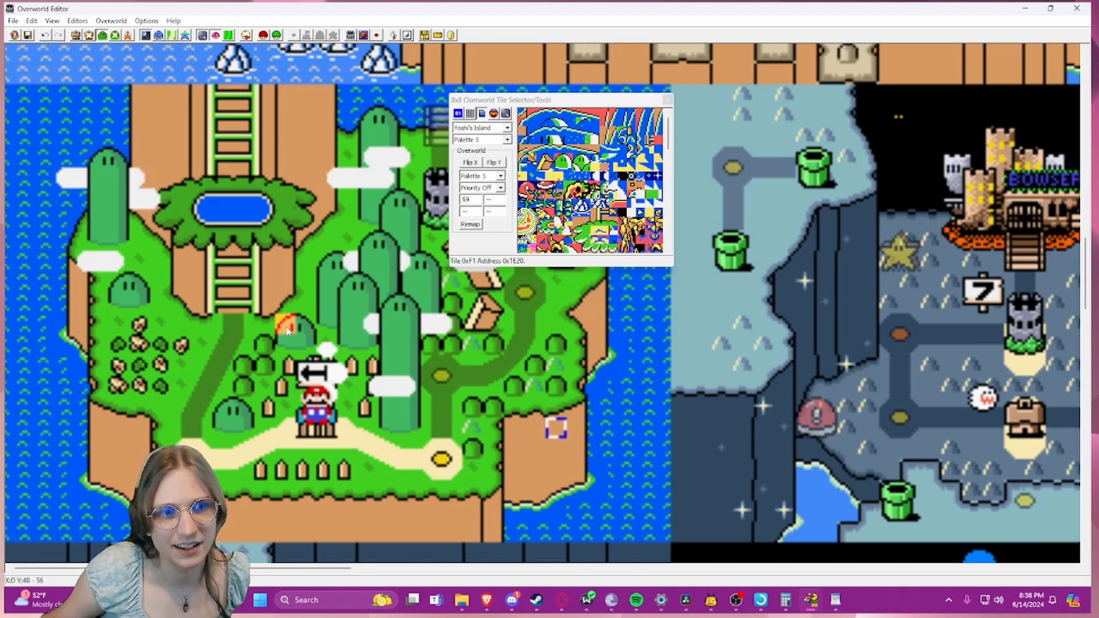
pyautogui.rightClick(288, 330)
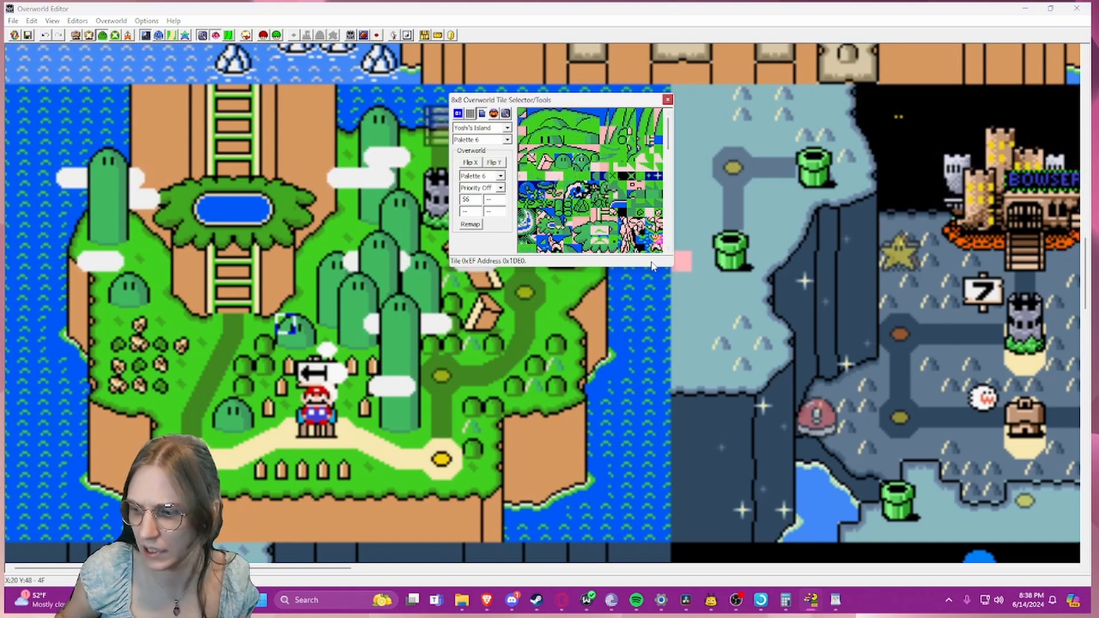
# - Enlarge the tile selector and use it to look up island tiles from the small hill, bushes, pond edge and tall hills
pyautogui.keyDown('ctrl'); pyautogui.scroll(2, 653, 265); pyautogui.keyUp('ctrl')
pyautogui.moveTo(657, 106); pyautogui.dragTo(697, 56)
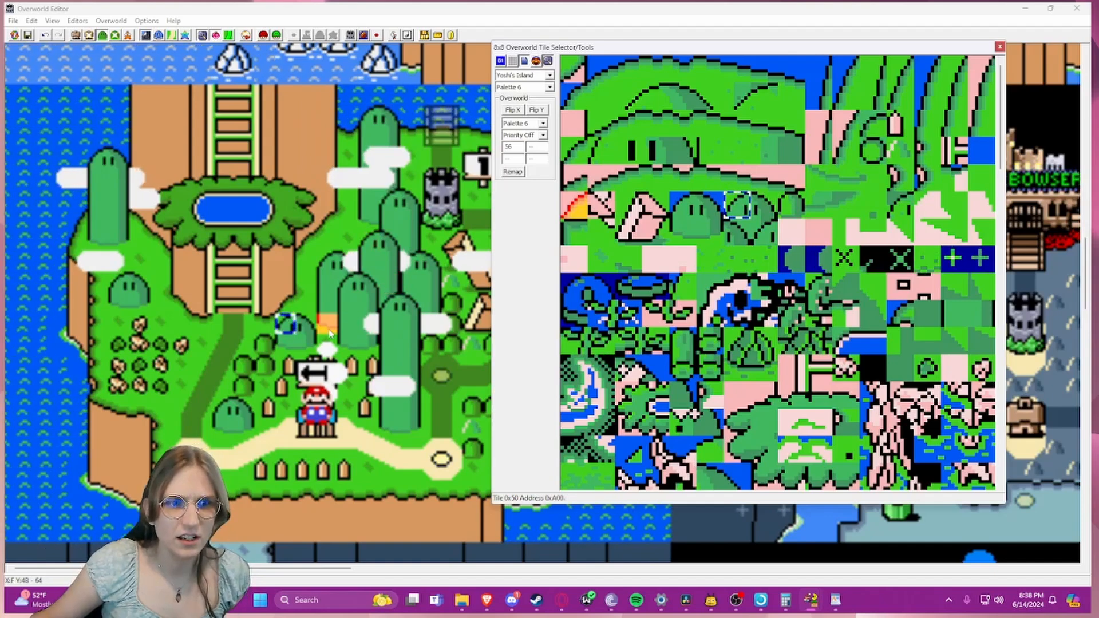
pyautogui.rightClick(289, 340)
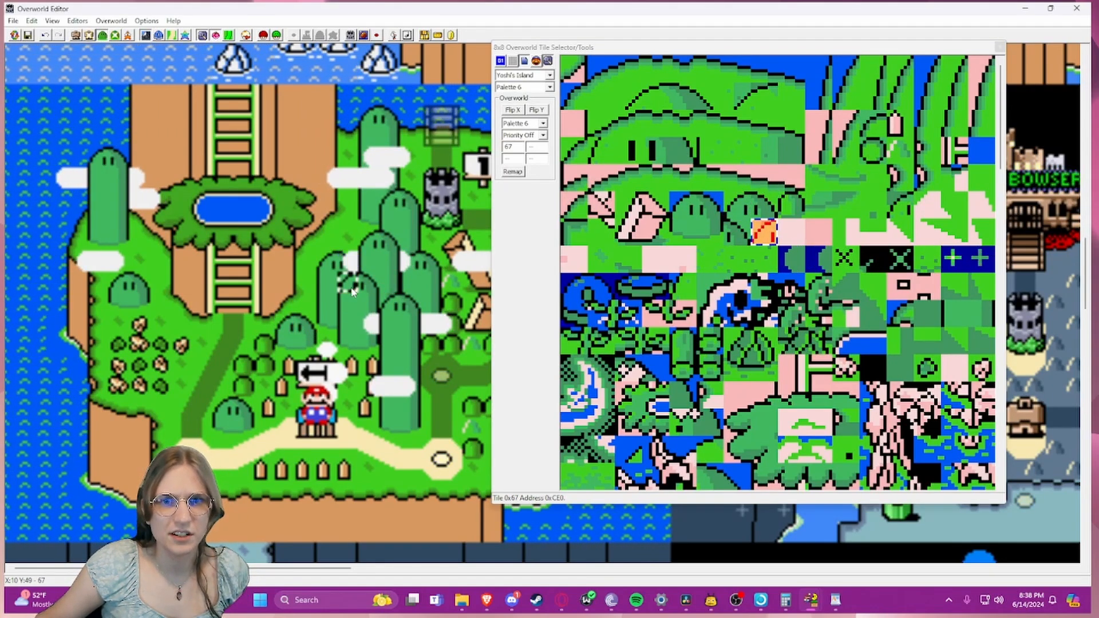
pyautogui.click(265, 342)
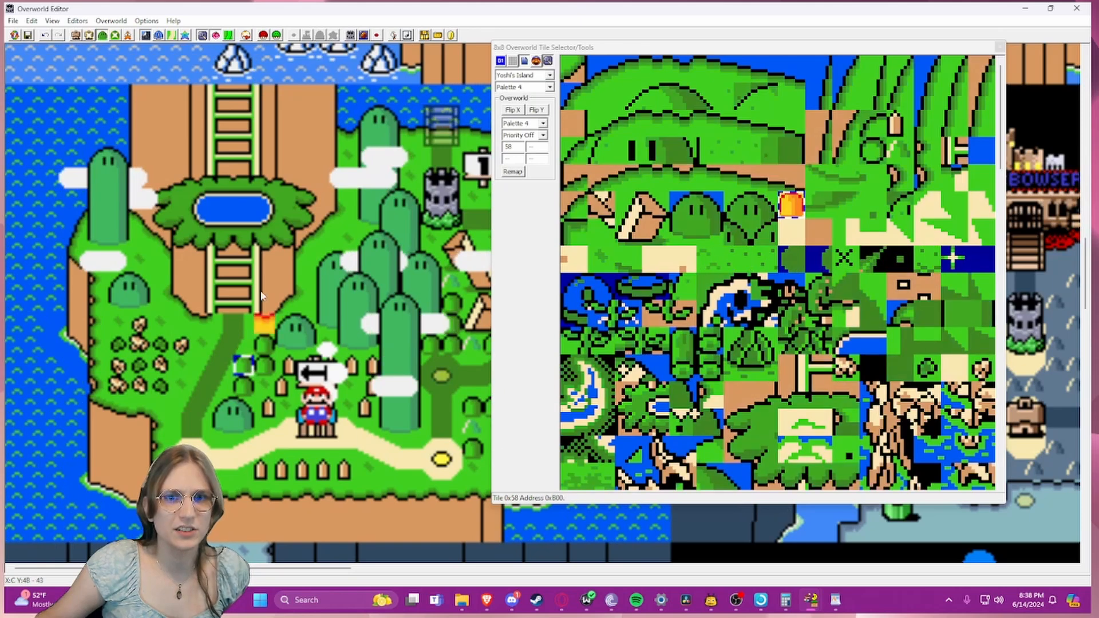
pyautogui.click(266, 204)
pyautogui.click(352, 177)
pyautogui.click(387, 159)
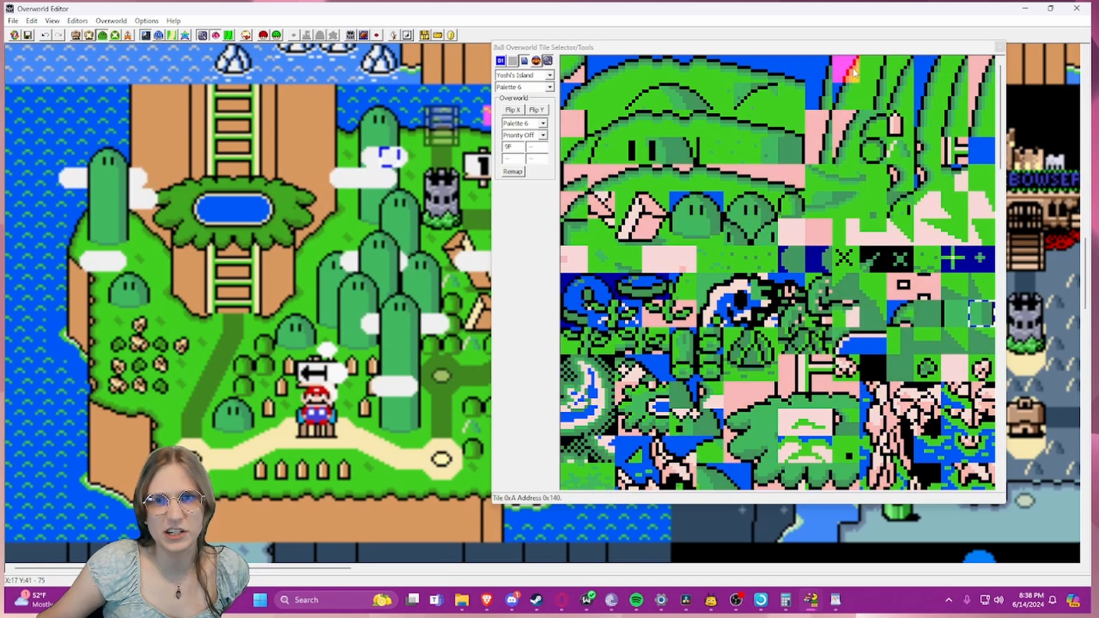
# - Browse the Yoshi's Island tile set and select the crescent-shaped block containing tiles C0 and C1
pyautogui.scroll(-2, 862, 225)
pyautogui.scroll(2, 862, 225)
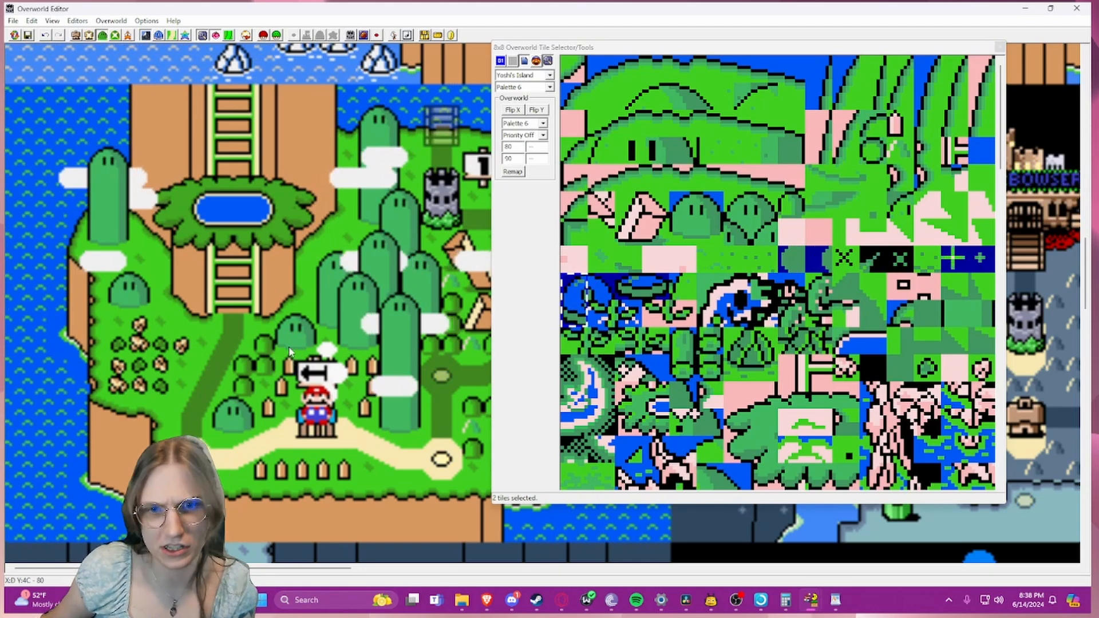
pyautogui.scroll(-4, 589, 292)
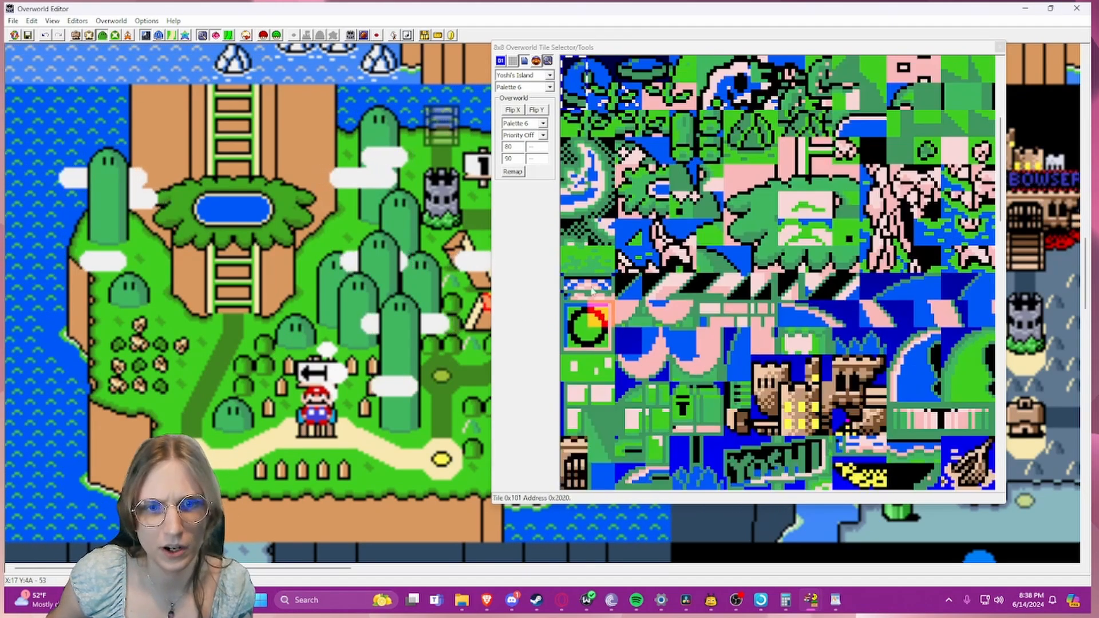
pyautogui.click(585, 185)
pyautogui.rightClick(319, 305)
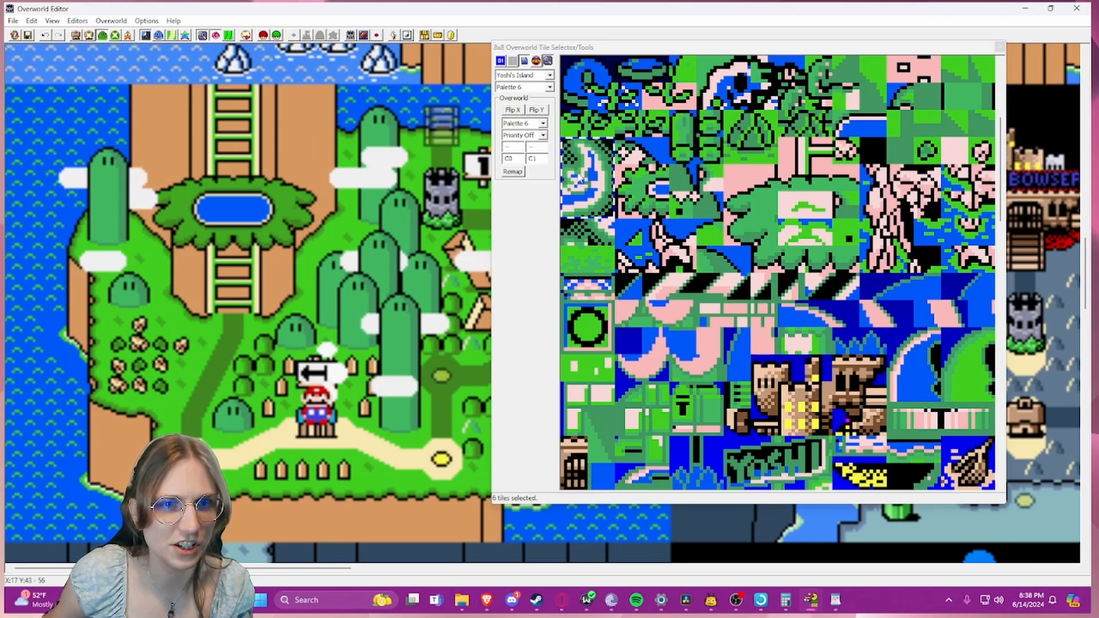
# - Try out the palette options for the selected crescent-shaped tiles
pyautogui.click(529, 143)
pyautogui.click(540, 125)
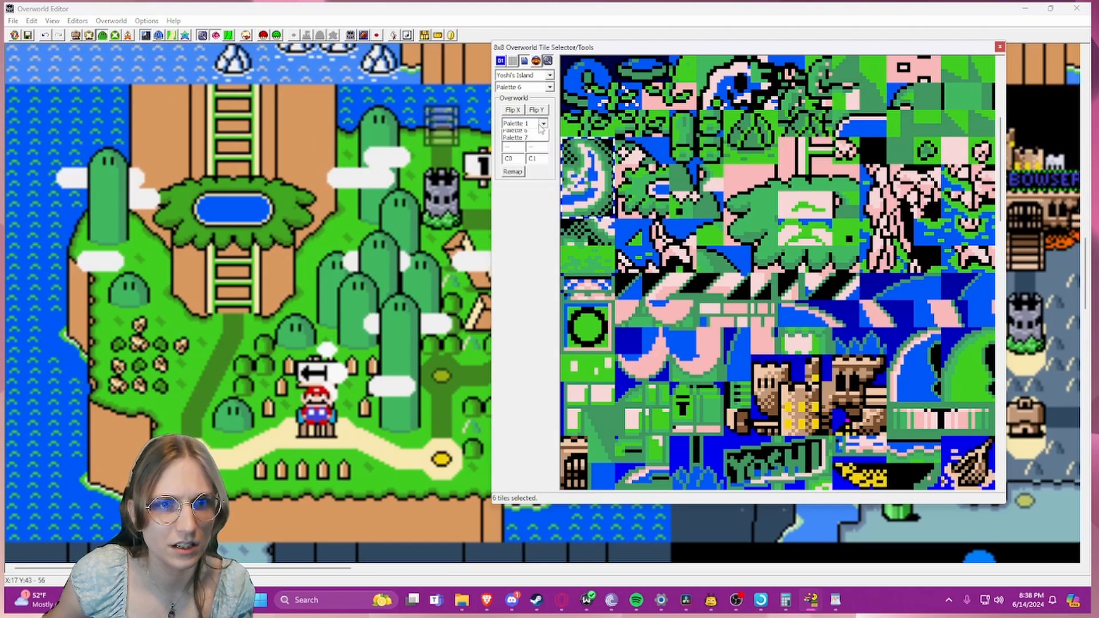
pyautogui.click(533, 160)
pyautogui.click(540, 124)
pyautogui.click(535, 185)
pyautogui.click(604, 222)
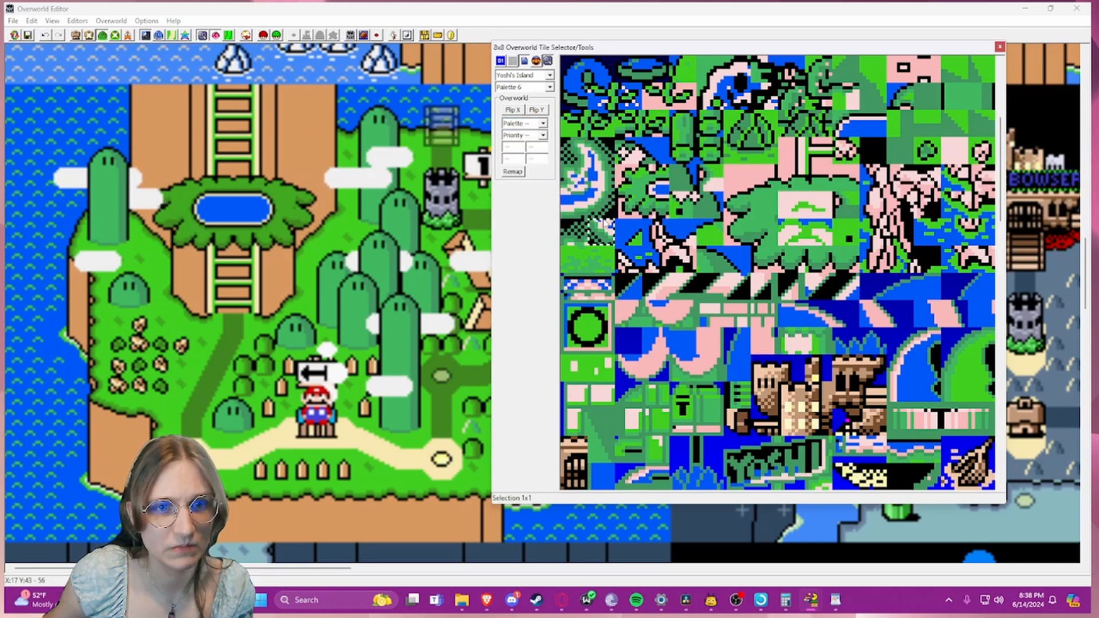
pyautogui.click(538, 155)
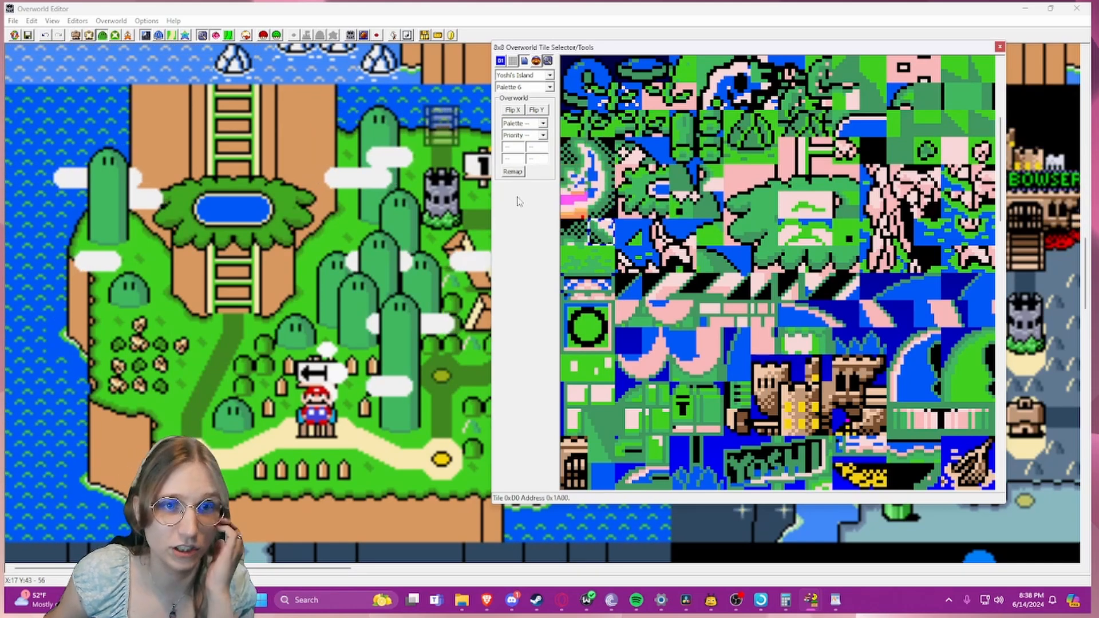
# - Try pasting a block of the crescent-shaped tiles beside the path on the island's east side, and undo the paste
pyautogui.rightClick(452, 77)
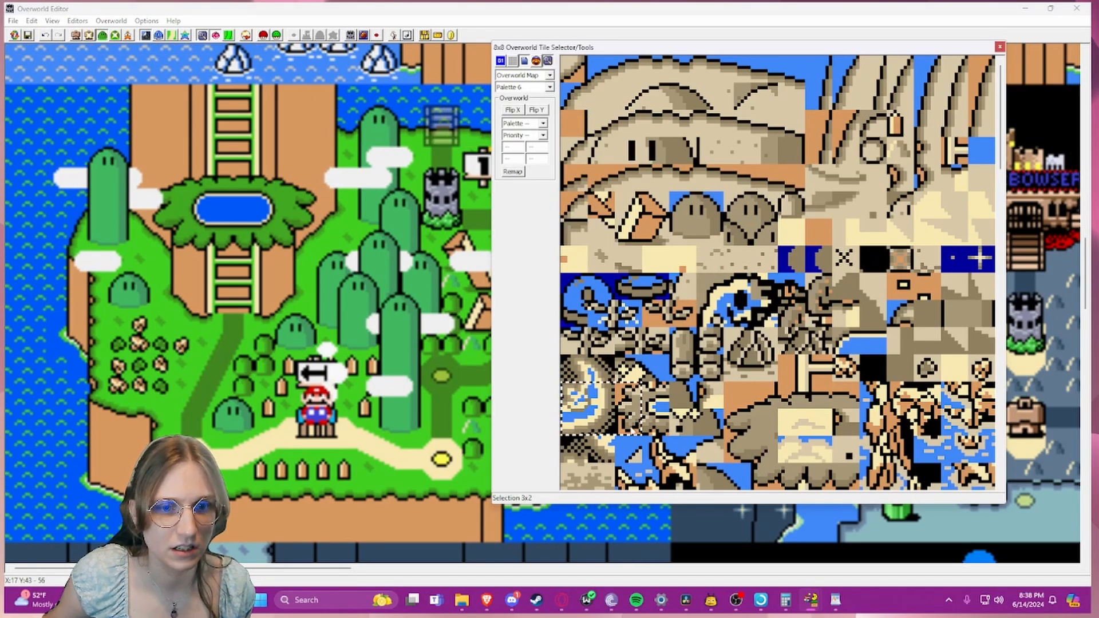
pyautogui.rightClick(455, 385)
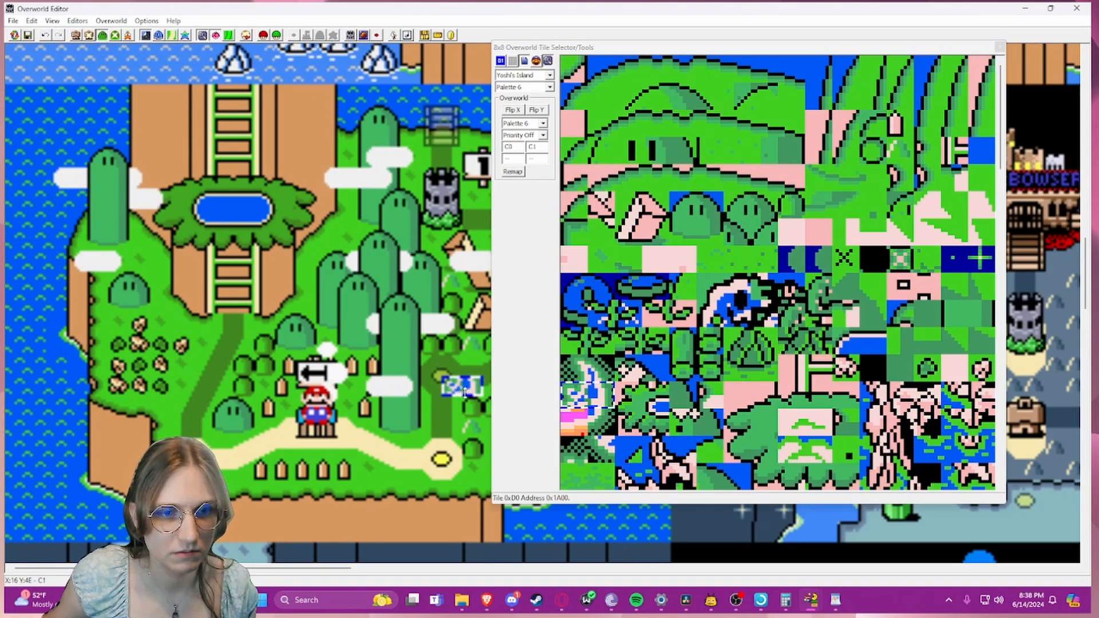
pyautogui.hotkey('ctrl', 'z')
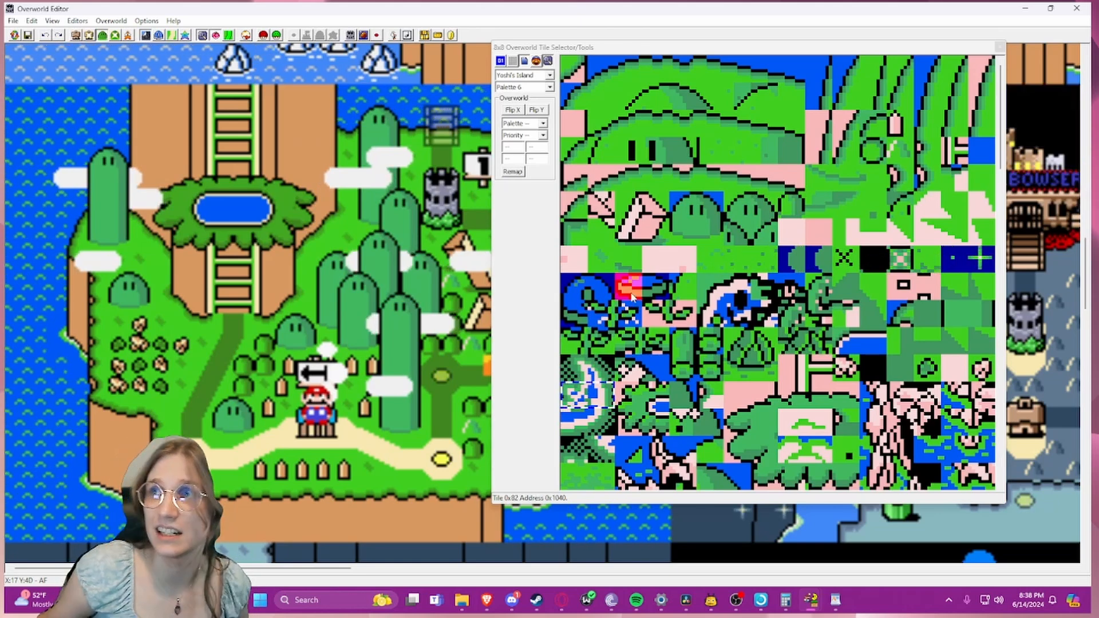
# - Try placing the number 5 sign tiles (1A8, 1A9, 1B8, 1B9) above the rocks on the island's west side, and remove them
pyautogui.scroll(-7, 632, 295)
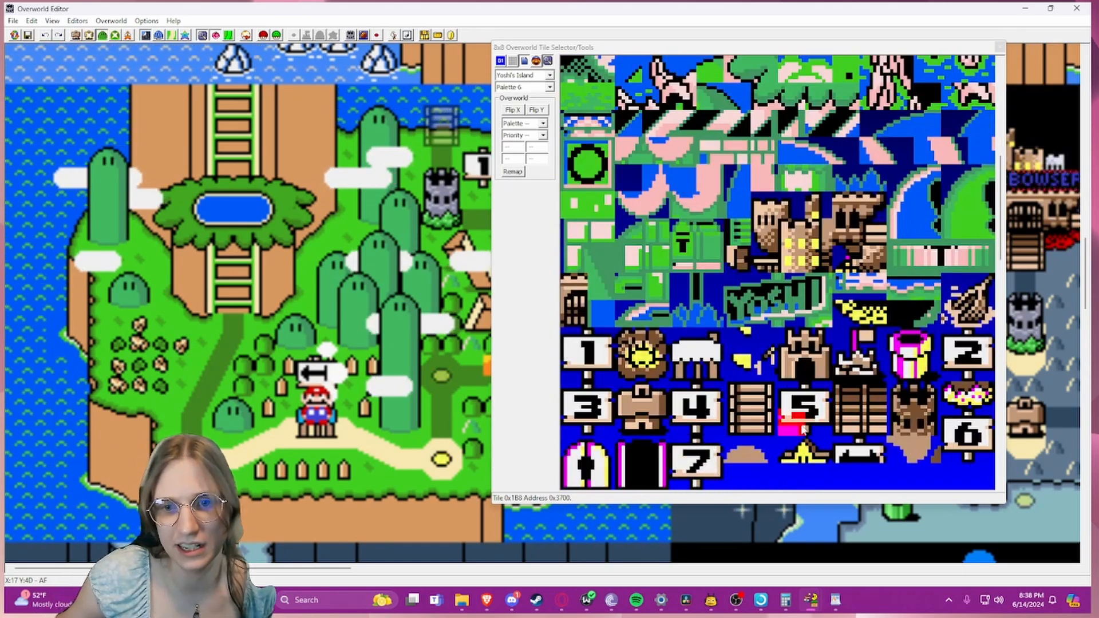
pyautogui.moveTo(397, 383); pyautogui.dragTo(474, 170, button='right')
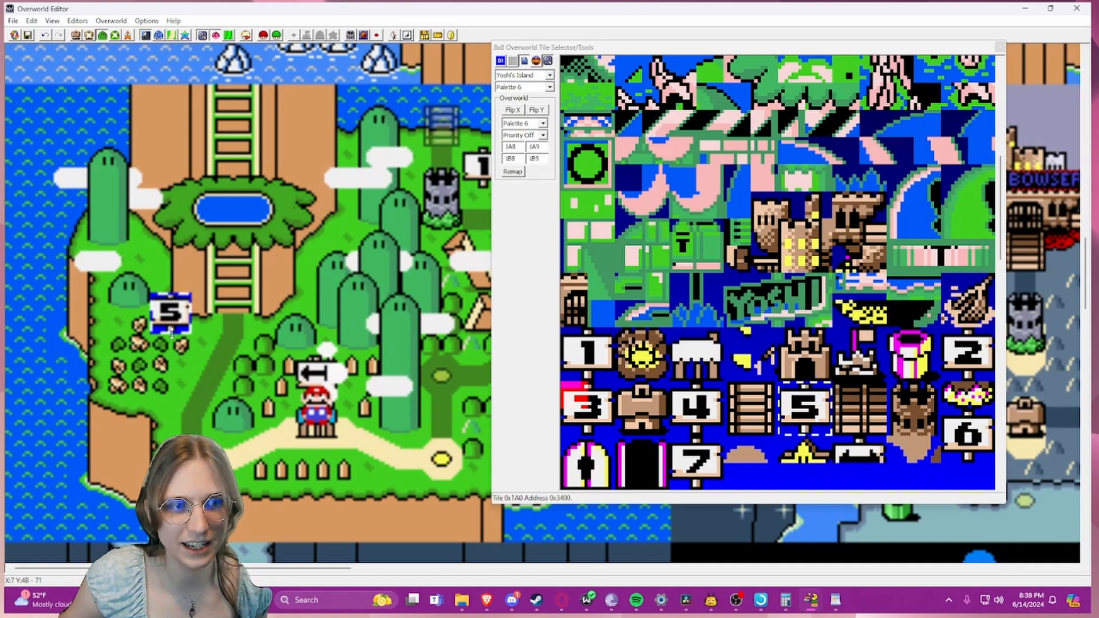
pyautogui.press('Delete')
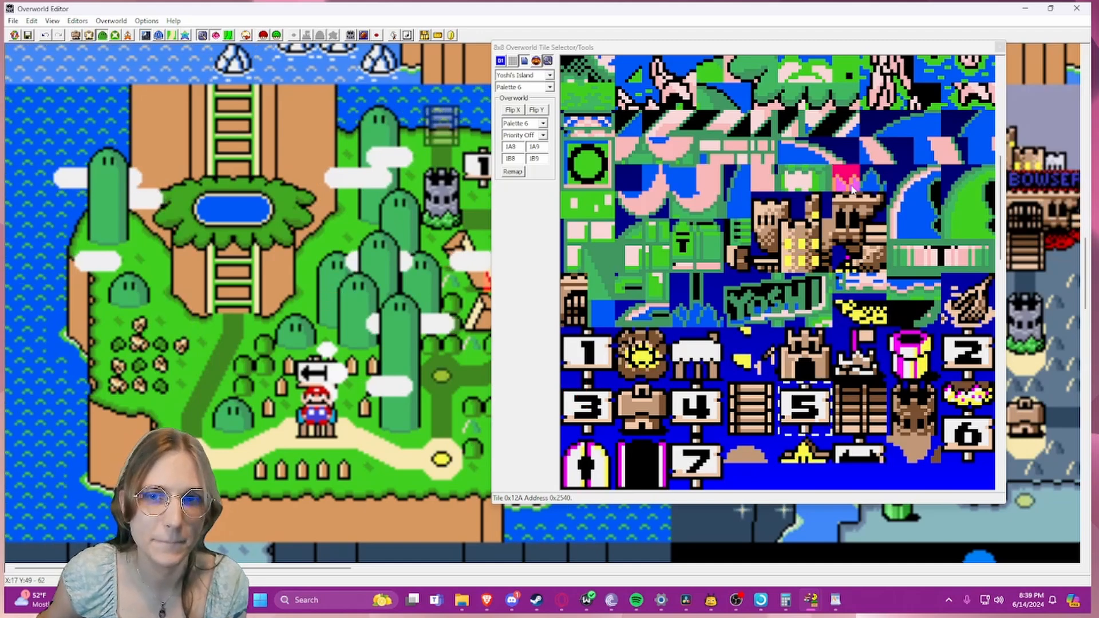
# - Examine the remaining tiles at the end of the 8x8 tile set and close the tile selector
pyautogui.scroll(-4, 833, 265)
pyautogui.scroll(2, 832, 264)
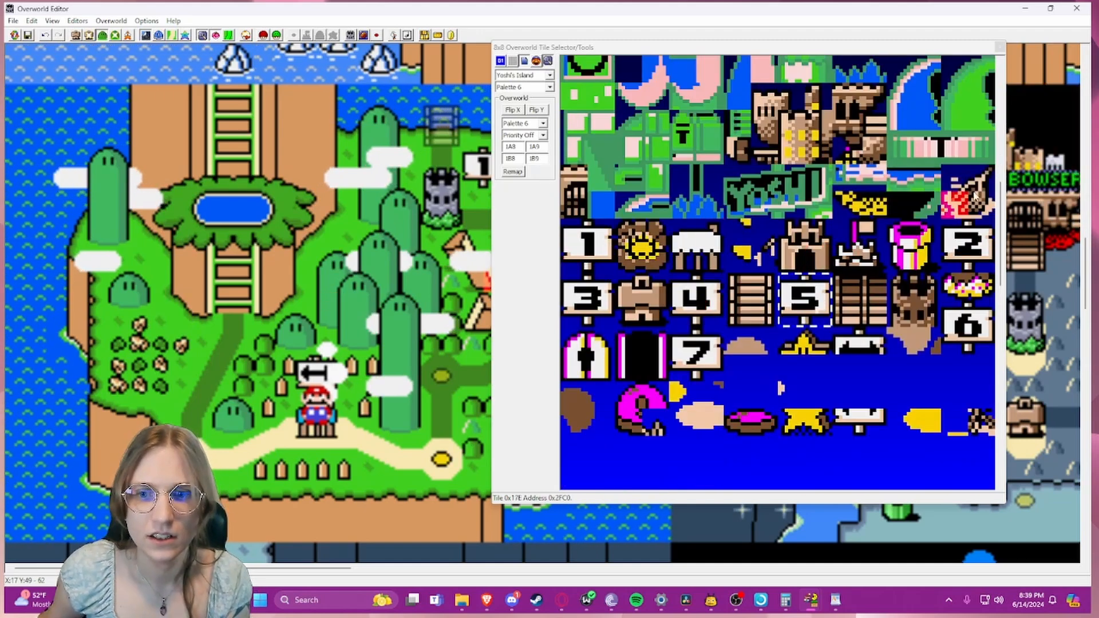
pyautogui.click(999, 47)
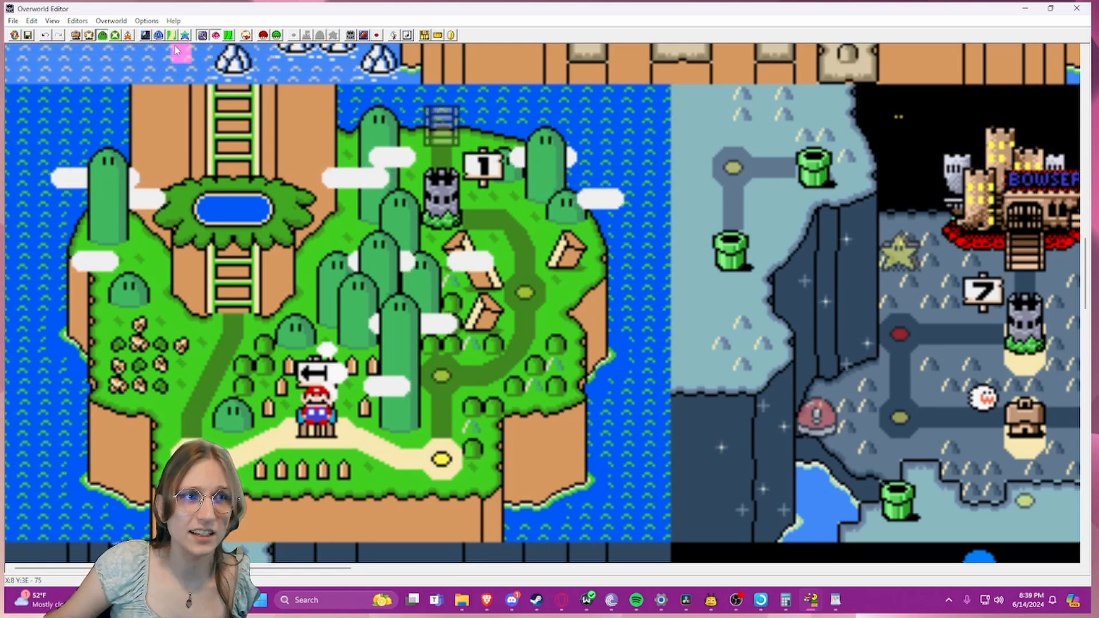
# - Switch to Layer 1 editing and place the Layer 1 16x16 Tile Selector over the east half of the map
pyautogui.click(76, 35)
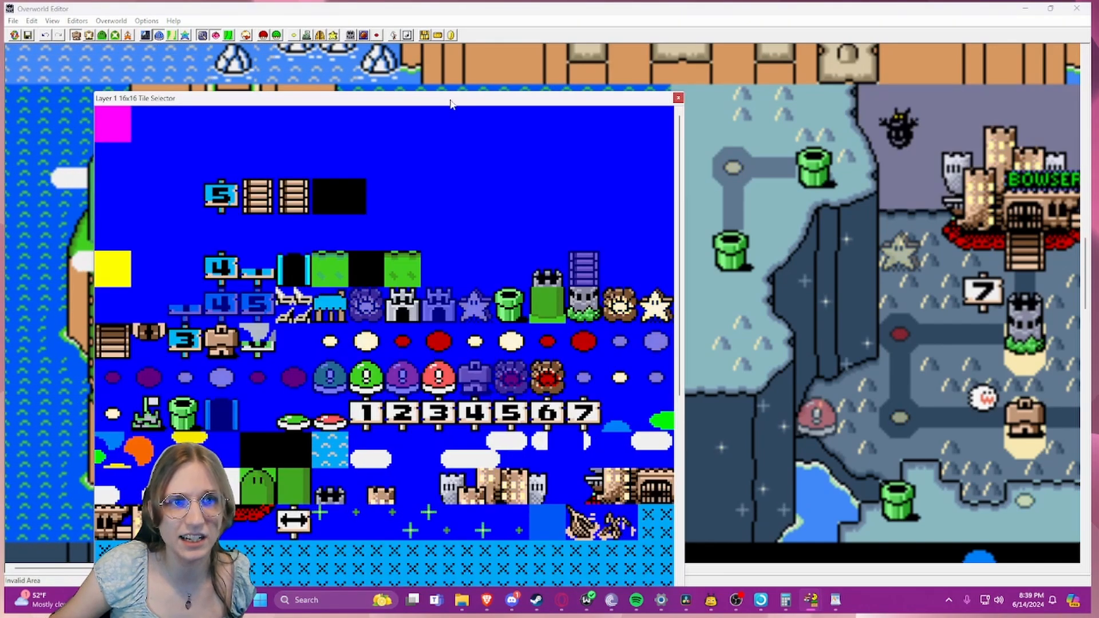
pyautogui.moveTo(466, 98); pyautogui.dragTo(777, 38)
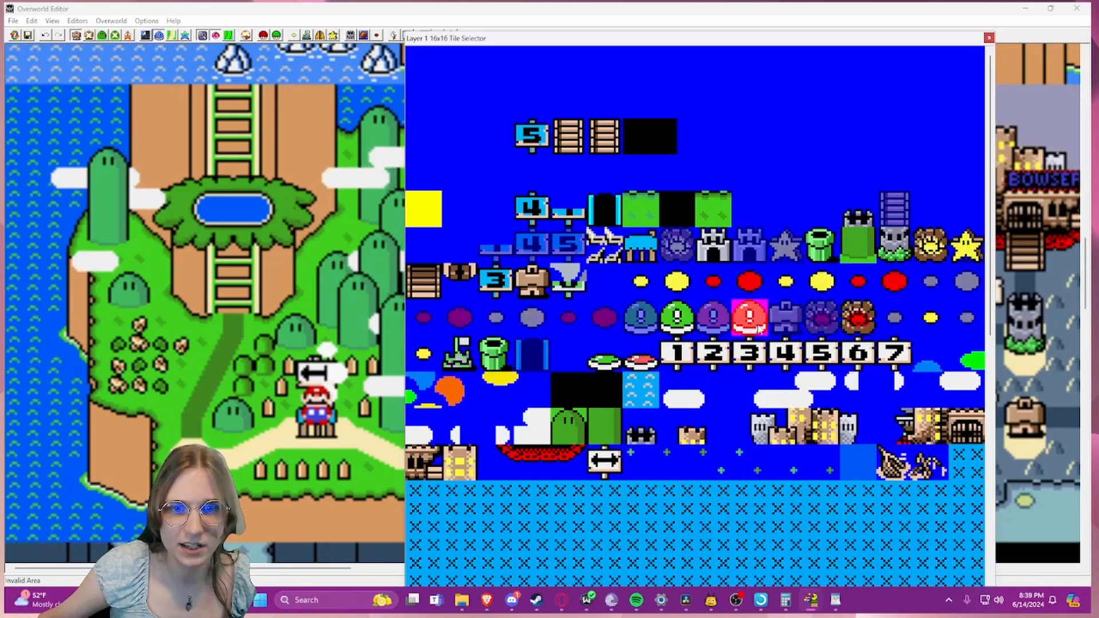
# - Examine the switch palaces, coloured level dots, castles and bridge tiles in the Layer 1 16x16 tile set
pyautogui.click(681, 319)
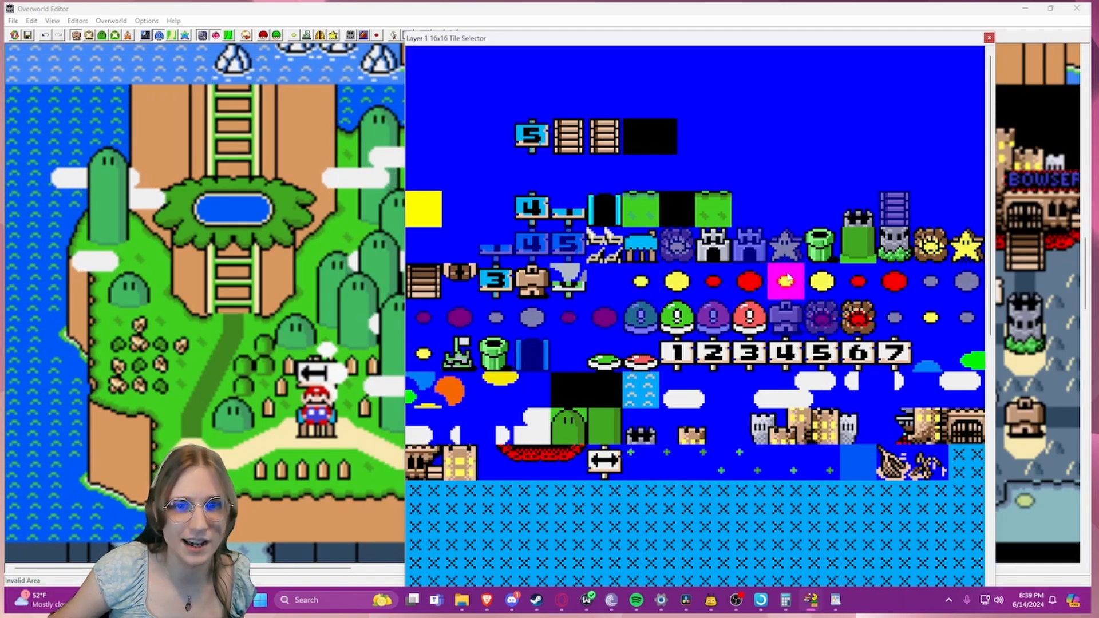
pyautogui.click(641, 281)
pyautogui.click(713, 282)
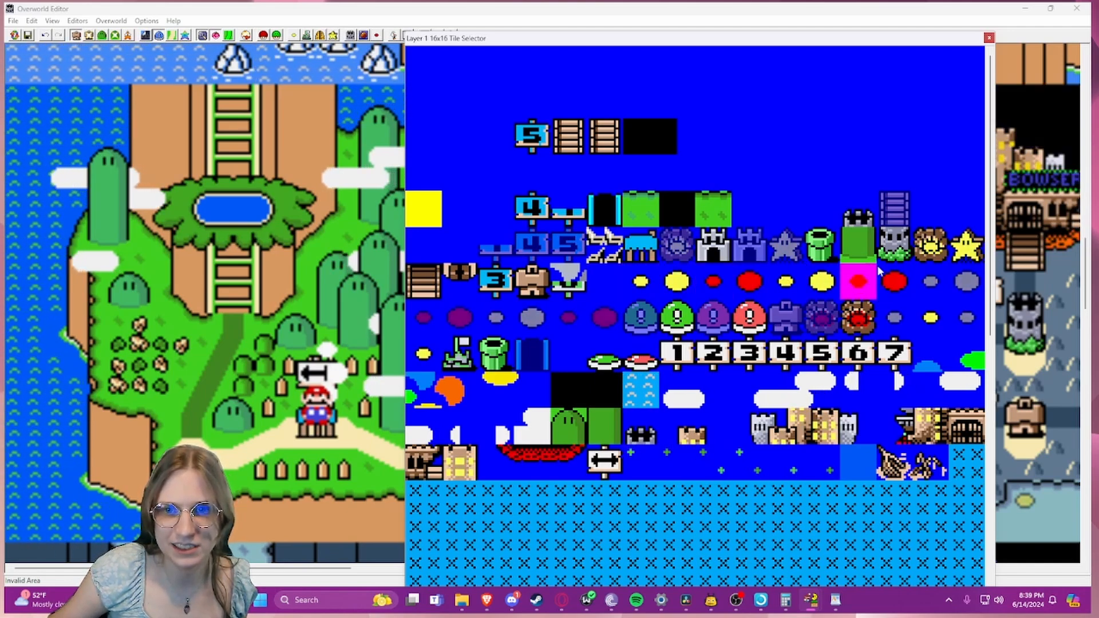
pyautogui.click(750, 253)
pyautogui.click(641, 246)
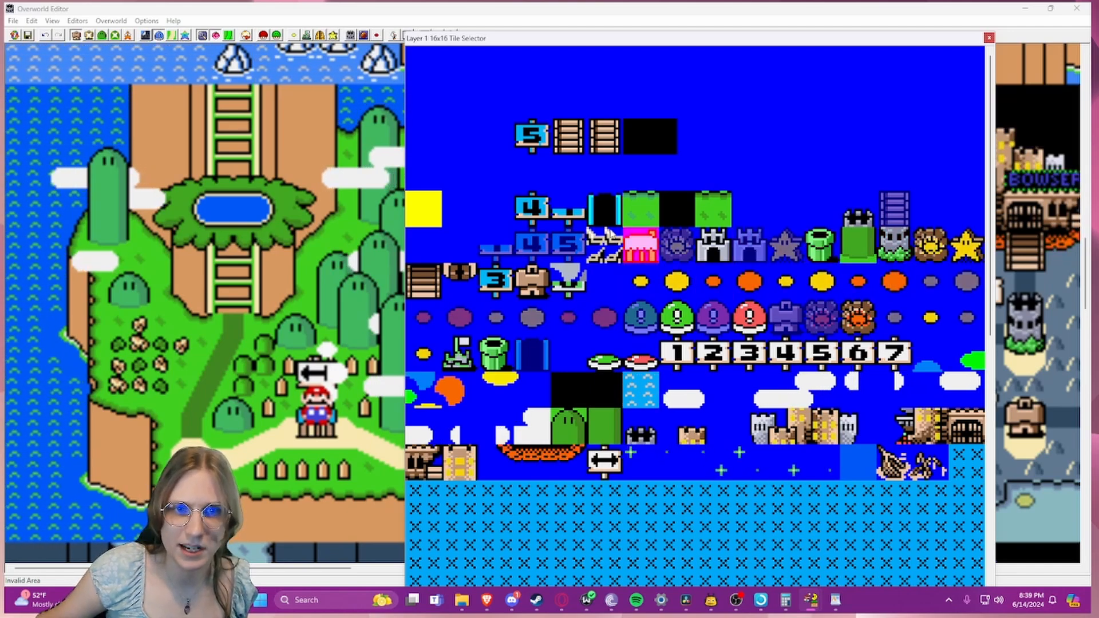
pyautogui.click(533, 247)
pyautogui.click(497, 281)
pyautogui.click(678, 246)
pyautogui.click(533, 281)
pyautogui.click(495, 286)
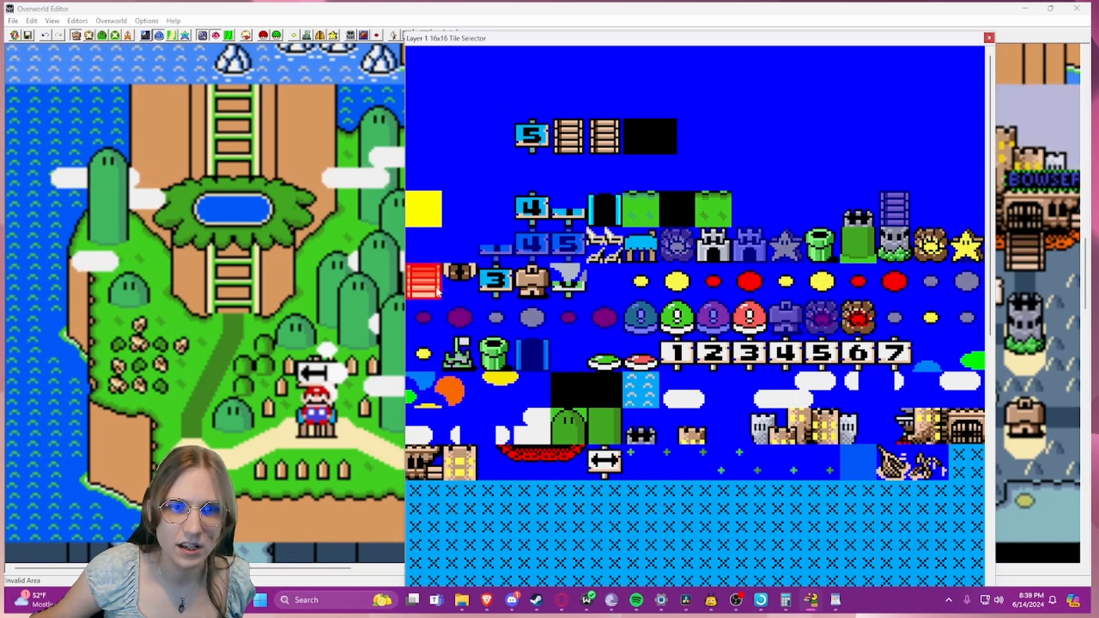
# - Try placing a small level dot on the island's west side, moving it up toward the ladder, and delete it
pyautogui.moveTo(604, 43); pyautogui.dragTo(658, 39)
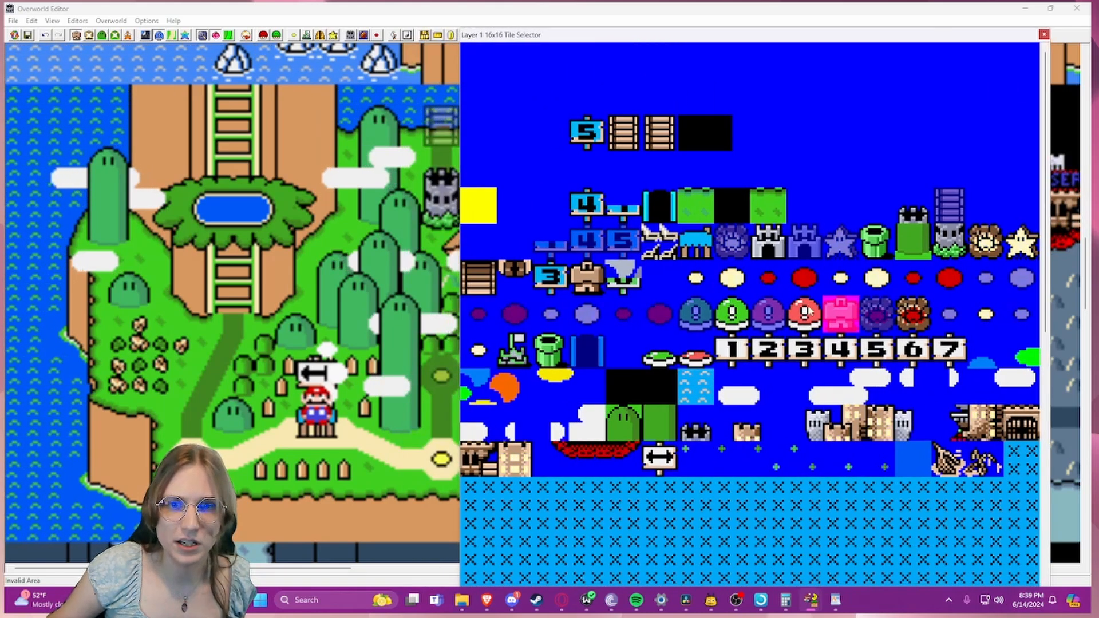
pyautogui.click(695, 278)
pyautogui.click(192, 416)
pyautogui.moveTo(189, 389); pyautogui.dragTo(201, 175)
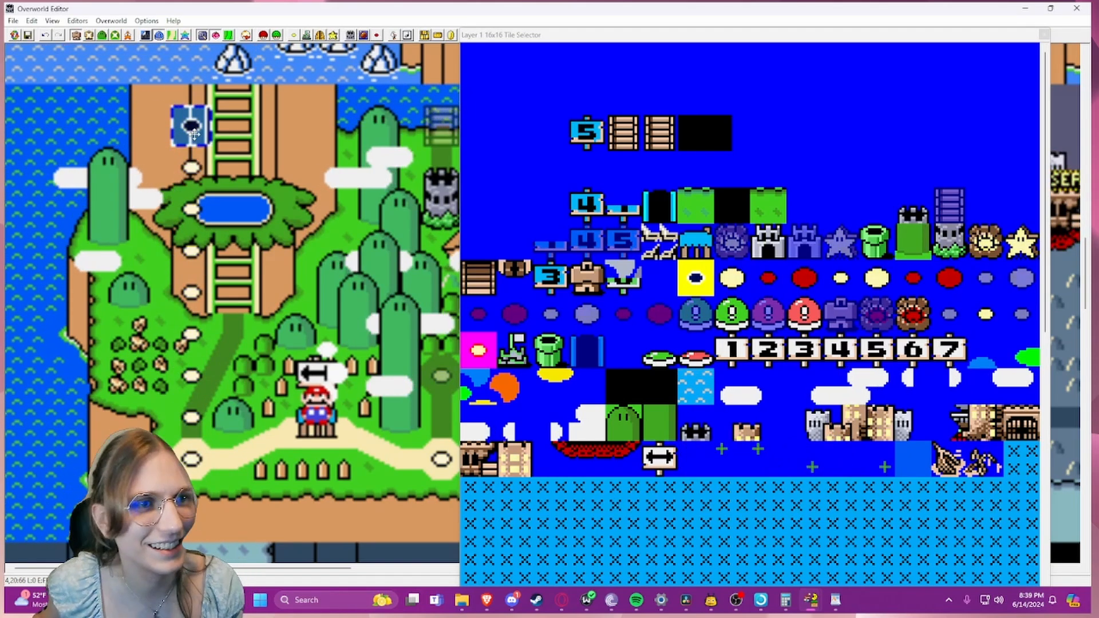
pyautogui.moveTo(201, 175); pyautogui.dragTo(191, 399)
pyautogui.click(190, 394)
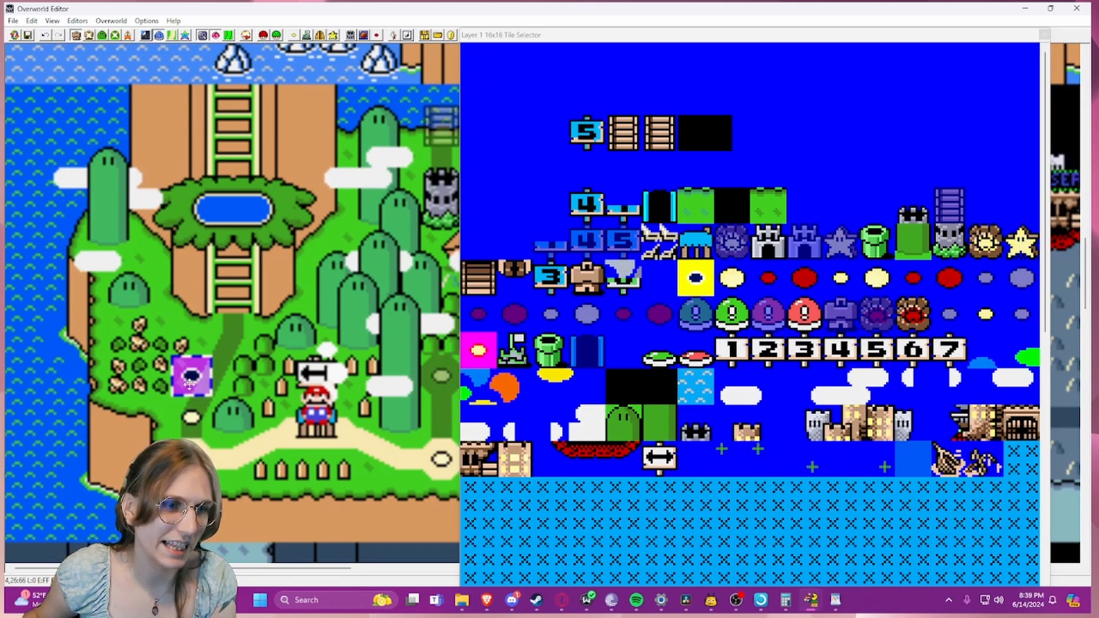
pyautogui.press('Delete')
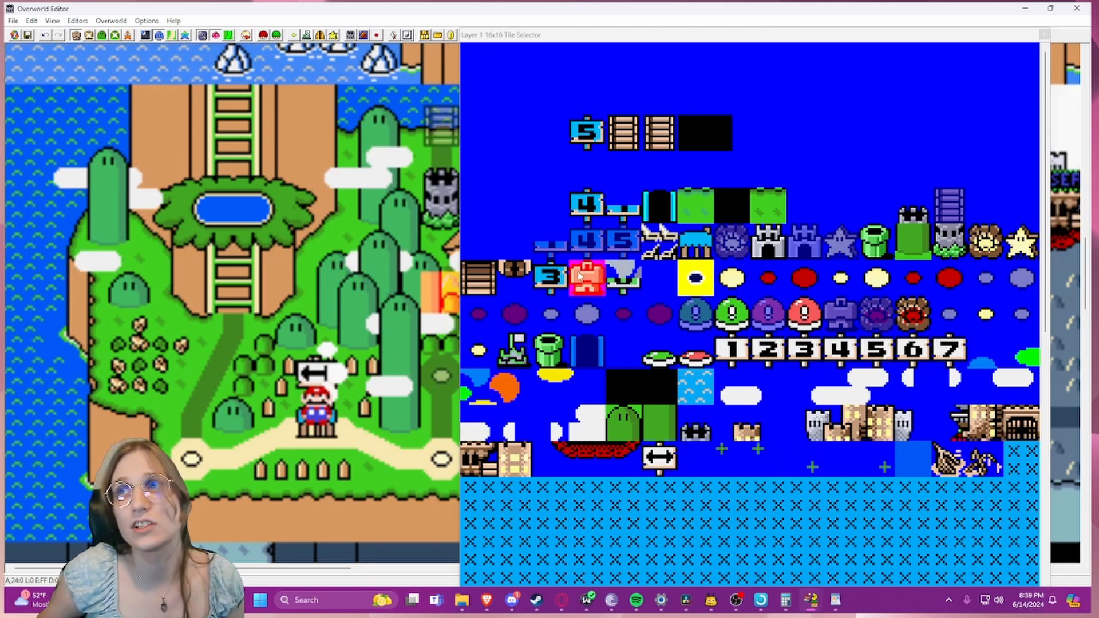
# - Try placing the star tile on the ladder below the pond, and delete it
pyautogui.moveTo(826, 244); pyautogui.dragTo(249, 256)
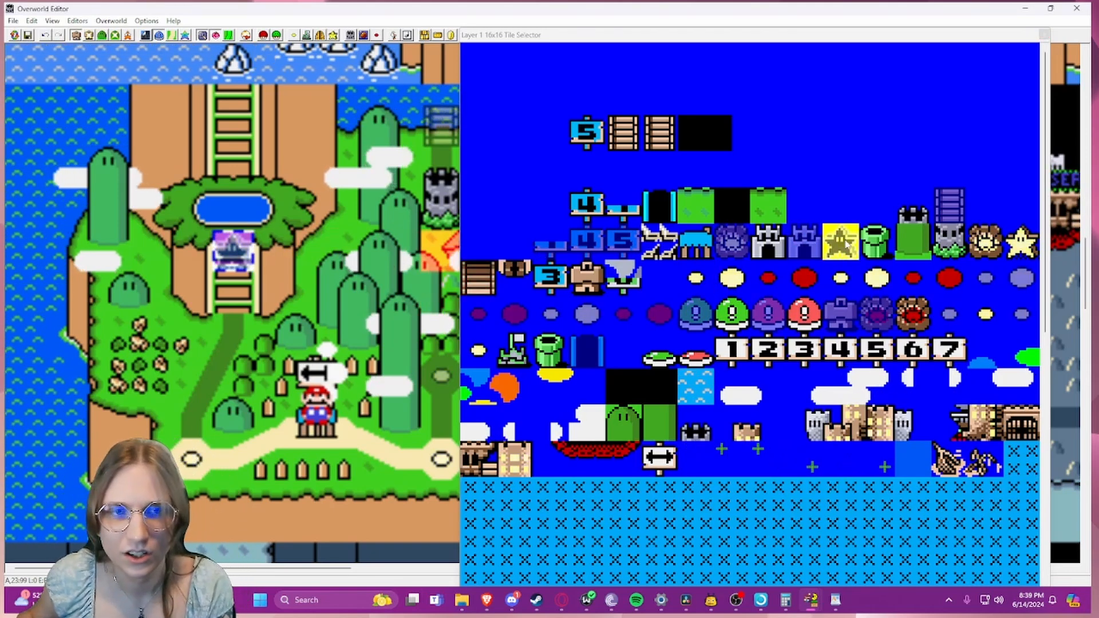
pyautogui.press('Delete')
pyautogui.rightClick(235, 252)
pyautogui.click(316, 251)
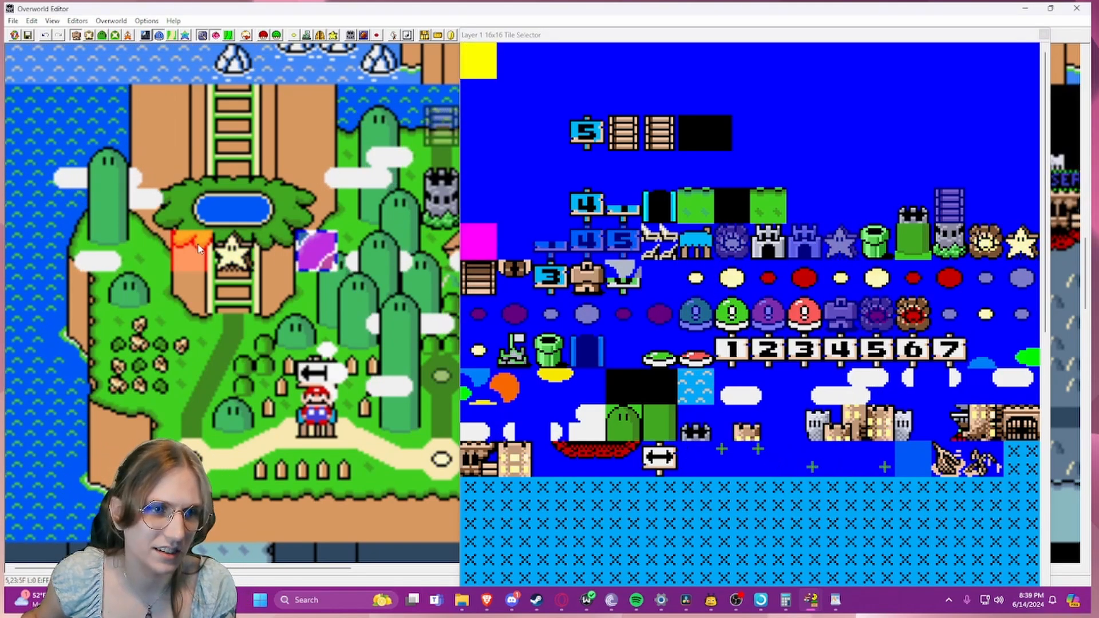
pyautogui.click(234, 252)
pyautogui.press('Delete')
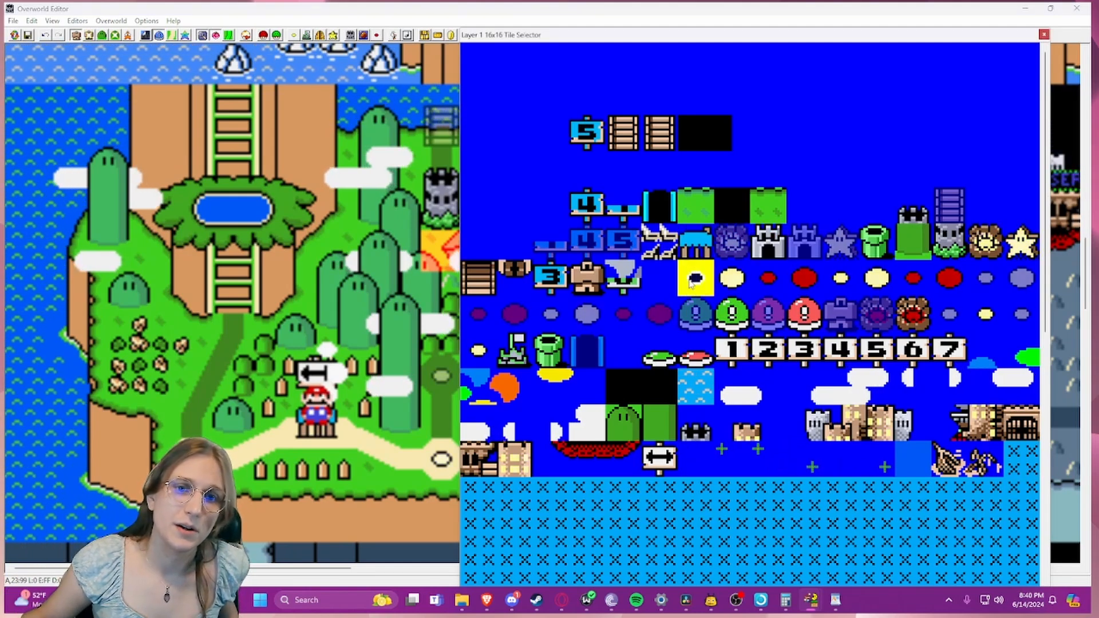
# - Examine the level dots, numbered signs and remaining tiles of the Layer 1 tile set, and close the selector
pyautogui.click(844, 278)
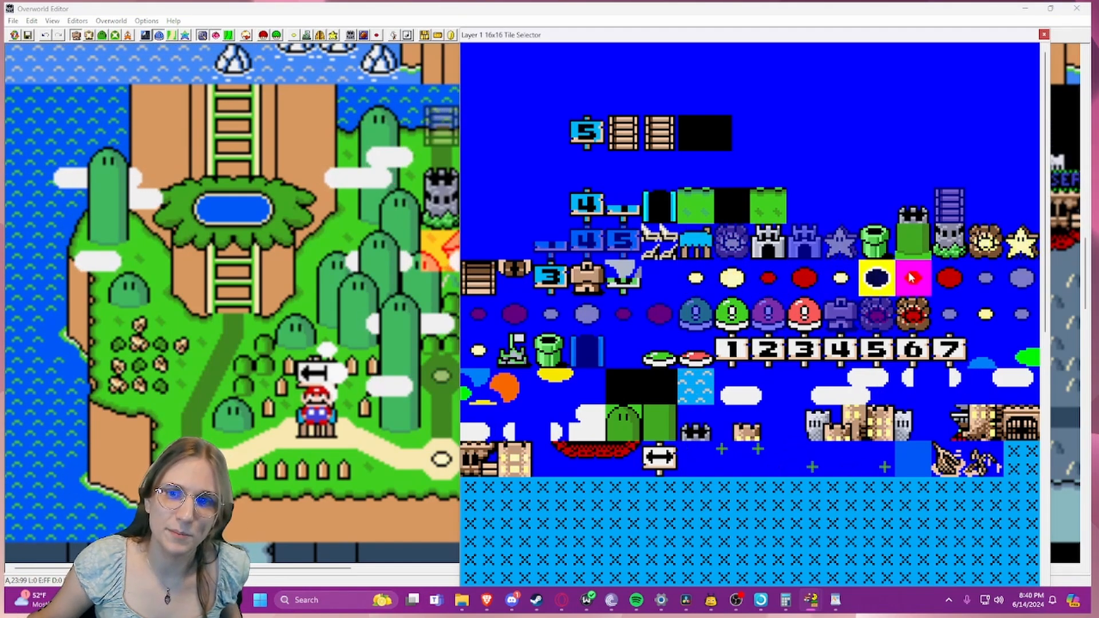
pyautogui.click(731, 348)
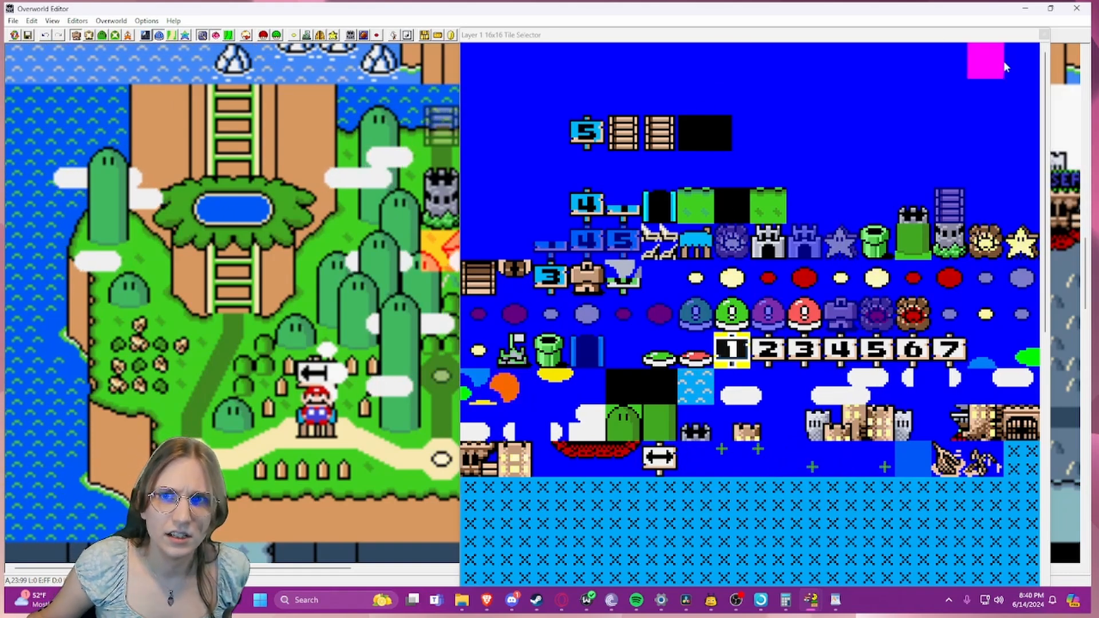
pyautogui.scroll(-10, 967, 146)
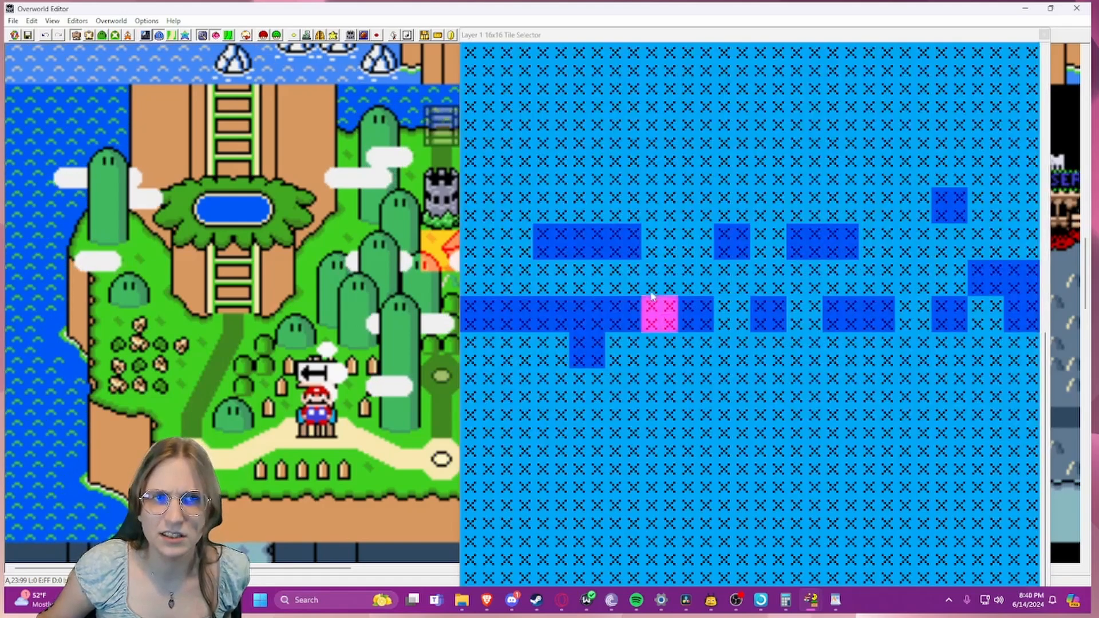
pyautogui.scroll(5, 651, 297)
pyautogui.scroll(-5, 658, 291)
pyautogui.scroll(5, 667, 291)
pyautogui.scroll(-5, 681, 302)
pyautogui.scroll(5, 686, 302)
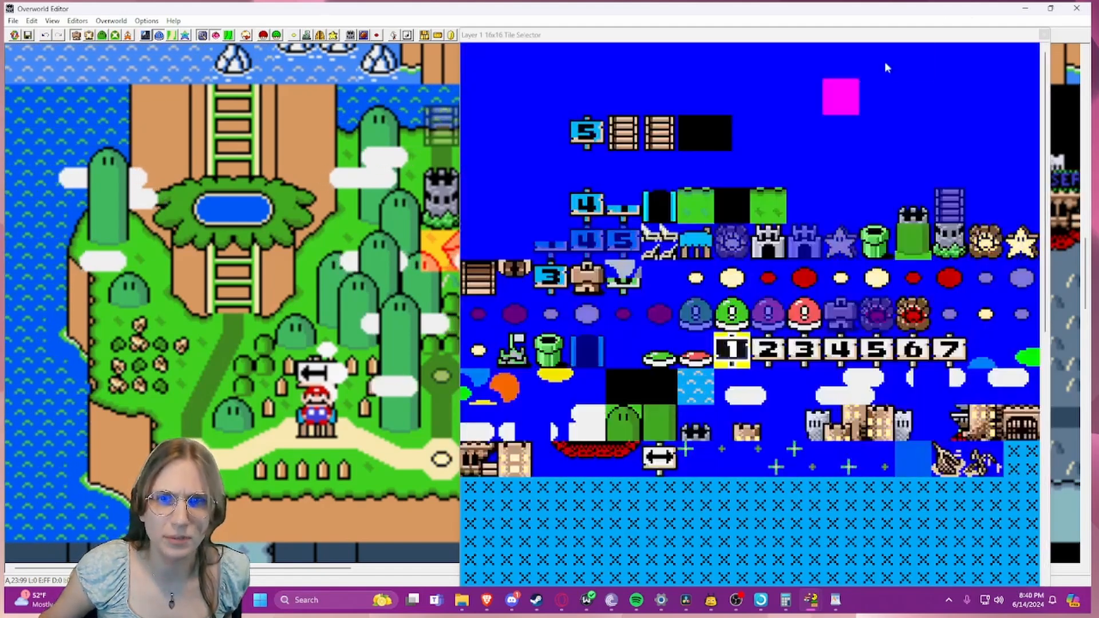
pyautogui.click(1044, 35)
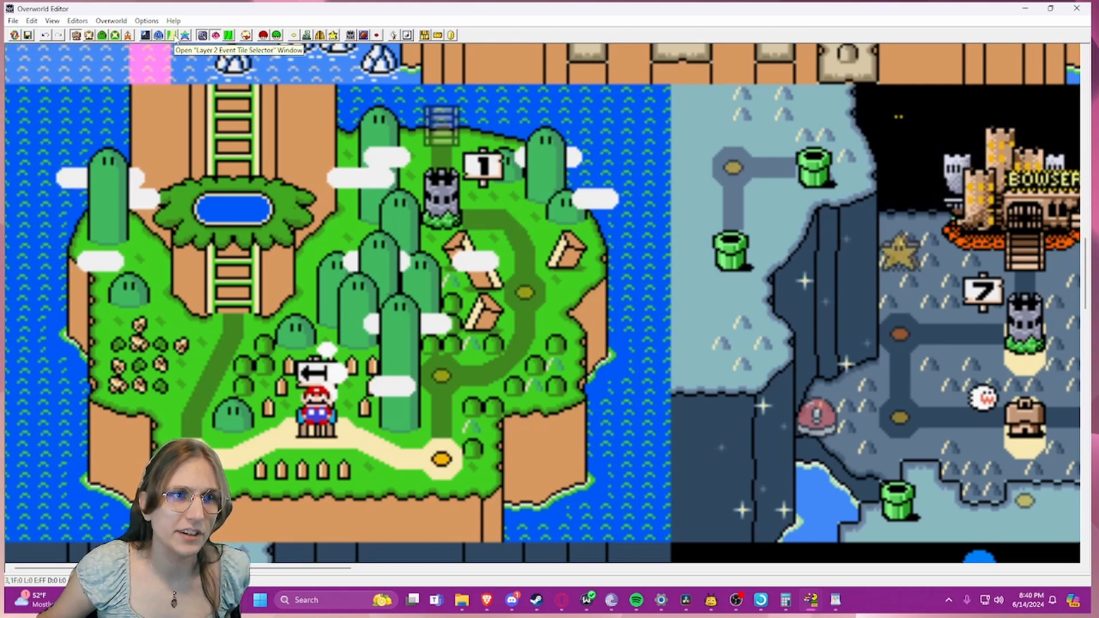
# - Open the Layer 2 Event Tile Selector and try placing a 6x6 river tile on the island's northwest corner, and remove it
pyautogui.click(171, 35)
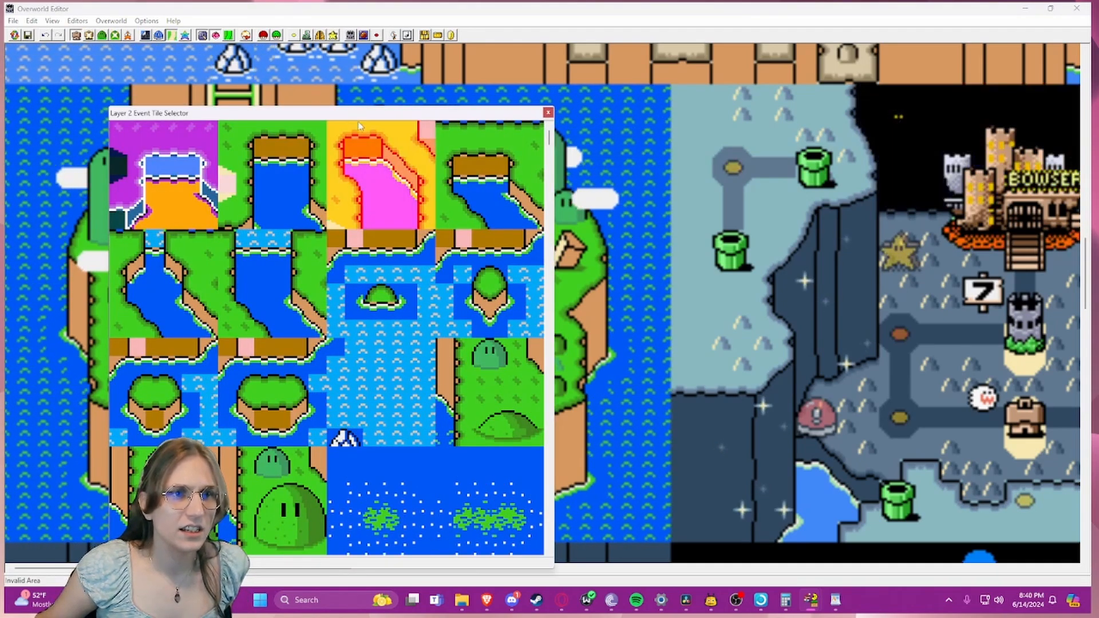
pyautogui.moveTo(367, 118); pyautogui.dragTo(499, 48)
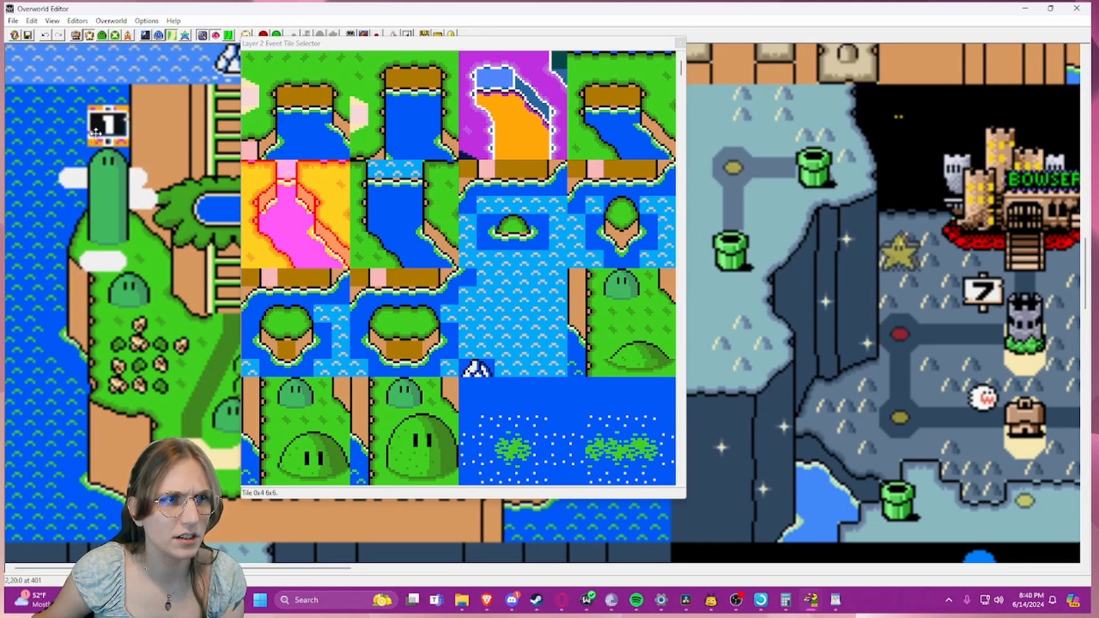
pyautogui.rightClick(103, 120)
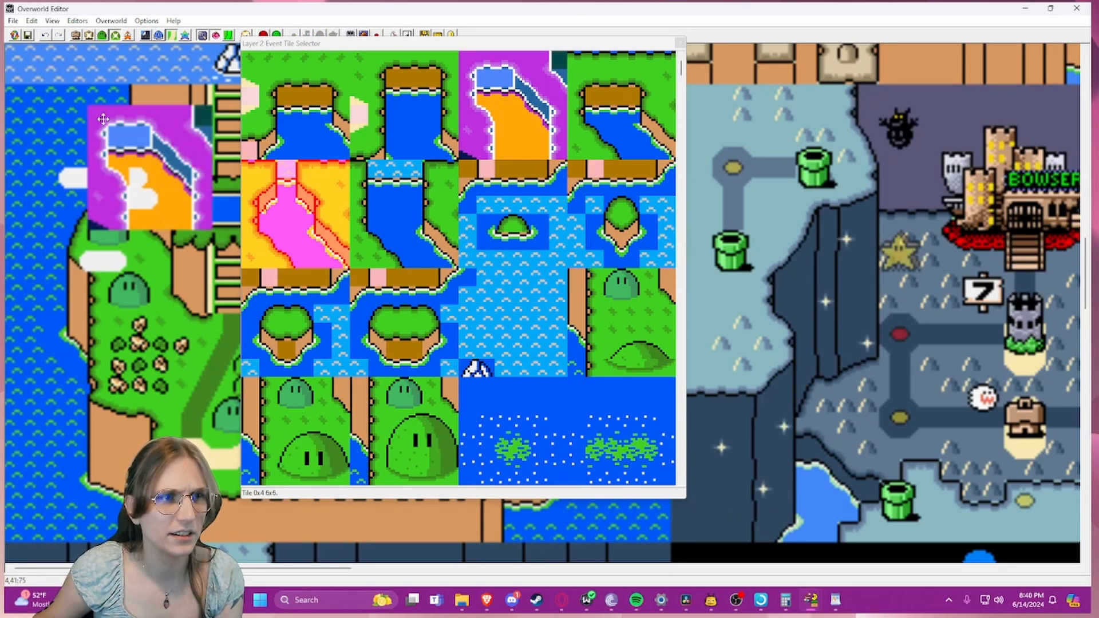
pyautogui.rightClick(141, 281)
pyautogui.hotkey('ctrl', 'z')
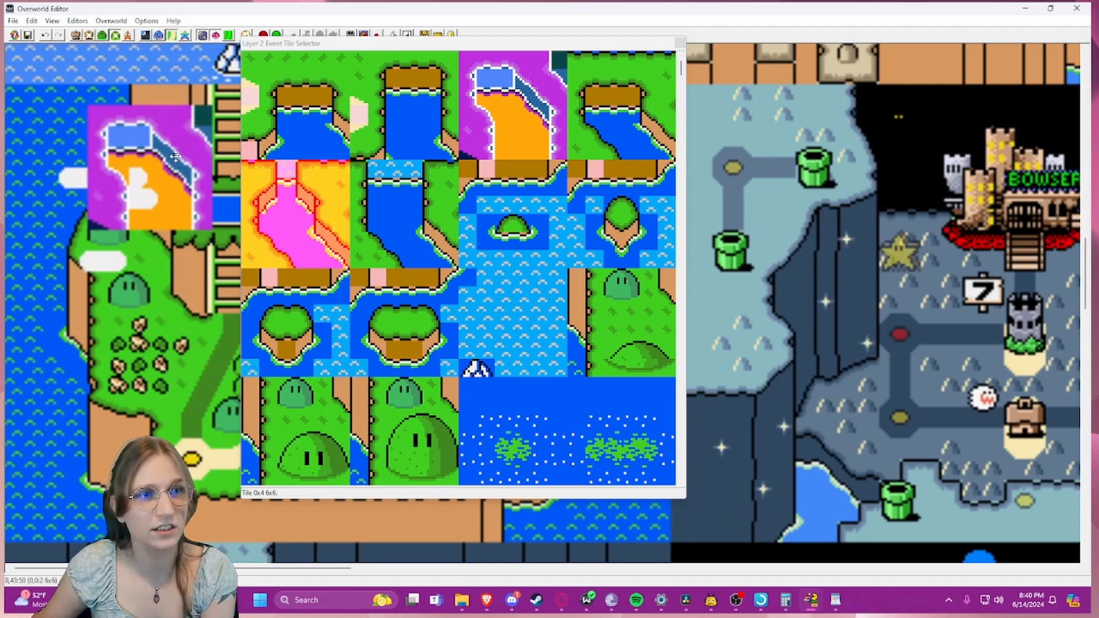
pyautogui.click(396, 219)
pyautogui.rightClick(53, 241)
pyautogui.press('Delete')
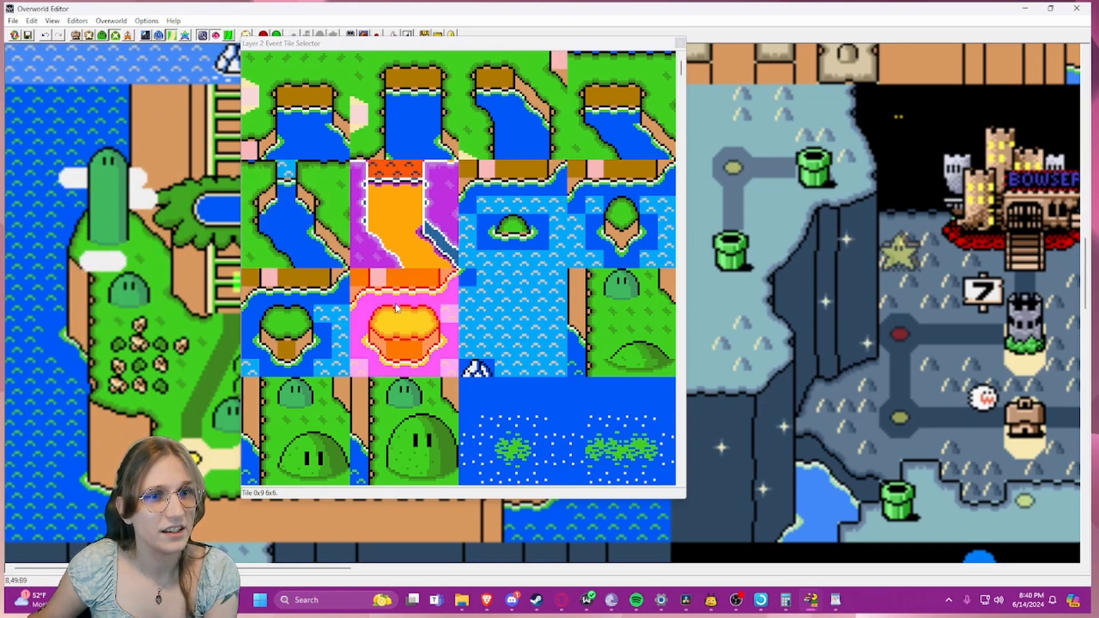
# - Try placing the 6x6 dotted water tile with the small green patch on the island's west side, and delete it
pyautogui.click(476, 408)
pyautogui.rightClick(218, 352)
pyautogui.moveTo(217, 352); pyautogui.dragTo(114, 228)
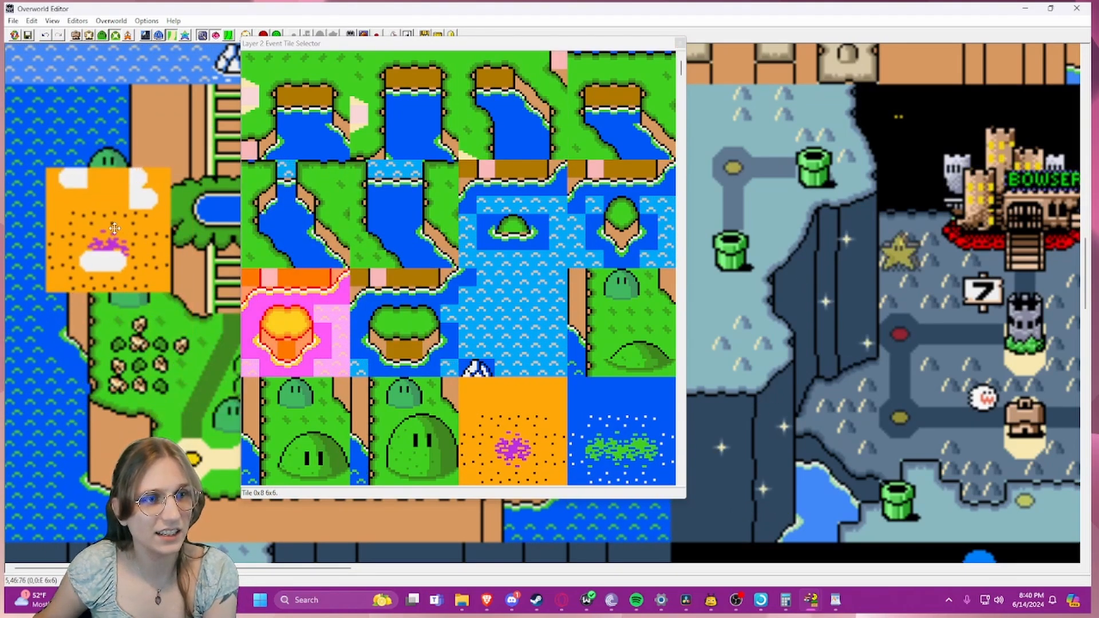
pyautogui.moveTo(169, 256); pyautogui.dragTo(231, 319)
pyautogui.press('Delete')
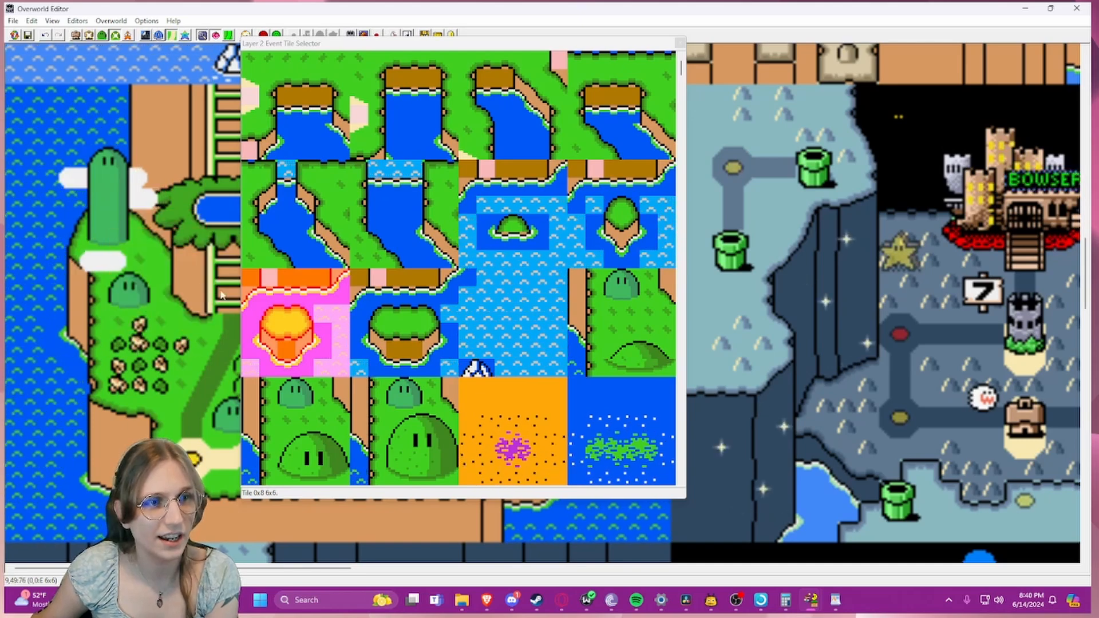
# - Try placing the 2x2 event tile 0x24 just west of the pond
pyautogui.scroll(-4, 436, 322)
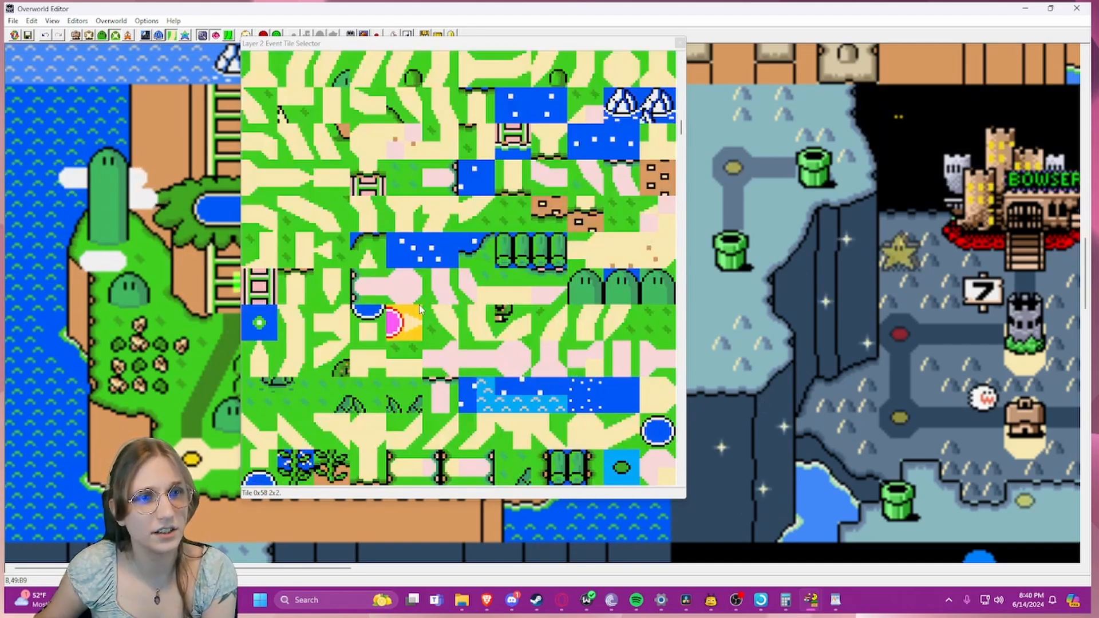
pyautogui.click(361, 237)
pyautogui.click(357, 226)
pyautogui.click(258, 178)
pyautogui.rightClick(171, 229)
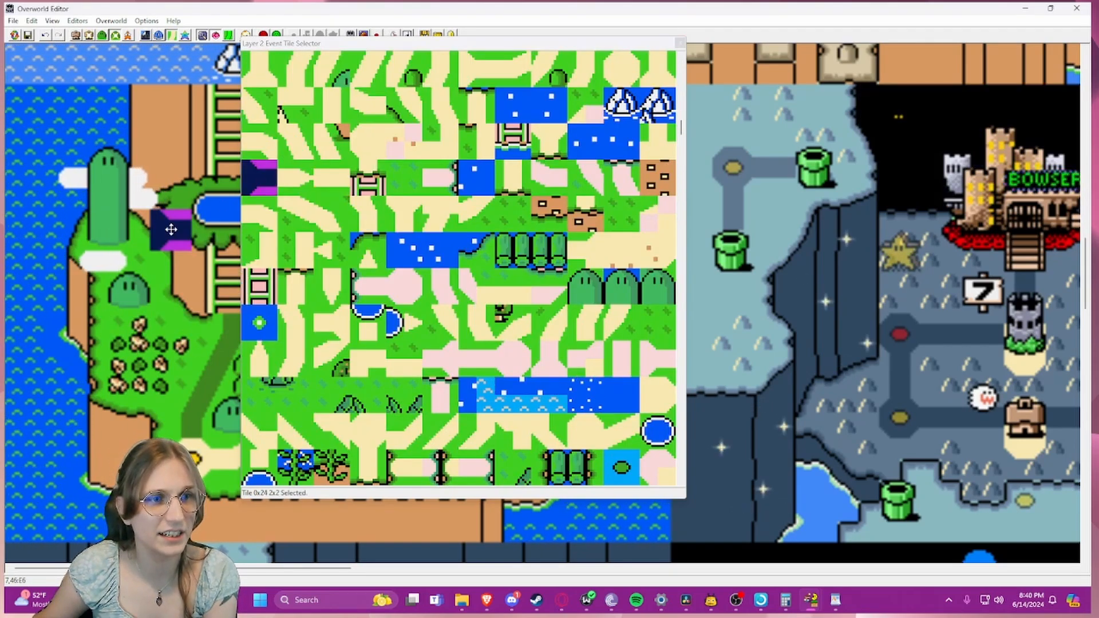
# - Move the event tile selector over the map's east half, examine its 2x2 path and ladder tiles, and close it
pyautogui.moveTo(515, 42); pyautogui.dragTo(820, 83)
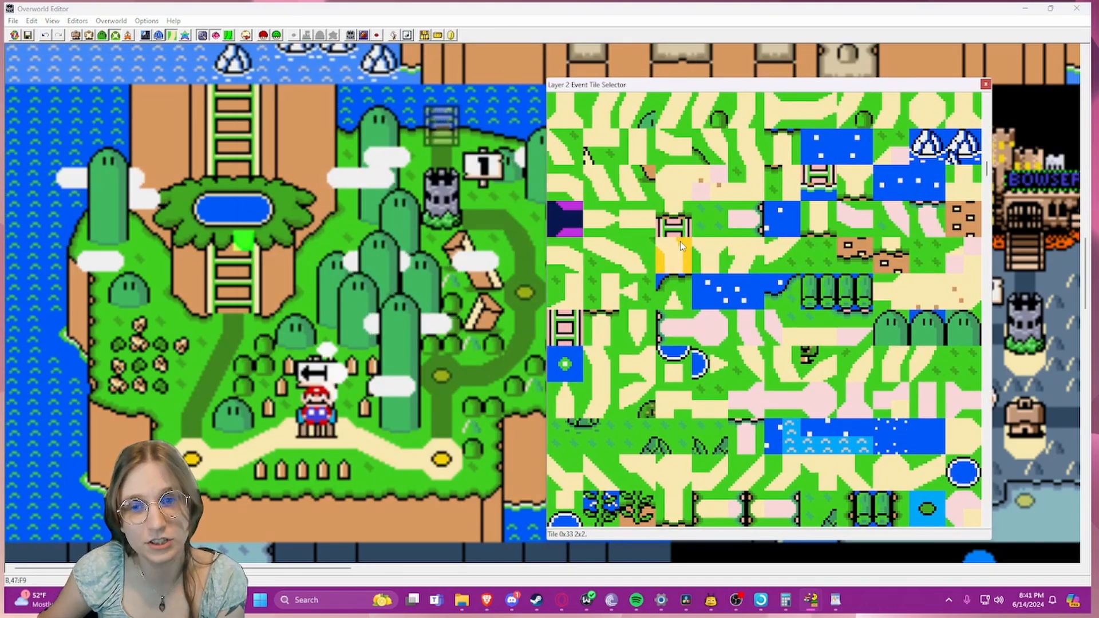
pyautogui.scroll(1, 681, 246)
pyautogui.scroll(-1, 686, 249)
pyautogui.scroll(1, 690, 251)
pyautogui.scroll(-2, 690, 251)
pyautogui.scroll(1, 690, 252)
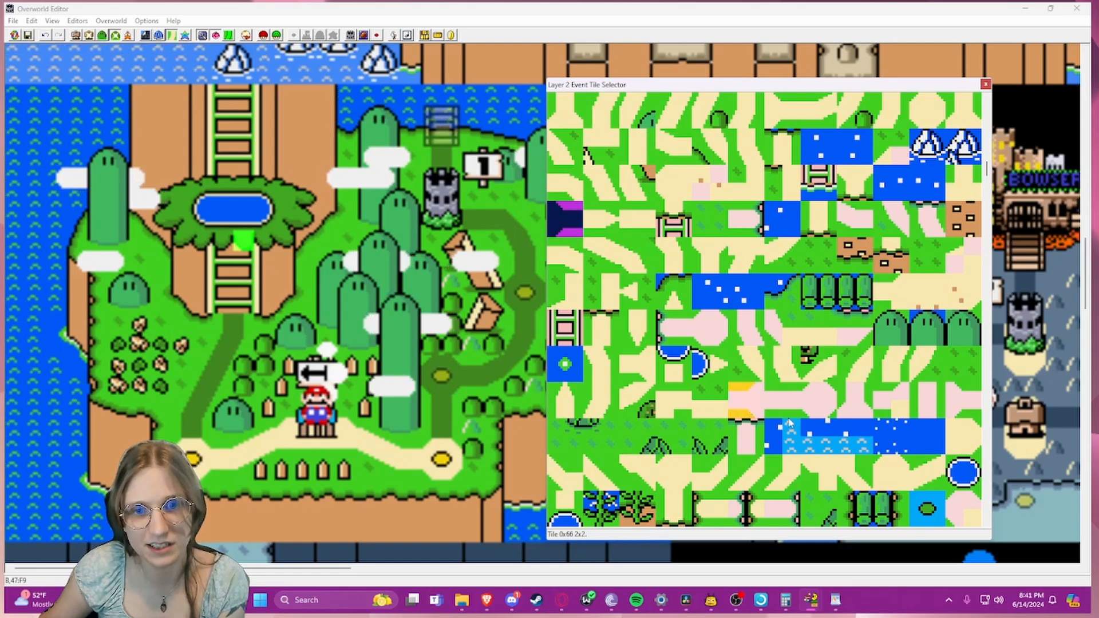
pyautogui.scroll(-1, 787, 426)
pyautogui.scroll(1, 783, 396)
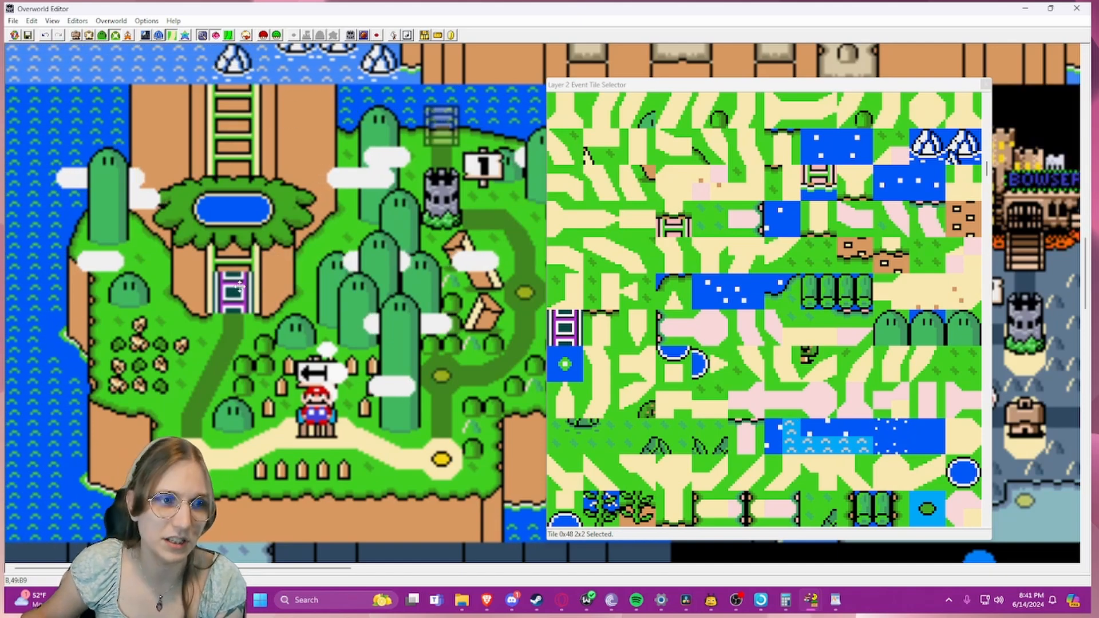
pyautogui.click(985, 84)
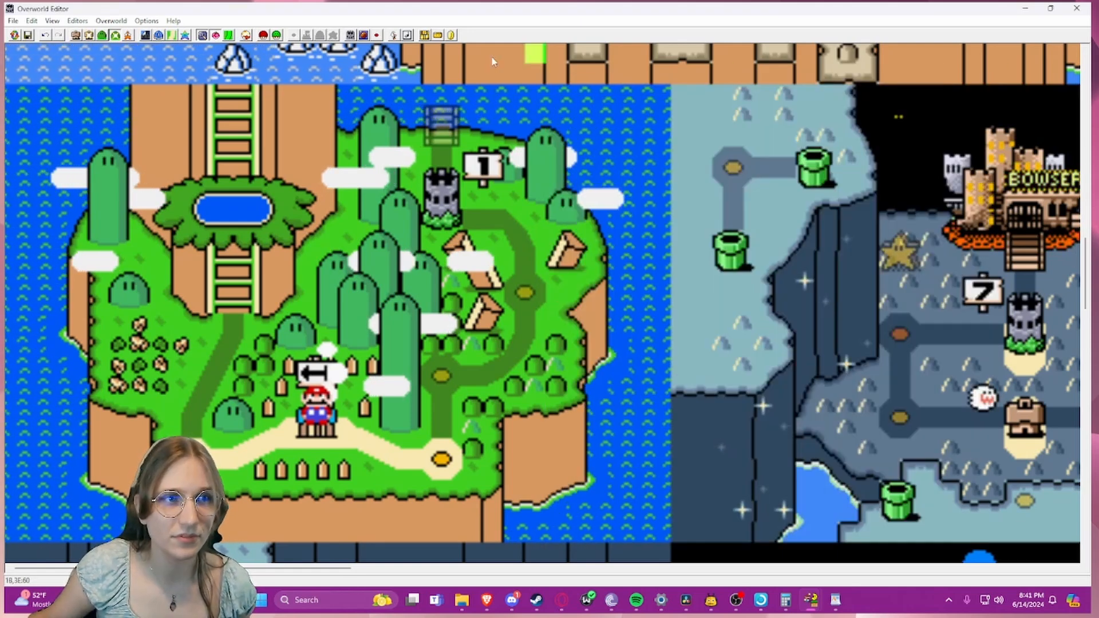
# - View the Yoshi's Island palette in the Overworld Palette Editor and close the editor
pyautogui.click(184, 35)
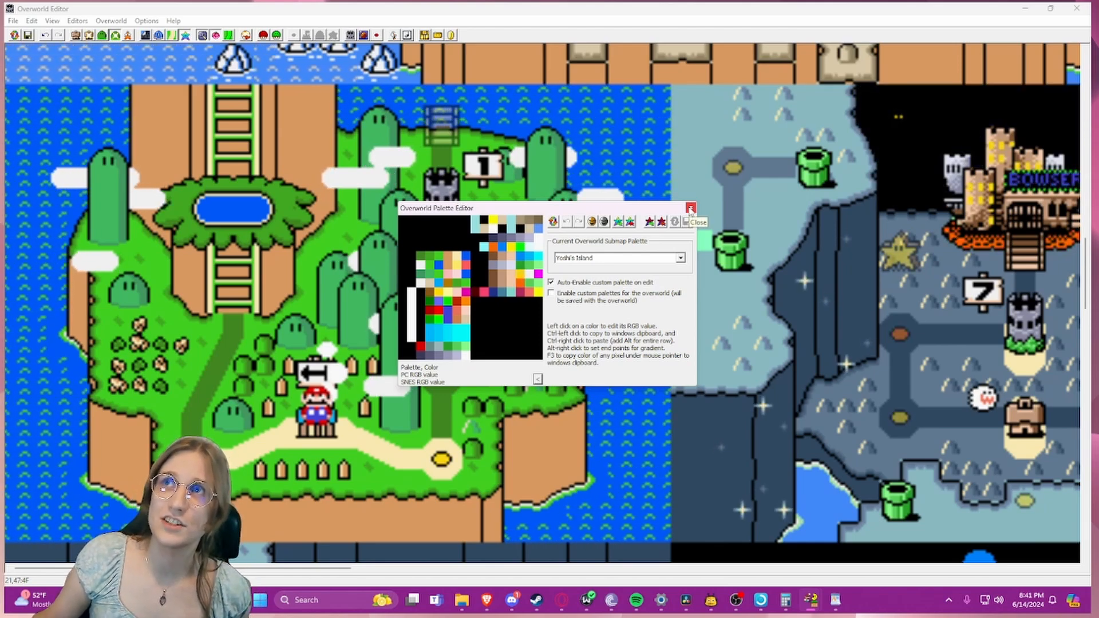
pyautogui.click(690, 209)
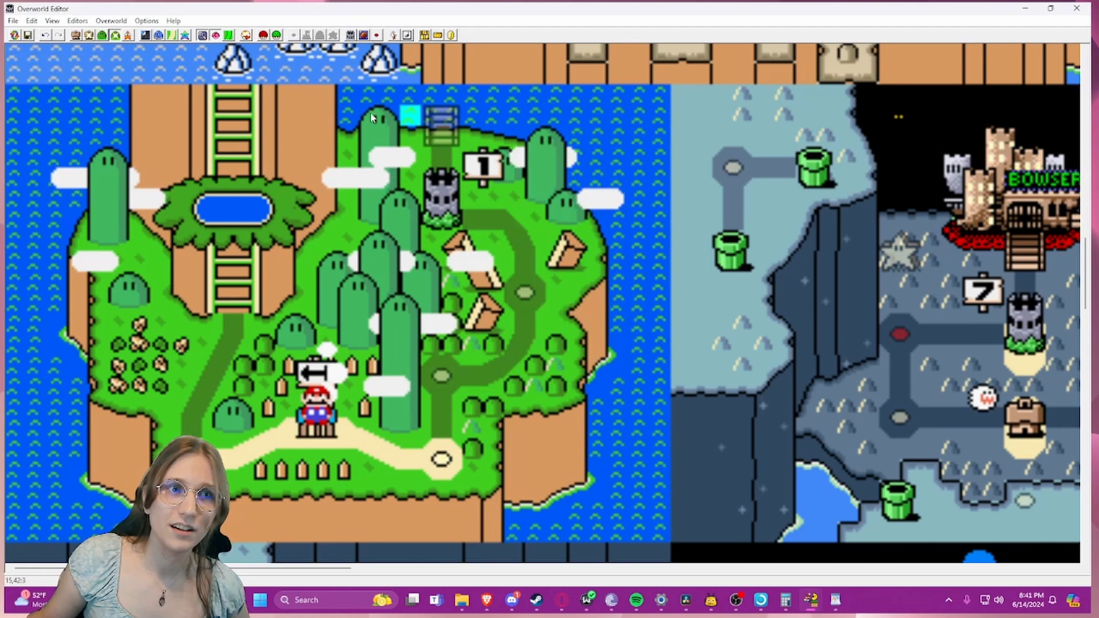
# - Zoom the overworld map out slightly and show the coloured path overlay between the levels
pyautogui.click(203, 36)
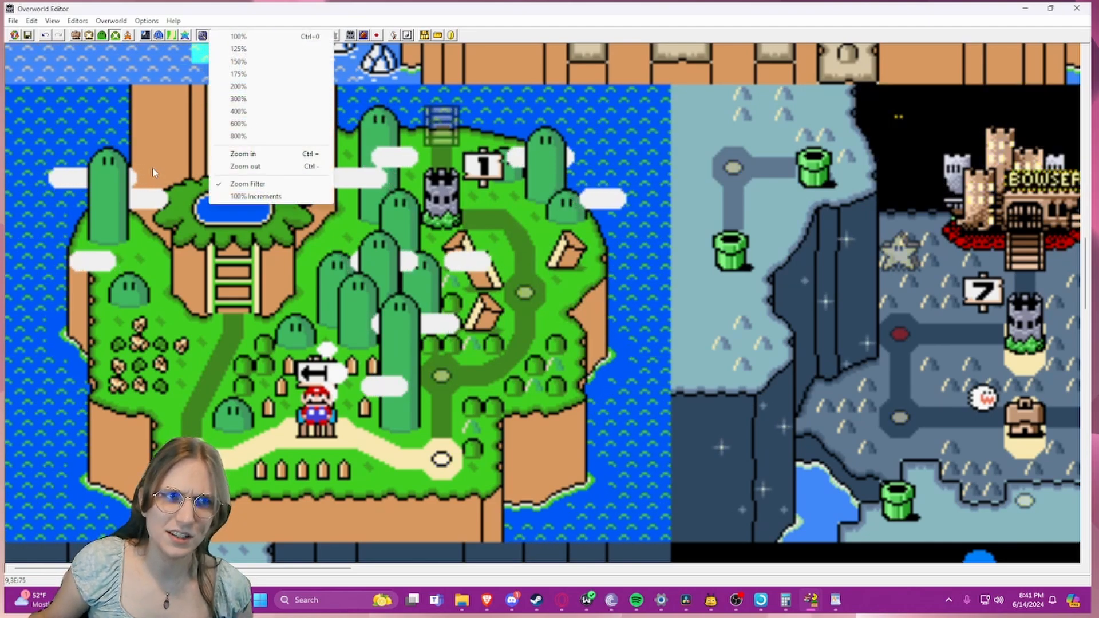
pyautogui.click(153, 173)
pyautogui.keyDown('ctrl'); pyautogui.scroll(-1, 152, 170); pyautogui.keyUp('ctrl')
pyautogui.keyDown('ctrl'); pyautogui.scroll(1, 152, 170); pyautogui.keyUp('ctrl')
pyautogui.keyDown('ctrl'); pyautogui.scroll(-4, 152, 170); pyautogui.keyUp('ctrl')
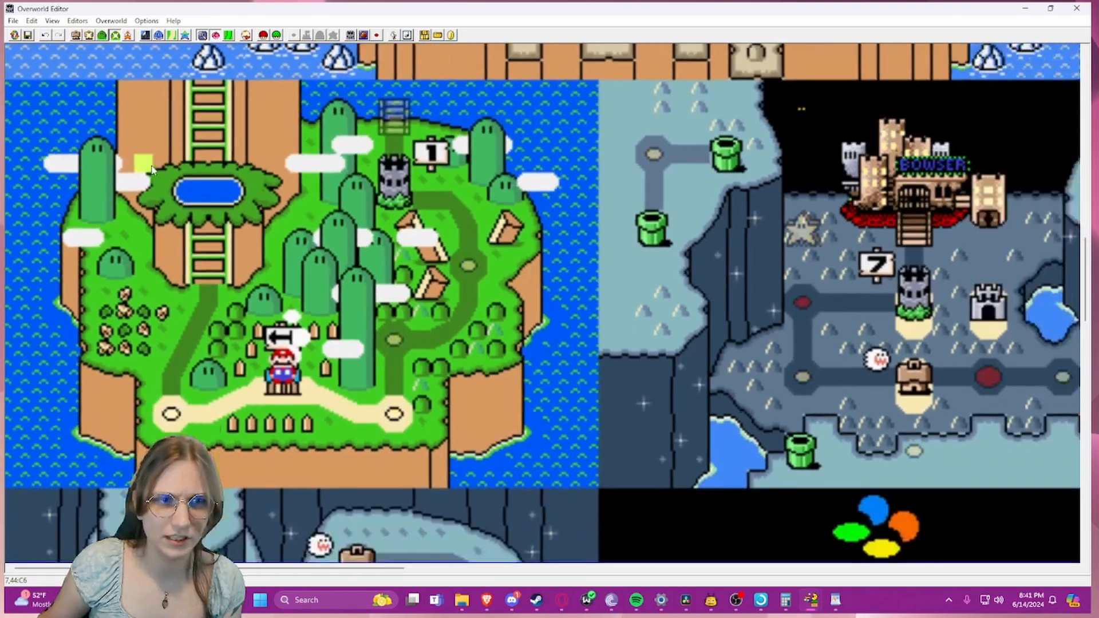
pyautogui.keyDown('ctrl'); pyautogui.scroll(1, 152, 170); pyautogui.keyUp('ctrl')
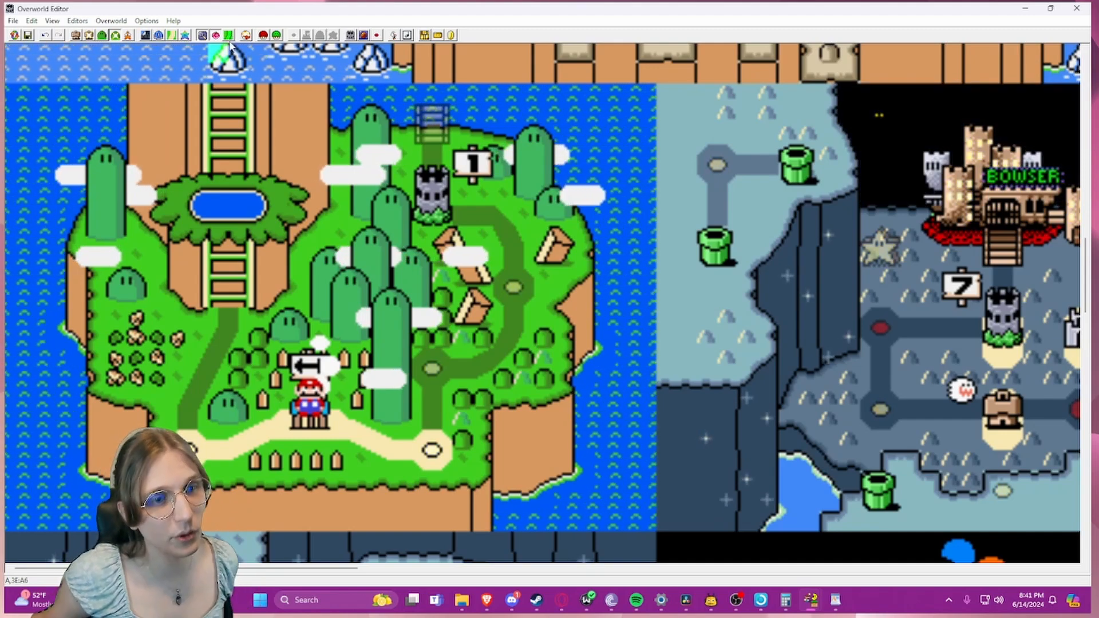
pyautogui.click(229, 37)
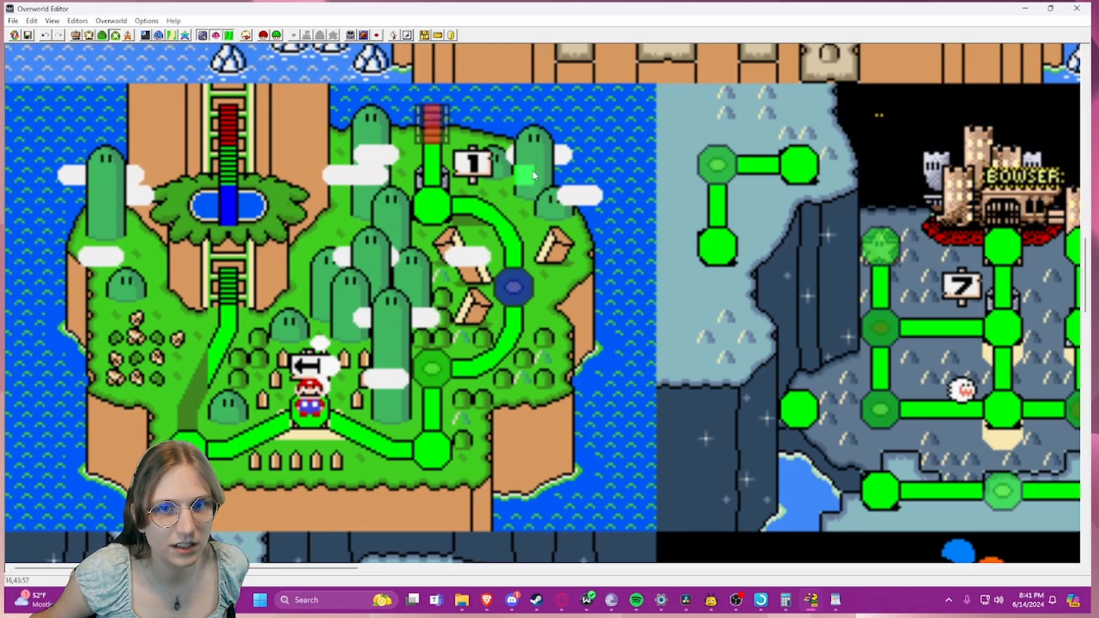
pyautogui.scroll(8, 534, 178)
pyautogui.scroll(-7, 543, 192)
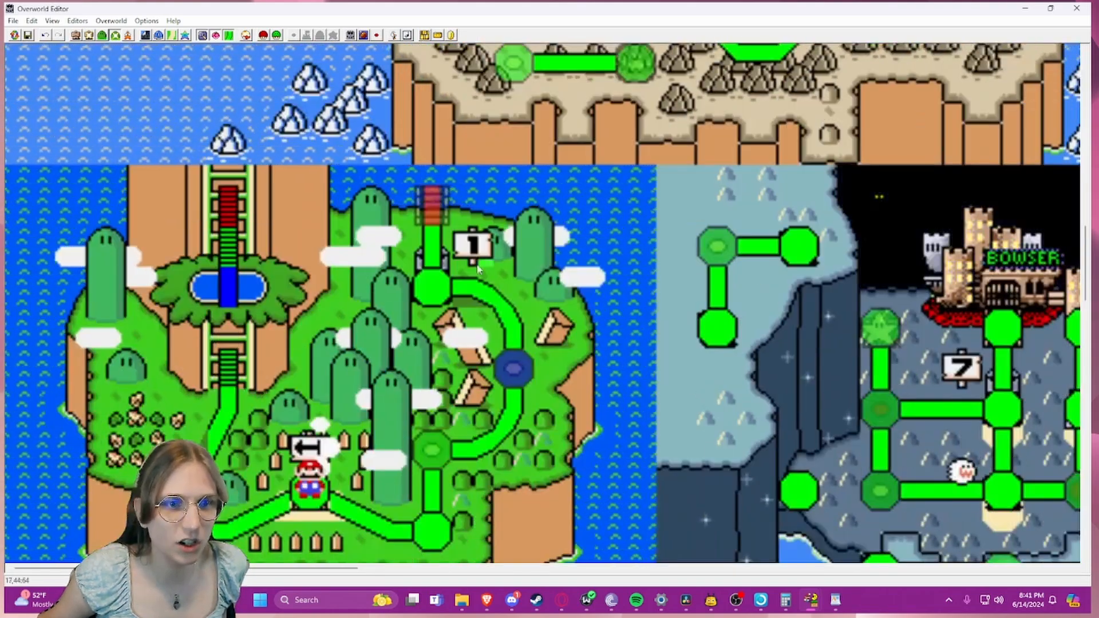
pyautogui.scroll(-3, 282, 405)
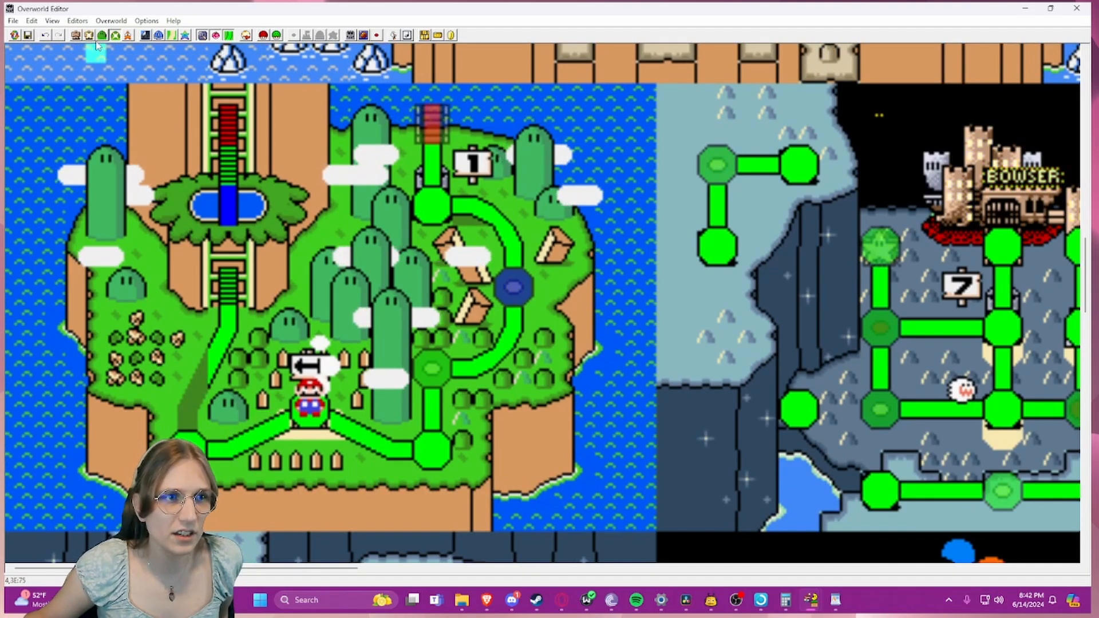
# - Try laying a straight vertical Layer 1 path northward from Yoshi's House, over the arrow sign and past the hills
pyautogui.click(78, 35)
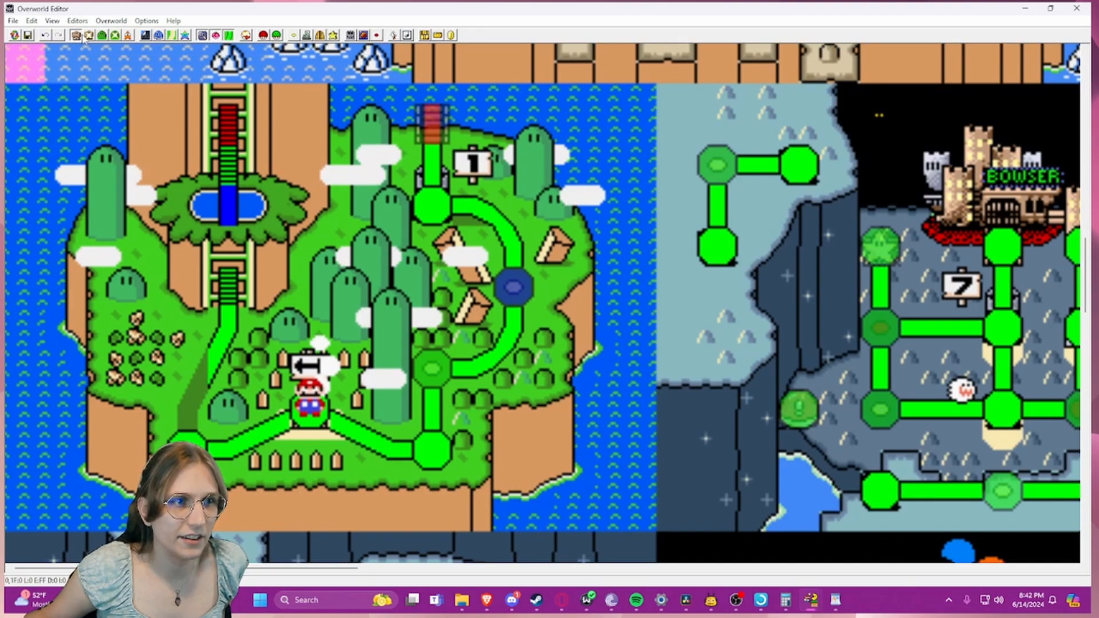
pyautogui.click(268, 372)
pyautogui.click(269, 447)
pyautogui.click(268, 417)
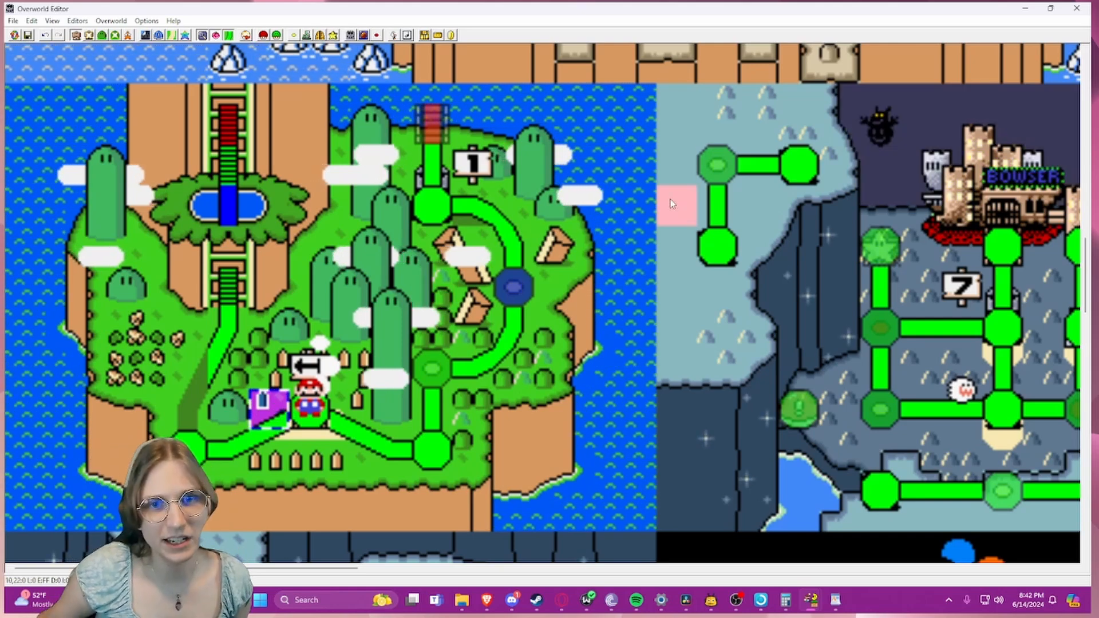
pyautogui.moveTo(270, 407); pyautogui.dragTo(310, 246)
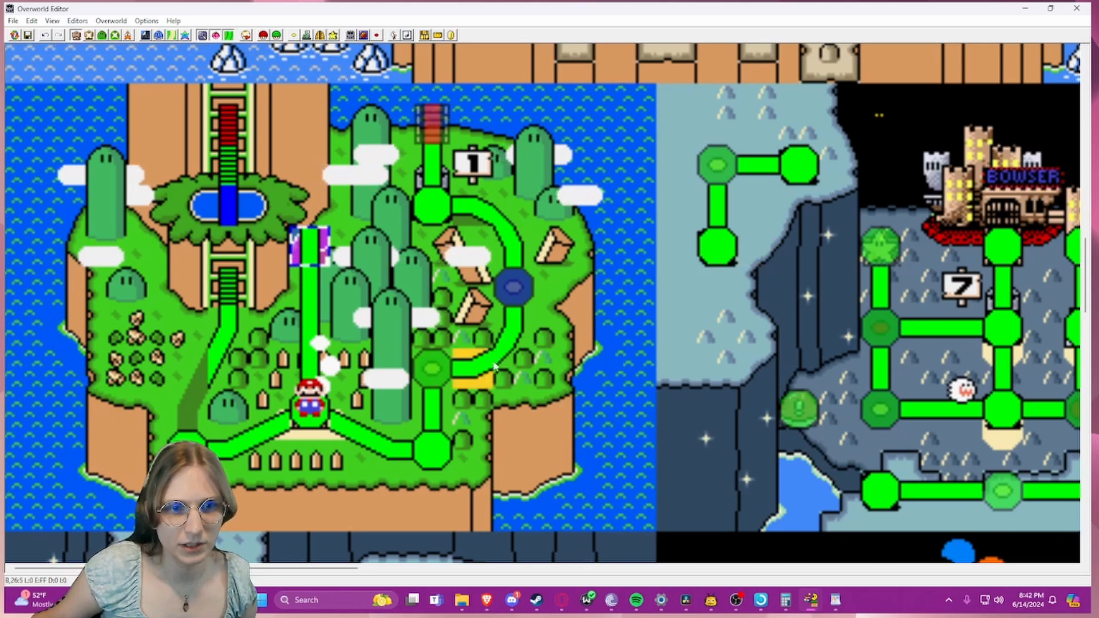
pyautogui.scroll(-5, 736, 272)
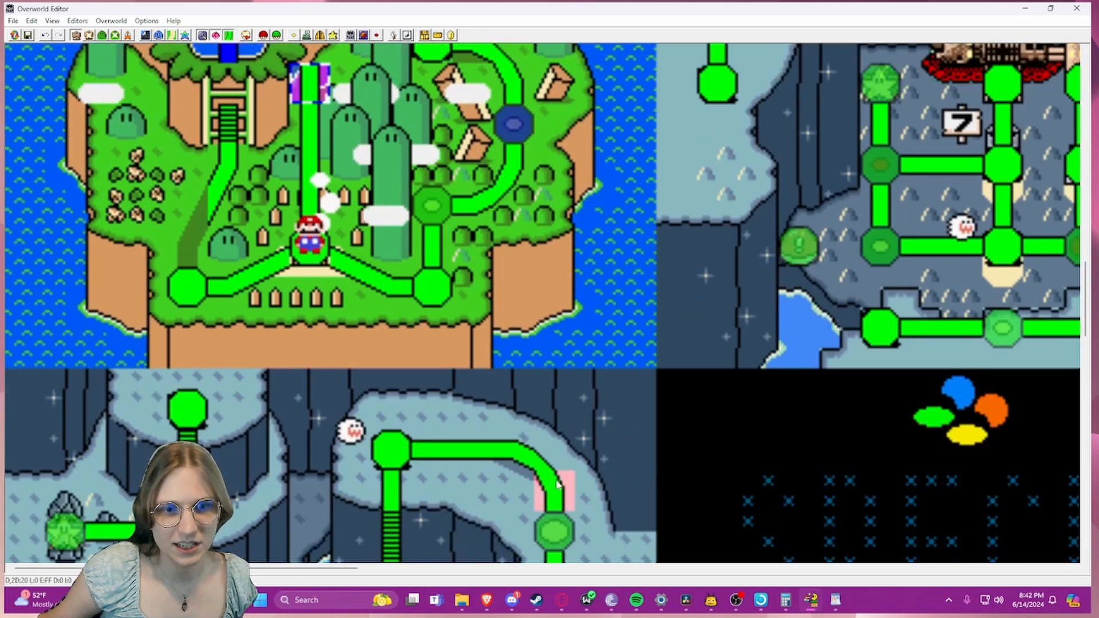
pyautogui.scroll(-5, 515, 458)
pyautogui.scroll(10, 487, 401)
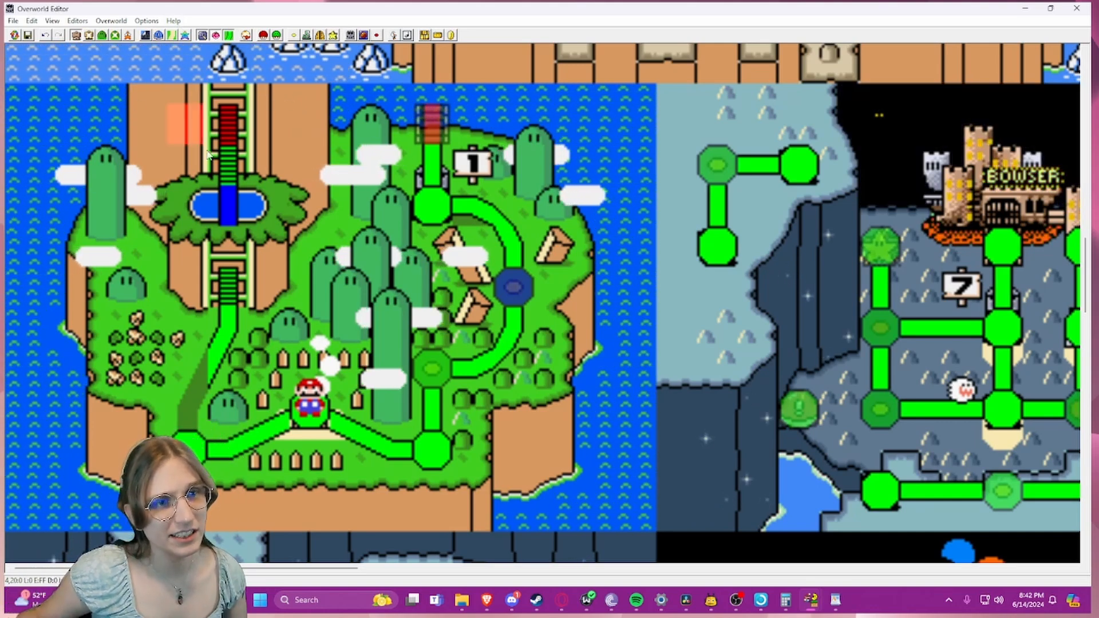
# - Copy the Layer 1 ladder tile just north of the pond onto the cliff east of it and delete the copy
pyautogui.click(227, 165)
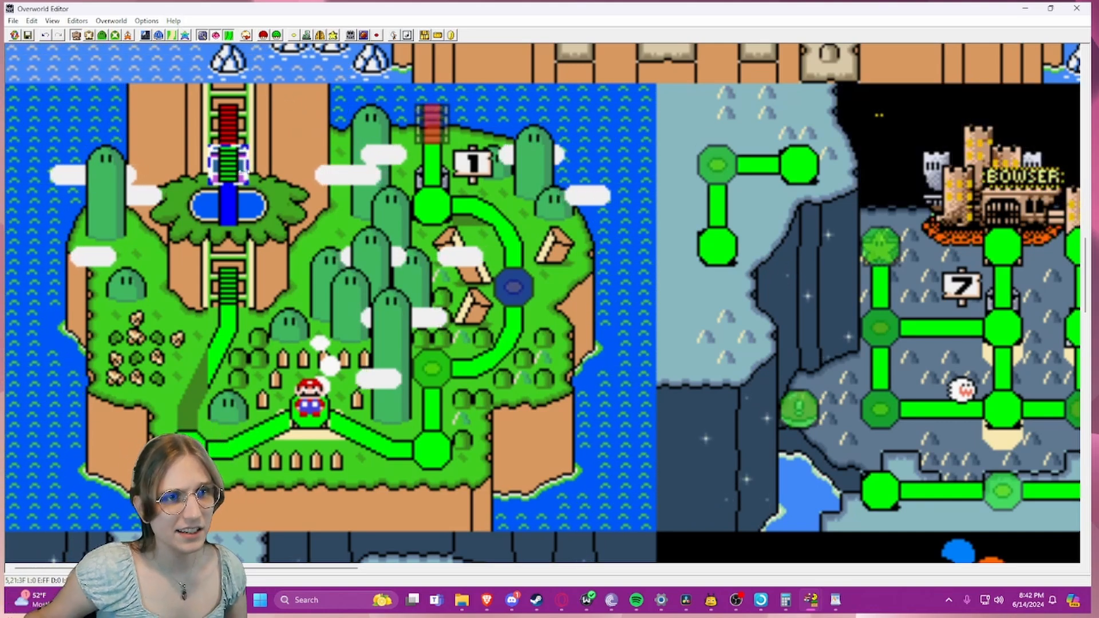
pyautogui.rightClick(304, 160)
pyautogui.press('Delete')
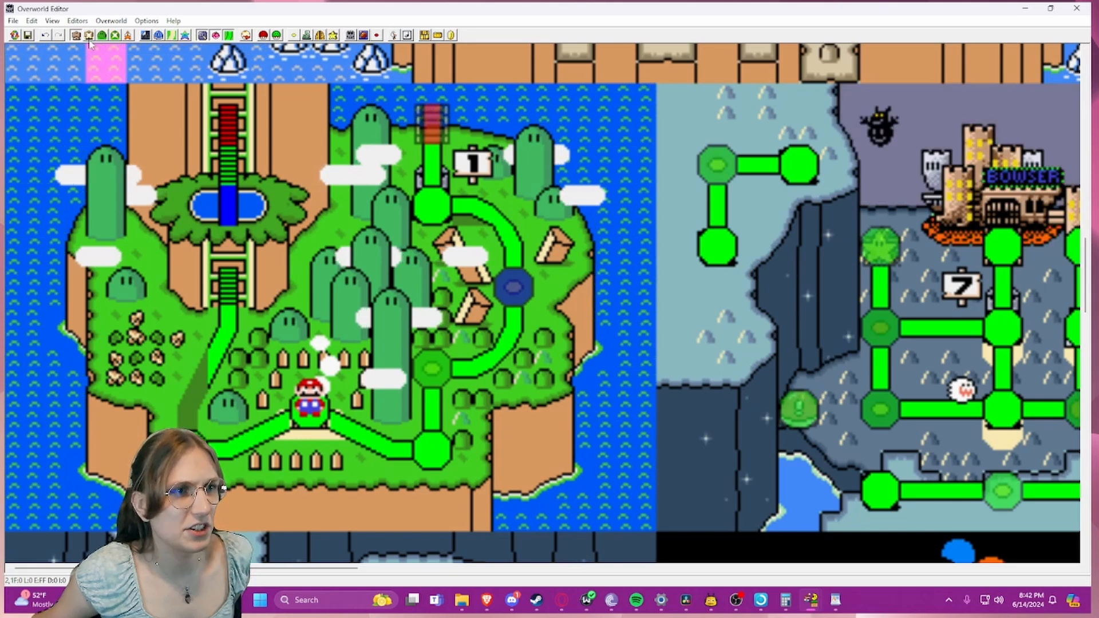
# - View the Layer 2 event tiles, close their selector, and examine the level tiles in the Layer 1 16x16 Tile Selector
pyautogui.click(171, 35)
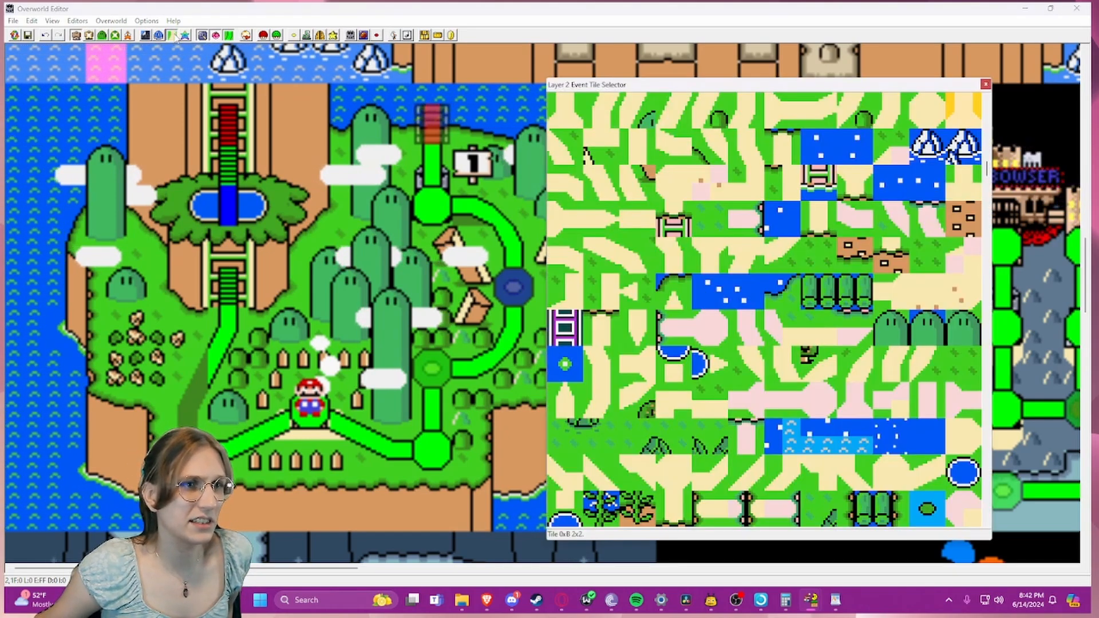
pyautogui.click(985, 85)
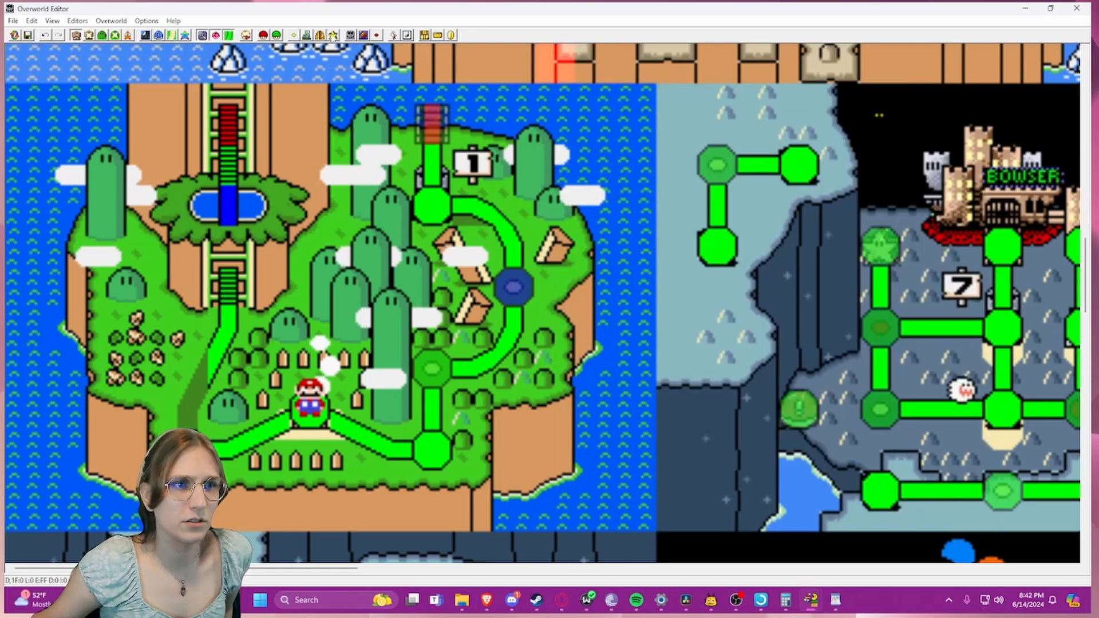
pyautogui.click(160, 36)
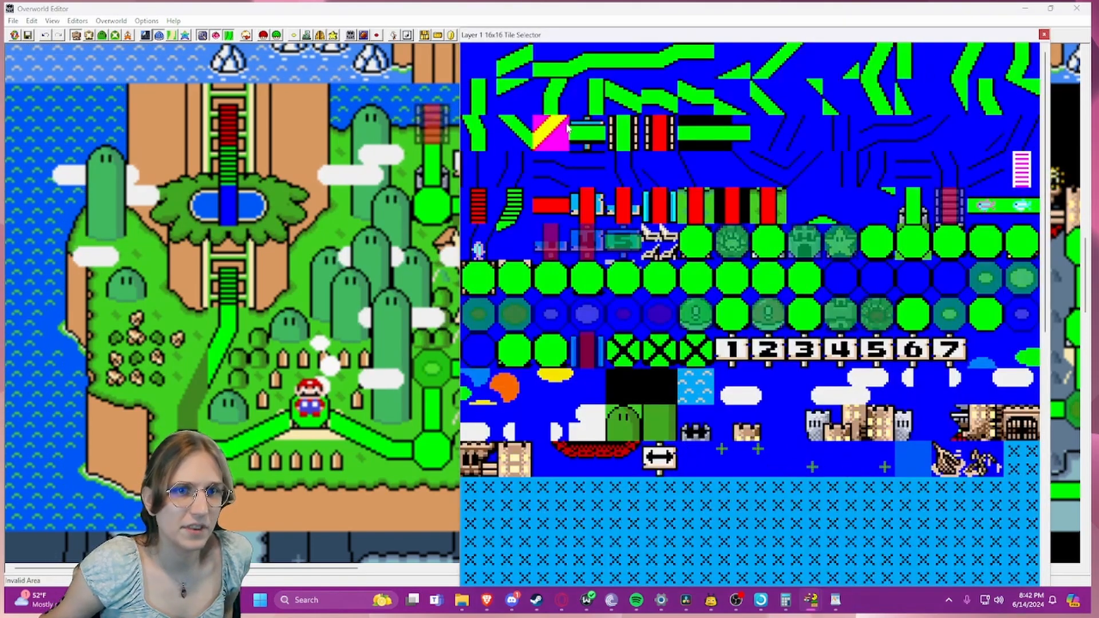
pyautogui.click(230, 35)
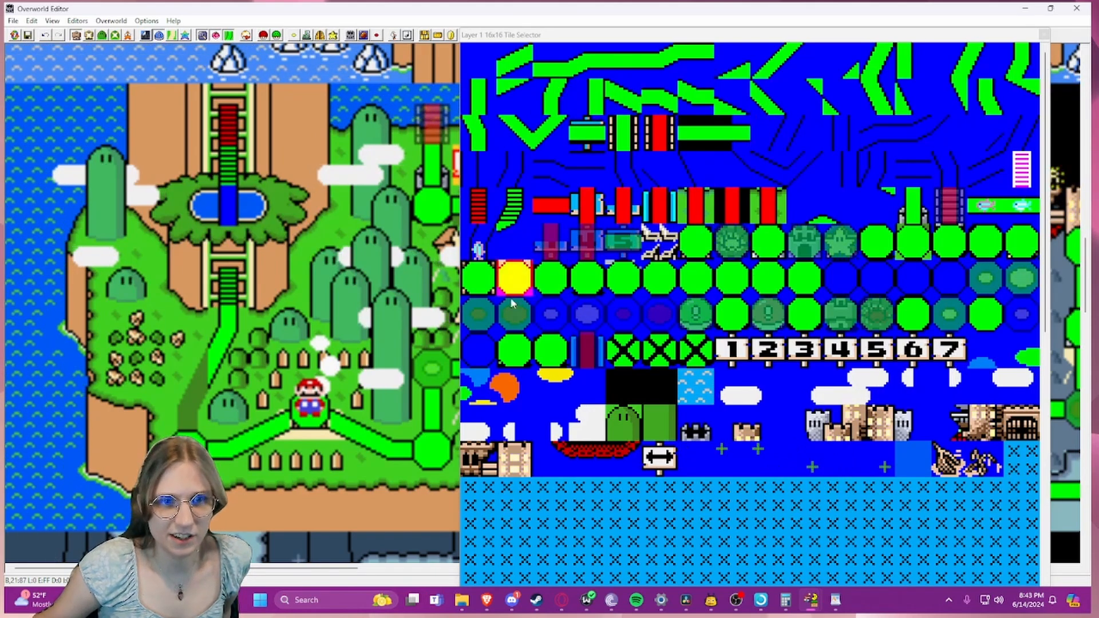
pyautogui.click(478, 313)
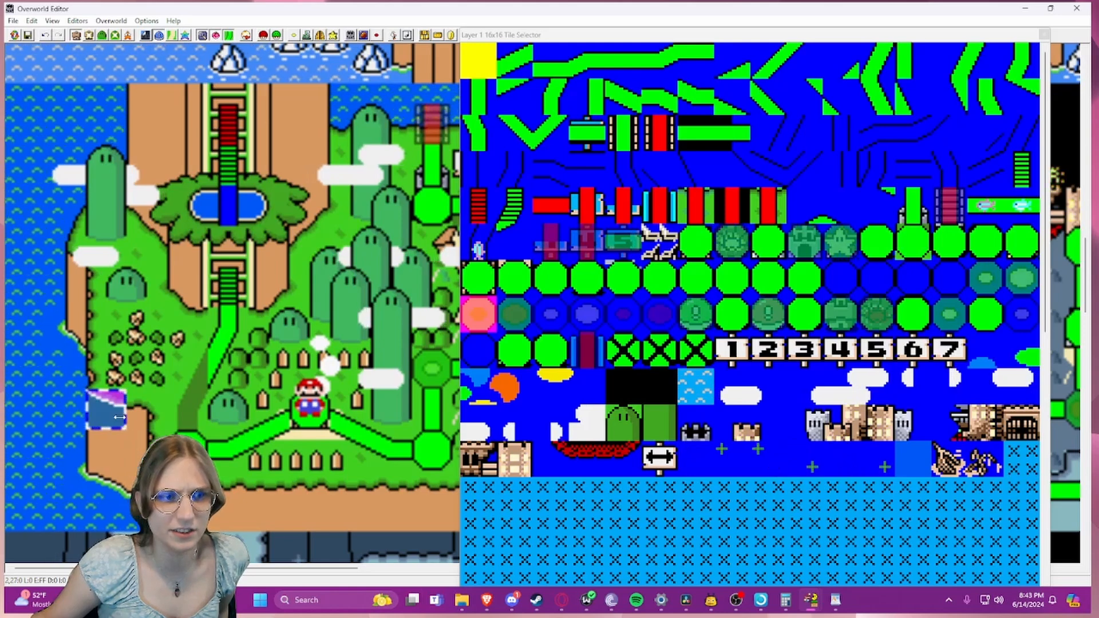
# - Step through the Layer 2 events to highlight the event tiles on the island's west side, and close the Layer 1 tile selector
pyautogui.moveTo(119, 418); pyautogui.dragTo(311, 366)
pyautogui.moveTo(209, 394)
pyautogui.mouseDown()
pyautogui.moveTo(194, 394)
pyautogui.moveTo(164, 331)
pyautogui.mouseUp()
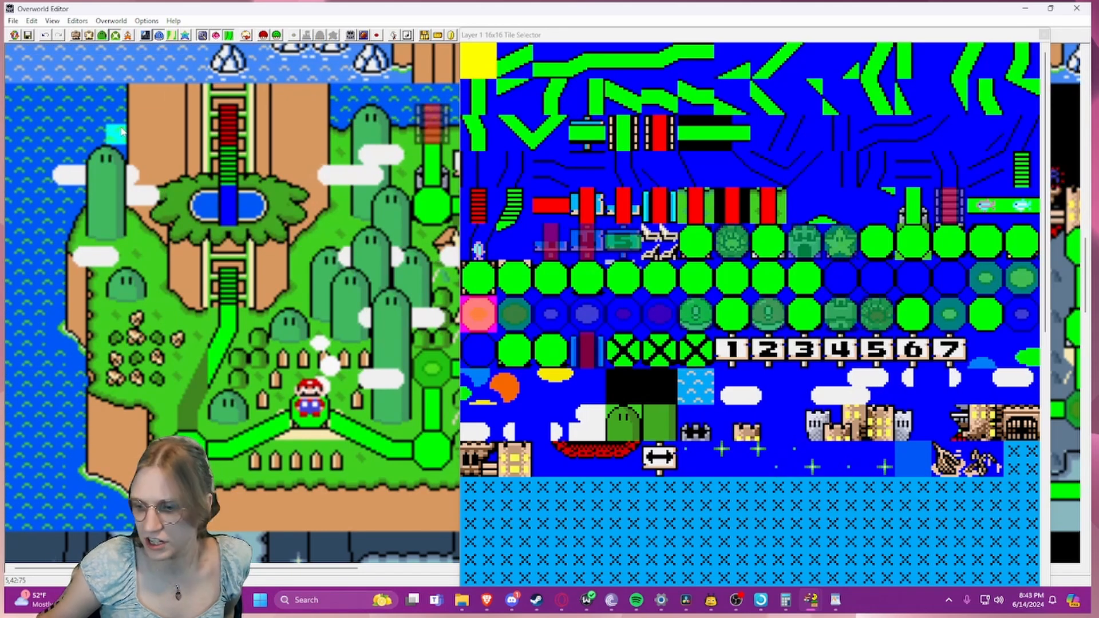
pyautogui.press('pageup')
pyautogui.press('pageup')
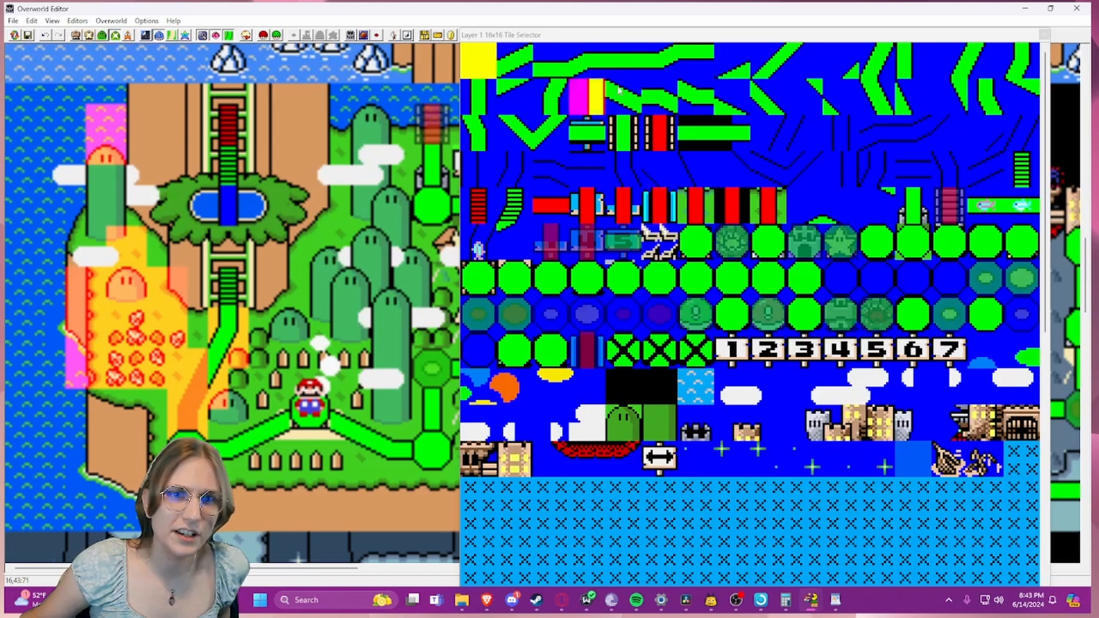
pyautogui.click(1044, 35)
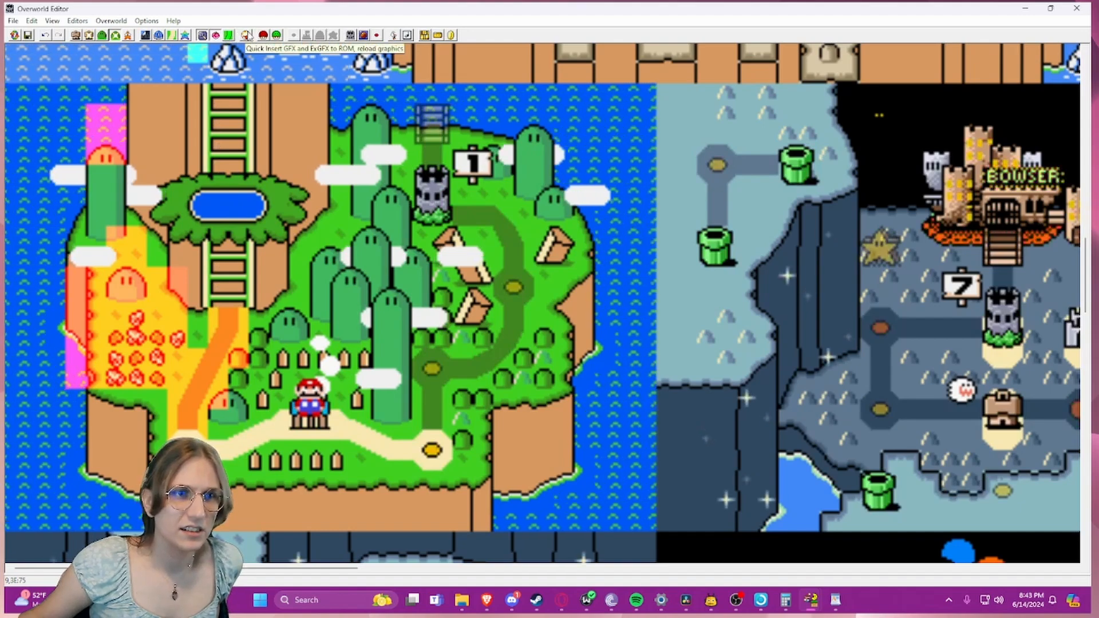
# - Bring the Lunar Magic level window forward to view its graphics insertion tools, and return to the maximized Overworld Editor
pyautogui.doubleClick(276, 11)
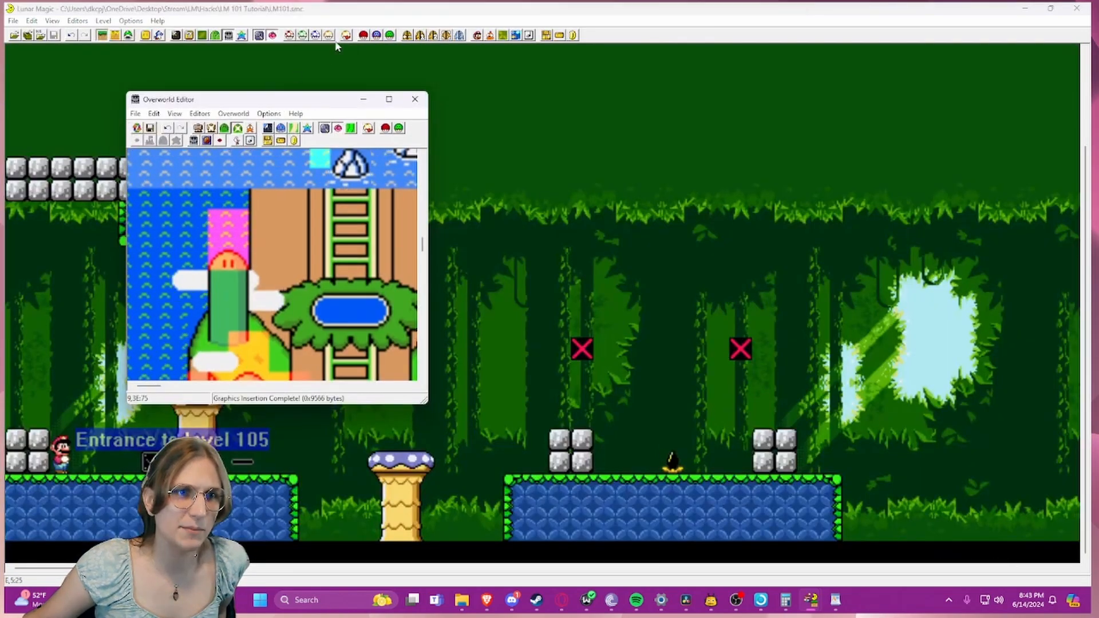
pyautogui.click(342, 40)
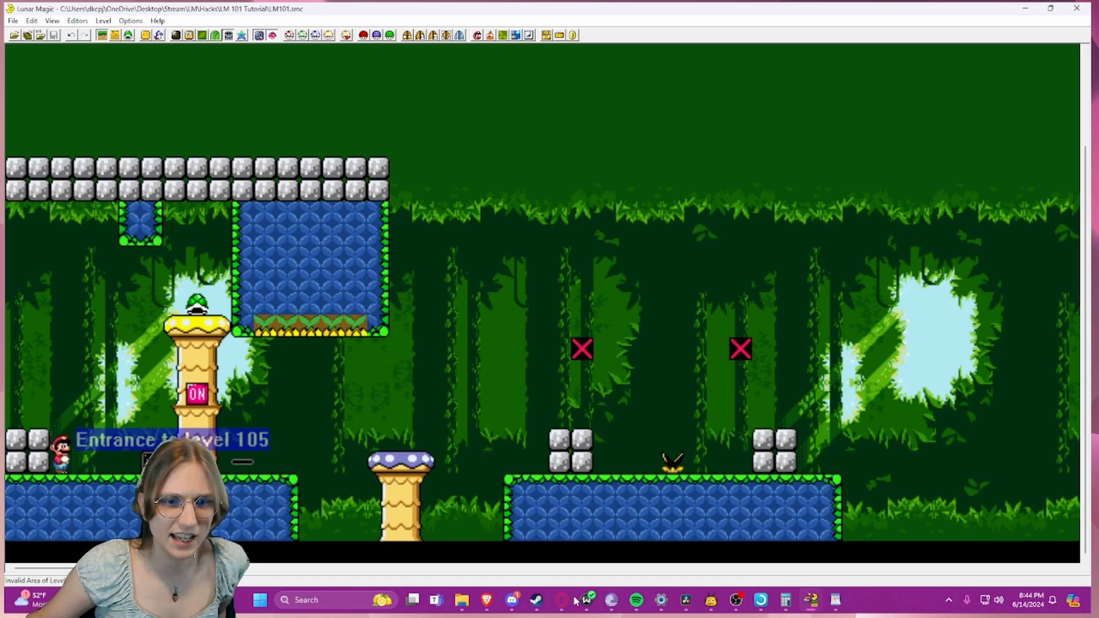
pyautogui.moveTo(807, 600)
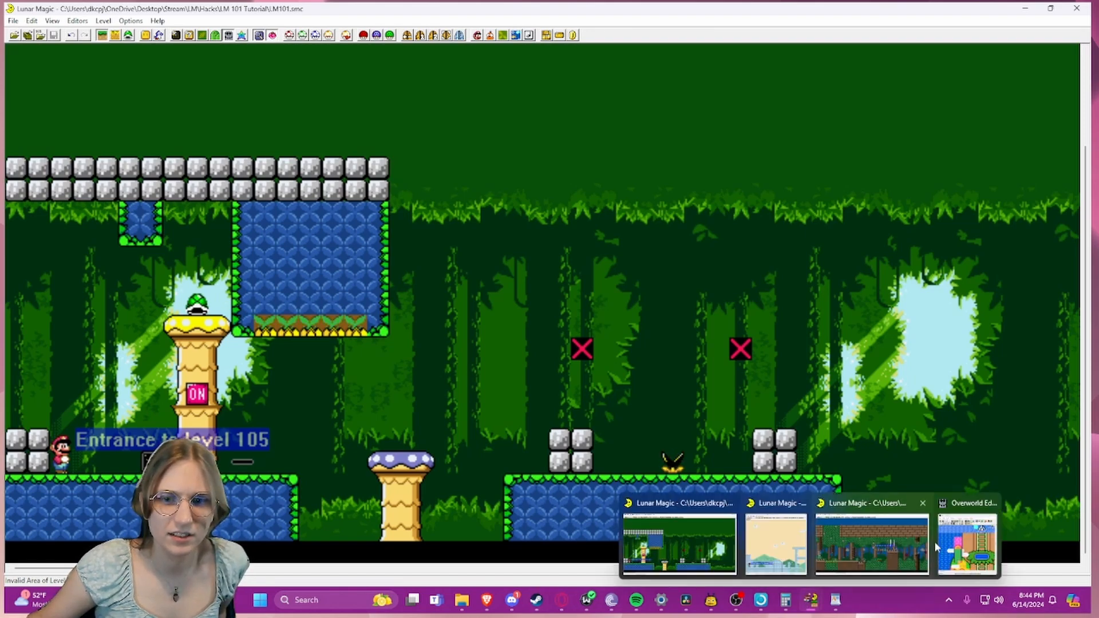
pyautogui.click(938, 547)
pyautogui.doubleClick(266, 96)
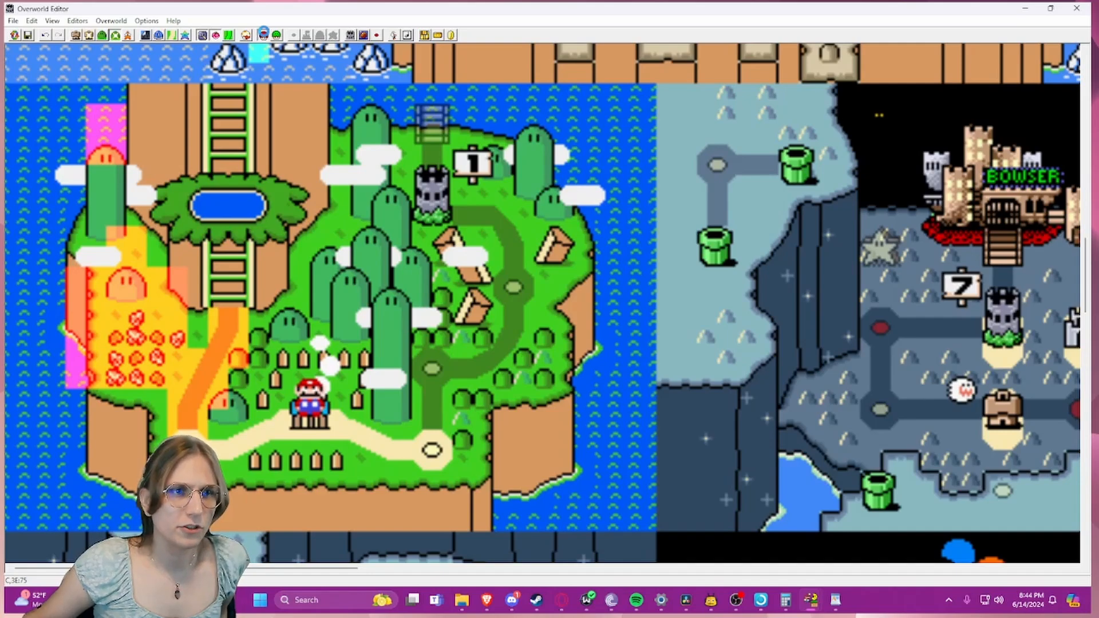
# - Open the overworld's FG1 graphics file 1C for editing in YY-CHR.NET, using the 4BPP SNES format and the green landscape palette row
pyautogui.click(263, 35)
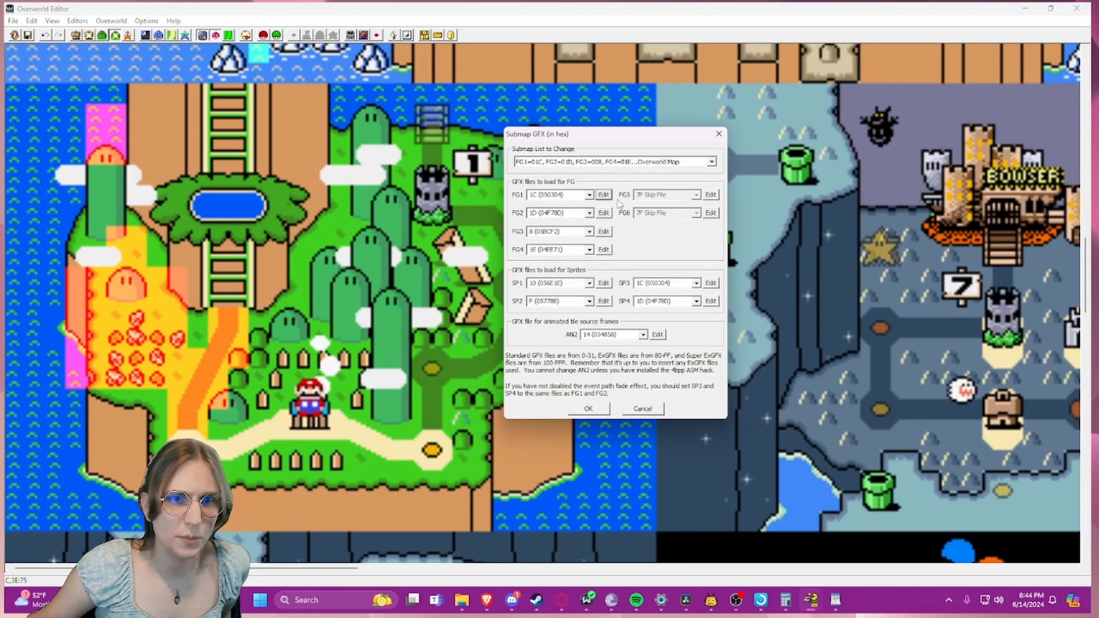
pyautogui.click(603, 195)
pyautogui.click(100, 258)
pyautogui.click(95, 332)
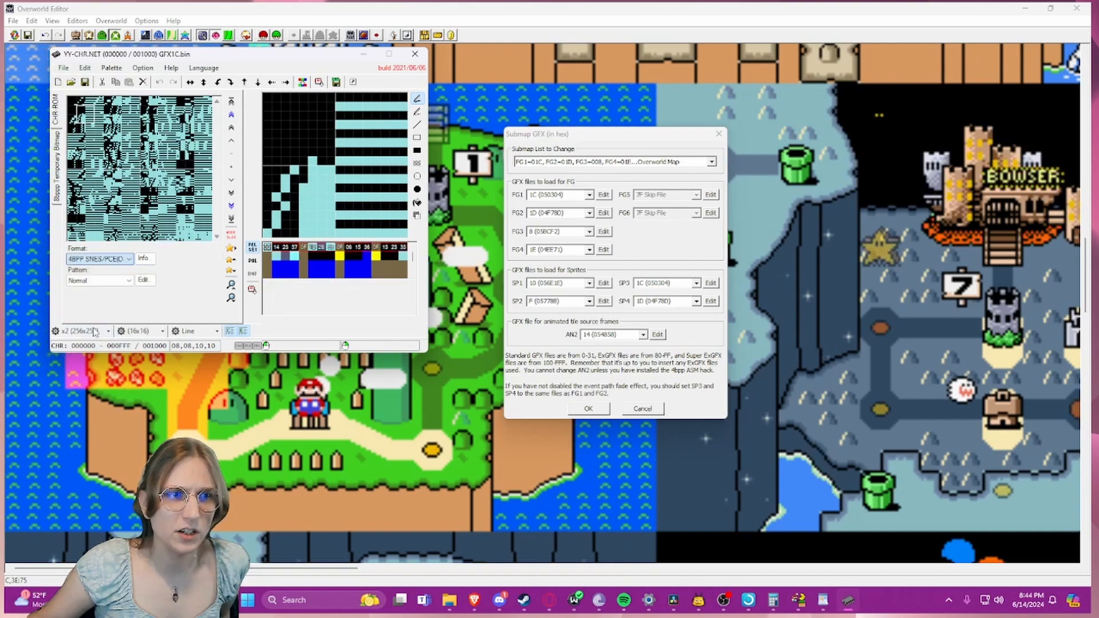
pyautogui.click(267, 283)
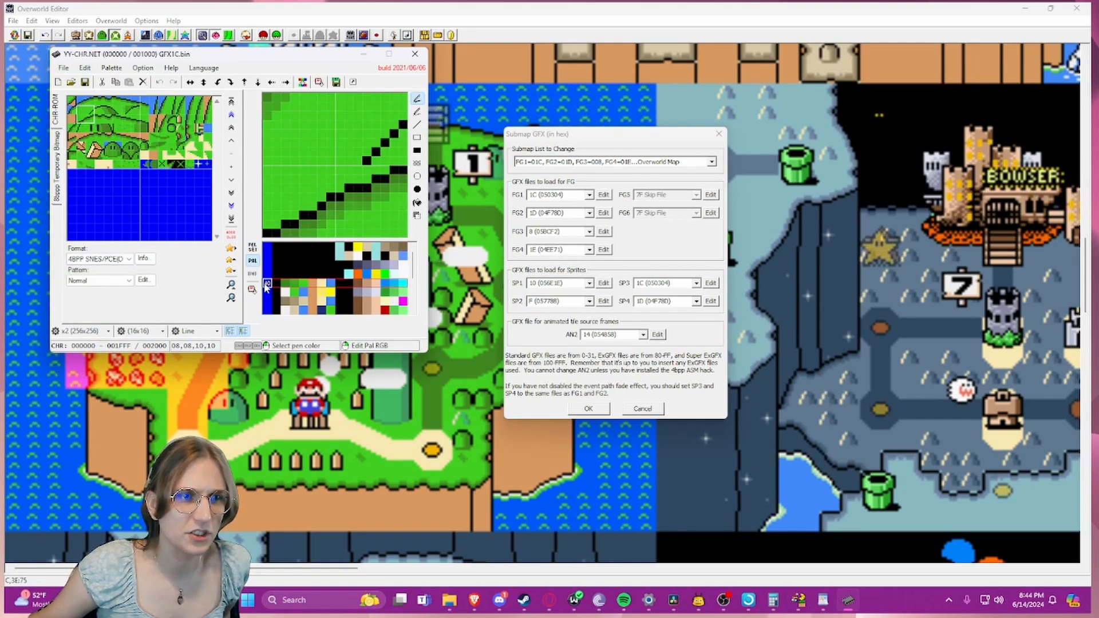
# - Bring the hill's face into the pixel editing area and draw black slanted eyebrows above its eyes
pyautogui.click(132, 124)
pyautogui.moveTo(133, 126); pyautogui.dragTo(93, 125)
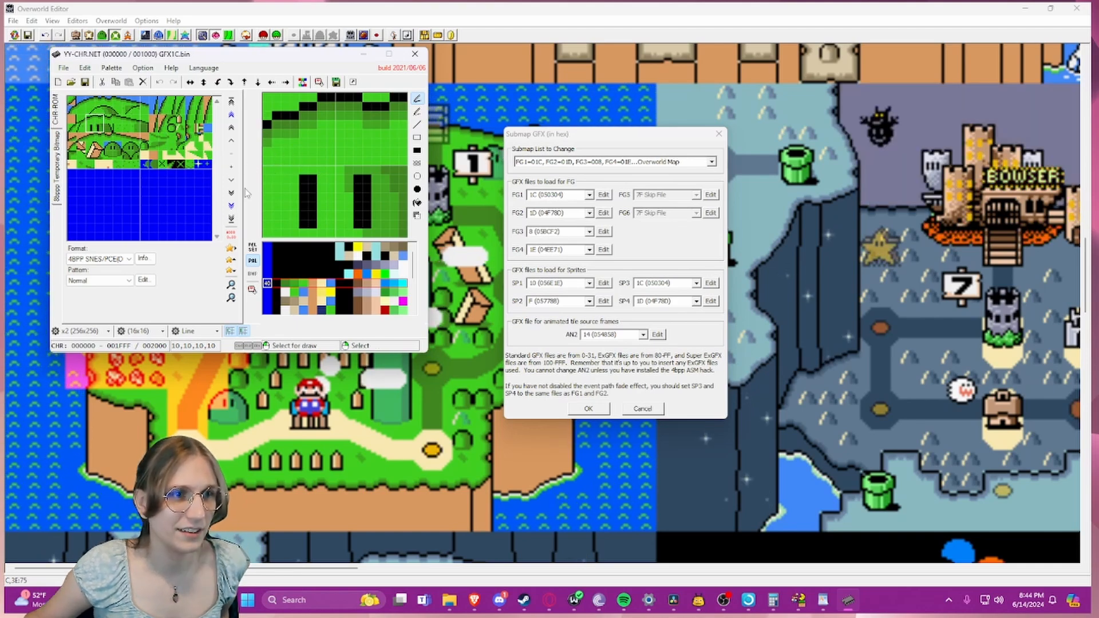
pyautogui.click(276, 283)
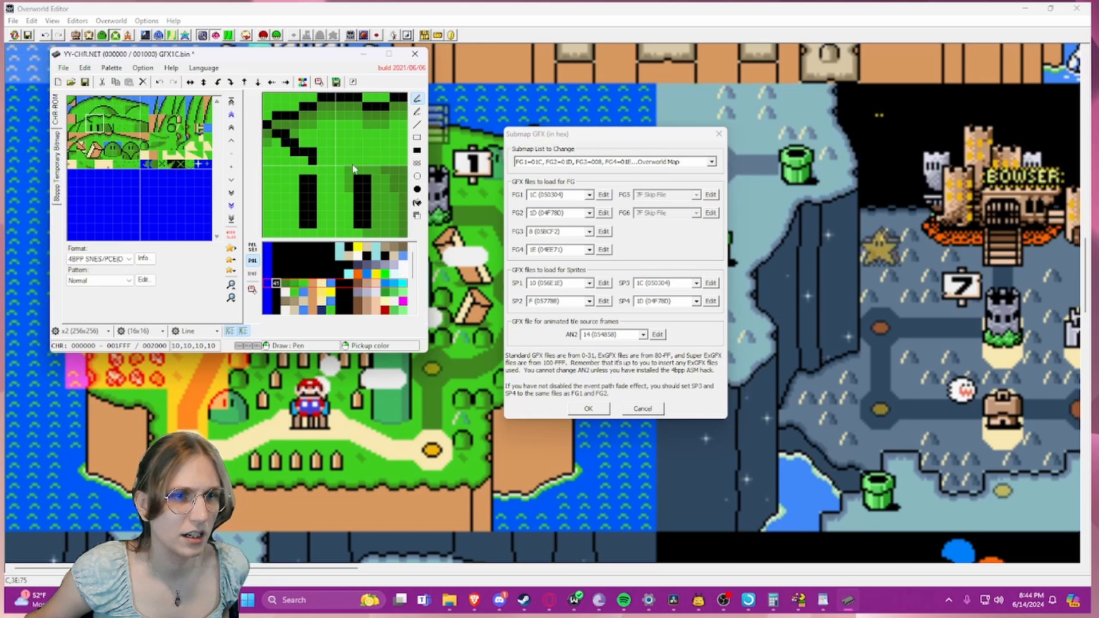
pyautogui.moveTo(350, 162); pyautogui.dragTo(382, 137)
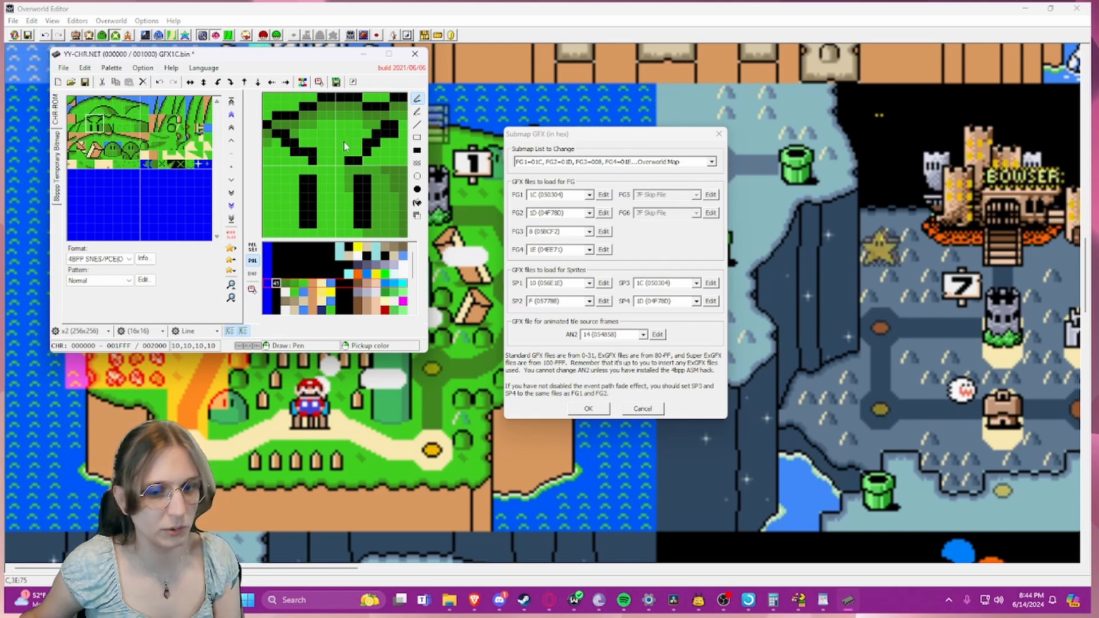
# - Undo the right eyebrow and redraw it pixel by pixel as a black diagonal mirroring the left one
pyautogui.click(417, 99)
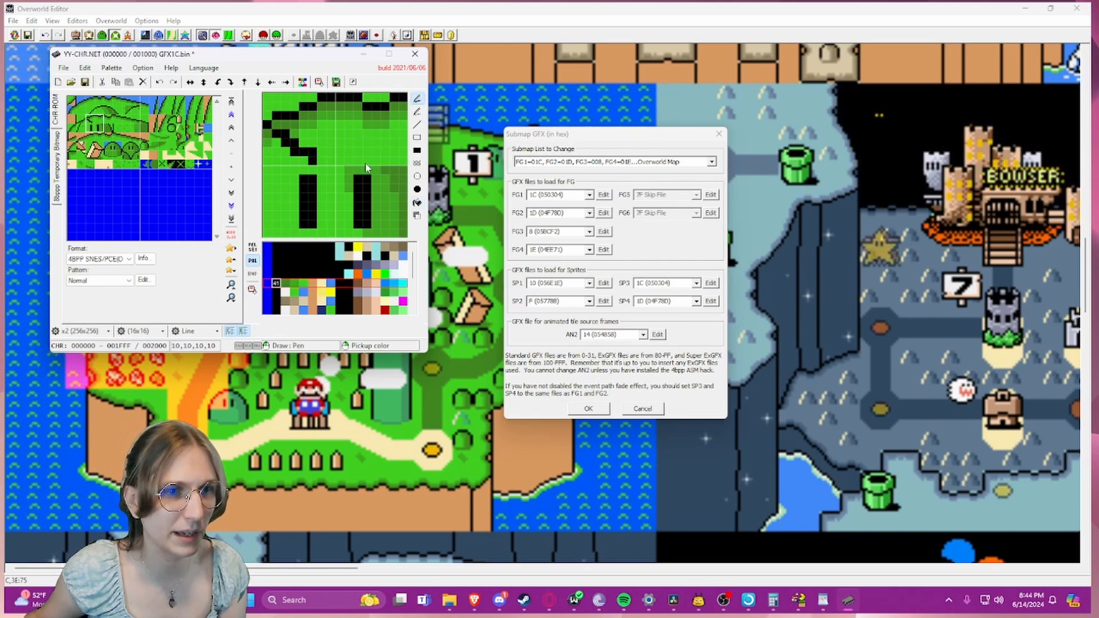
pyautogui.click(359, 160)
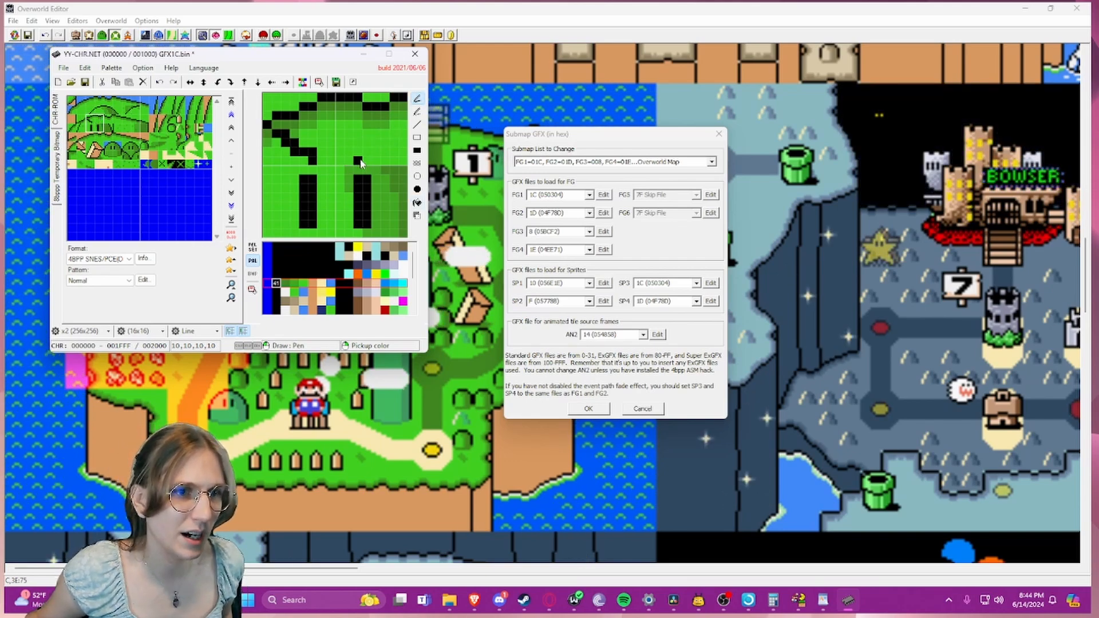
pyautogui.moveTo(378, 145); pyautogui.dragTo(392, 141)
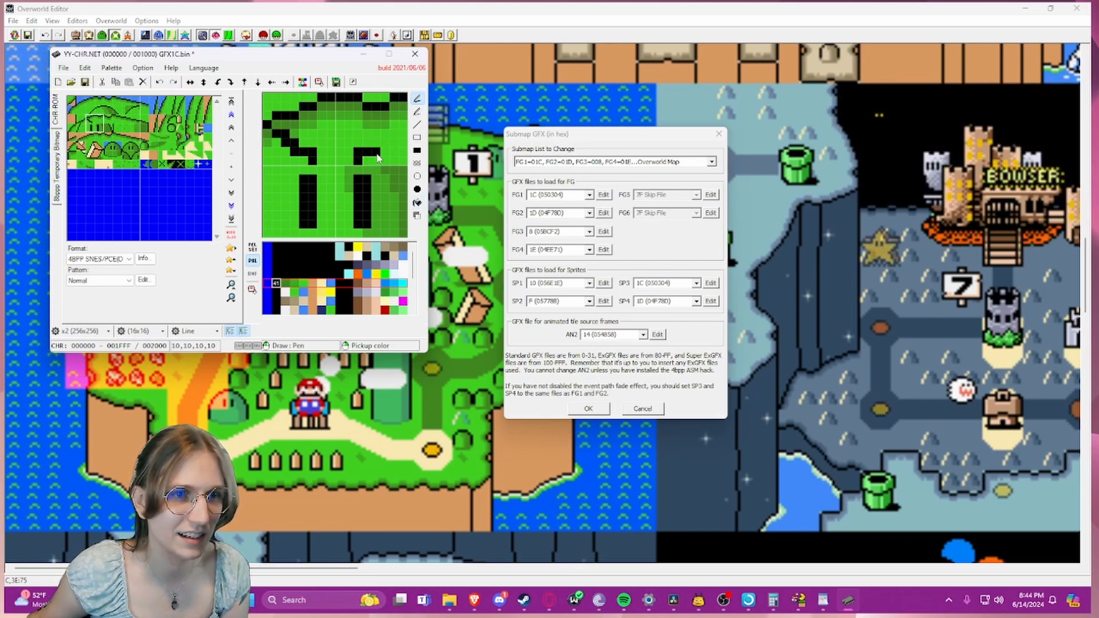
pyautogui.click(380, 144)
pyautogui.click(393, 135)
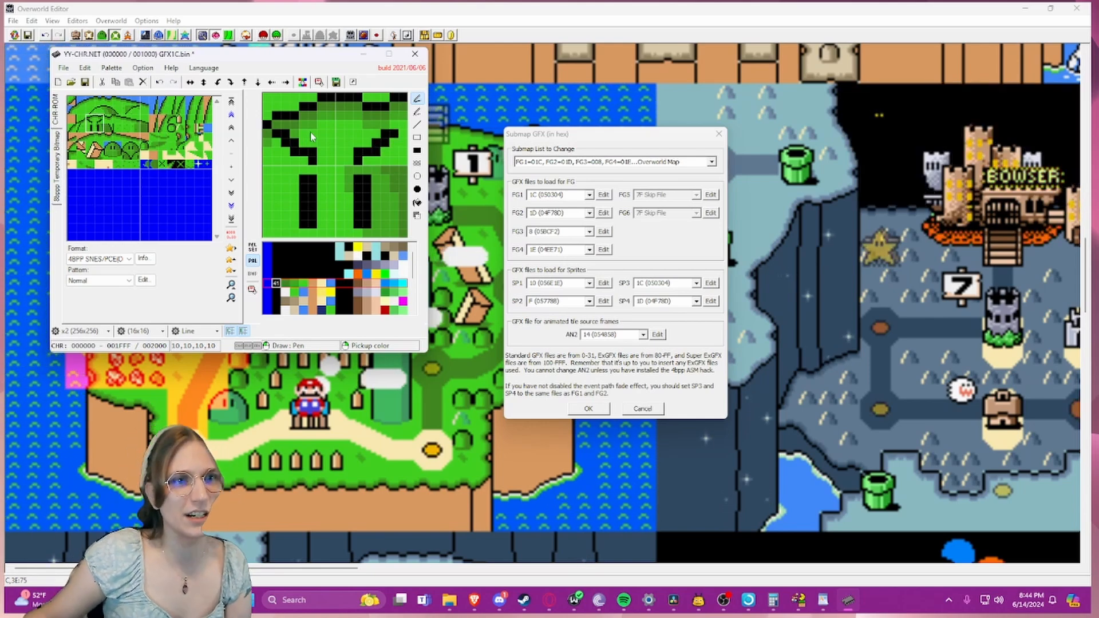
# - Save GFX1C.bin in its original size without expanding it, and close the graphics editor
pyautogui.click(86, 82)
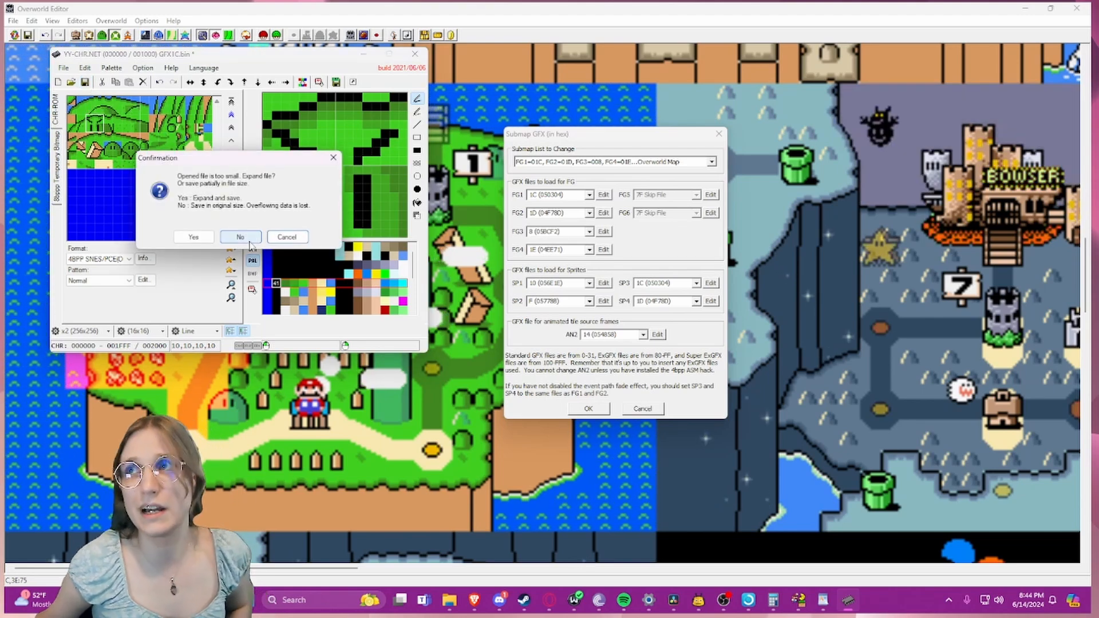
pyautogui.click(241, 237)
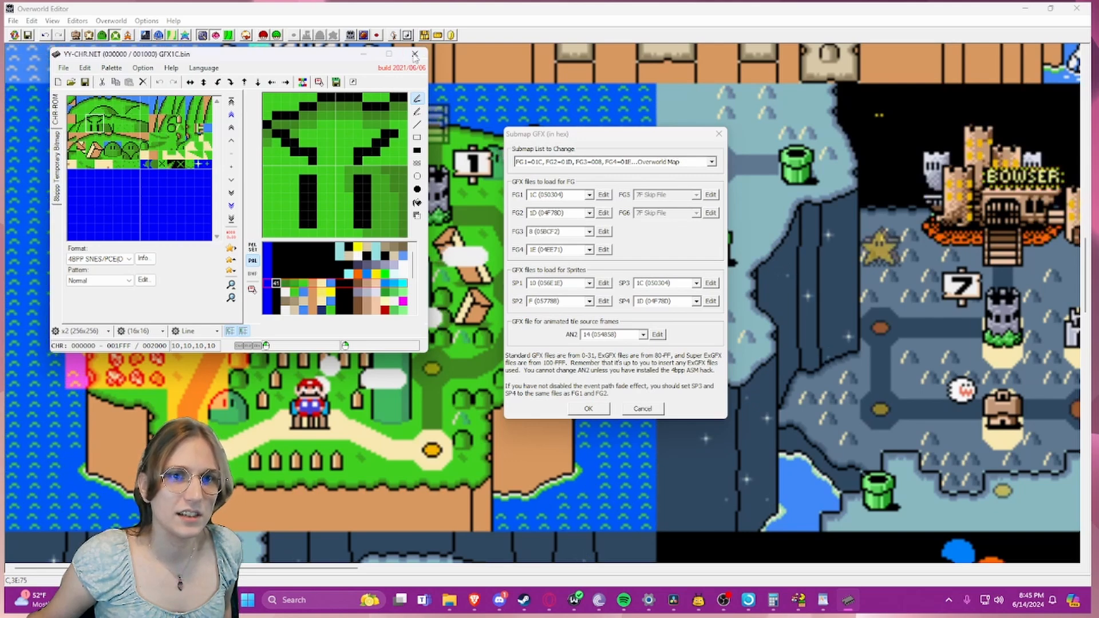
pyautogui.click(415, 54)
# - Close the Submap GFX settings and quick insert the edited GFX and ExGFX into the ROM, reloading the graphics
pyautogui.click(719, 134)
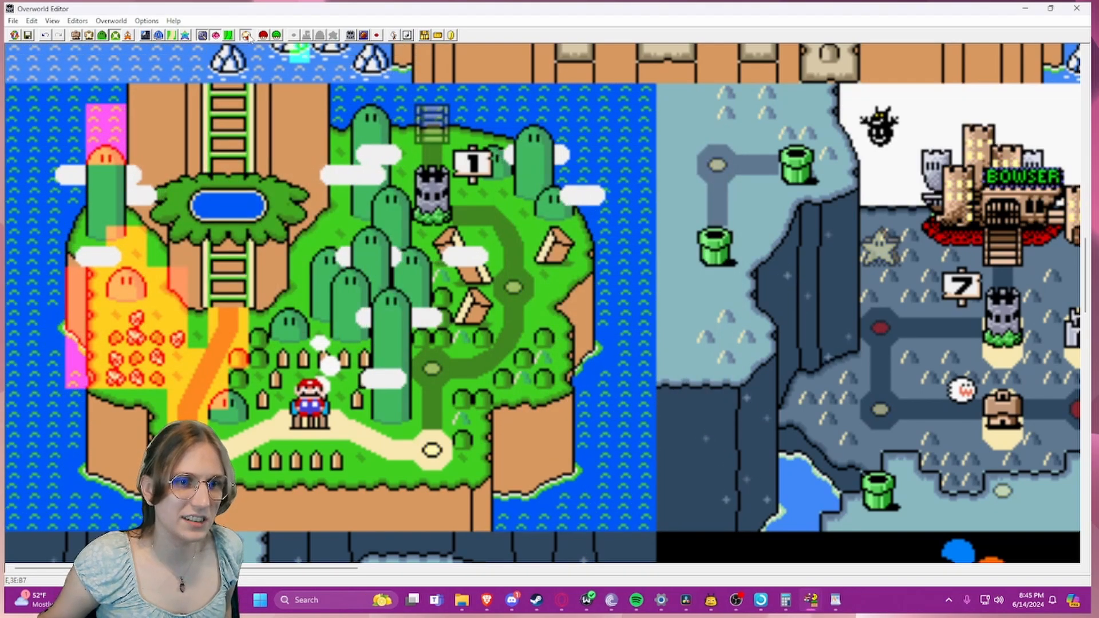
pyautogui.click(246, 36)
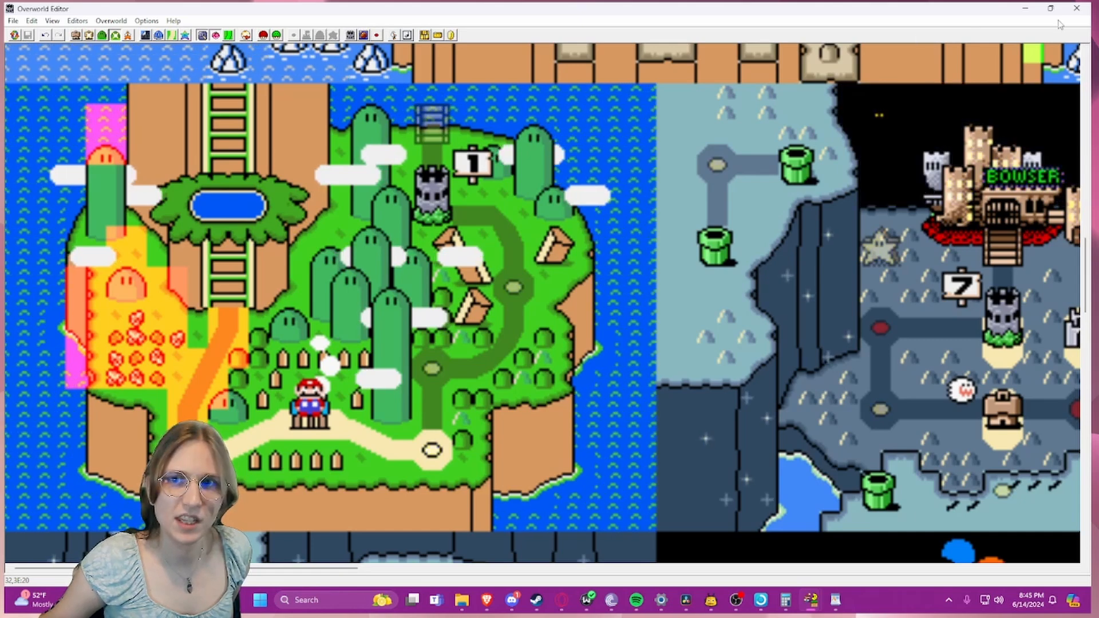
# - Open the main overworld's FG1 file from its Submap GFX settings for editing and view the hill's face in 4BPP SNES format
pyautogui.click(1076, 9)
pyautogui.click(228, 35)
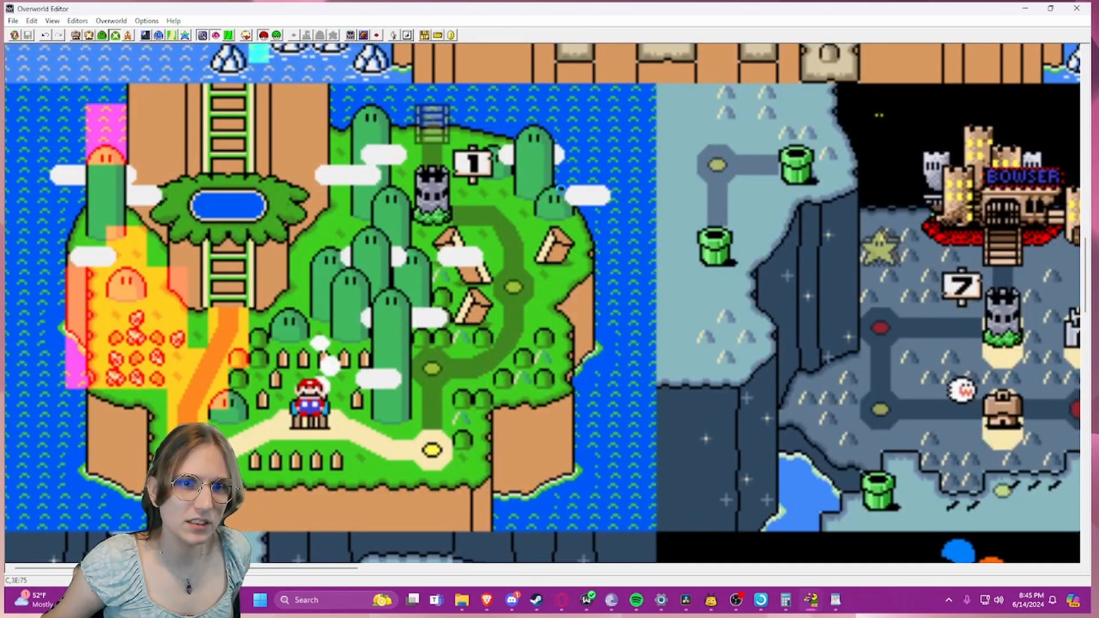
pyautogui.click(538, 217)
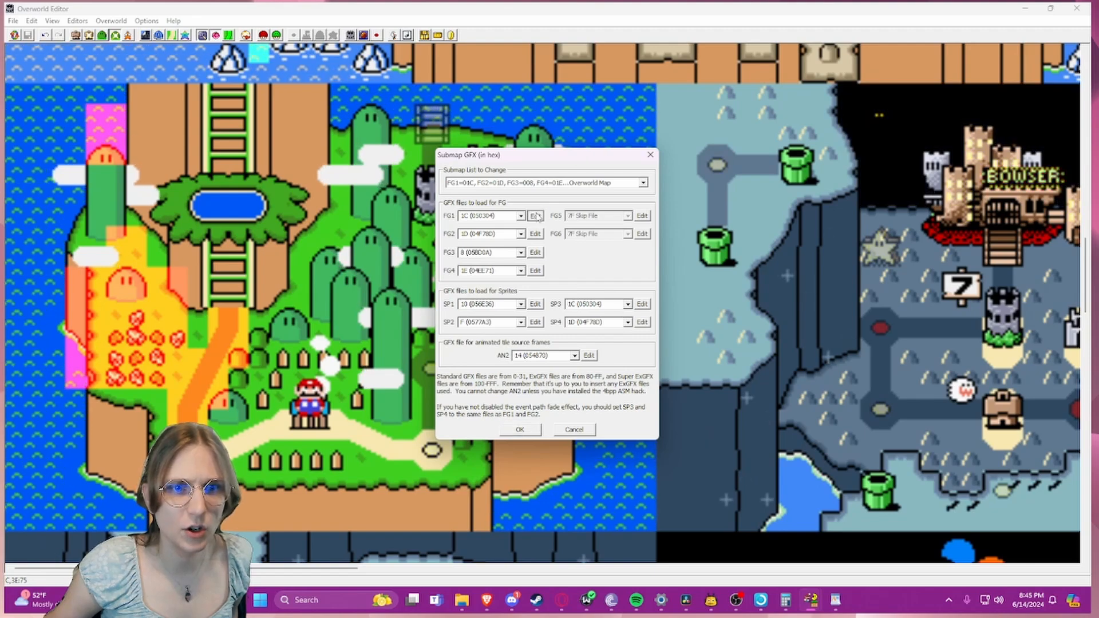
pyautogui.click(145, 289)
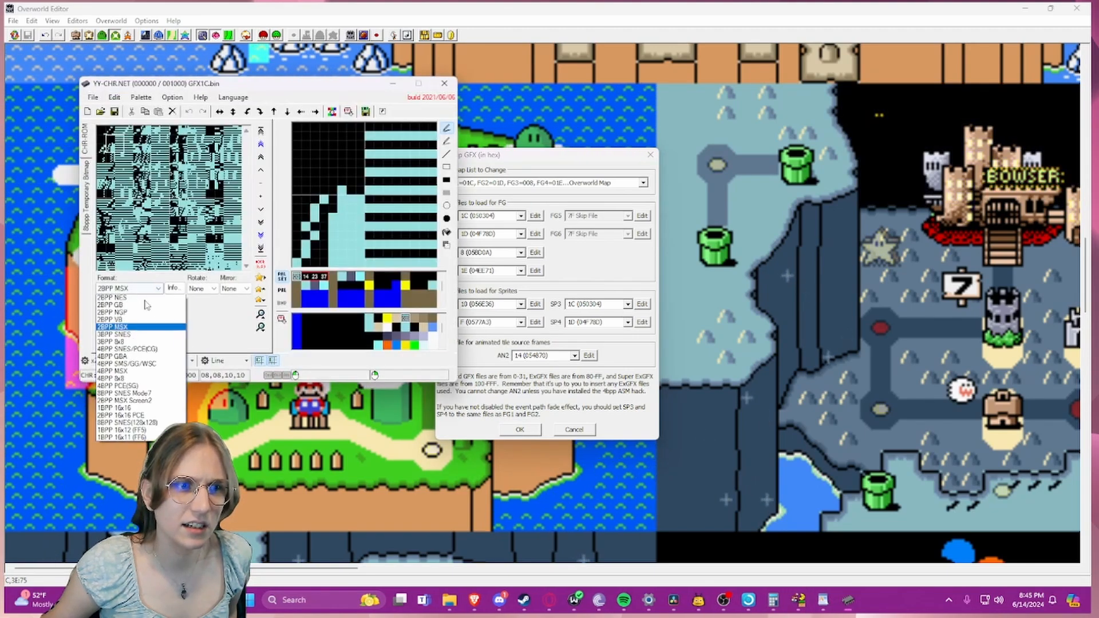
pyautogui.click(148, 358)
pyautogui.click(297, 311)
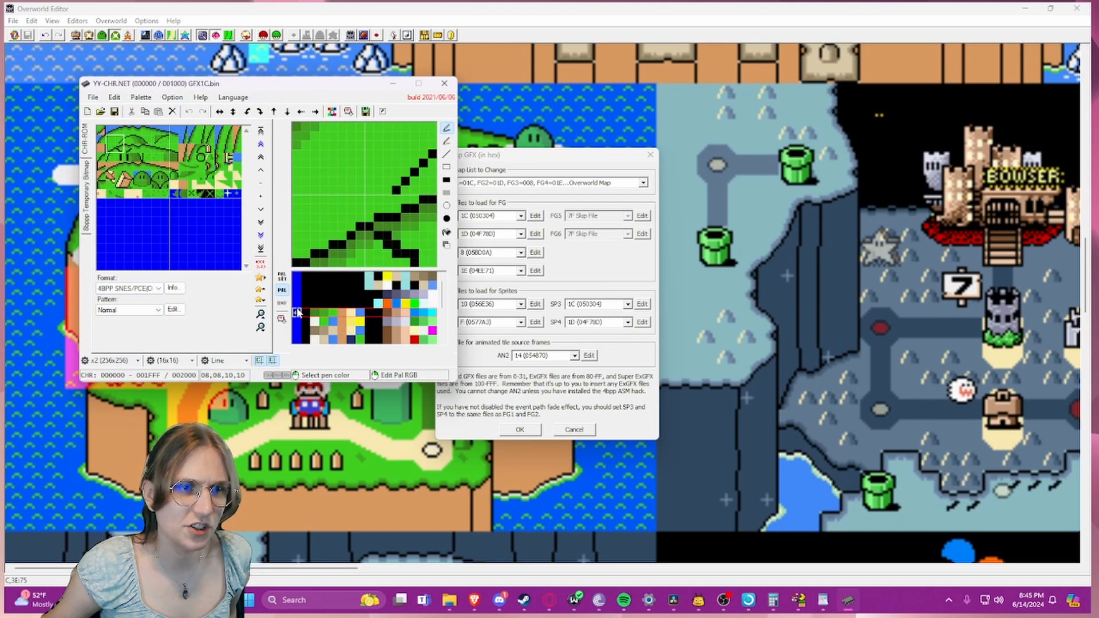
pyautogui.click(122, 152)
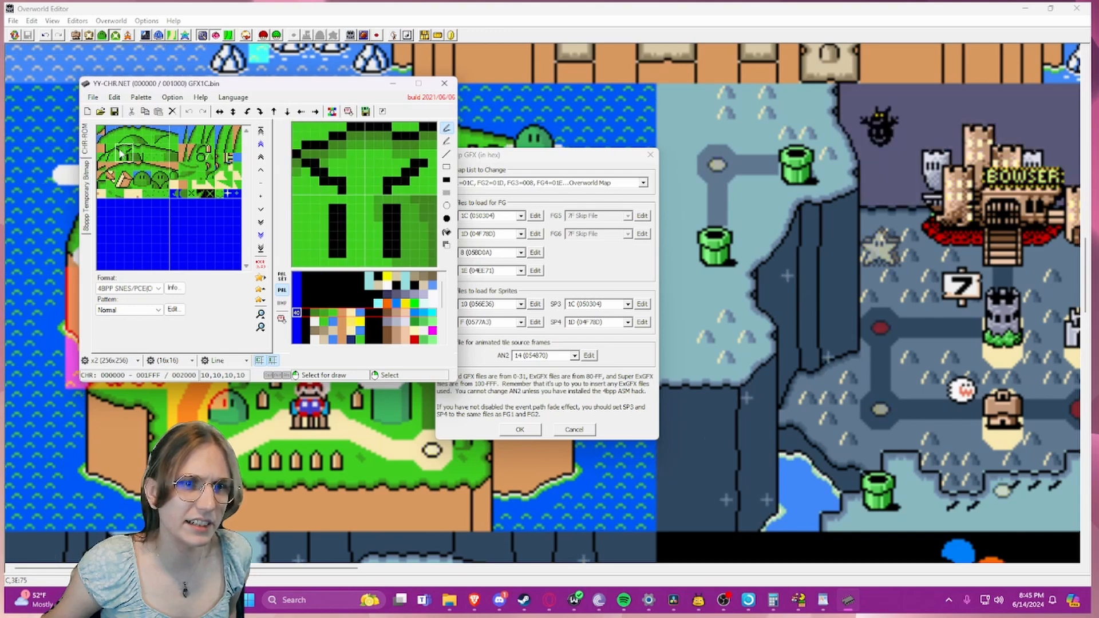
# - Save GFX1C.bin and close both the graphics editor and the Submap GFX settings
pyautogui.click(114, 111)
pyautogui.click(266, 266)
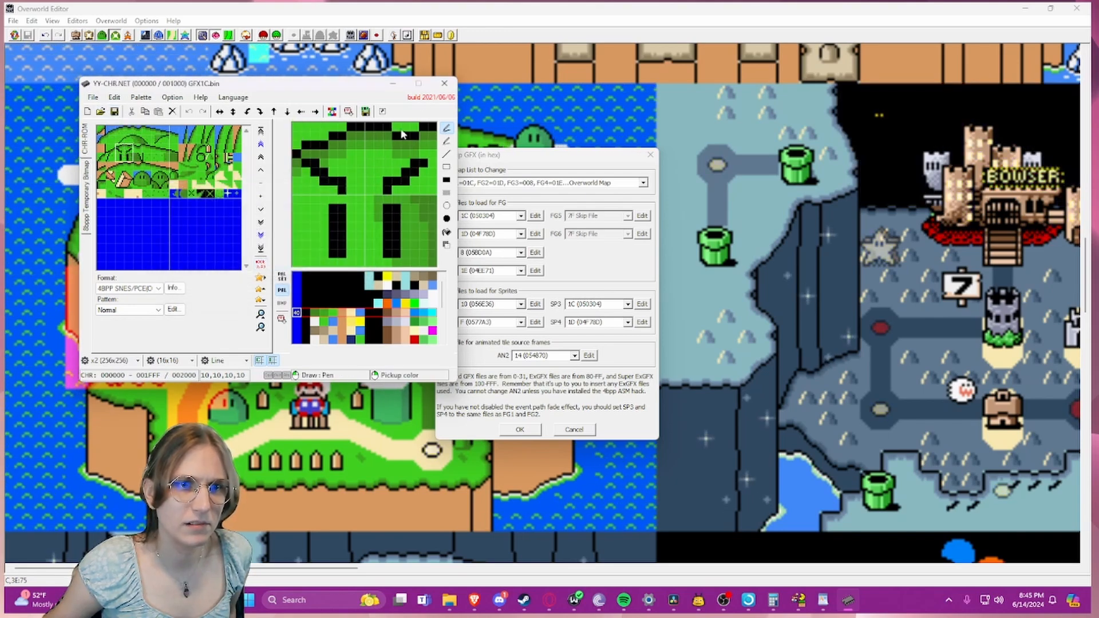
pyautogui.click(442, 84)
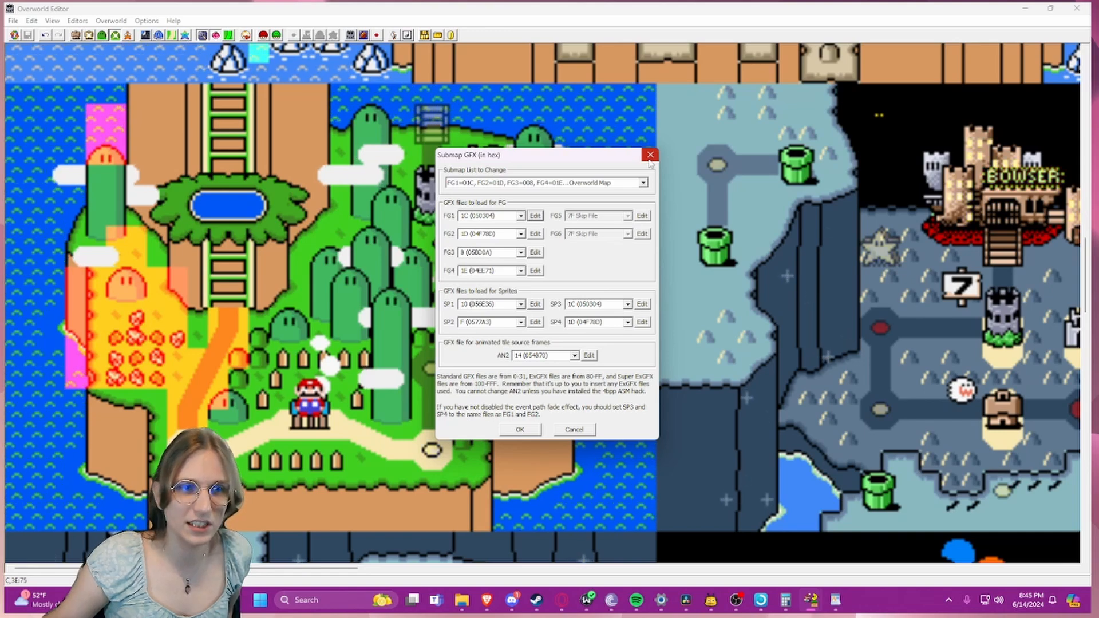
pyautogui.click(649, 155)
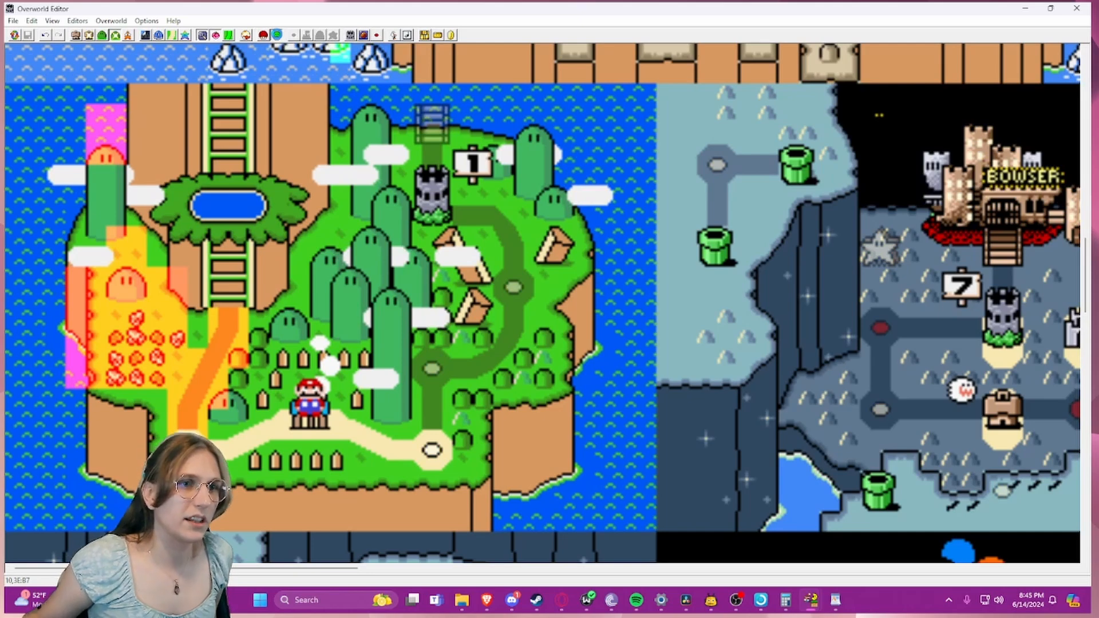
# - View the Submap Layer 3 GFX/Tilemap Bypass settings and close them without changes
pyautogui.click(276, 35)
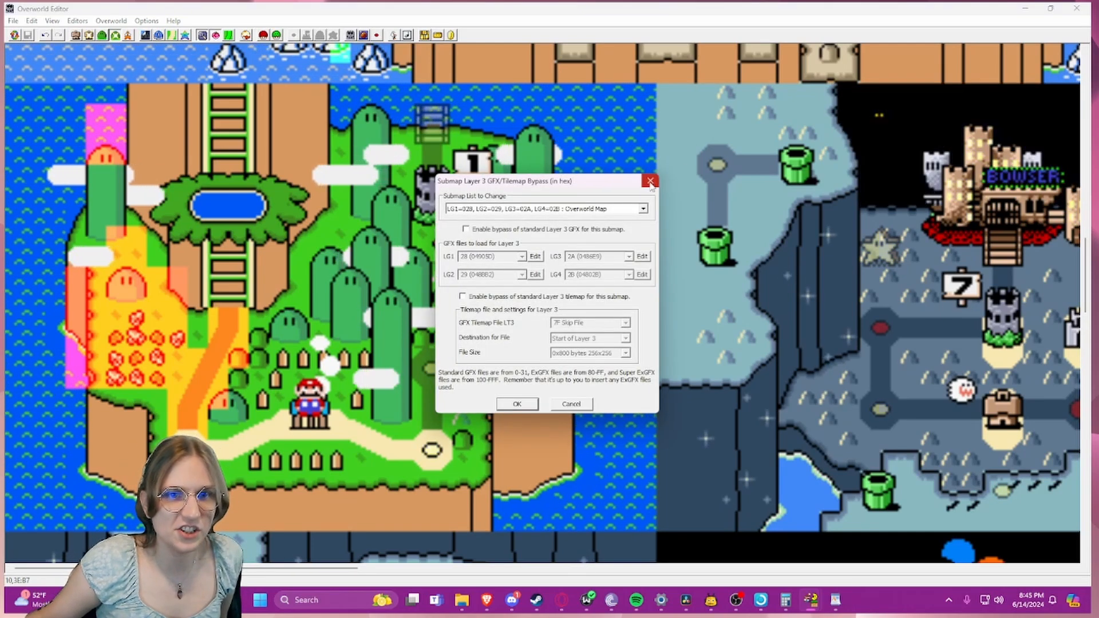
pyautogui.click(649, 180)
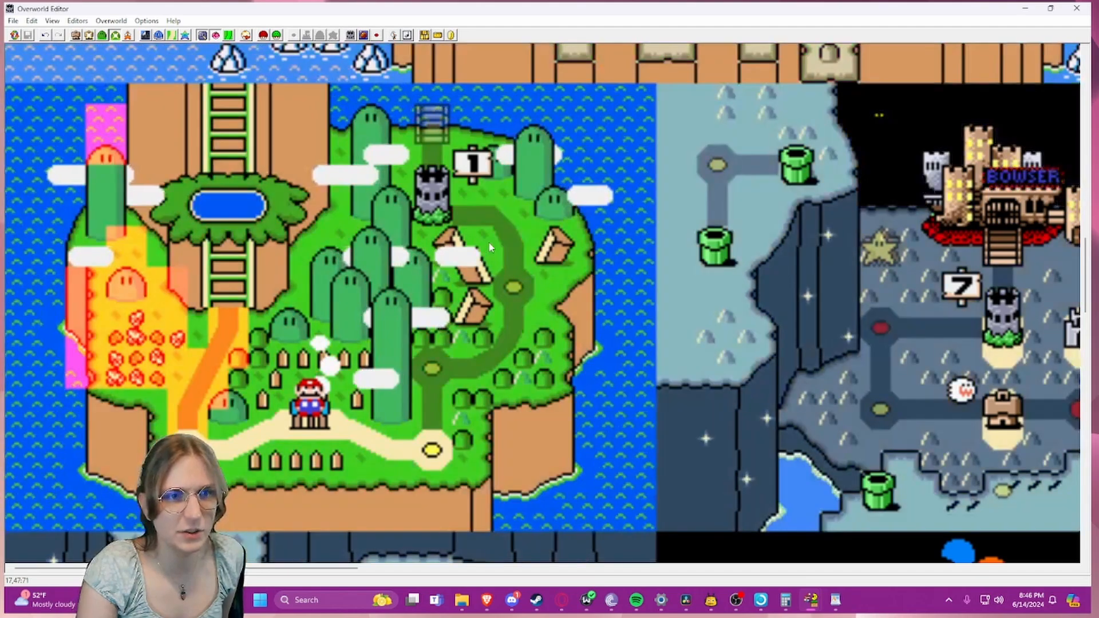
# - Show and hide the level number and event number labels on the overworld map's level tiles
pyautogui.press('F6')
pyautogui.press('F7')
pyautogui.press('F6')
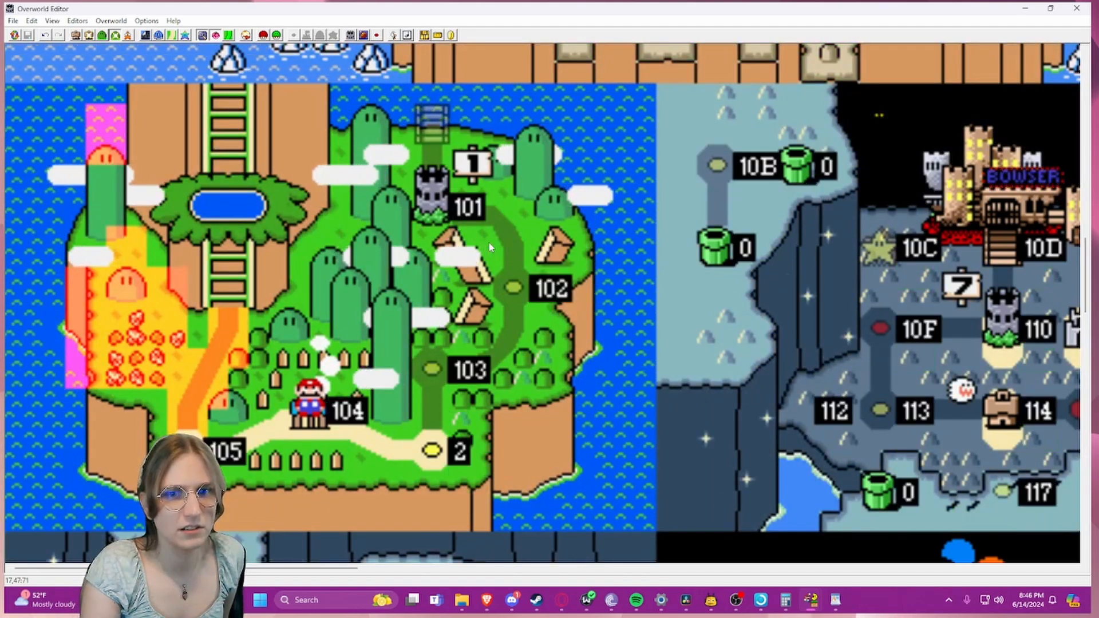
pyautogui.press('F6')
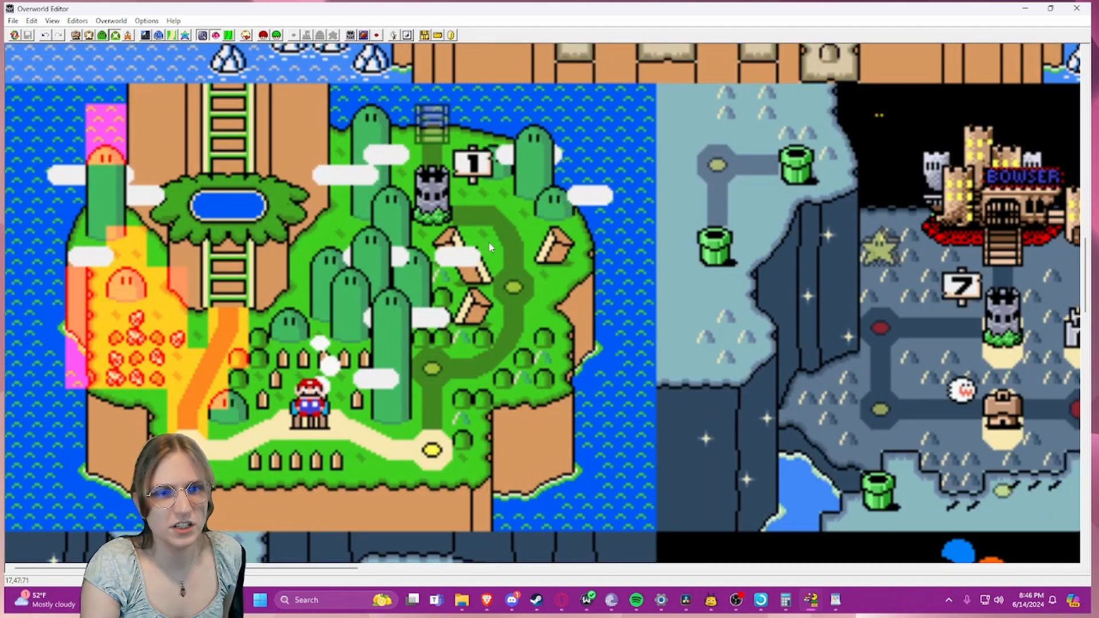
pyautogui.press('F6')
pyautogui.press('F7')
pyautogui.press('F7')
pyautogui.press('F6')
pyautogui.press('F6')
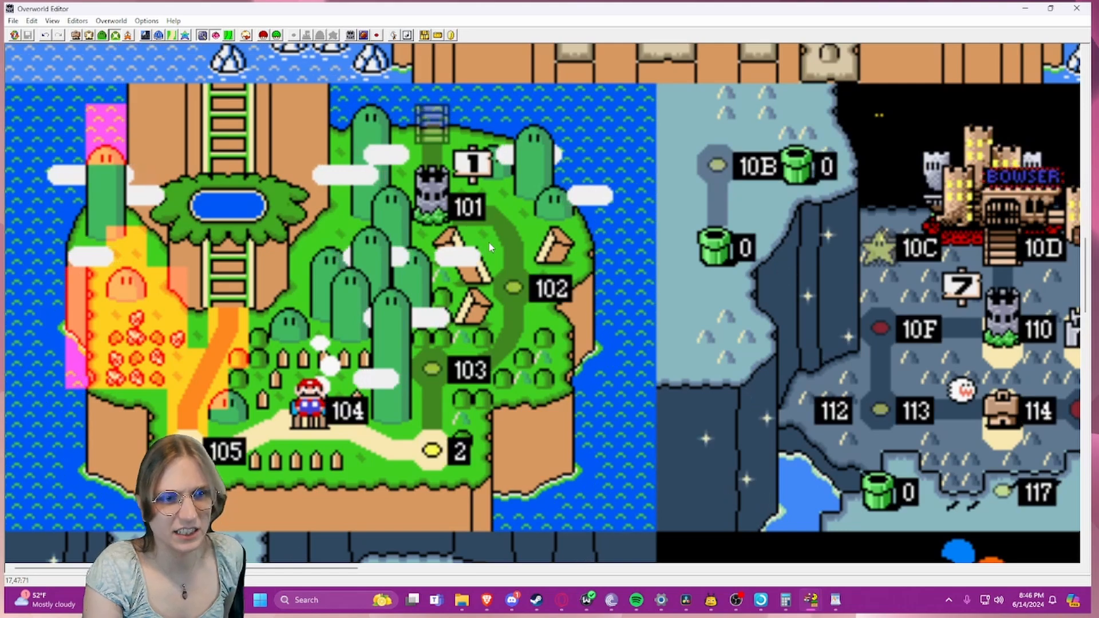
pyautogui.press('F6')
pyautogui.press('F7')
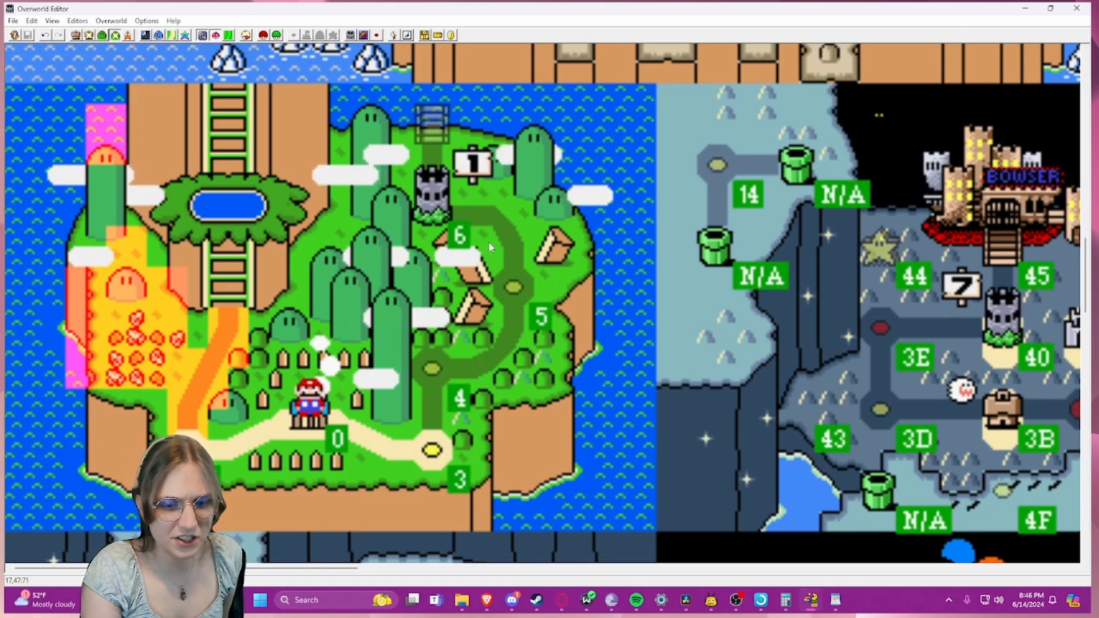
pyautogui.press('F2')
pyautogui.press('F2')
pyautogui.press('F7')
pyautogui.press('F7')
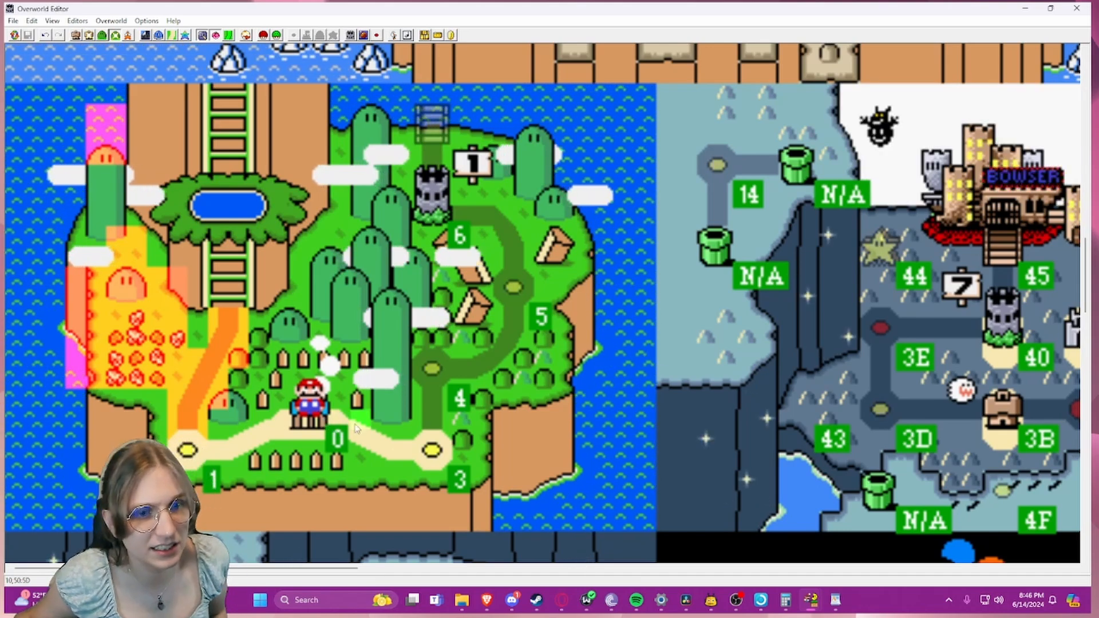
pyautogui.press('F6')
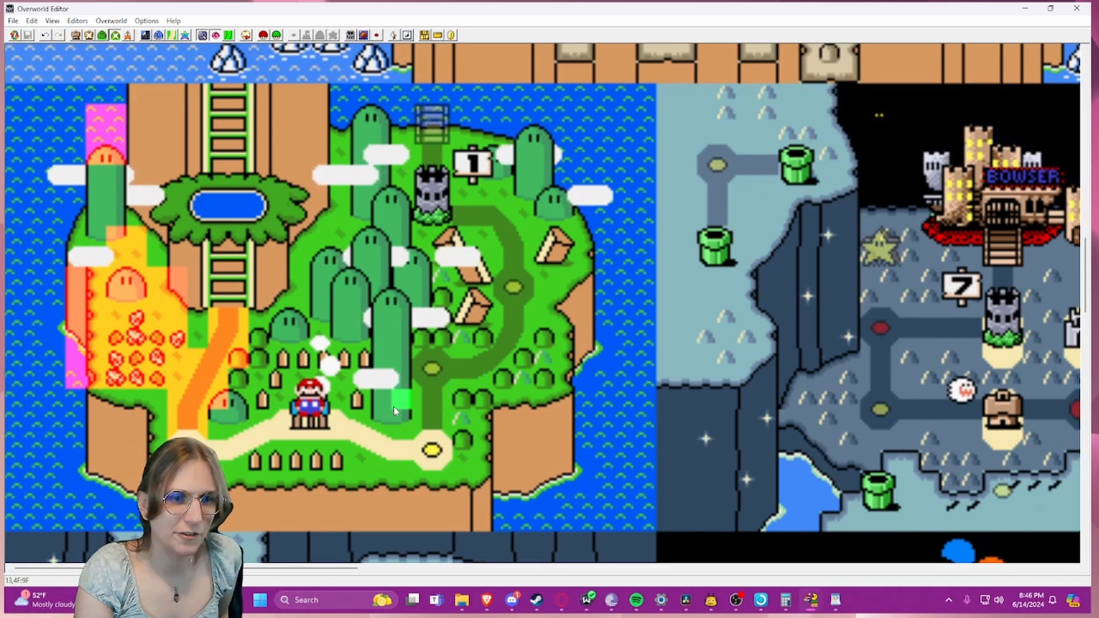
# - Show and hide the level numbers again, and close the launched RetroArch emulator window
pyautogui.press('F5')
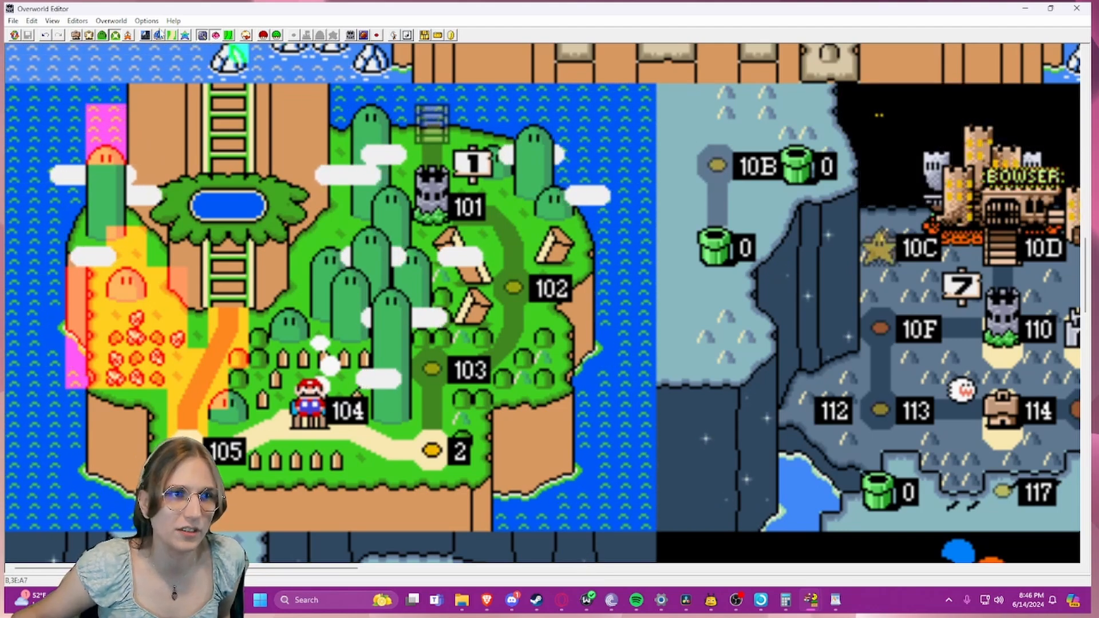
pyautogui.press('F1')
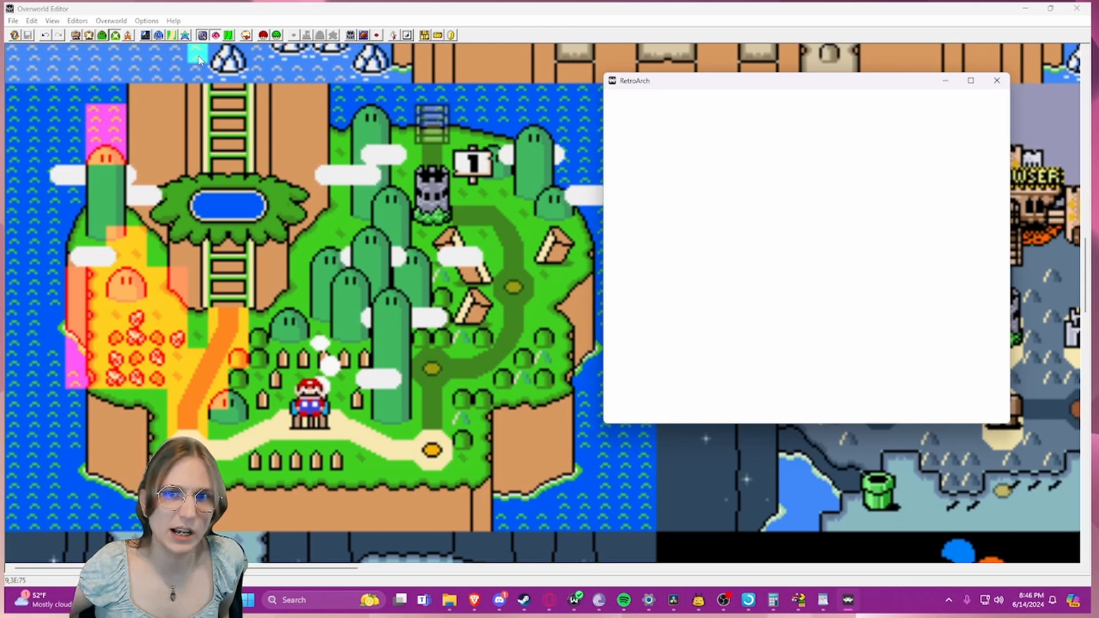
pyautogui.click(996, 82)
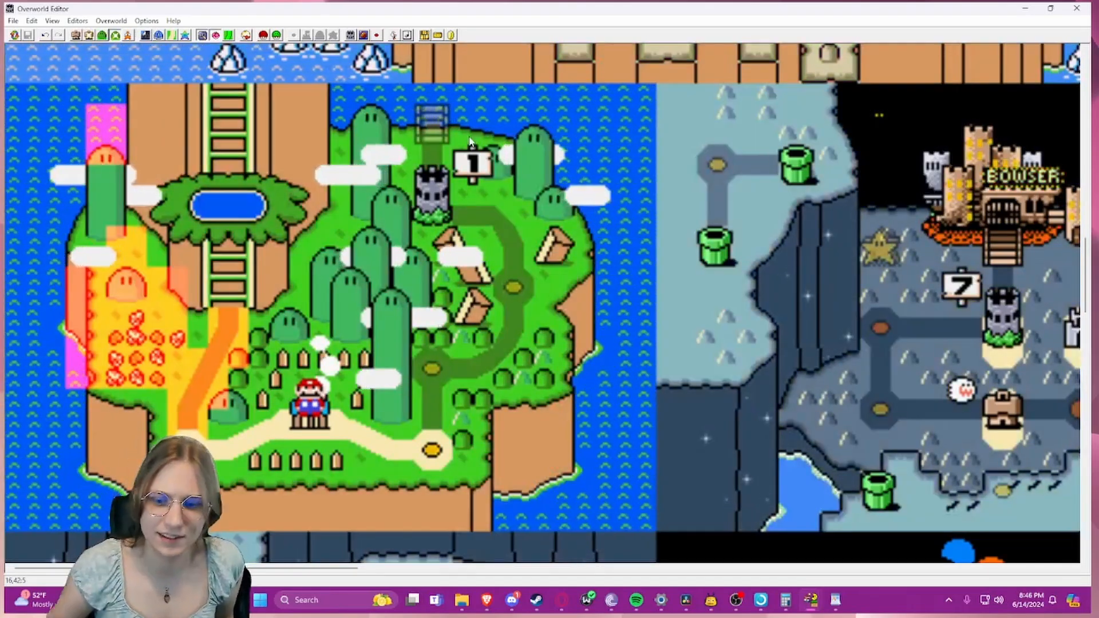
# - Show the pipe and star warp numbers and the submap exit path numbers on the map, and hide both overlays
pyautogui.press('F6')
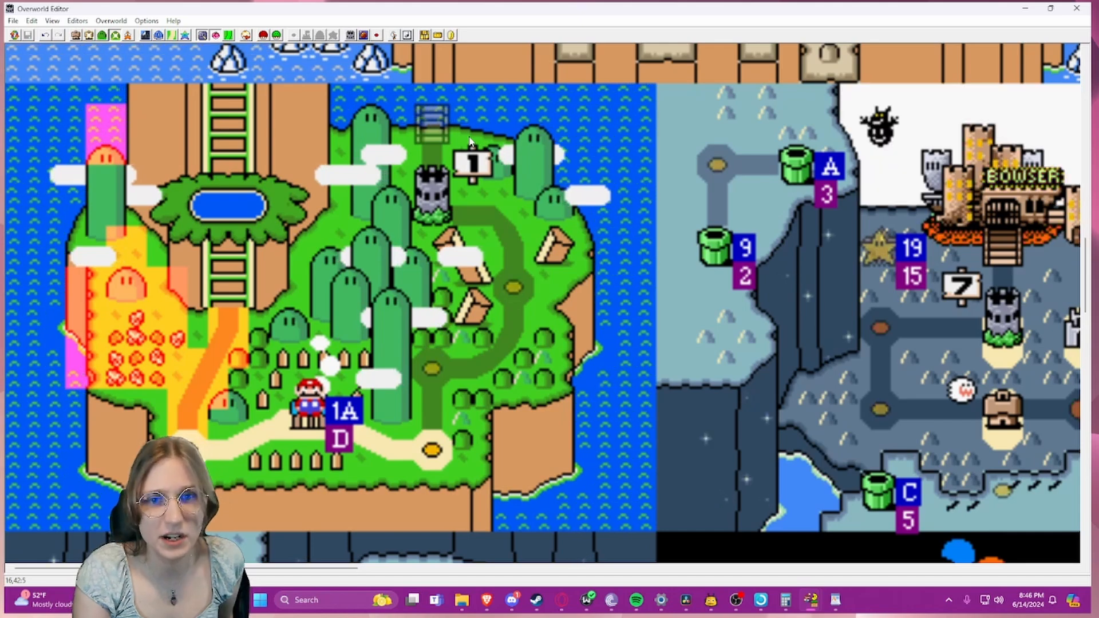
pyautogui.press('F7')
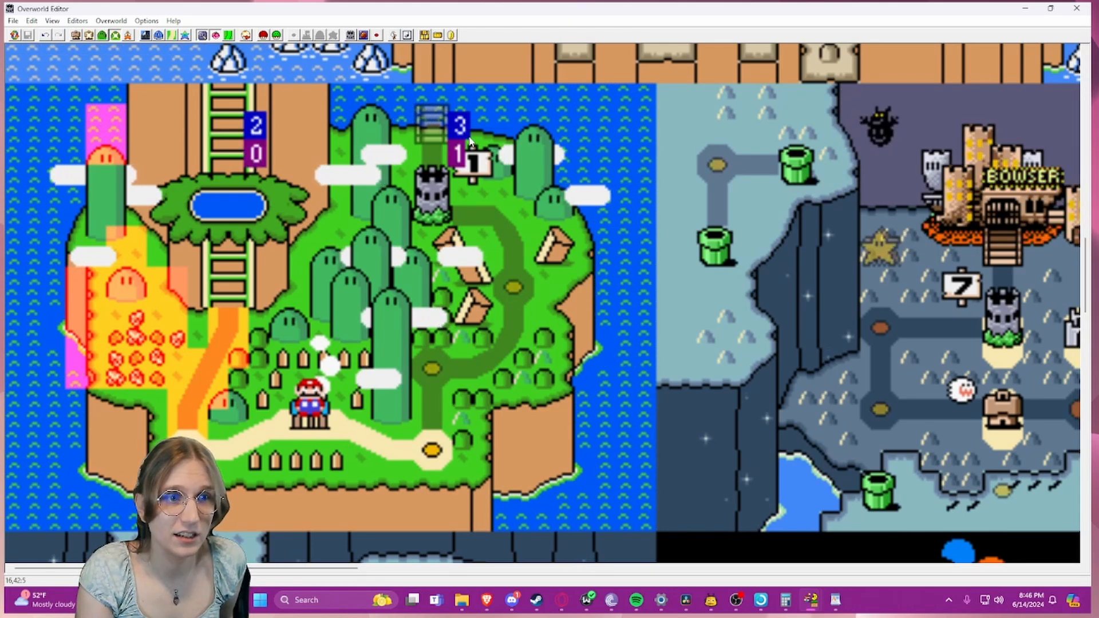
pyautogui.press('F7')
pyautogui.press('F7')
pyautogui.press('F7')
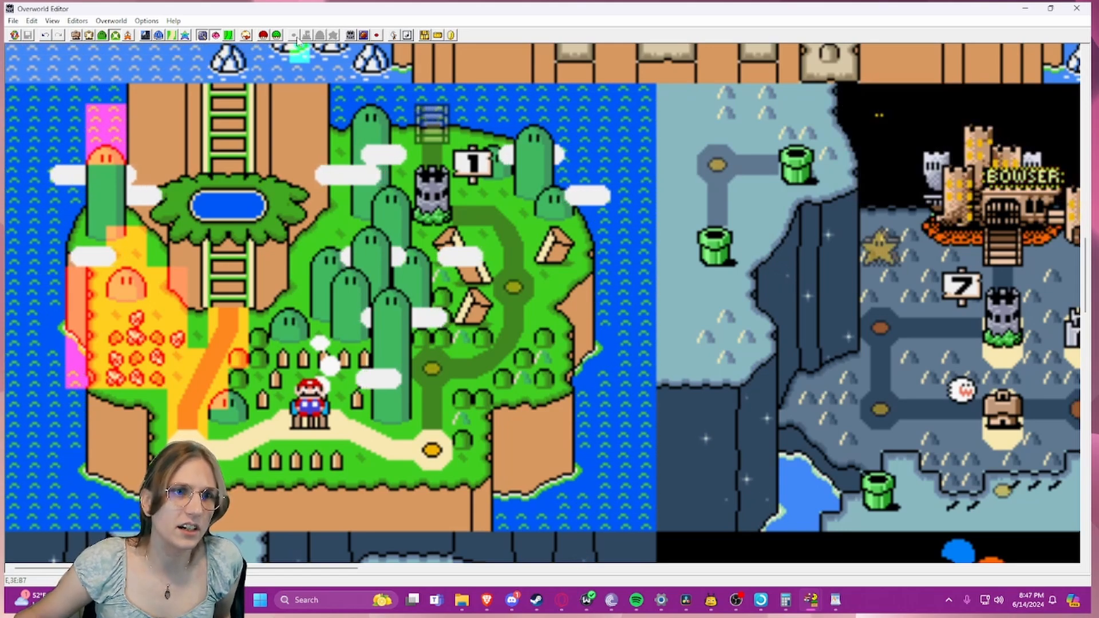
# - Switch to Layer 1 editing and try to open the level tile settings without selecting a tile
pyautogui.click(76, 36)
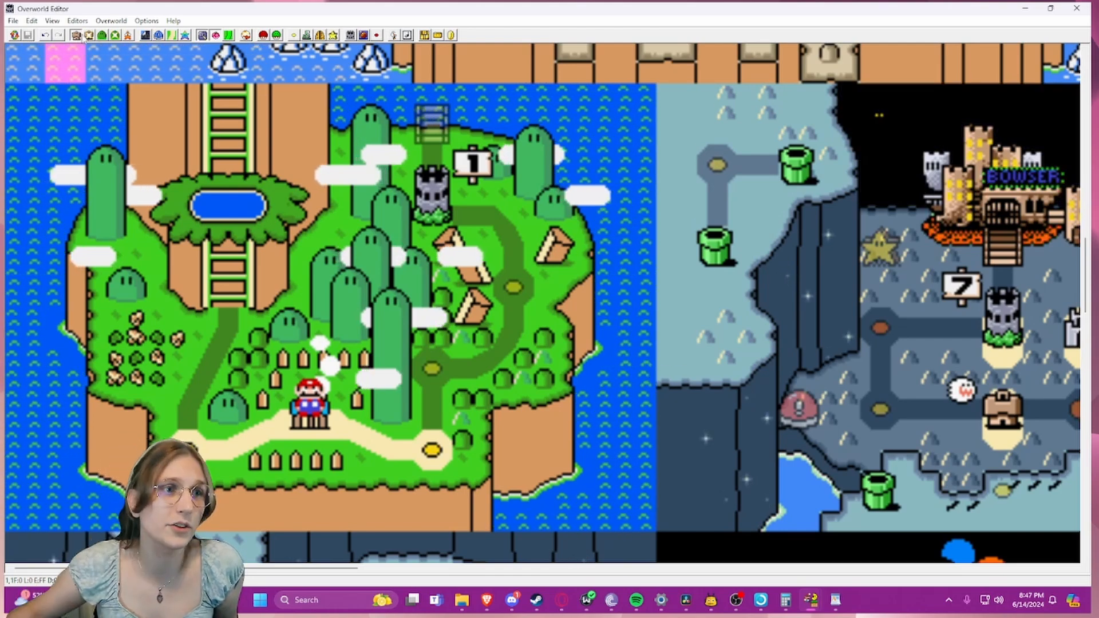
pyautogui.click(293, 35)
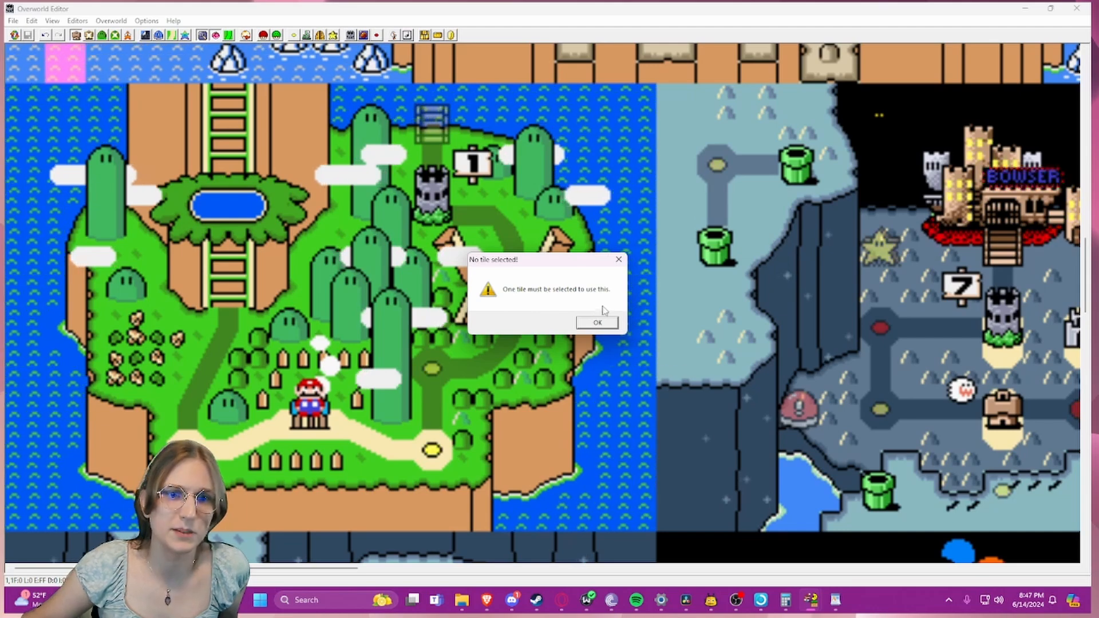
pyautogui.click(597, 322)
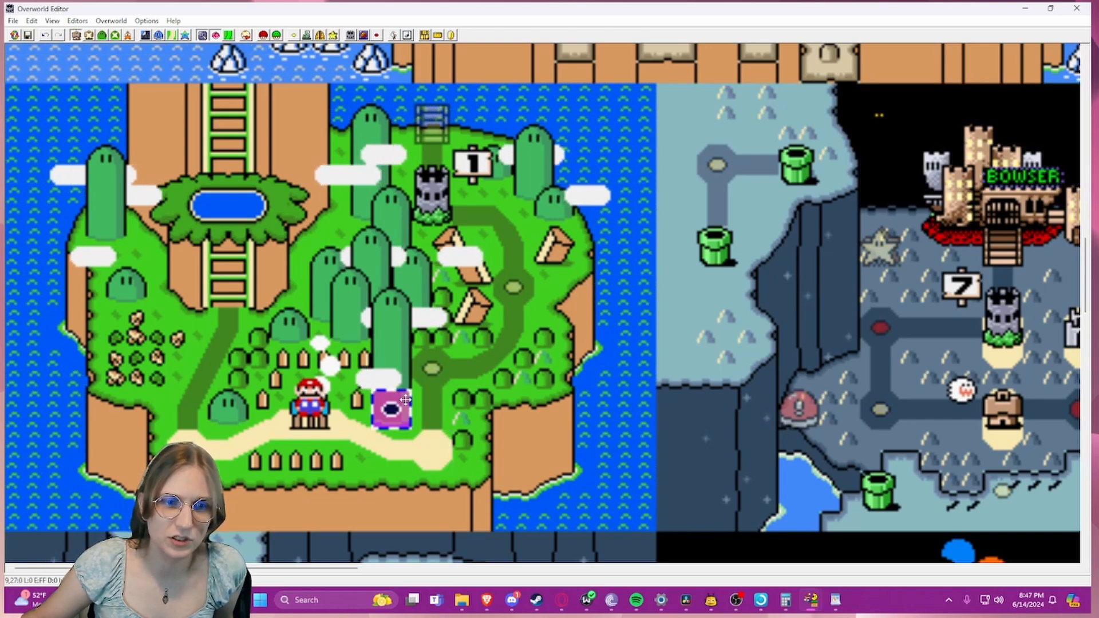
# - Move the selected level tile back to the east end of the sandy path and open its level tile settings at the level number
pyautogui.moveTo(405, 400); pyautogui.dragTo(459, 423)
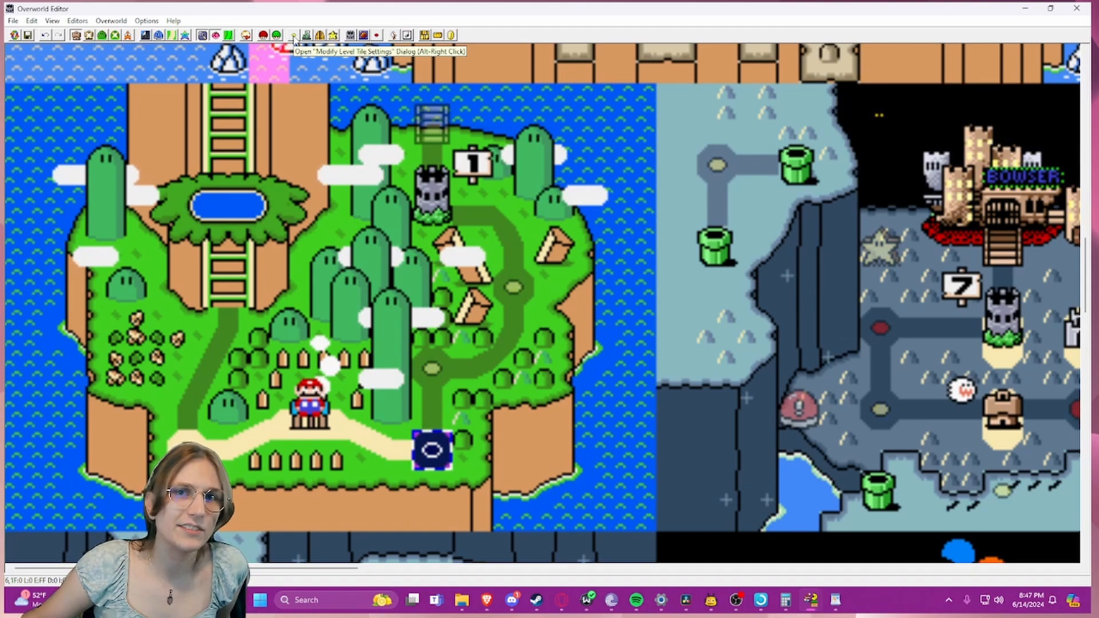
pyautogui.click(295, 35)
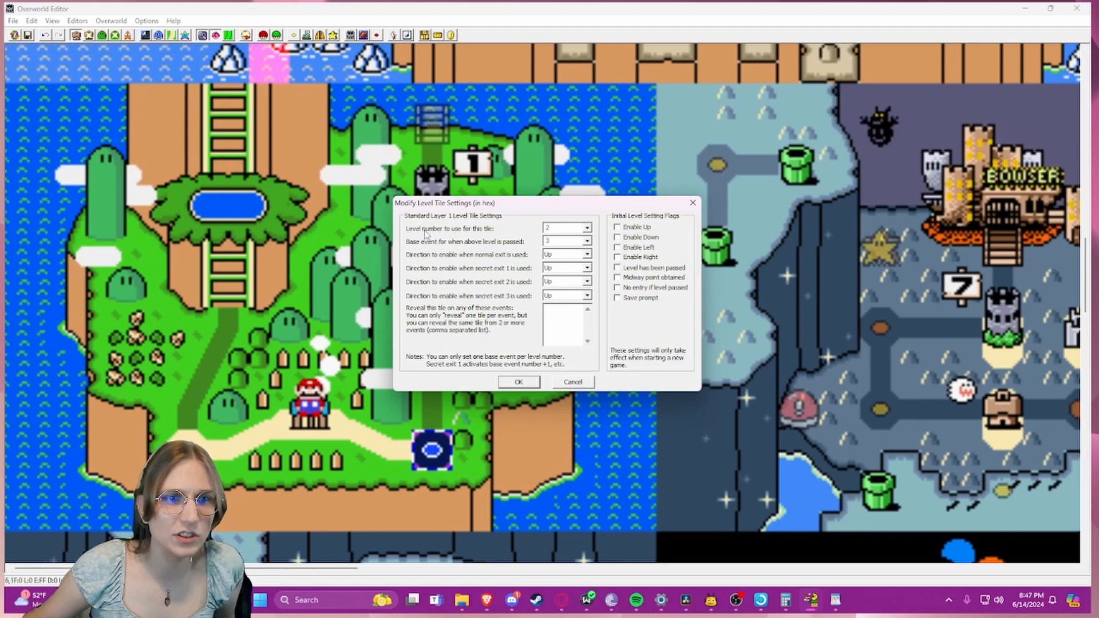
pyautogui.doubleClick(552, 229)
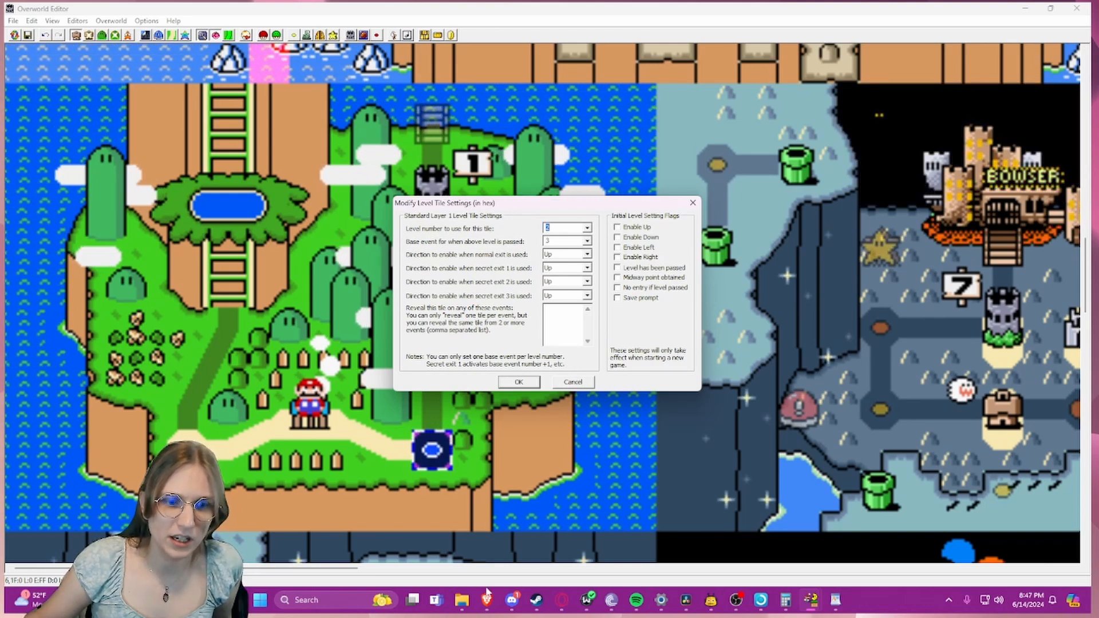
# - Switch to the Lunar Magic level editor window and open level 2 to view it
pyautogui.moveTo(809, 600)
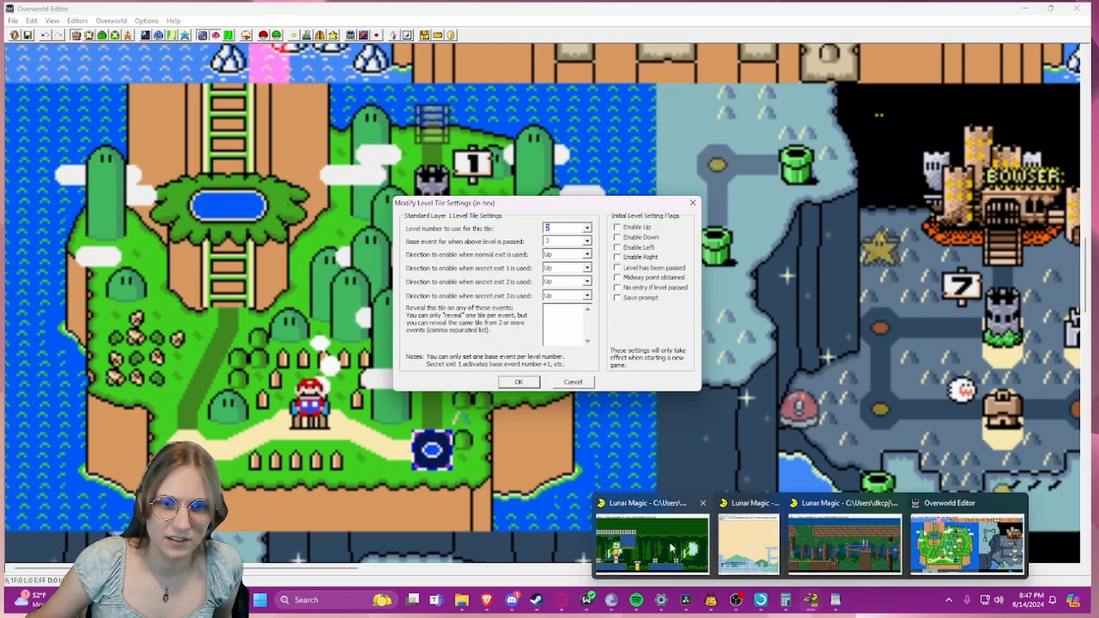
pyautogui.click(652, 544)
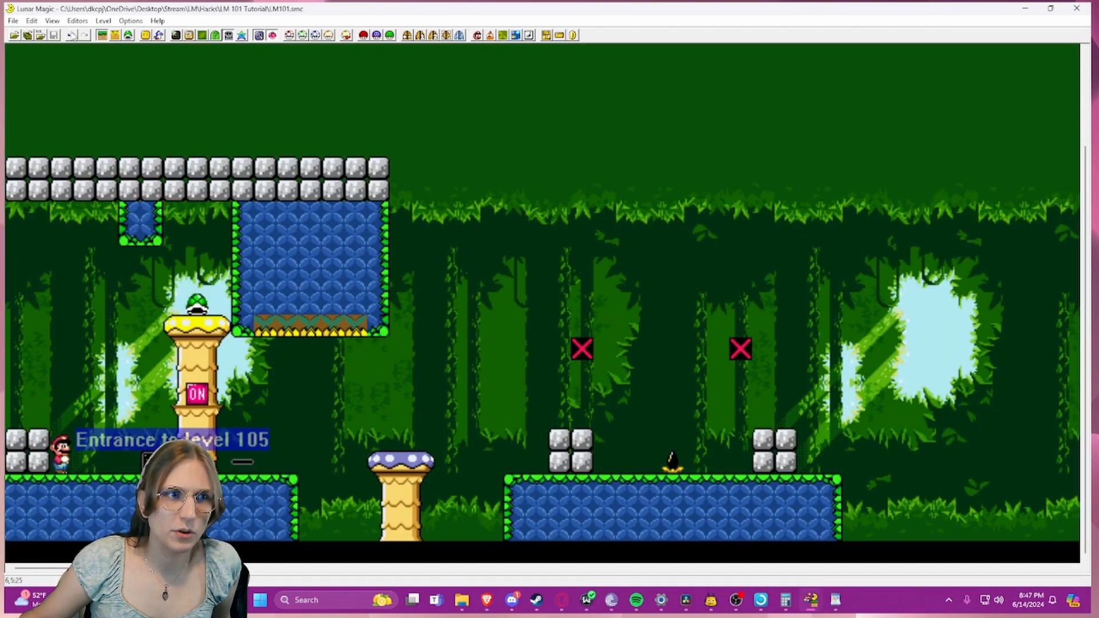
pyautogui.click(40, 36)
pyautogui.write('2')
pyautogui.press('Return')
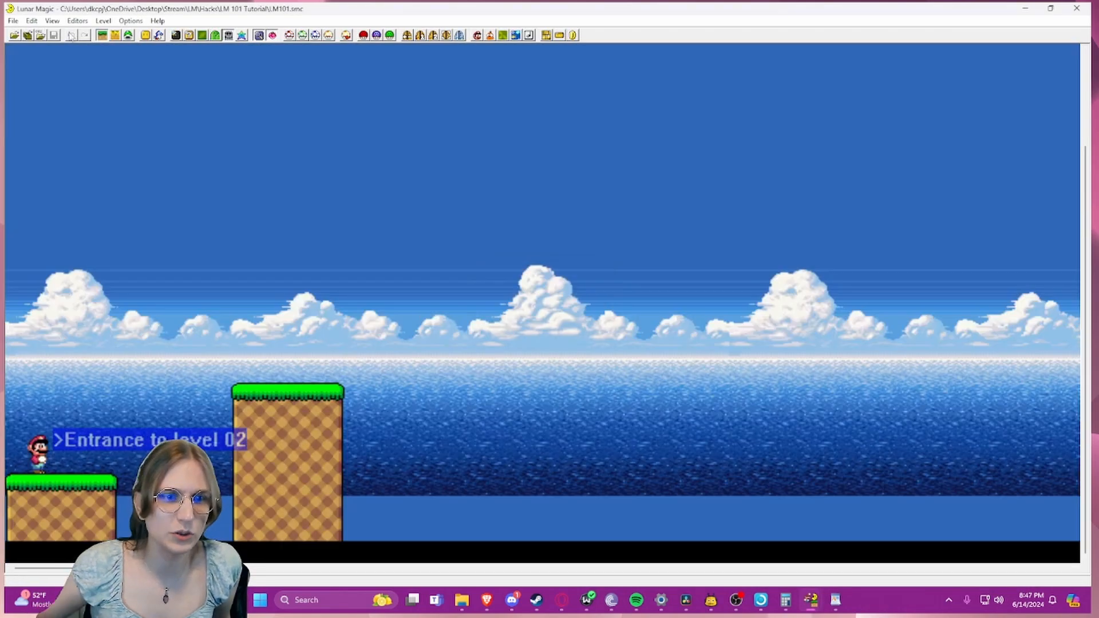
pyautogui.moveTo(65, 113); pyautogui.dragTo(997, 256)
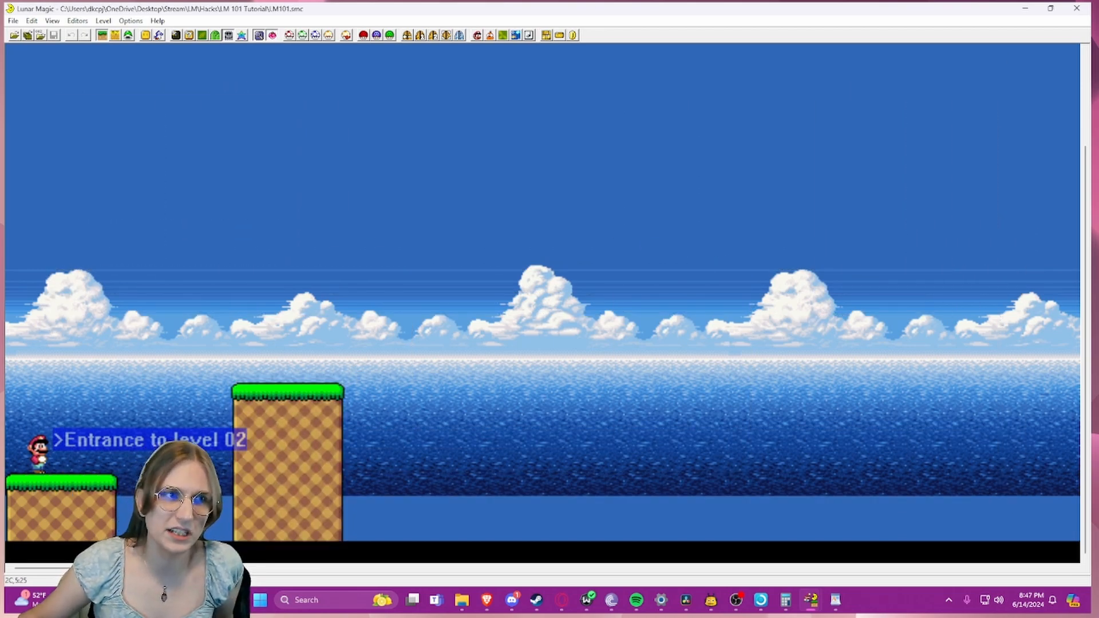
# - Reopen level 105 in the level editor and return to the Overworld Editor's level tile settings
pyautogui.click(34, 37)
pyautogui.write('105')
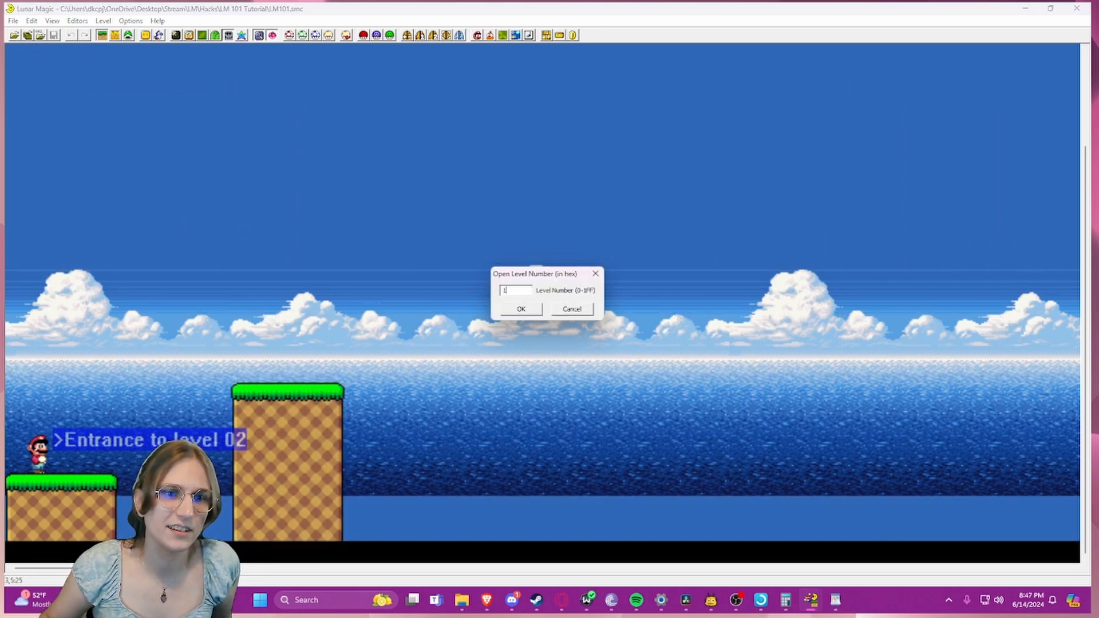
pyautogui.press('Return')
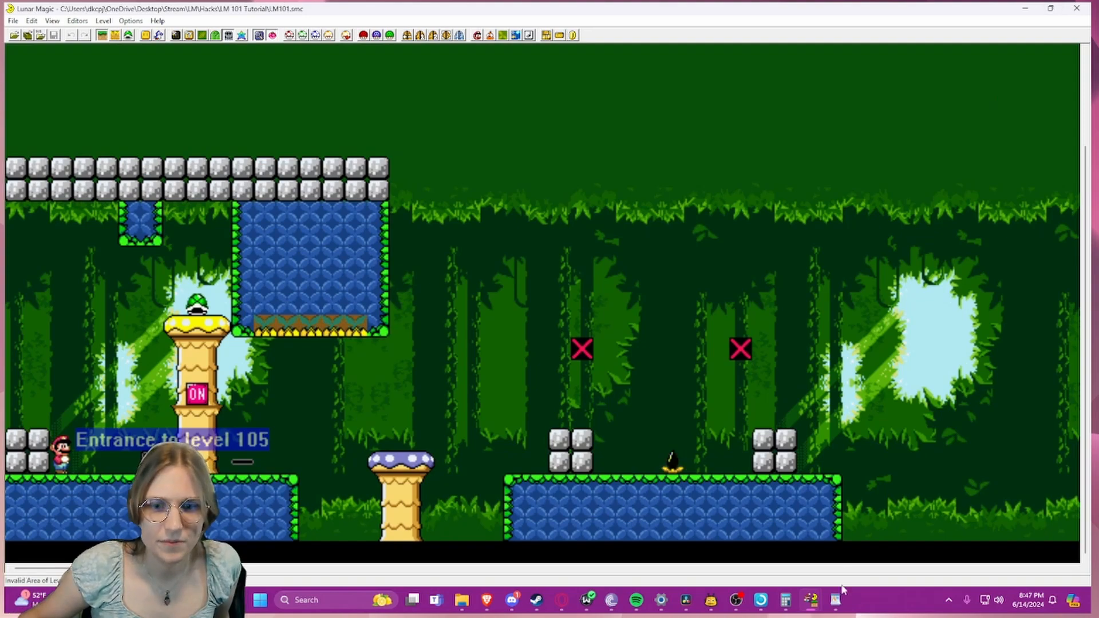
pyautogui.moveTo(817, 608)
pyautogui.click(967, 544)
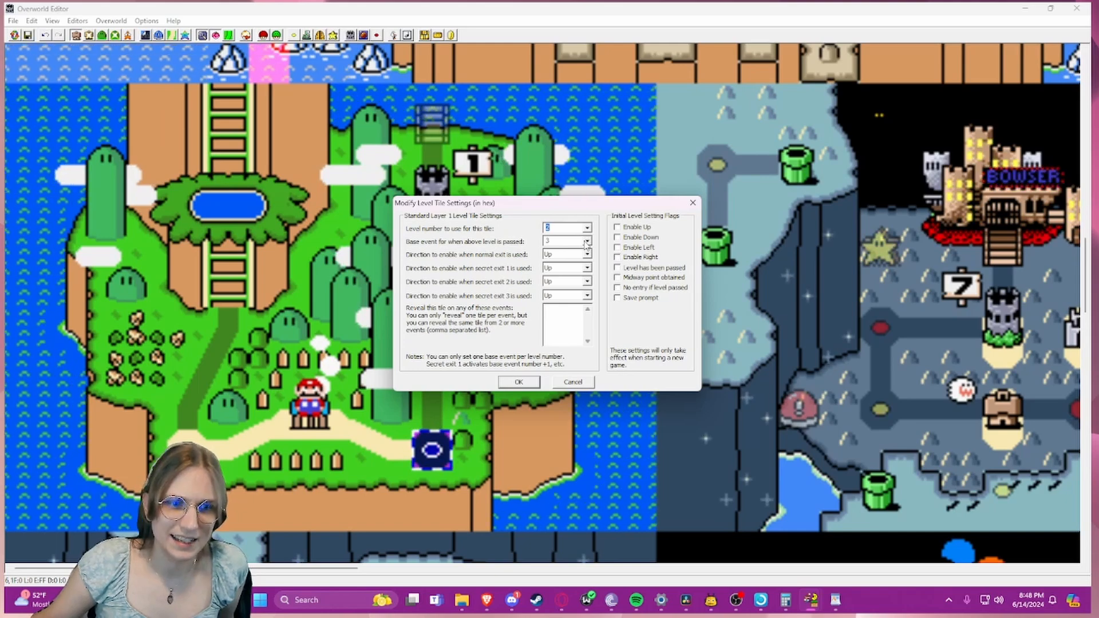
# - Move the level tile settings dialog aside and check the direction options for when the normal exit is used
pyautogui.moveTo(594, 207); pyautogui.dragTo(669, 181)
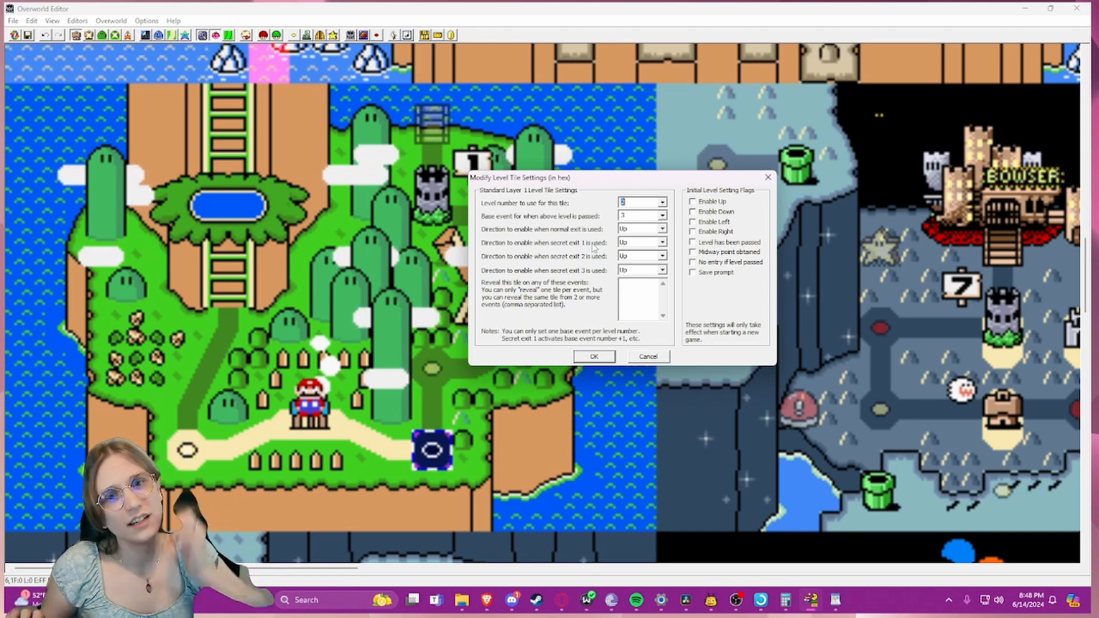
pyautogui.click(634, 230)
pyautogui.click(629, 238)
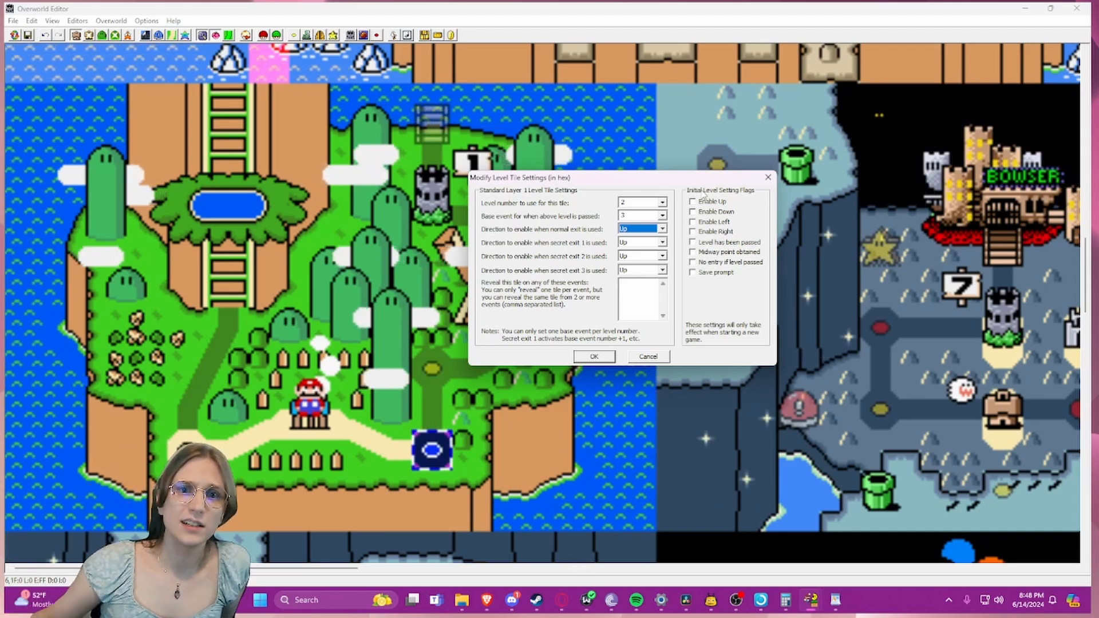
# - Try enabling the Up, Down, Left and Right initial flags for the level tile, and clear all four again
pyautogui.moveTo(695, 178); pyautogui.dragTo(658, 155)
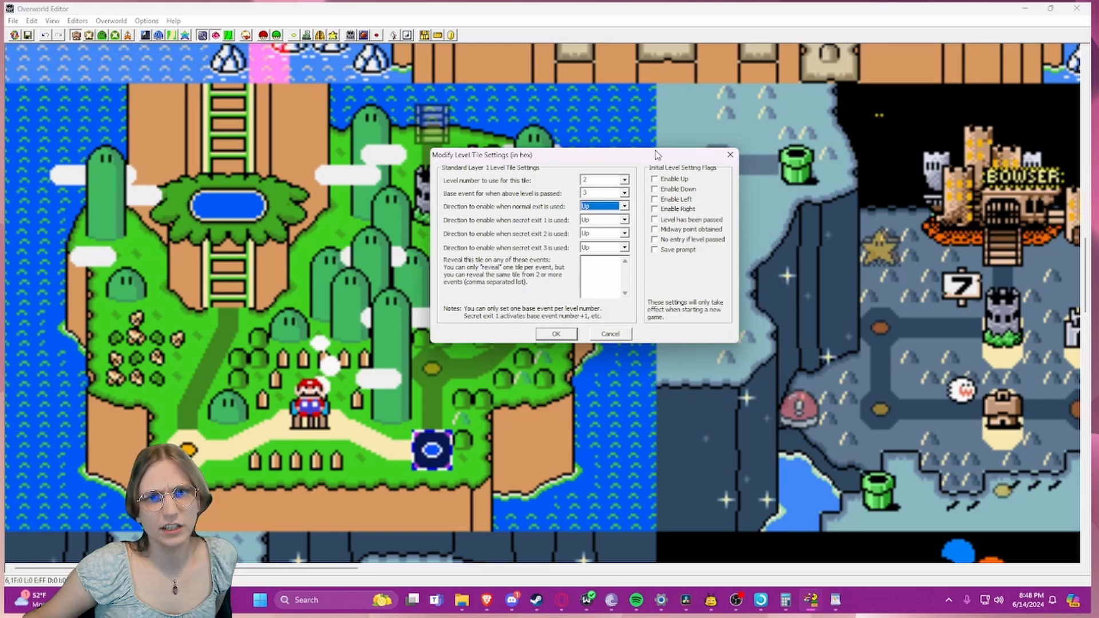
pyautogui.click(654, 178)
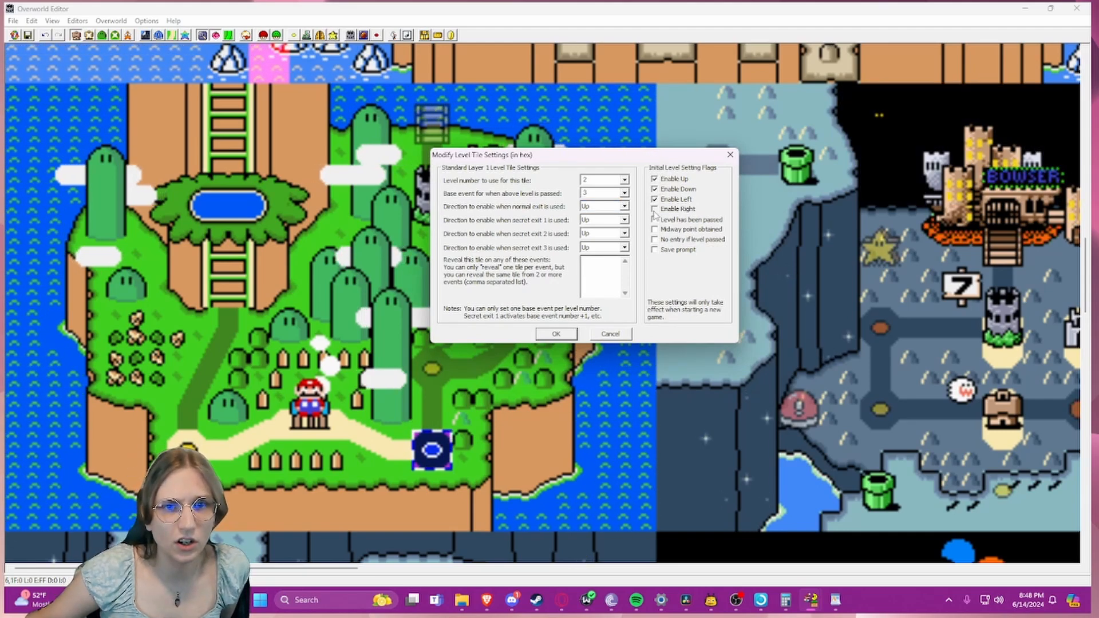
pyautogui.click(654, 199)
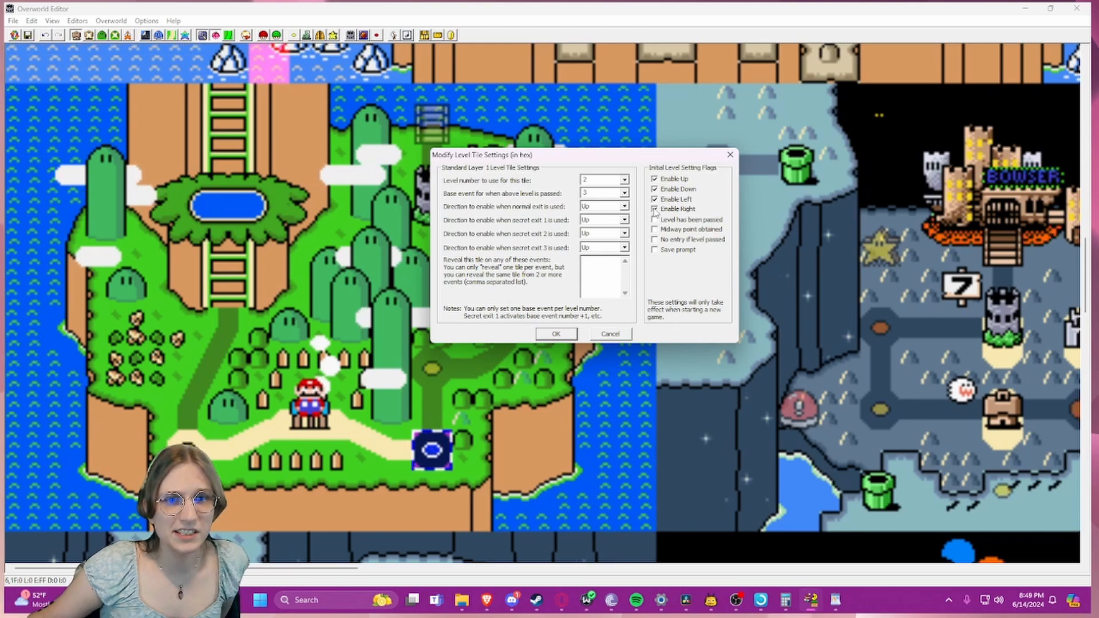
pyautogui.click(654, 209)
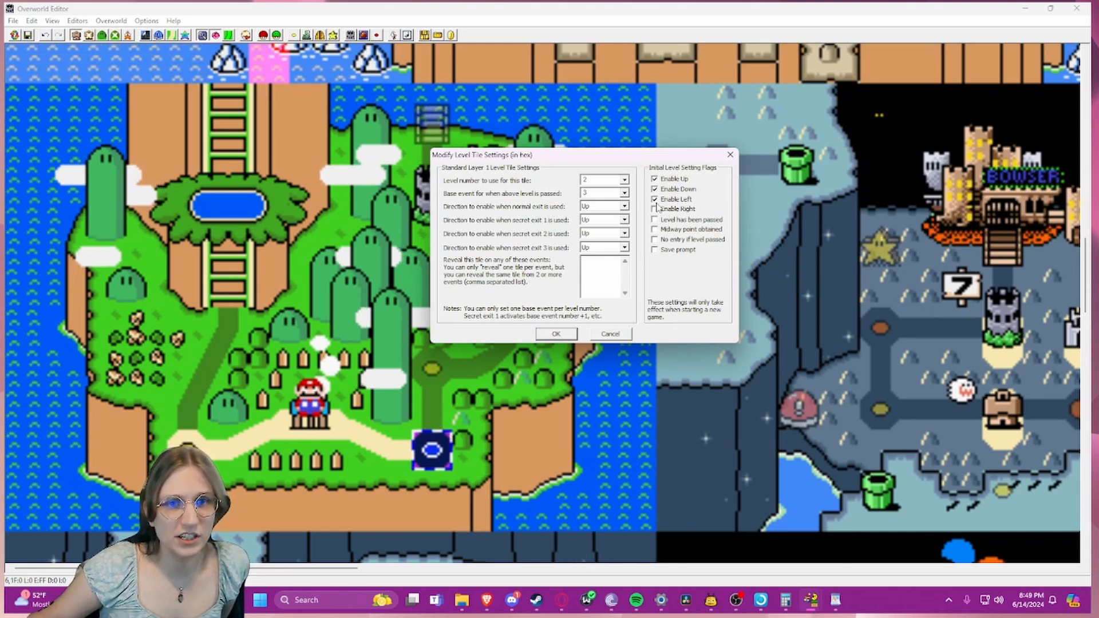
pyautogui.click(655, 199)
pyautogui.click(655, 190)
pyautogui.click(654, 180)
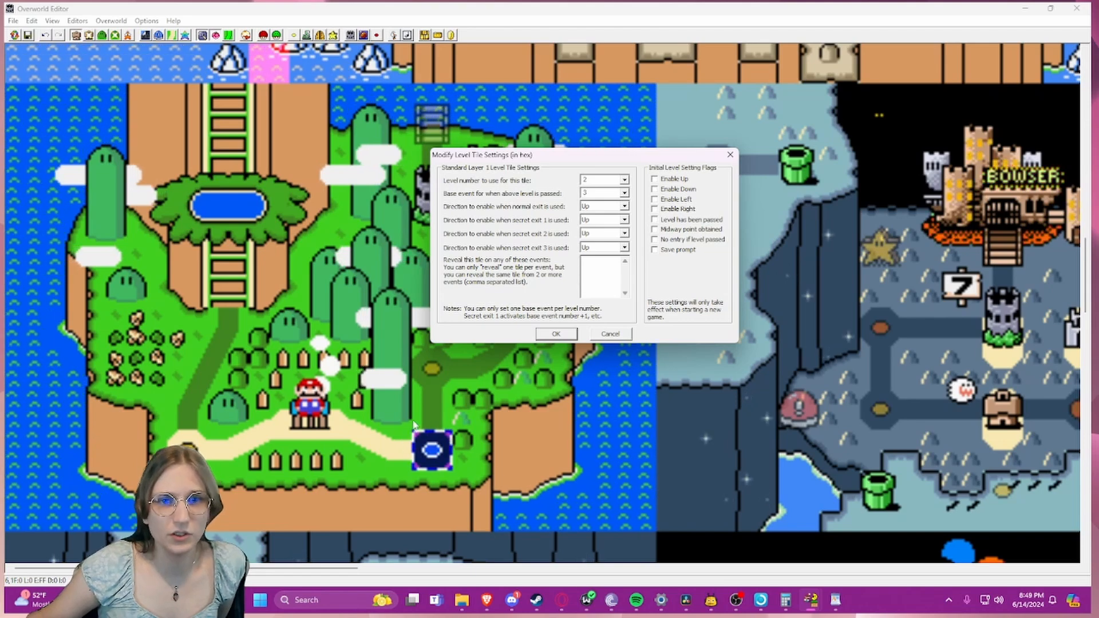
# - Try the initial flags for level passed and no entry if level passed, and discard the level tile settings
pyautogui.click(654, 221)
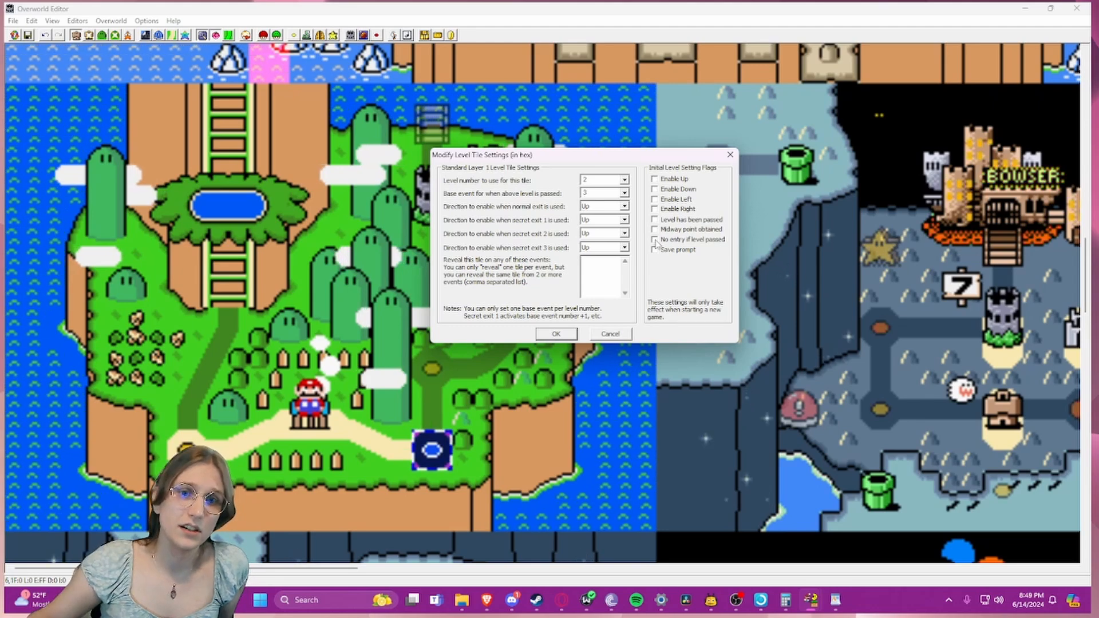
pyautogui.click(654, 240)
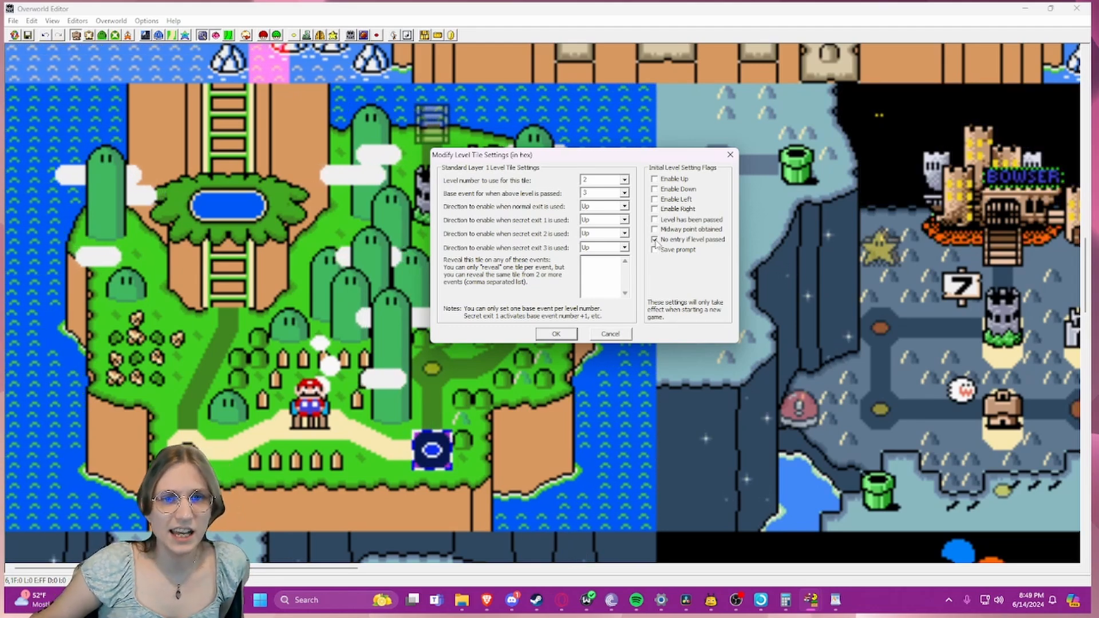
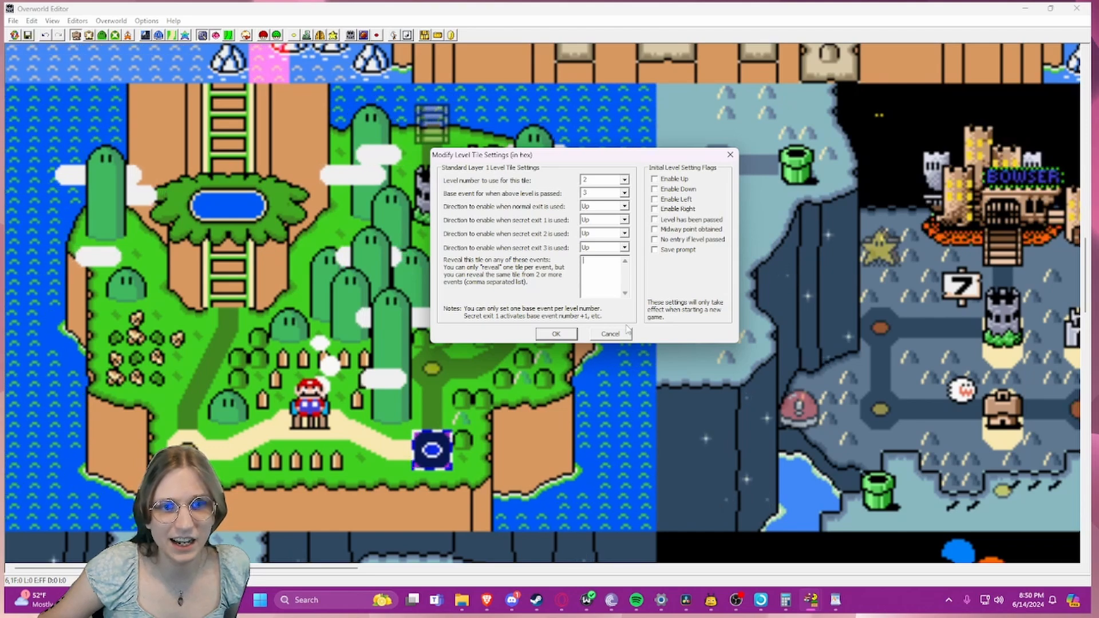
pyautogui.click(610, 335)
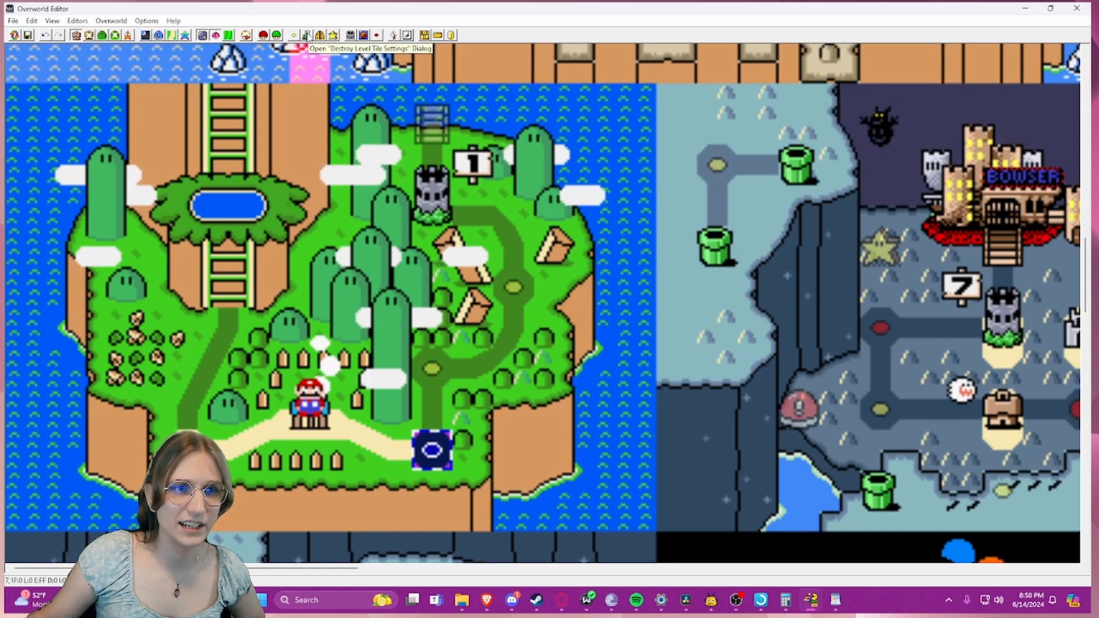
# - Try the destroy level tile settings on the selected level tile, and view them for the top tile of castle 1 instead
pyautogui.click(307, 36)
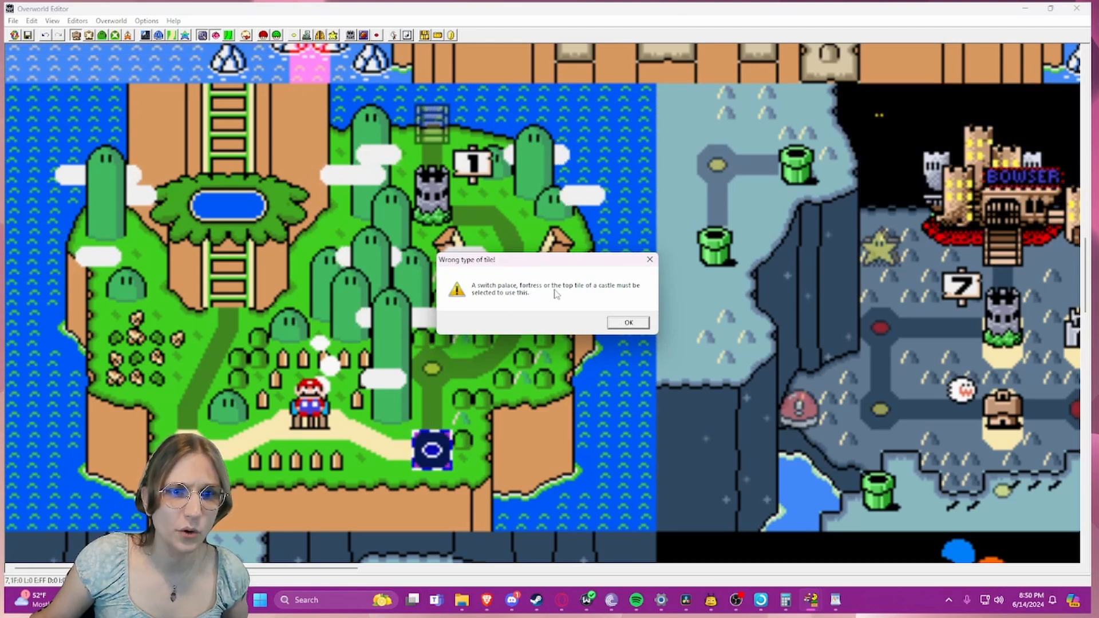
pyautogui.click(628, 323)
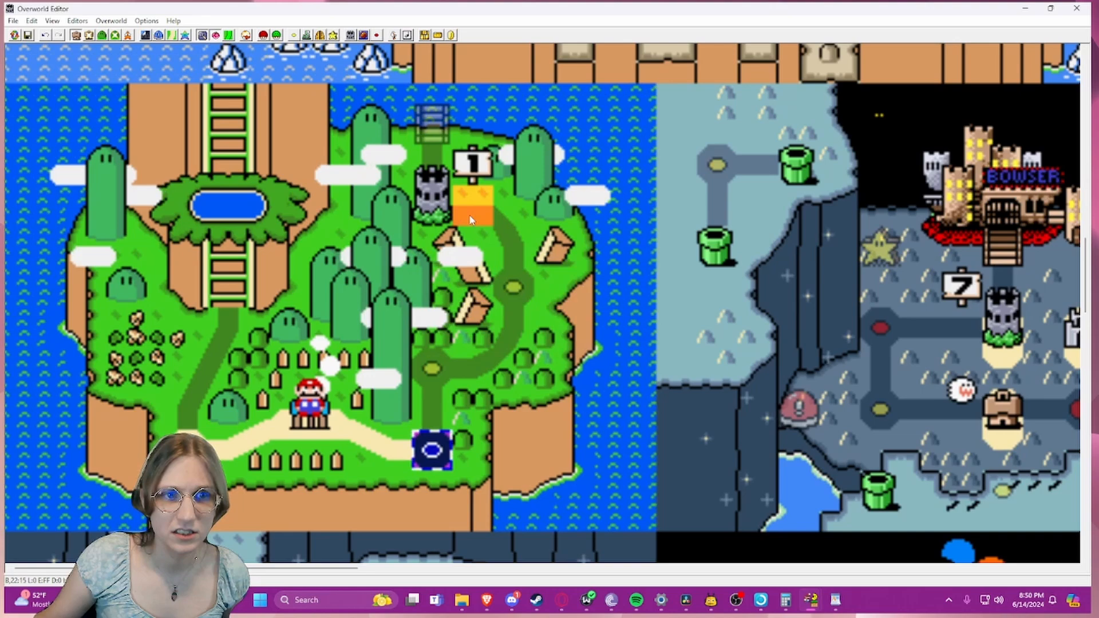
pyautogui.click(433, 173)
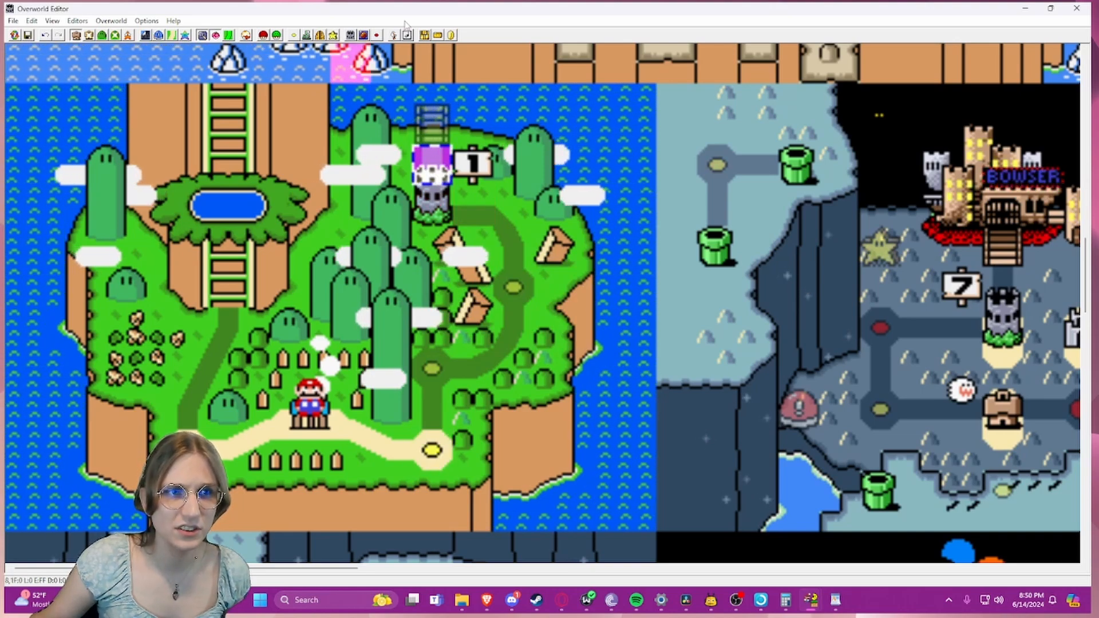
pyautogui.click(351, 35)
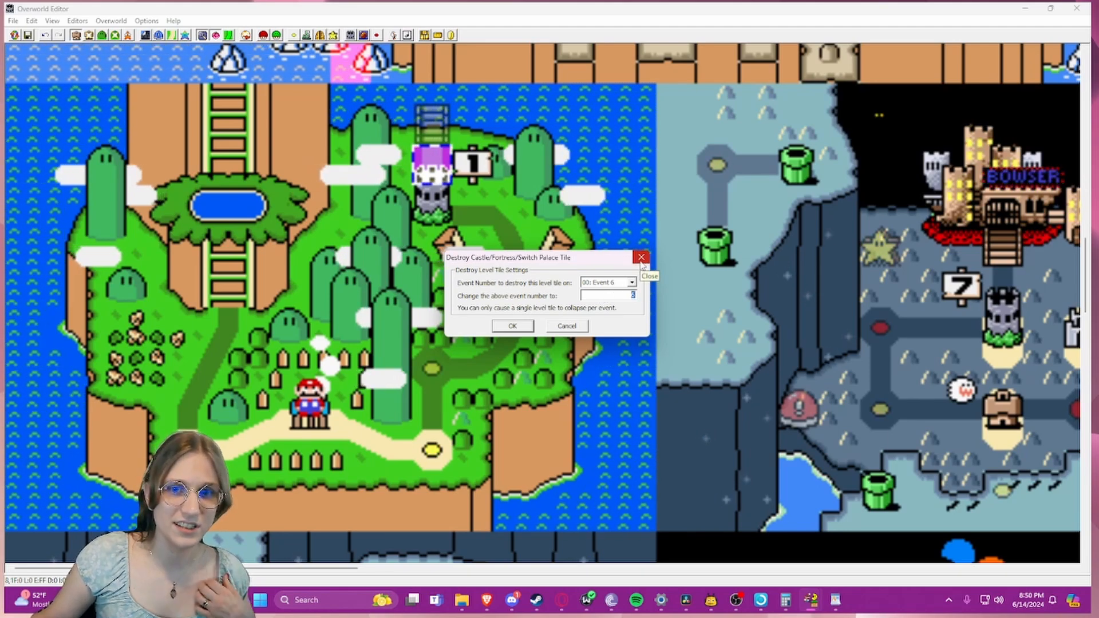
pyautogui.click(641, 258)
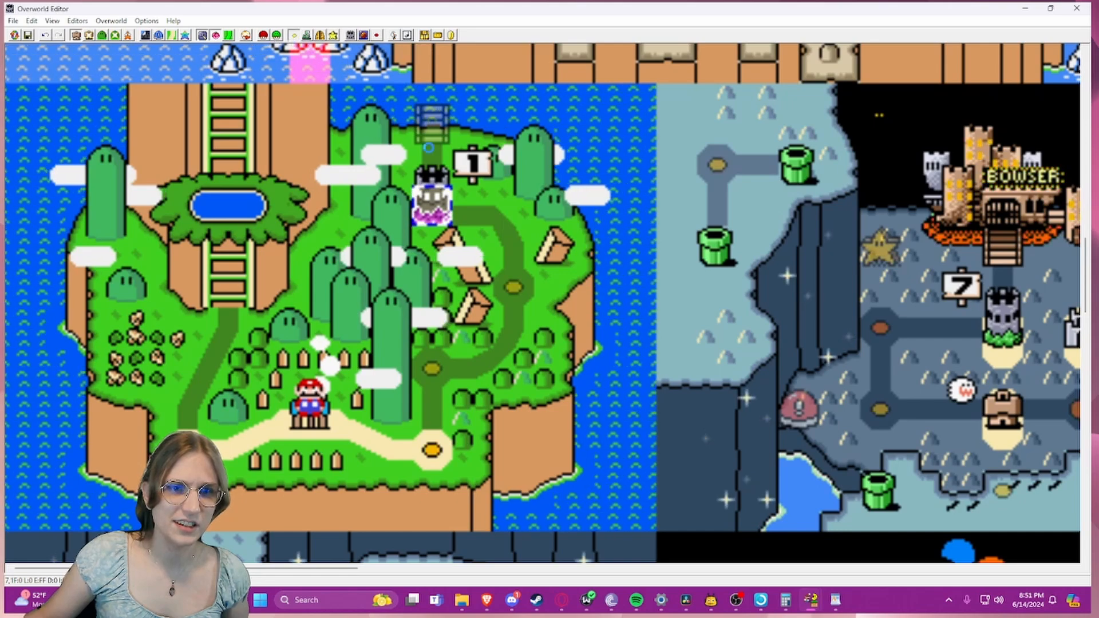
# - Compare the base event in castle 1's level tile settings with the event number in its destroy settings
pyautogui.rightClick(432, 203)
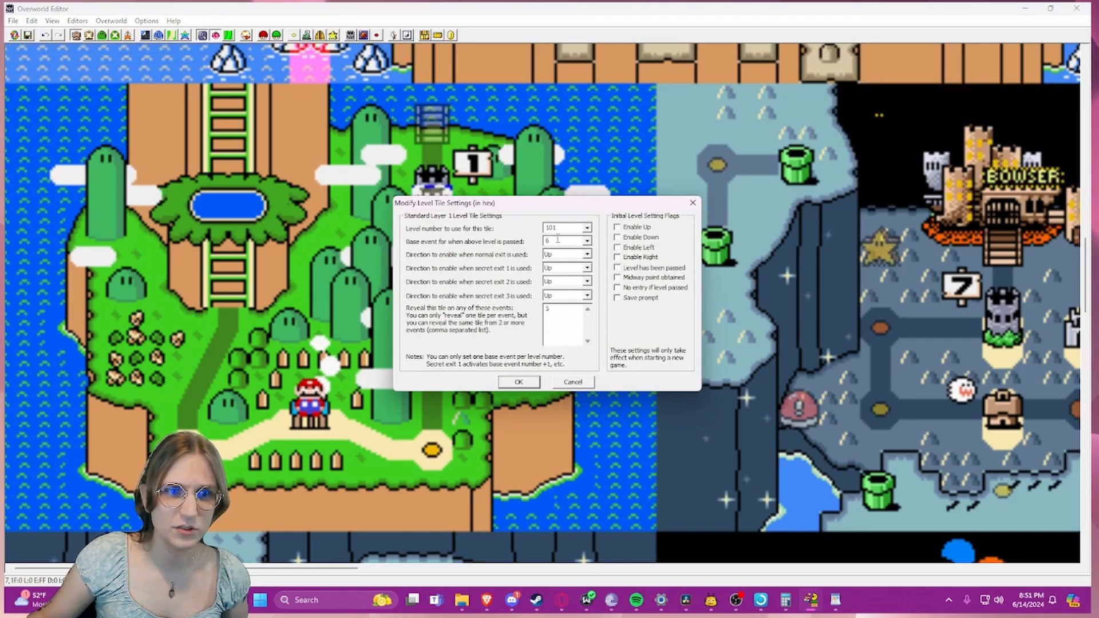
pyautogui.click(692, 203)
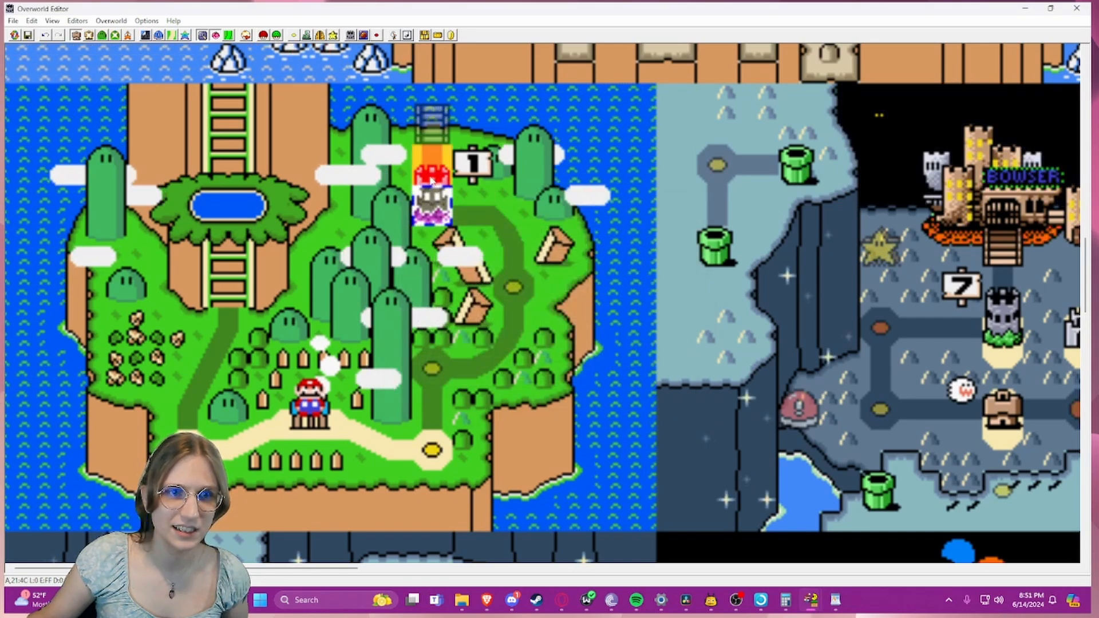
pyautogui.click(309, 35)
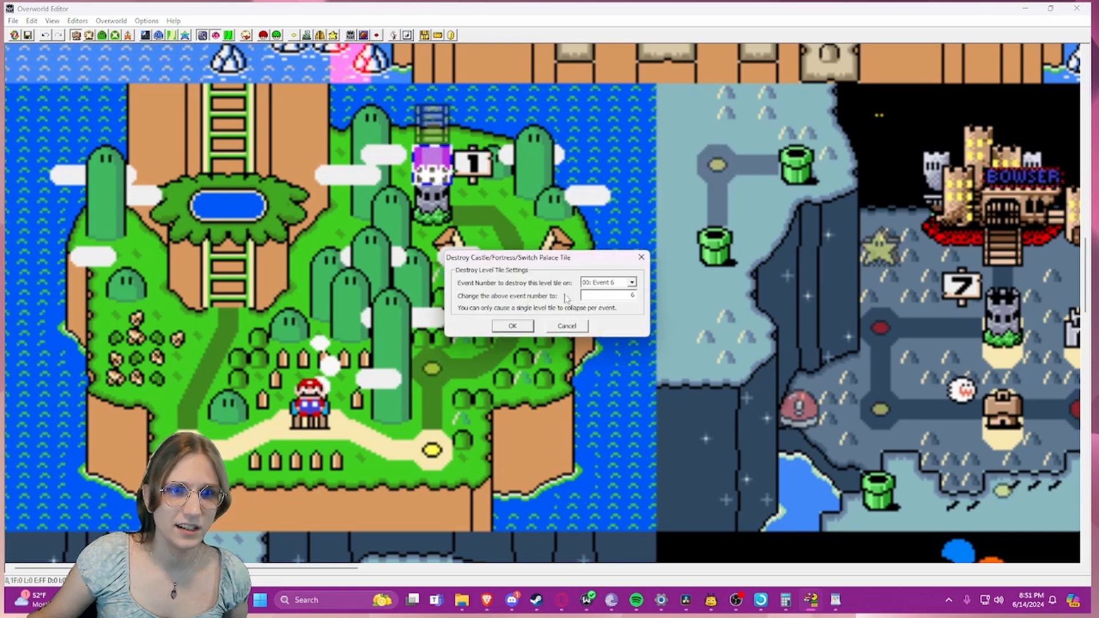
pyautogui.moveTo(613, 296); pyautogui.dragTo(652, 295)
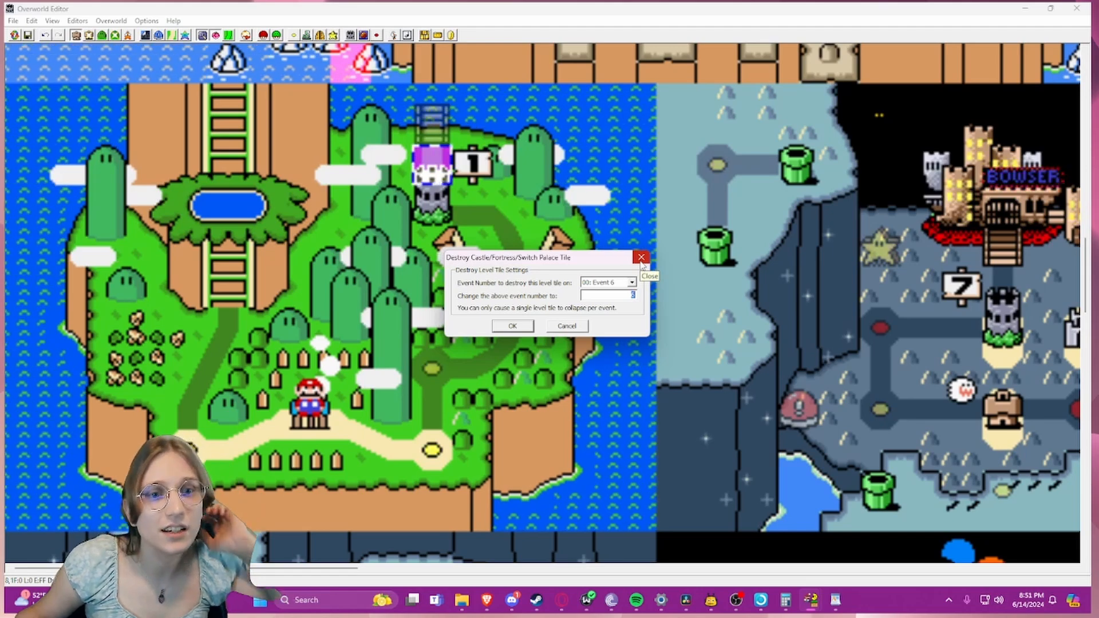
pyautogui.click(641, 257)
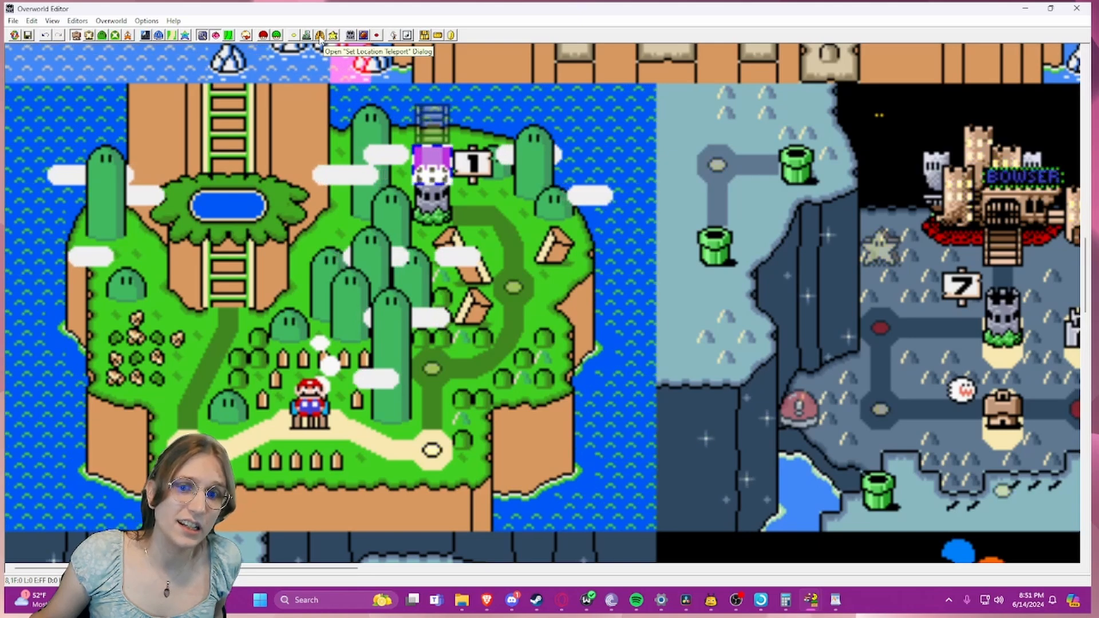
# - View the teleport location settings for castle 1's top tile, keeping the index at No Setting / No Return Path Found
pyautogui.click(319, 36)
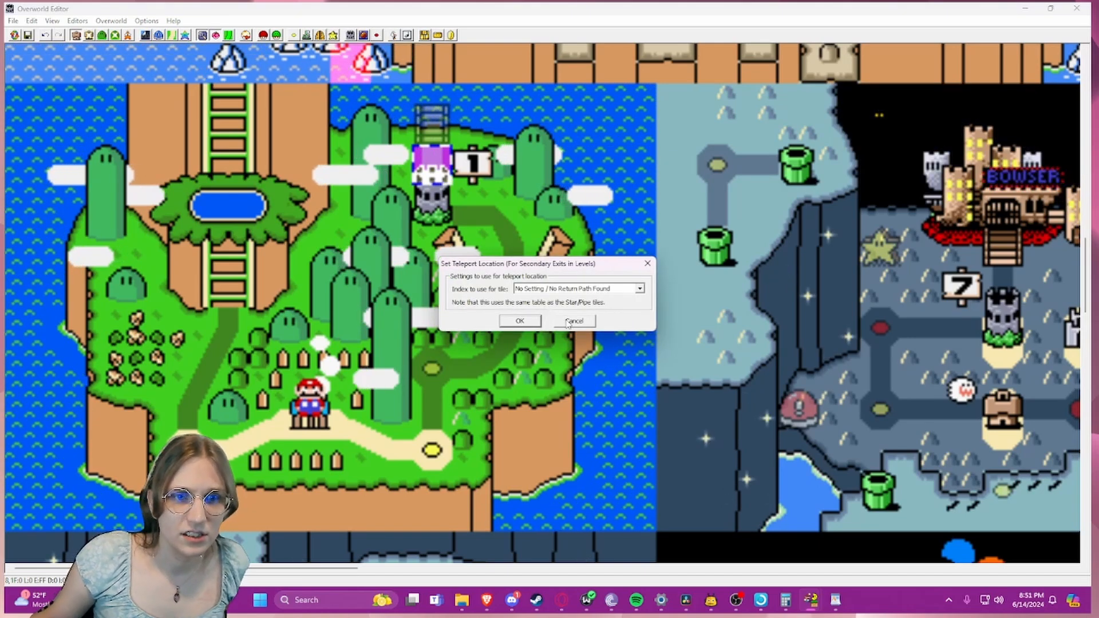
pyautogui.click(589, 289)
pyautogui.click(590, 291)
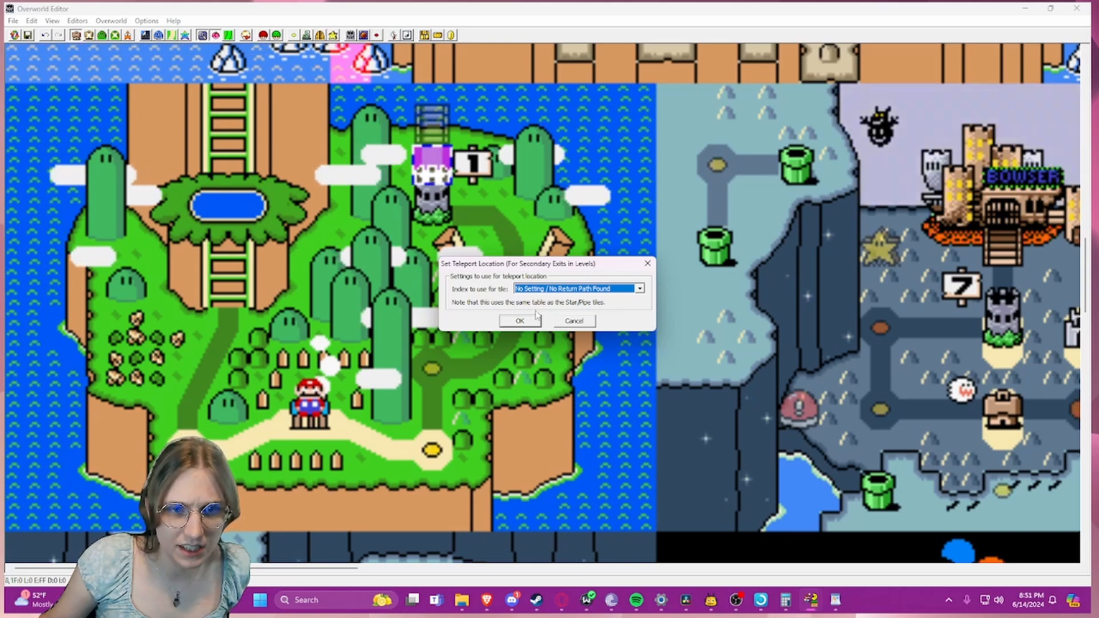
pyautogui.click(519, 321)
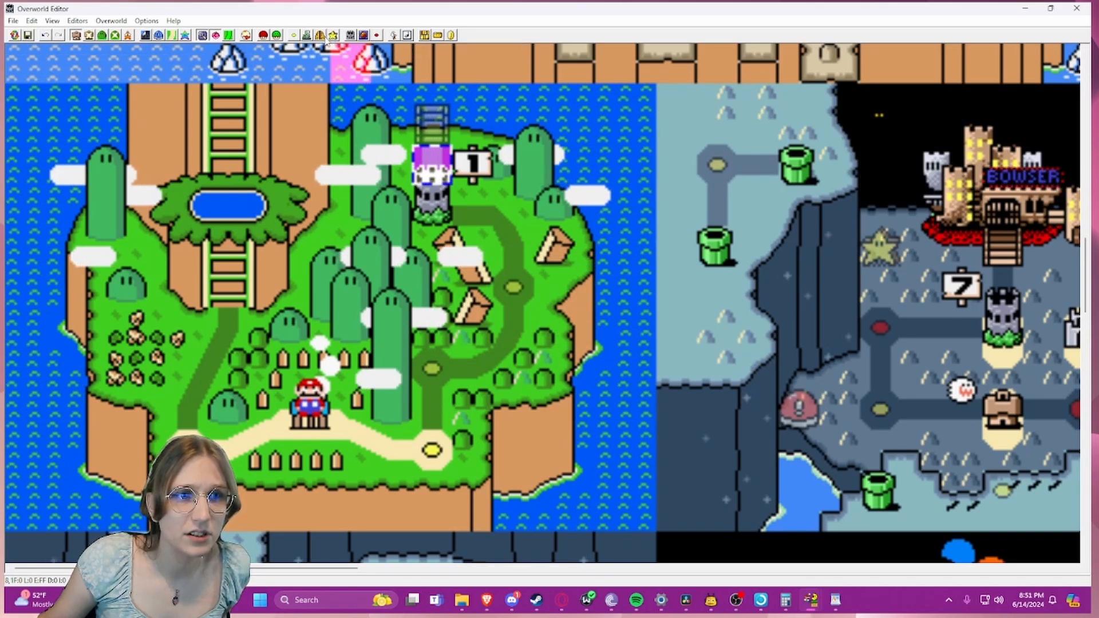
pyautogui.click(320, 36)
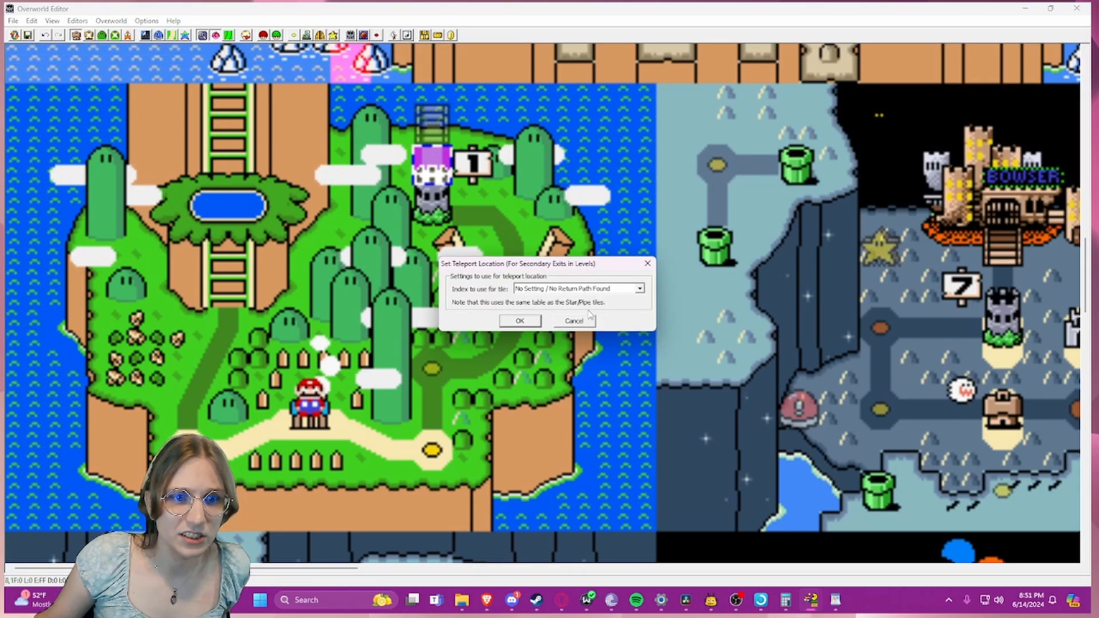
pyautogui.click(582, 290)
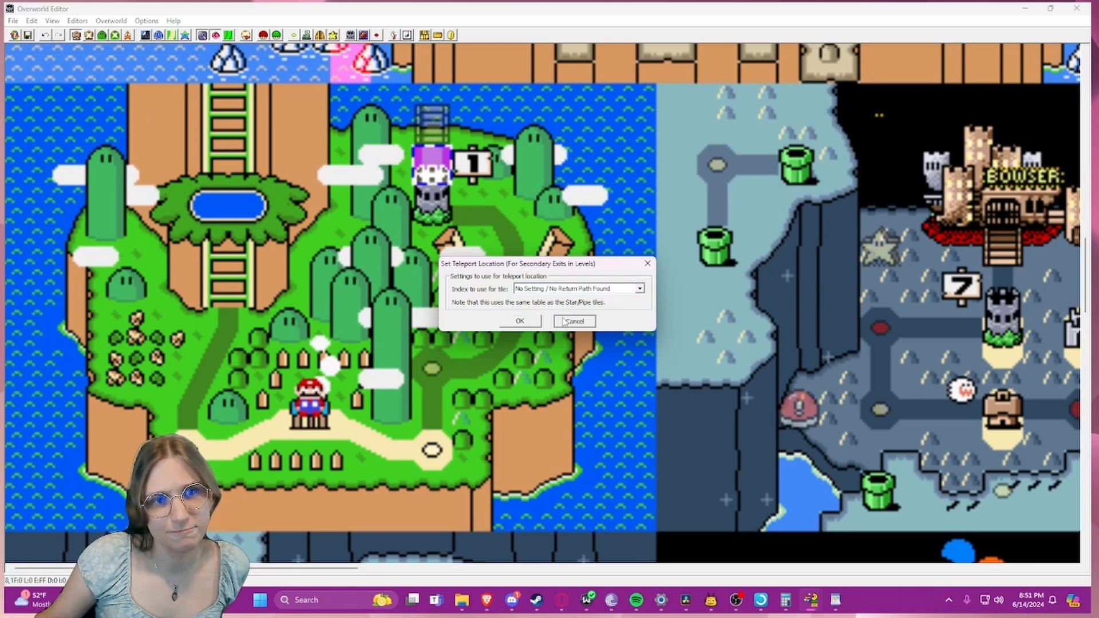
pyautogui.click(573, 321)
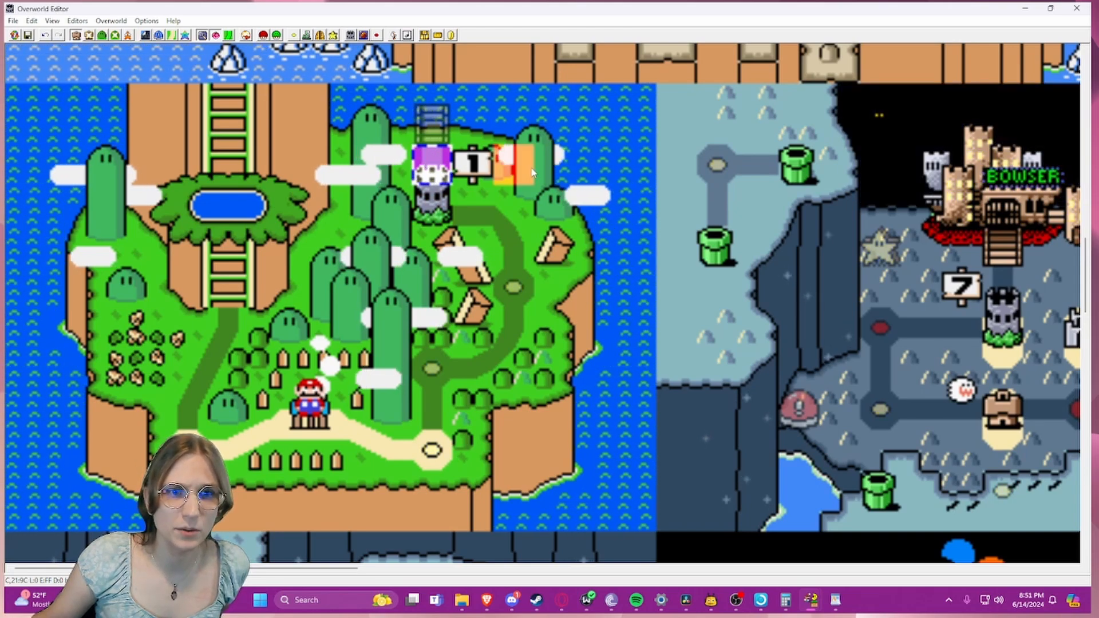
# - Look through the list of teleport location indexes available for castle 1's top tile without choosing a different one
pyautogui.click(321, 36)
pyautogui.click(535, 289)
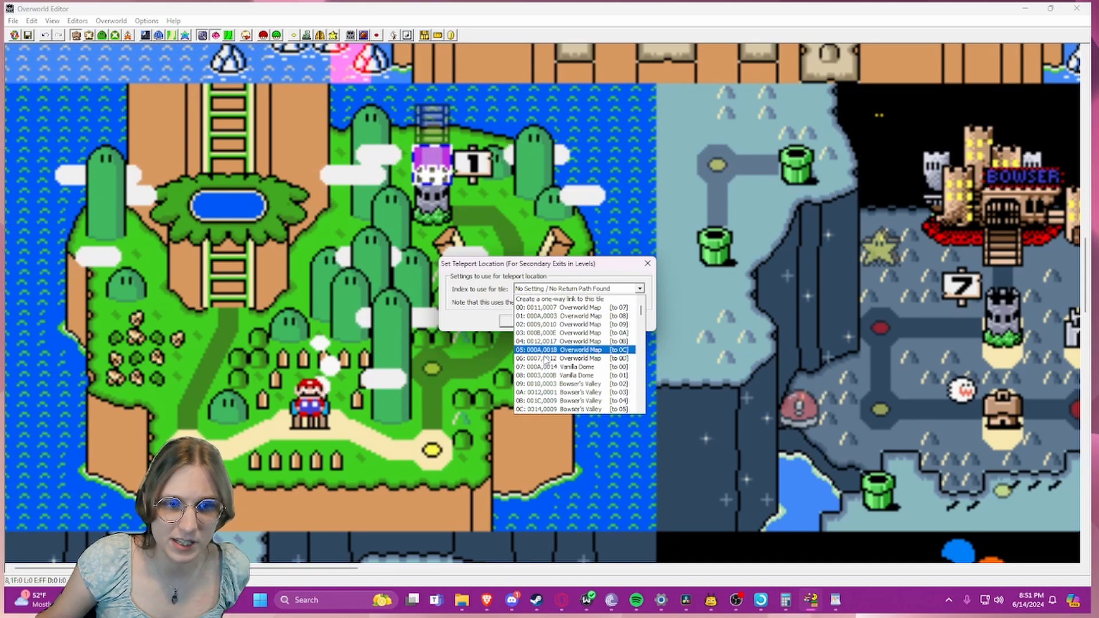
pyautogui.scroll(-12, 630, 326)
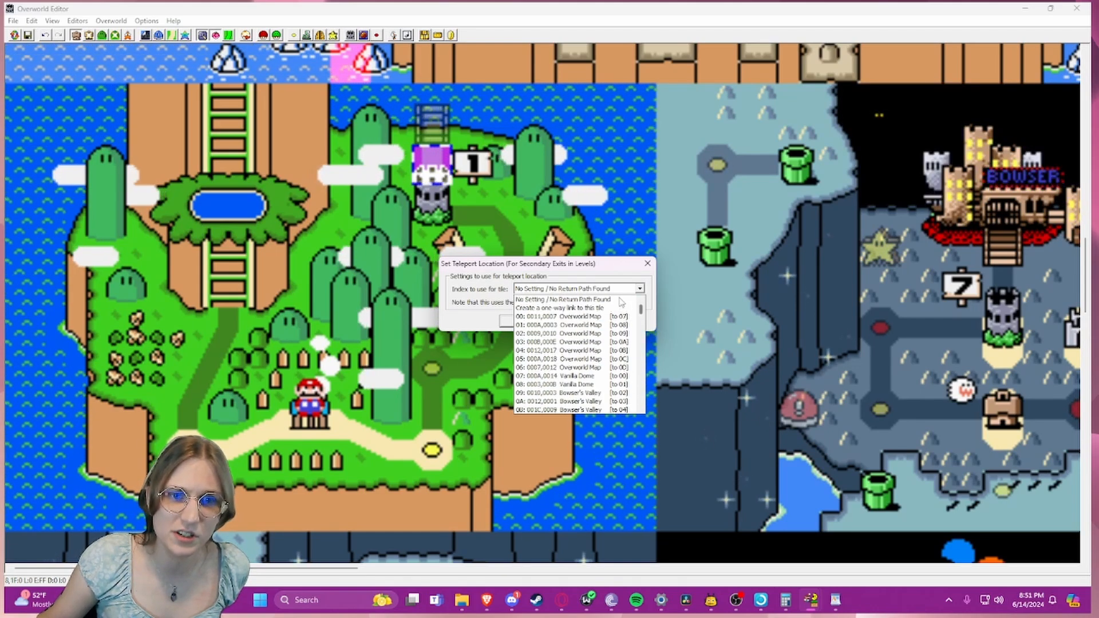
pyautogui.click(638, 286)
pyautogui.click(522, 321)
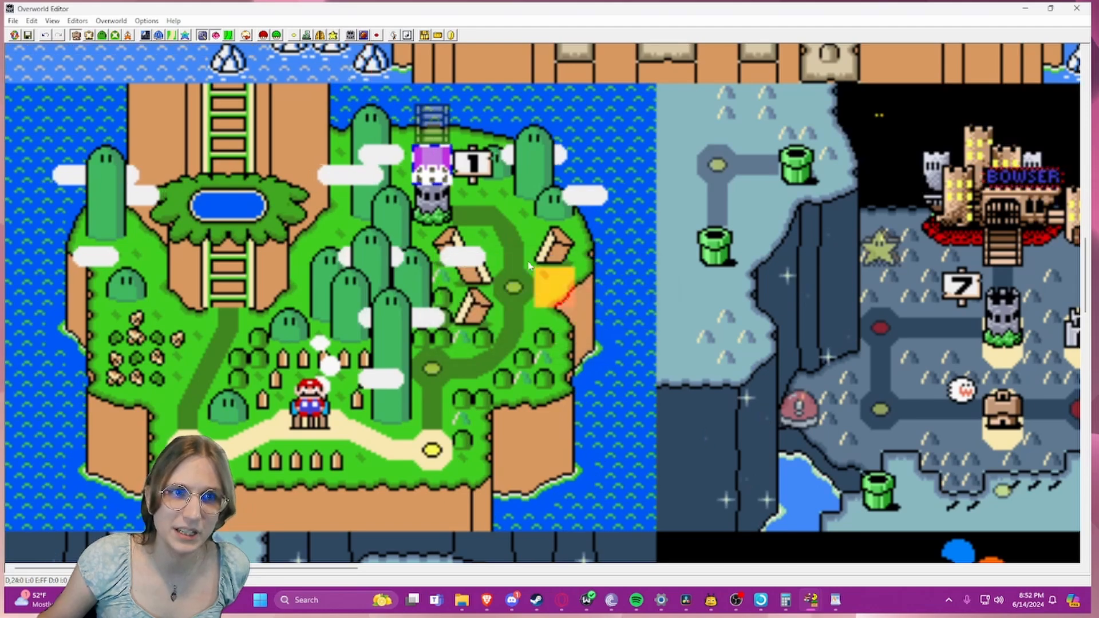
# - Try the star and pipe link settings on the castle tile, and view them for the star in Bowser's Valley instead
pyautogui.click(332, 35)
pyautogui.click(617, 323)
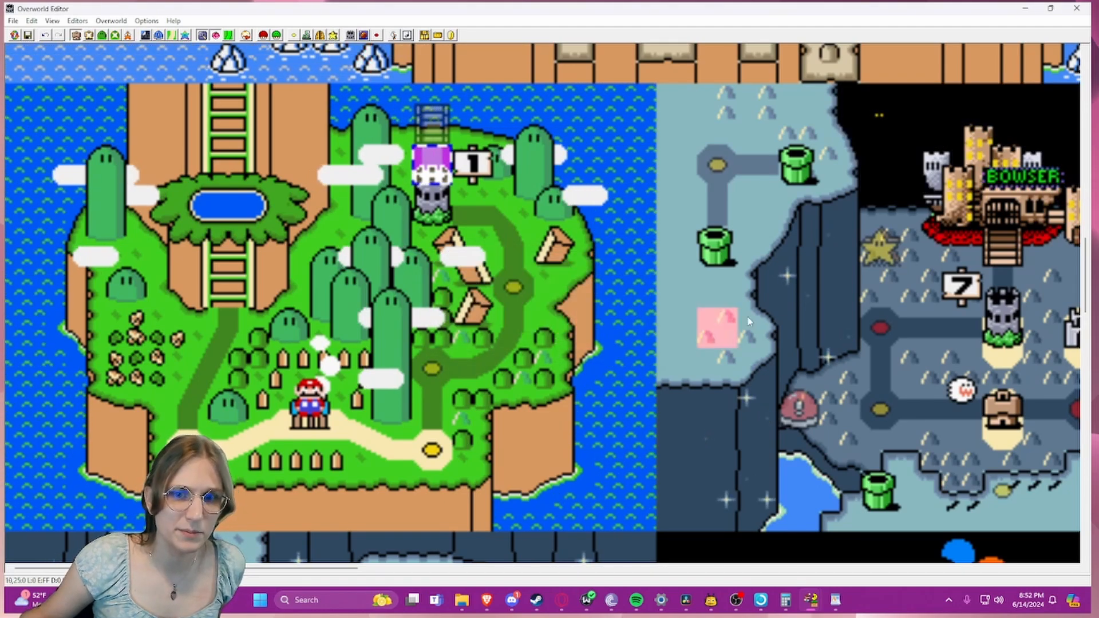
pyautogui.click(880, 246)
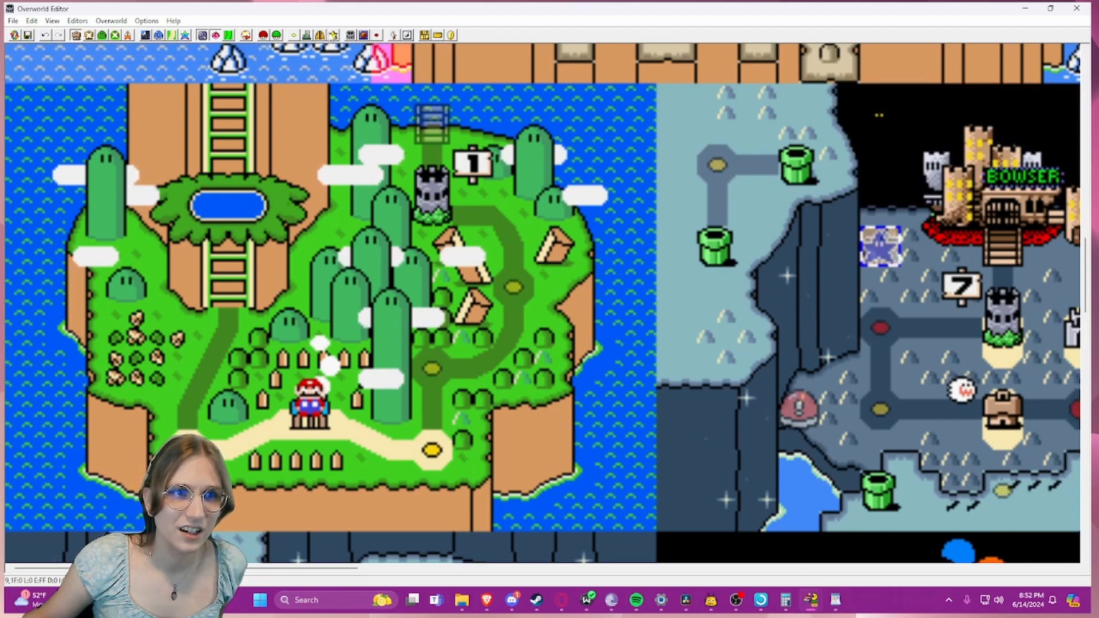
pyautogui.click(333, 36)
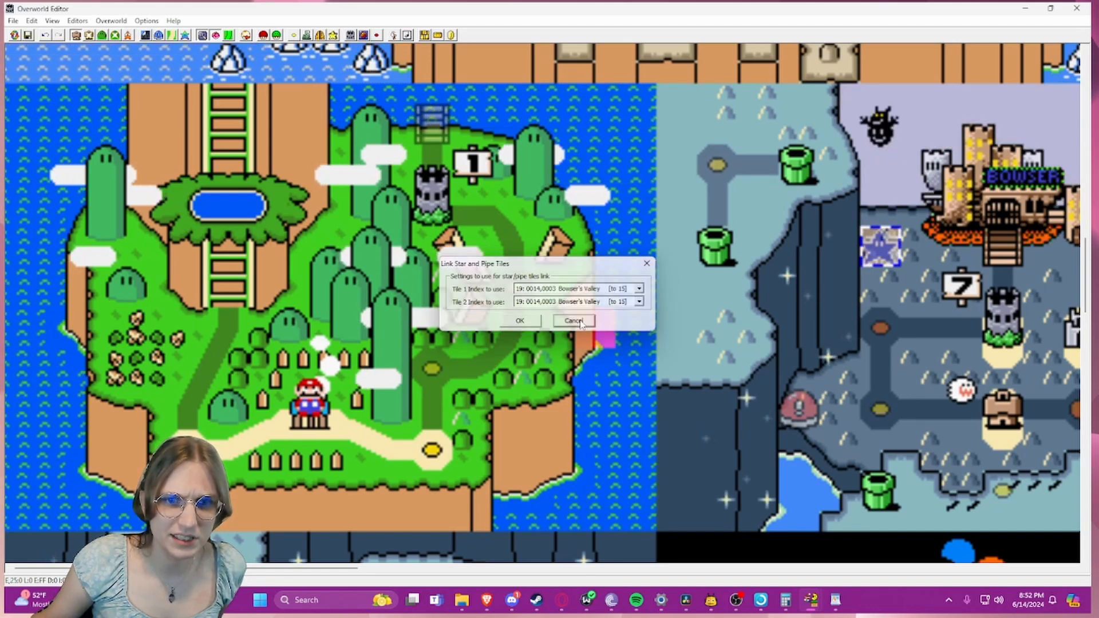
pyautogui.click(574, 321)
# - Copy the Bowser's Valley star tile and place the copy on the east shore of the island with castle 1
pyautogui.click(876, 251)
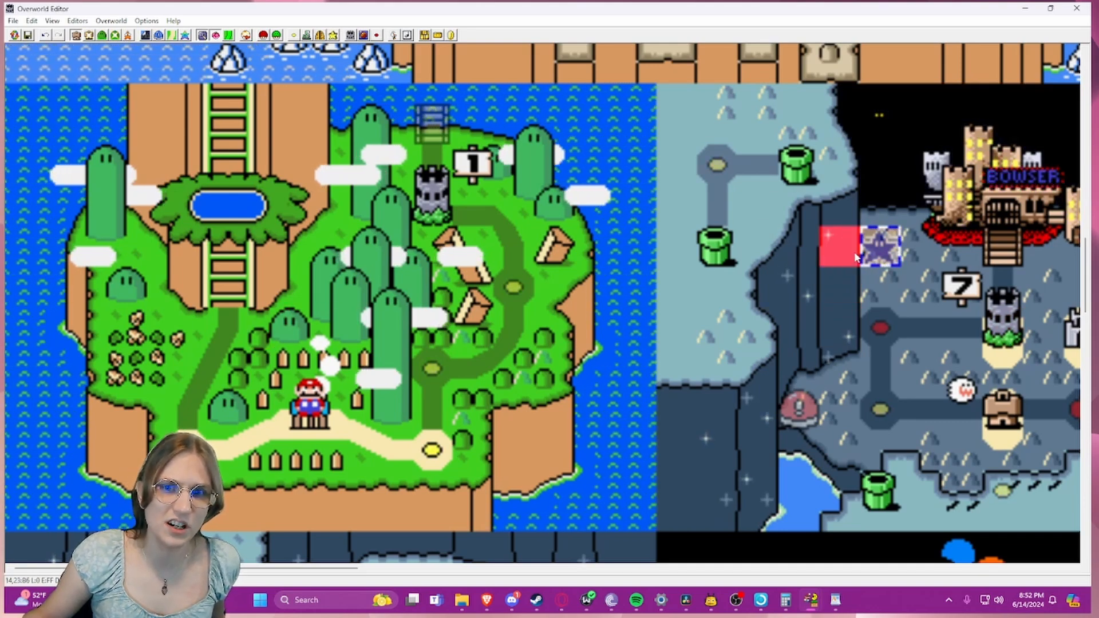
pyautogui.rightClick(476, 326)
pyautogui.moveTo(481, 325); pyautogui.dragTo(576, 276)
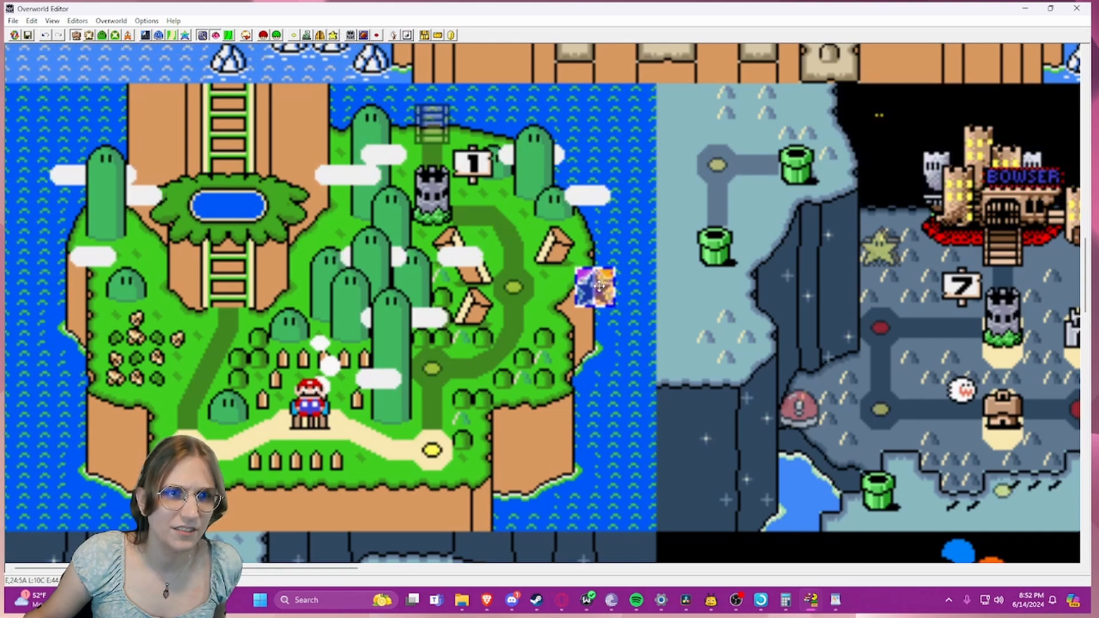
# - Delete the copied star tile from the east shore of the island with castle 1
pyautogui.press('Delete')
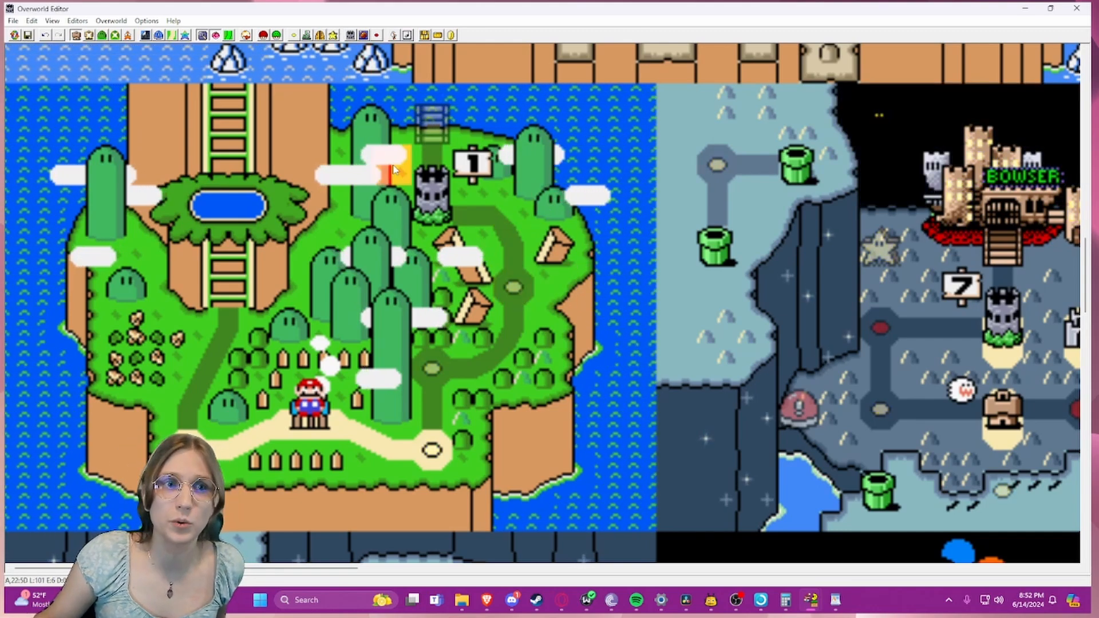
# - Open the boss sequence text editor and look through the messages for castles 1 to 7
pyautogui.click(349, 35)
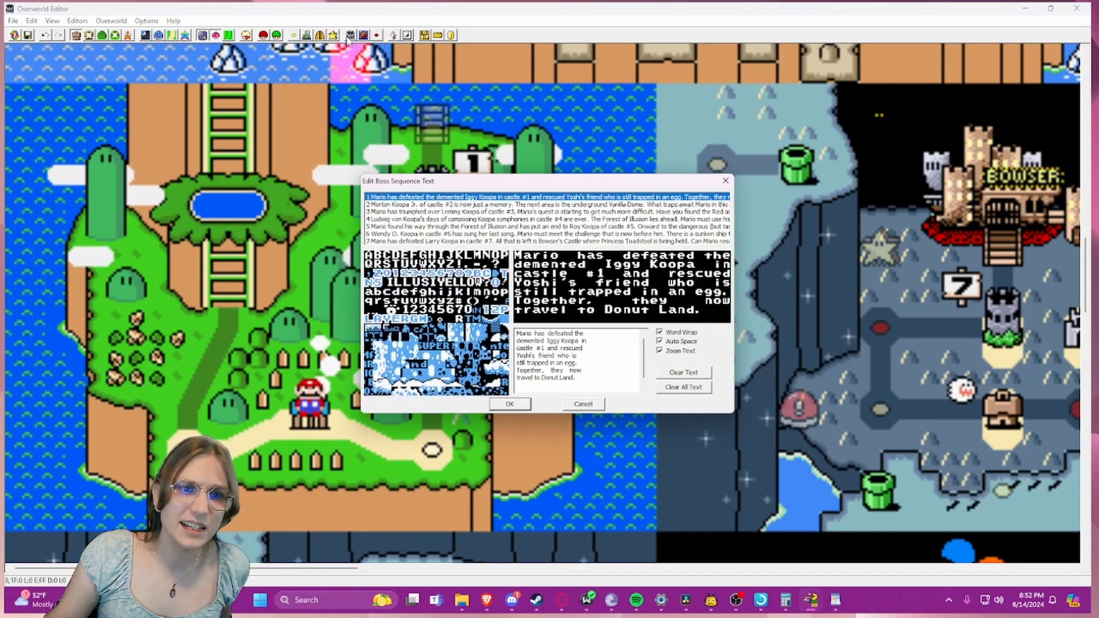
pyautogui.click(421, 204)
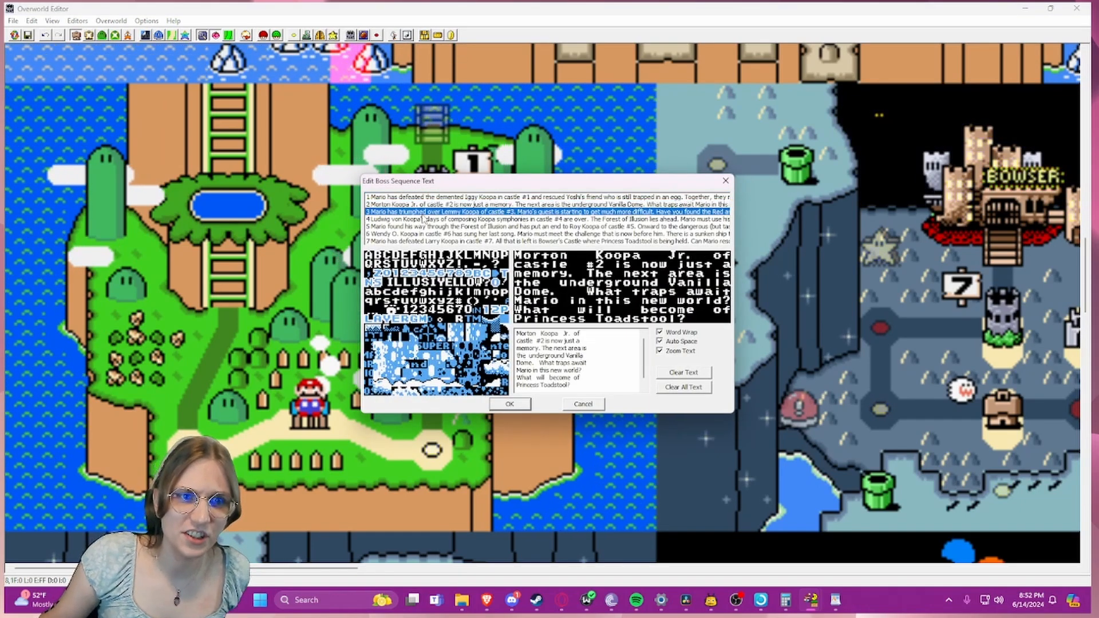
pyautogui.click(420, 218)
pyautogui.click(419, 226)
pyautogui.click(416, 234)
pyautogui.click(413, 241)
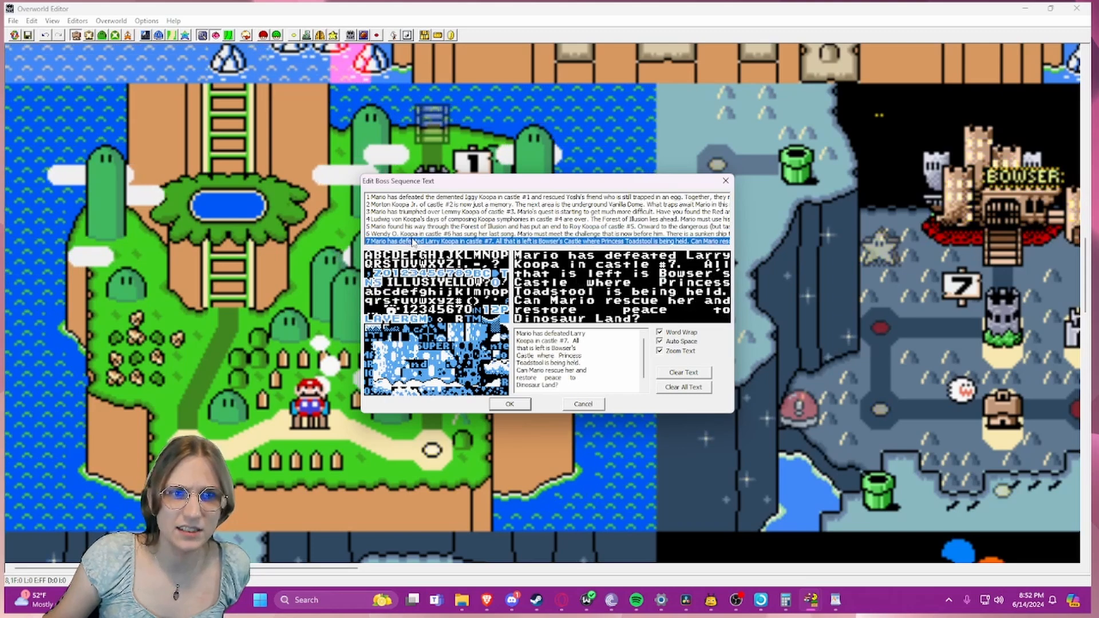
# - Review the castle 1 and castle 2 boss sequence texts again, and close the editor without changing them
pyautogui.click(426, 197)
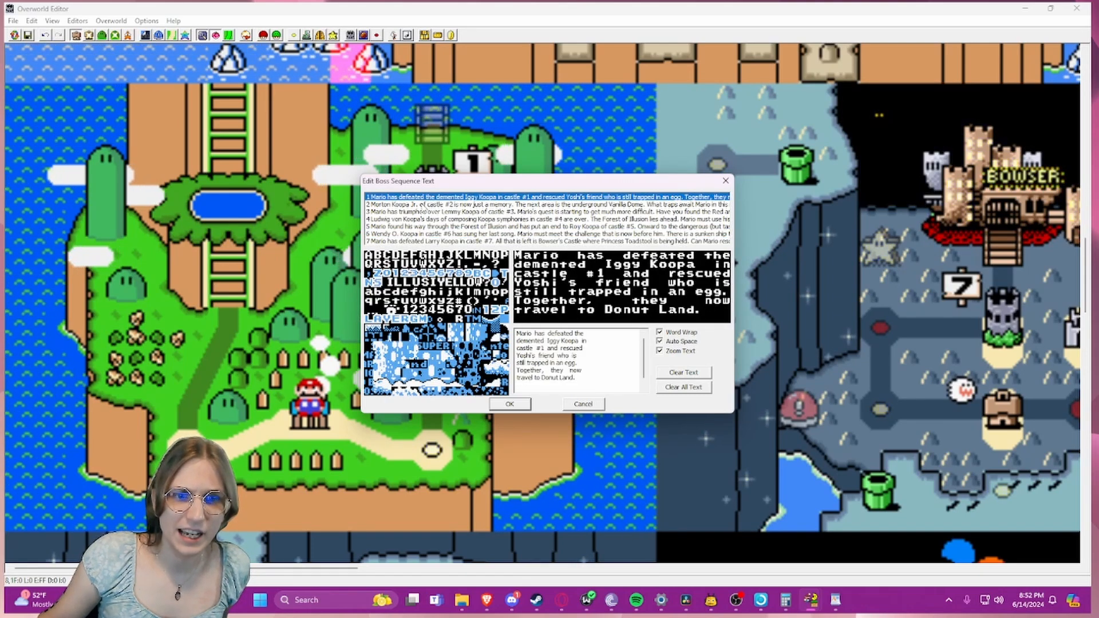
pyautogui.click(422, 205)
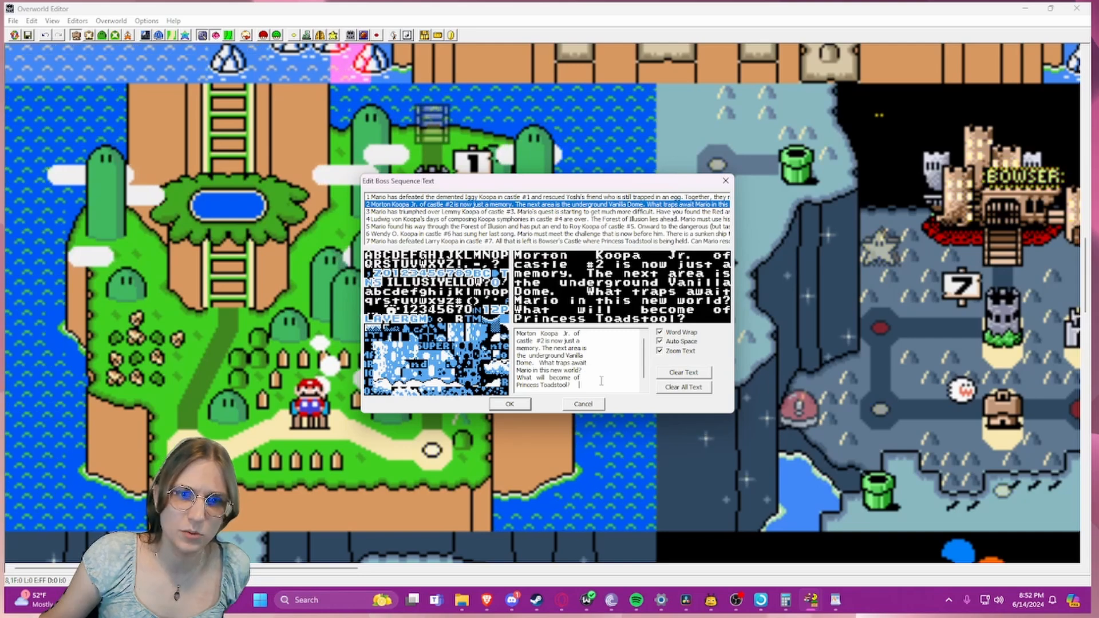
pyautogui.moveTo(600, 381); pyautogui.dragTo(576, 362)
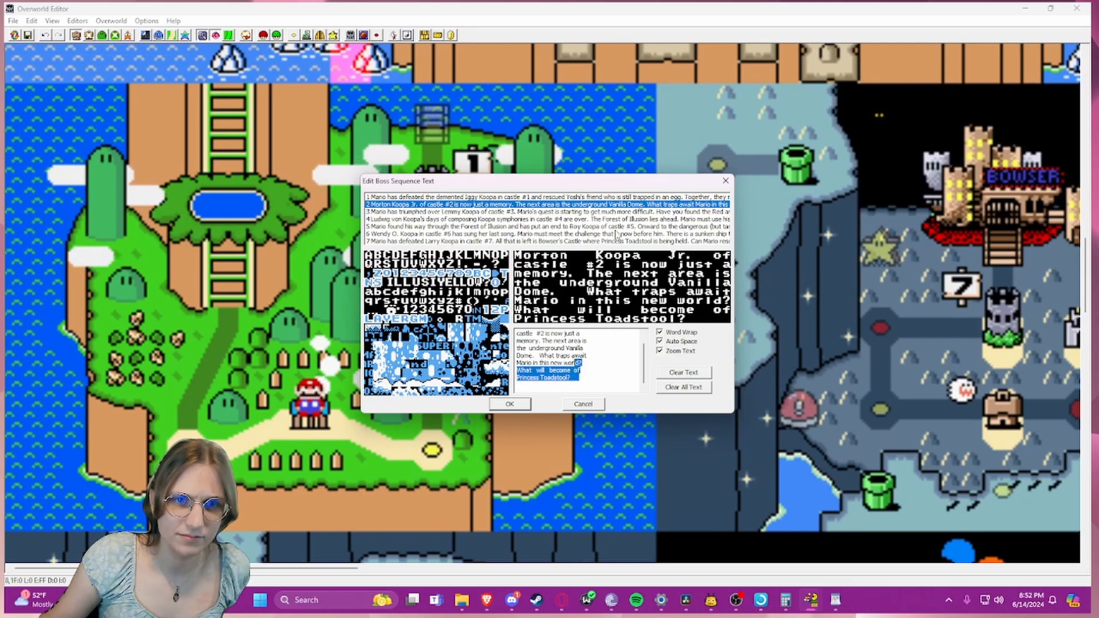
pyautogui.click(621, 226)
pyautogui.click(725, 181)
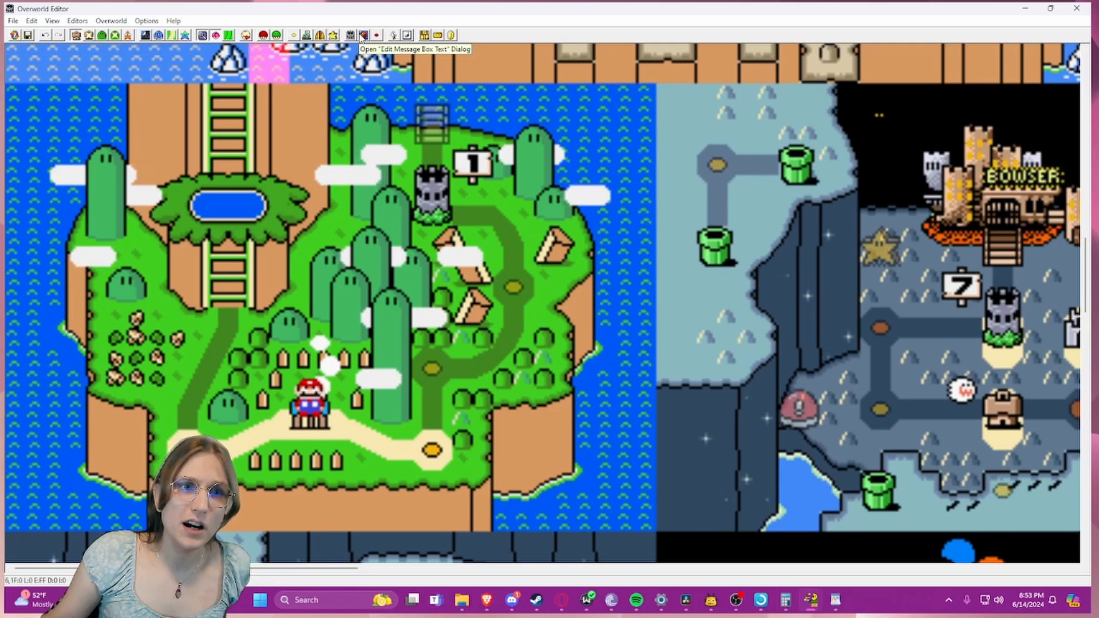
# - Open the message box text editor and look through message slots 001-1 to 002-2
pyautogui.click(362, 35)
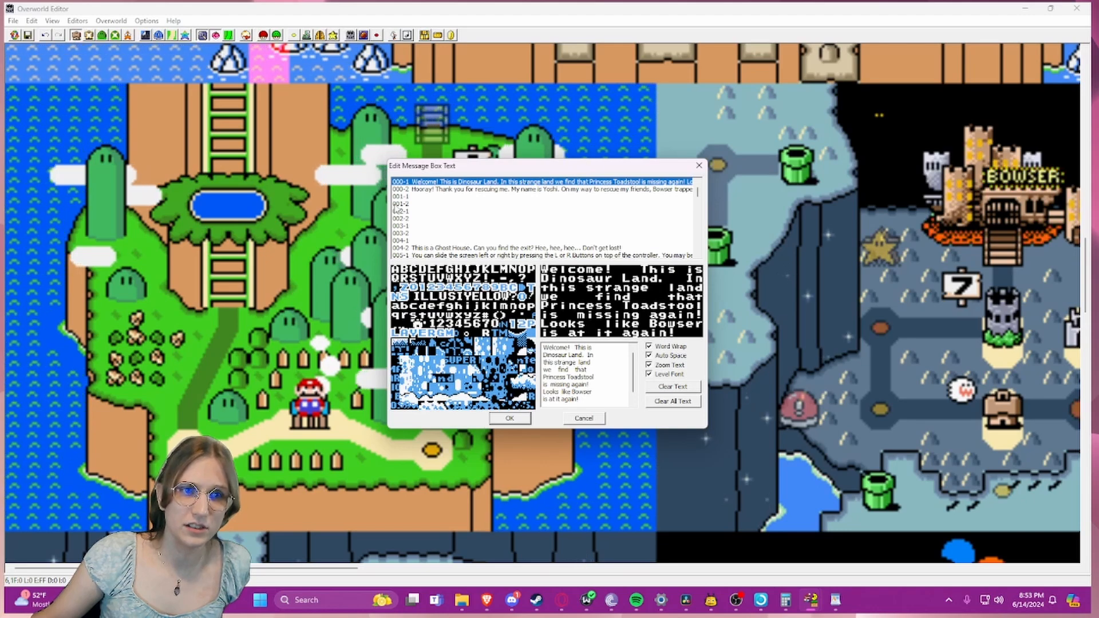
pyautogui.click(400, 199)
pyautogui.click(400, 202)
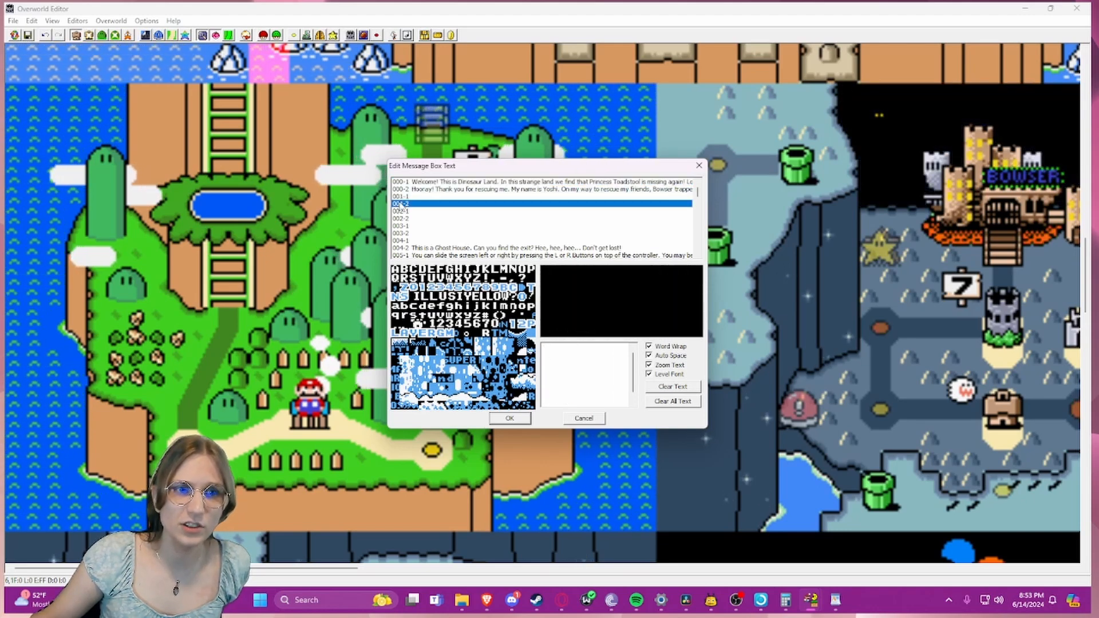
pyautogui.click(400, 199)
pyautogui.click(400, 203)
pyautogui.click(401, 210)
pyautogui.click(401, 217)
pyautogui.click(400, 213)
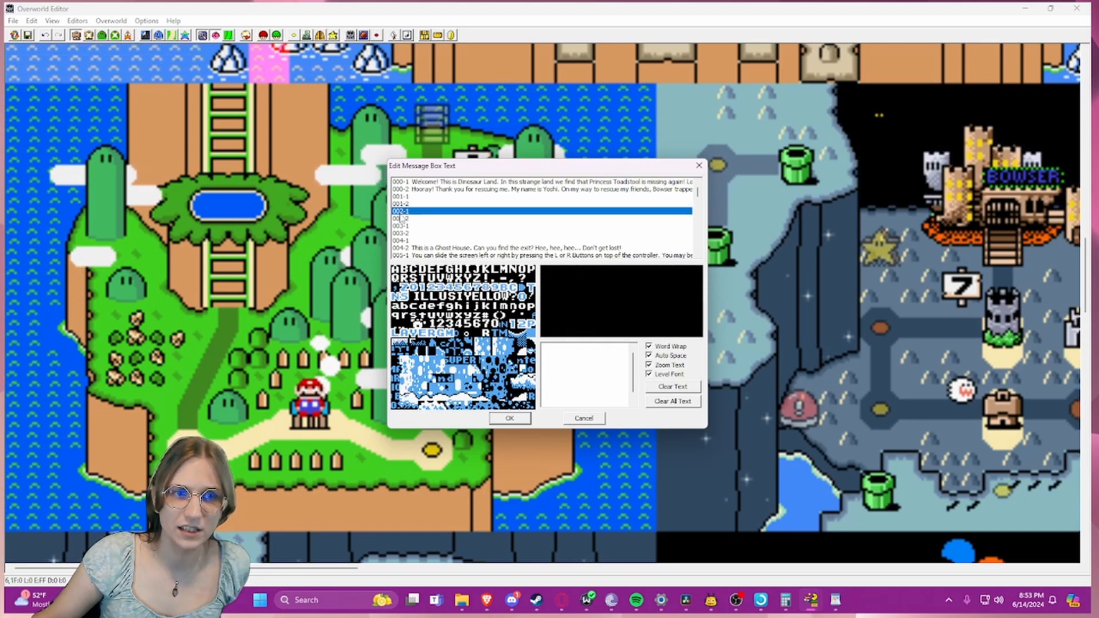
pyautogui.click(400, 217)
pyautogui.click(400, 213)
pyautogui.click(400, 218)
pyautogui.click(400, 213)
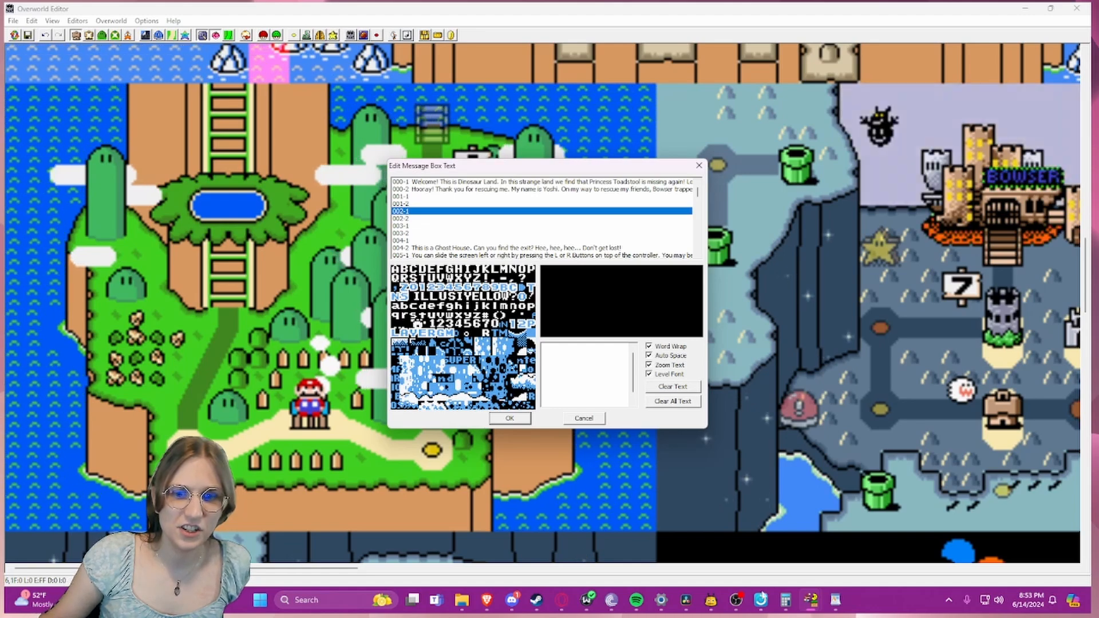
# - Switch to Lunar Magic's level window and place an Info Box, message 1/2 sprite in the air just before the yellow mushroom platform
pyautogui.moveTo(810, 599)
pyautogui.click(653, 541)
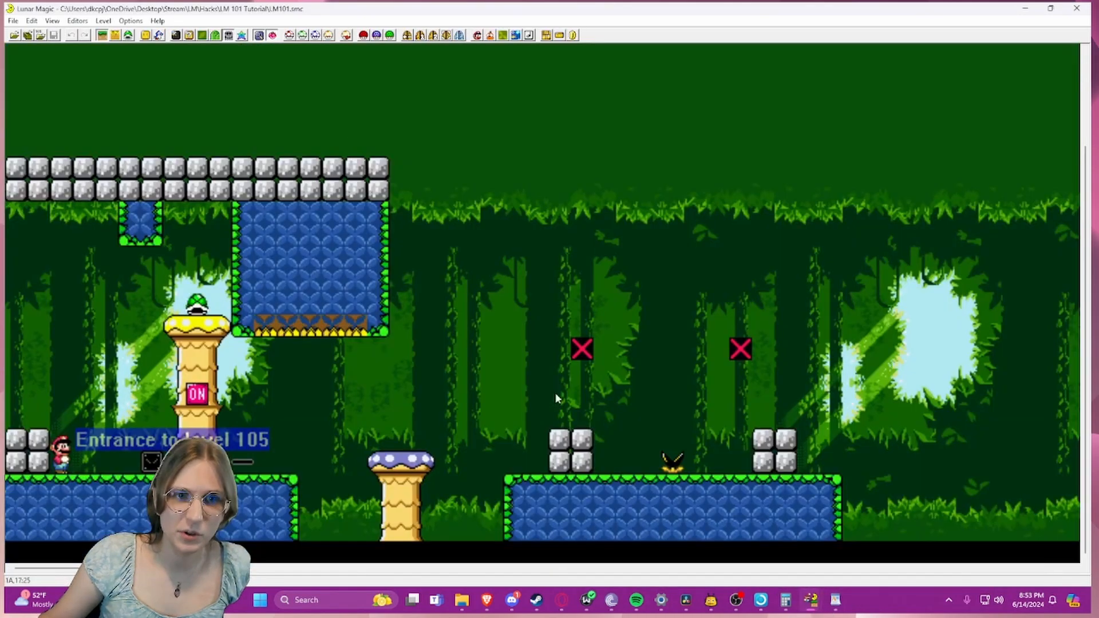
pyautogui.click(129, 35)
pyautogui.click(175, 36)
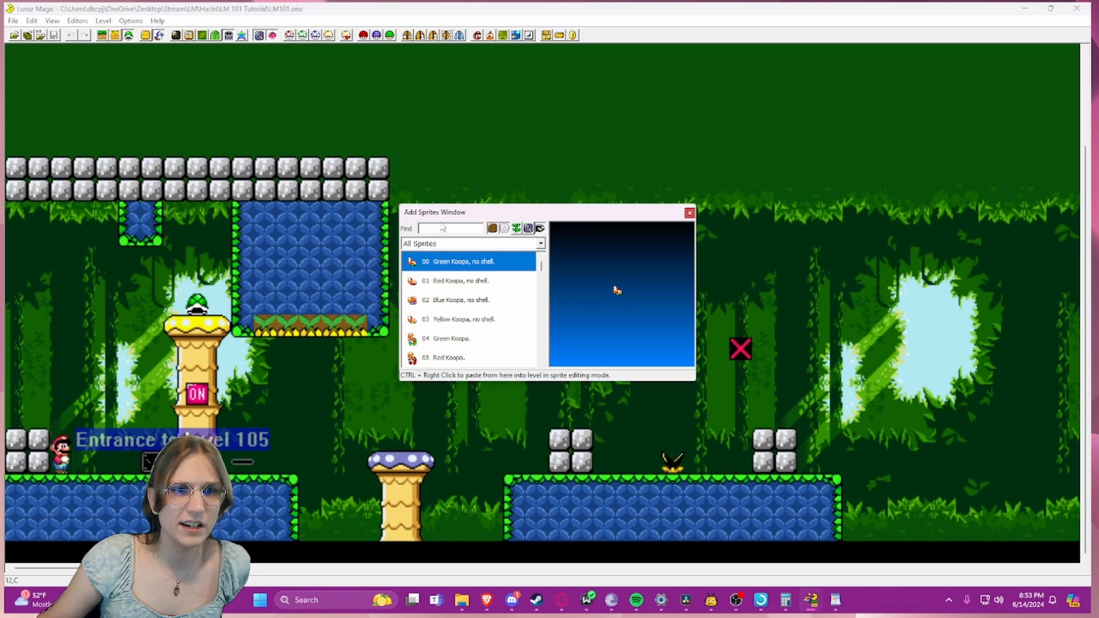
pyautogui.write('info')
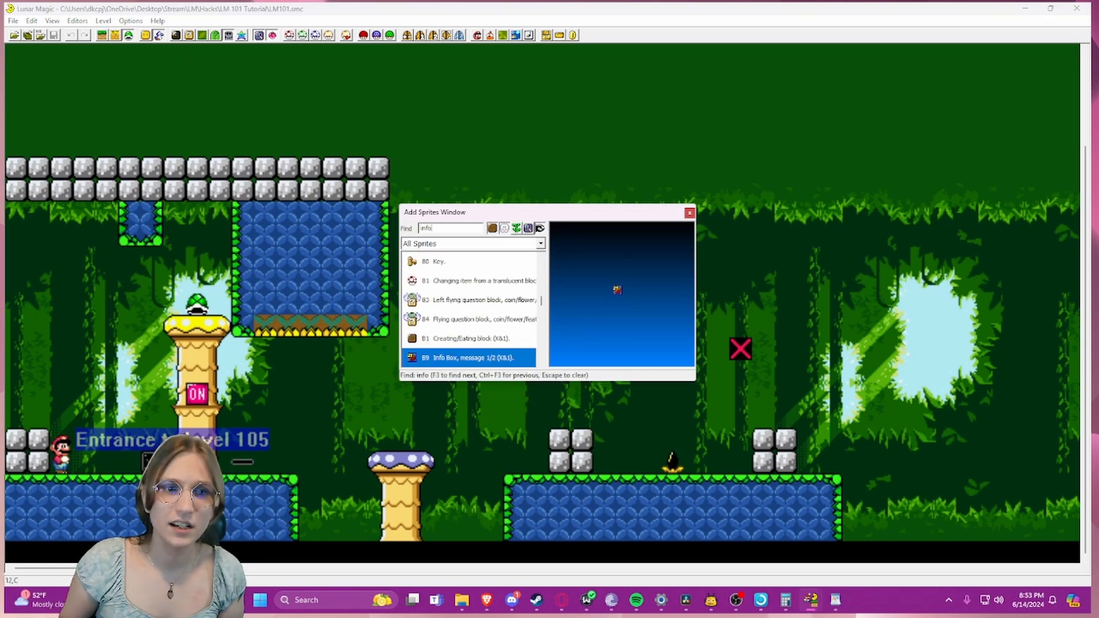
pyautogui.click(107, 349)
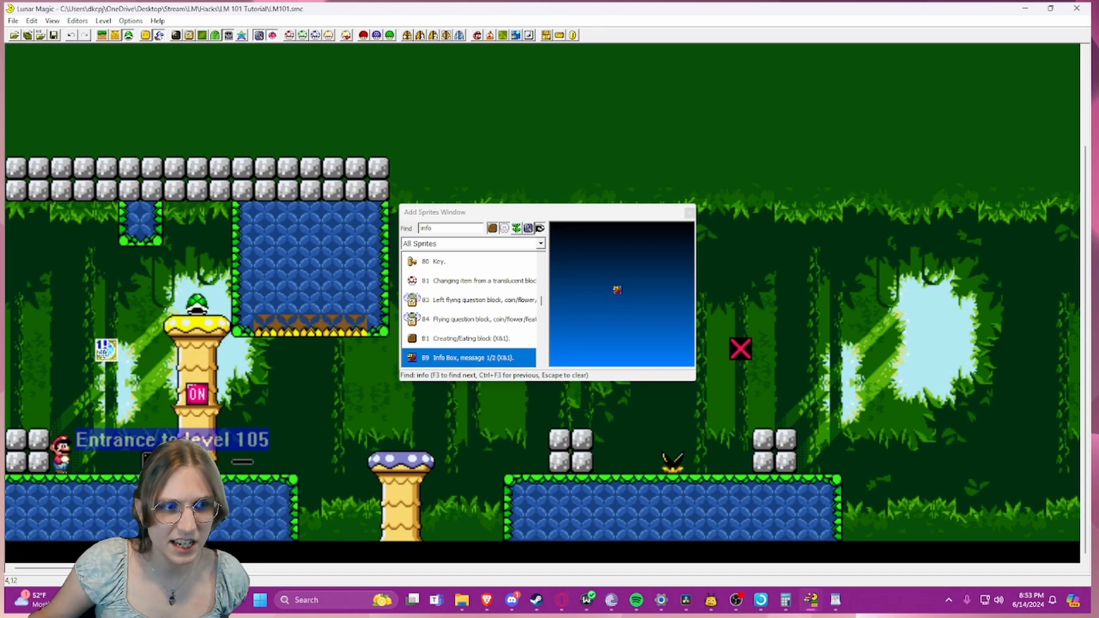
# - Shift the info box sprite one tile toward the yellow mushroom platform to switch it to message 2, and delete the sprite
pyautogui.moveTo(102, 353)
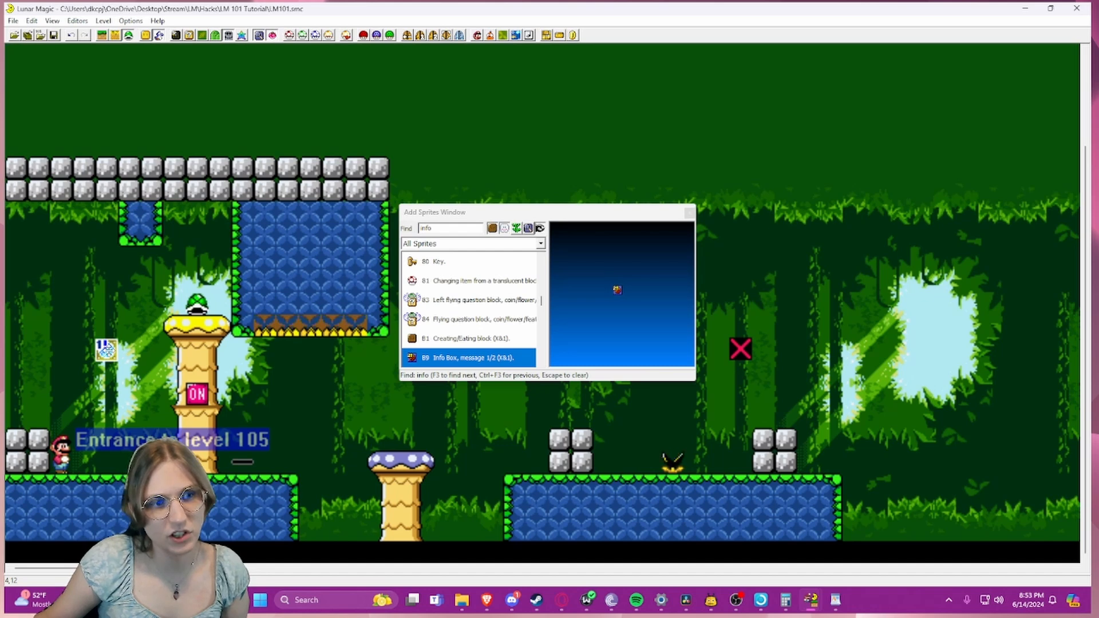
pyautogui.moveTo(114, 350); pyautogui.dragTo(120, 349)
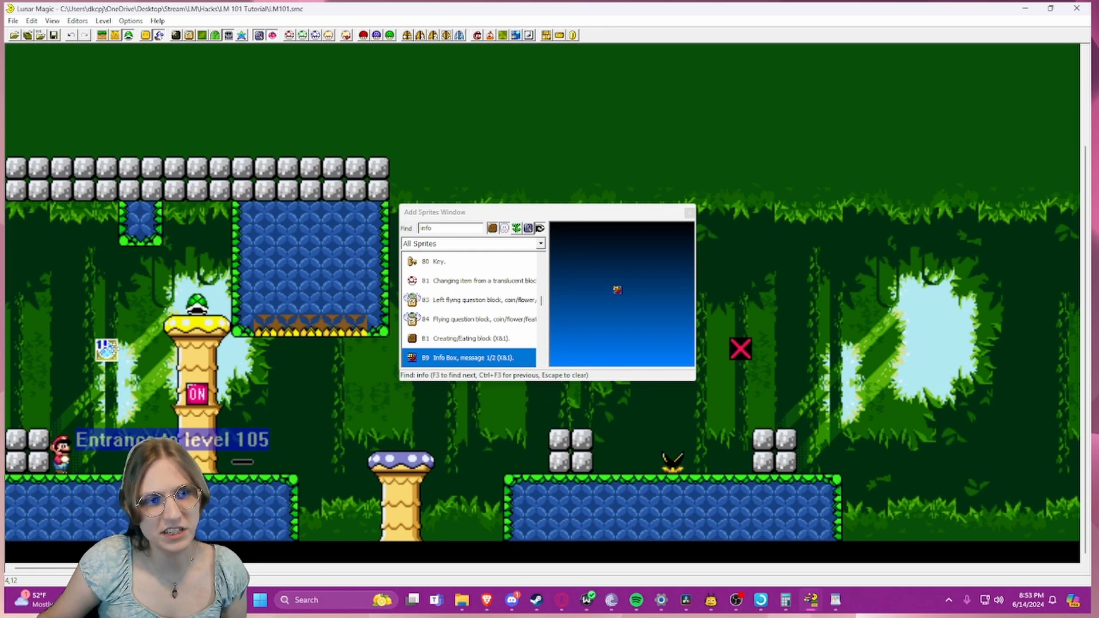
pyautogui.moveTo(116, 351); pyautogui.dragTo(119, 348)
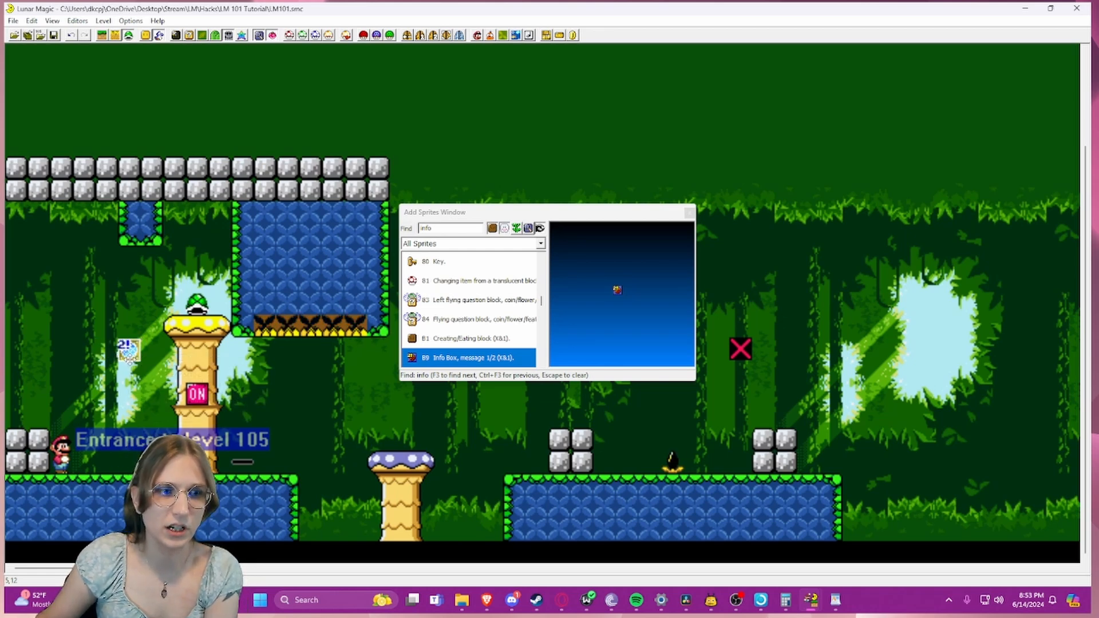
pyautogui.press('Delete')
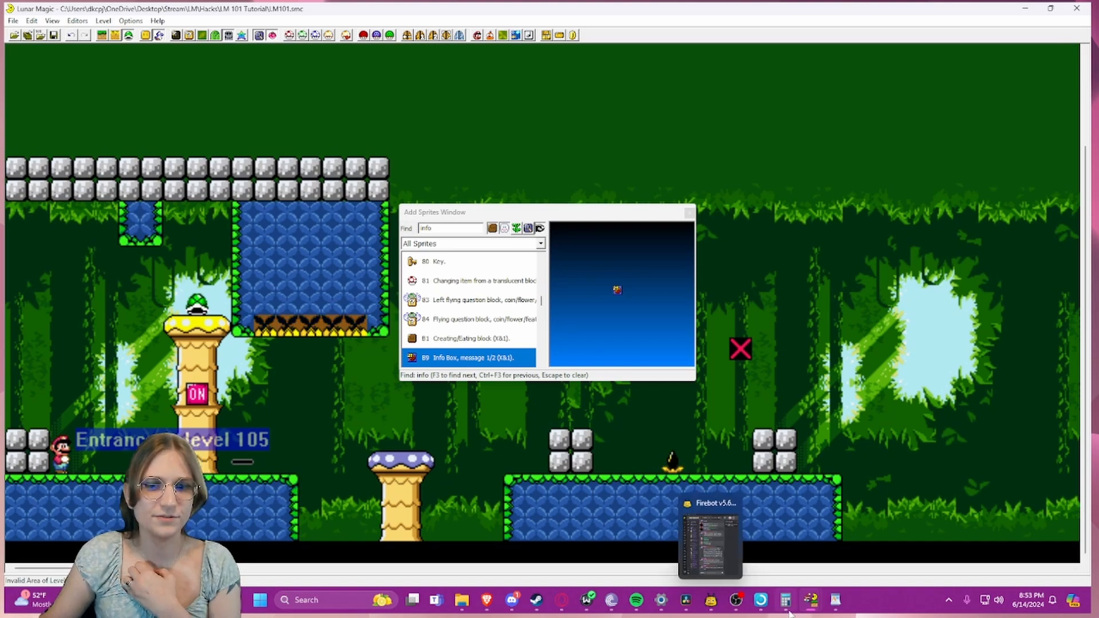
# - Switch back to the Overworld Editor and fill message 002-1 with random test letters and special characters from the character map
pyautogui.moveTo(810, 599)
pyautogui.click(943, 553)
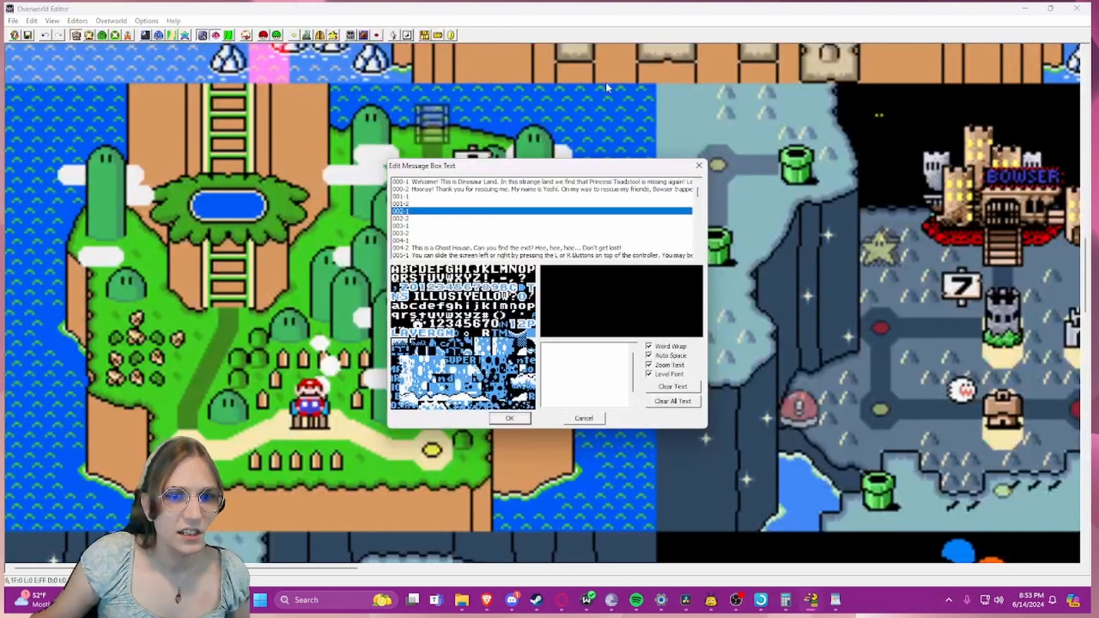
pyautogui.click(581, 353)
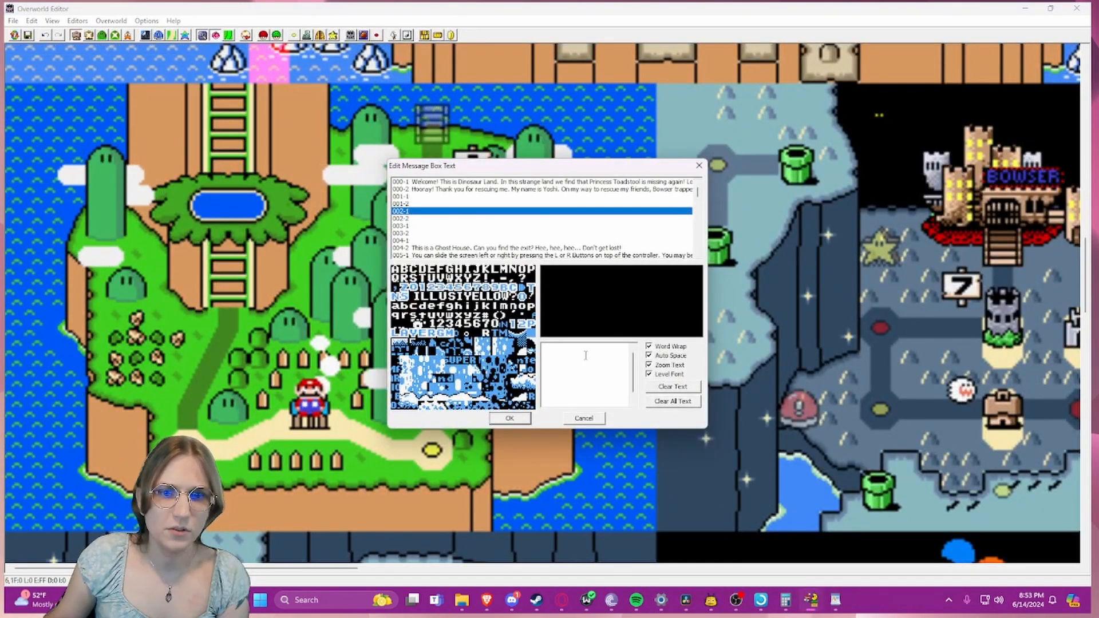
pyautogui.write('rfsdfsdfsdfsdfsdy')
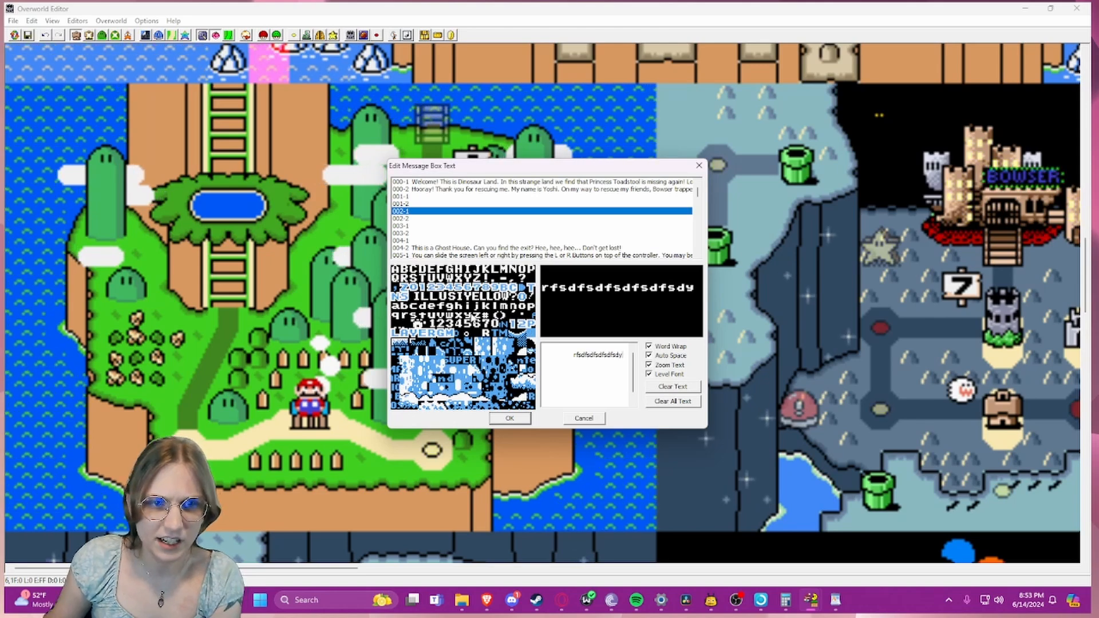
pyautogui.write('7\\6C\\37f\\32\\22\\23\\26')
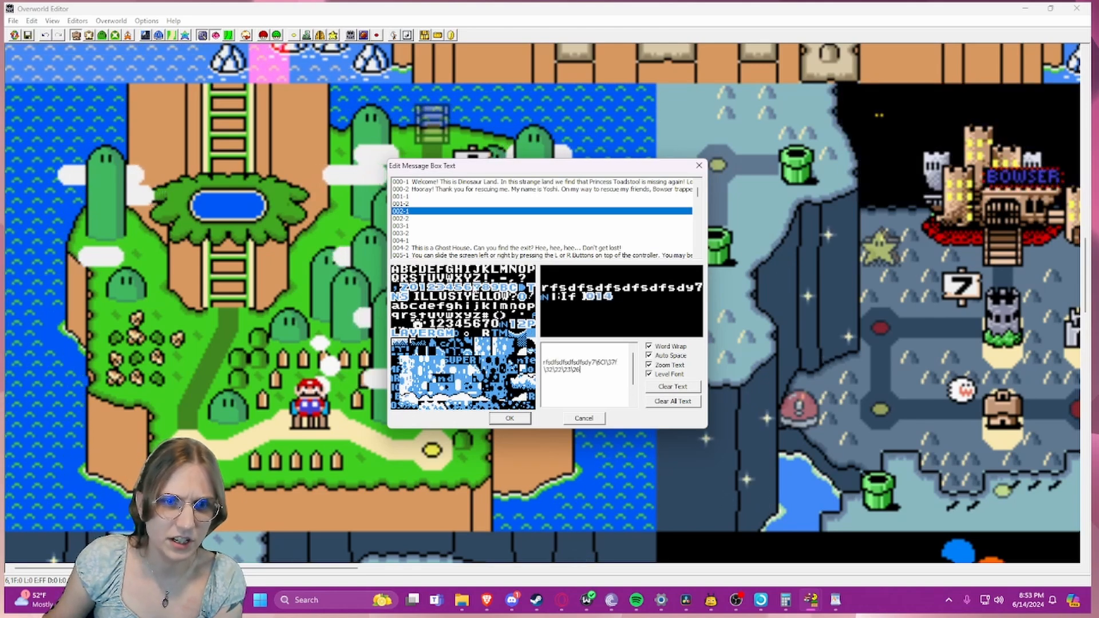
pyautogui.write('\\29\\32VY\\39zy1\\73')
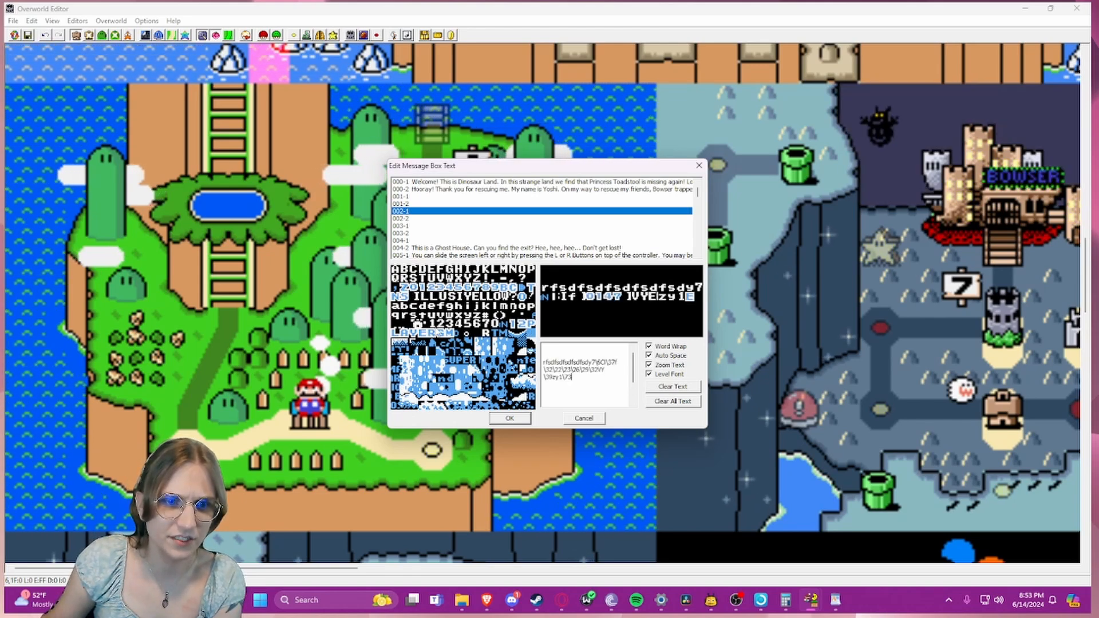
pyautogui.write('\\BB\\C8\\B8\\B7\\B7\\B4')
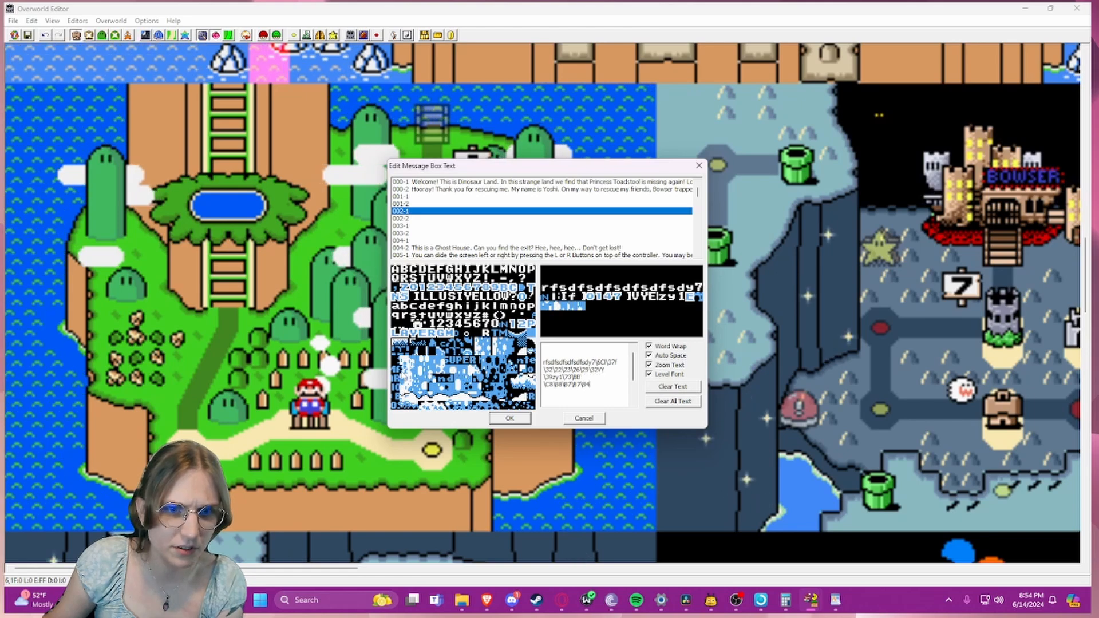
pyautogui.write('\\B0\\A0\\A2\\B2\\B2\\B2\\A3\\B1\\D2\\D4')
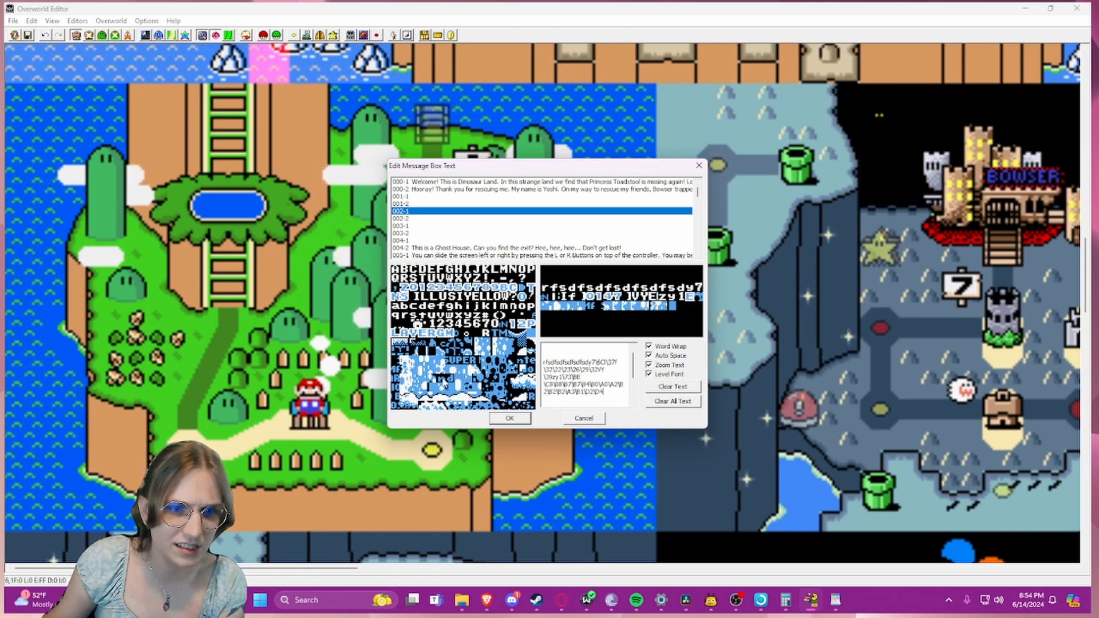
# - Clear all test text from message 002-1 and close the message box text editor without applying changes
pyautogui.hotkey('ctrl', 'a')
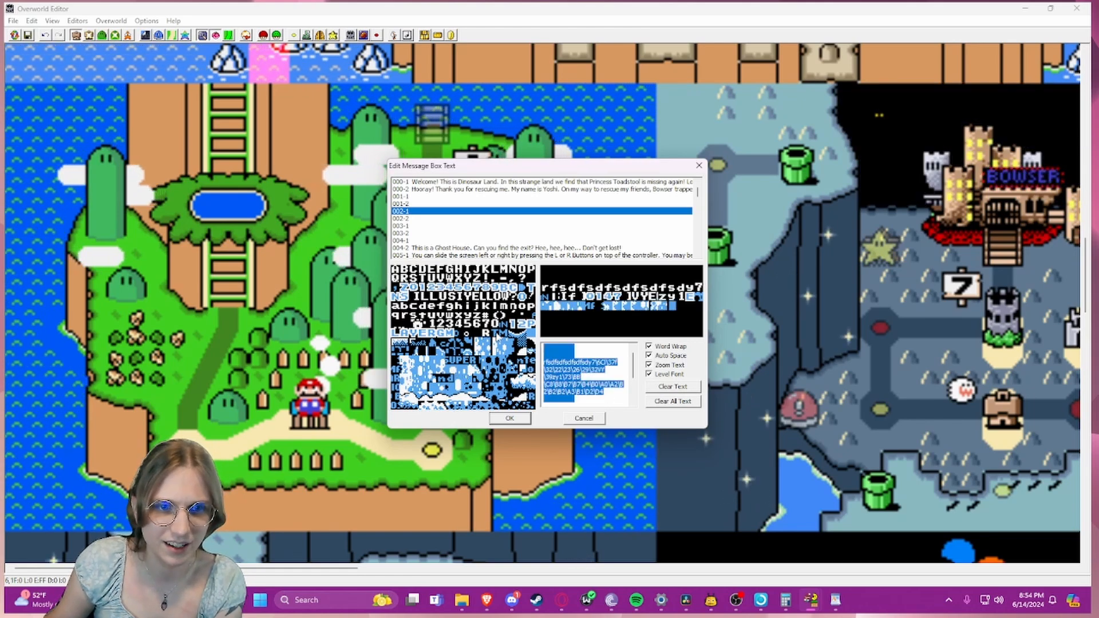
pyautogui.press('BackSpace')
pyautogui.write('\\9E')
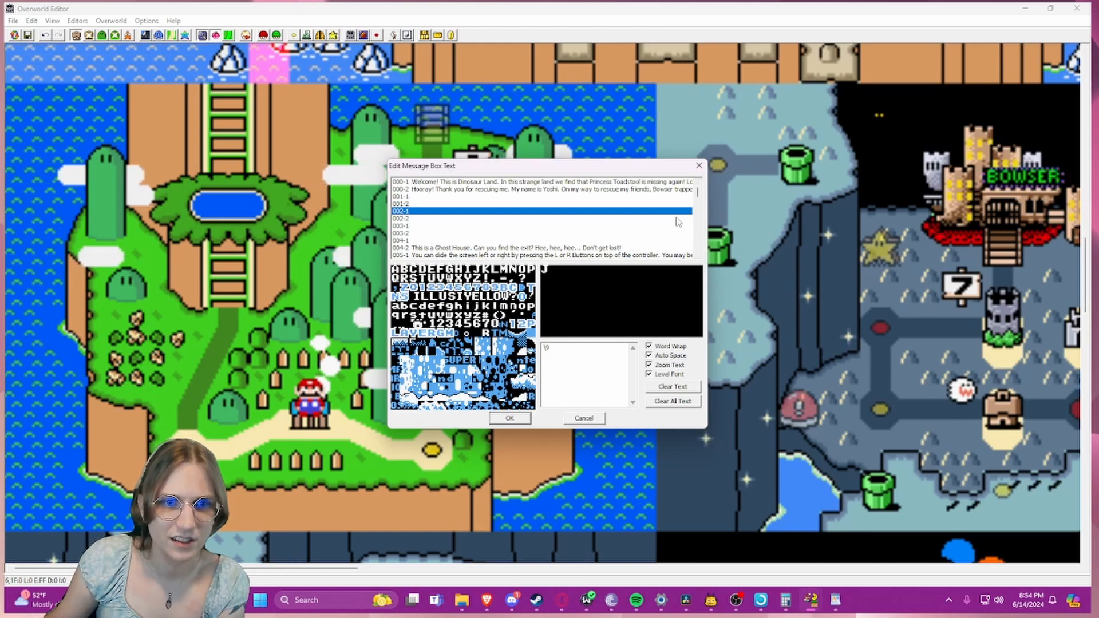
pyautogui.press('BackSpace')
pyautogui.press('BackSpace')
pyautogui.press('BackSpace')
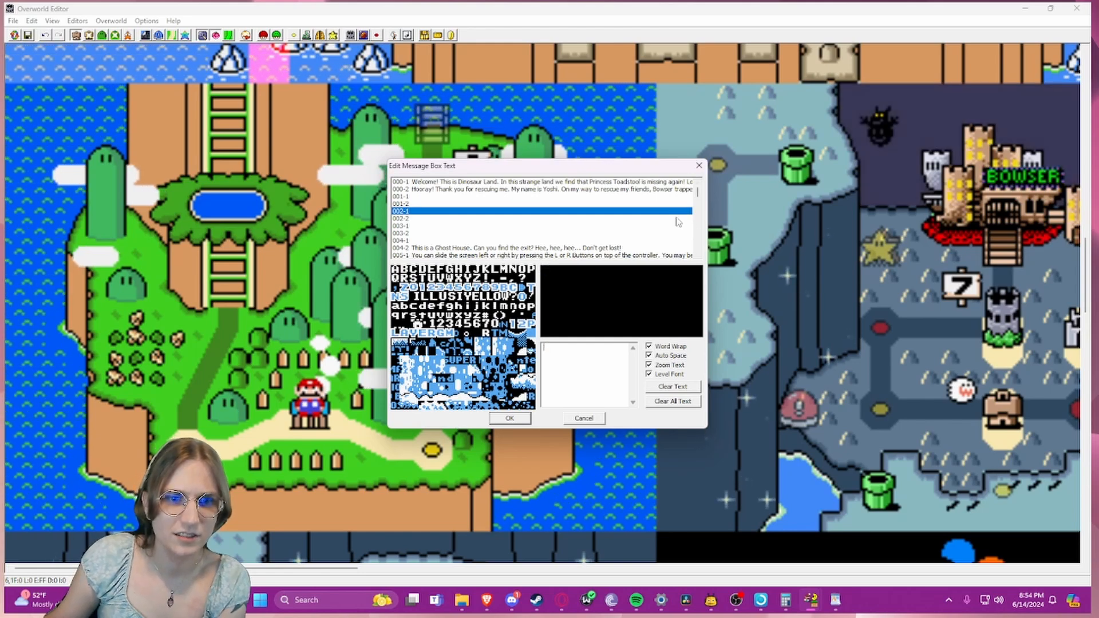
pyautogui.click(698, 166)
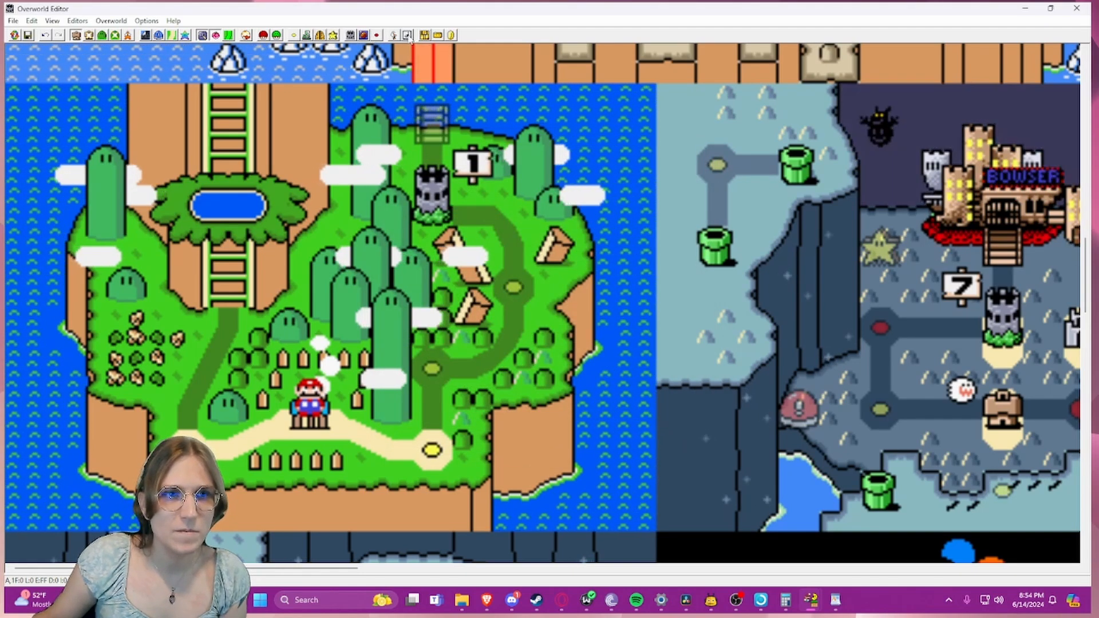
# - Bring up the level name editor and select level 105, YOSHI'S ISLAND 1
pyautogui.click(383, 36)
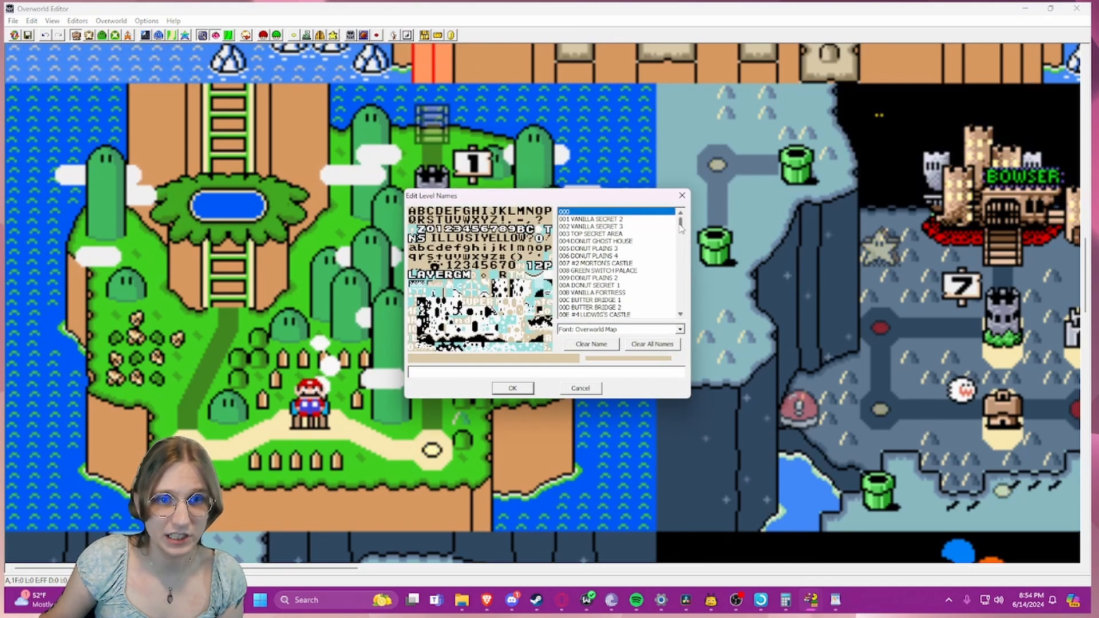
pyautogui.moveTo(680, 227); pyautogui.dragTo(677, 263)
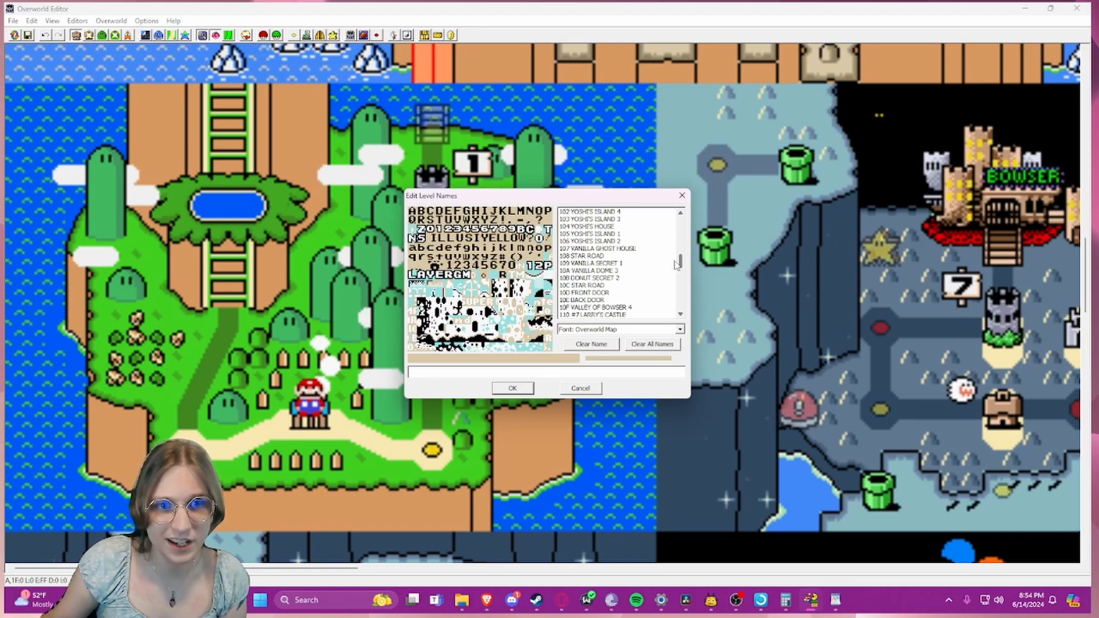
pyautogui.click(599, 235)
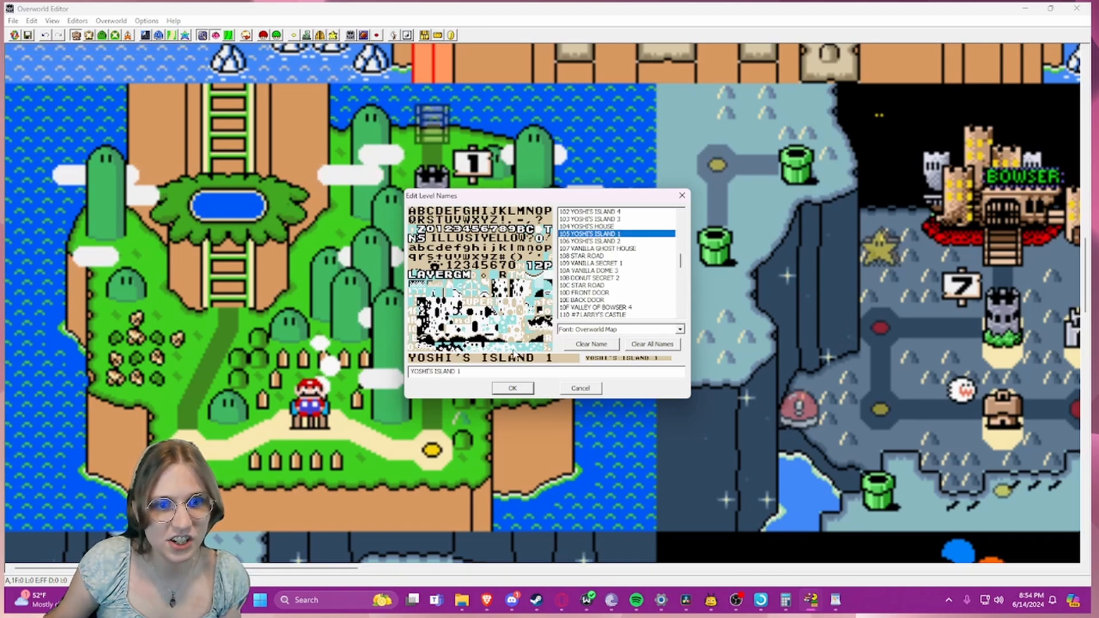
# - Try replacing level 105's name with "Forest of Green and blue stuff"
pyautogui.moveTo(517, 371); pyautogui.dragTo(275, 359)
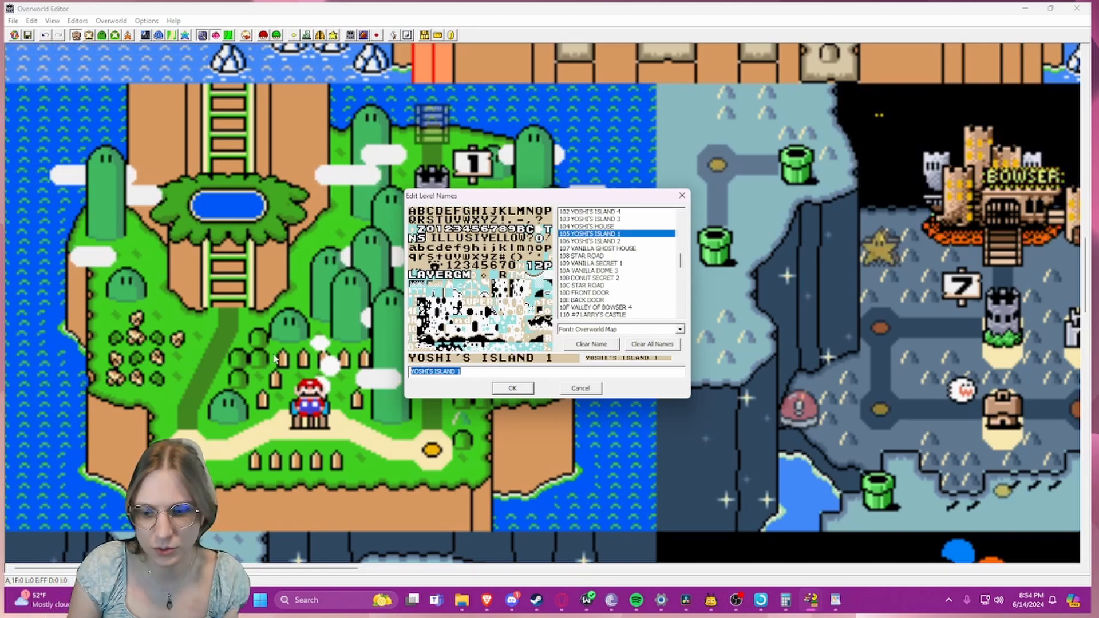
pyautogui.write('For')
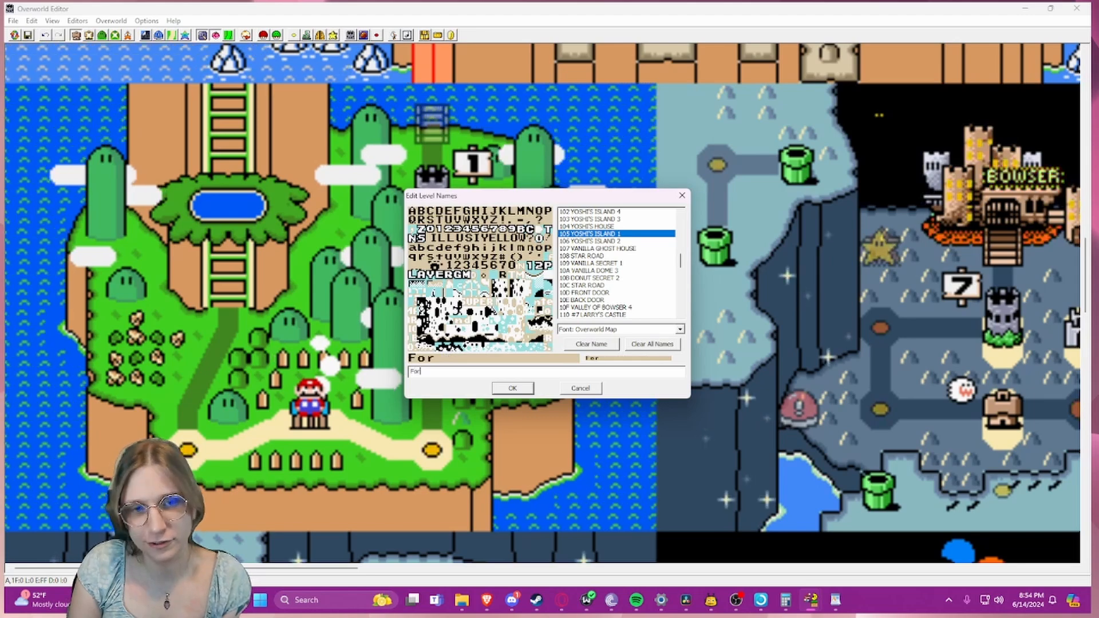
pyautogui.write('est of G')
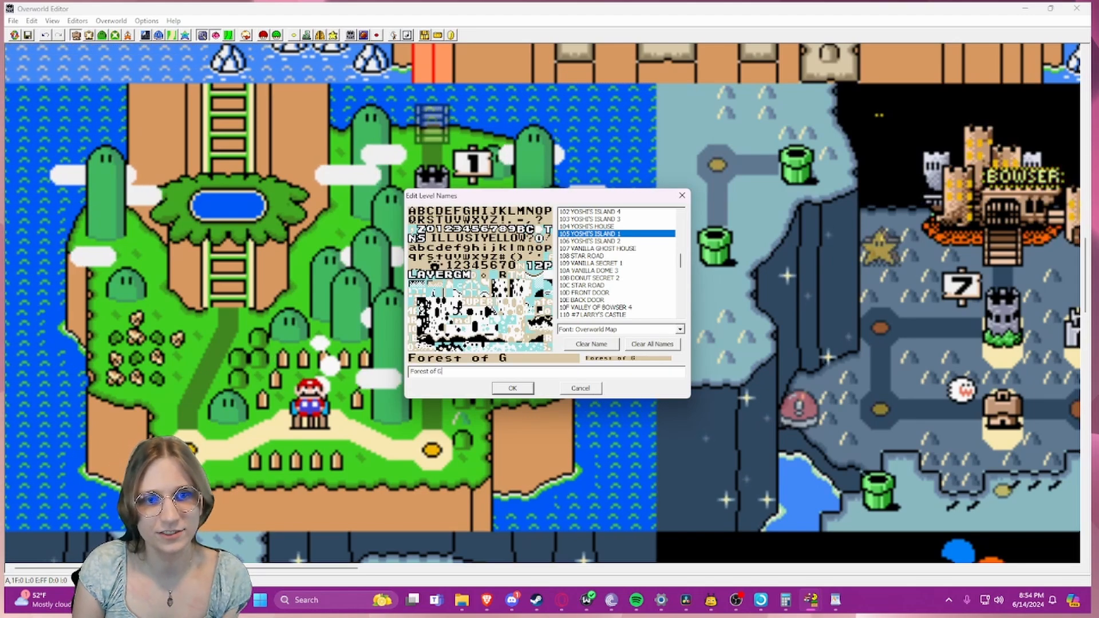
pyautogui.write('reen and blue ')
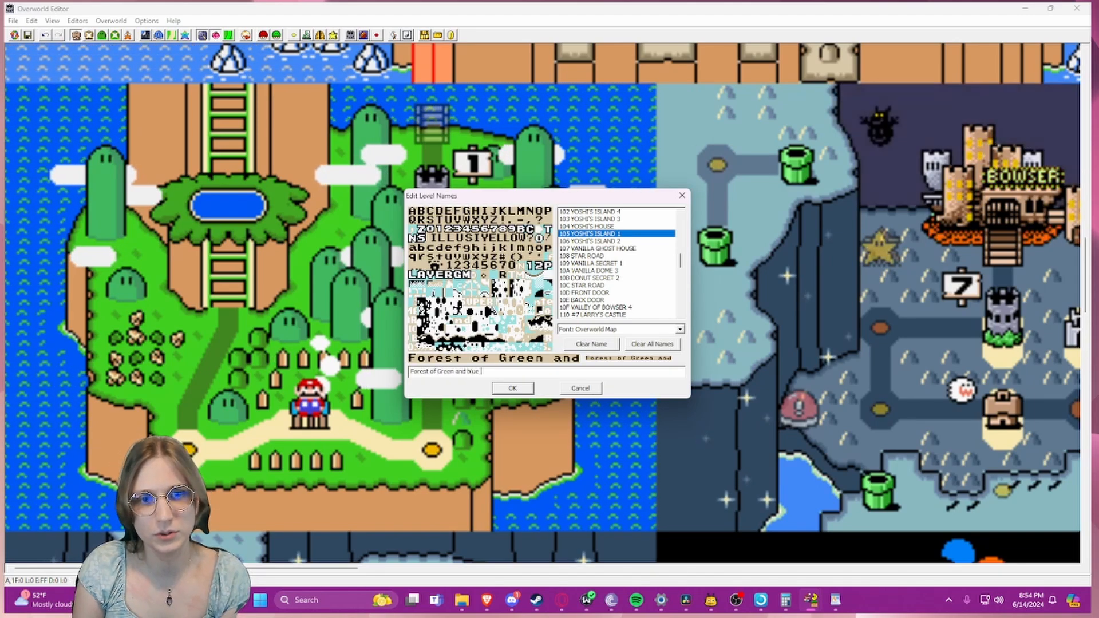
pyautogui.write('stuff')
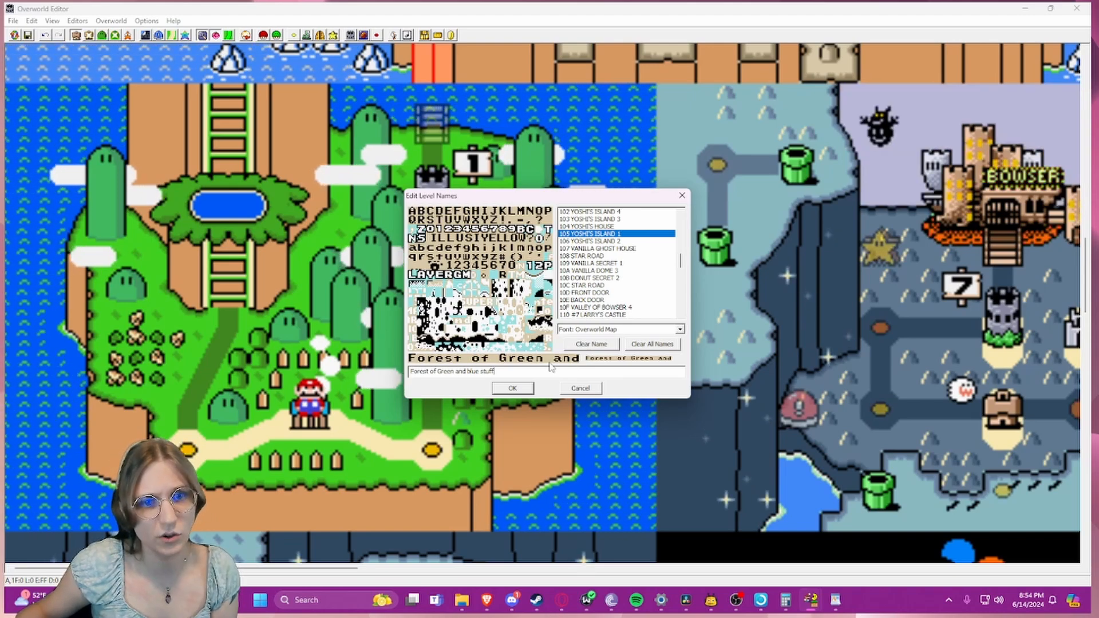
# - Rename level 105 as "Greenblue forest" and apply the change
pyautogui.moveTo(495, 371); pyautogui.dragTo(365, 371)
pyautogui.write('Gr')
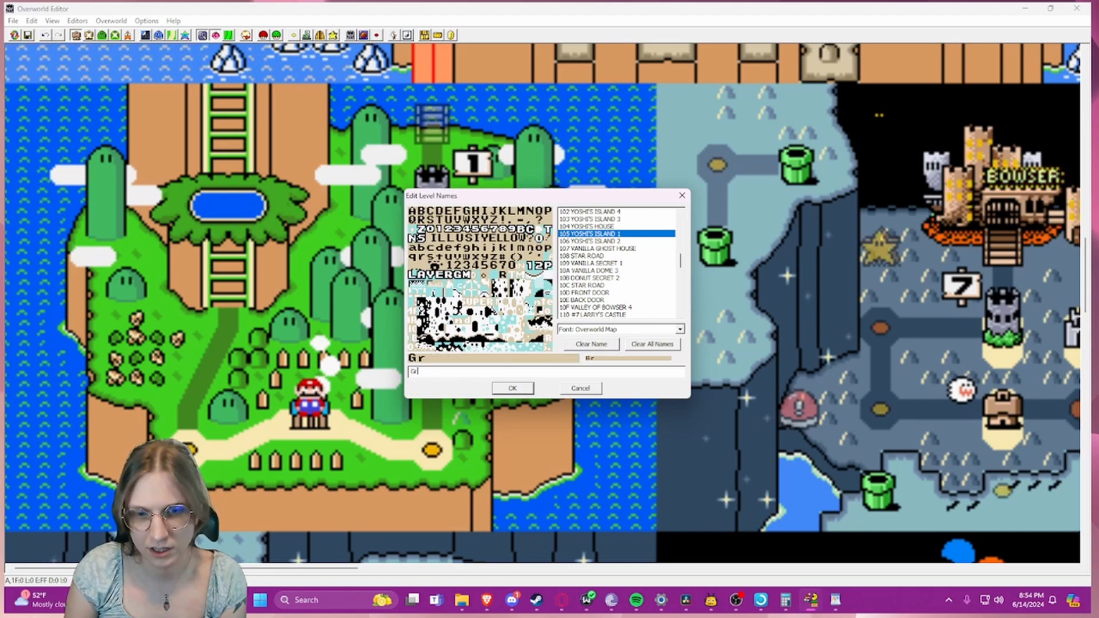
pyautogui.write('eenblue forest')
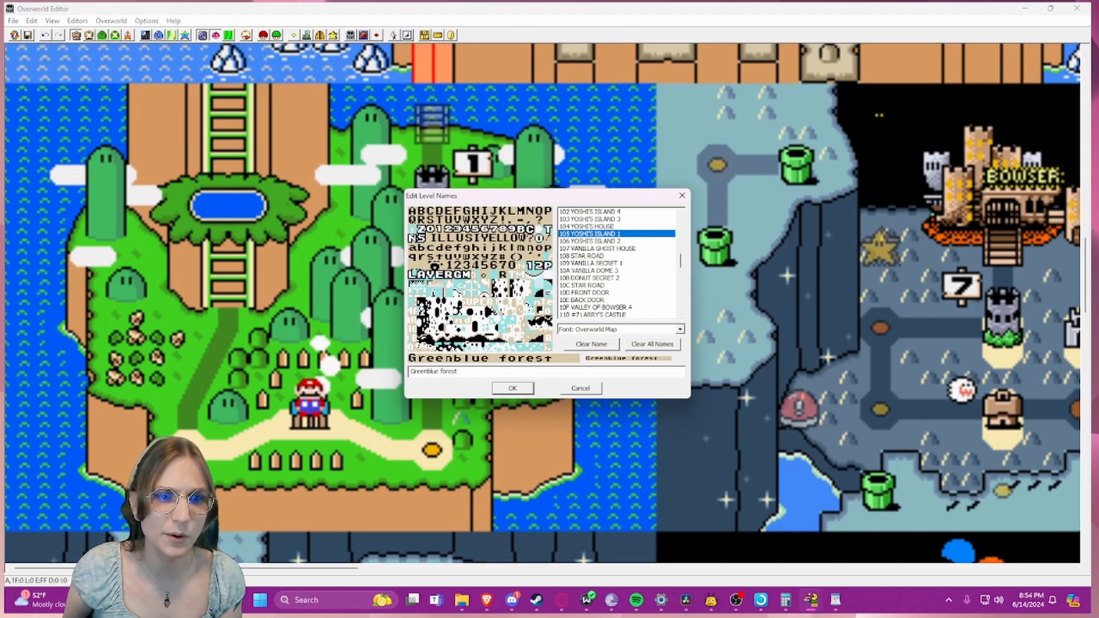
pyautogui.press('Return')
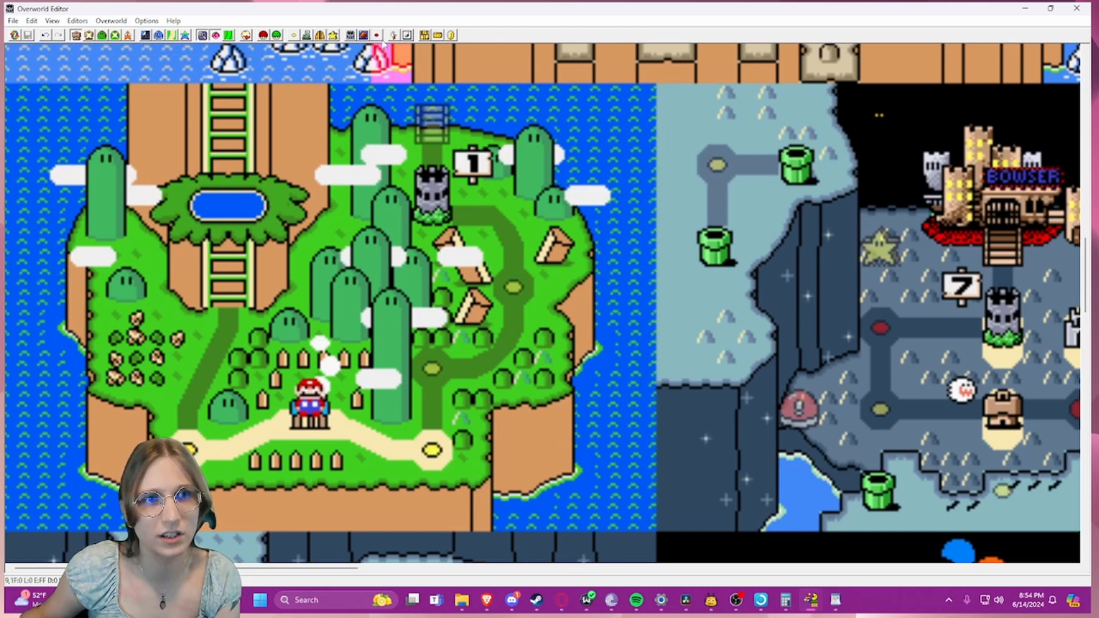
# - Look at the level name editor again and the overworld sprite list, closing each without changes
pyautogui.click(424, 35)
pyautogui.click(681, 197)
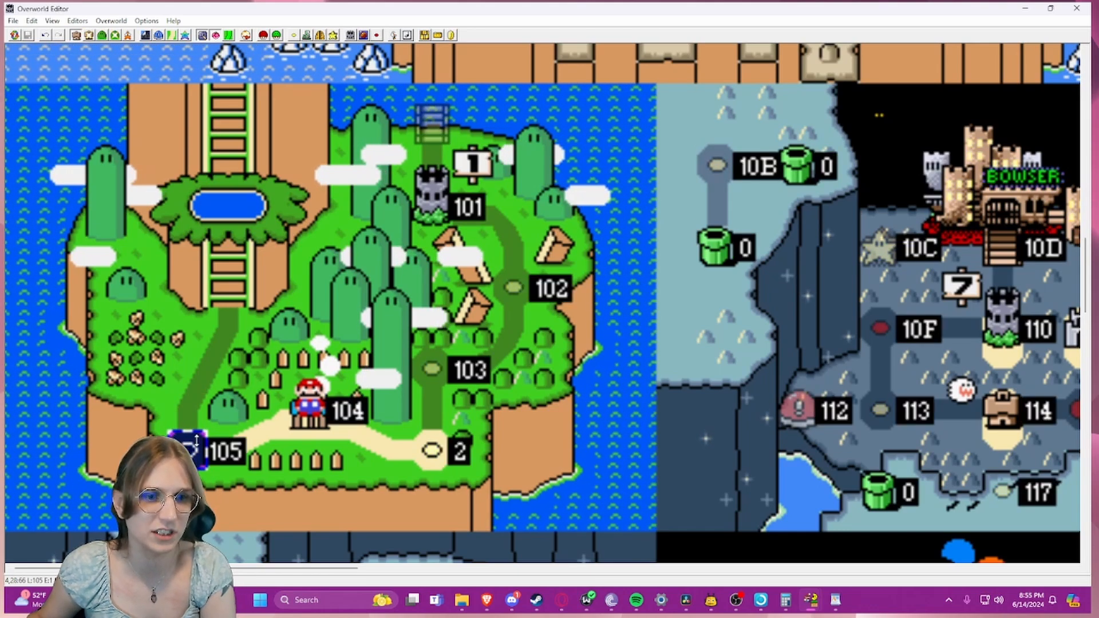
pyautogui.click(392, 36)
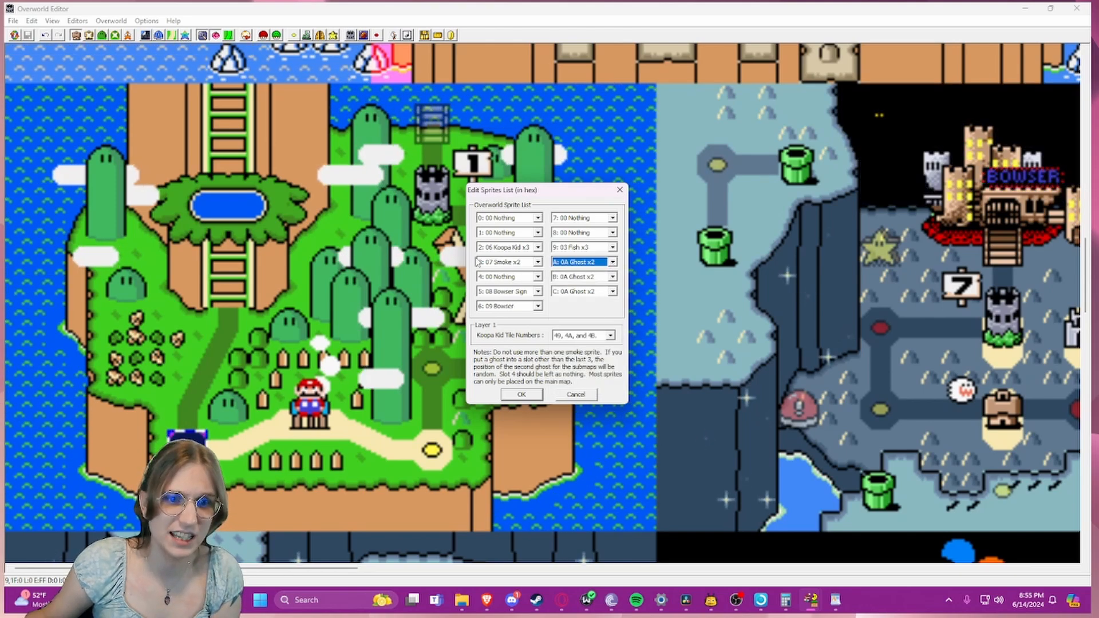
pyautogui.click(618, 191)
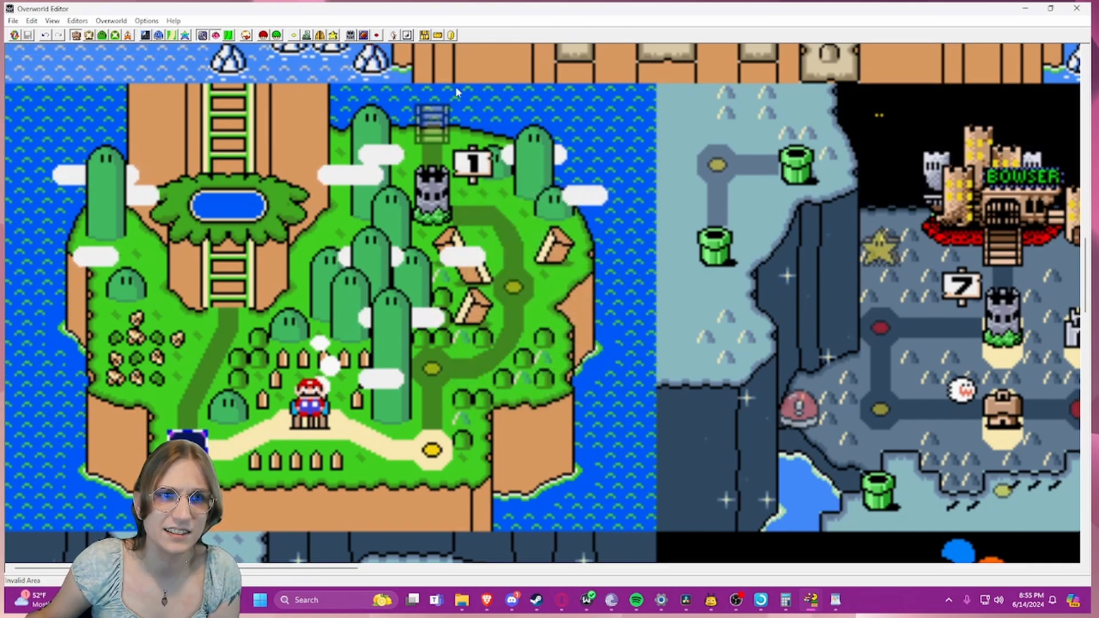
# - Set the Yoshi's Island Map submap's music to 30 Megalovania and apply it
pyautogui.click(408, 36)
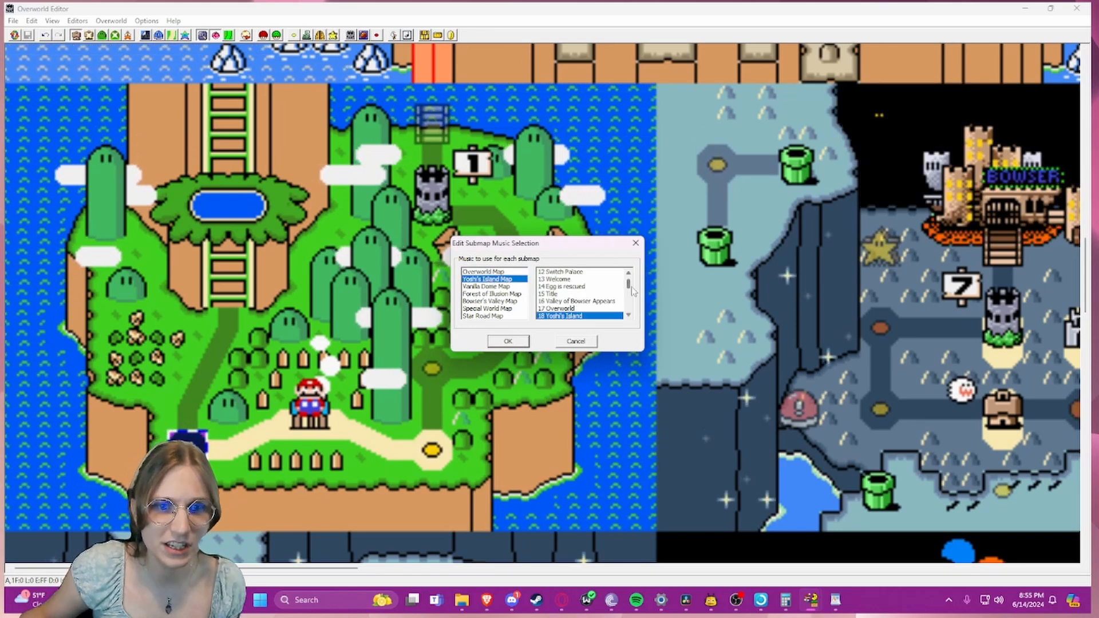
pyautogui.scroll(-7, 591, 292)
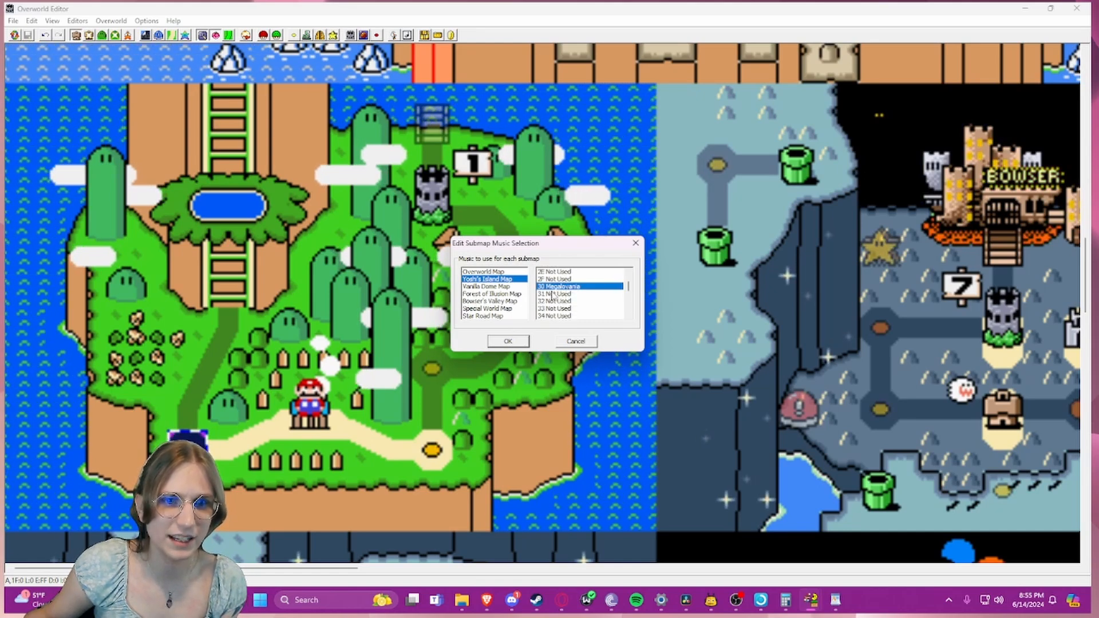
pyautogui.click(509, 342)
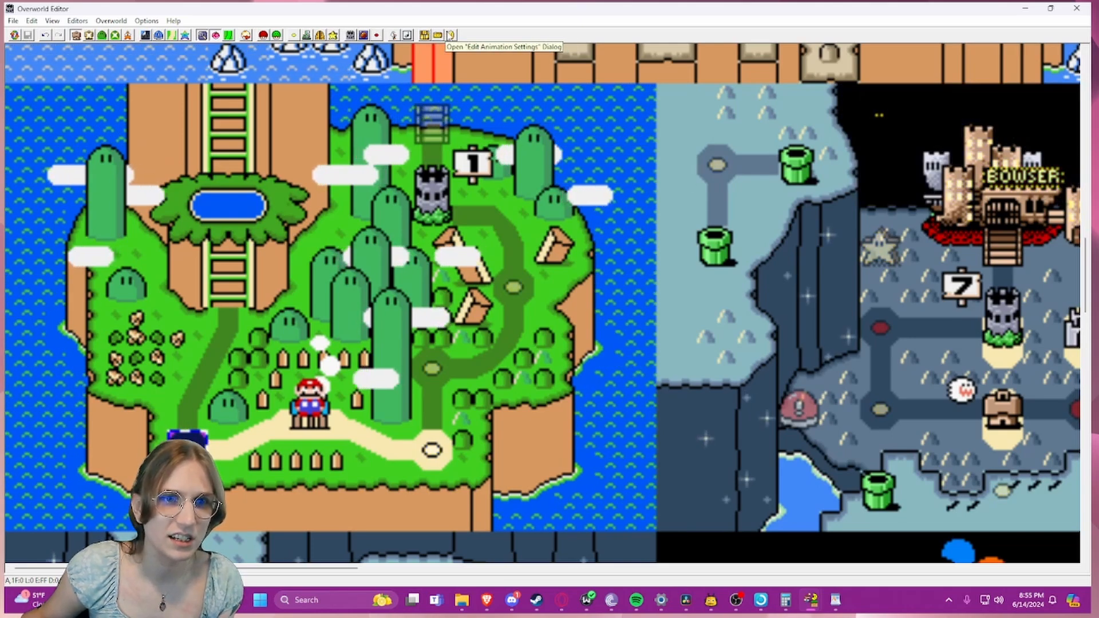
# - View the overworld's Edit Animation Settings and their submap choices, closing the dialog without changes
pyautogui.click(451, 36)
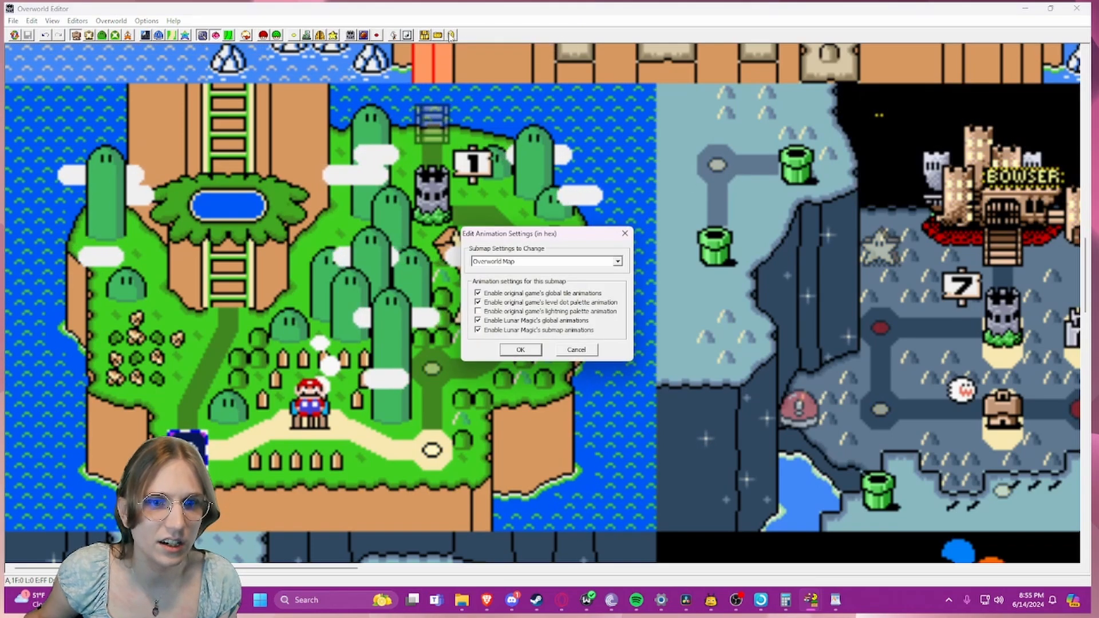
pyautogui.click(591, 264)
pyautogui.click(591, 263)
pyautogui.click(625, 234)
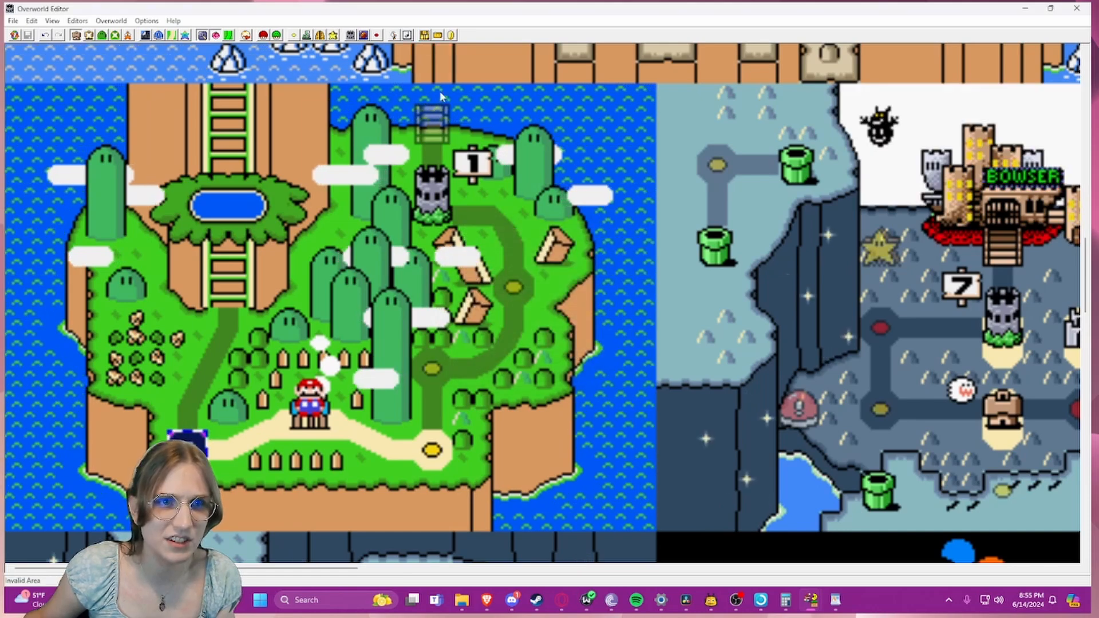
# - View the submap extended animation frames for the Overworld Map and close the dialog without changes
pyautogui.click(435, 35)
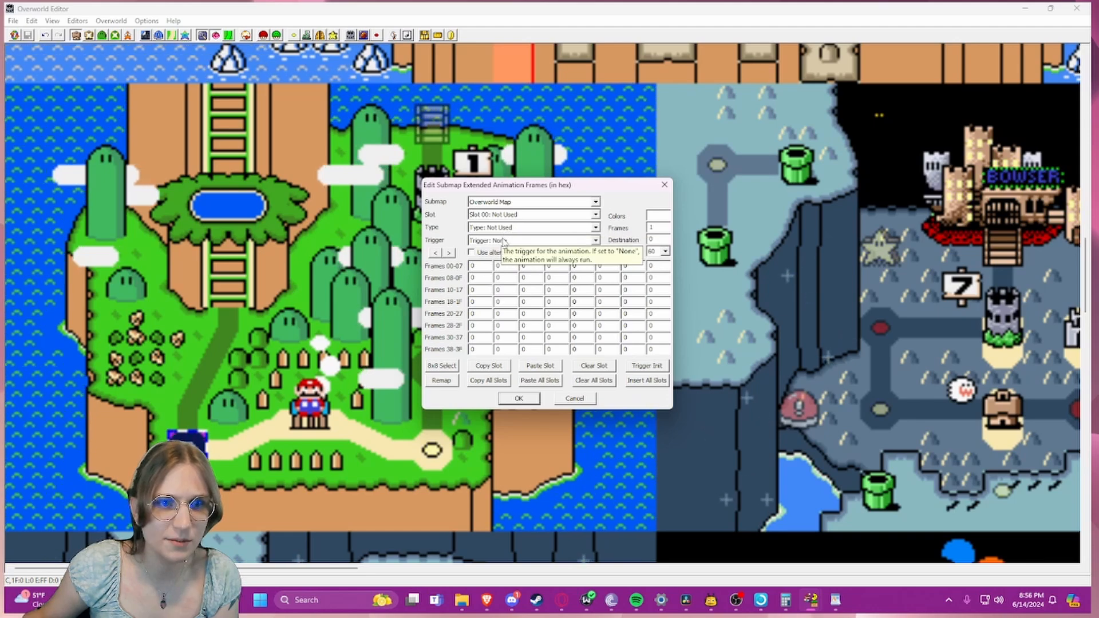
pyautogui.click(513, 203)
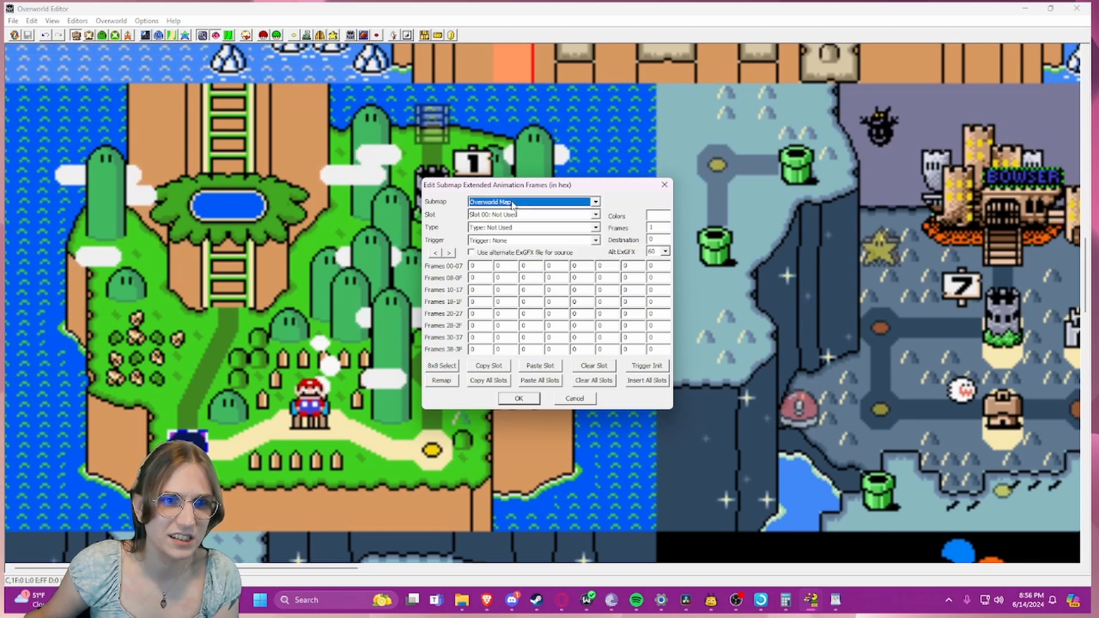
pyautogui.click(513, 203)
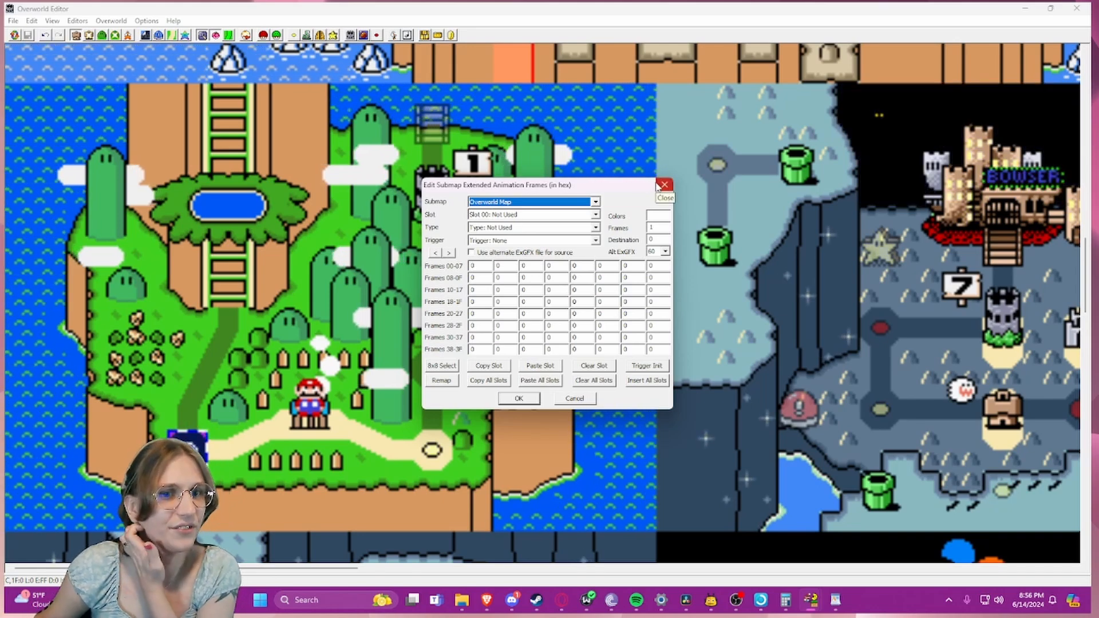
pyautogui.click(664, 185)
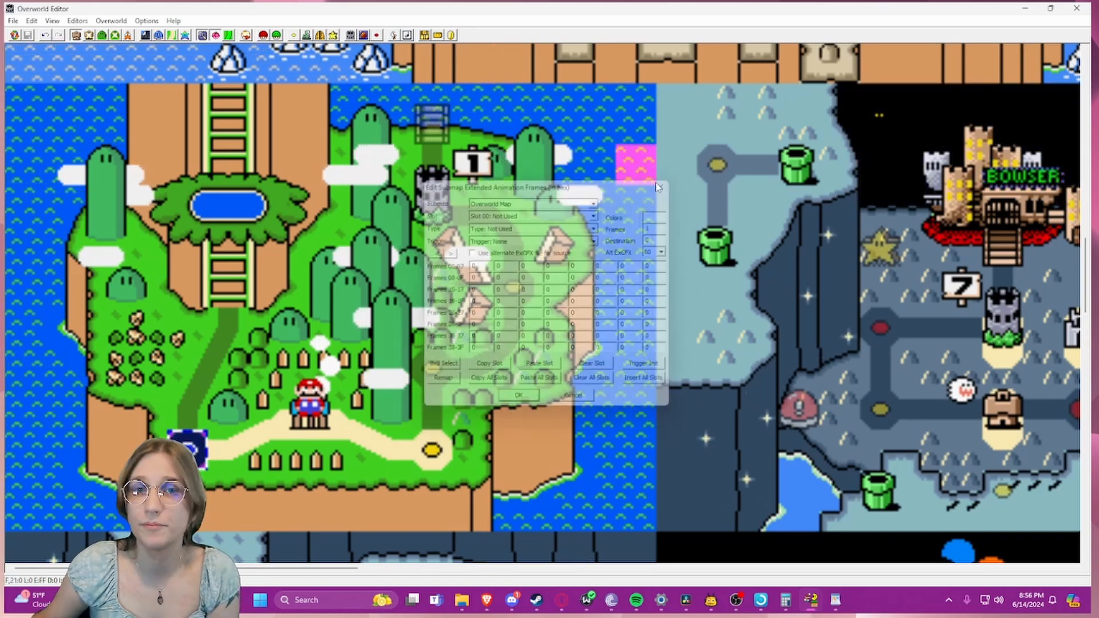
# - Switch to the LMguideline notes in WordPad, read the "Part 2) Making an OW" section, and return to the Overworld Editor
pyautogui.click(835, 599)
pyautogui.scroll(-3, 785, 330)
pyautogui.scroll(-15, 785, 331)
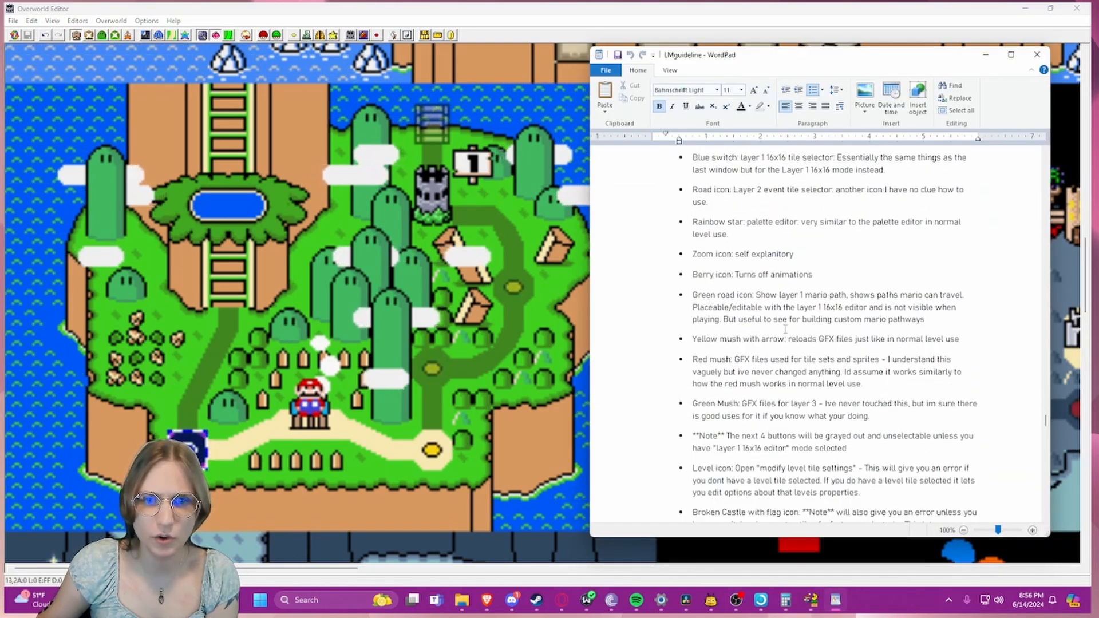
pyautogui.scroll(-5, 782, 324)
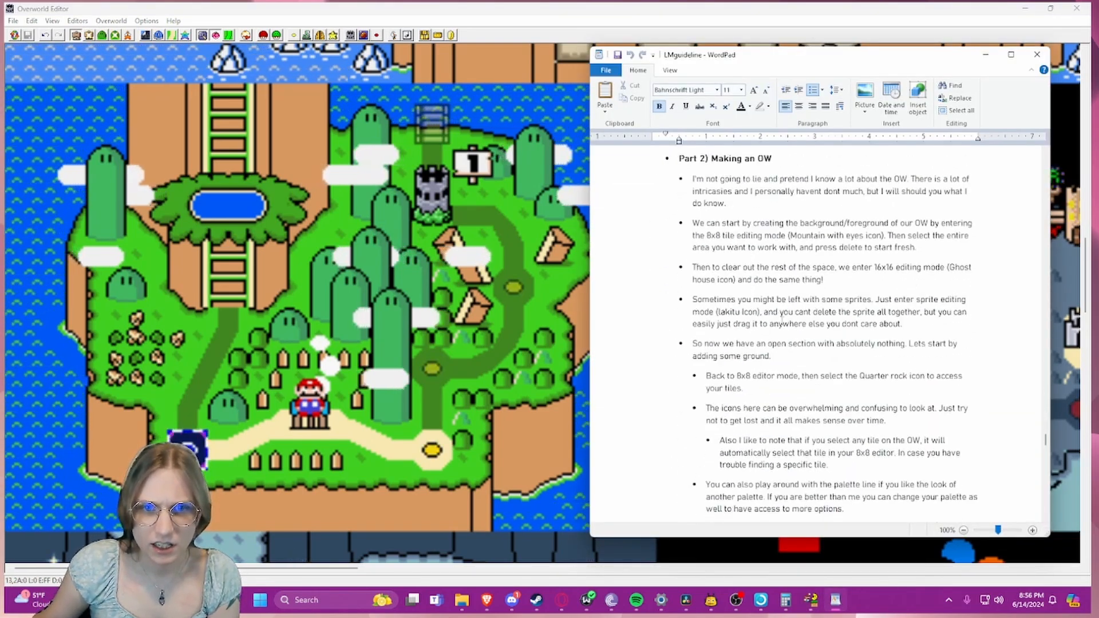
pyautogui.scroll(3, 782, 232)
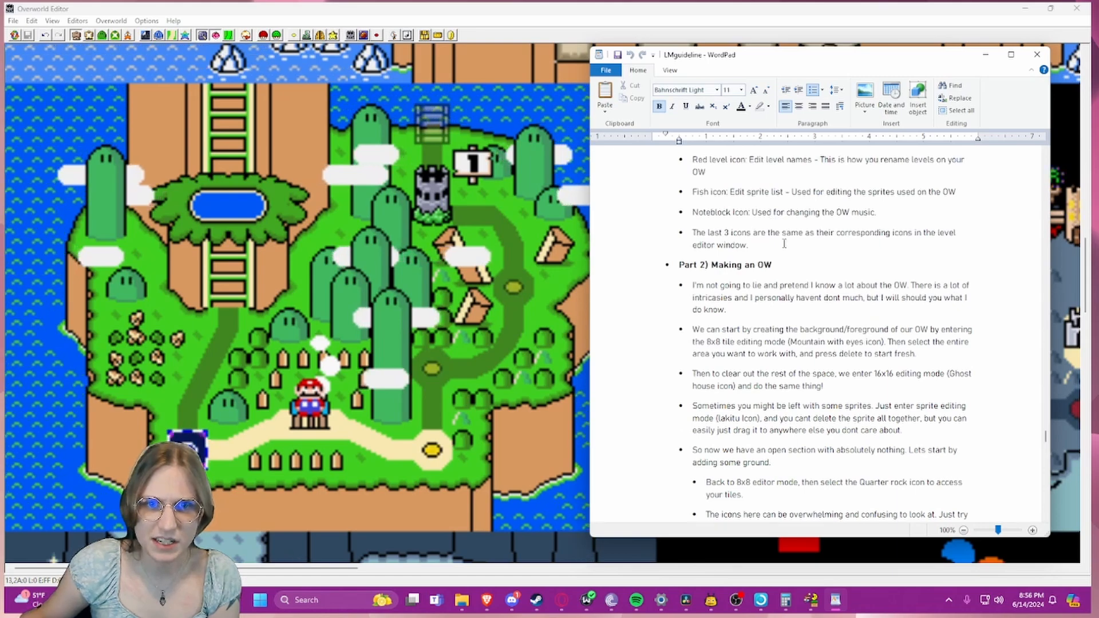
pyautogui.scroll(-2, 785, 244)
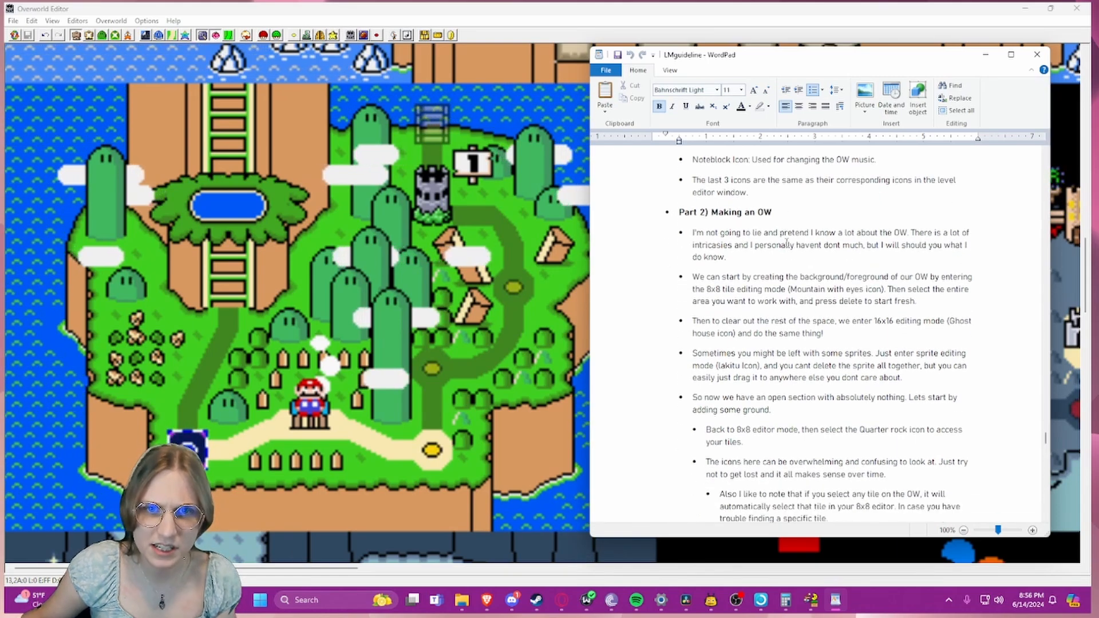
pyautogui.scroll(-2, 786, 243)
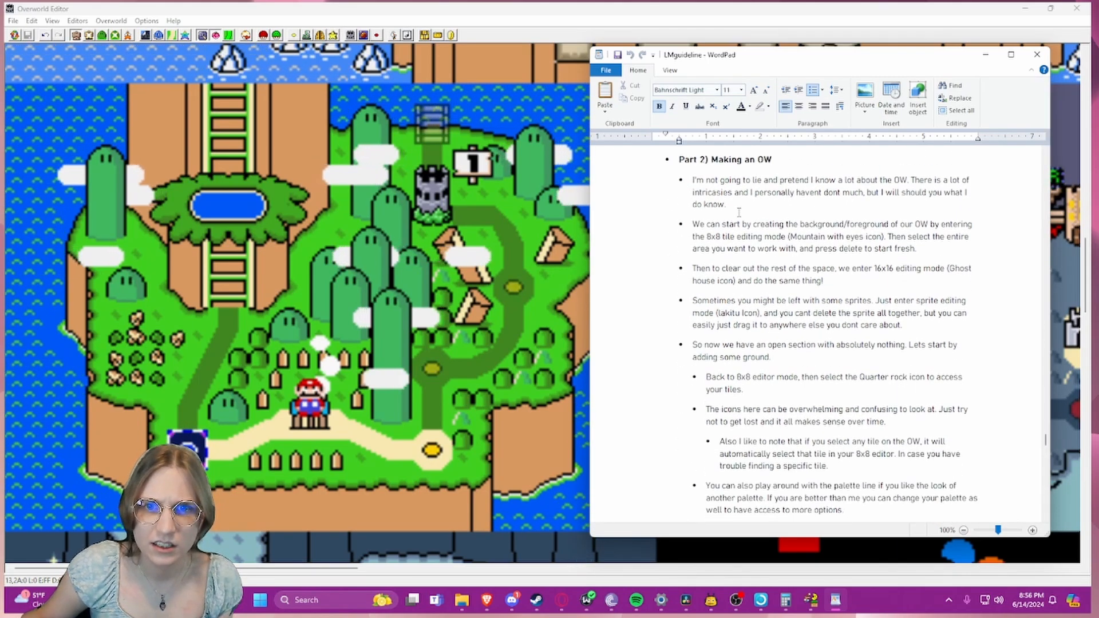
pyautogui.moveTo(706, 181); pyautogui.dragTo(894, 182)
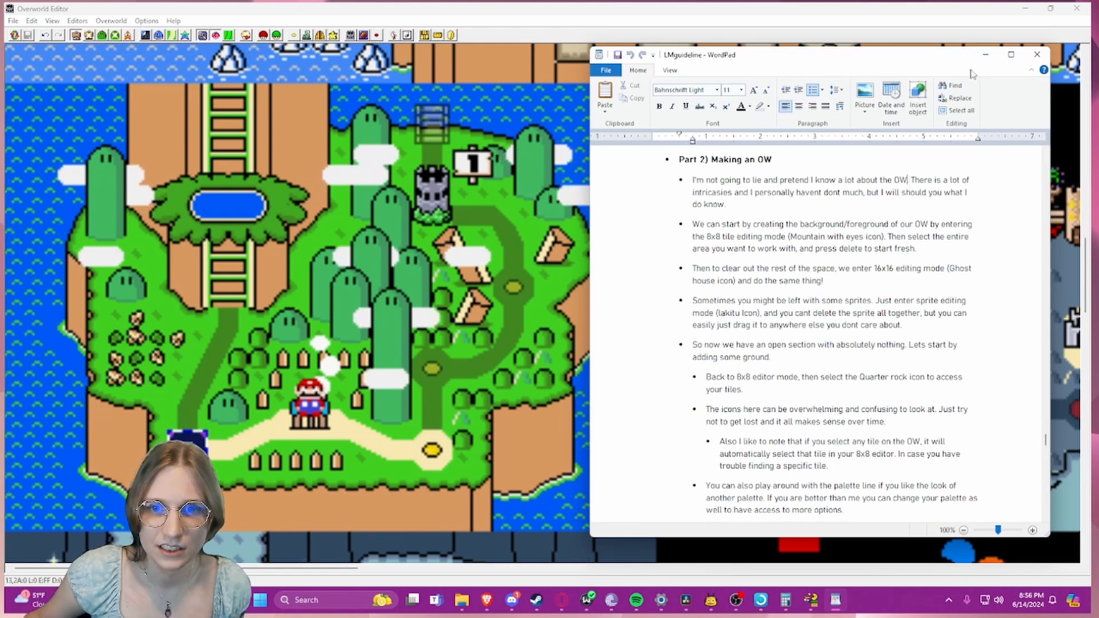
pyautogui.click(985, 55)
# - Enter 8x8 tile editing mode and delete the strip of tiles along the upper edge of the Vanilla Dome submap
pyautogui.scroll(-10, 381, 318)
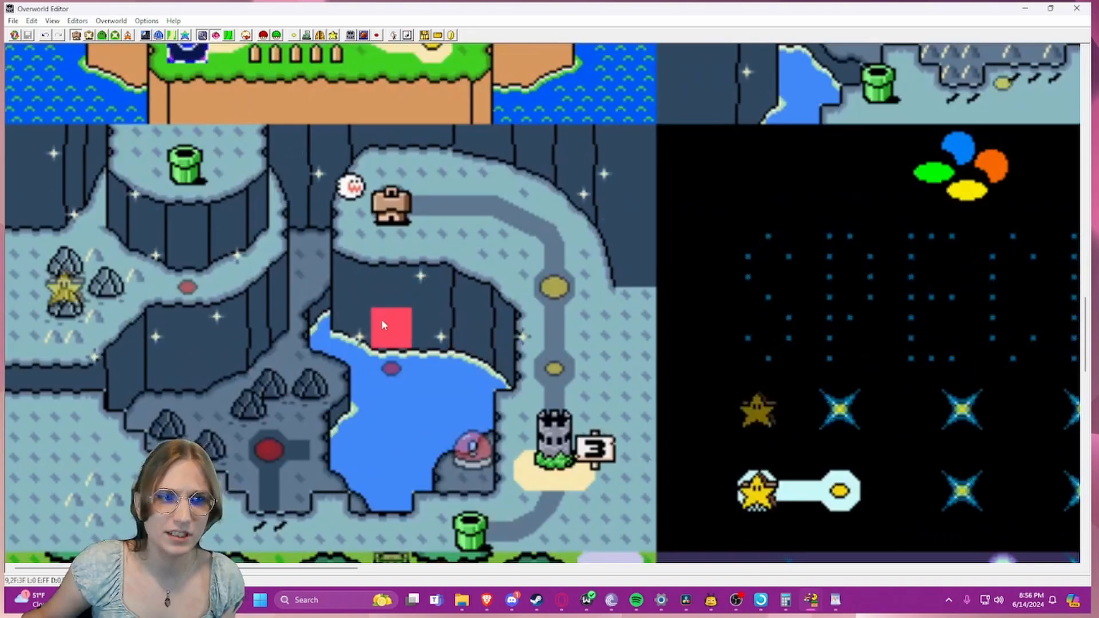
pyautogui.click(102, 36)
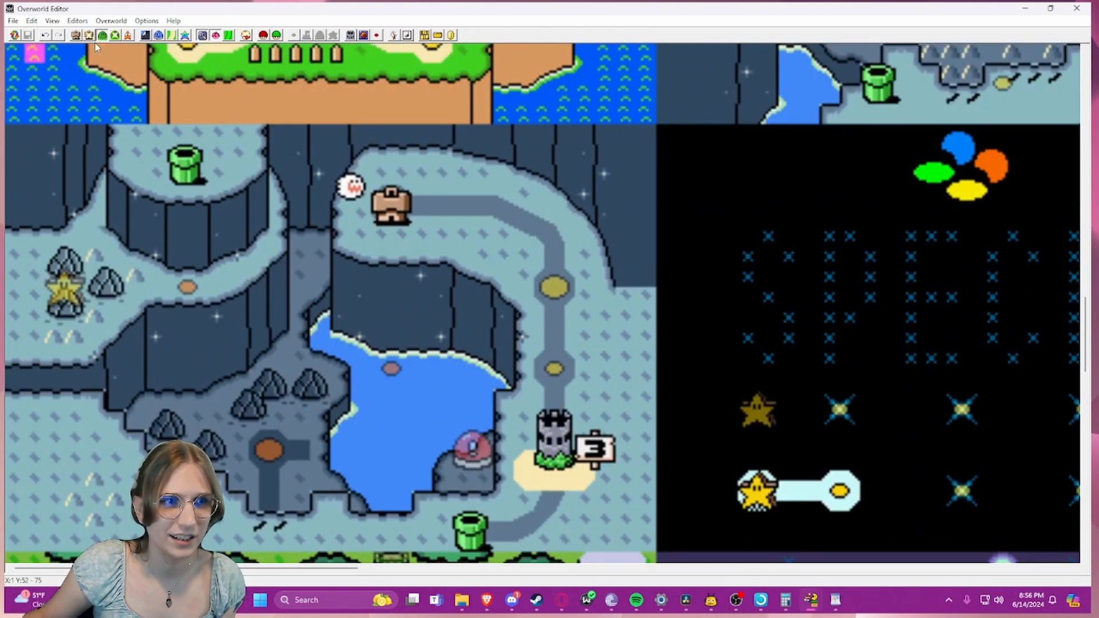
pyautogui.moveTo(34, 151); pyautogui.dragTo(458, 315)
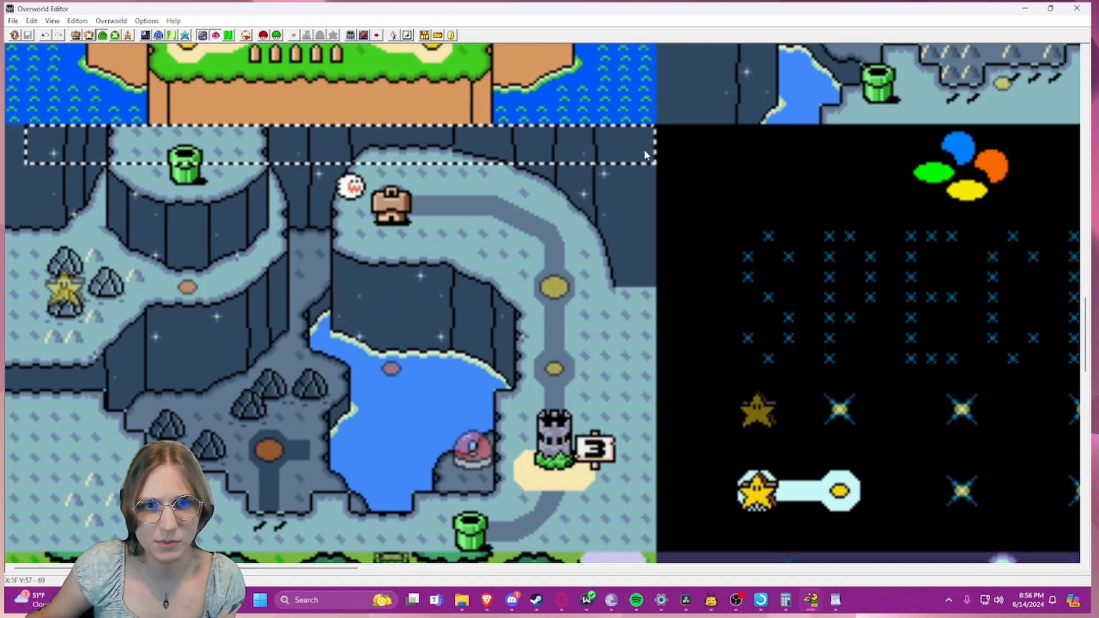
pyautogui.press('Delete')
# - Delete the remaining 8x8 terrain tiles across the Vanilla Dome submap, including the missed tile near its upper-left corner
pyautogui.scroll(-2, 60, 154)
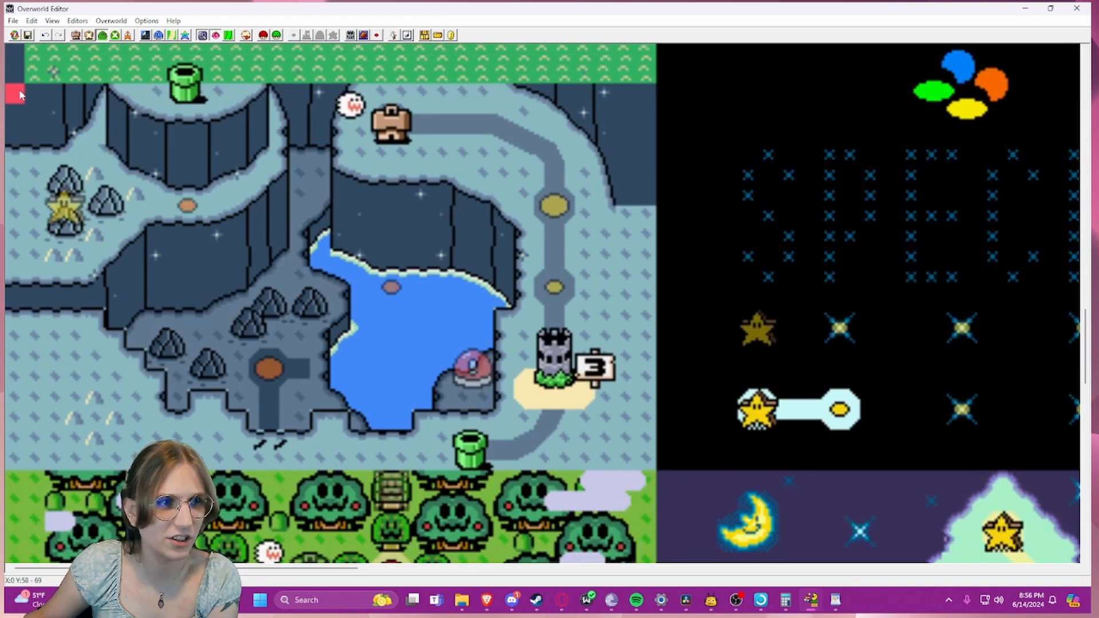
pyautogui.moveTo(20, 95); pyautogui.dragTo(647, 460)
pyautogui.press('Delete')
pyautogui.scroll(2, 386, 380)
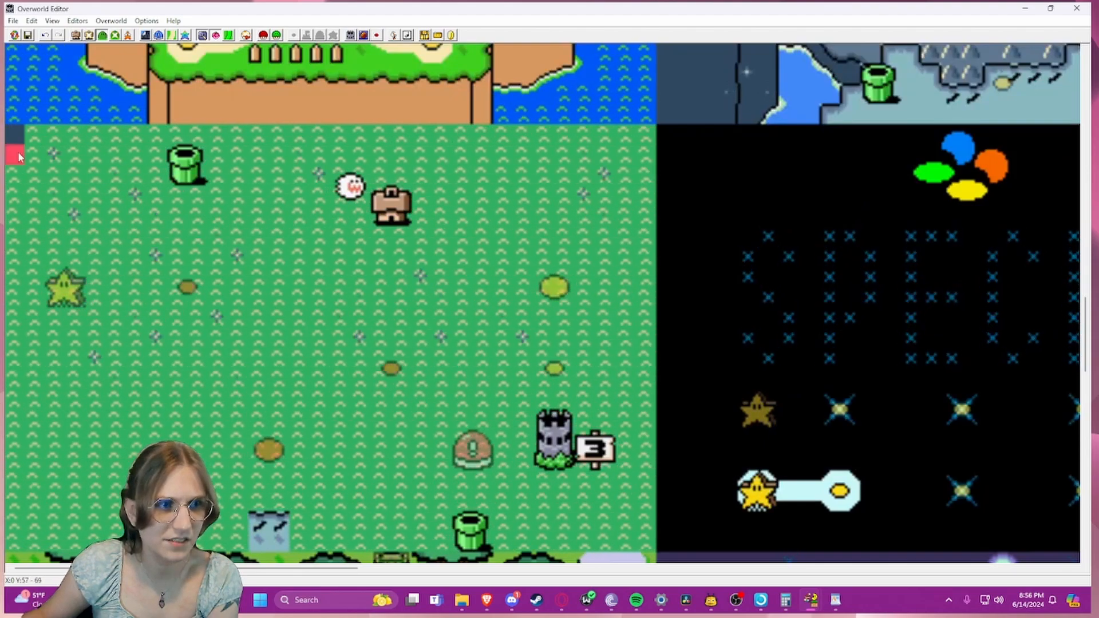
pyautogui.moveTo(18, 157); pyautogui.dragTo(52, 142)
pyautogui.press('Delete')
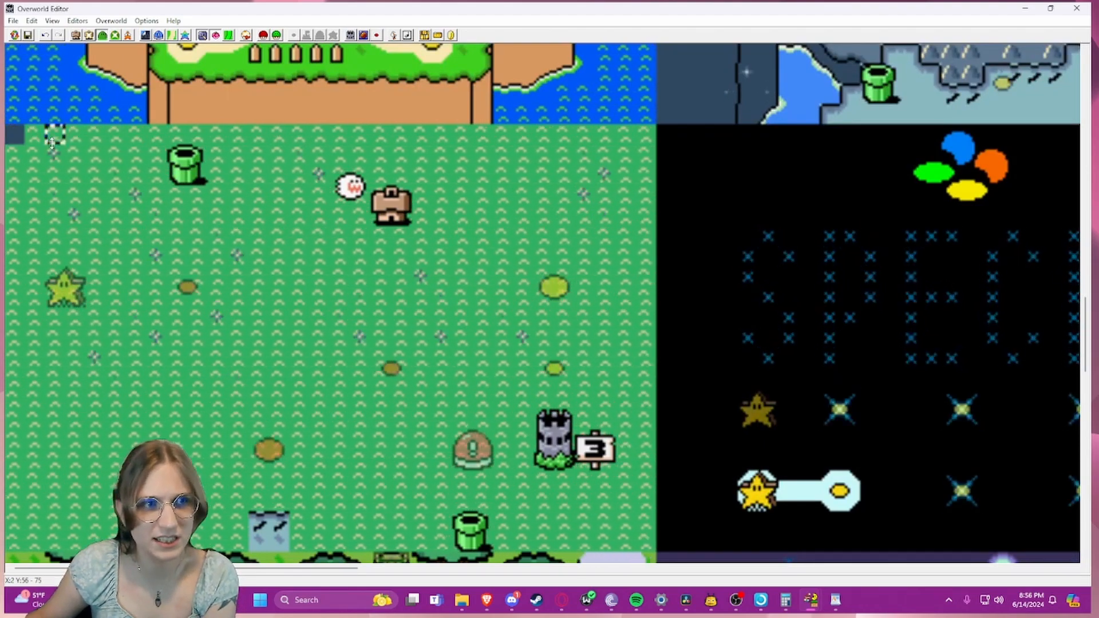
# - Delete all the Layer 1 pipes, buildings and level markers from the submap, including the leftover level marker near the lower edge
pyautogui.click(101, 35)
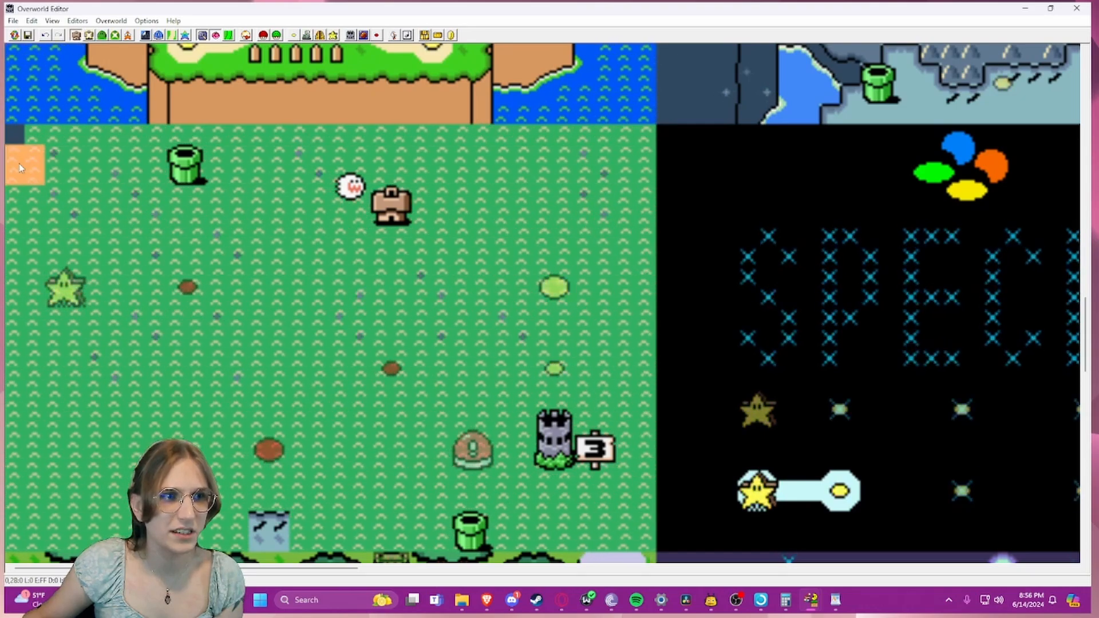
pyautogui.moveTo(20, 167); pyautogui.dragTo(639, 539)
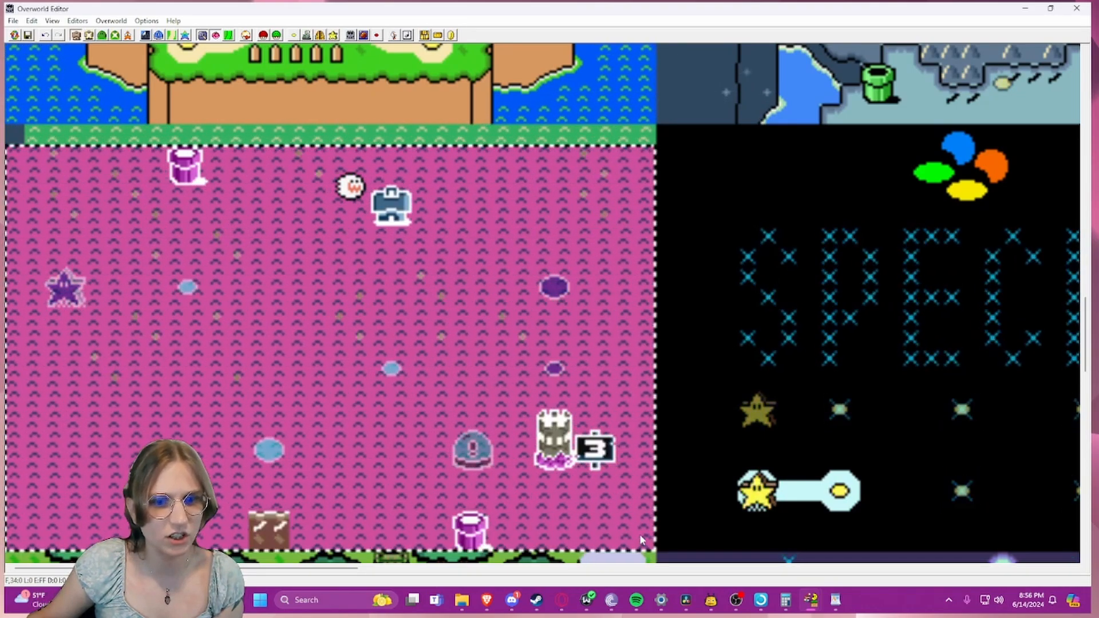
pyautogui.press('Delete')
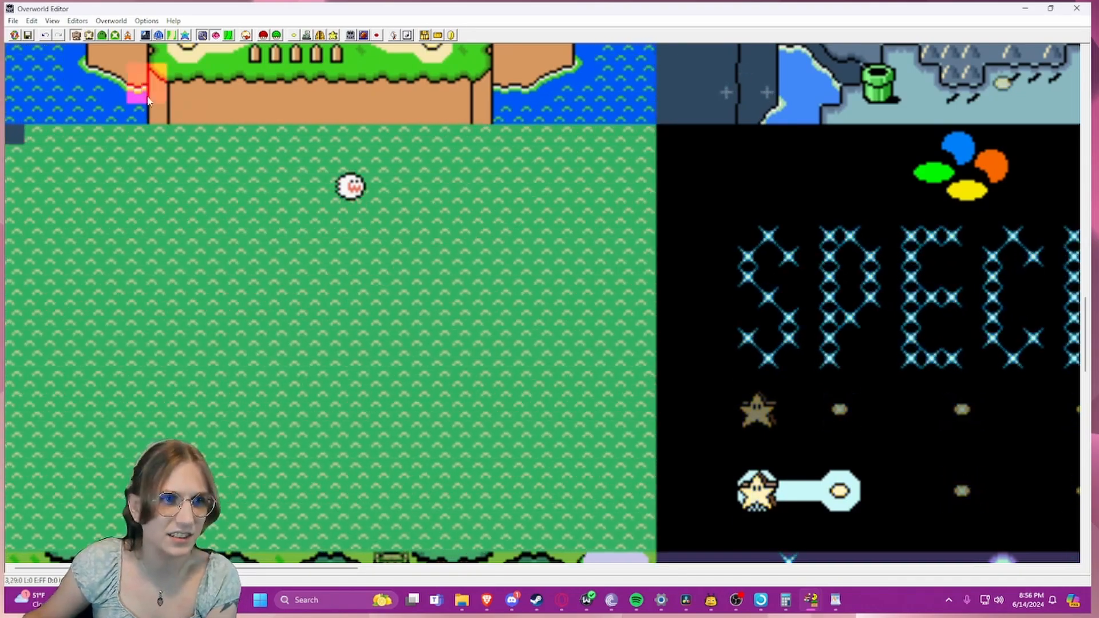
pyautogui.click(89, 36)
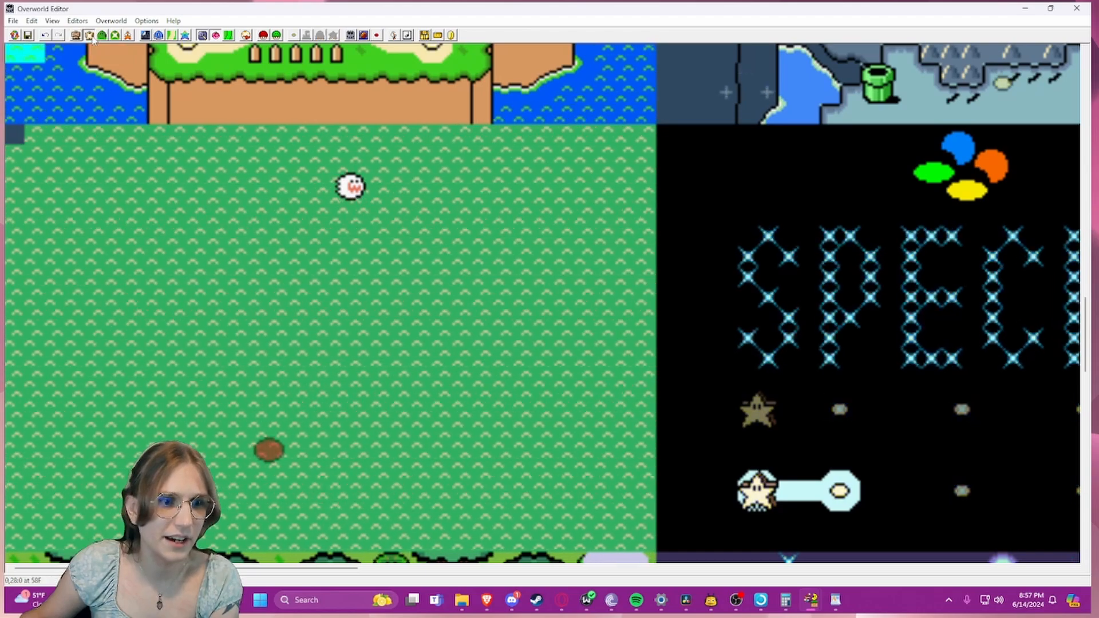
pyautogui.click(266, 452)
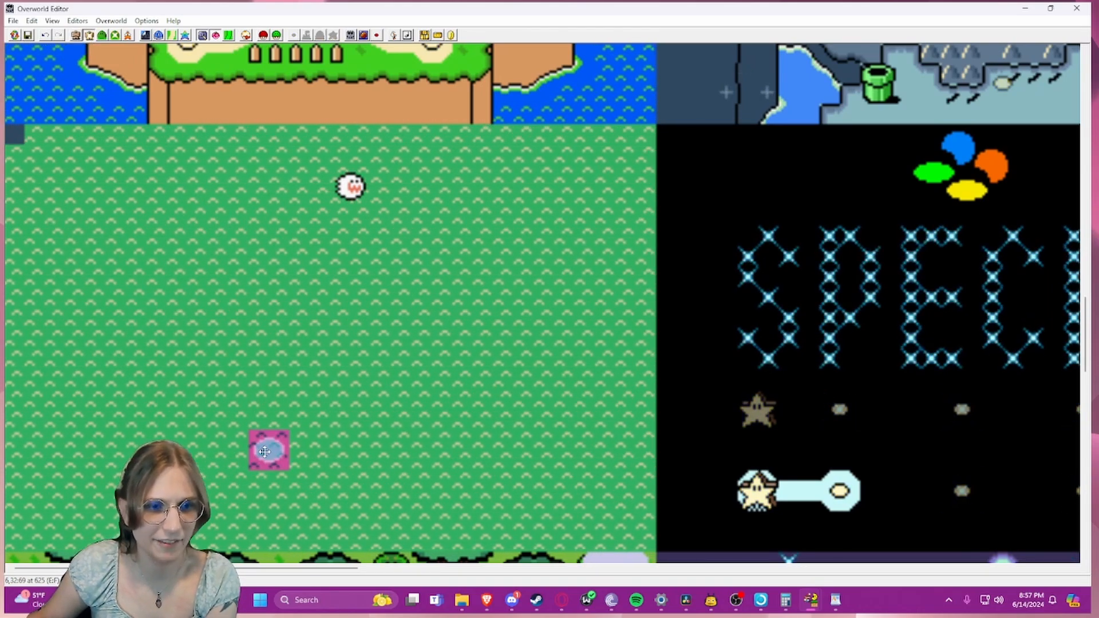
pyautogui.press('Delete')
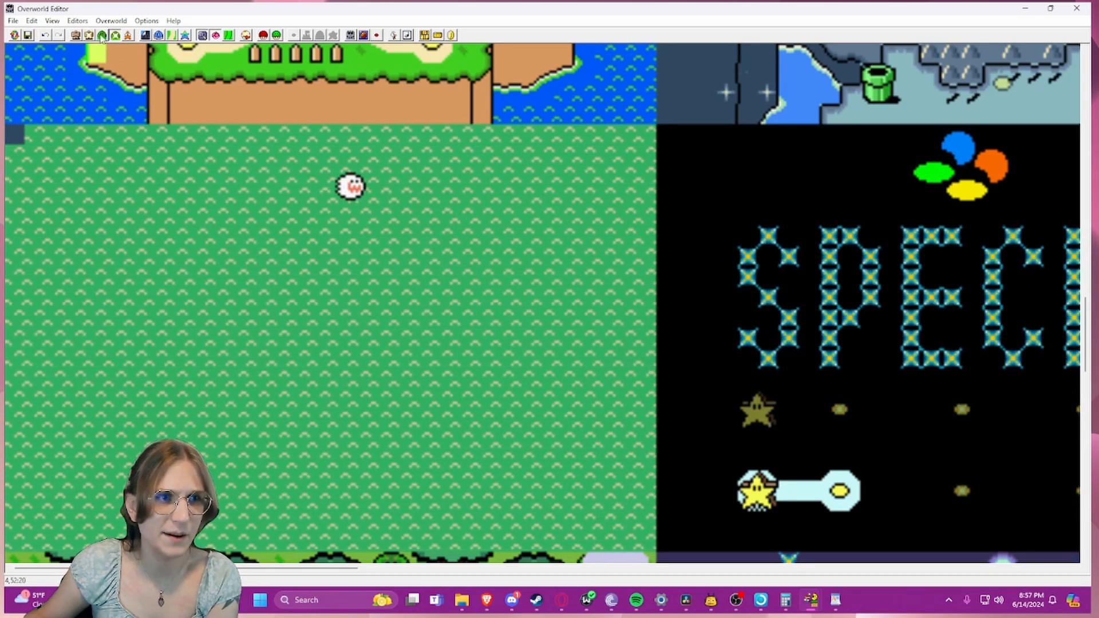
# - Switch to sprite editing and move the Boo sprite off the cleared submap to beside the upper ladder on Yoshi's Island
pyautogui.click(127, 36)
pyautogui.click(357, 193)
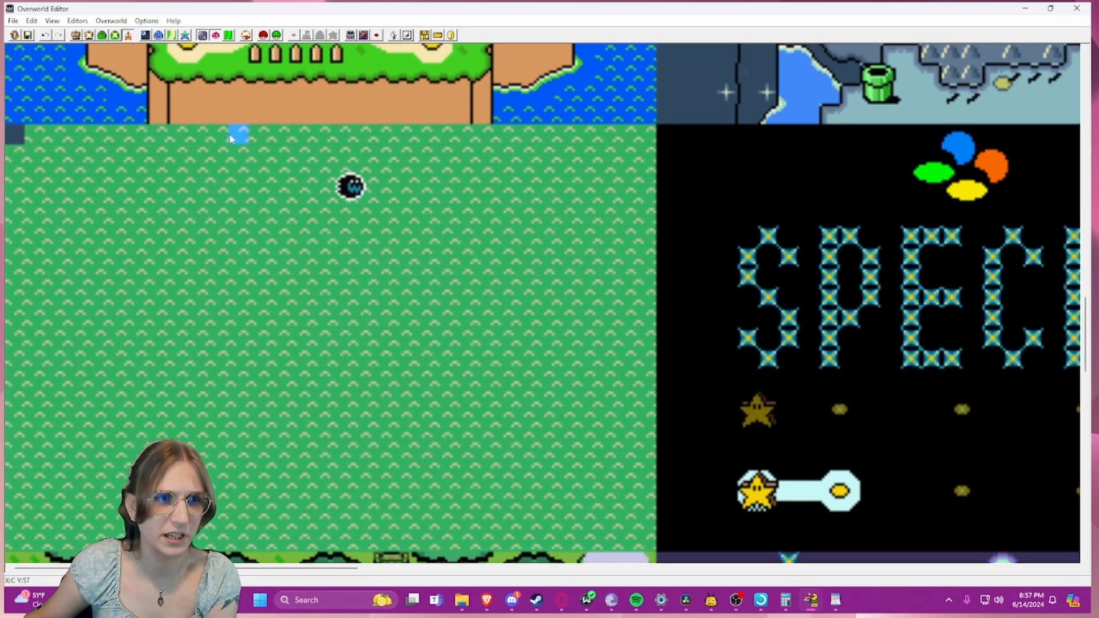
pyautogui.moveTo(349, 189); pyautogui.dragTo(621, 110)
pyautogui.scroll(3, 604, 172)
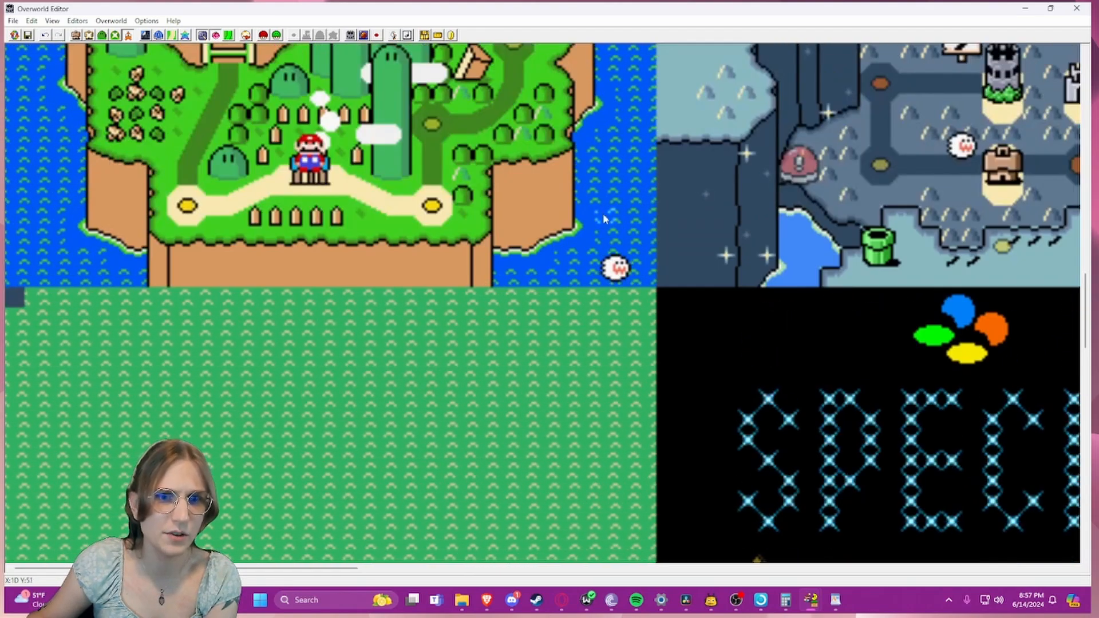
pyautogui.scroll(2, 603, 218)
pyautogui.moveTo(616, 349); pyautogui.dragTo(292, 114)
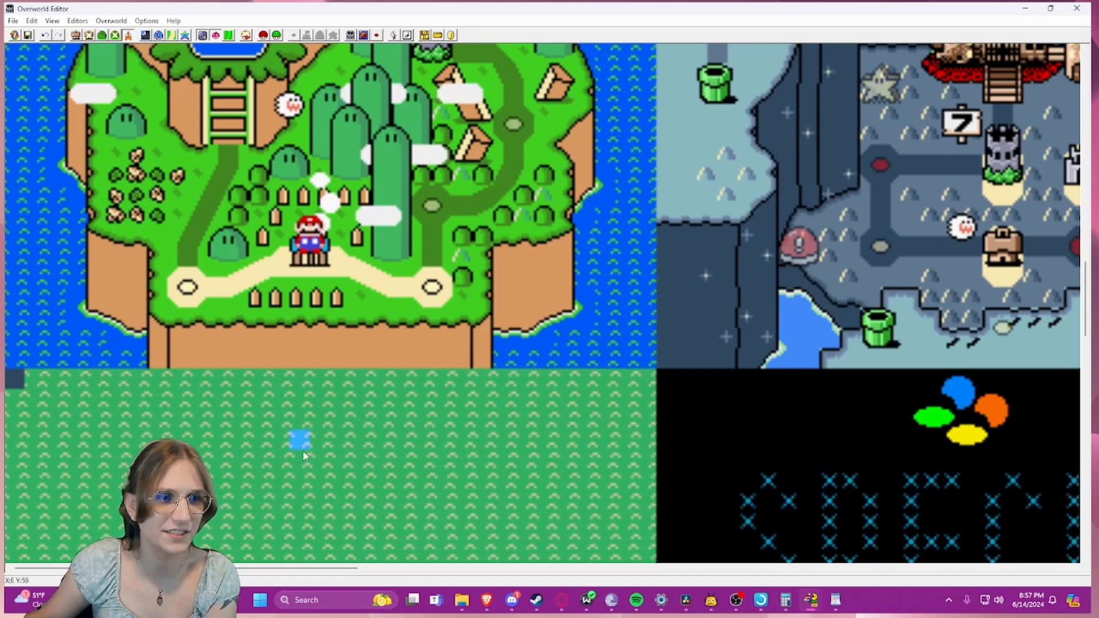
# - In 8x8 tile editing mode, stretch the dark blue corner tile over the whole cleared submap to fill it
pyautogui.scroll(-6, 73, 299)
pyautogui.scroll(3, 34, 228)
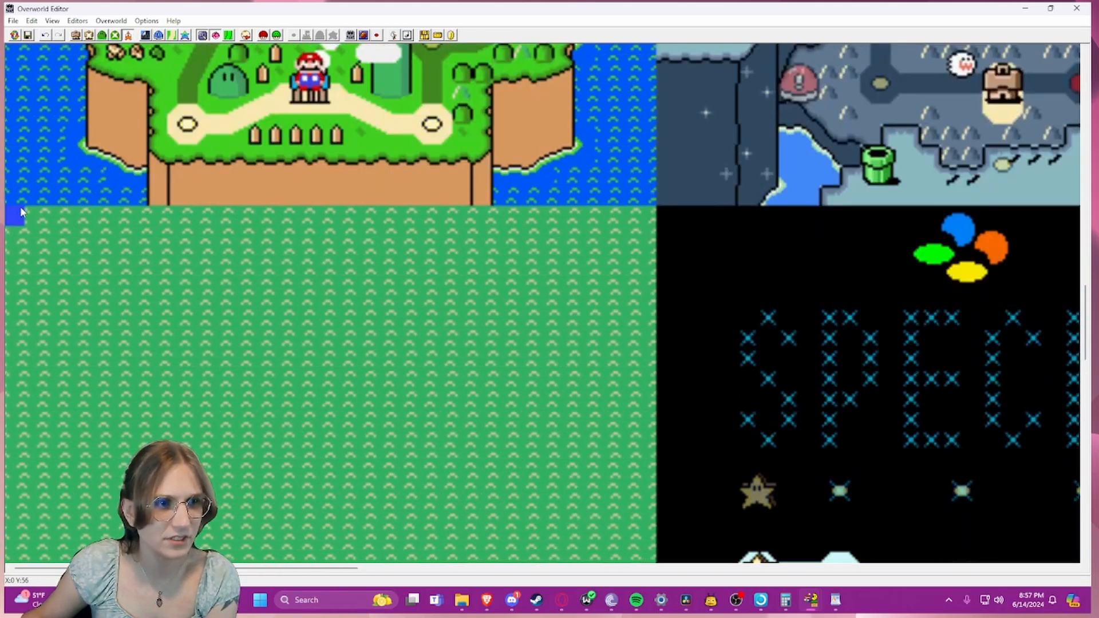
pyautogui.scroll(-2, 21, 211)
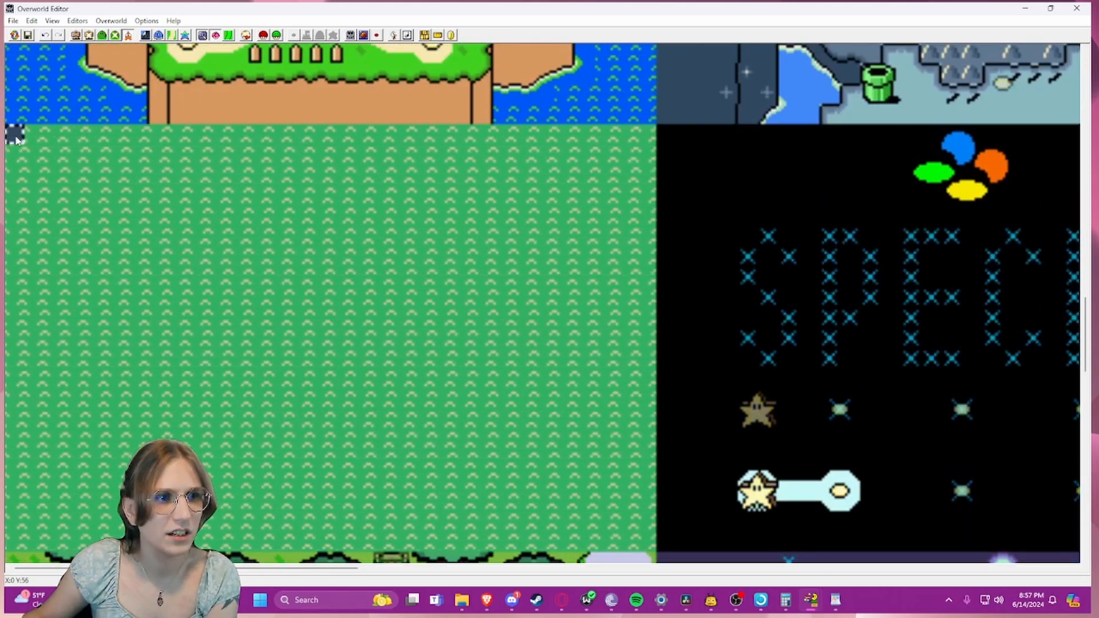
pyautogui.click(33, 136)
pyautogui.click(17, 137)
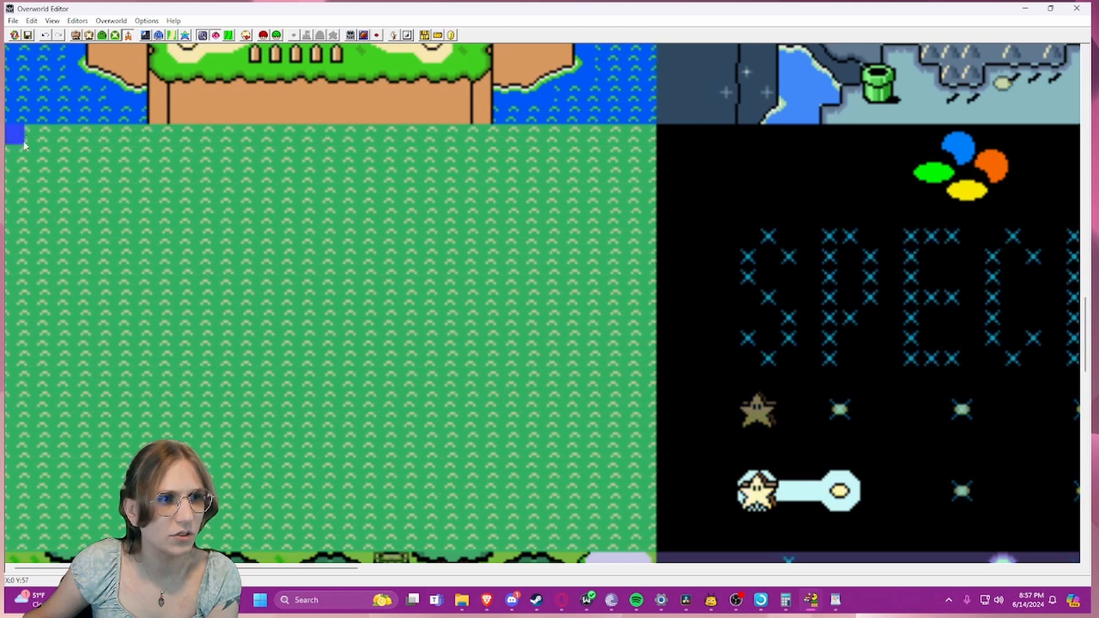
pyautogui.click(102, 36)
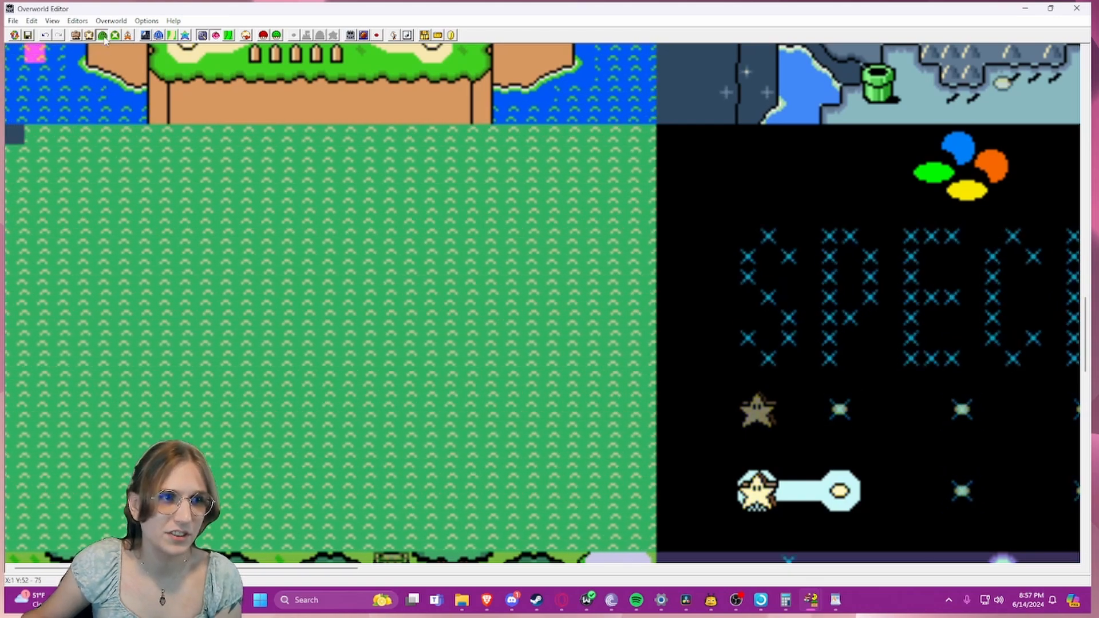
pyautogui.click(21, 139)
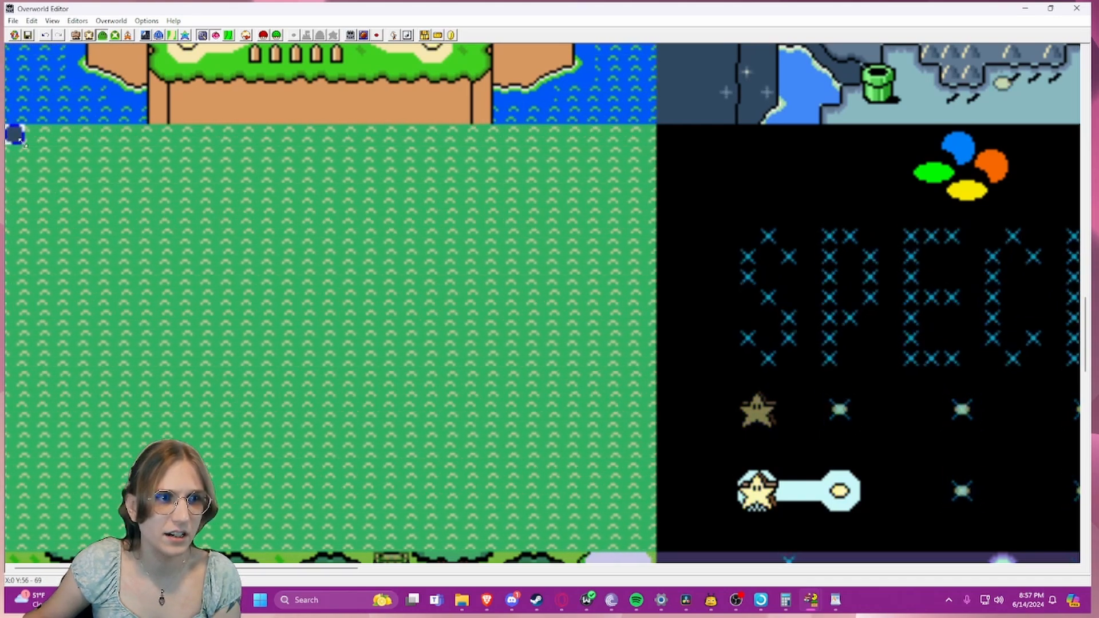
pyautogui.moveTo(25, 145); pyautogui.dragTo(643, 524)
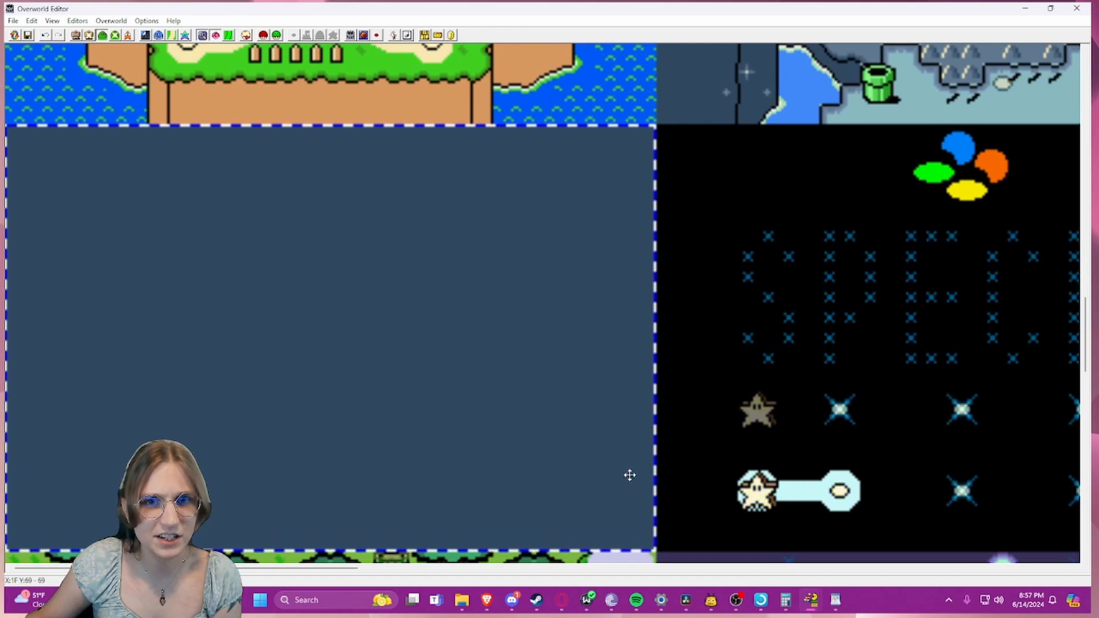
pyautogui.scroll(5, 603, 392)
pyautogui.scroll(-5, 665, 233)
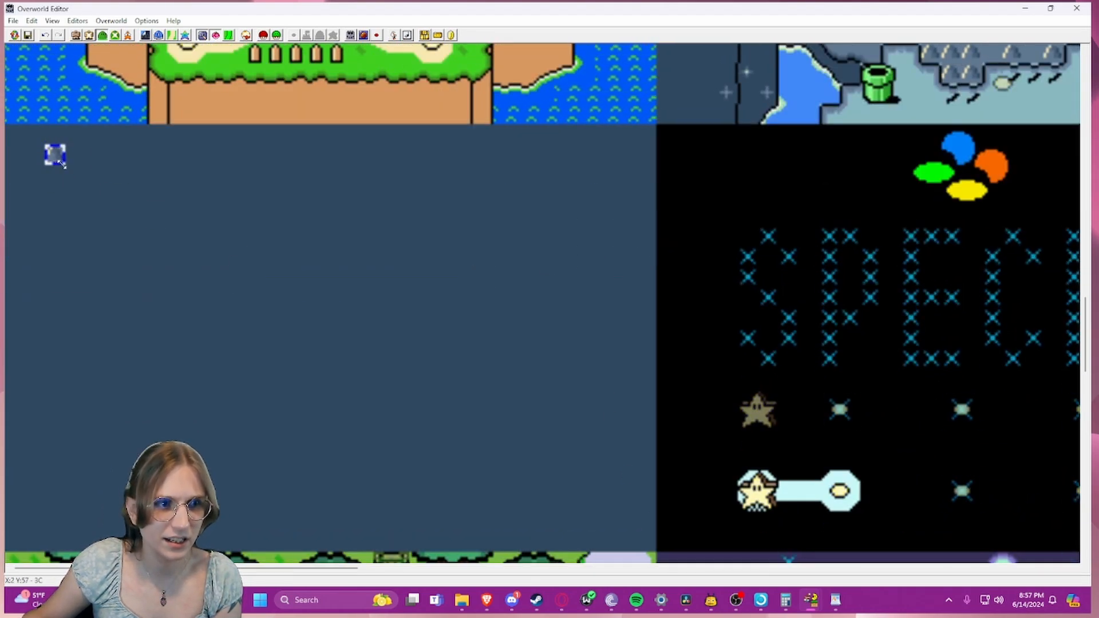
# - Stretch a mountain tile into a 5-by-4-tile block near the submap's upper-left corner and paste copies near the upper-right and lower-right corners
pyautogui.moveTo(63, 164); pyautogui.dragTo(144, 209)
pyautogui.rightClick(403, 175)
pyautogui.moveTo(473, 209); pyautogui.dragTo(553, 191)
pyautogui.rightClick(544, 386)
pyautogui.moveTo(544, 386); pyautogui.dragTo(524, 409)
# - Place a fourth mountain block near the lower-left corner, align the lower-right block with it, and fill the exposed gap with dark blue tiles
pyautogui.rightClick(111, 362)
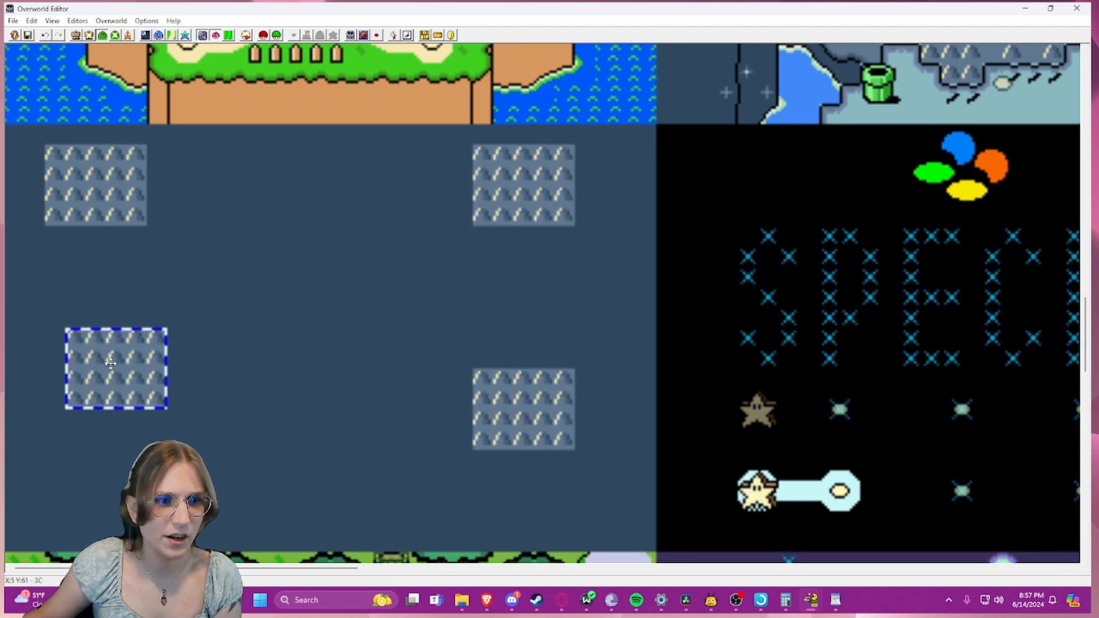
pyautogui.moveTo(111, 362); pyautogui.dragTo(74, 460)
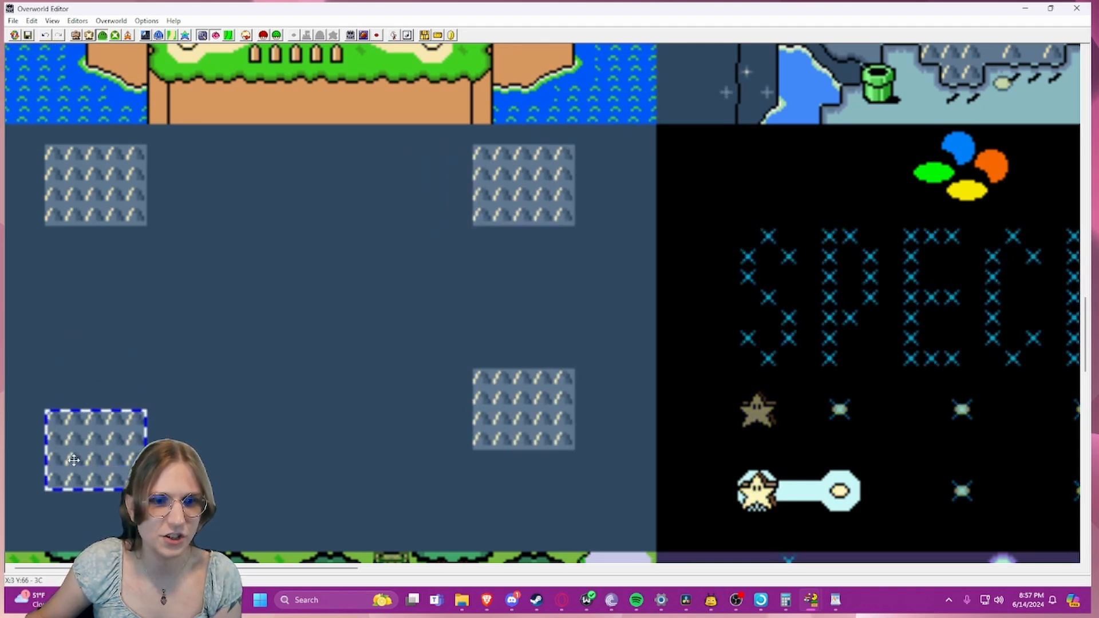
pyautogui.moveTo(563, 430); pyautogui.dragTo(545, 458)
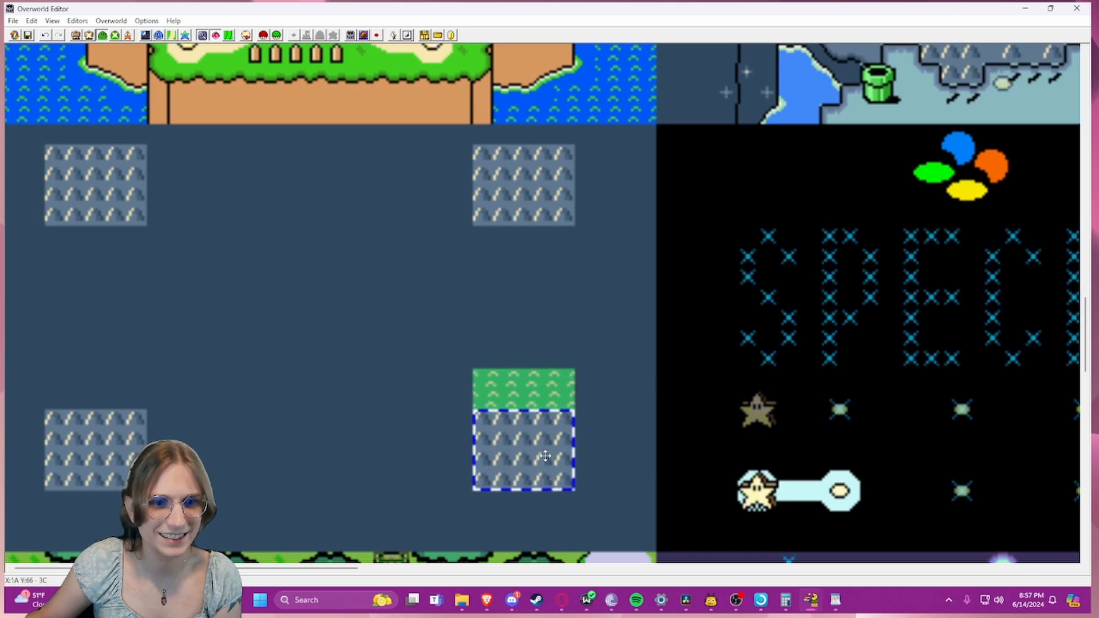
pyautogui.moveTo(483, 370); pyautogui.dragTo(567, 388)
pyautogui.click(593, 378)
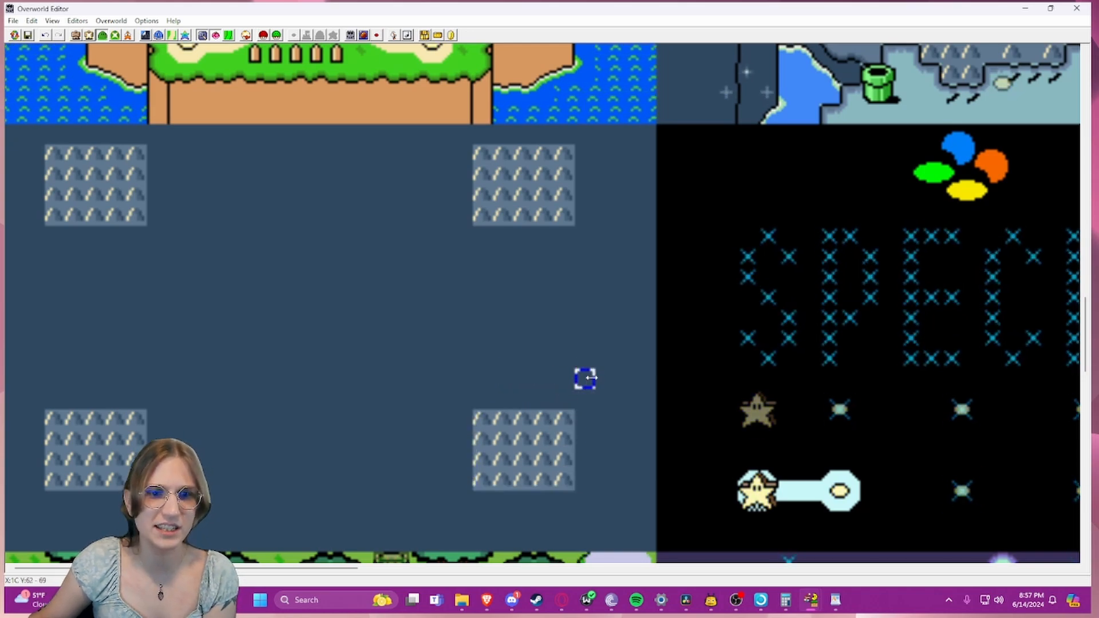
# - Copy a 2-by-2-tile piece of horizontal path from the Valley of Bowser and place it slightly right of the new submap's centre
pyautogui.scroll(2, 403, 293)
pyautogui.scroll(-2, 404, 293)
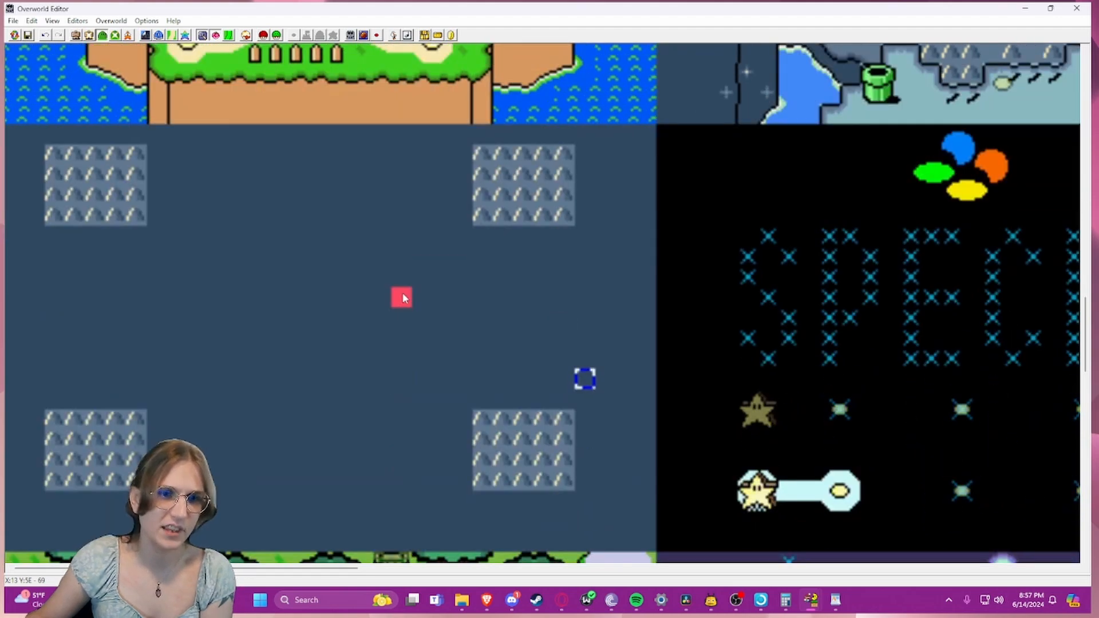
pyautogui.scroll(2, 404, 294)
pyautogui.scroll(-1, 403, 293)
pyautogui.scroll(3, 403, 293)
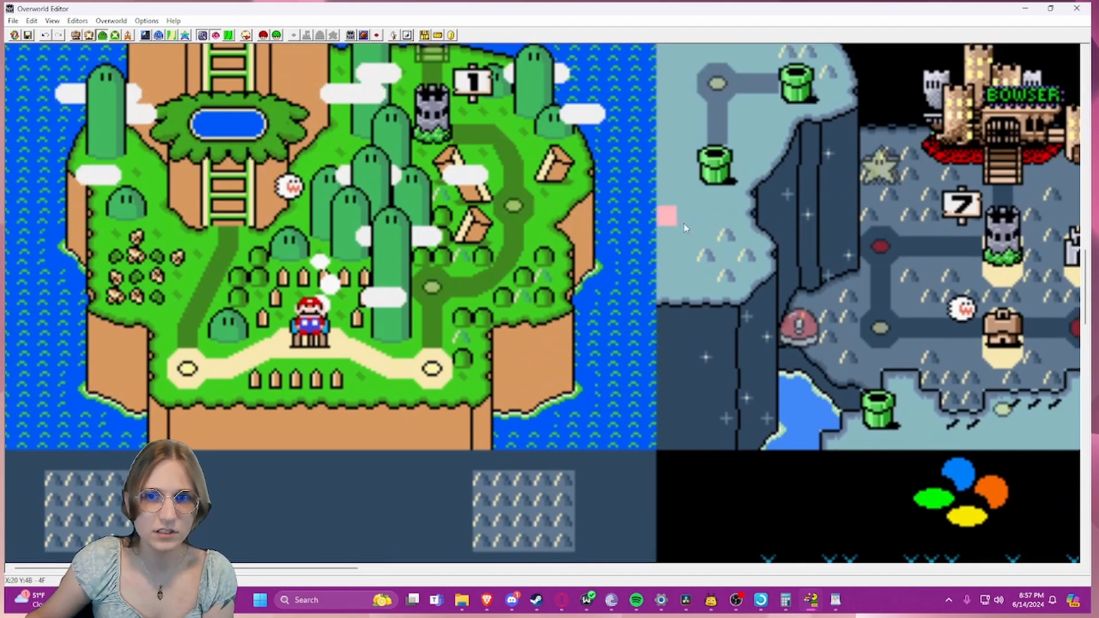
pyautogui.click(921, 246)
pyautogui.scroll(-3, 420, 319)
pyautogui.scroll(-3, 420, 318)
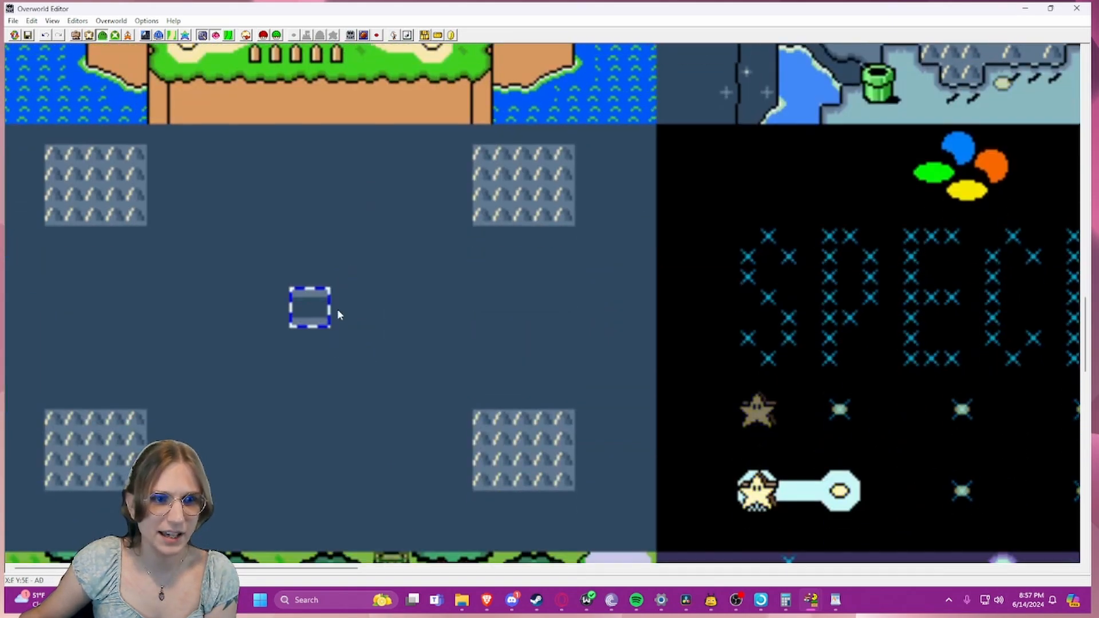
pyautogui.scroll(2, 349, 318)
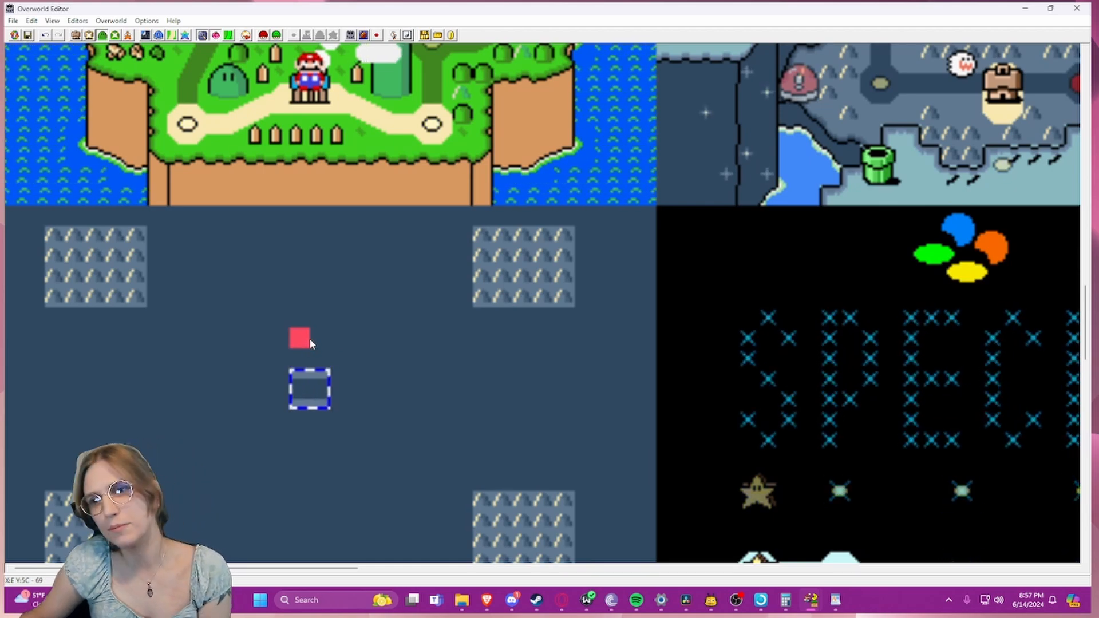
pyautogui.moveTo(312, 376); pyautogui.dragTo(387, 379)
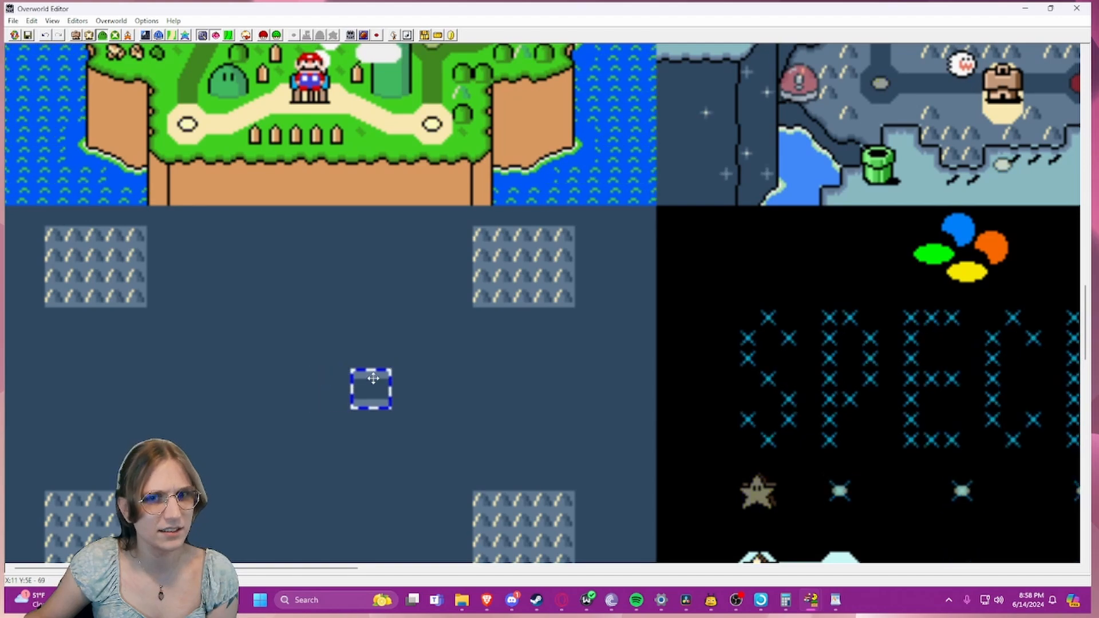
# - Copy the path junction around the Valley of Bowser level marker and paste it directly left of the horizontal path piece
pyautogui.scroll(2, 932, 135)
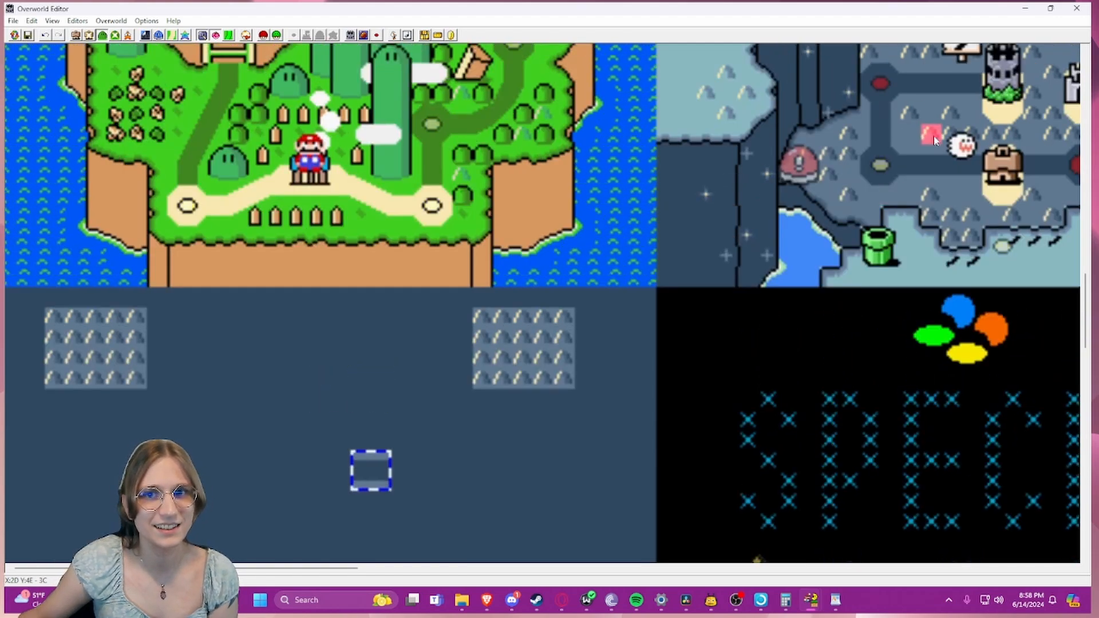
pyautogui.click(873, 161)
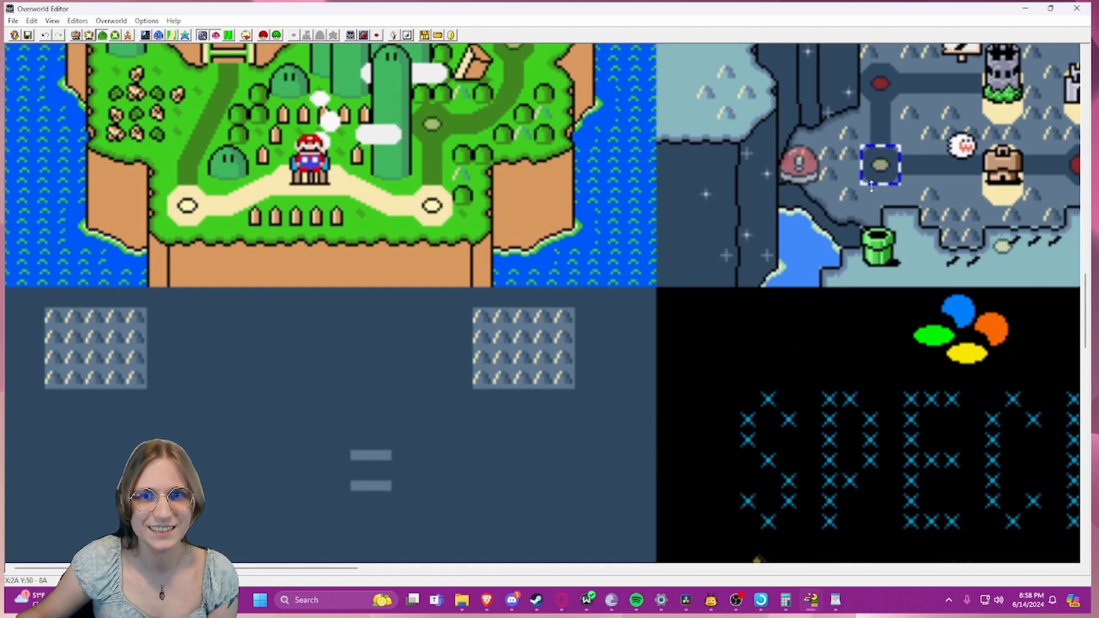
pyautogui.rightClick(324, 460)
pyautogui.click(367, 424)
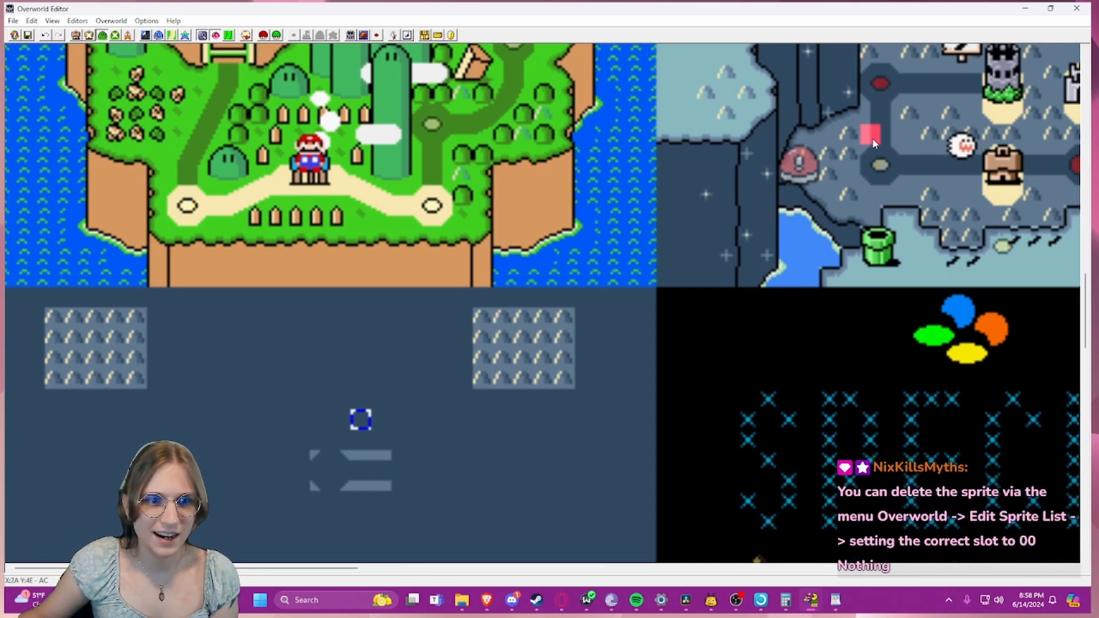
# - Stretch a copied plain grey ground tile into a 10-by-5-tile block in the submap's middle, moving the path pieces above it
pyautogui.click(889, 193)
pyautogui.click(238, 439)
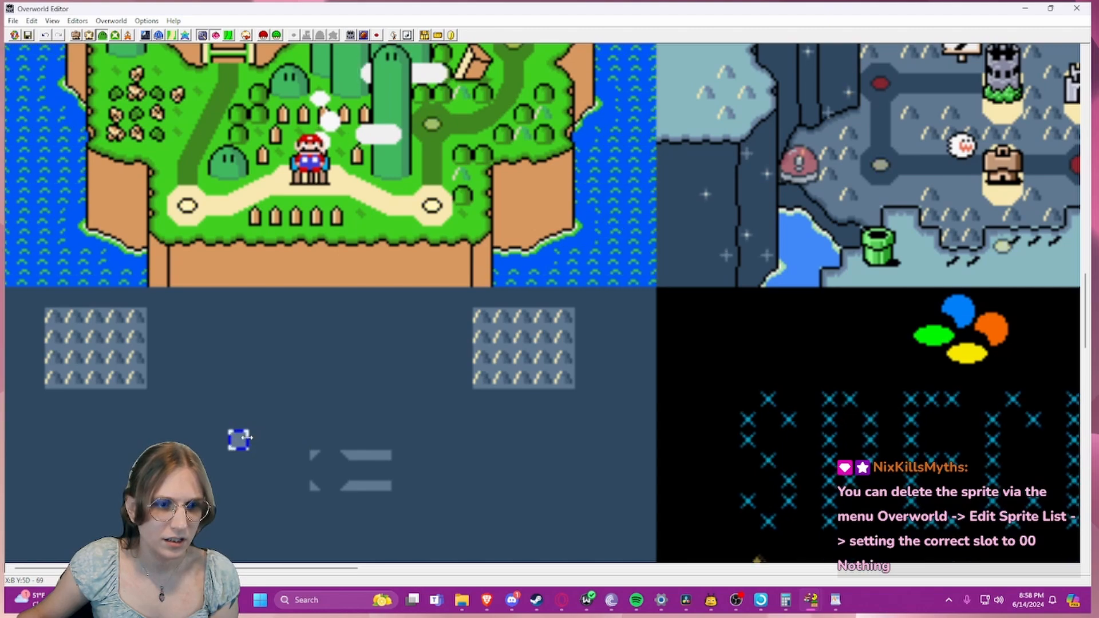
pyautogui.moveTo(239, 438); pyautogui.dragTo(426, 441)
pyautogui.scroll(-3, 400, 389)
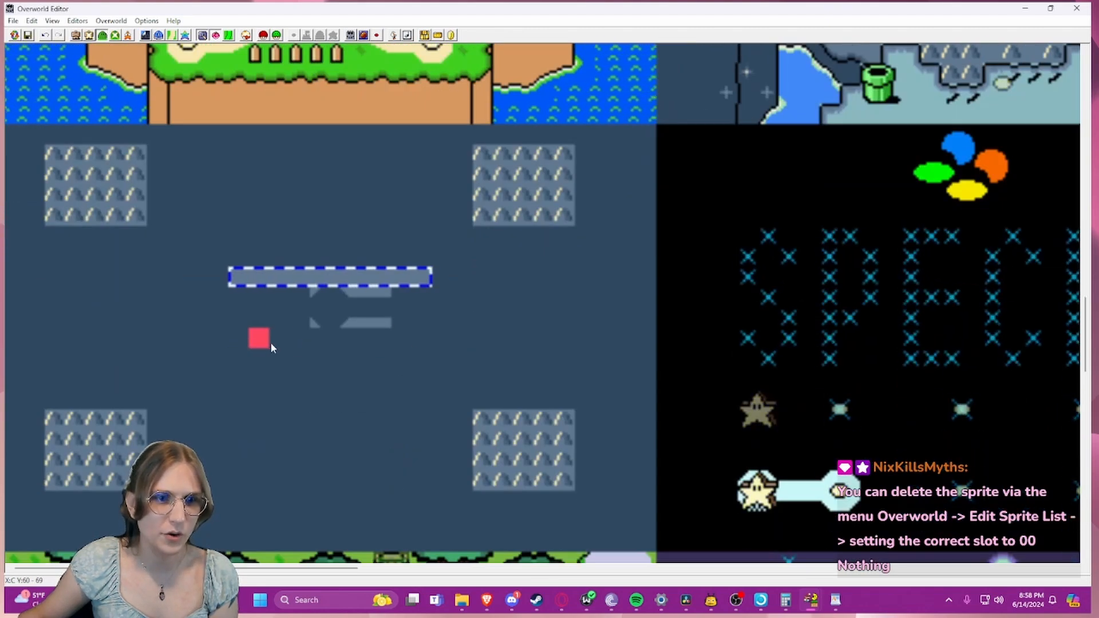
pyautogui.moveTo(320, 317); pyautogui.dragTo(355, 226)
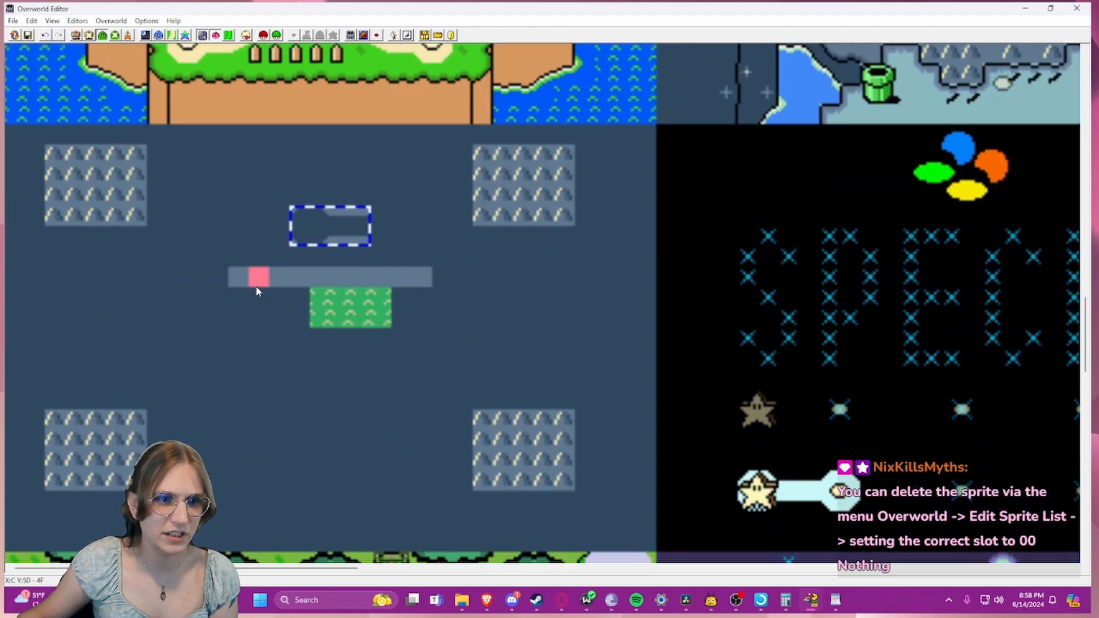
pyautogui.moveTo(256, 286); pyautogui.dragTo(424, 363)
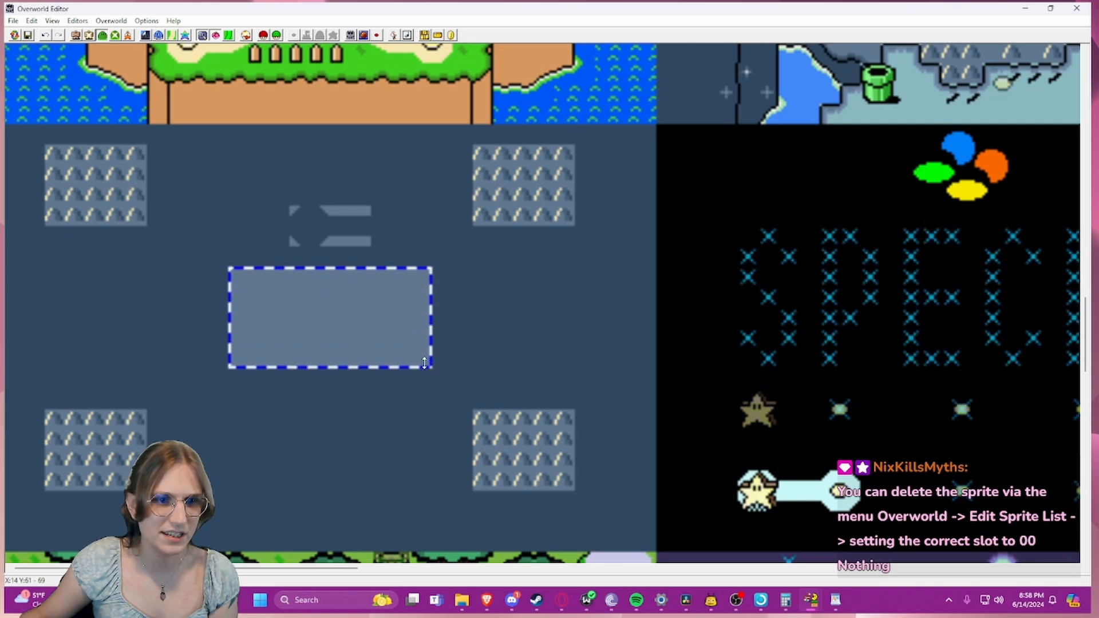
# - Move the path pieces onto the plain grey block and paste a copied Valley of Bowser junction to finish the path's right end
pyautogui.moveTo(291, 208)
pyautogui.mouseDown()
pyautogui.moveTo(368, 245)
pyautogui.moveTo(326, 346)
pyautogui.moveTo(324, 323)
pyautogui.mouseUp()
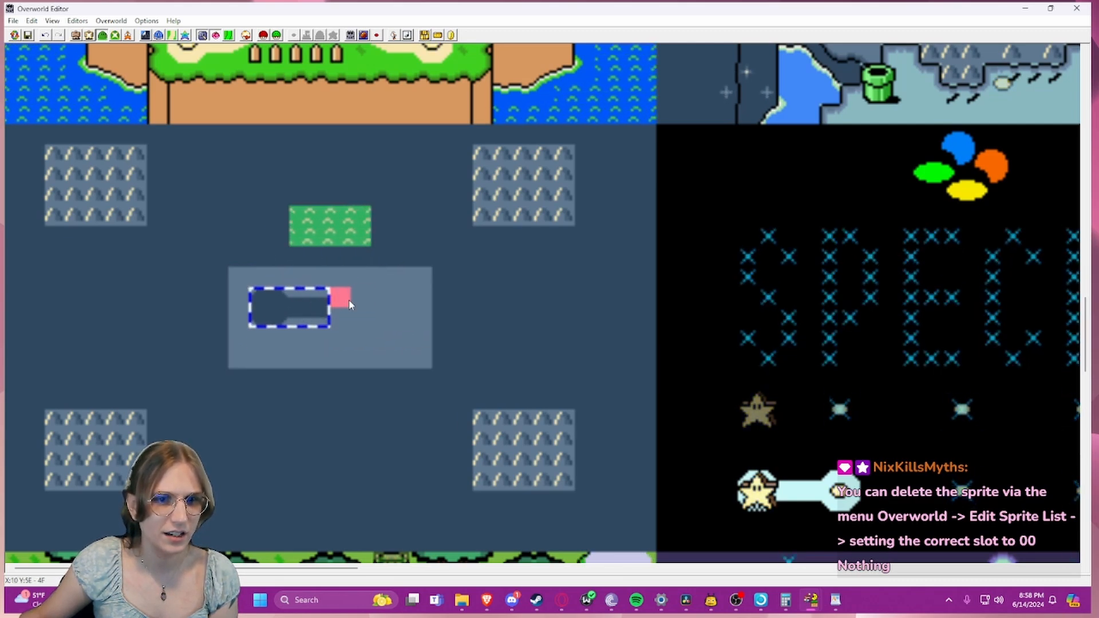
pyautogui.scroll(3, 352, 296)
pyautogui.moveTo(862, 148); pyautogui.dragTo(893, 184)
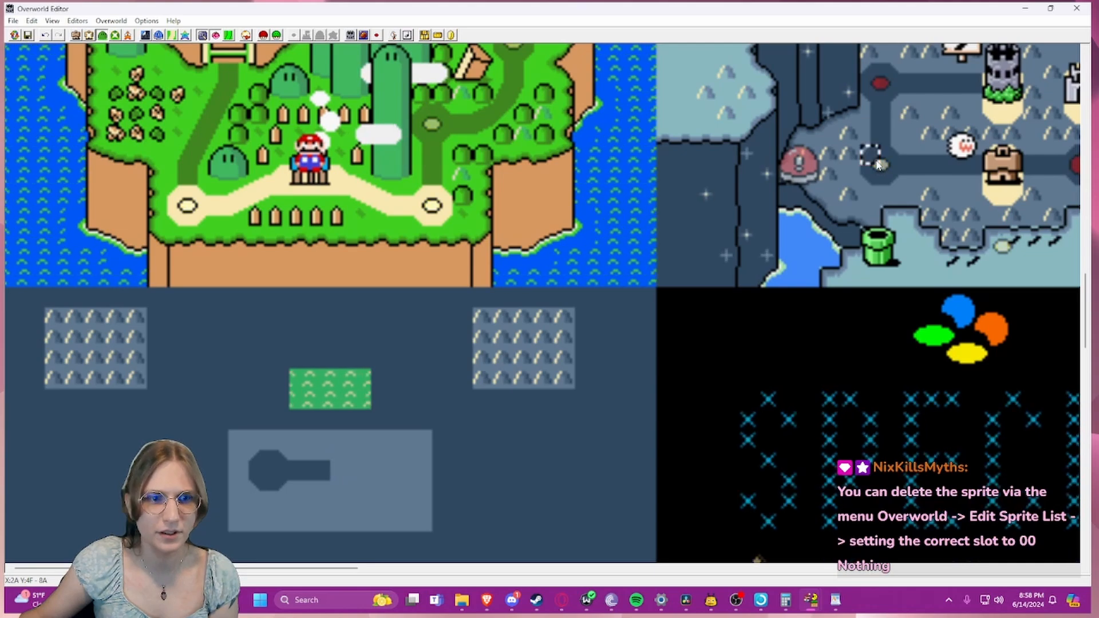
pyautogui.rightClick(345, 464)
pyautogui.moveTo(345, 463); pyautogui.dragTo(369, 475)
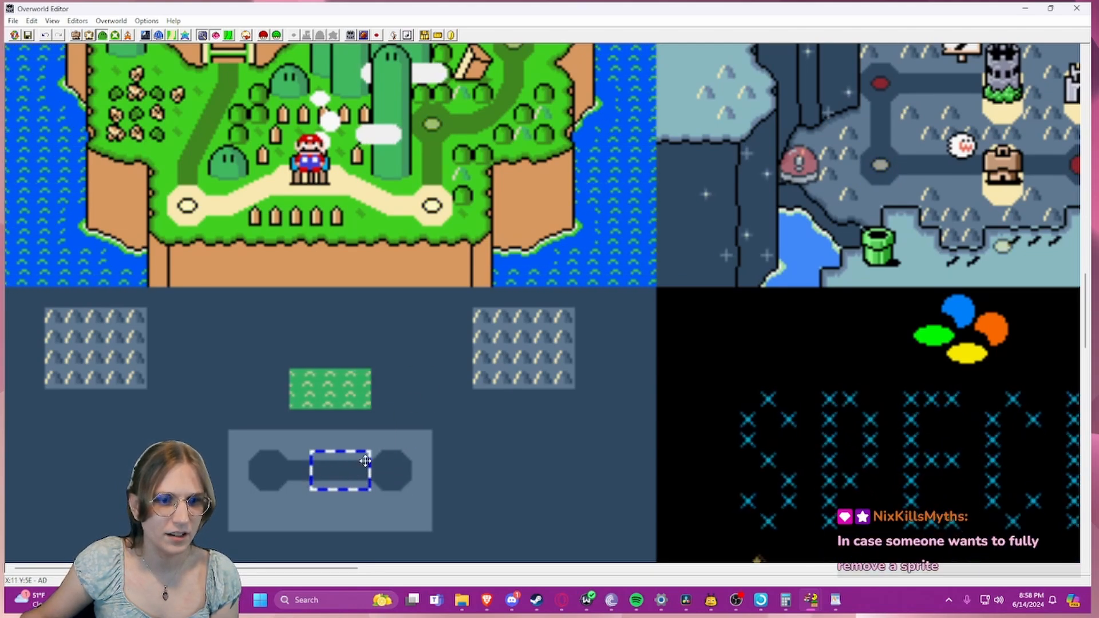
# - Fill the green gap above the grey block, where the path pieces had been, with dark blue background tiles
pyautogui.moveTo(380, 380); pyautogui.dragTo(420, 399)
pyautogui.click(277, 383)
pyautogui.moveTo(277, 388); pyautogui.dragTo(364, 385)
pyautogui.click(380, 380)
pyautogui.scroll(-3, 390, 365)
pyautogui.scroll(1, 405, 327)
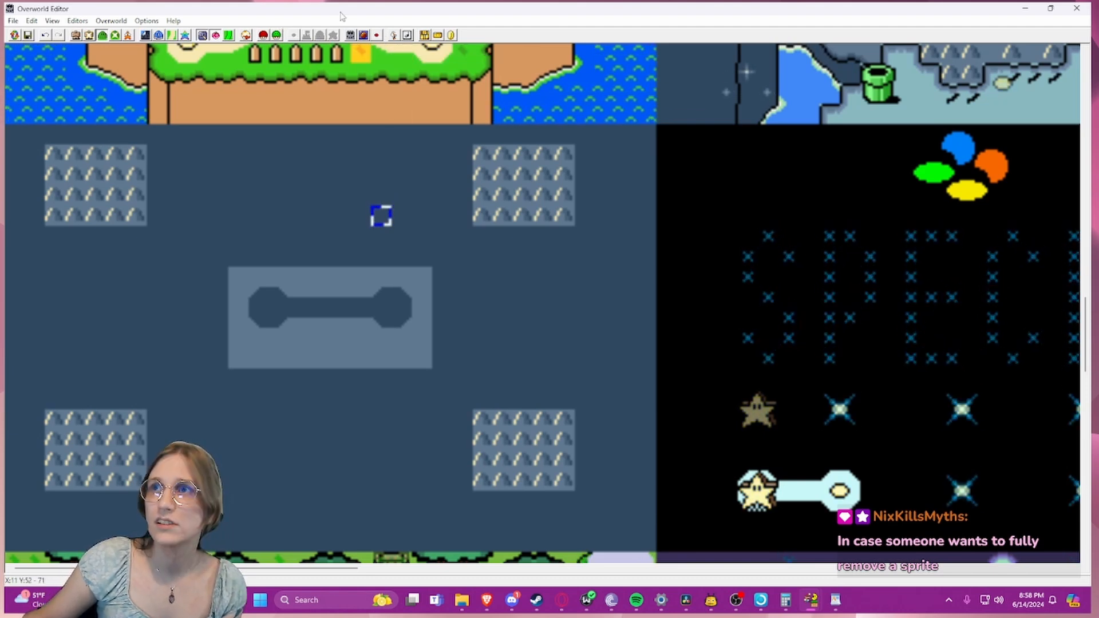
# - Set slot A in the overworld sprite list to 00 Nothing
pyautogui.click(111, 21)
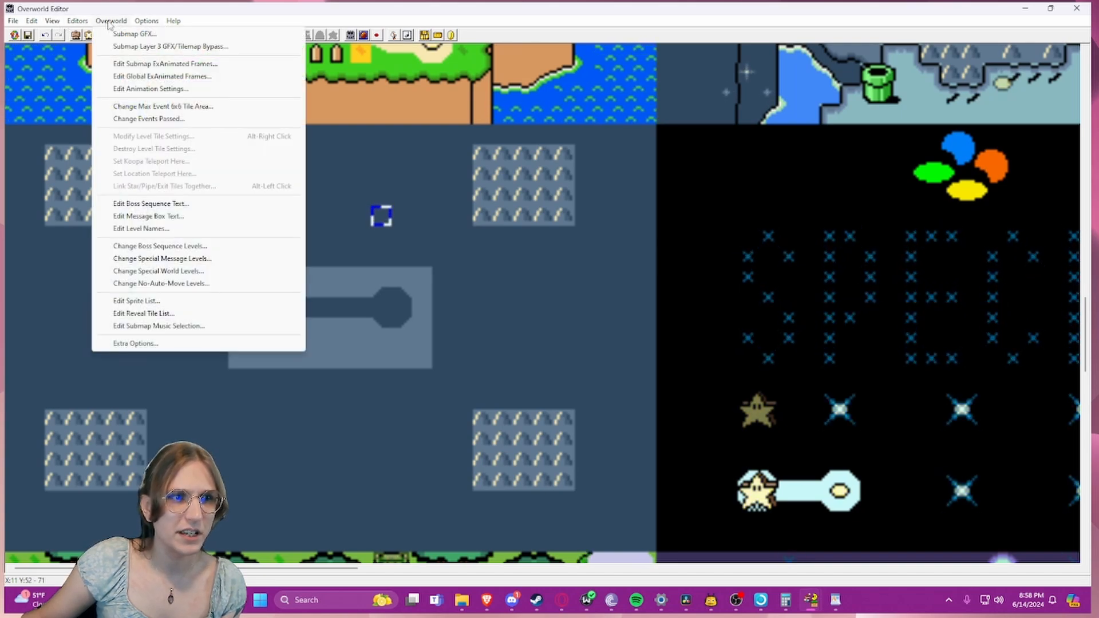
pyautogui.moveTo(173, 21)
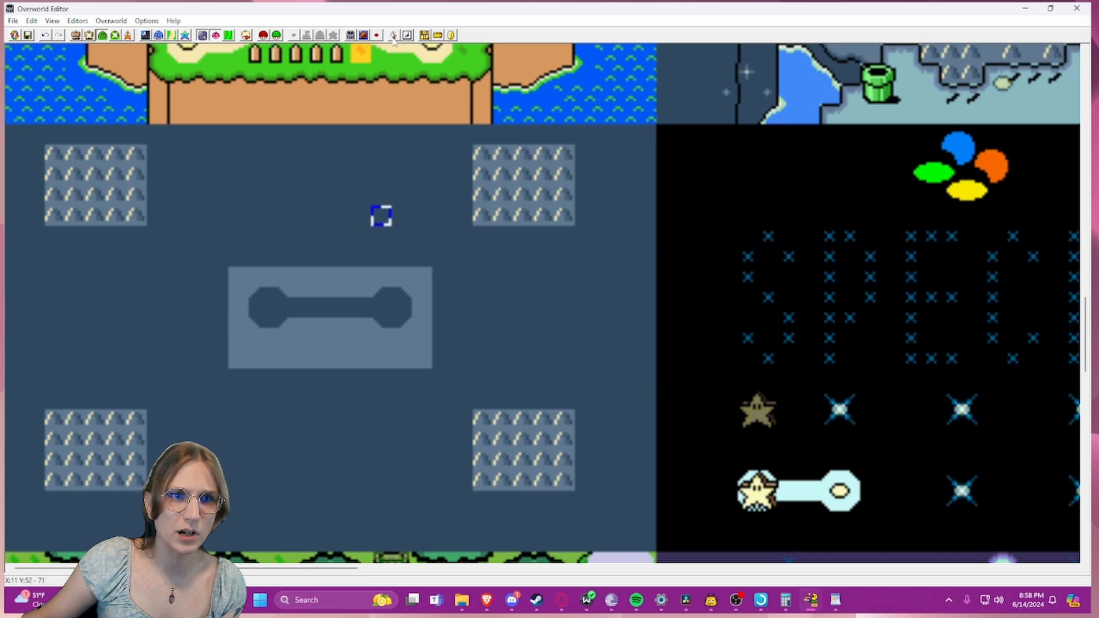
pyautogui.click(392, 35)
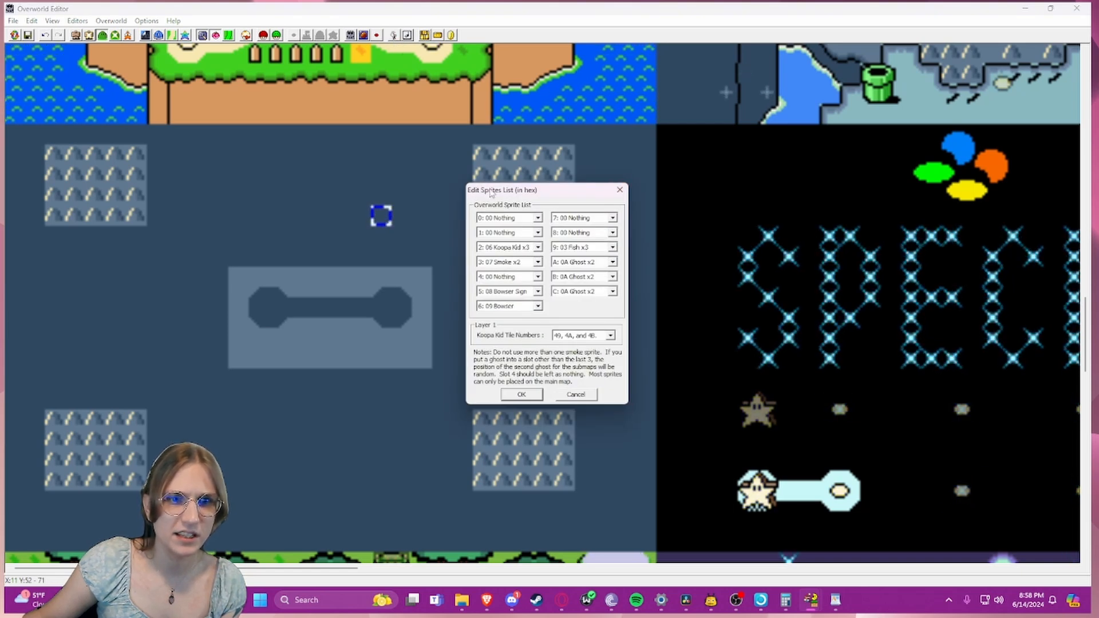
pyautogui.click(620, 190)
pyautogui.moveTo(103, 23)
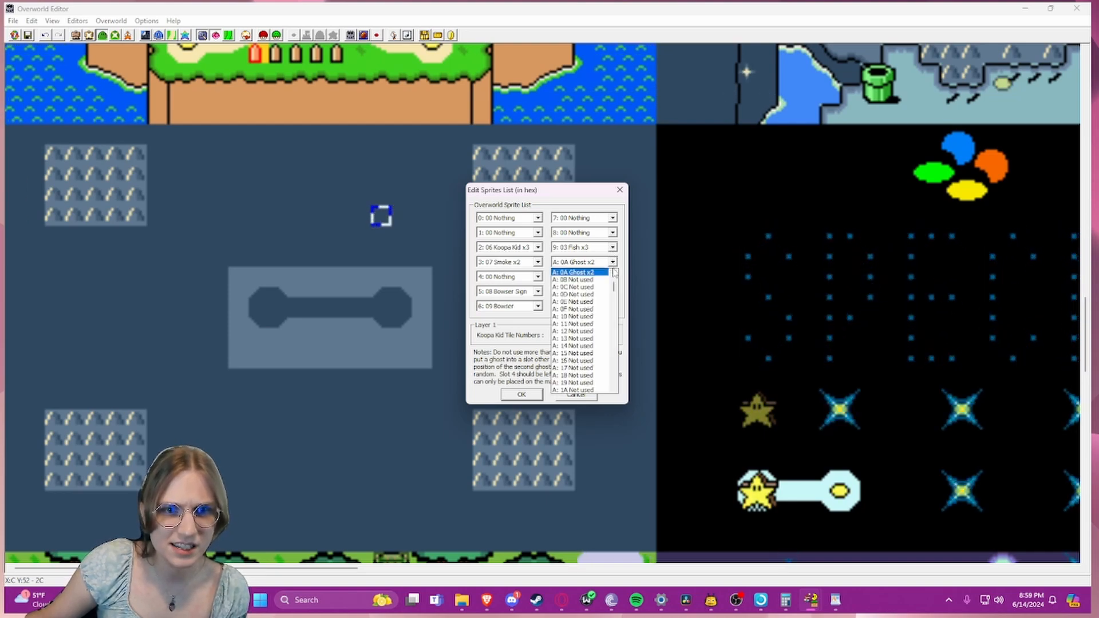
pyautogui.click(572, 272)
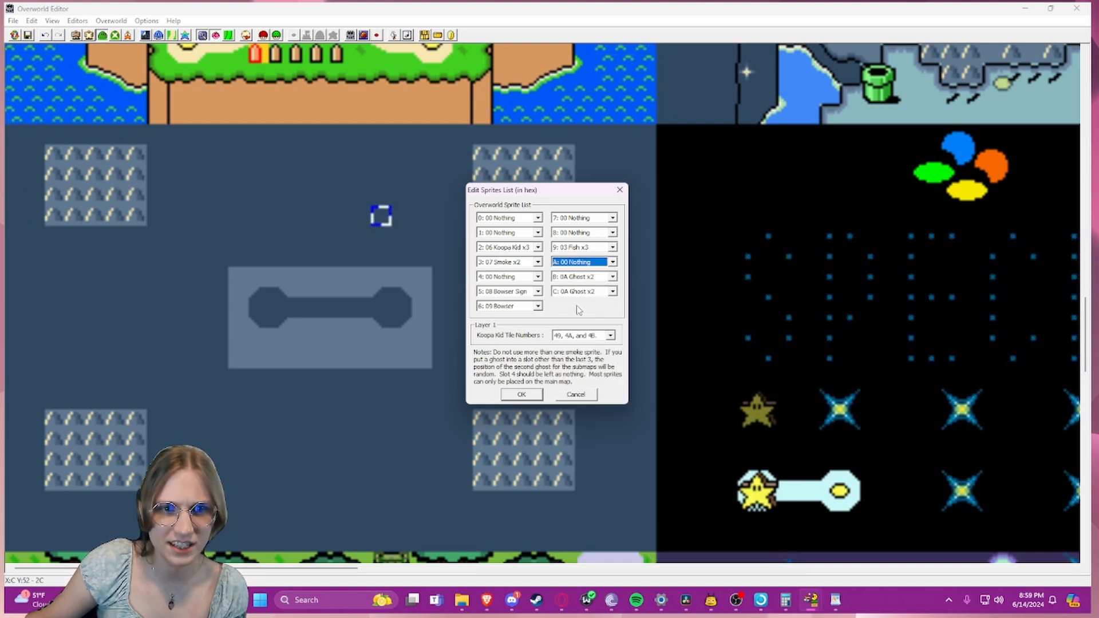
pyautogui.click(522, 394)
pyautogui.scroll(5, 316, 222)
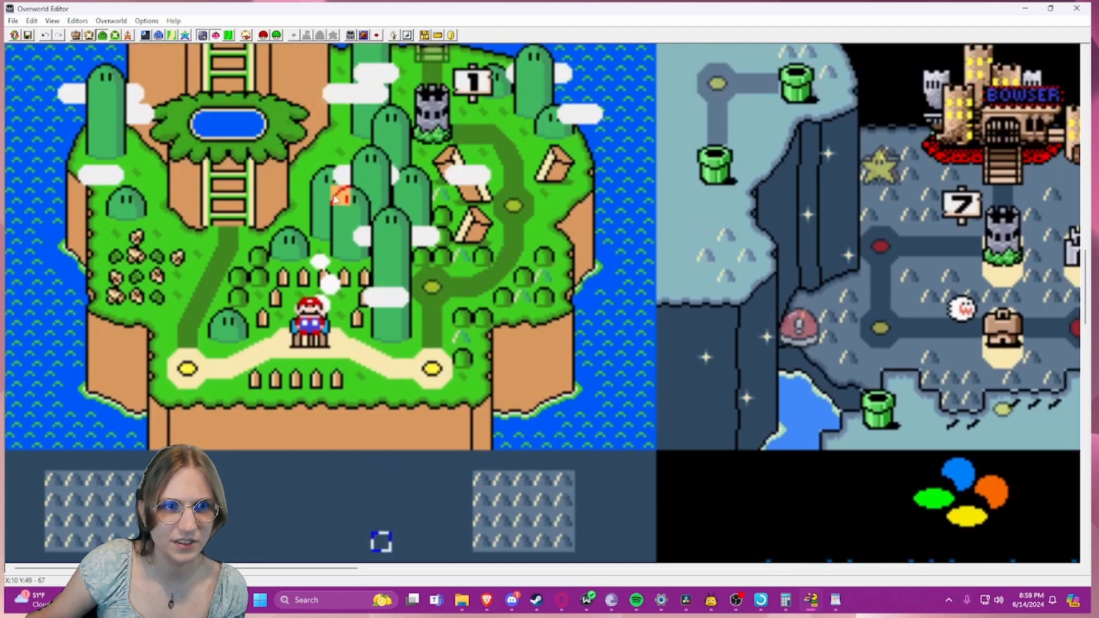
pyautogui.scroll(2, 317, 222)
pyautogui.scroll(-6, 329, 221)
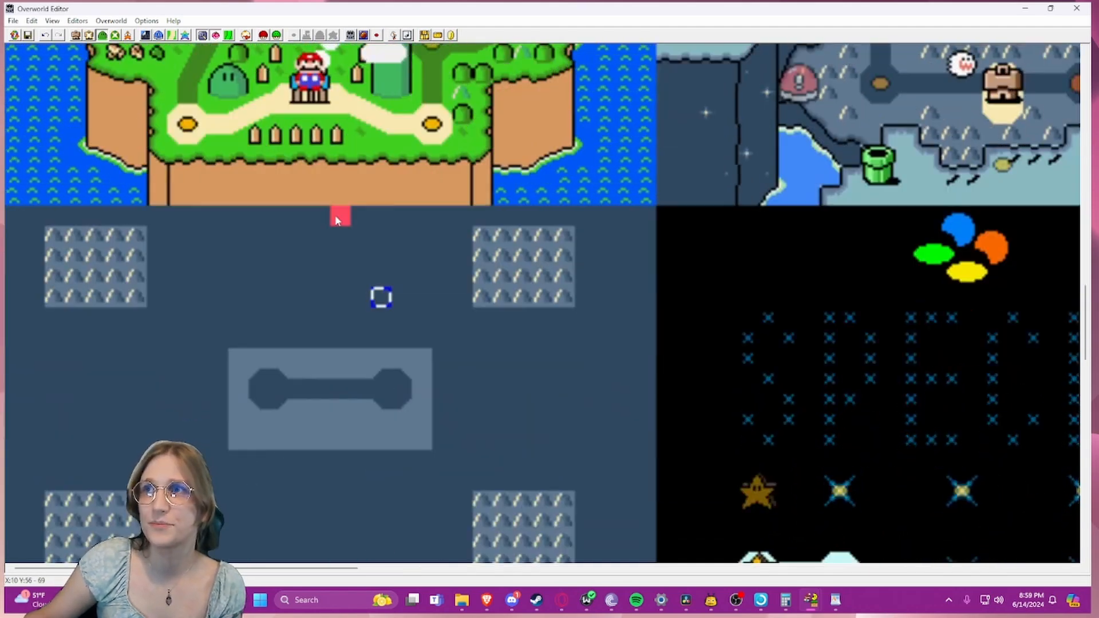
pyautogui.scroll(-3, 337, 220)
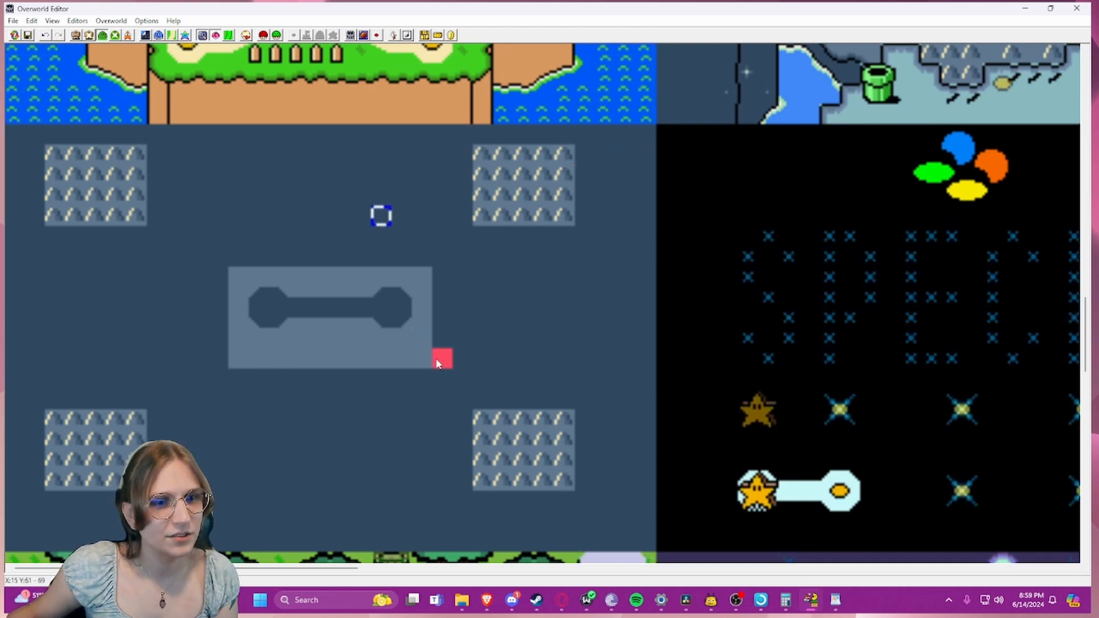
# - Replace the bottom row of the grey block with dark blue tiles to trim it to four tiles high
pyautogui.moveTo(441, 358); pyautogui.dragTo(235, 358)
pyautogui.press('Delete')
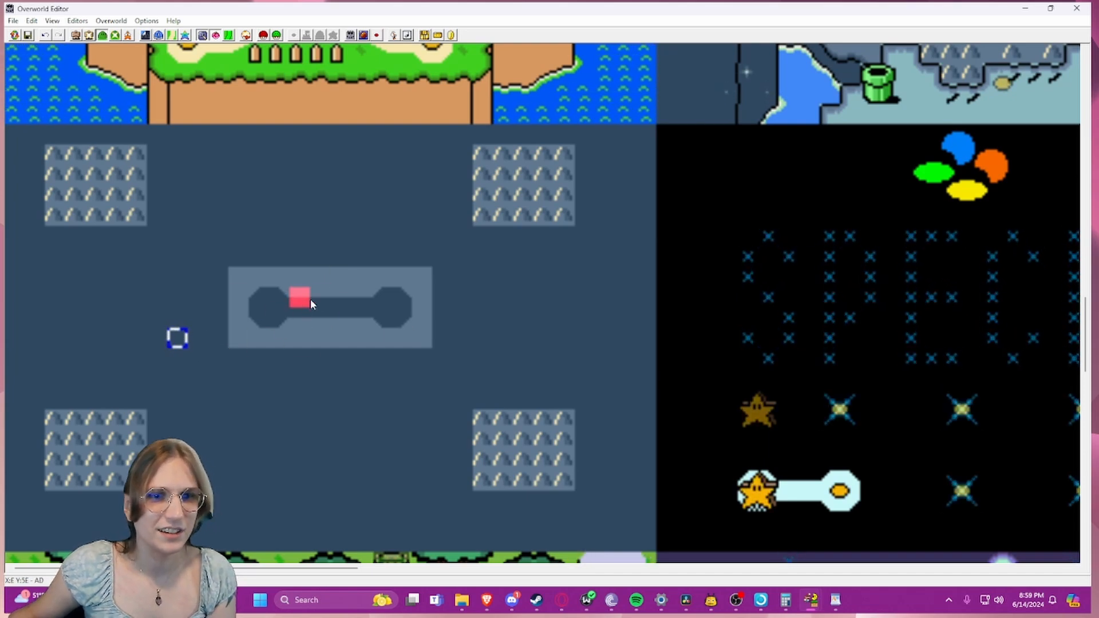
pyautogui.scroll(3, 299, 296)
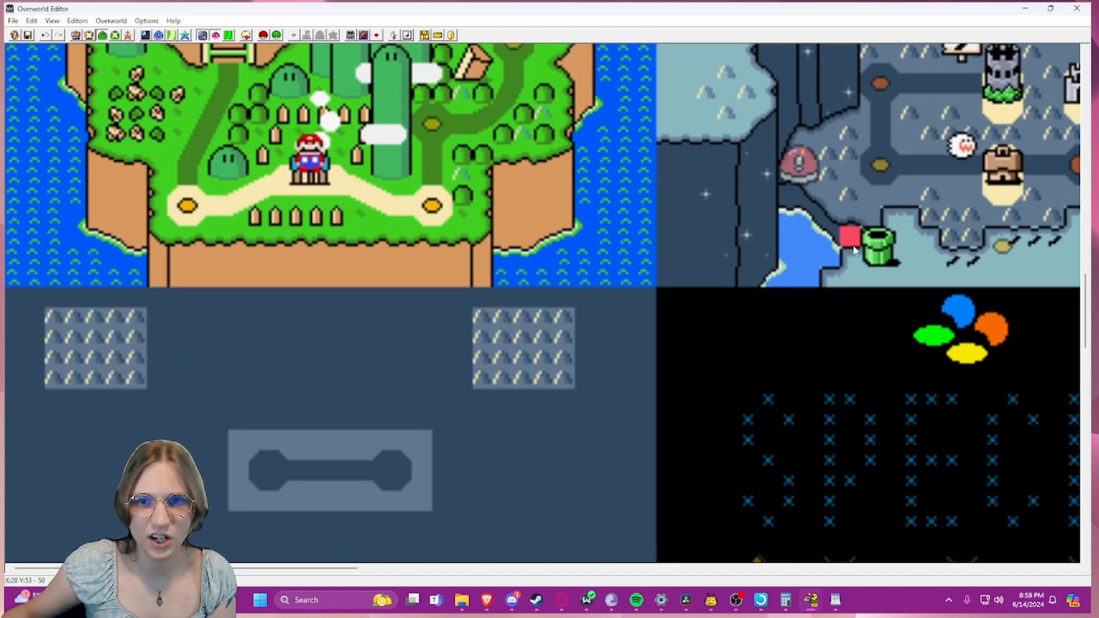
pyautogui.scroll(-3, 804, 290)
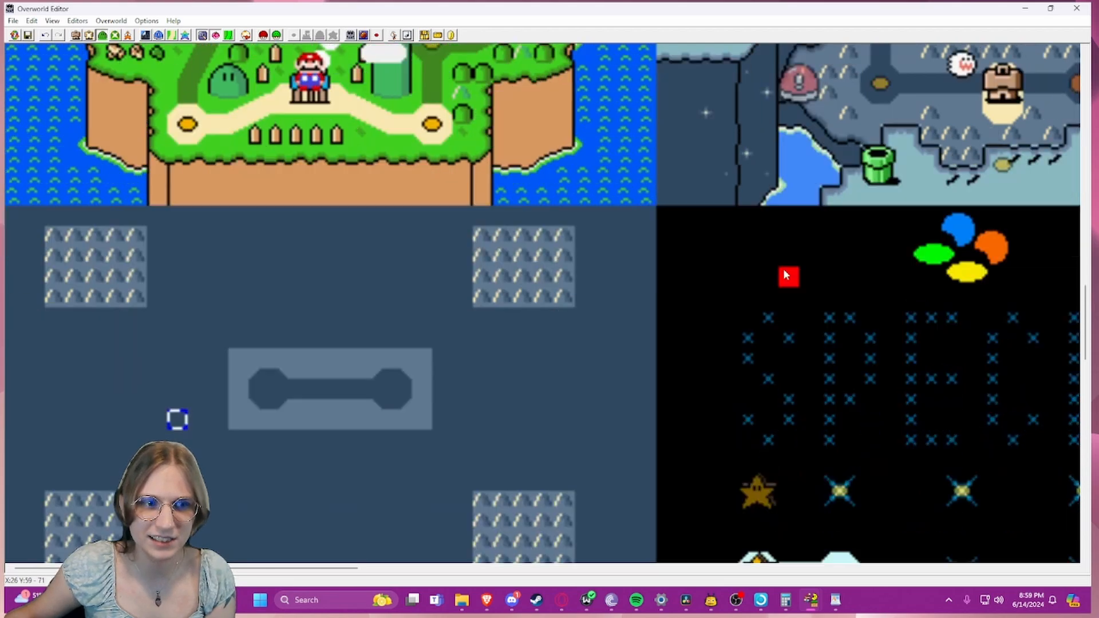
pyautogui.scroll(3, 915, 301)
pyautogui.moveTo(933, 308); pyautogui.dragTo(1010, 363)
pyautogui.moveTo(889, 300); pyautogui.dragTo(1000, 361)
pyautogui.rightClick(982, 345)
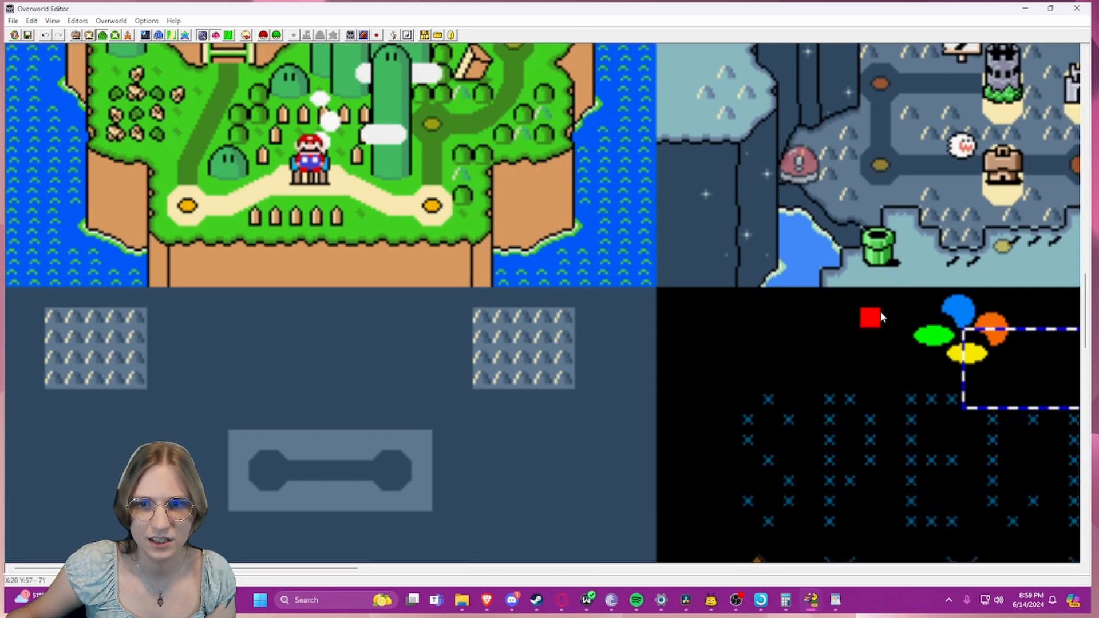
pyautogui.moveTo(883, 290)
pyautogui.mouseDown()
pyautogui.moveTo(997, 354)
pyautogui.moveTo(901, 309)
pyautogui.moveTo(1026, 343)
pyautogui.moveTo(1046, 366)
pyautogui.mouseUp()
pyautogui.click(1013, 339)
# - Switch to Layer 1 editing and move the four coloured ovals from the Special World to the new submap's top centre
pyautogui.click(76, 38)
pyautogui.click(857, 316)
pyautogui.moveTo(975, 338); pyautogui.dragTo(360, 321)
pyautogui.moveTo(561, 369); pyautogui.dragTo(584, 369)
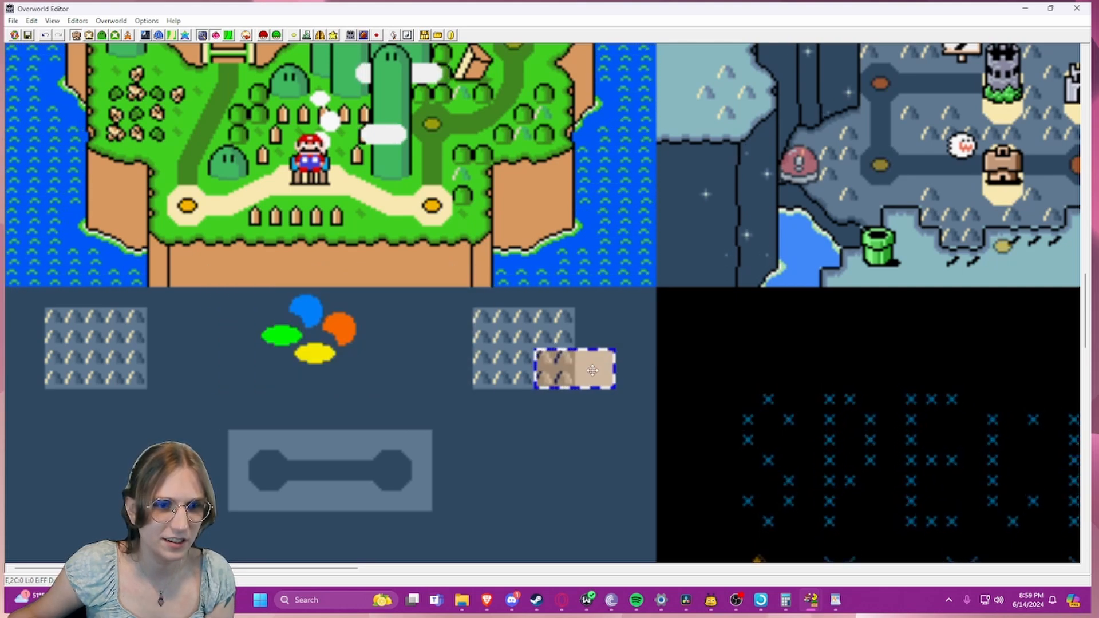
pyautogui.scroll(-2, 577, 344)
pyautogui.click(507, 234)
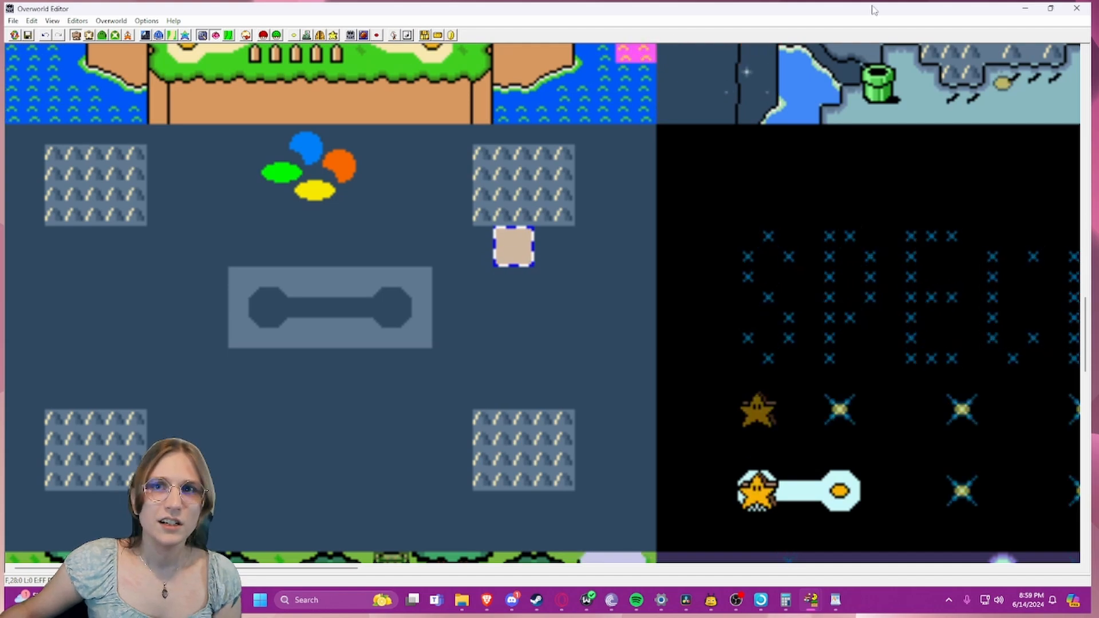
pyautogui.scroll(2, 443, 176)
pyautogui.scroll(-2, 444, 176)
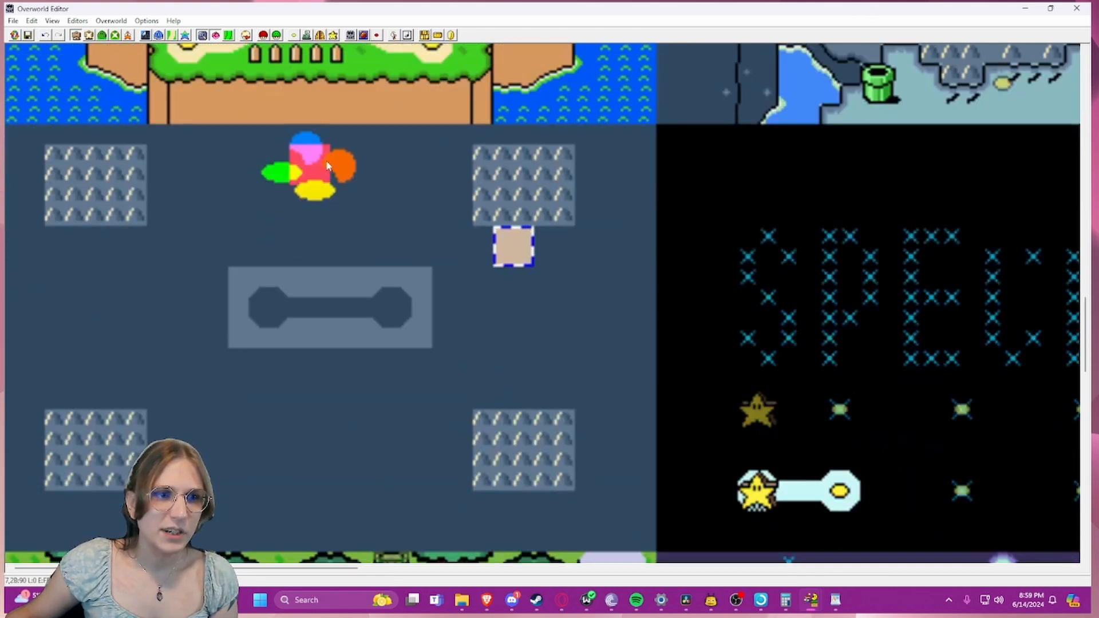
pyautogui.scroll(4, 301, 156)
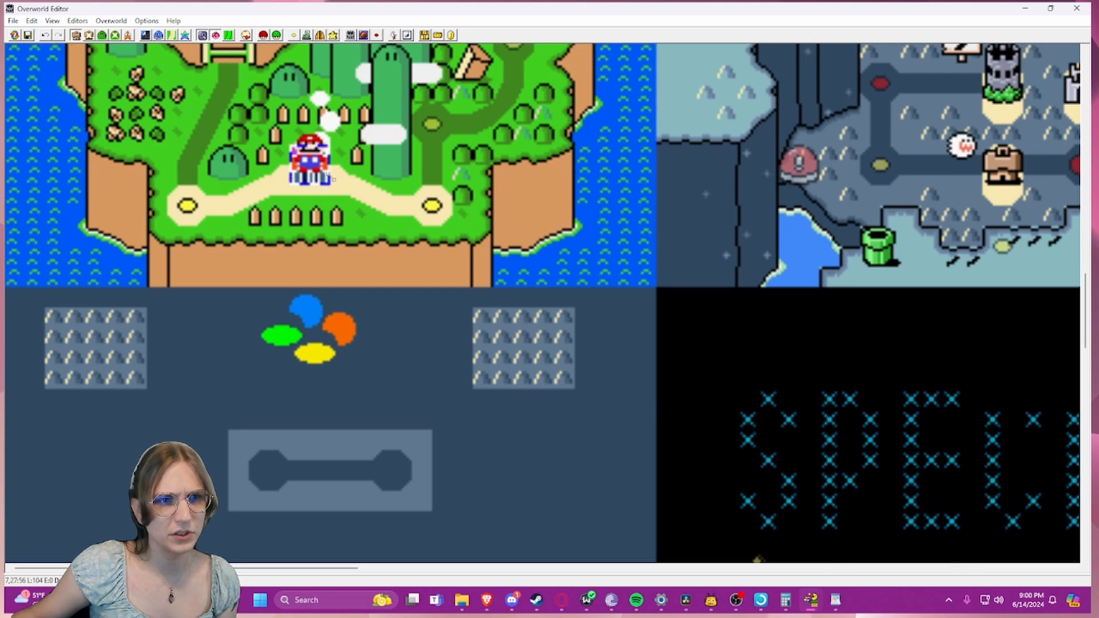
# - Move Yoshi's House from Yoshi's Island onto the right end of the new submap's path, one tile above the path's centre line
pyautogui.moveTo(307, 169); pyautogui.dragTo(403, 463)
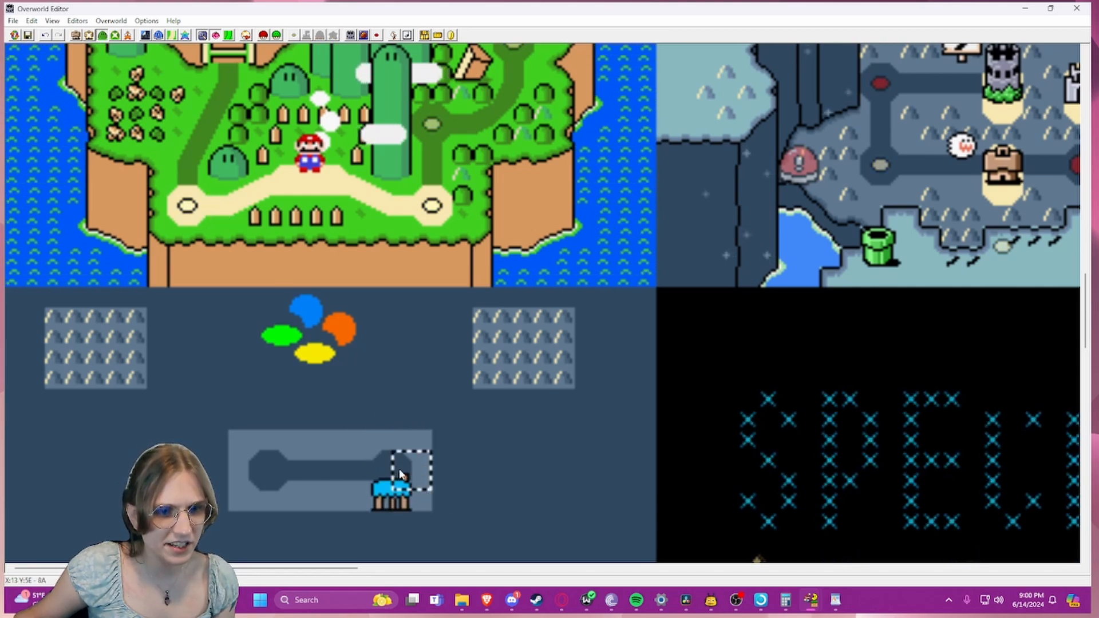
pyautogui.click(395, 477)
pyautogui.moveTo(396, 481); pyautogui.dragTo(396, 462)
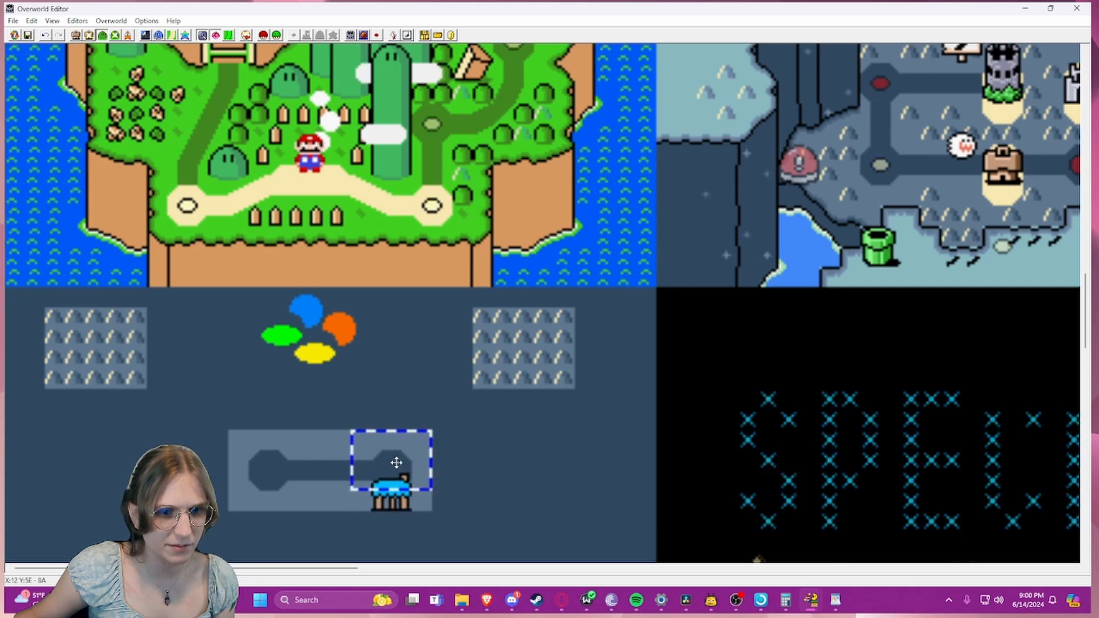
pyautogui.click(78, 34)
pyautogui.click(399, 474)
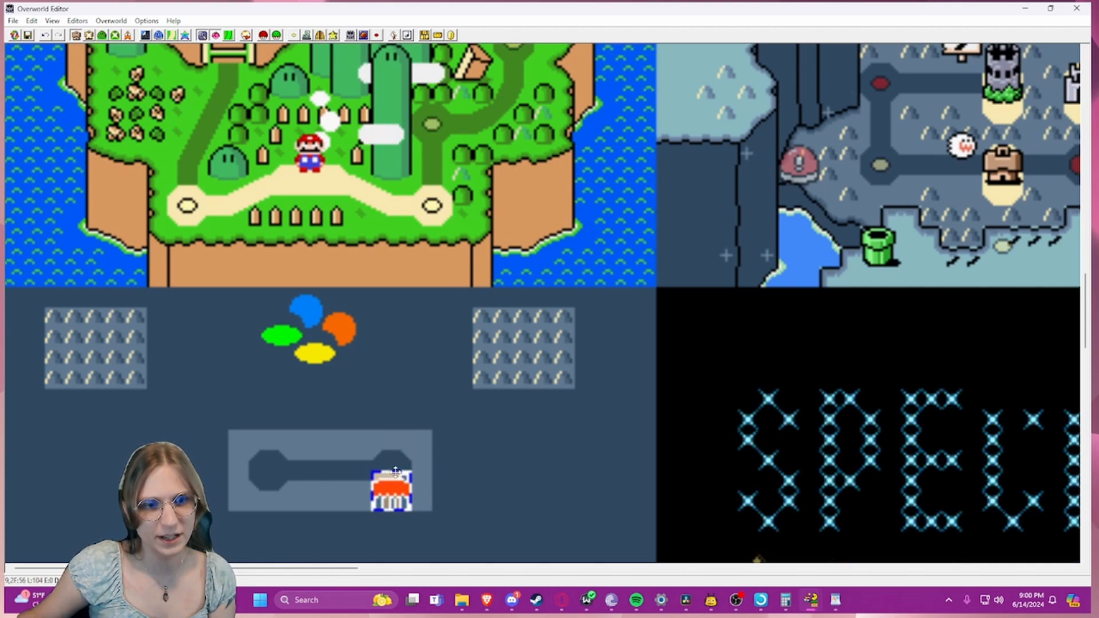
pyautogui.click(432, 451)
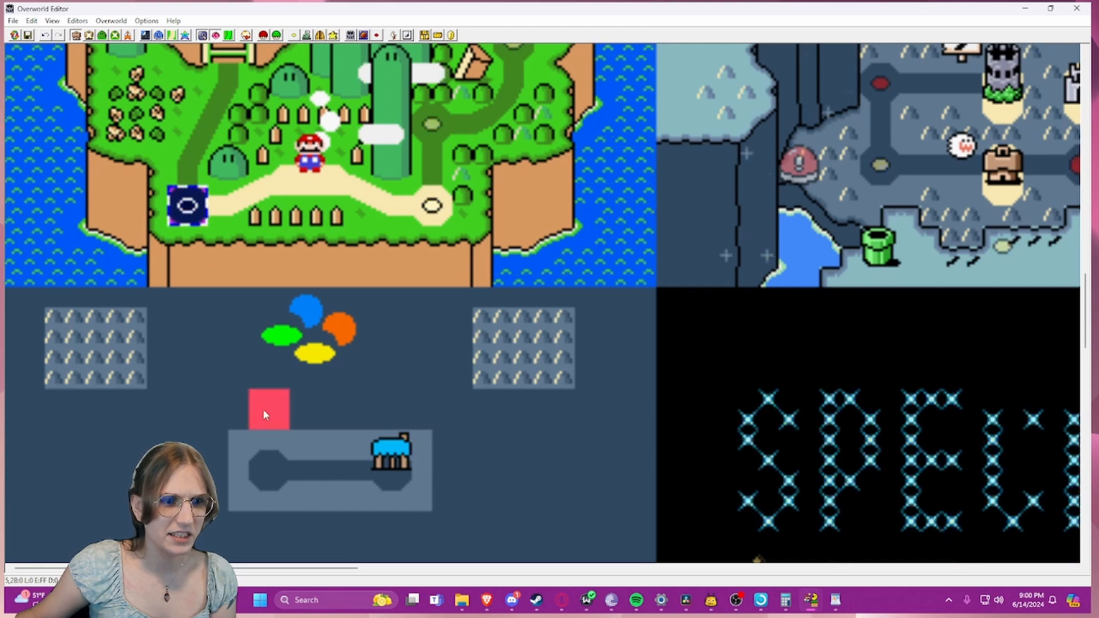
# - Paste a copy of the Yoshi's Island level marker left of Yoshi's House at the left end of the new path
pyautogui.rightClick(273, 456)
pyautogui.click(273, 452)
pyautogui.click(233, 452)
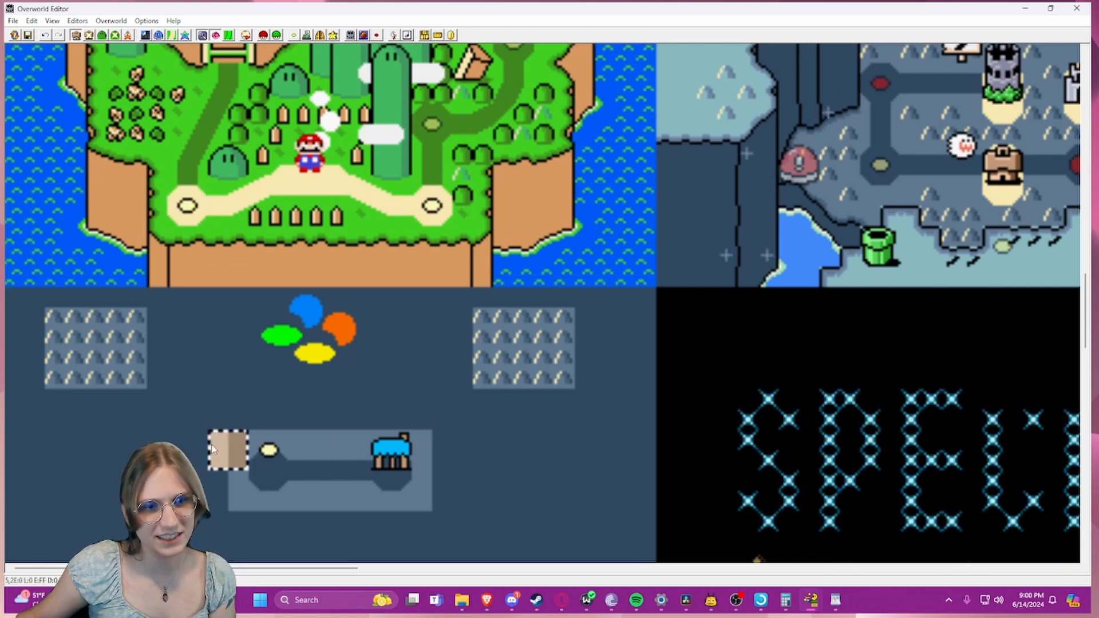
pyautogui.click(272, 452)
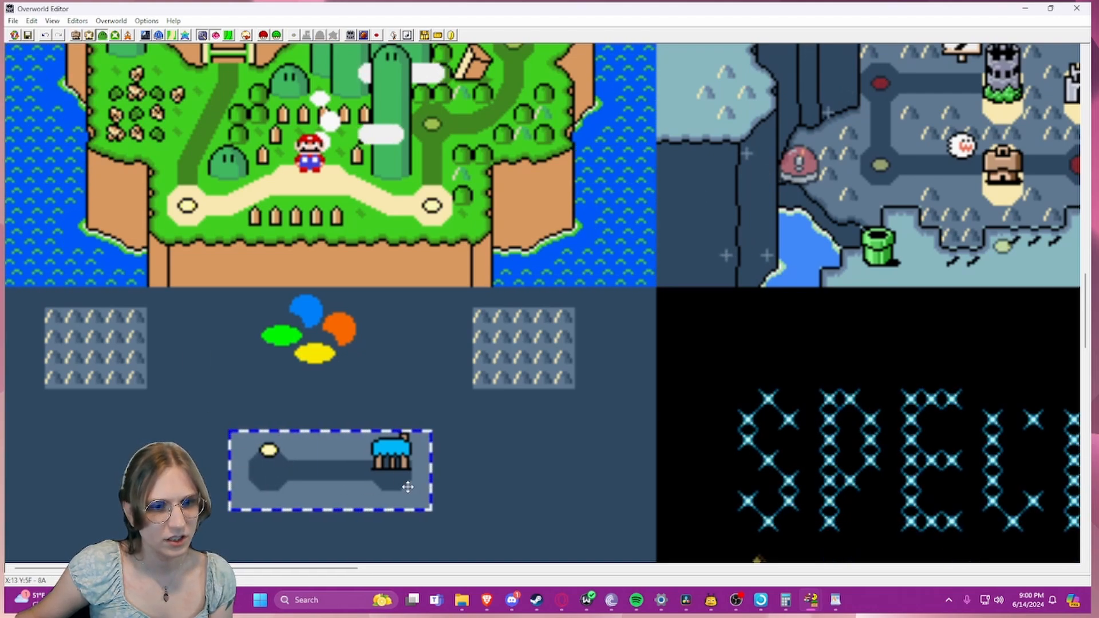
# - Move the grey path block up one tile to line up with the level tiles, and fill the exposed row with dark blue
pyautogui.moveTo(407, 486); pyautogui.dragTo(408, 466)
pyautogui.click(422, 501)
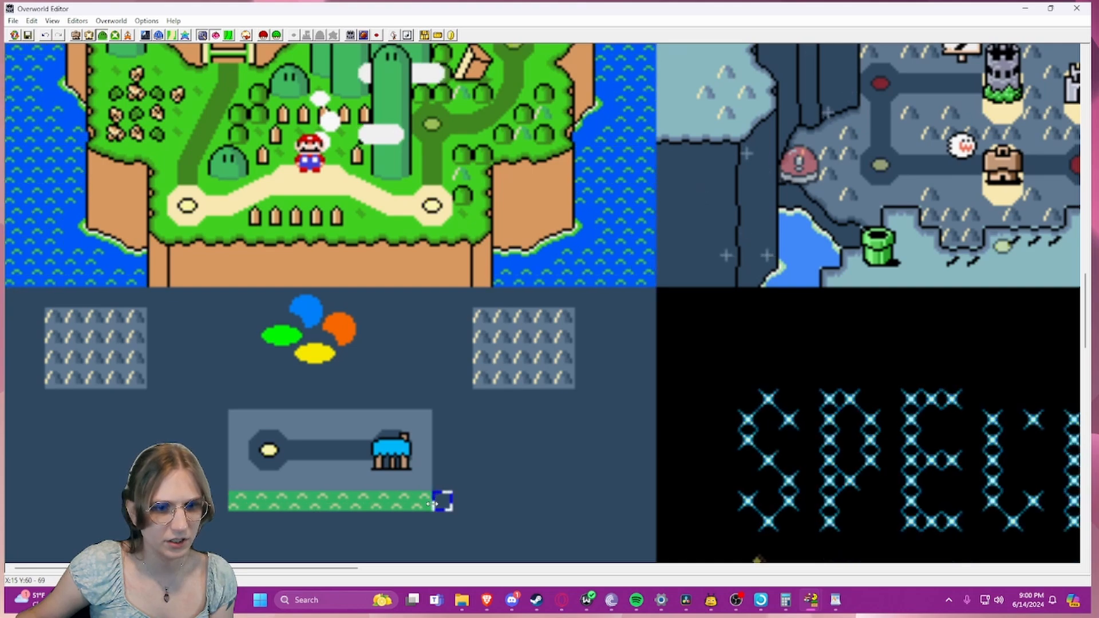
pyautogui.moveTo(432, 503); pyautogui.dragTo(215, 503)
pyautogui.click(199, 482)
pyautogui.scroll(-1, 197, 443)
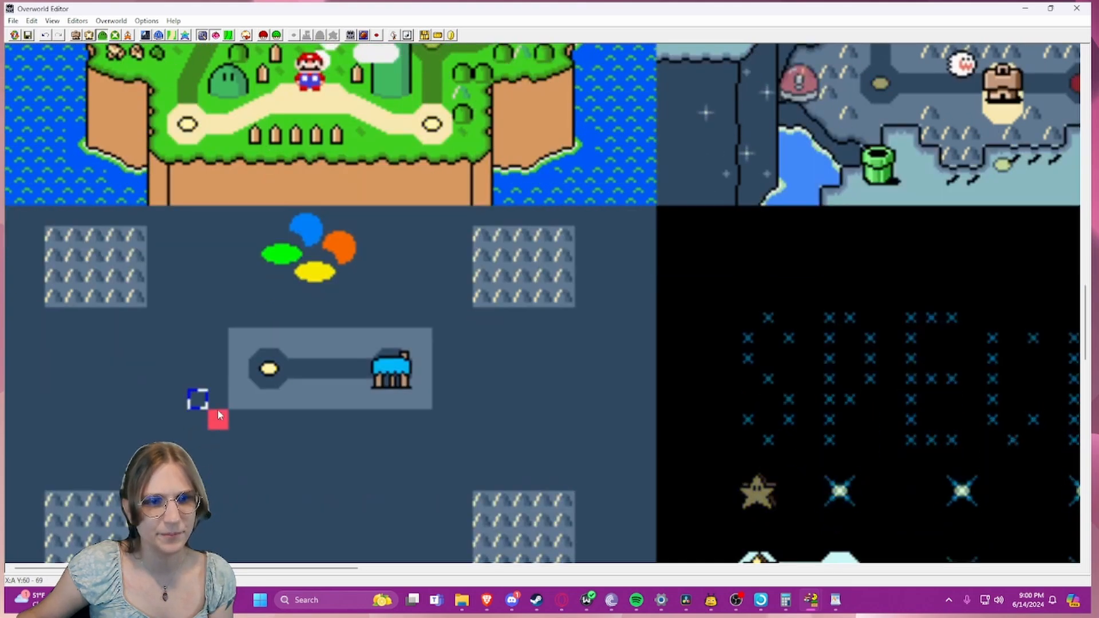
# - Inspect the placed house, level marker and path tiles in Layer 1 editing mode
pyautogui.click(382, 378)
pyautogui.click(75, 36)
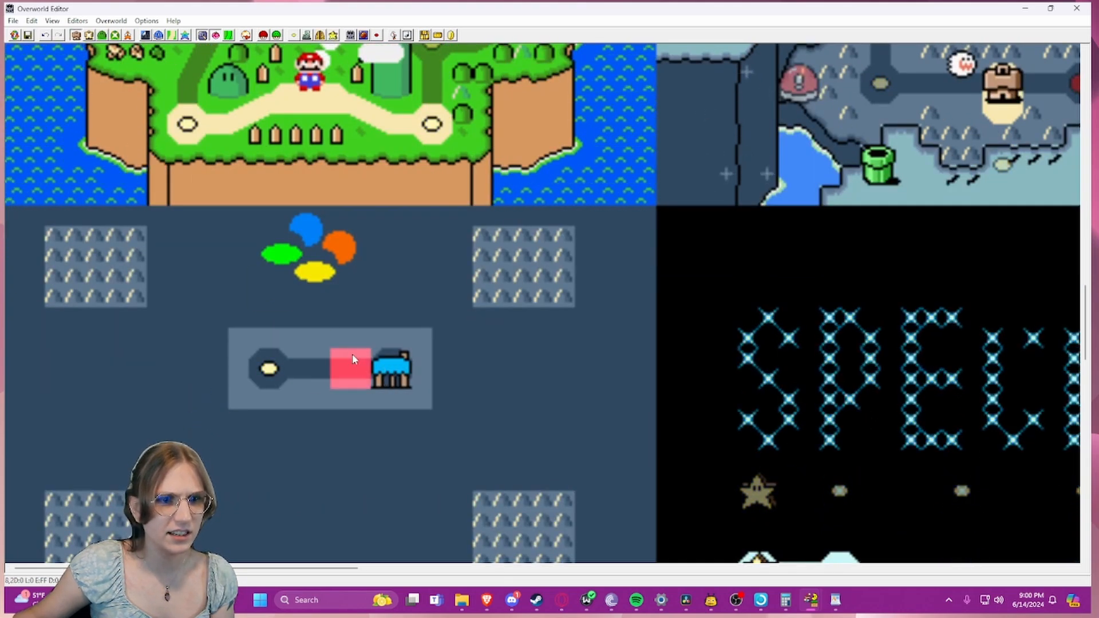
pyautogui.click(398, 375)
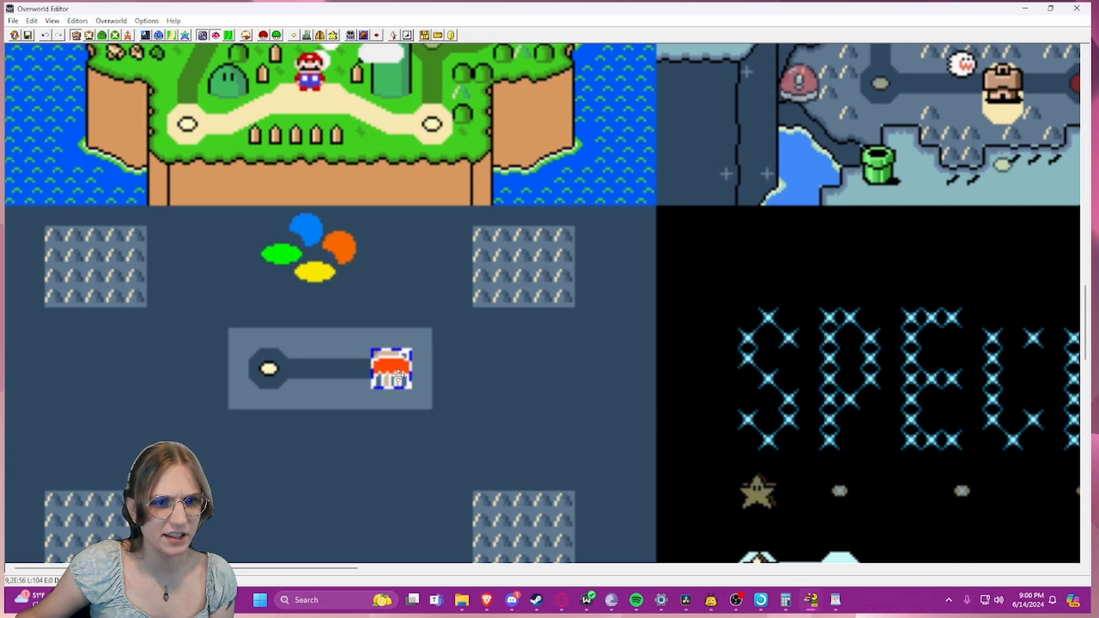
pyautogui.click(434, 336)
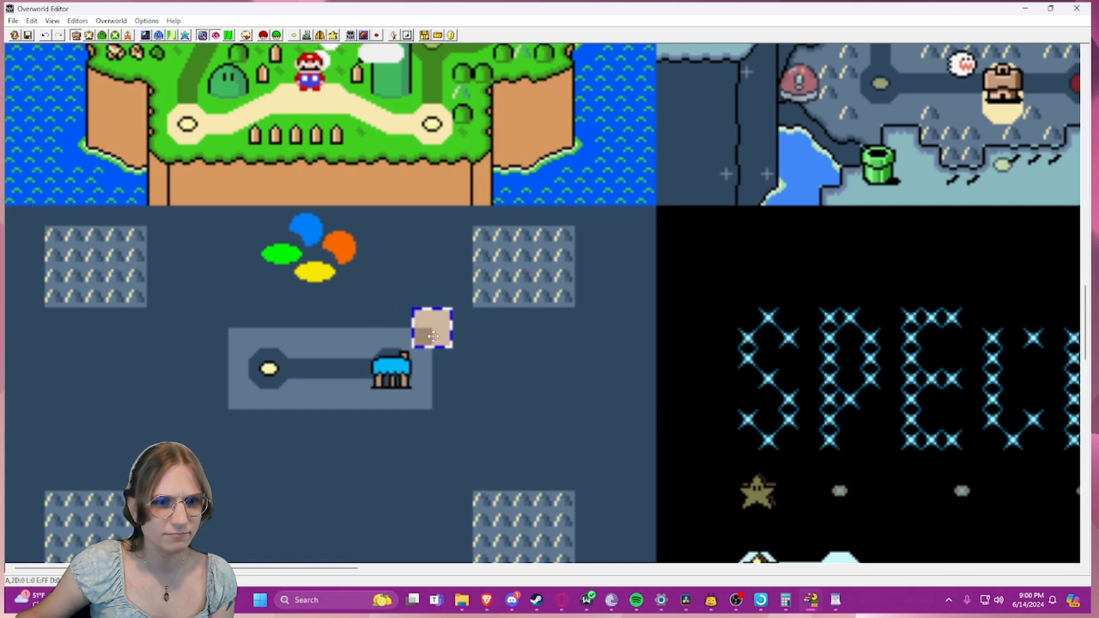
pyautogui.click(392, 371)
pyautogui.click(270, 371)
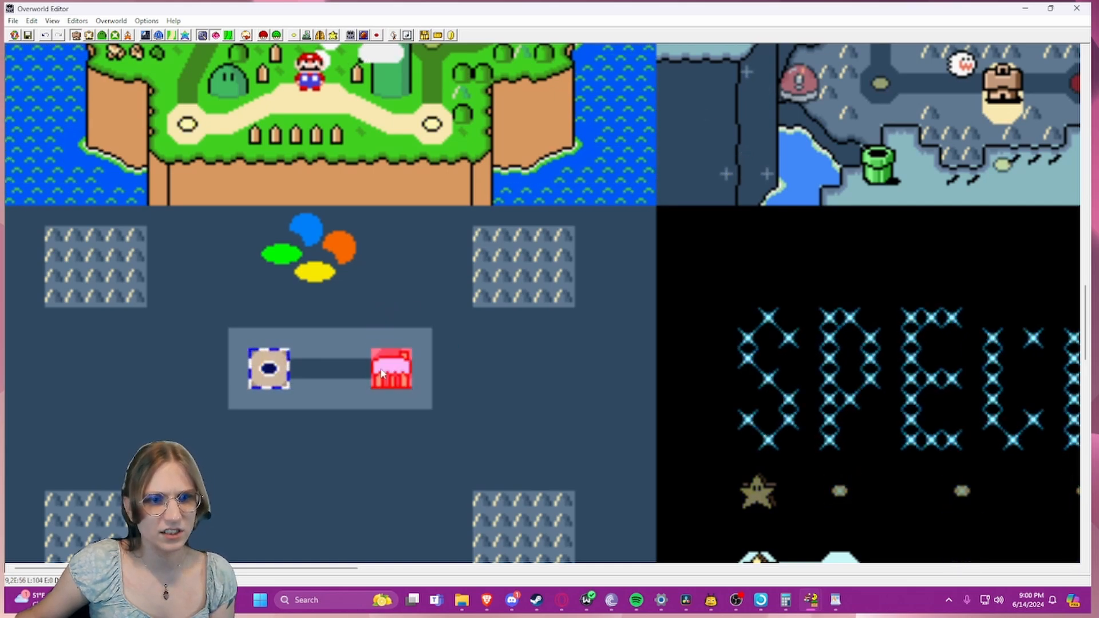
pyautogui.click(310, 369)
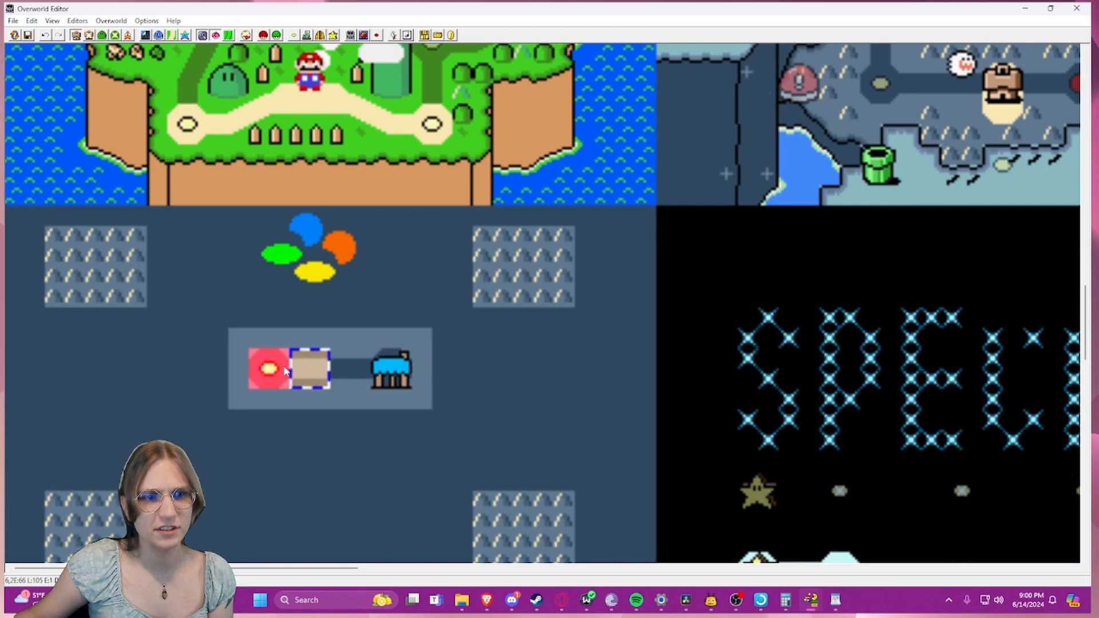
pyautogui.click(280, 370)
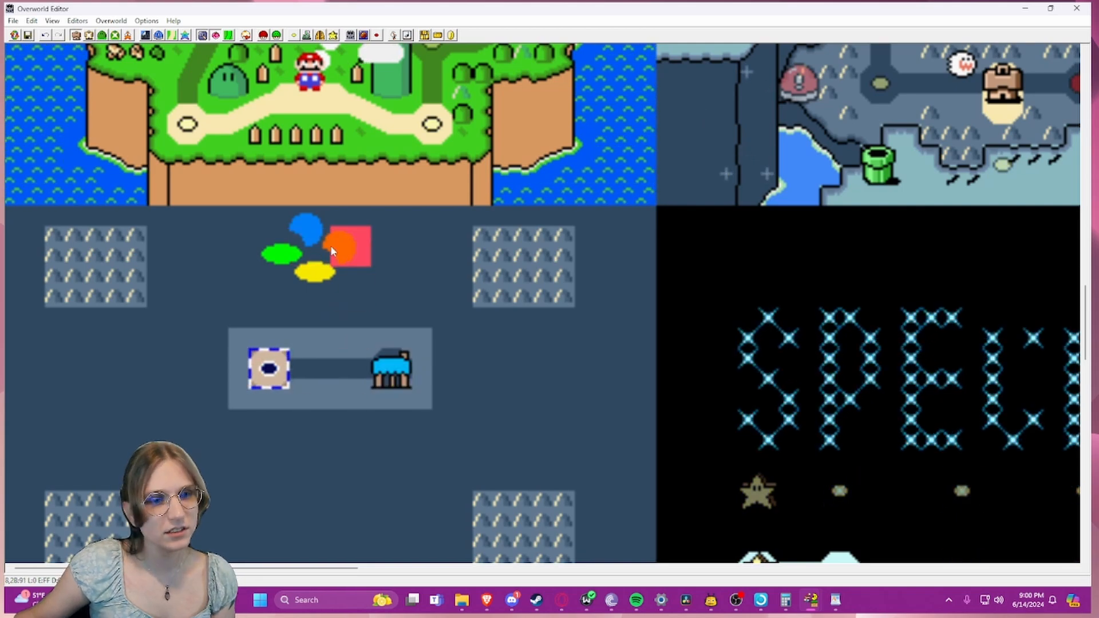
pyautogui.scroll(2, 331, 245)
pyautogui.click(391, 449)
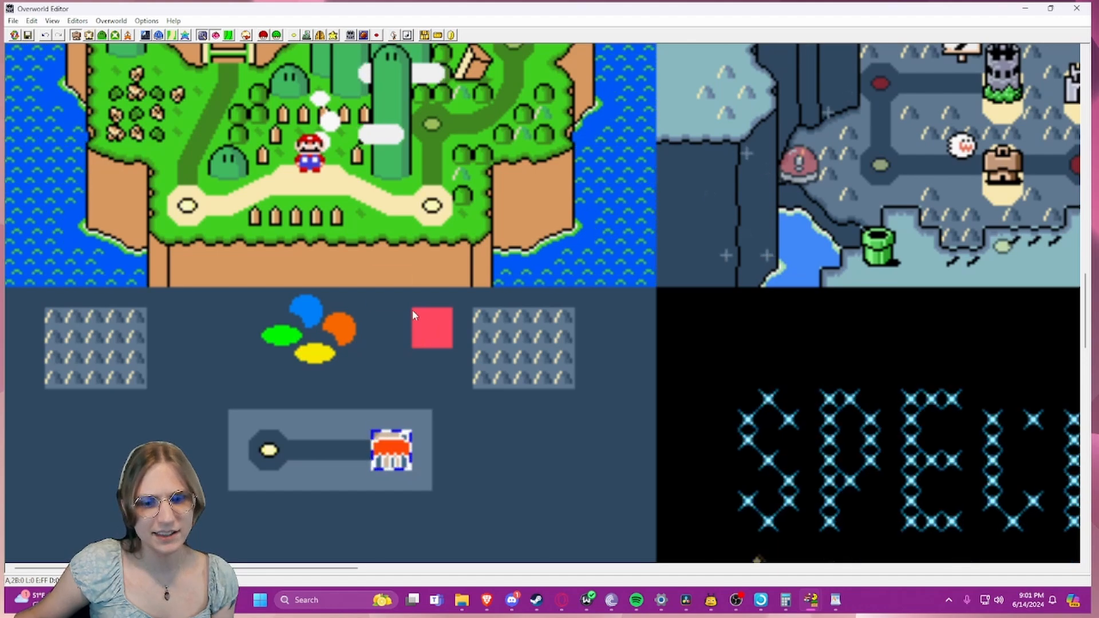
# - Show the Layer 1 Mario paths and open the Layer 1 16x16 tile selector beside the new submap
pyautogui.click(232, 38)
pyautogui.click(231, 38)
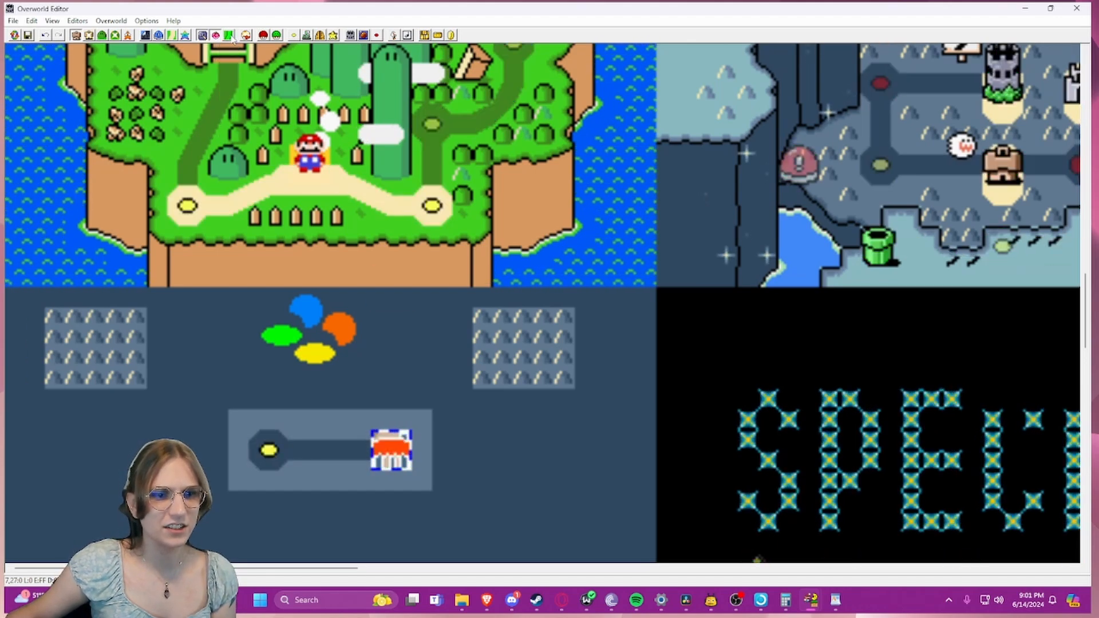
pyautogui.click(232, 37)
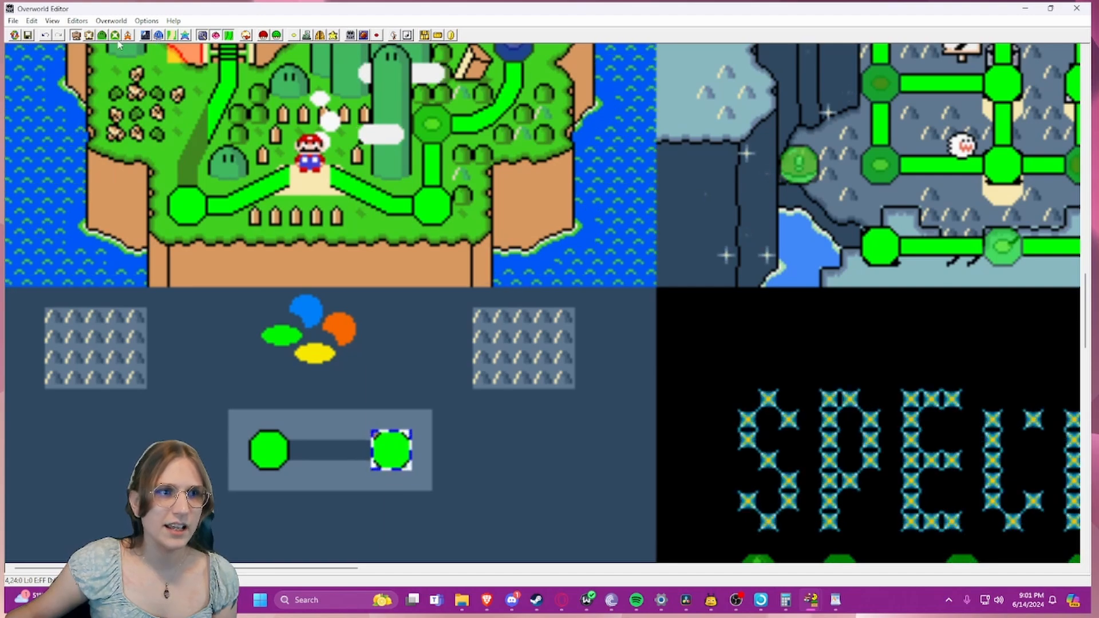
pyautogui.click(160, 35)
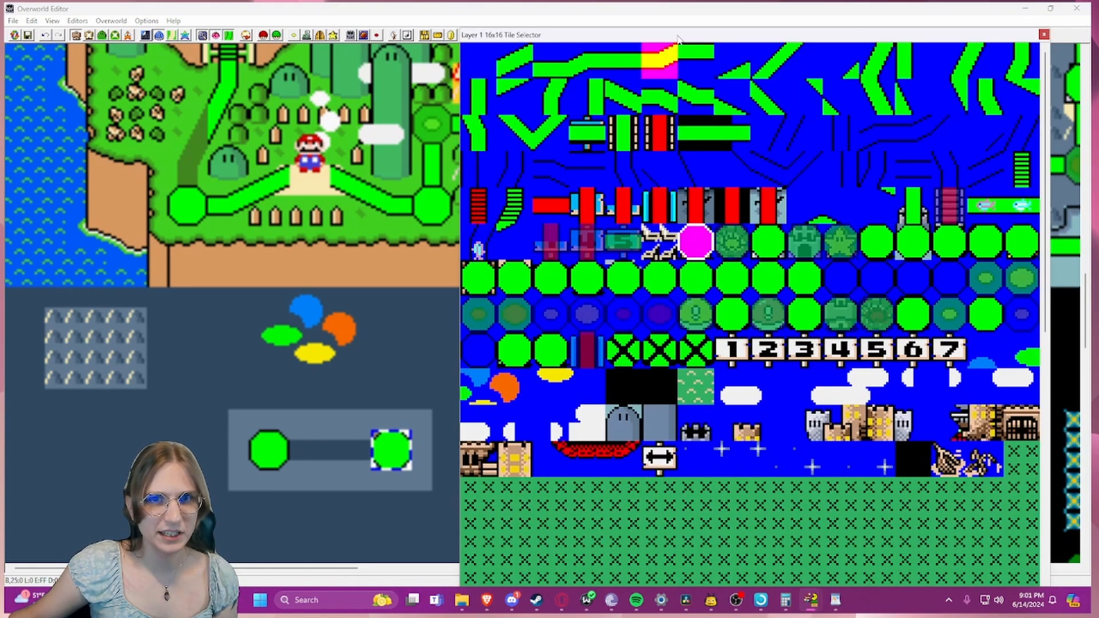
pyautogui.moveTo(678, 38); pyautogui.dragTo(781, 134)
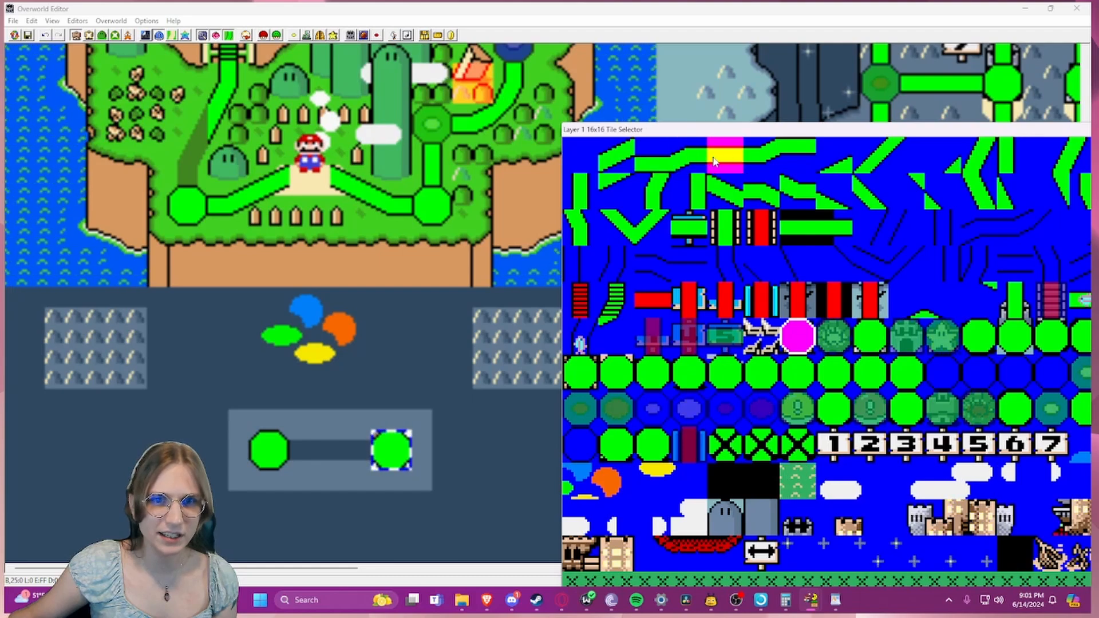
# - Extend a straight horizontal path two tiles right from Yoshi's House and finish it with an upward-turning corner piece
pyautogui.click(714, 162)
pyautogui.rightClick(442, 448)
pyautogui.rightClick(482, 451)
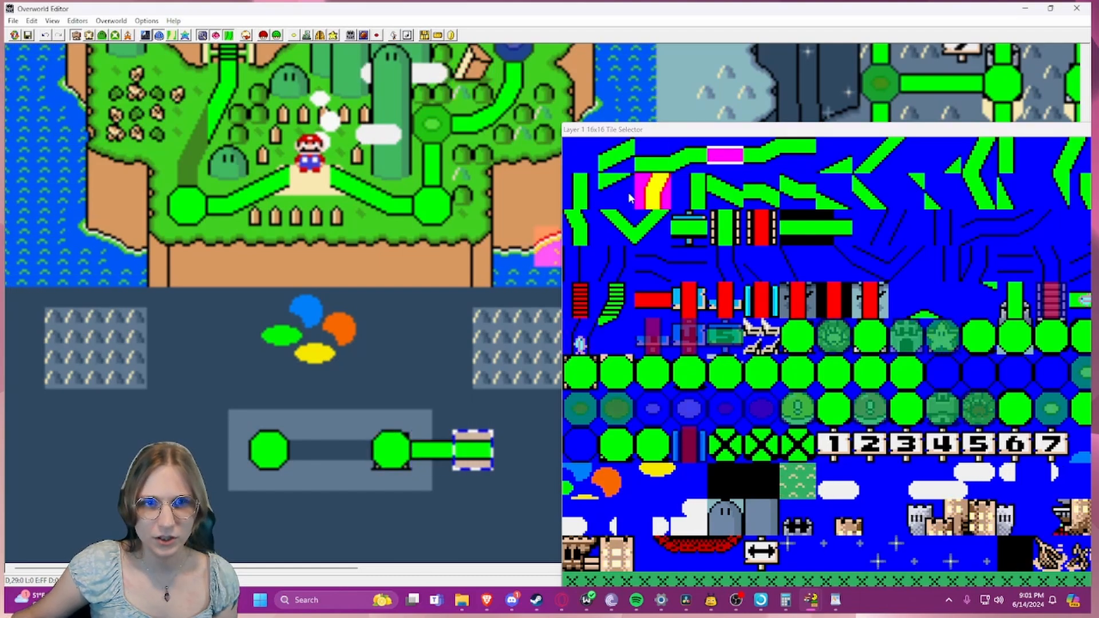
pyautogui.moveTo(727, 138); pyautogui.dragTo(787, 59)
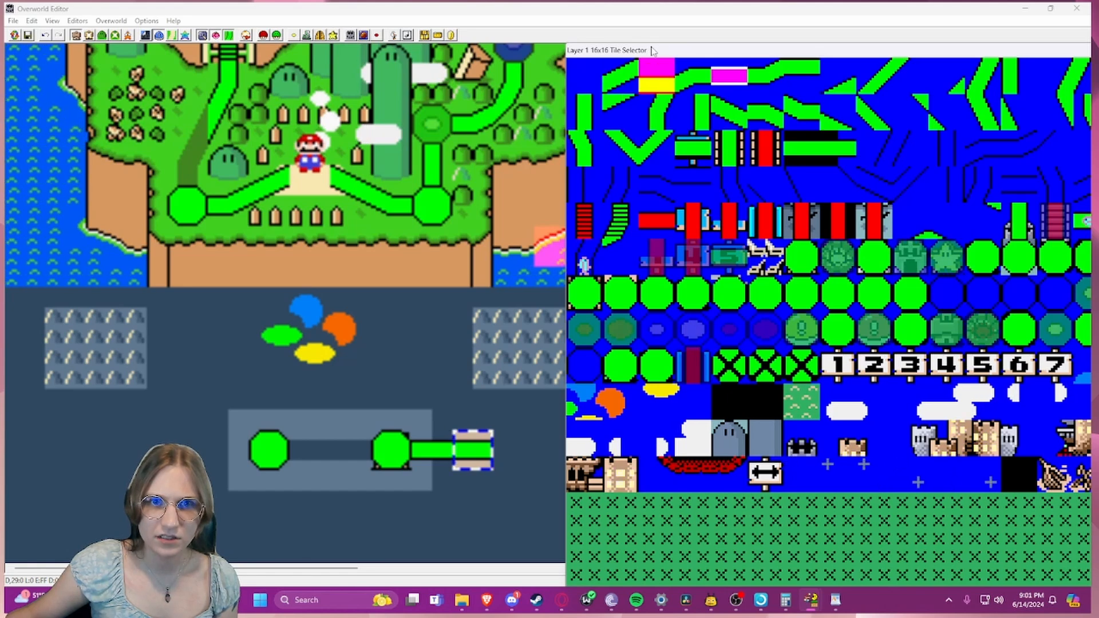
pyautogui.moveTo(651, 49); pyautogui.dragTo(641, 51)
pyautogui.click(504, 417)
pyautogui.moveTo(517, 412); pyautogui.dragTo(516, 447)
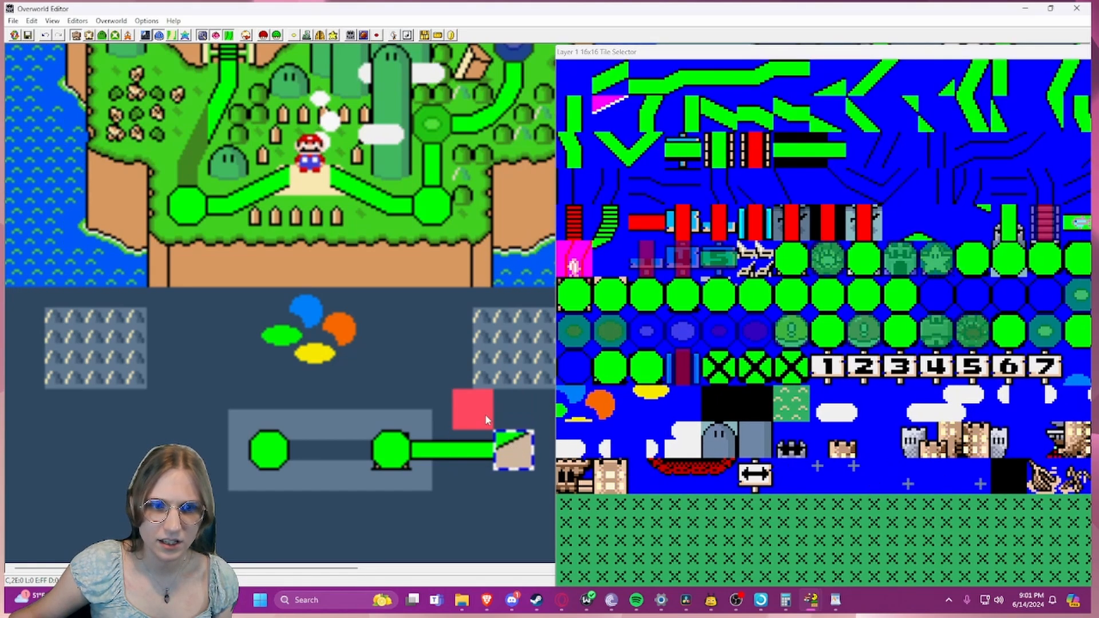
# - Run a vertical path up from the corner through the right mountain block and add a left-turning corner on top
pyautogui.click(472, 369)
pyautogui.click(684, 121)
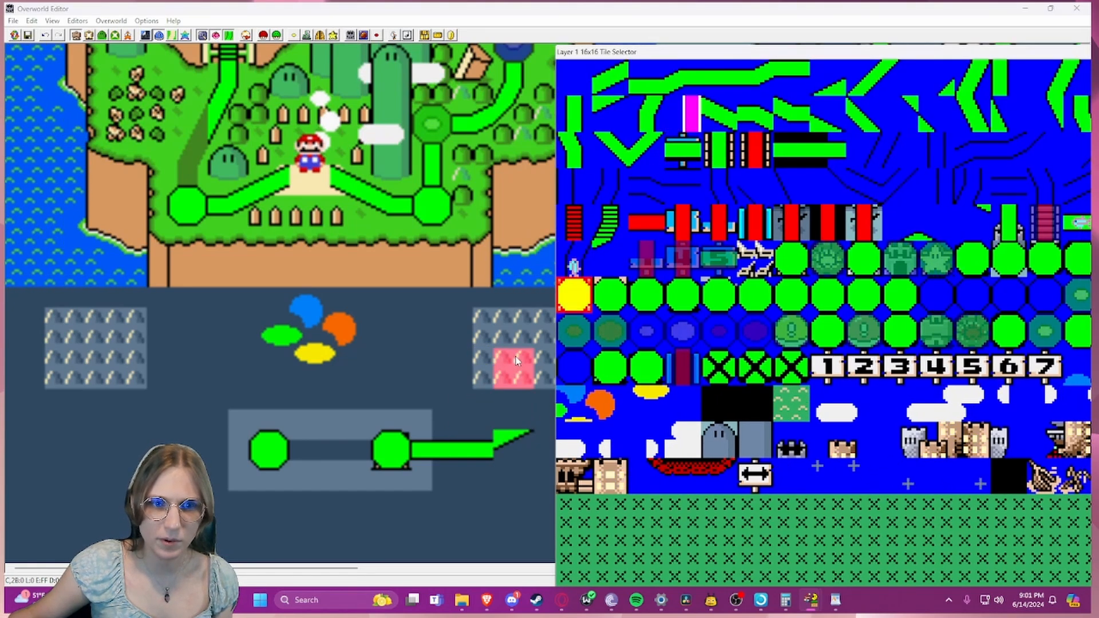
pyautogui.click(515, 344)
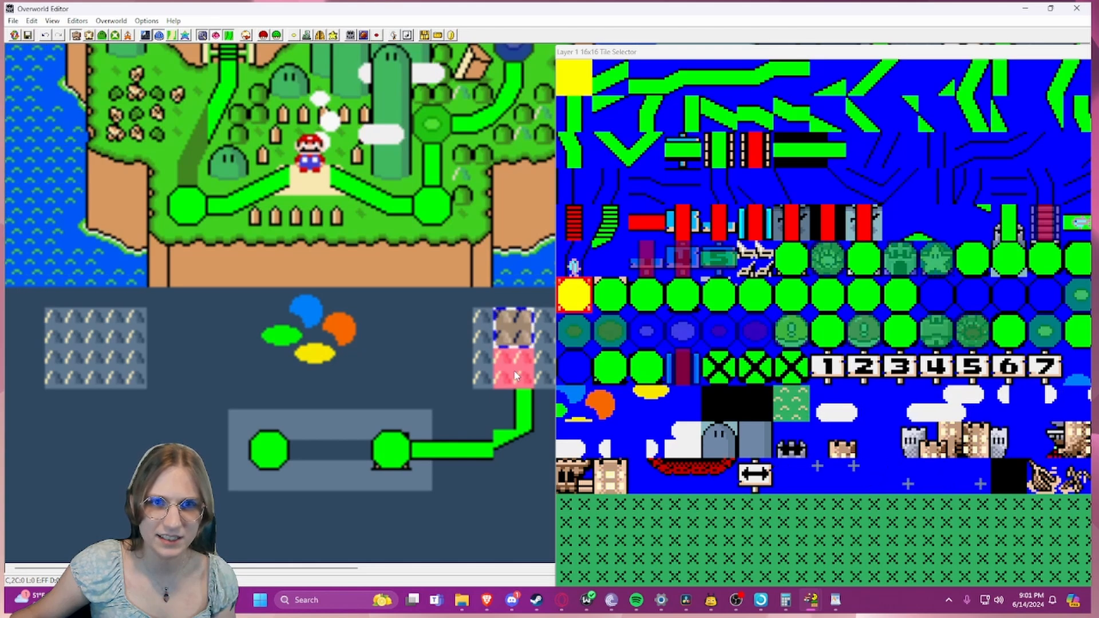
pyautogui.moveTo(515, 375); pyautogui.dragTo(523, 396)
pyautogui.rightClick(515, 373)
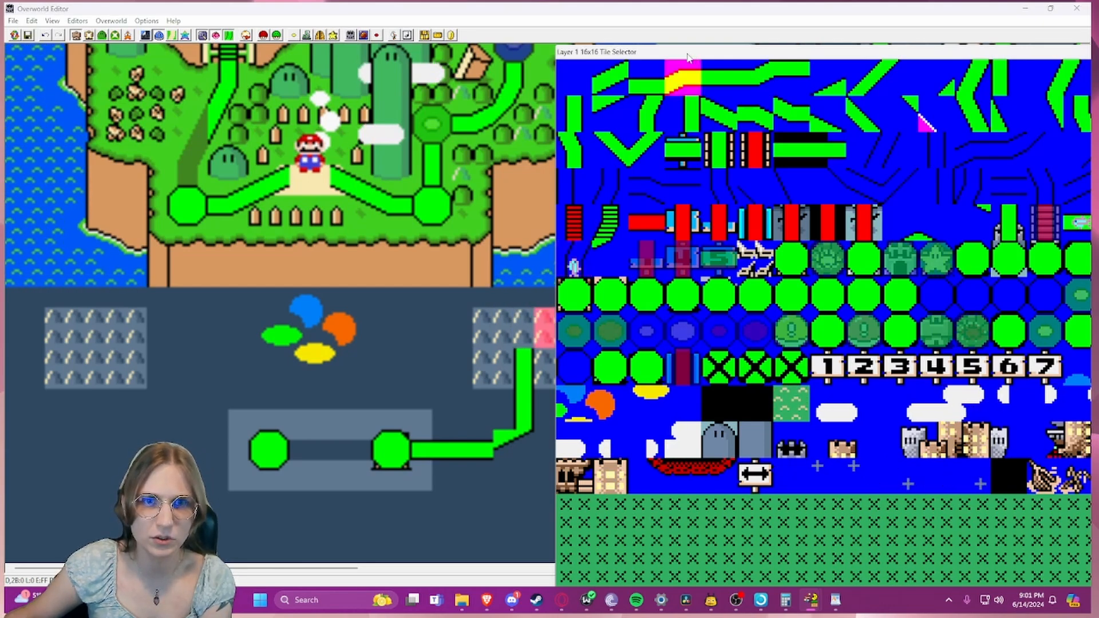
pyautogui.moveTo(689, 56); pyautogui.dragTo(641, 109)
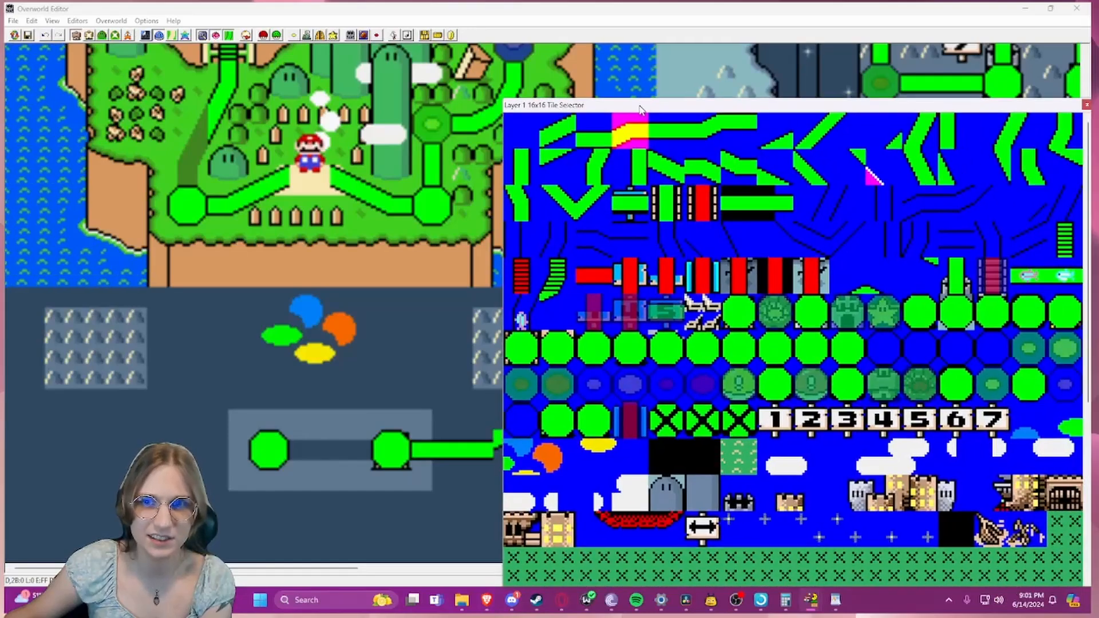
pyautogui.moveTo(833, 105); pyautogui.dragTo(879, 82)
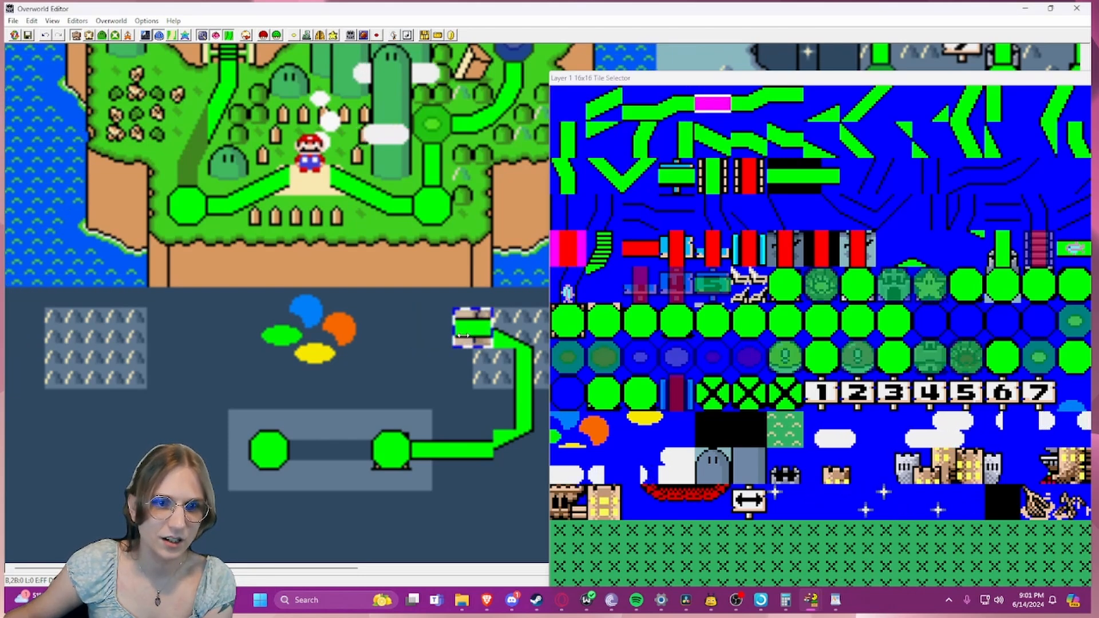
pyautogui.moveTo(456, 333); pyautogui.dragTo(252, 329)
pyautogui.click(269, 339)
pyautogui.press('Delete')
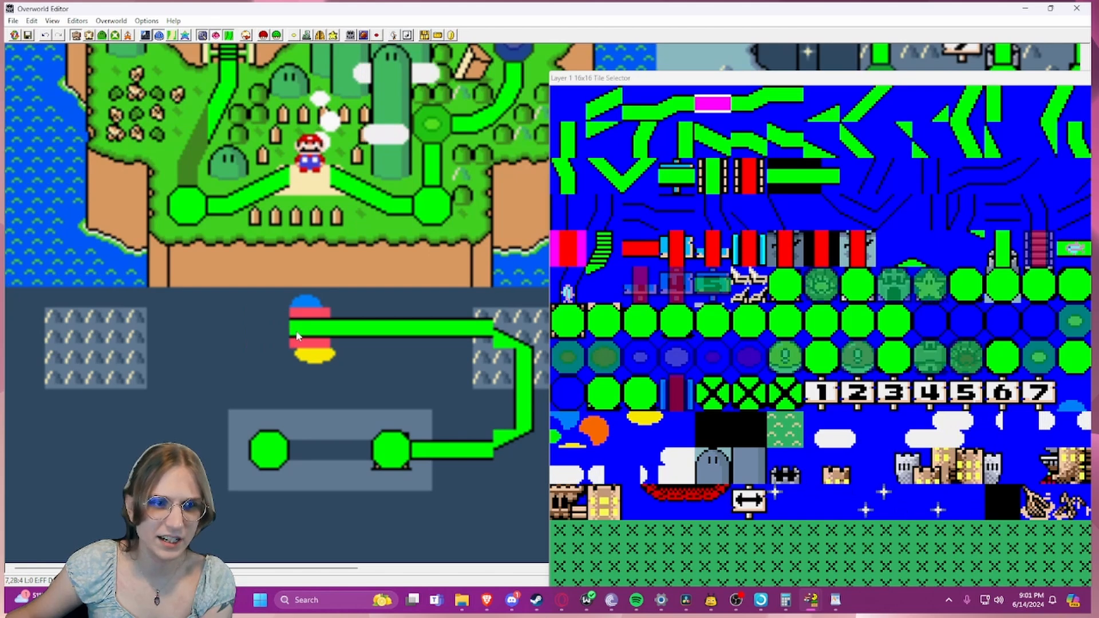
pyautogui.click(310, 338)
pyautogui.press('Delete')
pyautogui.click(349, 338)
pyautogui.press('Delete')
pyautogui.click(389, 338)
pyautogui.press('Delete')
pyautogui.press('Delete')
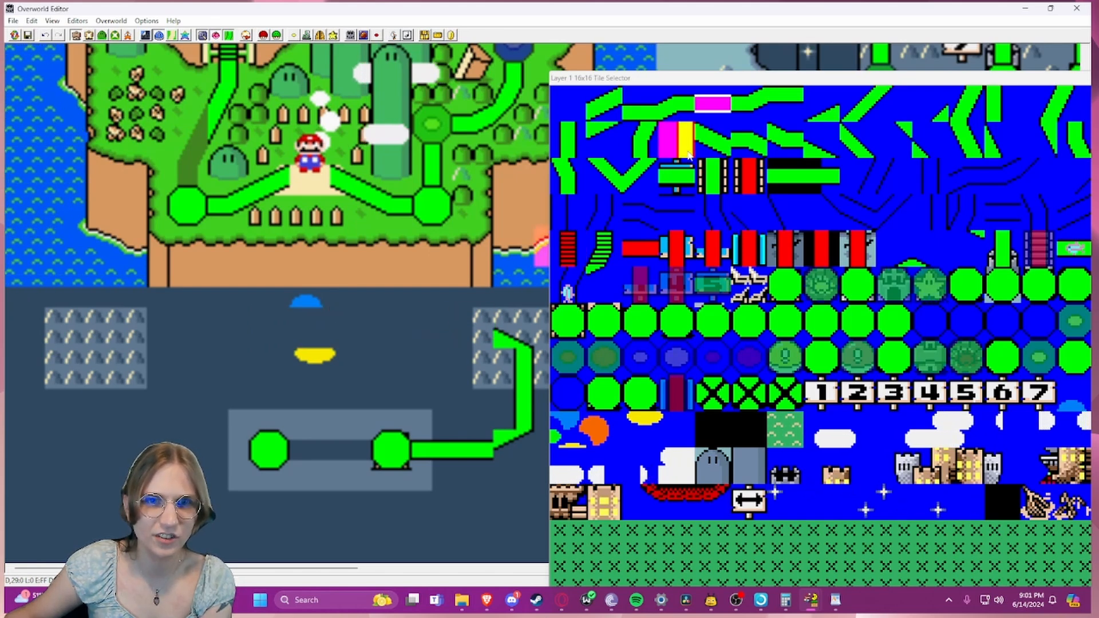
# - Lay a low-aligned horizontal path from the upper right corner leftwards across the submap, stopping near the left mountain block
pyautogui.click(652, 118)
pyautogui.rightClick(473, 329)
pyautogui.click(392, 367)
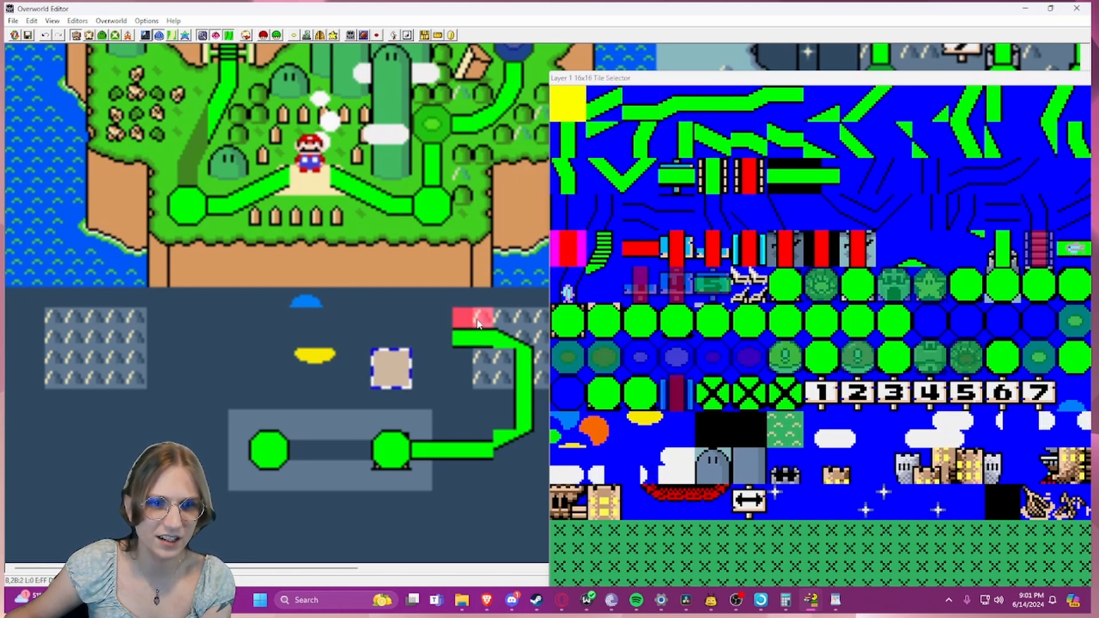
pyautogui.click(467, 332)
pyautogui.moveTo(454, 332); pyautogui.dragTo(213, 334)
pyautogui.click(229, 367)
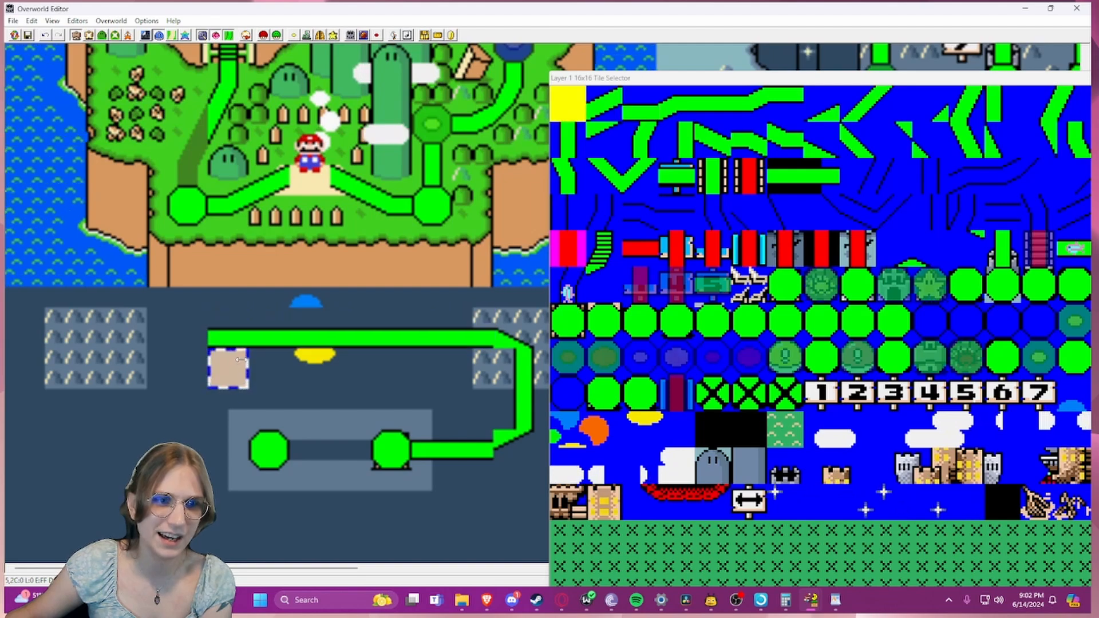
# - Complete the loop's left side with an upper corner, a vertical path, a lower corner and a horizontal piece joining the level marker
pyautogui.click(935, 110)
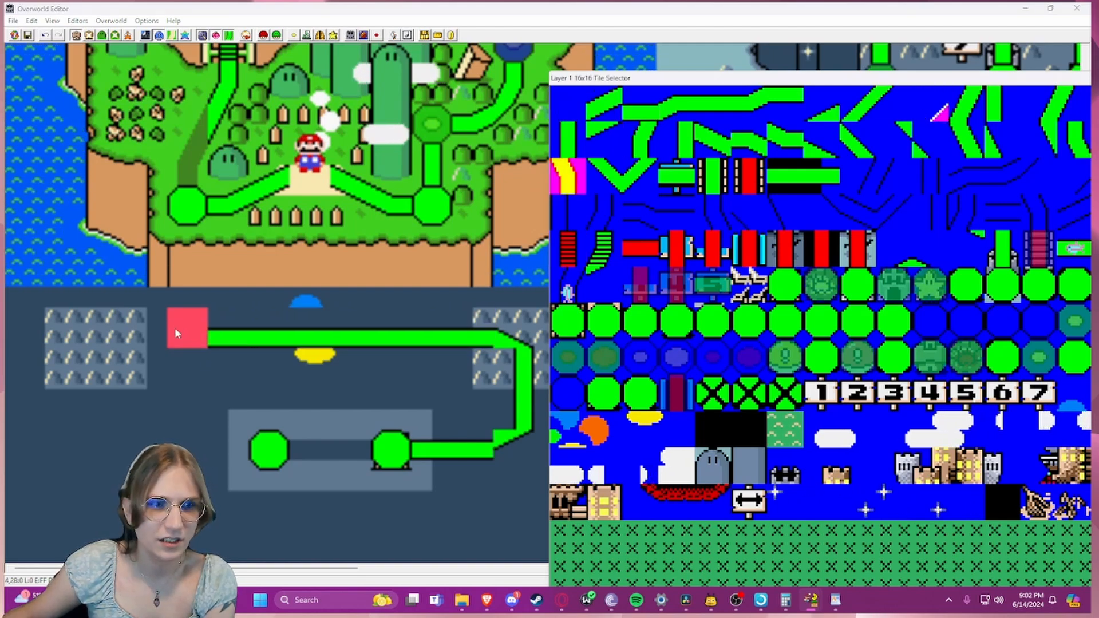
pyautogui.click(568, 140)
pyautogui.rightClick(188, 368)
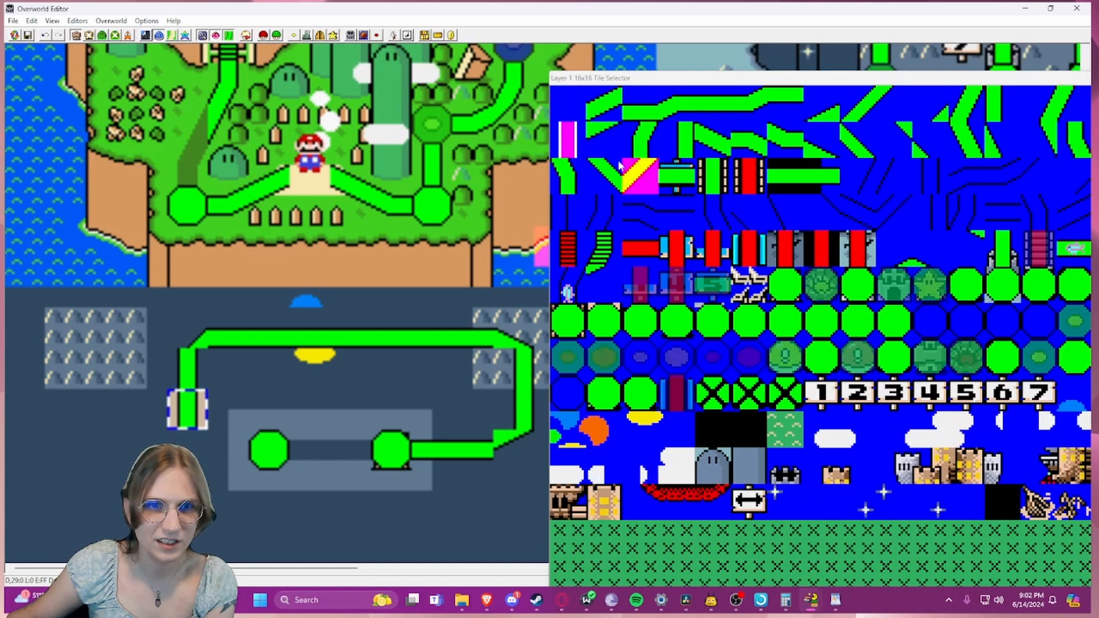
pyautogui.click(896, 136)
pyautogui.rightClick(188, 448)
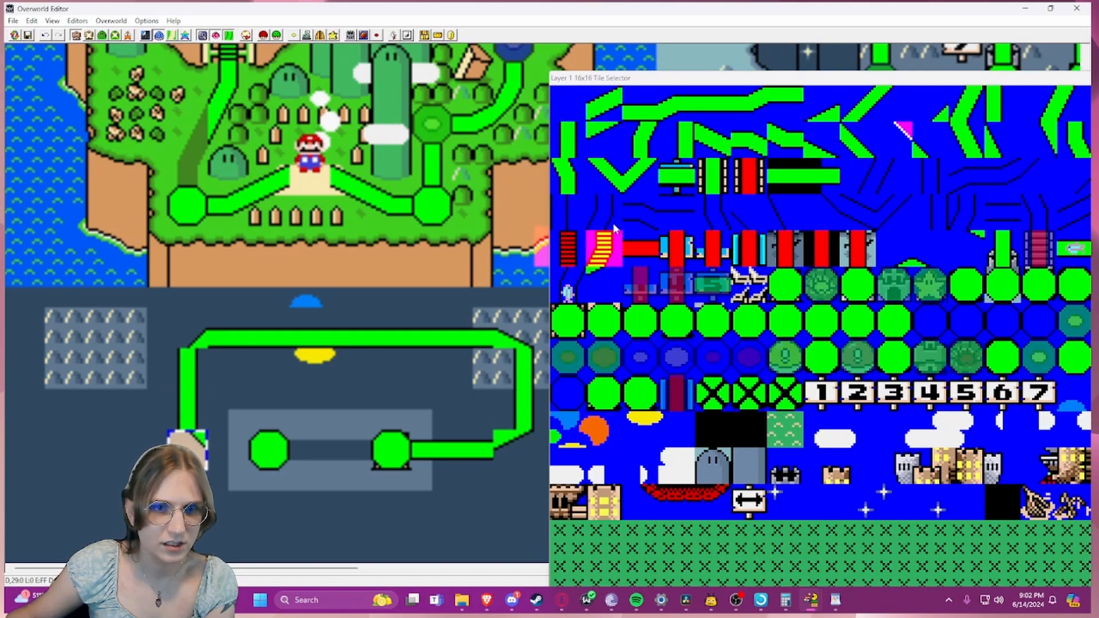
pyautogui.click(707, 109)
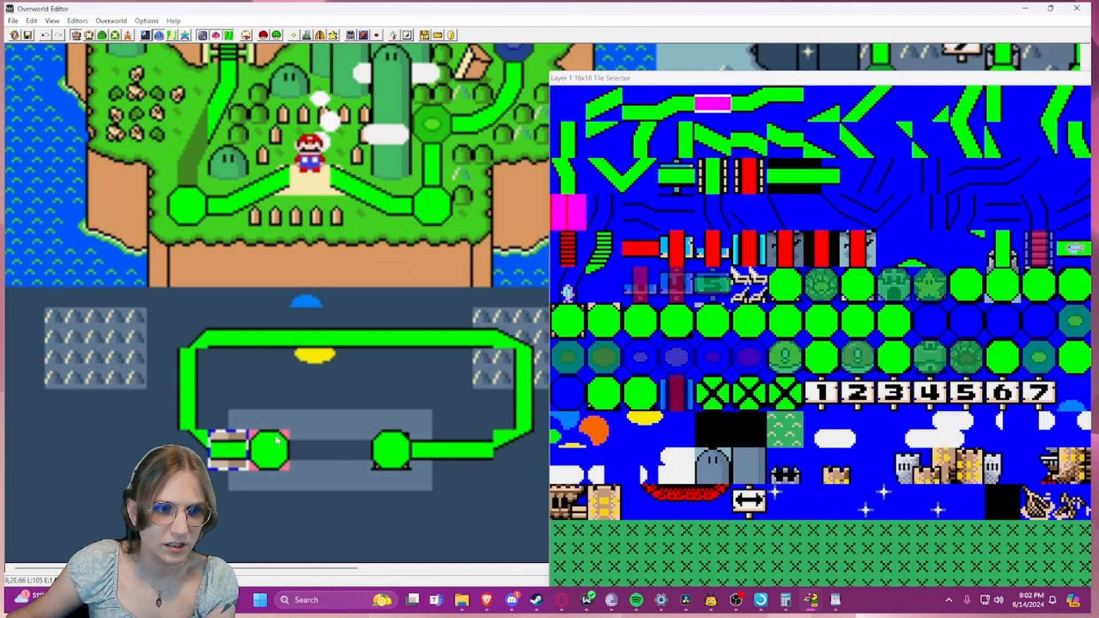
pyautogui.click(309, 490)
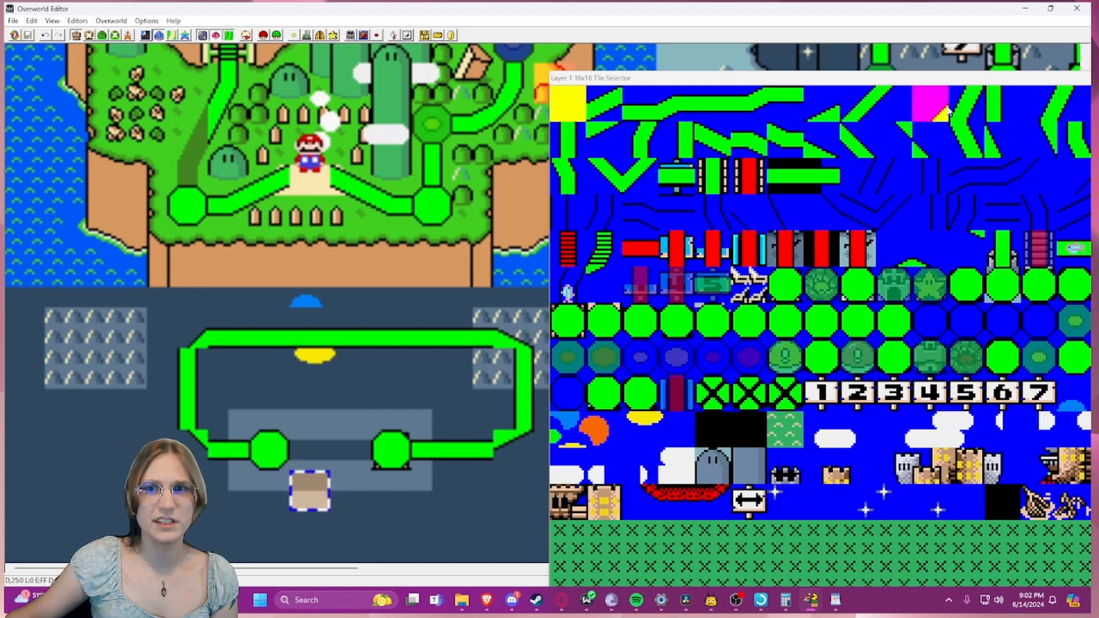
# - Close the tile selector and fill the gap between the level marker and Yoshi's House with copies of the horizontal path tile
pyautogui.moveTo(969, 82); pyautogui.dragTo(786, 73)
pyautogui.click(950, 68)
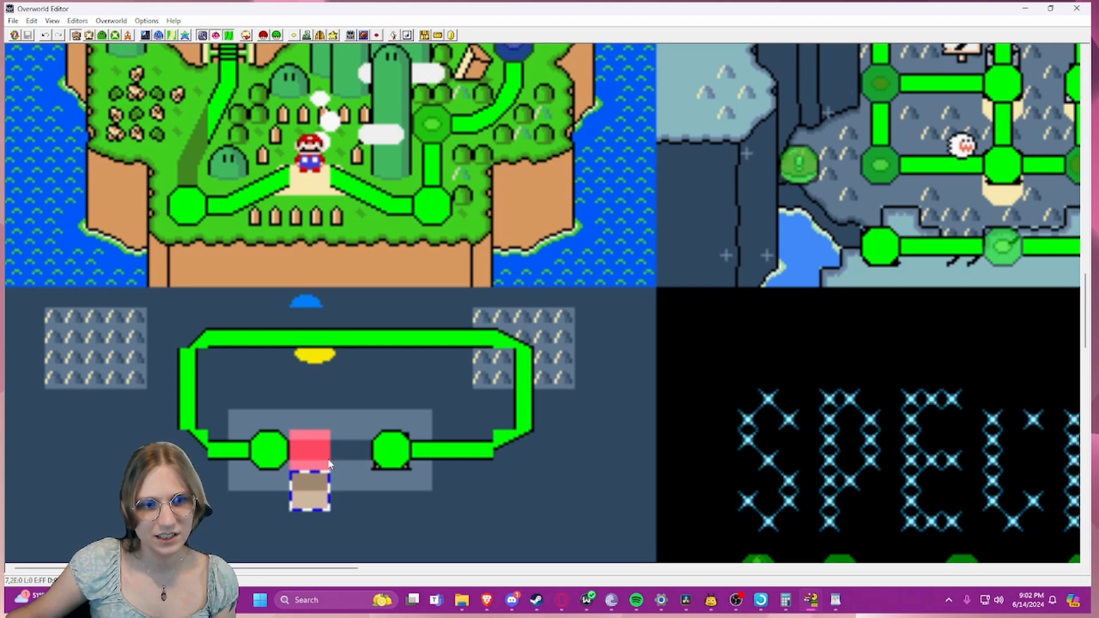
pyautogui.click(355, 339)
pyautogui.click(428, 449)
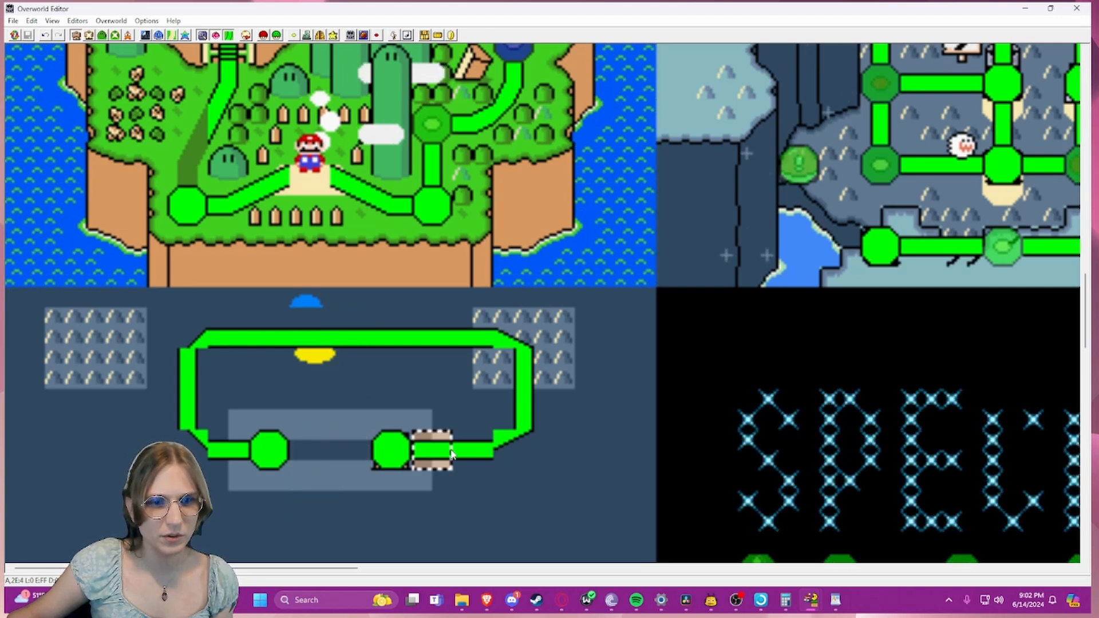
pyautogui.rightClick(356, 449)
pyautogui.rightClick(317, 448)
pyautogui.click(391, 409)
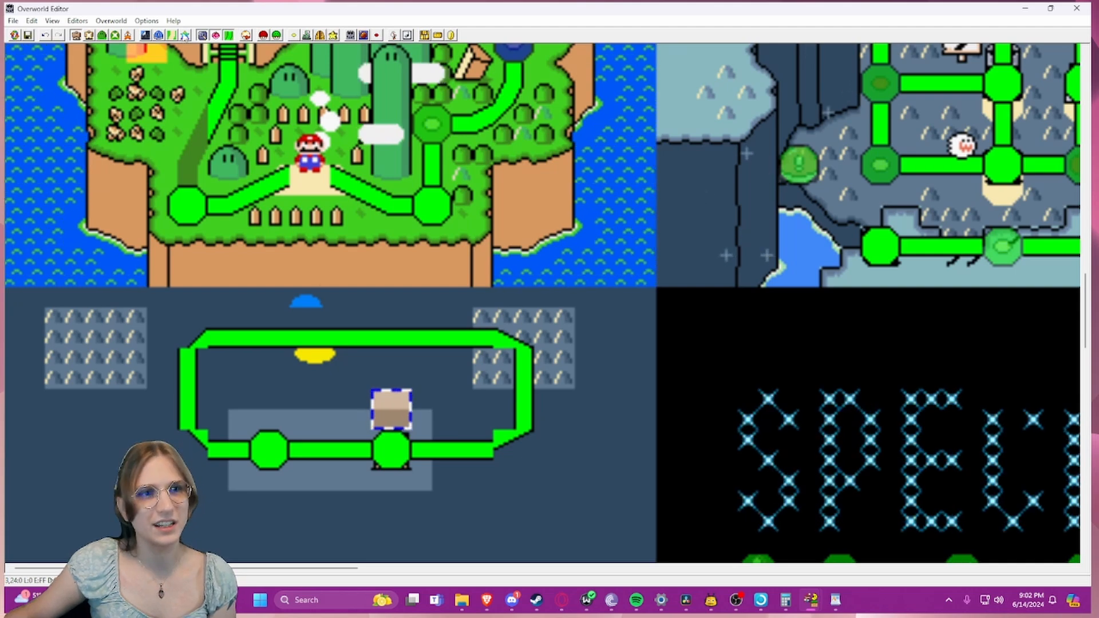
# - Hide the Mario paths and remove the leftover blue and yellow decoration tiles above the level path
pyautogui.click(245, 35)
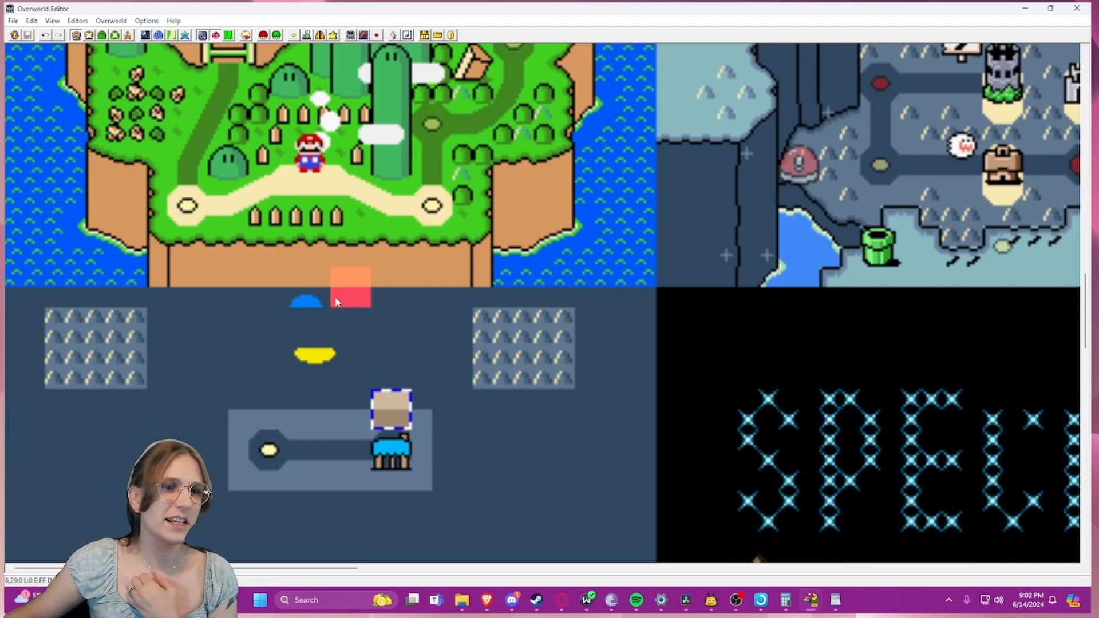
pyautogui.moveTo(323, 332); pyautogui.dragTo(320, 359)
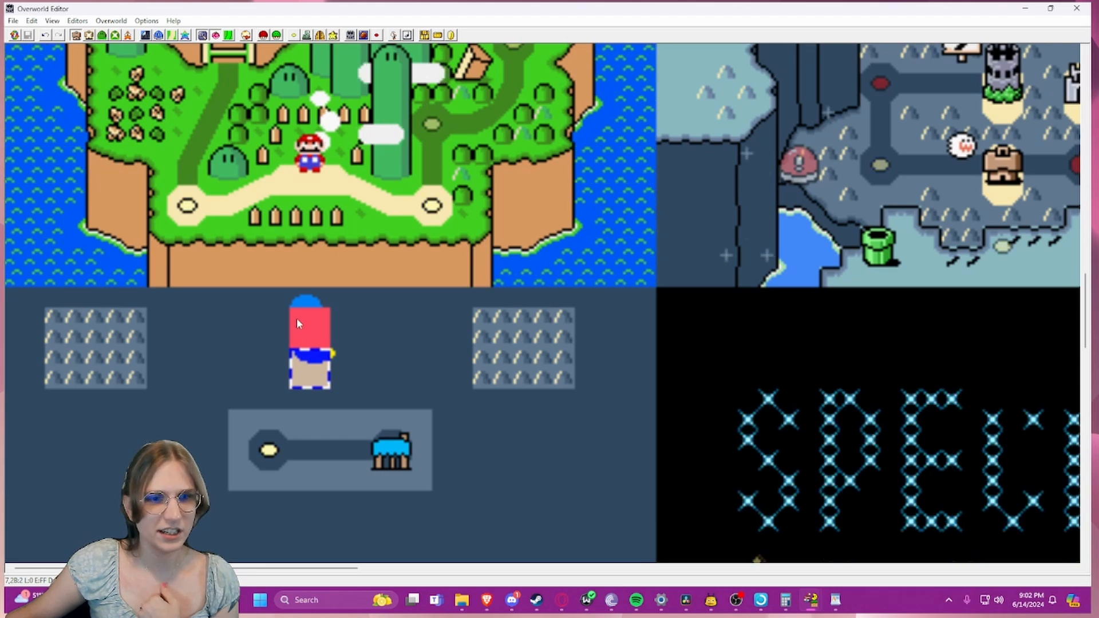
pyautogui.moveTo(298, 323); pyautogui.dragTo(328, 356)
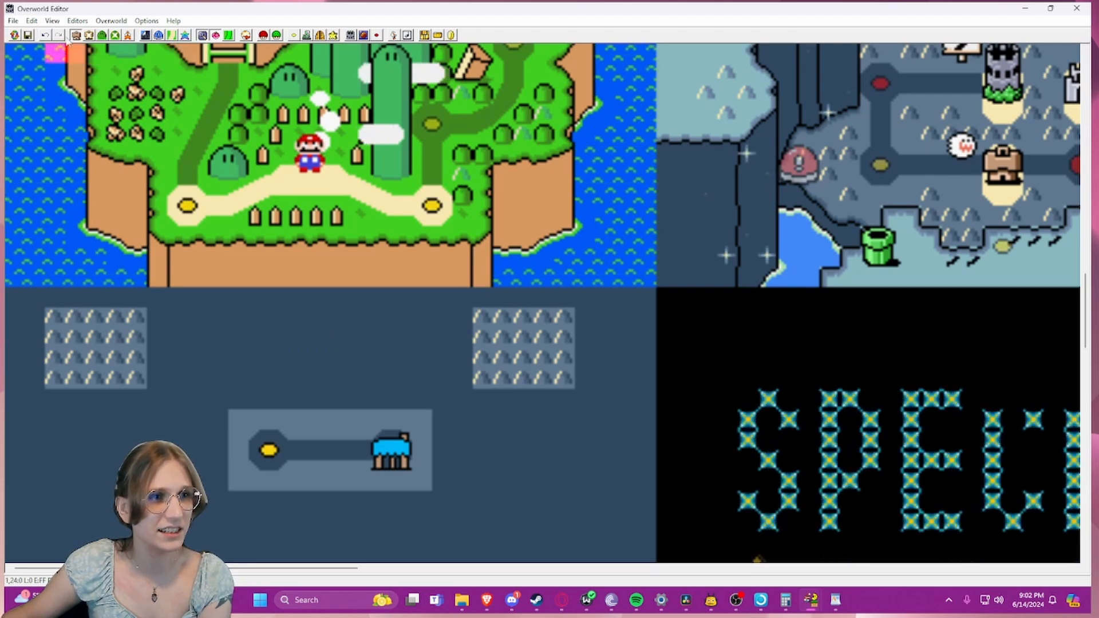
# - Show the Mario paths to check the finished loop through both level tiles, and hide them again
pyautogui.click(231, 37)
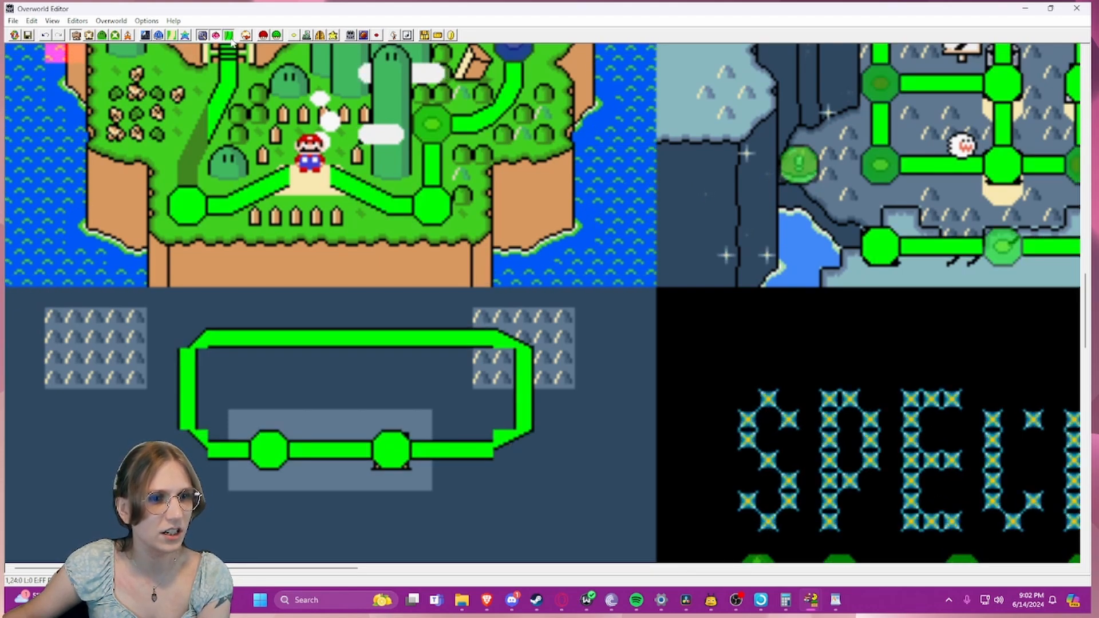
pyautogui.click(231, 37)
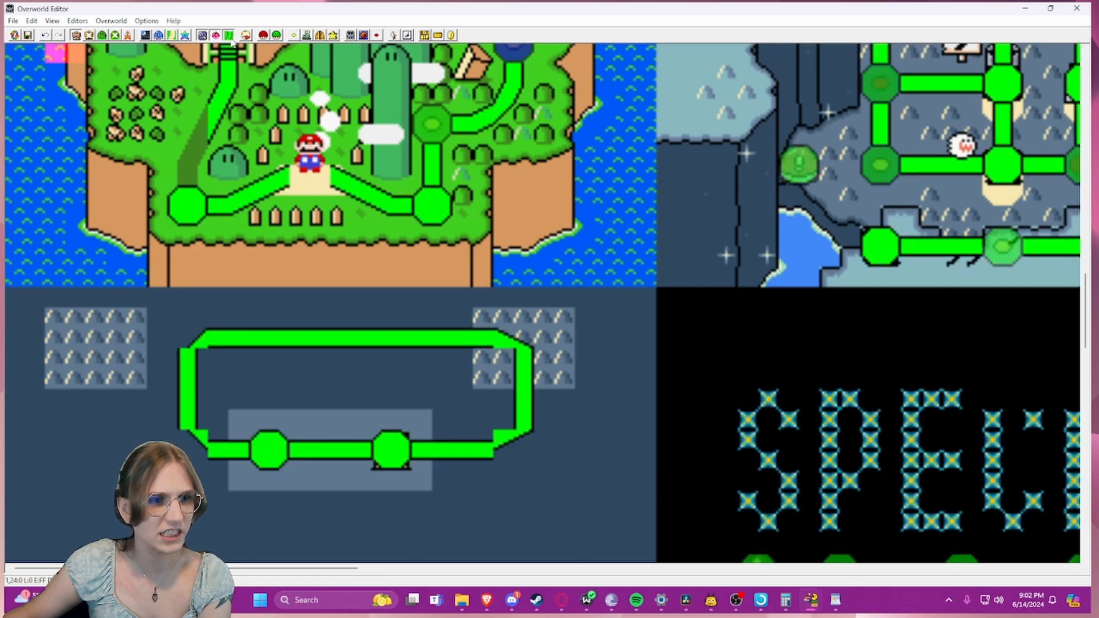
pyautogui.moveTo(176, 95); pyautogui.dragTo(971, 313)
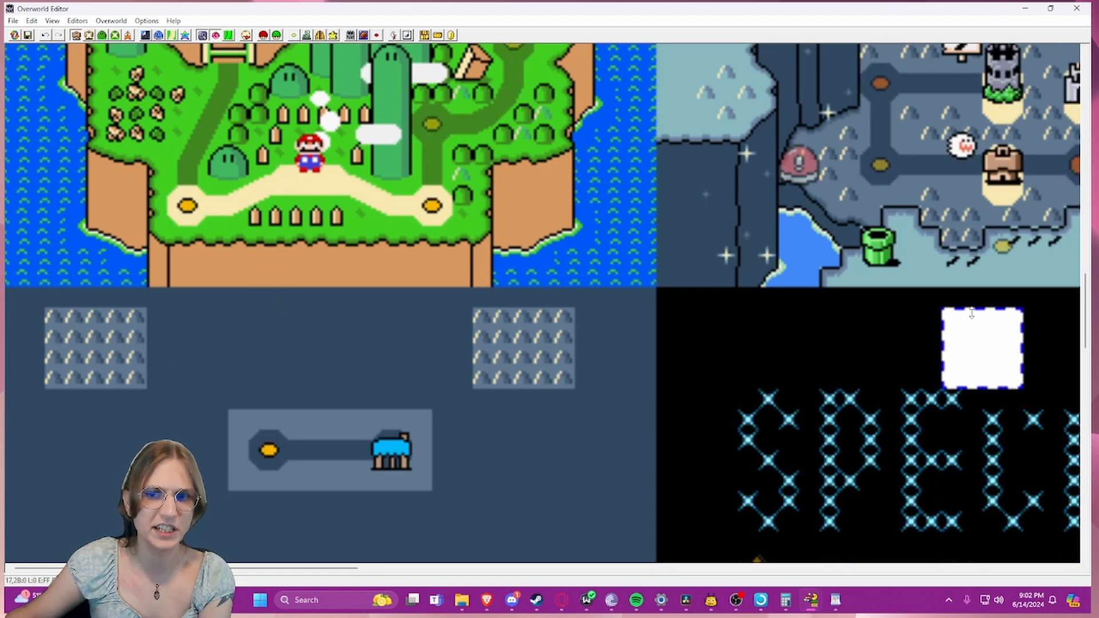
# - Look at the level tile settings for Yoshi's House and close them without changes
pyautogui.click(418, 334)
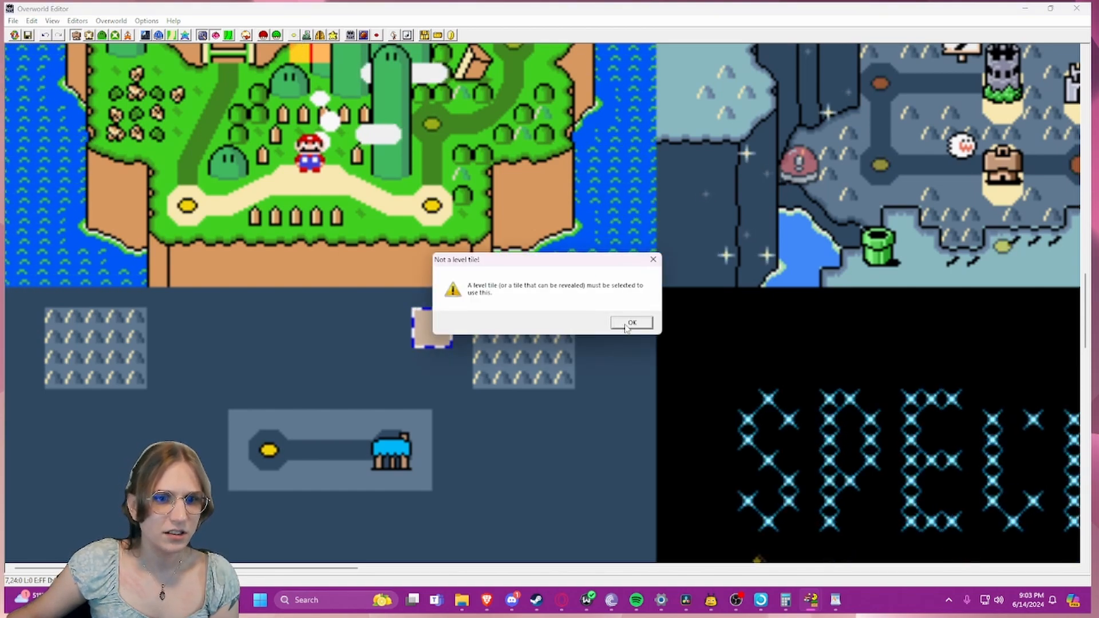
pyautogui.click(630, 323)
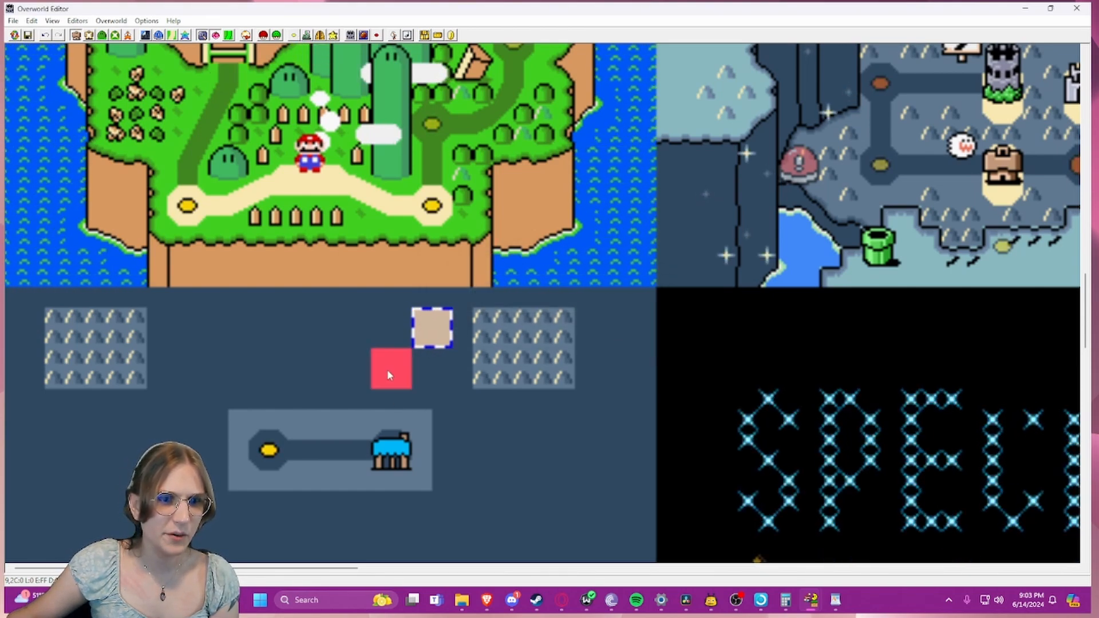
pyautogui.click(399, 441)
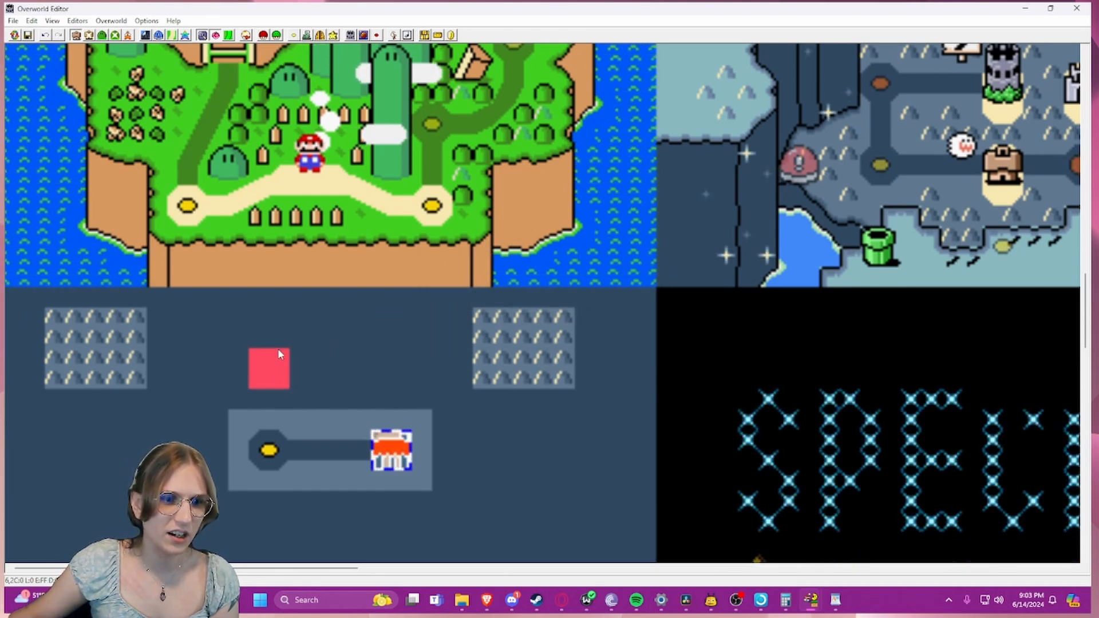
pyautogui.click(292, 36)
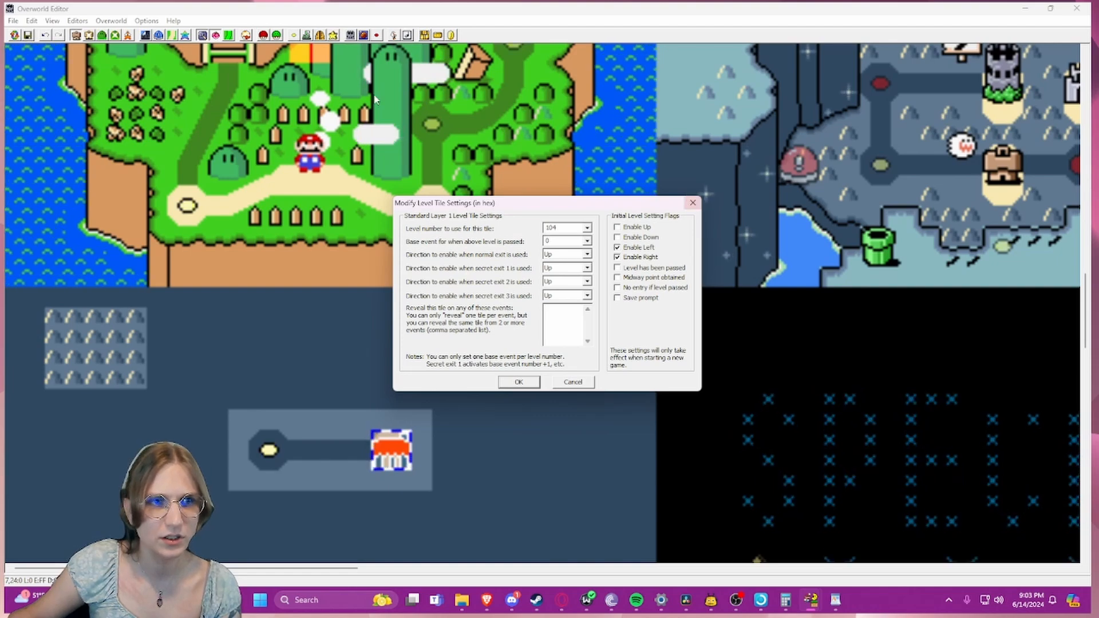
pyautogui.click(693, 203)
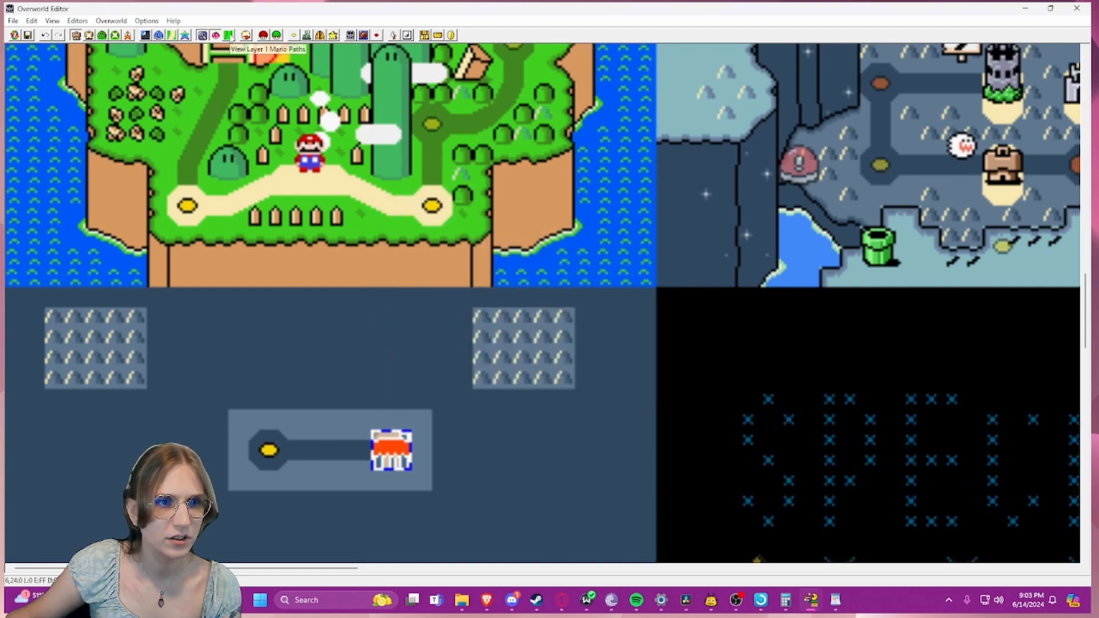
# - Check the Mario paths, then configure the level marker tile with Enable Right initially on and Left as its normal exit direction
pyautogui.click(229, 36)
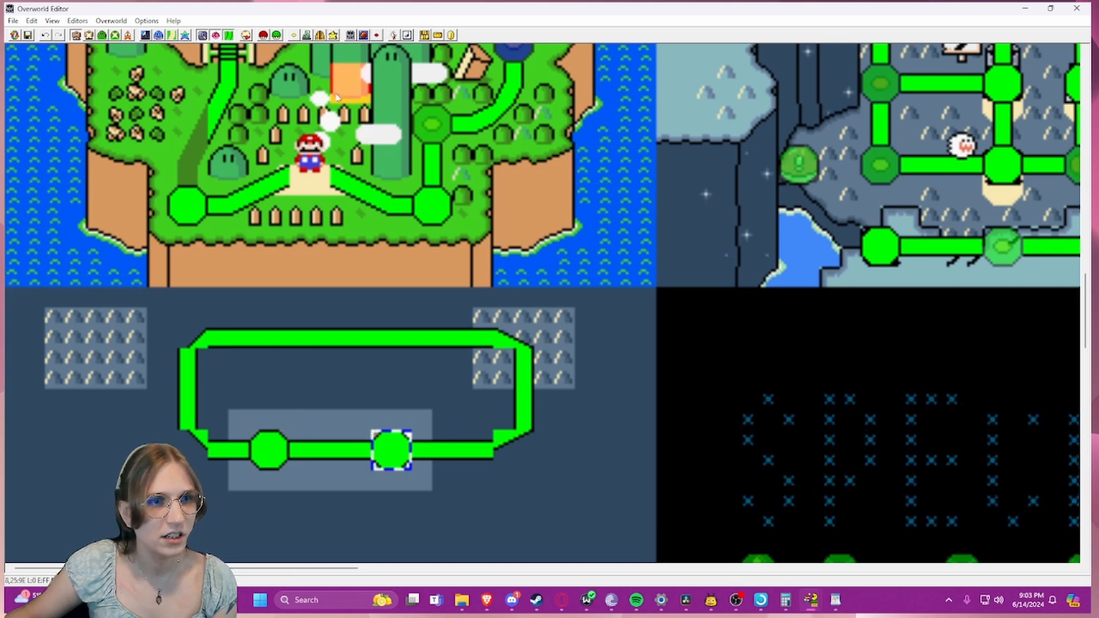
pyautogui.click(228, 35)
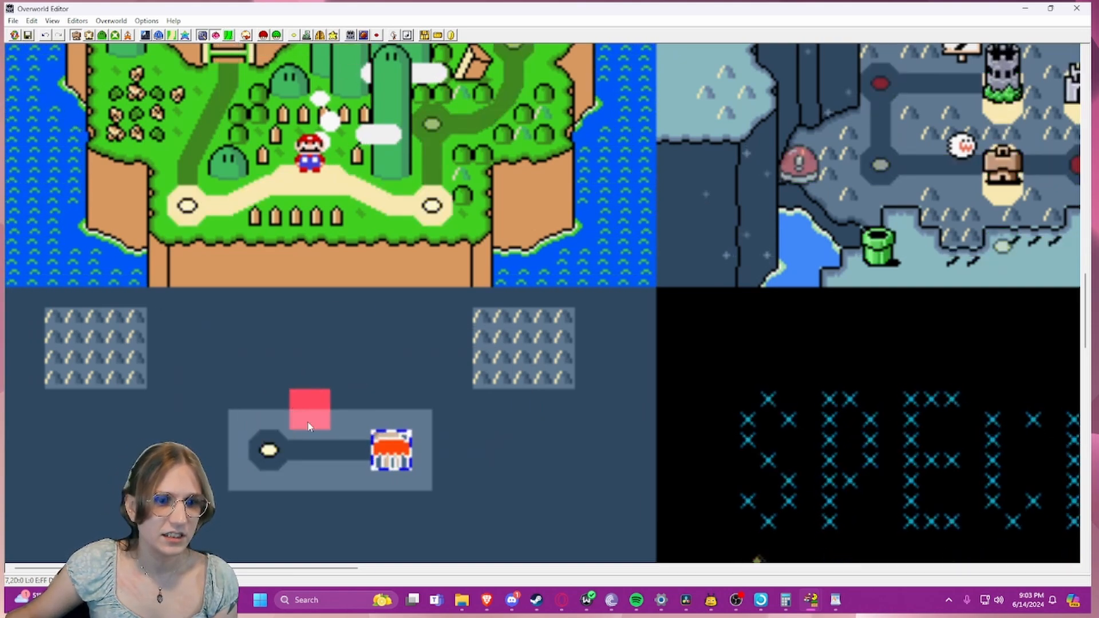
pyautogui.click(269, 441)
pyautogui.click(308, 36)
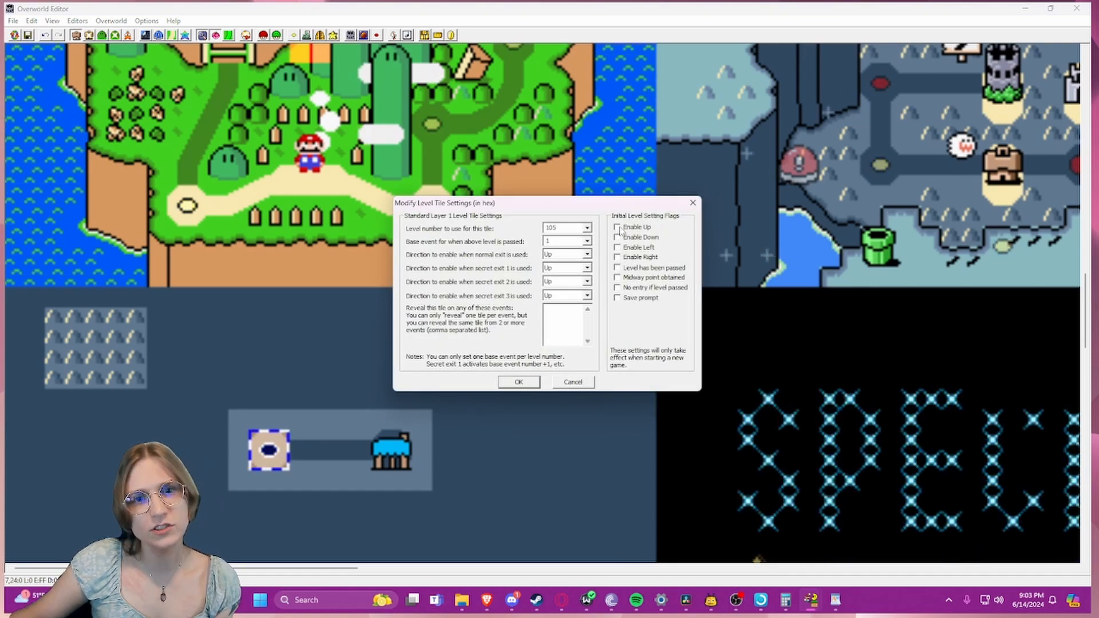
pyautogui.click(618, 257)
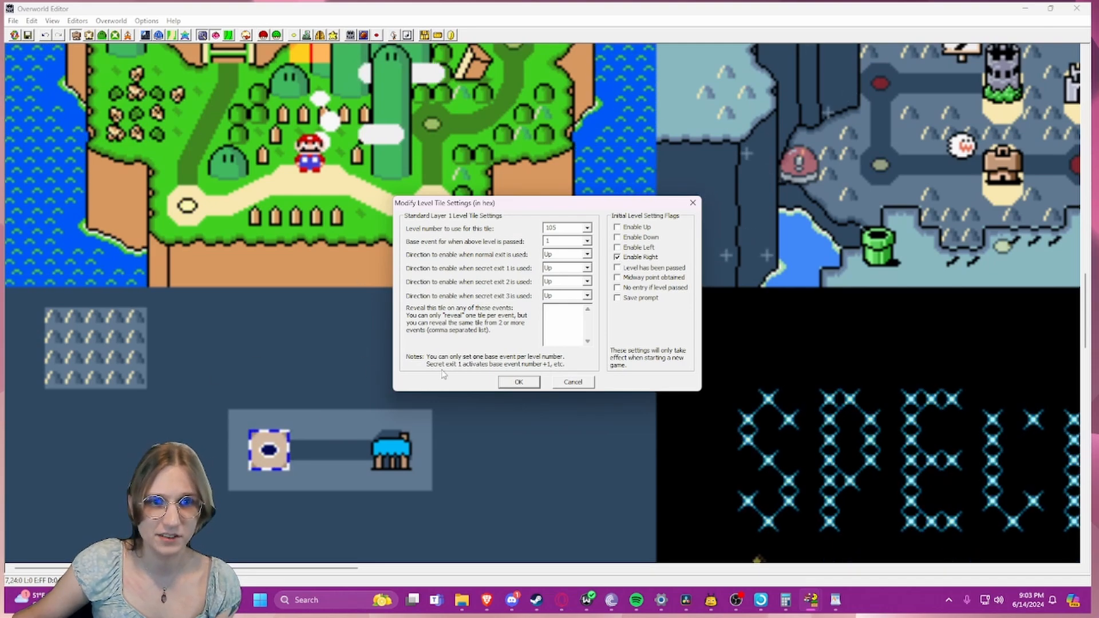
pyautogui.click(565, 228)
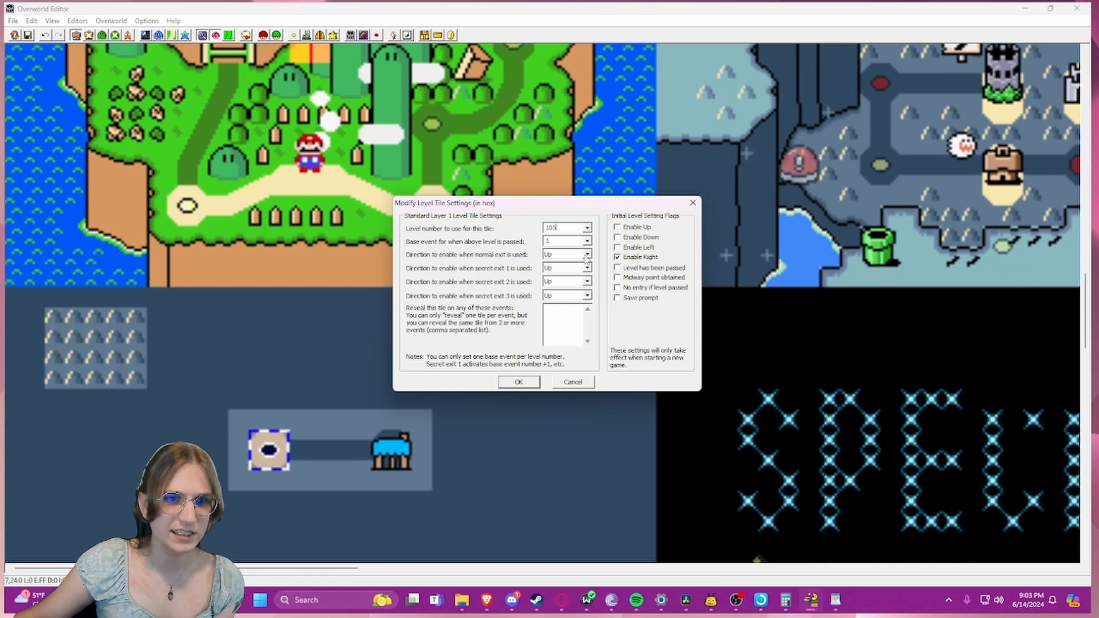
pyautogui.click(587, 255)
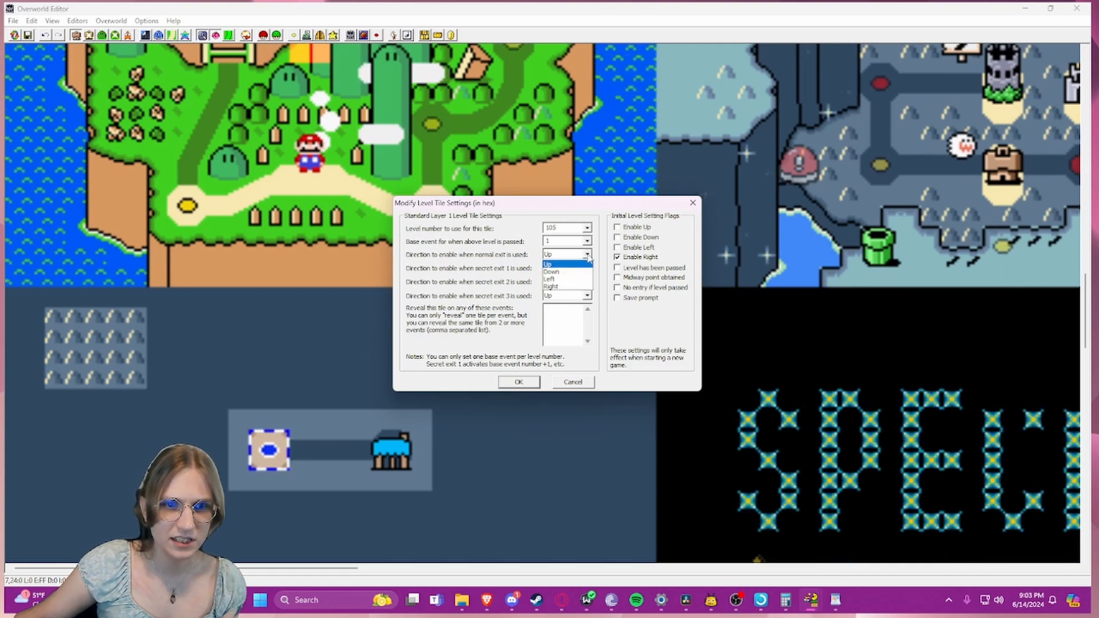
pyautogui.click(570, 280)
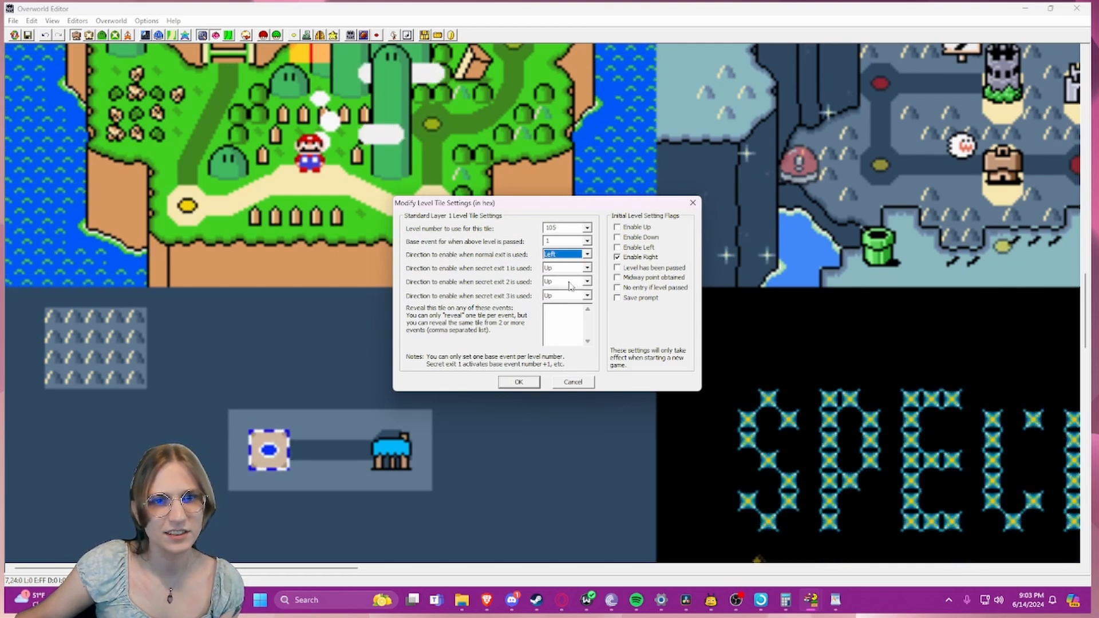
pyautogui.click(531, 384)
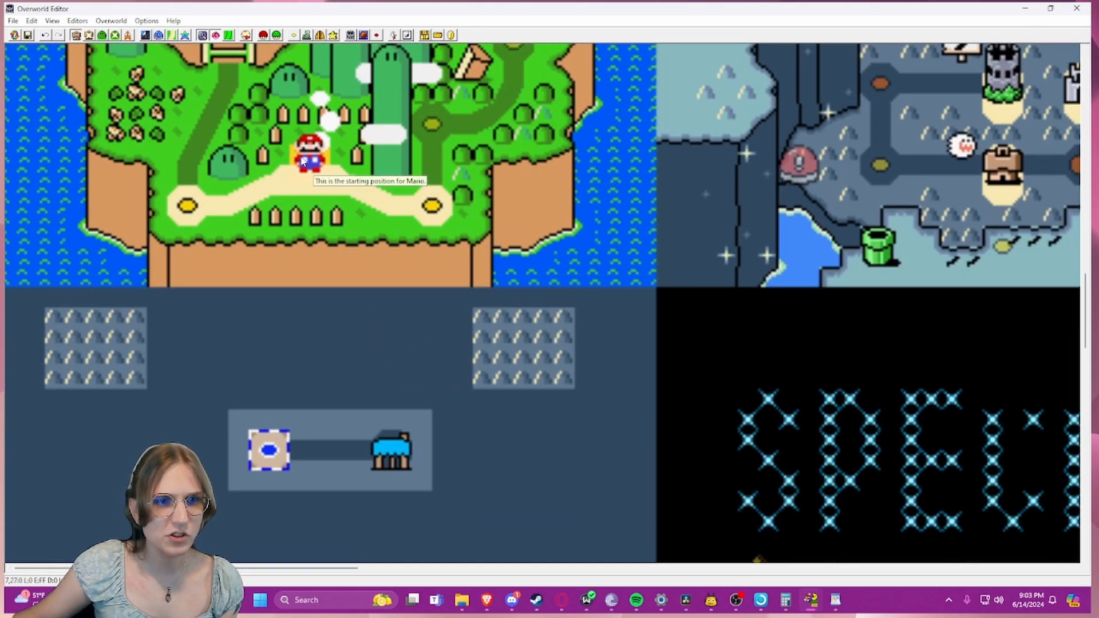
# - Switch to sprite editing and move Mario's starting position onto Yoshi's House on the custom submap
pyautogui.scroll(-2, 303, 164)
pyautogui.scroll(2, 304, 166)
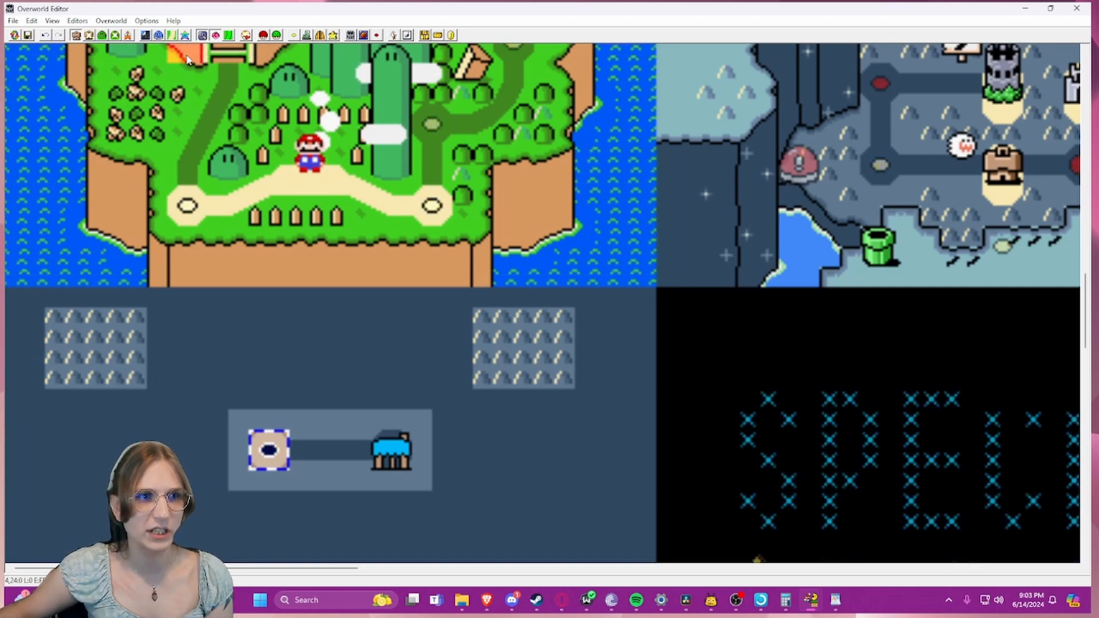
pyautogui.click(128, 35)
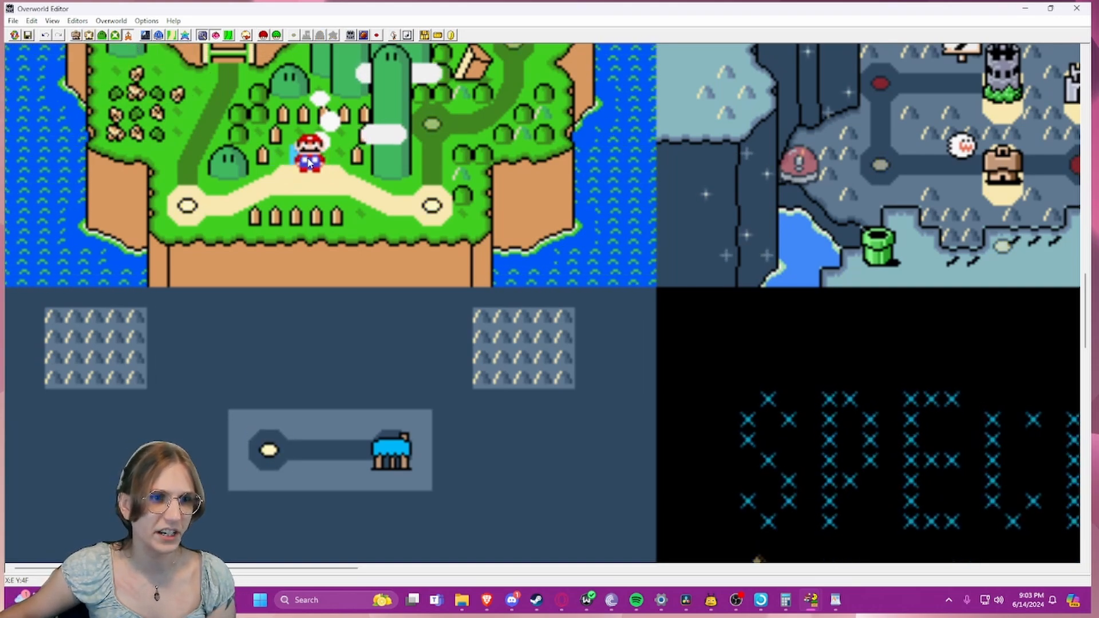
pyautogui.moveTo(295, 161)
pyautogui.mouseDown()
pyautogui.moveTo(372, 311)
pyautogui.moveTo(395, 389)
pyautogui.moveTo(380, 425)
pyautogui.moveTo(398, 448)
pyautogui.mouseUp()
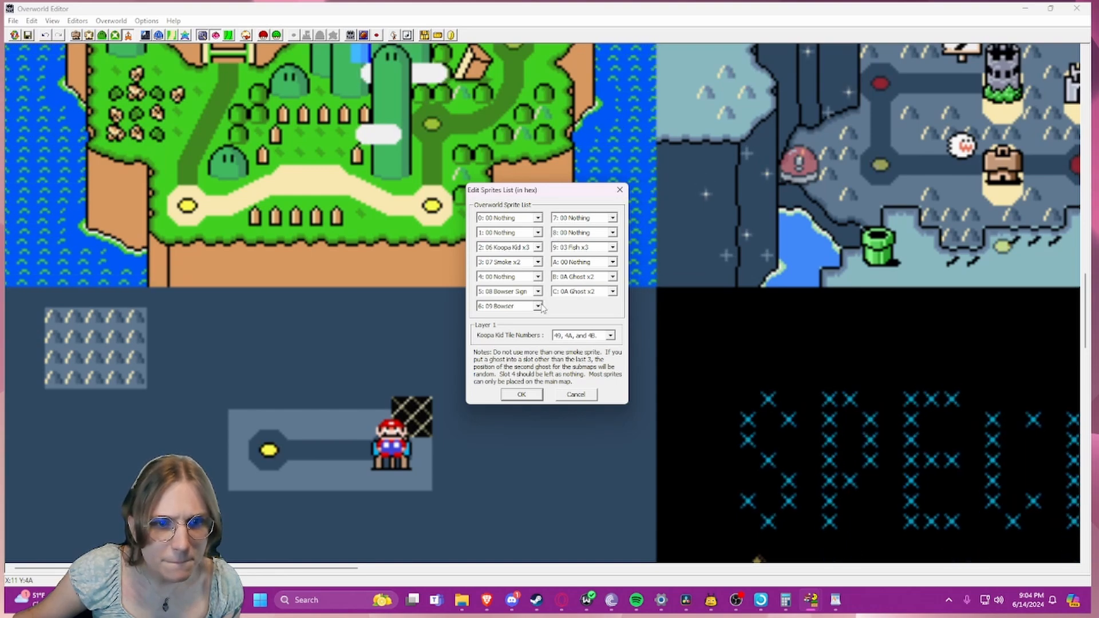
# - Examine the sprite choices available for slots 3 and A in the overworld sprite list
pyautogui.click(538, 262)
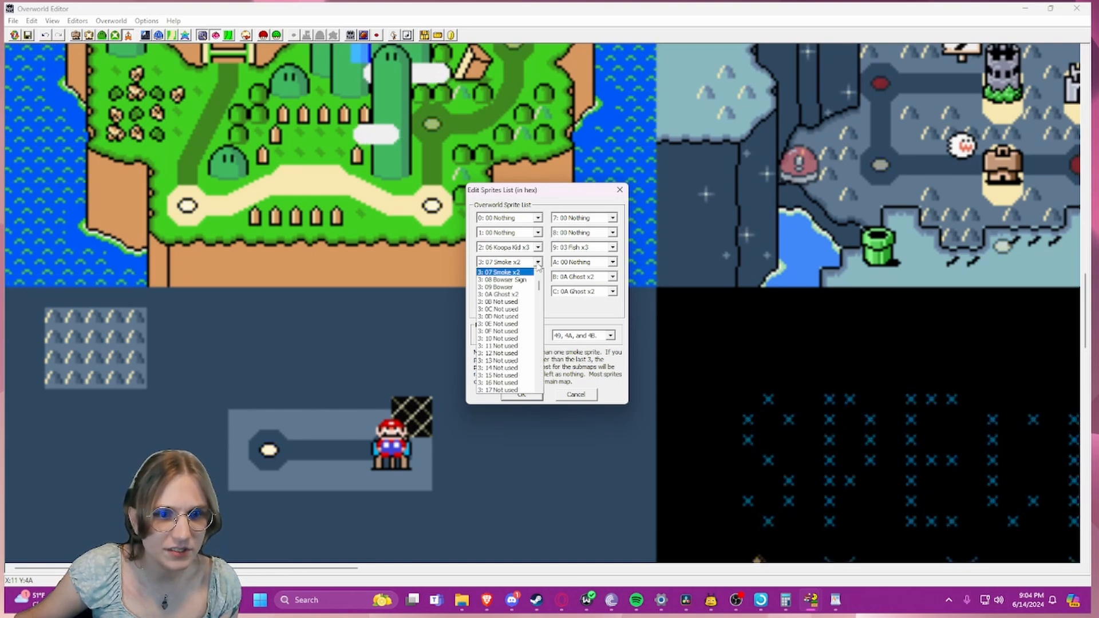
pyautogui.click(536, 266)
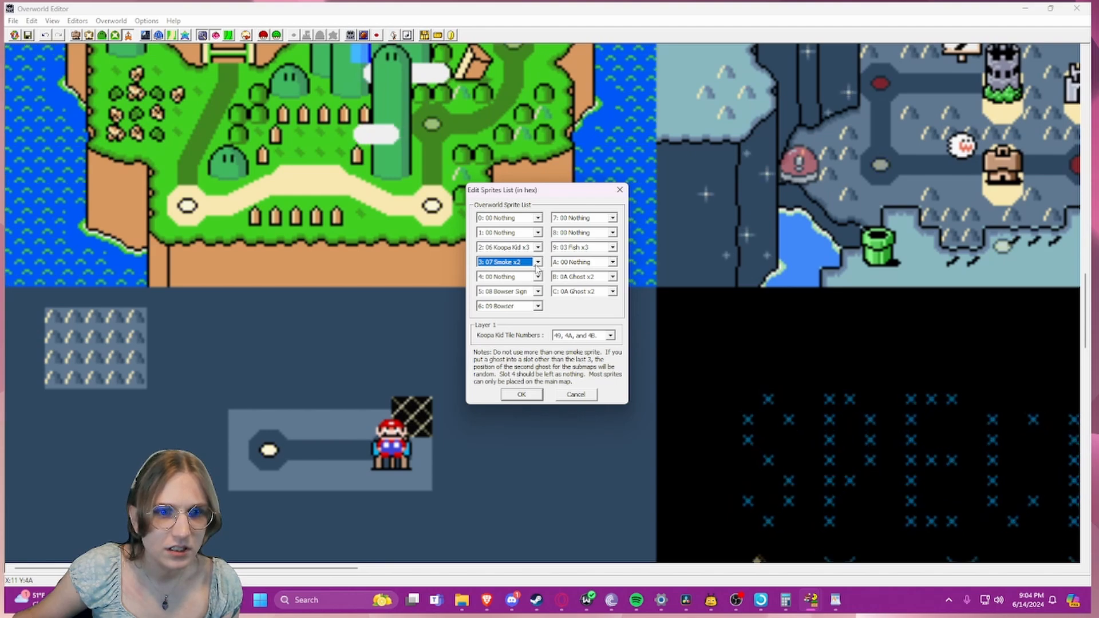
pyautogui.click(612, 261)
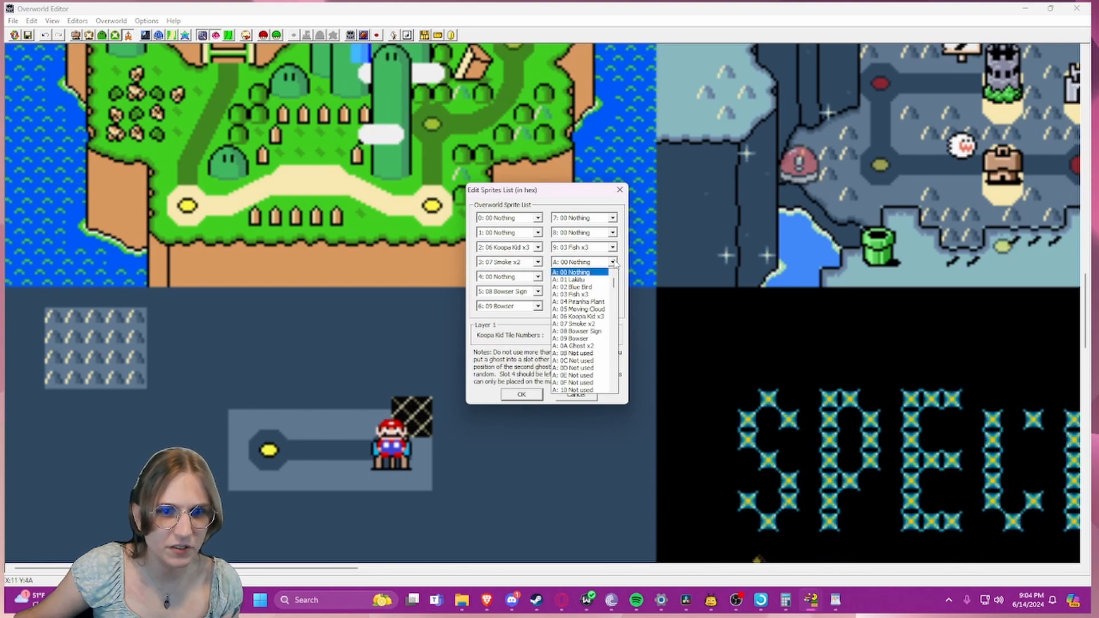
# - Assign 07 Smoke x2 to overworld sprite slot A and place the smoke on Yoshi's Island above its lower path
pyautogui.click(592, 325)
pyautogui.click(522, 395)
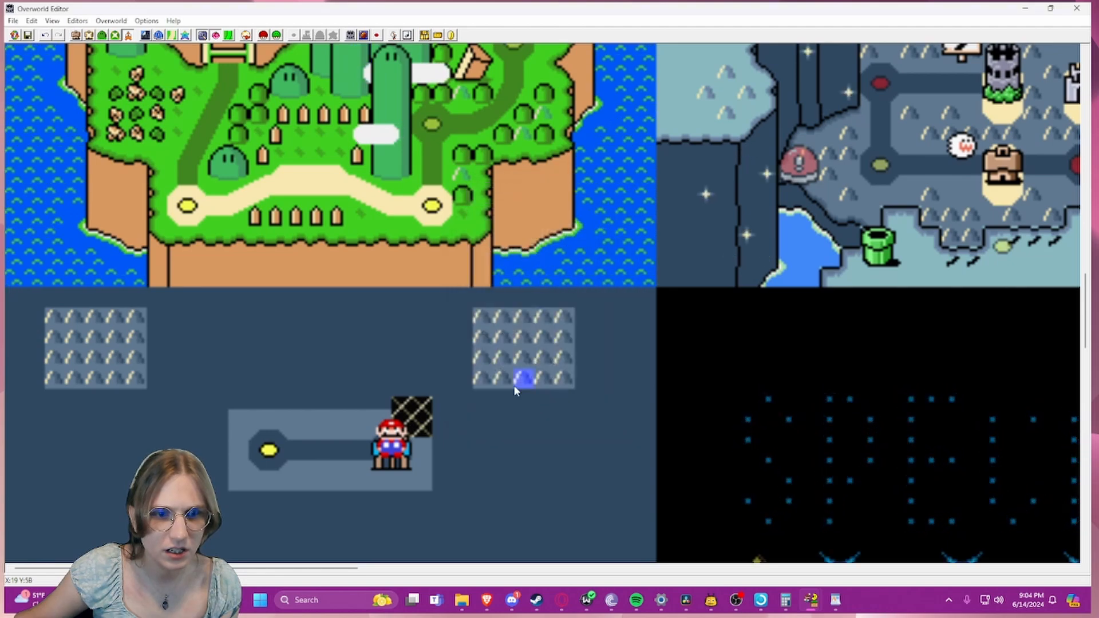
pyautogui.scroll(3, 513, 385)
pyautogui.scroll(-4, 430, 307)
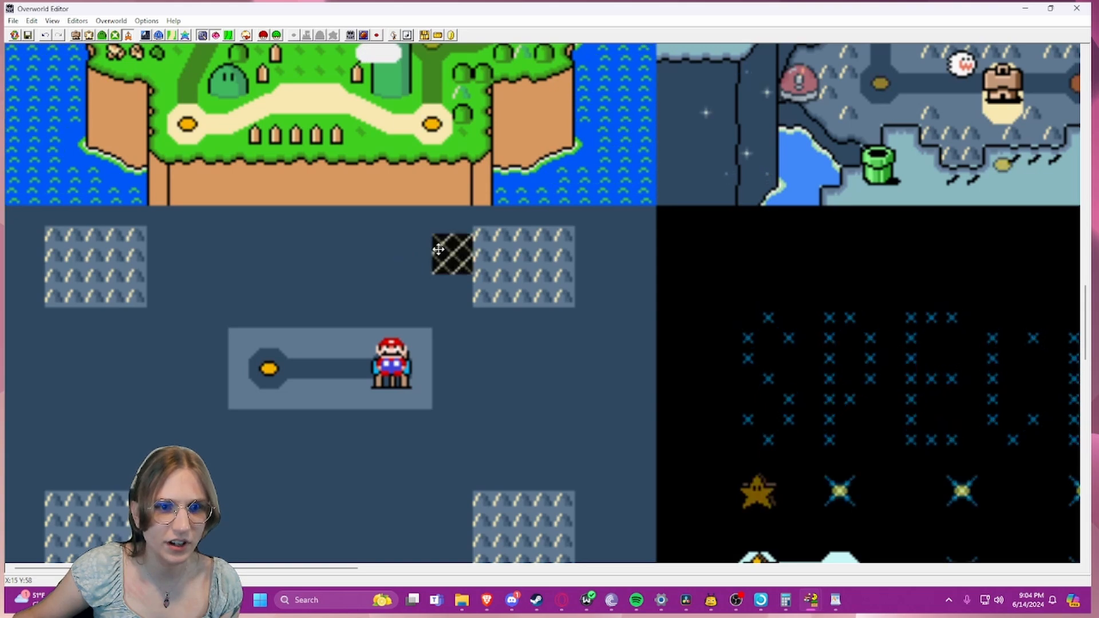
pyautogui.moveTo(390, 208); pyautogui.dragTo(328, 142)
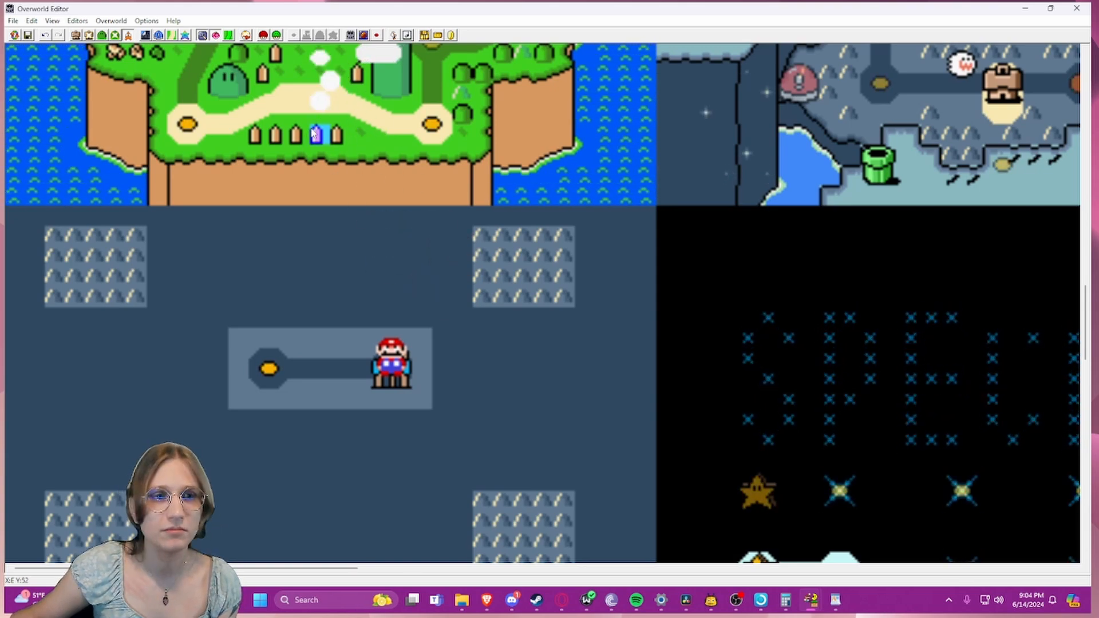
# - Save the overworld changes to the ROM
pyautogui.scroll(5, 320, 149)
pyautogui.scroll(-3, 303, 183)
pyautogui.scroll(-3, 296, 200)
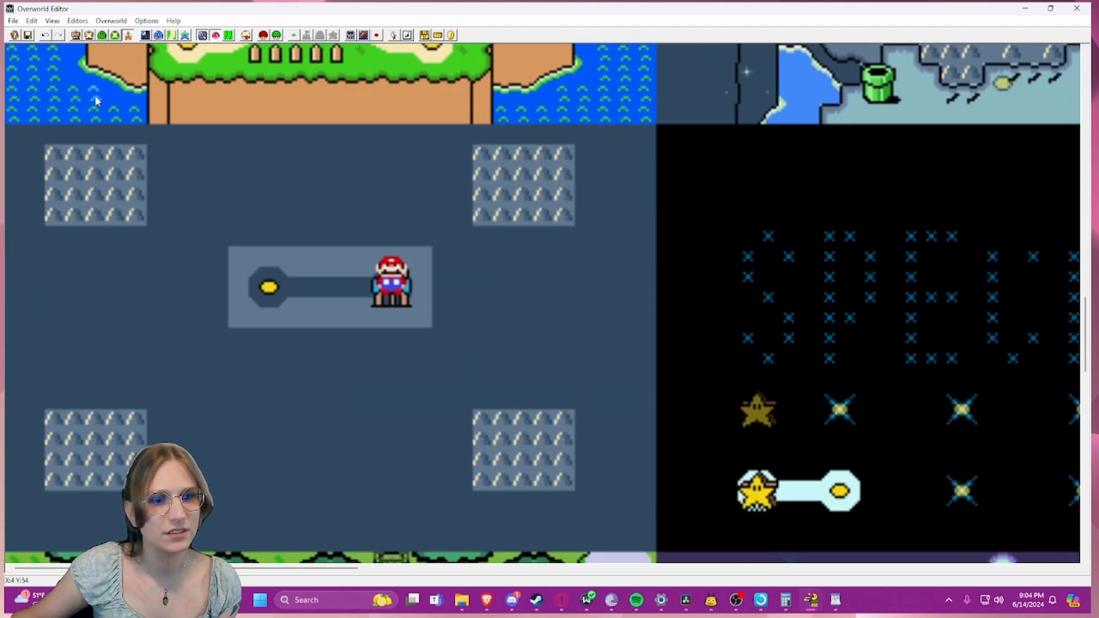
pyautogui.click(31, 37)
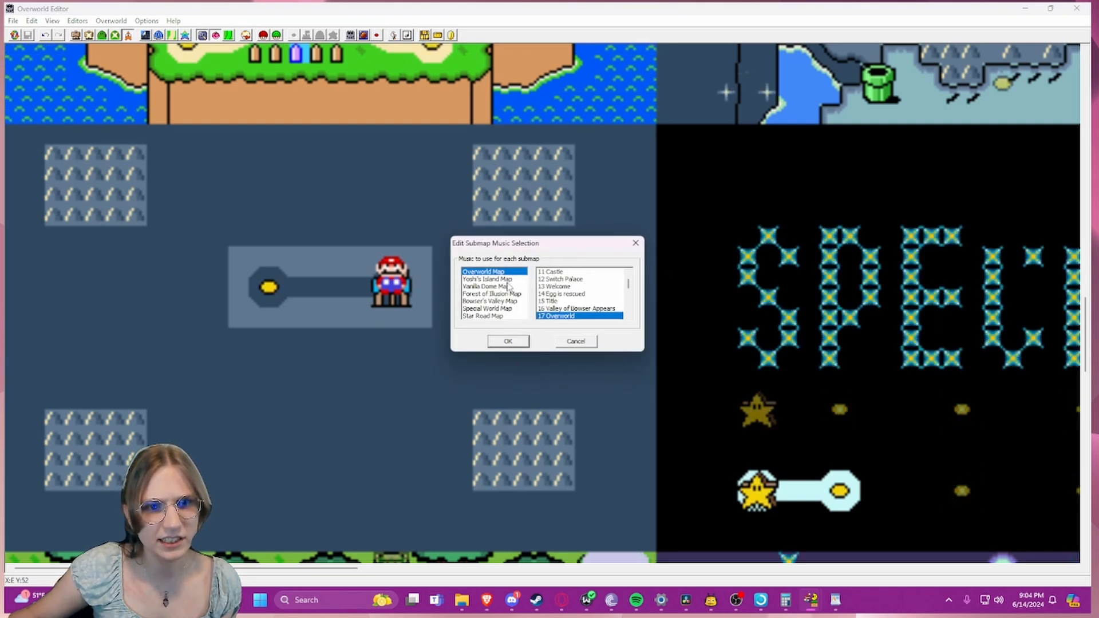
# - Check in the 8x8 tile selector which submap the custom overworld area belongs to, comparing it with the map above
pyautogui.click(635, 244)
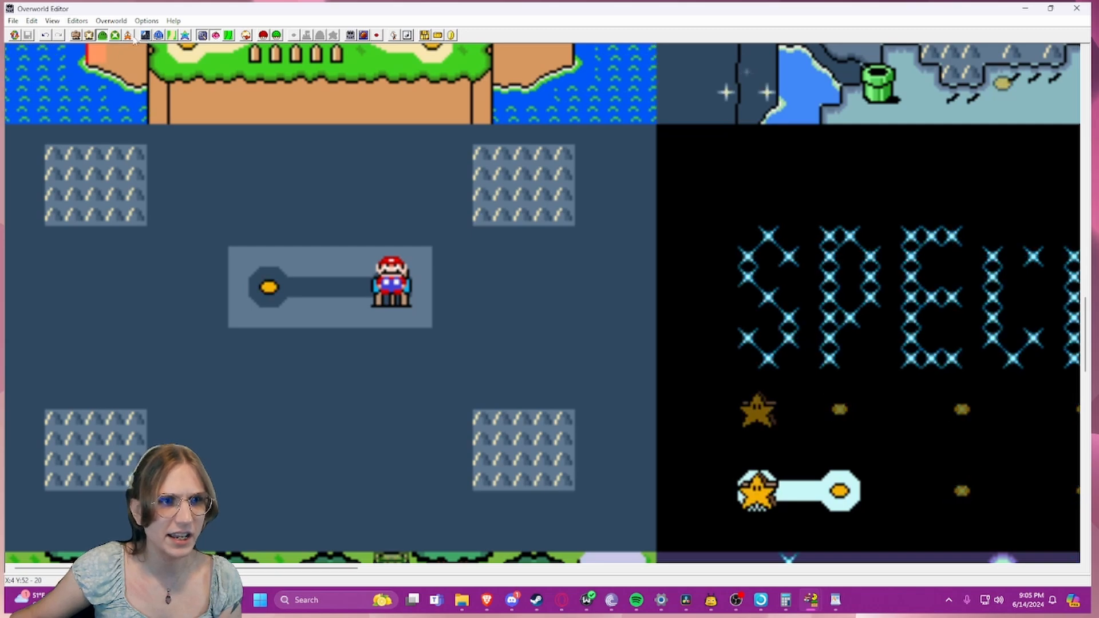
pyautogui.click(158, 37)
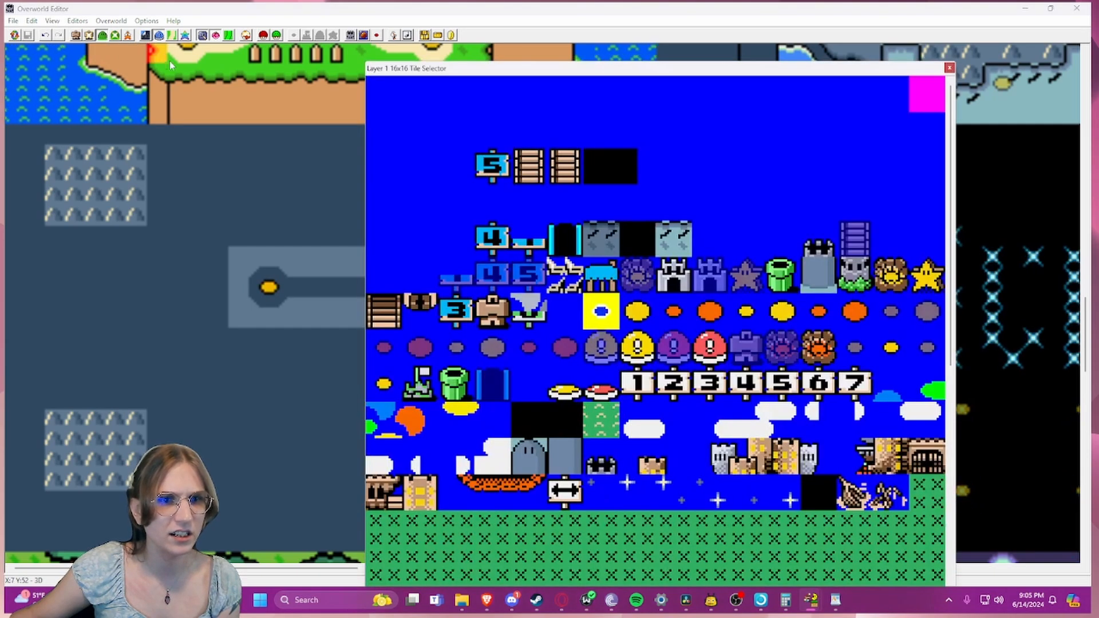
pyautogui.click(941, 65)
pyautogui.click(146, 36)
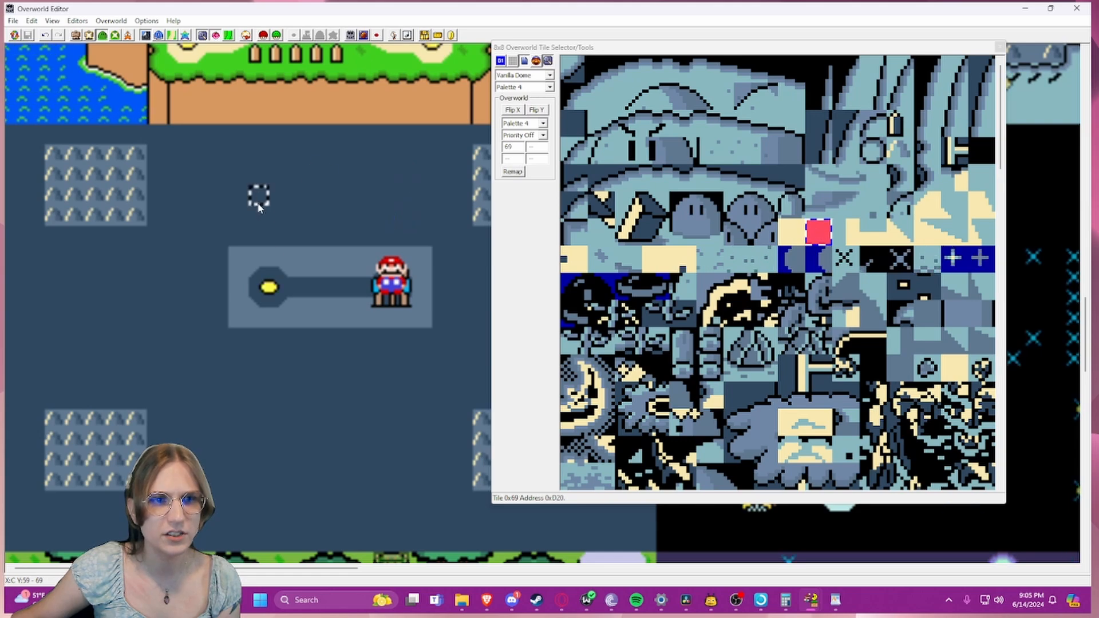
pyautogui.moveTo(198, 297); pyautogui.dragTo(198, 278)
pyautogui.click(279, 113)
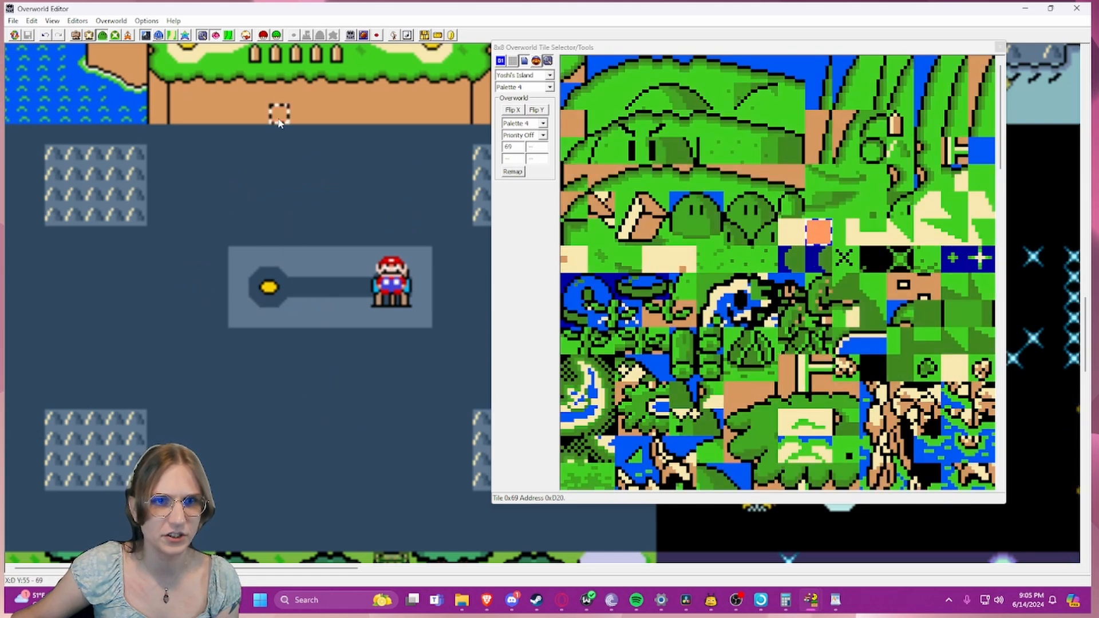
pyautogui.click(279, 195)
pyautogui.click(1000, 47)
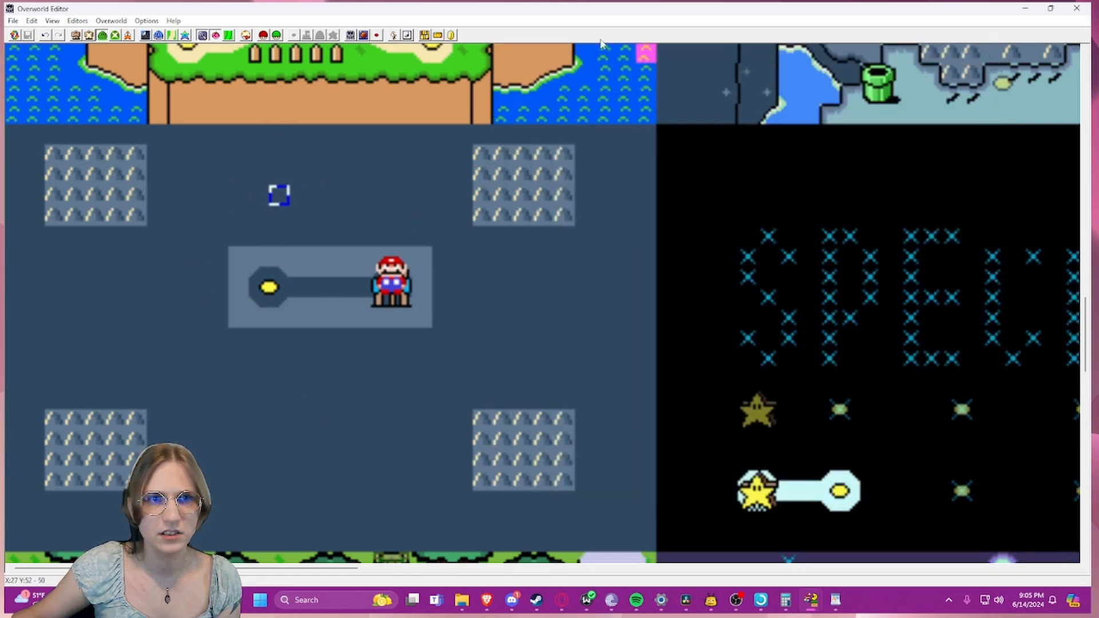
# - Set the submap music of the Vanilla Dome Map to 30 Megalovania
pyautogui.click(406, 35)
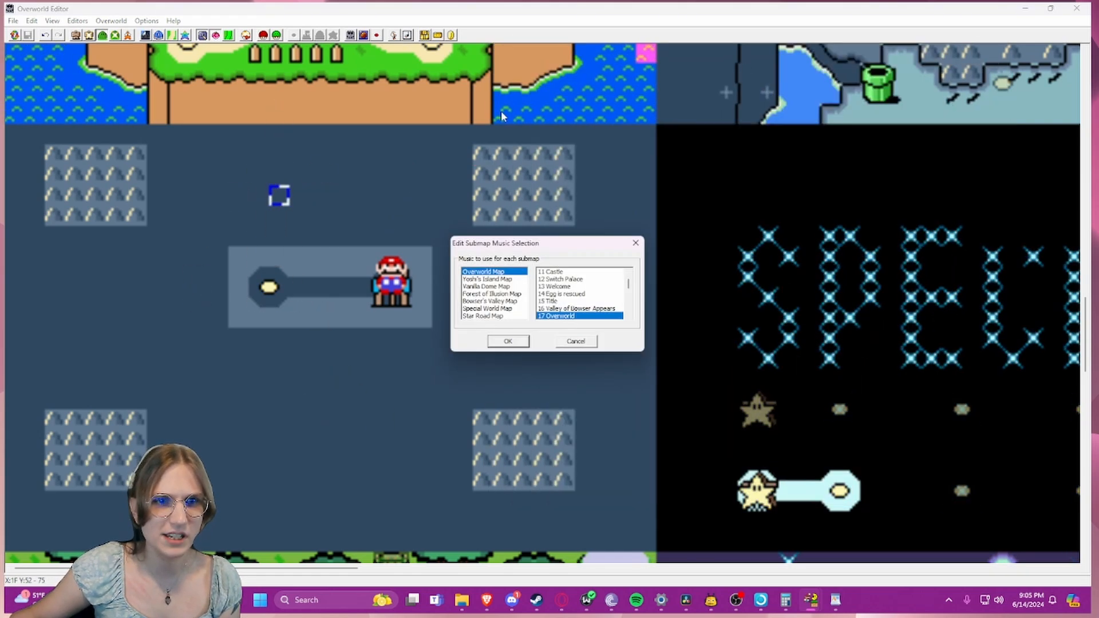
pyautogui.click(502, 287)
pyautogui.scroll(-5, 571, 304)
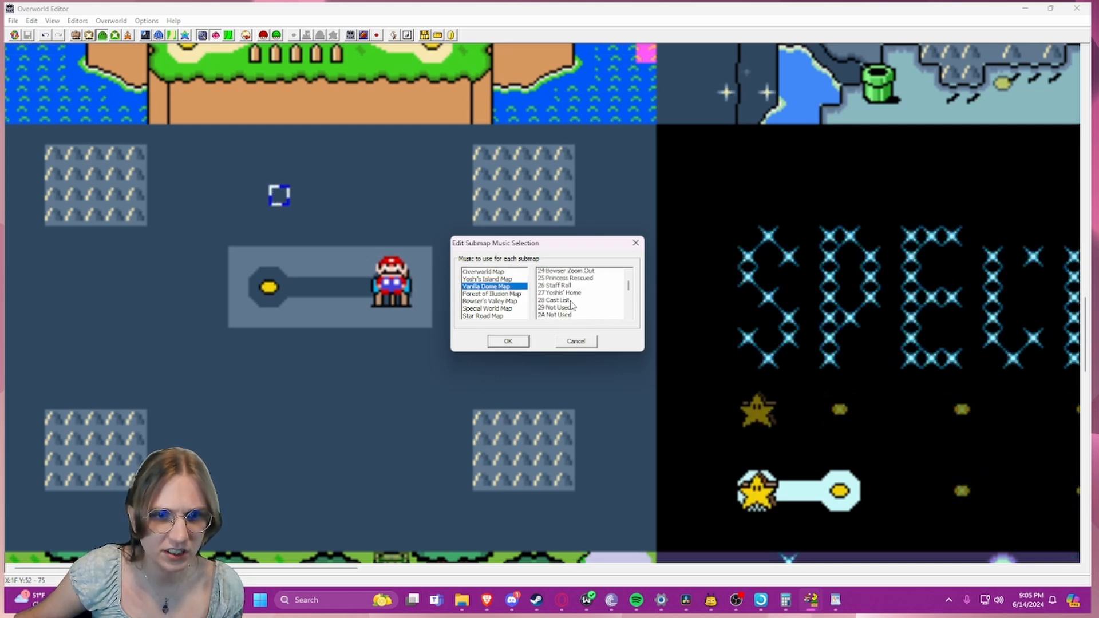
pyautogui.scroll(-2, 572, 304)
pyautogui.click(558, 286)
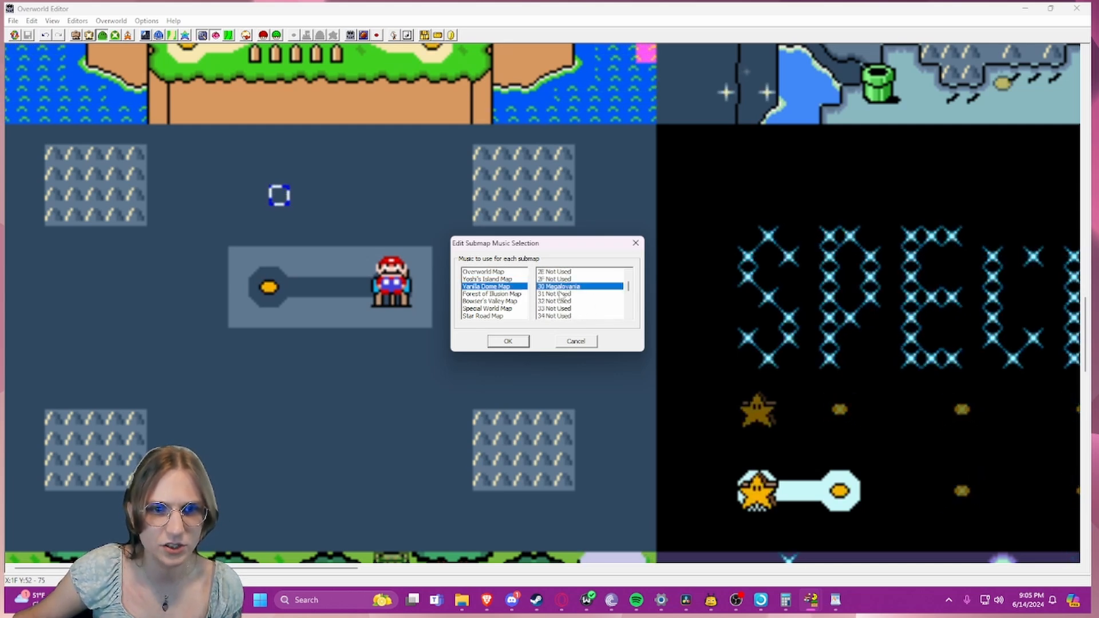
pyautogui.press('Return')
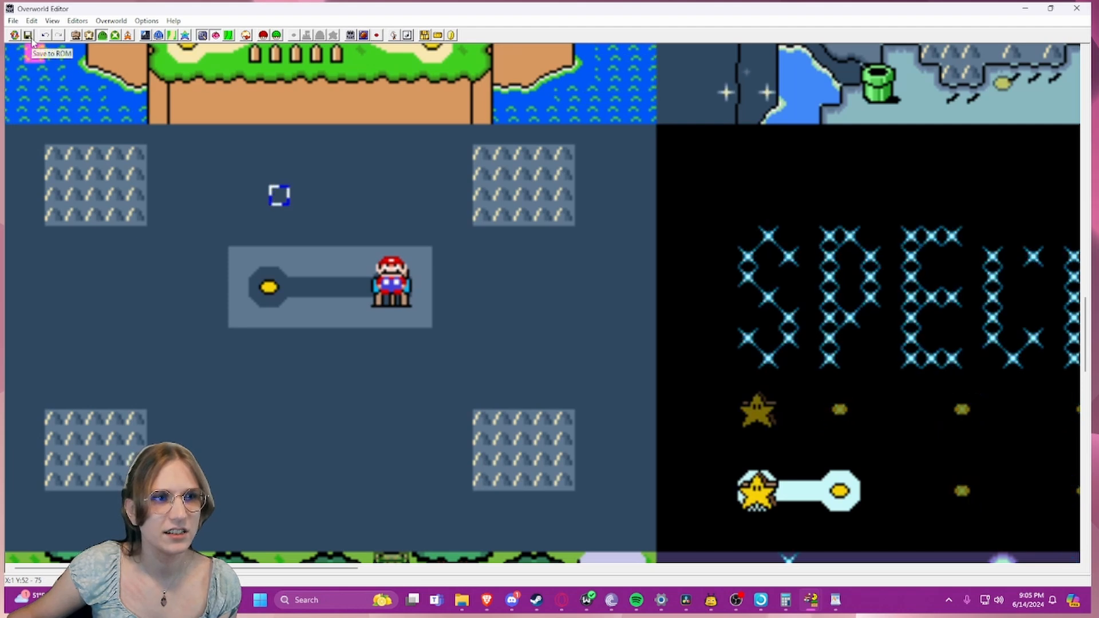
# - Switch to the LMguideline notes in WordPad and review the overworld-making instructions through to Part 3
pyautogui.click(835, 599)
pyautogui.scroll(-3, 734, 373)
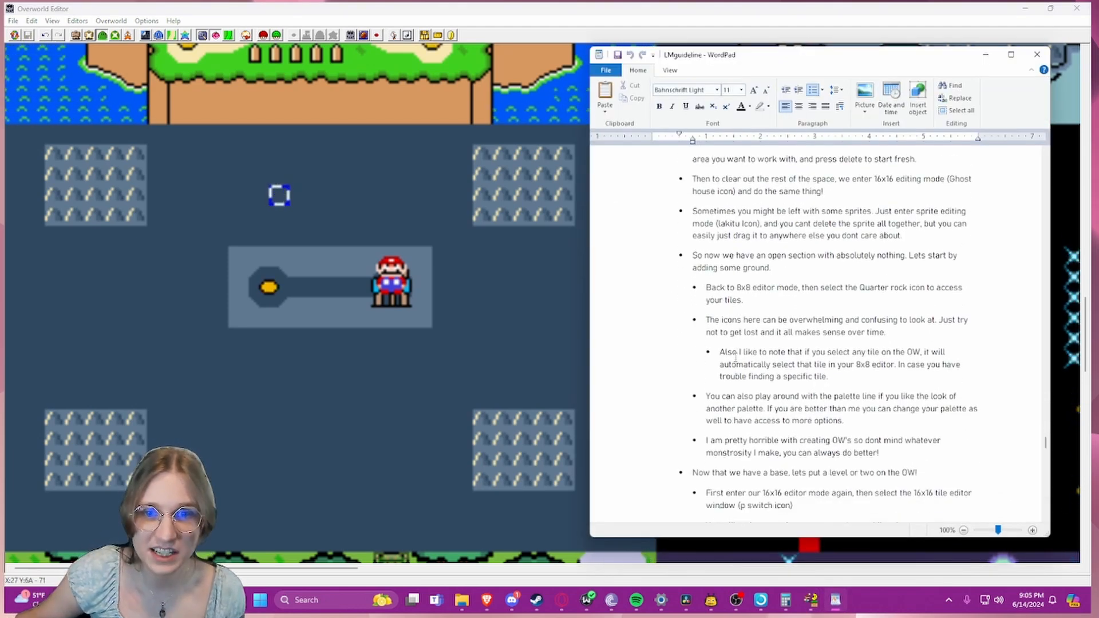
pyautogui.scroll(3, 735, 358)
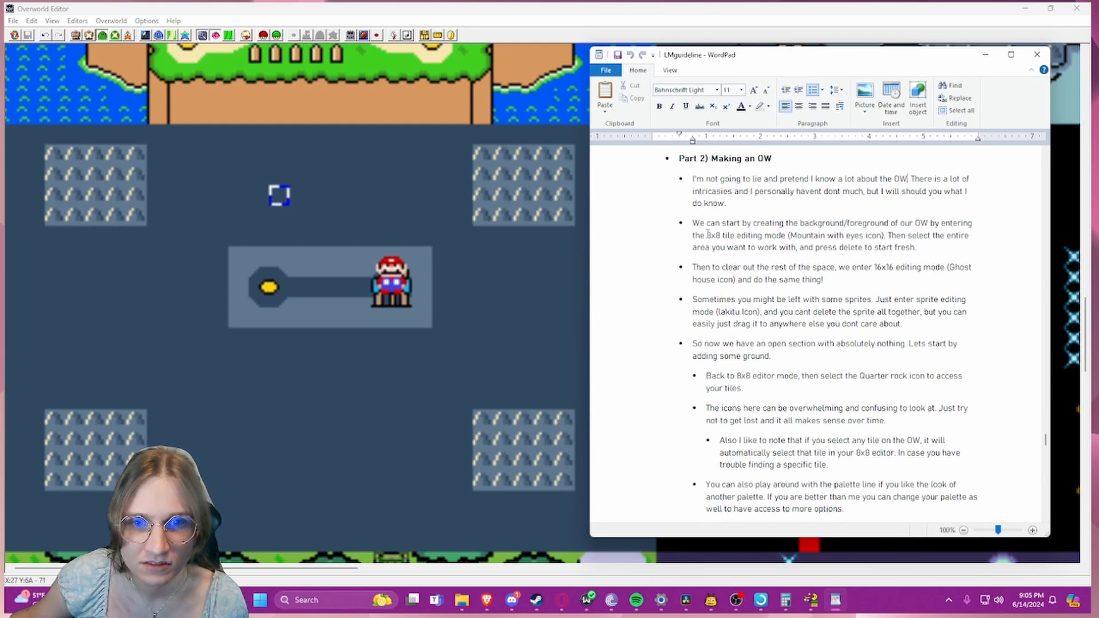
pyautogui.scroll(-3, 724, 260)
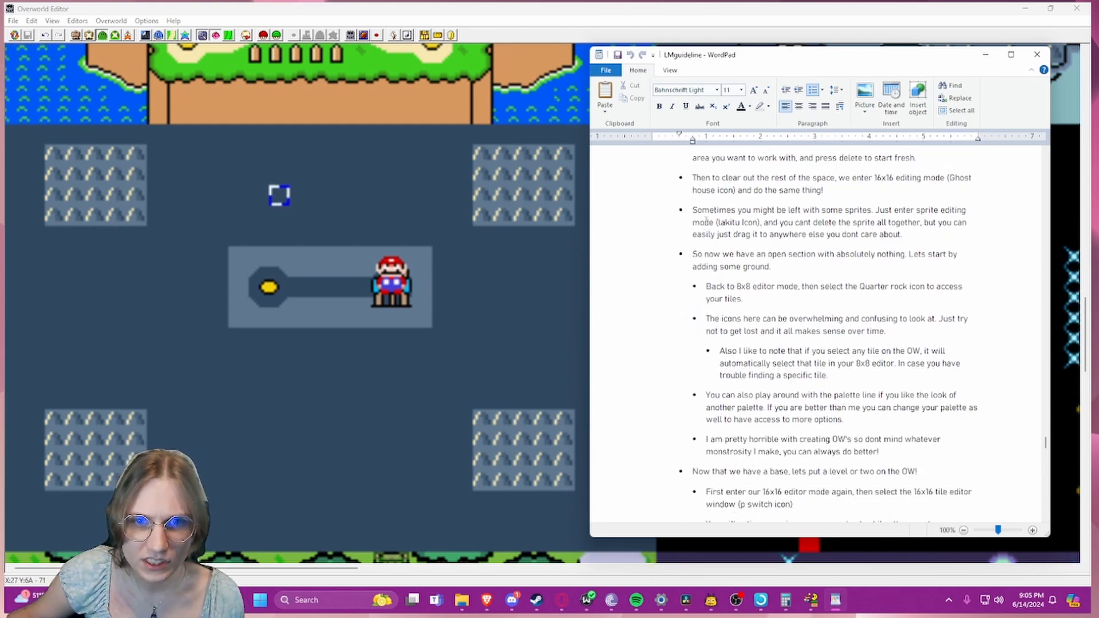
pyautogui.scroll(-6, 735, 260)
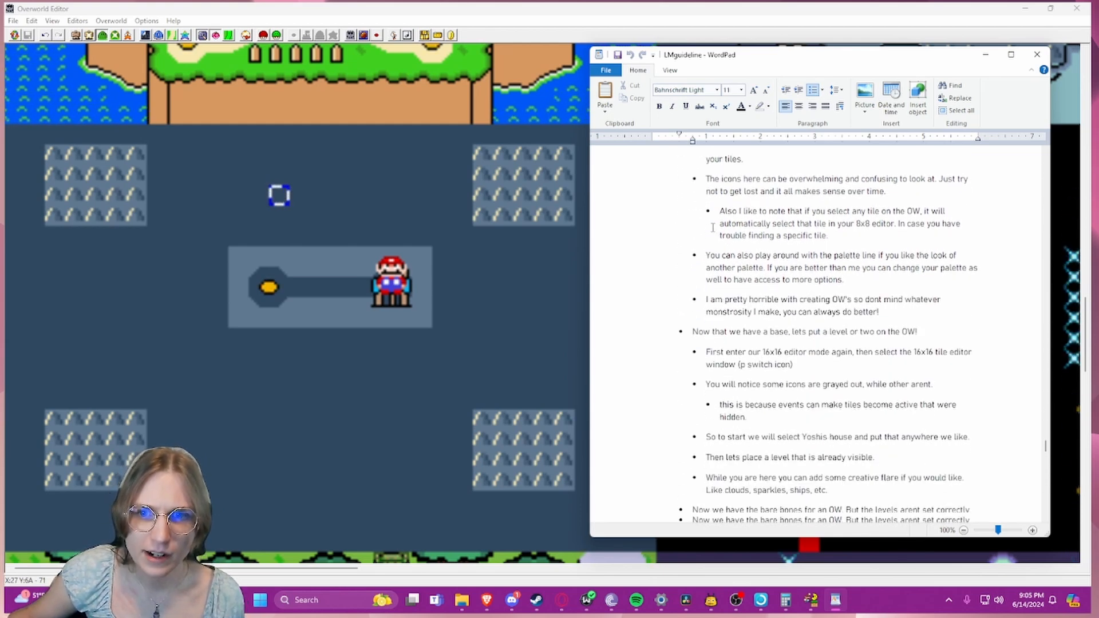
pyautogui.scroll(-2, 704, 258)
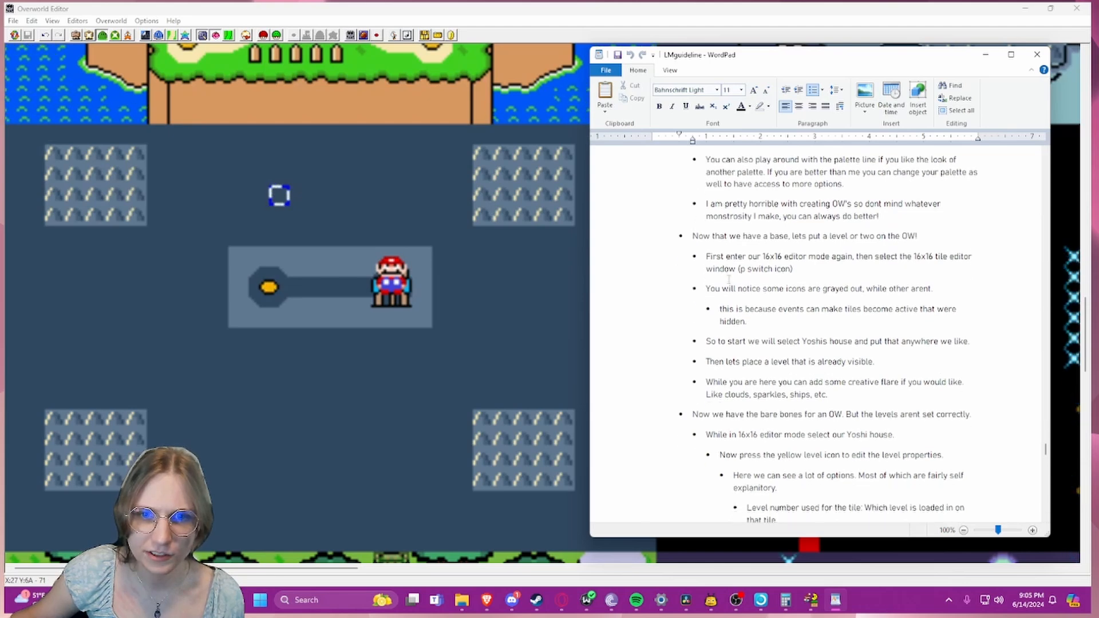
pyautogui.scroll(-7, 749, 248)
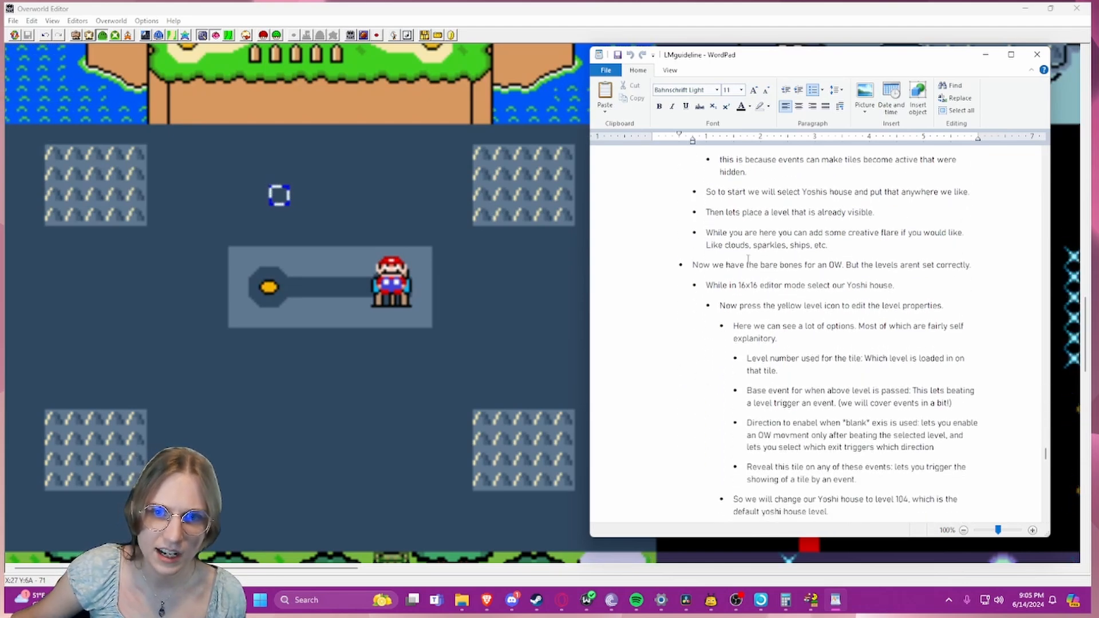
pyautogui.scroll(-6, 761, 241)
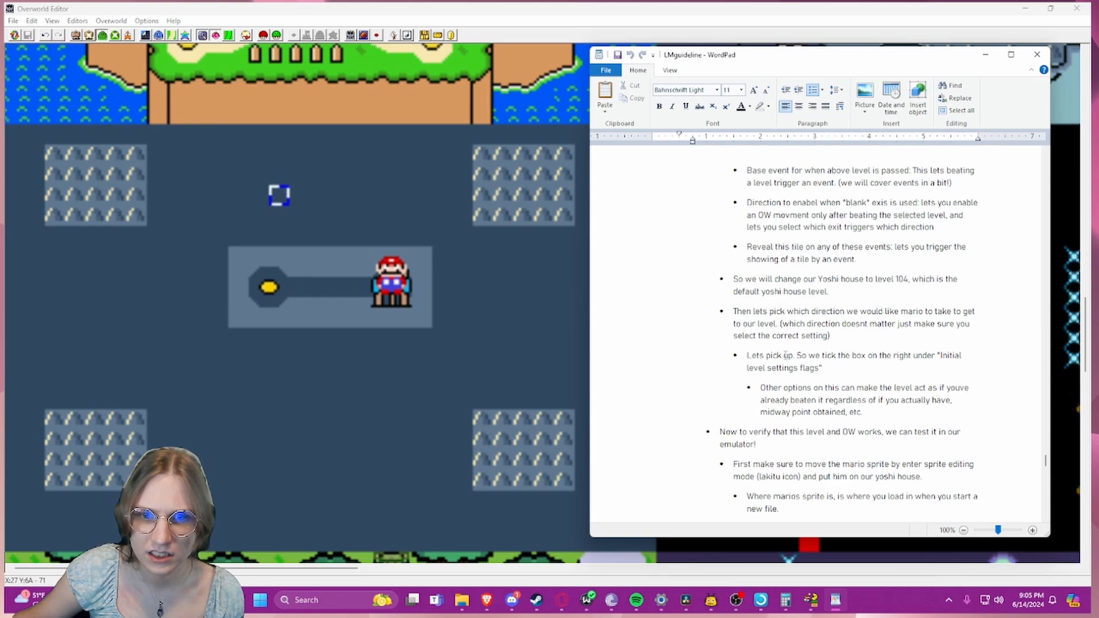
pyautogui.scroll(-9, 804, 364)
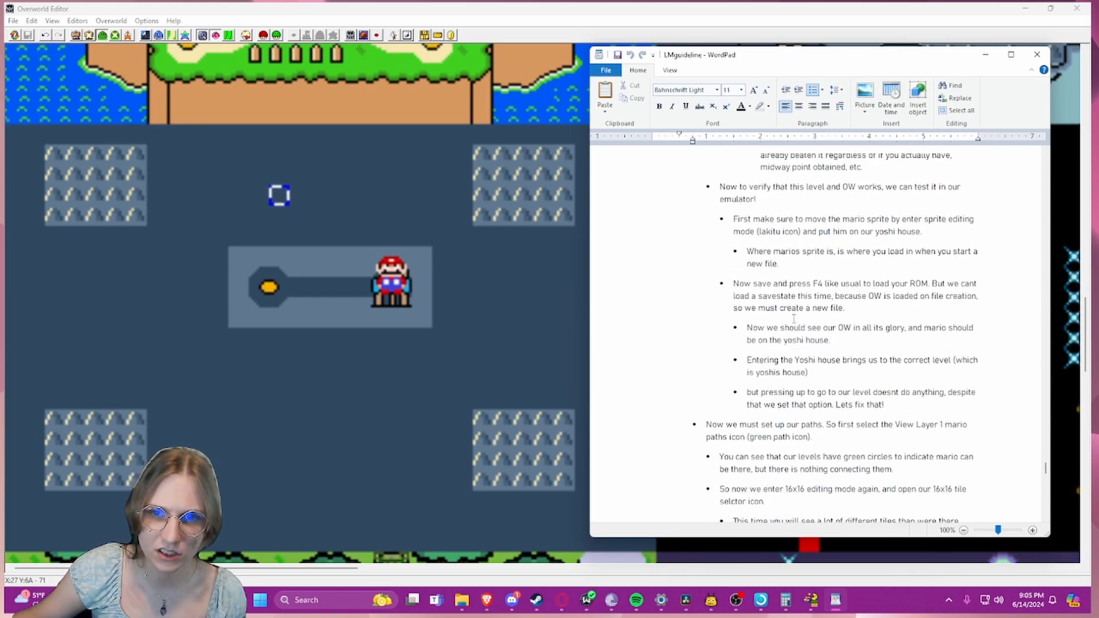
pyautogui.scroll(-13, 956, 208)
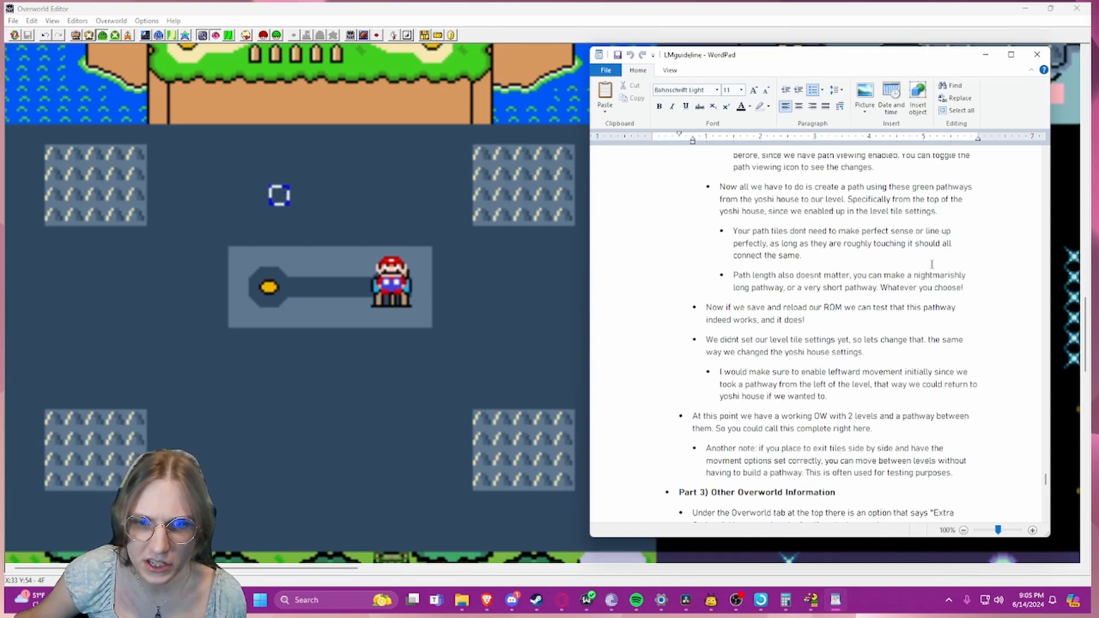
pyautogui.scroll(-12, 931, 265)
pyautogui.click(984, 55)
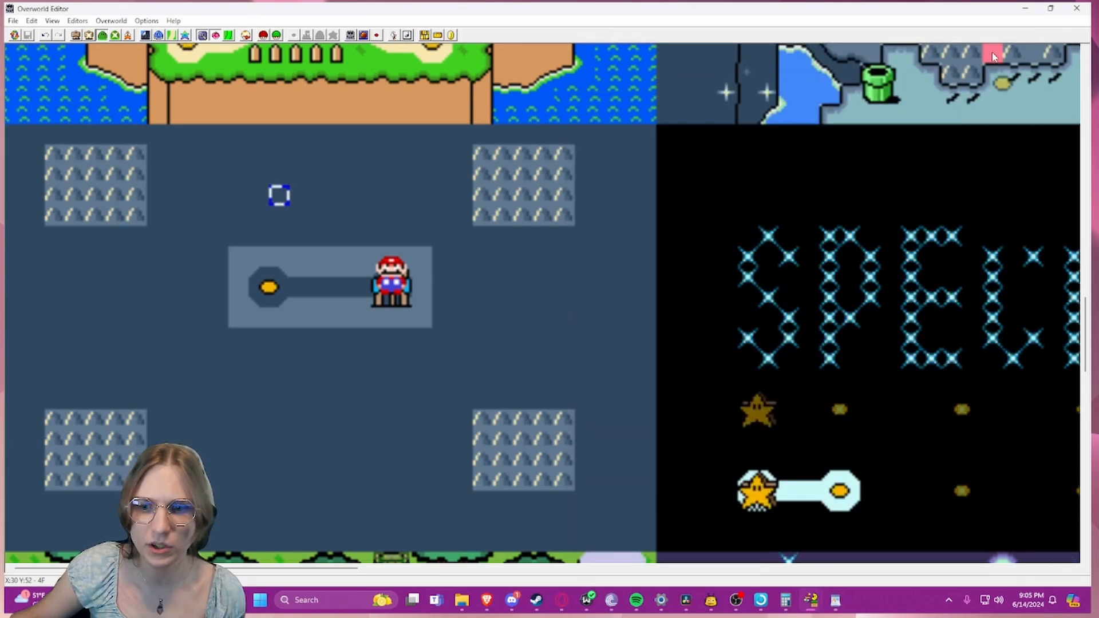
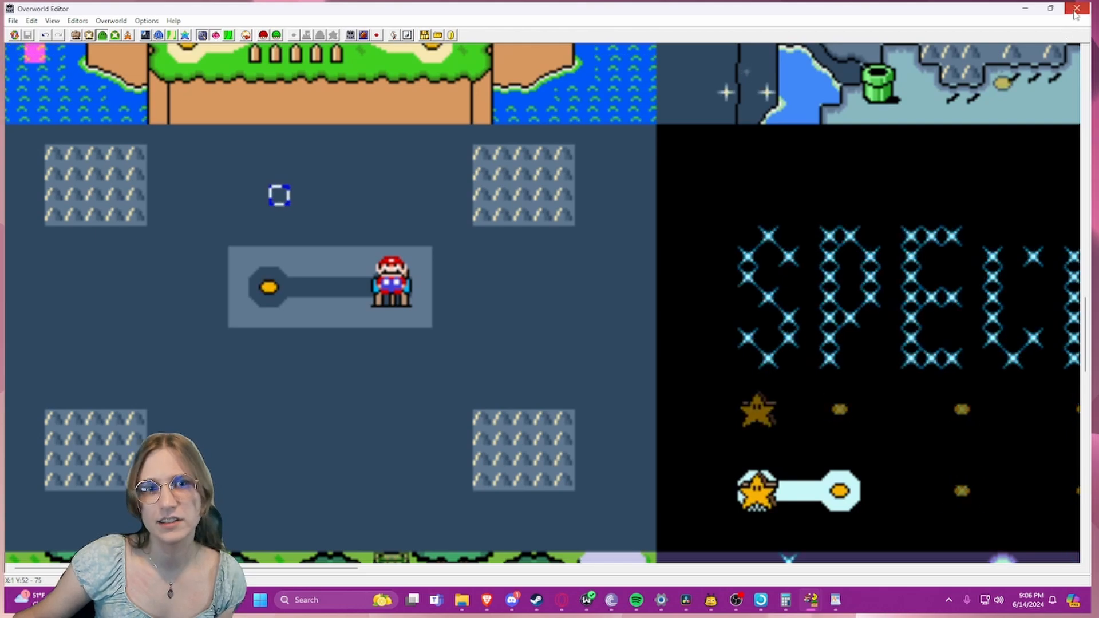
# - Close the overworld editor and run the ROM in an enlarged RetroArch window
pyautogui.click(1076, 9)
pyautogui.click(688, 213)
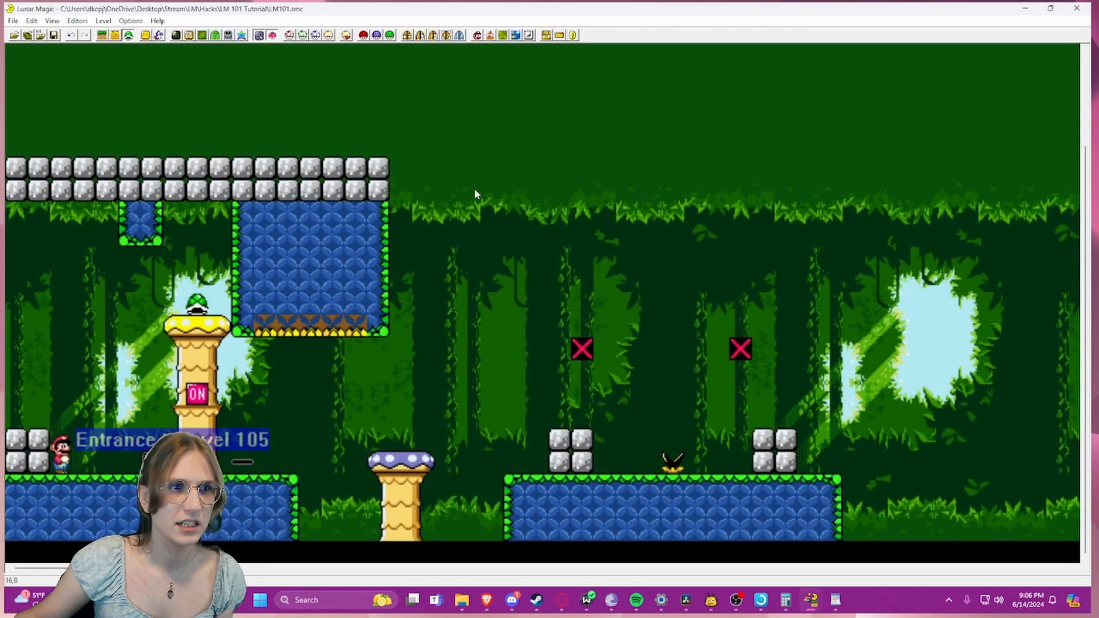
pyautogui.click(114, 166)
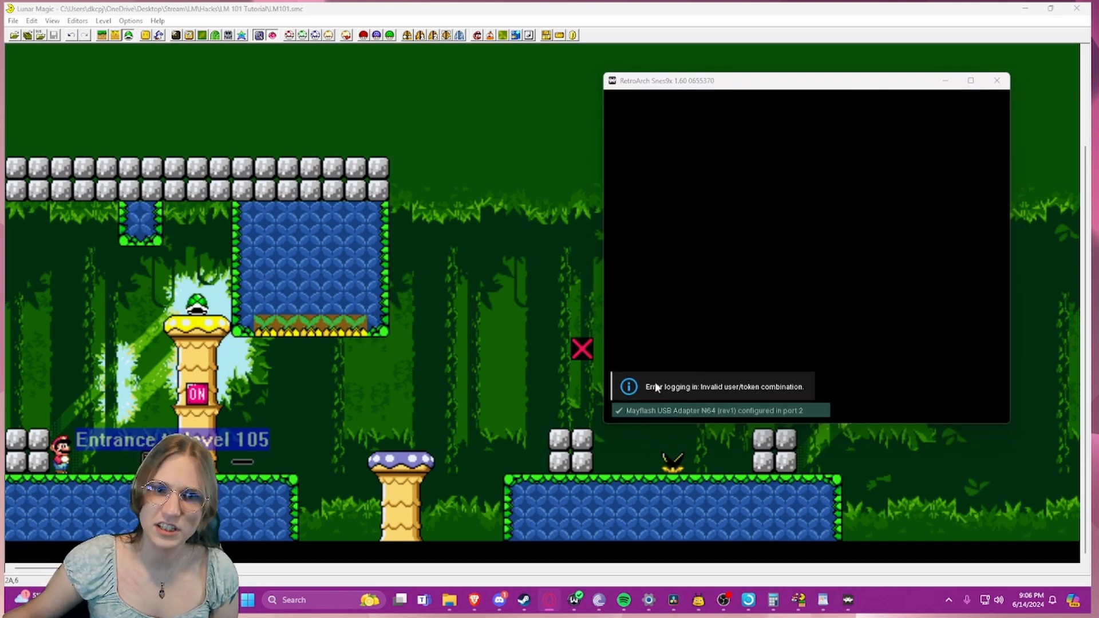
pyautogui.moveTo(604, 423); pyautogui.dragTo(492, 514)
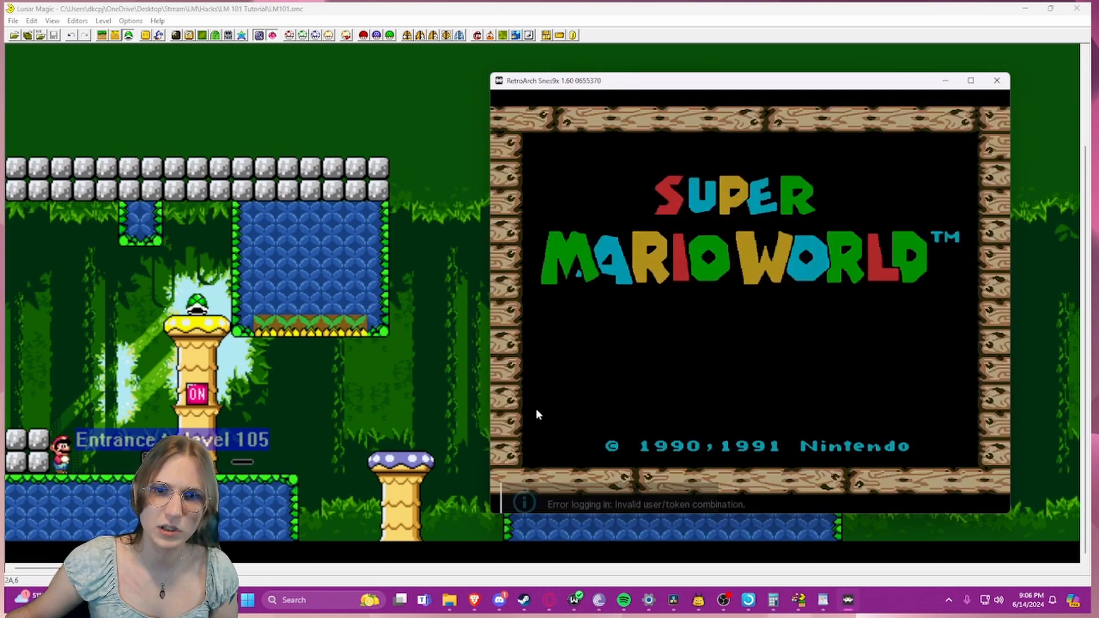
pyautogui.moveTo(679, 85); pyautogui.dragTo(658, 63)
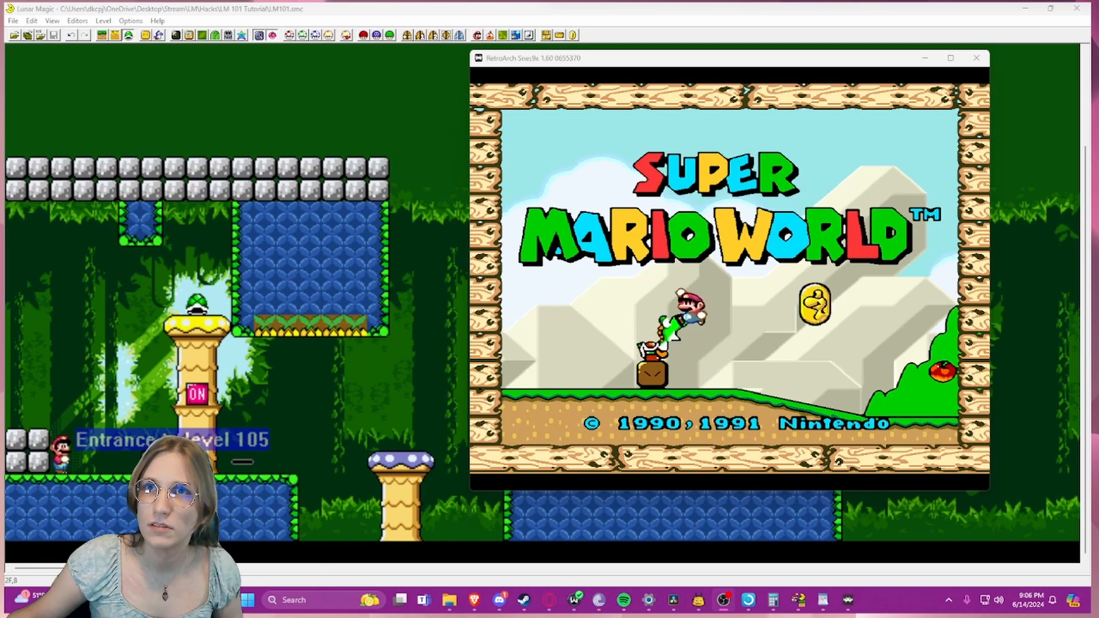
# - Lower the RetroArch volume to about 76 in the Windows volume mixer and minimize the settings
pyautogui.rightClick(998, 600)
pyautogui.click(993, 560)
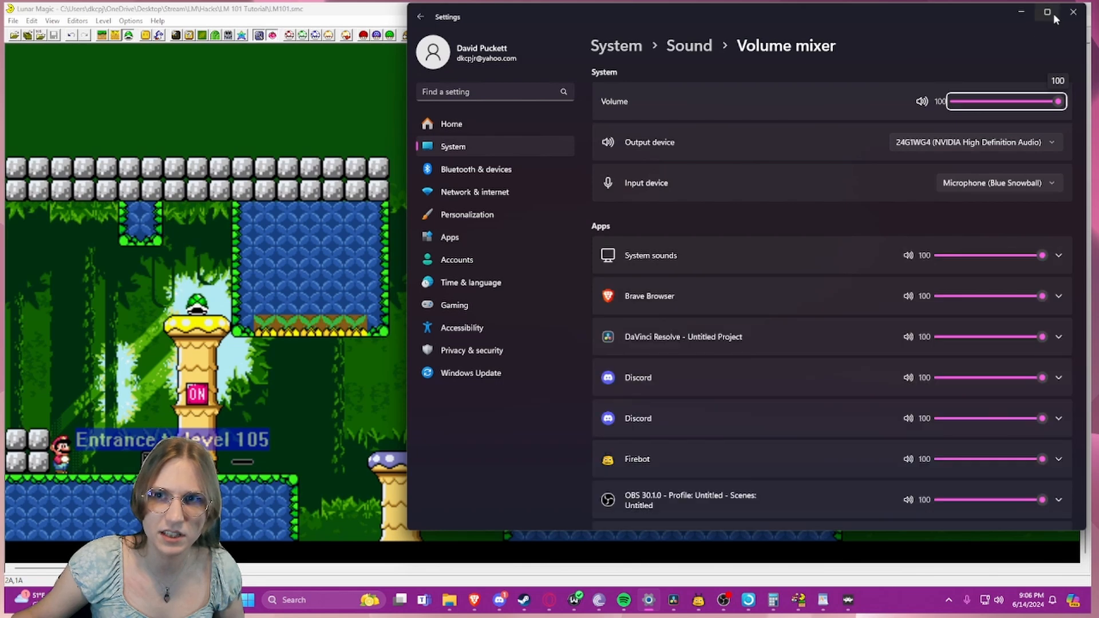
pyautogui.scroll(-4, 696, 320)
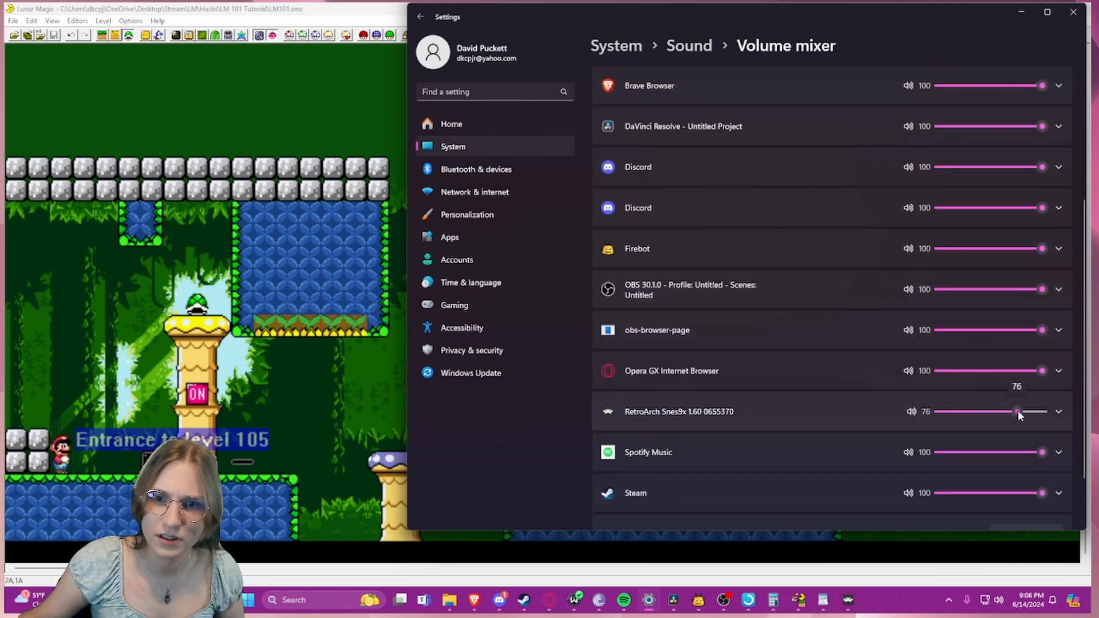
pyautogui.click(1020, 12)
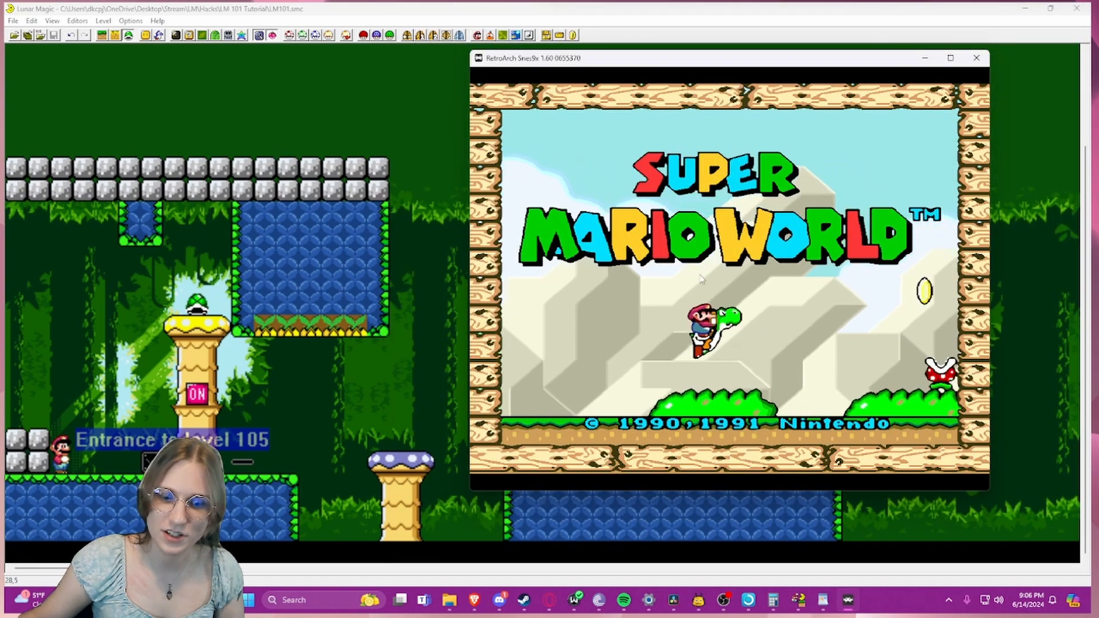
# - Open RetroArch's quick menu, resume the game, and quit the emulator to return to the level editor
pyautogui.press('F1')
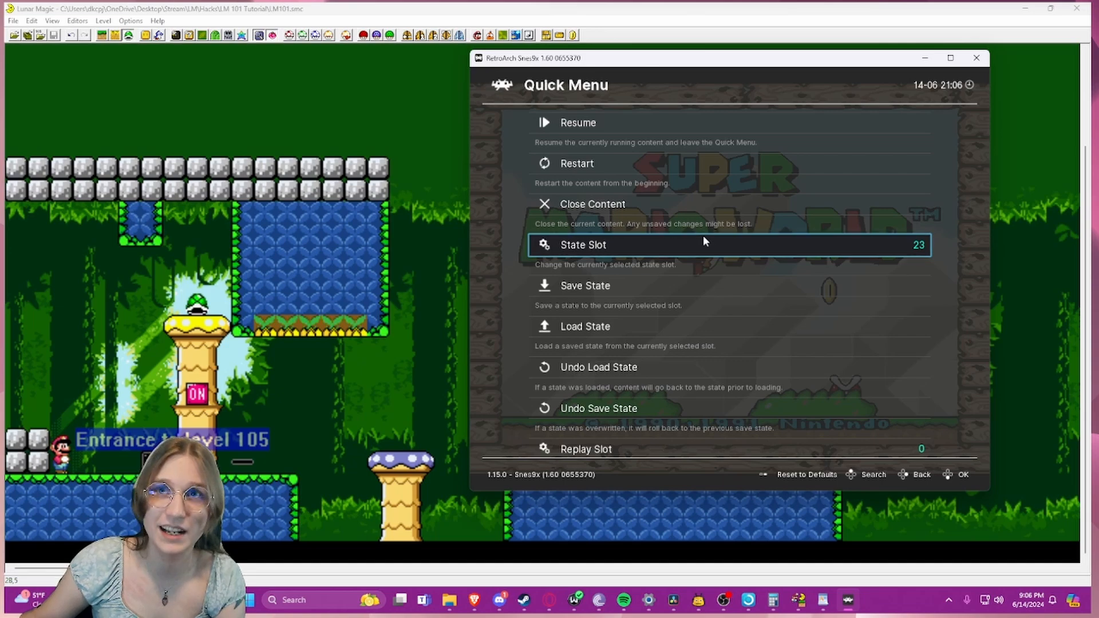
pyautogui.click(772, 125)
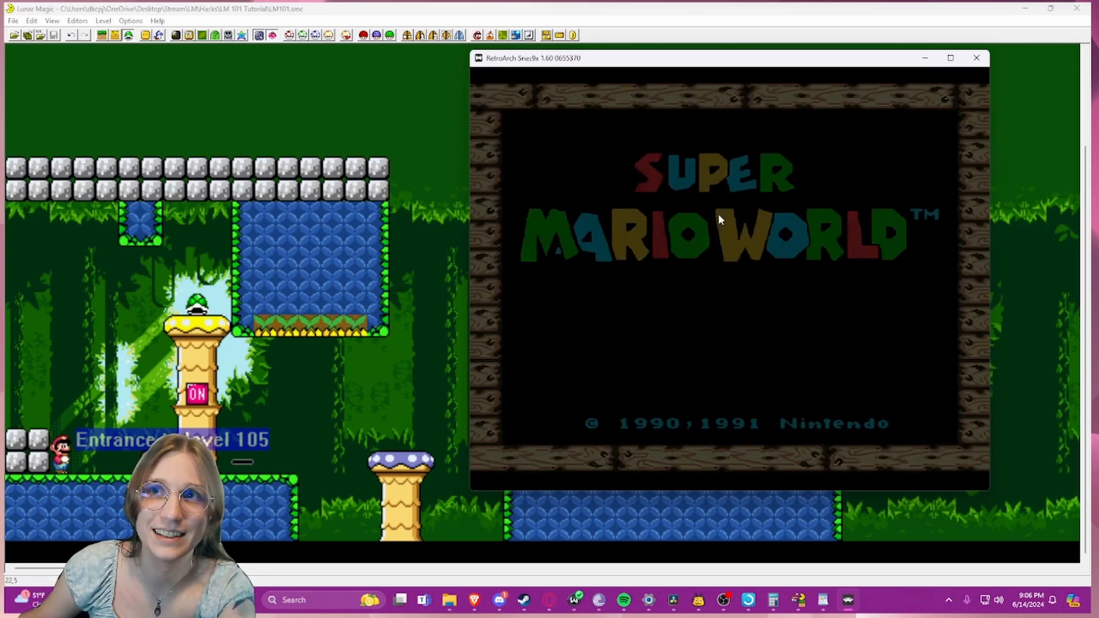
pyautogui.press('Escape')
pyautogui.press('Escape')
pyautogui.click(615, 200)
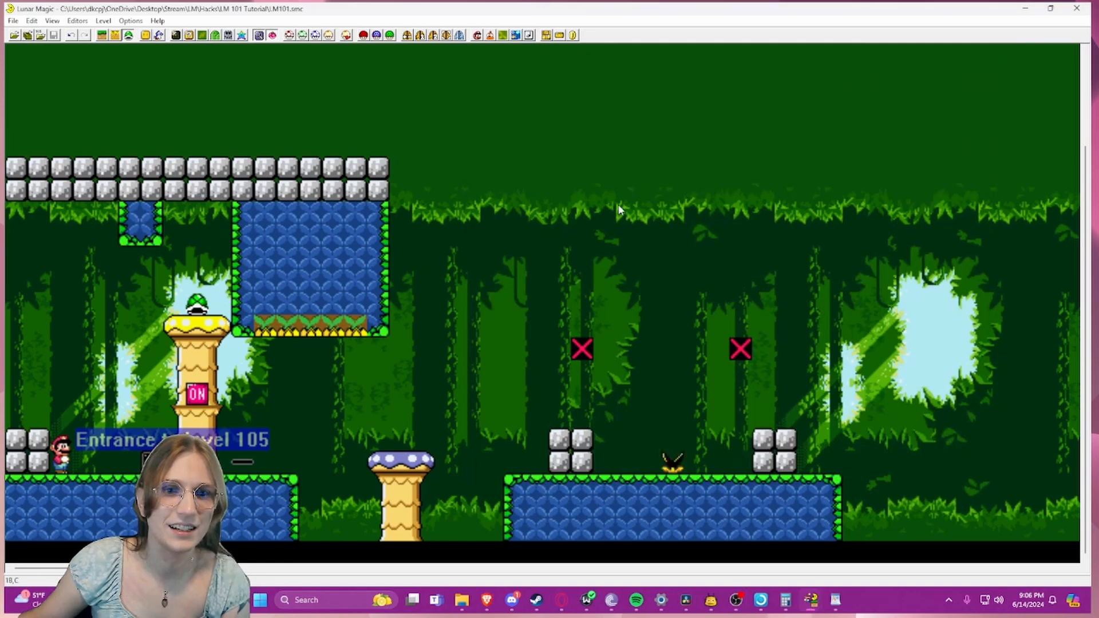
# - Abort the ROM test run and check which music is assigned to each submap in the overworld editor's submap music settings
pyautogui.press('F4')
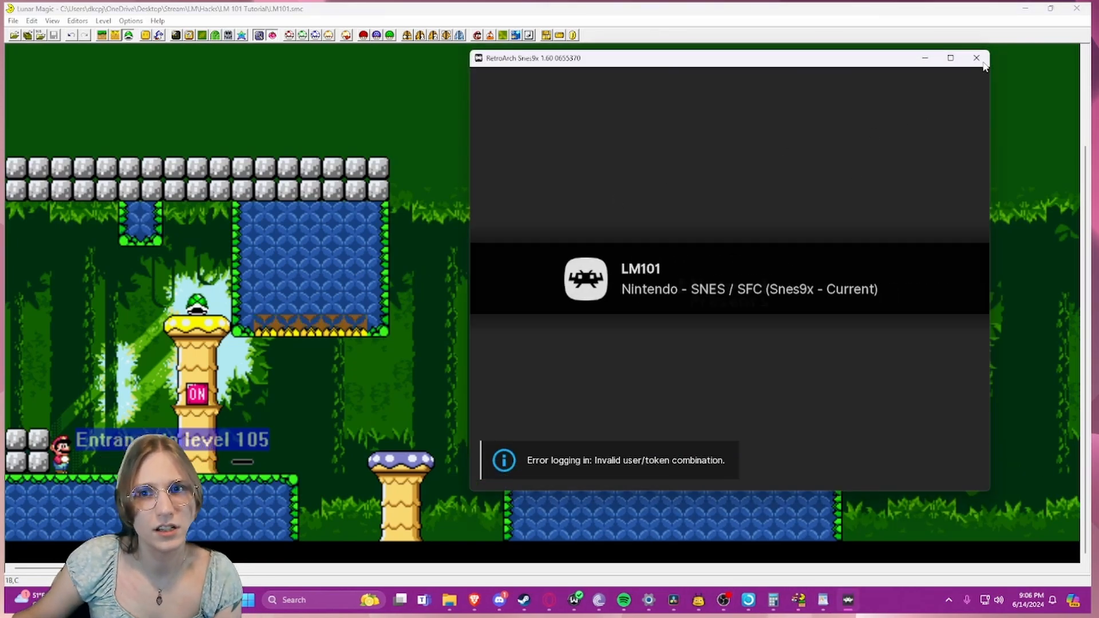
pyautogui.click(980, 60)
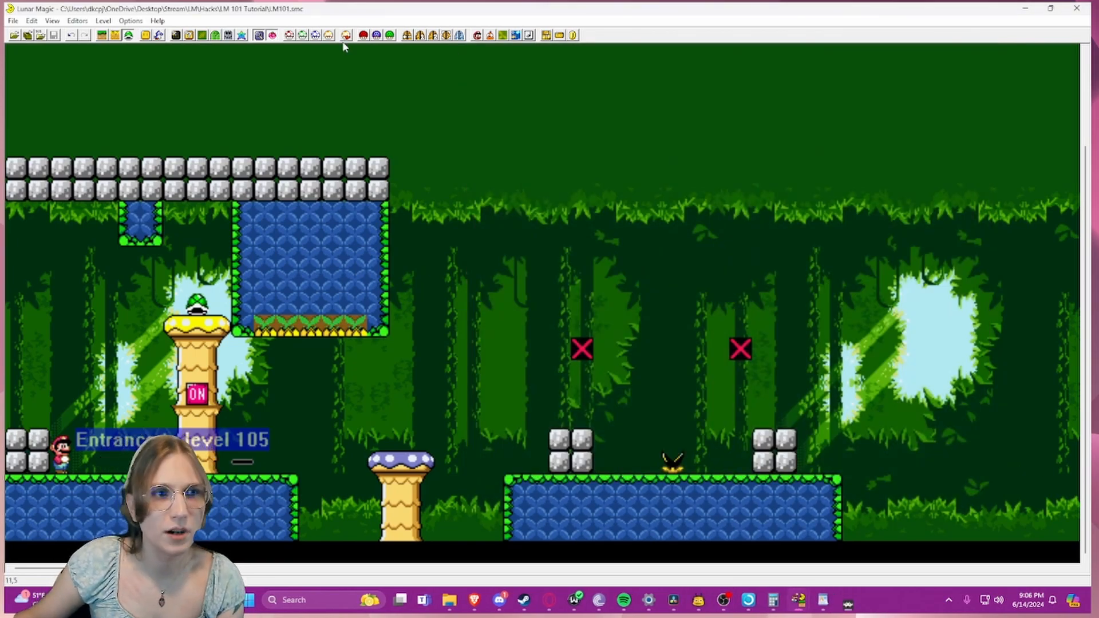
pyautogui.click(226, 36)
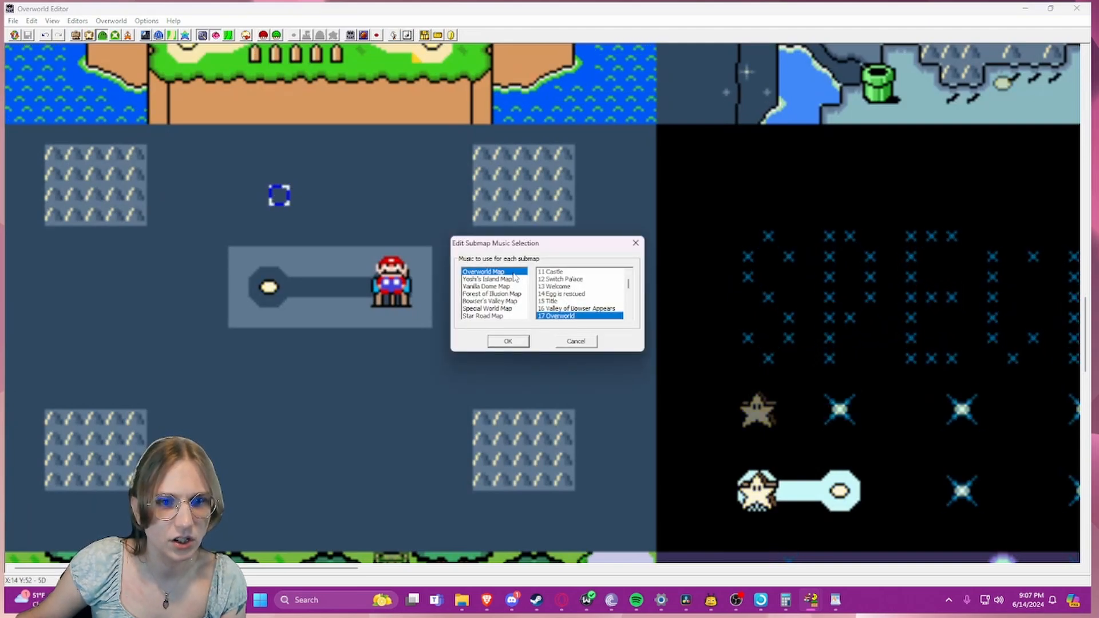
pyautogui.click(514, 279)
pyautogui.click(506, 294)
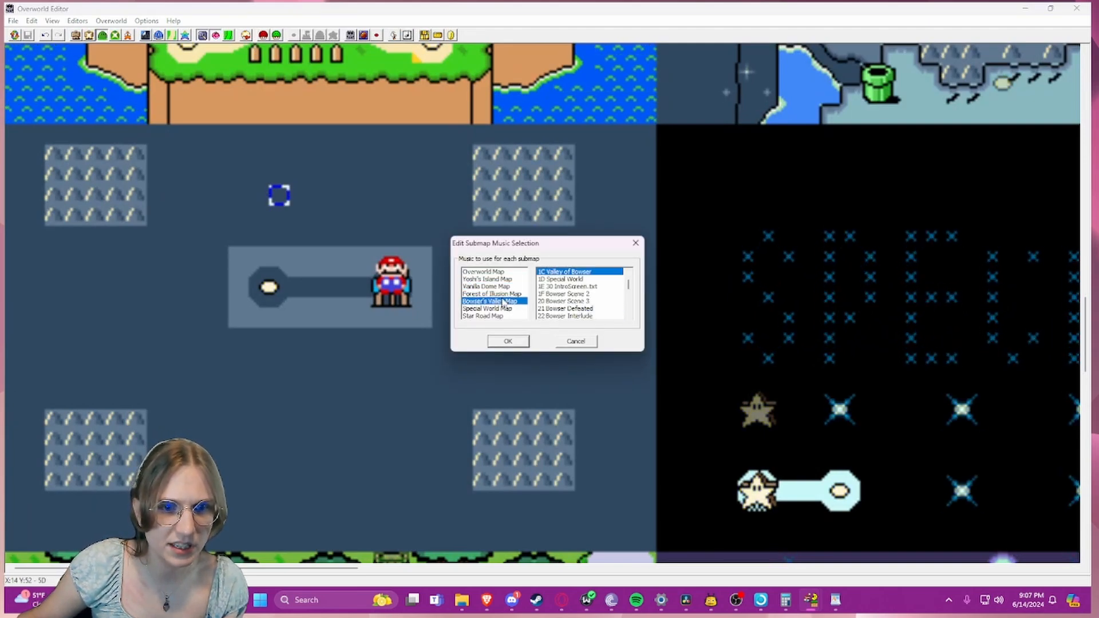
pyautogui.click(499, 317)
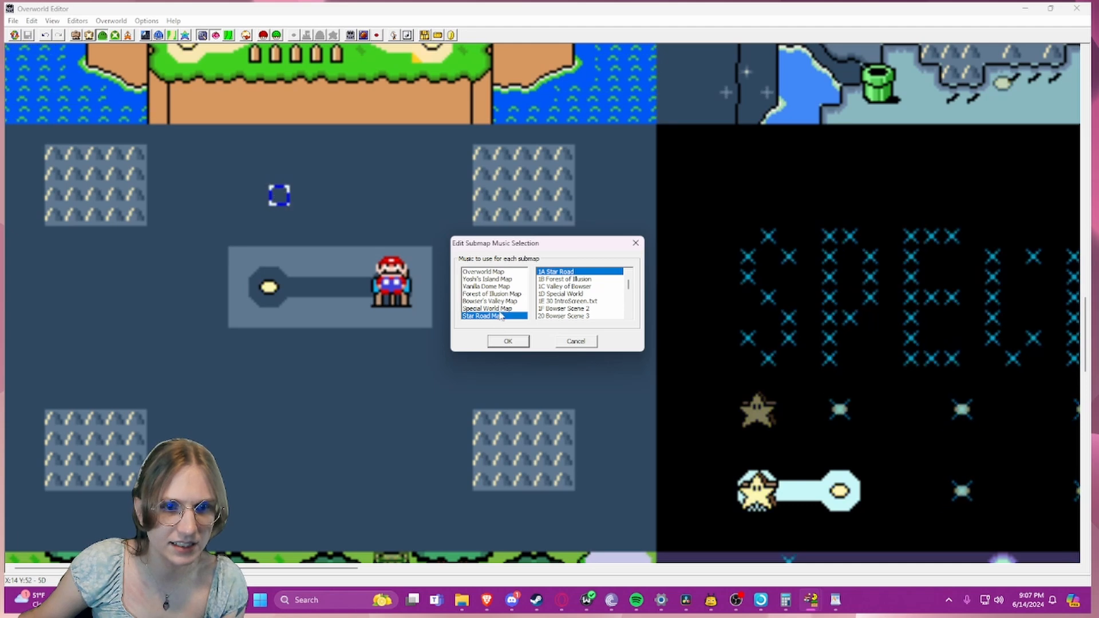
pyautogui.click(495, 279)
pyautogui.click(495, 273)
pyautogui.click(496, 279)
pyautogui.click(494, 293)
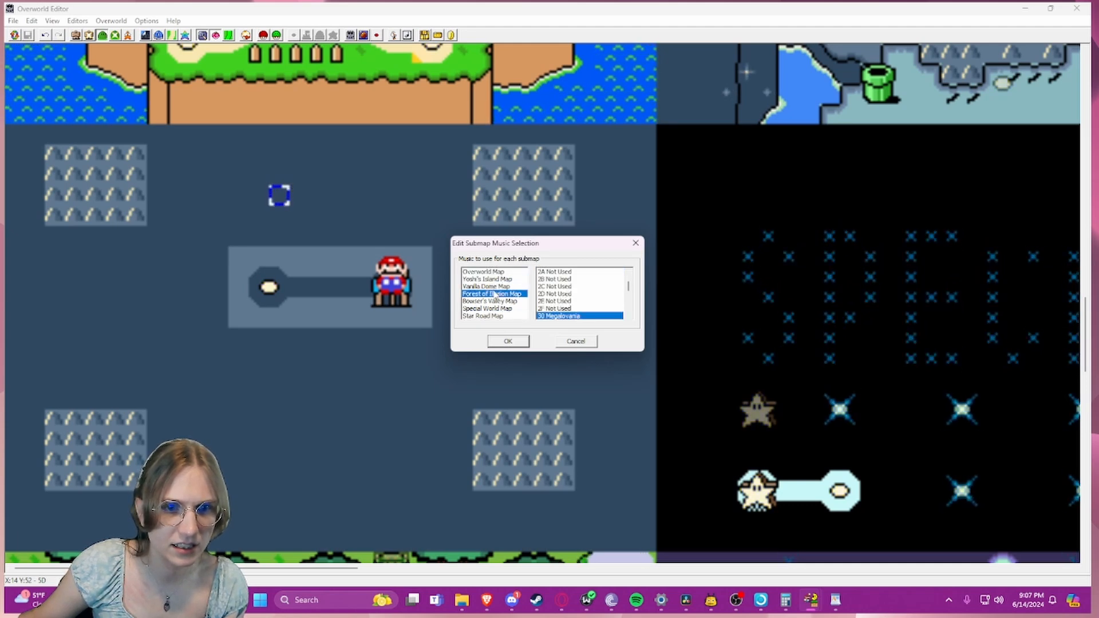
pyautogui.click(491, 308)
pyautogui.click(491, 316)
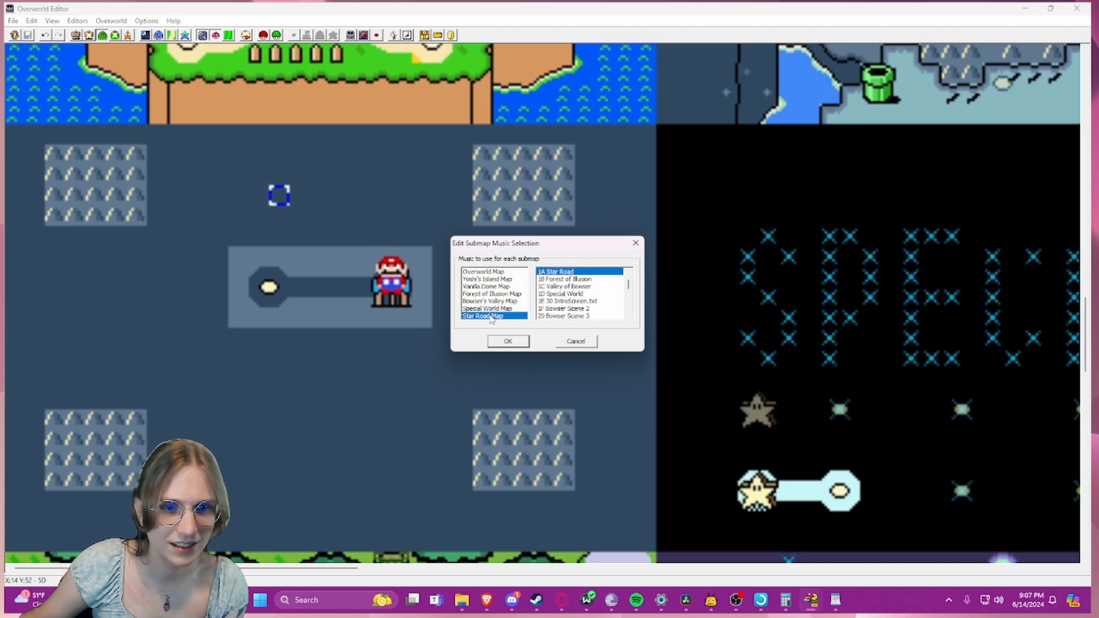
# - Accept the submap music selection, save the overworld to the ROM and run the game in RetroArch
pyautogui.click(507, 342)
pyautogui.hotkey('ctrl', 's')
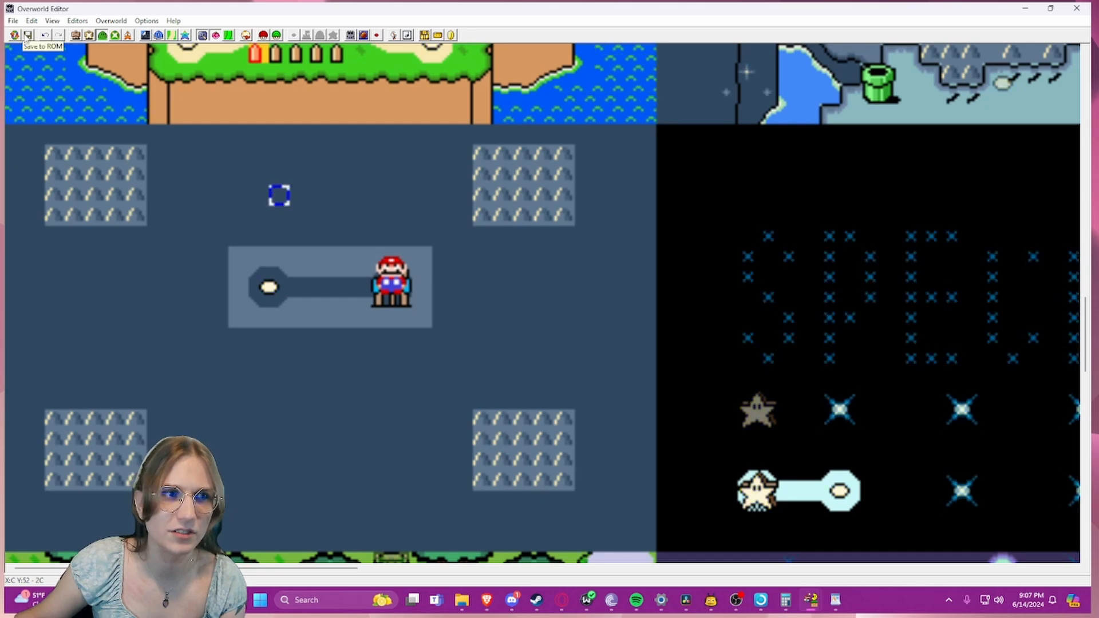
pyautogui.click(1077, 10)
pyautogui.press('F4')
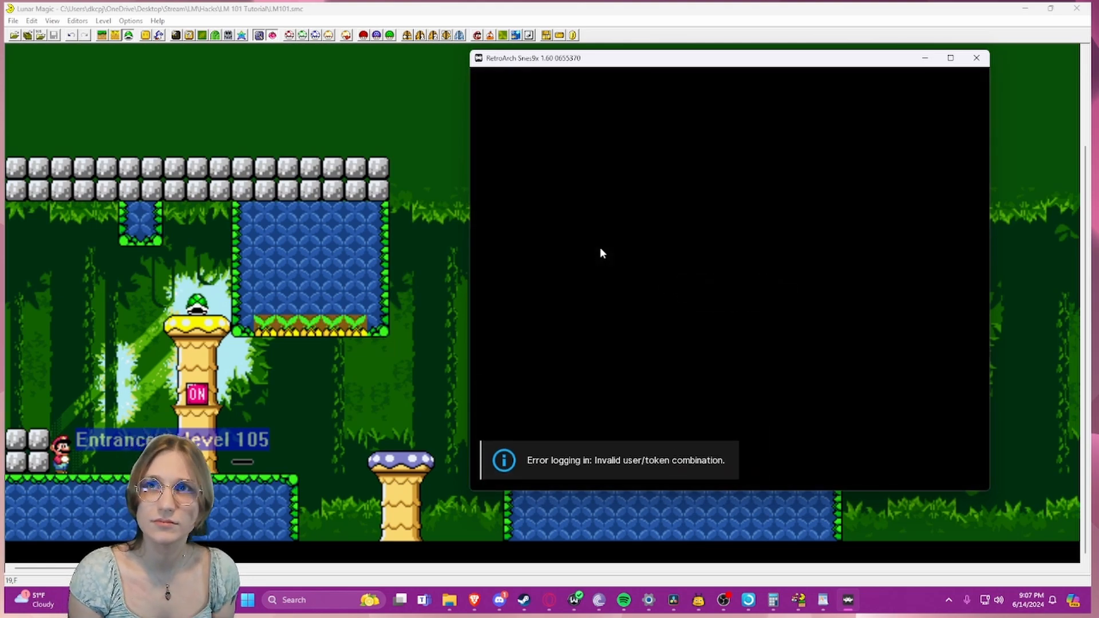
# - Start a new game in the Mario B file and fast-forward through the welcome message to the overworld map
pyautogui.press('Down')
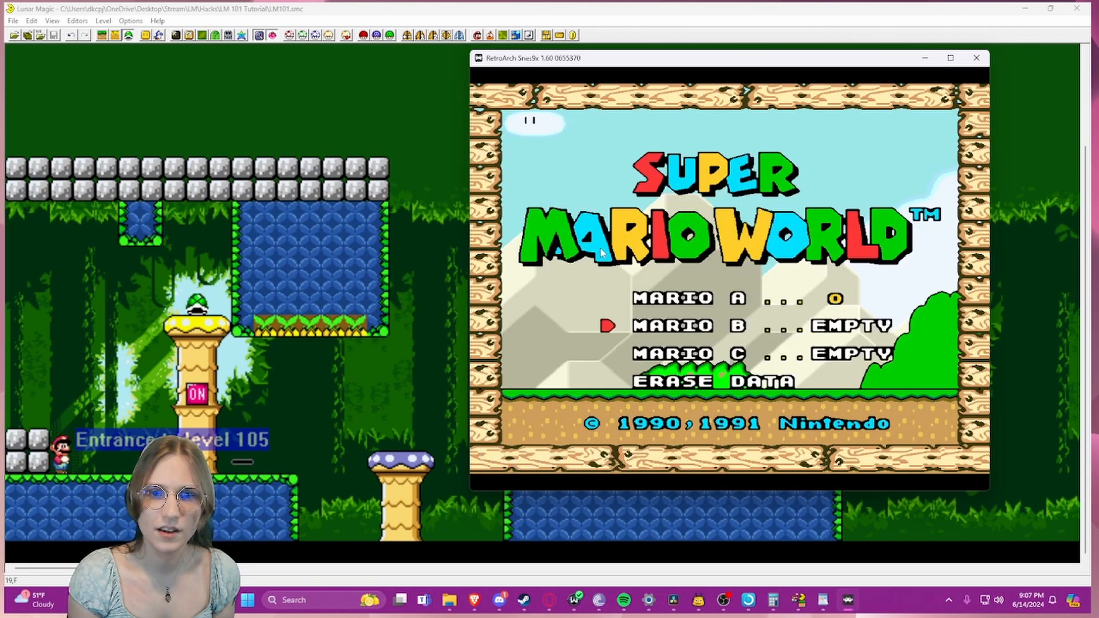
pyautogui.press('Return')
pyautogui.press('Return')
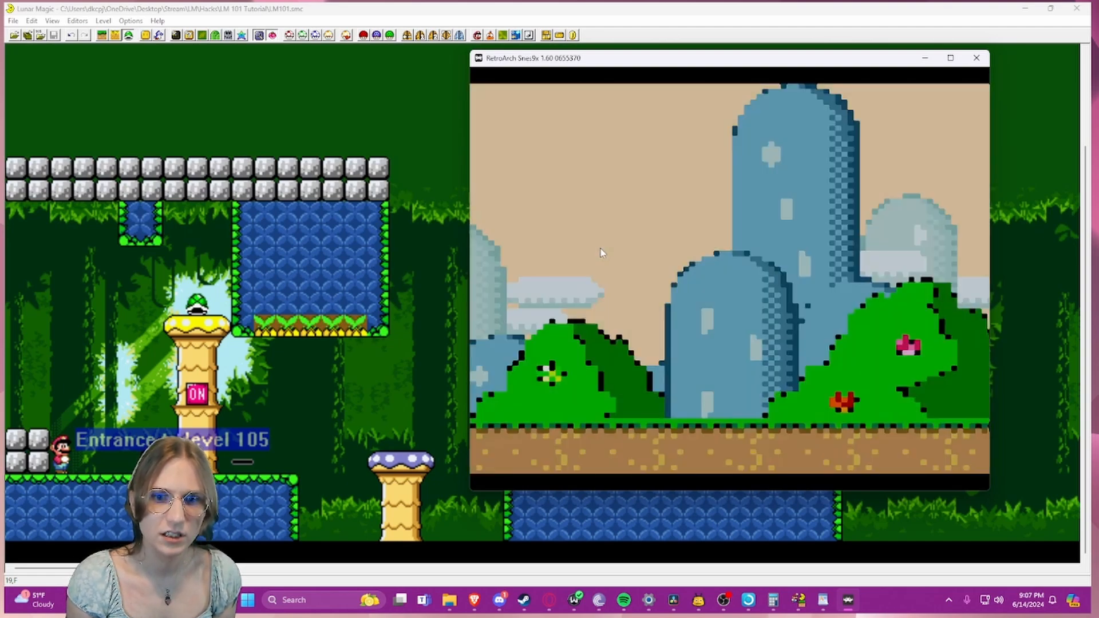
pyautogui.press('space')
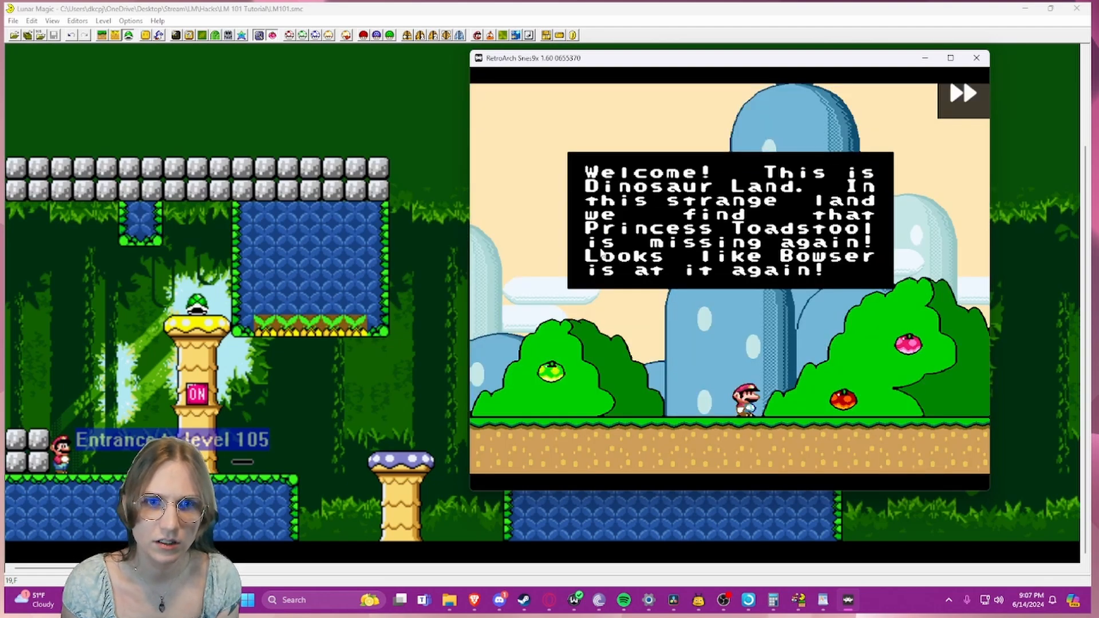
pyautogui.press('Return')
pyautogui.press('space')
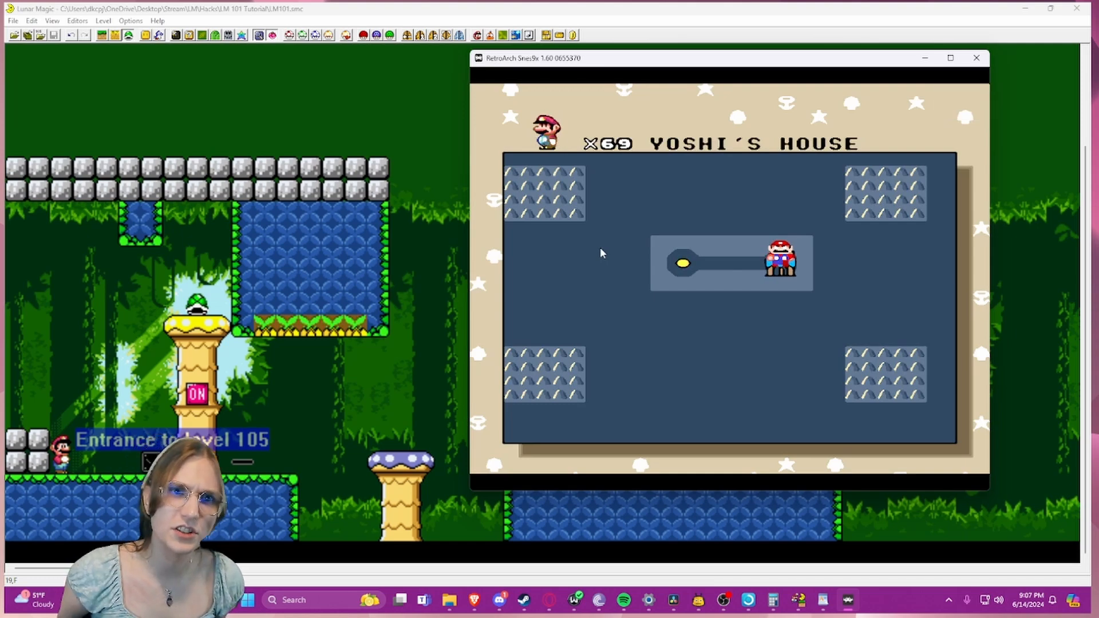
# - Look through RetroArch's quick menu and core options for audio-related settings
pyautogui.press('F1')
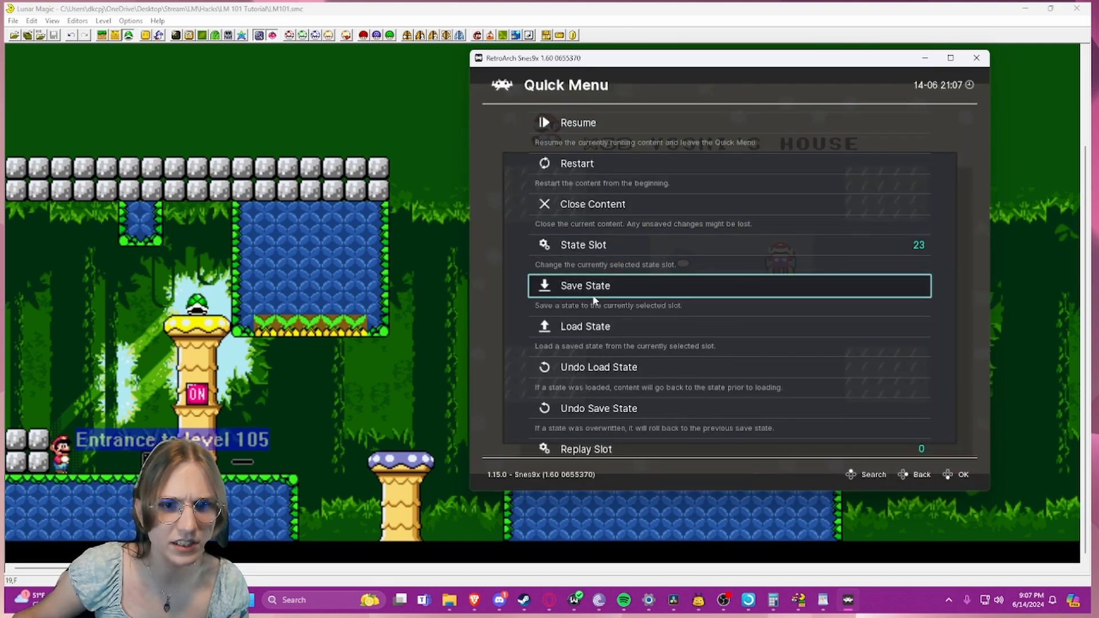
pyautogui.scroll(-4, 670, 369)
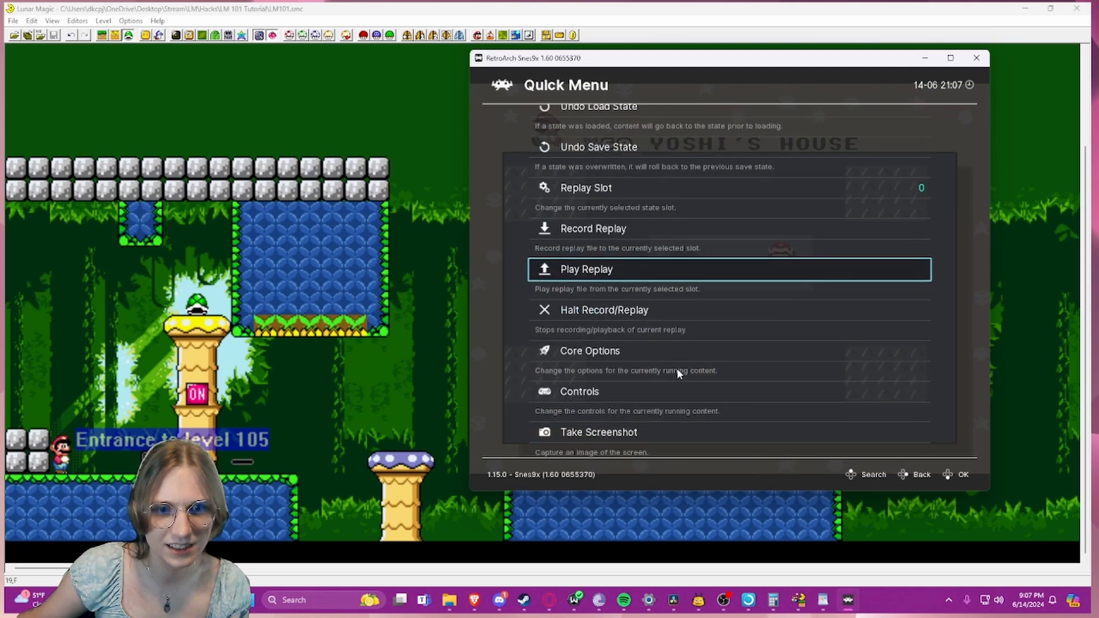
pyautogui.click(645, 347)
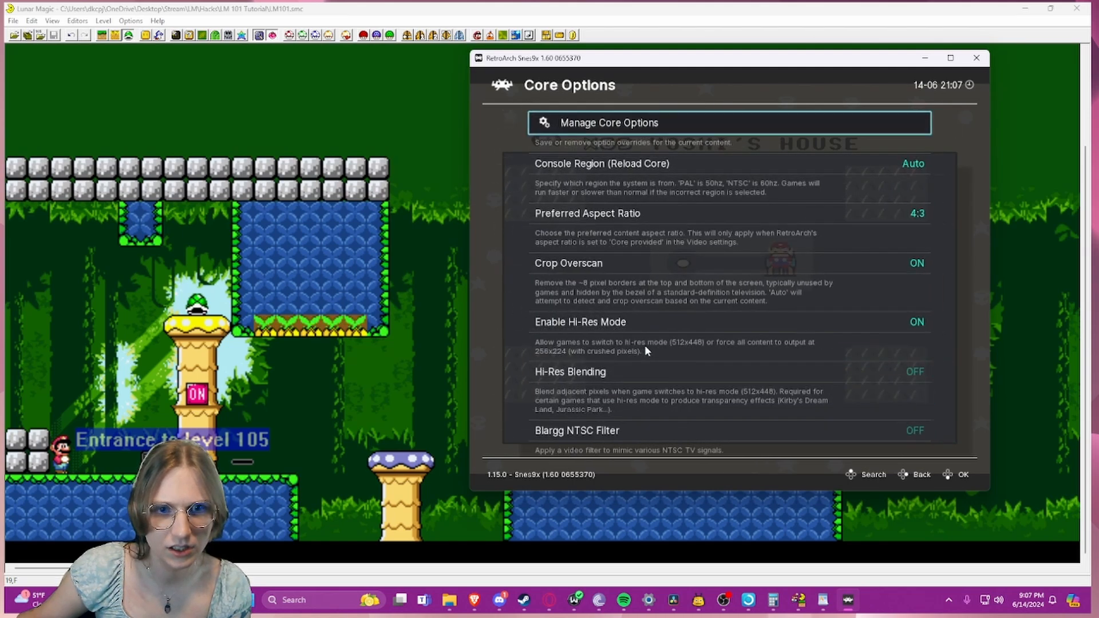
pyautogui.click(907, 484)
pyautogui.scroll(-4, 839, 395)
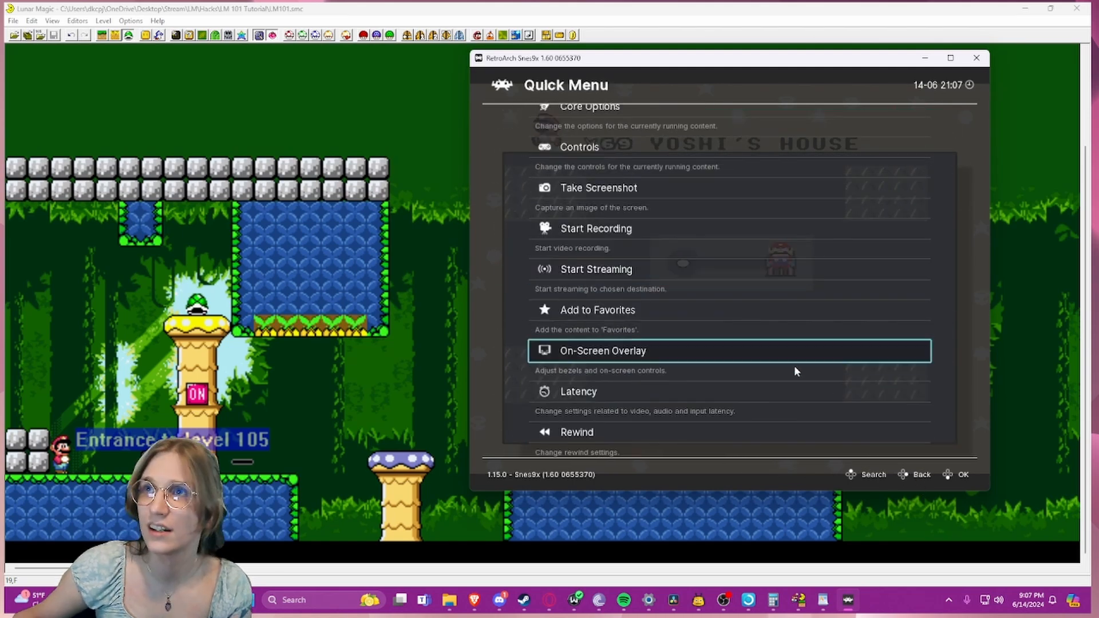
pyautogui.scroll(-3, 744, 350)
pyautogui.scroll(-3, 744, 389)
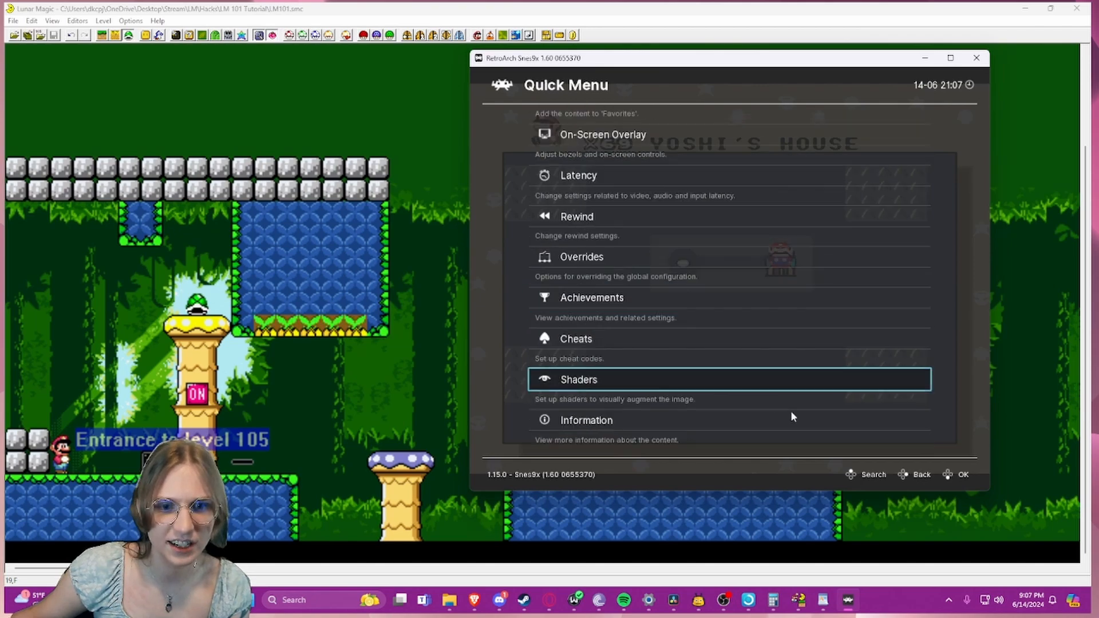
# - Open RetroArch's audio output settings and keep xaudio as the audio driver
pyautogui.click(912, 477)
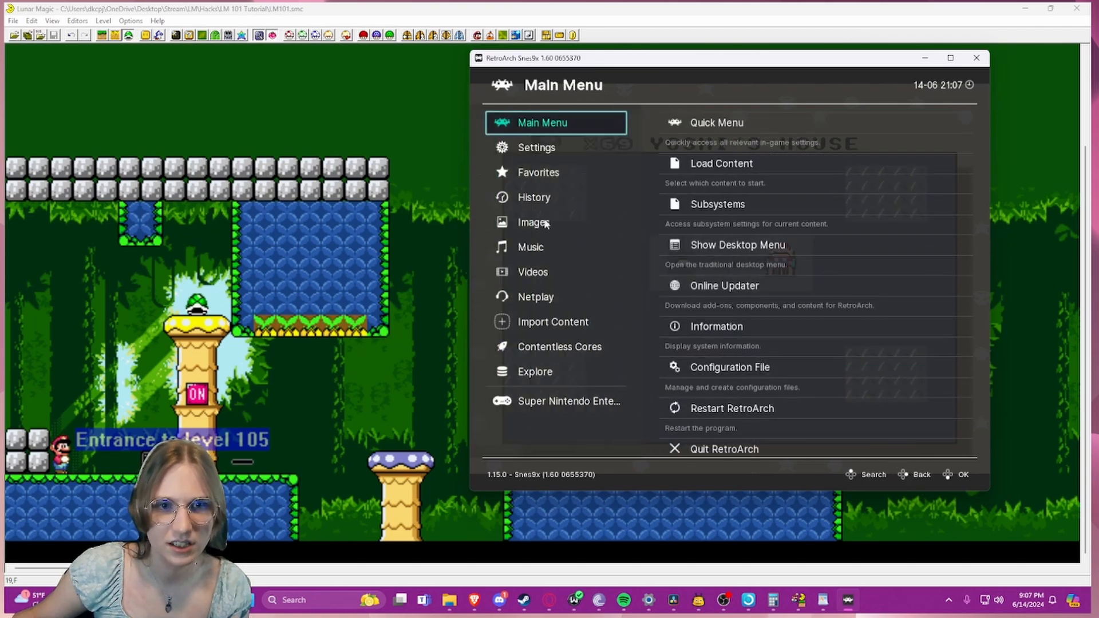
pyautogui.click(537, 150)
pyautogui.click(720, 206)
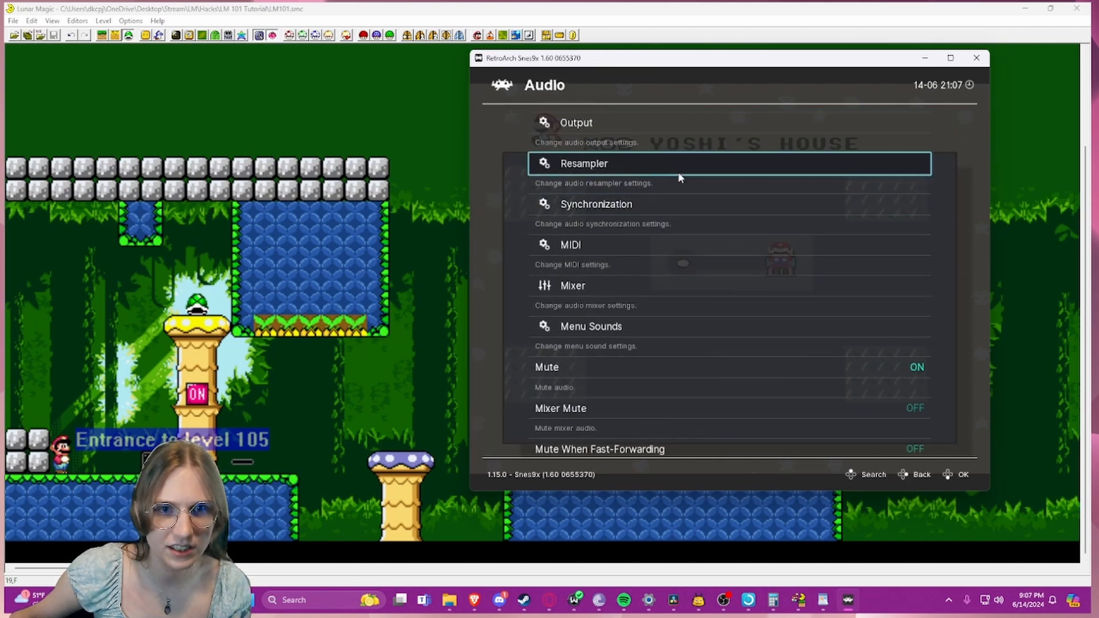
pyautogui.click(650, 124)
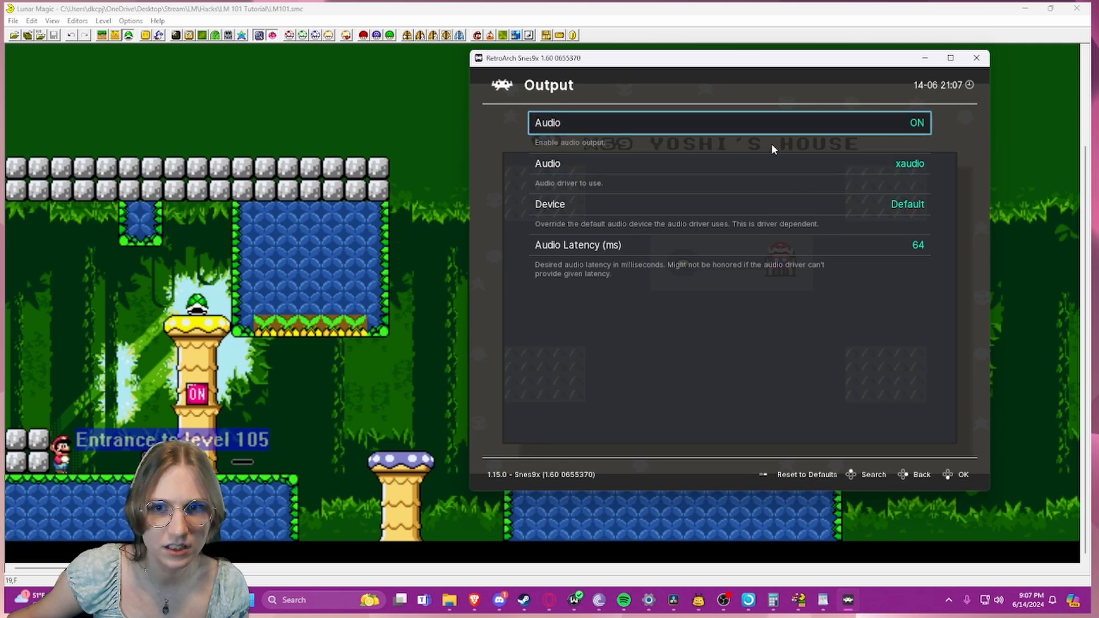
pyautogui.click(777, 163)
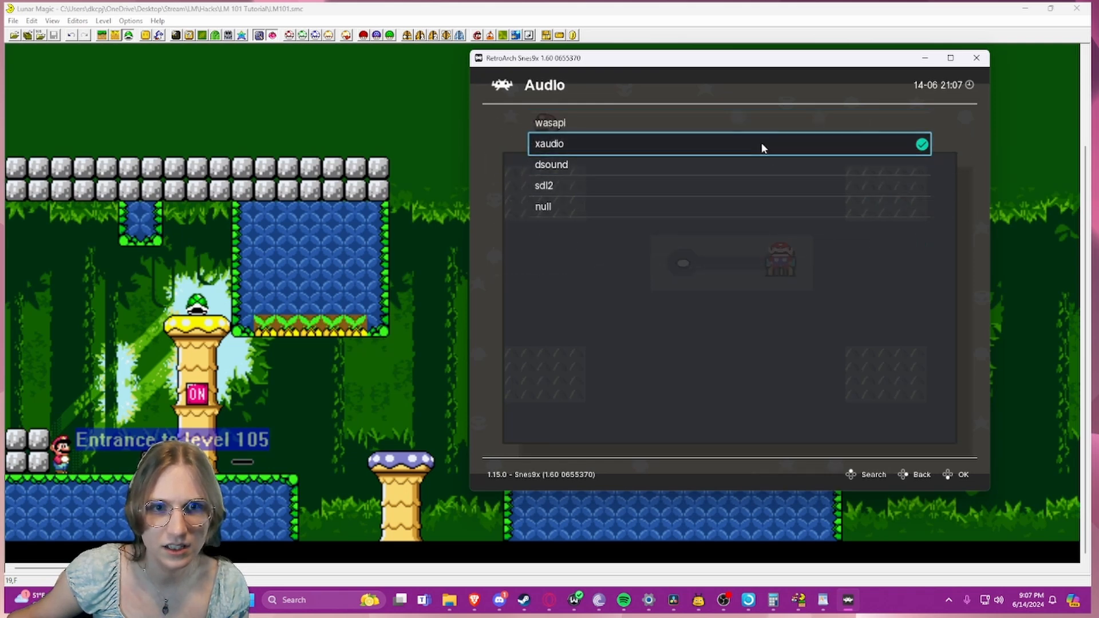
pyautogui.click(761, 142)
# - Try the 24G1WG4 and Digital Audio (S/PDIF) output devices, and set the audio device back to Default
pyautogui.click(788, 200)
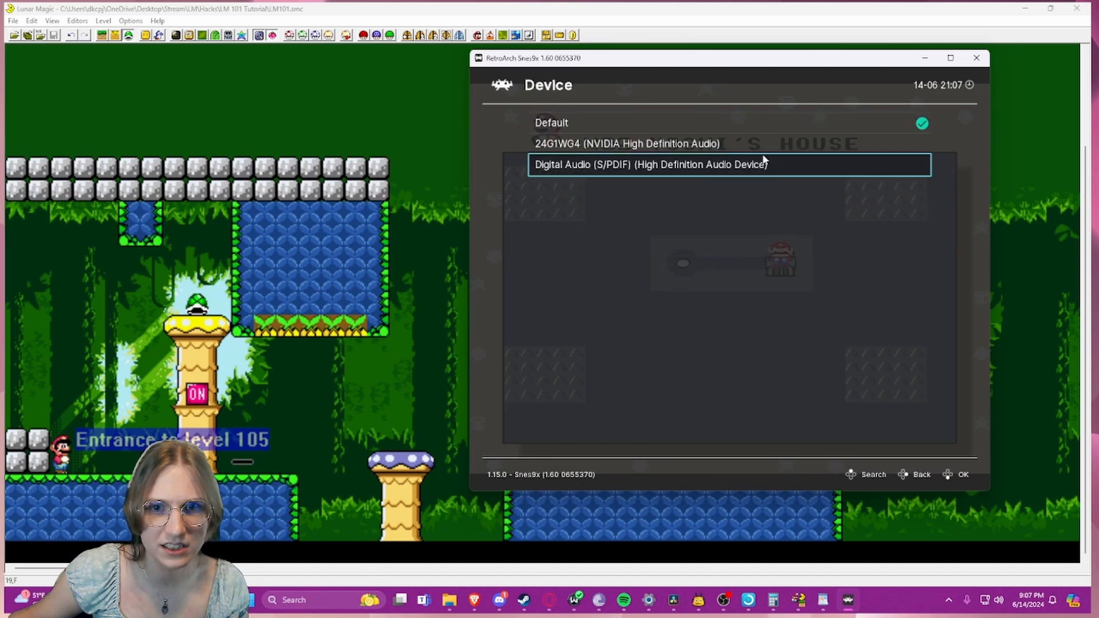
pyautogui.click(757, 151)
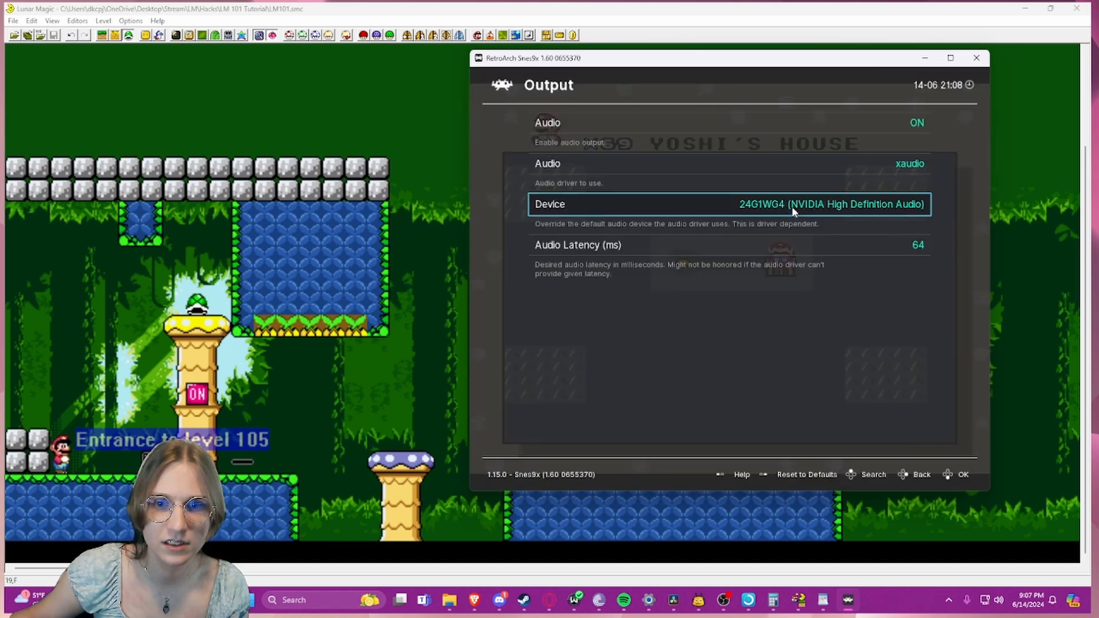
pyautogui.click(792, 206)
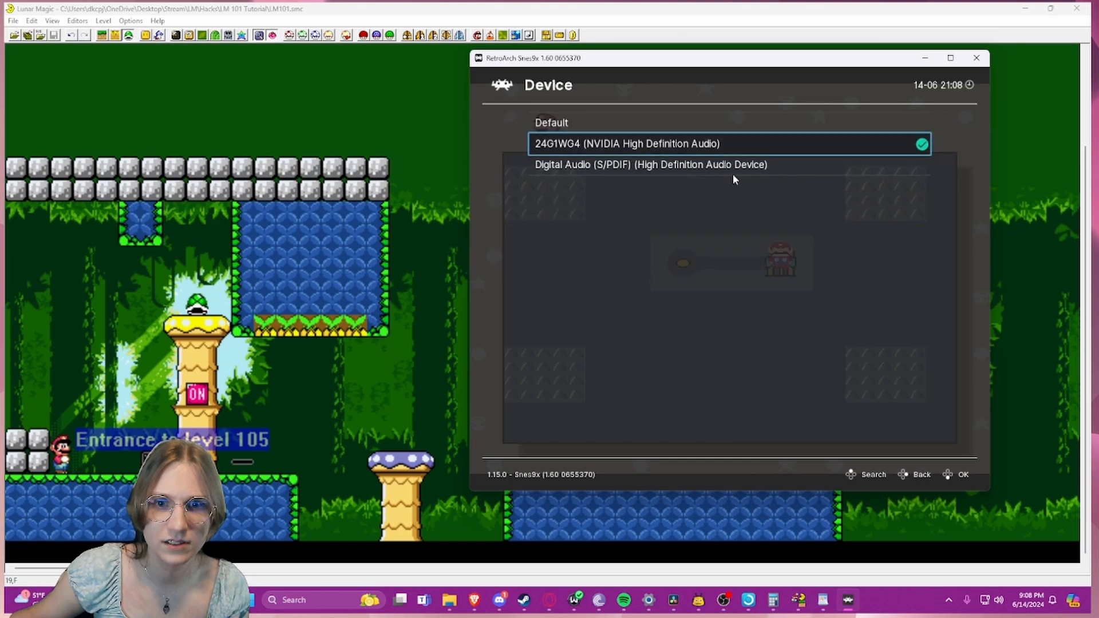
pyautogui.click(717, 167)
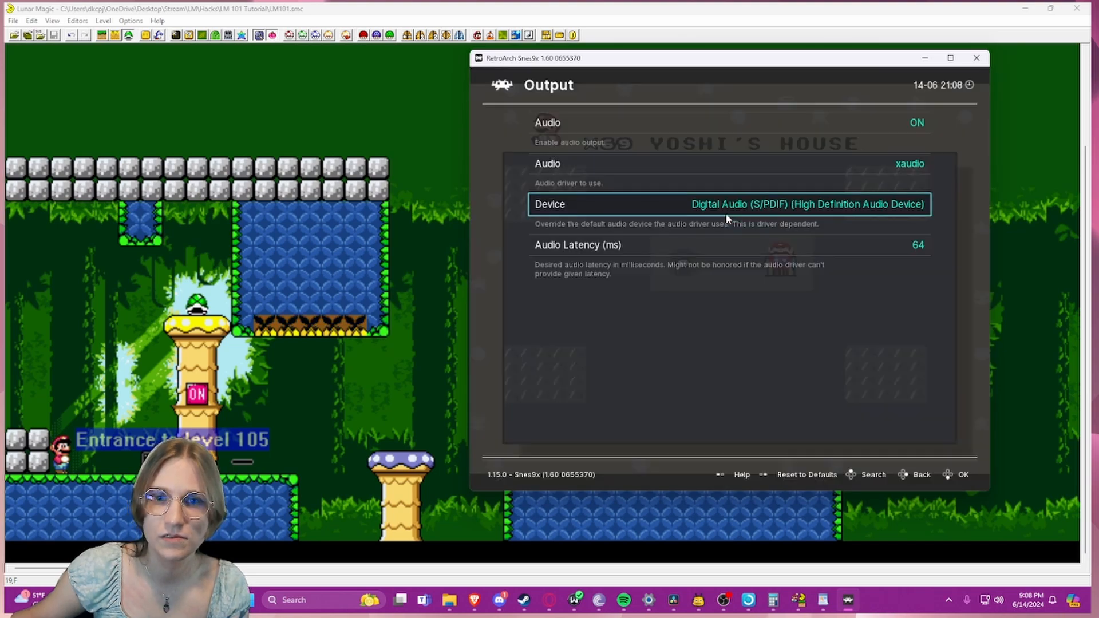
pyautogui.click(727, 211)
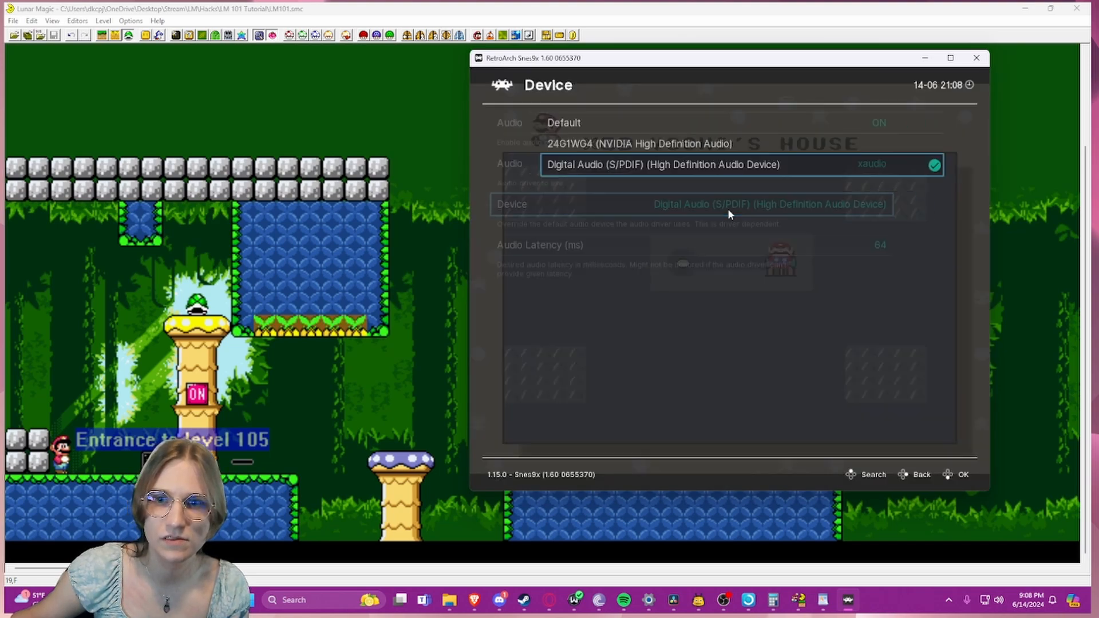
pyautogui.click(685, 125)
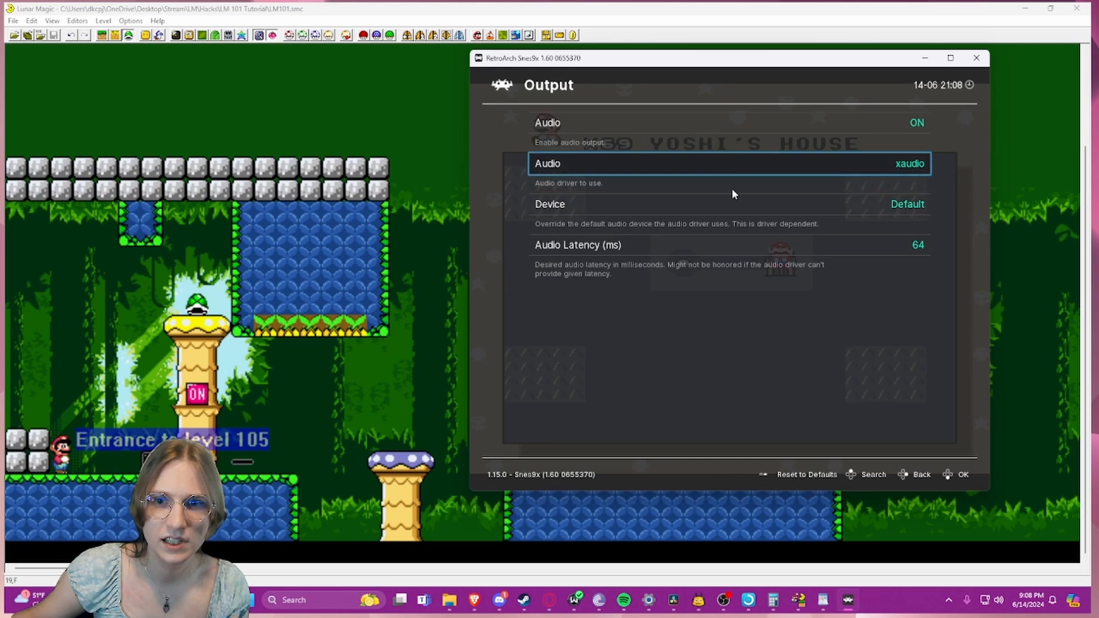
# - Quit RetroArch and briefly test-run the Untitled Hack's smw.smc ROM from its own Lunar Magic window
pyautogui.press('Escape')
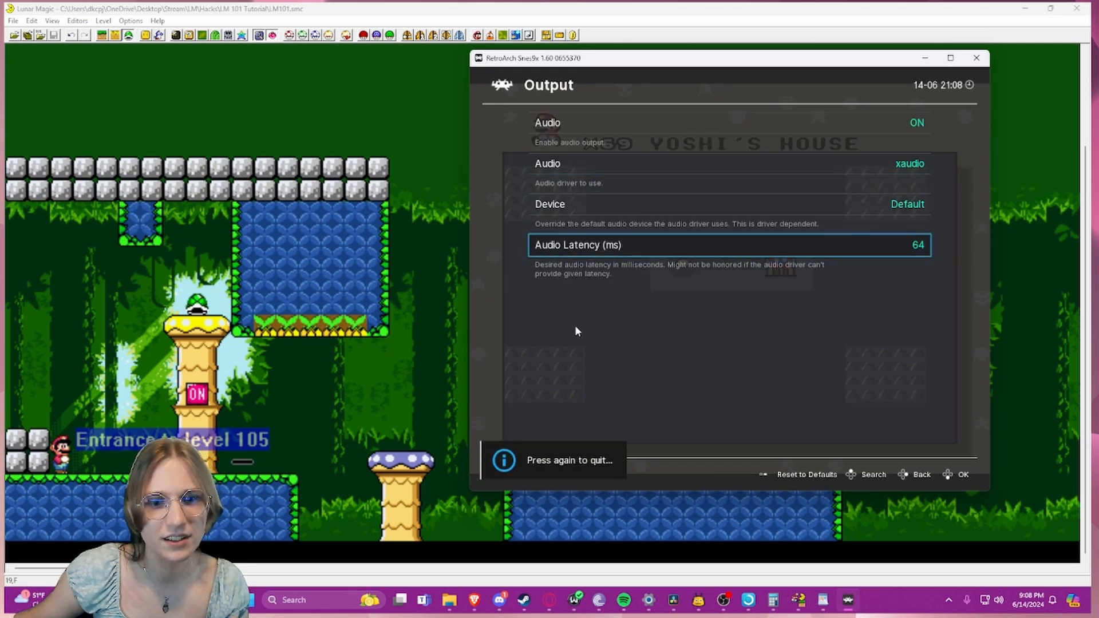
pyautogui.press('Escape')
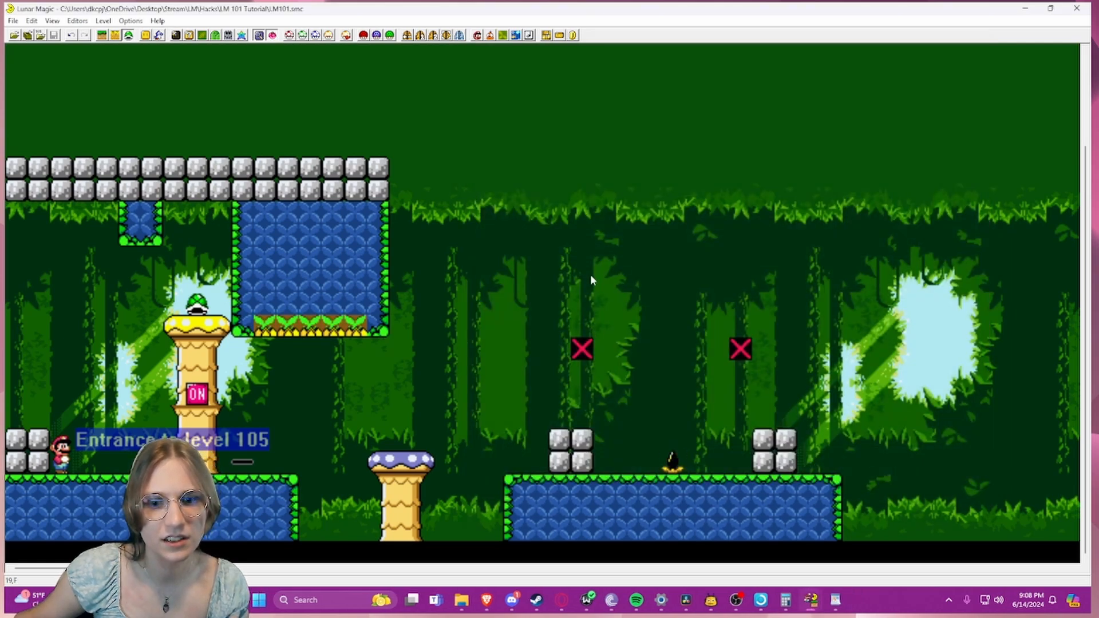
pyautogui.moveTo(809, 603)
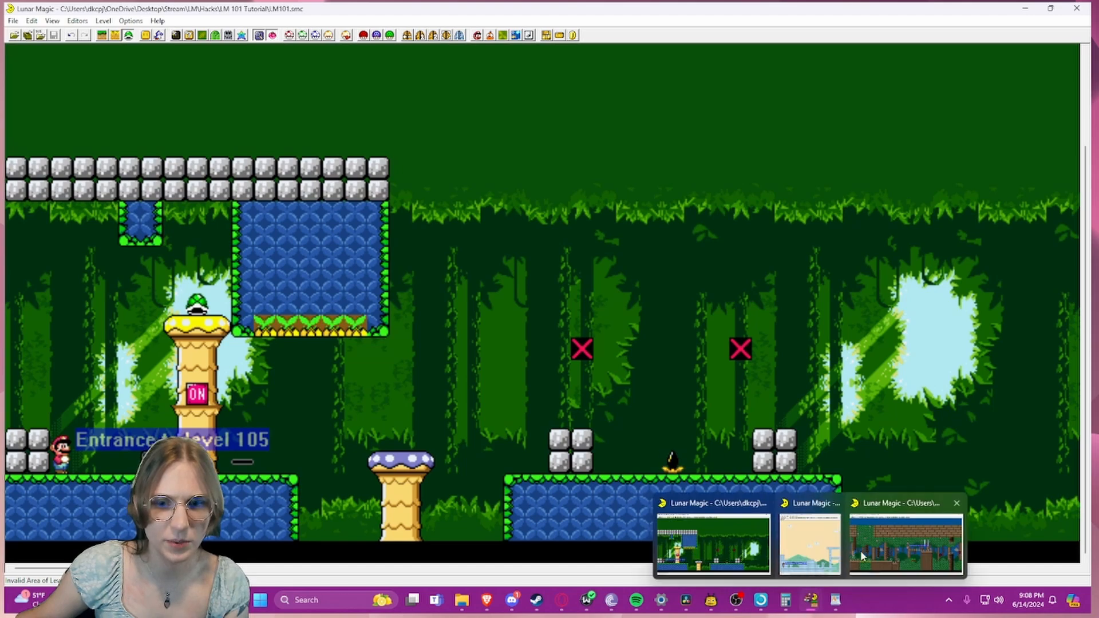
pyautogui.click(860, 551)
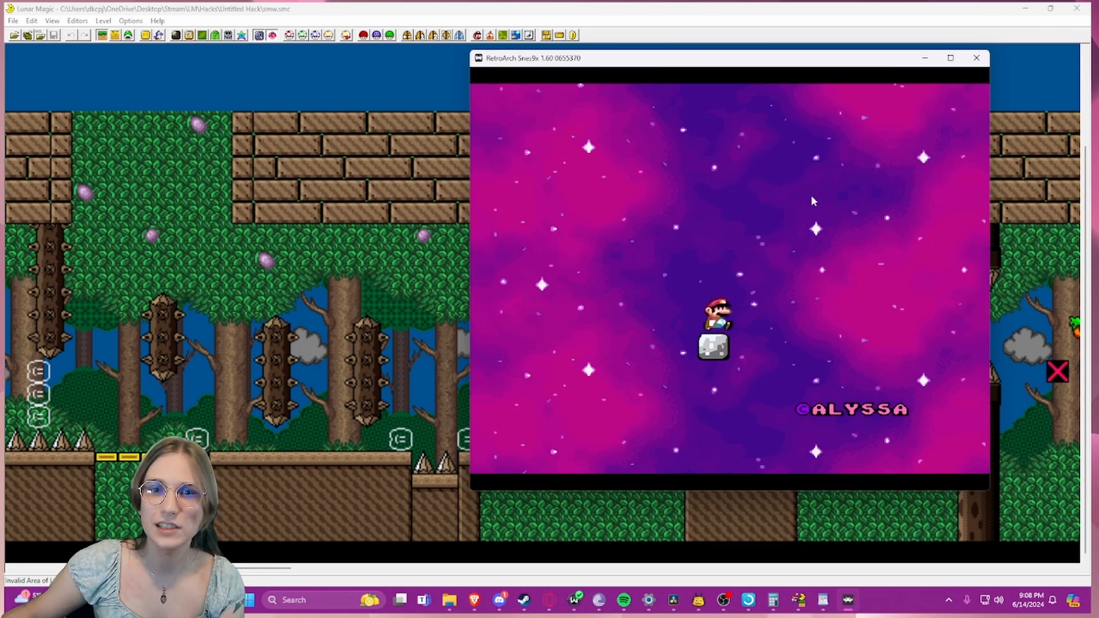
pyautogui.press('Escape')
pyautogui.press('Escape')
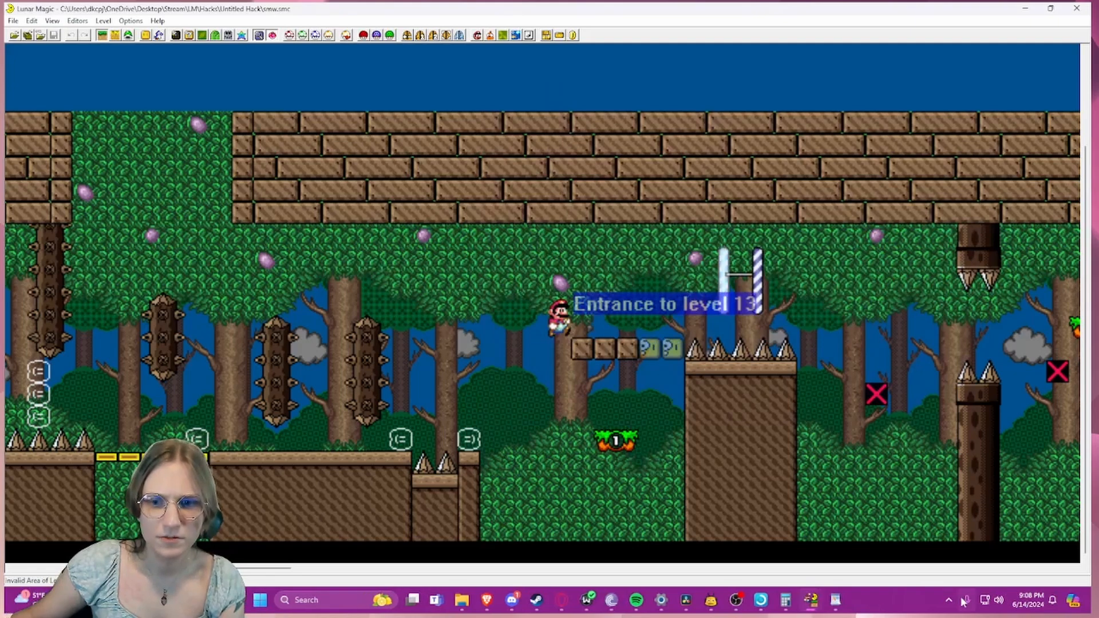
# - Test-run the LM101 ROM in RetroArch and open the Windows sound settings
pyautogui.rightClick(997, 601)
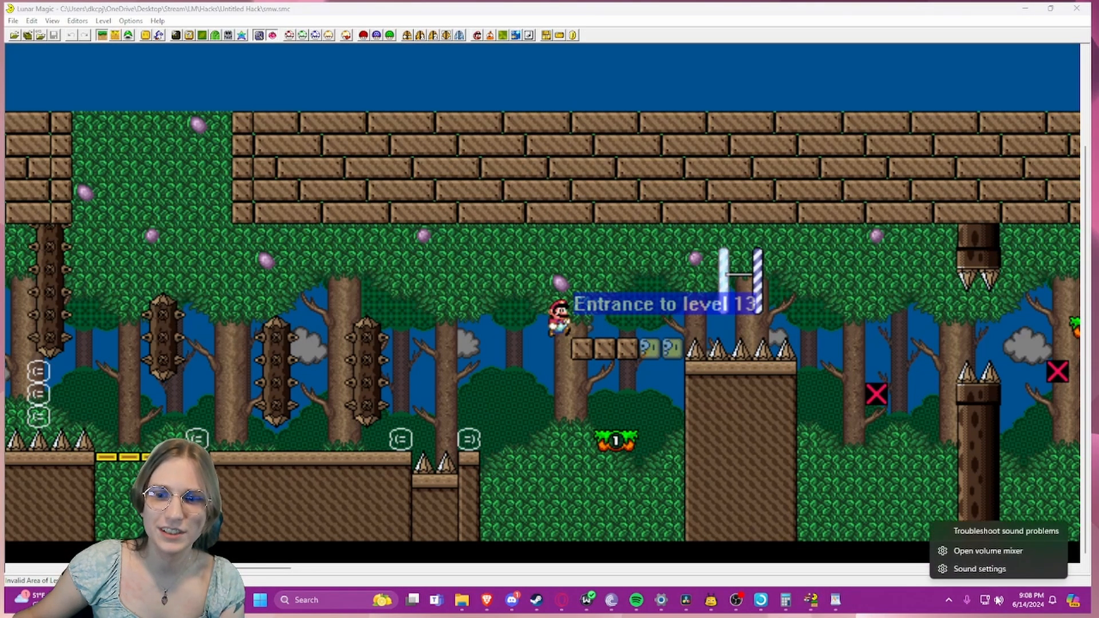
pyautogui.click(809, 458)
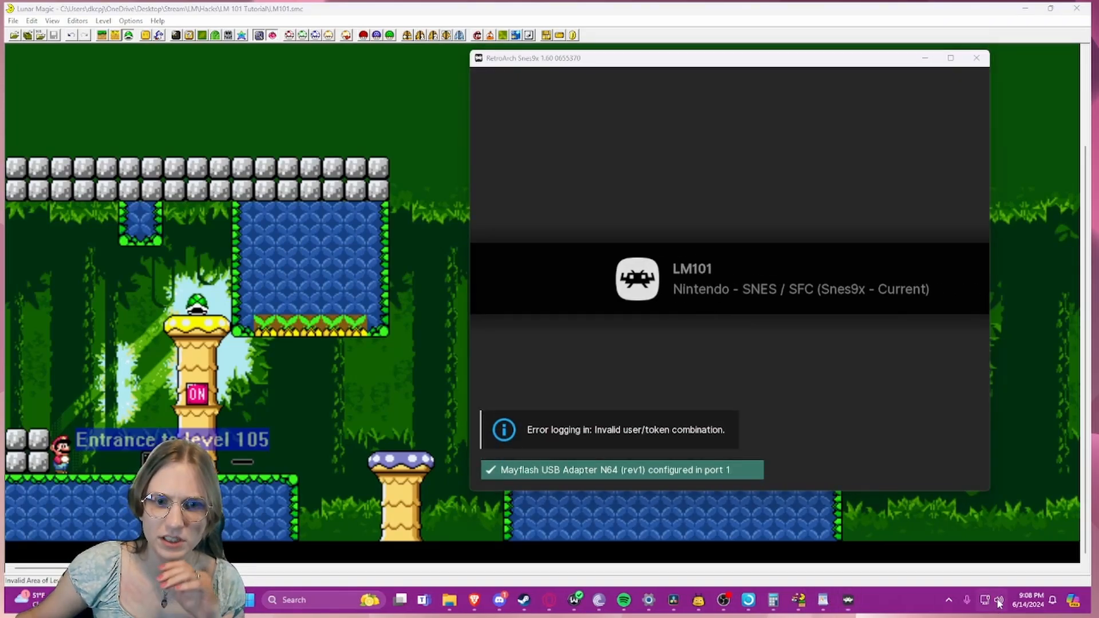
pyautogui.rightClick(998, 601)
pyautogui.click(994, 552)
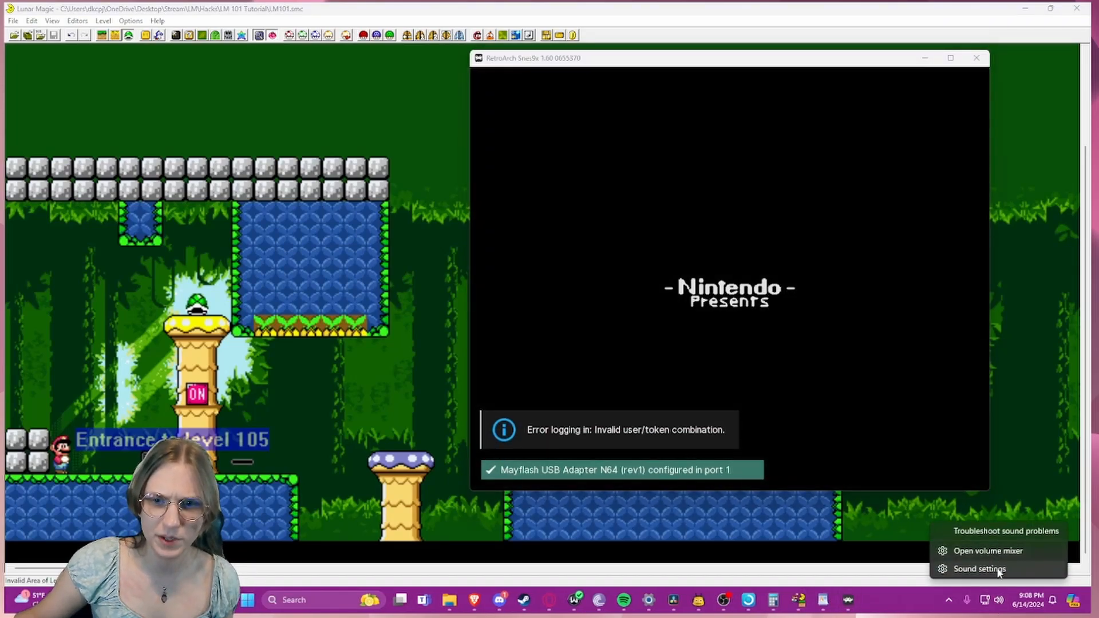
pyautogui.hotkey('alt', 'Left')
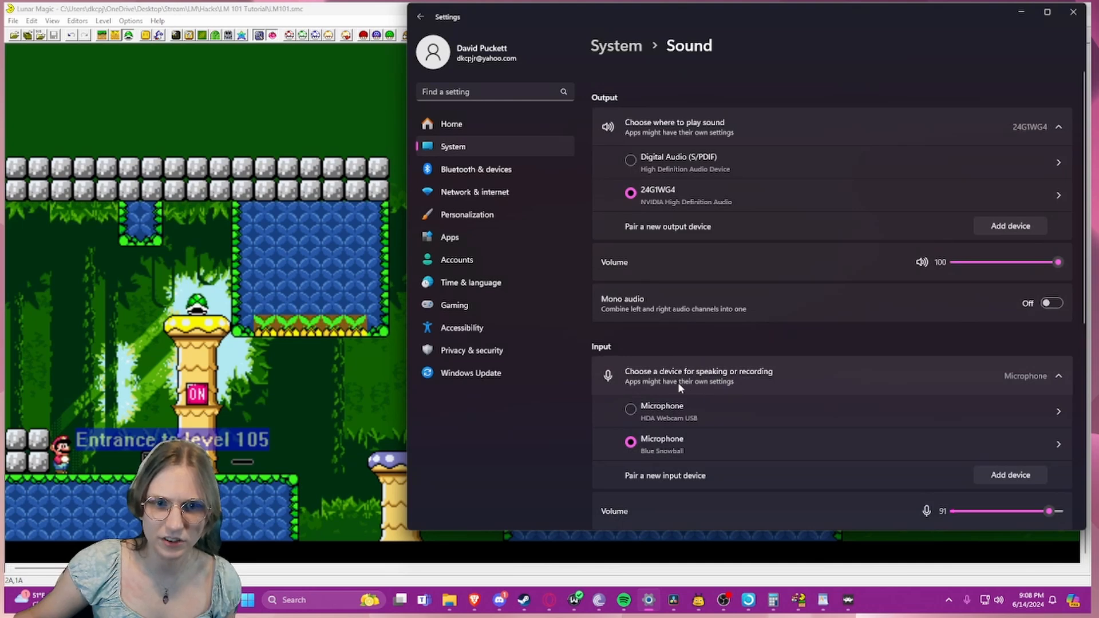
# - Try Digital Audio (S/PDIF) as the system sound output with the LM101 test run, and set the output back to 24G1WG4
pyautogui.click(674, 163)
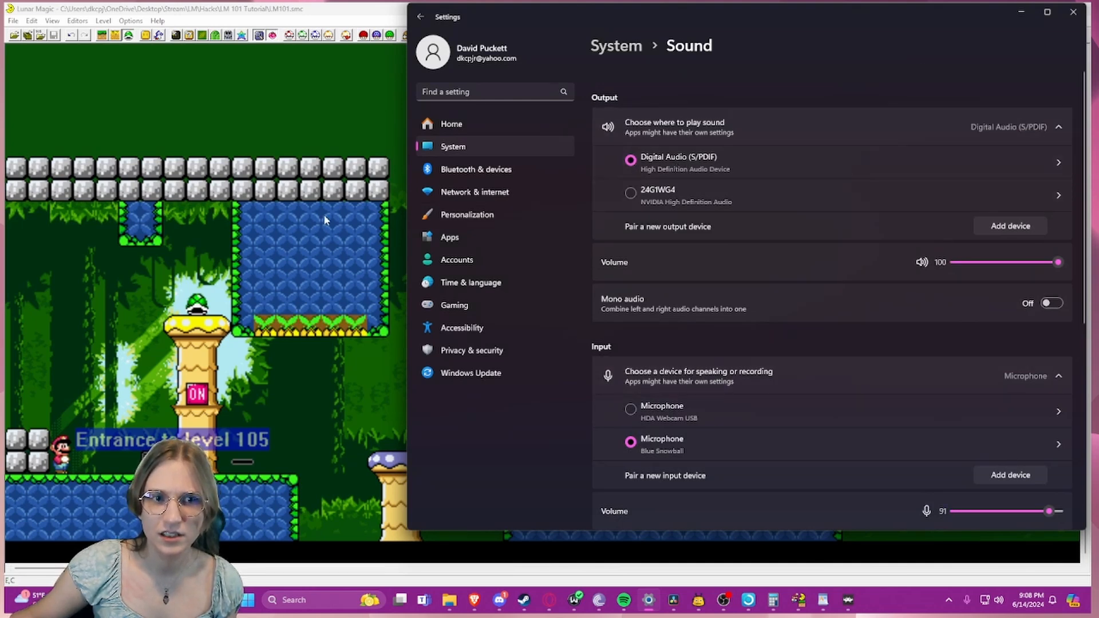
pyautogui.click(365, 113)
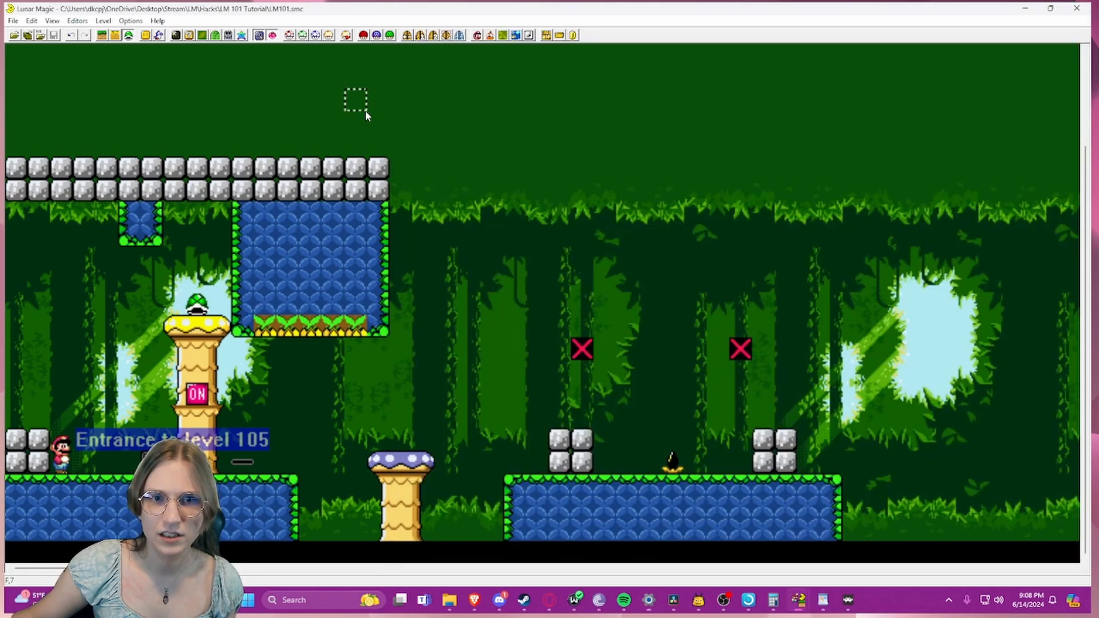
pyautogui.click(849, 601)
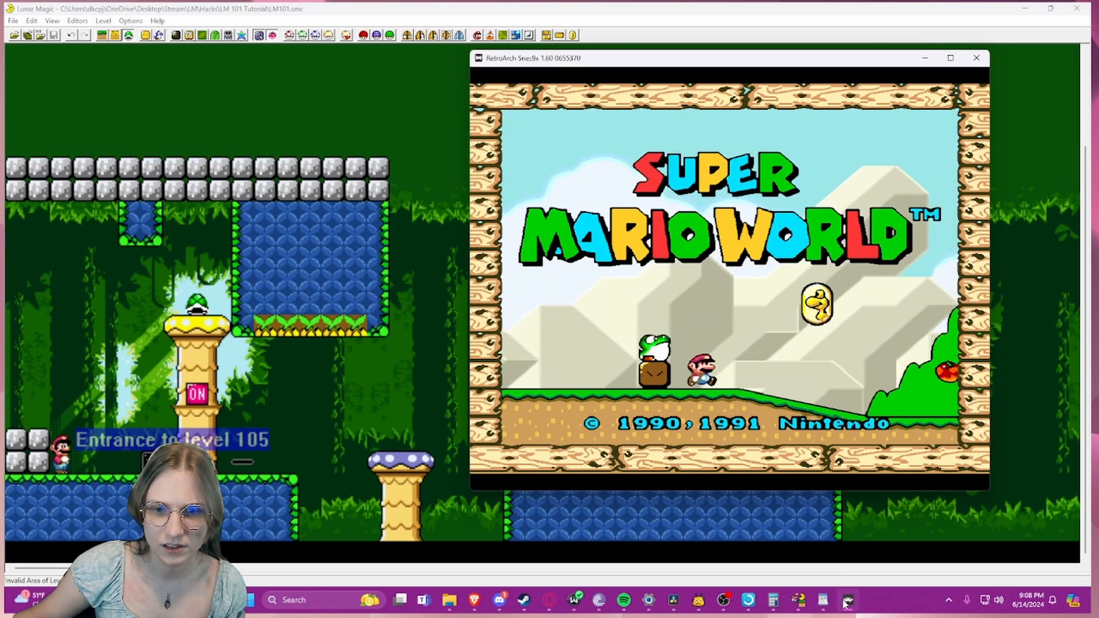
pyautogui.click(648, 599)
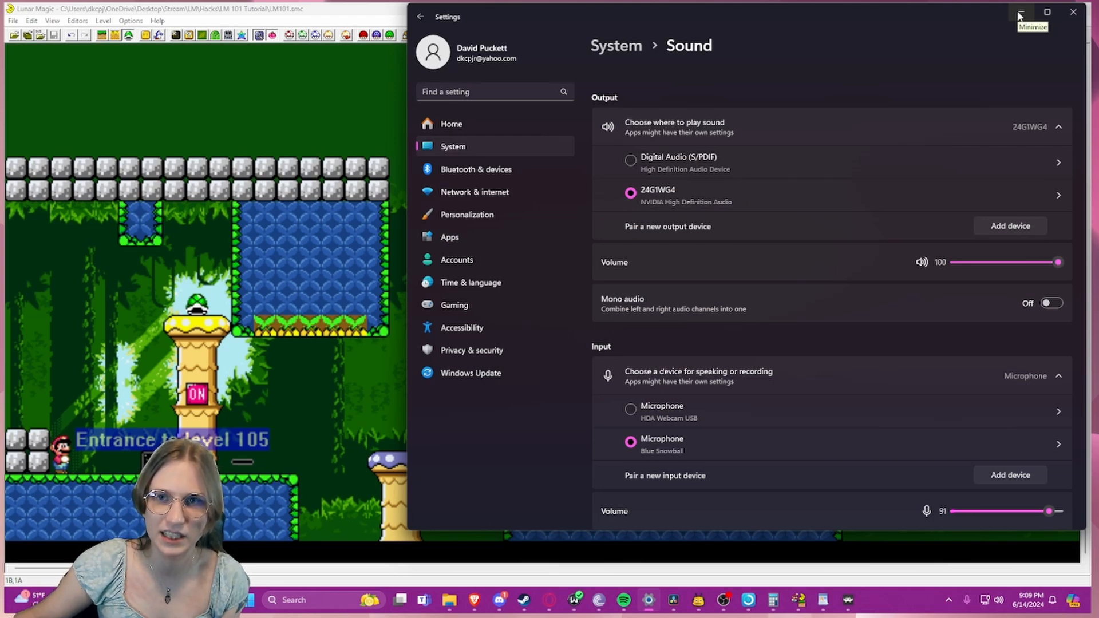
pyautogui.click(1068, 14)
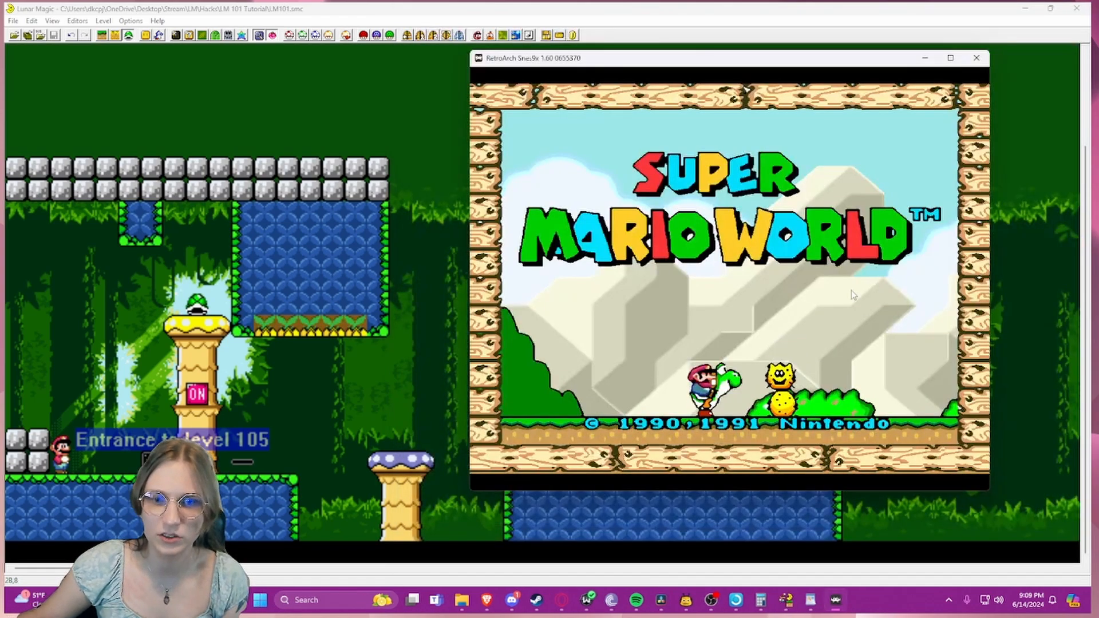
# - Review the Windows sound settings and expand RetroArch's device options in the volume mixer
pyautogui.rightClick(999, 600)
pyautogui.click(1000, 554)
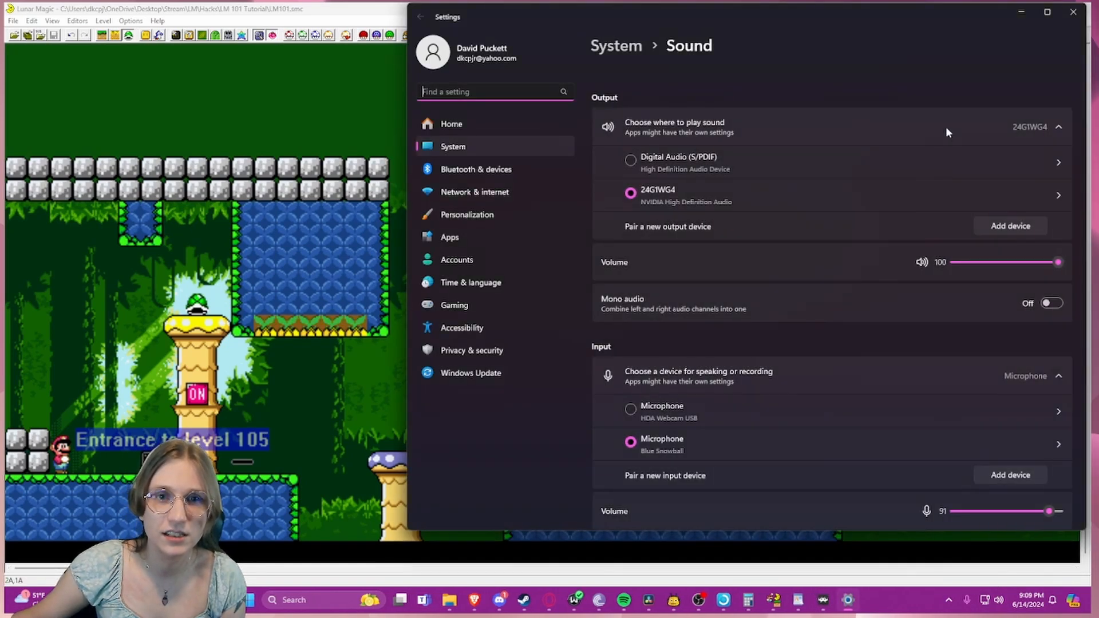
pyautogui.click(1062, 15)
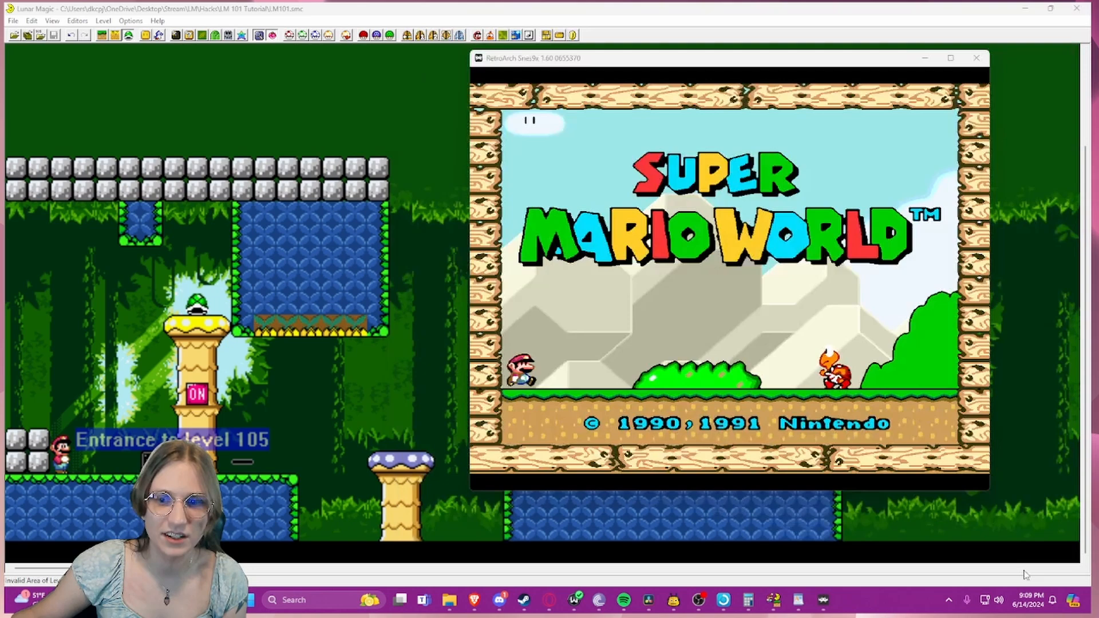
pyautogui.rightClick(999, 600)
pyautogui.click(997, 549)
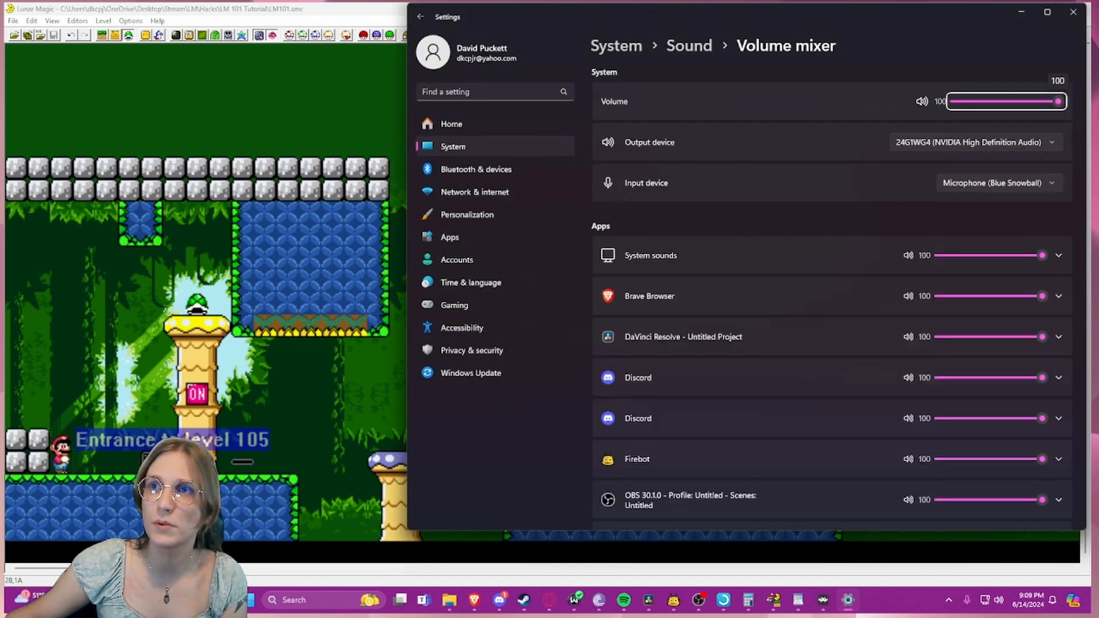
pyautogui.click(894, 25)
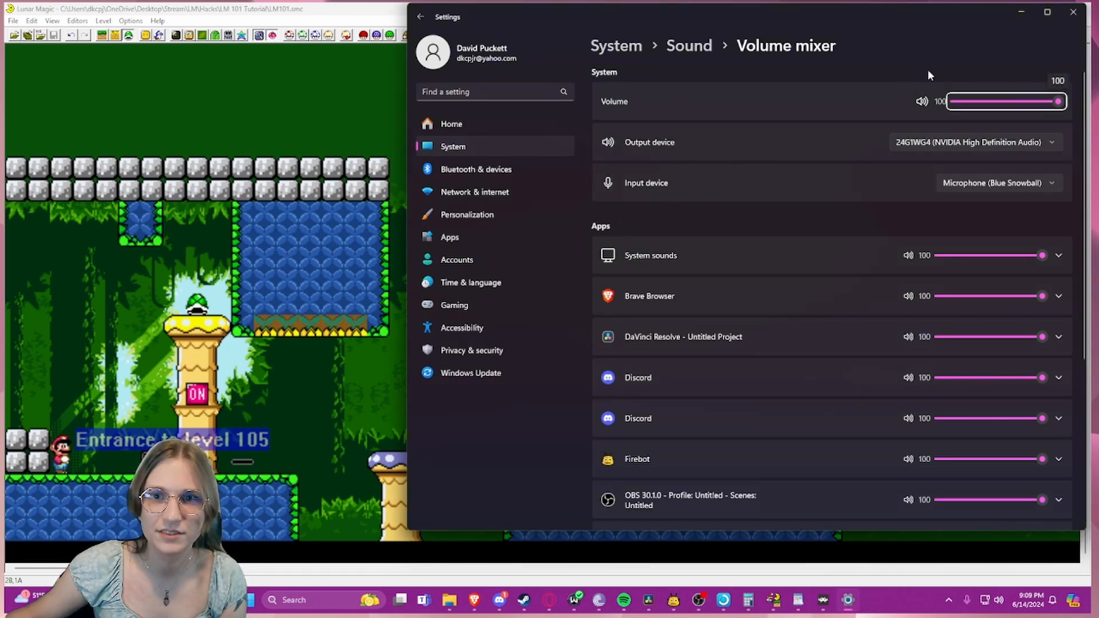
pyautogui.scroll(-4, 773, 240)
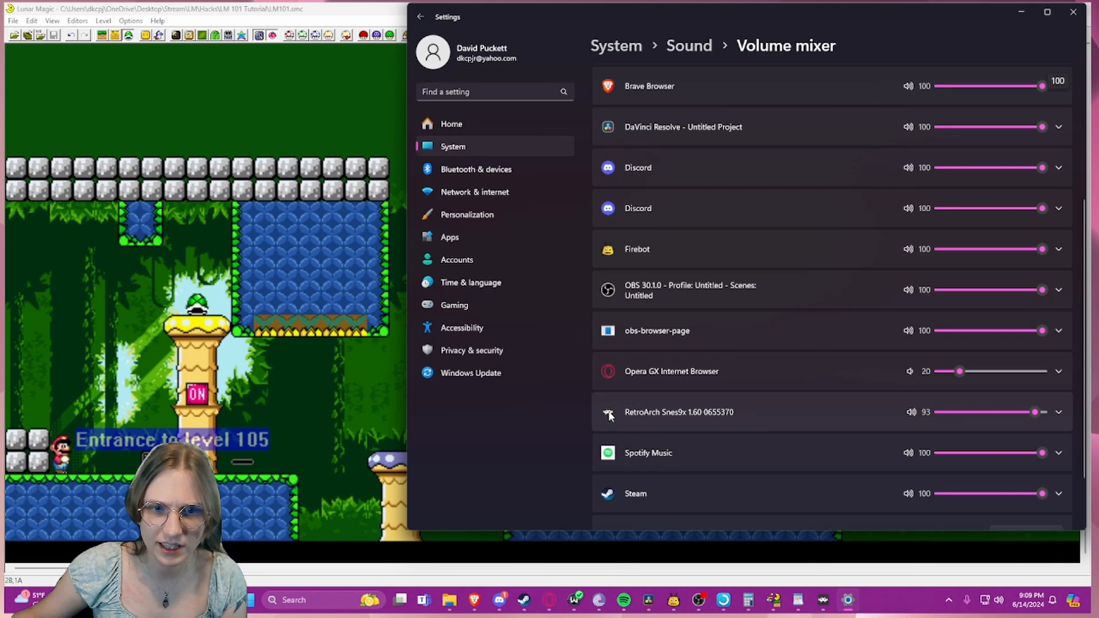
pyautogui.click(609, 416)
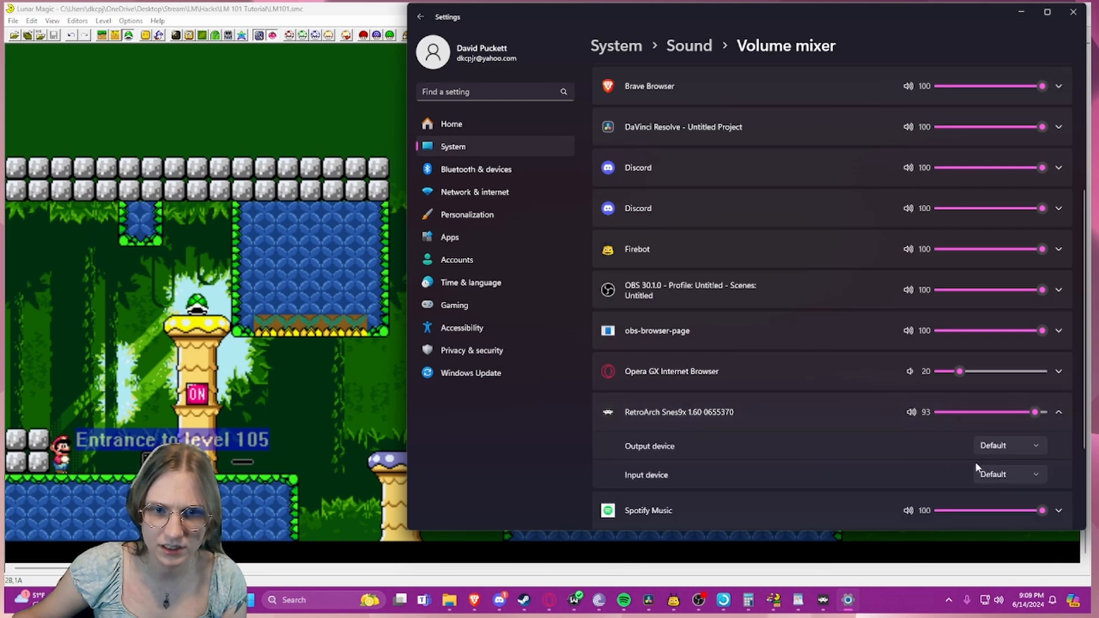
# - Try Digital Audio (S/PDIF) and 24G1WG4 as RetroArch's output device in the volume mixer, and set it back to Default
pyautogui.click(998, 453)
pyautogui.click(993, 466)
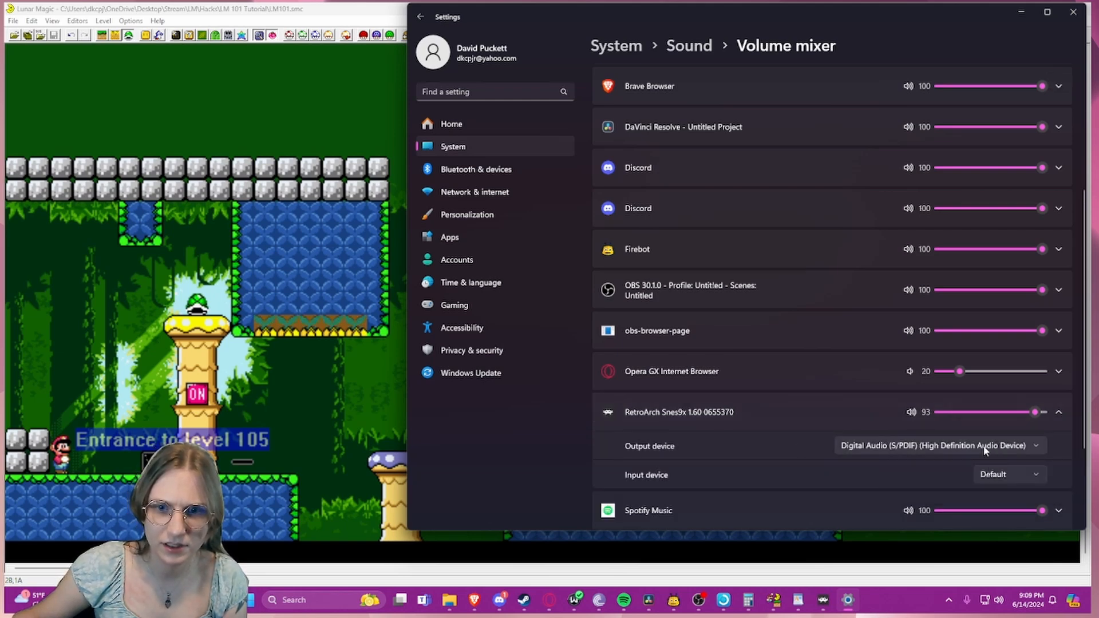
pyautogui.click(984, 451)
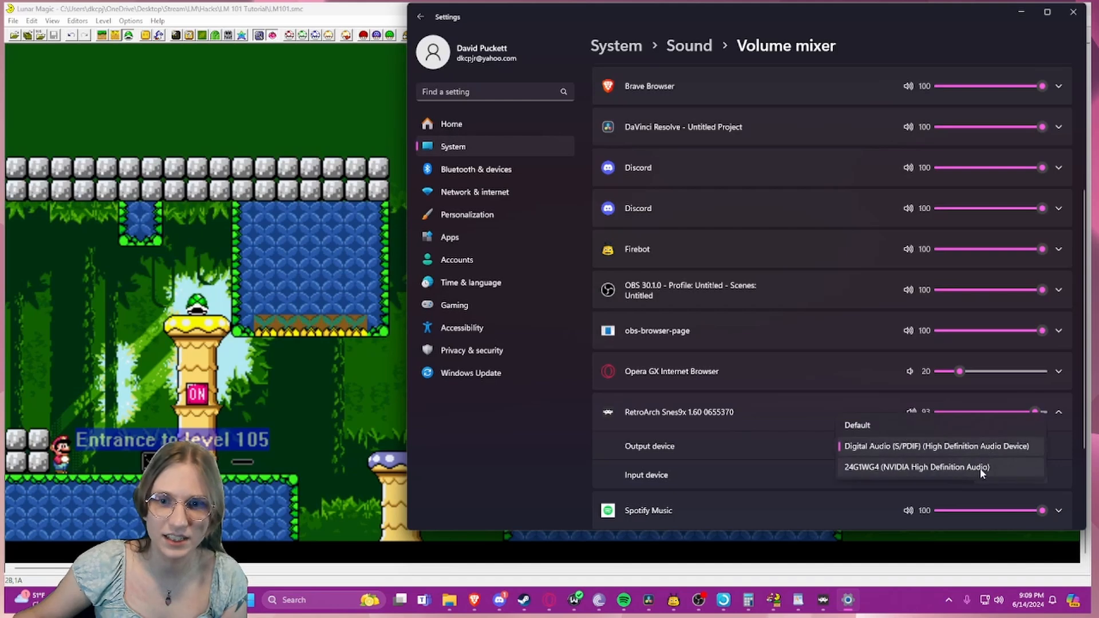
pyautogui.click(981, 466)
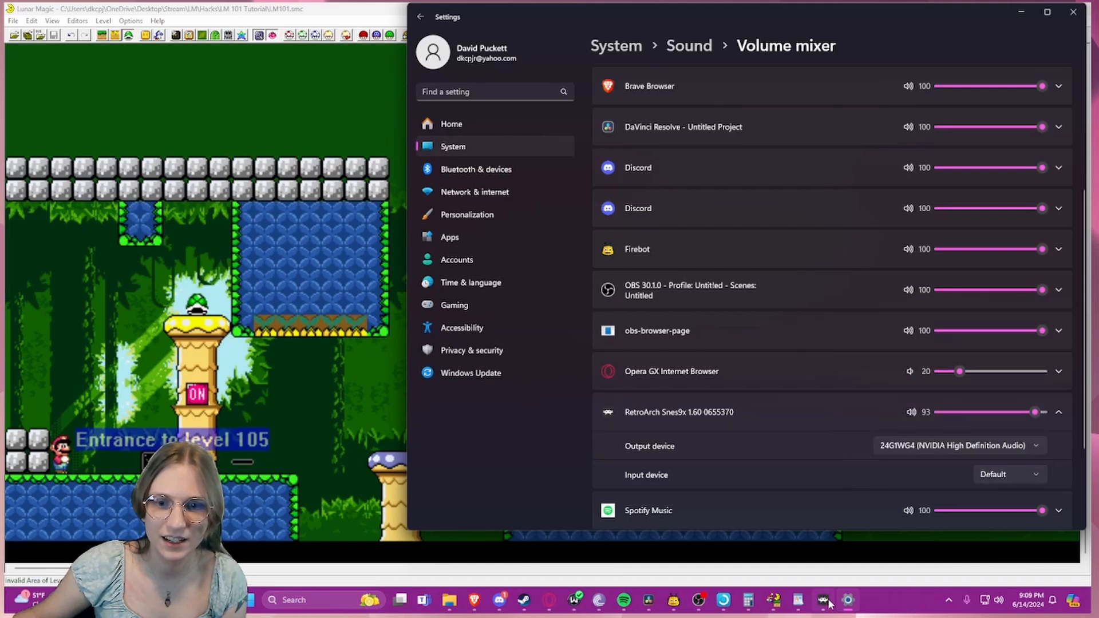
pyautogui.moveTo(830, 603)
pyautogui.click(914, 447)
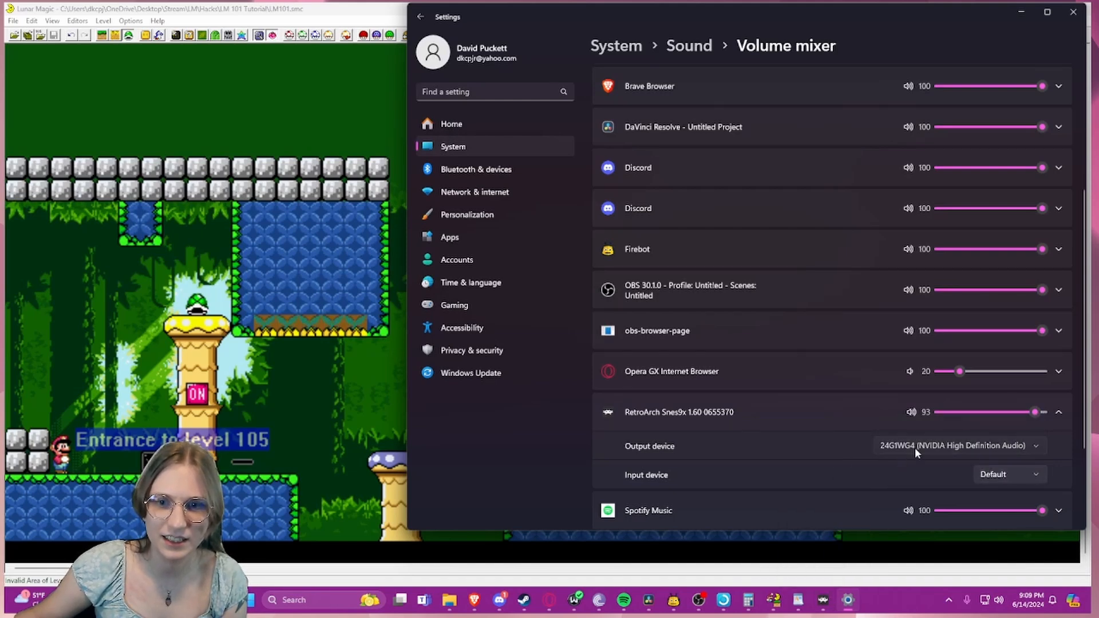
pyautogui.click(914, 409)
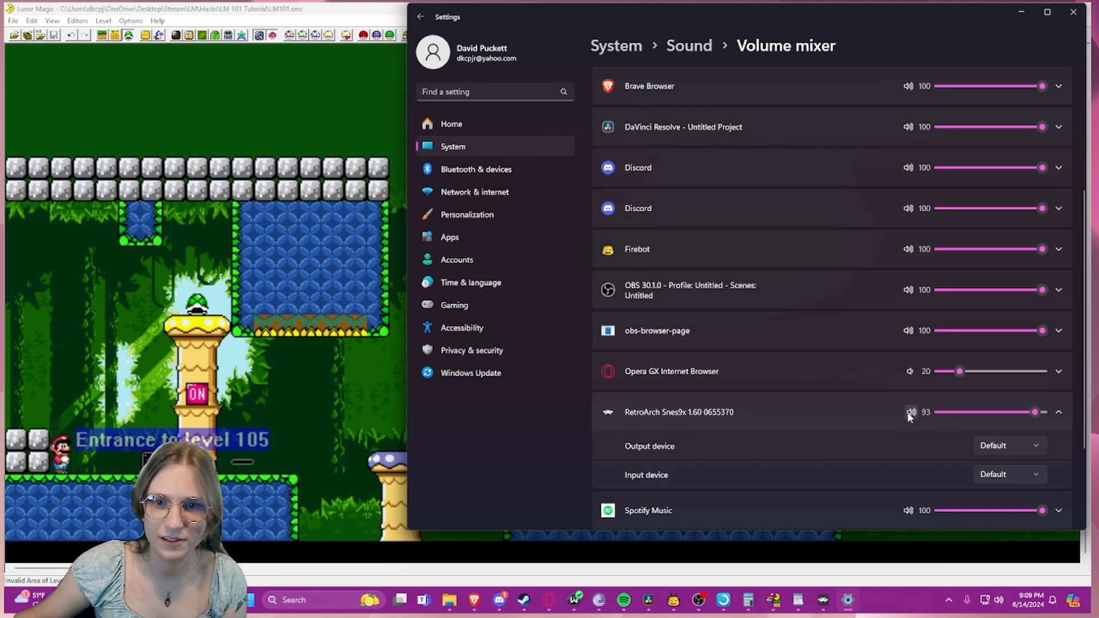
# - Close the running RetroArch game, shrink the LM101 Lunar Magic window and minimize the remaining windows to expose the desktop
pyautogui.moveTo(829, 599)
pyautogui.click(852, 504)
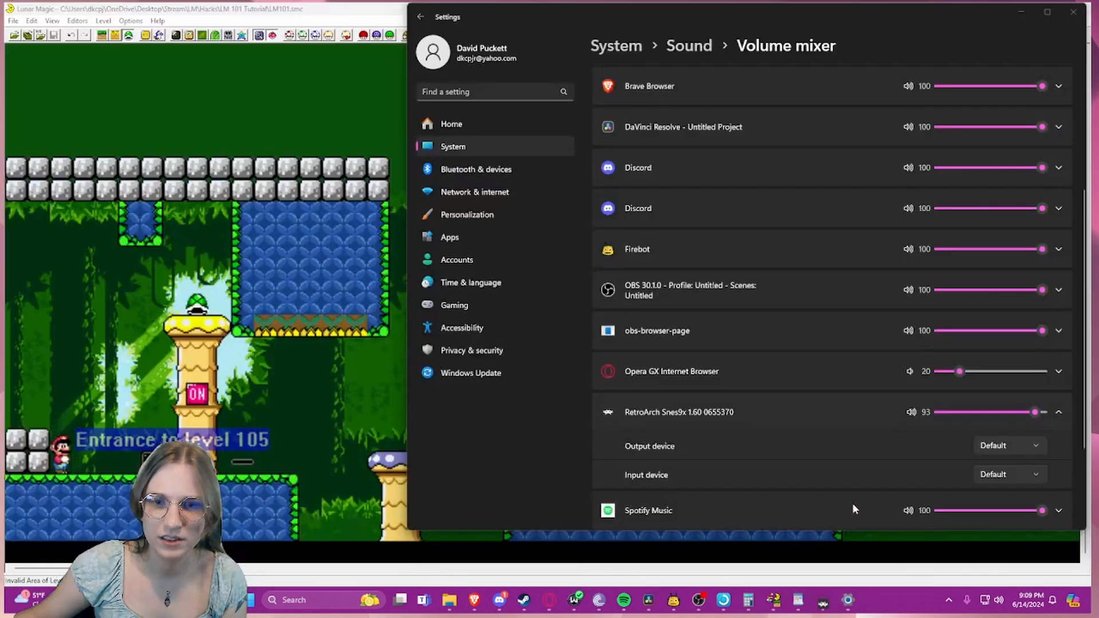
pyautogui.doubleClick(237, 11)
pyautogui.moveTo(971, 16); pyautogui.dragTo(969, 49)
pyautogui.click(1022, 40)
pyautogui.click(1023, 13)
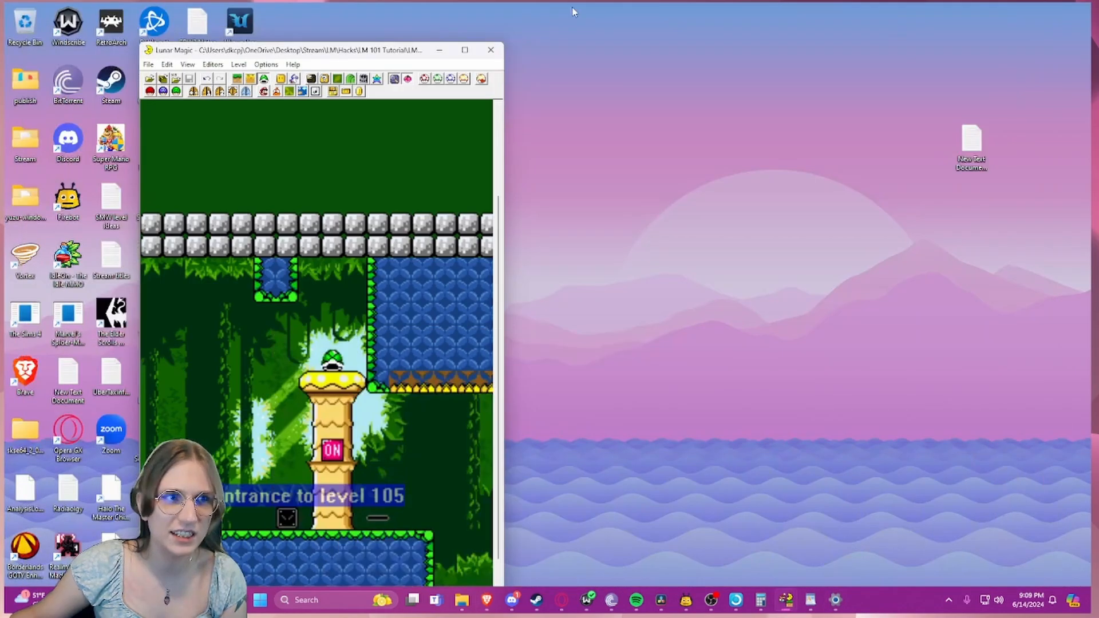
# - Launch RetroArch from the desktop and run Endeavor (1.0) from its history
pyautogui.doubleClick(111, 23)
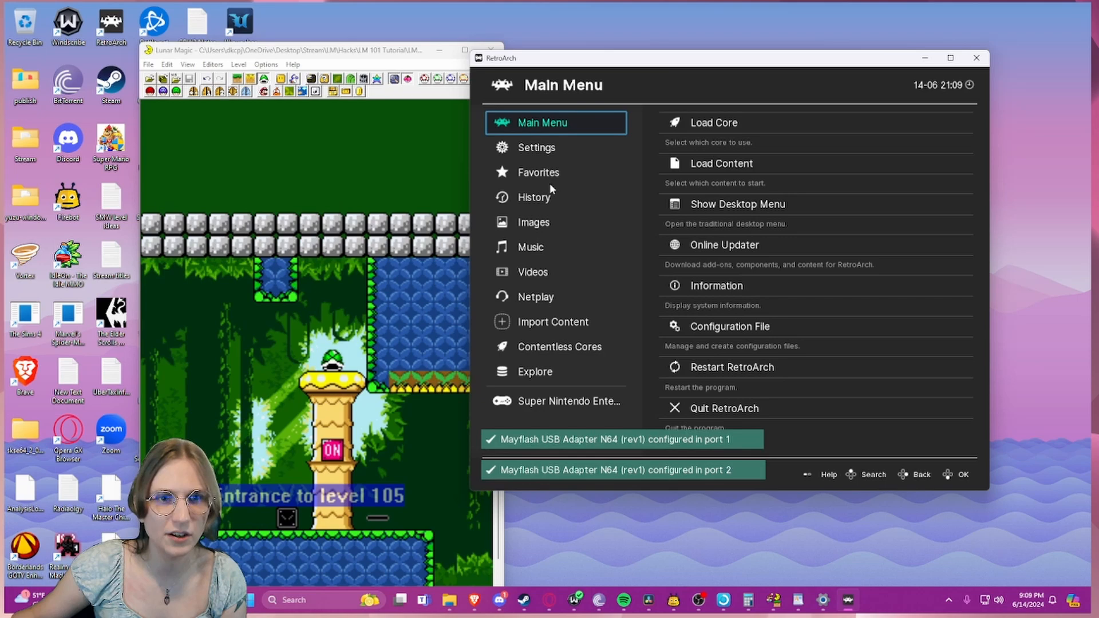
pyautogui.click(541, 195)
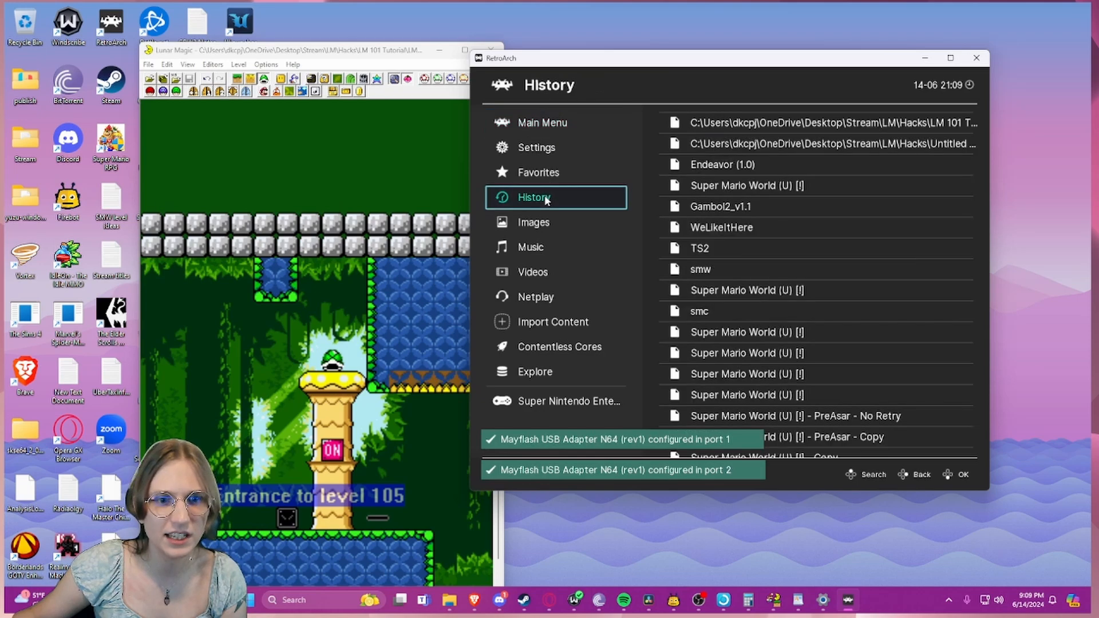
pyautogui.click(641, 165)
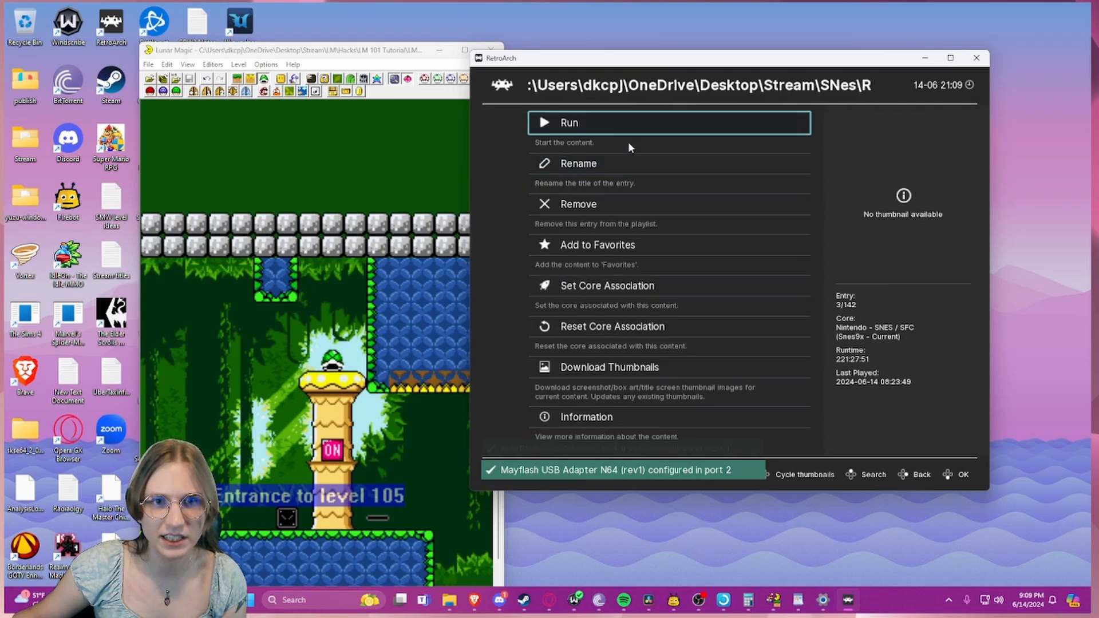
pyautogui.click(624, 129)
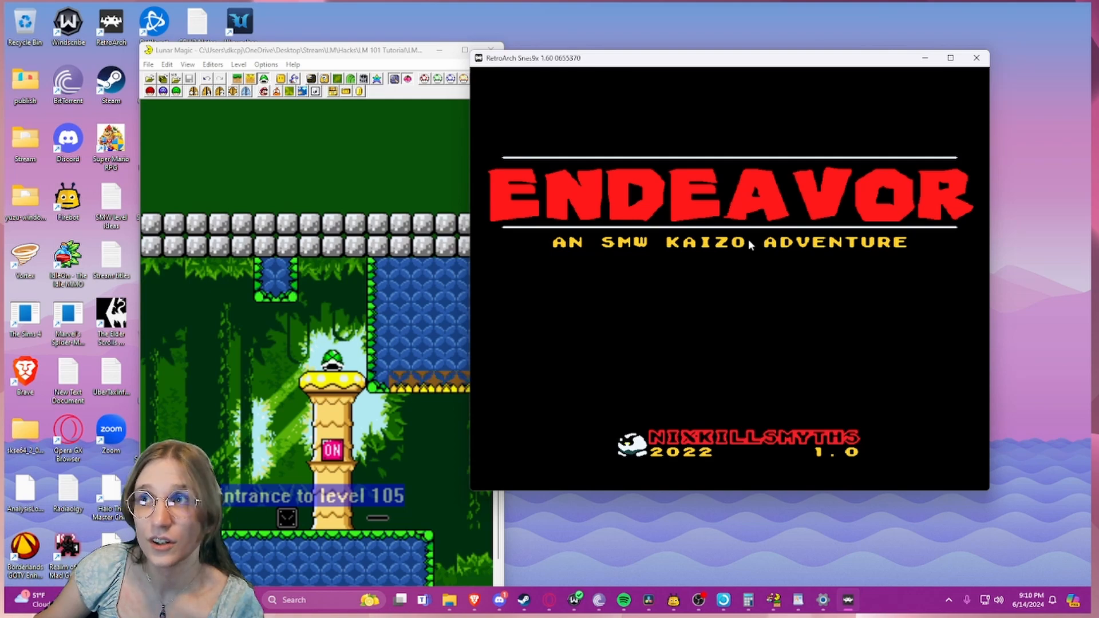
# - Look through Endeavor's quick menu and RetroArch's audio, synchronization and favorites pages for anything affecting sound output
pyautogui.press('F1')
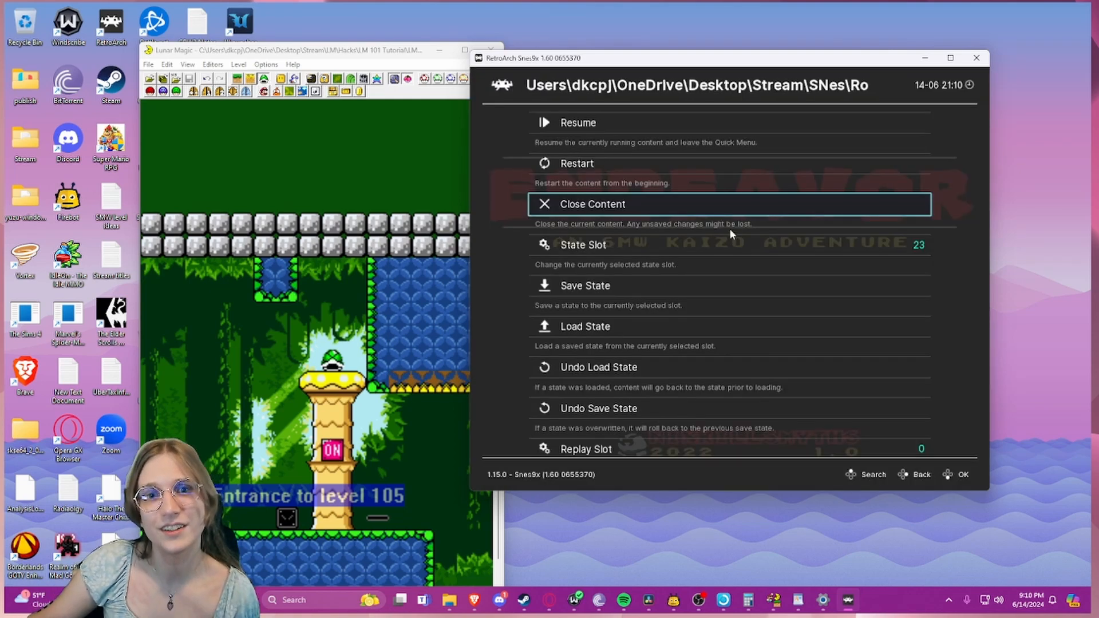
pyautogui.scroll(-20, 720, 397)
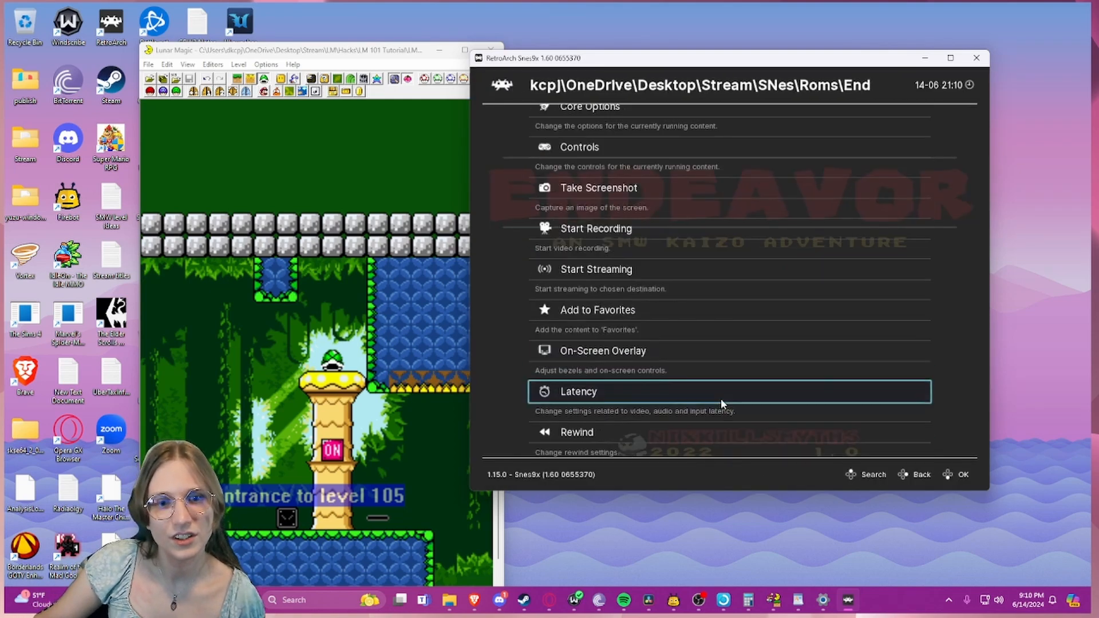
pyautogui.rightClick(860, 457)
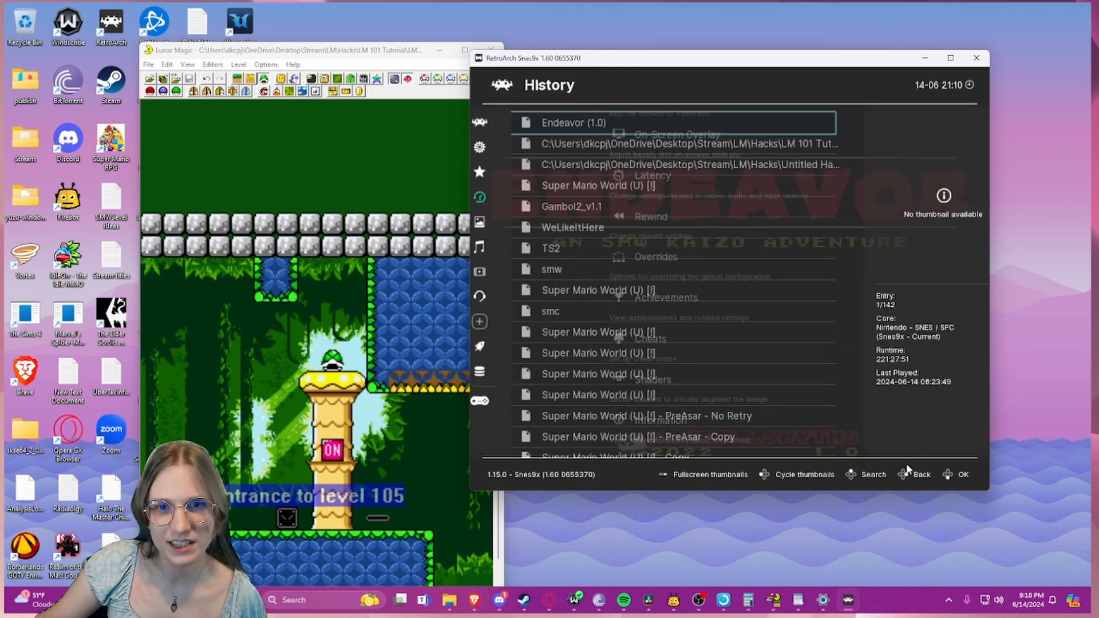
pyautogui.click(510, 146)
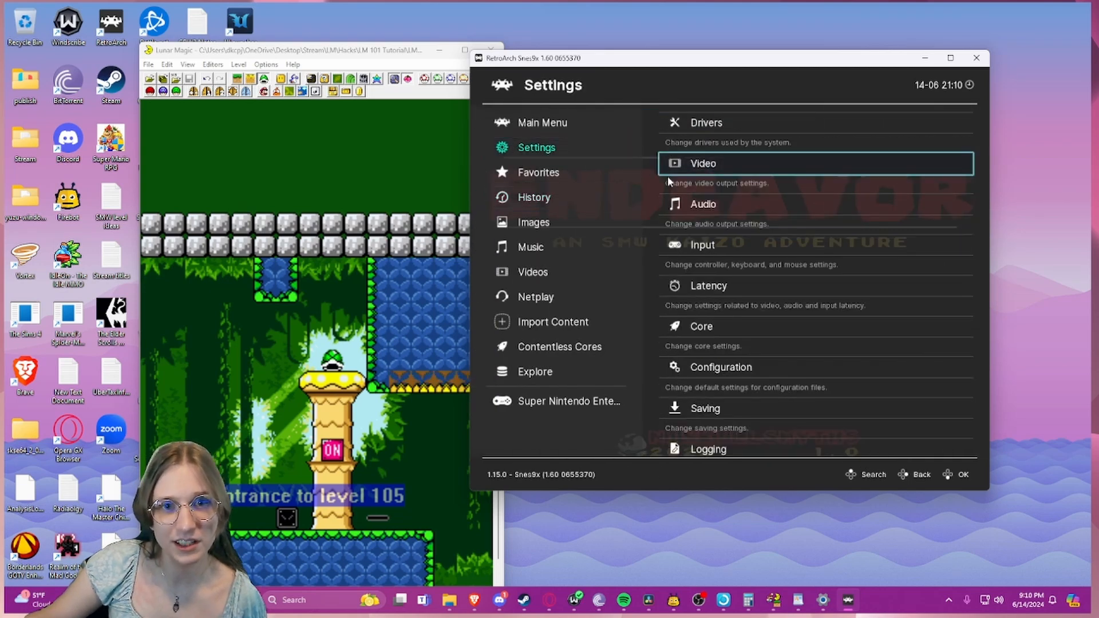
pyautogui.click(693, 204)
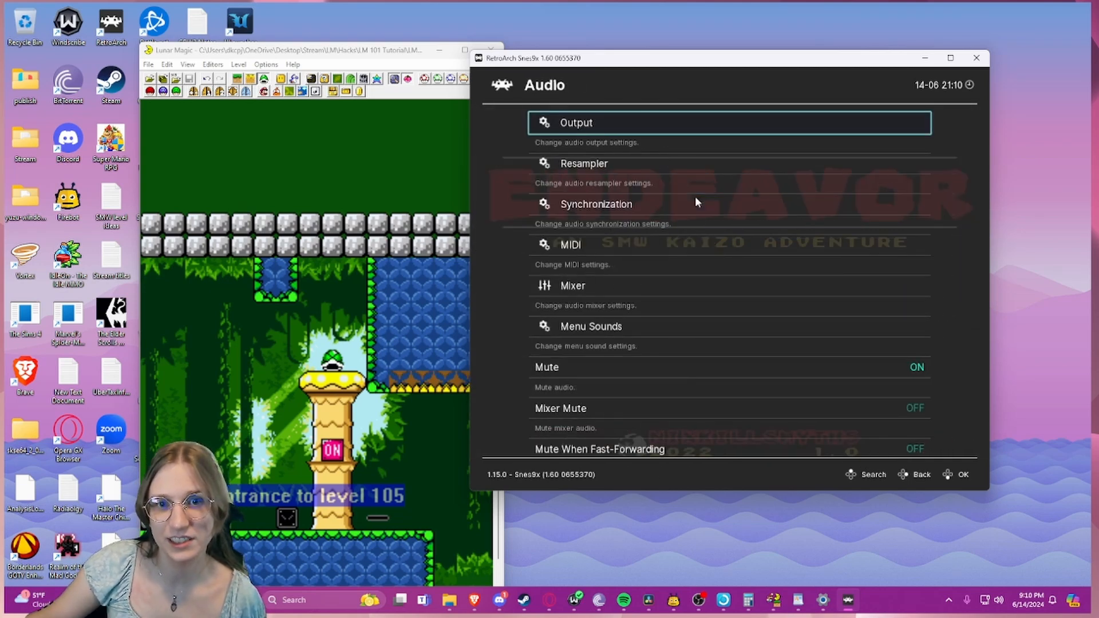
pyautogui.click(626, 204)
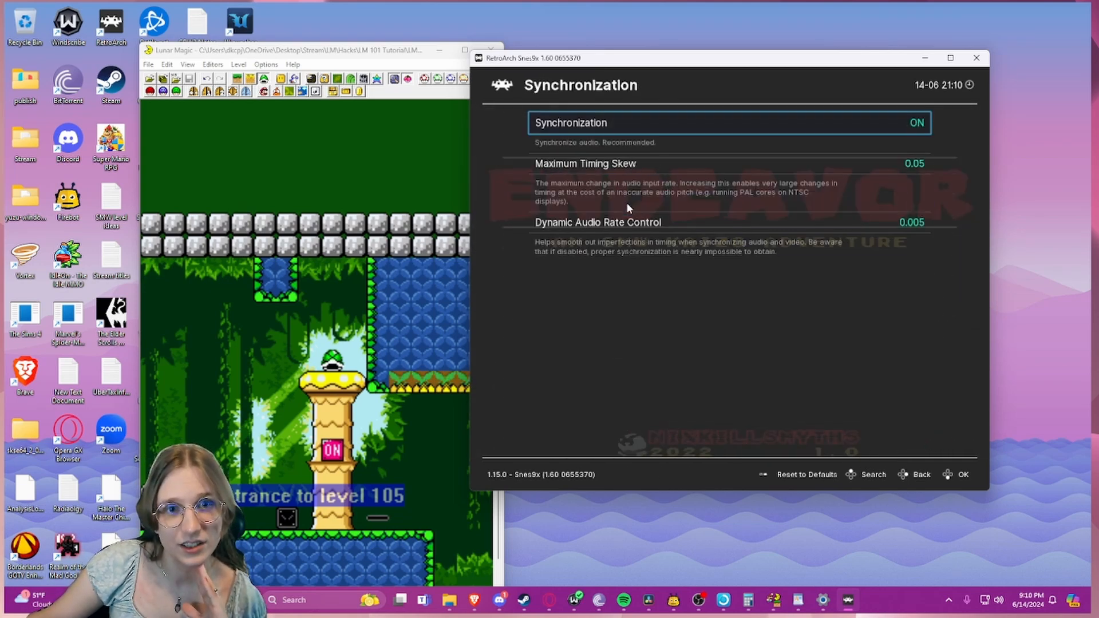
pyautogui.click(864, 476)
pyautogui.click(867, 476)
pyautogui.click(916, 475)
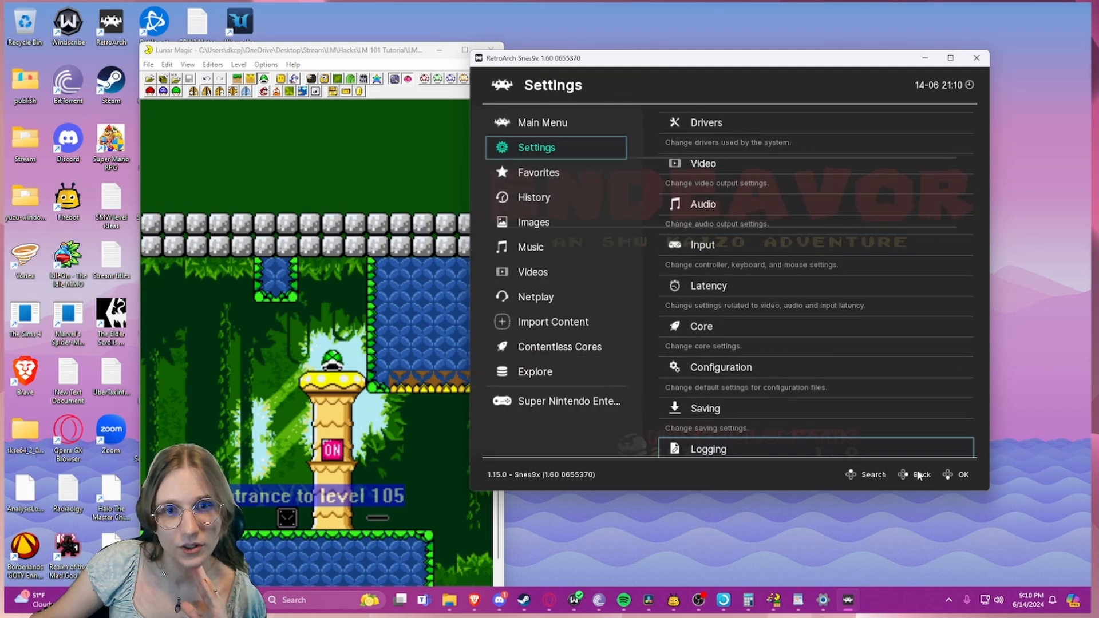
pyautogui.click(551, 170)
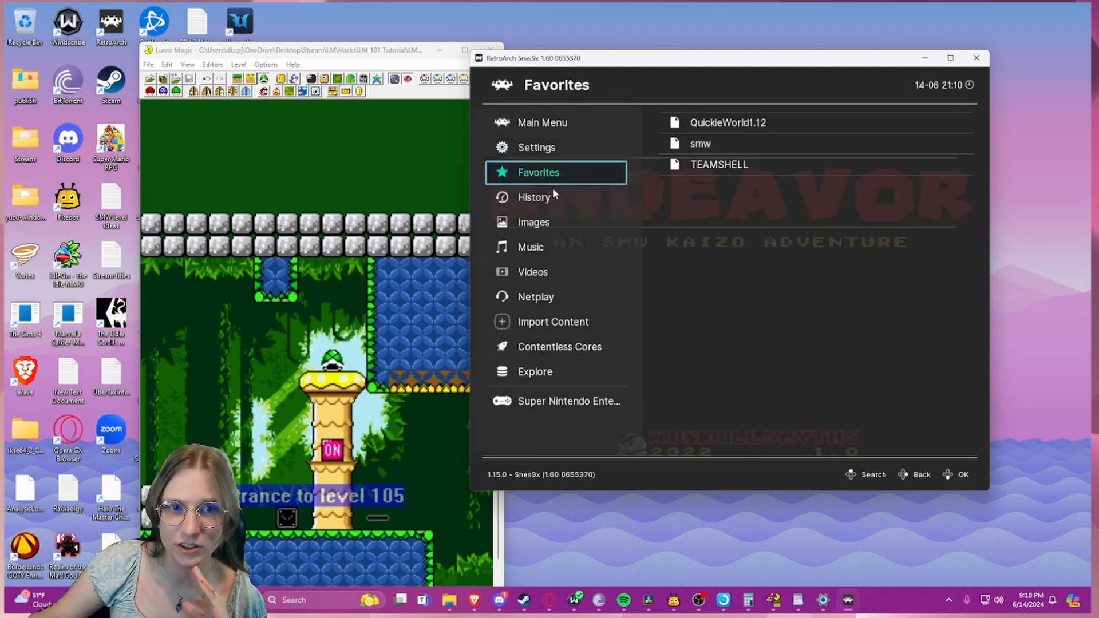
pyautogui.press('Right')
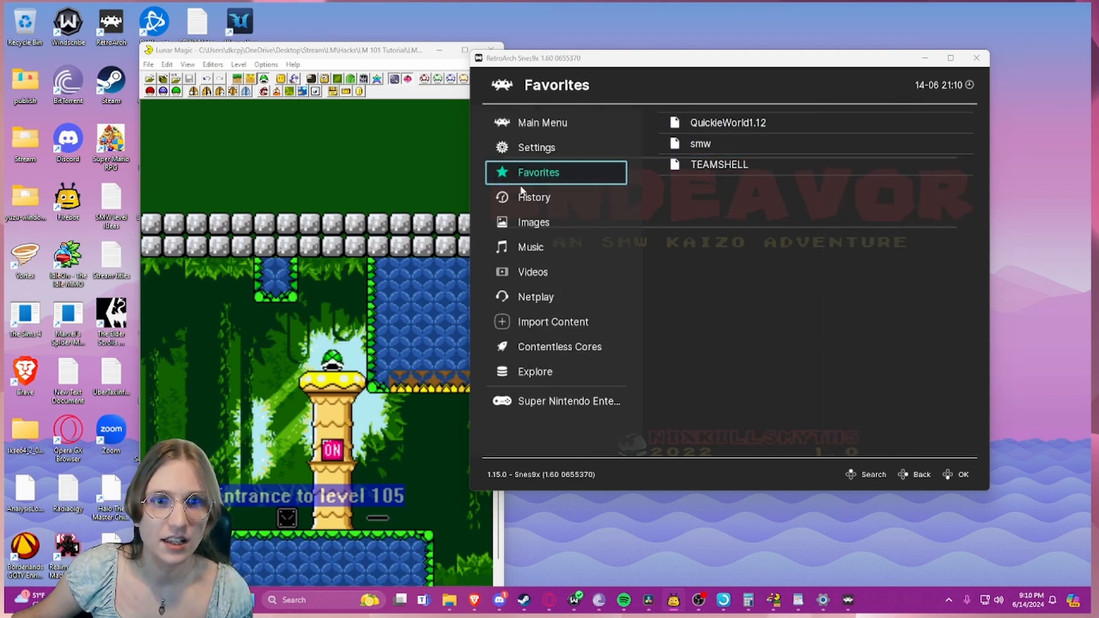
# - Run LM101.smc from RetroArch's play history
pyautogui.click(529, 191)
pyautogui.click(650, 142)
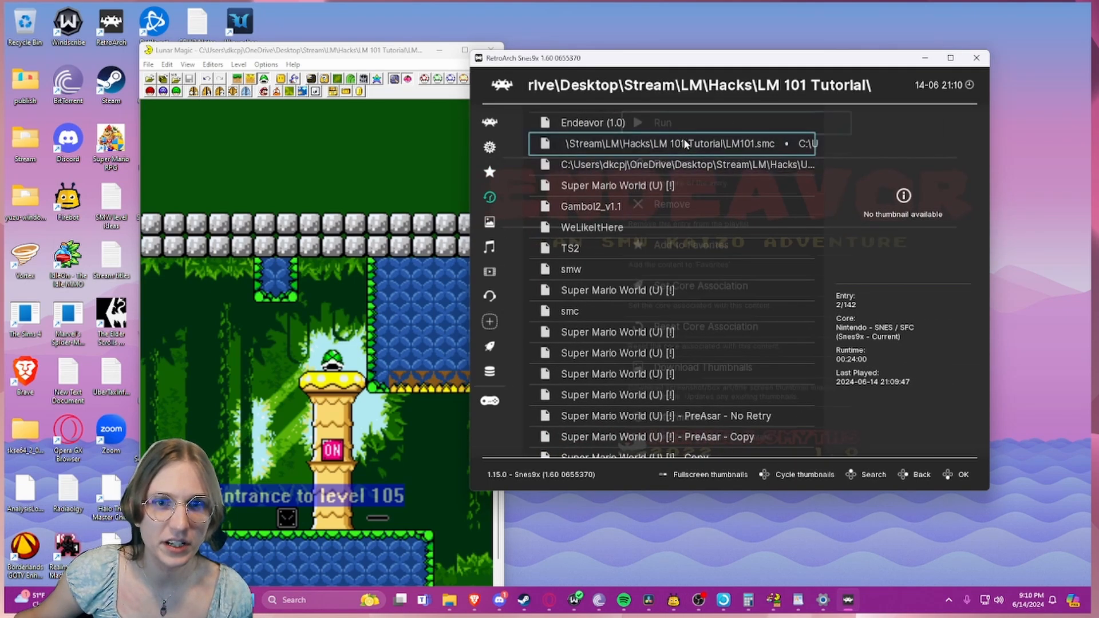
pyautogui.click(649, 128)
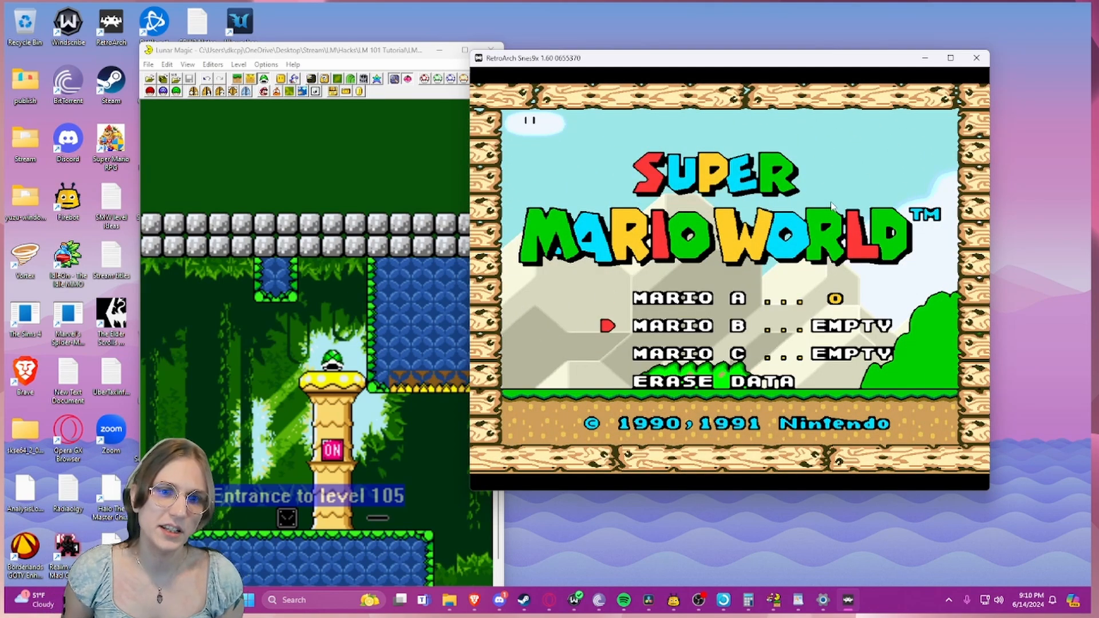
# - Start a game in the Mario B file, skip the welcome message, test the custom submap and the first level, and close the emulator
pyautogui.press('x')
pyautogui.press('x')
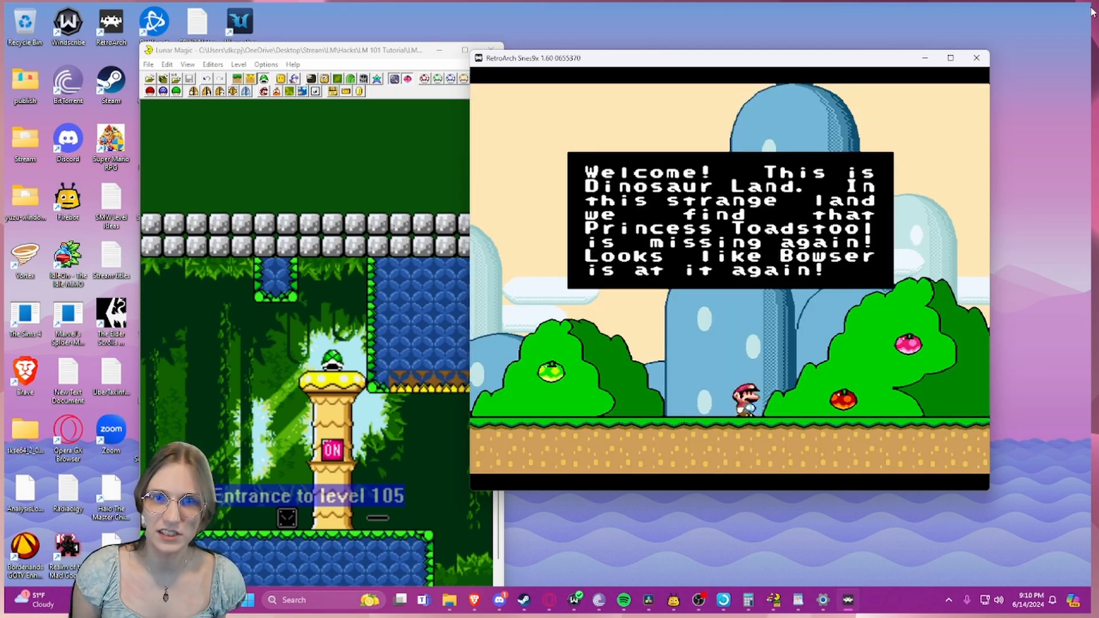
pyautogui.press('space')
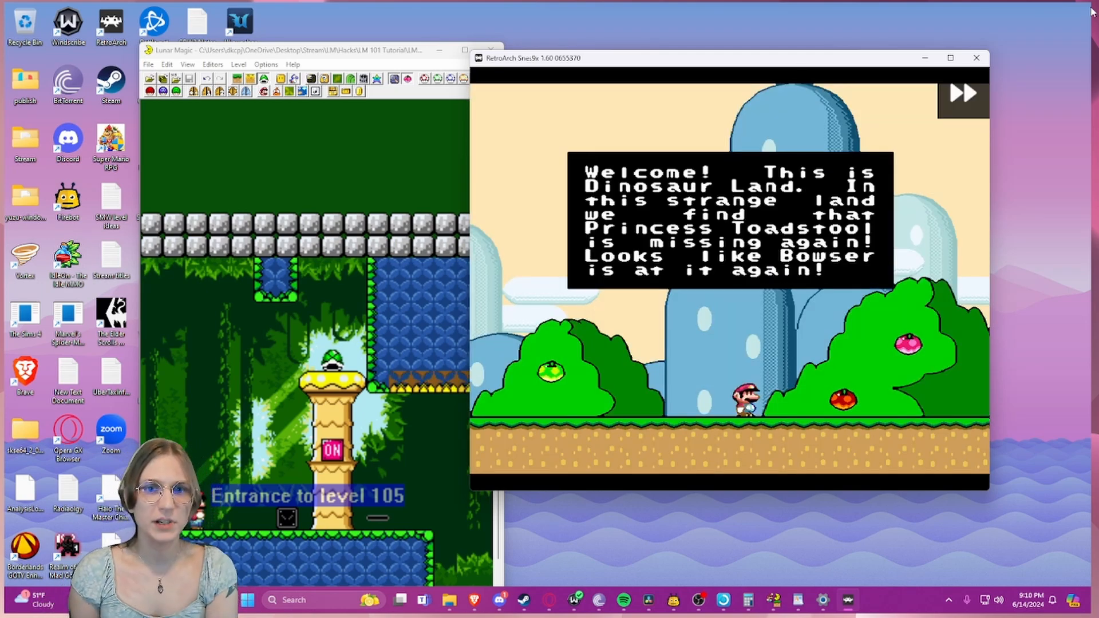
pyautogui.press('x')
pyautogui.press('space')
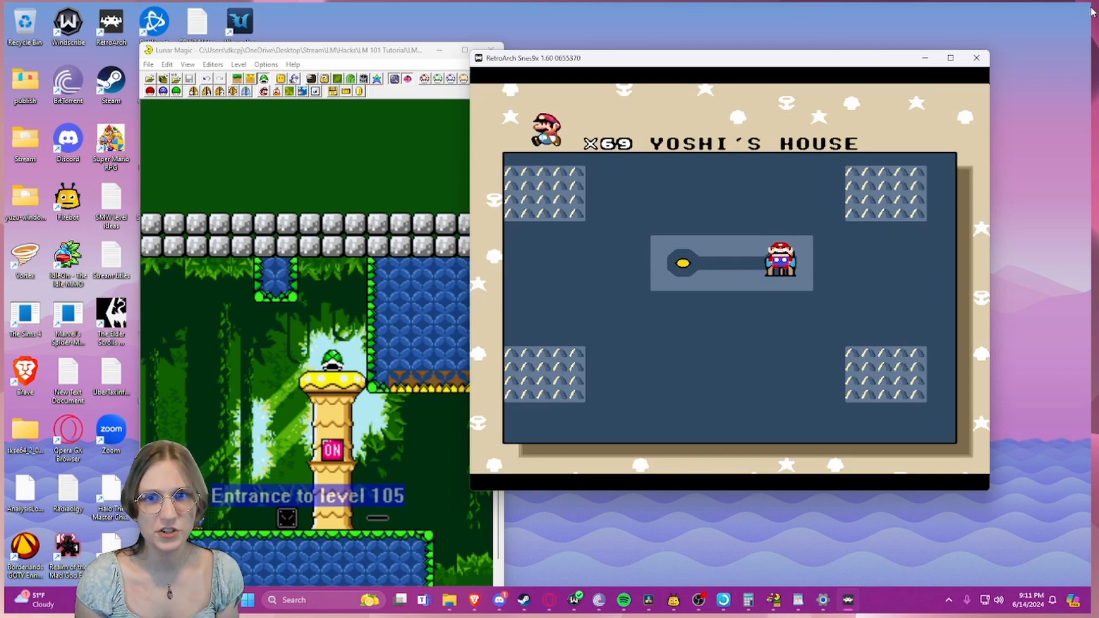
pyautogui.press('x')
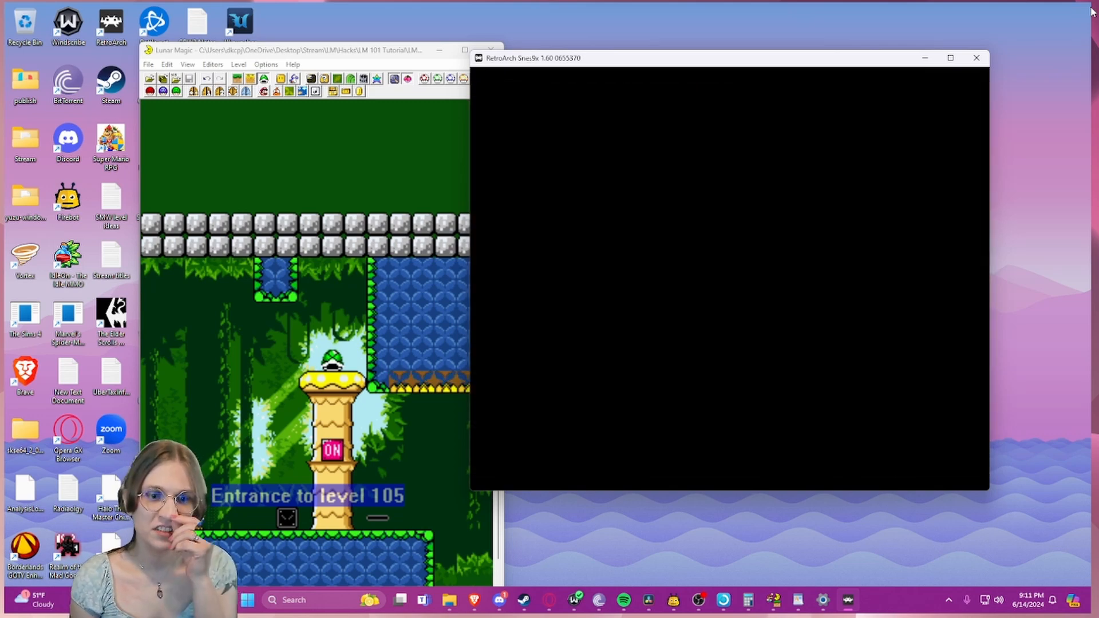
pyautogui.press('Right')
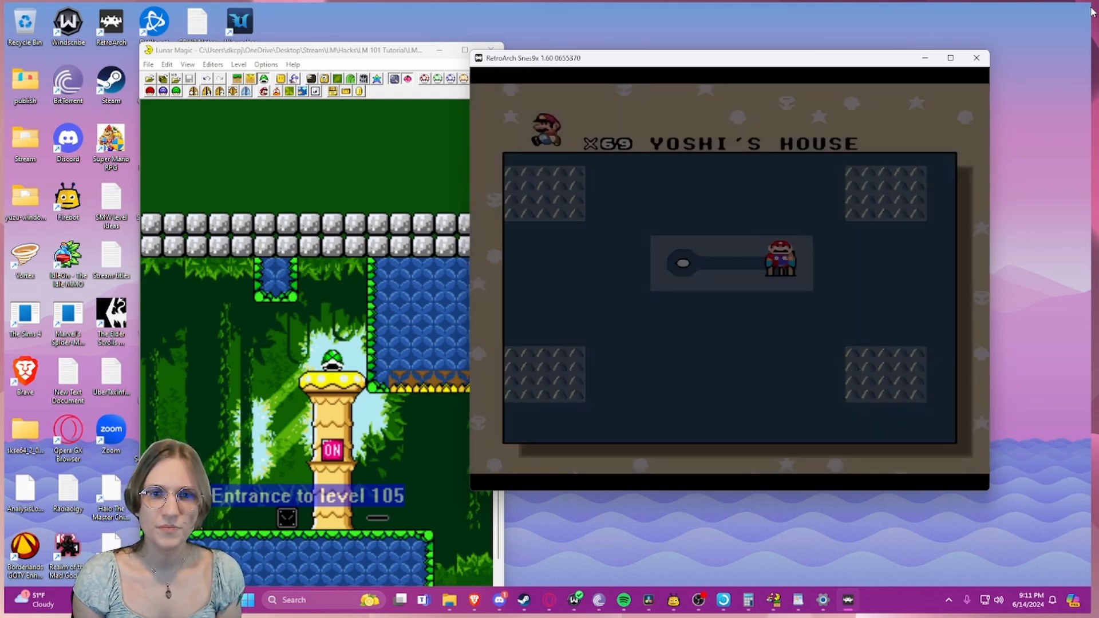
pyautogui.press('Left')
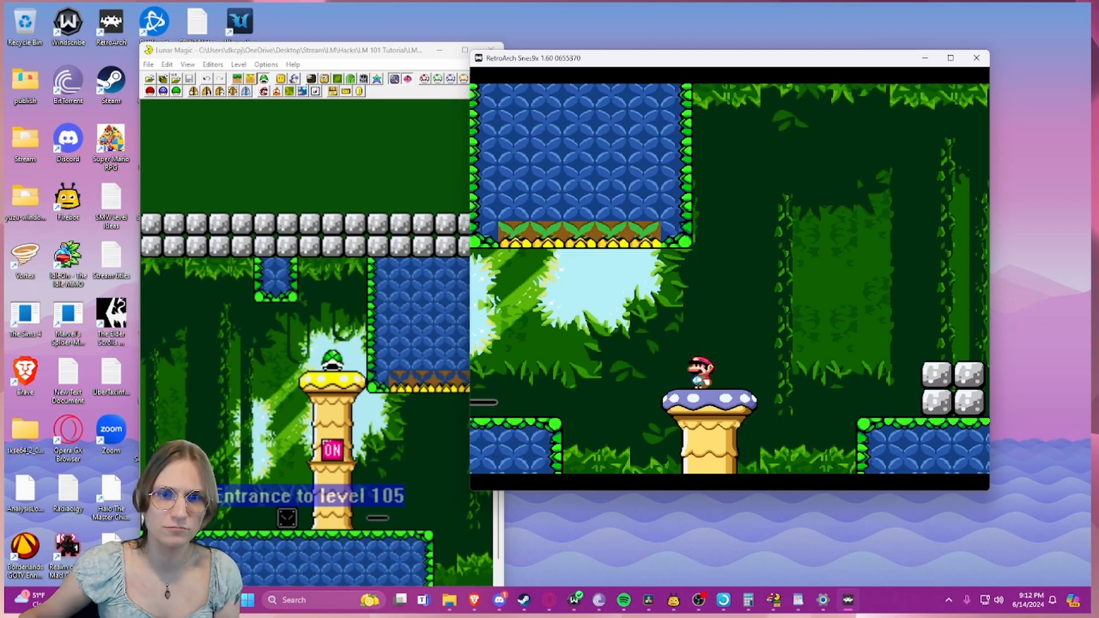
pyautogui.press('Escape')
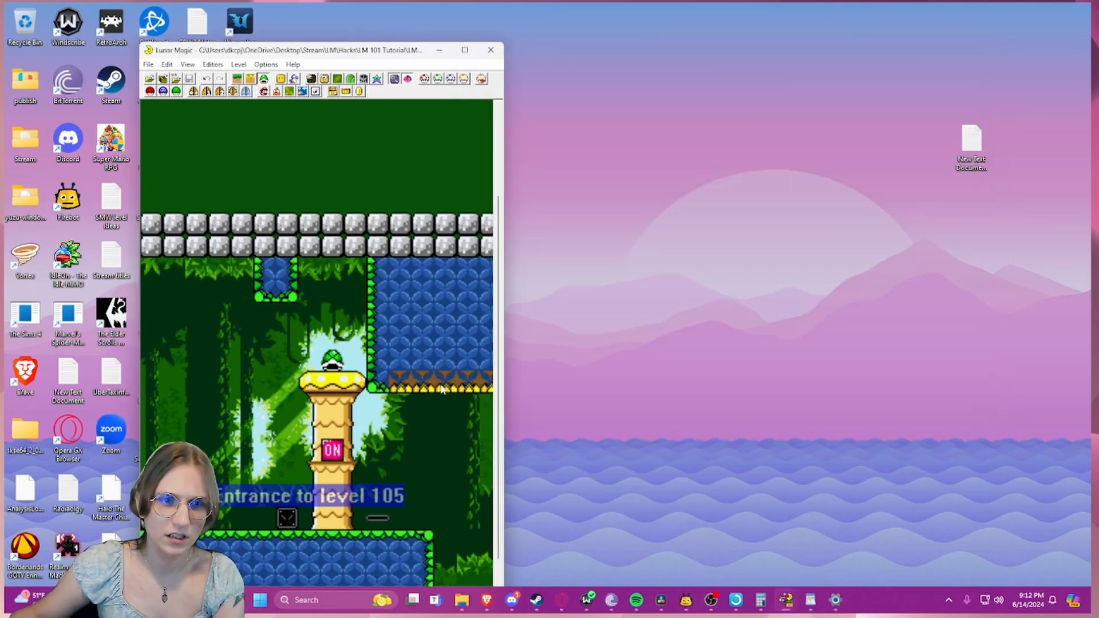
# - Shift the row of hanging plant tiles beneath the large blue block down one tile and maximize the Lunar Magic window
pyautogui.moveTo(440, 384); pyautogui.dragTo(439, 398)
pyautogui.click(427, 433)
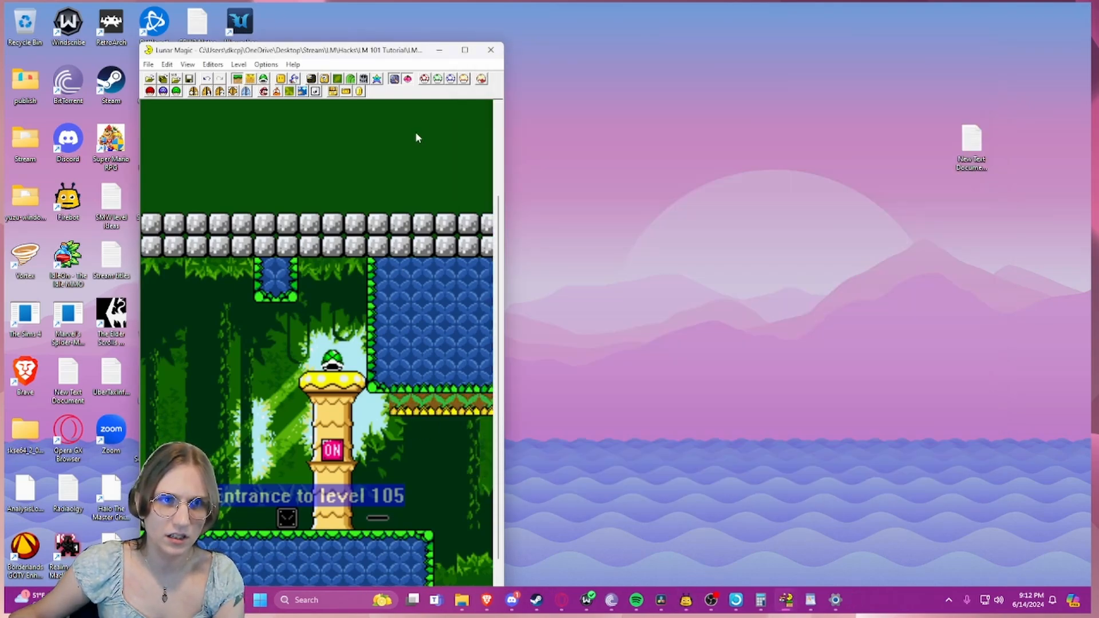
pyautogui.click(464, 52)
# - Select the hanging plant tile in the 16x16 Tile Map Editor and save the Map16 data and the level to the ROM
pyautogui.click(182, 35)
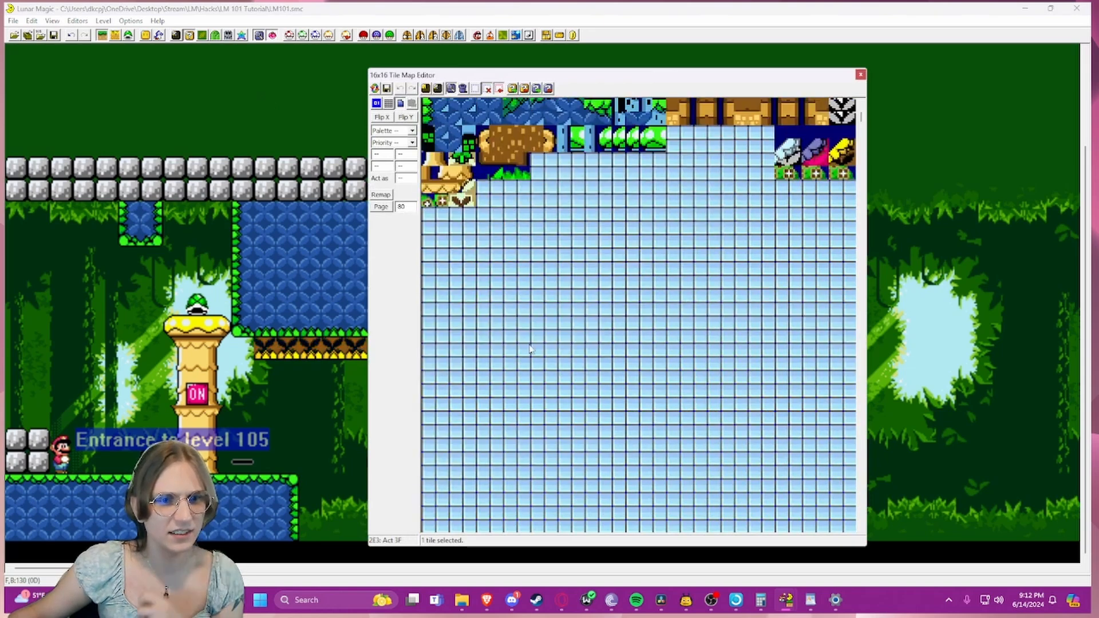
pyautogui.scroll(-1, 530, 350)
pyautogui.scroll(6, 525, 342)
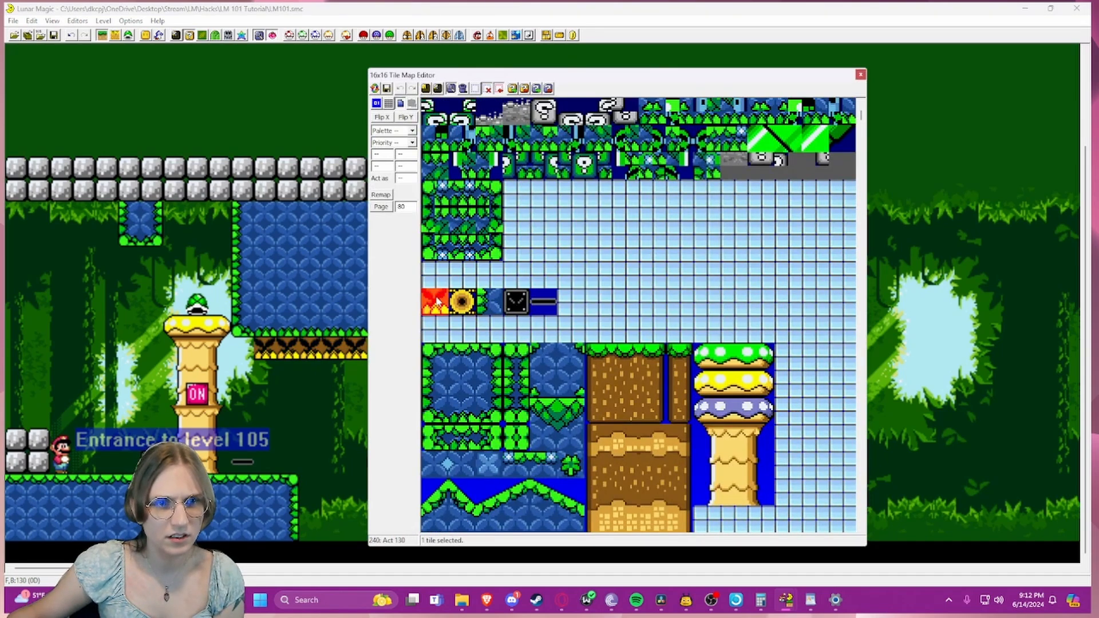
pyautogui.moveTo(436, 302); pyautogui.dragTo(677, 215)
pyautogui.click(386, 88)
pyautogui.click(53, 36)
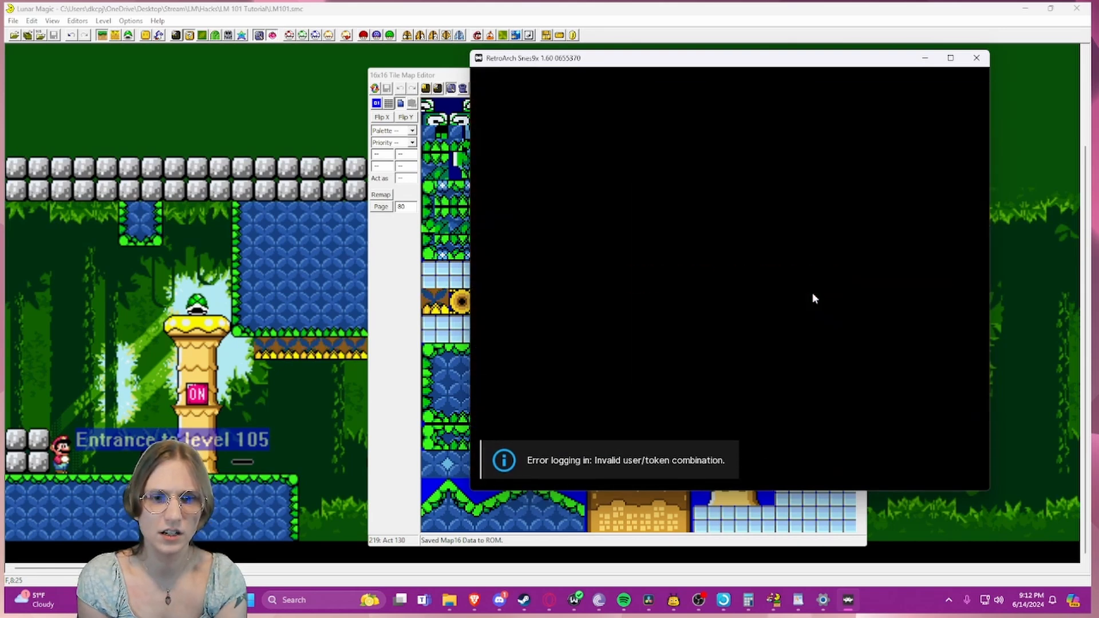
# - Test level 105 in RetroArch by jumping Mario toward the hanging plant tiles, and close the emulator
pyautogui.press('Right')
pyautogui.press('z')
pyautogui.press('z')
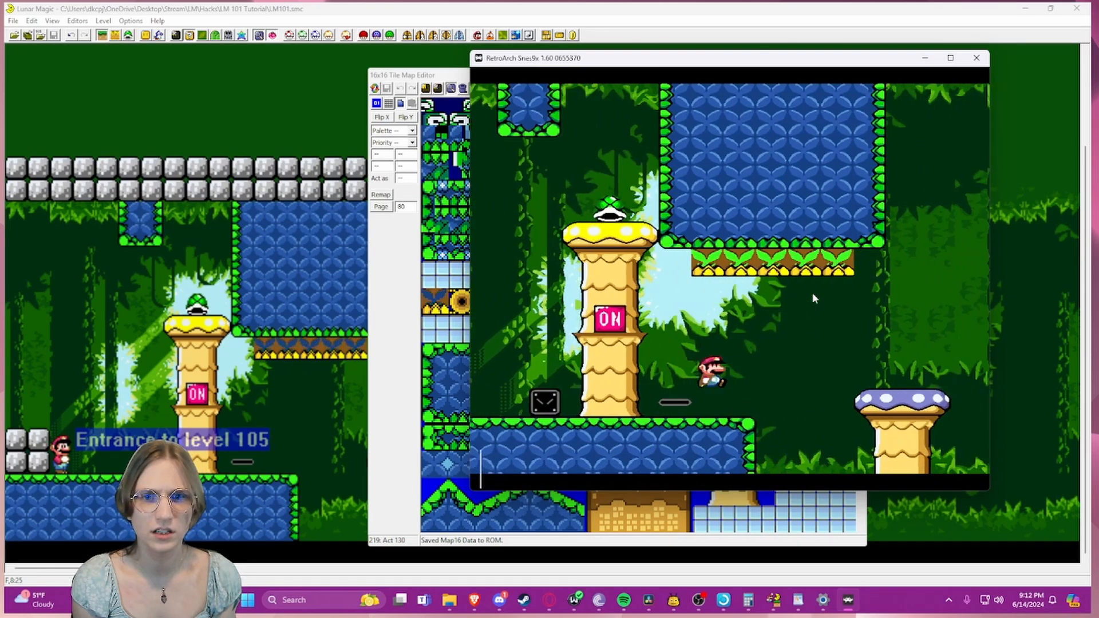
pyautogui.press('z')
pyautogui.press('Left')
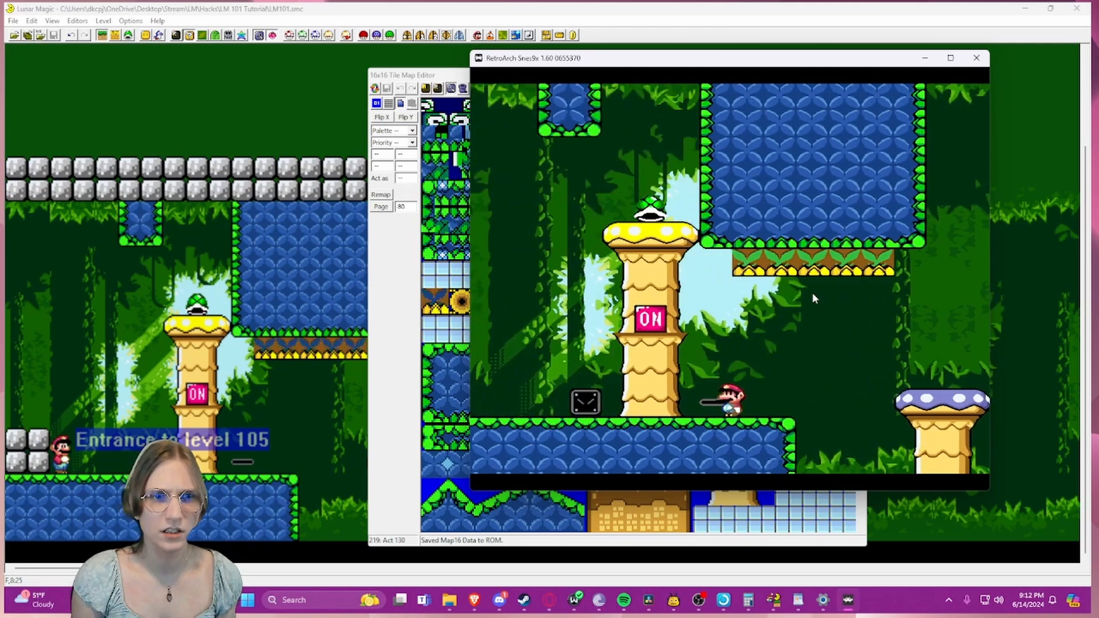
pyautogui.press('Escape')
pyautogui.press('Escape')
# - Set the hanging plant tile to act as 25, save the Map16 data to the ROM and close the tile editor
pyautogui.click(435, 301)
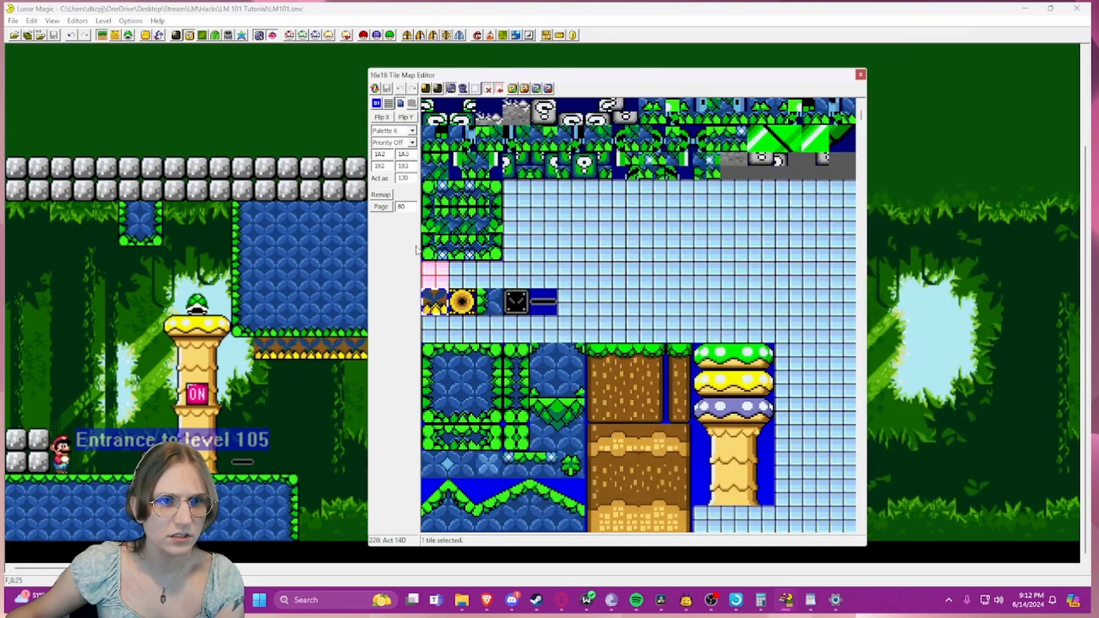
pyautogui.doubleClick(403, 178)
pyautogui.write('25')
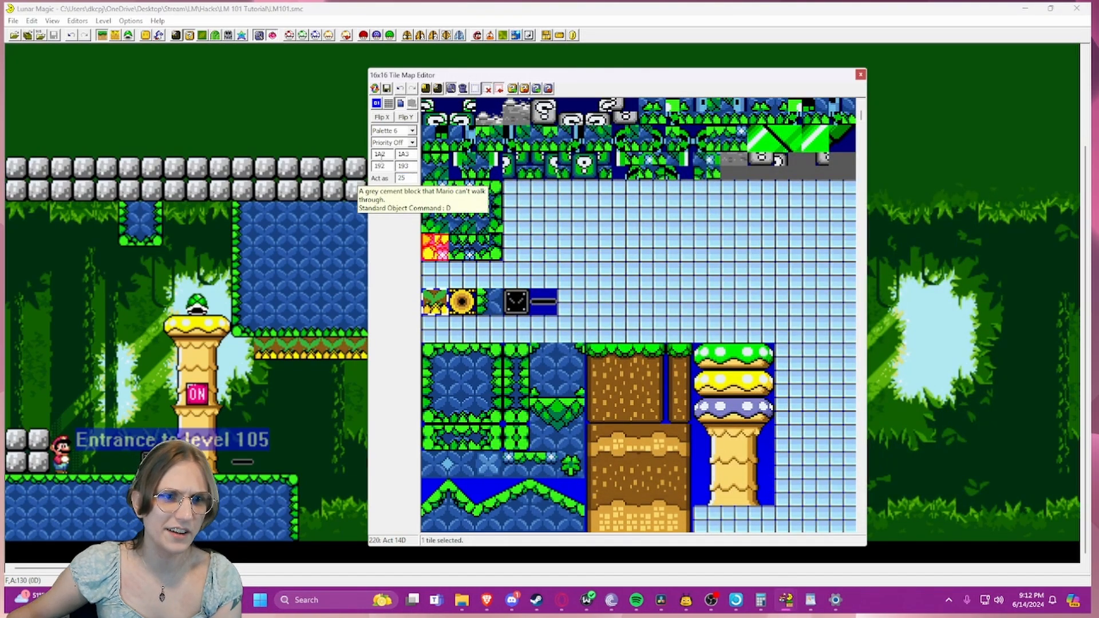
pyautogui.click(387, 89)
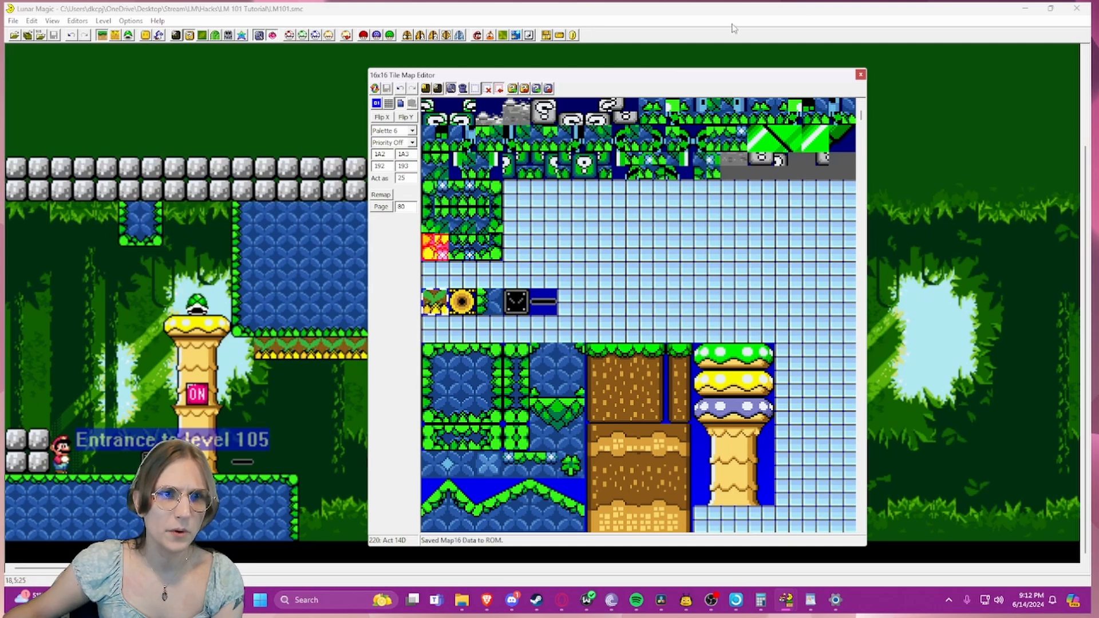
pyautogui.click(860, 75)
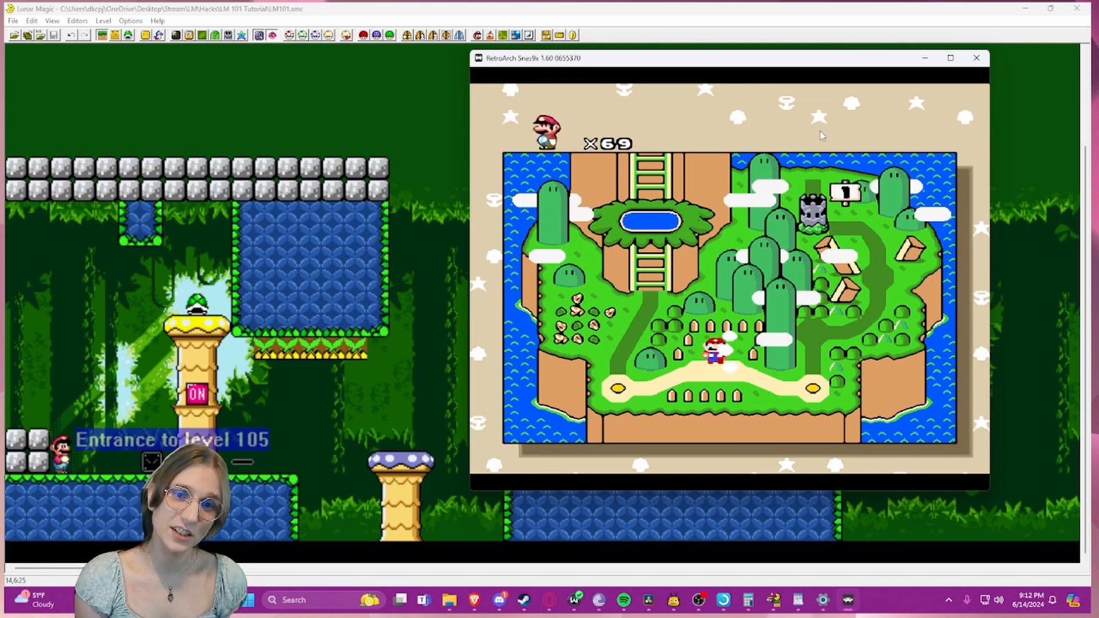
# - Load the saved state in RetroArch, enter Yoshi's Island 1 and jump Mario up against the hanging plant tiles
pyautogui.press('F4')
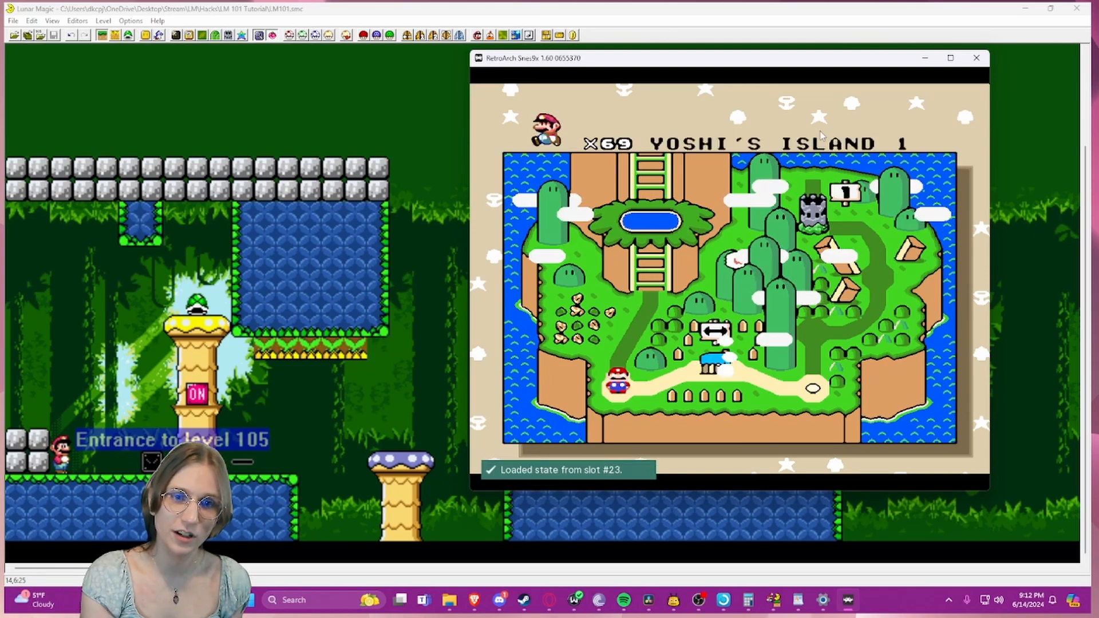
pyautogui.press('x')
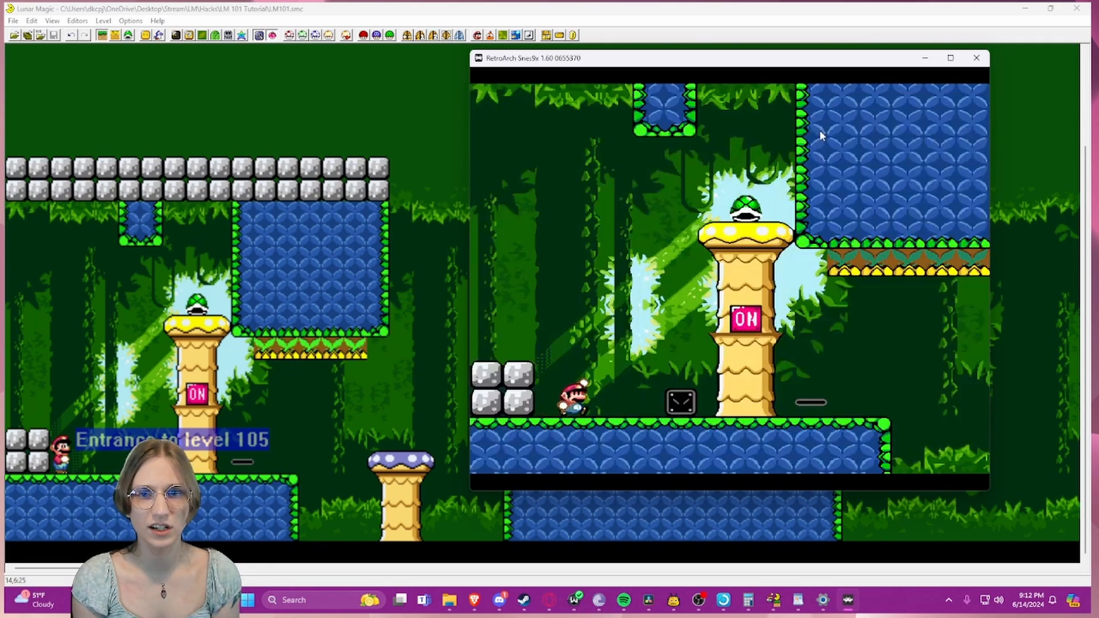
pyautogui.press('Right')
pyautogui.press('z')
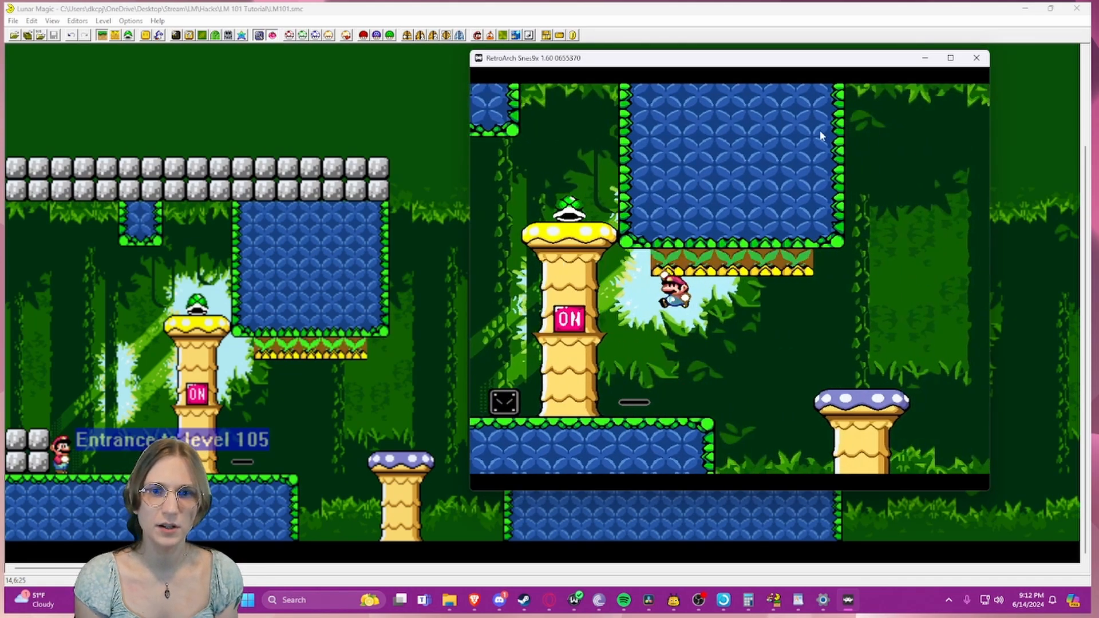
pyautogui.press('Right')
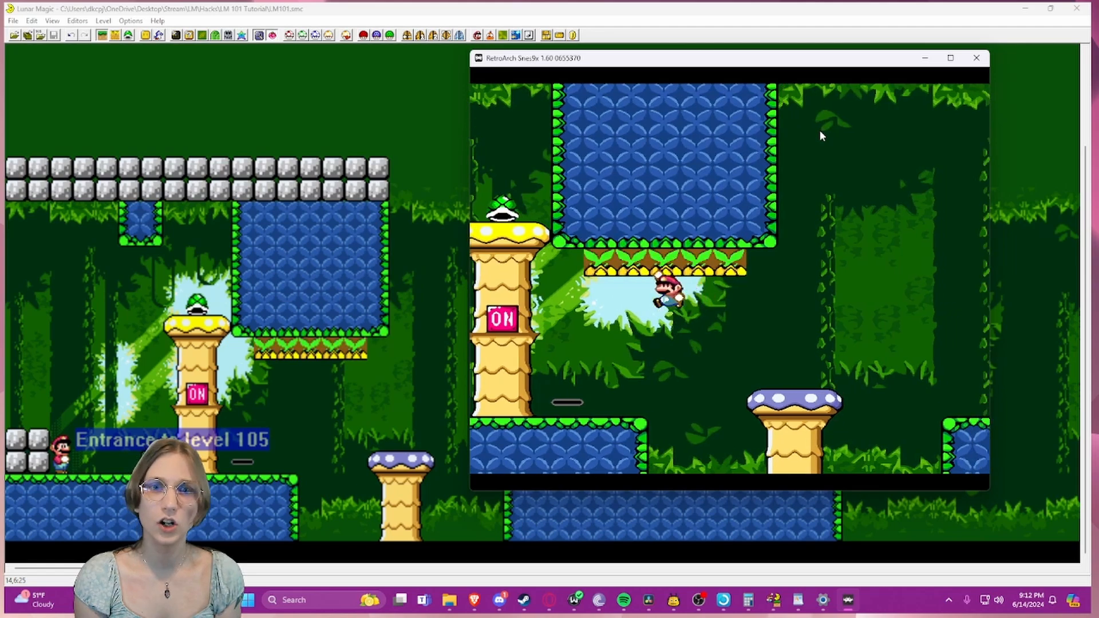
pyautogui.press('Left')
pyautogui.press('Right')
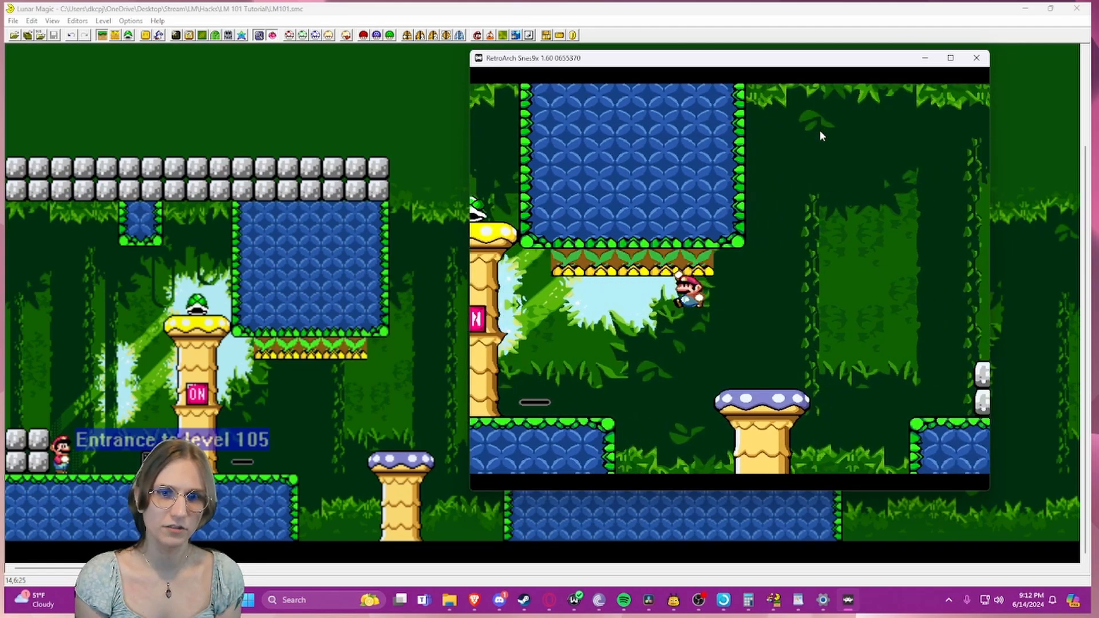
# - Play past the purple mushroom pillar, bounce on the winged koopas and carry a blue shell back toward the hanging plant tiles
pyautogui.press('Right')
pyautogui.press('z')
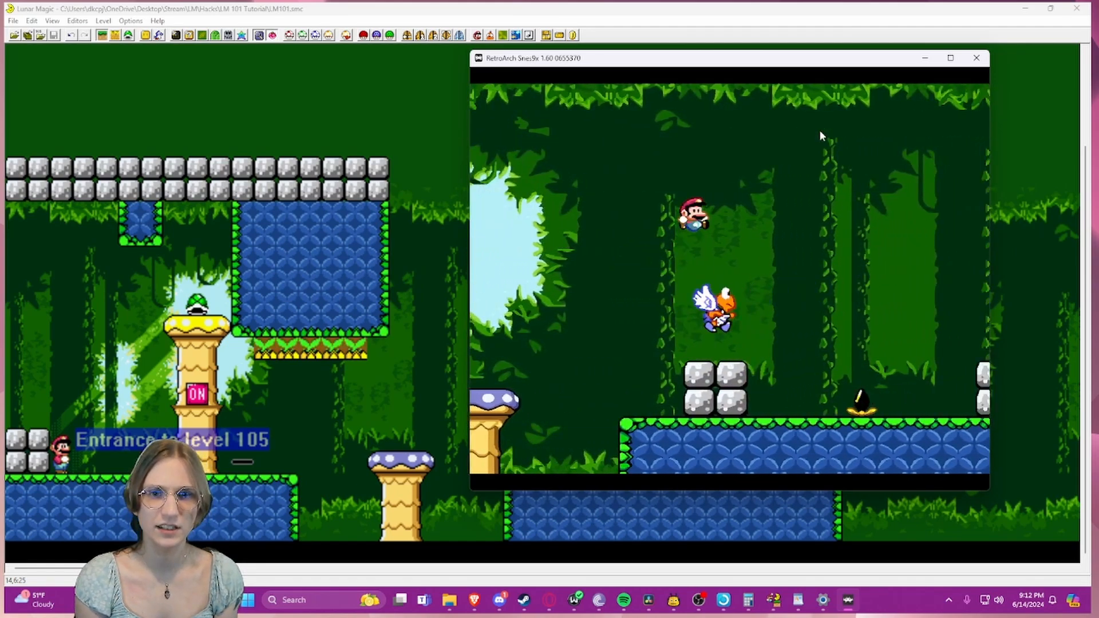
pyautogui.press('Right')
pyautogui.press('Left')
pyautogui.press('z')
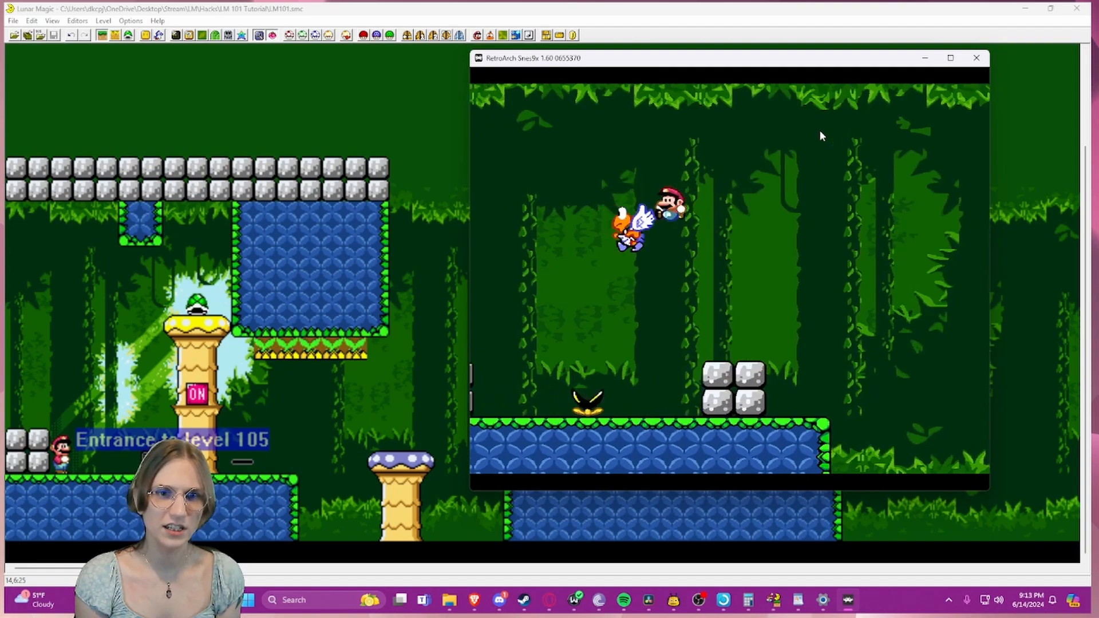
pyautogui.press('Left')
pyautogui.press('z')
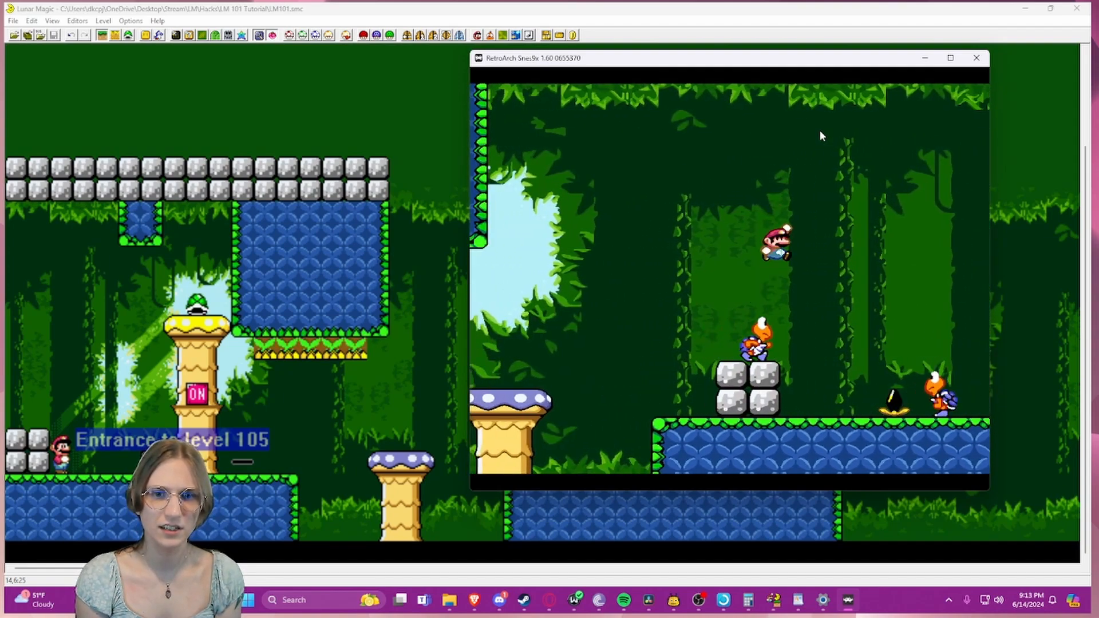
pyautogui.press('Left')
pyautogui.press('z')
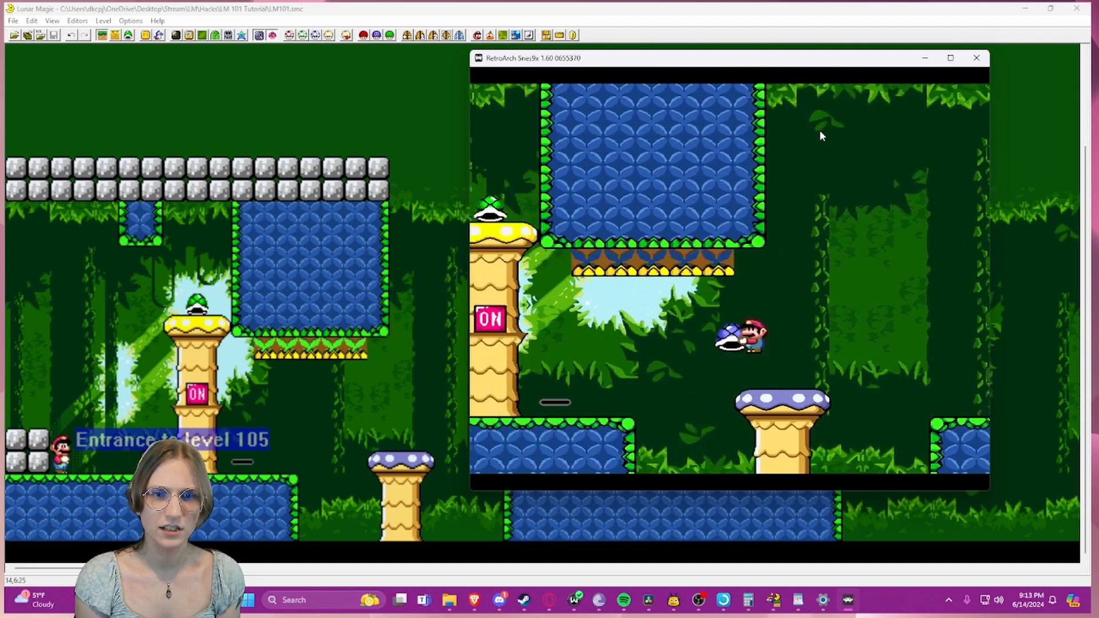
# - Jump with the blue shell beneath the hanging plant tiles, take it back to the level start and close the emulator
pyautogui.press('z')
pyautogui.press('Right')
pyautogui.press('Left')
pyautogui.press('z')
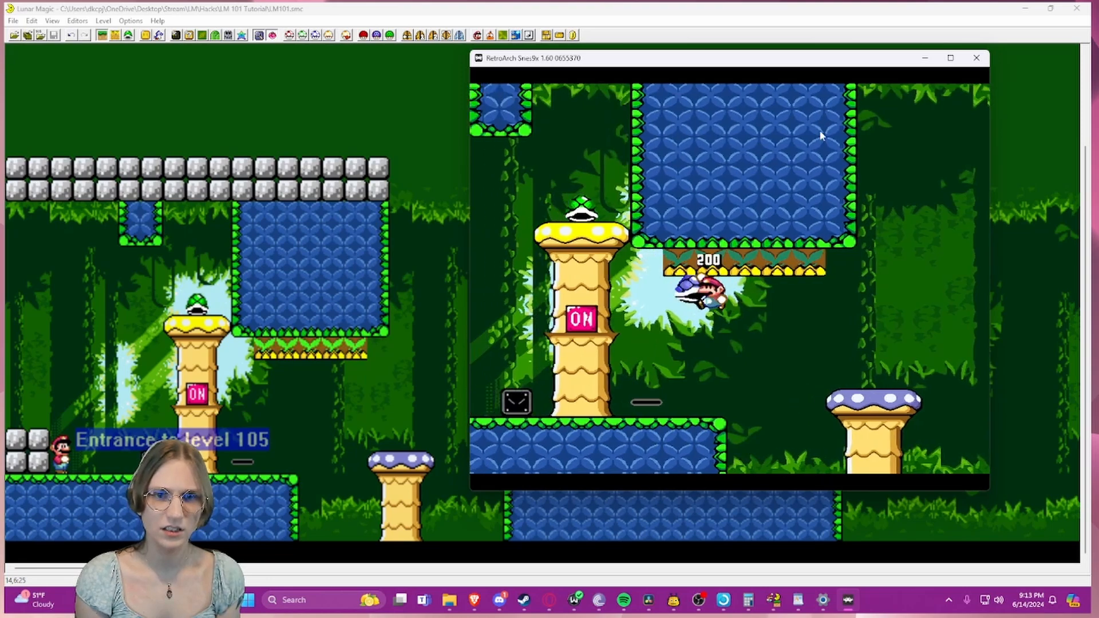
pyautogui.press('Left')
pyautogui.press('Right')
pyautogui.press('Left')
pyautogui.press('z')
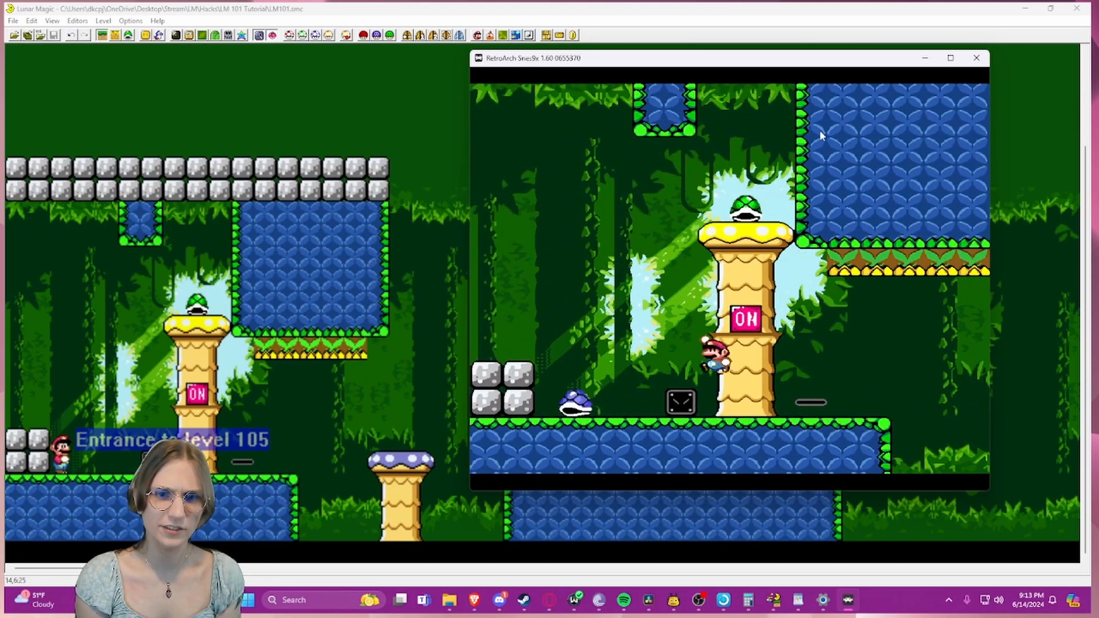
pyautogui.press('Right')
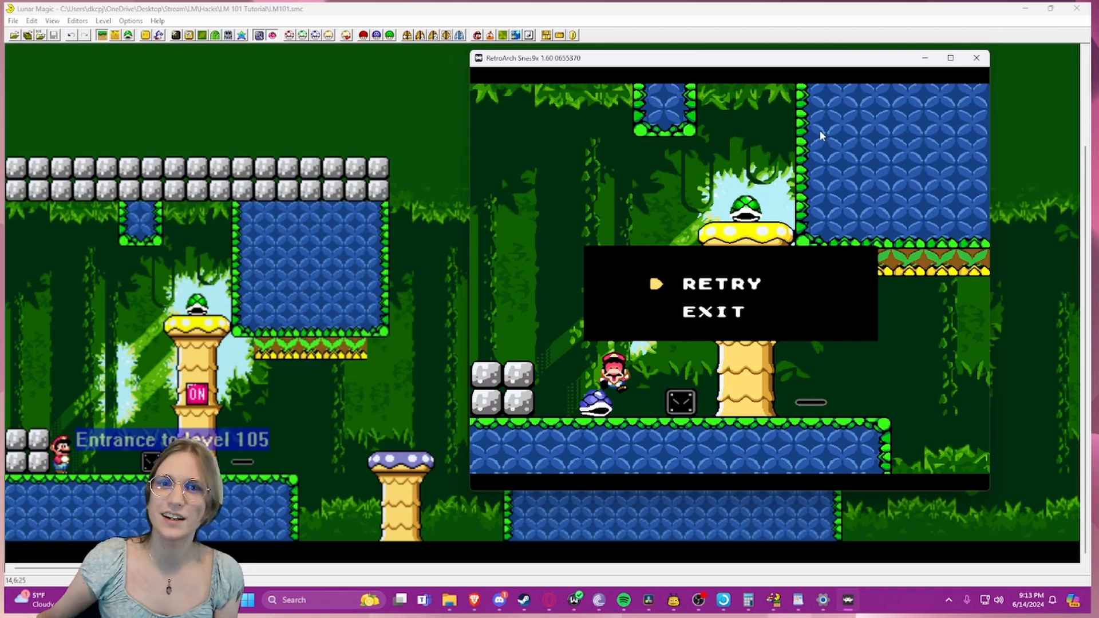
pyautogui.press('Escape')
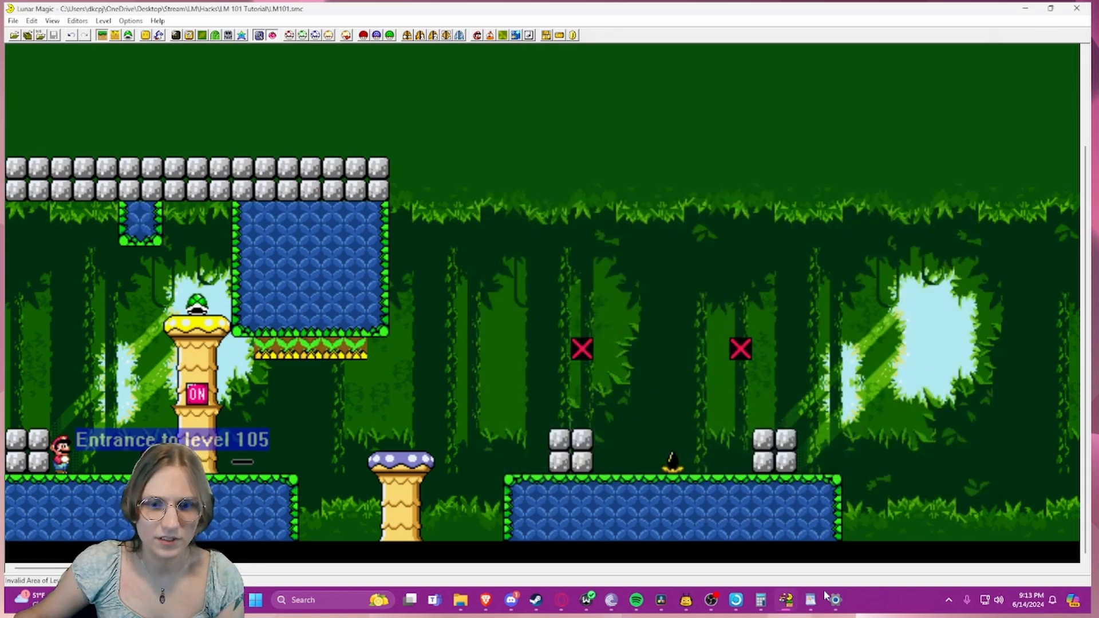
# - Check the title screen notes in the WordPad guideline, and load the title screen in Lunar Magic's overworld editor
pyautogui.click(811, 599)
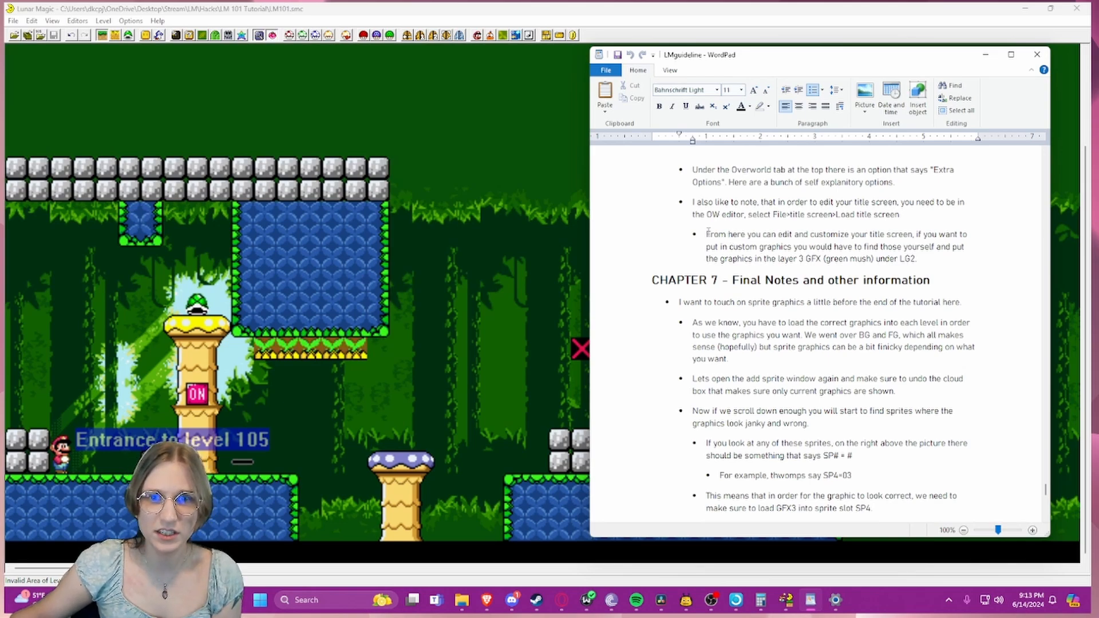
pyautogui.click(389, 95)
pyautogui.click(228, 36)
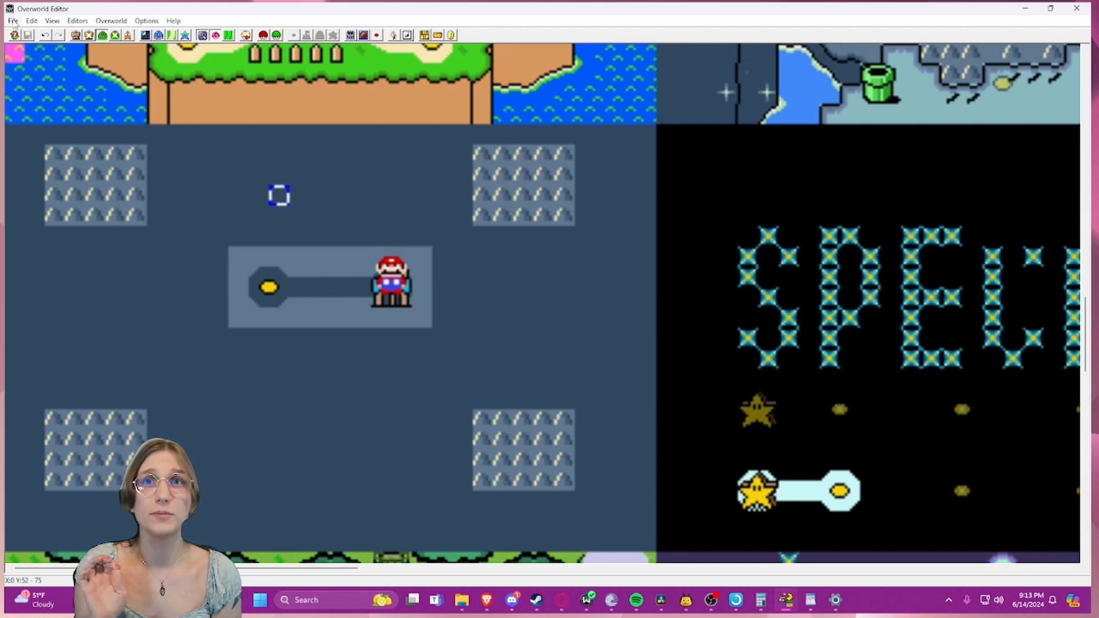
pyautogui.click(14, 21)
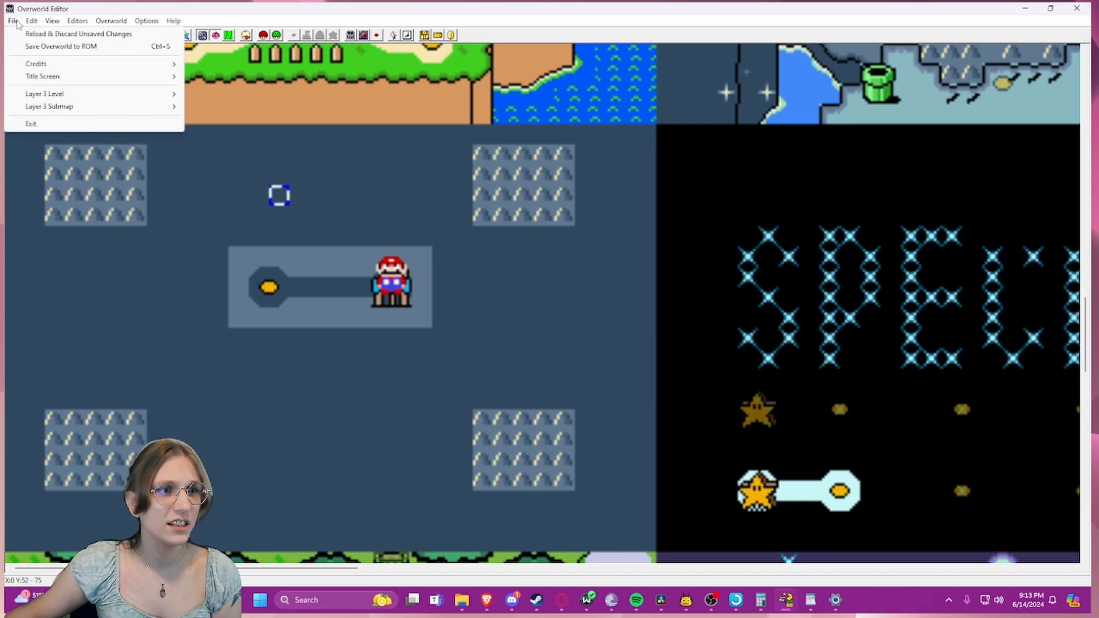
pyautogui.moveTo(25, 17)
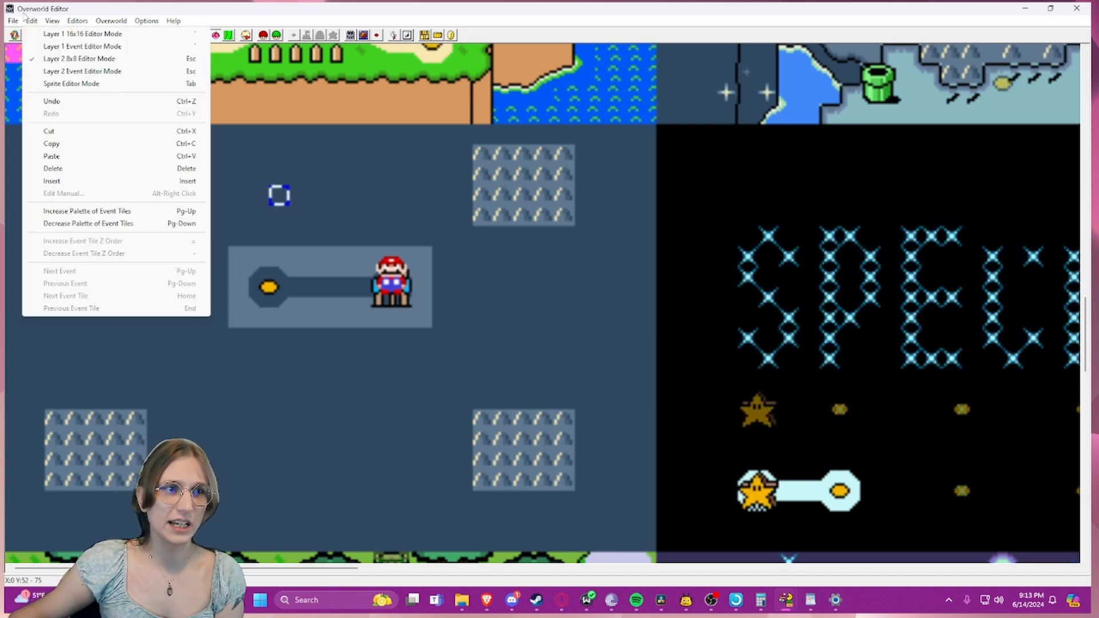
pyautogui.moveTo(32, 78)
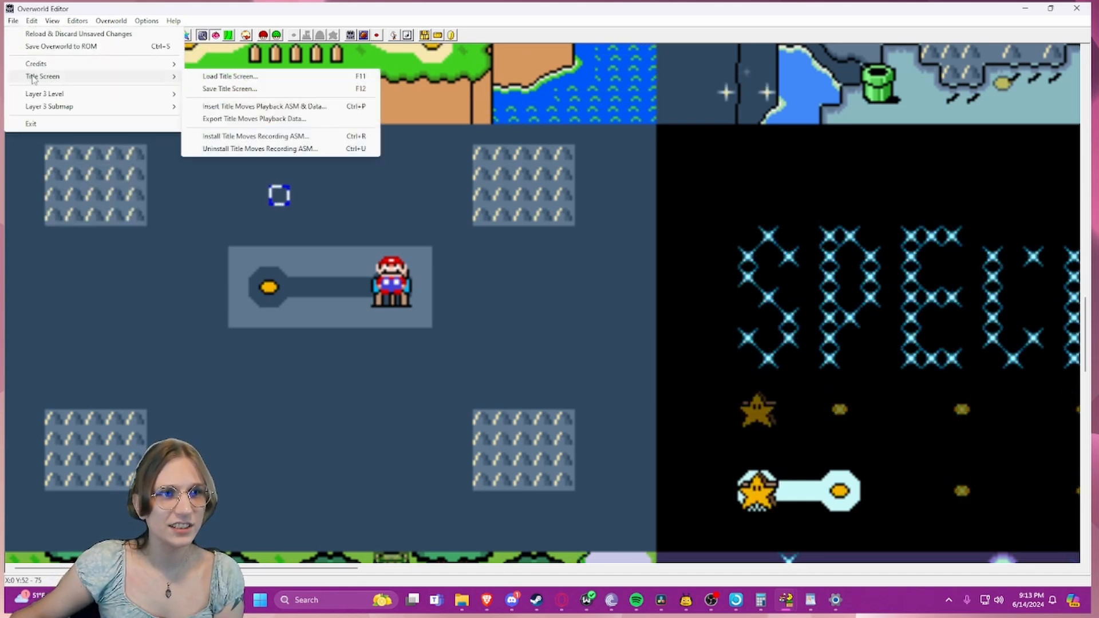
pyautogui.click(243, 78)
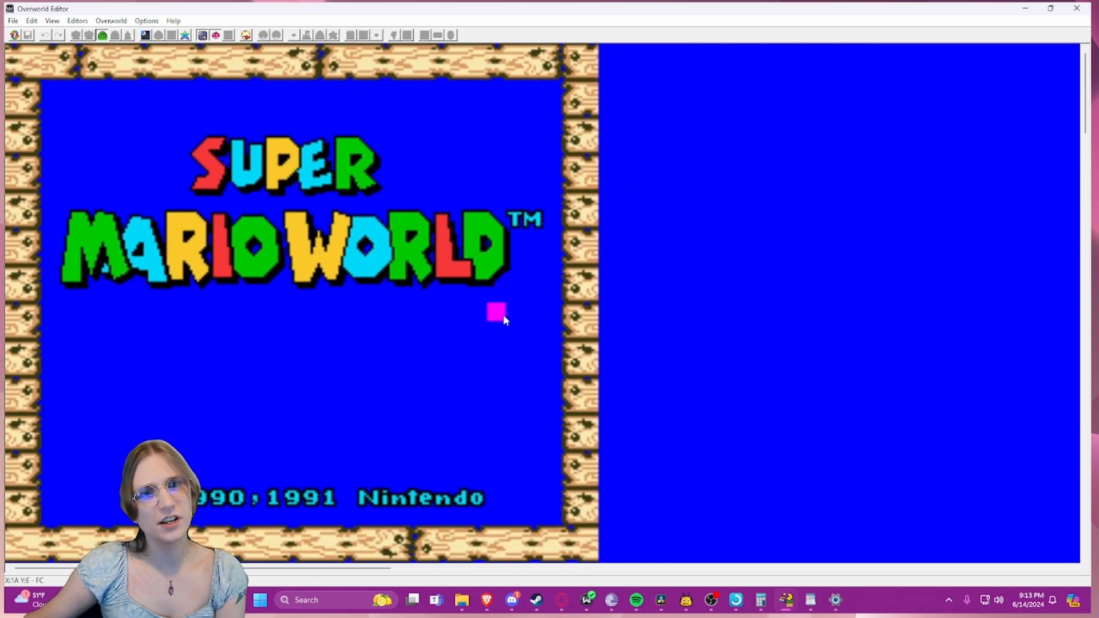
# - Delete the word MARIO from the title screen logo
pyautogui.moveTo(530, 321); pyautogui.dragTo(457, 328)
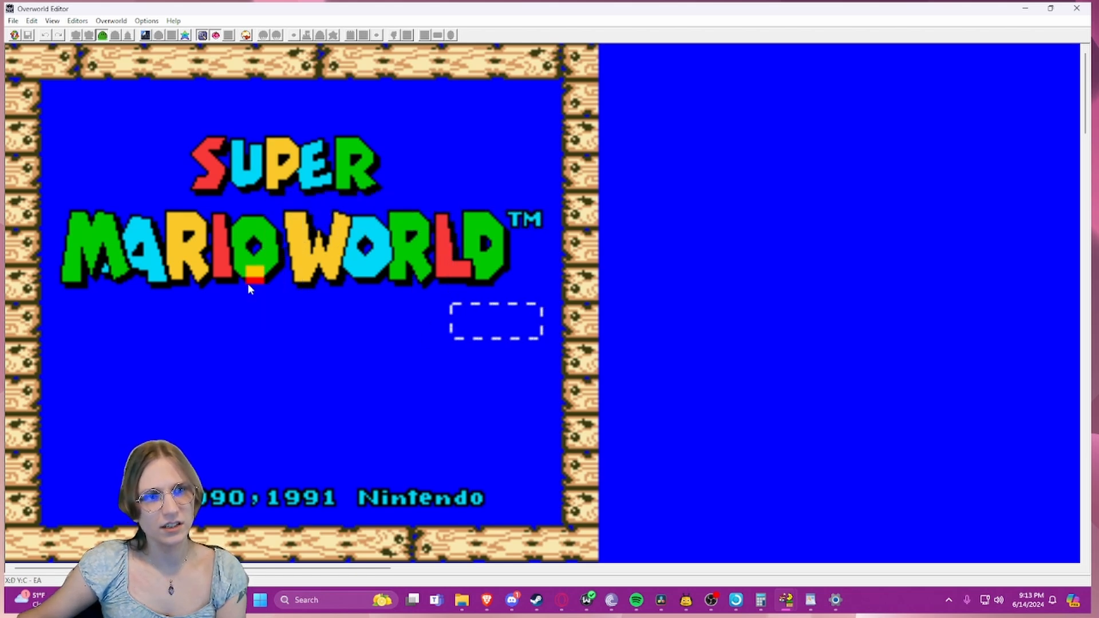
pyautogui.moveTo(213, 246); pyautogui.dragTo(139, 217)
pyautogui.moveTo(273, 292); pyautogui.dragTo(61, 209)
pyautogui.press('Delete')
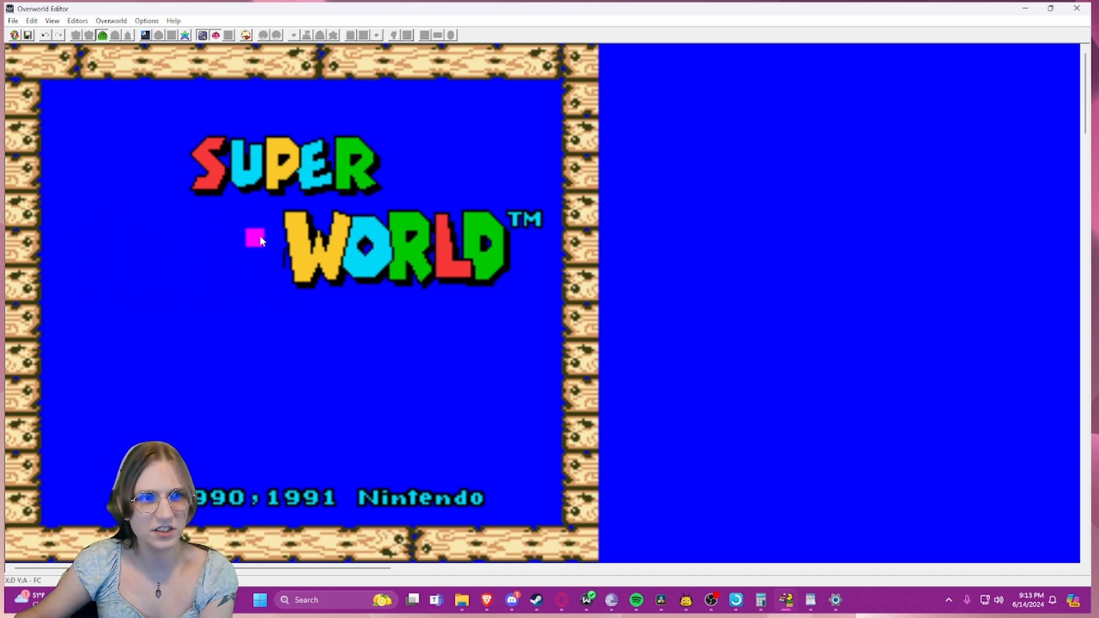
# - Copy the word WORLD into the gap in the logo's second line and again centred on the line beneath
pyautogui.moveTo(265, 211); pyautogui.dragTo(507, 299)
pyautogui.moveTo(376, 252); pyautogui.dragTo(135, 254)
pyautogui.moveTo(135, 254); pyautogui.dragTo(281, 335, button='right')
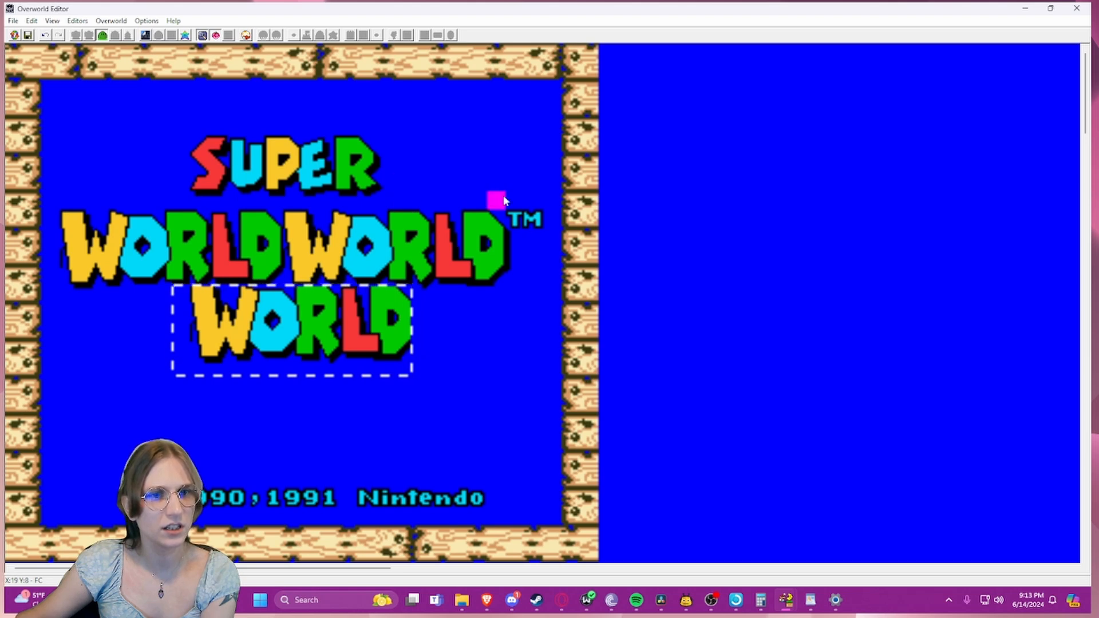
# - Place four copies of the TM mark in a two-by-two block beside the lowest WORLD and add an extra o after Nintendo
pyautogui.moveTo(507, 194); pyautogui.dragTo(530, 228)
pyautogui.moveTo(444, 296); pyautogui.dragTo(425, 299, button='right')
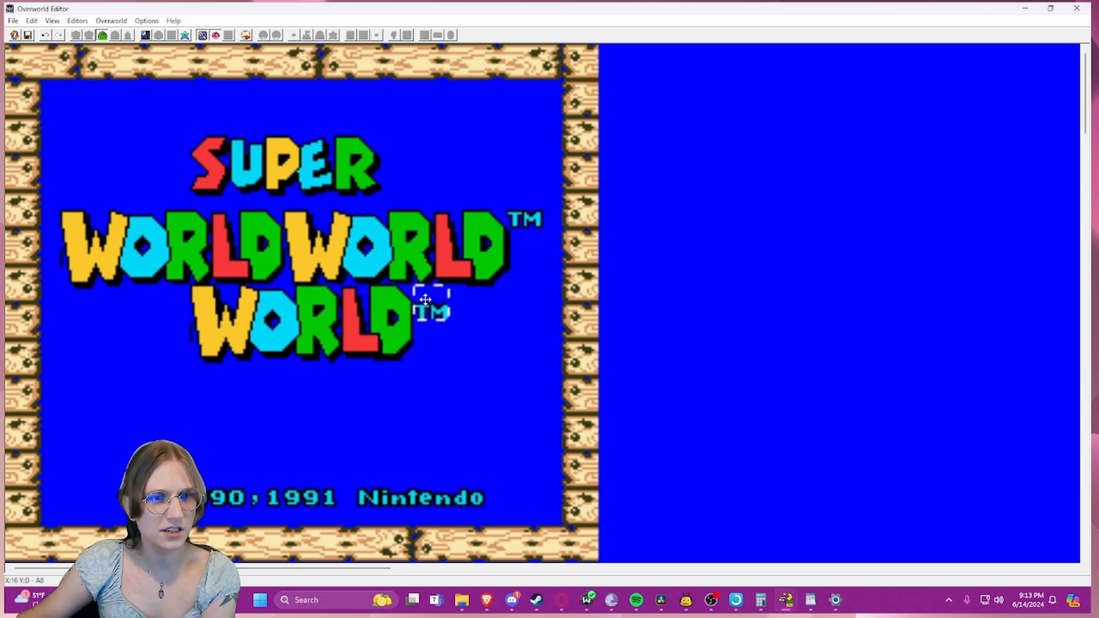
pyautogui.rightClick(478, 299)
pyautogui.moveTo(478, 310); pyautogui.dragTo(461, 310)
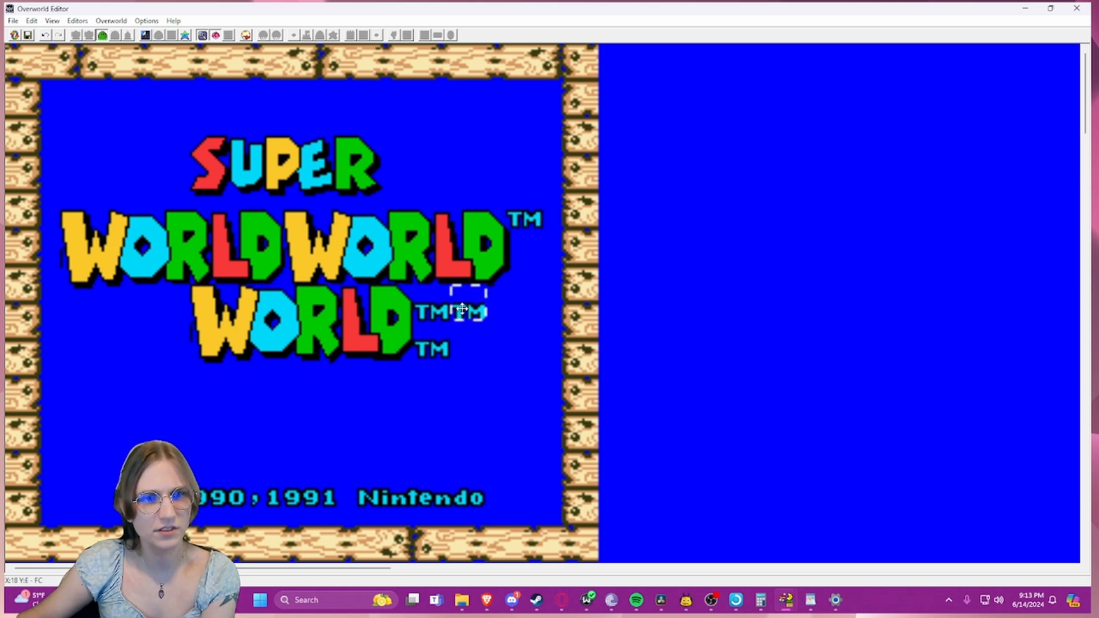
pyautogui.rightClick(463, 331)
pyautogui.click(518, 329)
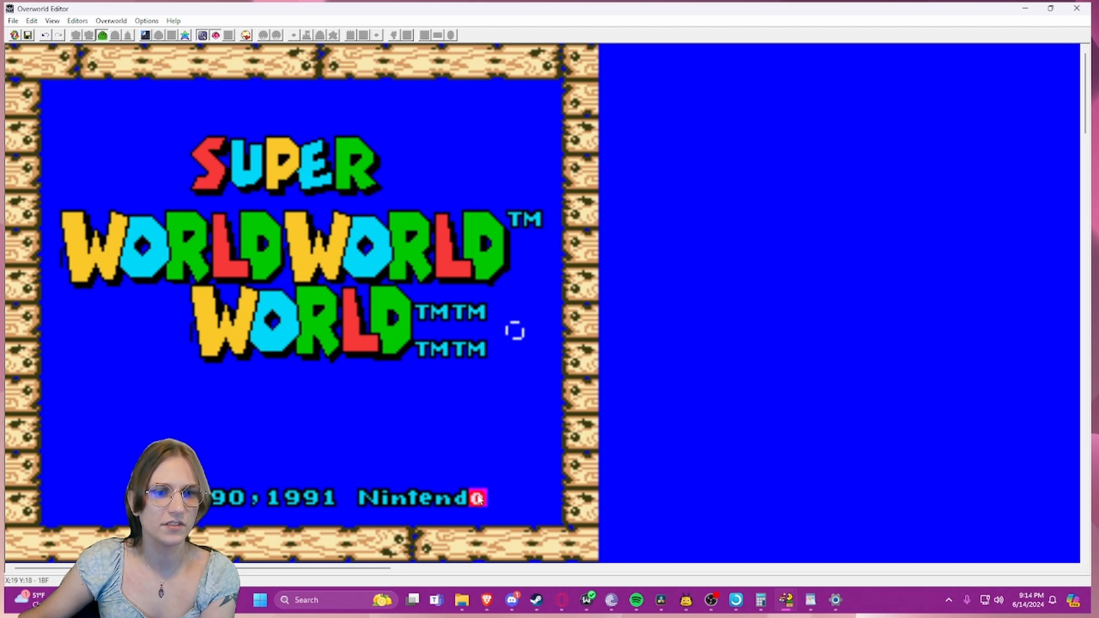
pyautogui.rightClick(470, 481)
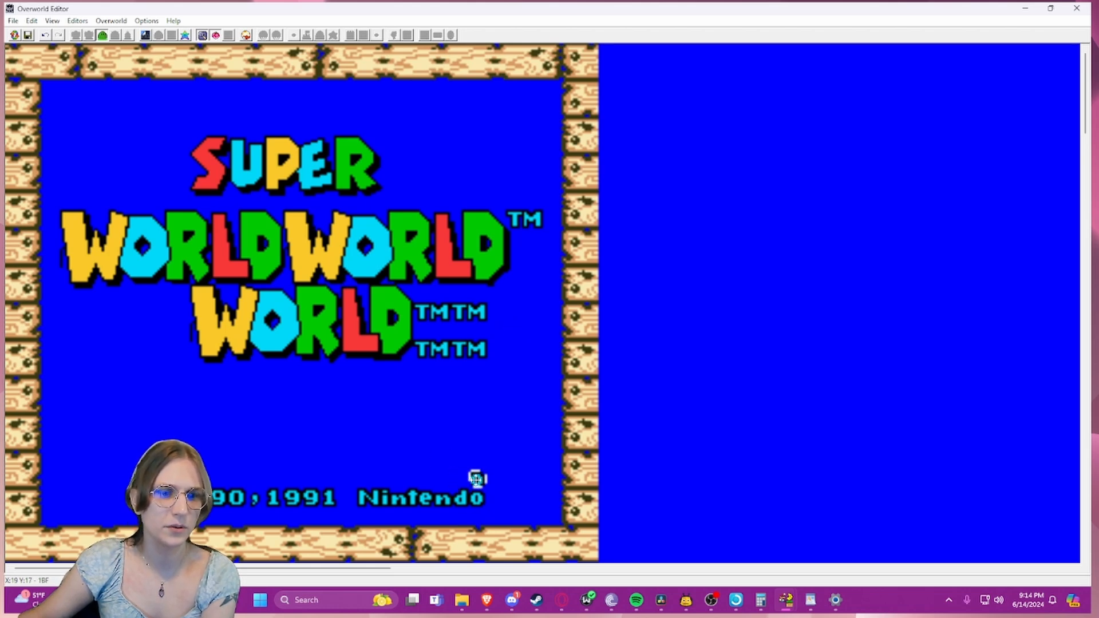
pyautogui.click(462, 459)
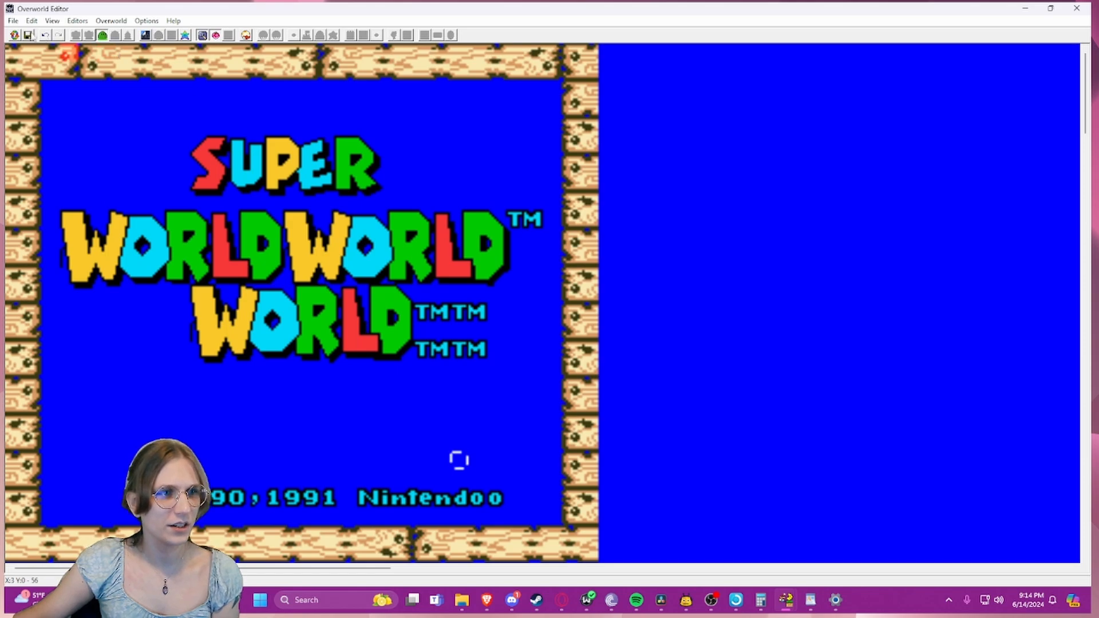
# - Look through the letter tiles in the 8x8 tile selector, select the A tile, and view the overworld palette
pyautogui.click(146, 36)
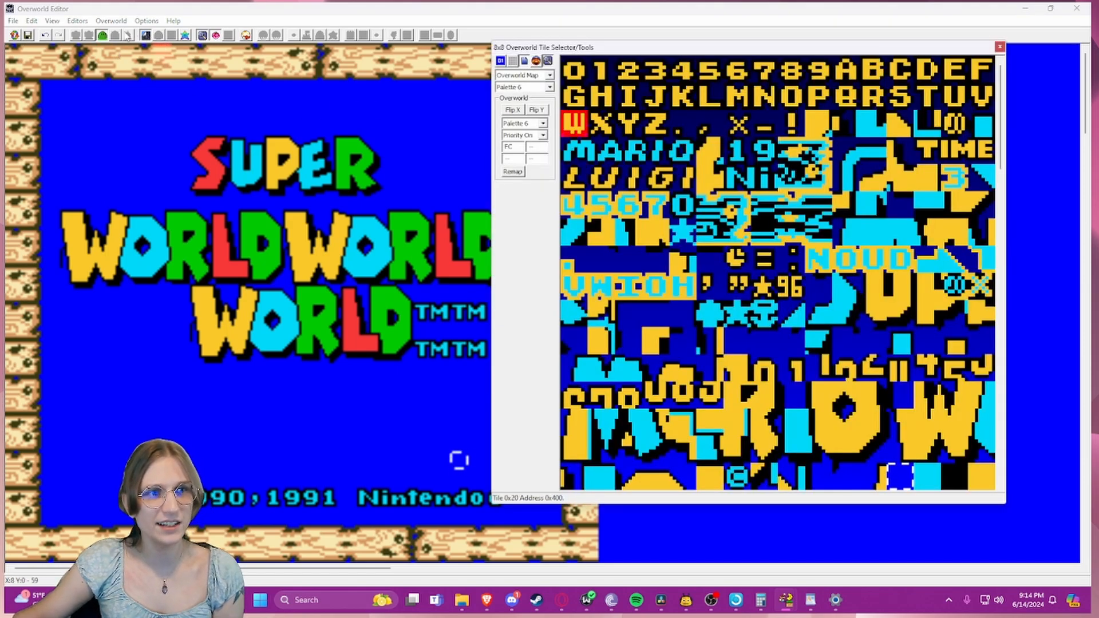
pyautogui.scroll(-8, 803, 204)
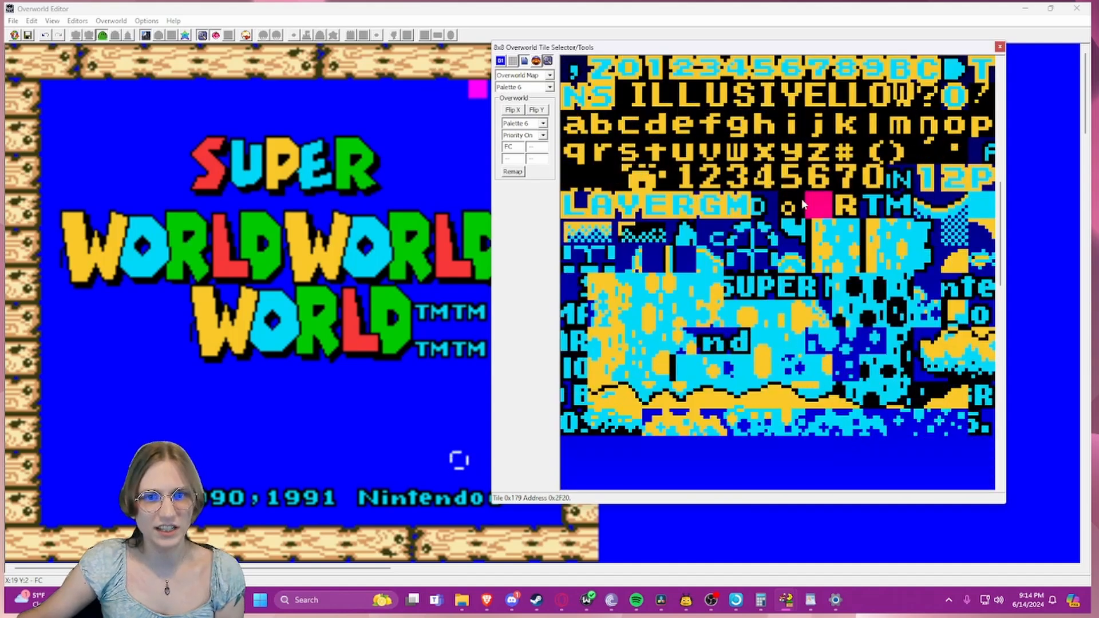
pyautogui.scroll(3, 802, 204)
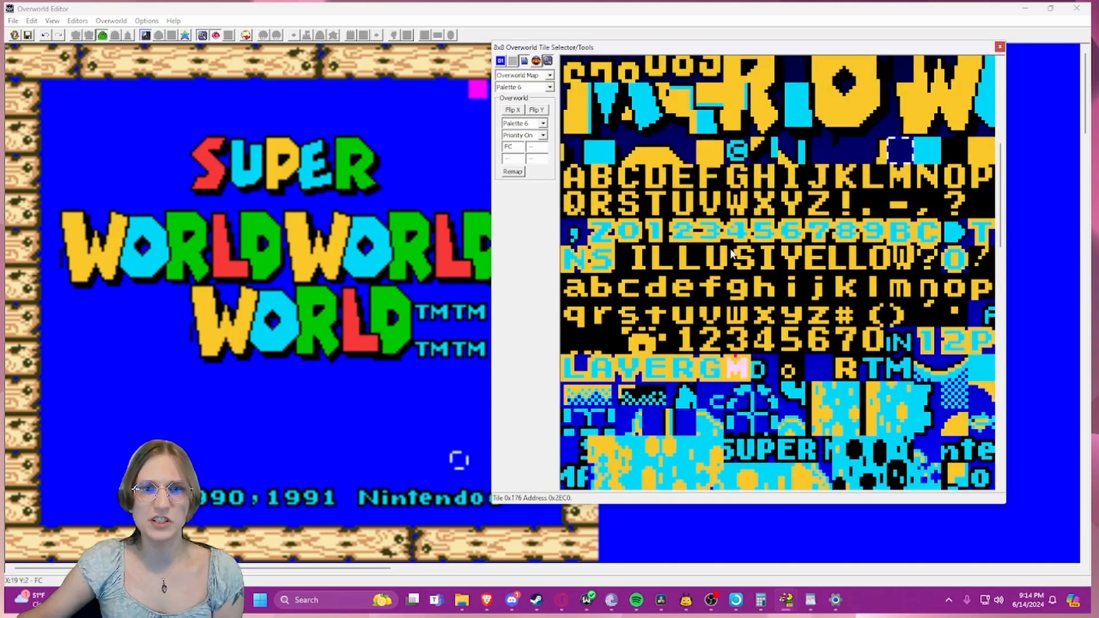
pyautogui.click(573, 179)
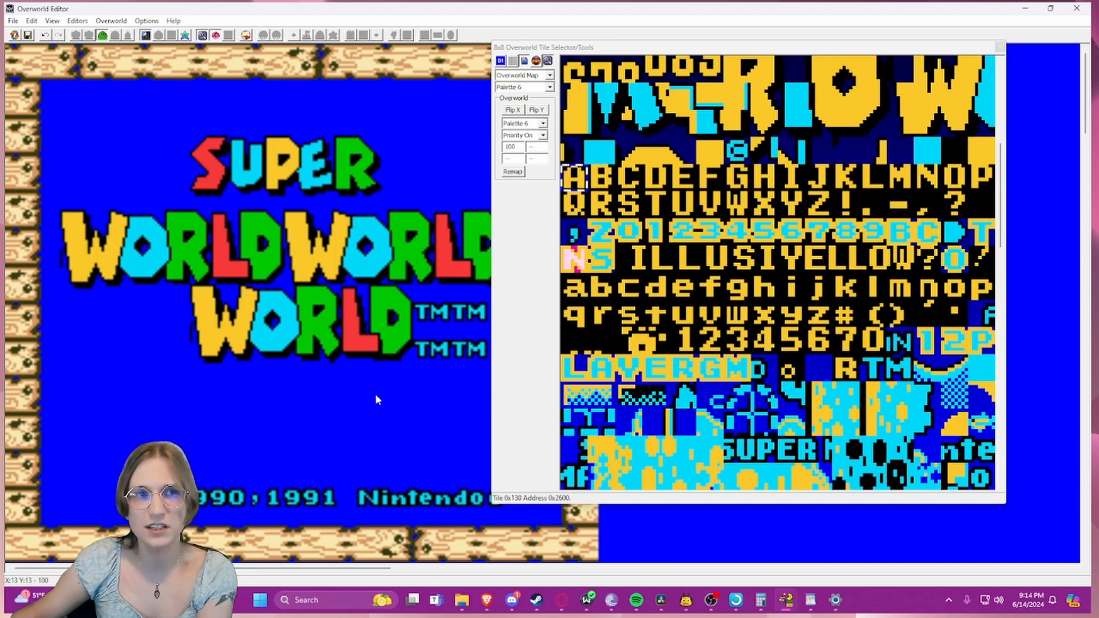
pyautogui.click(184, 36)
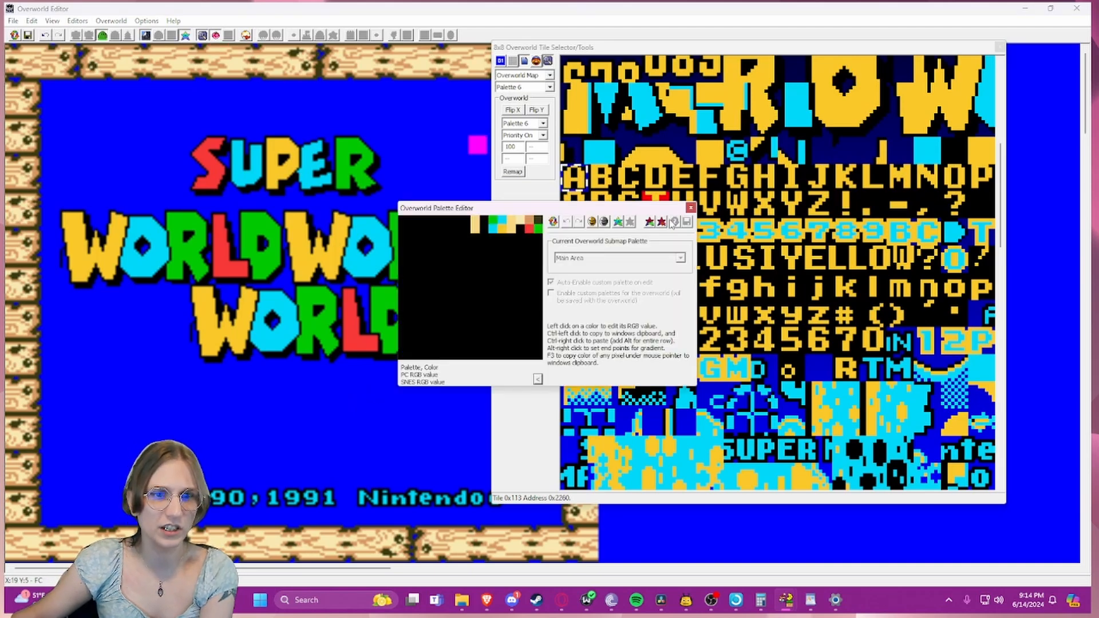
pyautogui.click(691, 207)
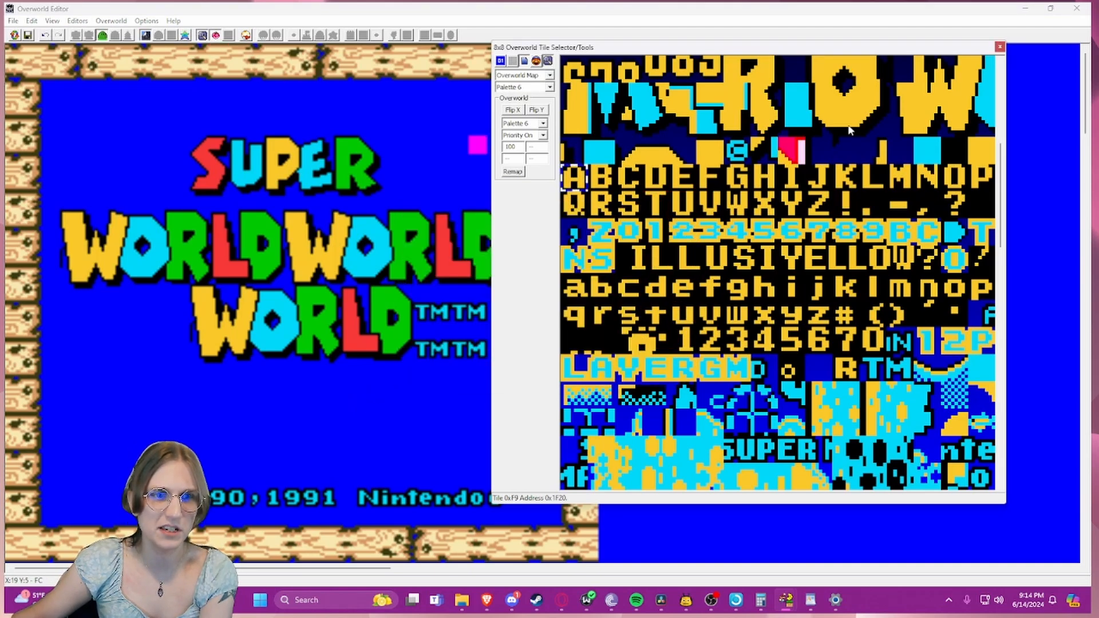
pyautogui.click(999, 46)
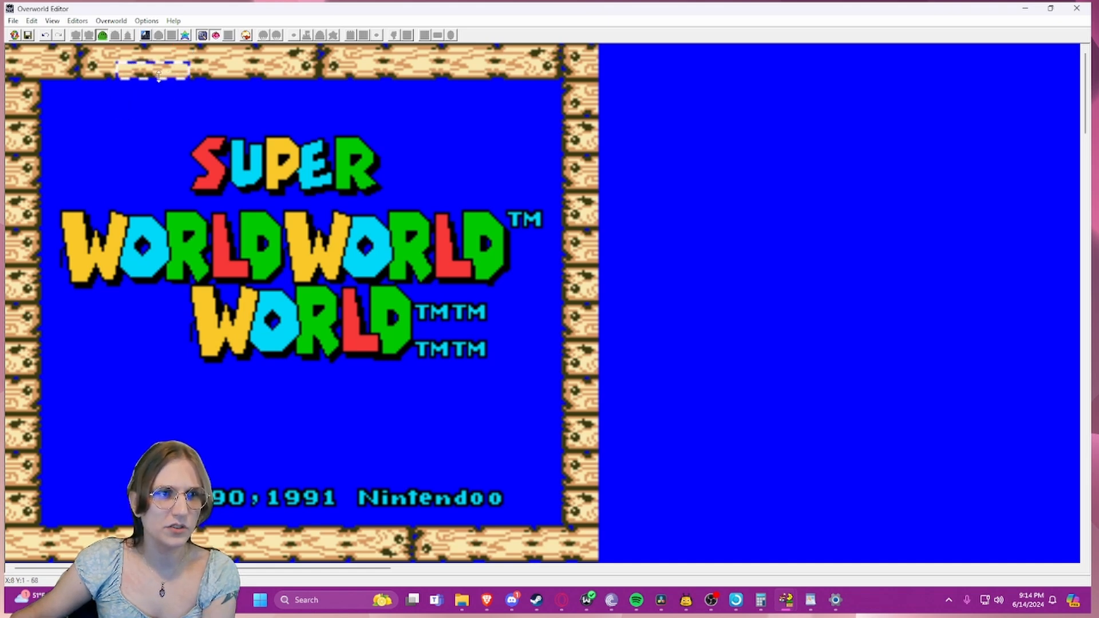
# - In the overworld palette, change the title border's wood colour E in row 0 to green (97, 216, 105)
pyautogui.click(185, 36)
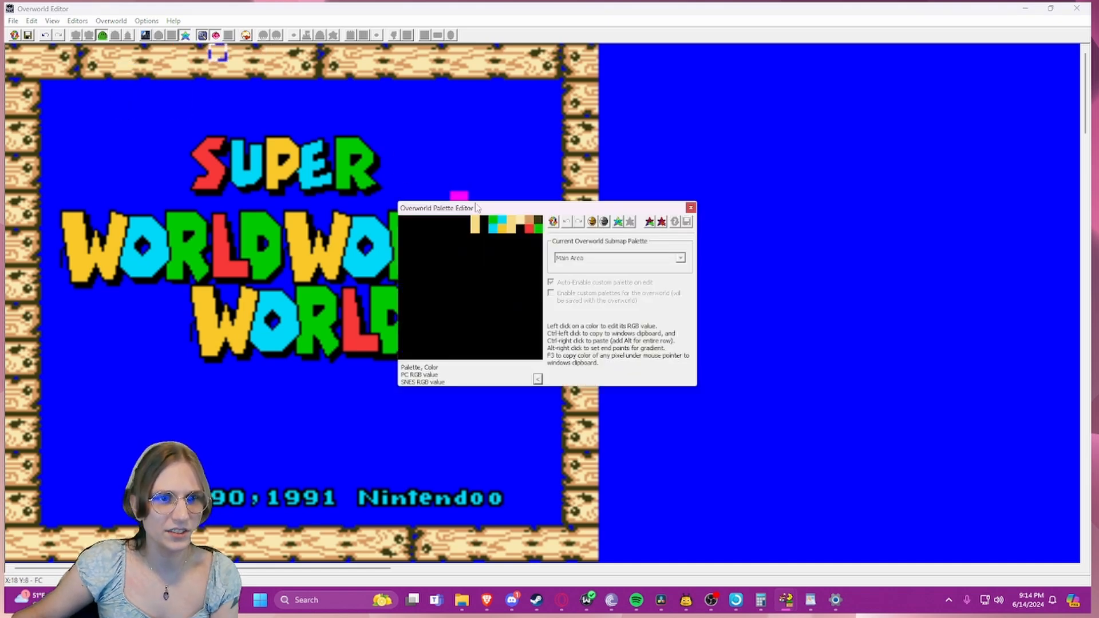
pyautogui.click(532, 223)
pyautogui.click(585, 263)
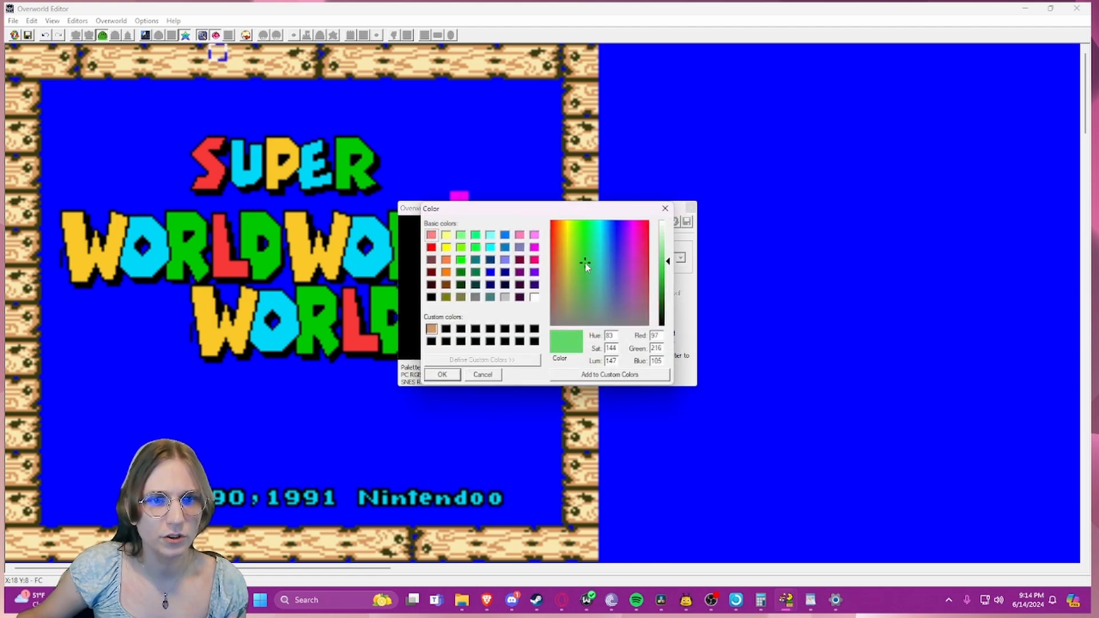
pyautogui.click(455, 377)
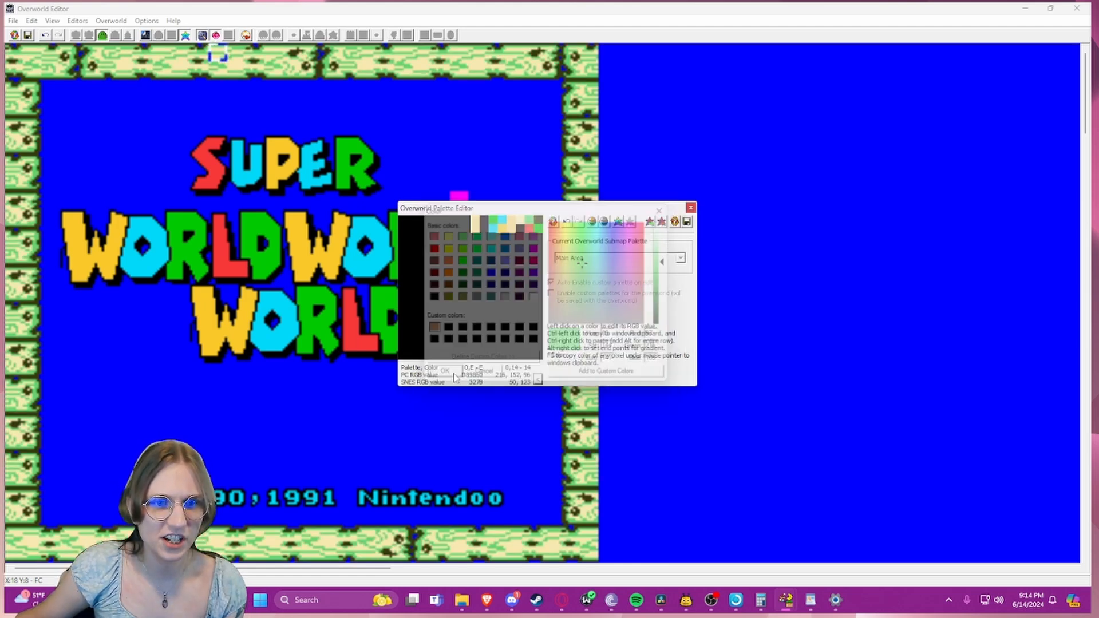
# - Change the border's light colour C in row 0 to pink and blend a gradient from it to green colour E
pyautogui.click(518, 226)
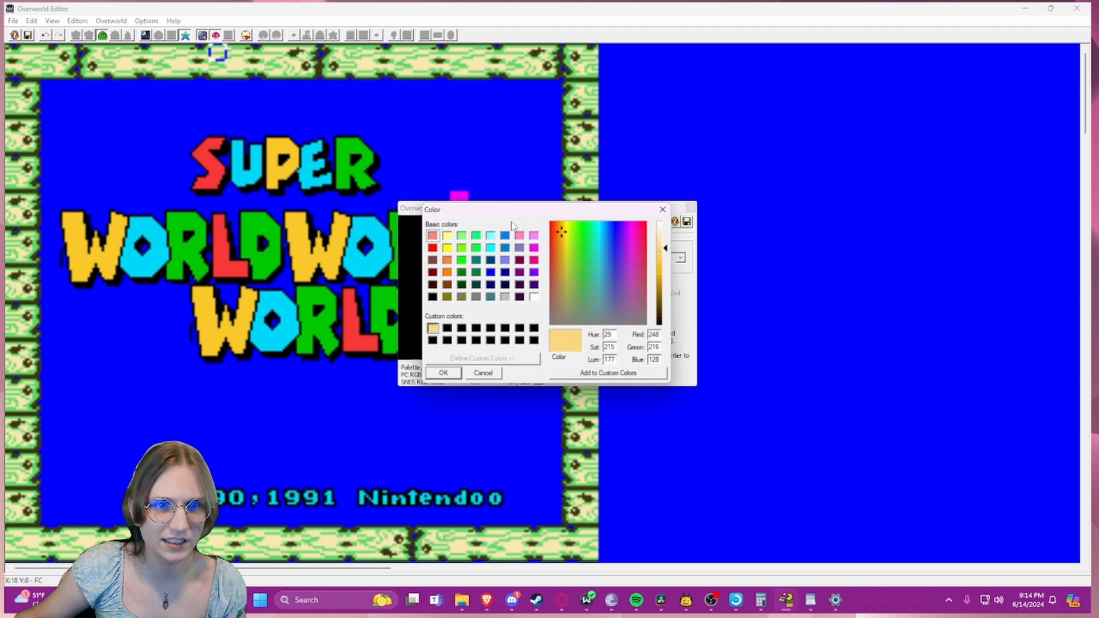
pyautogui.click(643, 235)
pyautogui.click(450, 373)
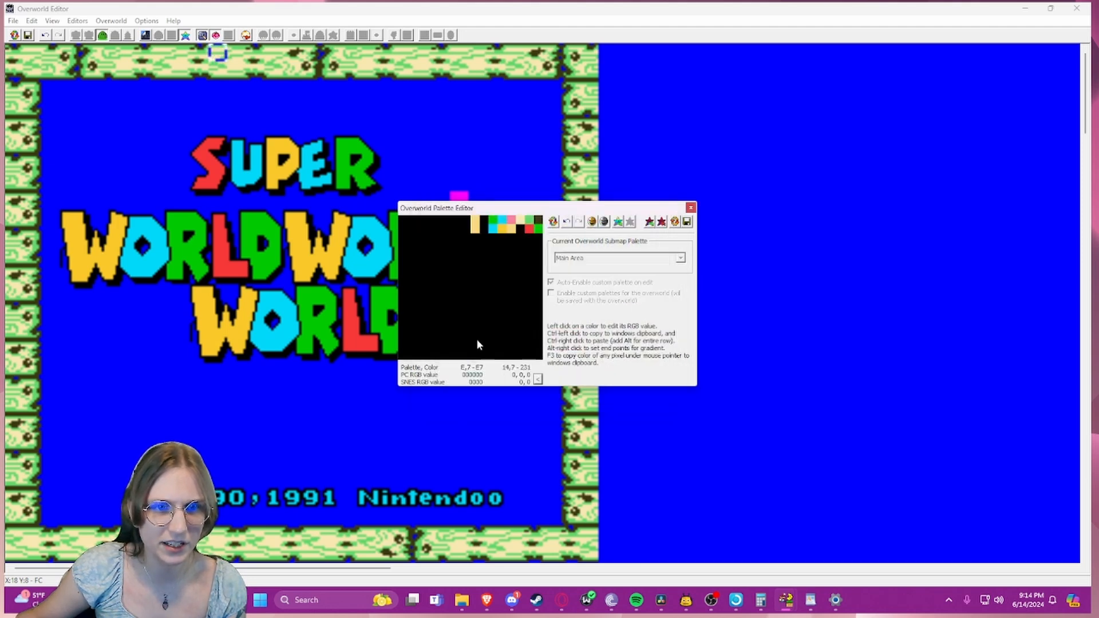
pyautogui.keyDown('alt'); pyautogui.rightClick(529, 220); pyautogui.keyUp('alt')
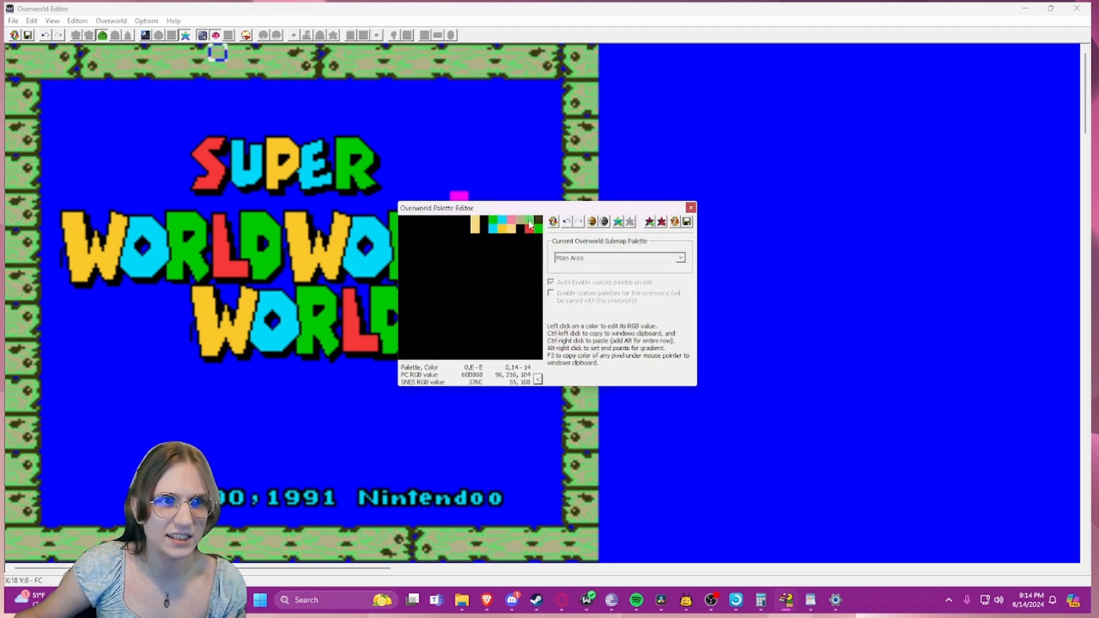
# - Change border colour E to blue (96, 120, 216) and blend the gradient between it and the pink colour C
pyautogui.click(529, 225)
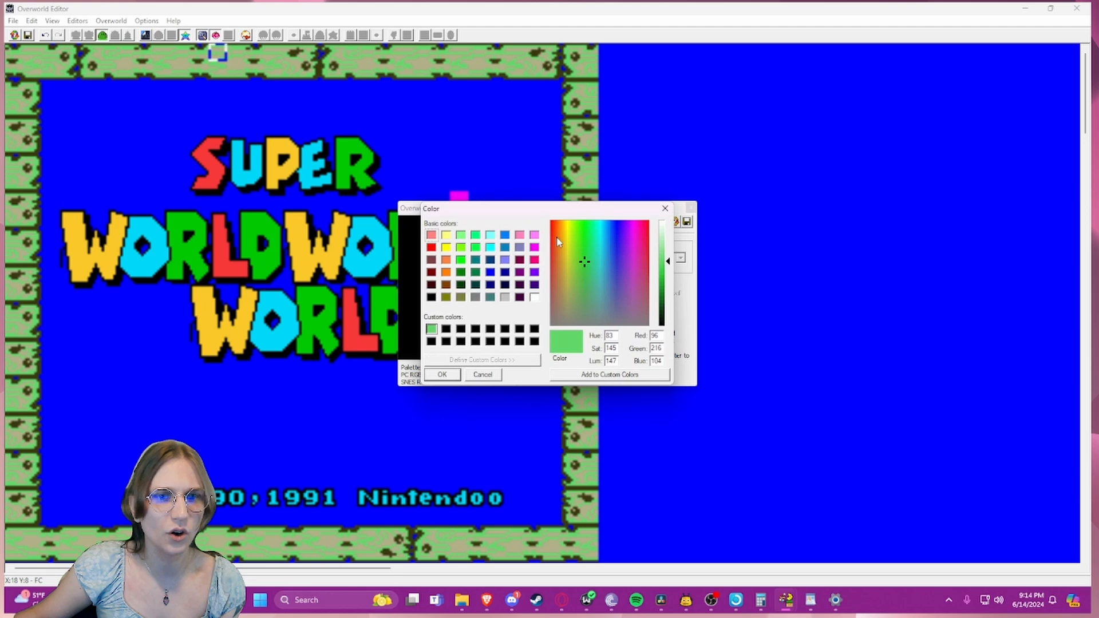
pyautogui.click(614, 261)
pyautogui.click(443, 374)
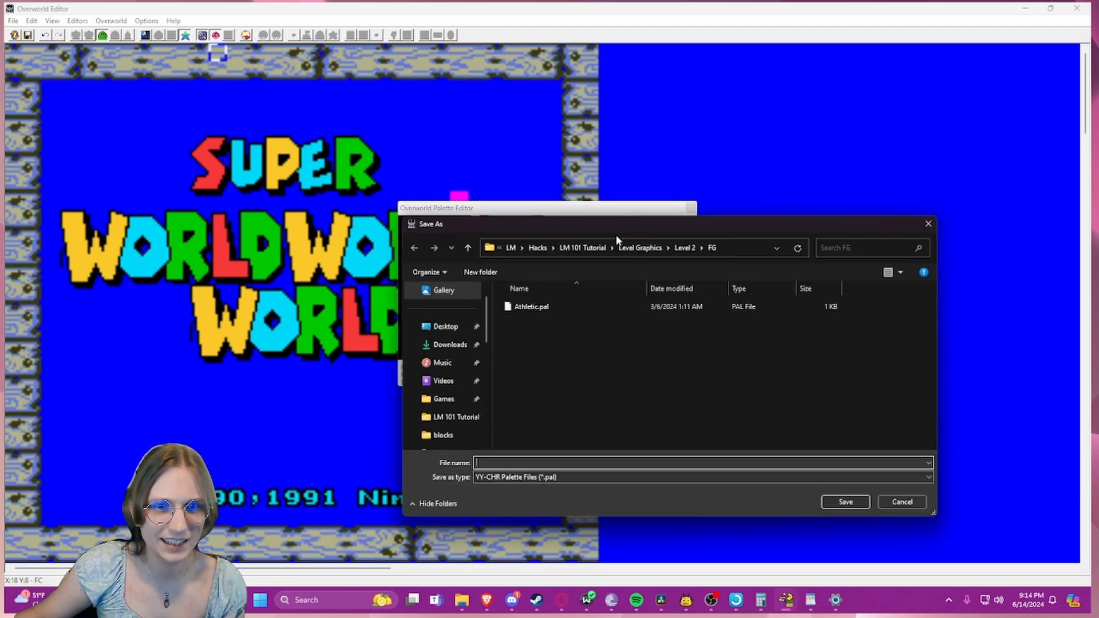
pyautogui.click(925, 224)
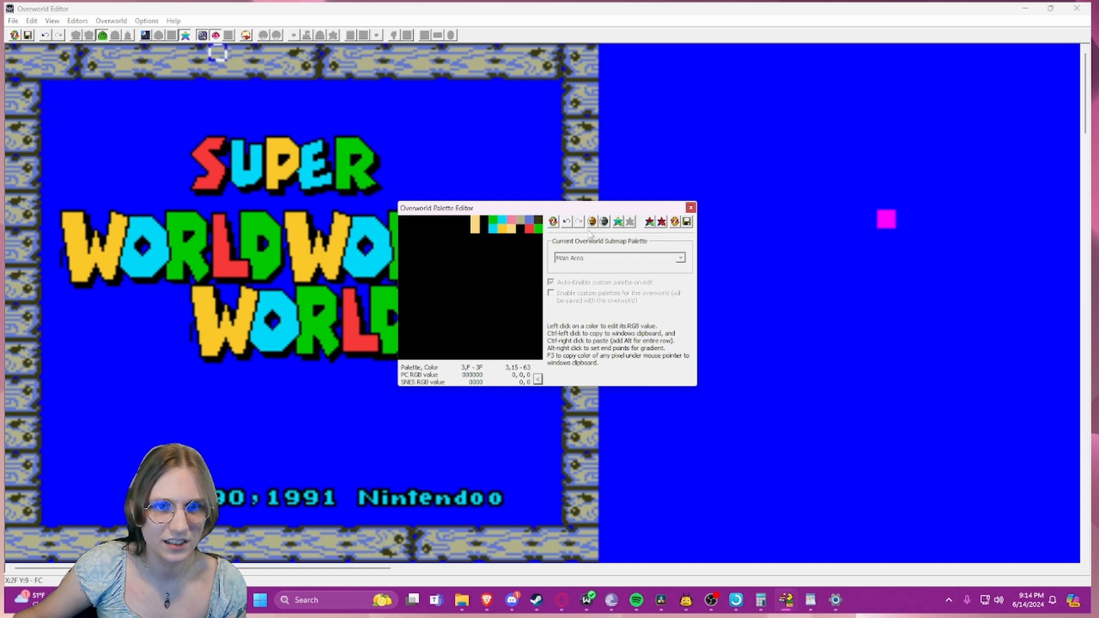
pyautogui.keyDown('alt'); pyautogui.rightClick(531, 222); pyautogui.keyUp('alt')
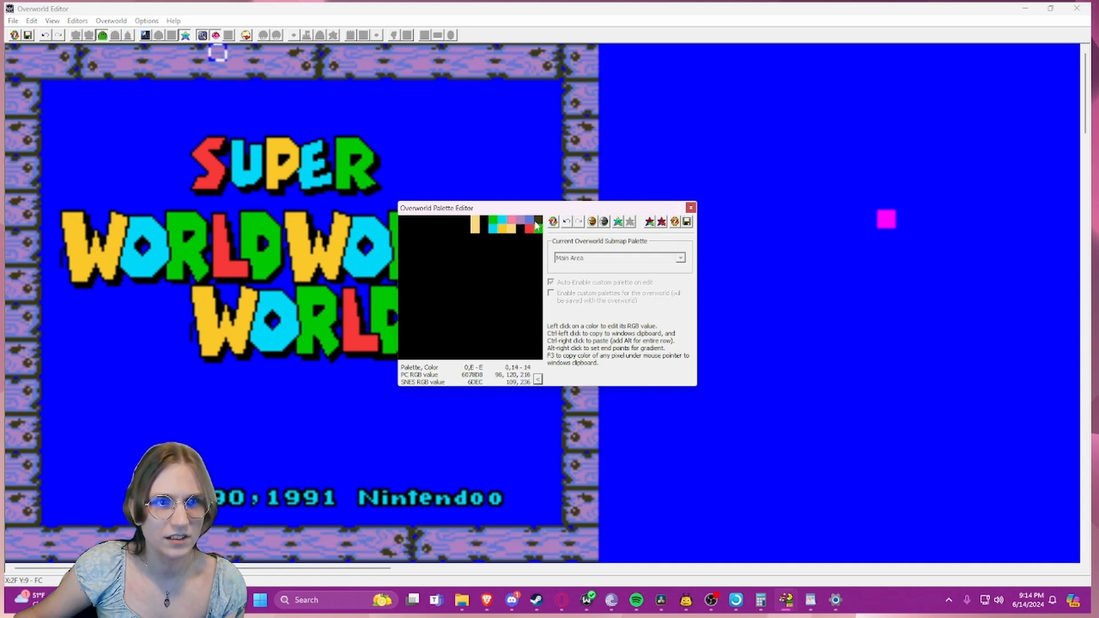
# - Set border colour E to magenta (232, 72, 240) and colour C to light cyan, blended with a gradient
pyautogui.click(532, 225)
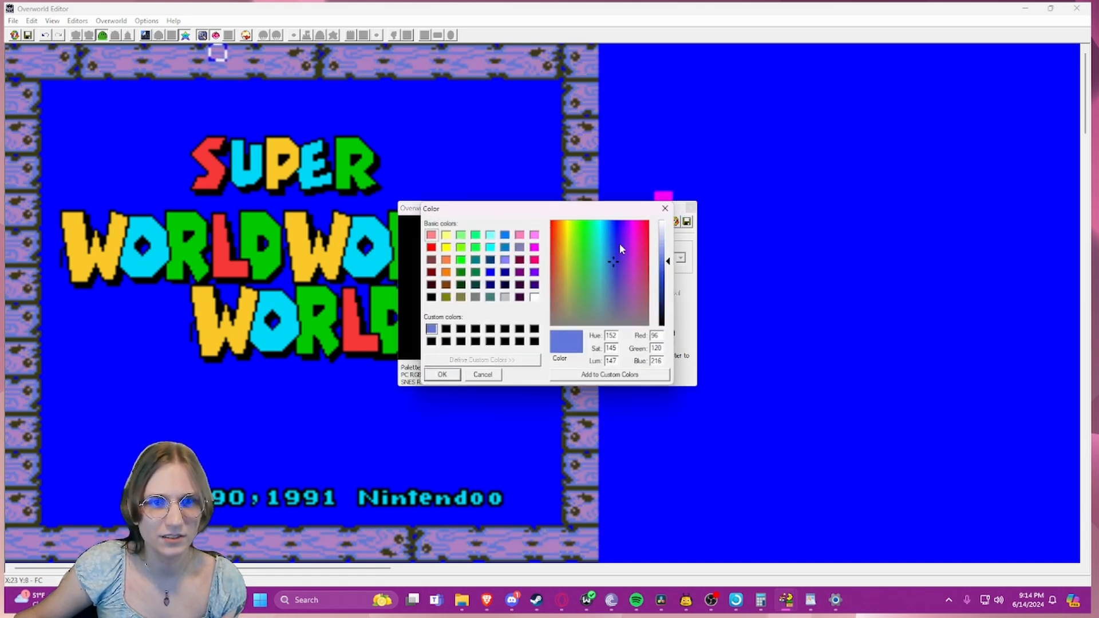
pyautogui.click(632, 235)
pyautogui.click(455, 376)
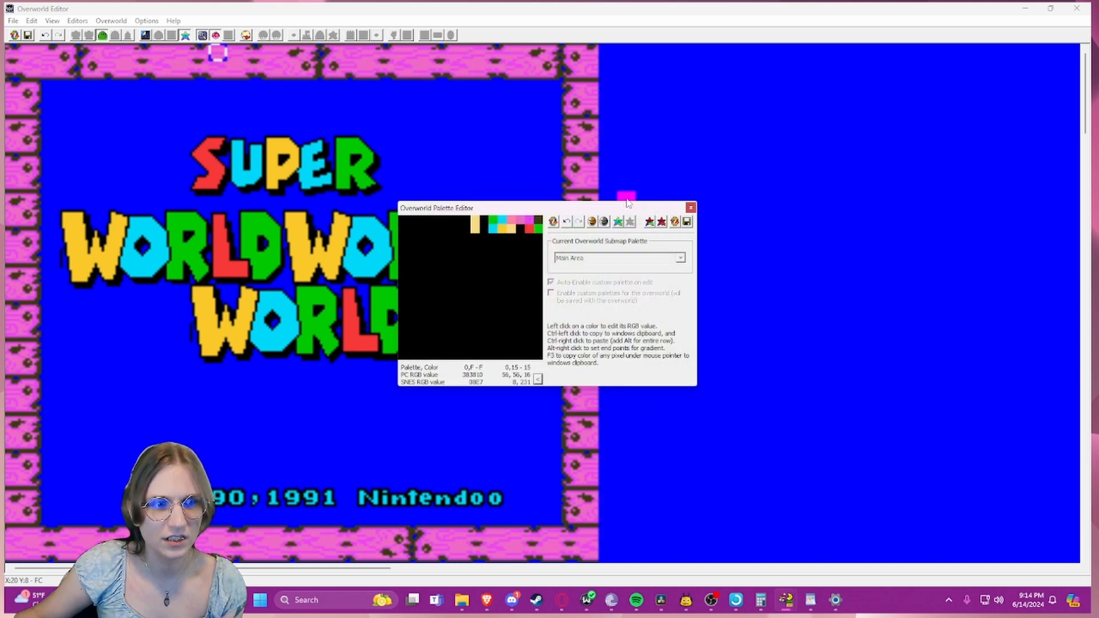
pyautogui.click(533, 228)
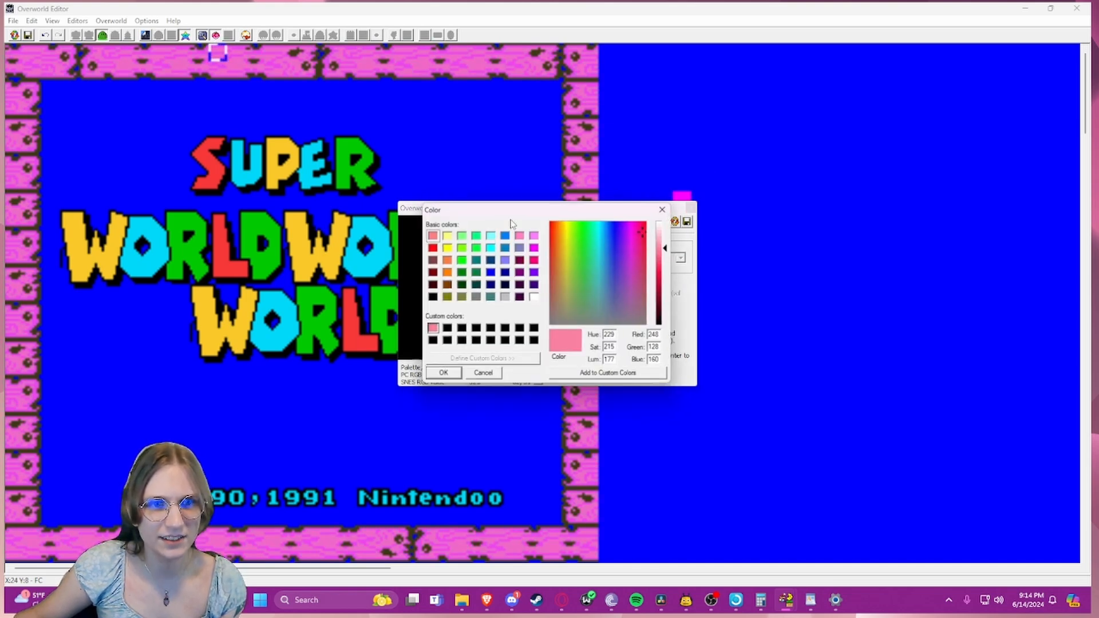
pyautogui.click(601, 234)
pyautogui.click(448, 375)
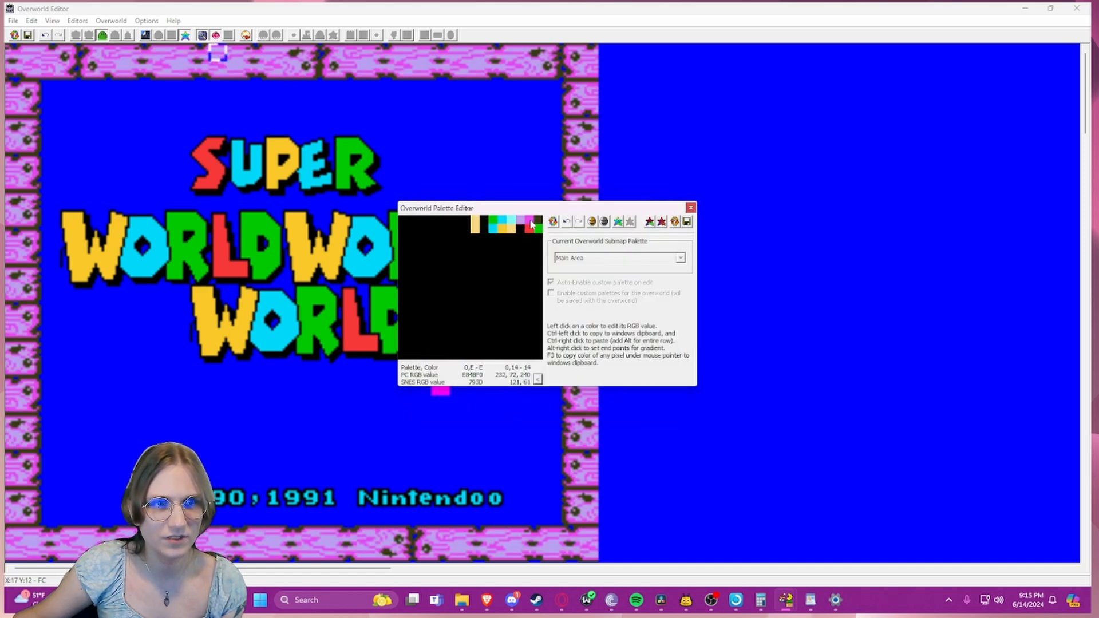
# - Close the palette and overworld editors, test the recoloured title screen in the emulator, and exit the emulator
pyautogui.click(692, 207)
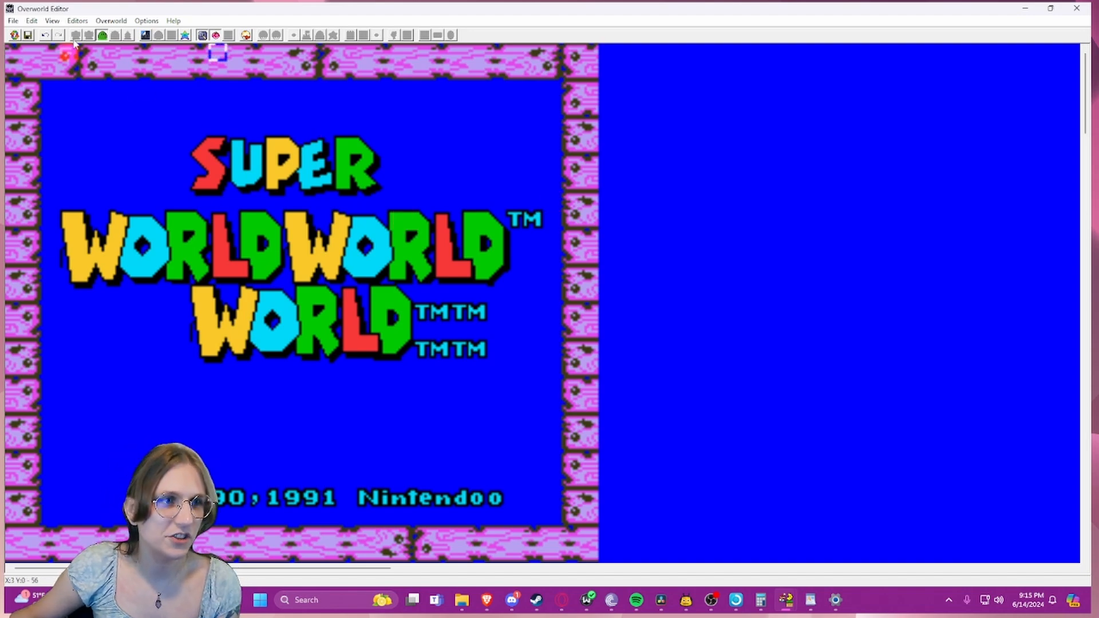
pyautogui.click(1076, 8)
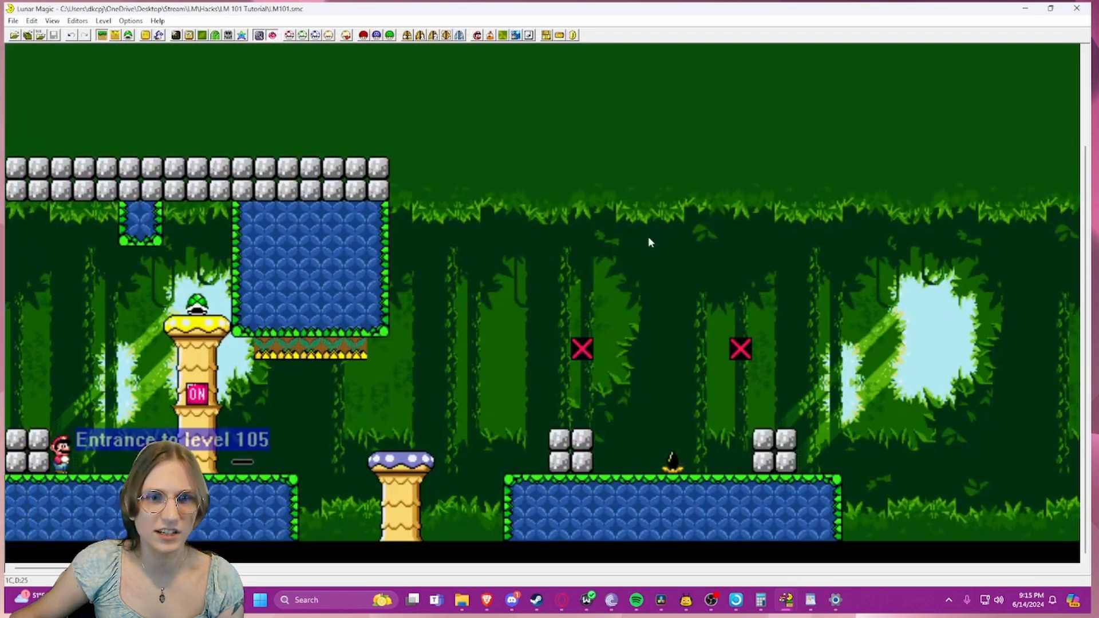
pyautogui.press('F4')
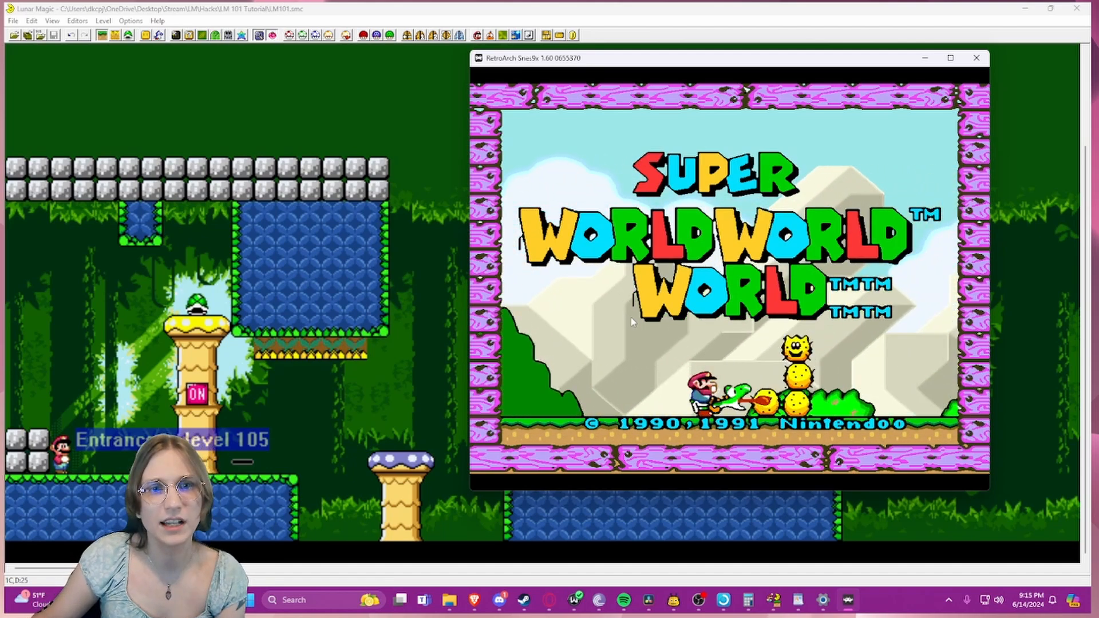
pyautogui.press('Escape')
pyautogui.press('Escape')
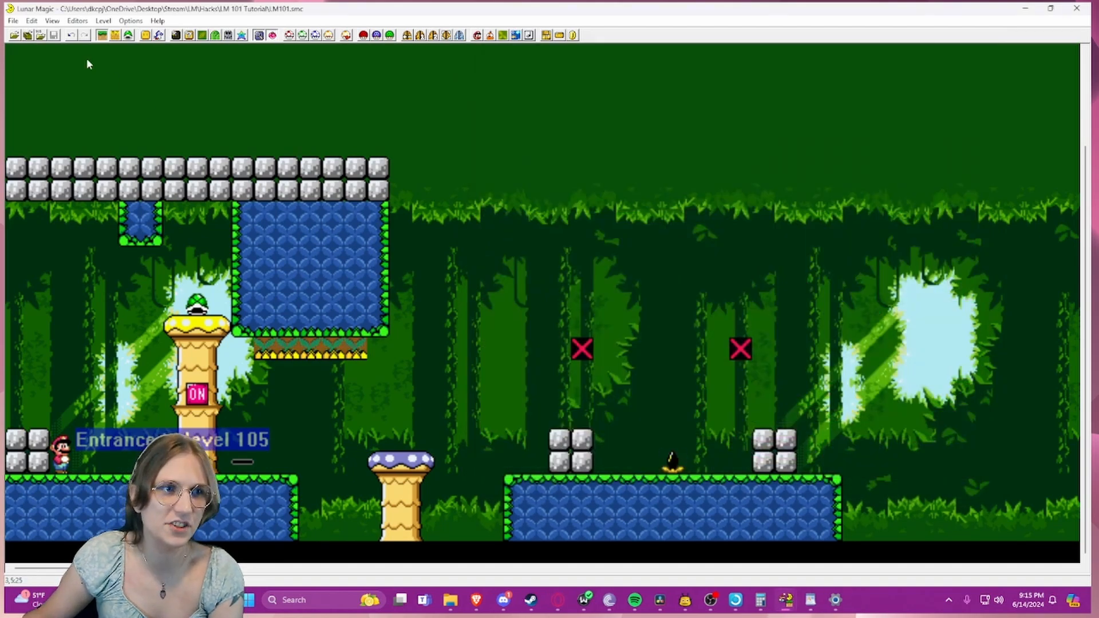
# - Open level C7, the level used behind the title screen
pyautogui.click(42, 36)
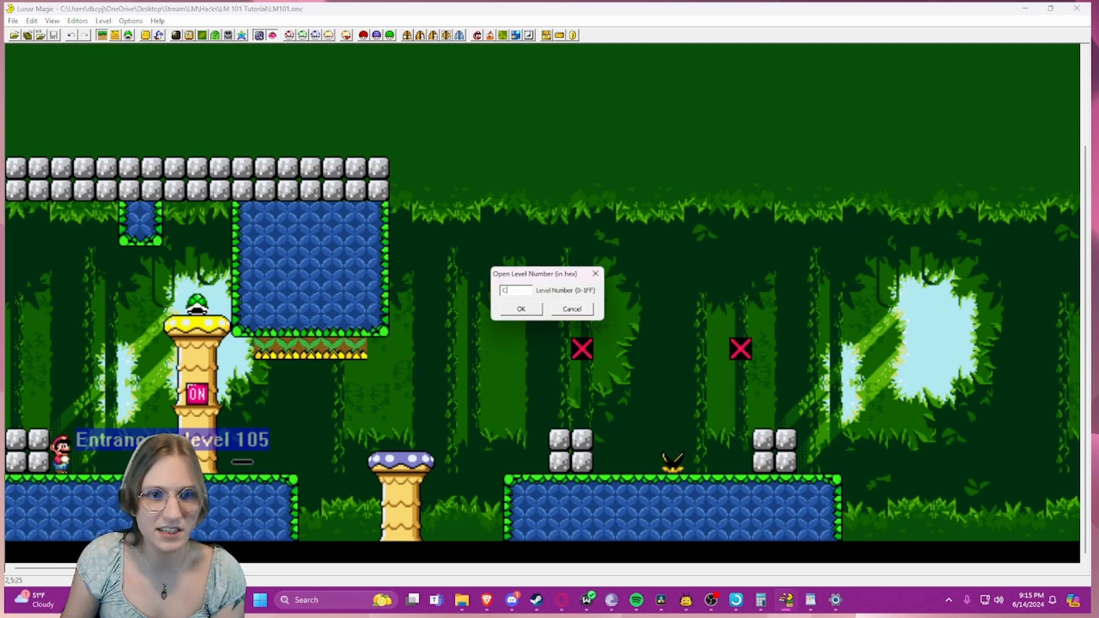
pyautogui.press('Return')
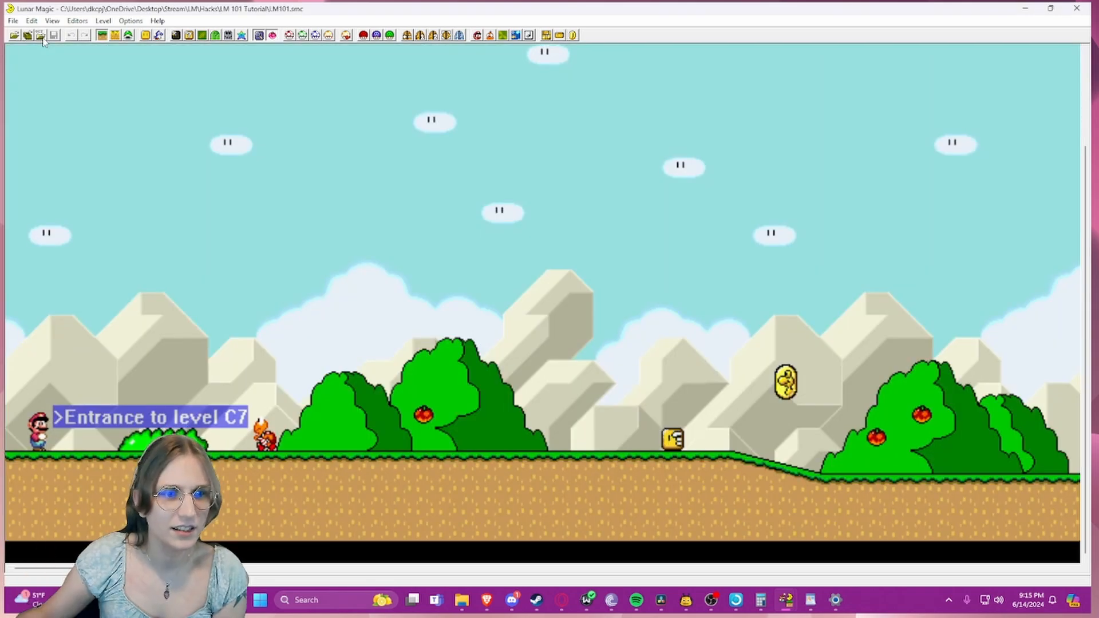
pyautogui.moveTo(85, 569); pyautogui.dragTo(46, 552)
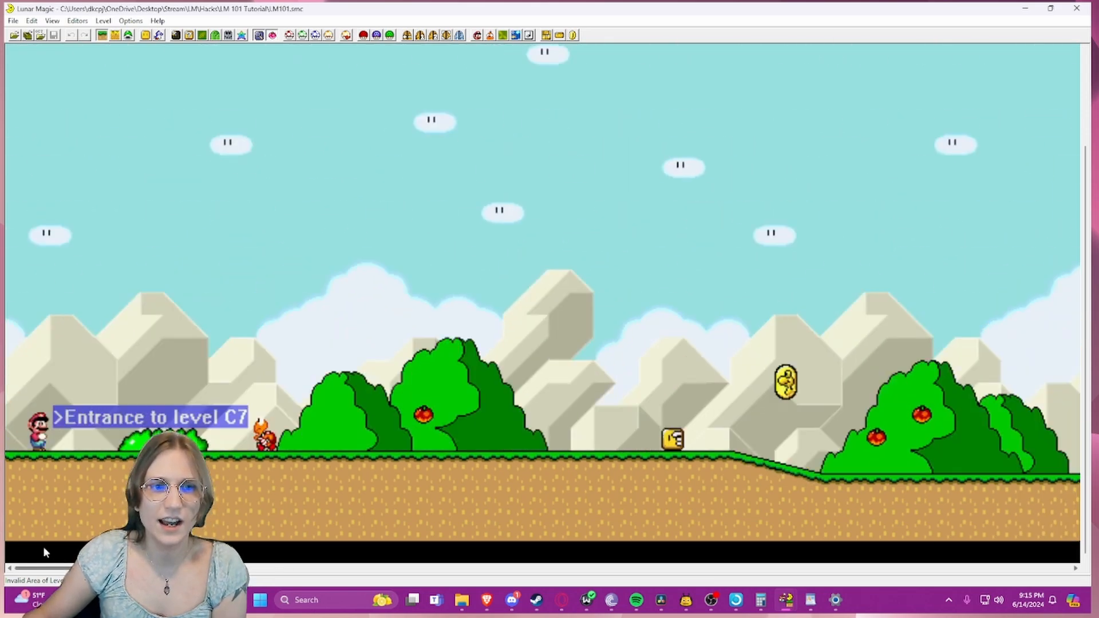
# - Inspect level C7's individual objects by selecting the ground near the entrance and the question block
pyautogui.click(197, 462)
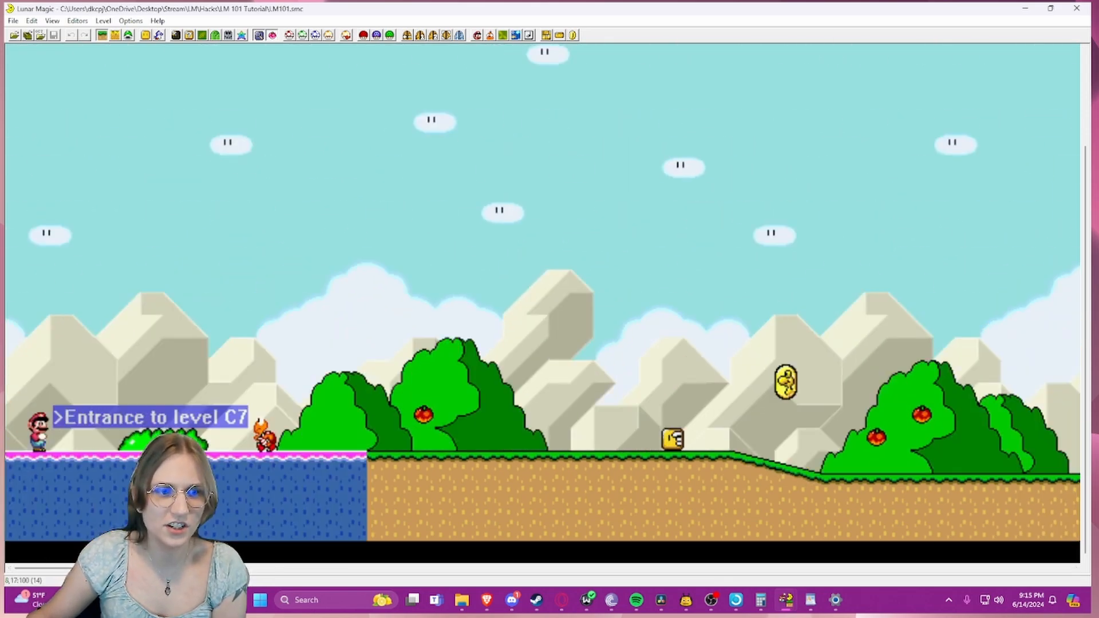
pyautogui.click(352, 271)
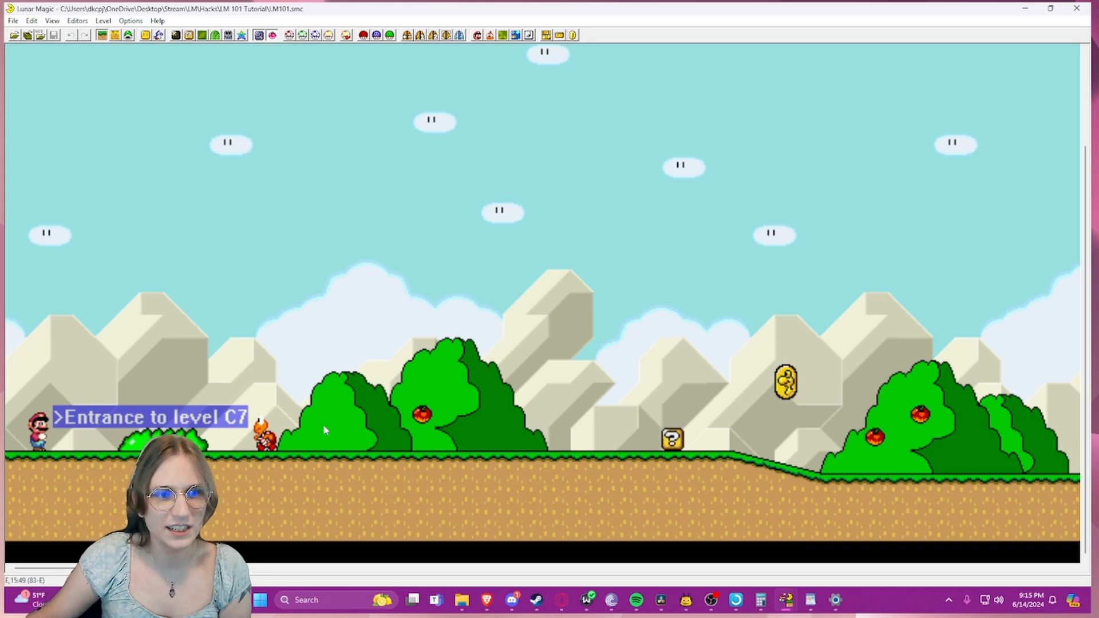
pyautogui.click(672, 439)
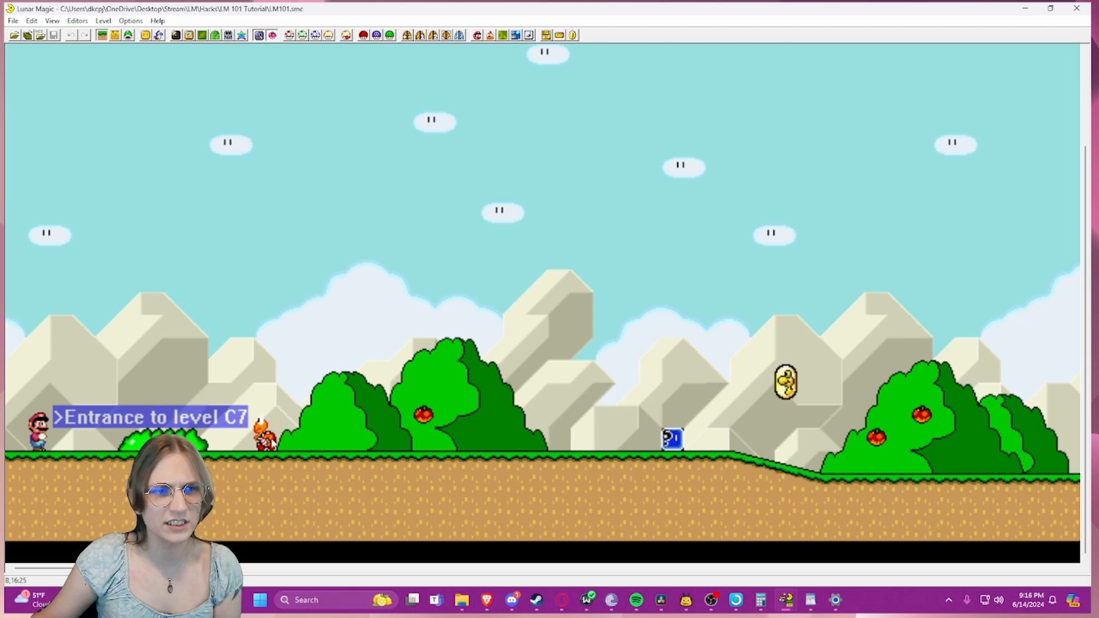
pyautogui.click(348, 428)
pyautogui.click(374, 350)
pyautogui.click(372, 321)
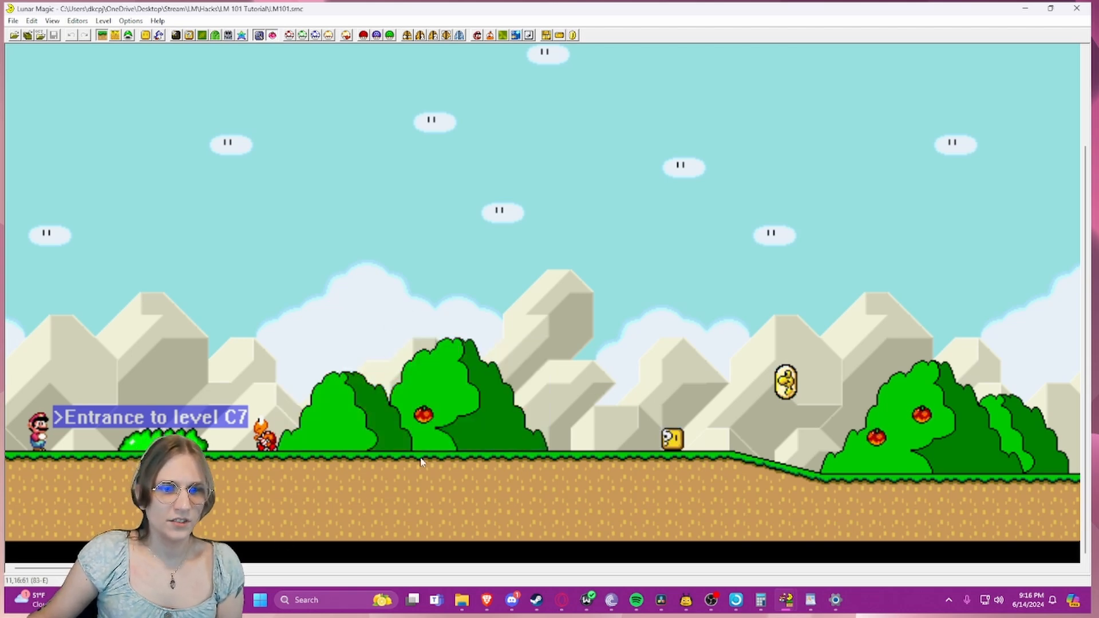
# - Switch to the Lunar Magic window with smw.smc, test that ROM in the emulator, and close the emulator
pyautogui.moveTo(792, 605)
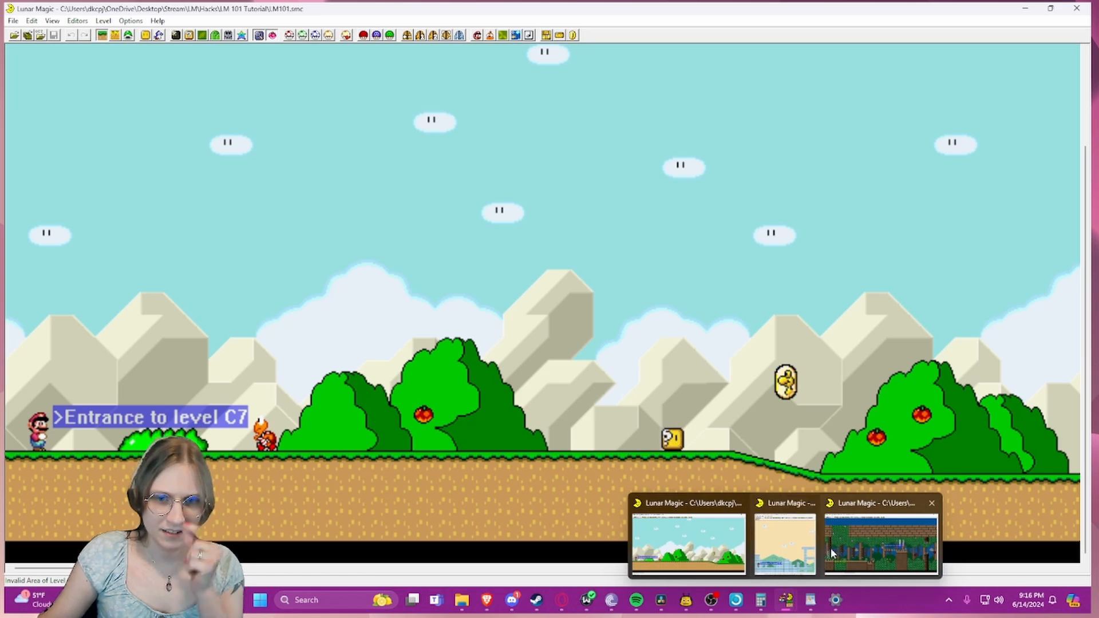
pyautogui.click(846, 542)
pyautogui.press('F4')
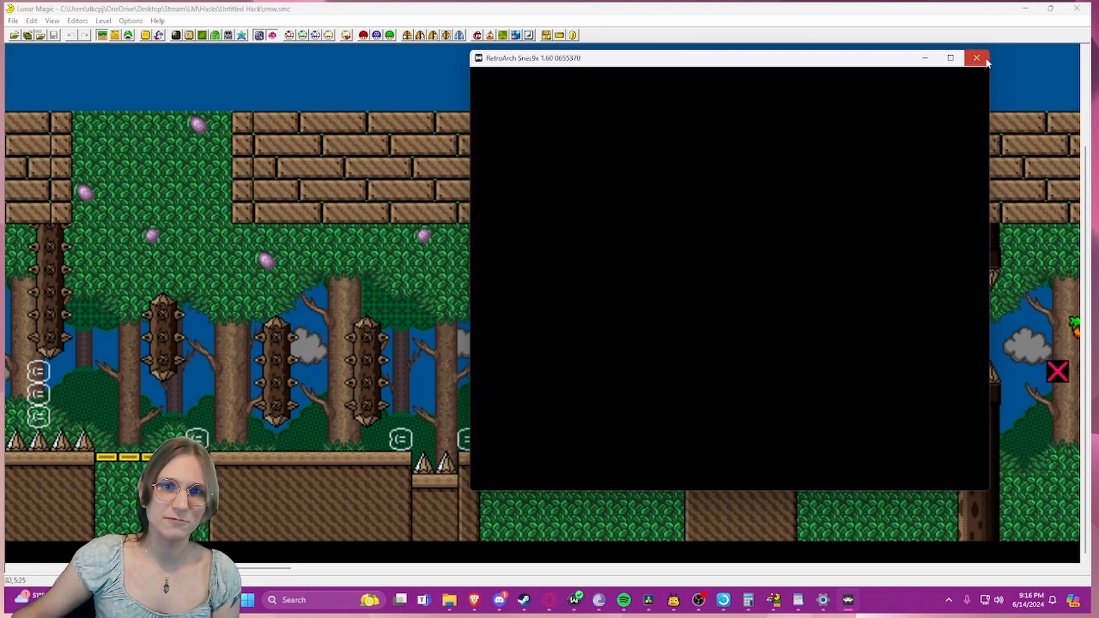
pyautogui.click(976, 58)
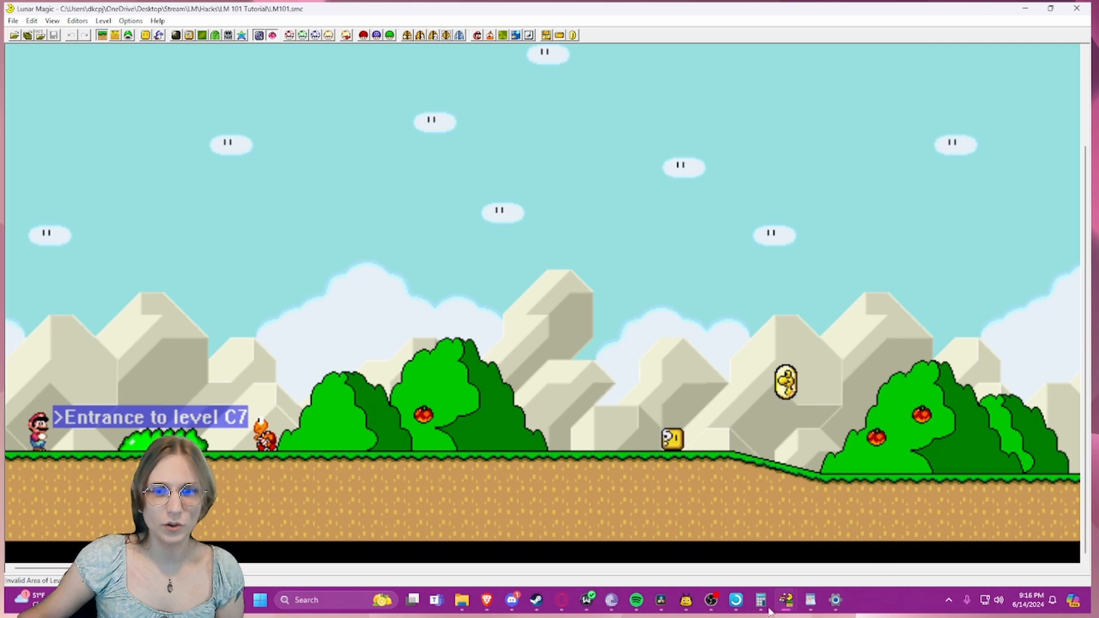
# - Bring up the other LM101 window showing level 104 and close it
pyautogui.moveTo(786, 601)
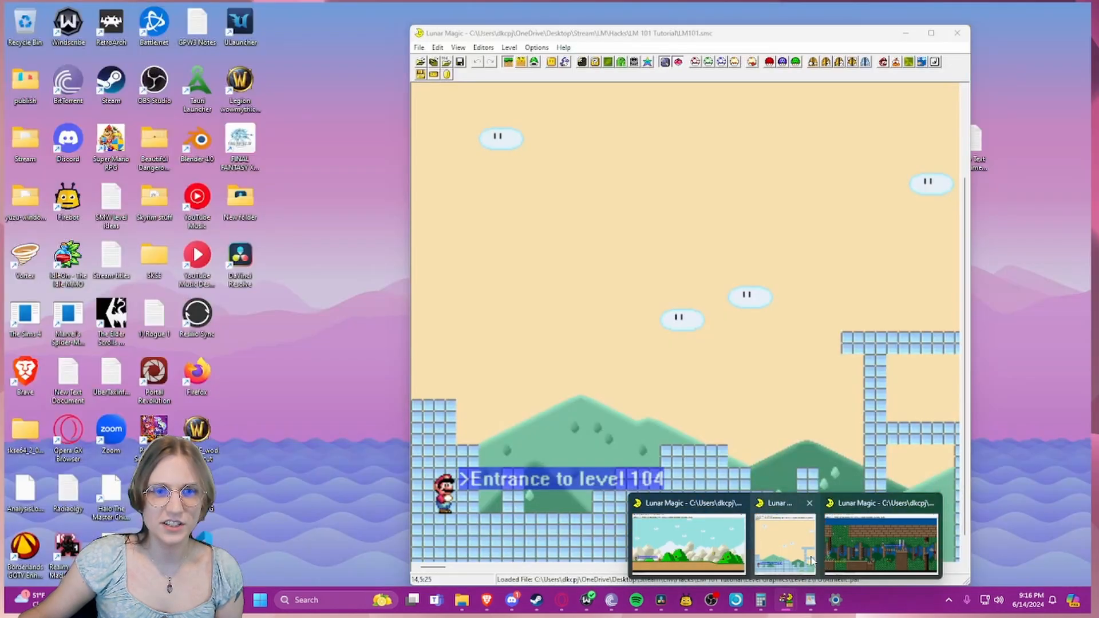
pyautogui.click(802, 547)
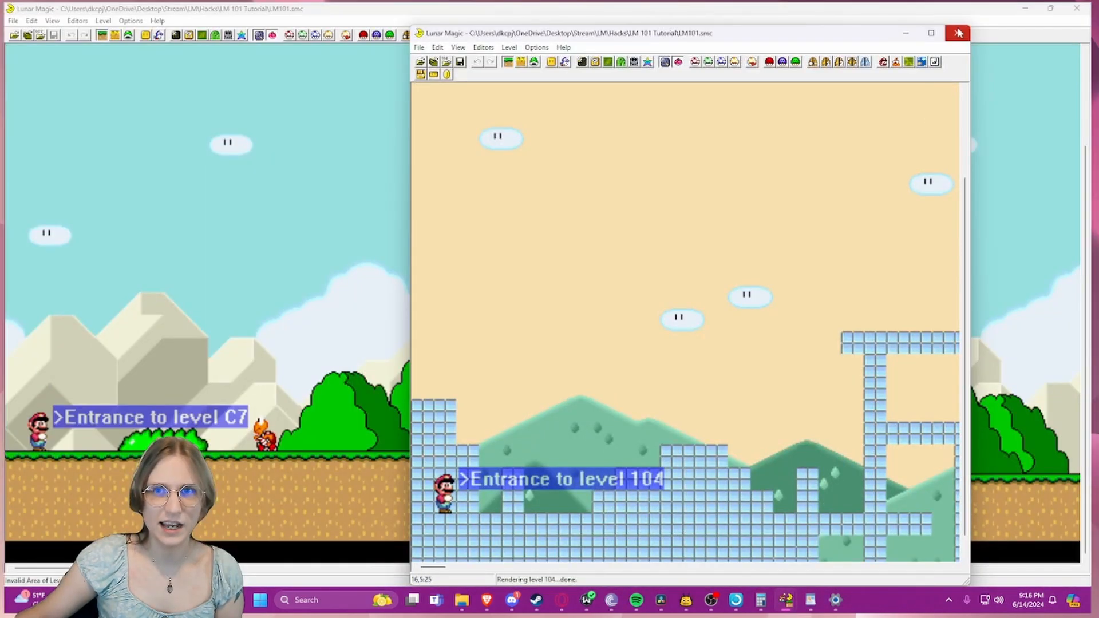
pyautogui.click(958, 33)
pyautogui.click(692, 338)
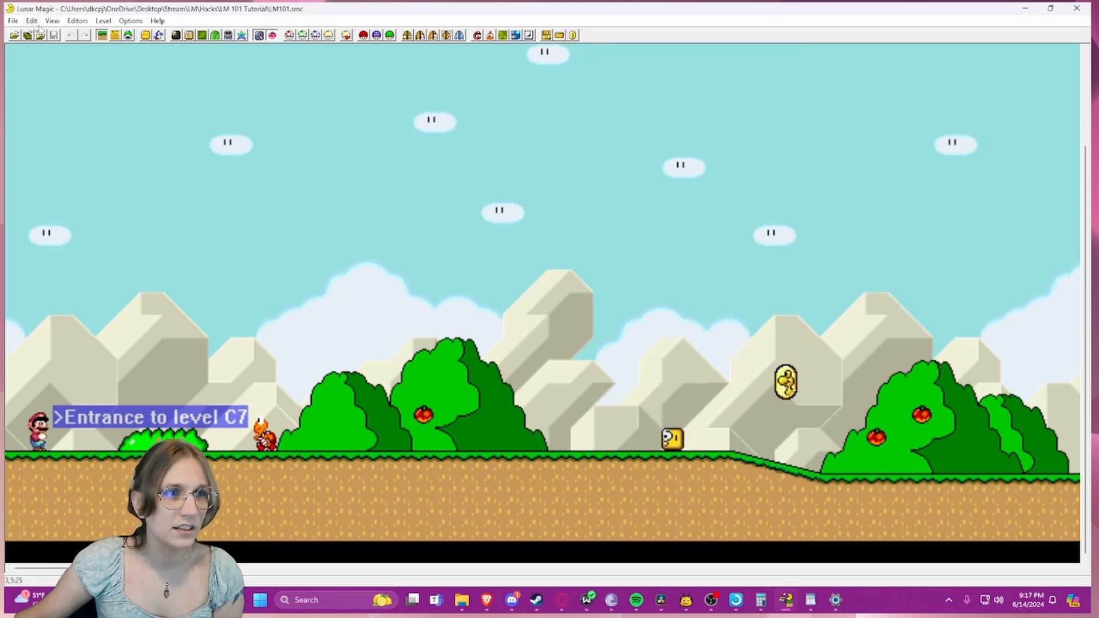
# - Open the overworld editor and reload the overworld map in place of the title screen
pyautogui.click(259, 35)
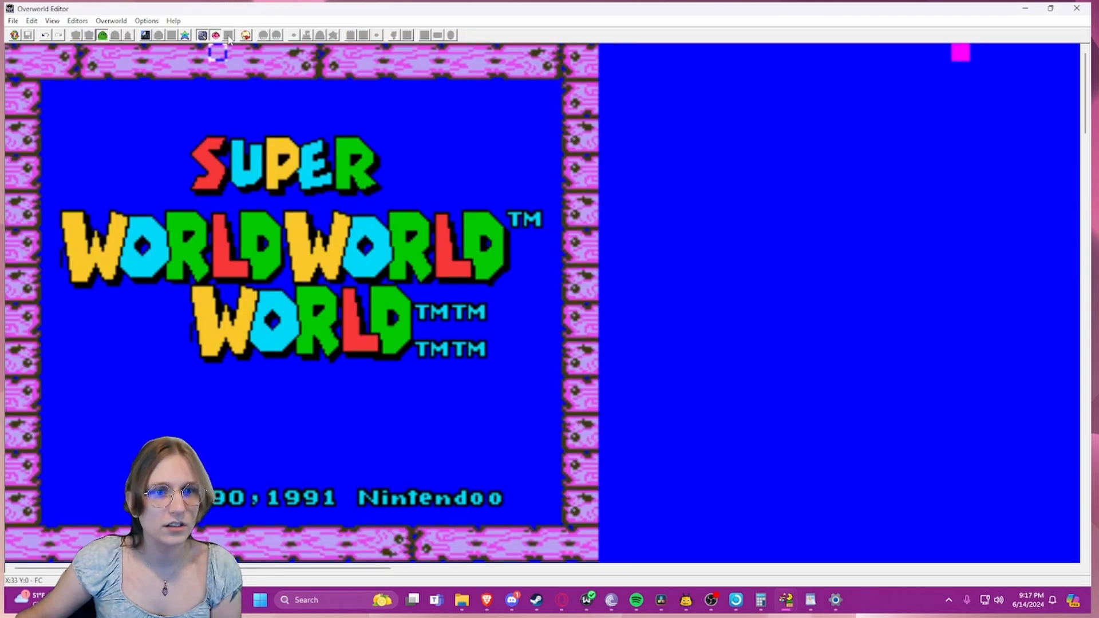
pyautogui.click(14, 36)
pyautogui.scroll(-15, 367, 246)
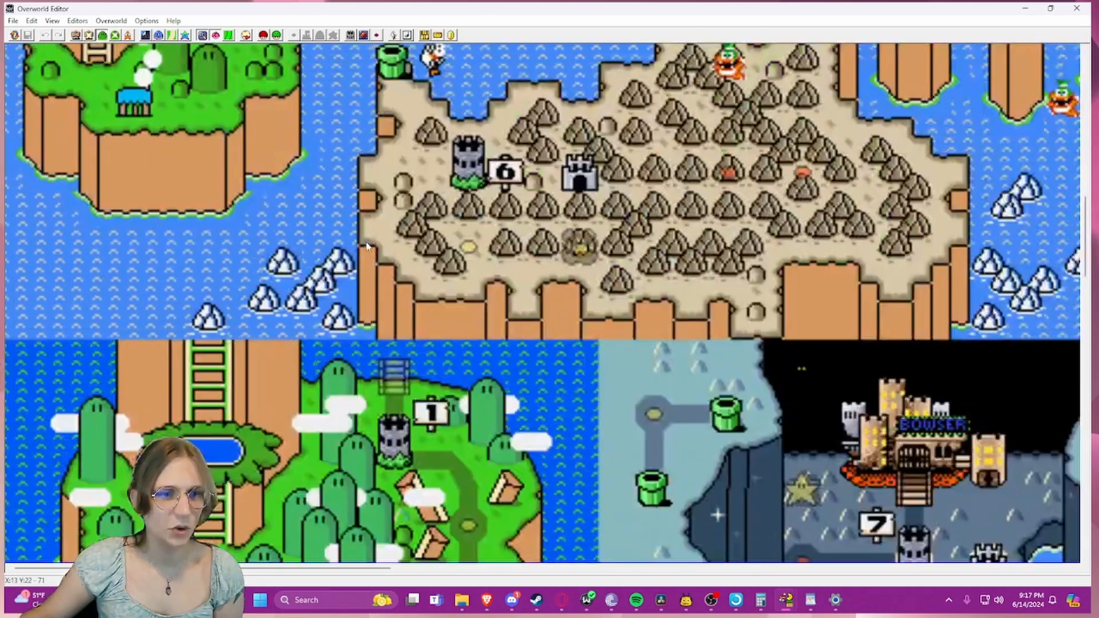
pyautogui.scroll(15, 367, 246)
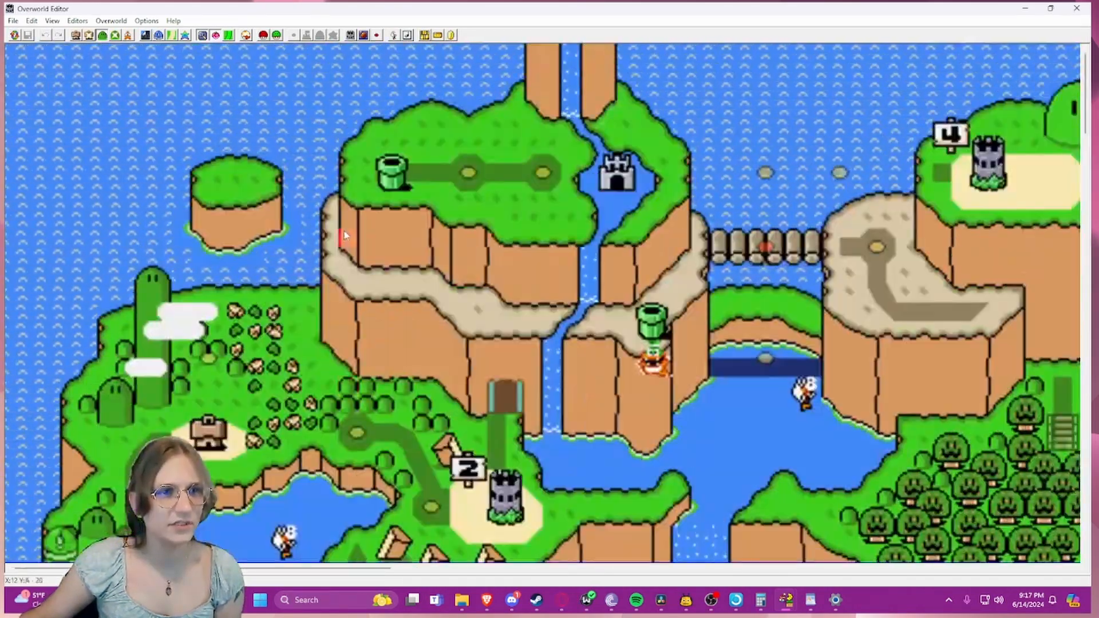
# - Load the game's credits into the overworld editor
pyautogui.click(12, 21)
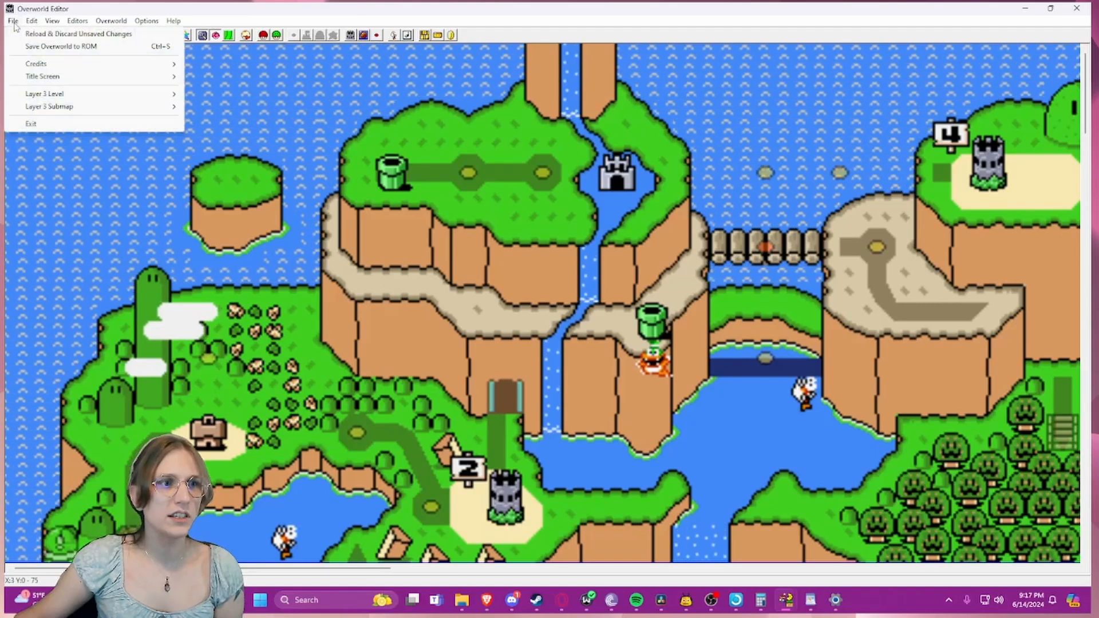
pyautogui.moveTo(70, 80)
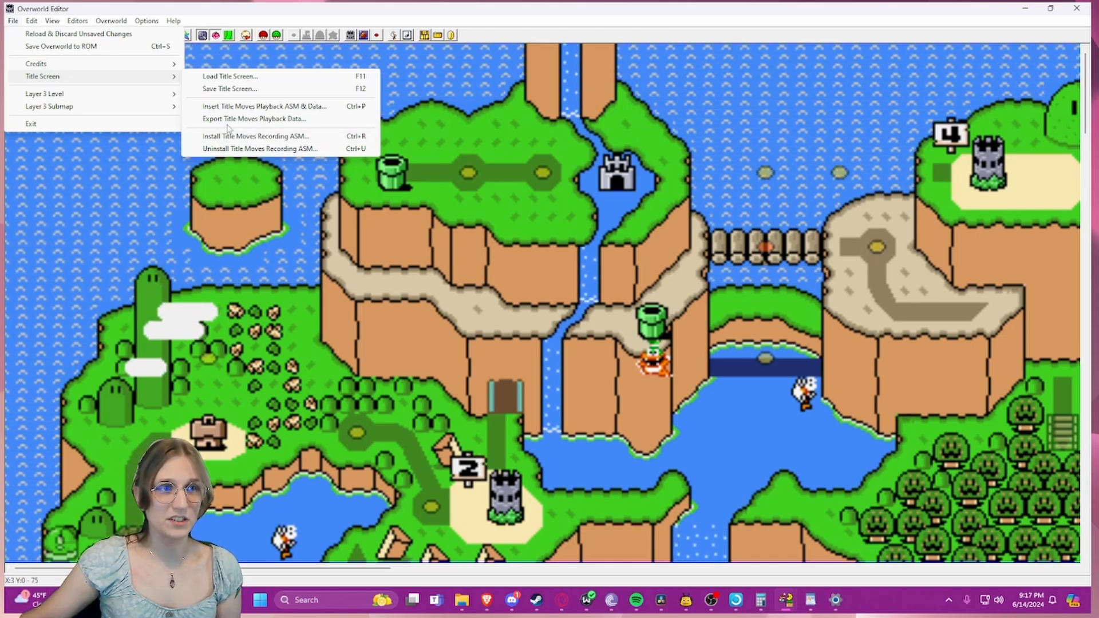
pyautogui.moveTo(164, 94)
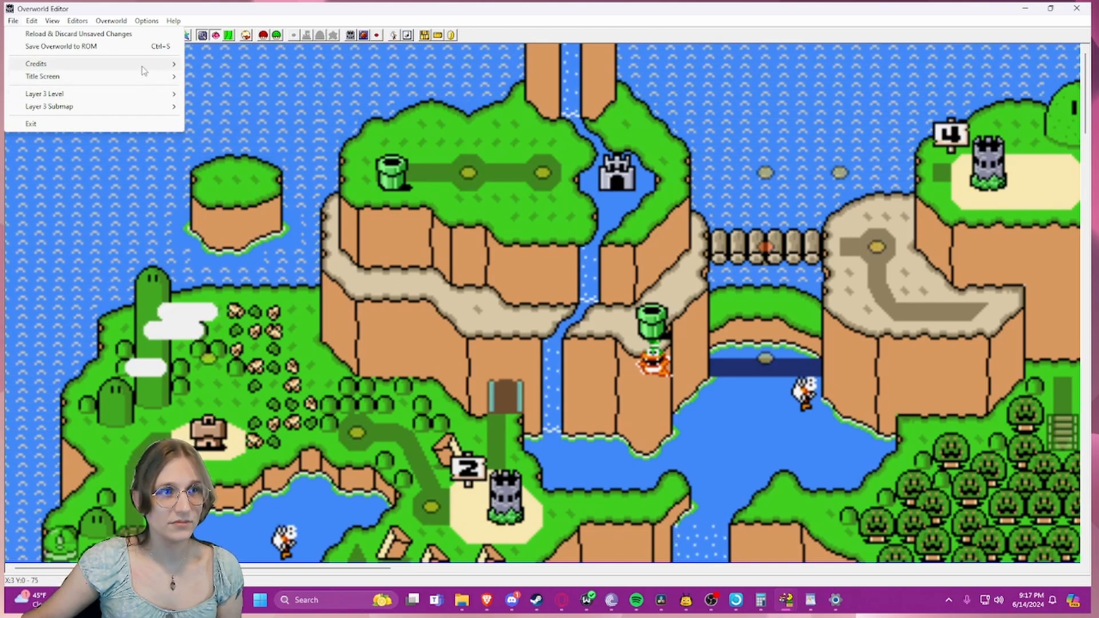
pyautogui.moveTo(166, 64)
pyautogui.click(207, 65)
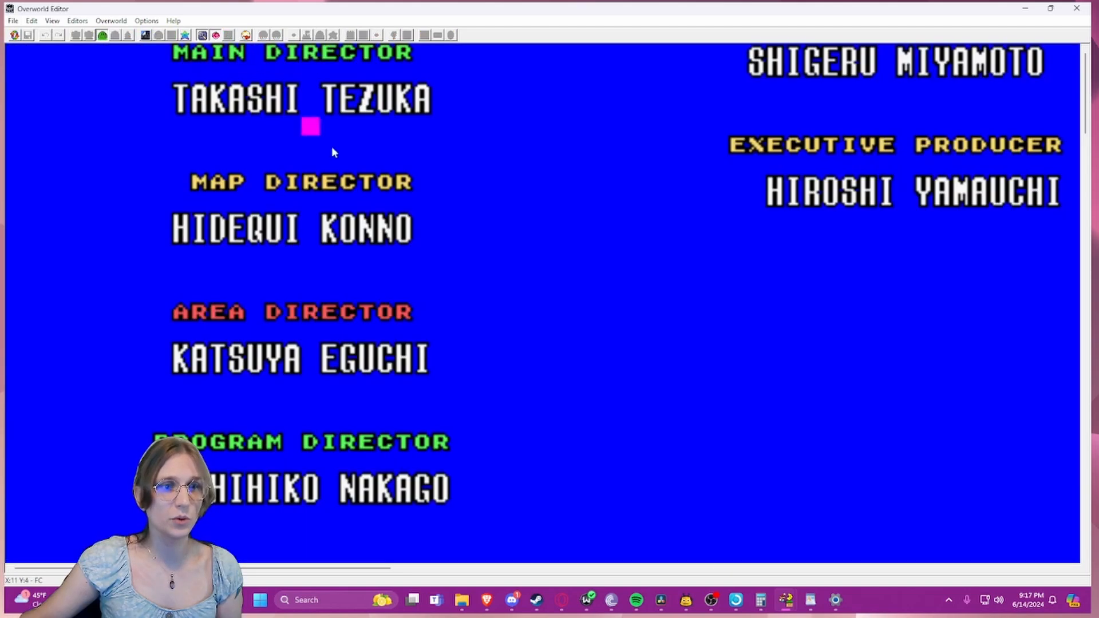
# - Look through the staff credits and select the end of the second name under Background Programmer
pyautogui.scroll(-15, 366, 183)
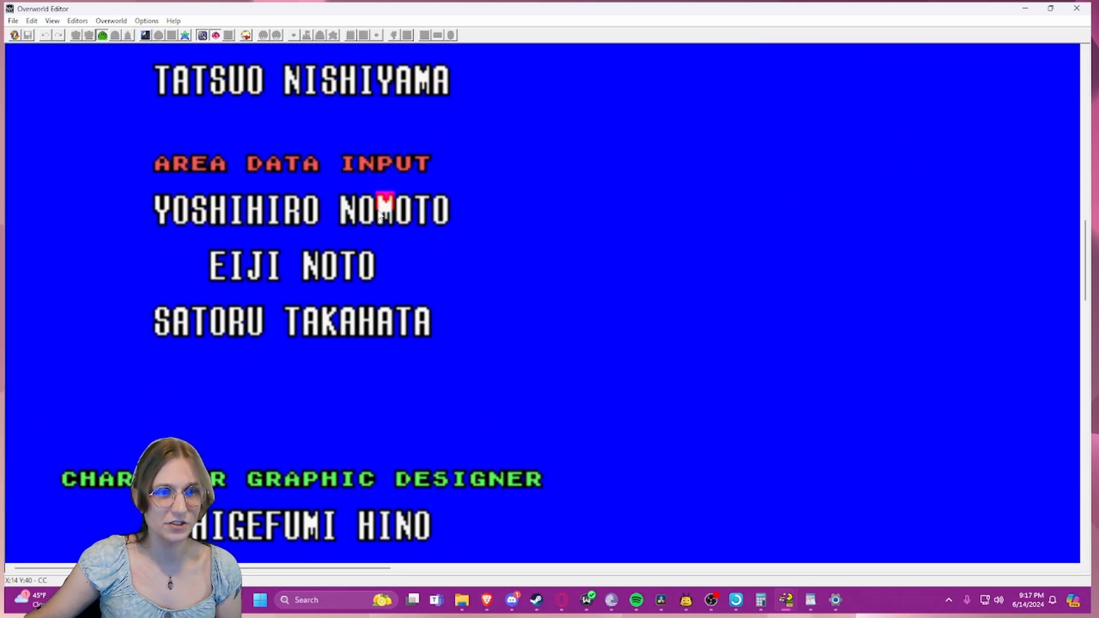
pyautogui.scroll(-10, 376, 208)
pyautogui.scroll(15, 389, 213)
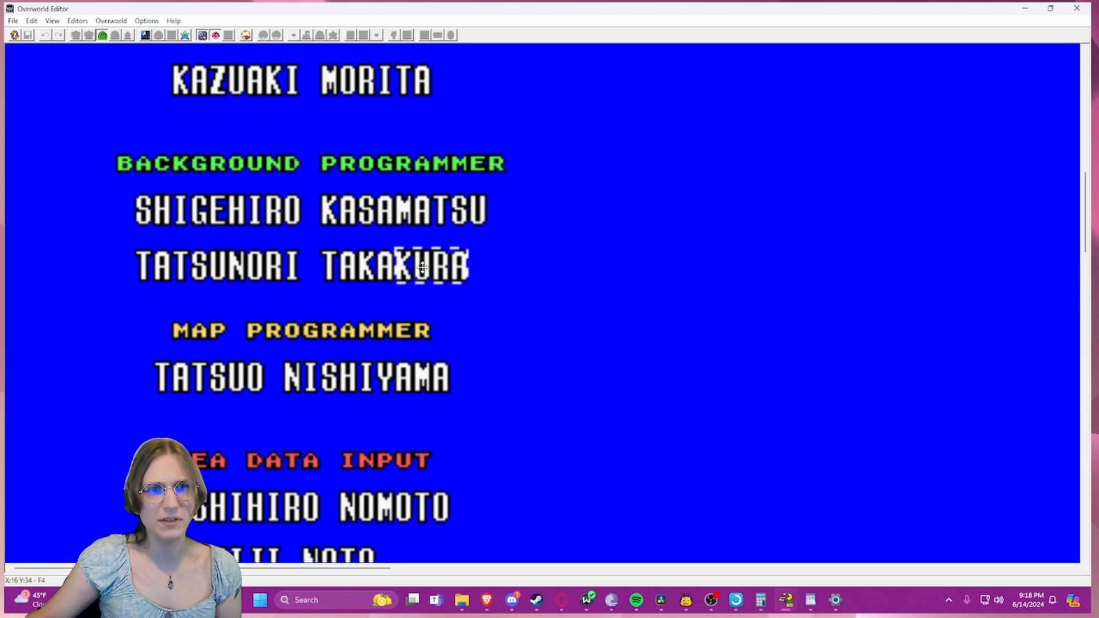
pyautogui.moveTo(421, 266); pyautogui.dragTo(424, 267)
pyautogui.click(484, 271)
pyautogui.scroll(10, 484, 271)
pyautogui.scroll(3, 484, 271)
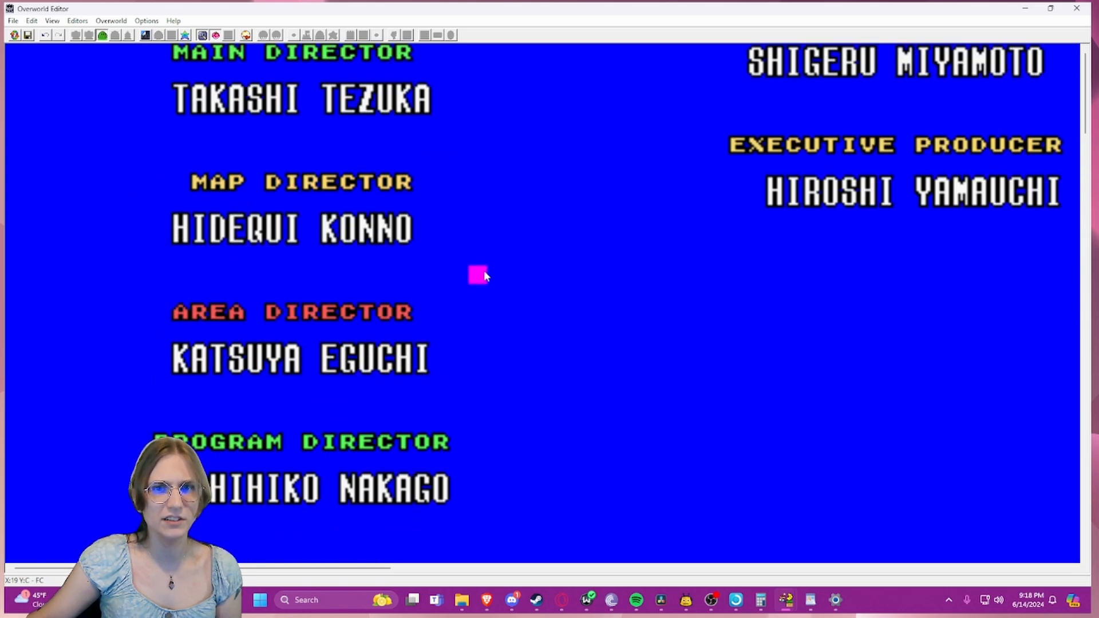
# - Examine the overall credits layout at a smaller zoom, from the directors to the final Producer heading
pyautogui.scroll(-2, 520, 267)
pyautogui.keyDown('ctrl'); pyautogui.scroll(-6, 520, 264); pyautogui.keyUp('ctrl')
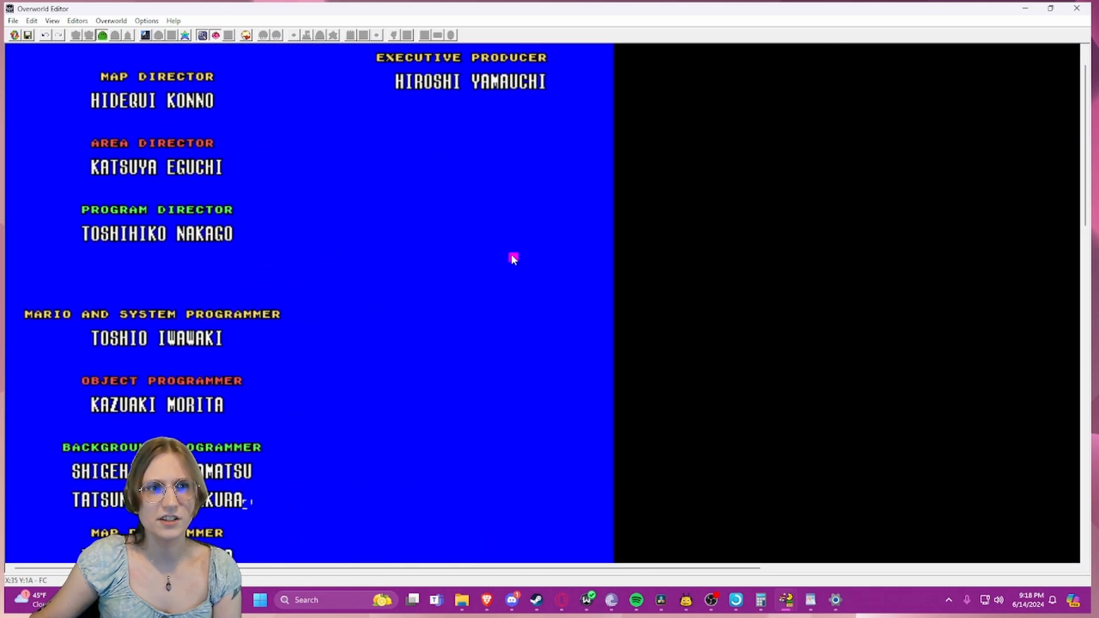
pyautogui.scroll(-9, 511, 253)
pyautogui.scroll(-14, 511, 257)
pyautogui.scroll(-1, 469, 255)
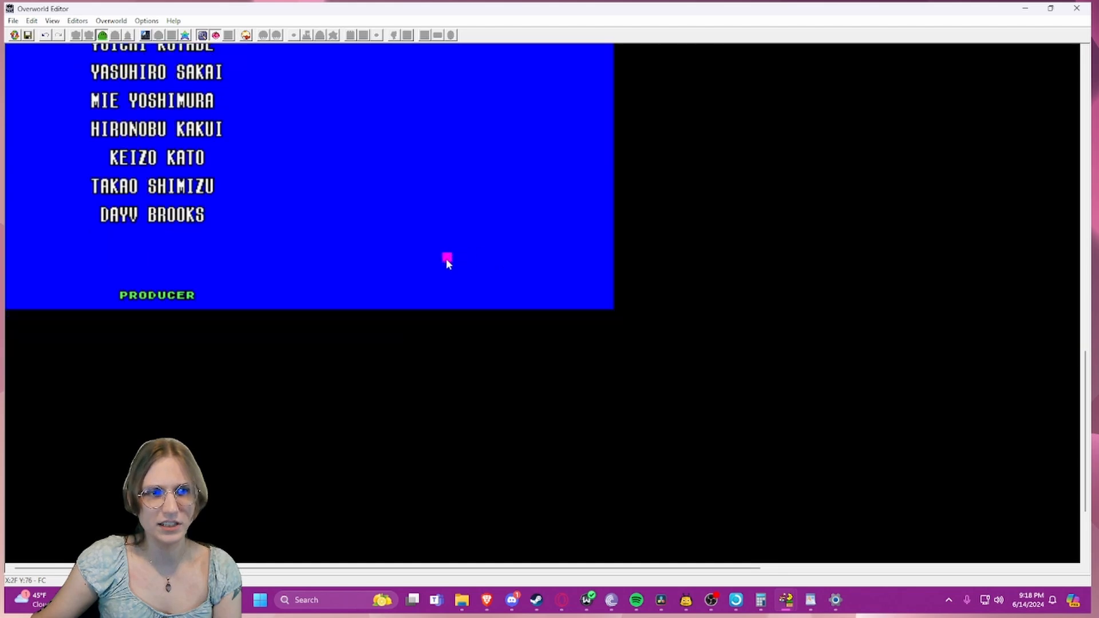
pyautogui.scroll(5, 400, 263)
pyautogui.scroll(18, 357, 274)
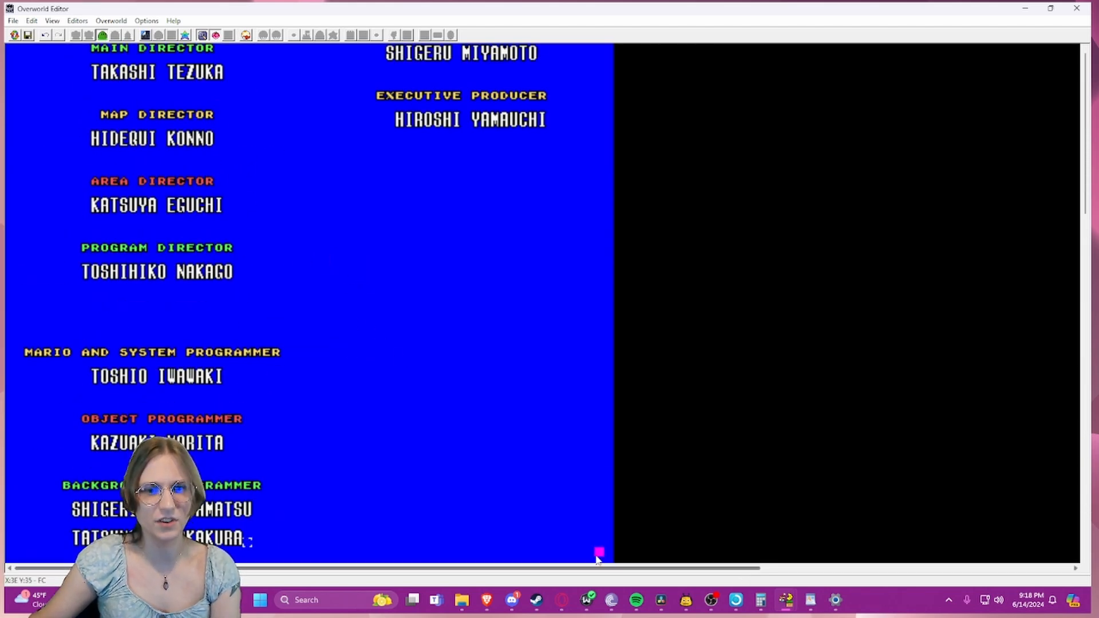
pyautogui.scroll(-5, 348, 429)
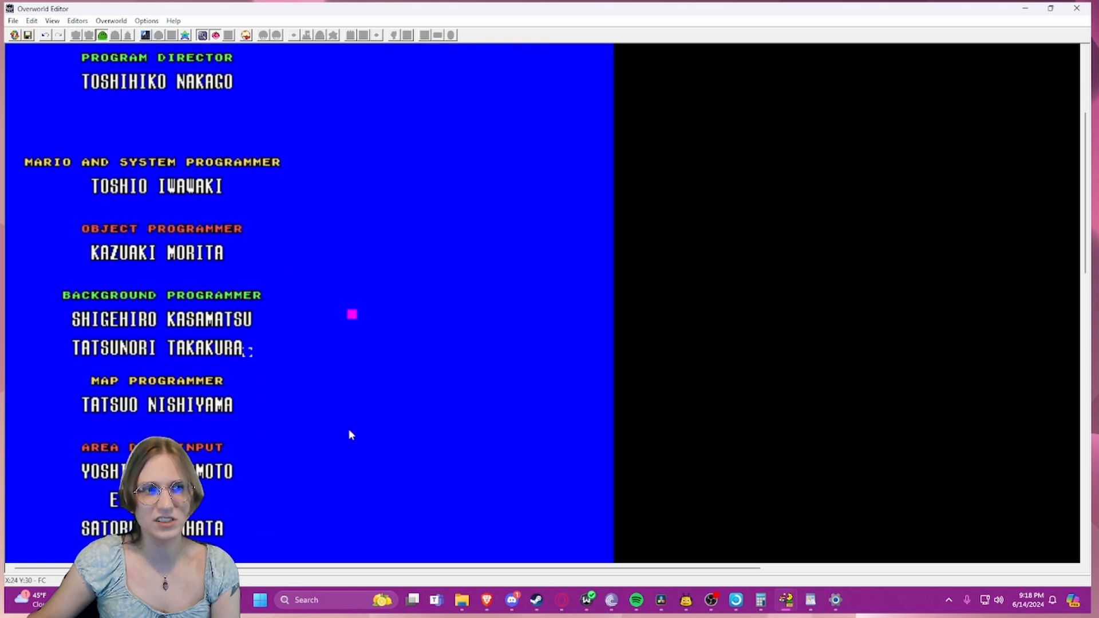
pyautogui.scroll(-7, 283, 423)
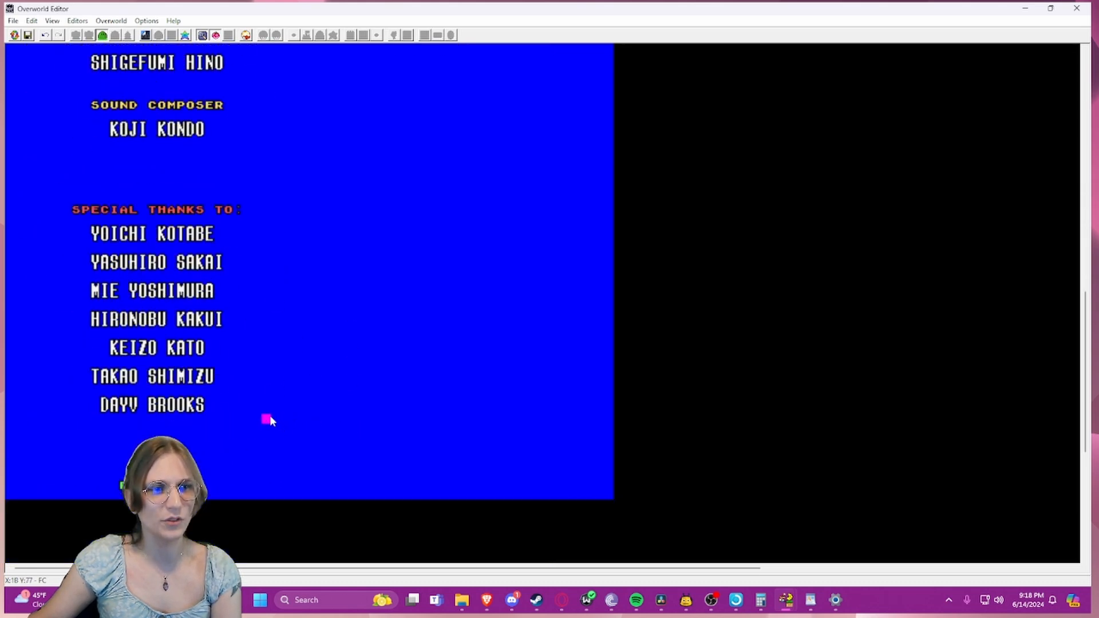
pyautogui.scroll(4, 267, 421)
pyautogui.scroll(6, 269, 424)
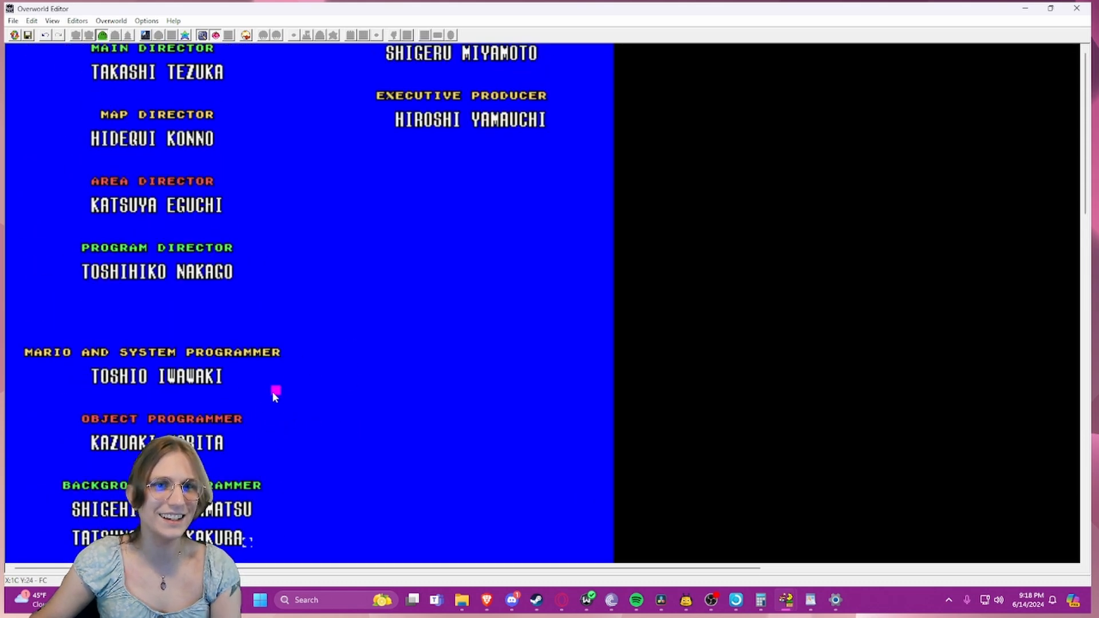
# - Reload the overworld map in place of the credits, discarding unsaved changes
pyautogui.click(12, 39)
pyautogui.click(546, 323)
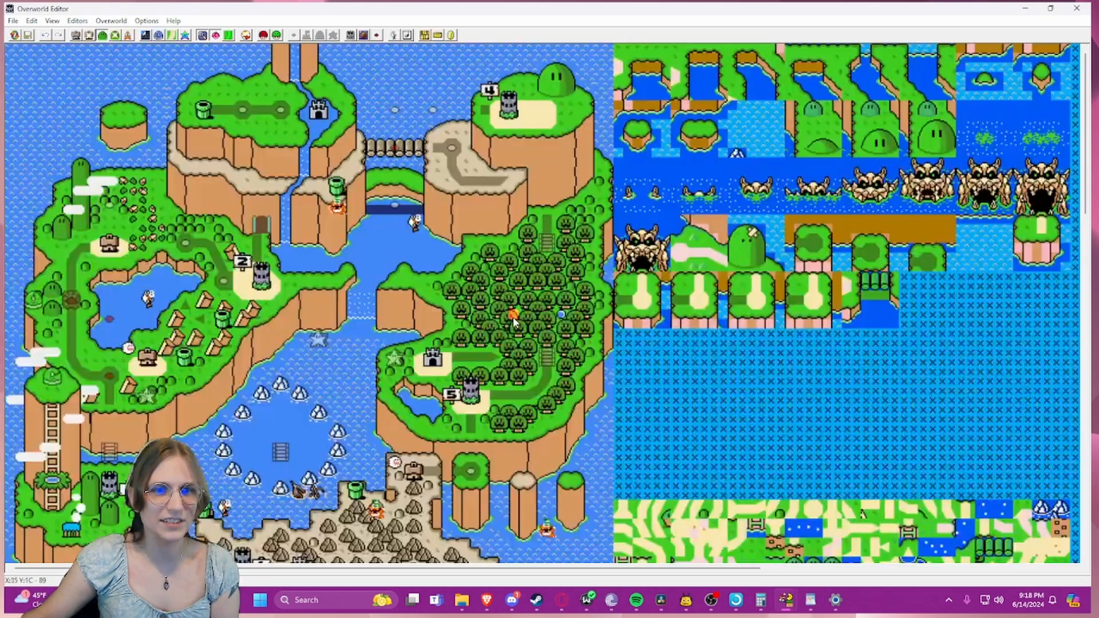
pyautogui.scroll(-6, 1080, 65)
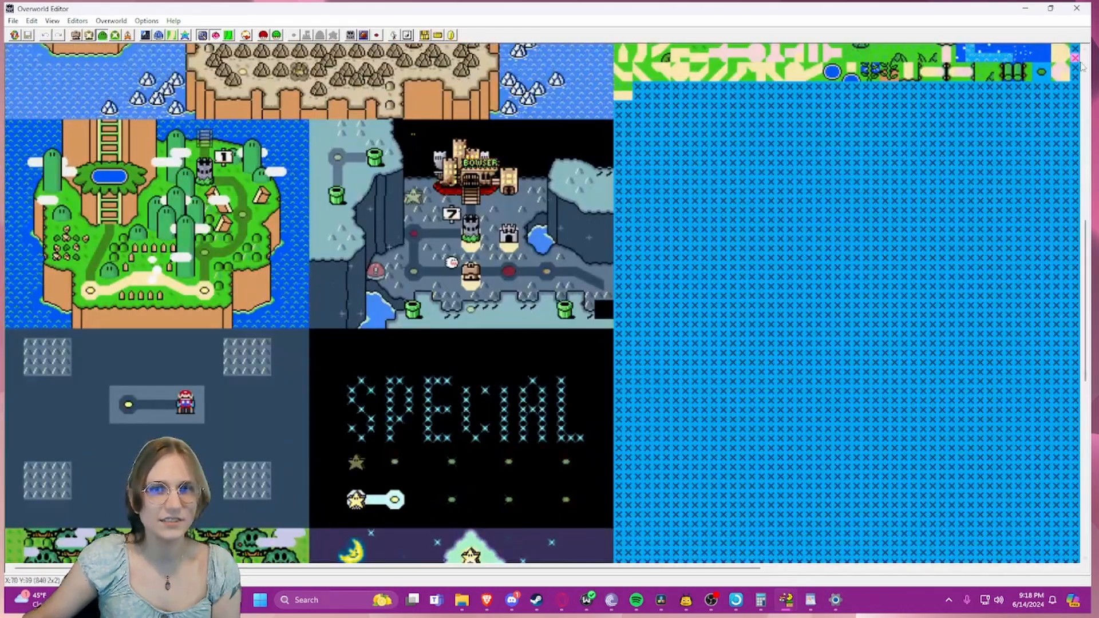
# - Close the overworld editor, check the Chapter 7 heading of the LMguideline notes, and open level C5
pyautogui.click(1076, 8)
pyautogui.click(818, 607)
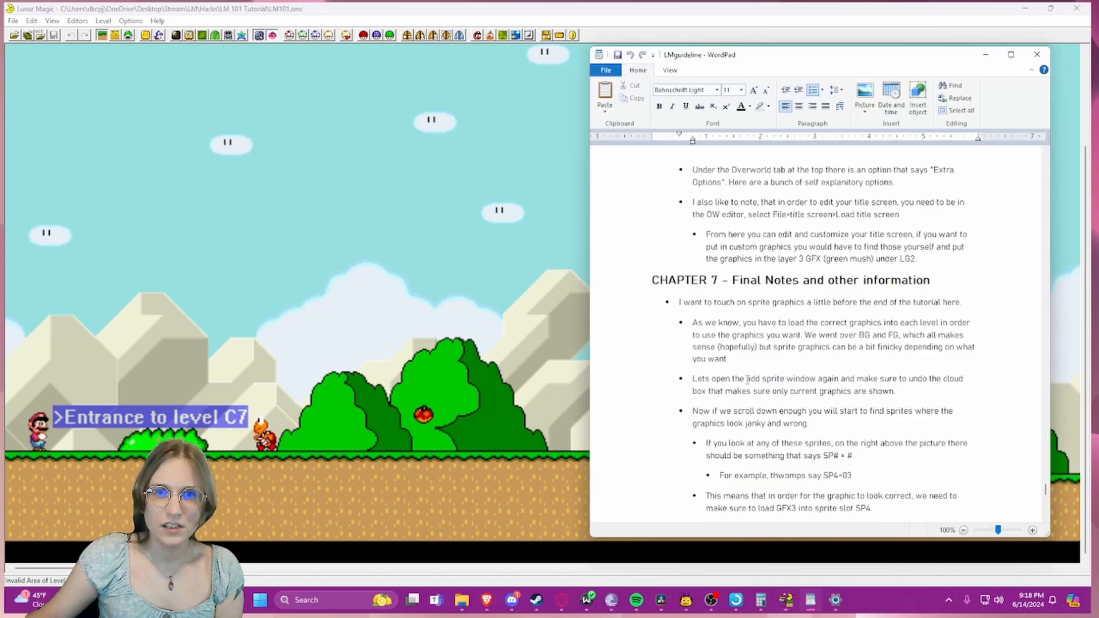
pyautogui.click(985, 55)
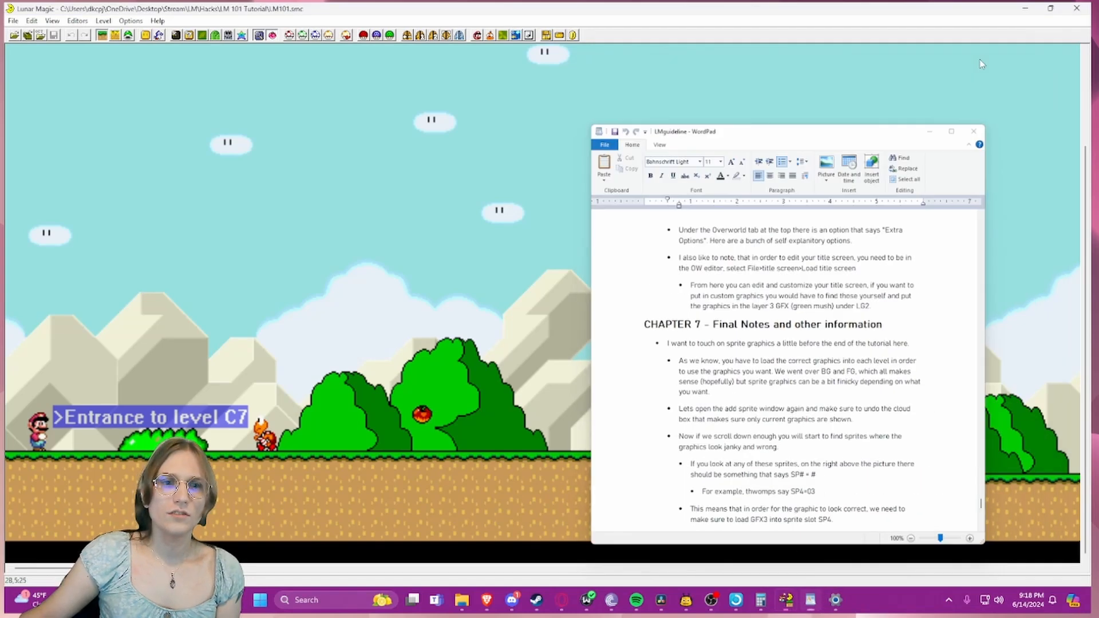
pyautogui.moveTo(277, 179); pyautogui.dragTo(316, 253)
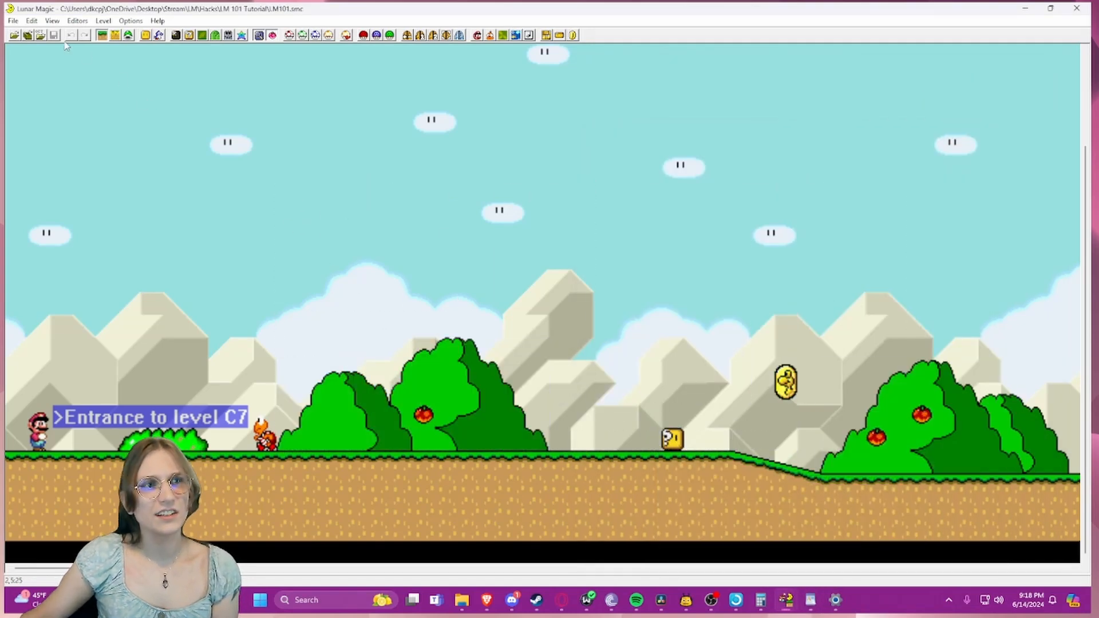
pyautogui.click(40, 35)
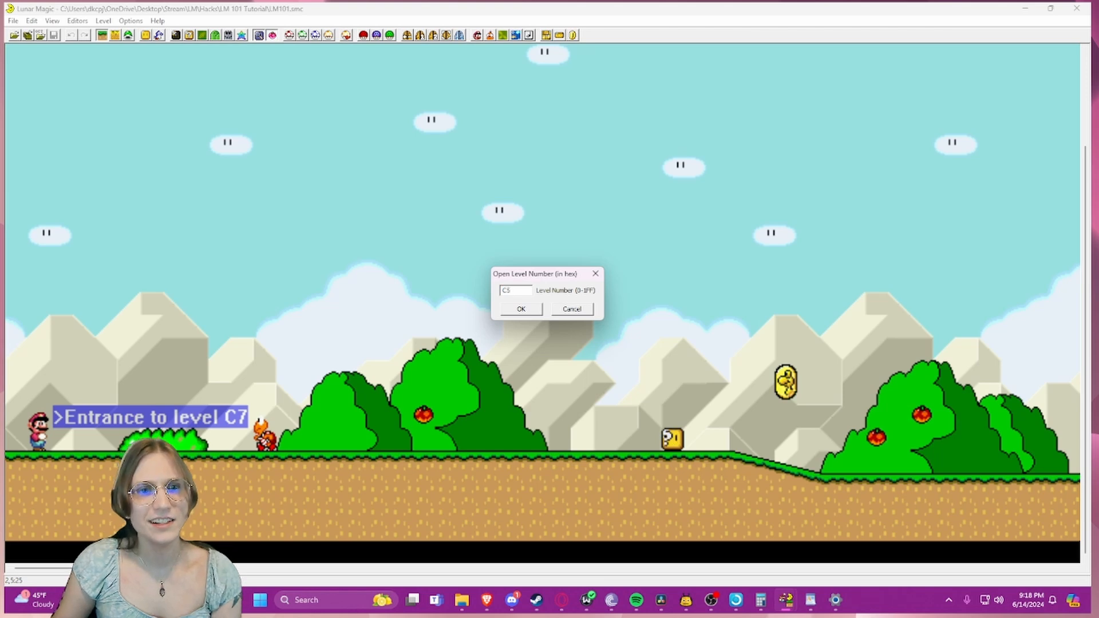
pyautogui.press('Return')
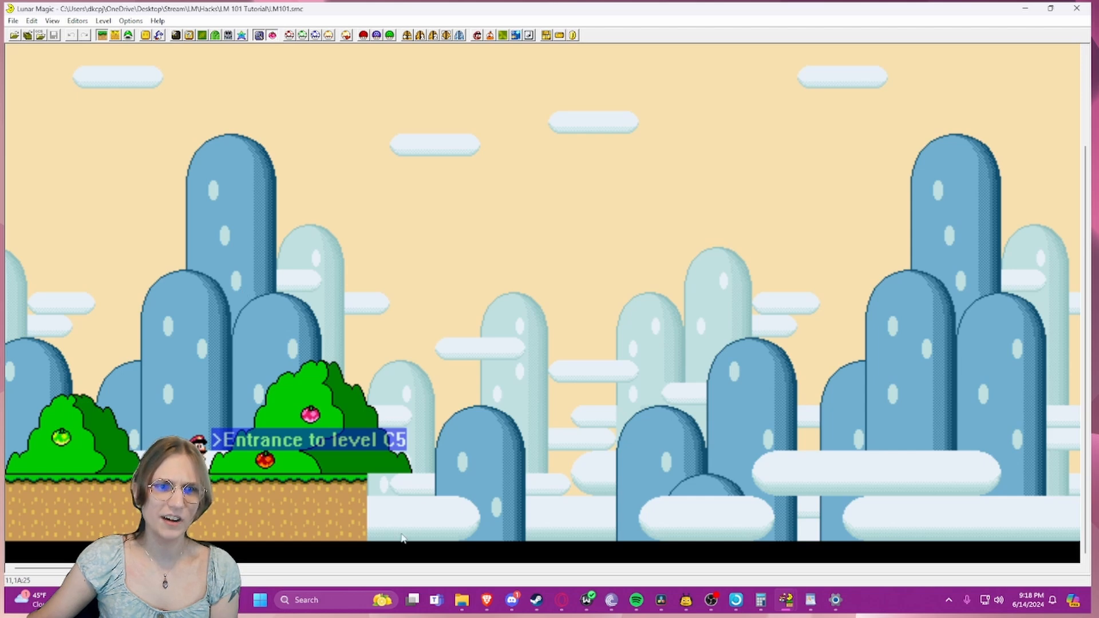
# - Paste copies of the ground into level C5 to form two short floating ledges above Mario's start area
pyautogui.click(354, 497)
pyautogui.hotkey('ctrl', 'v')
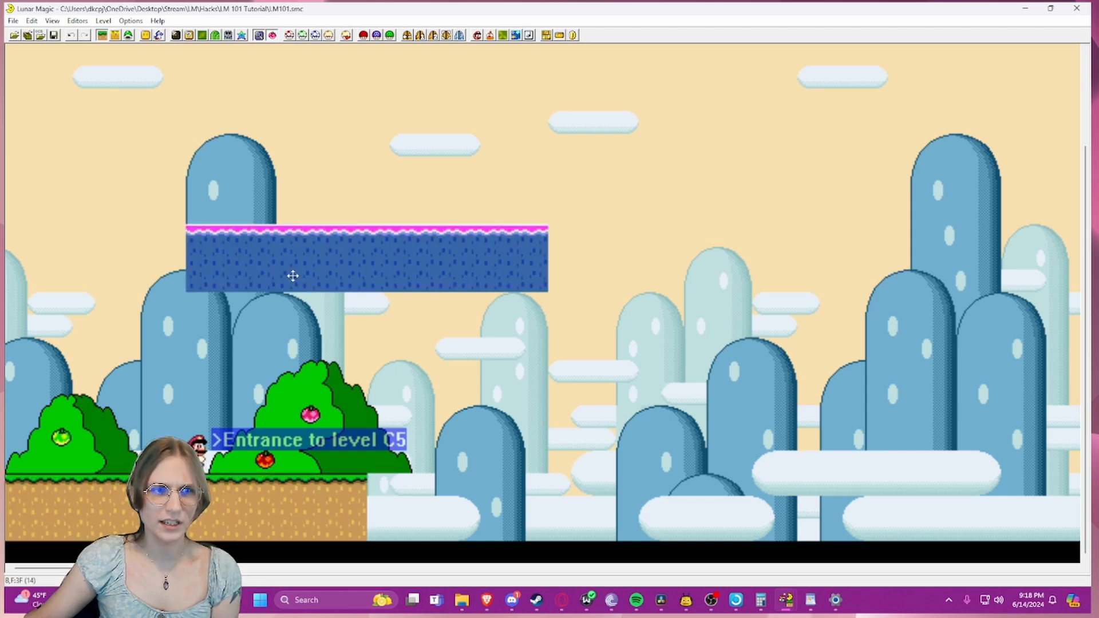
pyautogui.moveTo(546, 276); pyautogui.dragTo(66, 252)
pyautogui.moveTo(278, 260); pyautogui.dragTo(287, 281, button='right')
# - Place four copies of the bush's pink berry in the air around Mario's start and save the level
pyautogui.click(311, 411)
pyautogui.rightClick(143, 371)
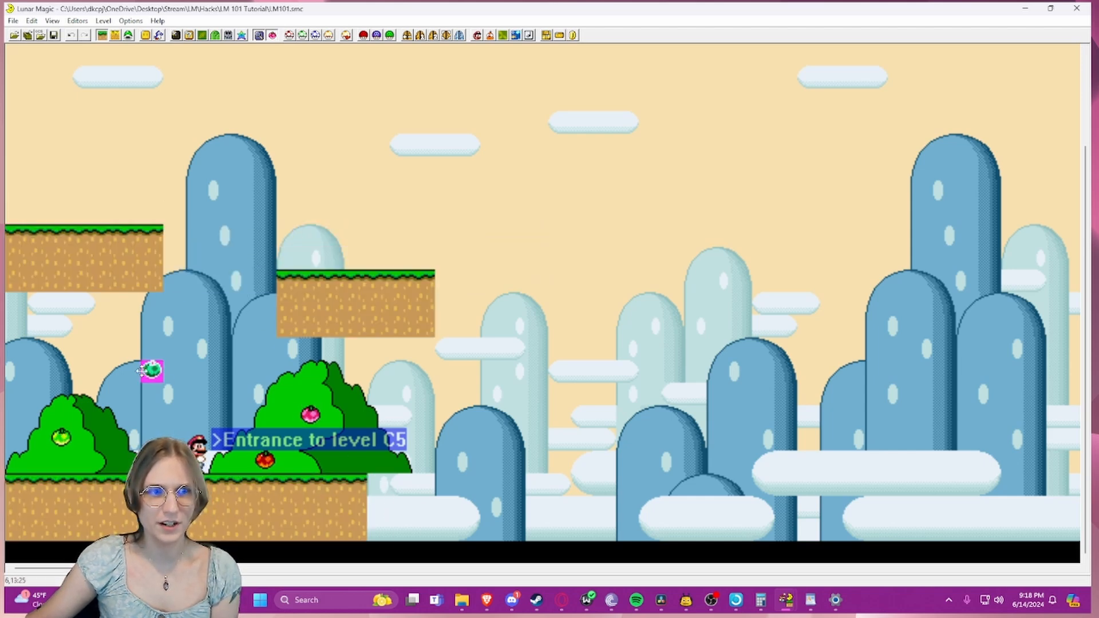
pyautogui.rightClick(97, 348)
pyautogui.click(53, 36)
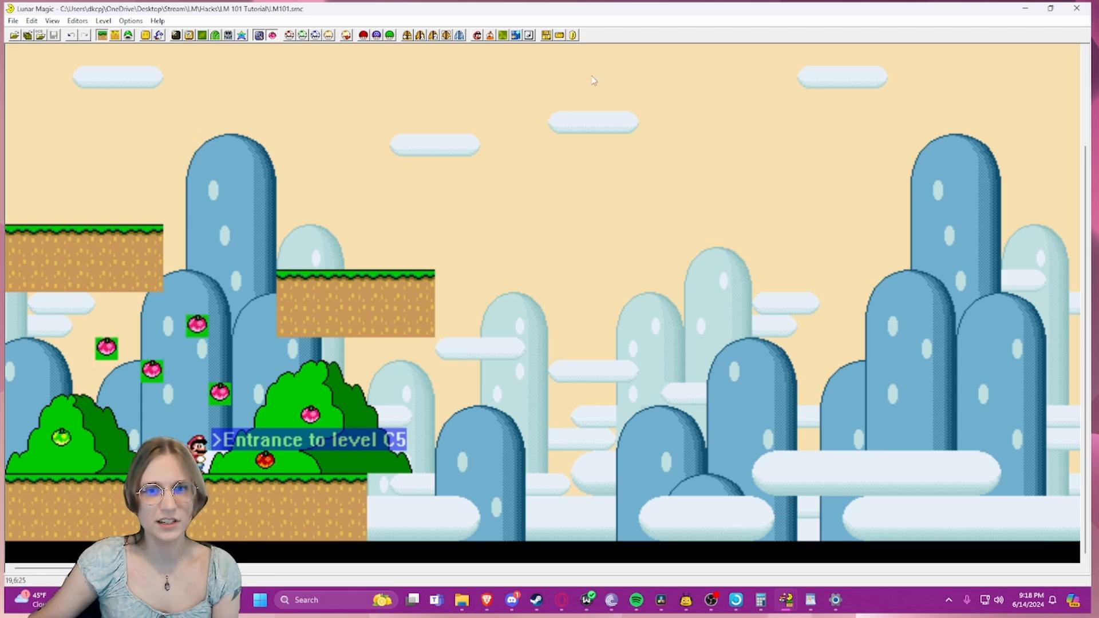
# - Move the floating ledge above the large bush two tiles to the left and leave the level editor
pyautogui.moveTo(423, 282); pyautogui.dragTo(378, 282)
pyautogui.click(400, 232)
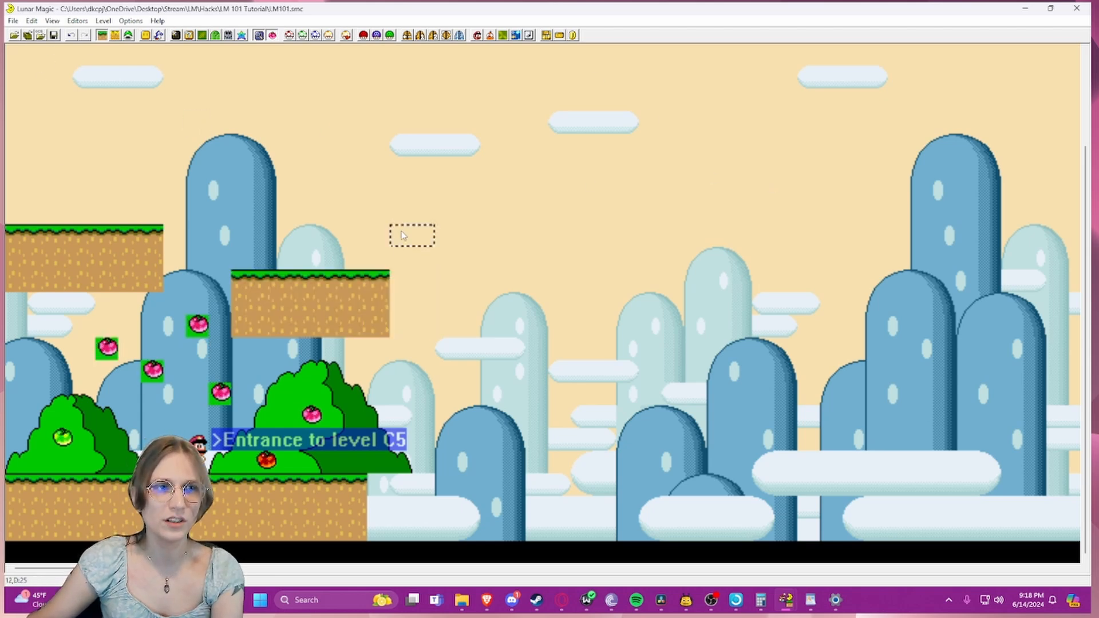
pyautogui.click(1071, 9)
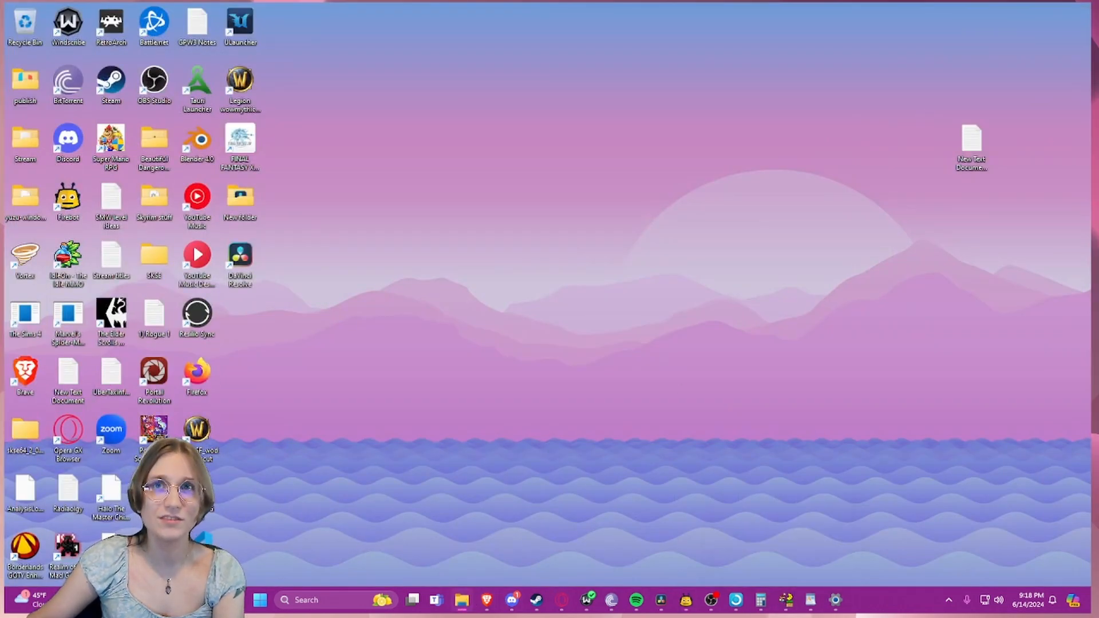
# - Run the ROM from the LM 101 Tutorial folder to check the edited intro level, and close the emulator
pyautogui.click(462, 600)
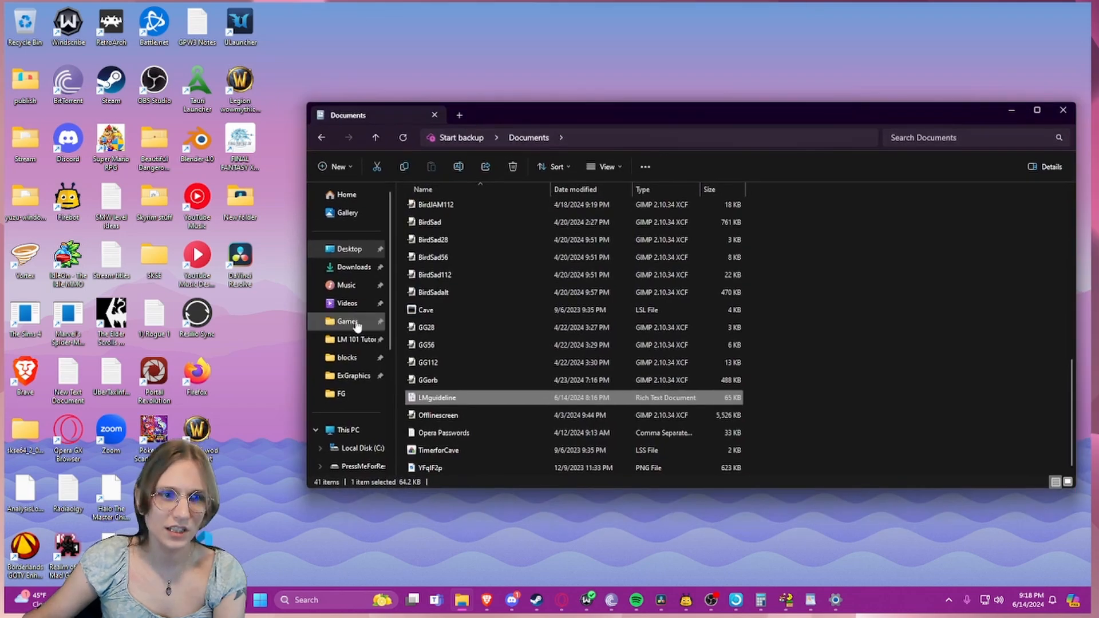
pyautogui.click(354, 339)
pyautogui.doubleClick(452, 401)
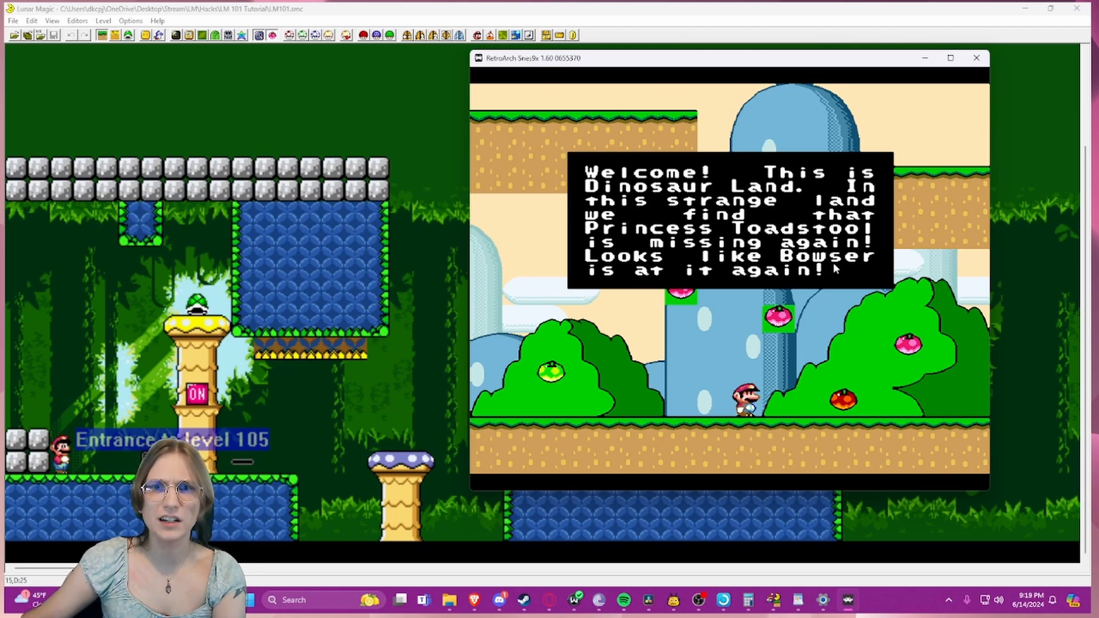
pyautogui.press('Escape')
pyautogui.click(984, 59)
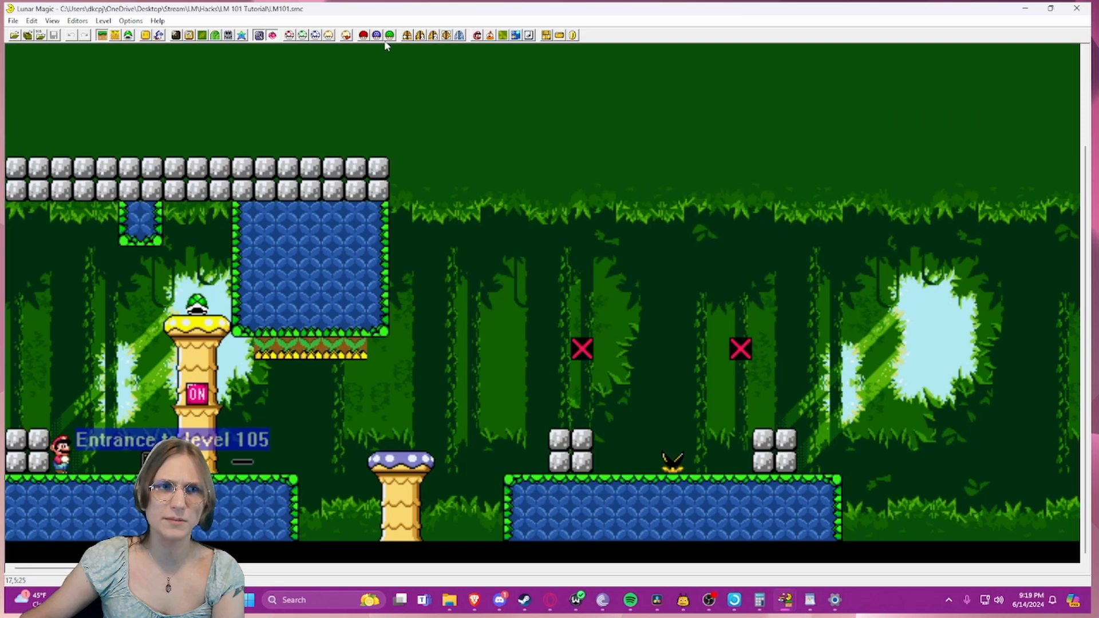
# - Look through the overworld's message box texts, including the 000-1 welcome message, without changing any of them
pyautogui.click(228, 35)
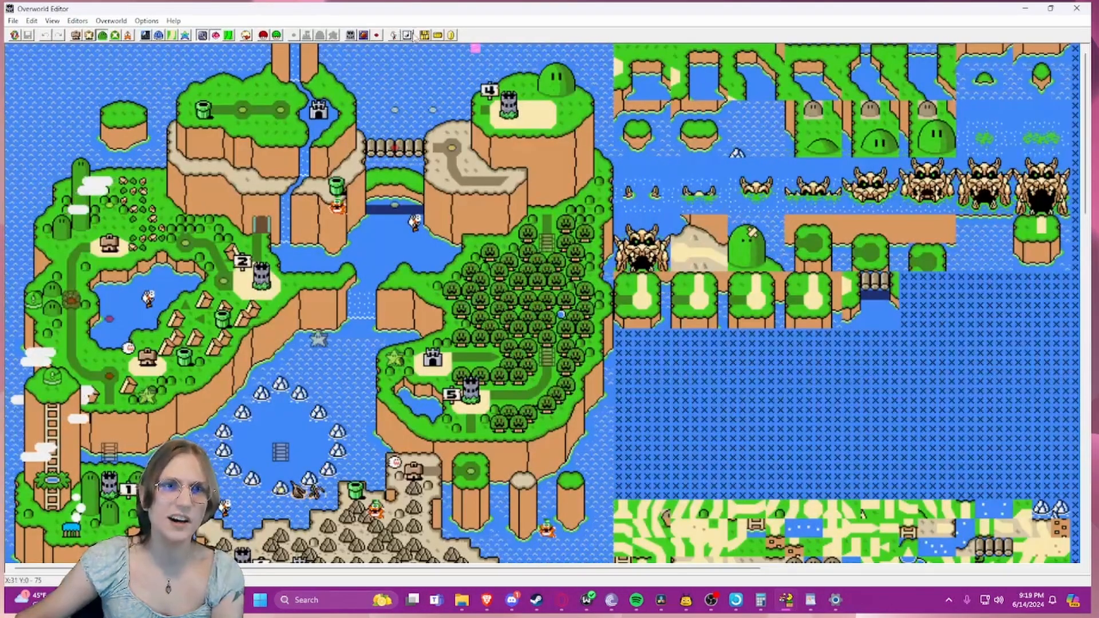
pyautogui.click(364, 35)
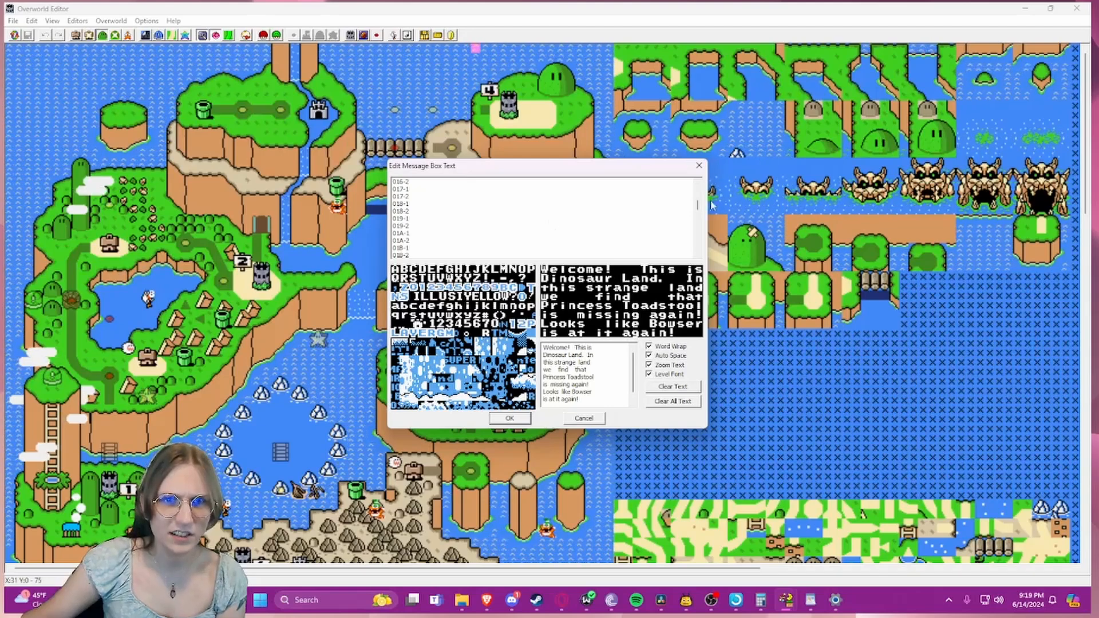
pyautogui.moveTo(696, 220); pyautogui.dragTo(691, 248)
pyautogui.moveTo(688, 211); pyautogui.dragTo(689, 204)
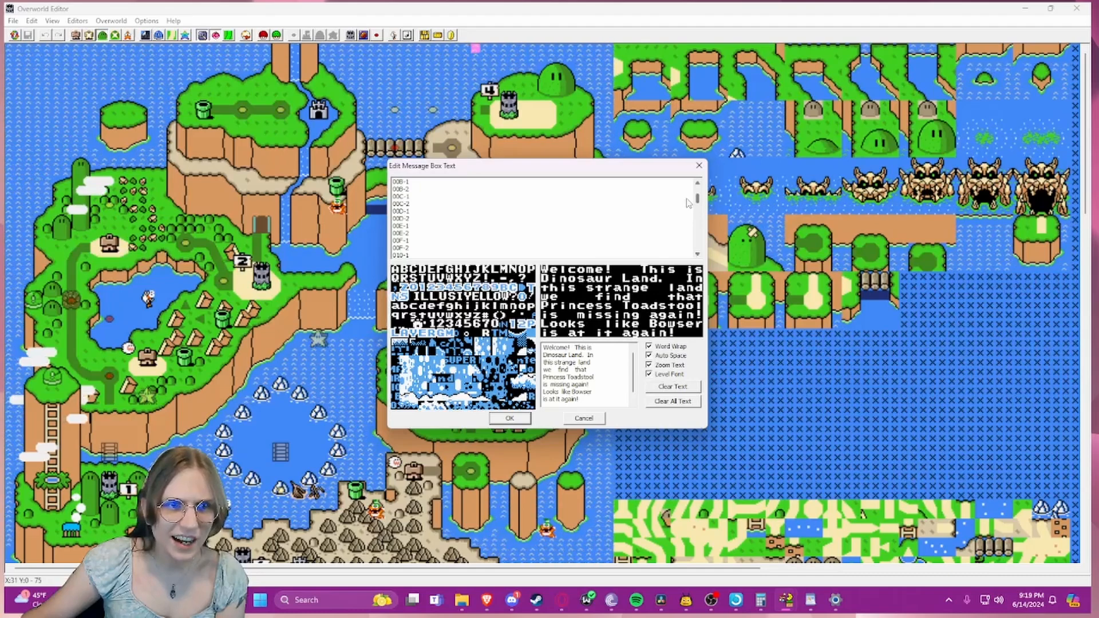
pyautogui.moveTo(688, 203)
pyautogui.mouseDown()
pyautogui.moveTo(681, 255)
pyautogui.moveTo(687, 191)
pyautogui.mouseUp()
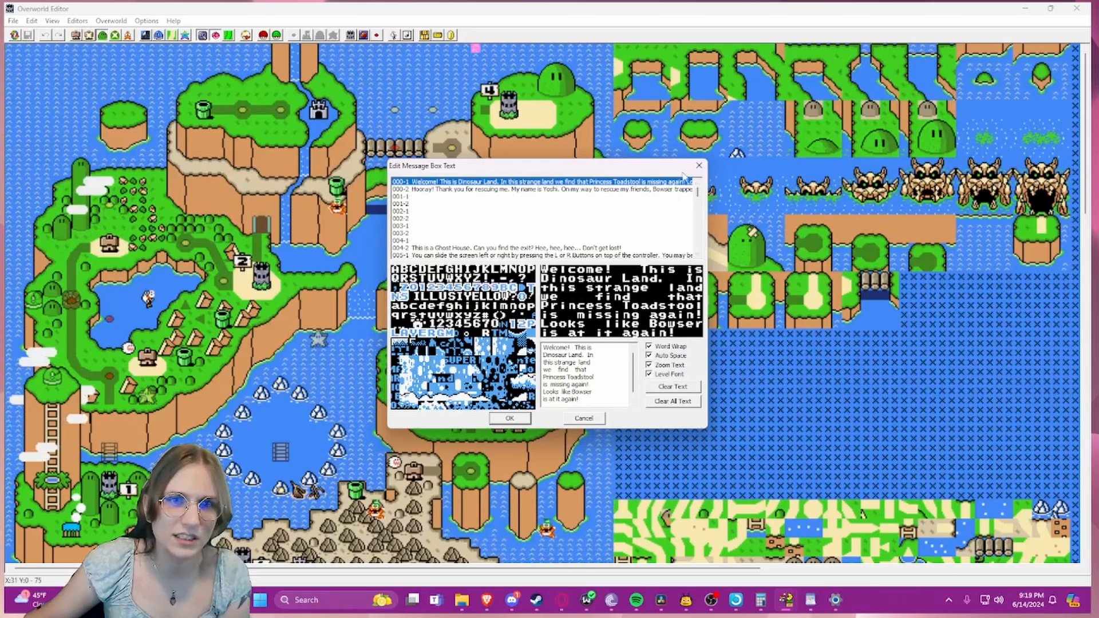
pyautogui.click(698, 165)
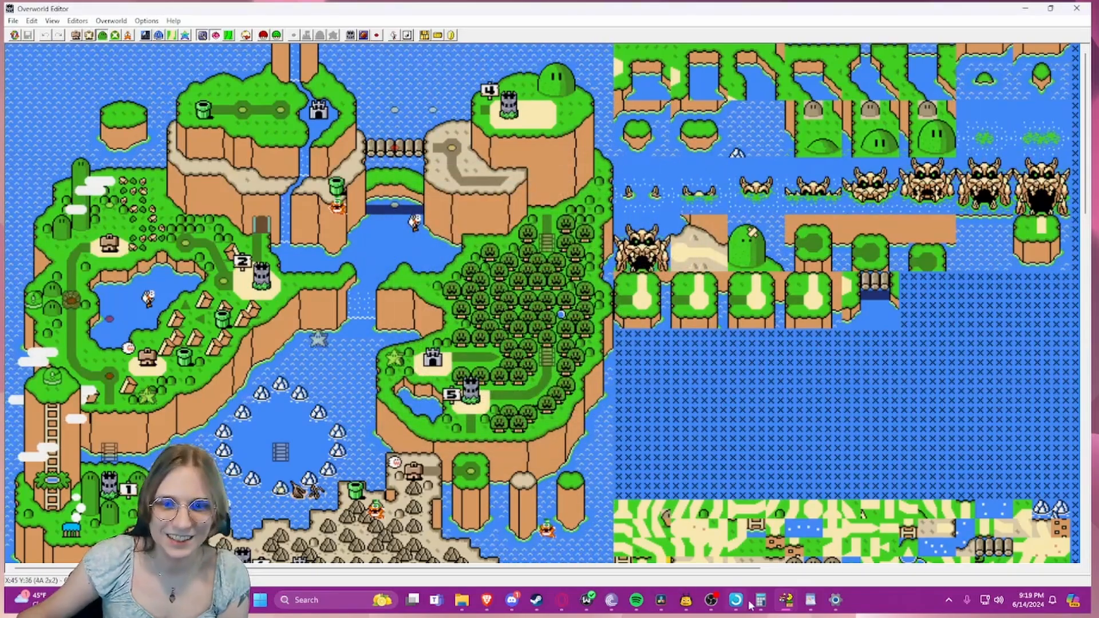
# - Read the Chapter 7 notes on sprite graphics in the LMguideline document through to the closing paragraph
pyautogui.click(810, 600)
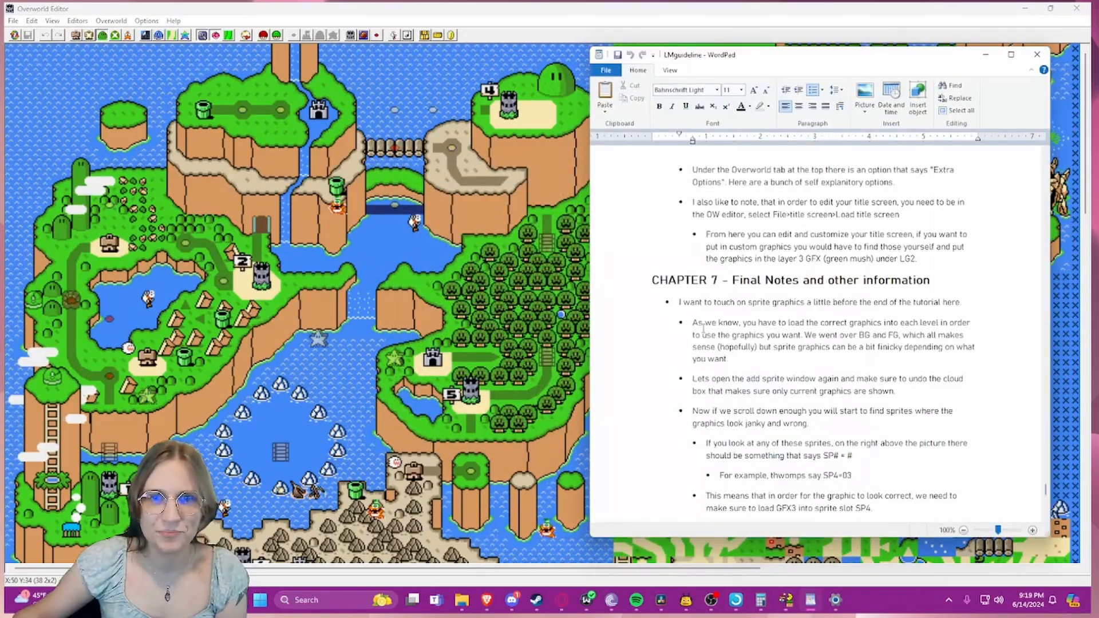
pyautogui.scroll(-3, 703, 328)
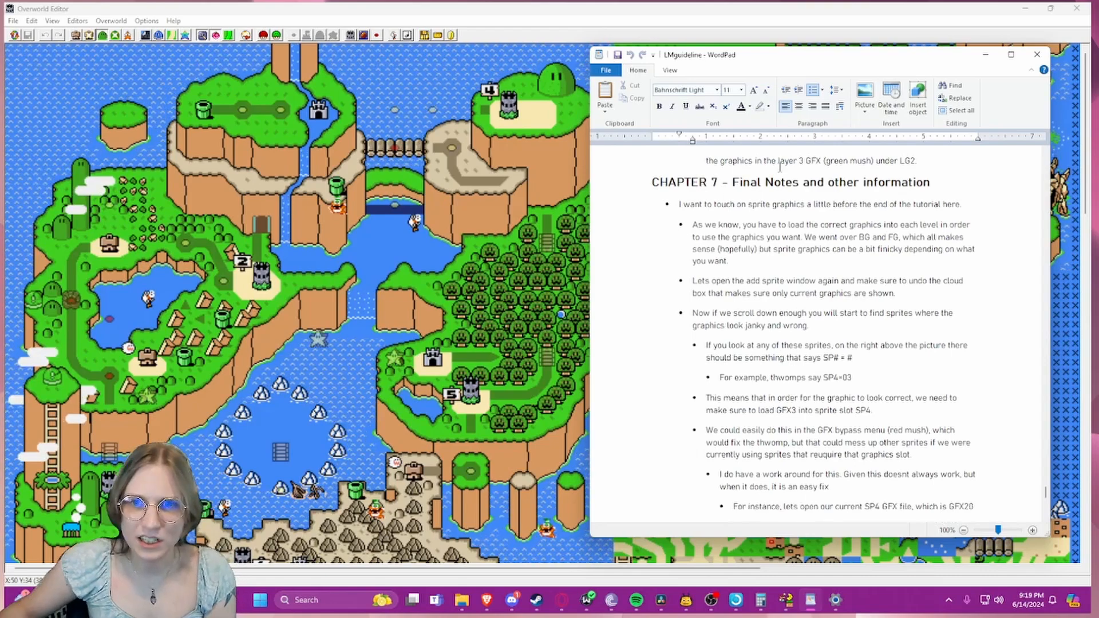
pyautogui.click(984, 54)
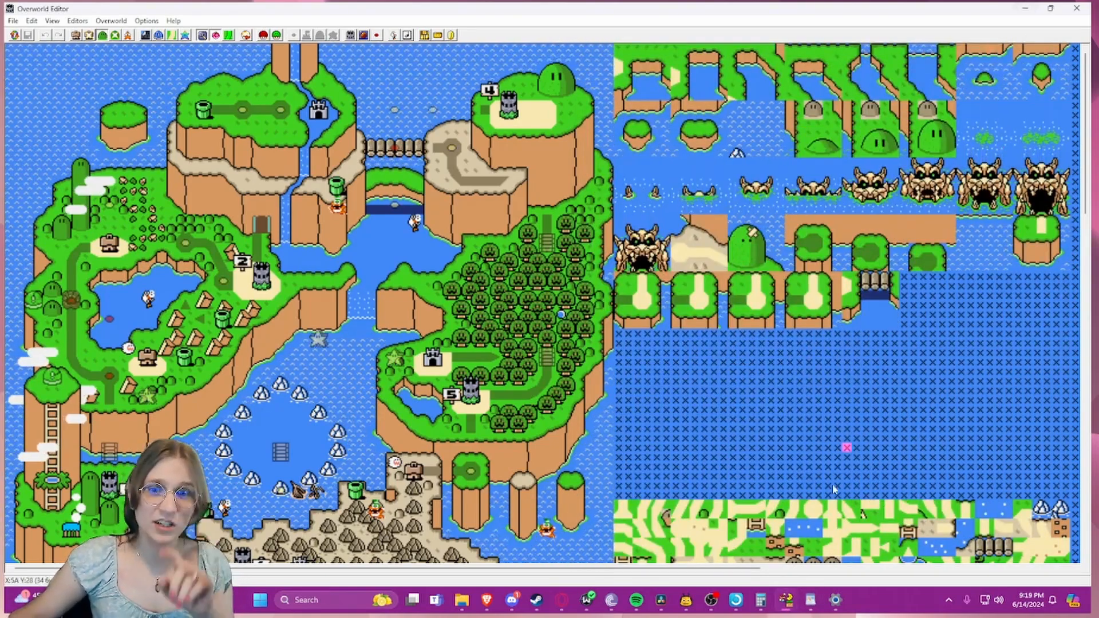
pyautogui.click(810, 599)
pyautogui.scroll(-10, 834, 400)
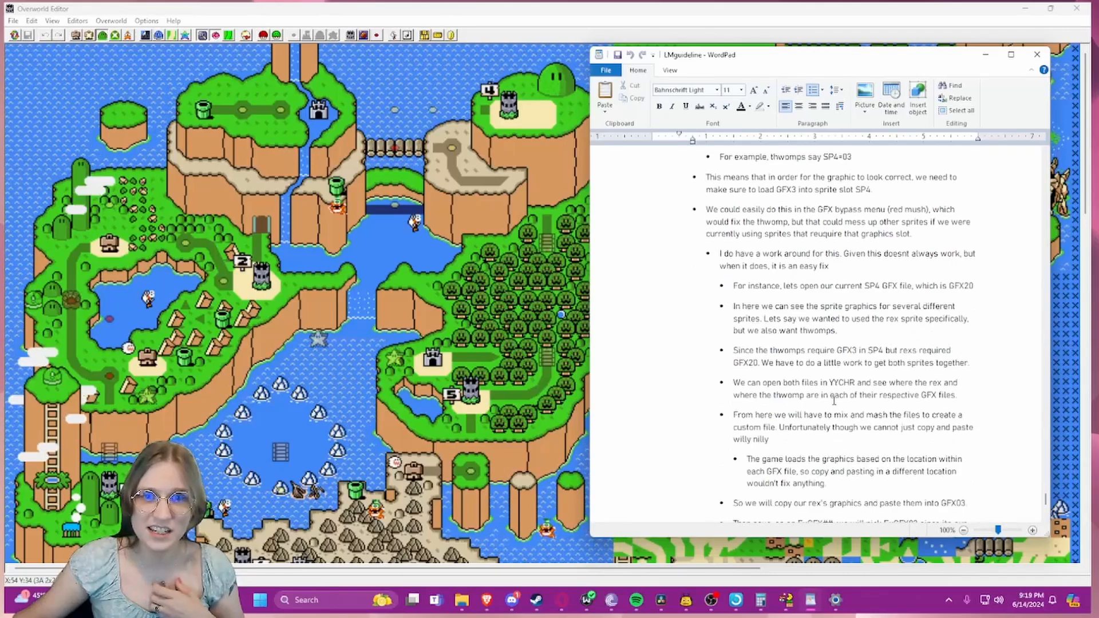
pyautogui.scroll(-8, 834, 400)
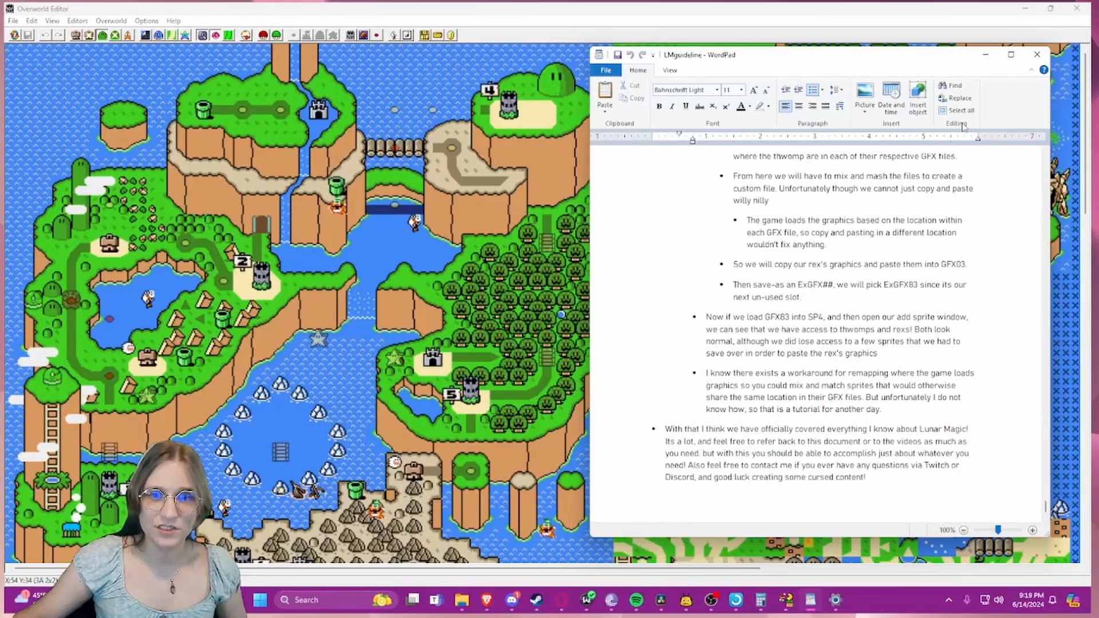
pyautogui.click(985, 55)
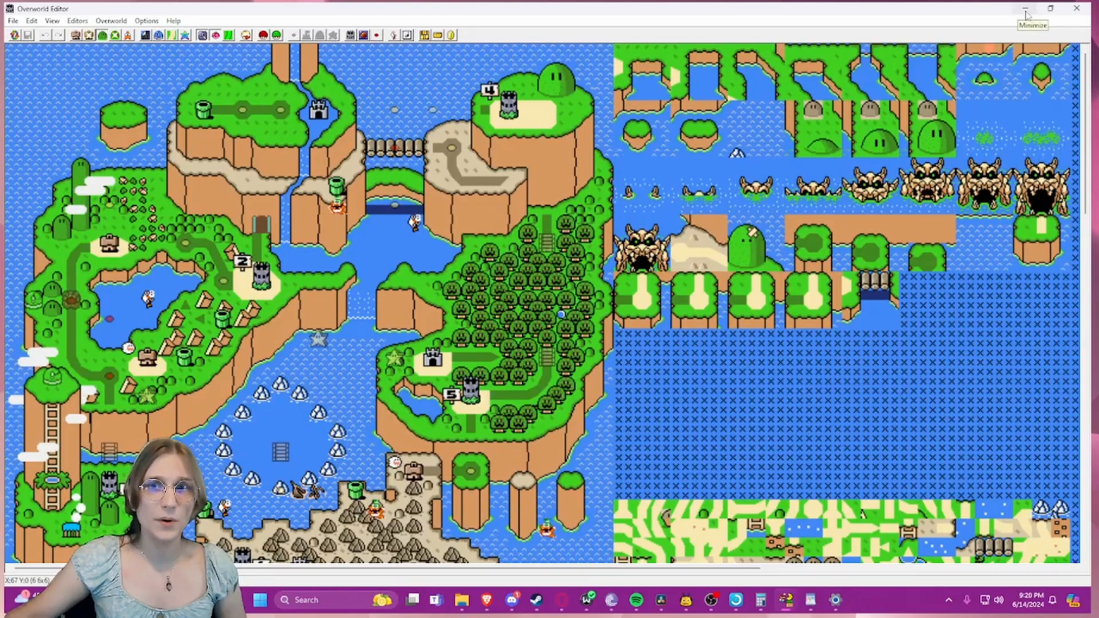
# - Return to level 105 and inspect its Super GFX Bypass settings for the sprite slots without changing them
pyautogui.click(1025, 13)
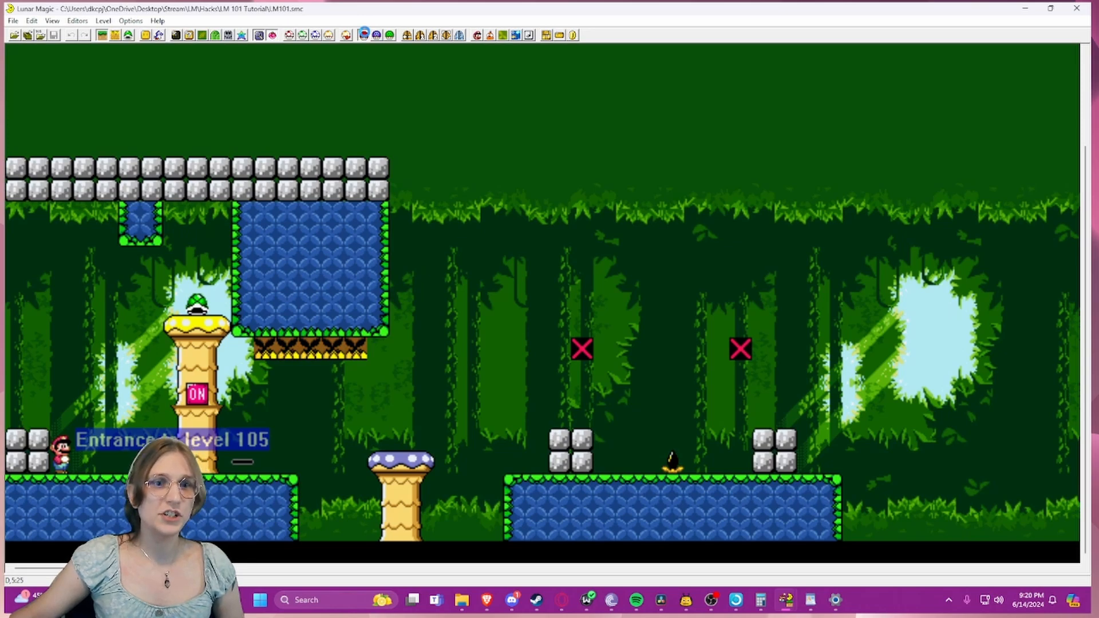
pyautogui.click(364, 35)
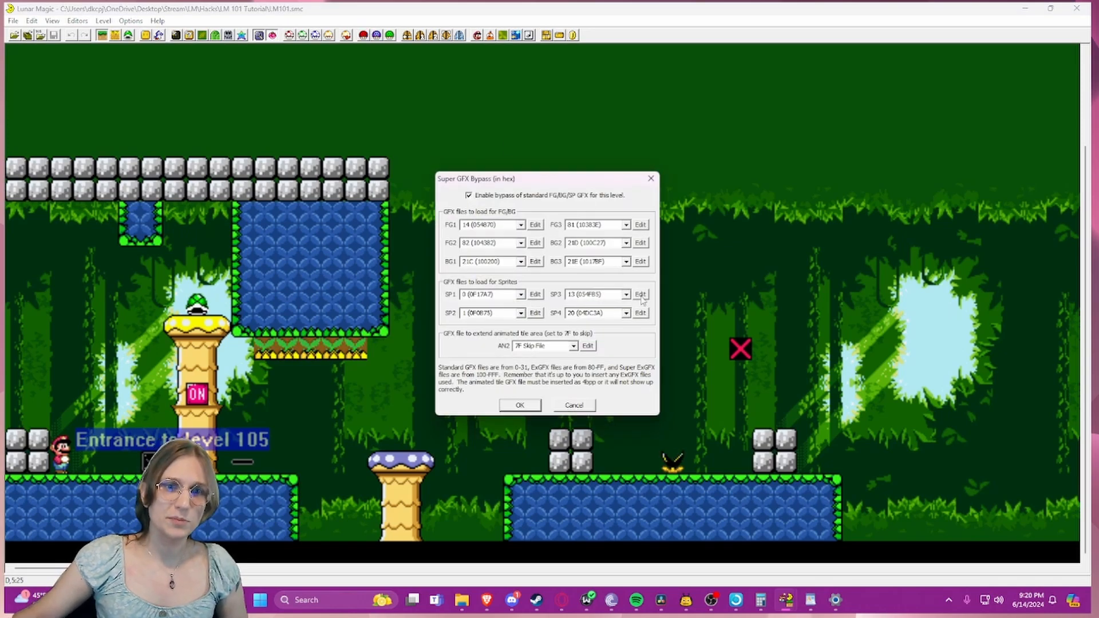
pyautogui.click(650, 178)
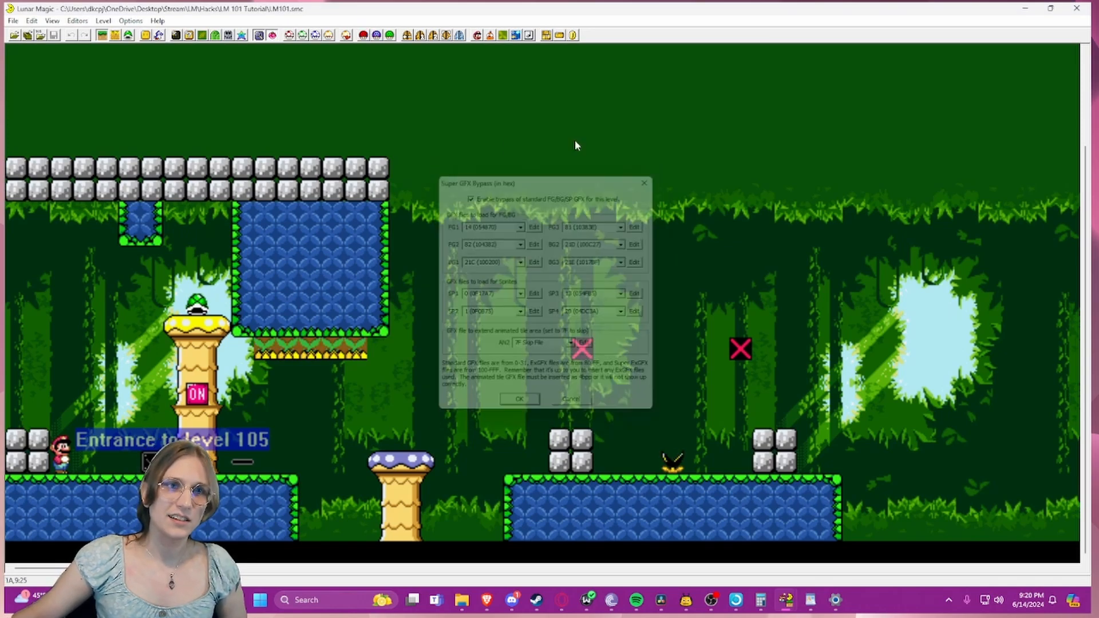
# - Include sprites that do not match the level's current graphics in the Add Sprites list and browse through it
pyautogui.click(158, 35)
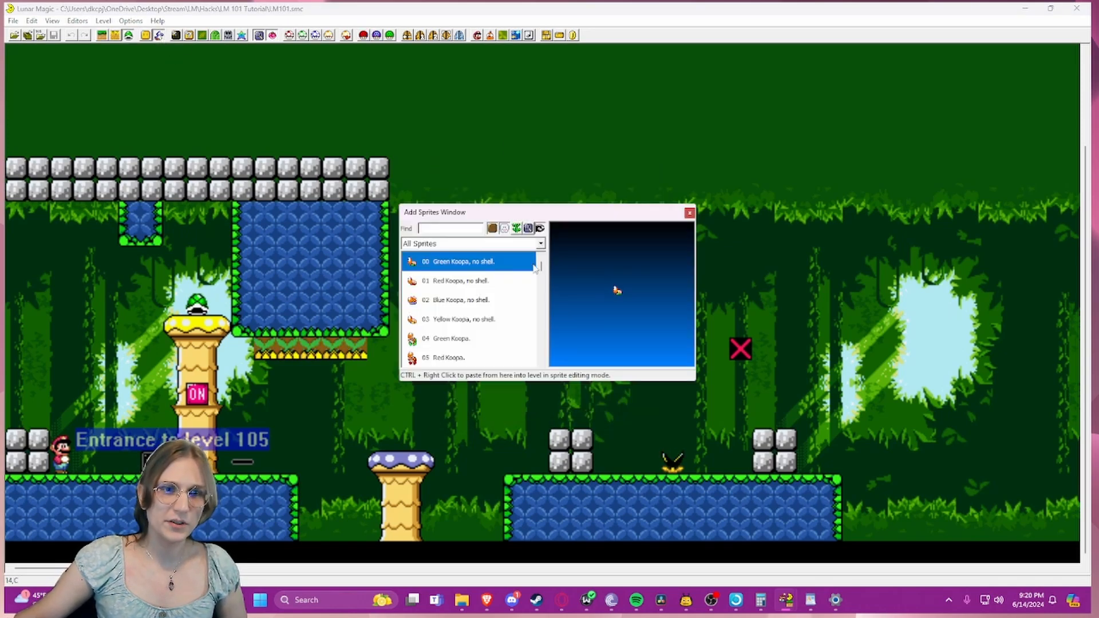
pyautogui.click(503, 228)
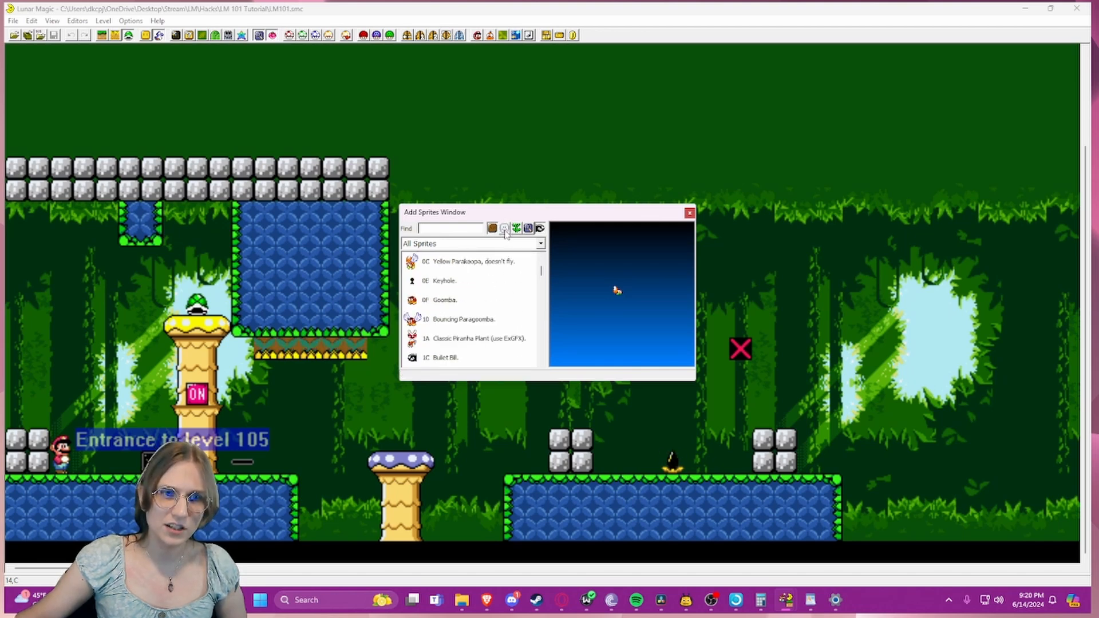
pyautogui.click(479, 341)
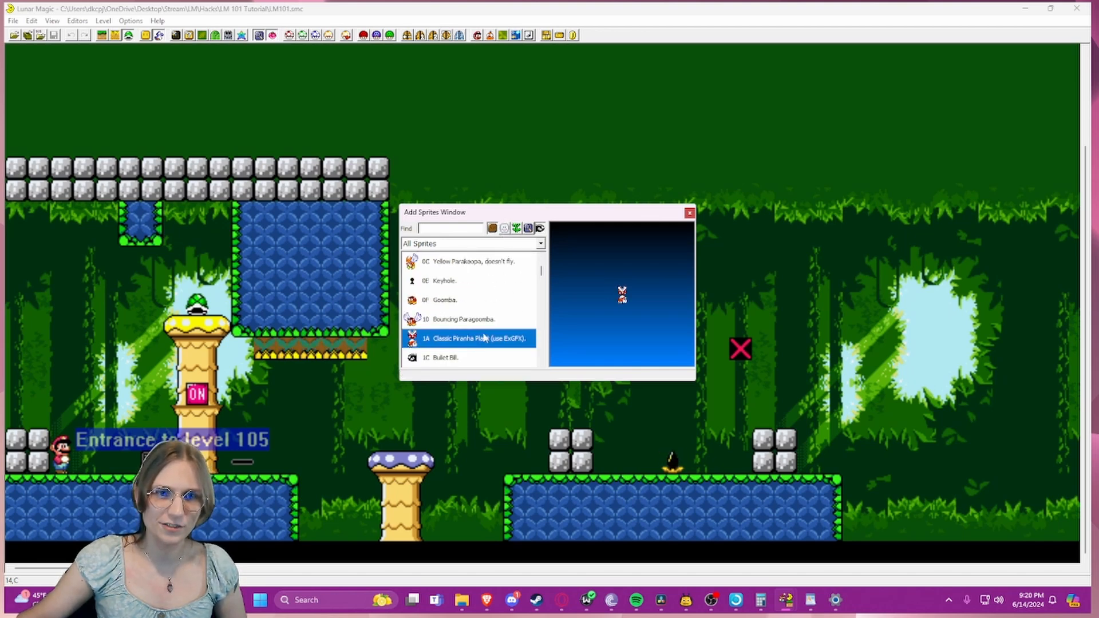
pyautogui.scroll(-10, 458, 303)
pyautogui.scroll(-10, 439, 284)
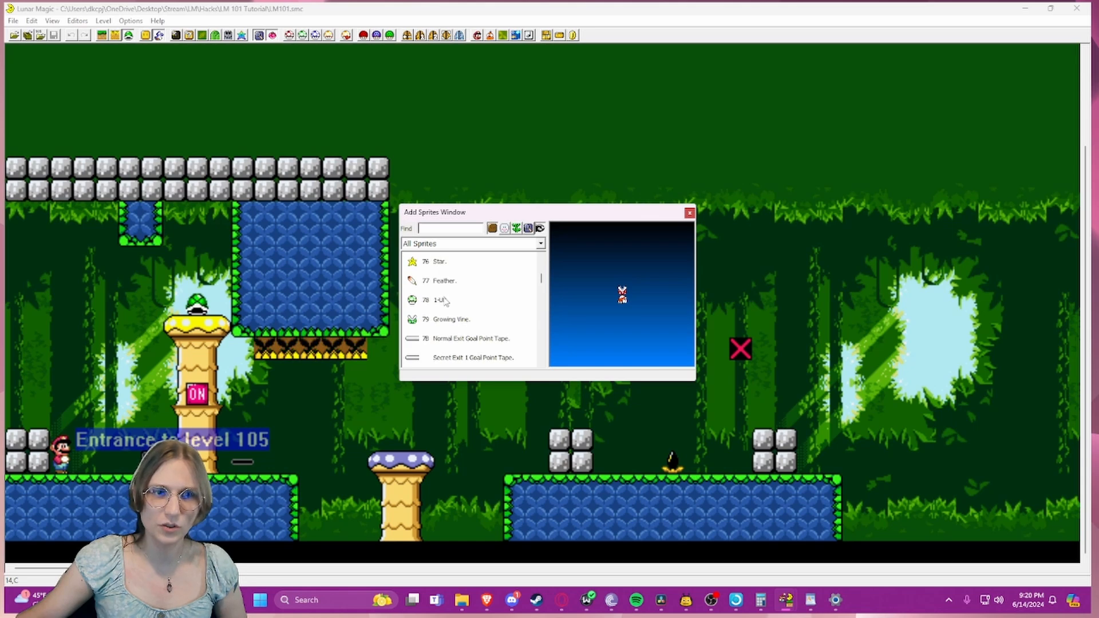
pyautogui.scroll(-10, 441, 304)
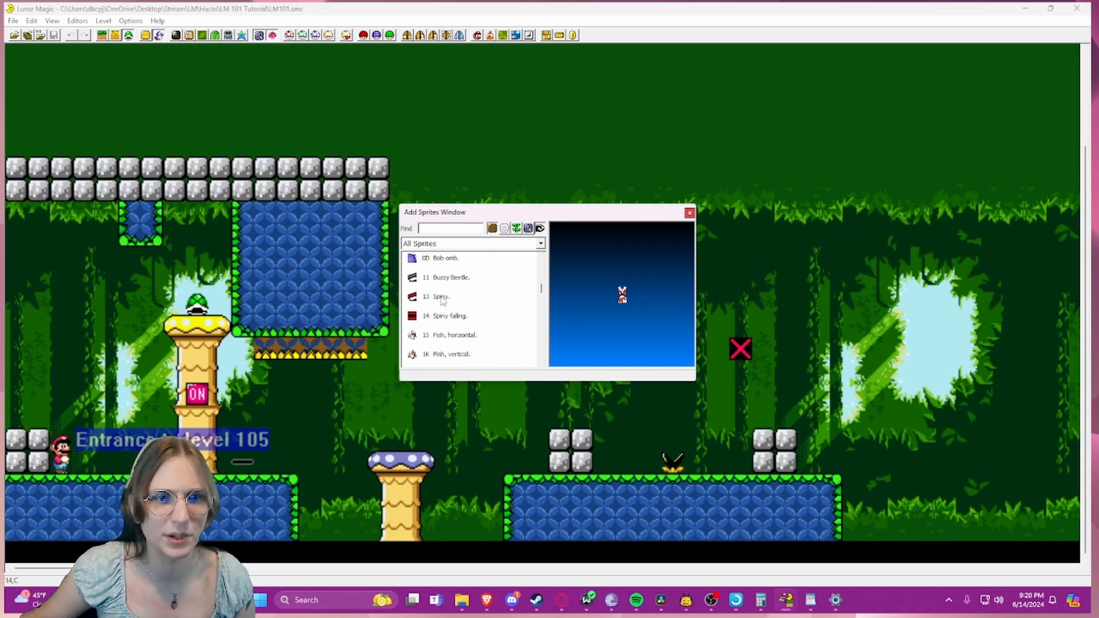
# - Check which SP graphics files the Lakitu Normal/Fish and Thwomp sprites require, and close the sprite list
pyautogui.click(431, 339)
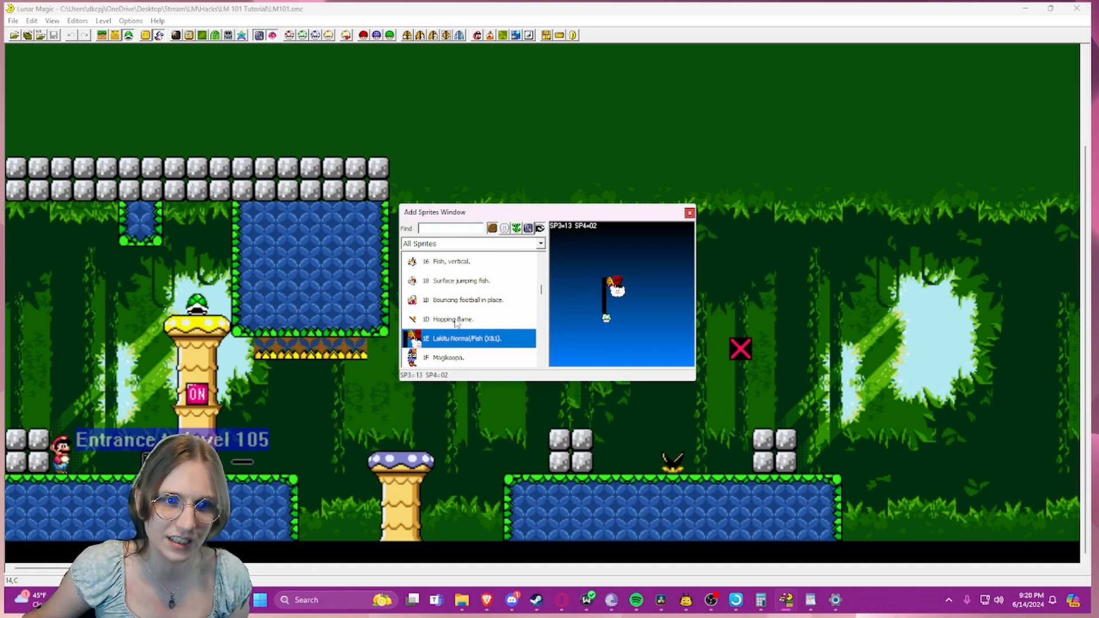
pyautogui.scroll(-5, 456, 320)
pyautogui.click(466, 299)
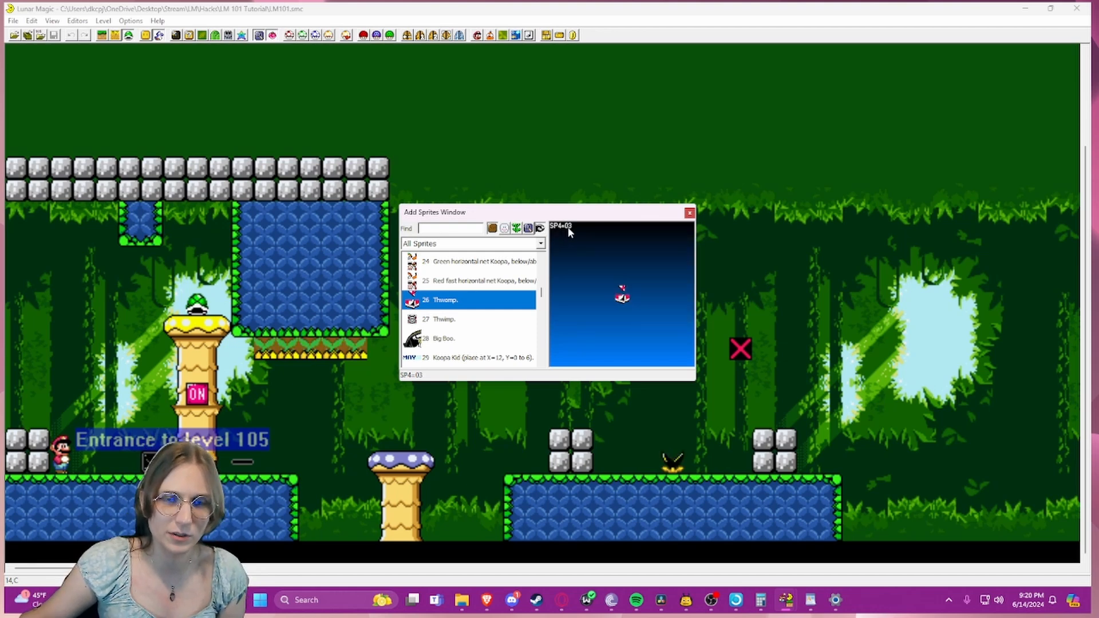
pyautogui.click(689, 212)
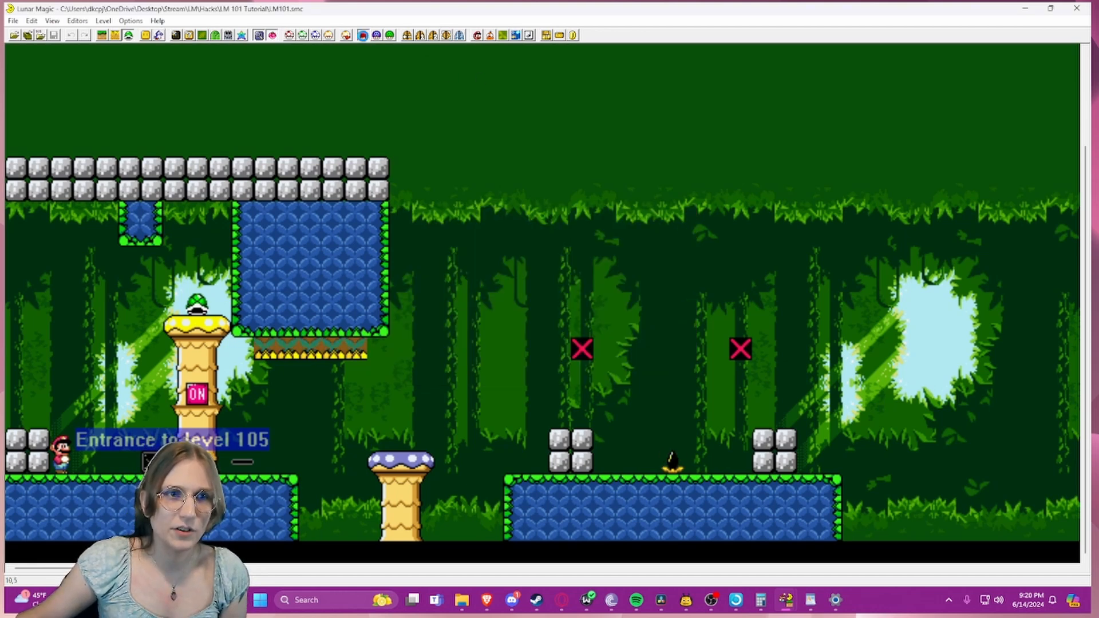
# - Set the level's SP4 sprite graphics slot to file 3, and check the Thwomp in the Add Sprites list
pyautogui.click(363, 35)
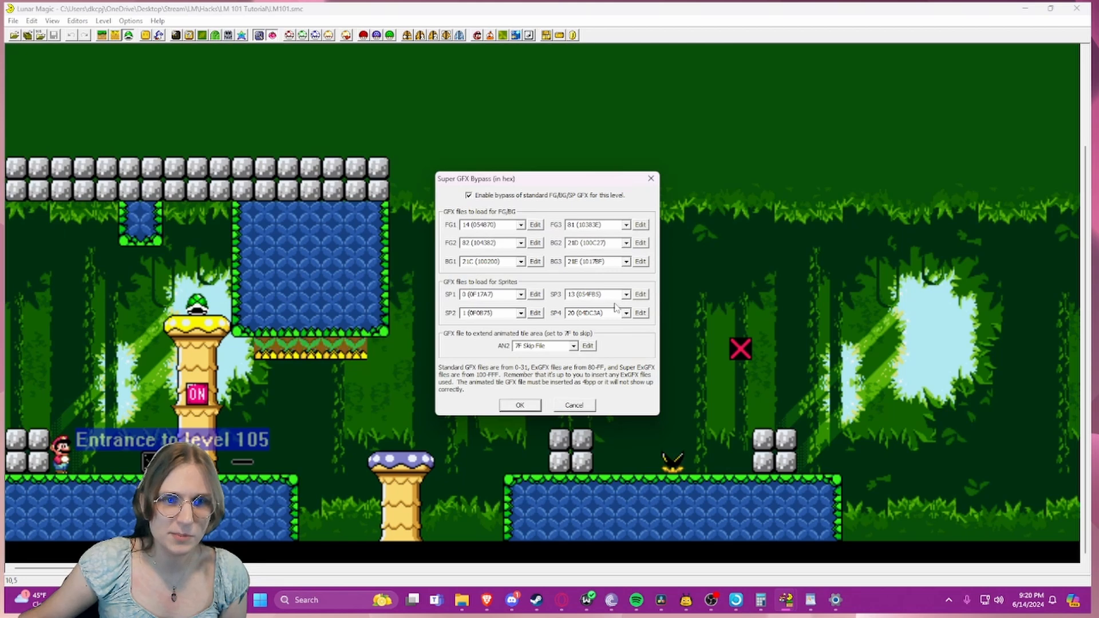
pyautogui.click(627, 315)
pyautogui.press('3')
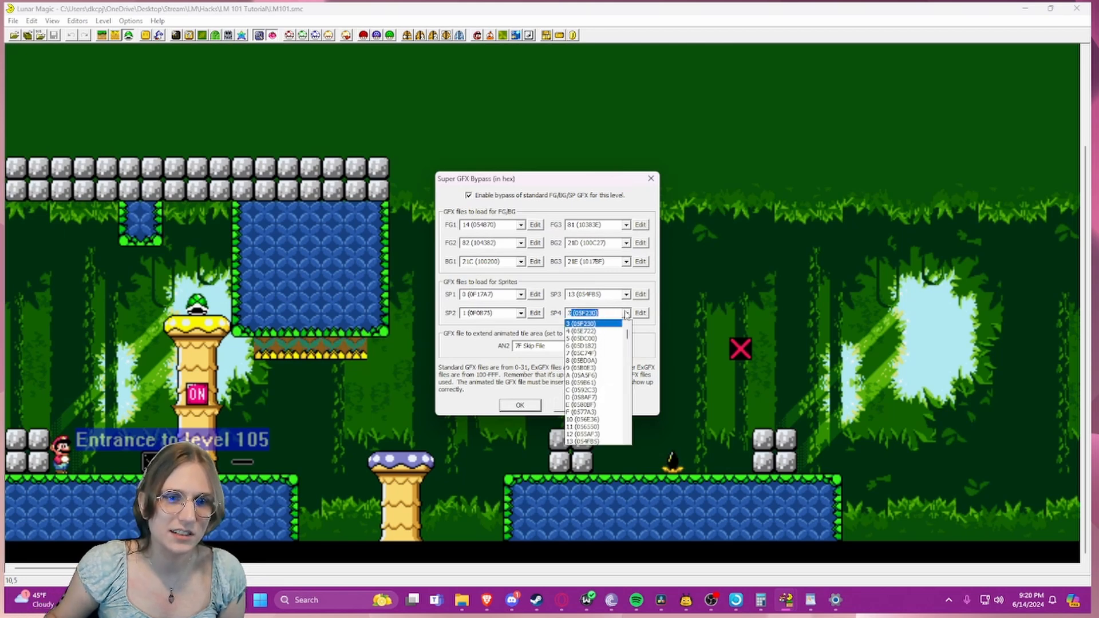
pyautogui.click(626, 316)
pyautogui.press('Return')
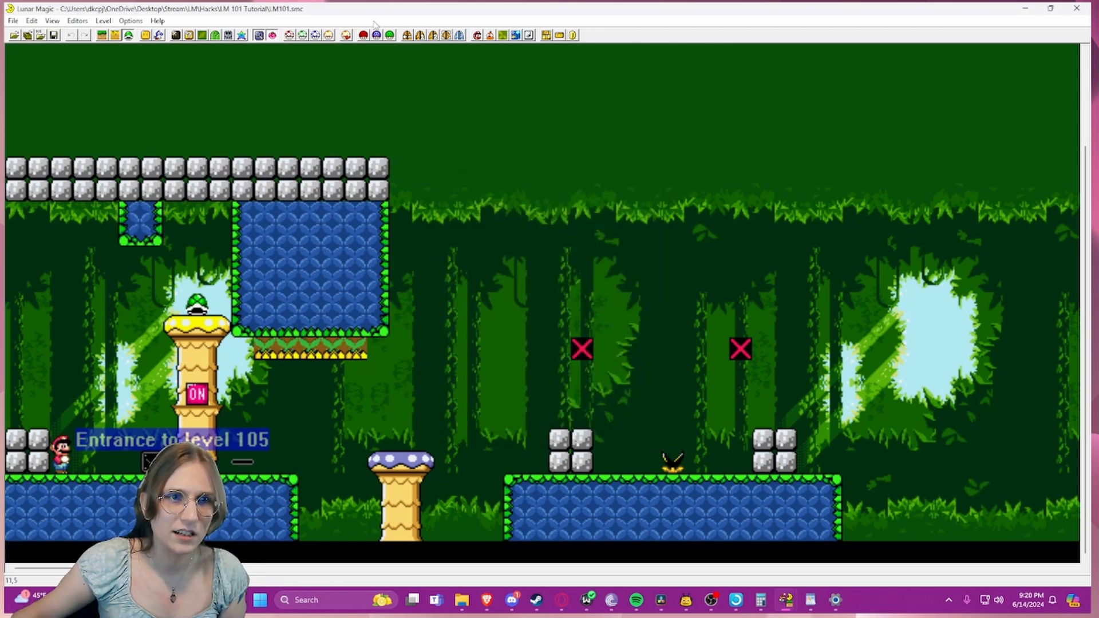
pyautogui.click(176, 35)
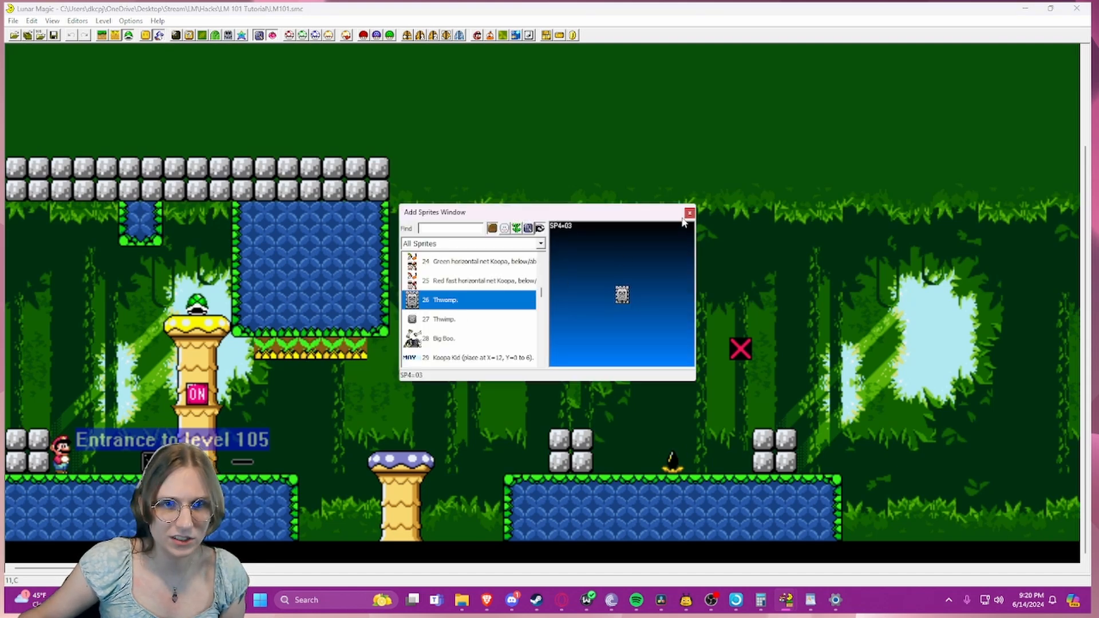
pyautogui.click(689, 213)
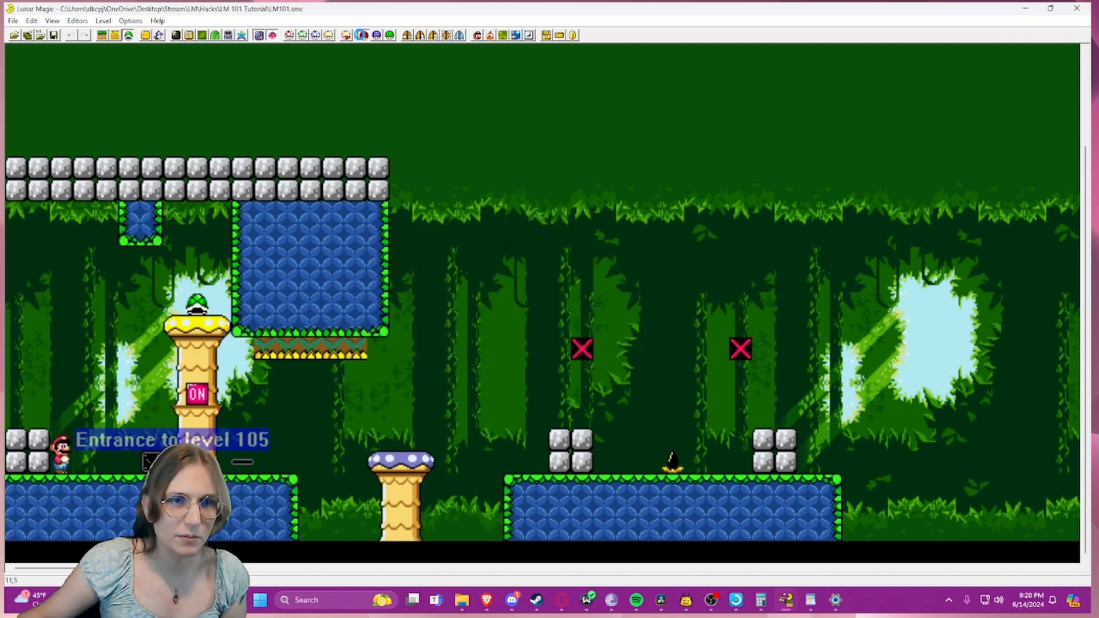
# - Set the SP4 slot back to graphics file 20 in the Super GFX Bypass settings
pyautogui.click(361, 35)
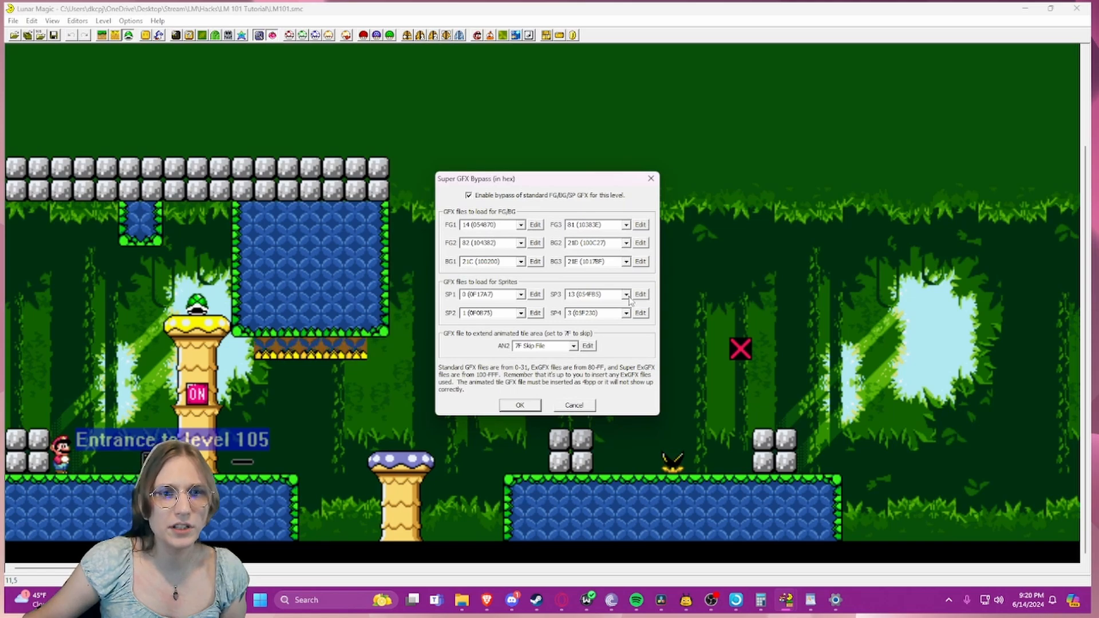
pyautogui.click(626, 313)
pyautogui.write('2')
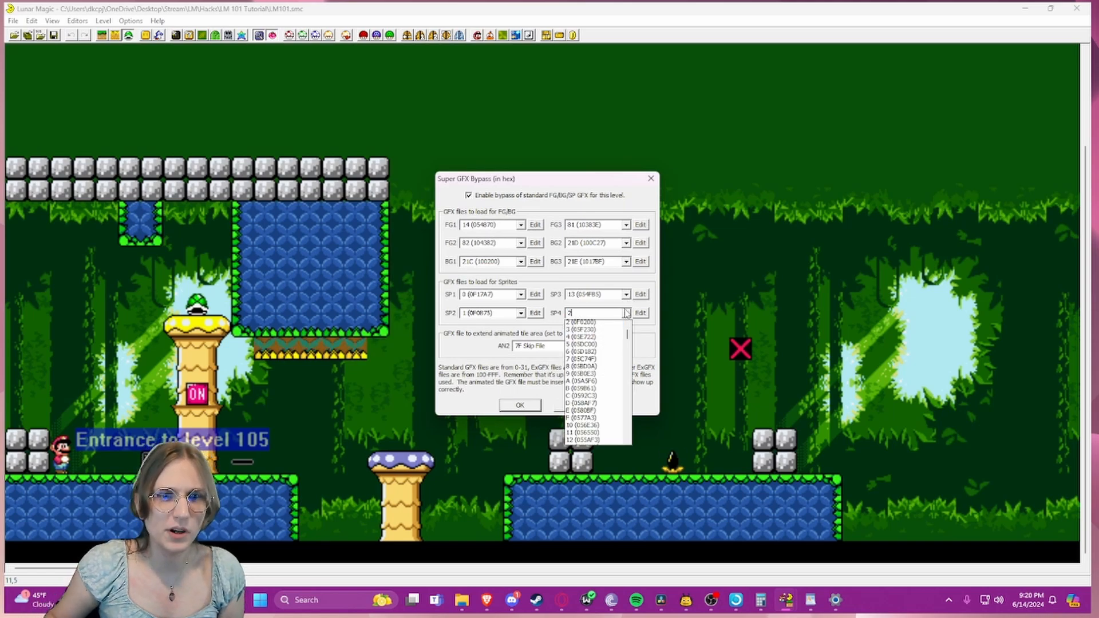
pyautogui.write('0')
pyautogui.press('Return')
pyautogui.press('Tab')
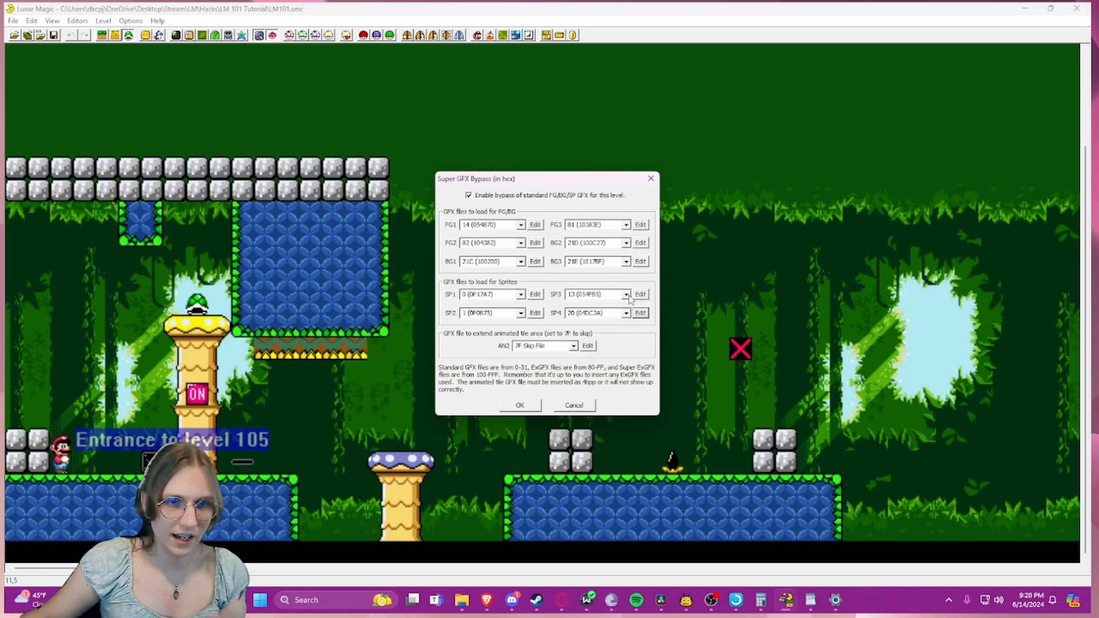
# - Open the SP4 graphics file GFX20 in YY-CHR, display it as 4BPP SNES/PCE(CG), and apply the palette row with orange and blue shades
pyautogui.click(640, 313)
pyautogui.click(171, 317)
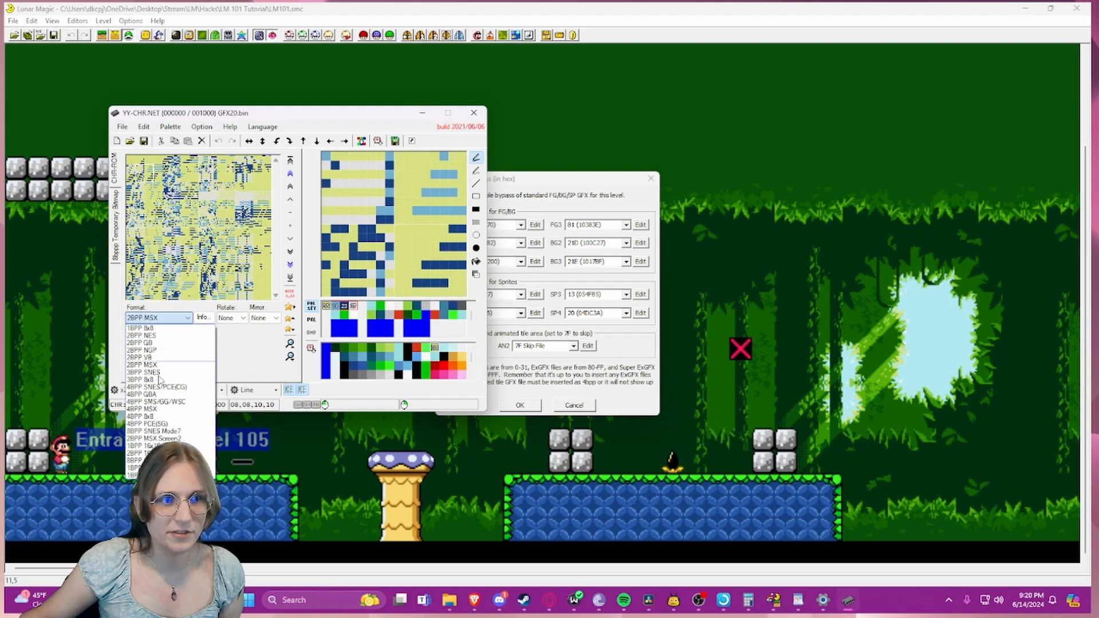
pyautogui.click(157, 387)
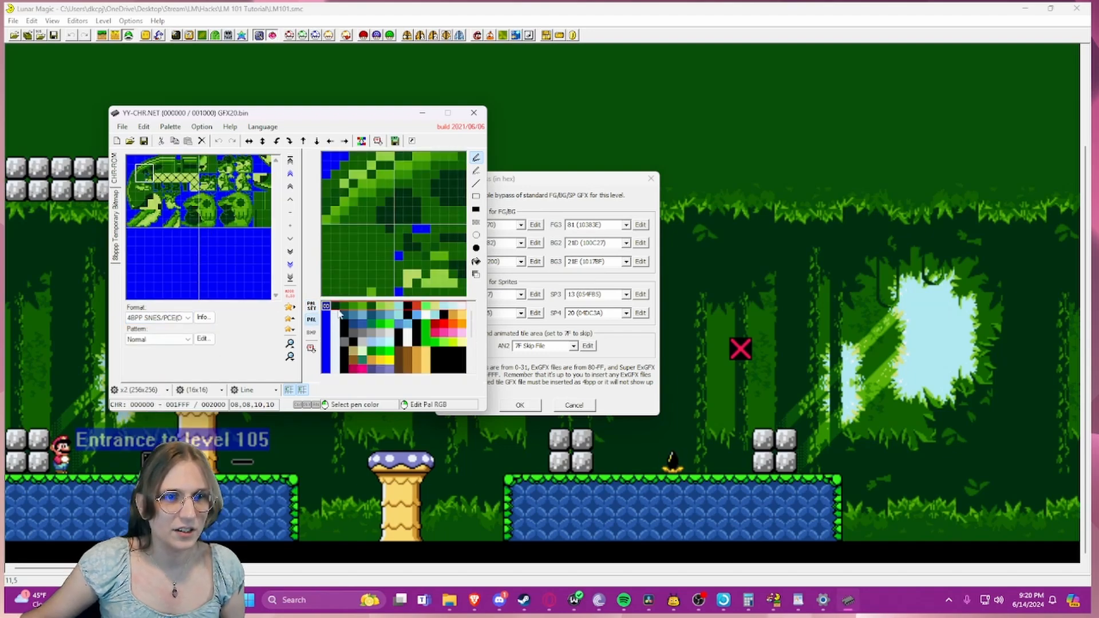
pyautogui.click(333, 333)
pyautogui.click(332, 351)
pyautogui.click(333, 360)
pyautogui.click(332, 369)
pyautogui.scroll(-1, 332, 369)
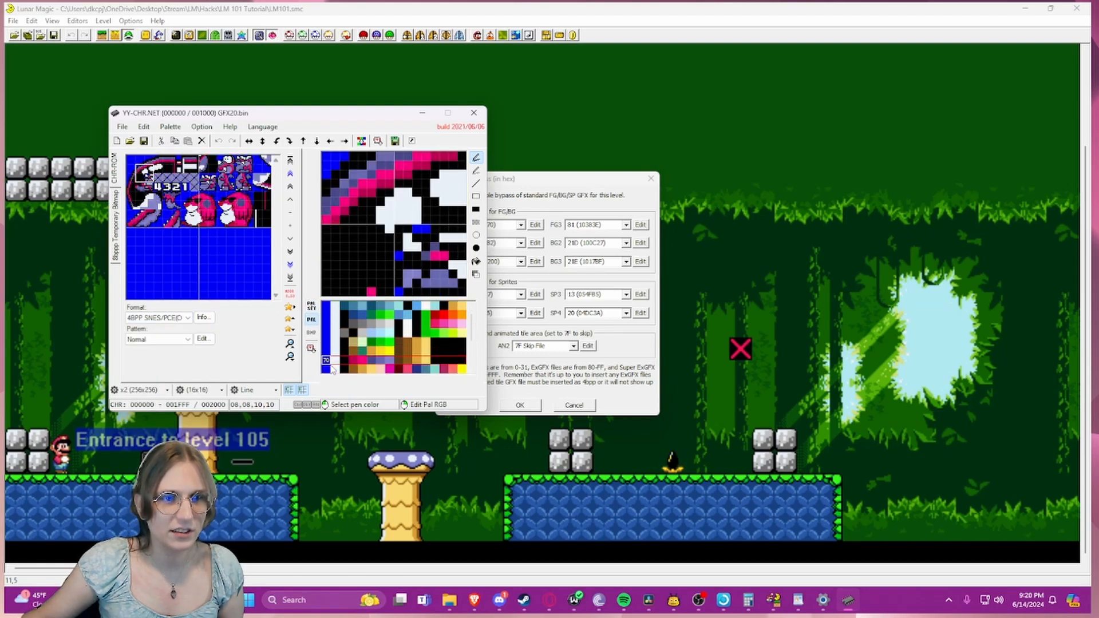
pyautogui.scroll(-2, 331, 361)
pyautogui.click(331, 361)
pyautogui.scroll(-1, 331, 361)
pyautogui.click(325, 368)
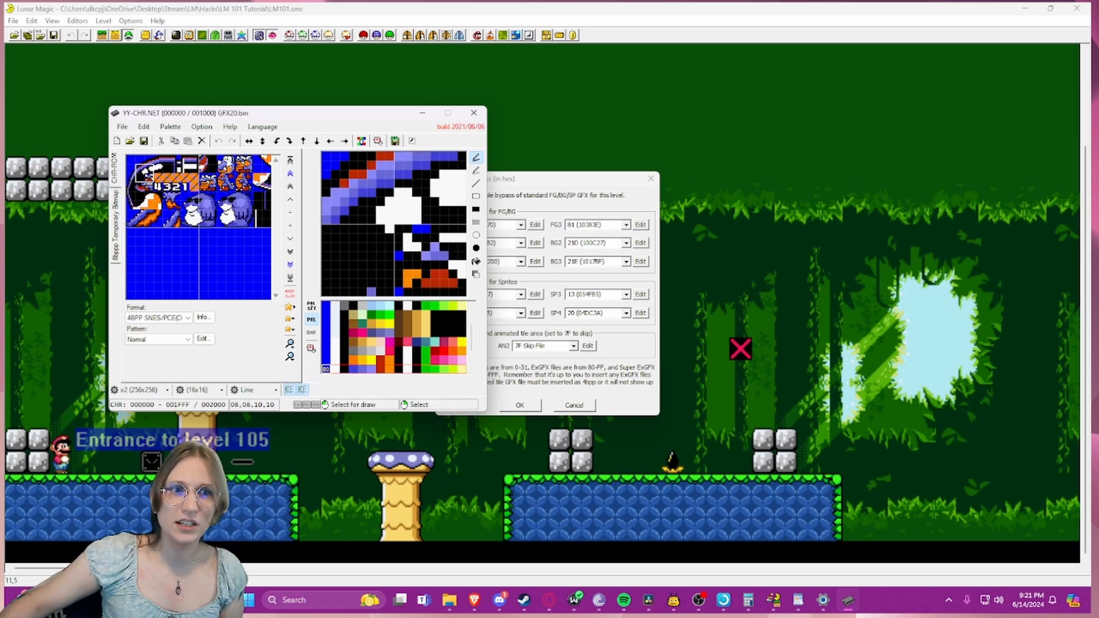
# - Inspect the orange-beaked creature's tiles in GFX20.bin
pyautogui.click(229, 164)
pyautogui.moveTo(224, 164)
pyautogui.mouseDown()
pyautogui.moveTo(239, 177)
pyautogui.moveTo(224, 163)
pyautogui.moveTo(215, 177)
pyautogui.moveTo(242, 167)
pyautogui.mouseUp()
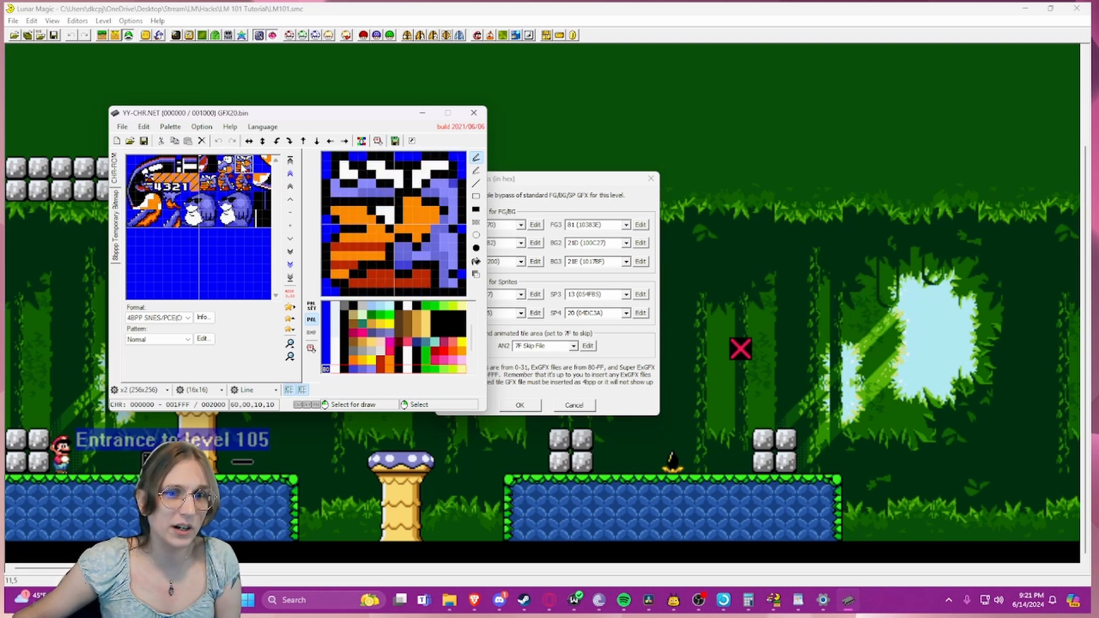
pyautogui.moveTo(243, 167); pyautogui.dragTo(209, 182)
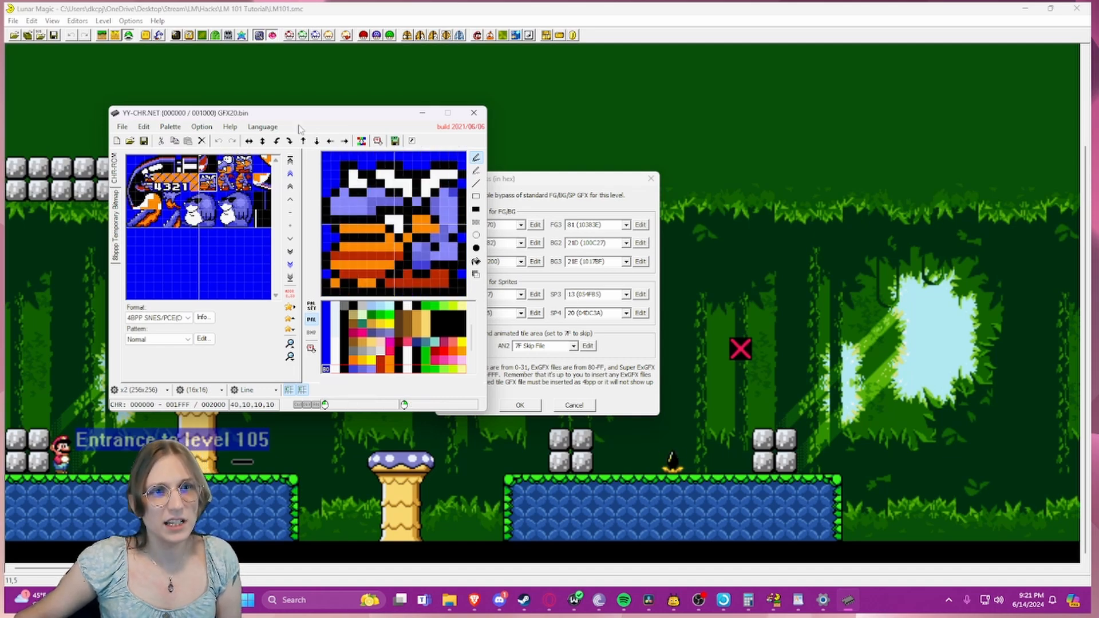
# - Move the GFX20 window aside and set SP4 to graphics file 3 in the Super GFX Bypass settings
pyautogui.moveTo(314, 117); pyautogui.dragTo(282, 103)
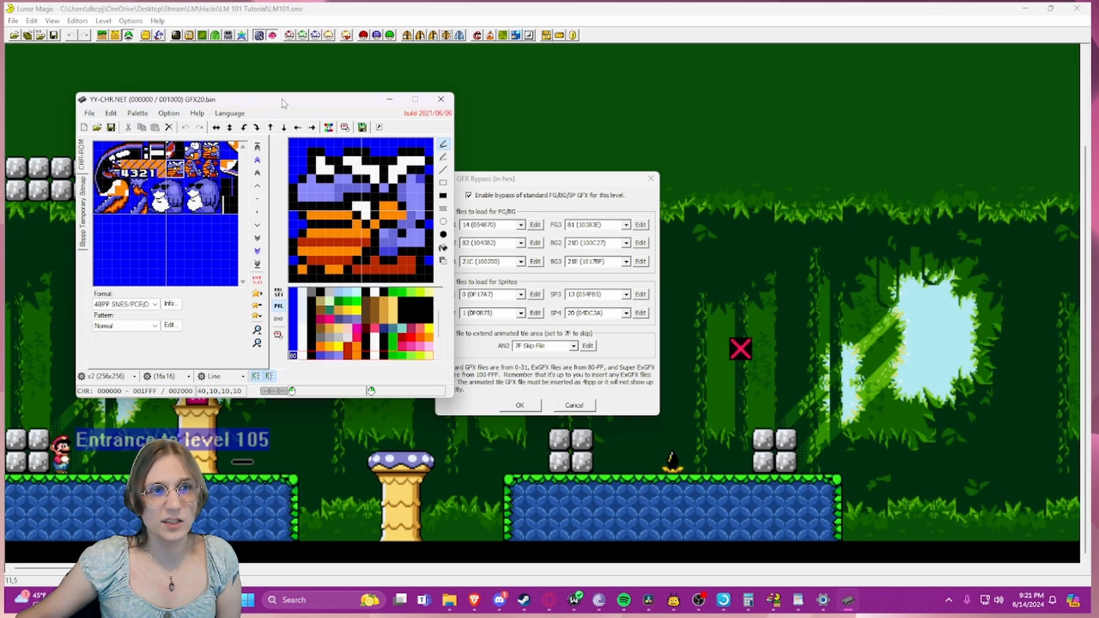
pyautogui.moveTo(506, 184); pyautogui.dragTo(506, 178)
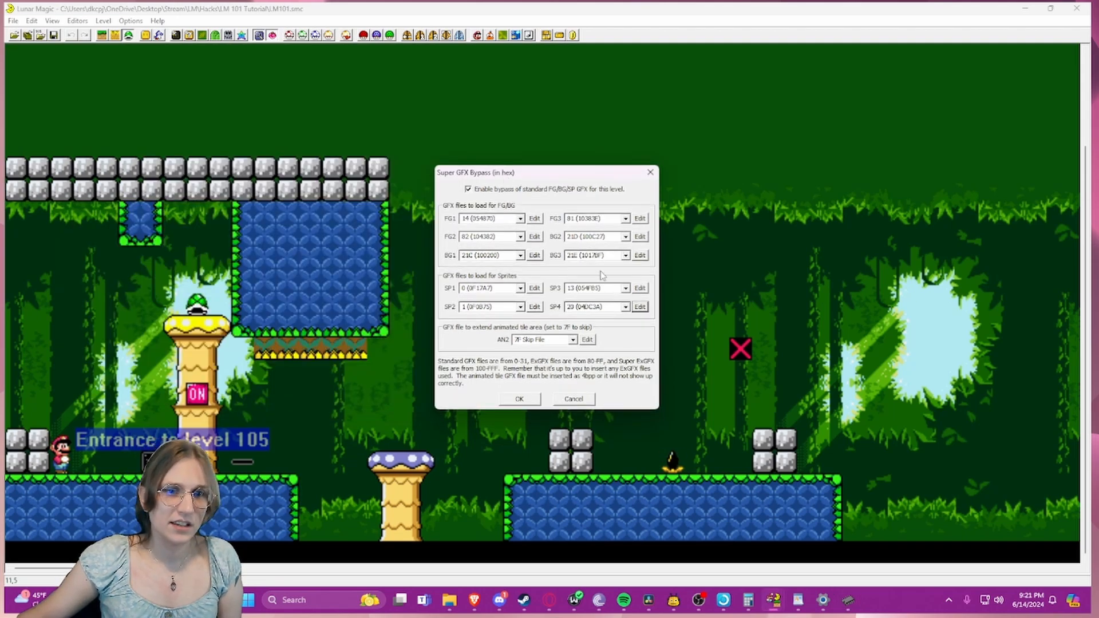
pyautogui.click(621, 307)
pyautogui.click(625, 307)
pyautogui.scroll(1, 625, 331)
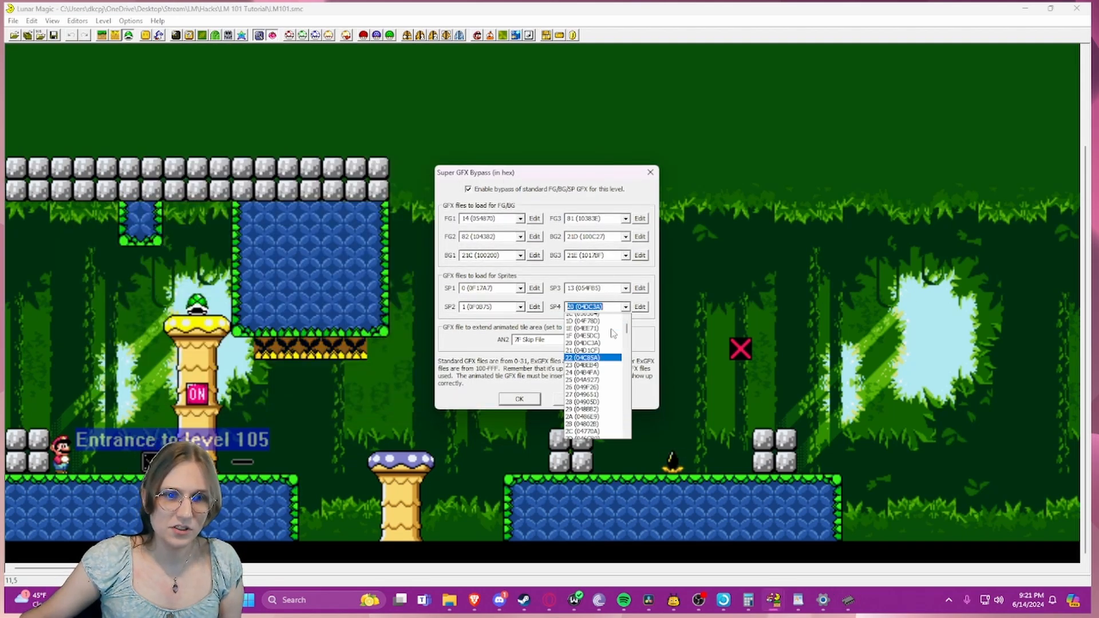
pyautogui.moveTo(625, 327); pyautogui.dragTo(626, 319)
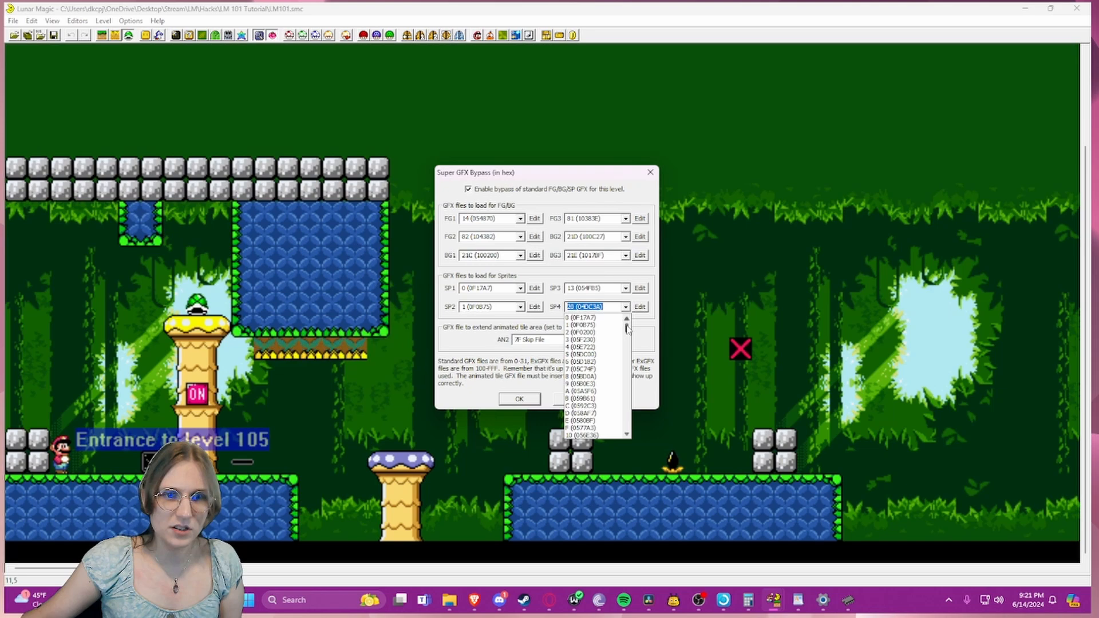
pyautogui.click(597, 340)
pyautogui.moveTo(531, 399); pyautogui.dragTo(596, 355)
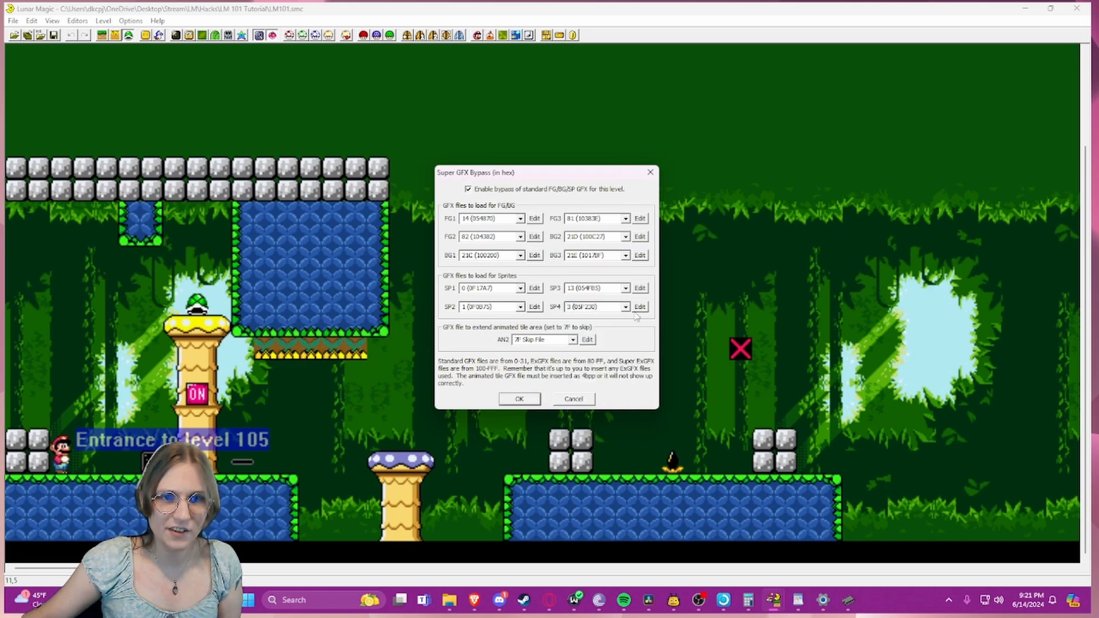
# - Open the SP4 graphics file GFX03 in YY-CHR, display it as 4BPP SNES/PCE(CG), and apply the grey palette row
pyautogui.click(637, 310)
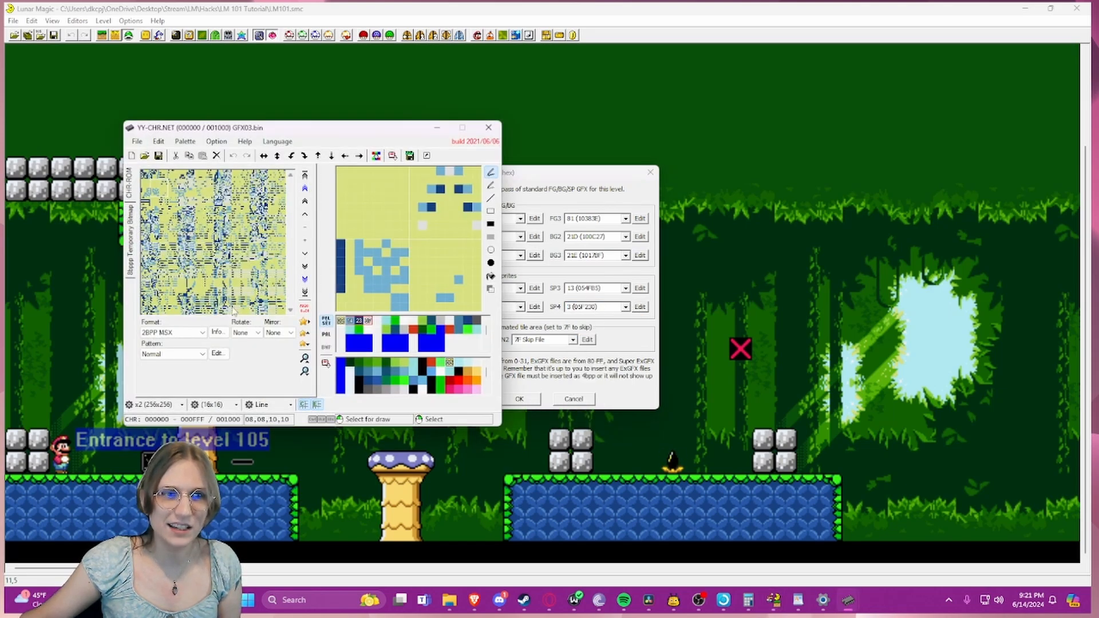
pyautogui.click(172, 333)
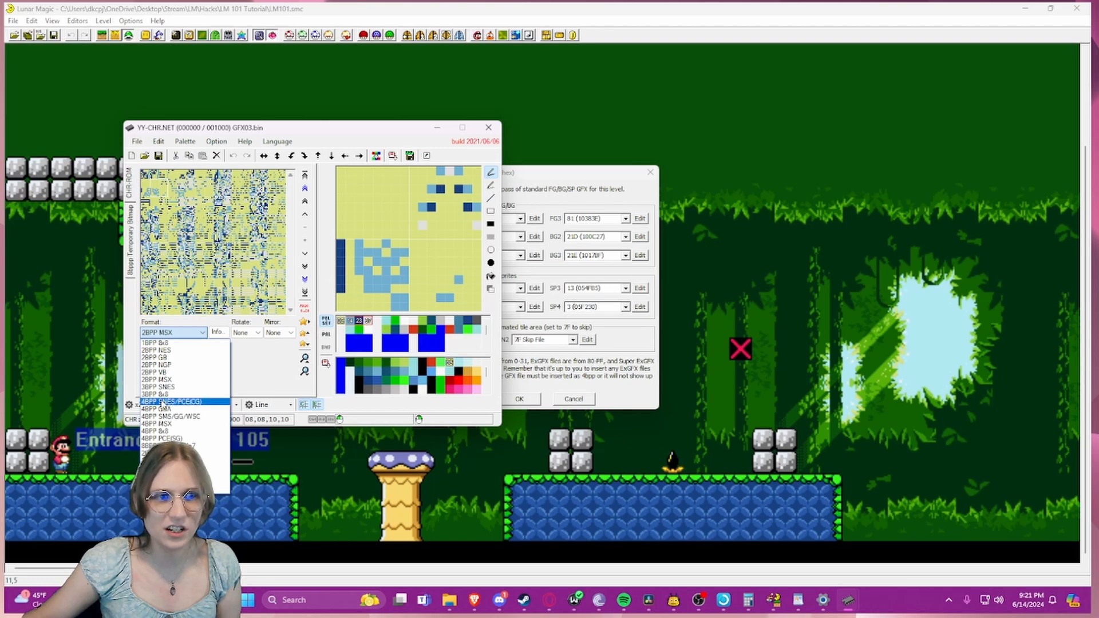
pyautogui.click(163, 401)
pyautogui.moveTo(318, 128); pyautogui.dragTo(584, 137)
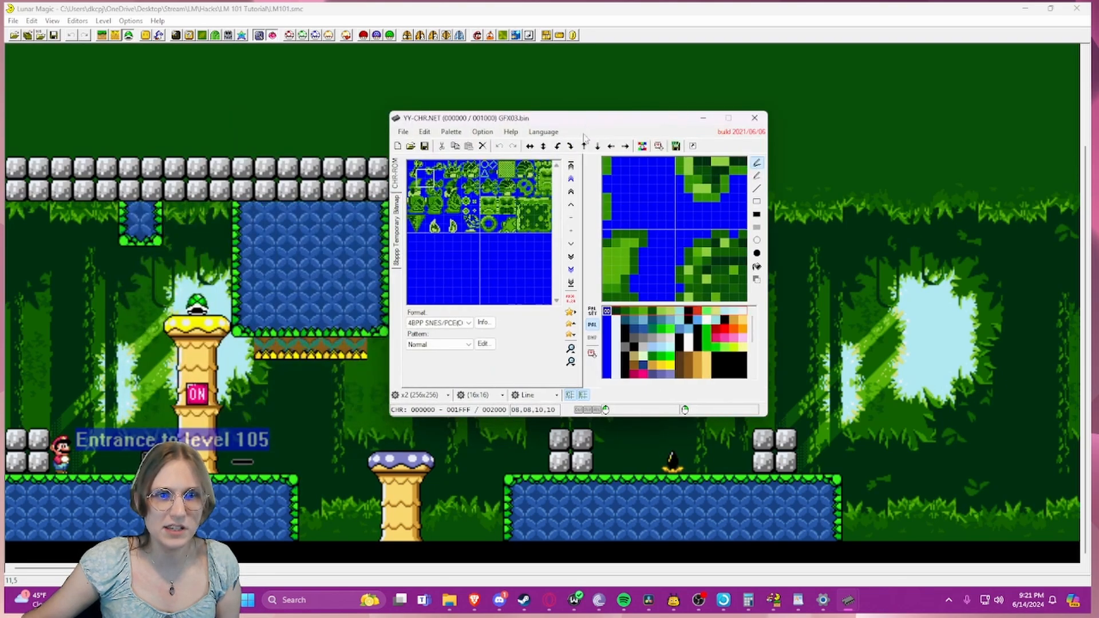
pyautogui.click(608, 337)
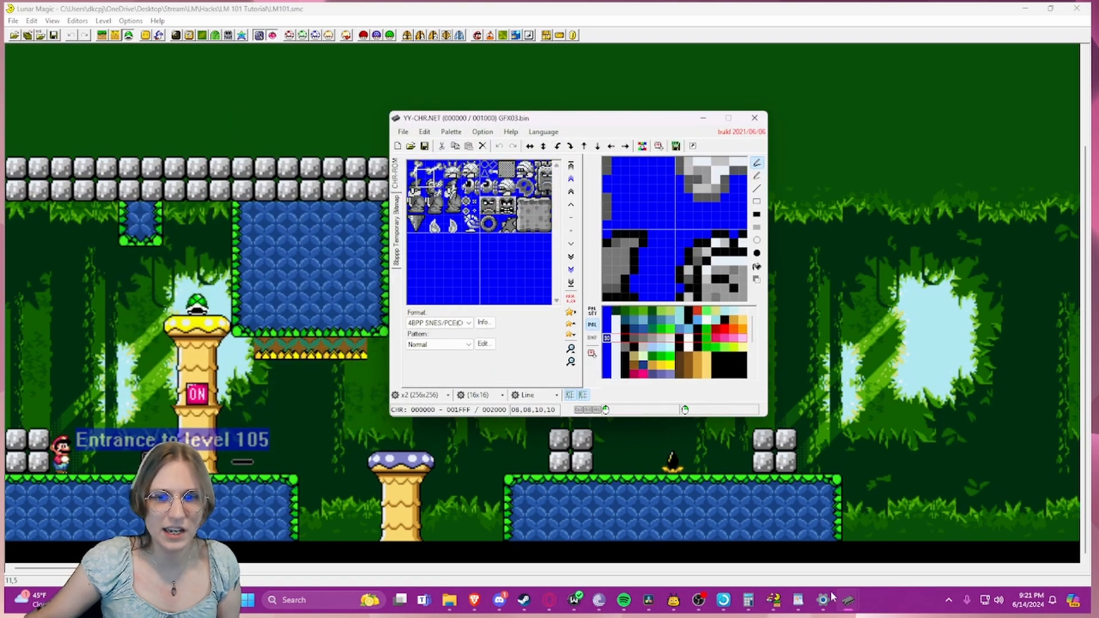
# - Bring the GFX20 window back into view and place the GFX03 window beside it
pyautogui.moveTo(847, 600)
pyautogui.click(799, 544)
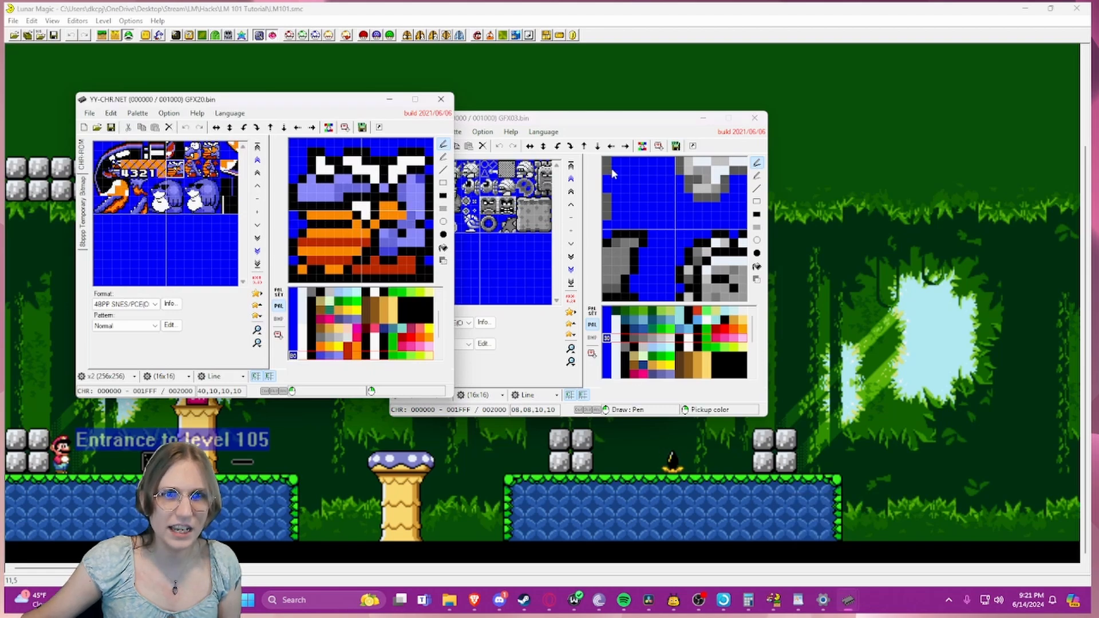
pyautogui.moveTo(480, 118); pyautogui.dragTo(553, 105)
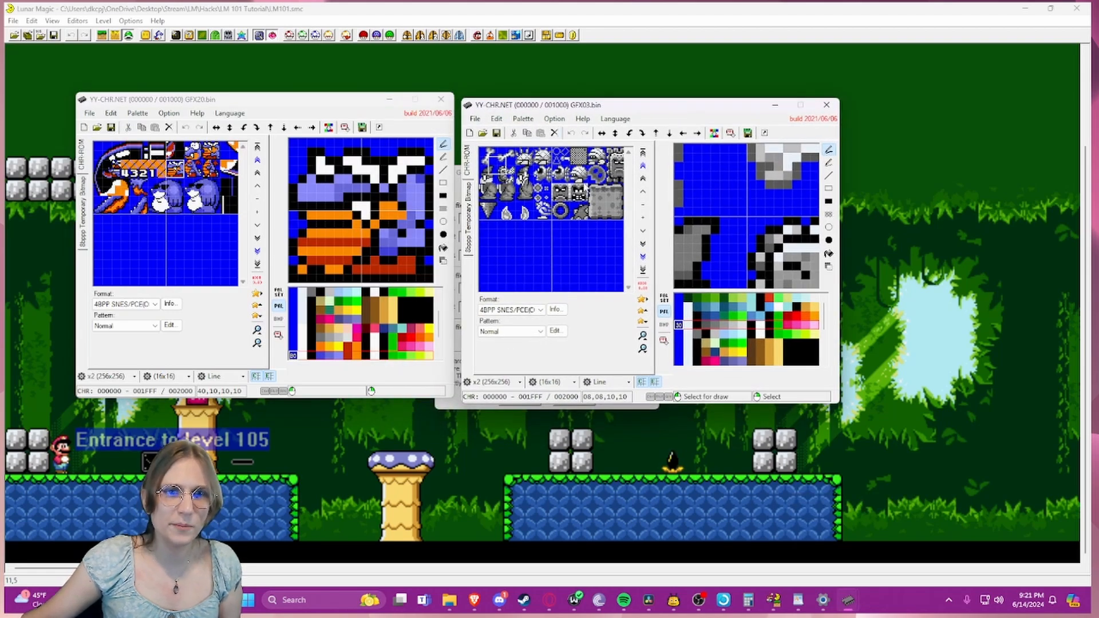
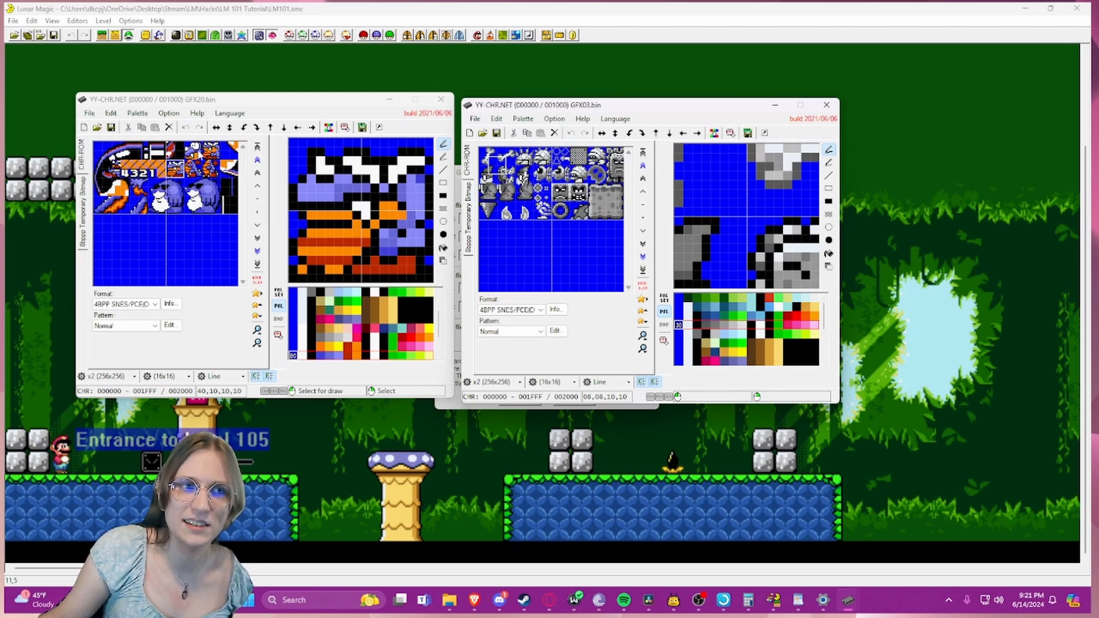
# - Compare the tiles at matching top-row positions in GFX20.bin and GFX03.bin
pyautogui.moveTo(224, 147)
pyautogui.mouseDown()
pyautogui.moveTo(243, 158)
pyautogui.moveTo(233, 150)
pyautogui.mouseUp()
pyautogui.click(615, 156)
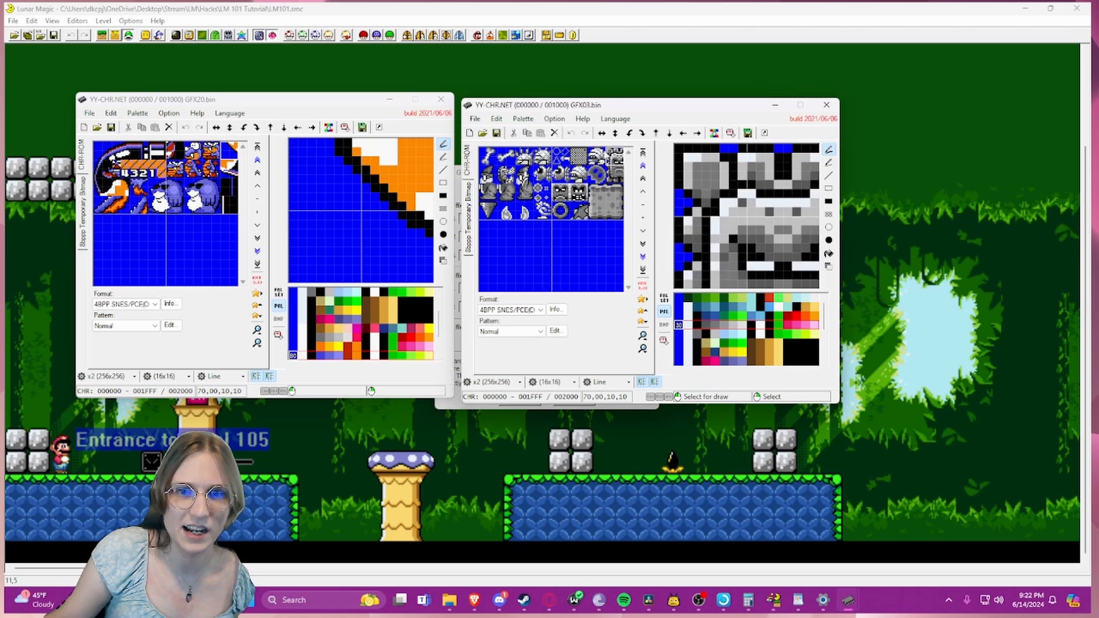
pyautogui.click(216, 153)
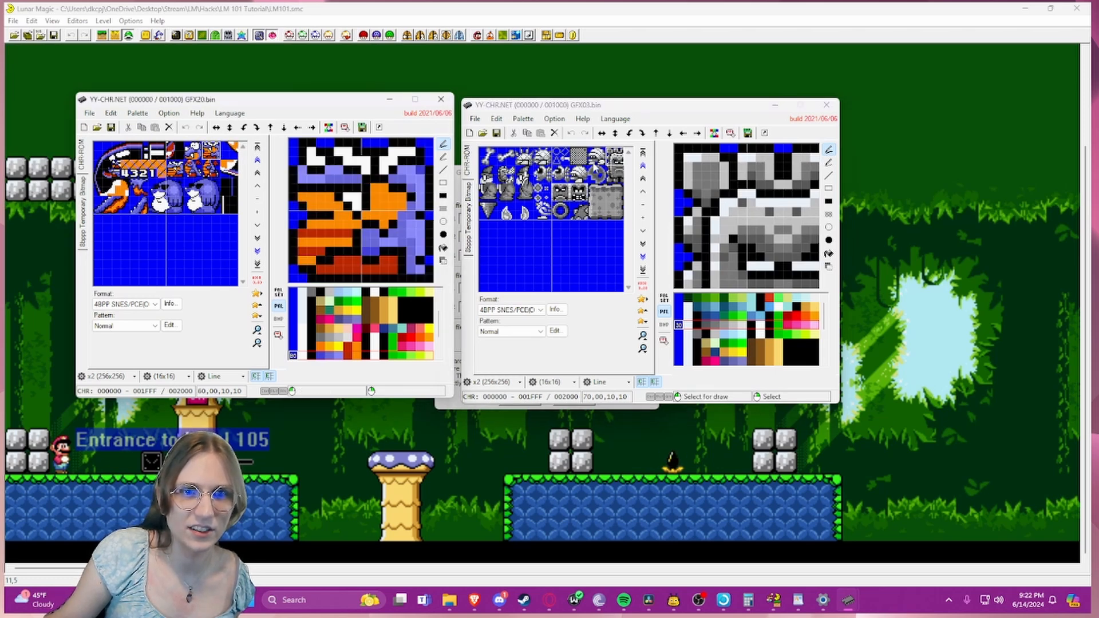
pyautogui.click(596, 154)
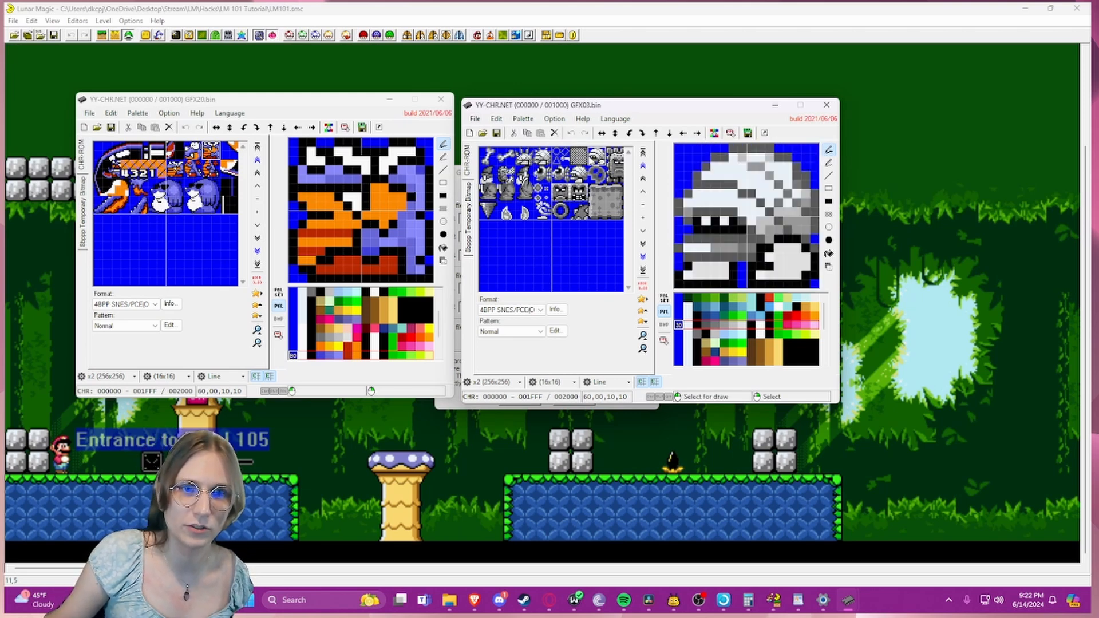
# - Examine the individual sprite tiles in the upper rows of GFX03.bin, including the fish skeleton, and select the matching area in GFX20.bin
pyautogui.click(593, 170)
pyautogui.click(592, 154)
pyautogui.click(593, 178)
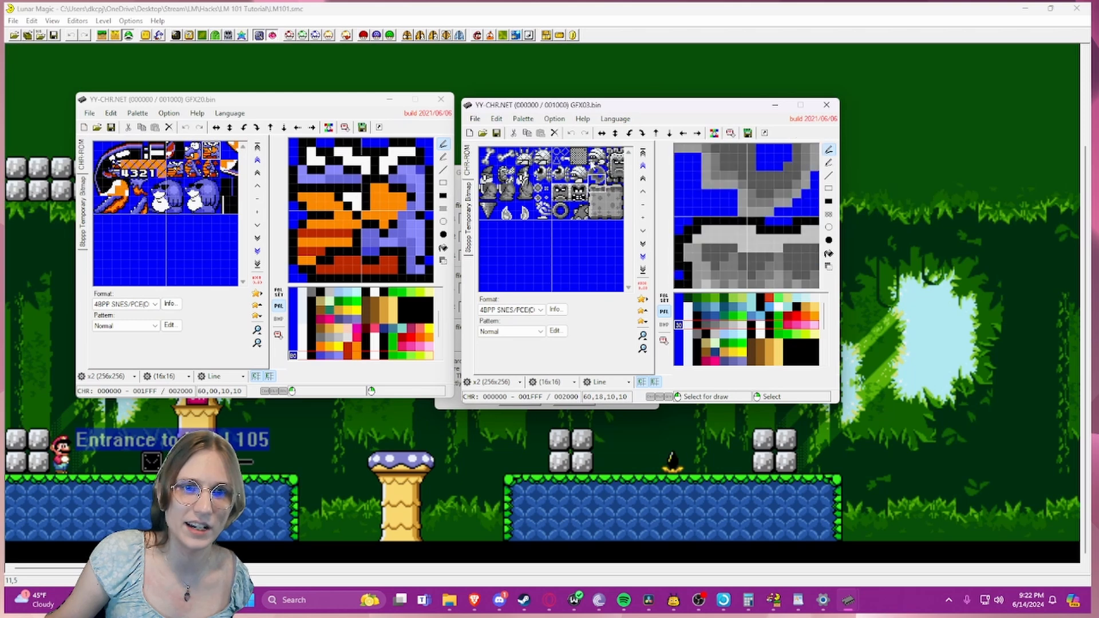
pyautogui.click(594, 159)
pyautogui.click(599, 170)
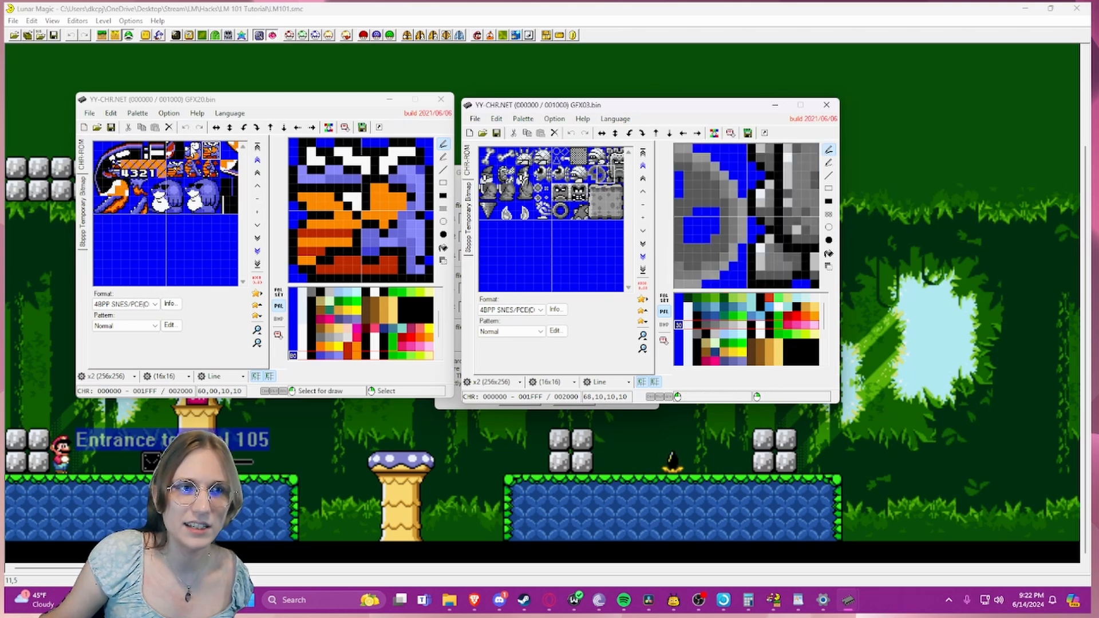
pyautogui.click(576, 154)
pyautogui.click(573, 174)
pyautogui.click(585, 154)
pyautogui.click(592, 162)
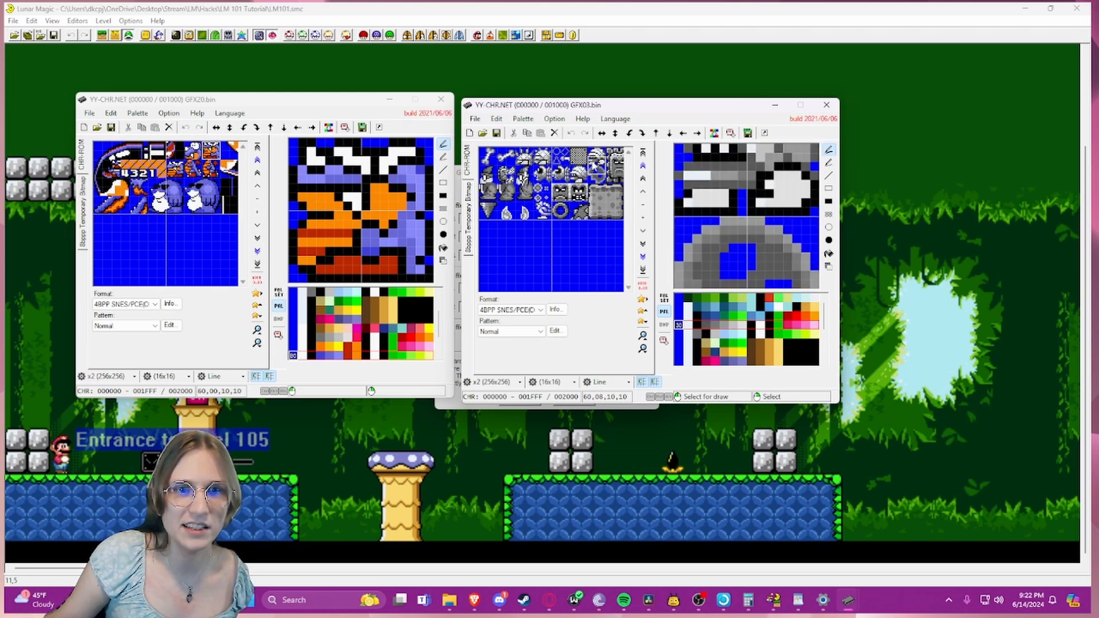
pyautogui.click(586, 173)
pyautogui.click(578, 165)
pyautogui.click(575, 153)
pyautogui.click(559, 176)
pyautogui.click(548, 172)
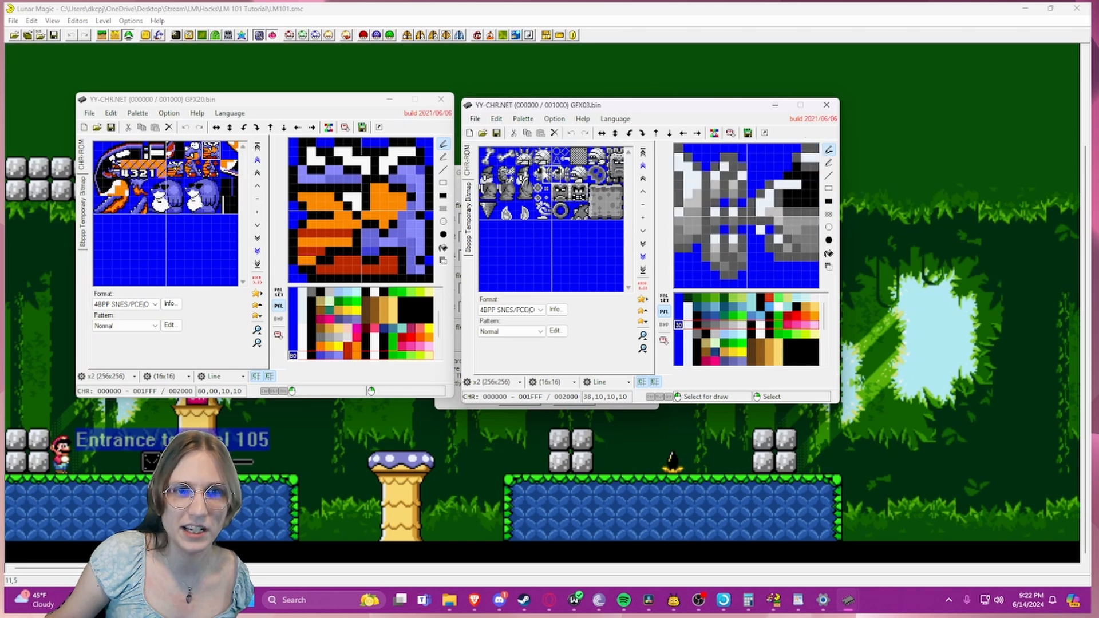
pyautogui.click(556, 175)
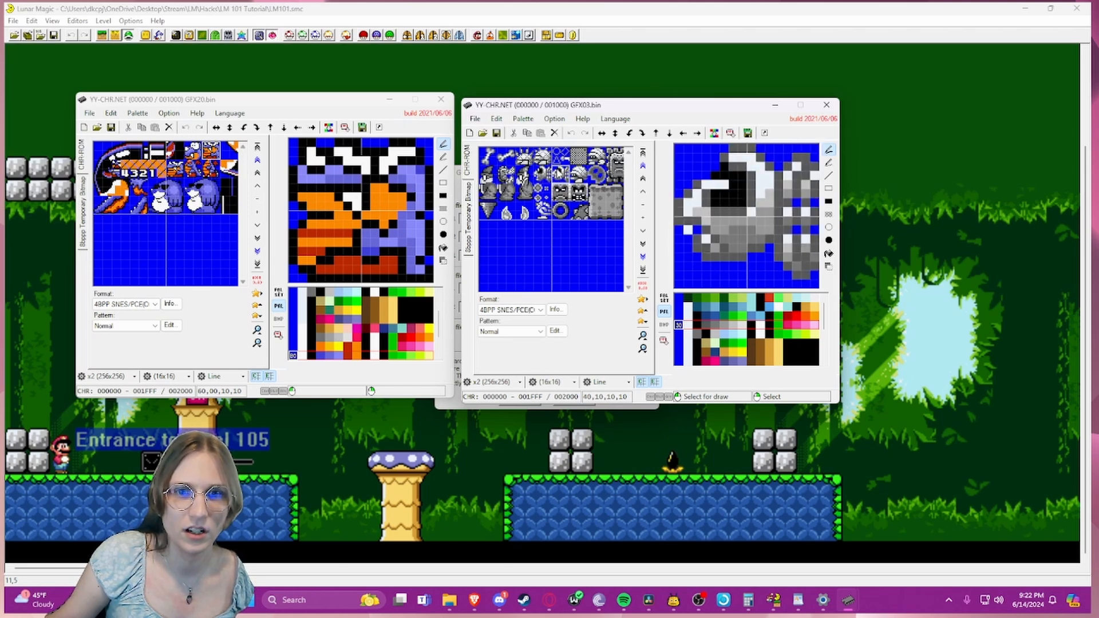
pyautogui.moveTo(187, 149); pyautogui.dragTo(213, 173)
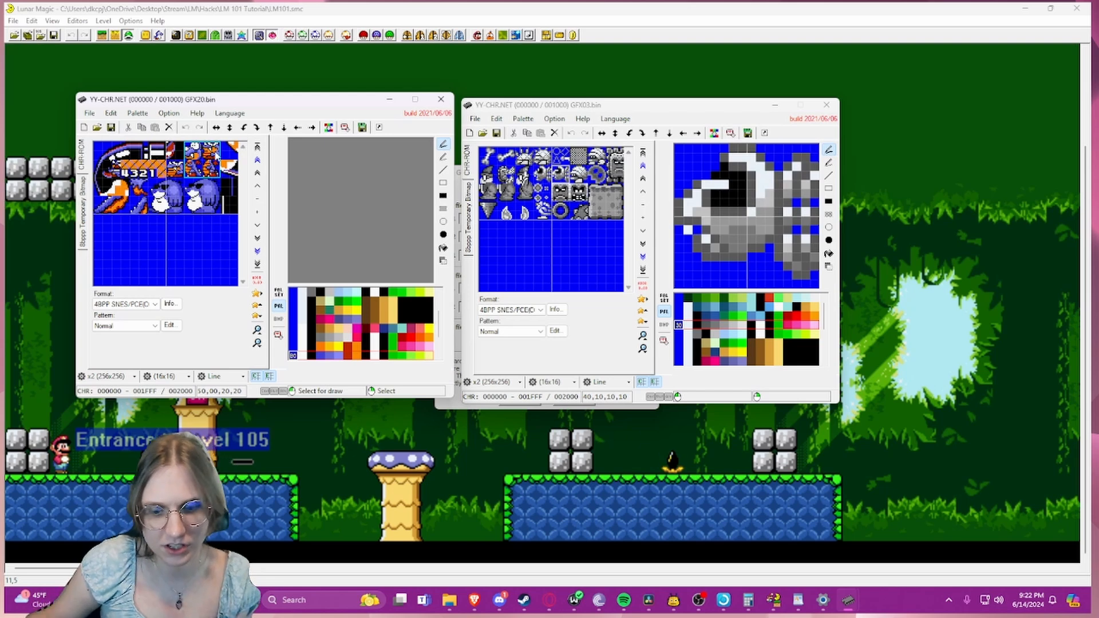
# - Copy the selected 32x32-pixel block of Rex tiles from GFX20.bin and paste it at the matching position in GFX03.bin
pyautogui.hotkey('ctrl', 'c')
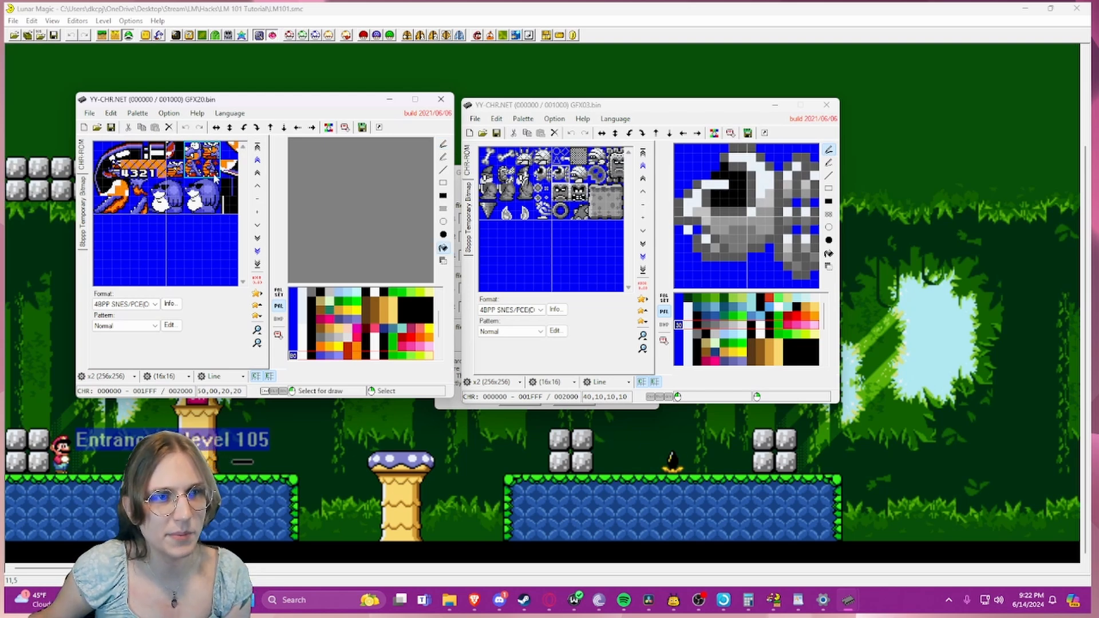
pyautogui.hotkey('ctrl', 'v')
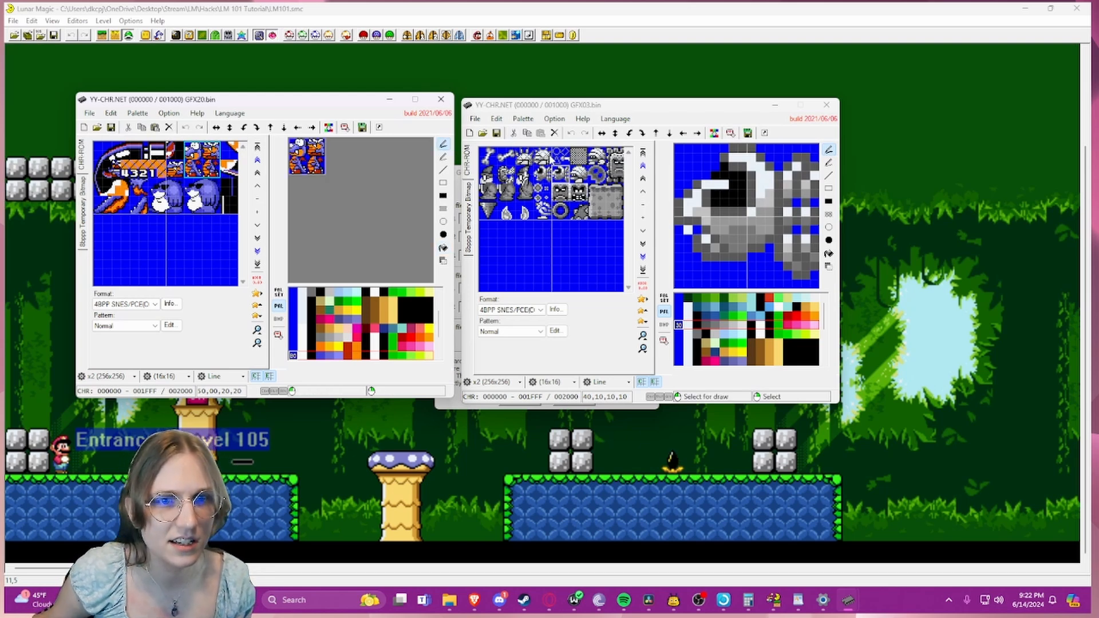
pyautogui.hotkey('ctrl', 'v')
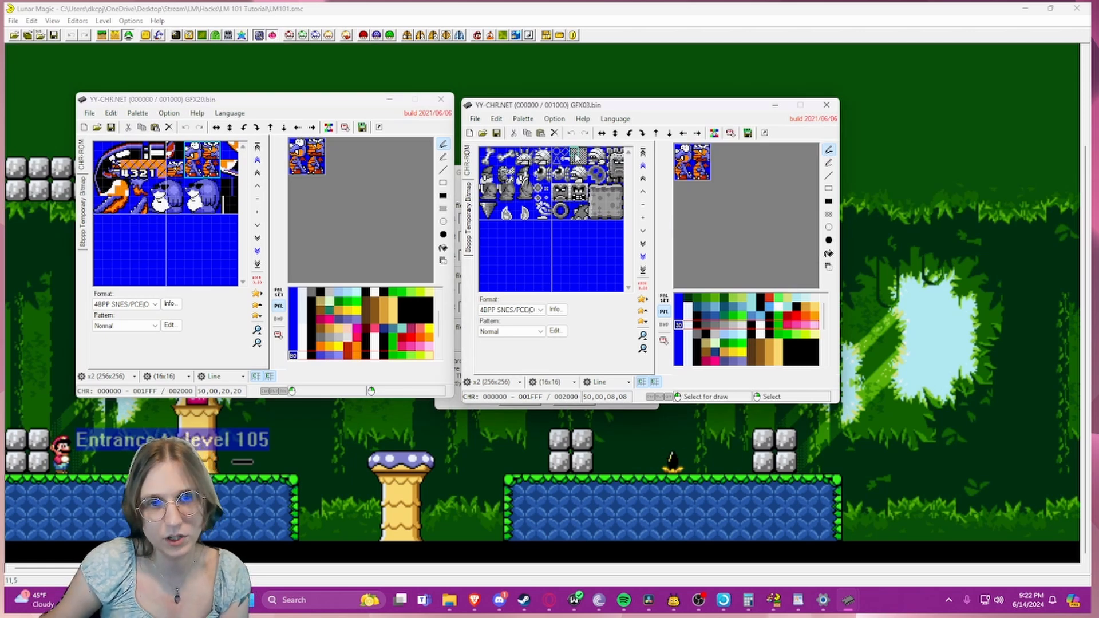
pyautogui.hotkey('ctrl', 'v')
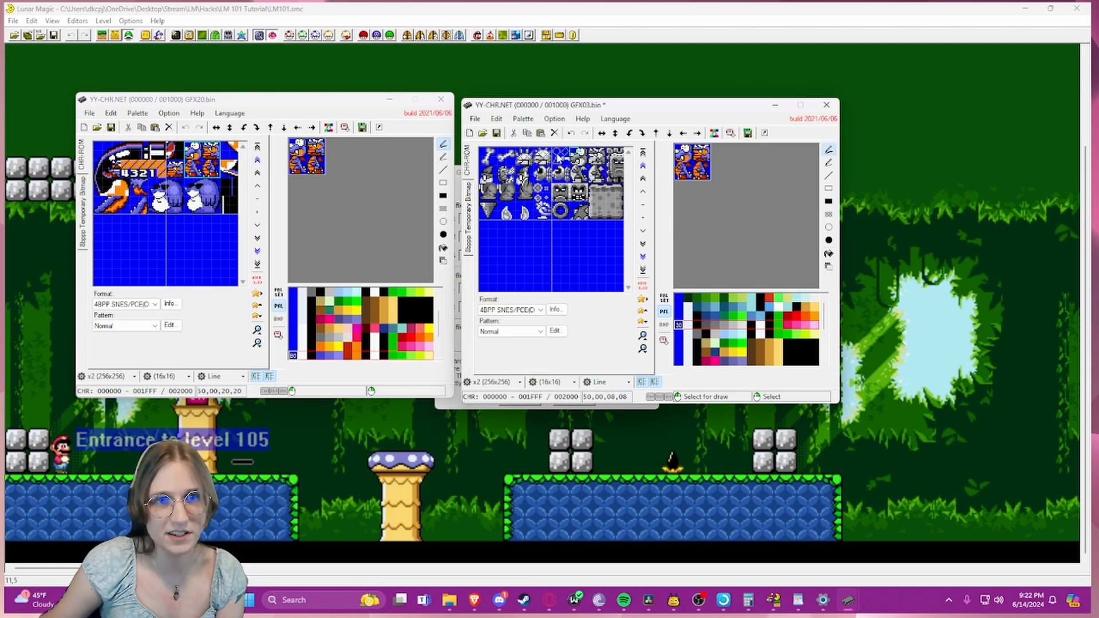
# - Copy the remaining 16x16-pixel Rex tile block from the second row of GFX20.bin to the matching spot in GFX03.bin
pyautogui.click(174, 167)
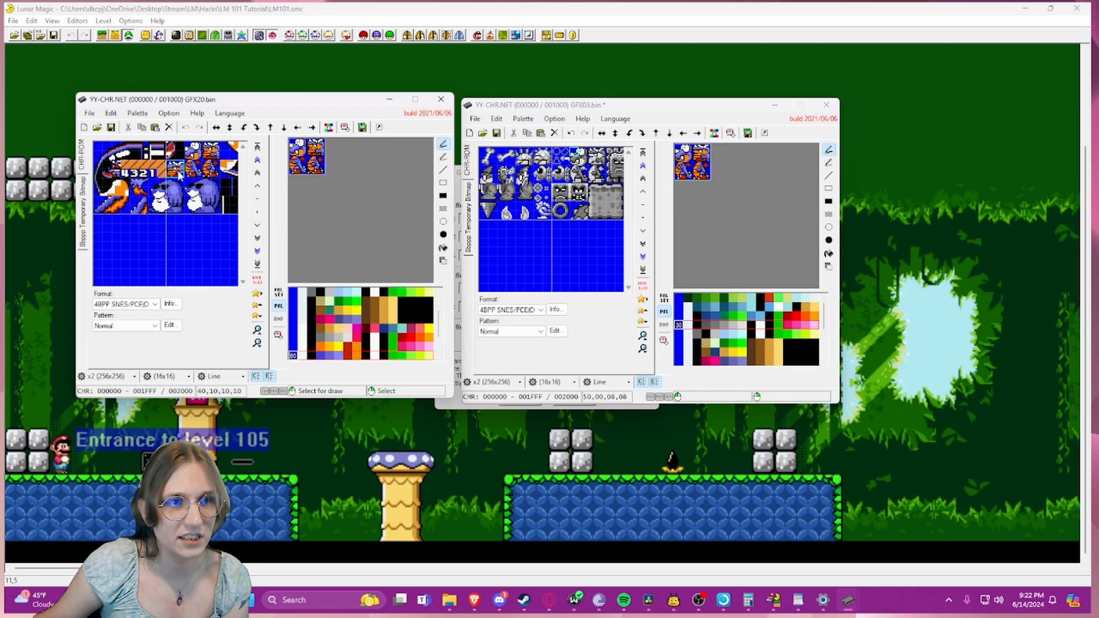
pyautogui.hotkey('ctrl', 'c')
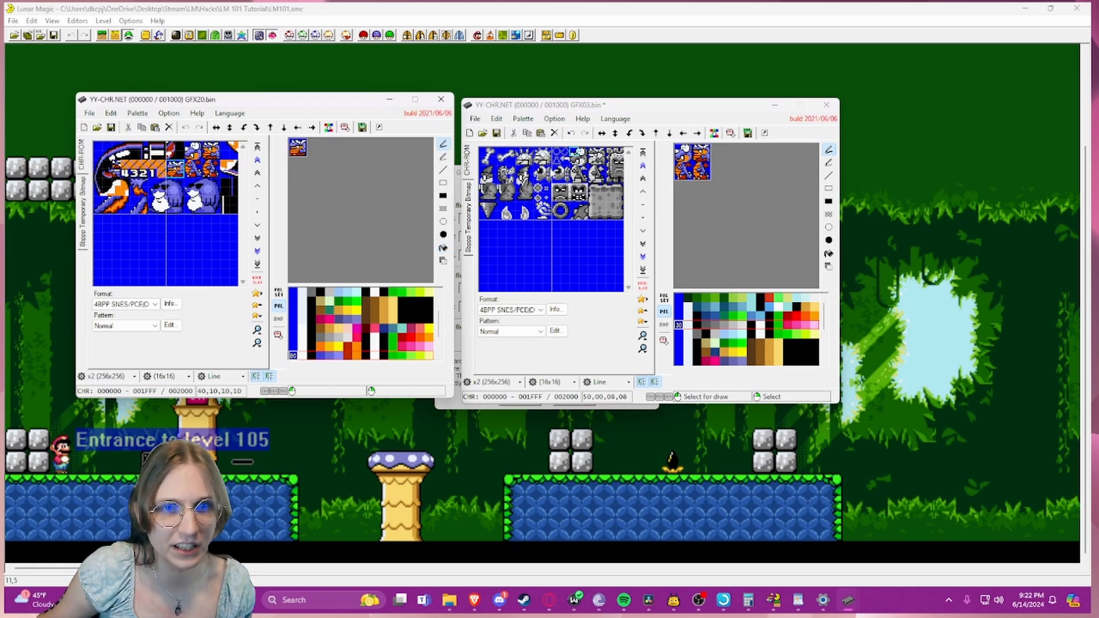
pyautogui.click(557, 170)
pyautogui.hotkey('ctrl', 'v')
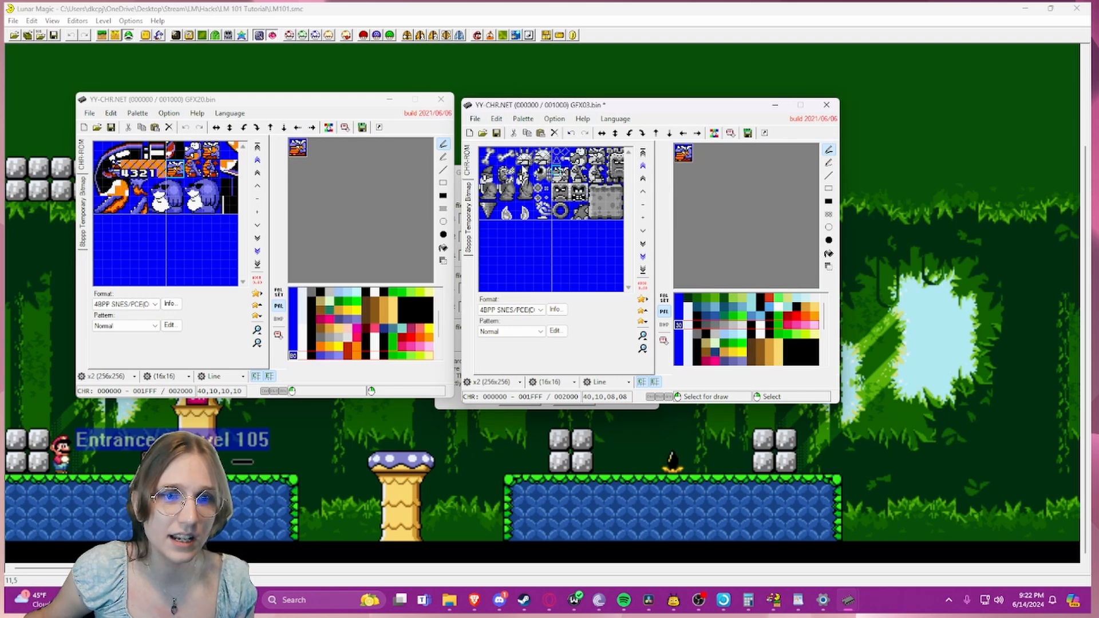
pyautogui.click(177, 170)
pyautogui.moveTo(194, 151)
pyautogui.mouseDown()
pyautogui.moveTo(212, 168)
pyautogui.moveTo(173, 169)
pyautogui.moveTo(212, 169)
pyautogui.moveTo(183, 170)
pyautogui.mouseUp()
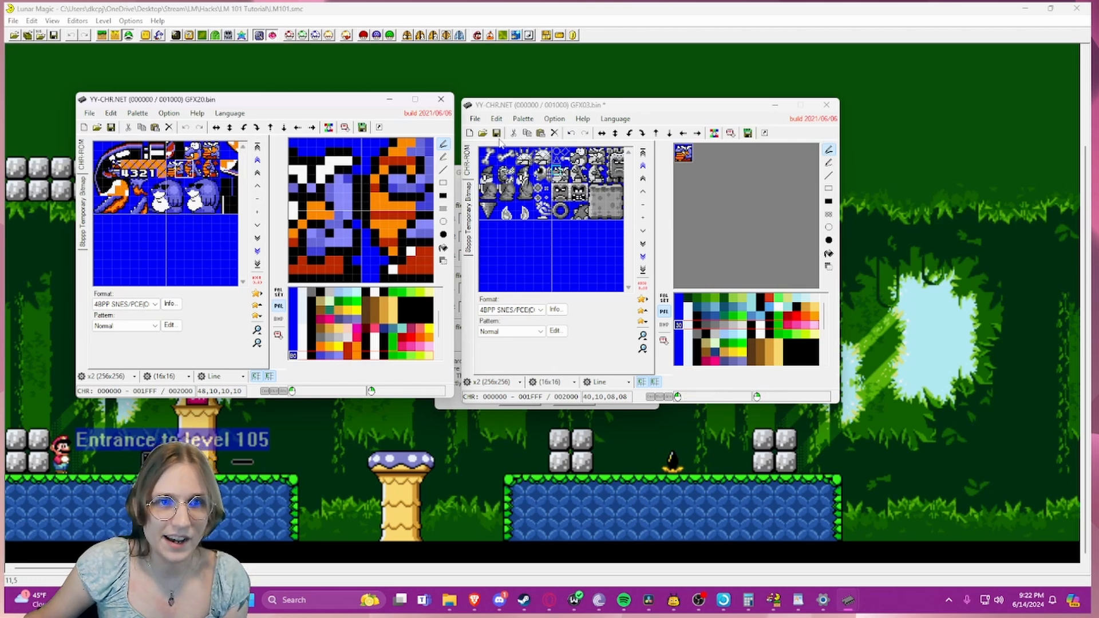
# - Save the modified GFX03 graphics as ExGFX95 in the ExGraphics folder, keeping the original file size
pyautogui.click(475, 119)
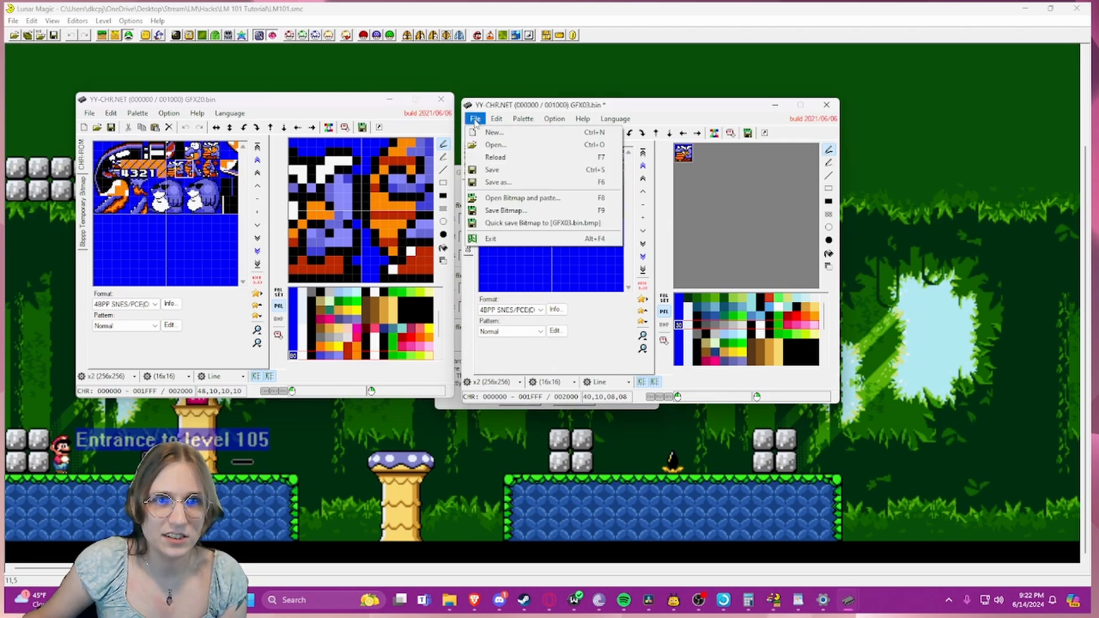
pyautogui.click(502, 182)
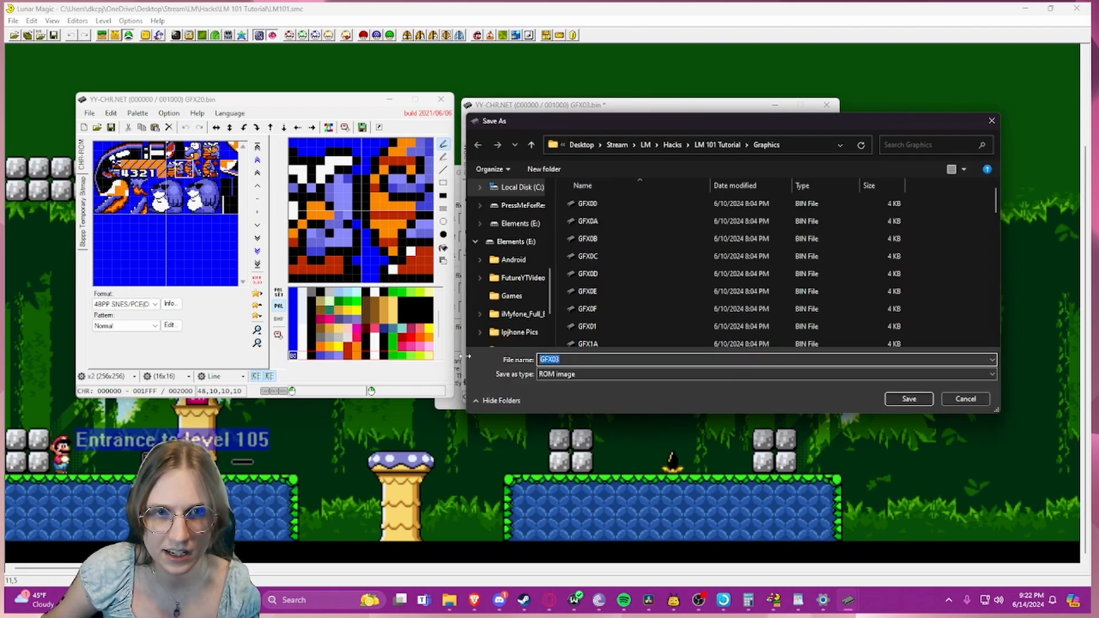
pyautogui.click(531, 144)
pyautogui.click(603, 243)
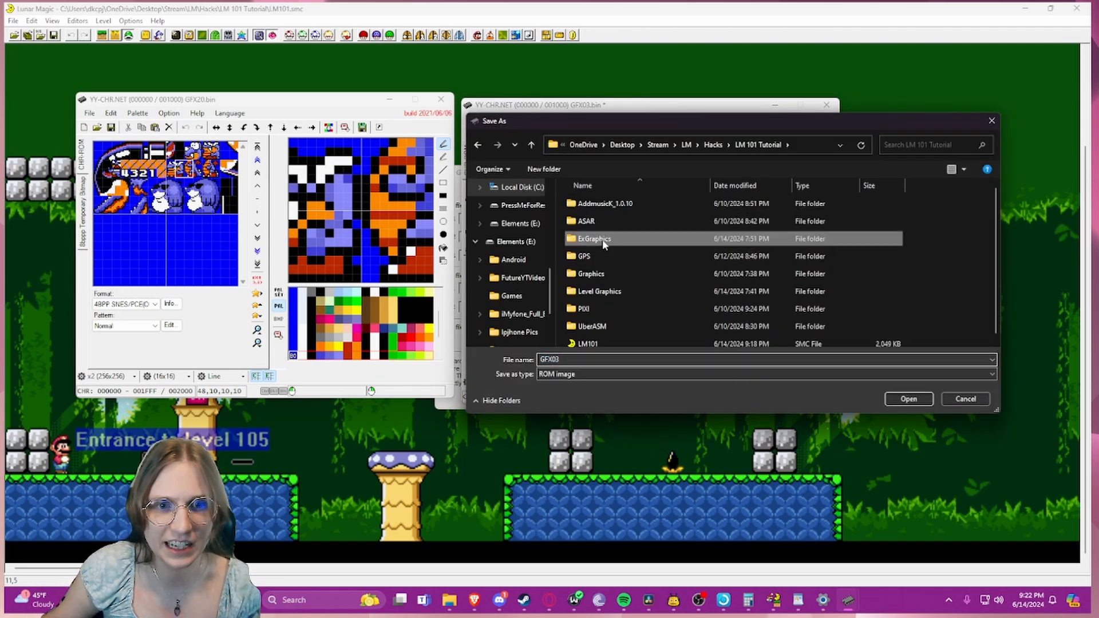
pyautogui.doubleClick(603, 243)
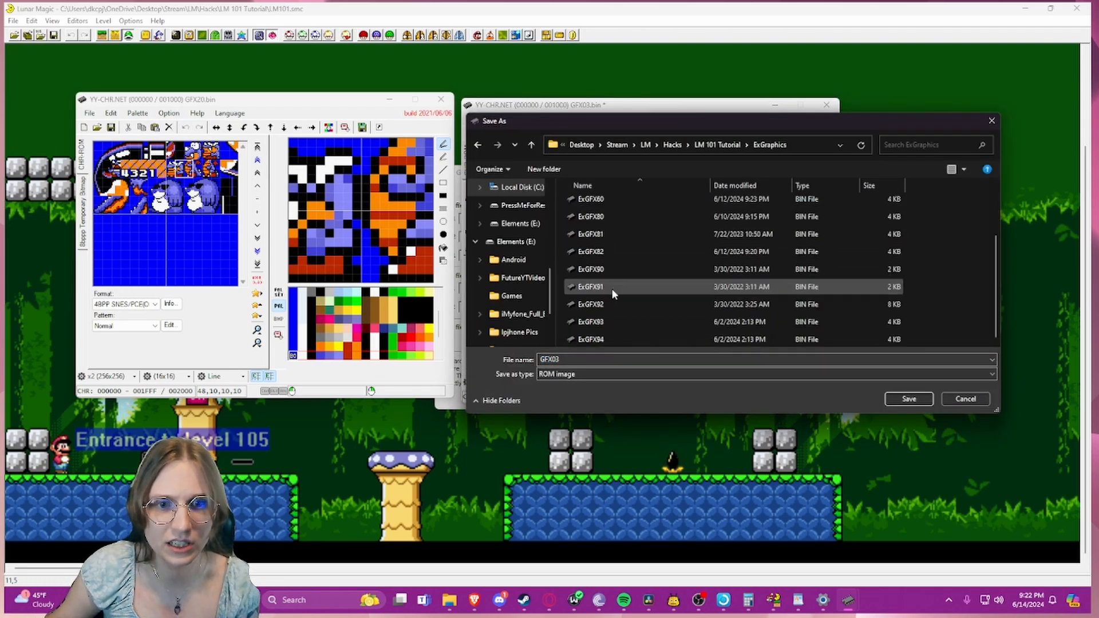
pyautogui.doubleClick(606, 359)
pyautogui.write('Ex')
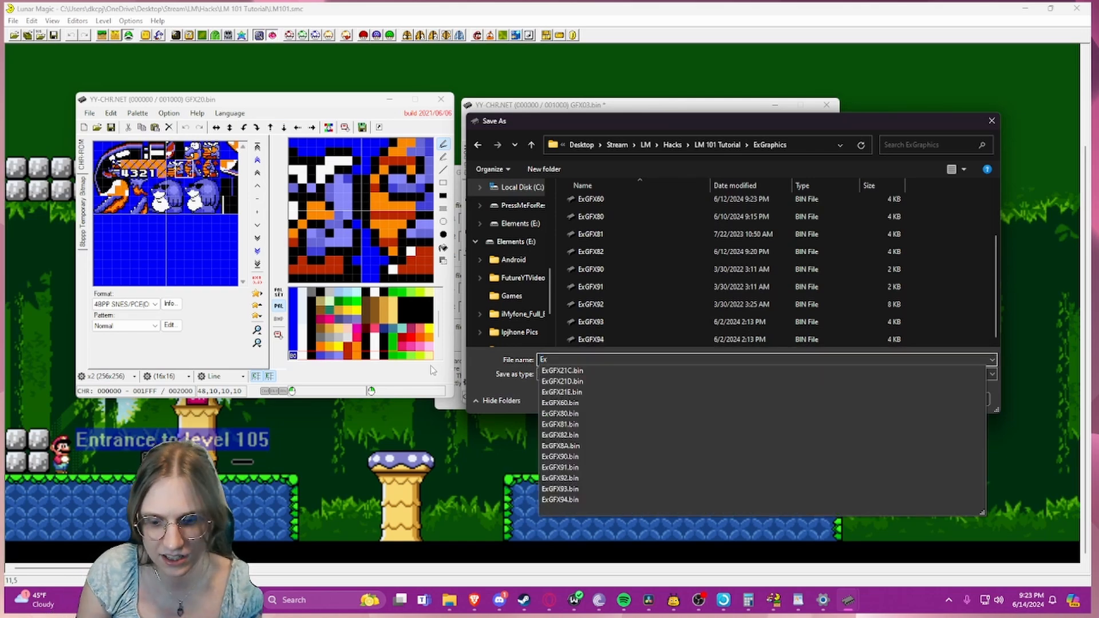
pyautogui.write('GFX95')
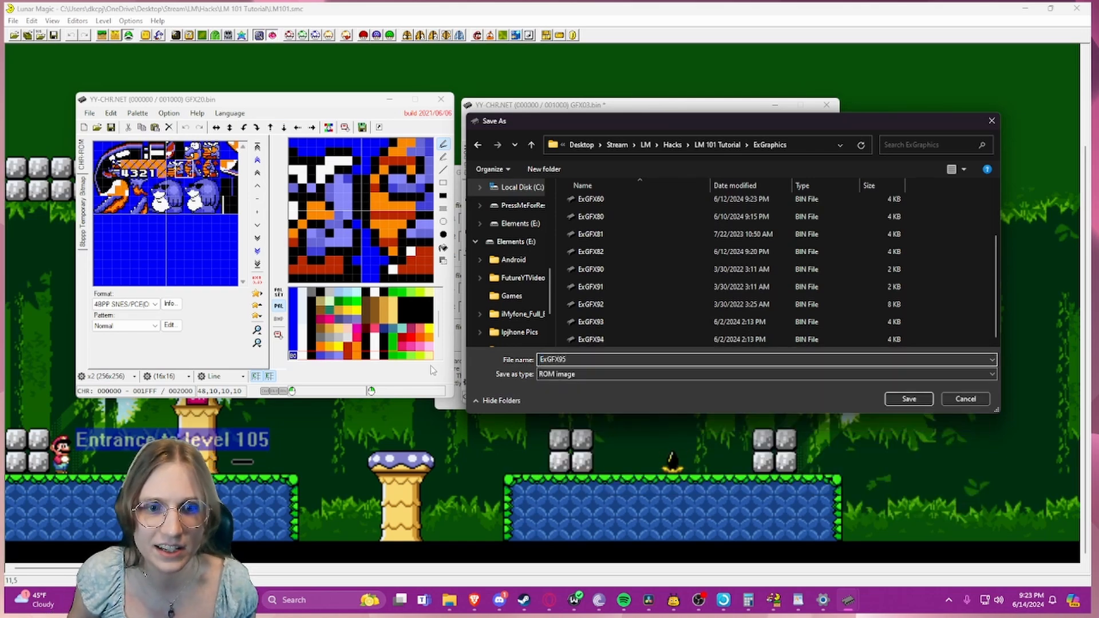
pyautogui.press('Return')
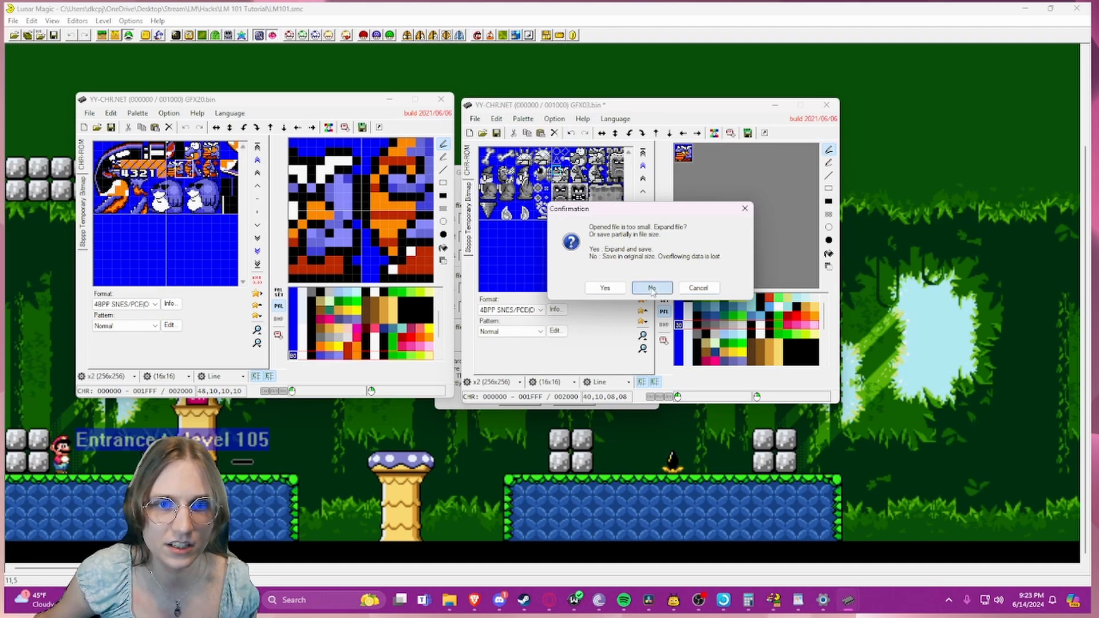
pyautogui.click(652, 288)
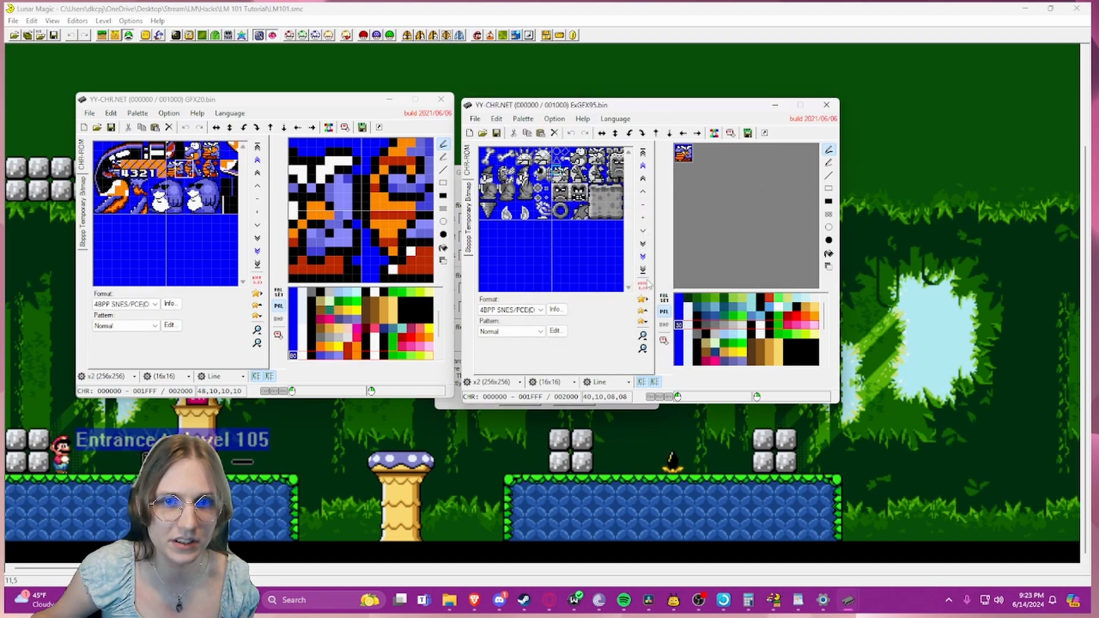
# - Close both YY-CHR windows and dismiss the Super GFX Bypass dialog in Lunar Magic
pyautogui.click(441, 101)
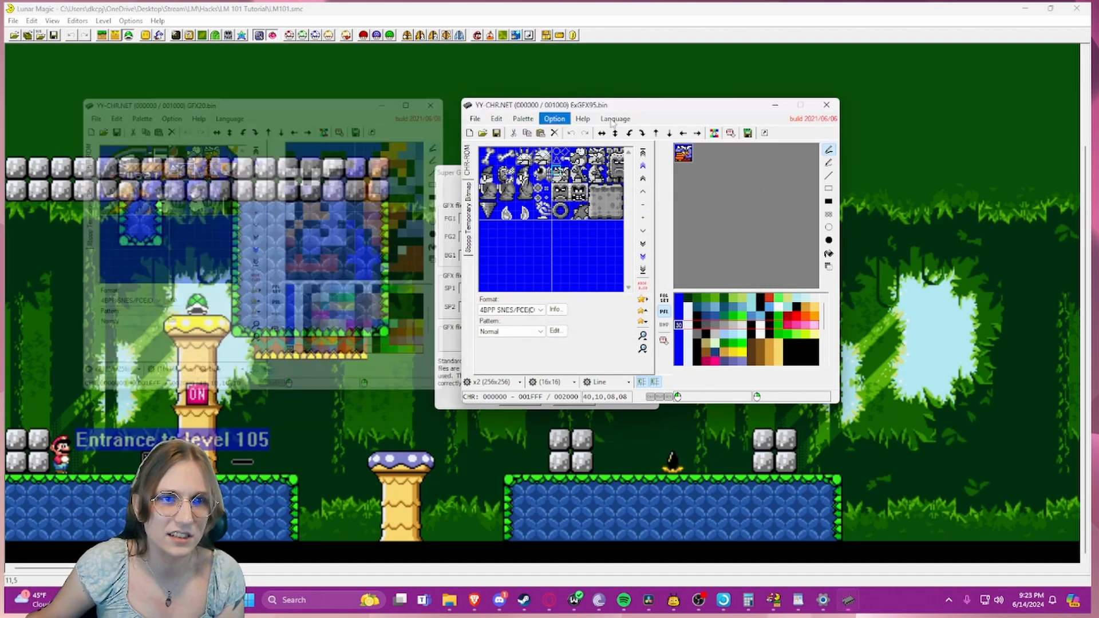
pyautogui.click(826, 105)
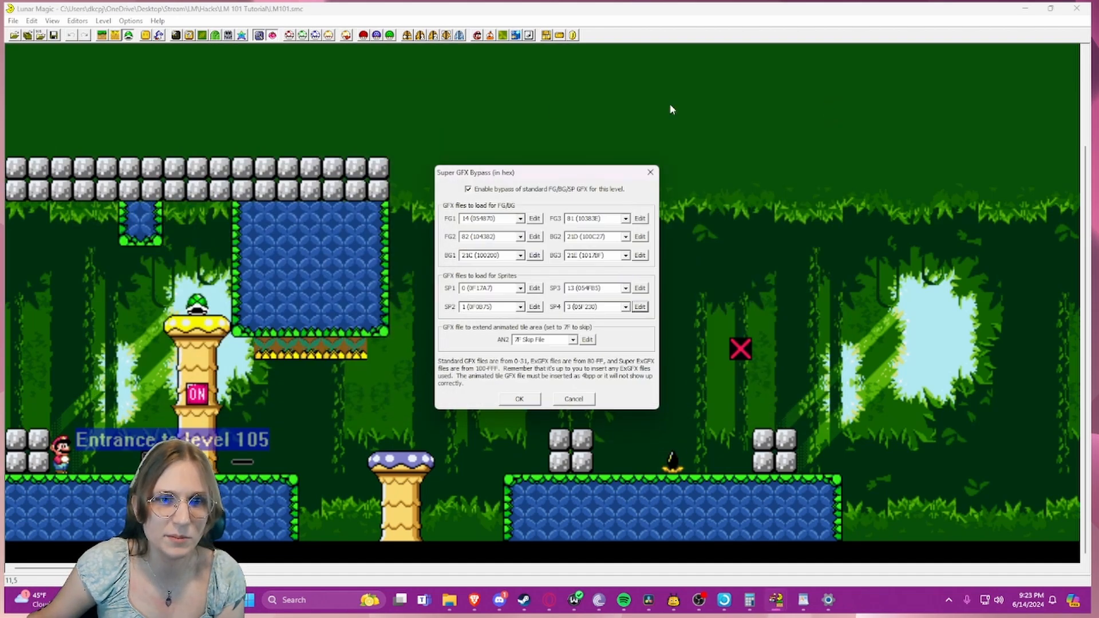
pyautogui.click(650, 171)
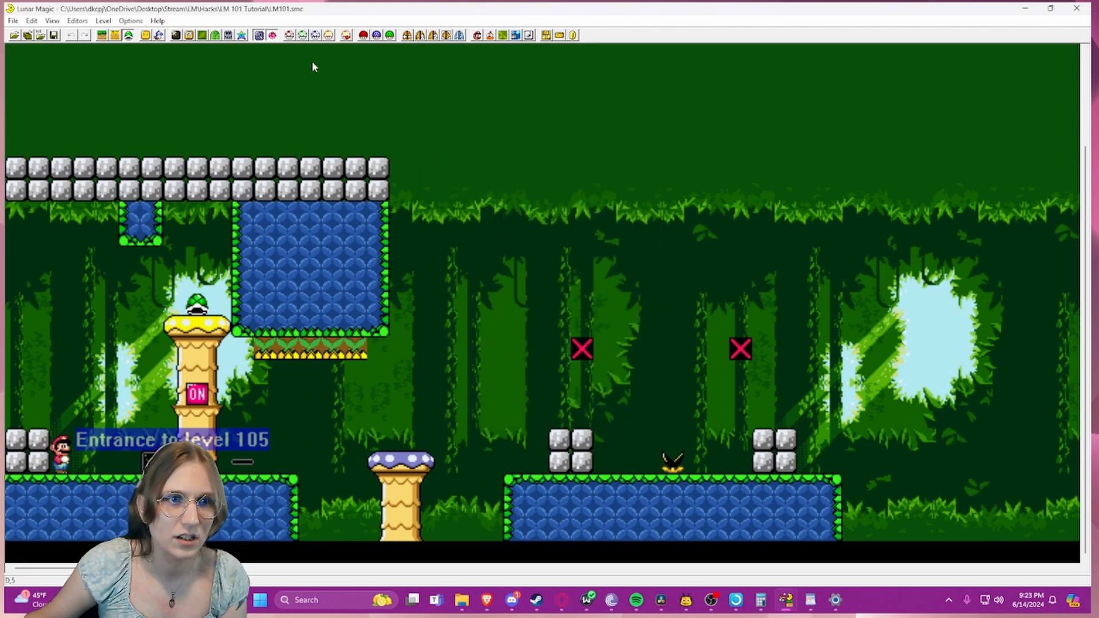
# - Set sprite slot SP4 to graphics file 95 in Super GFX Bypass and recheck the slot assignments
pyautogui.click(364, 36)
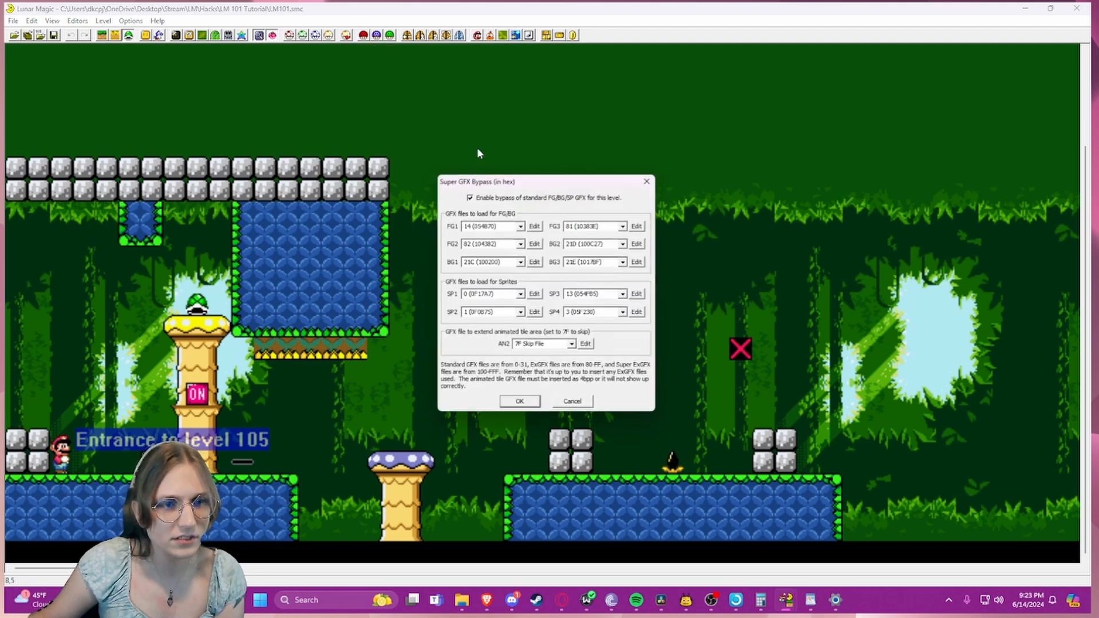
pyautogui.doubleClick(583, 313)
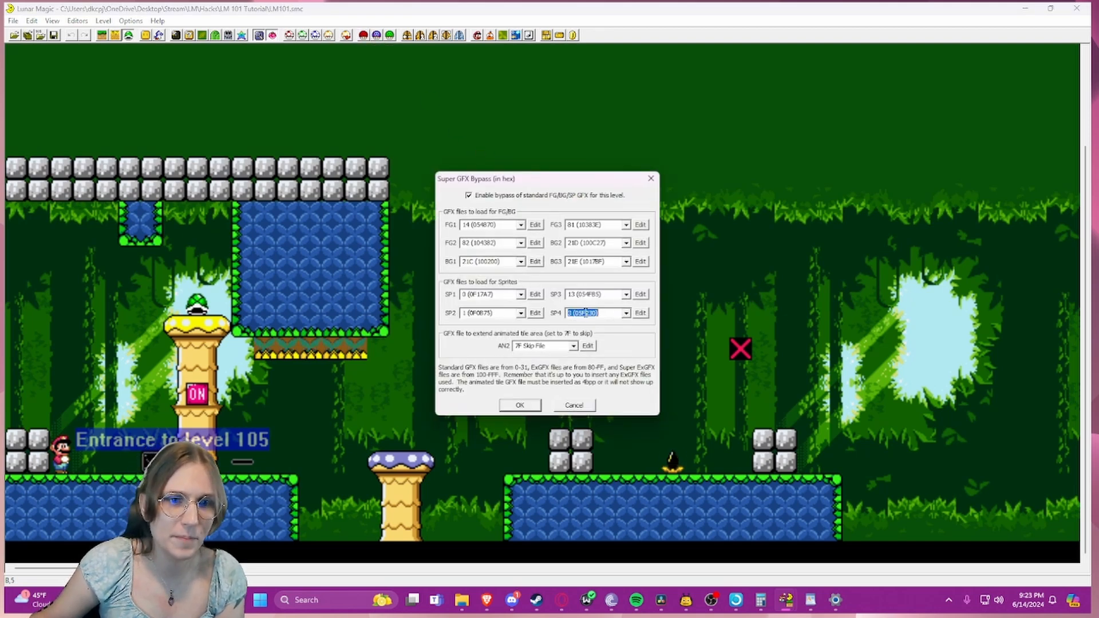
pyautogui.write('95')
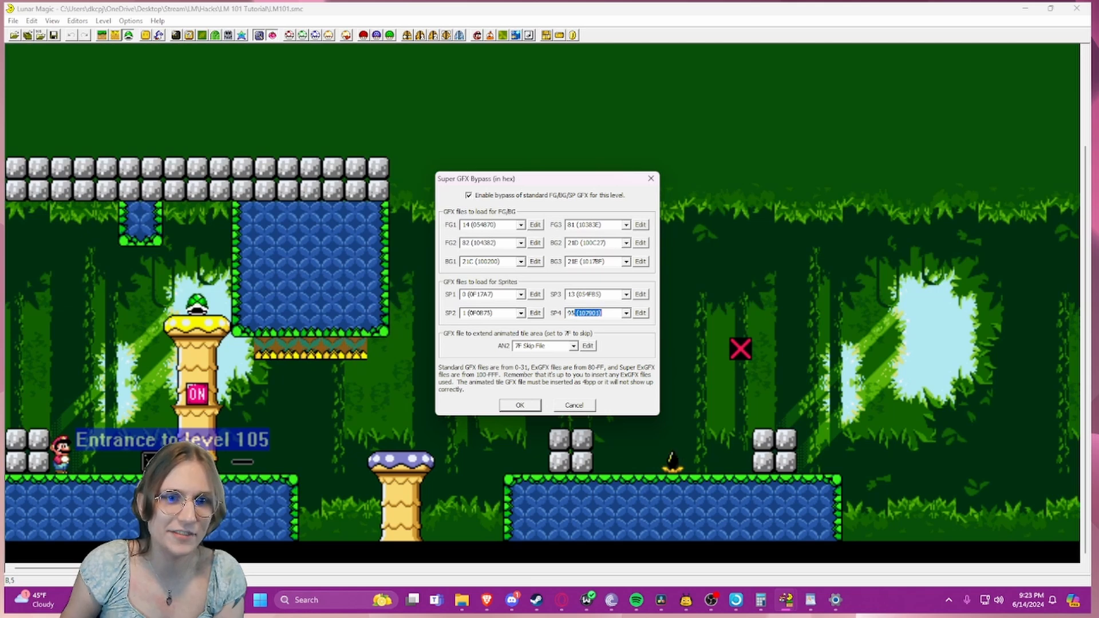
pyautogui.press('Return')
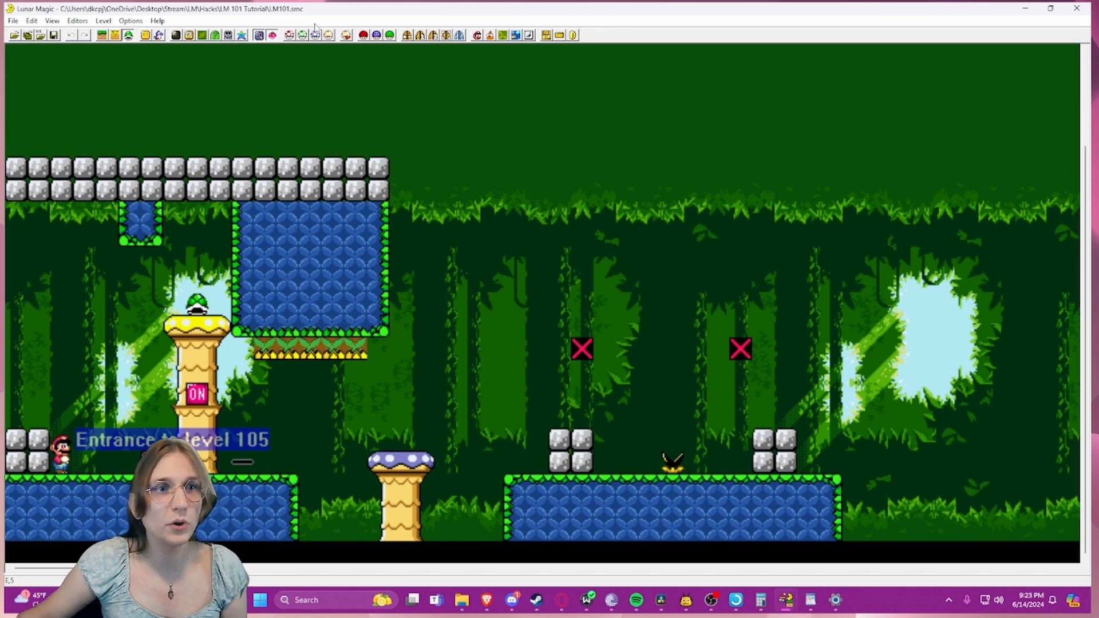
pyautogui.click(364, 36)
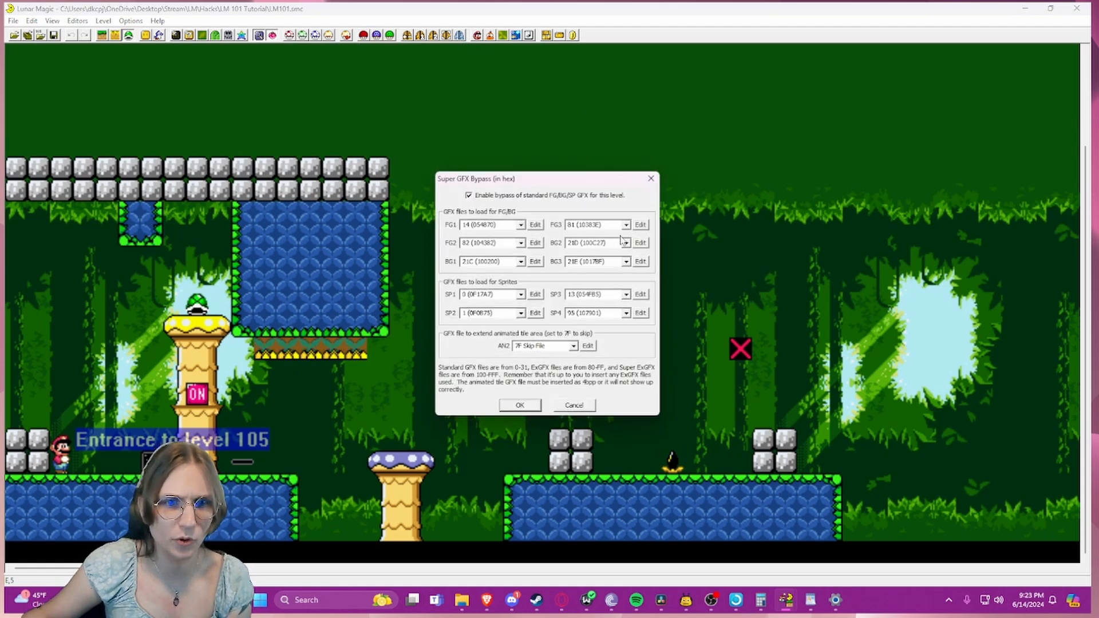
pyautogui.click(650, 179)
# - Open the Add Sprites window and search its list for "bonzai"
pyautogui.click(161, 36)
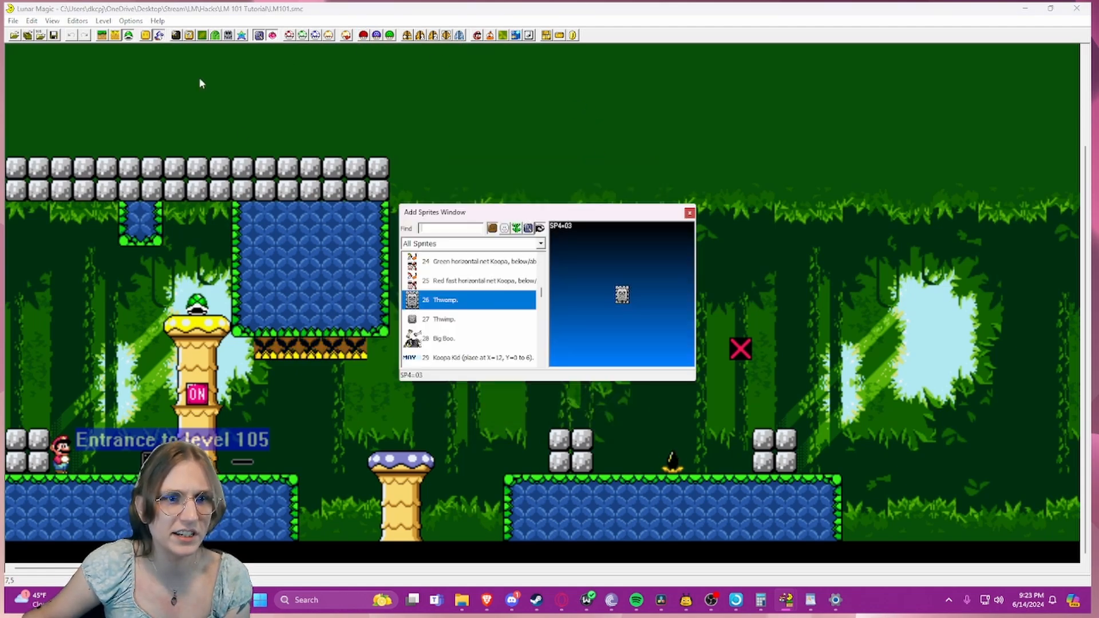
pyautogui.click(447, 229)
pyautogui.write('bonzai')
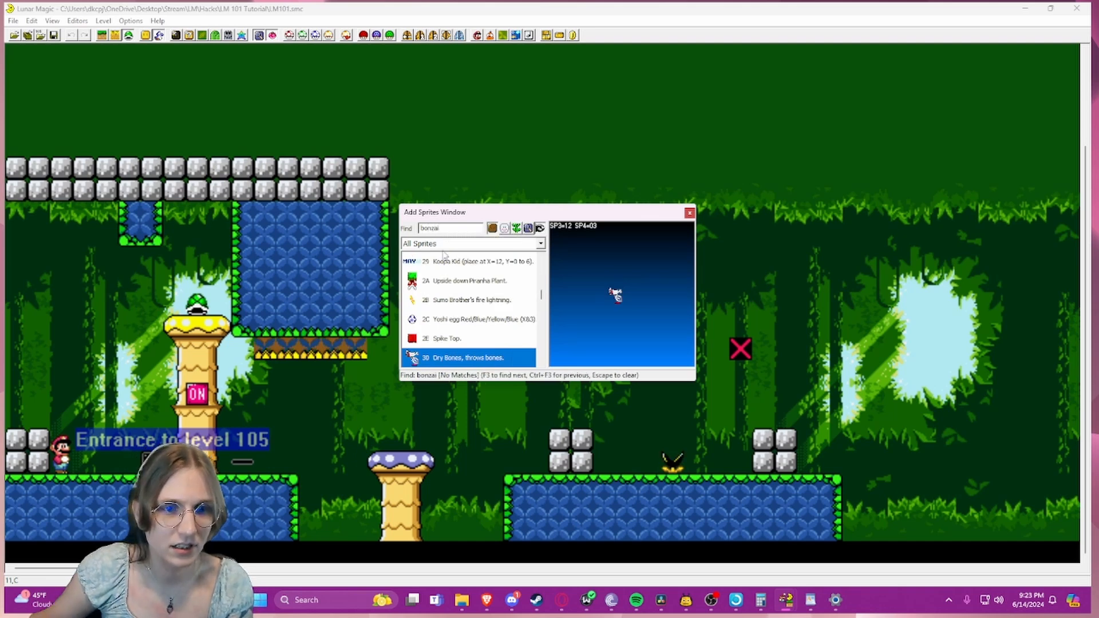
pyautogui.press('BackSpace')
pyautogui.press('BackSpace')
pyautogui.press('BackSpace')
pyautogui.press('BackSpace')
pyautogui.press('BackSpace')
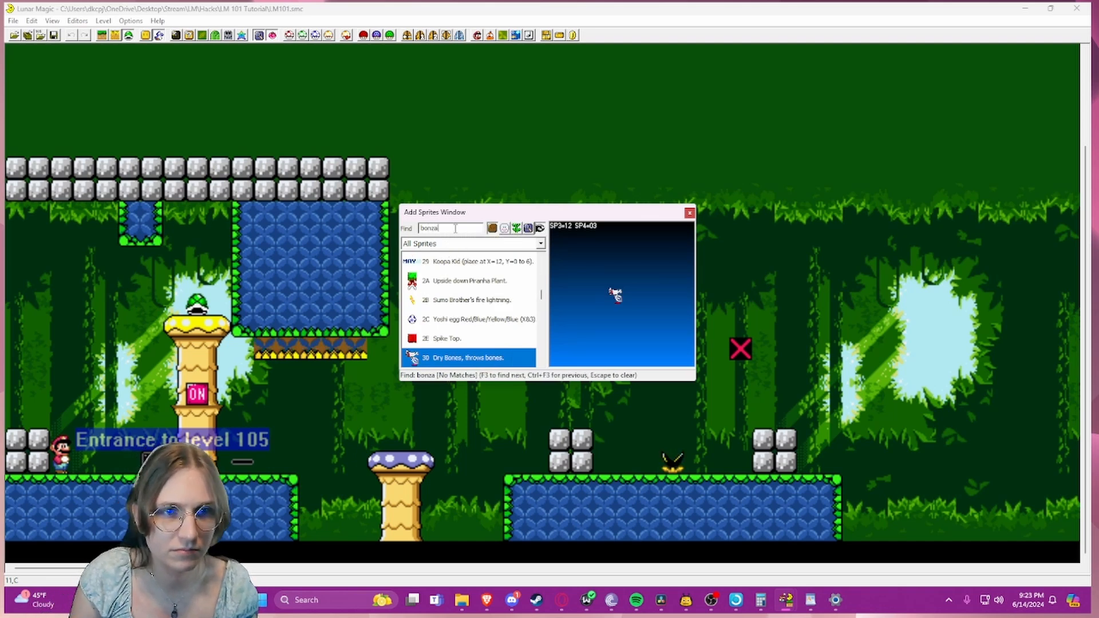
# - Search the sprite list for "bull" and step through the matches
pyautogui.write('ull')
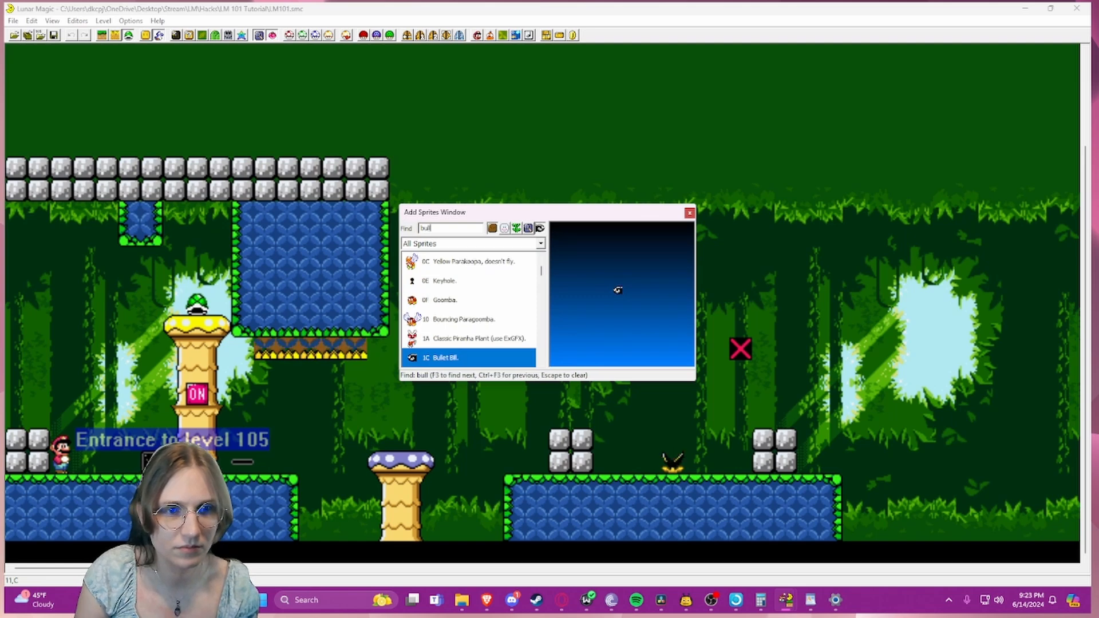
pyautogui.press('F3')
pyautogui.press('F3')
pyautogui.press('F3')
pyautogui.press('F3')
pyautogui.press('F3')
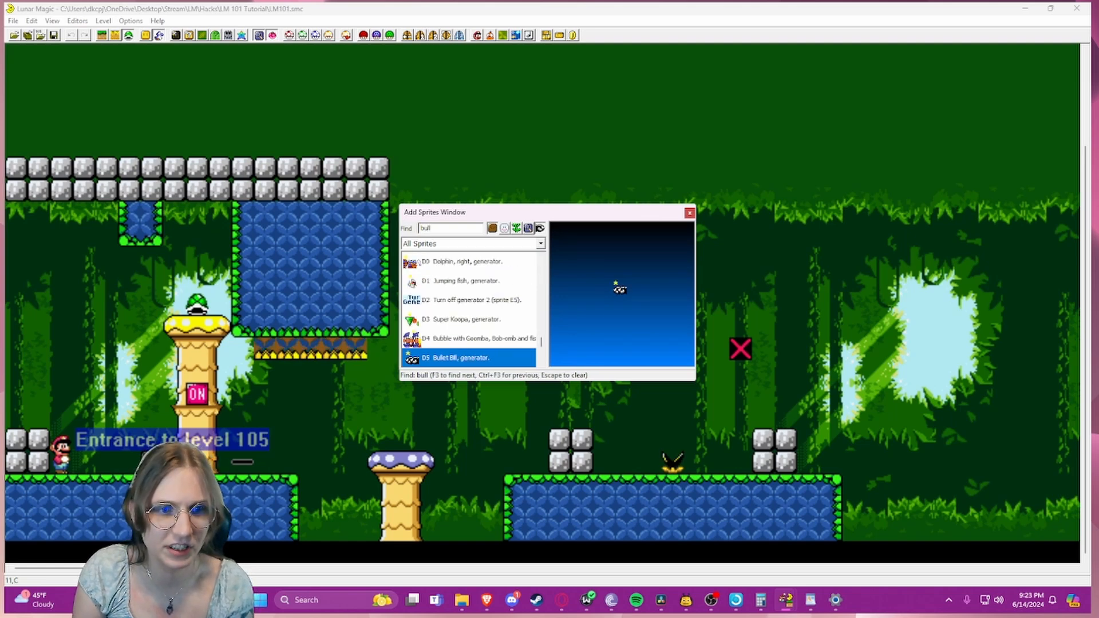
# - Search the sprite list for "bill" to preview the Banzai Bill sprite with the current graphics
pyautogui.press('BackSpace')
pyautogui.press('BackSpace')
pyautogui.press('BackSpace')
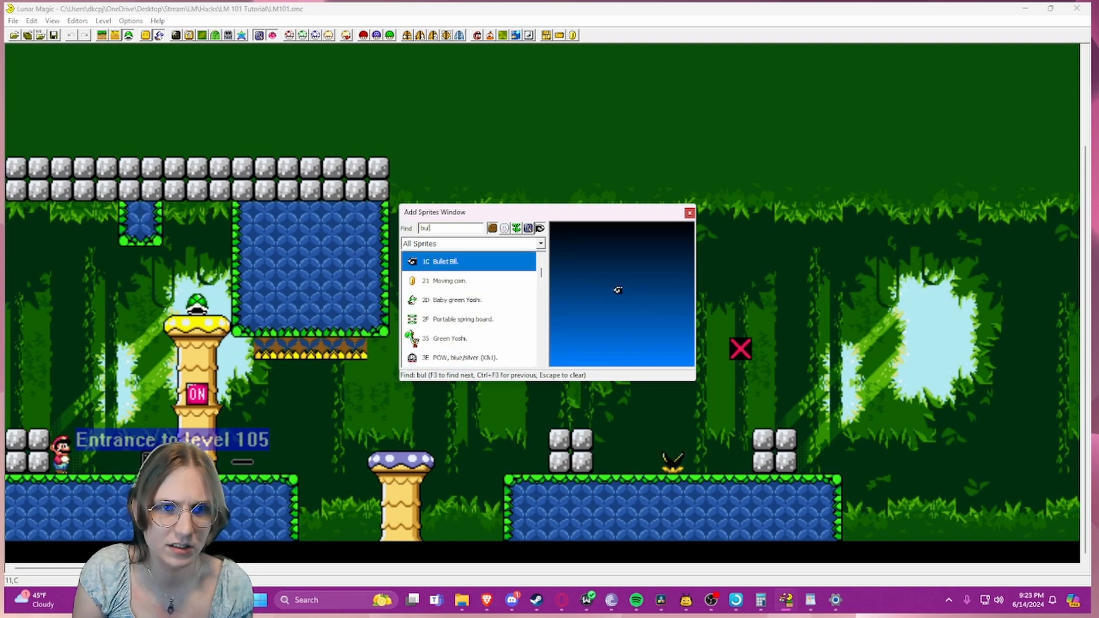
pyautogui.write('ill')
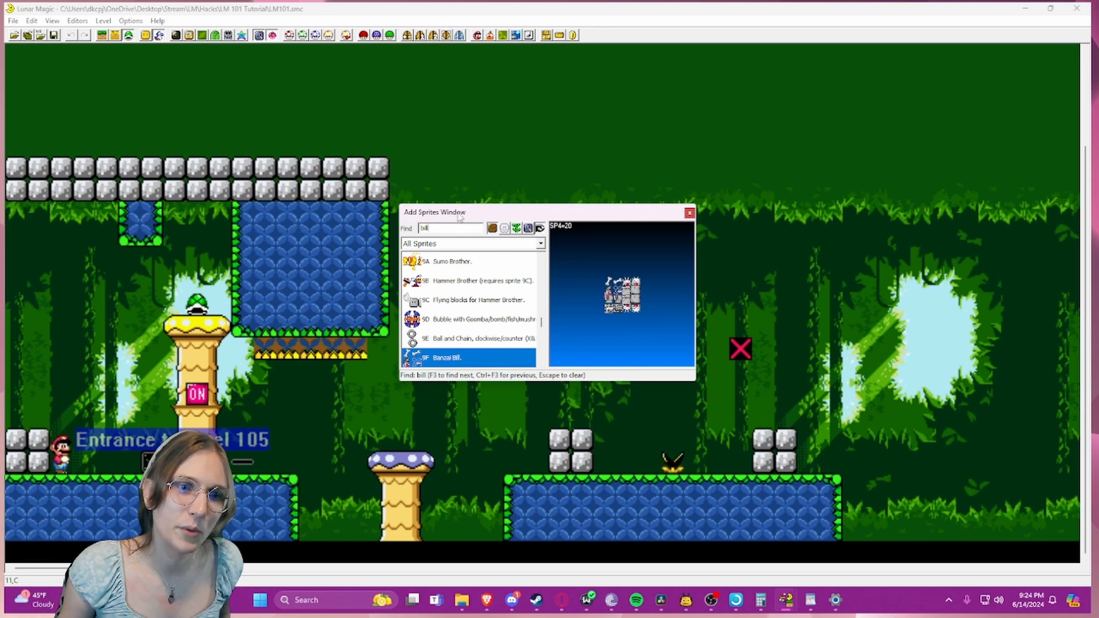
# - Find the Rex sprite with the search "rex" and place it on the ground between the two stacks of cement blocks
pyautogui.moveTo(416, 216); pyautogui.dragTo(395, 214)
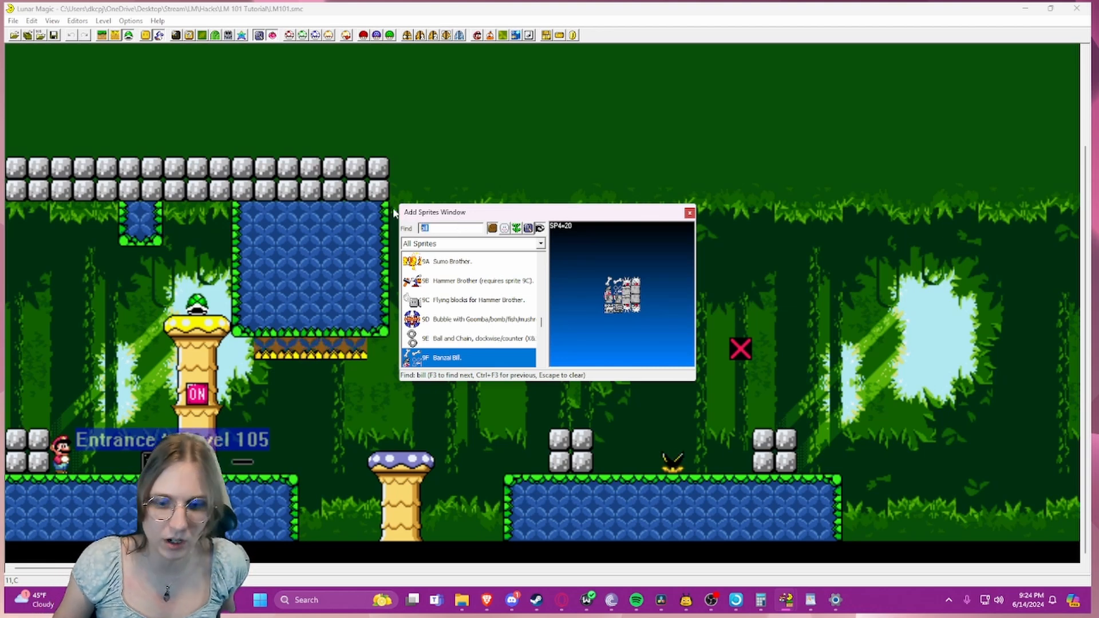
pyautogui.write('rex')
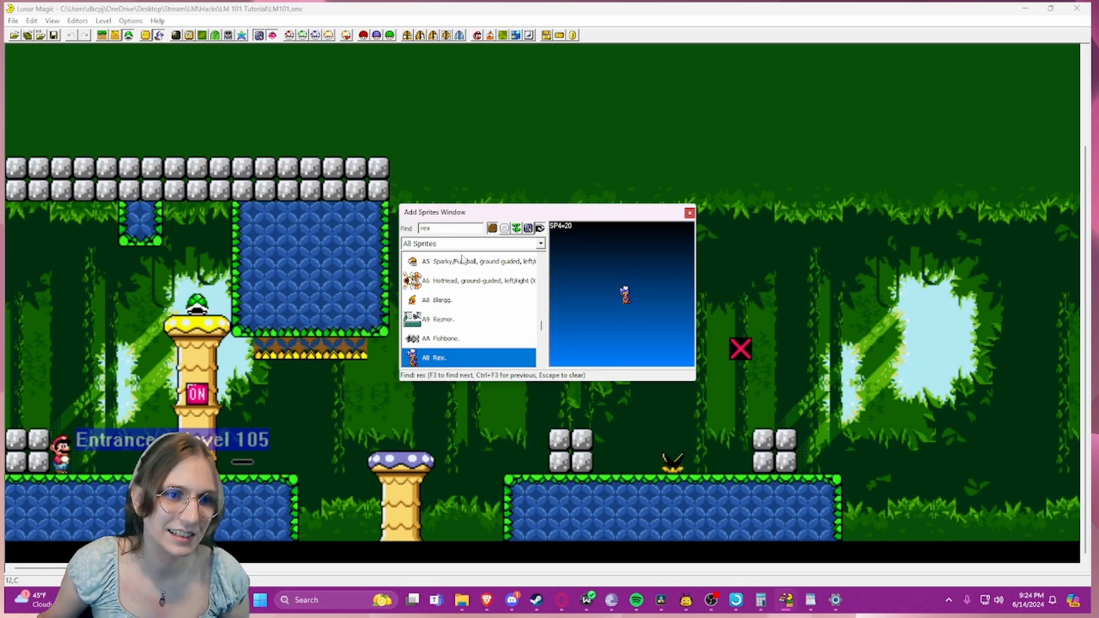
pyautogui.scroll(-1, 464, 358)
pyautogui.scroll(1, 446, 323)
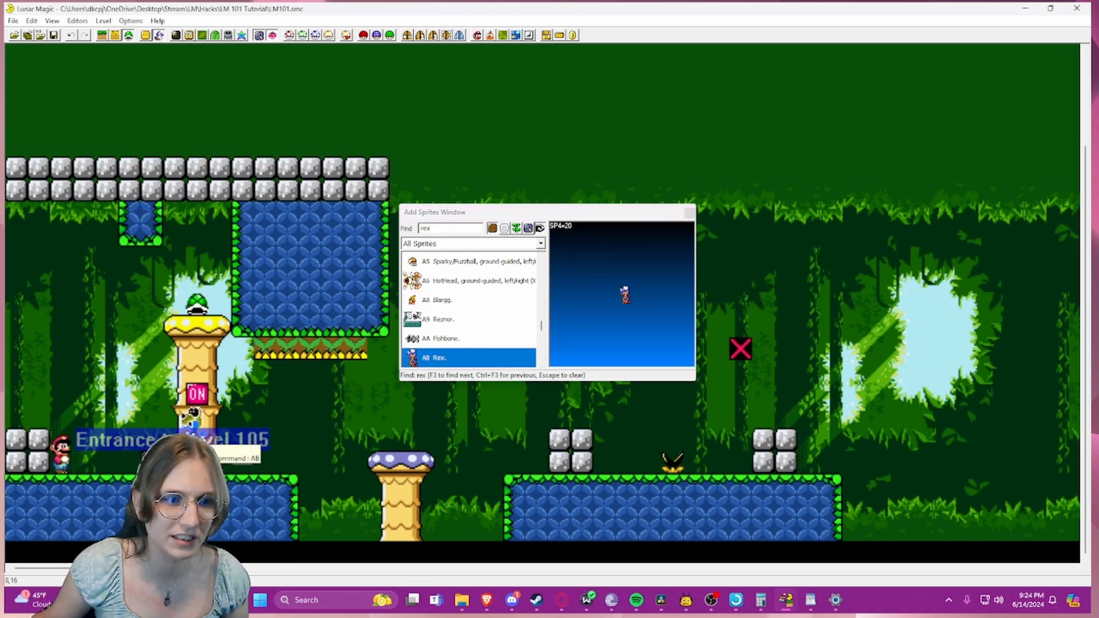
pyautogui.click(673, 440)
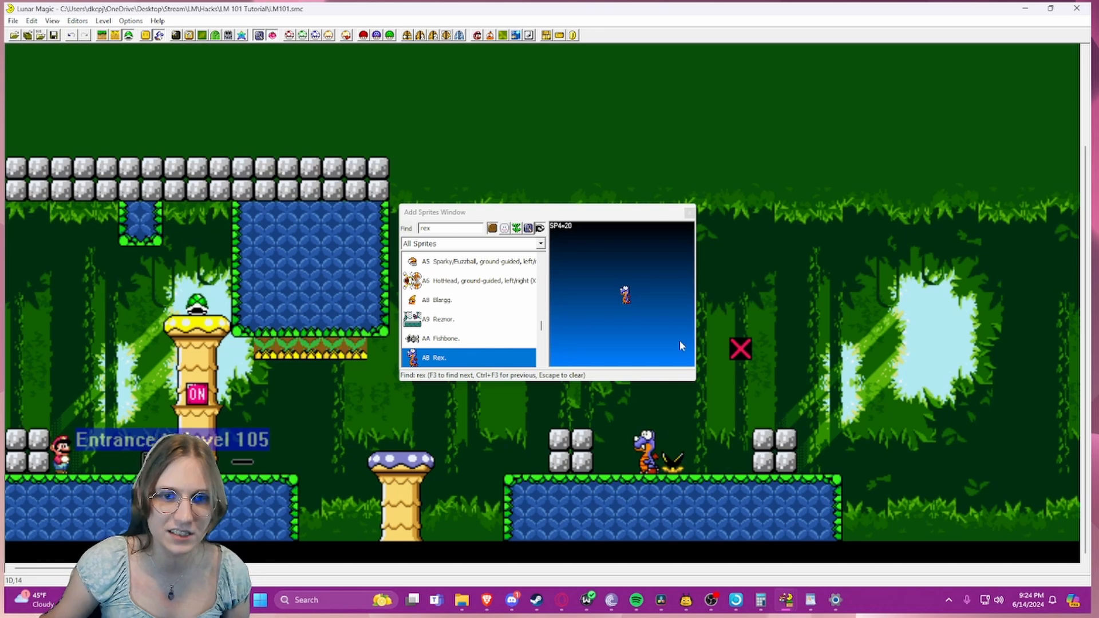
# - Find the Thwomp in the sprite list with "thwom" and place it in the air above the ground near the Rex
pyautogui.scroll(-1, 465, 291)
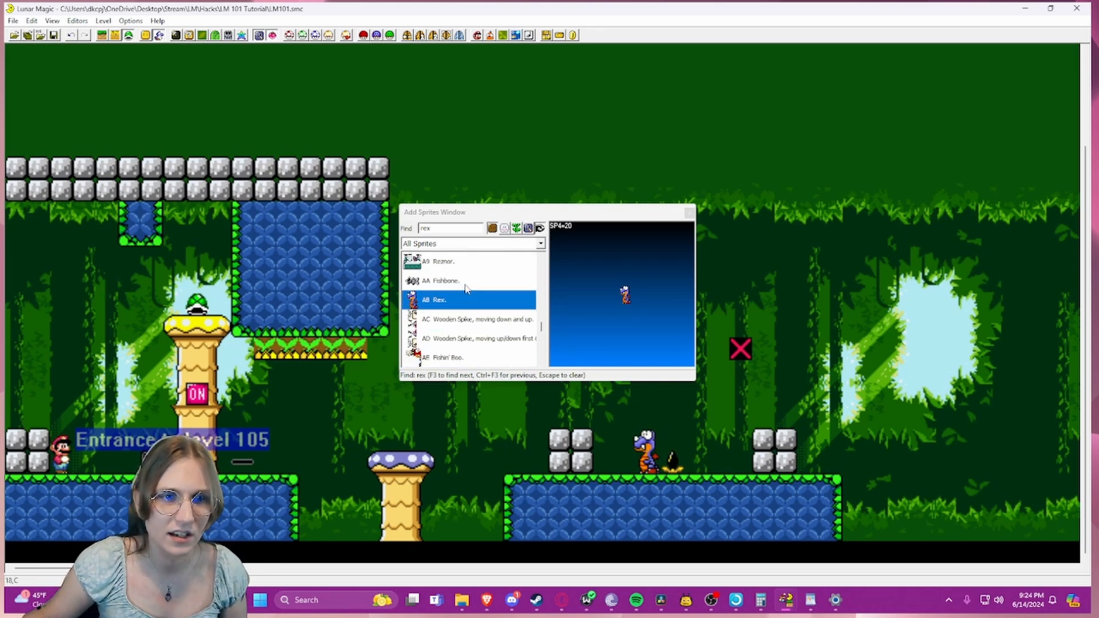
pyautogui.moveTo(448, 227); pyautogui.dragTo(304, 204)
pyautogui.write('thwom')
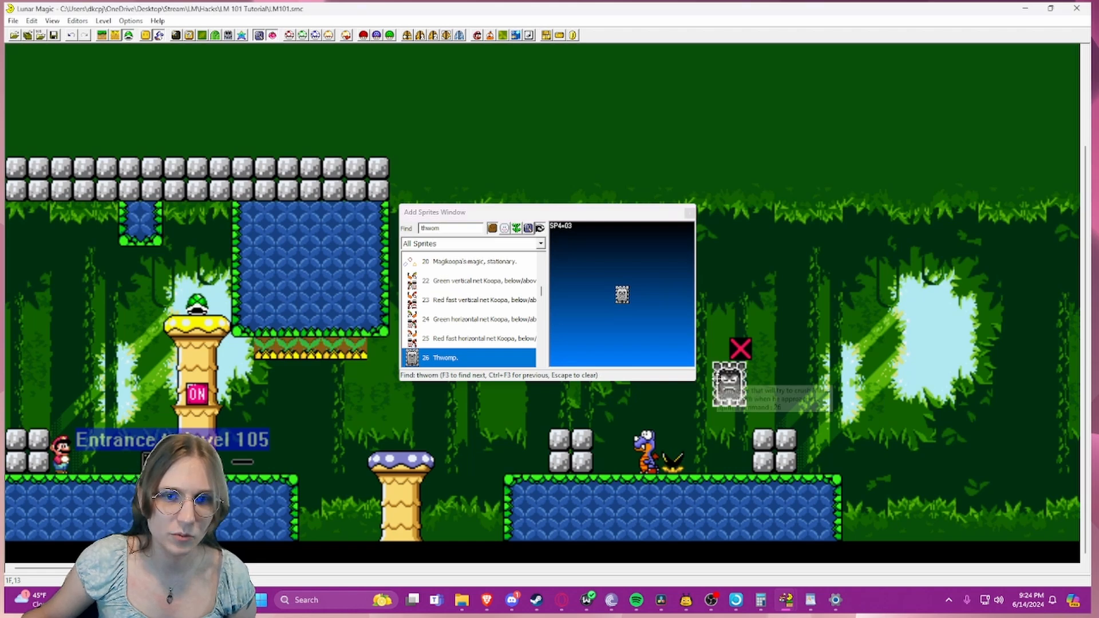
pyautogui.click(728, 382)
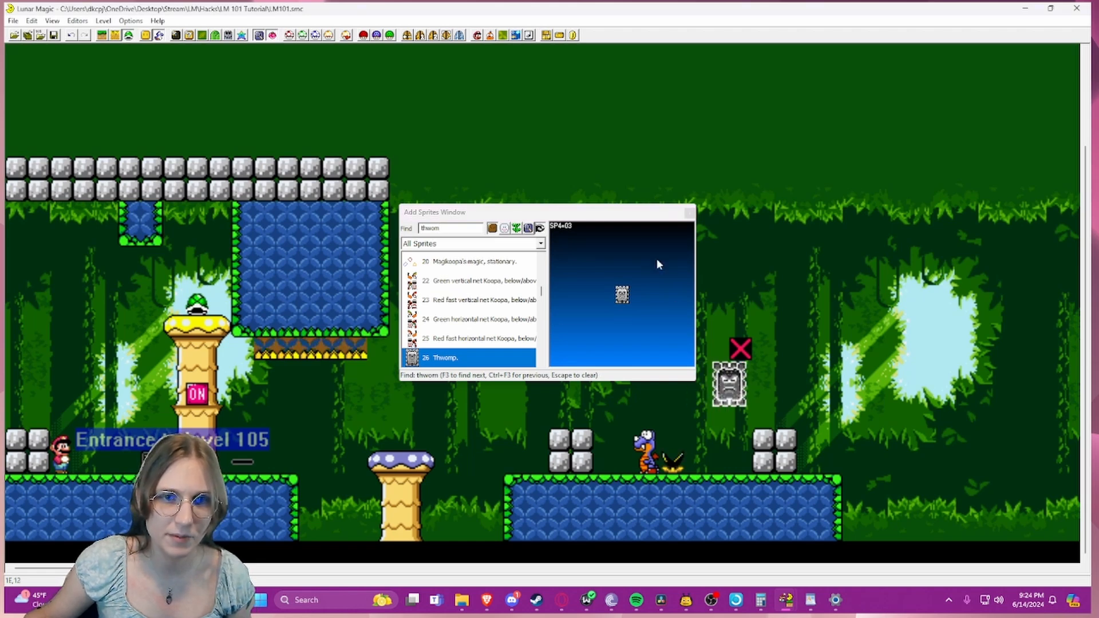
pyautogui.click(689, 212)
# - Load graphics file 3 in the SP4 slot and check how the Thwomp and Rex look with it
pyautogui.click(365, 36)
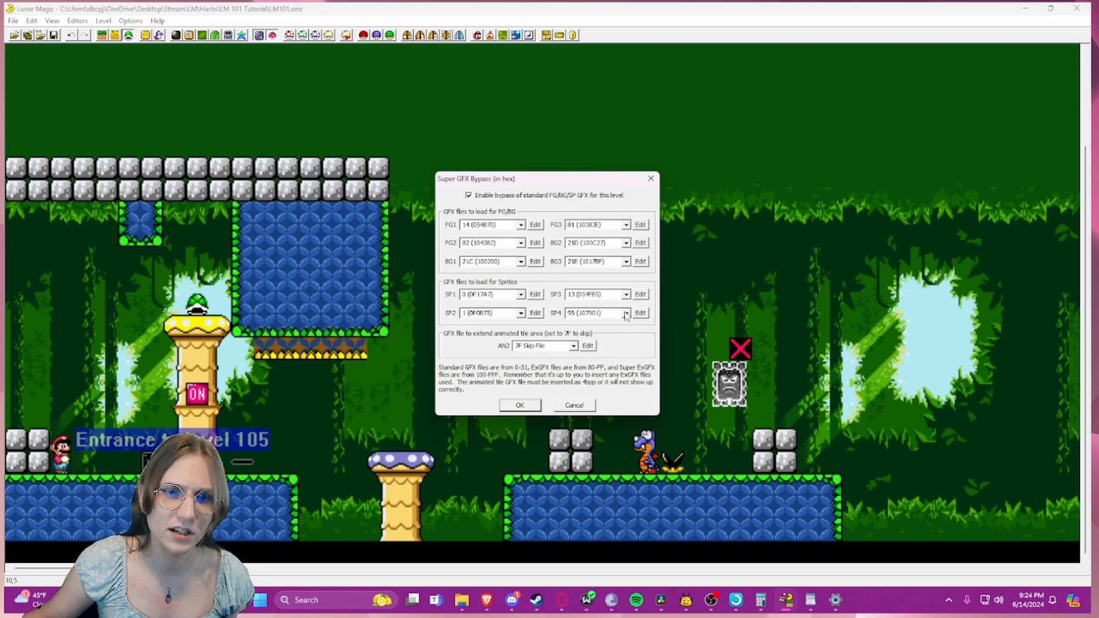
pyautogui.click(626, 314)
pyautogui.press('3')
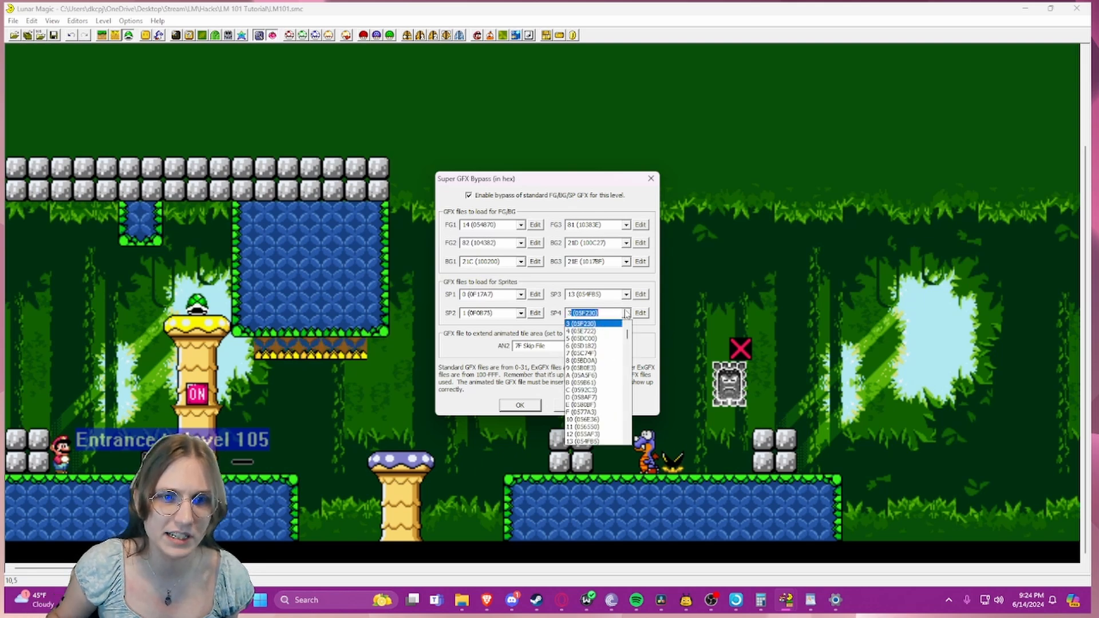
pyautogui.press('Return')
pyautogui.click(535, 404)
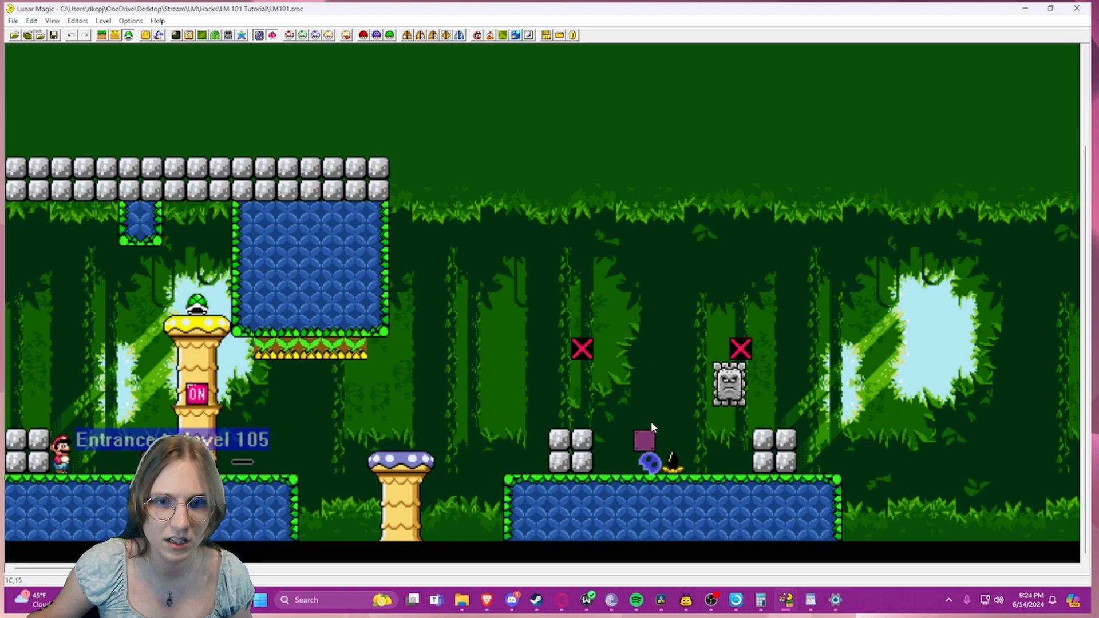
pyautogui.click(722, 383)
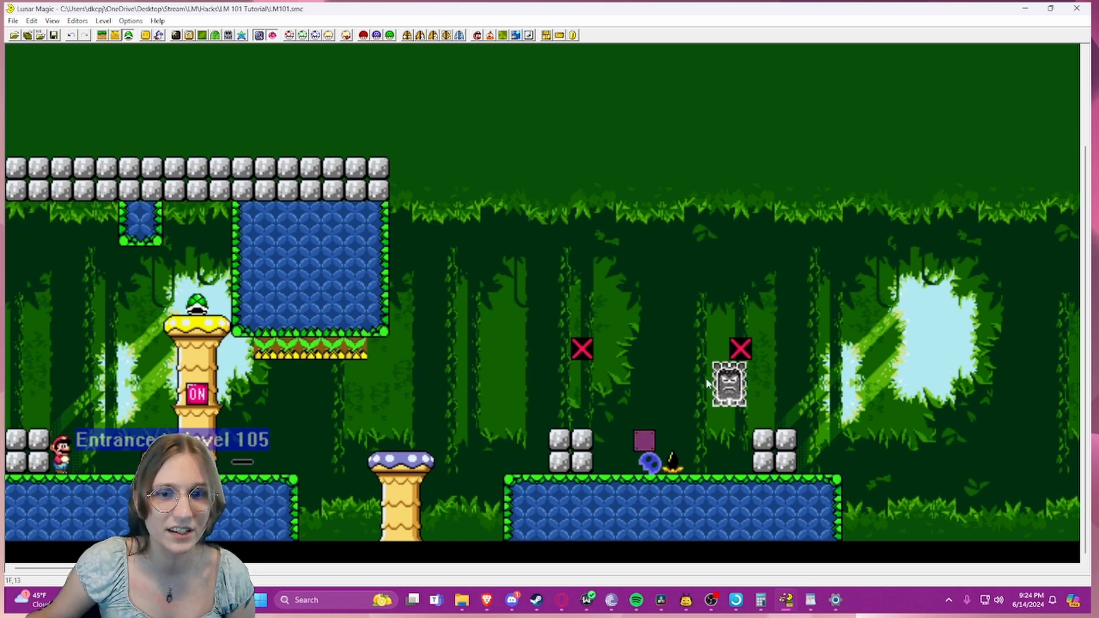
pyautogui.click(700, 383)
pyautogui.click(717, 382)
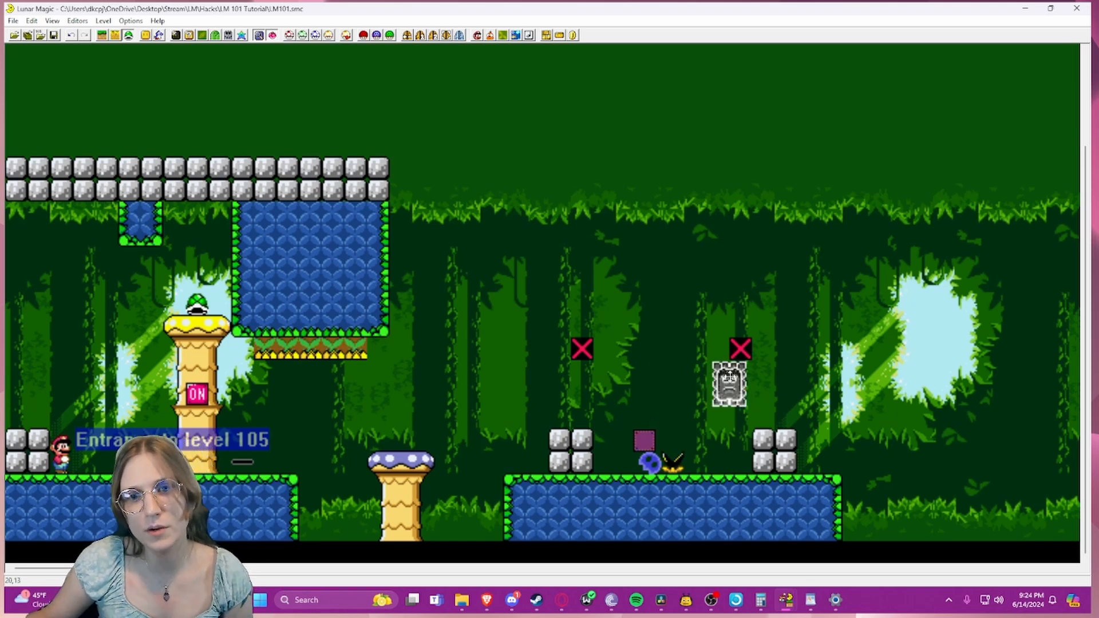
pyautogui.click(647, 435)
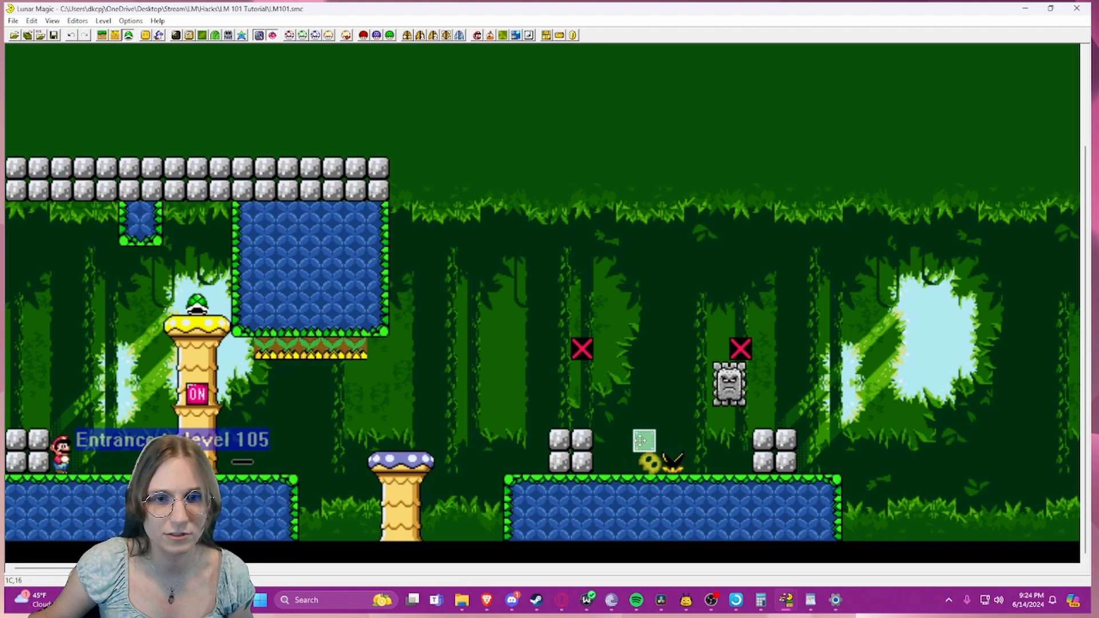
# - Load graphics file 20 in the SP4 slot to compare the Rex and Thwomp graphics
pyautogui.click(366, 39)
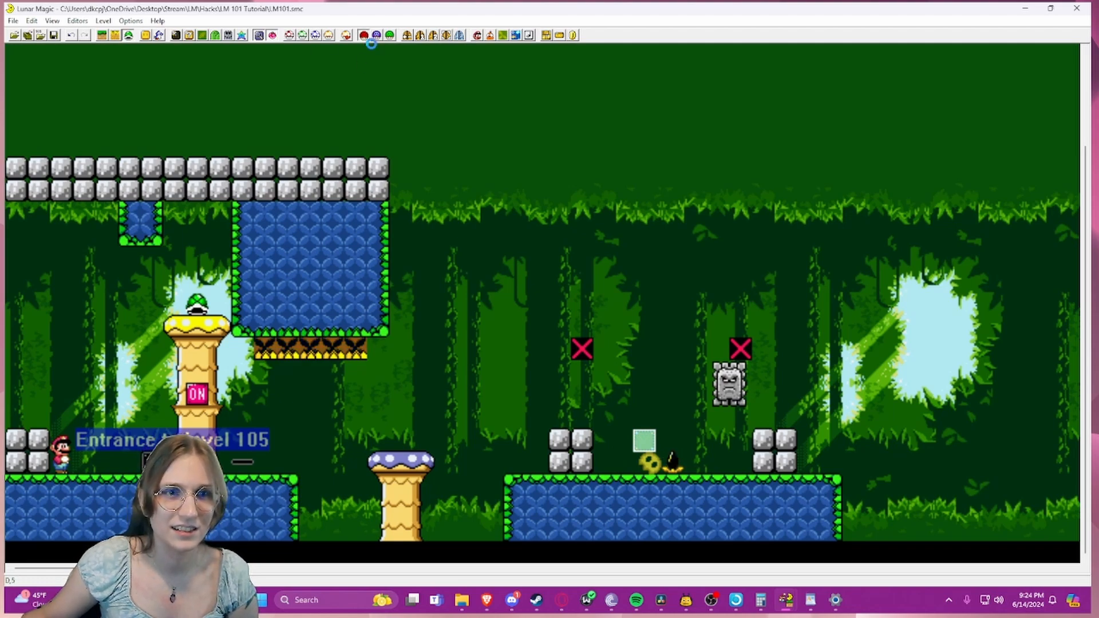
pyautogui.click(605, 311)
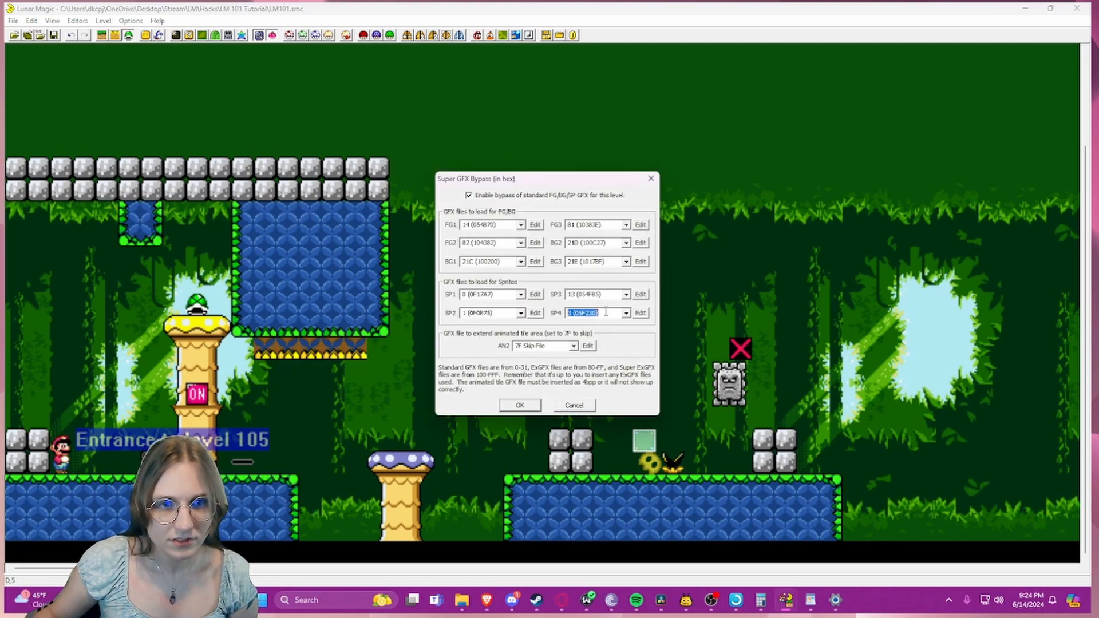
pyautogui.write('20')
pyautogui.press('Return')
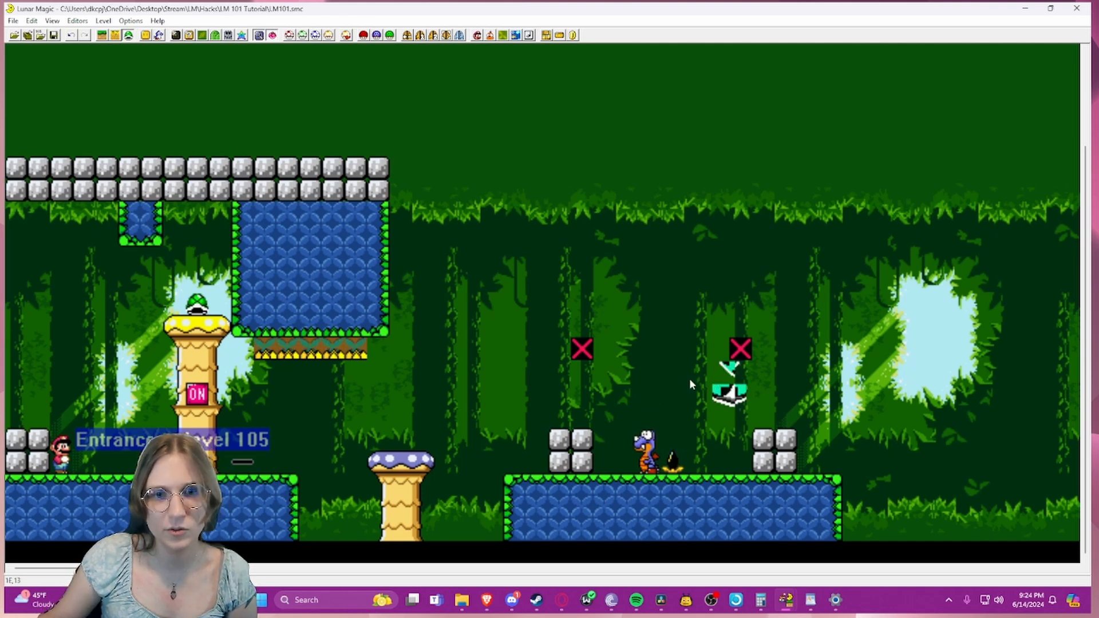
# - Load the combined graphics file 95 in the SP4 slot again and check the Thwomp
pyautogui.click(362, 36)
pyautogui.moveTo(605, 313); pyautogui.dragTo(565, 314)
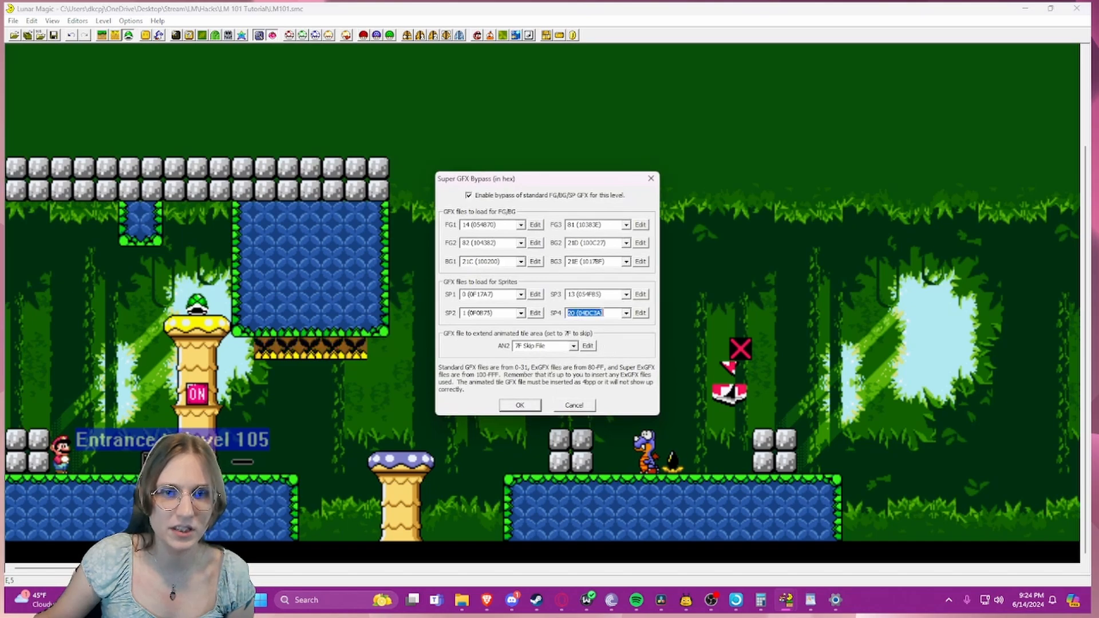
pyautogui.write('3 (107901')
pyautogui.press('Return')
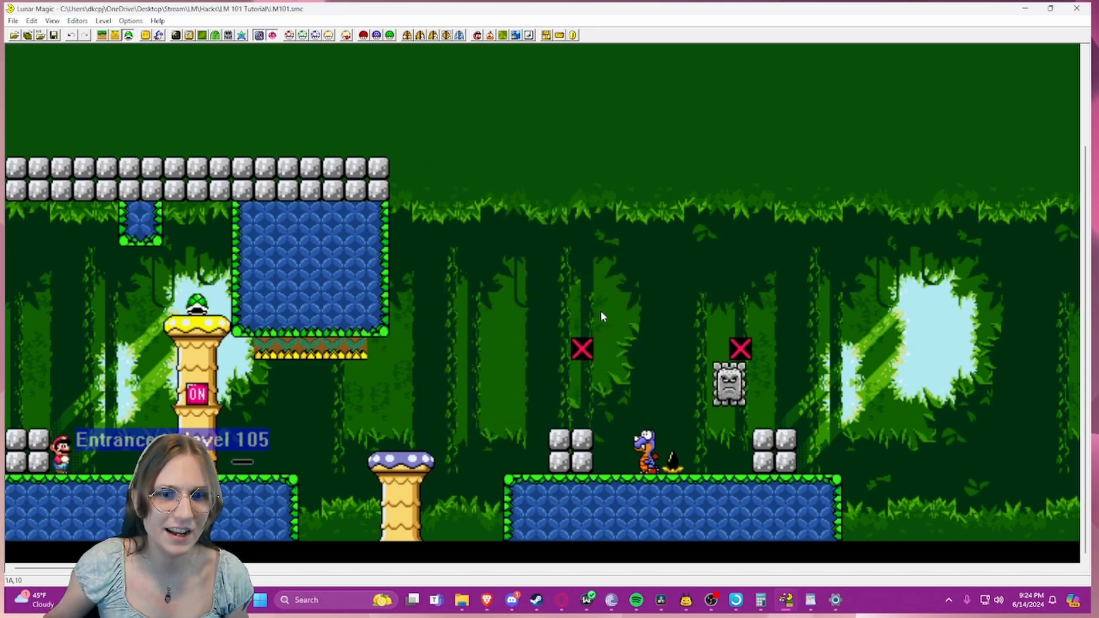
pyautogui.click(721, 387)
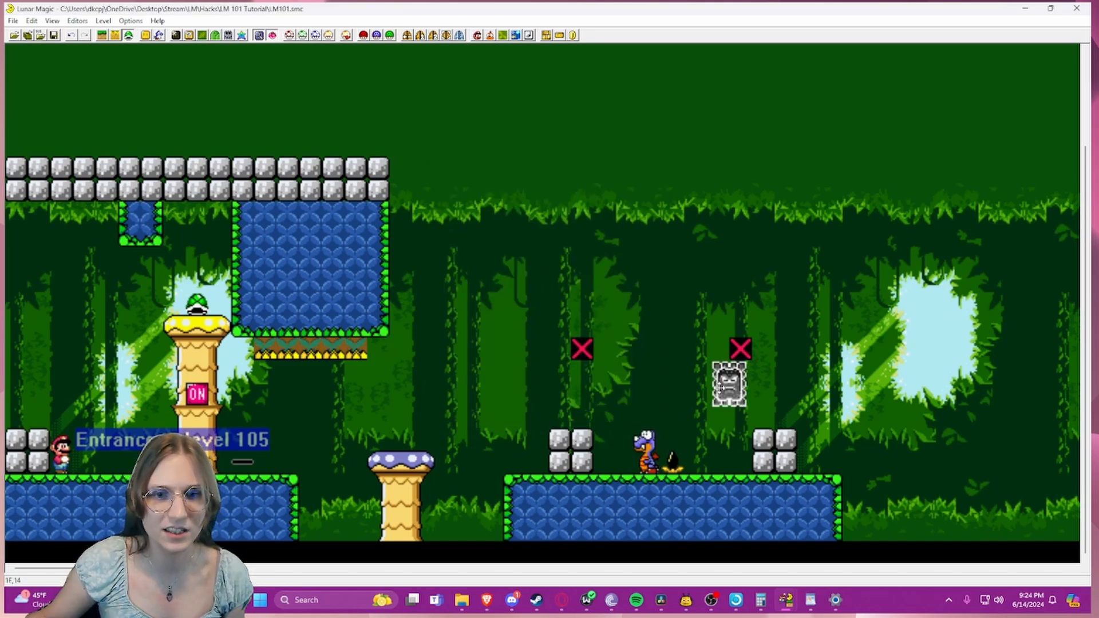
pyautogui.click(672, 382)
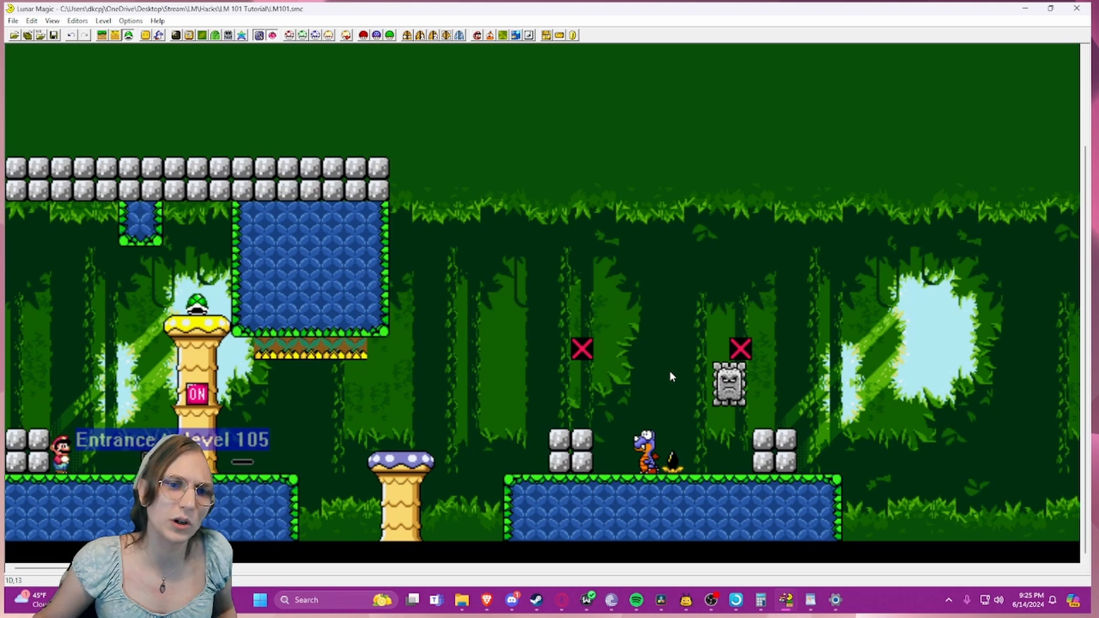
# - Move the two red X sprites away from the Thwomp and Rex, one far to the right and one up near the hanging ledge
pyautogui.moveTo(725, 380)
pyautogui.mouseDown()
pyautogui.moveTo(690, 378)
pyautogui.moveTo(723, 380)
pyautogui.moveTo(739, 348)
pyautogui.moveTo(741, 281)
pyautogui.moveTo(990, 372)
pyautogui.mouseUp()
pyautogui.click(601, 325)
pyautogui.click(56, 36)
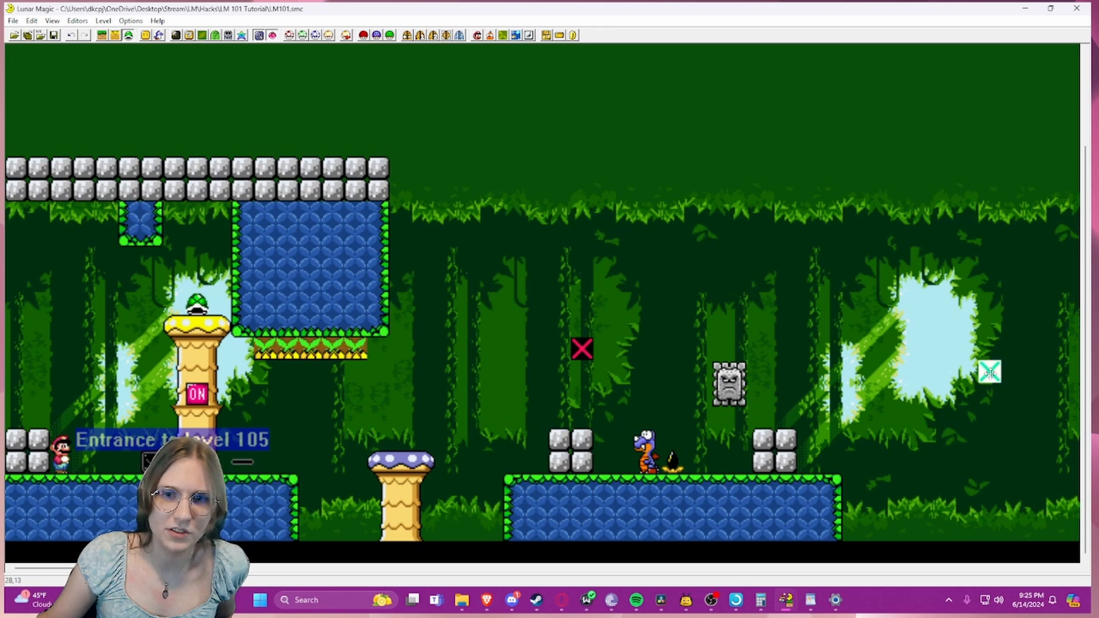
pyautogui.moveTo(581, 351)
pyautogui.mouseDown()
pyautogui.moveTo(372, 246)
pyautogui.moveTo(442, 269)
pyautogui.mouseUp()
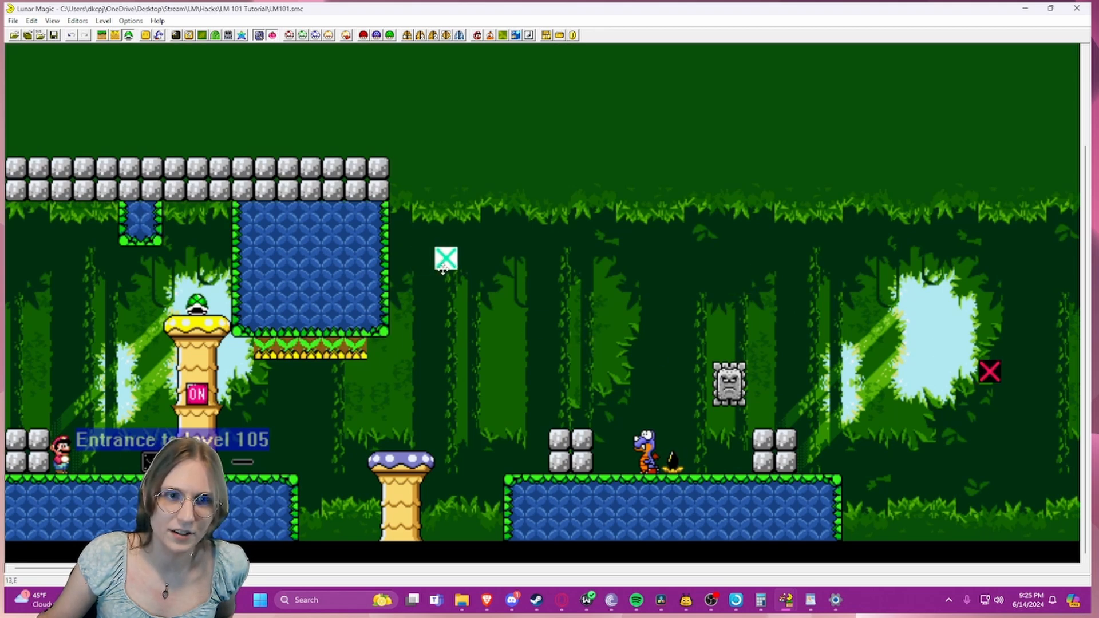
# - Save the level and playtest the Rex and Thwomp in the emulator, closing it when done
pyautogui.hotkey('ctrl', 's')
pyautogui.click(435, 121)
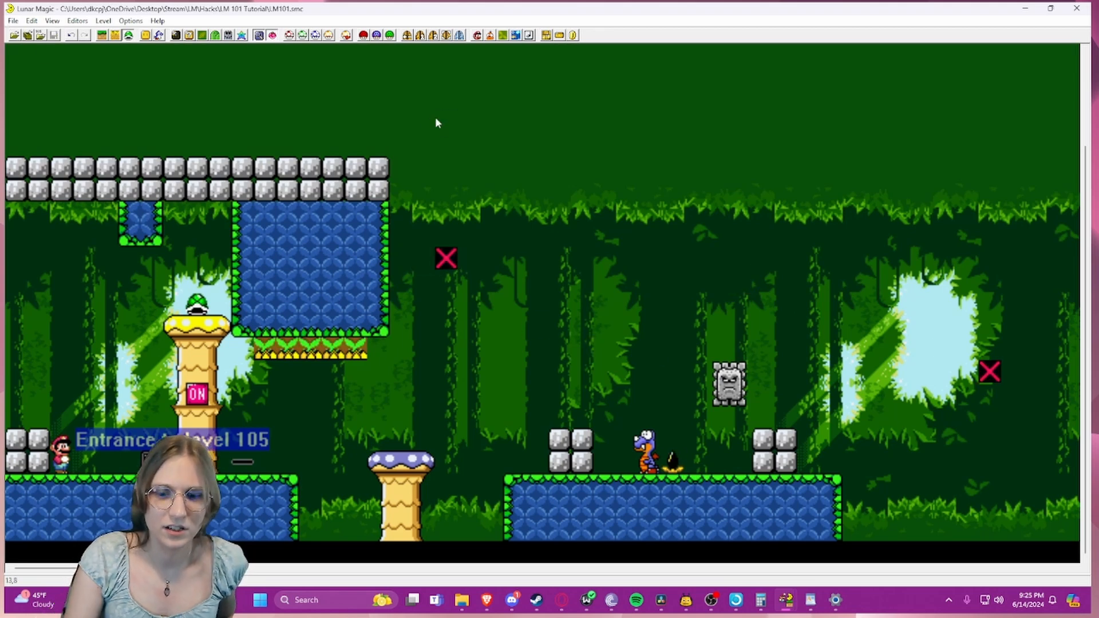
pyautogui.press('F4')
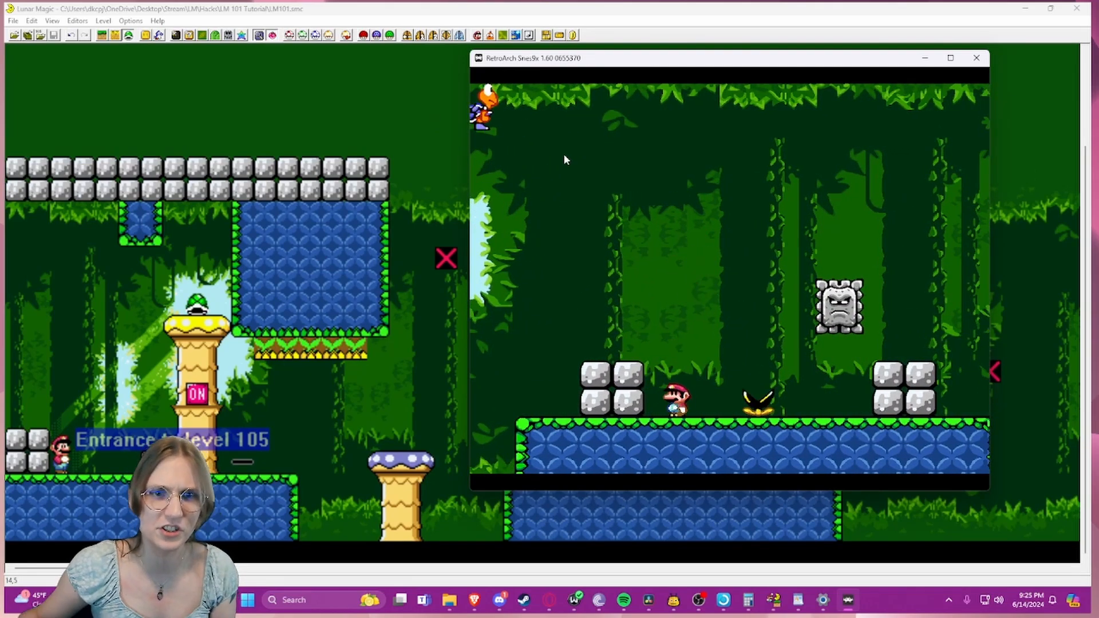
pyautogui.press('Escape')
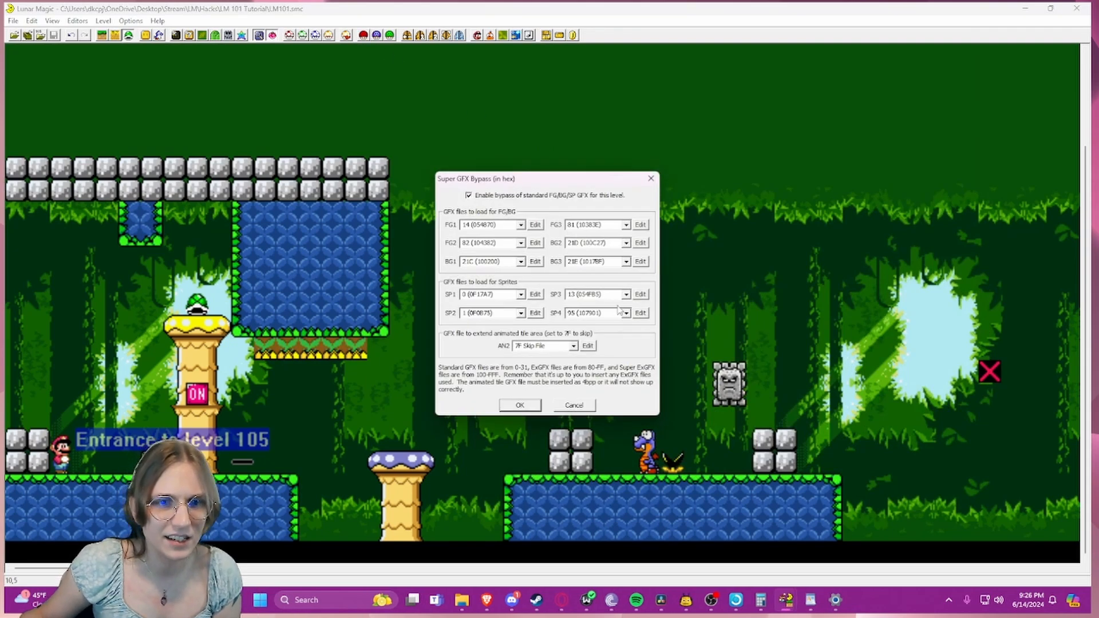
# - Set SP4 to file 20, open that file for editing in YY-CHR, and display it in 4BPP SNES/PCE(CG) format
pyautogui.click(623, 313)
pyautogui.write('20')
pyautogui.press('Return')
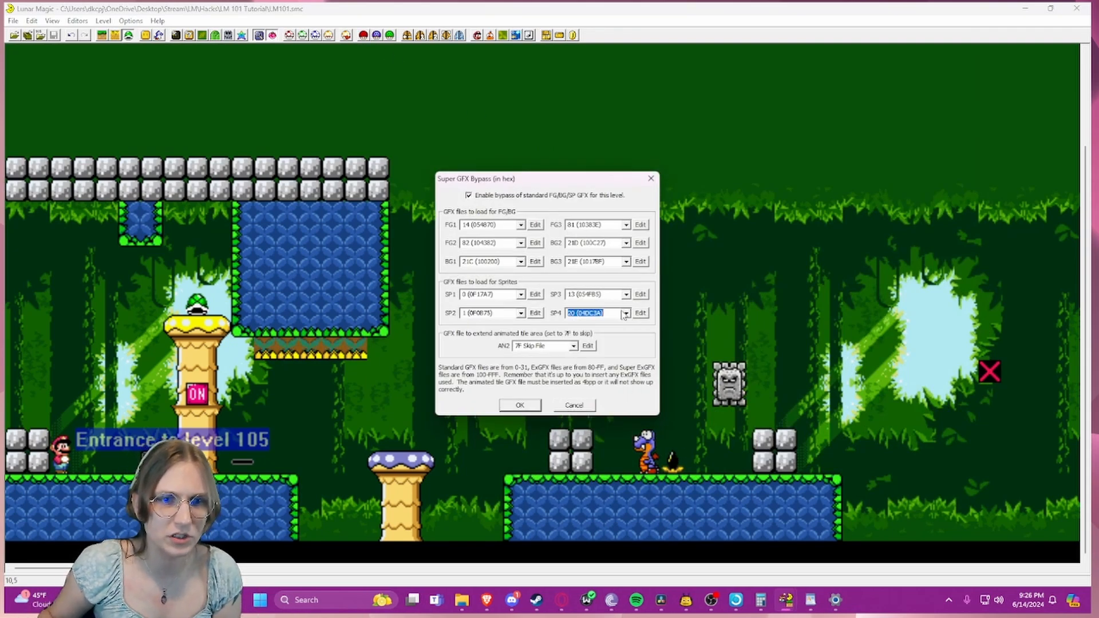
pyautogui.click(641, 314)
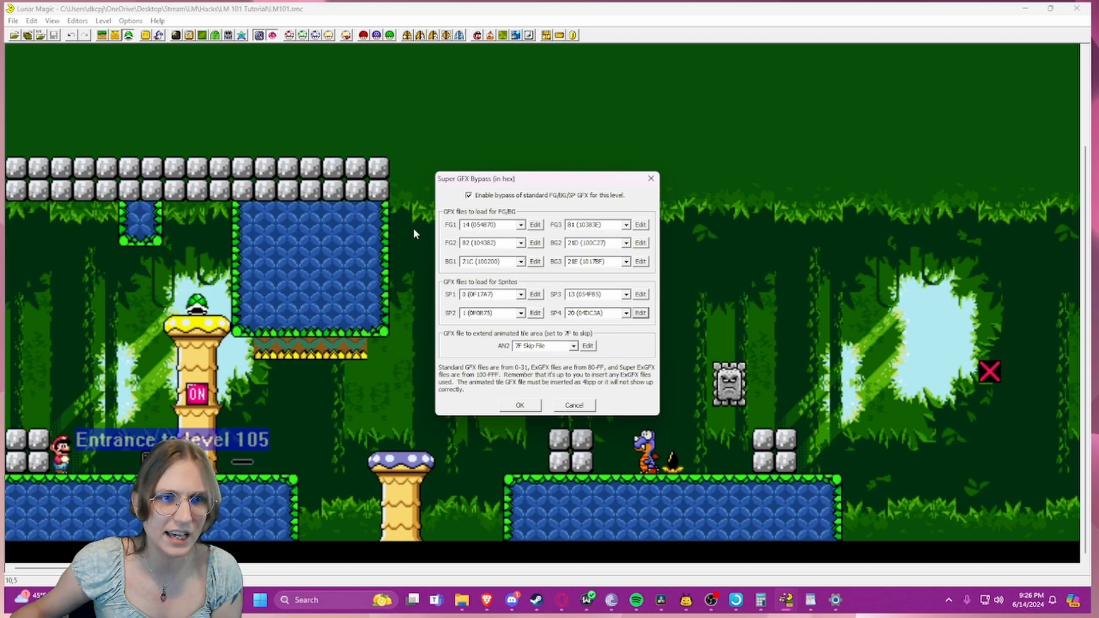
pyautogui.click(86, 244)
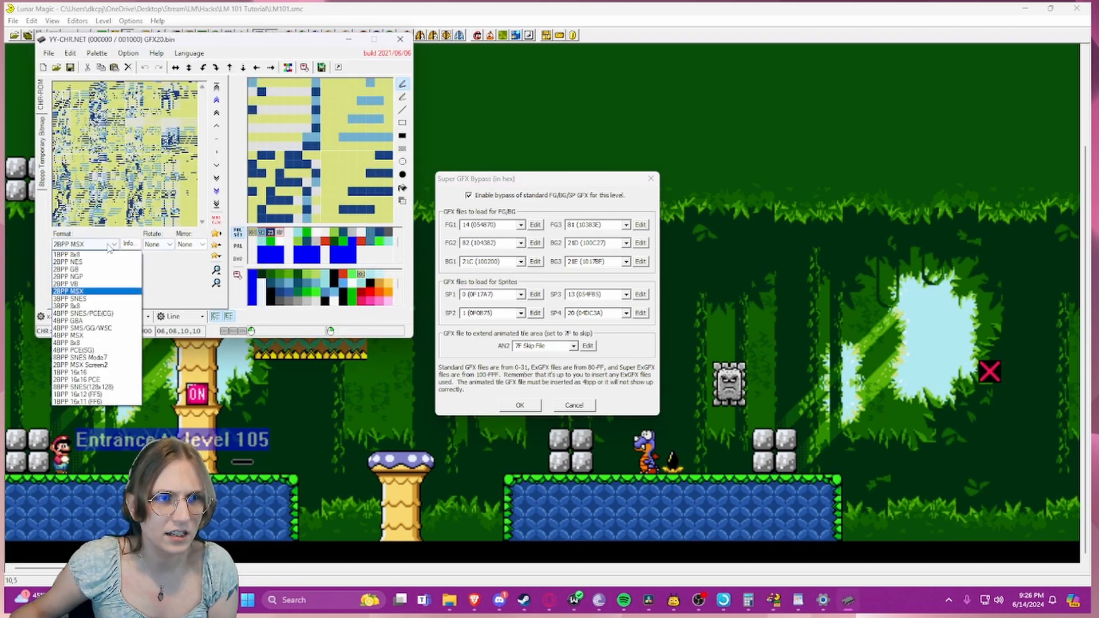
pyautogui.click(87, 314)
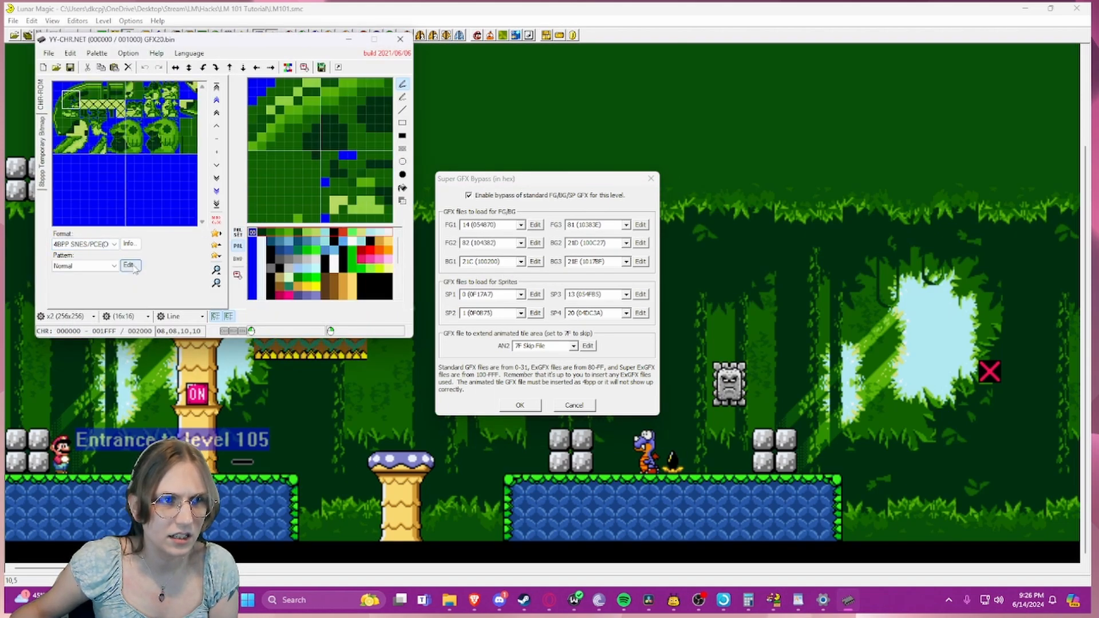
pyautogui.click(626, 267)
pyautogui.write('95')
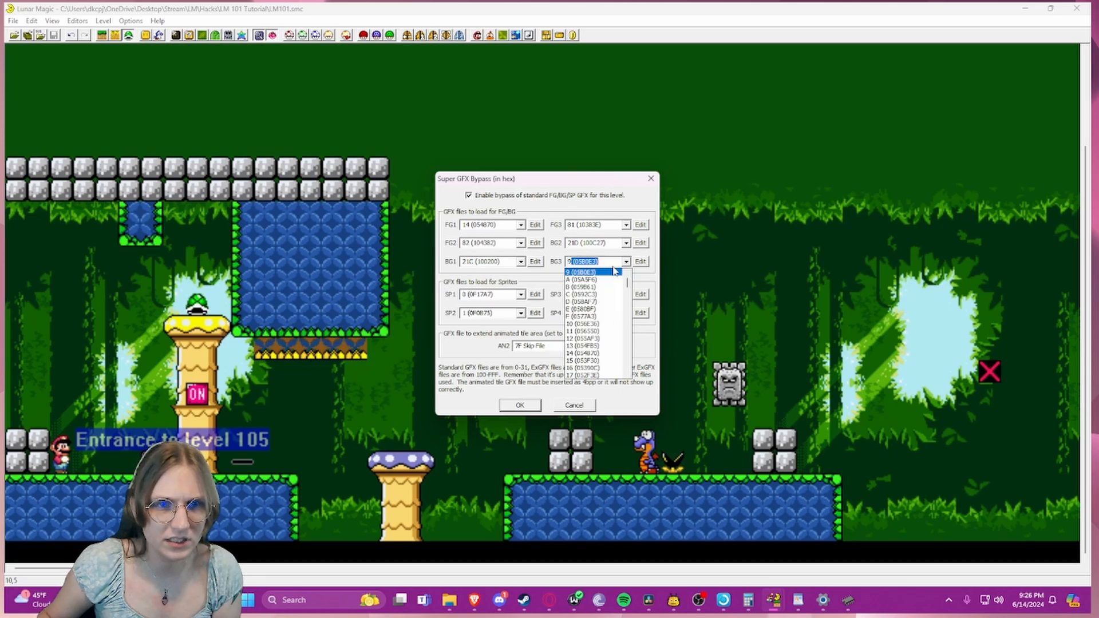
pyautogui.press('Return')
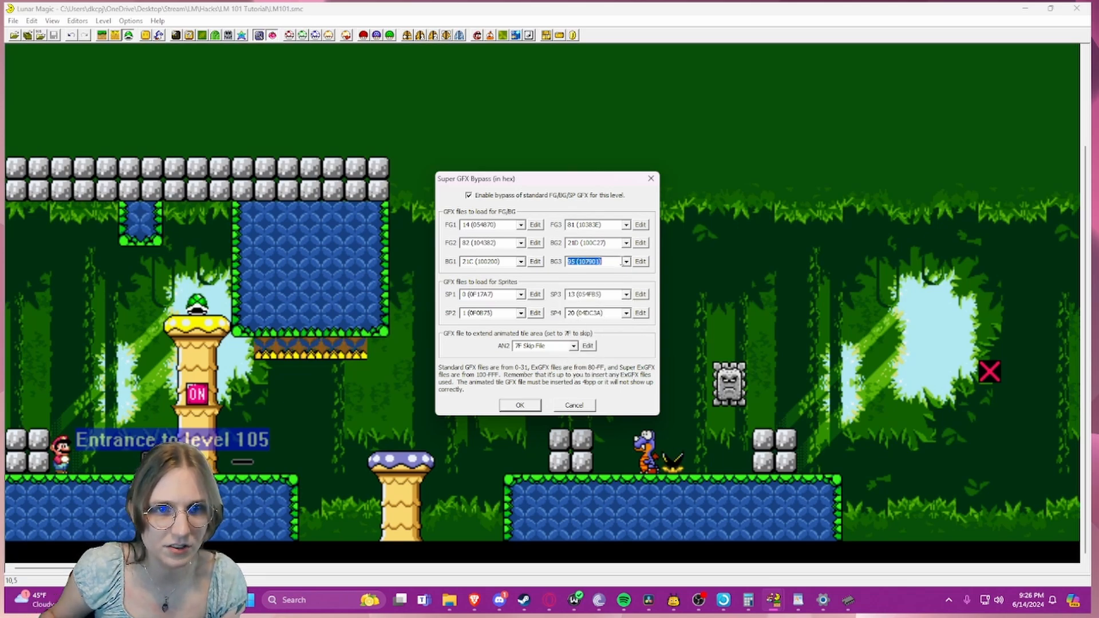
pyautogui.press('Return')
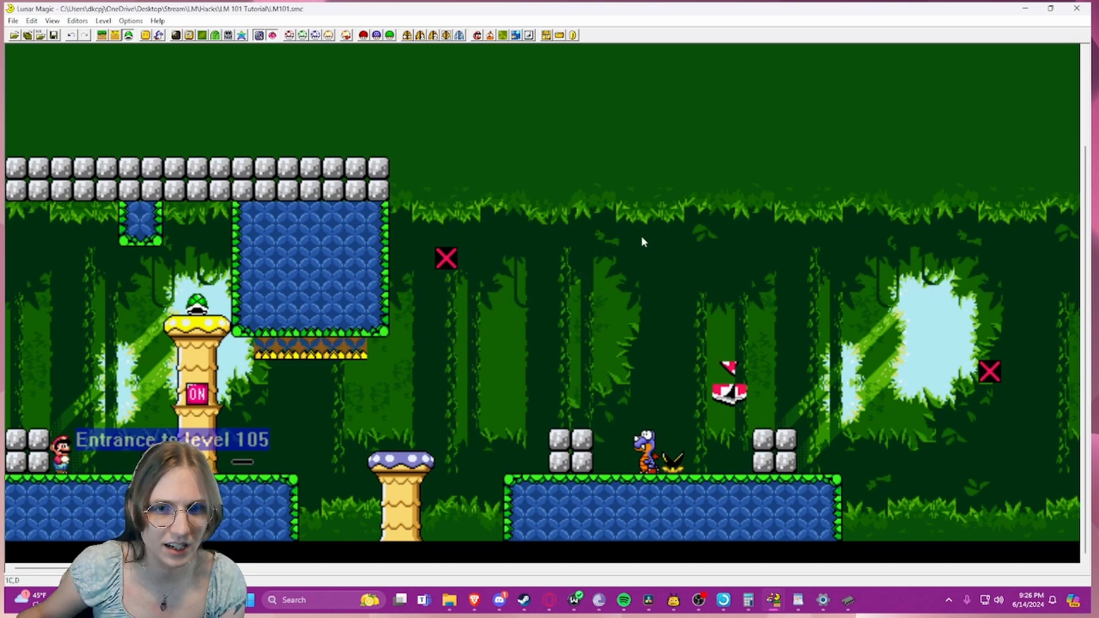
# - Set SP4 to 95, open ExGFX95.bin for editing in YY-CHR, and display it in 4BPP SNES/PCE(CG) format
pyautogui.click(363, 35)
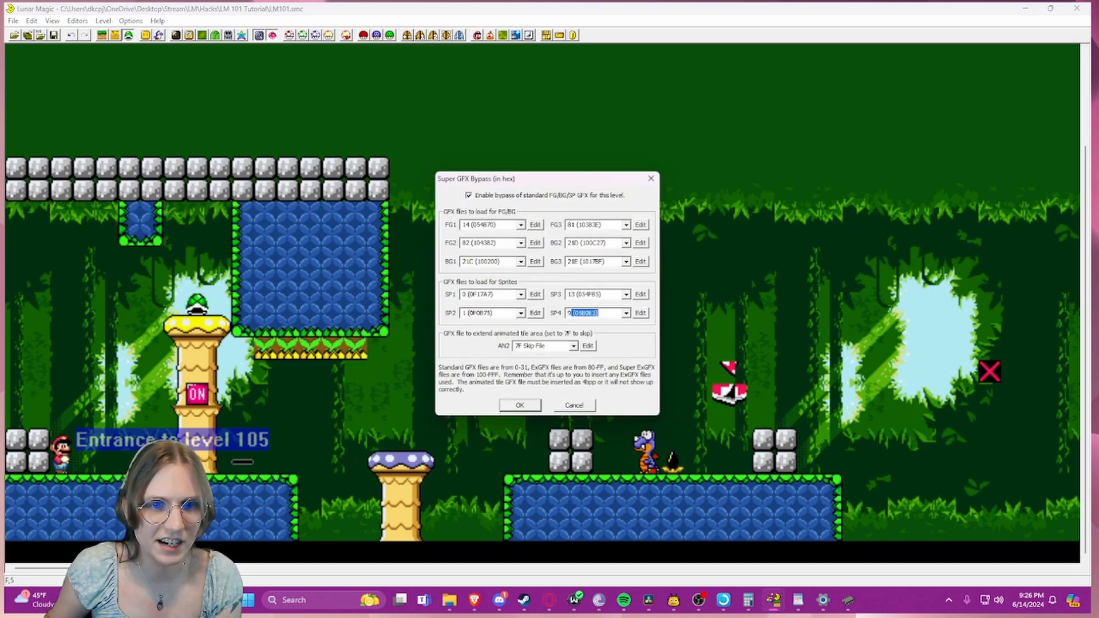
pyautogui.press('Return')
pyautogui.click(364, 35)
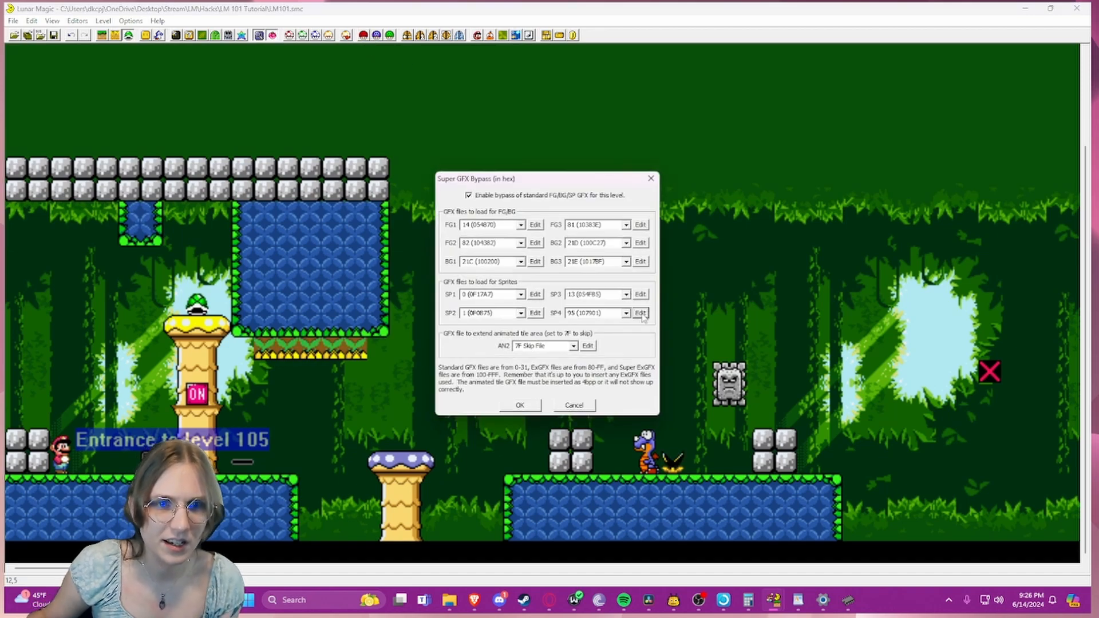
pyautogui.click(640, 313)
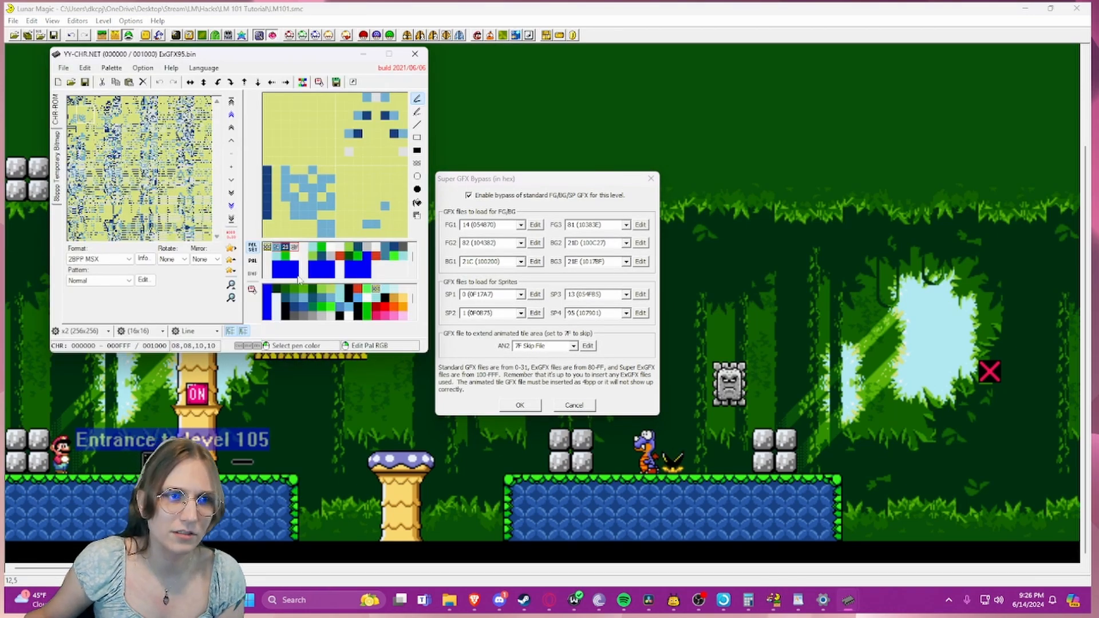
pyautogui.click(113, 260)
pyautogui.click(97, 325)
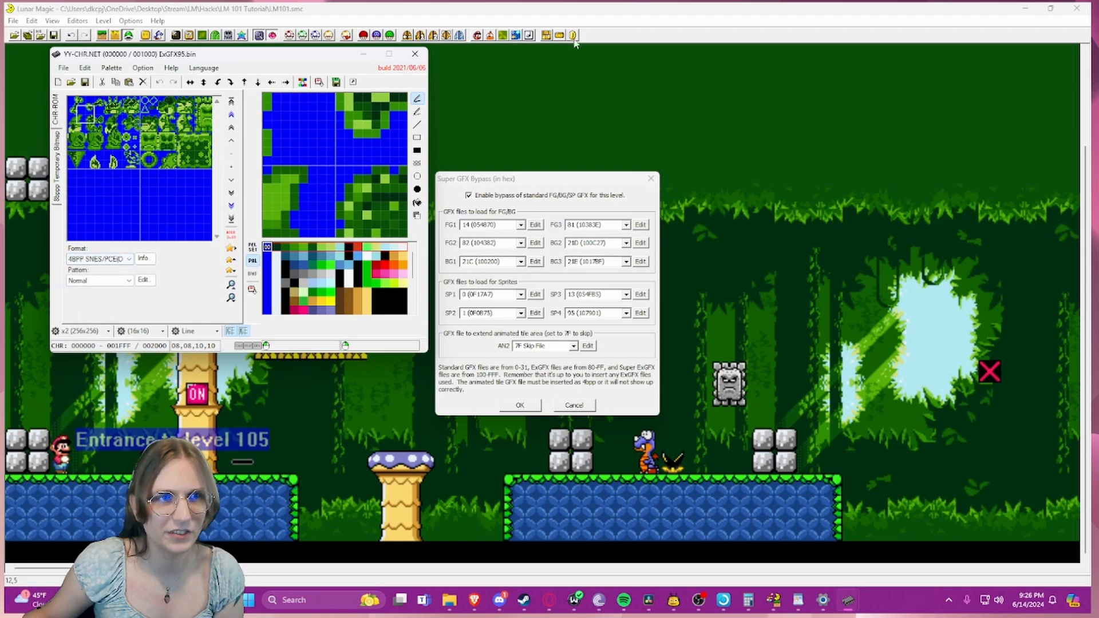
# - Place the ExGFX95 window beside the GFX20 window and show both files with the grey palette row
pyautogui.moveTo(328, 55); pyautogui.dragTo(733, 116)
pyautogui.click(678, 336)
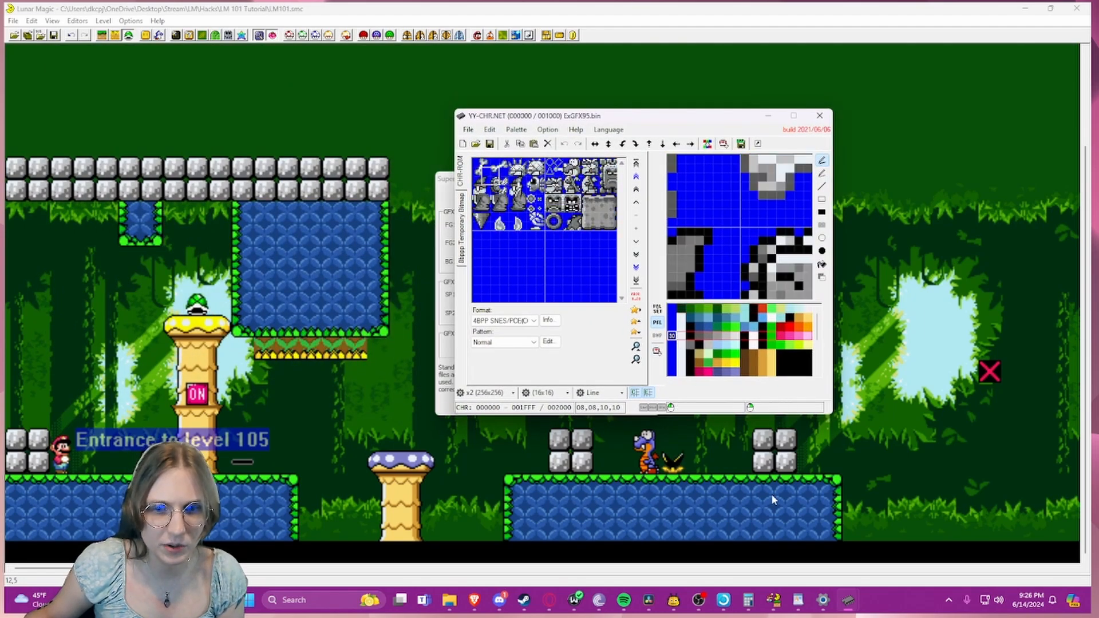
pyautogui.moveTo(847, 604)
pyautogui.click(779, 553)
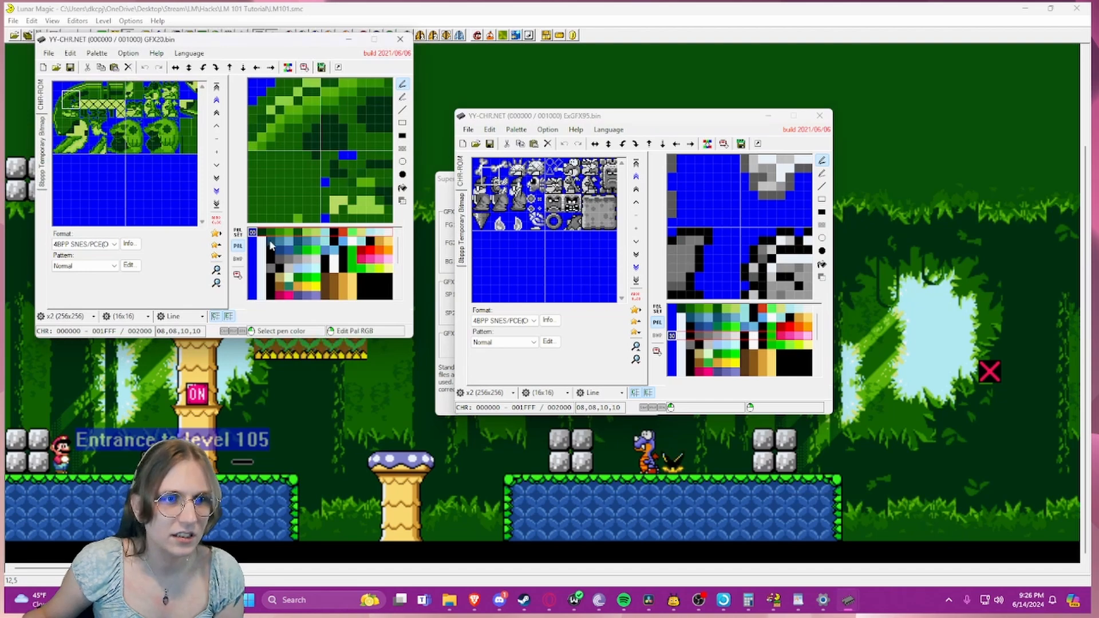
pyautogui.click(254, 261)
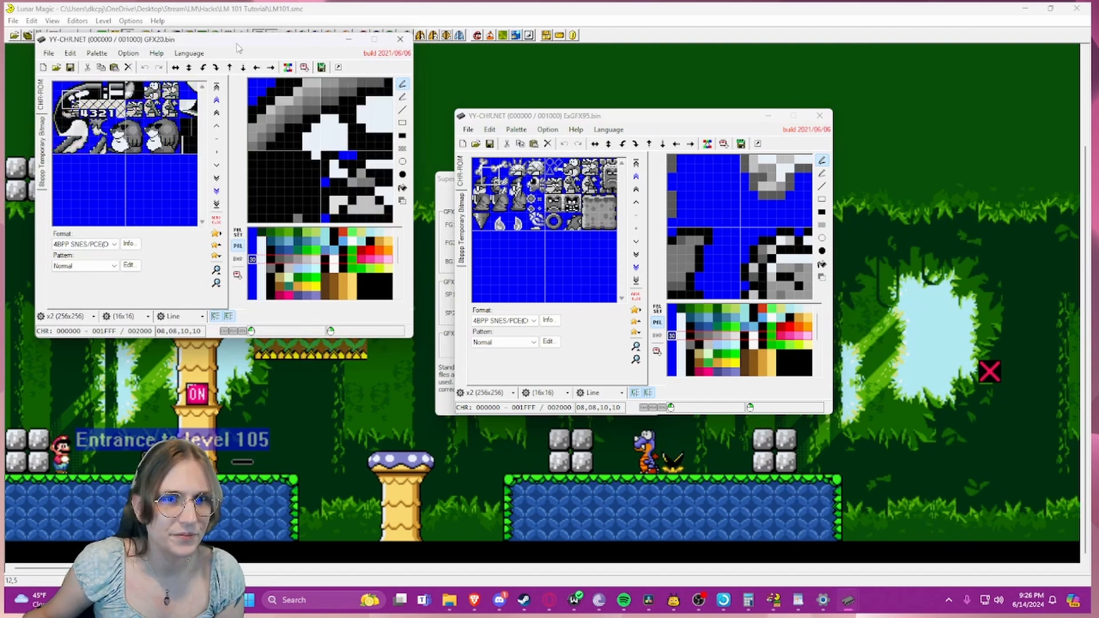
# - Place the GFX20 window level with ExGFX95 and examine the tiles around position 10,10 in both files
pyautogui.moveTo(238, 48); pyautogui.dragTo(262, 102)
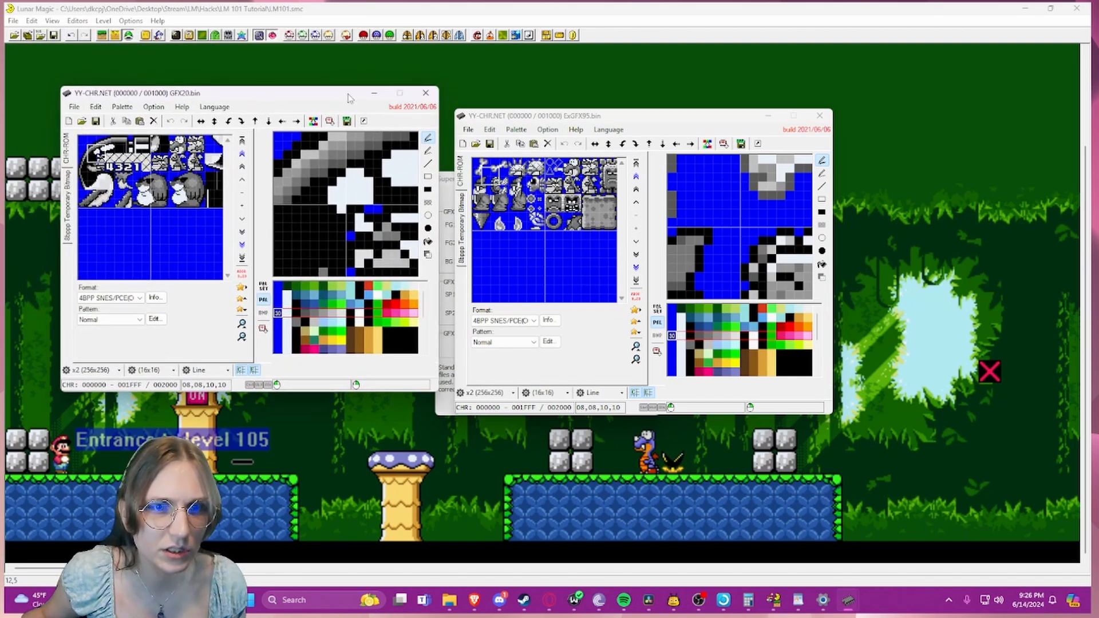
pyautogui.click(498, 184)
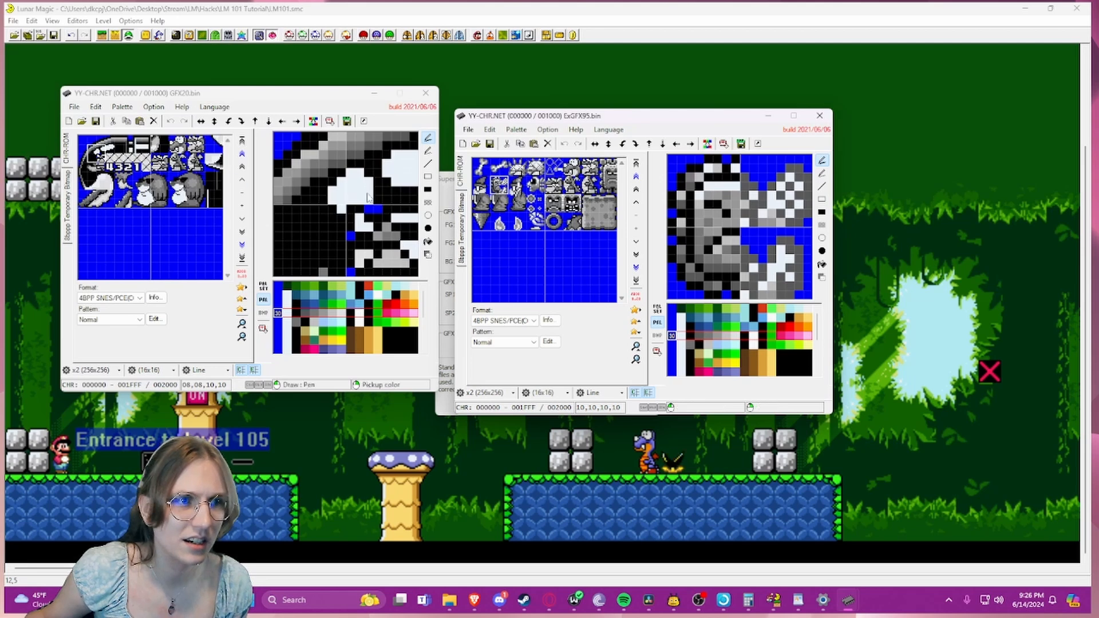
pyautogui.click(103, 162)
pyautogui.click(119, 167)
pyautogui.click(126, 167)
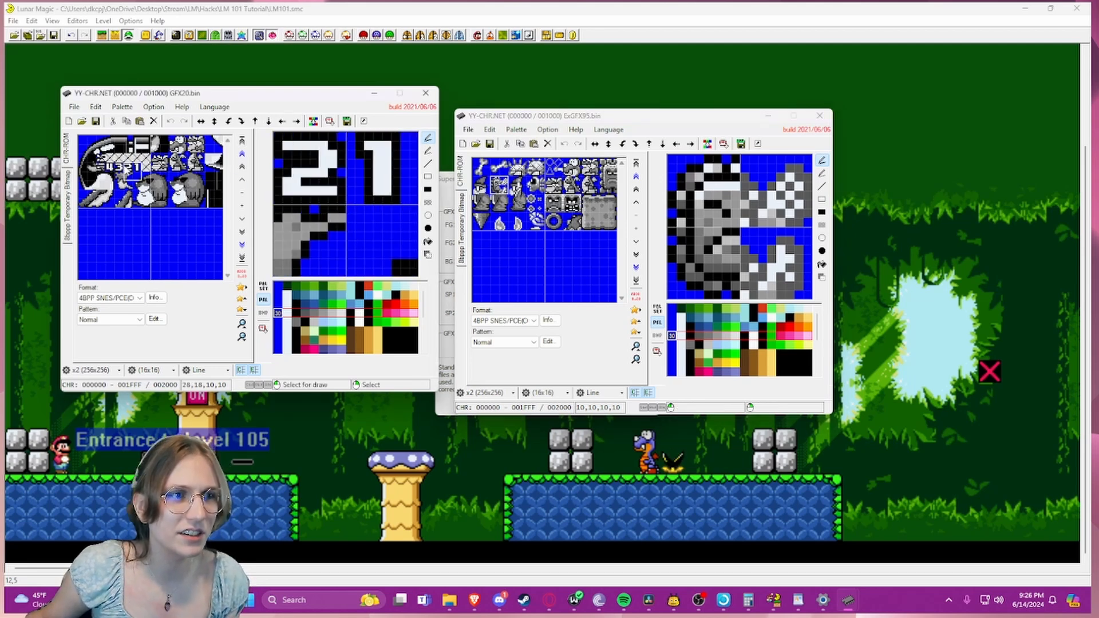
pyautogui.click(104, 158)
pyautogui.click(103, 166)
pyautogui.click(102, 160)
pyautogui.click(103, 167)
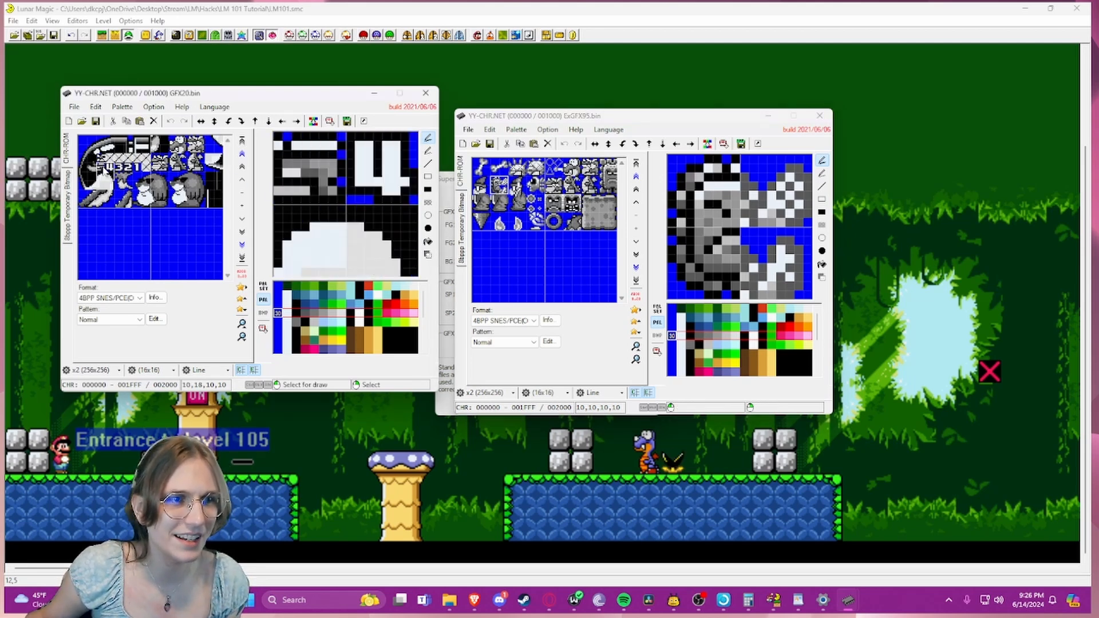
pyautogui.click(103, 162)
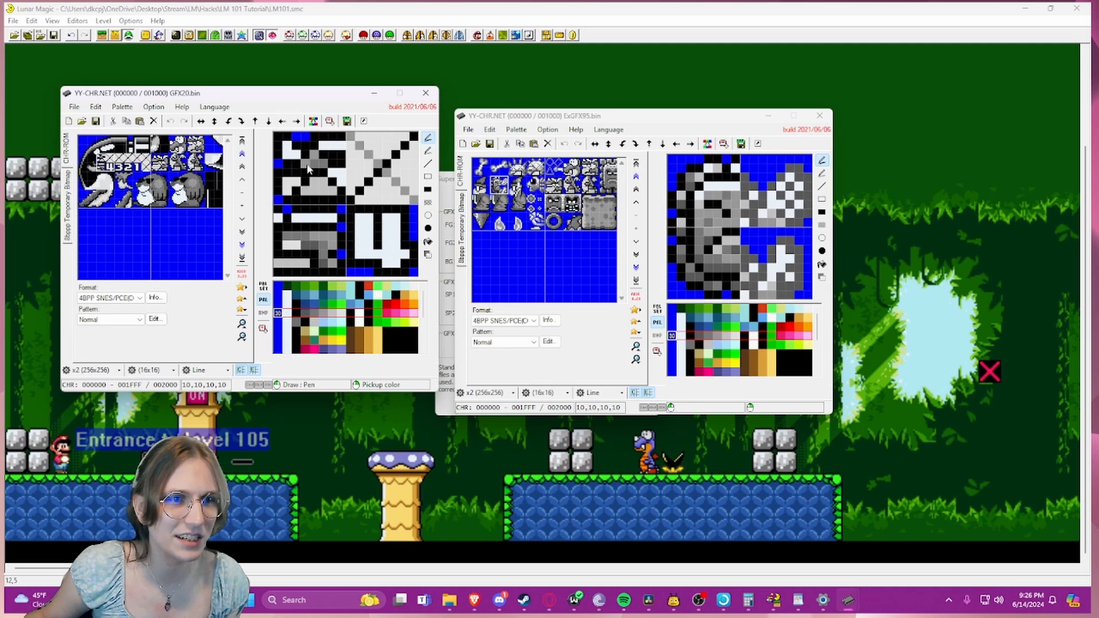
# - Copy the 8×16 tile block at 10,10 from GFX20 into the same position in ExGFX95, and save that file in its original size
pyautogui.click(100, 161)
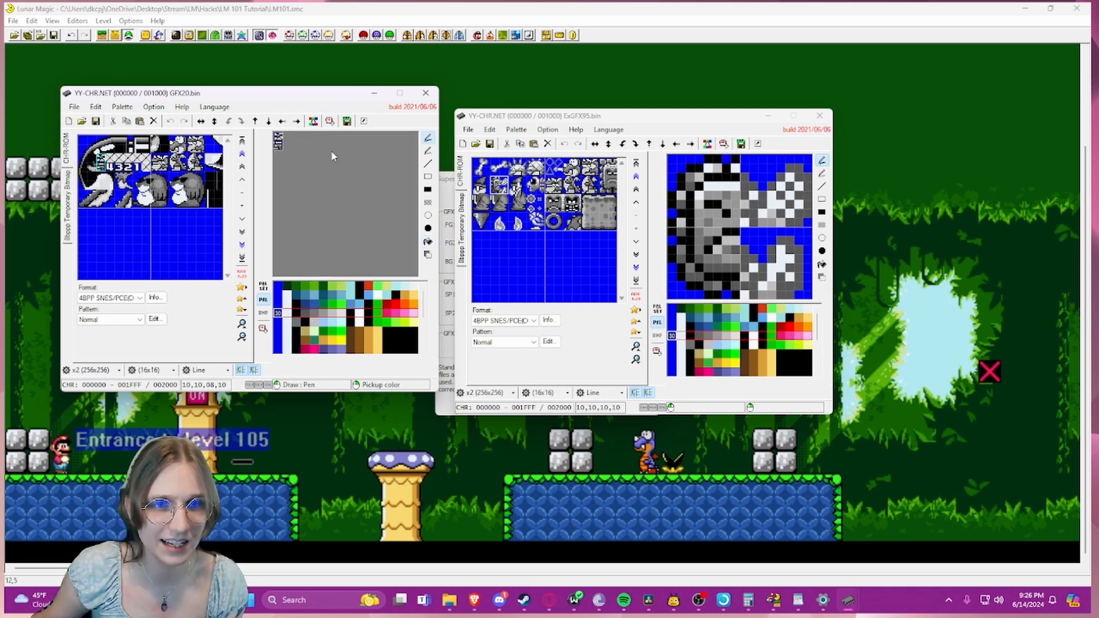
pyautogui.click(498, 183)
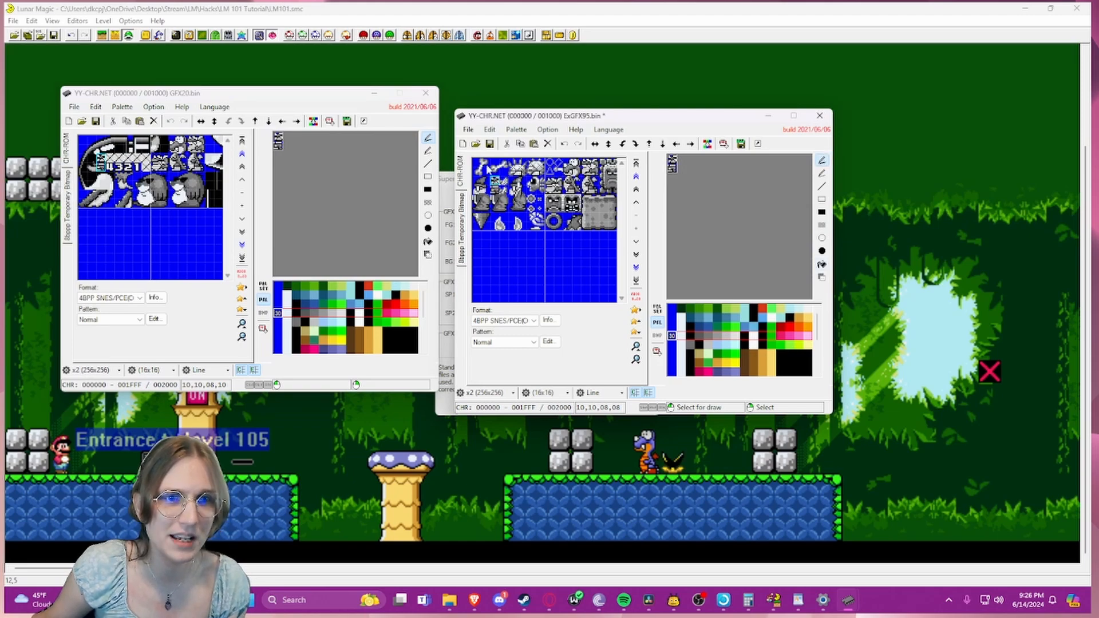
pyautogui.click(489, 144)
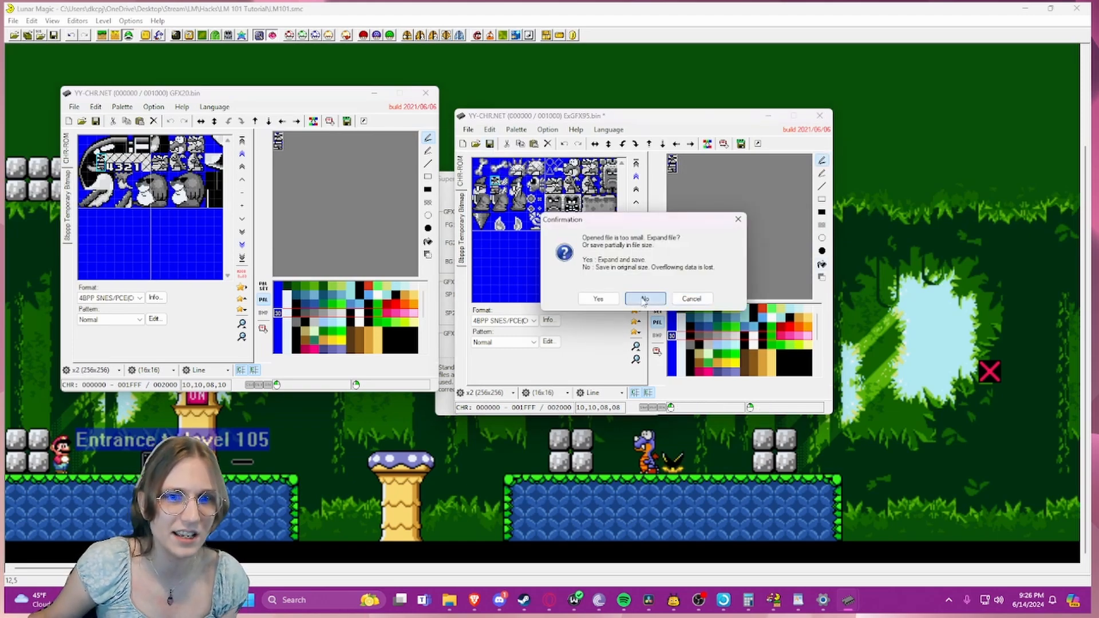
pyautogui.click(644, 298)
pyautogui.click(819, 115)
pyautogui.click(425, 93)
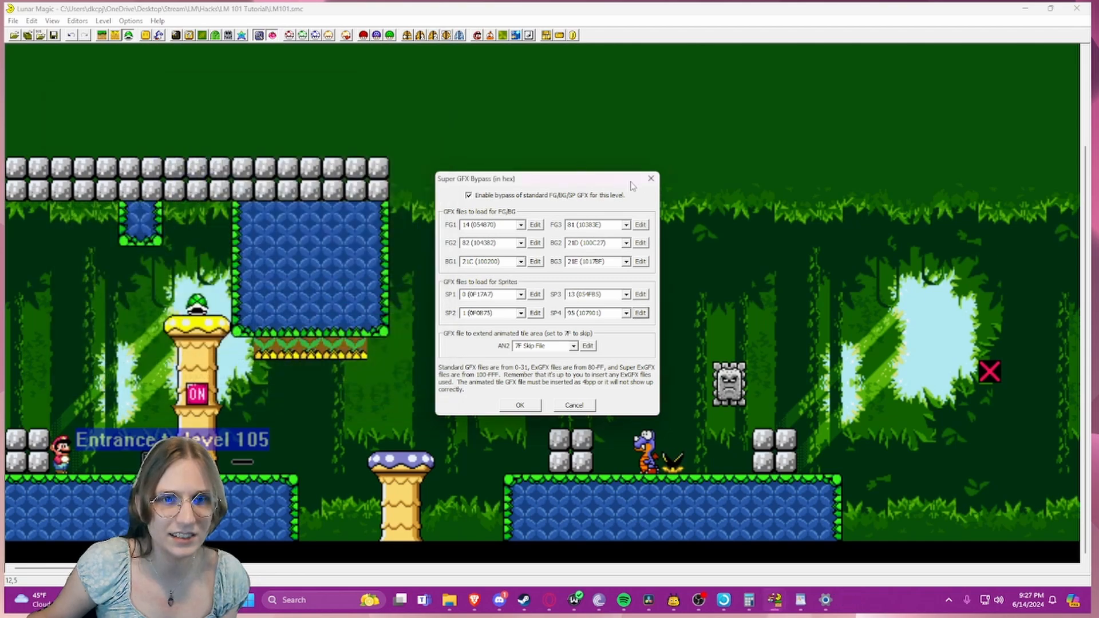
pyautogui.click(651, 178)
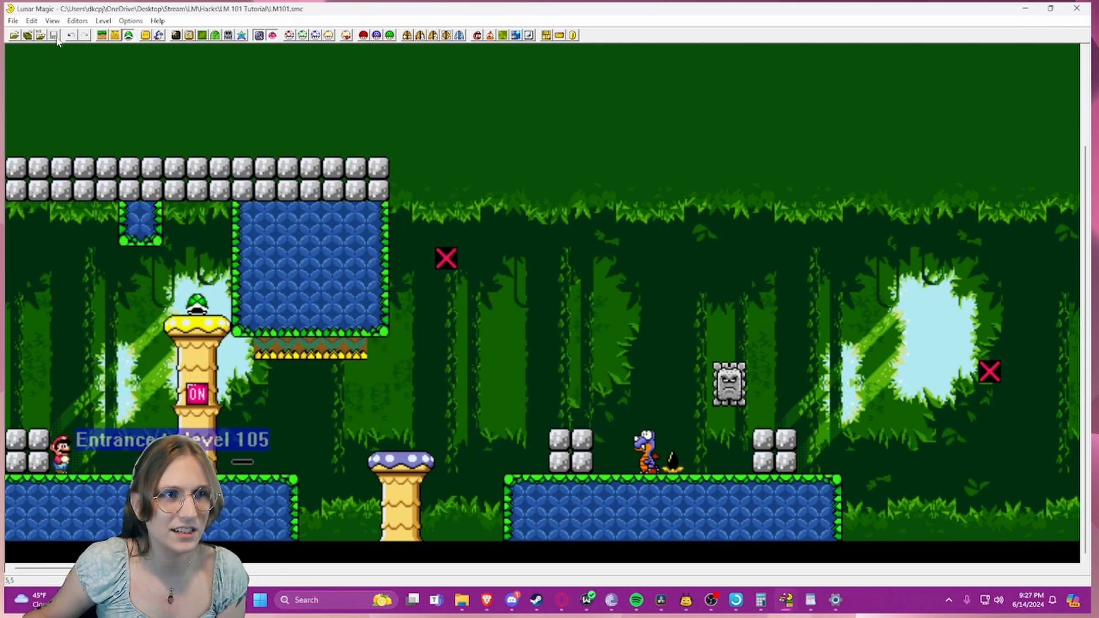
# - Playtest the level with the Rex and Thwomp in the emulator and close it when done
pyautogui.press('F4')
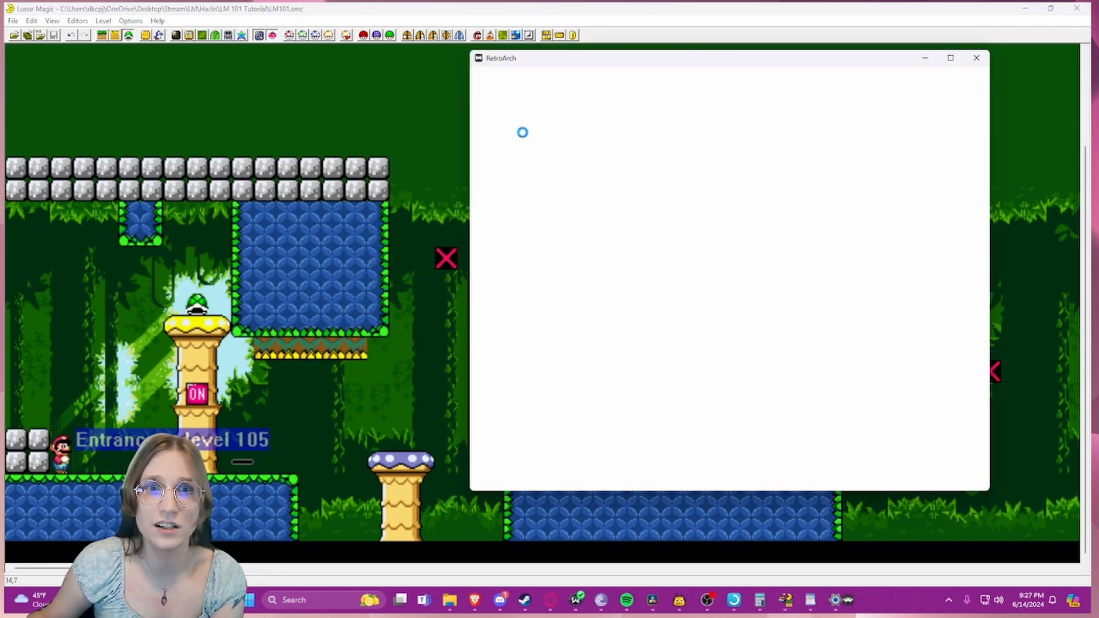
pyautogui.click(980, 64)
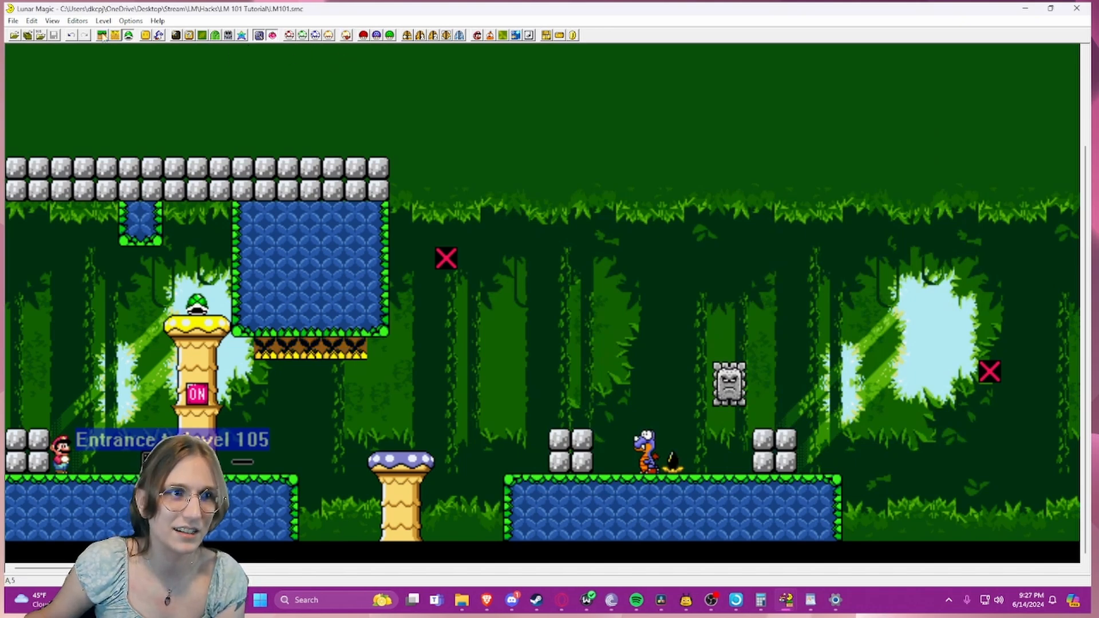
pyautogui.click(287, 191)
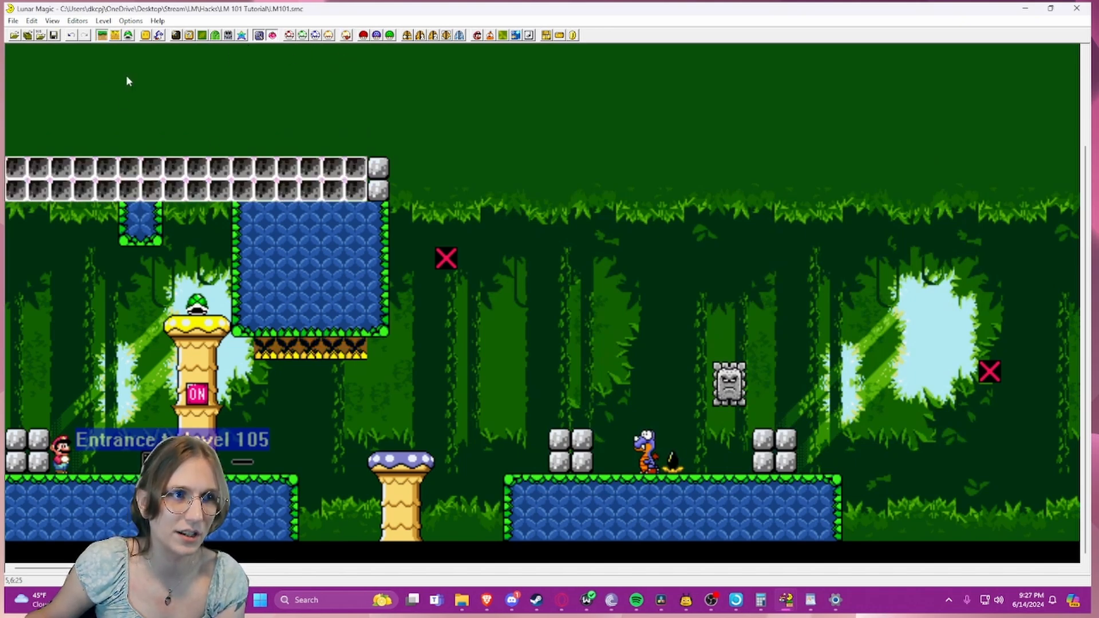
pyautogui.press('F4')
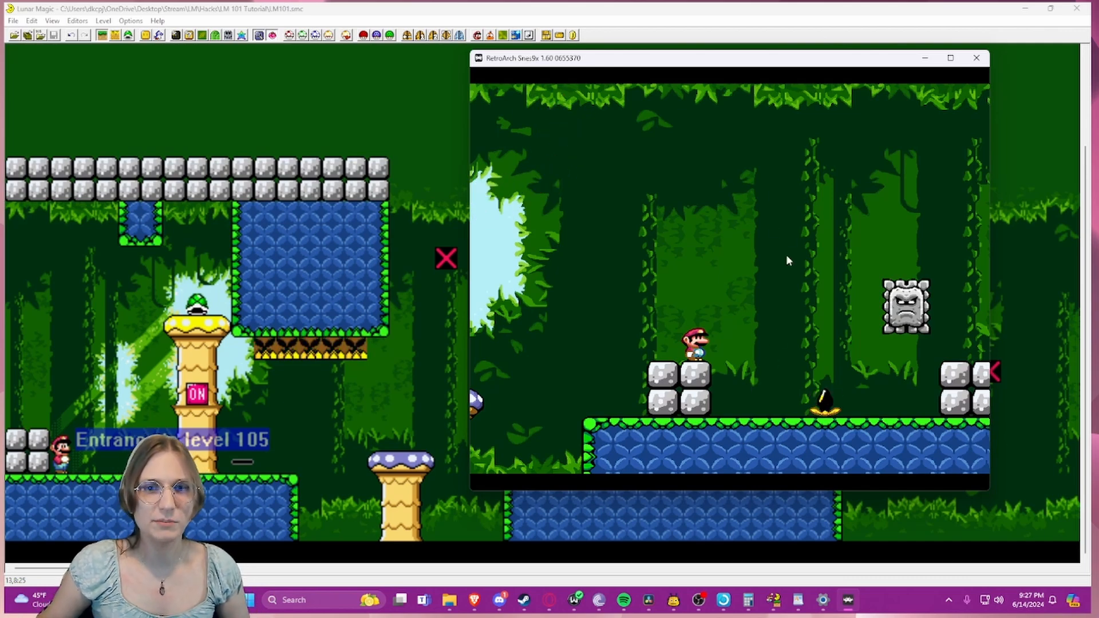
pyautogui.click(967, 64)
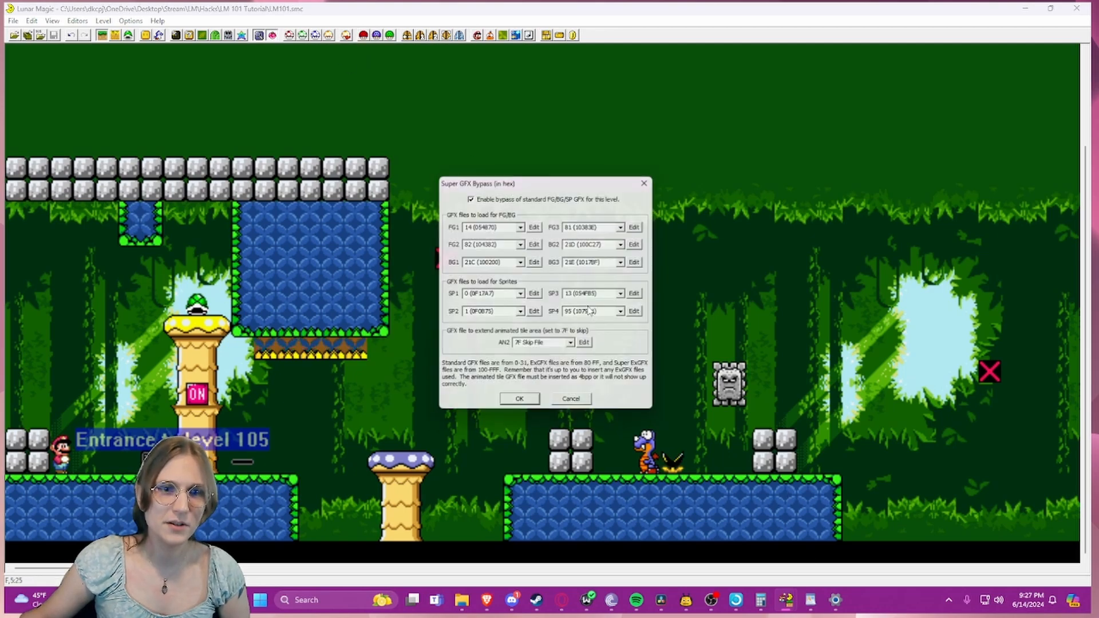
# - Open SP3's GFX13.bin in YY-CHR, display it in 4BPP SNES/PCE(CG) format, and select the second 16×16 tile in the top row
pyautogui.click(639, 295)
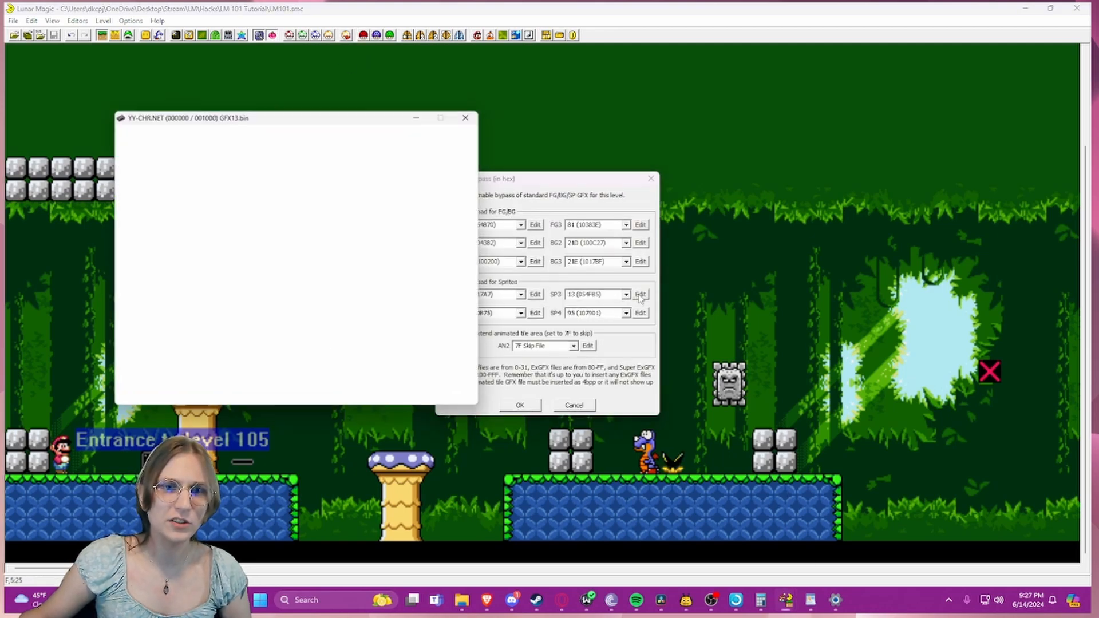
pyautogui.click(159, 318)
pyautogui.click(156, 387)
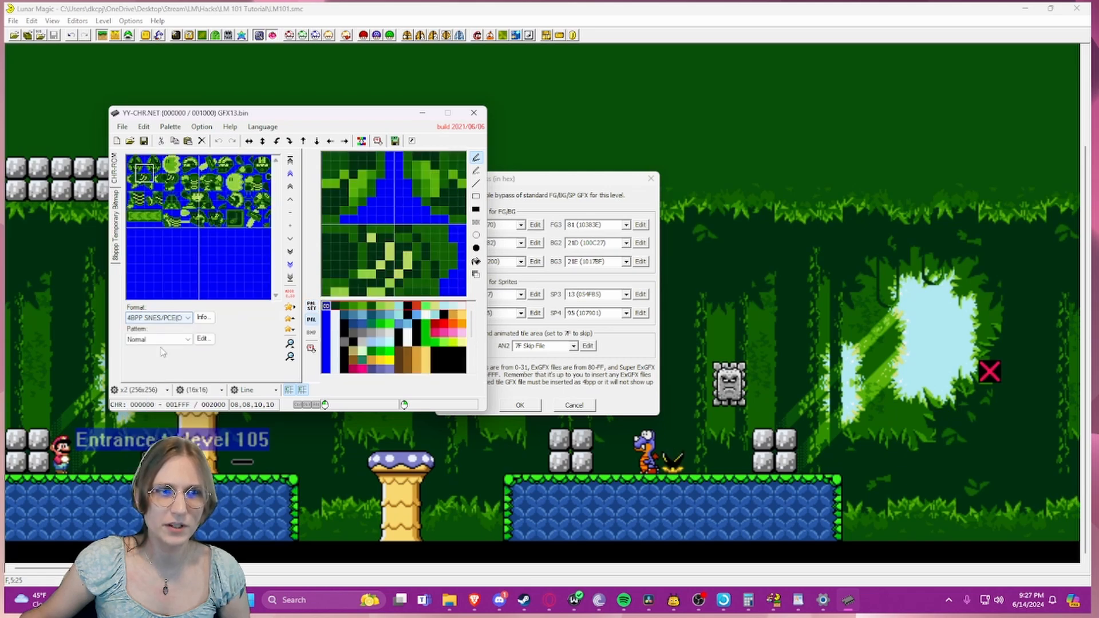
pyautogui.click(230, 183)
pyautogui.moveTo(229, 180); pyautogui.dragTo(153, 166)
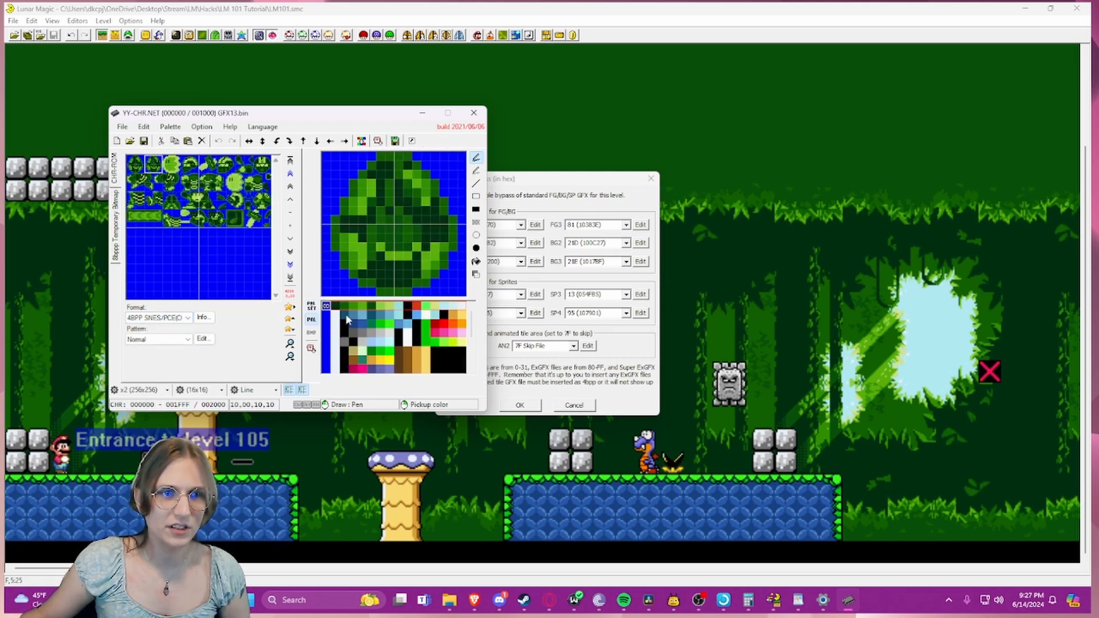
# - Preview the selected GFX13 tile in several palette rows, and close the Super GFX Bypass dialog
pyautogui.click(328, 335)
pyautogui.click(328, 342)
pyautogui.click(328, 351)
pyautogui.click(330, 358)
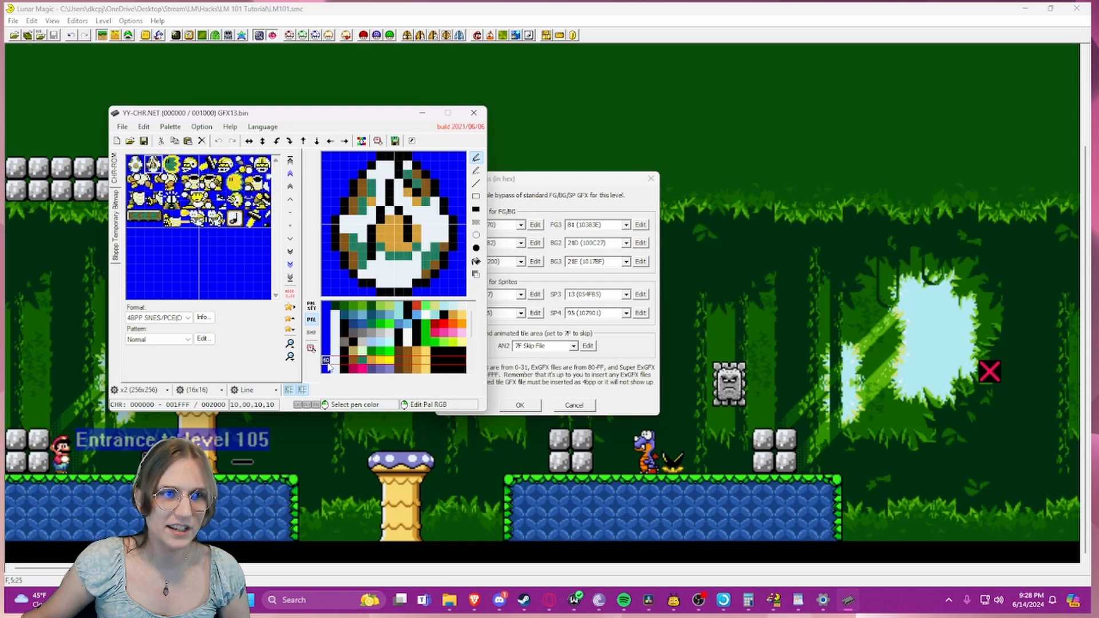
pyautogui.click(331, 352)
pyautogui.click(332, 343)
pyautogui.moveTo(332, 342); pyautogui.dragTo(332, 369)
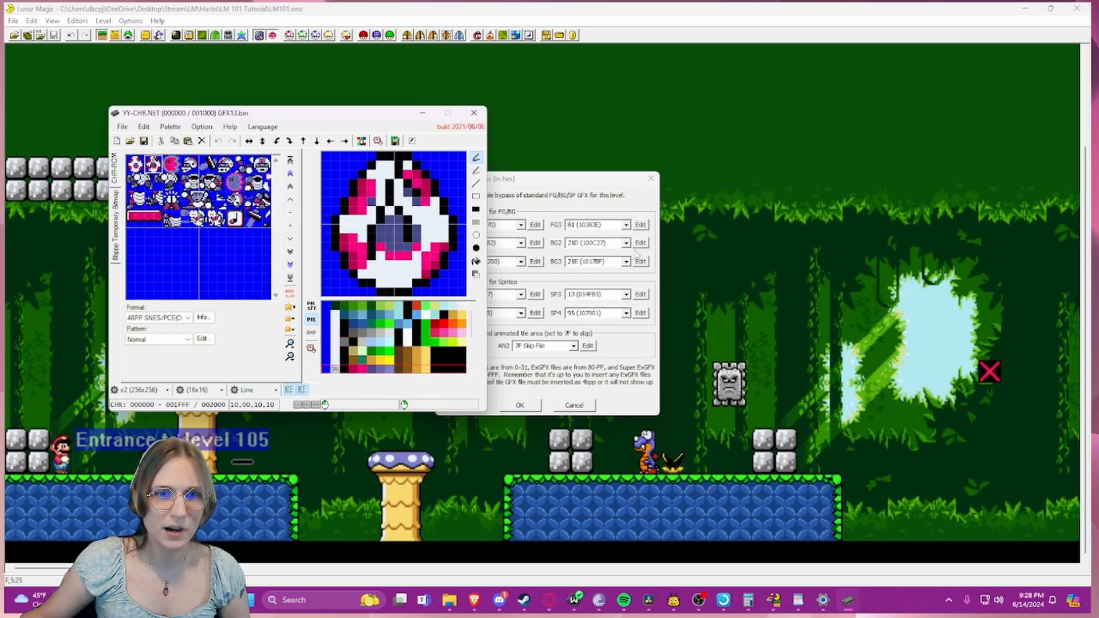
pyautogui.click(561, 289)
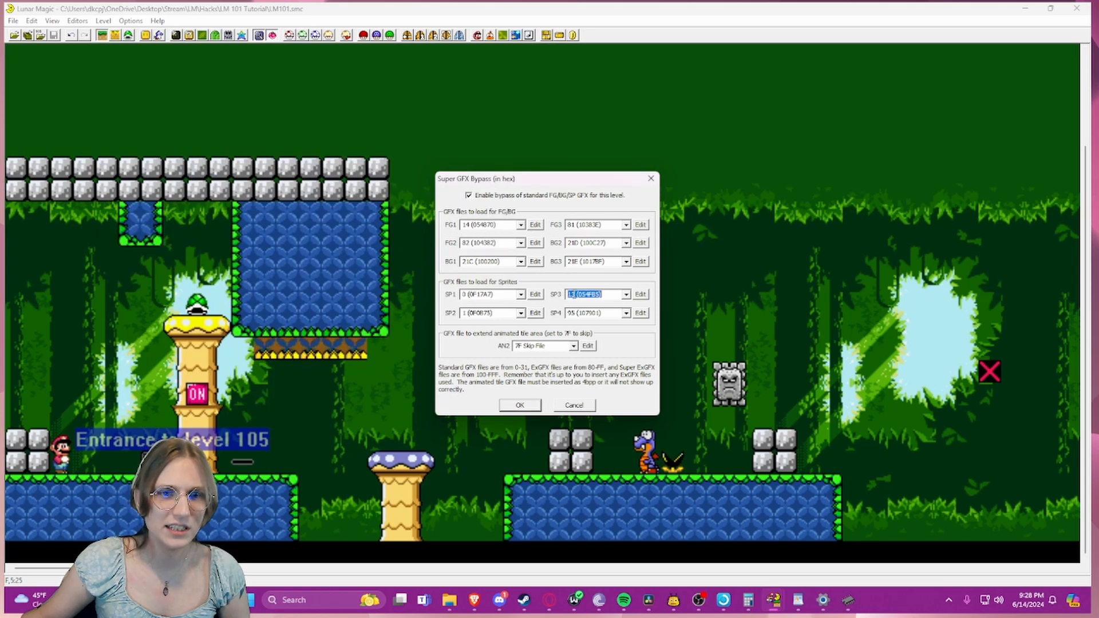
pyautogui.click(649, 179)
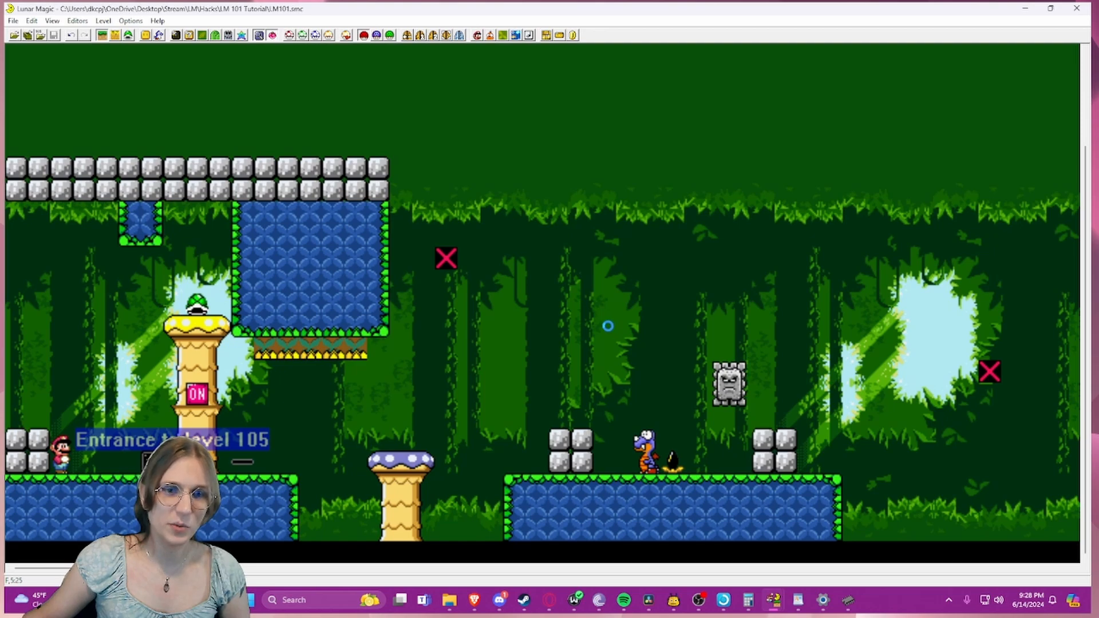
# - Reopen SP3's GFX13.bin in YY-CHR in 4BPP SNES/PCE(CG) format and select the music note block tile
pyautogui.click(639, 295)
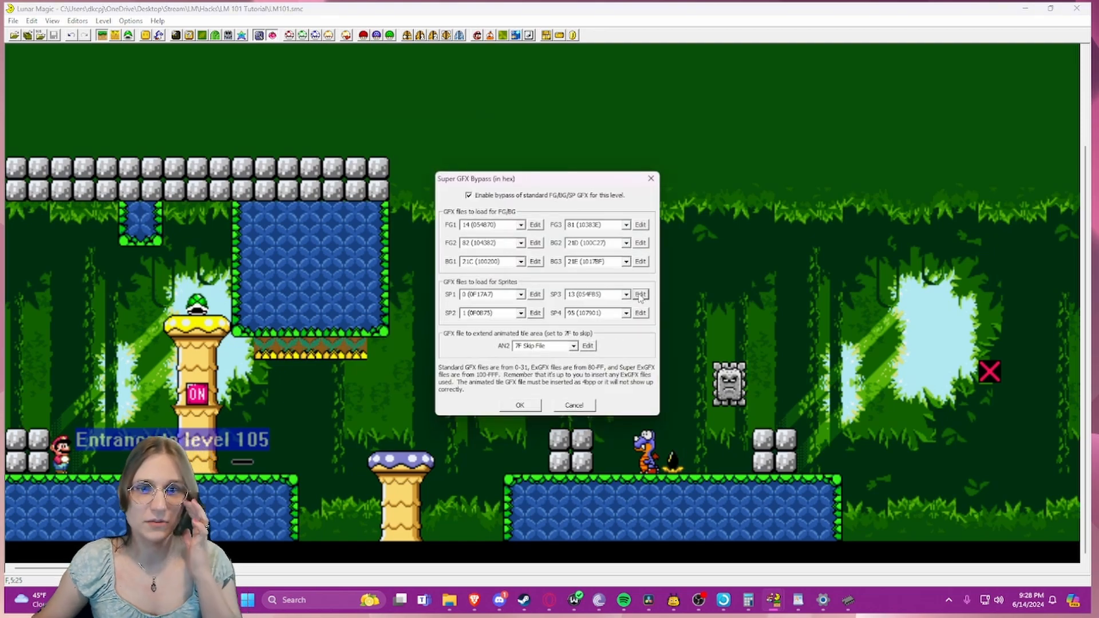
pyautogui.click(171, 332)
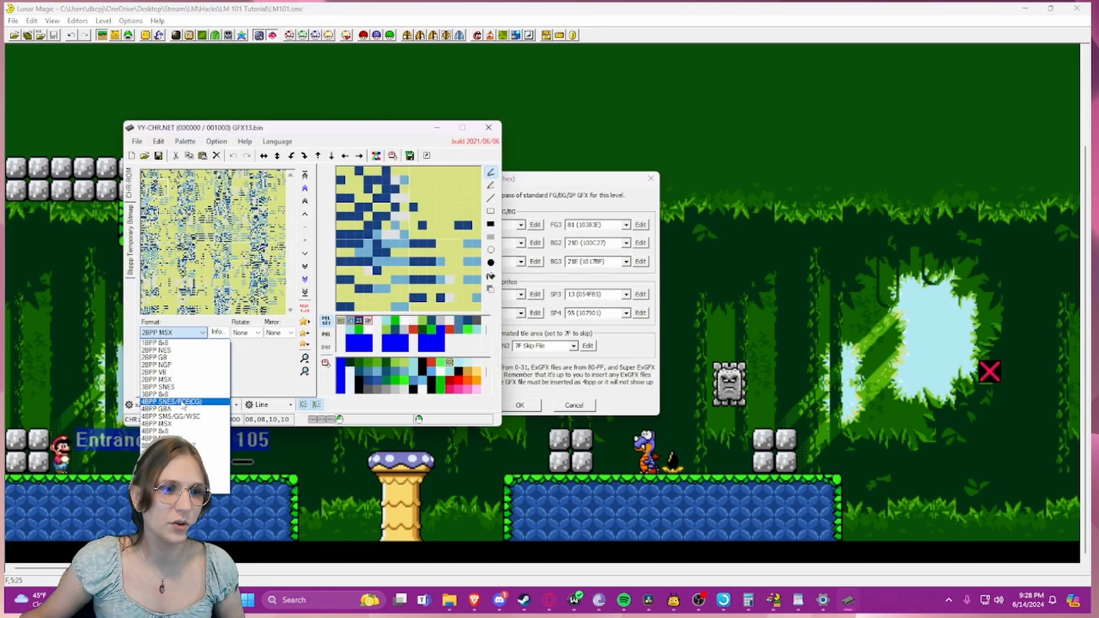
pyautogui.click(182, 401)
pyautogui.click(259, 233)
pyautogui.click(249, 232)
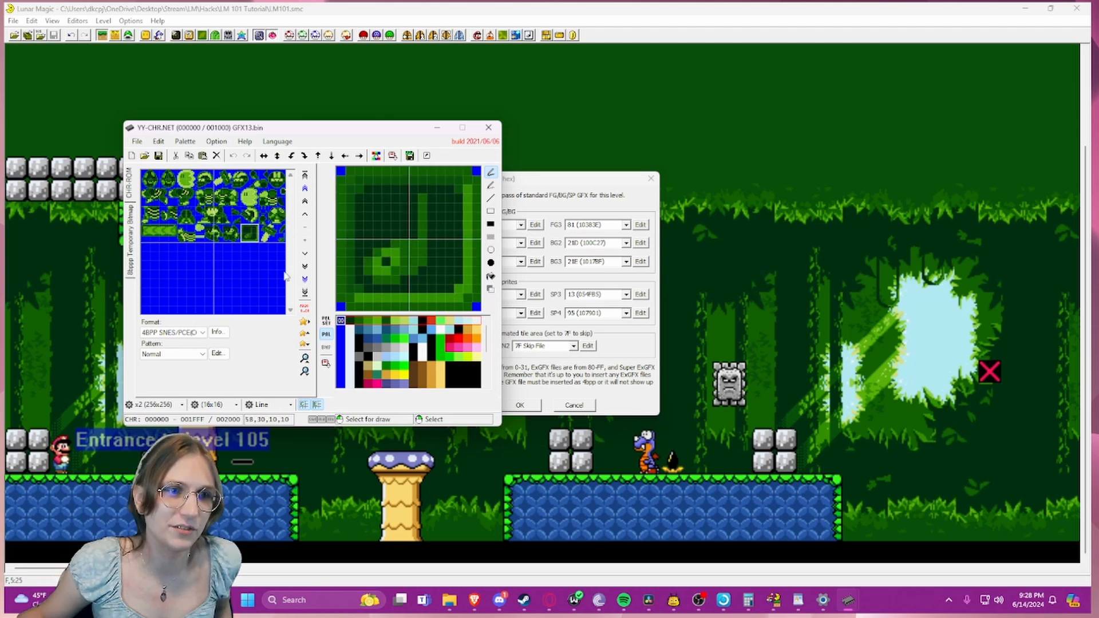
# - Preview the note block in several palette rows including the grey one, and close YY-CHR and the Super GFX Bypass dialog
pyautogui.click(348, 368)
pyautogui.click(348, 377)
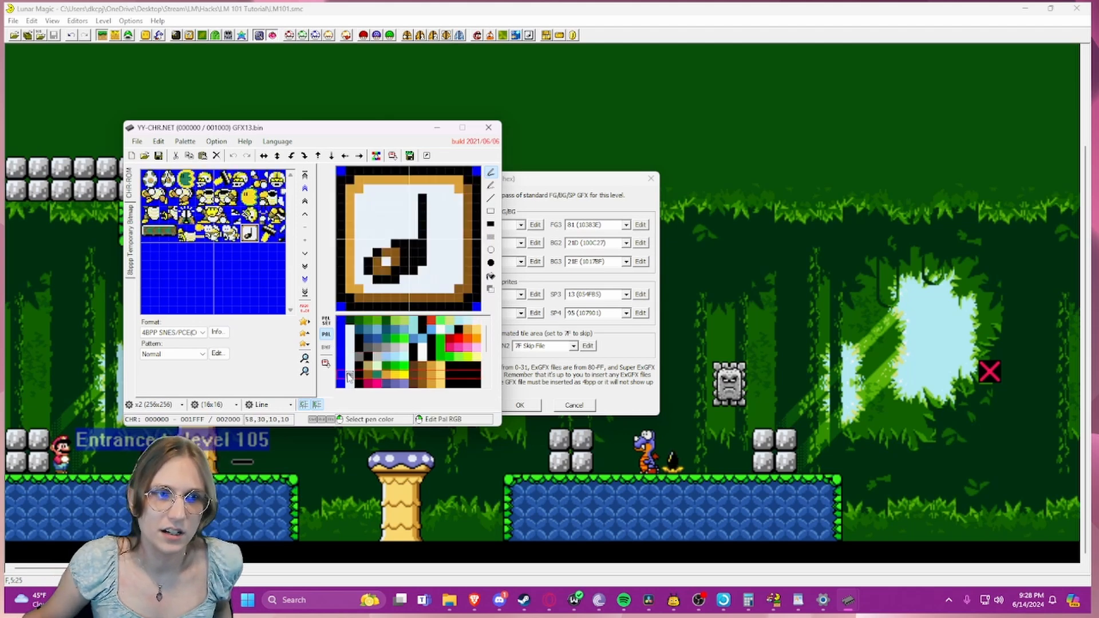
pyautogui.click(342, 357)
pyautogui.click(341, 376)
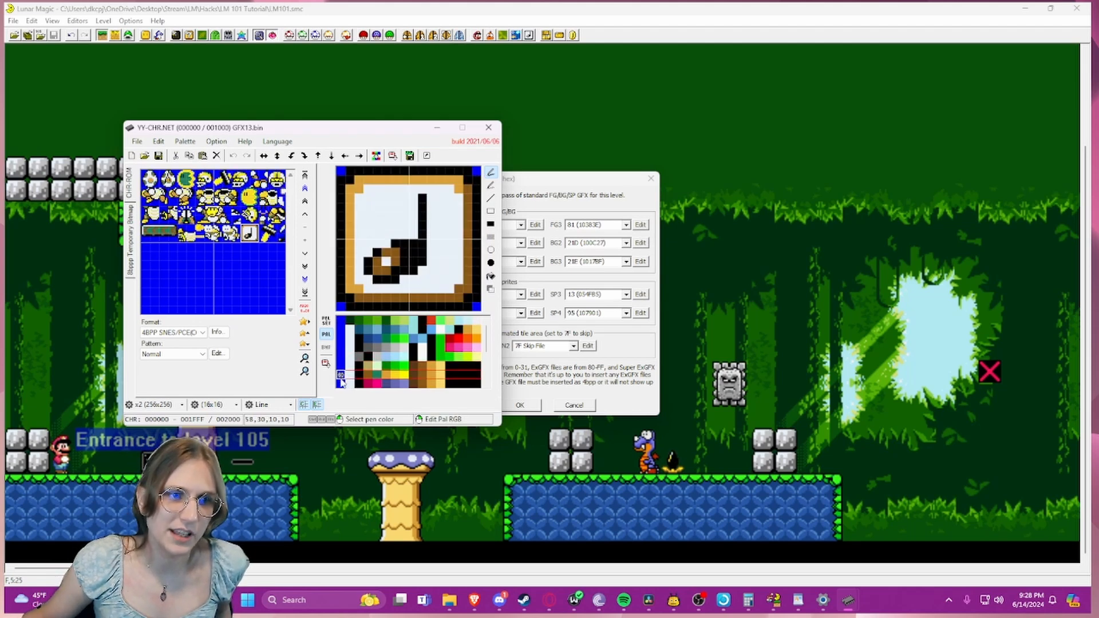
pyautogui.scroll(-1, 342, 381)
pyautogui.scroll(-1, 342, 381)
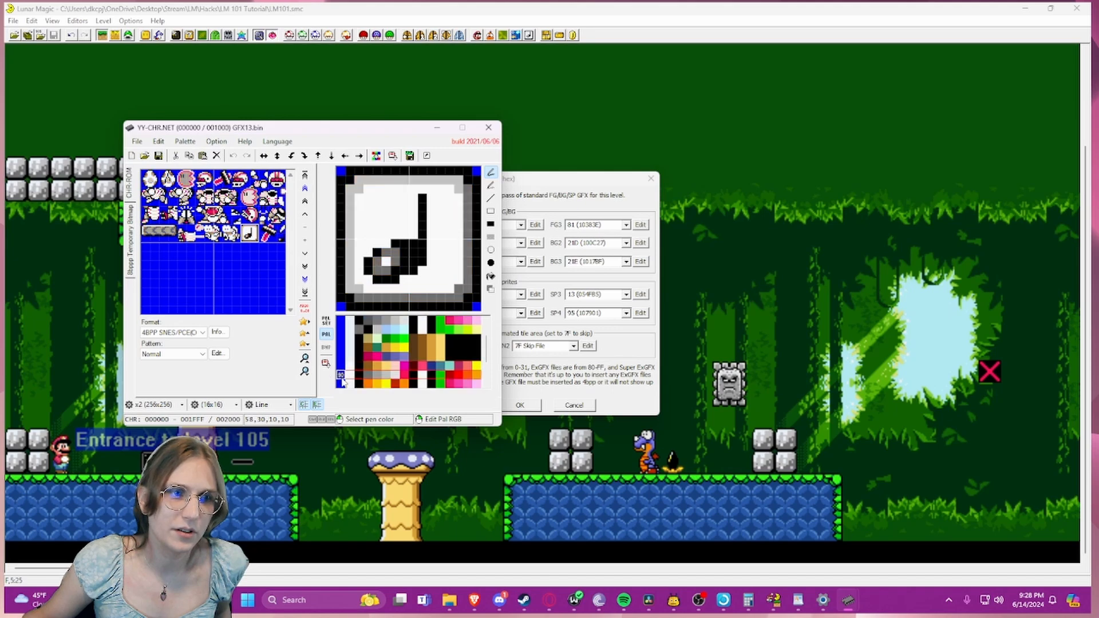
pyautogui.scroll(-2, 342, 381)
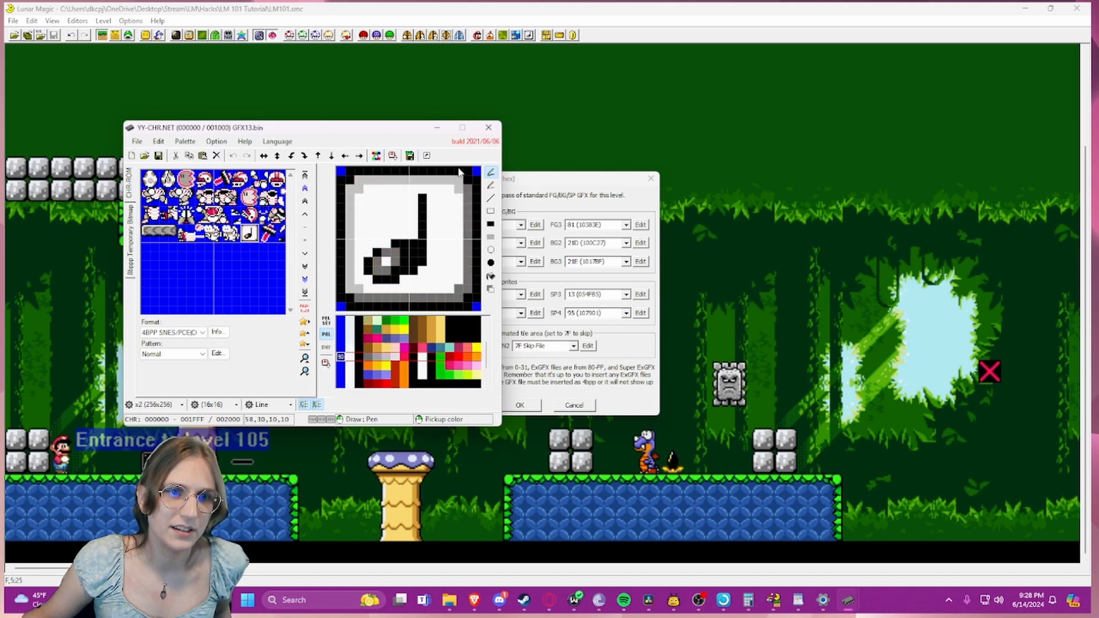
pyautogui.click(488, 128)
pyautogui.click(520, 404)
# - Bring up the LMguideline document in WordPad and review its notes on combining Rex and Thwomp graphics
pyautogui.click(798, 600)
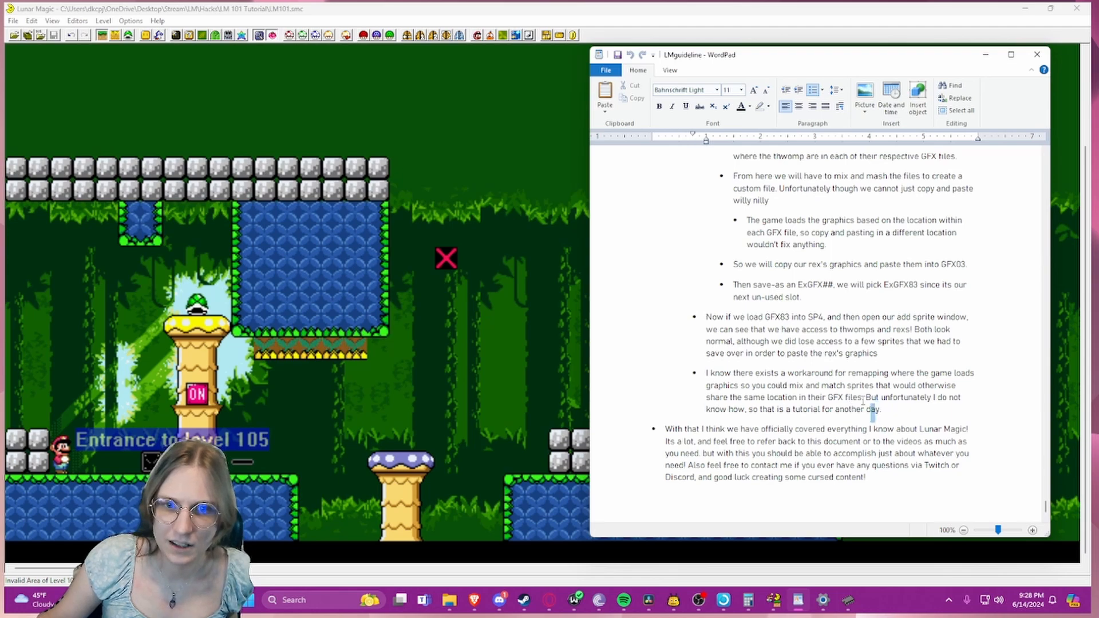
pyautogui.moveTo(862, 401); pyautogui.dragTo(711, 362)
pyautogui.click(711, 361)
pyautogui.moveTo(708, 318); pyautogui.dragTo(837, 341)
pyautogui.click(834, 342)
pyautogui.scroll(3, 813, 333)
pyautogui.scroll(1, 808, 350)
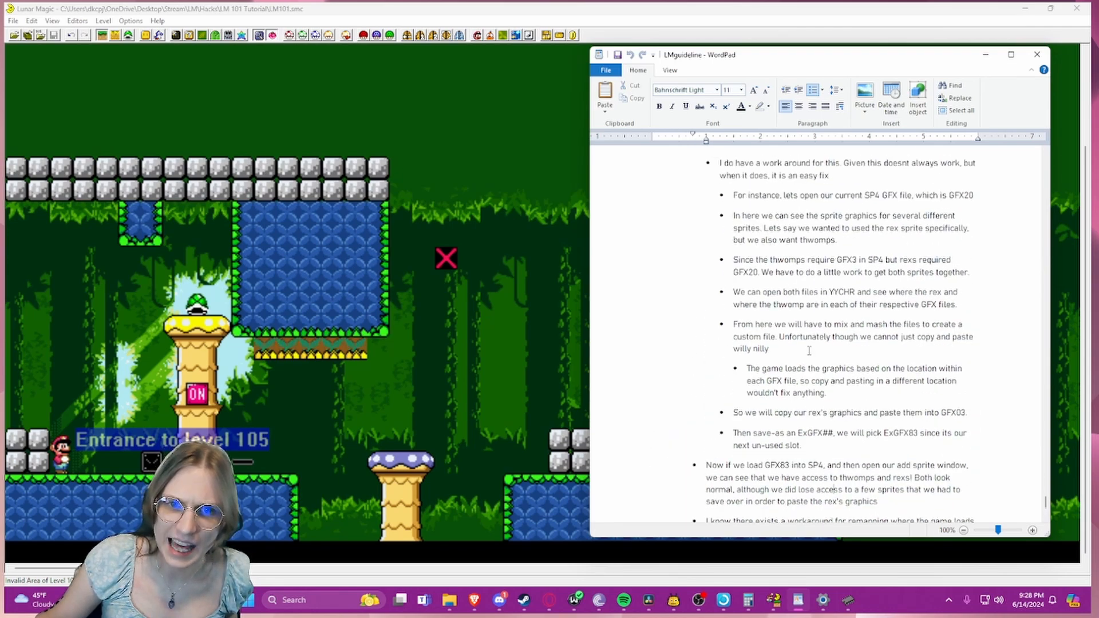
pyautogui.scroll(-3, 809, 350)
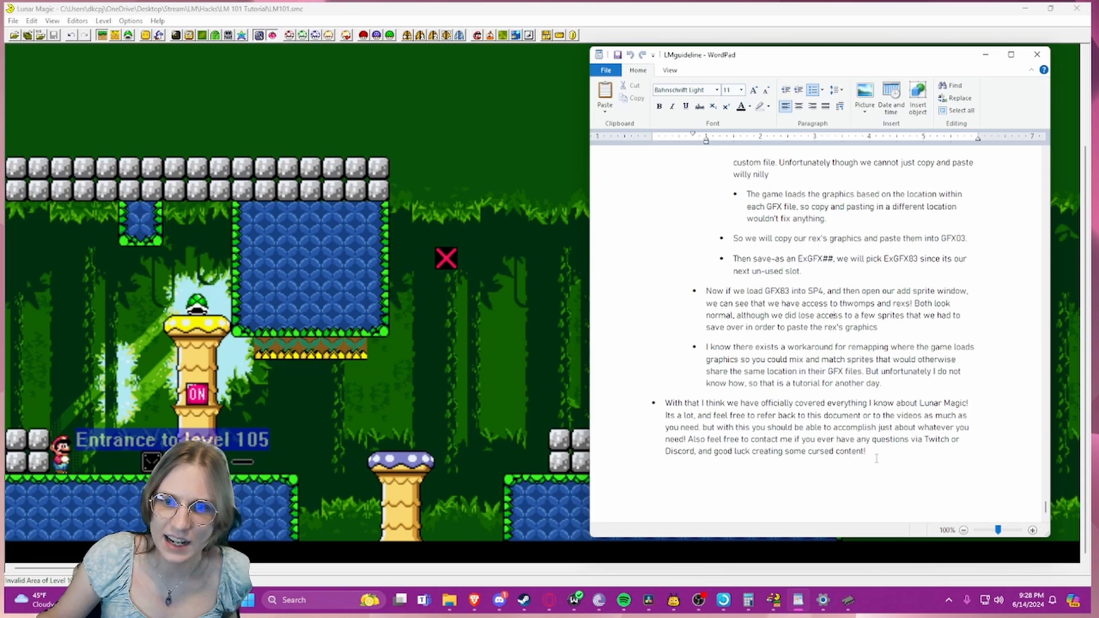
# - Review the guideline's closing paragraph and go back to the chapter outline near the document's beginning
pyautogui.moveTo(876, 457); pyautogui.dragTo(665, 402)
pyautogui.click(689, 399)
pyautogui.scroll(5, 748, 385)
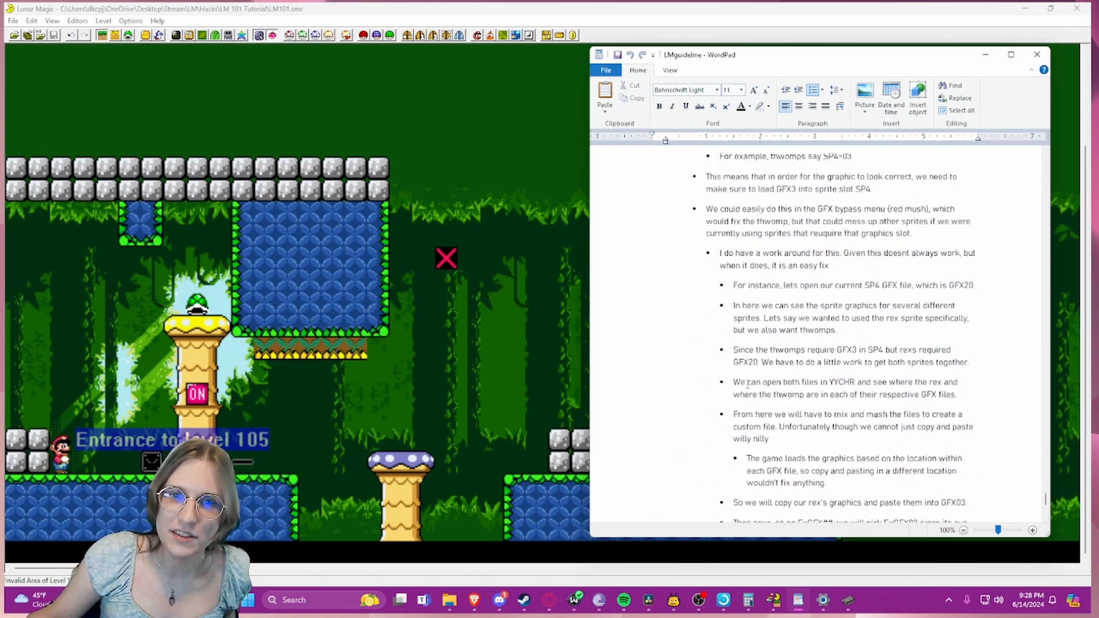
pyautogui.scroll(15, 748, 384)
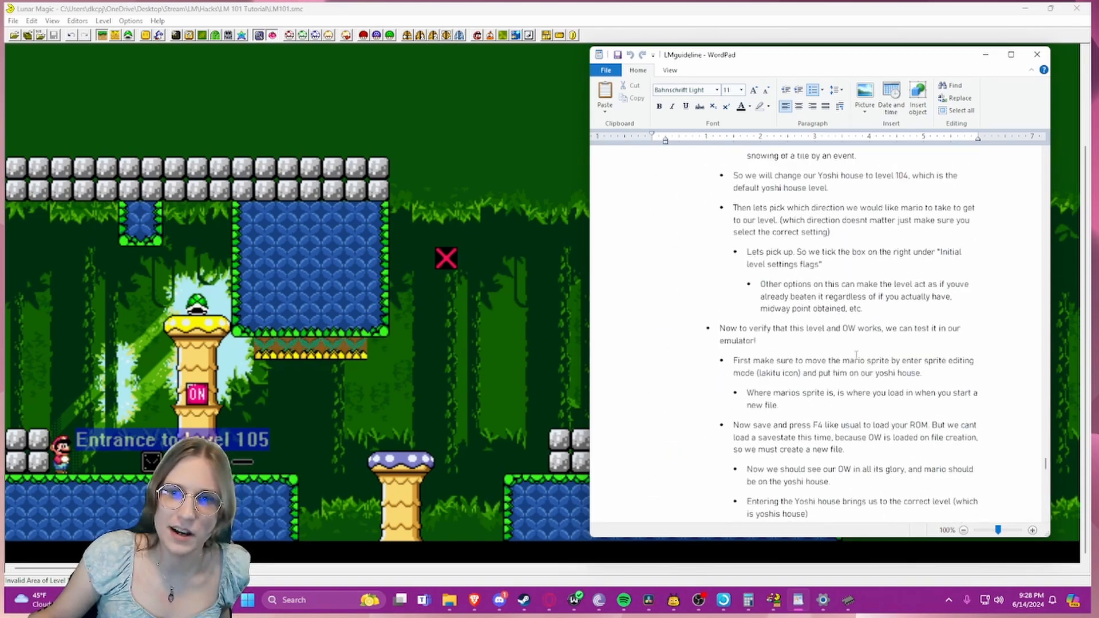
pyautogui.moveTo(1044, 466); pyautogui.dragTo(1000, 201)
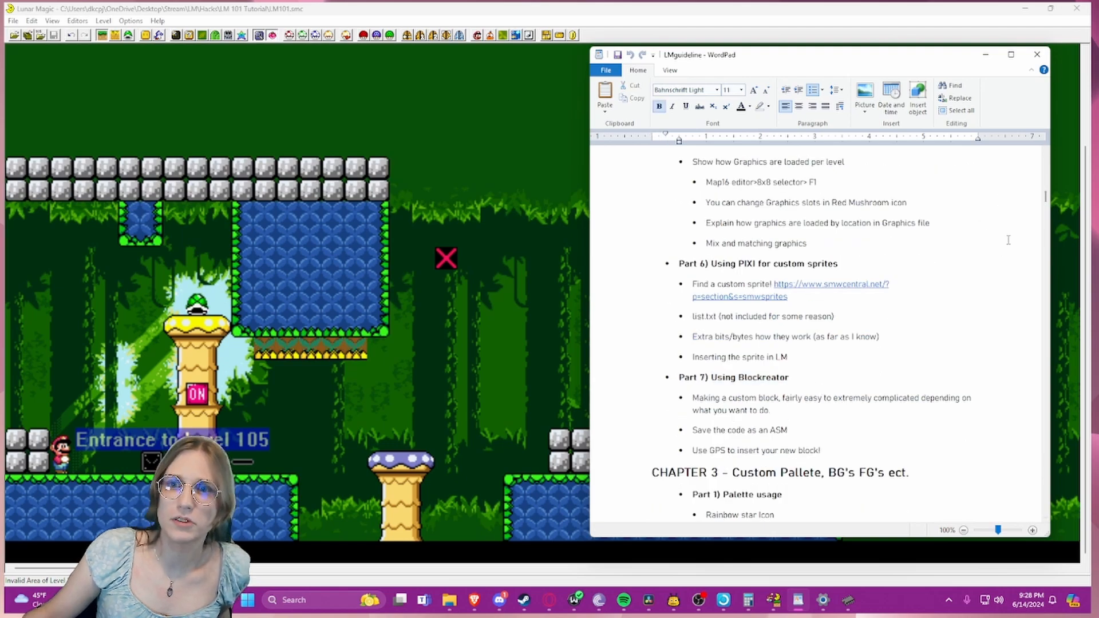
# - Go back to the beginning of the LMguideline document and close it
pyautogui.moveTo(1045, 203); pyautogui.dragTo(1012, 166)
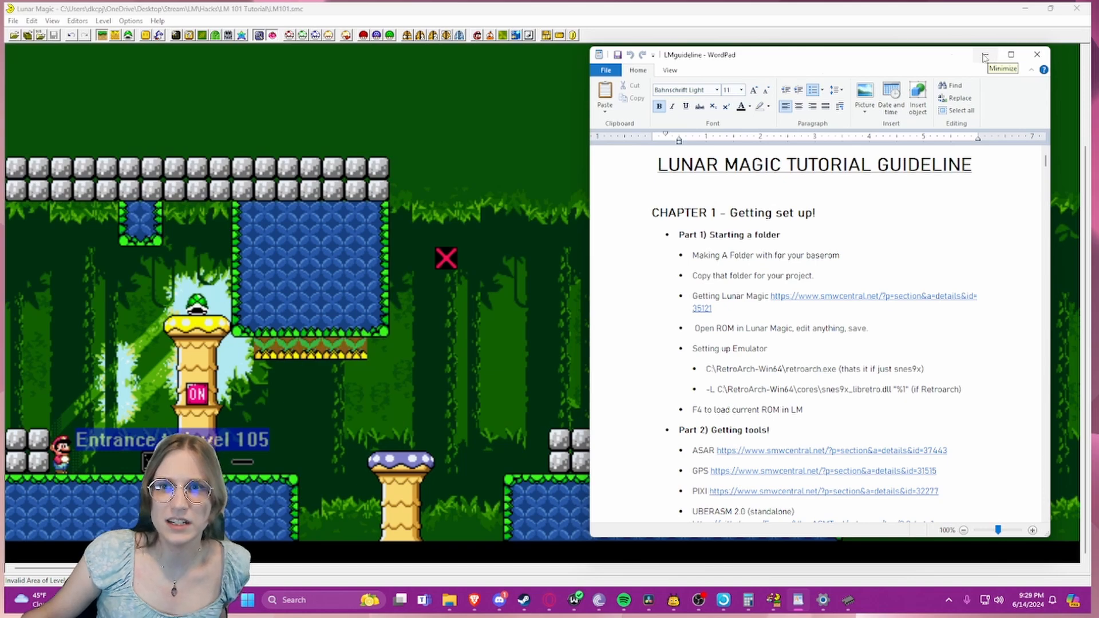
pyautogui.click(1037, 54)
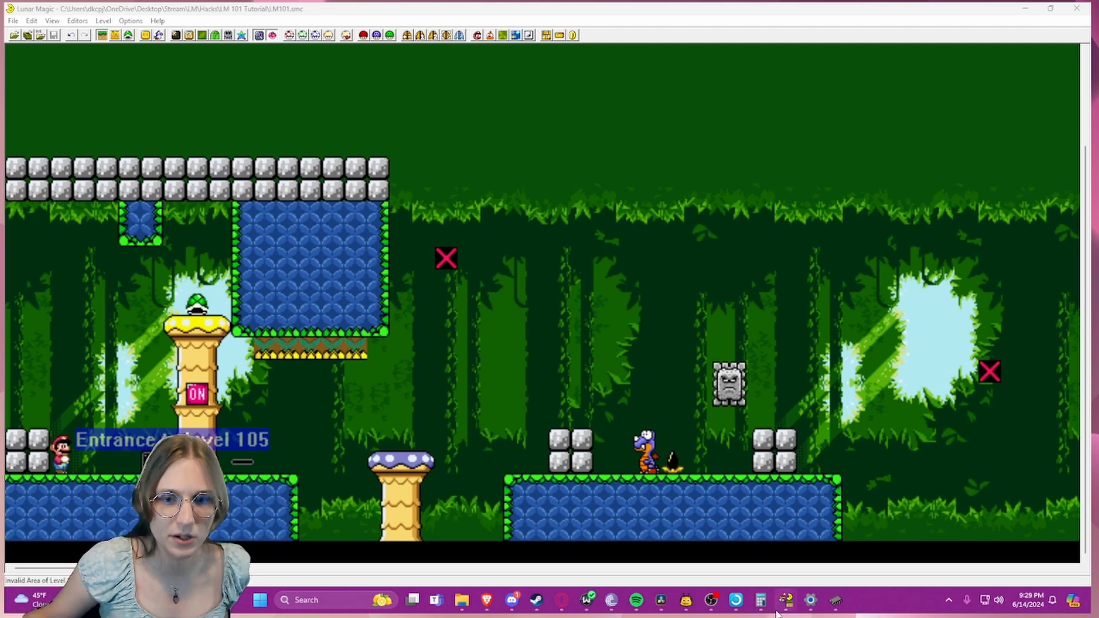
# - Open the Super Mario World (U) [!] SMC file from the Water hack retry x2 folder inside Hacks
pyautogui.click(461, 599)
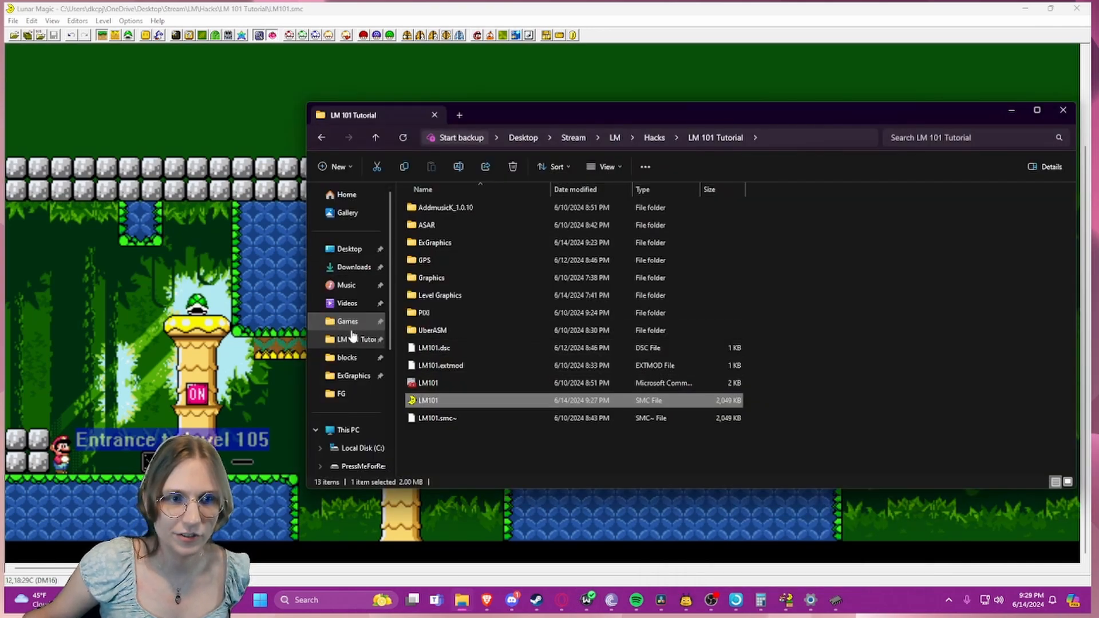
pyautogui.click(381, 138)
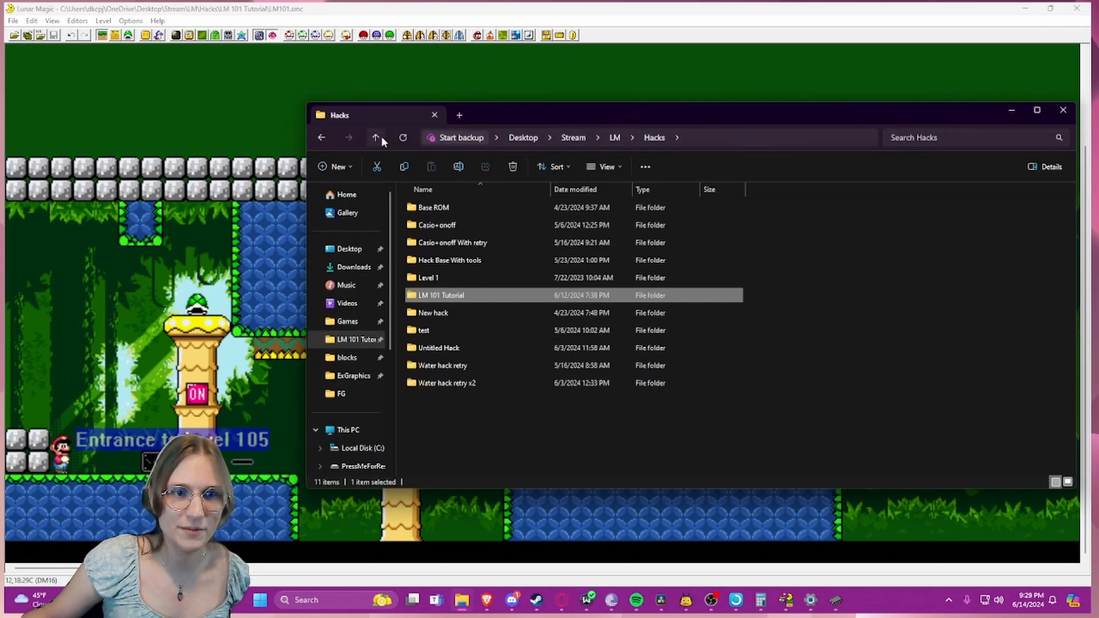
pyautogui.doubleClick(480, 380)
pyautogui.doubleClick(451, 433)
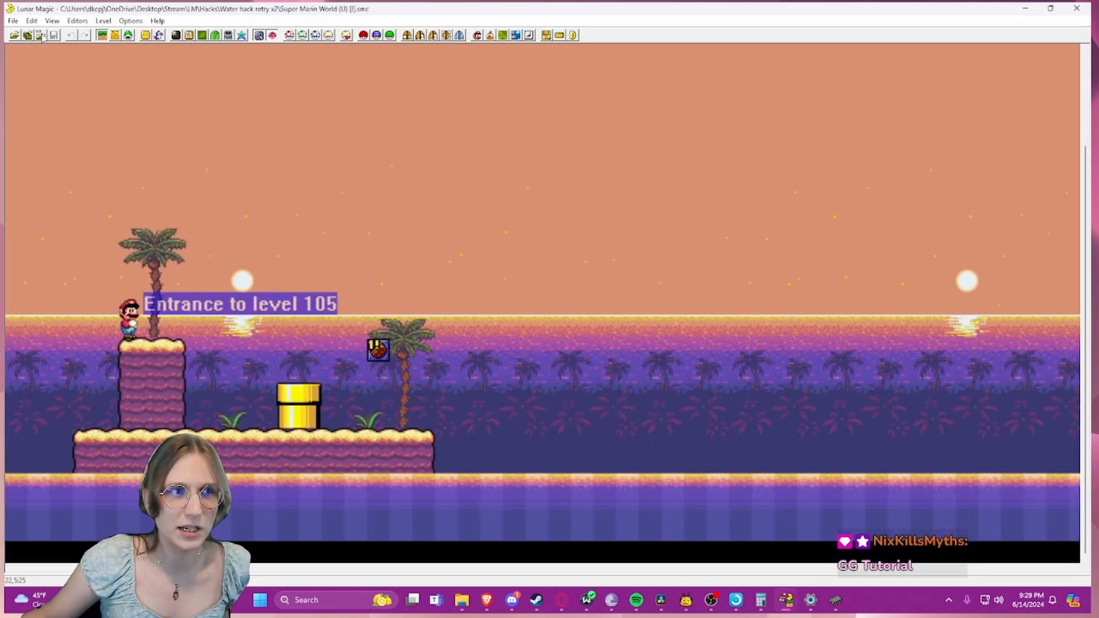
# - Open level 1 of the water hack and view the underwater layout around its entrance
pyautogui.click(42, 36)
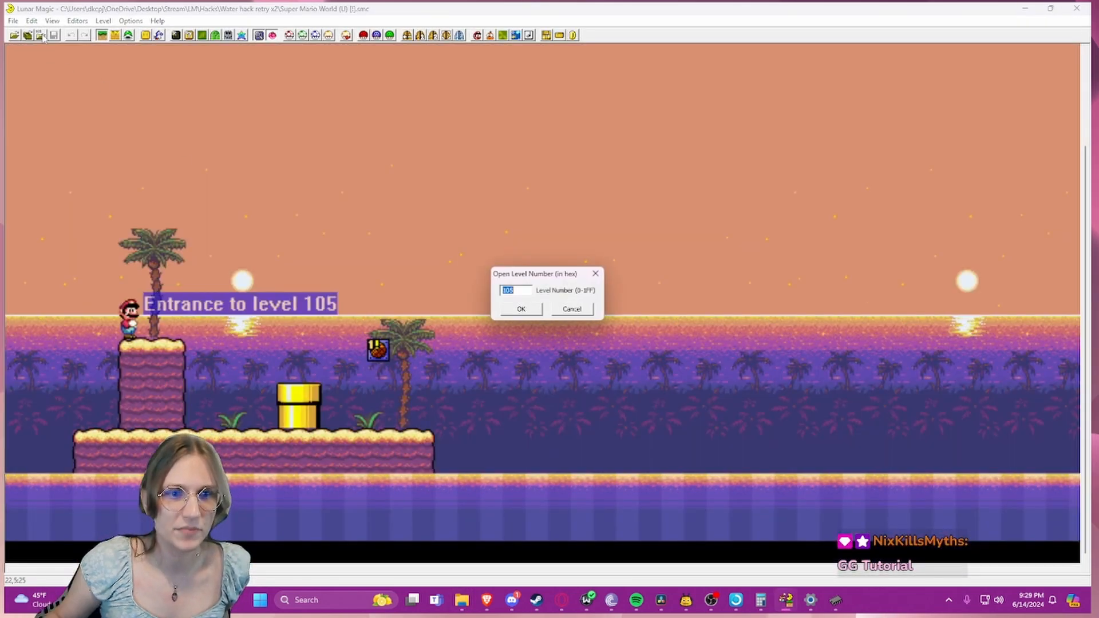
pyautogui.write('1')
pyautogui.press('Return')
pyautogui.scroll(2, 305, 285)
pyautogui.scroll(-2, 305, 288)
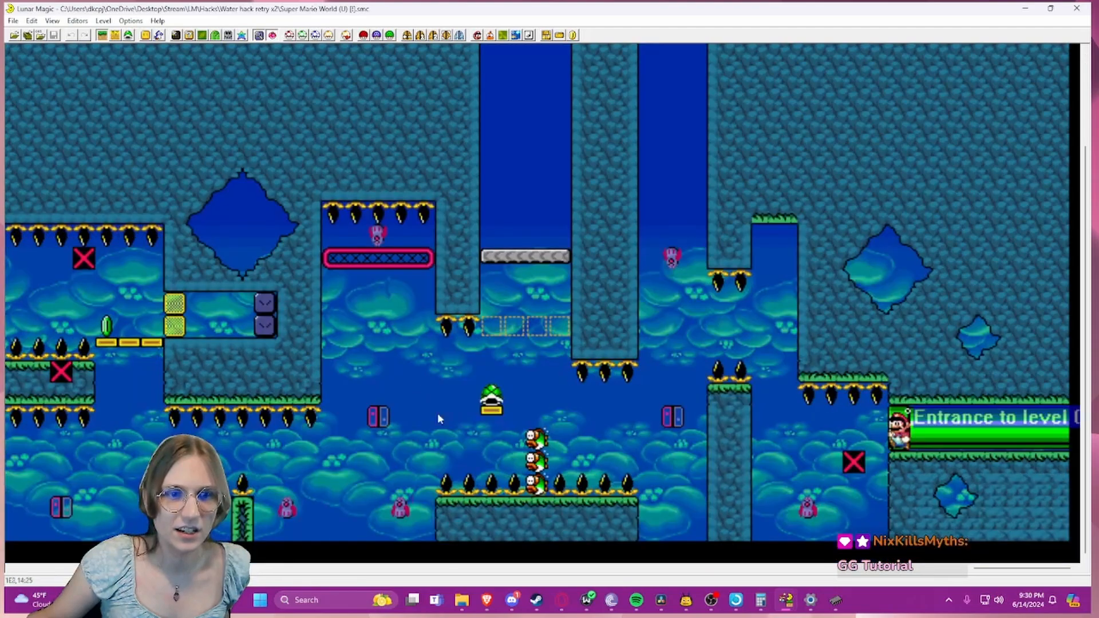
pyautogui.moveTo(1017, 569)
pyautogui.mouseDown()
pyautogui.moveTo(827, 570)
pyautogui.moveTo(1022, 569)
pyautogui.mouseUp()
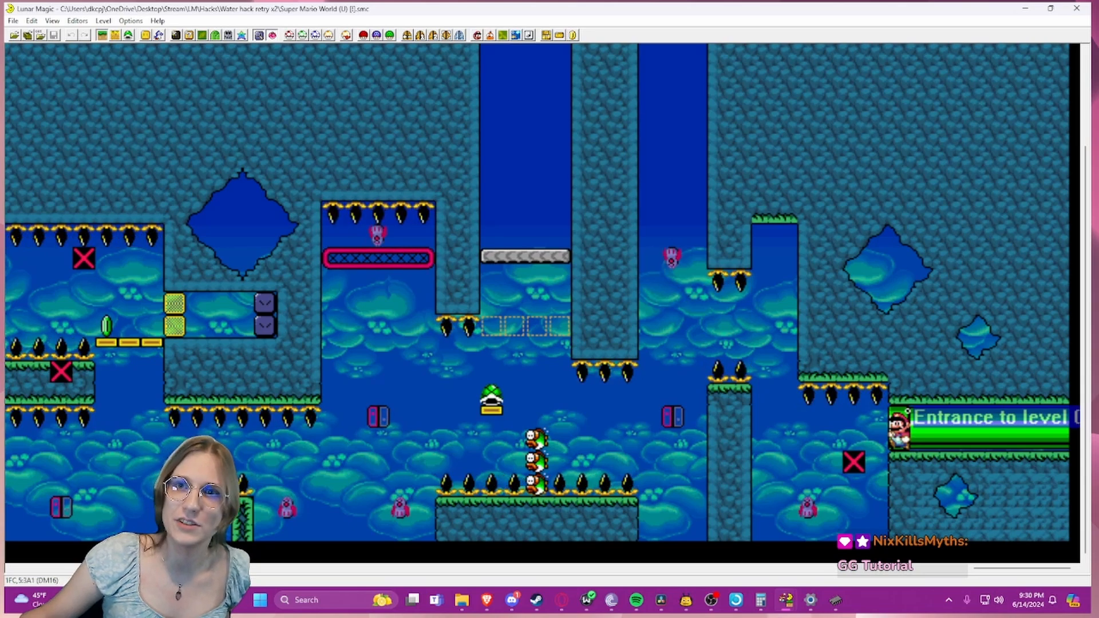
# - Minimize the water hack and its folder window to return to the LM101 level
pyautogui.click(1022, 10)
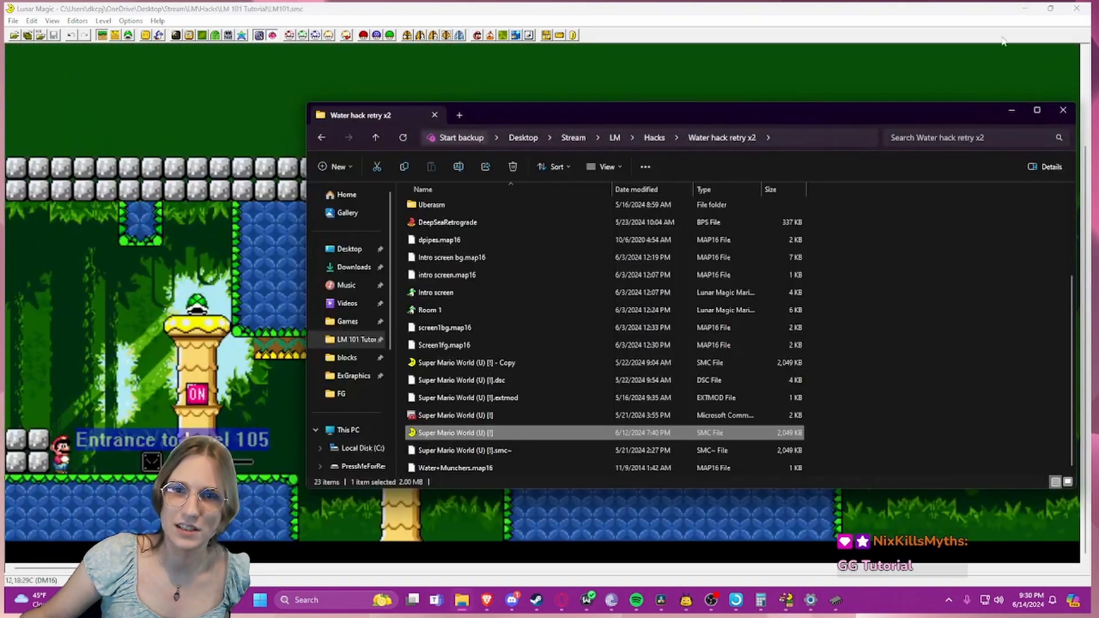
pyautogui.click(1017, 113)
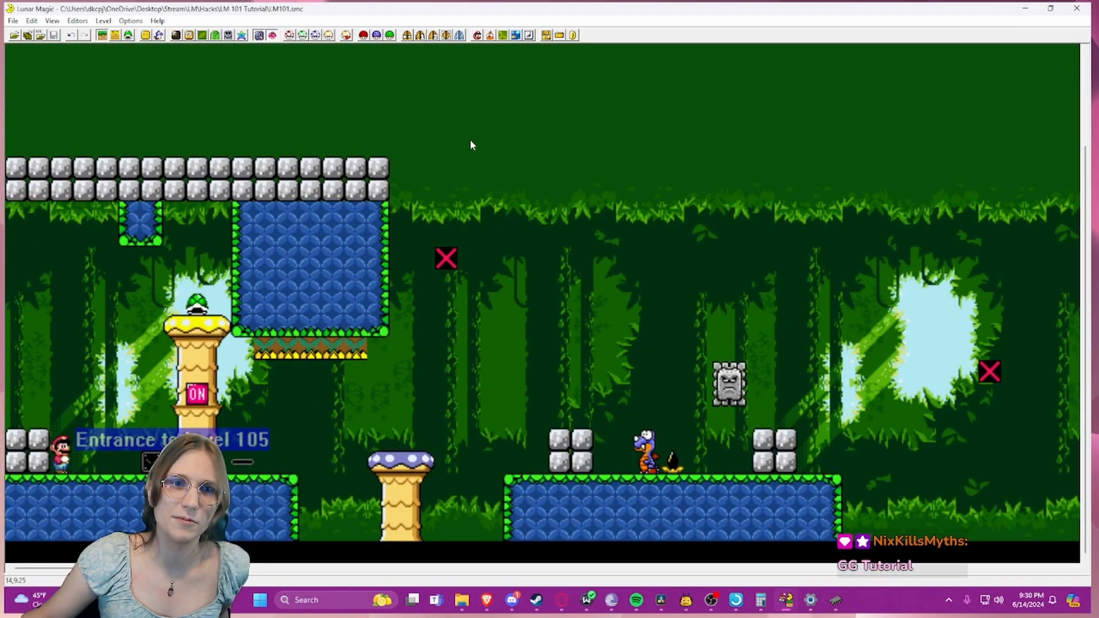
pyautogui.moveTo(459, 136); pyautogui.dragTo(546, 178)
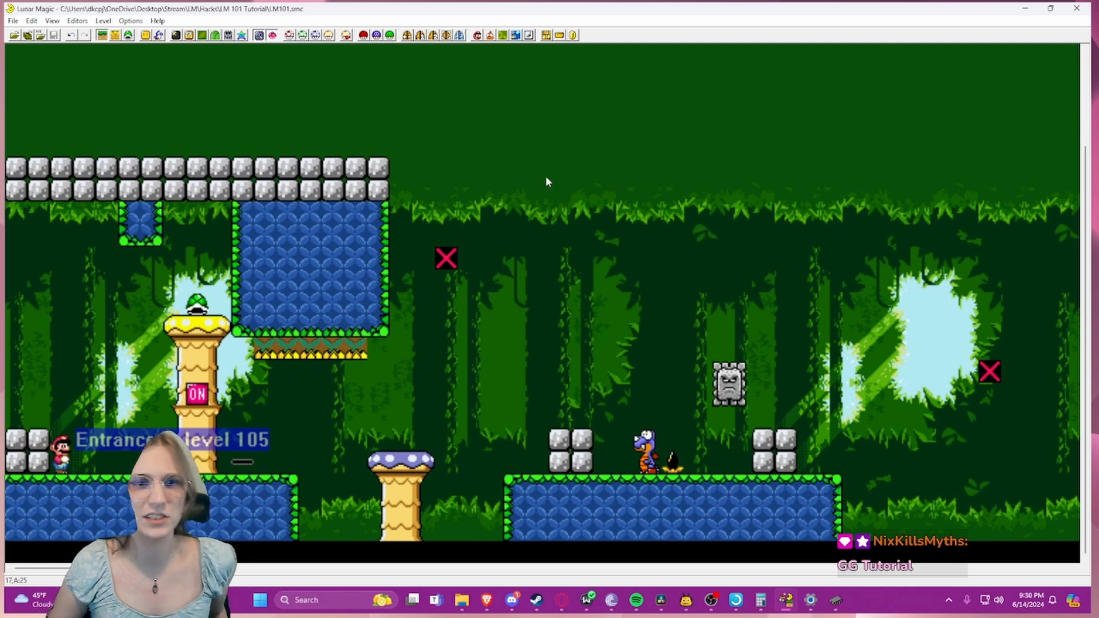